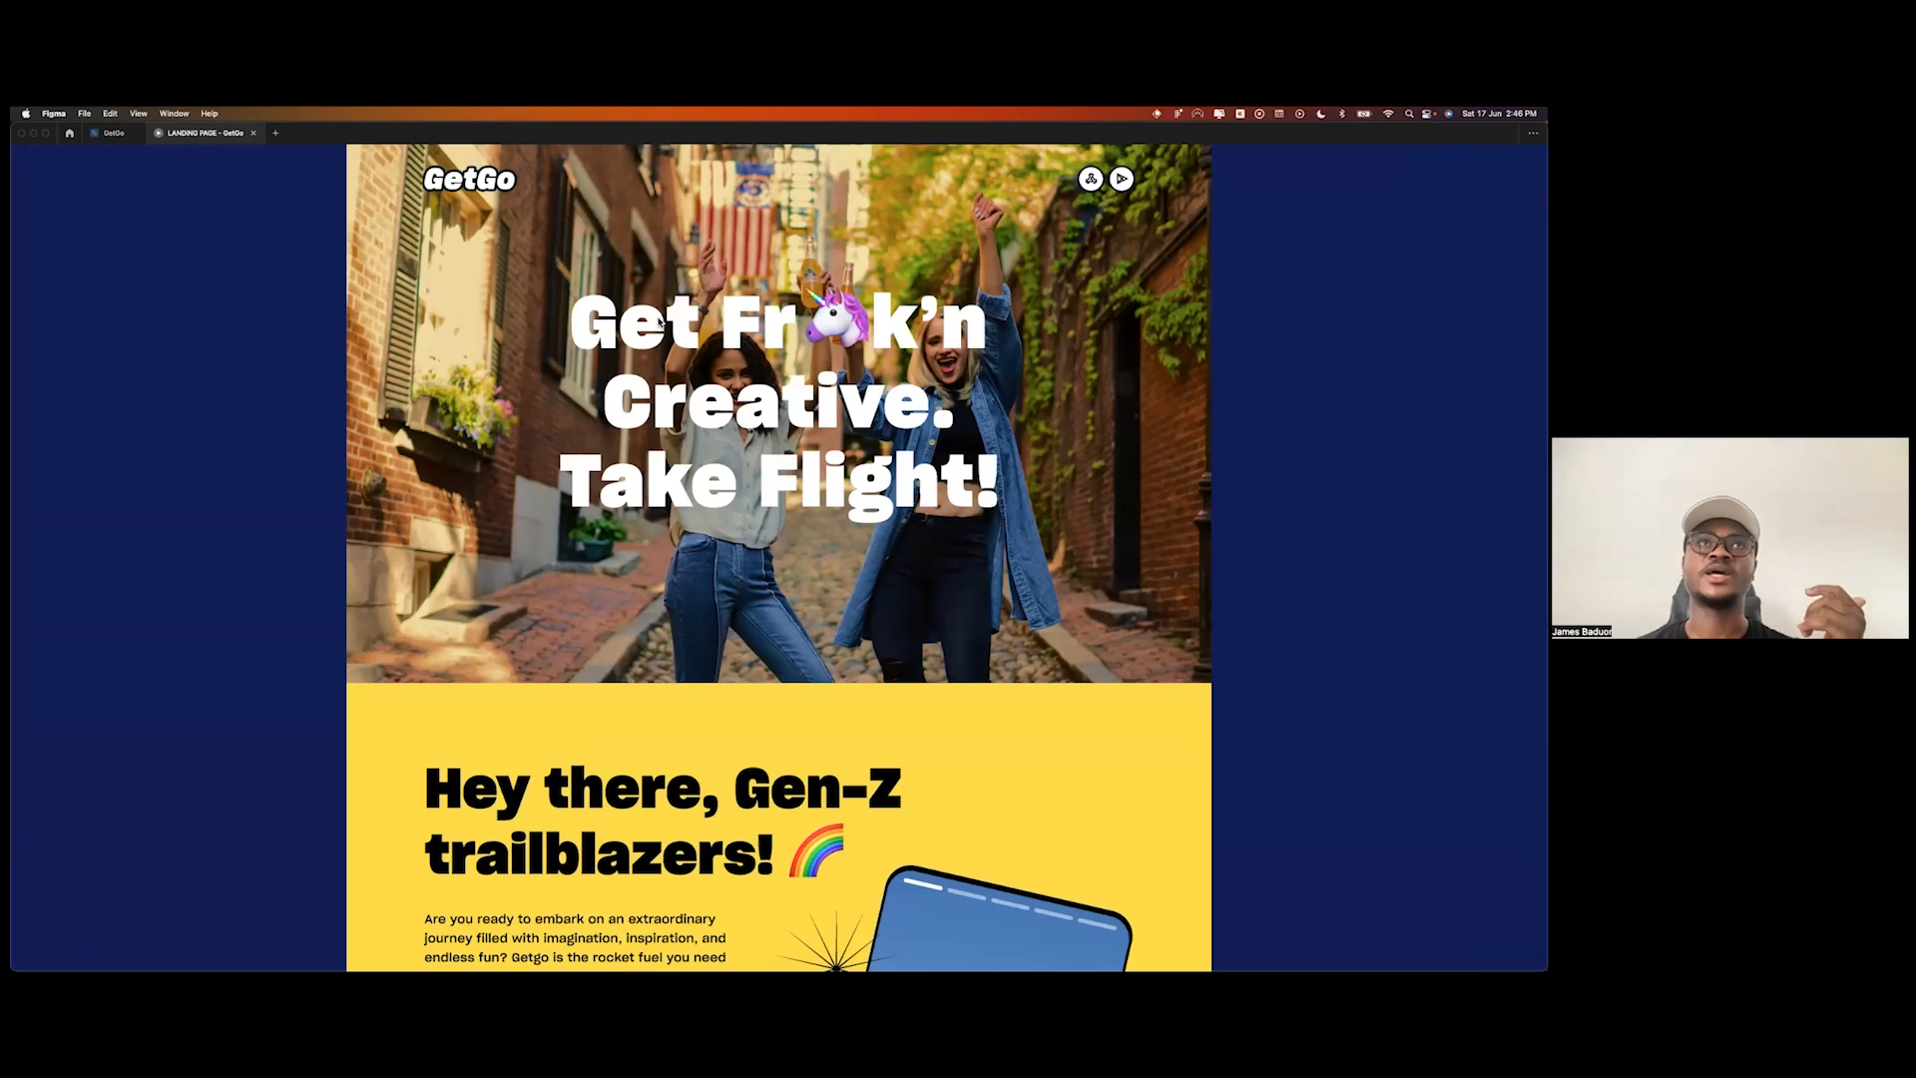
- Review the GetGo landing page prototype from the hero section down to the closing download section and back
scroll(1064, 353, down, 5)
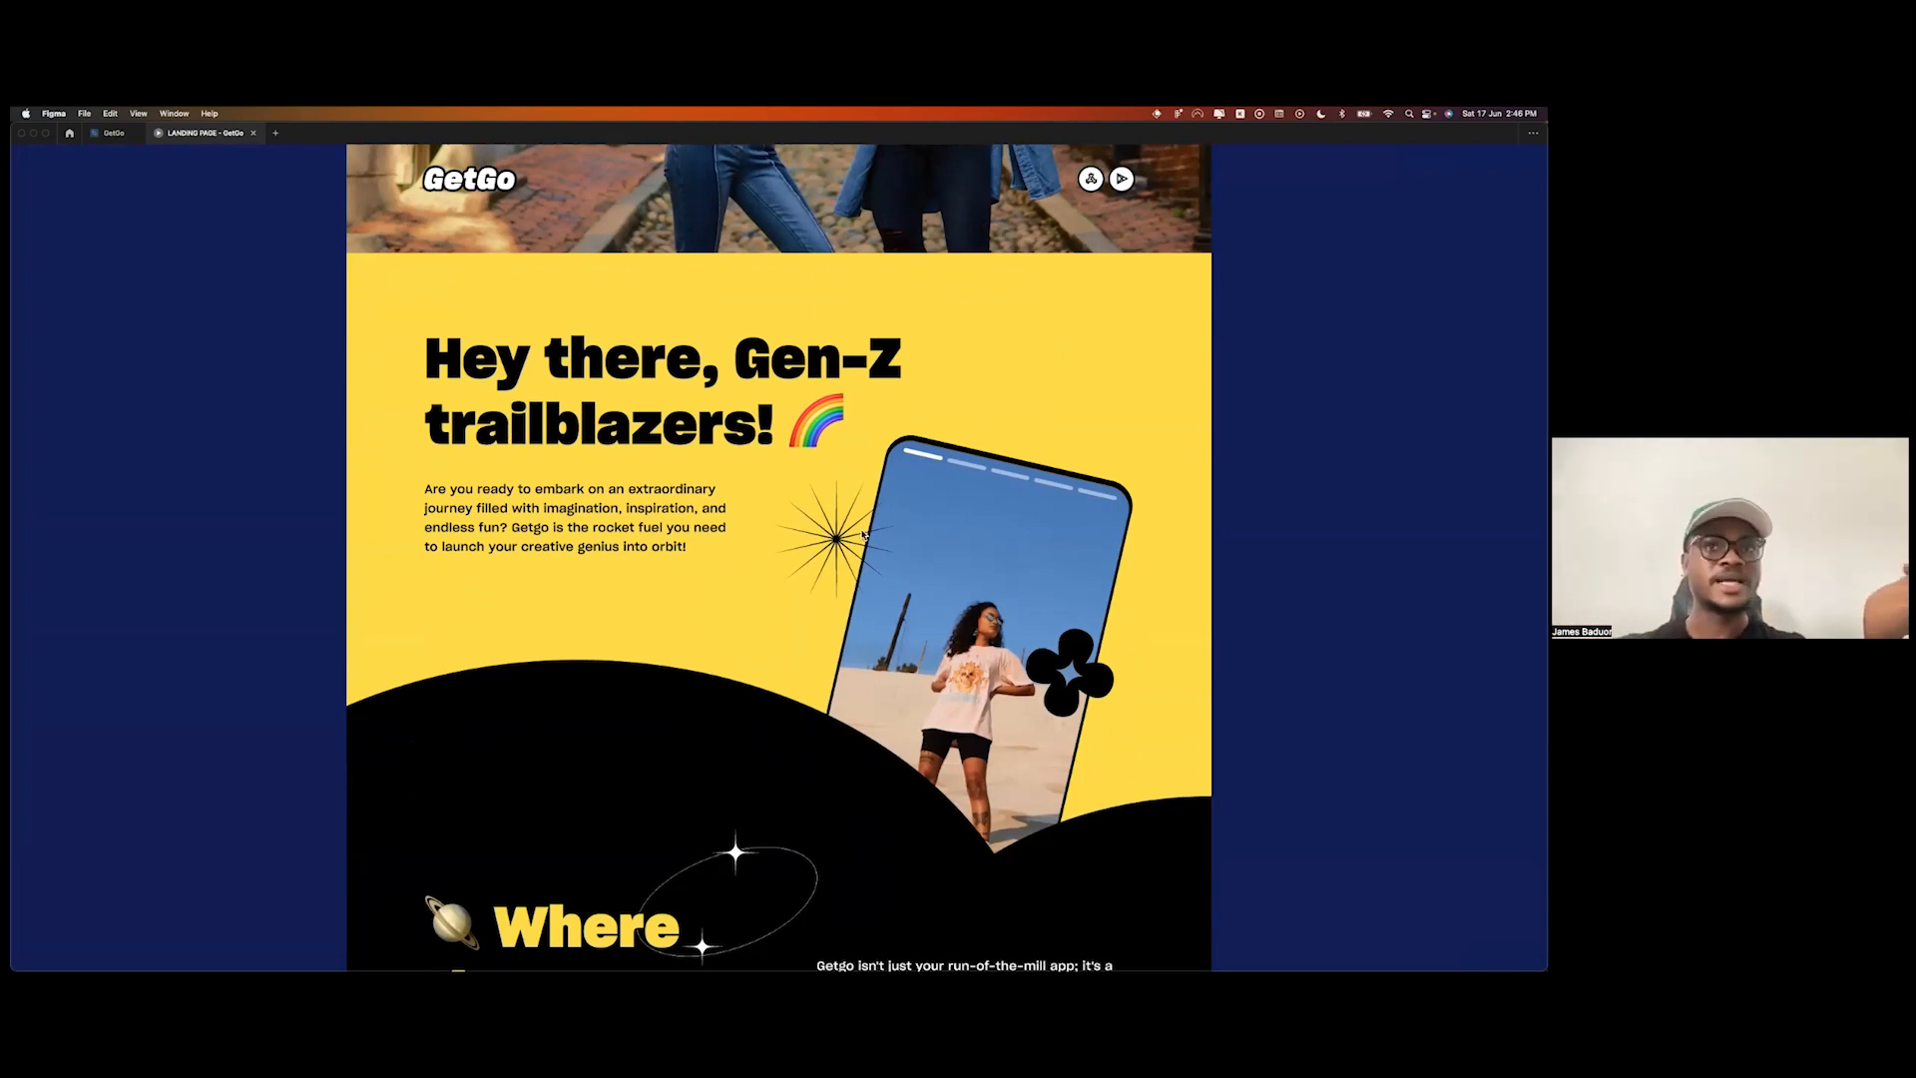
scroll(864, 535, down, 3)
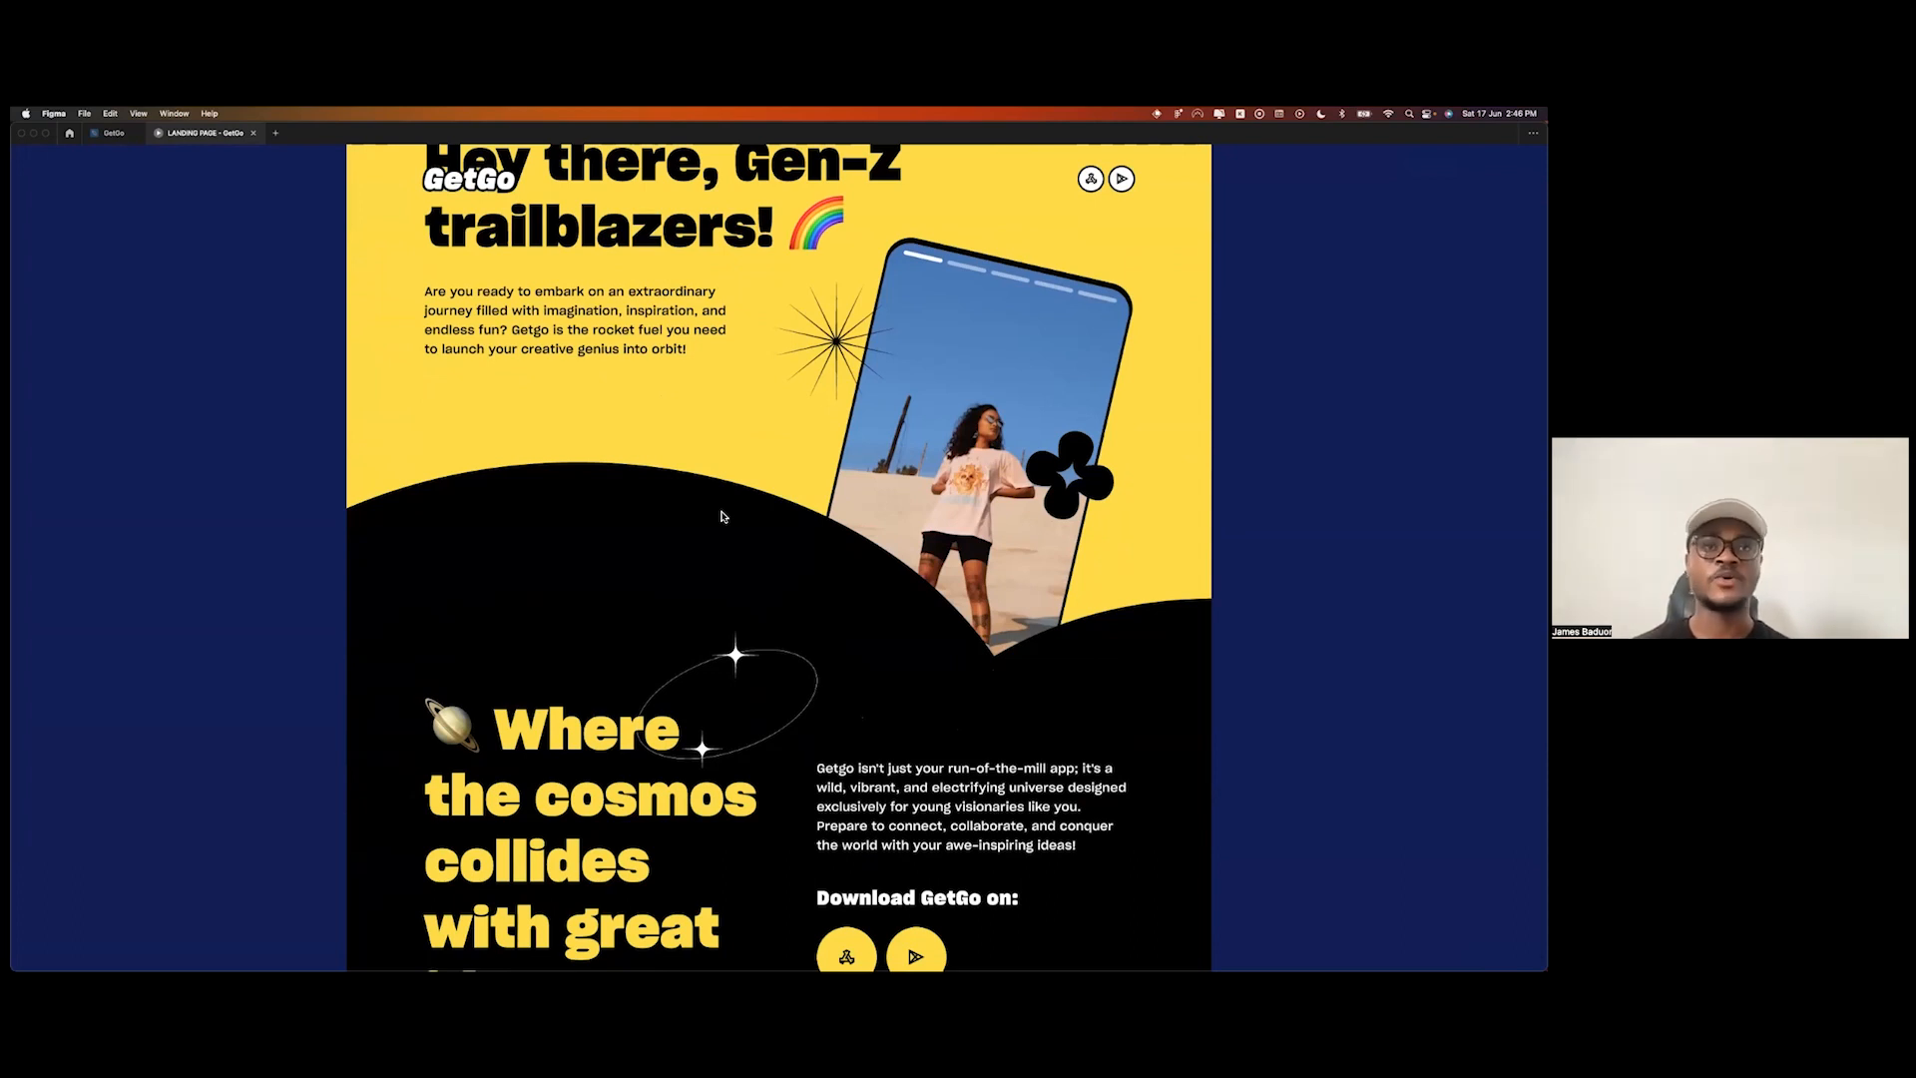
scroll(724, 516, down, 5)
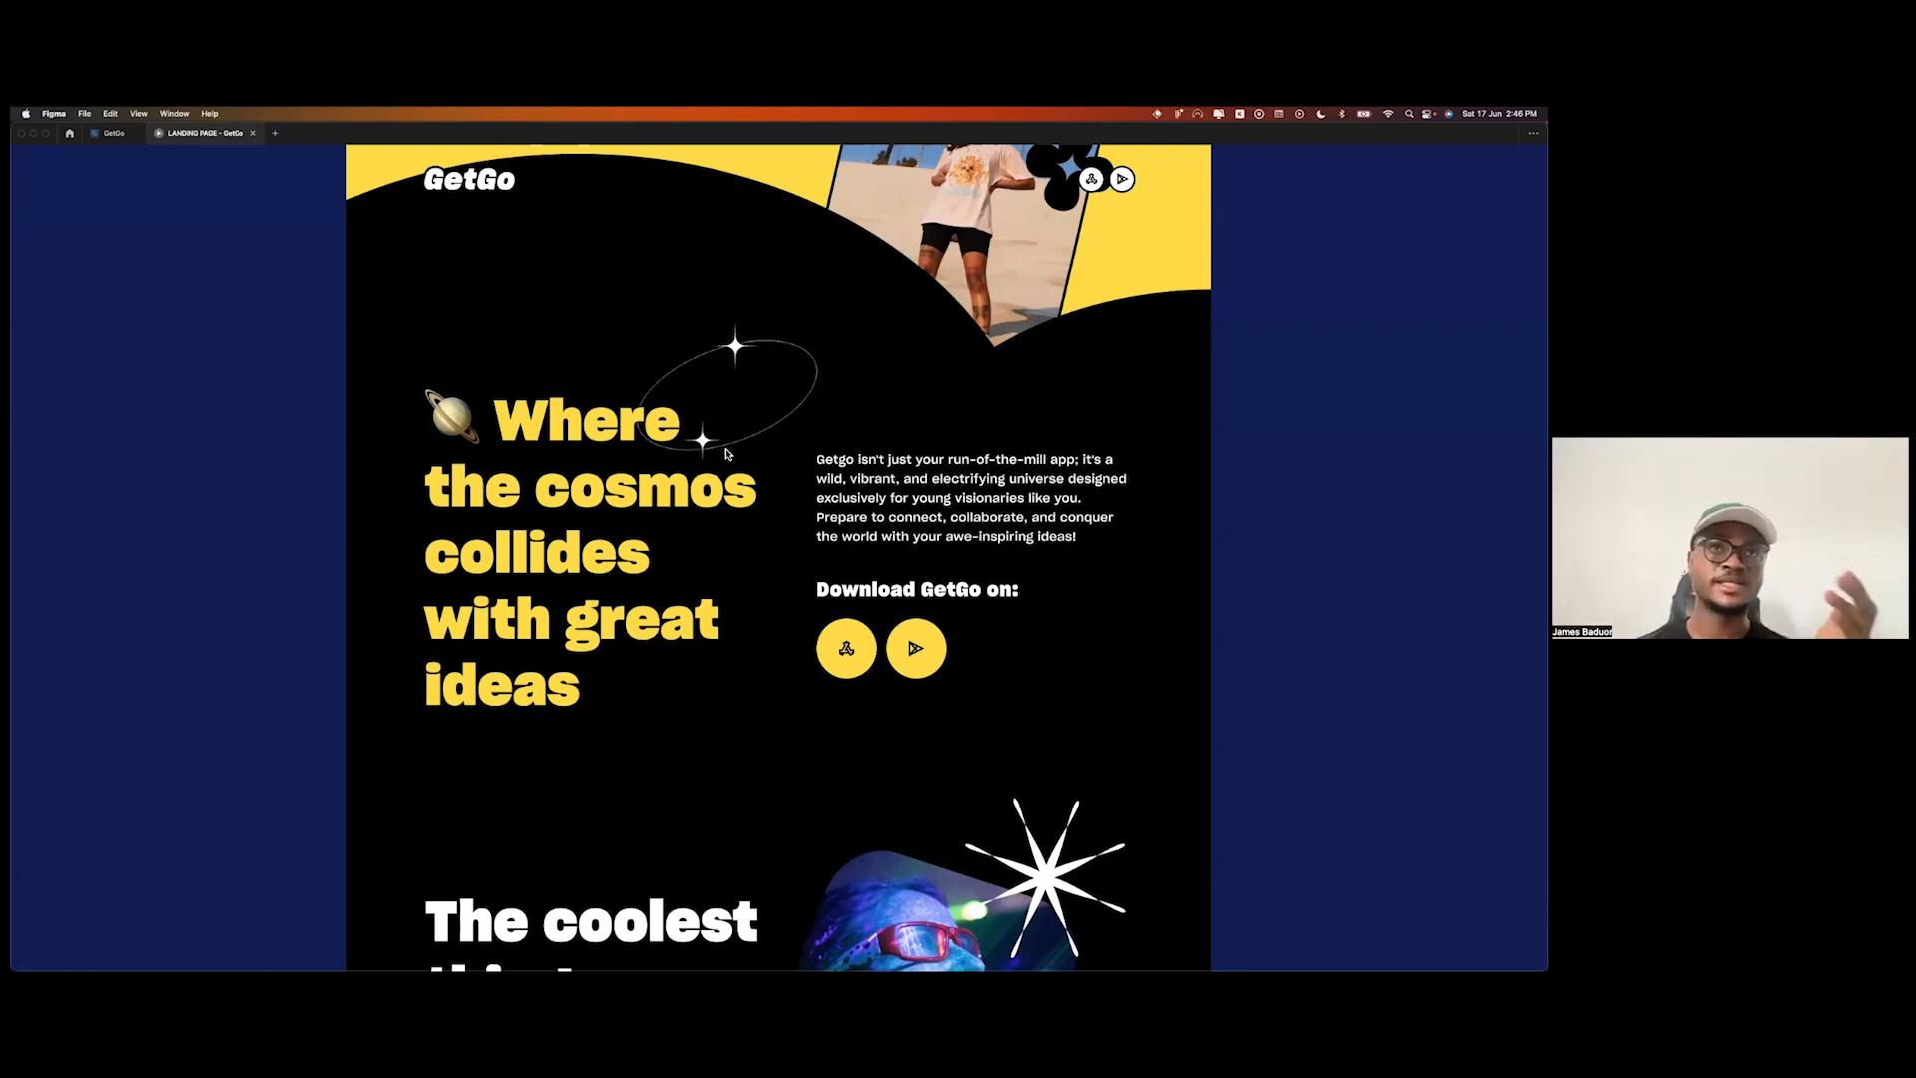
scroll(727, 454, down, 5)
scroll(722, 449, up, 5)
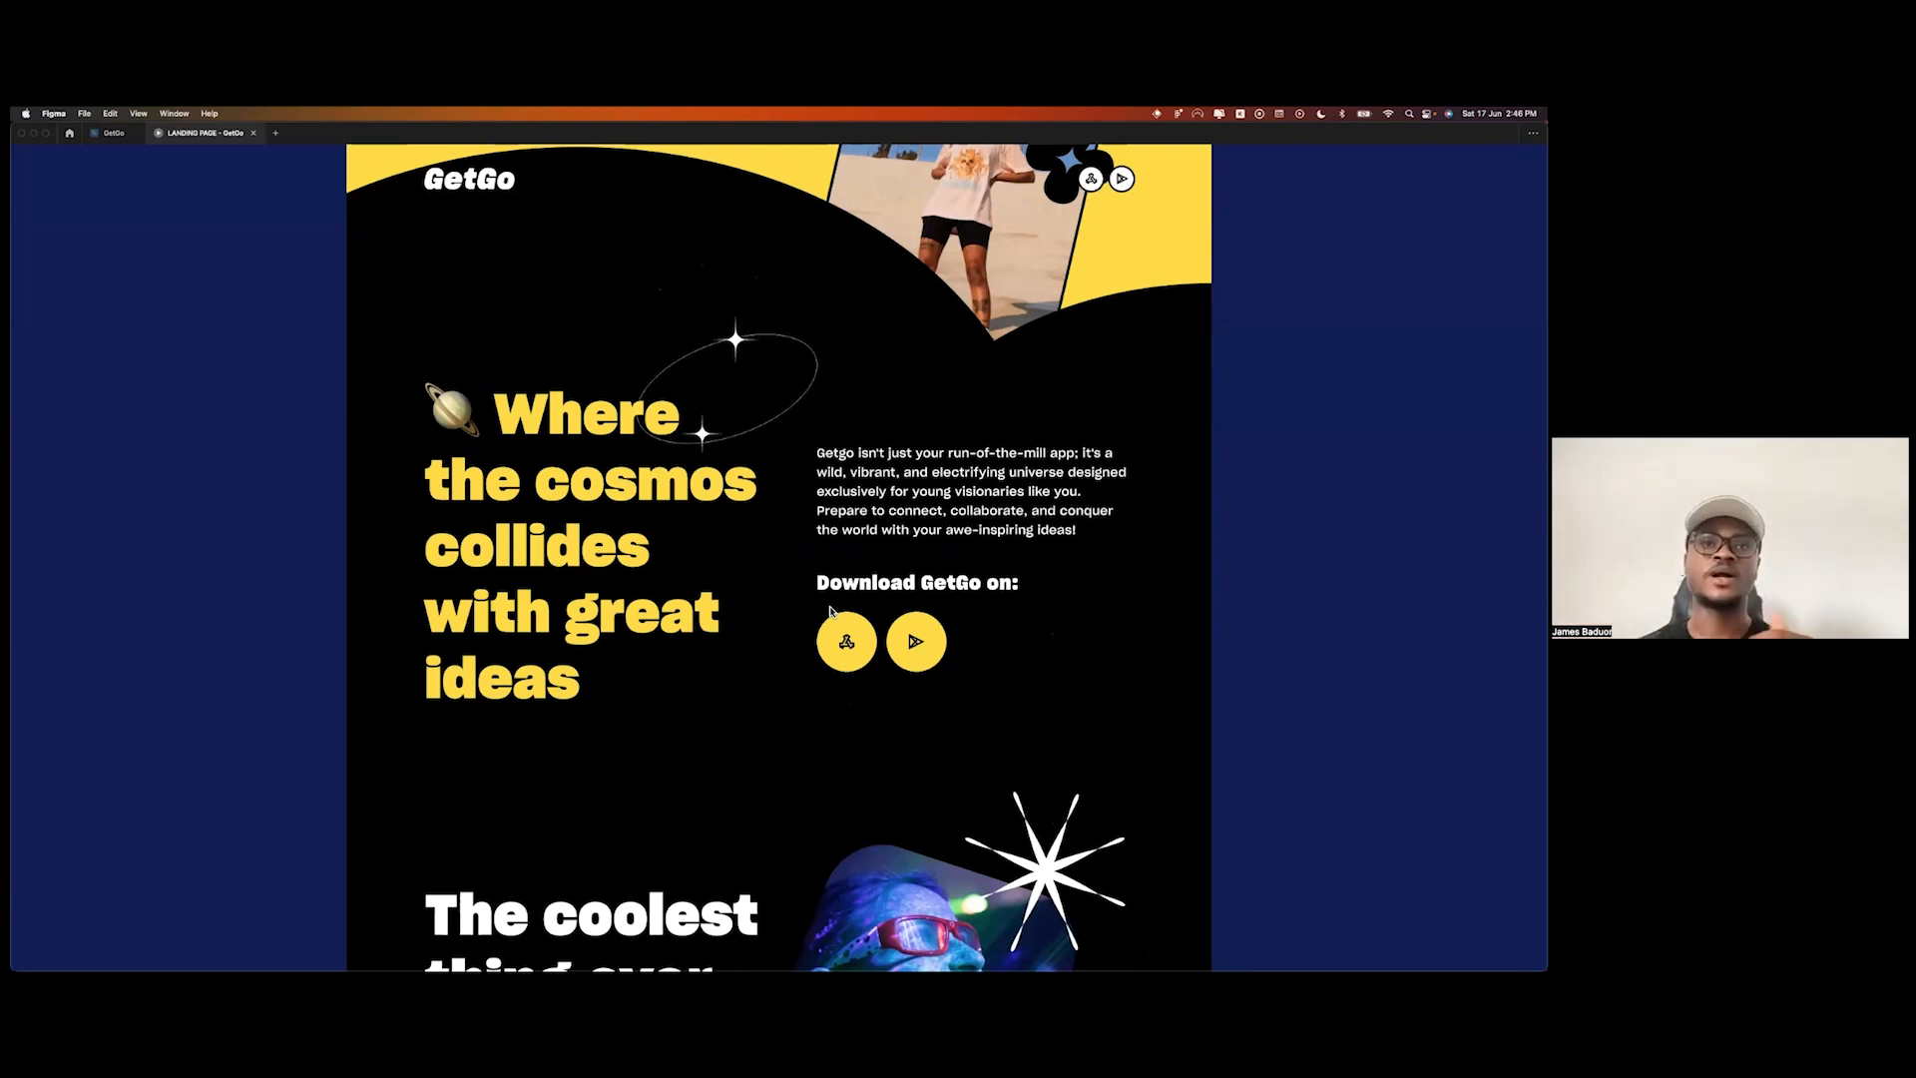
scroll(830, 611, down, 4)
scroll(830, 611, down, 3)
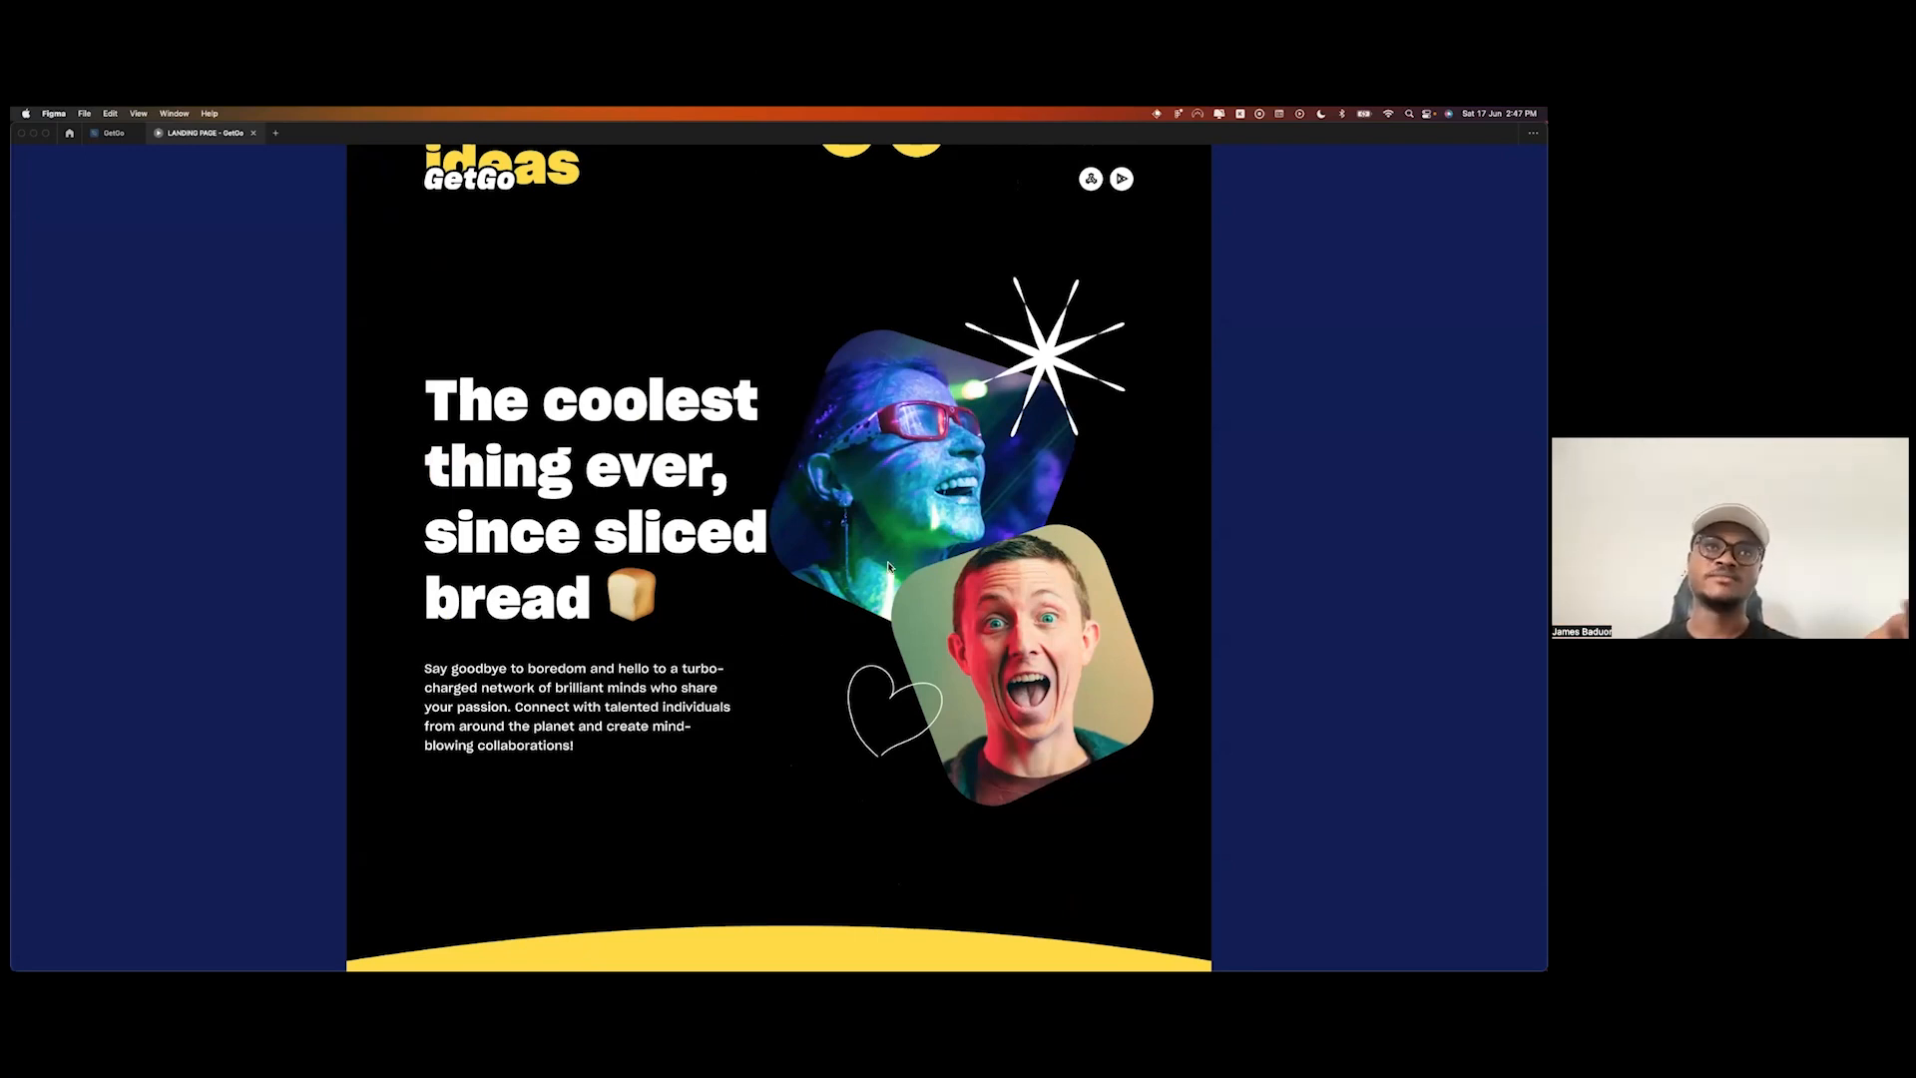
scroll(887, 564, down, 6)
scroll(889, 567, down, 2)
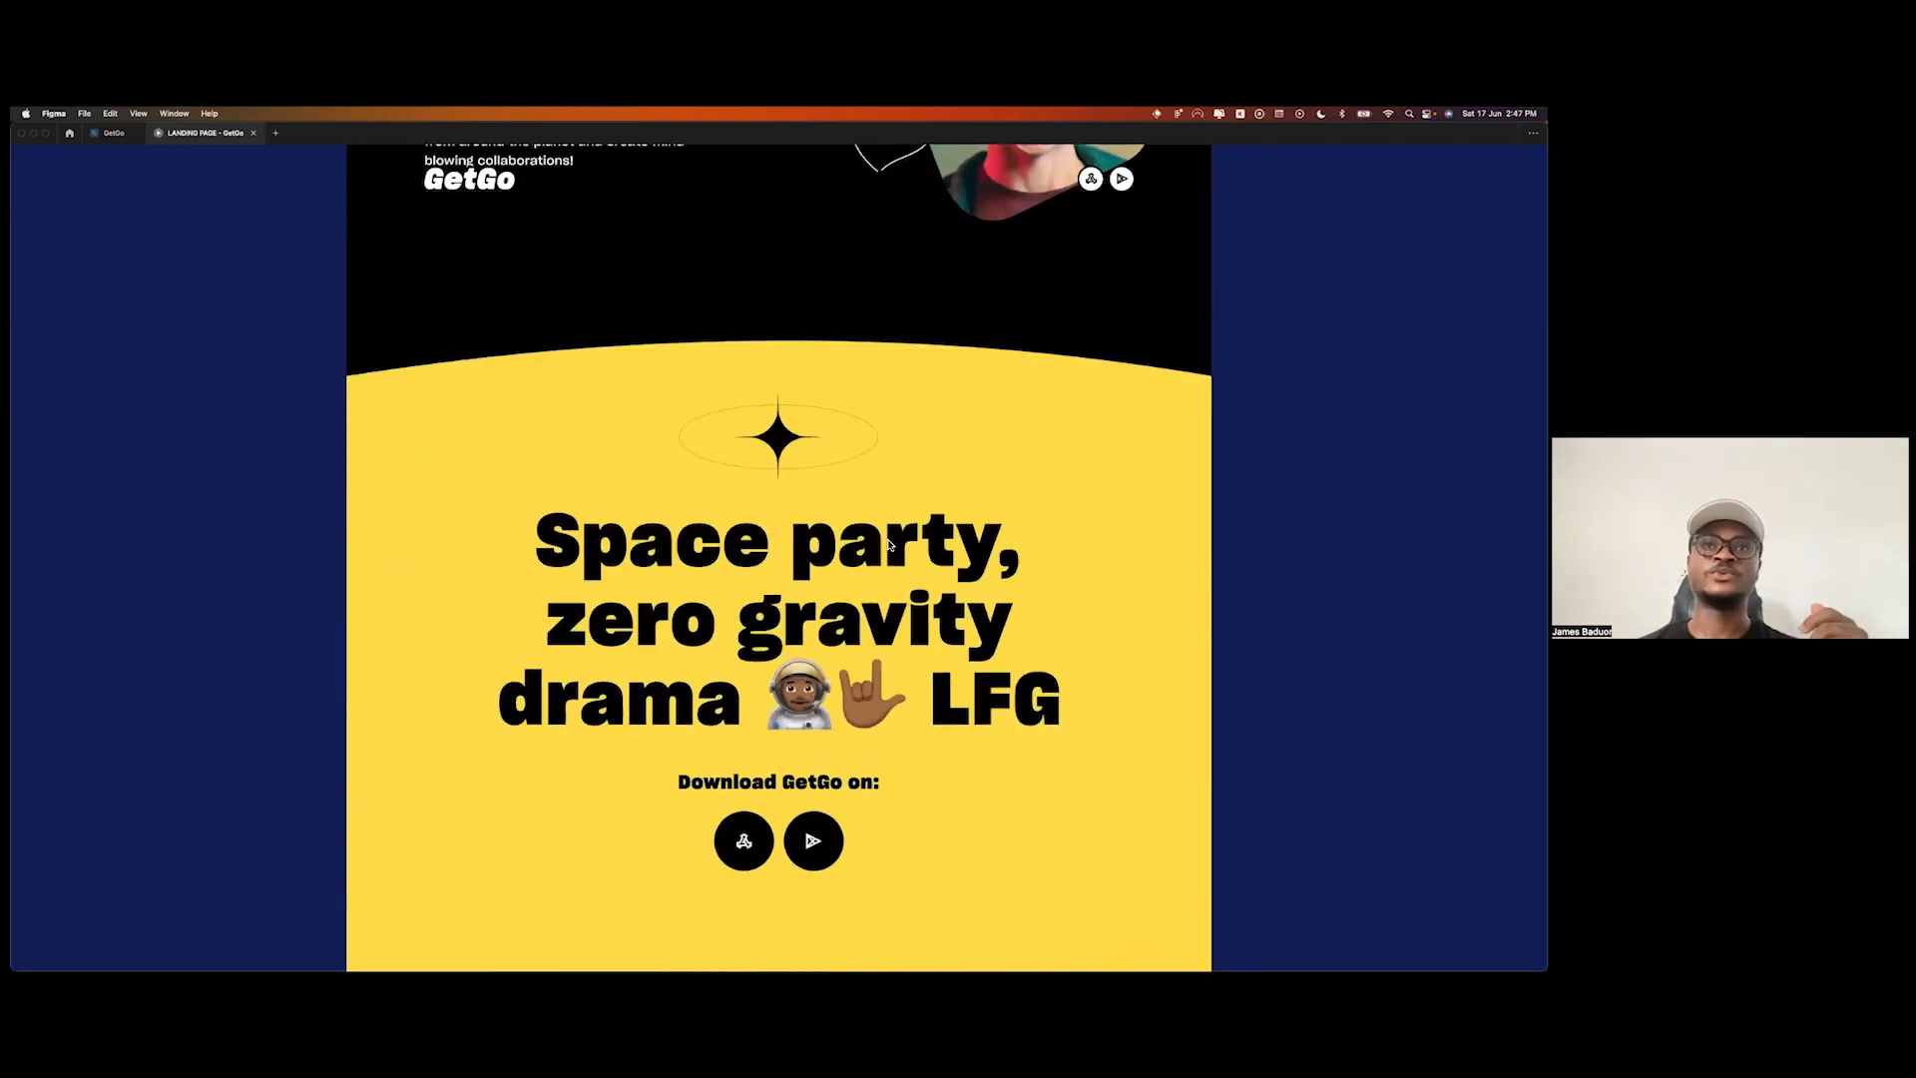
scroll(821, 544, up, 20)
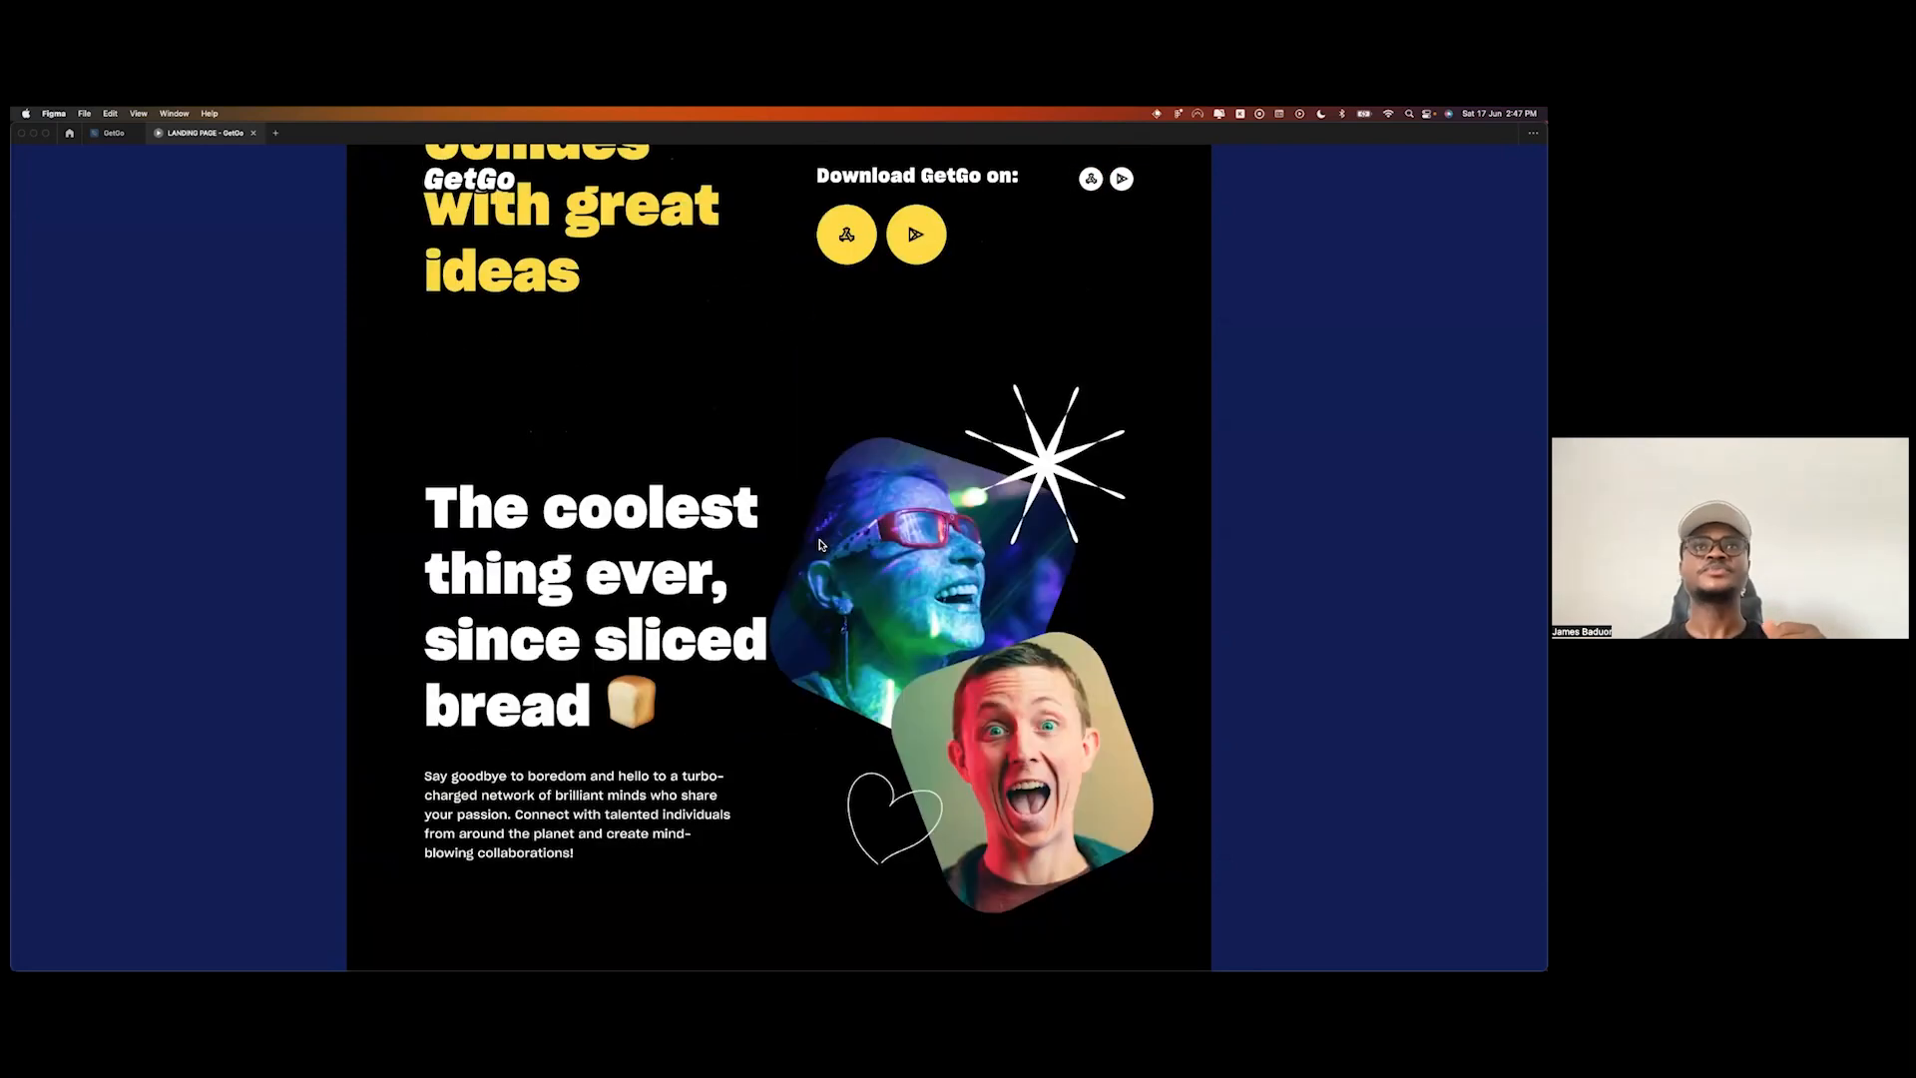
scroll(820, 543, up, 10)
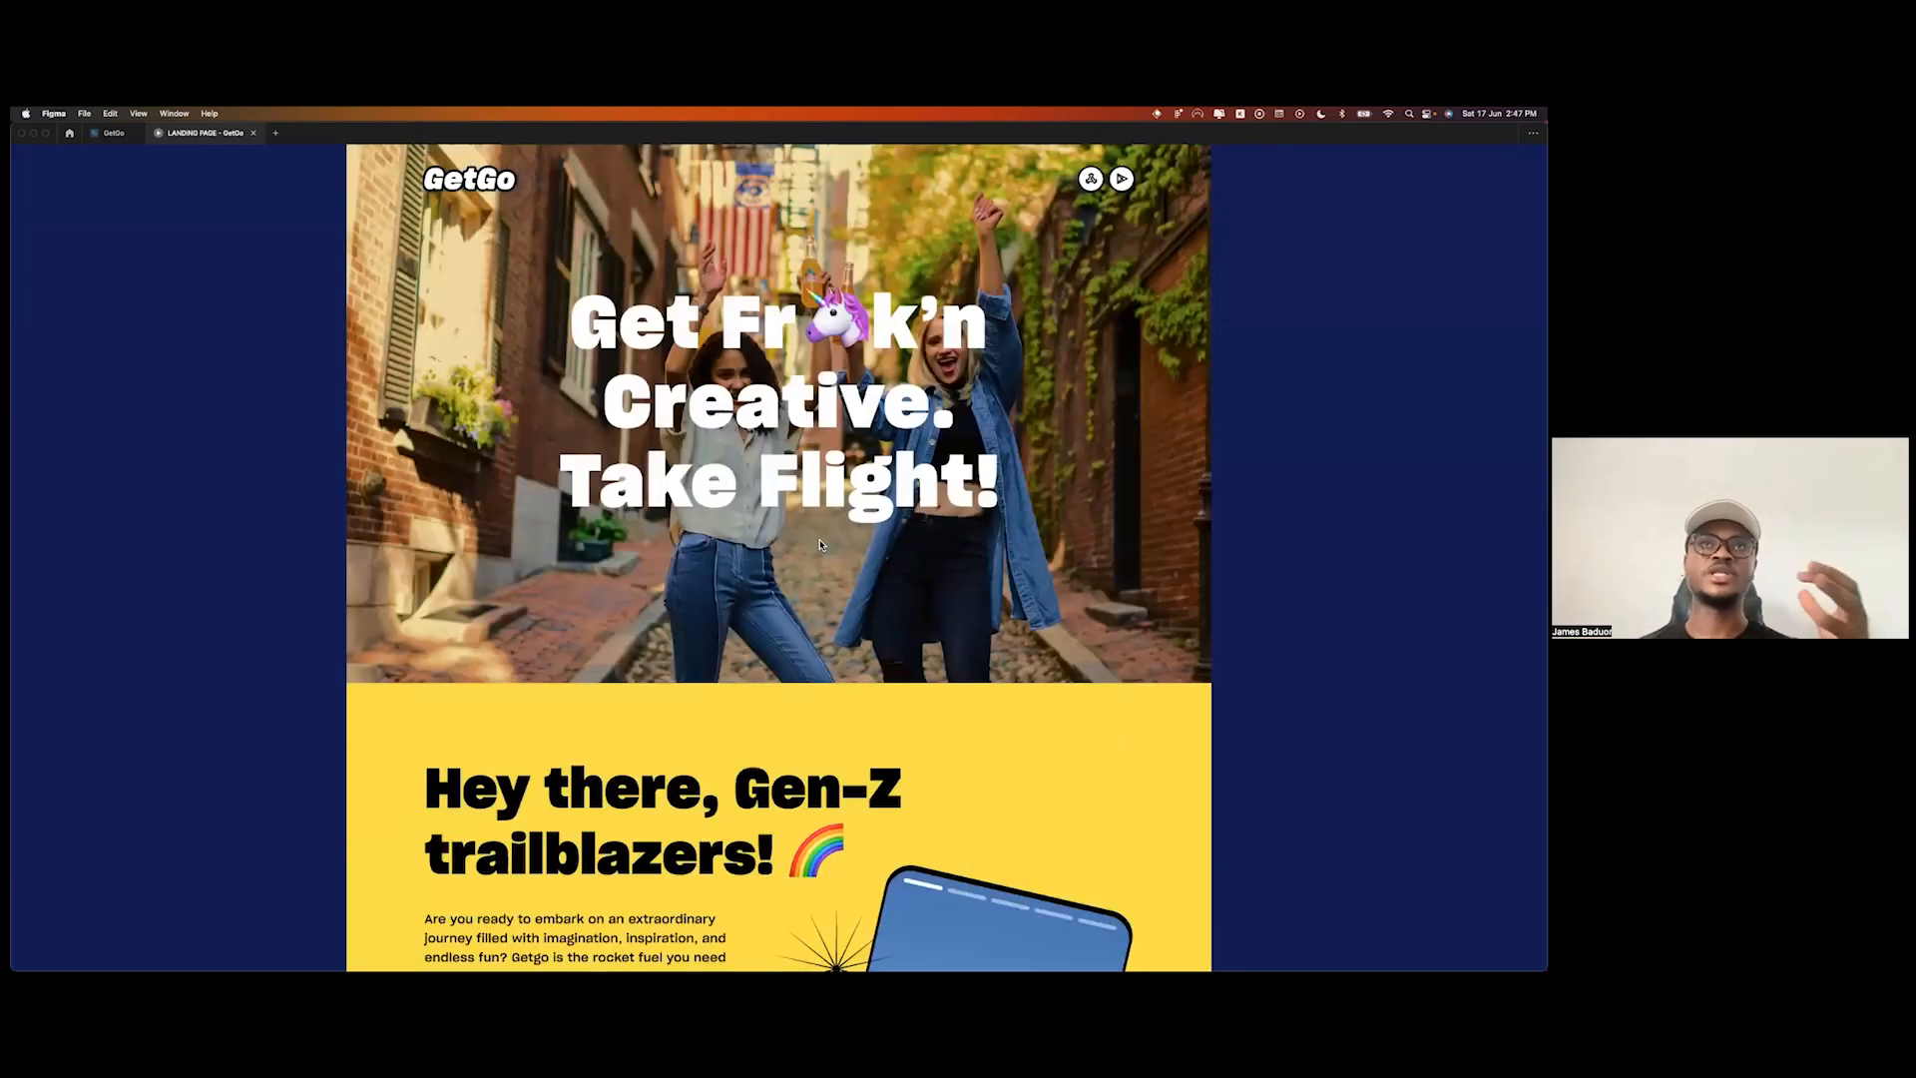
scroll(821, 544, down, 3)
scroll(820, 543, up, 4)
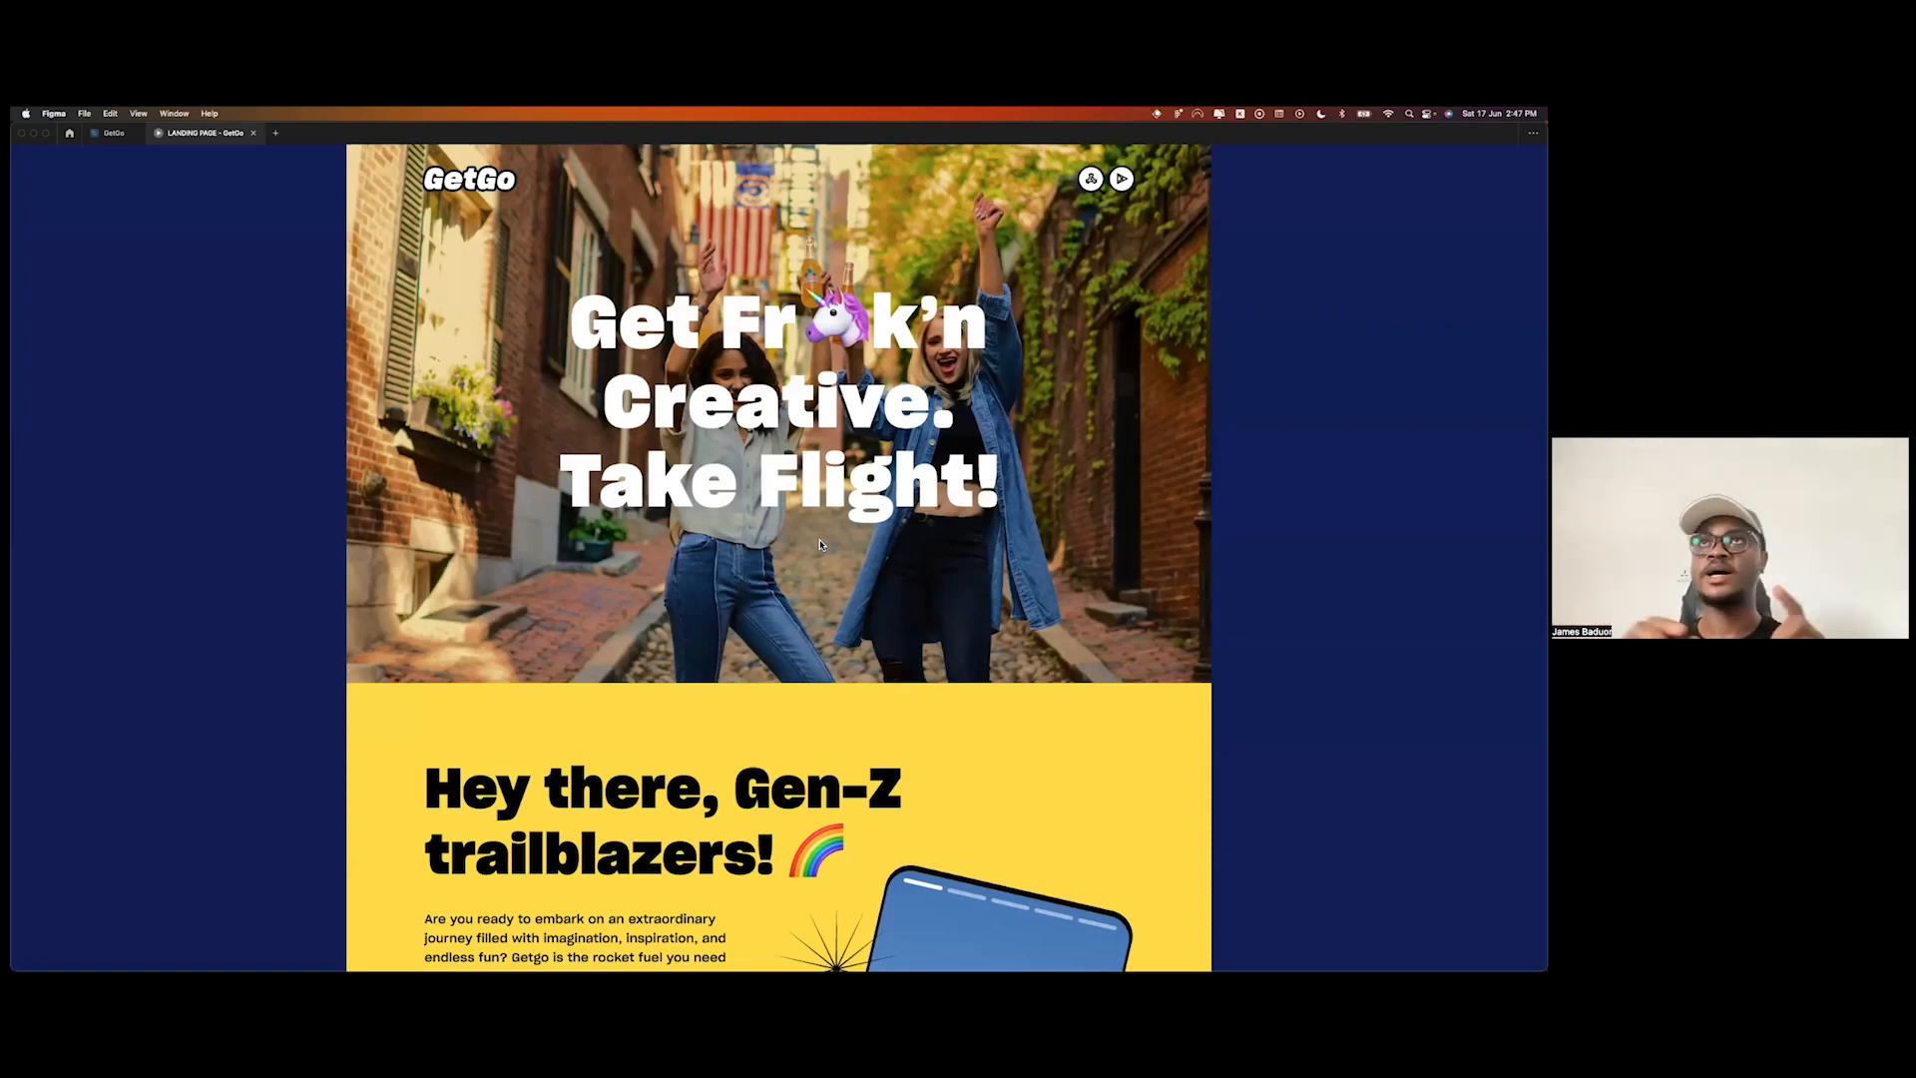
scroll(821, 544, down, 10)
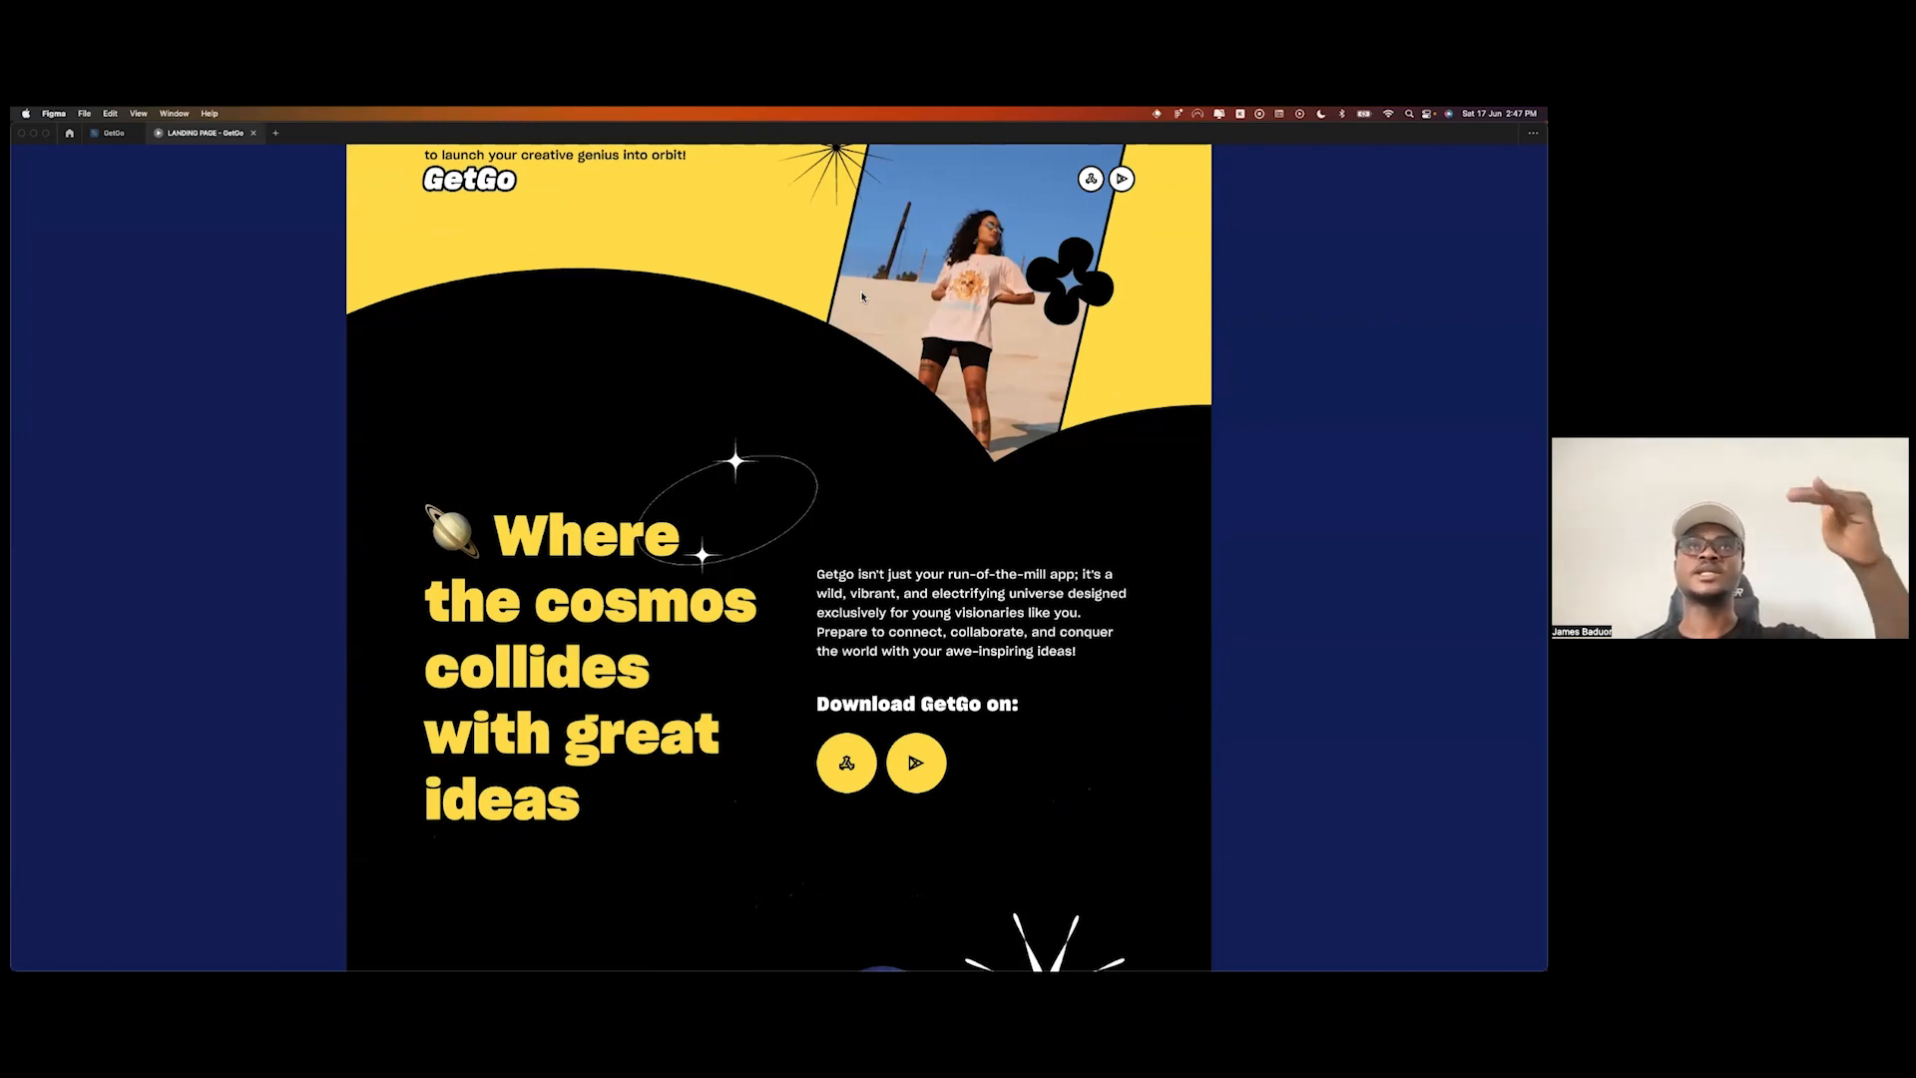
scroll(863, 296, up, 7)
scroll(863, 296, up, 2)
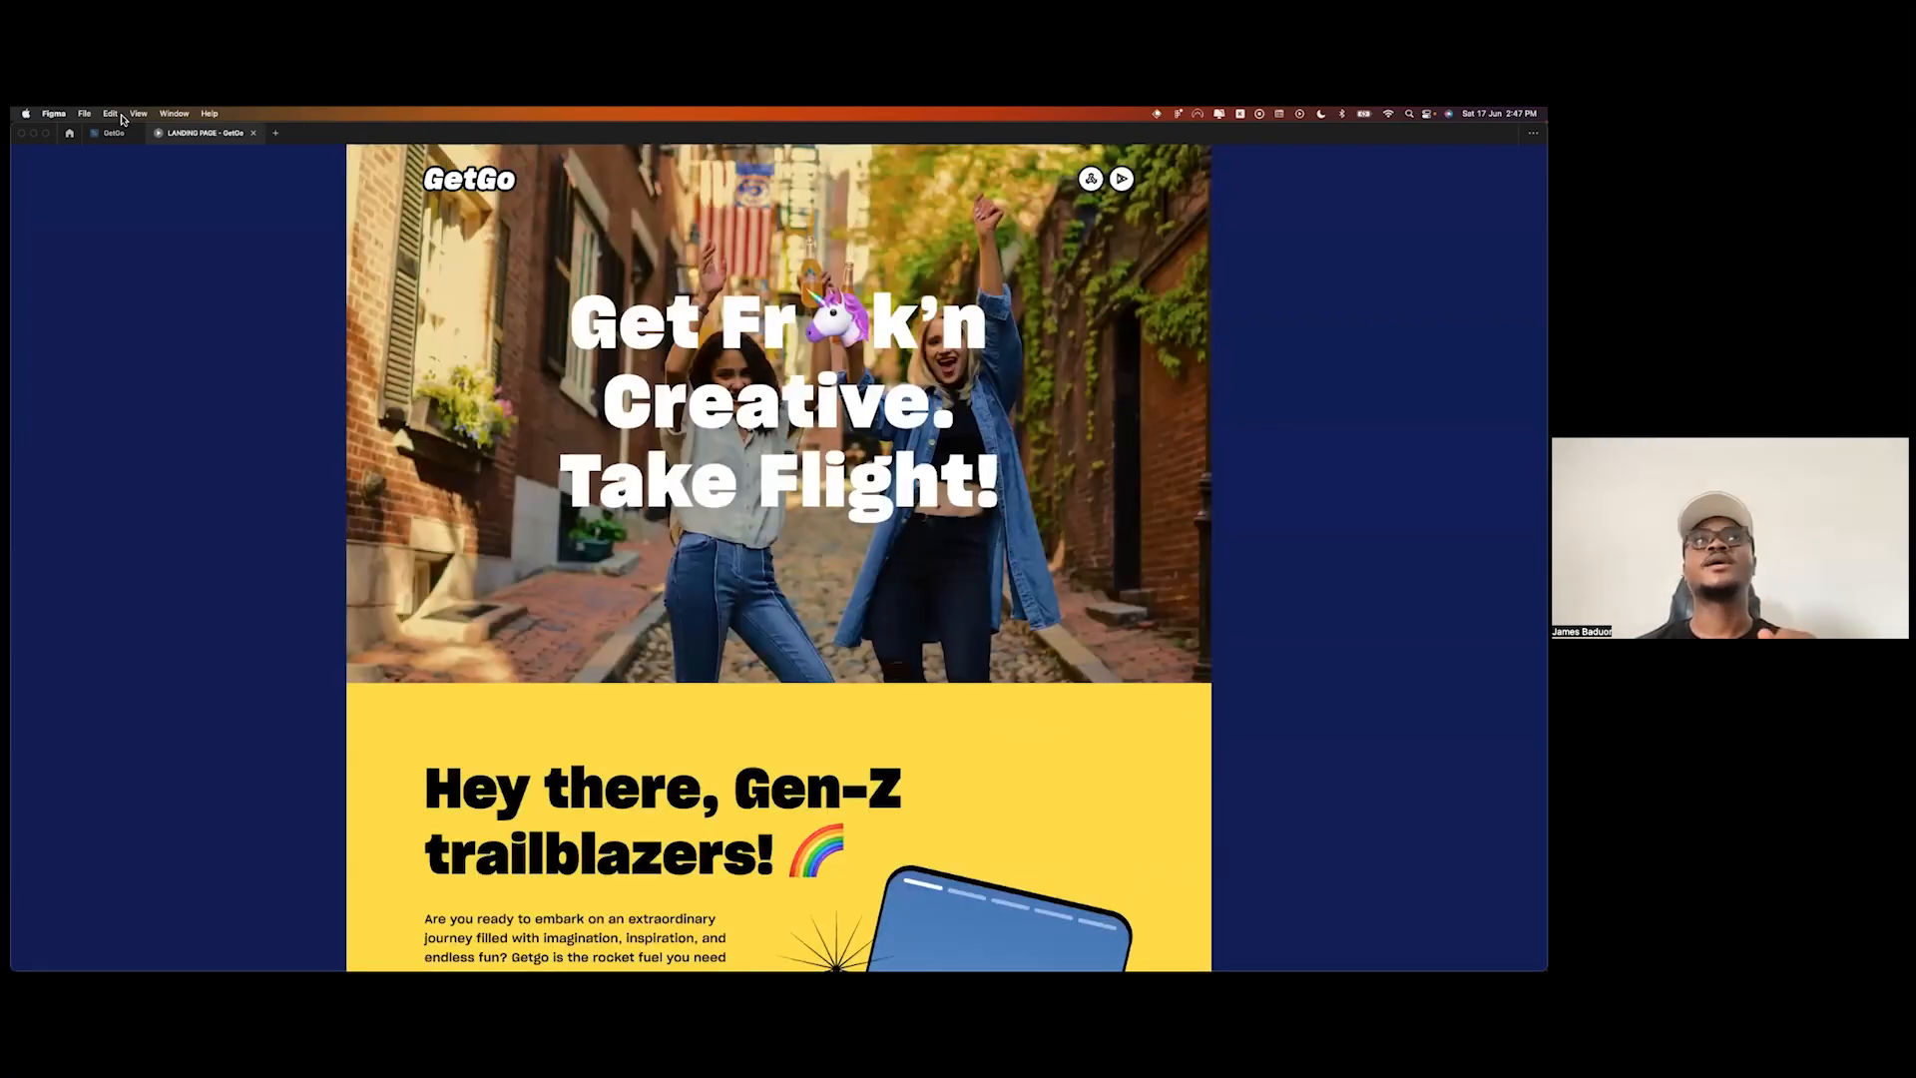
- In the GetGo design file, place a copy of the hero headline on the empty canvas beside the landing page frame
key(ctrl+Tab)
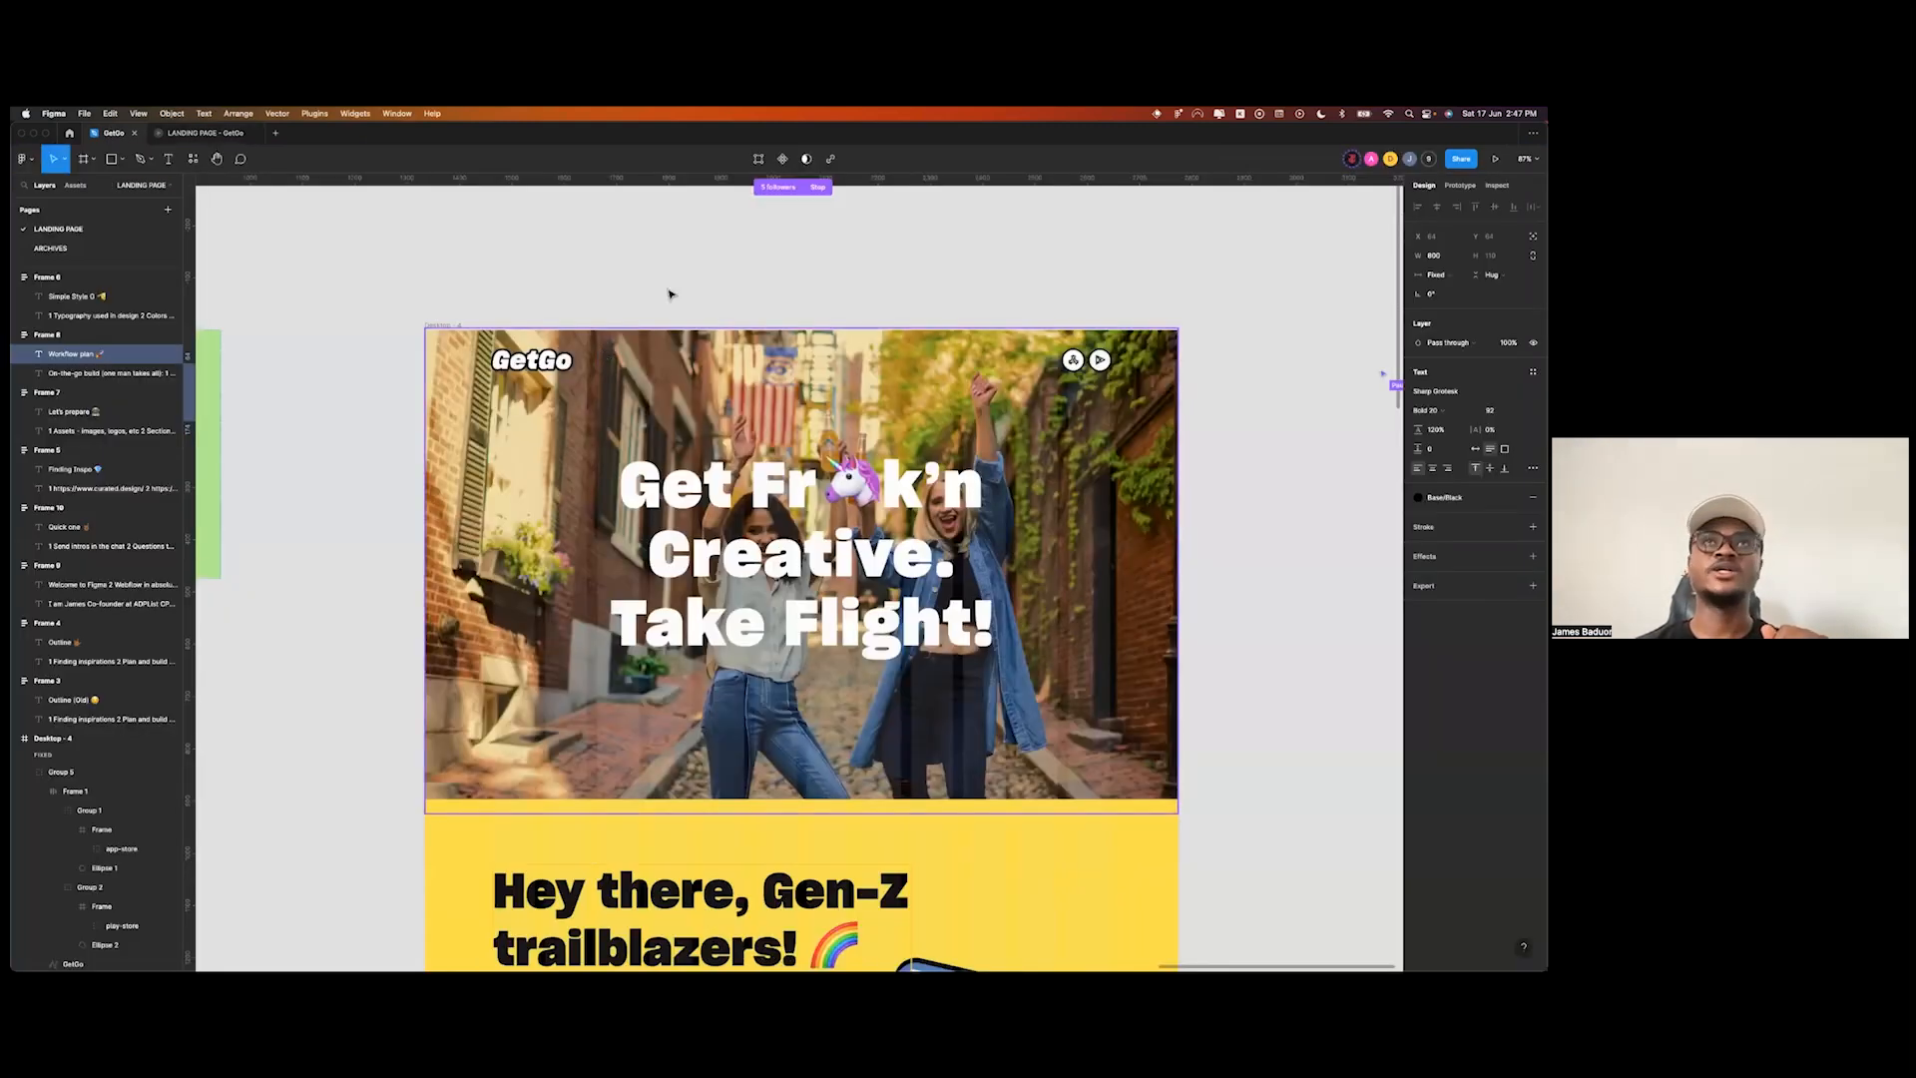
scroll(709, 267, down, 6)
scroll(708, 266, up, 3)
scroll(708, 266, up, 1)
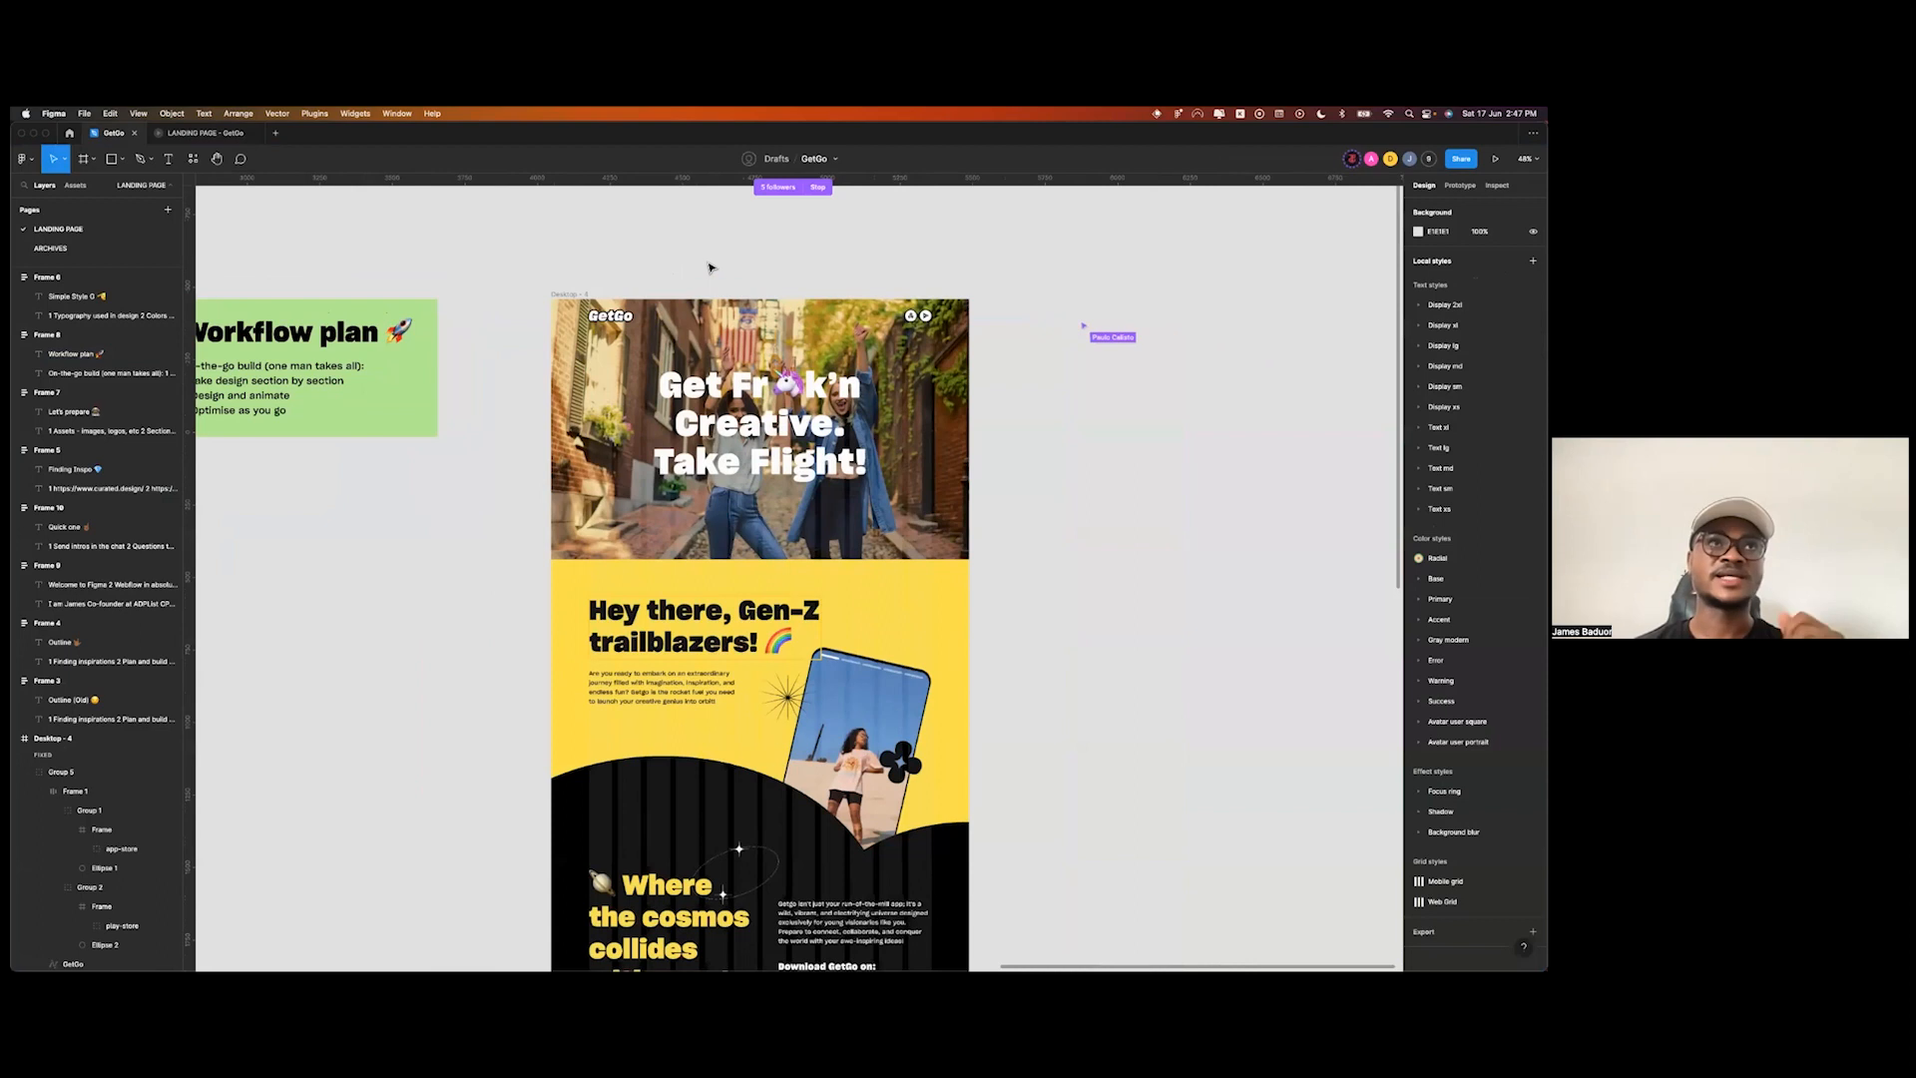
scroll(708, 267, left, 2)
scroll(975, 470, right, 2)
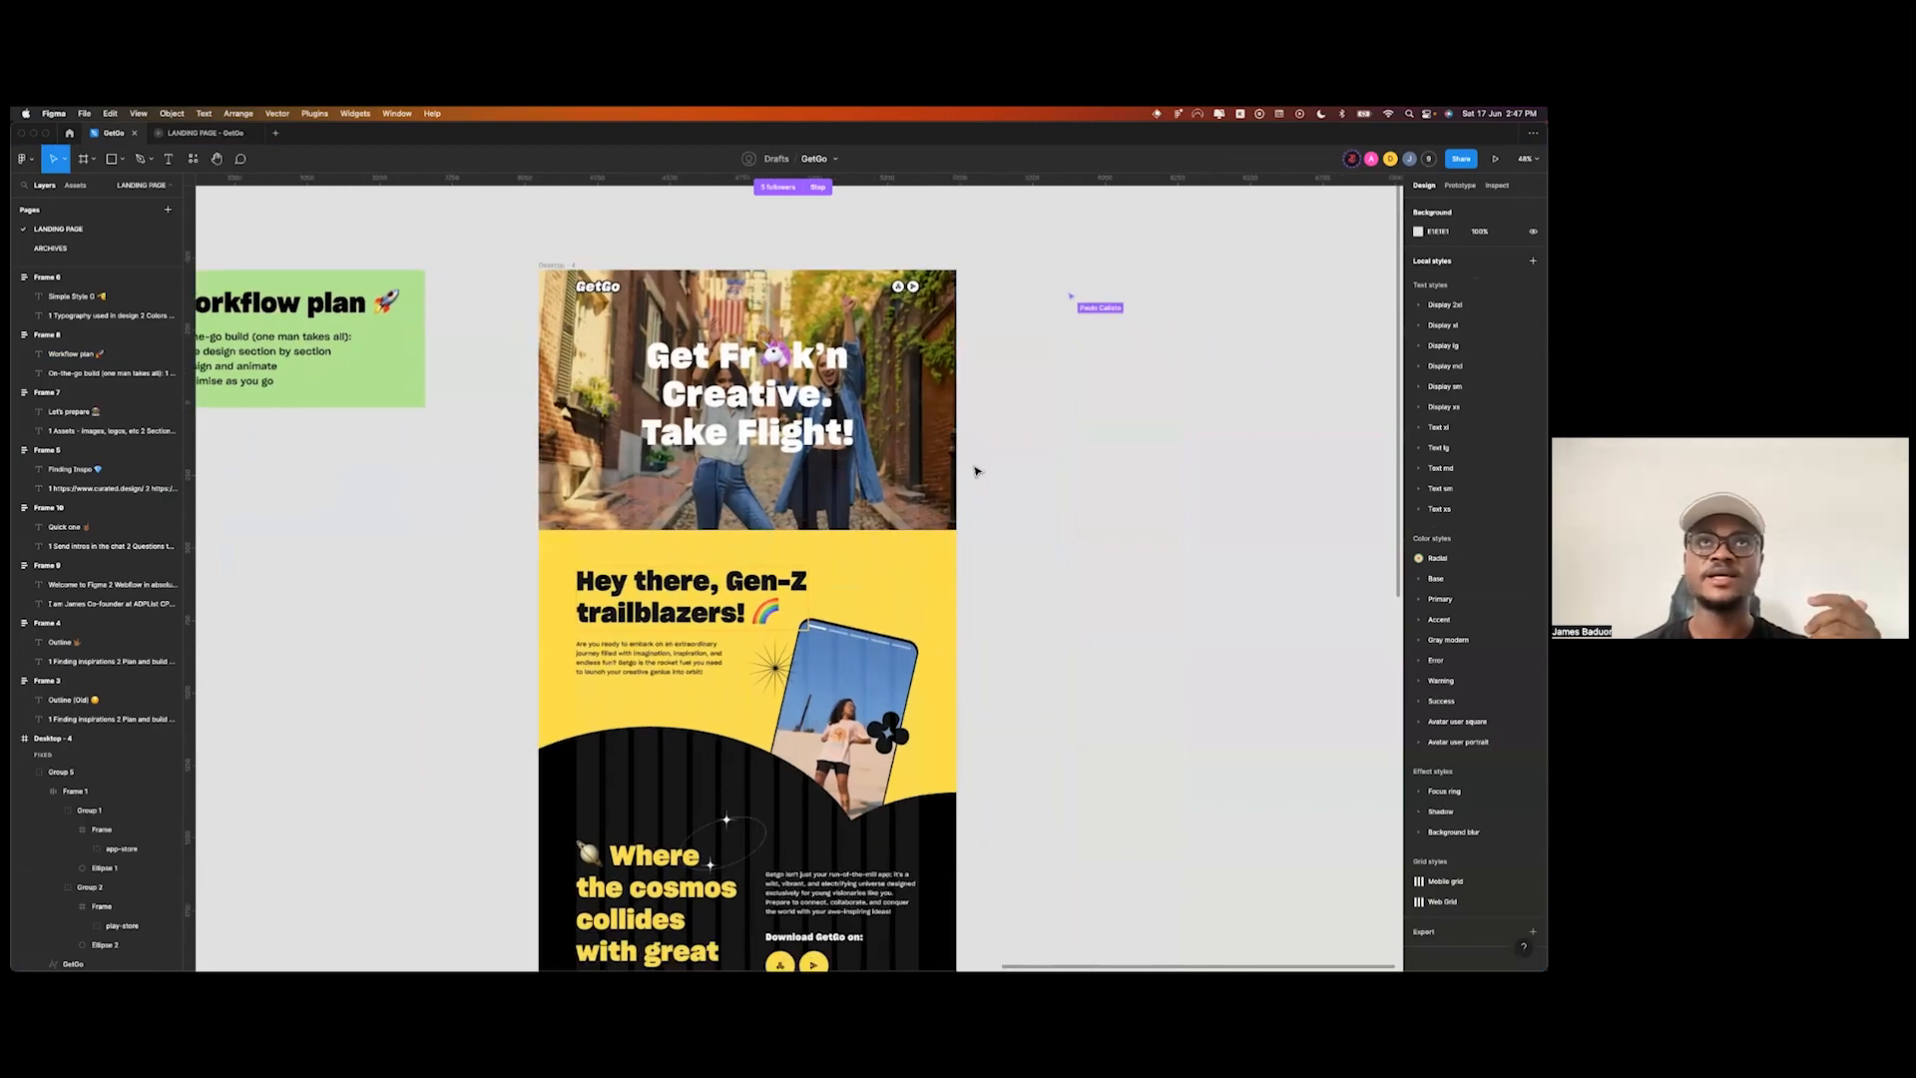
scroll(889, 471, up, 2)
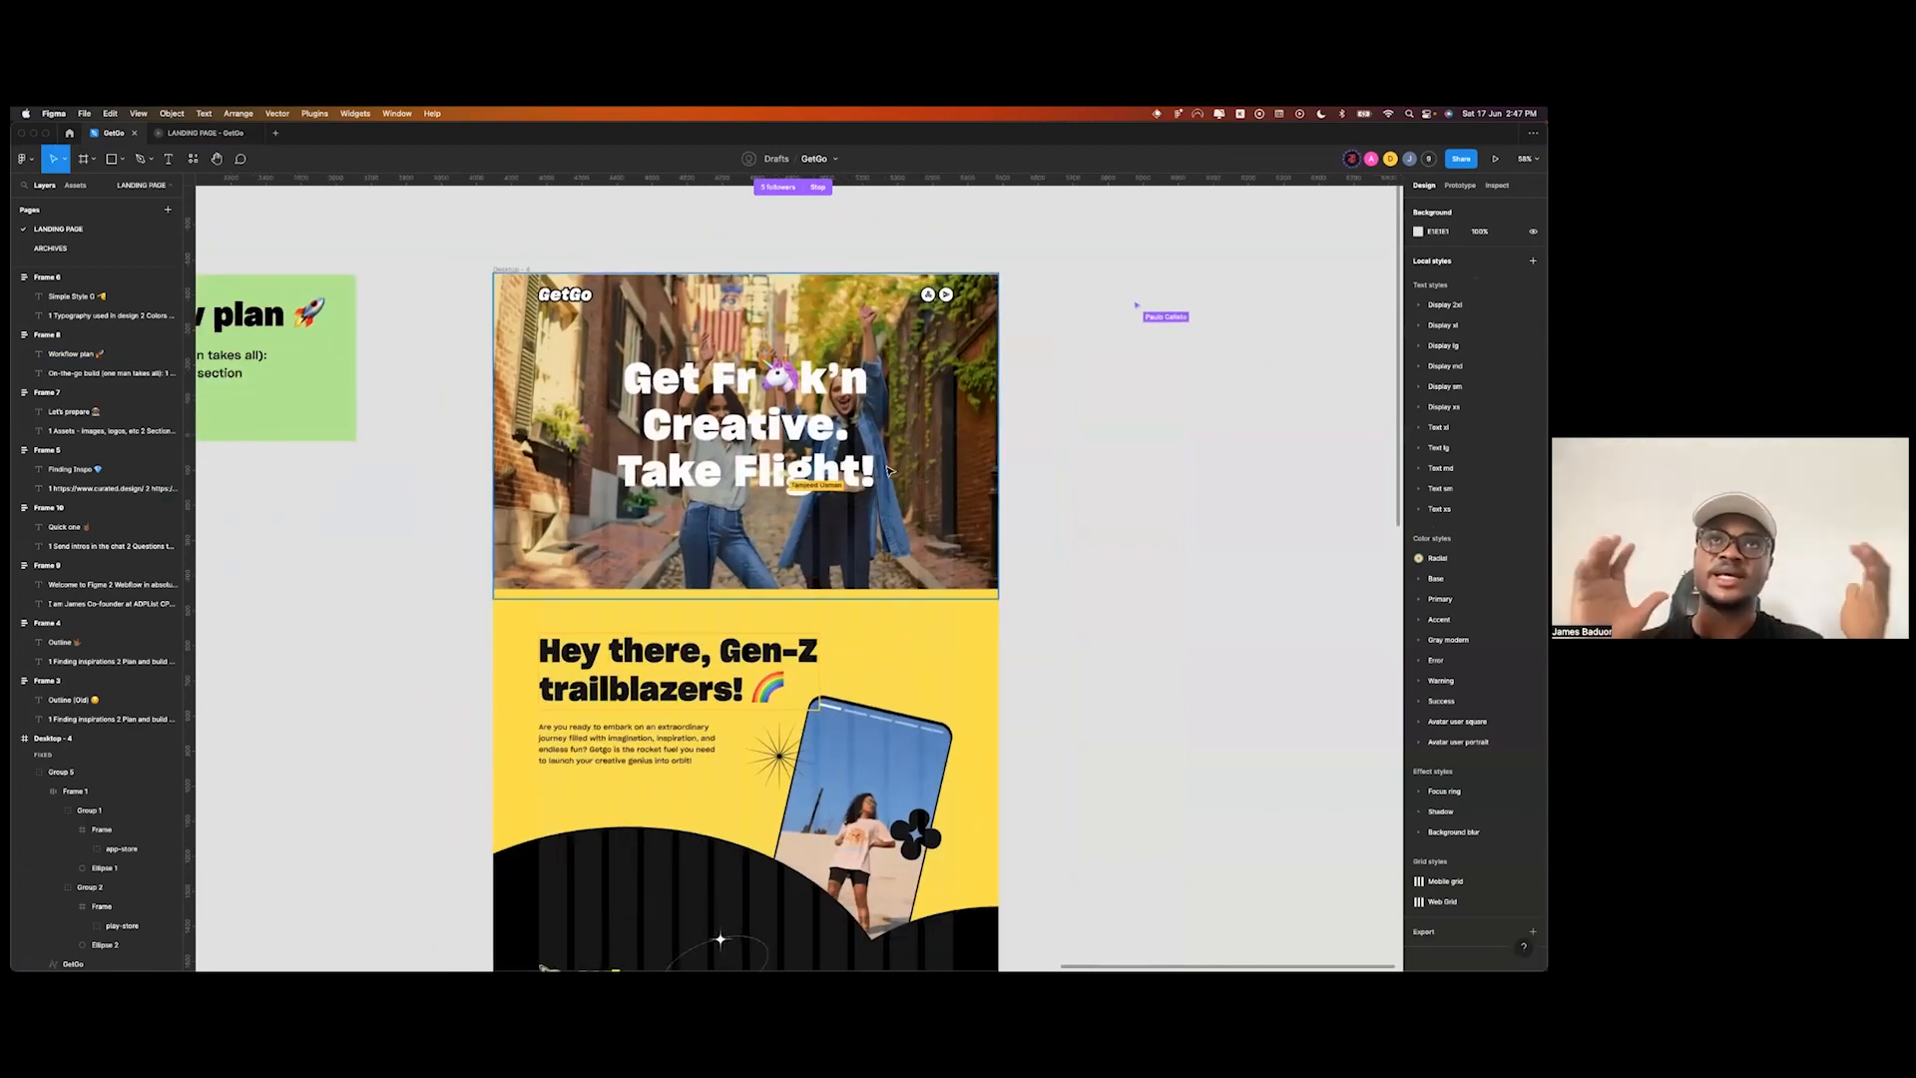
scroll(889, 470, right, 3)
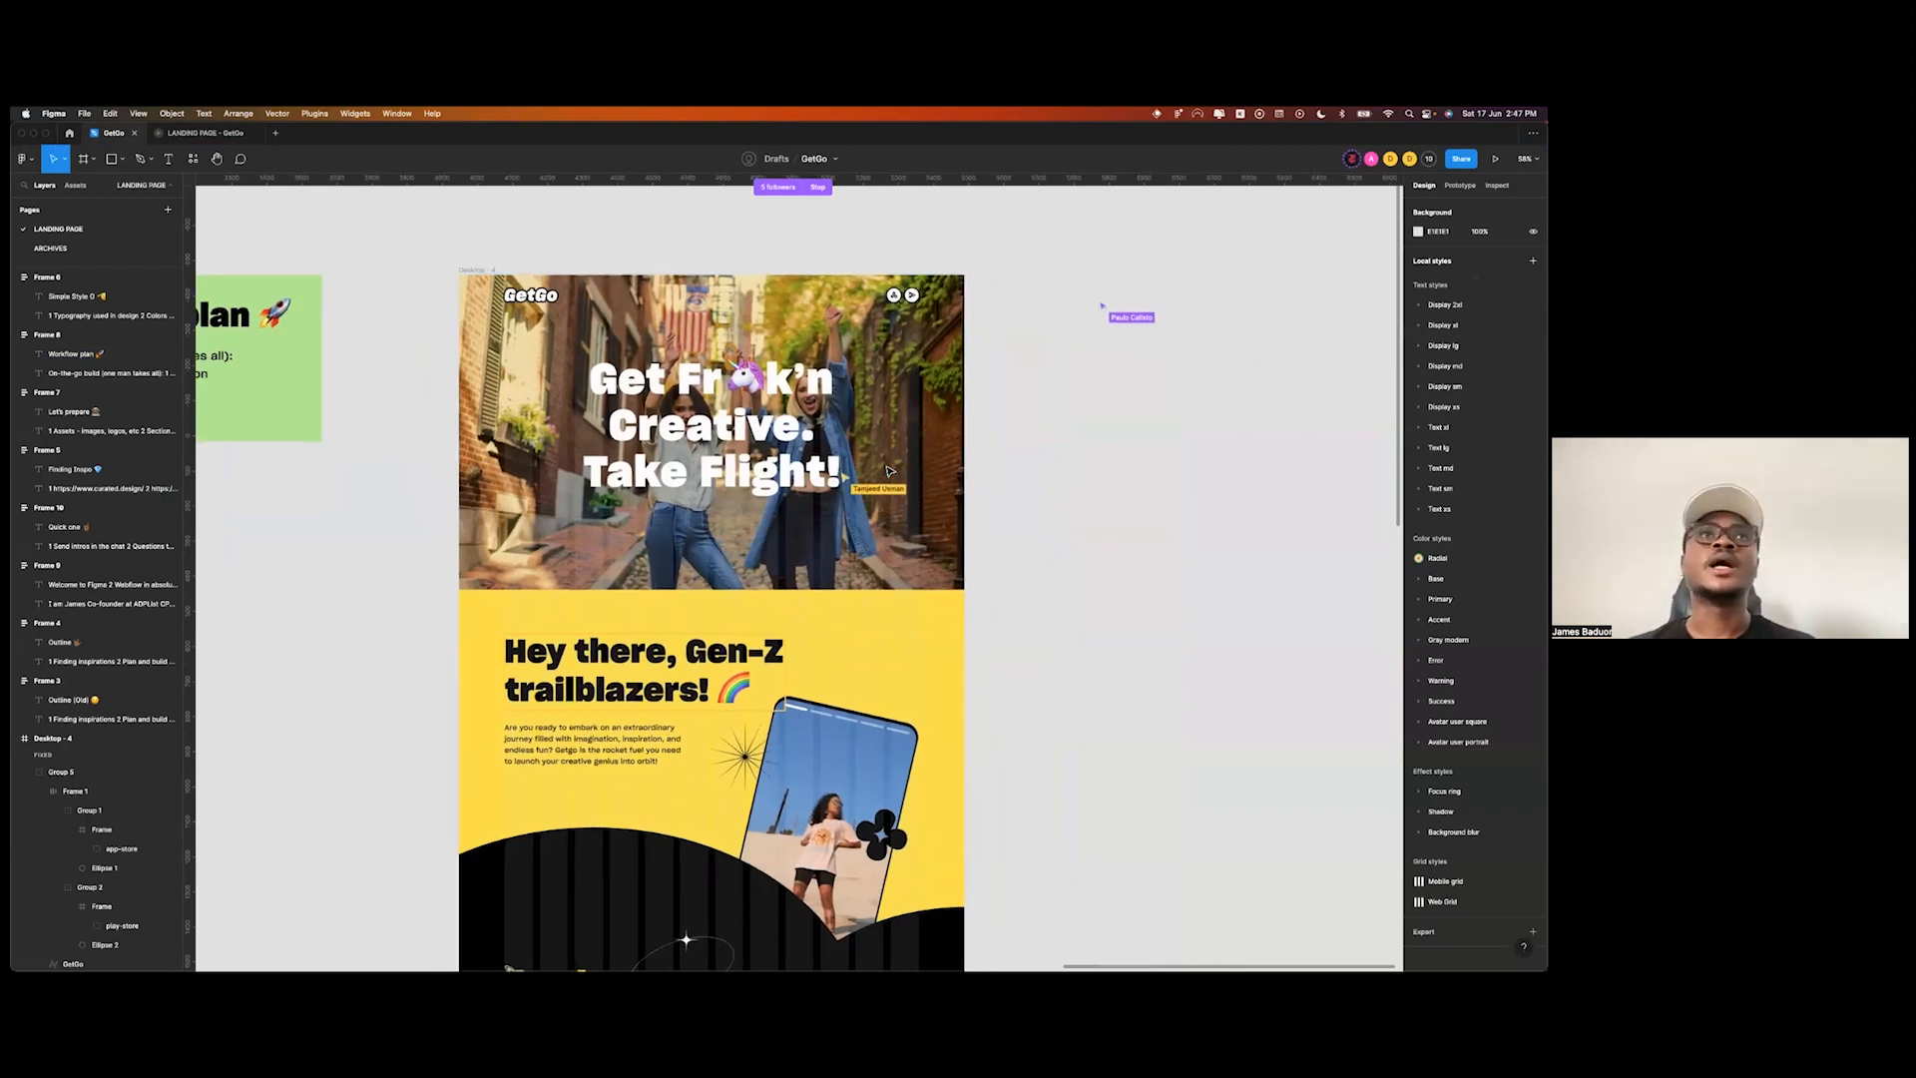
click(649, 448)
scroll(650, 448, right, 1)
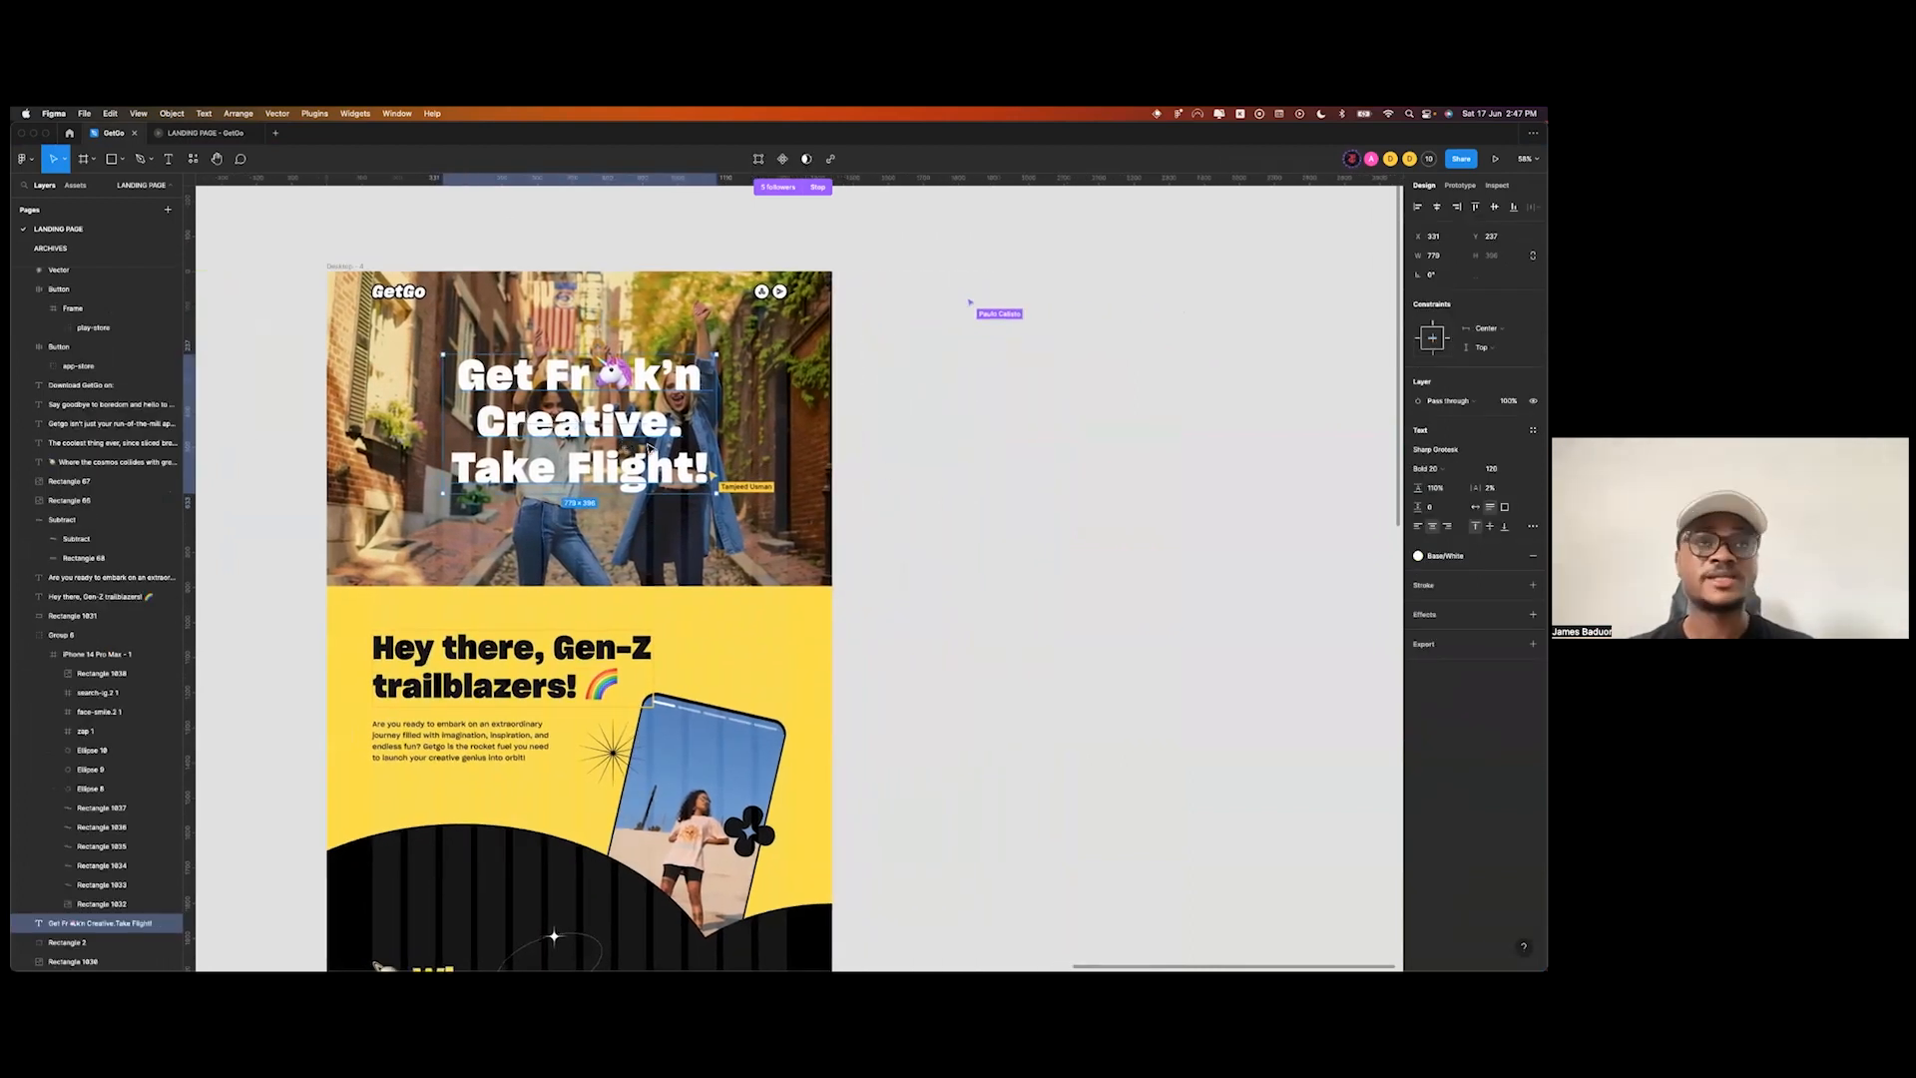
key(super+v)
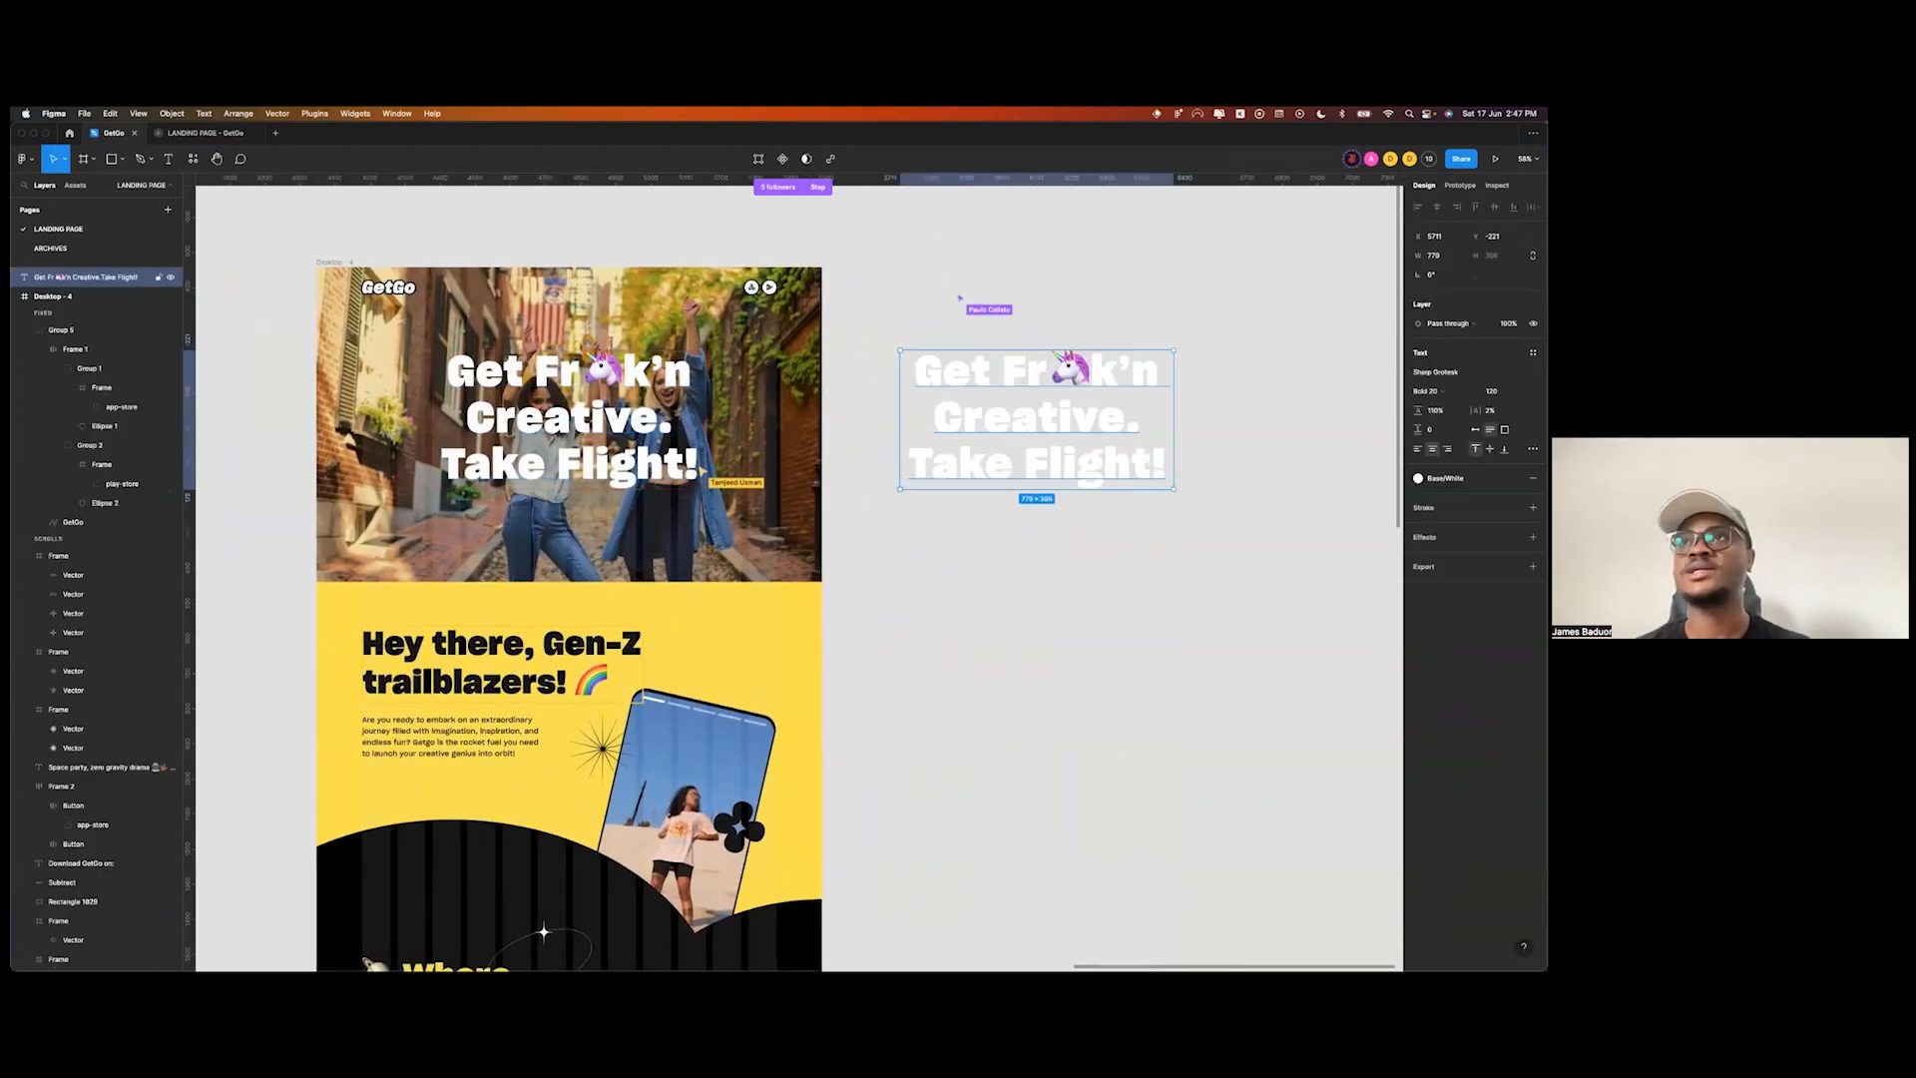
- Recolour the copied headline with the Base/Black style and align its text left
click(1445, 478)
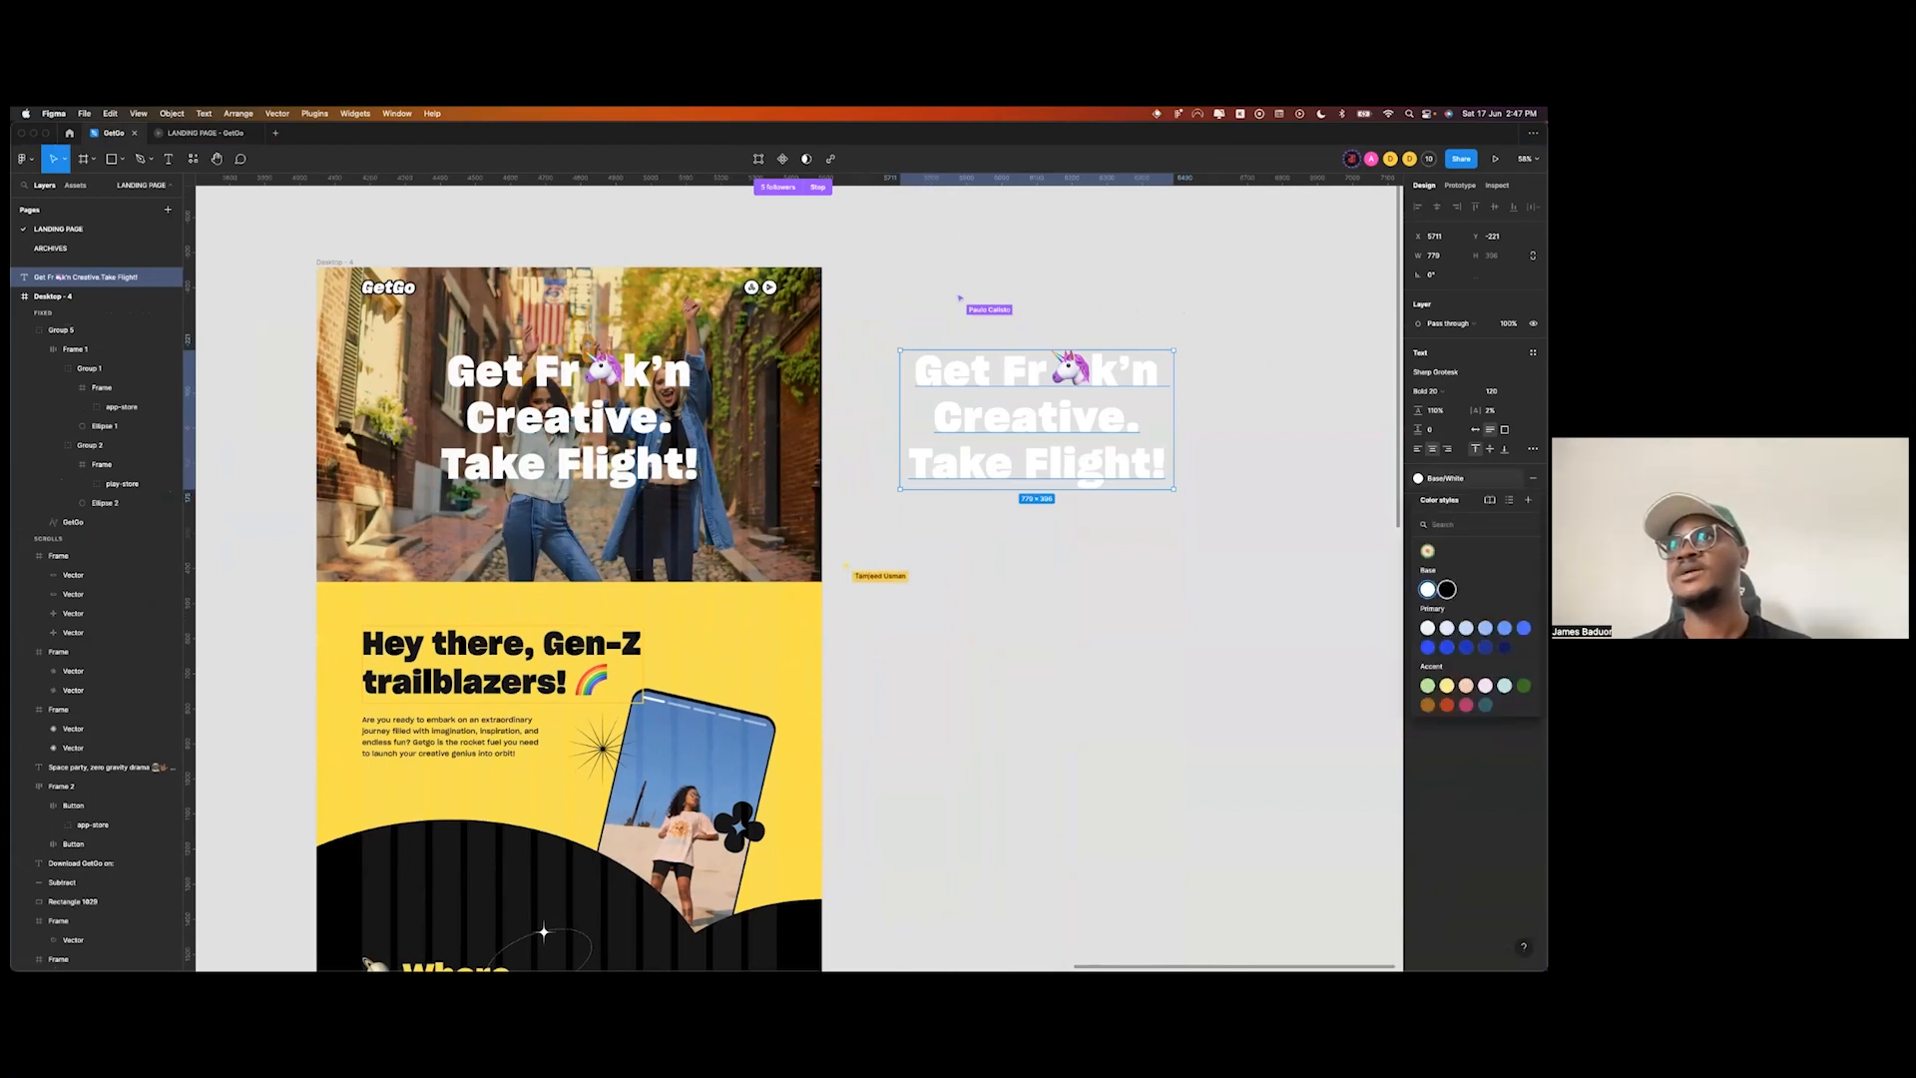
click(1446, 590)
click(1417, 449)
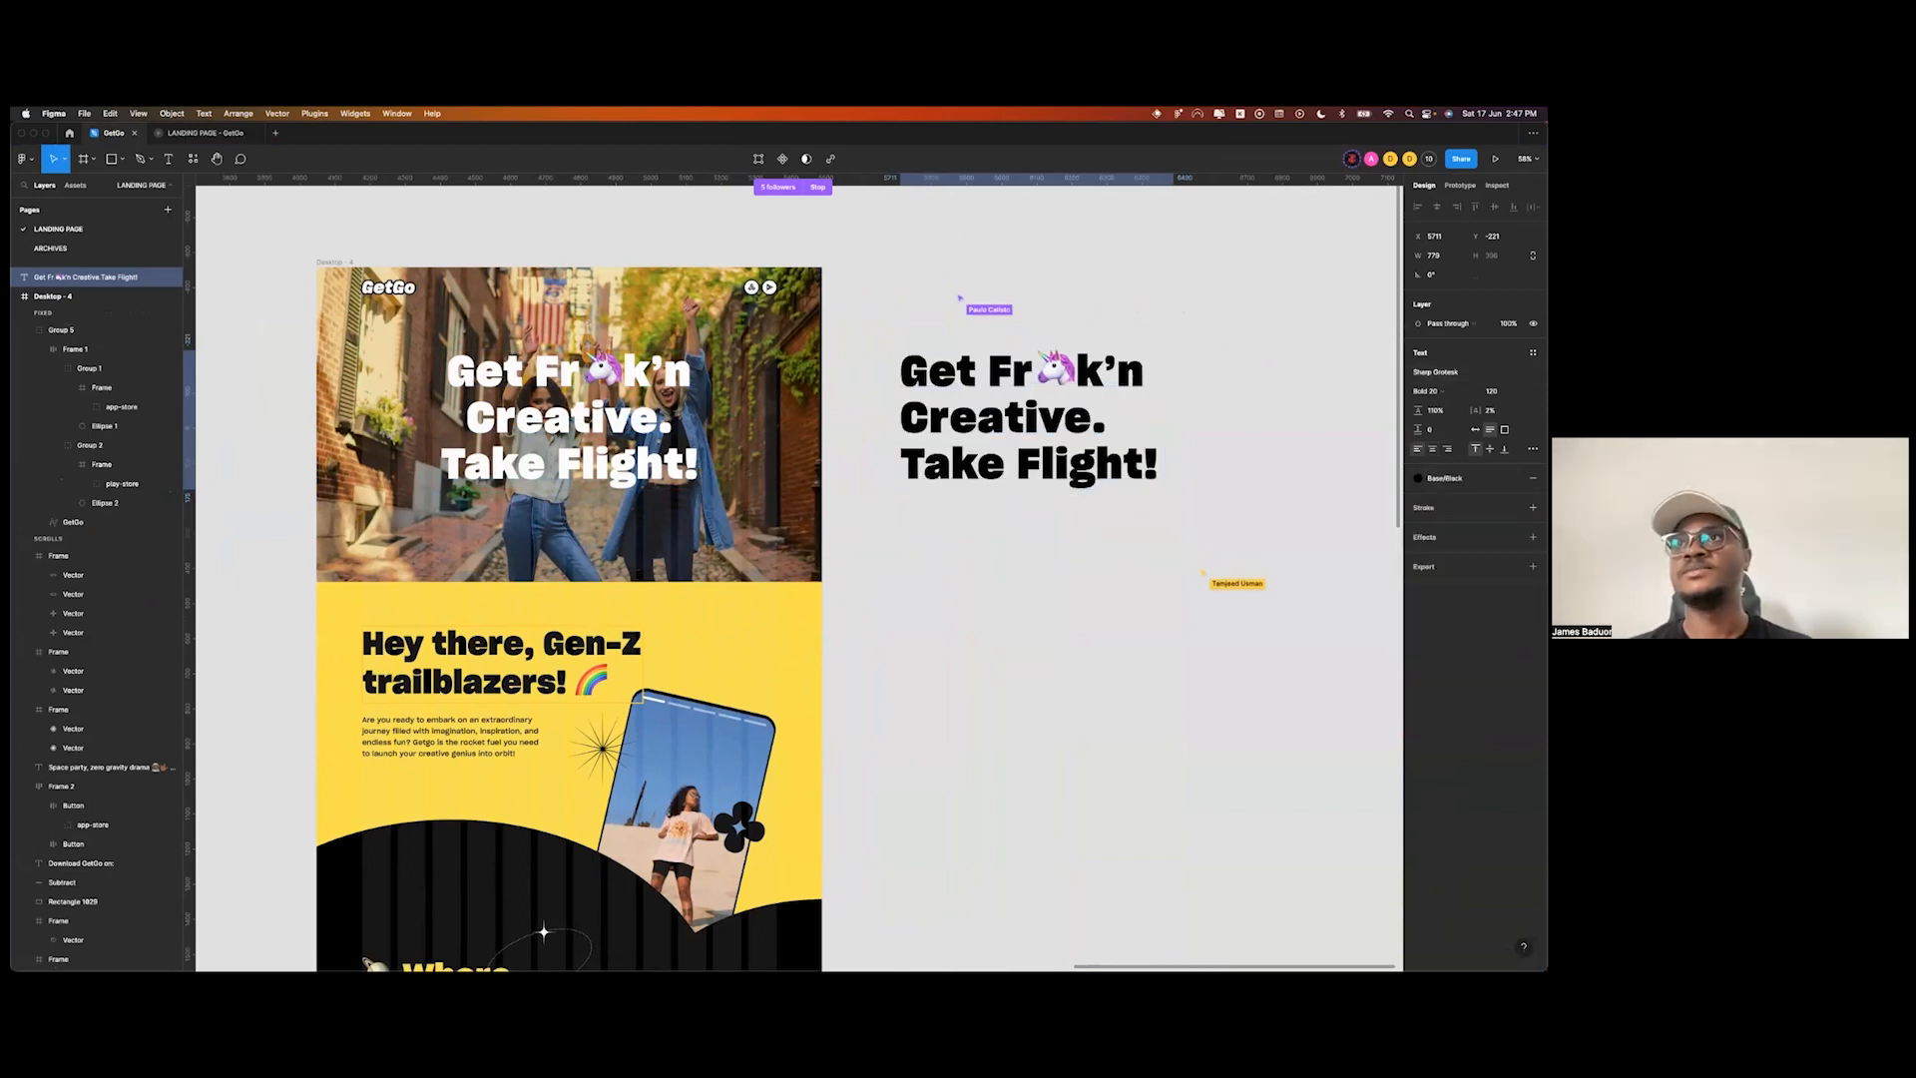
scroll(1099, 479, right, 1)
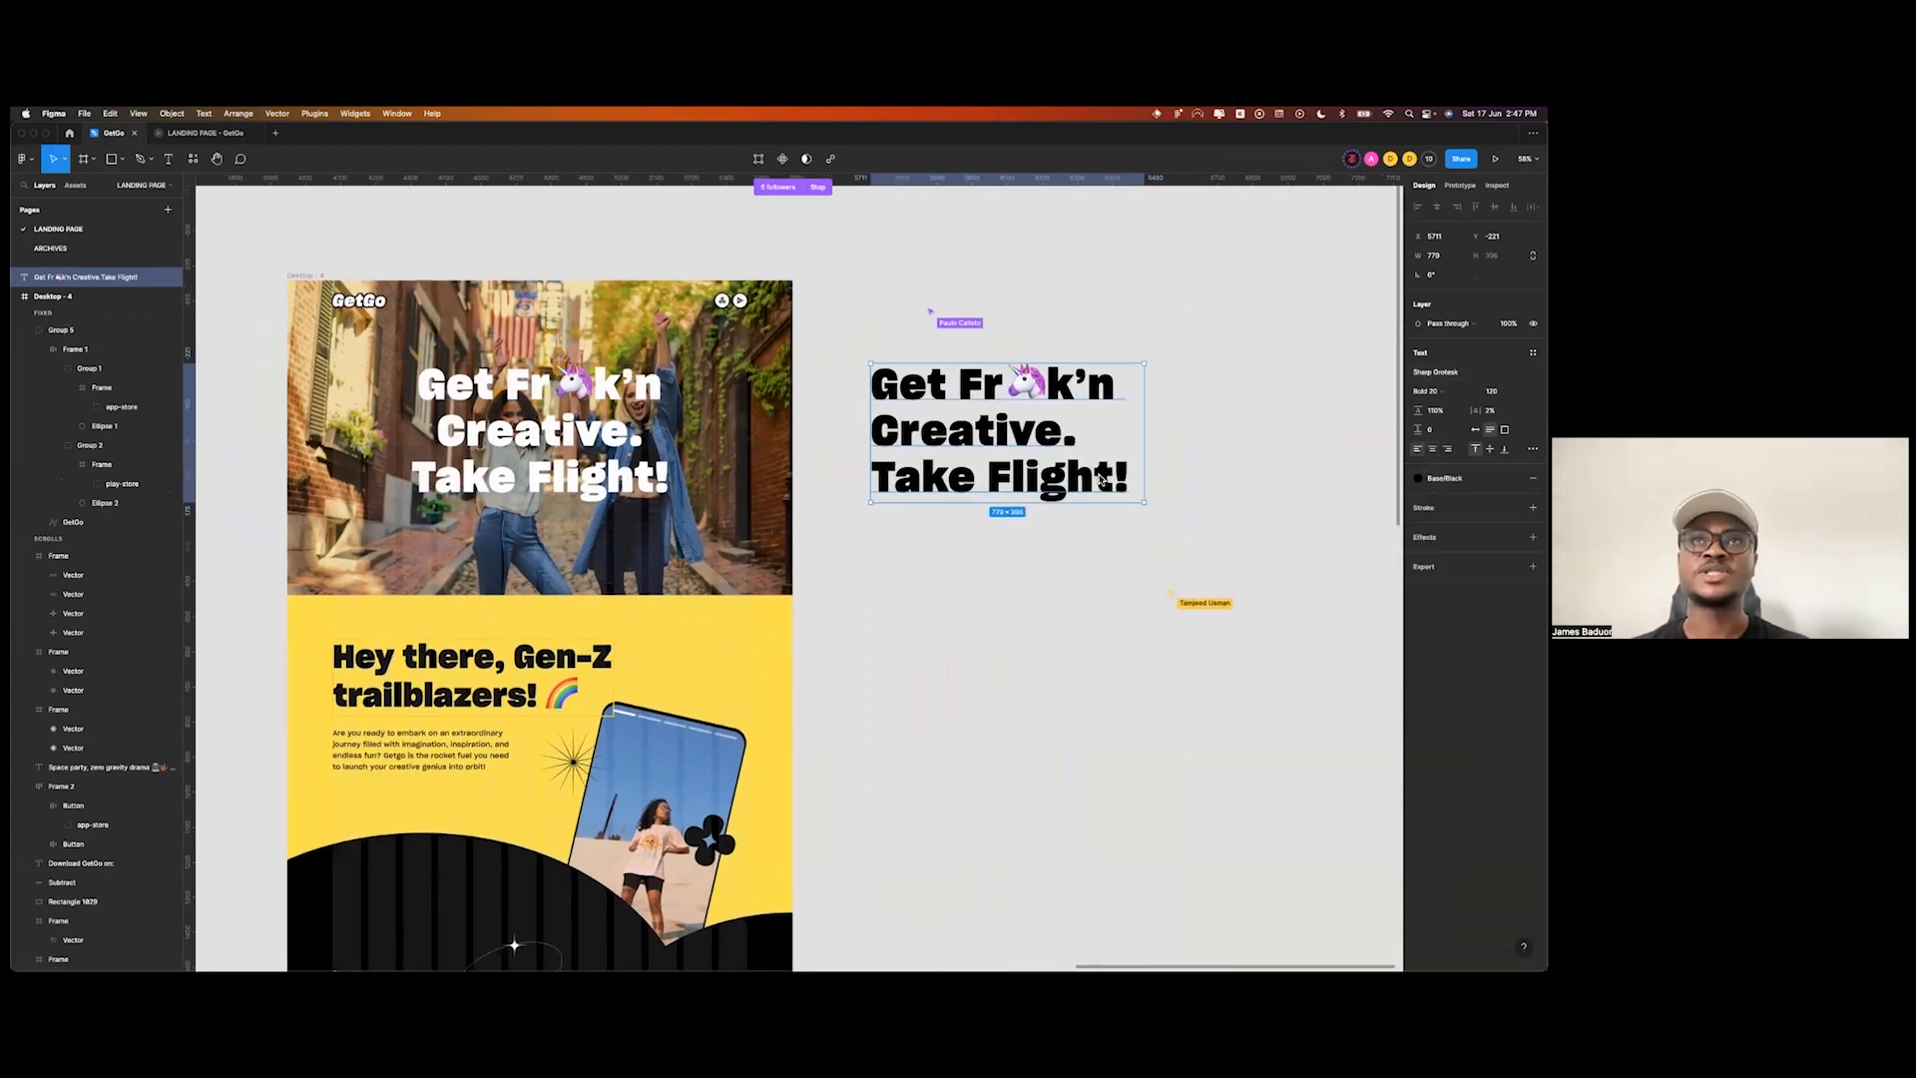
- Duplicate the black headline just above itself and replace the duplicate's text with "Putting style guide together"
alt+drag(1005, 439, 1005, 396)
double_click(1004, 396)
text(Putti)
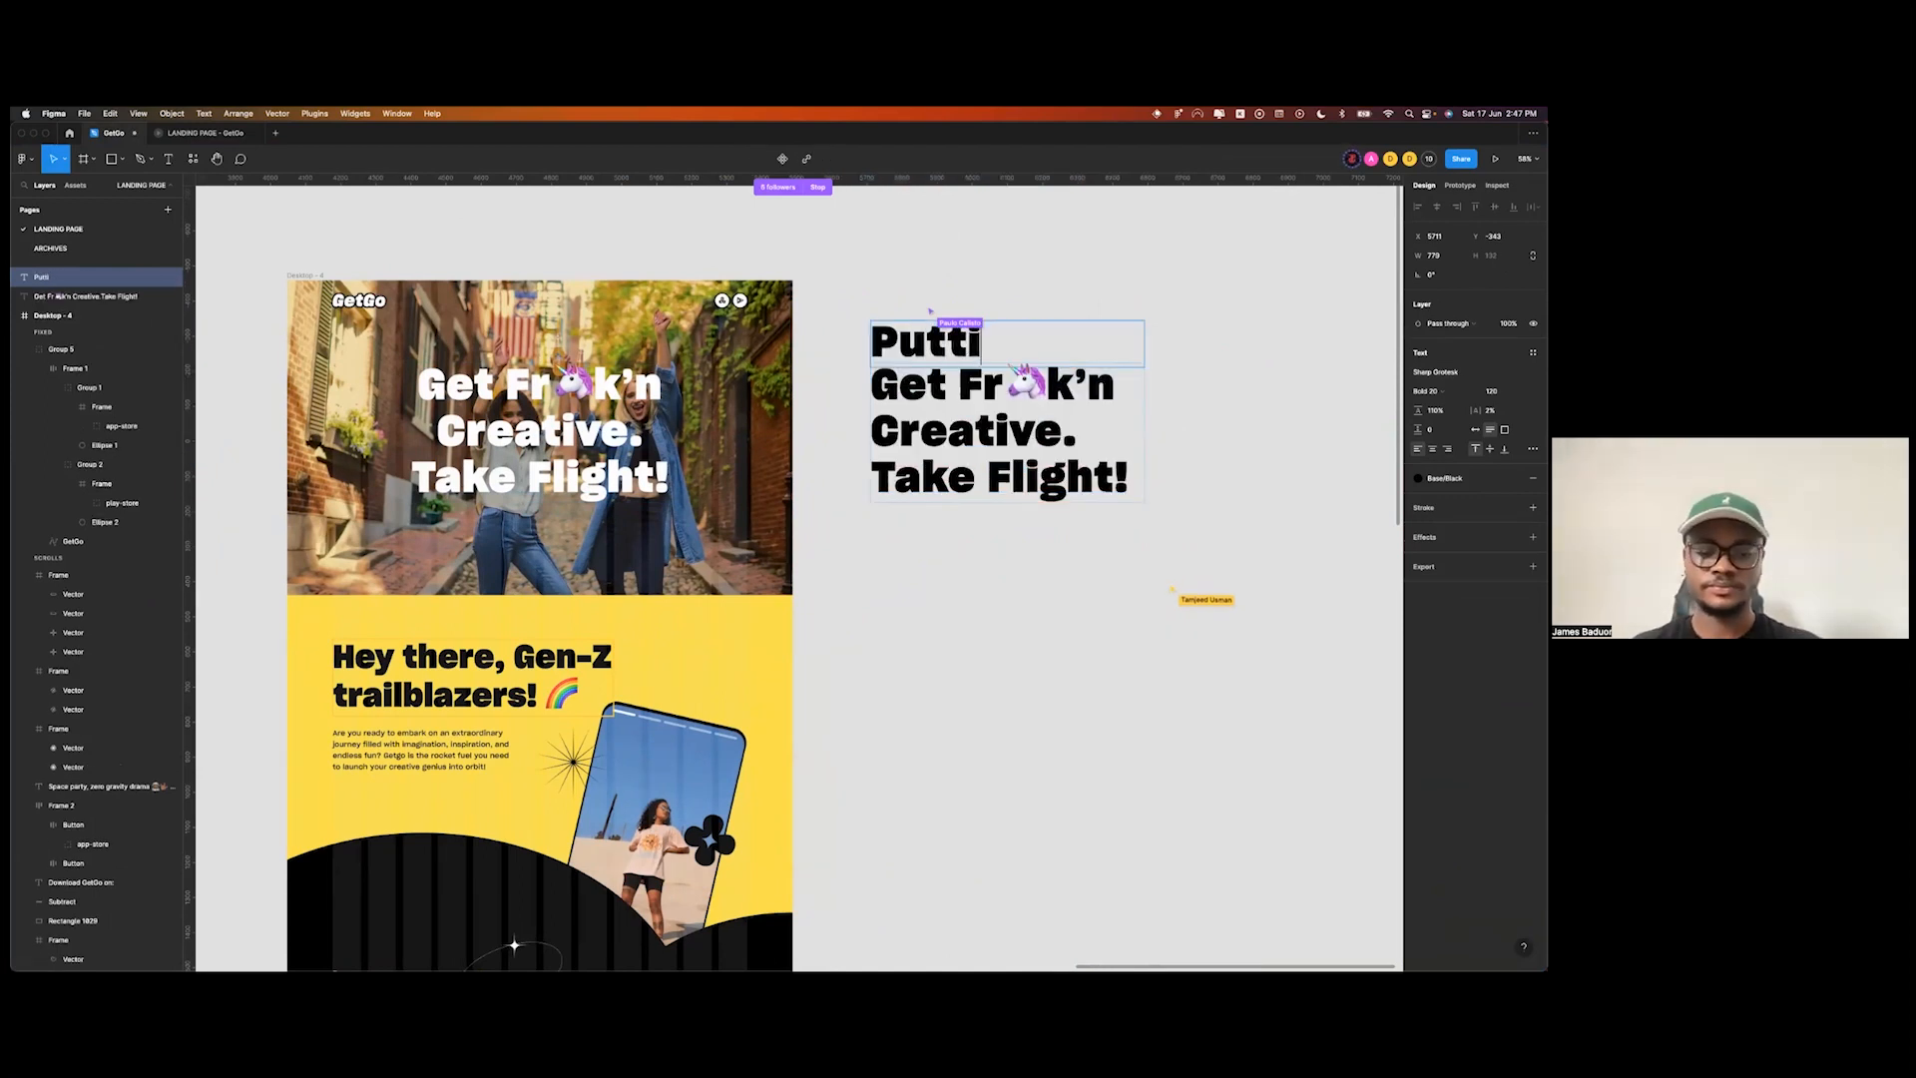
text(ng style guide together)
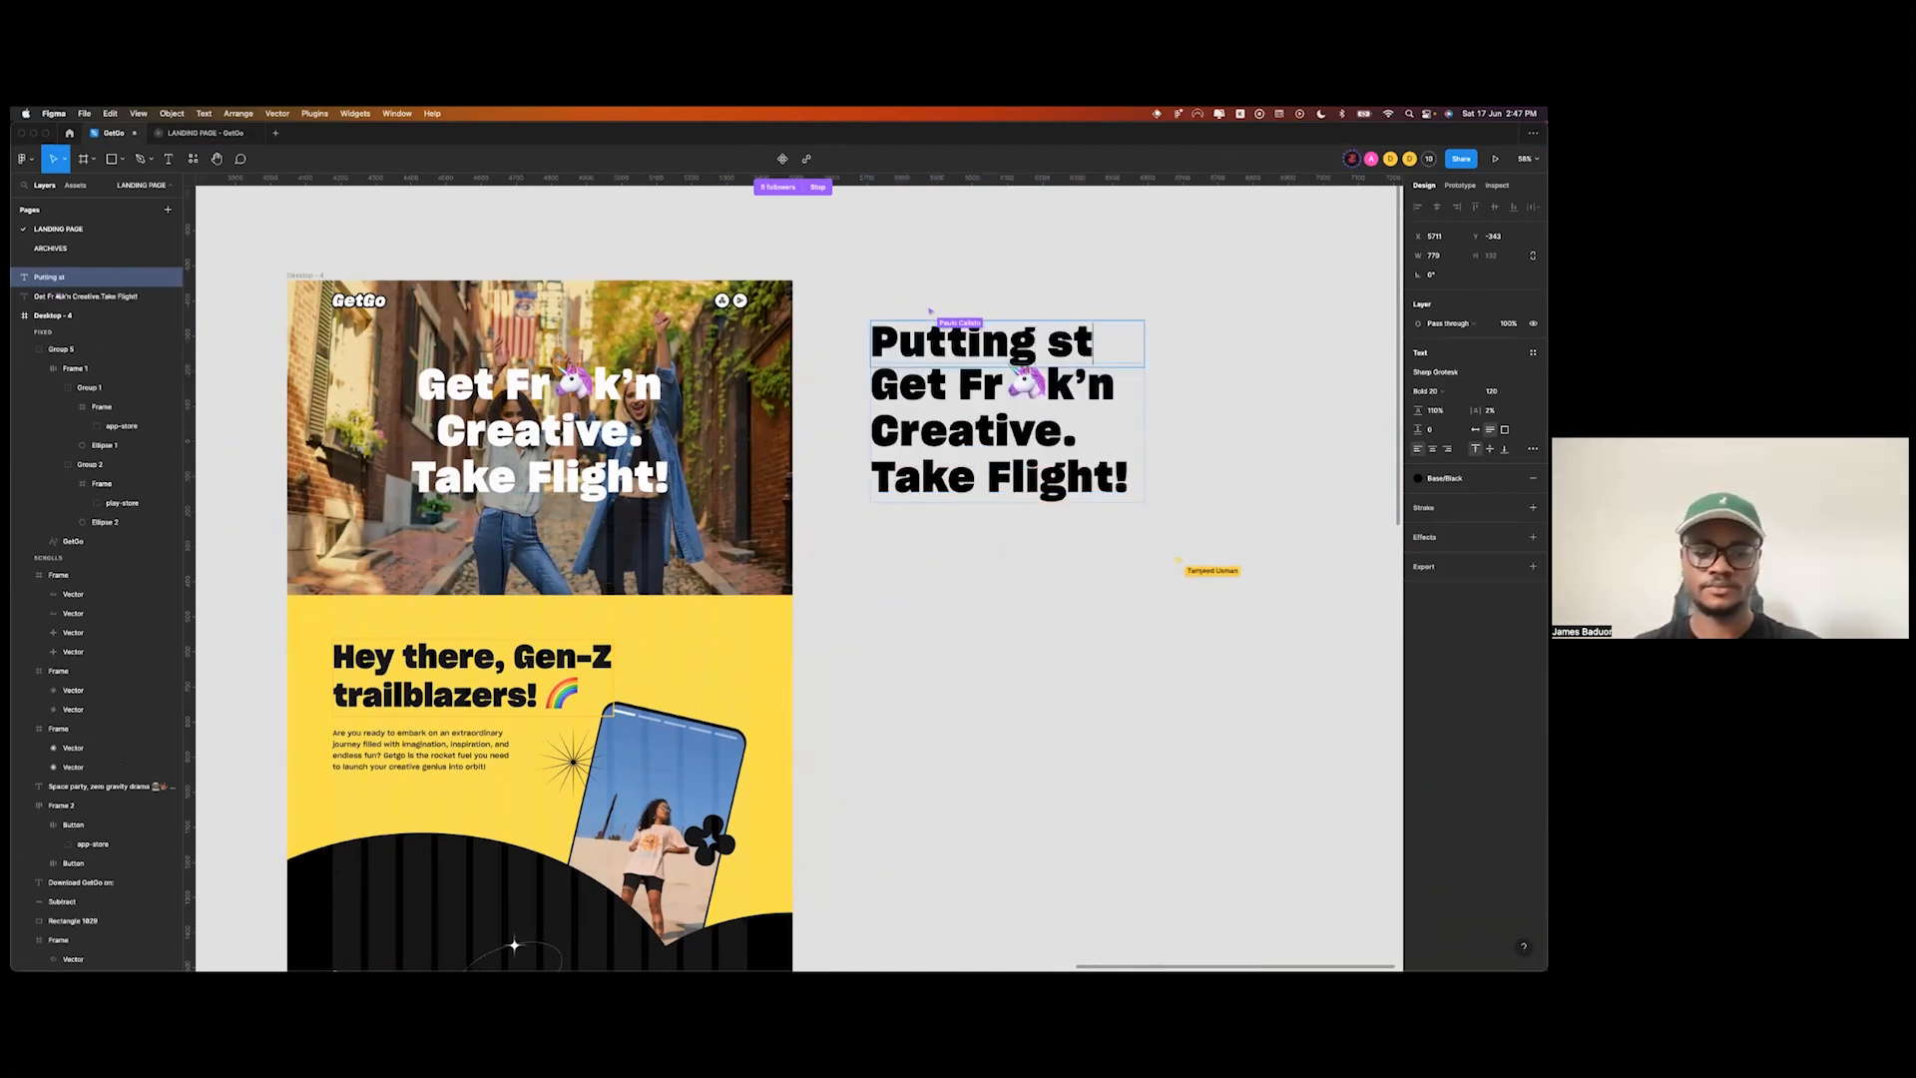
key(Escape)
- Reduce the font size of the "Putting style guide together" title until it fits on one line
click(1493, 391)
key(shift+Down)
key(shift+Down)
key(shift+Down)
key(shift+Down)
key(shift+Down)
key(shift+Down)
key(shift+Down)
key(shift+Down)
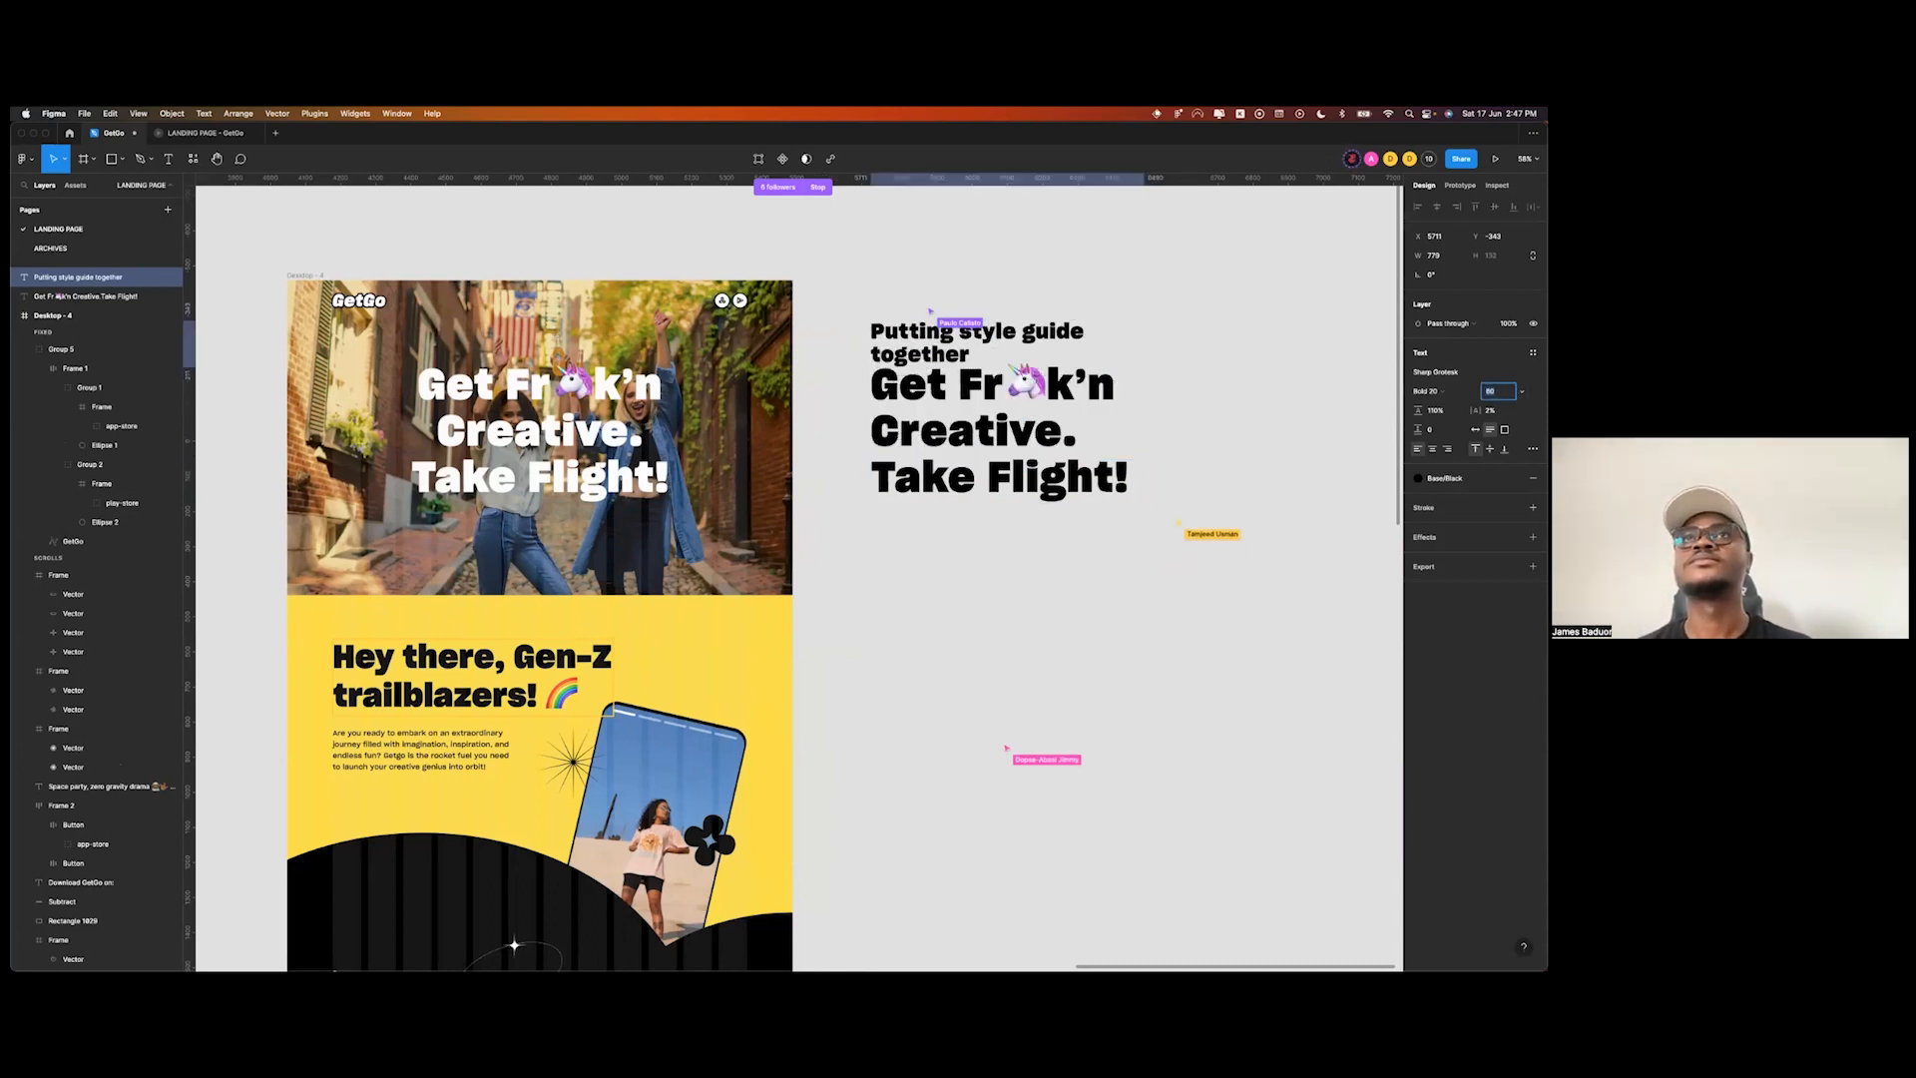
- Replace the text of the black headline copy below the title with "heading 1"
click(995, 469)
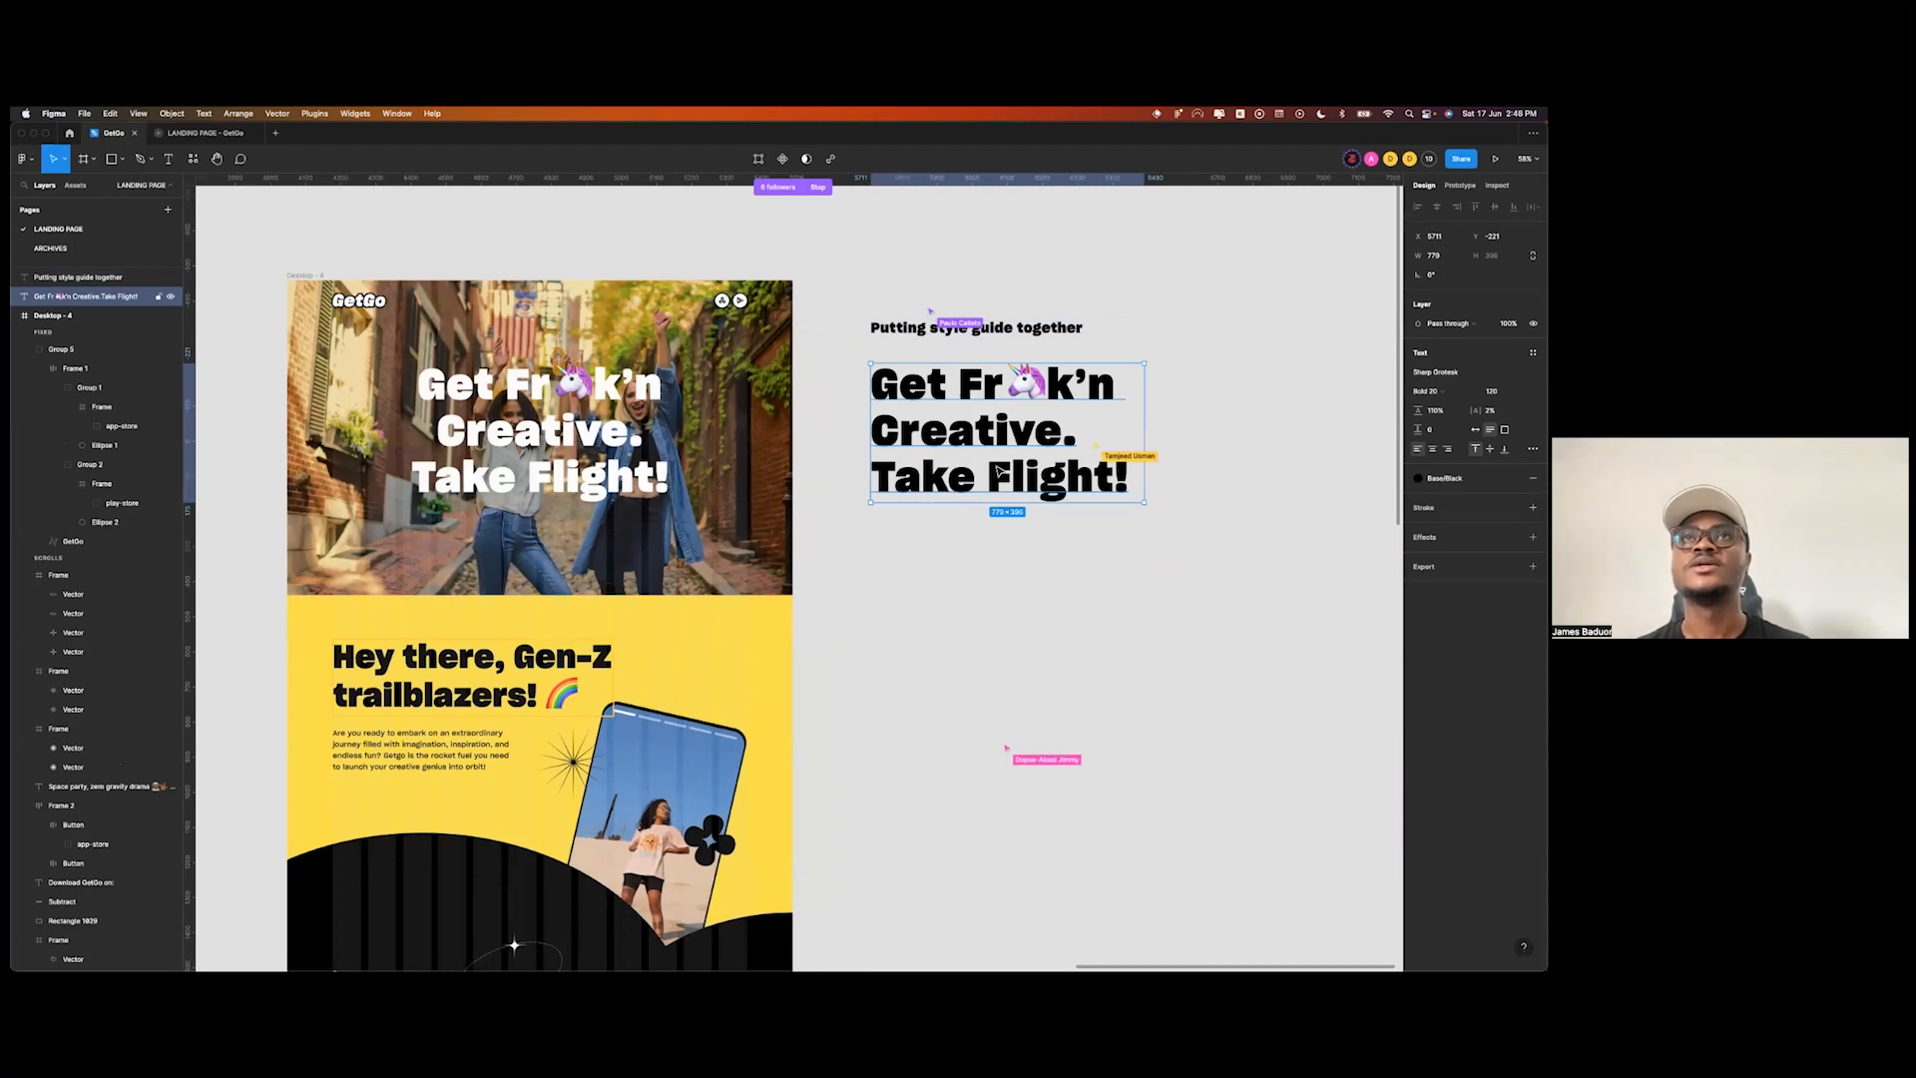
scroll(996, 447, down, 2)
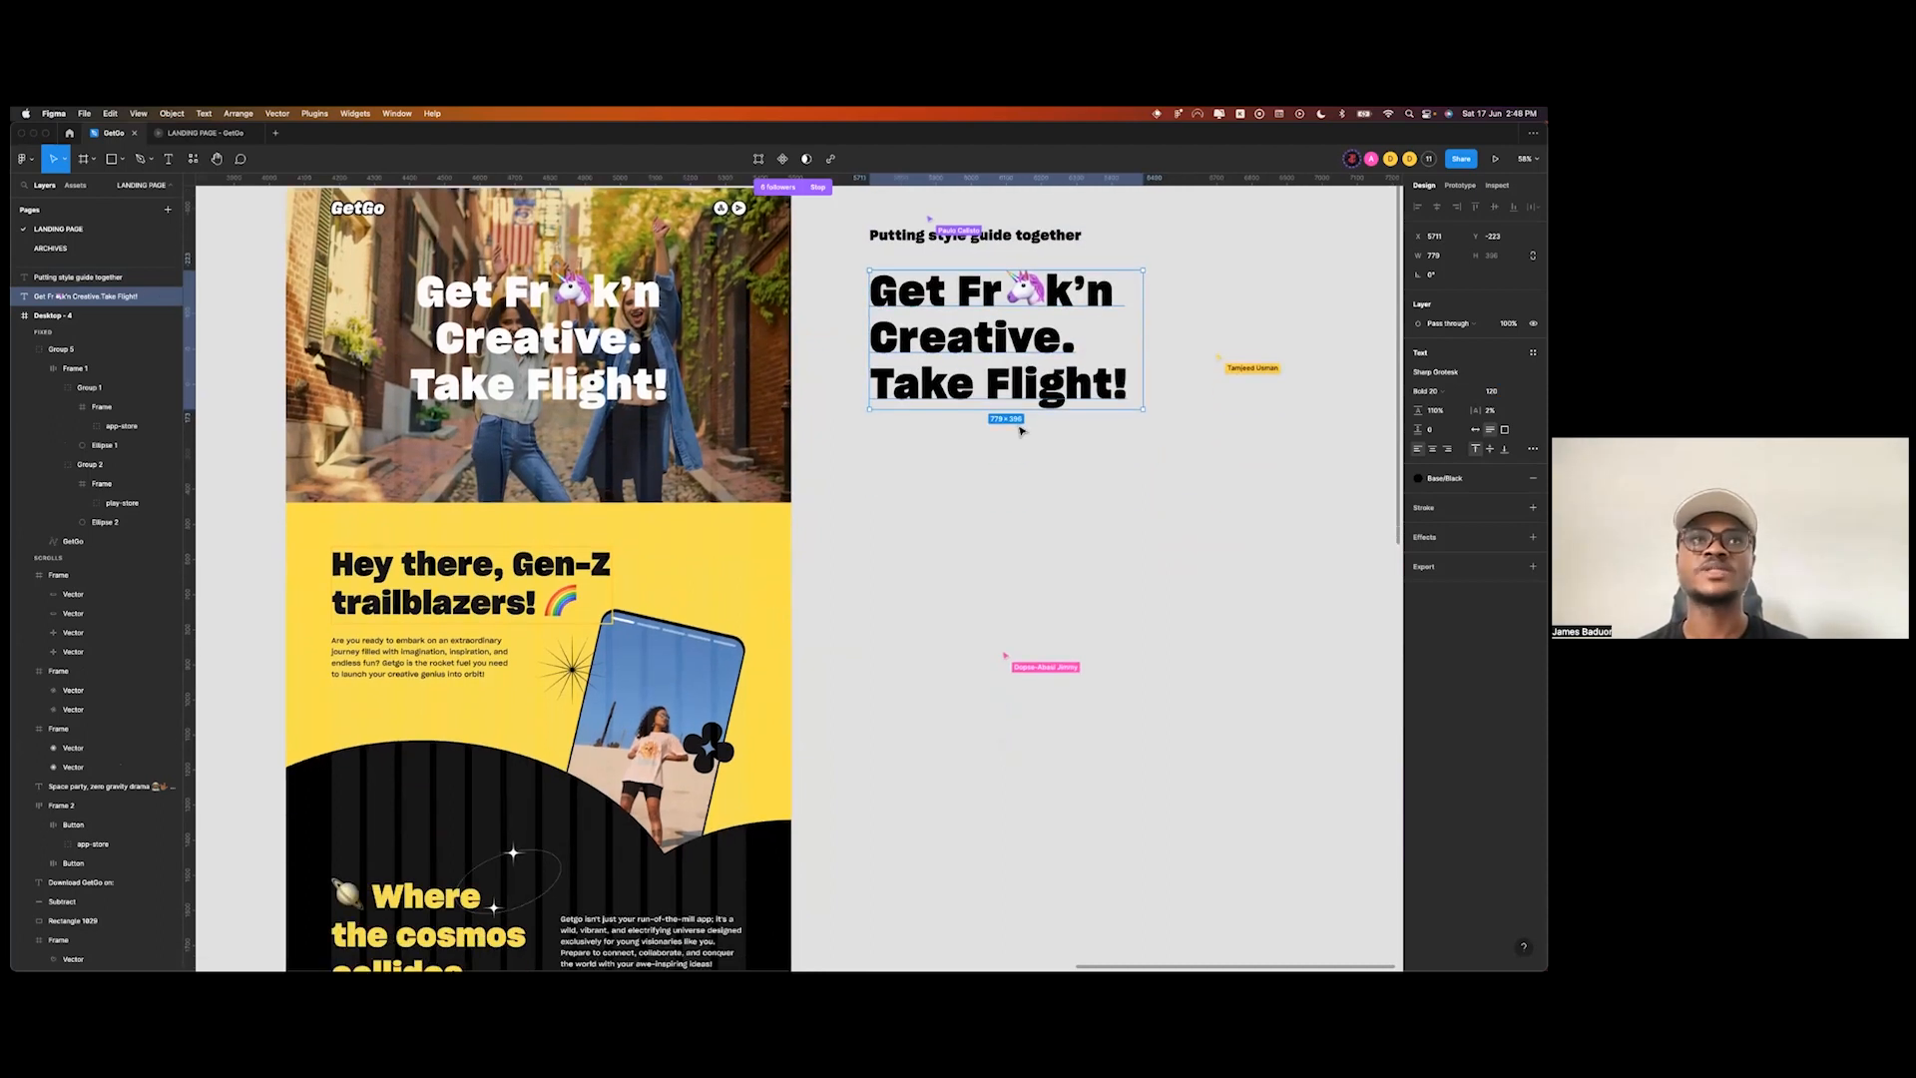
scroll(1017, 427, down, 3)
scroll(799, 579, up, 3)
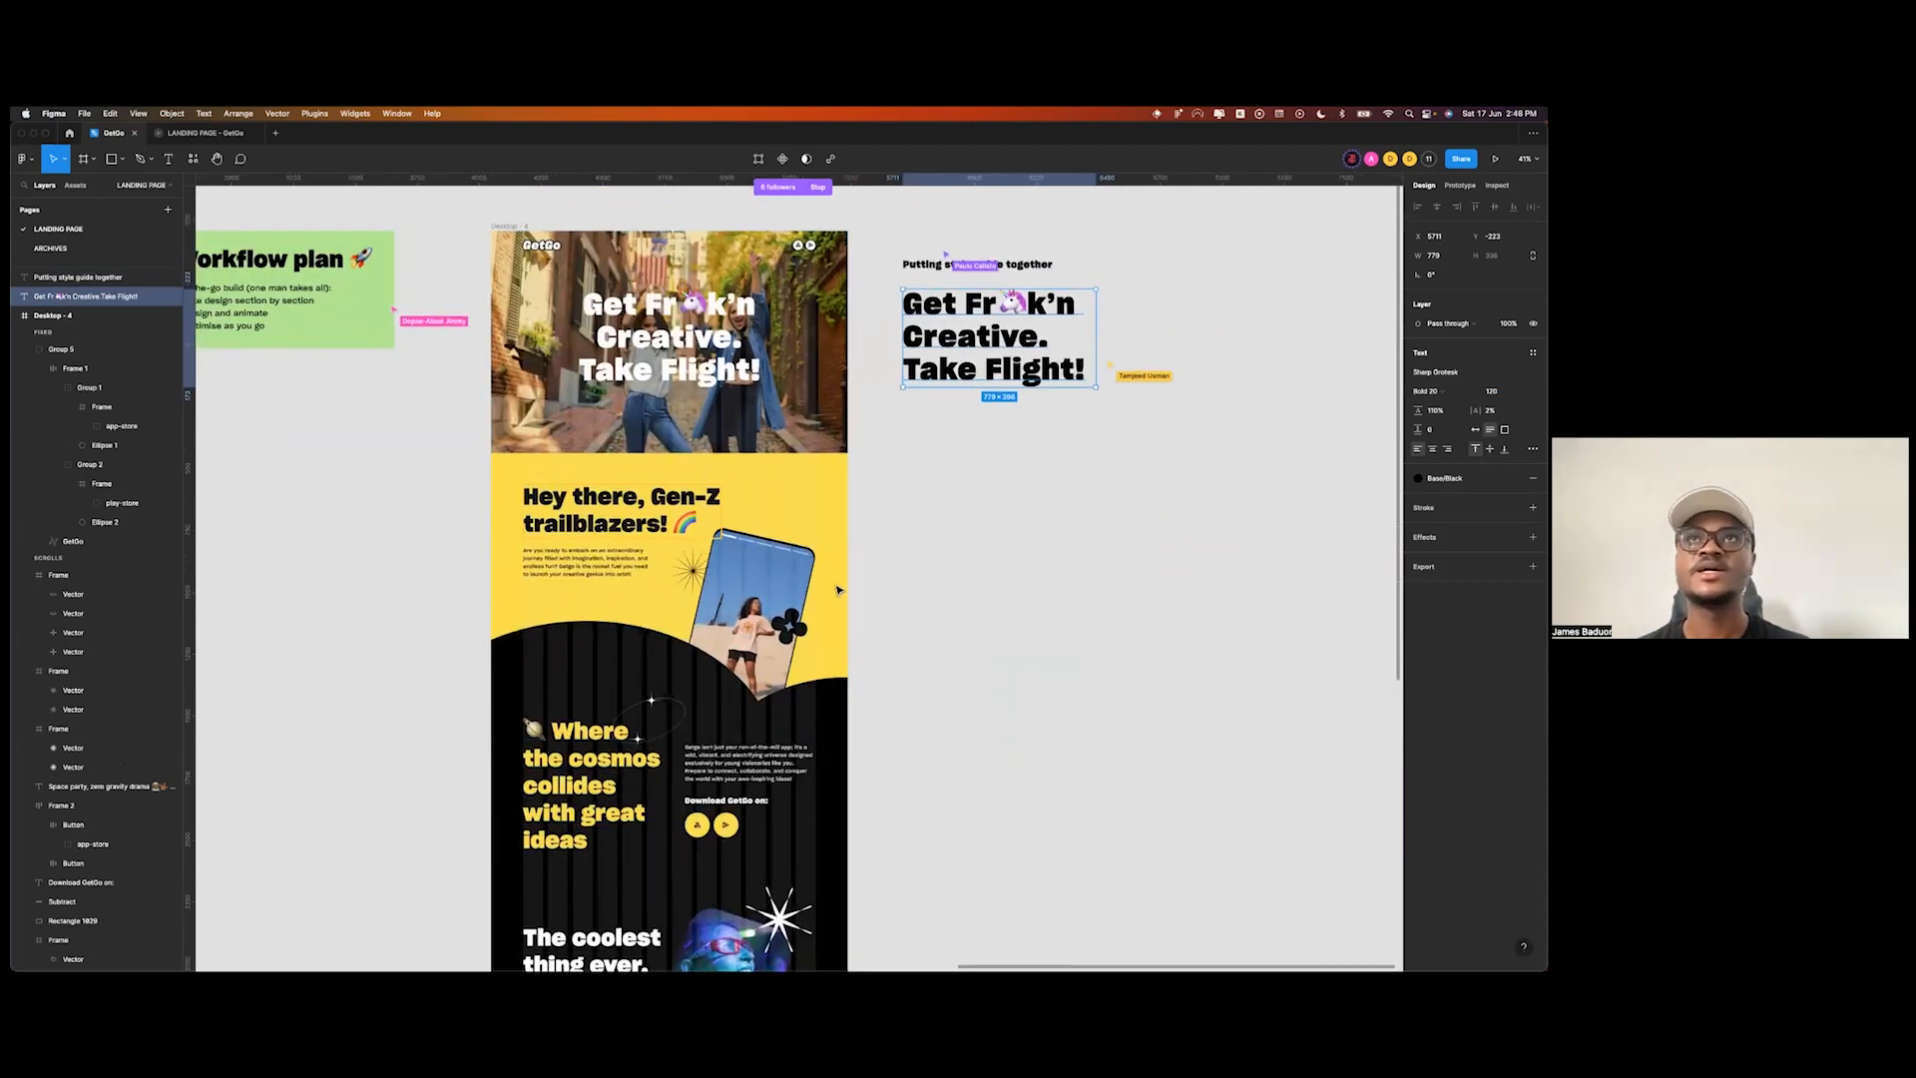
double_click(956, 469)
text(h1)
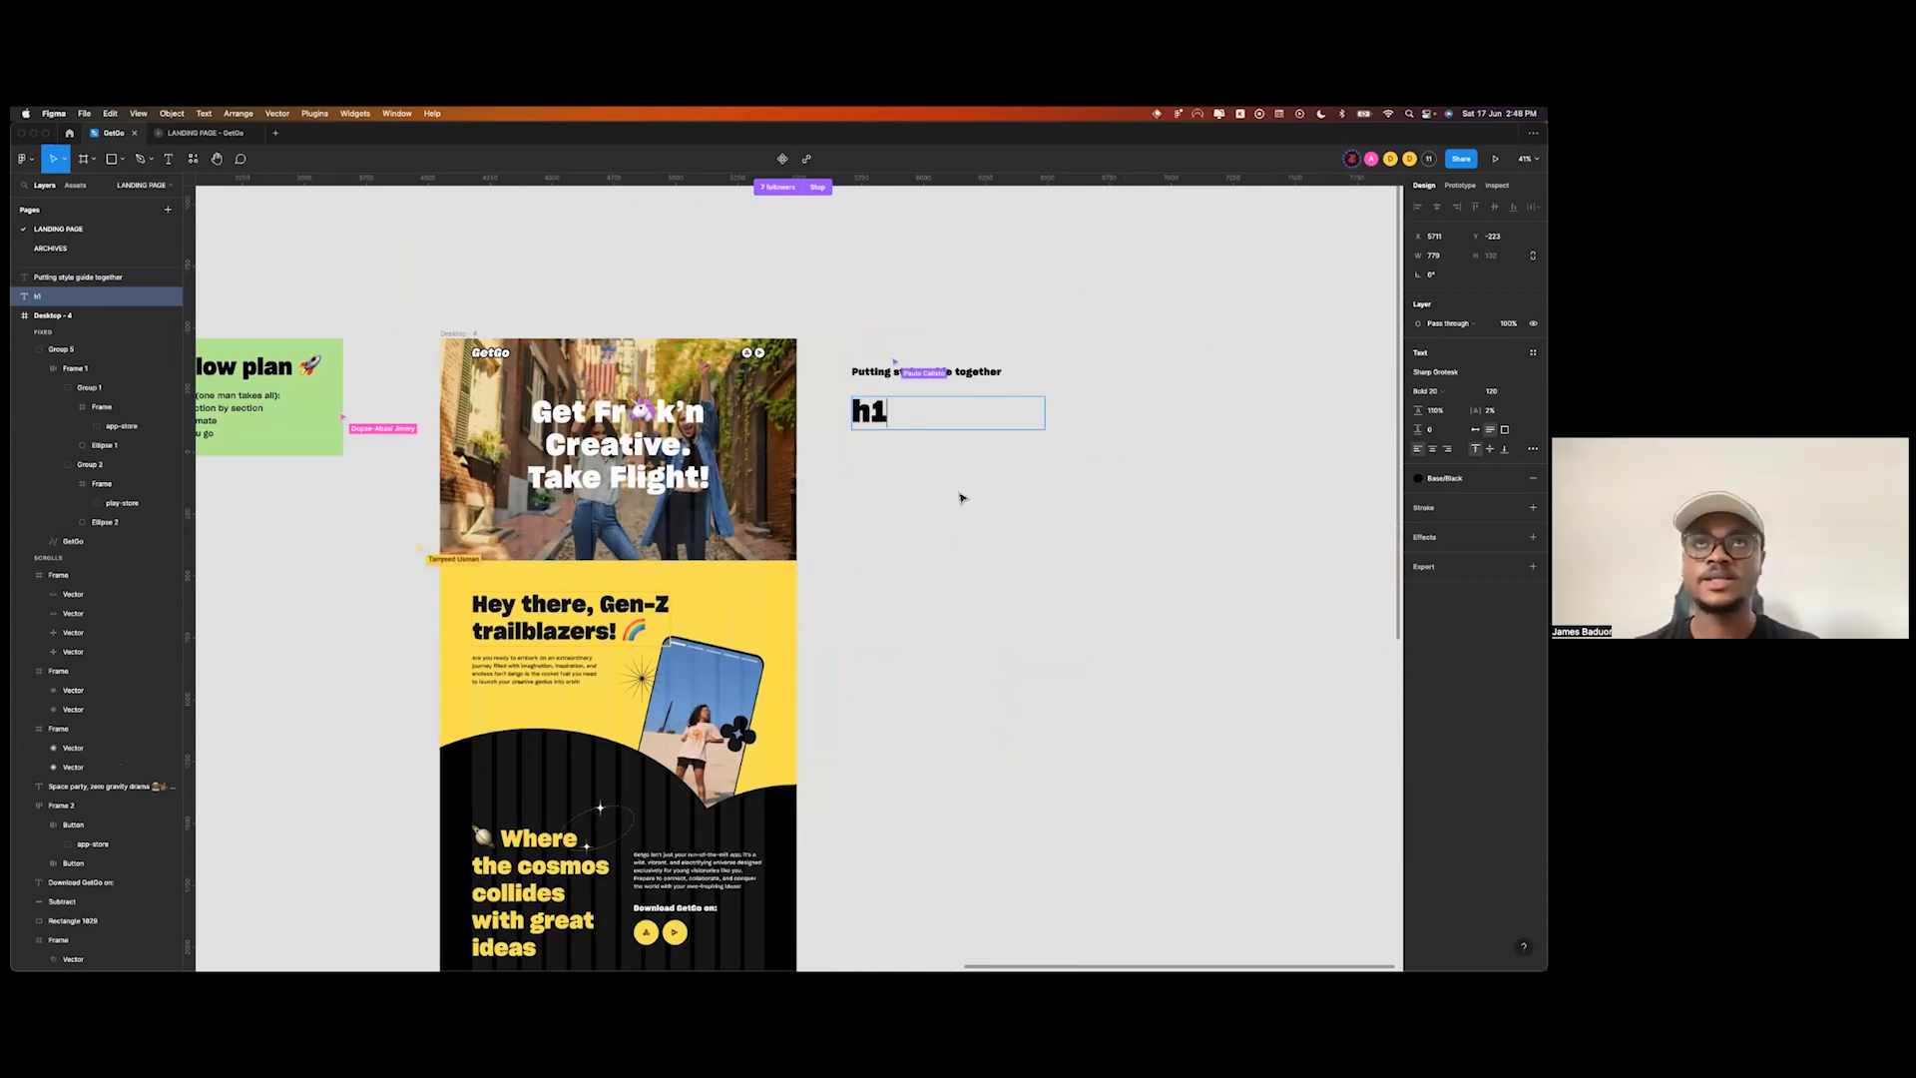
key(Escape)
double_click(888, 416)
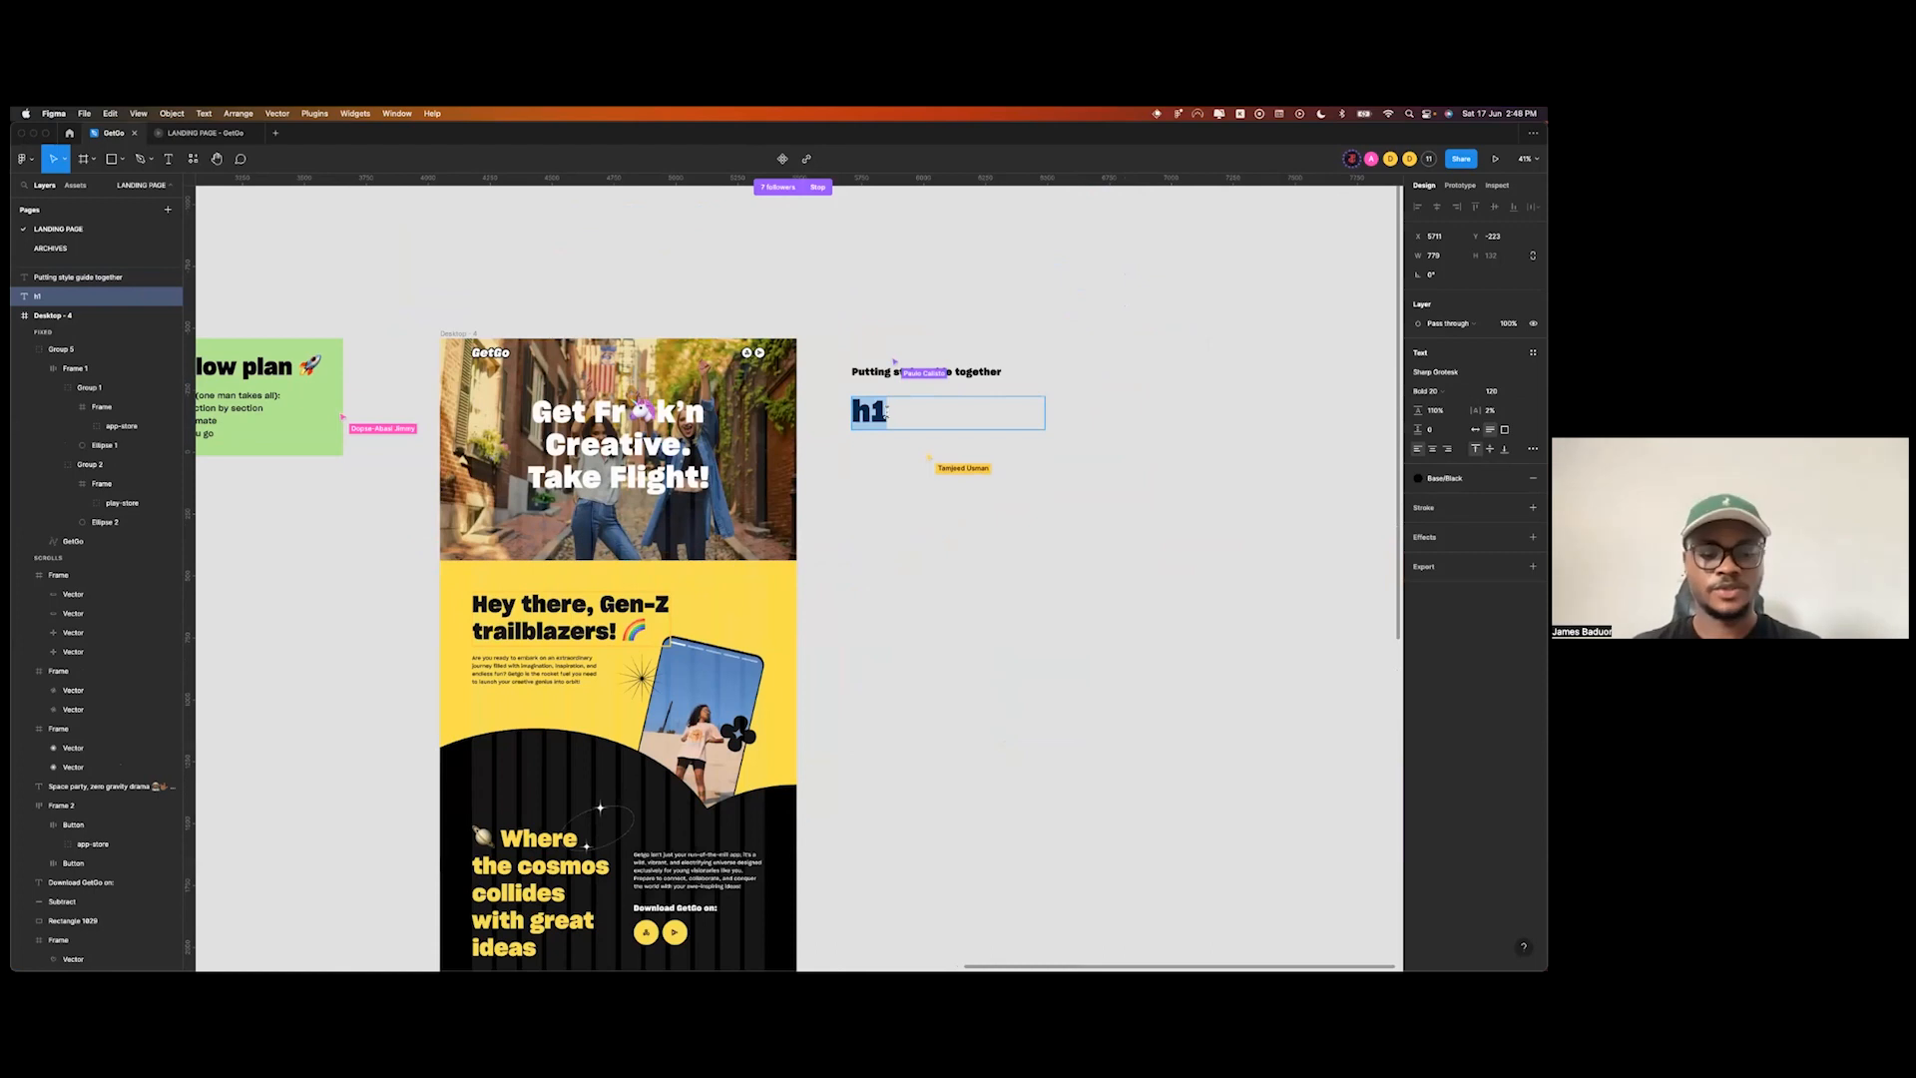
text(heading 1)
key(Escape)
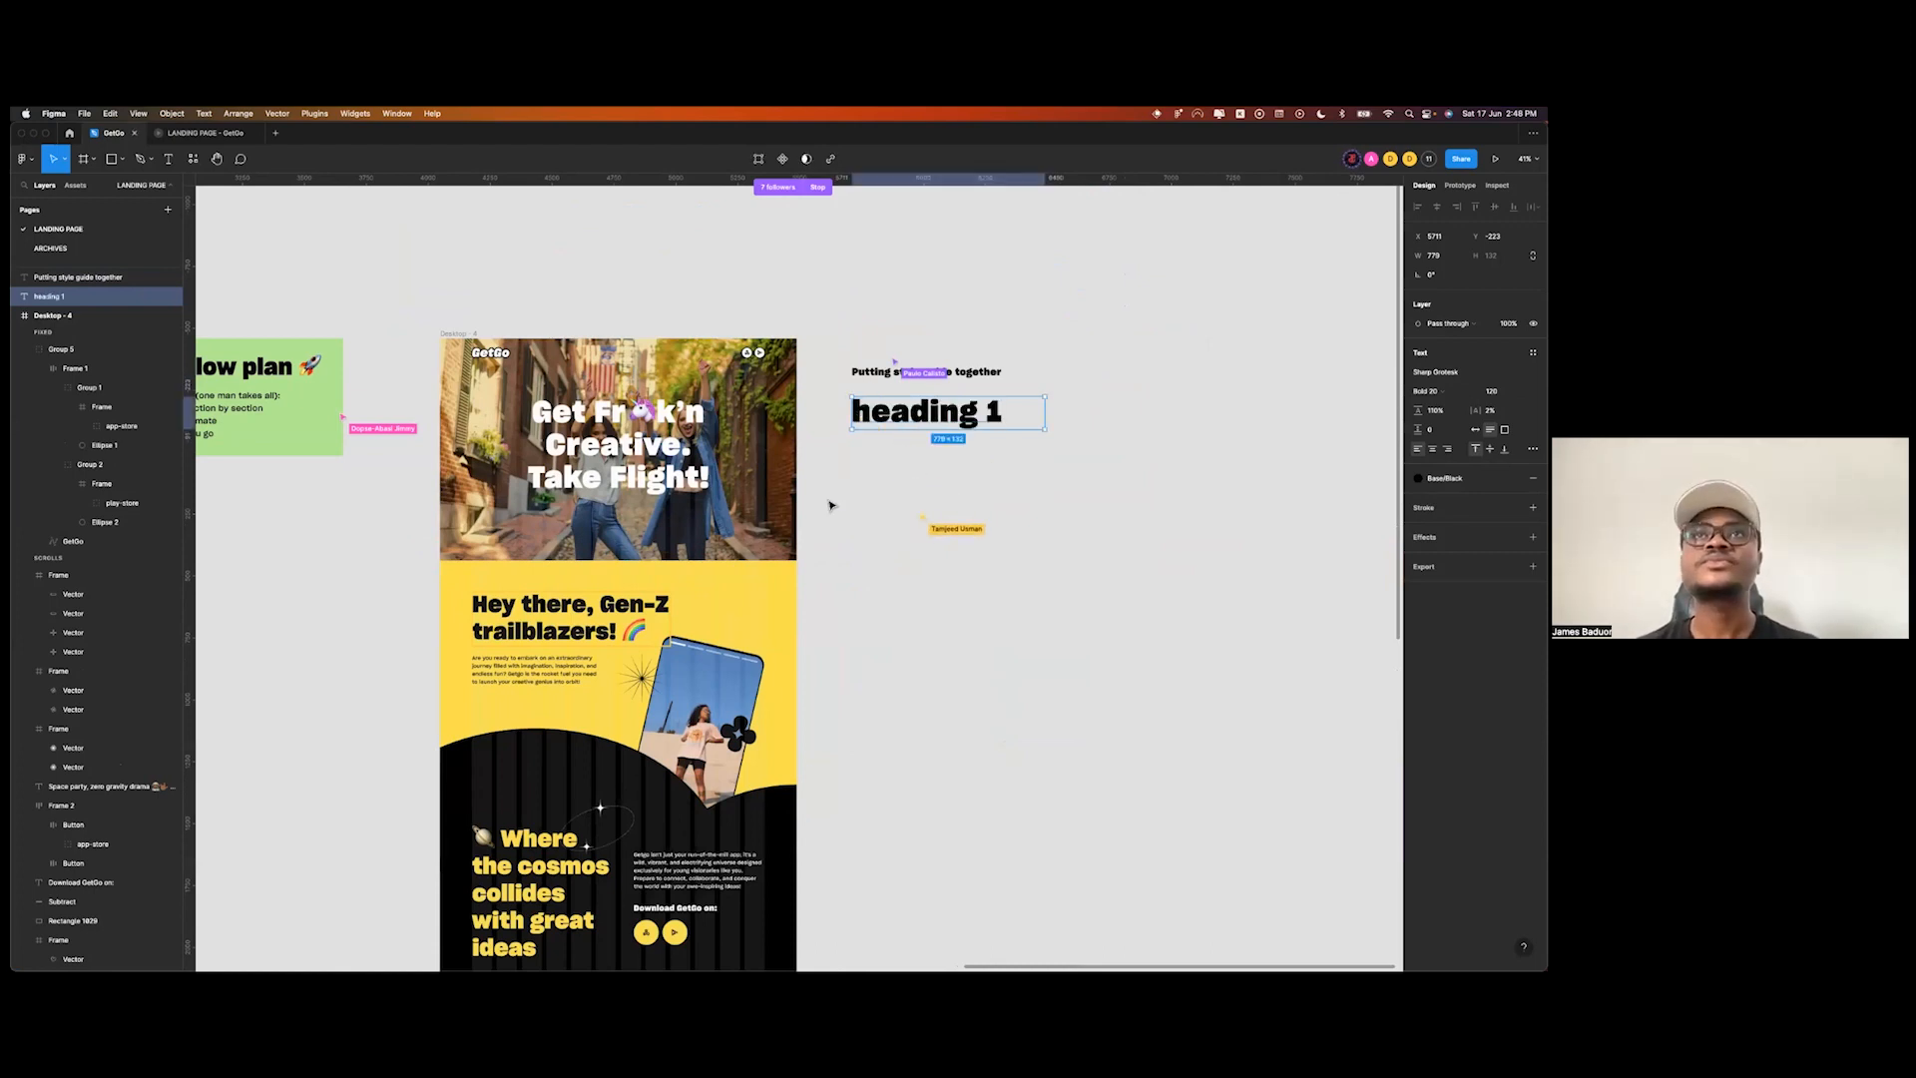
- Copy the "Hey there, Gen-Z trailblazers!" heading below "heading 1" and change the copy's text to "Heading 2"
drag(566, 612, 933, 474)
double_click(933, 474)
text(Hea)
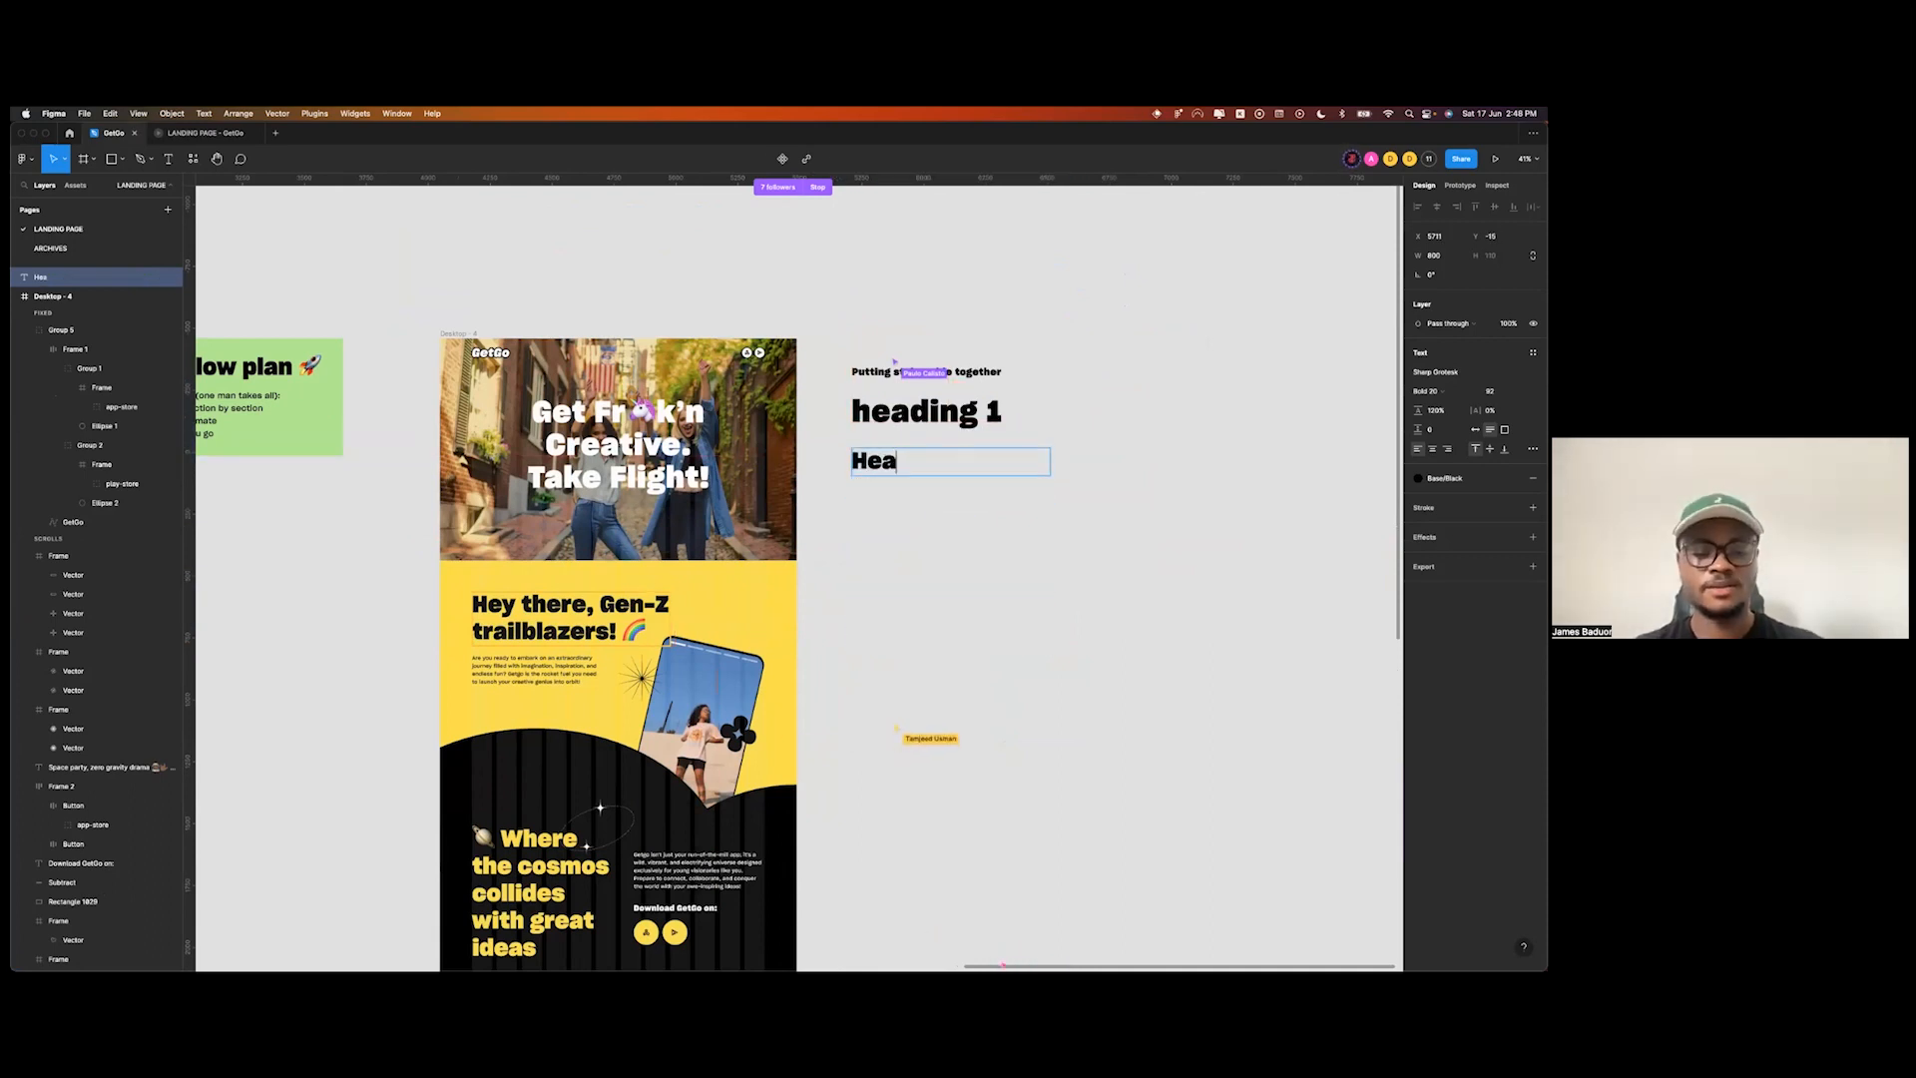
text(ding 2)
click(988, 539)
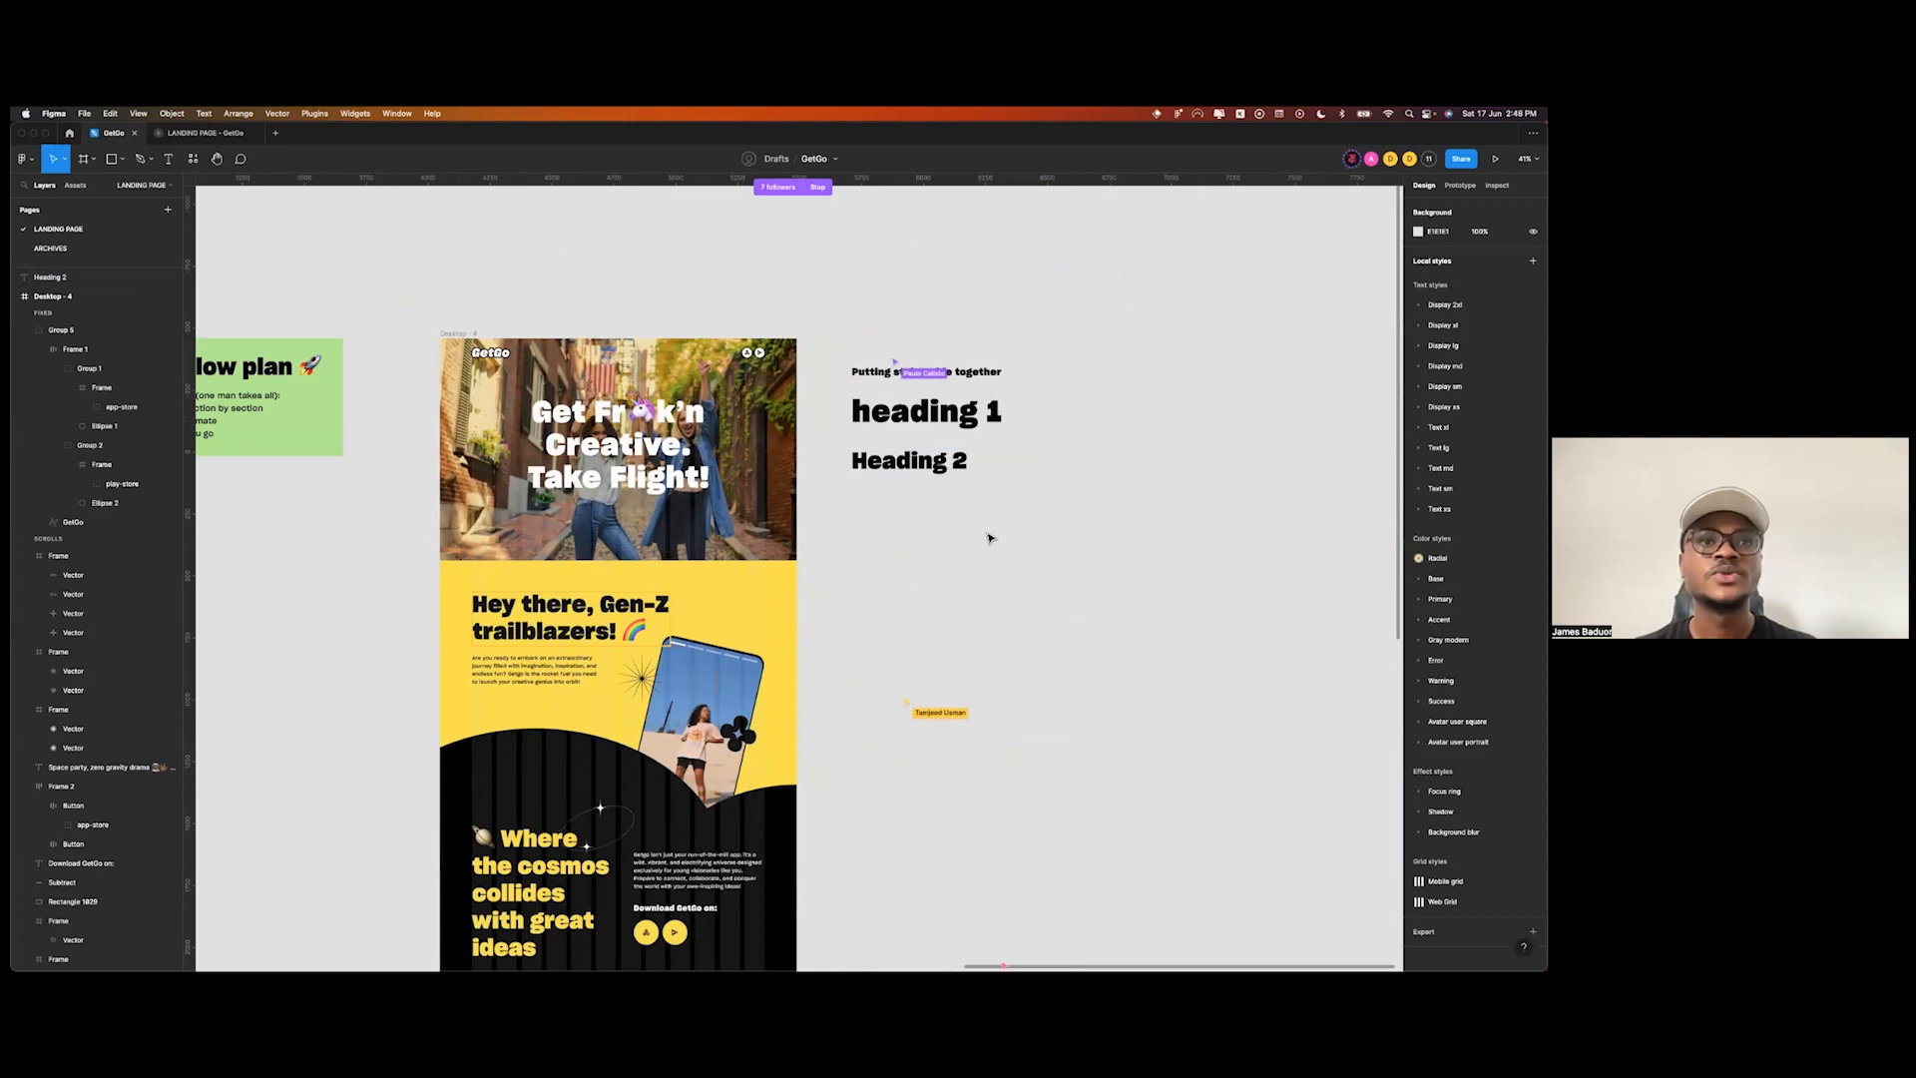
scroll(967, 566, down, 2)
scroll(770, 846, down, 10)
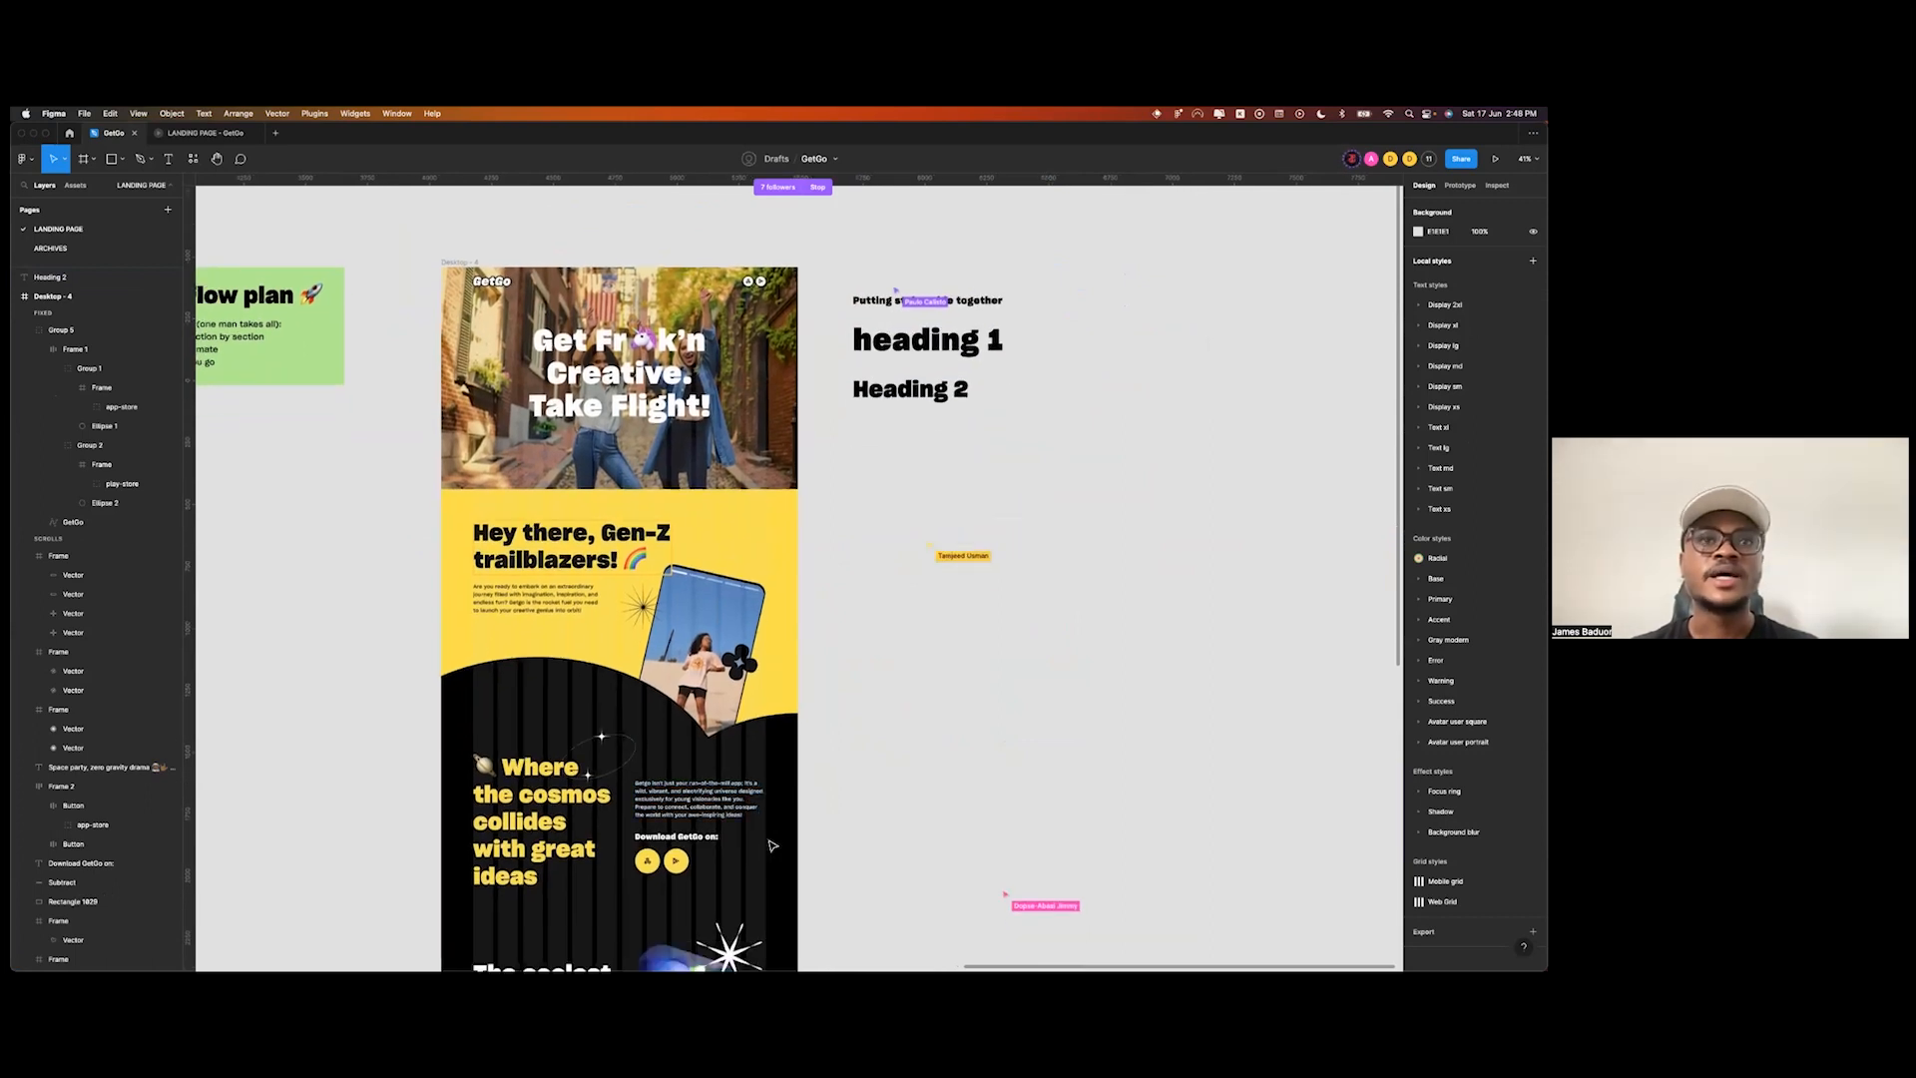
scroll(770, 846, down, 4)
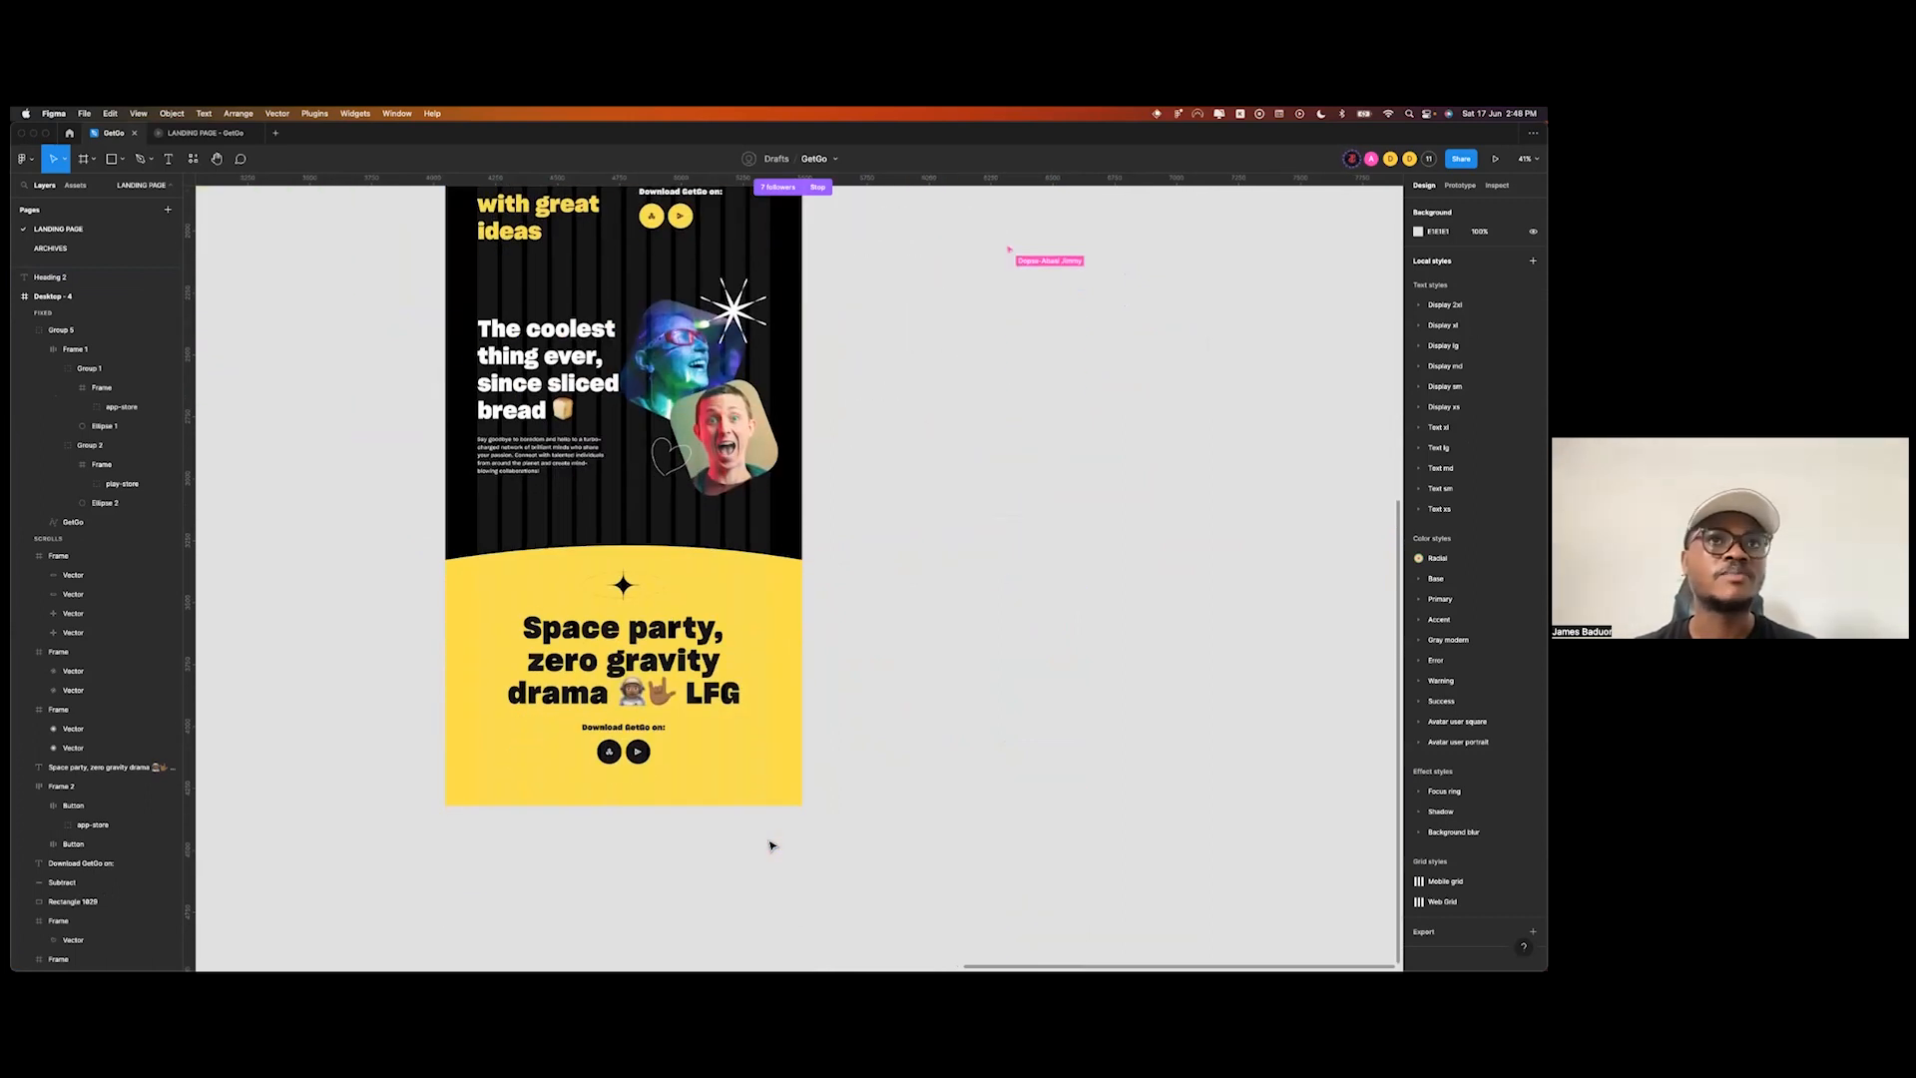
scroll(770, 847, up, 12)
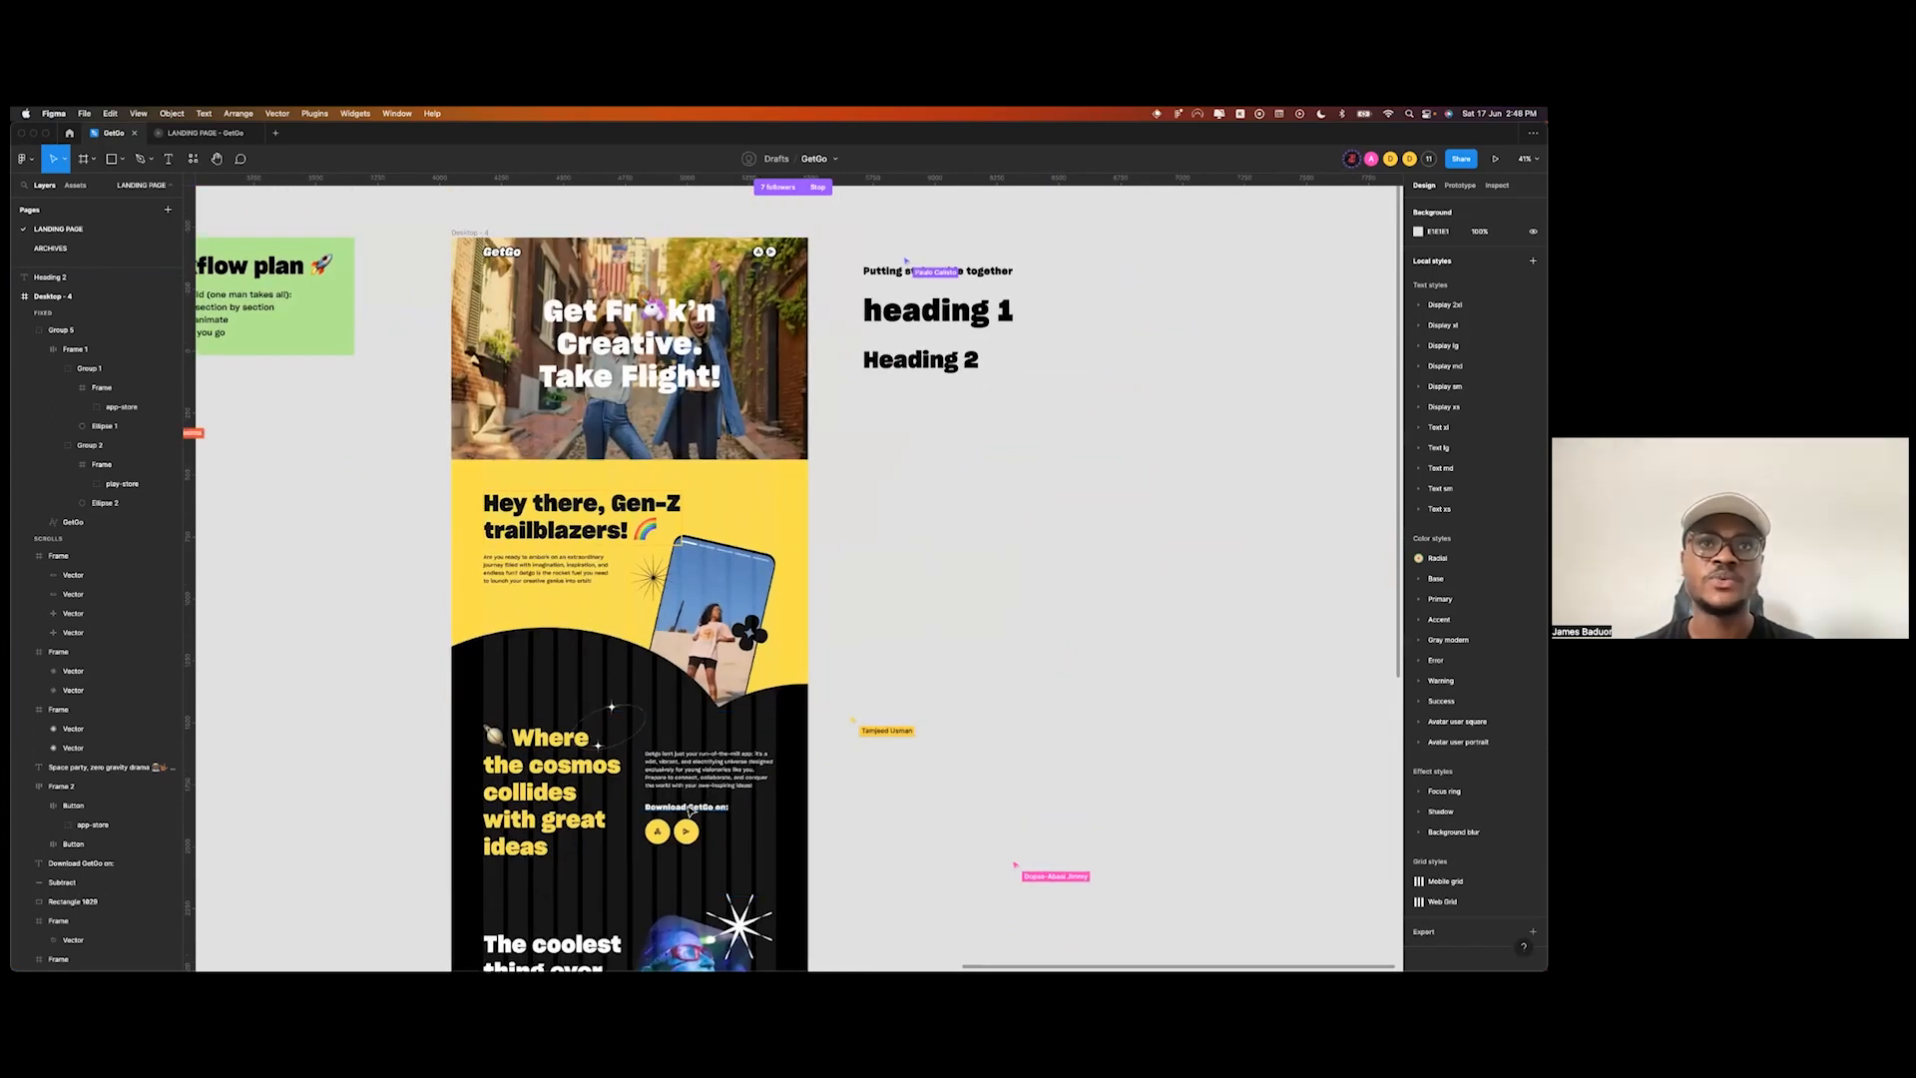
- Copy the "Download GetGo on:" text below the "Heading 2" sample and recolour the copy black
click(689, 809)
drag(690, 809, 905, 399)
click(1418, 478)
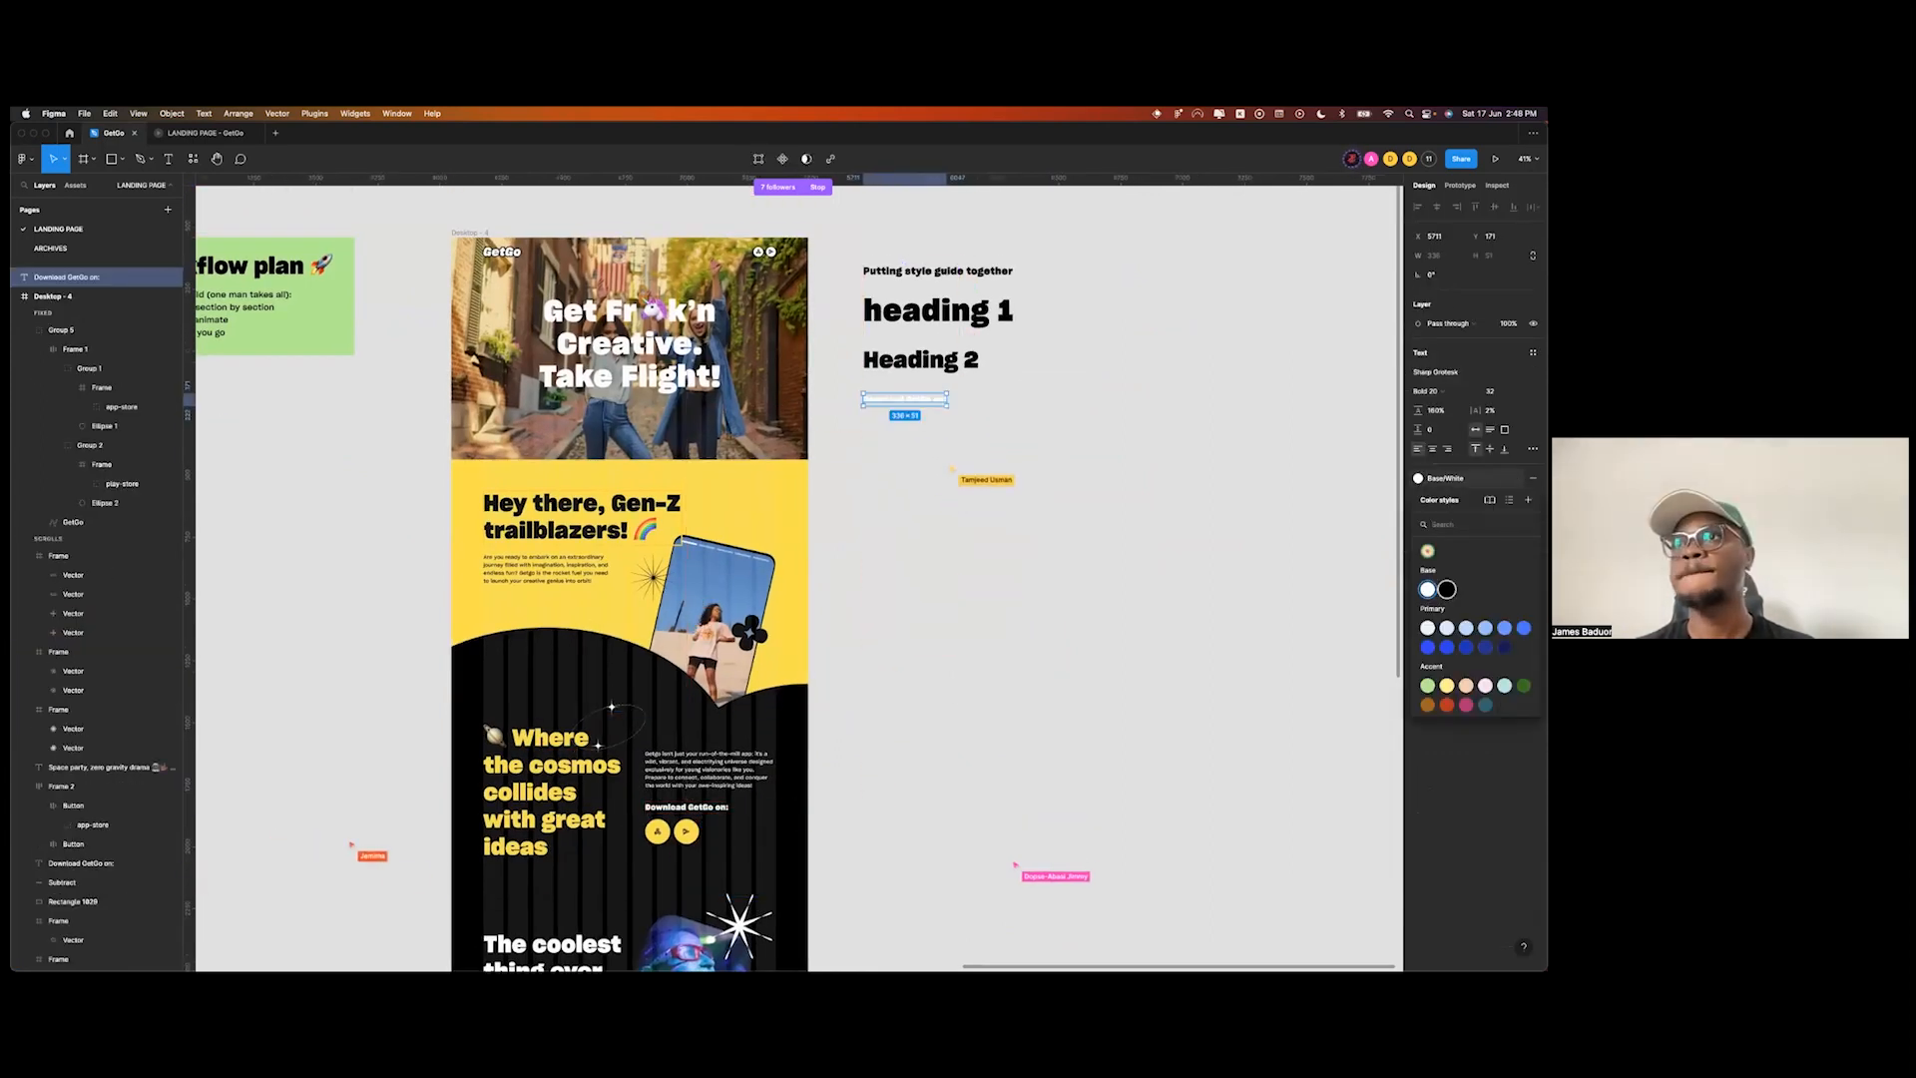
click(1447, 589)
- Replace the text of the small black copy below "Heading 2" with "Heading 3"
double_click(908, 399)
text(heading)
key(super+a)
text(Head)
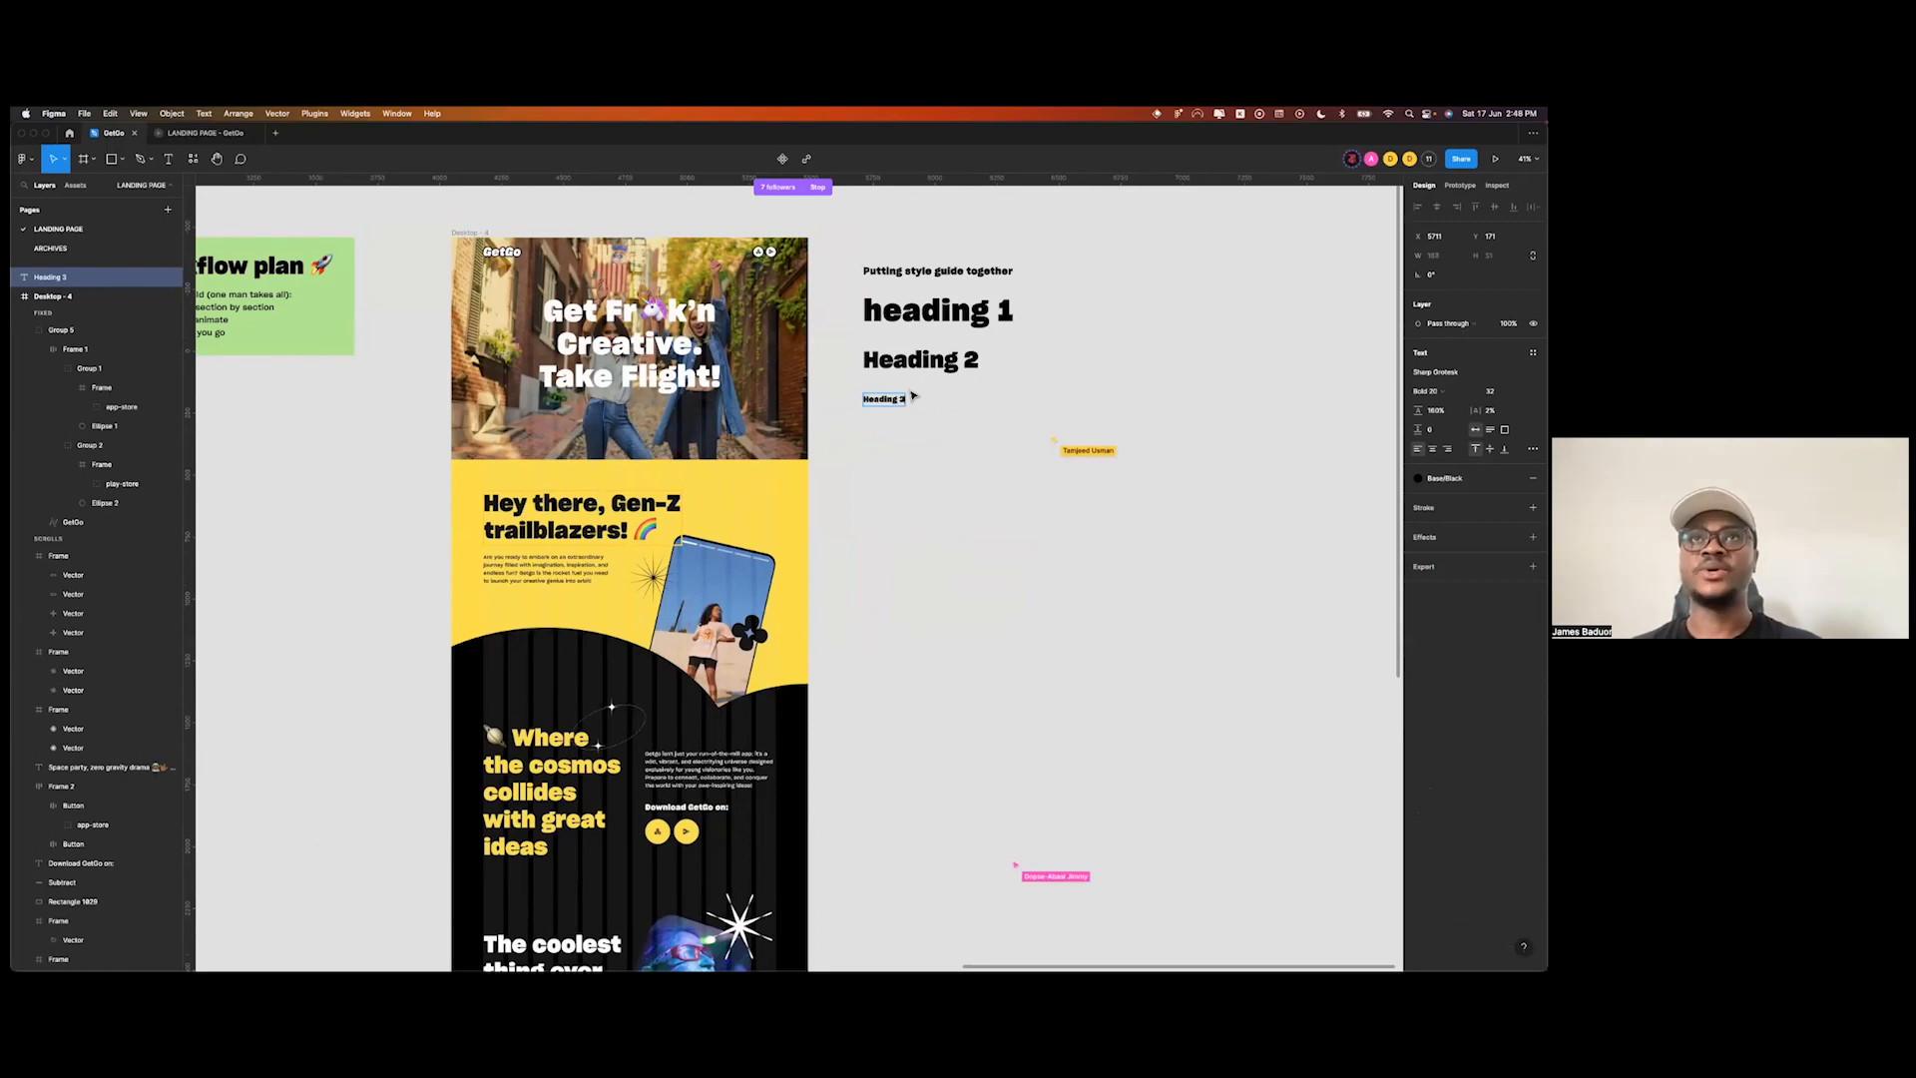
- Capitalise the first letter of the "heading 1" sample so it reads "Heading 1"
drag(882, 311, 859, 311)
text(H)
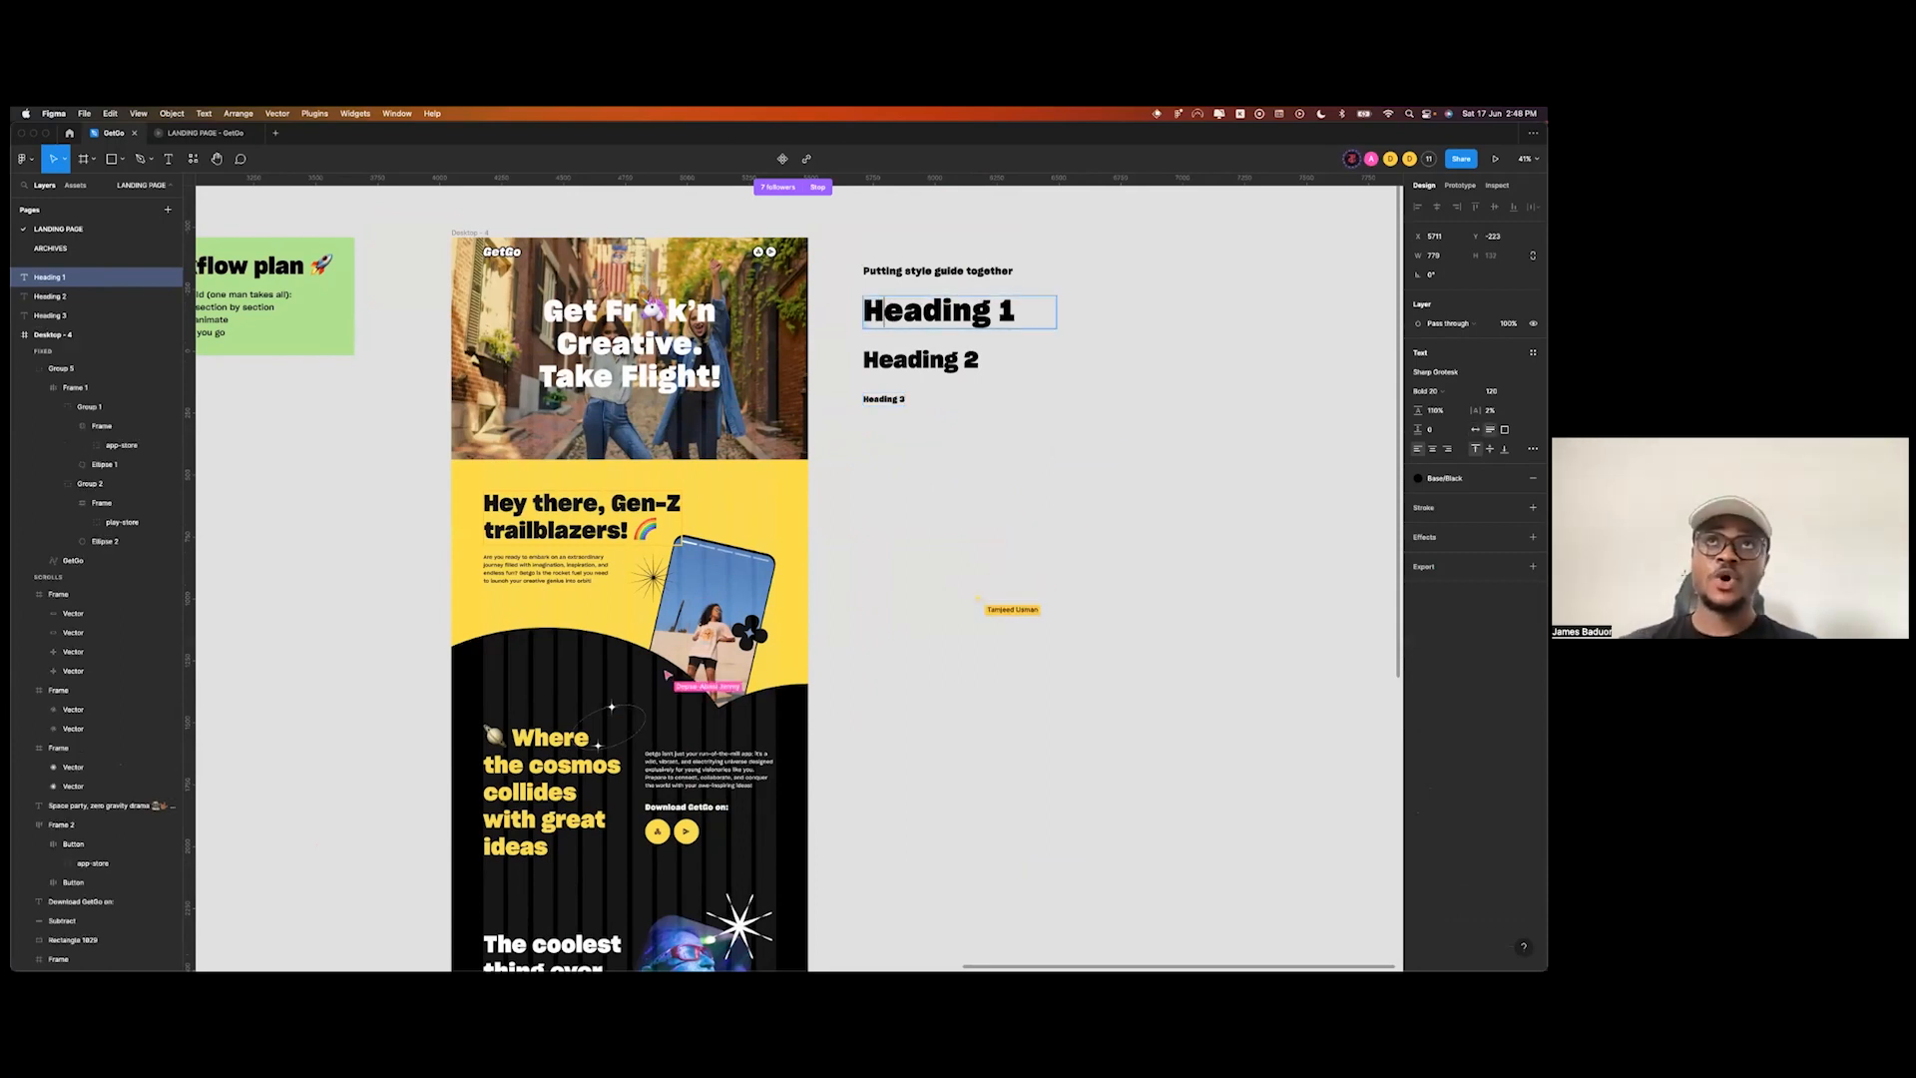
key(Escape)
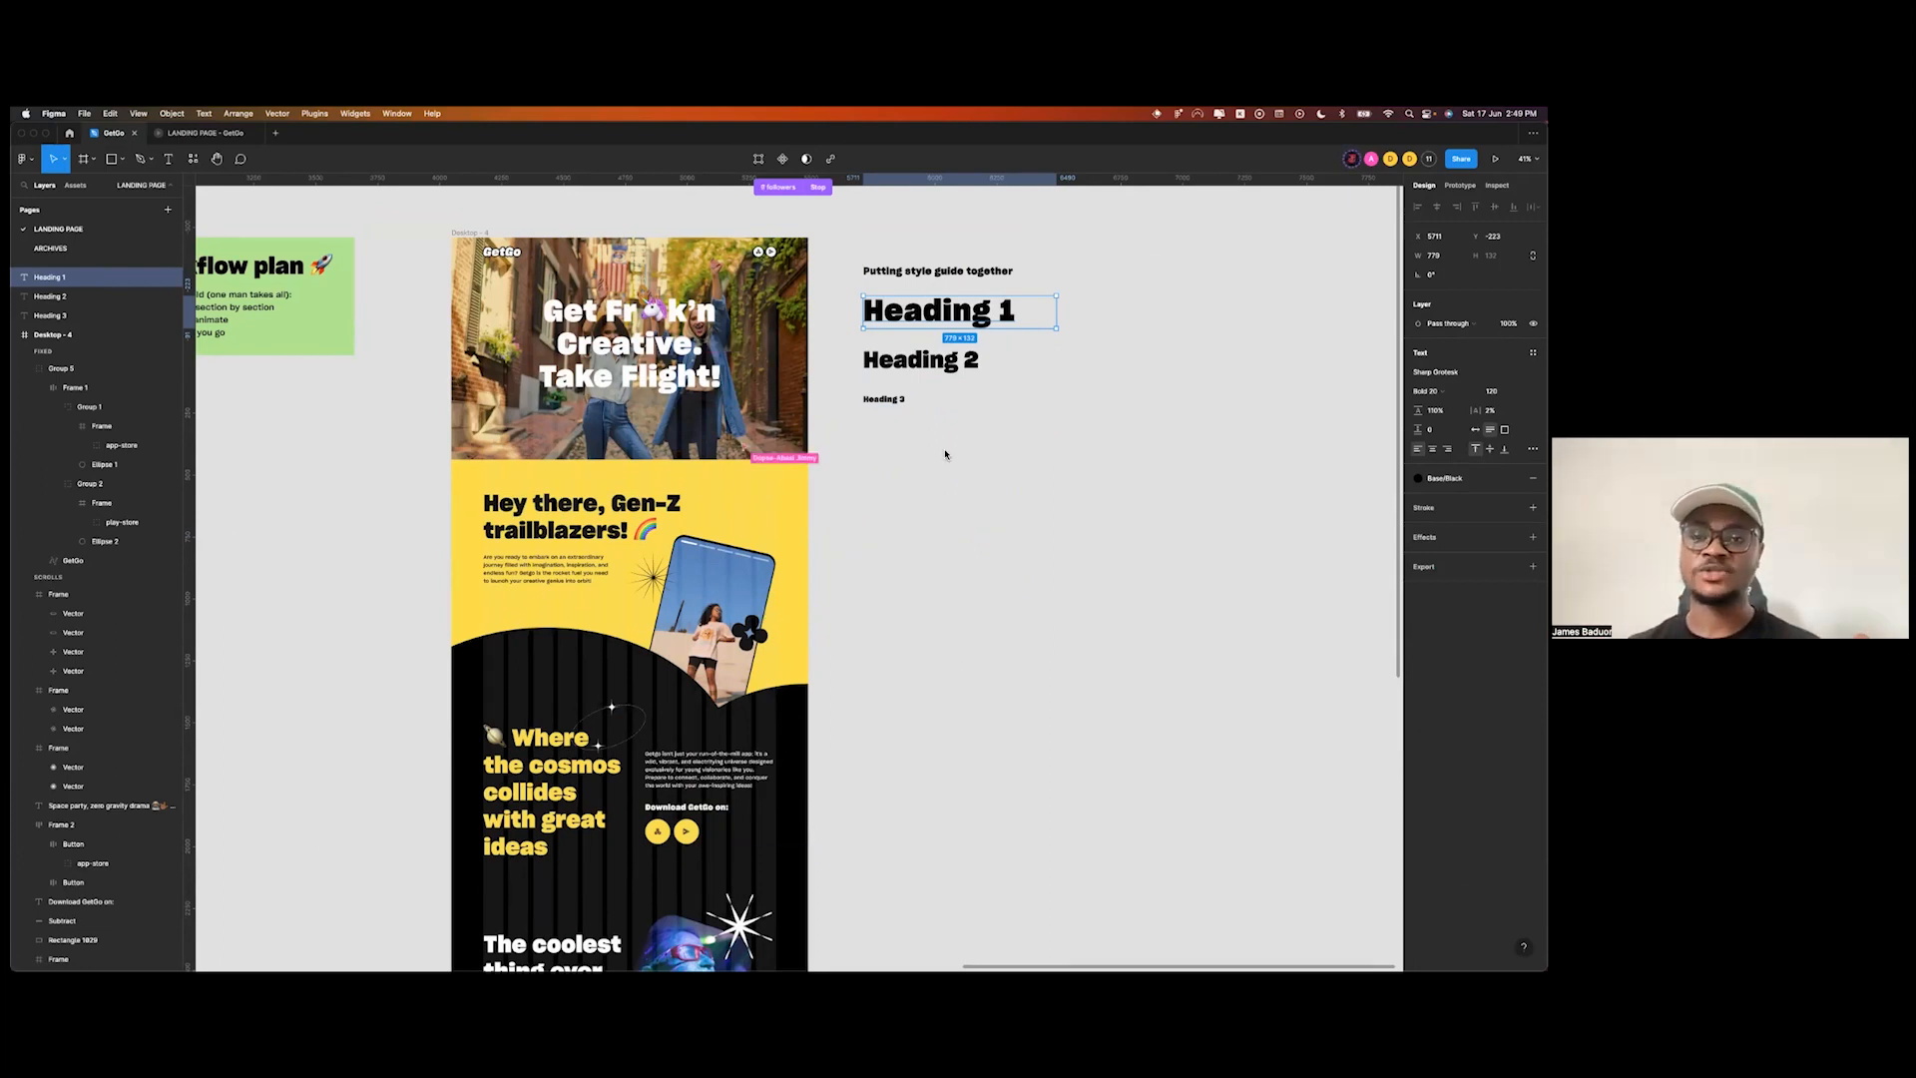
click(1011, 480)
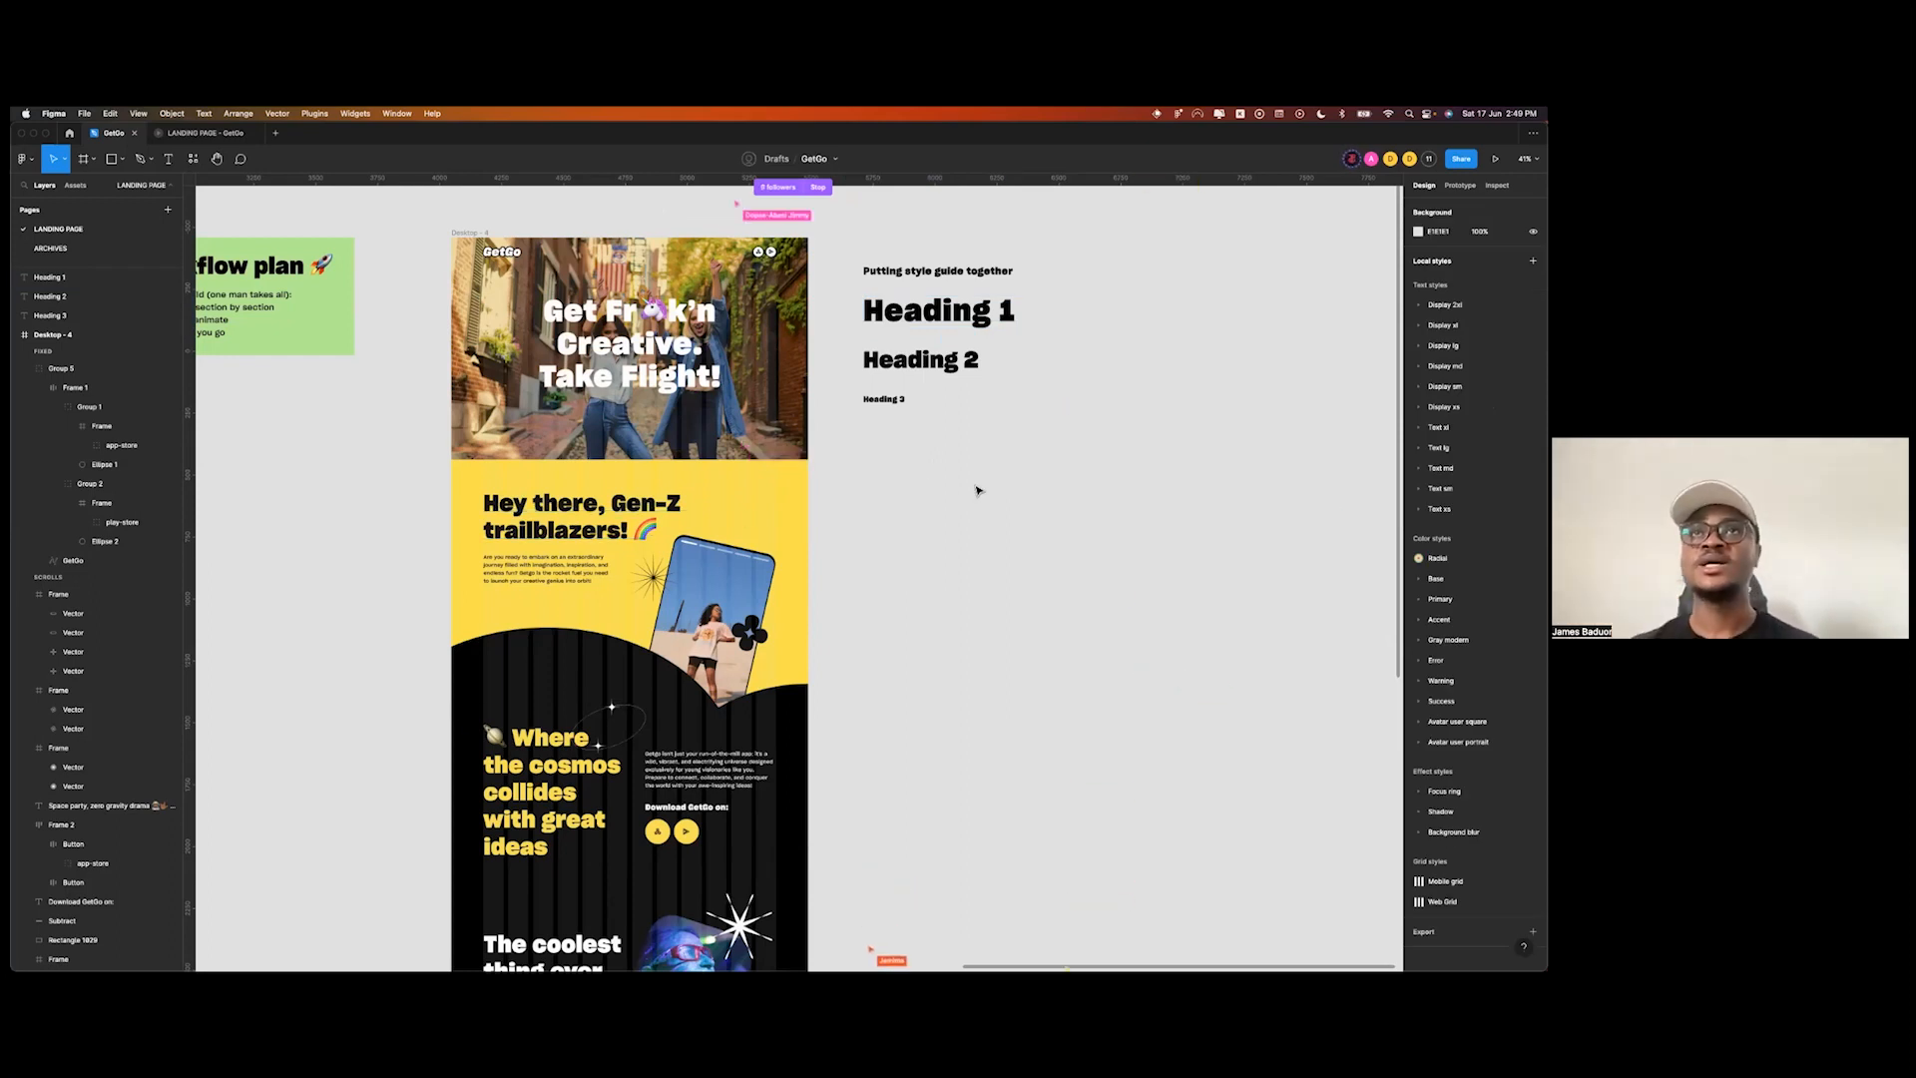
- Copy the paragraph under "Hey there, Gen-Z trailblazers!" to below "Heading 3" as the body text sample
click(914, 371)
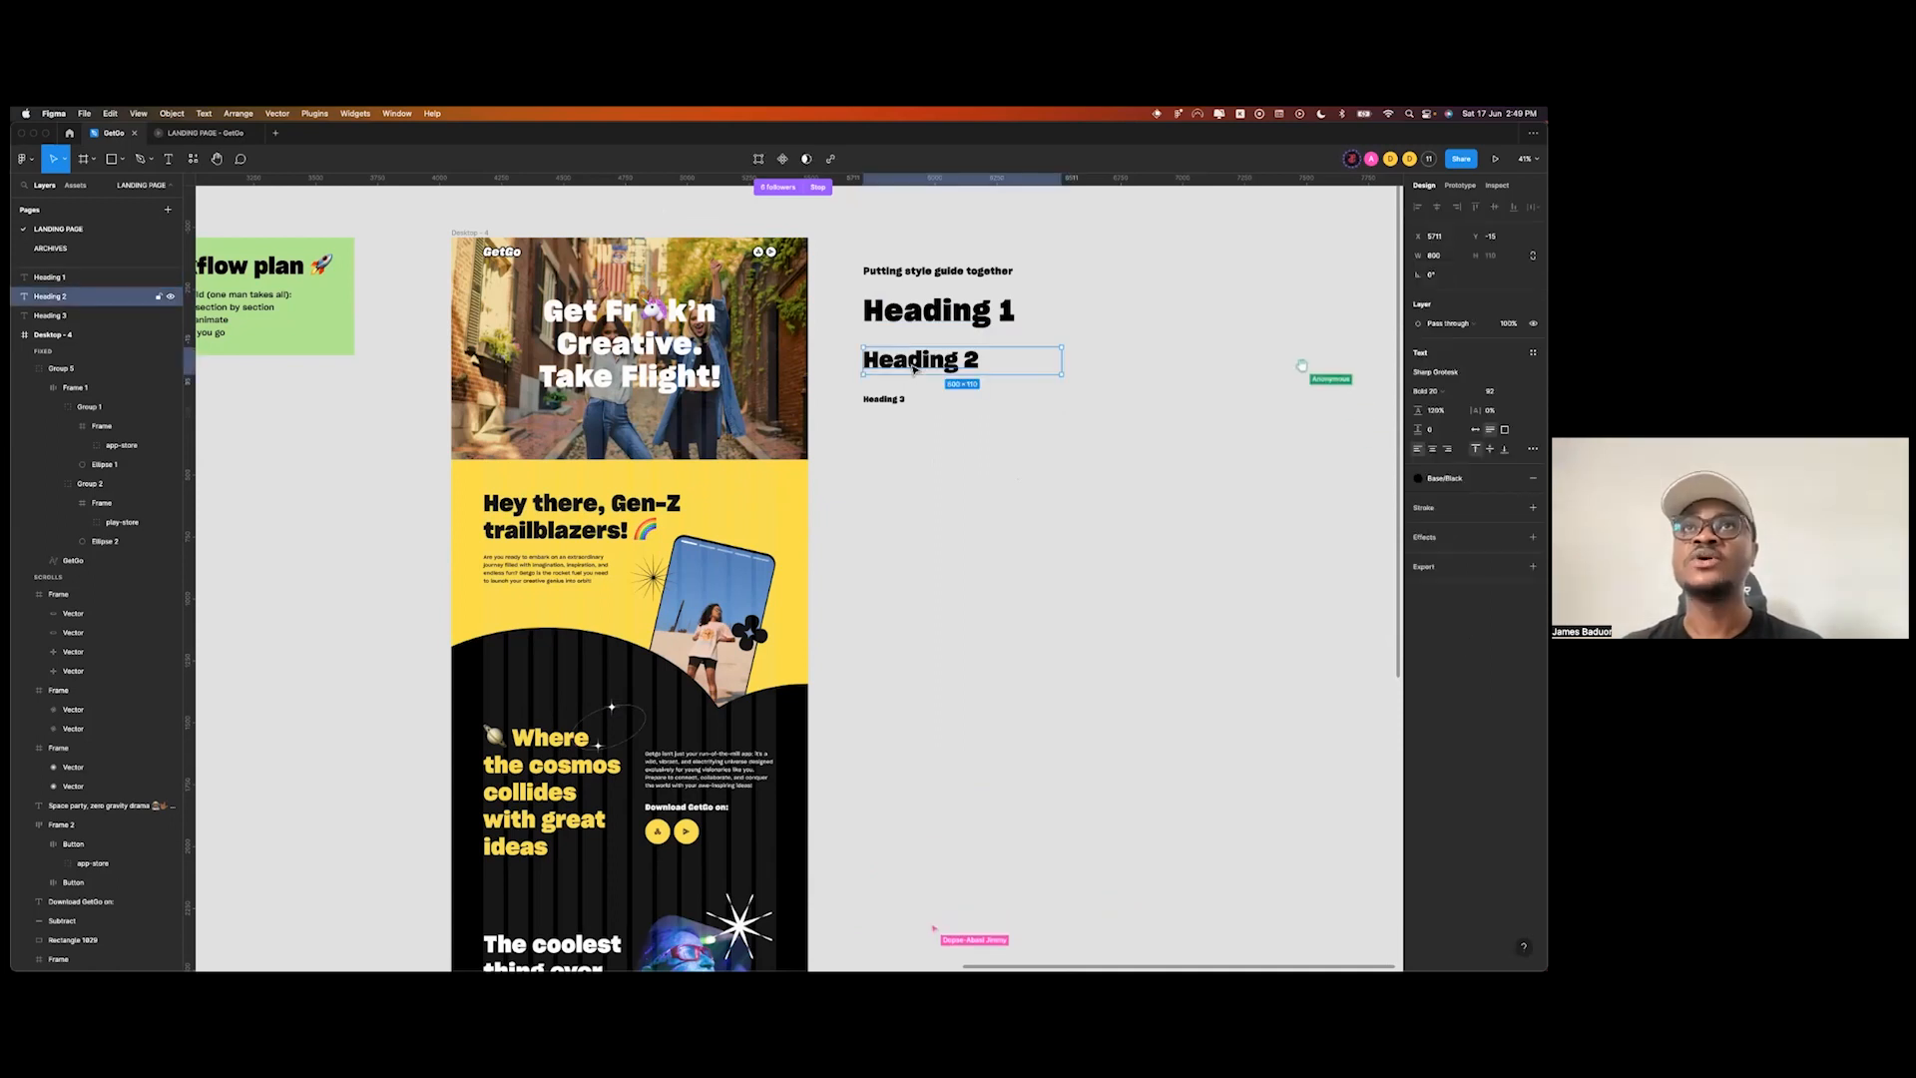
click(883, 399)
click(928, 365)
click(898, 400)
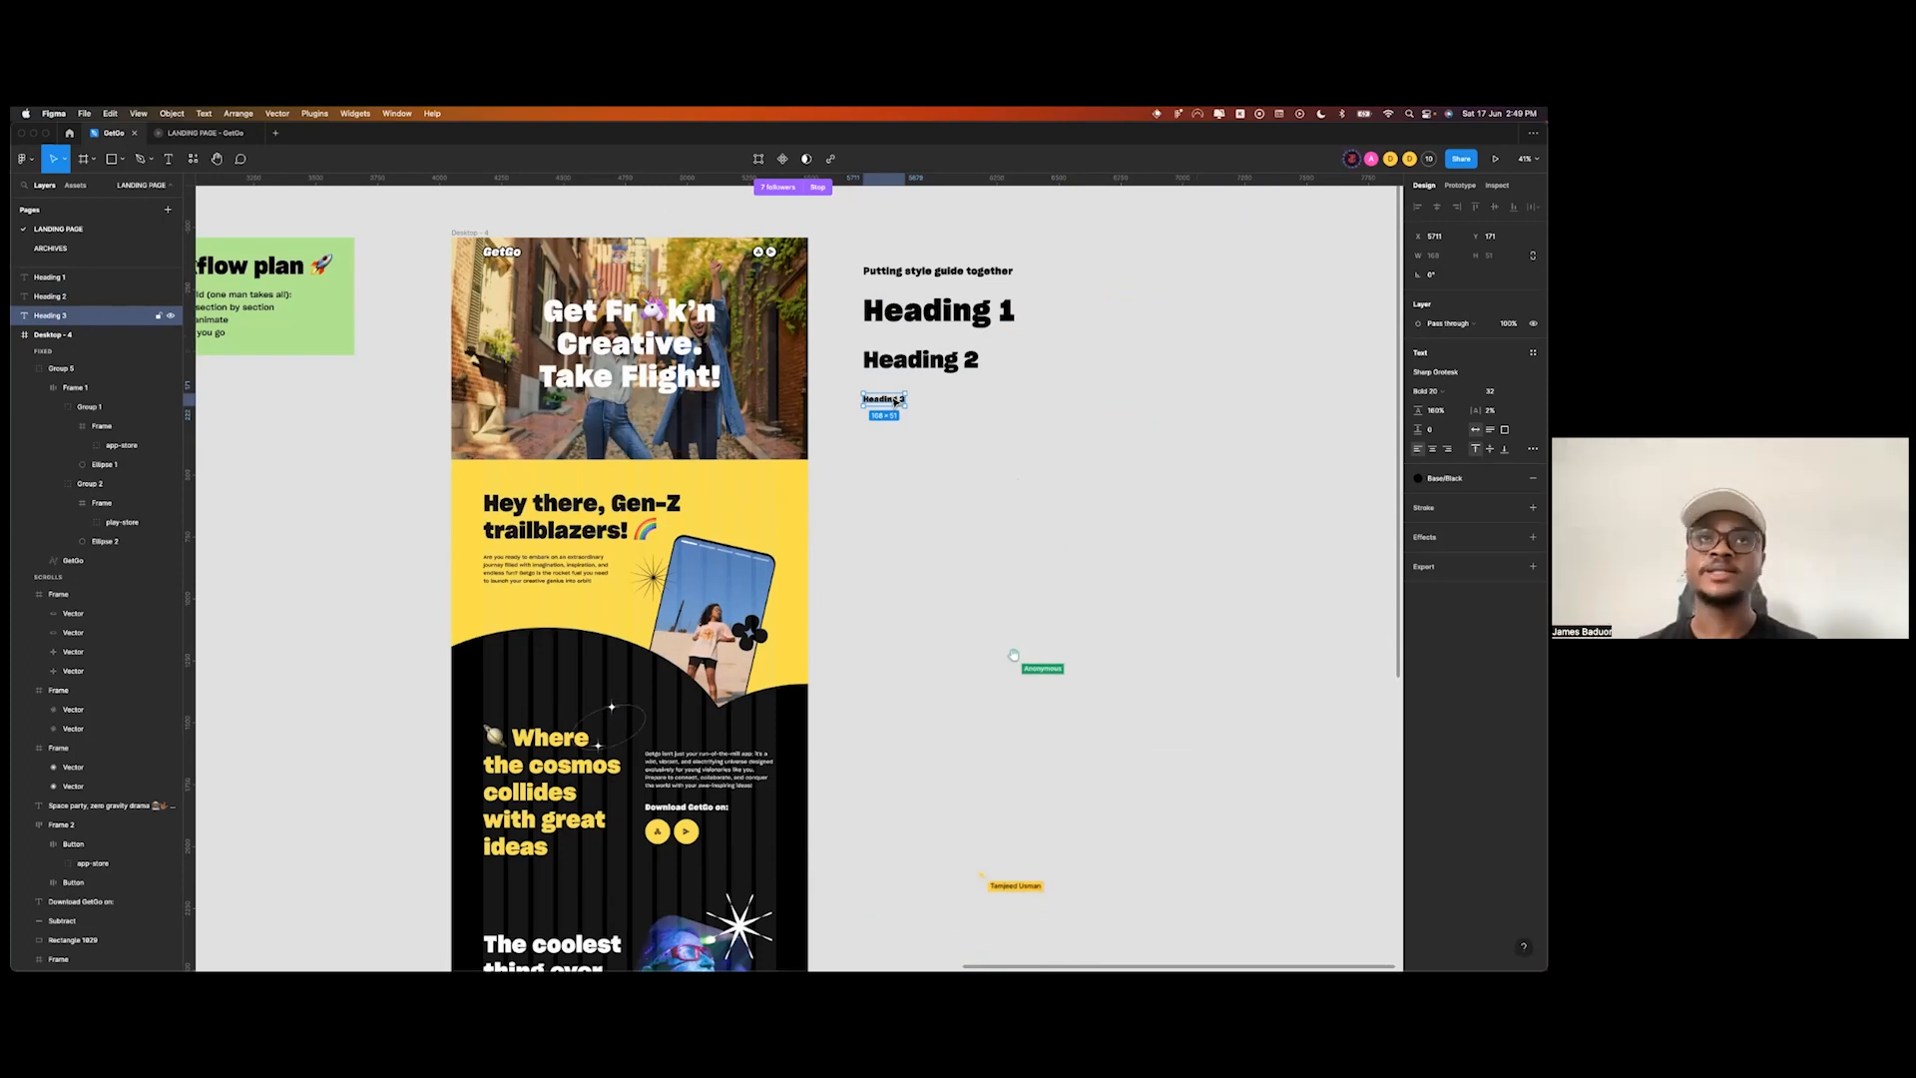
scroll(895, 402, down, 4)
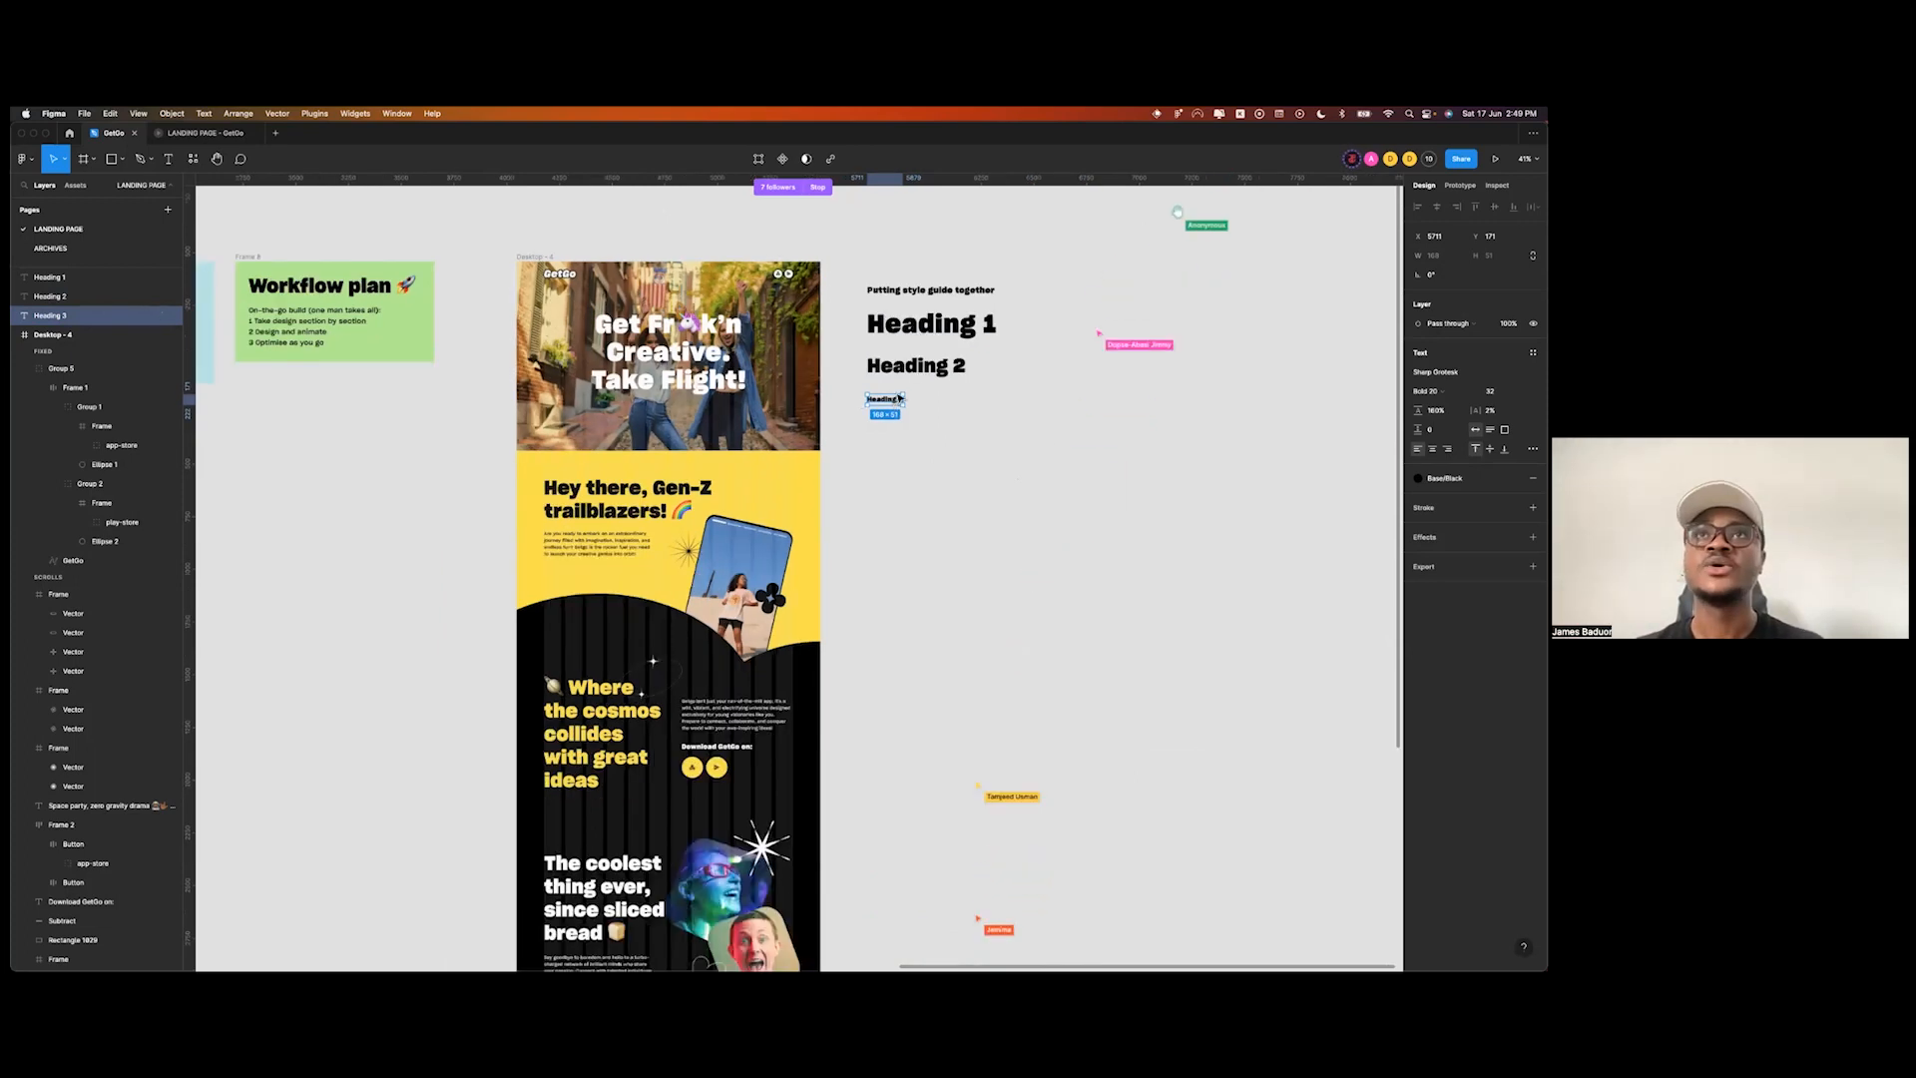
scroll(923, 567, up, 2)
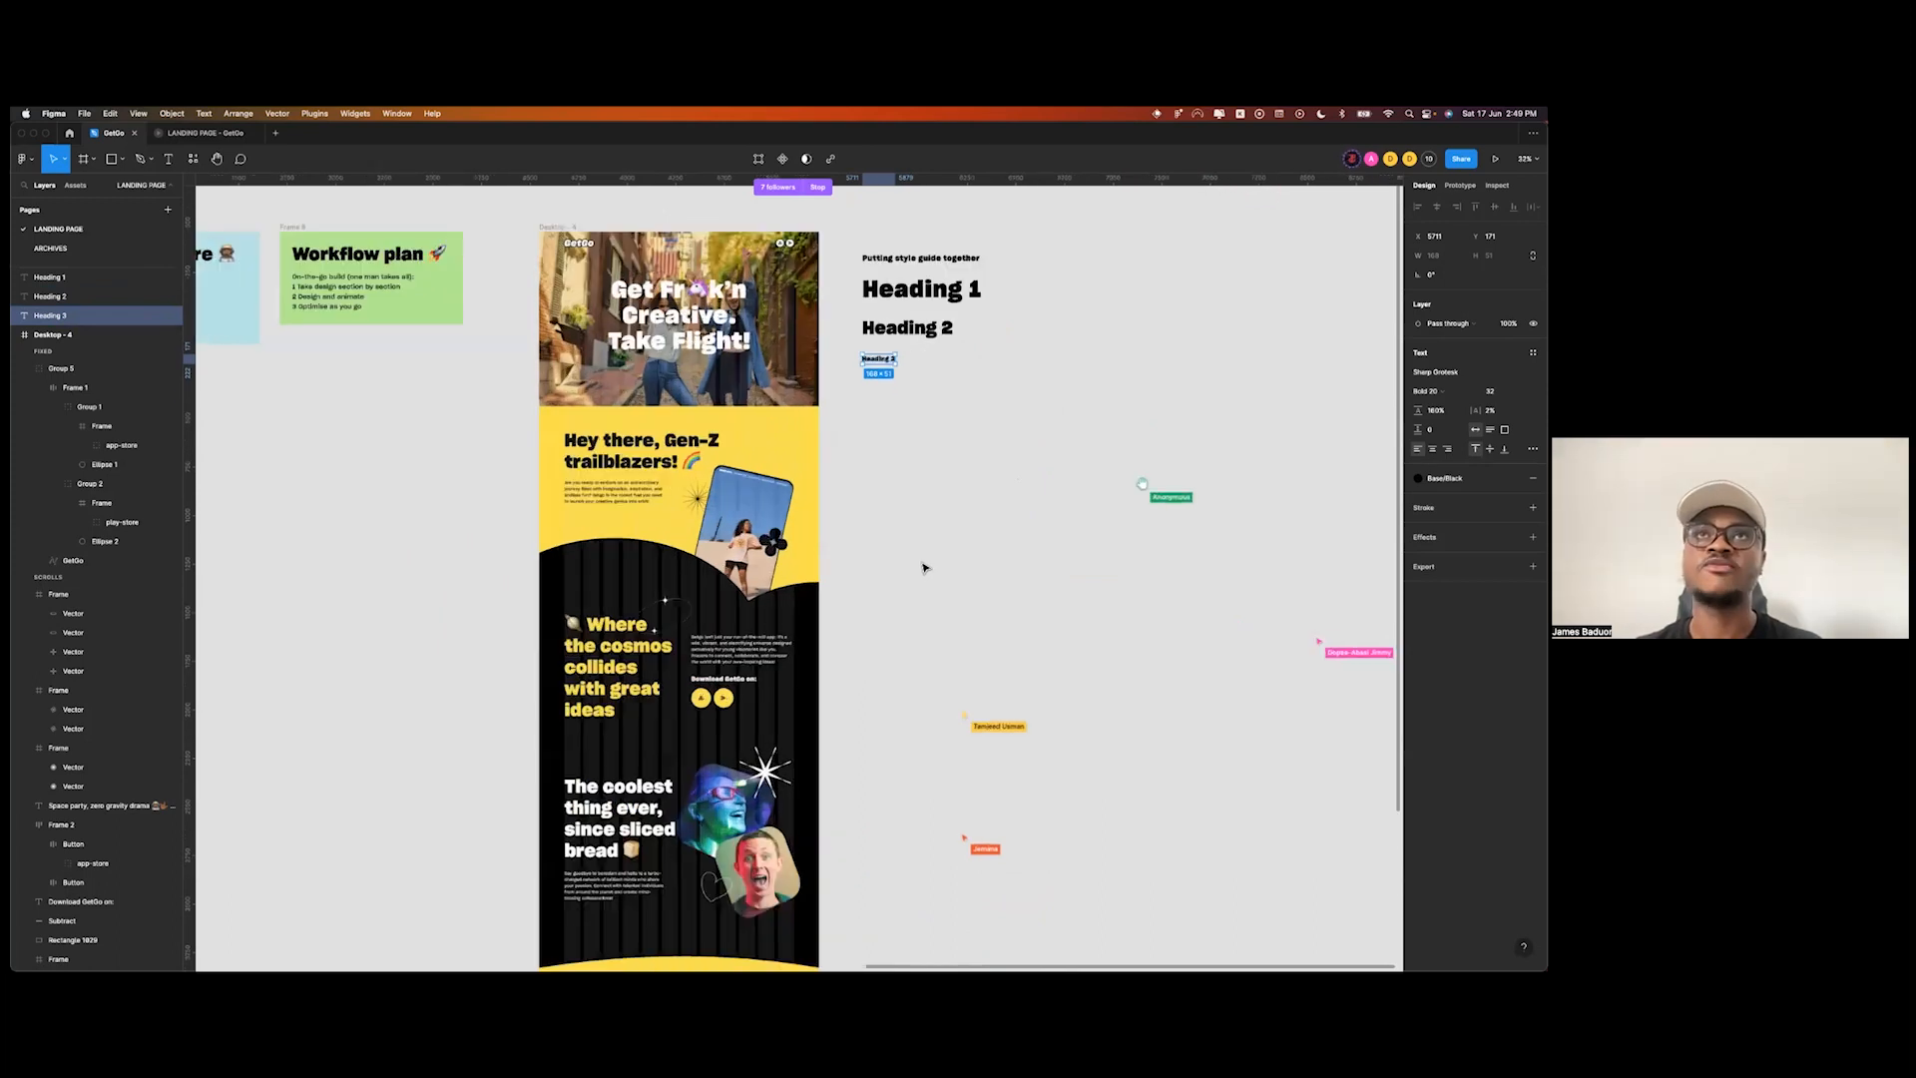
scroll(698, 549, up, 1)
click(604, 538)
drag(604, 539, 903, 437)
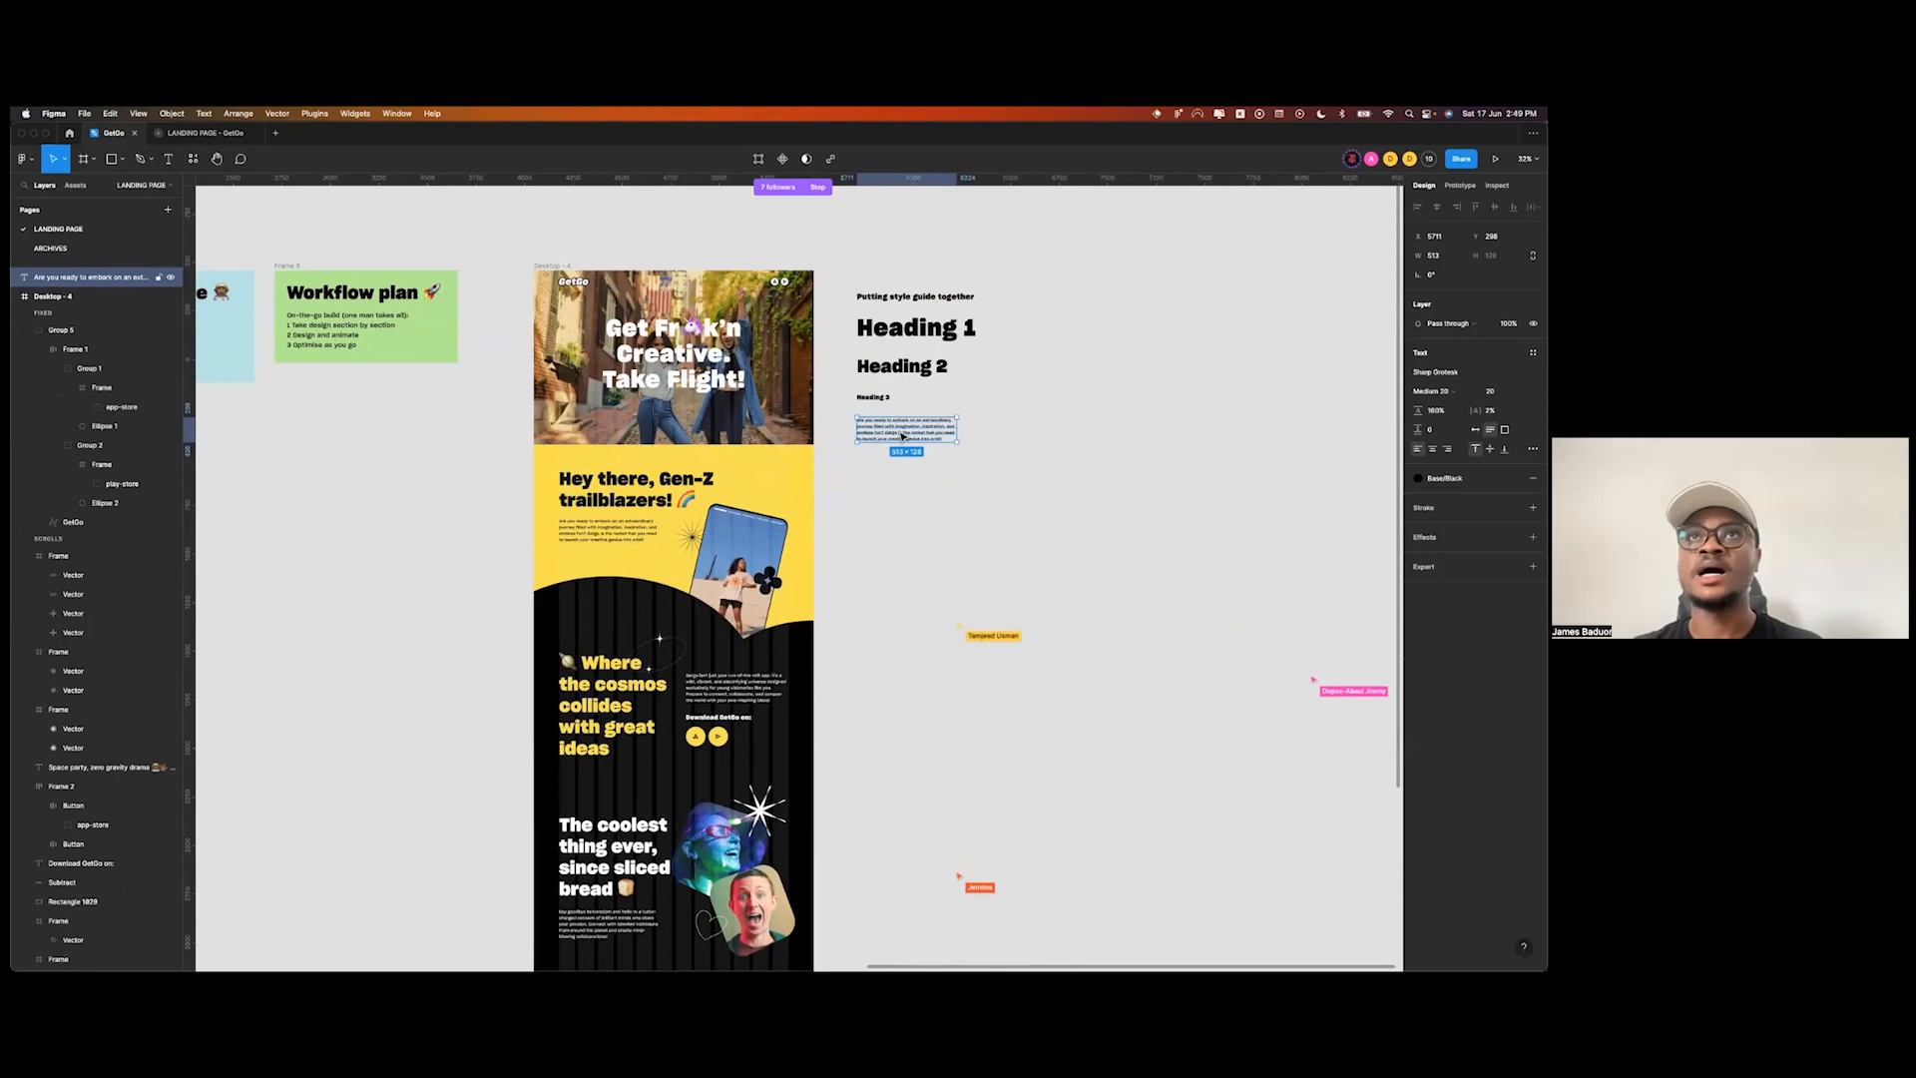
scroll(1008, 469, up, 3)
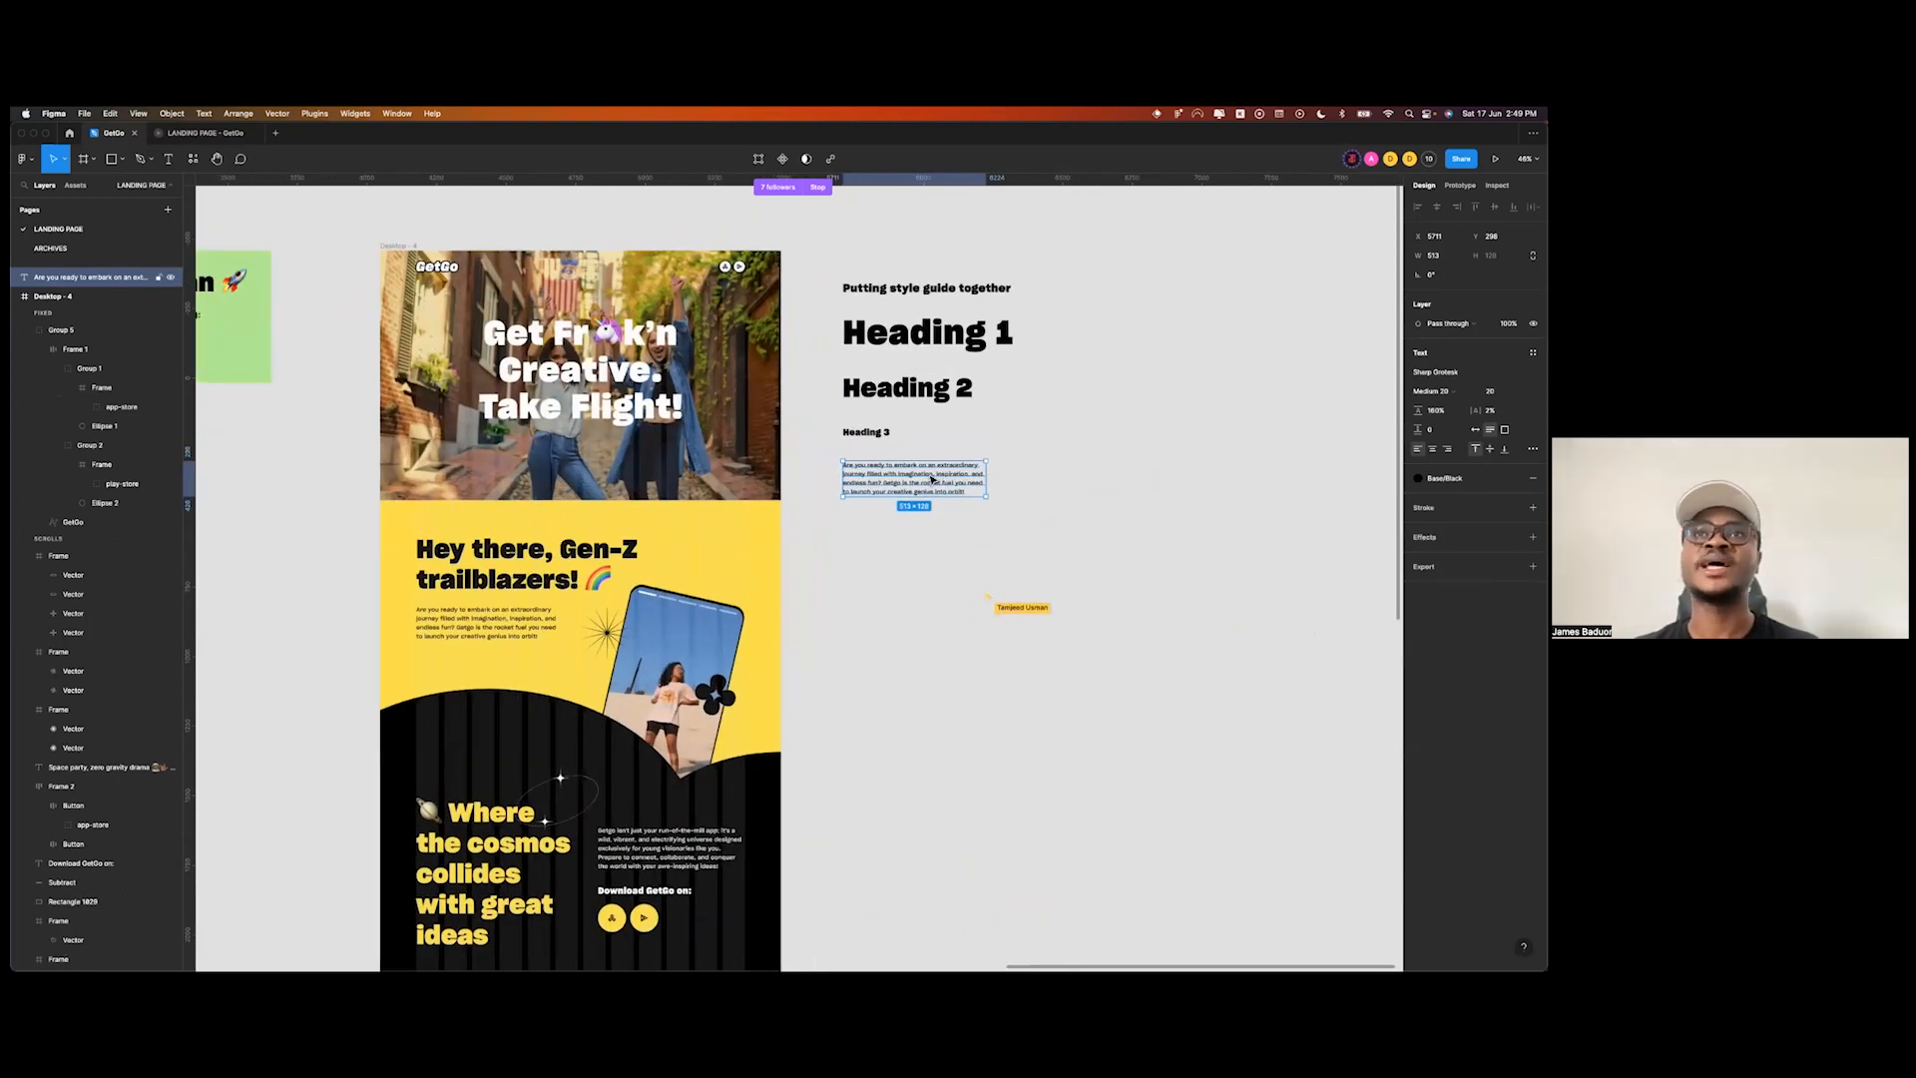
- Duplicate the "Putting style guide together" title to its right and change the duplicate's text to "Putting colors together"
scroll(932, 479, down, 3)
scroll(928, 475, down, 8)
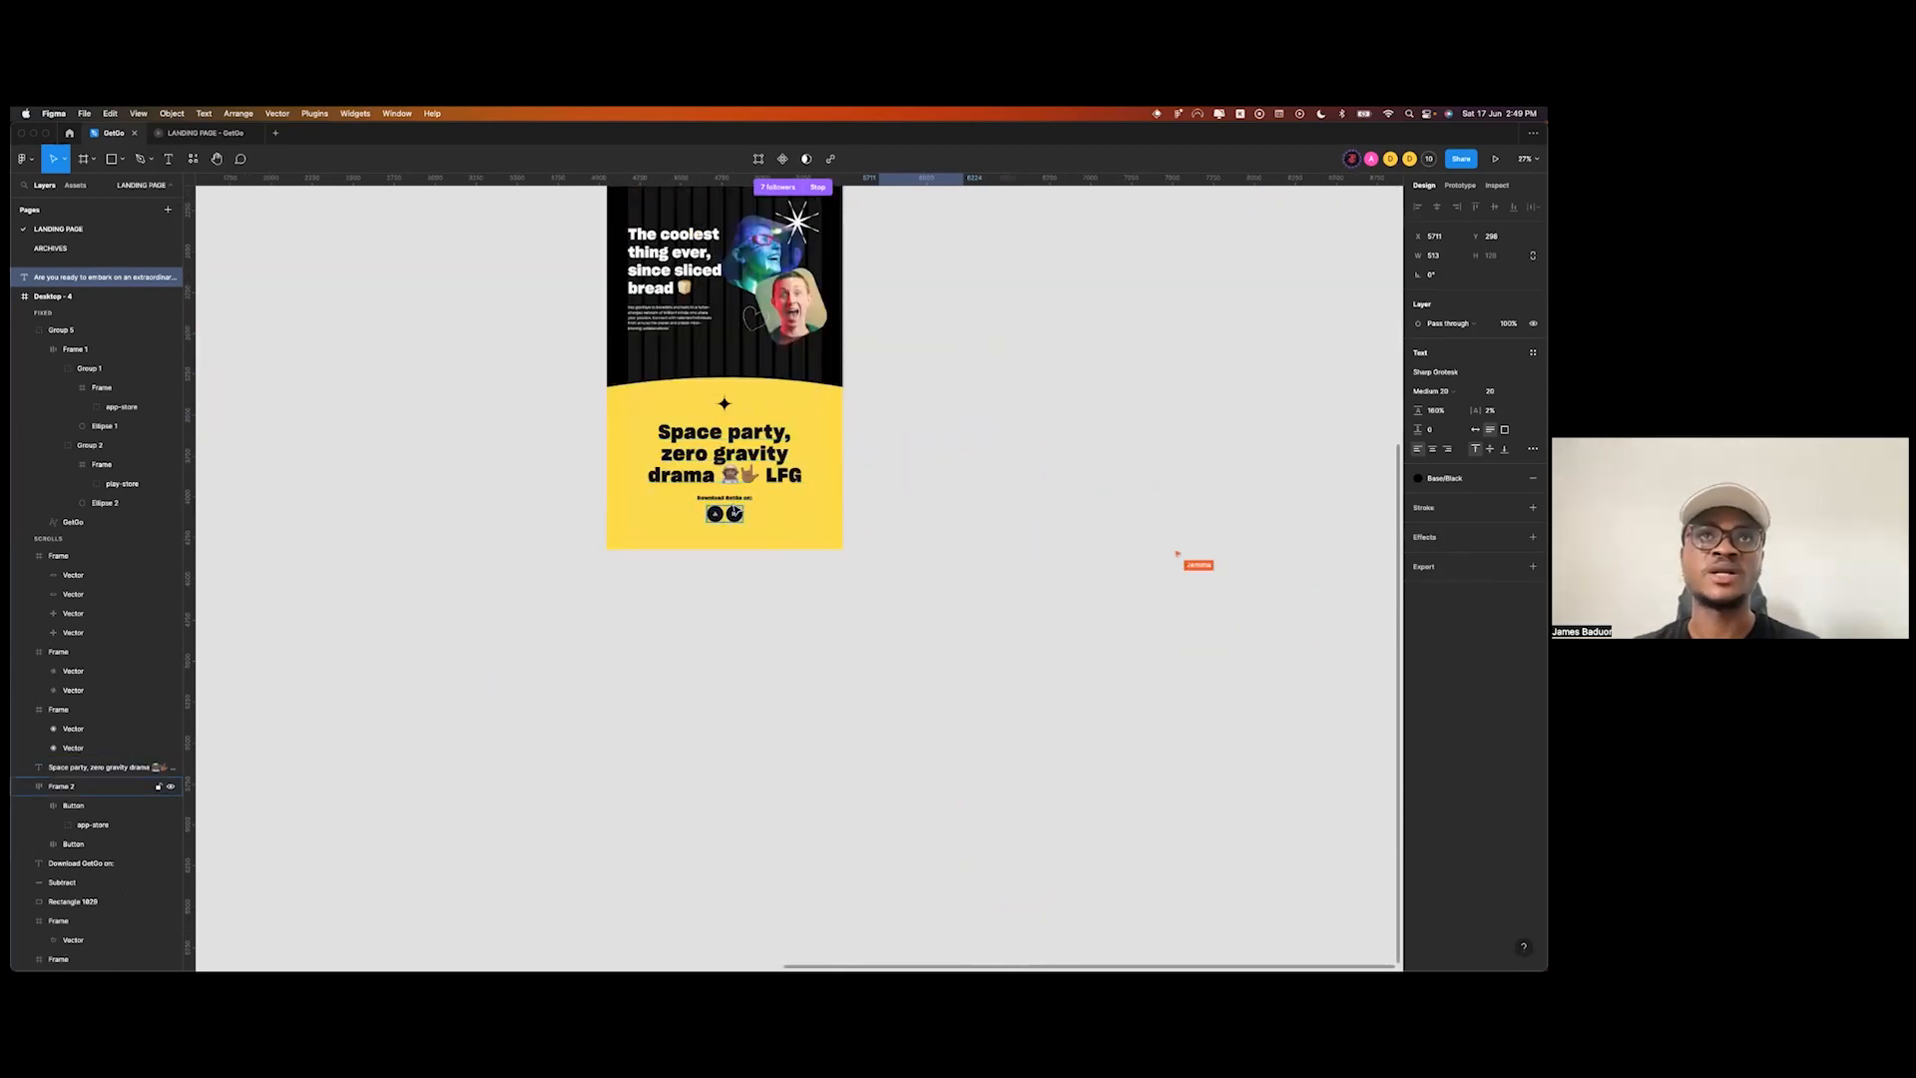
scroll(734, 509, up, 12)
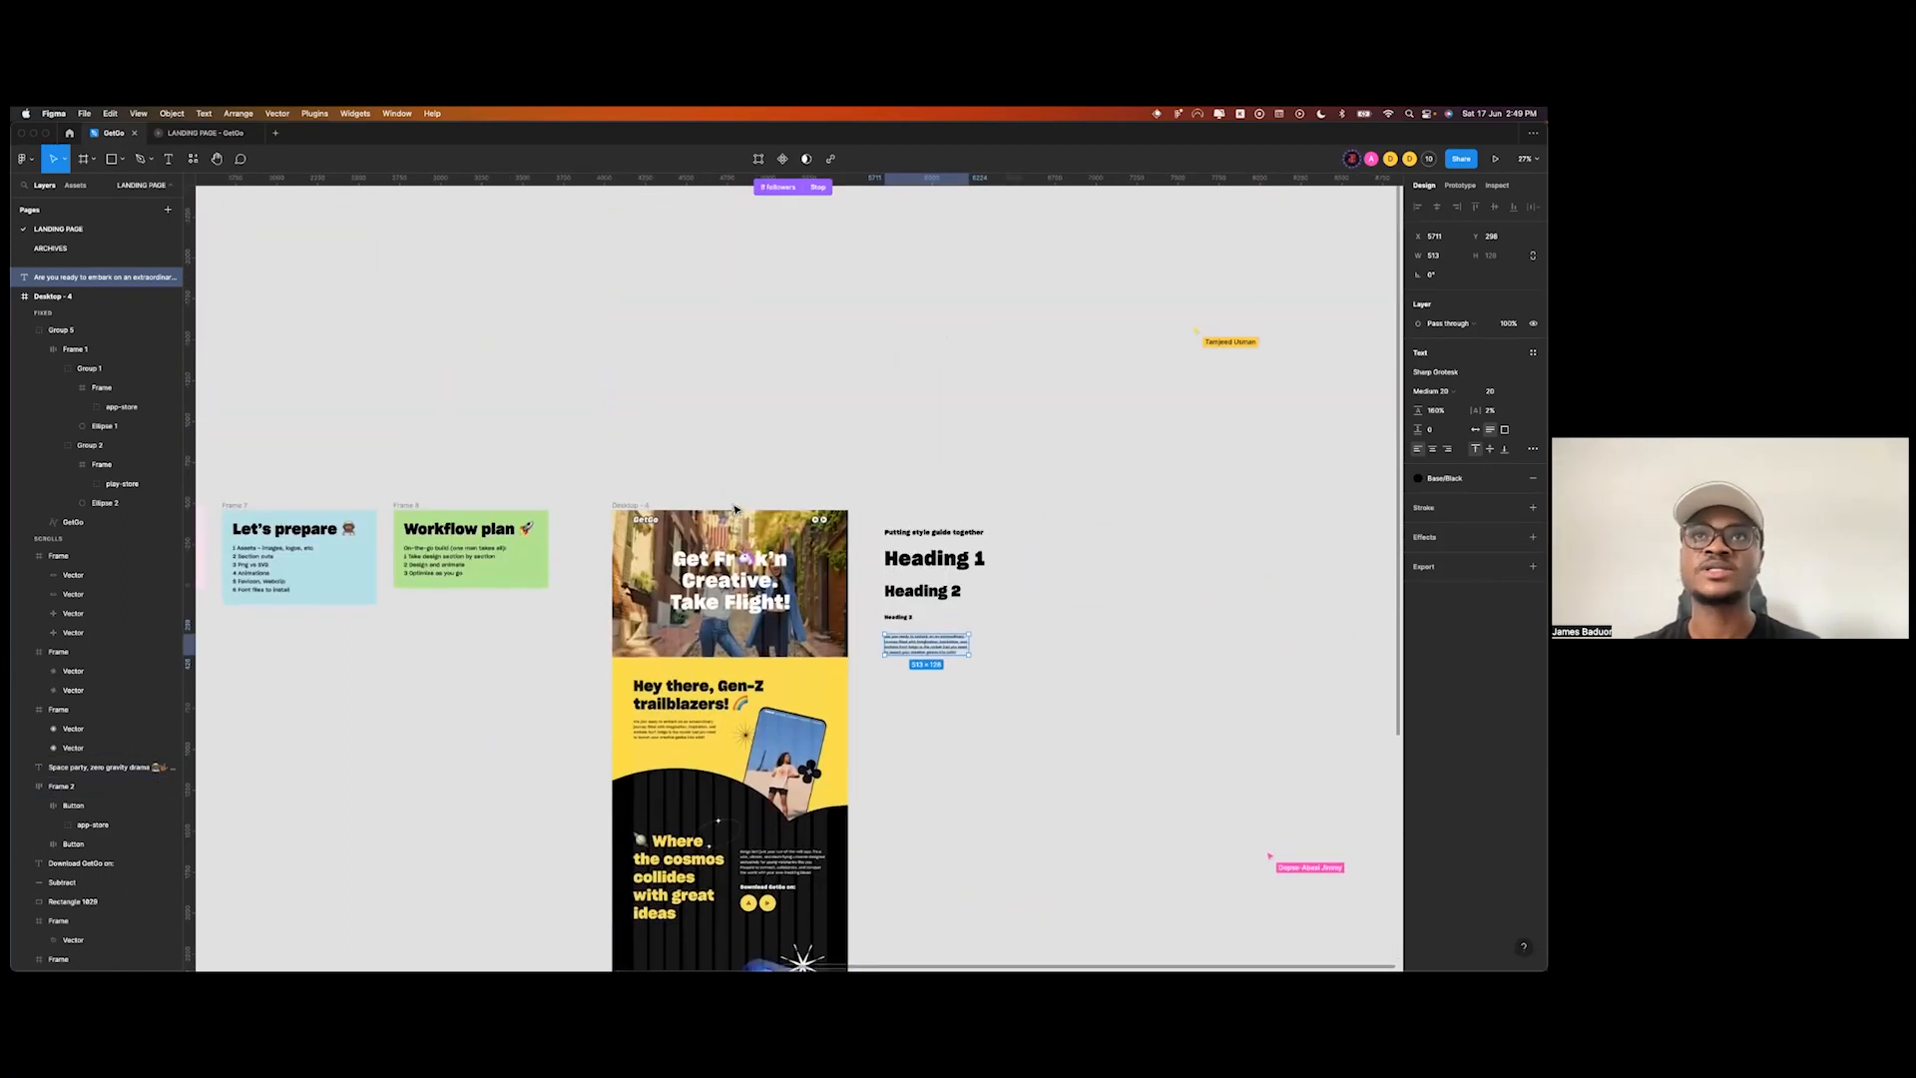
scroll(735, 509, right, 2)
scroll(734, 509, up, 5)
click(1123, 501)
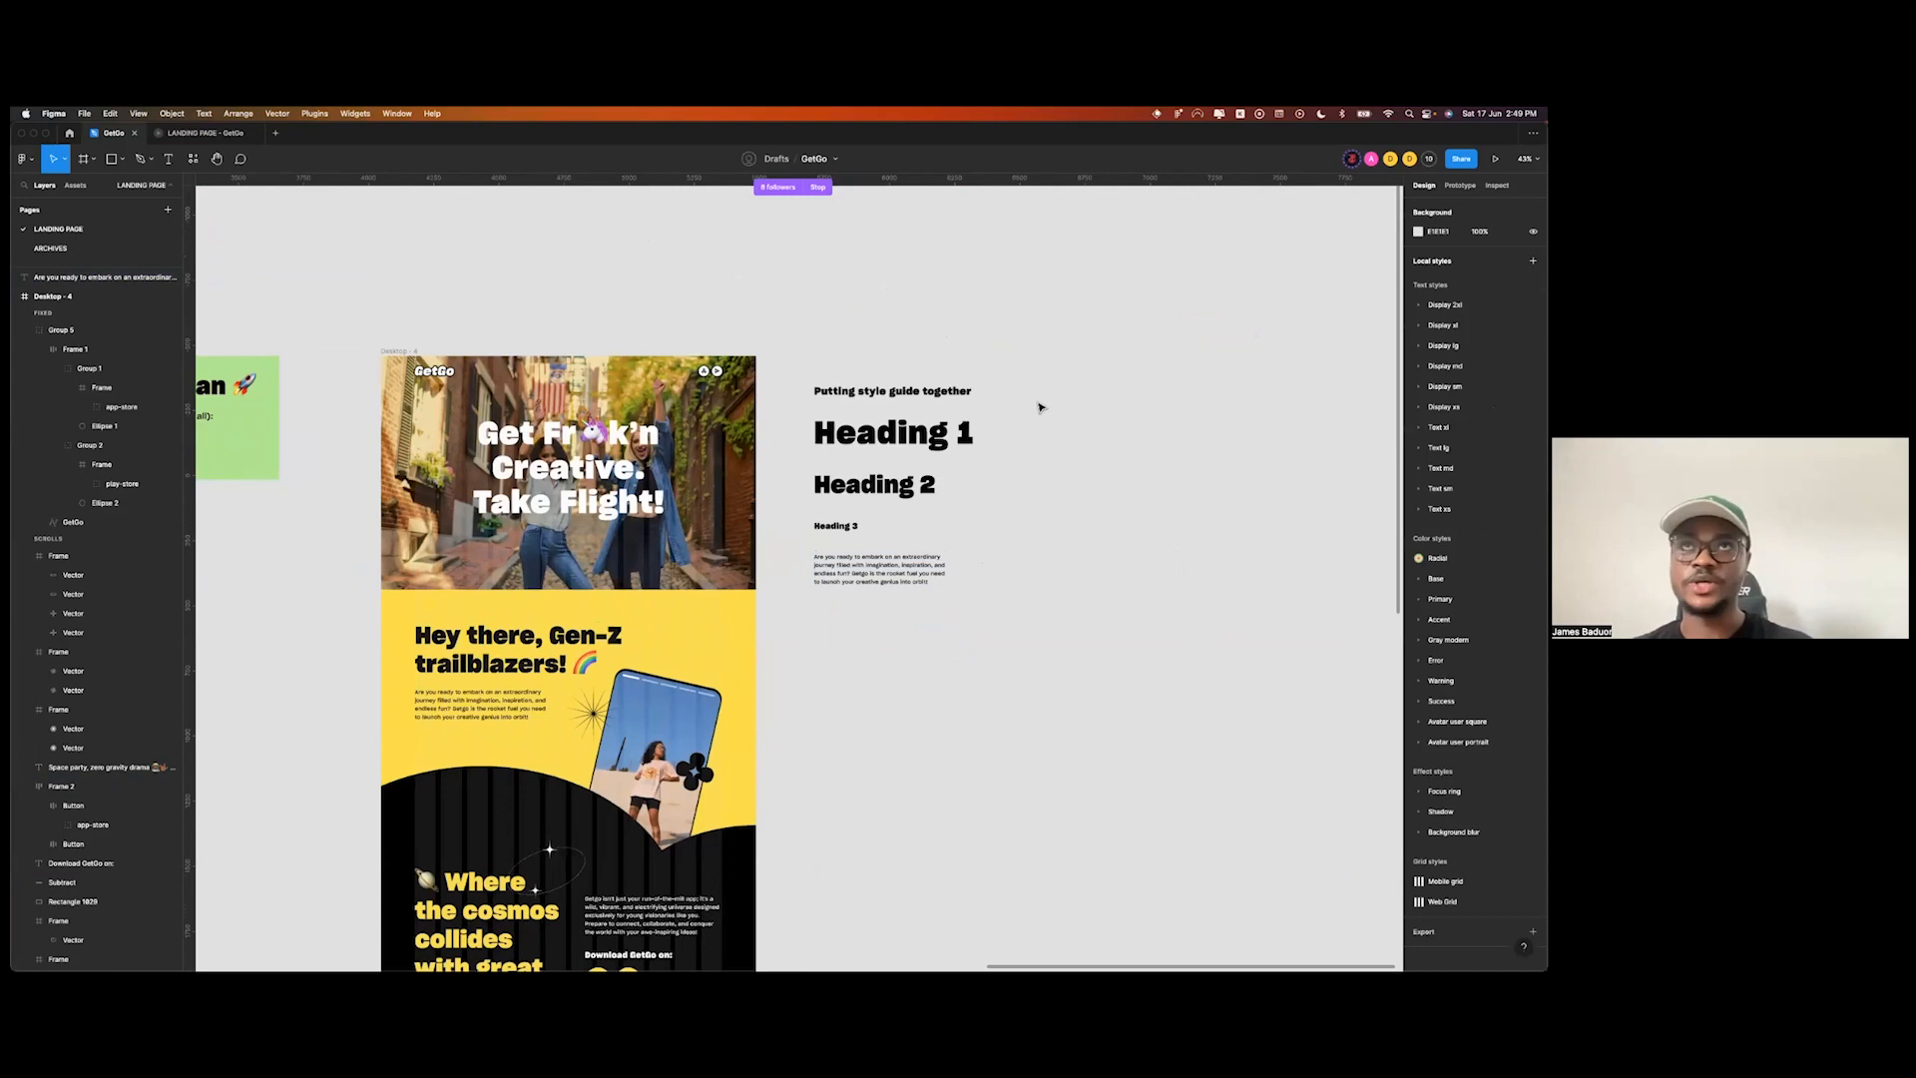
drag(938, 395, 1175, 391)
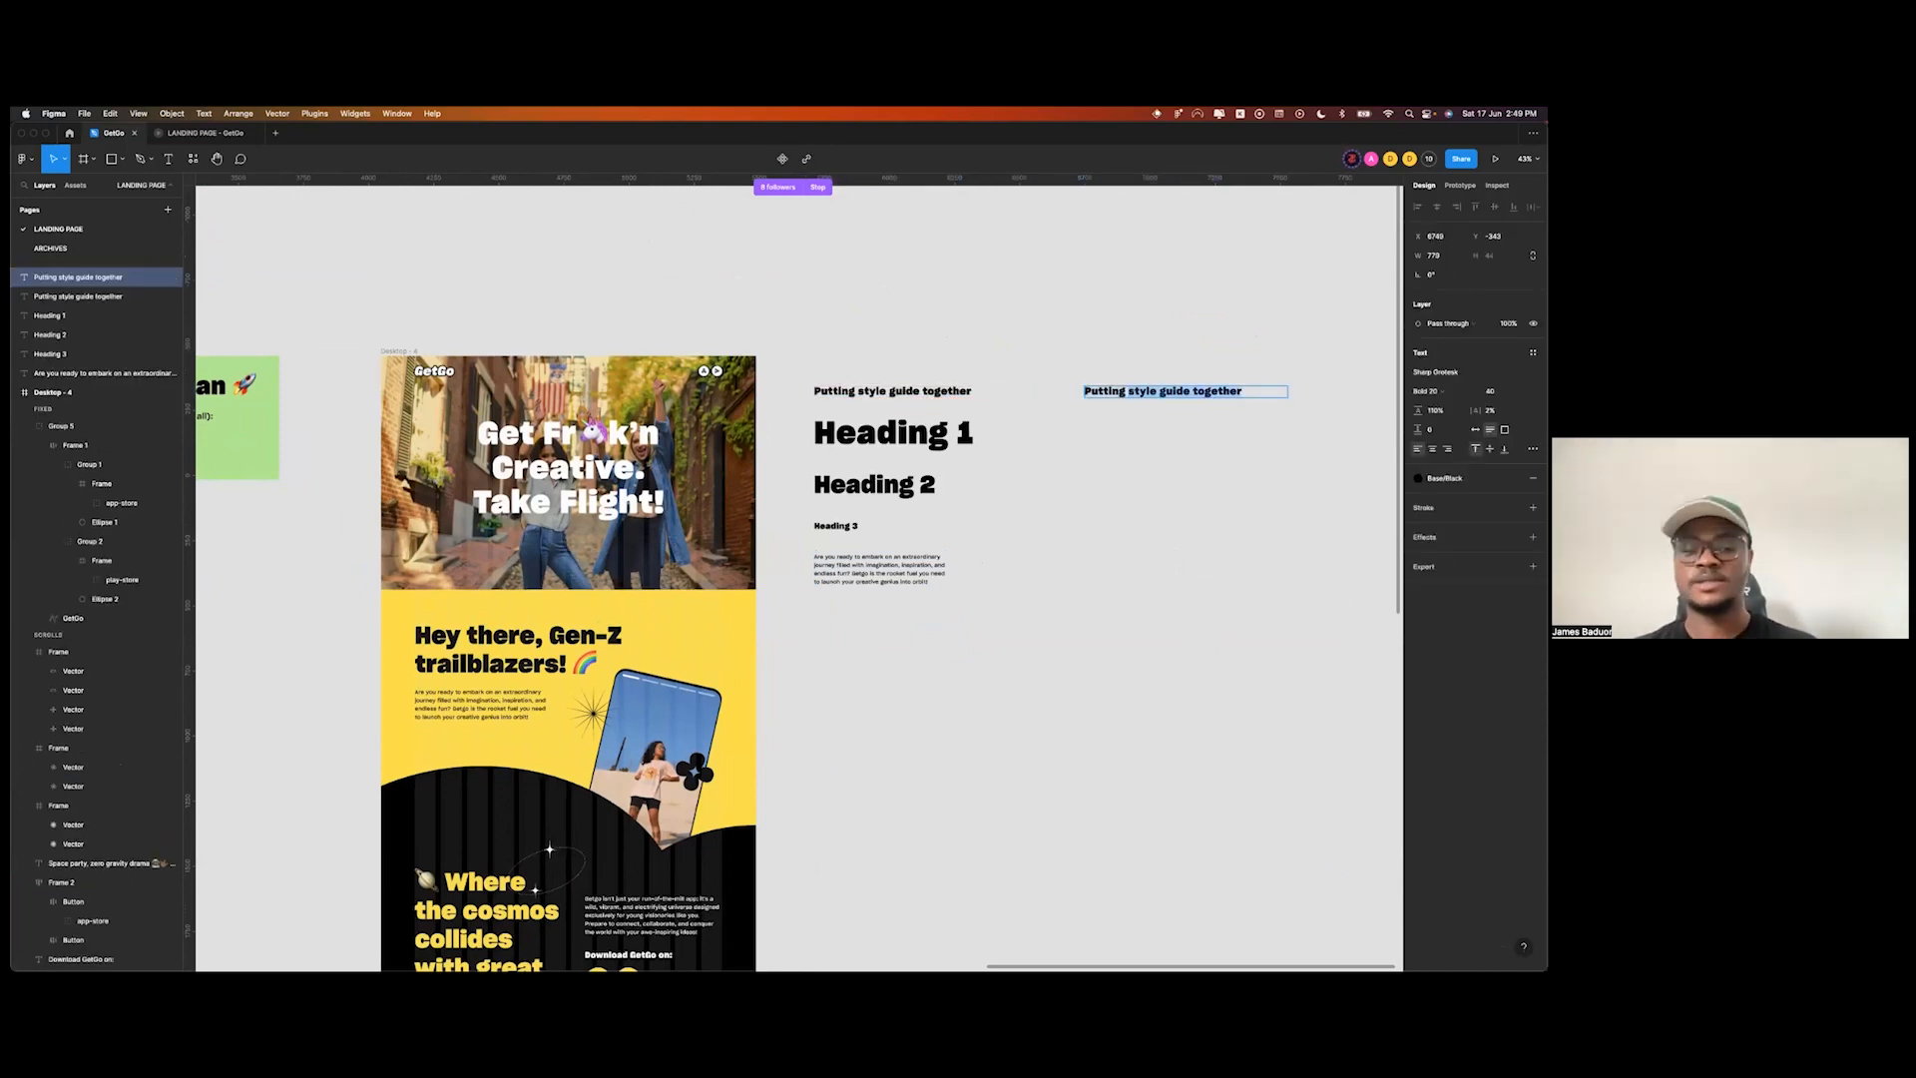
text(colors t)
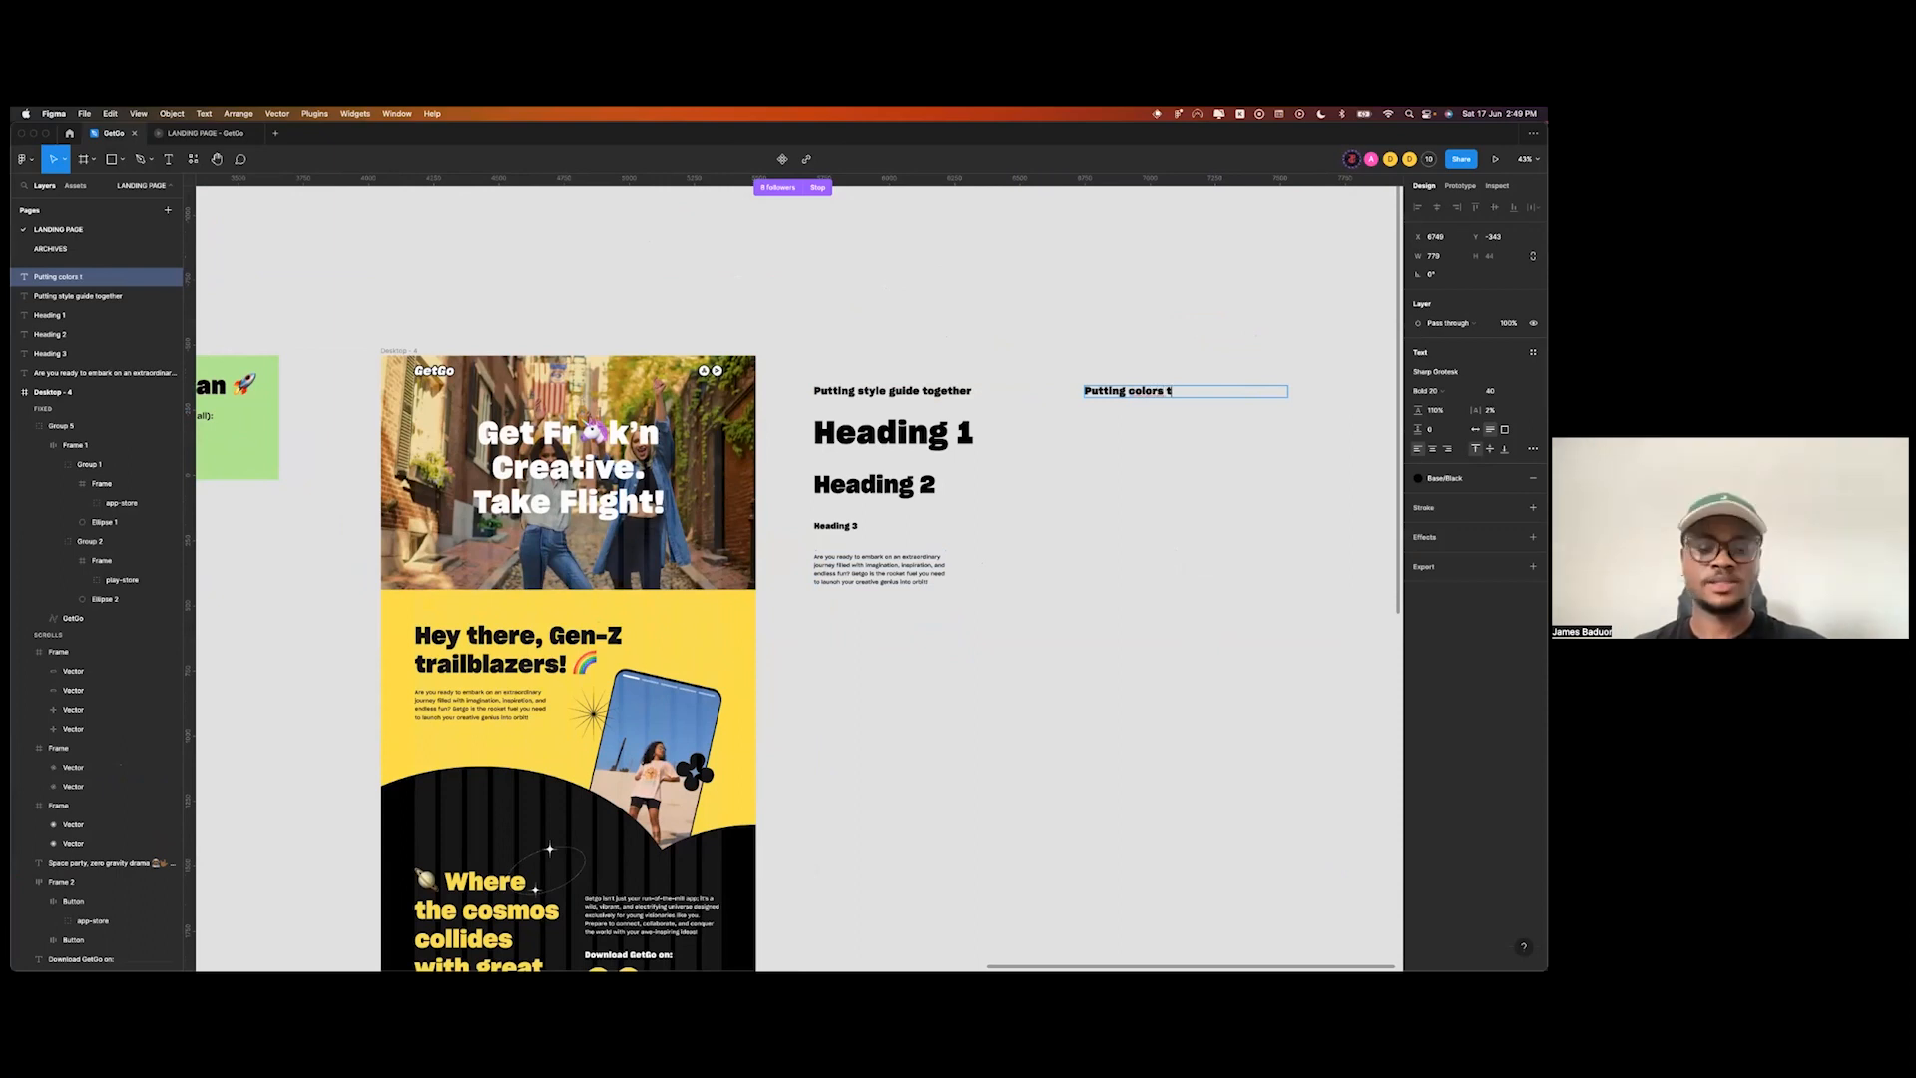
key(Escape)
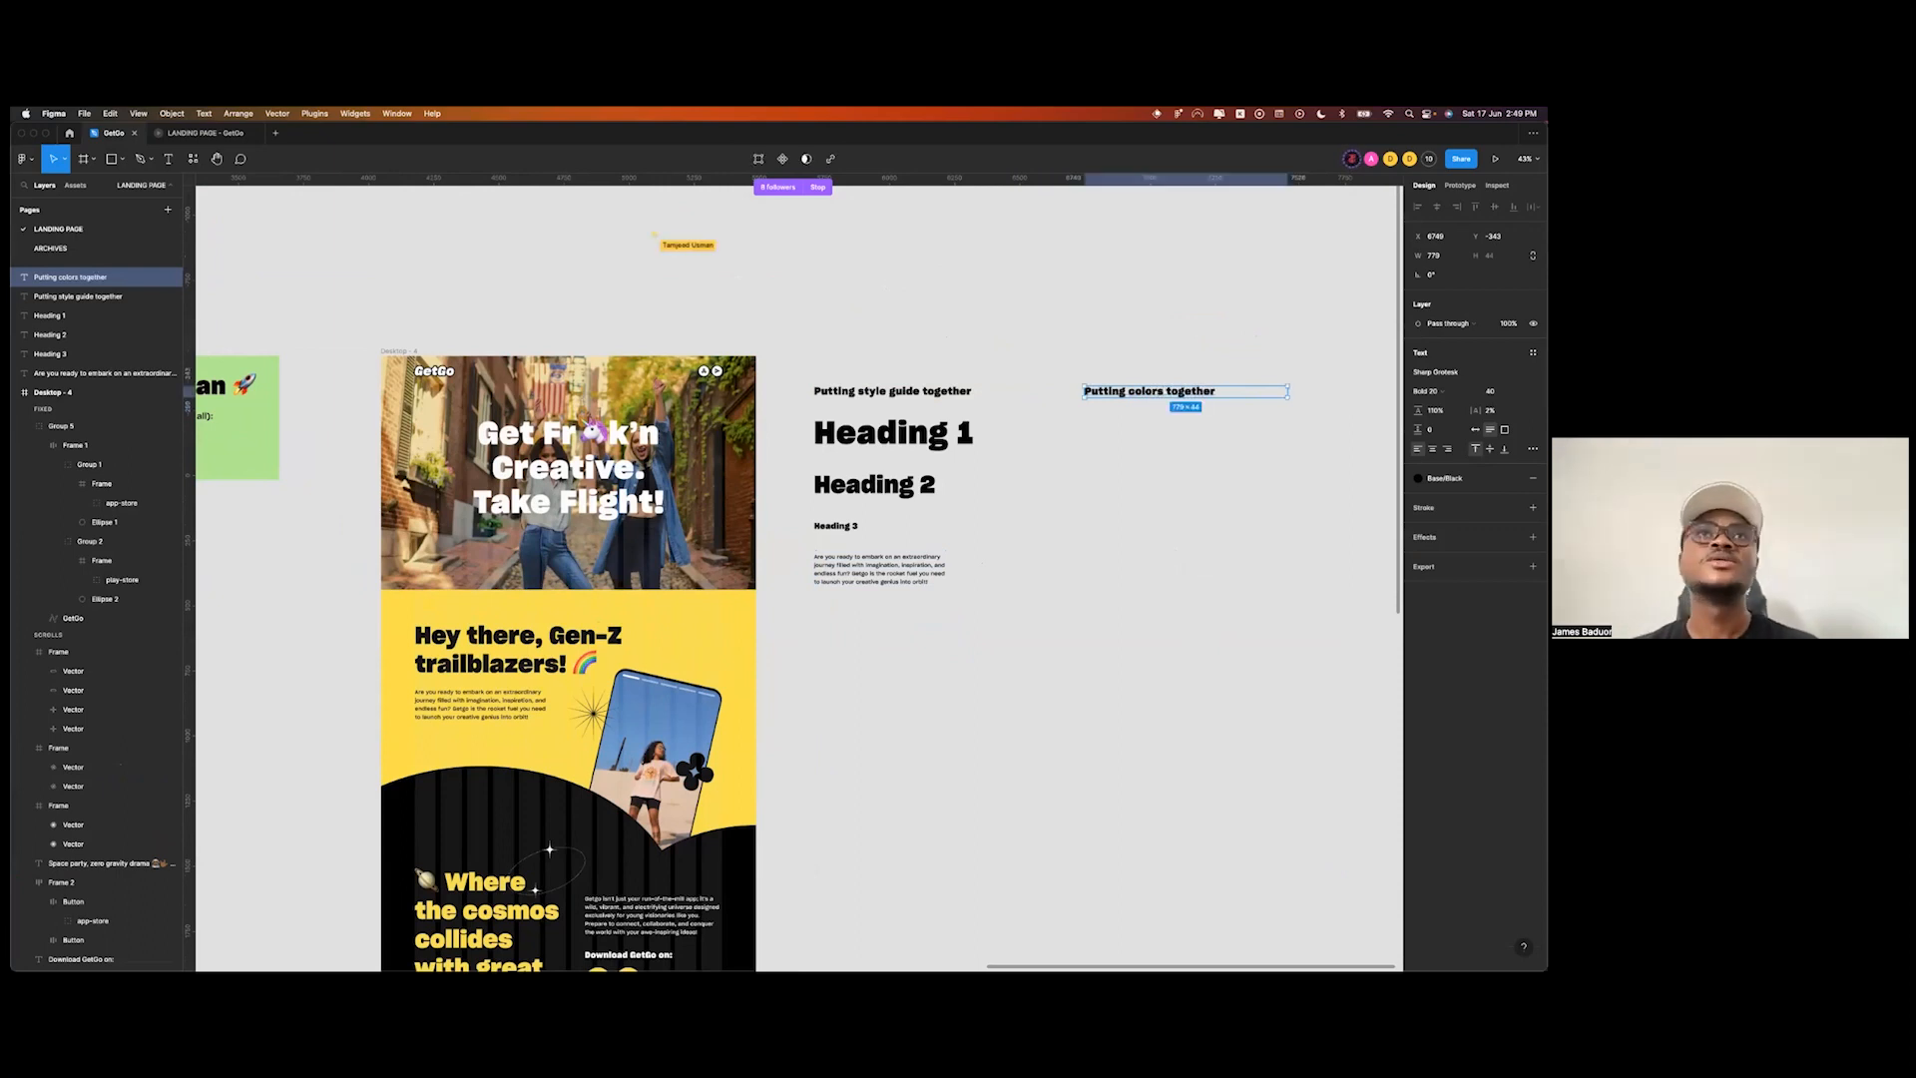
- Draw a swatch rectangle about 340 by 213 under "Putting colors together" and fill it with the page's yellow
click(1197, 458)
key(r)
mouse_move(1104, 424)
mouse_down()
mouse_move(1197, 487)
mouse_move(1131, 463)
mouse_up()
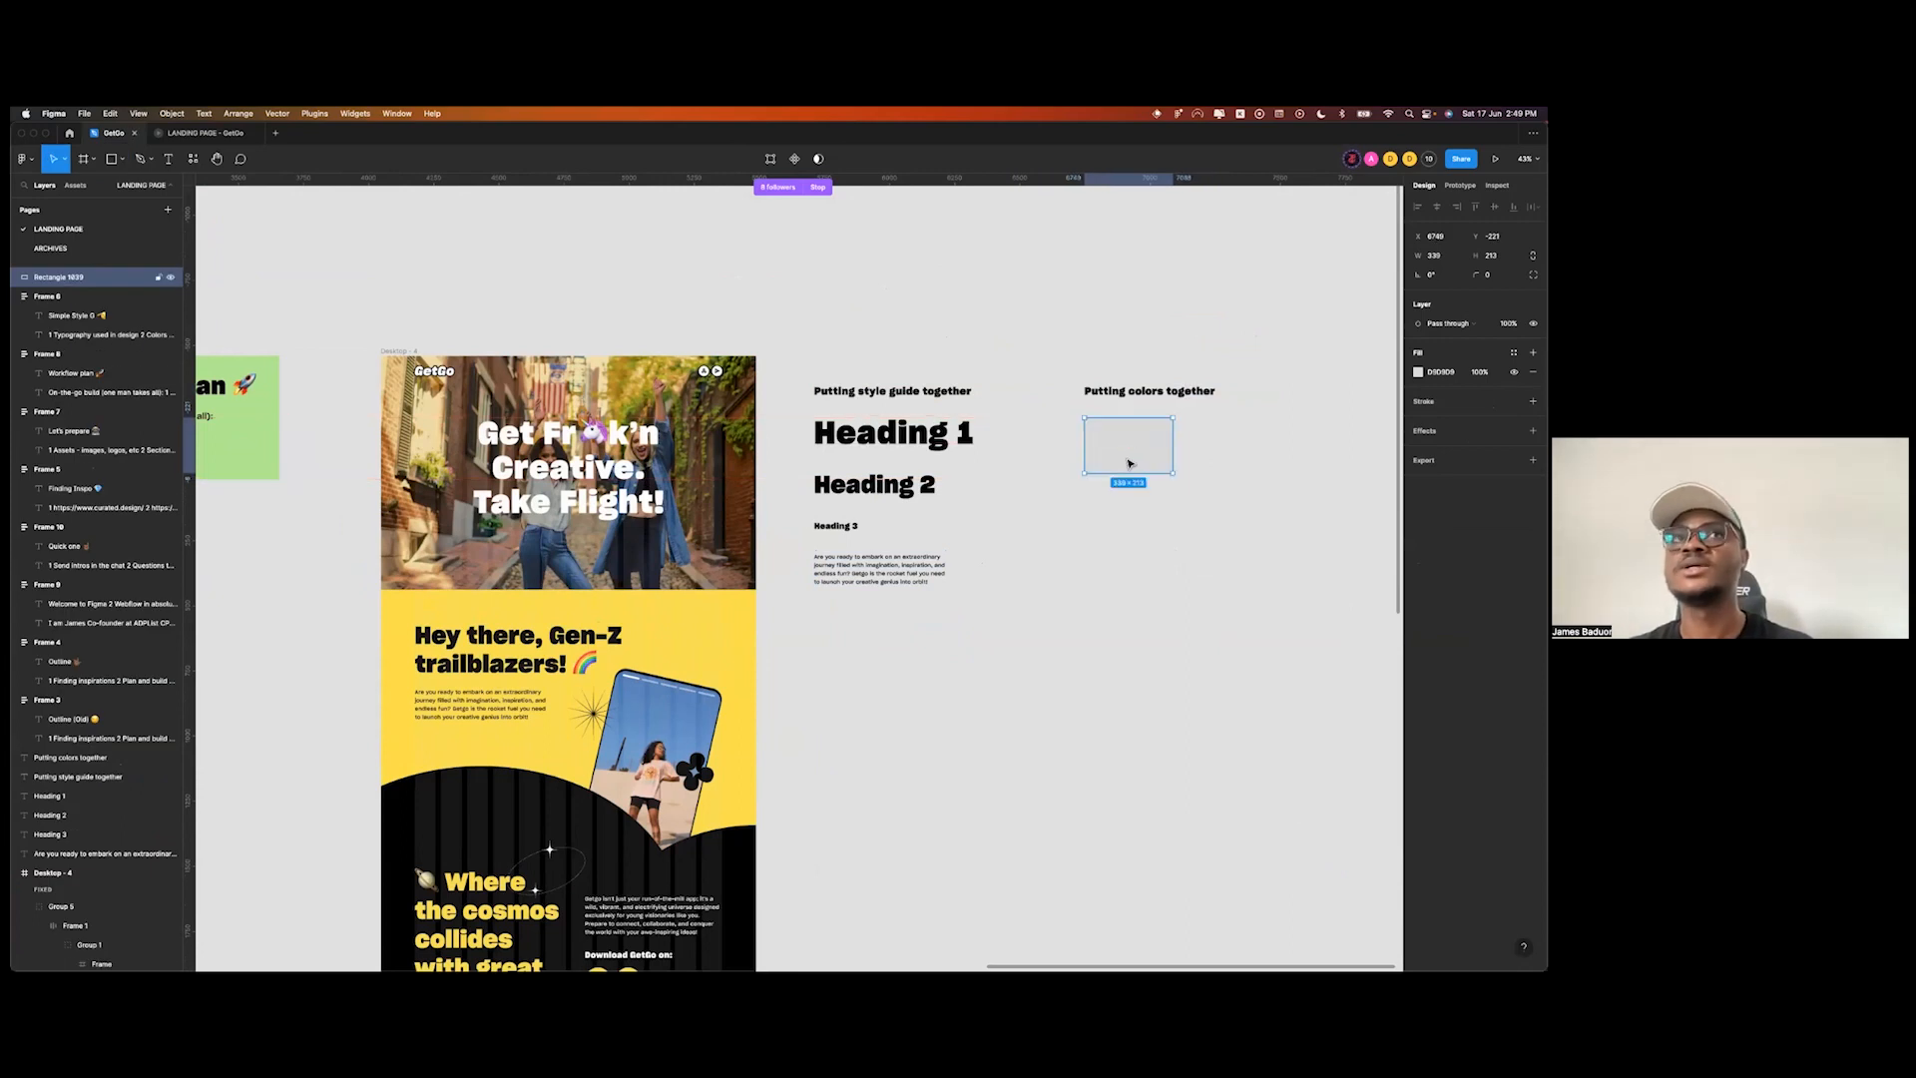
scroll(1131, 463, down, 2)
key(i)
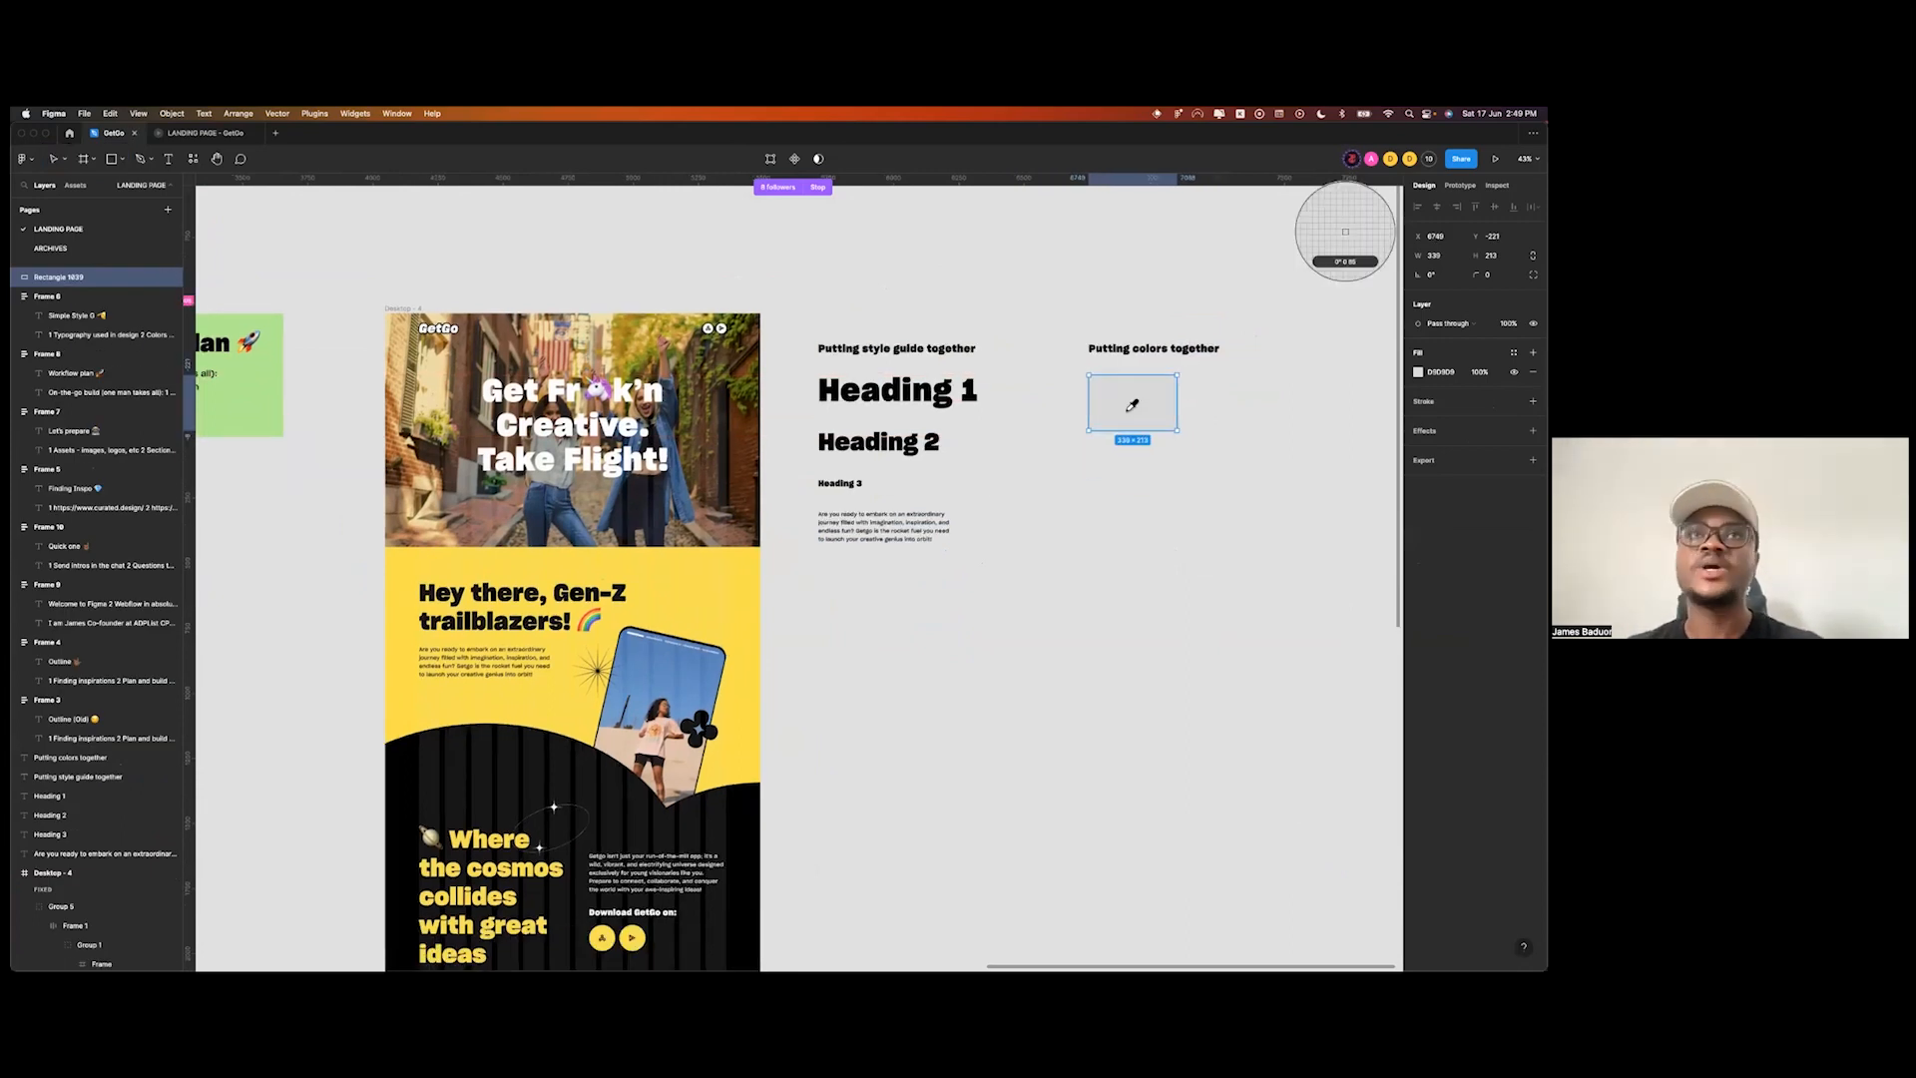
click(751, 594)
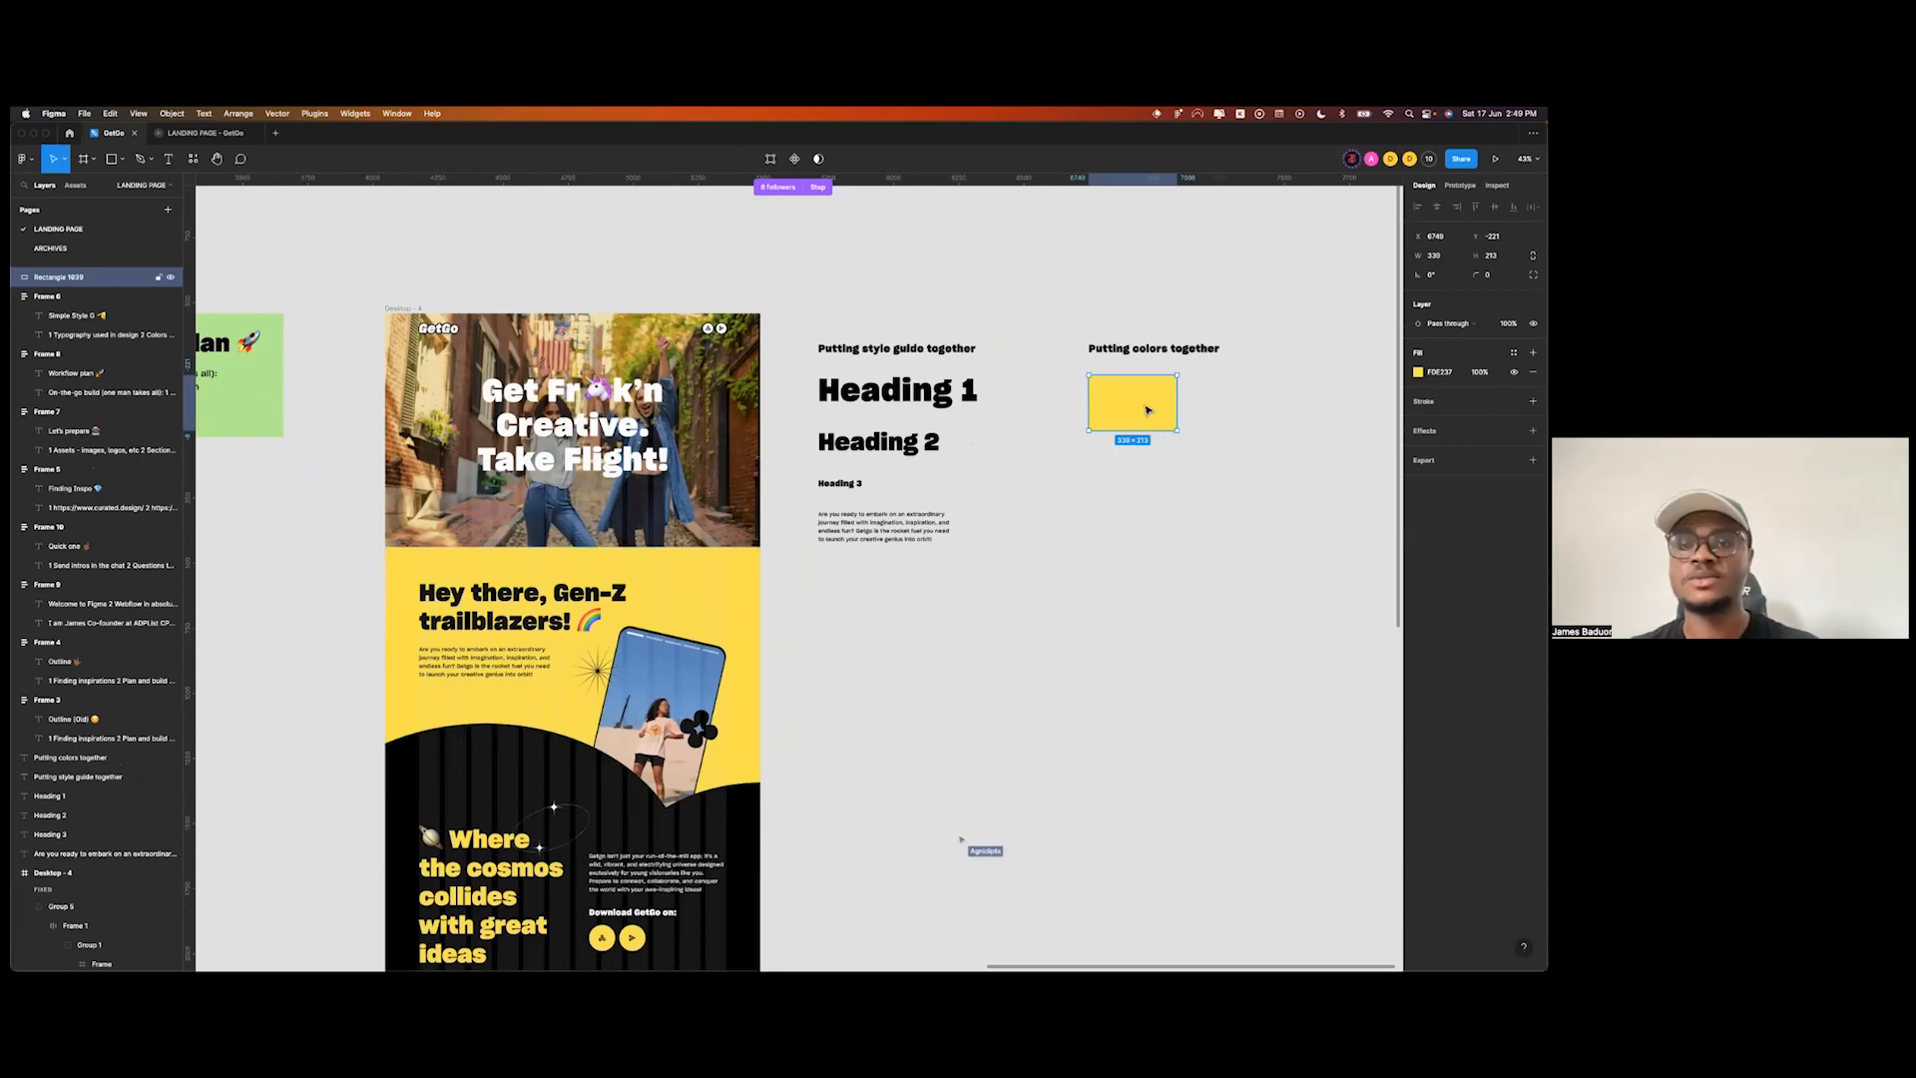
- Duplicate the yellow swatch directly below itself and fill the duplicate with the black sampled from the page's dark section
scroll(1148, 409, down, 5)
scroll(1138, 404, up, 3)
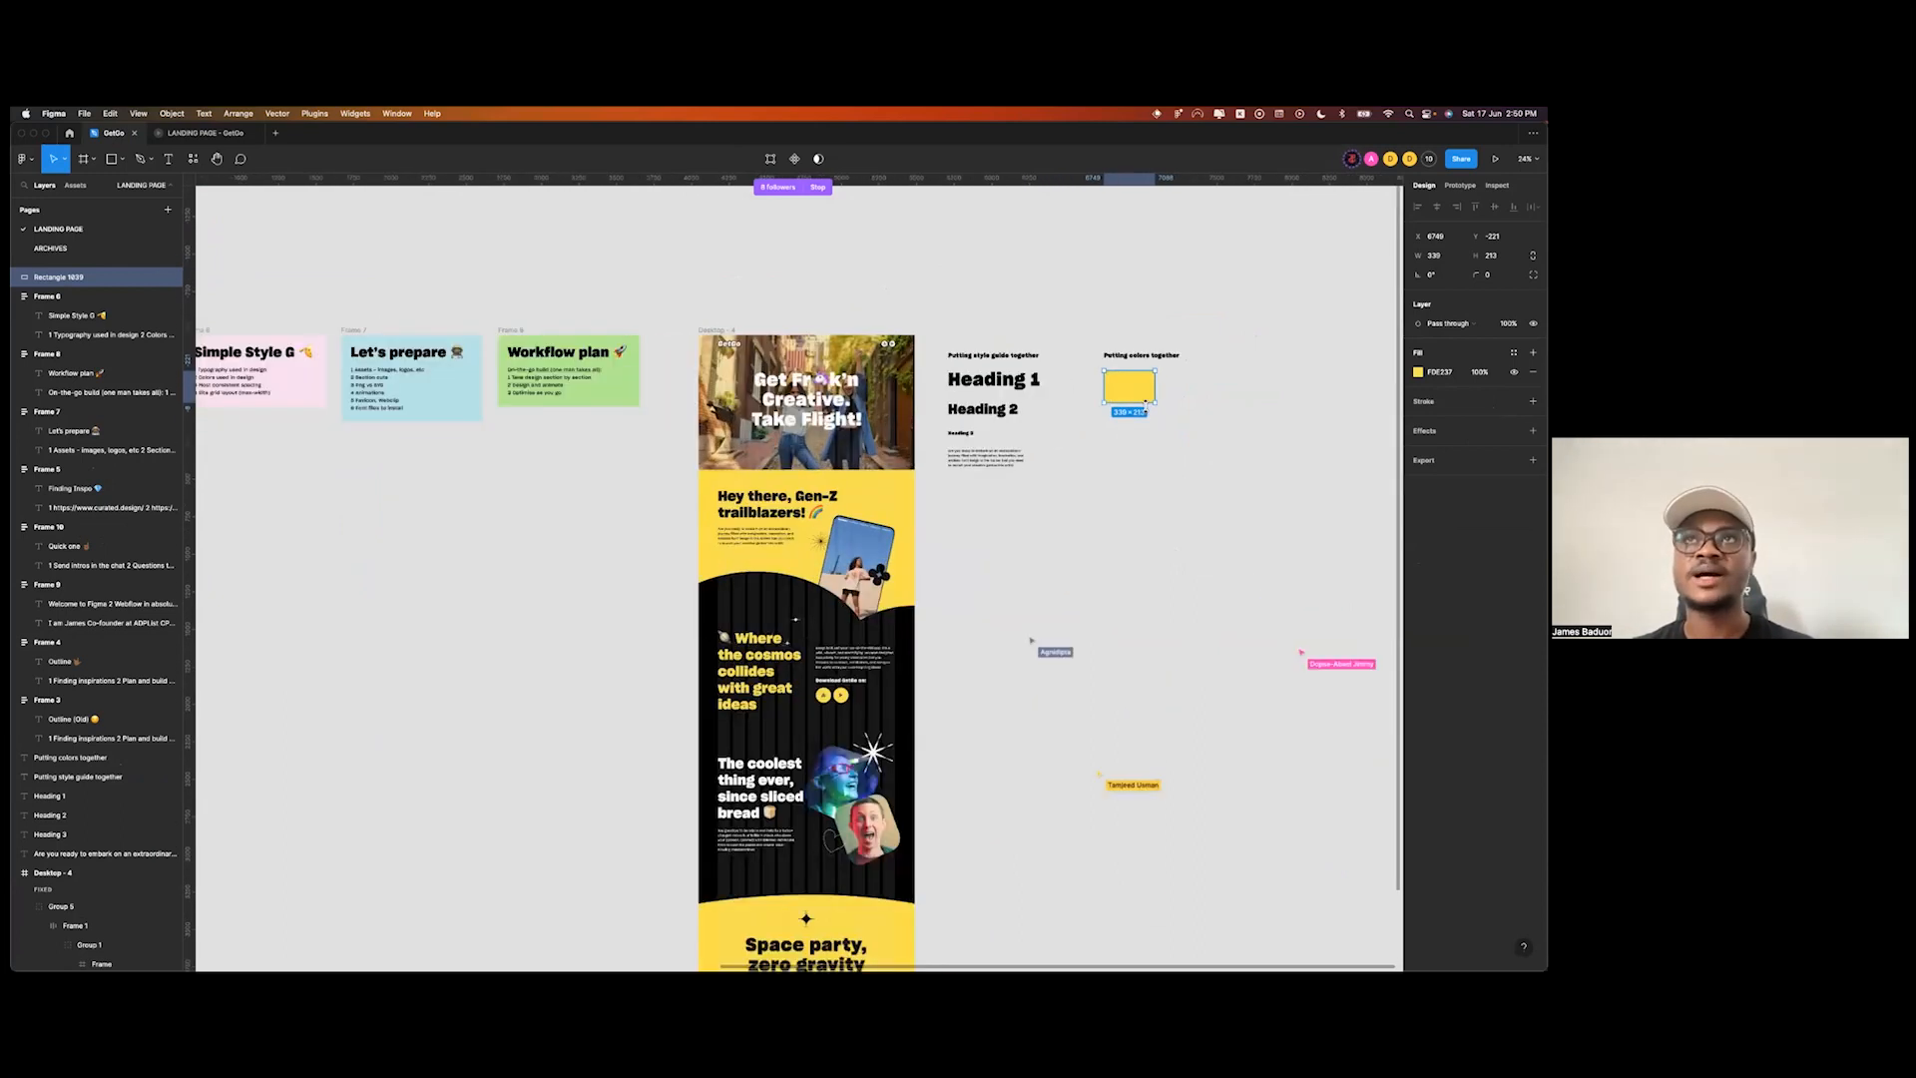
alt+drag(1138, 403, 1134, 443)
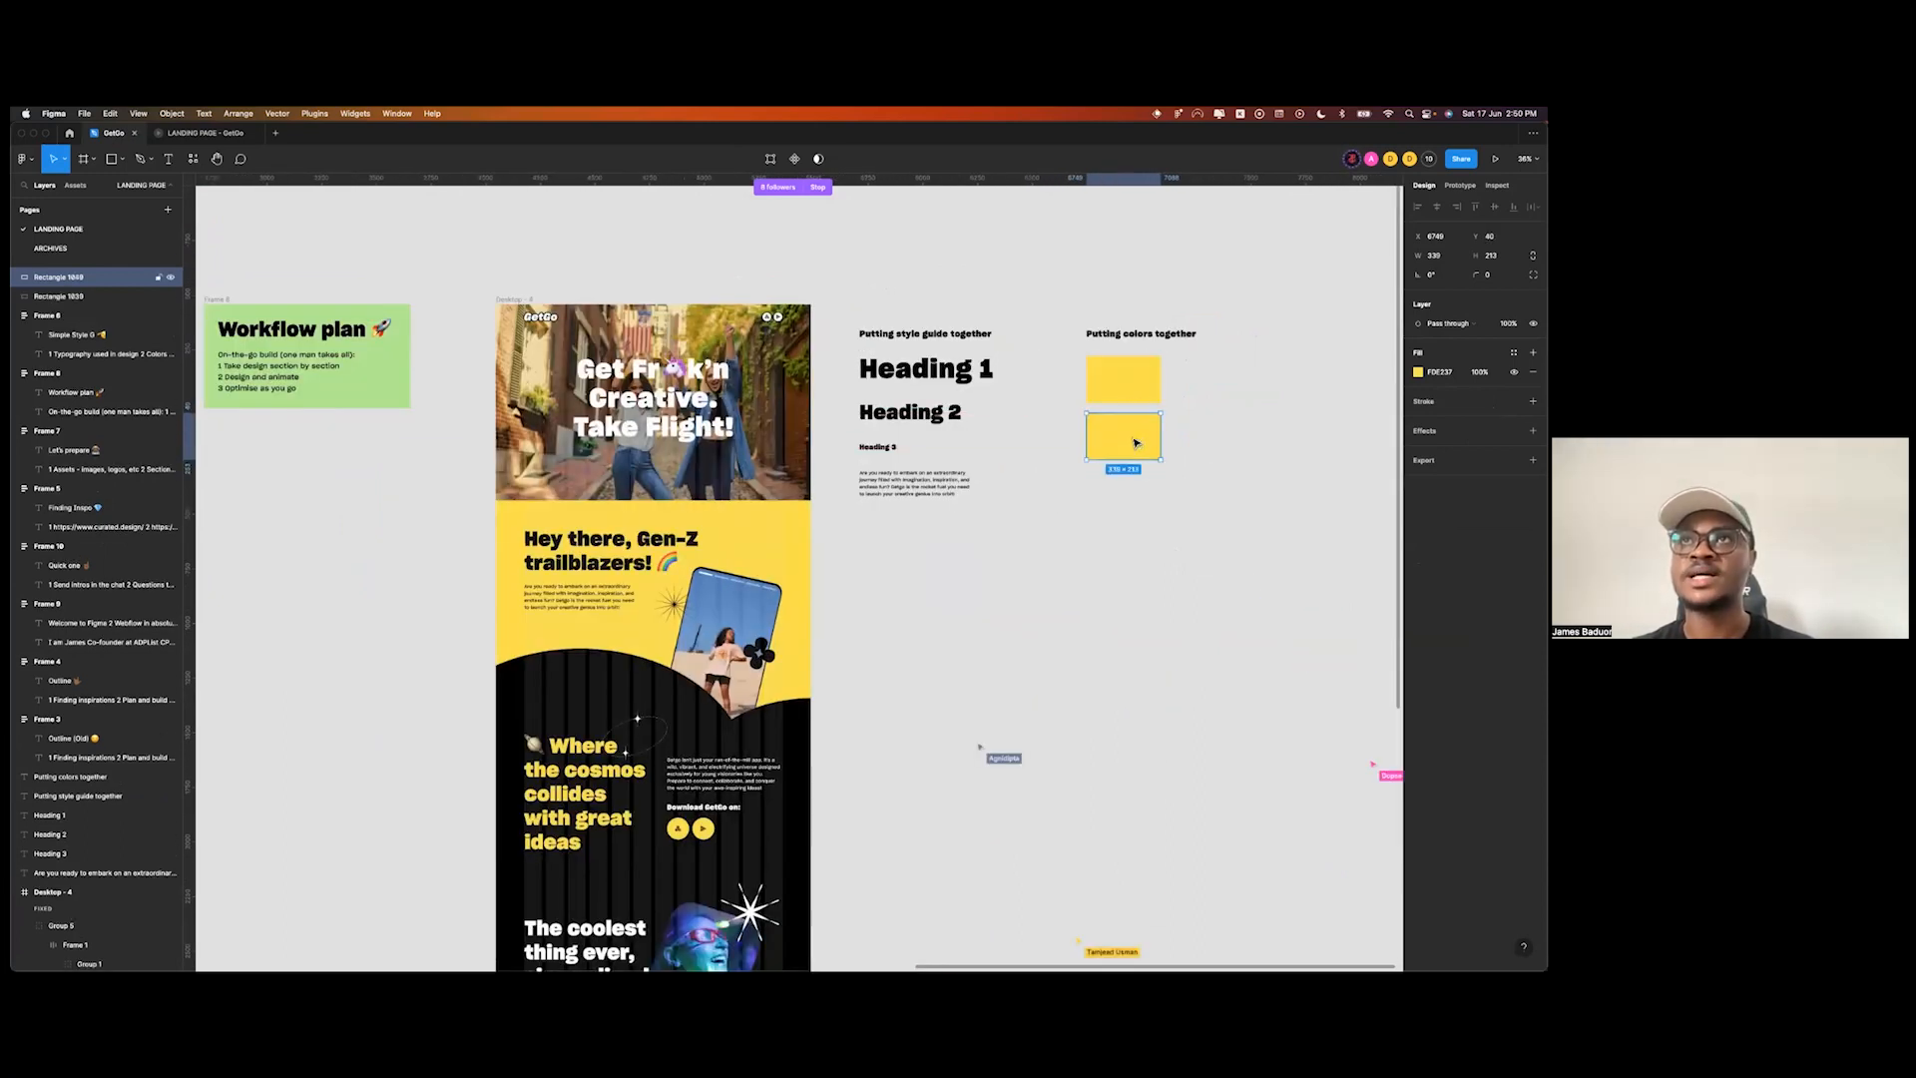
key(i)
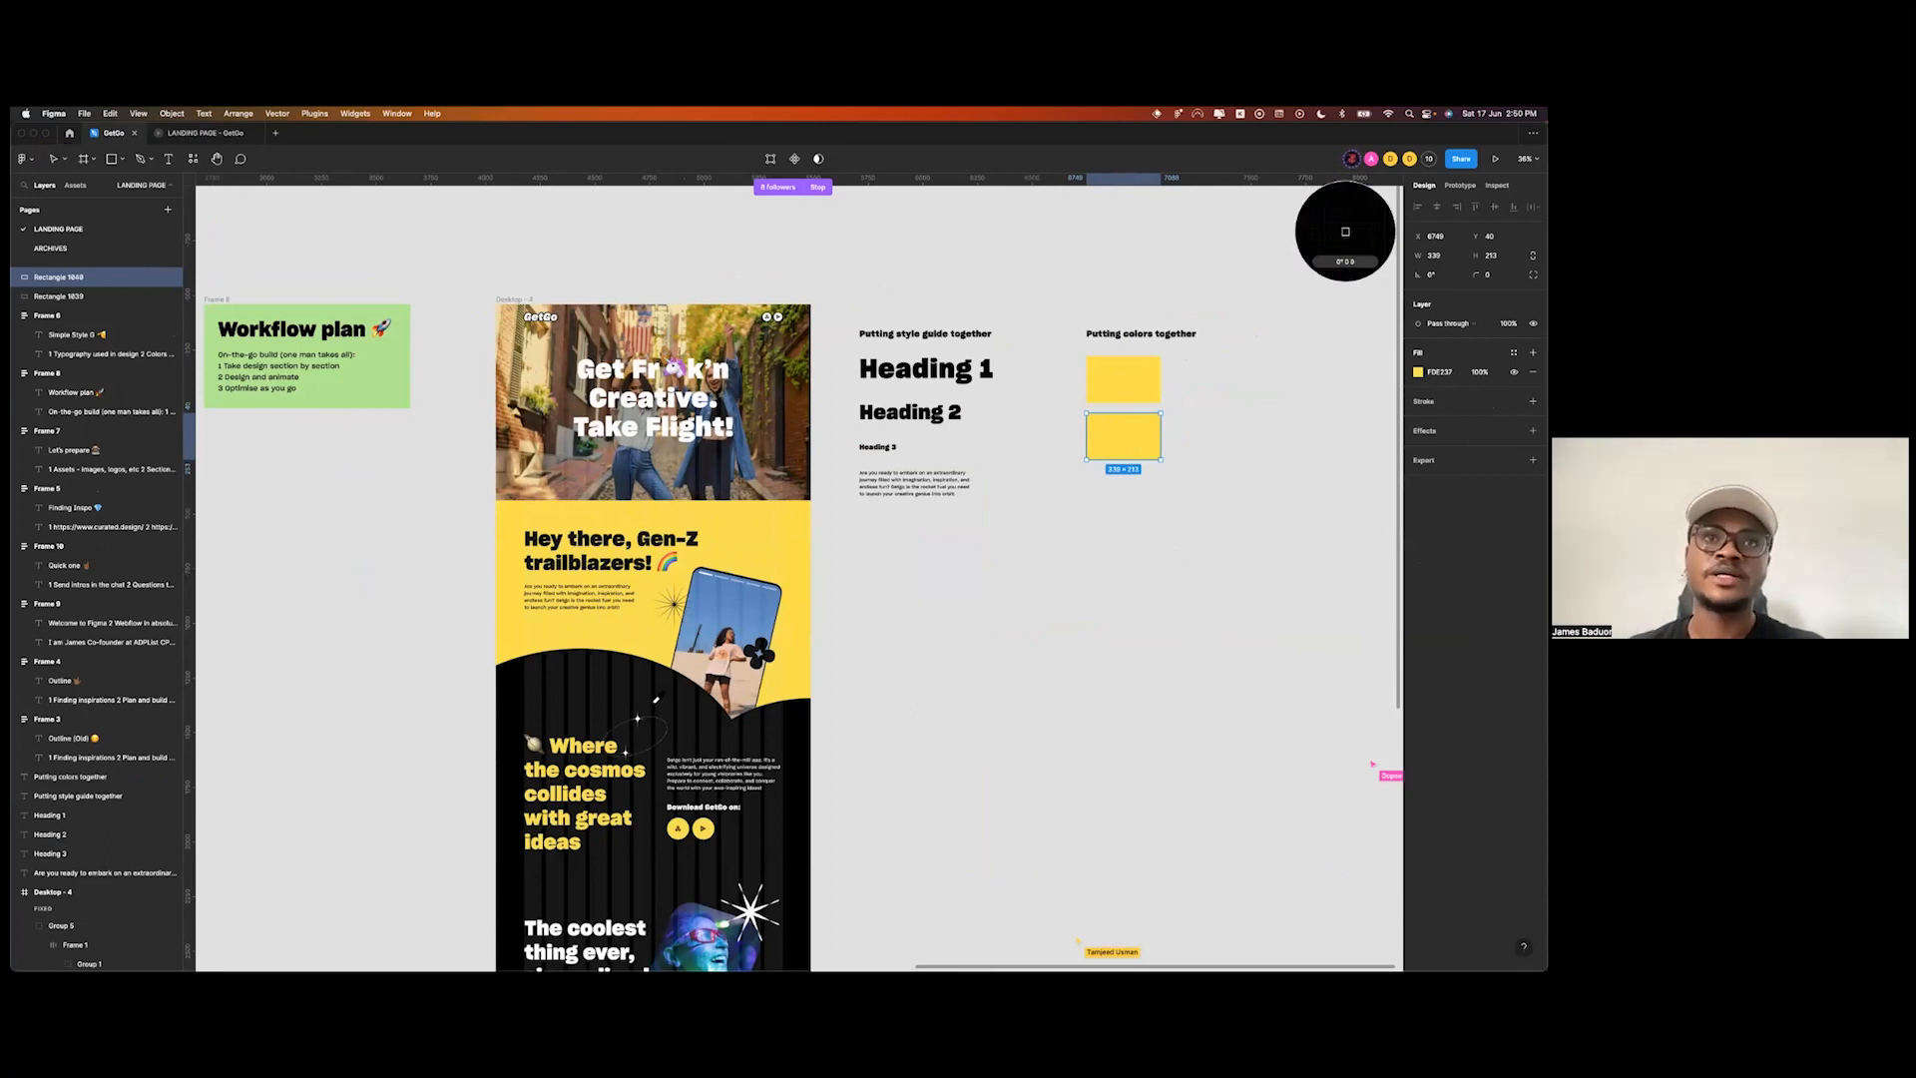
click(655, 699)
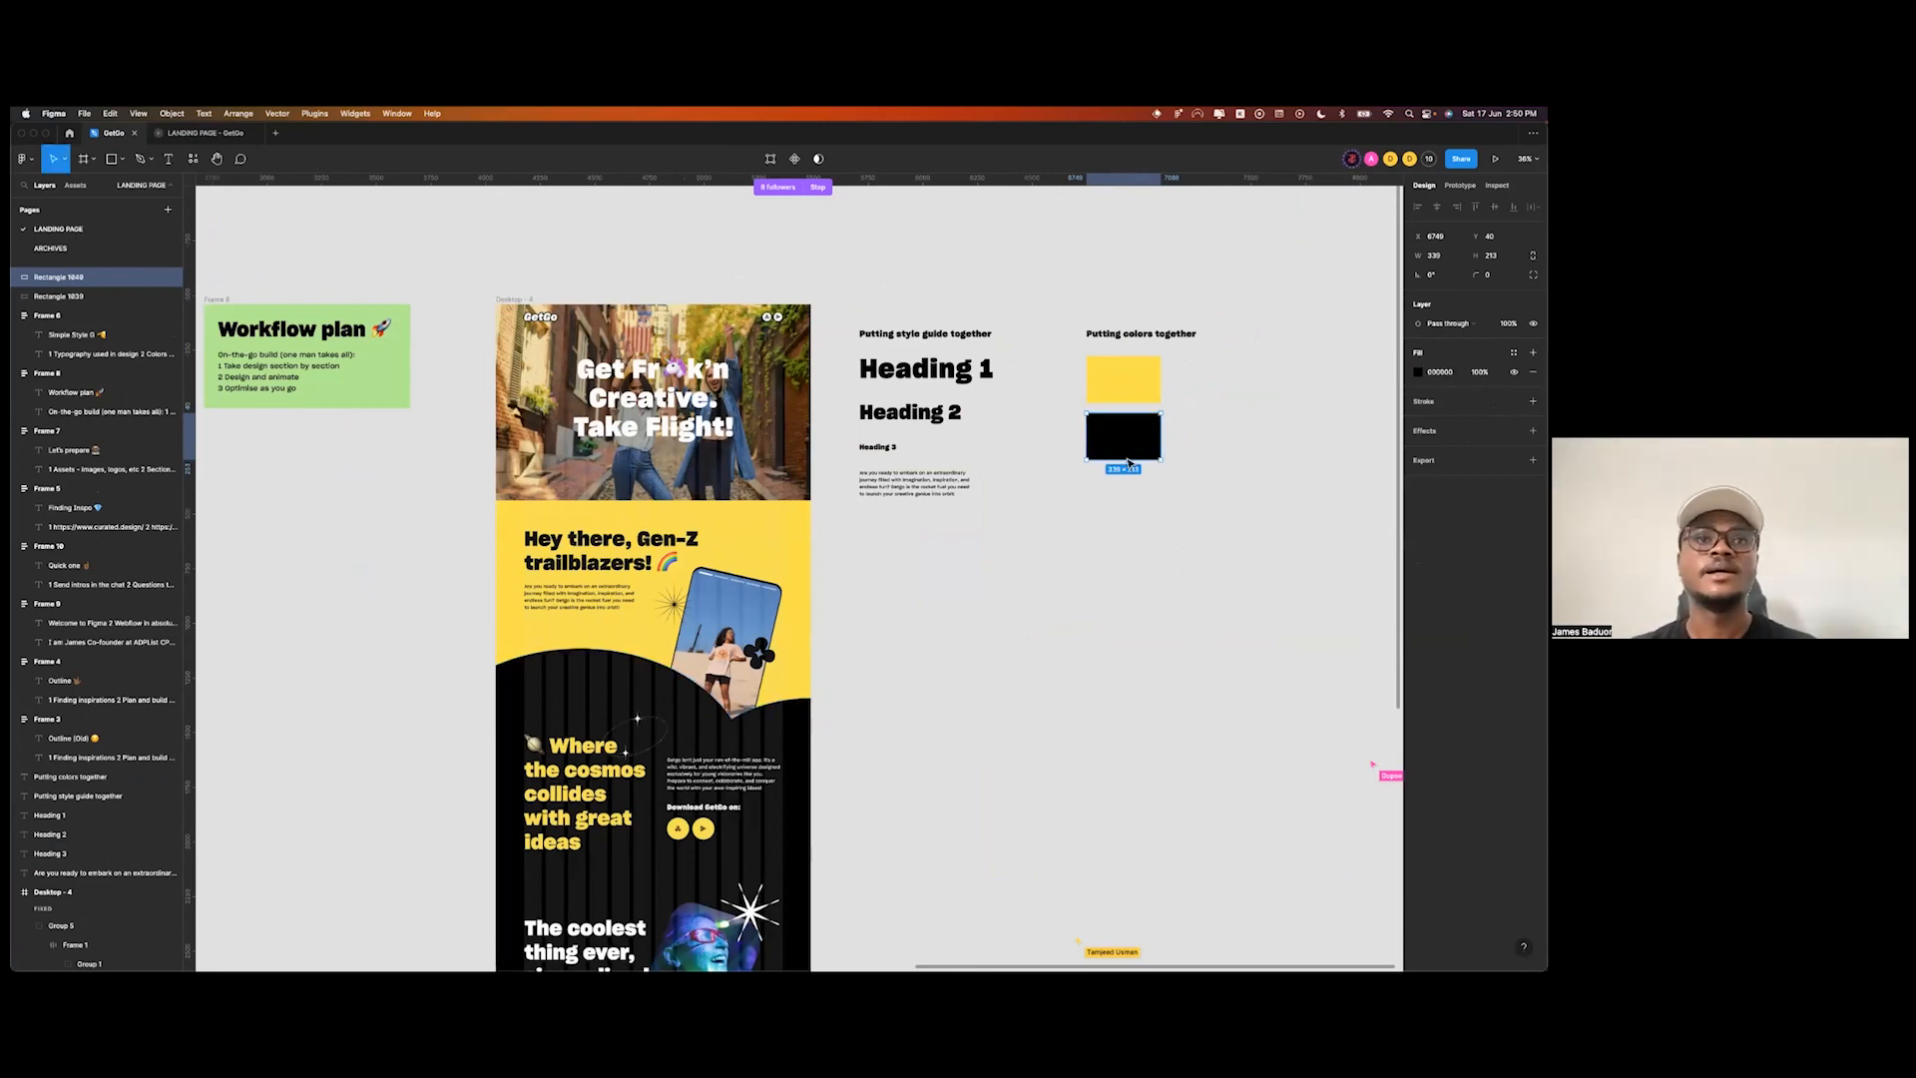
- Duplicate the black swatch directly below itself and fill the duplicate with white (FFFFFF) sampled from the landing page
scroll(1129, 462, down, 5)
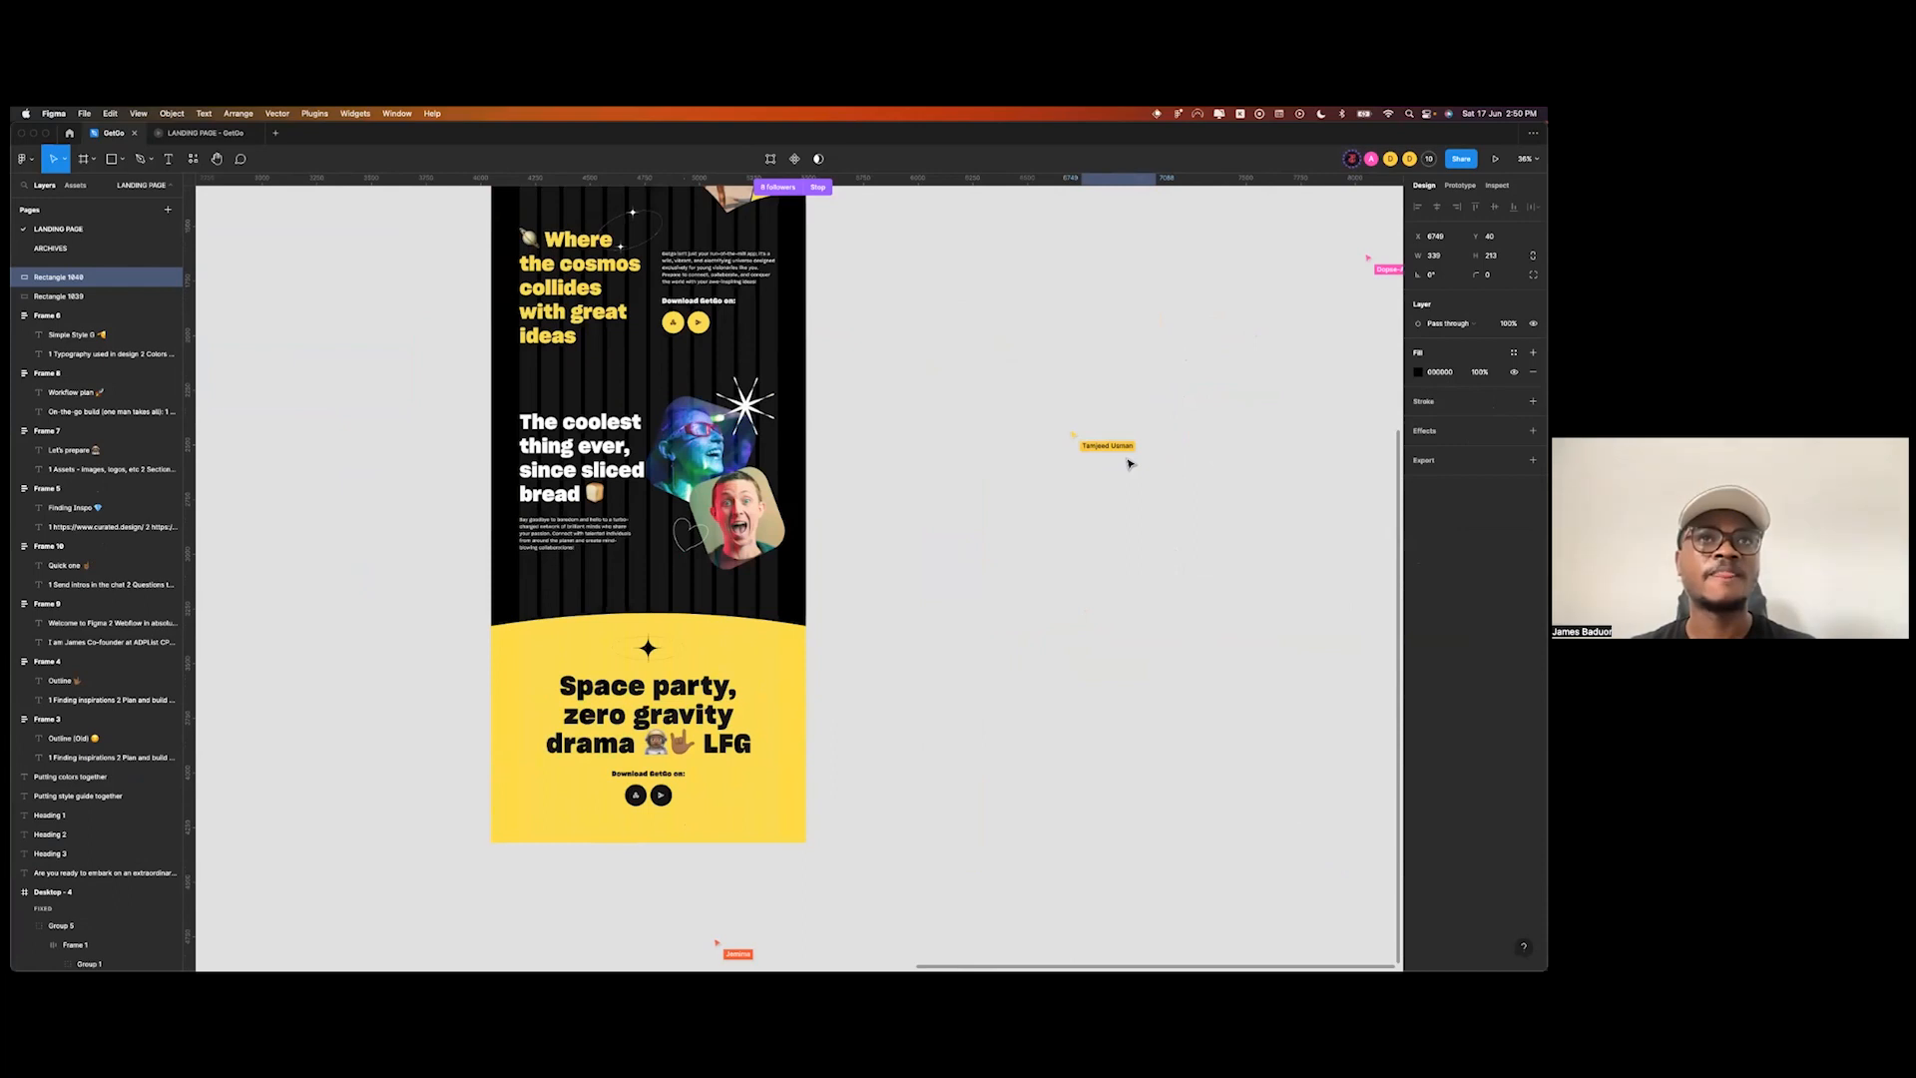
scroll(1128, 462, up, 5)
drag(1125, 394, 1126, 435)
key(i)
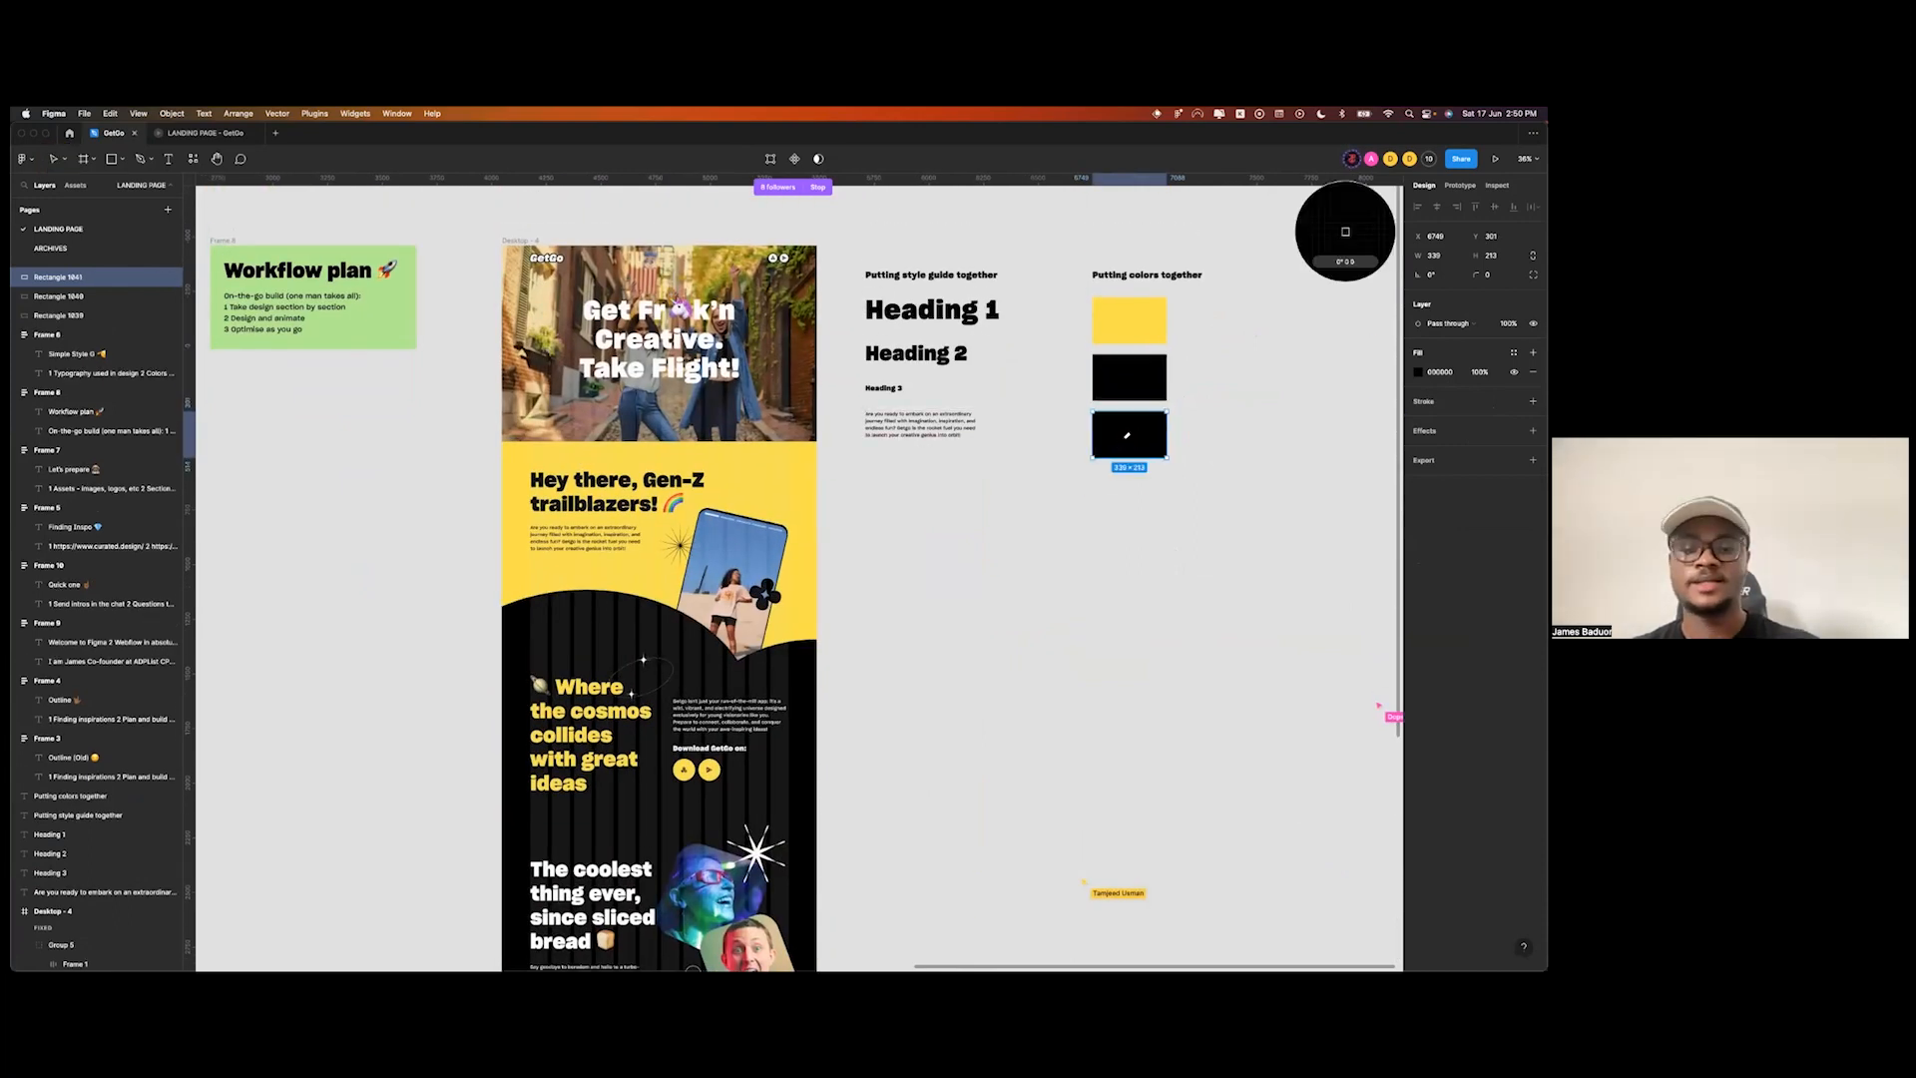
scroll(1127, 435, down, 6)
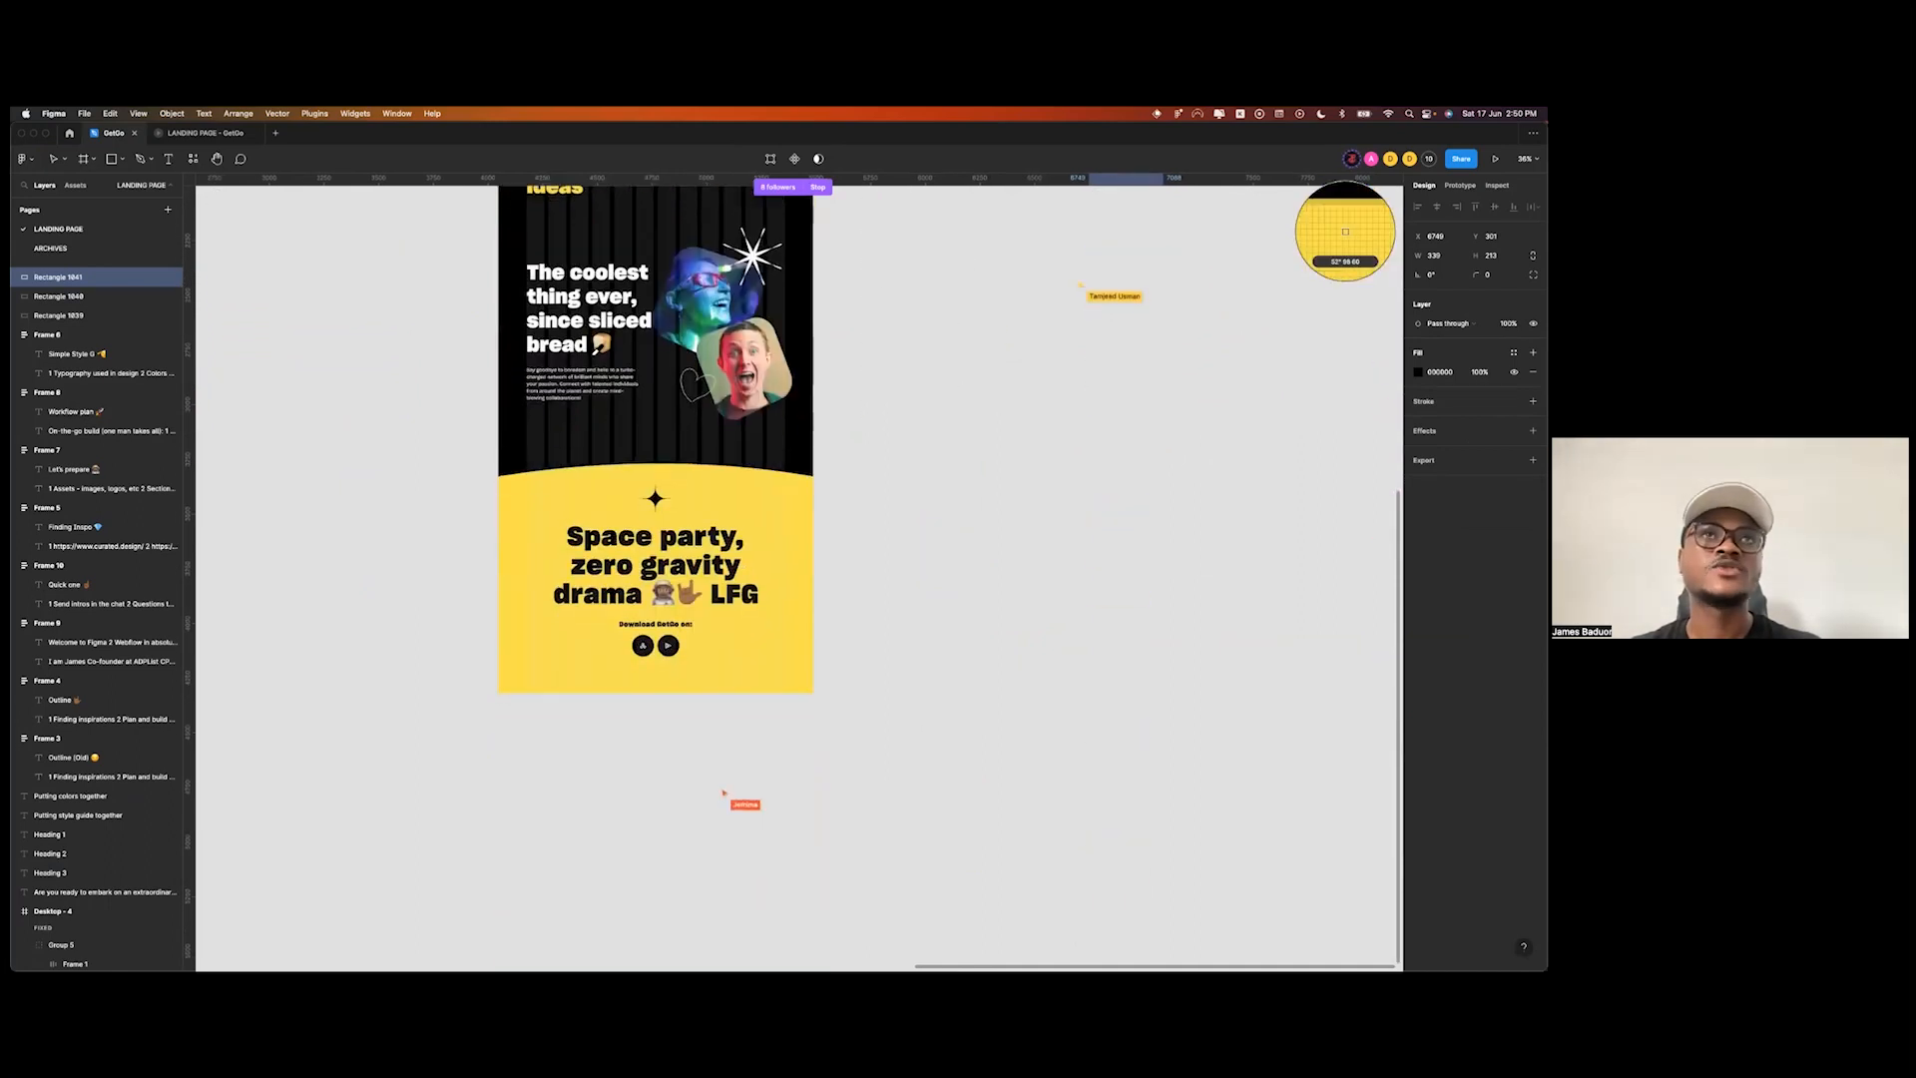
click(1343, 226)
scroll(747, 540, up, 2)
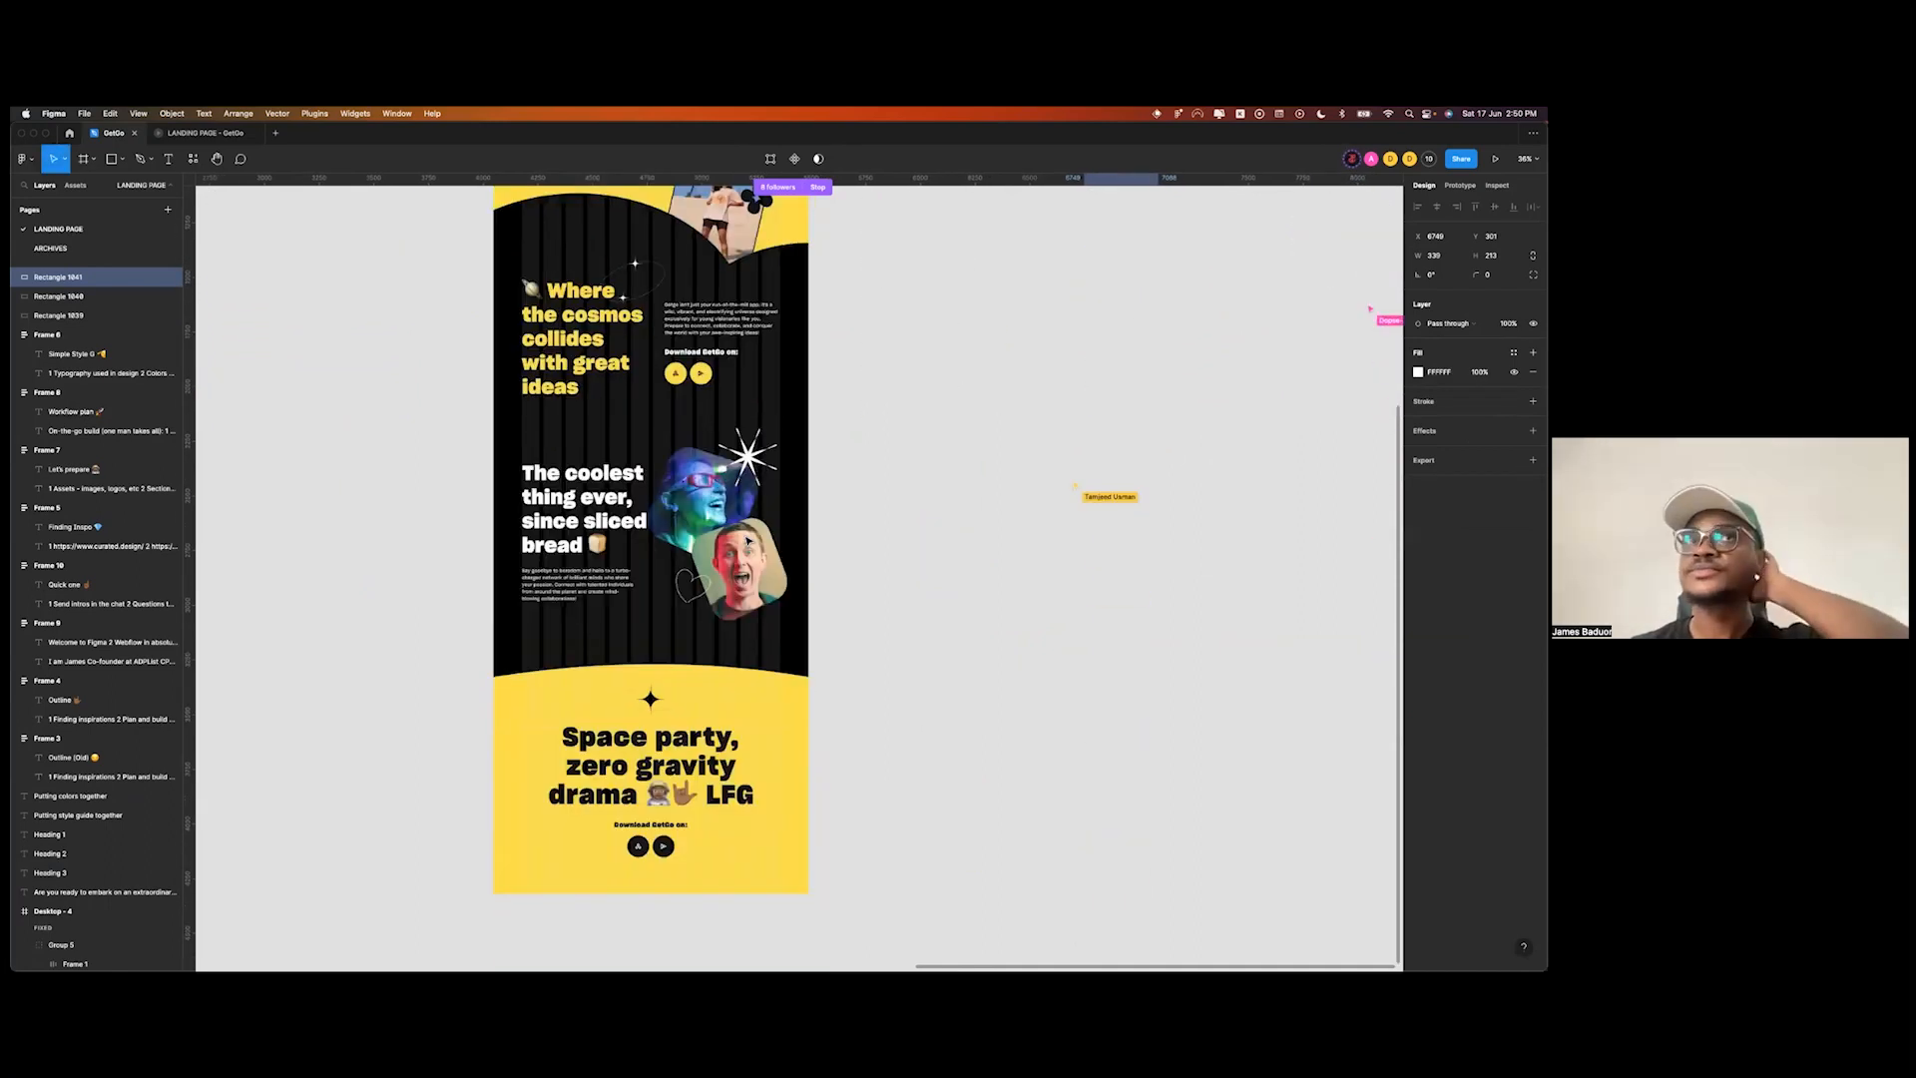
scroll(746, 540, up, 5)
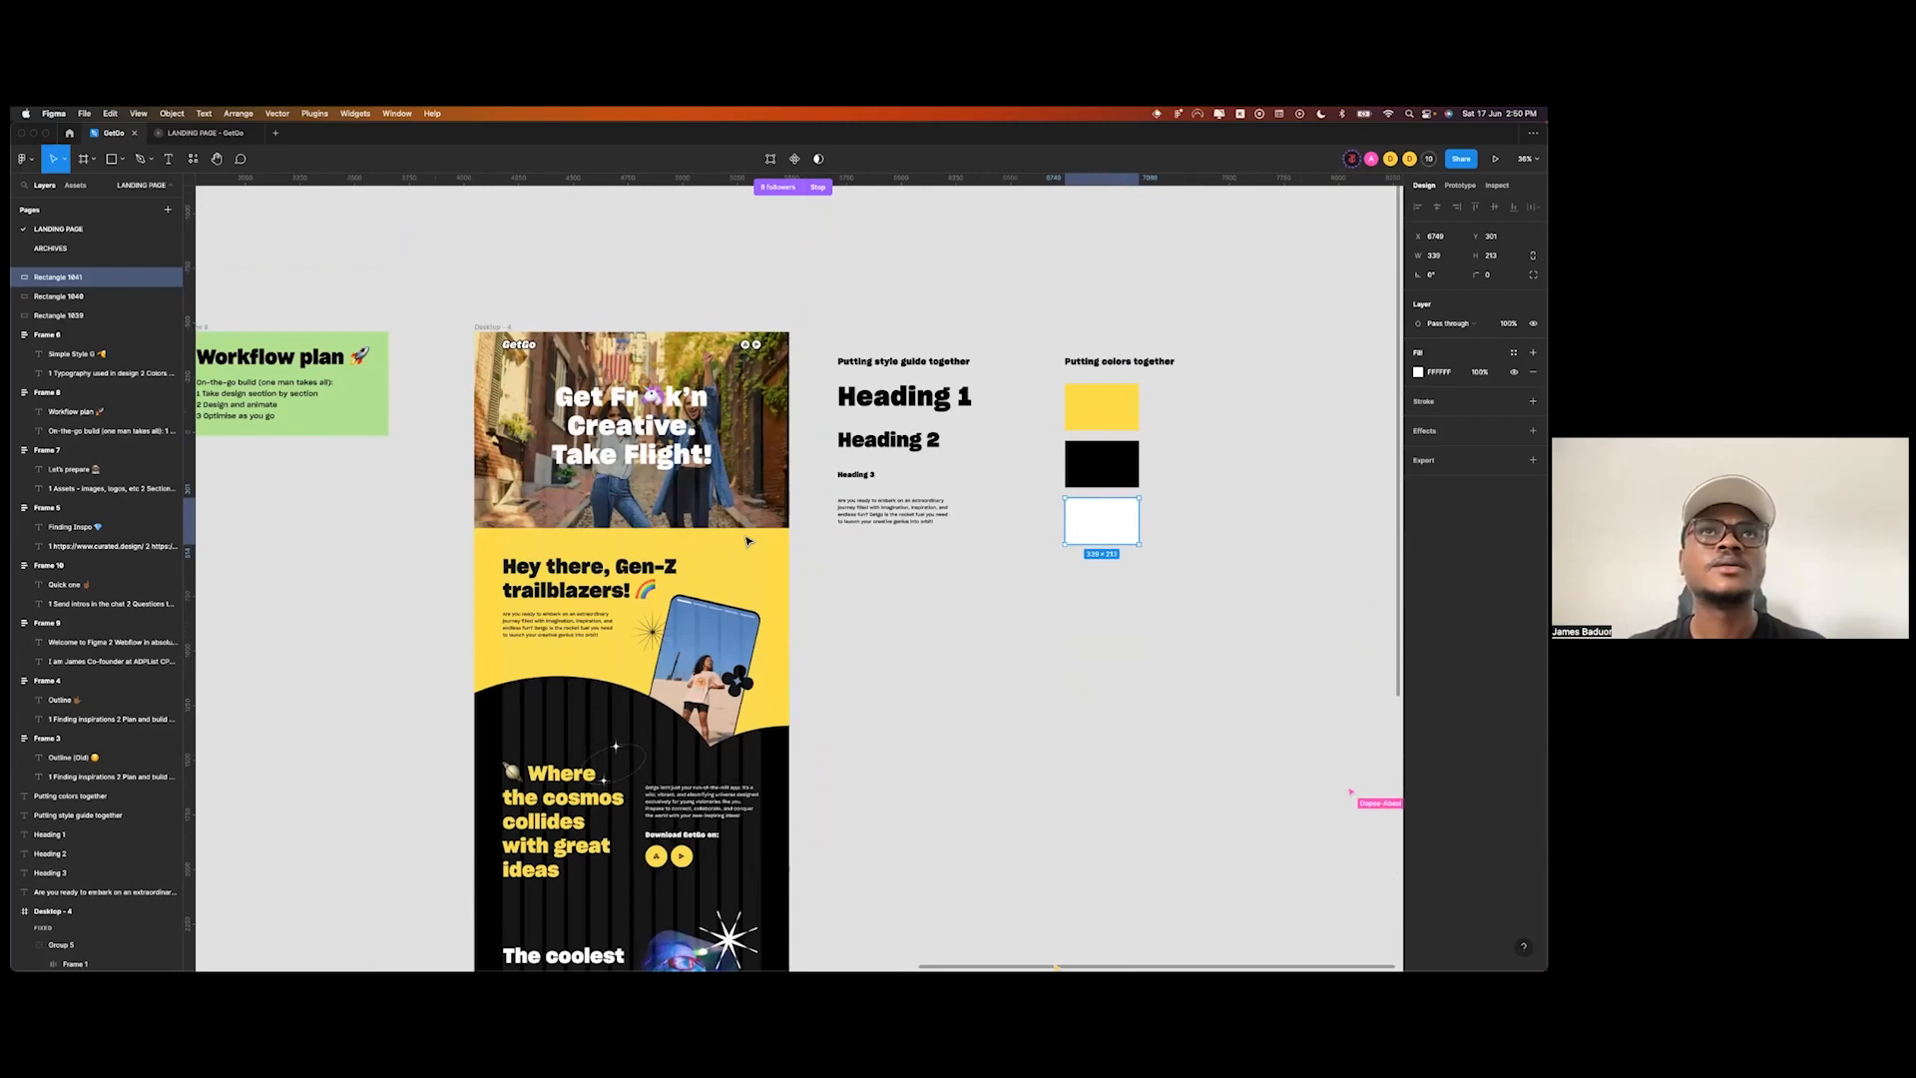
click(949, 562)
- Duplicate the "Putting colors together" title to its right and change the duplicate's text to "Putting assets together"
scroll(949, 571, right, 1)
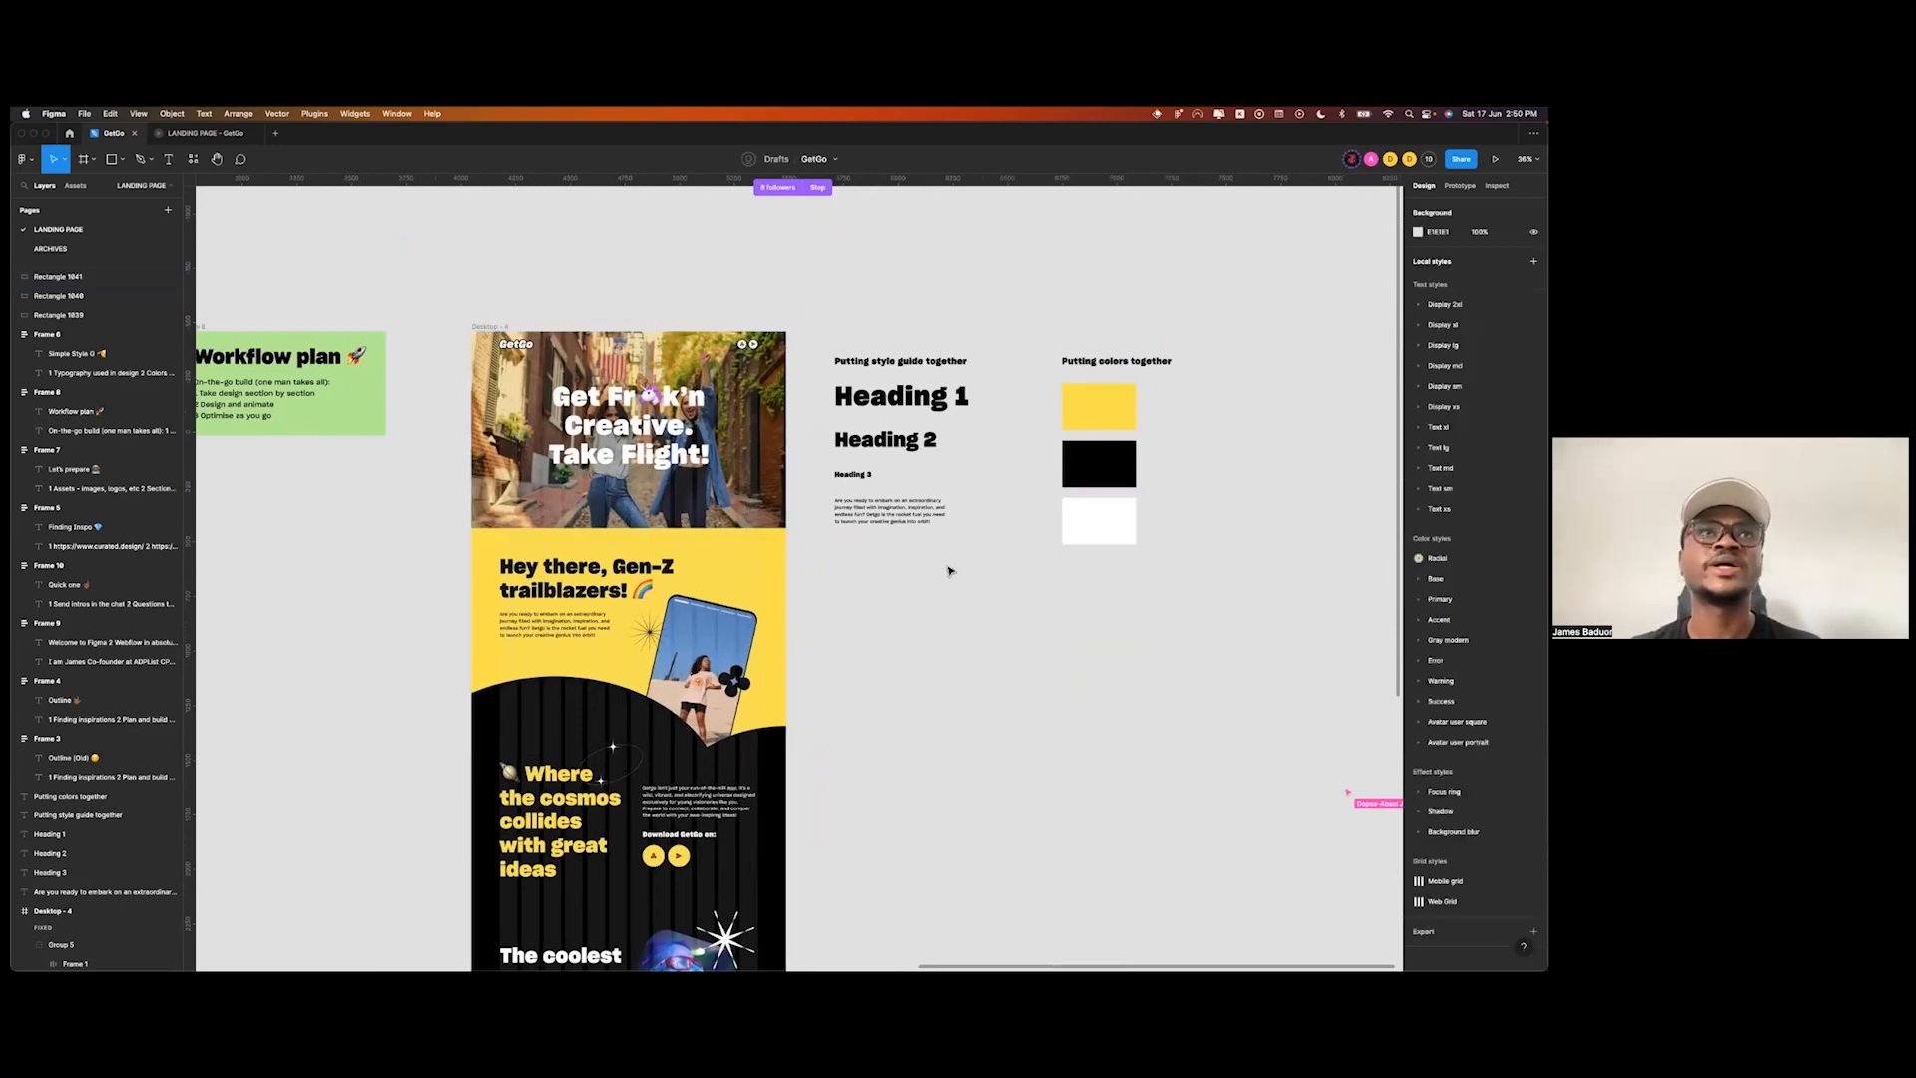
scroll(949, 569, right, 5)
drag(961, 368, 1171, 368)
double_click(1150, 364)
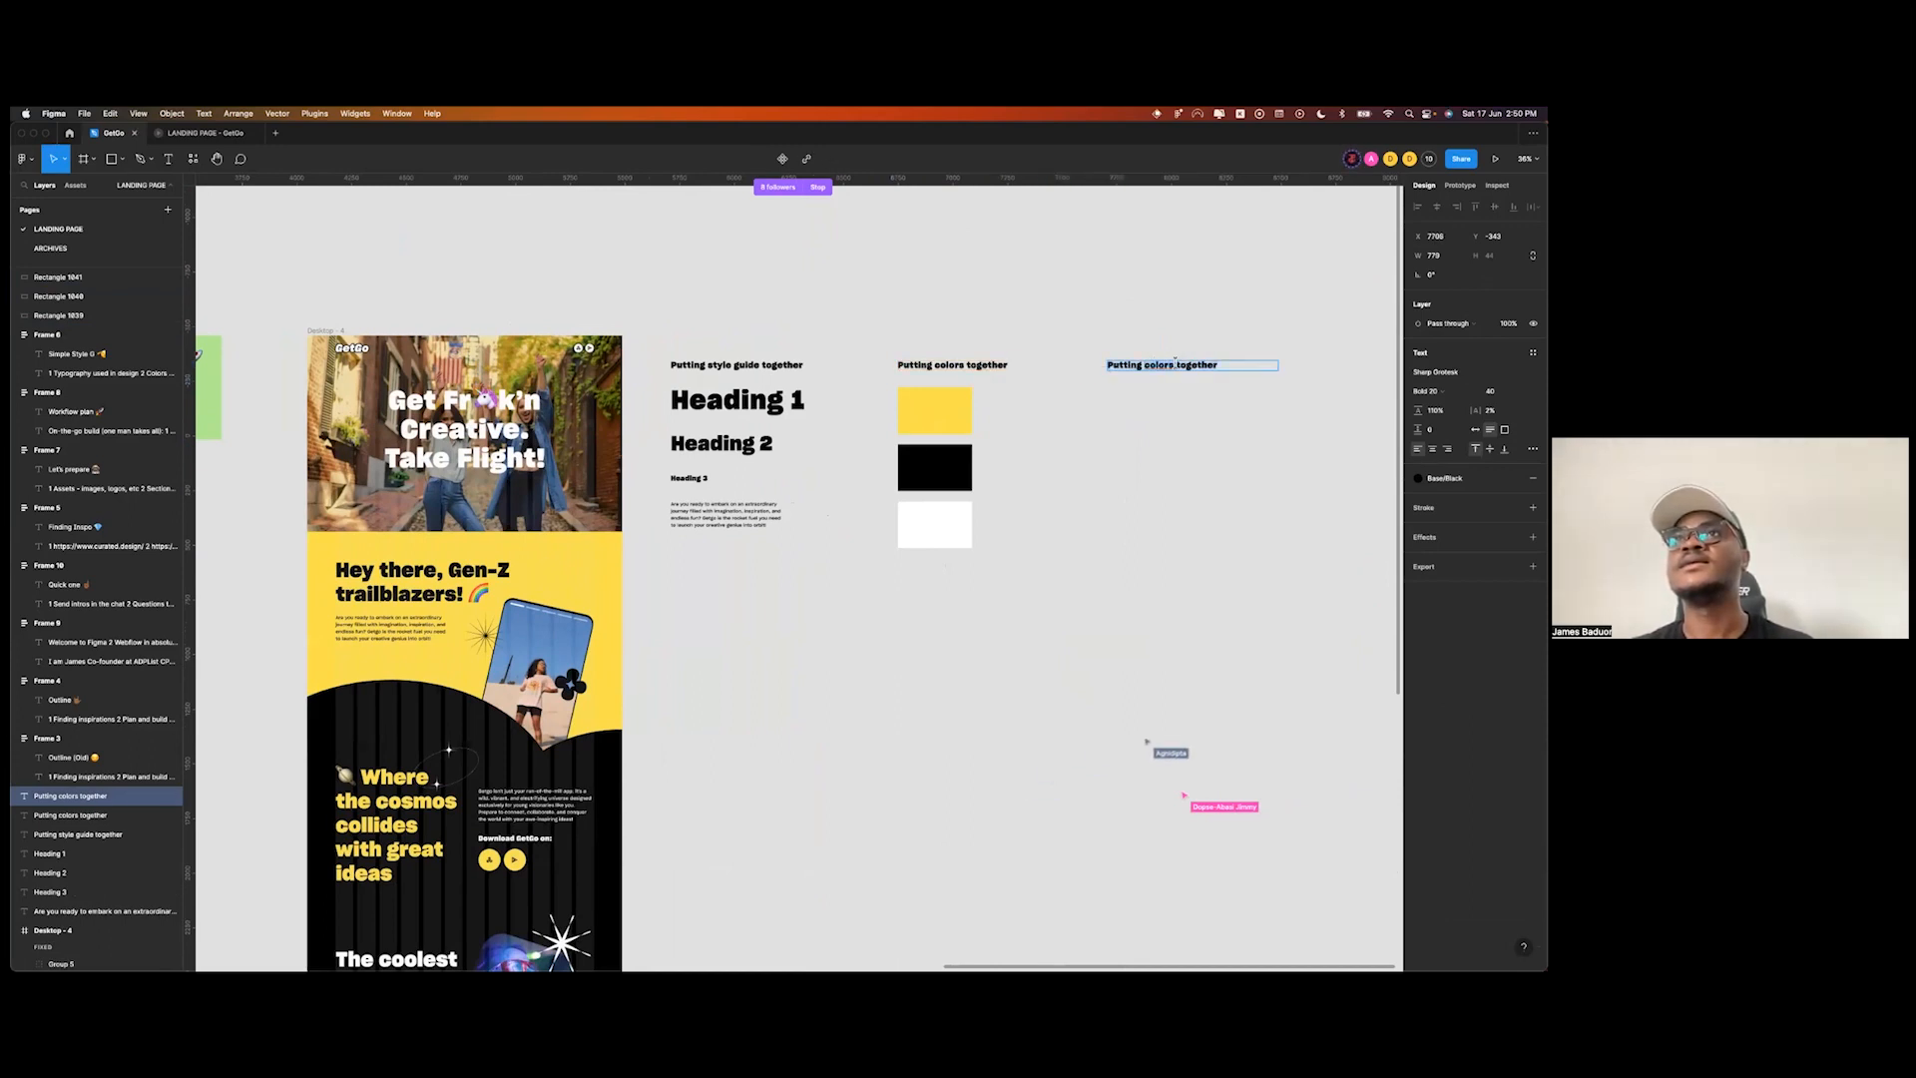
text(assets)
key(Escape)
- Copy the hero section's street photo and place the copy under the "Putting assets together" title
click(614, 471)
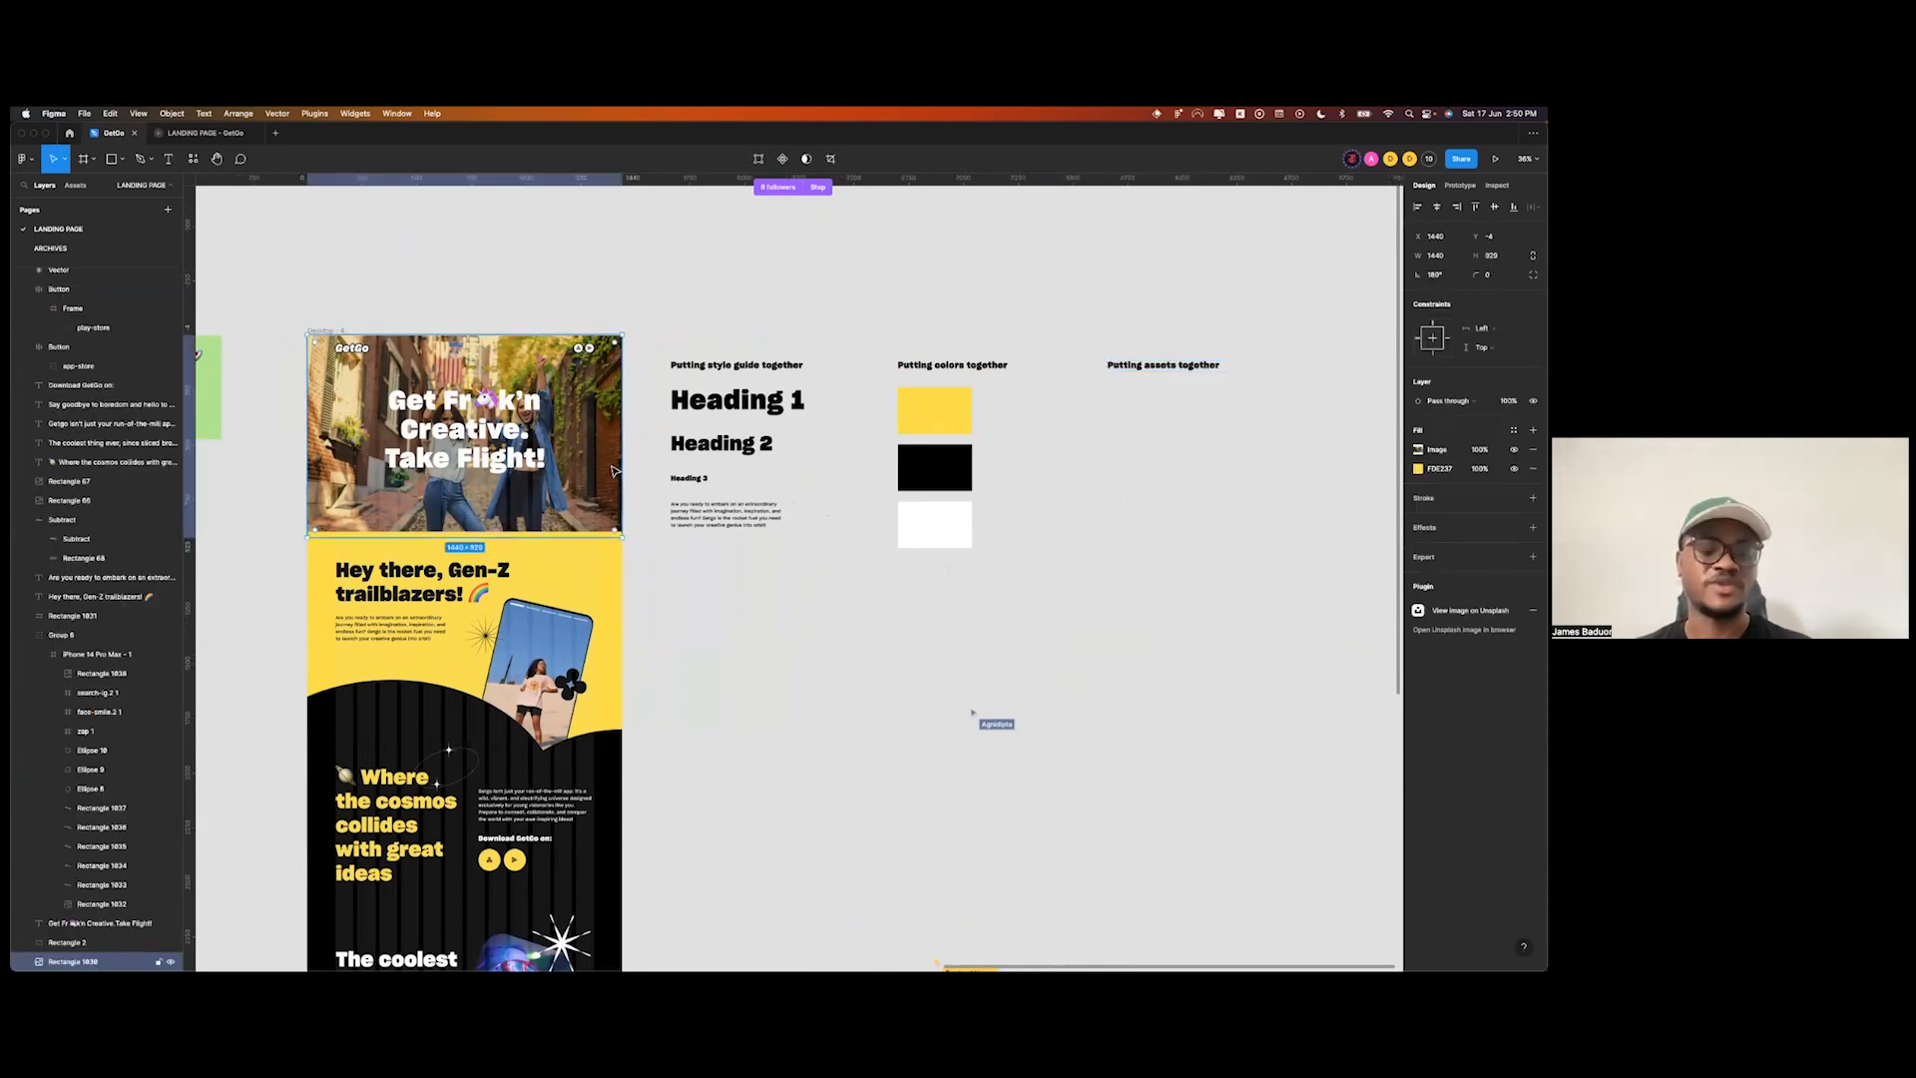
drag(1149, 513, 1193, 539)
scroll(1192, 539, down, 2)
scroll(1192, 539, right, 2)
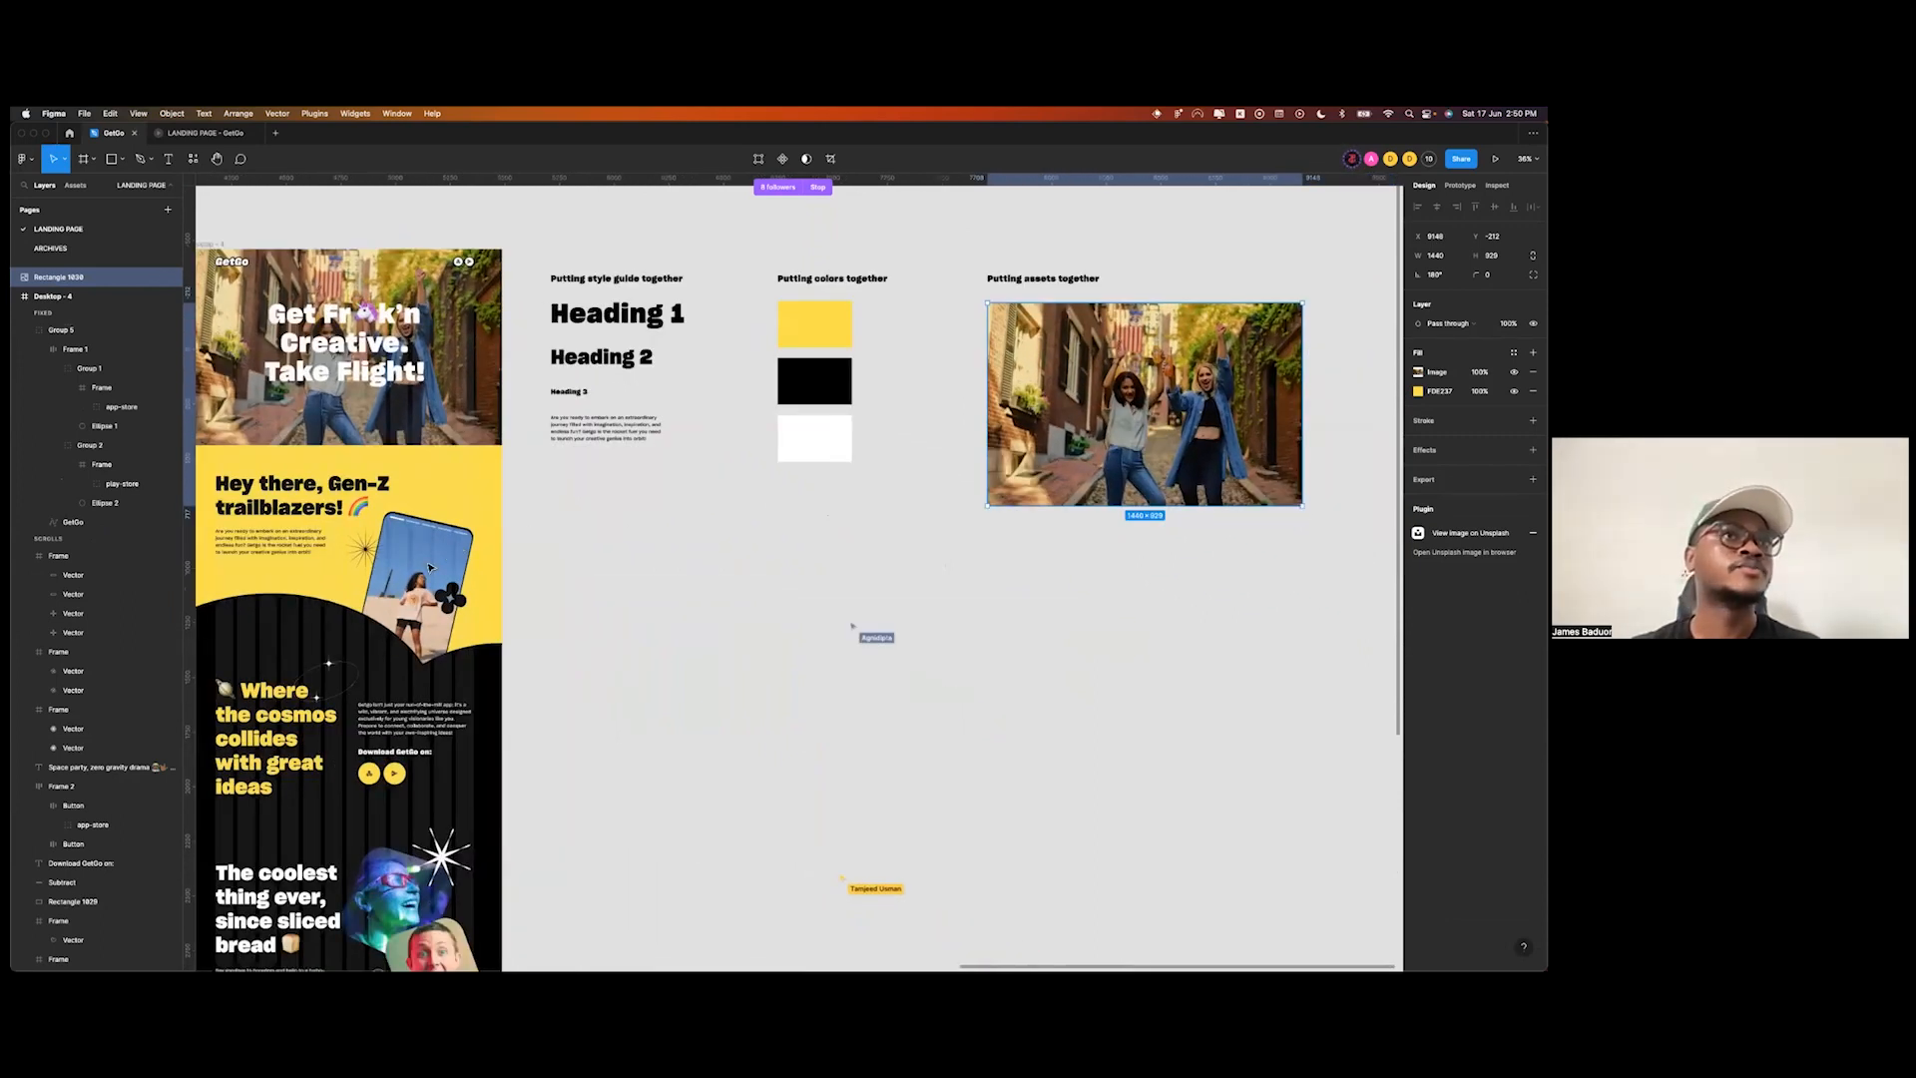
- Copy the phone mockup with its starburst and flower below the street photo, framing the copy and naming it "phone mockup"
click(377, 573)
shift+click(365, 550)
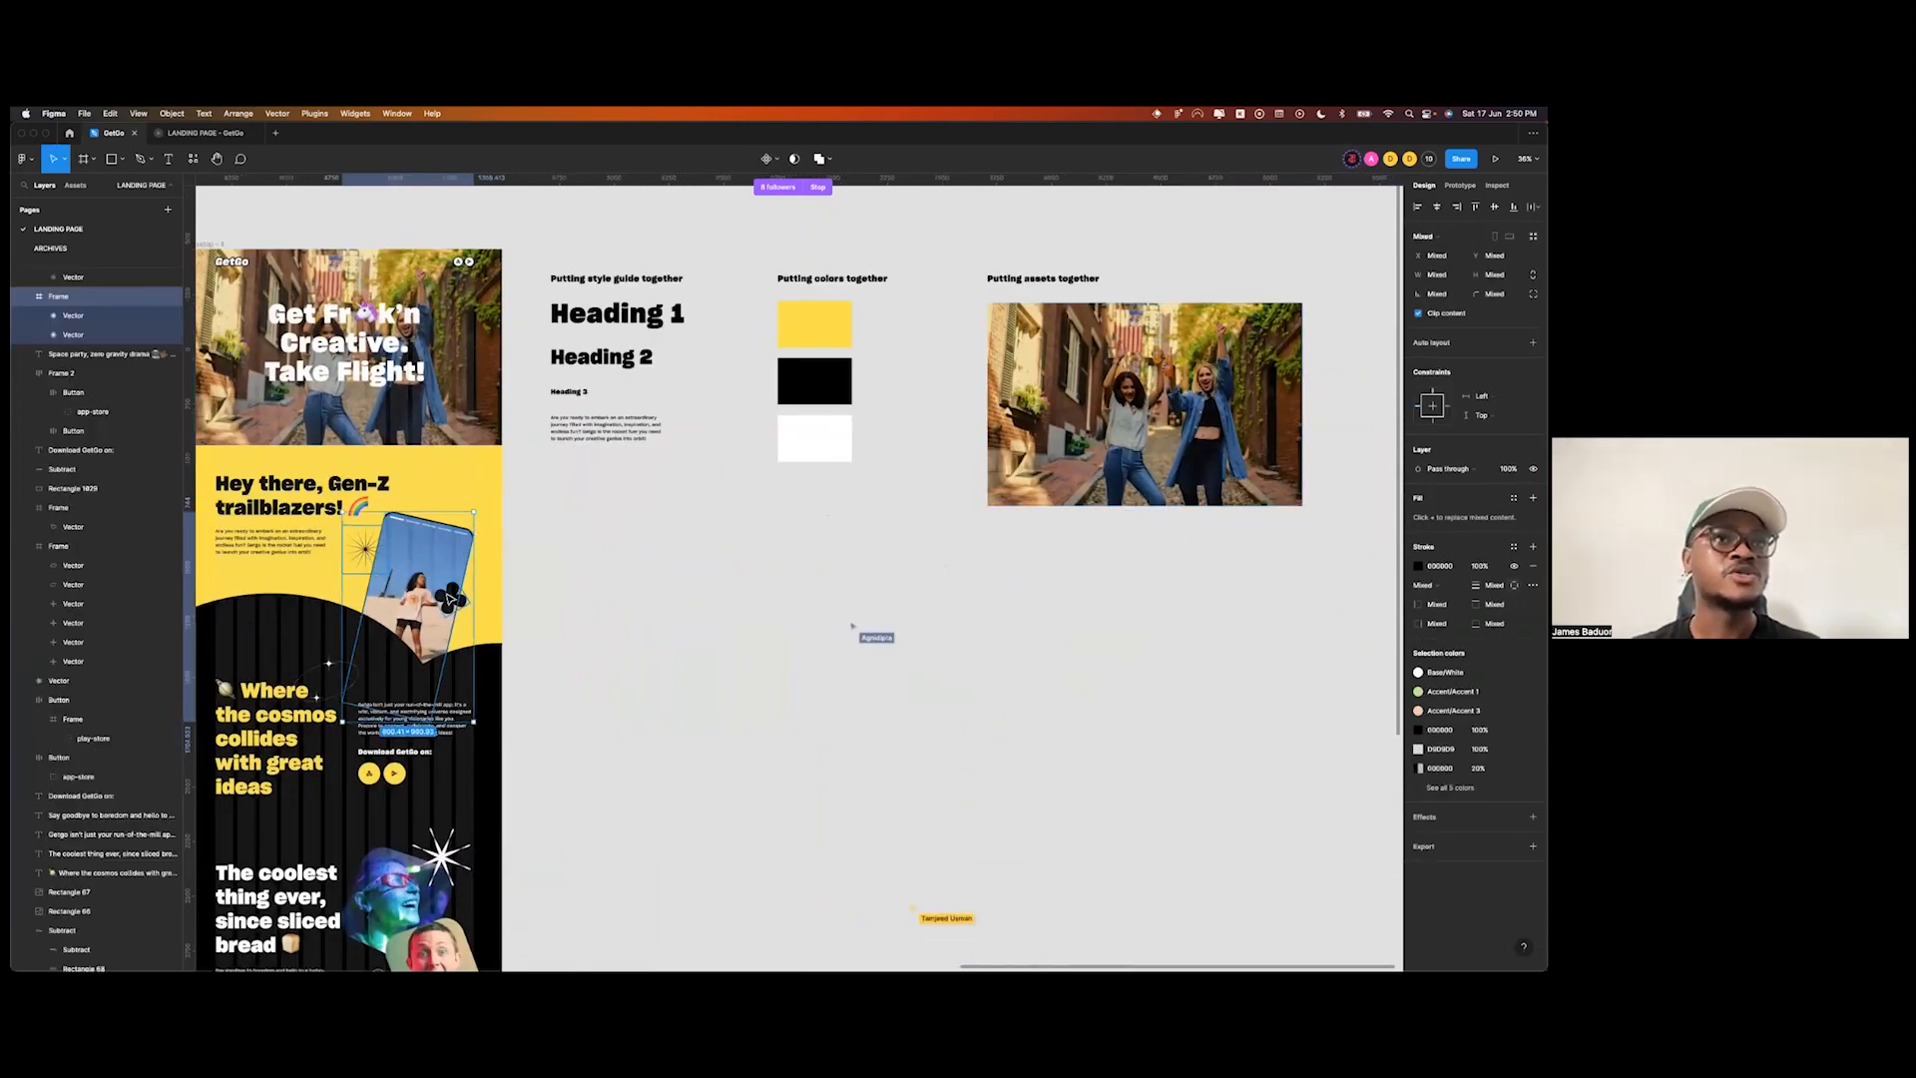
shift+click(450, 599)
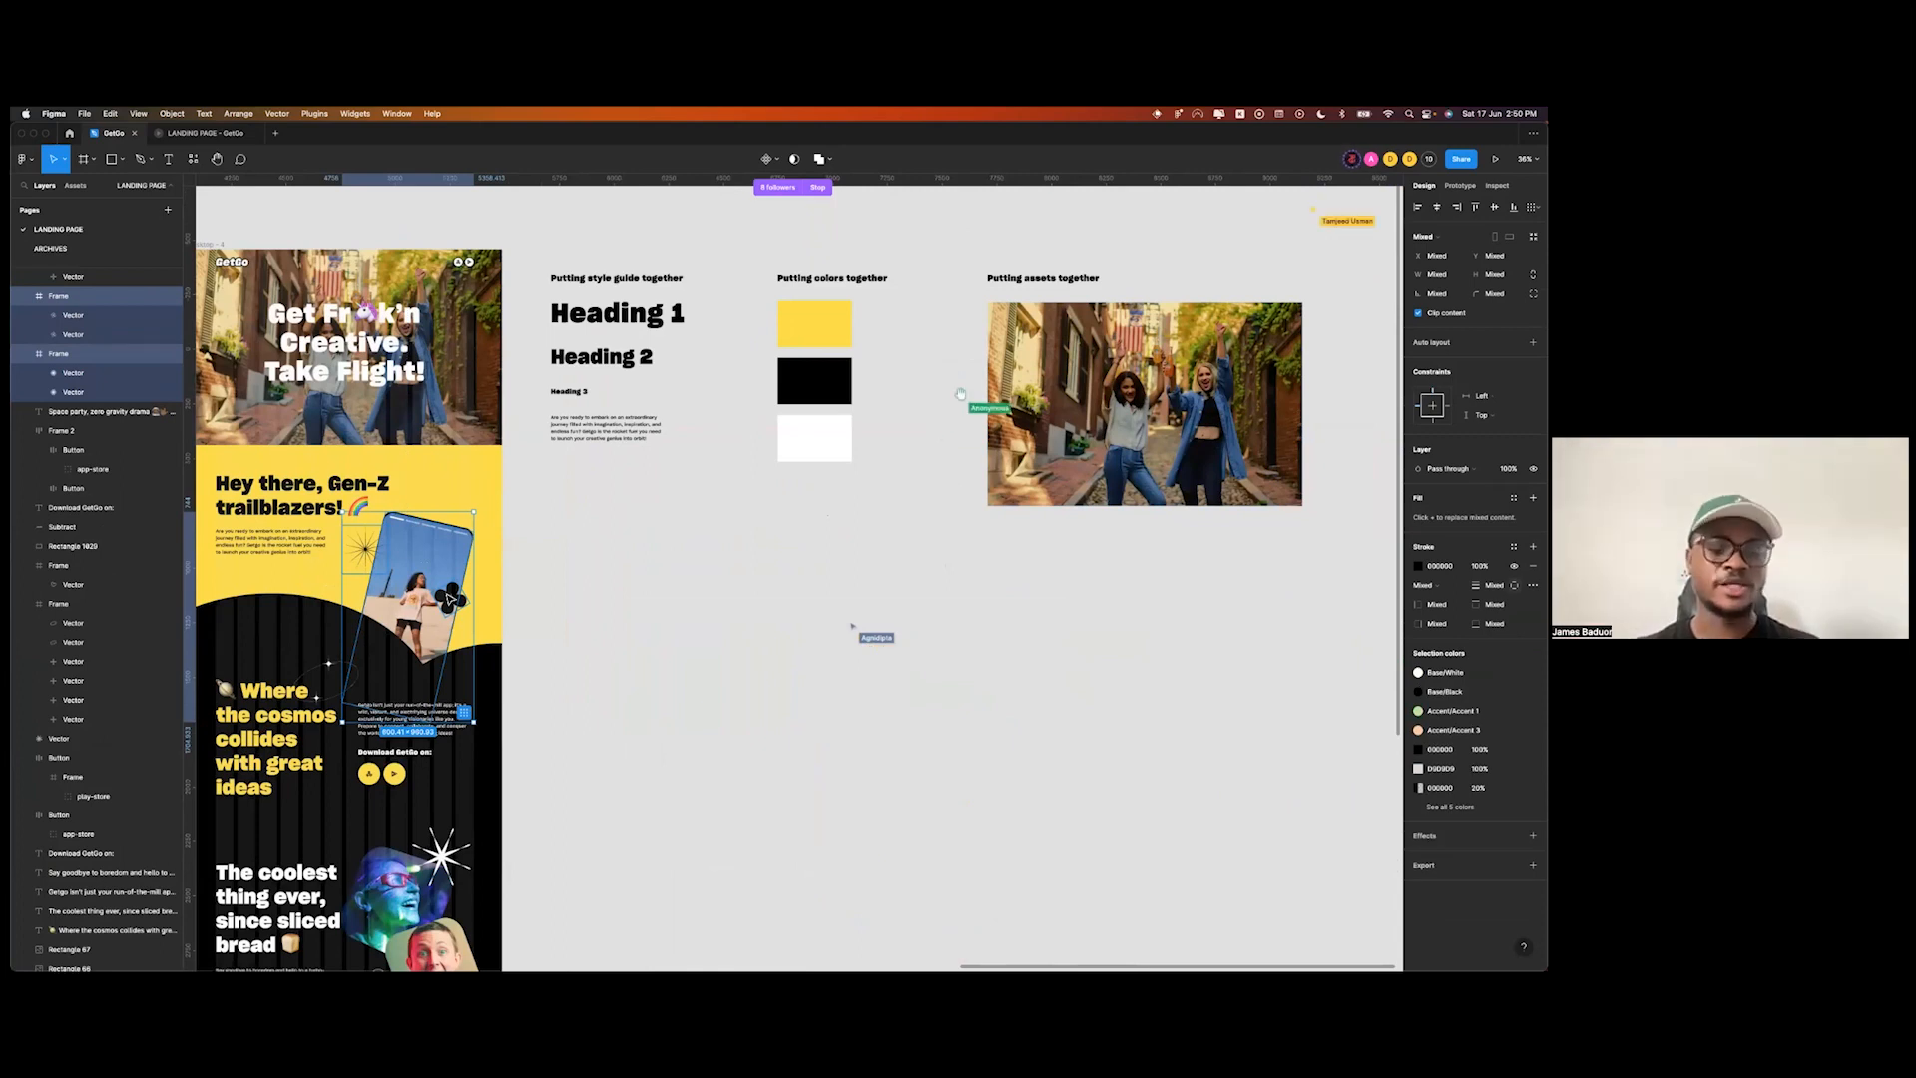
drag(450, 599, 1088, 599)
key(ctrl+alt+g)
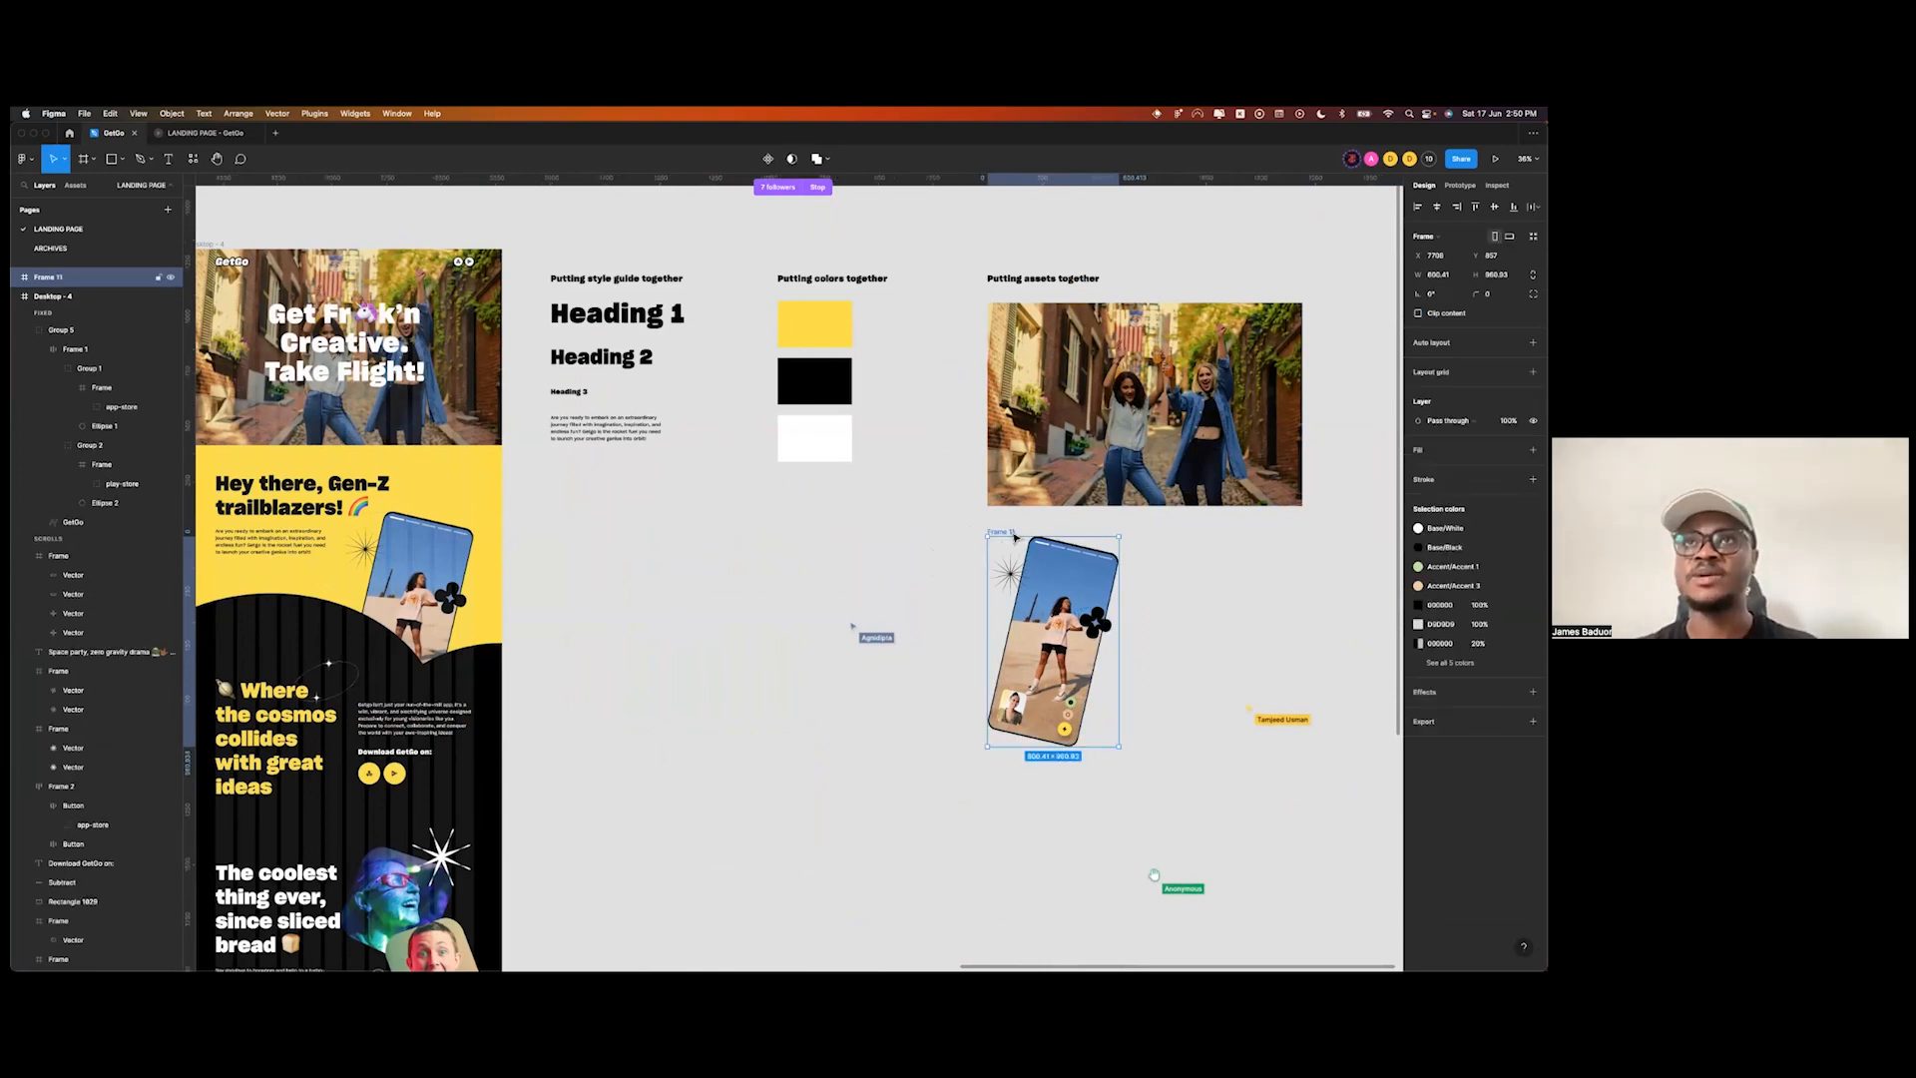
text(phone mockup)
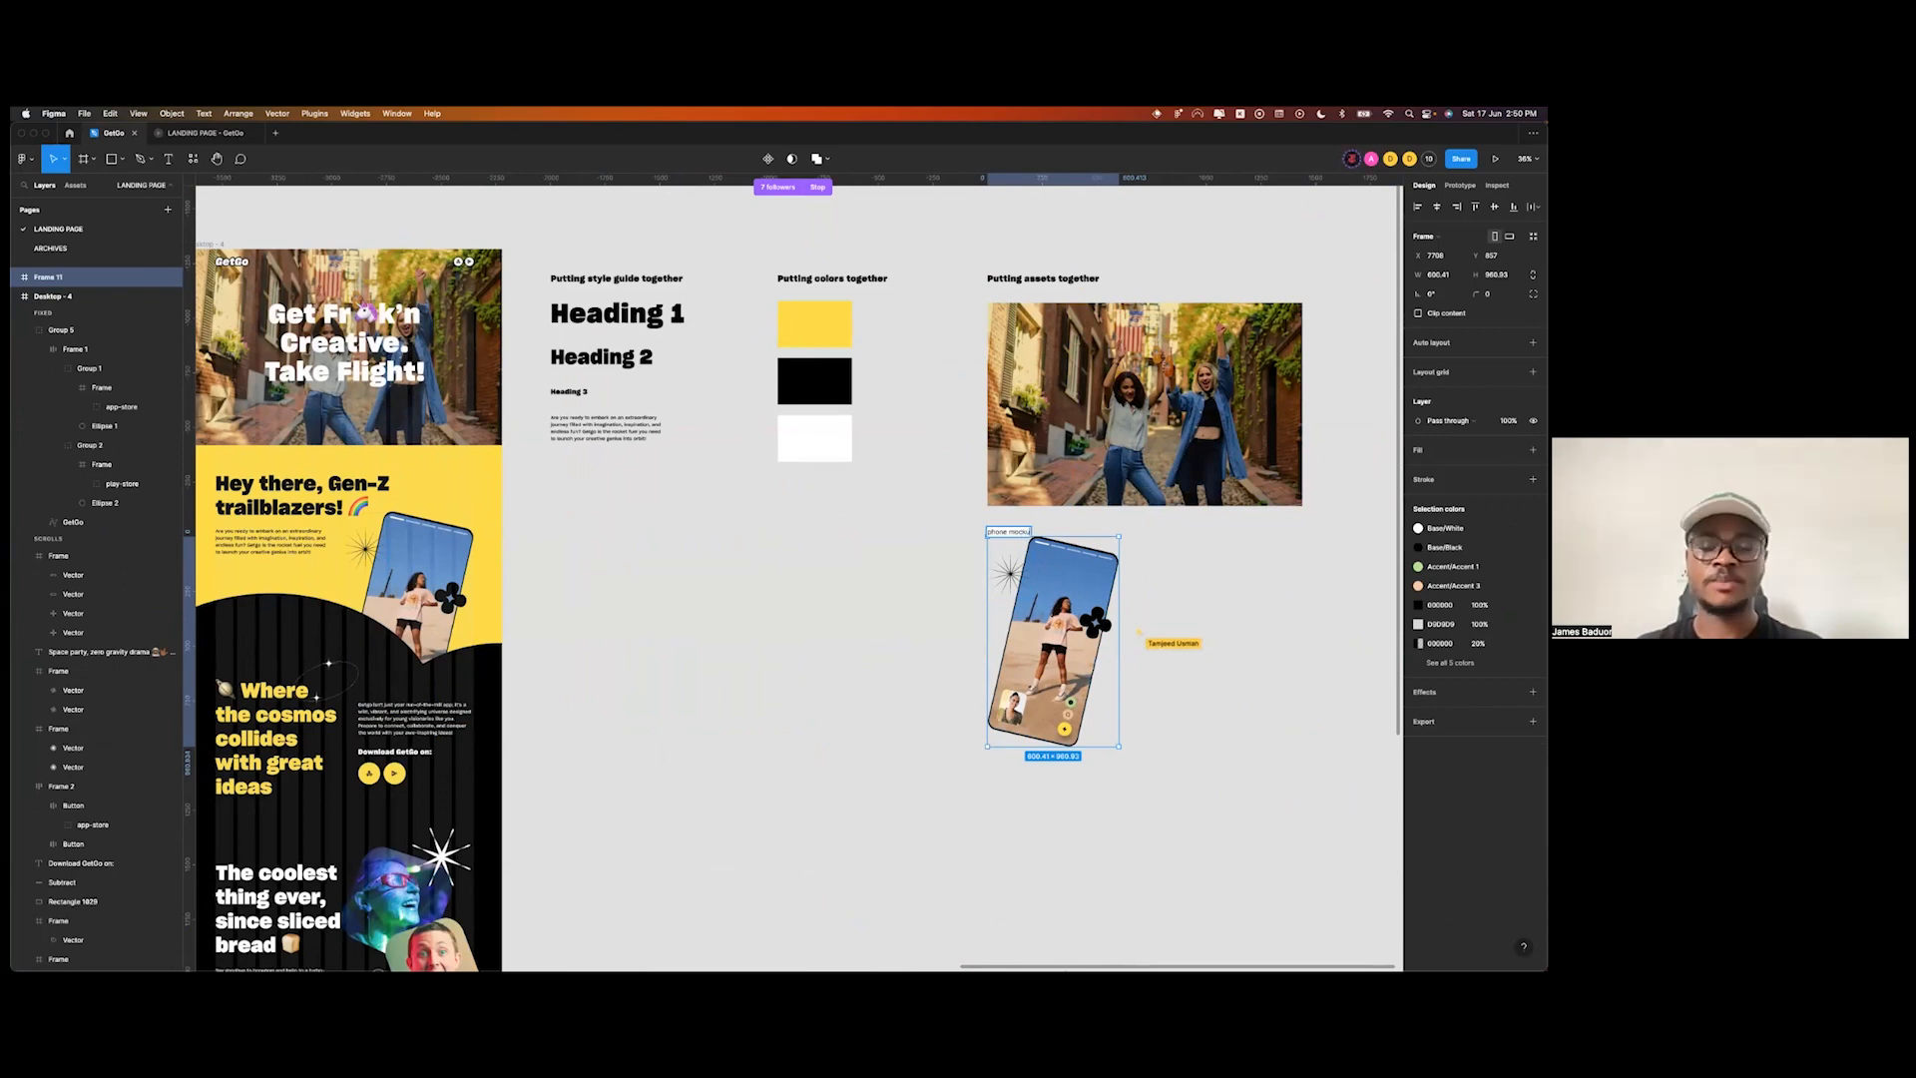
- Rename the copied street photo layer to "Hero image" and move the phone mockup frame slightly lower beneath it
click(1041, 332)
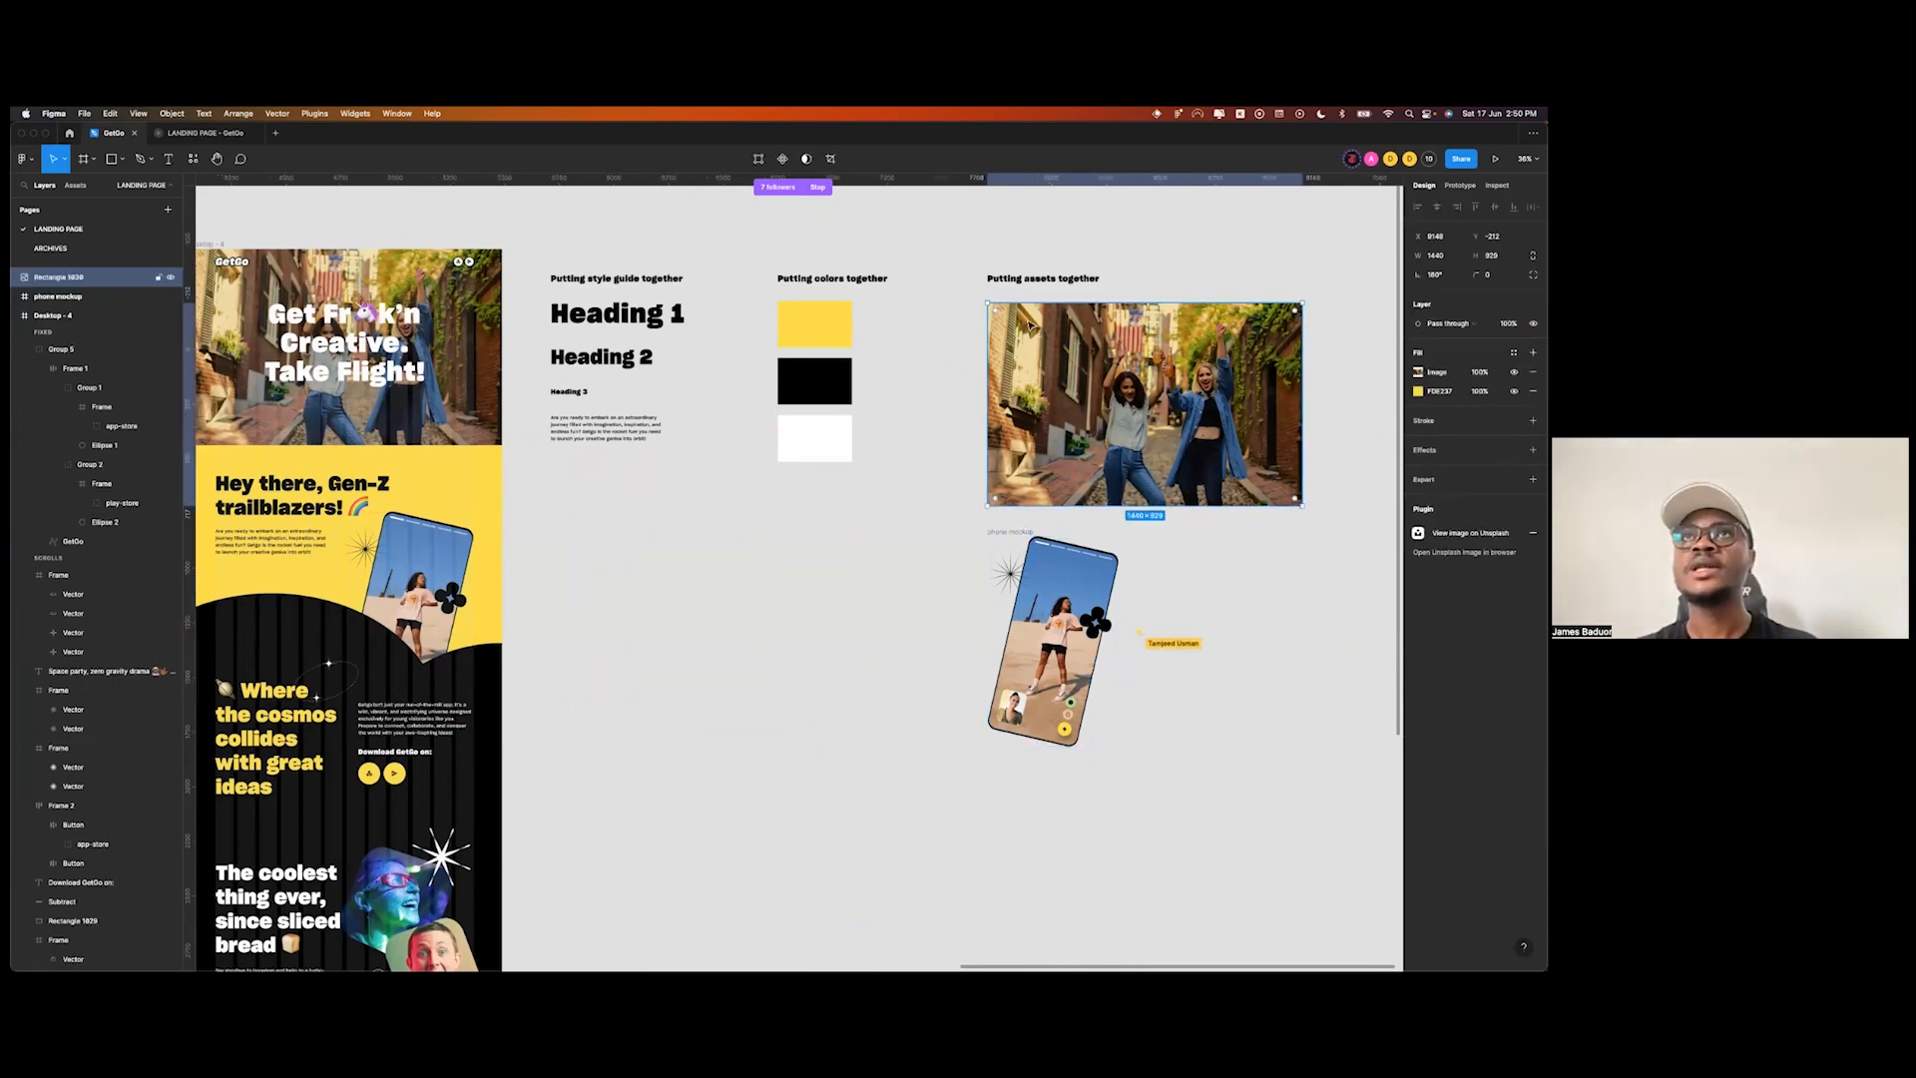
double_click(94, 279)
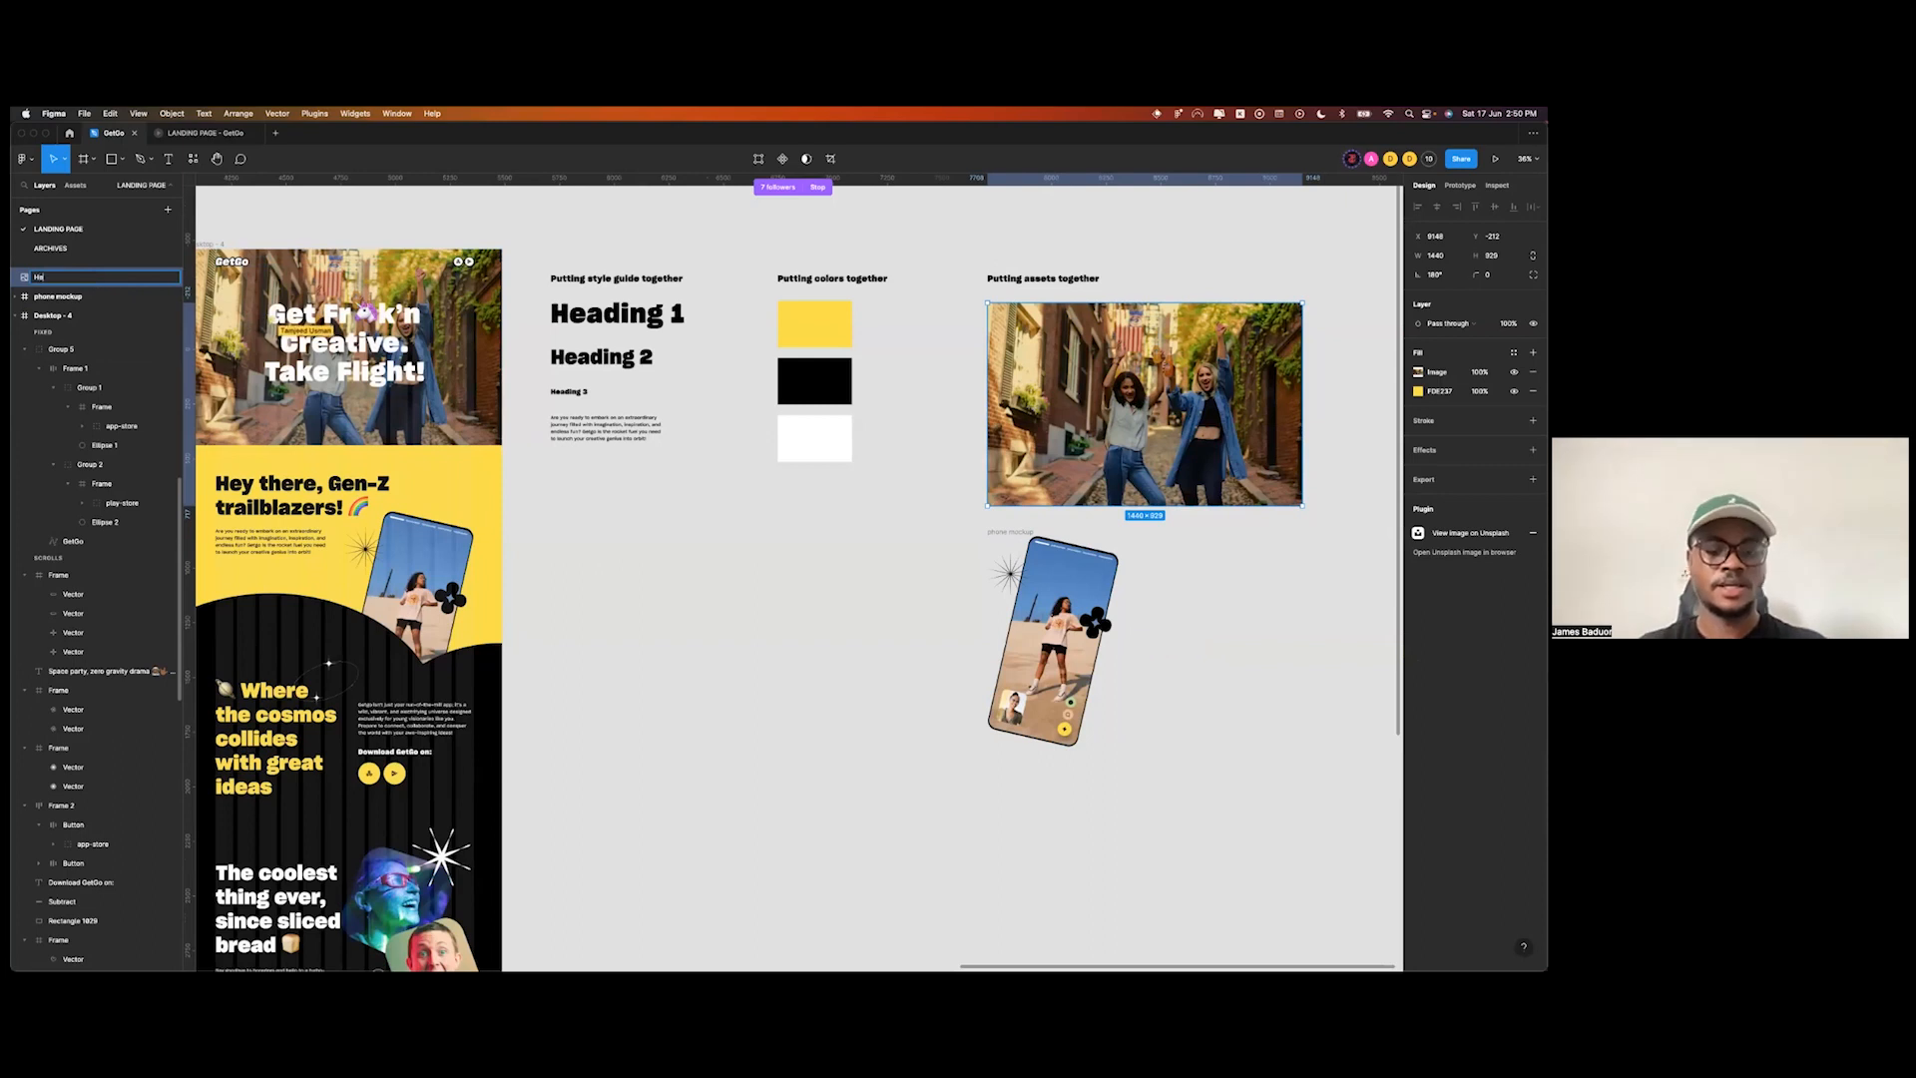
text(Hero image)
key(Return)
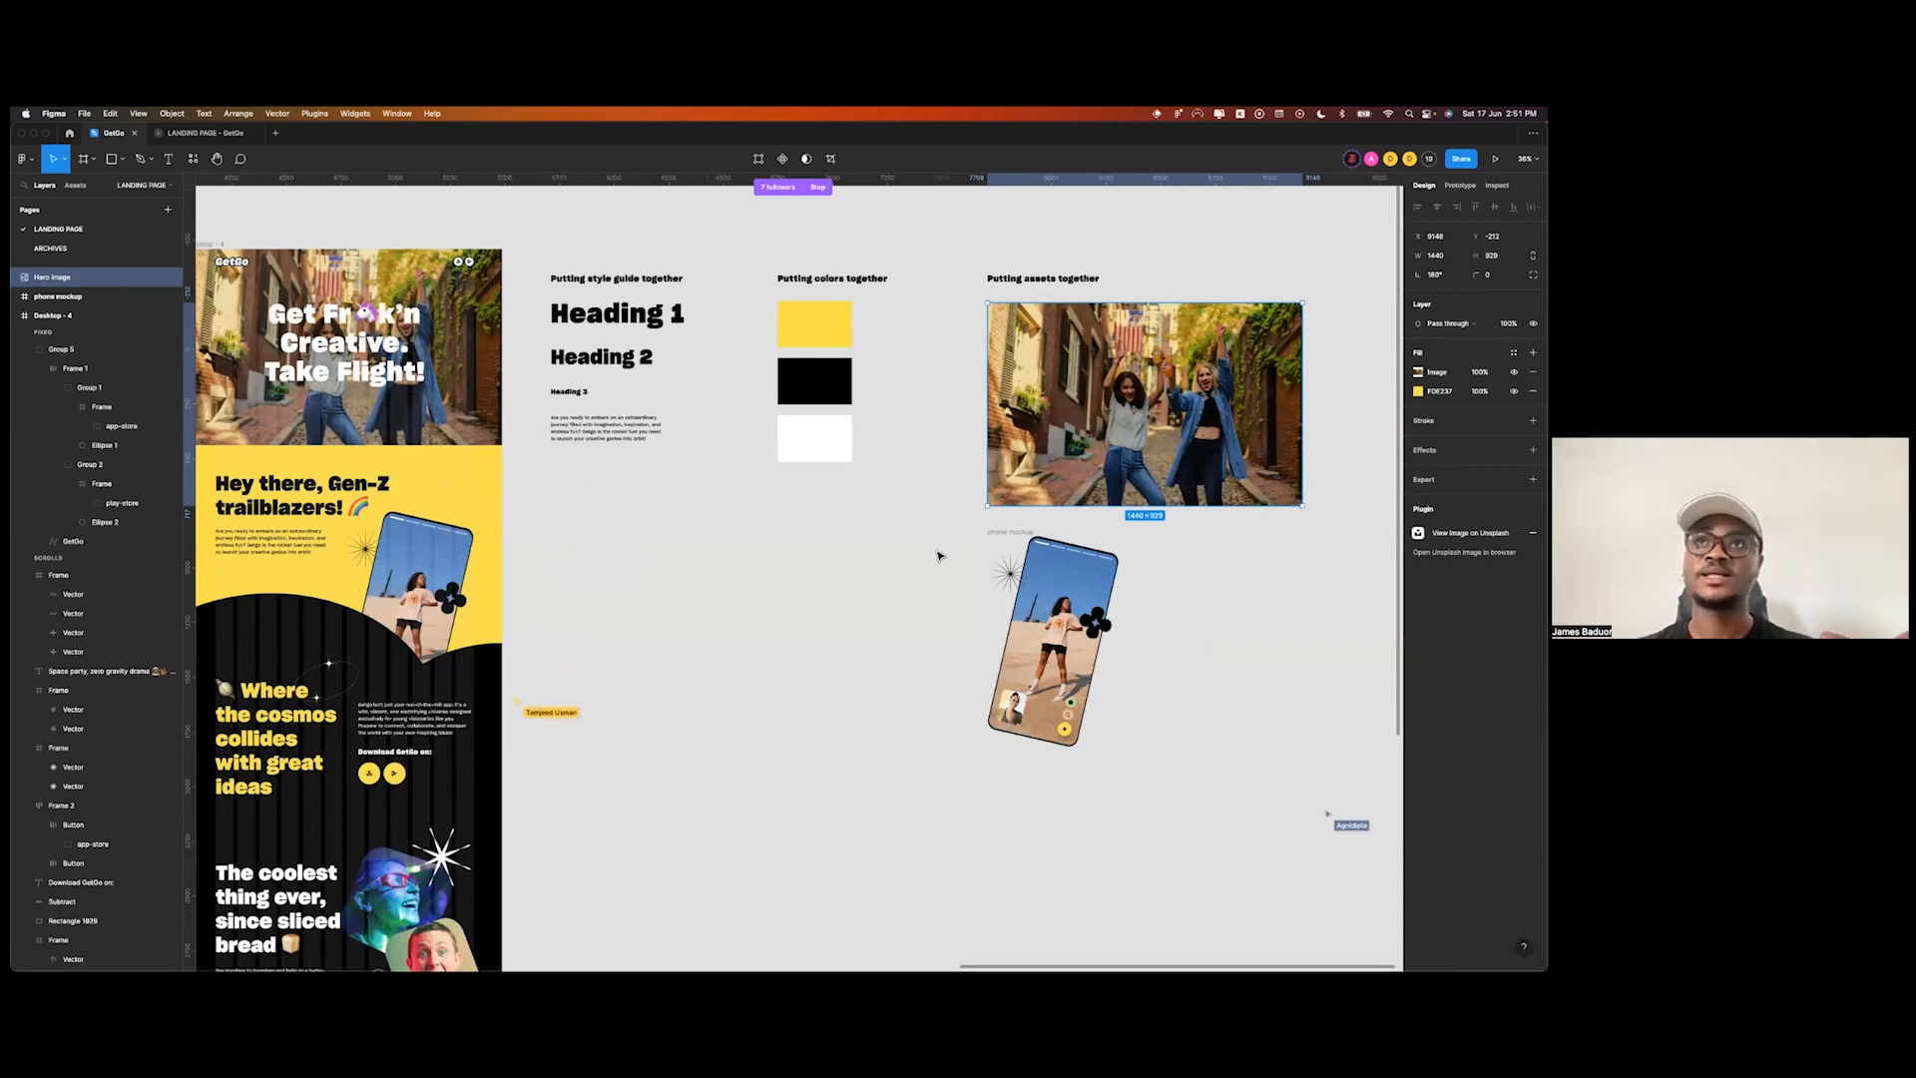
click(1011, 547)
drag(1011, 547, 1012, 549)
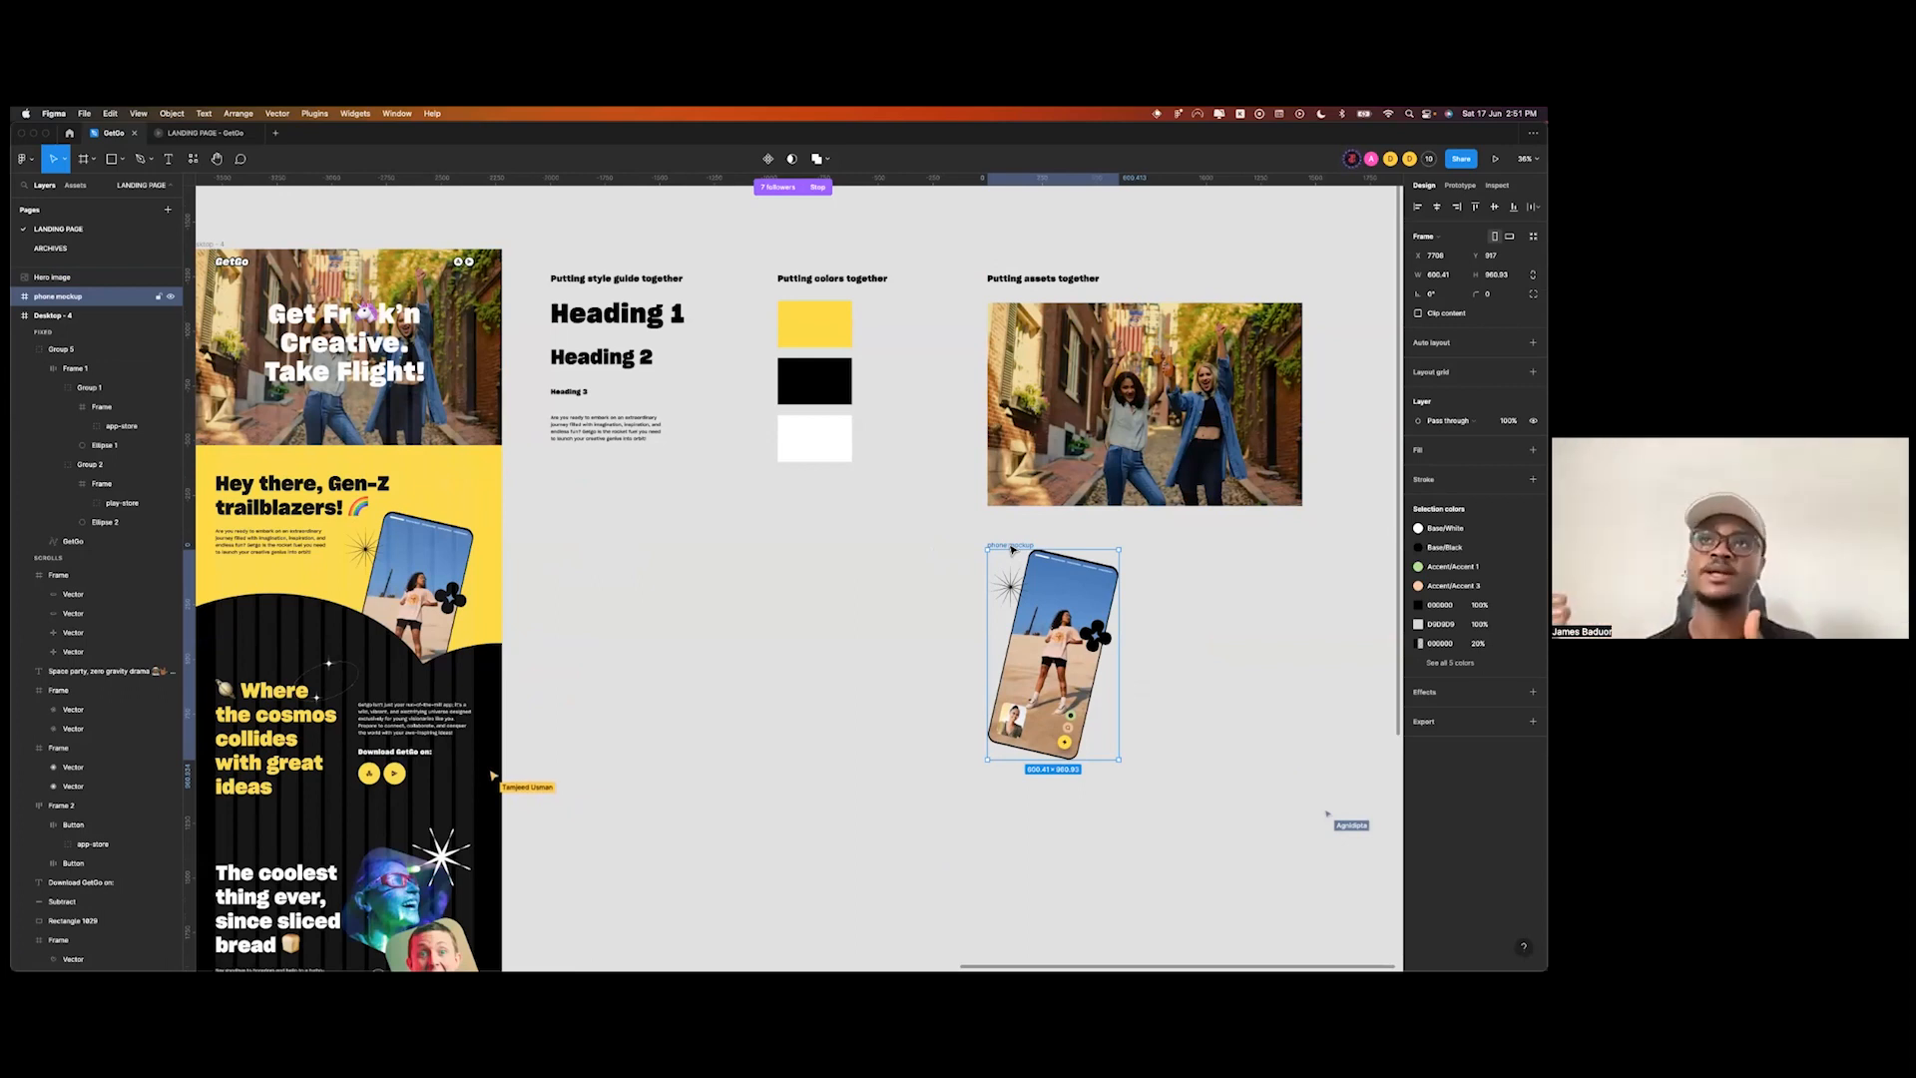
- Copy the ring-and-stars decoration from the "Where the cosmos collides" section and place the copy to the right of the phone mockup
scroll(1010, 548, left, 2)
scroll(1011, 548, down, 1)
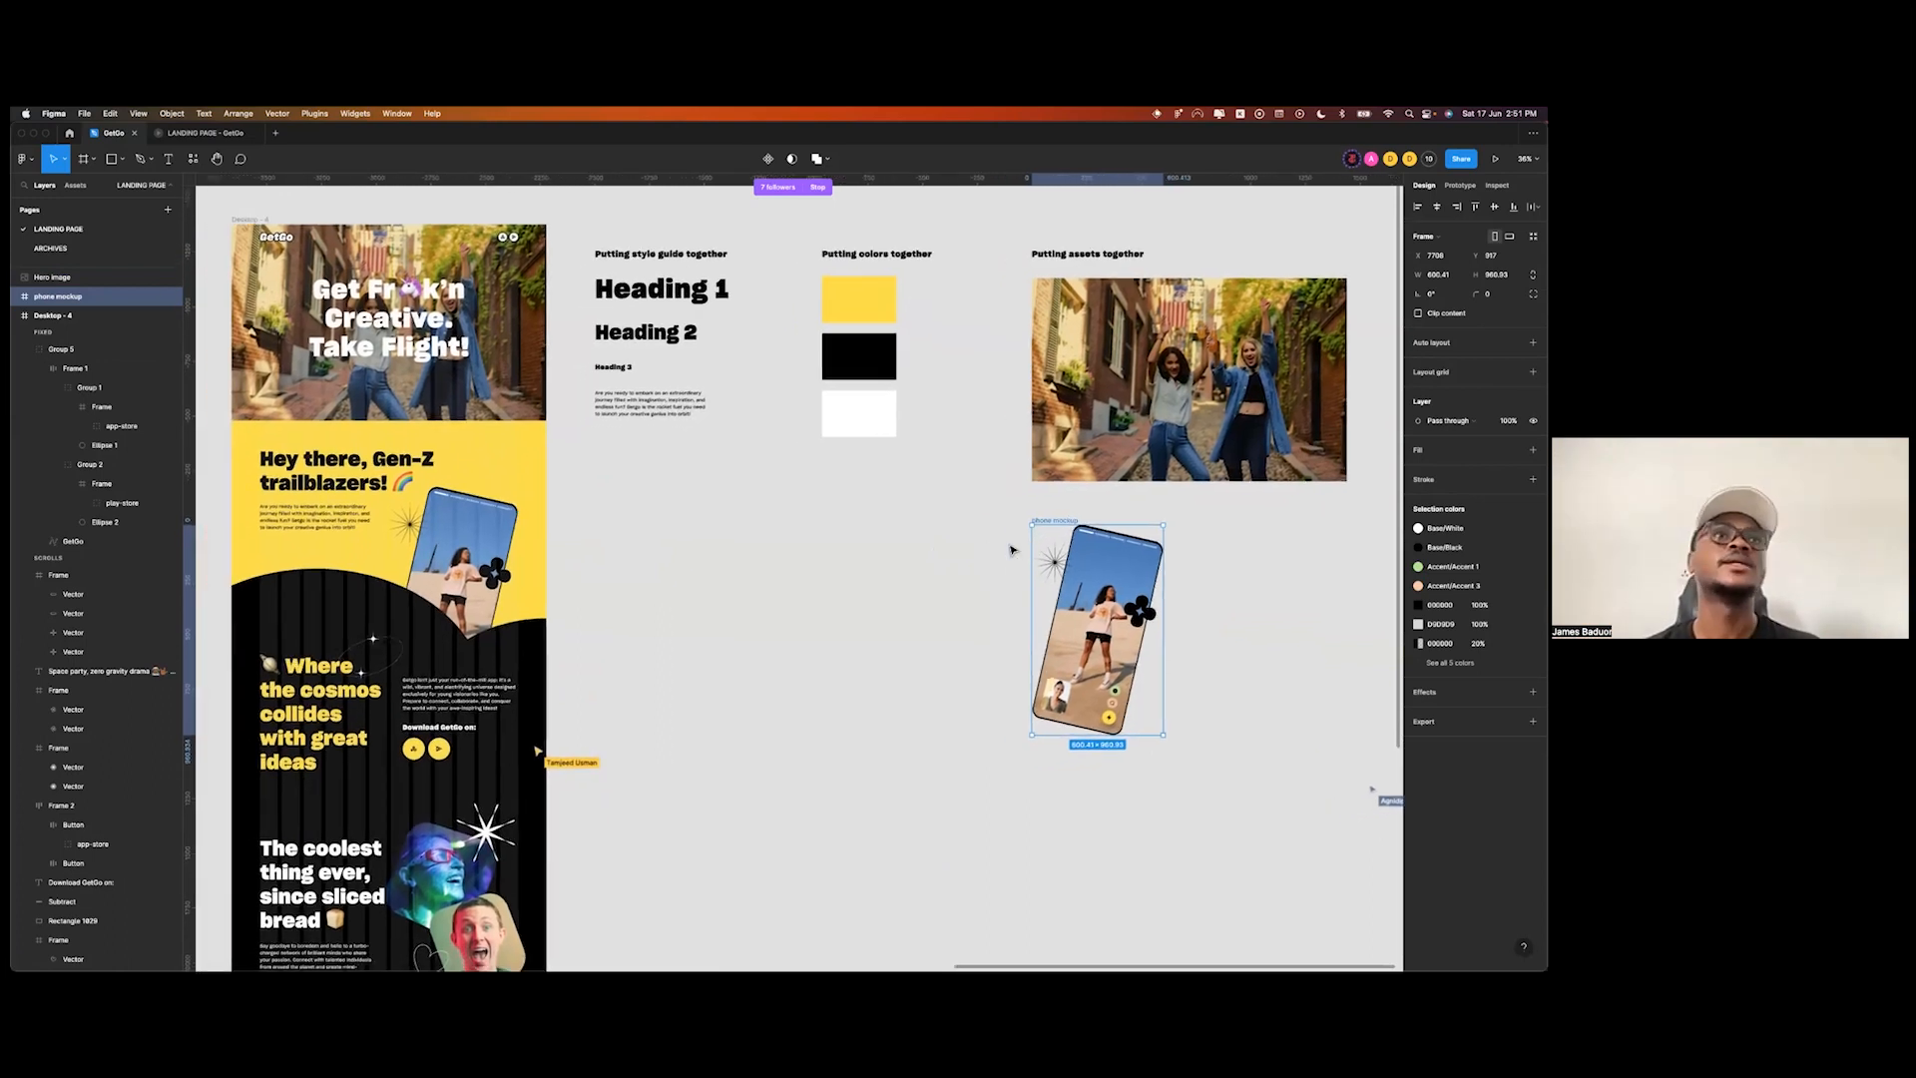
click(788, 597)
scroll(667, 559, up, 5)
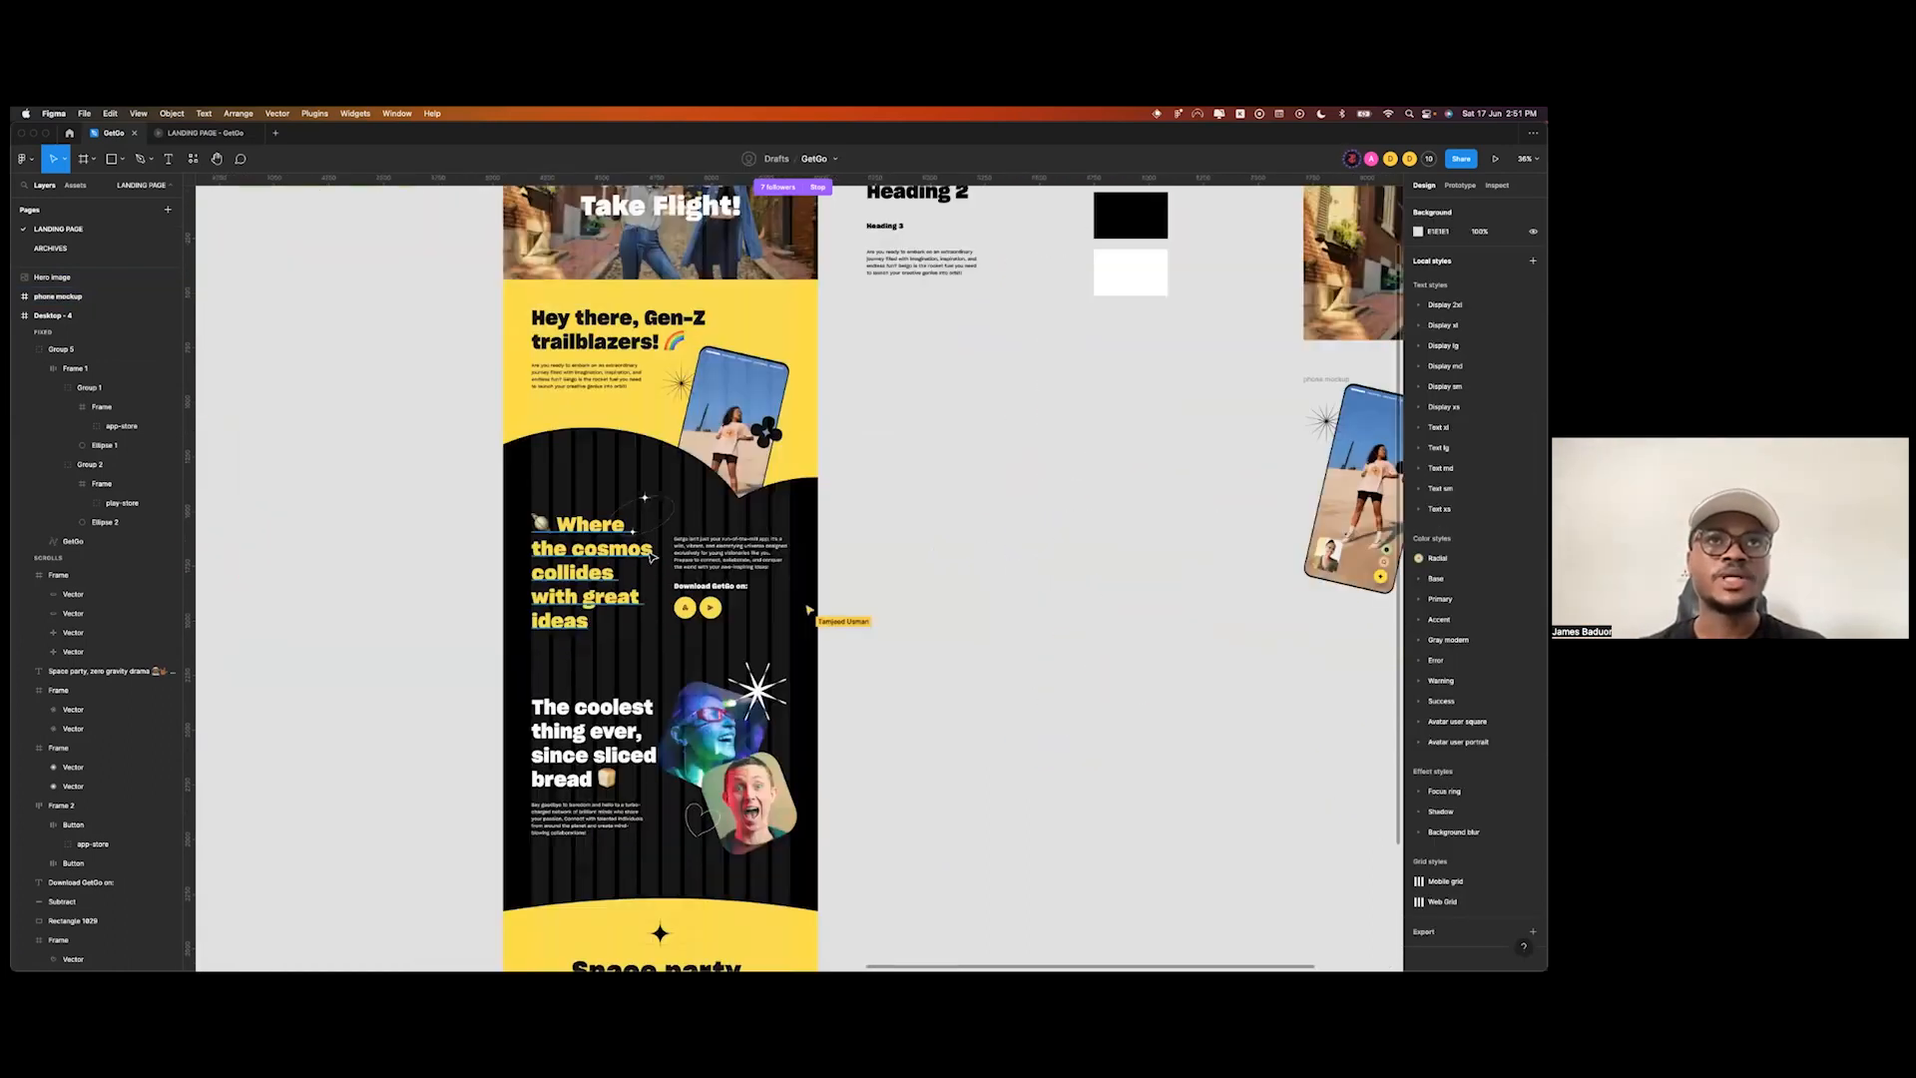
click(670, 467)
scroll(670, 467, down, 5)
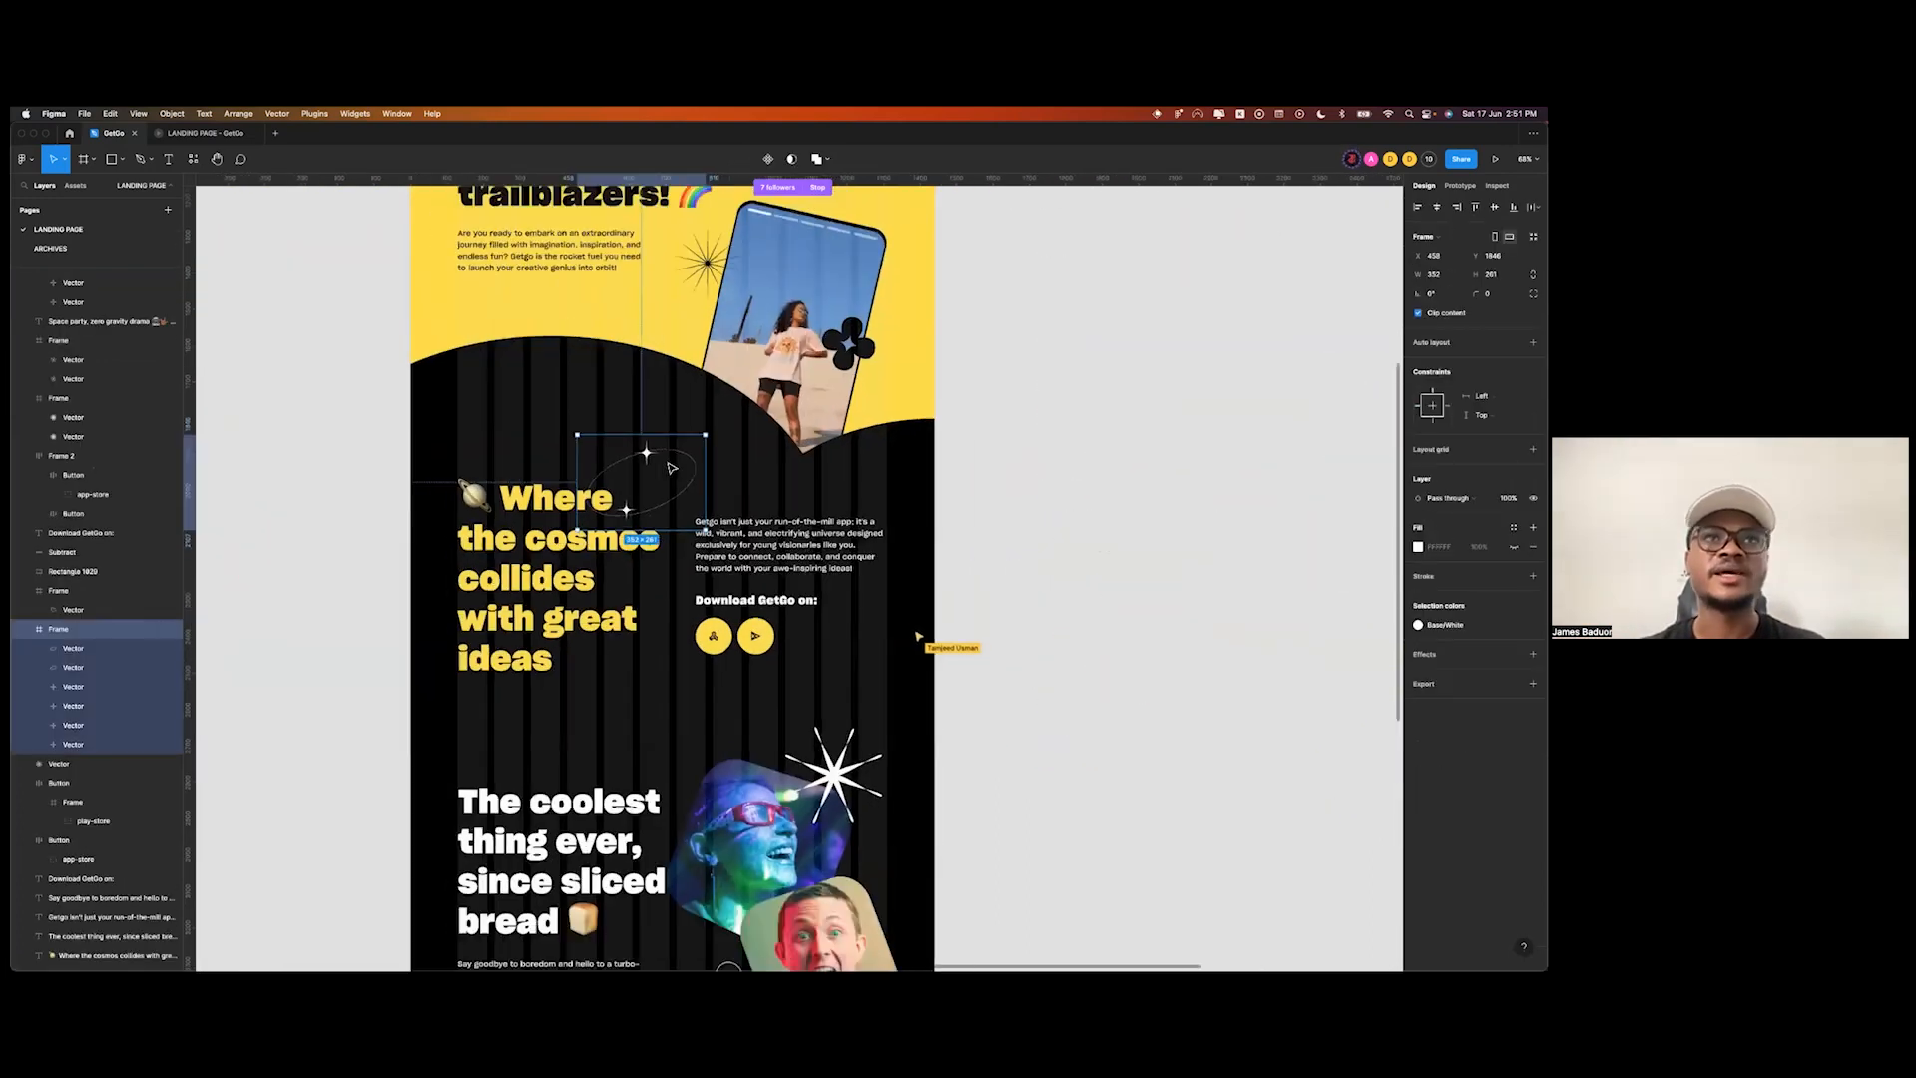
drag(670, 467, 1090, 416)
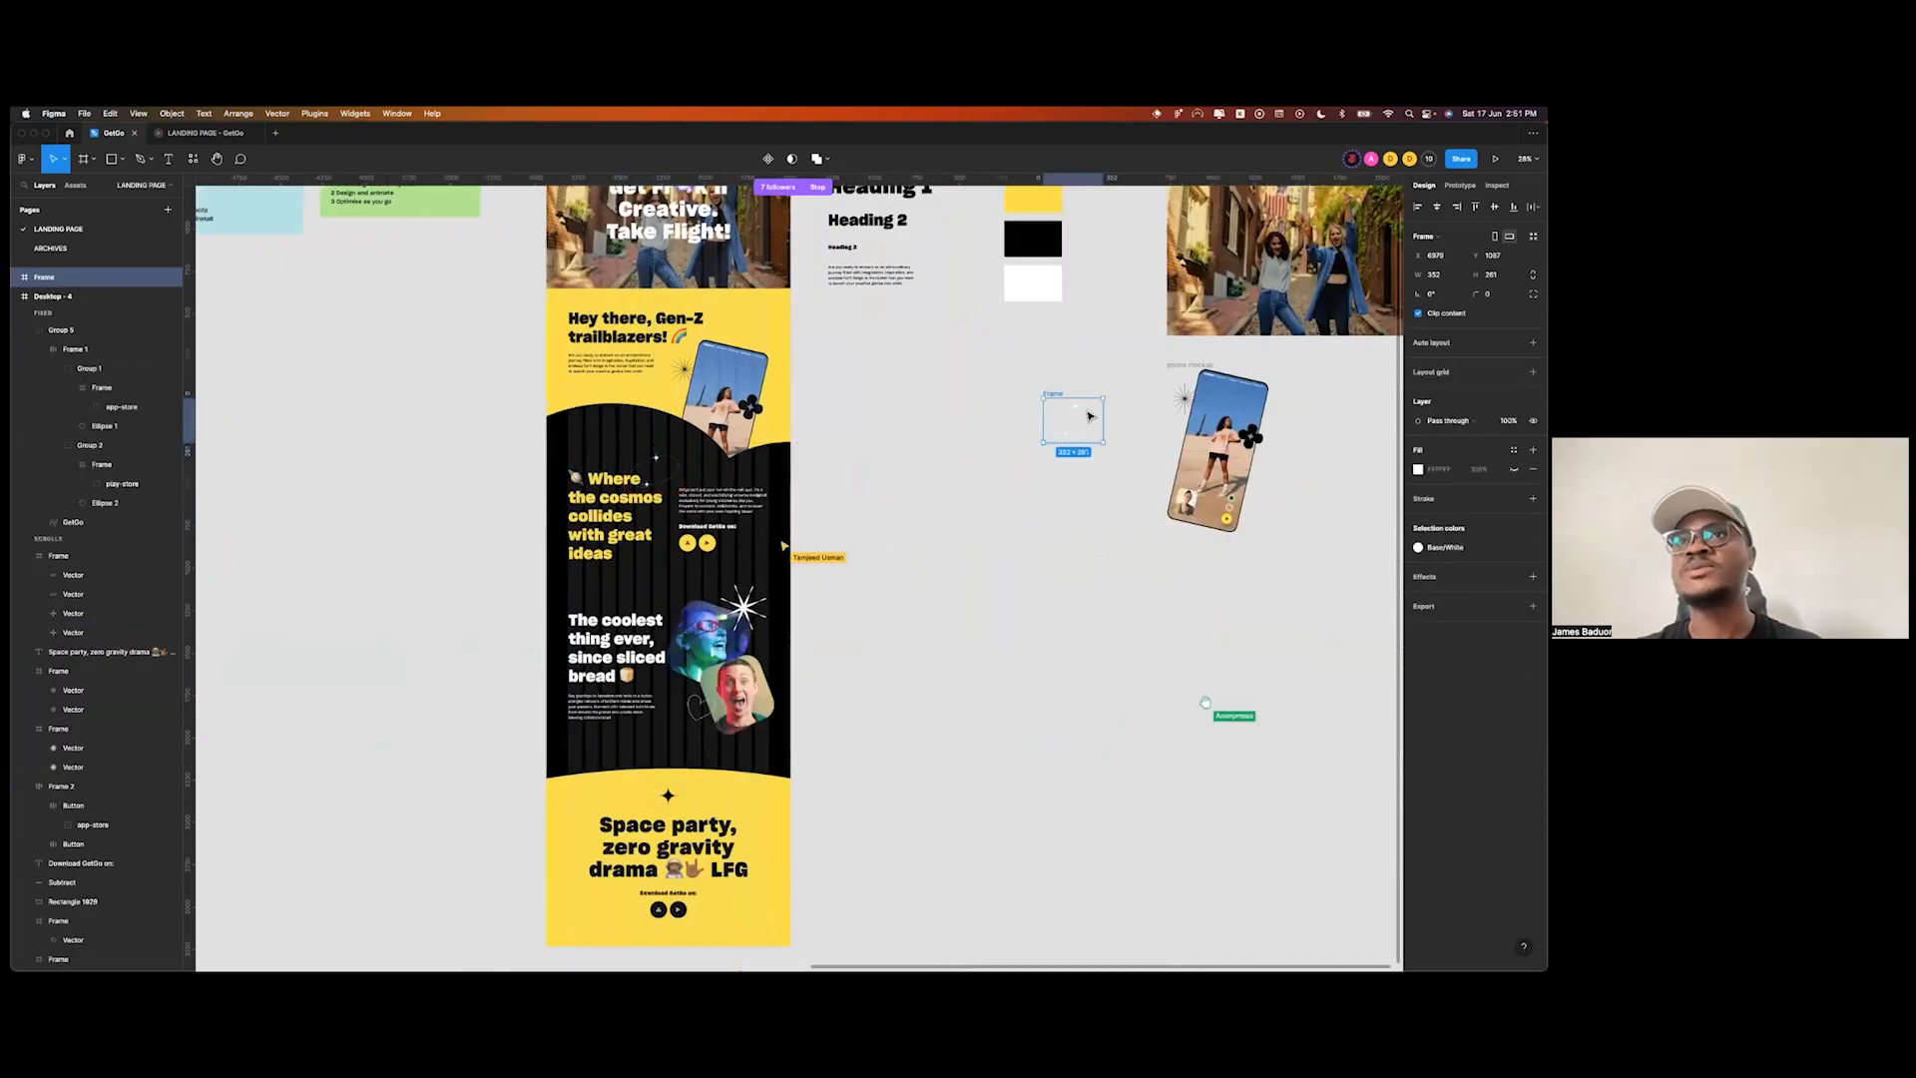
scroll(1089, 416, up, 3)
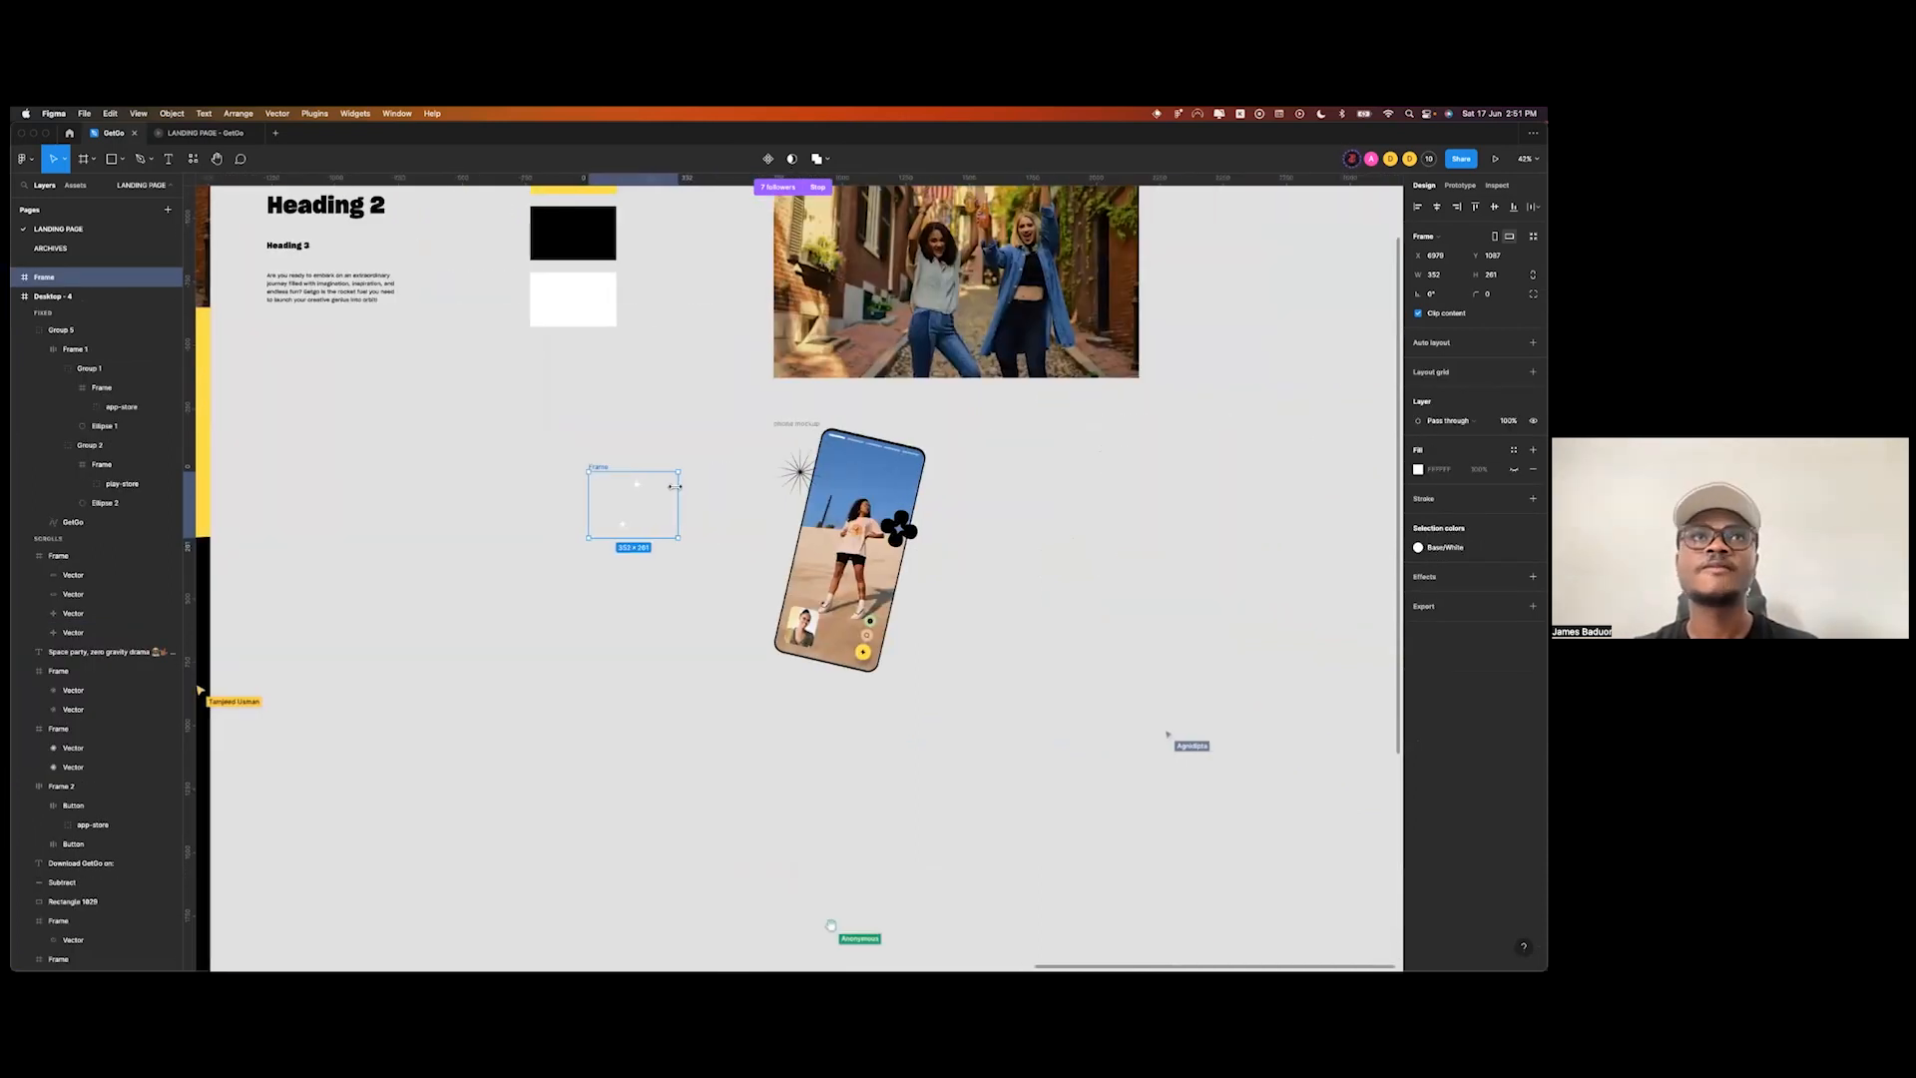
drag(626, 484, 1021, 449)
- Rename the copied ring decoration's frame to "Star Ring"
double_click(996, 434)
text(Star)
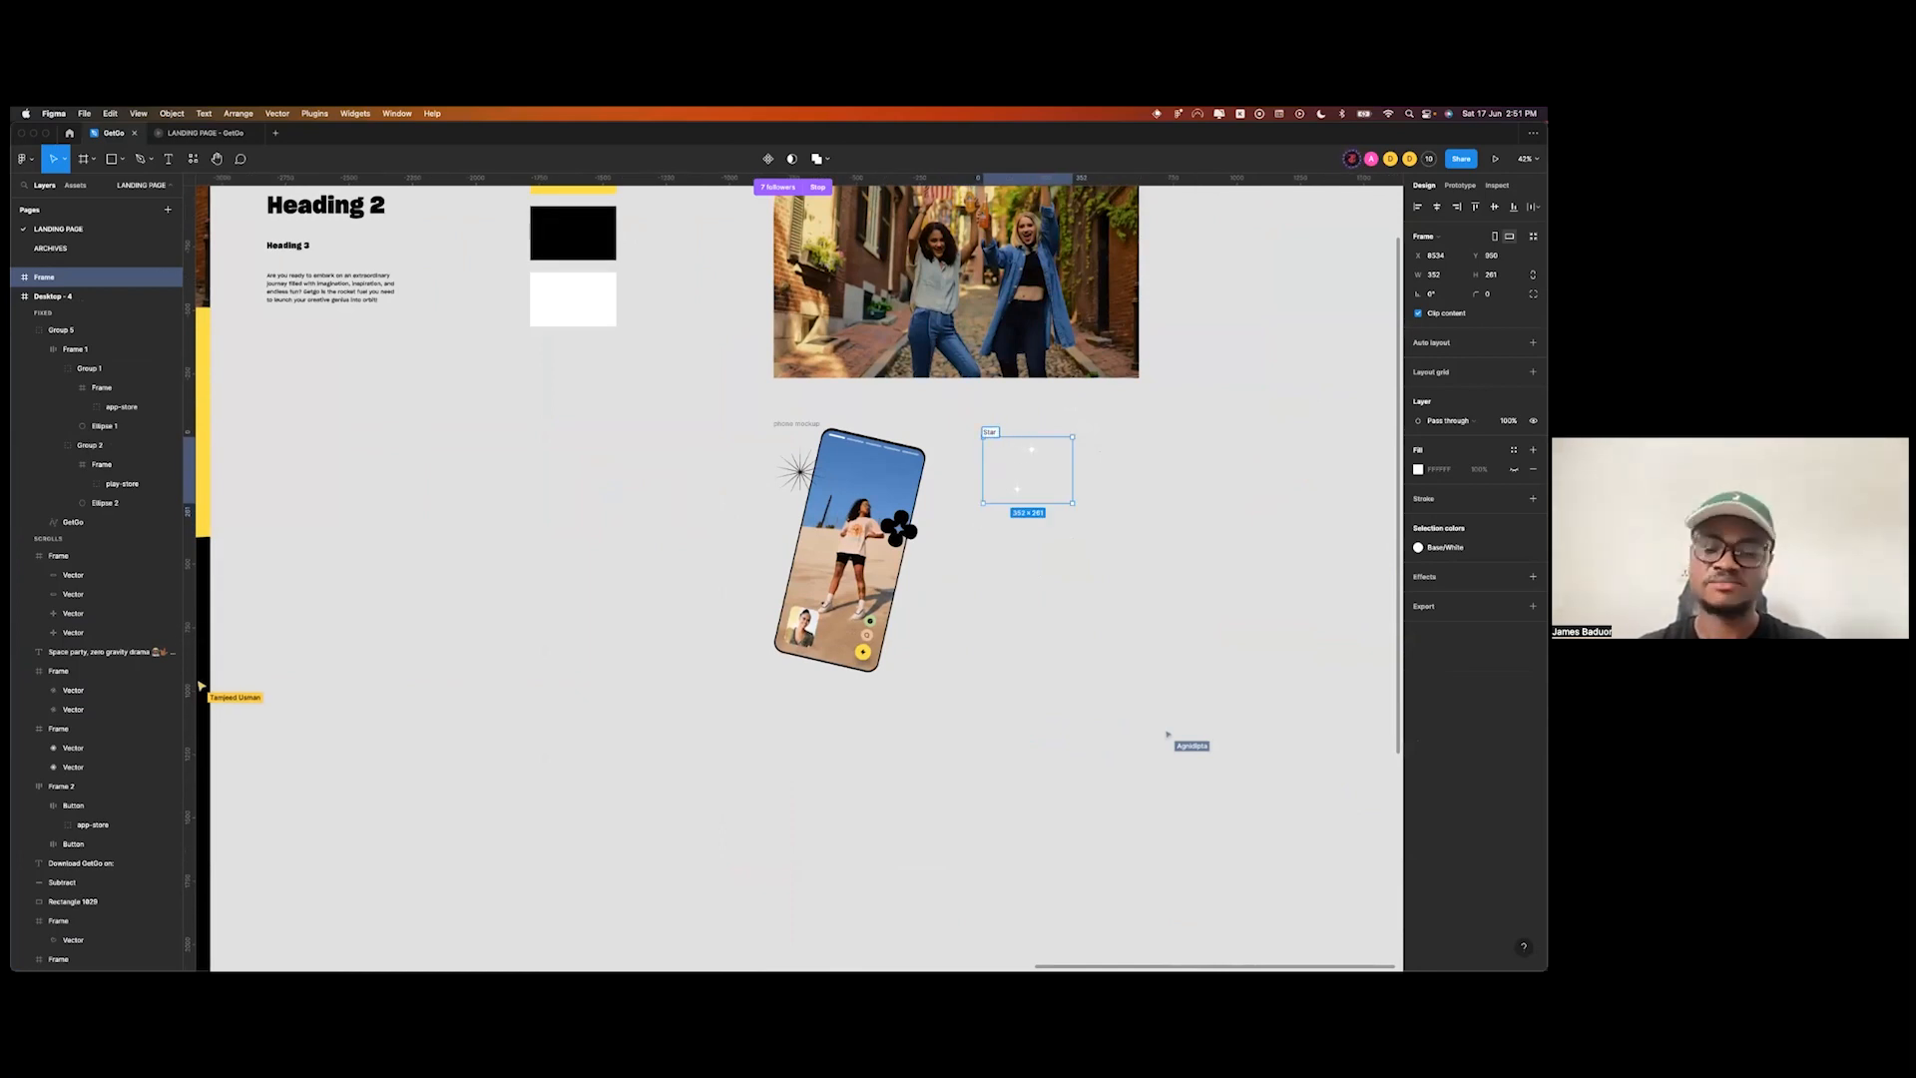
text( Ring)
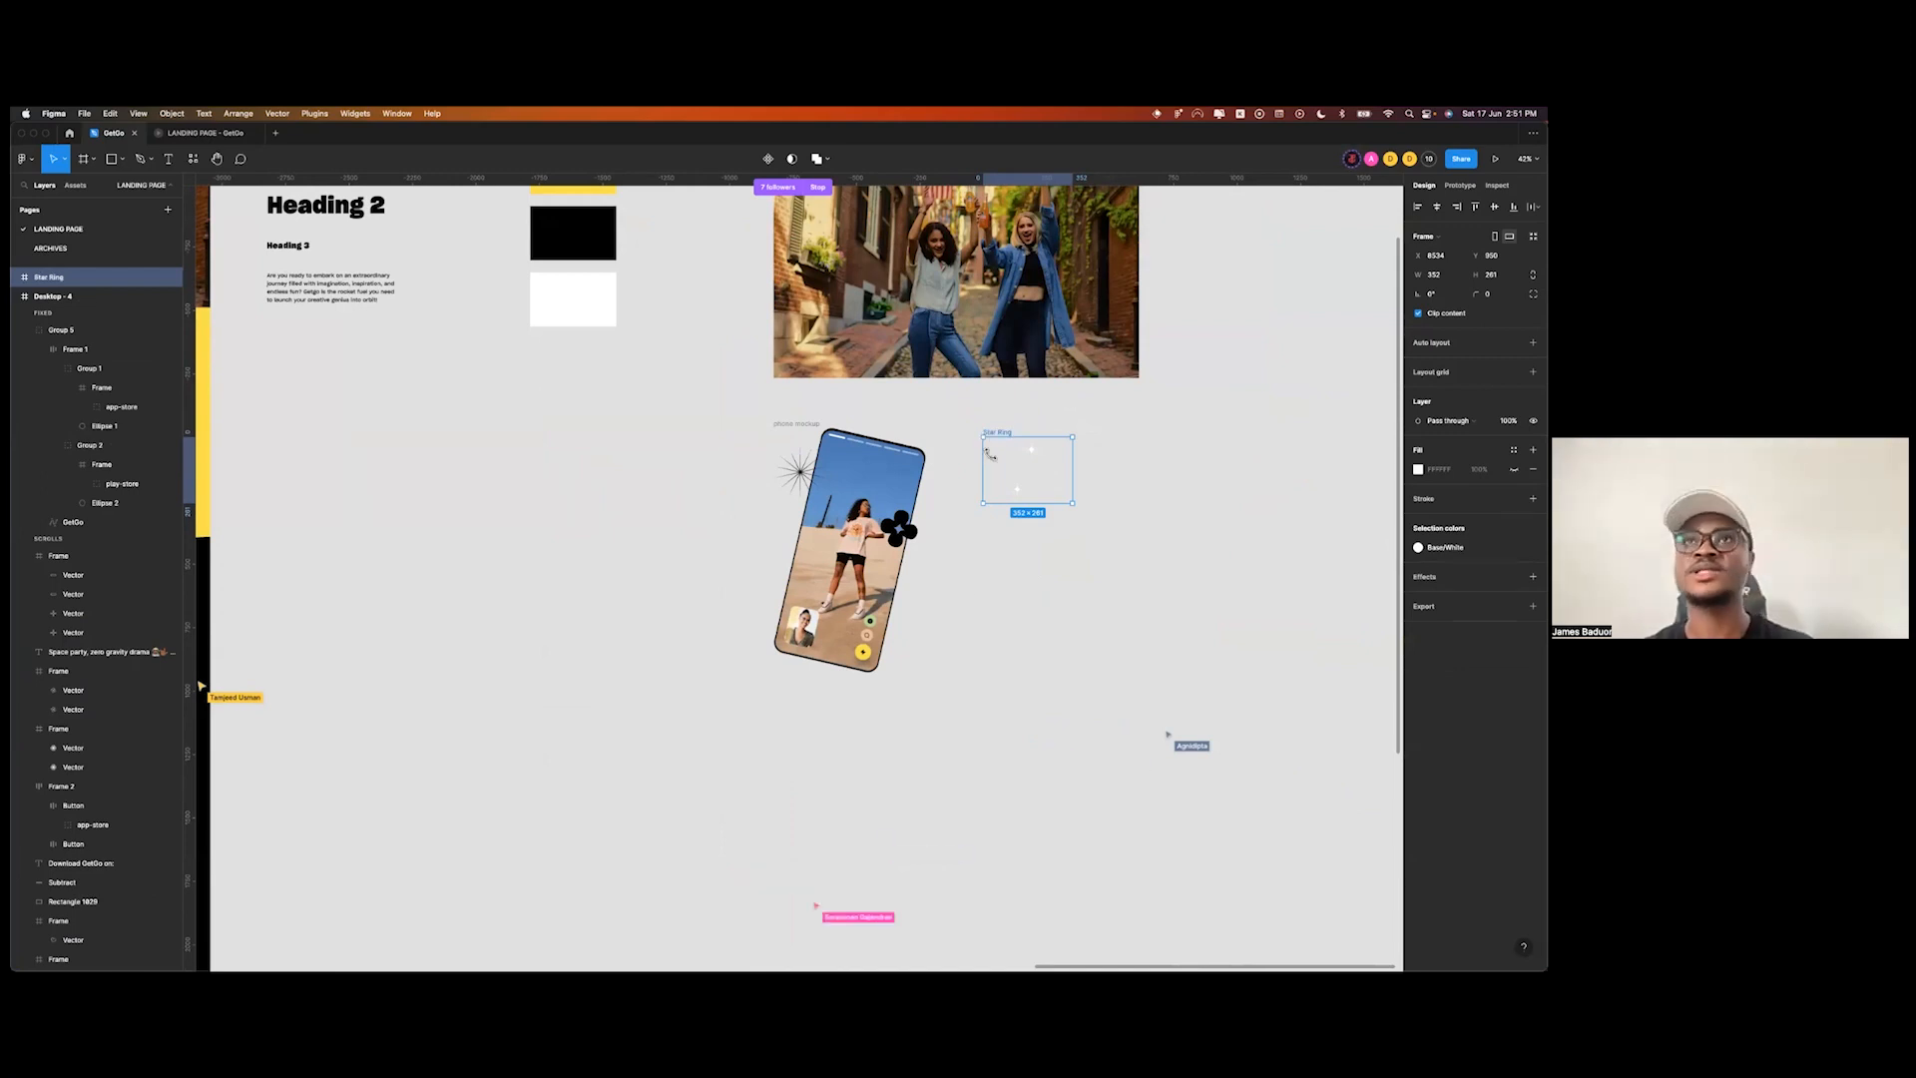
click(978, 587)
- Examine the landing page's sections and its yellow app-store and play-store buttons for further assets to collect
scroll(978, 586, down, 5)
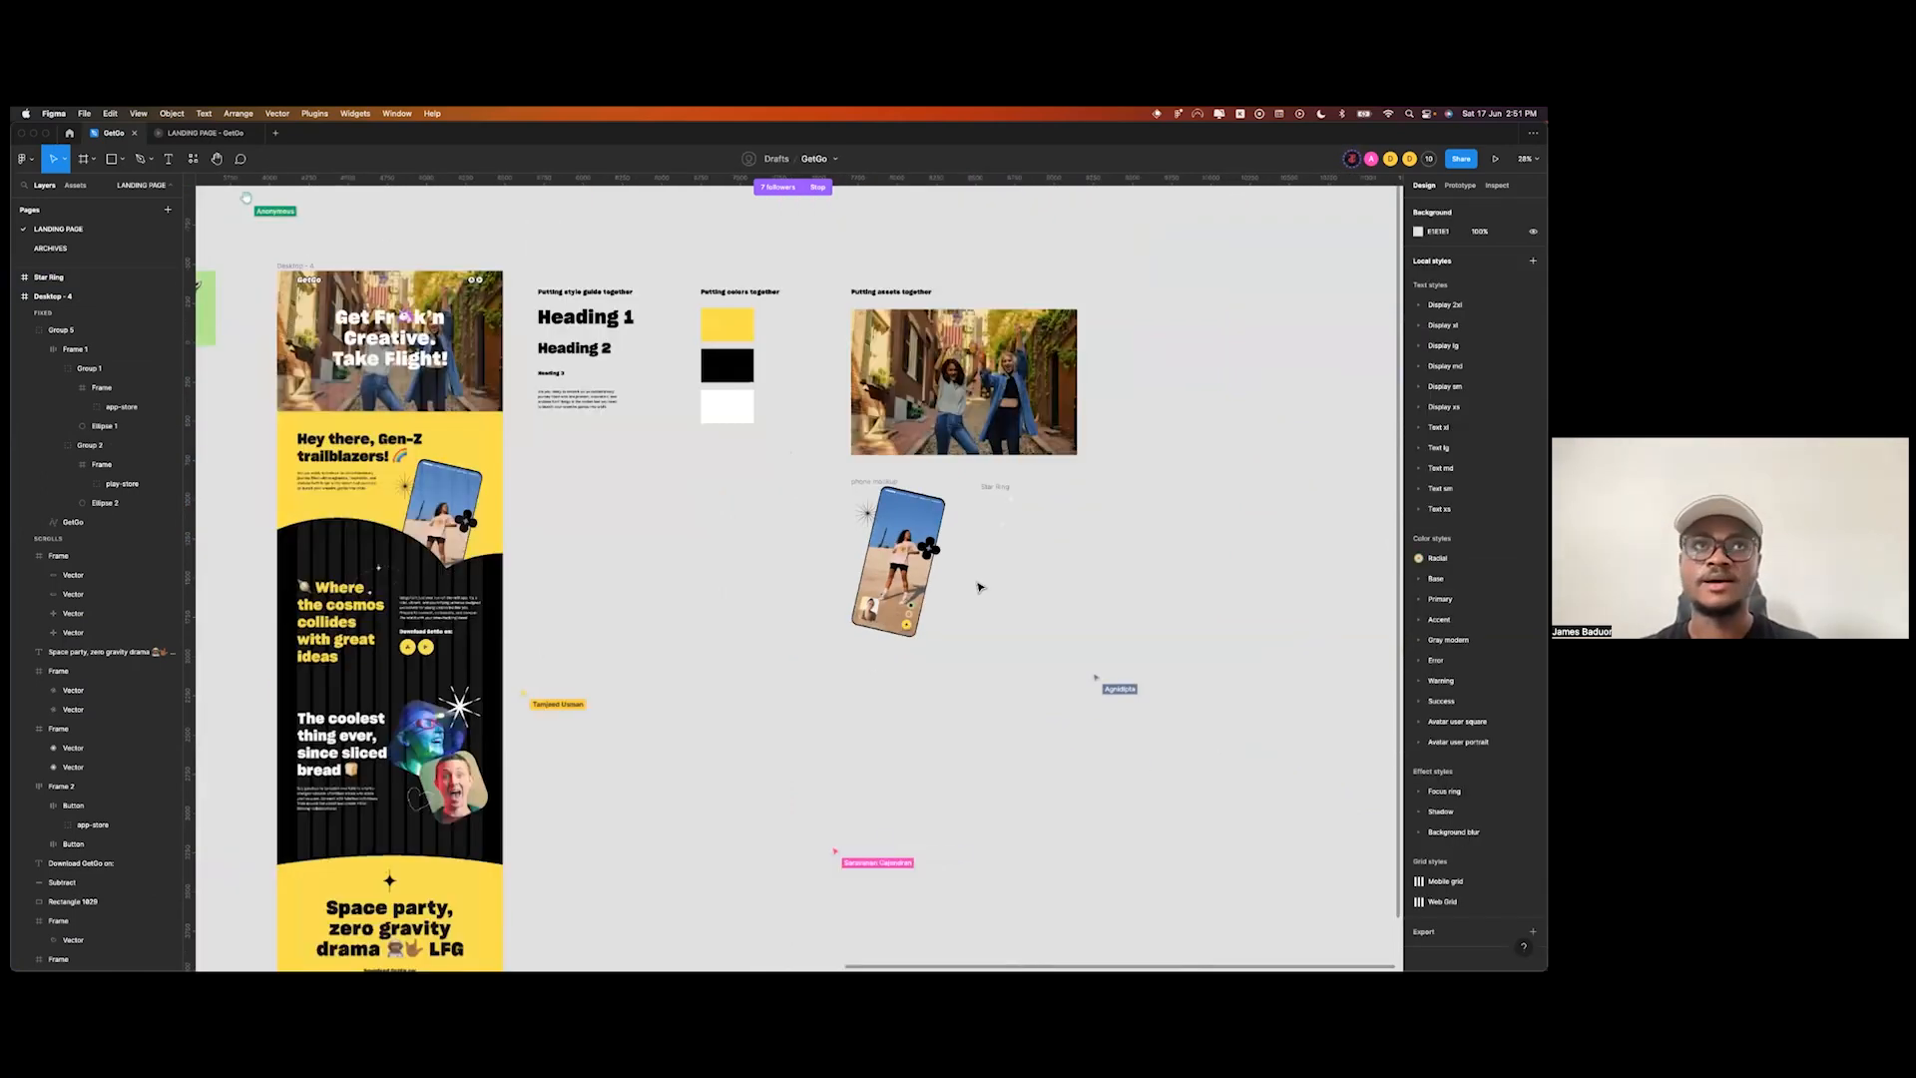
scroll(978, 587, left, 4)
scroll(655, 388, left, 2)
scroll(655, 388, up, 4)
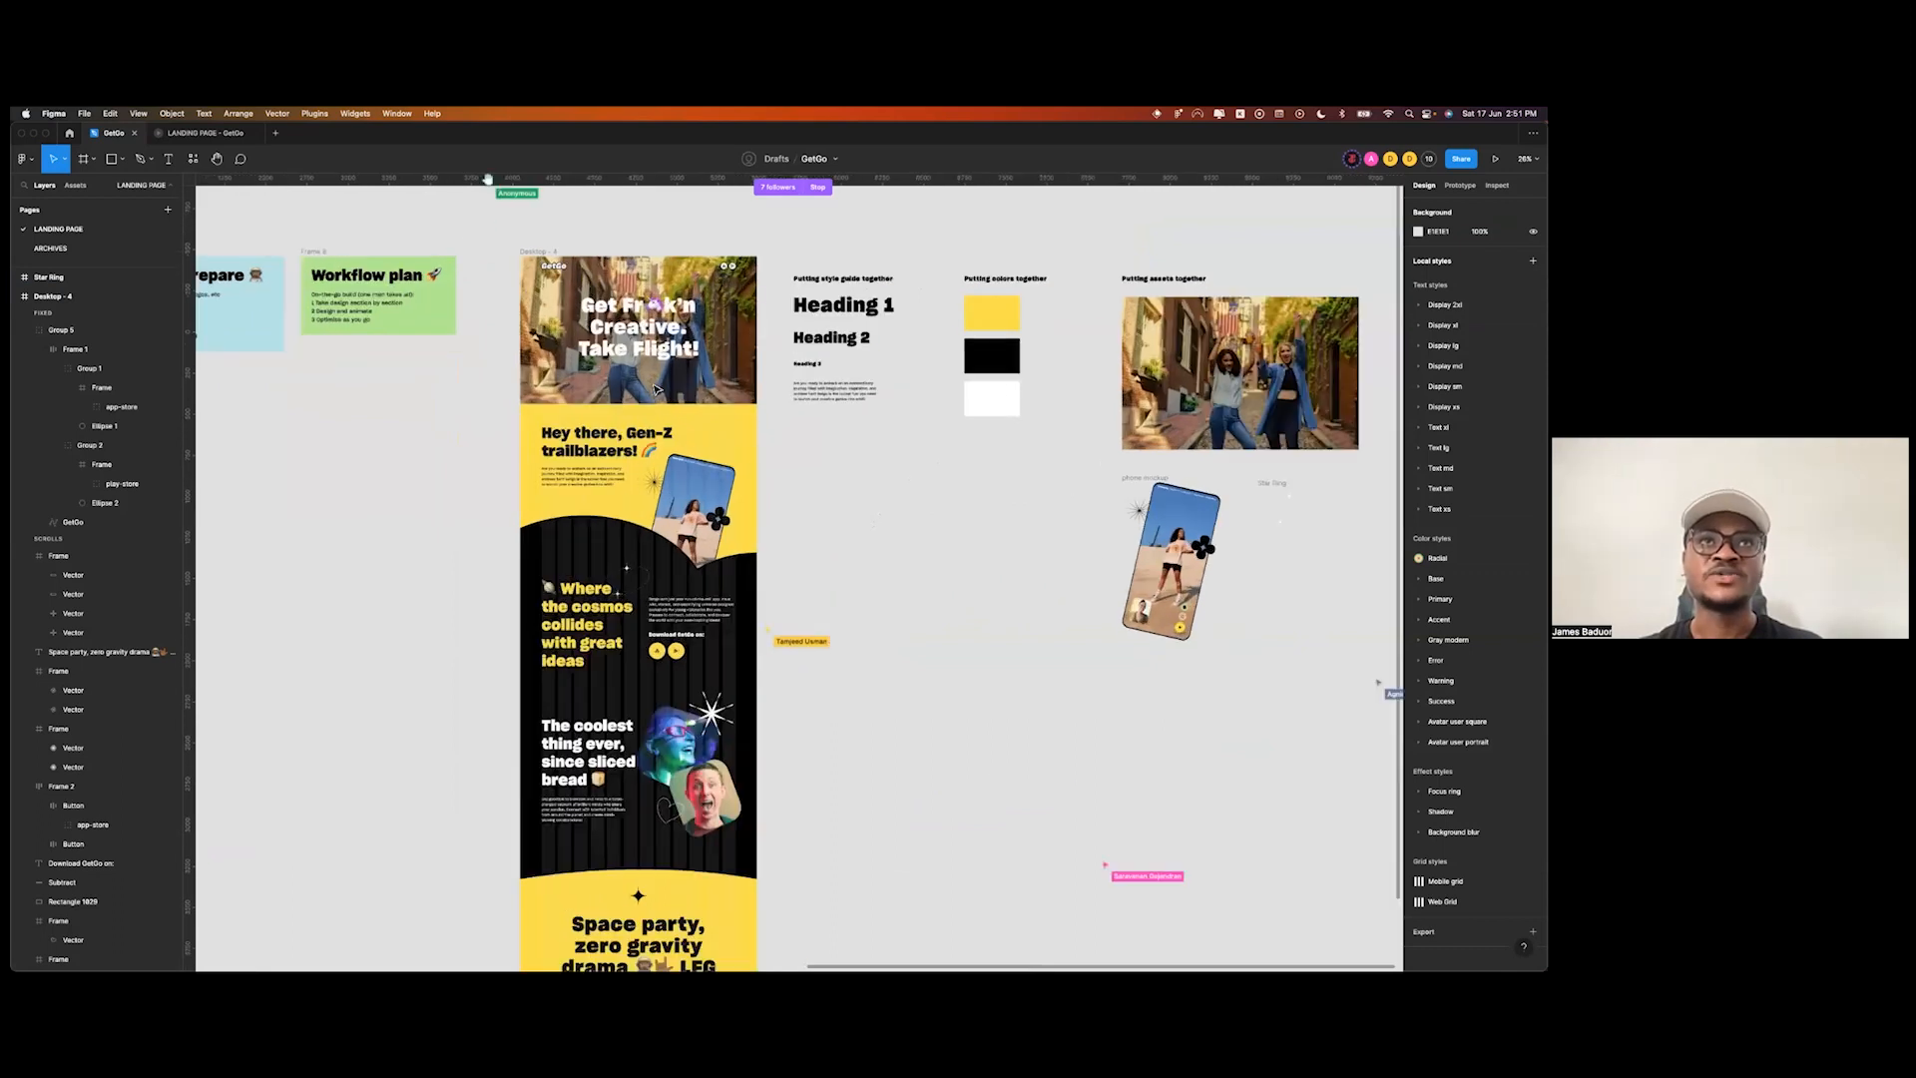
scroll(655, 388, down, 2)
scroll(656, 389, down, 2)
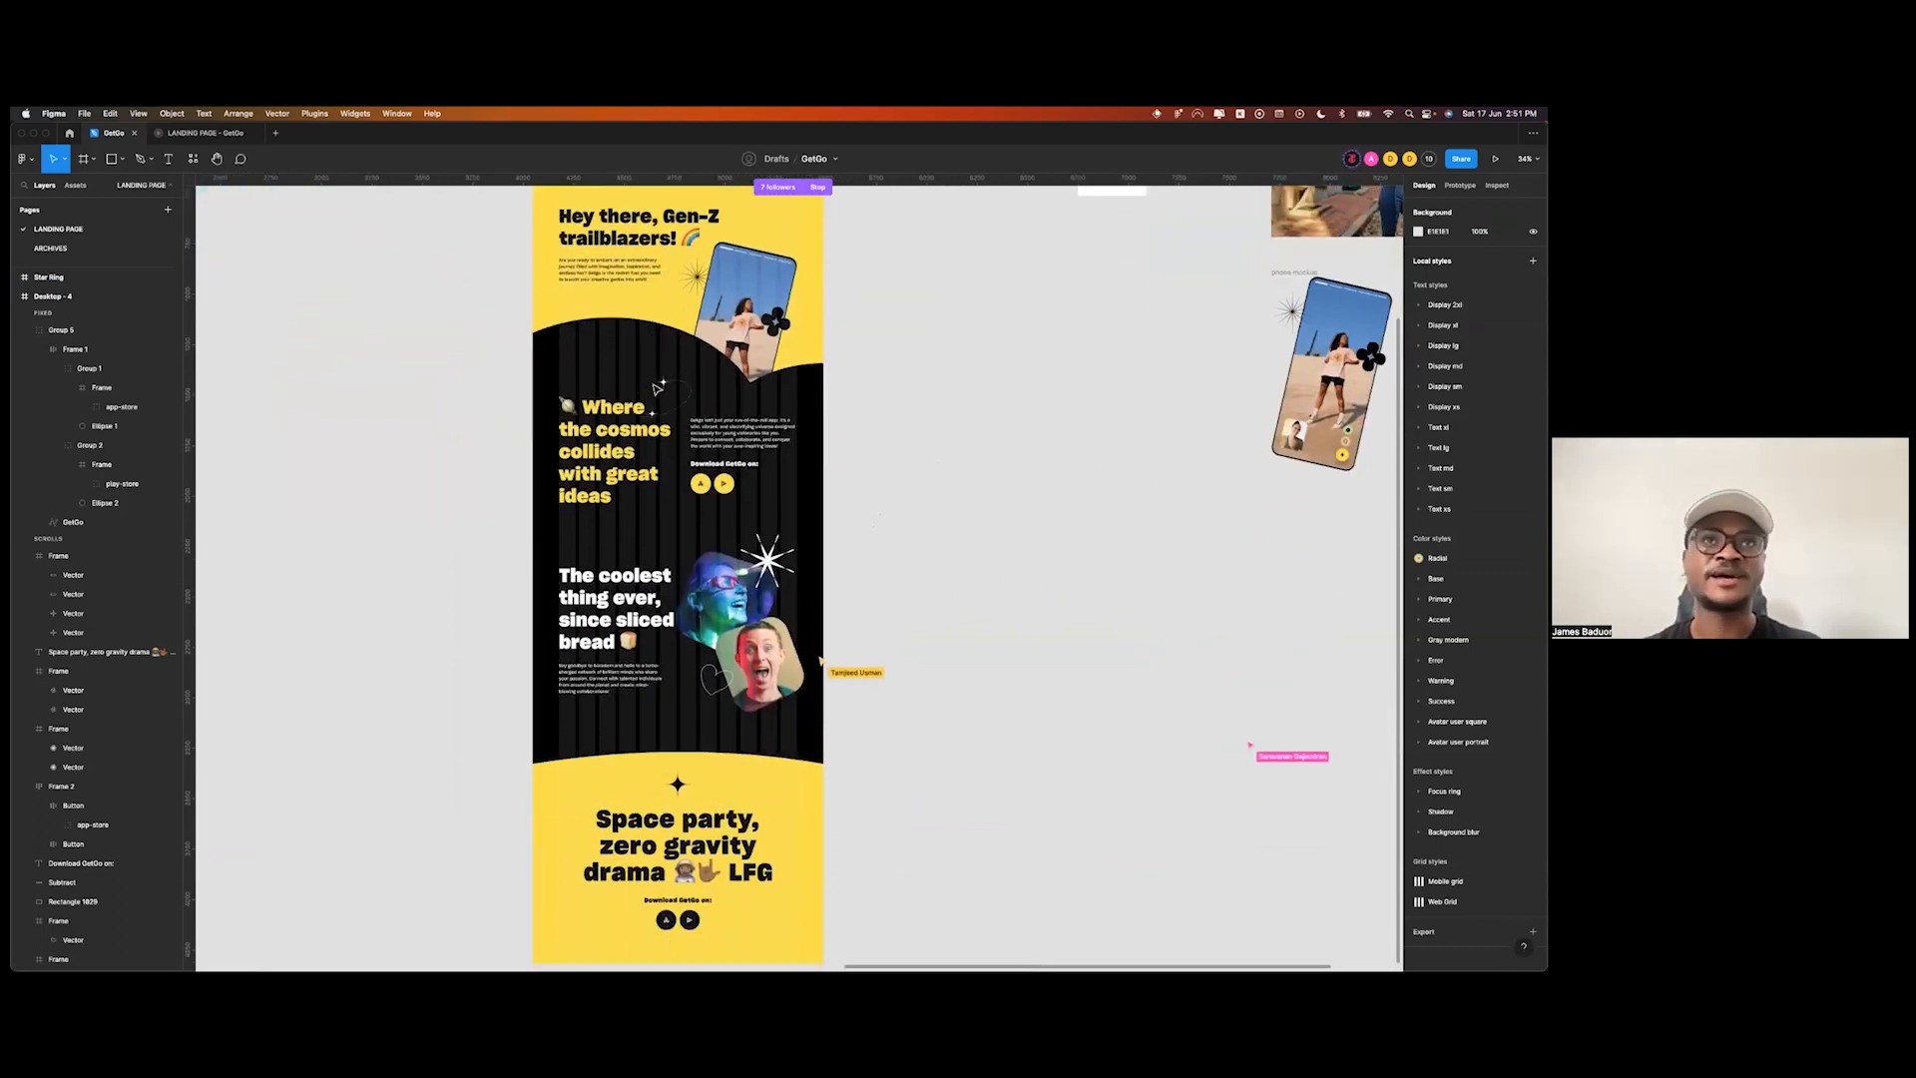
scroll(608, 369, up, 3)
click(726, 526)
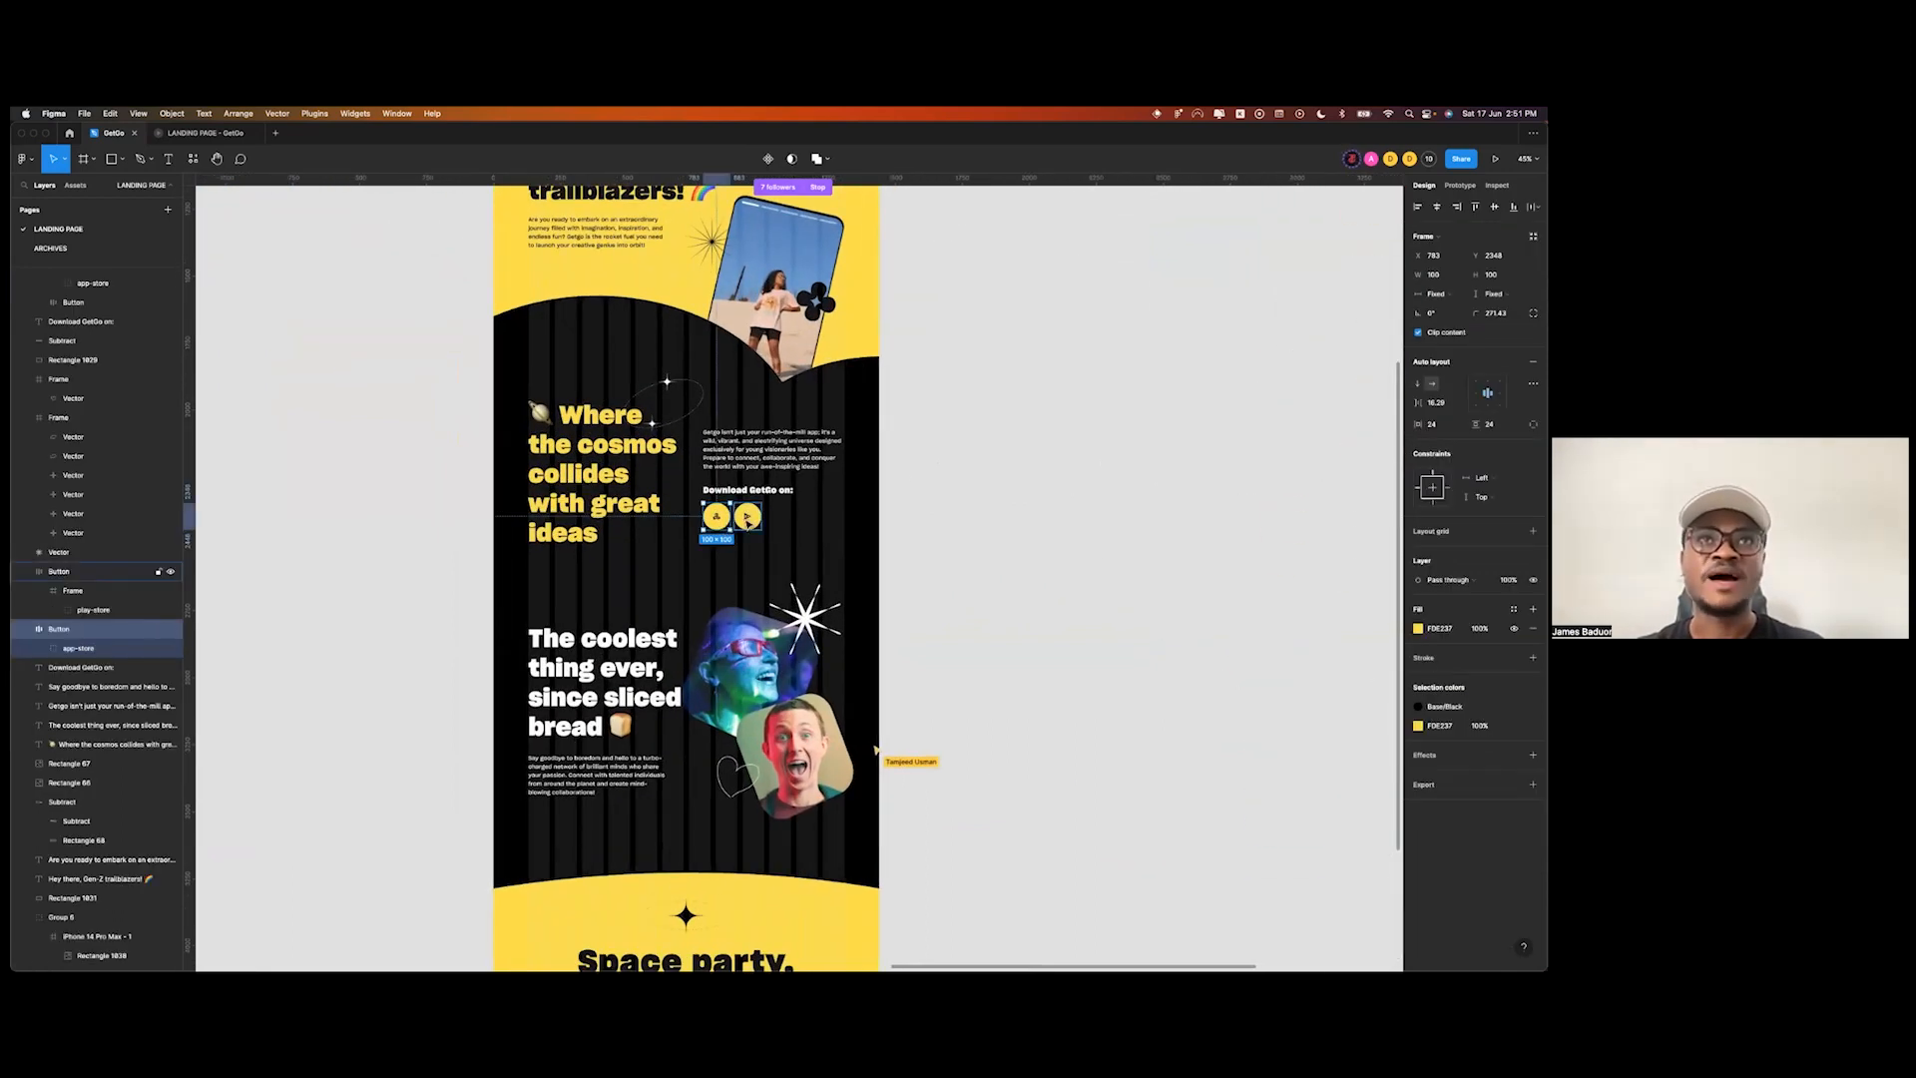
click(751, 519)
scroll(727, 518, down, 3)
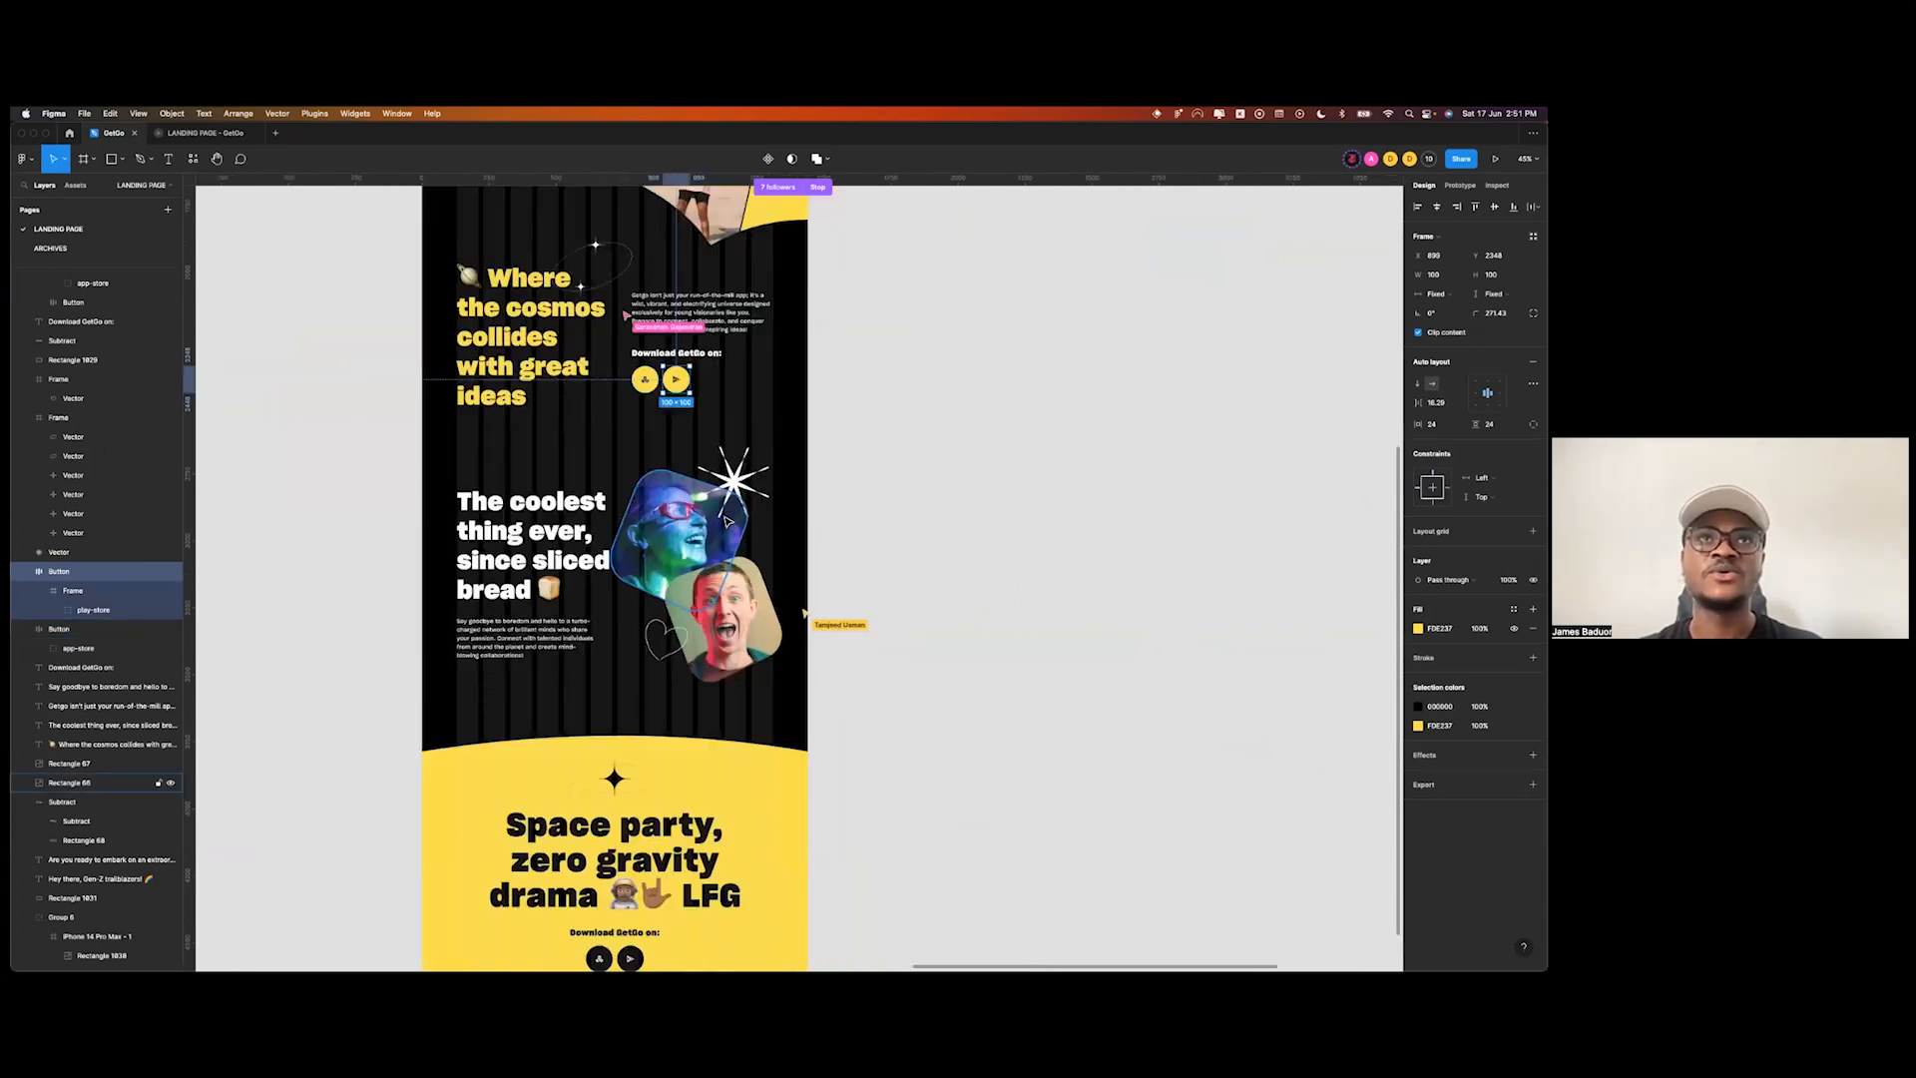
scroll(727, 518, down, 2)
scroll(727, 520, down, 5)
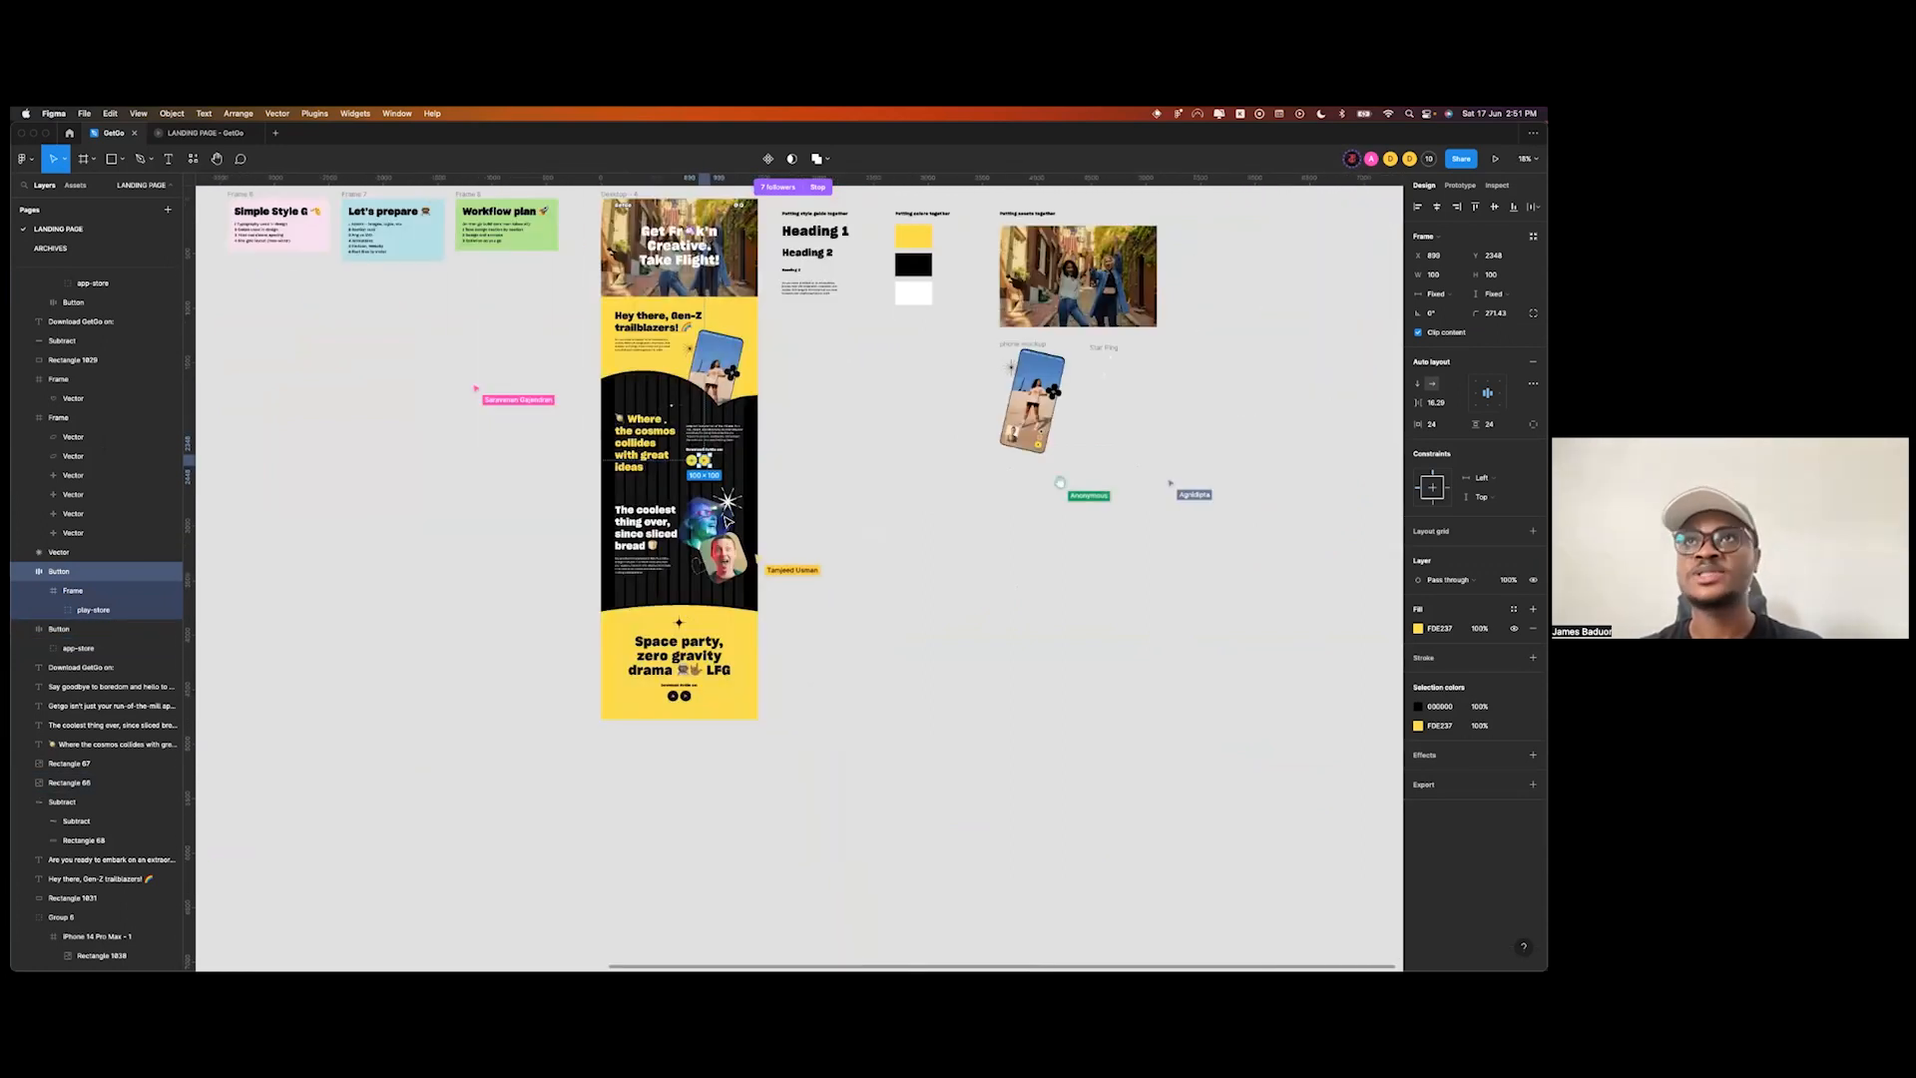
- Frame the starburst, both portrait photos and the heart outline of the "The coolest thing ever" section together
scroll(727, 519, up, 4)
scroll(727, 519, up, 1)
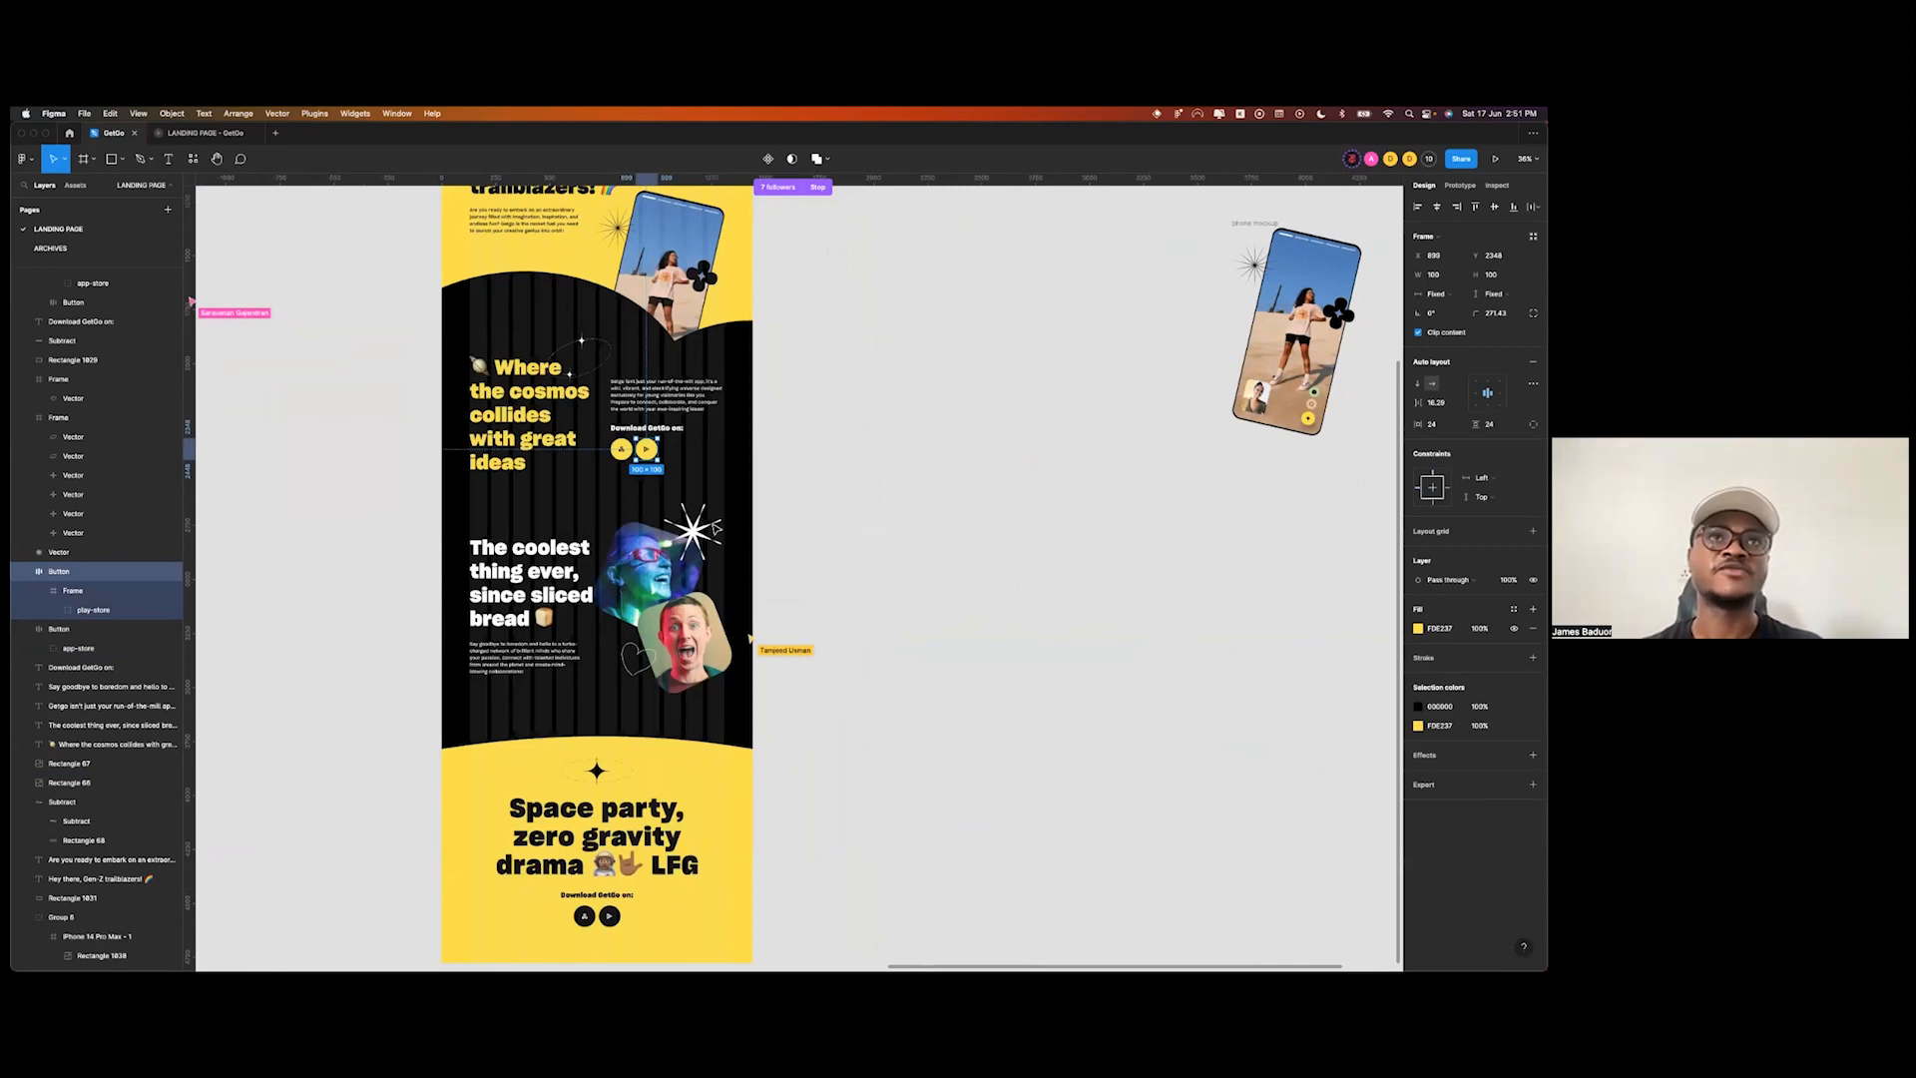
click(699, 531)
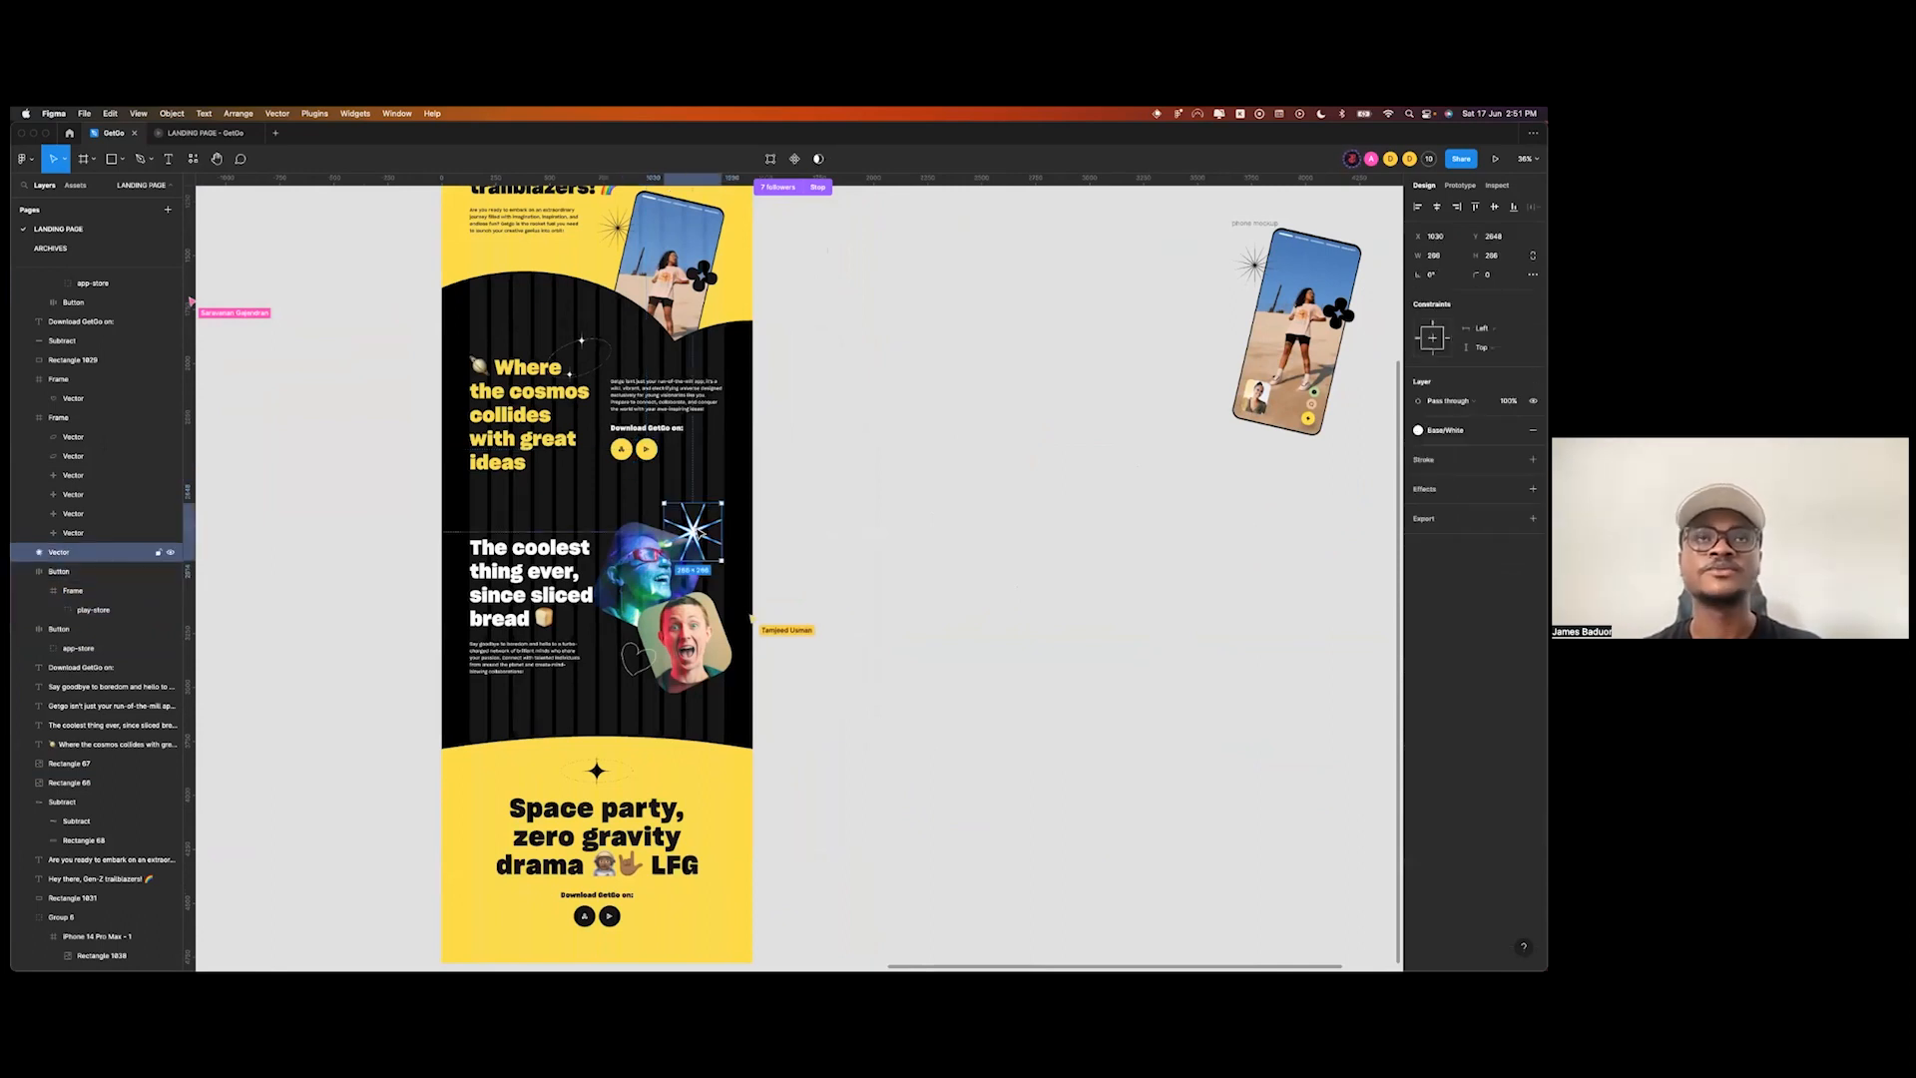
shift+click(644, 585)
shift+click(646, 664)
shift+click(690, 665)
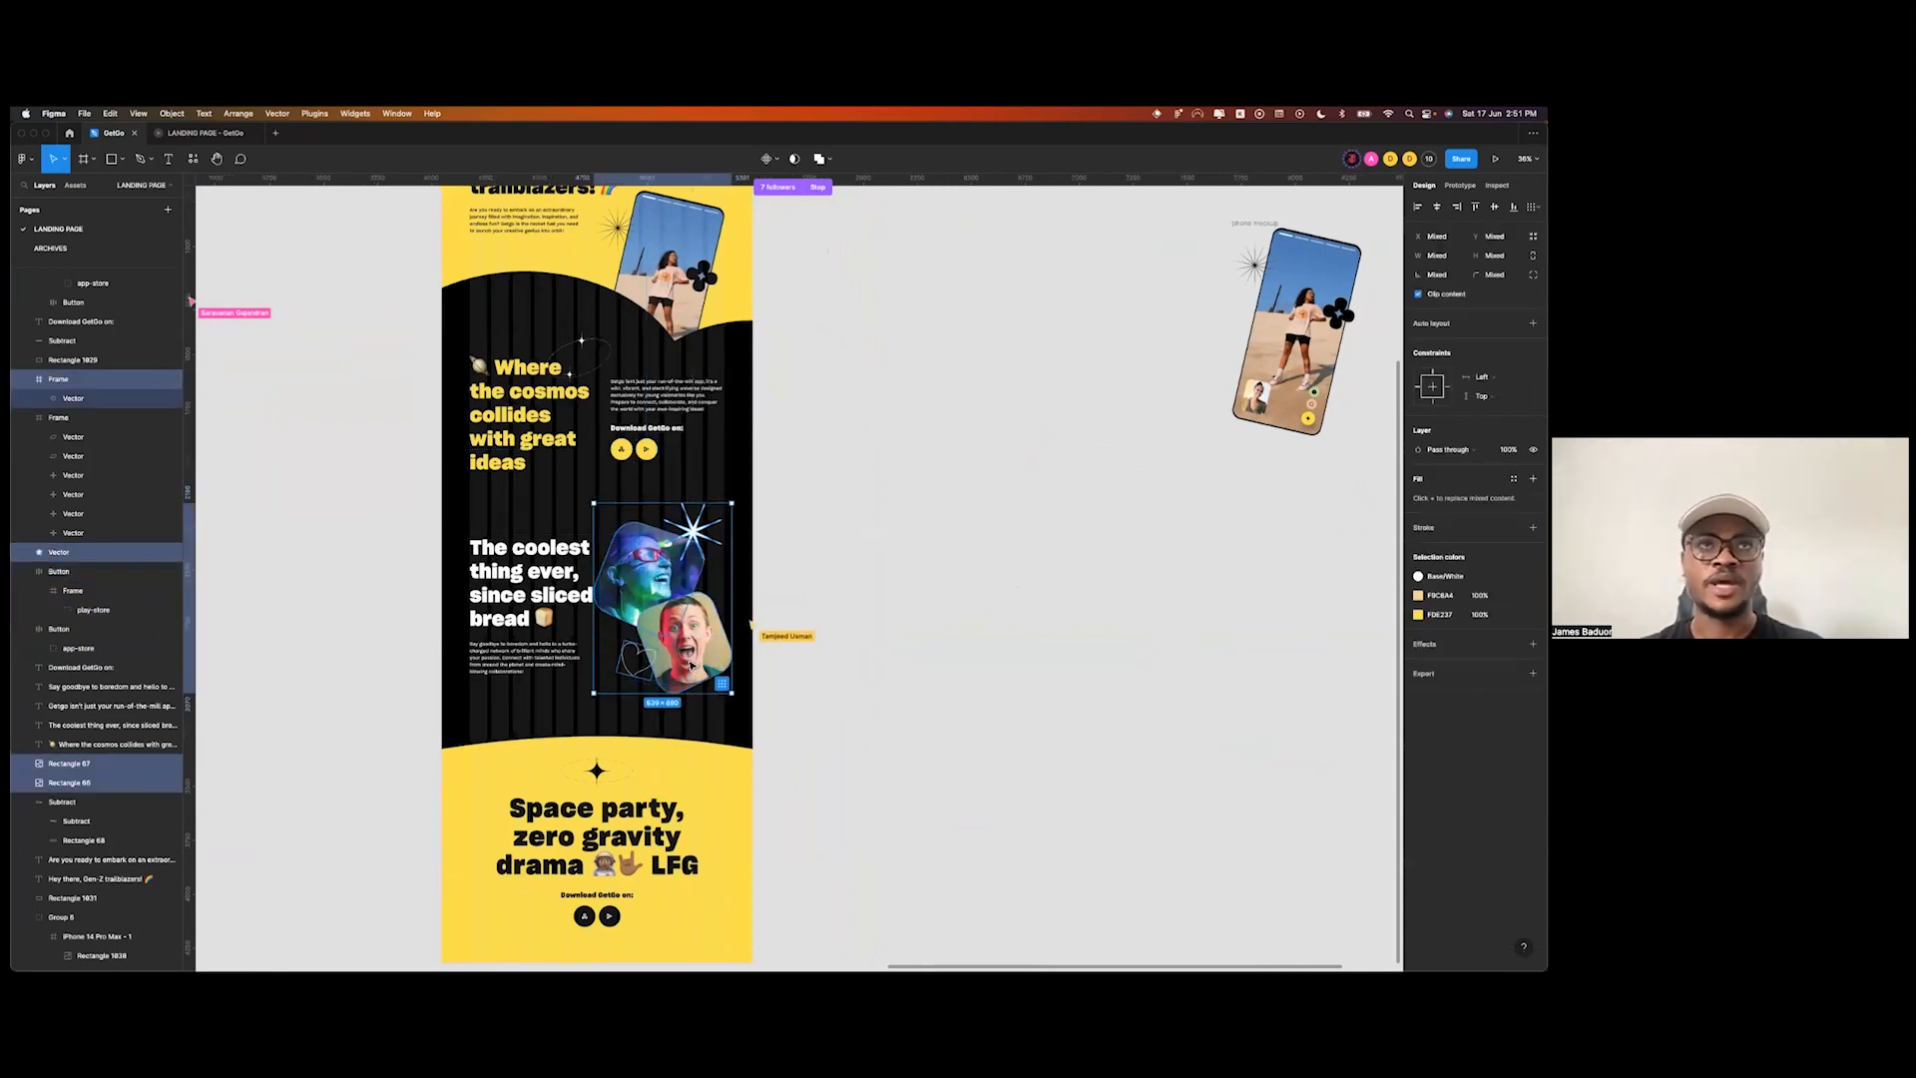
key(super+alt+g)
- Copy the framed portraits below the phone mockup and rename the copy to "Excited People"
scroll(694, 663, down, 1)
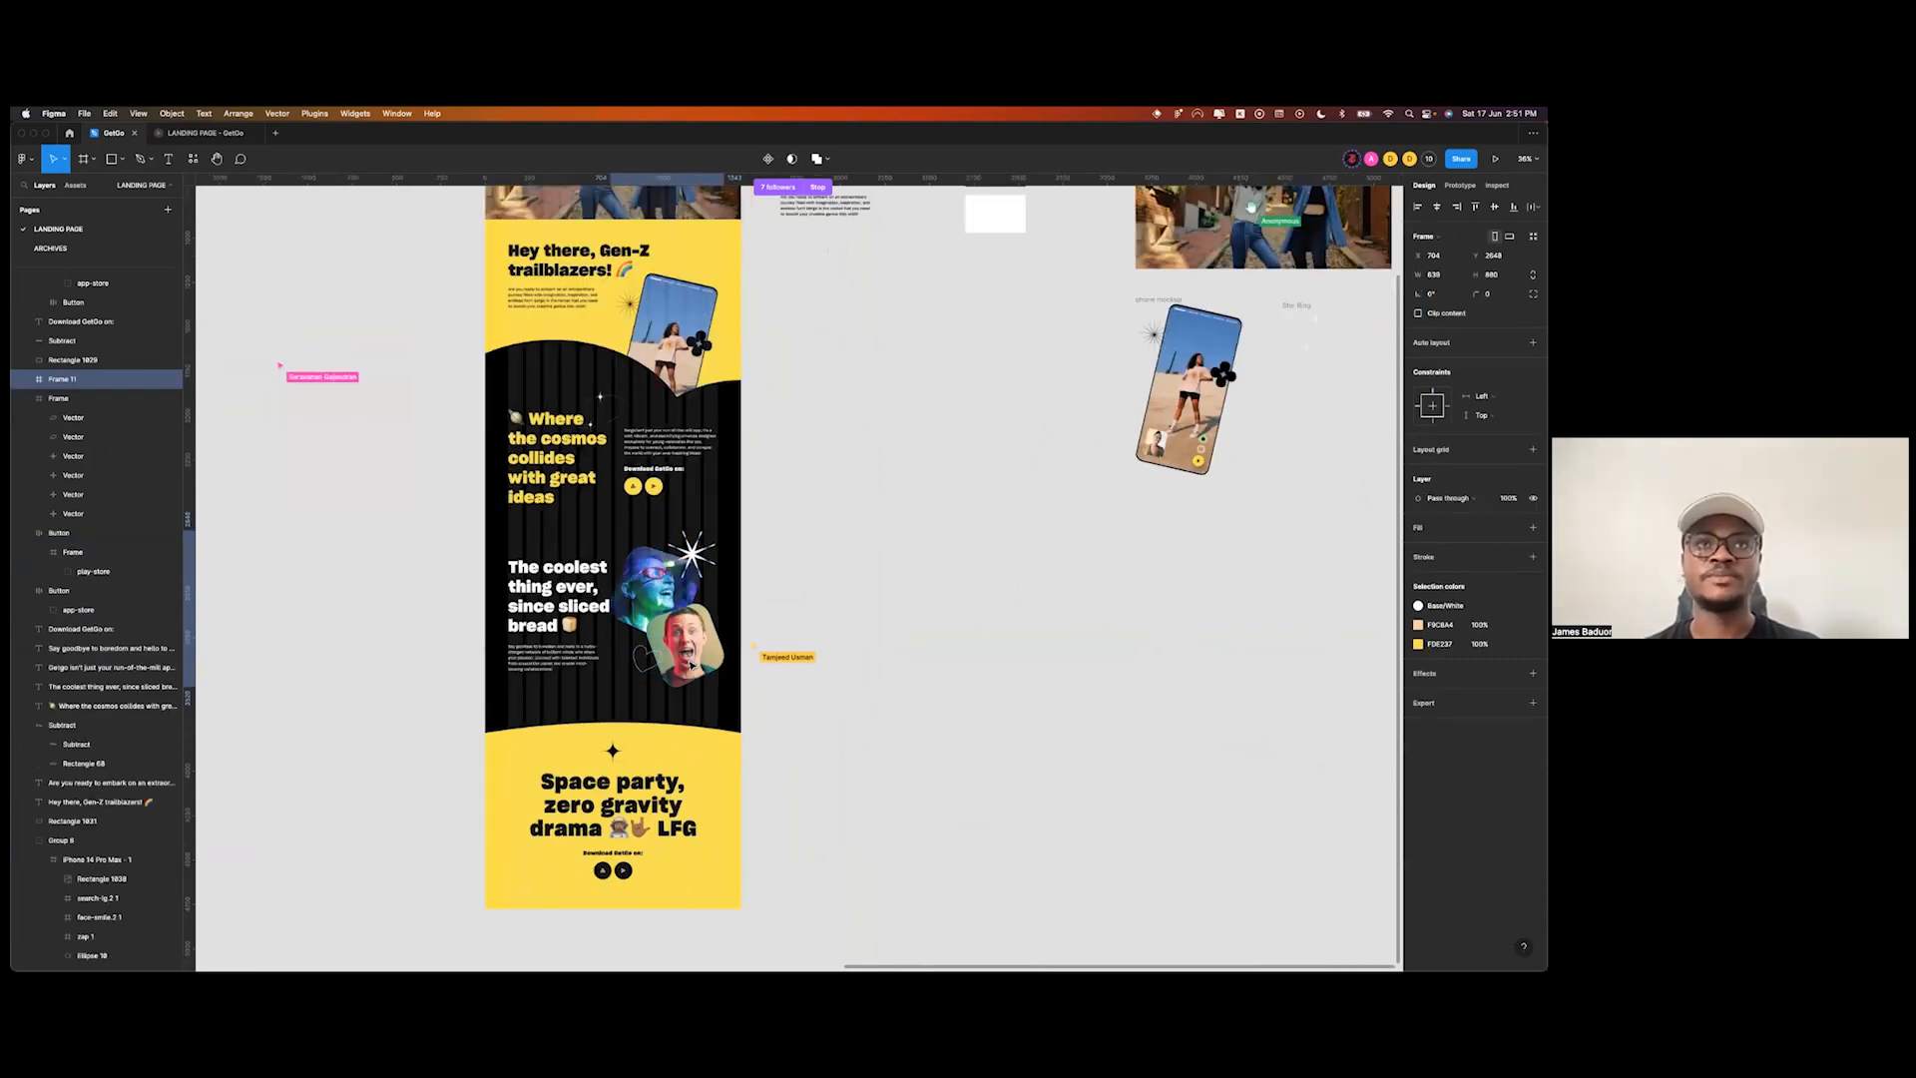
scroll(691, 666, down, 5)
drag(690, 666, 895, 660)
scroll(1028, 663, up, 5)
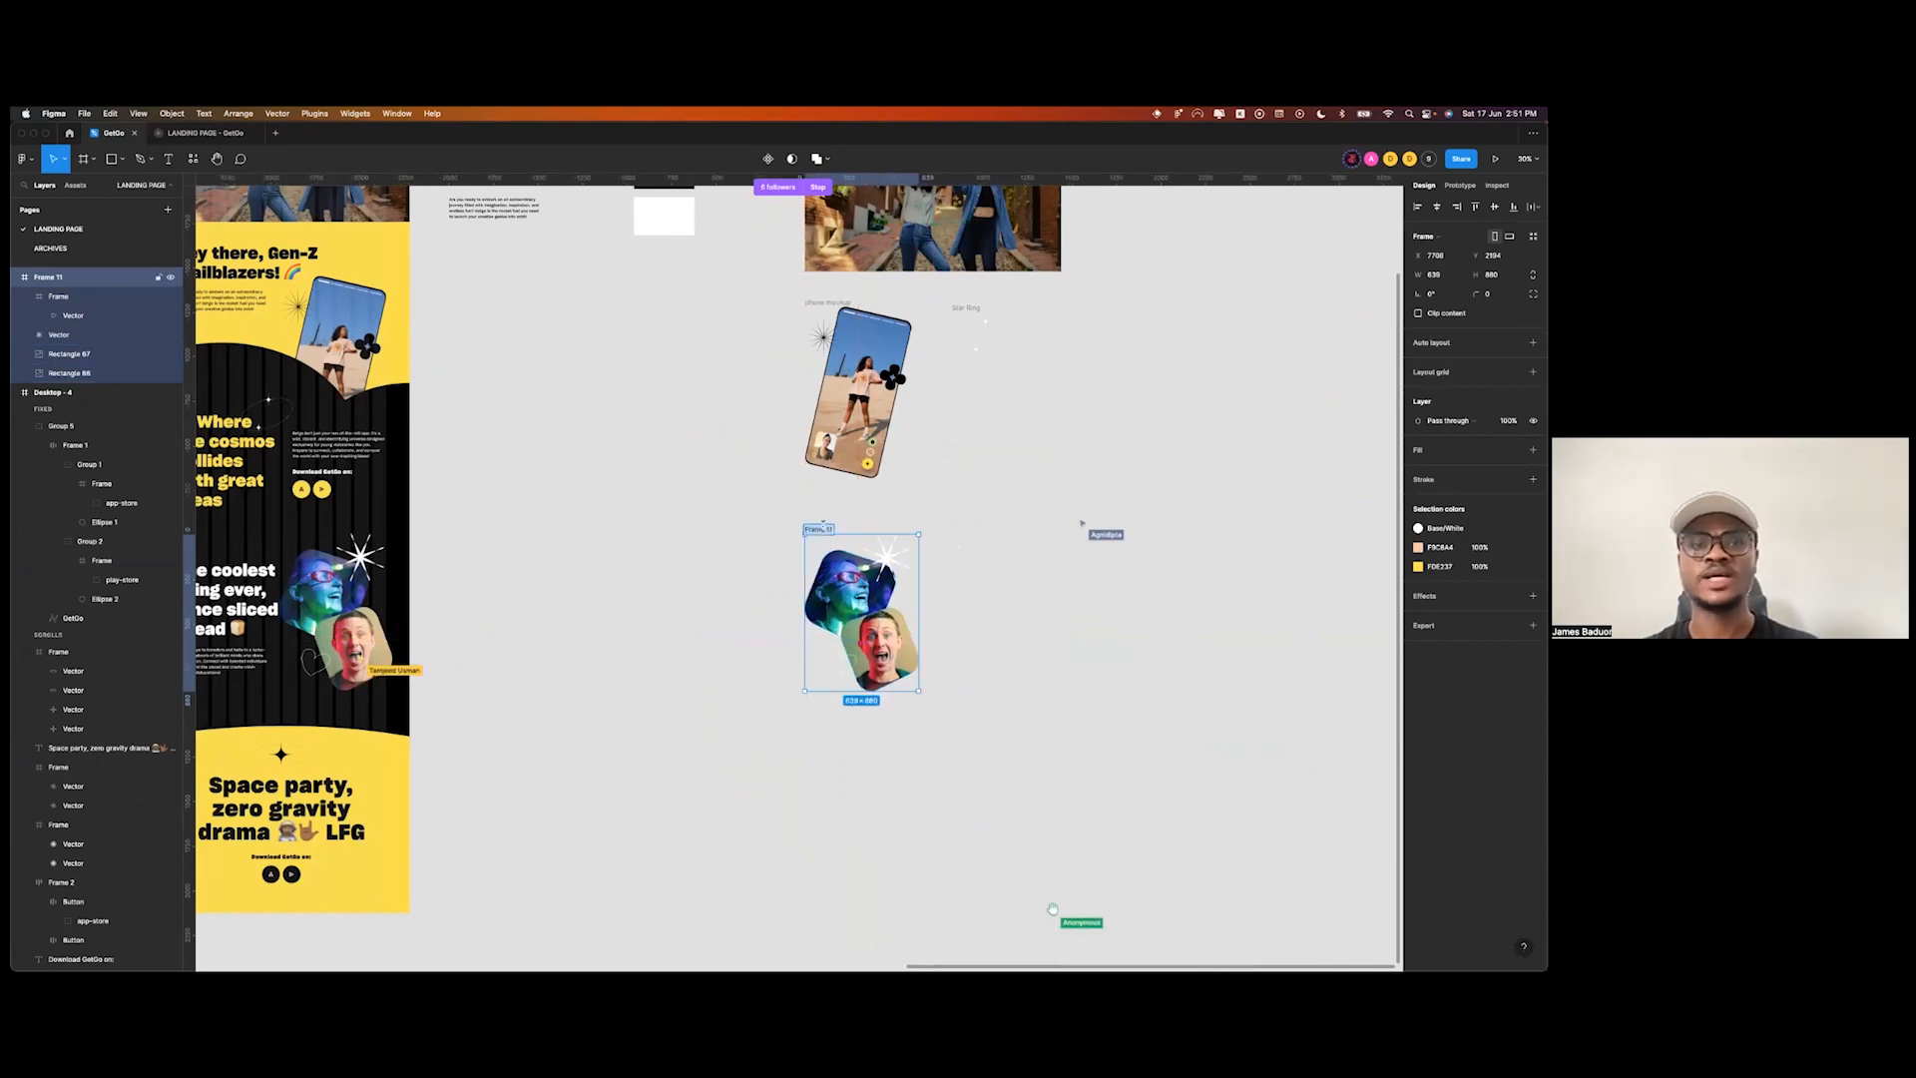
text(Excited People)
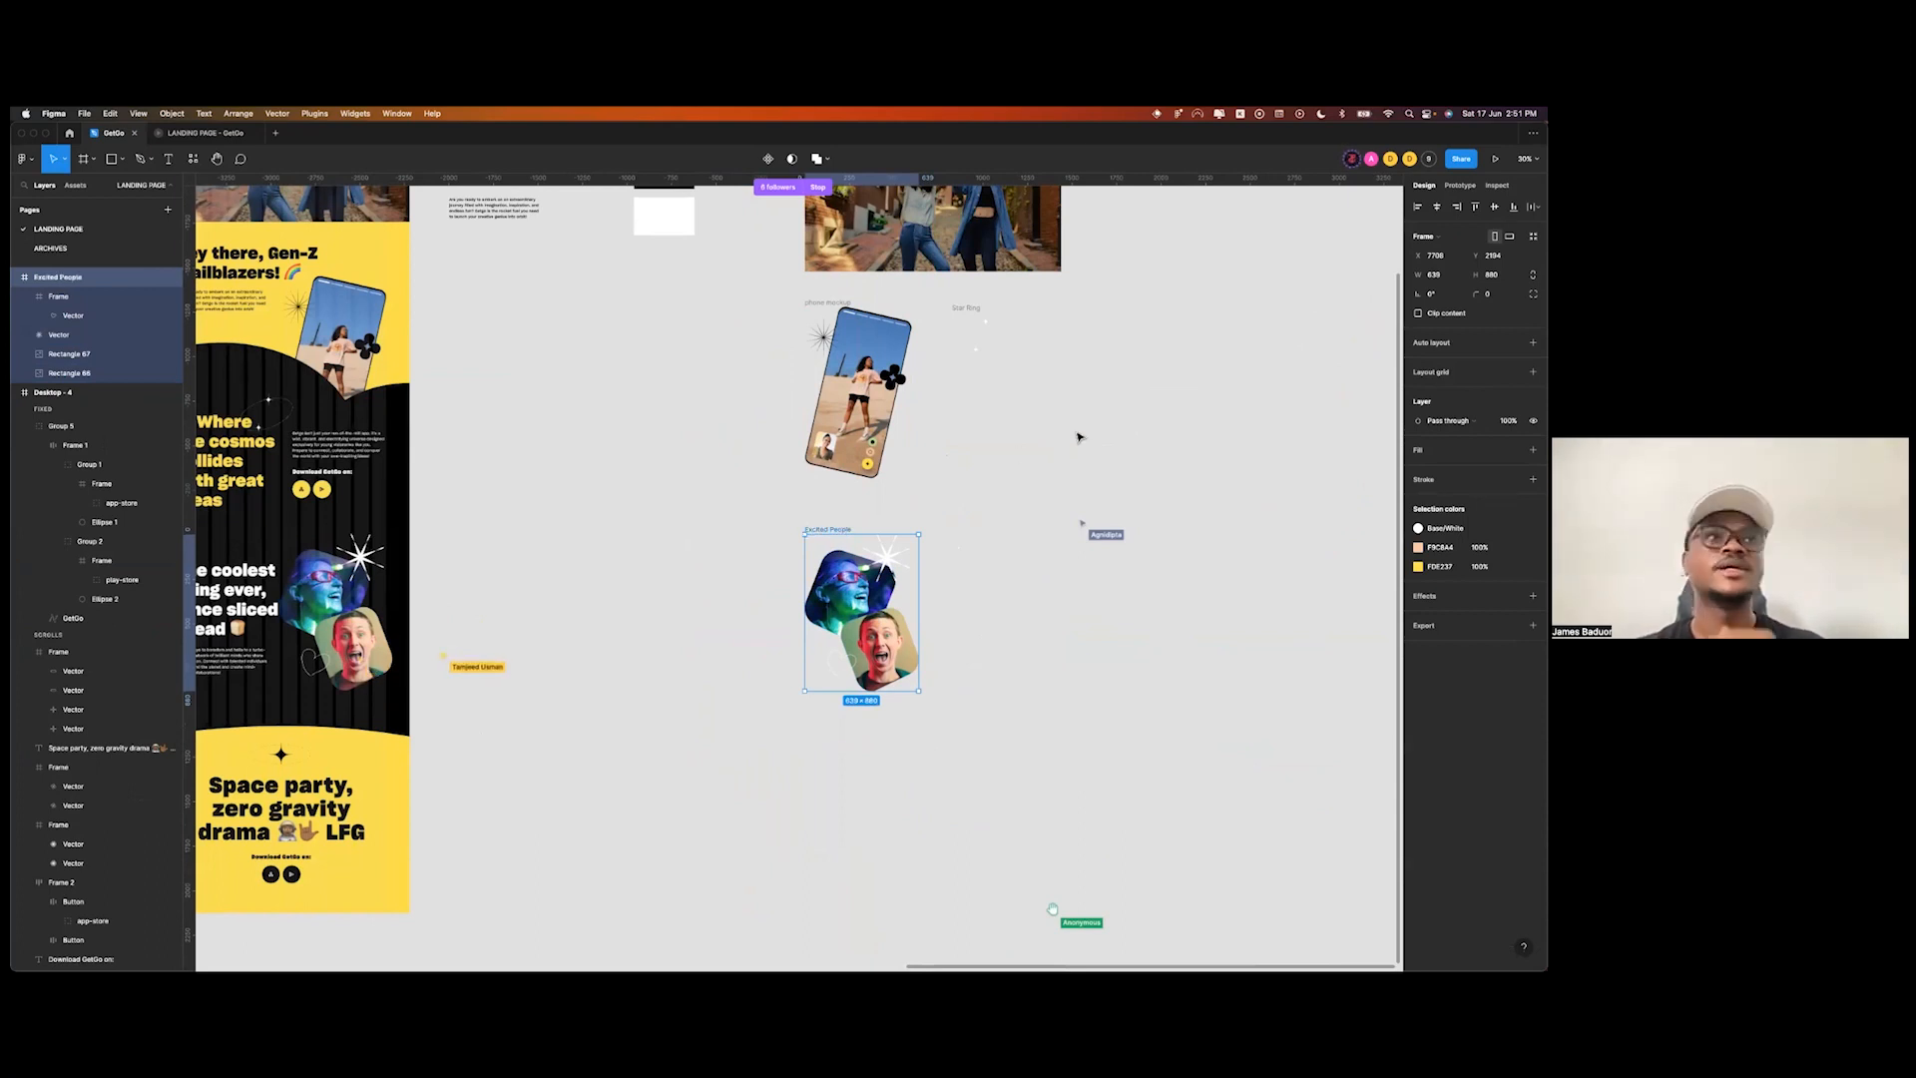
click(1078, 437)
- Copy the black star decoration above the "Space party" headline and place the copy below the Excited People frame
scroll(1078, 437, down, 5)
scroll(797, 482, up, 5)
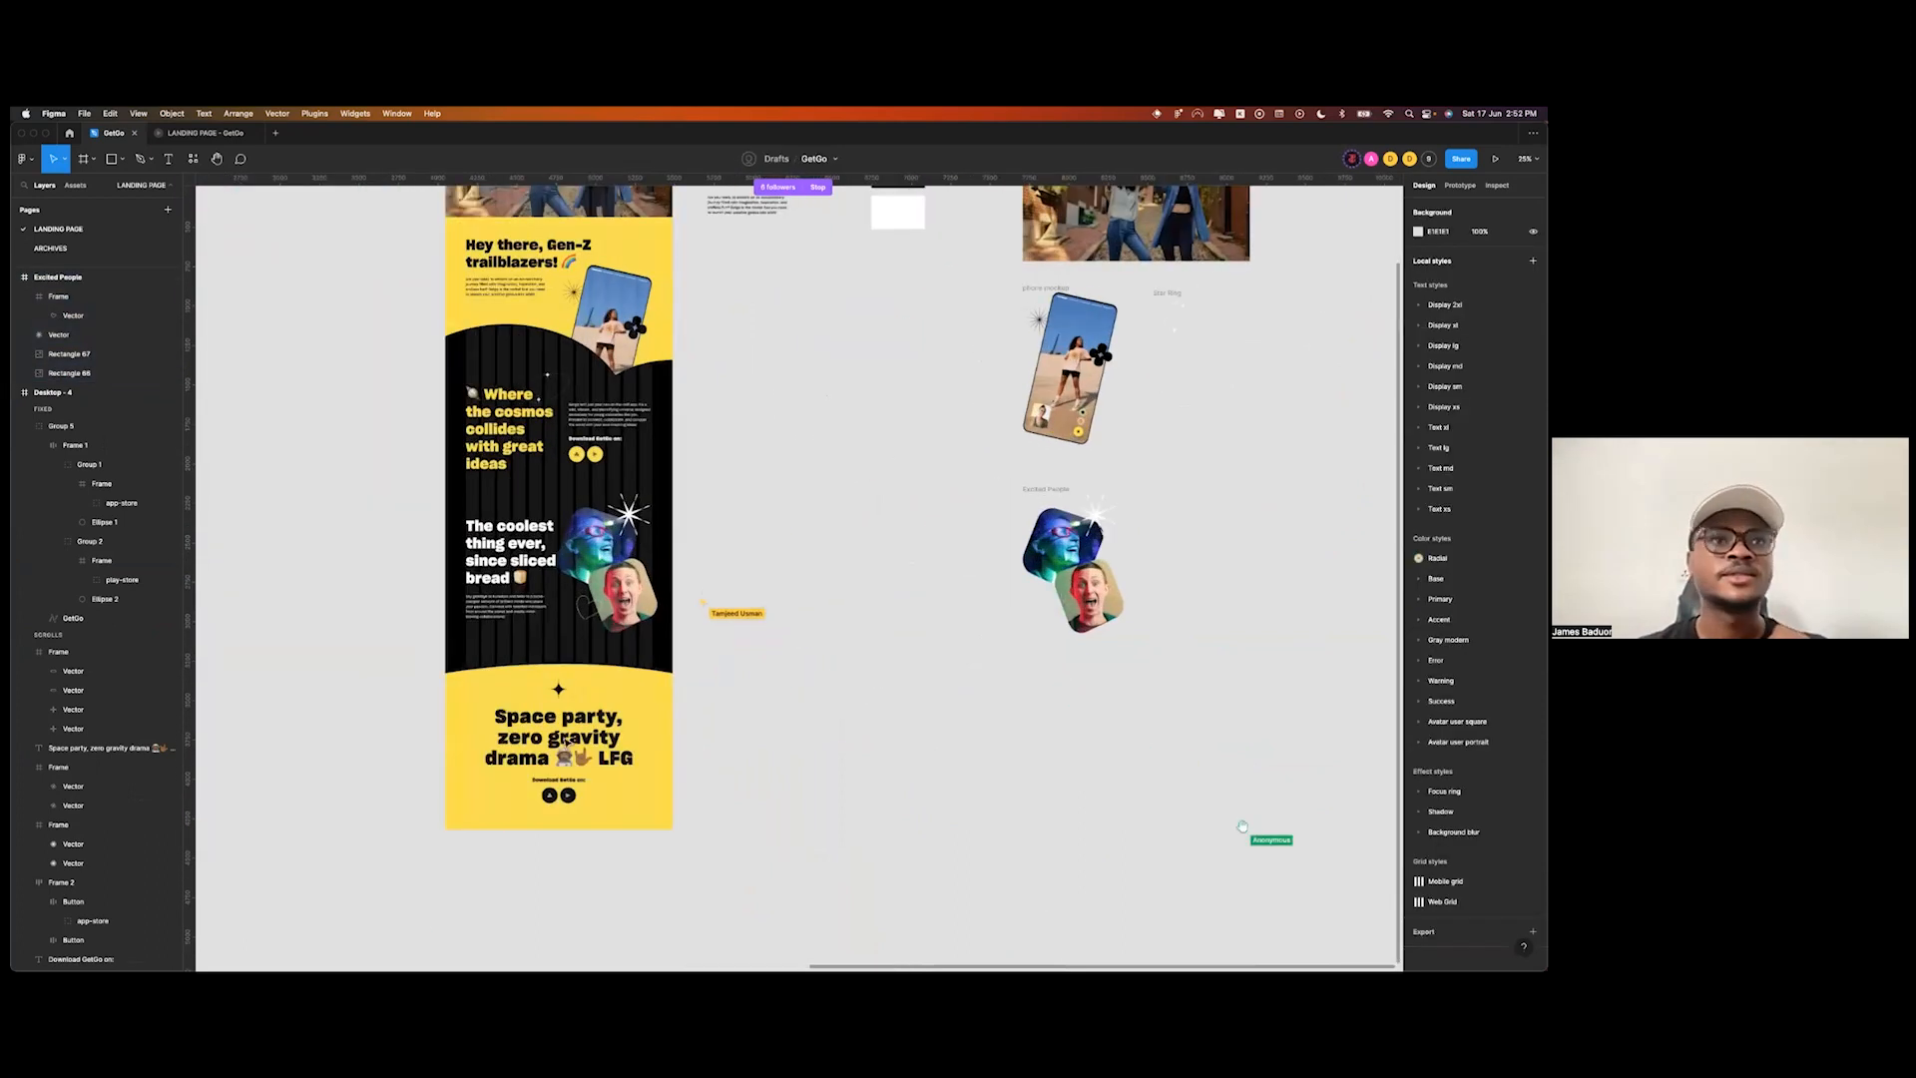
drag(496, 756, 1125, 777)
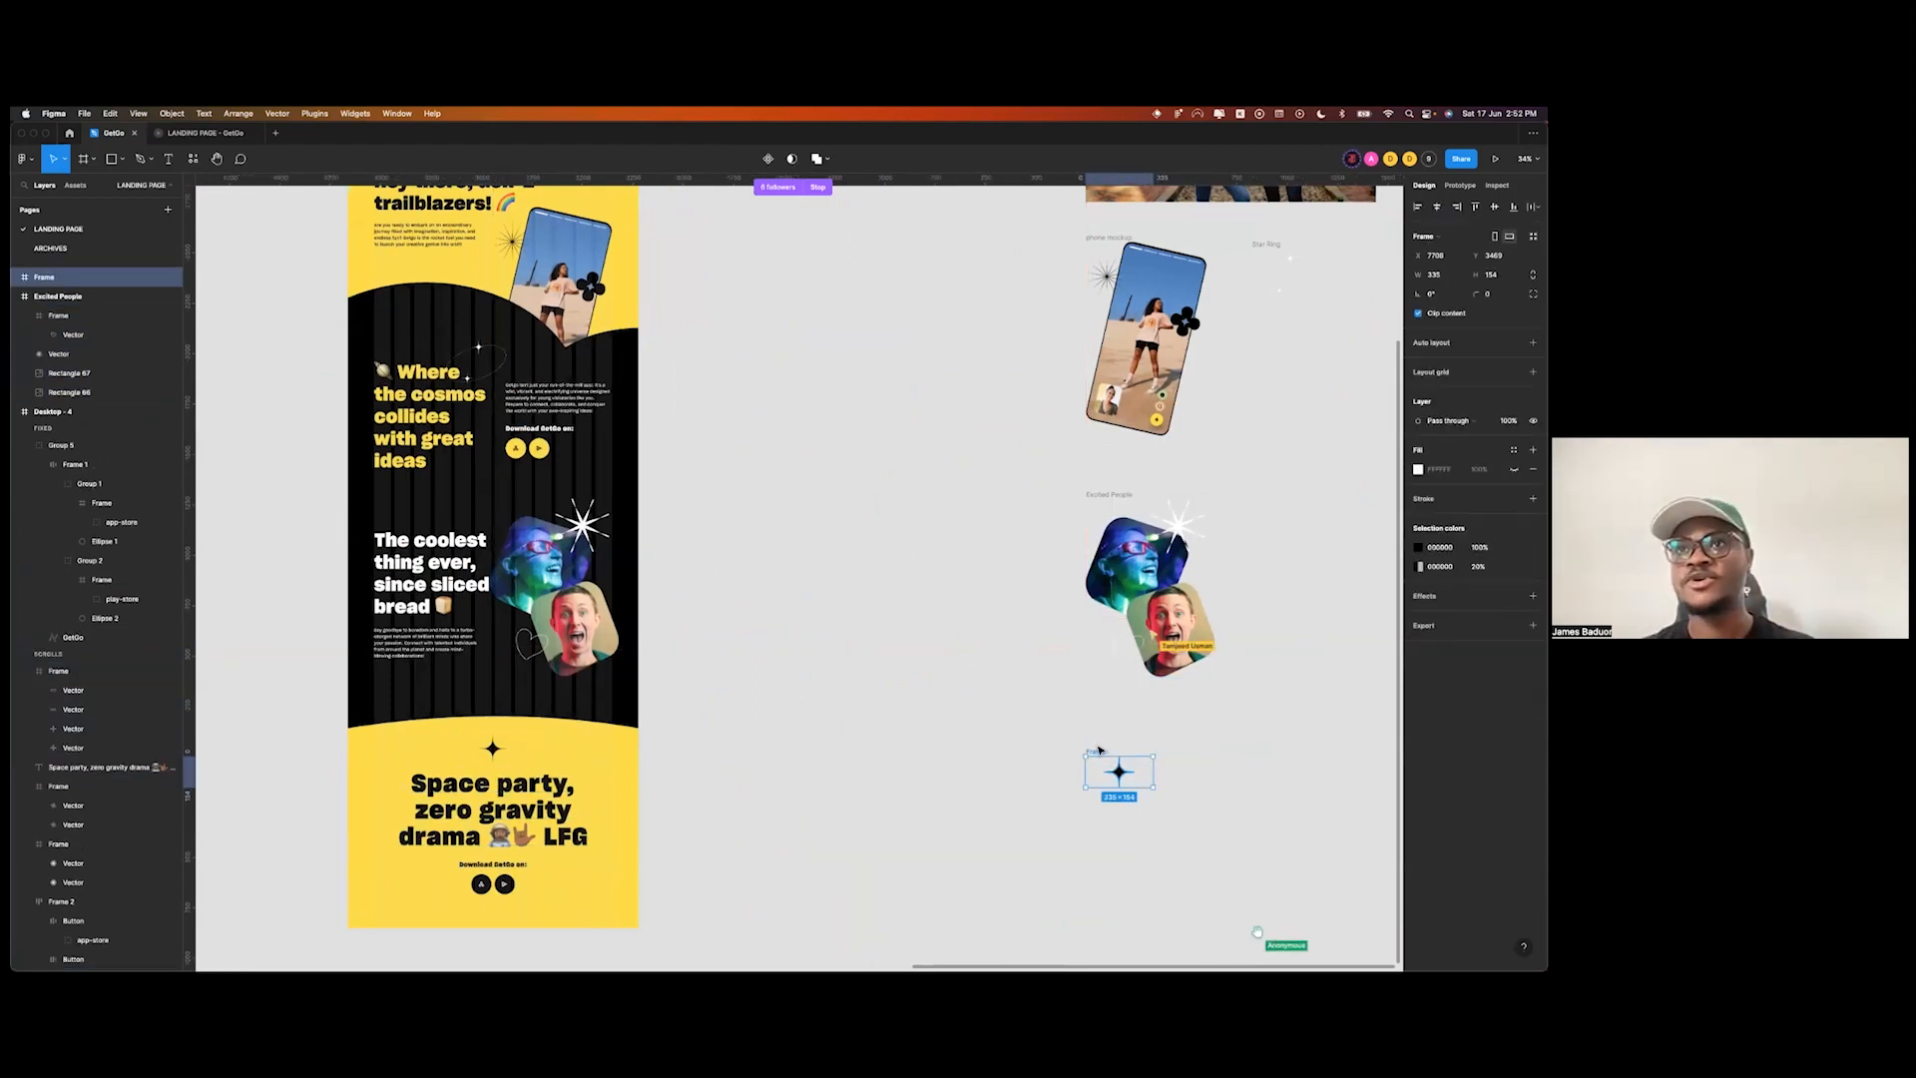
- Rename the copied black star's frame to "Star Plus"
double_click(1096, 750)
text(Star)
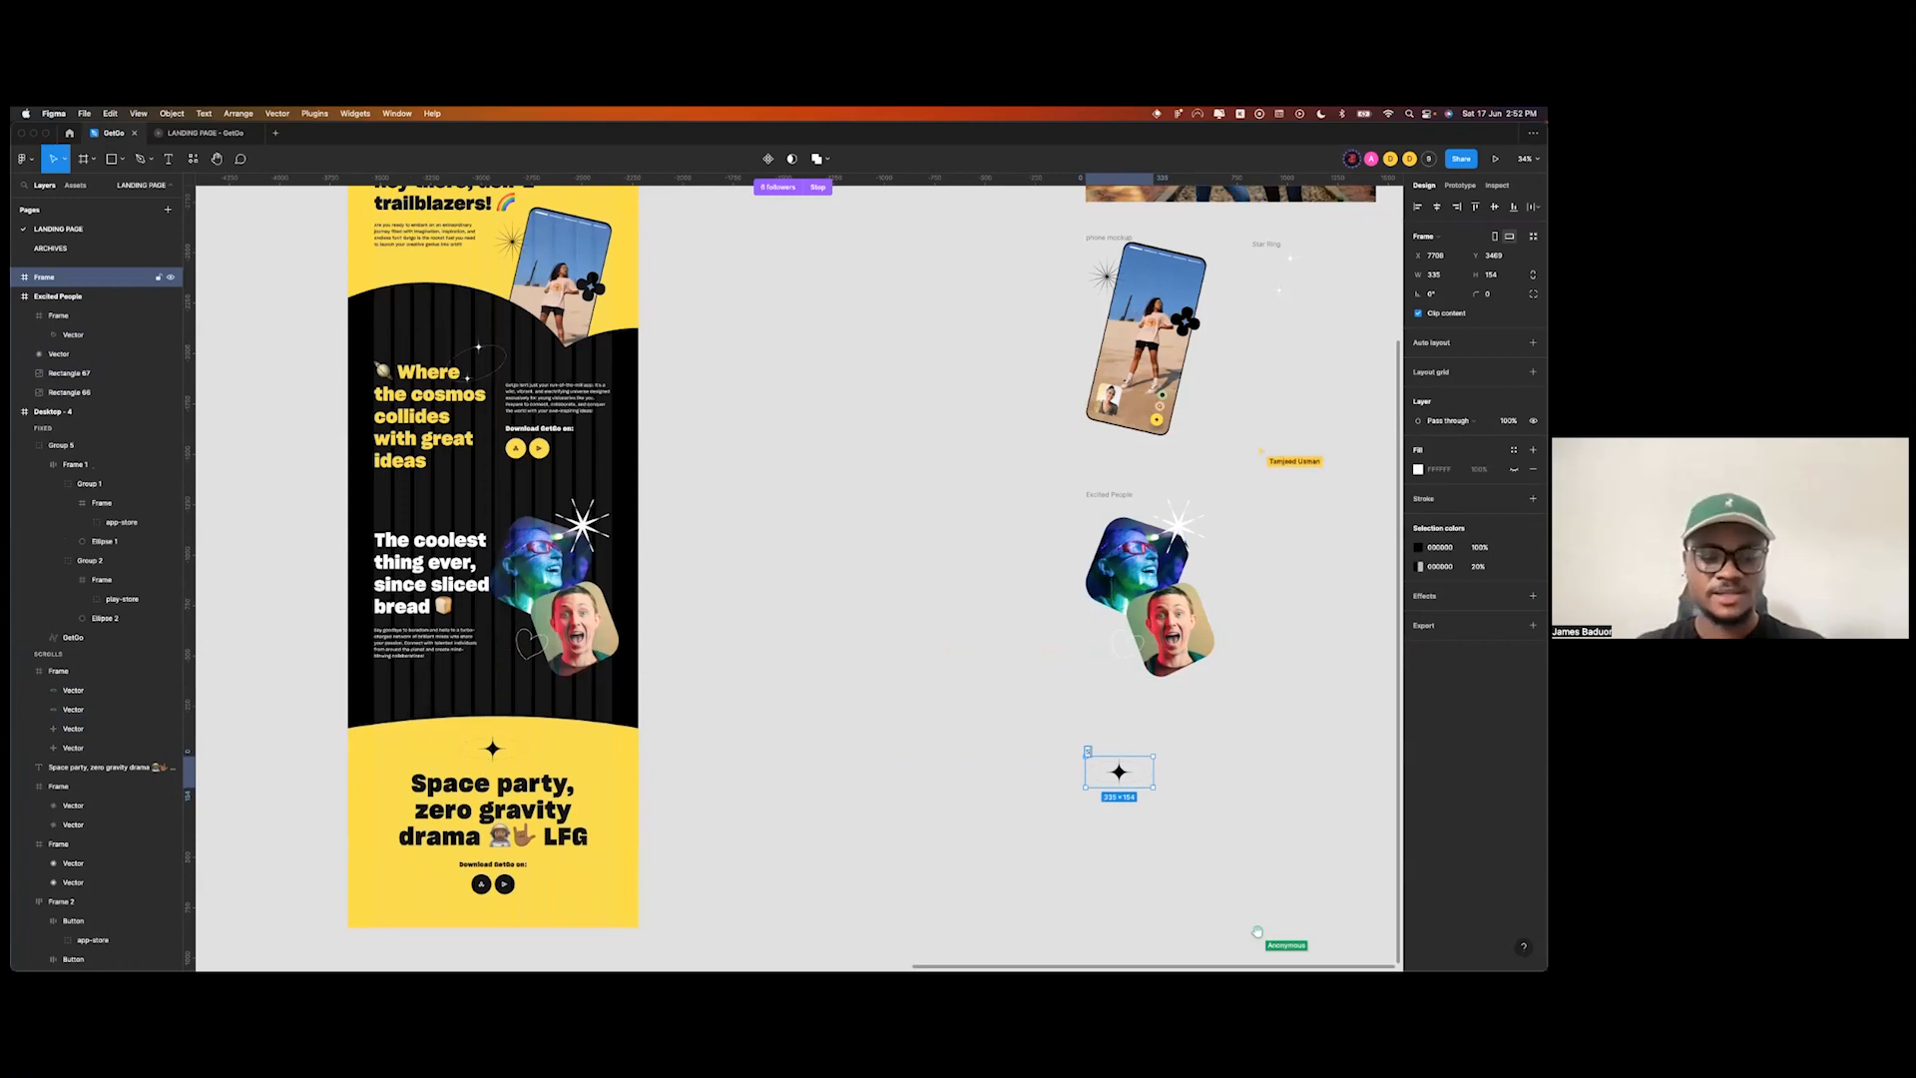
text( Pl)
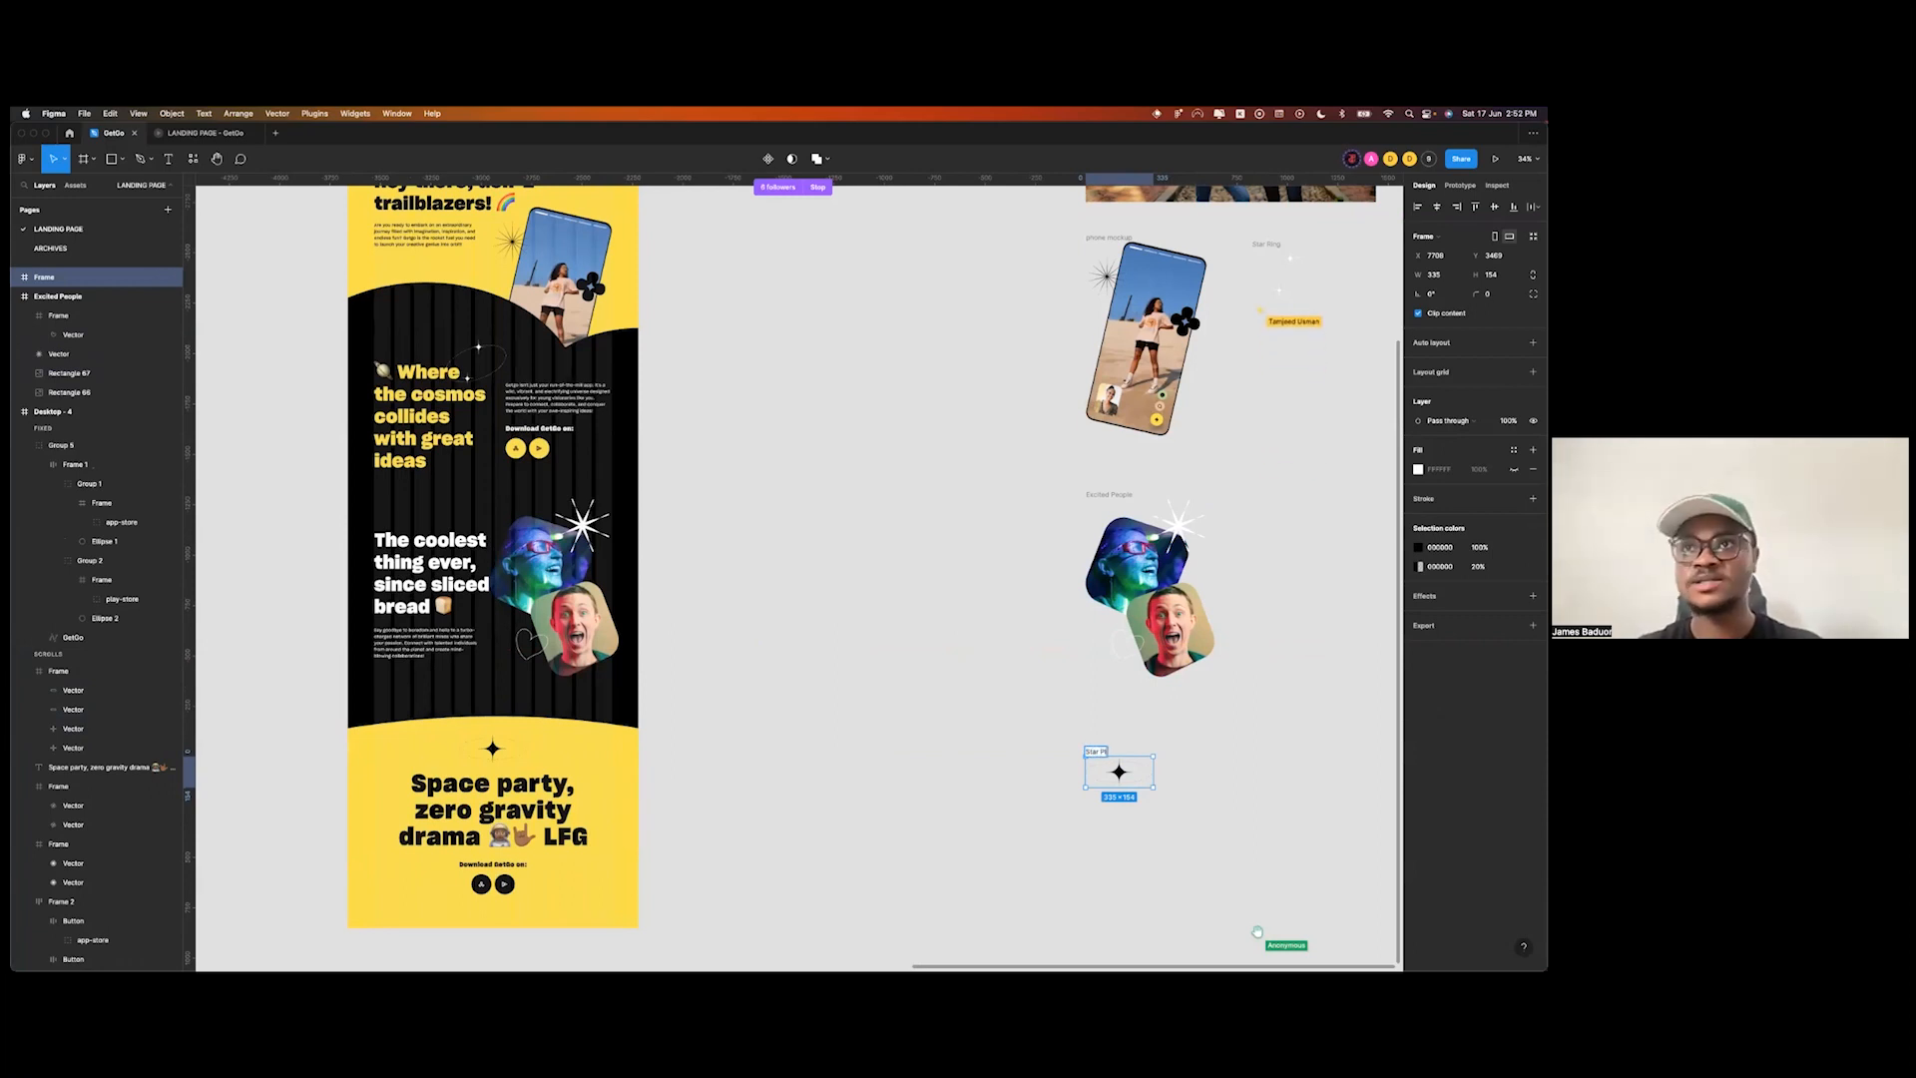
text(us)
key(Return)
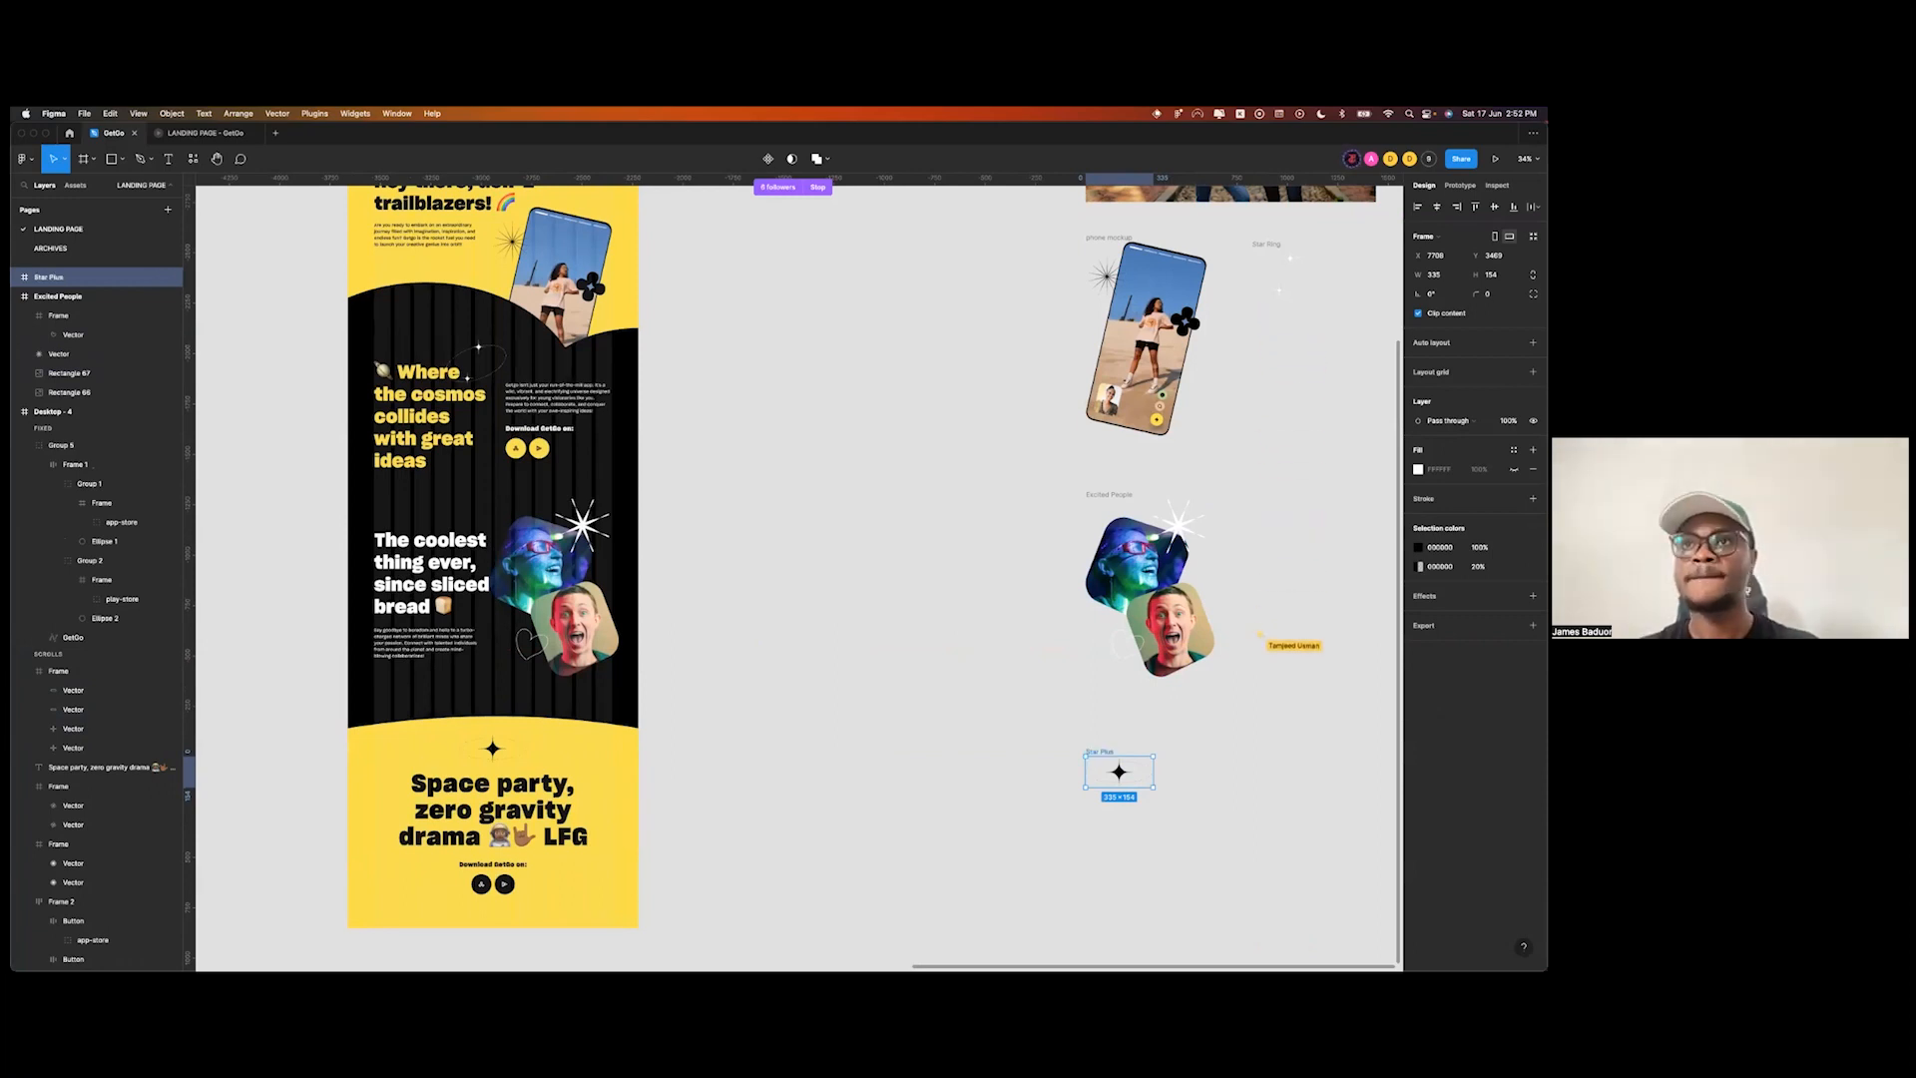
click(1010, 675)
- Inspect the Copy/Paste as options for the white app-store icon in the landing page's hero header
ctrl+scroll(1010, 675, down, 5)
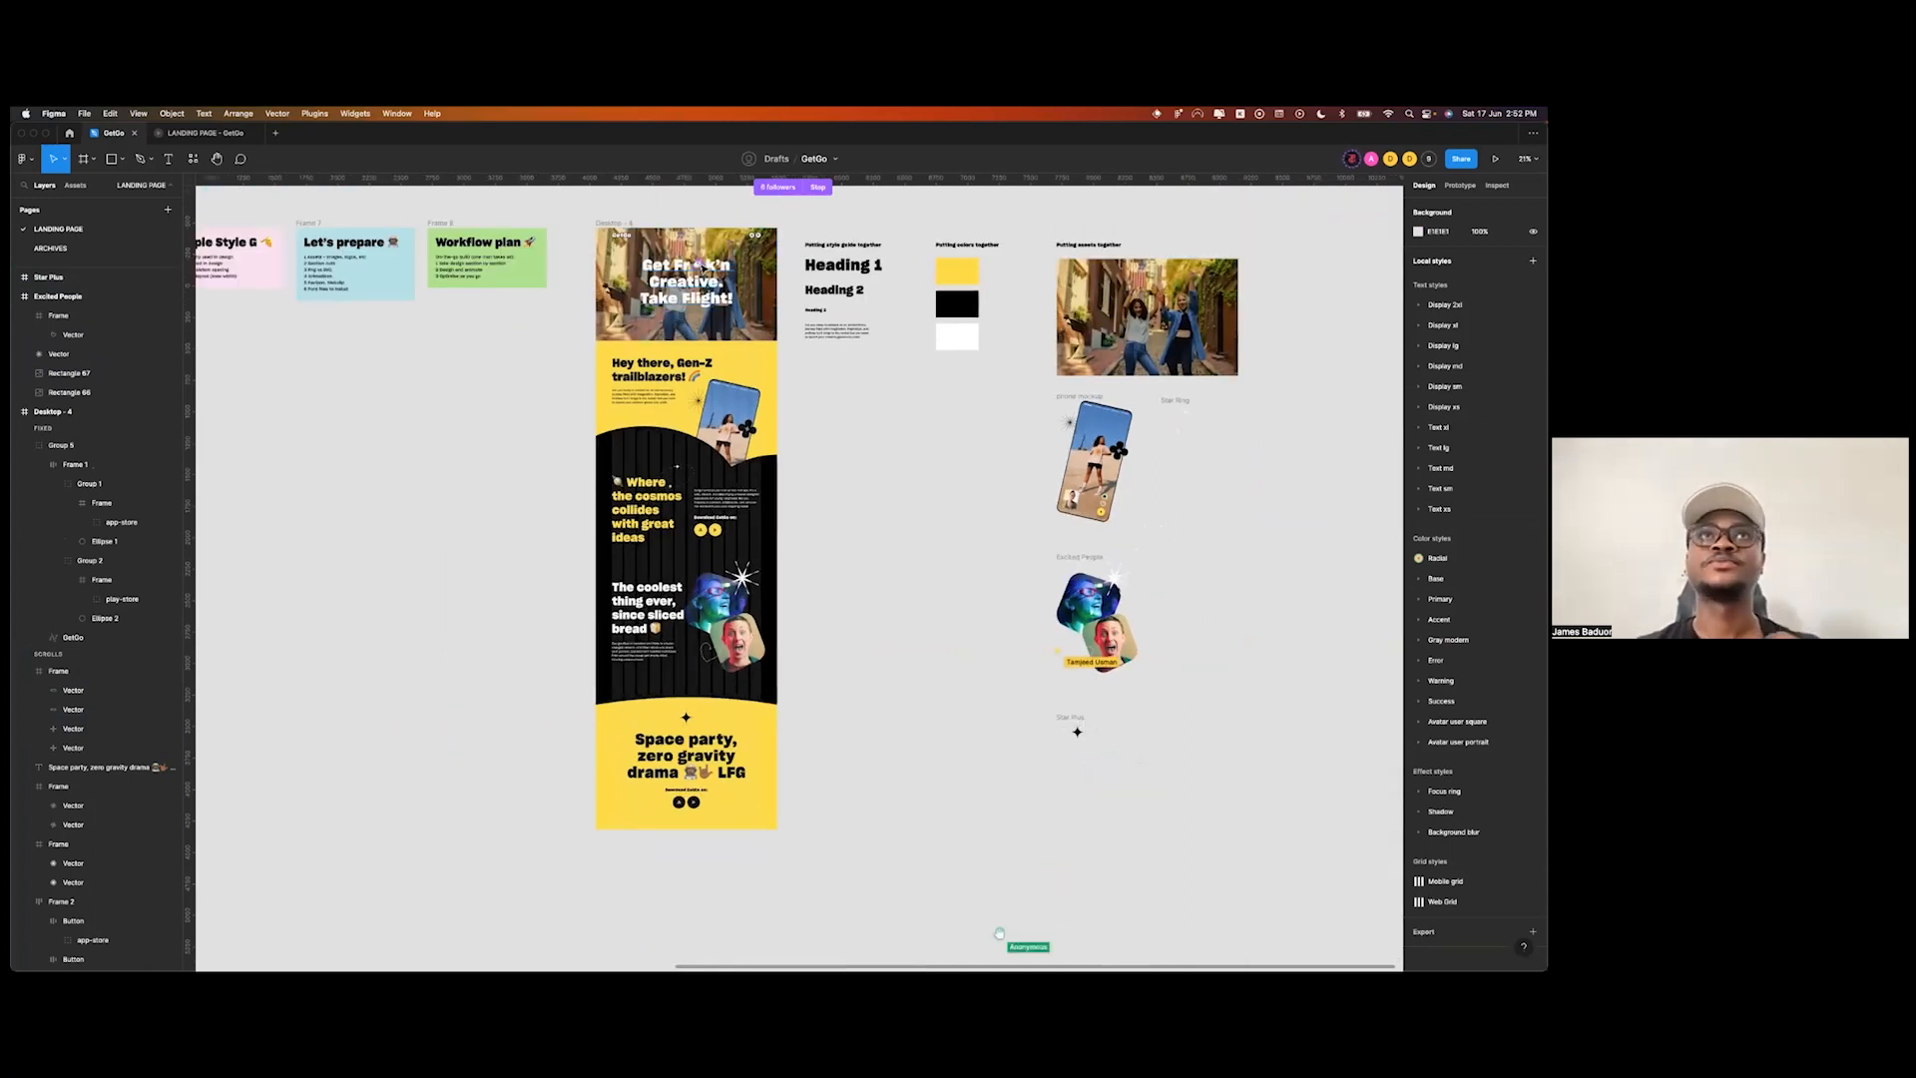
ctrl+scroll(698, 240, up, 8)
scroll(698, 239, up, 2)
ctrl+scroll(698, 239, up, 3)
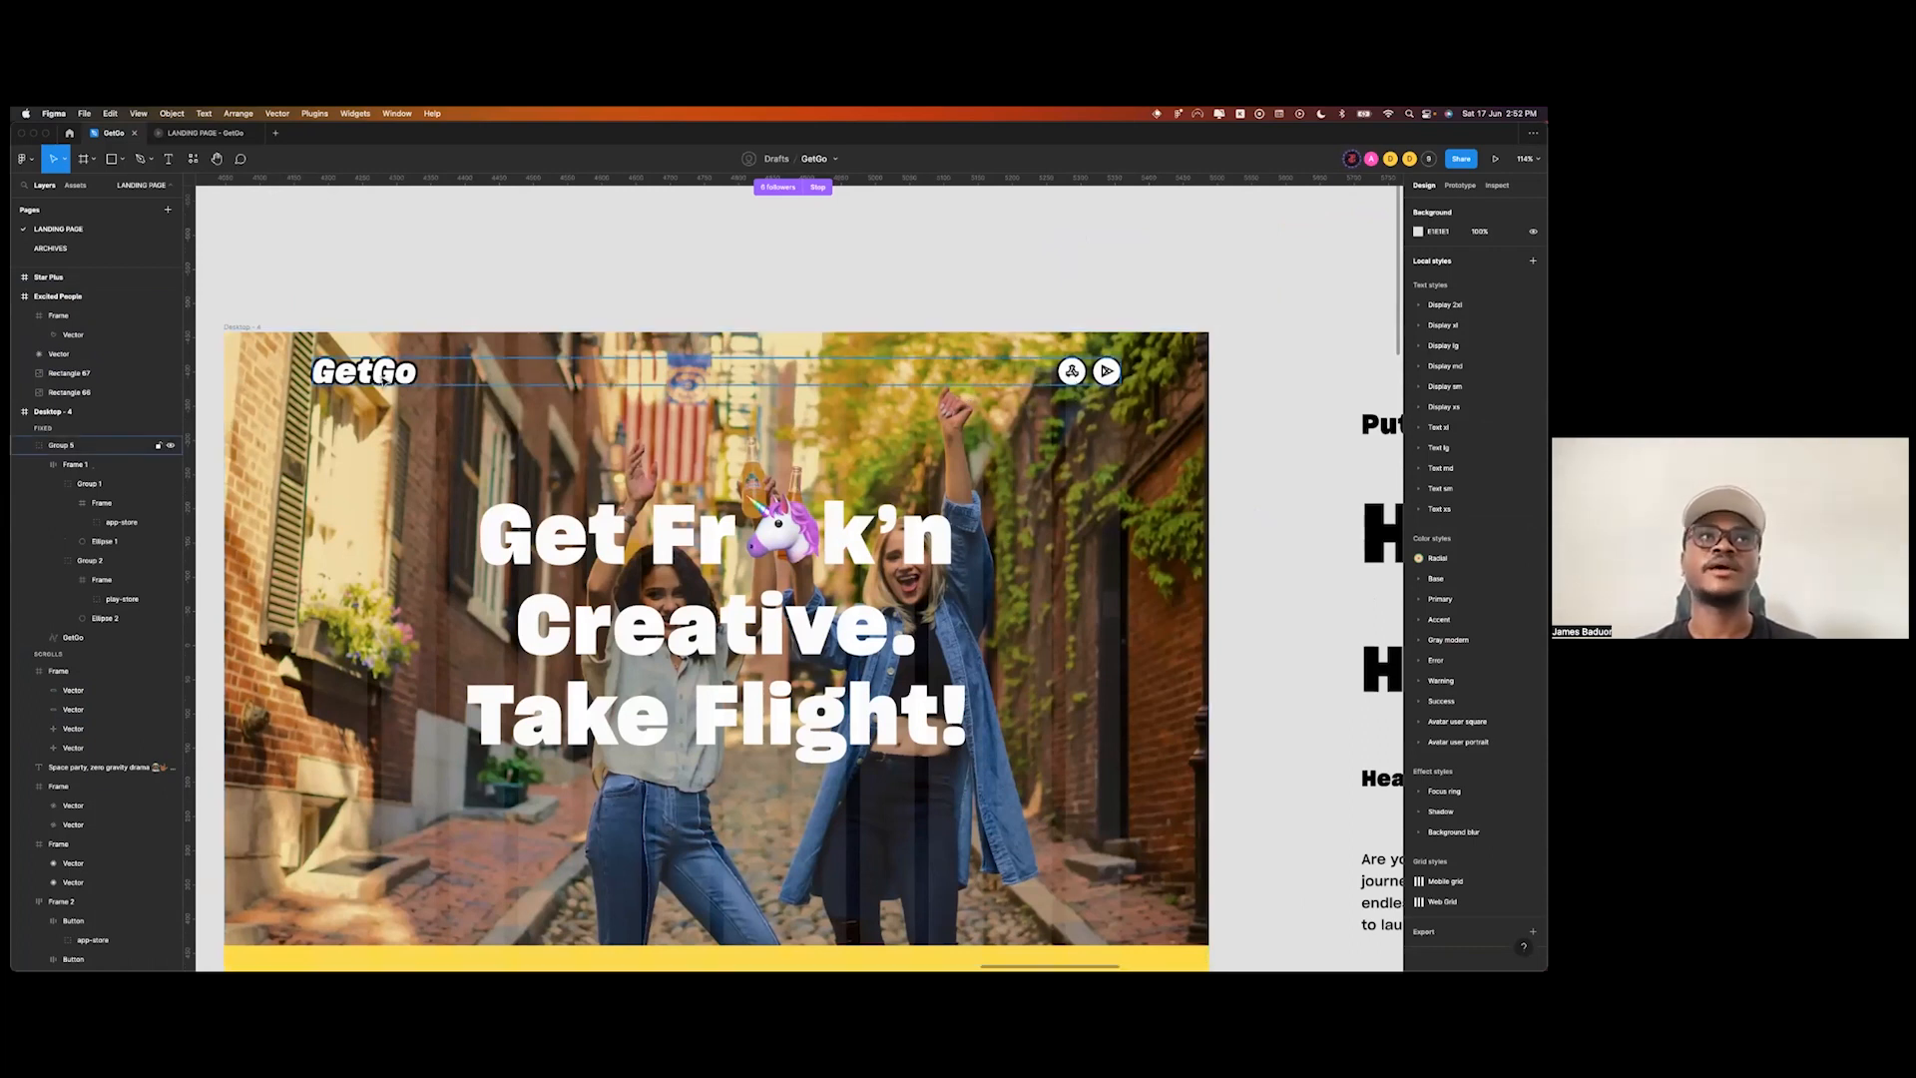
click(1075, 373)
click(1075, 373)
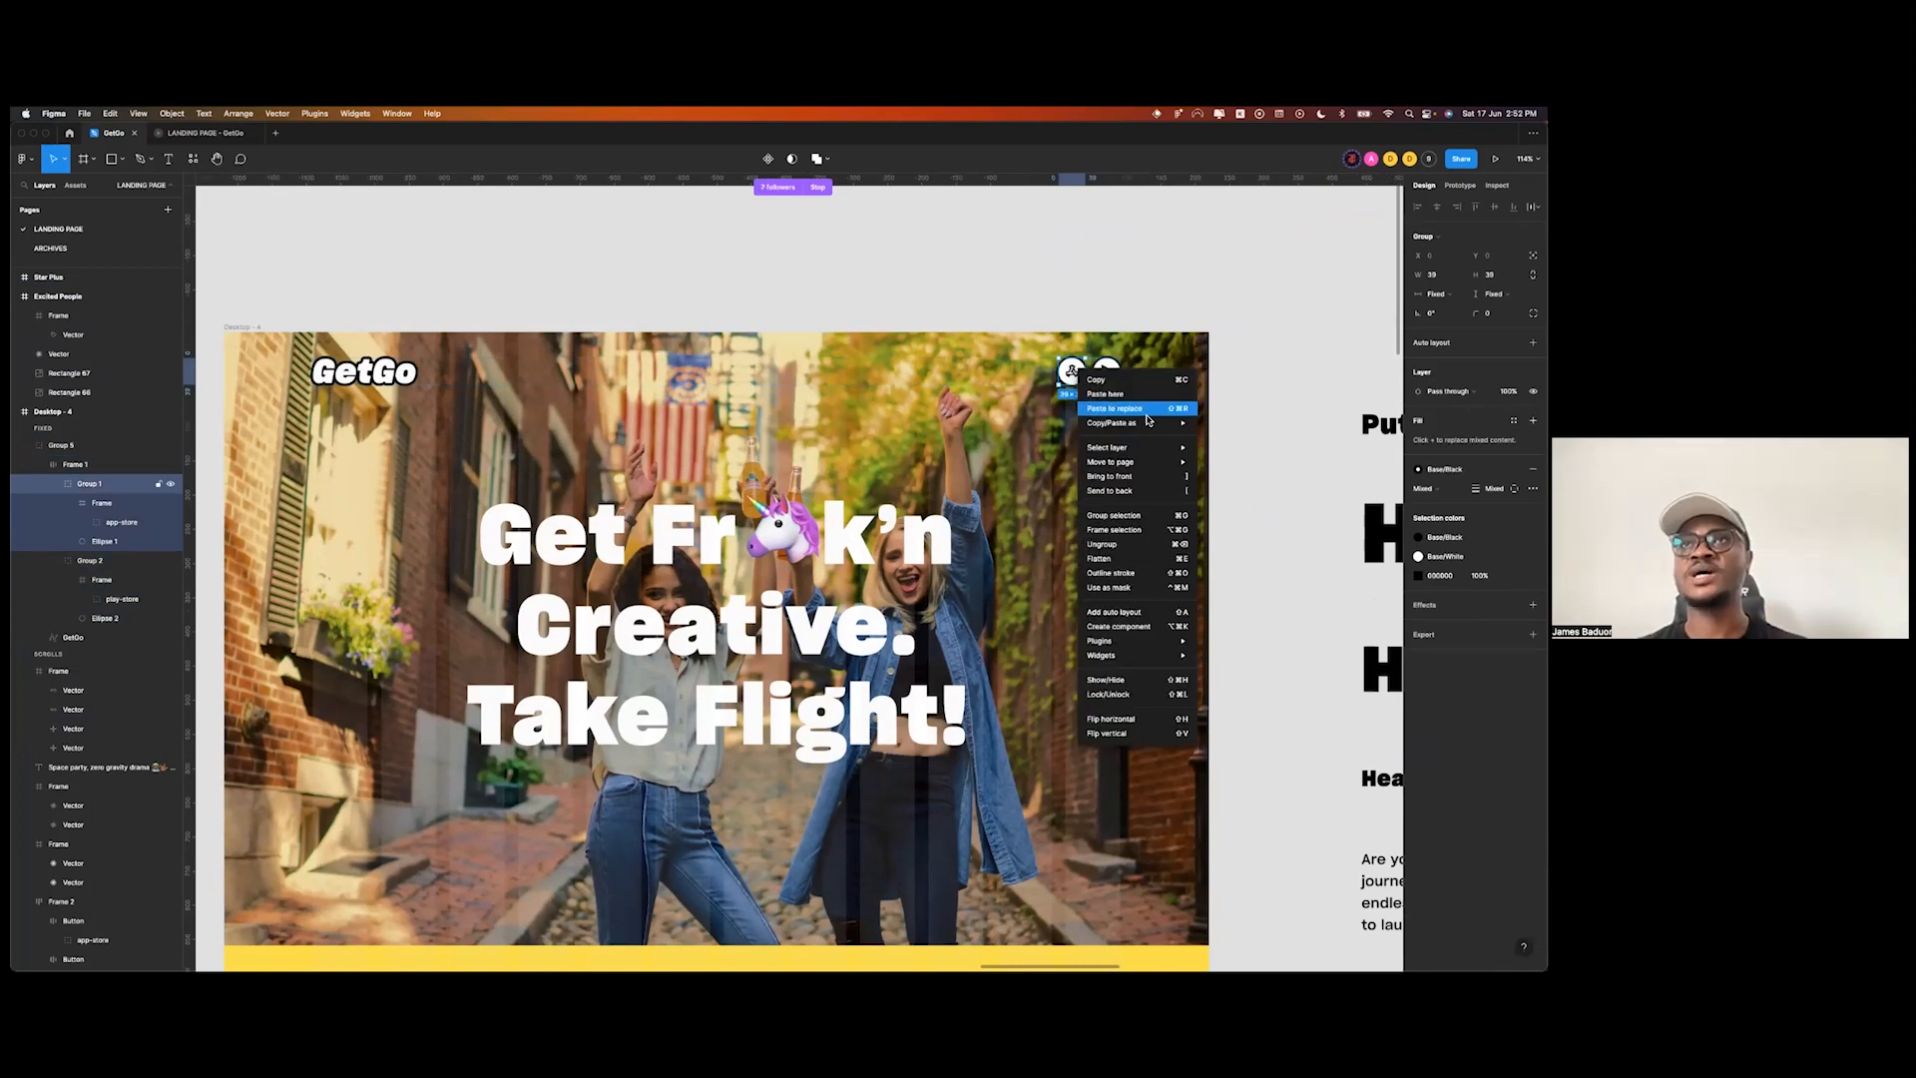
mouse_move(1155, 425)
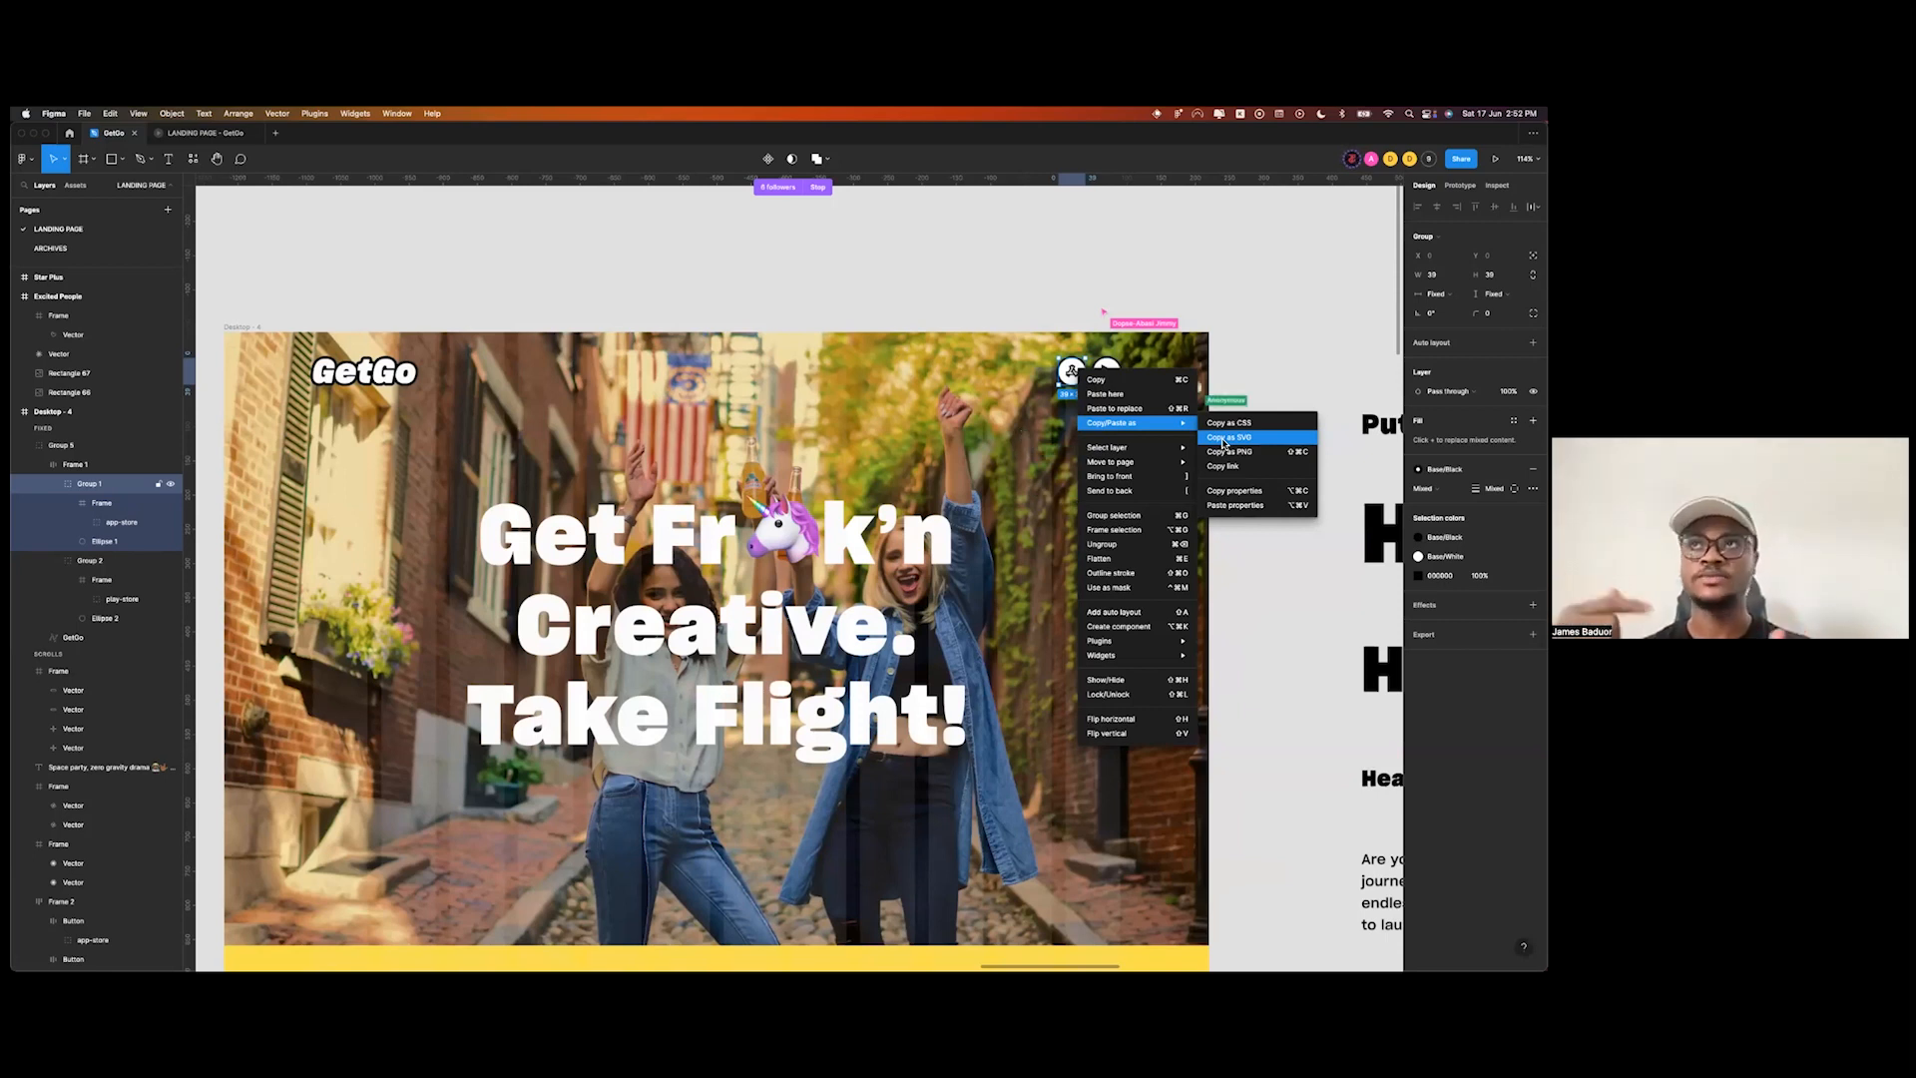
click(996, 291)
scroll(996, 290, down, 5)
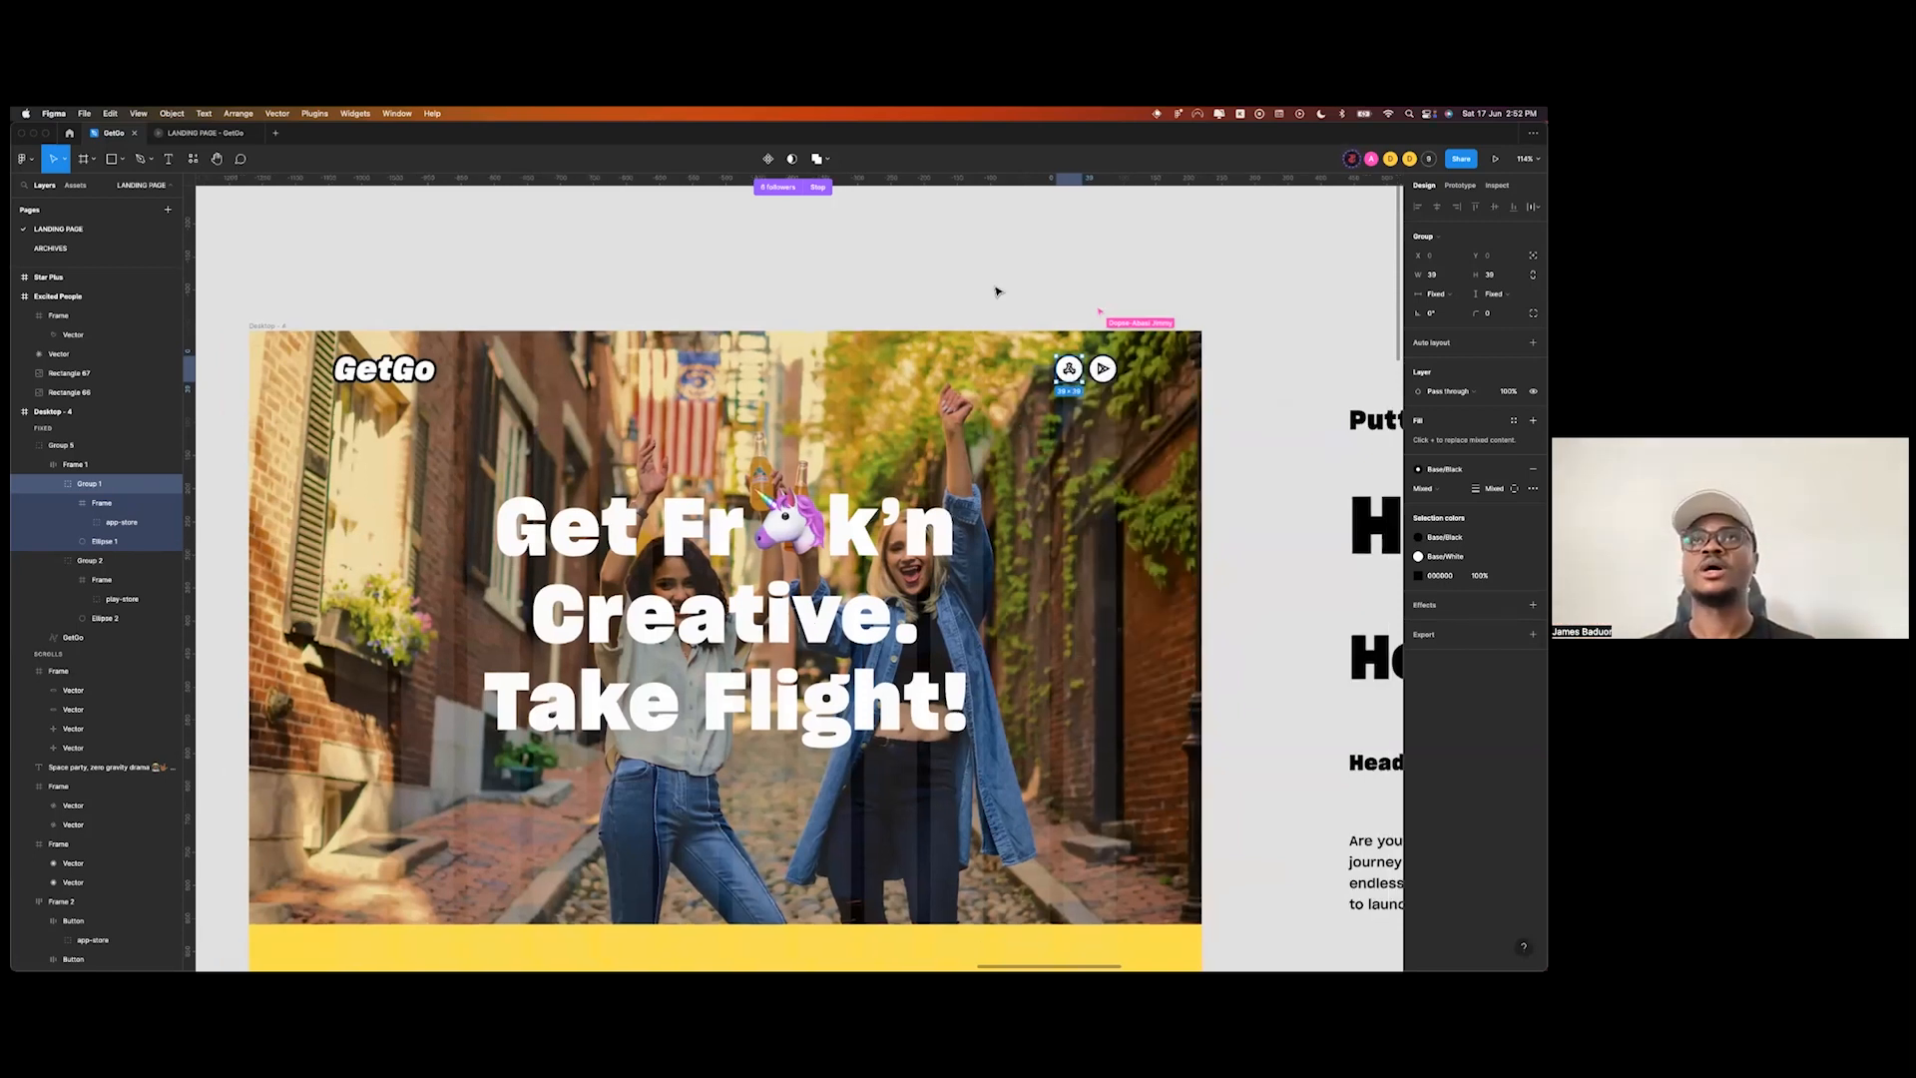
- Copy the GetGo logo from the hero header and place the copy beside the hero photo in the assets area
shift+click(1052, 328)
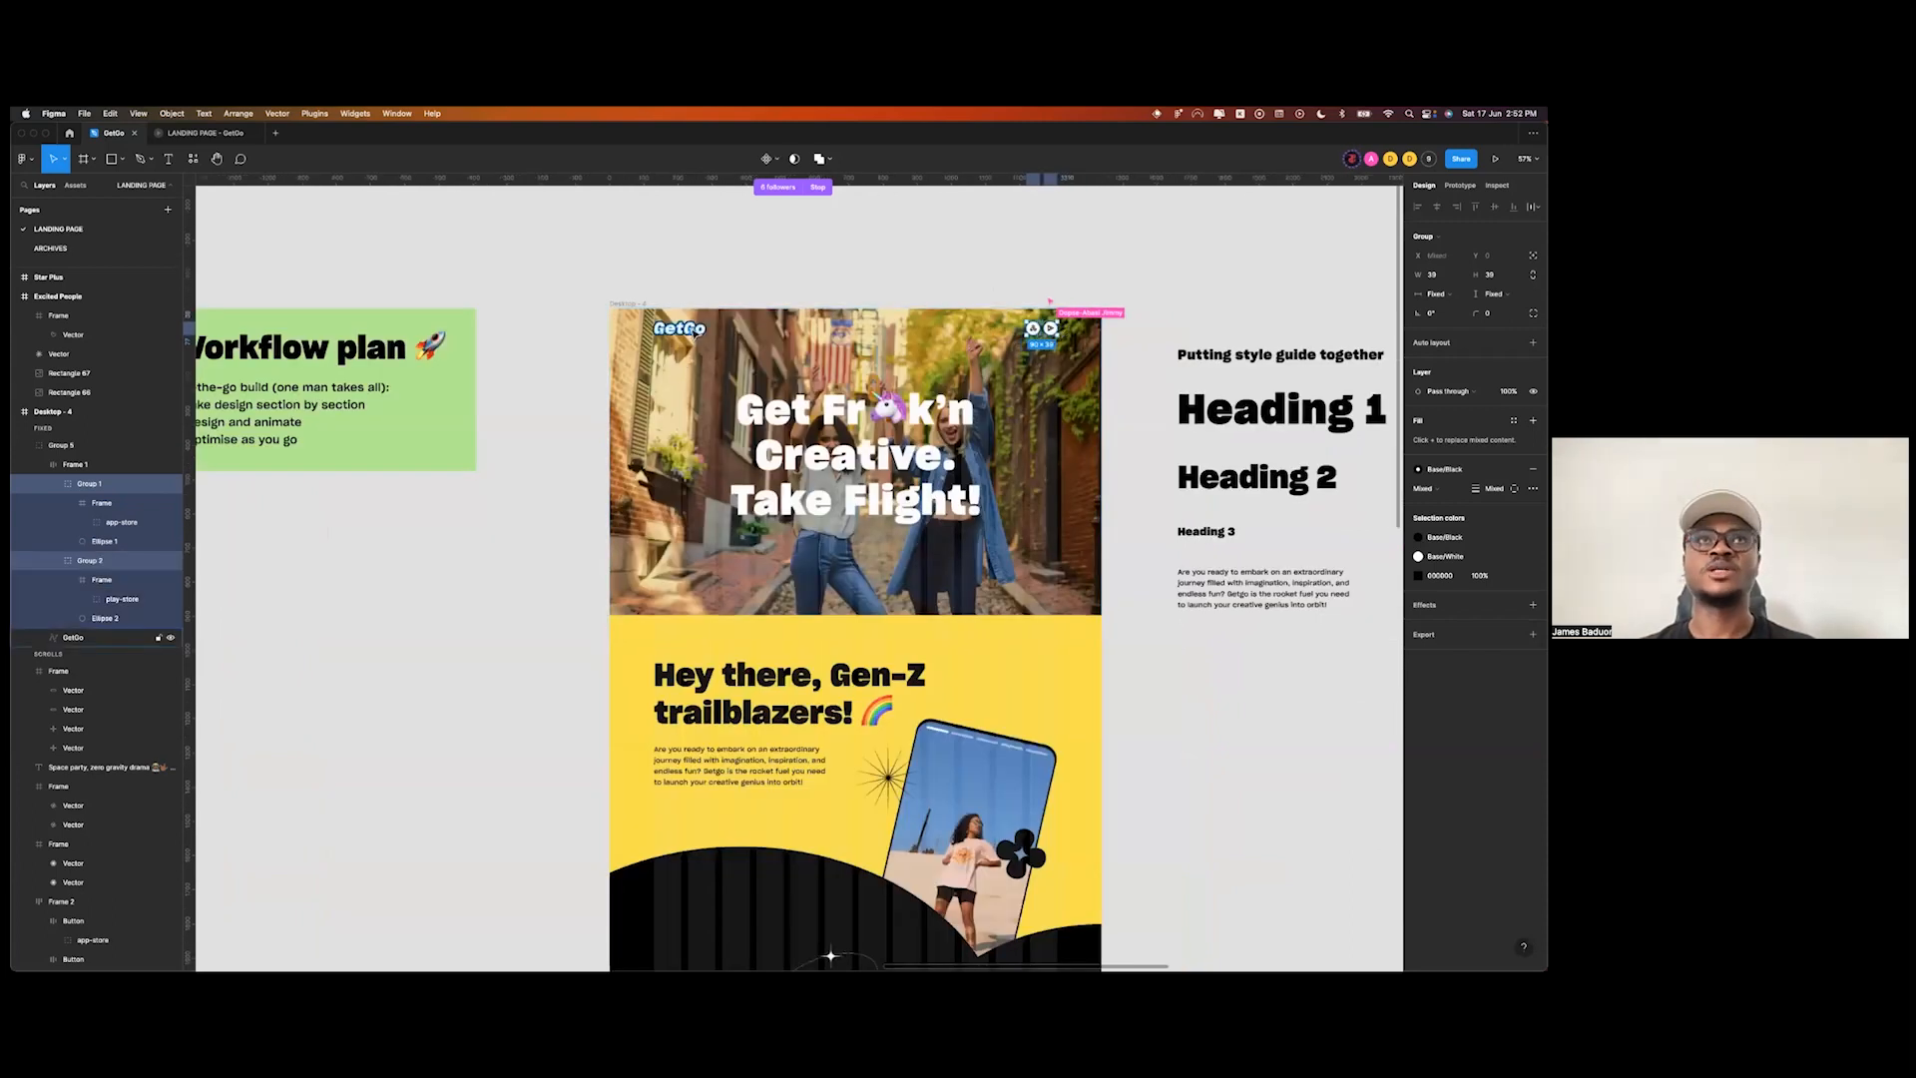
shift+click(693, 331)
scroll(690, 325, down, 5)
drag(689, 325, 1257, 701)
key(Escape)
scroll(1201, 698, right, 10)
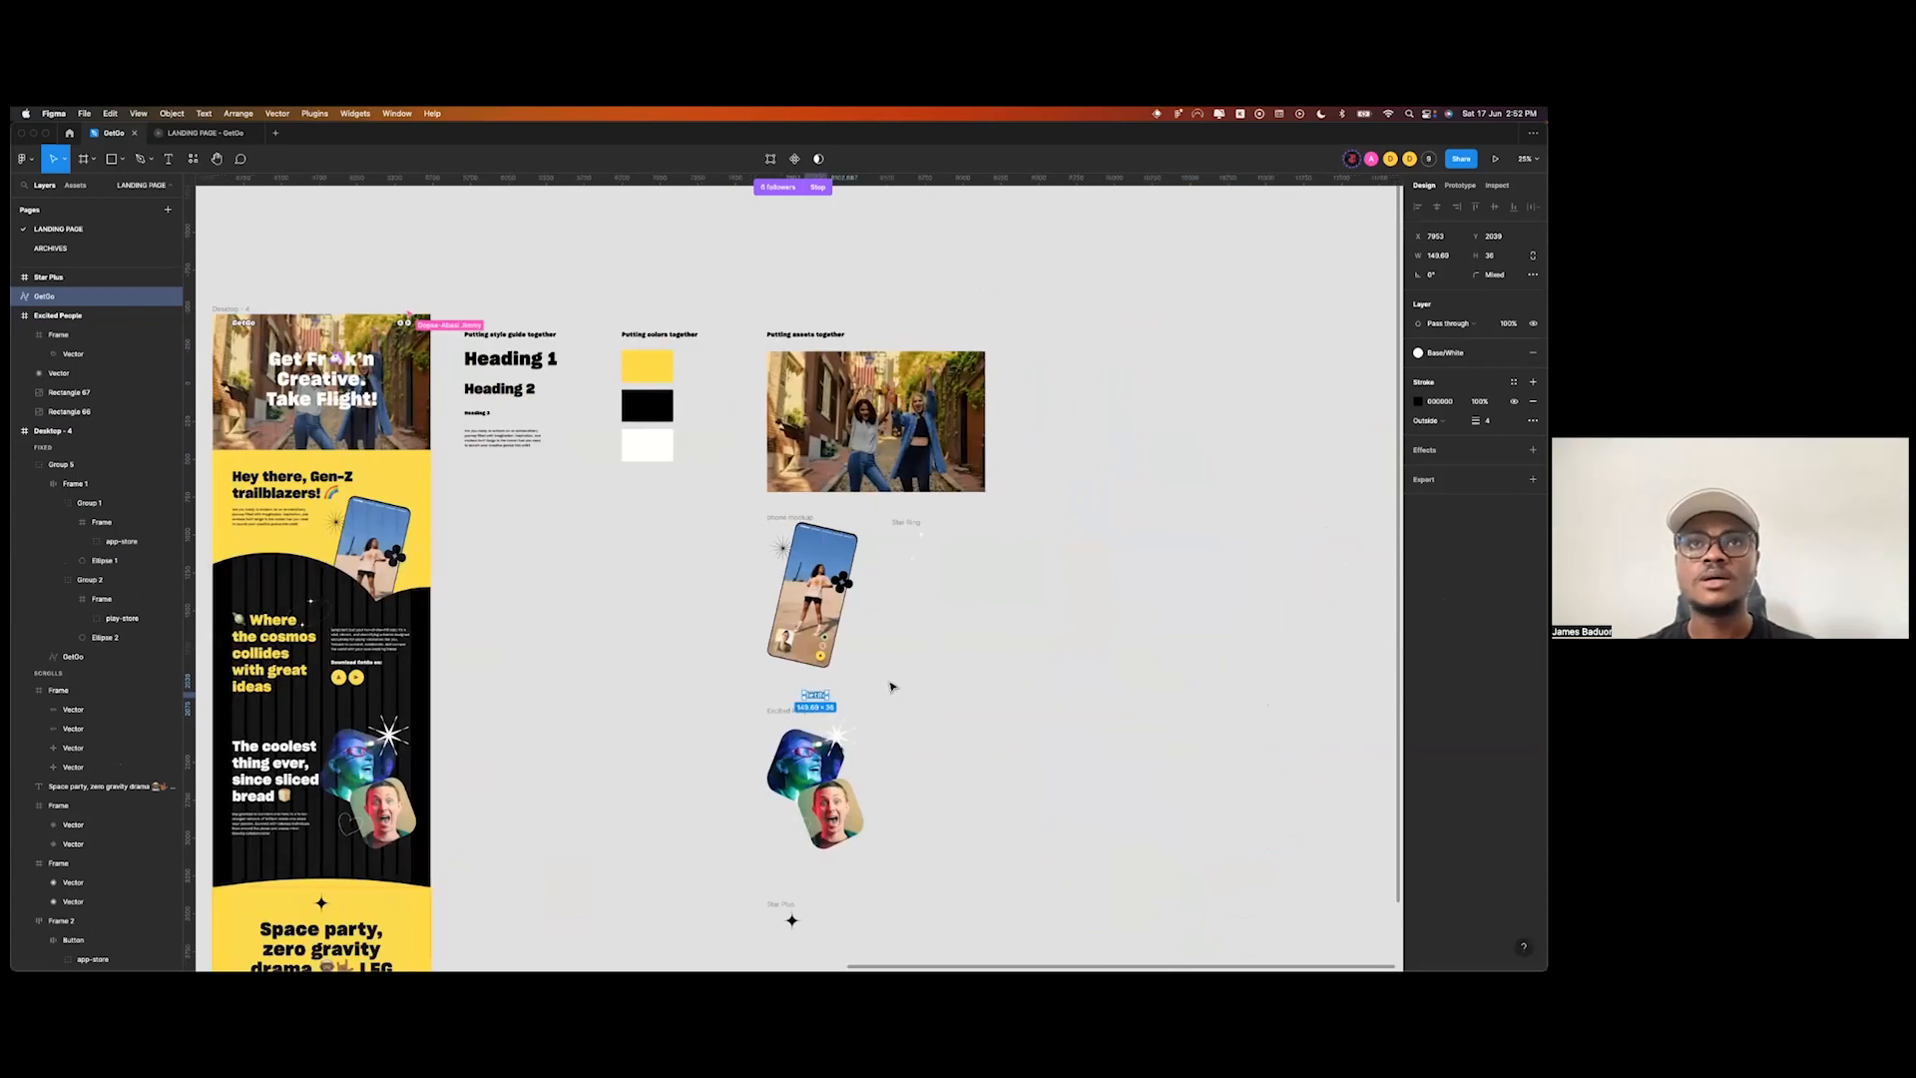
drag(822, 696, 1028, 354)
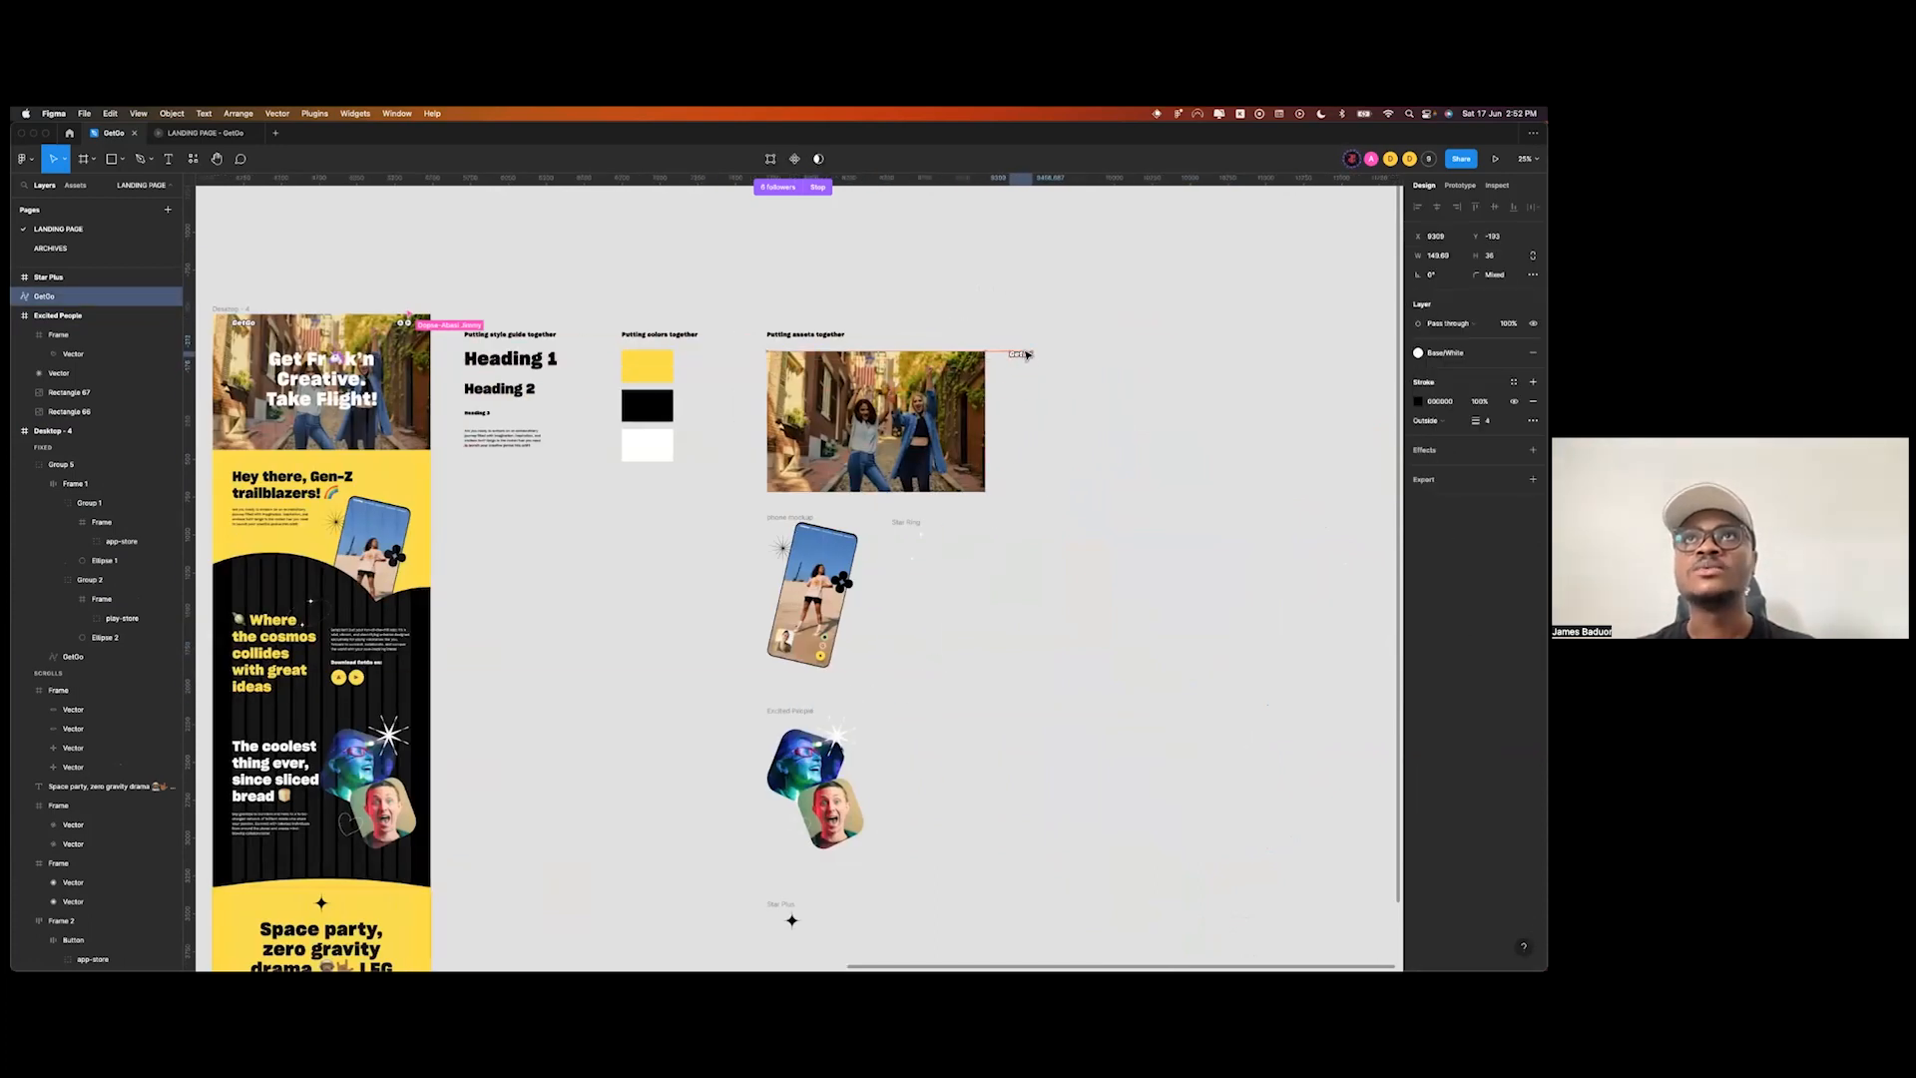
- Rename the copied GetGo logo layer to "Brand logo"
double_click(44, 299)
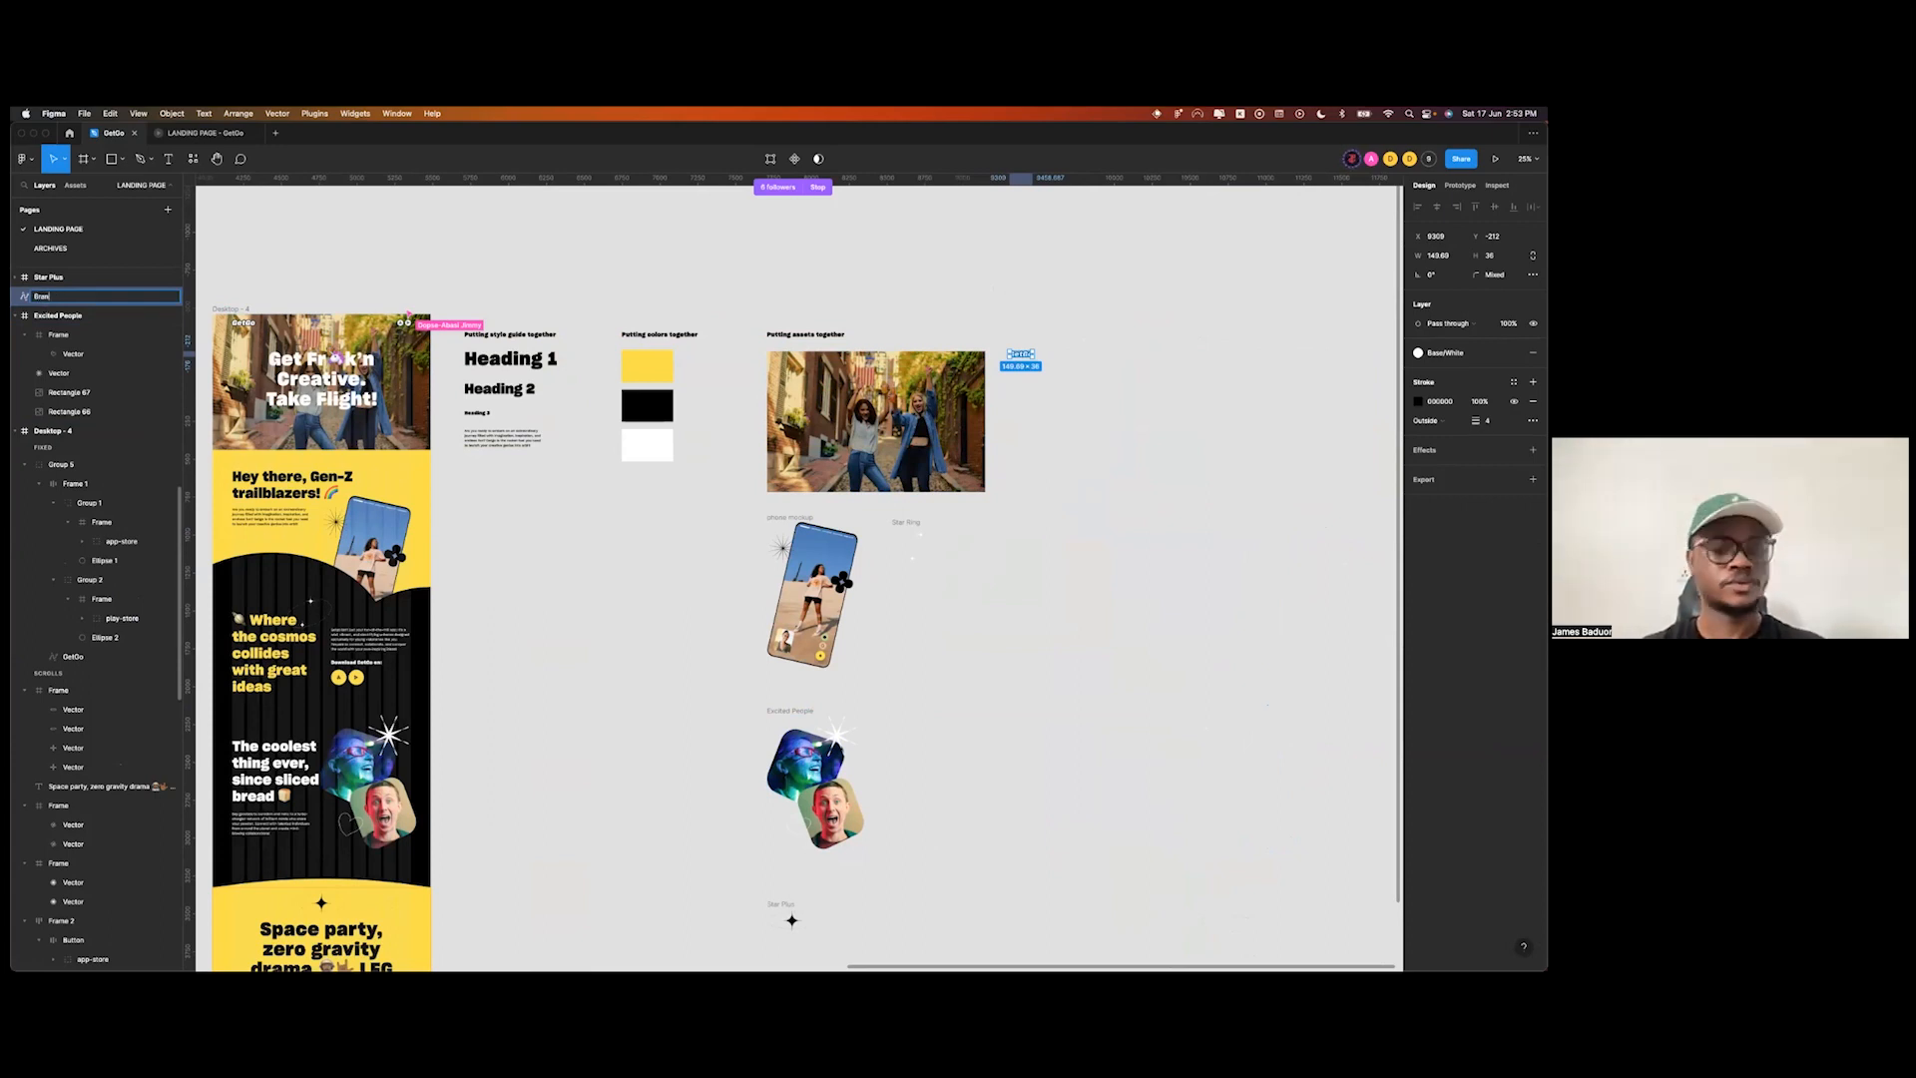
text(Brand logo)
key(Return)
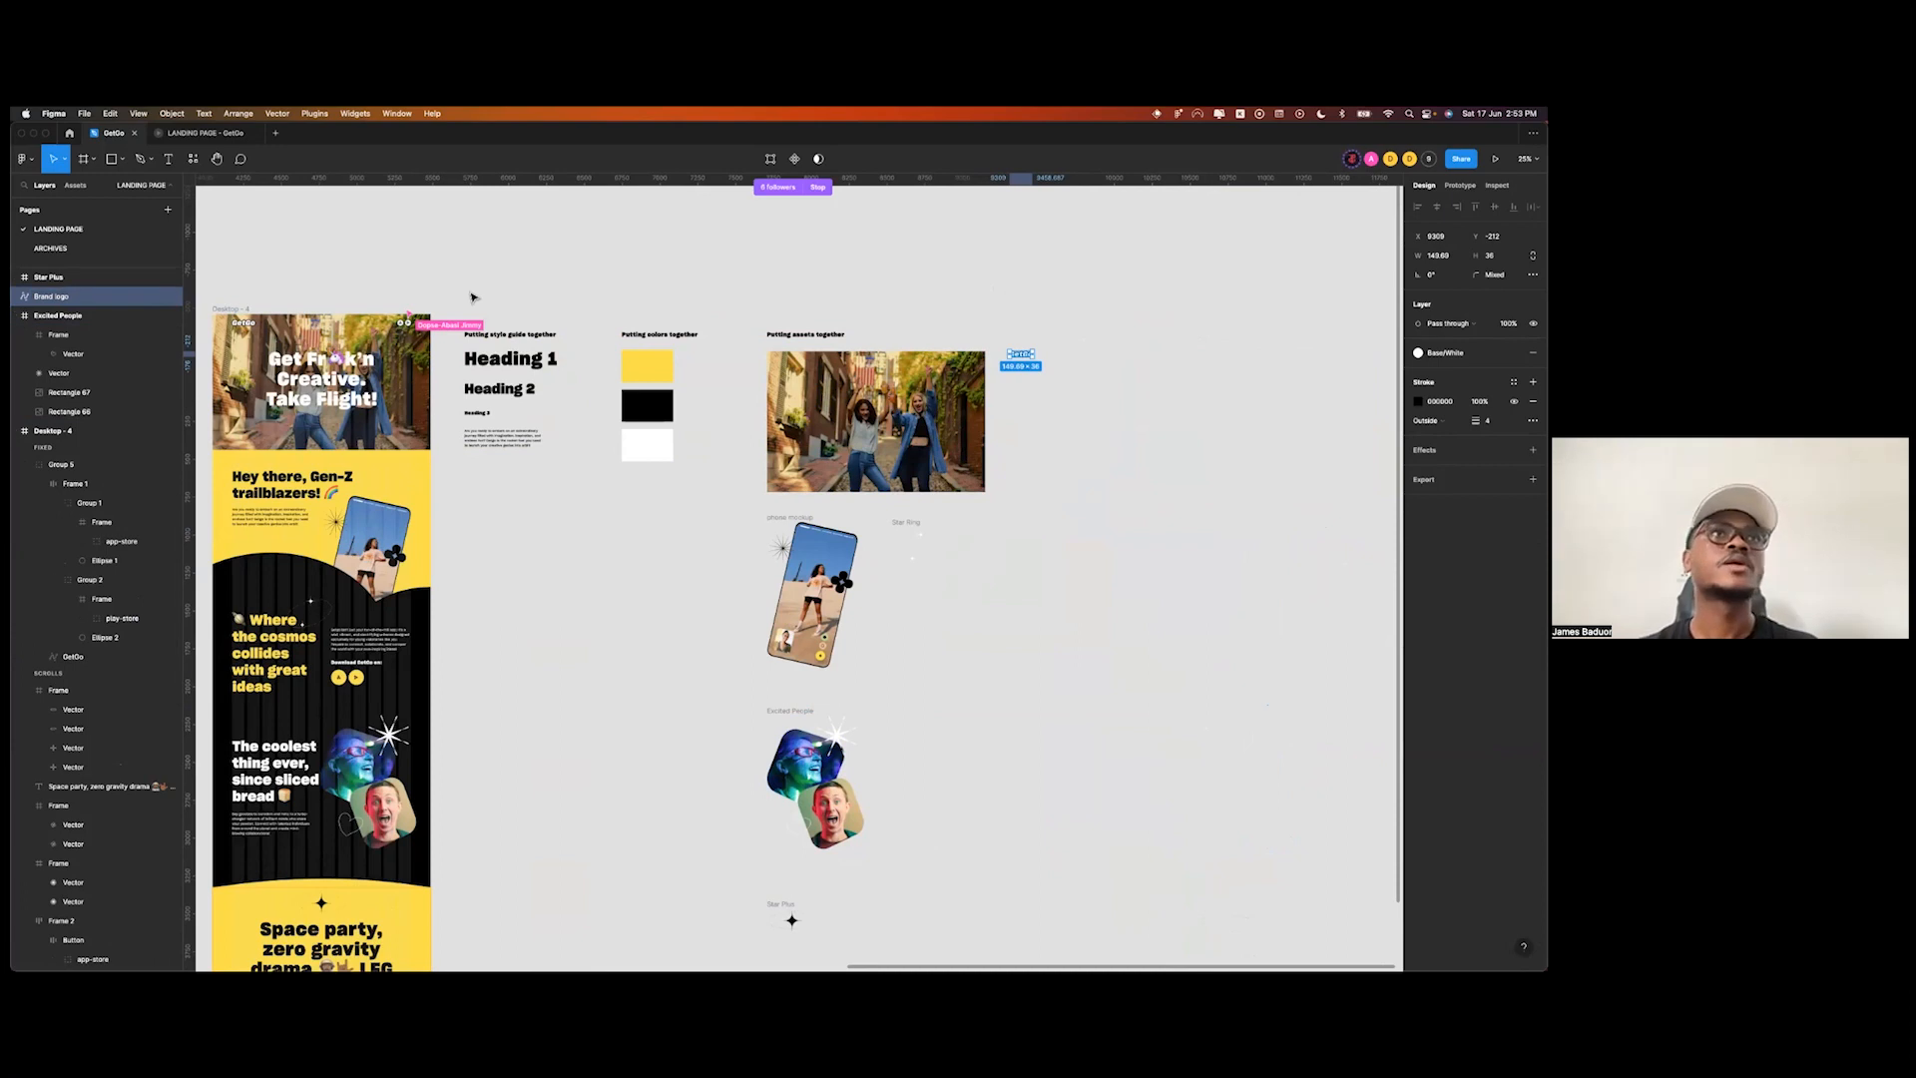
- Copy the white app-store and play-store icons from the hero header and place the copies beneath the brand logo
scroll(417, 317, up, 1)
scroll(417, 317, up, 10)
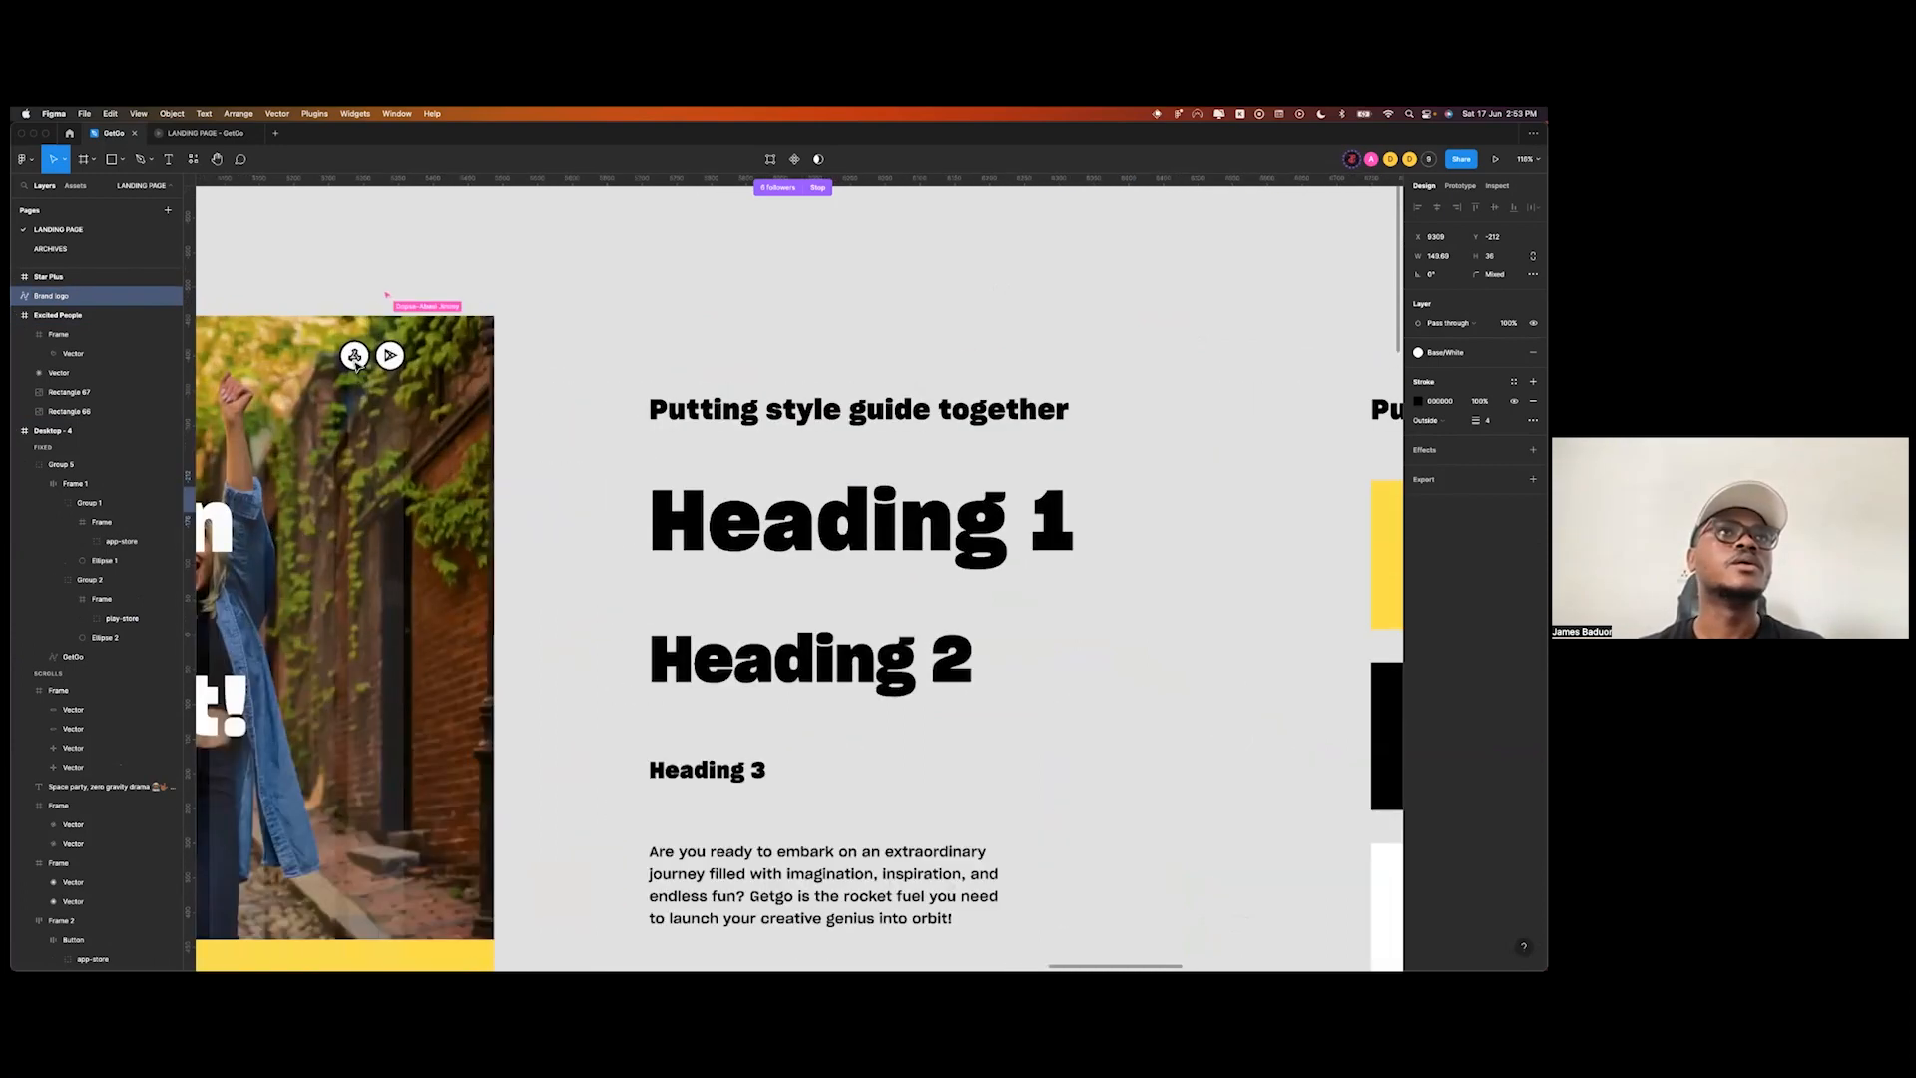
click(356, 359)
double_click(356, 361)
shift+click(389, 363)
scroll(392, 367, down, 10)
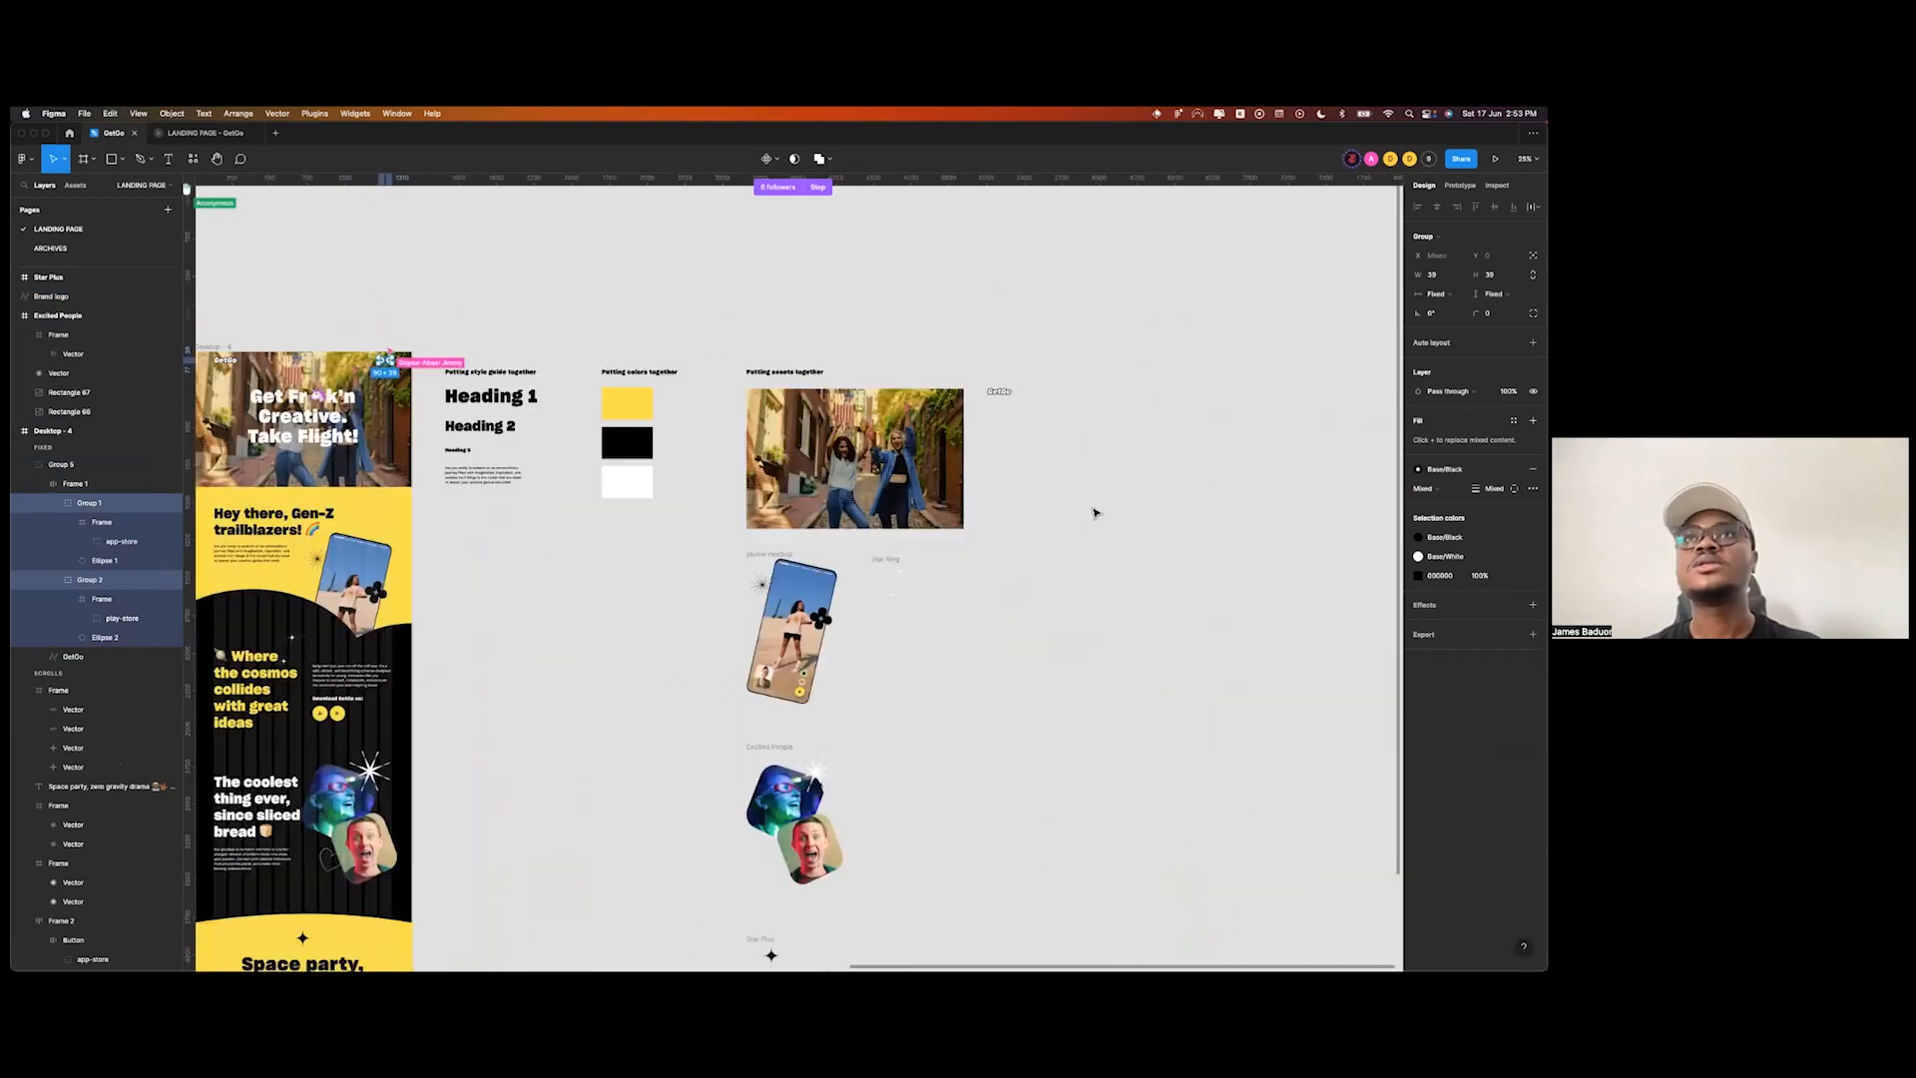
click(1098, 424)
scroll(1083, 434, up, 10)
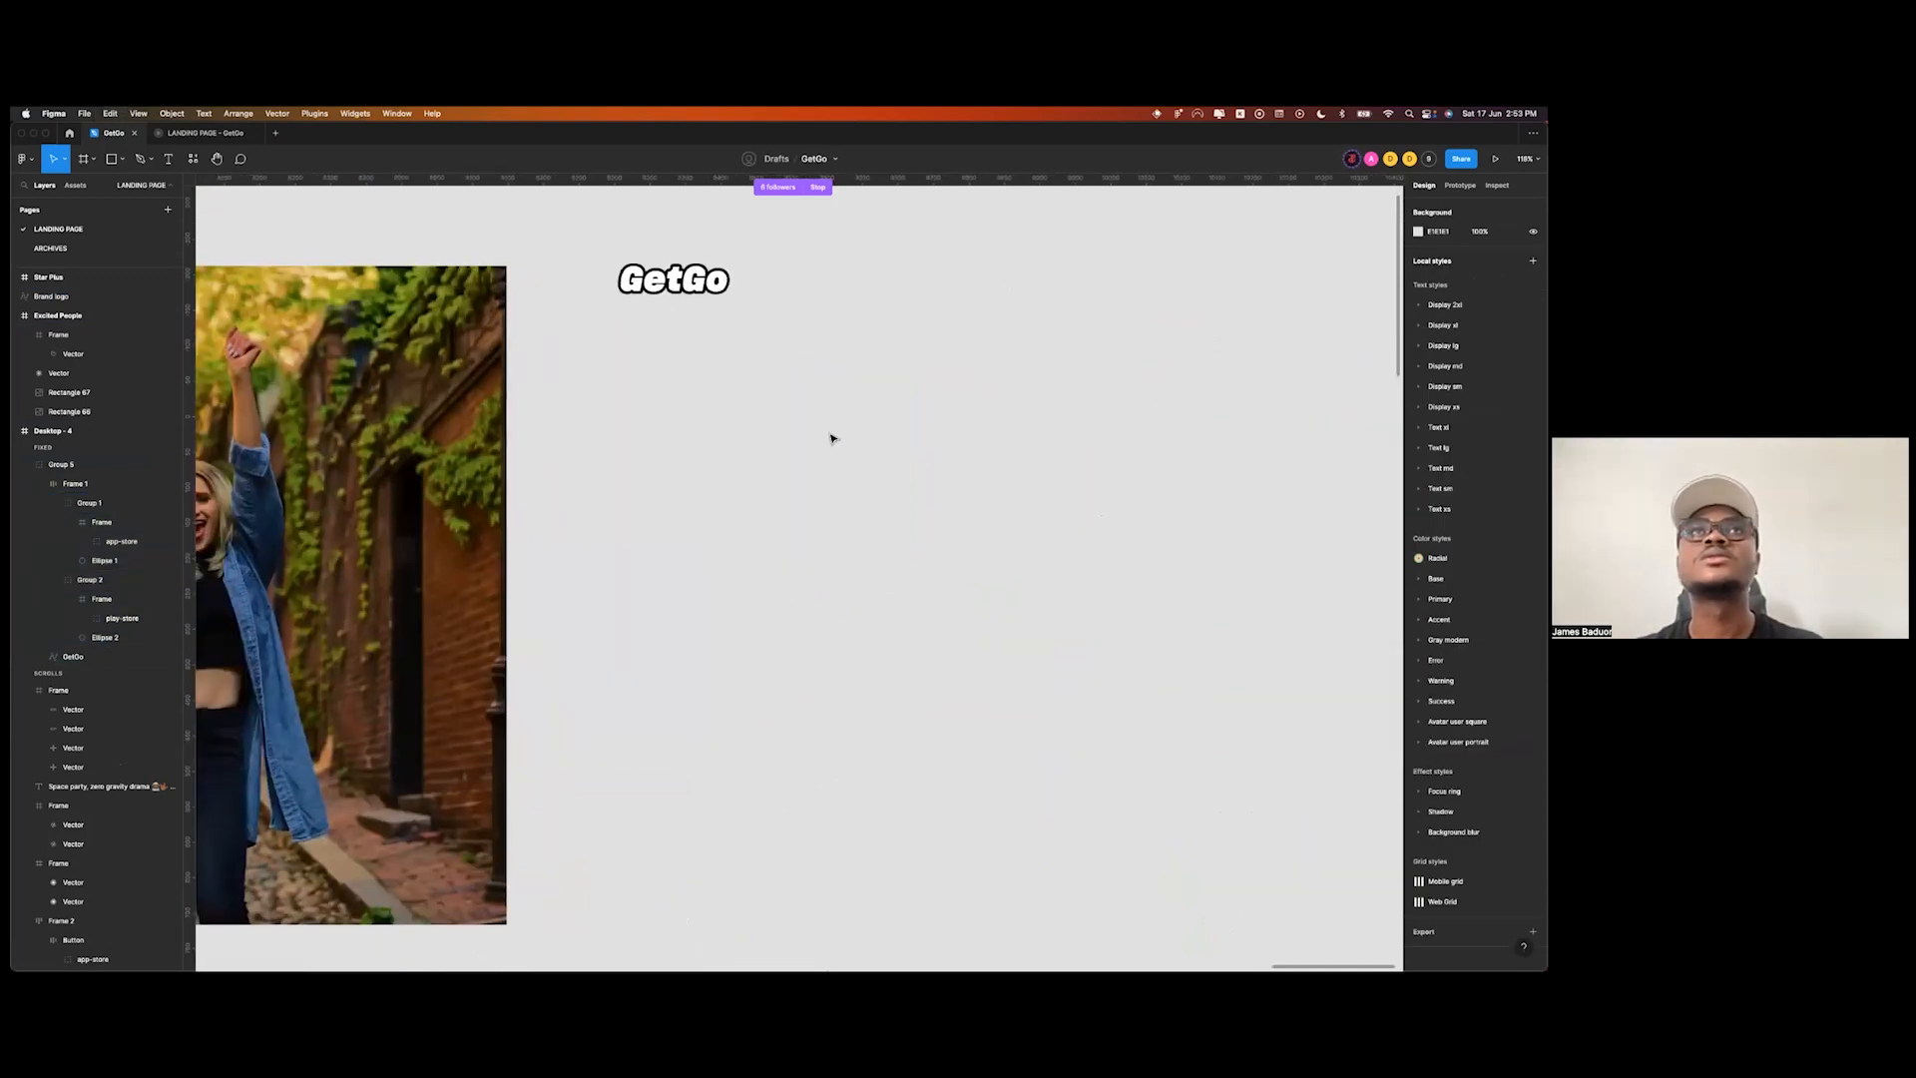
key(super+v)
drag(794, 572, 653, 338)
- Rename the copied white app-store icon group to "Apple white" and the play-store icon group to "Google White"
click(651, 416)
click(635, 338)
double_click(88, 356)
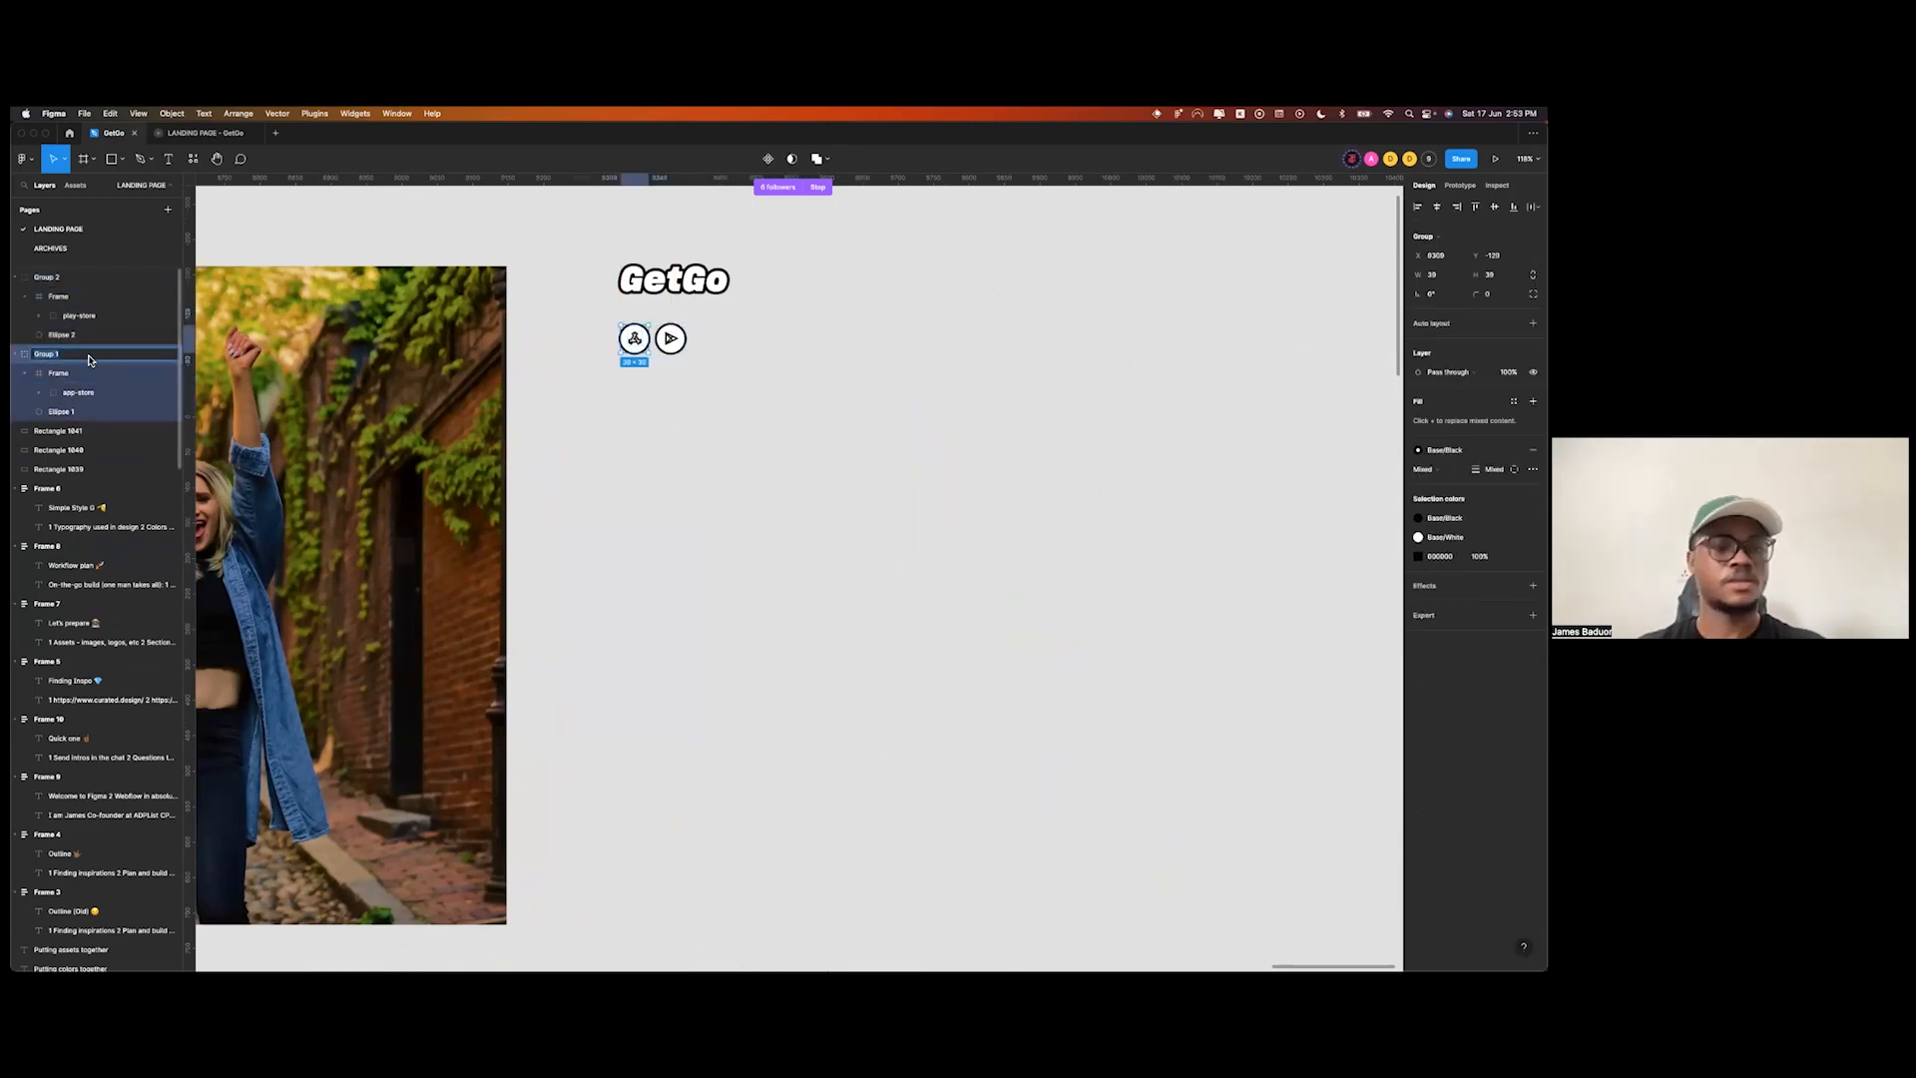
text(Apple)
key(Return)
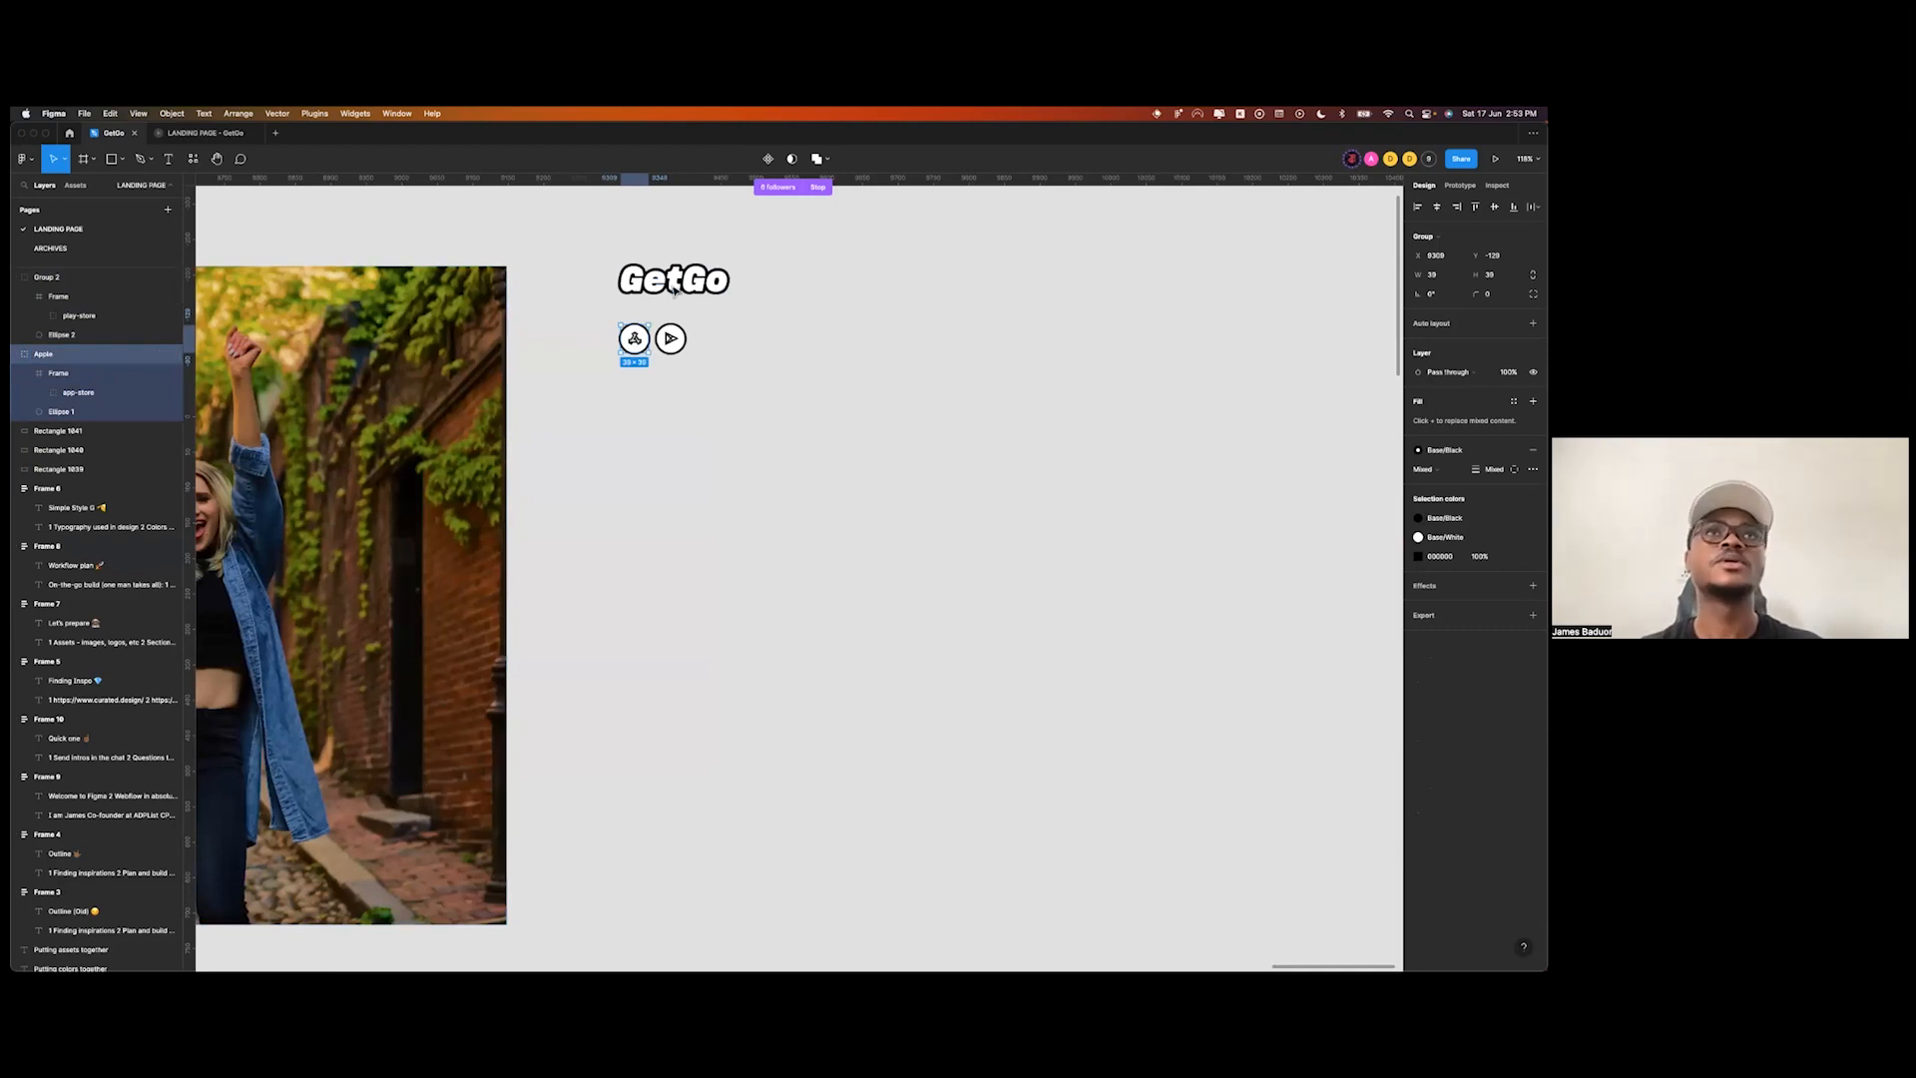
click(100, 276)
double_click(67, 279)
text(Google White)
key(Return)
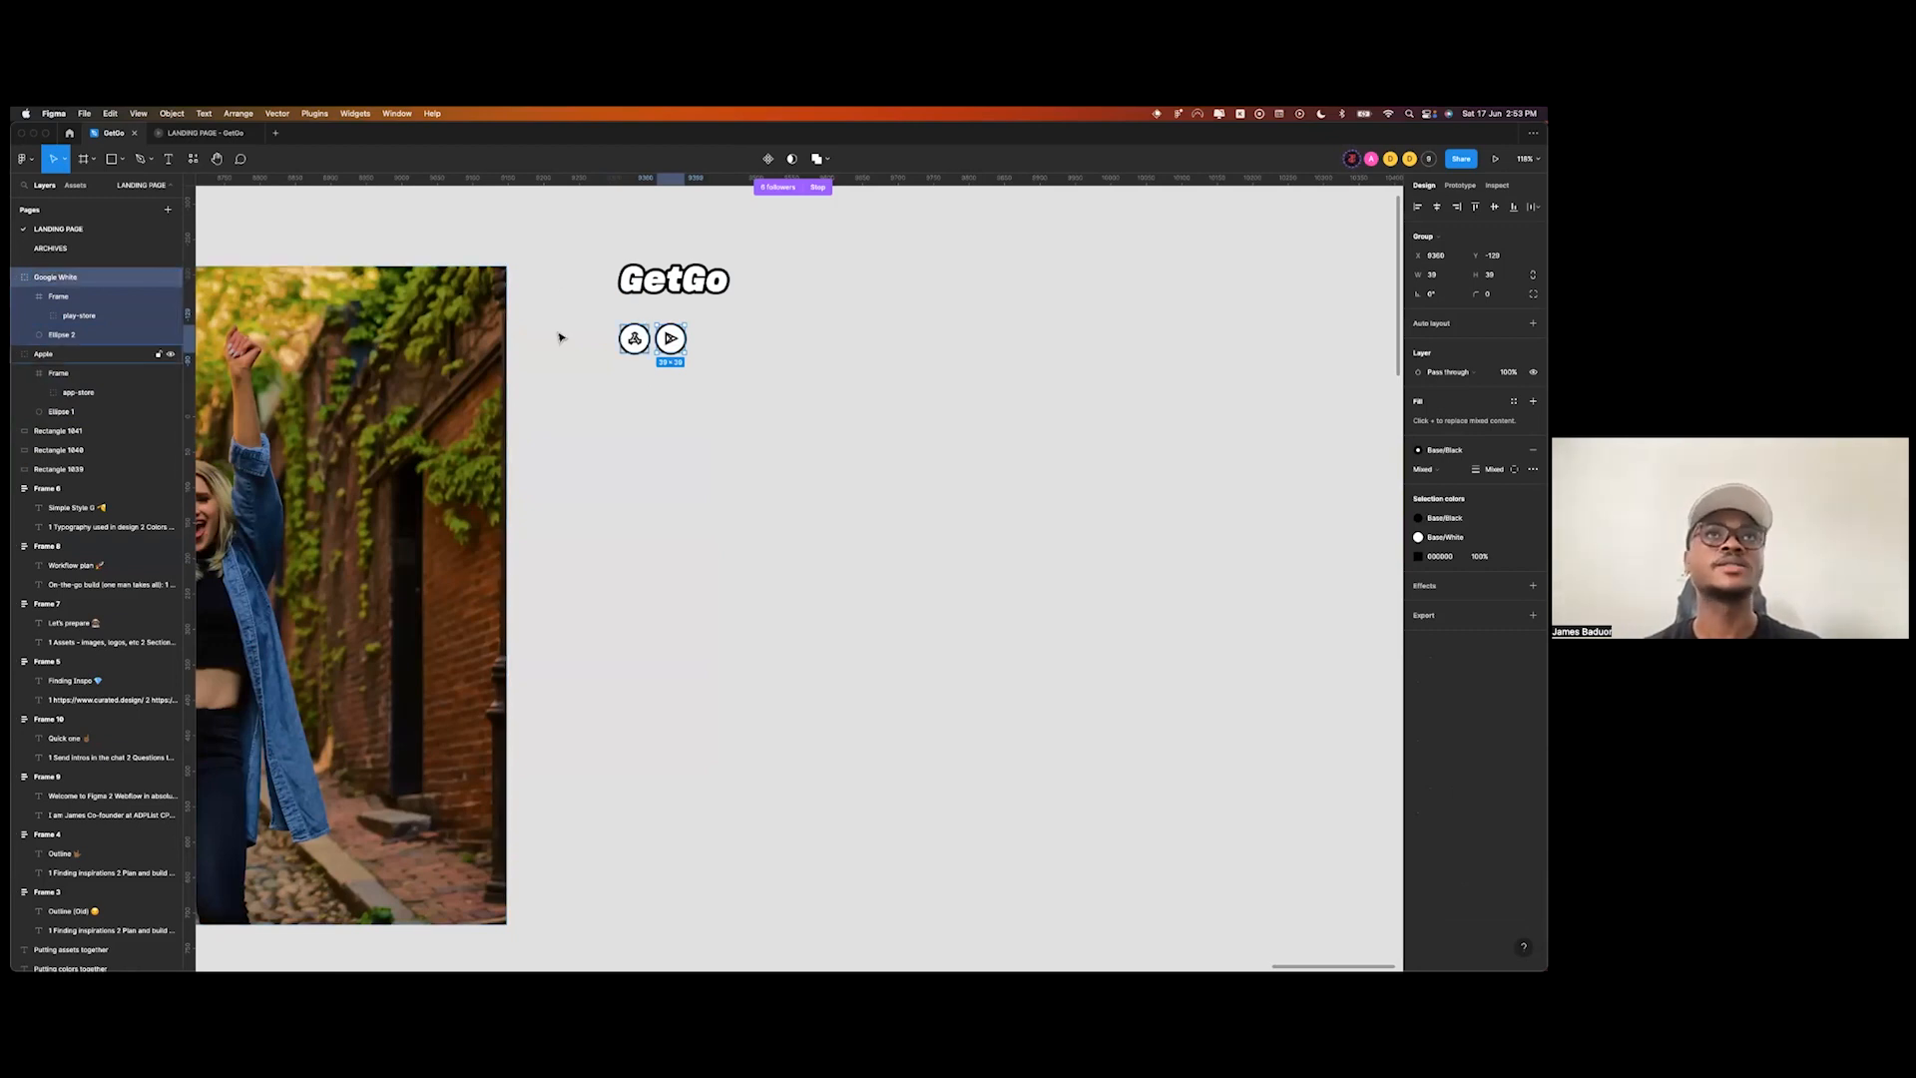
click(101, 351)
double_click(101, 352)
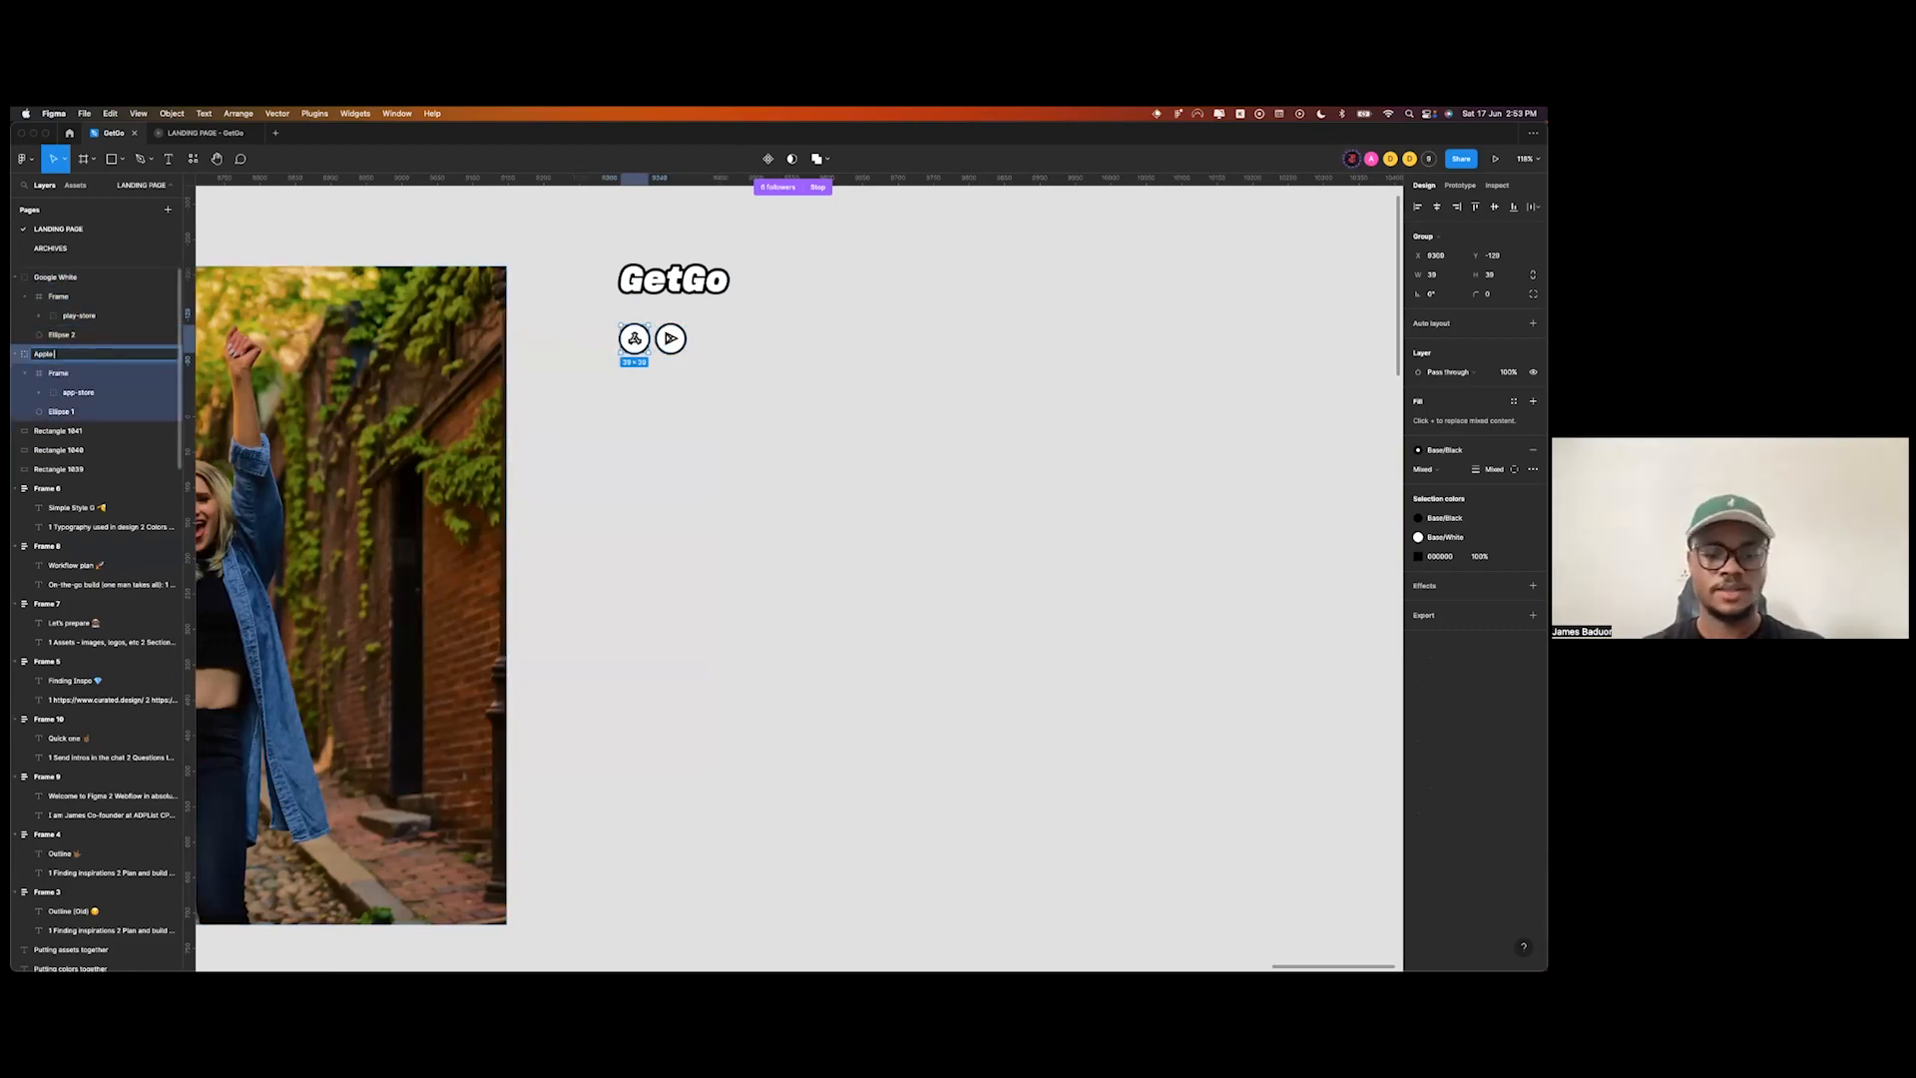
key(Return)
- Copy both yellow store buttons from the "Where the cosmos collides" section and place them below the white icons in the assets area
click(761, 472)
scroll(761, 472, down, 8)
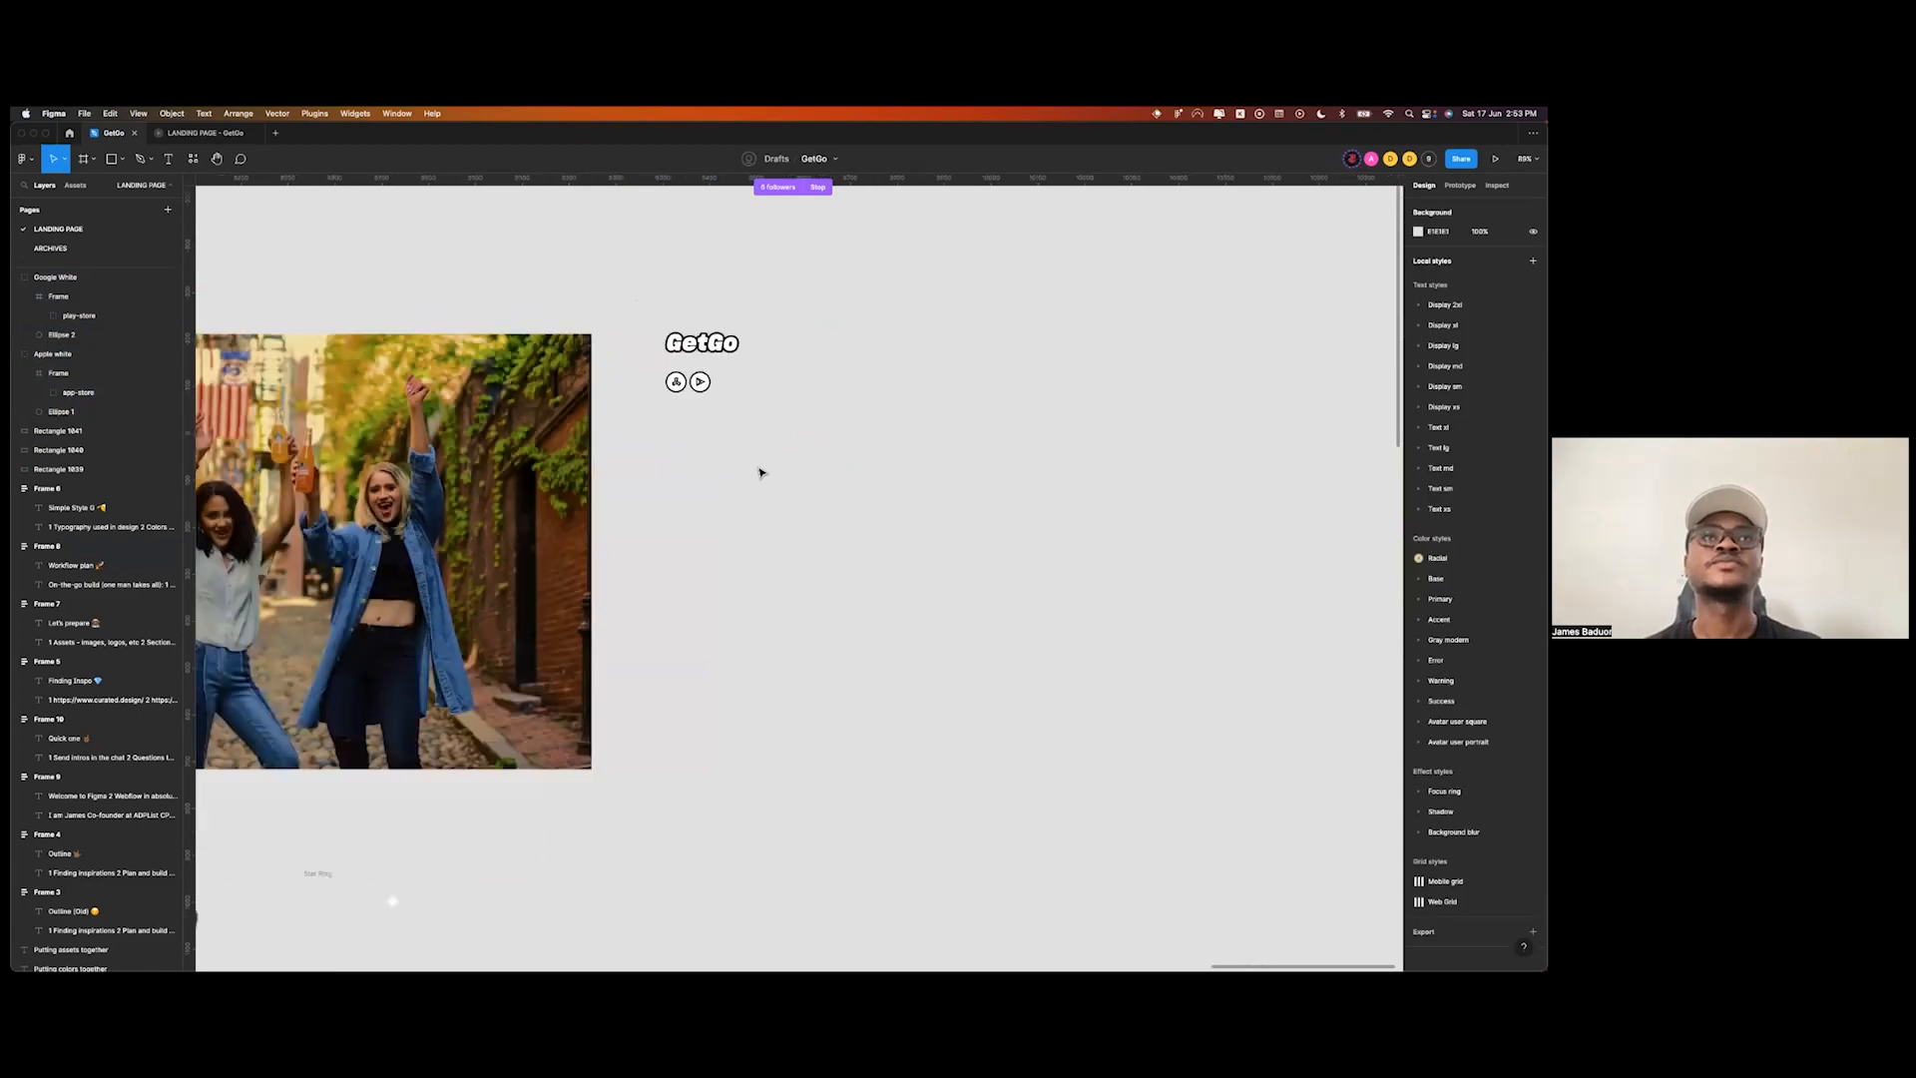
scroll(761, 472, left, 10)
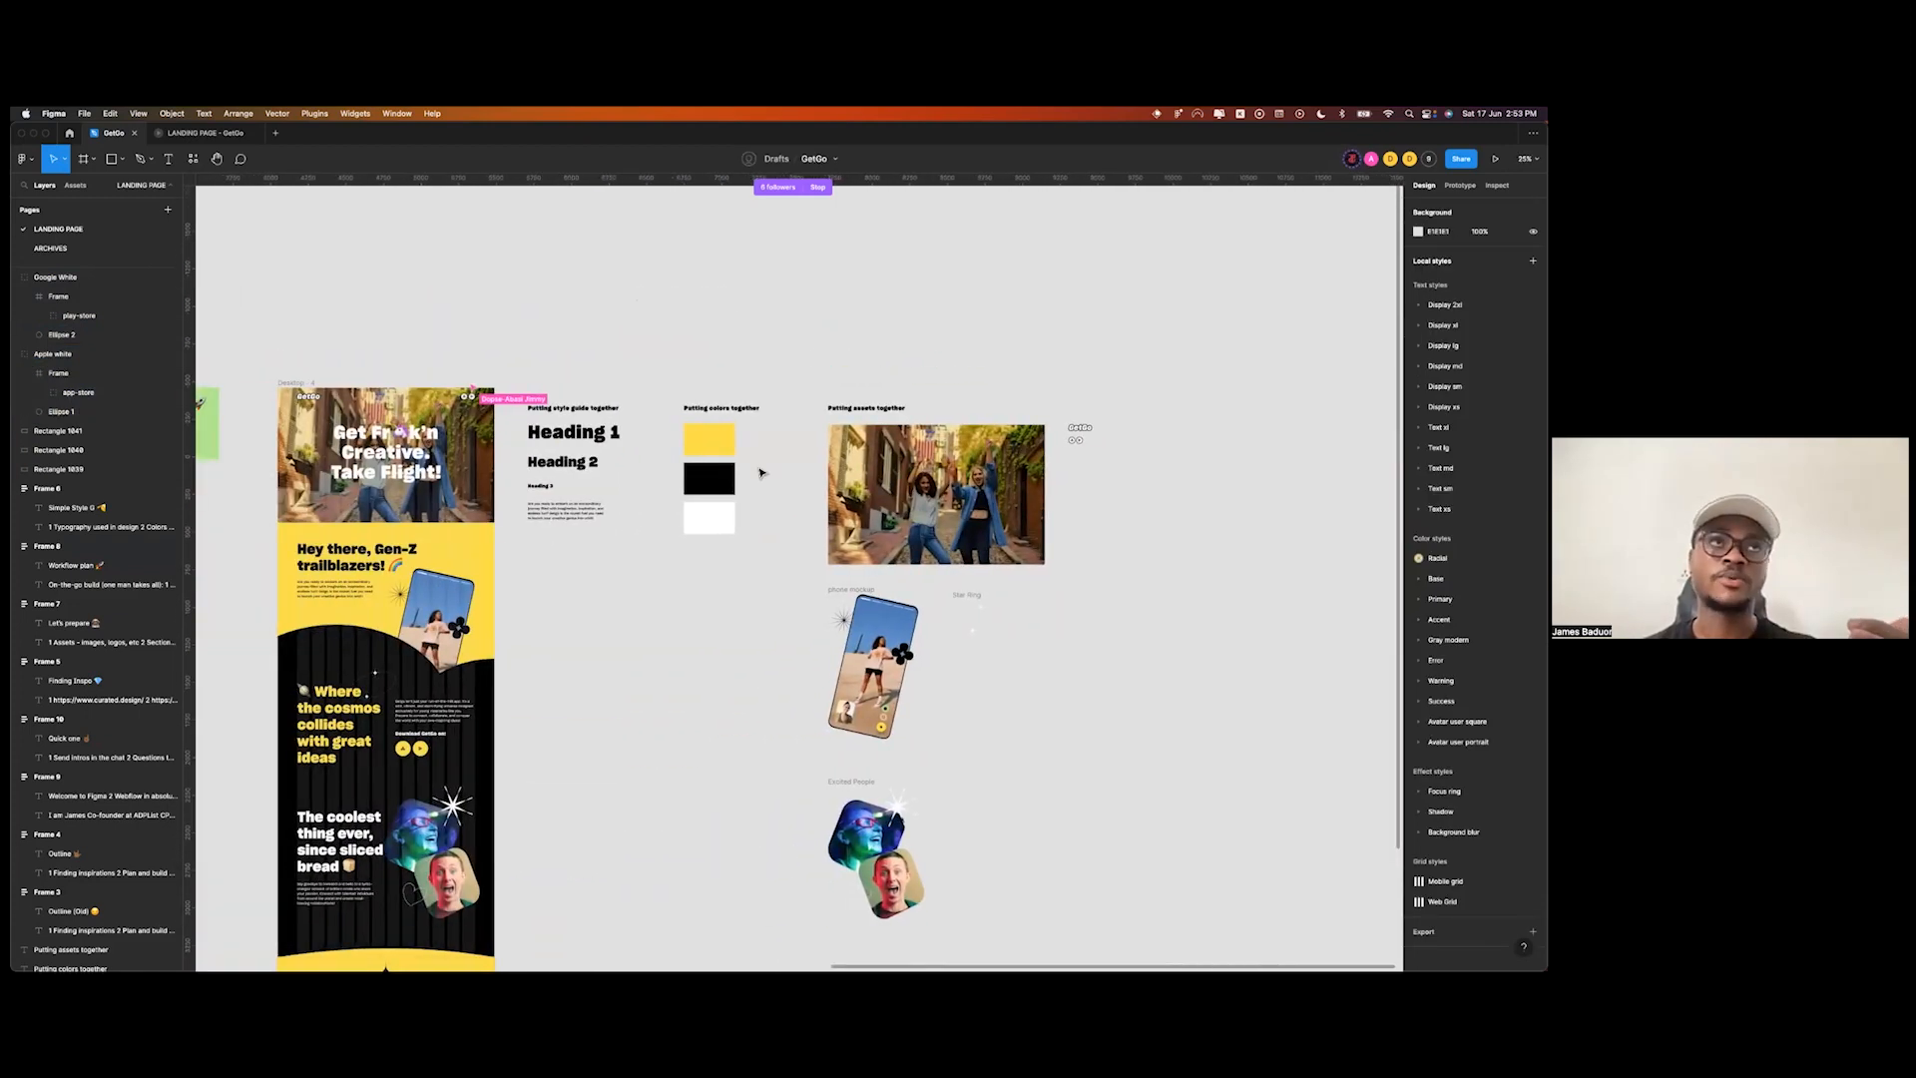
scroll(520, 685, up, 5)
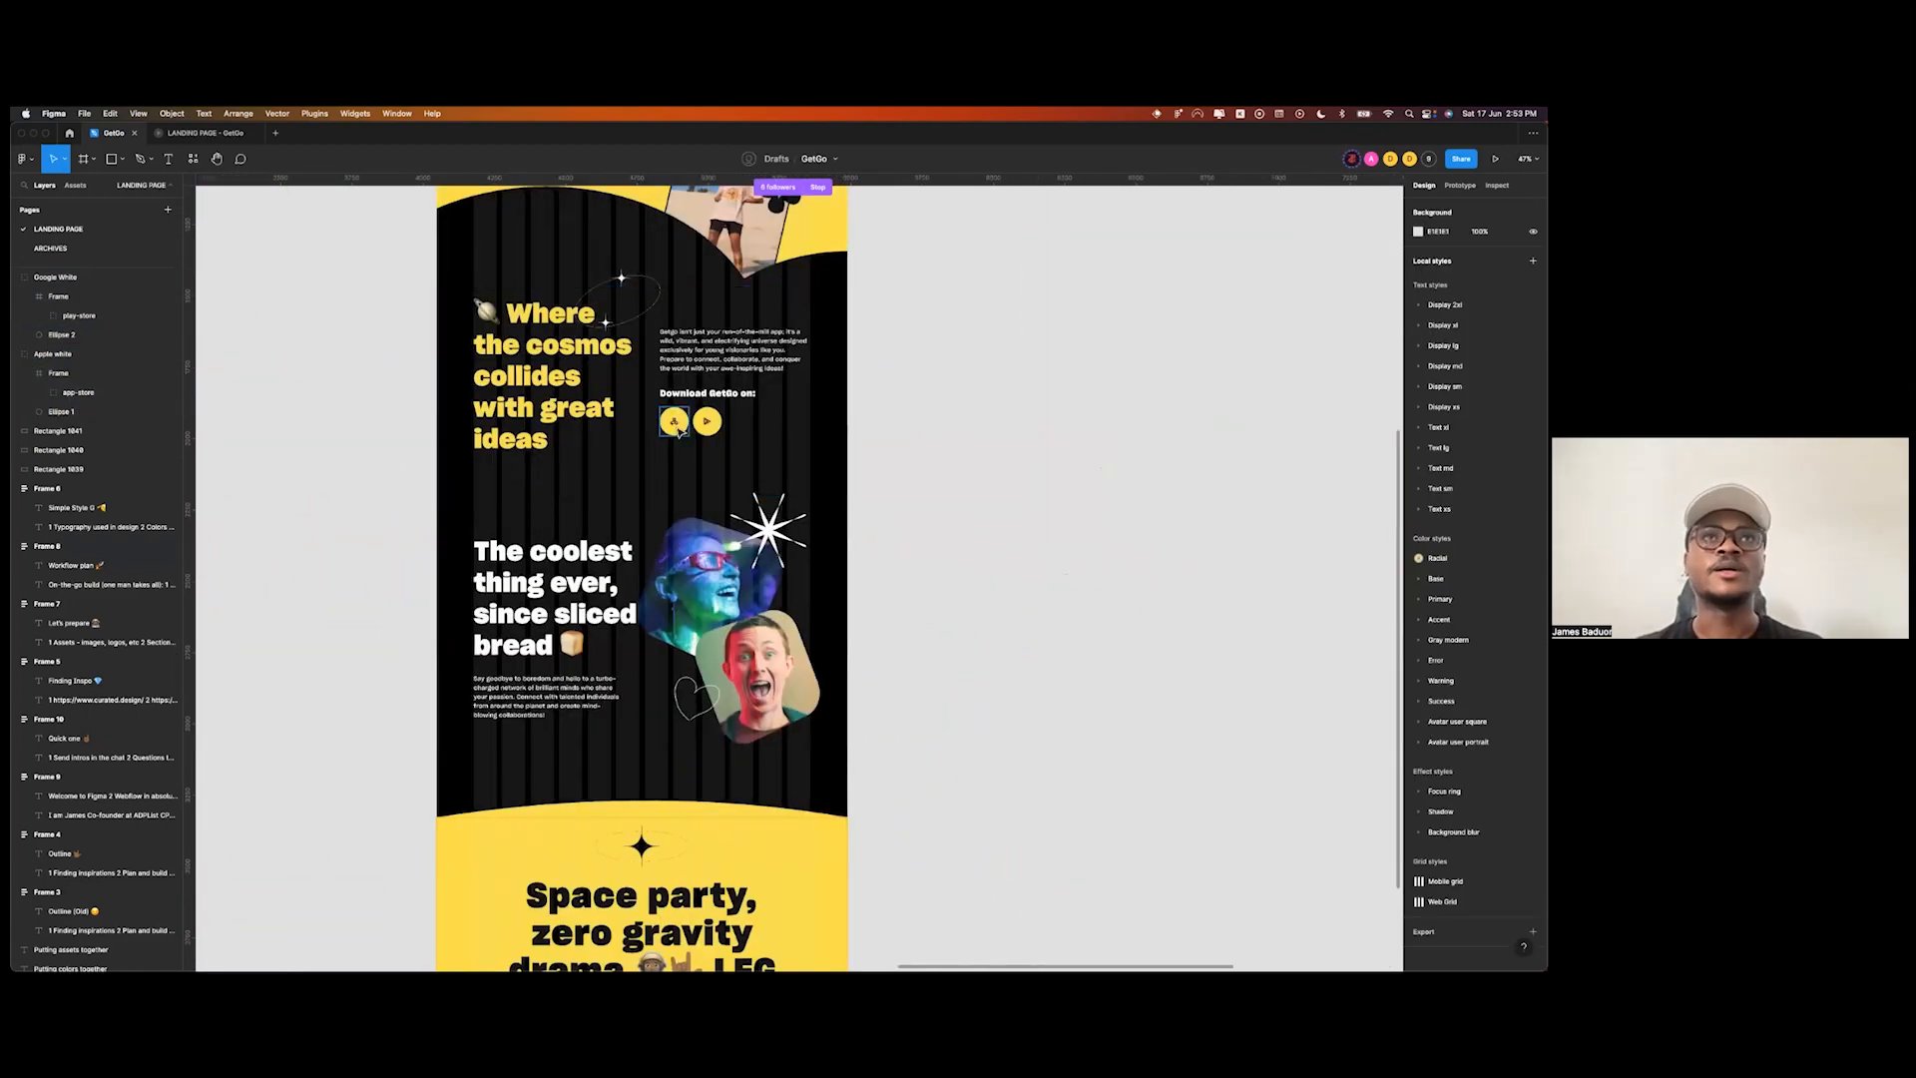
click(674, 421)
shift+click(708, 421)
scroll(715, 424, down, 5)
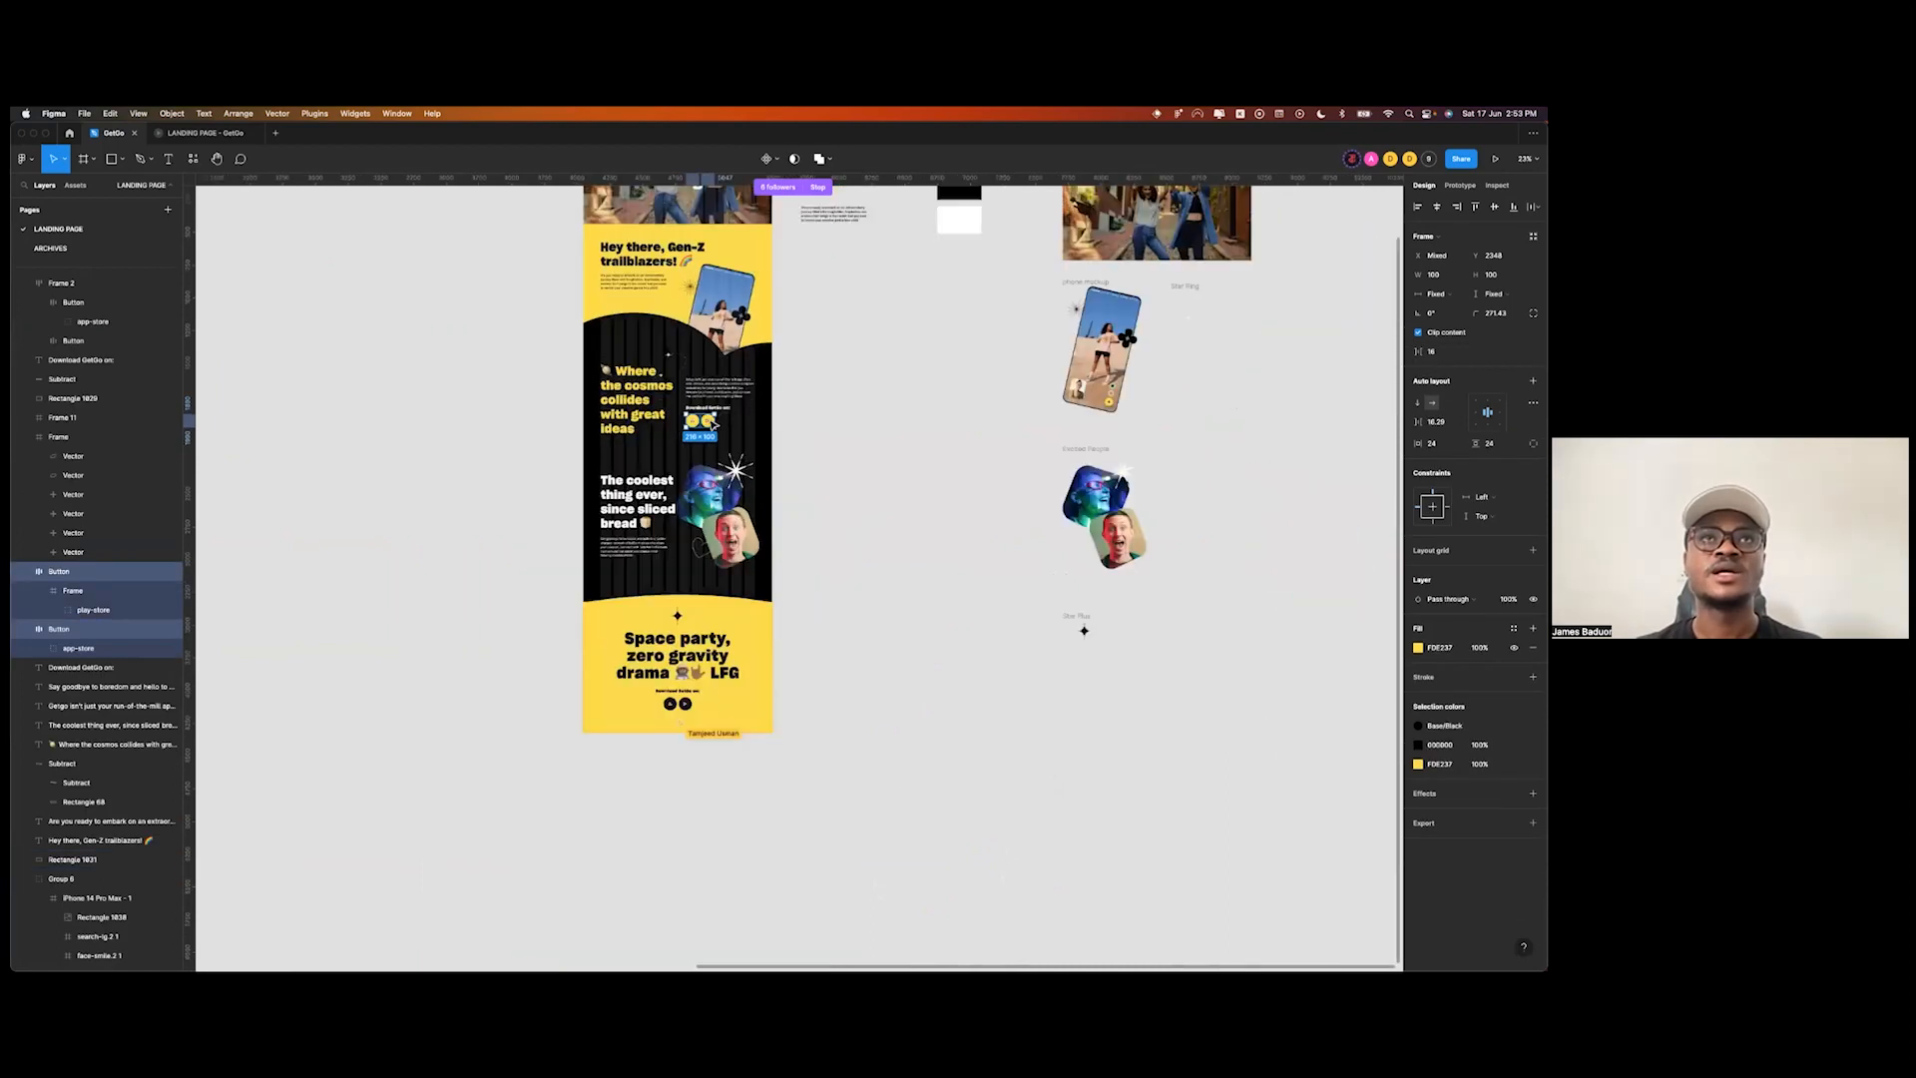
drag(701, 421, 1262, 222)
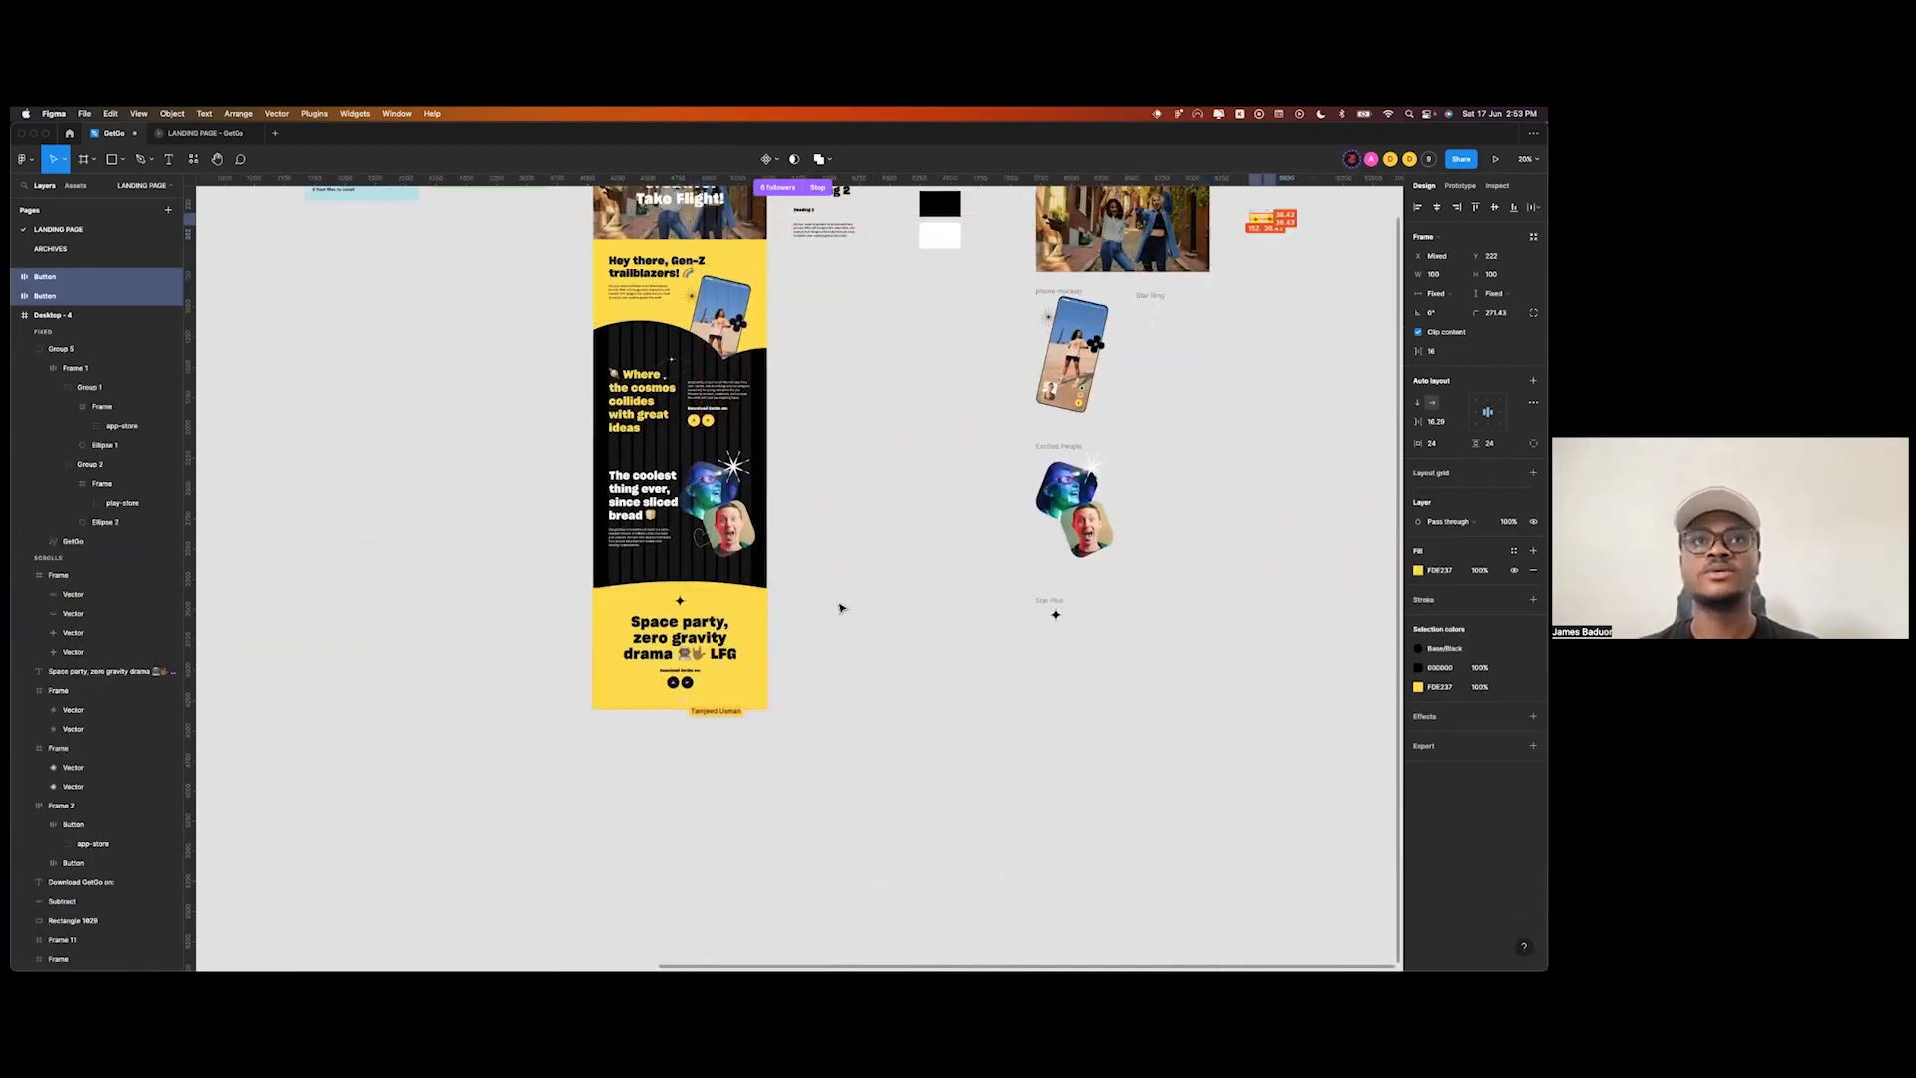
- Copy both black store buttons from the "Space party" section and place them below the yellow buttons in the assets area
click(677, 686)
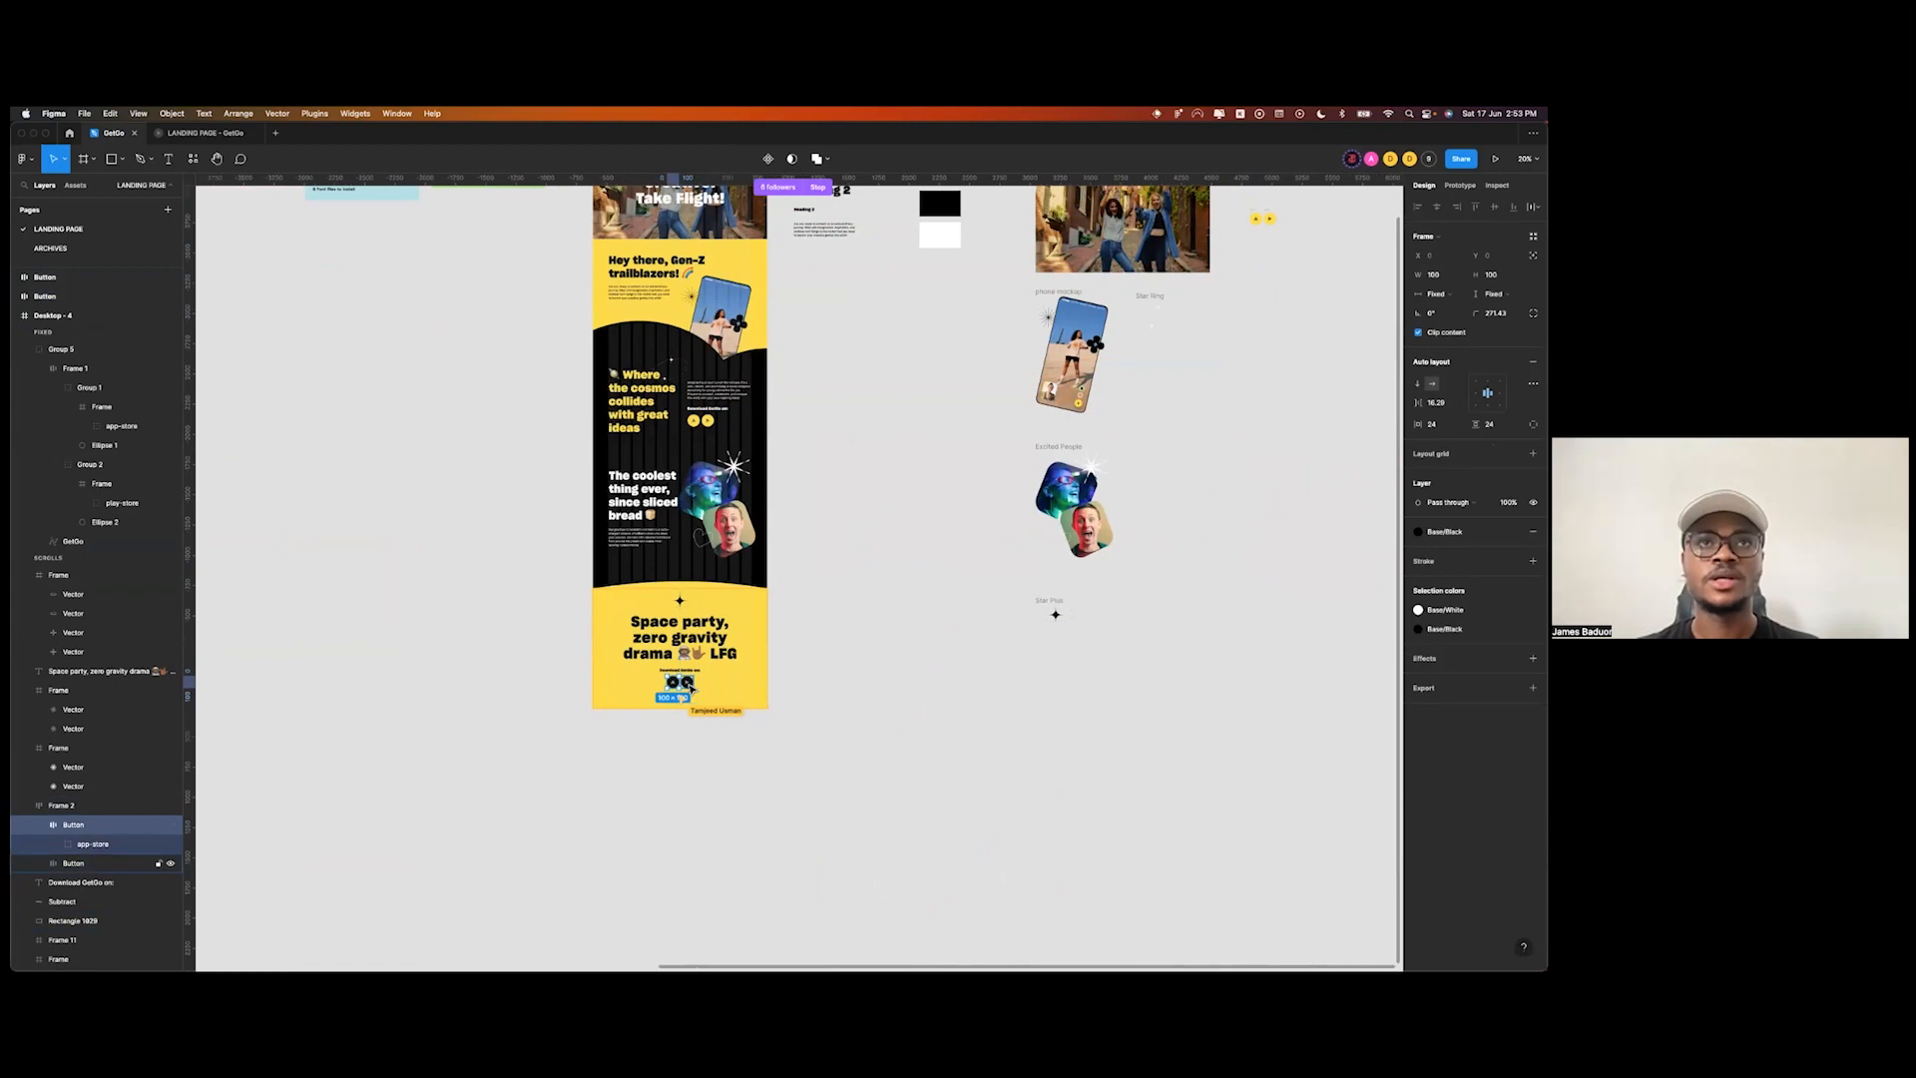
shift+click(690, 687)
drag(689, 687, 1286, 248)
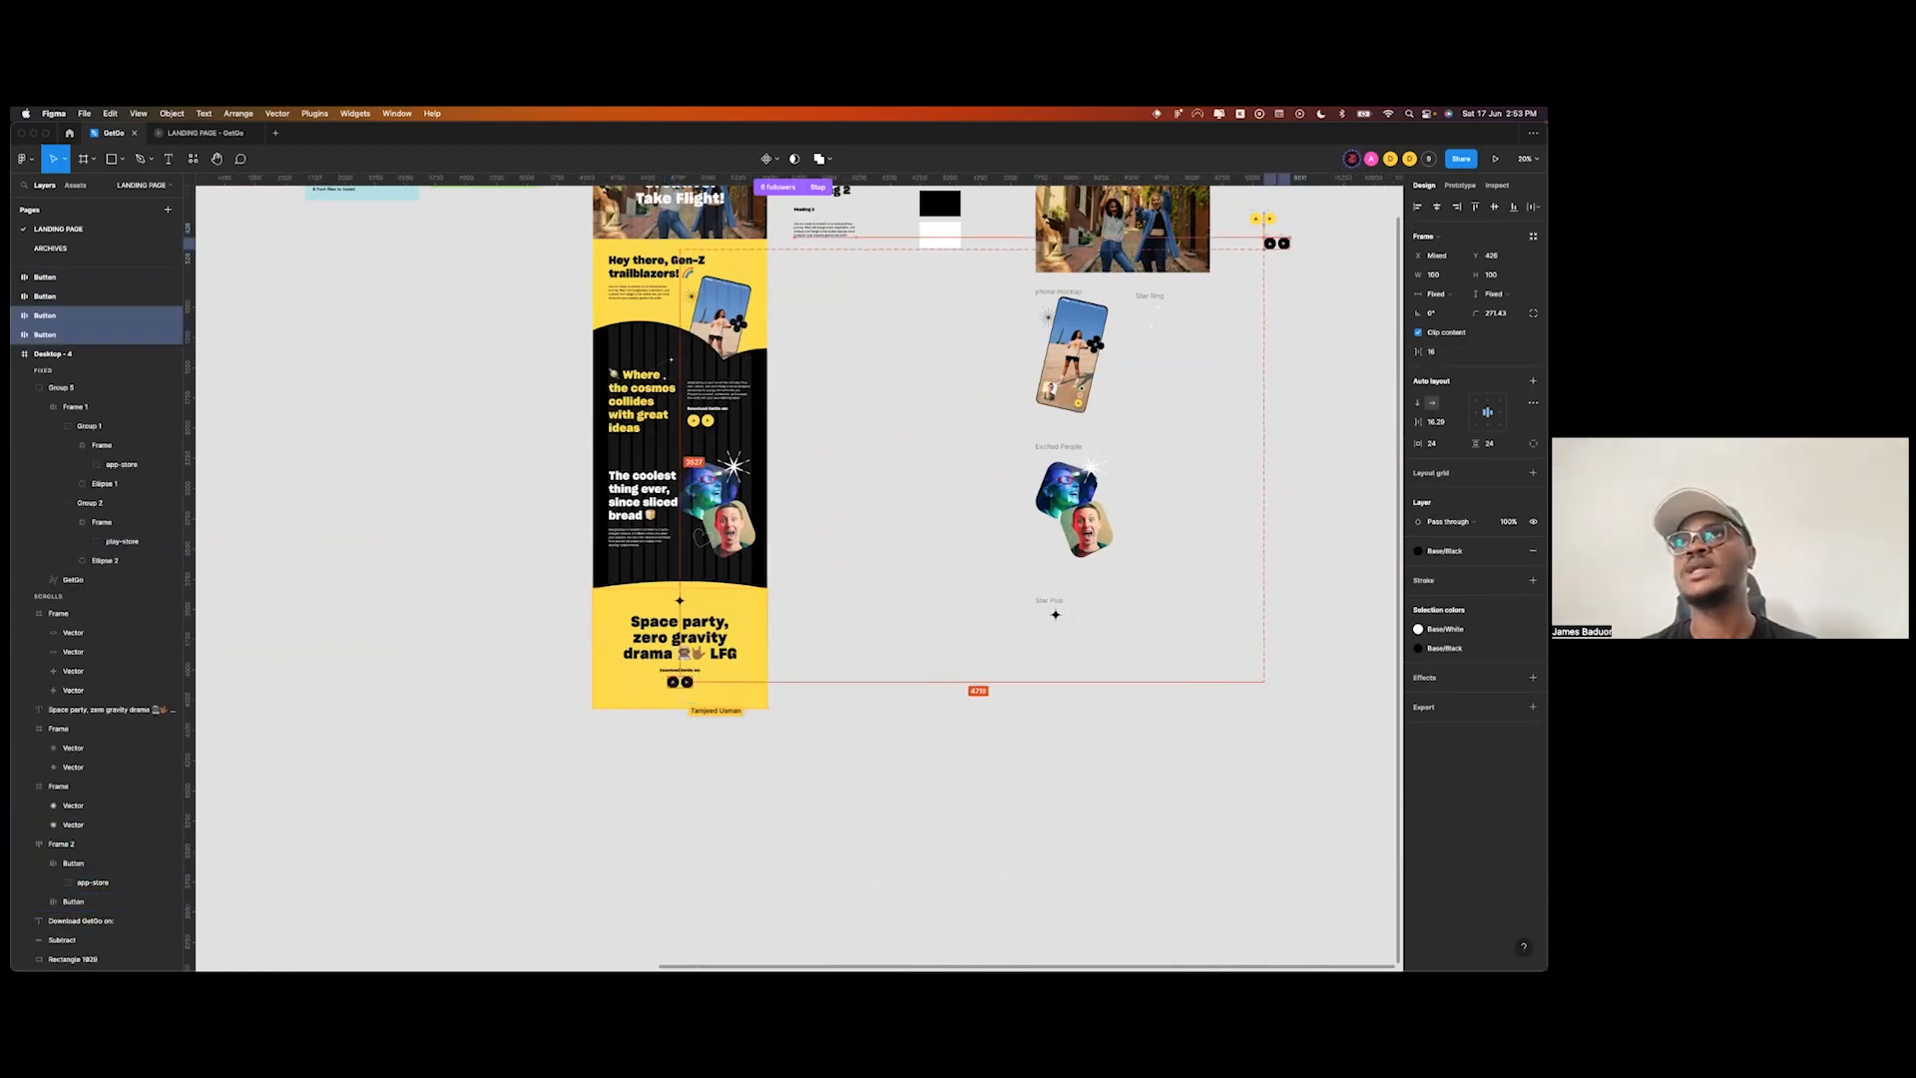
- Rename the copied store button frames to "Apple yellow", "Google yellow", "Apple black" and "Google black"
scroll(1272, 240, up, 10)
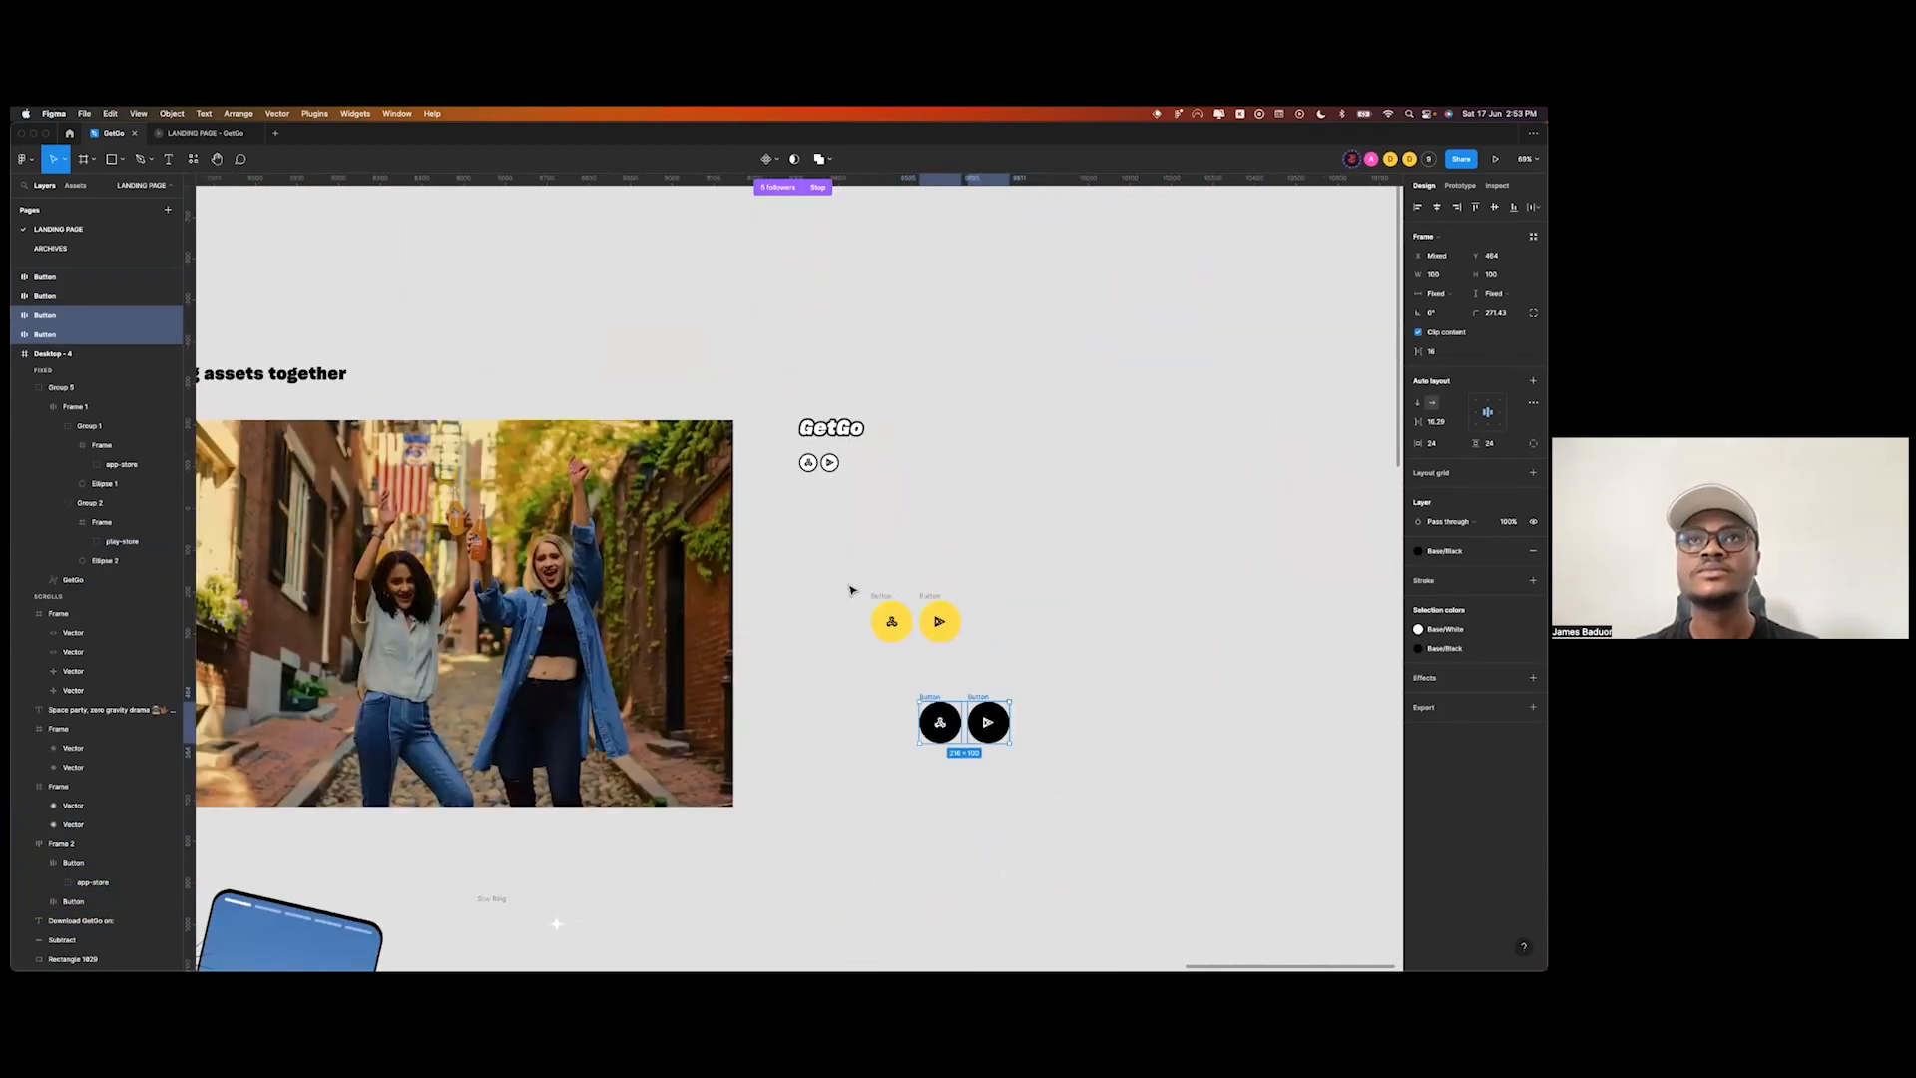
click(873, 596)
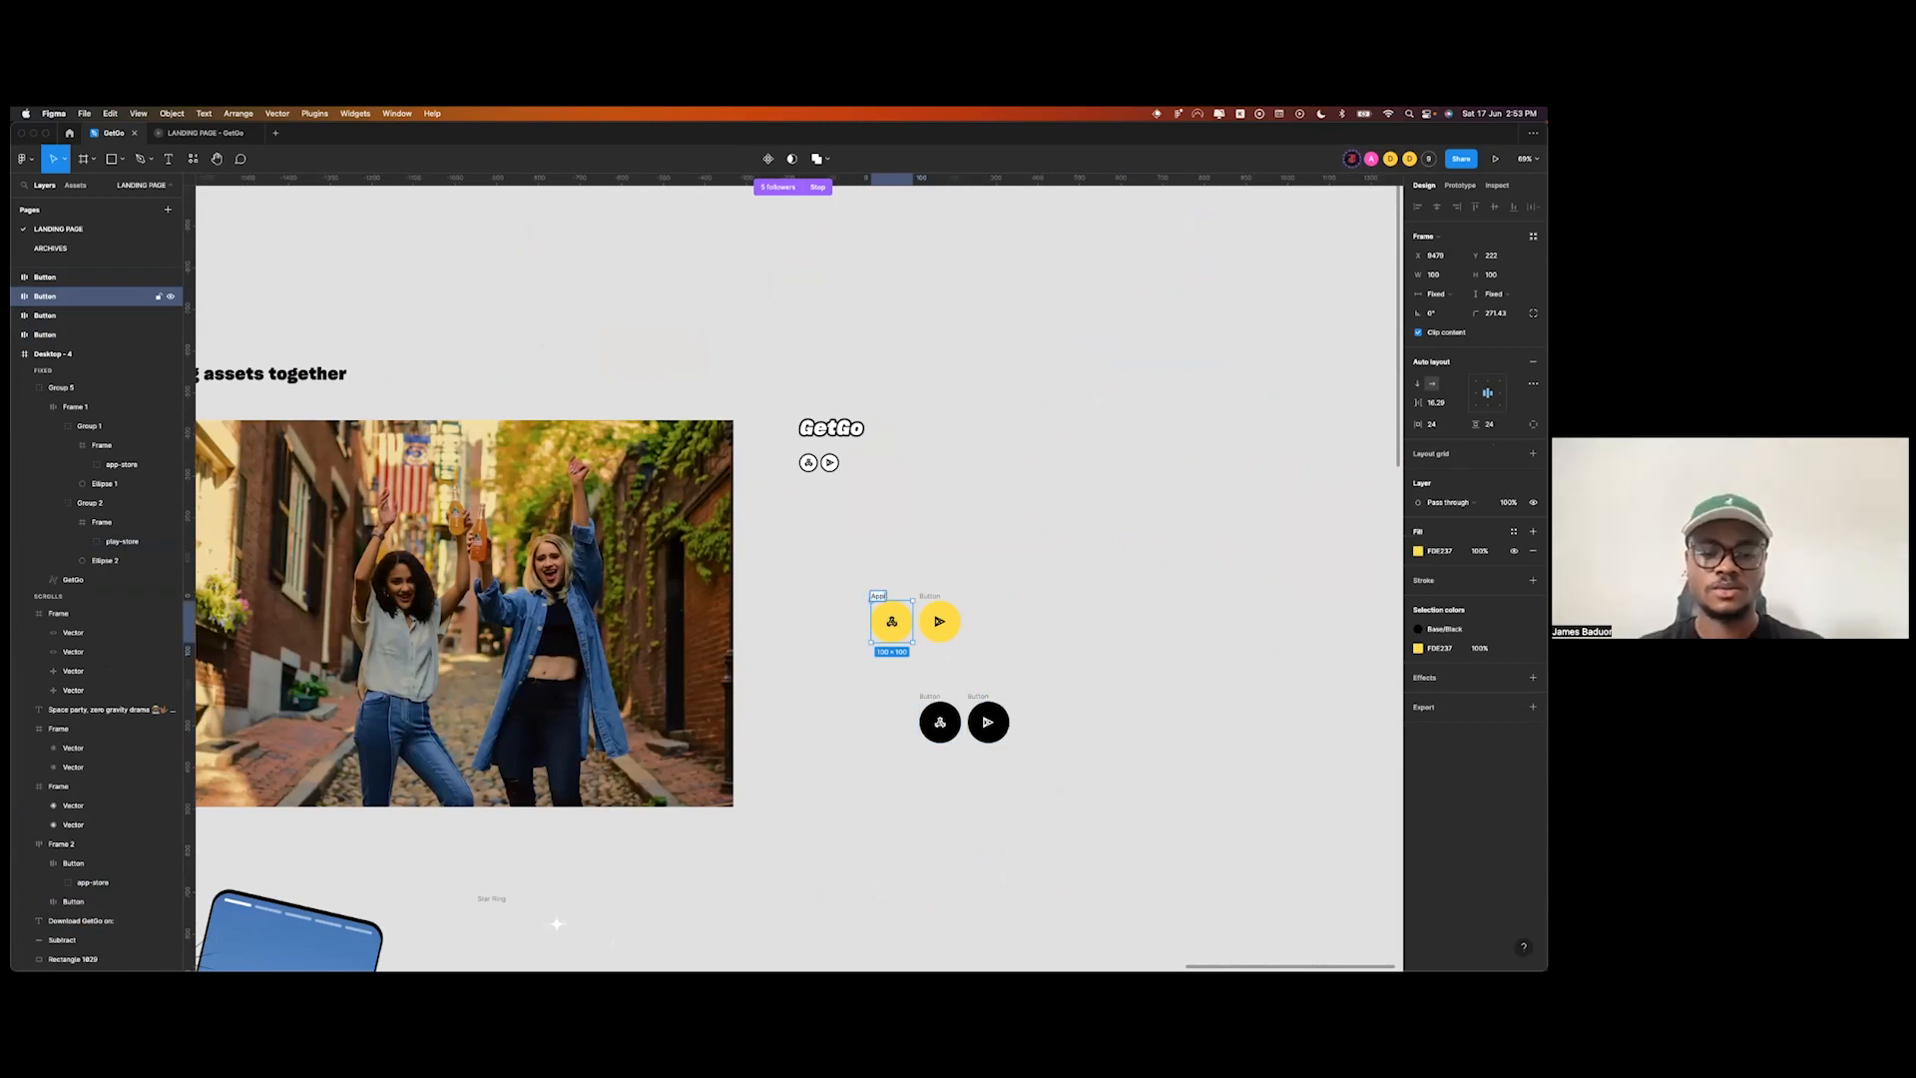
click(938, 602)
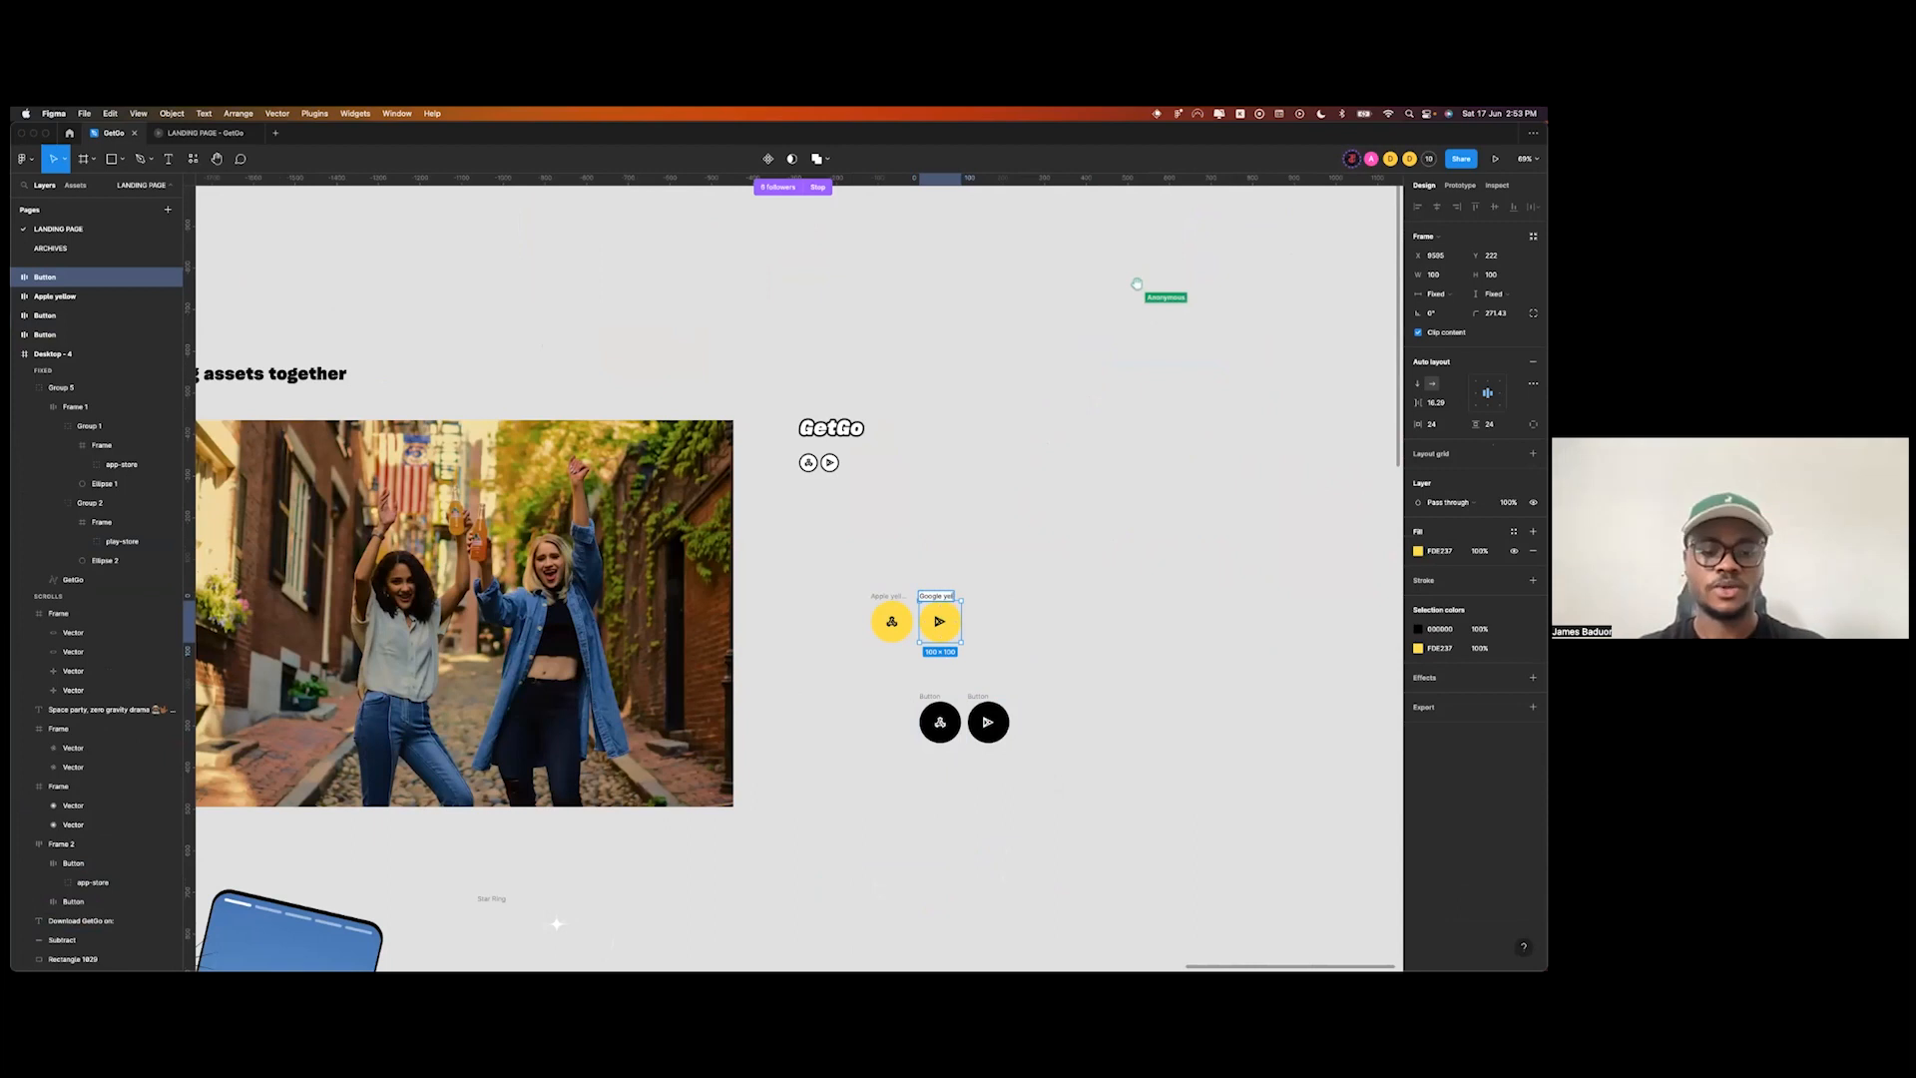
click(938, 702)
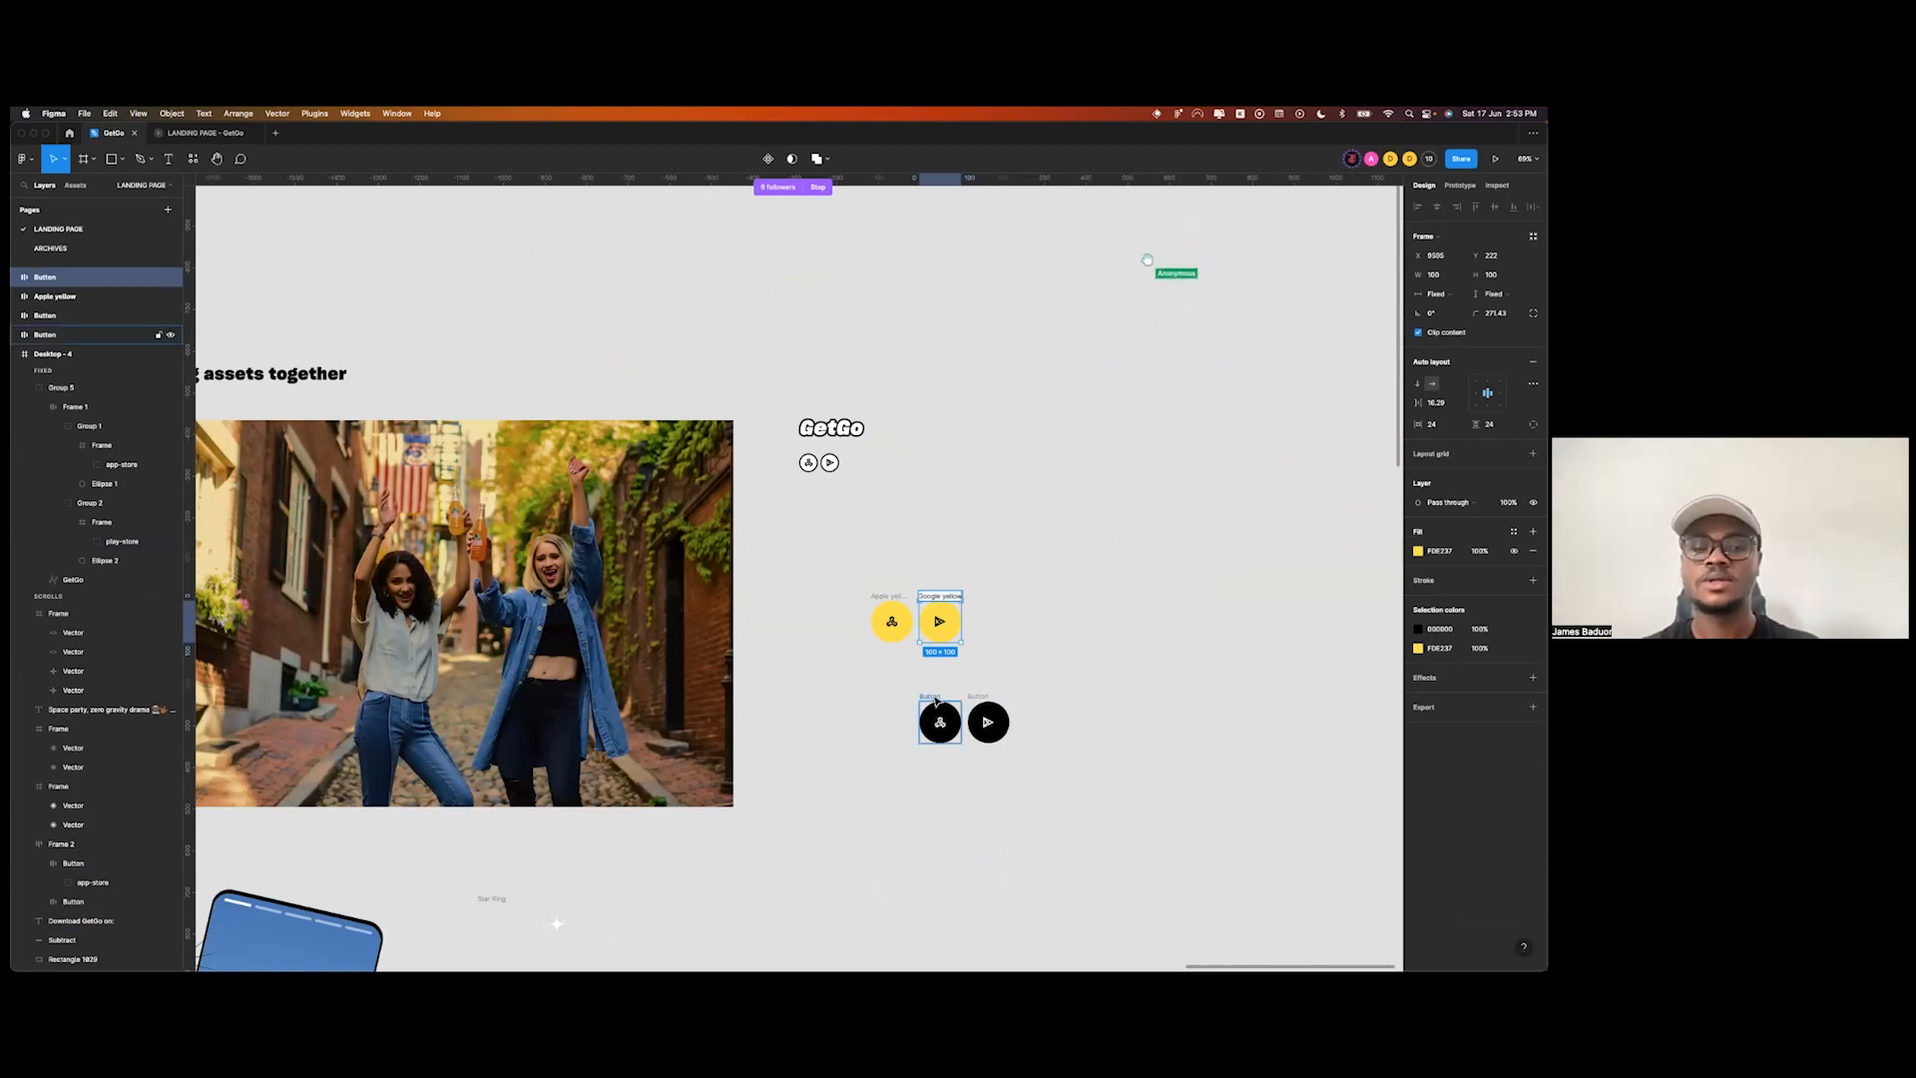
click(988, 703)
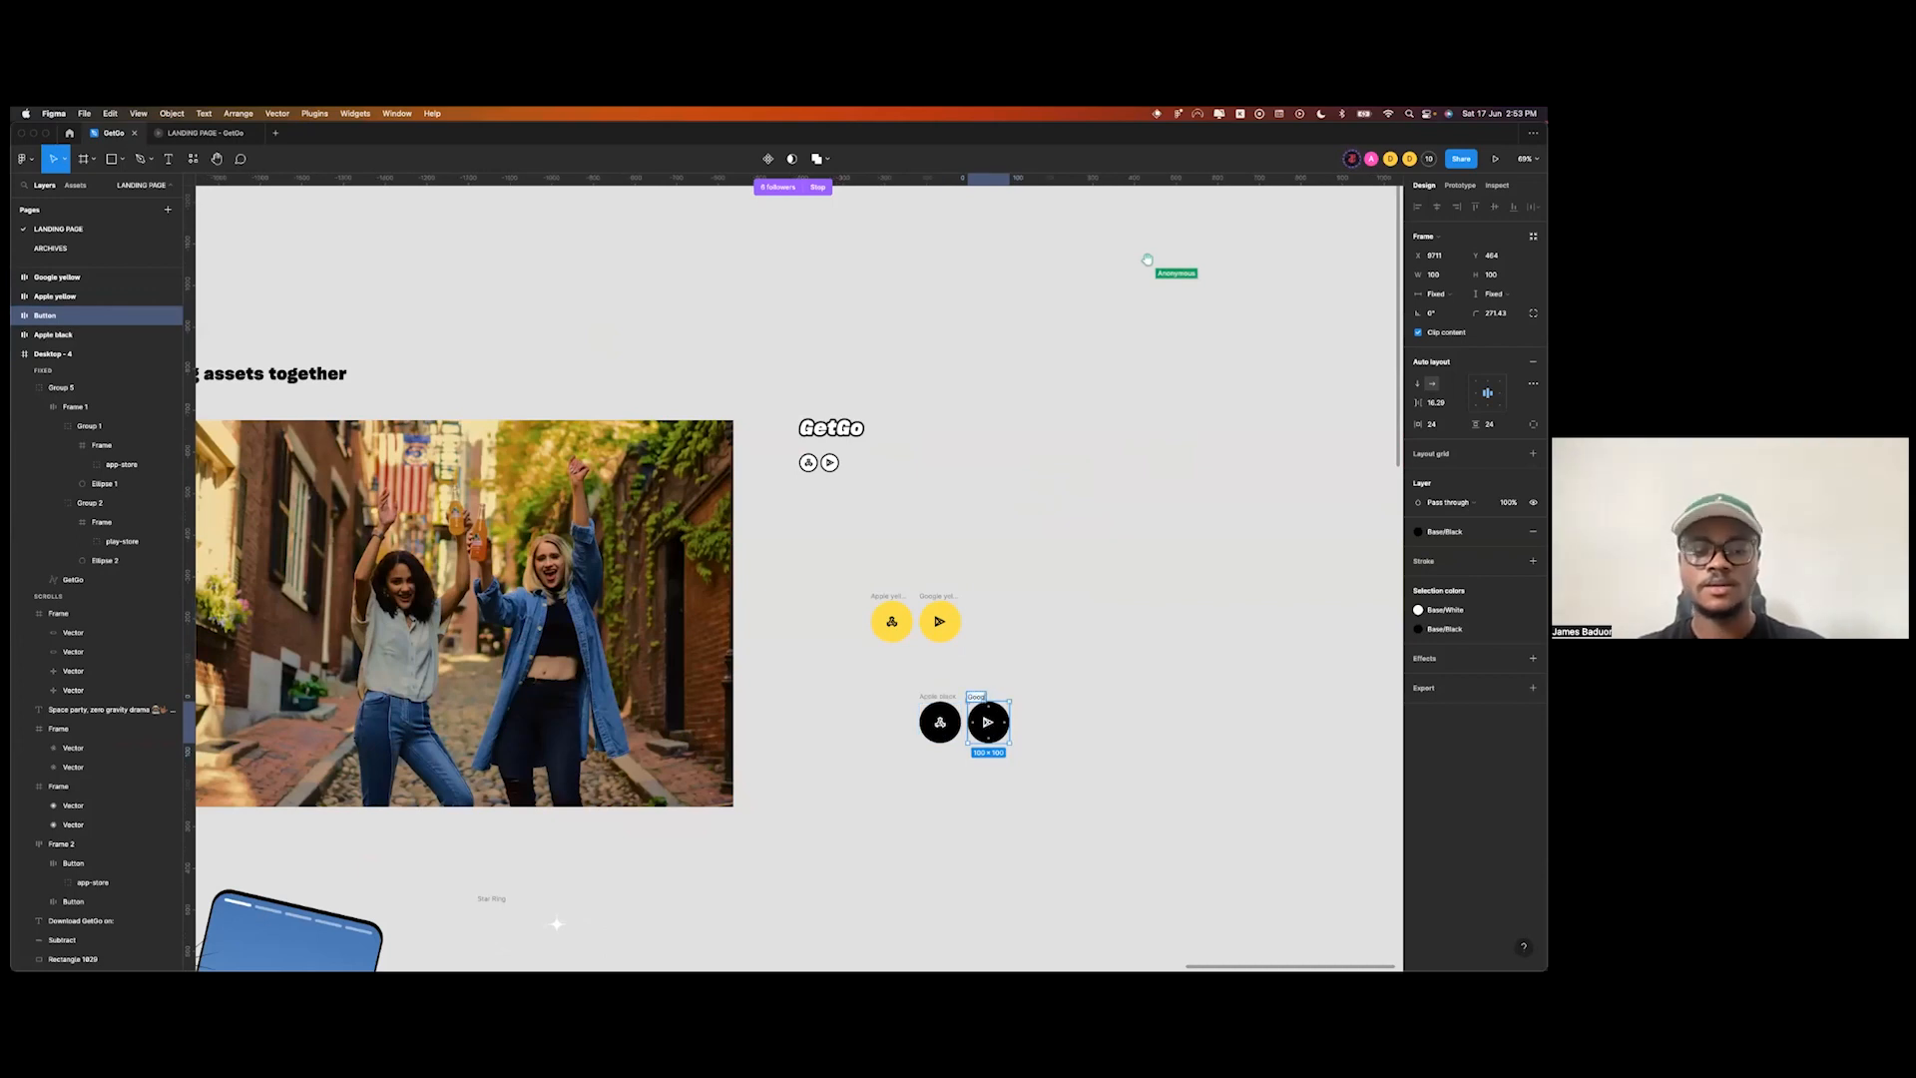
key(Return)
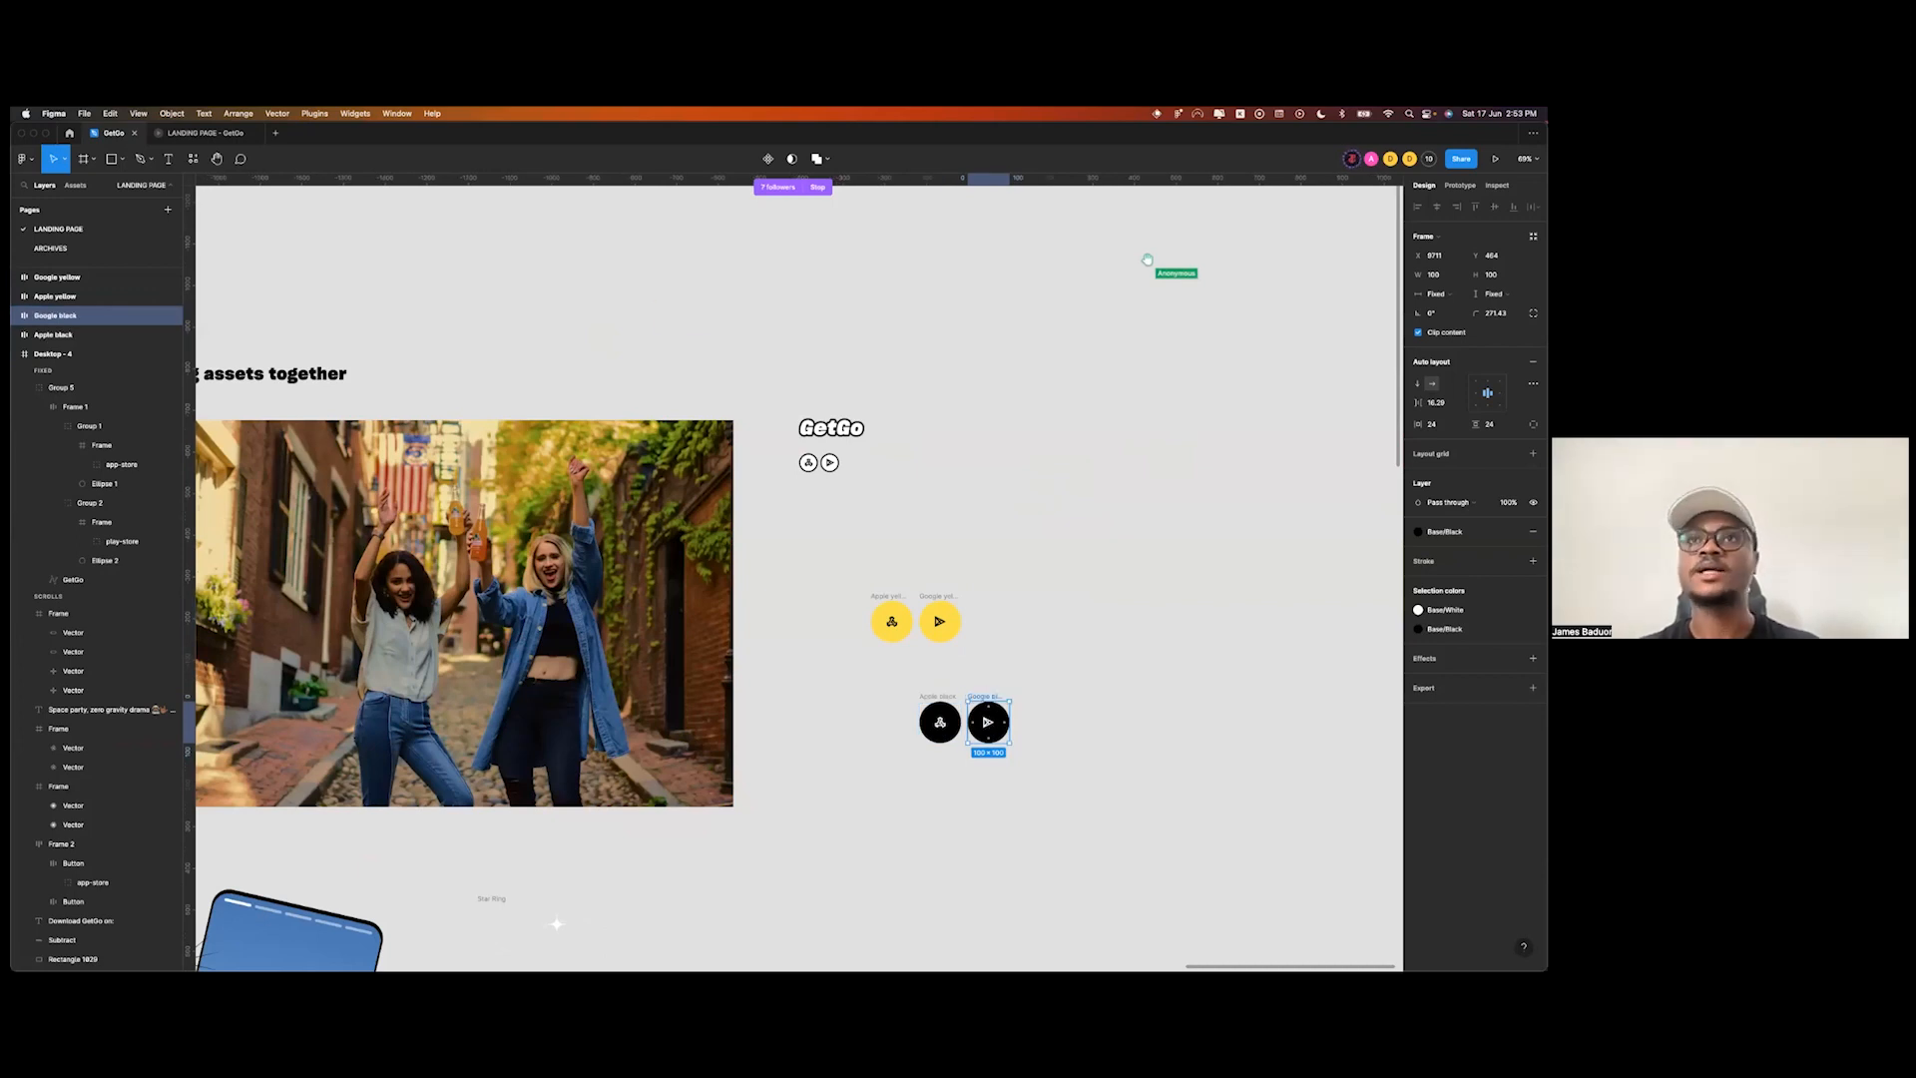
click(1027, 581)
scroll(1027, 581, down, 15)
scroll(1027, 582, up, 5)
scroll(1027, 582, up, 4)
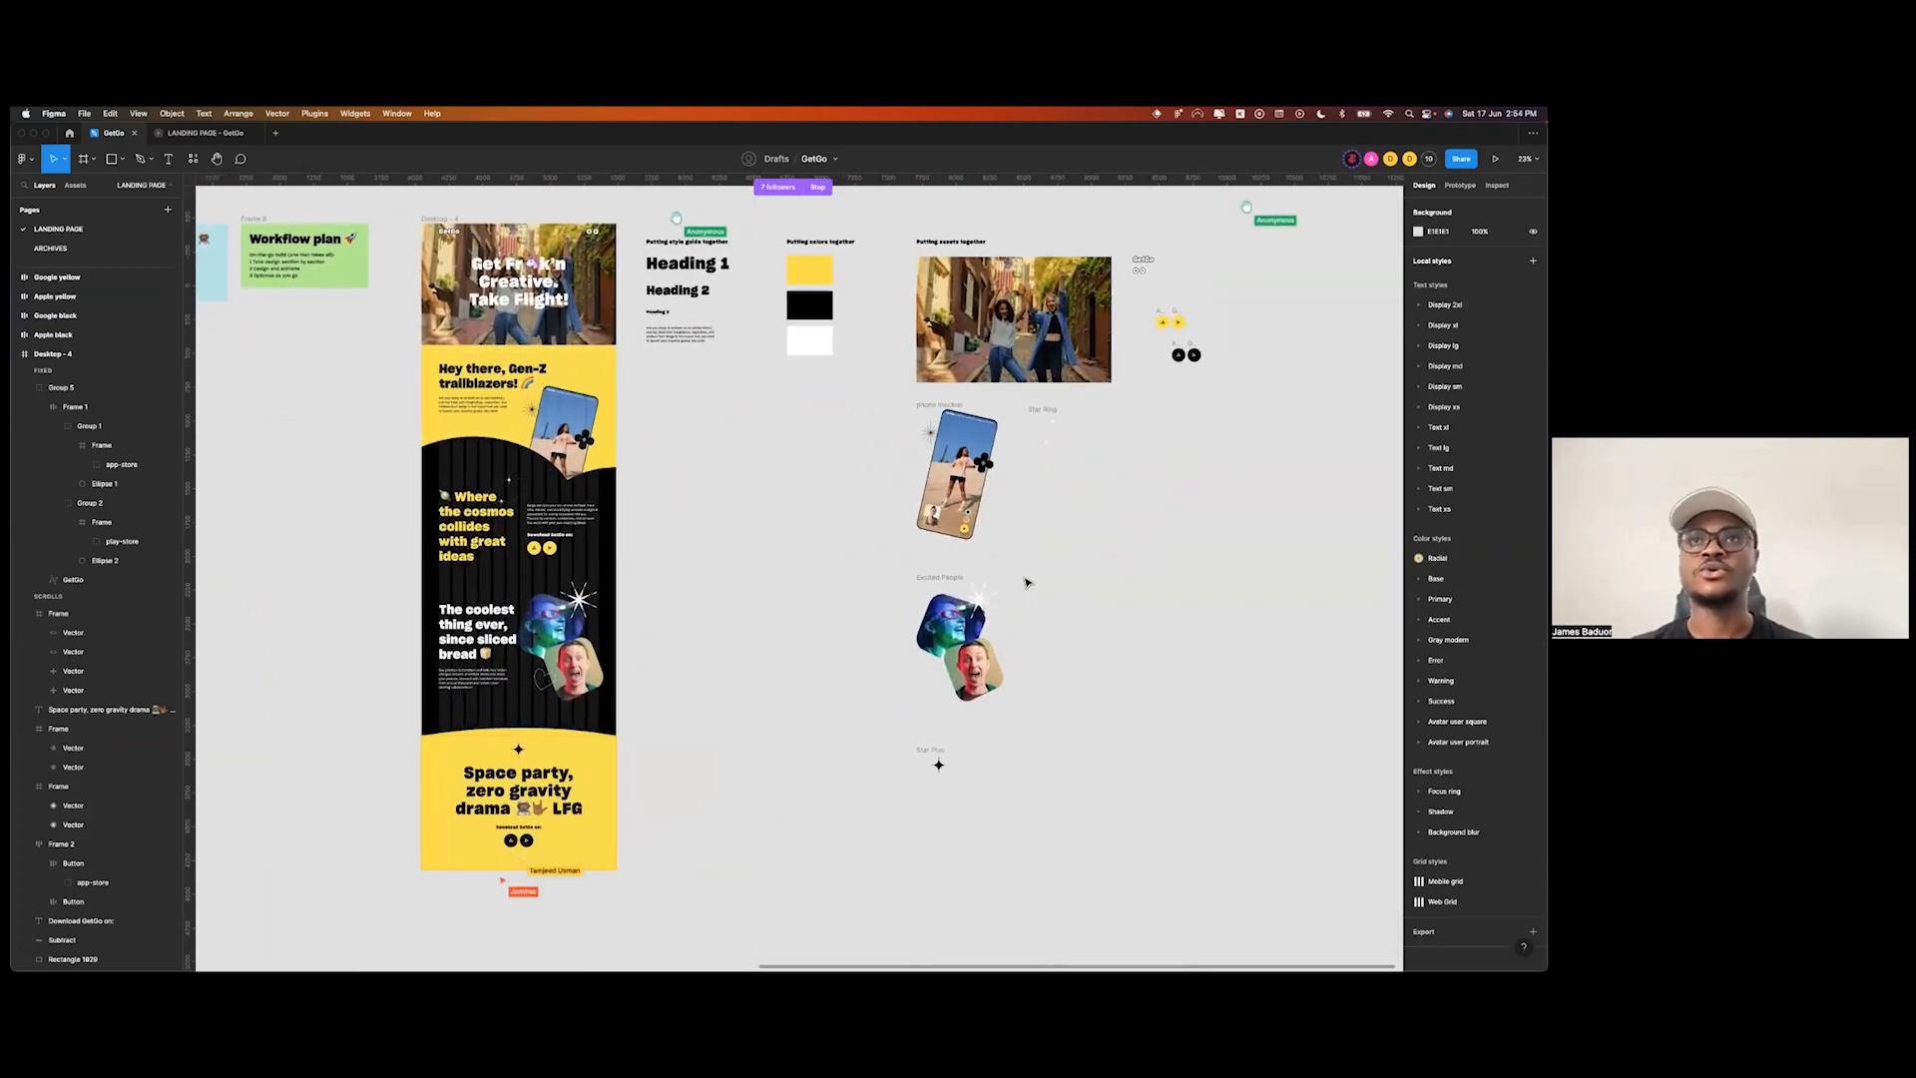
- Switch to Chrome to view the Jitter home page and the curated.design web design inspiration catalog
key(ctrl+Right)
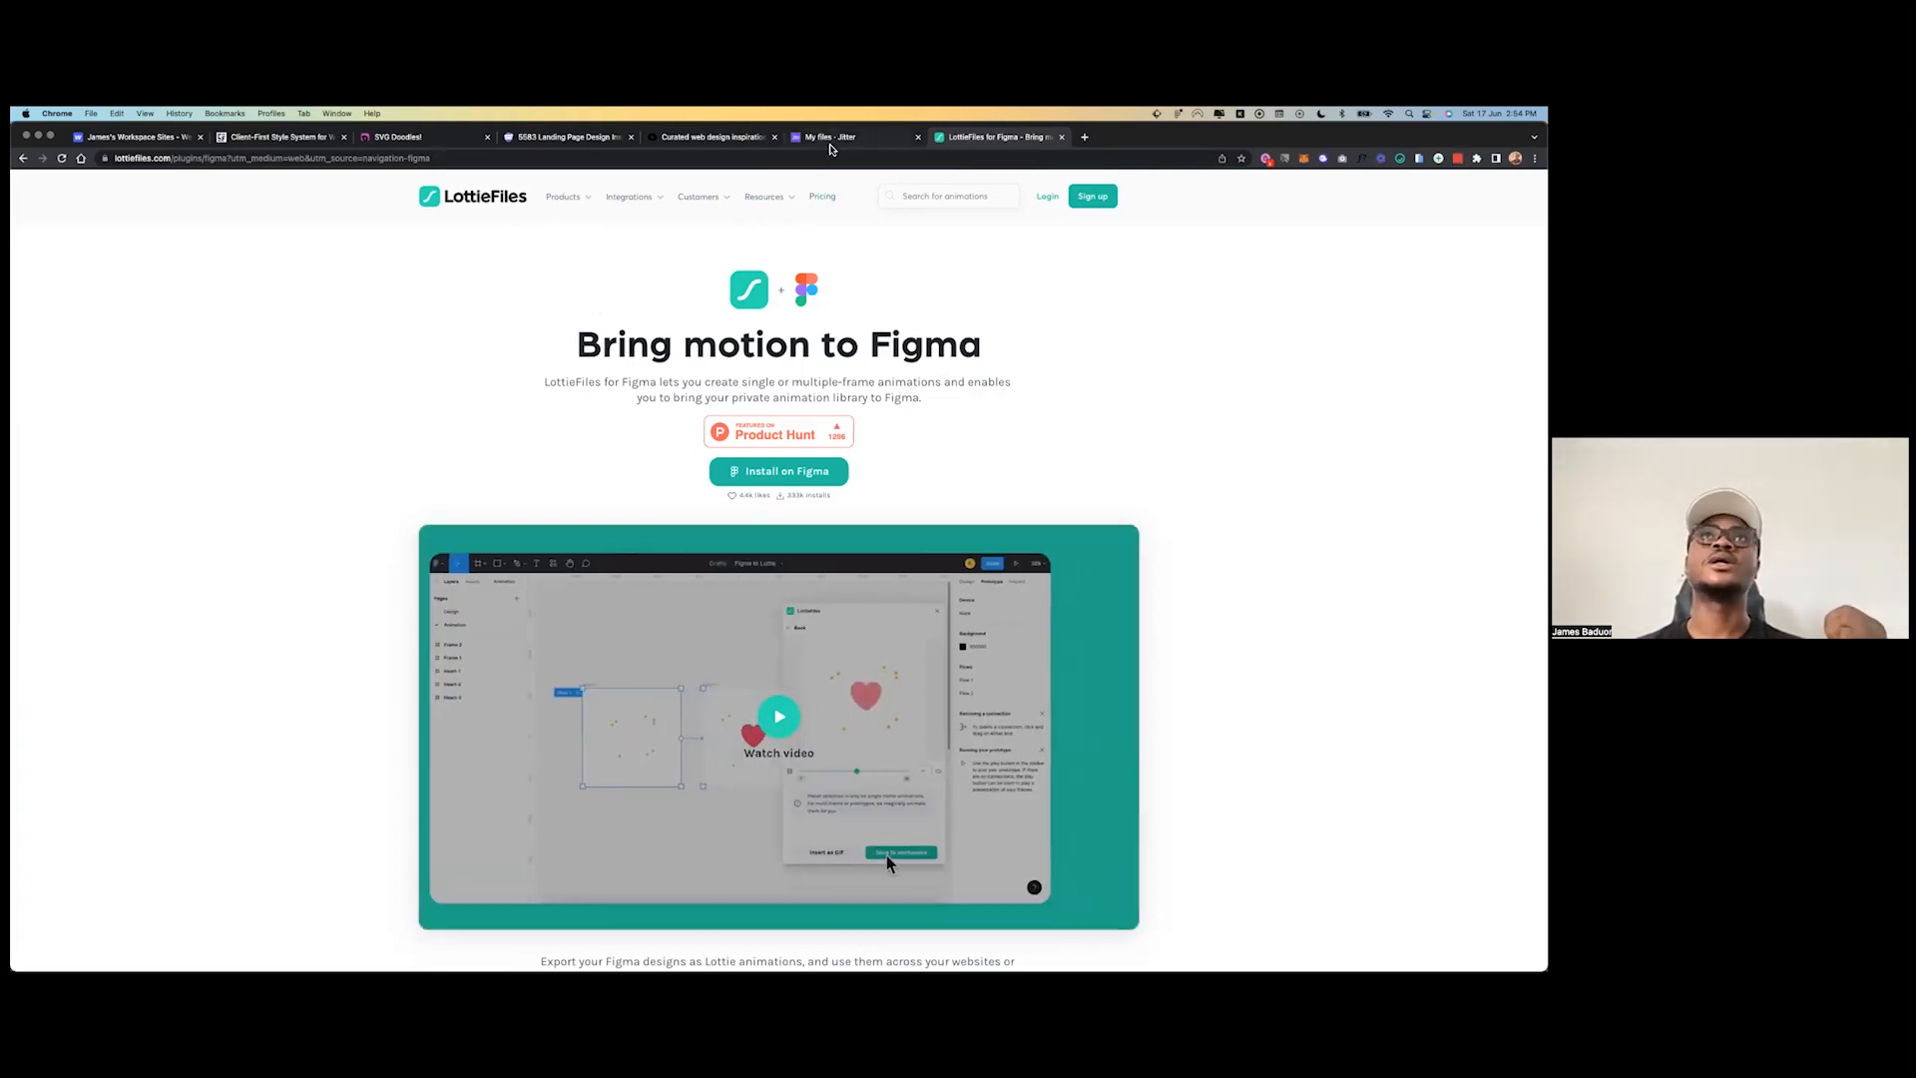
click(830, 139)
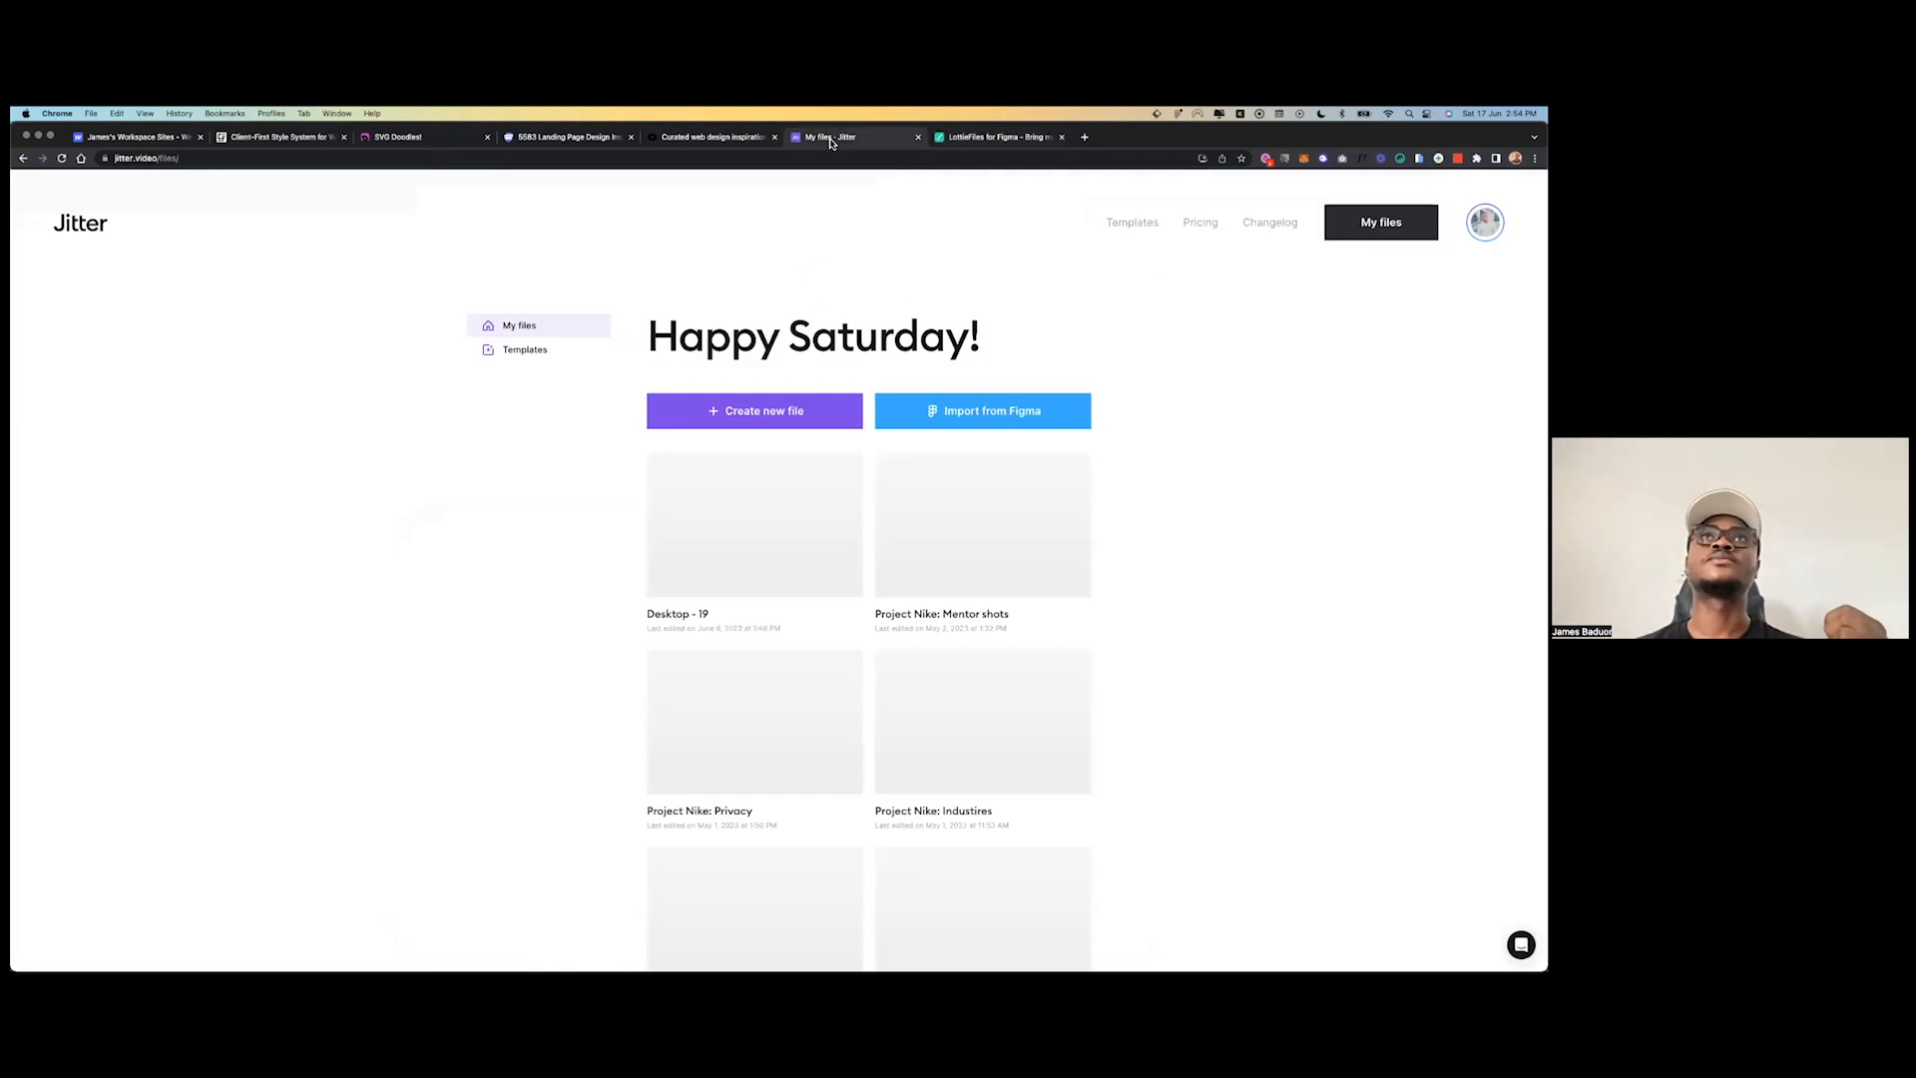
click(61, 229)
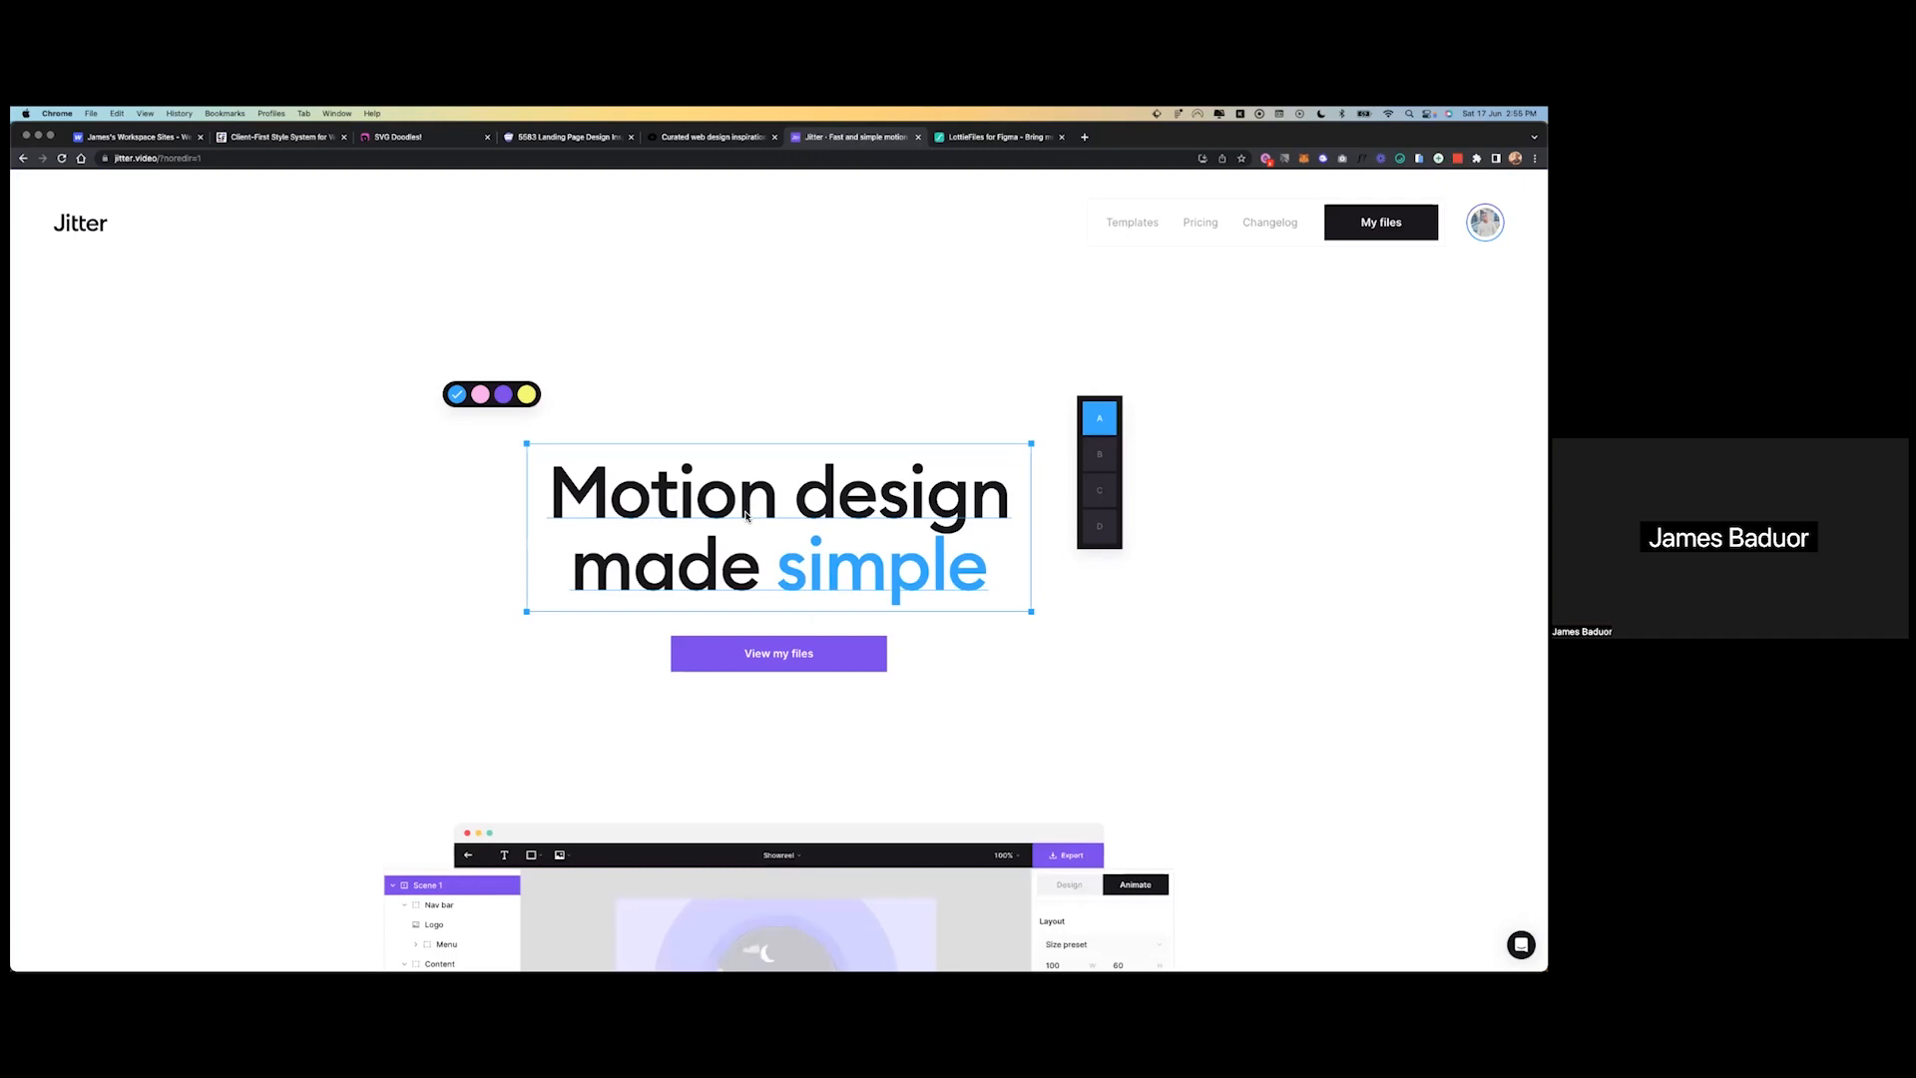
click(697, 141)
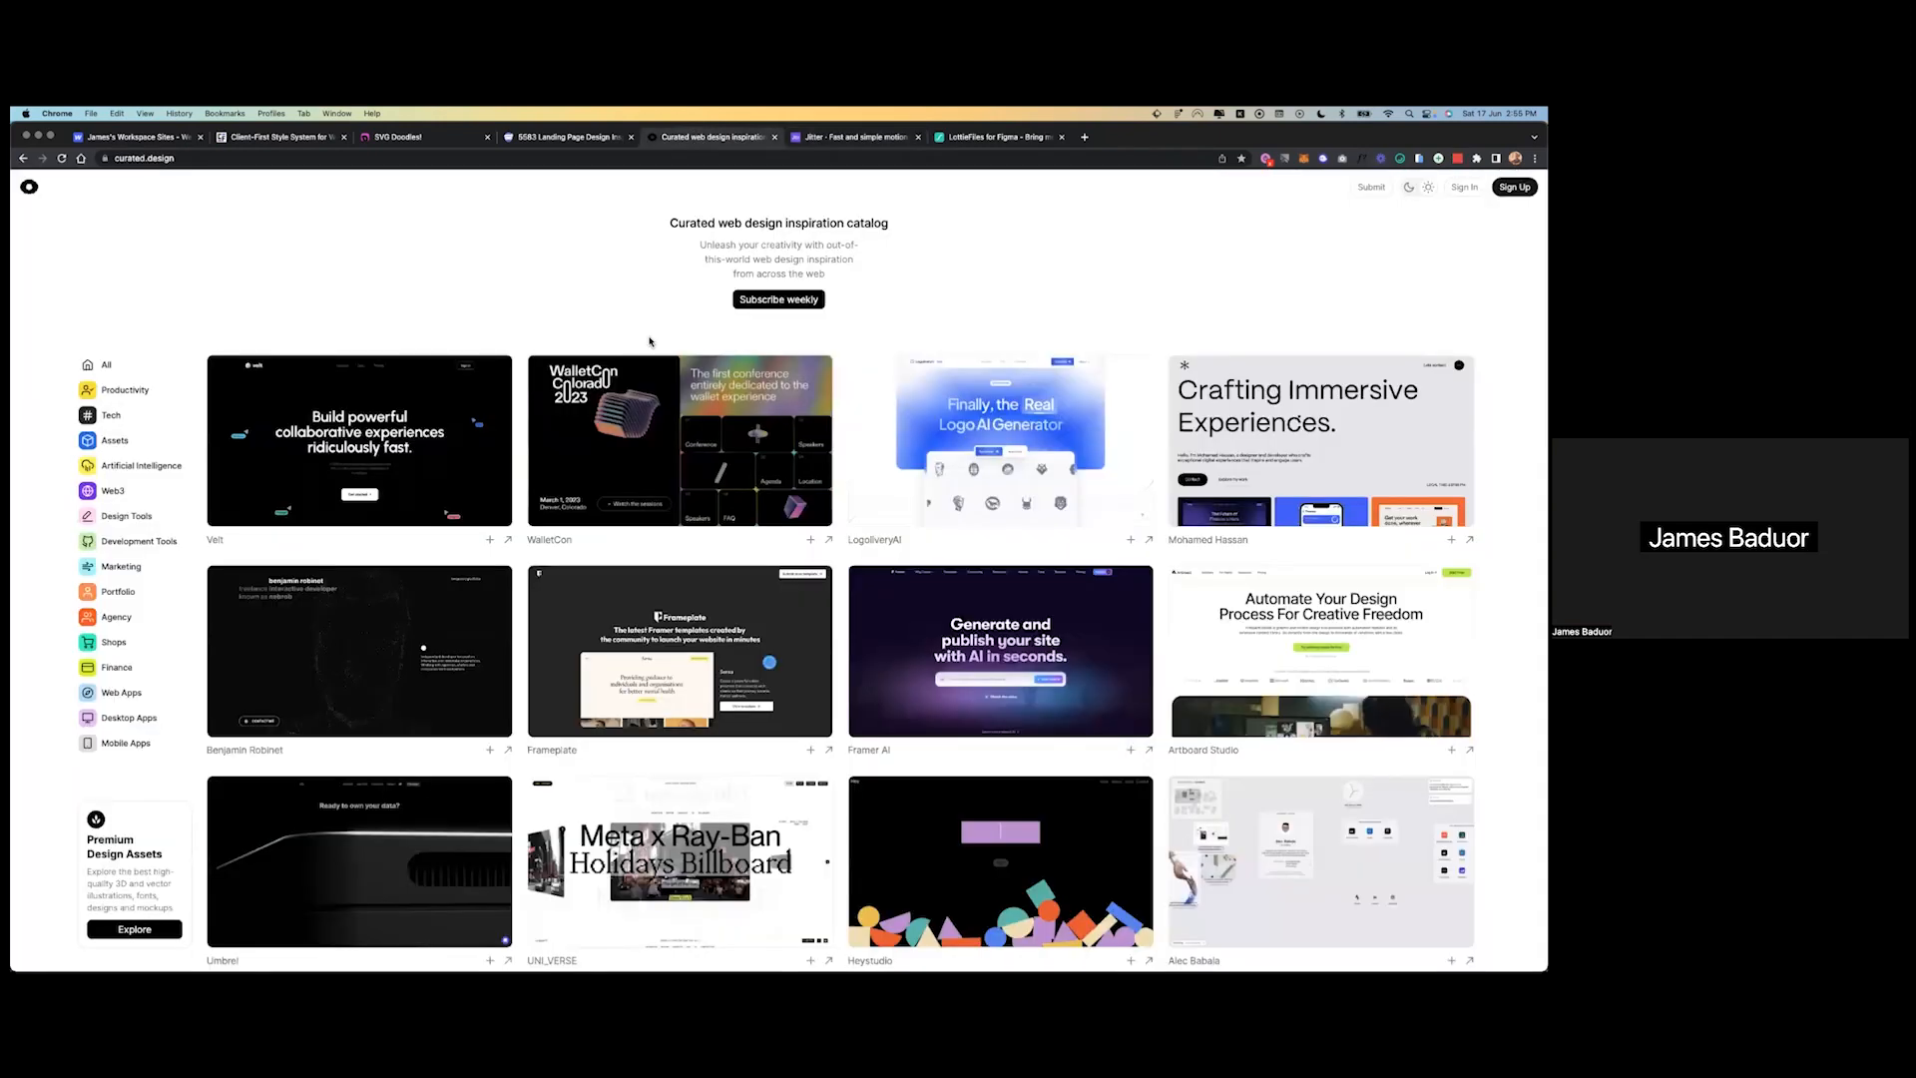
- Close the browser tabs of the landing page design inspiration, curated.design and LottieFiles for Figma pages
click(632, 138)
click(632, 138)
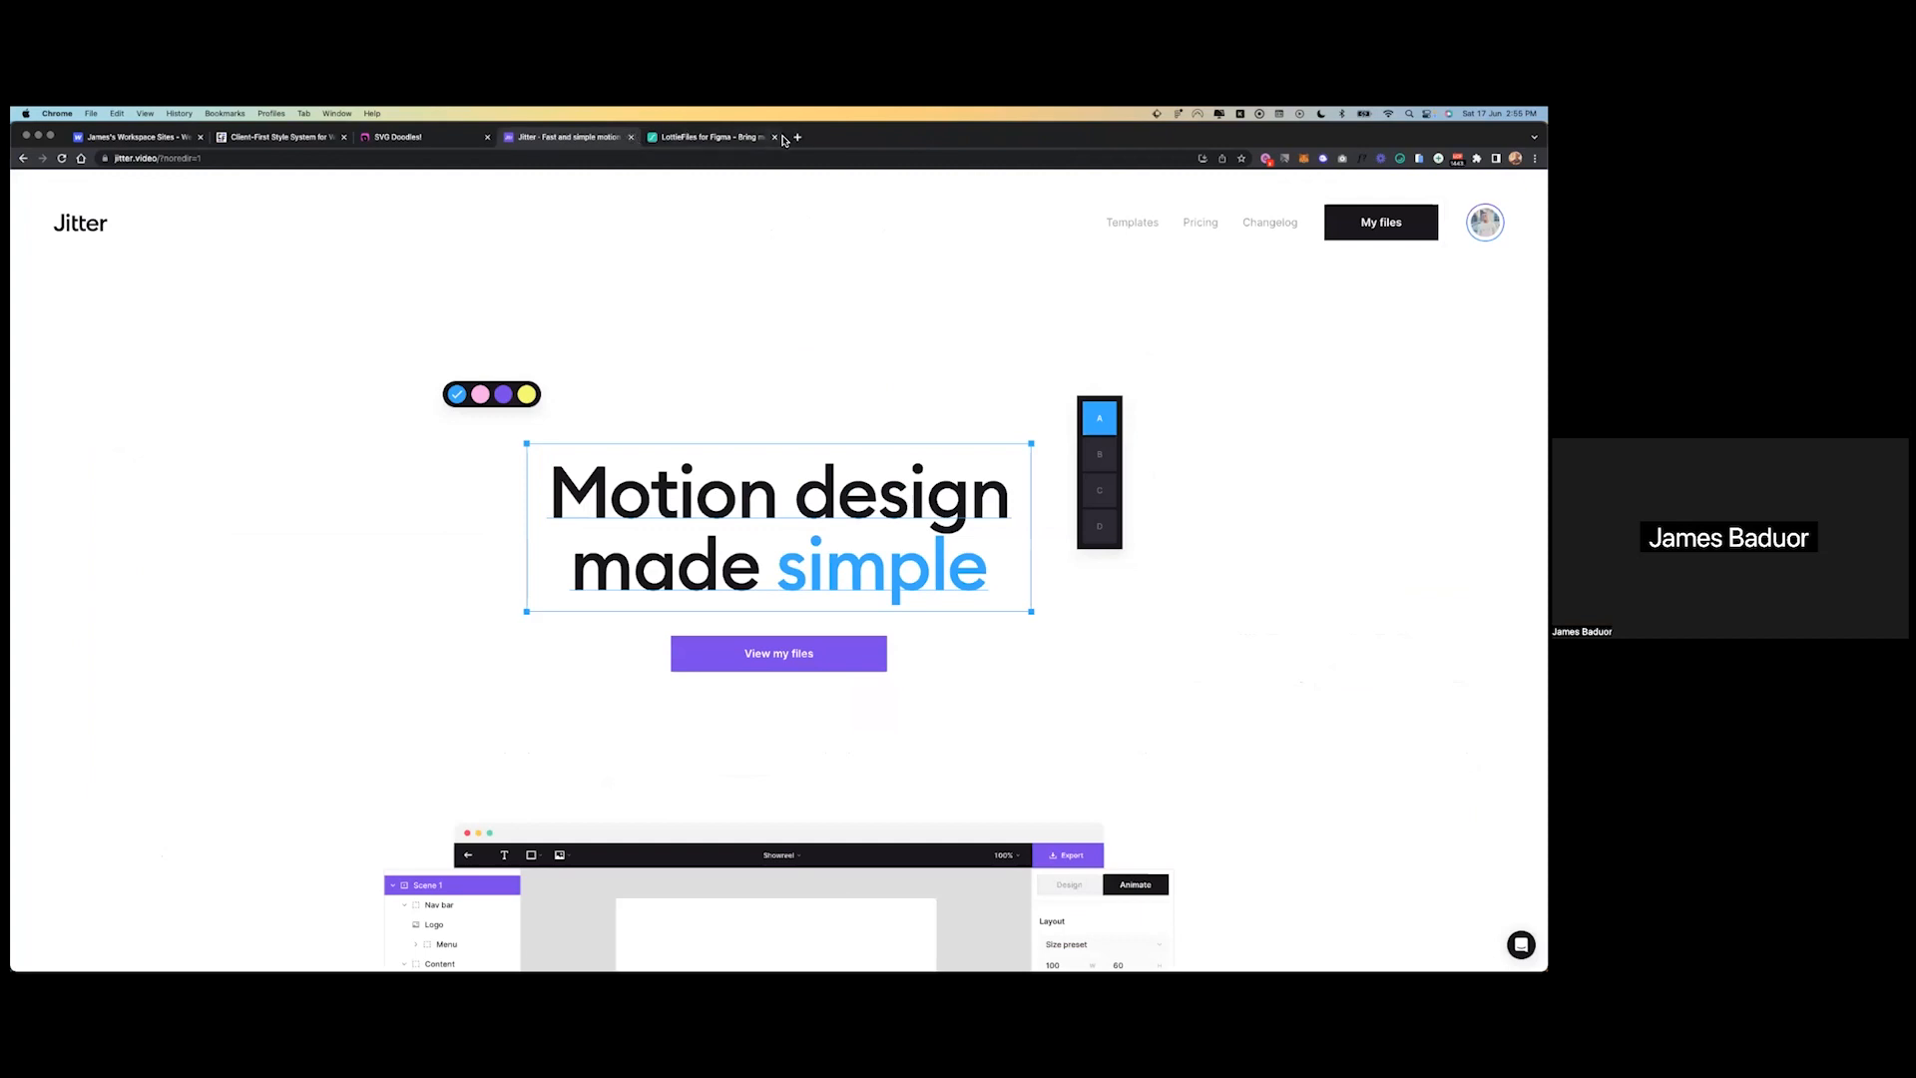
click(743, 136)
click(774, 137)
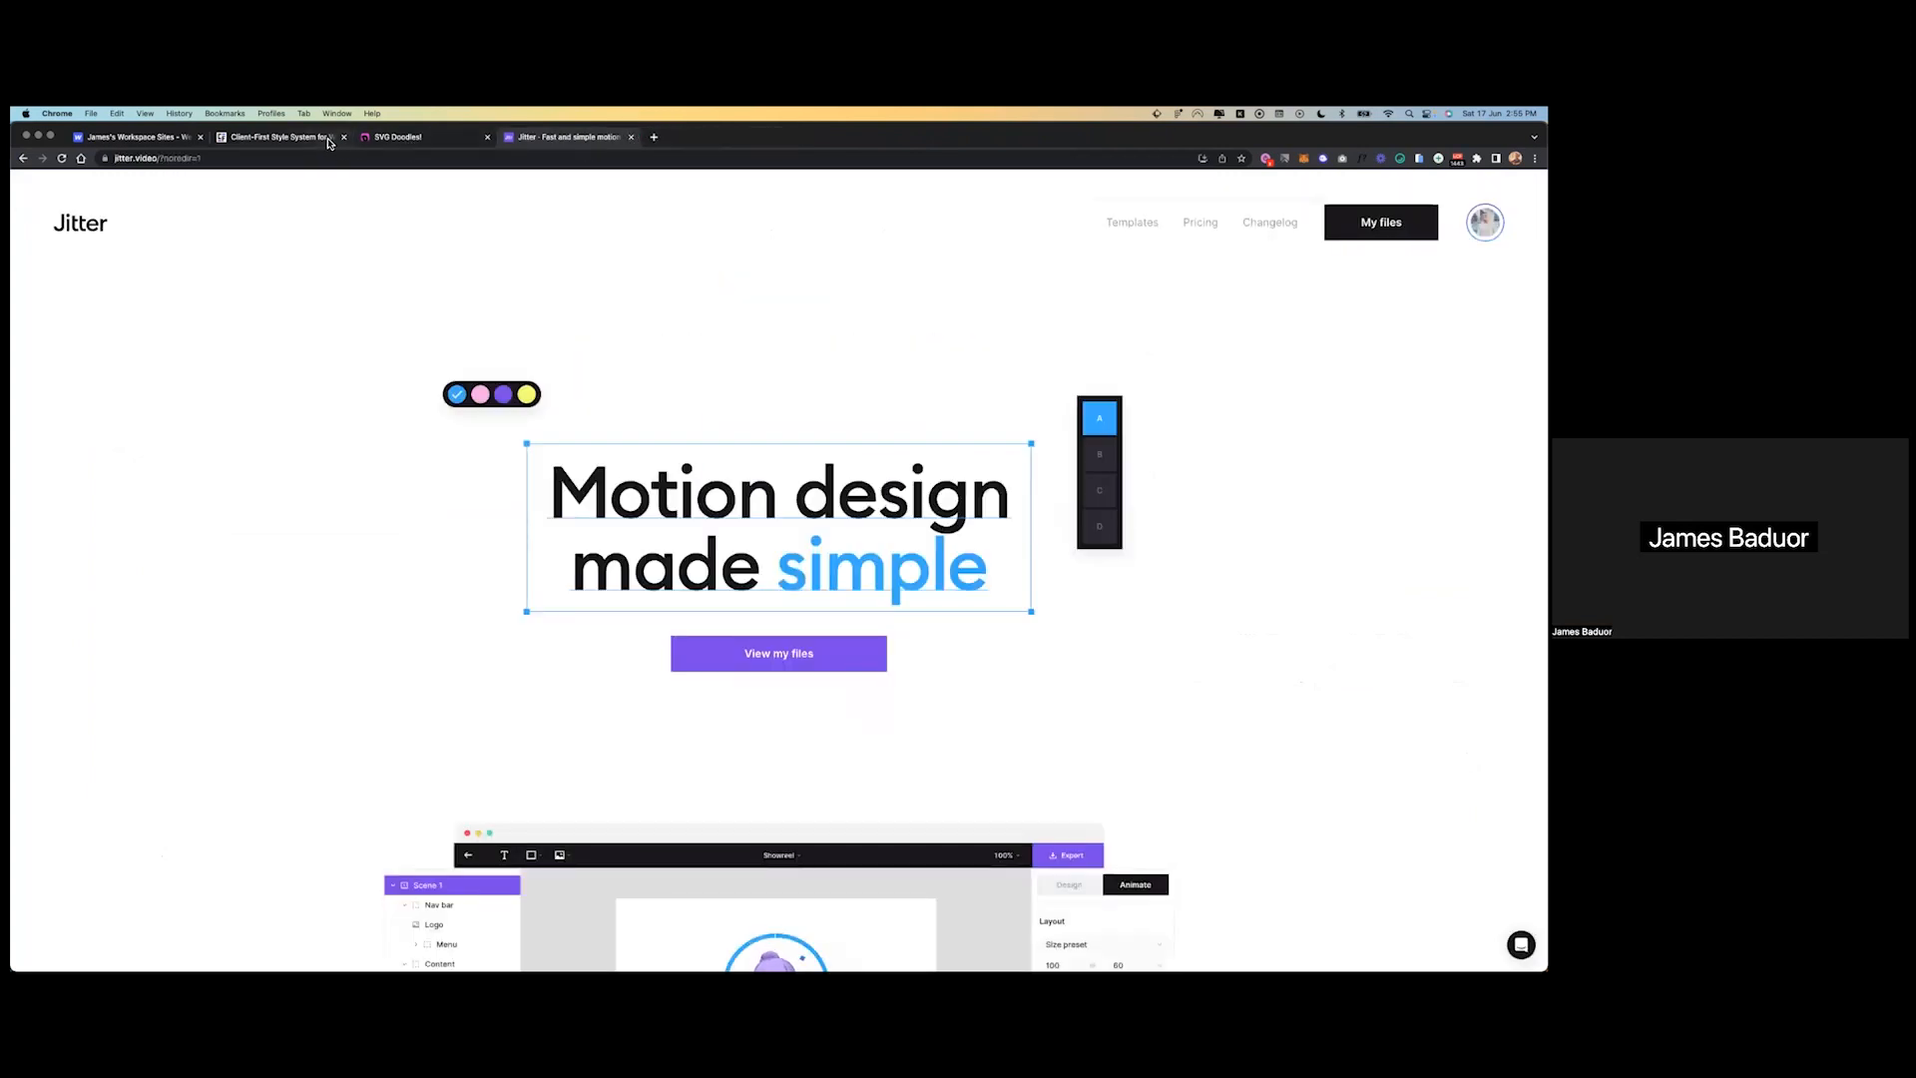
- Look through the shapes, arrows and highlights on the SVG Doodles site and close its tab
click(329, 142)
click(477, 141)
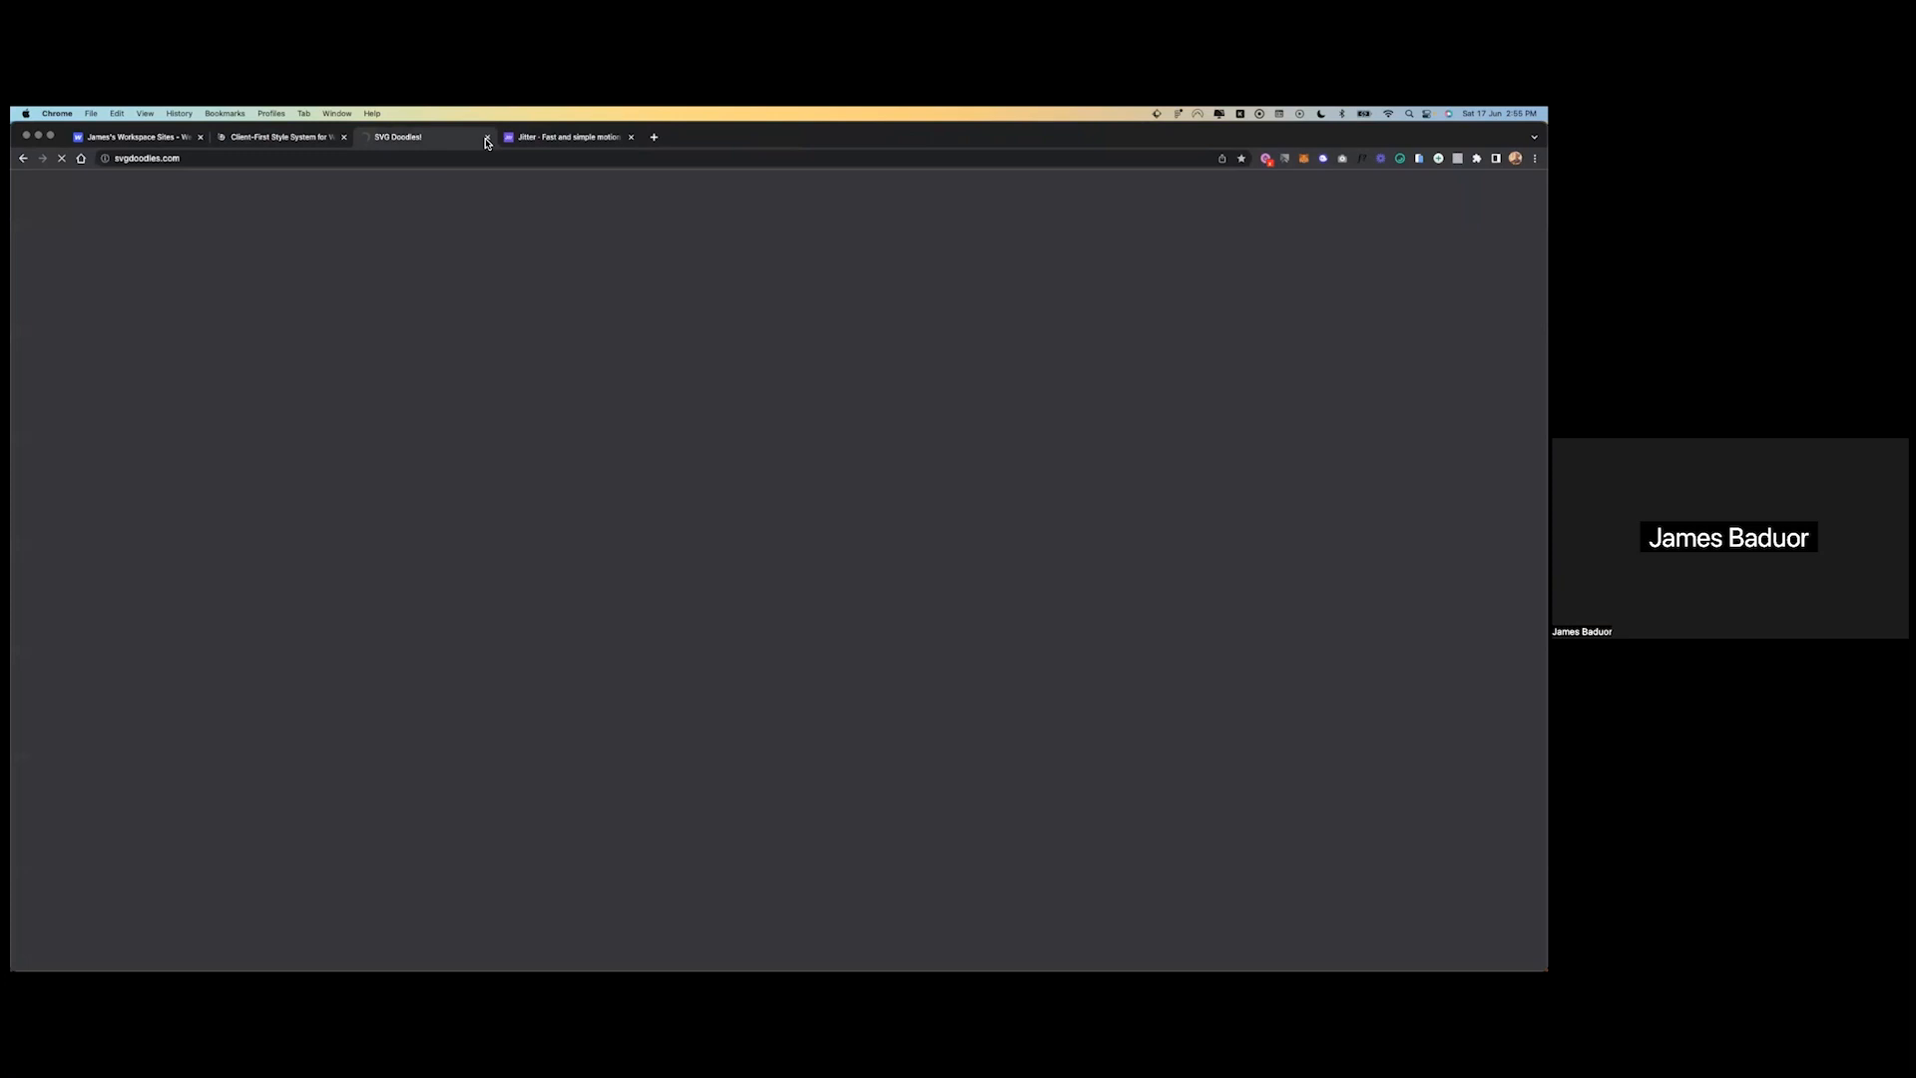
scroll(714, 567, down, 15)
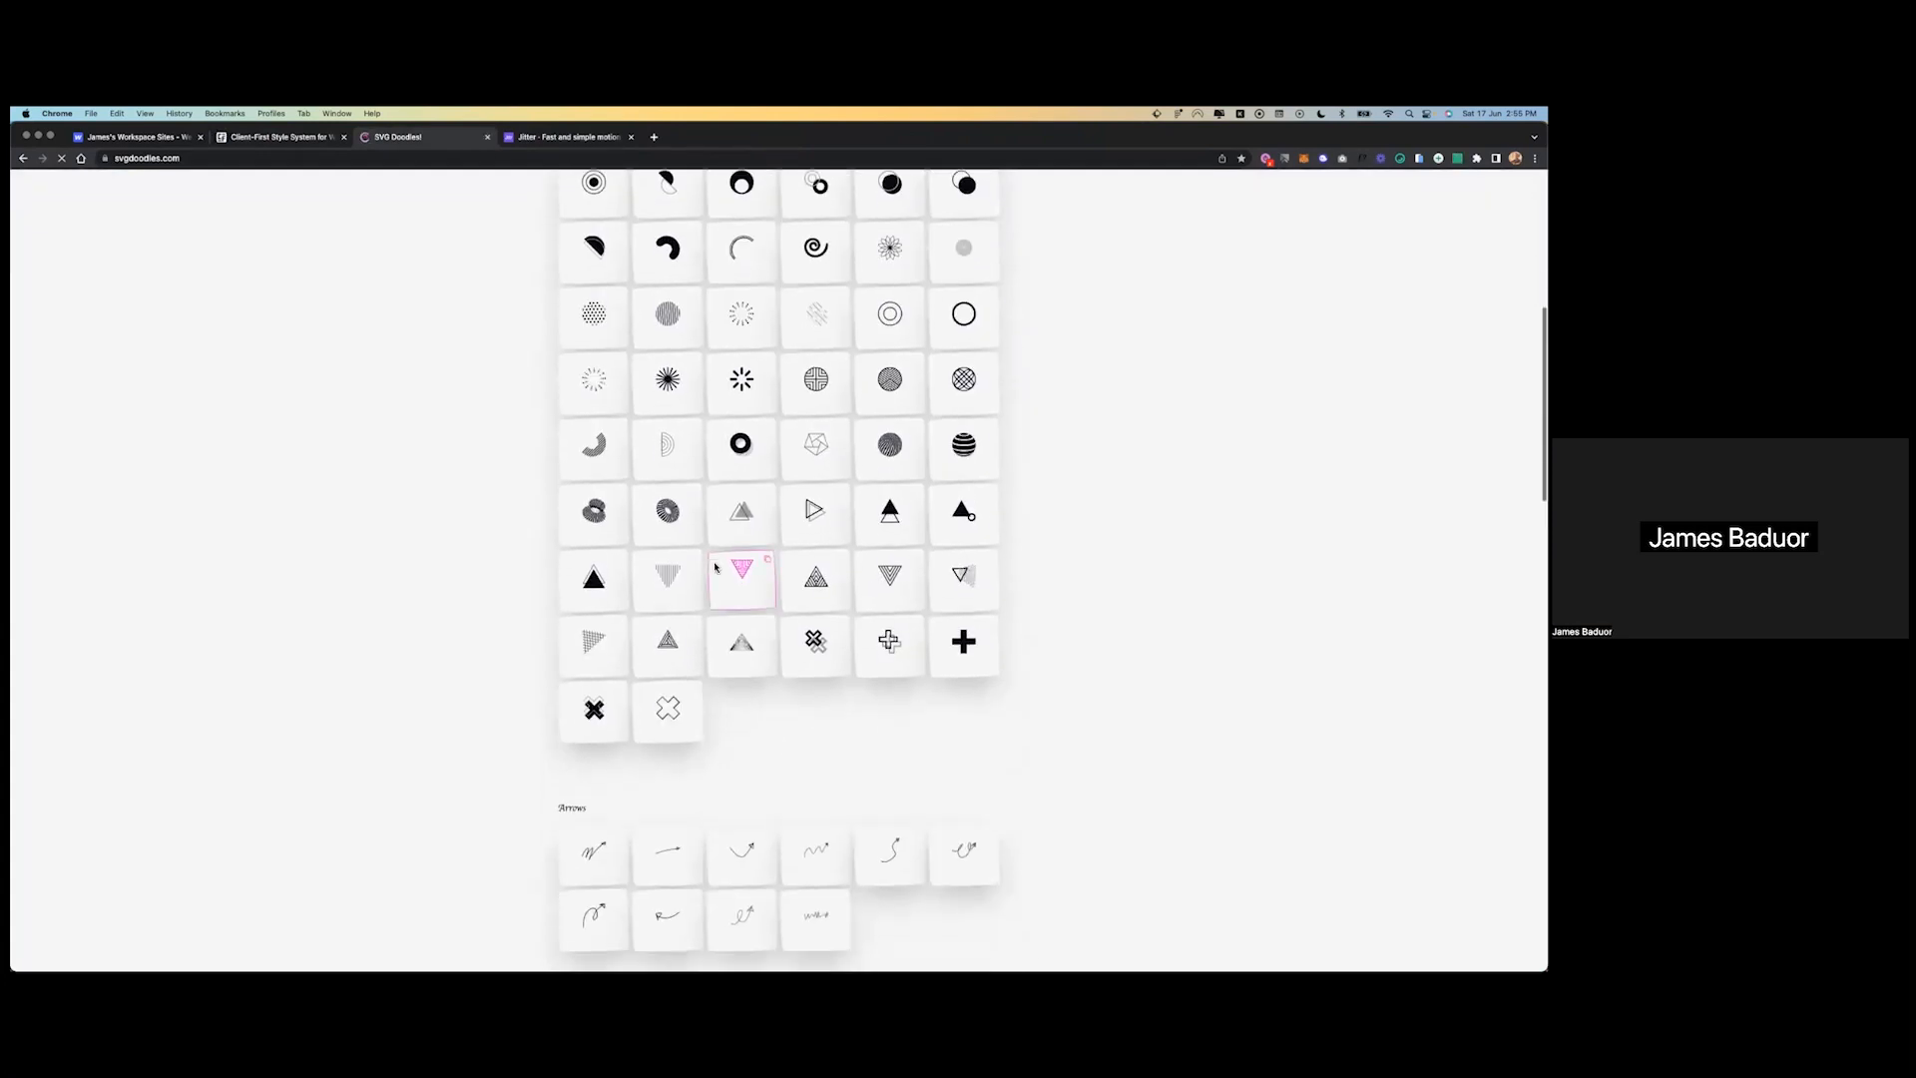
scroll(715, 567, down, 10)
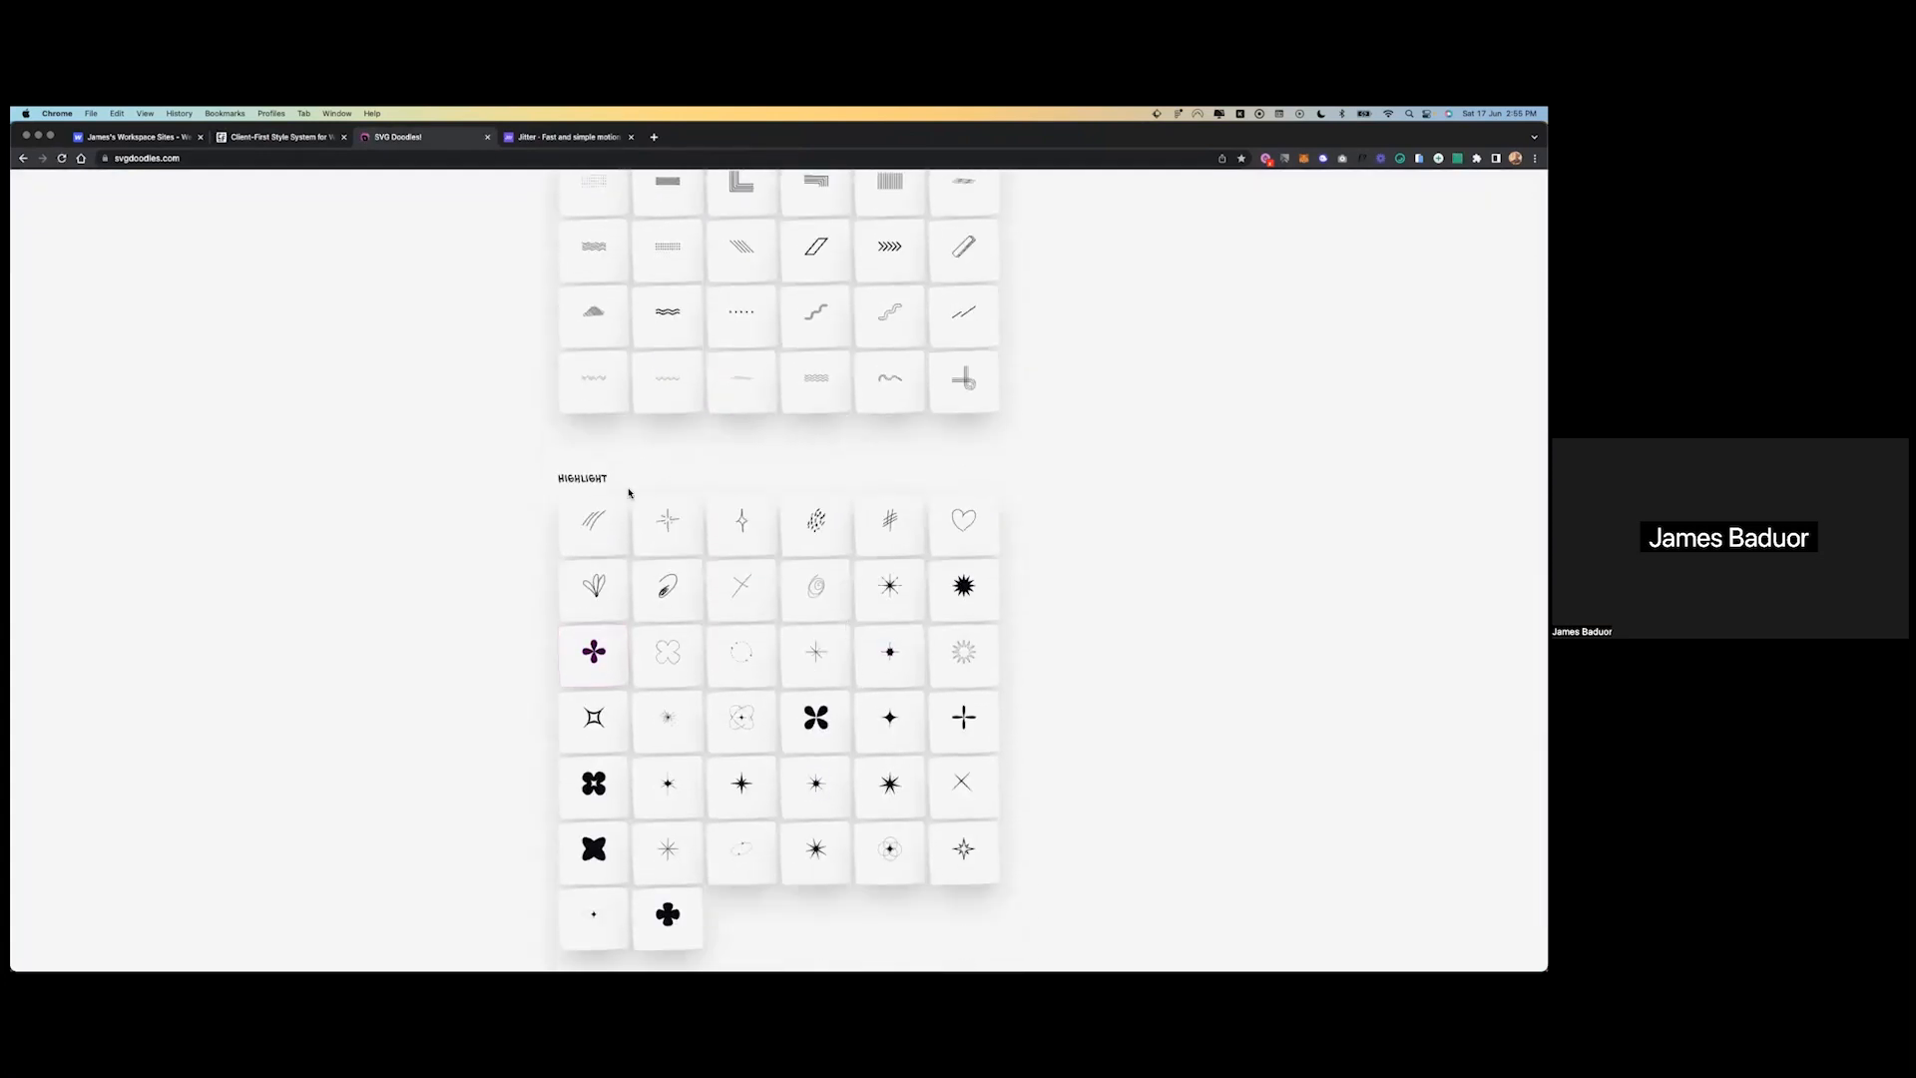
click(488, 139)
- Examine the Client-First home page by Finsweet, covering its introduction, Webflow class example, goals and Folders section
click(265, 139)
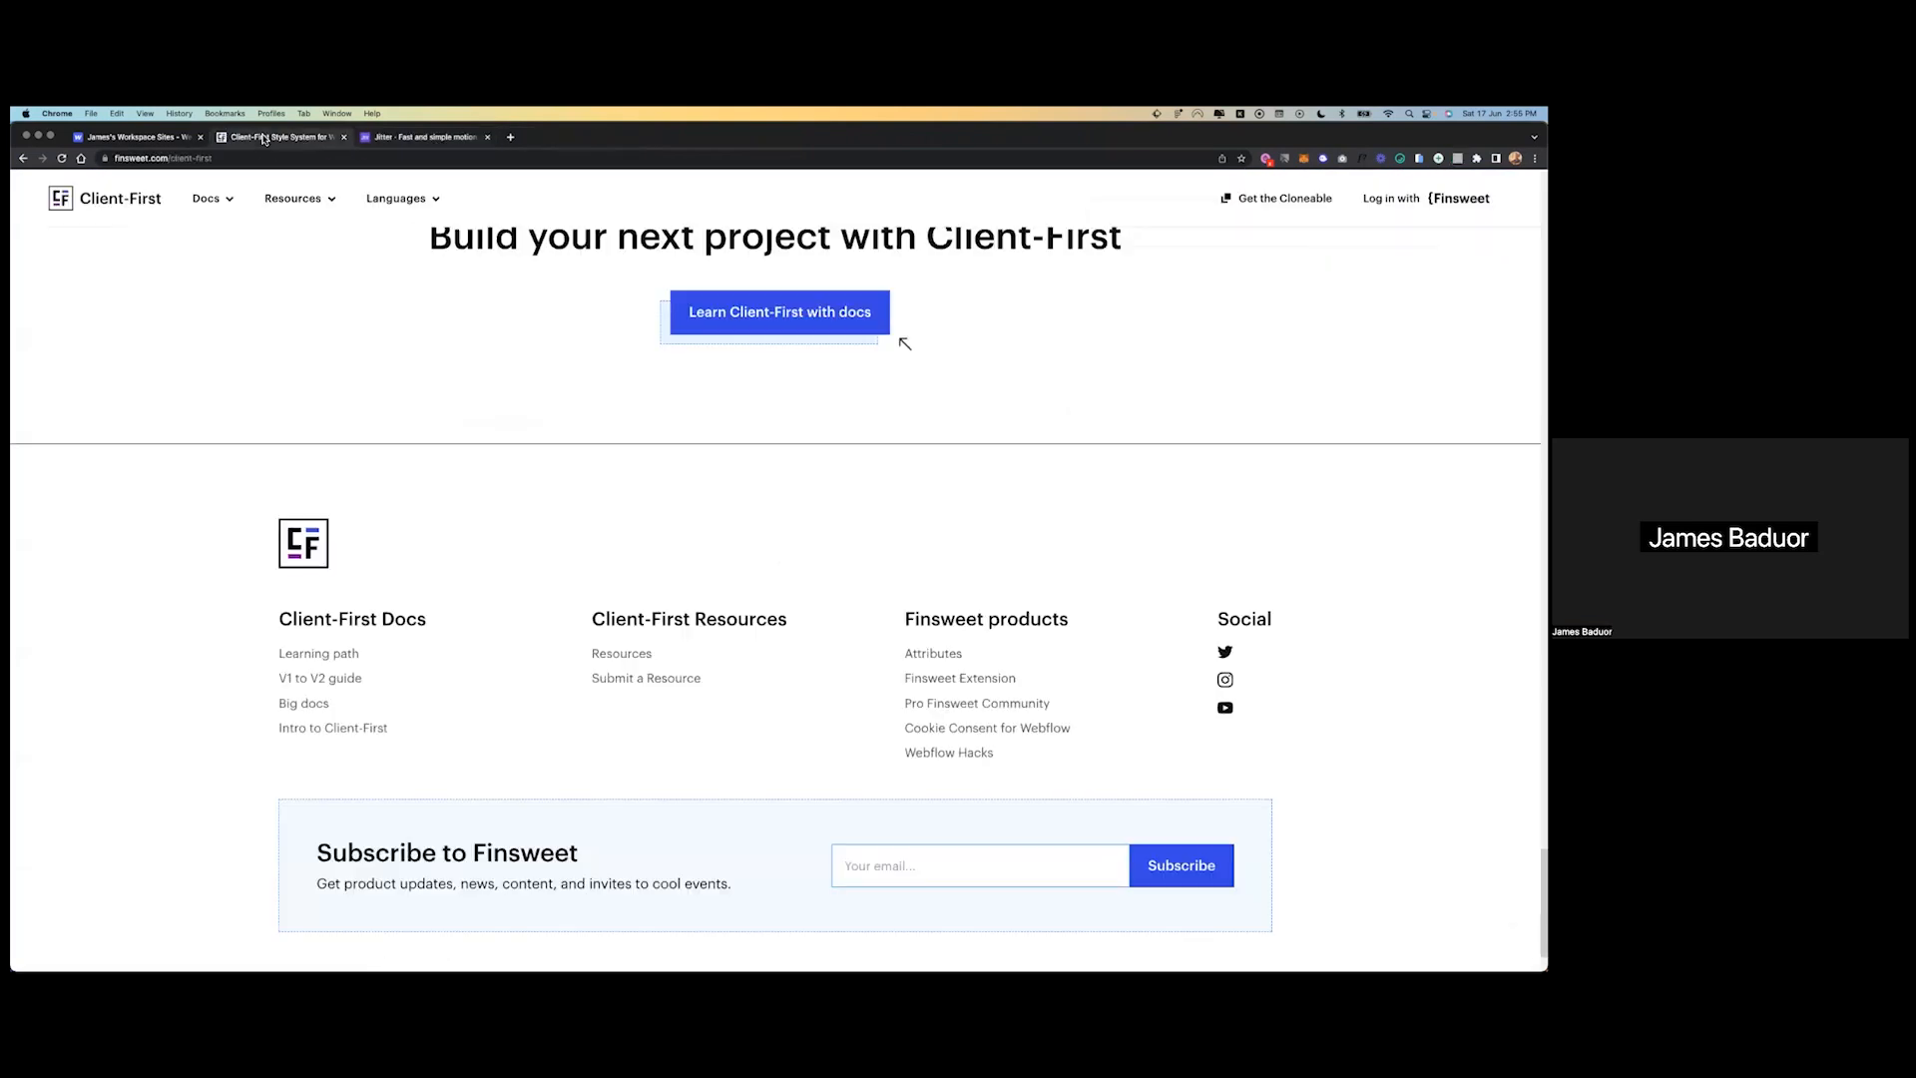
scroll(678, 499, up, 20)
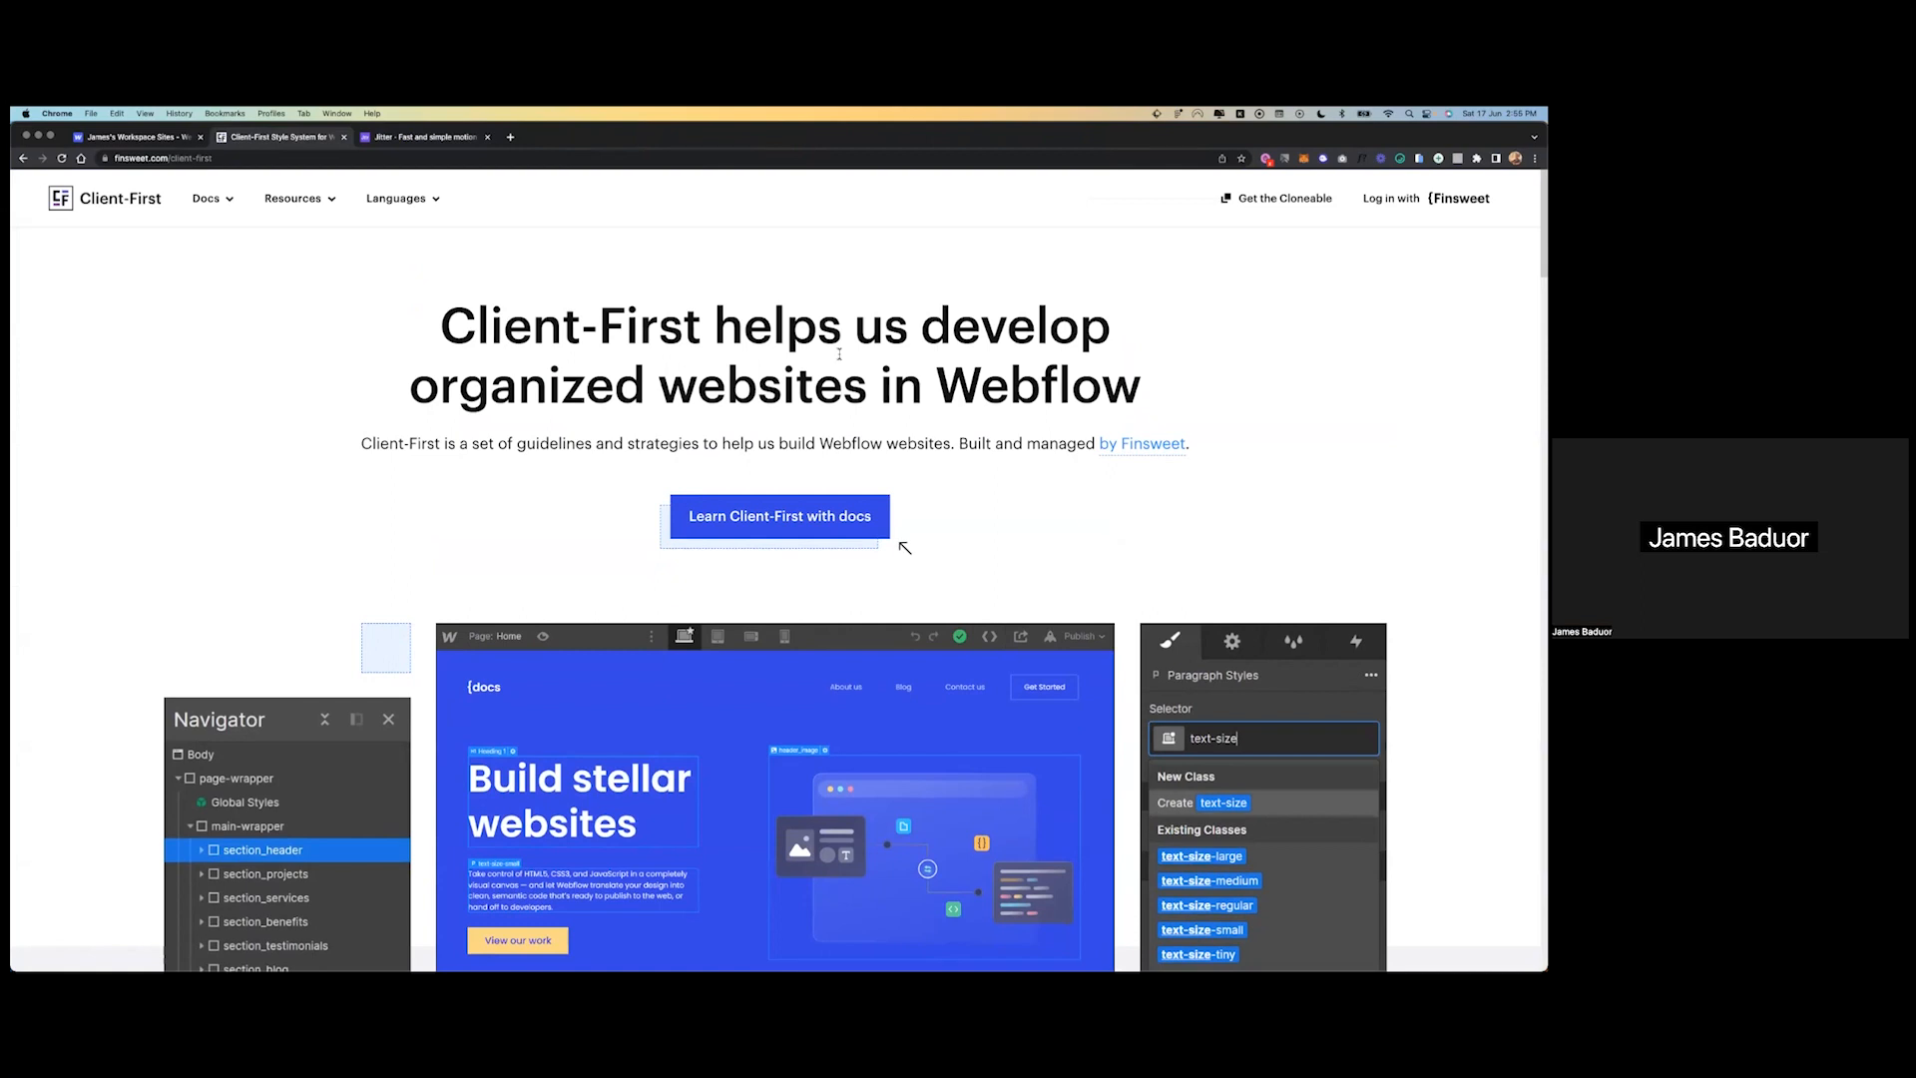
scroll(1129, 382, down, 2)
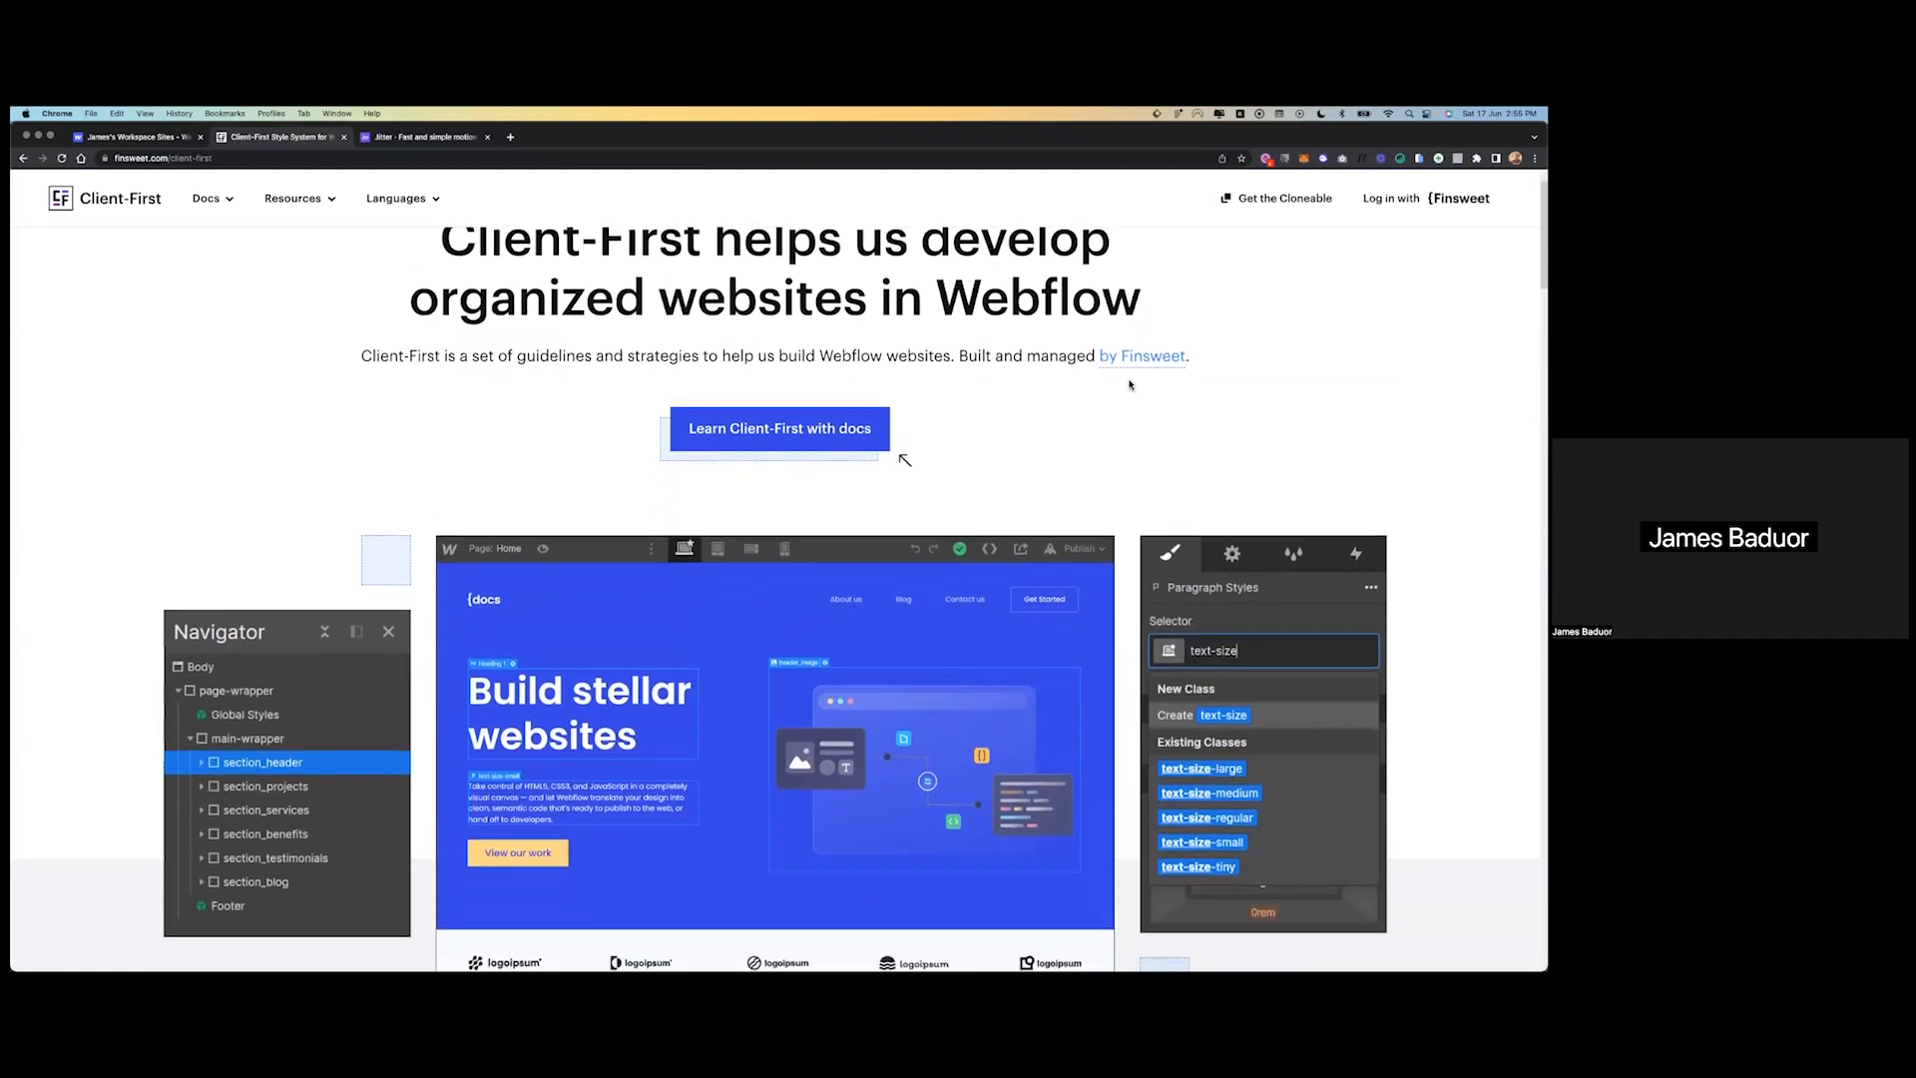
scroll(1131, 385, down, 6)
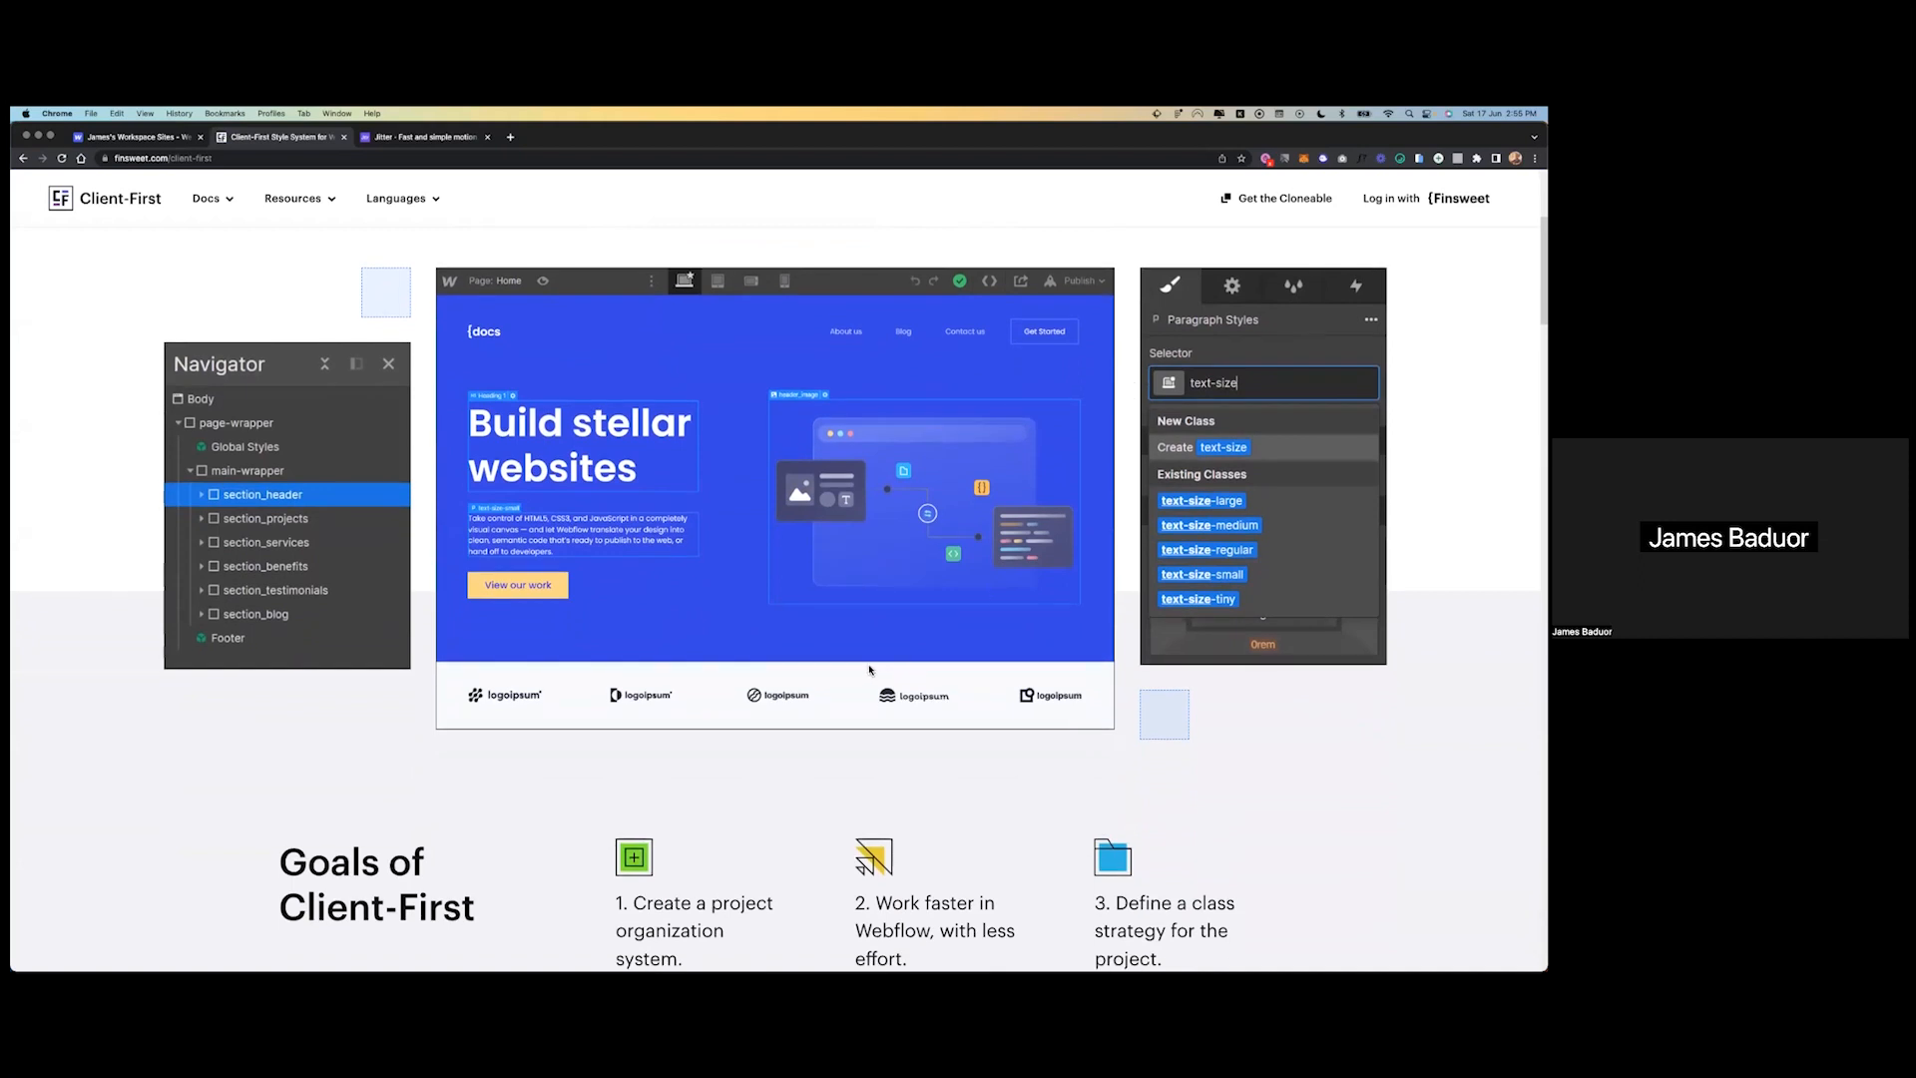
scroll(870, 669, down, 1)
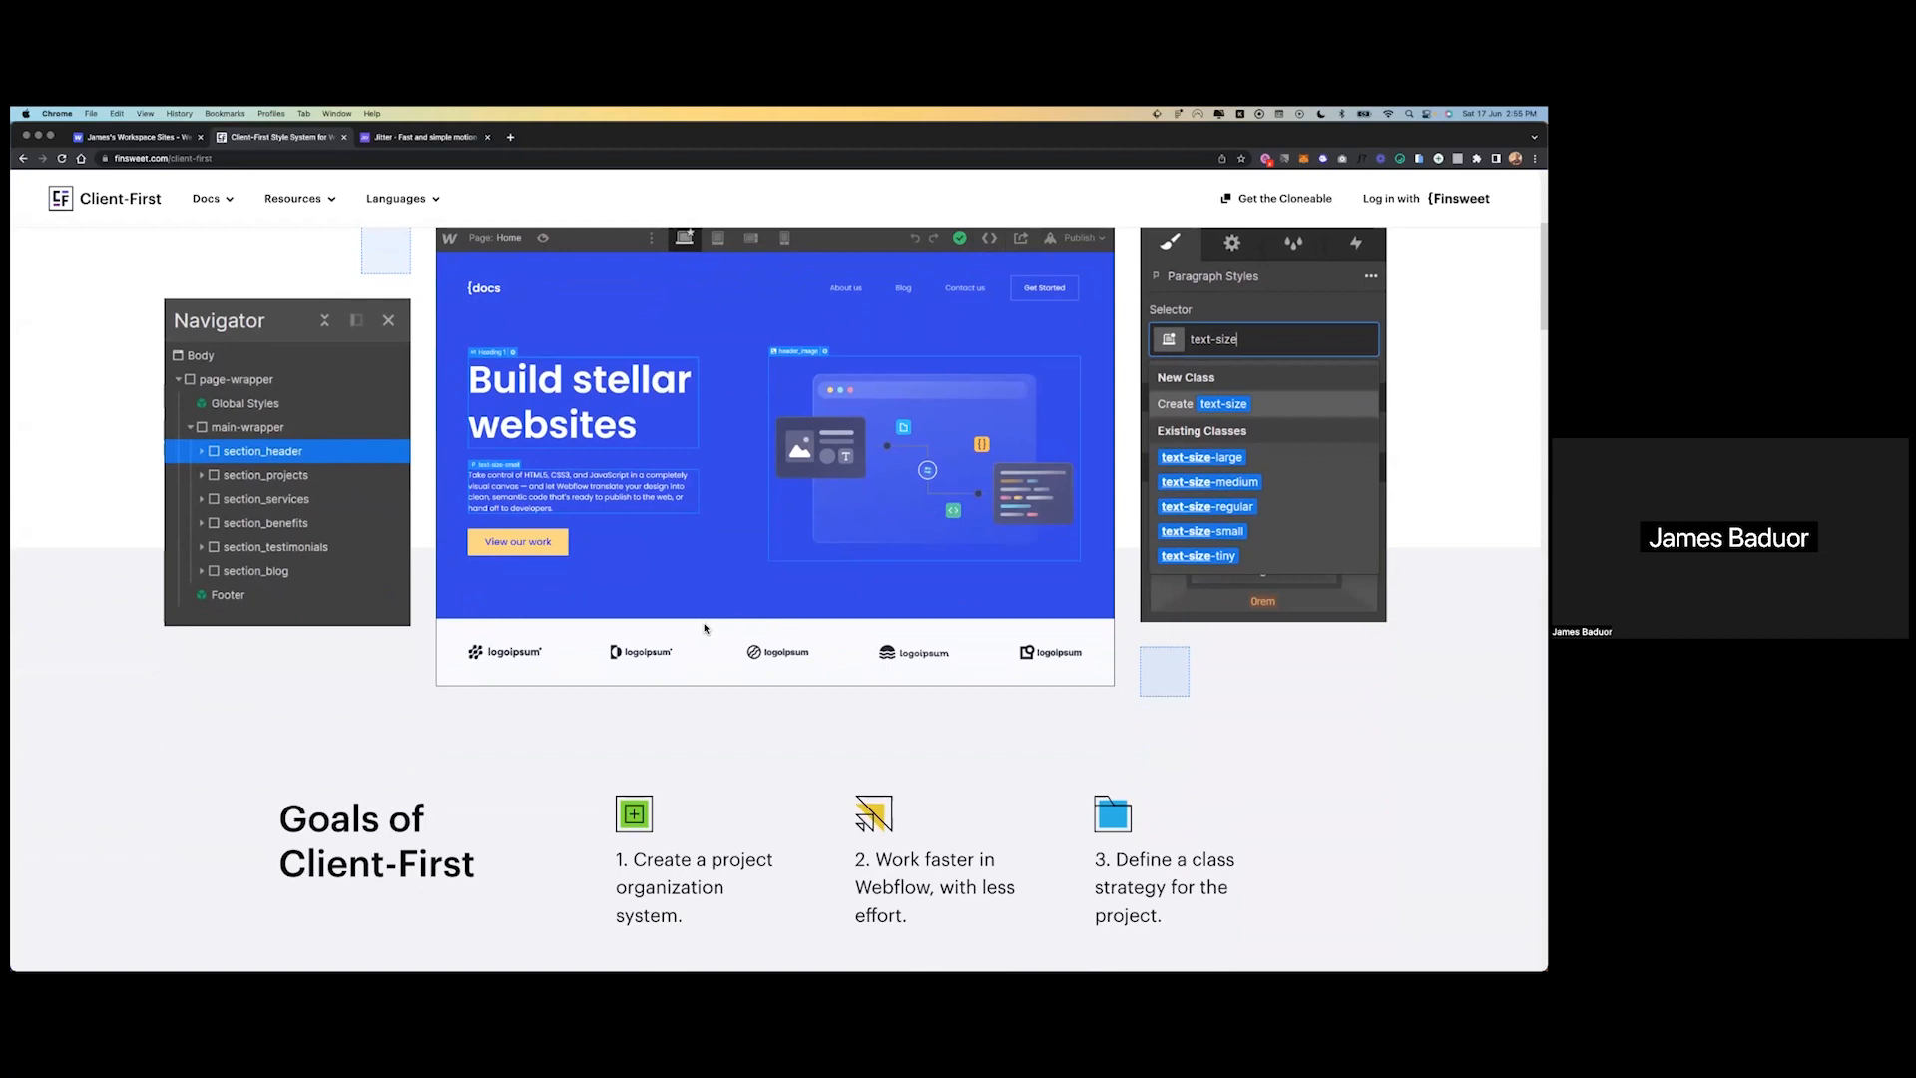
scroll(705, 629, down, 6)
scroll(705, 629, up, 7)
scroll(705, 629, down, 2)
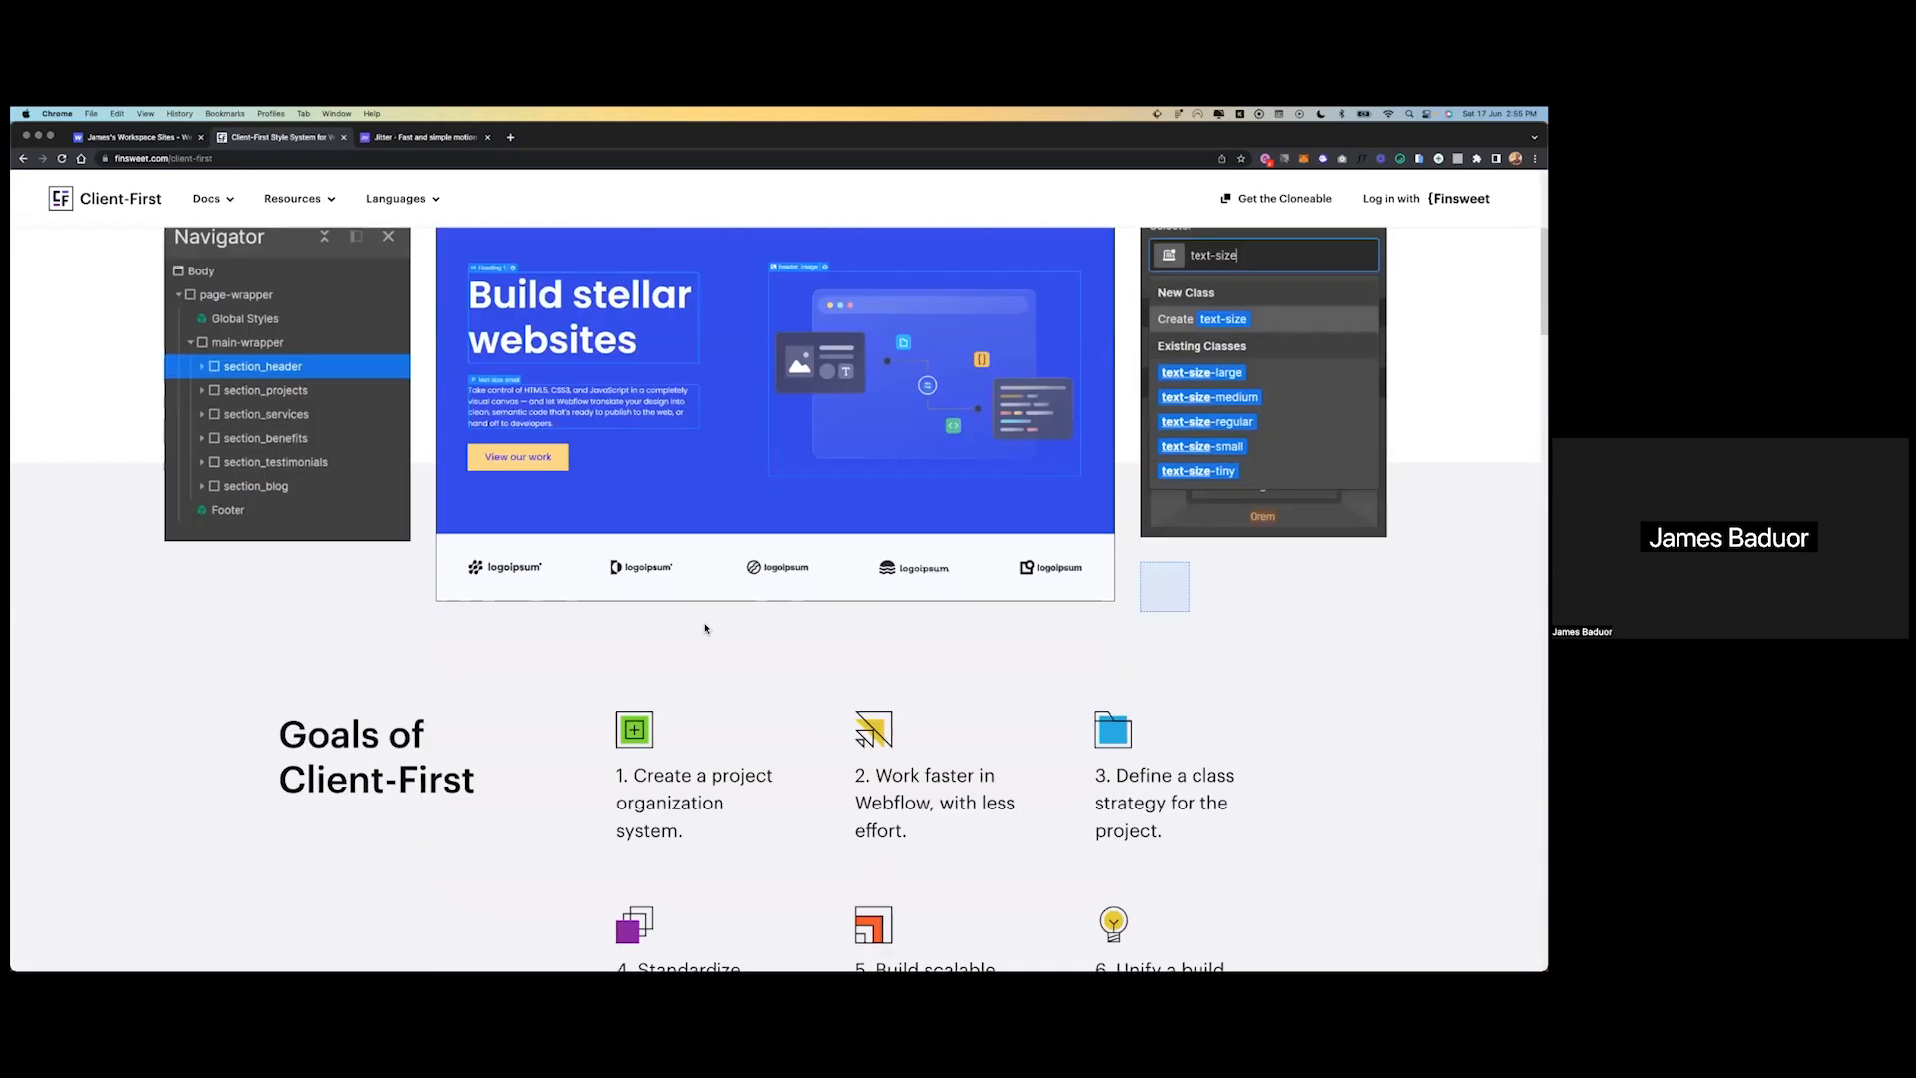
scroll(705, 629, down, 10)
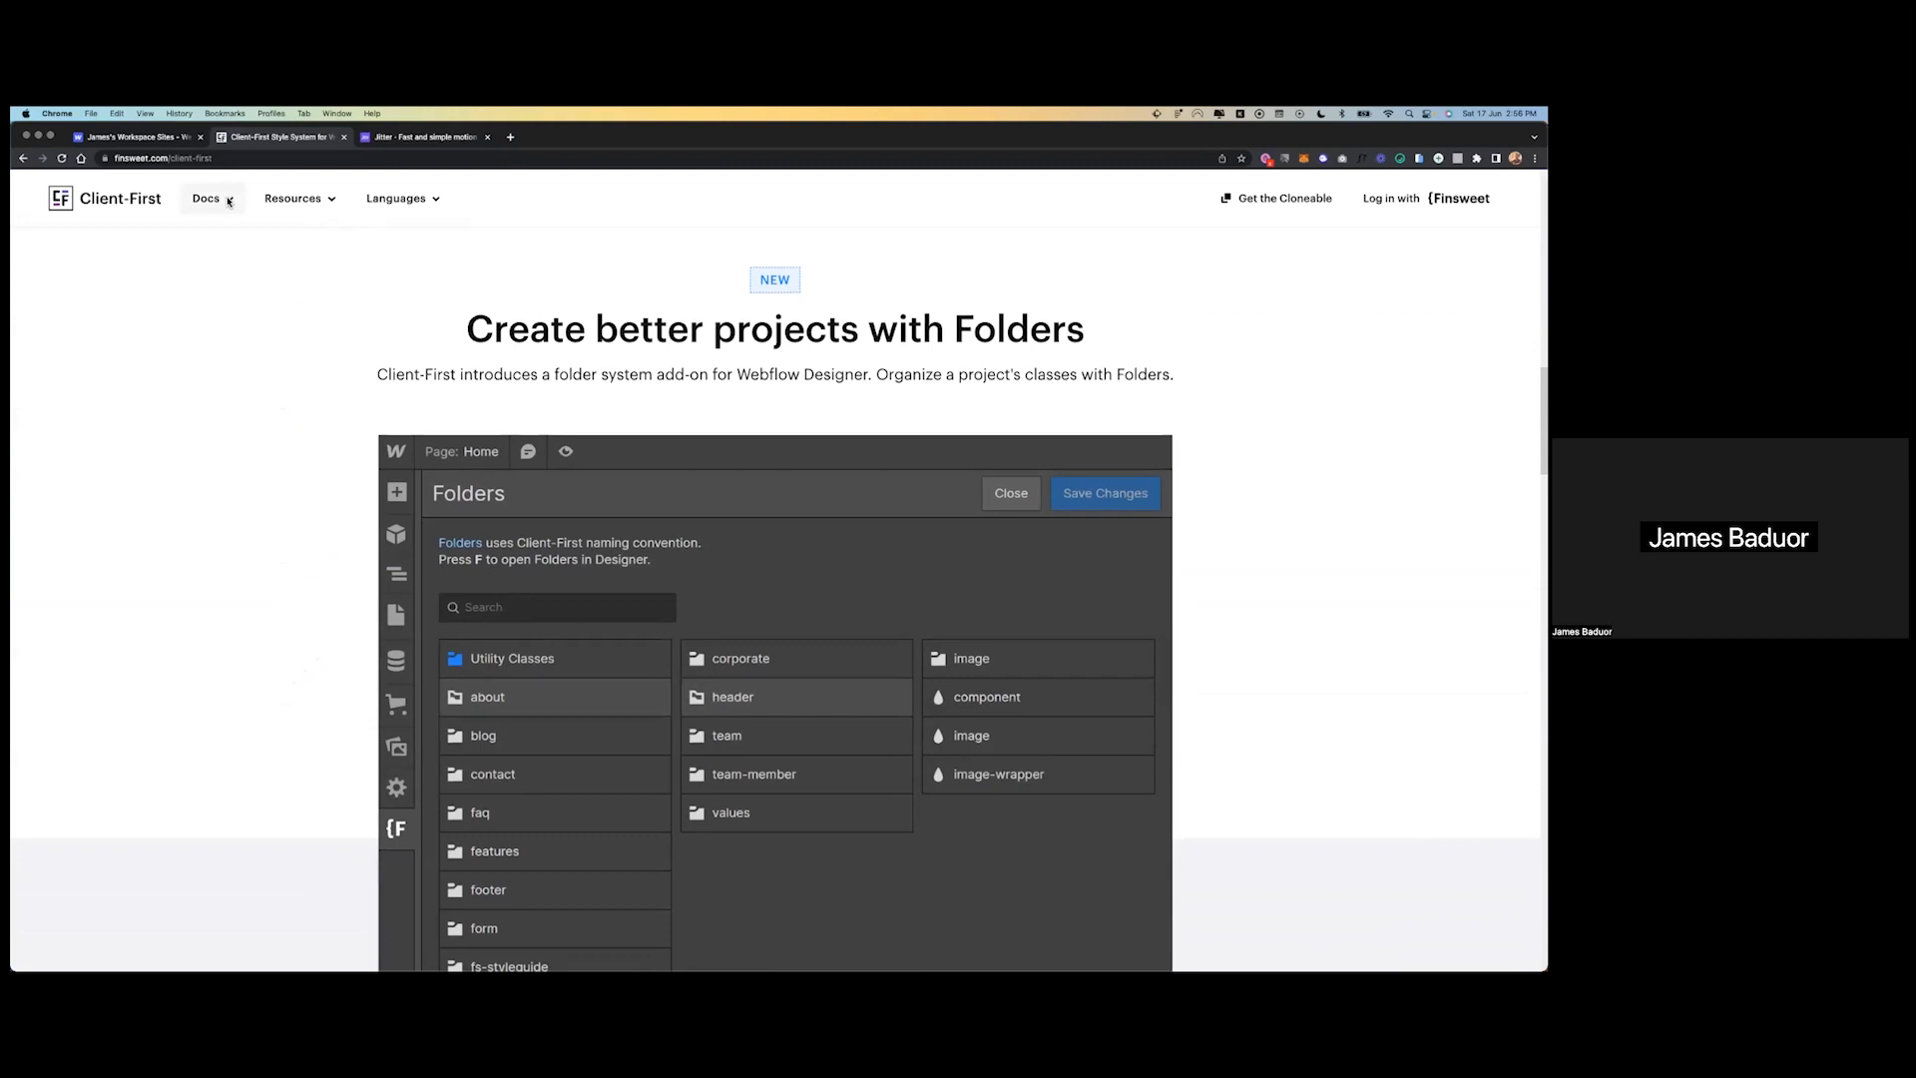
- Look through the Client-First documentation topics, close the list and examine the Folders example on the page
click(229, 201)
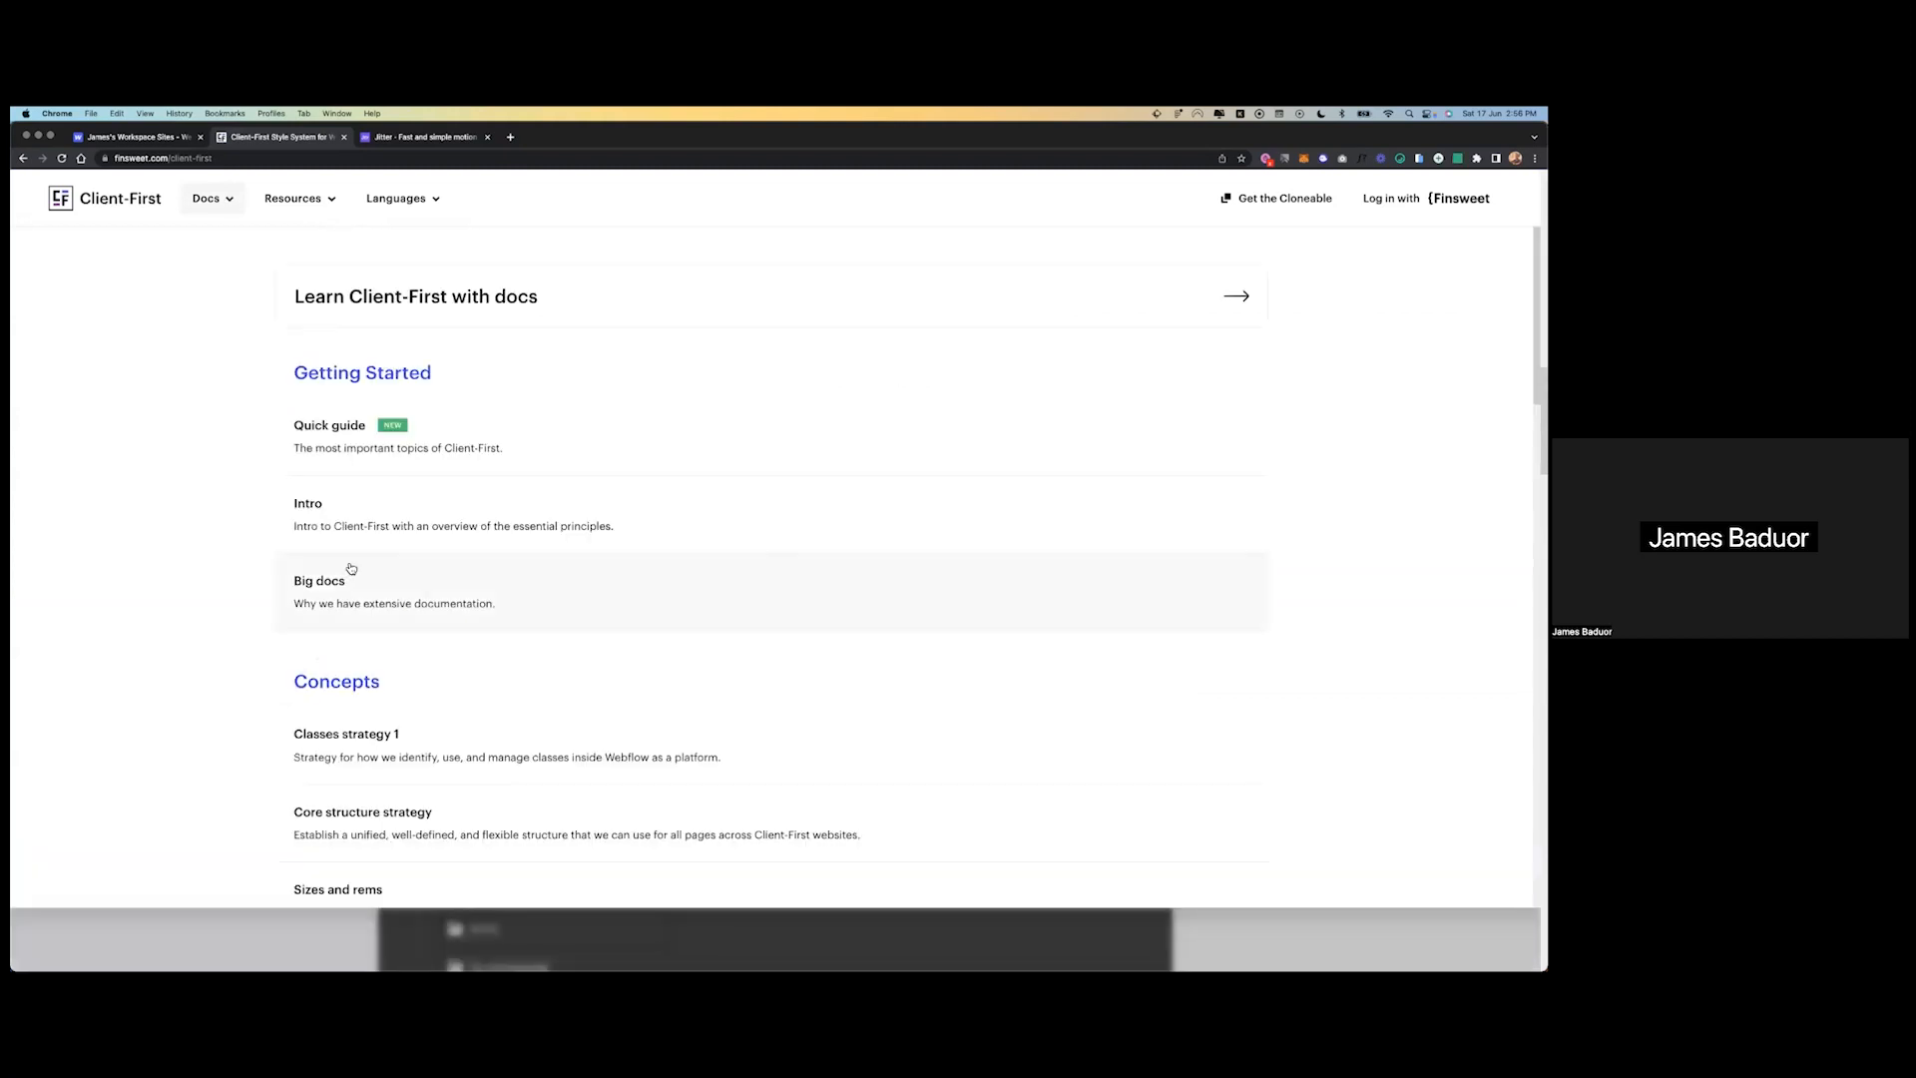
scroll(384, 558, down, 5)
scroll(386, 561, down, 5)
scroll(385, 560, up, 10)
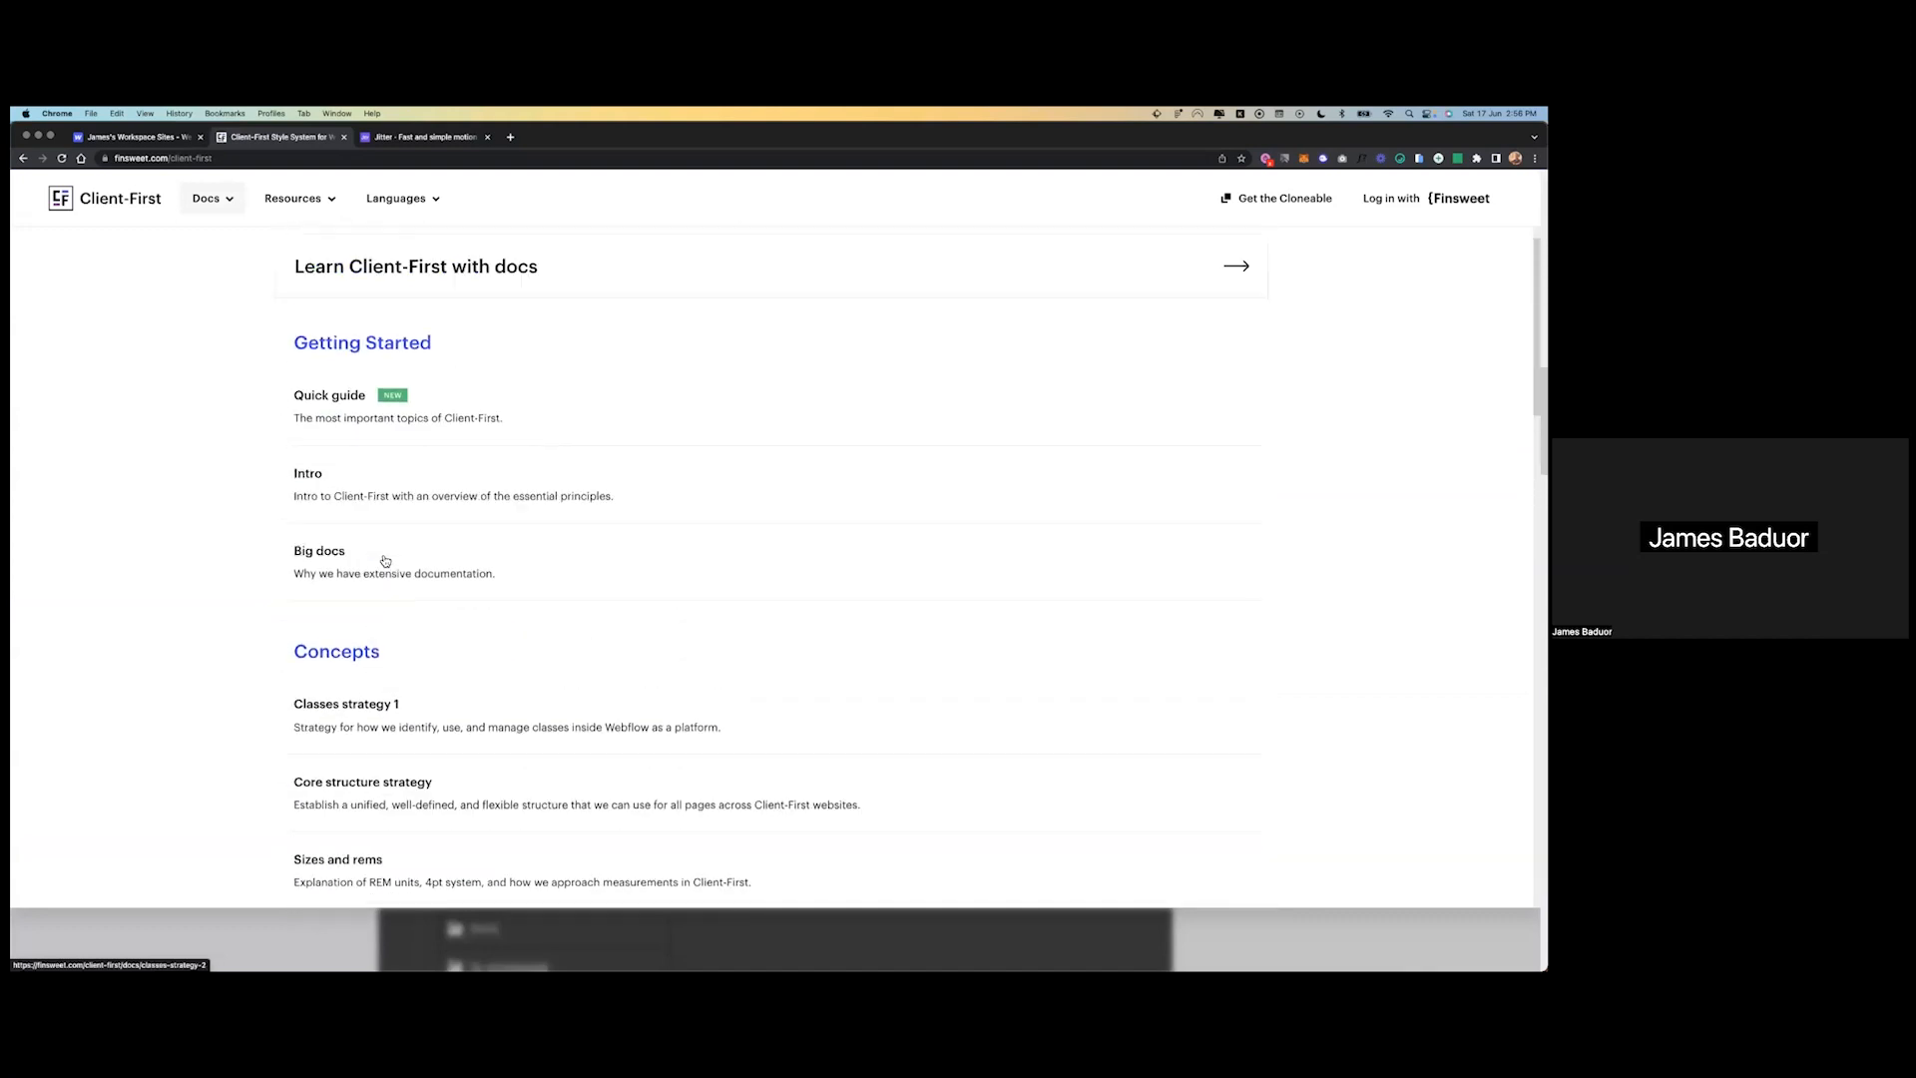
click(224, 198)
scroll(469, 382, down, 3)
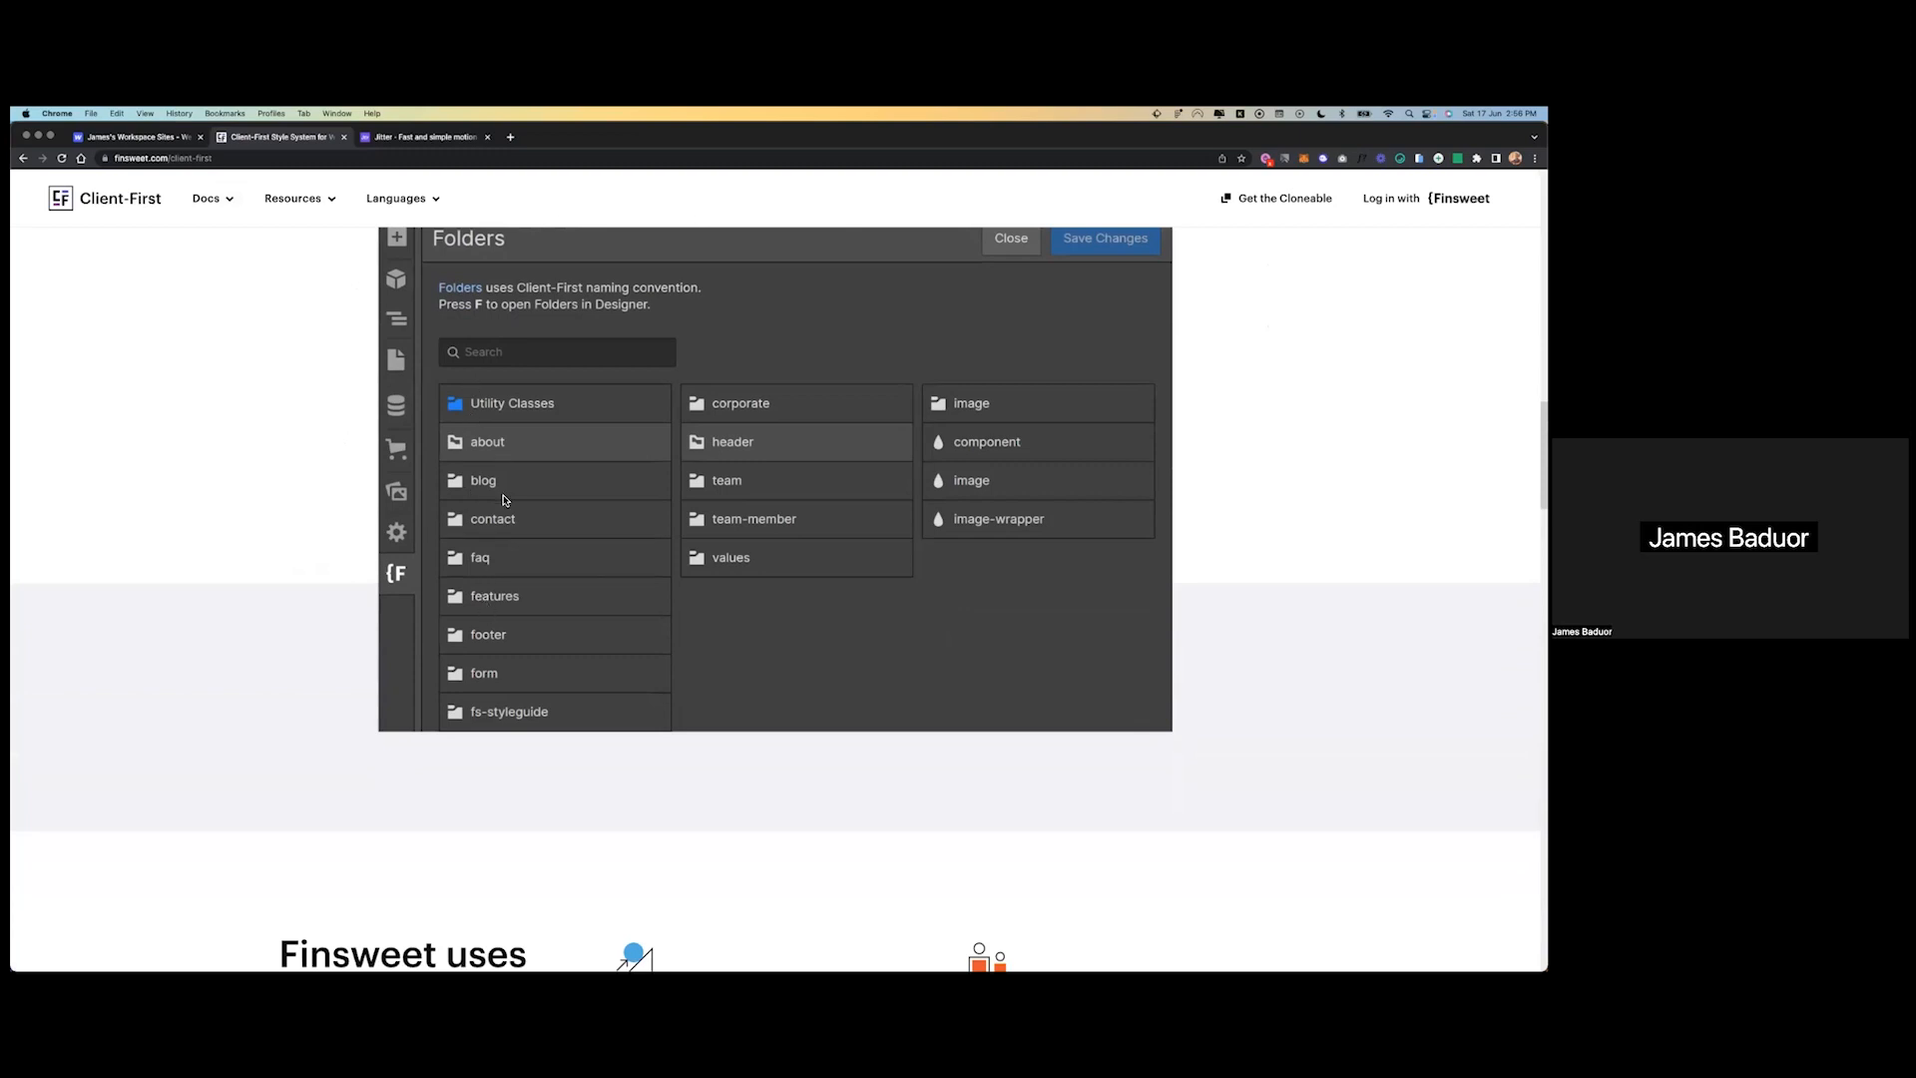
scroll(504, 499, up, 1)
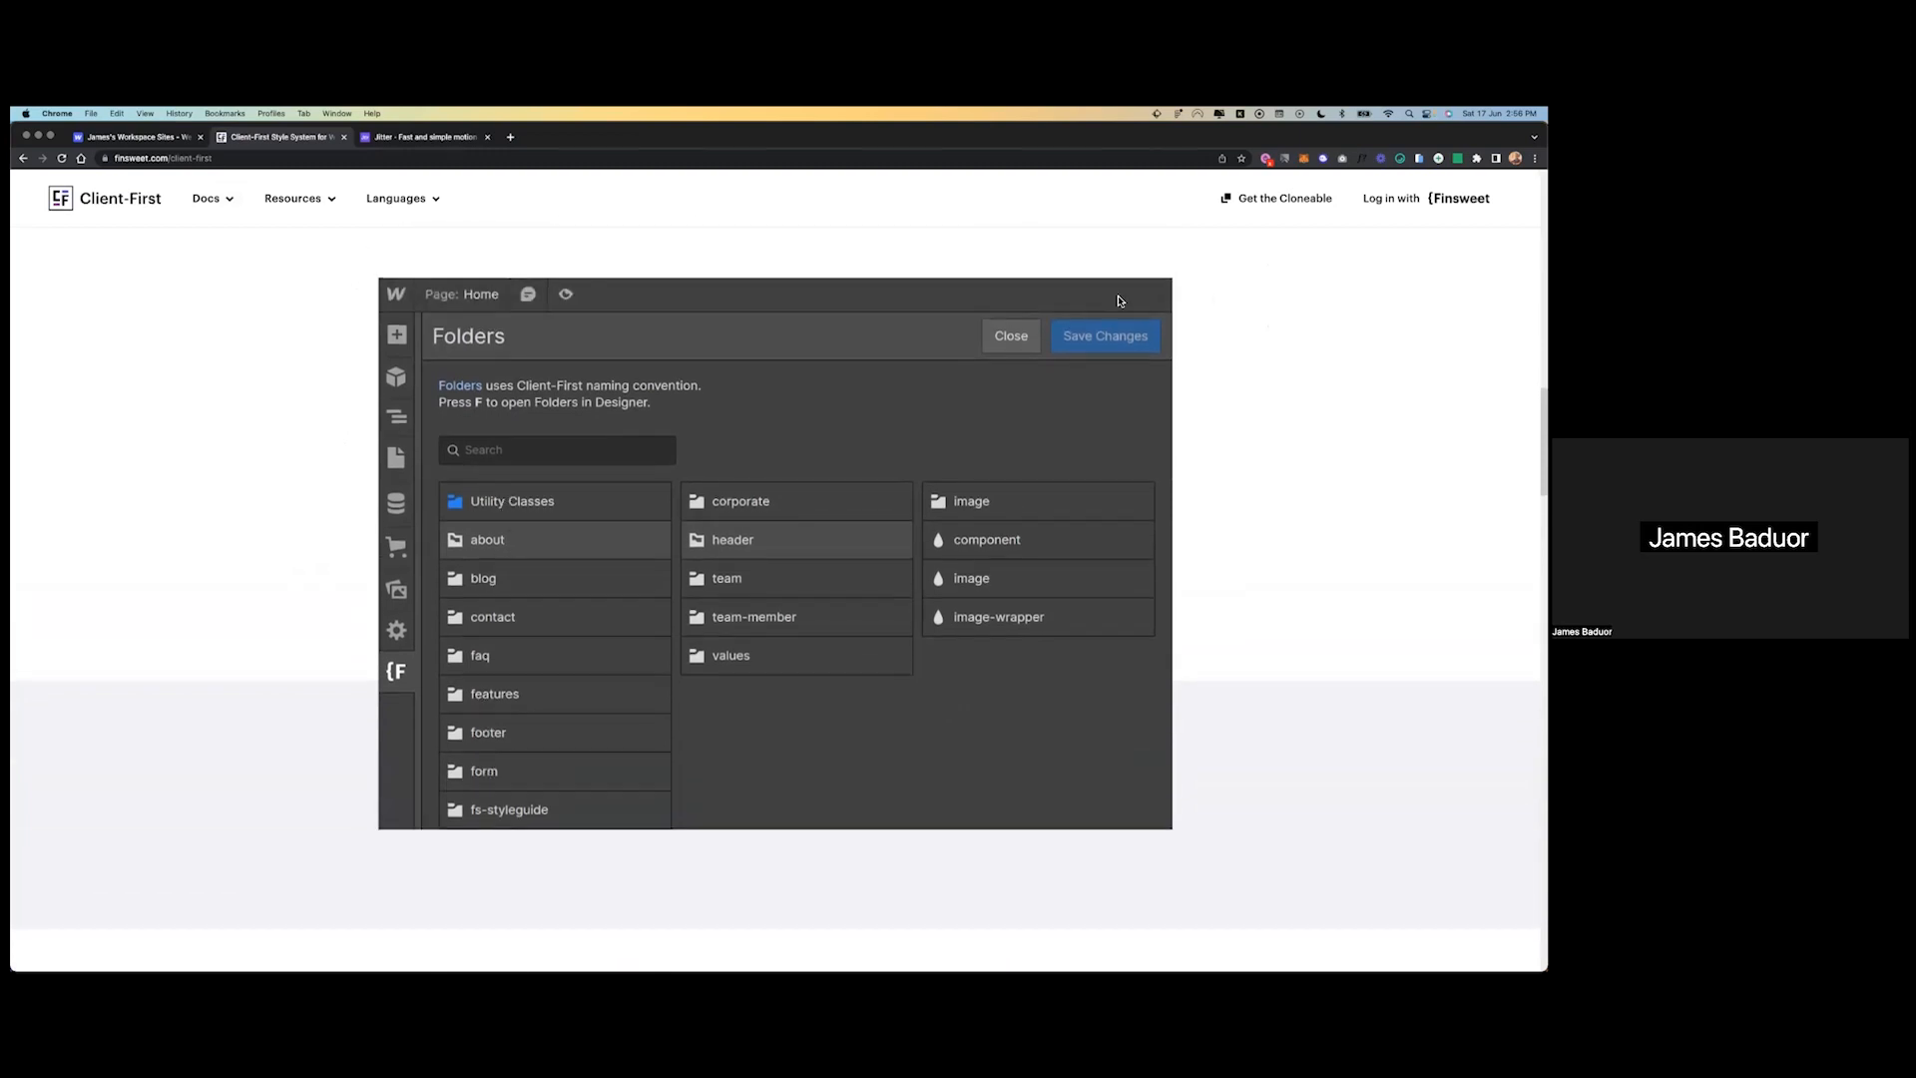
- Open the Client-First Cloneable and start cloning it in Webflow, checking the Client-First page address meanwhile
click(1277, 197)
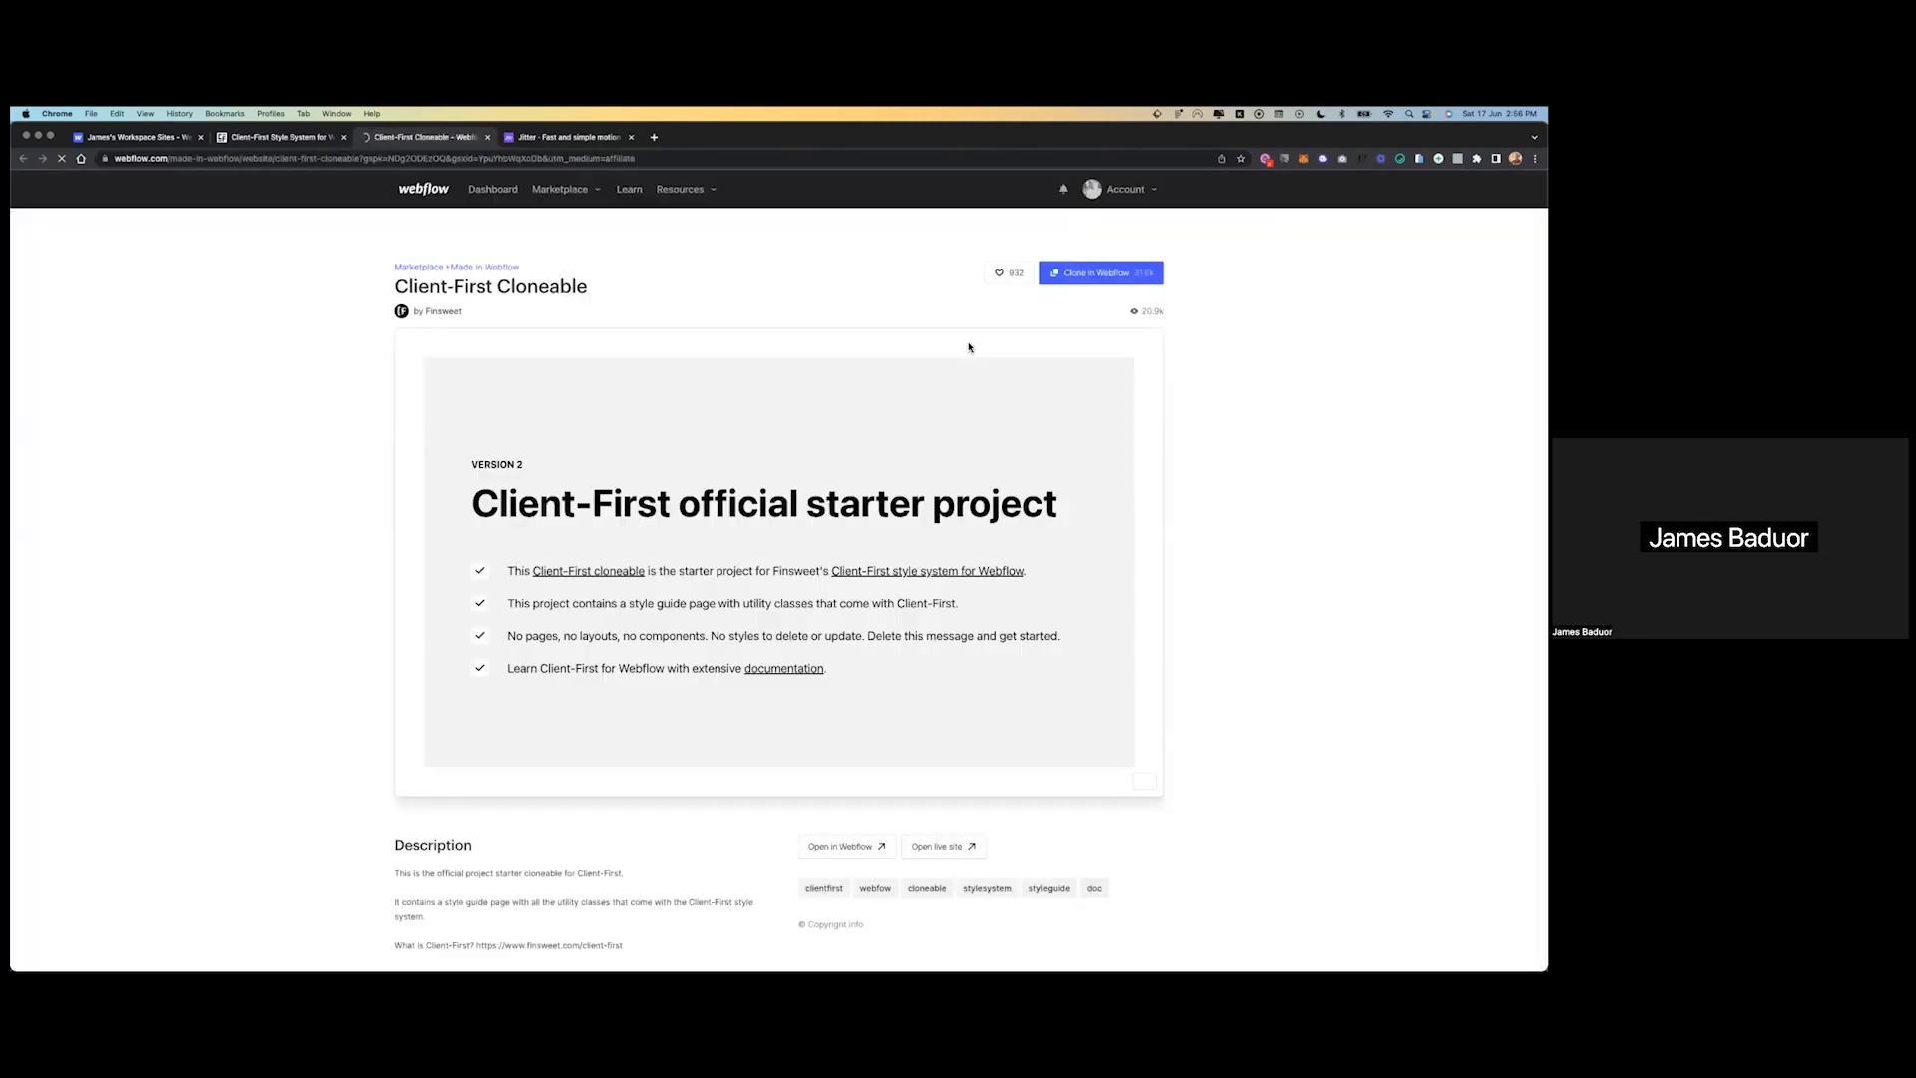
click(1080, 276)
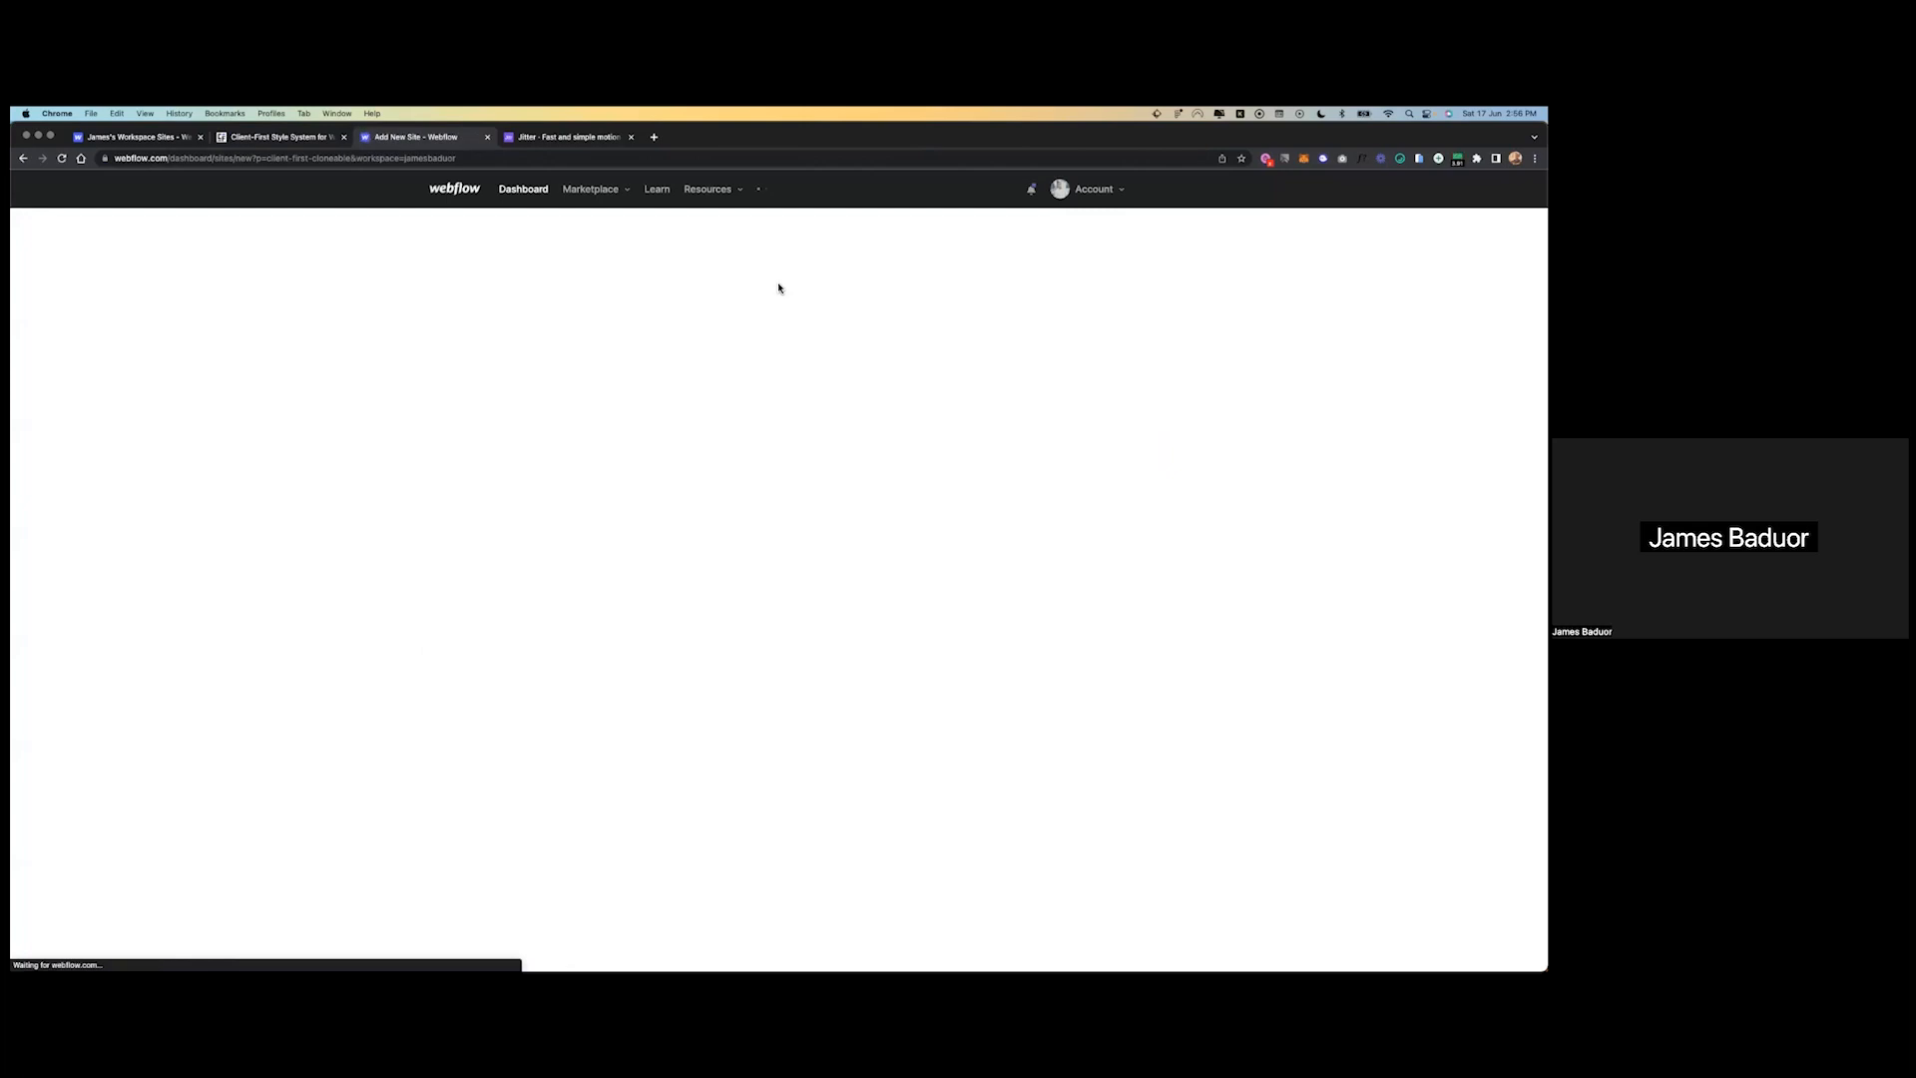
click(309, 136)
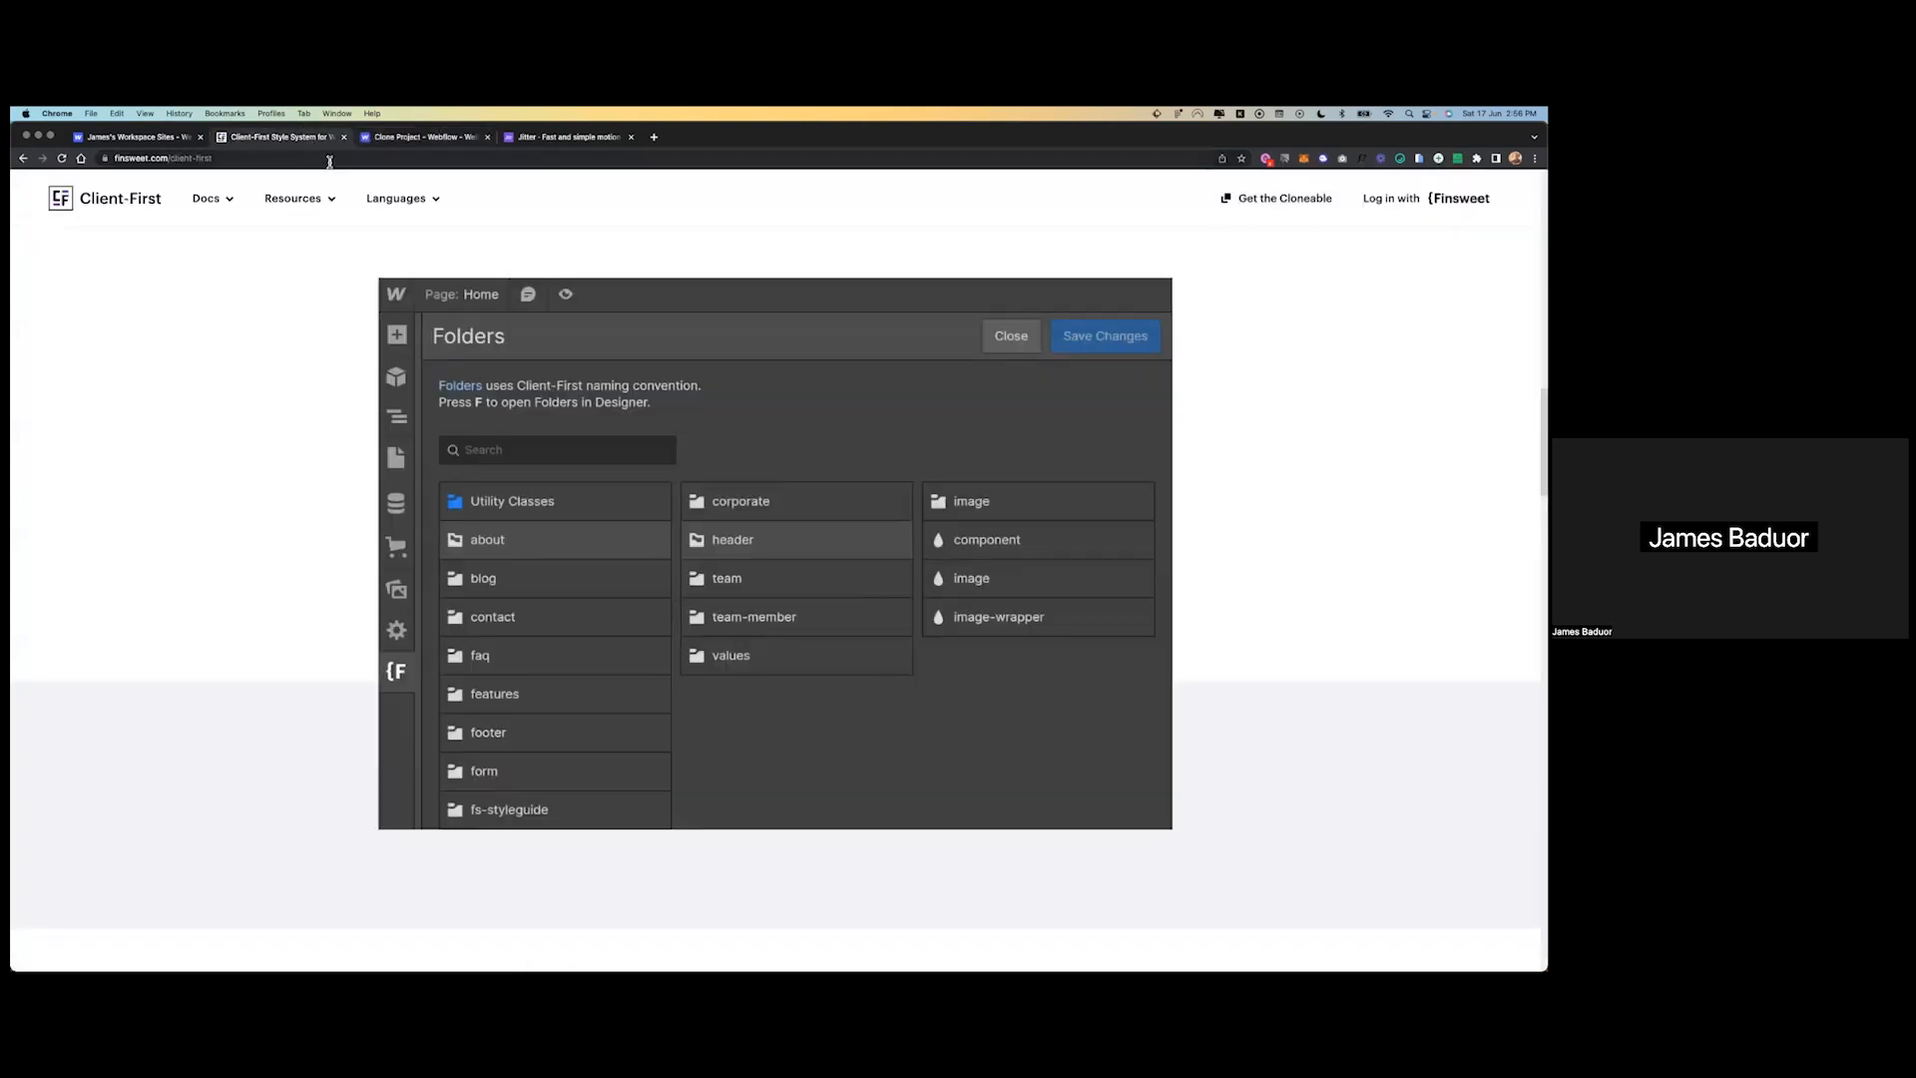
click(330, 160)
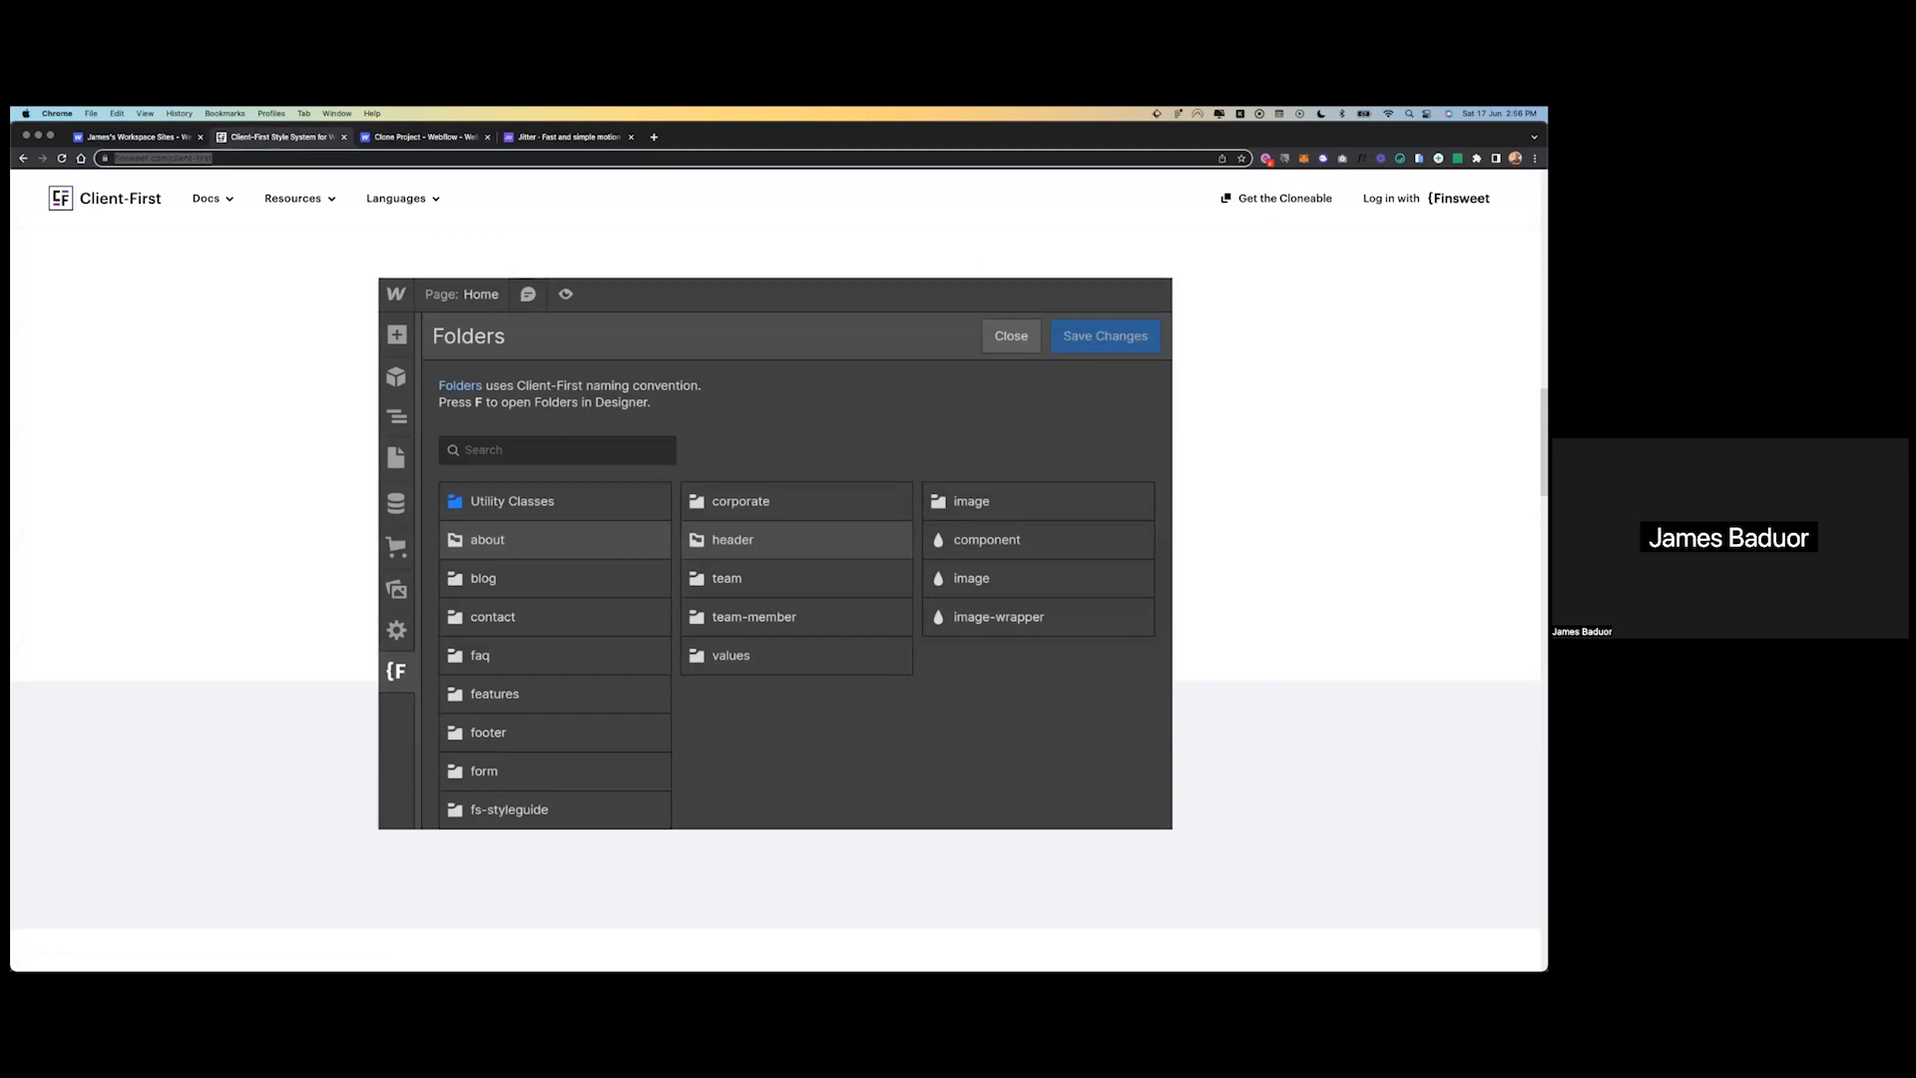
click(547, 231)
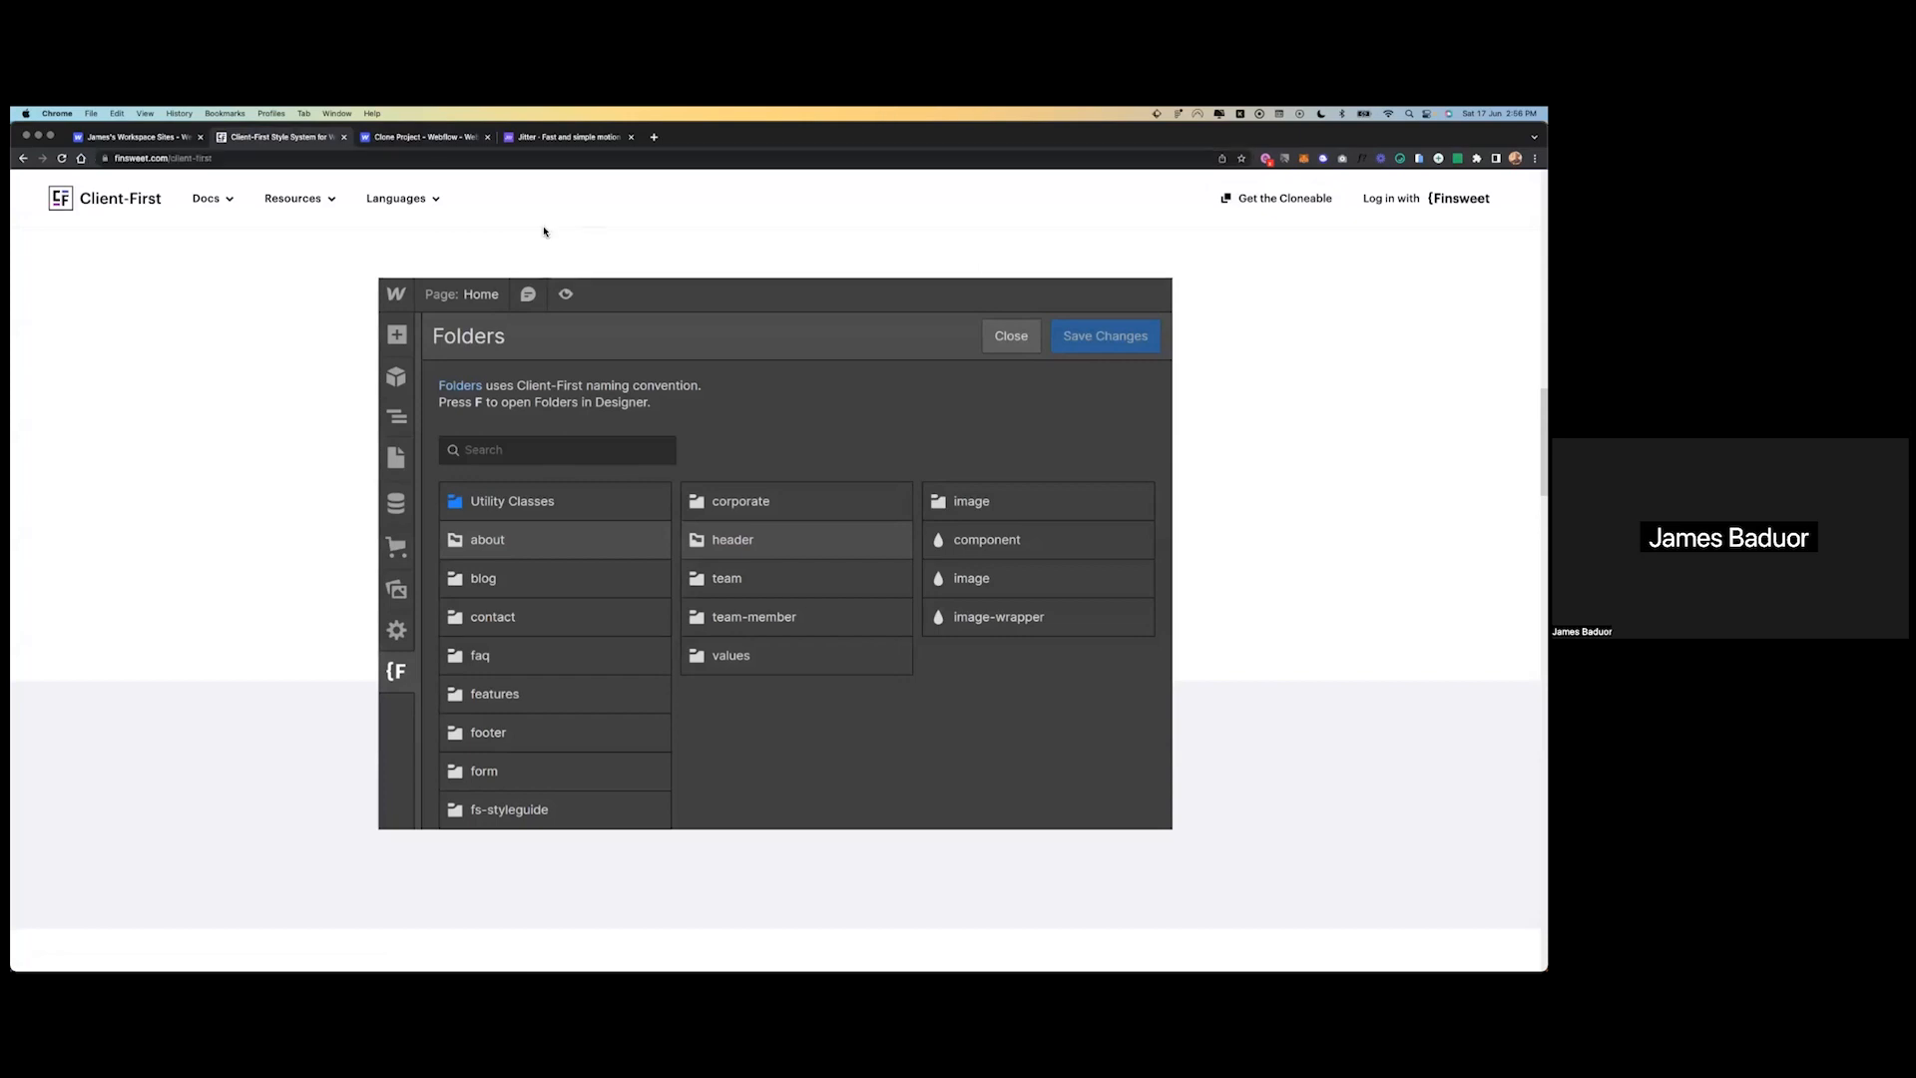
- Create the Webflow site from the Client-First Cloneable with the name "GetGo - Awesome website"
click(458, 137)
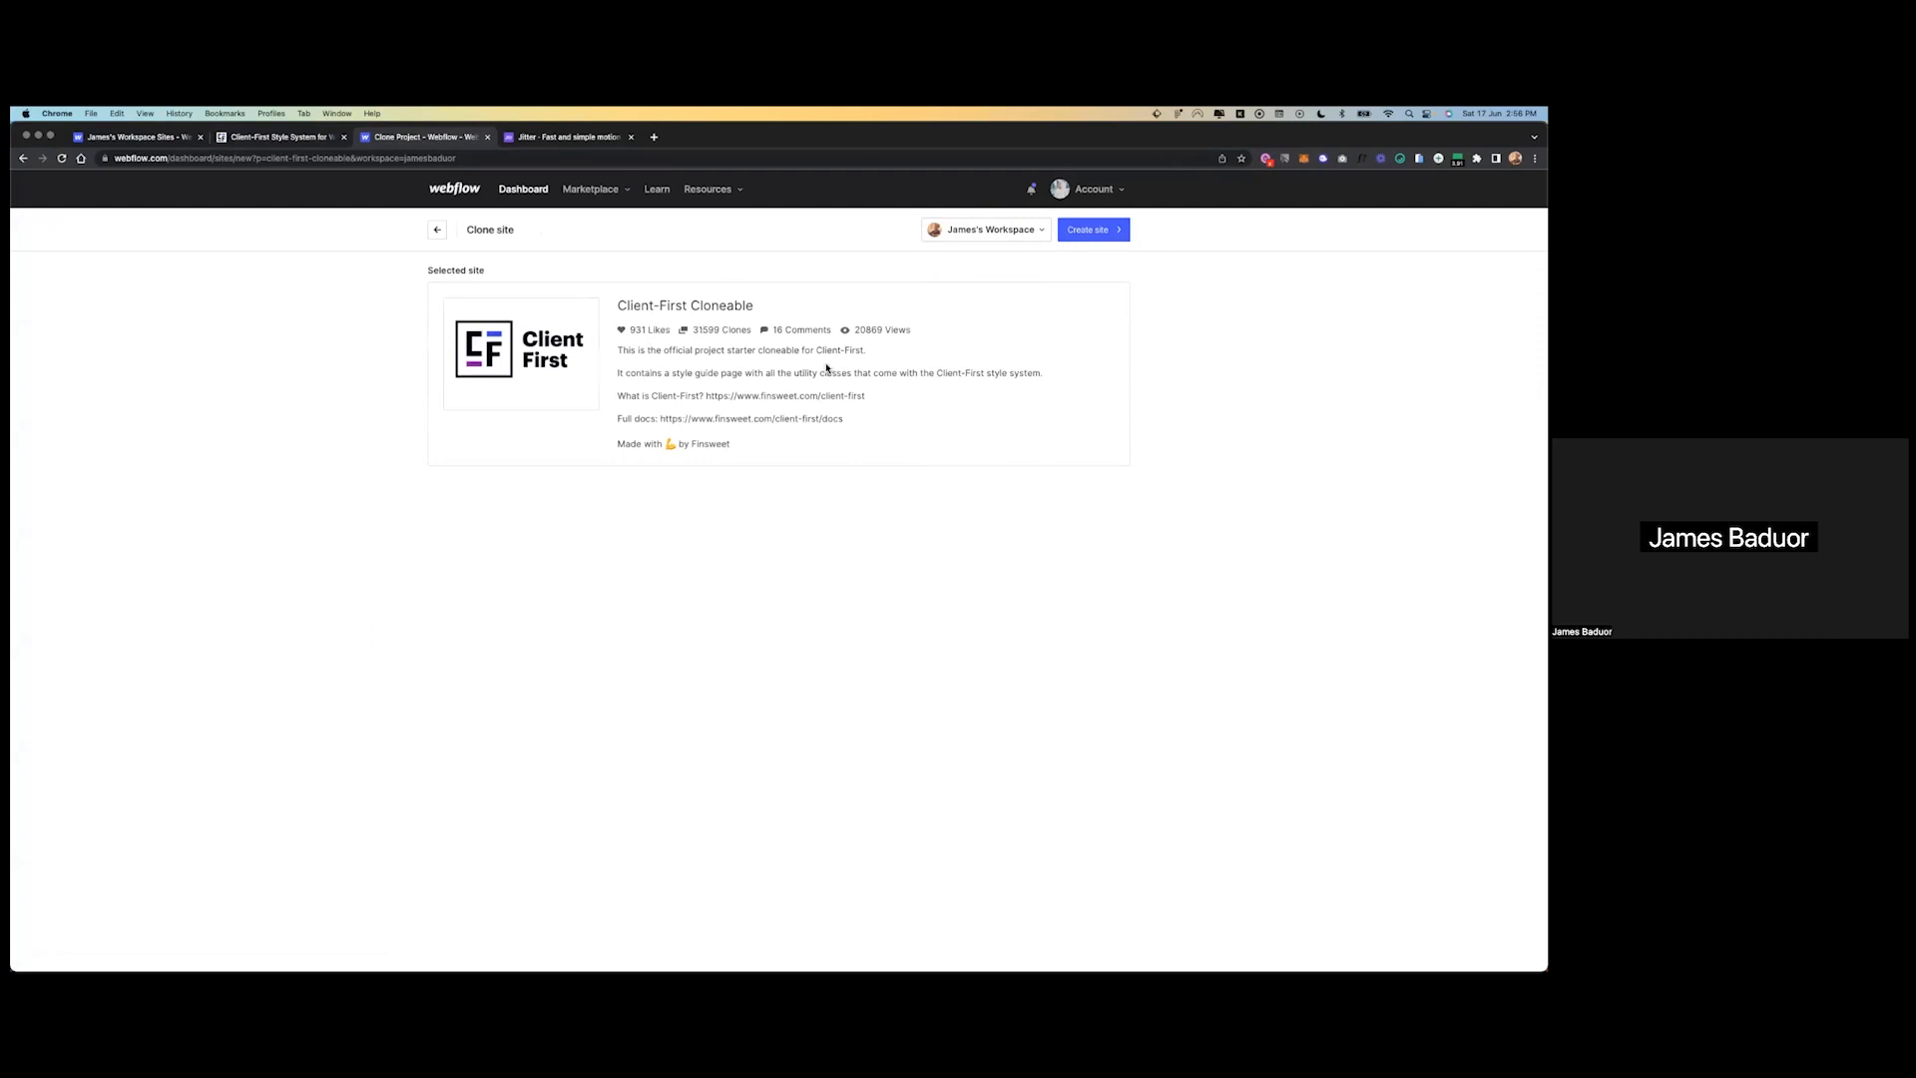
click(1080, 232)
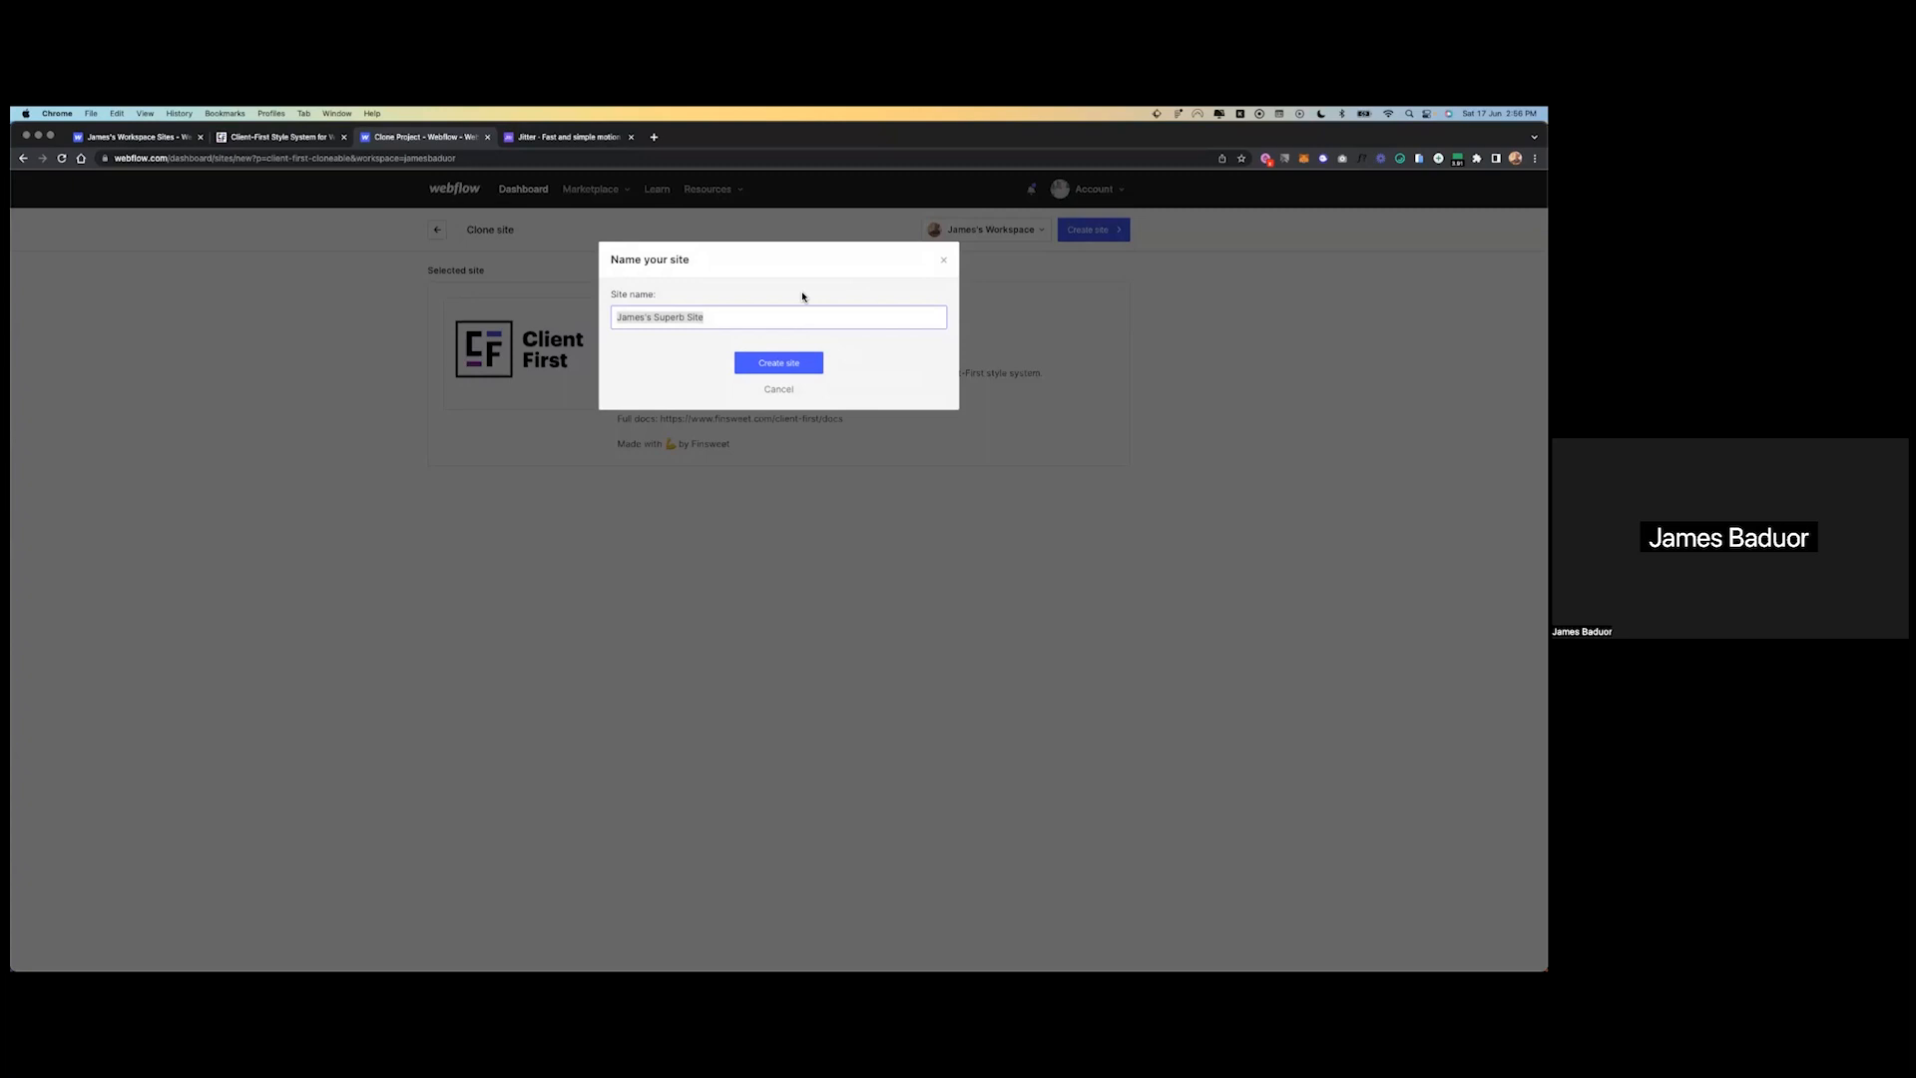
text(GetG)
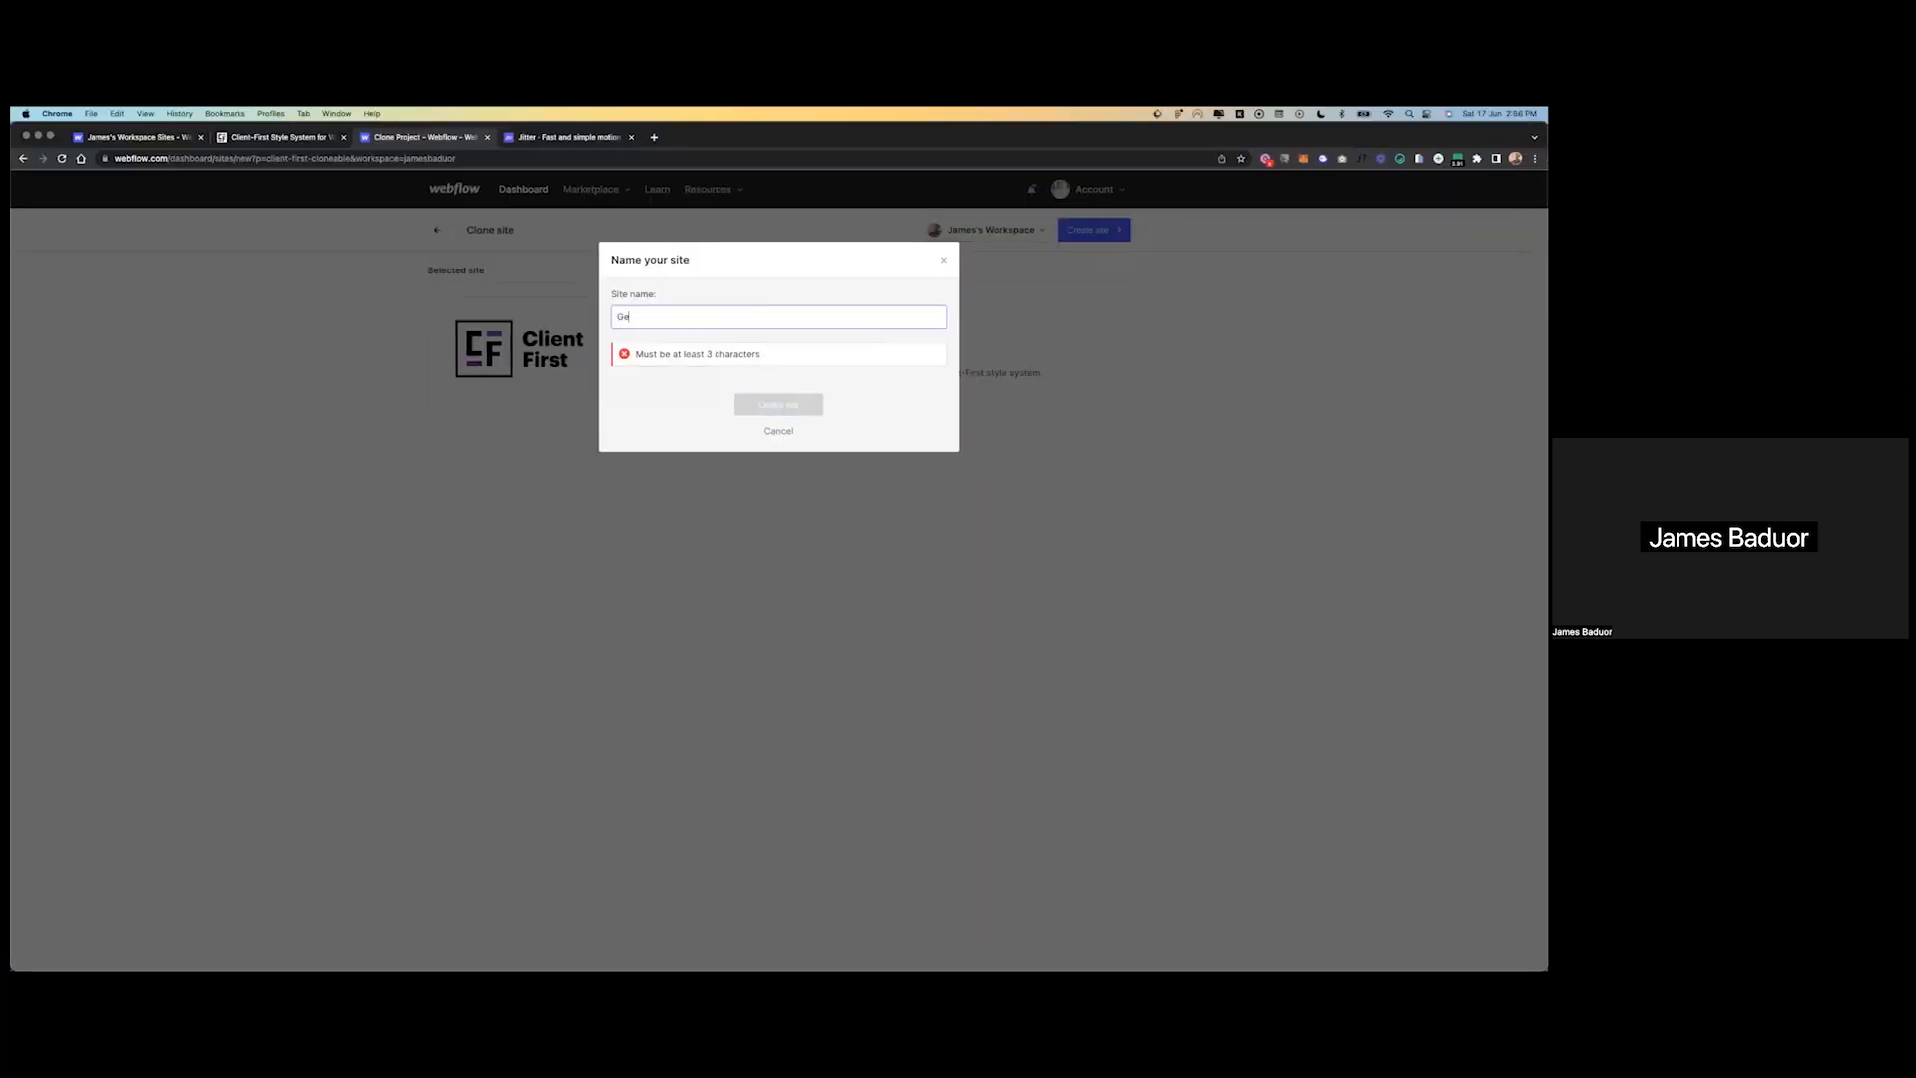
text(o - Awesome website)
key(Return)
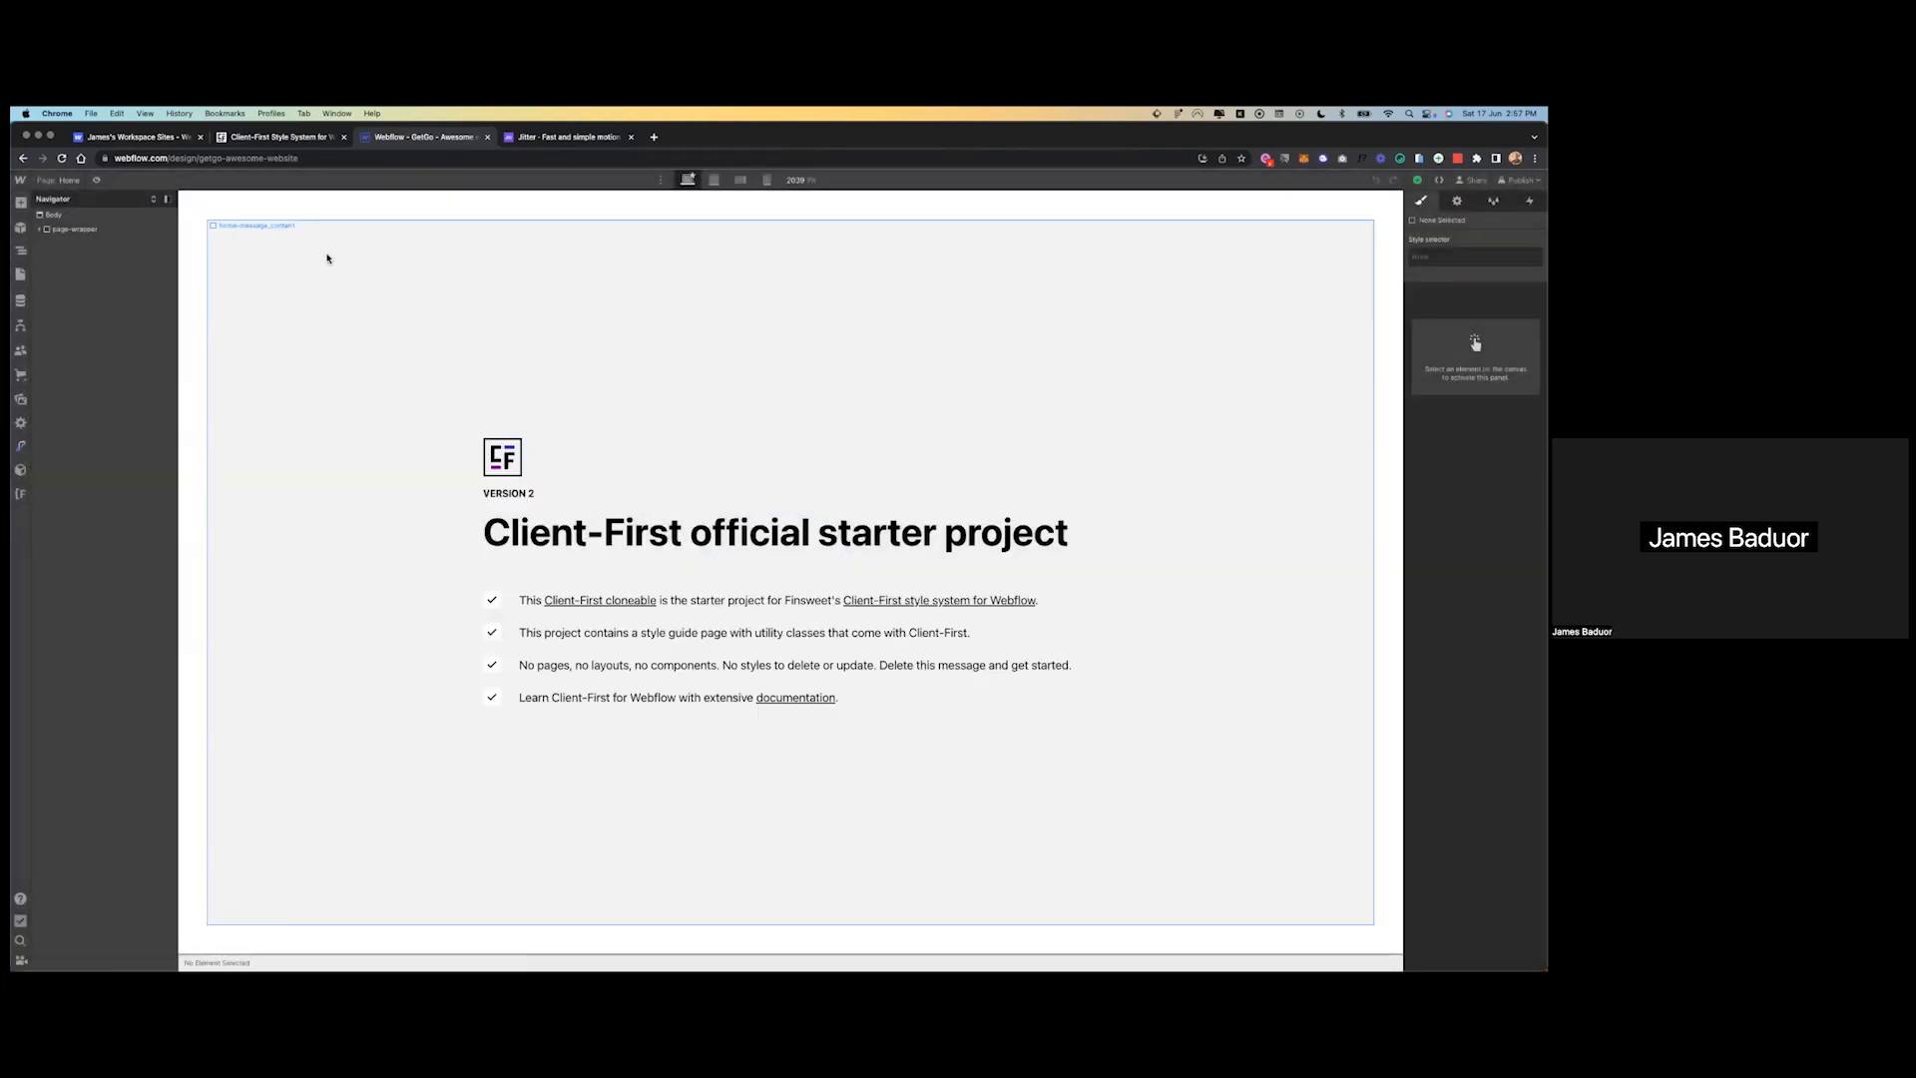
- Delete the home-message_component from the Home page and select the empty main-wrapper
click(265, 244)
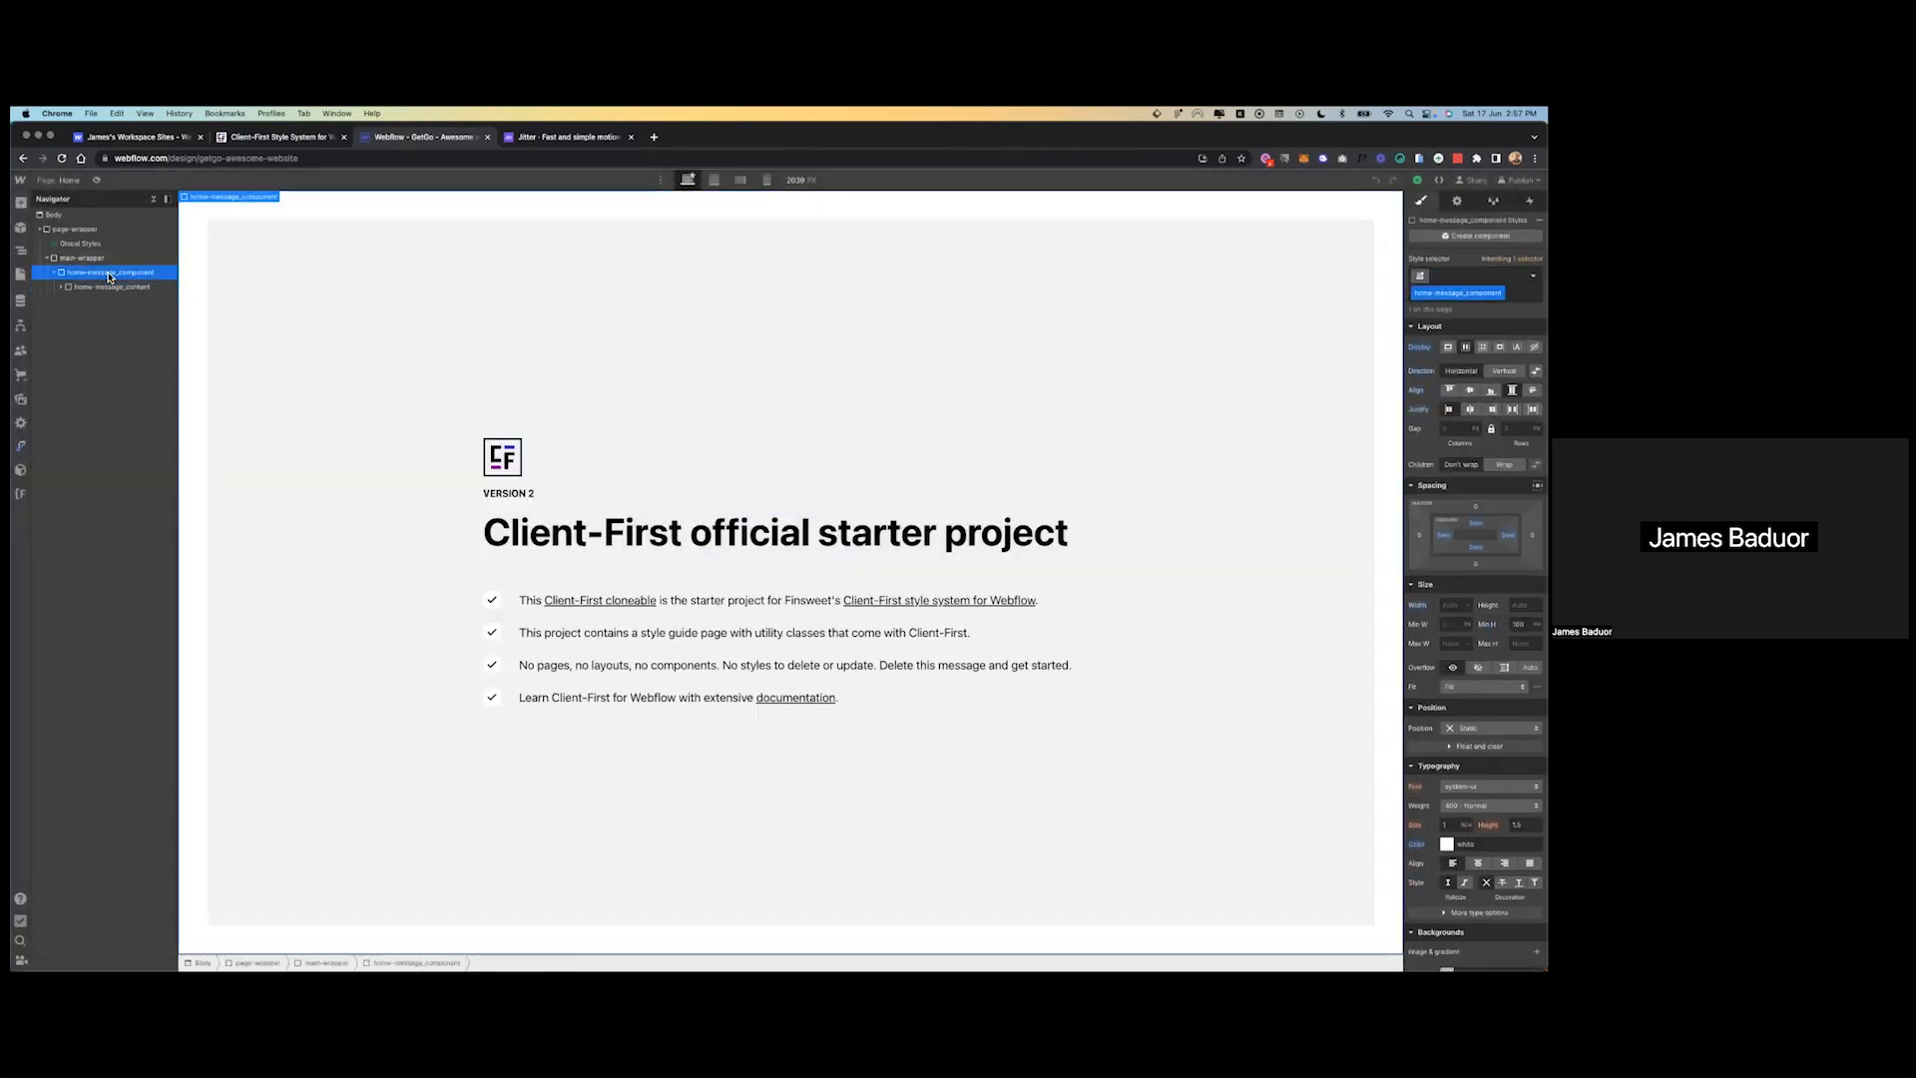
key(Delete)
click(90, 258)
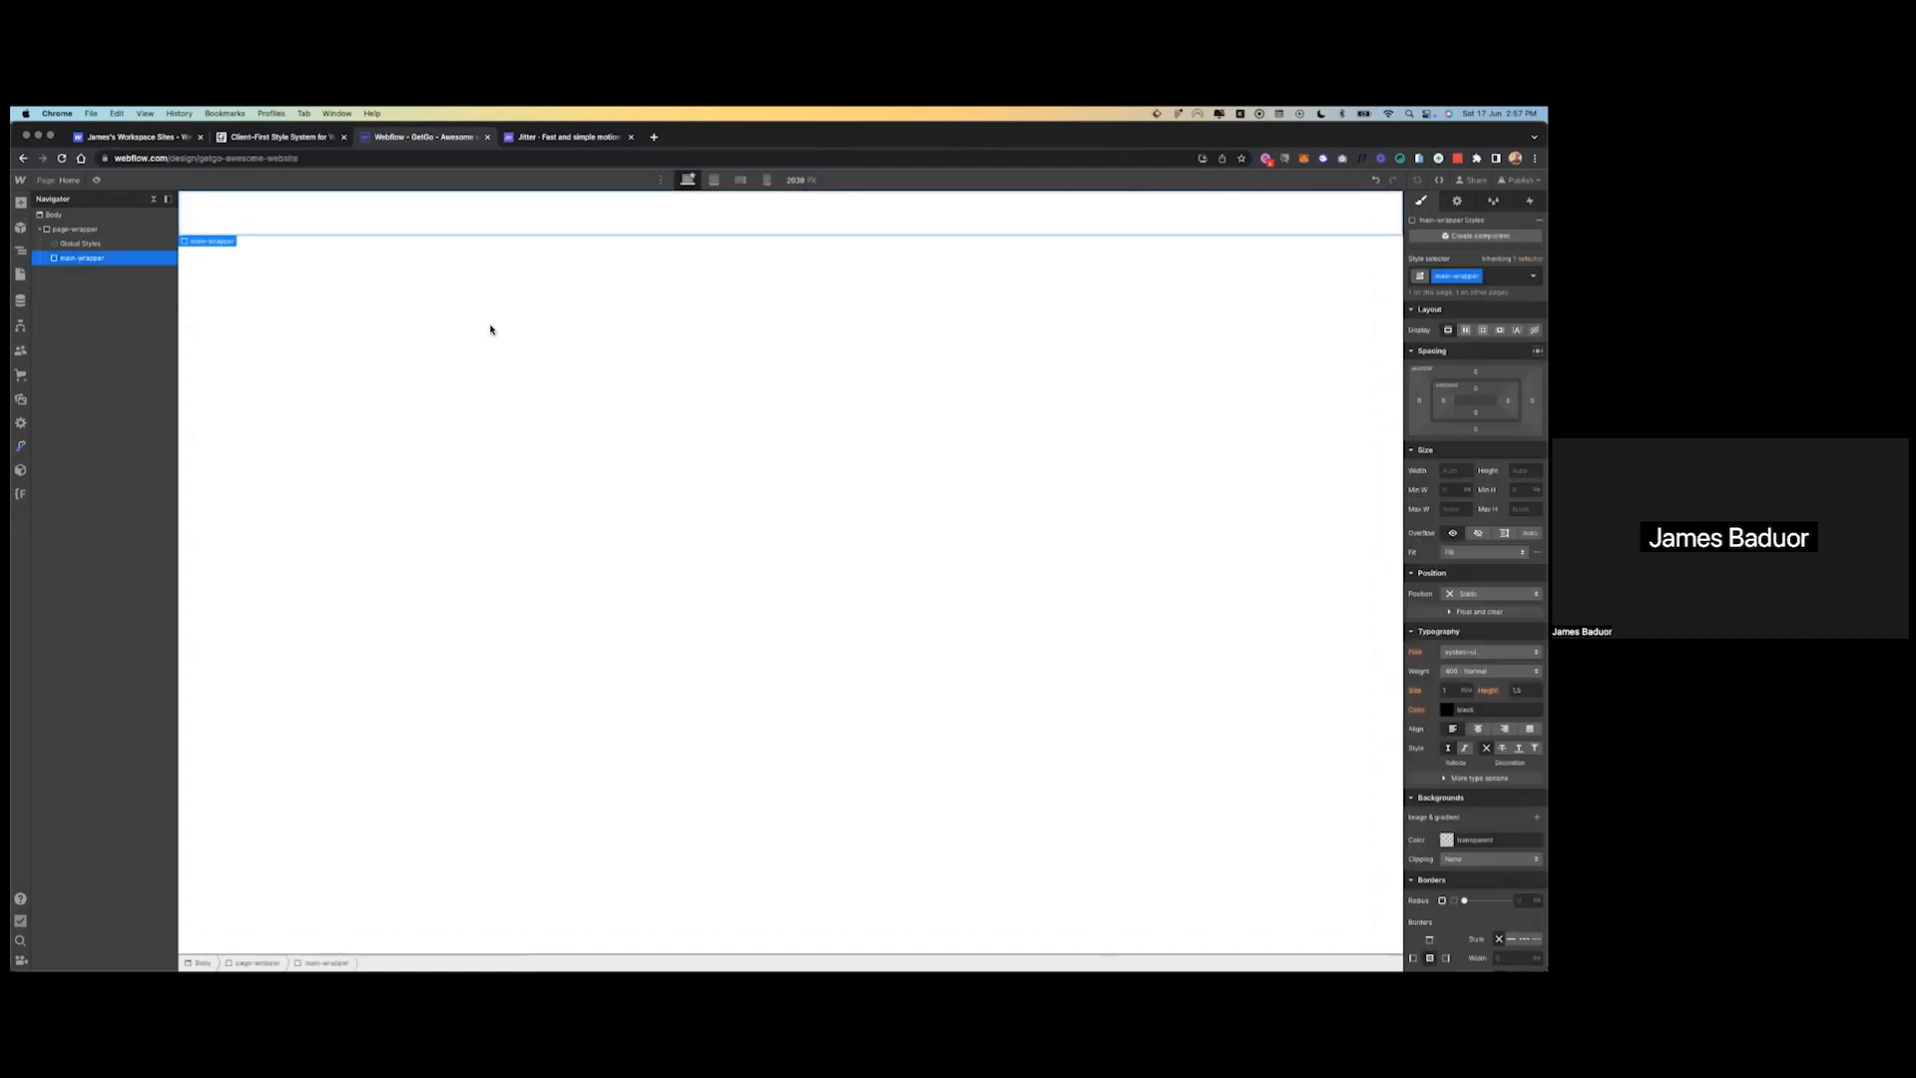
- View the site's page list, open the site settings and review the General section from icons to overview
click(21, 273)
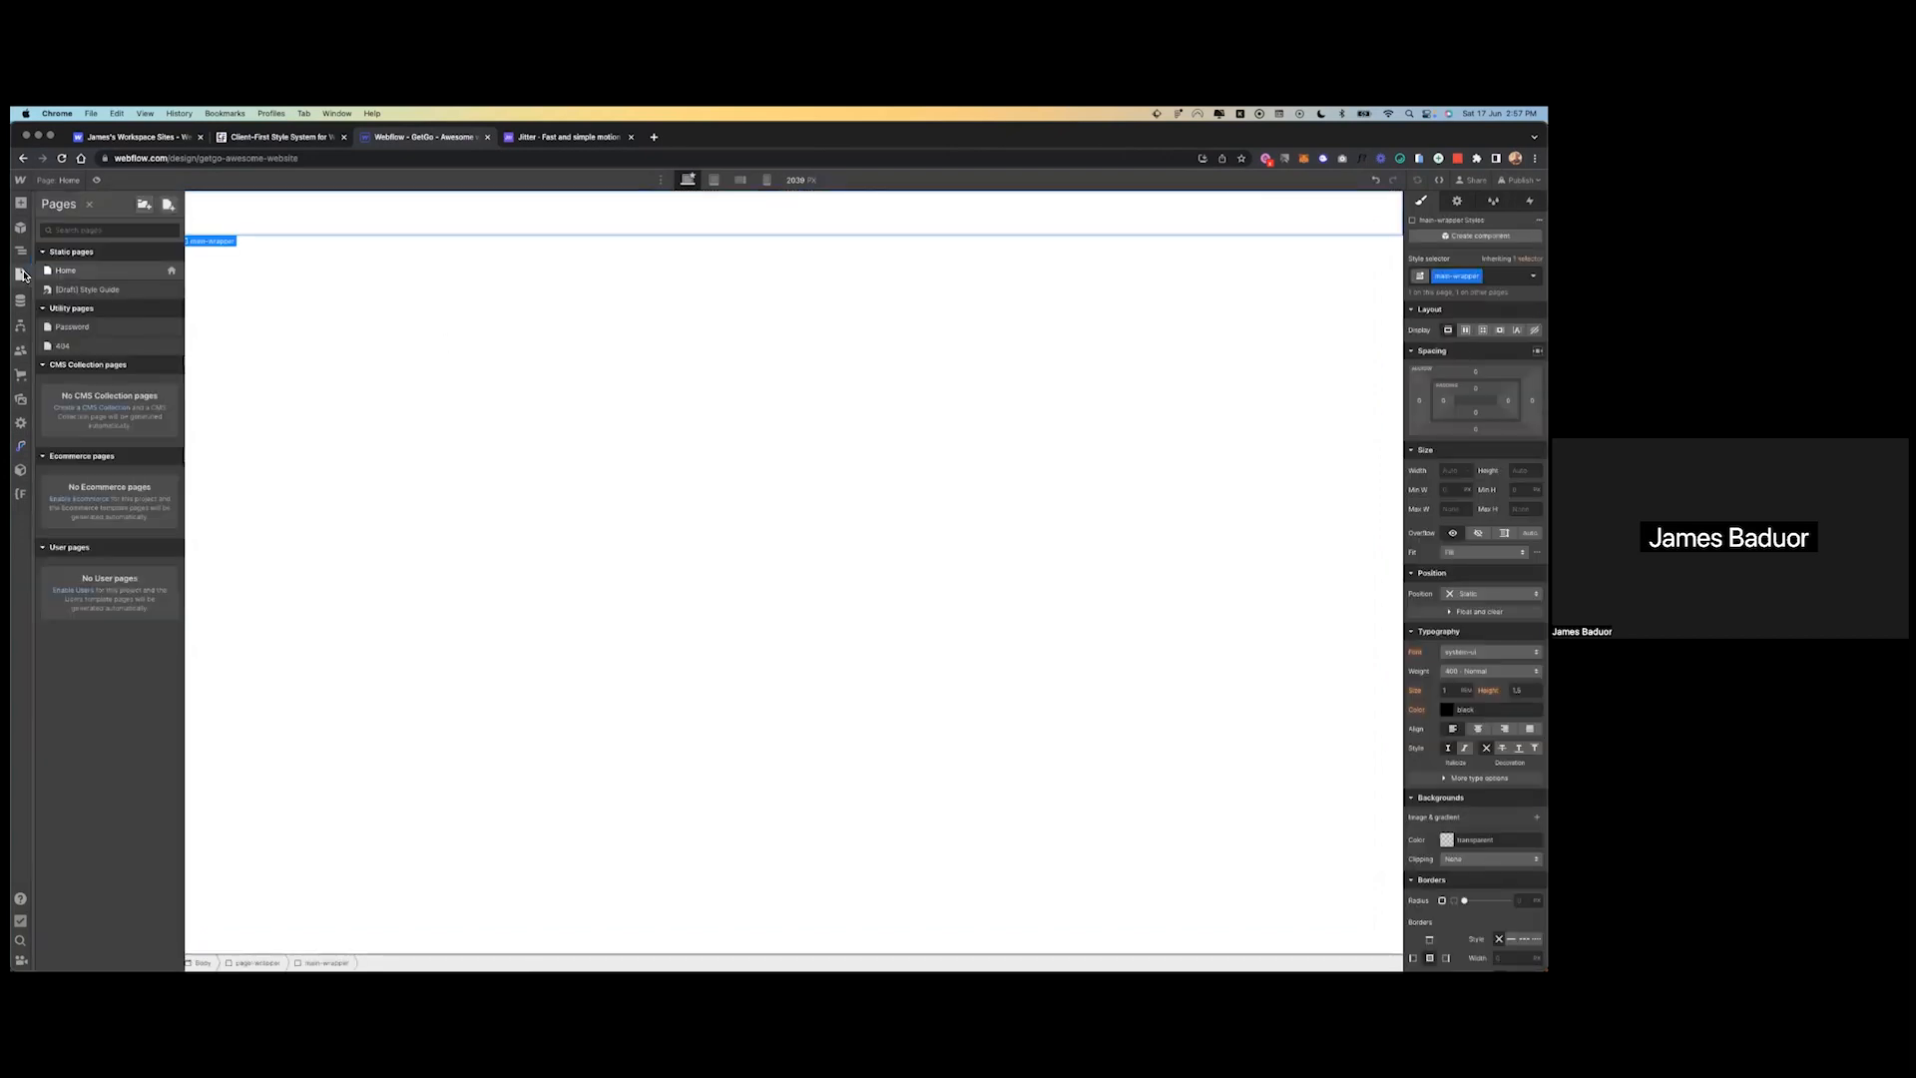
click(20, 181)
click(74, 228)
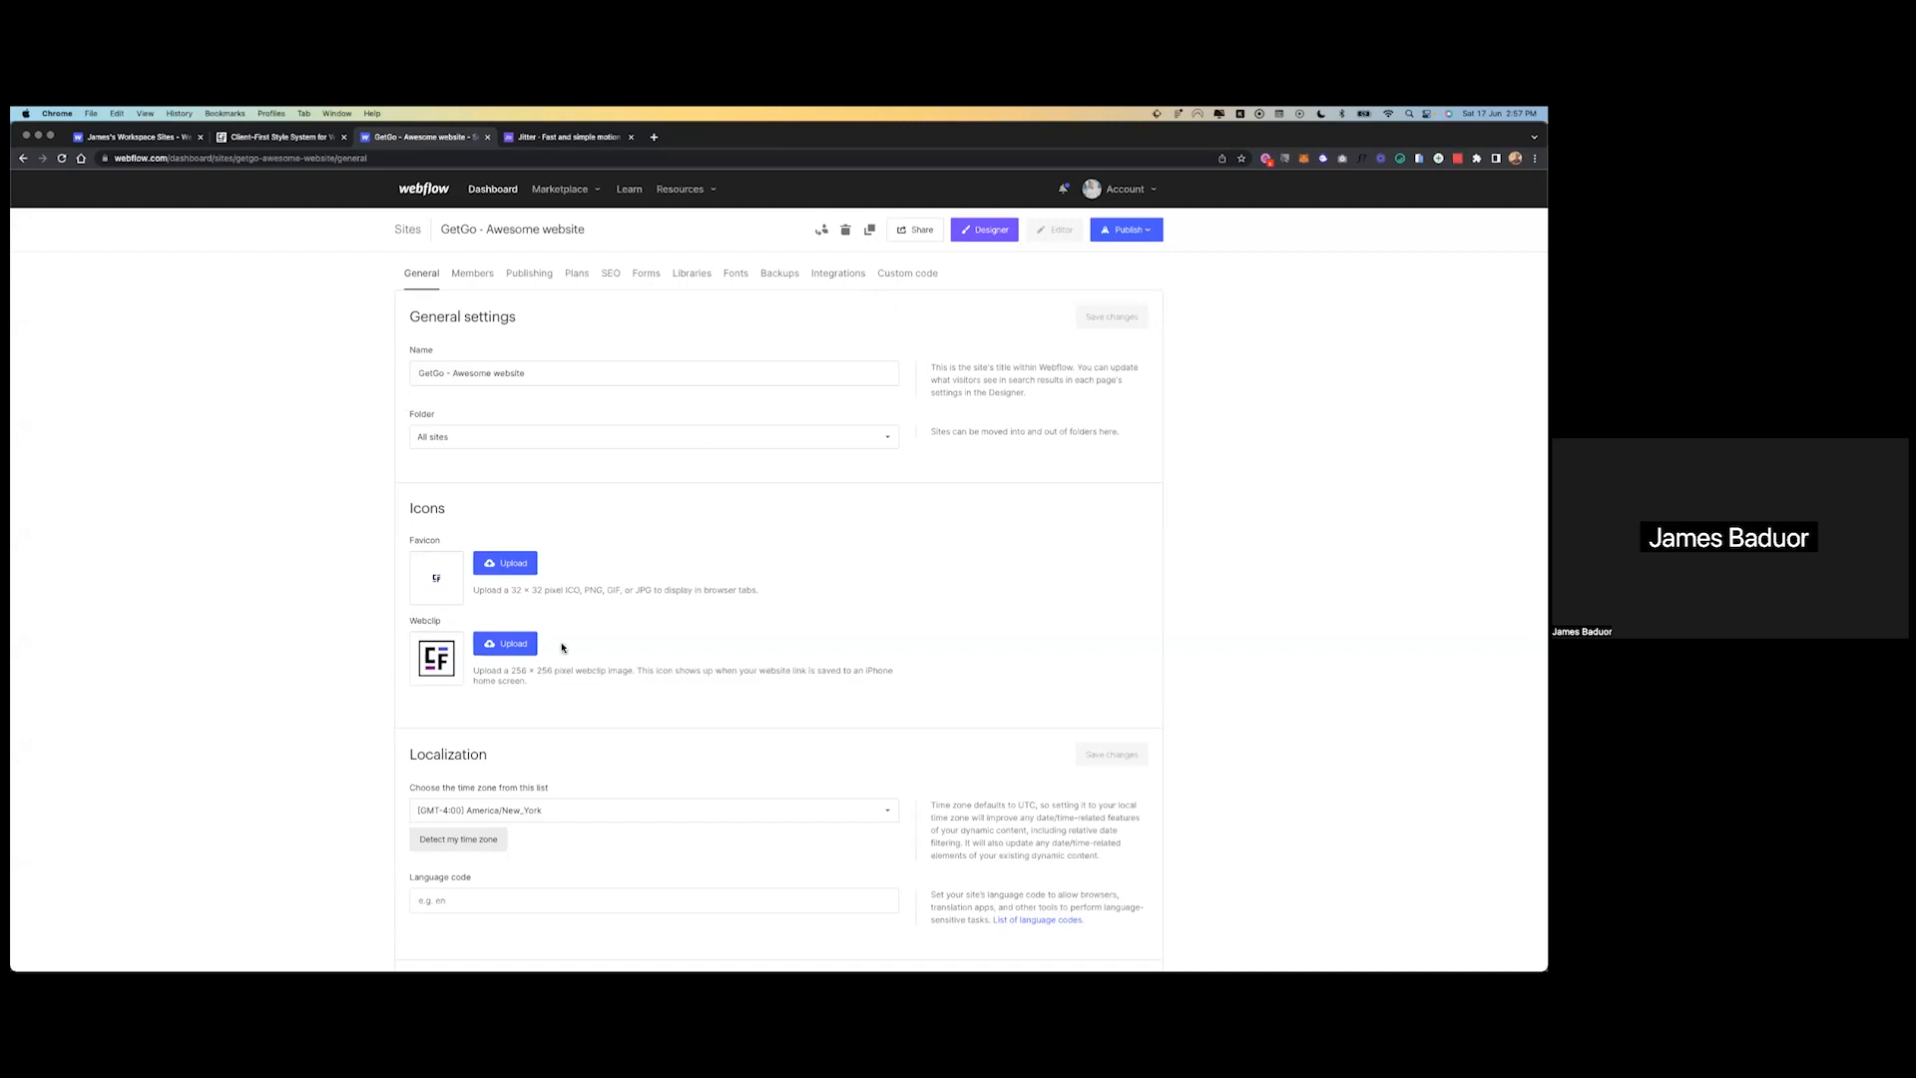
scroll(702, 642, down, 3)
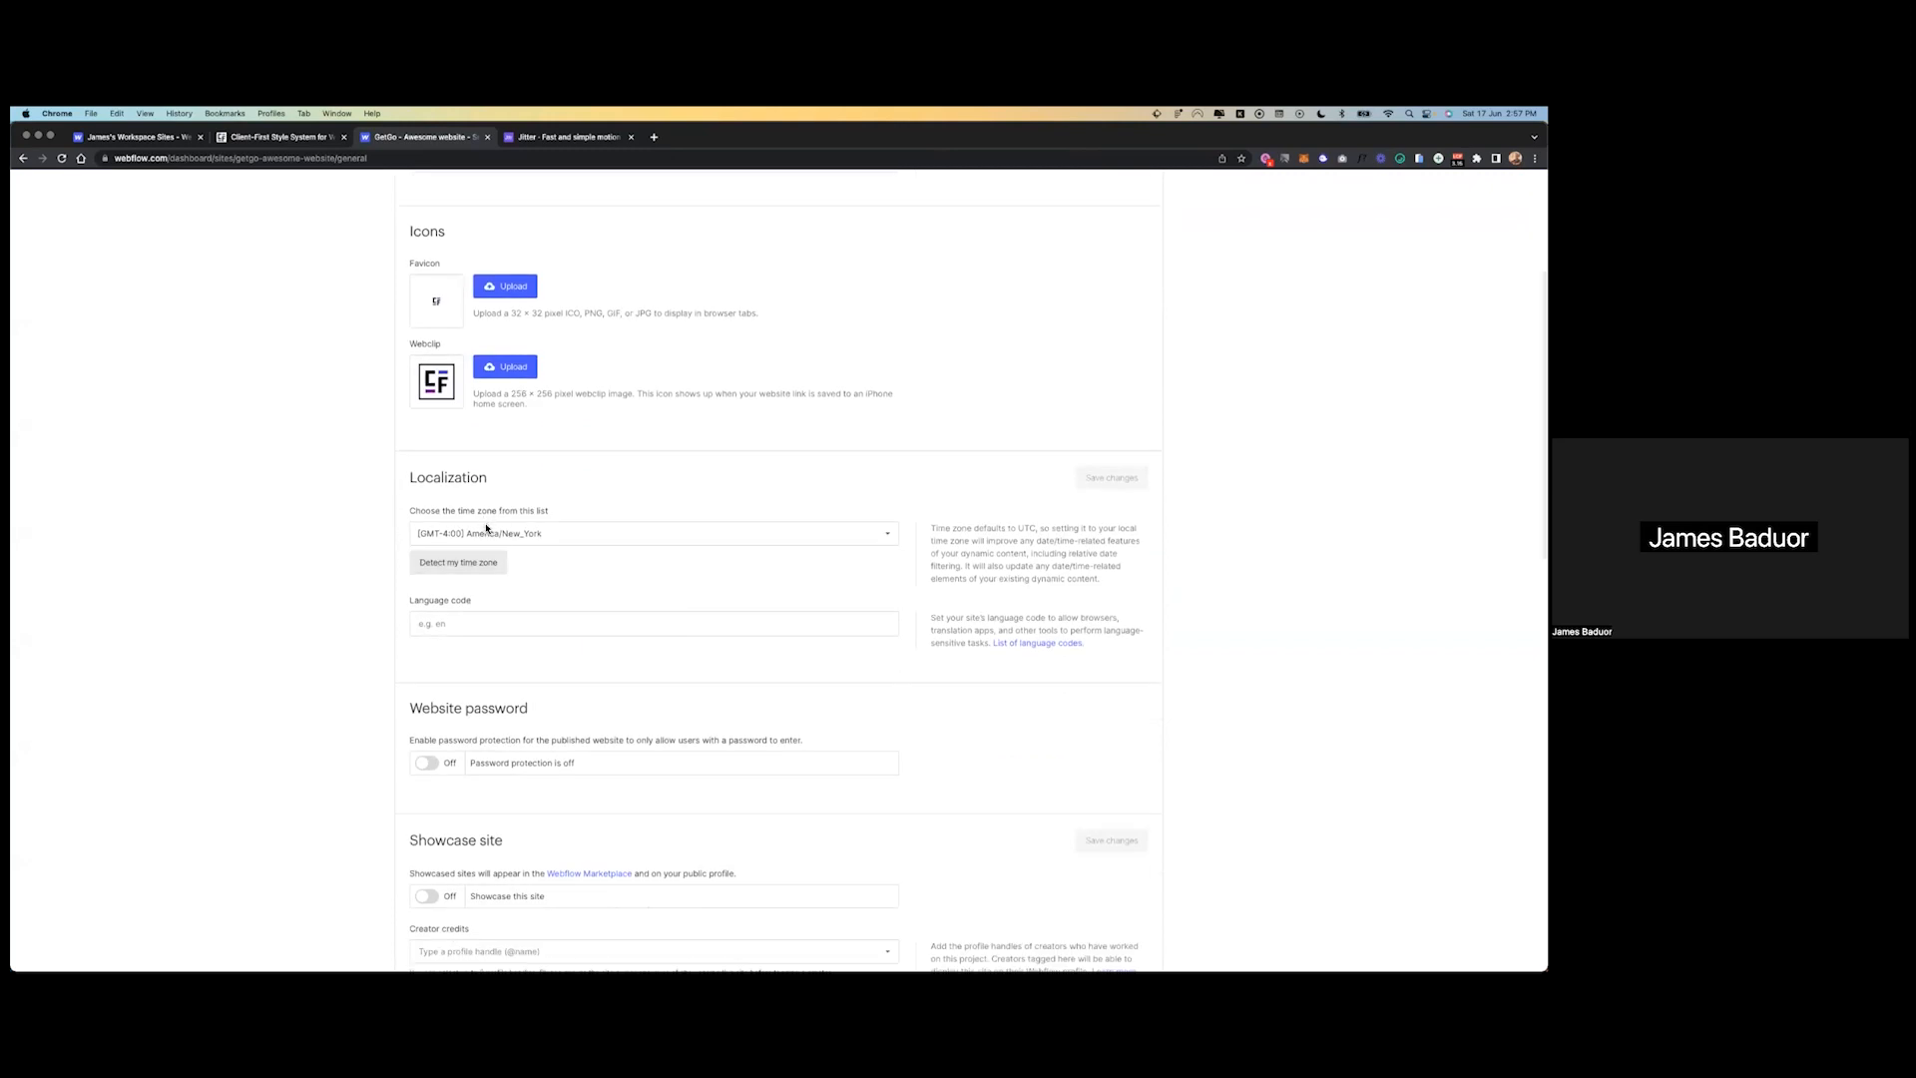
scroll(459, 588, down, 7)
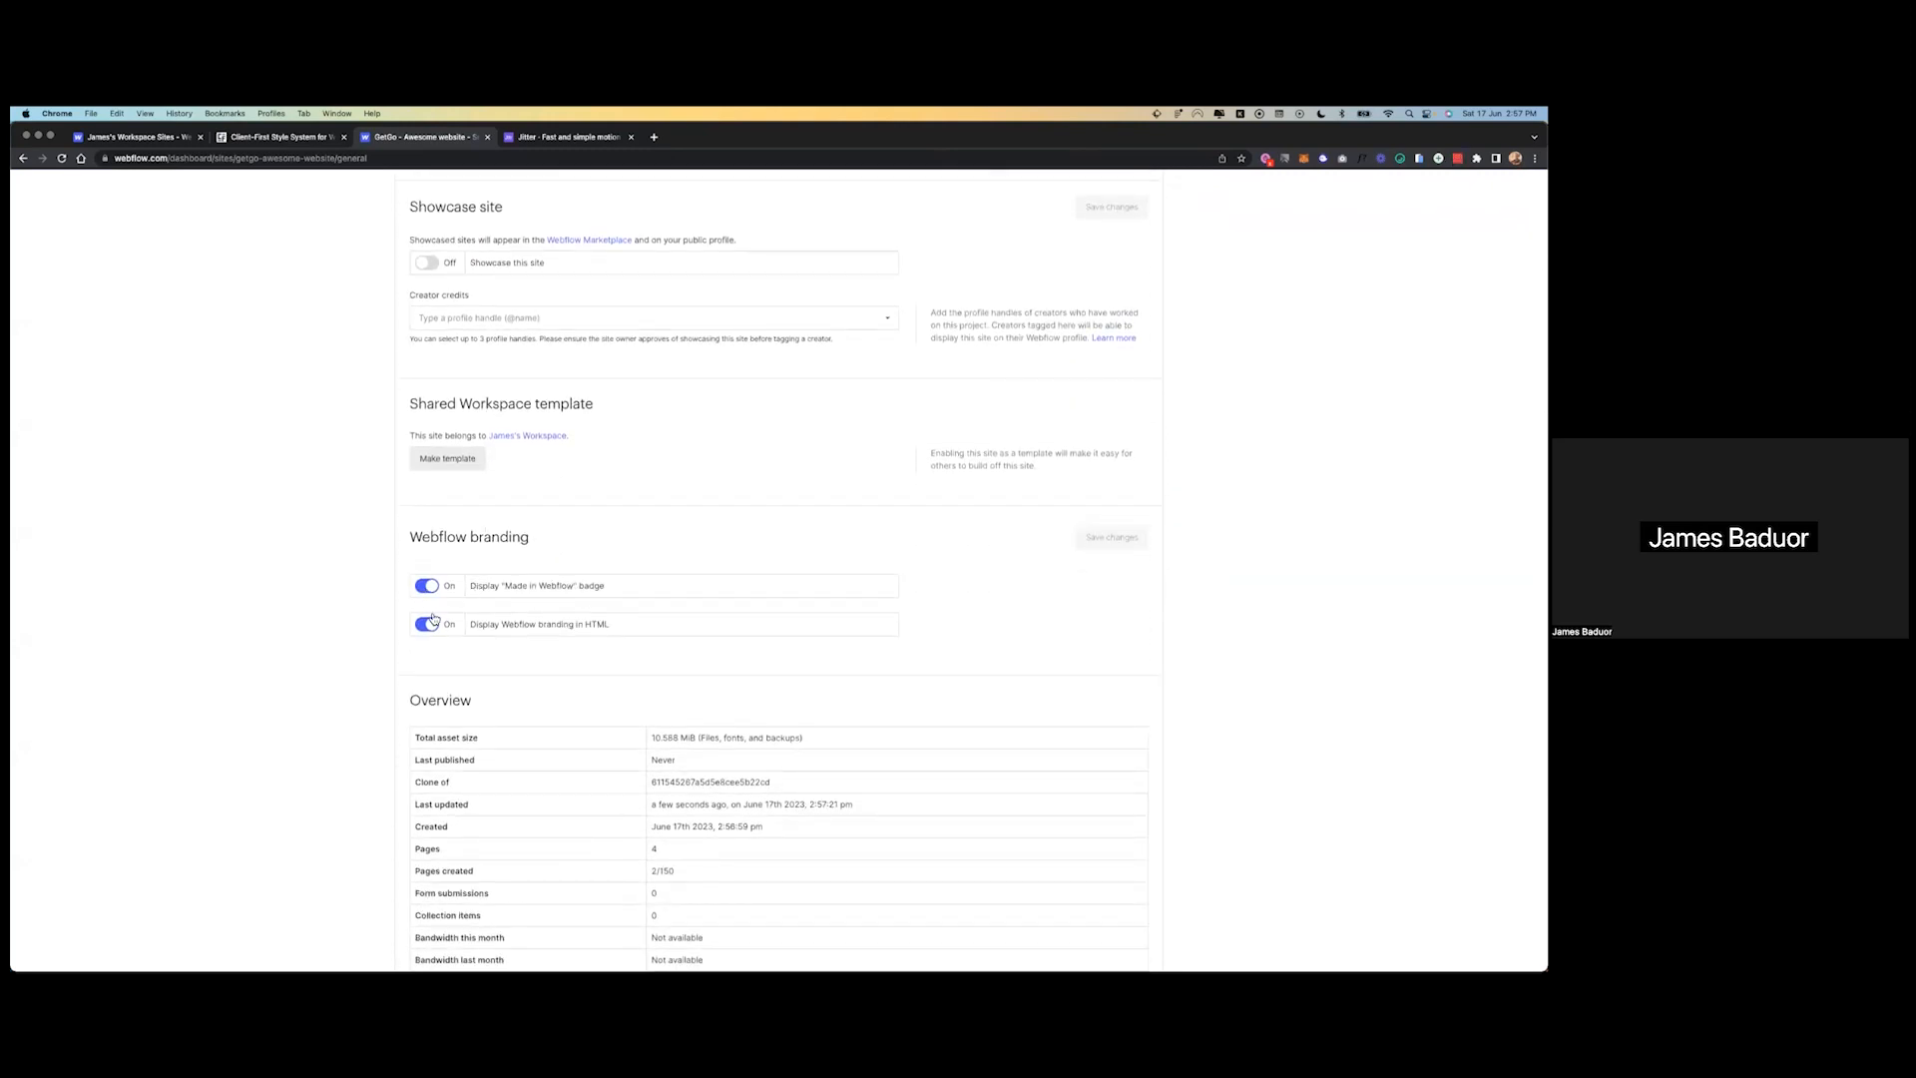
scroll(421, 604, down, 5)
scroll(457, 389, up, 12)
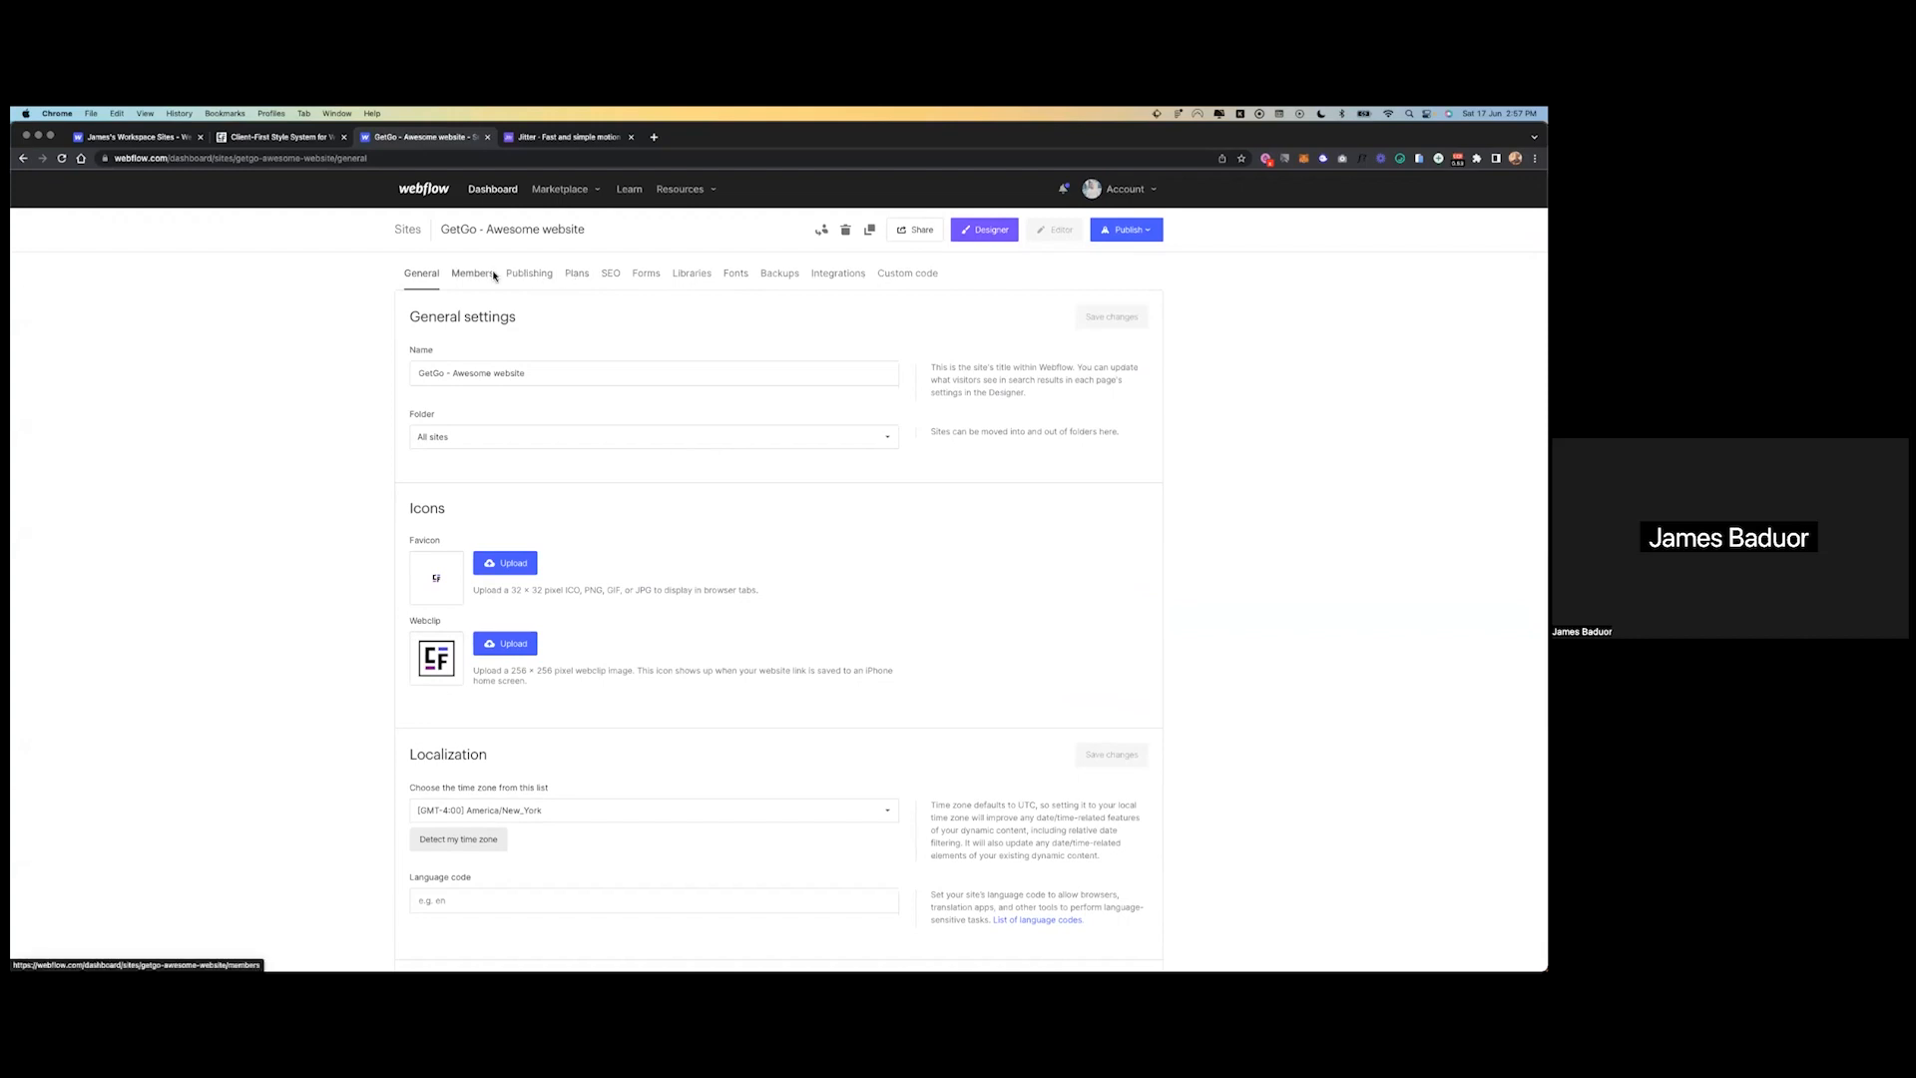
- Set the site's language code to "en" in the Localization settings and save the changes
scroll(612, 475, down, 5)
click(482, 489)
text(en)
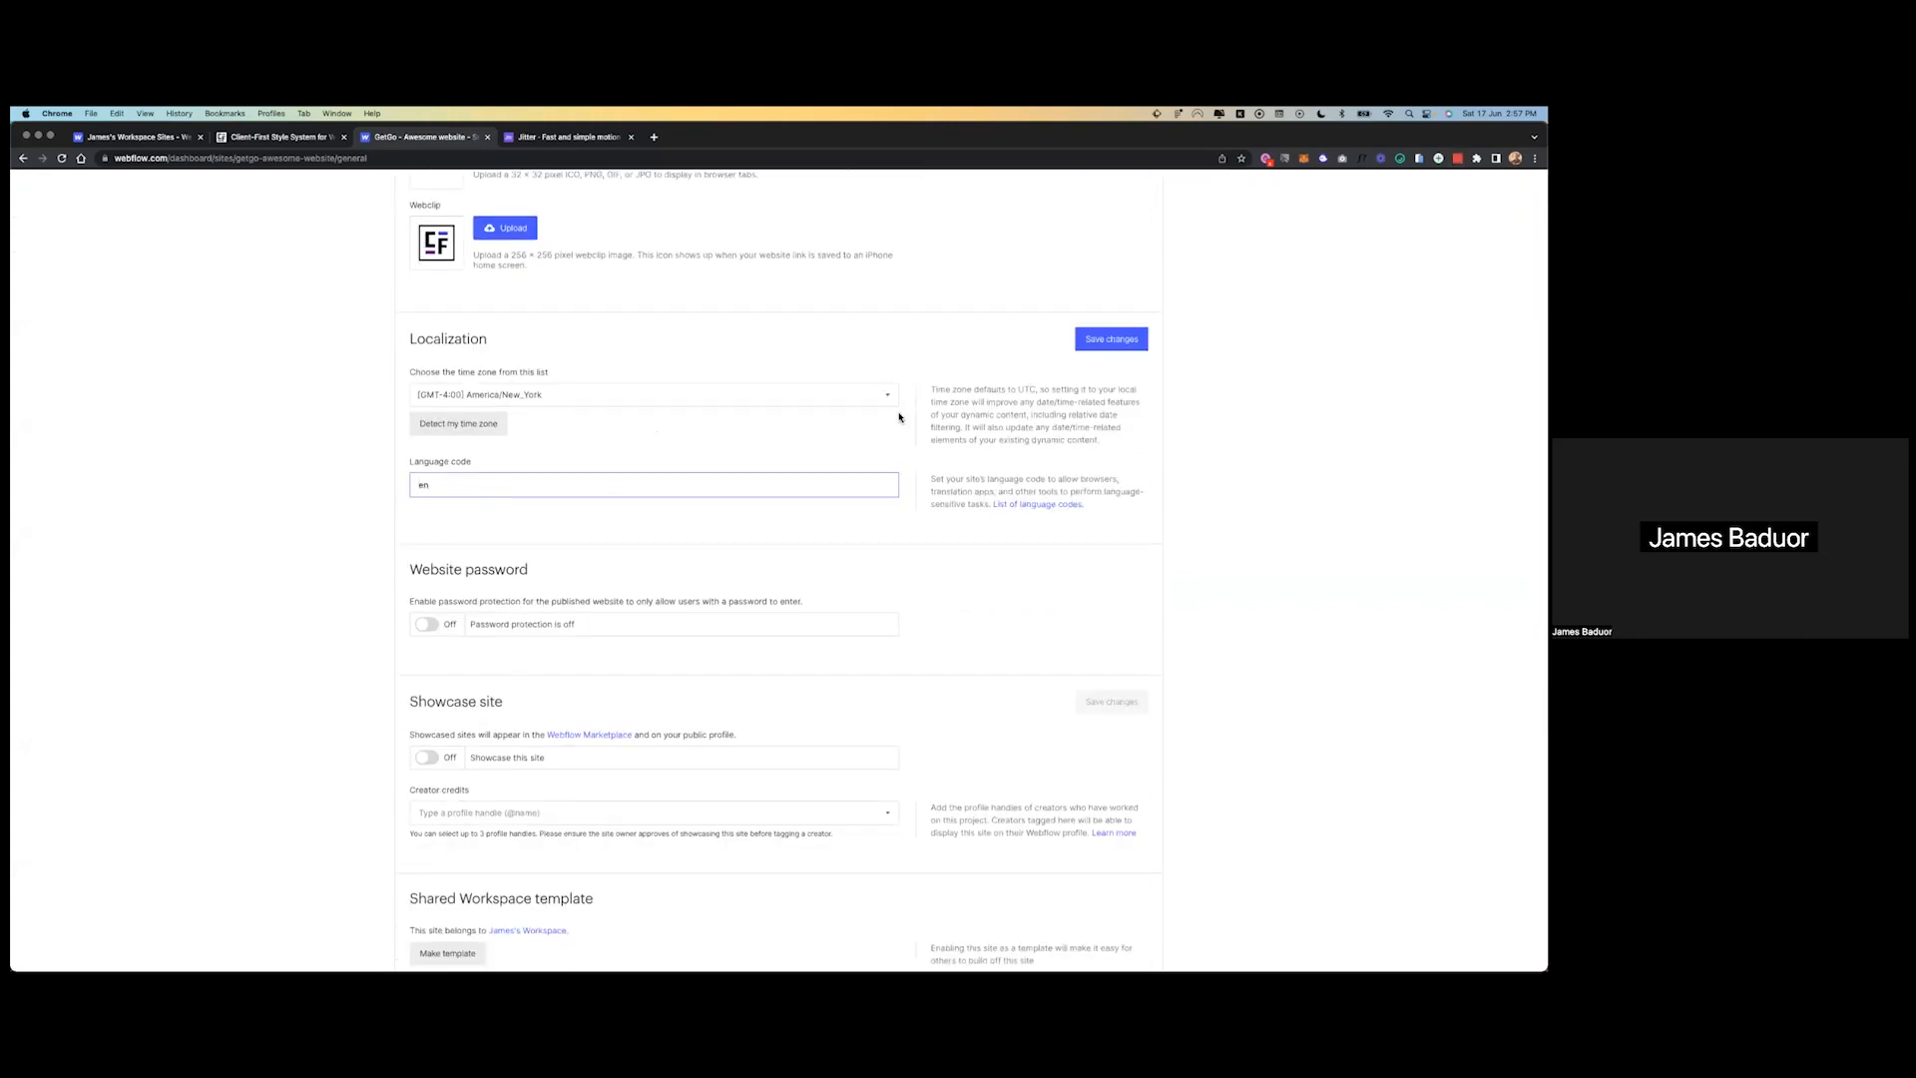
click(1090, 344)
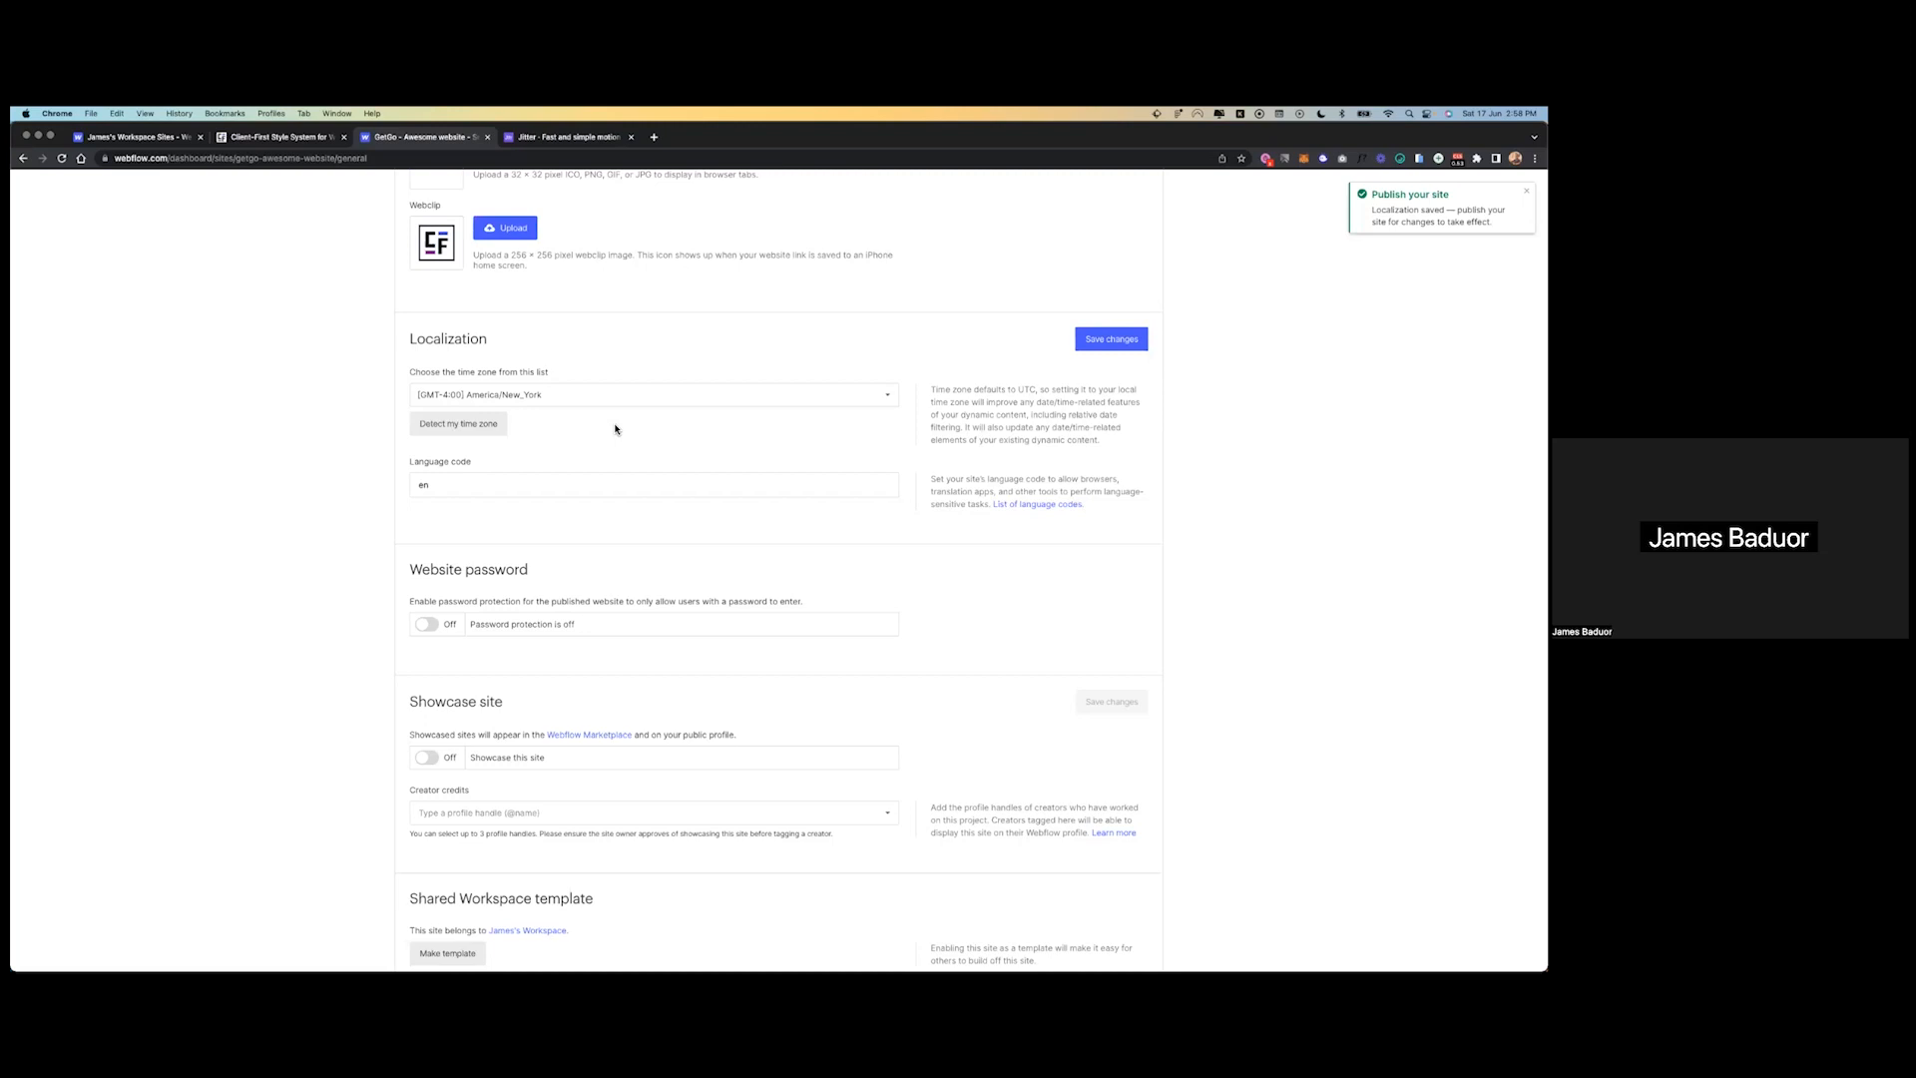
scroll(598, 441, up, 8)
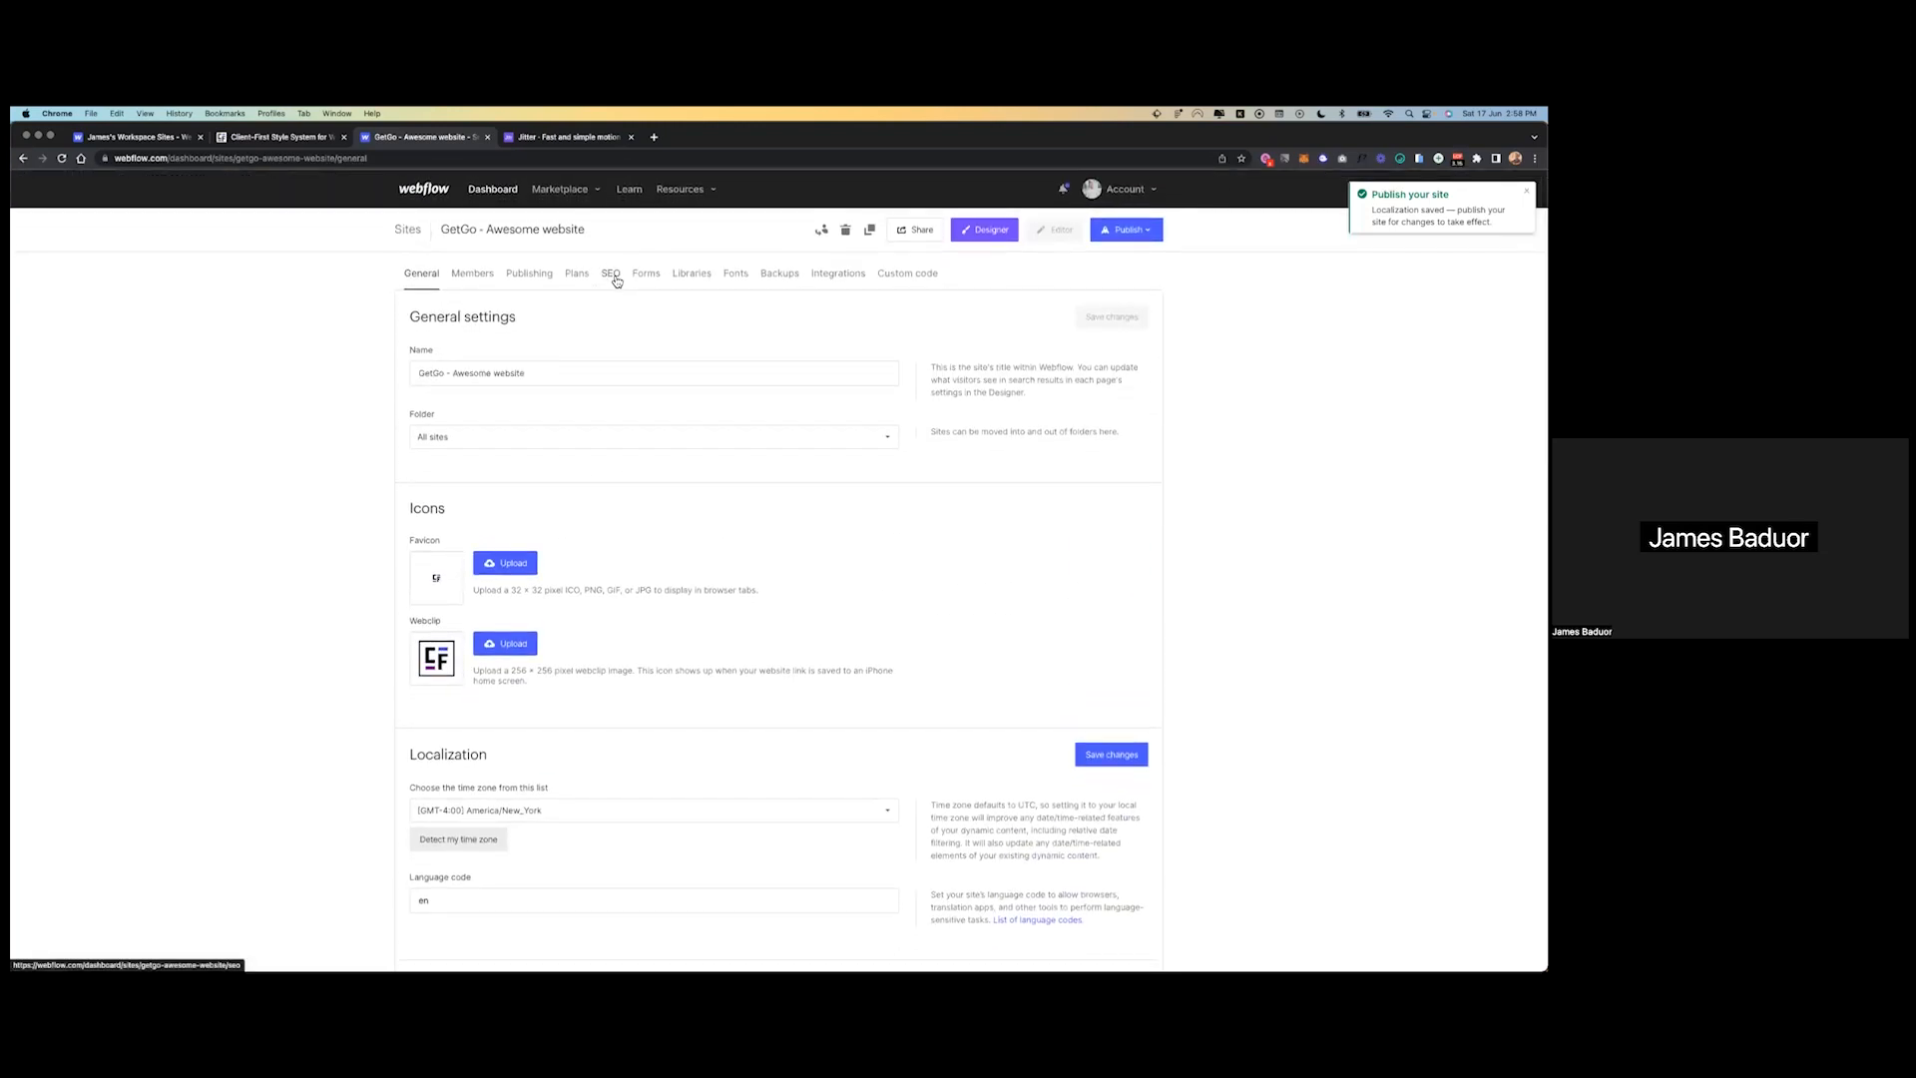
- Open the site's font settings and look through the list of available Google Fonts
click(734, 282)
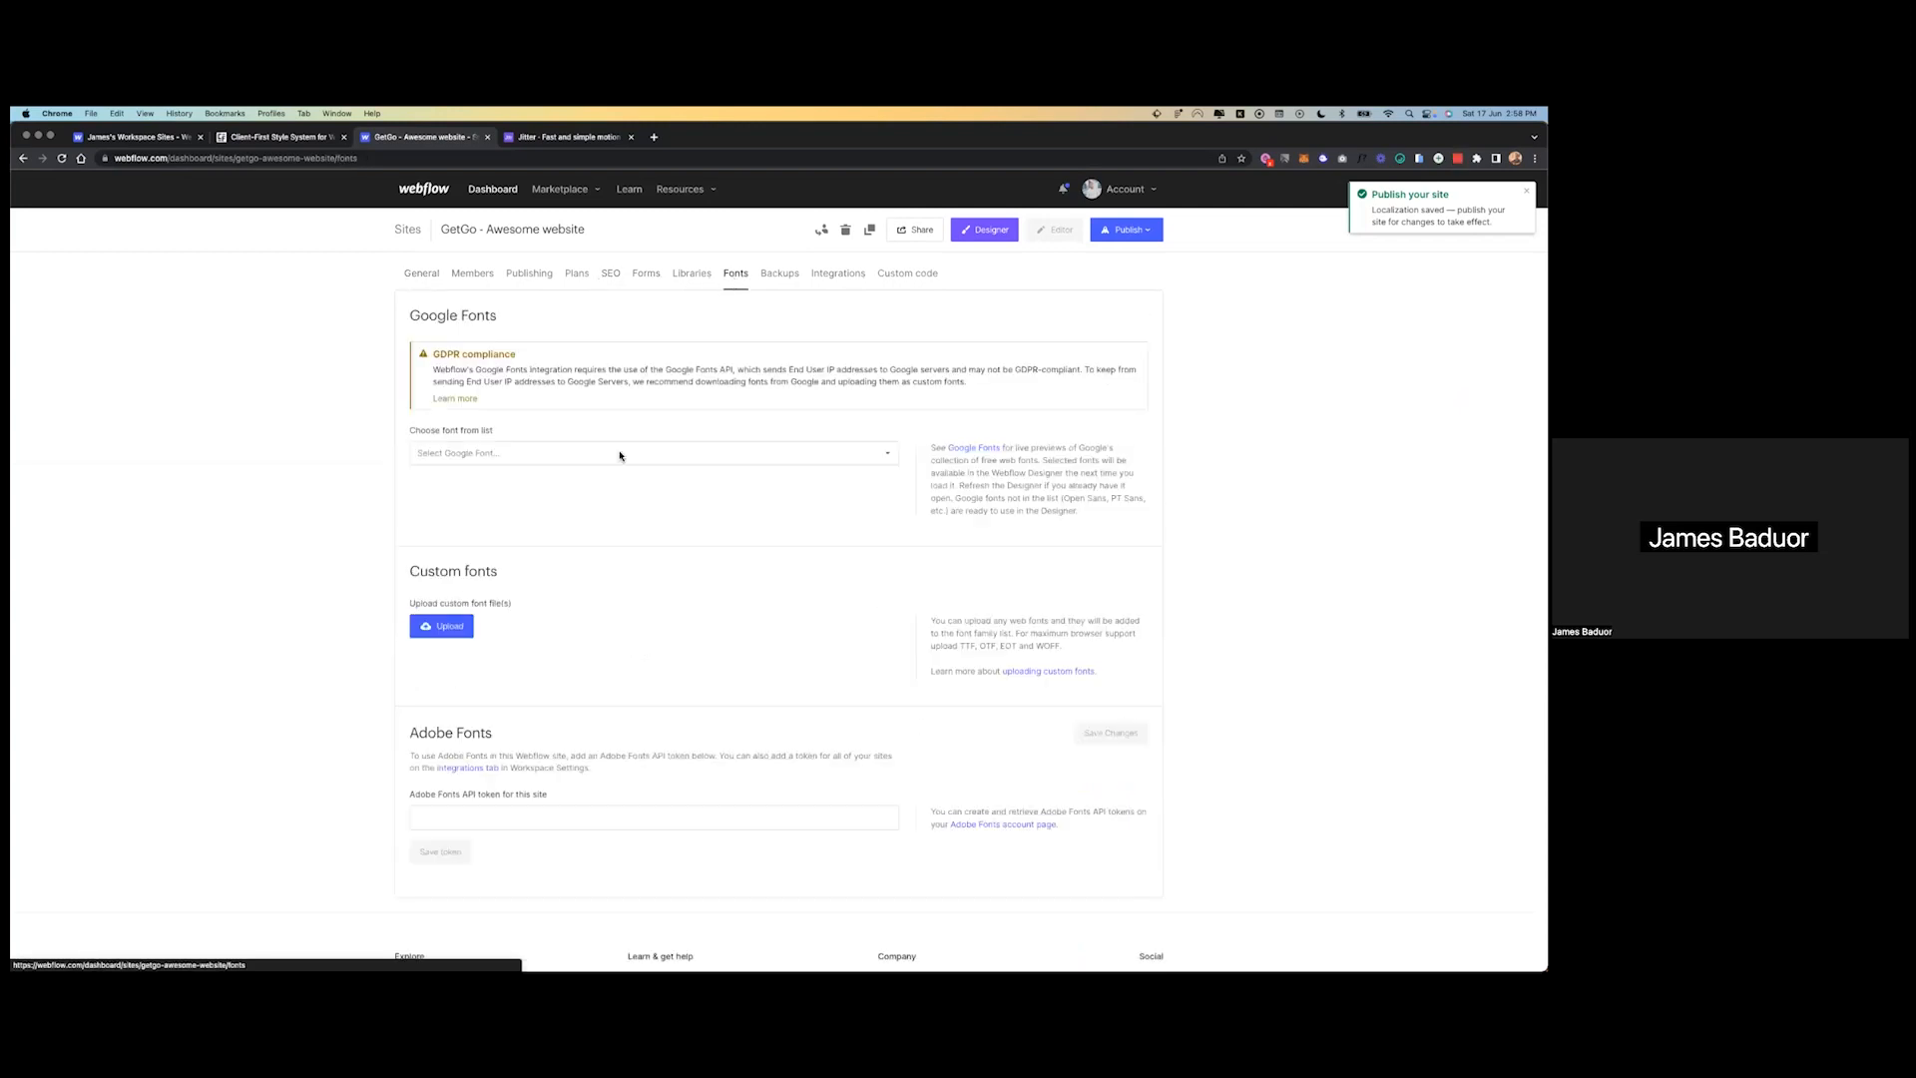
click(510, 455)
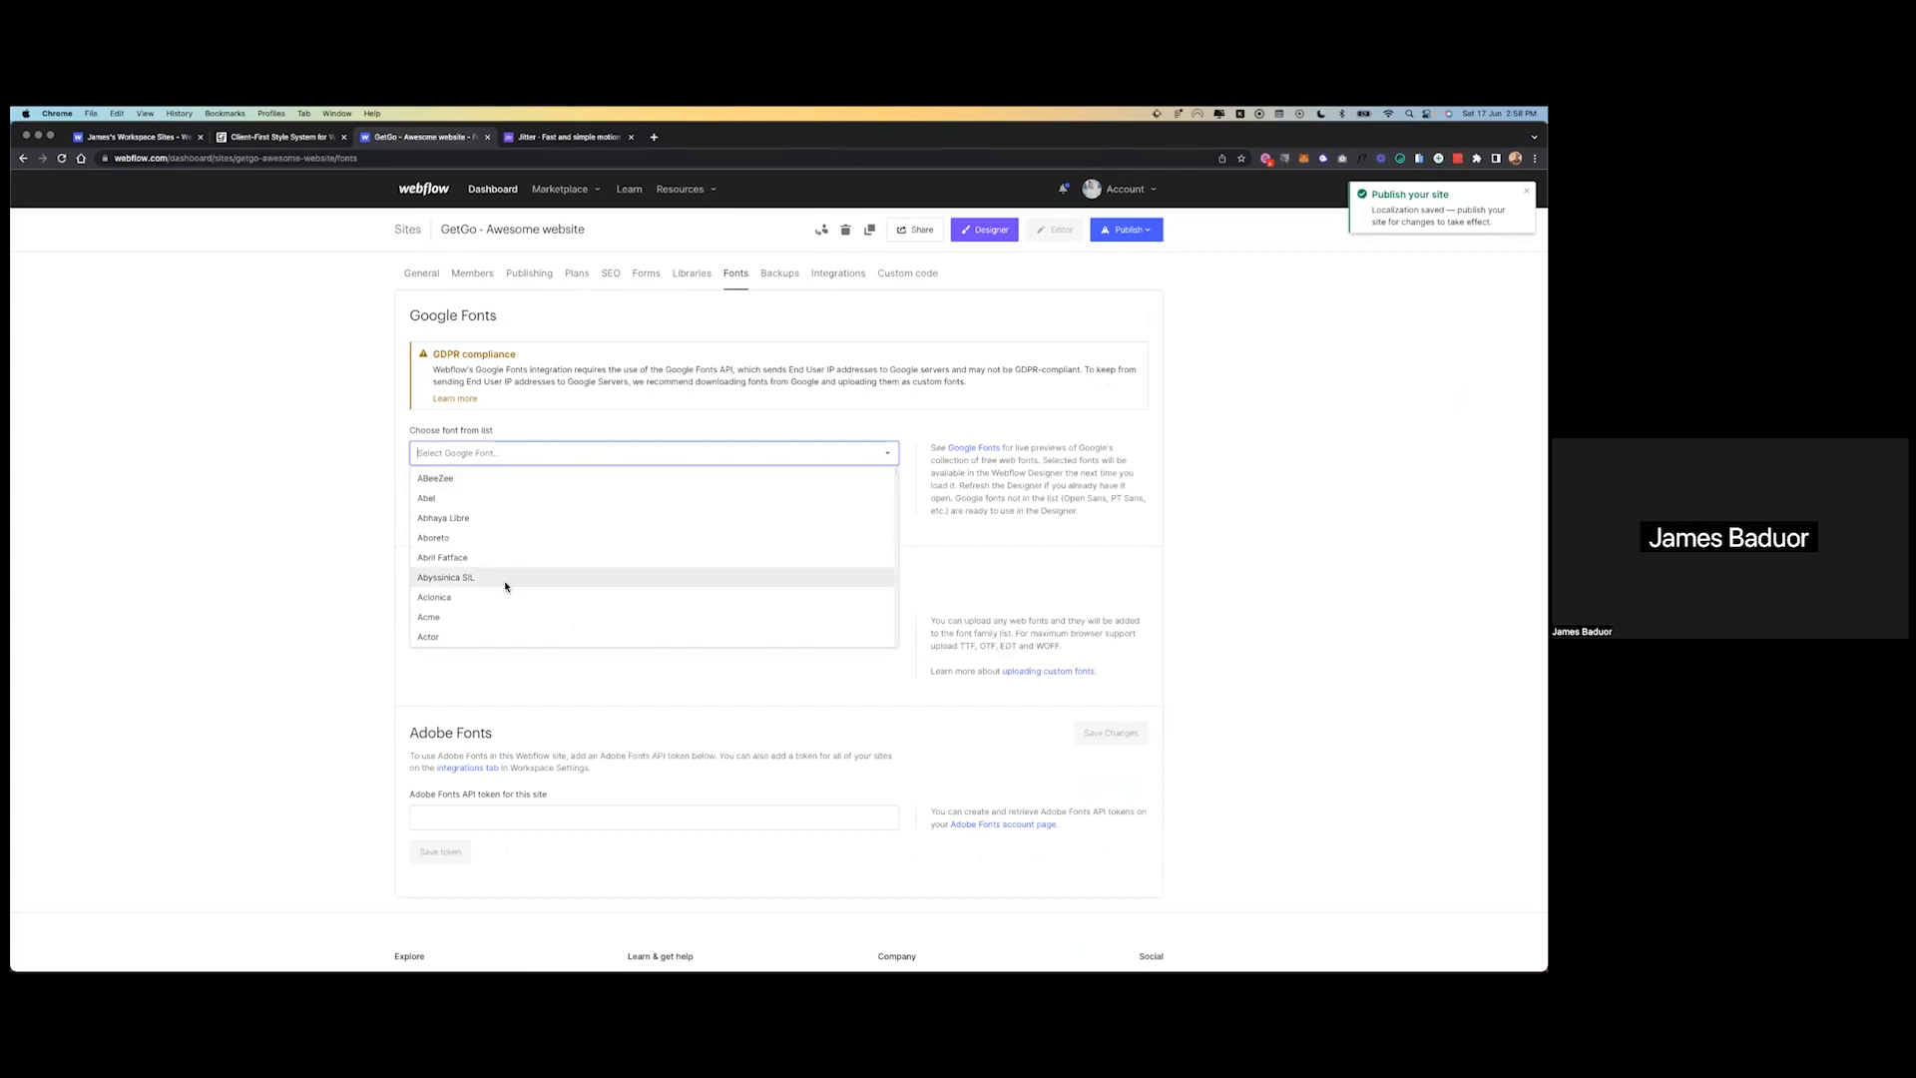
click(562, 424)
- Upload SharpGrotesk-Black20.otf from the Sharp_Grotesk fonts folder as a custom font, keeping weight 900 (Black), Normal style and swap display
click(453, 627)
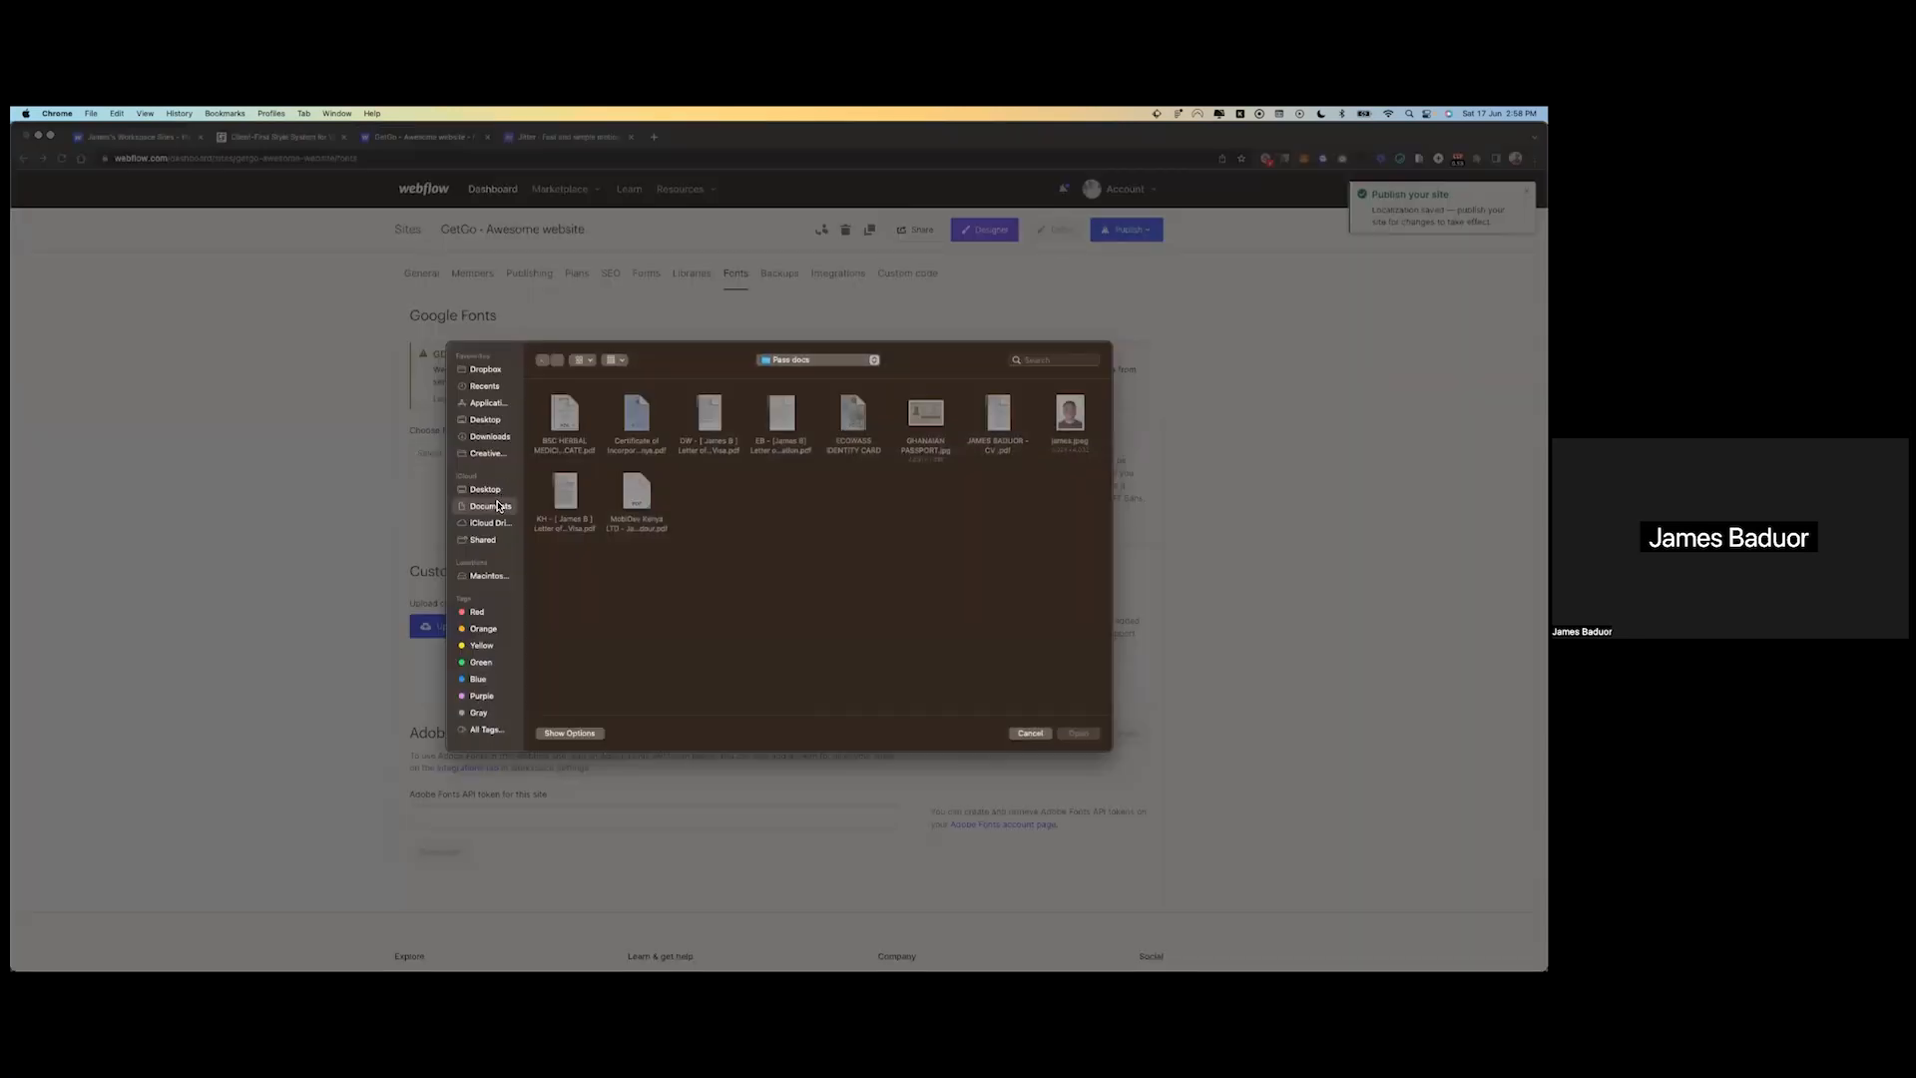
click(499, 507)
double_click(725, 417)
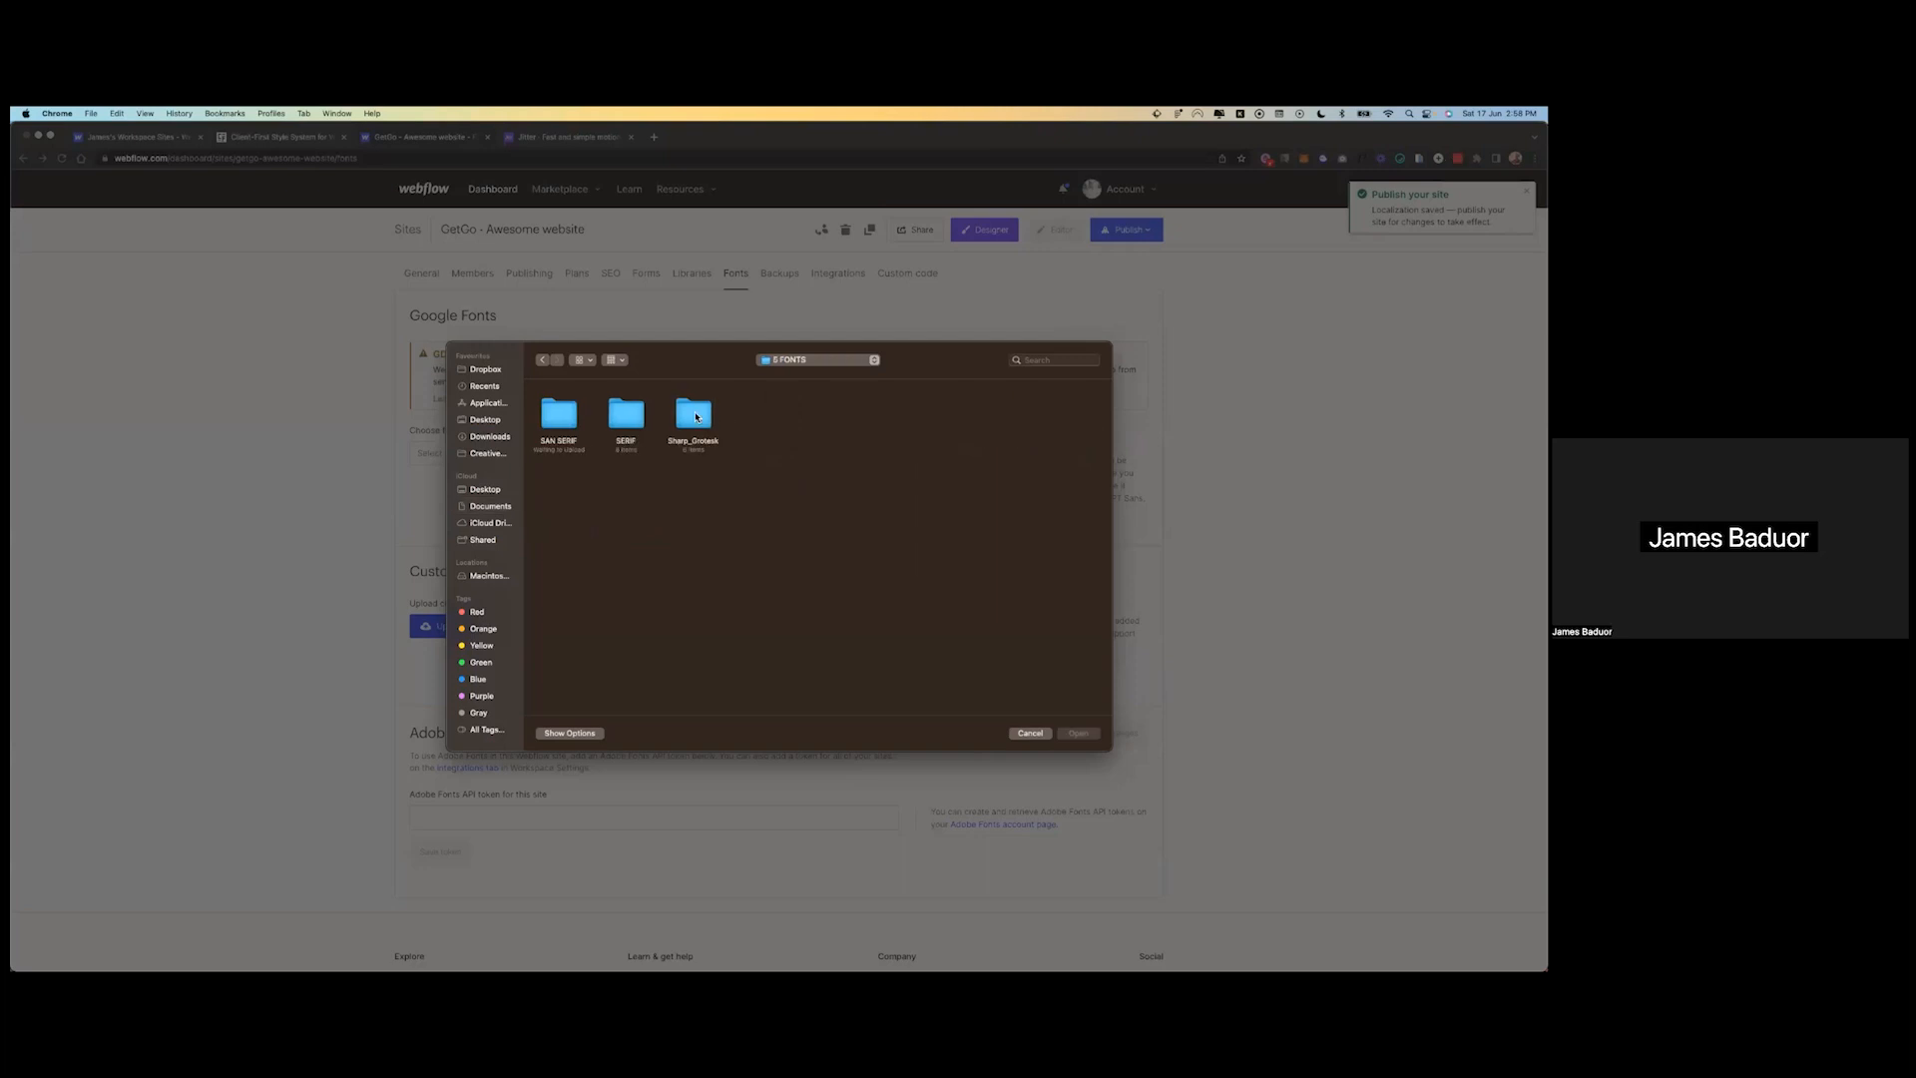
double_click(703, 414)
double_click(750, 415)
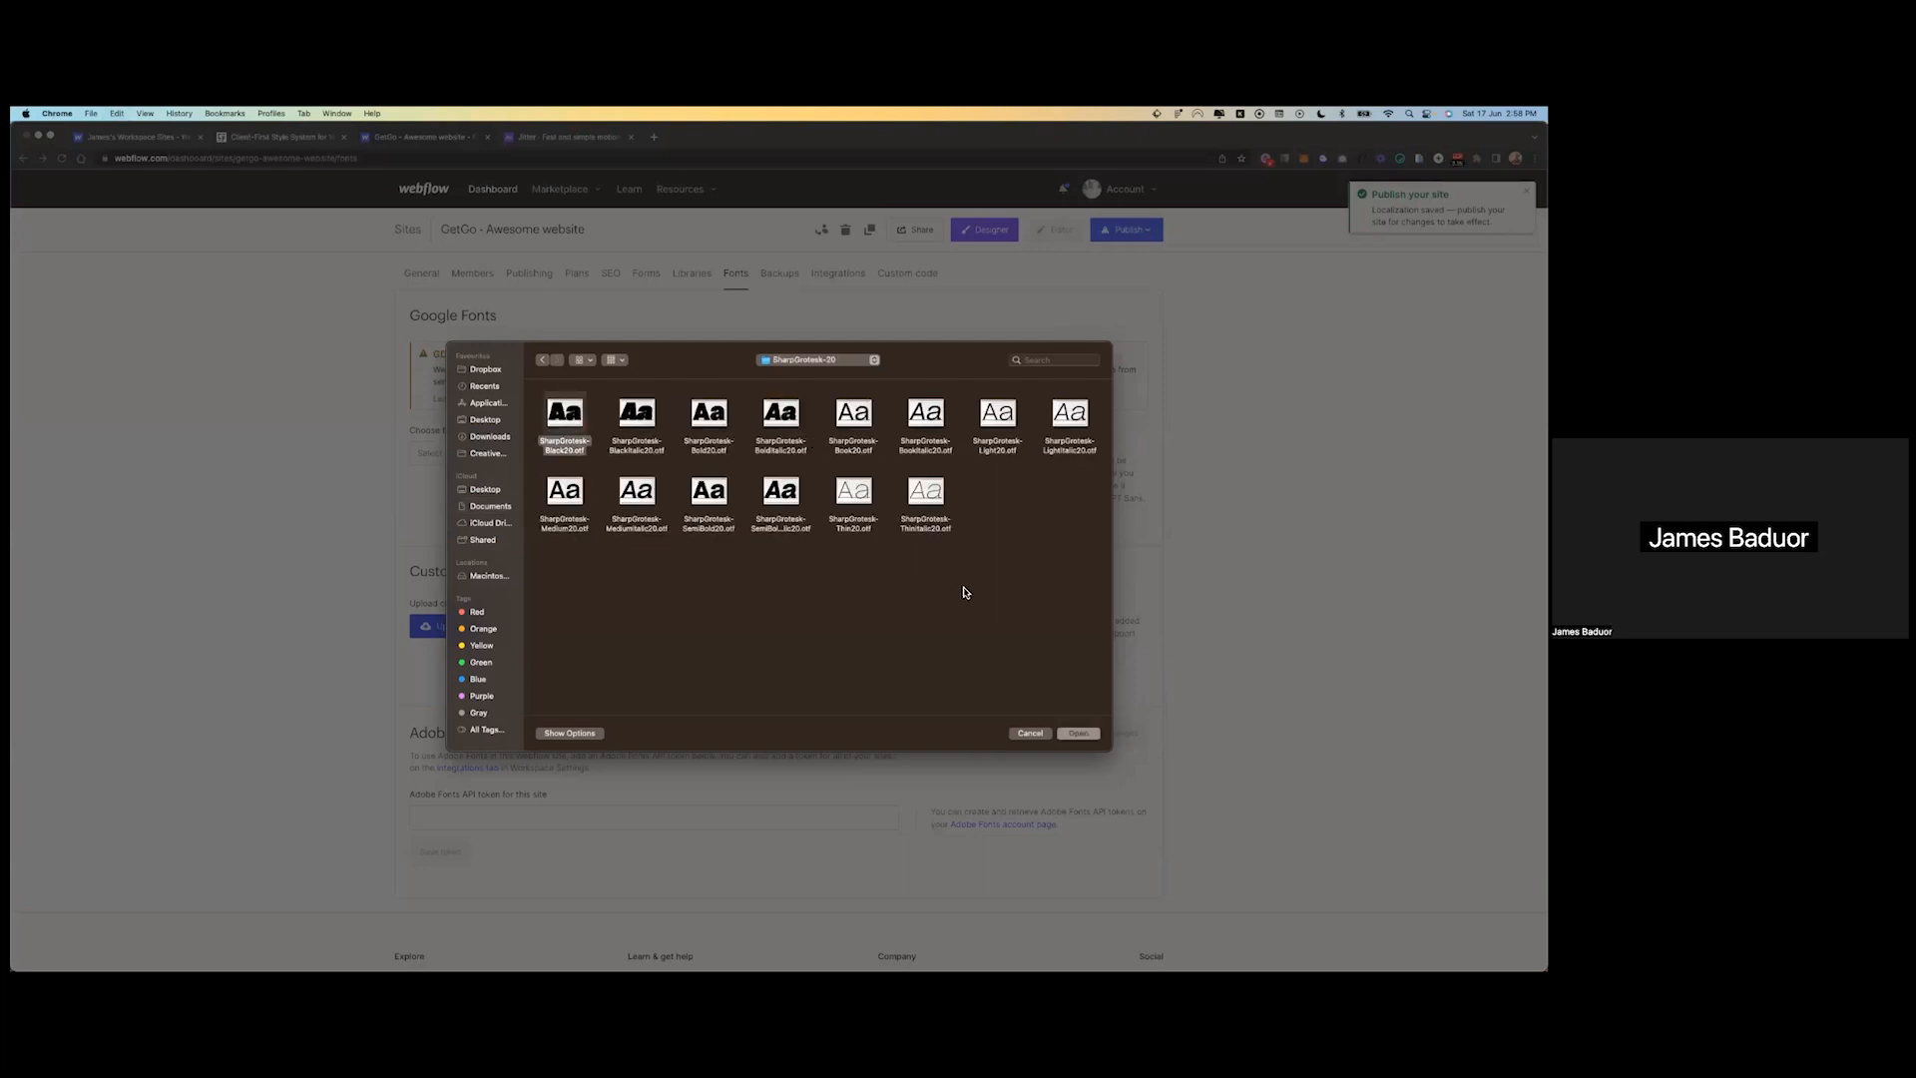
drag(983, 577, 614, 431)
drag(1082, 546, 584, 411)
click(1077, 733)
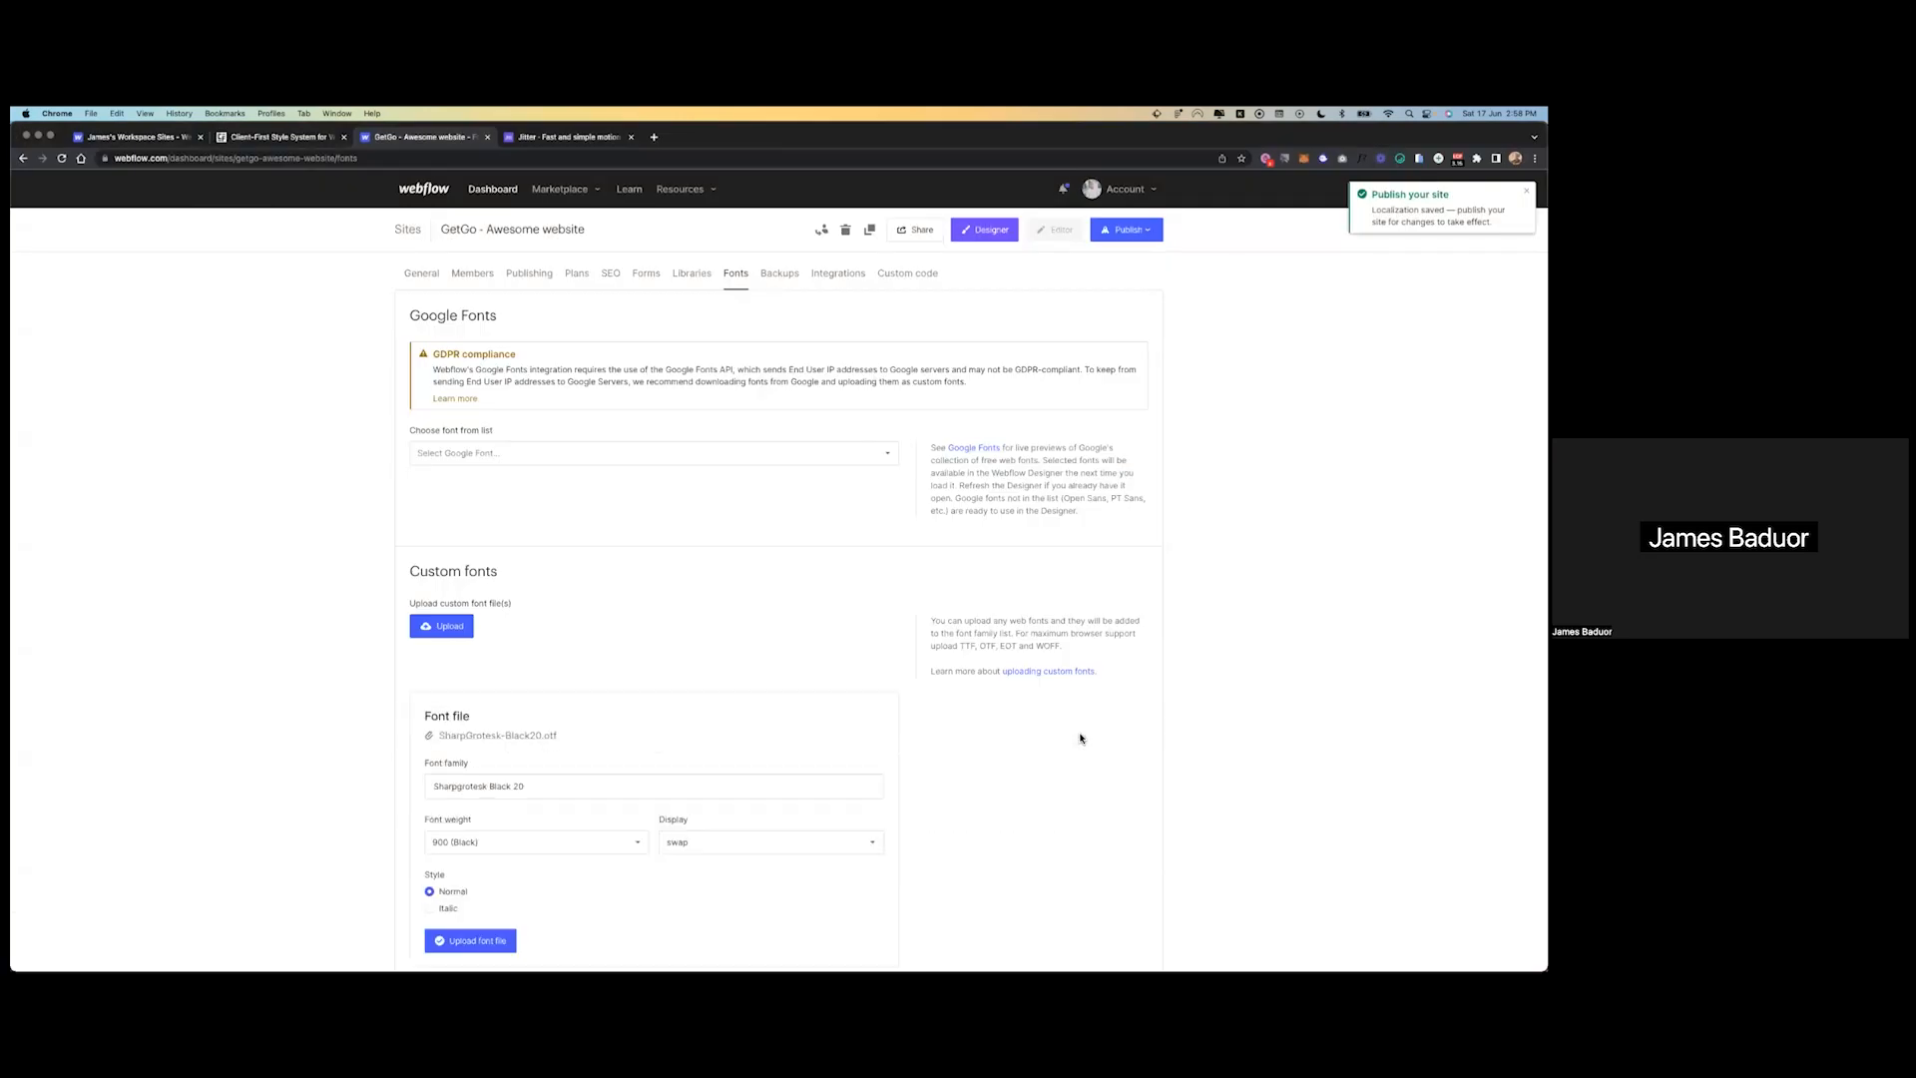
scroll(1080, 738, down, 5)
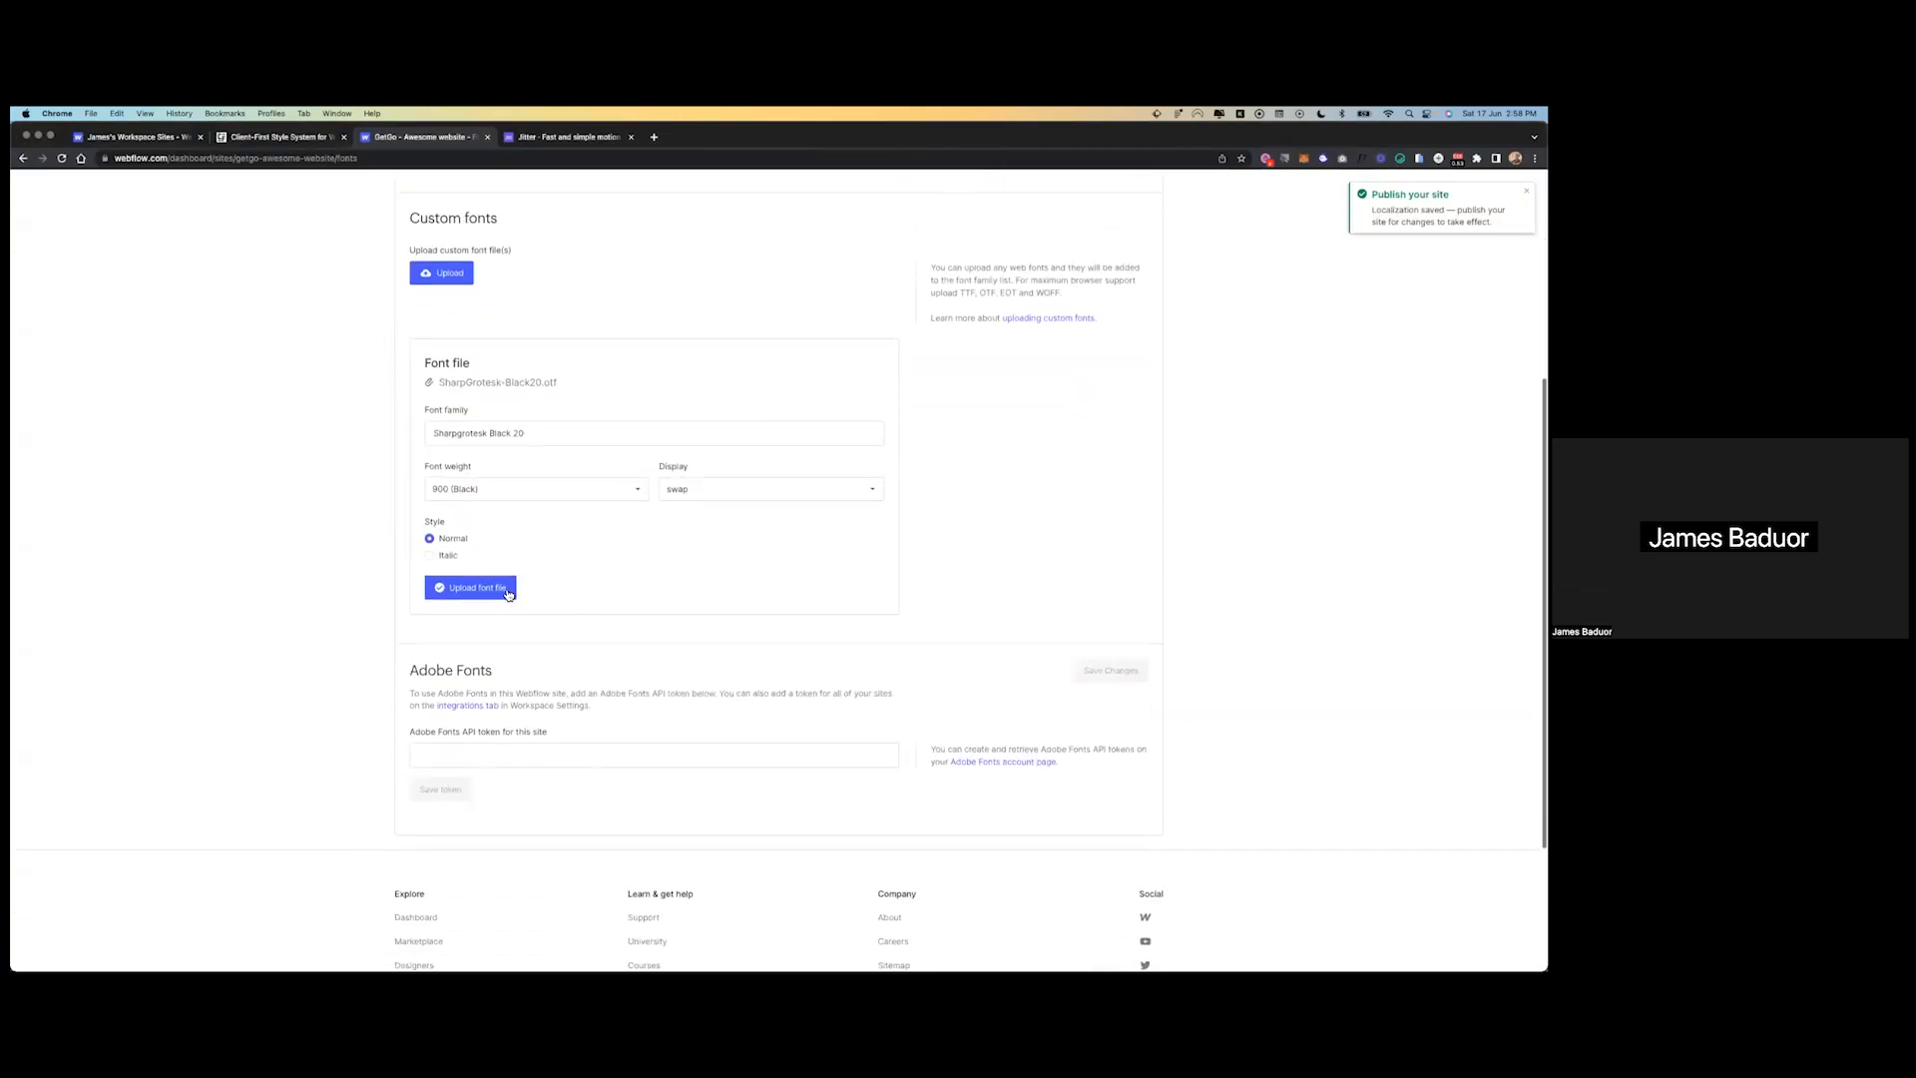
click(494, 589)
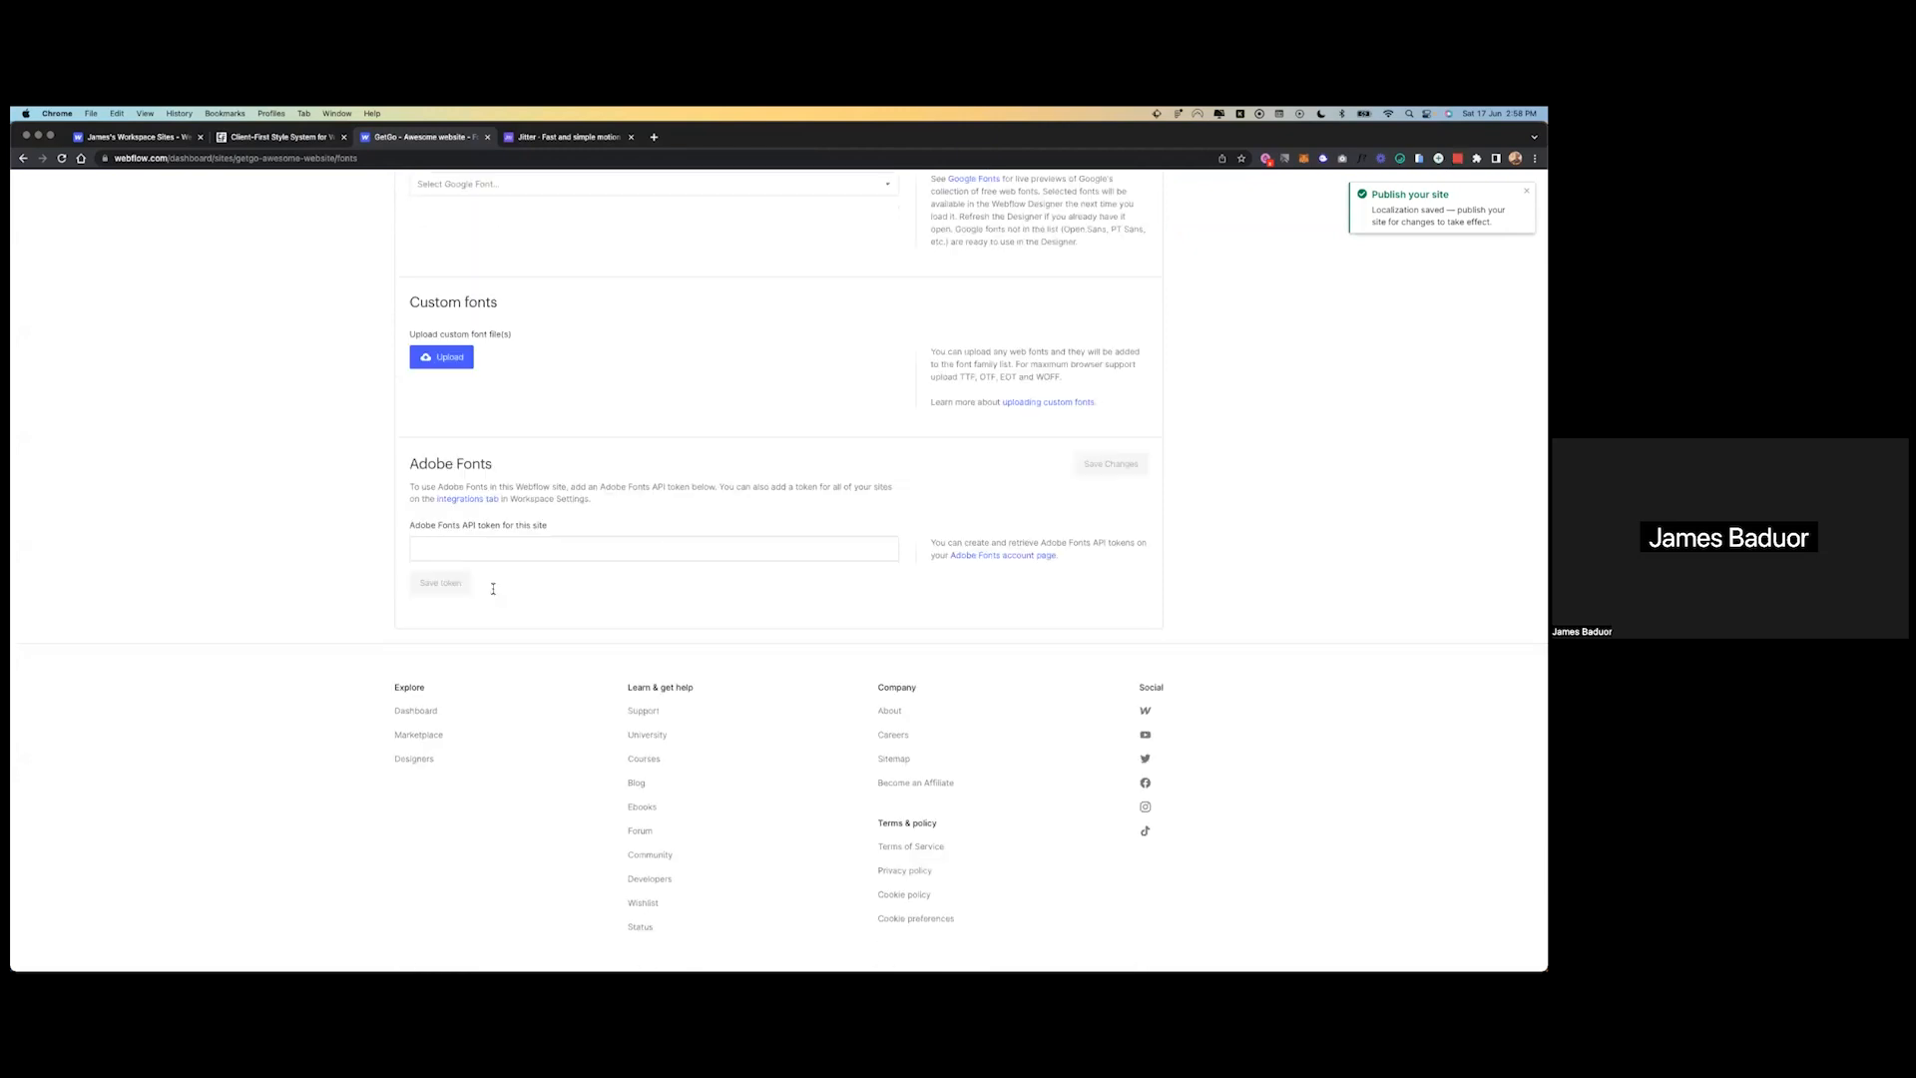
- Upload SharpGrotesk-Bold20.otf as a custom font with weight 700 (Bold), Normal style and swap display
scroll(973, 448, up, 3)
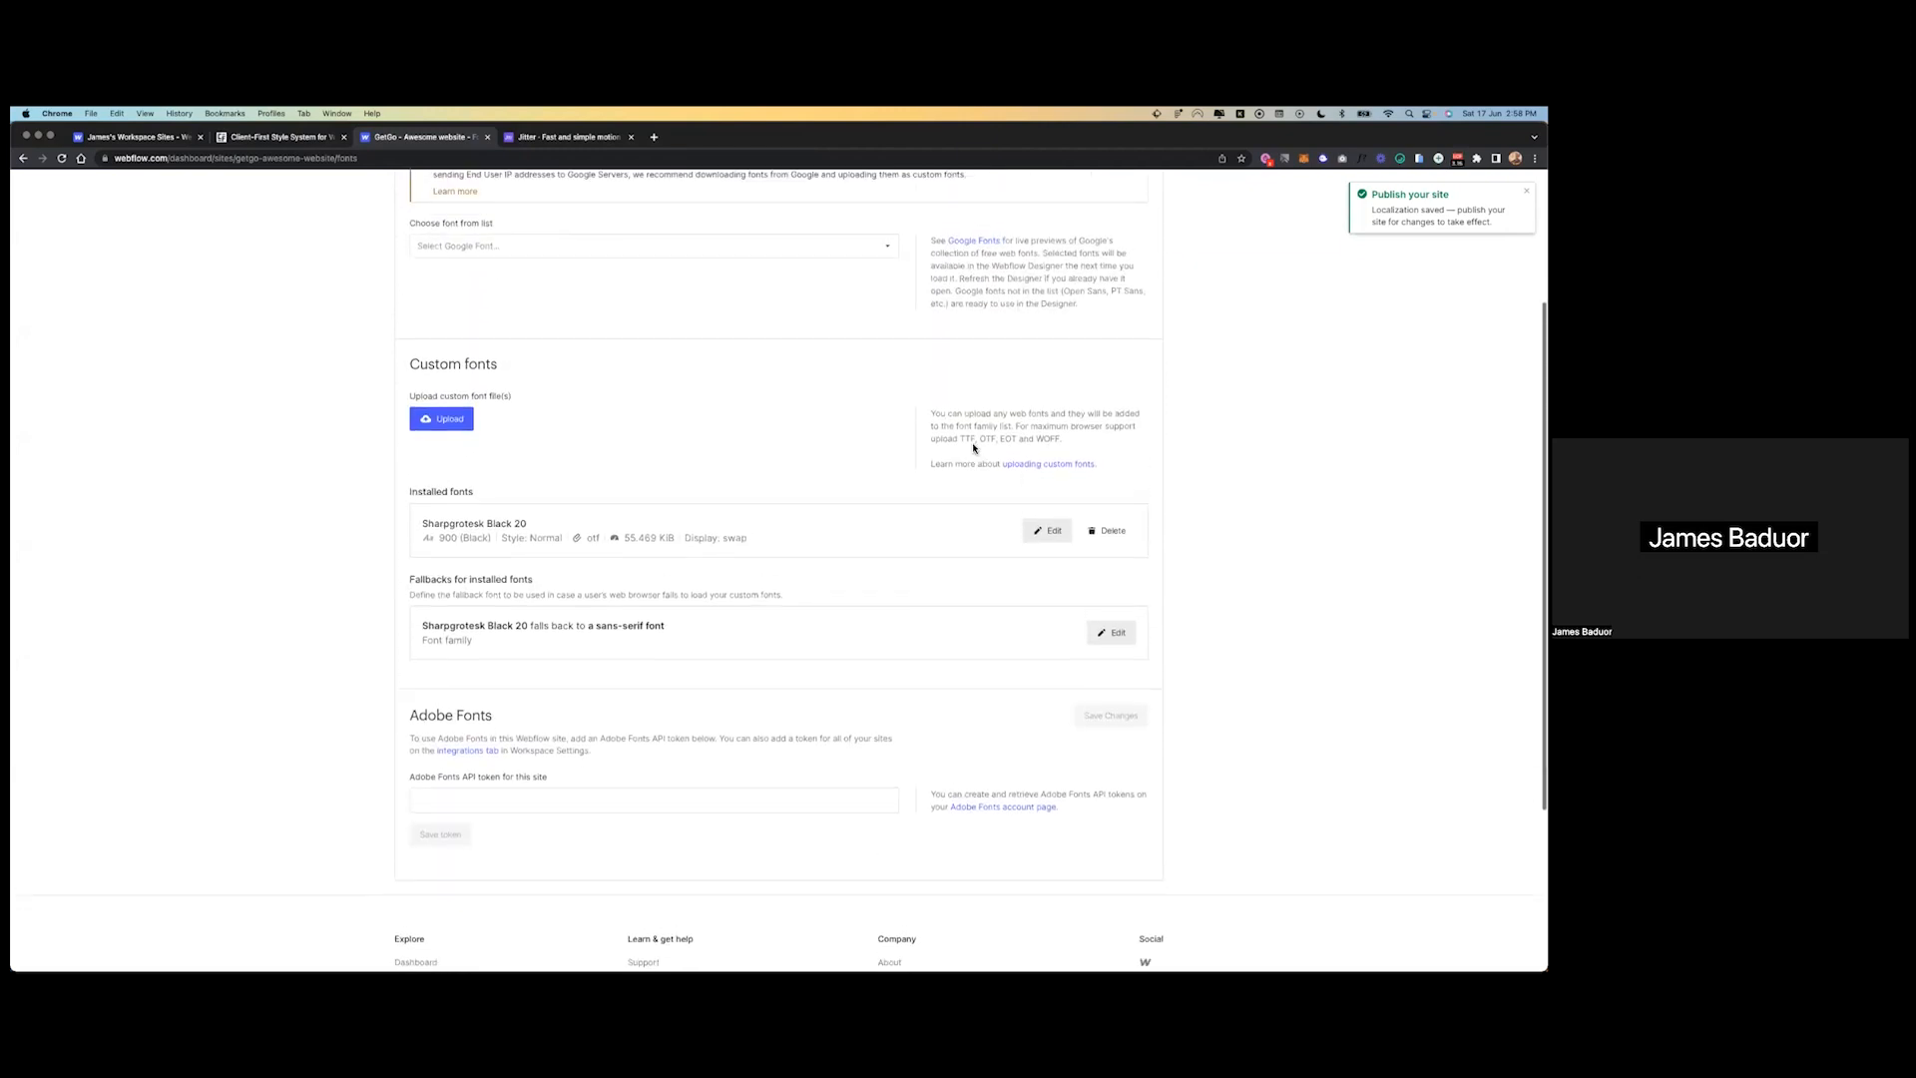
click(442, 435)
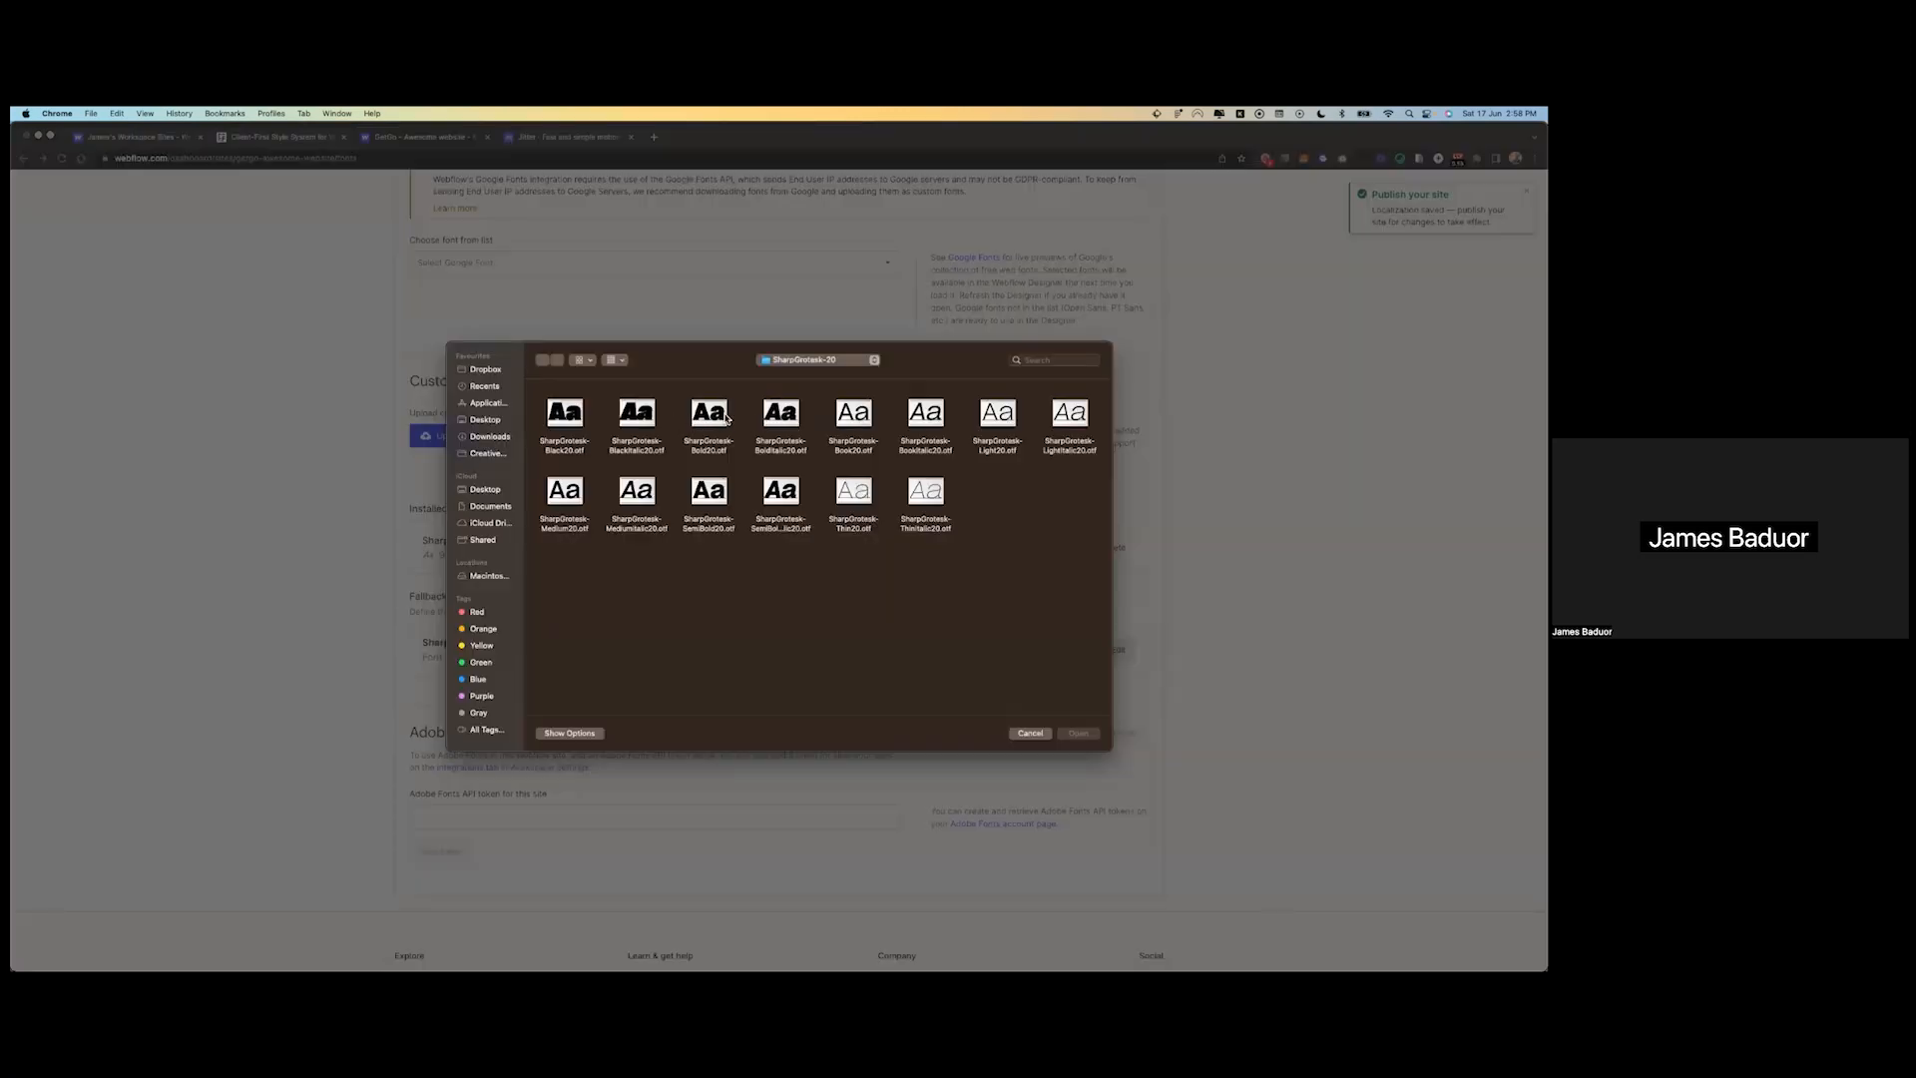
click(709, 424)
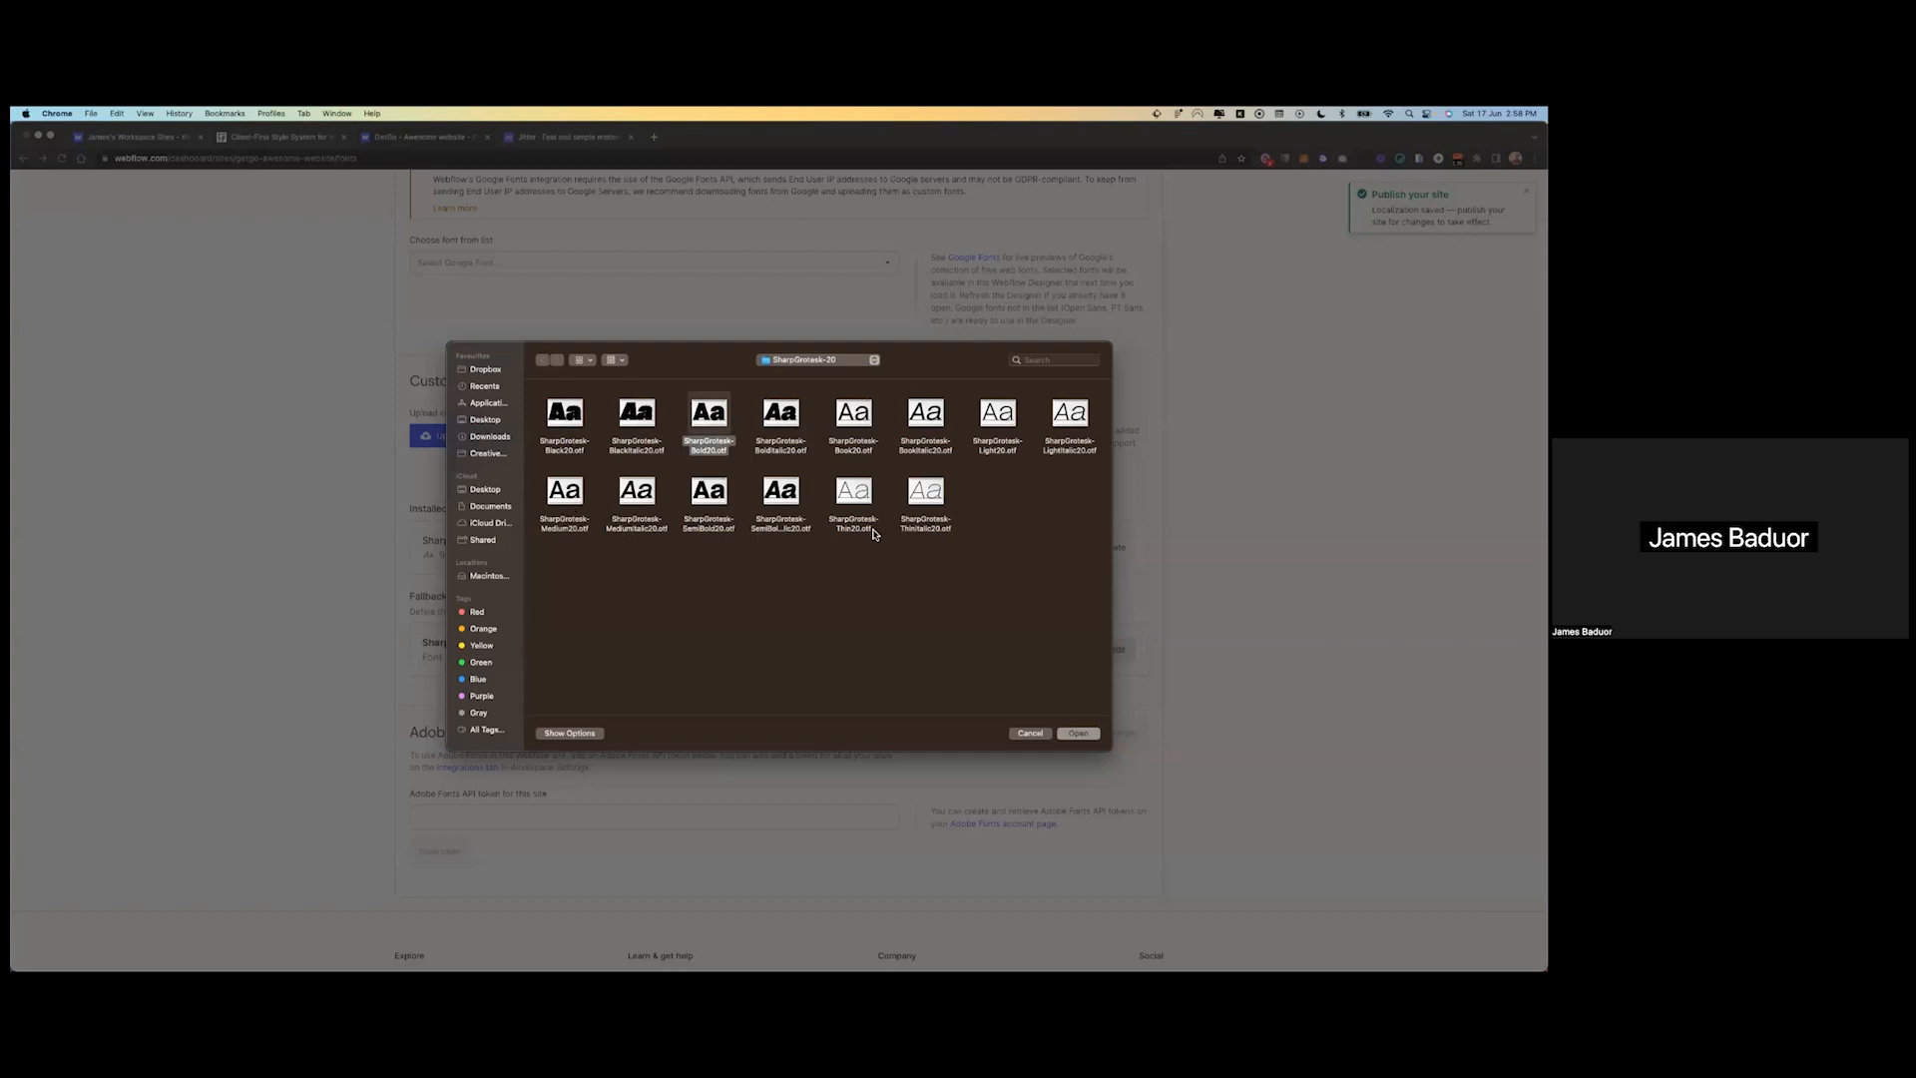
click(1077, 733)
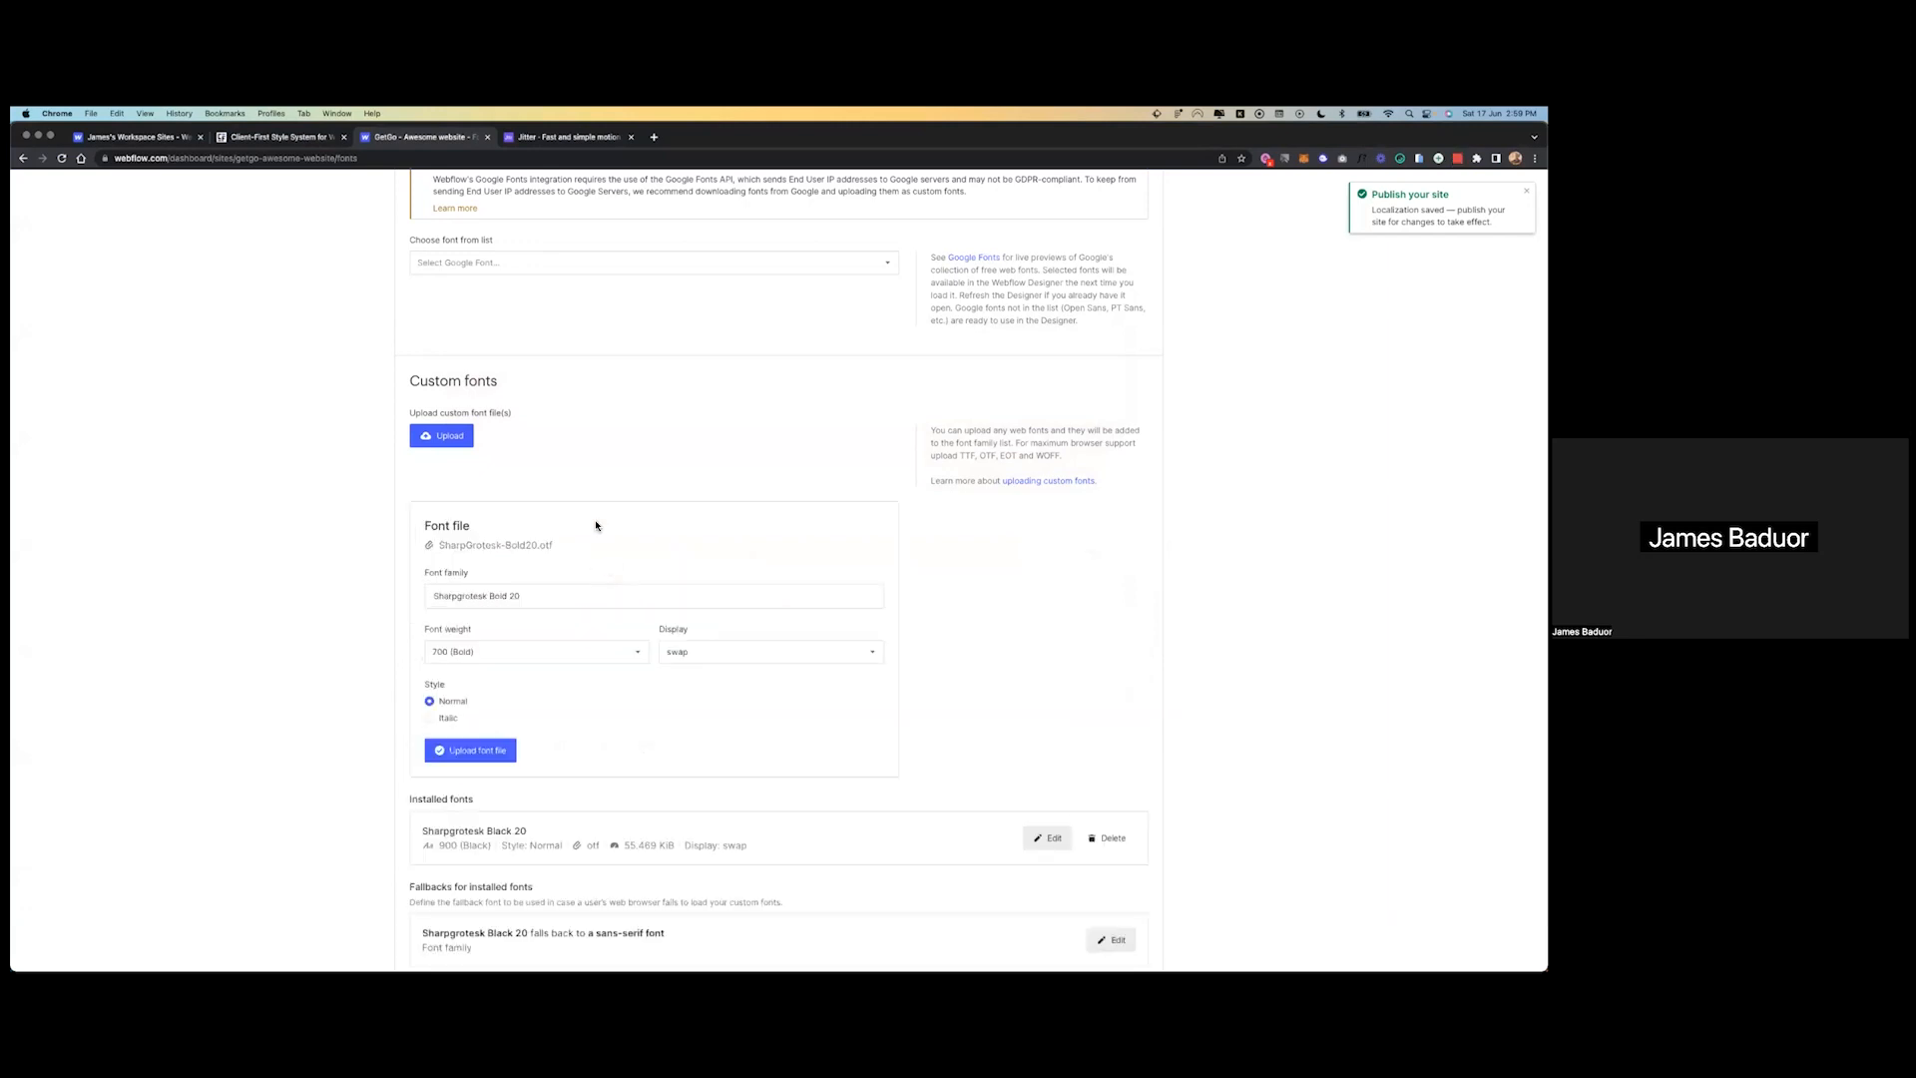
click(471, 749)
- Upload SharpGrotesk-Medium20.otf as a custom font with weight 500 (Medium), Normal style and swap display
click(451, 441)
click(565, 489)
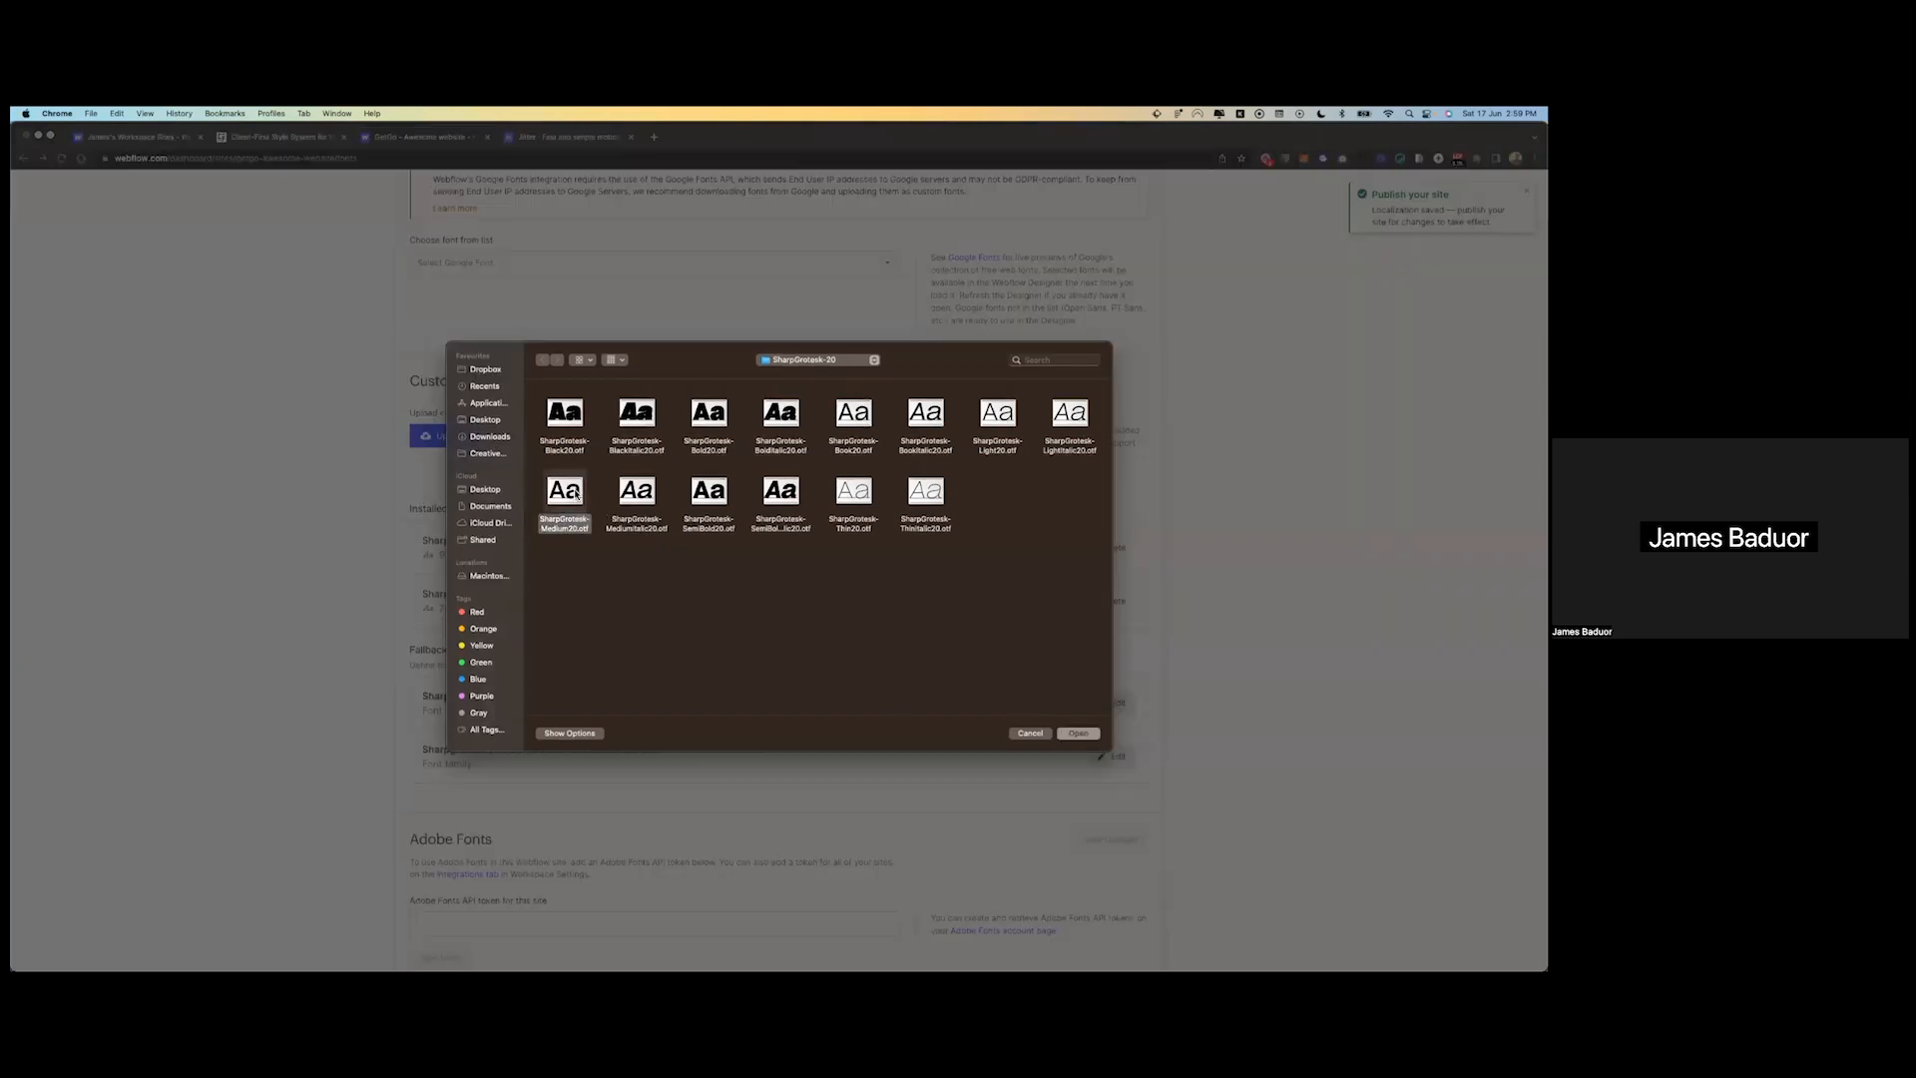
click(1077, 724)
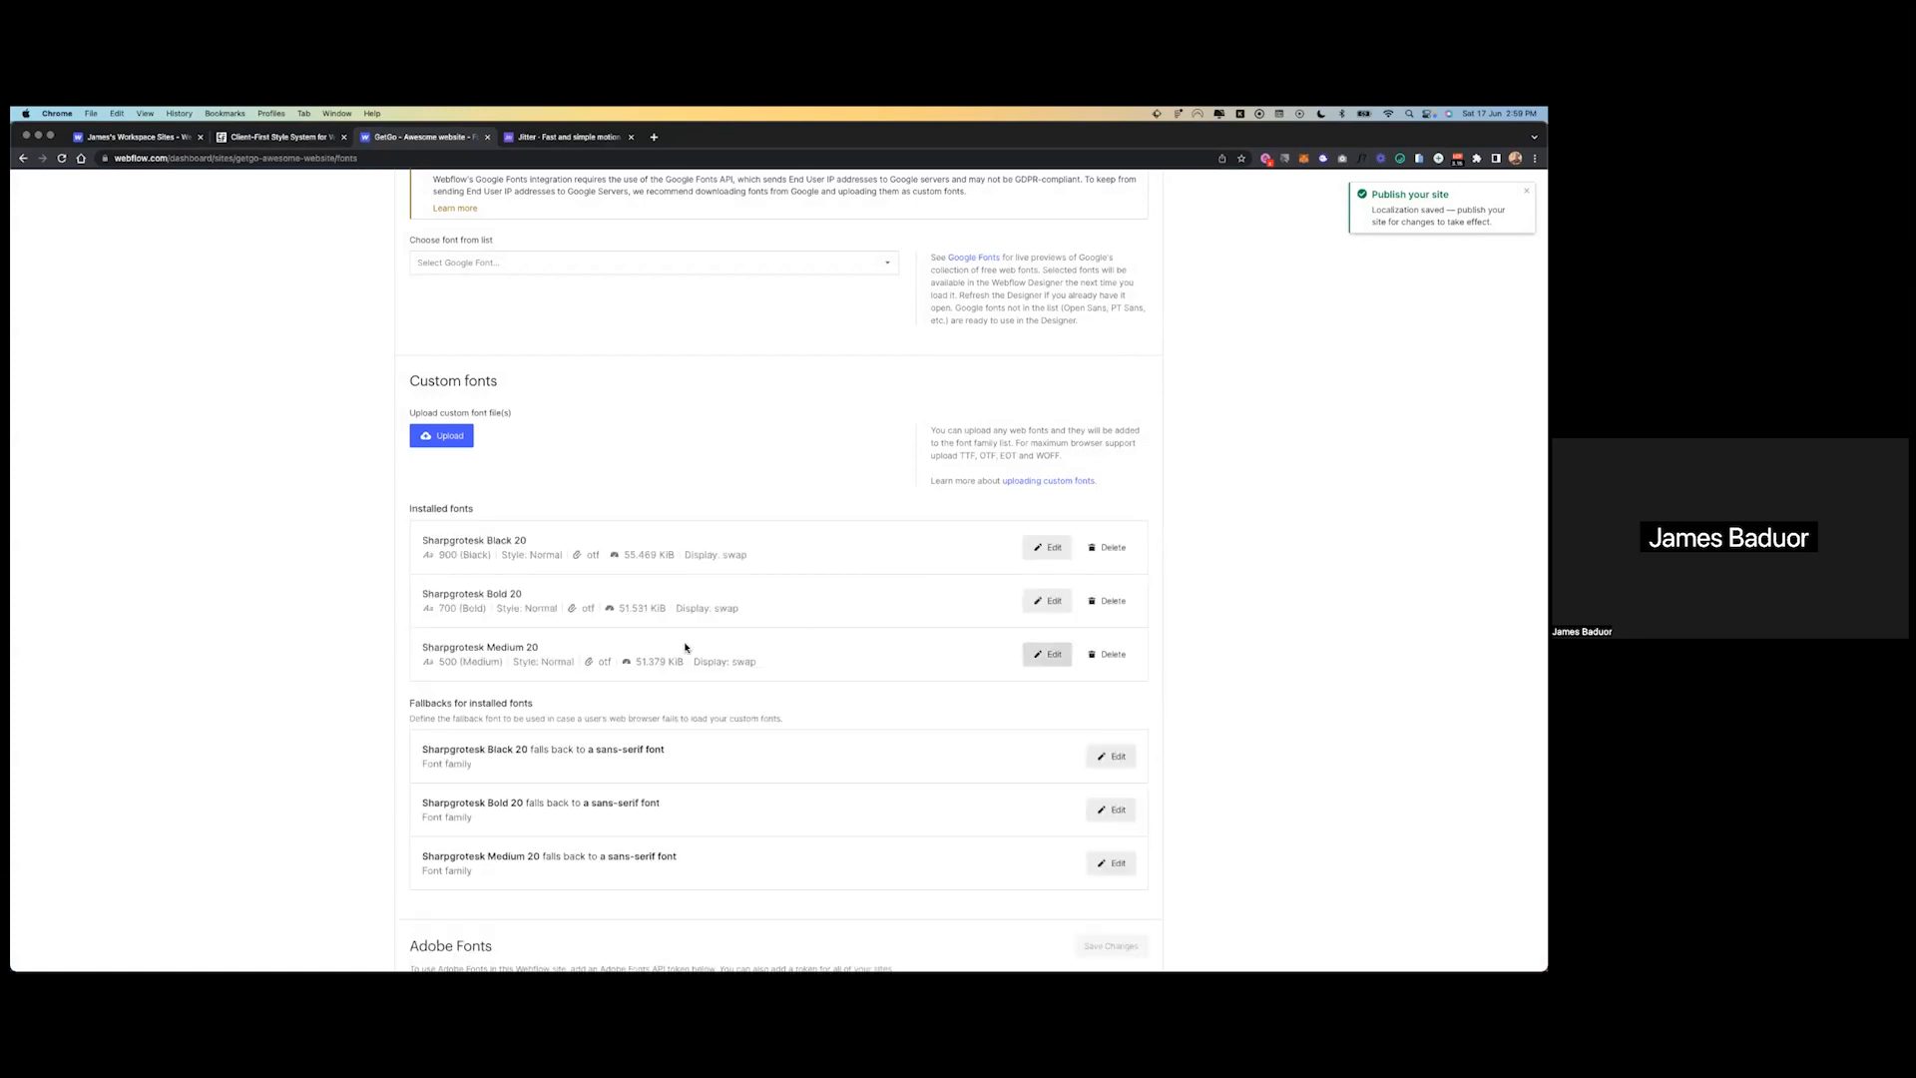
- Delete the Sharpgrotesk Black 20 font from the installed custom fonts
click(1109, 548)
click(918, 311)
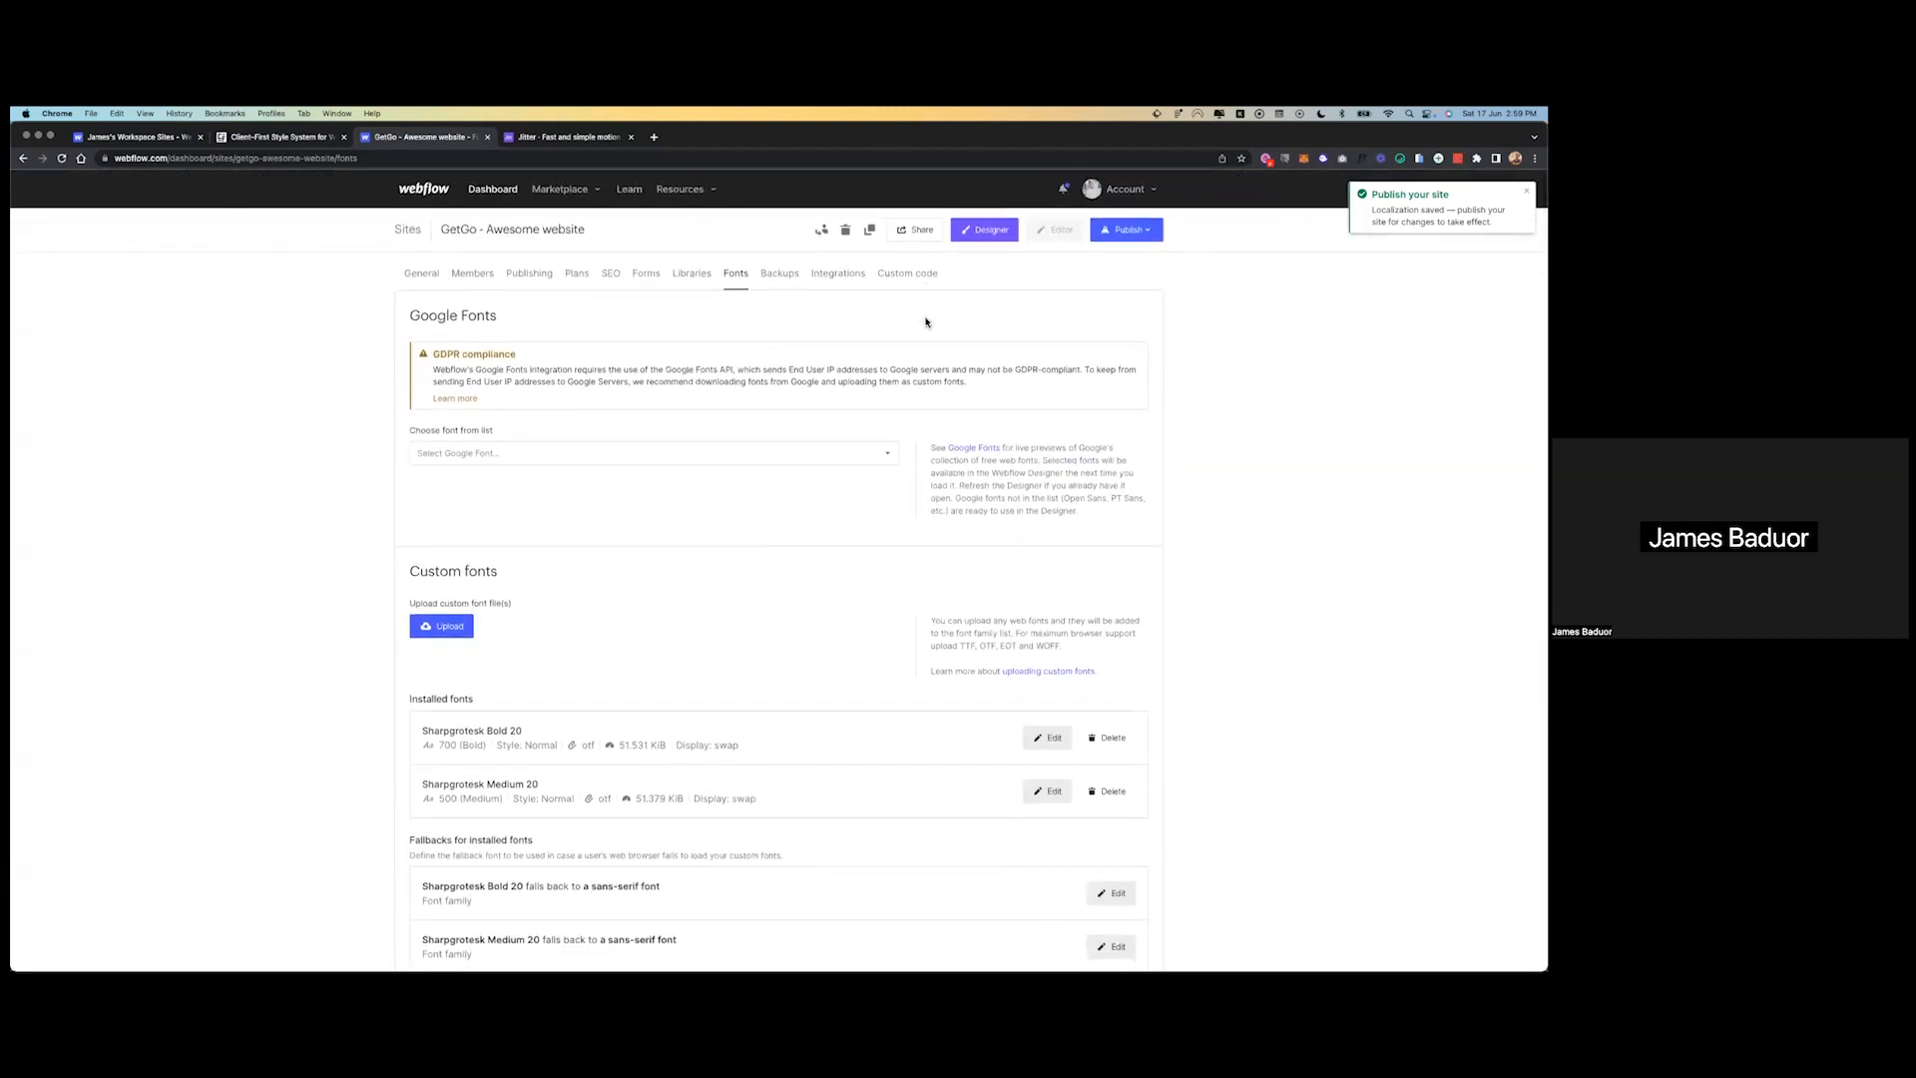
- Review the site's custom code, SEO and integrations settings, from Google Analytics to Facebook Pixel and webhooks
click(915, 290)
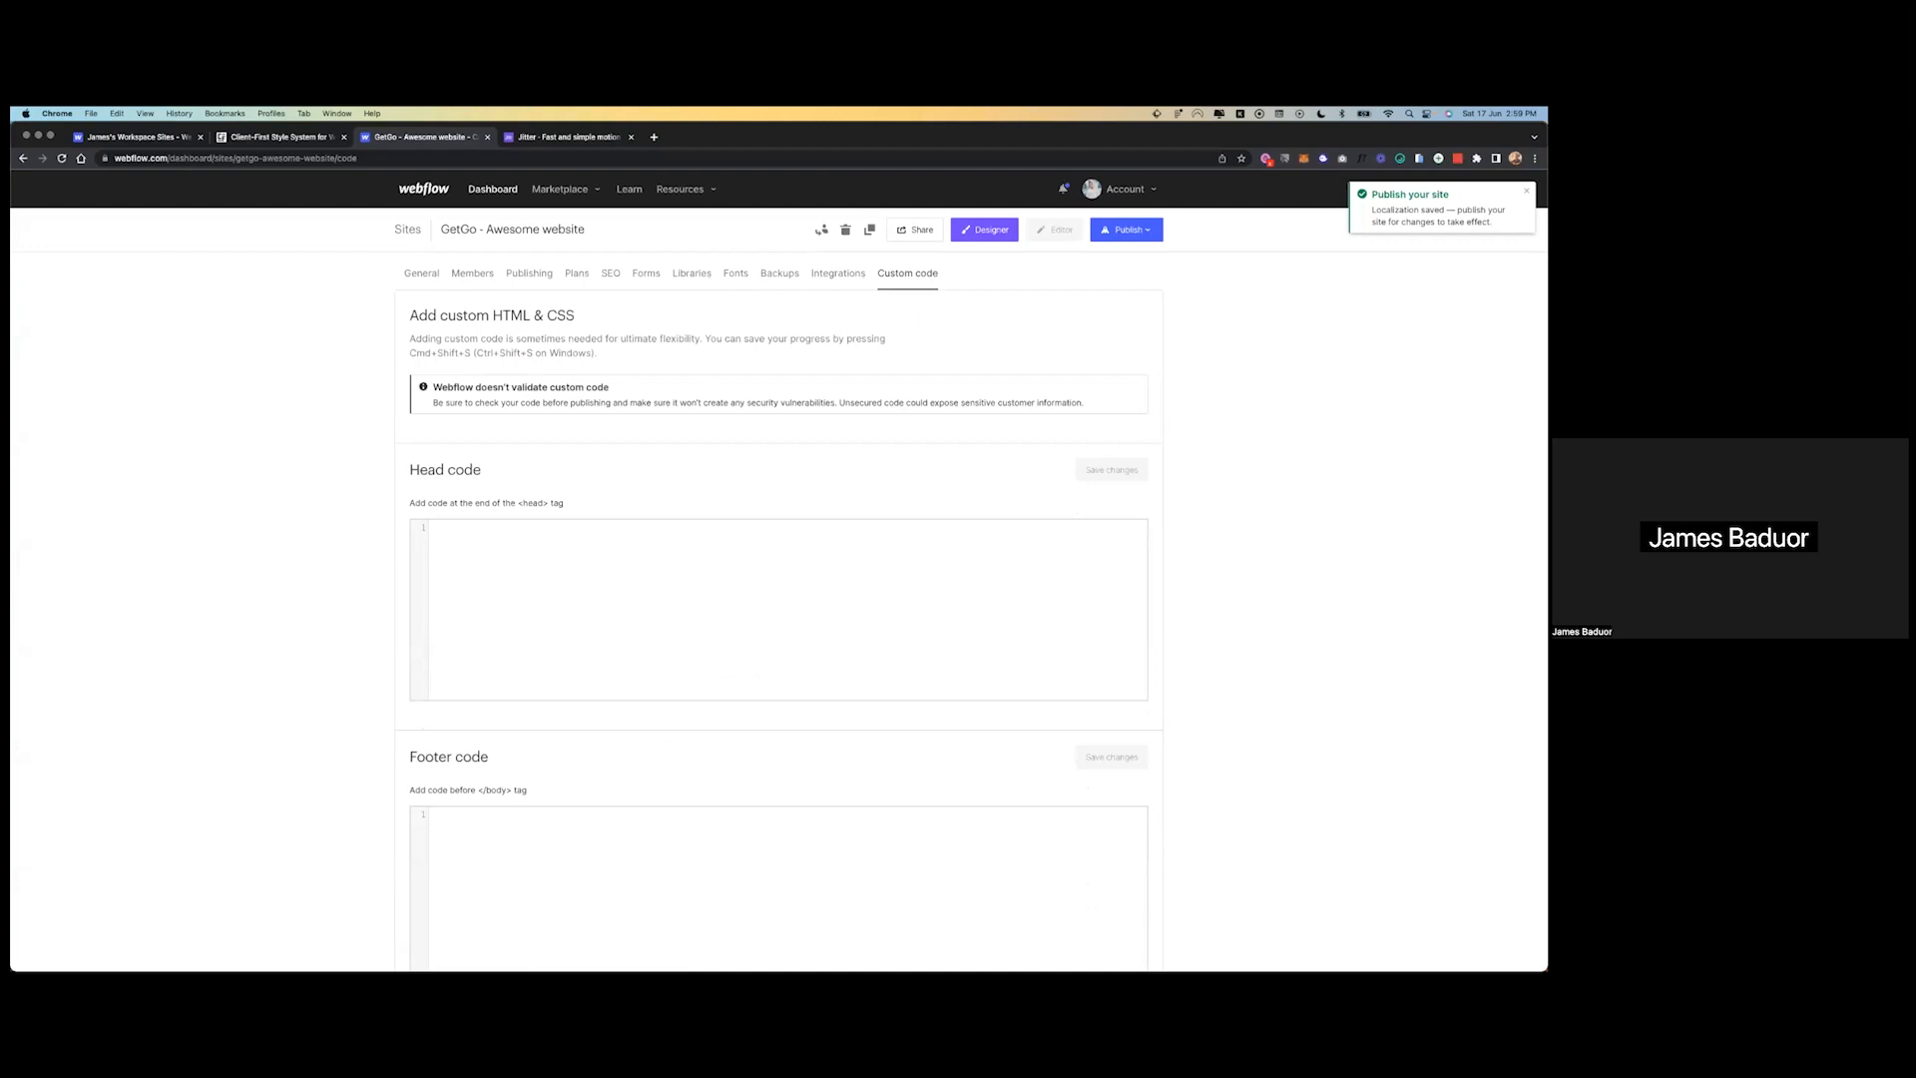
click(678, 604)
click(609, 283)
click(855, 278)
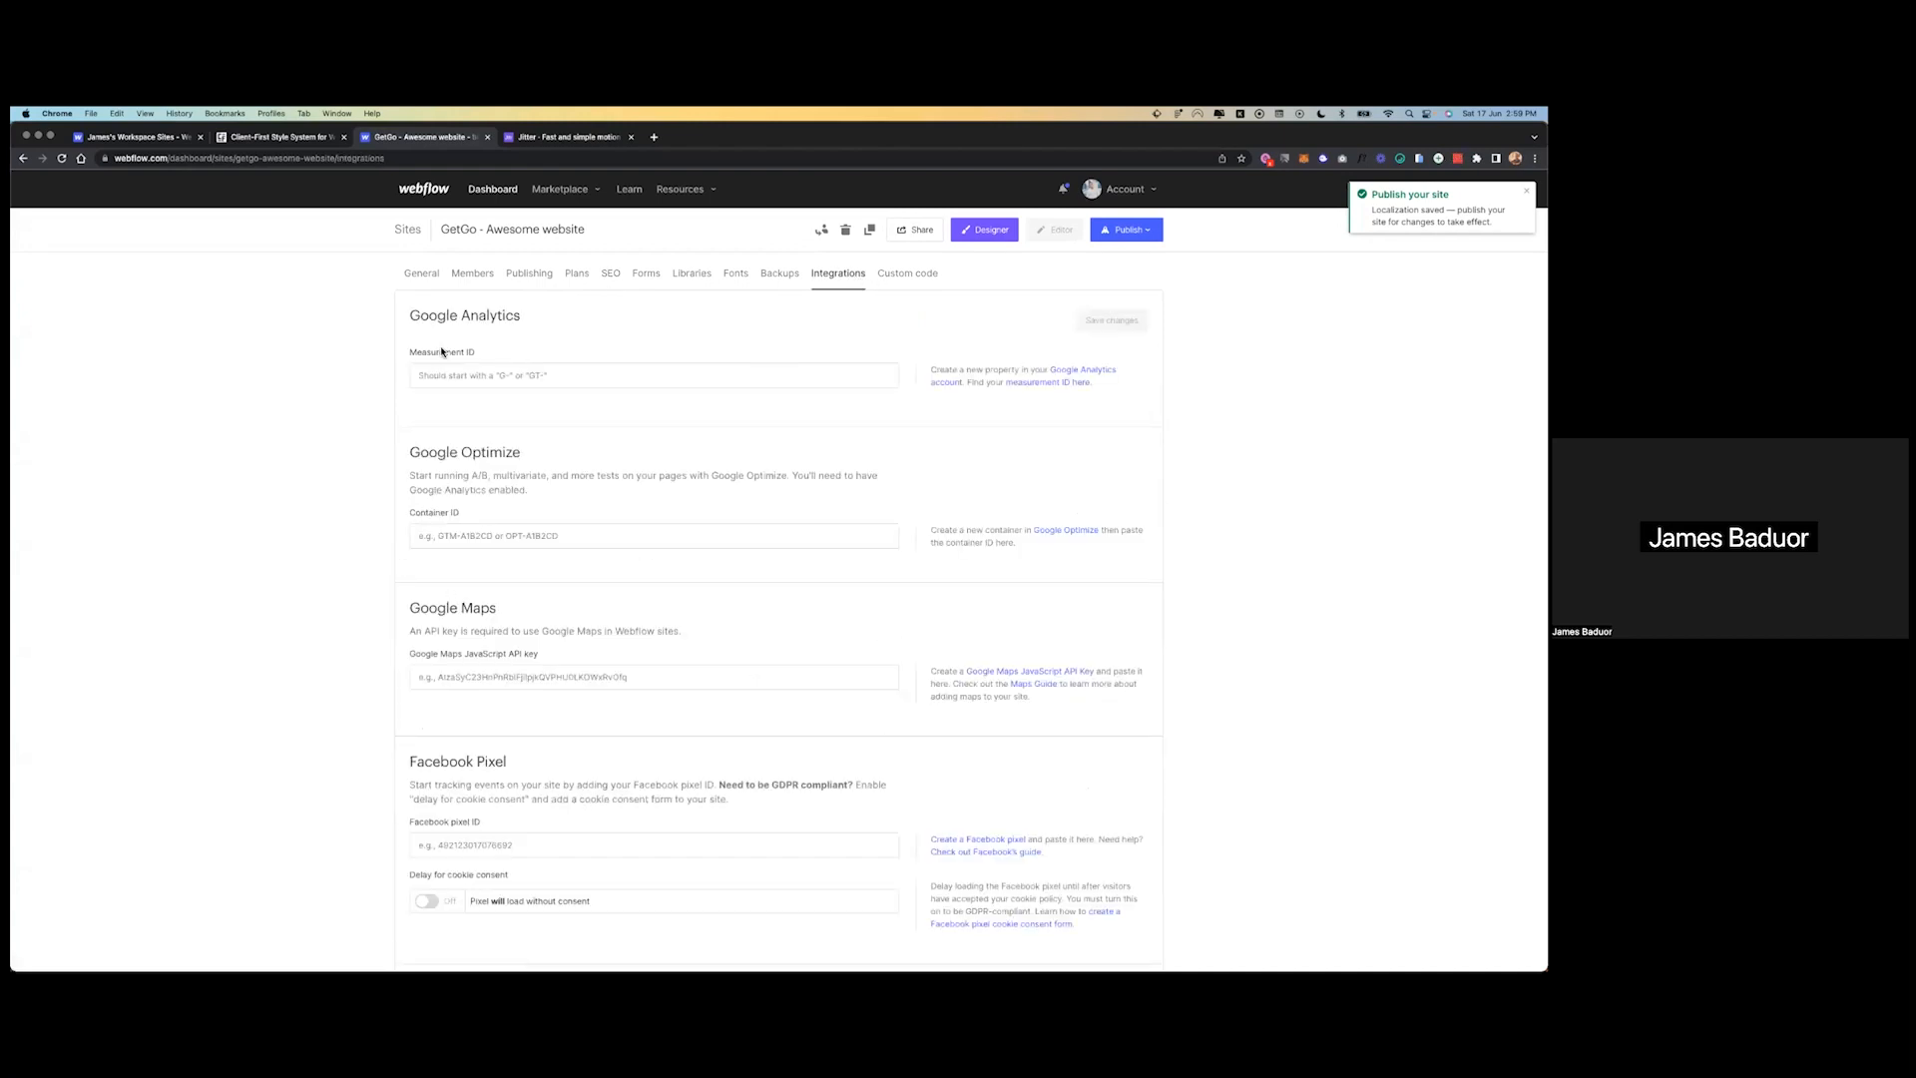
click(687, 371)
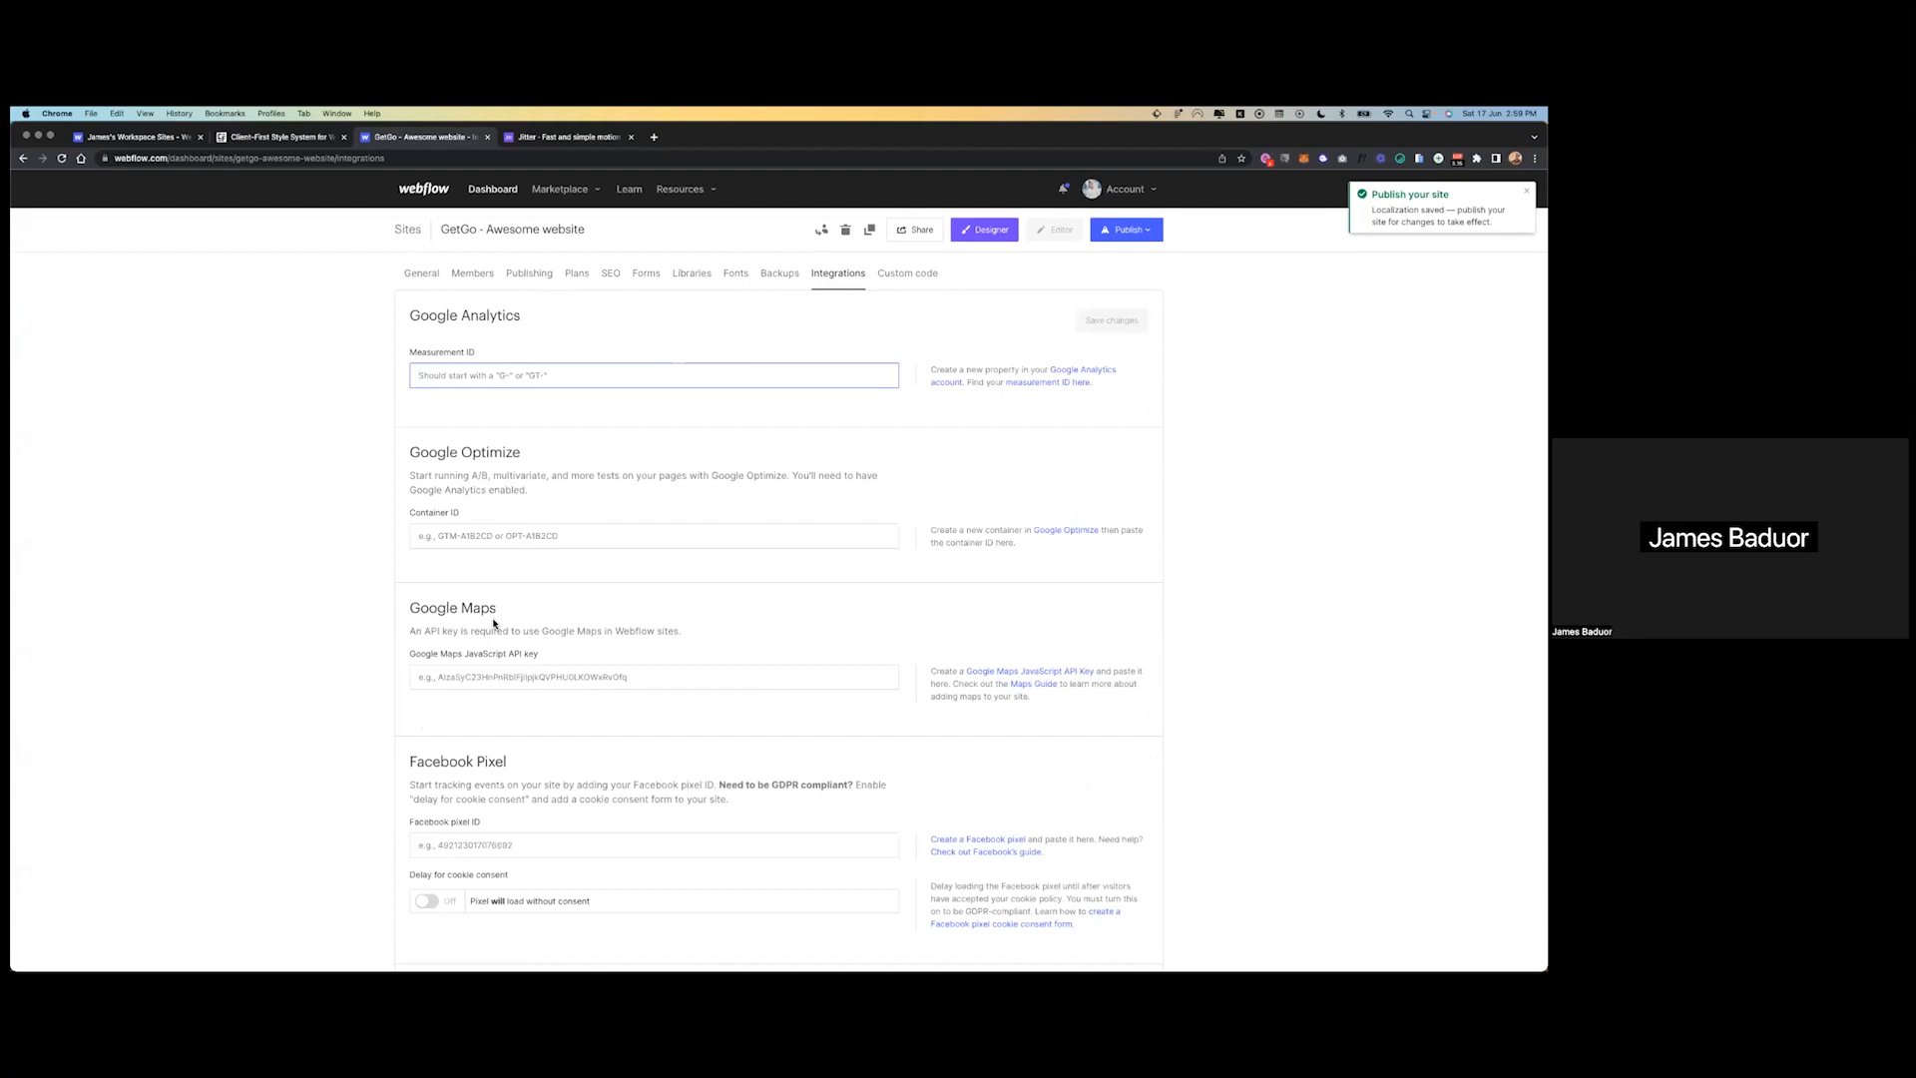
scroll(492, 620, down, 5)
click(448, 630)
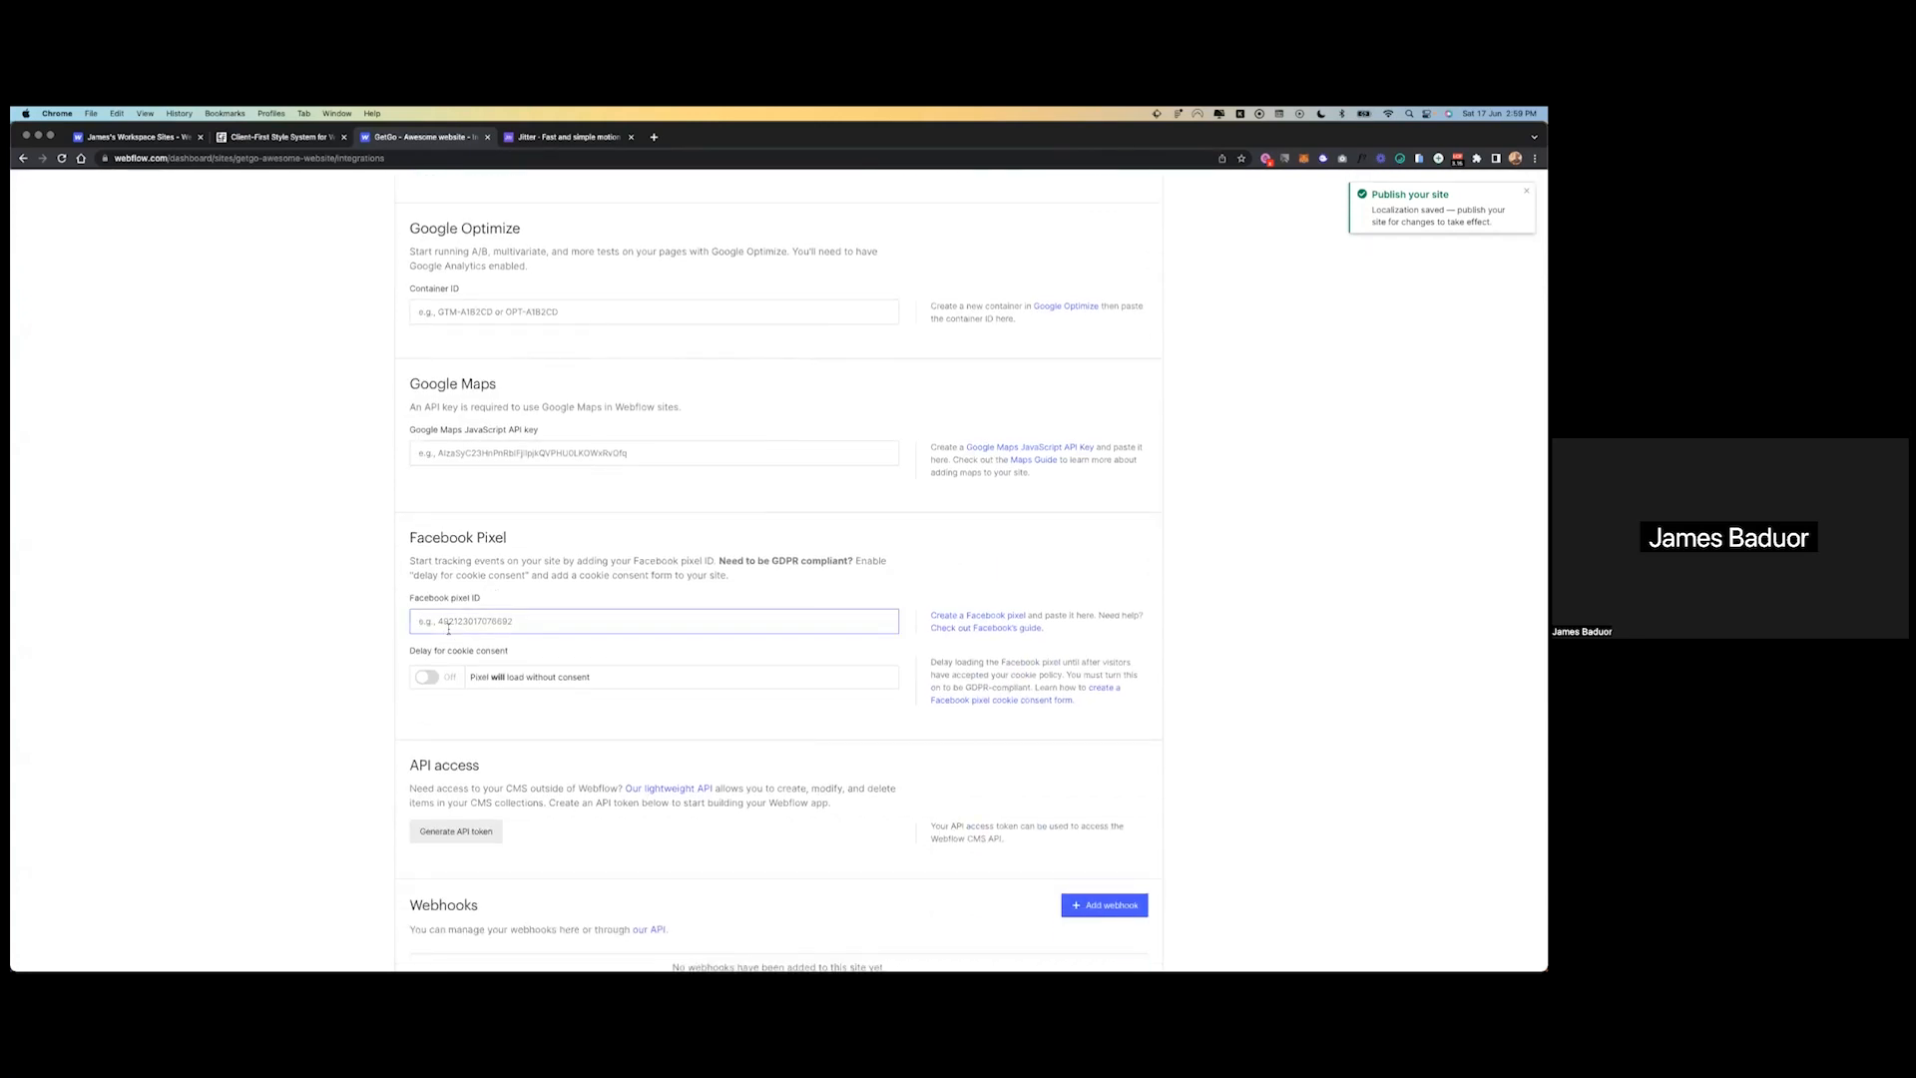
scroll(448, 630, down, 5)
scroll(1085, 277, up, 15)
- Publish the site to the staging domain getgo-awesome-website.webflow.io
click(1123, 229)
click(953, 308)
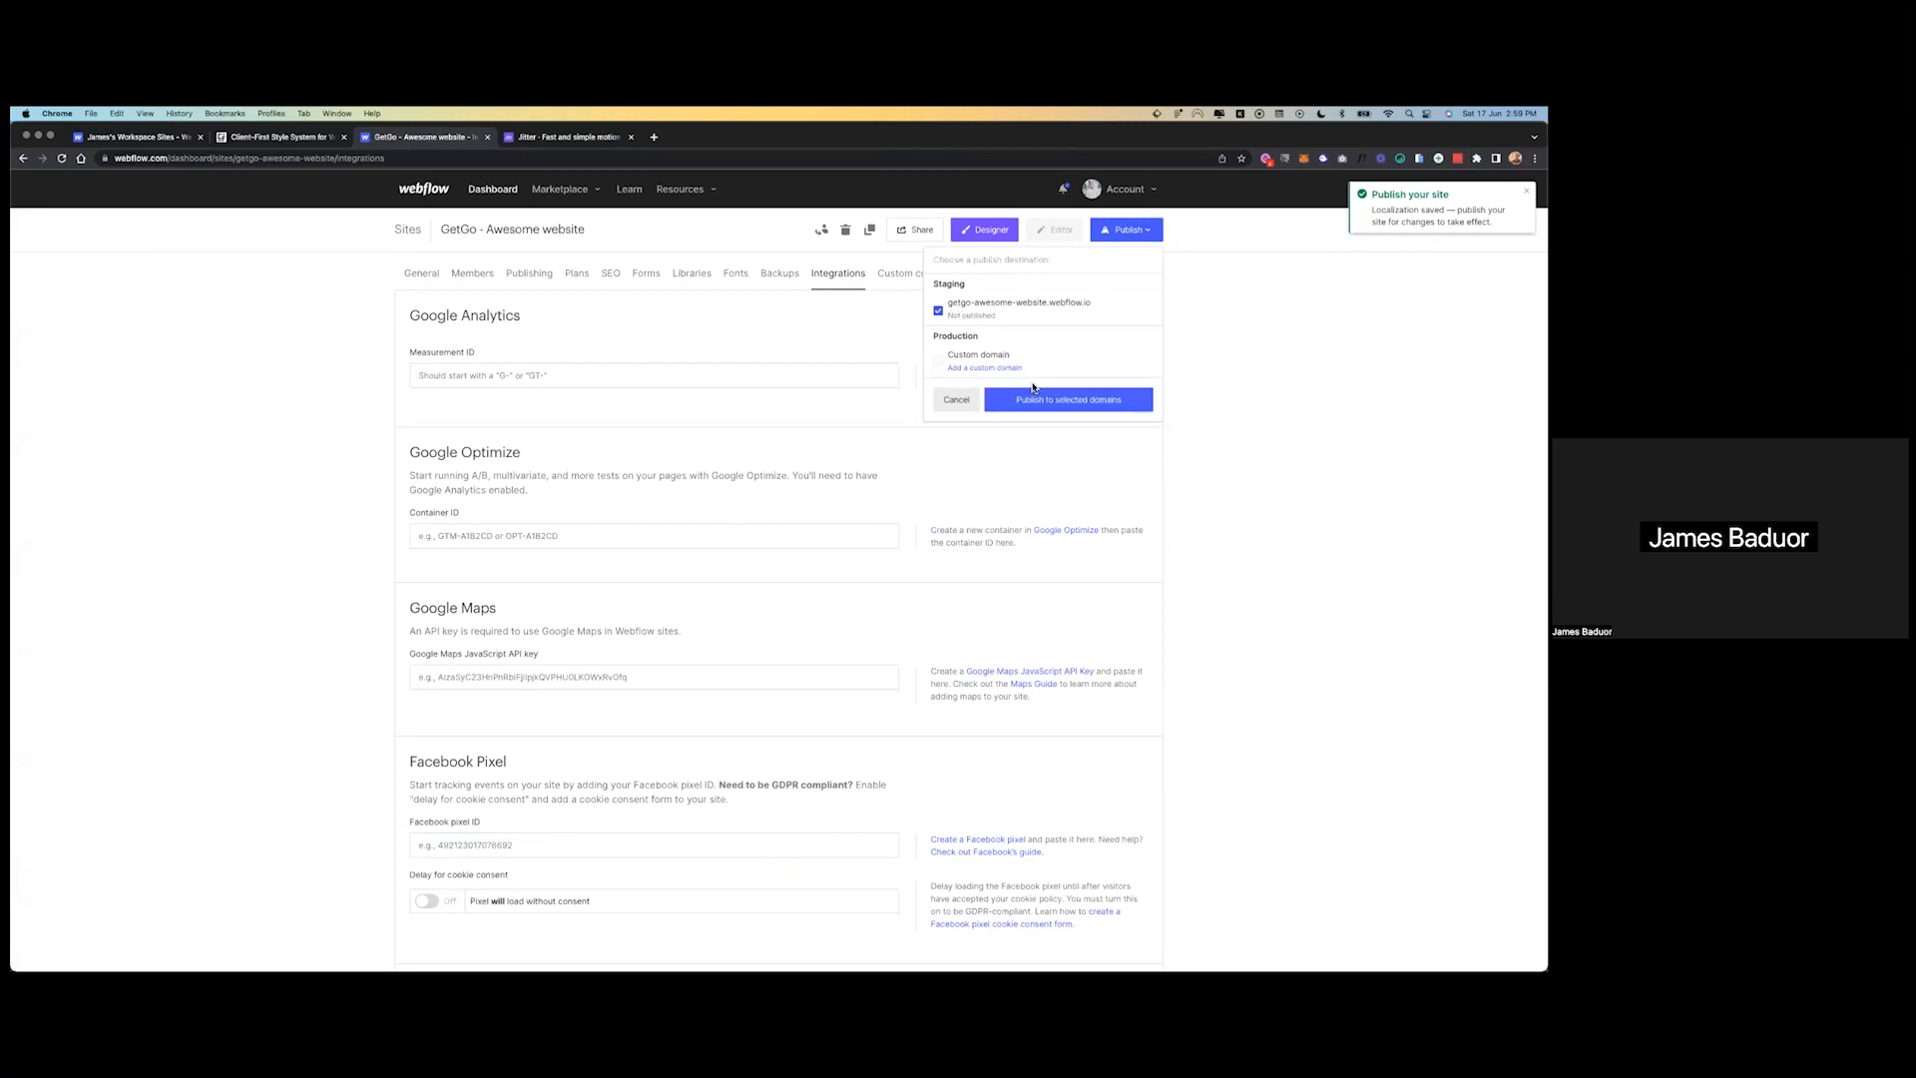
click(1026, 399)
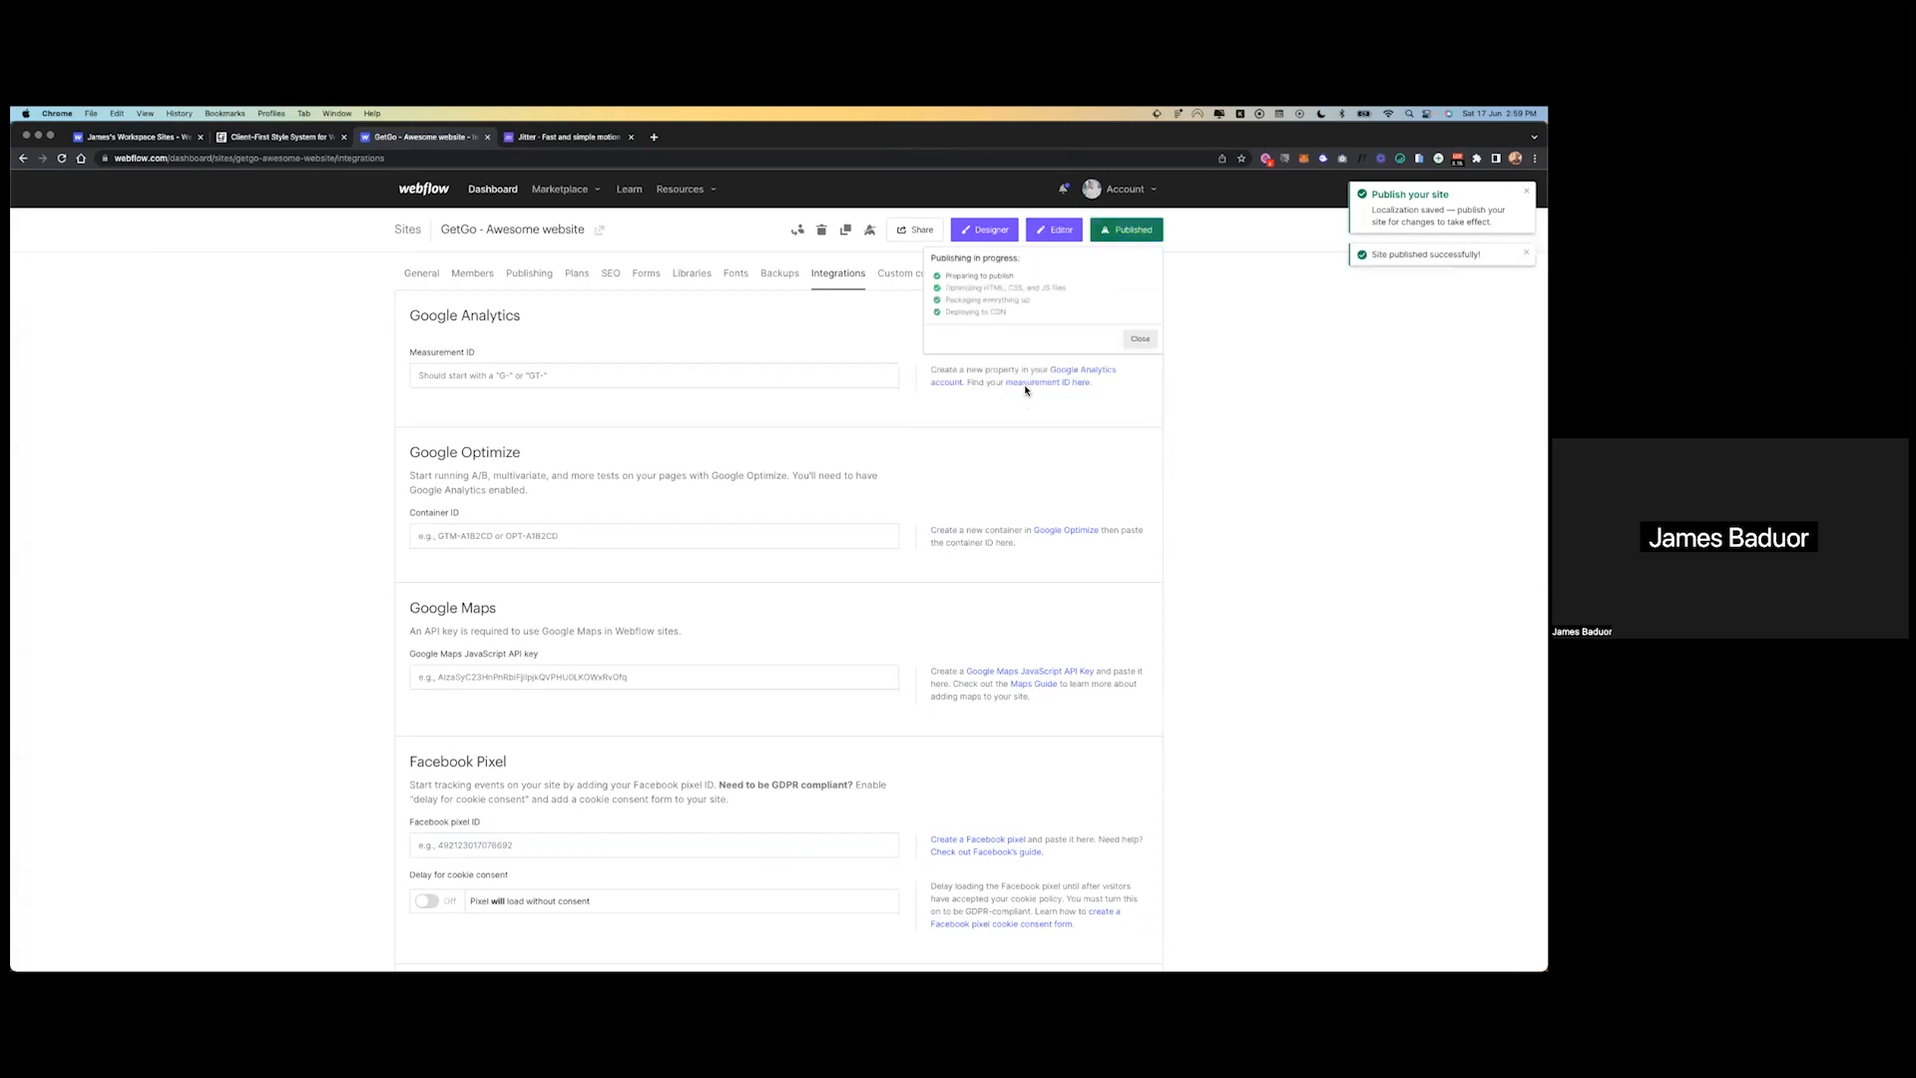
- Reopen the site in the Designer and select the main-wrapper on the Home page
click(985, 231)
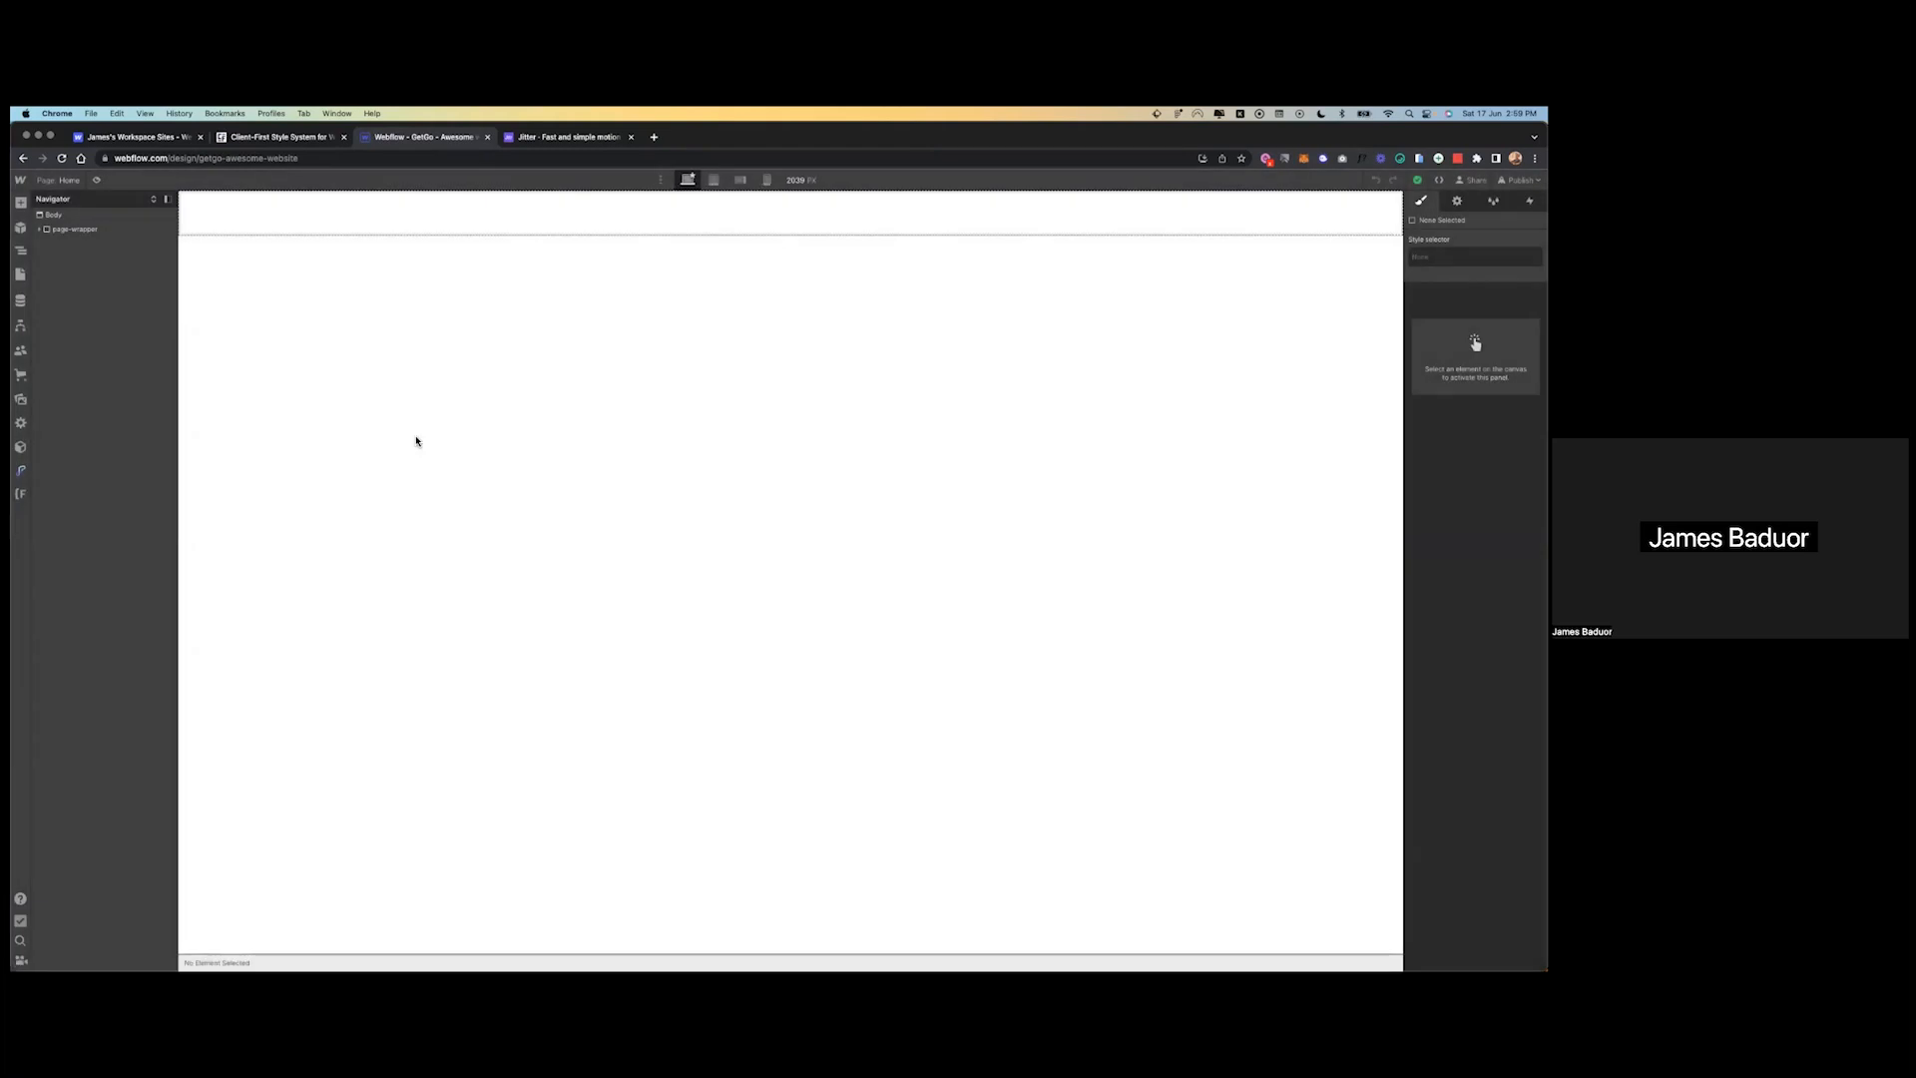
click(468, 233)
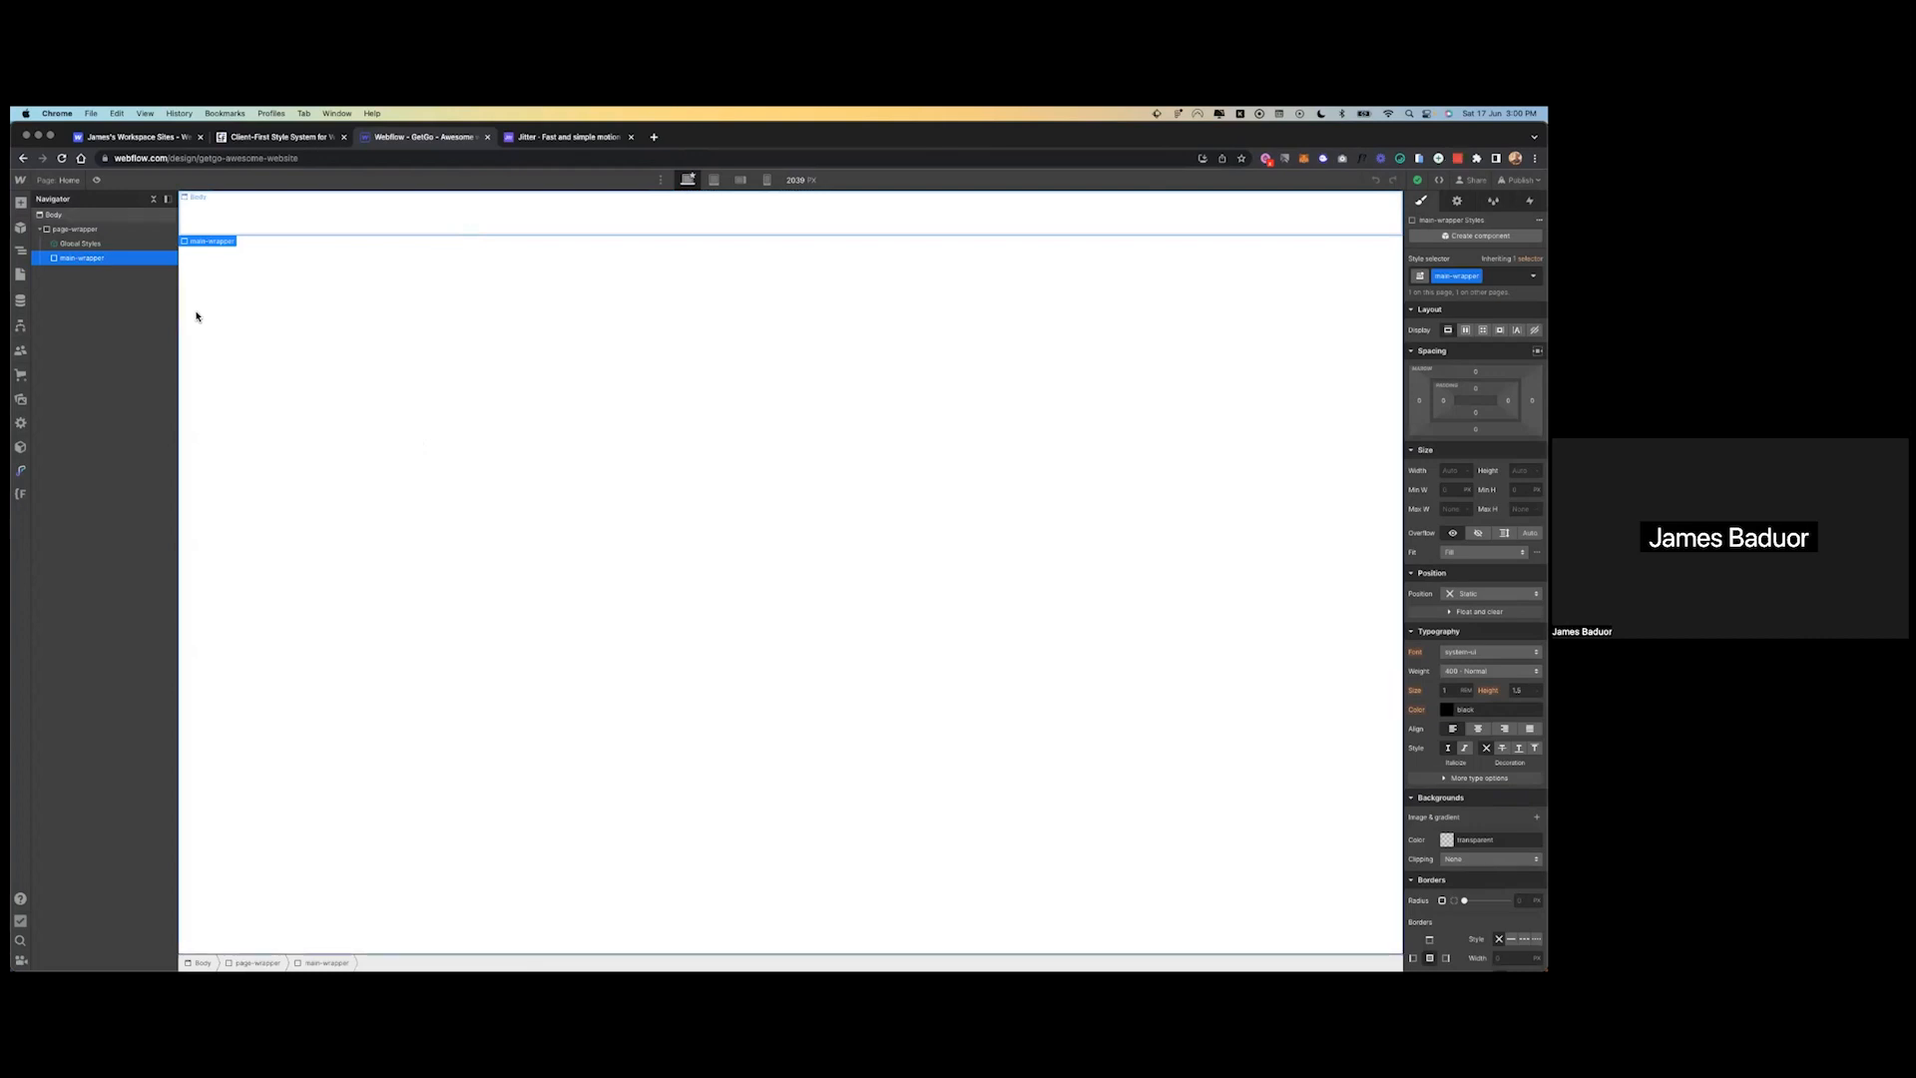
- Examine the header group with the GetGo logo and store icons in the Figma landing page design, and return to Webflow
key(ctrl+Left)
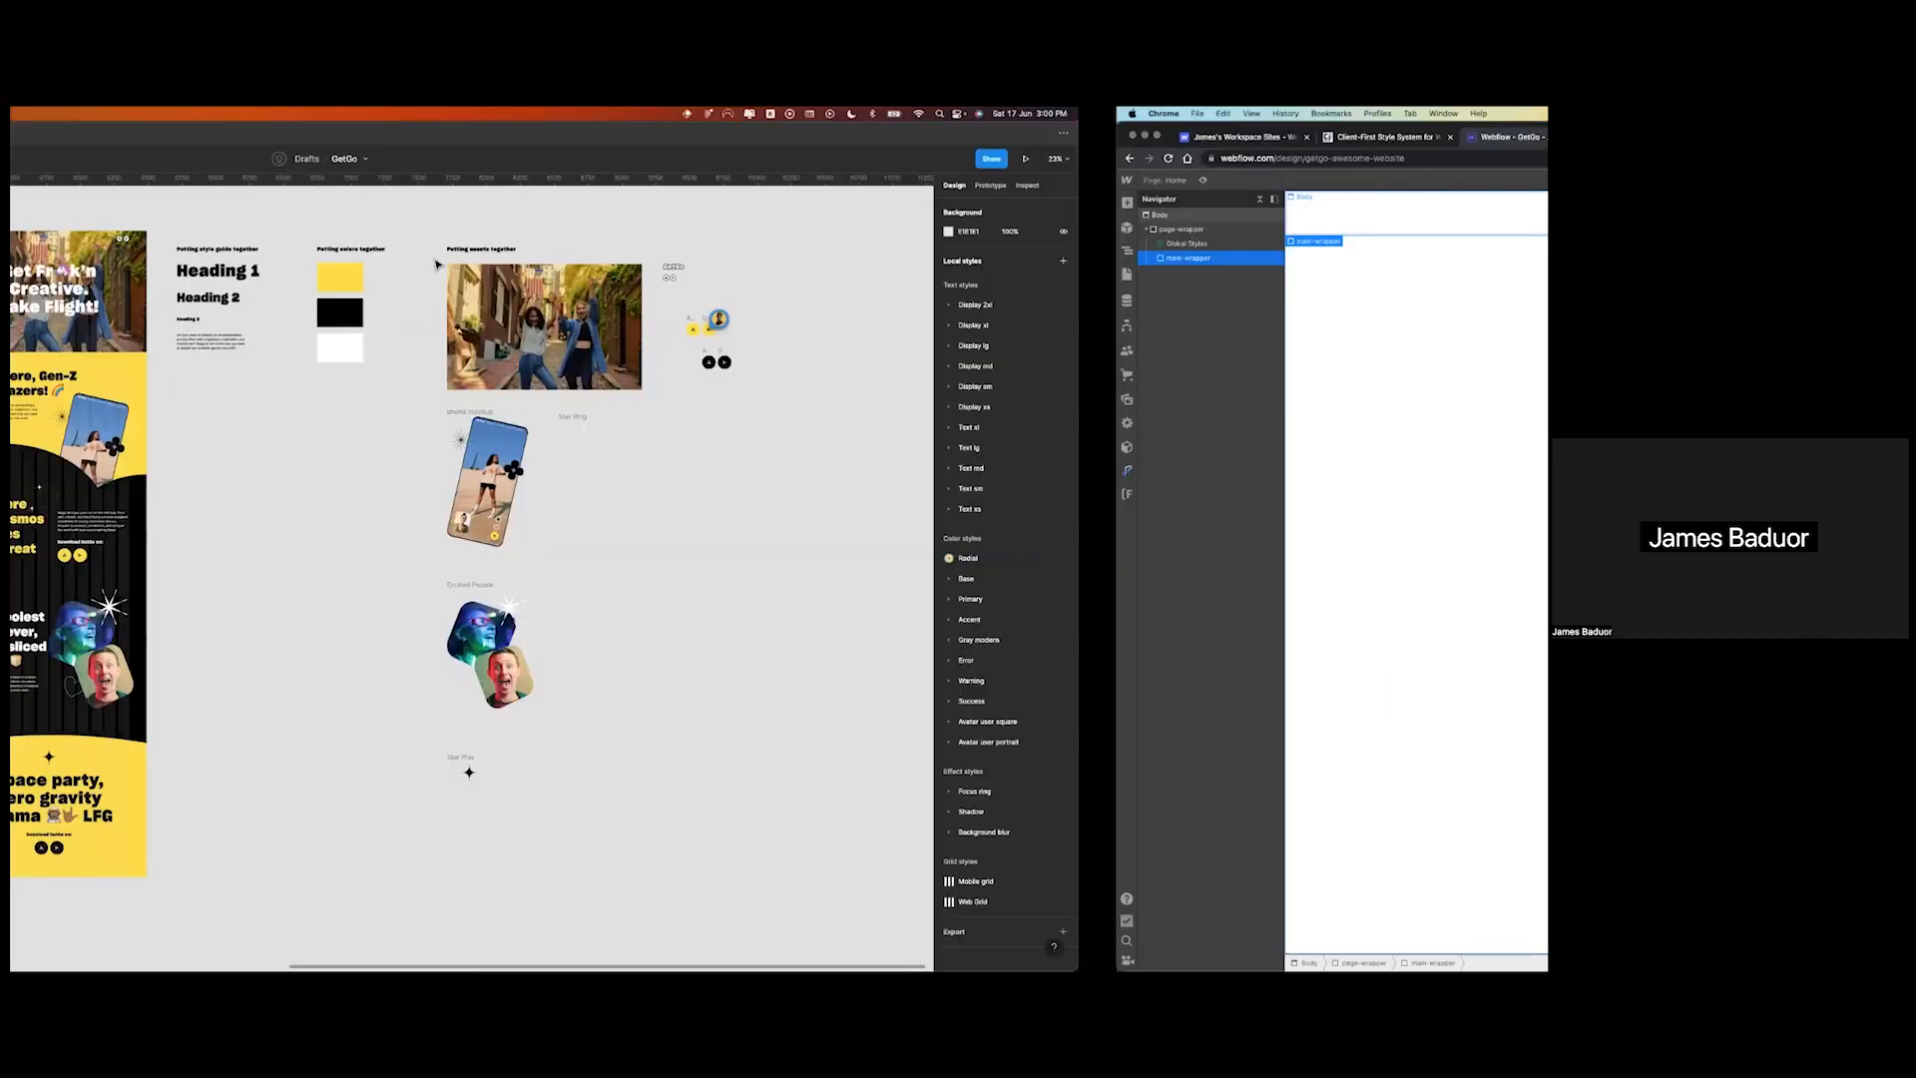
scroll(436, 264, up, 5)
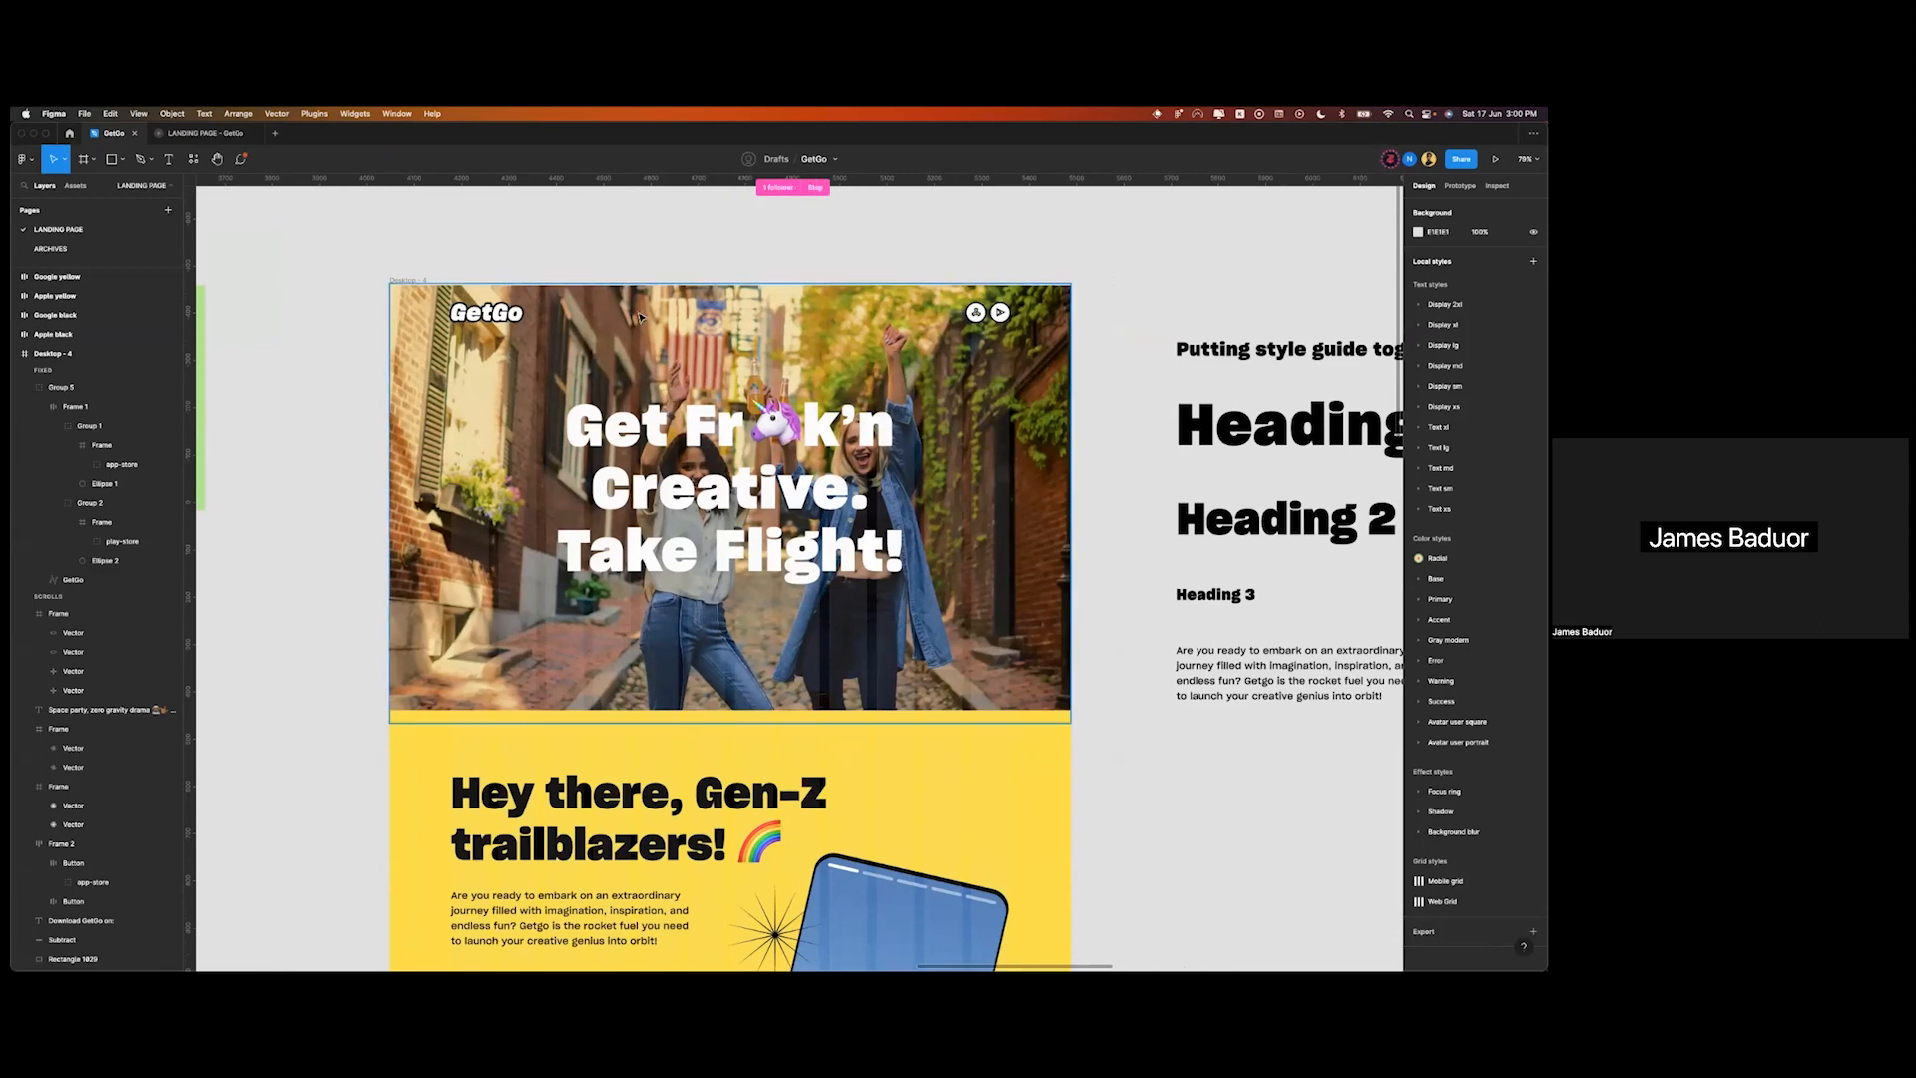
click(509, 316)
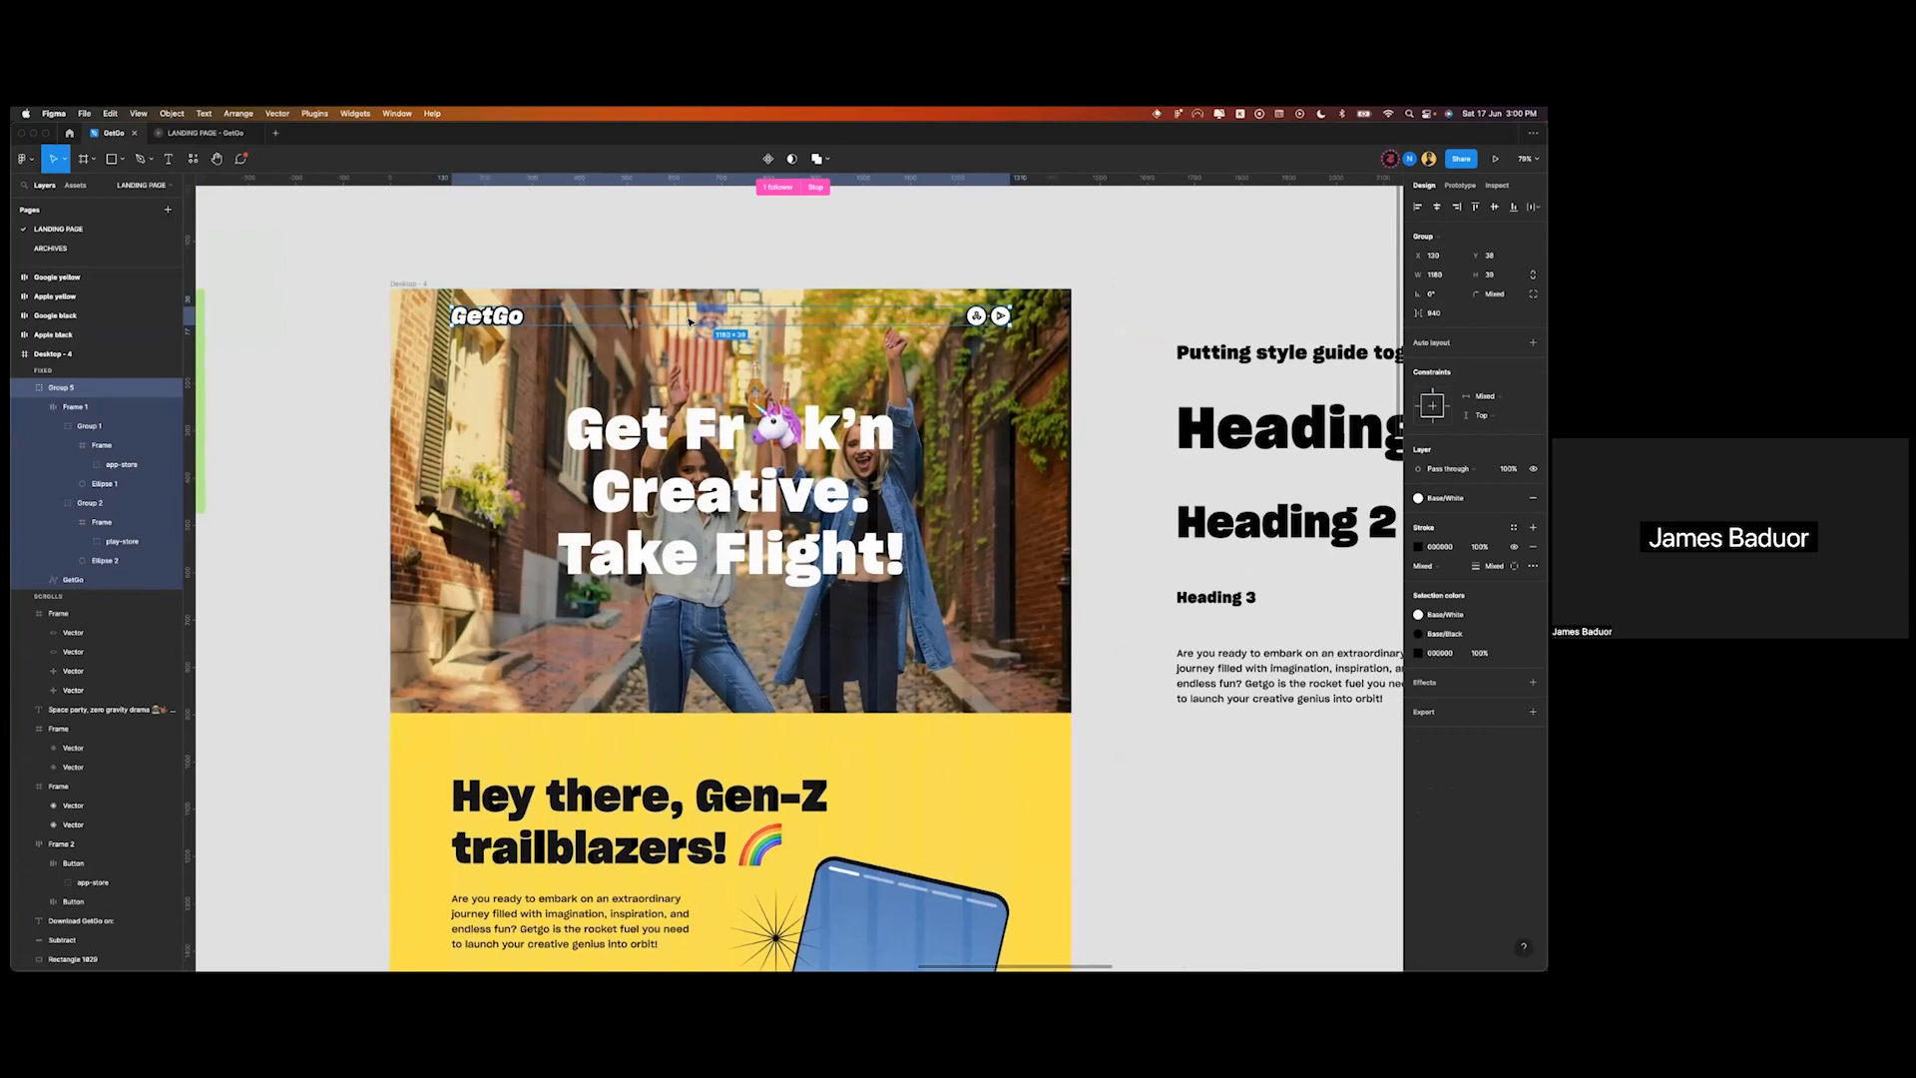
scroll(688, 322, up, 3)
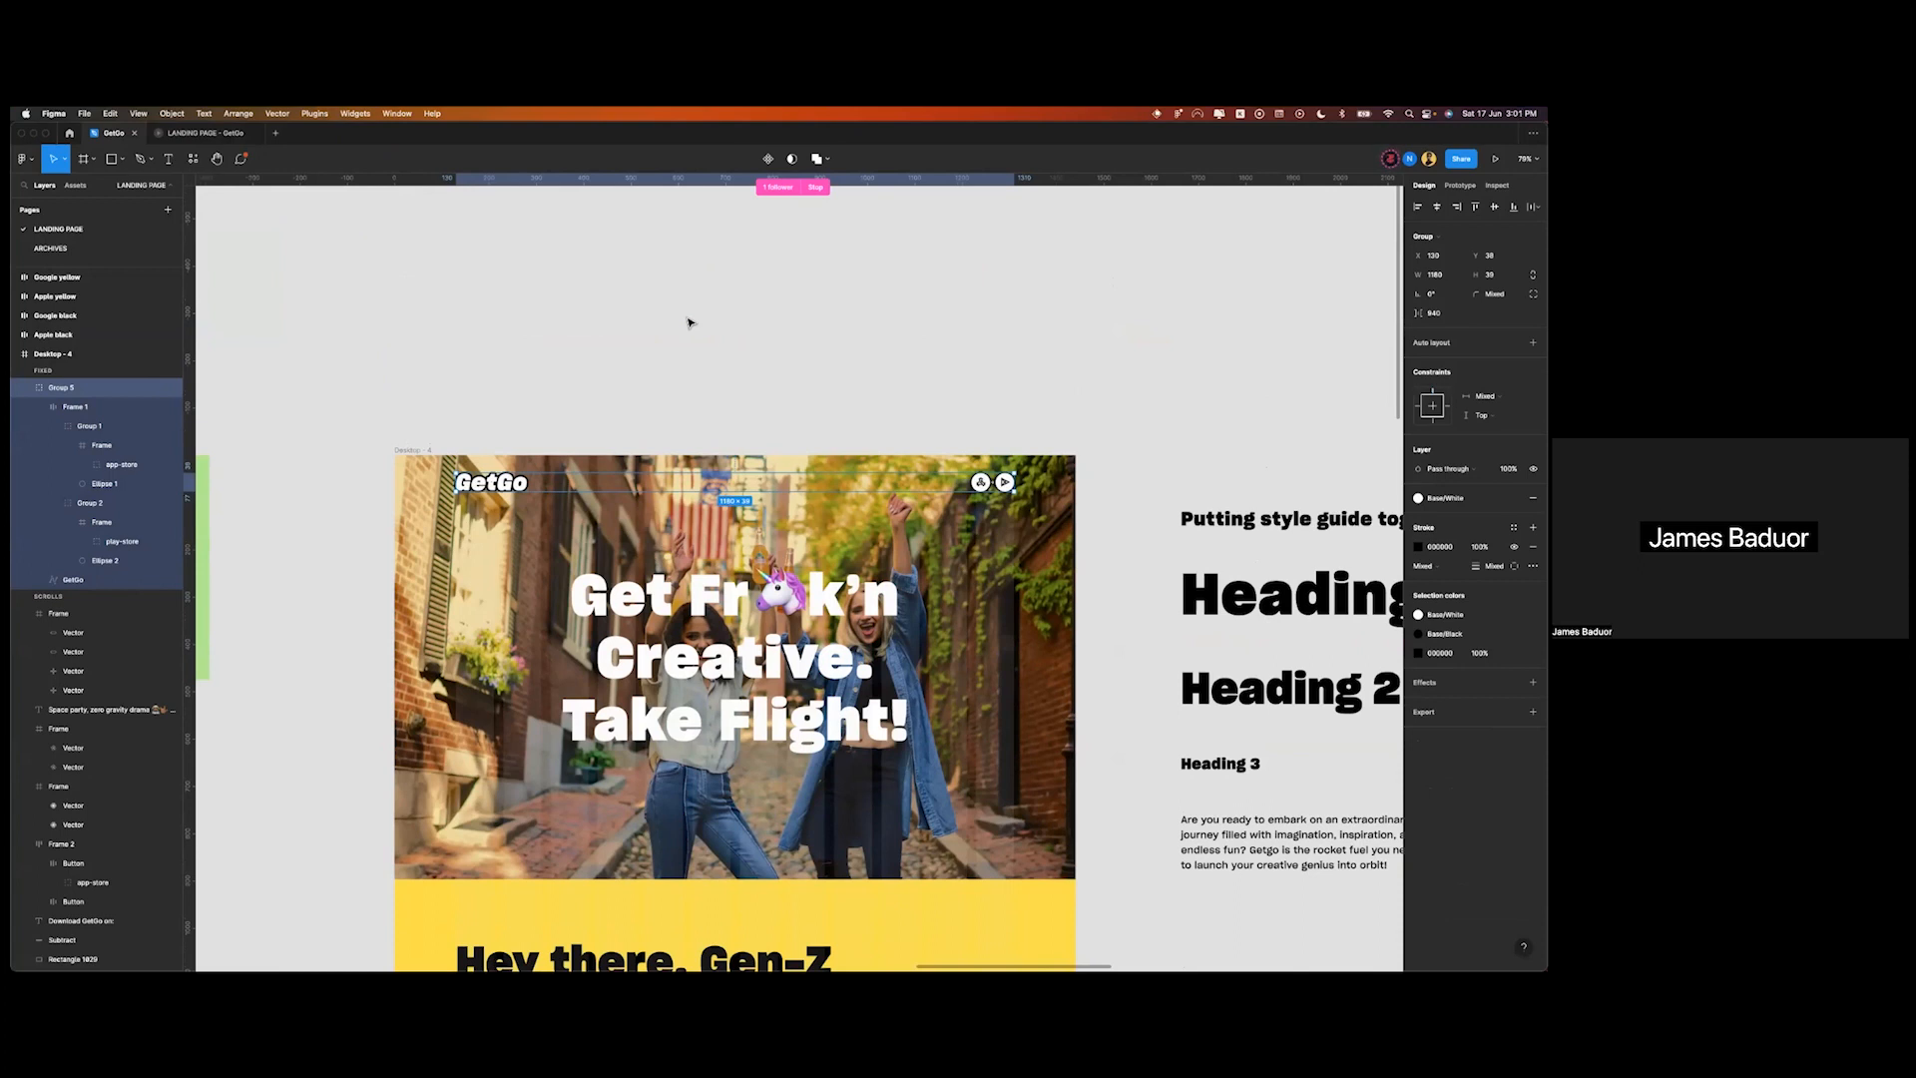
key(ctrl+Right)
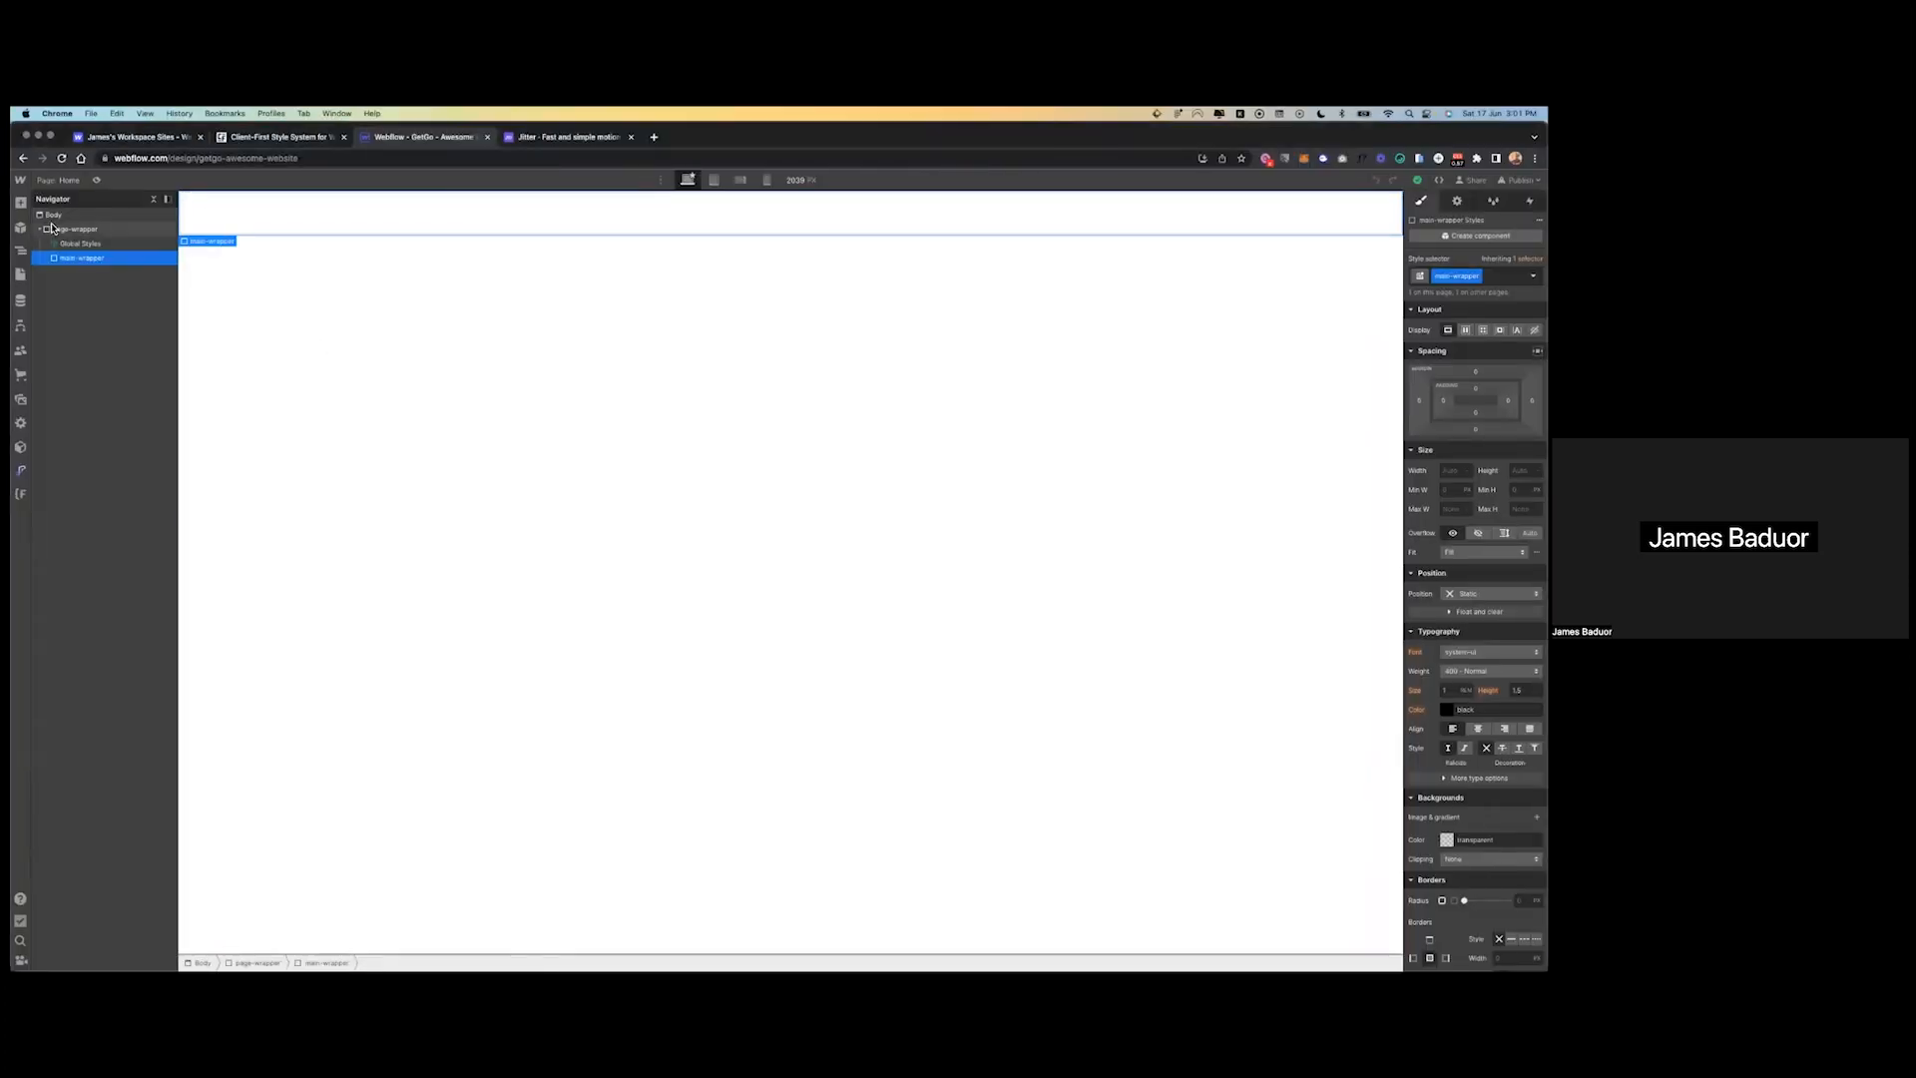
click(20, 203)
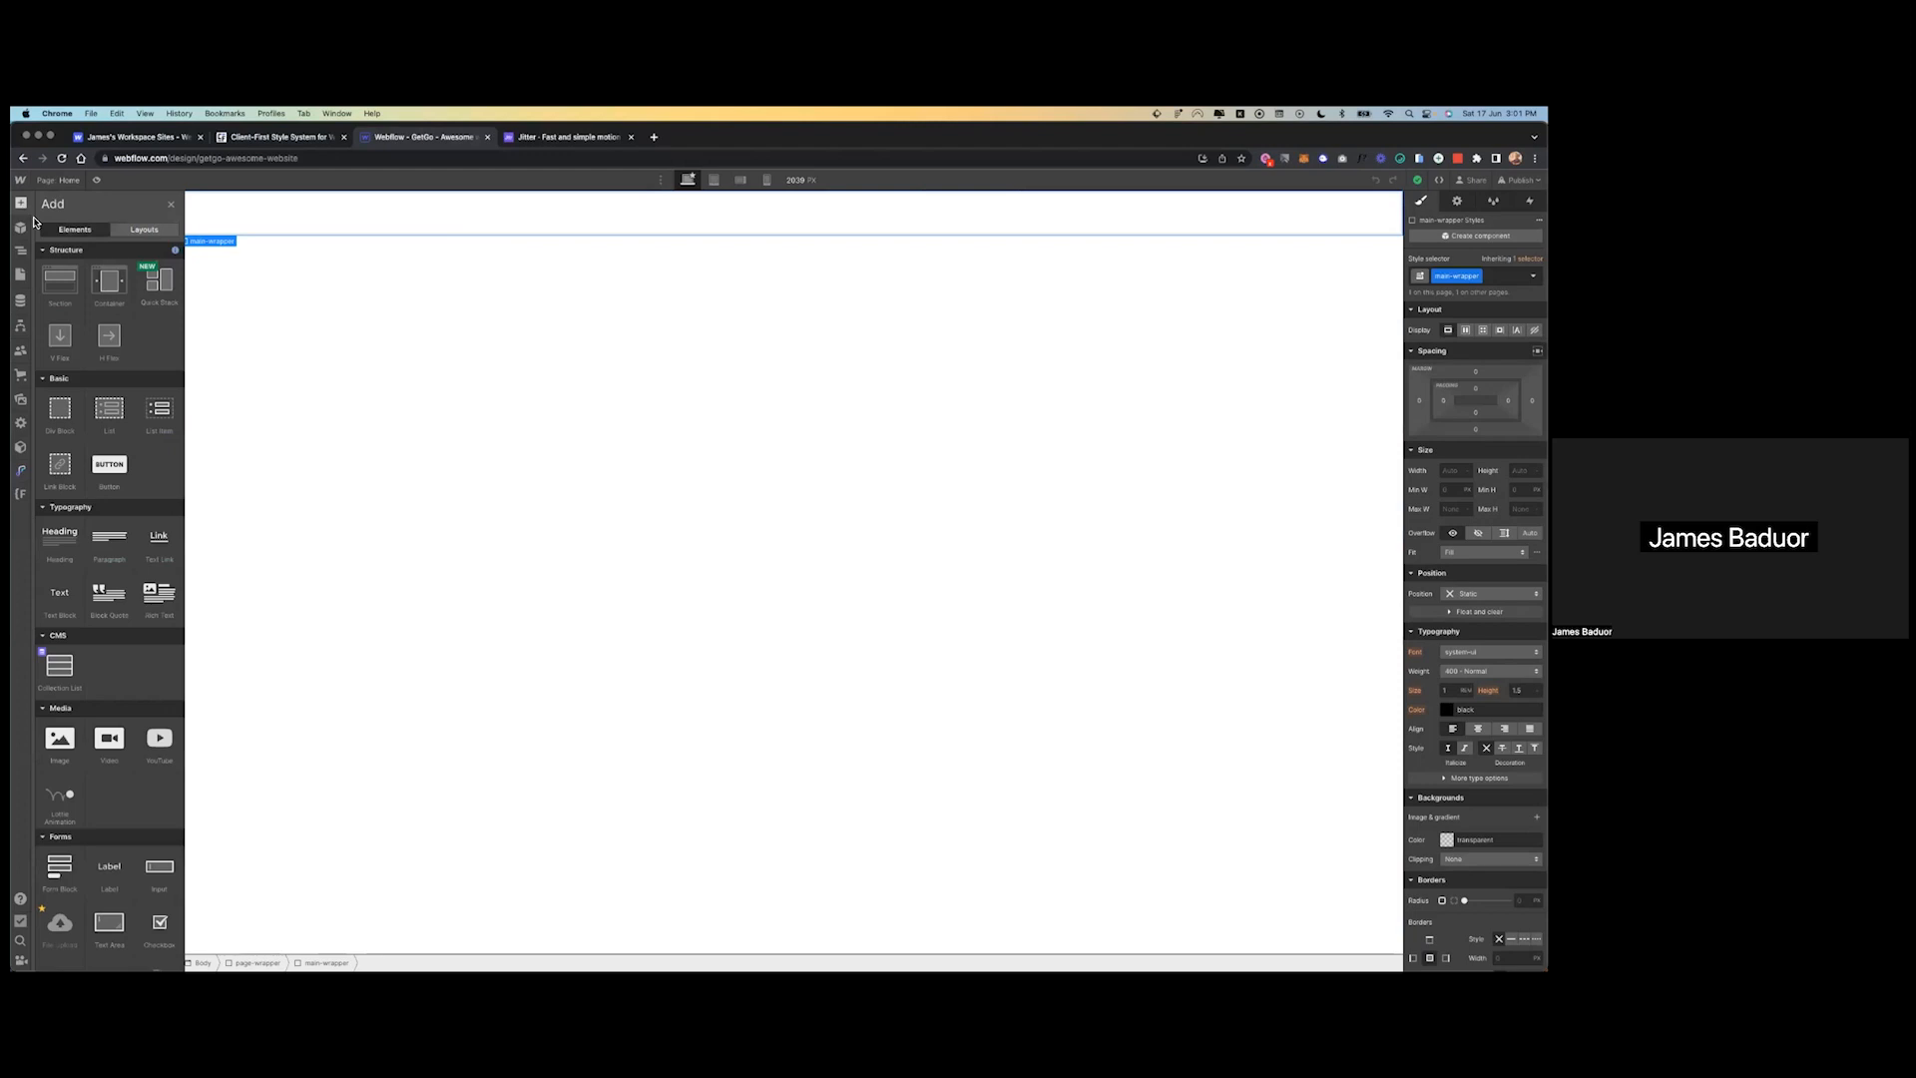
click(154, 301)
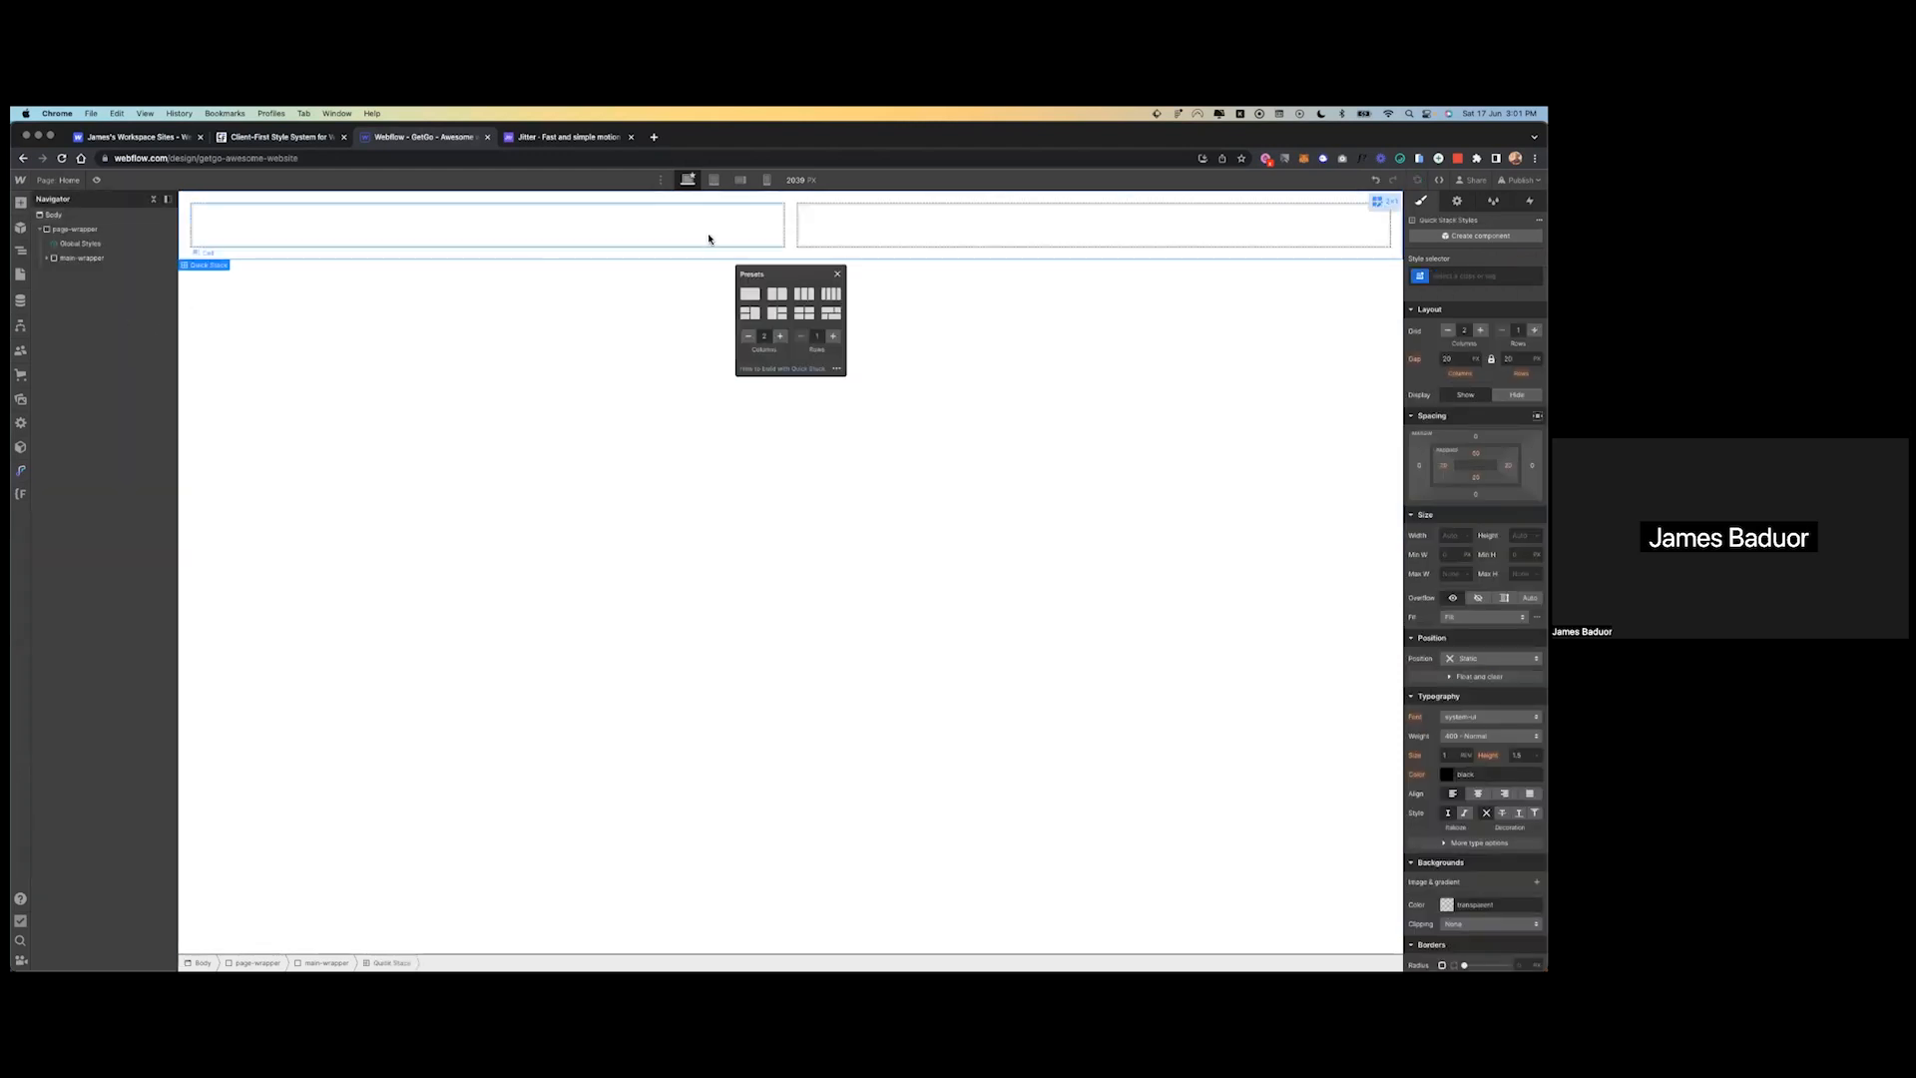
key(Delete)
- Add a Div Block inside the main-wrapper
click(236, 223)
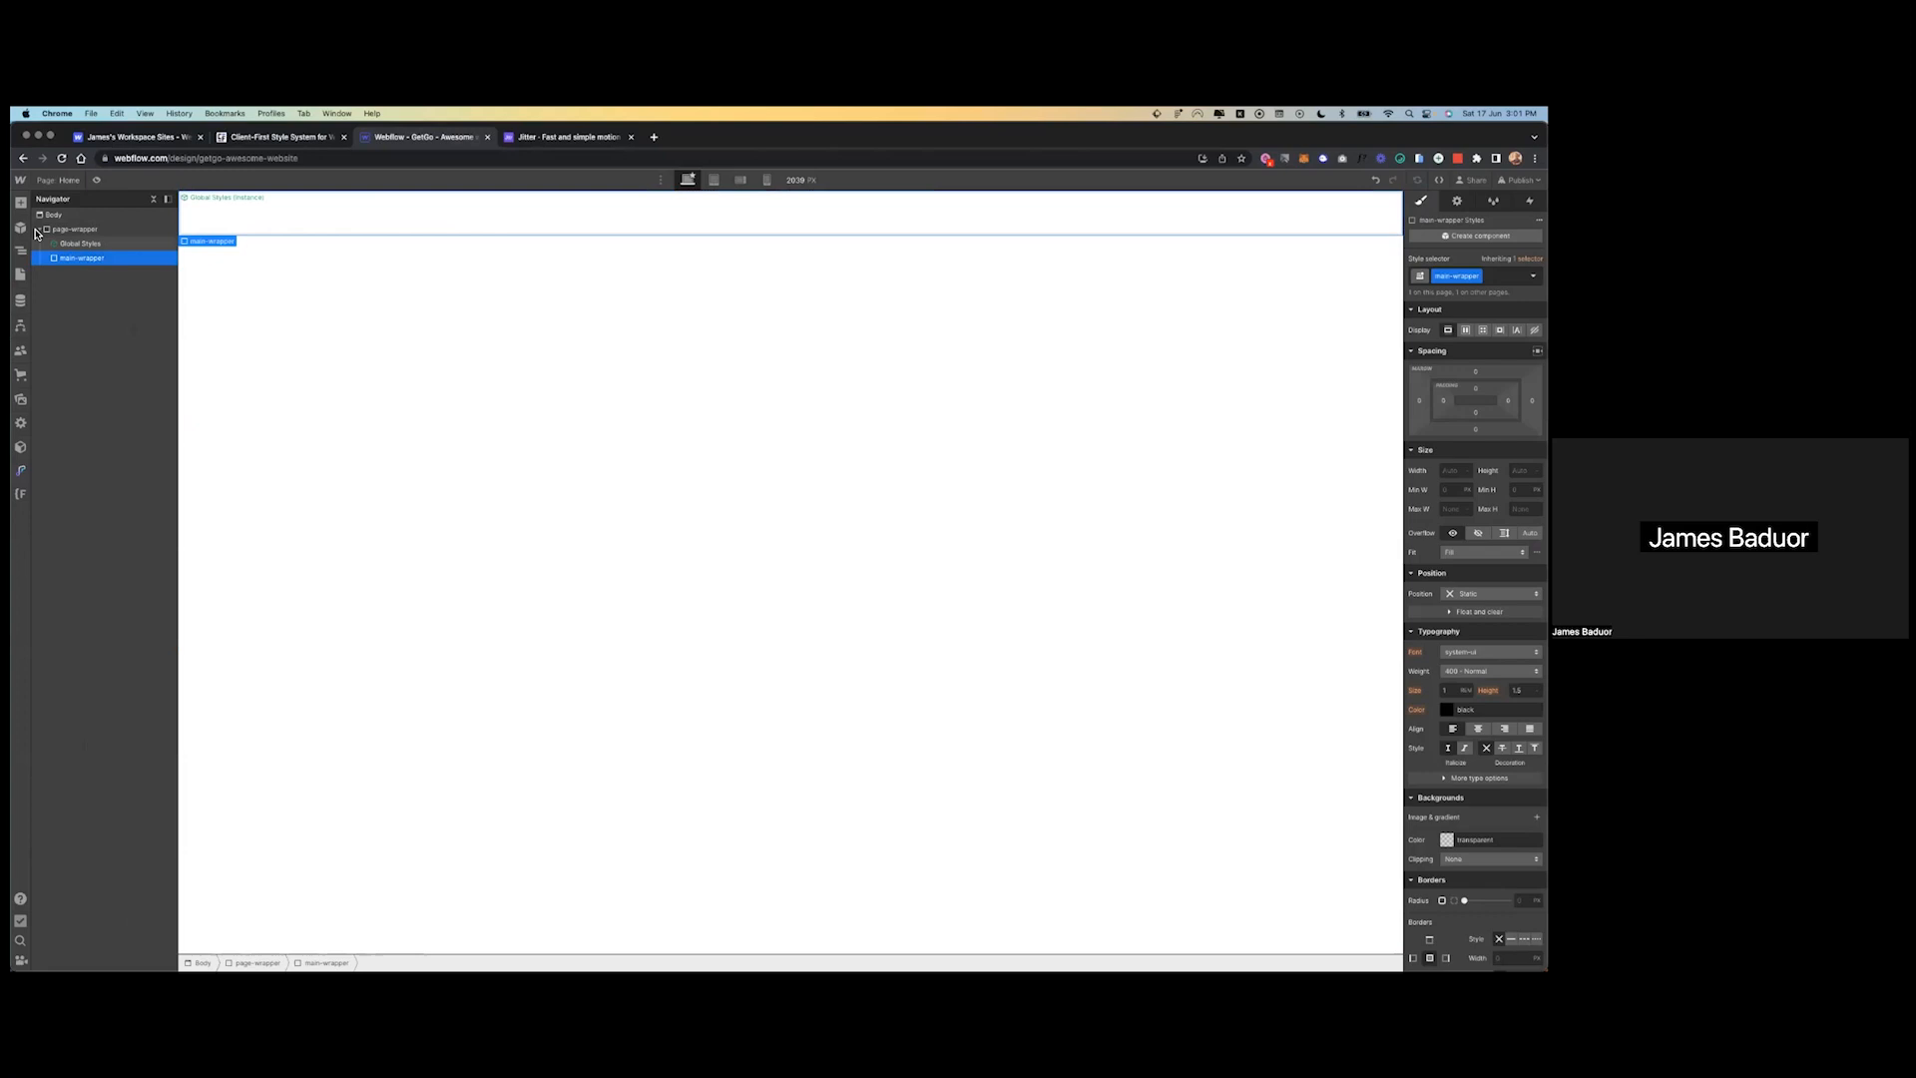
key(a)
click(60, 408)
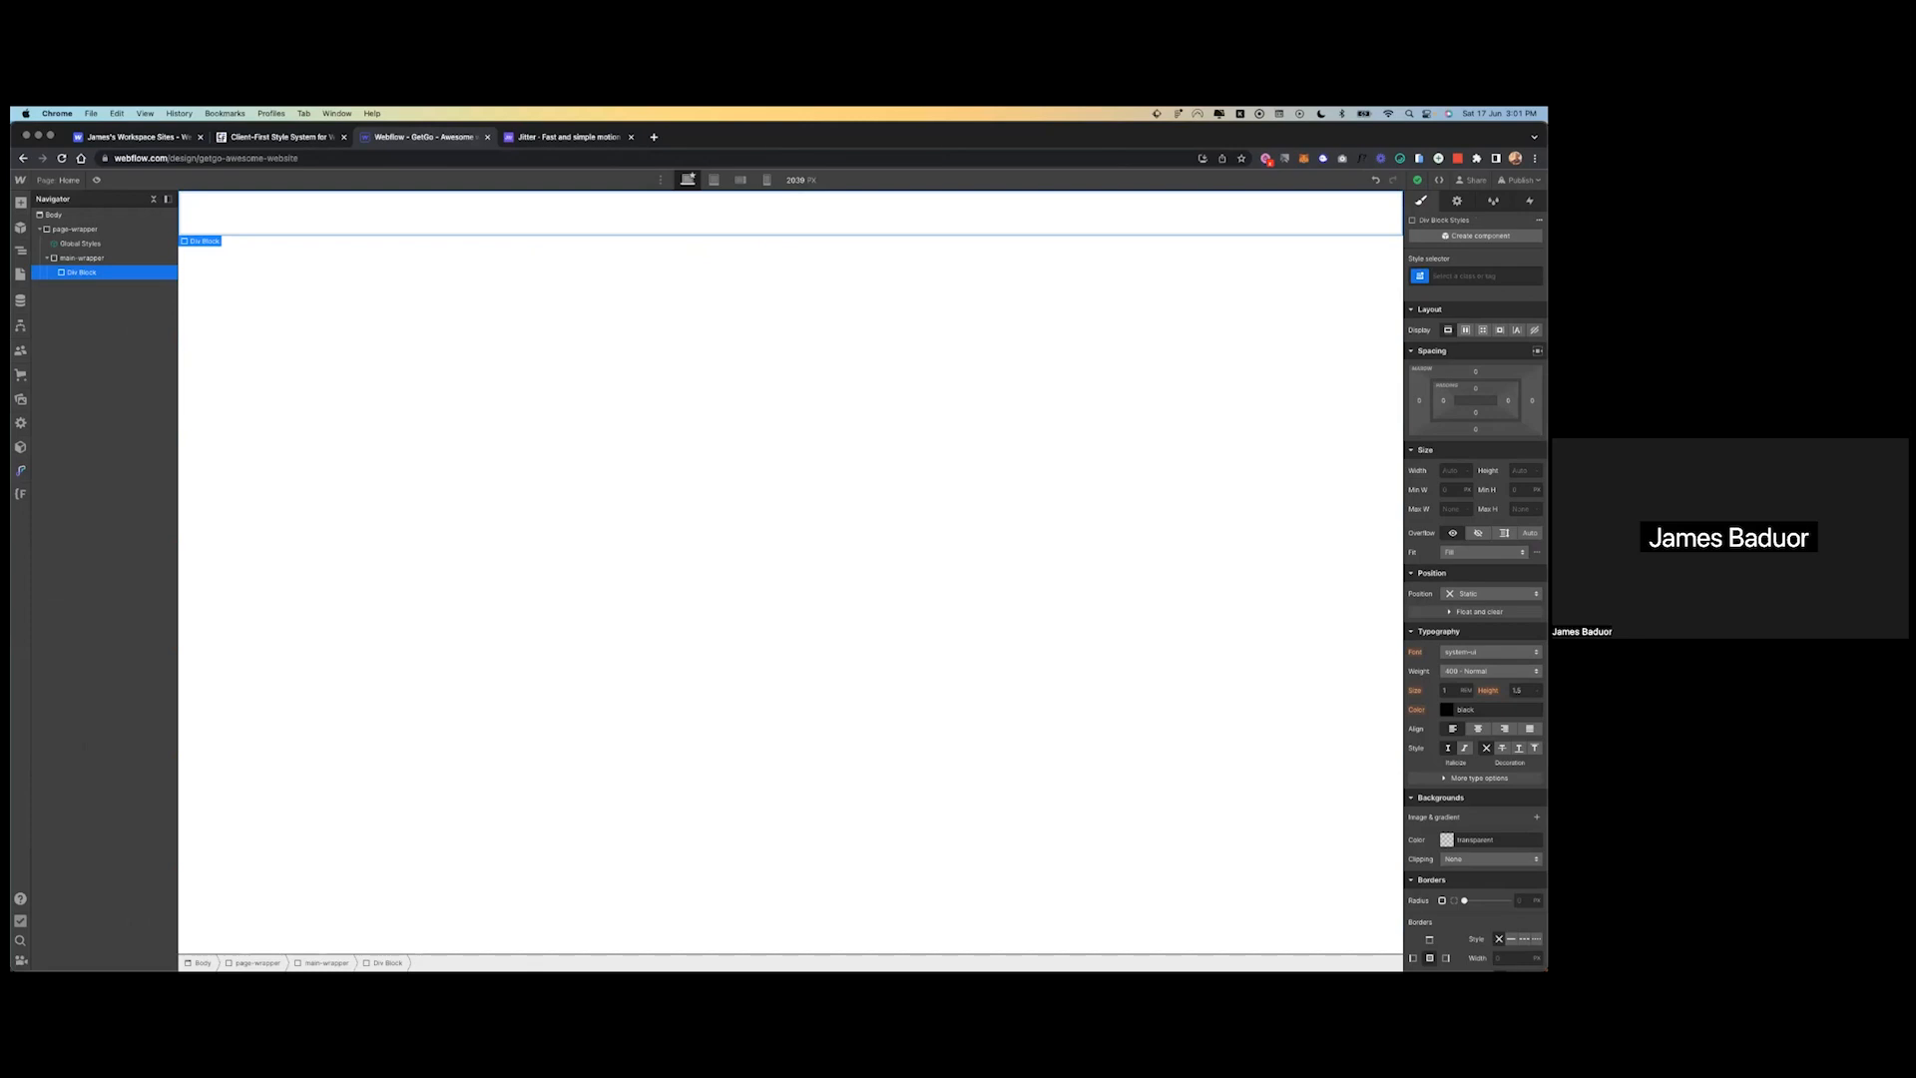
scroll(1475, 638, down, 3)
scroll(1475, 635, down, 2)
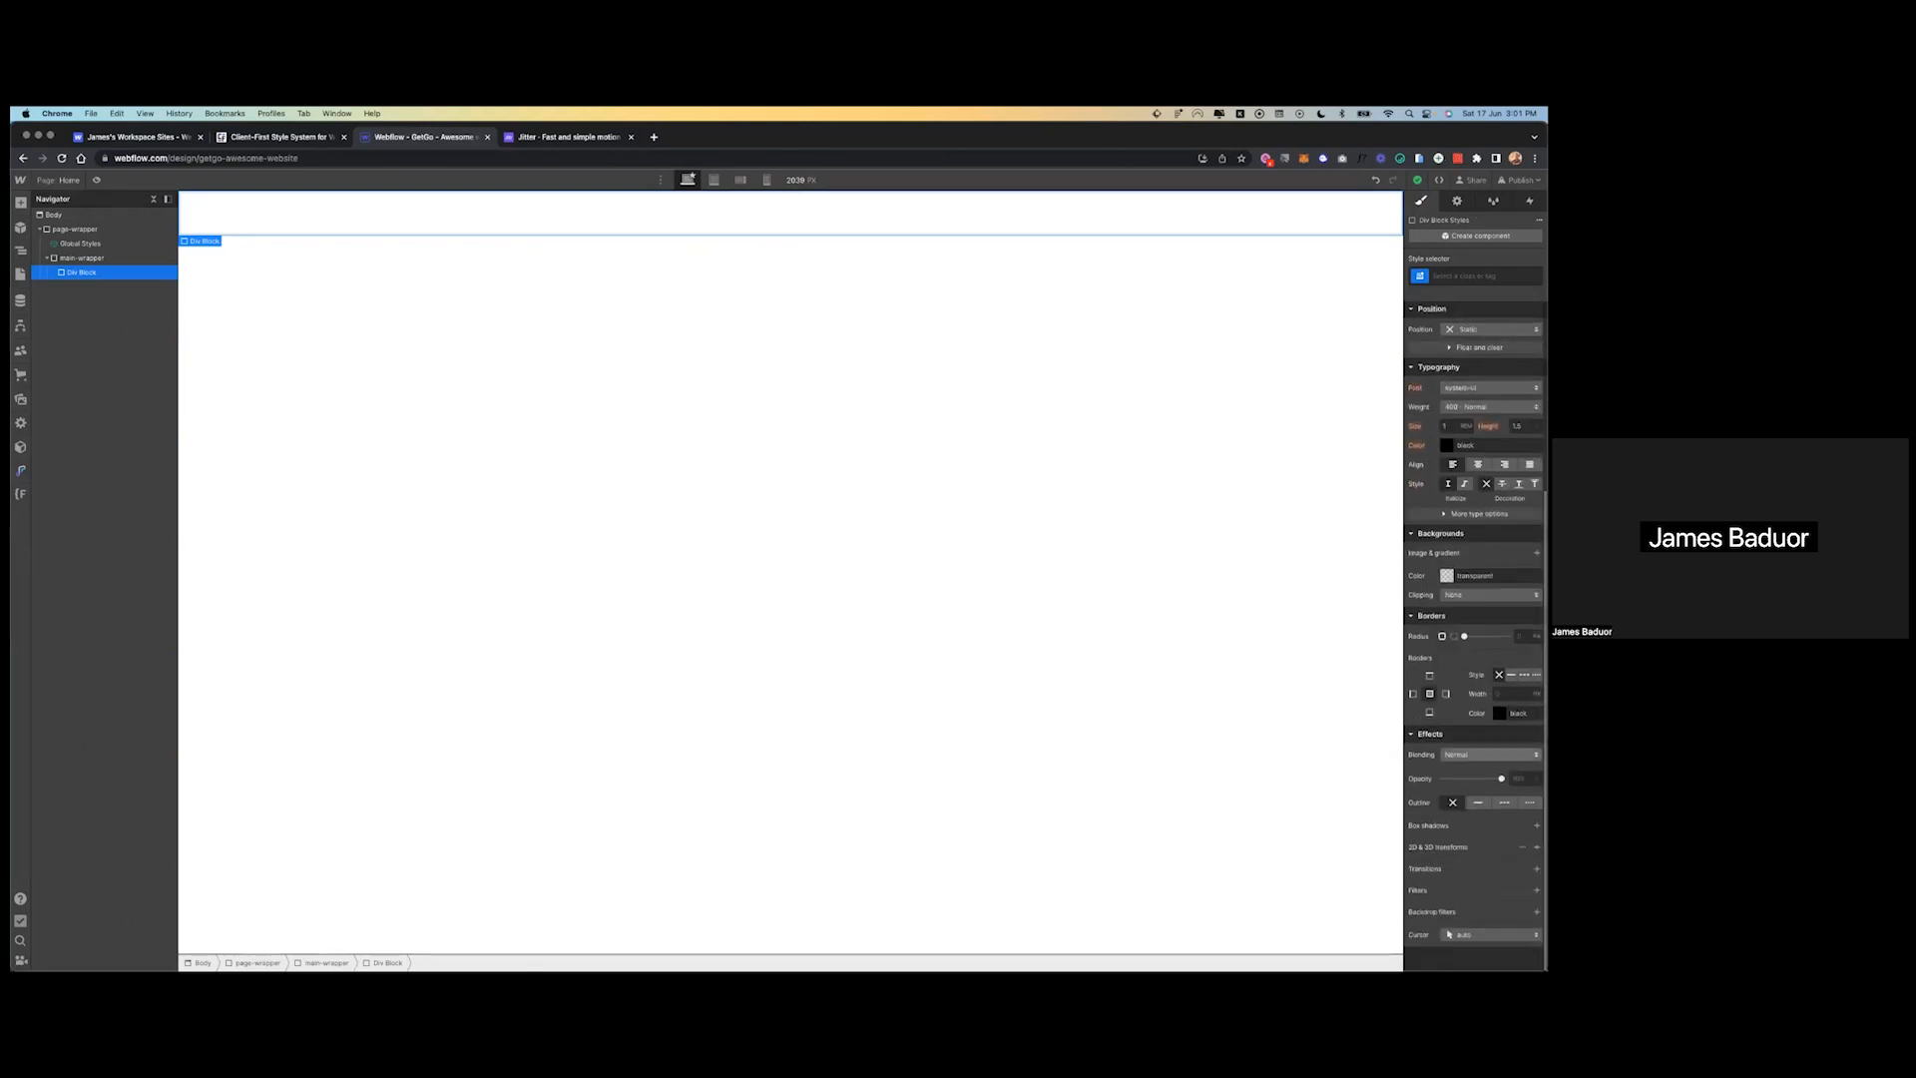
scroll(1474, 635, up, 5)
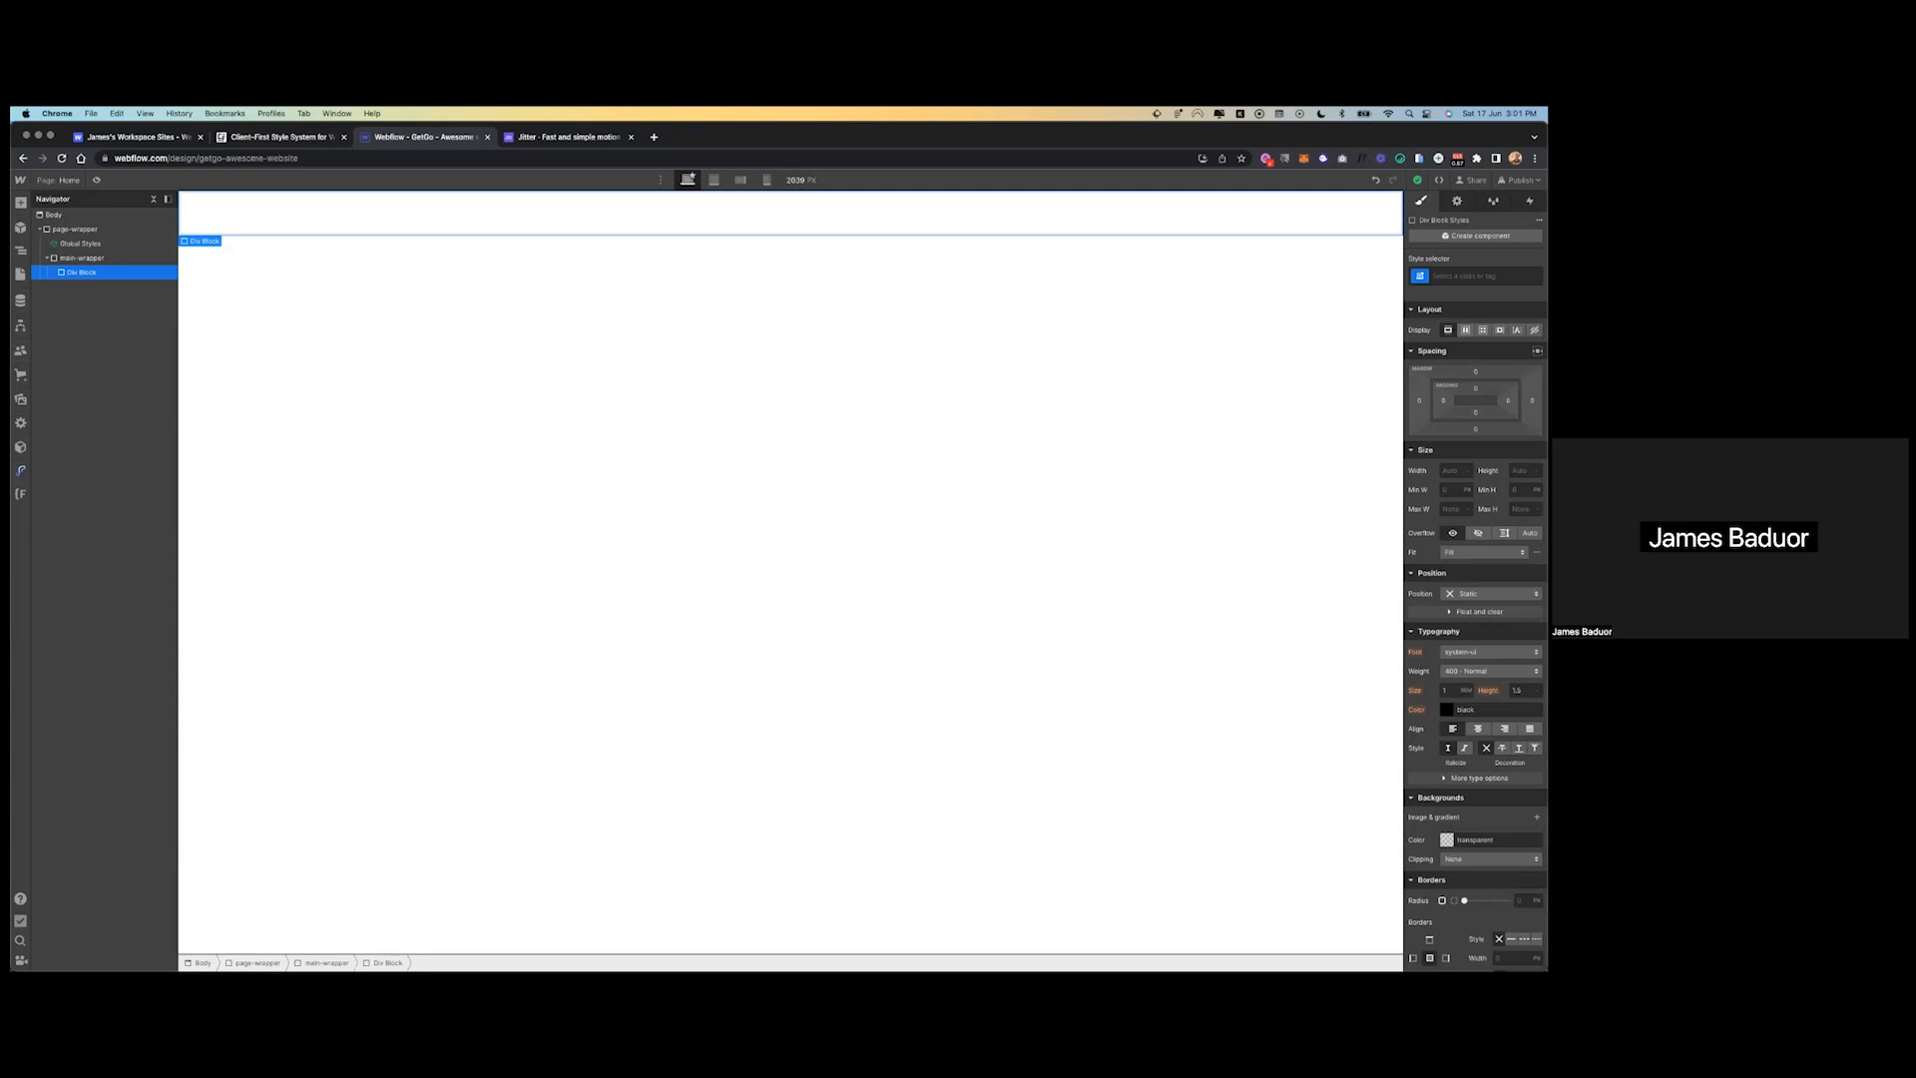
click(20, 202)
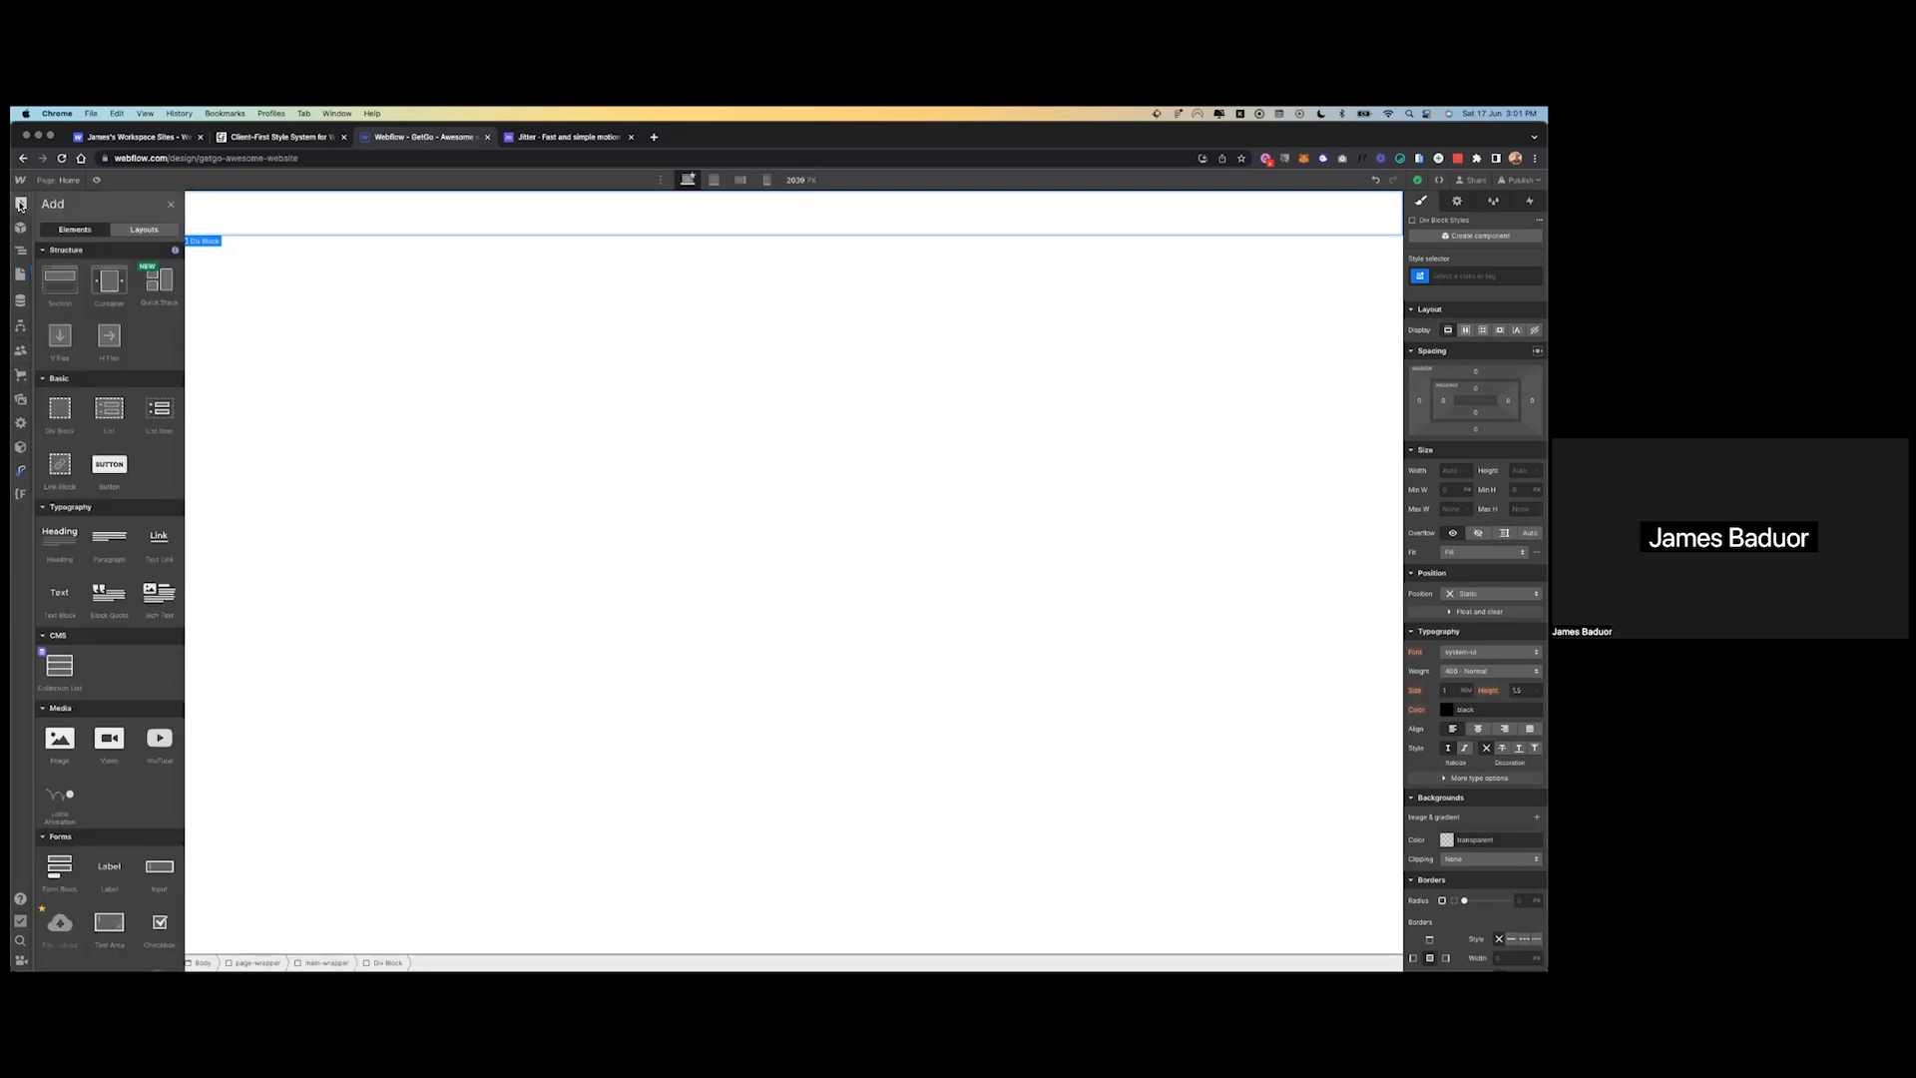
click(300, 222)
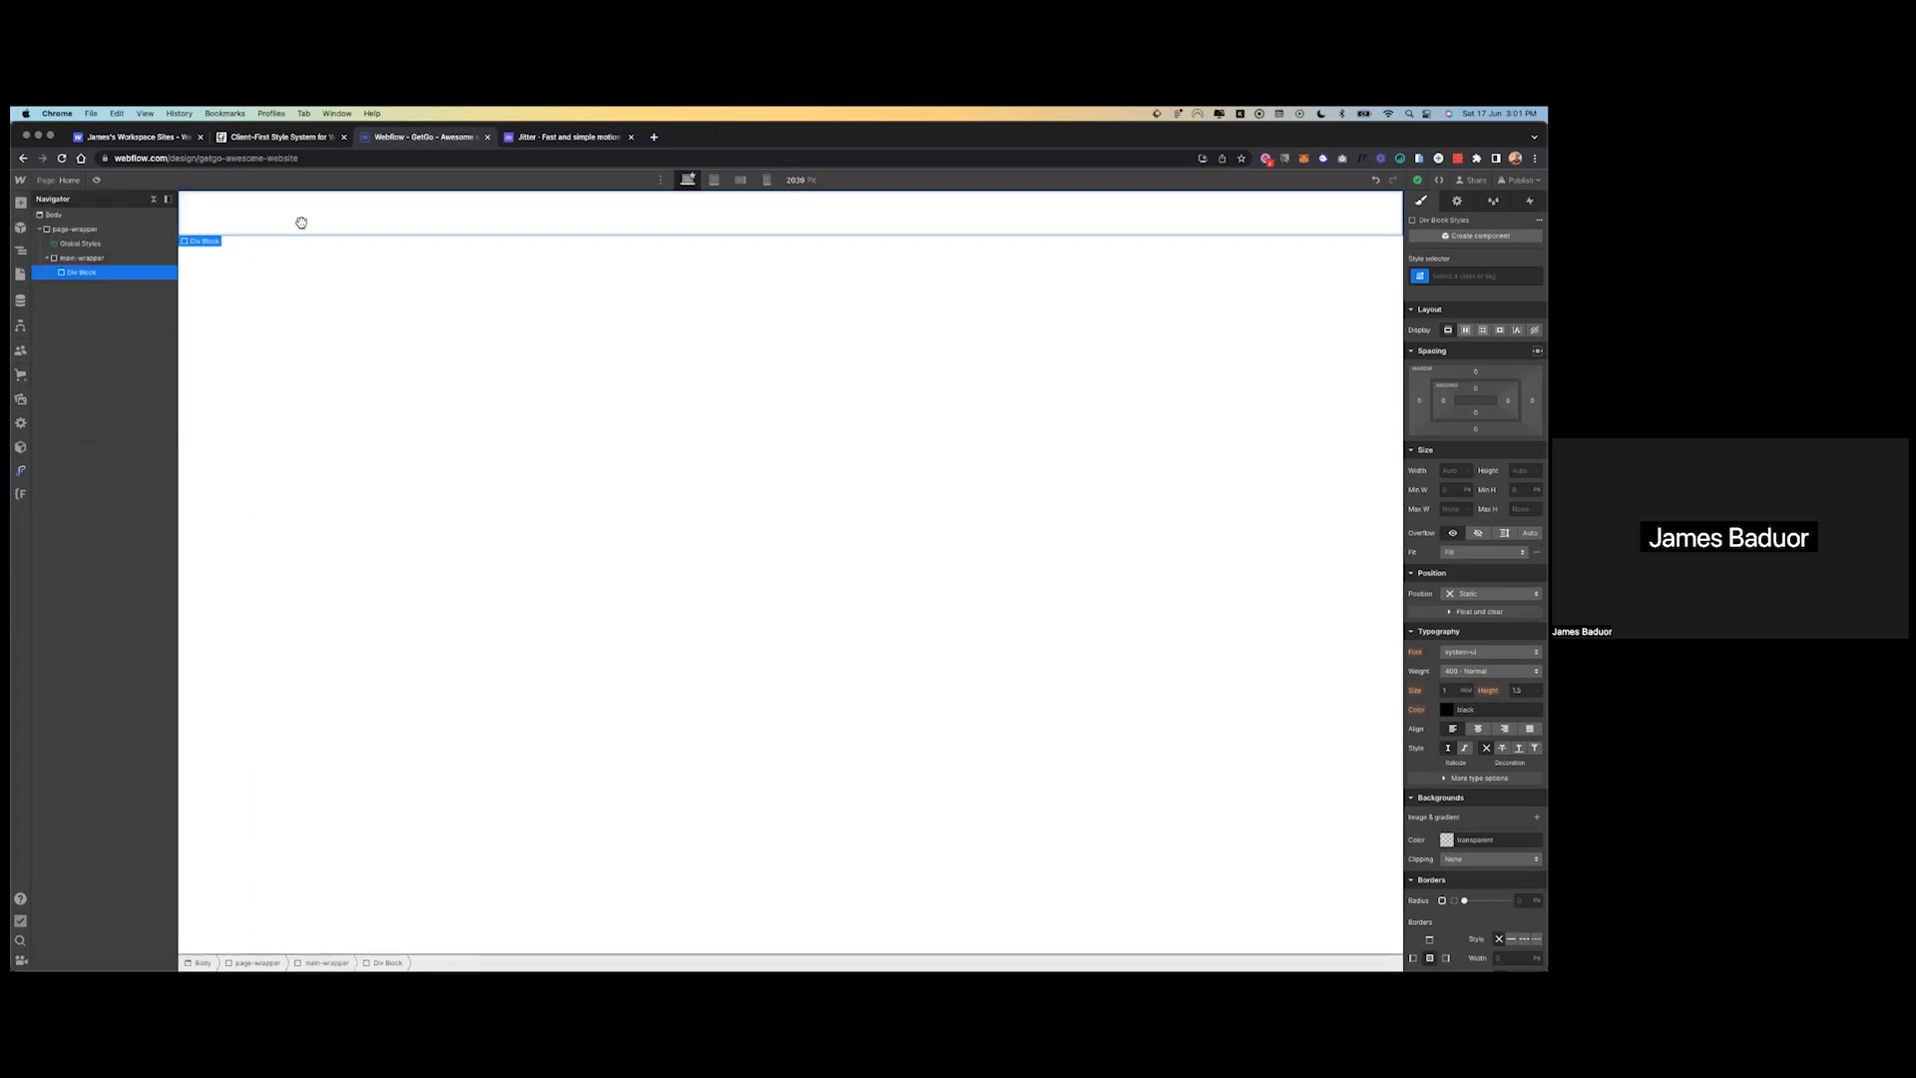
- Check the header layout in the Figma design, then add an Image and a nested Div Block inside the new Div Block in Webflow
key(ctrl+Left)
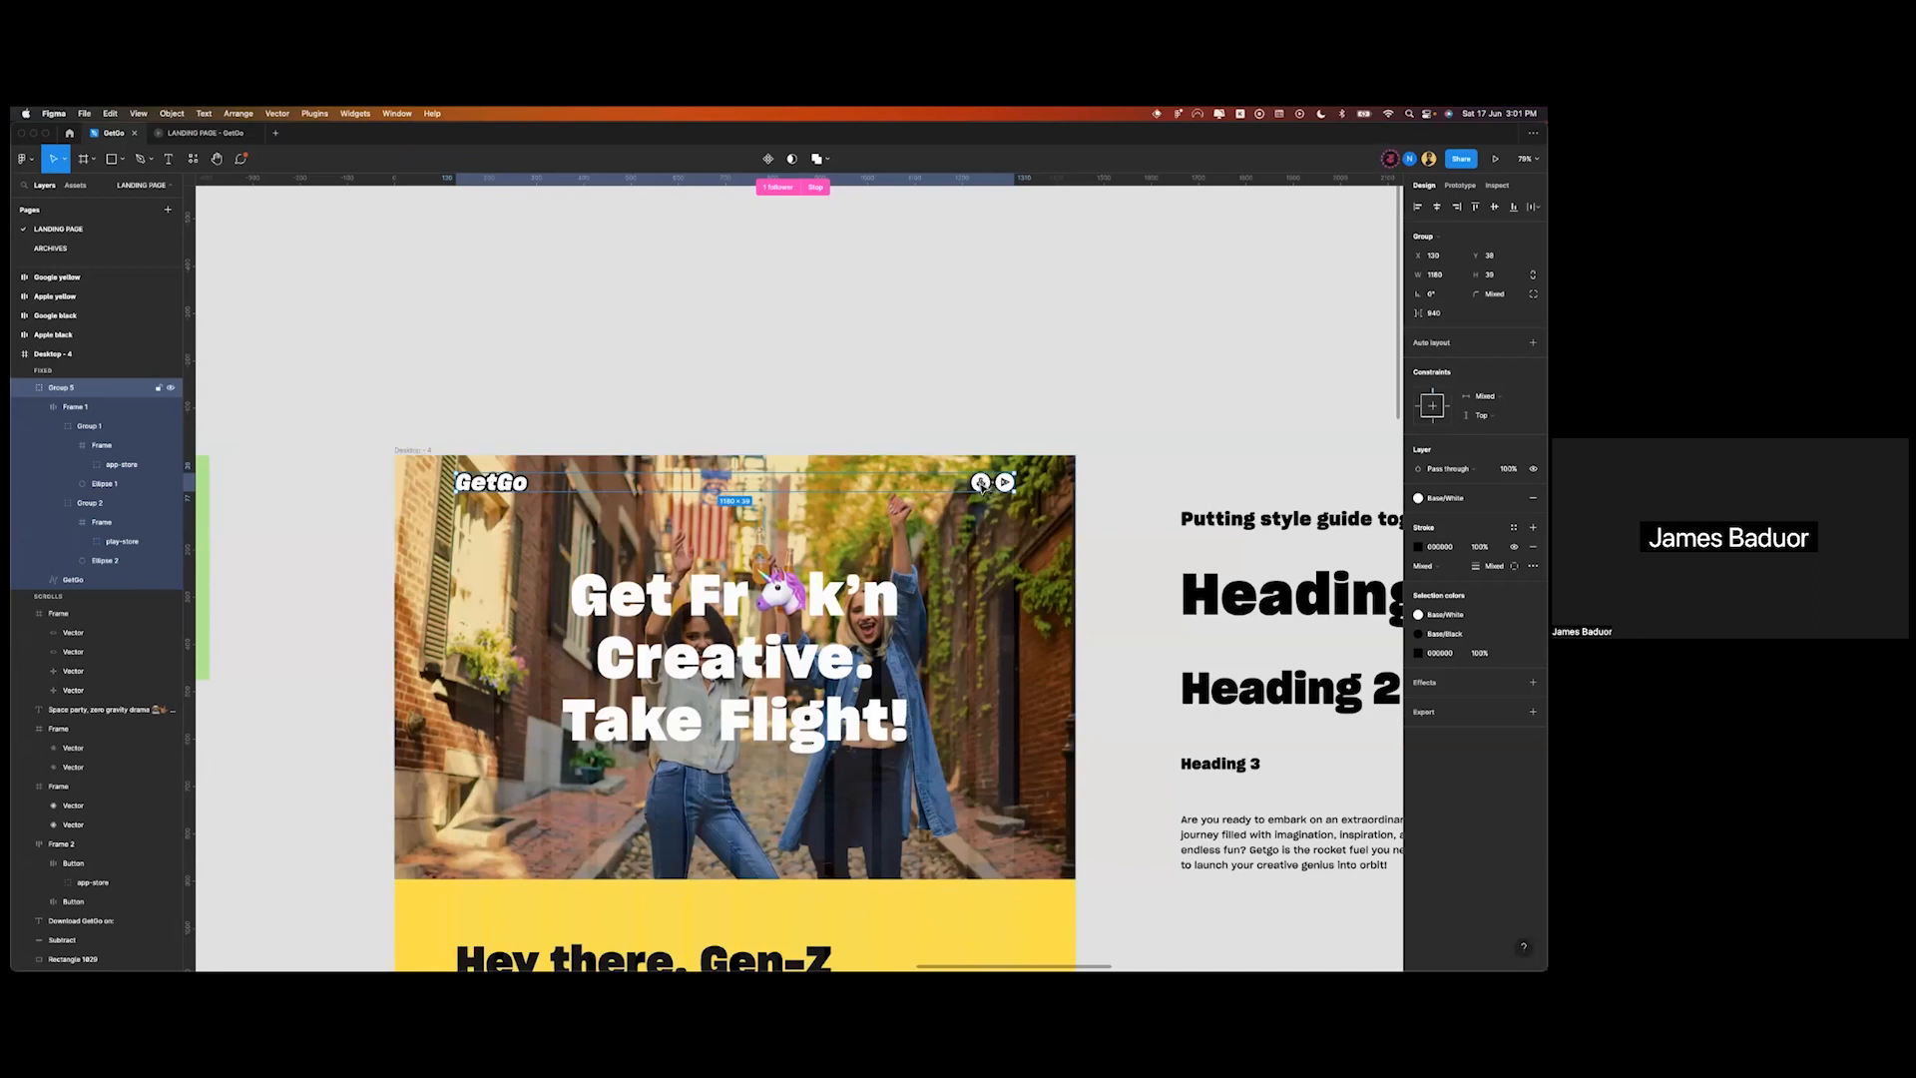
key(ctrl+Right)
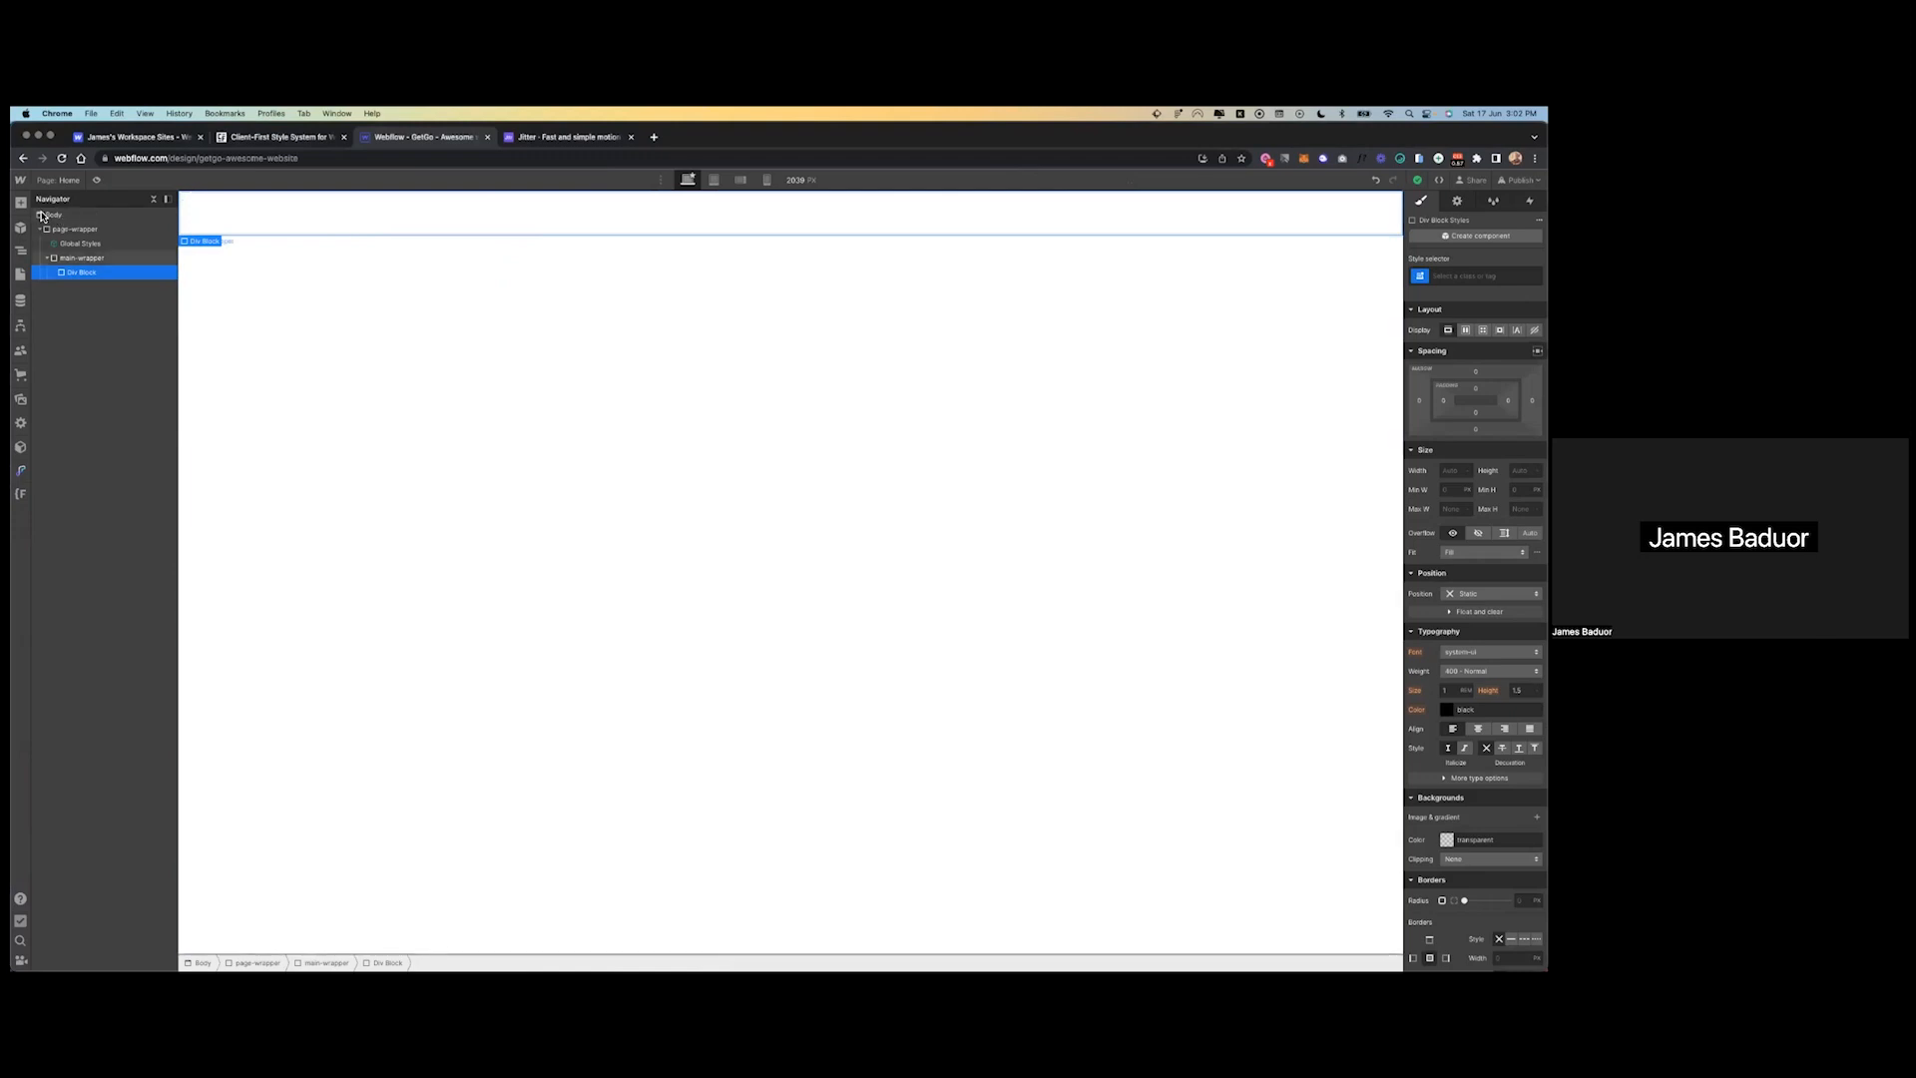
click(19, 206)
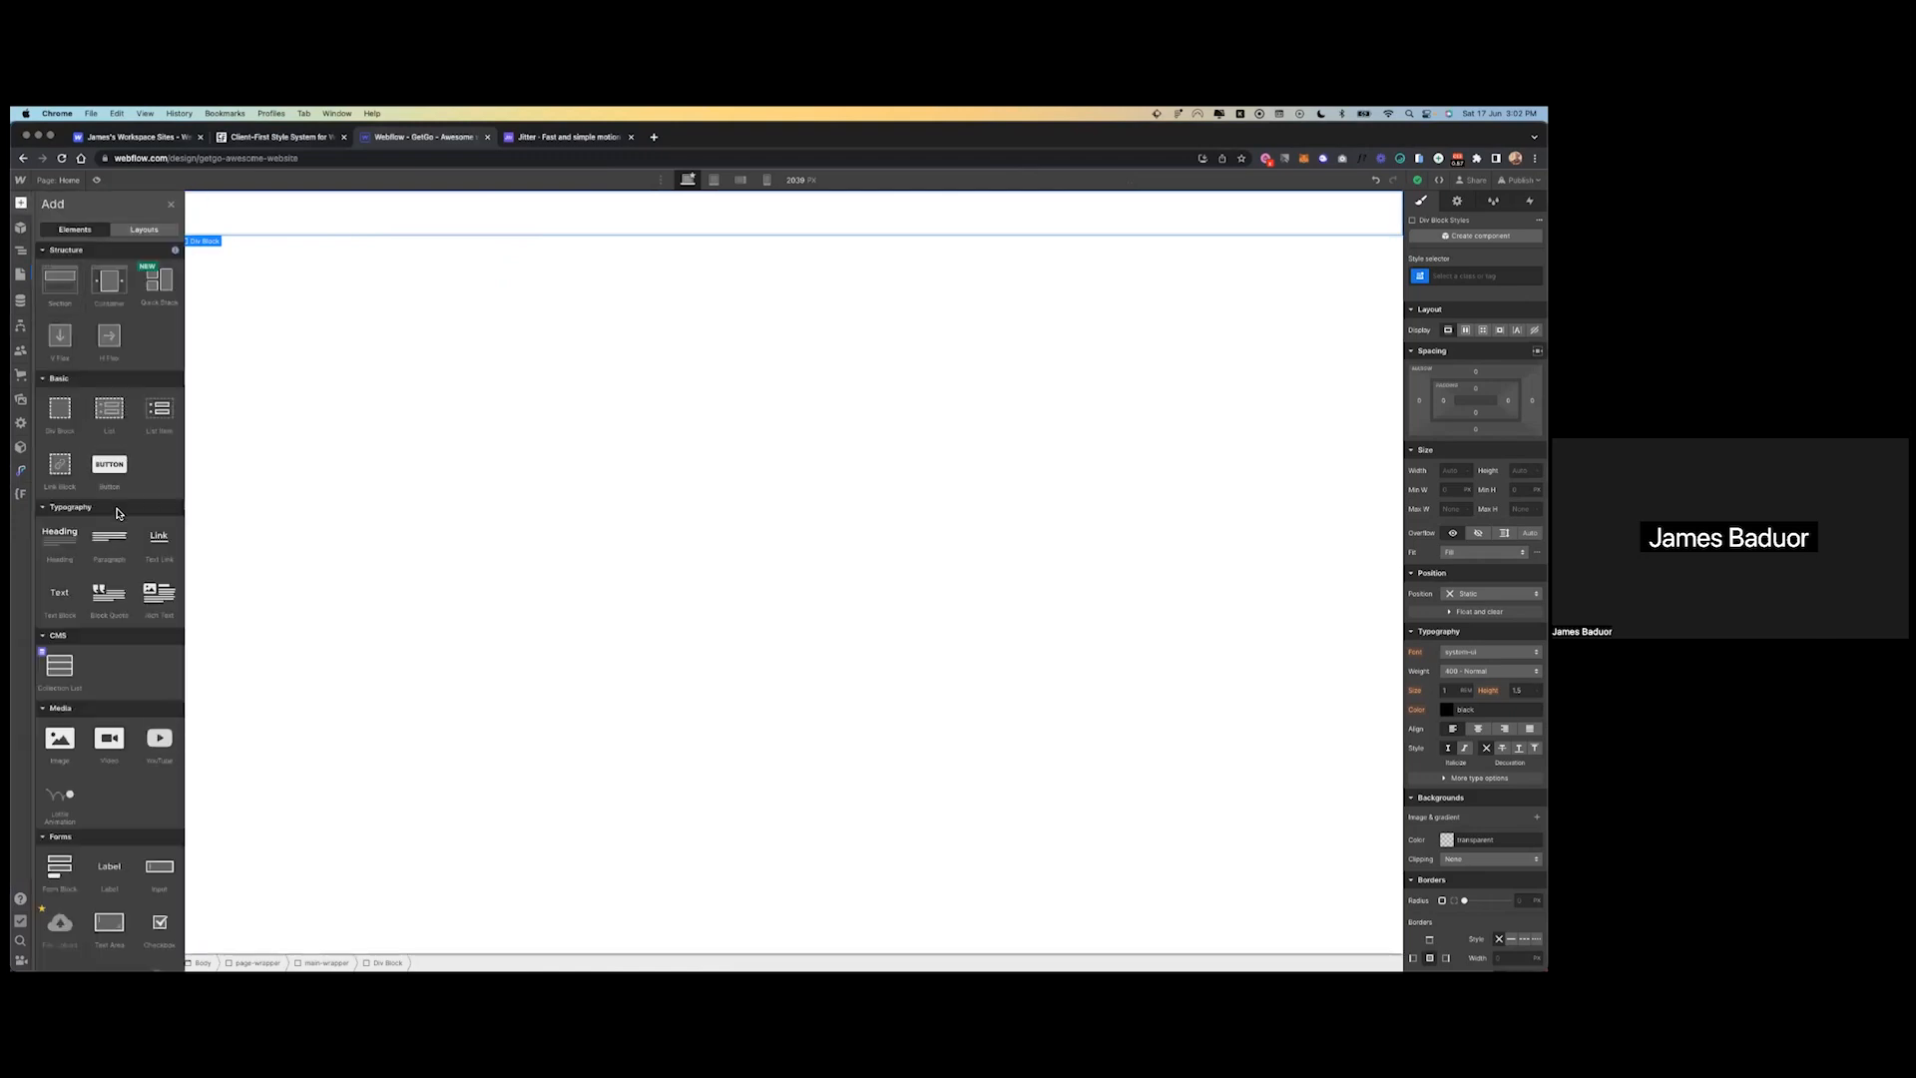
click(60, 735)
click(84, 272)
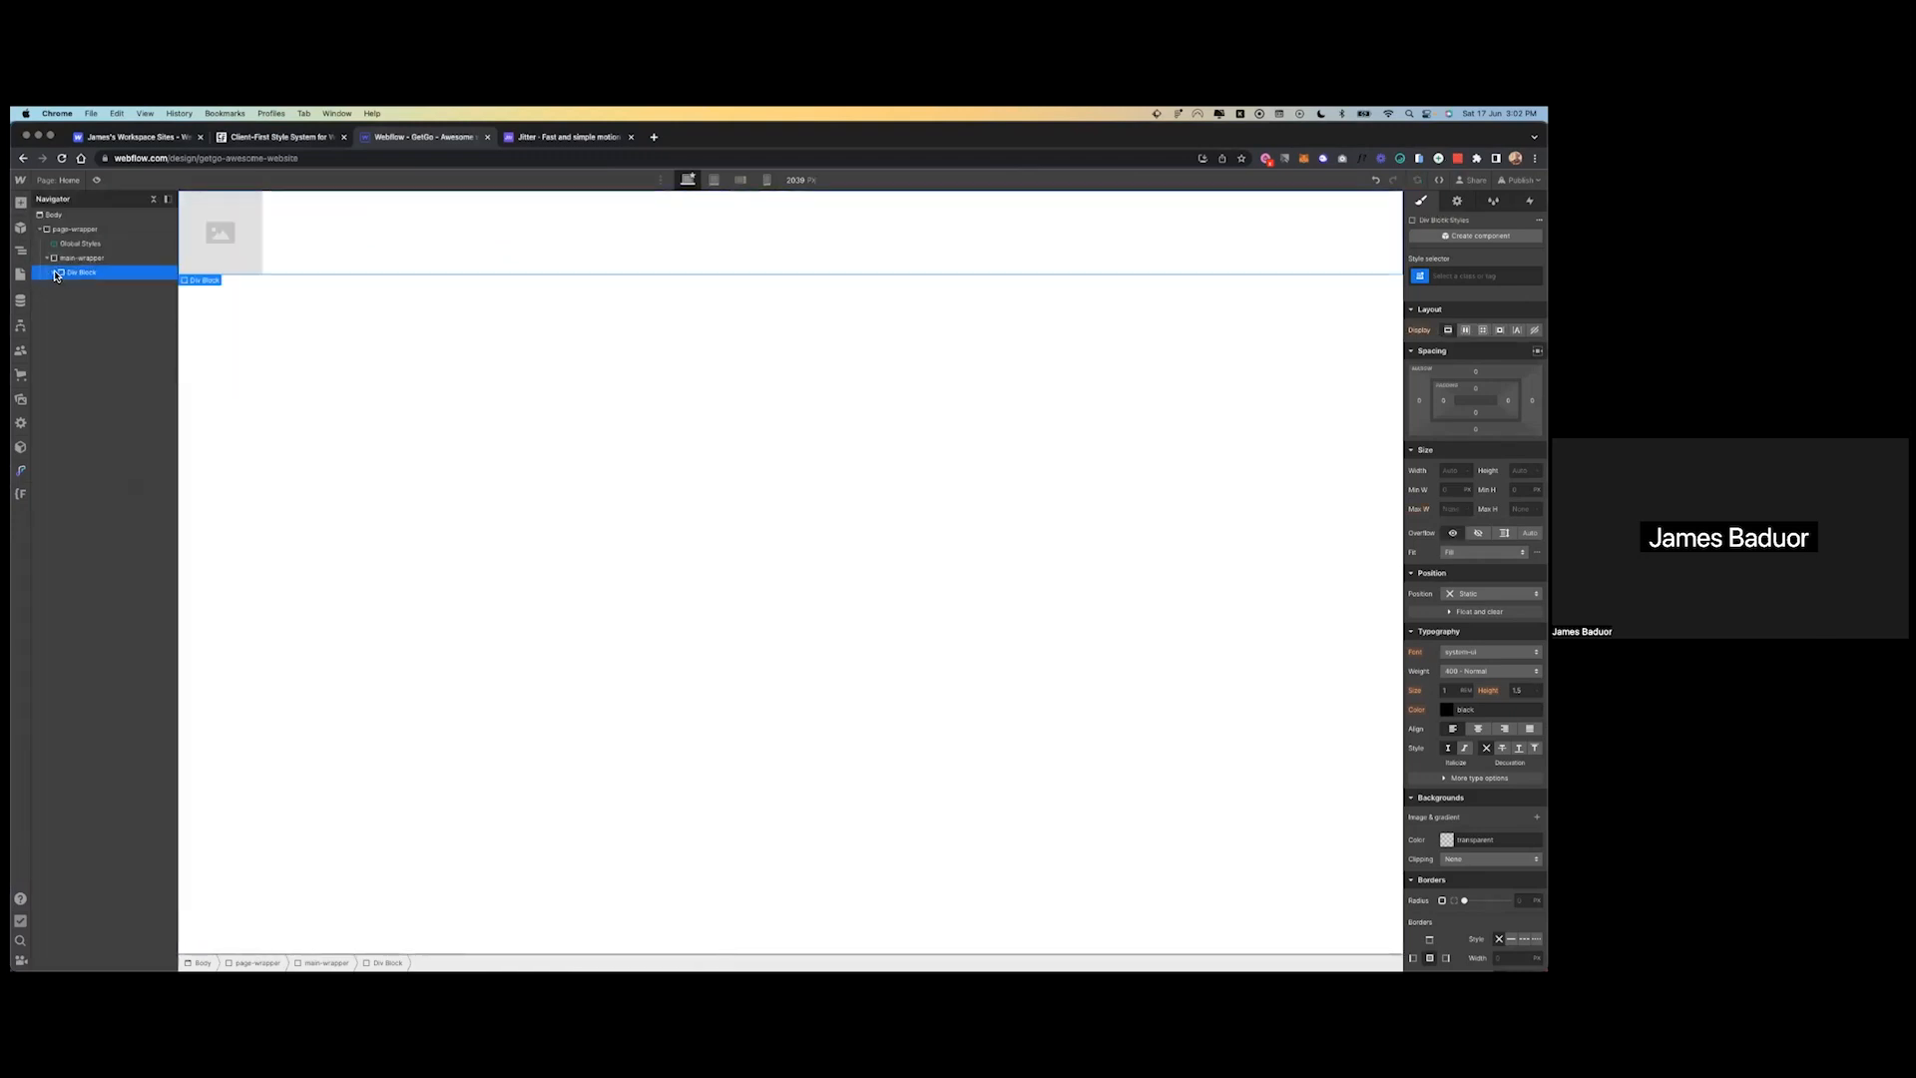
click(20, 202)
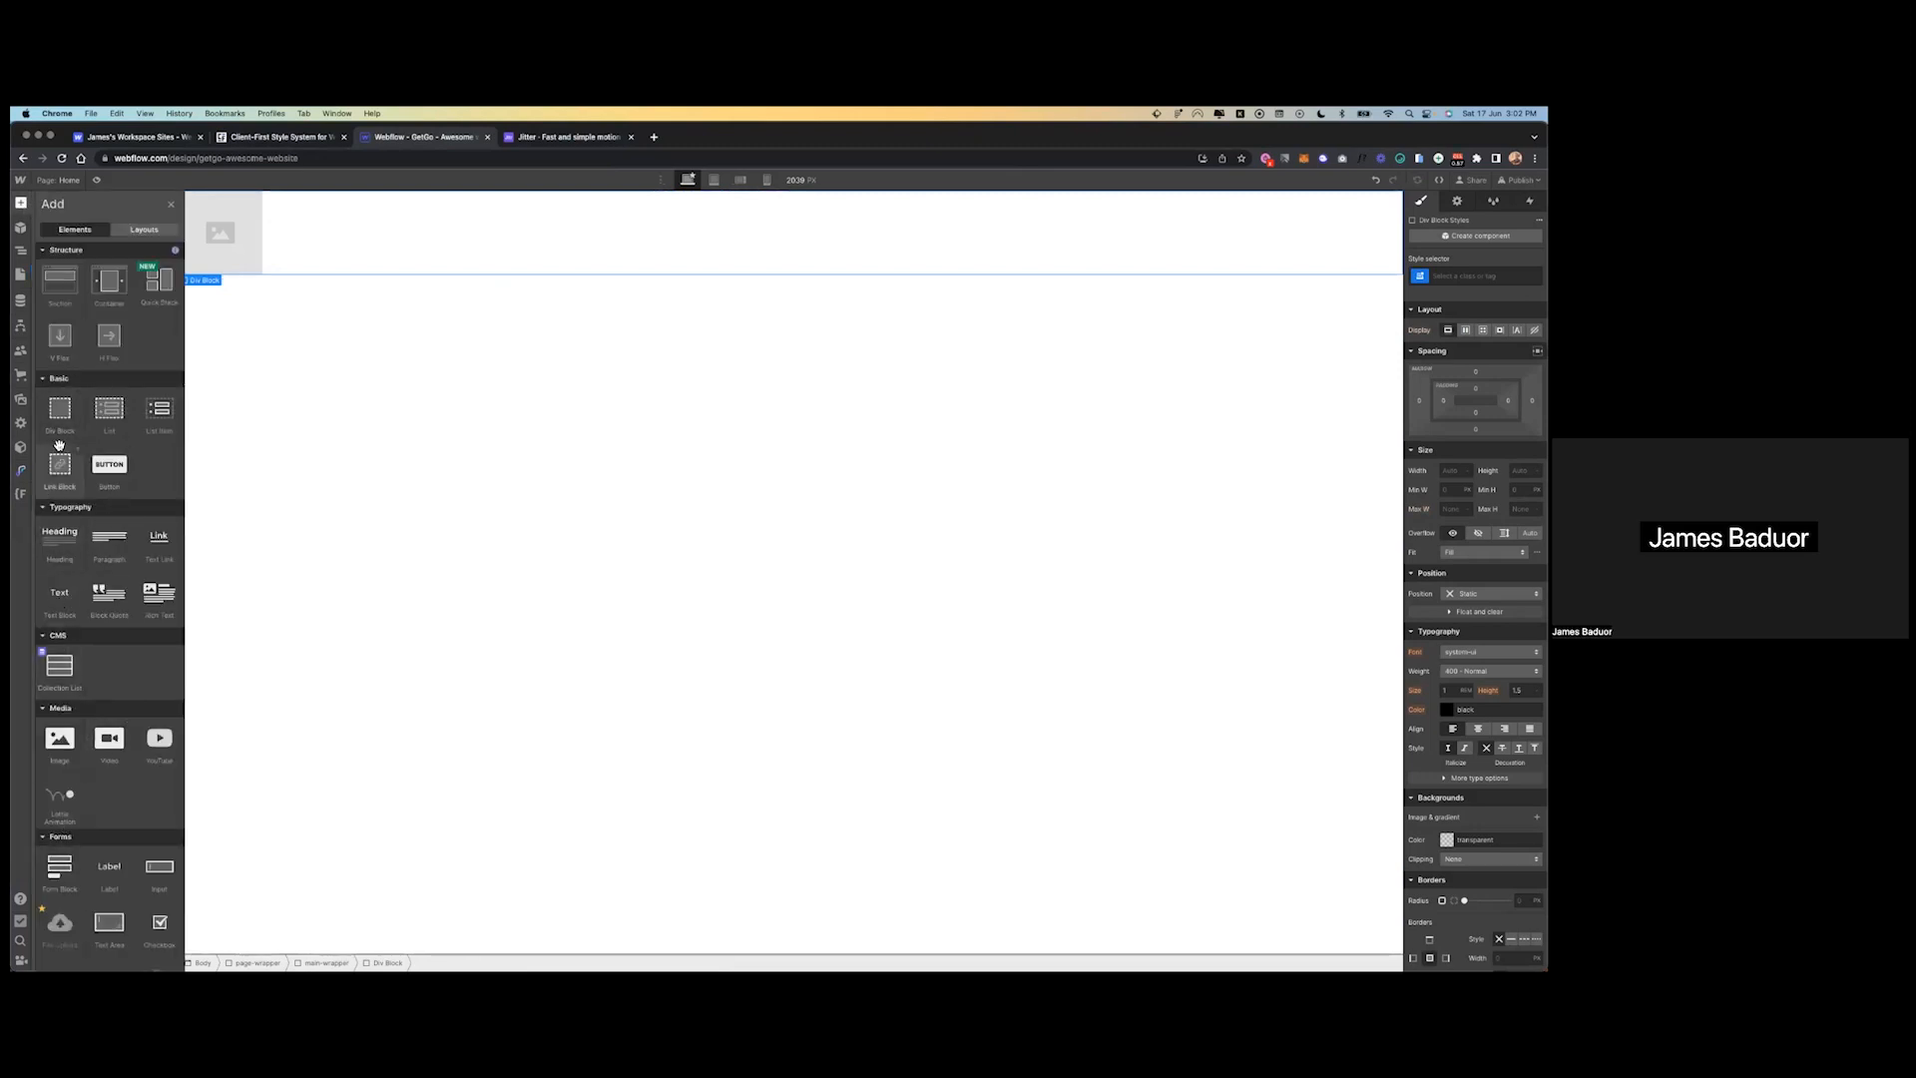
drag(60, 429, 748, 222)
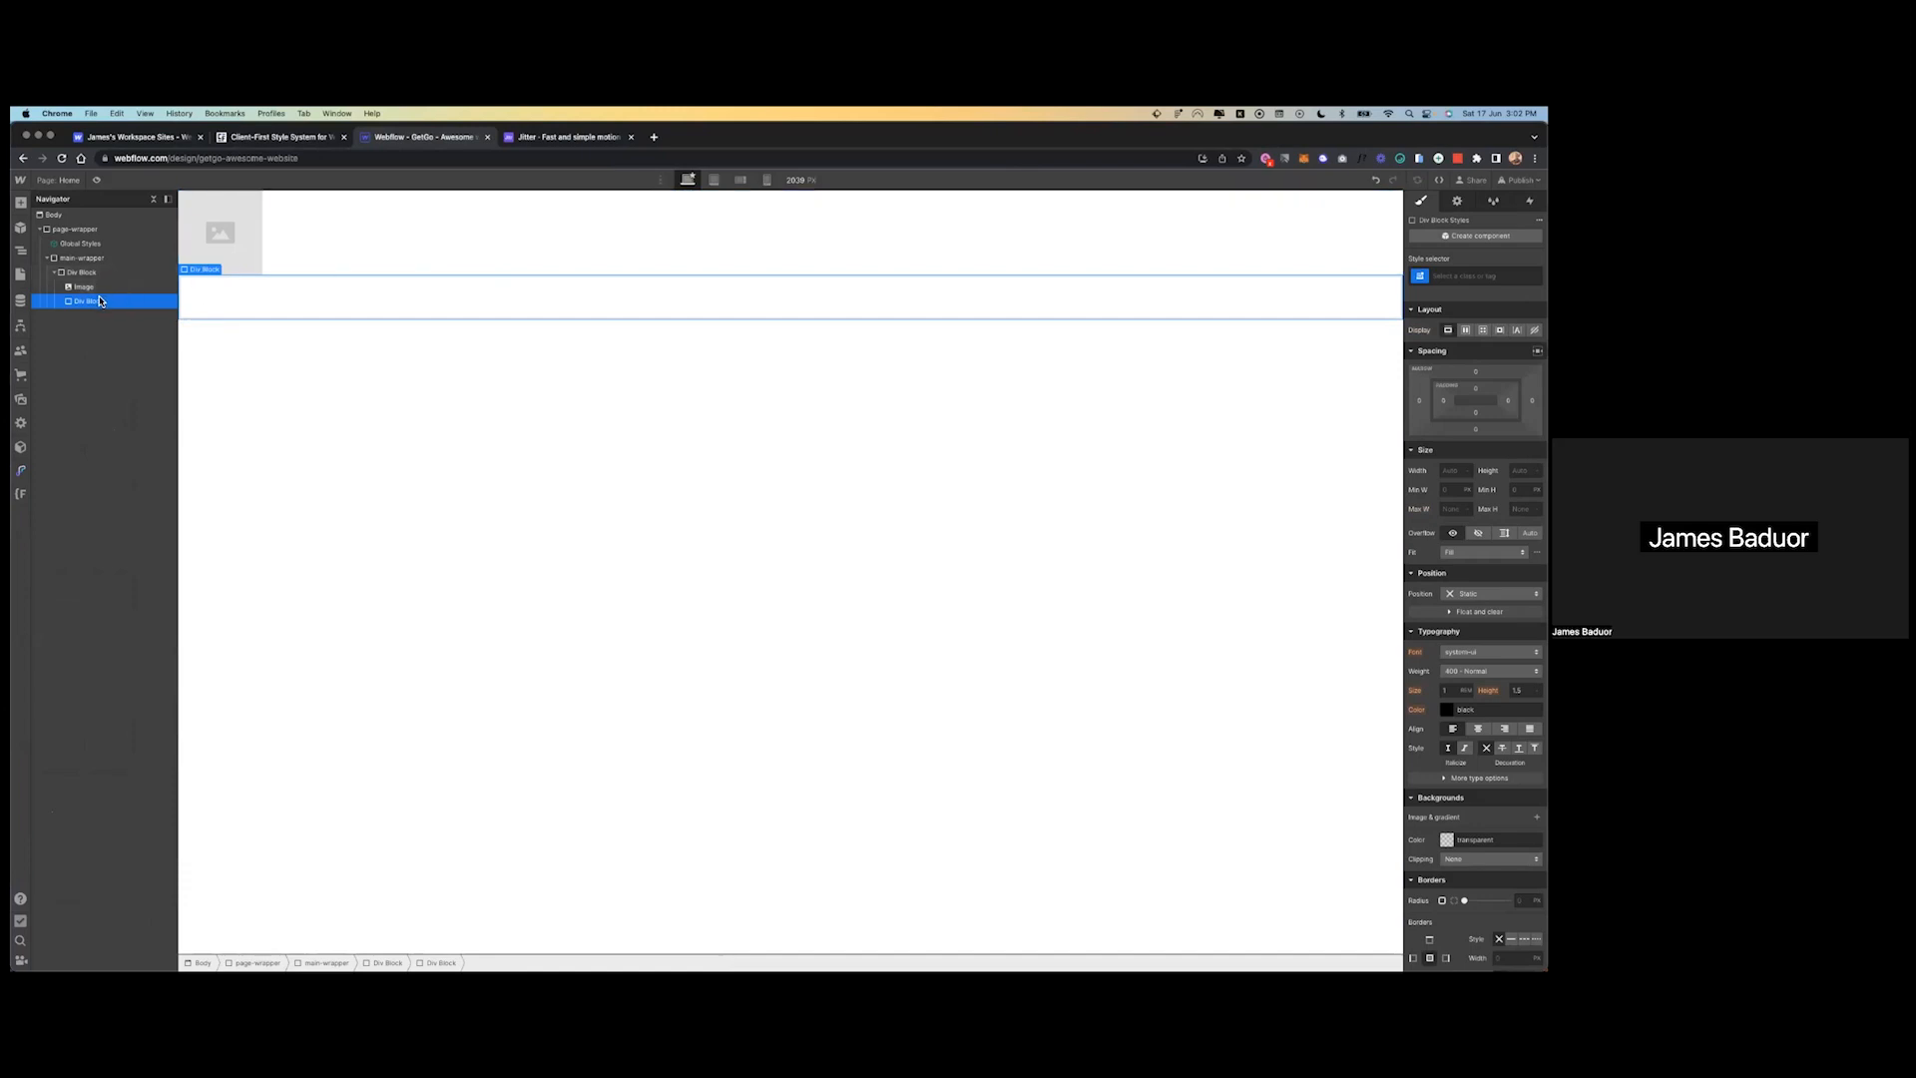
- Create the class navbar on the outer Div Block inside the main-wrapper
click(103, 273)
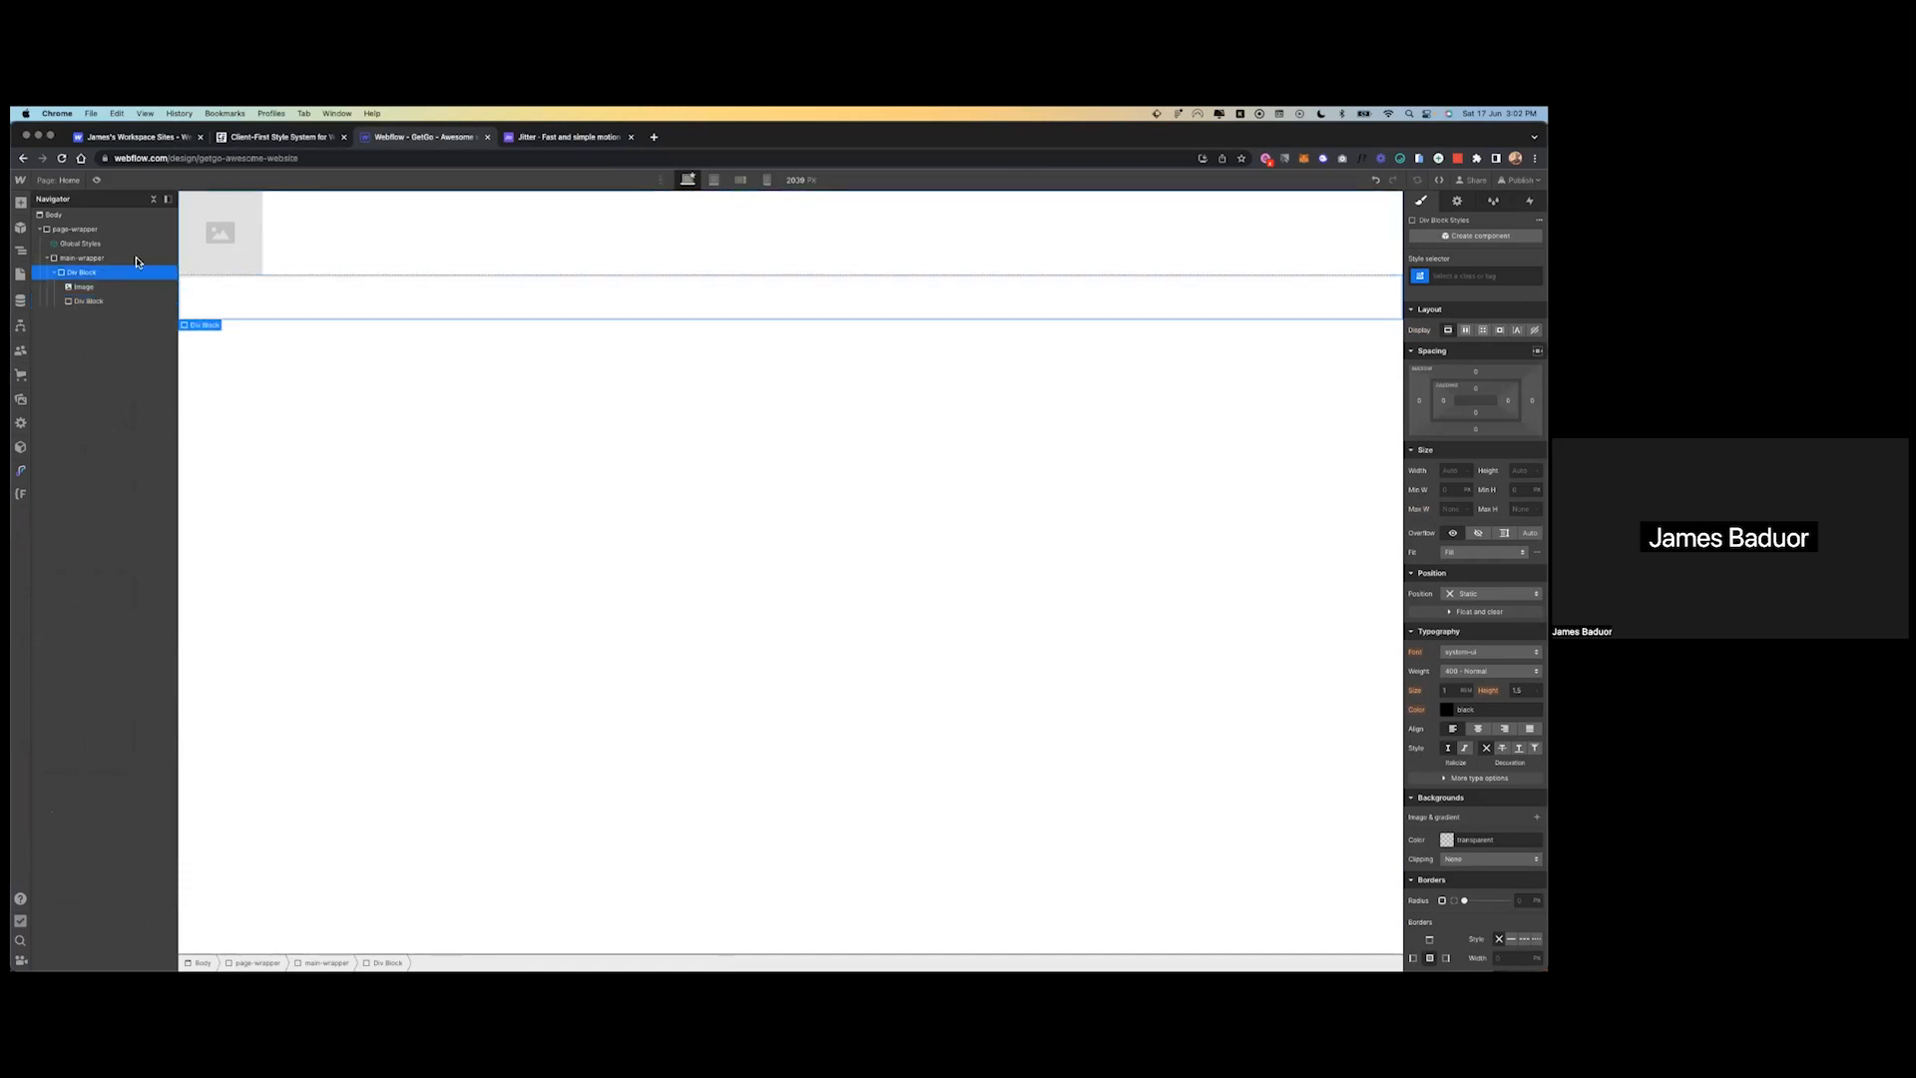
key(super+Return)
text(navbar)
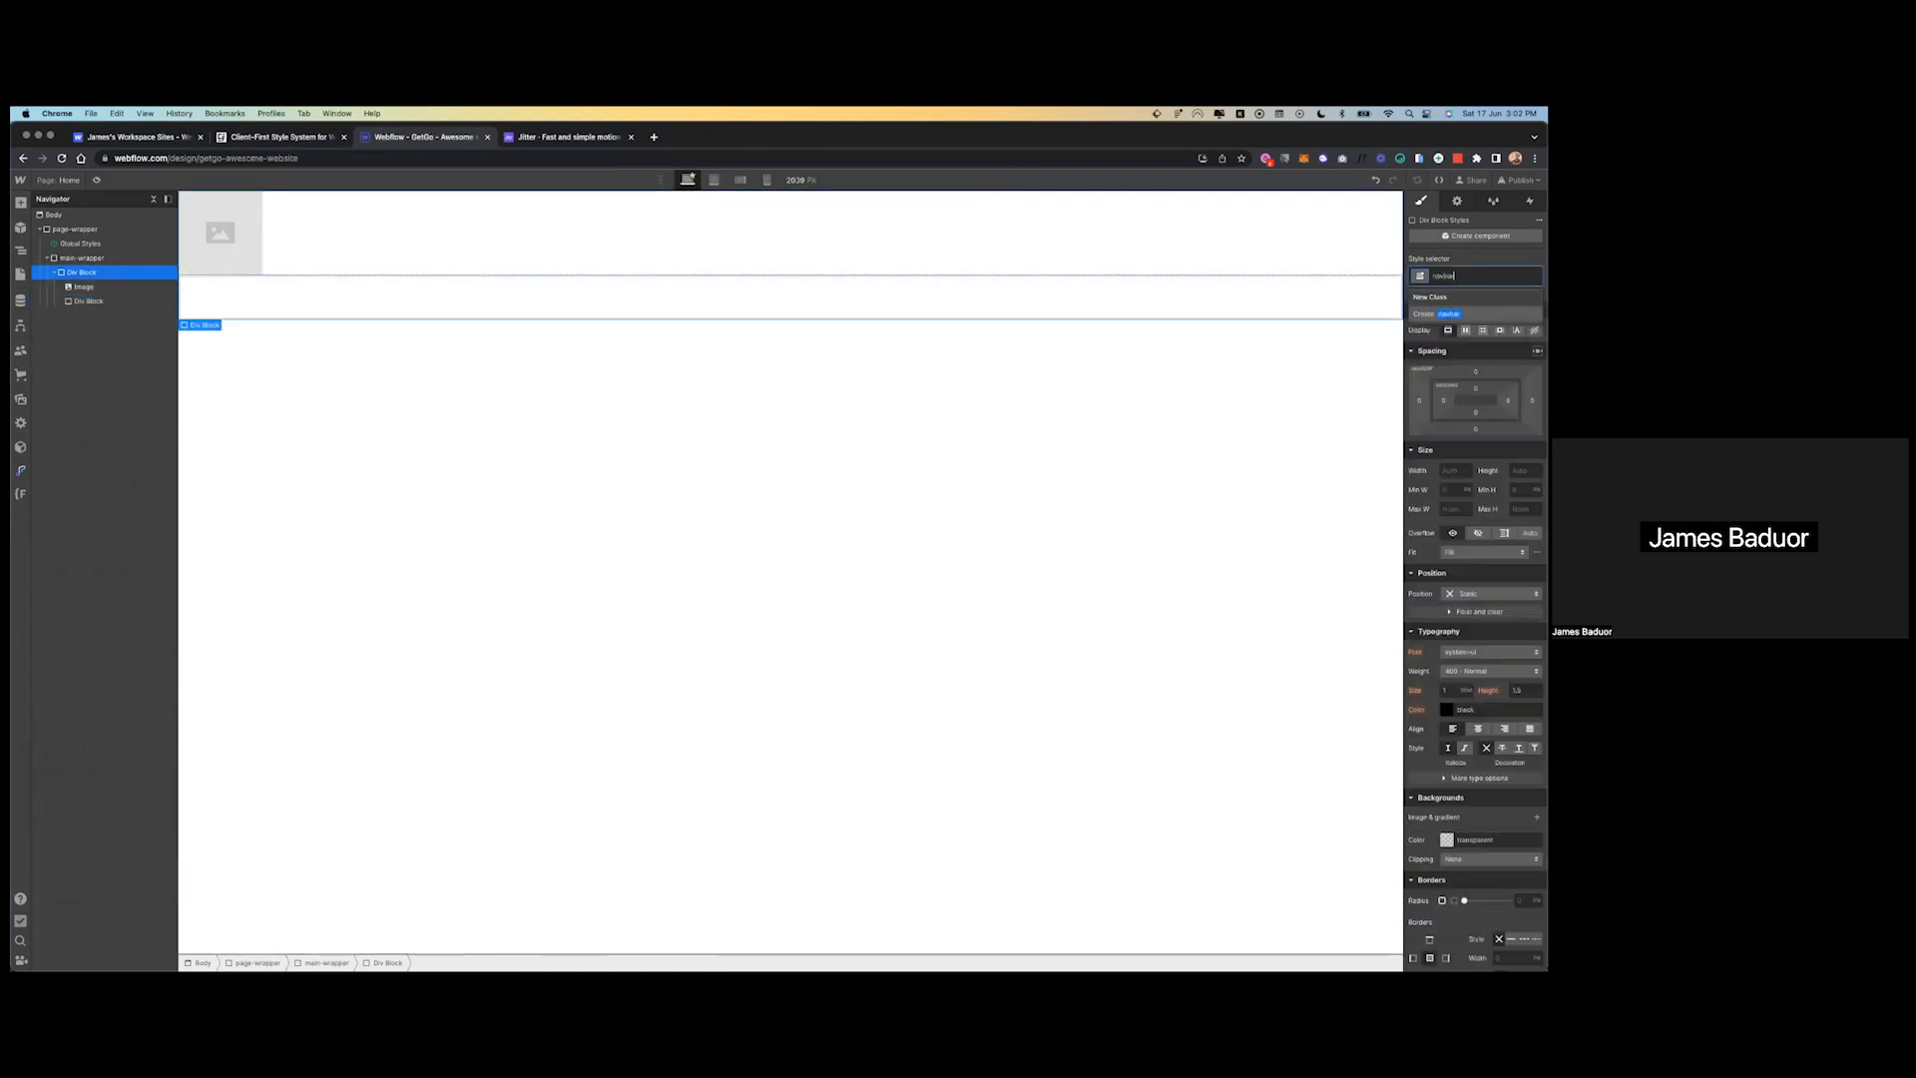
key(Return)
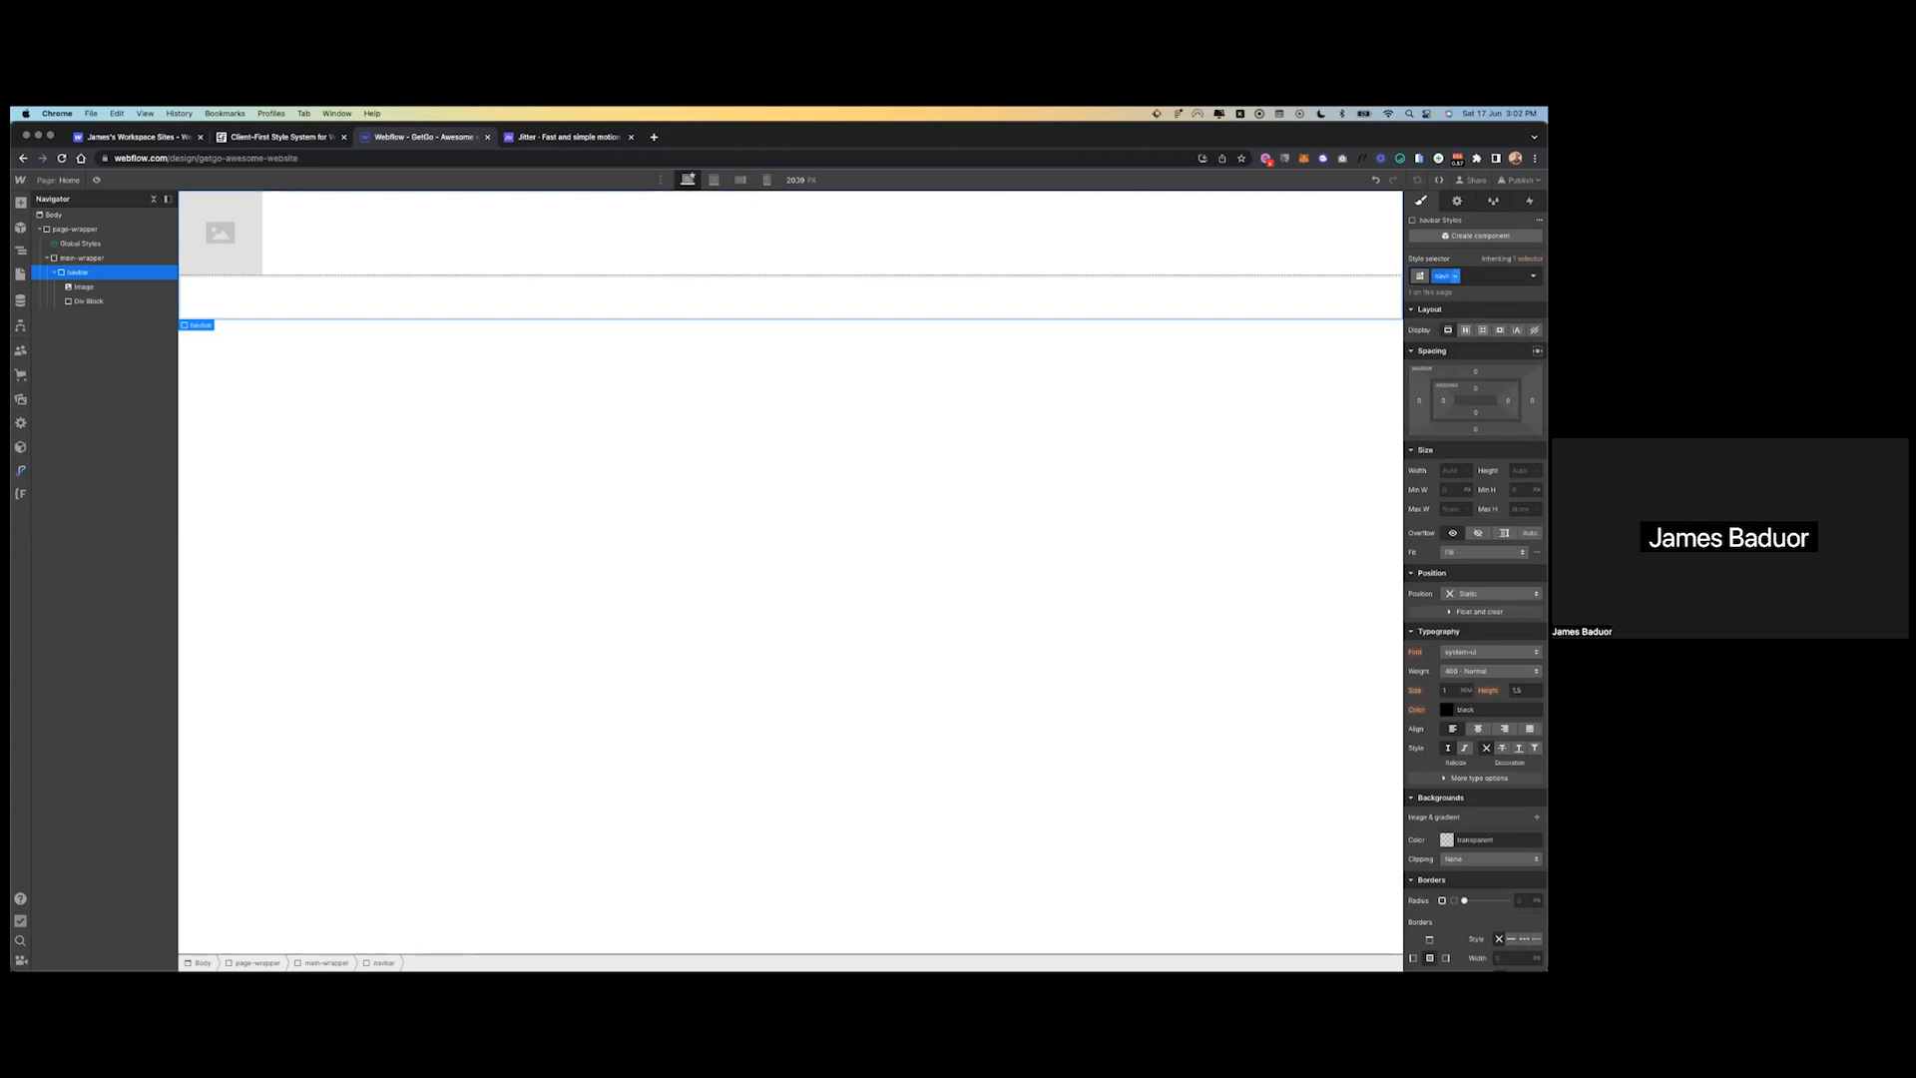
- Create the class logo on the image inside the navbar
click(108, 288)
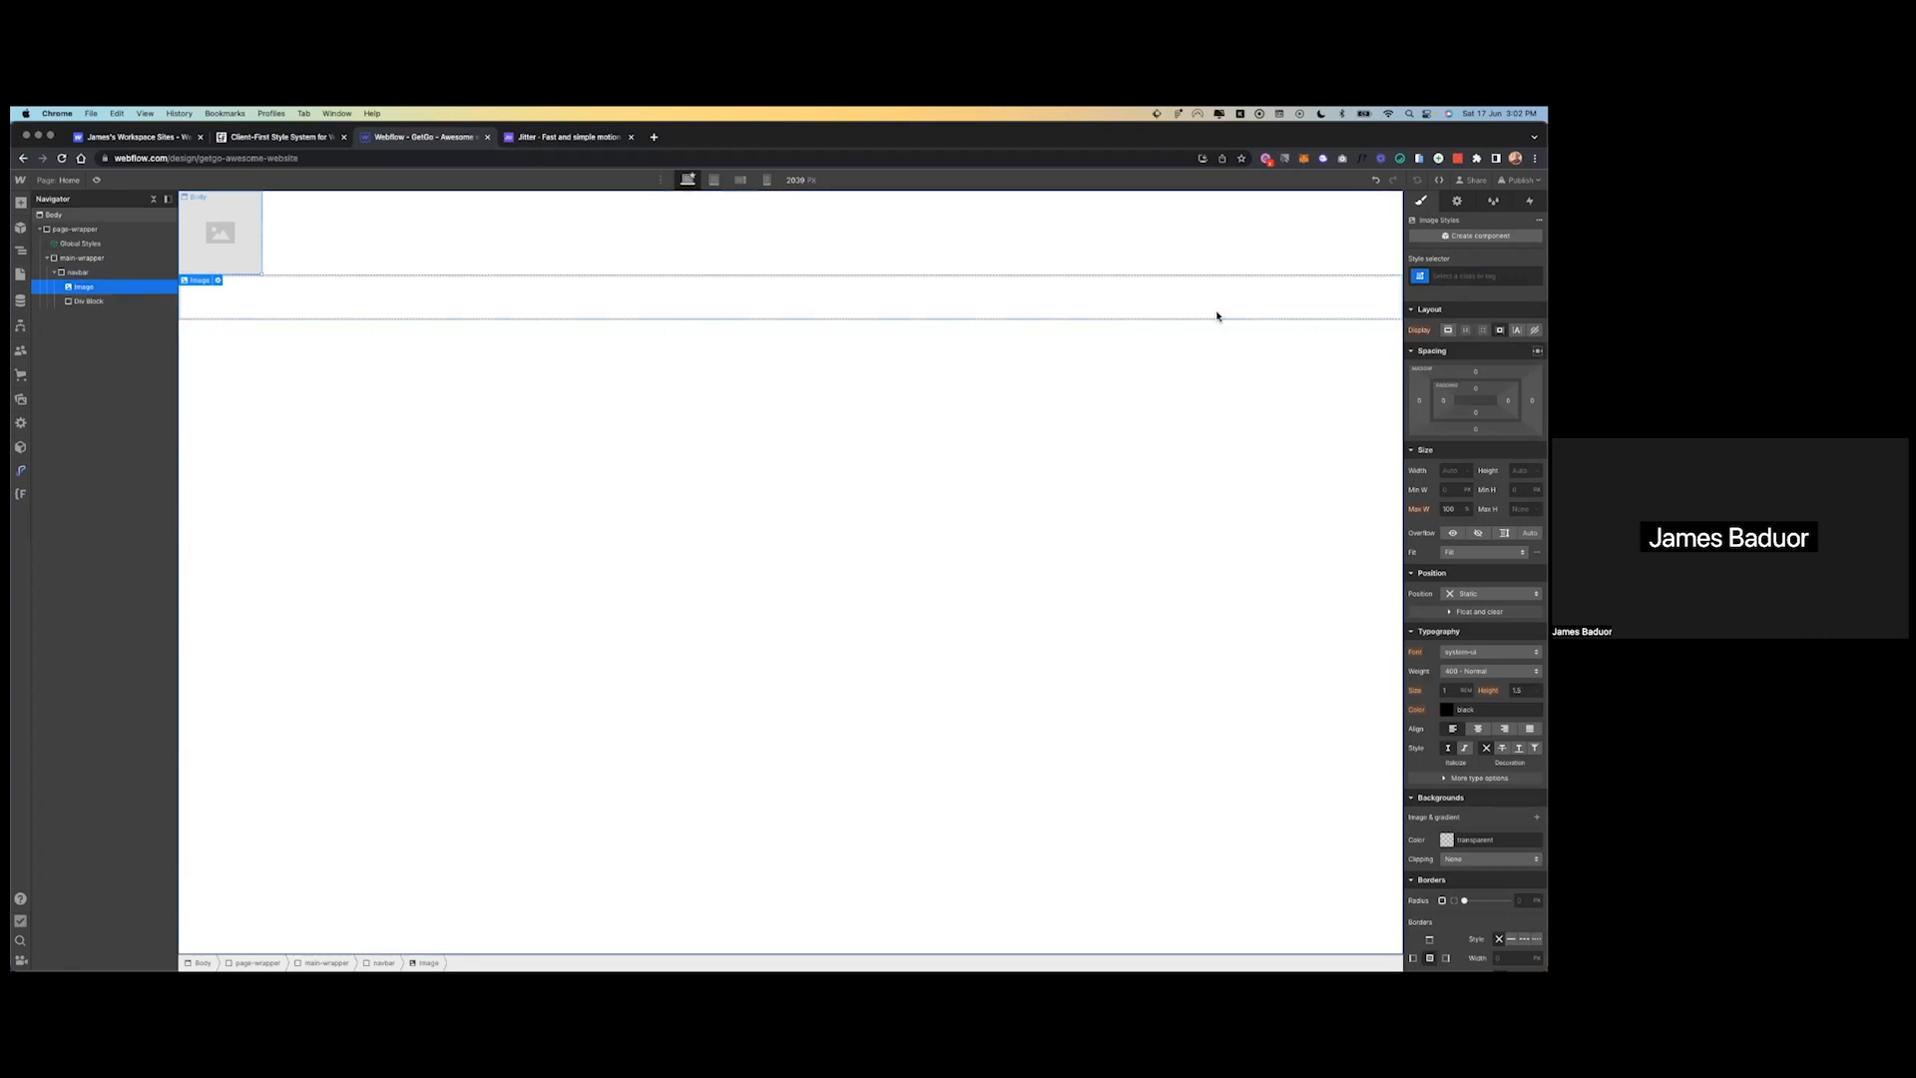
key(super+Return)
text(logo)
key(Return)
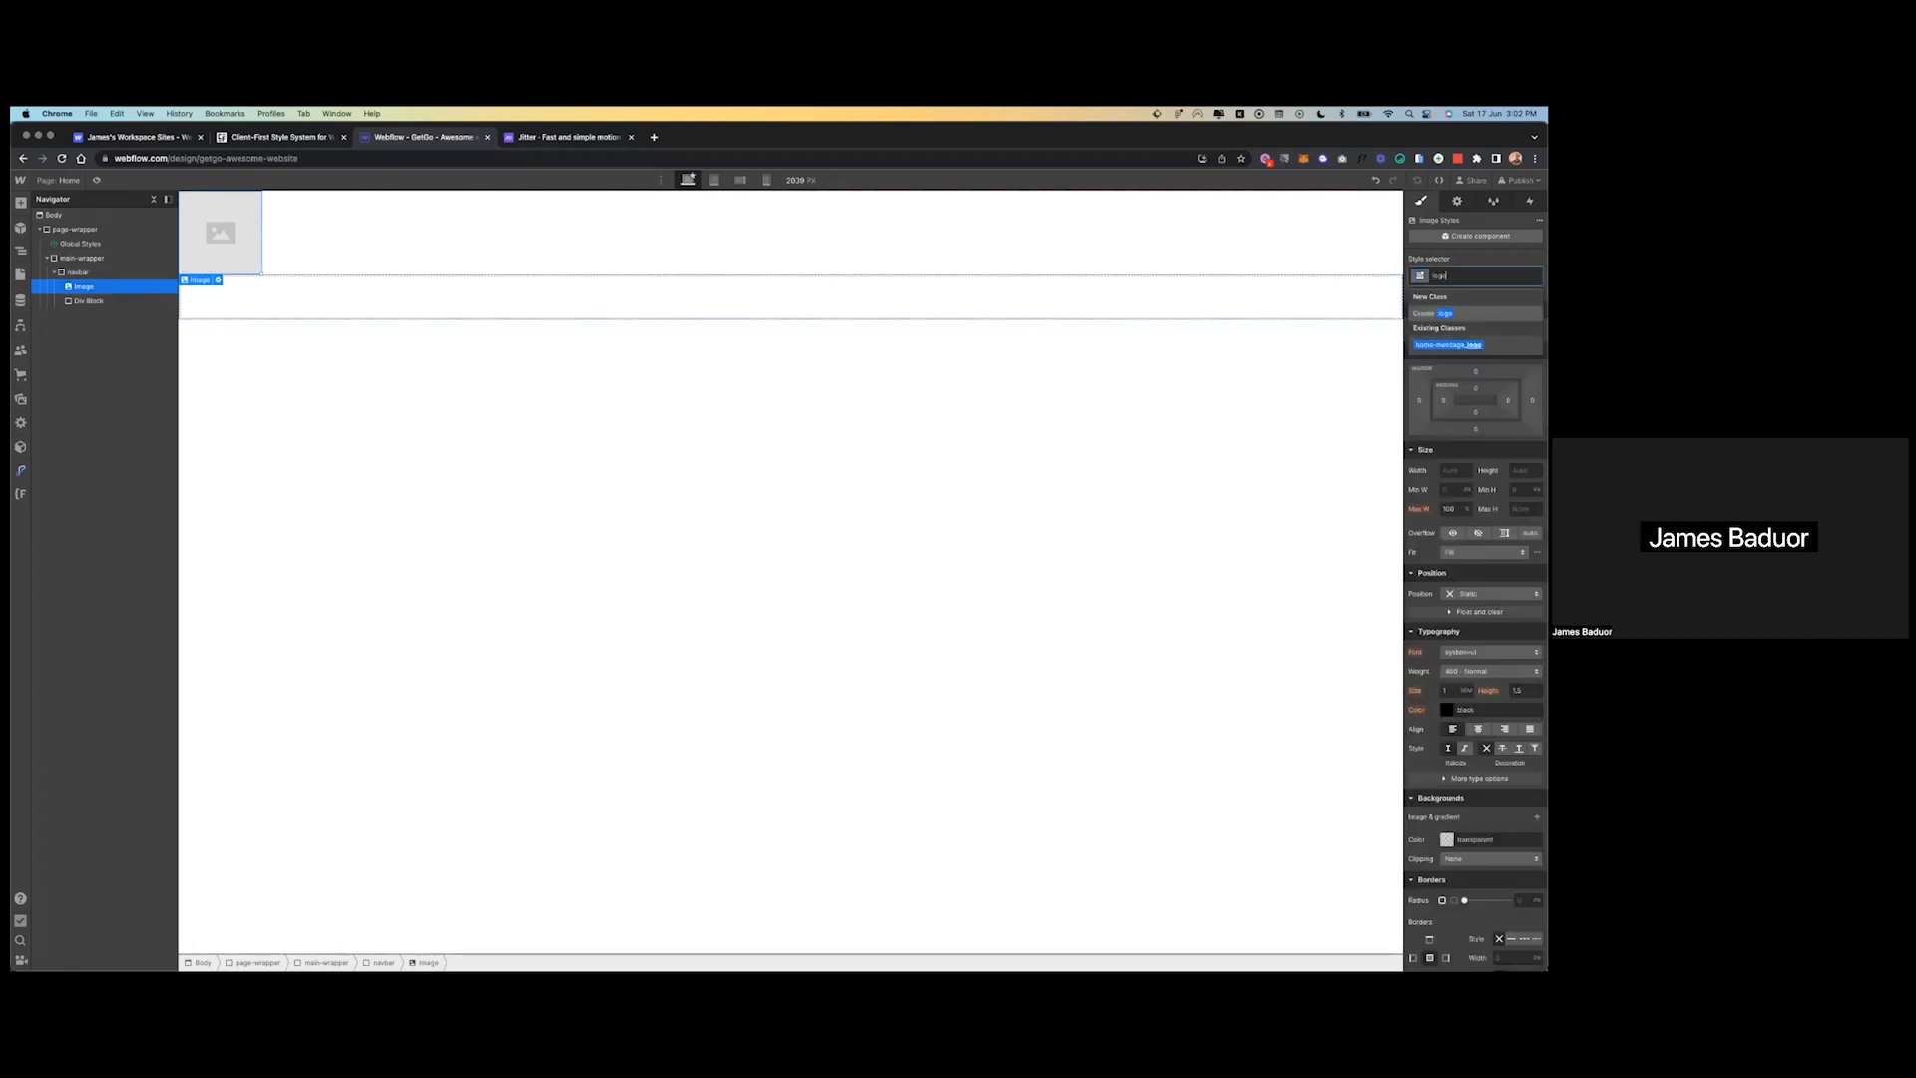
- Create the class icon-group on the Div Block nested in the navbar
click(124, 300)
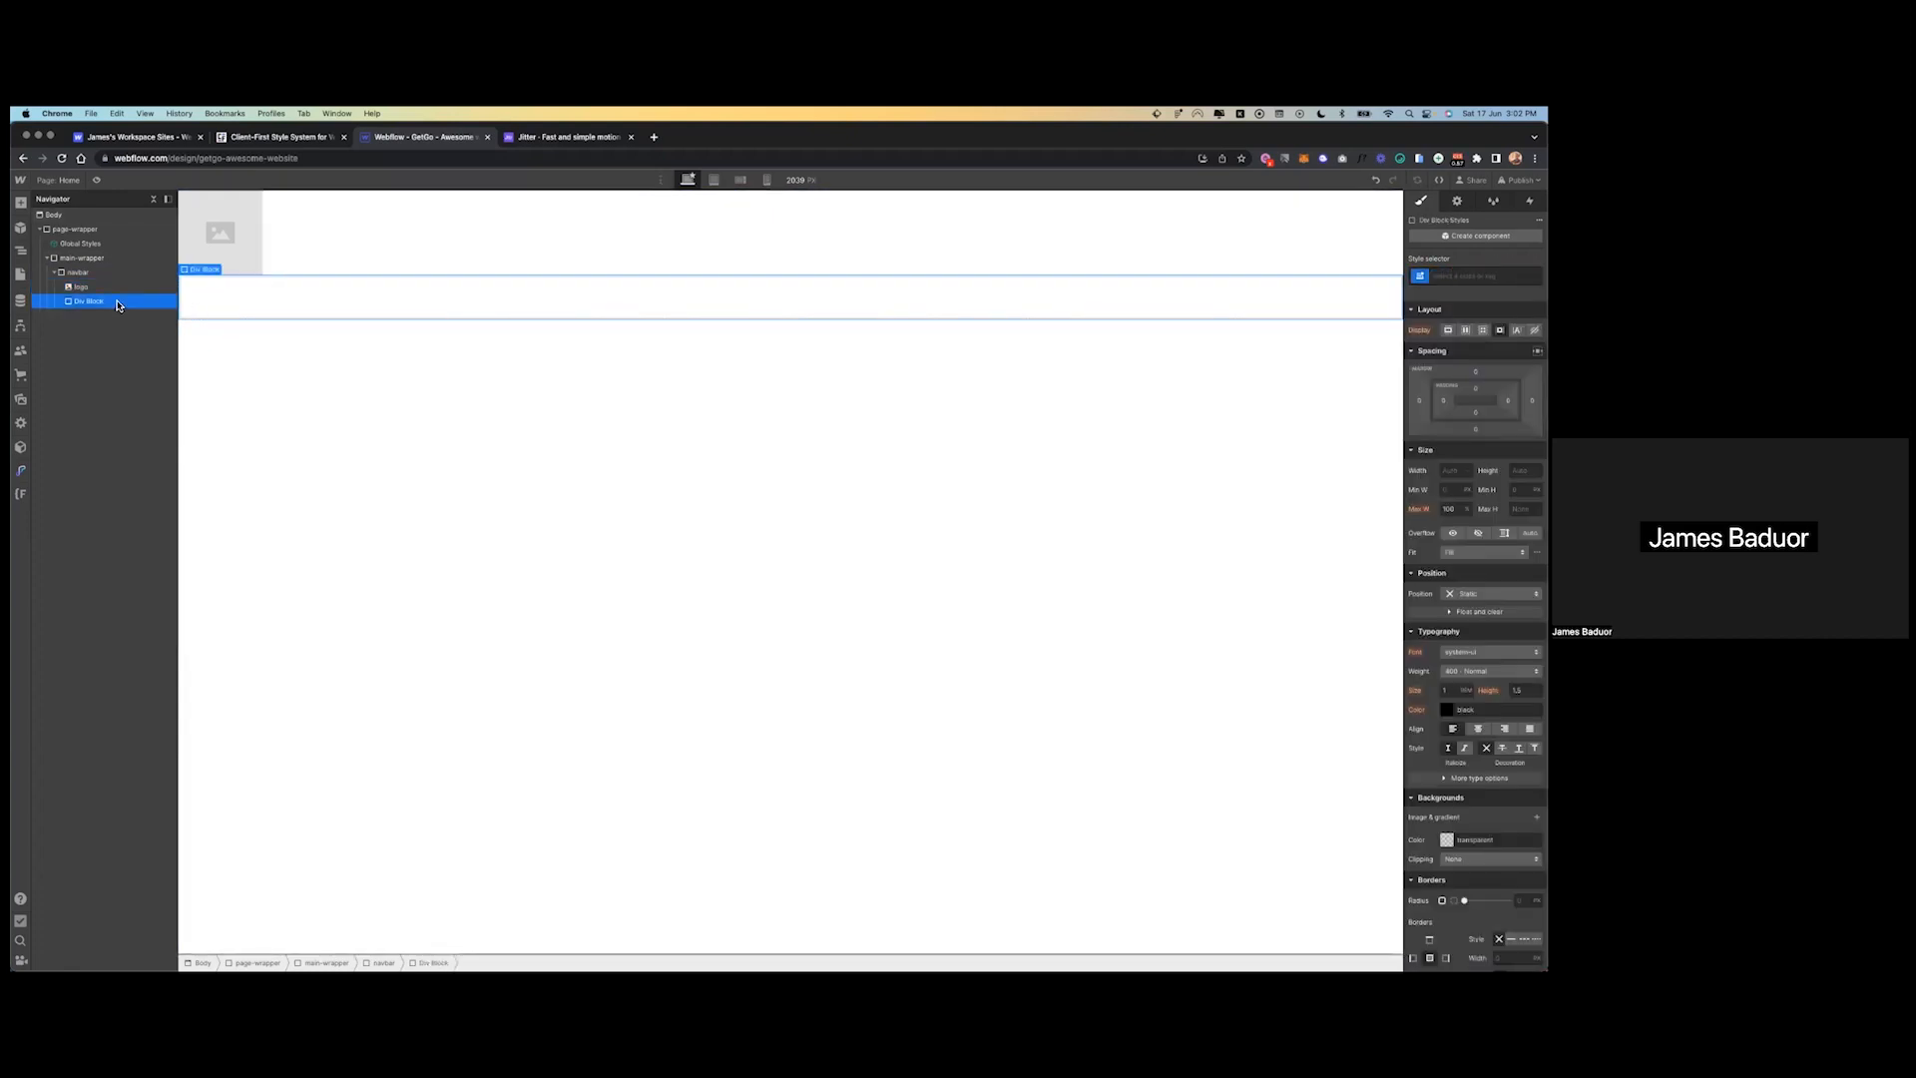
key(super+Return)
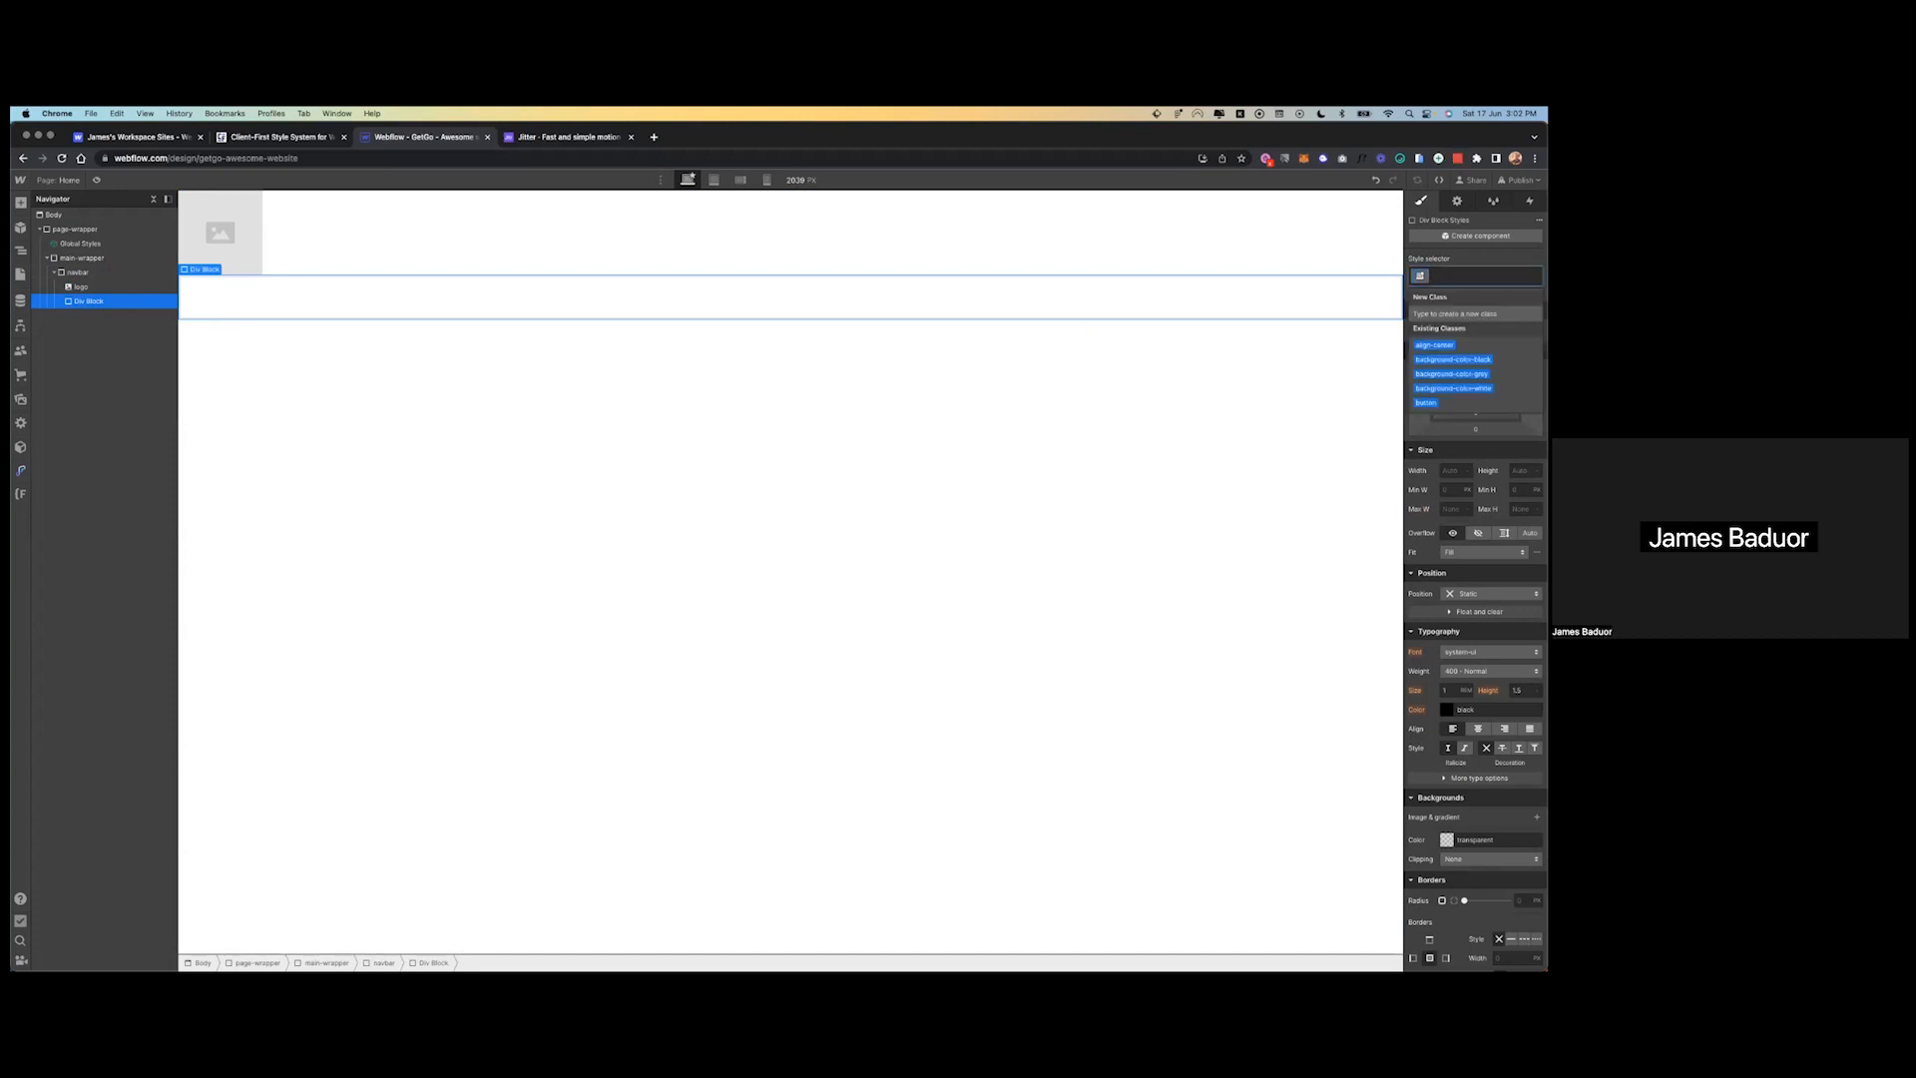
text(icon-g)
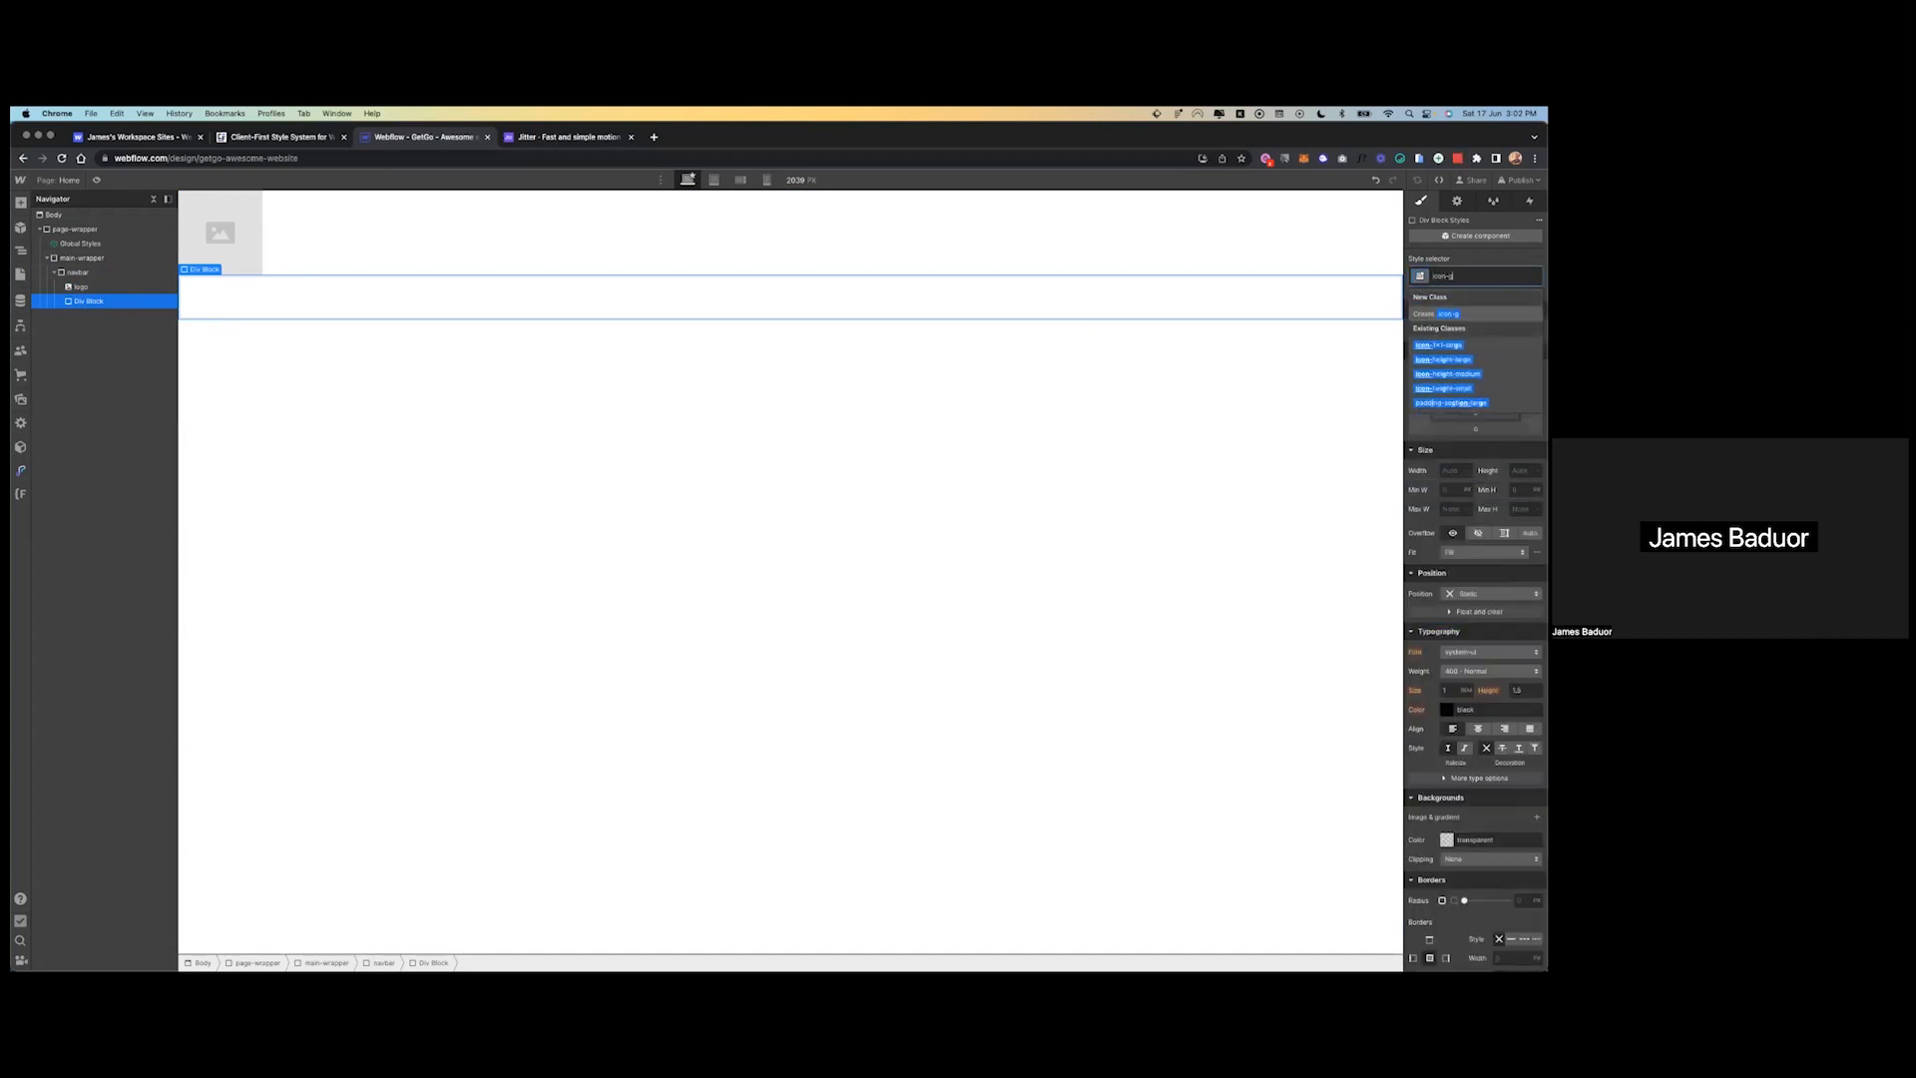
text(roup)
key(Return)
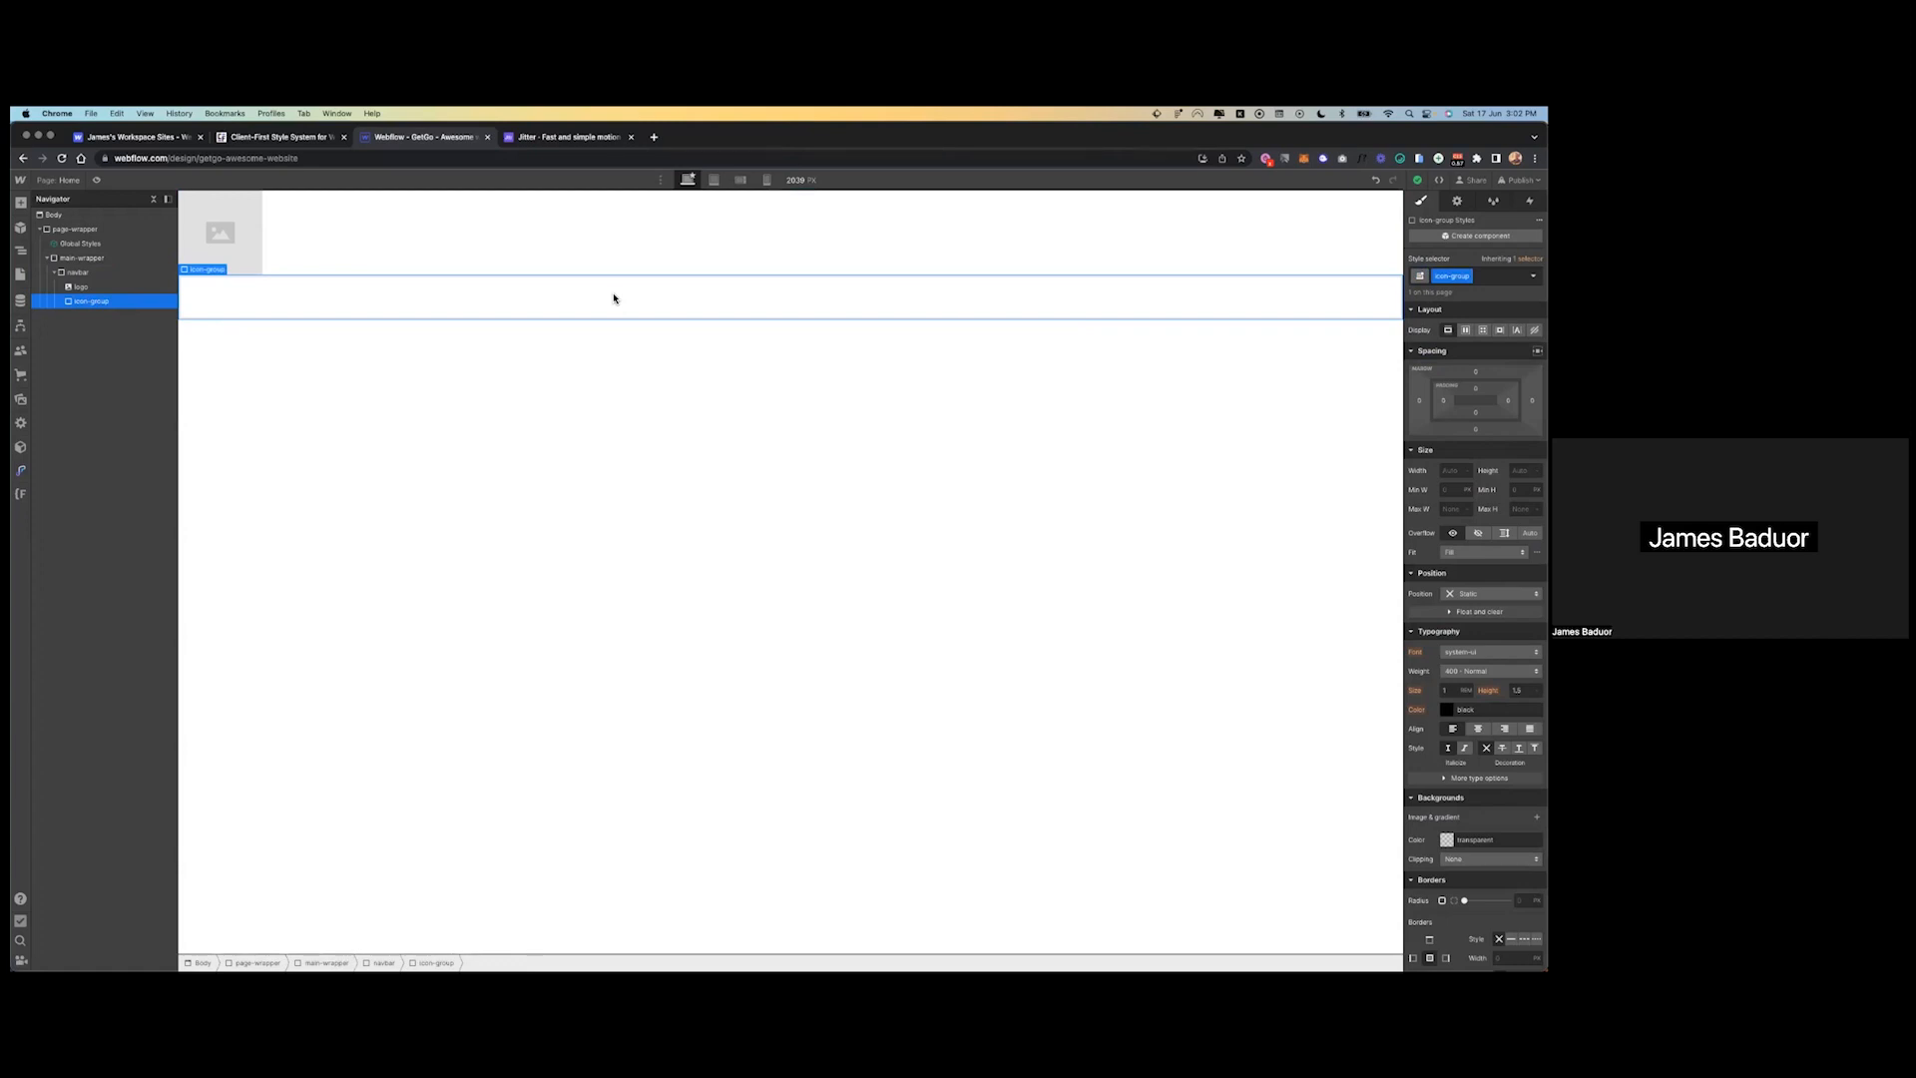
- Switch to Figma and copy the header's GetGo logo as SVG
key(ctrl+Left)
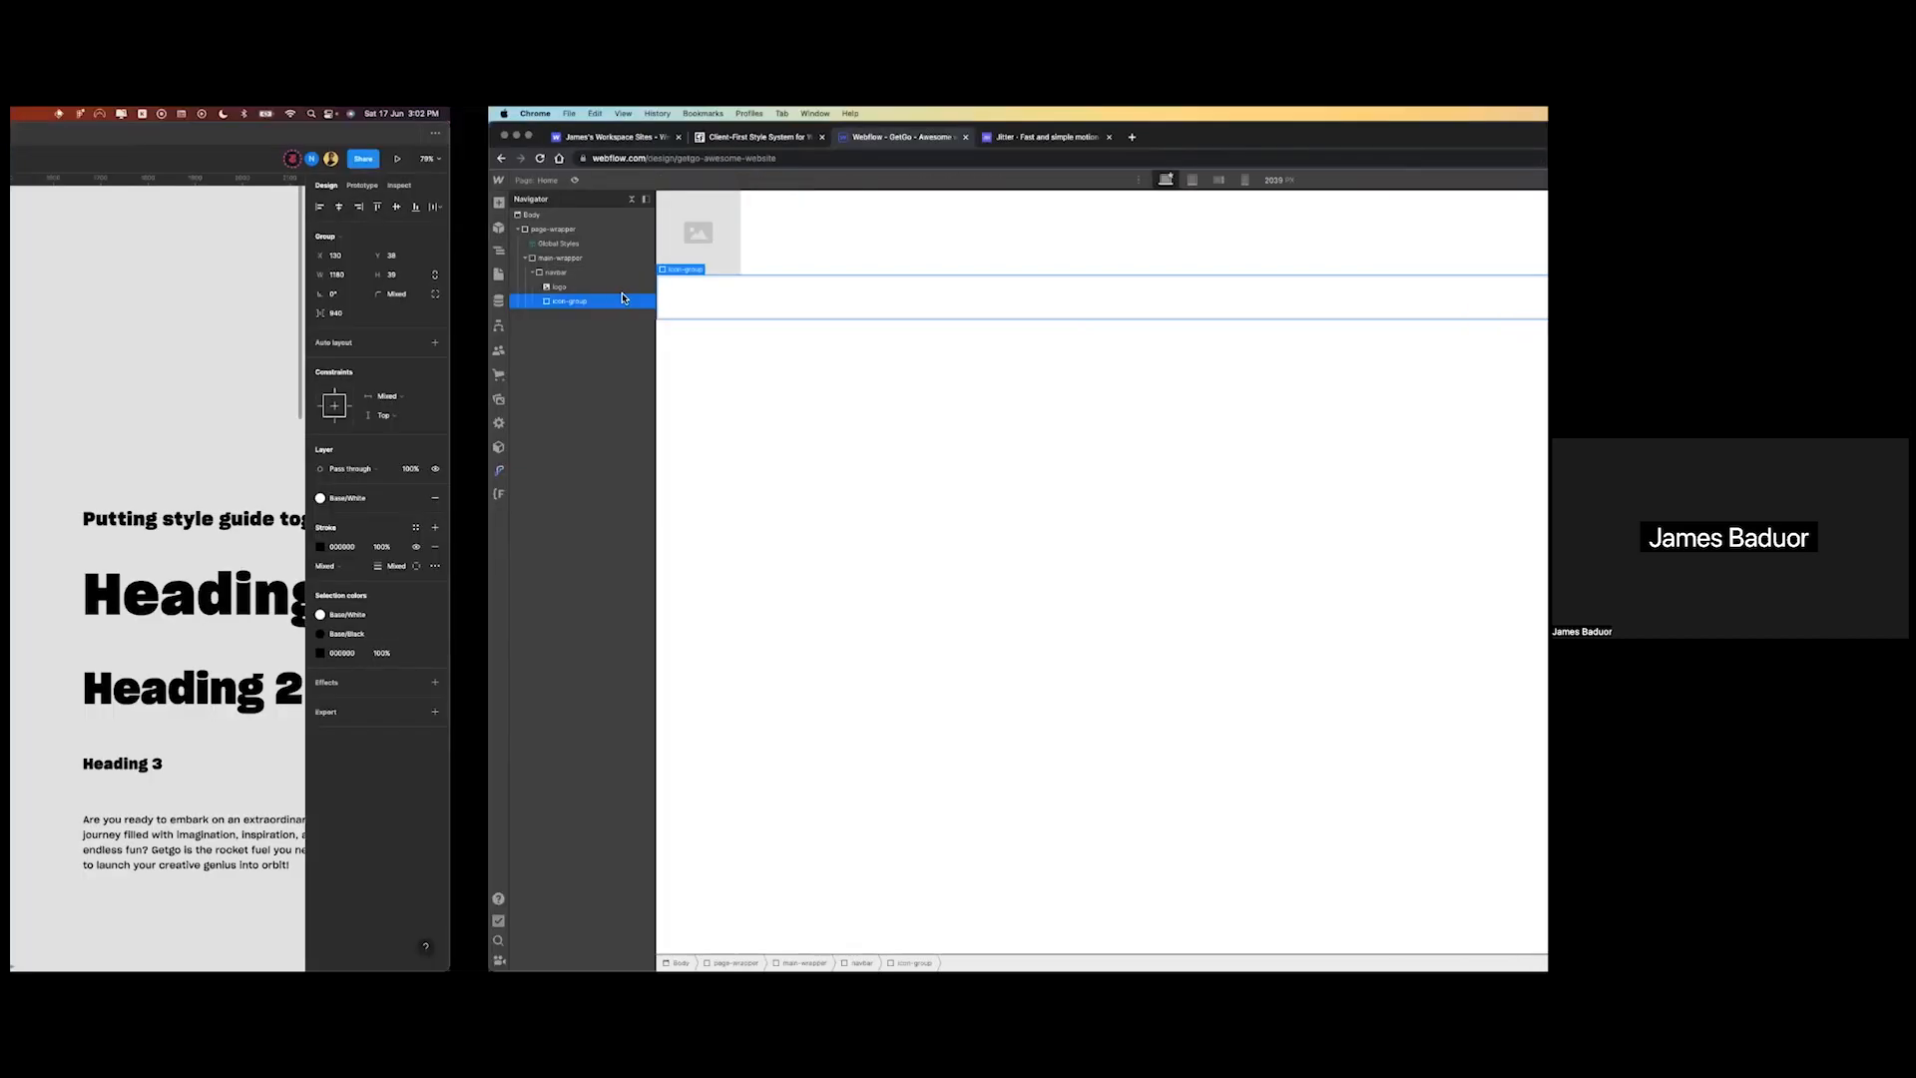
double_click(509, 487)
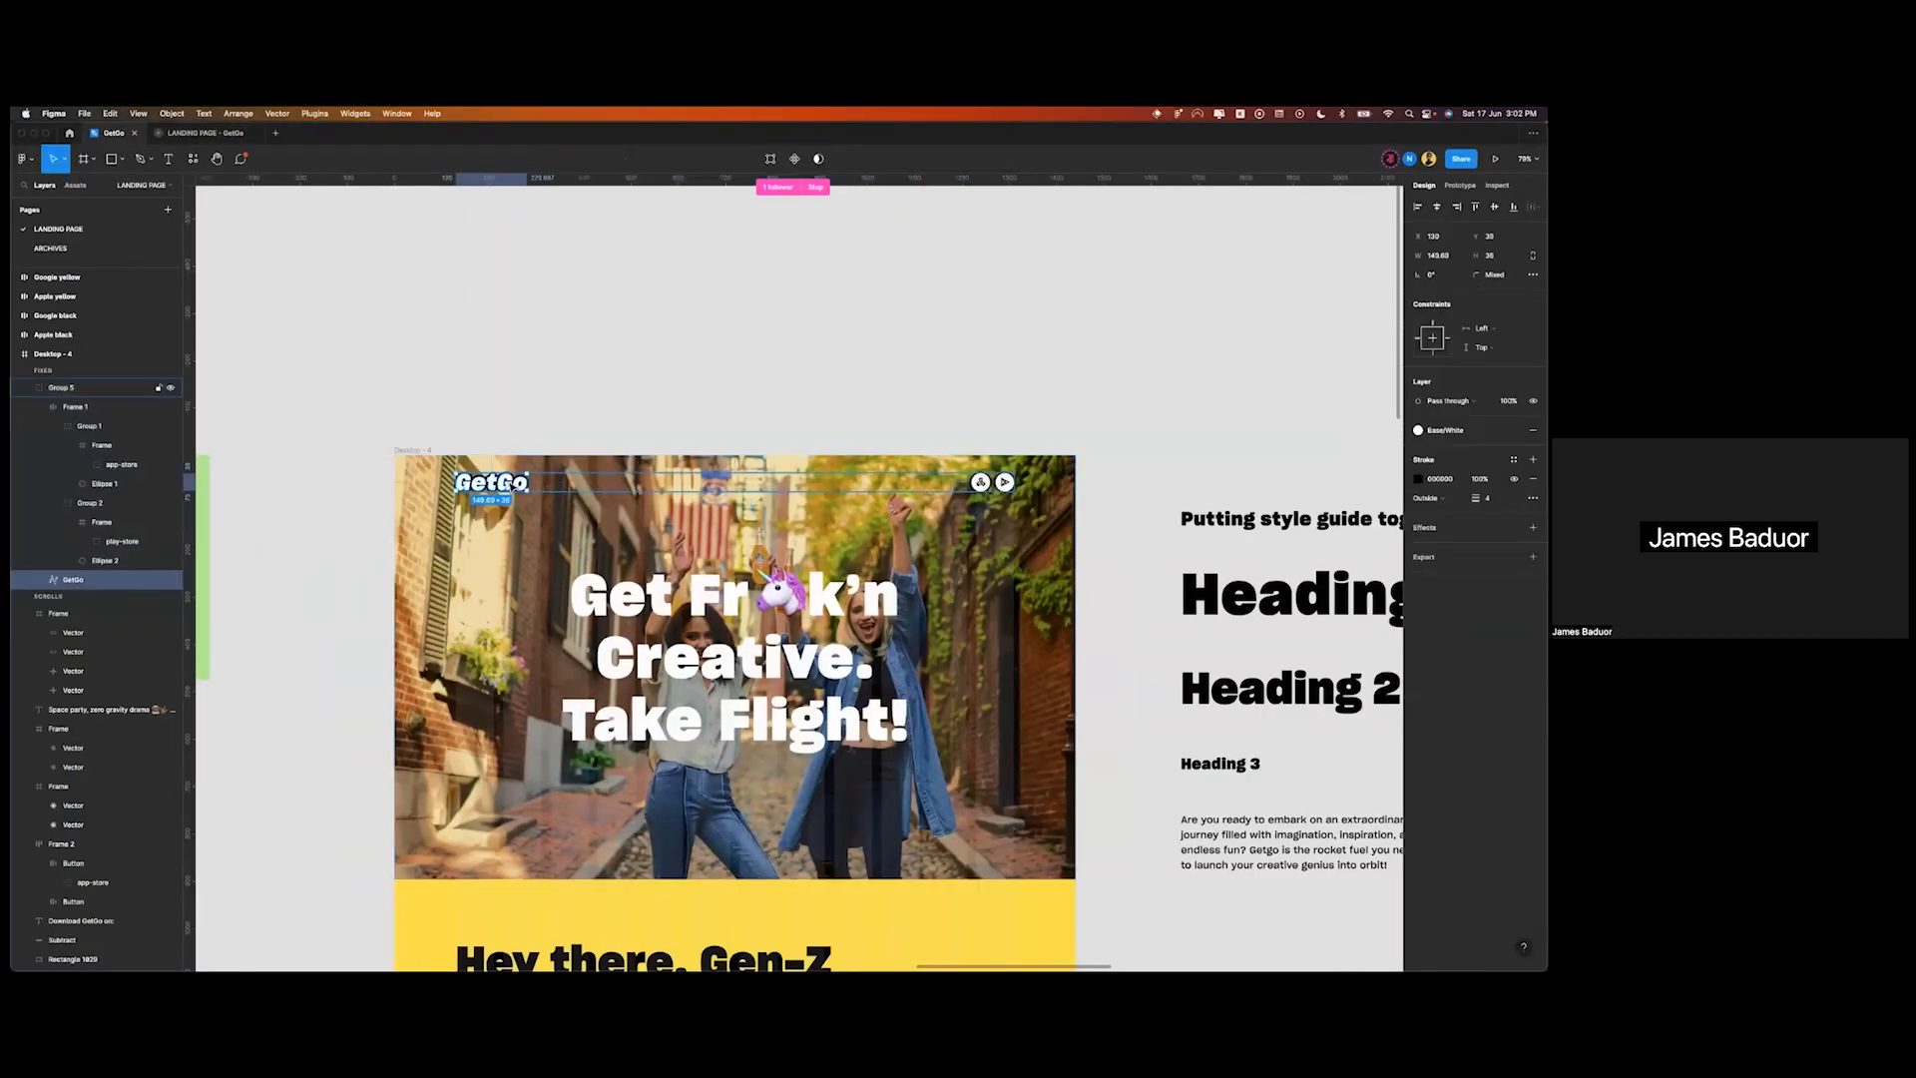
scroll(506, 489, down, 5)
scroll(506, 491, up, 3)
scroll(506, 488, up, 3)
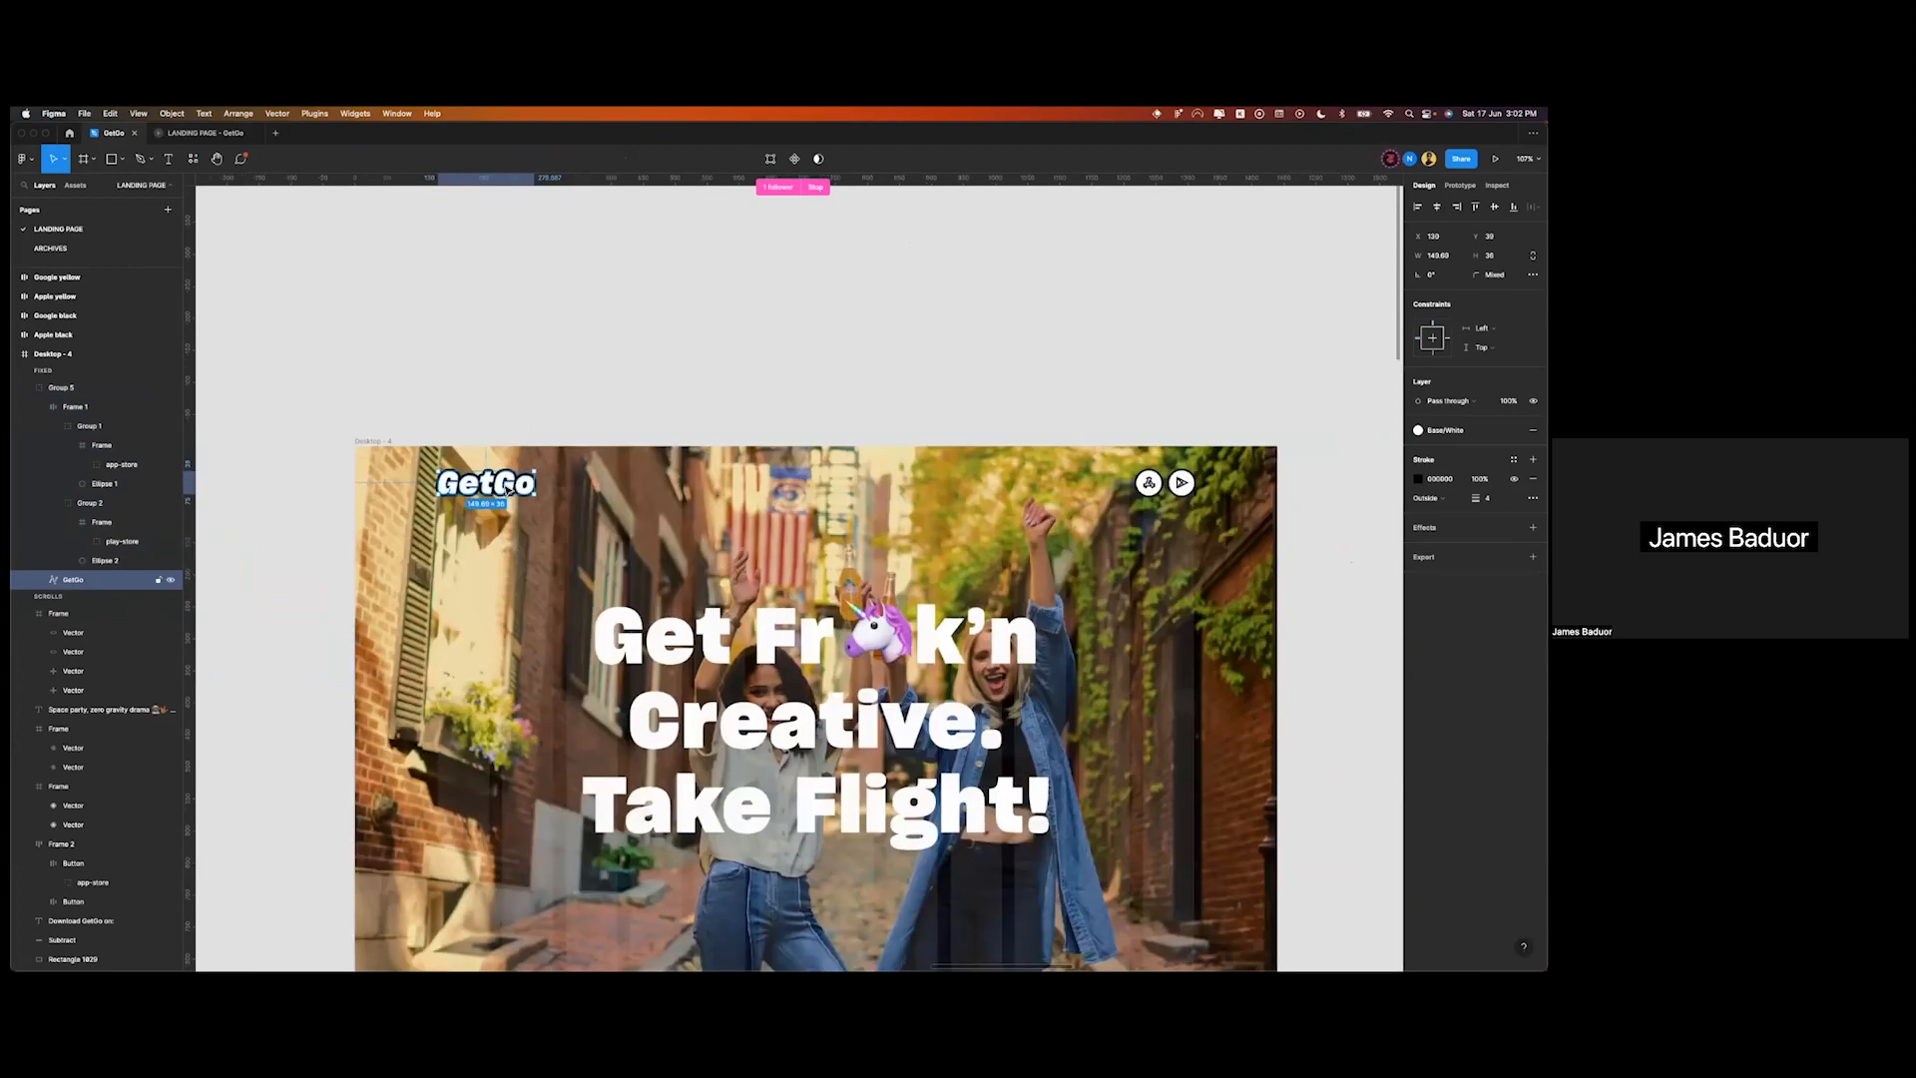
right_click(479, 479)
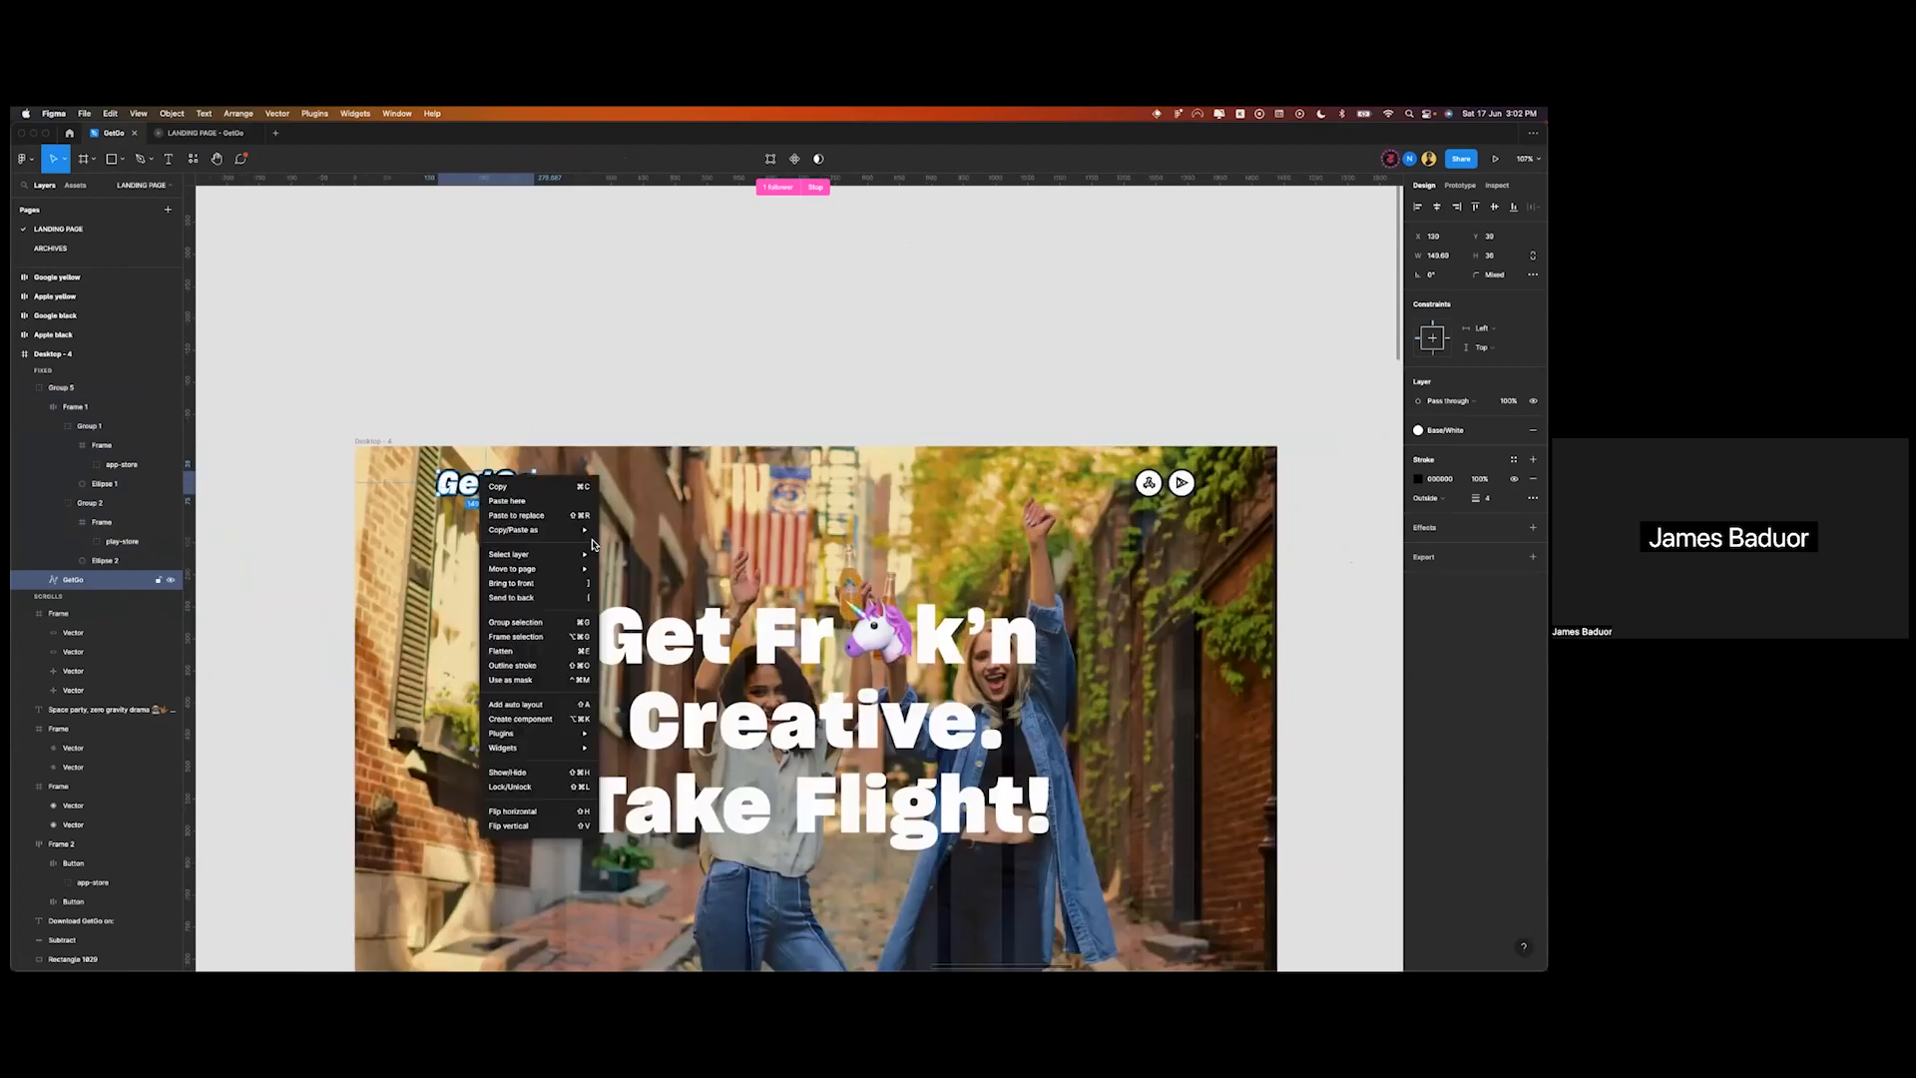
mouse_move(577, 534)
click(633, 546)
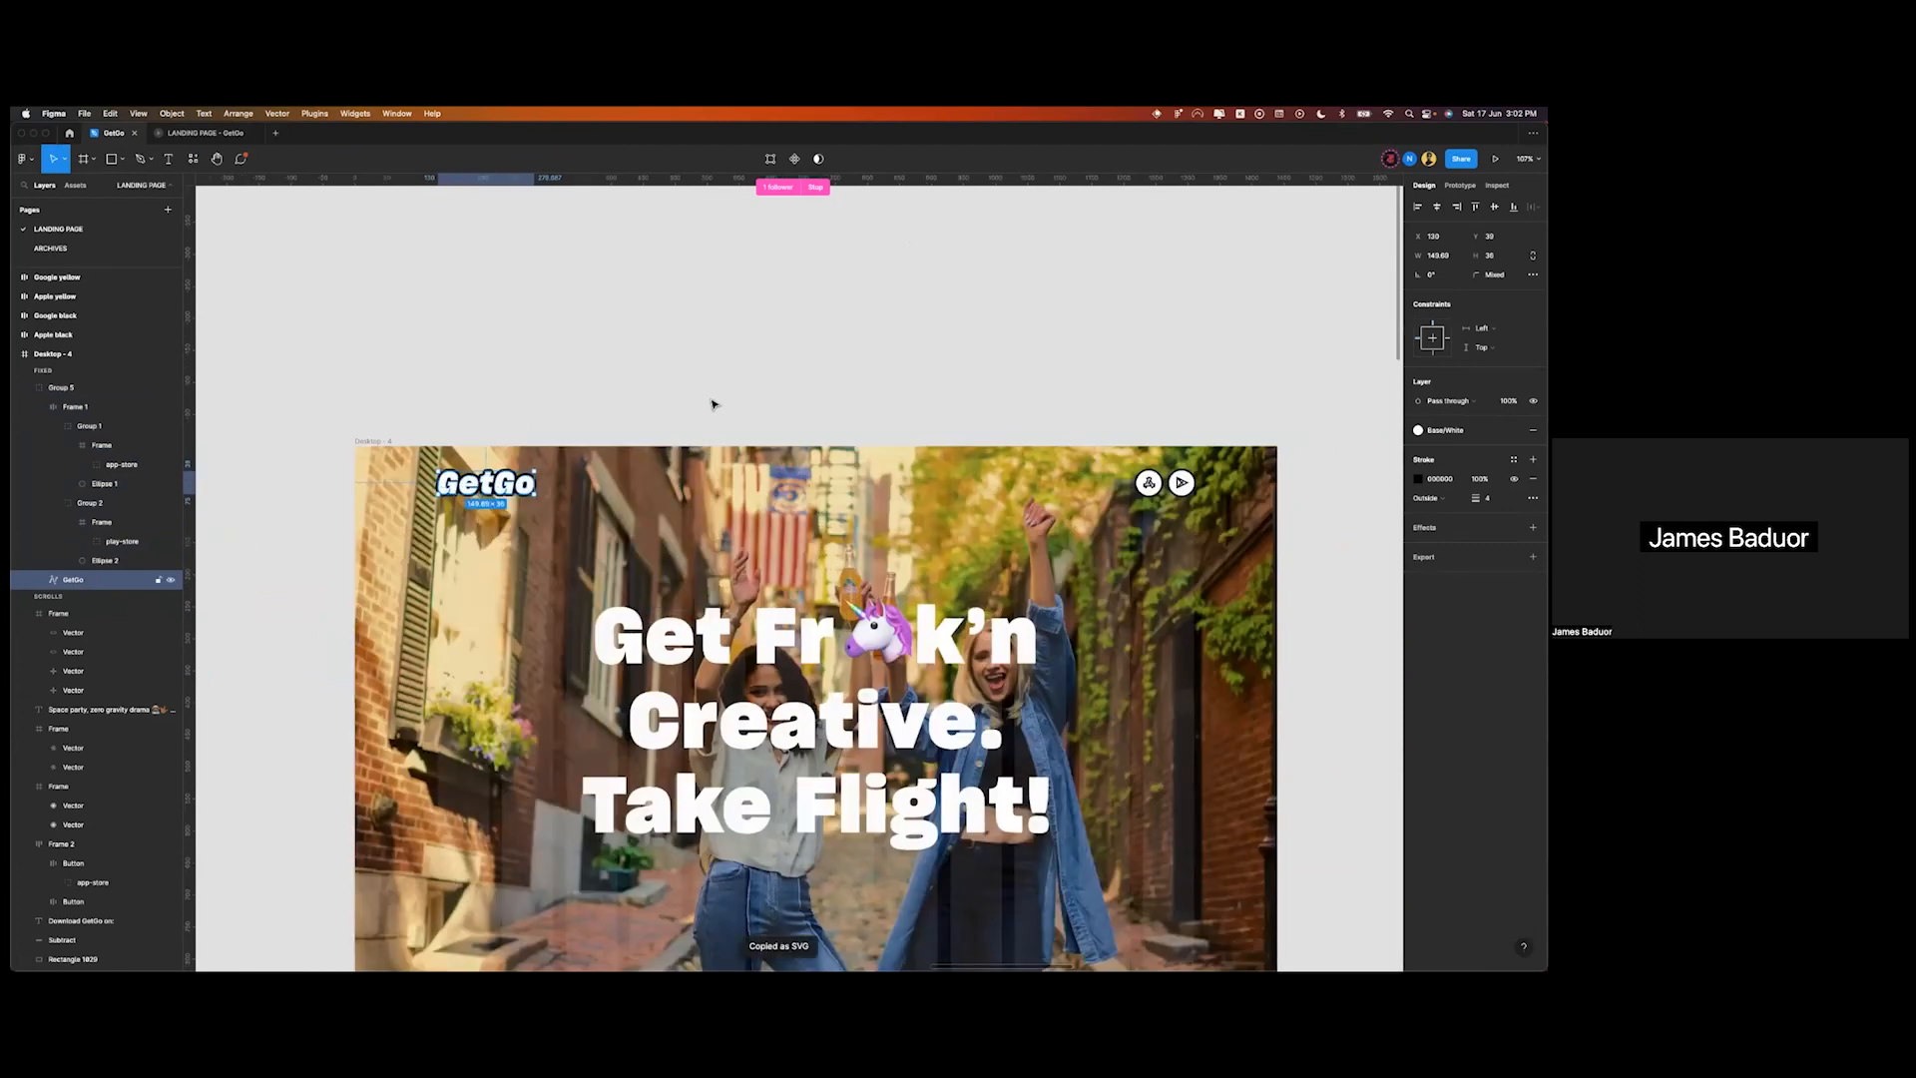
- Try placing the copied logo SVG in the Webflow navbar through an HTML Embed, delete the embed and reselect the logo image
key(super+Tab)
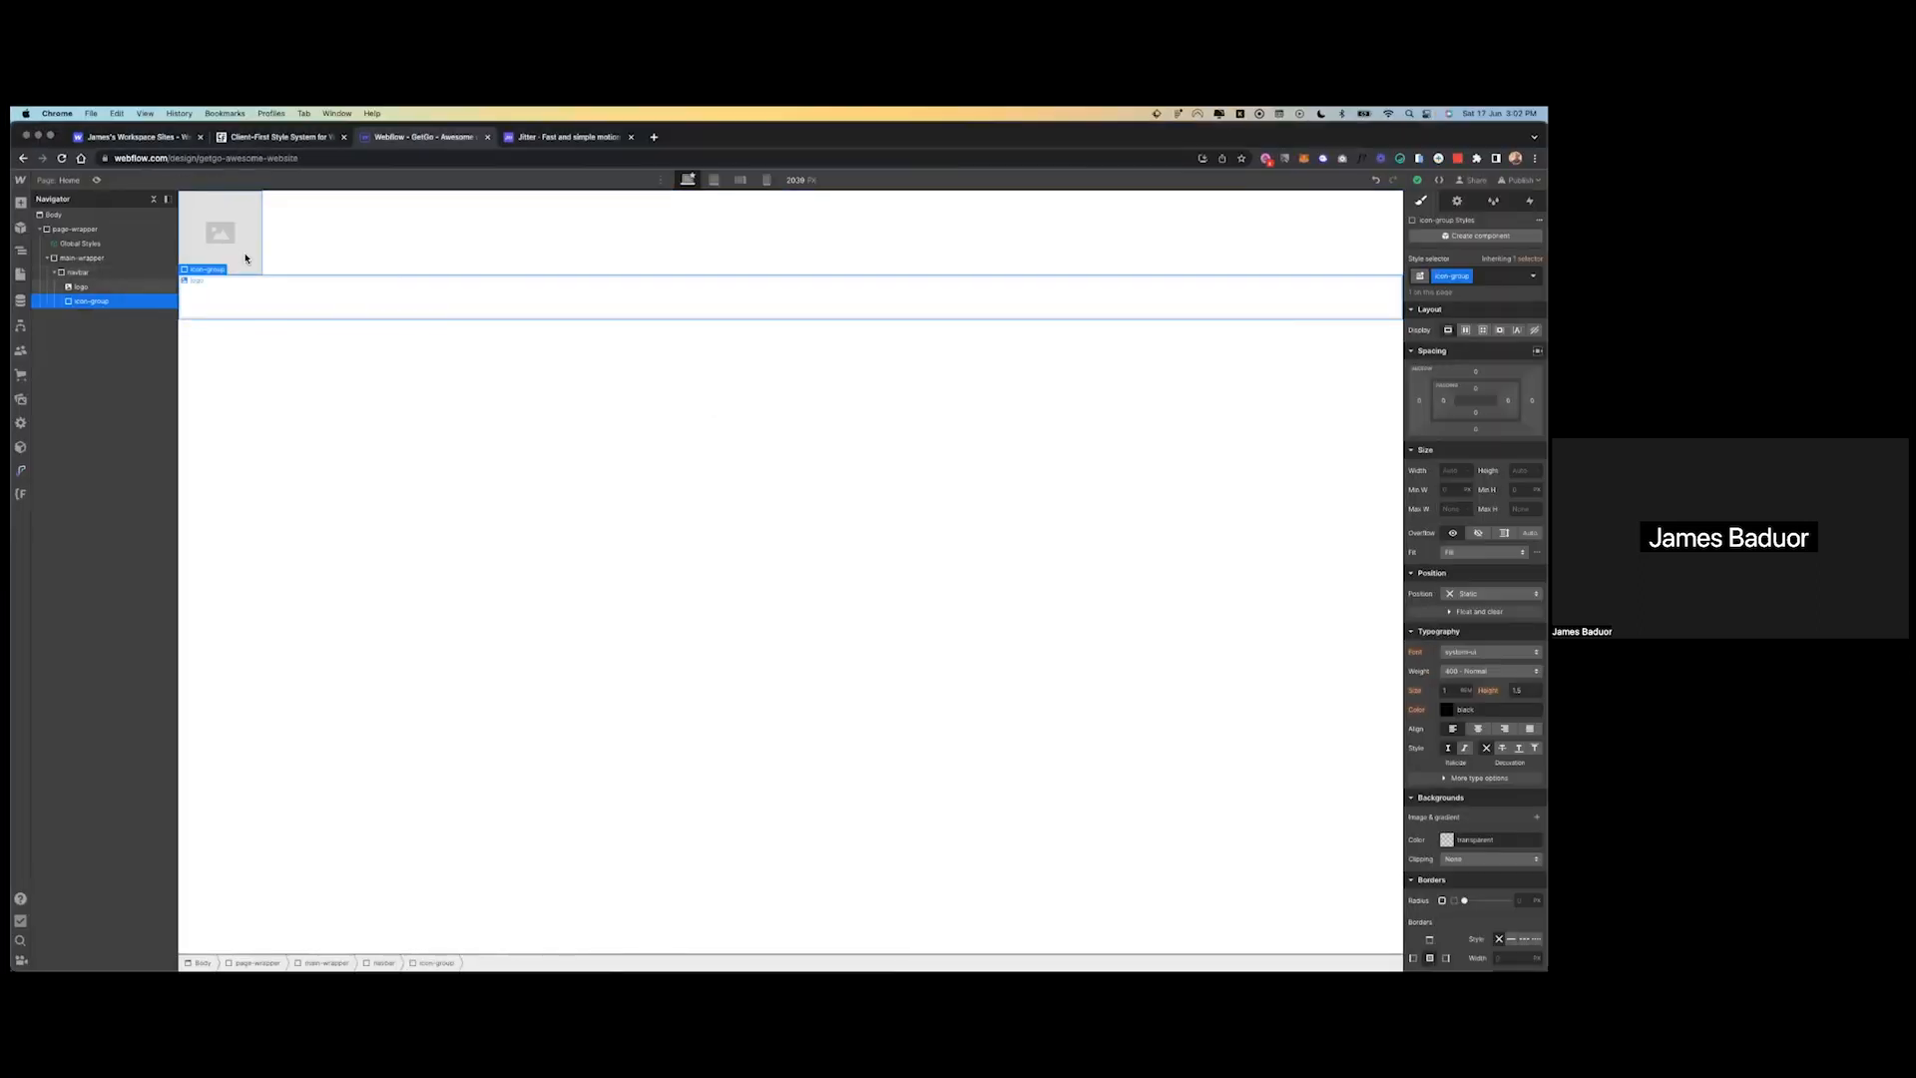
double_click(243, 257)
key(Escape)
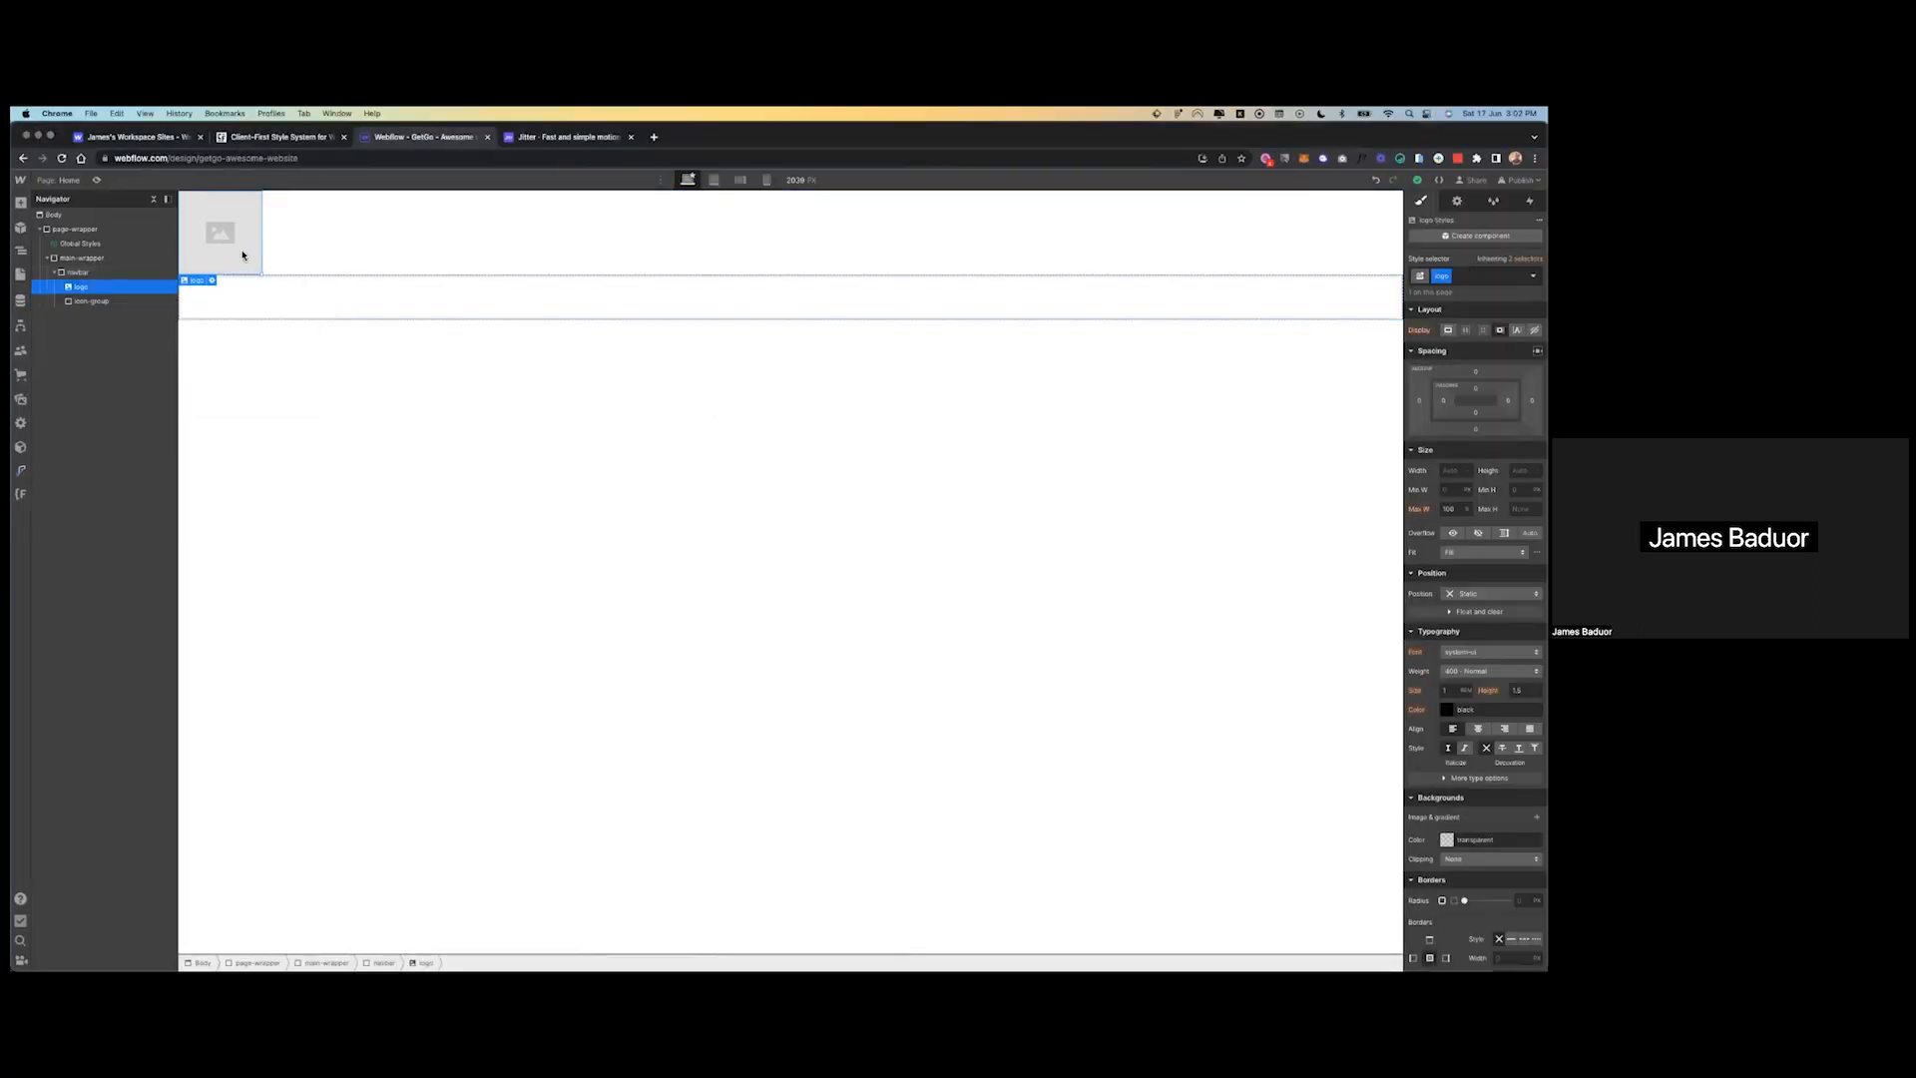
click(22, 210)
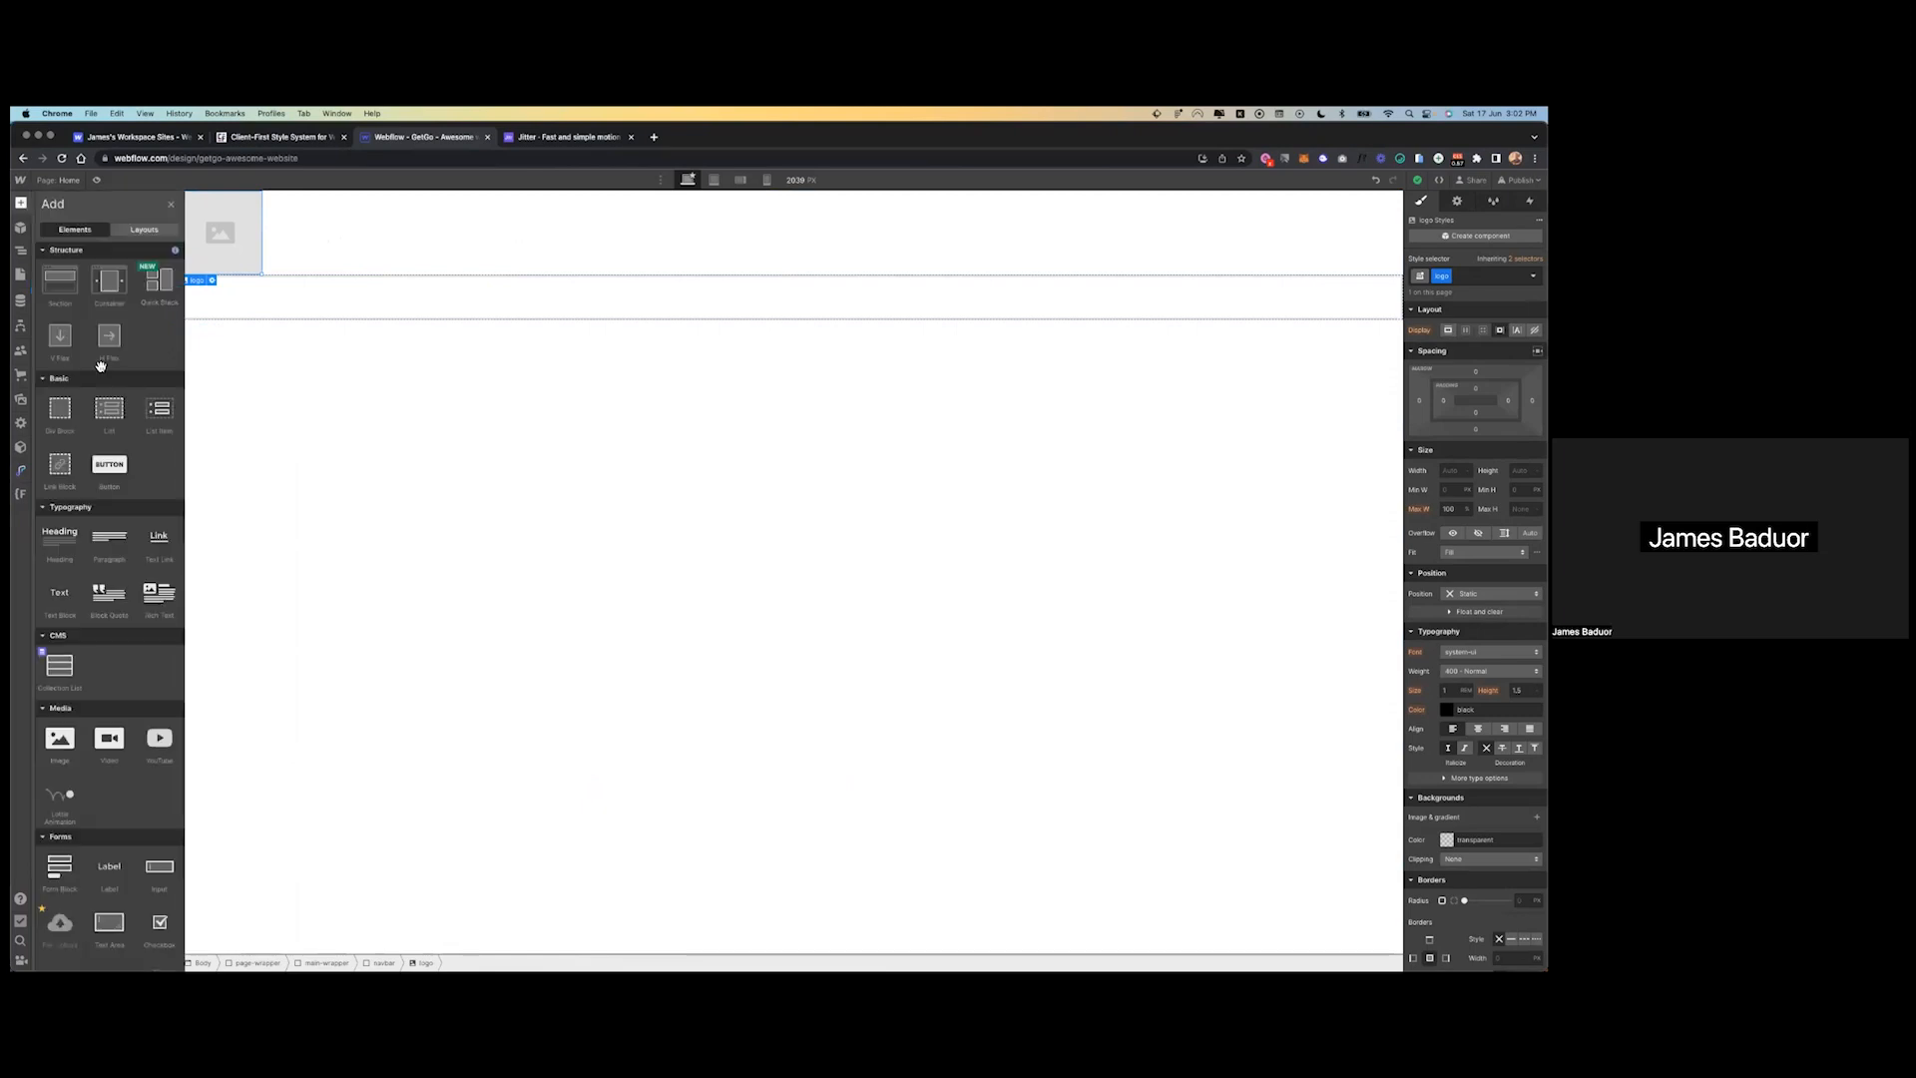
scroll(175, 564, down, 10)
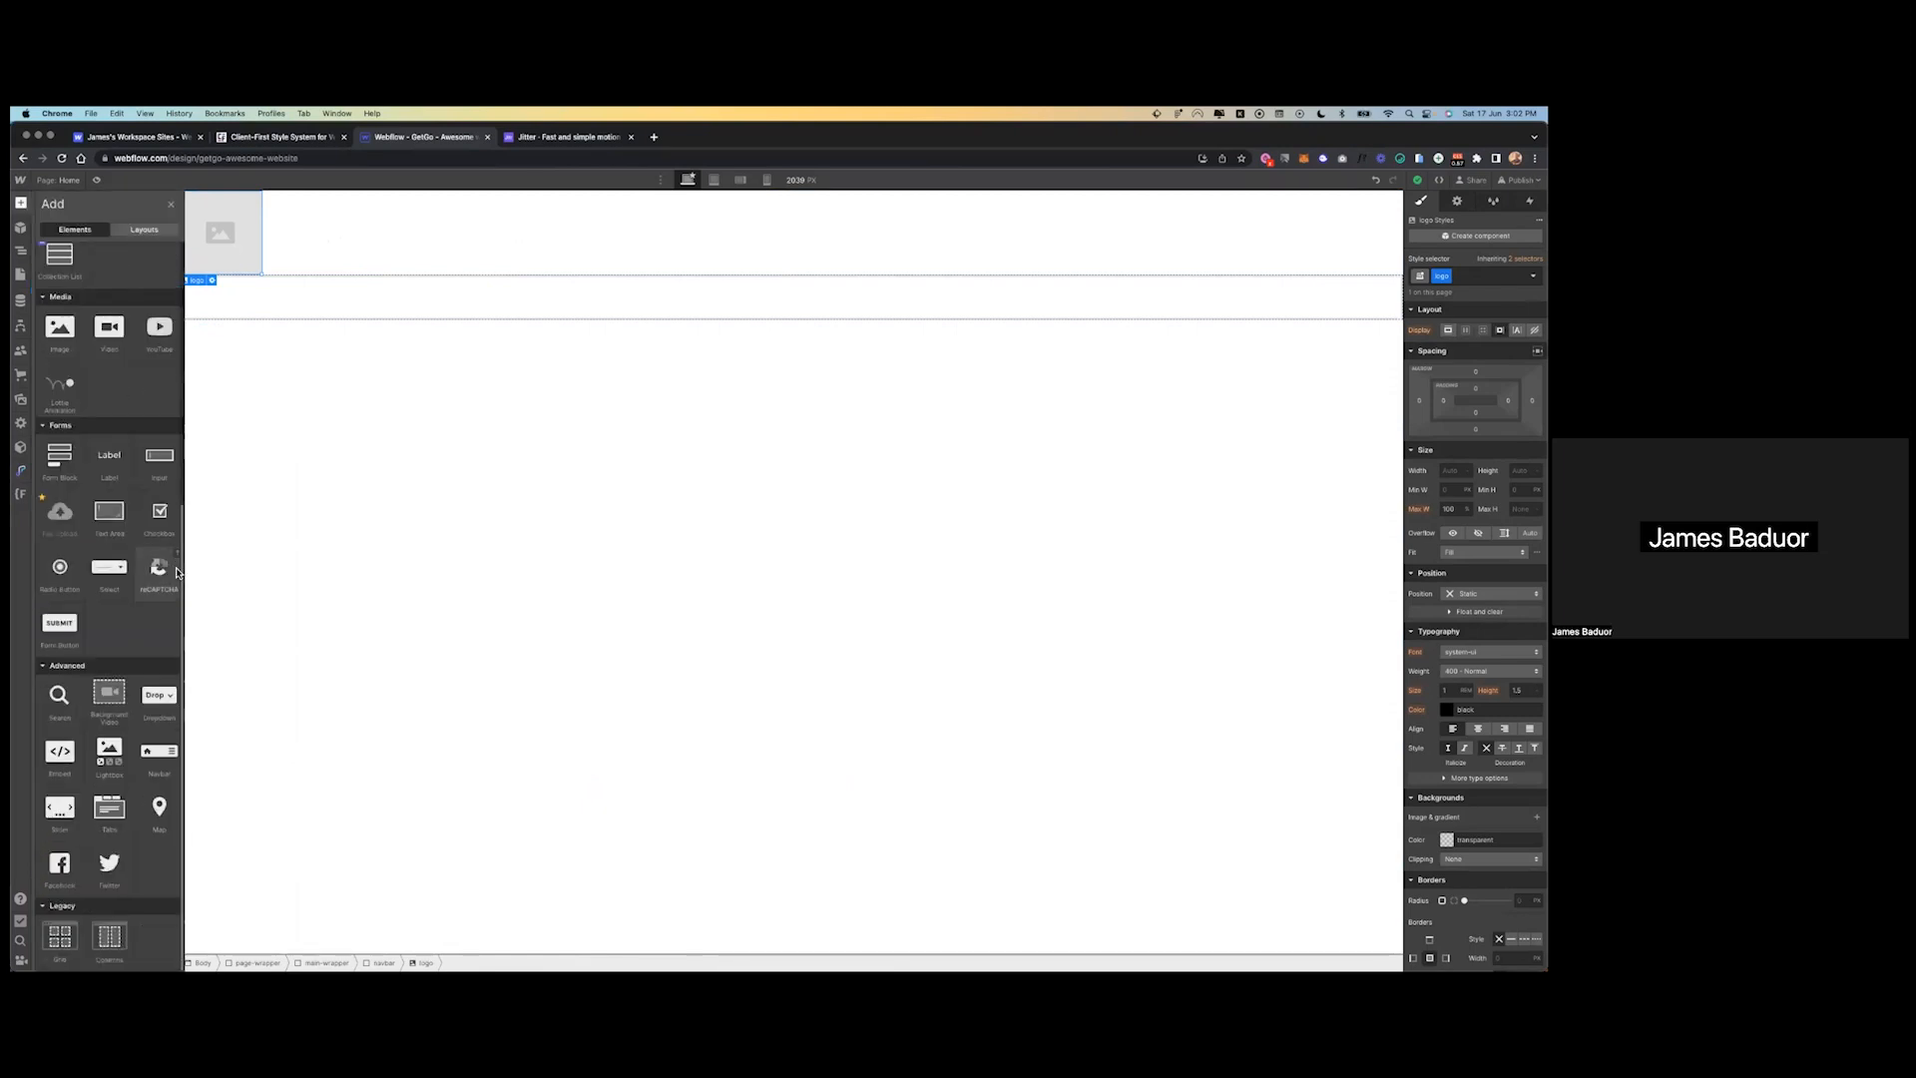
click(60, 751)
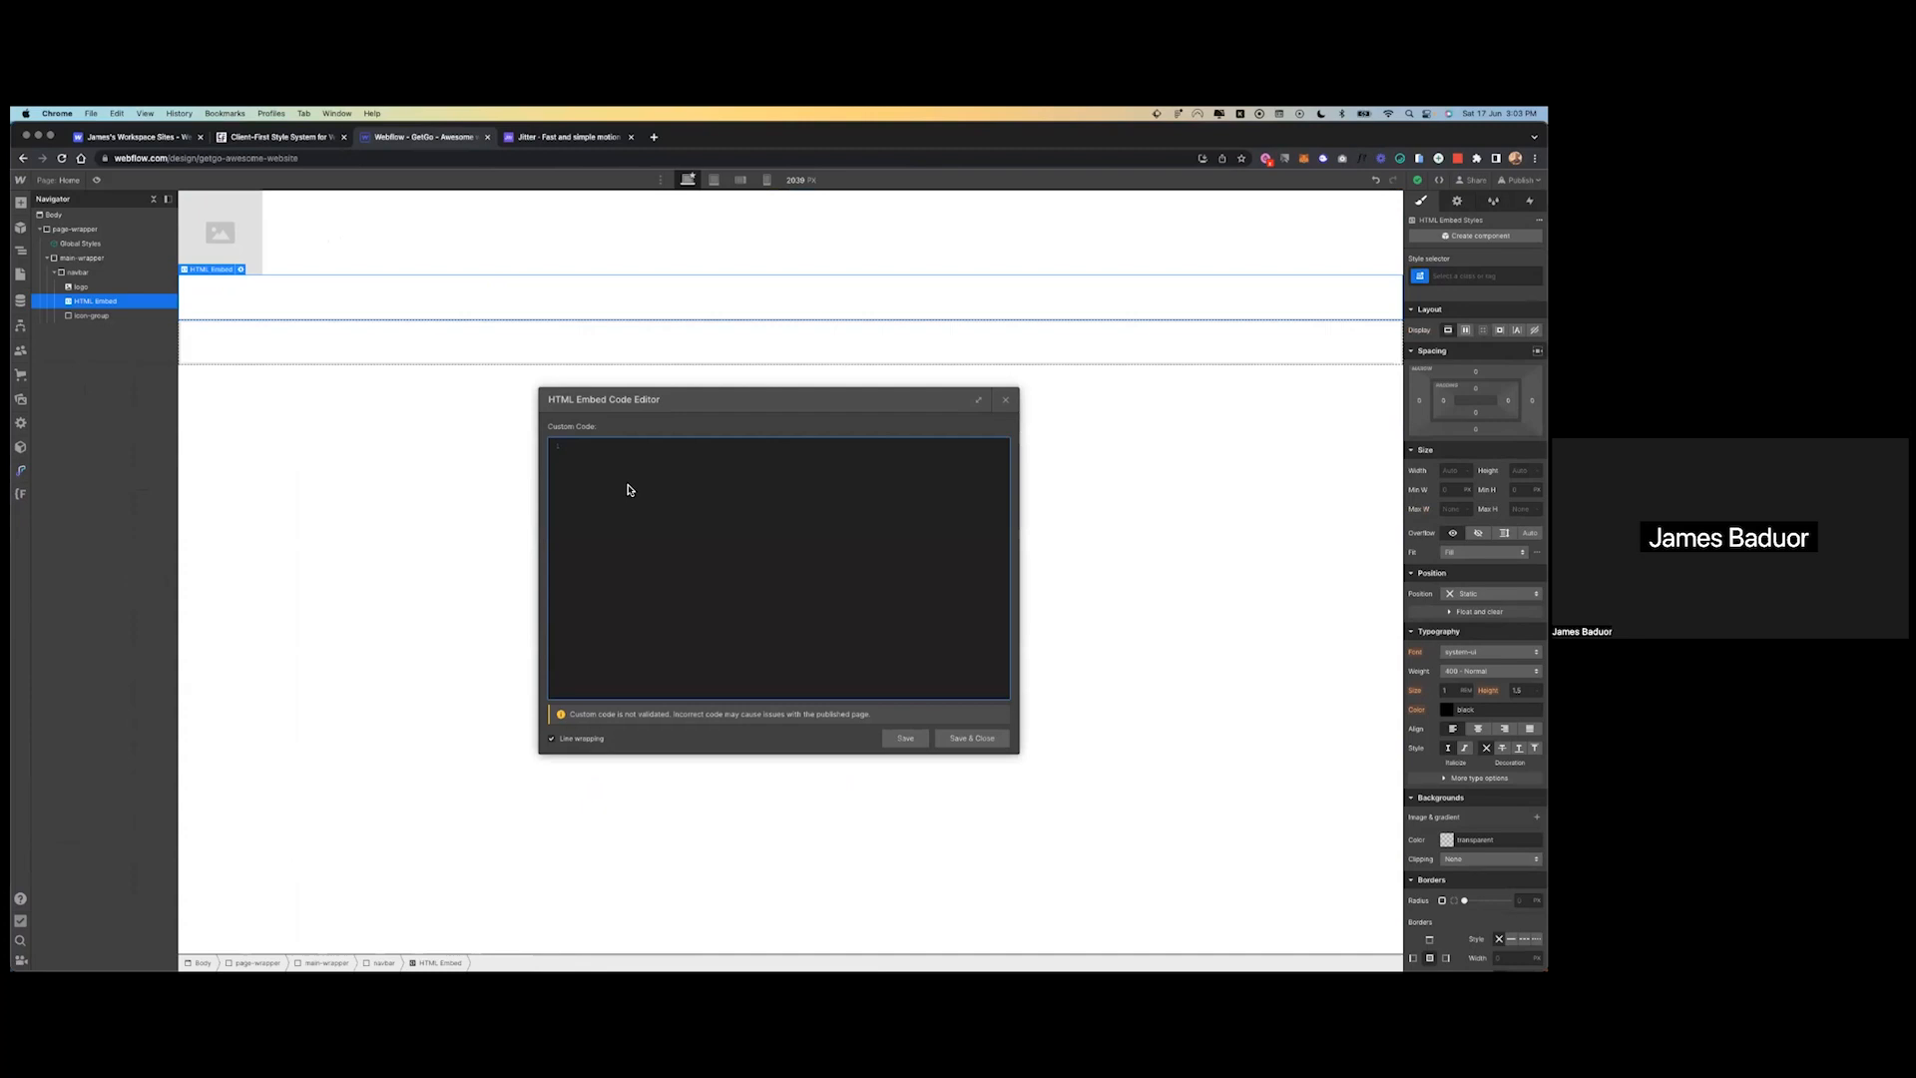
key(super+v)
click(961, 739)
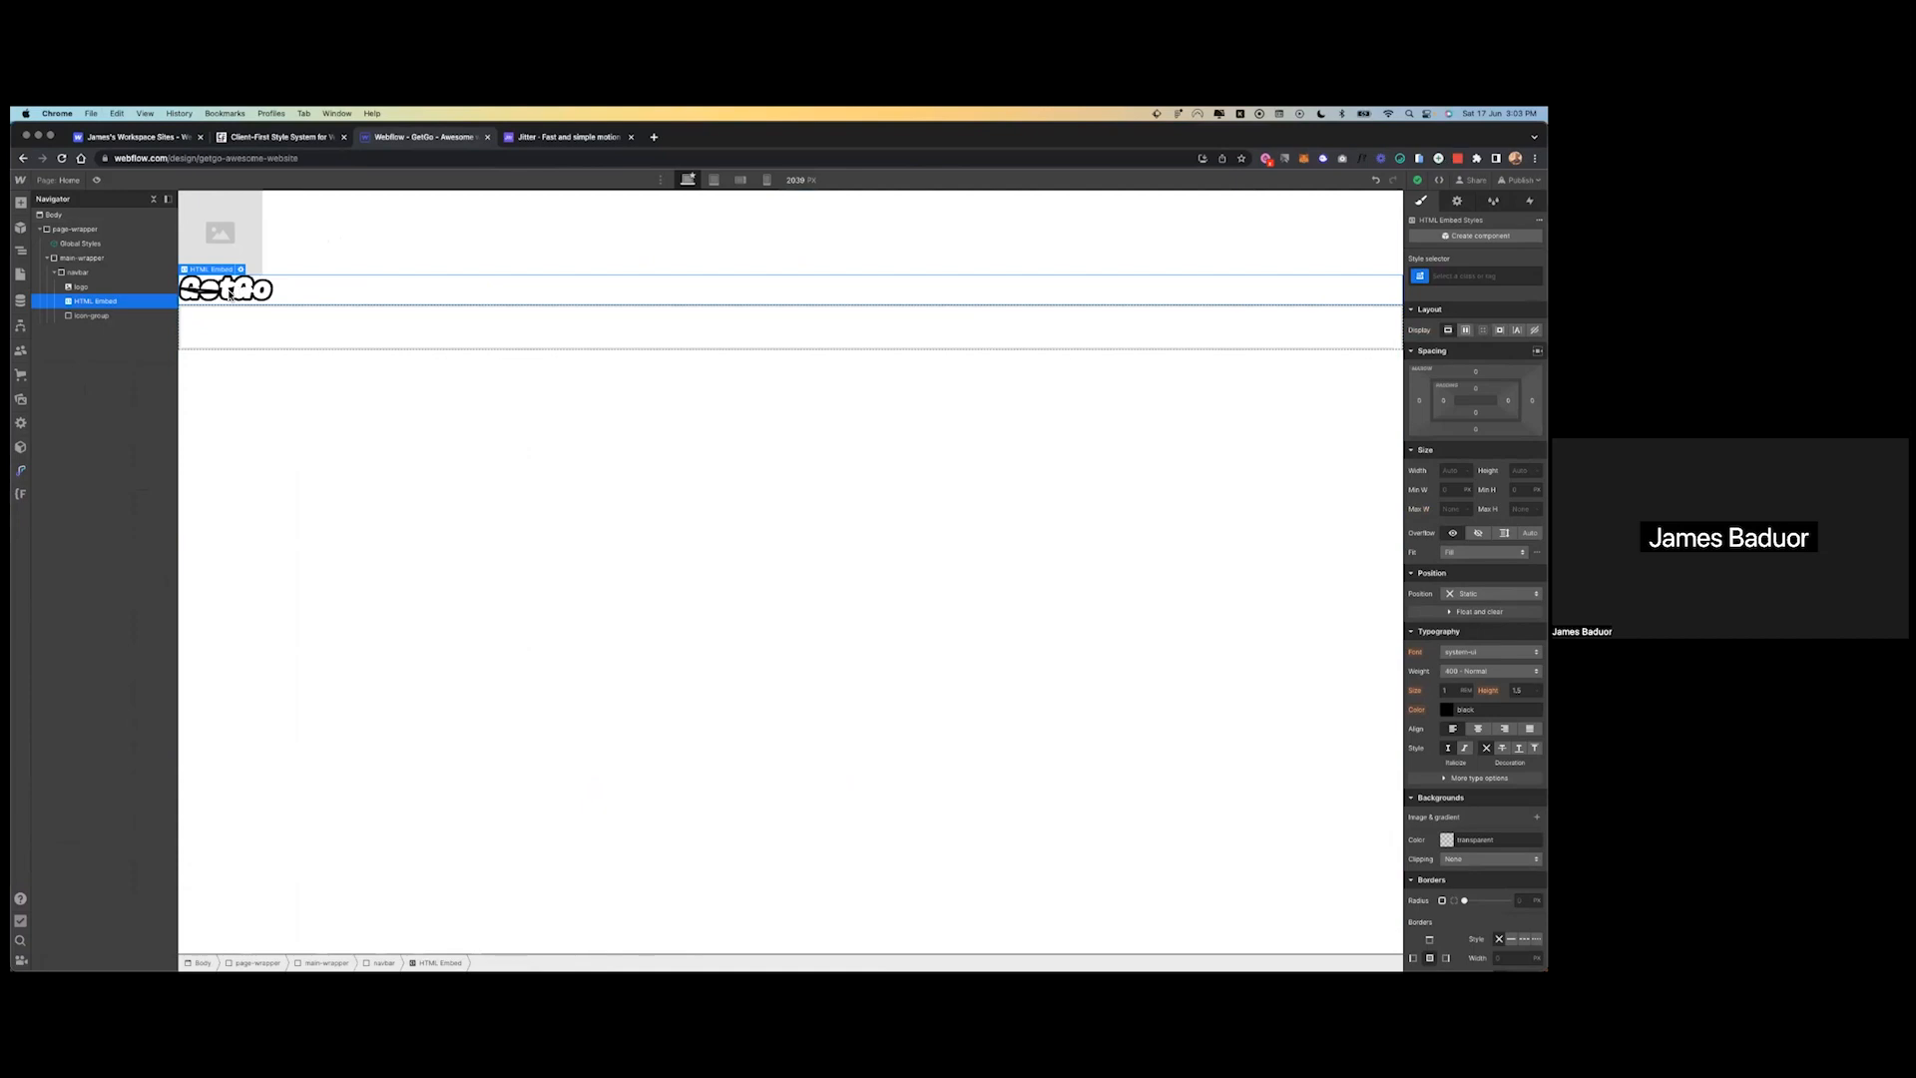
key(Delete)
click(217, 254)
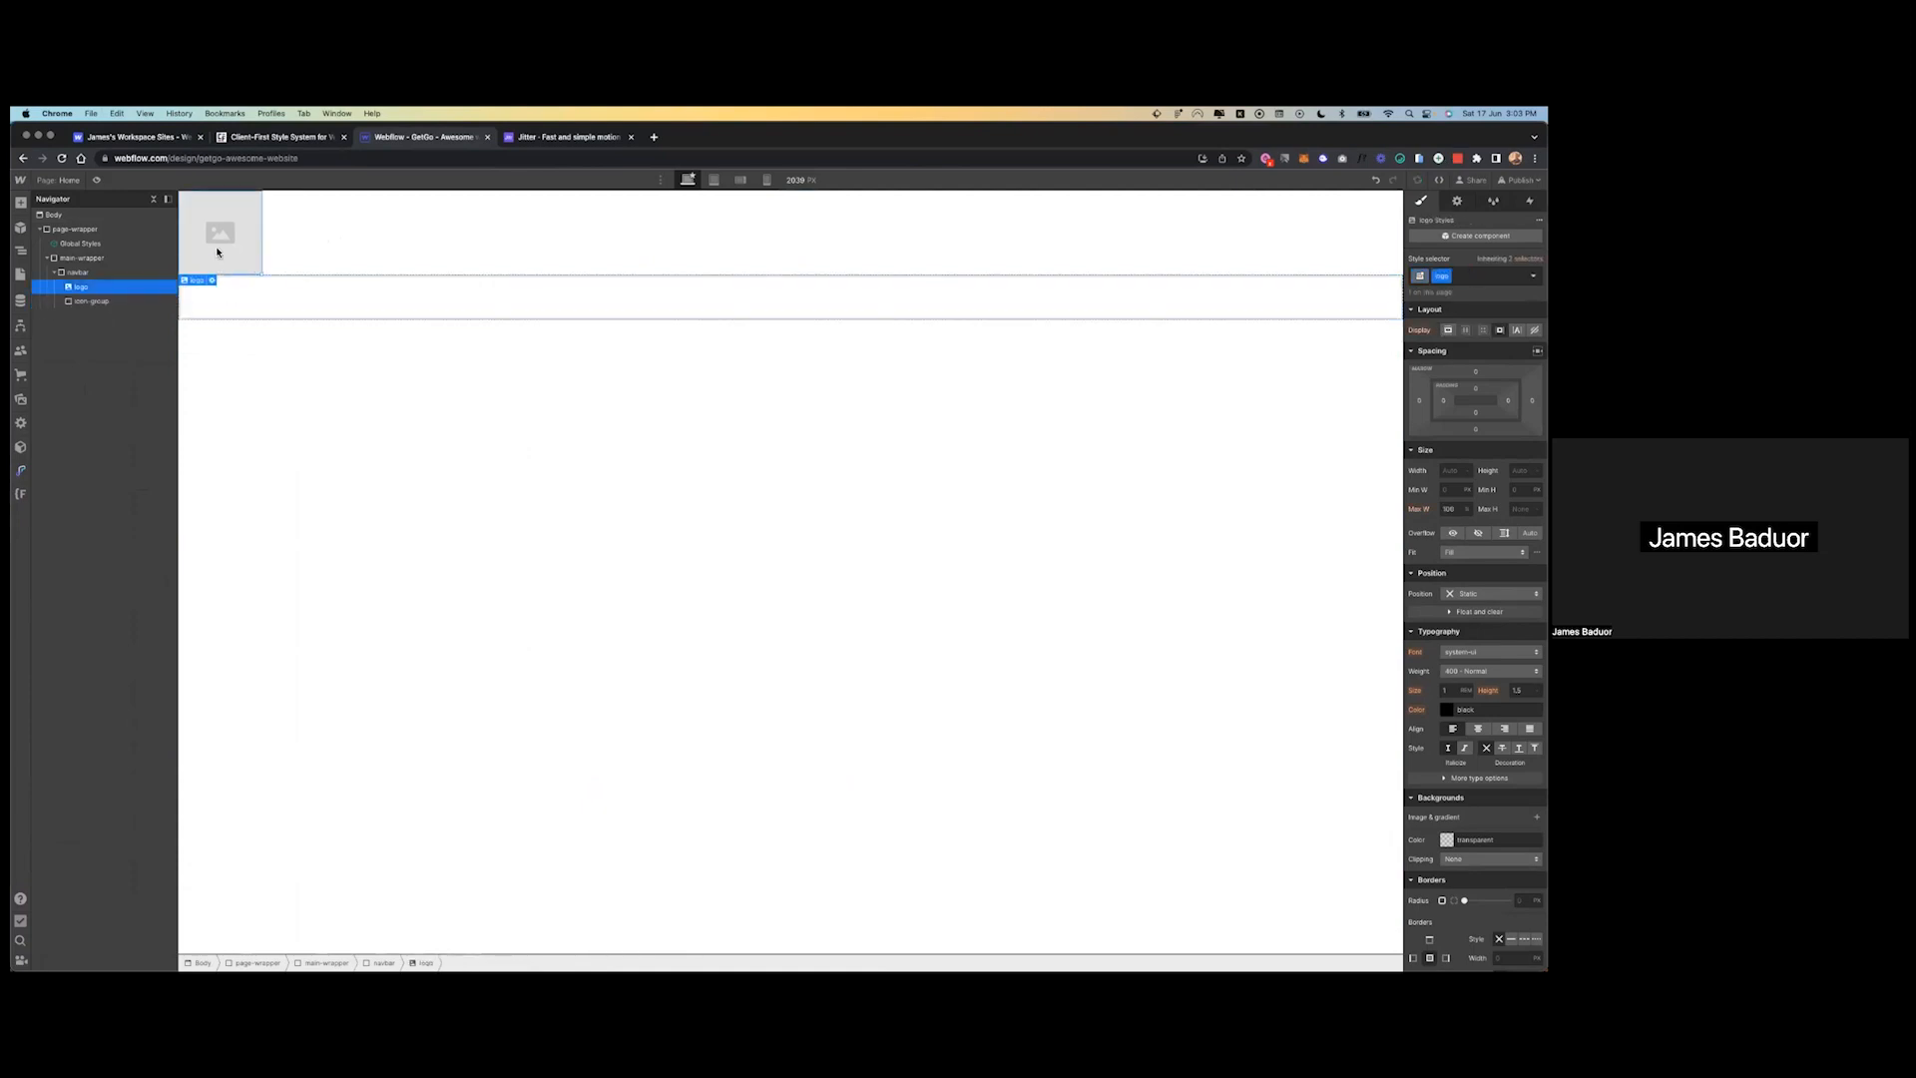
- Return to Figma, find the separate logo and store icon assets beside the design, and read the comment on the yellow Google icon
key(ctrl+Left)
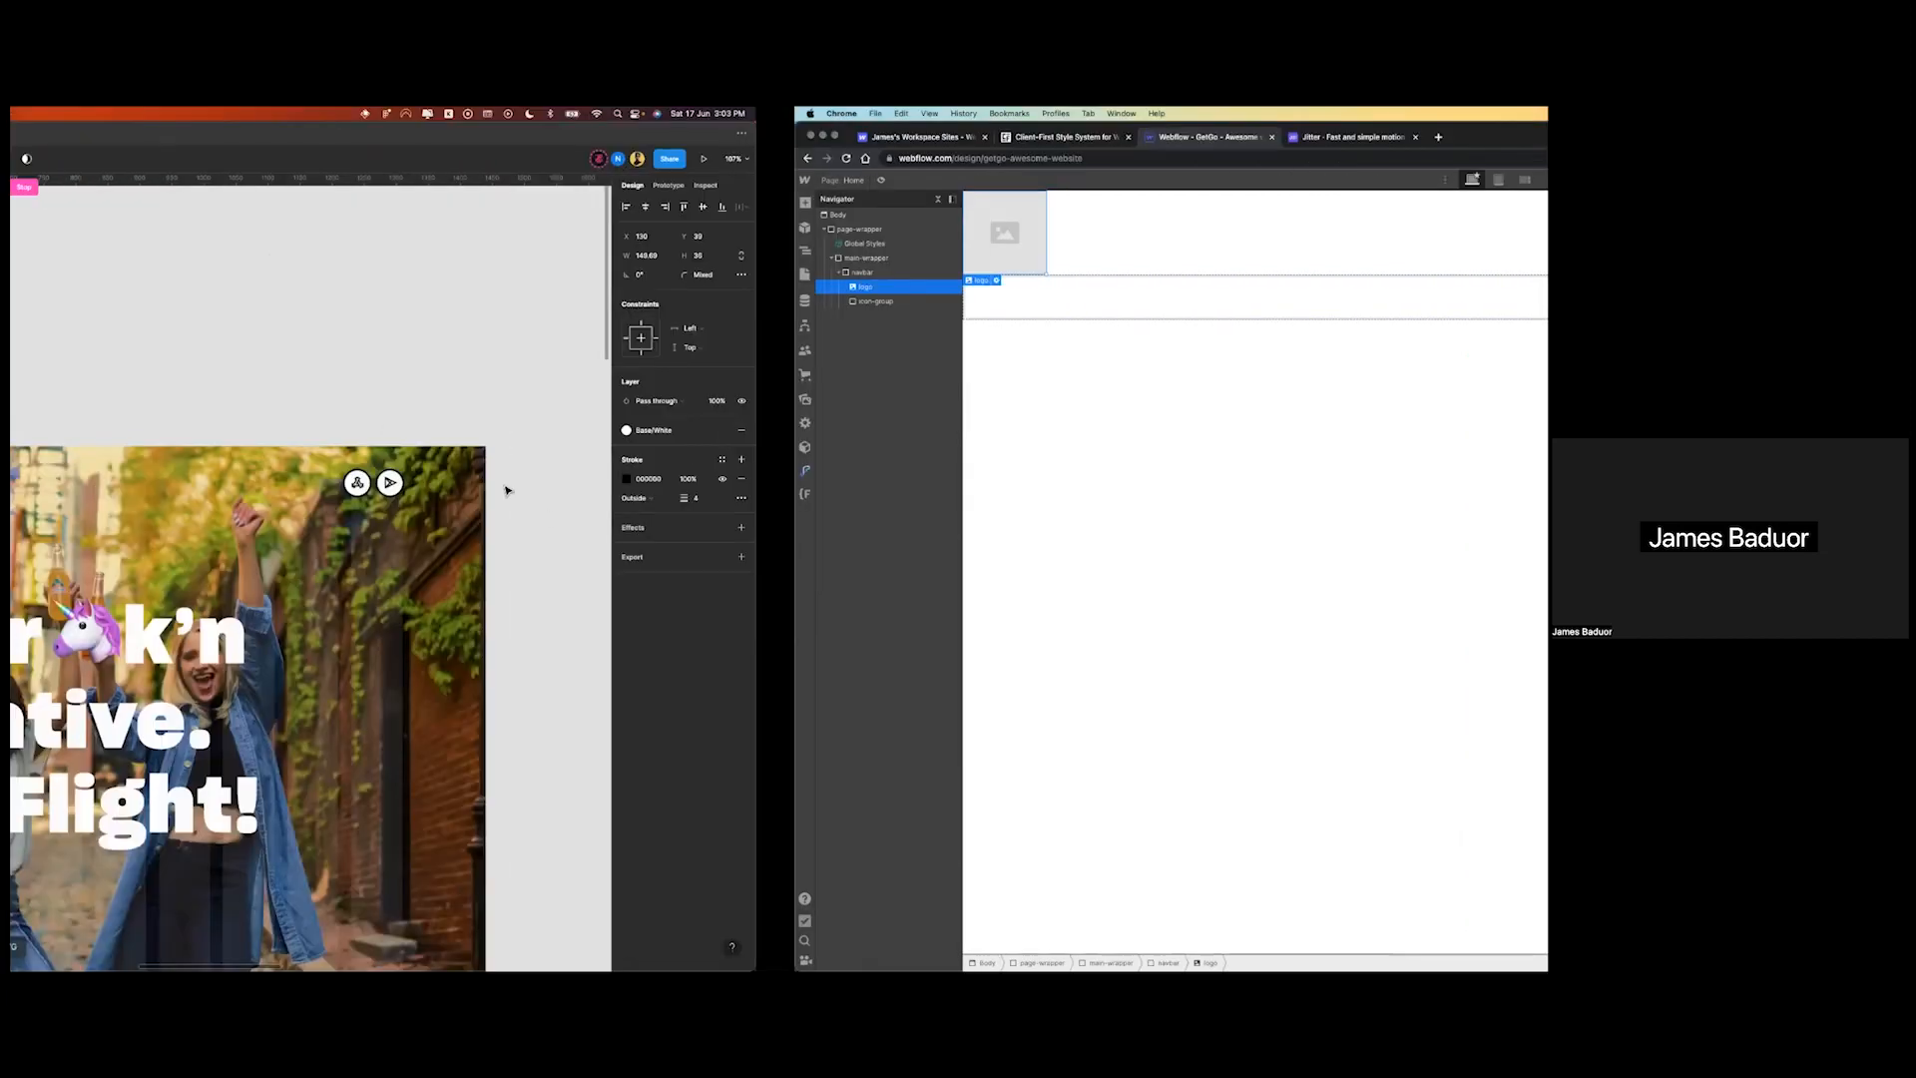
shift+click(1149, 484)
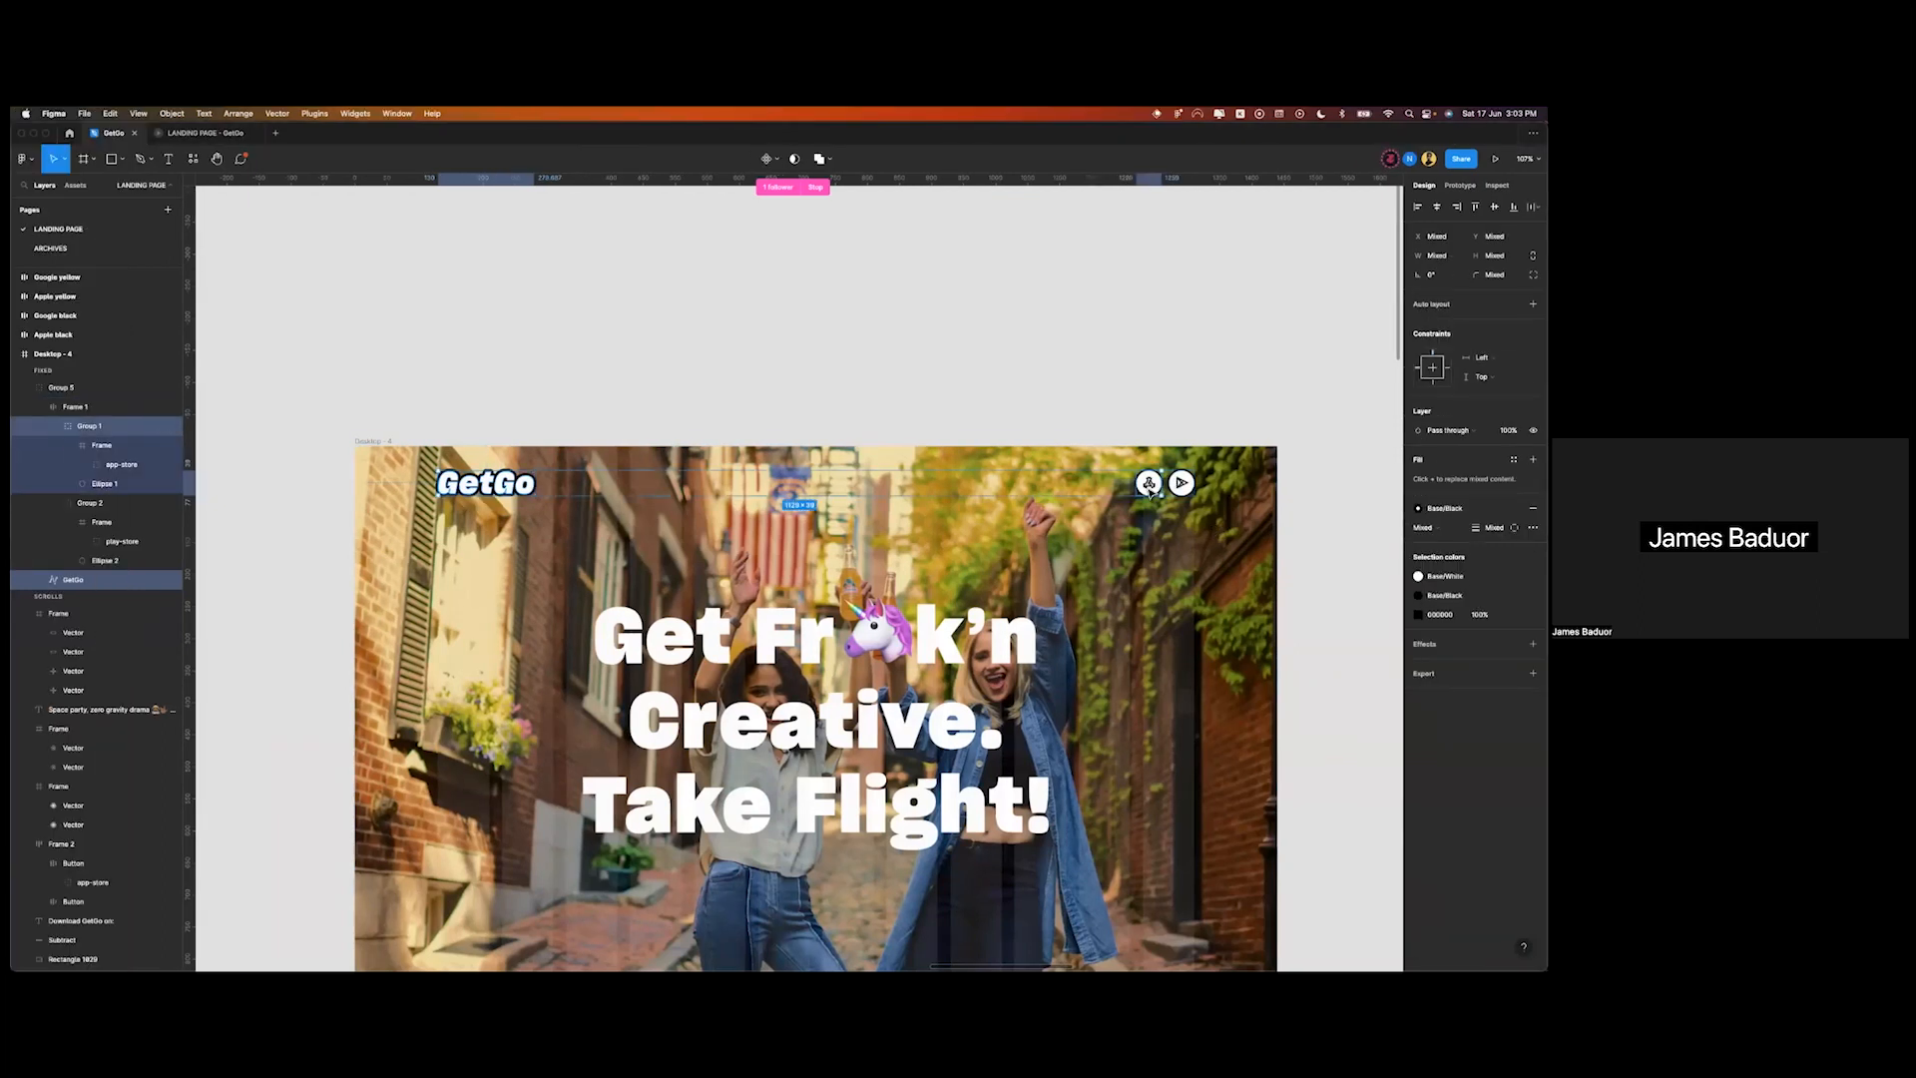
scroll(1153, 489, down, 10)
scroll(1150, 489, right, 6)
scroll(1147, 491, up, 10)
scroll(1148, 491, down, 5)
click(888, 565)
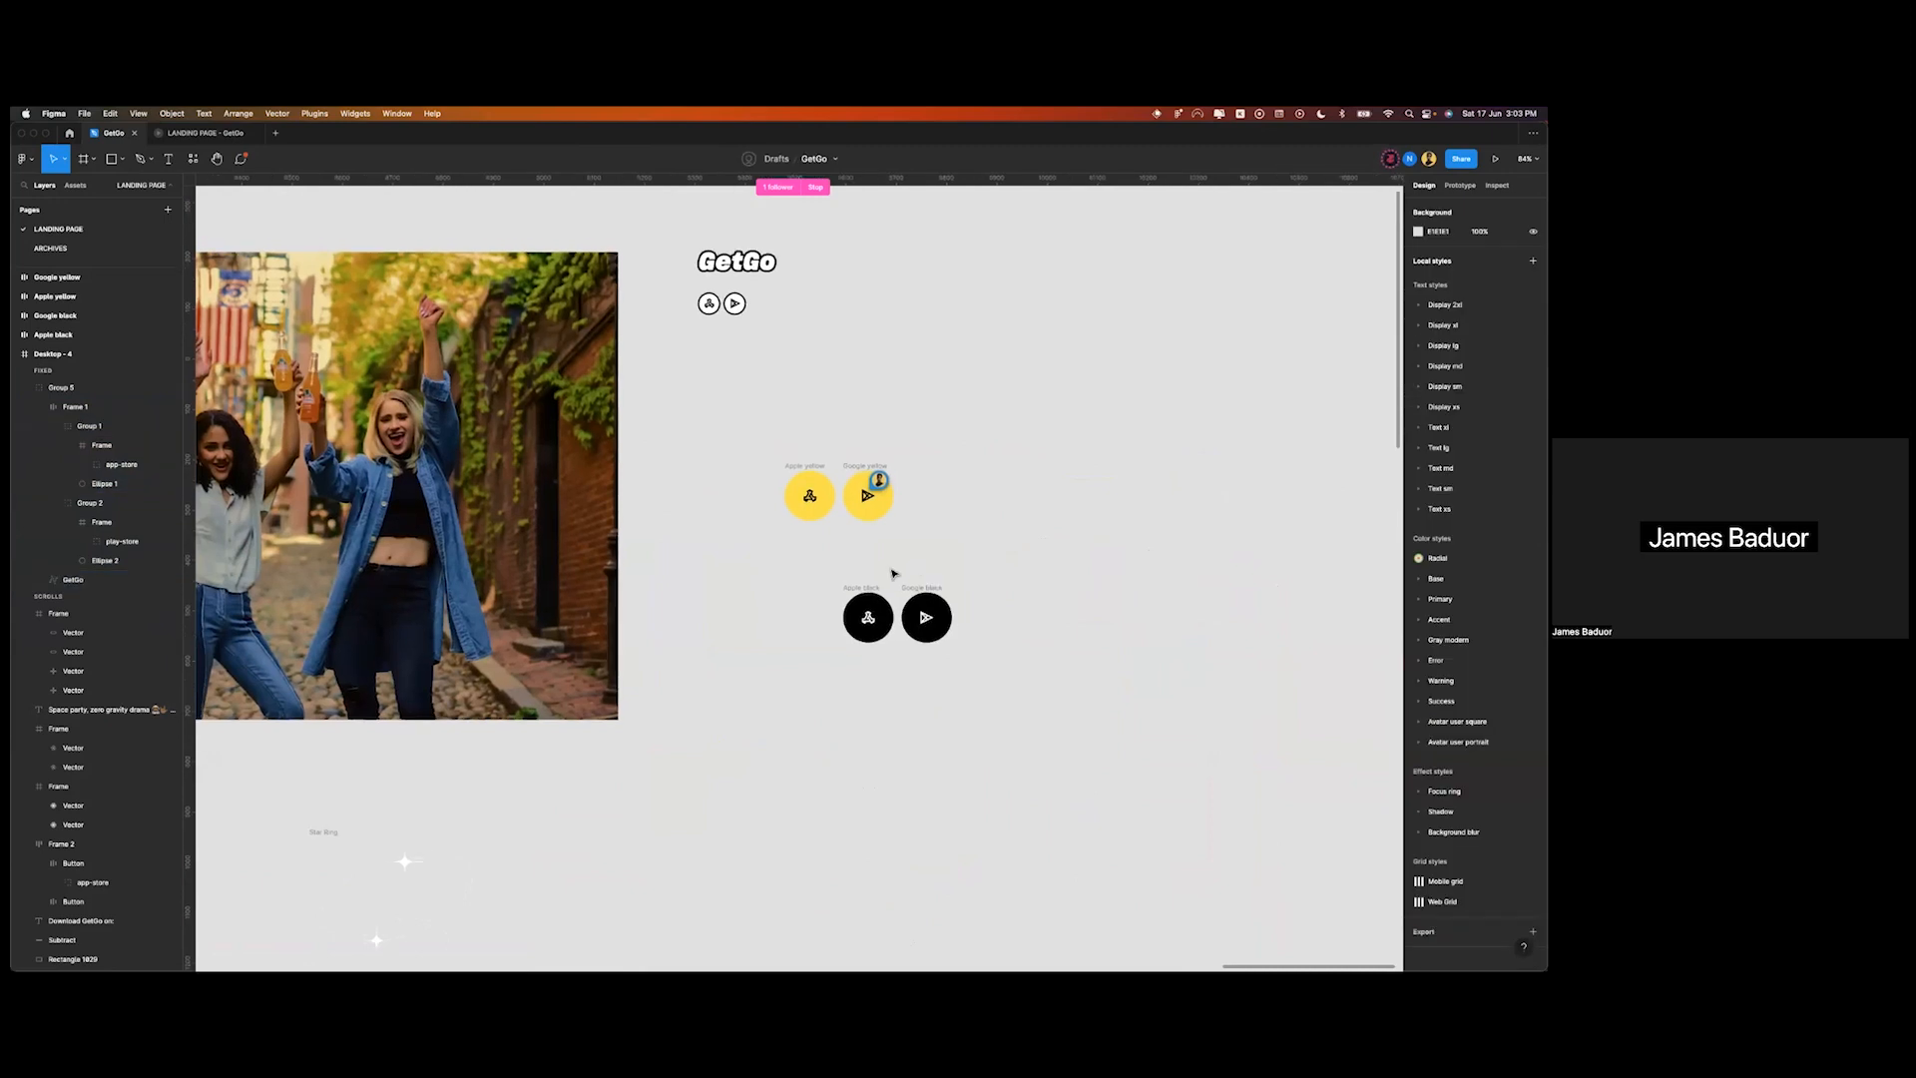
scroll(883, 576, up, 2)
click(884, 576)
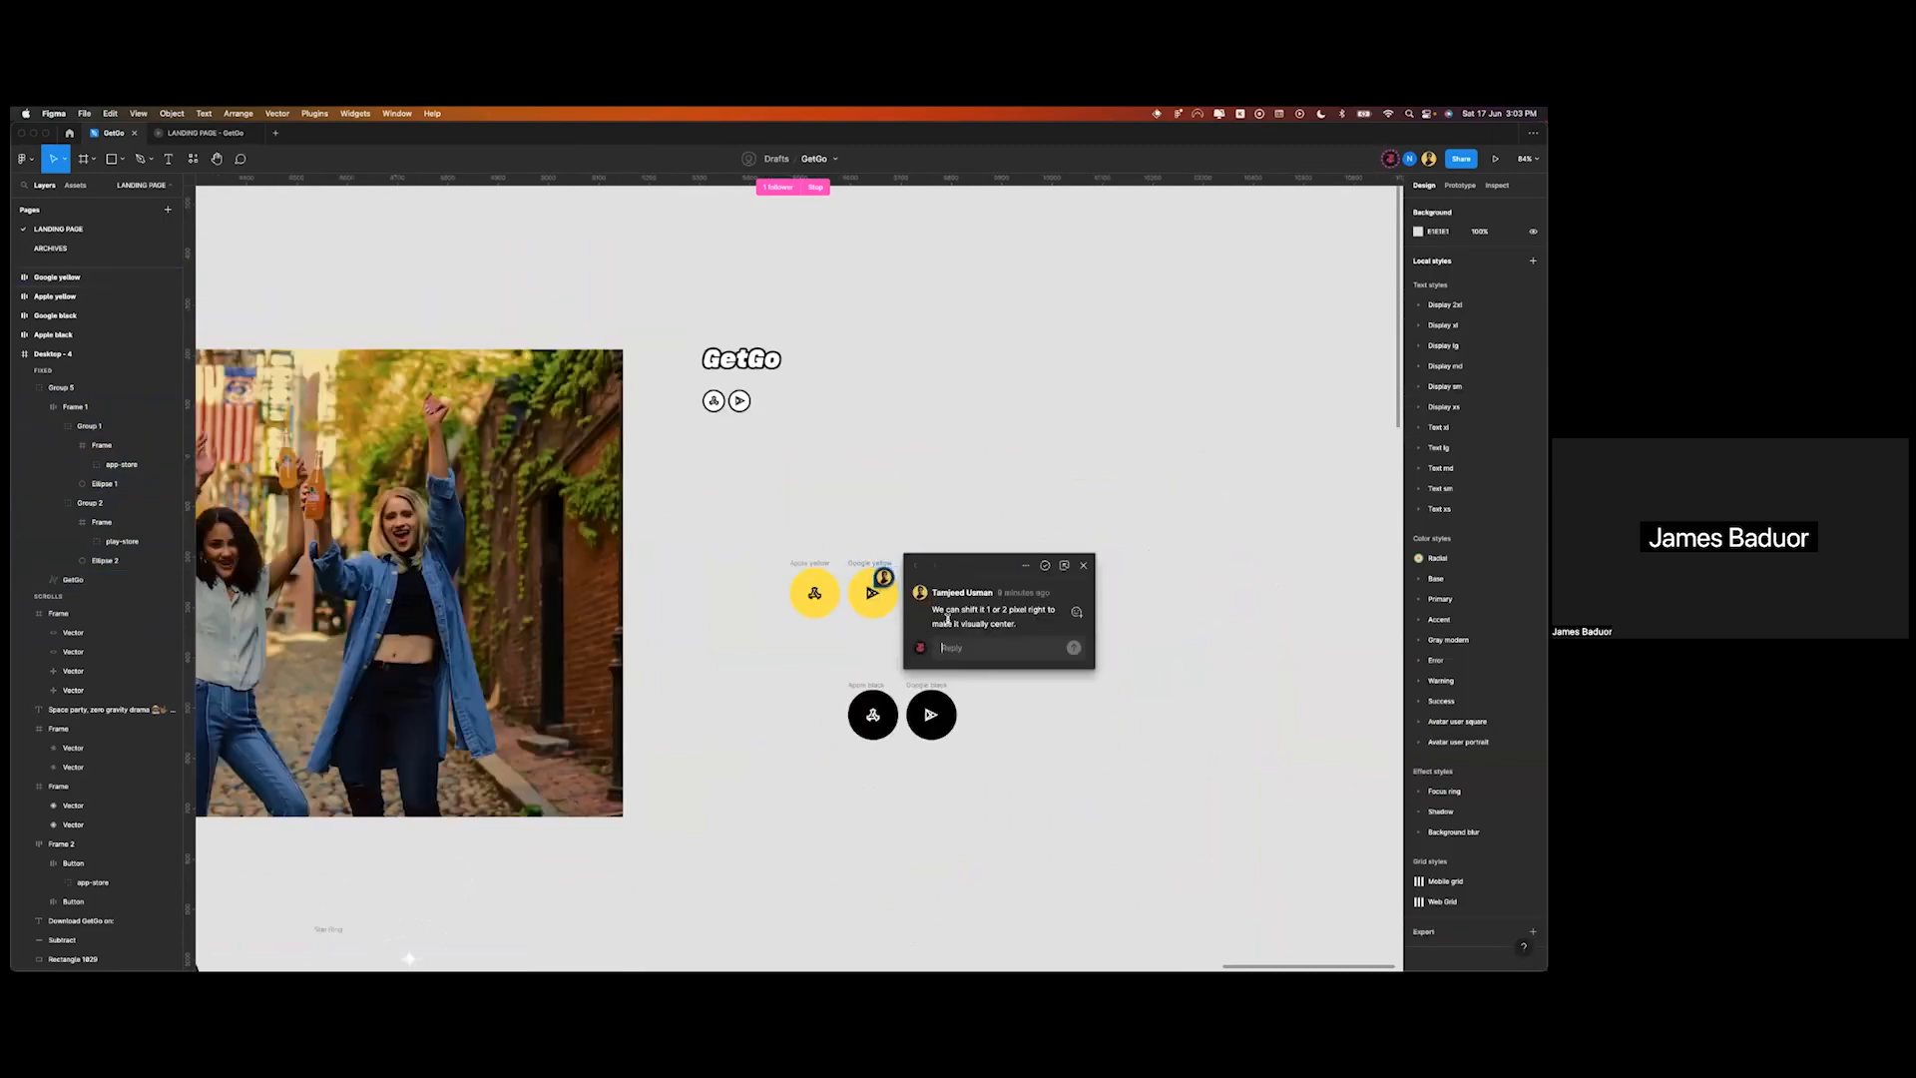
- Select the GetGo logo with the white Apple and Google icons below it and add an SVG export setting
click(775, 411)
click(714, 359)
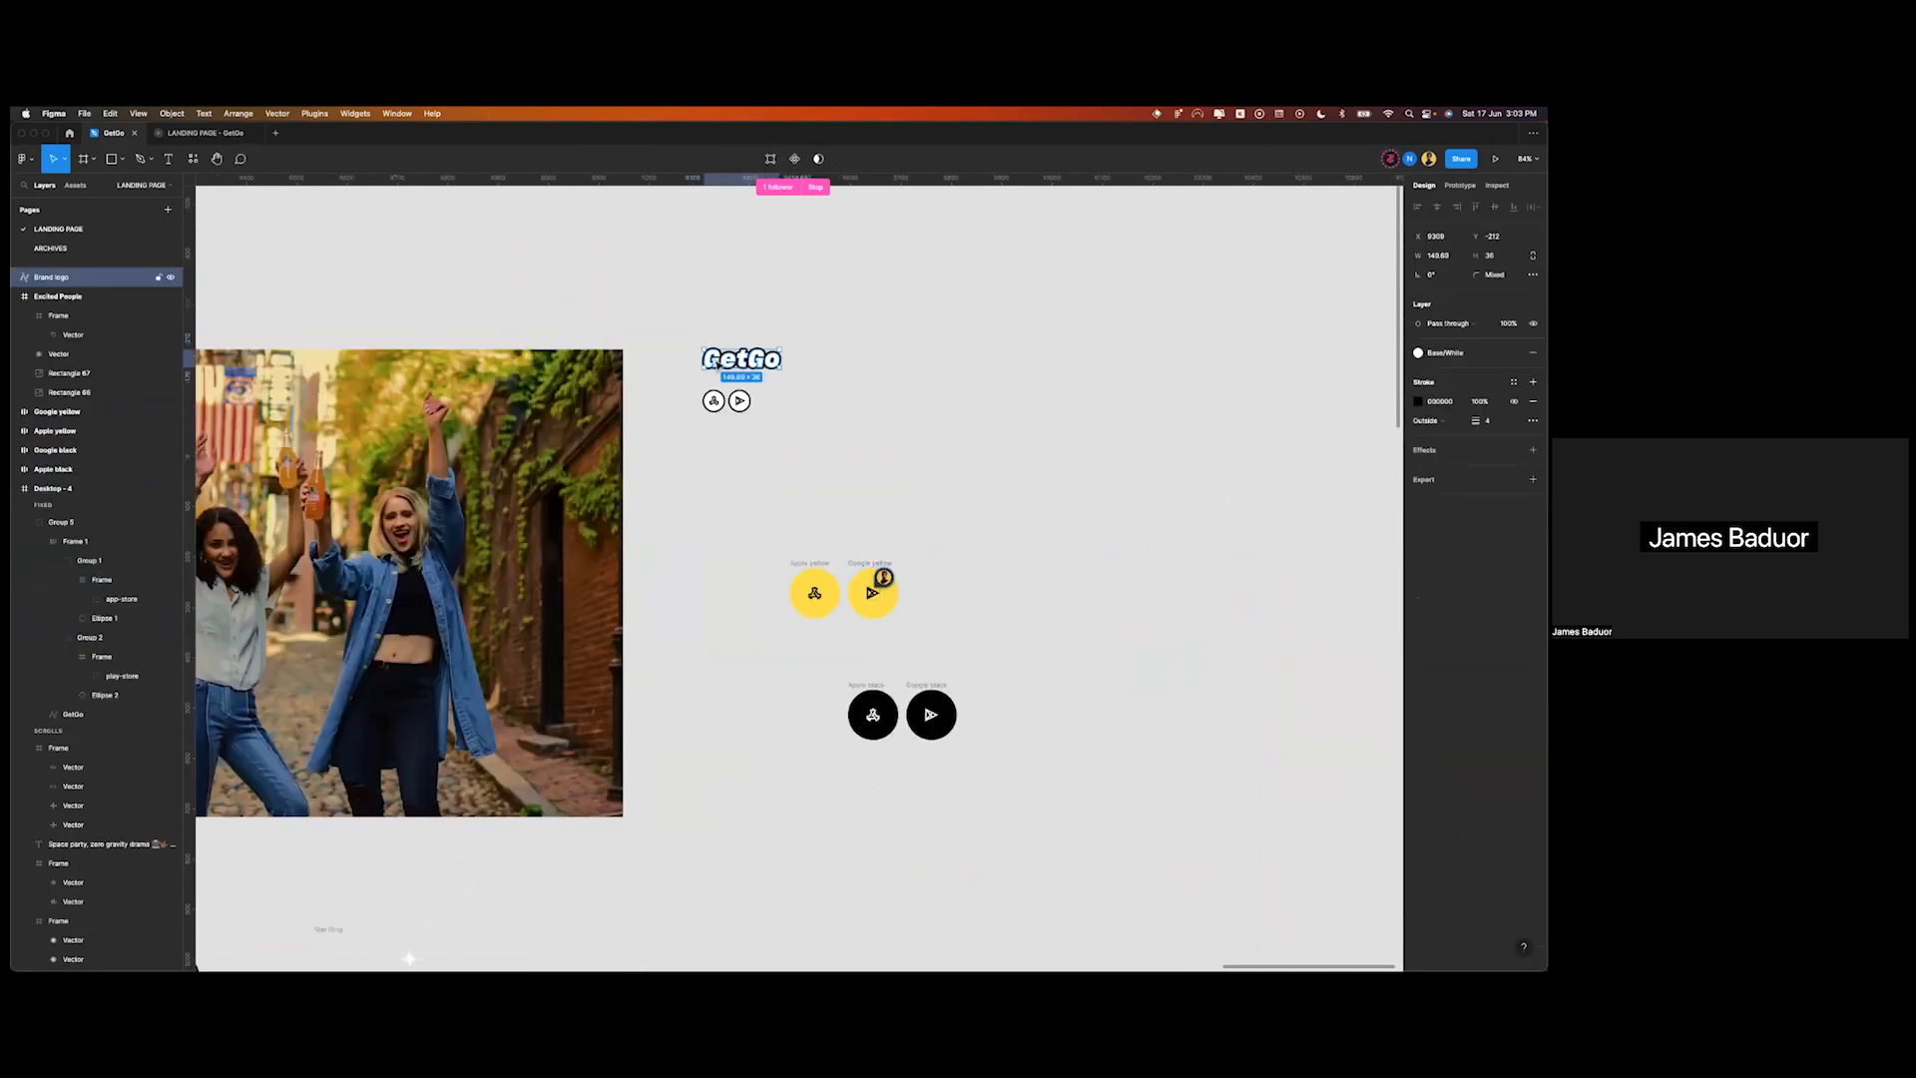
shift+click(715, 402)
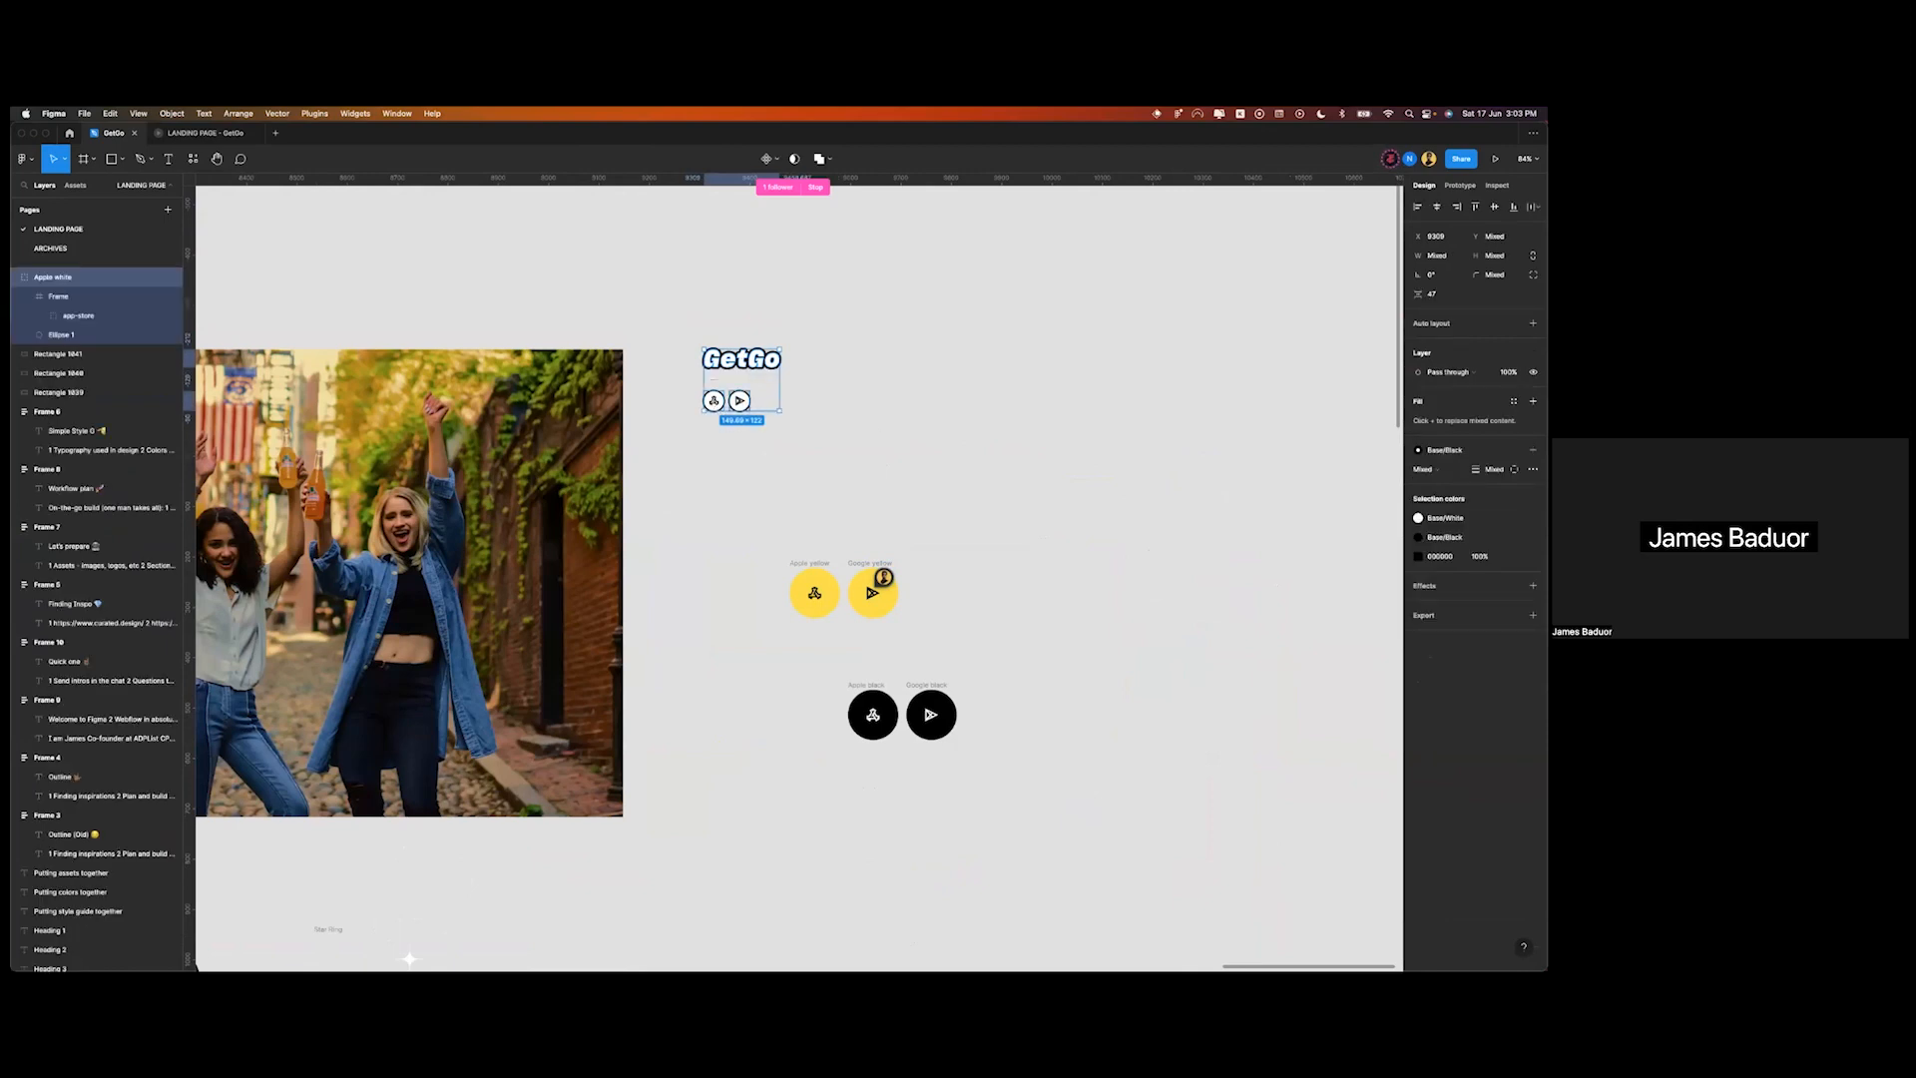
shift+click(740, 401)
click(1533, 616)
click(1496, 654)
click(1501, 686)
- Export the selected logo and icons into a new Desktop folder named getgo
key(super+shift+e)
click(609, 489)
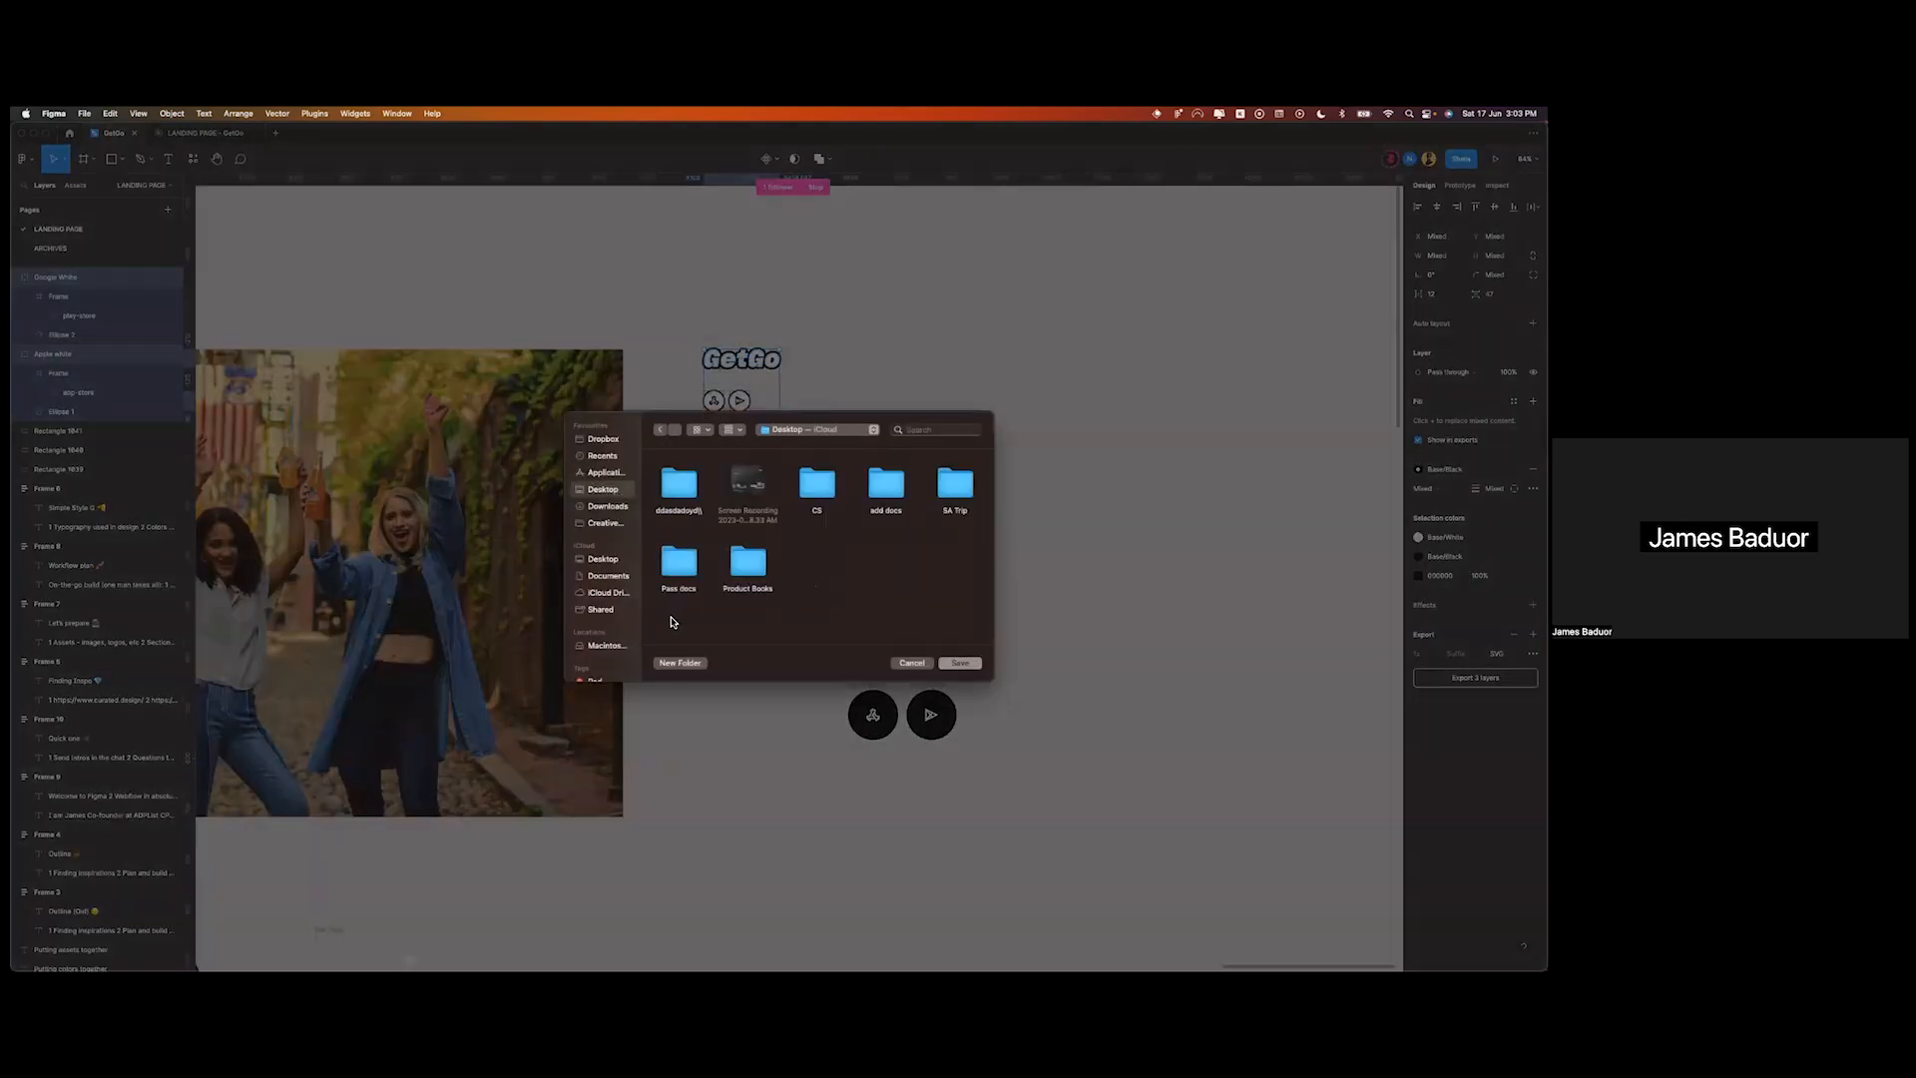
click(680, 663)
text(getgo)
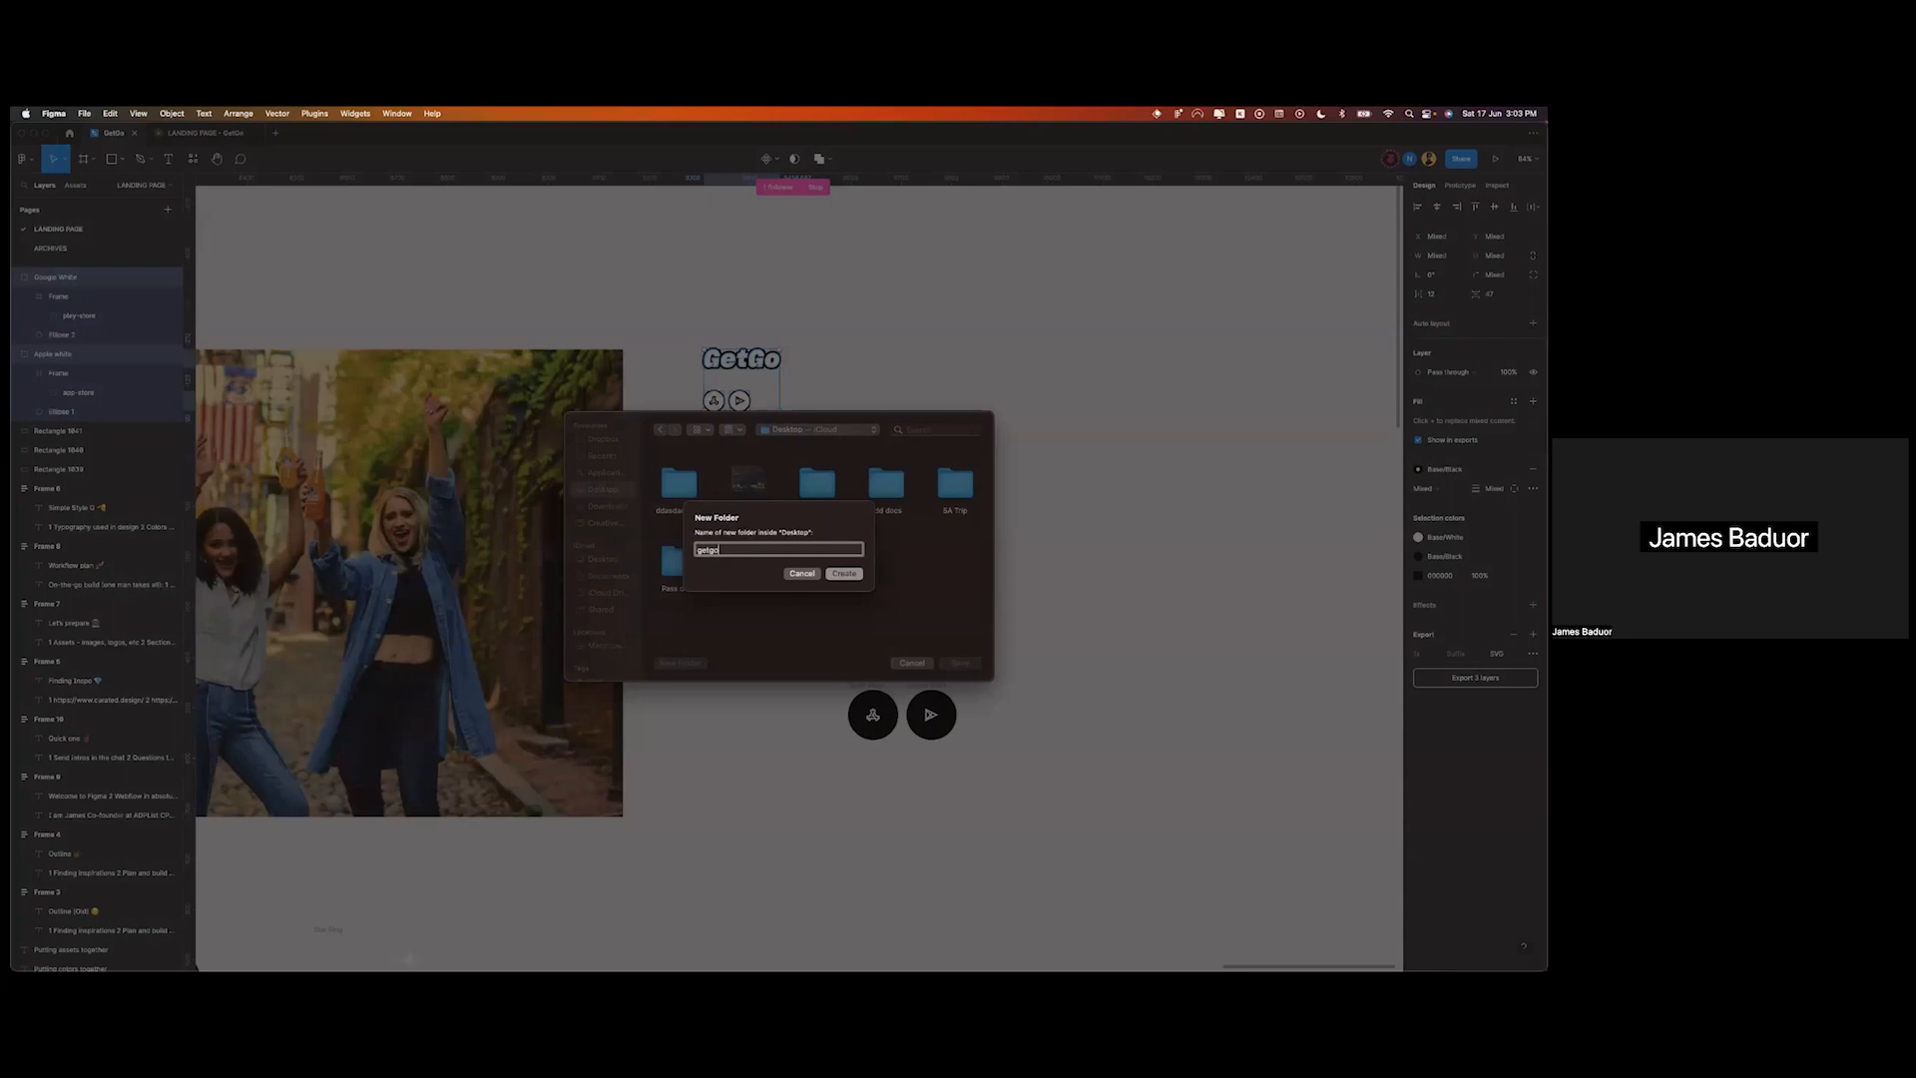
key(Return)
click(960, 663)
- Switch to Webflow and upload Apple white.svg, Brand logo.svg and Google White.svg from the getgo folder to the site's assets
key(ctrl+Right)
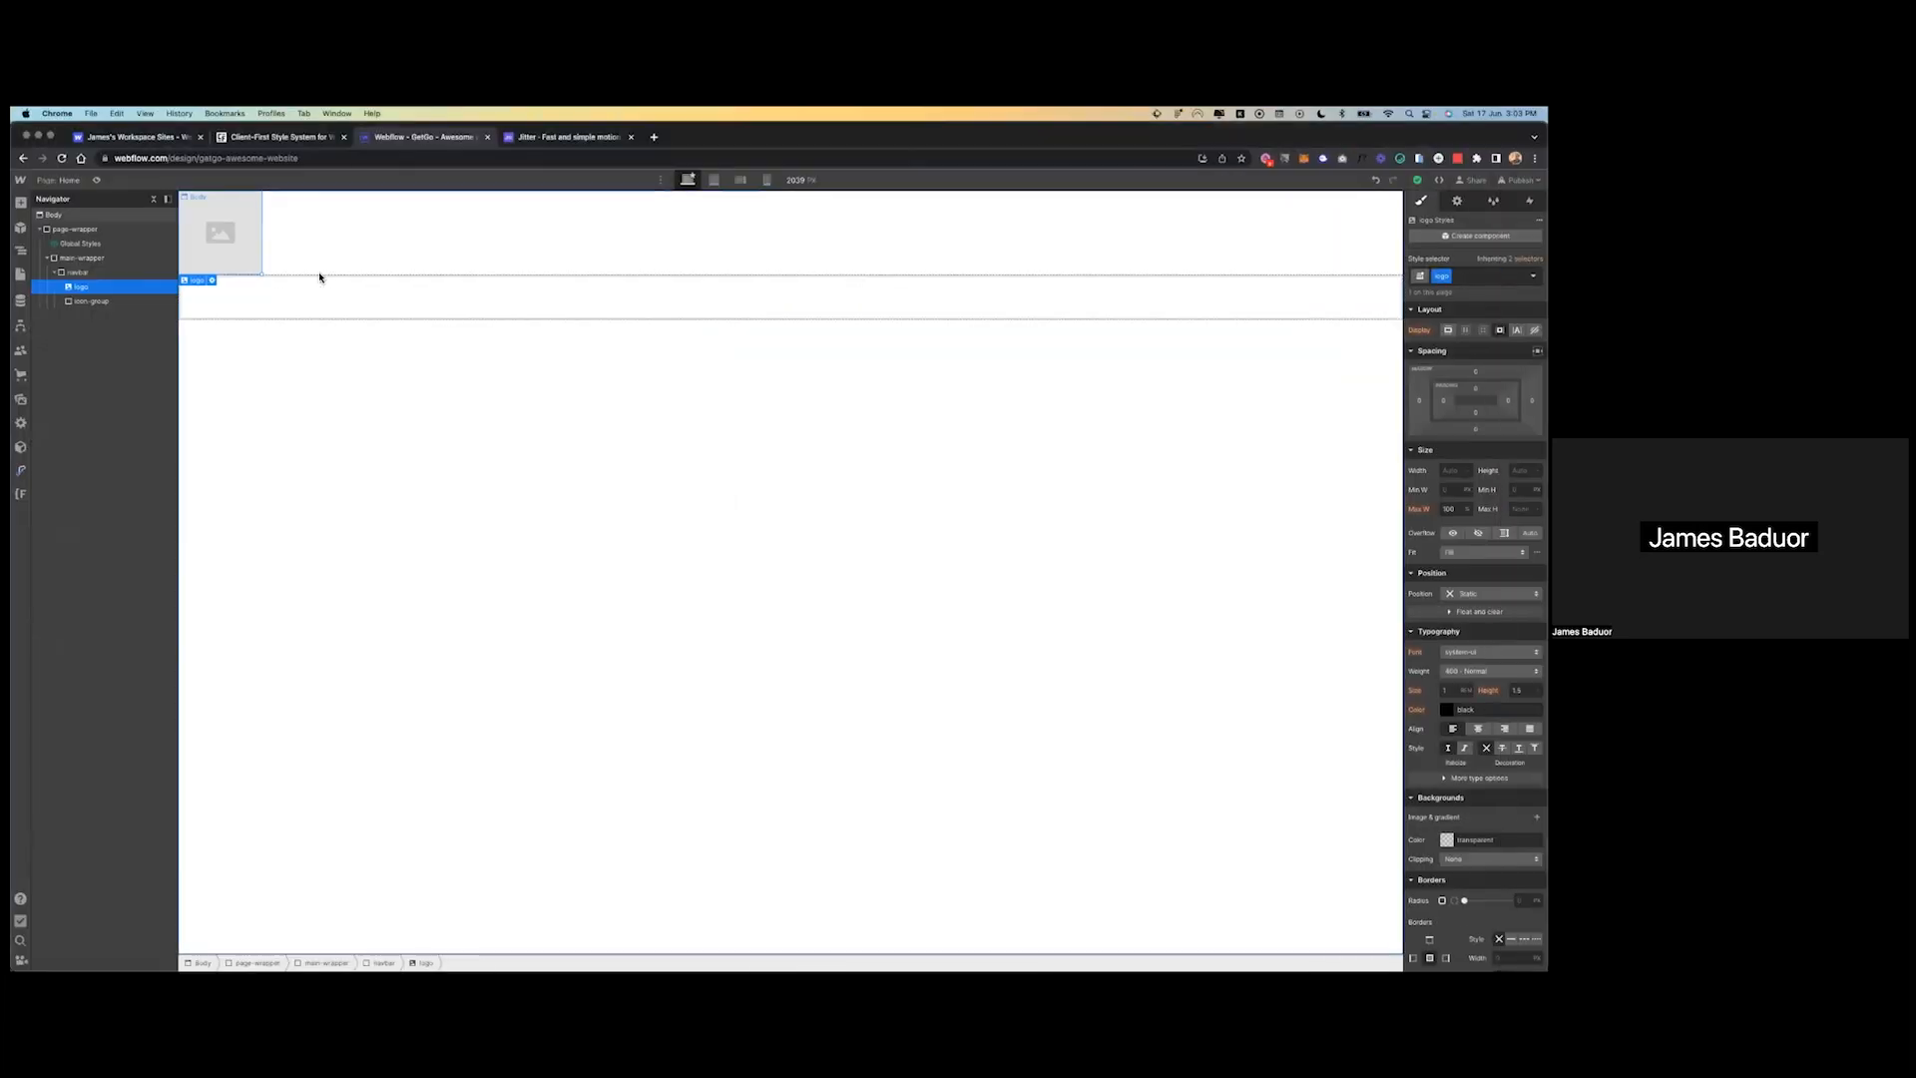
double_click(223, 250)
click(254, 312)
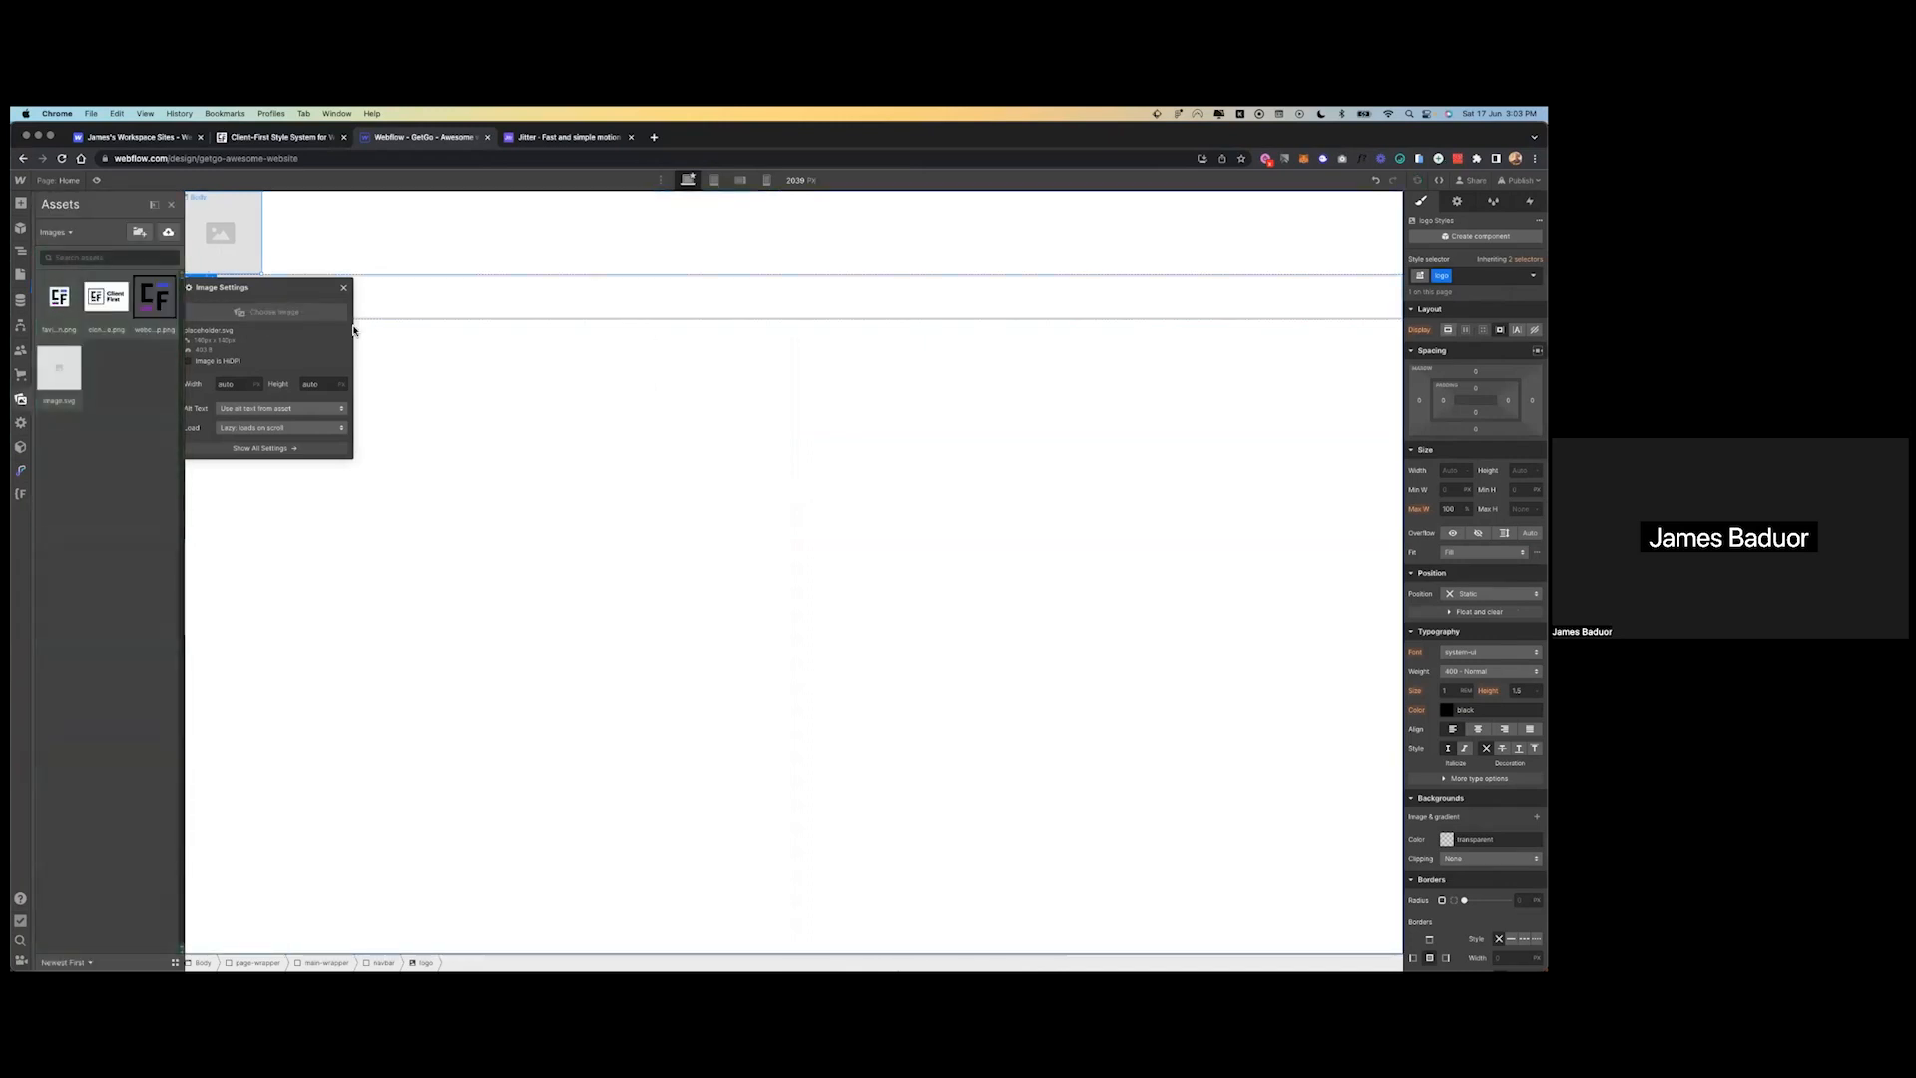
click(168, 235)
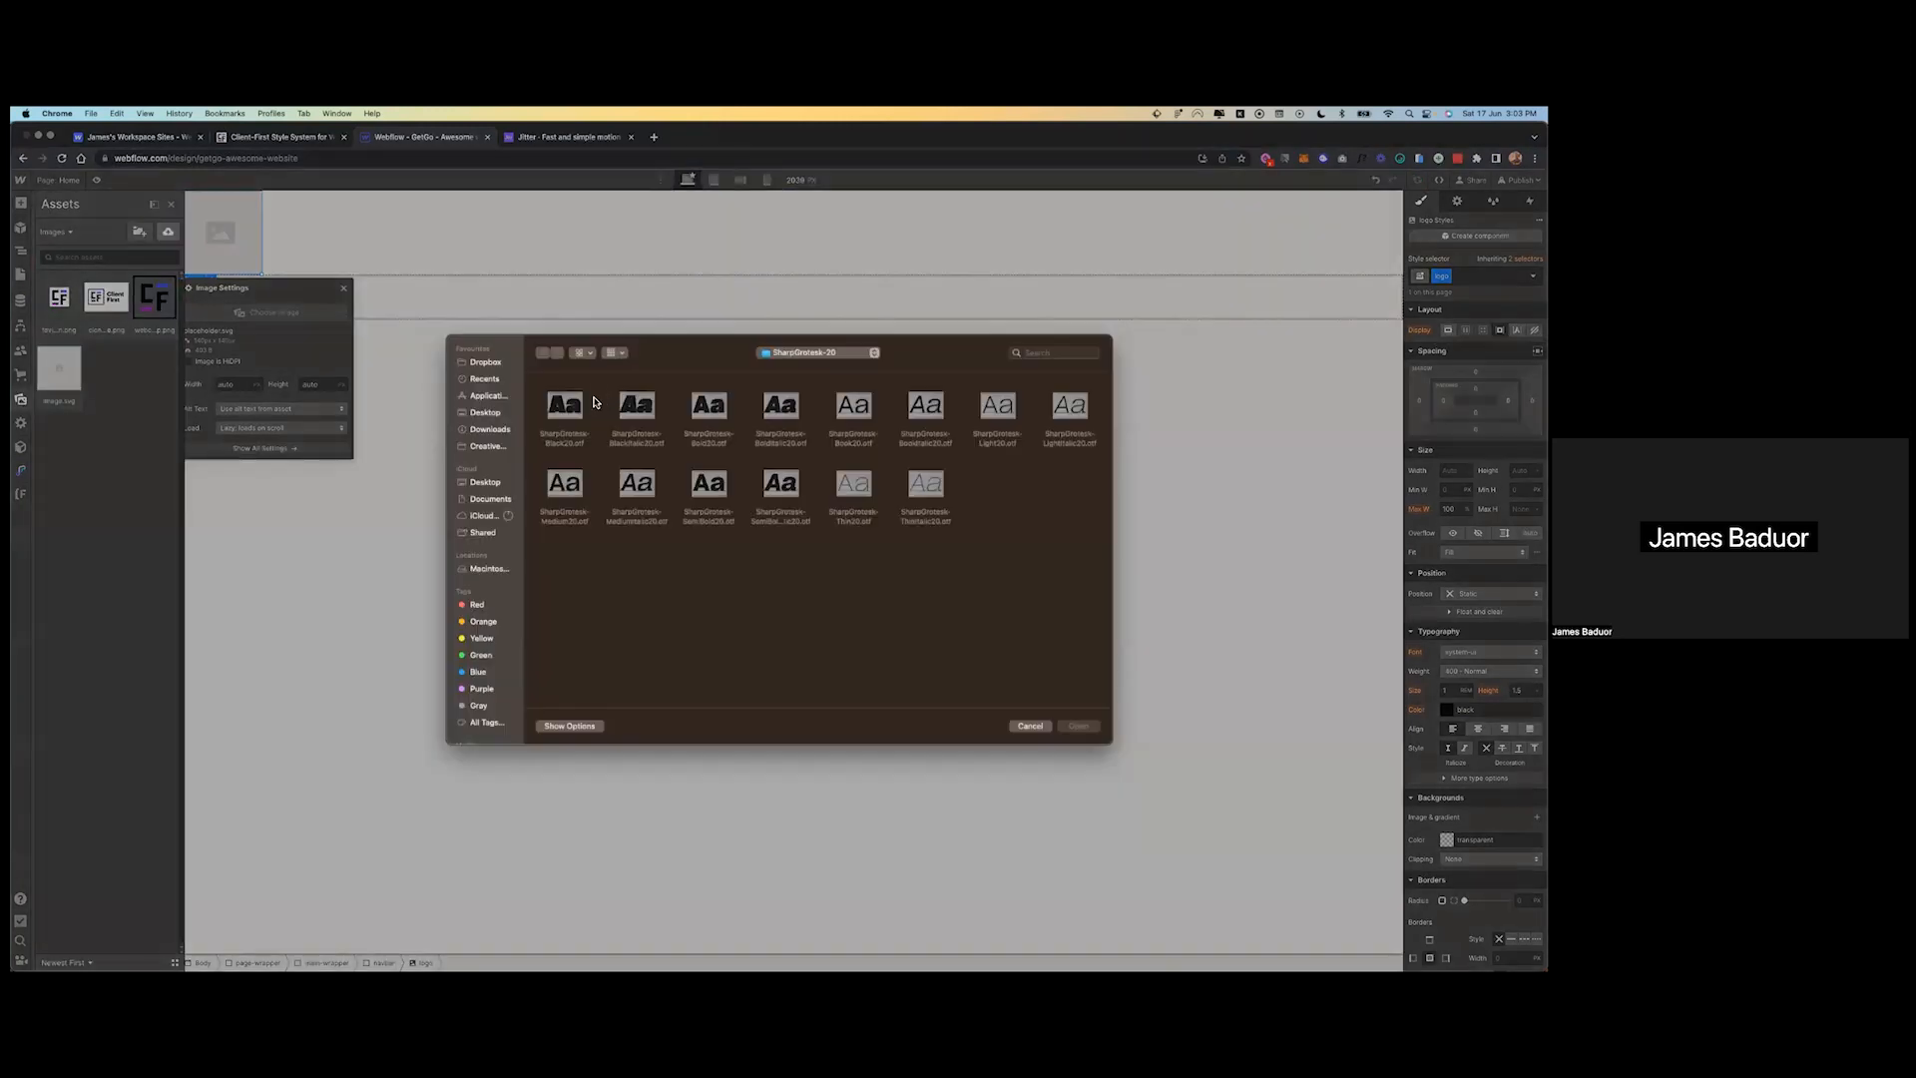
double_click(565, 423)
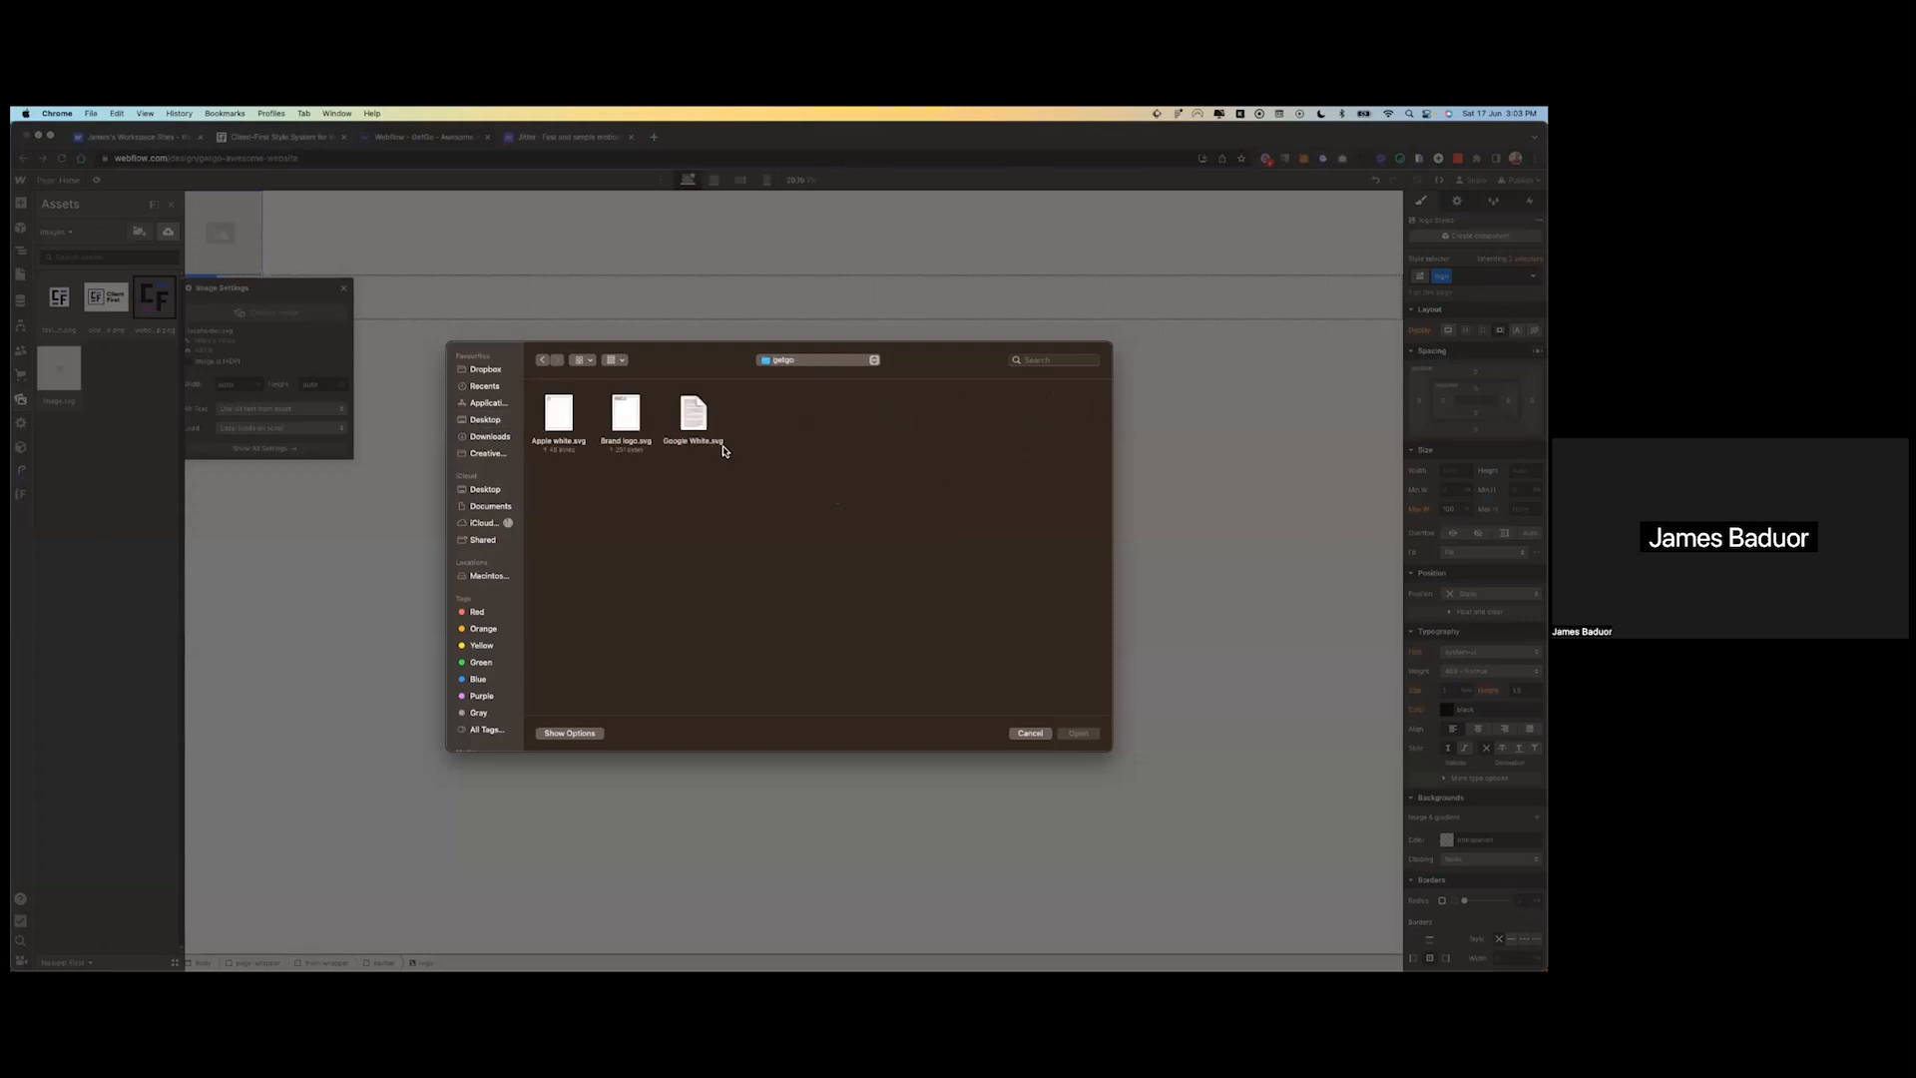
drag(739, 470, 546, 397)
key(Return)
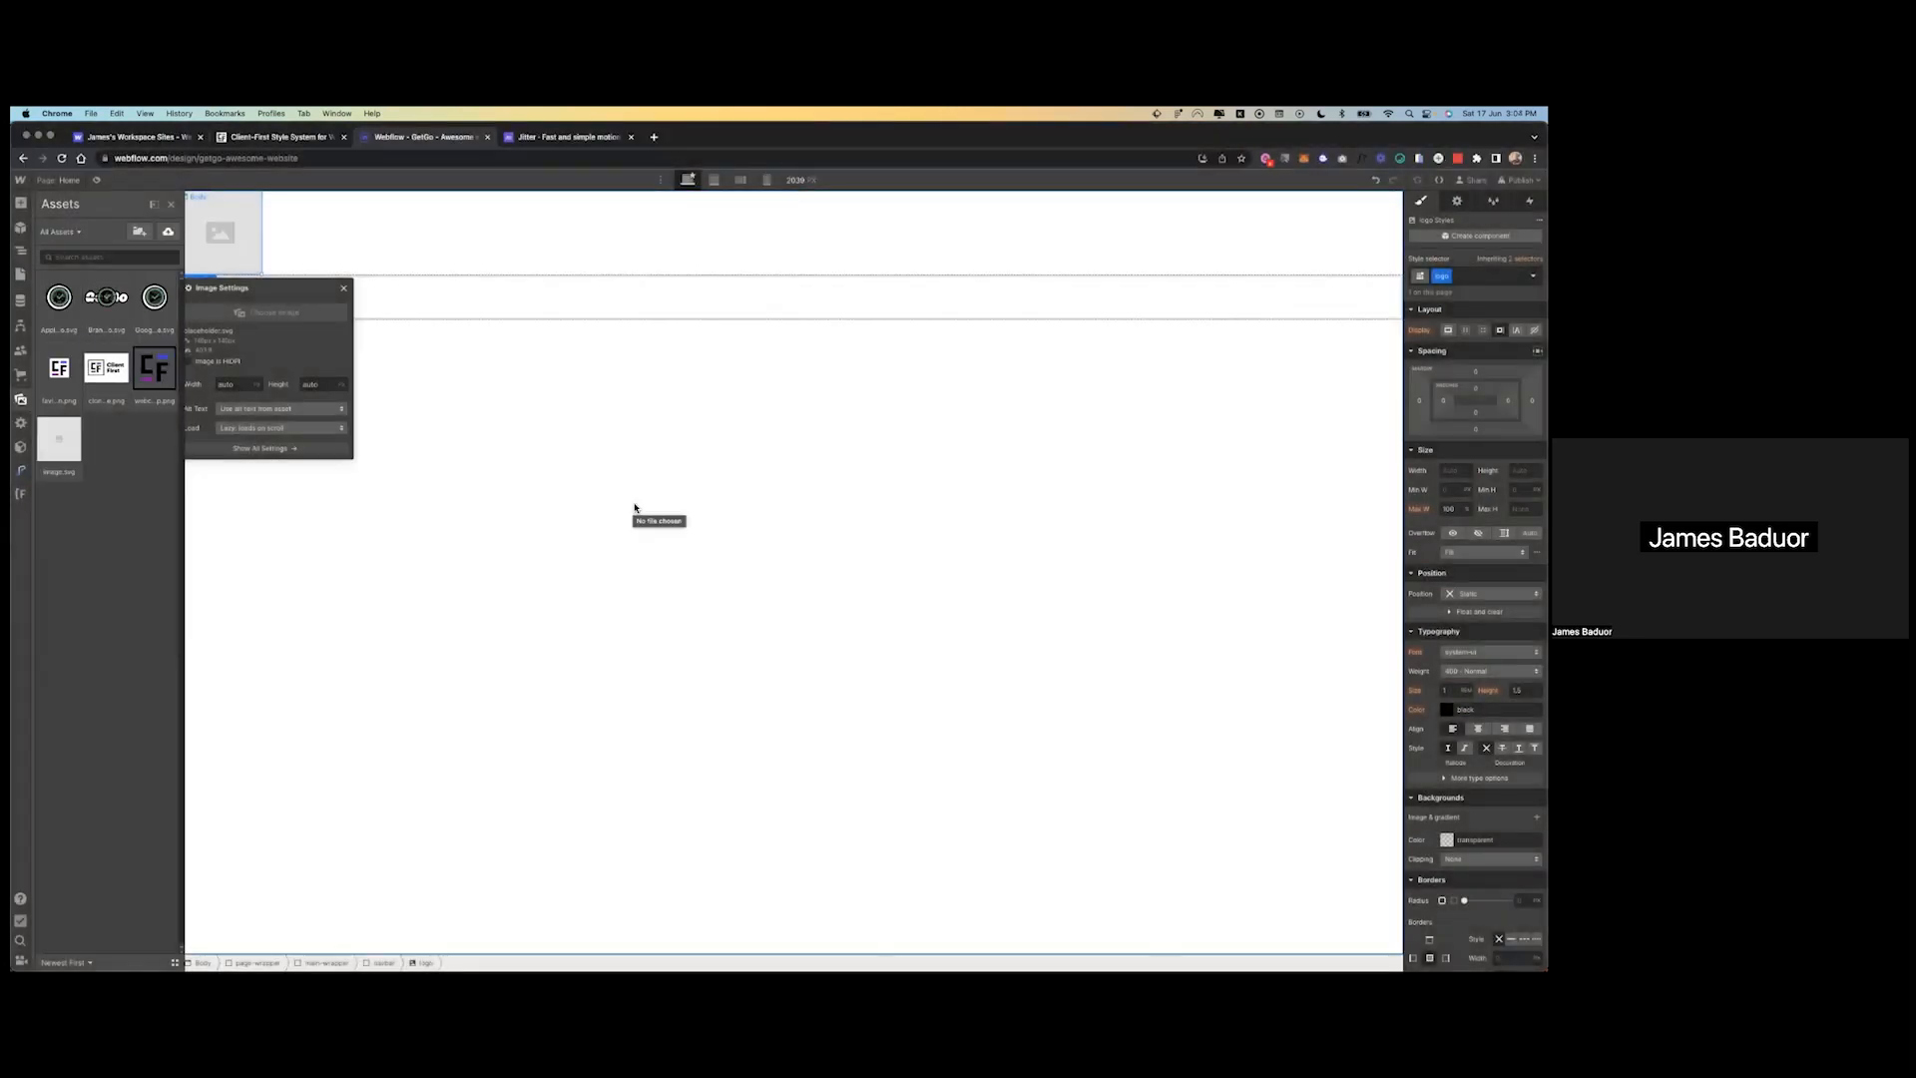
- Use the uploaded Brand logo.svg as the source of the navbar's logo image
click(238, 315)
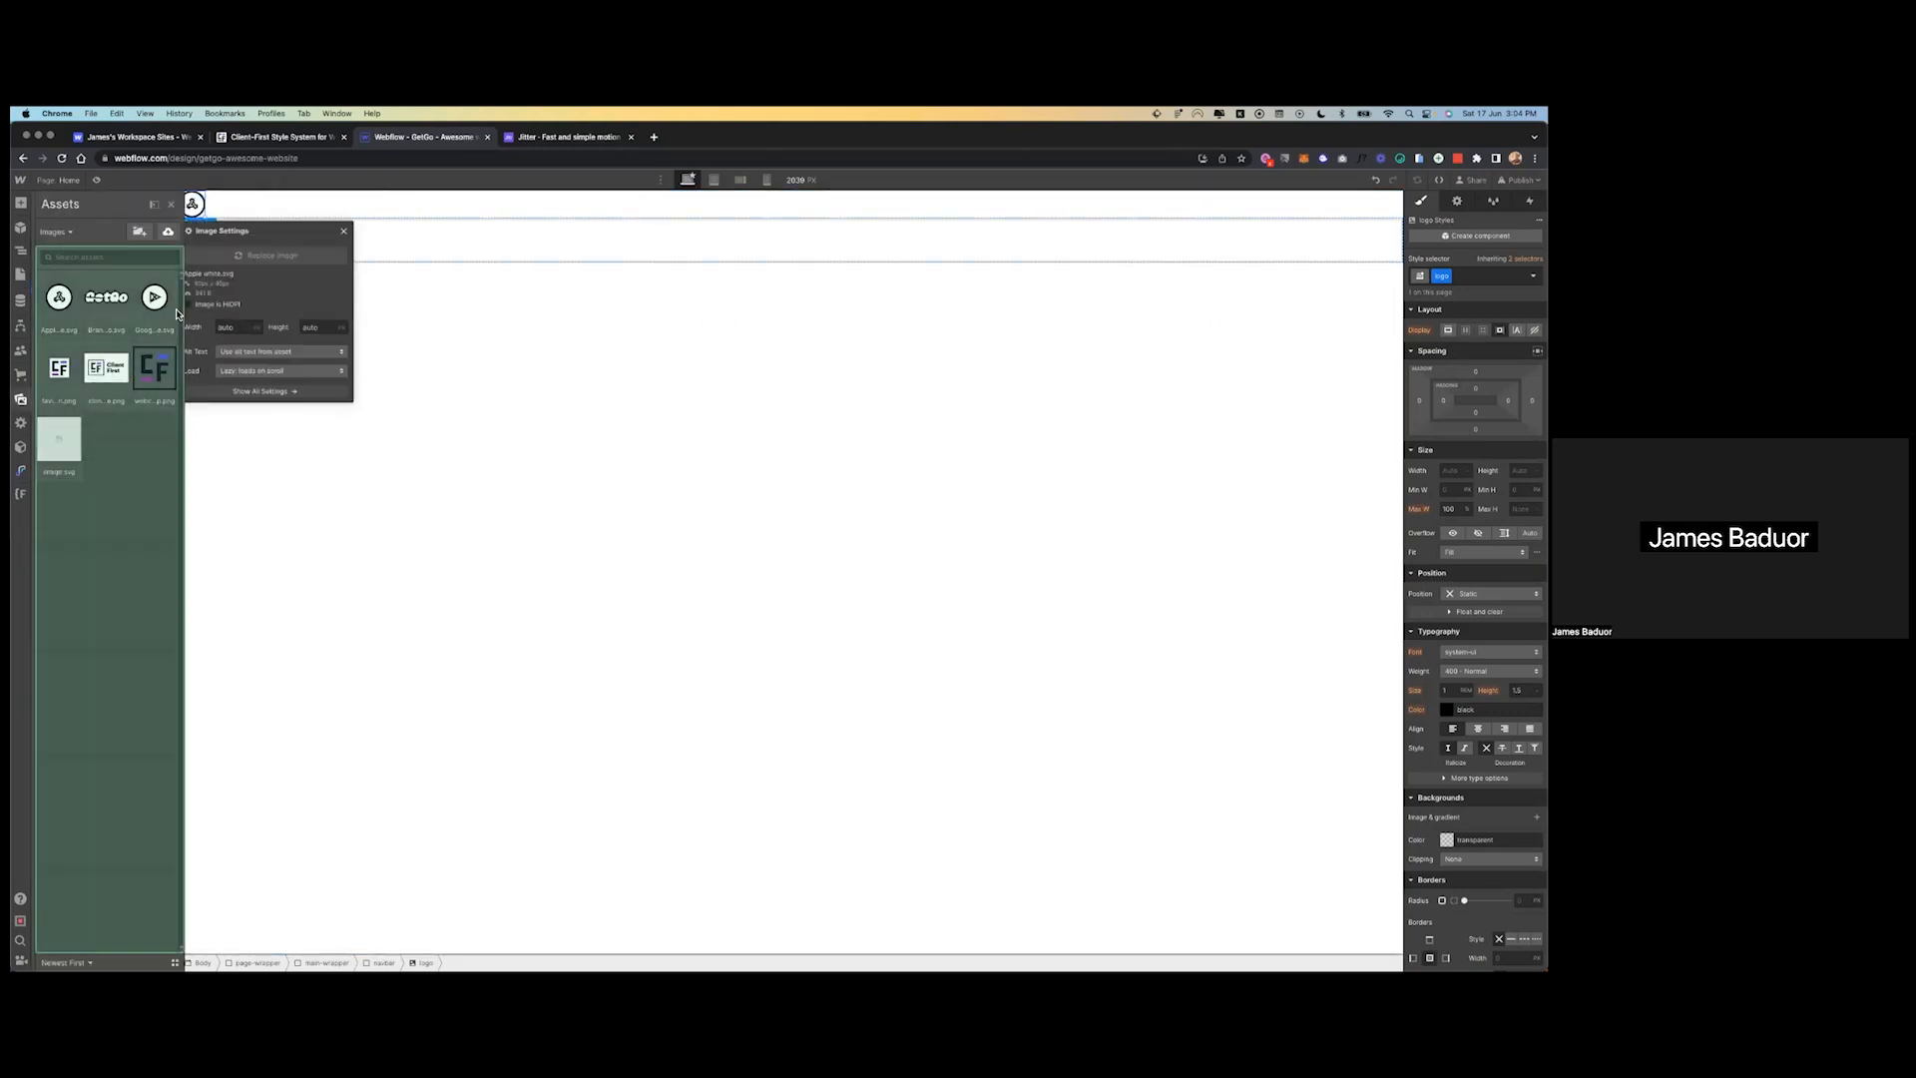
click(109, 295)
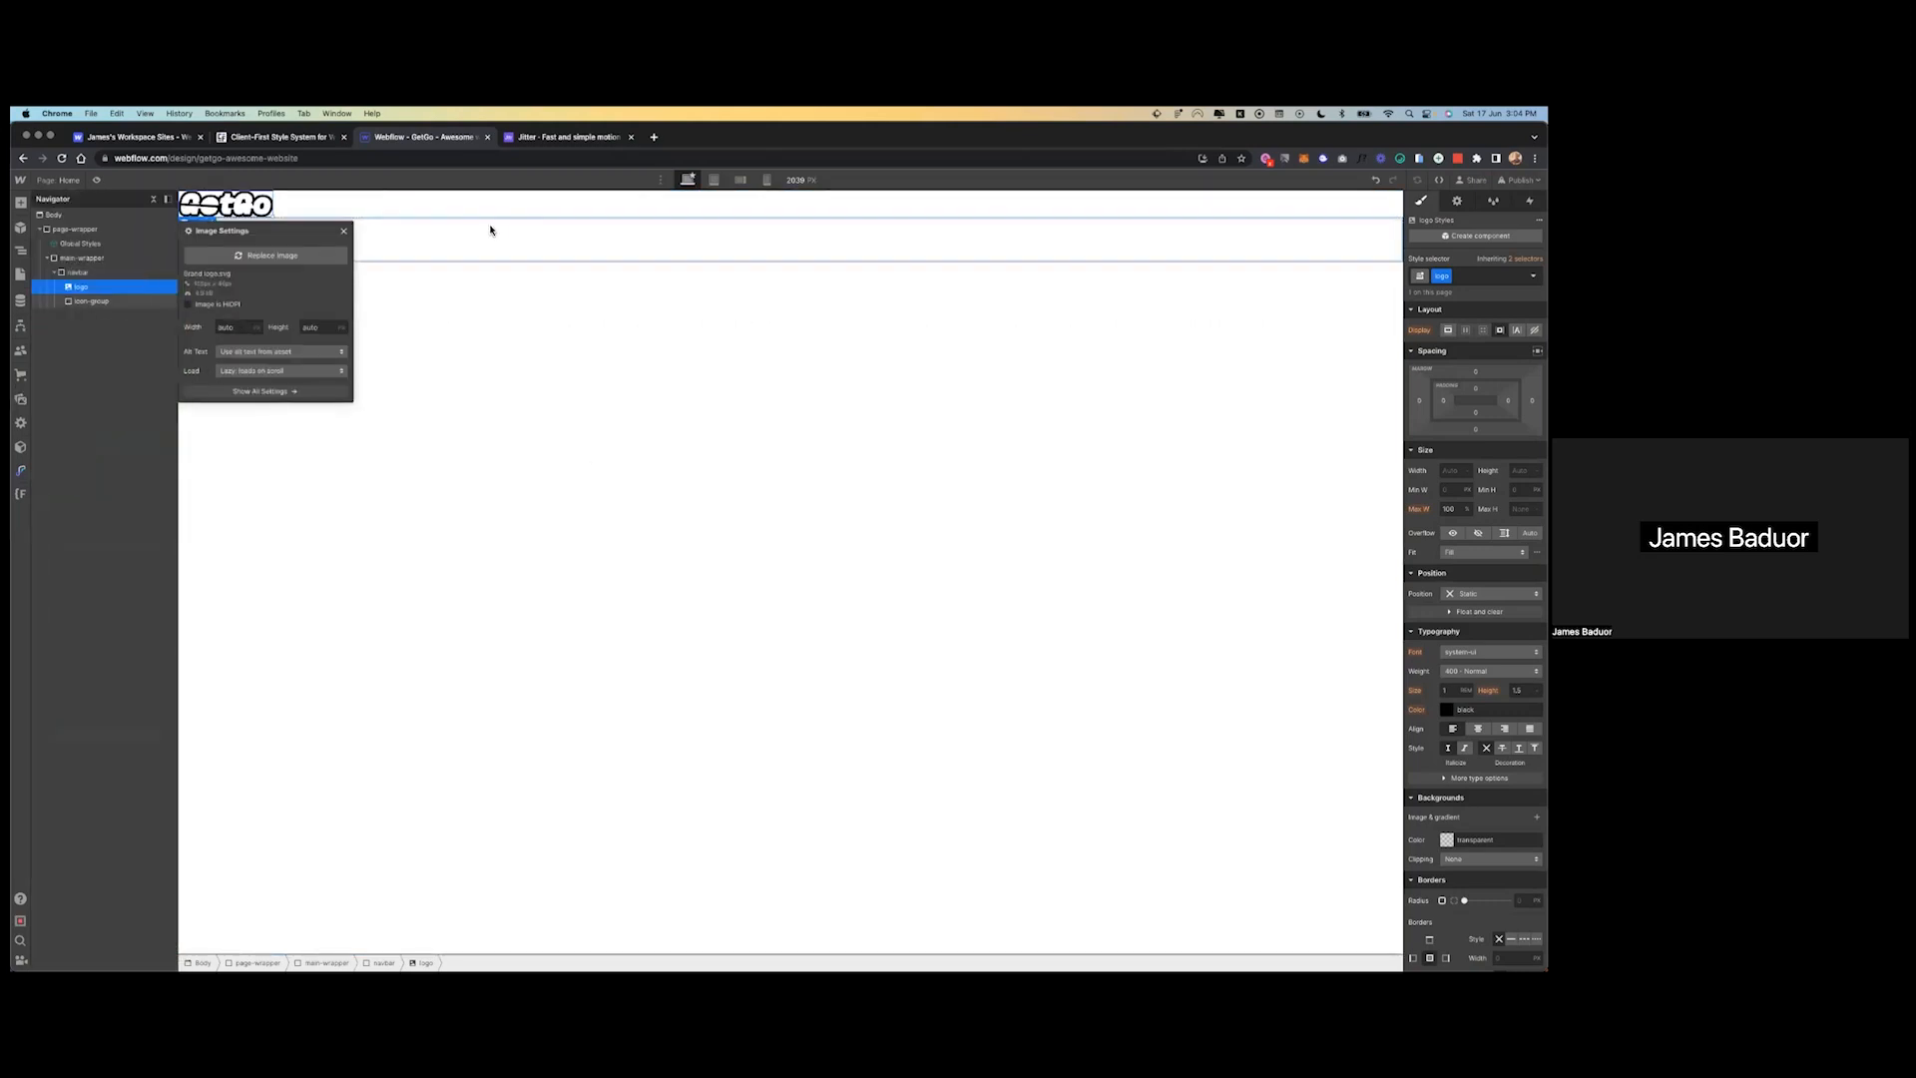
click(222, 203)
- Switch to Figma, change the GetGo logo's export format to PNG at 1x, and export Brand logo.png to the getgo folder
key(ctrl+Left)
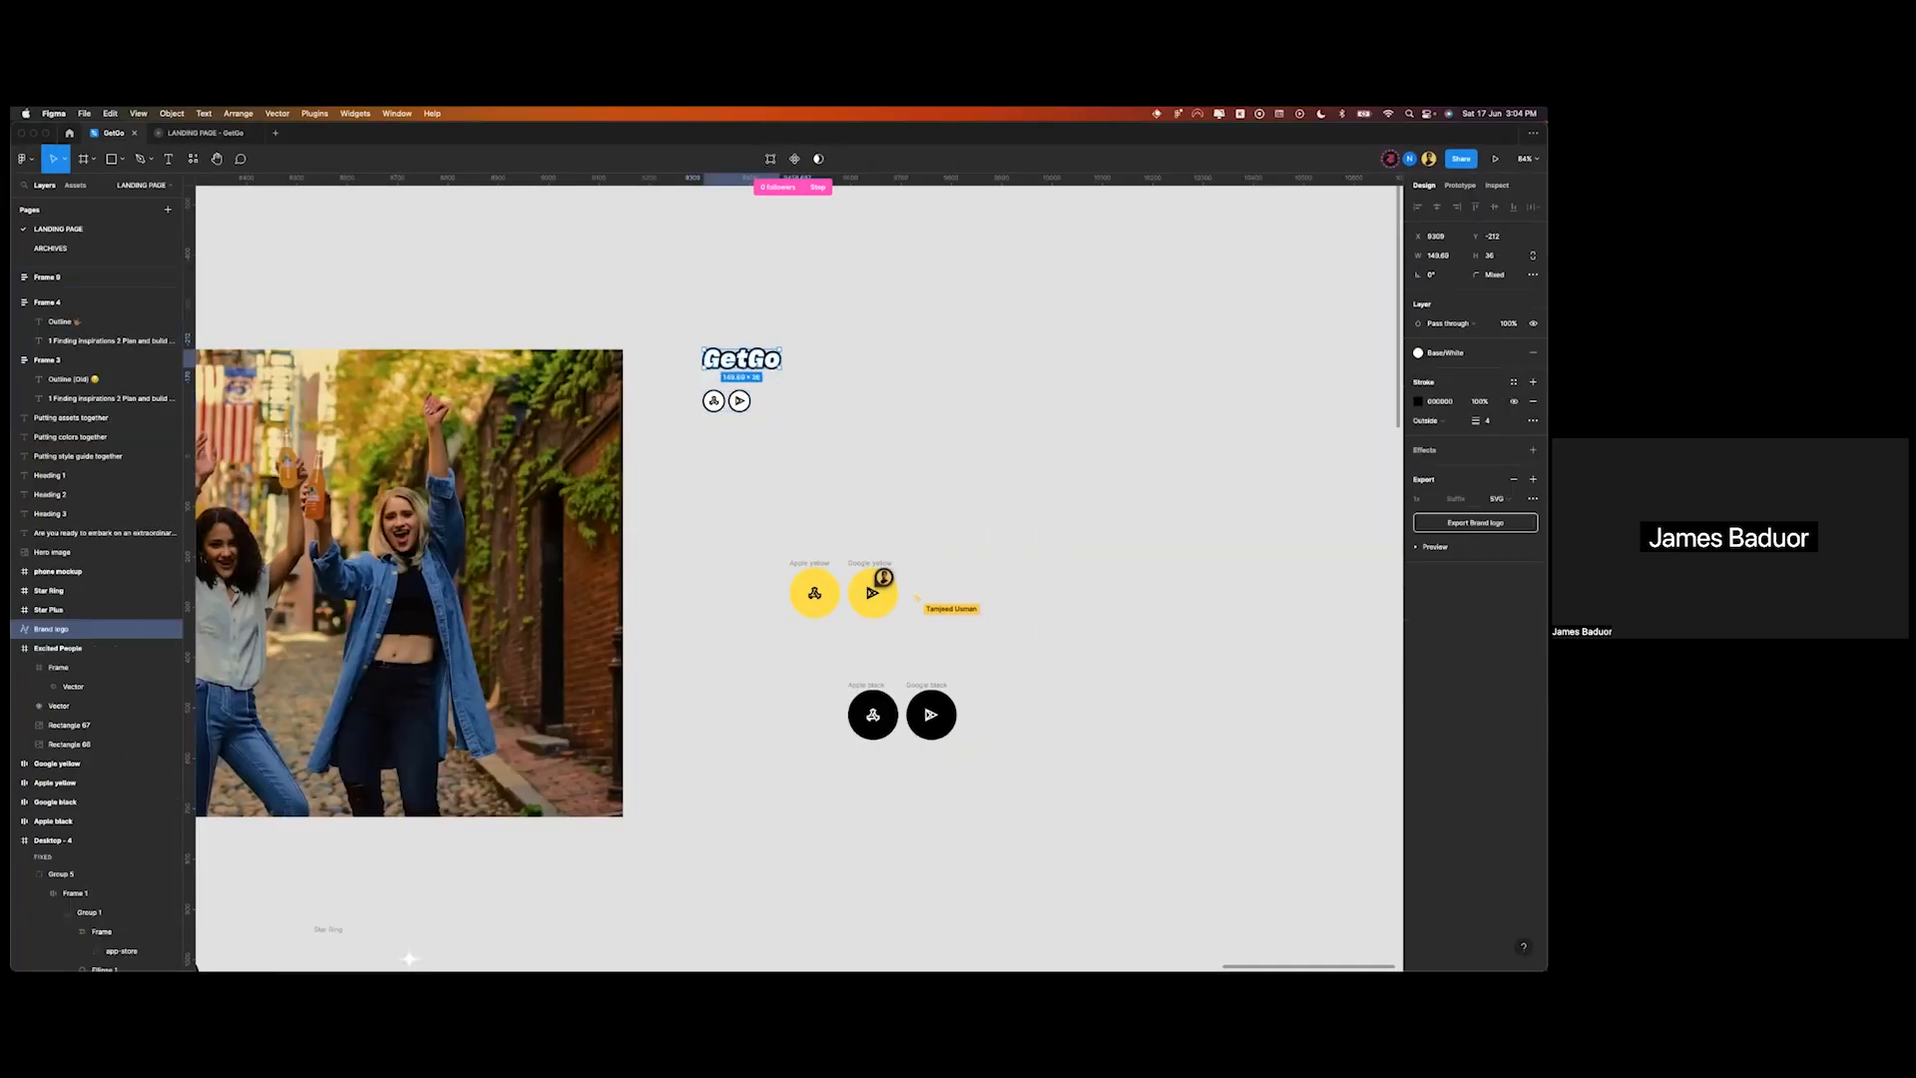
click(1496, 498)
click(1511, 484)
click(1499, 498)
click(1511, 484)
click(1425, 498)
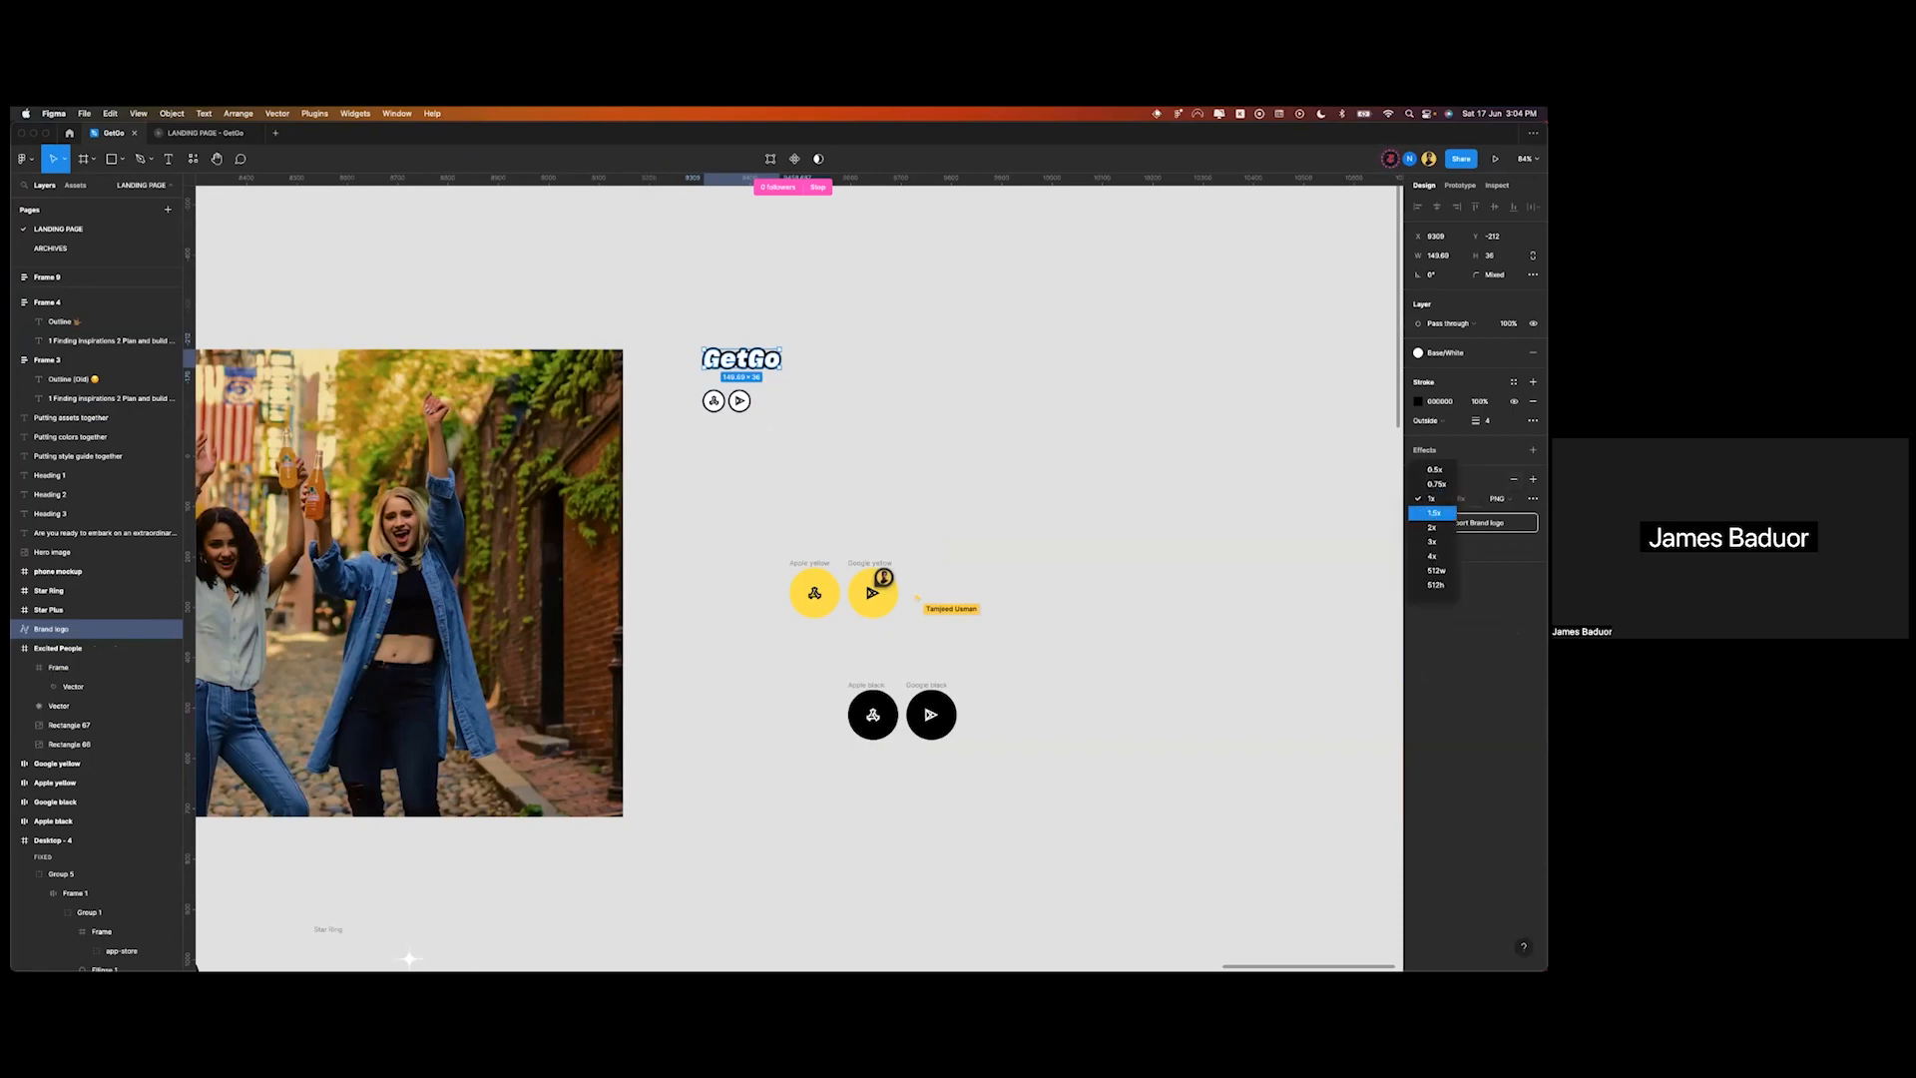
click(1431, 498)
click(1475, 522)
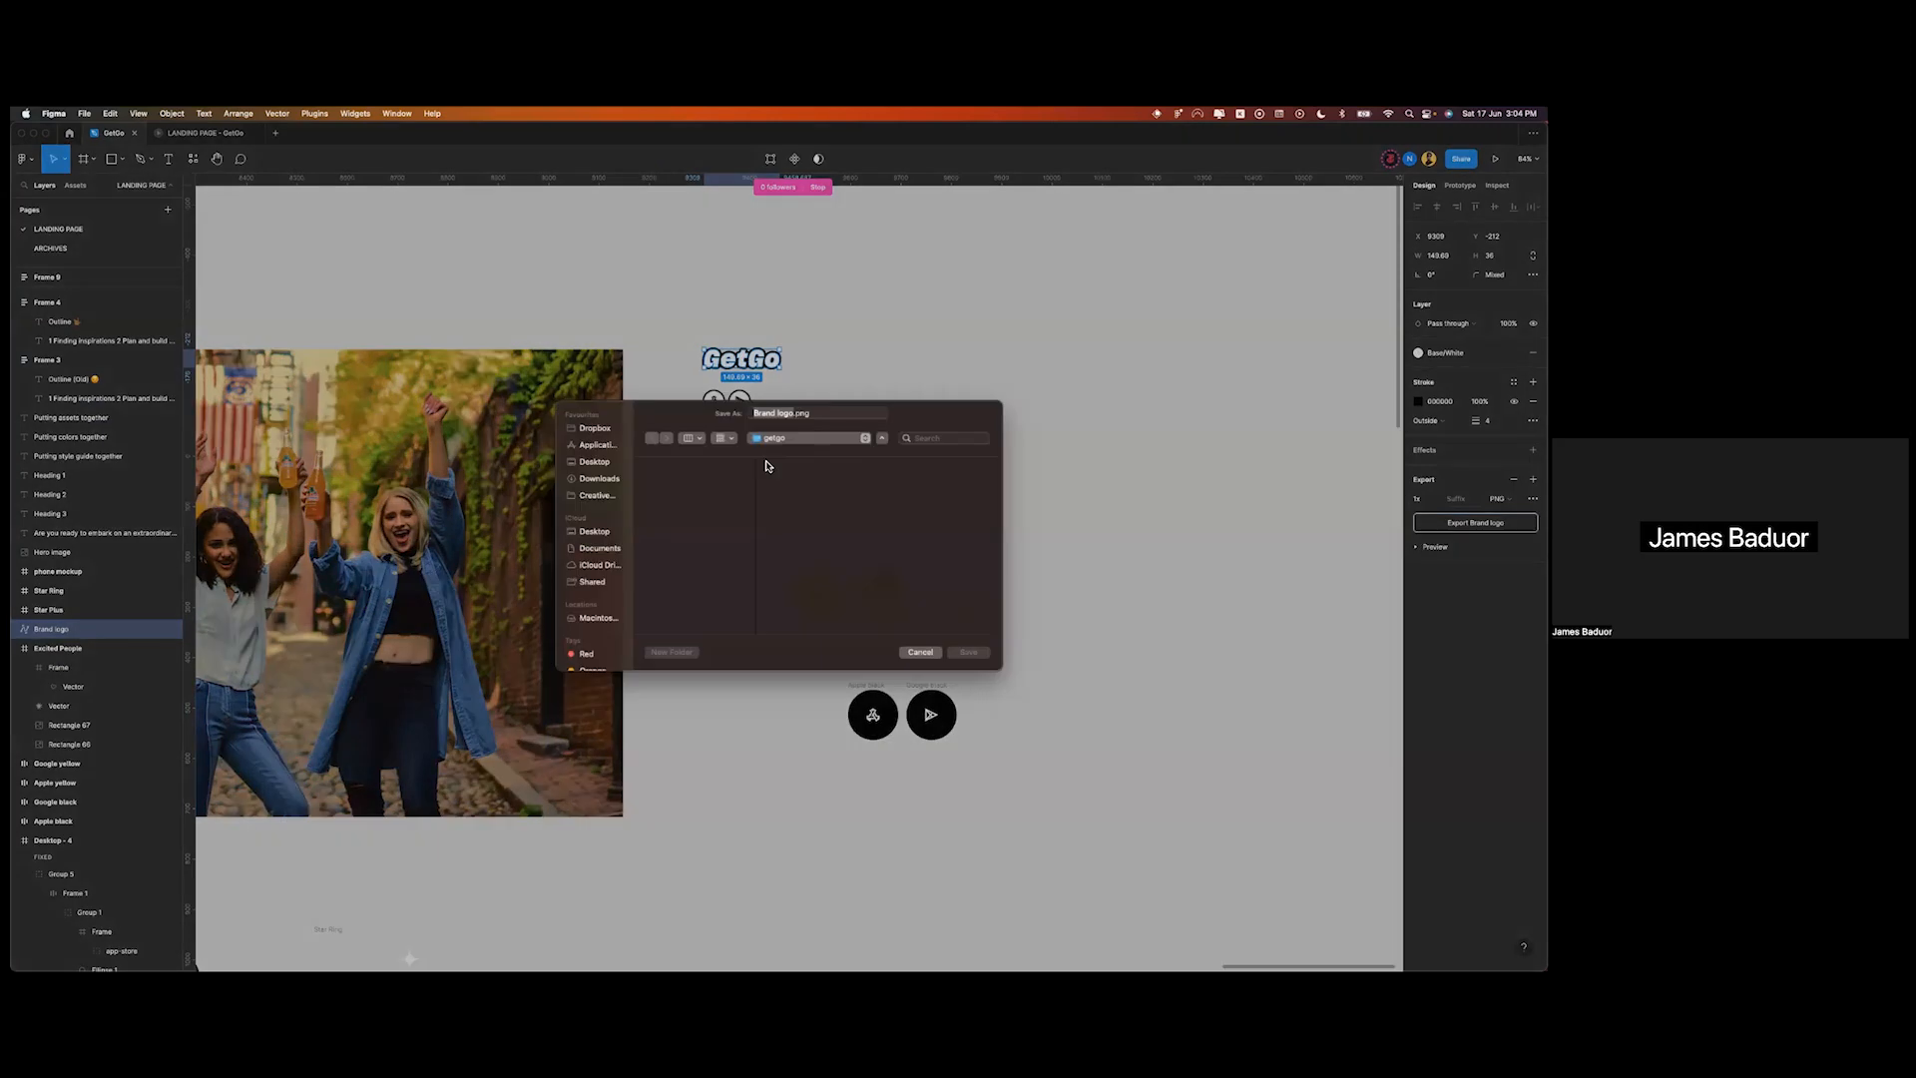
key(Return)
- Return to Webflow, upload Brand logo.png and replace the navbar's logo image with it
key(ctrl+Right)
click(210, 220)
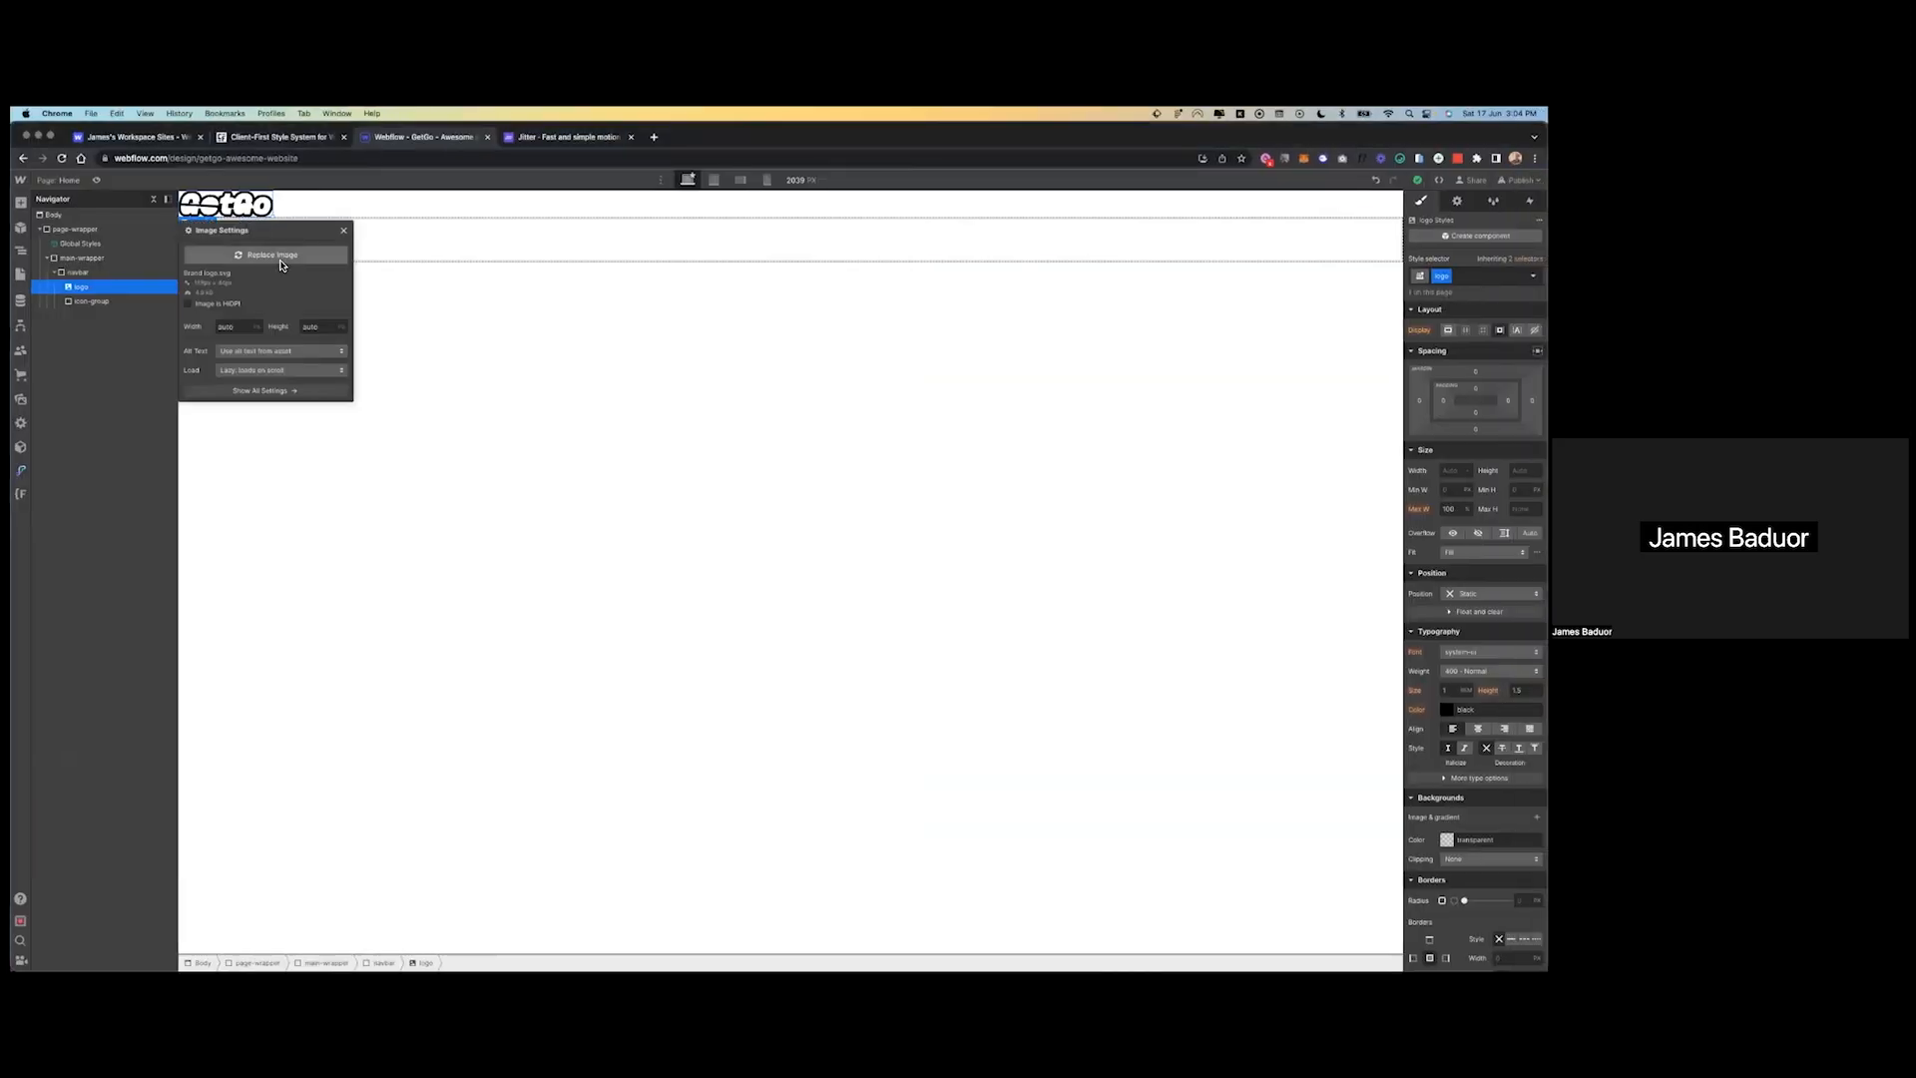
click(270, 256)
click(168, 231)
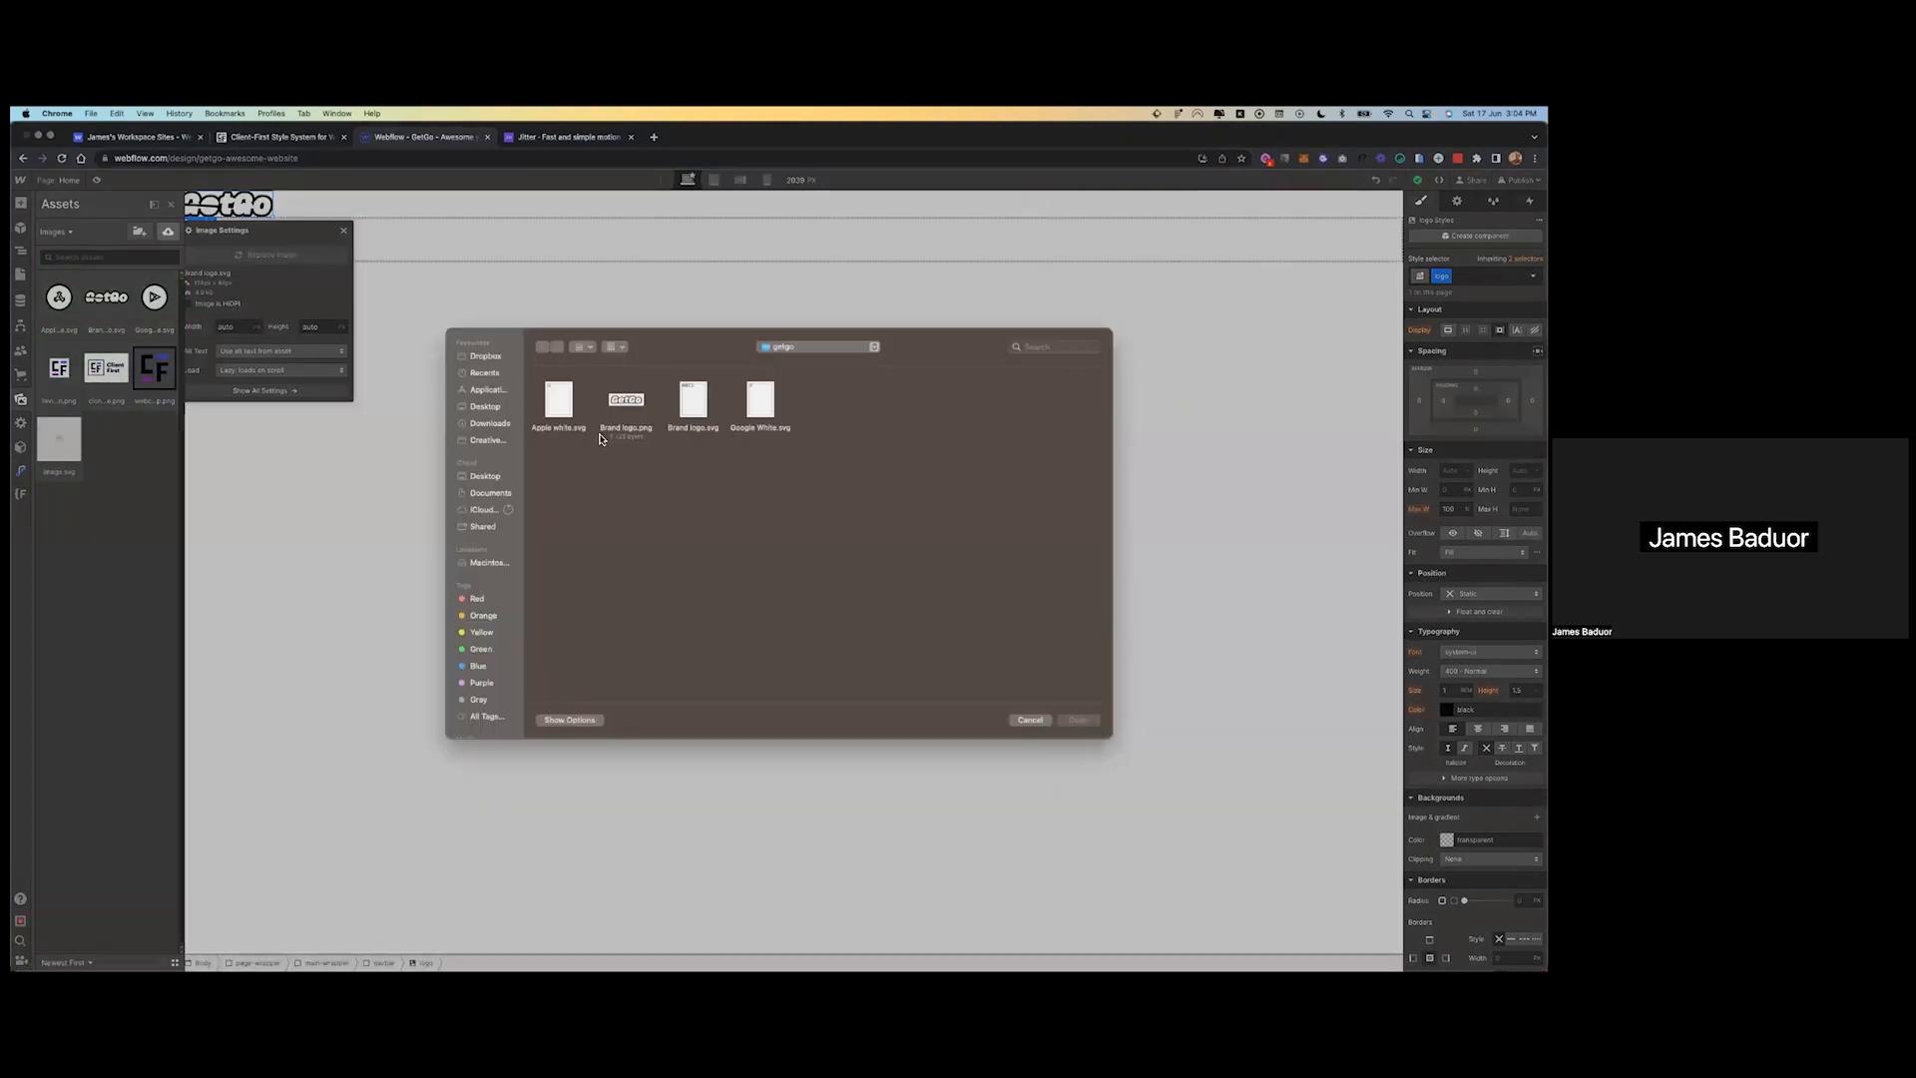
double_click(633, 422)
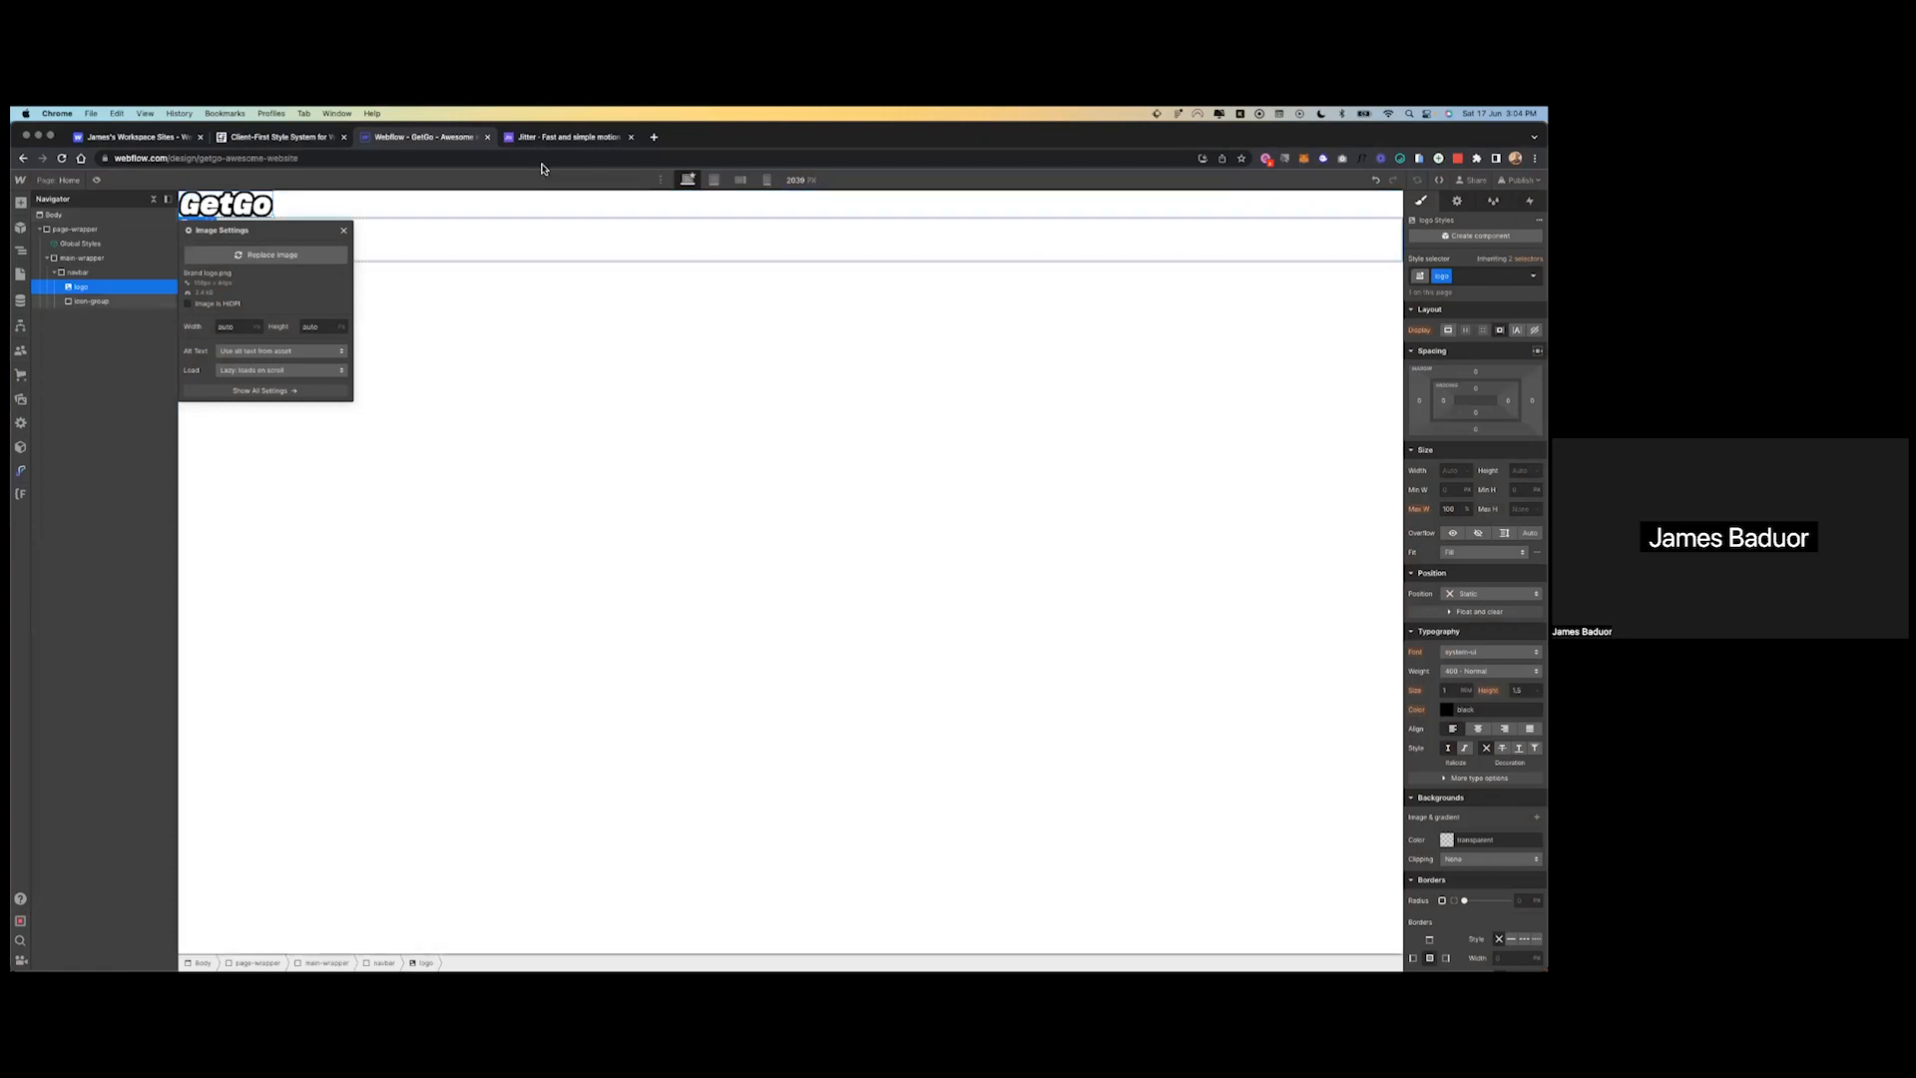
click(565, 209)
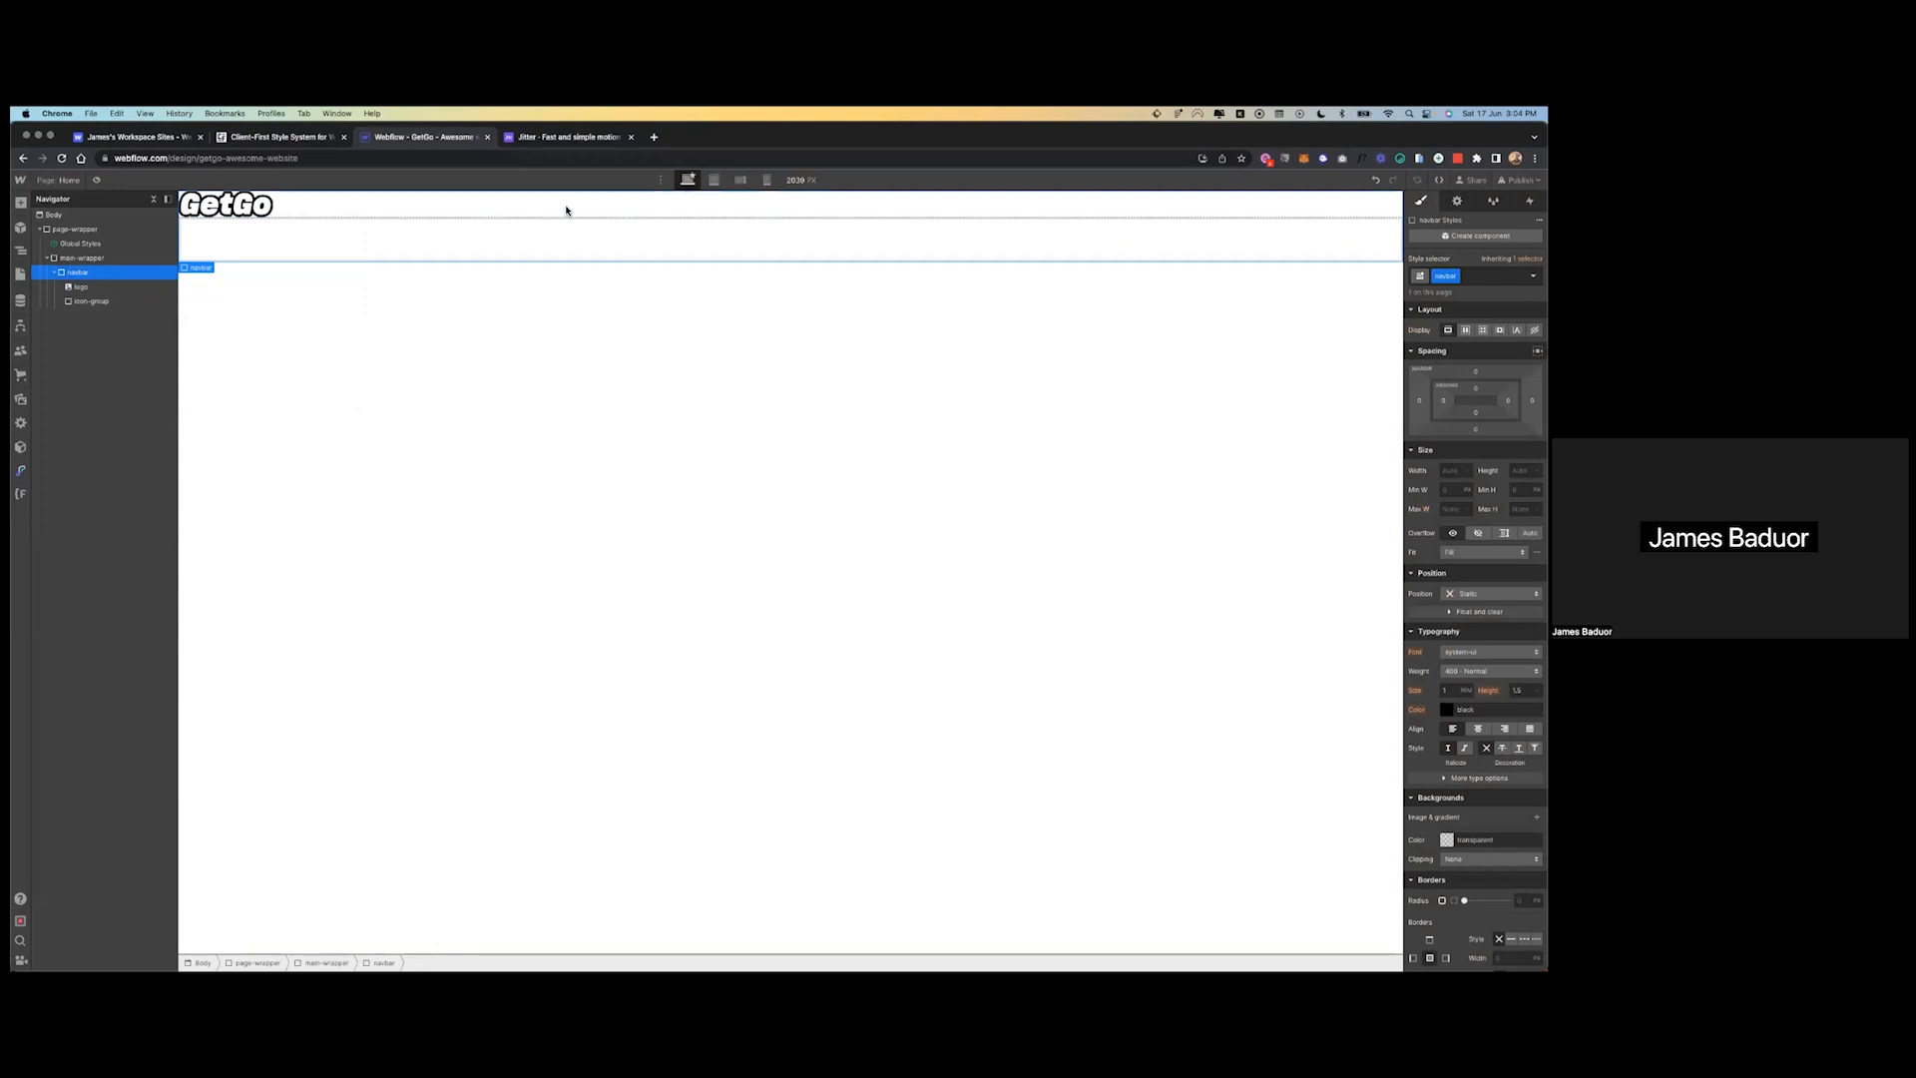
- Select icon-group in the navbar, switch to Figma and examine the white Apple and Google store icons beneath the logo
click(85, 288)
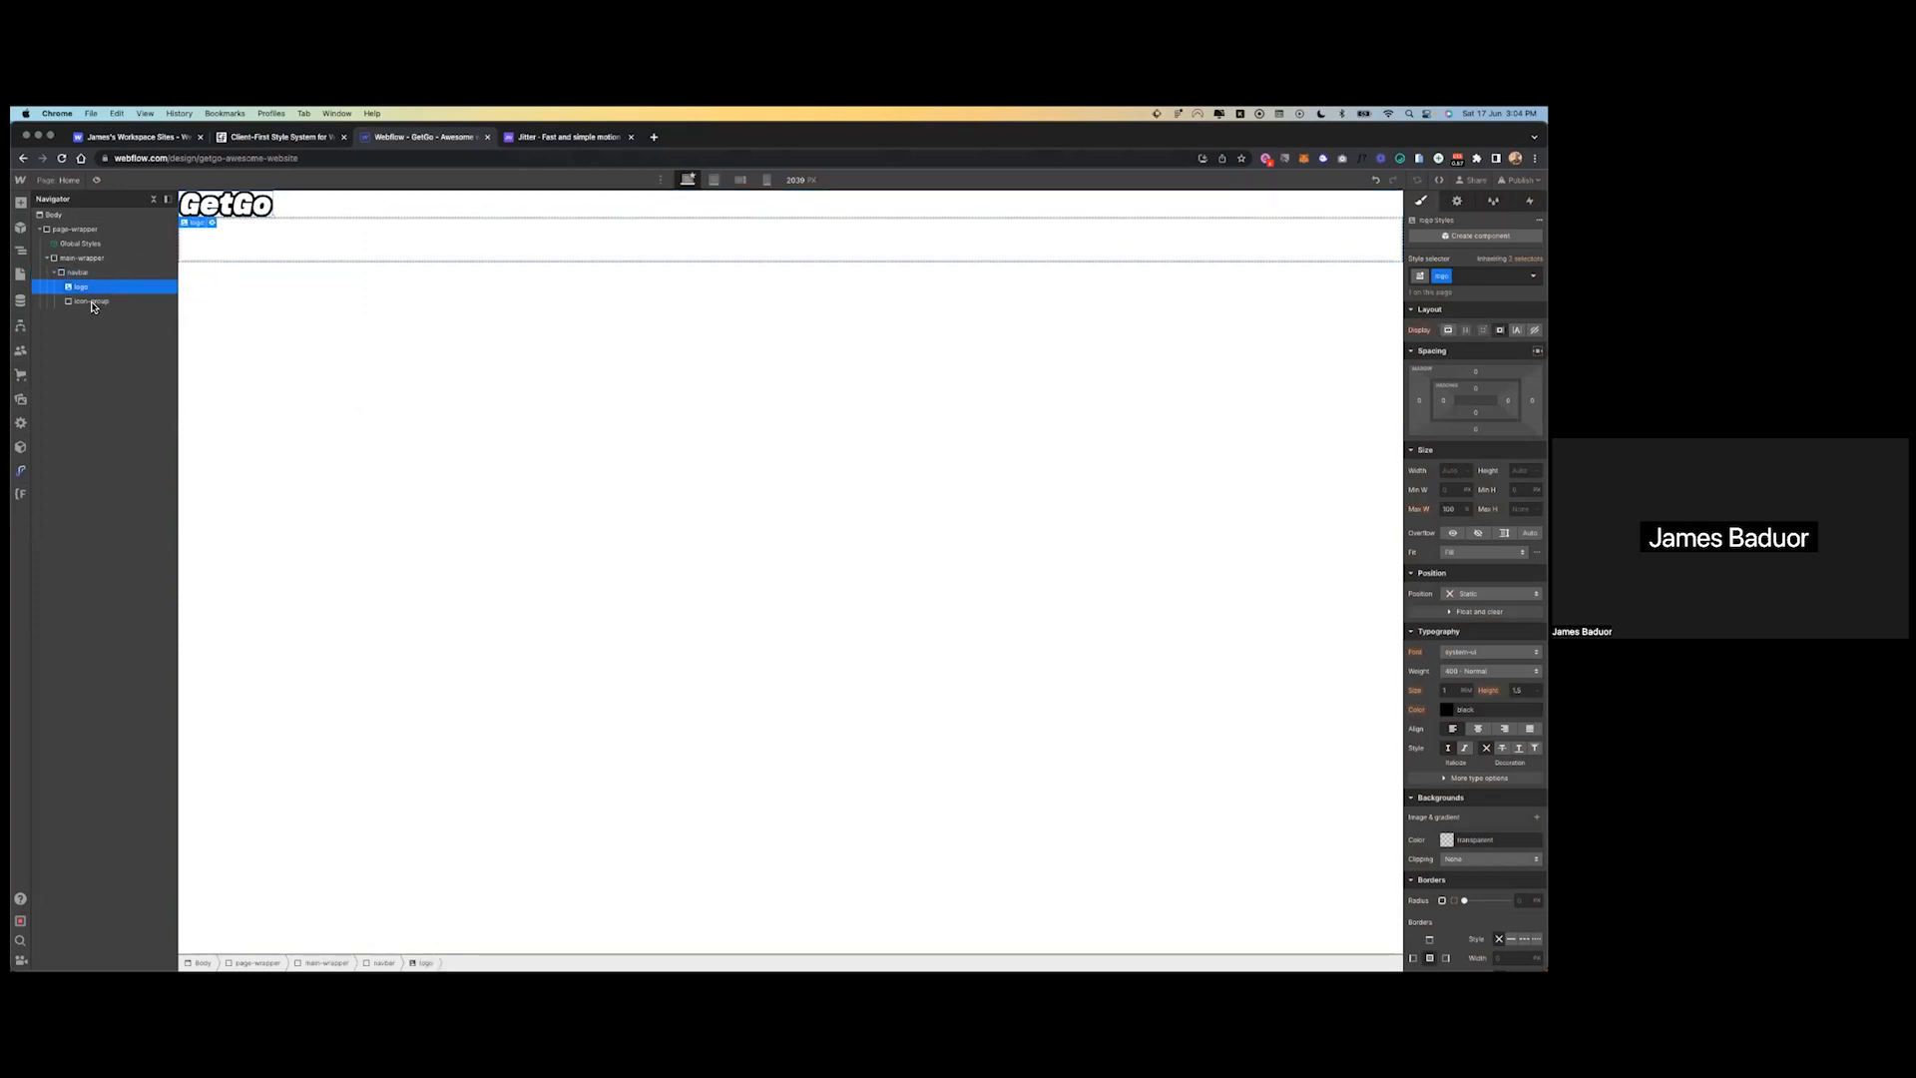
click(92, 302)
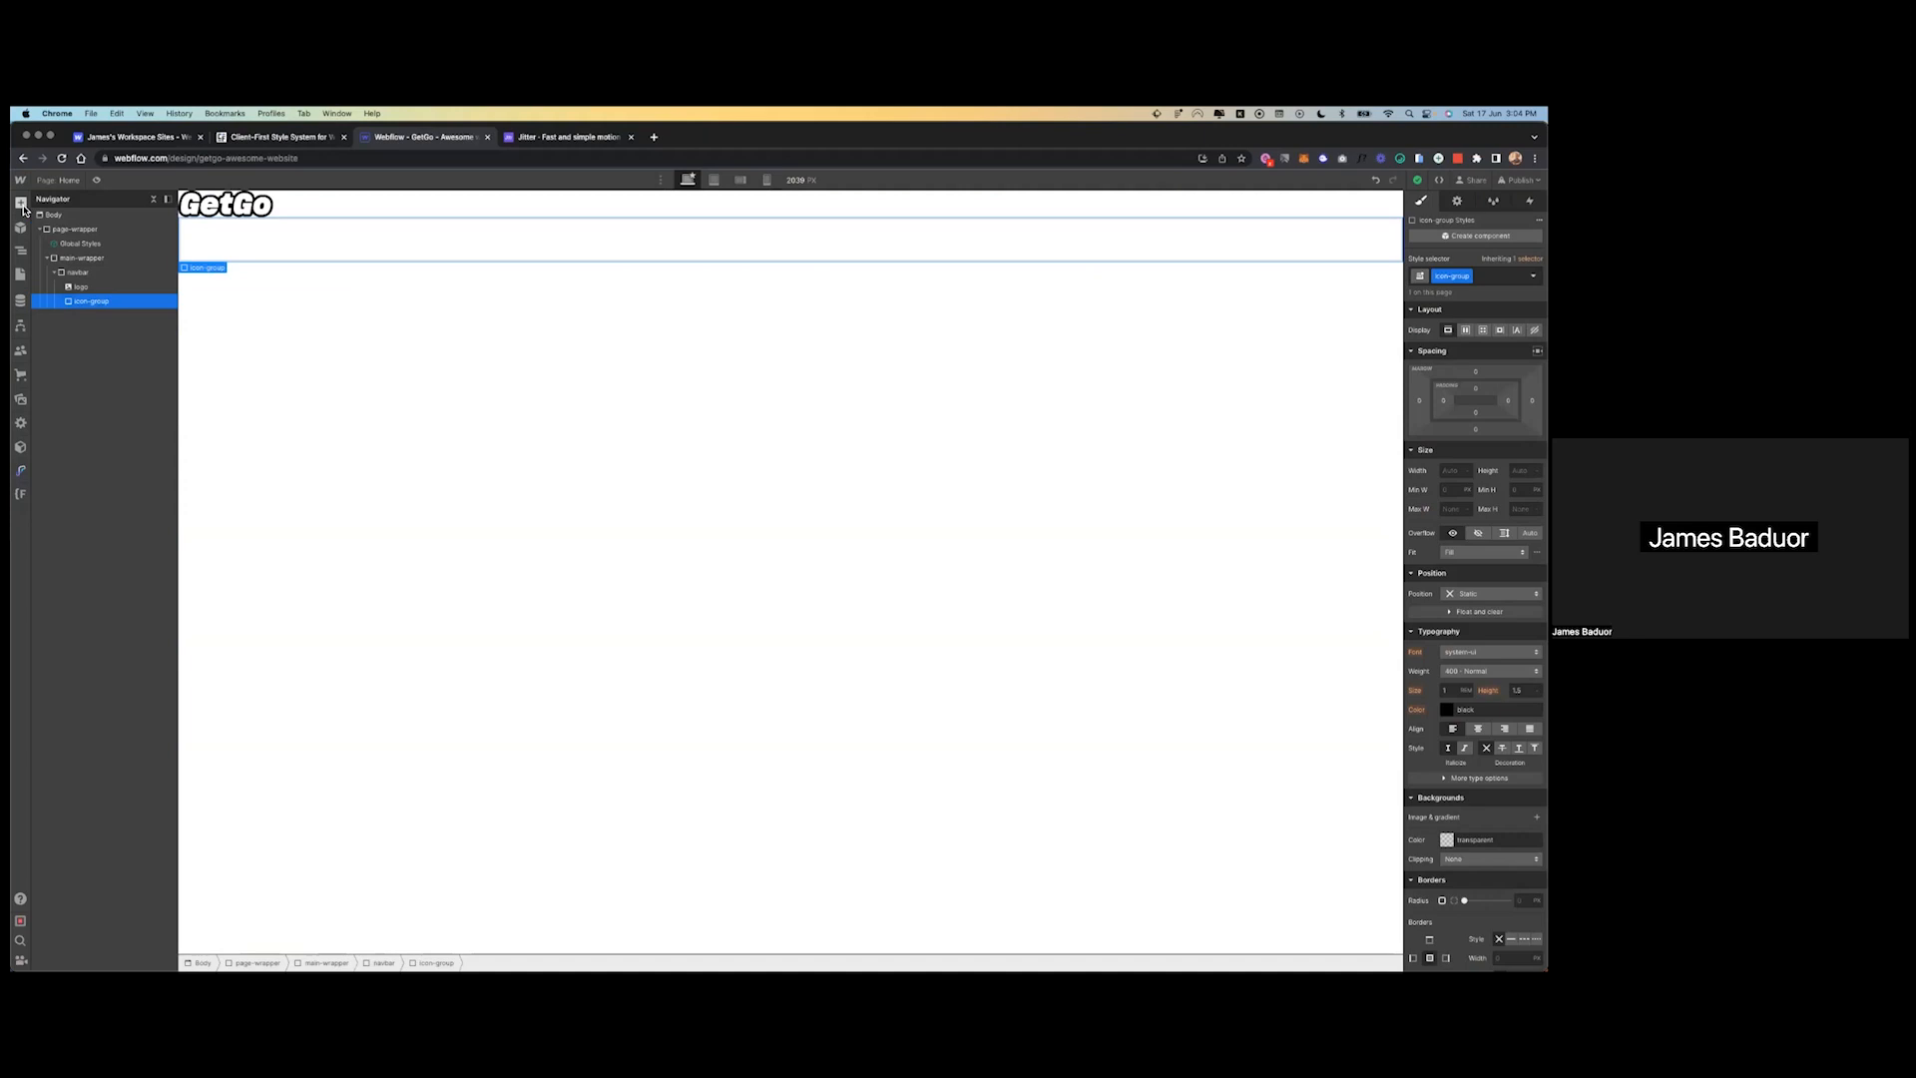
key(ctrl+Left)
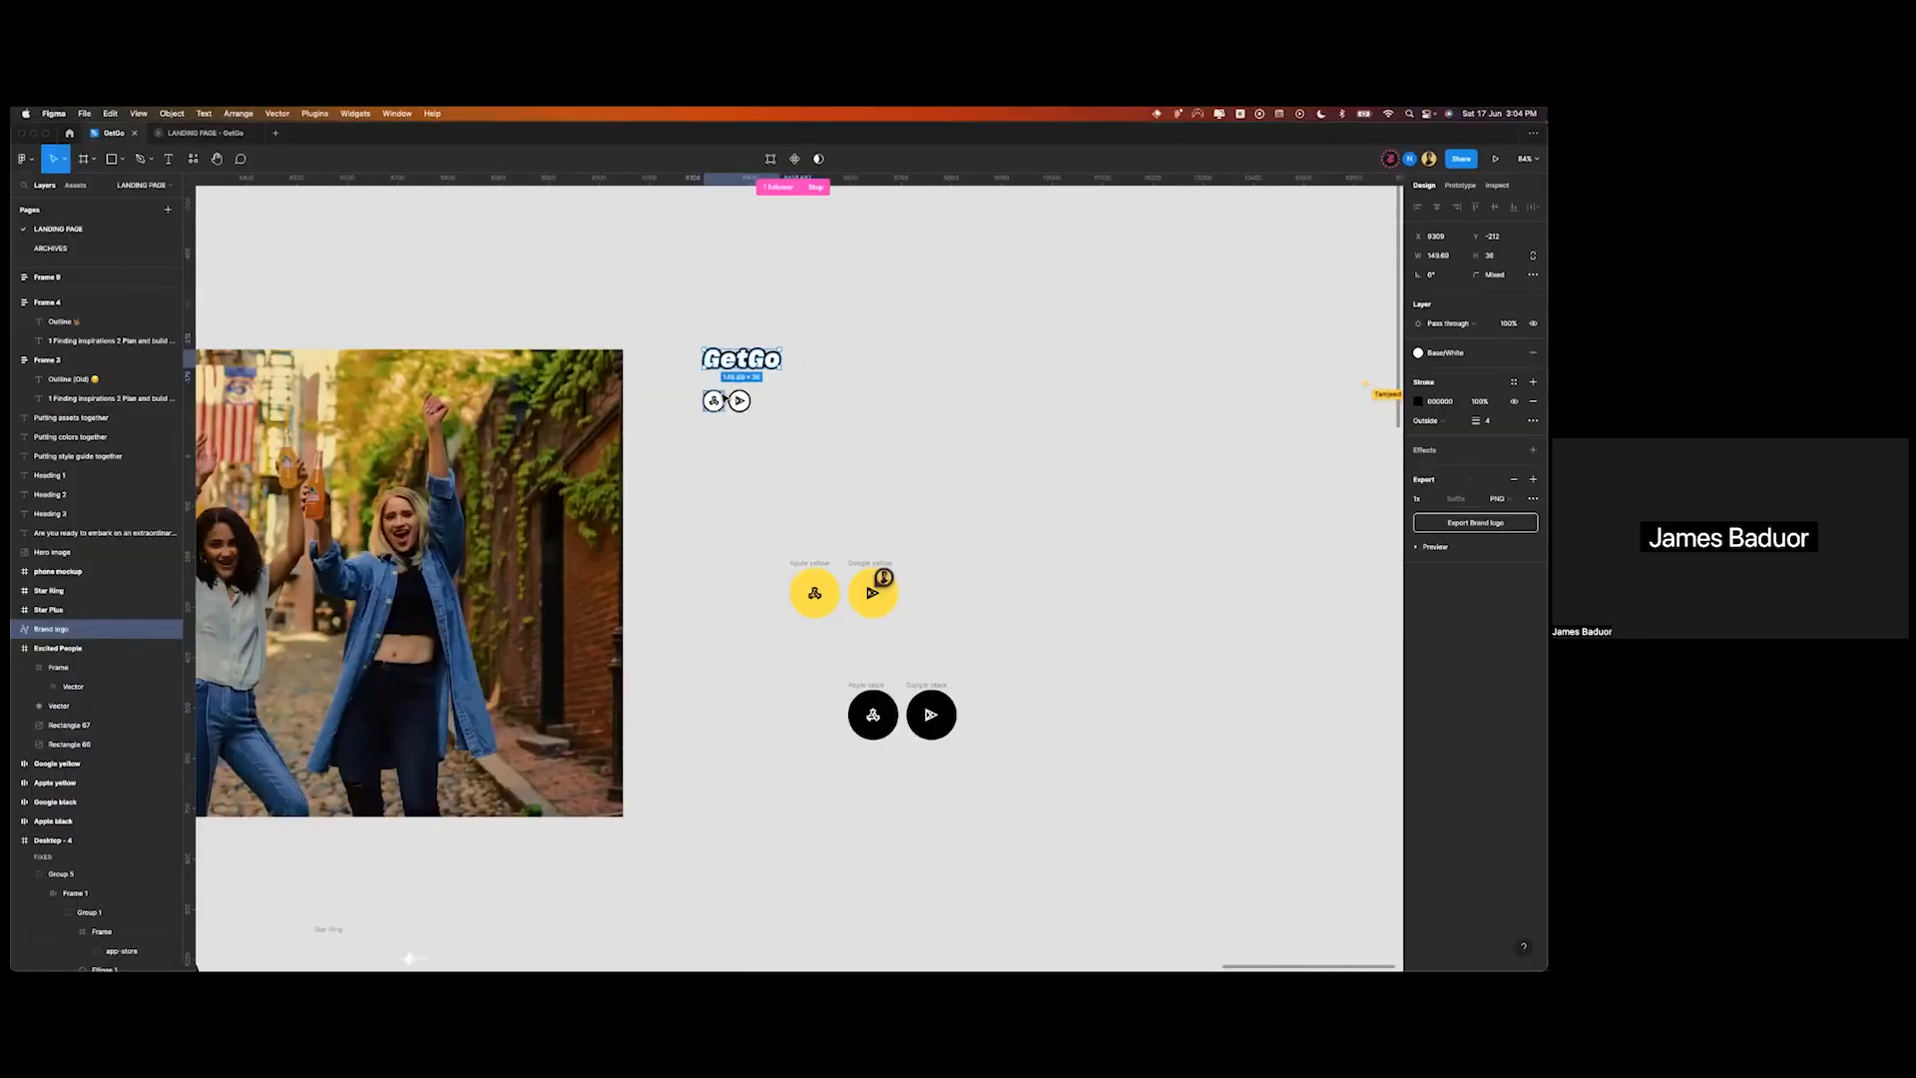
click(715, 401)
scroll(719, 392, up, 8)
click(801, 454)
scroll(801, 454, down, 5)
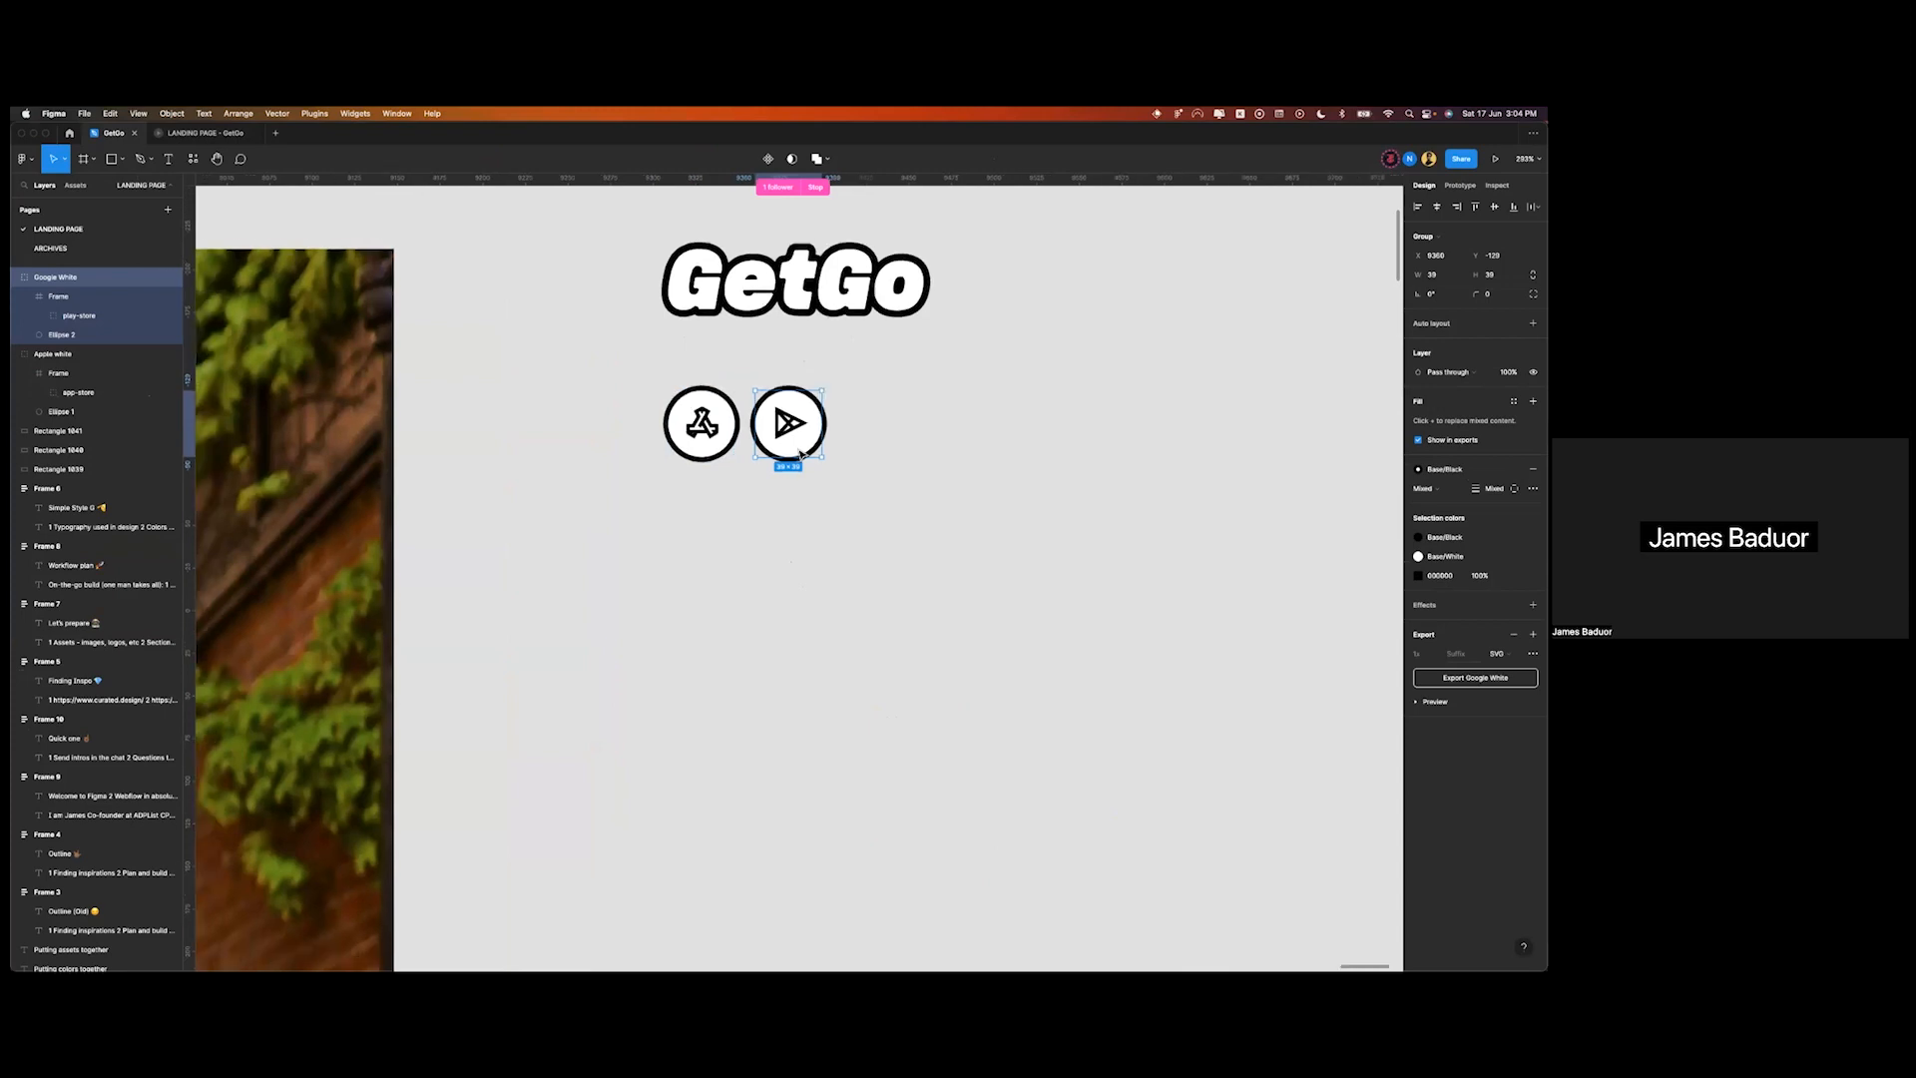
scroll(788, 439, up, 5)
click(679, 431)
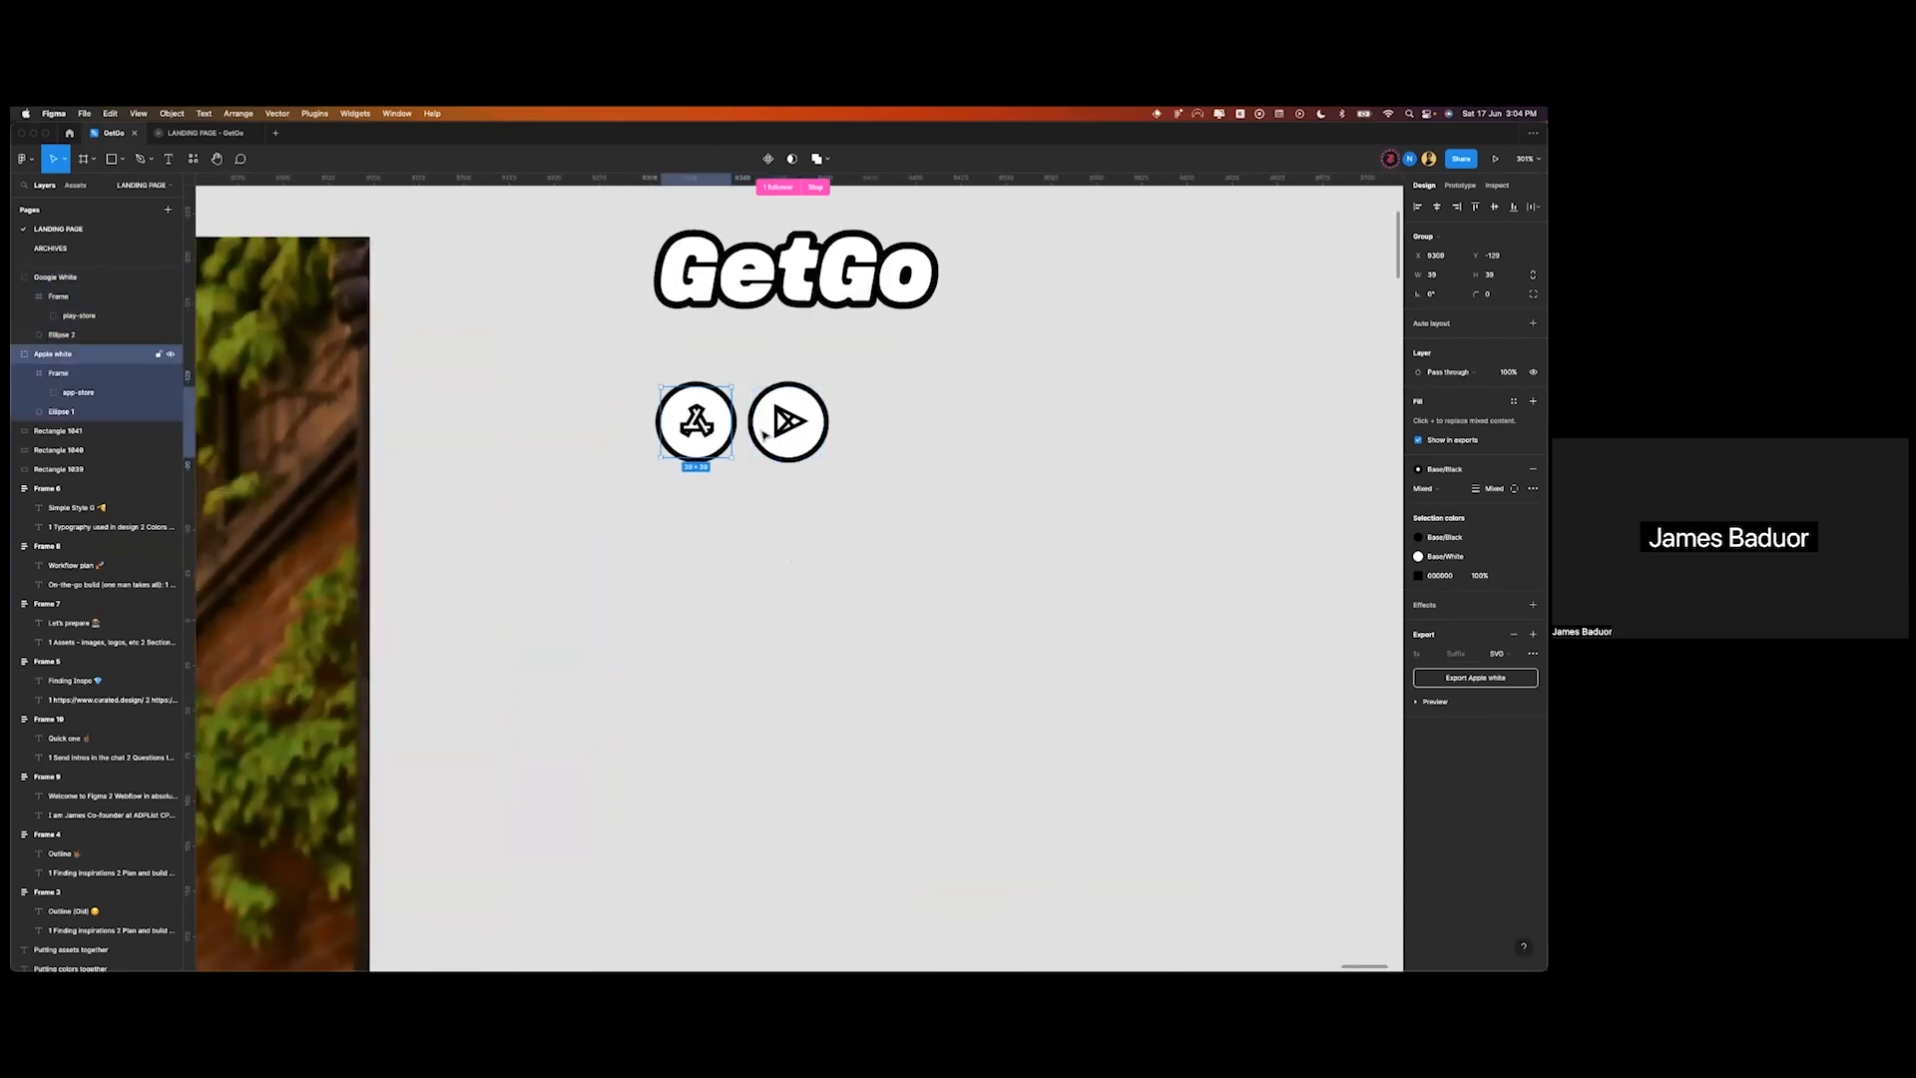
click(765, 431)
click(701, 423)
- Switch back to Webflow, add a Link Block inside icon-group with its default link settings, and expand the group
key(ctrl+Right)
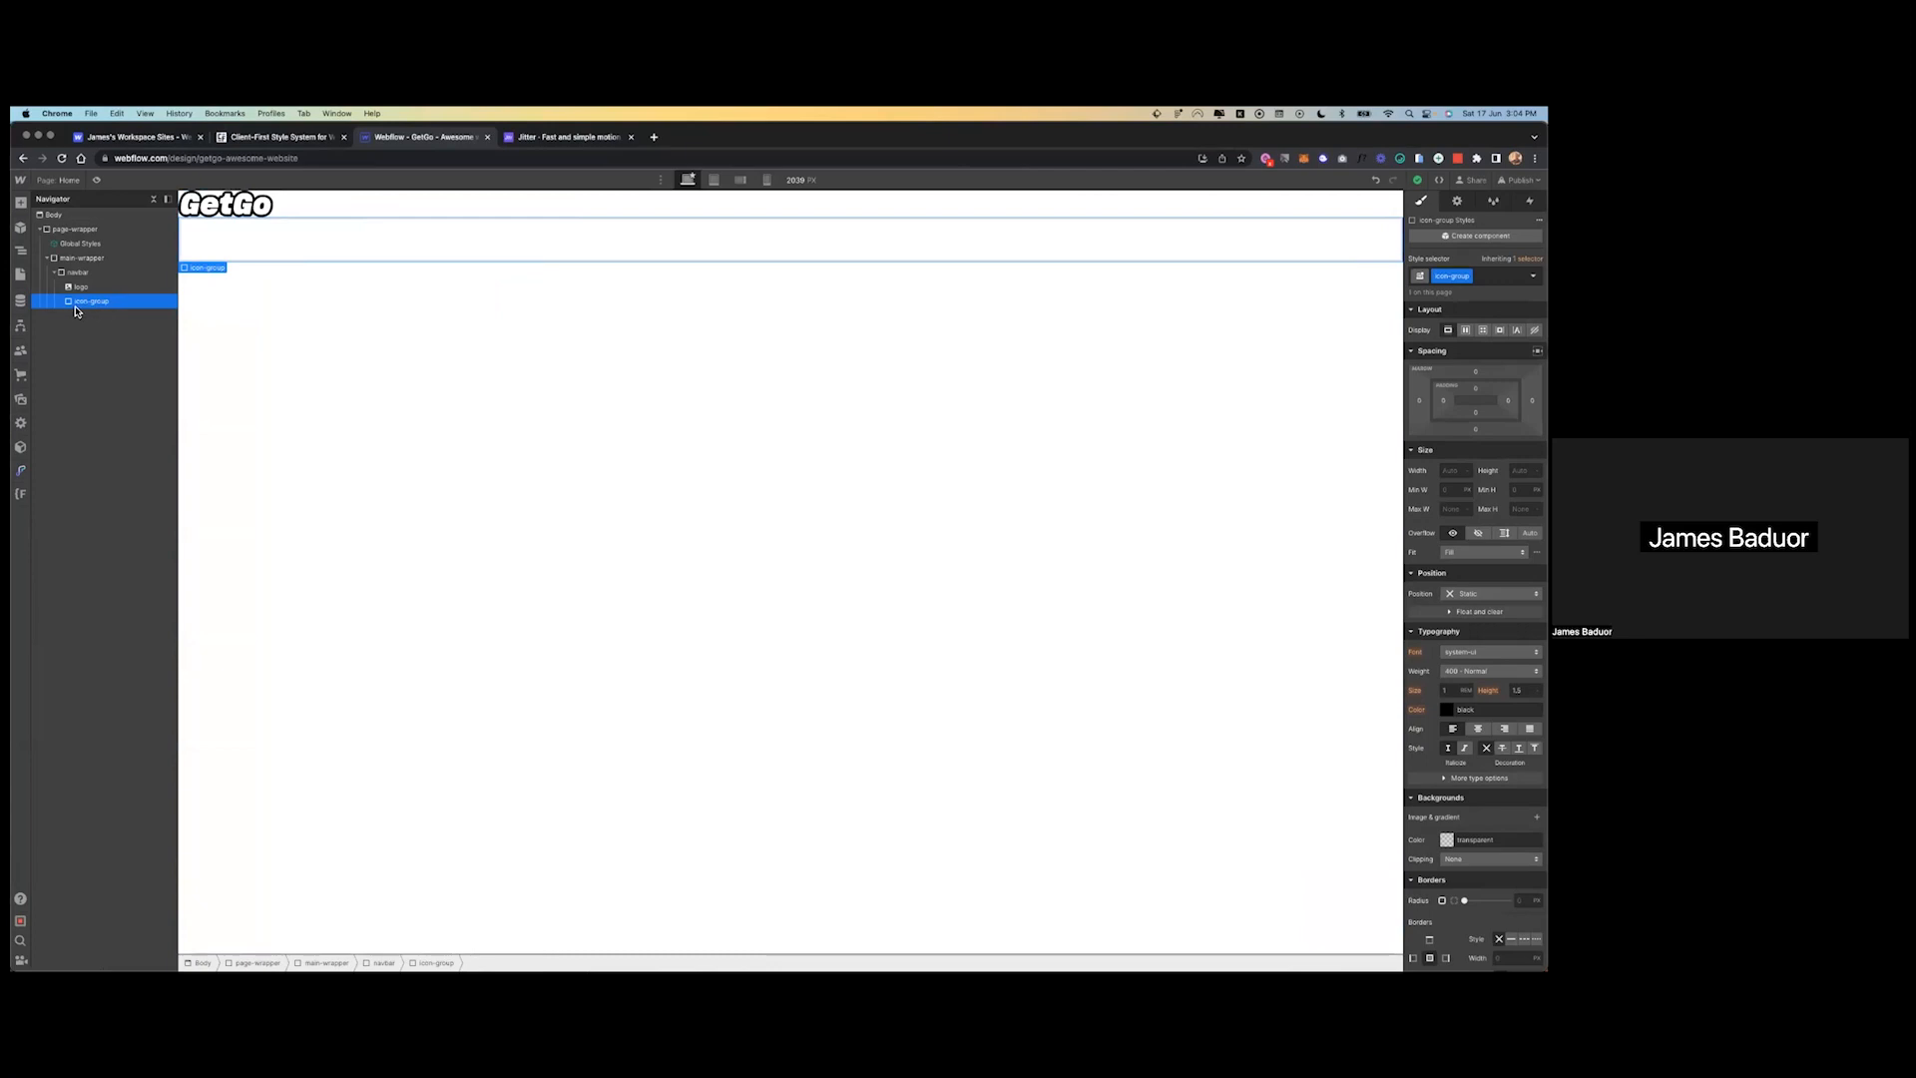
key(a)
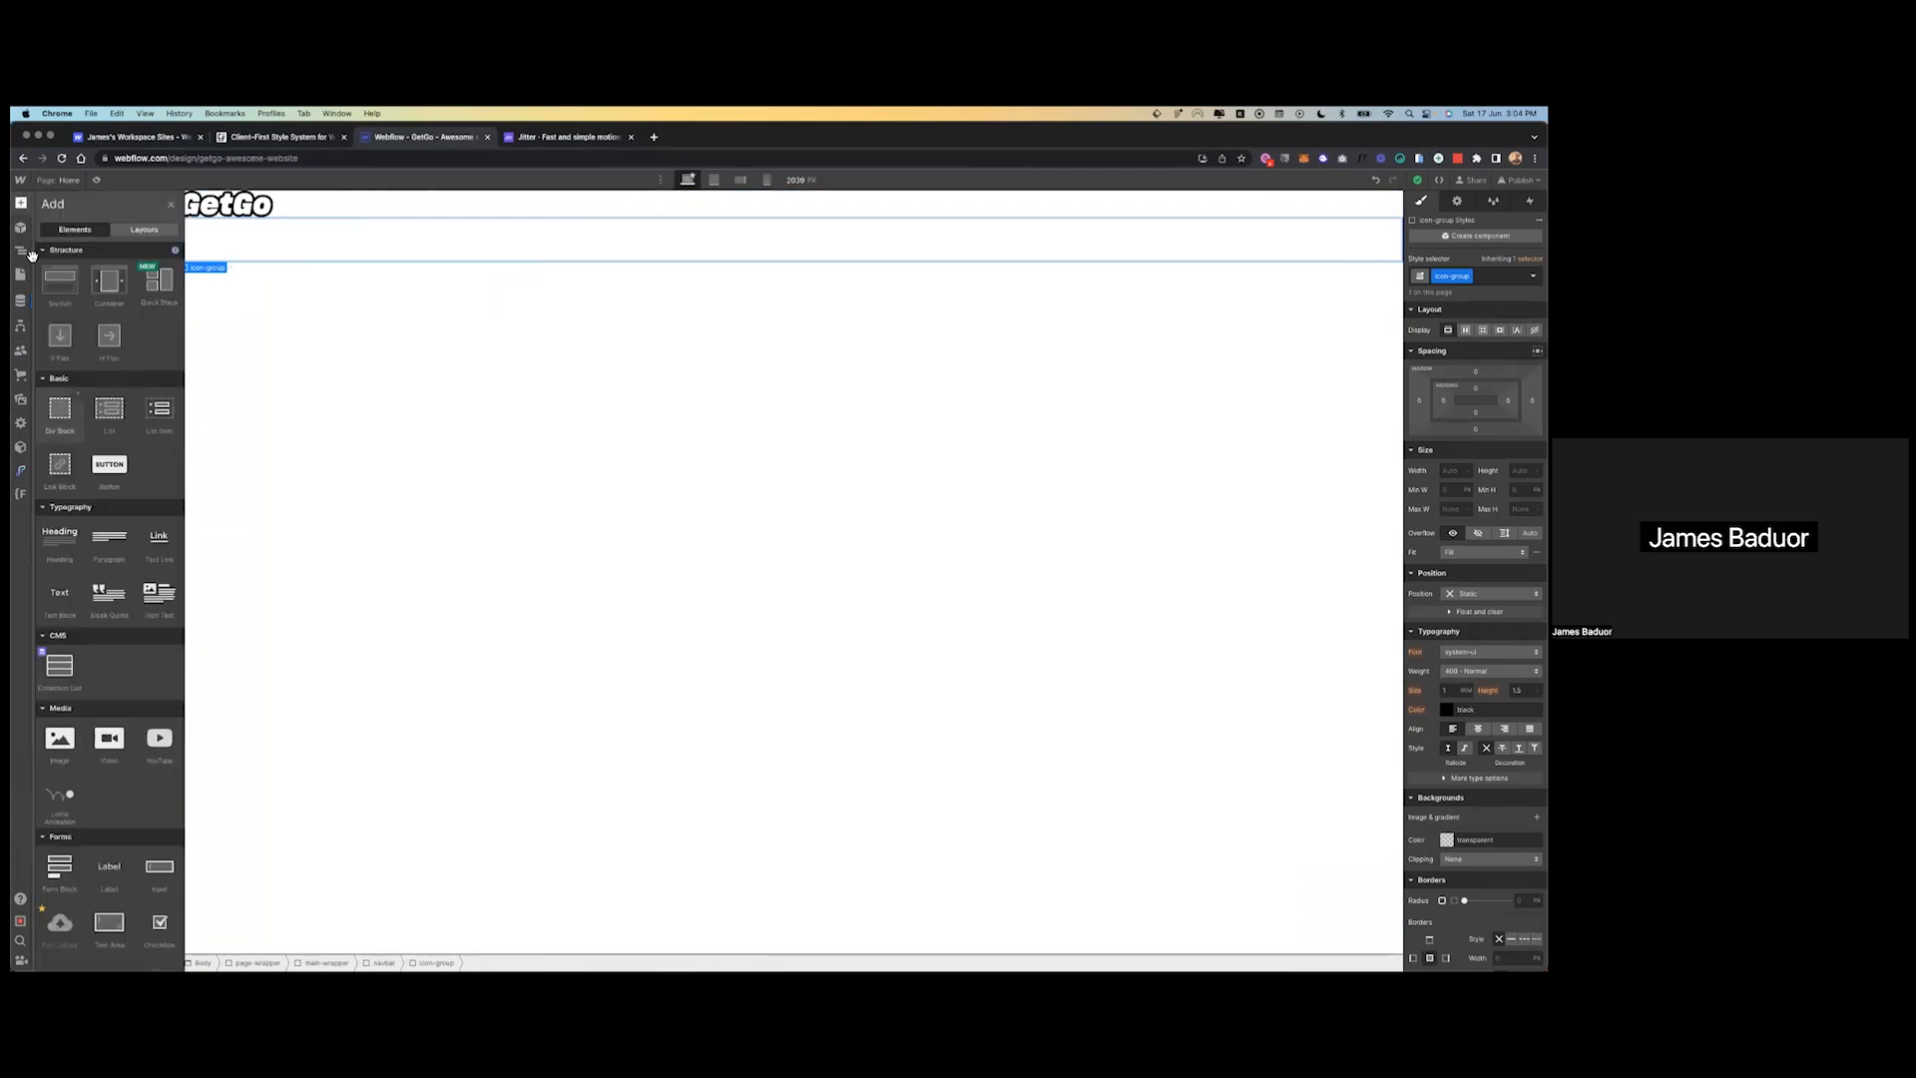
click(62, 467)
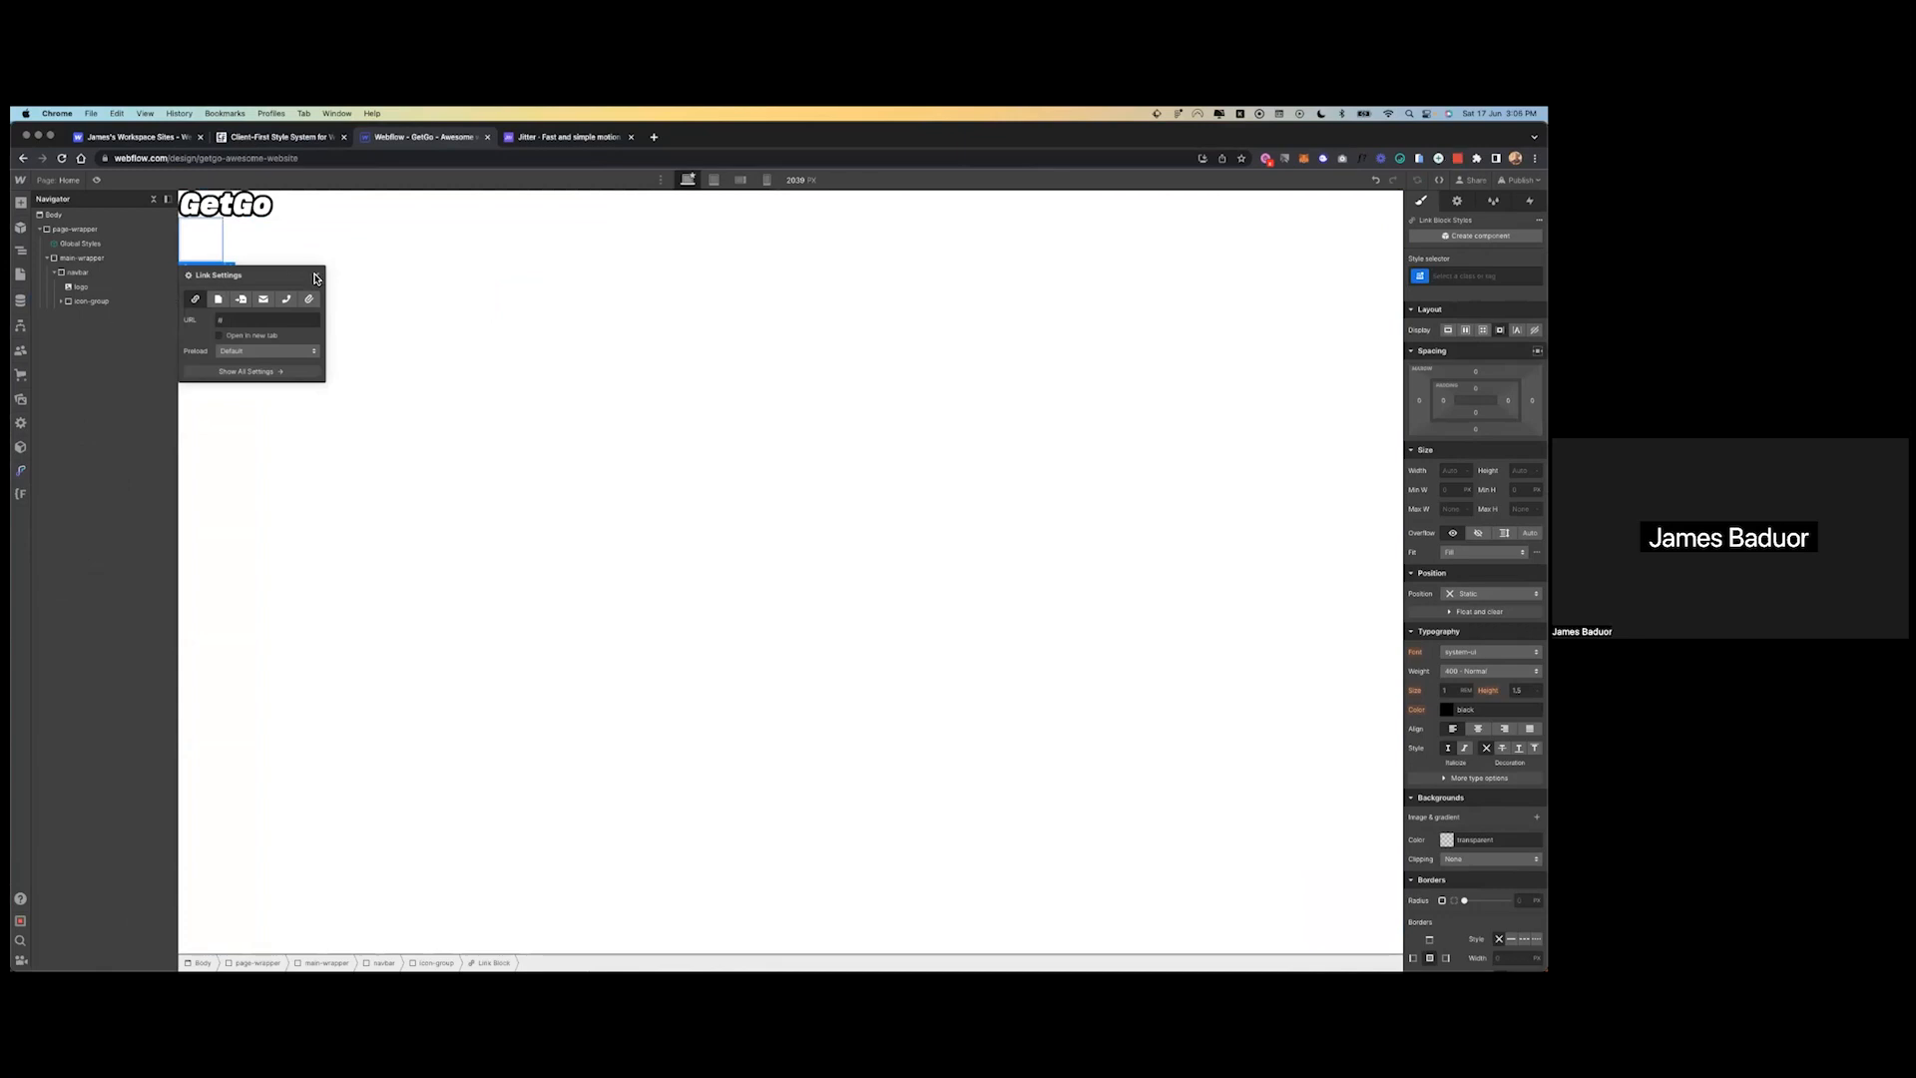
click(215, 318)
click(316, 275)
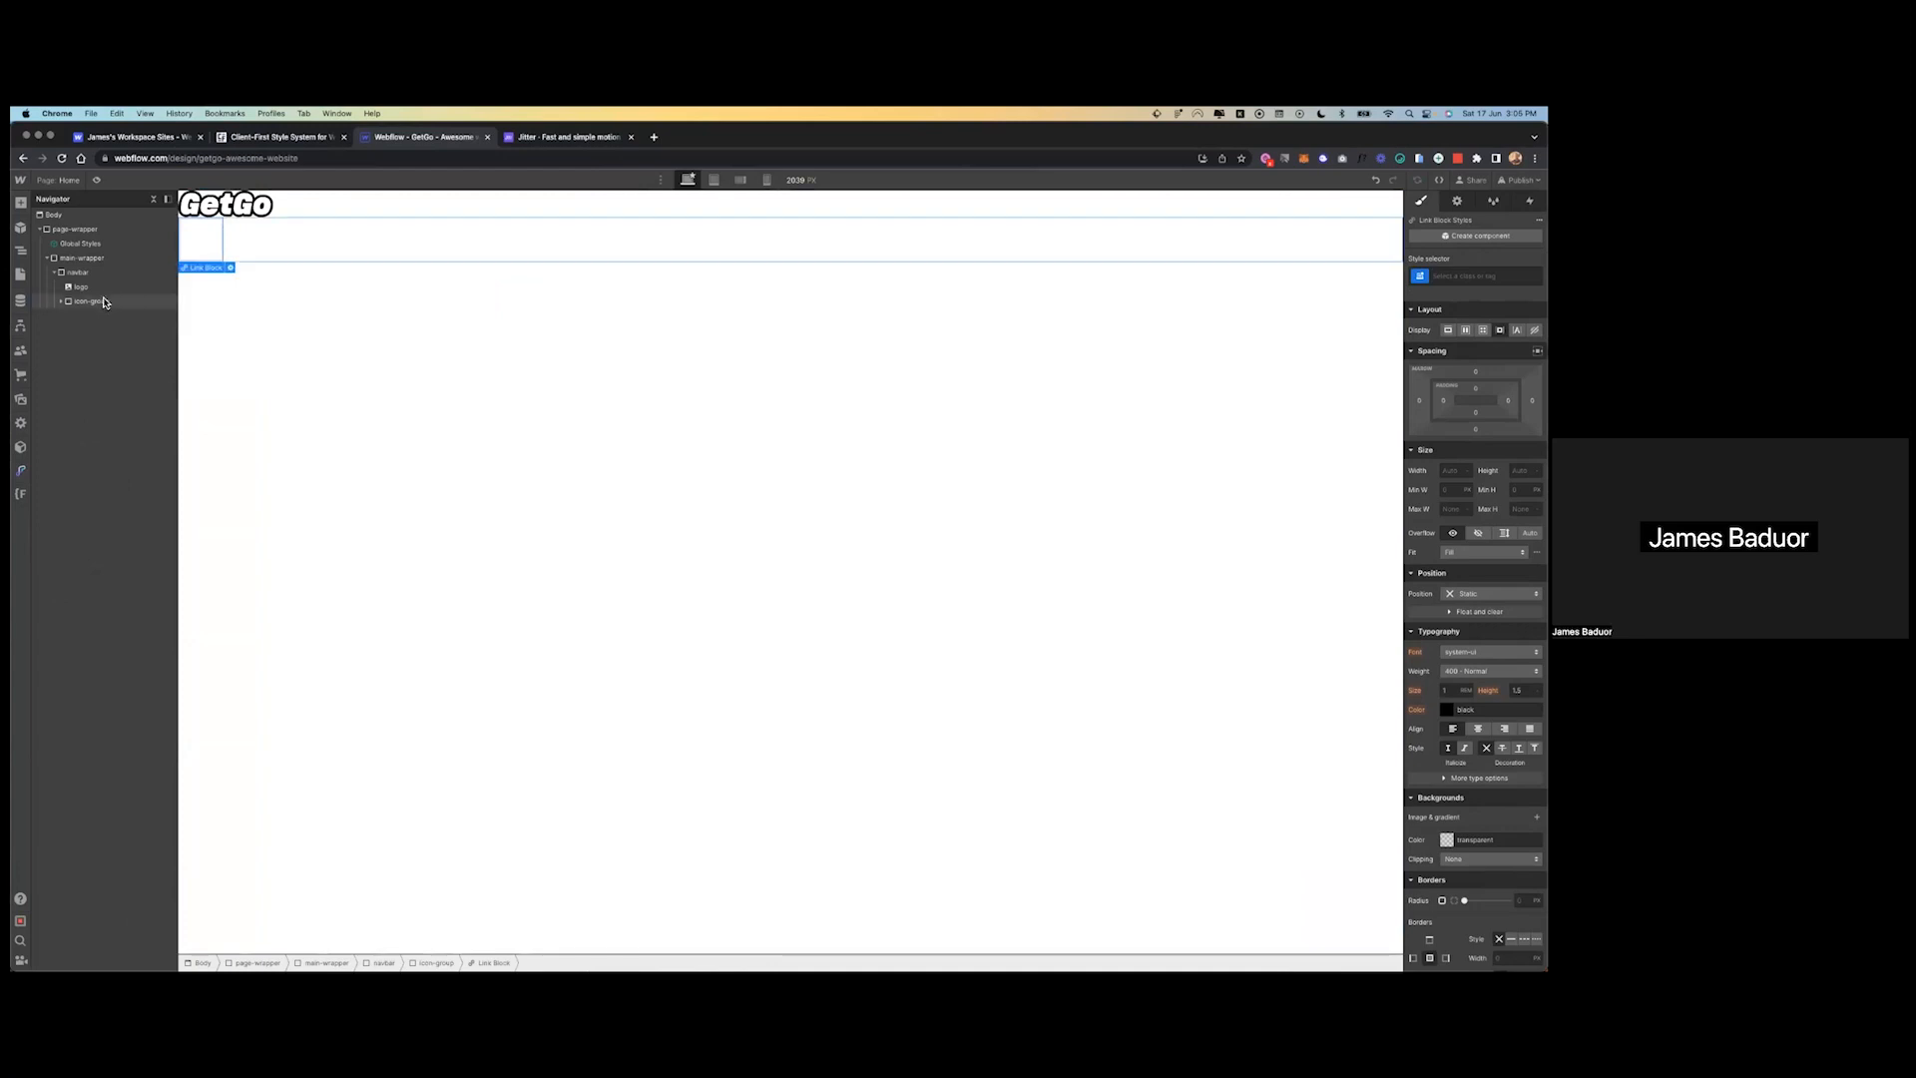
click(62, 300)
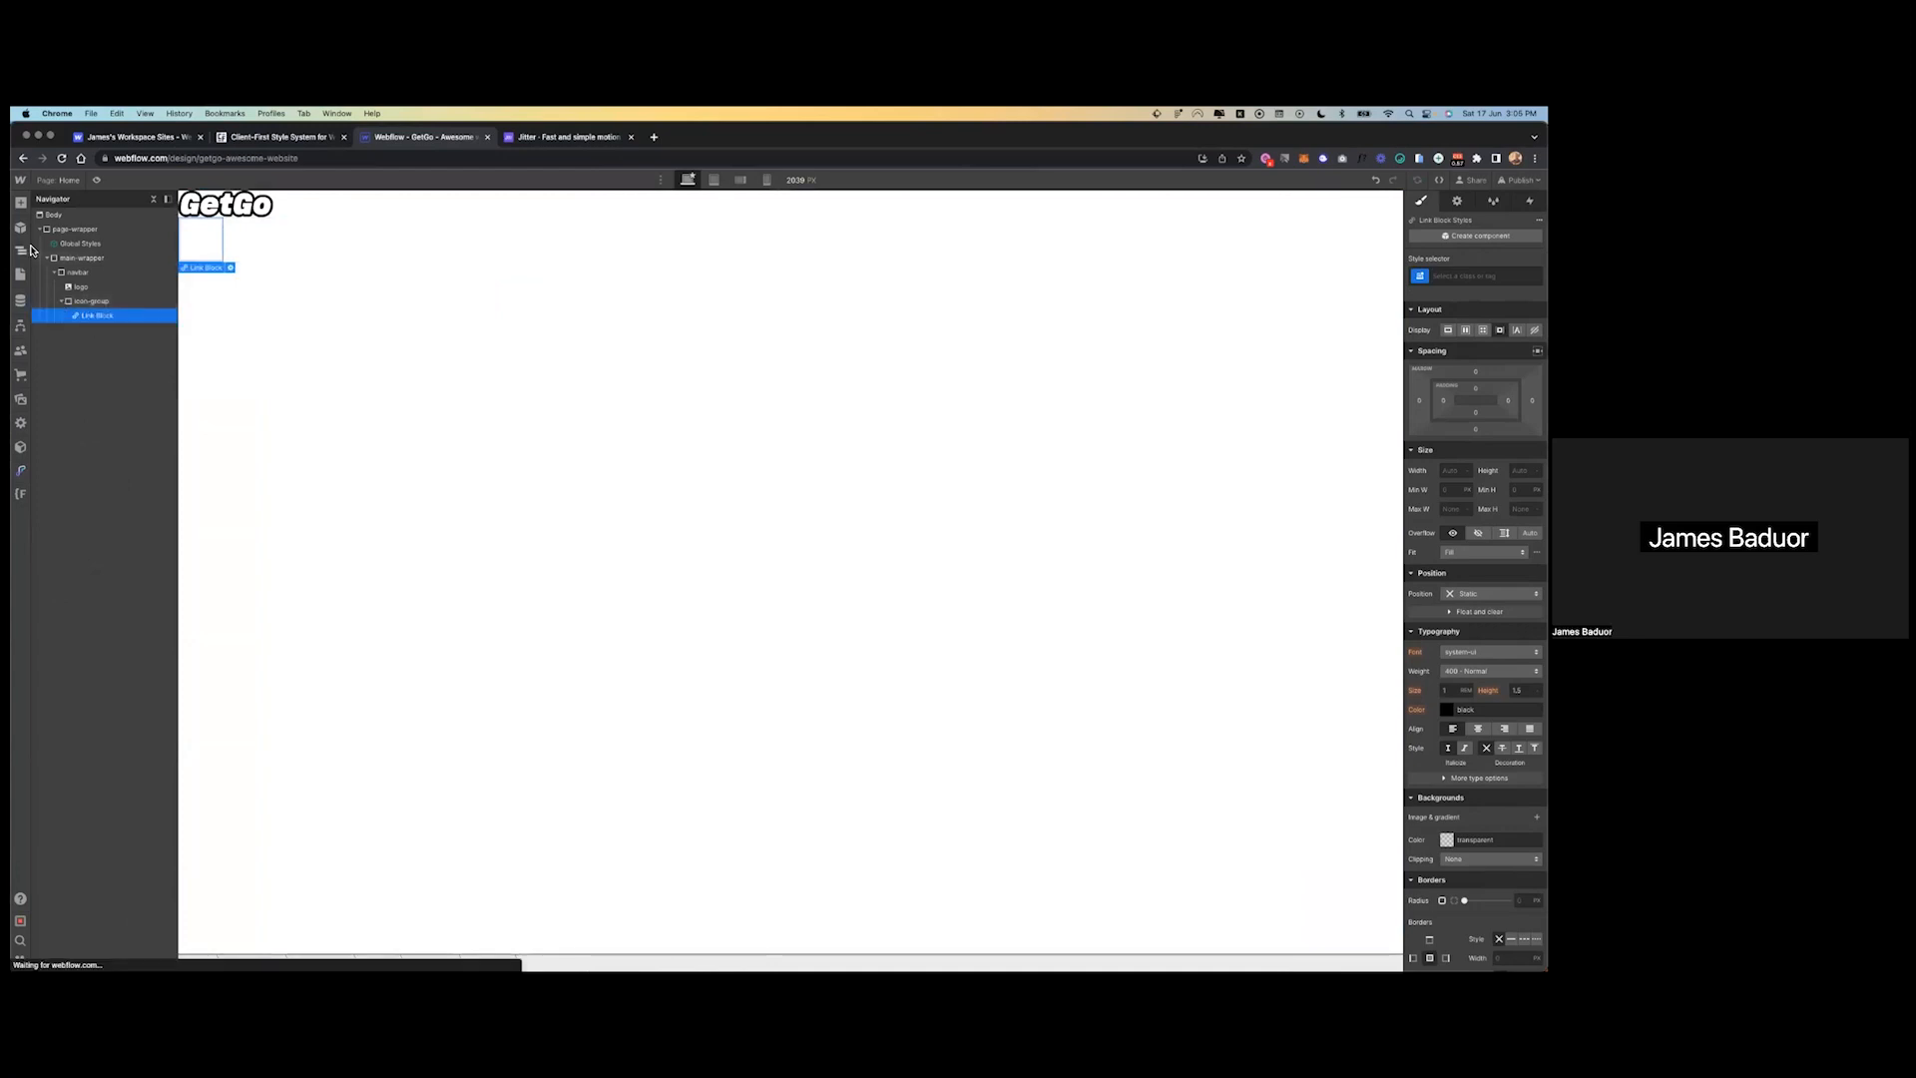
- Add an Image element inside the Link Block and show it in the element tree
click(20, 203)
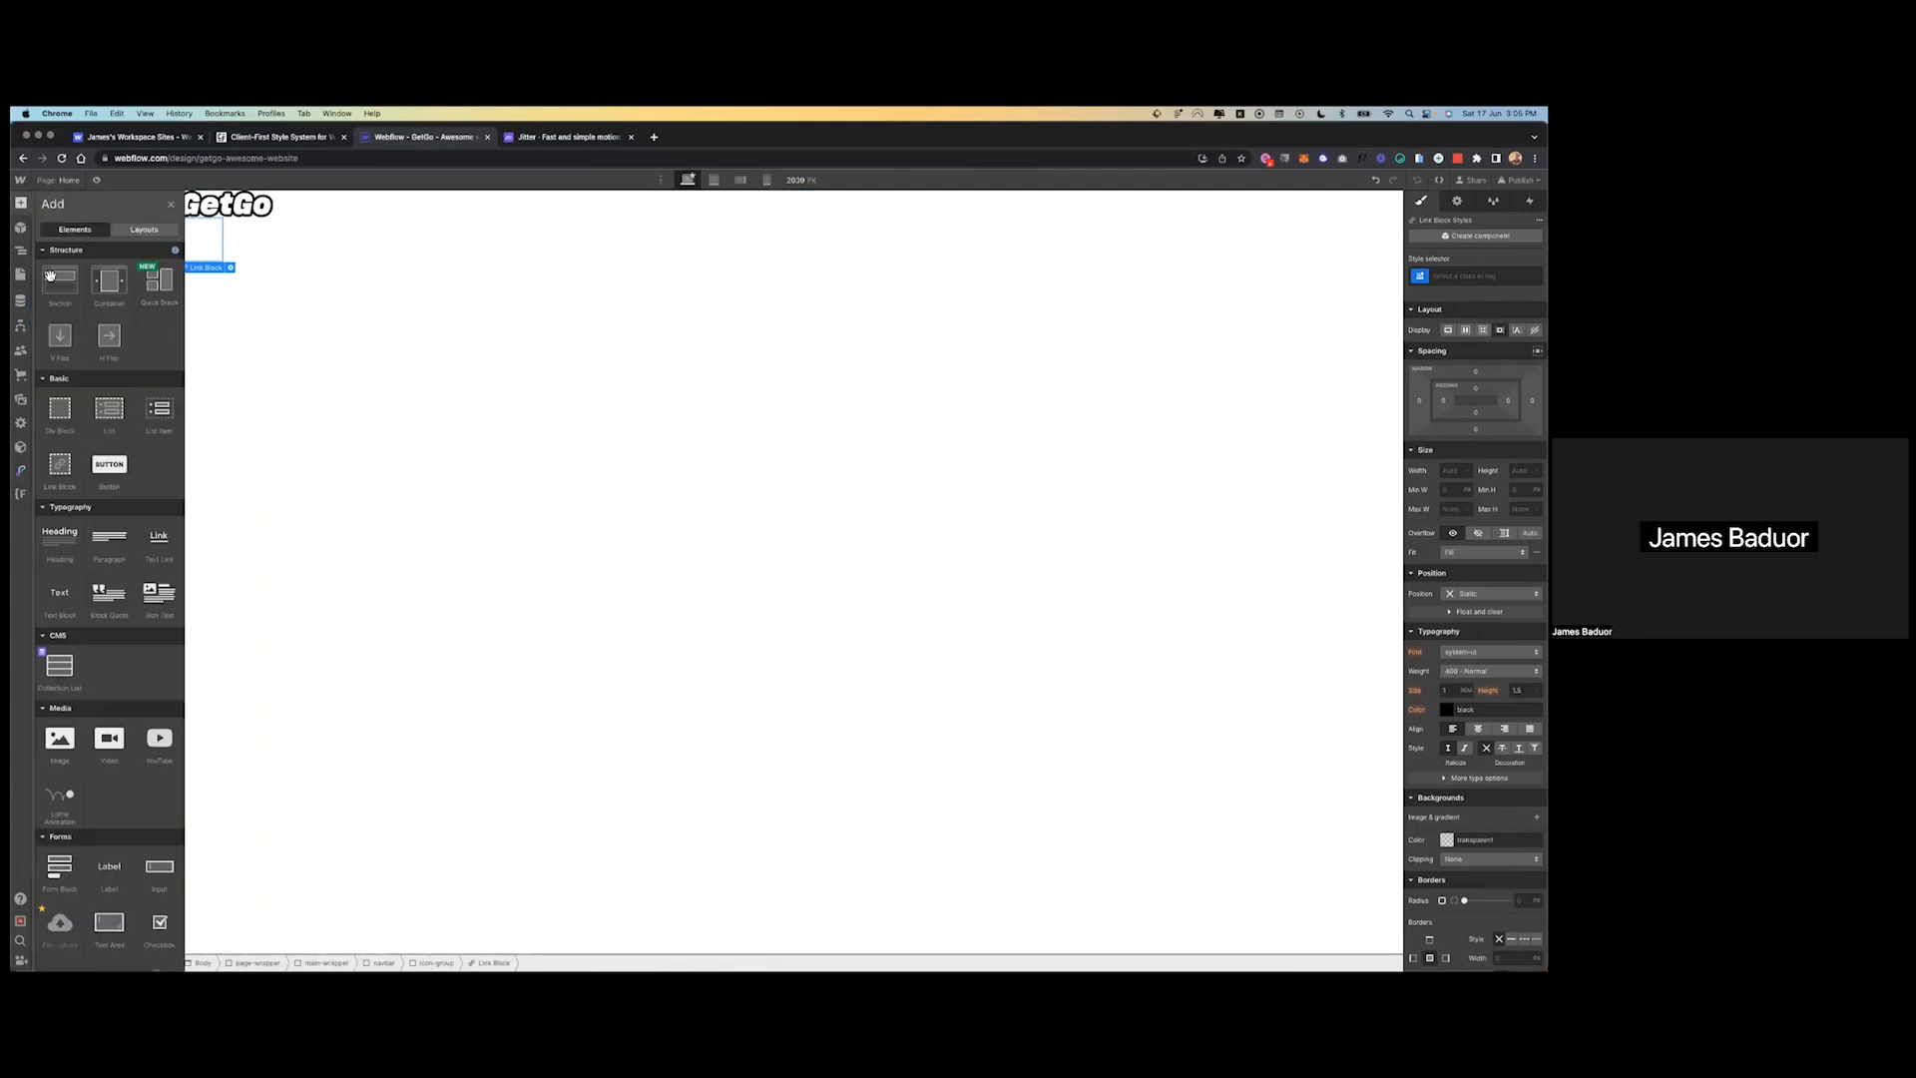
click(60, 739)
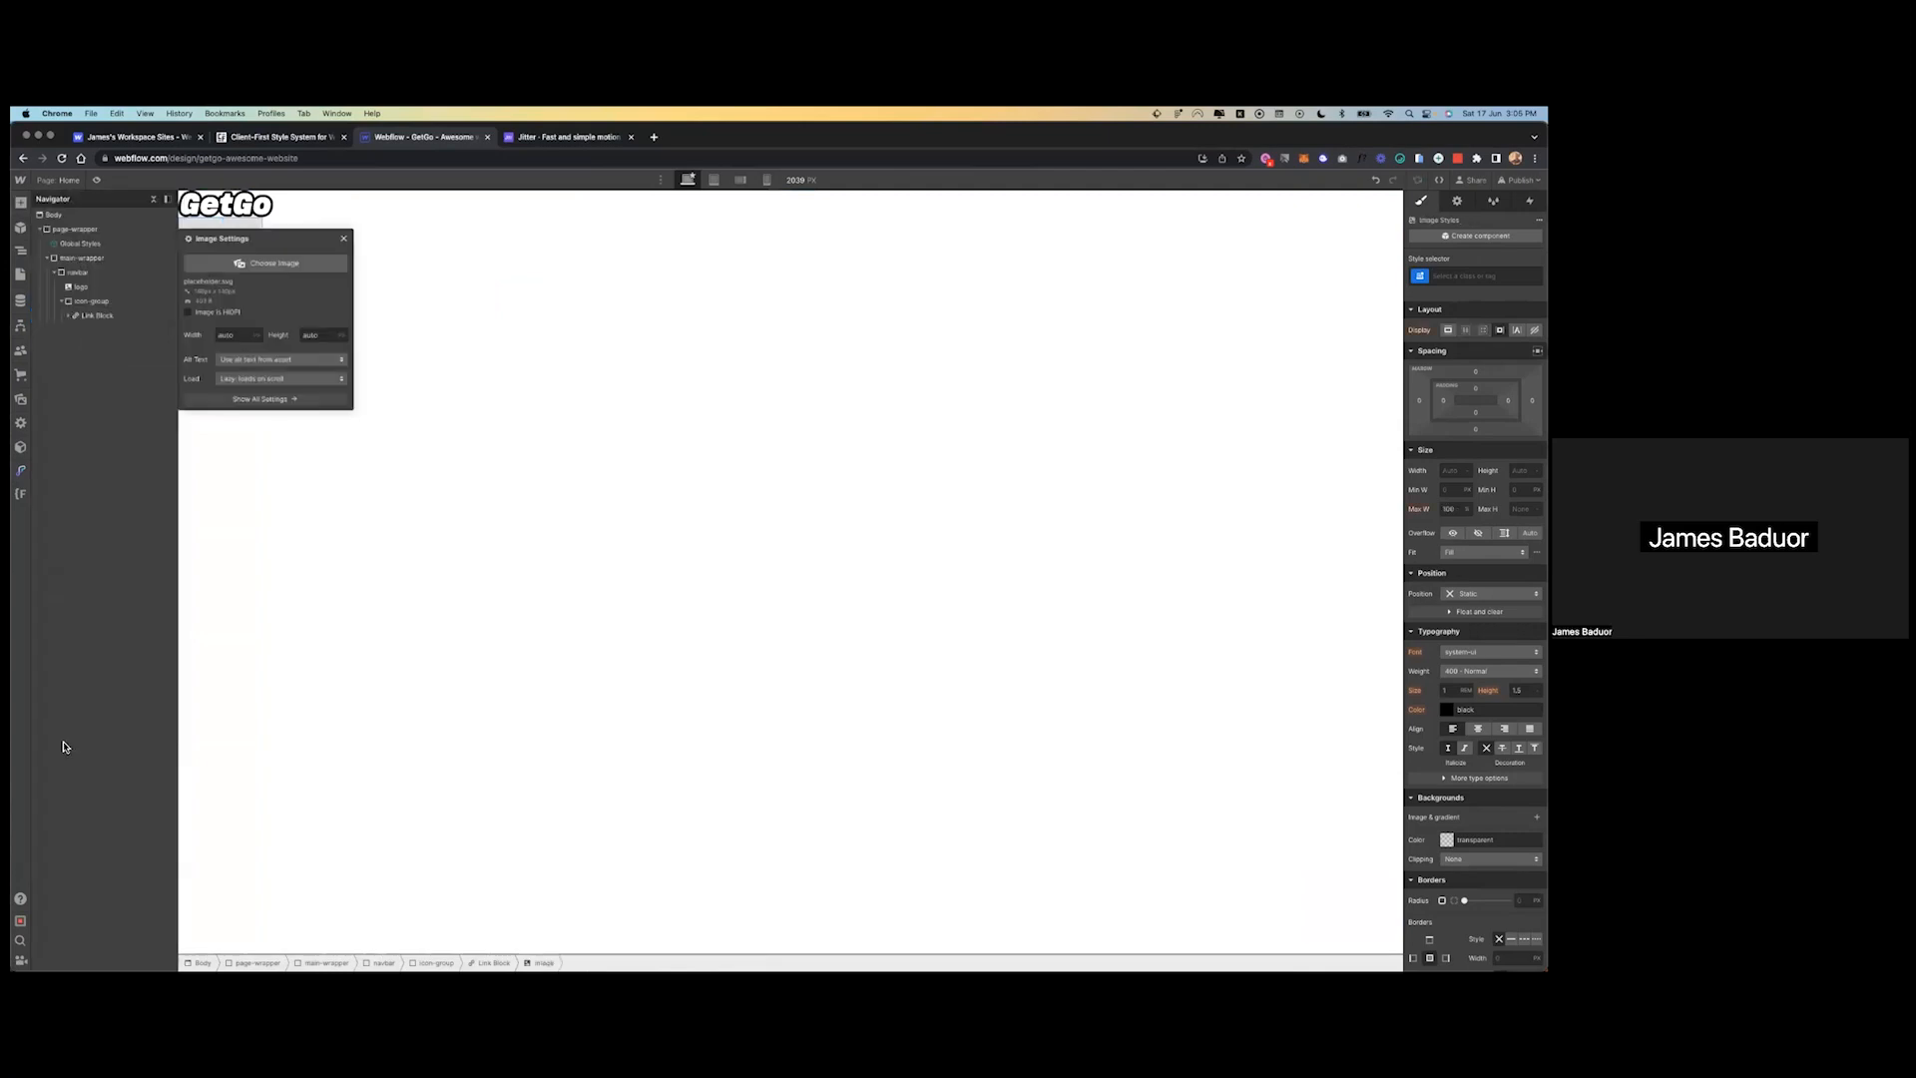
click(109, 317)
click(69, 316)
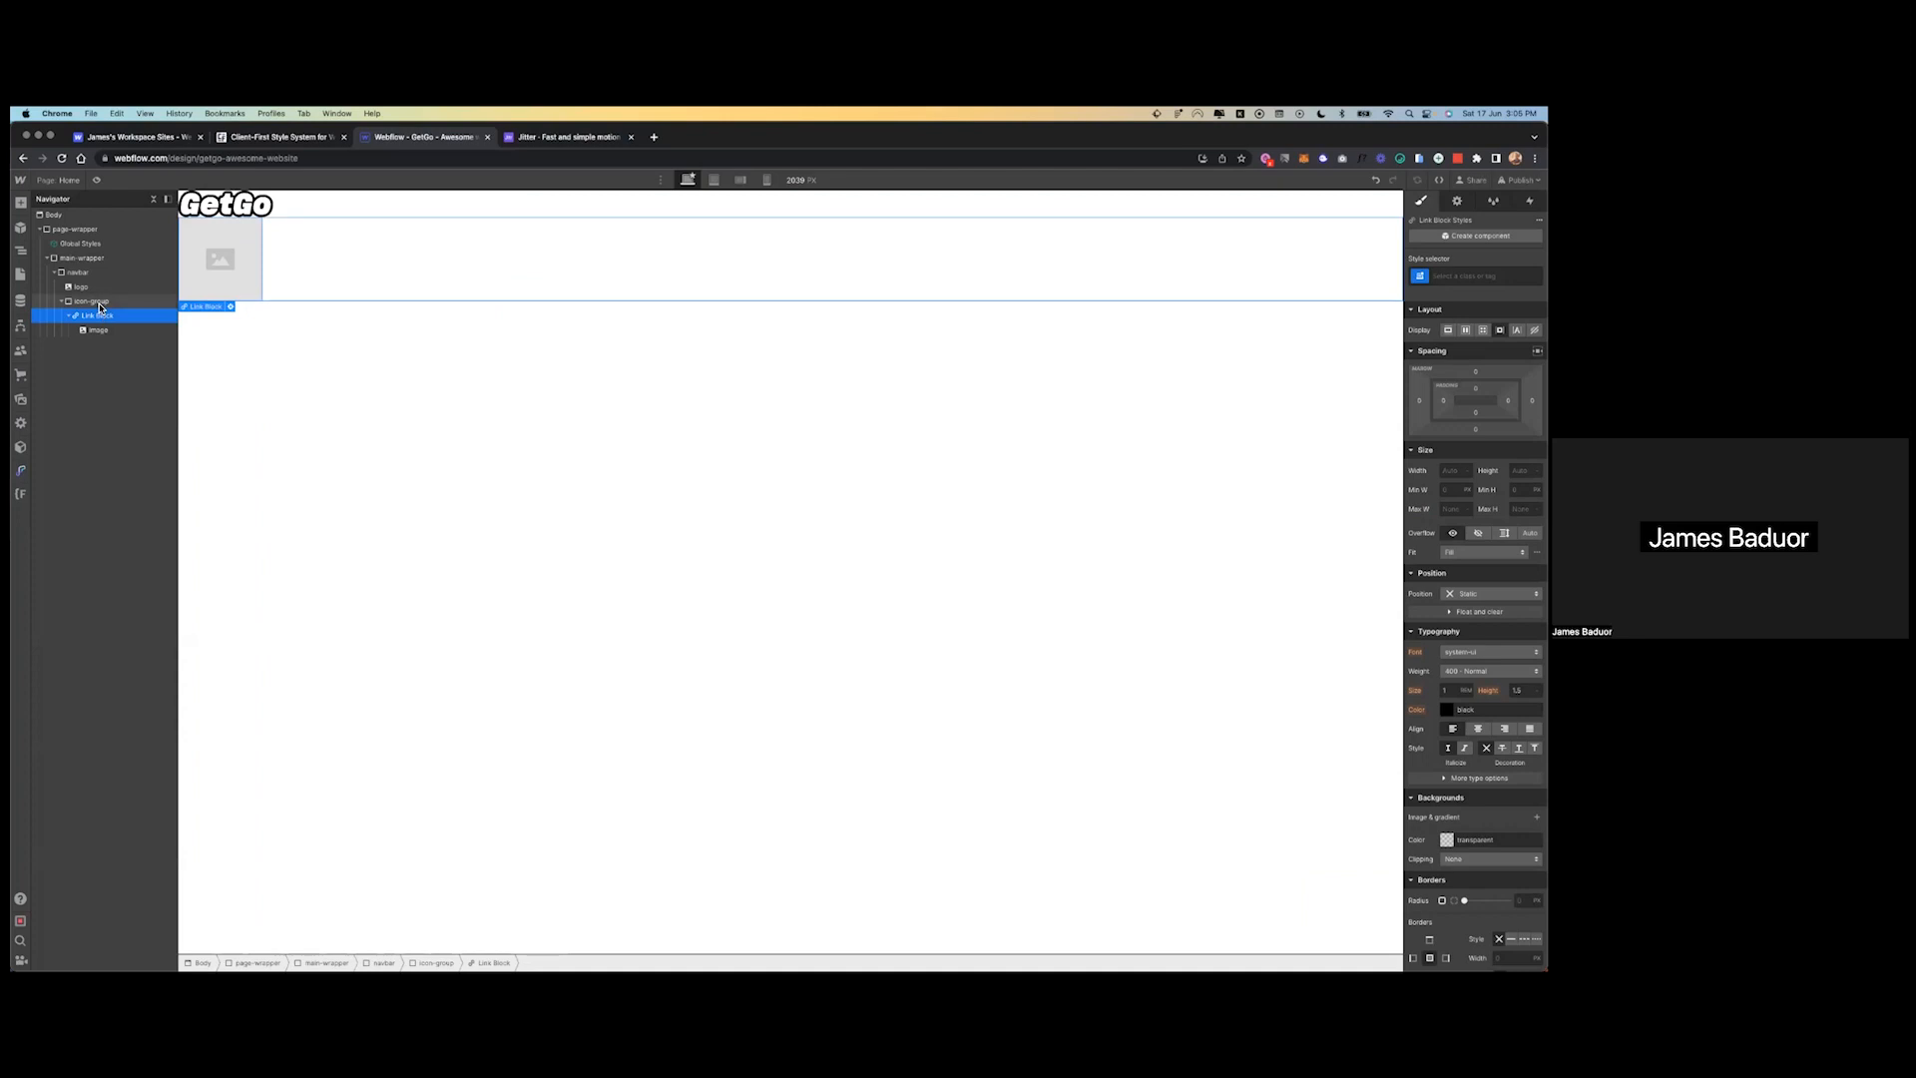
- Create the class "download link" on the Link Block inside icon-group
click(100, 302)
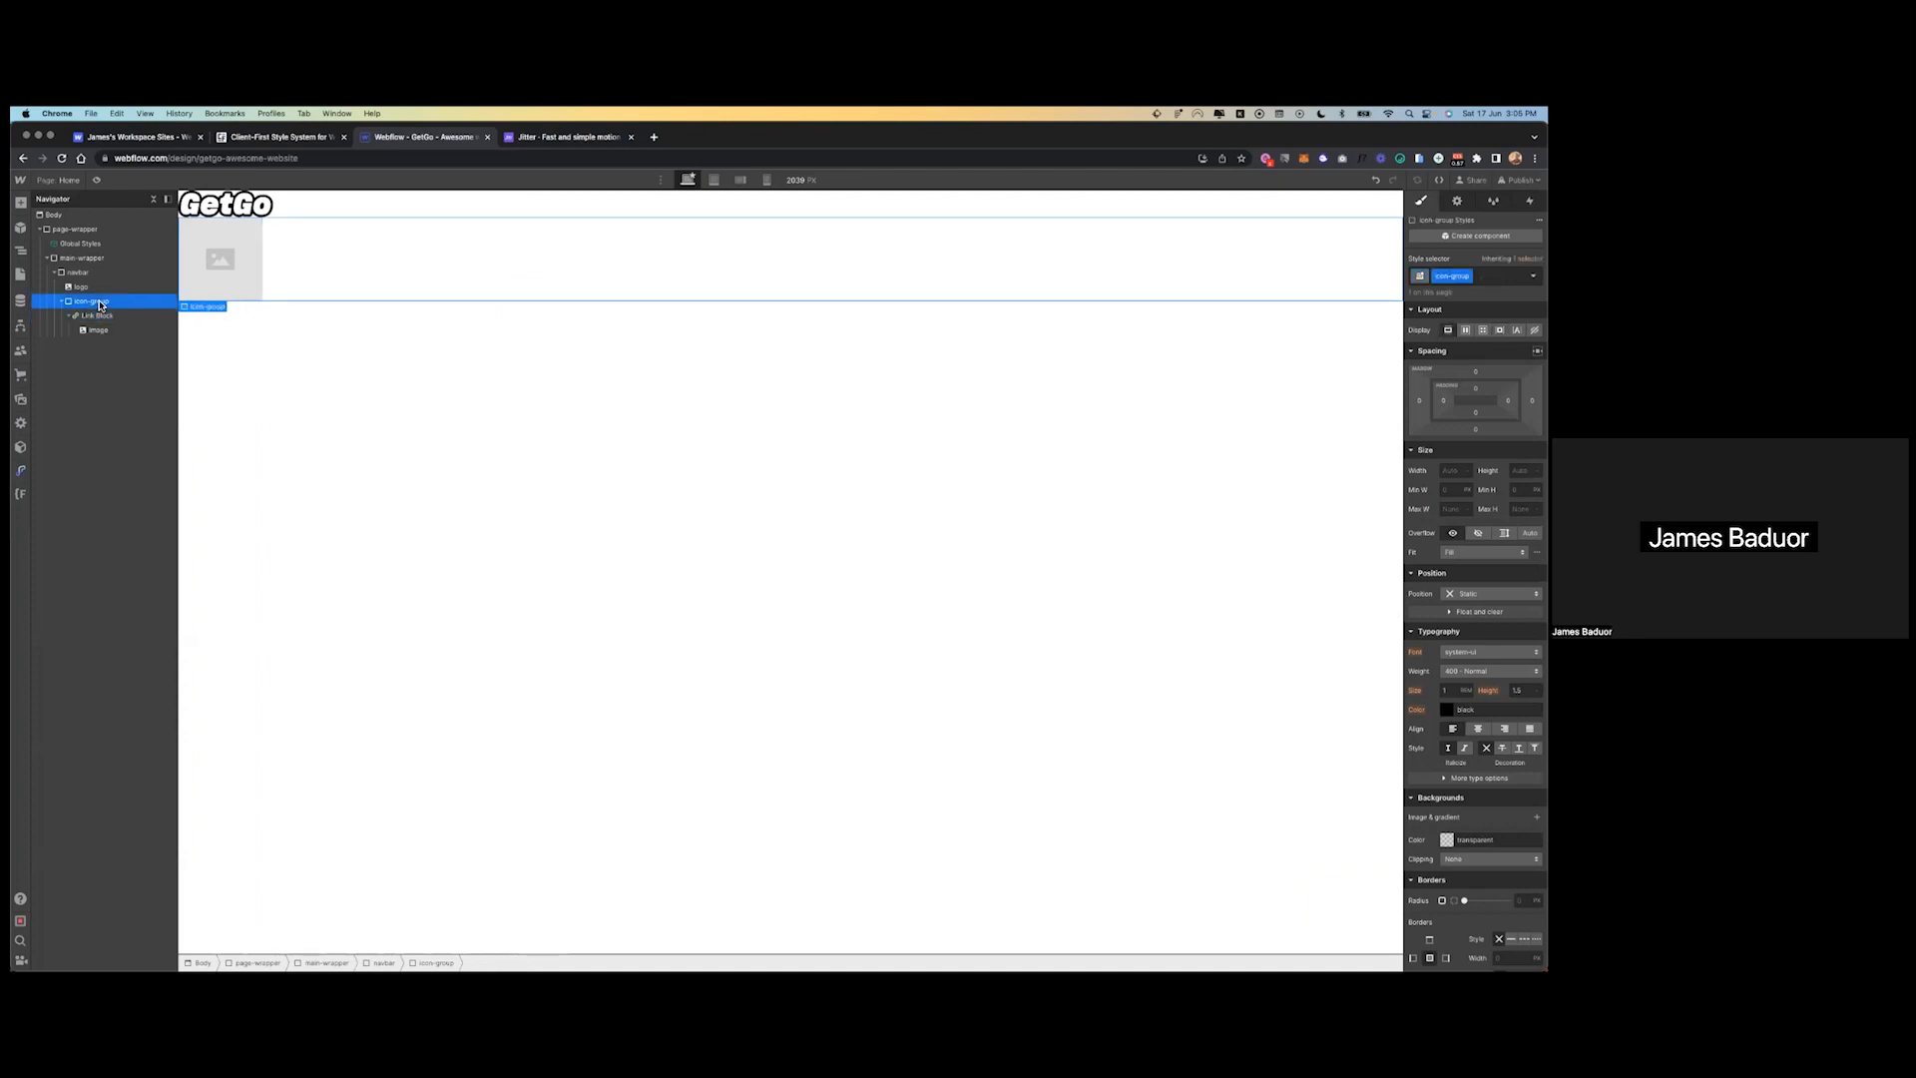
click(109, 316)
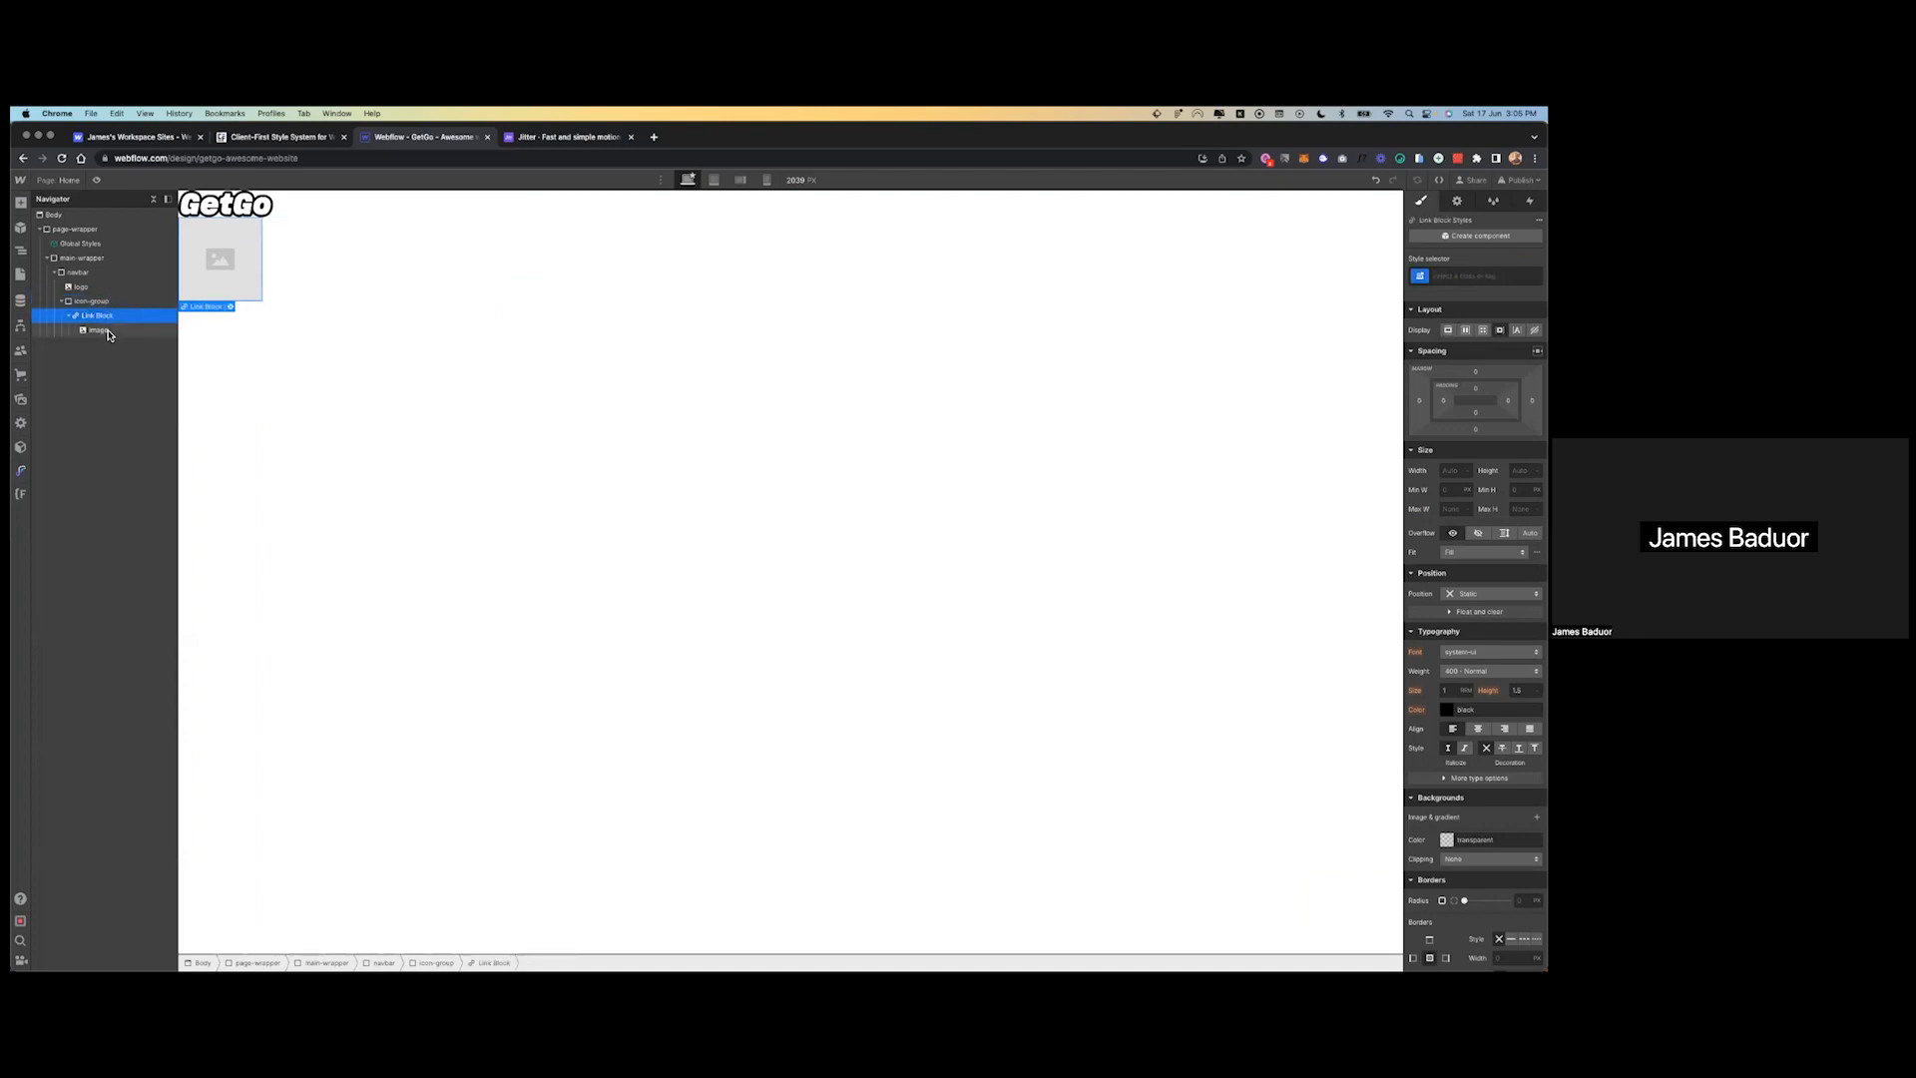
click(110, 331)
click(100, 315)
click(1482, 276)
text(d)
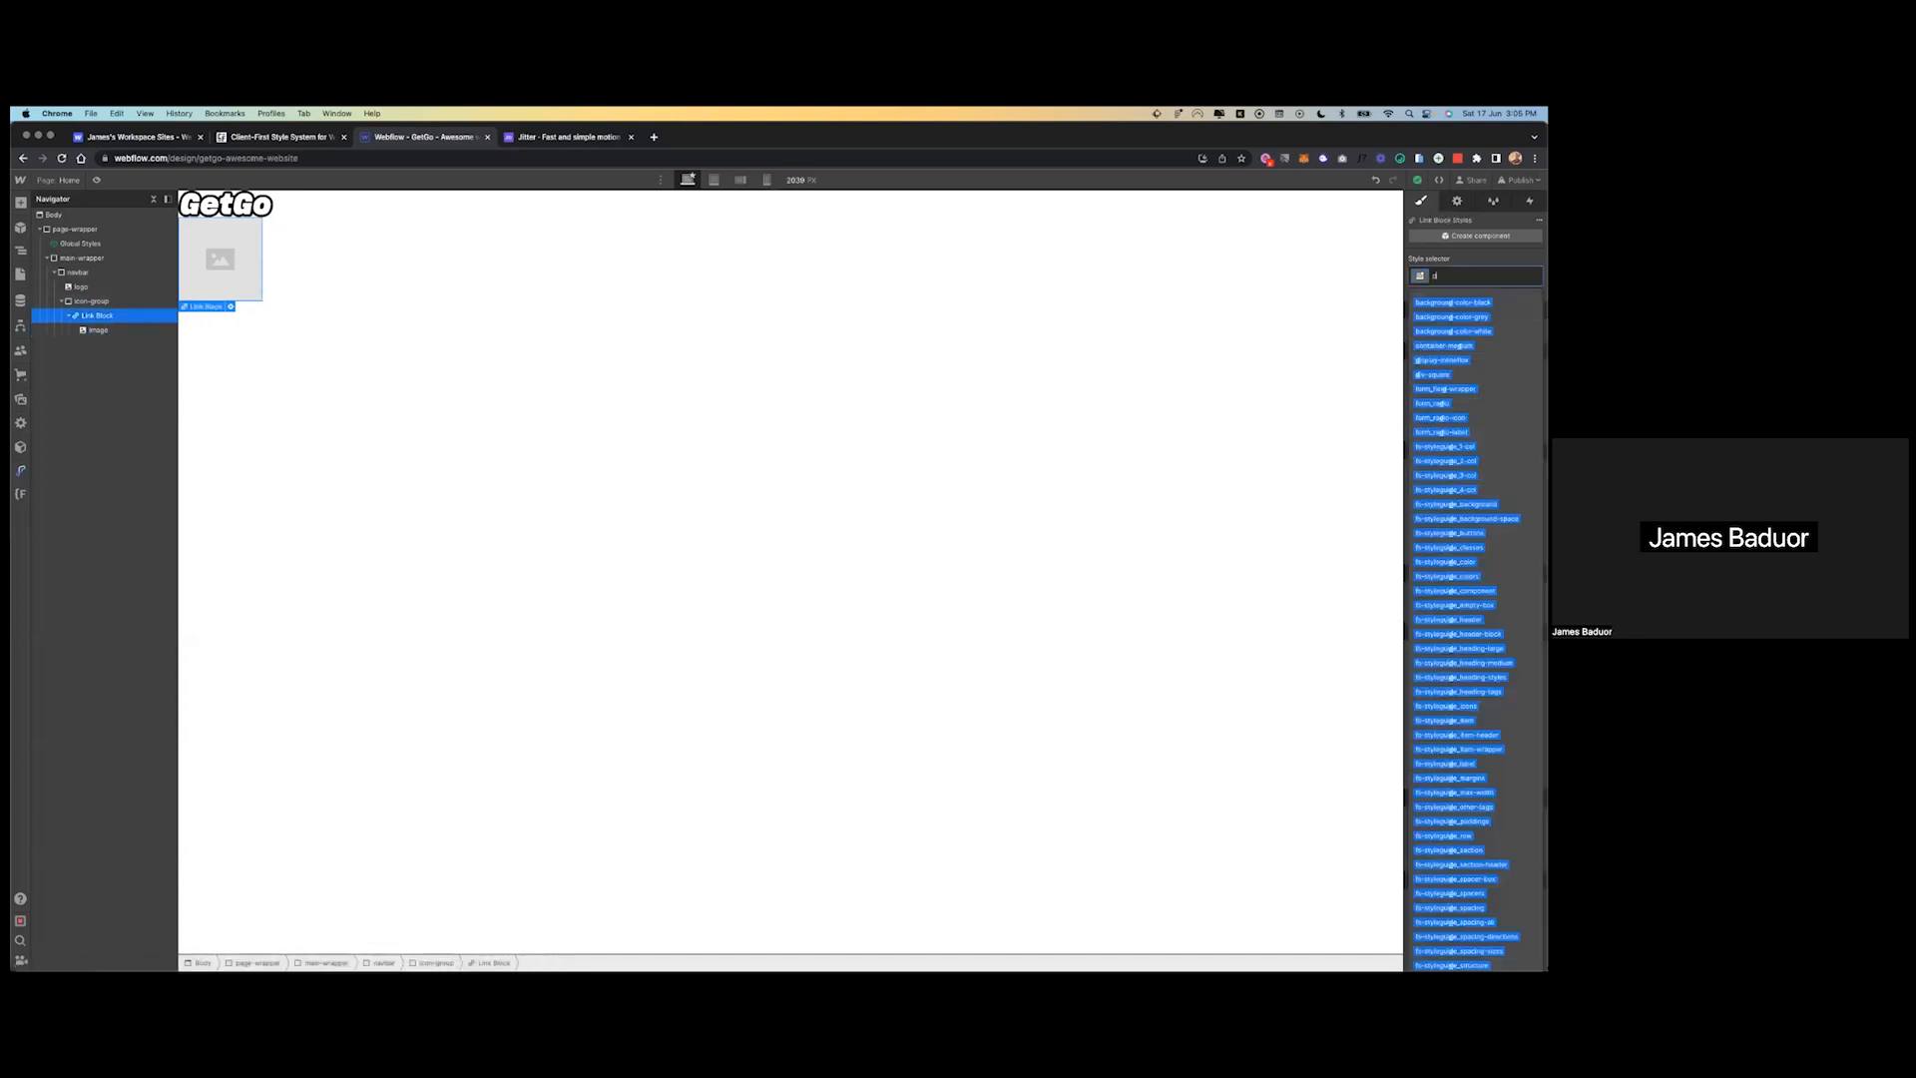
text(ownload link)
key(Return)
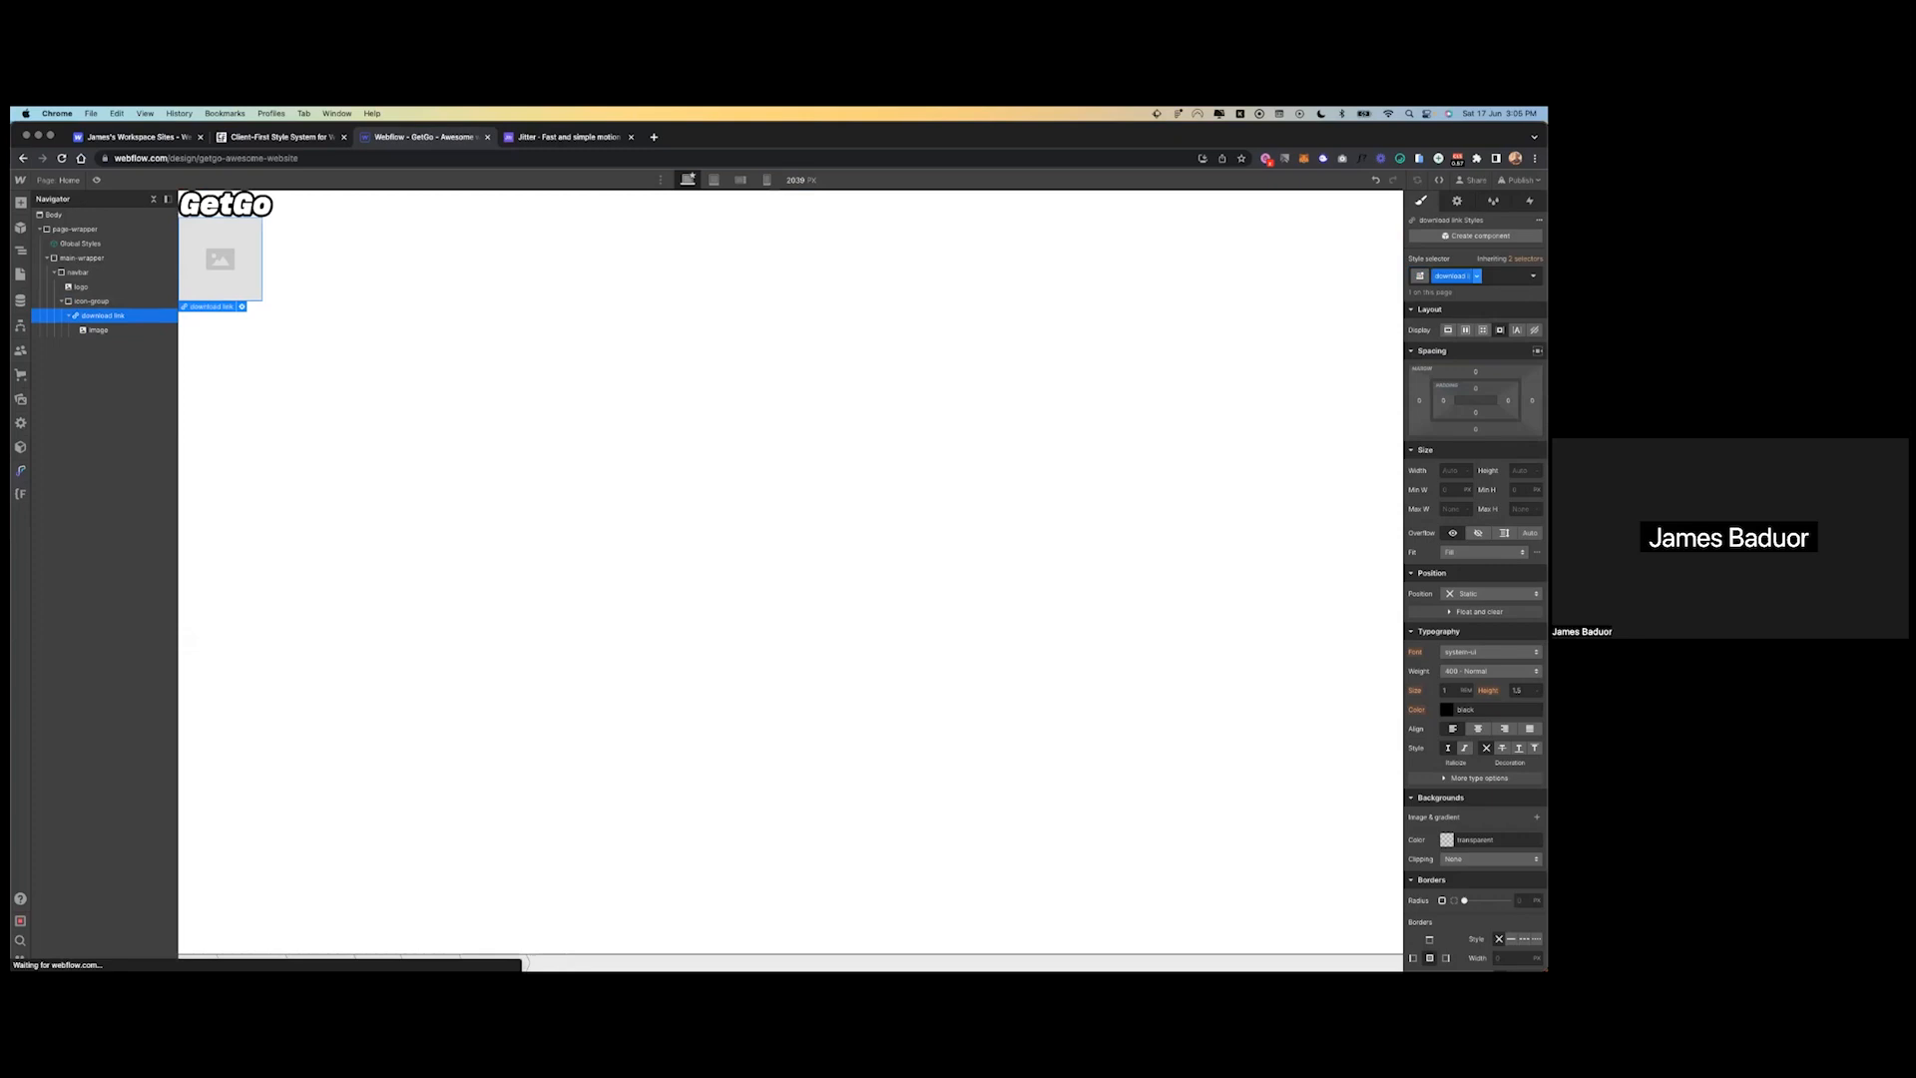
- Create the class "store-icon" on the image inside the download link
click(130, 330)
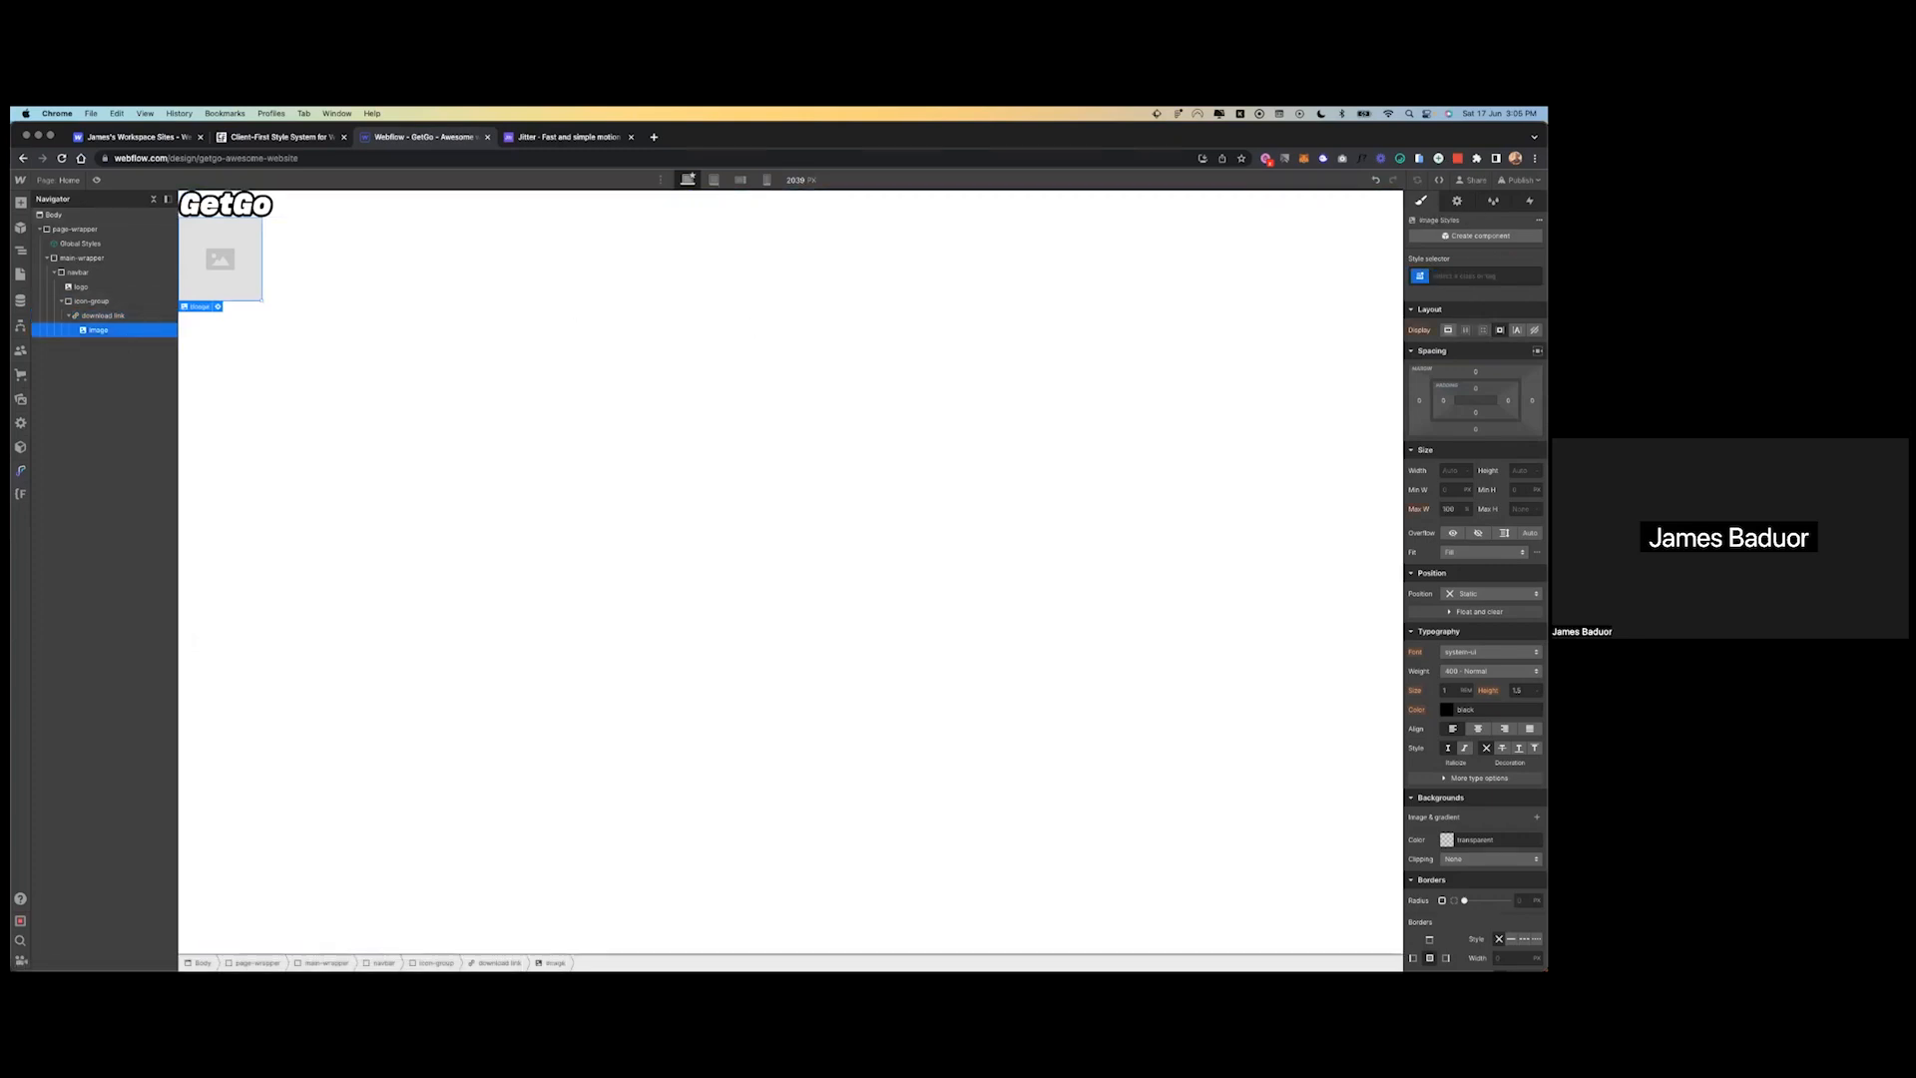
click(1483, 276)
text(store-icon)
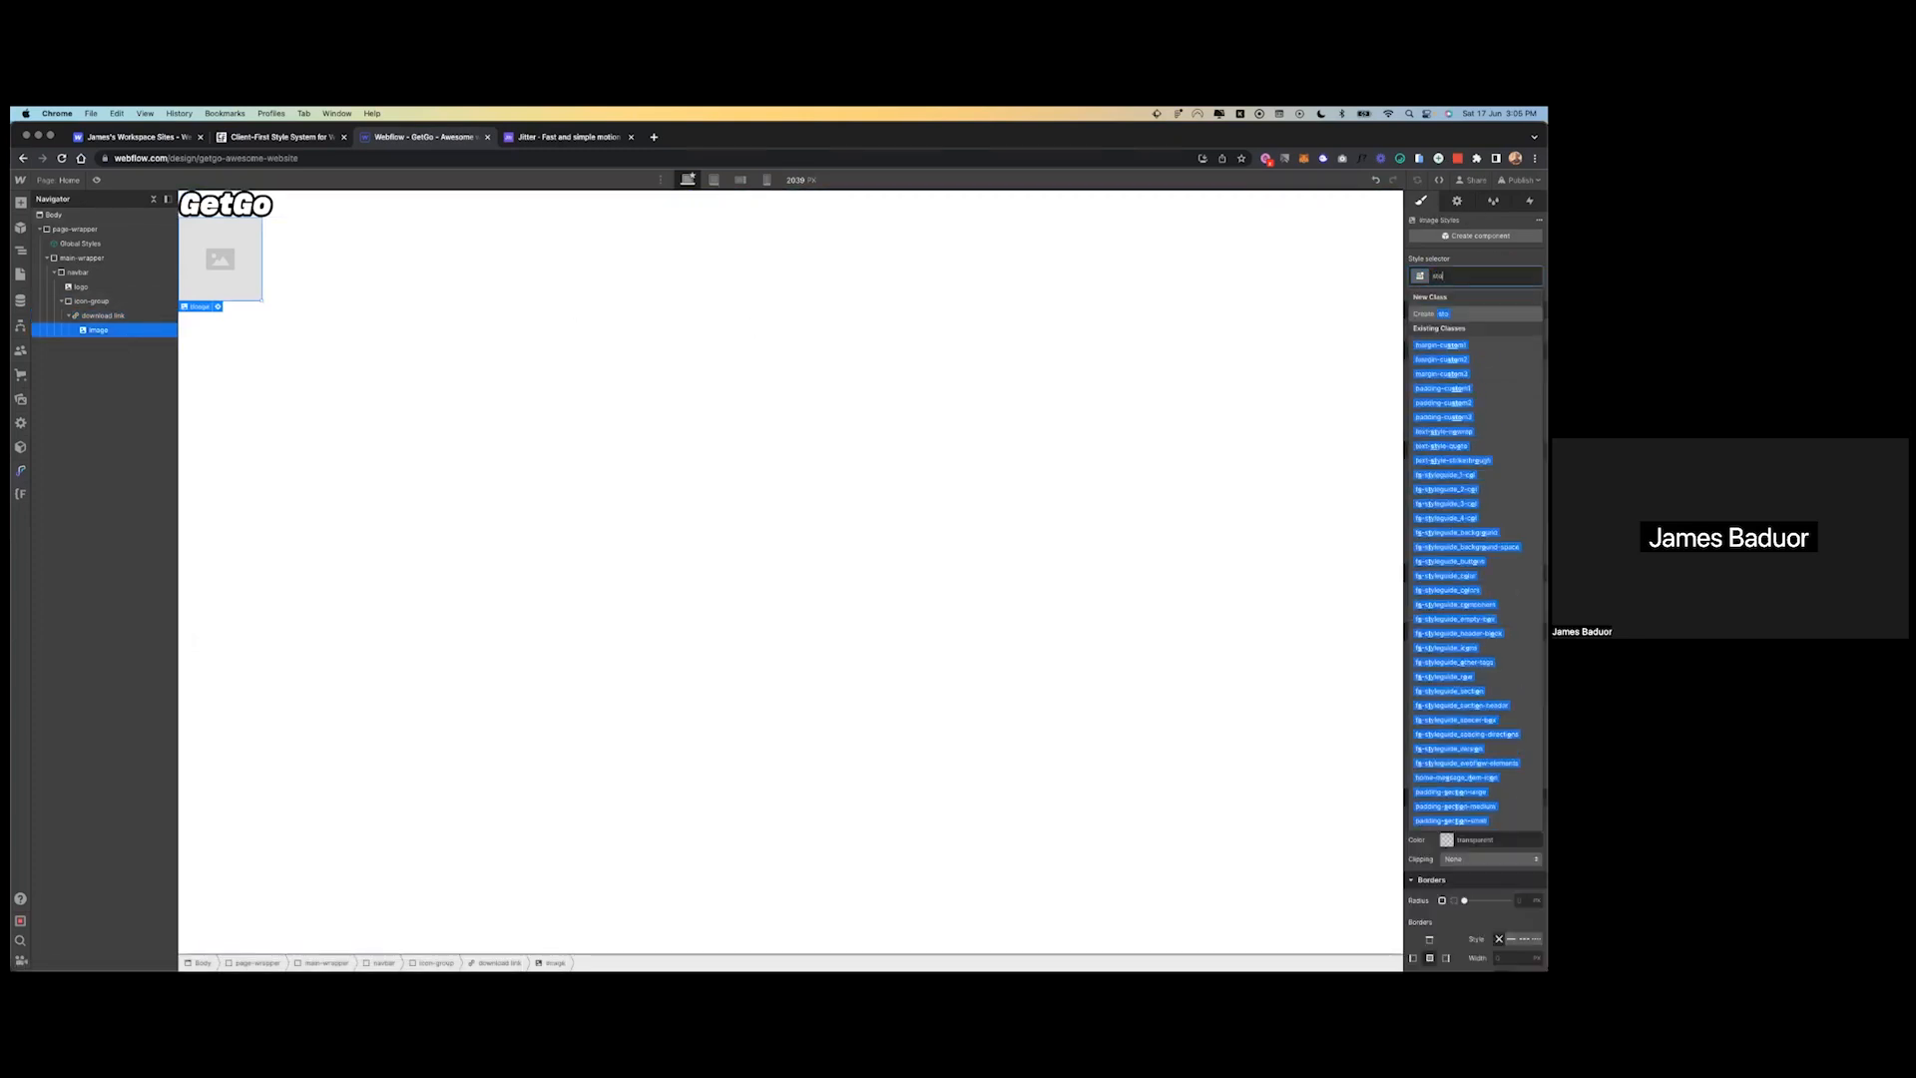
key(Return)
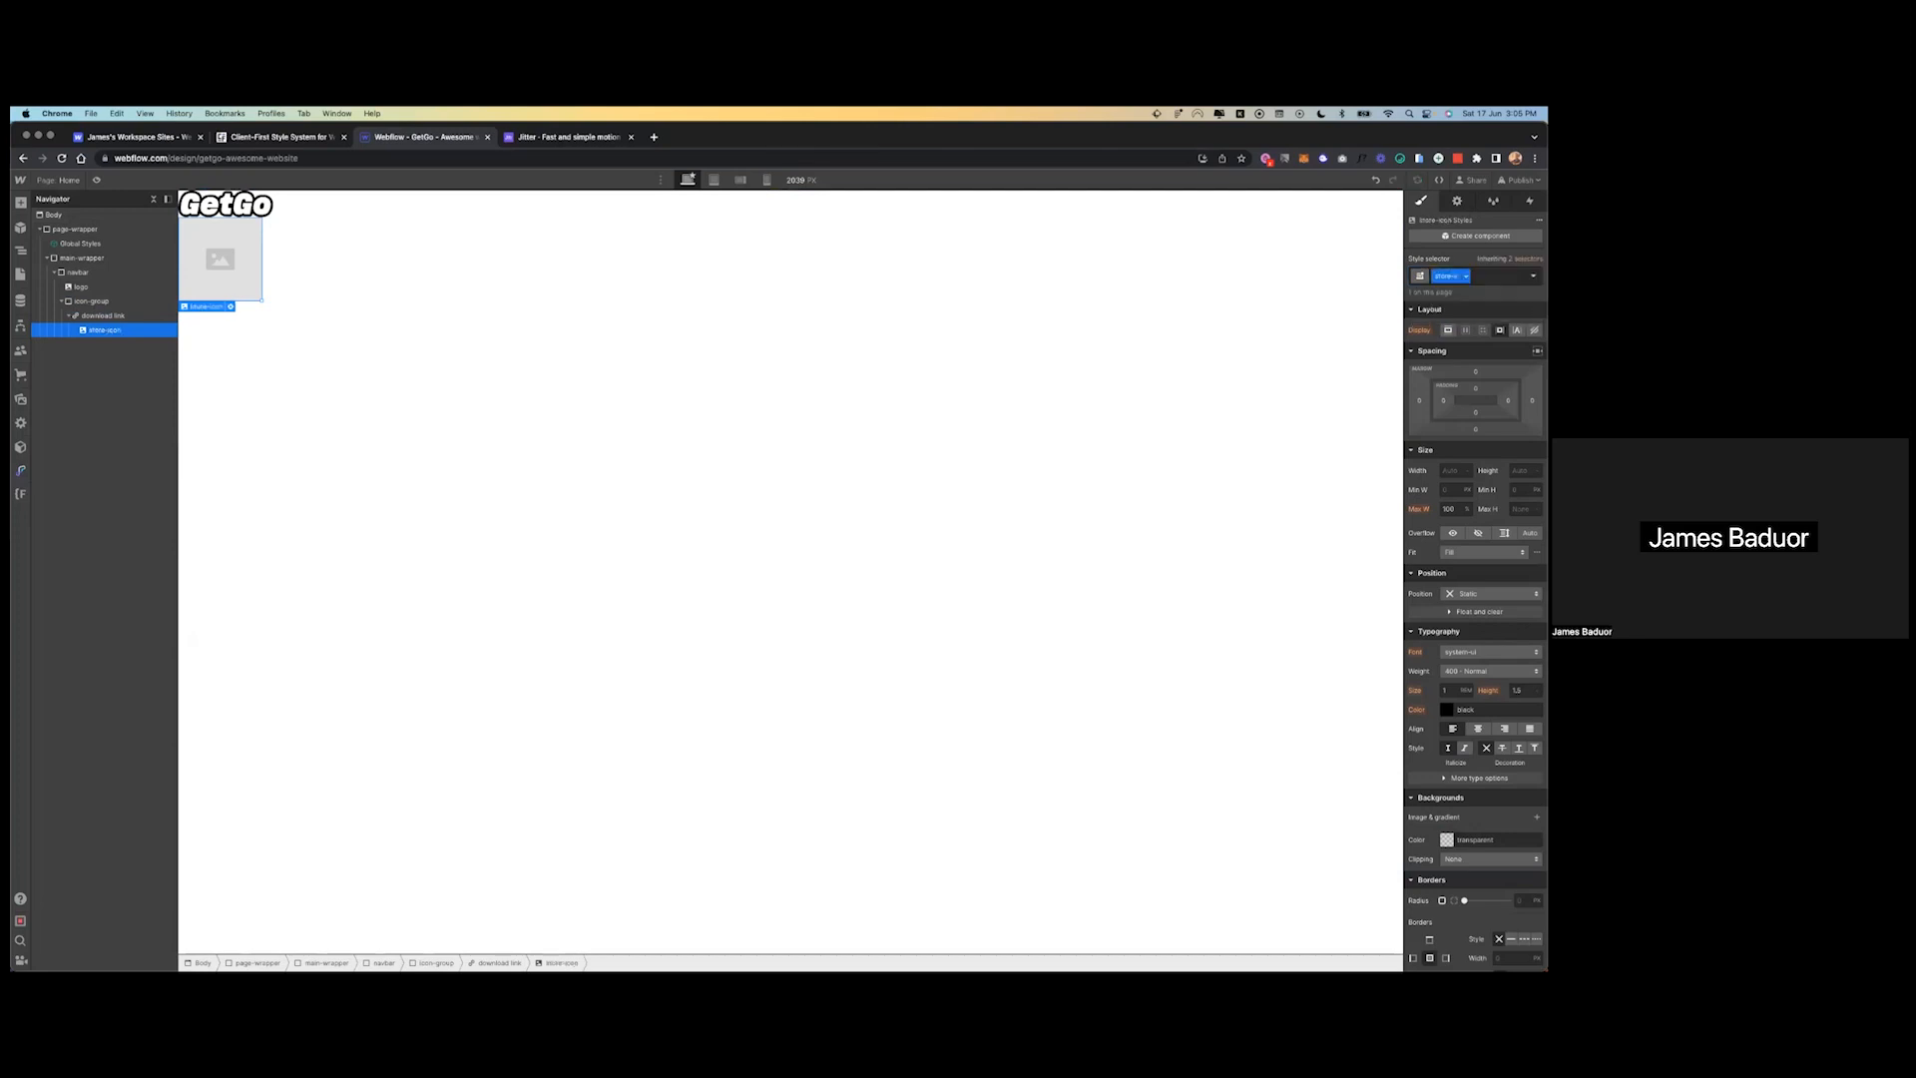
- Duplicate the download link block, including its store-icon image, inside icon-group
click(111, 303)
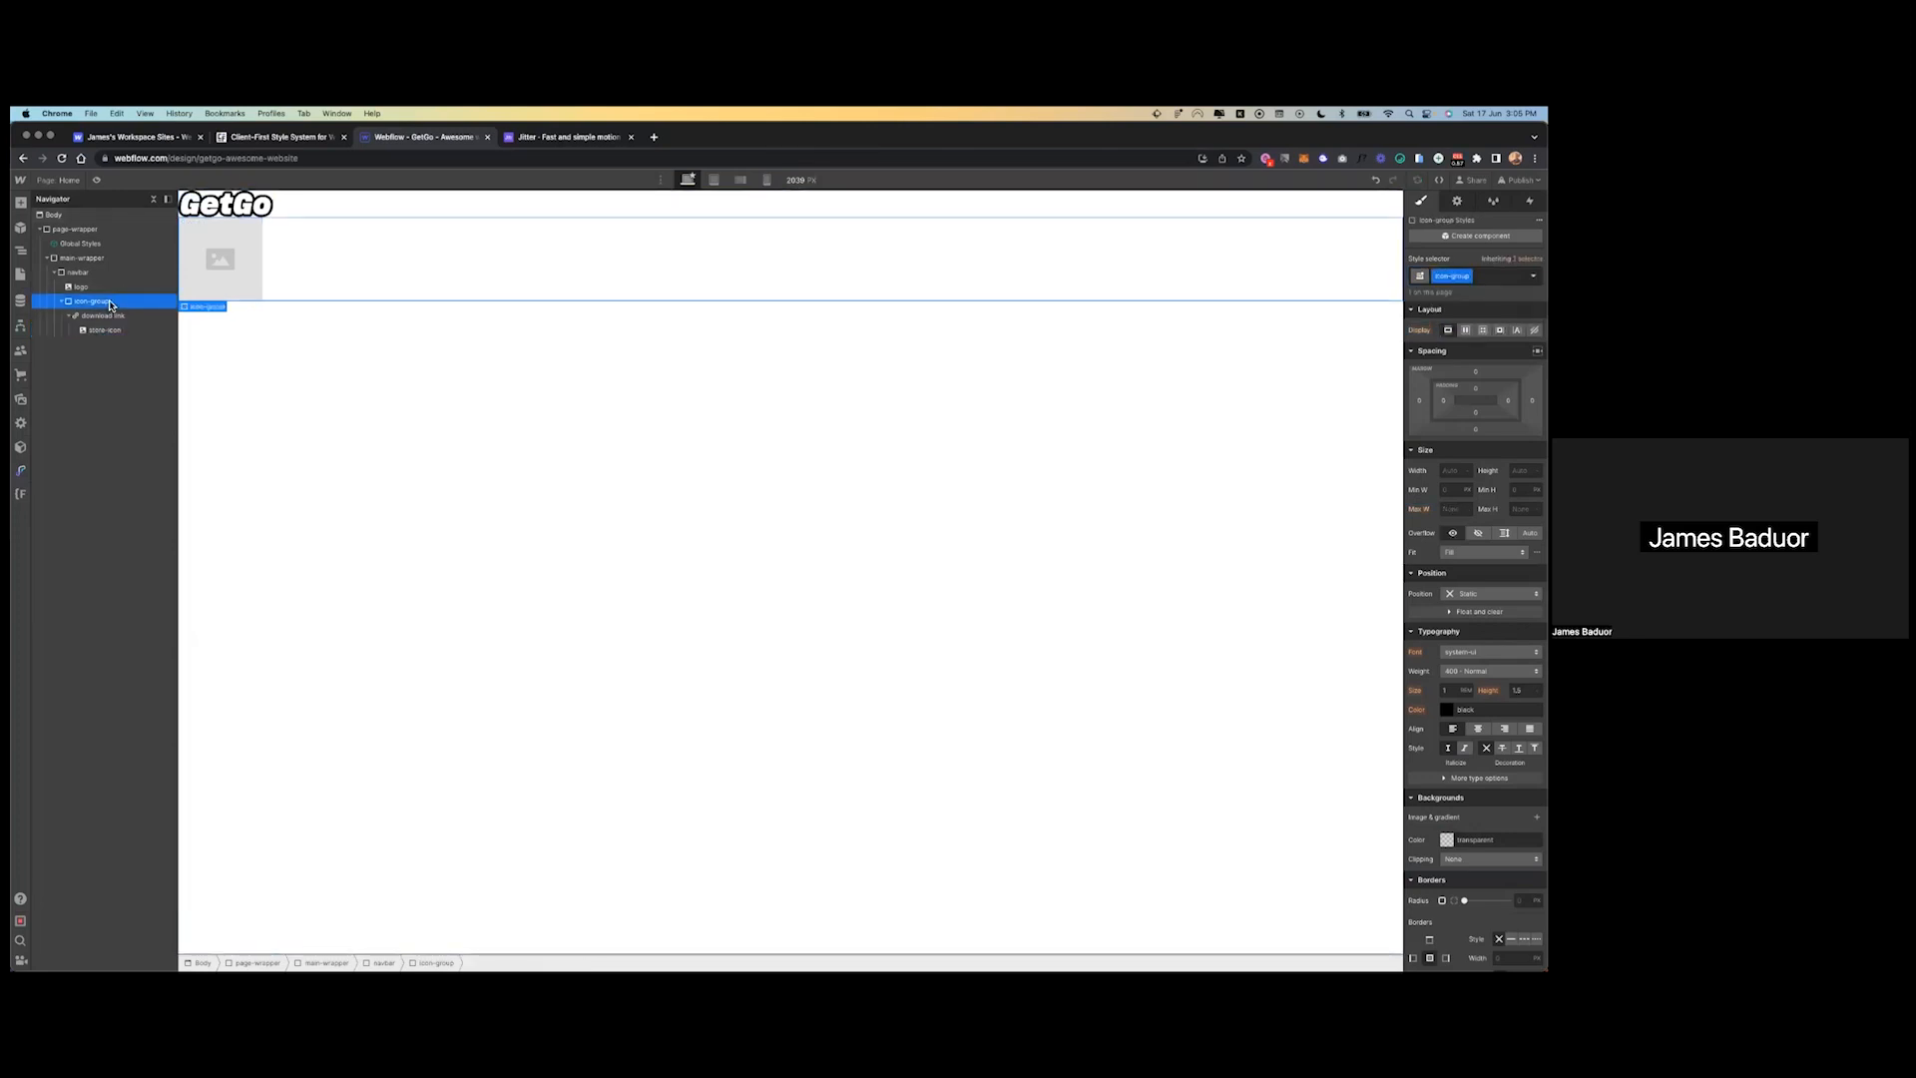
click(104, 316)
key(super+d)
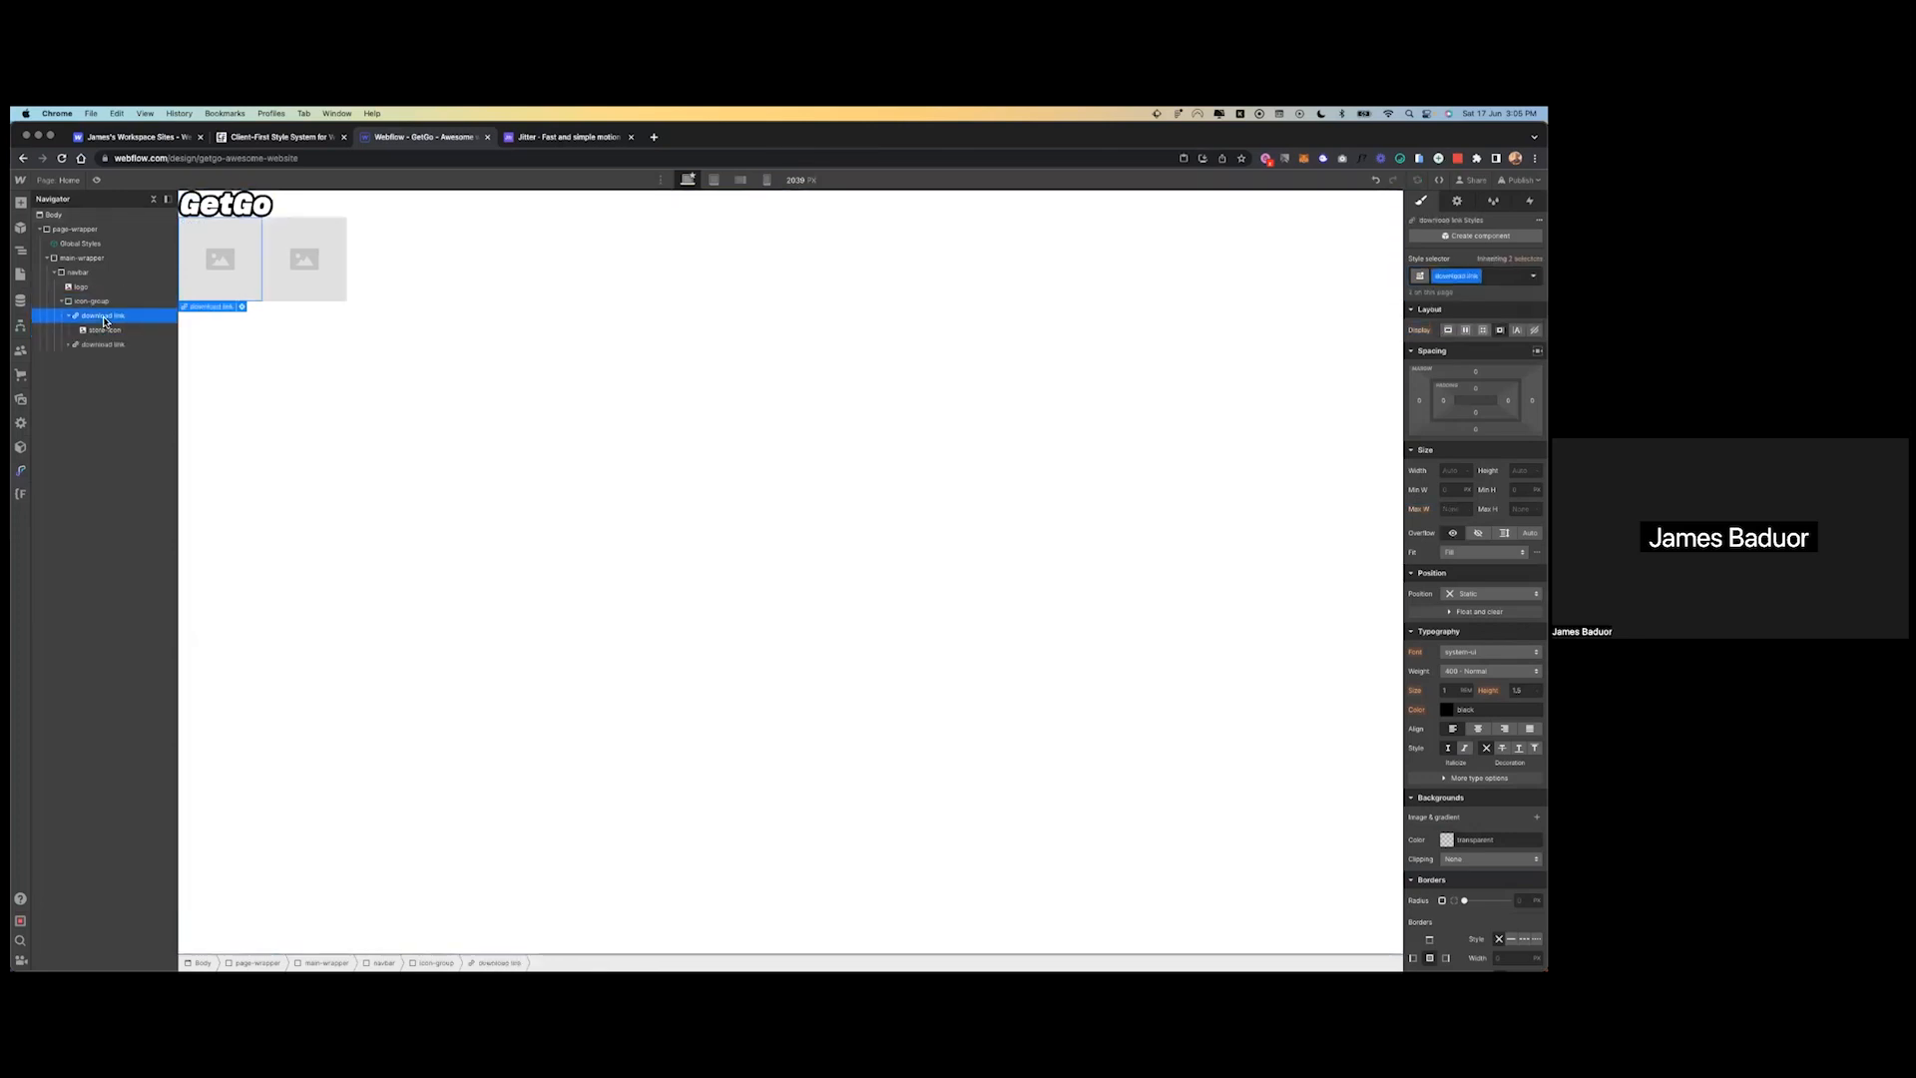
- Expand the second download link and set its store-icon image to the Google White SVG asset
click(74, 346)
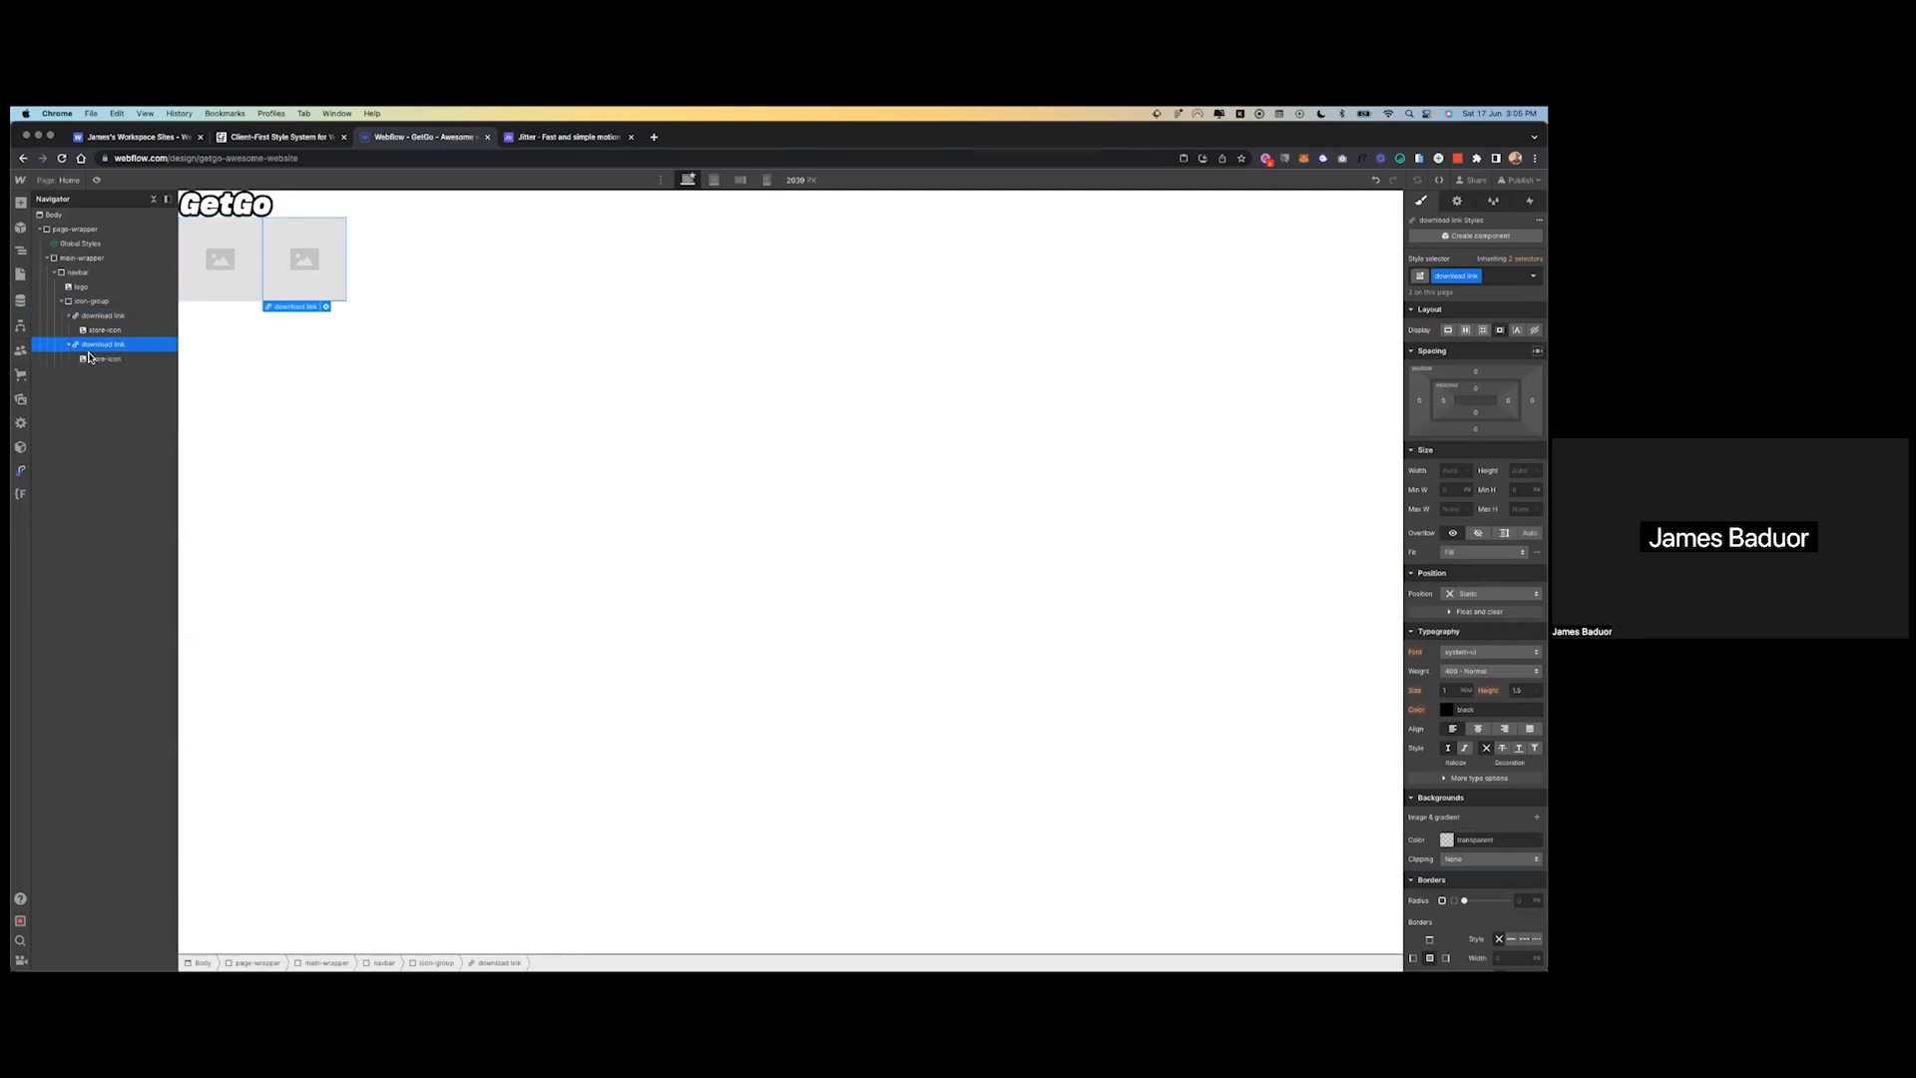
click(90, 359)
click(317, 307)
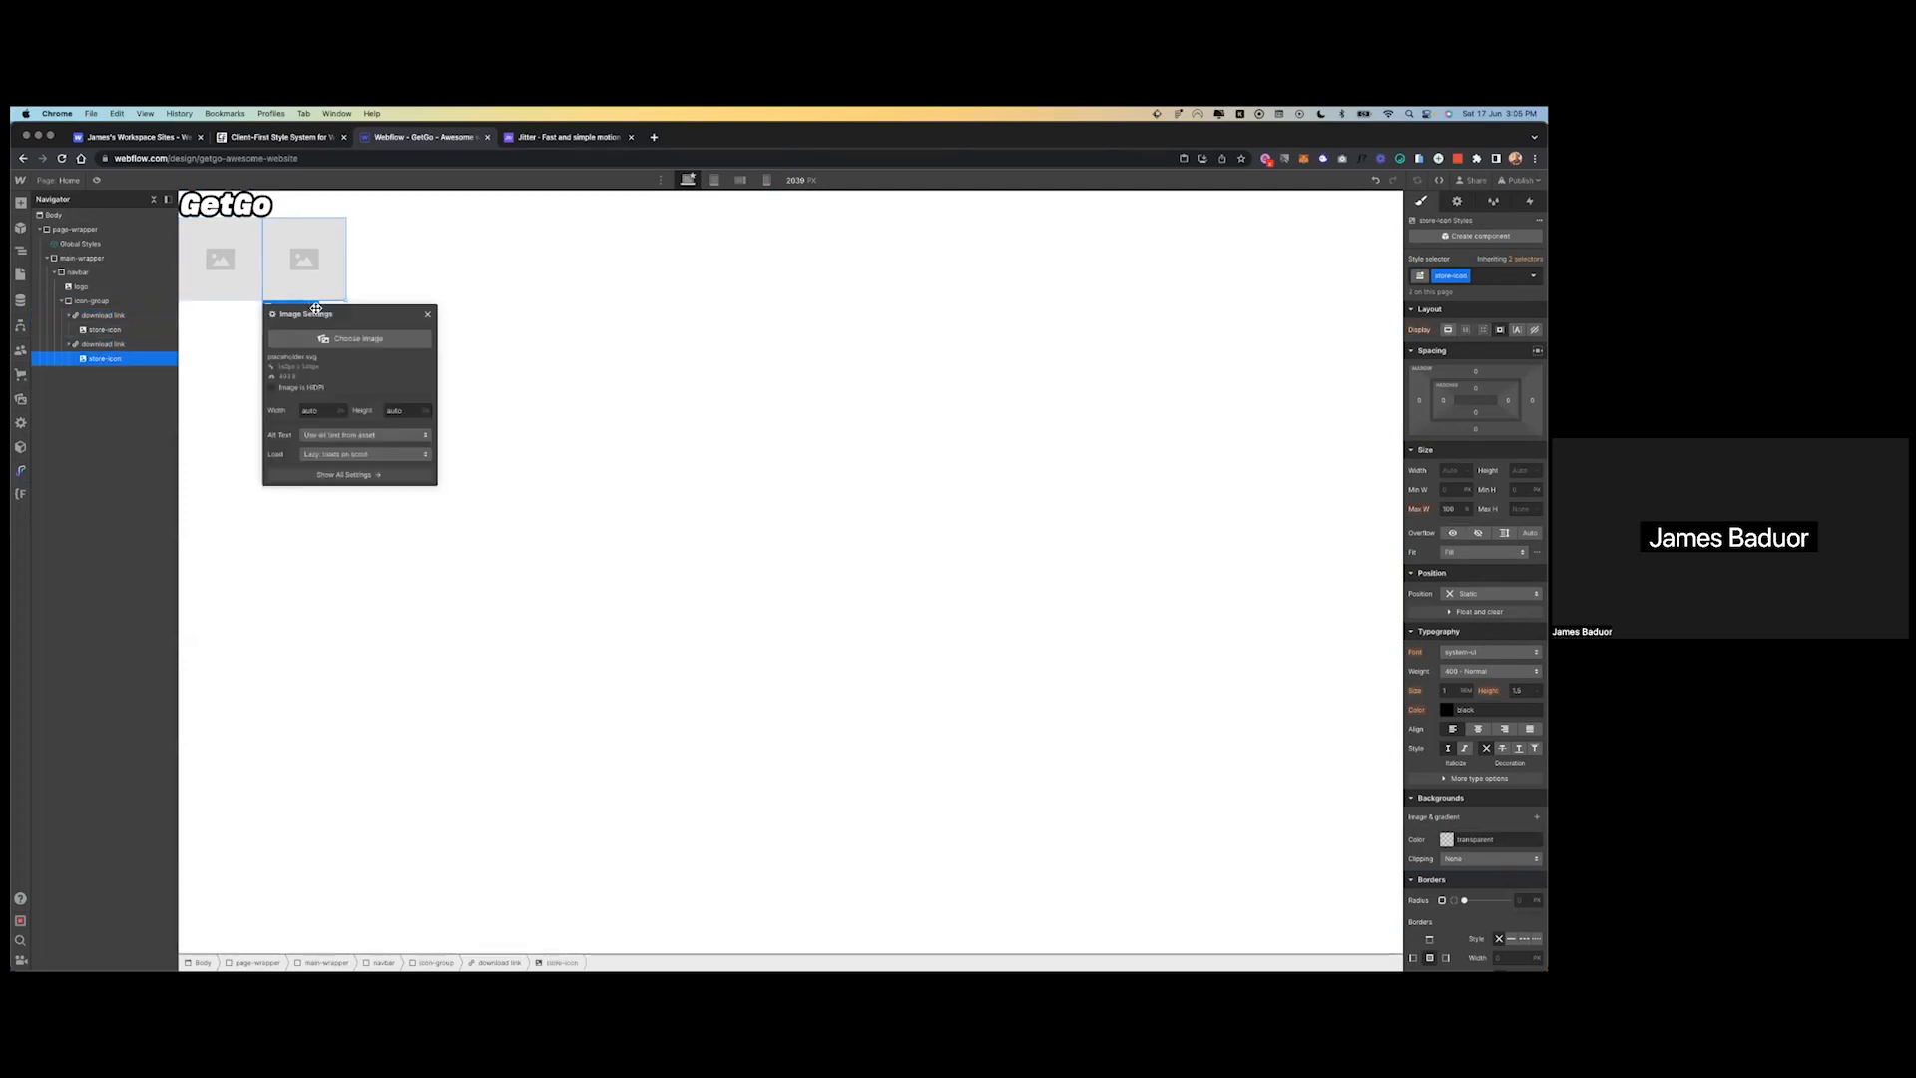
click(335, 339)
click(74, 359)
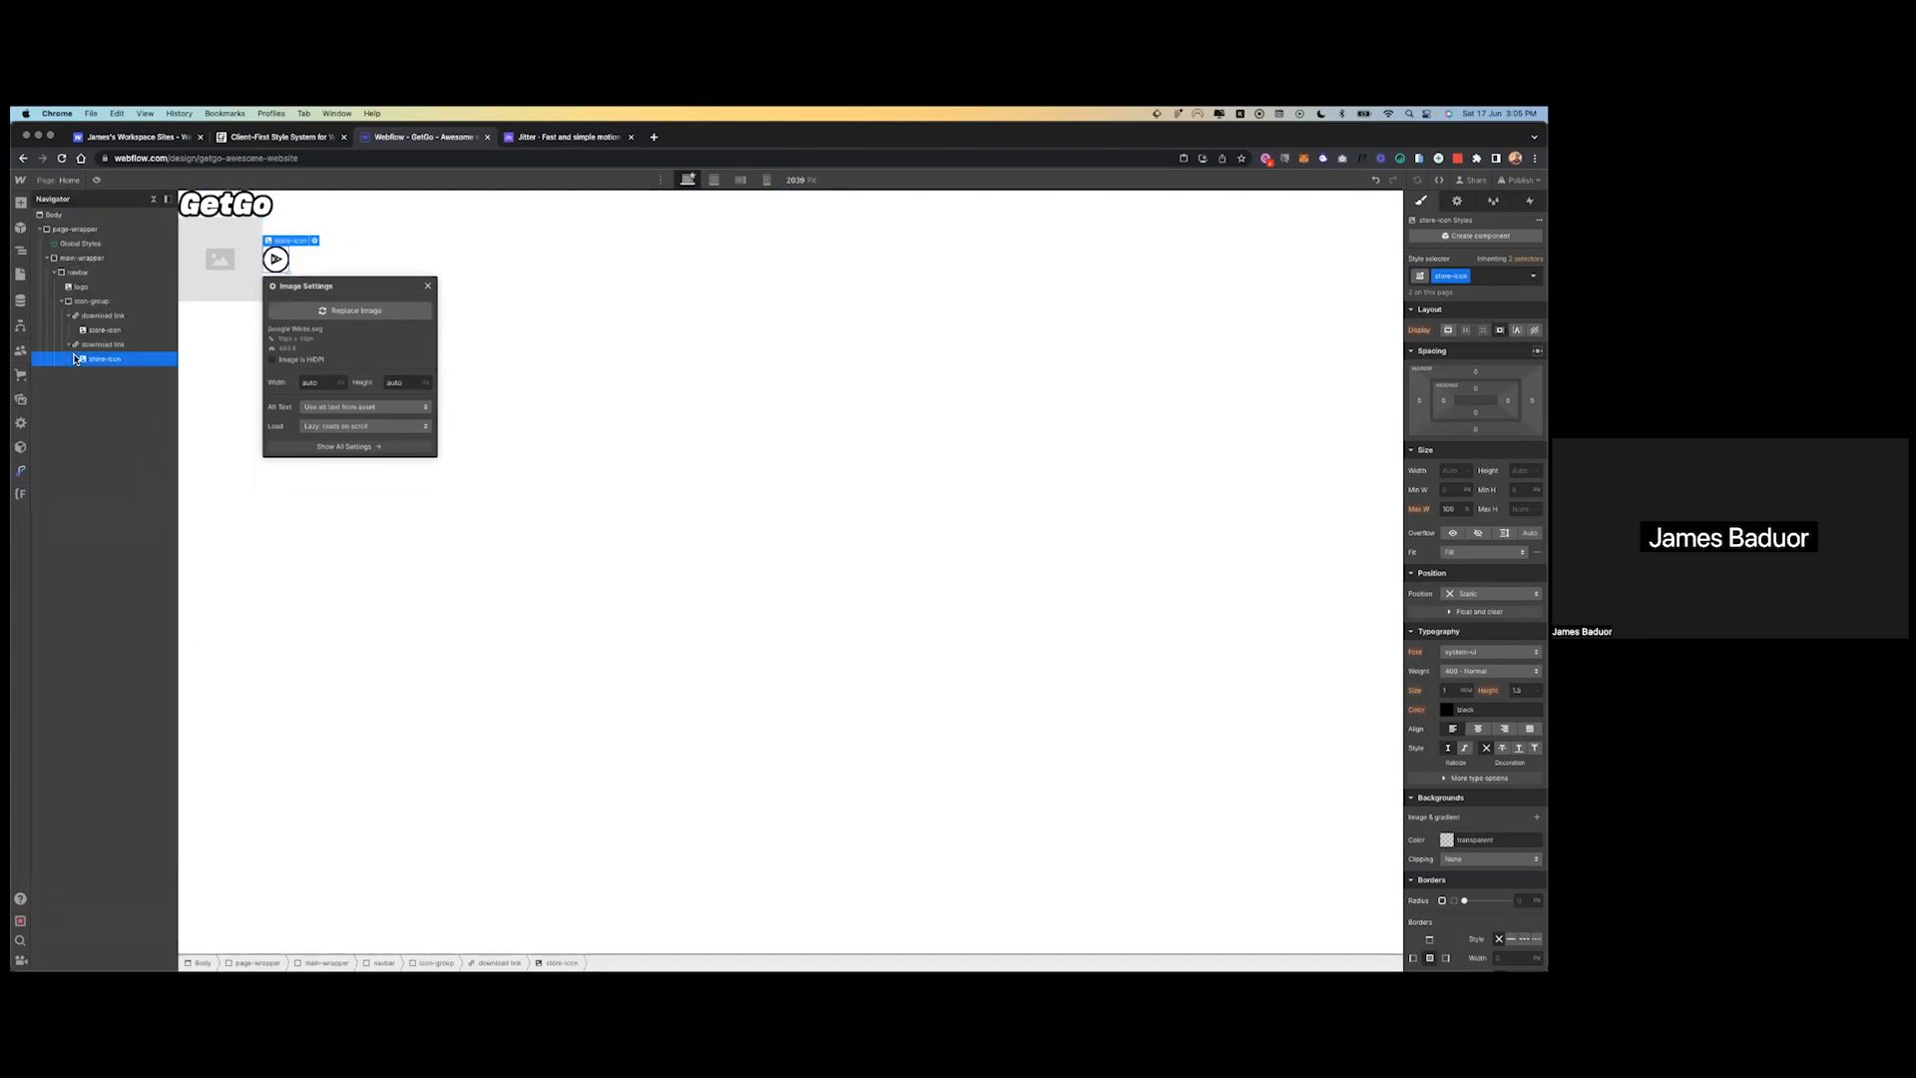
- Set the first download link's store-icon image to the Apple store icon asset, then select the navbar
double_click(233, 260)
click(267, 340)
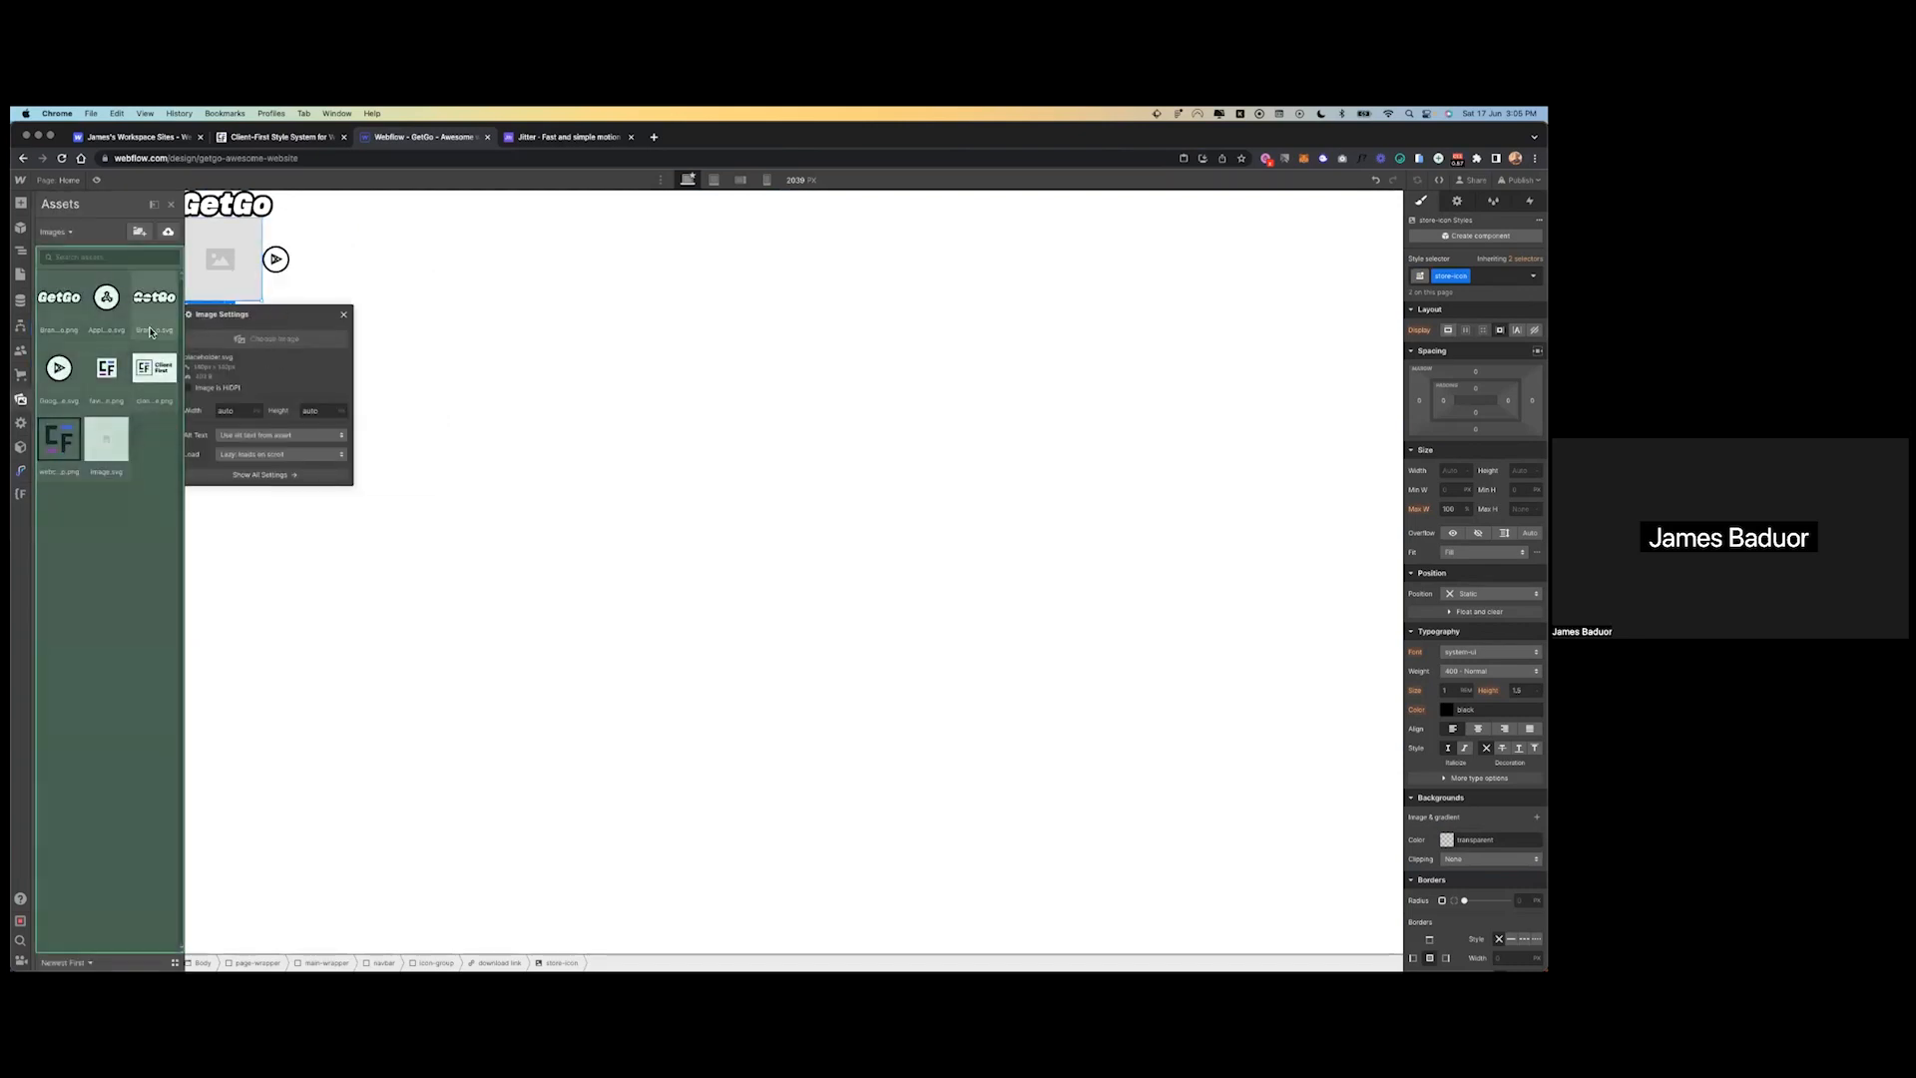
click(106, 296)
click(454, 219)
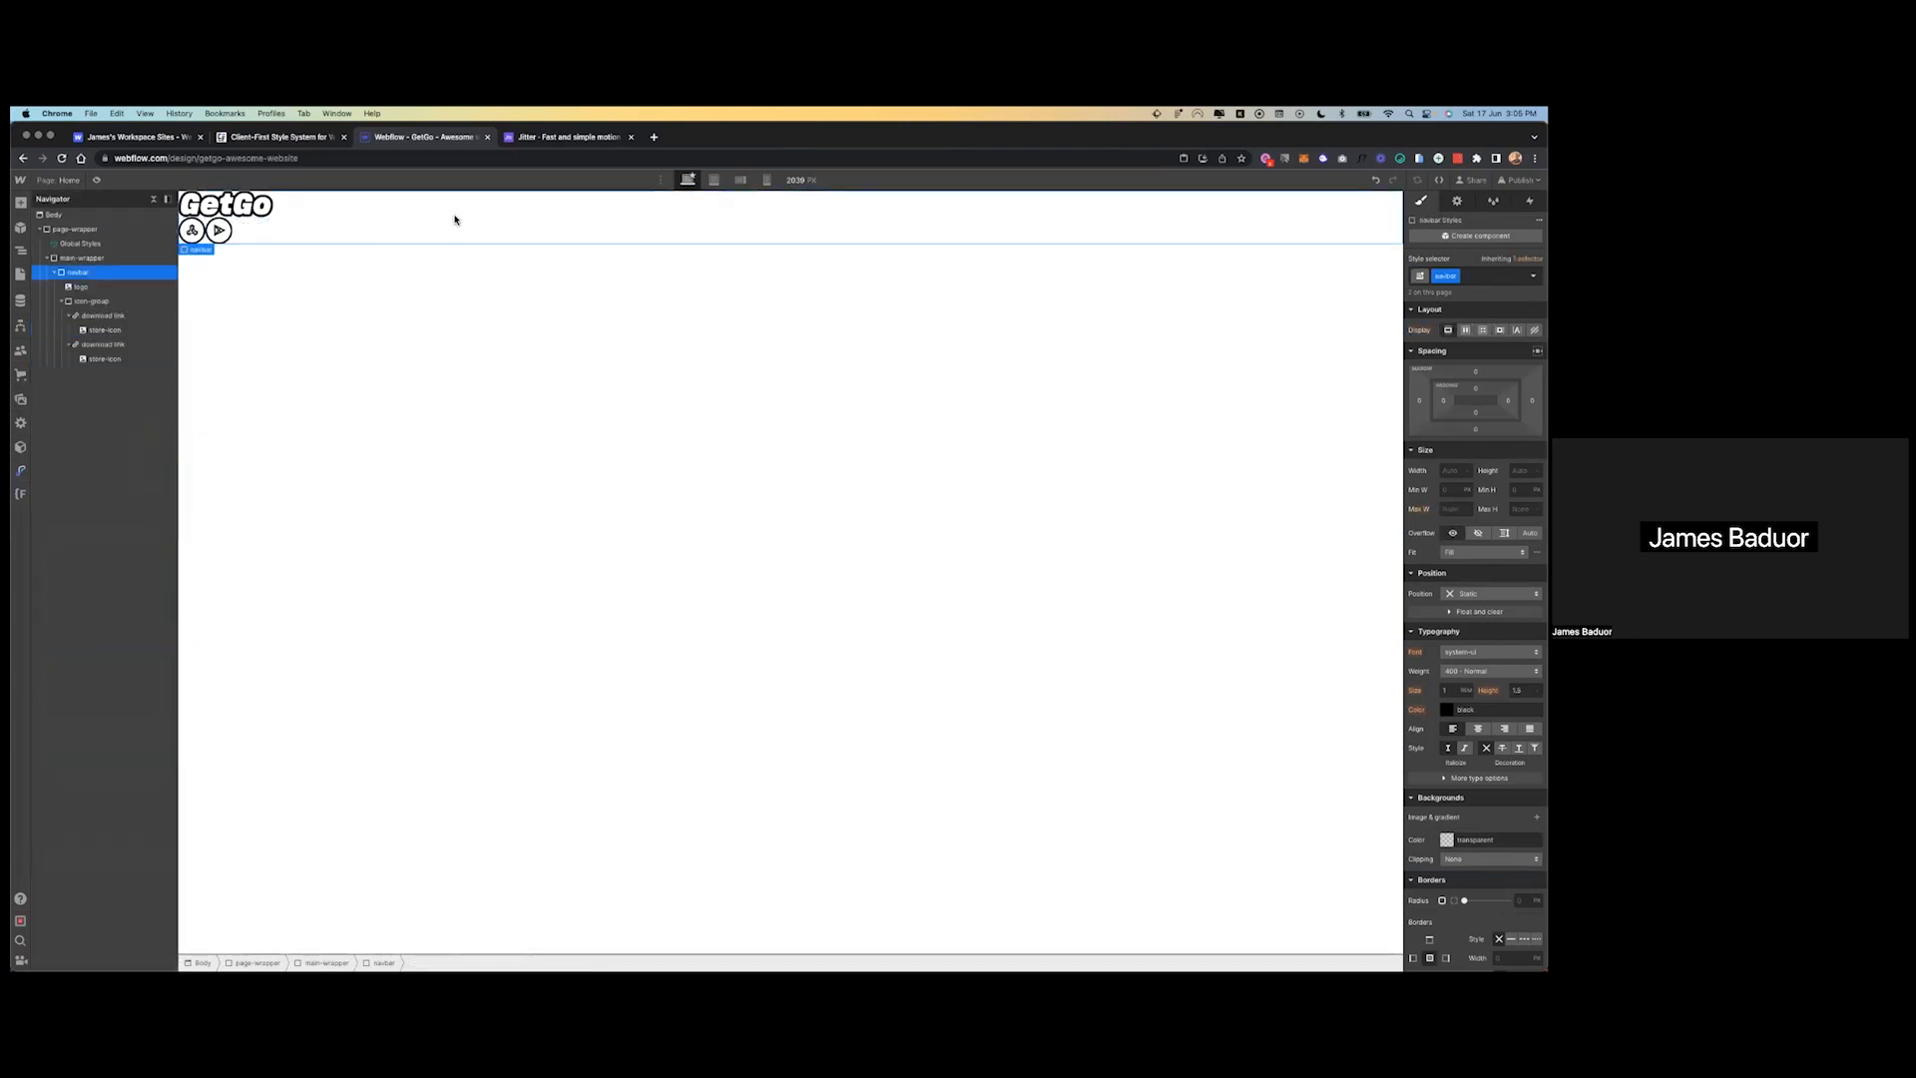
- Switch to Figma and examine how the logo and store icons are arranged in the desktop design's navbar
key(ctrl+Left)
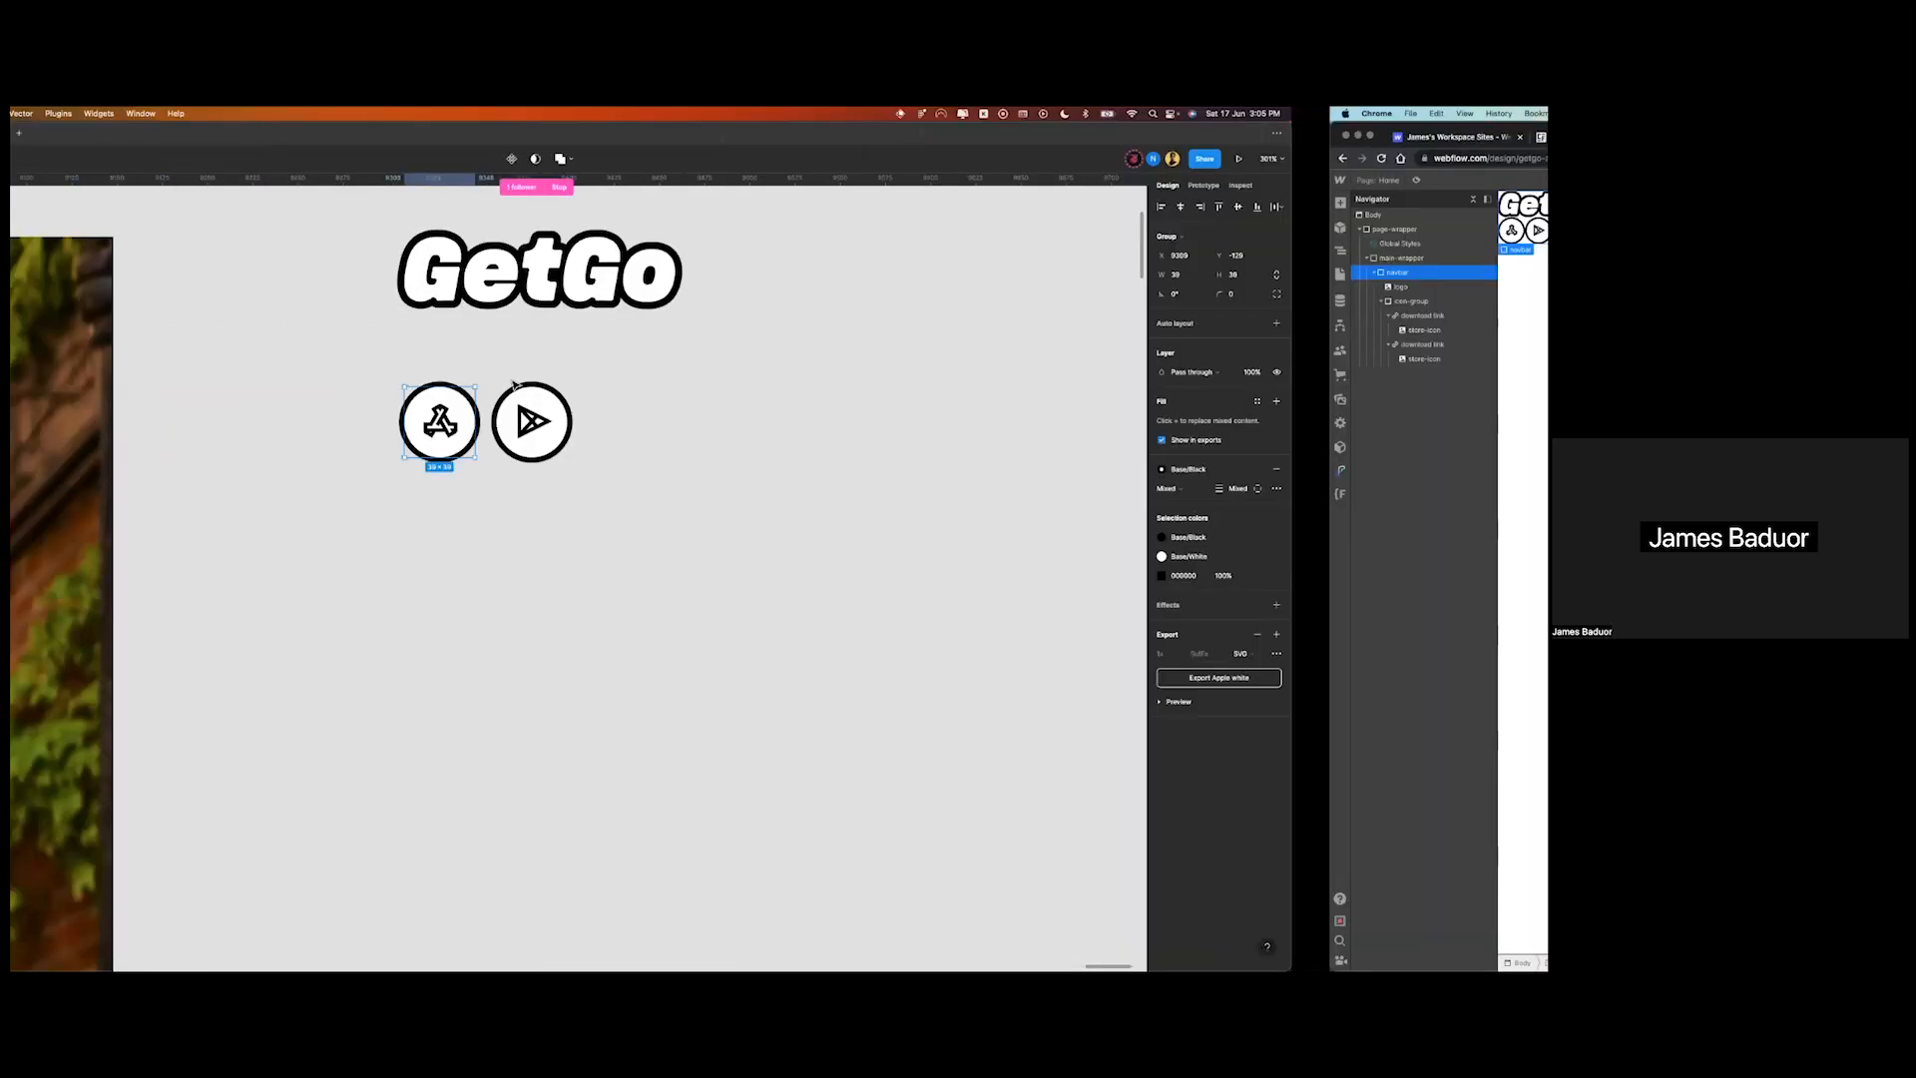
scroll(462, 380, down, 10)
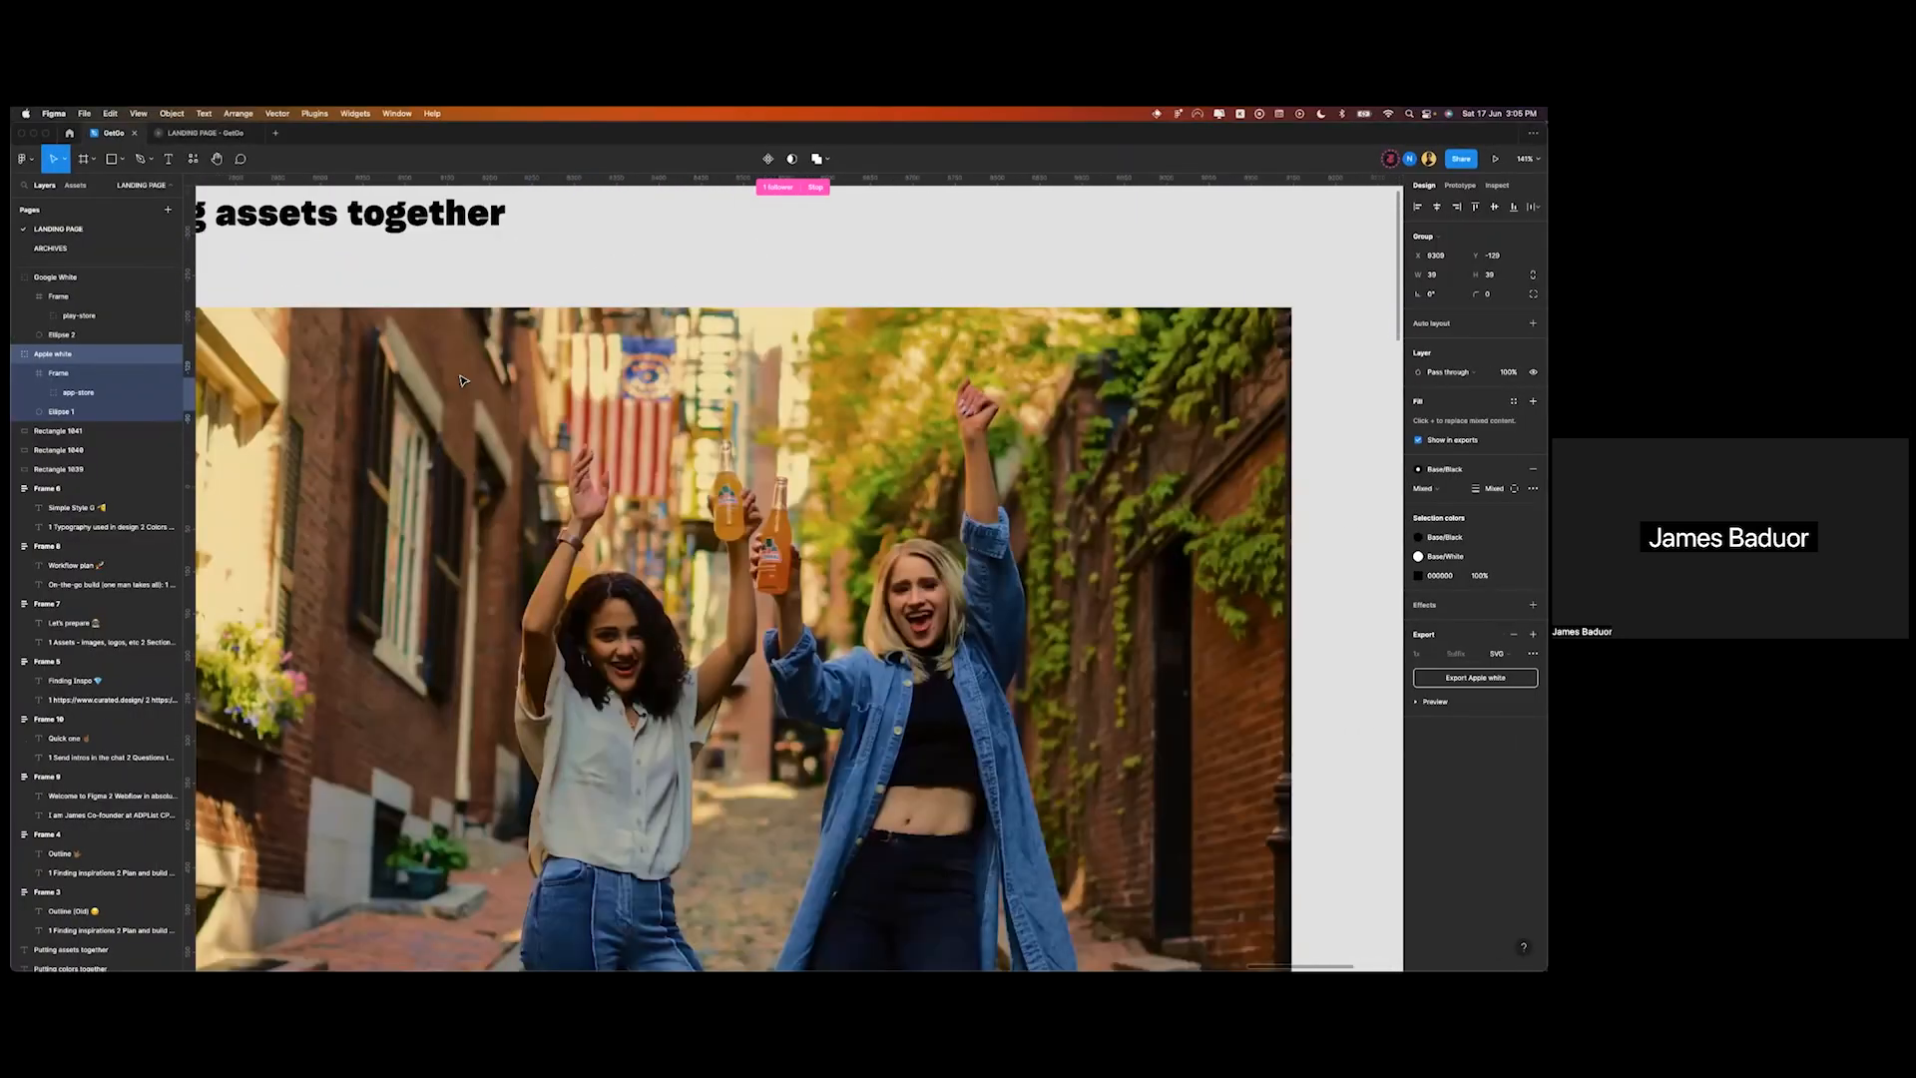
scroll(495, 404, left, 15)
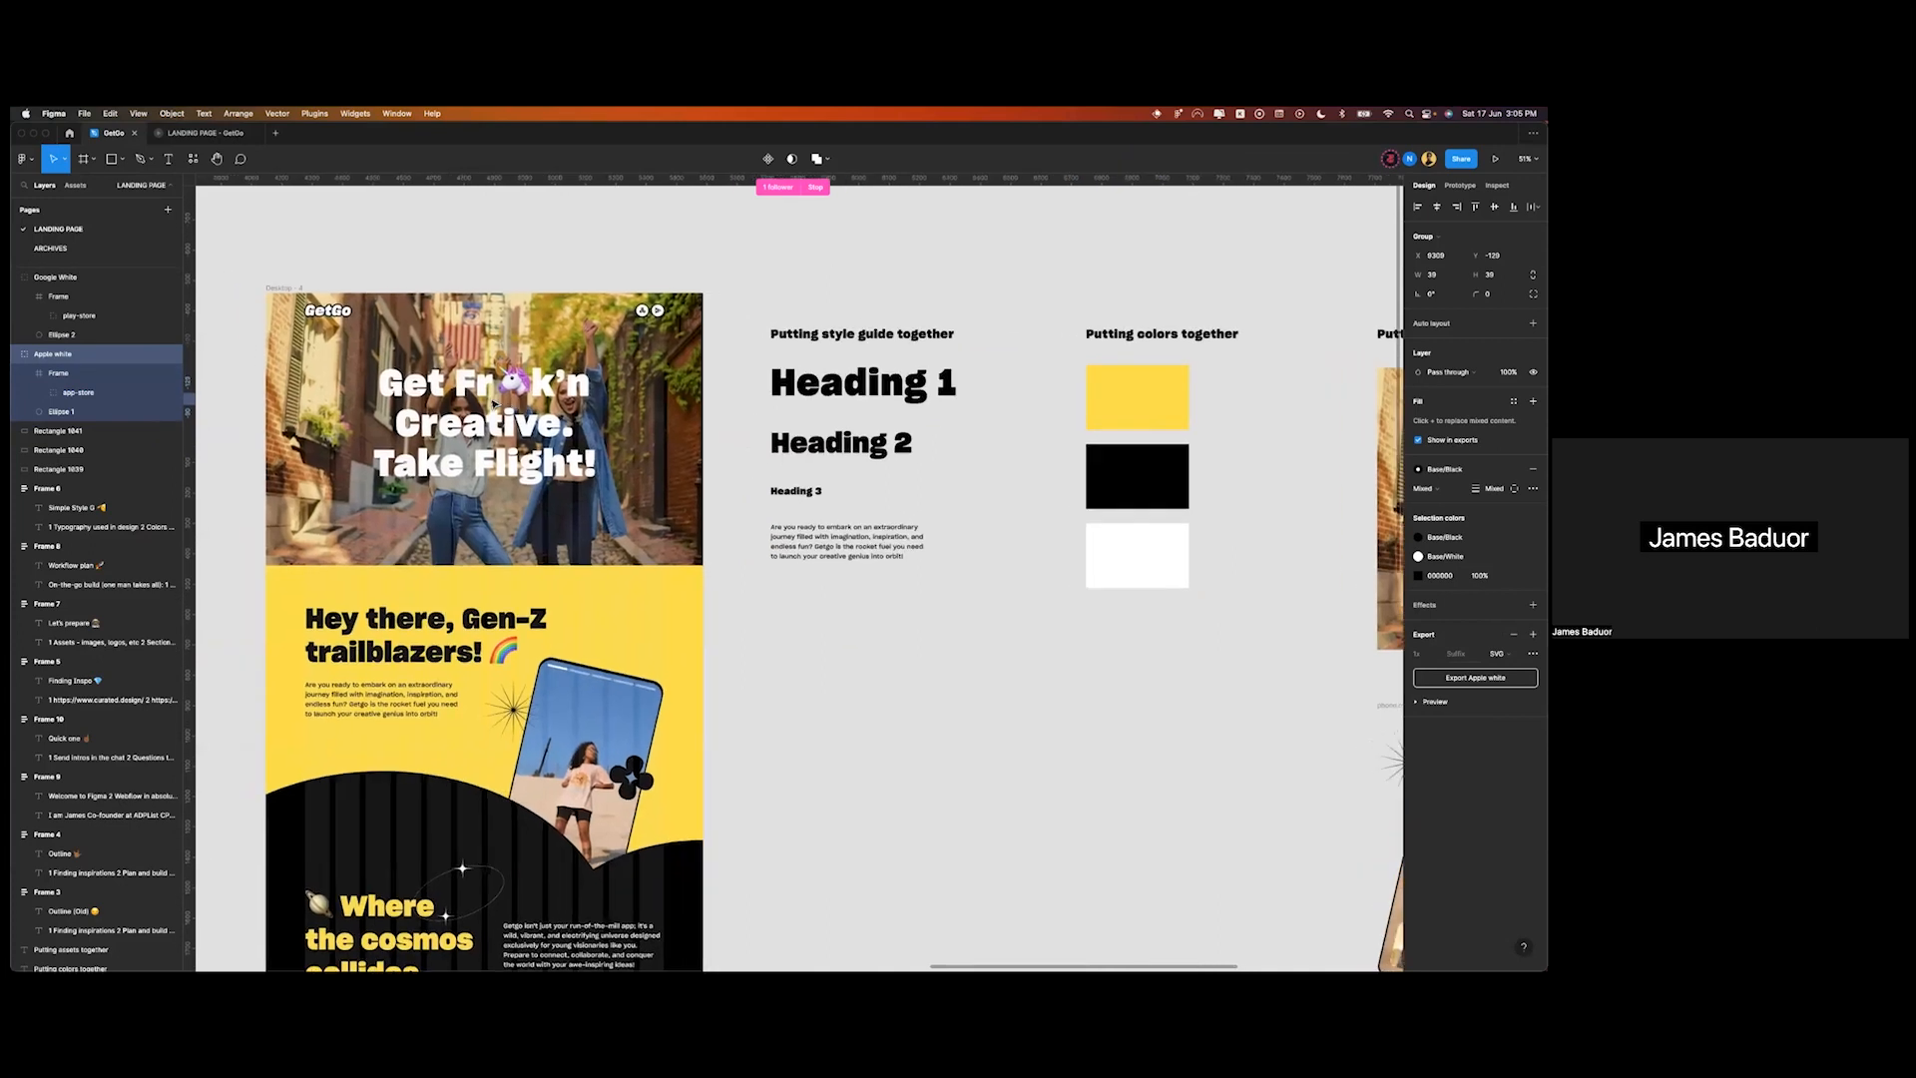
scroll(494, 403, up, 6)
click(1062, 317)
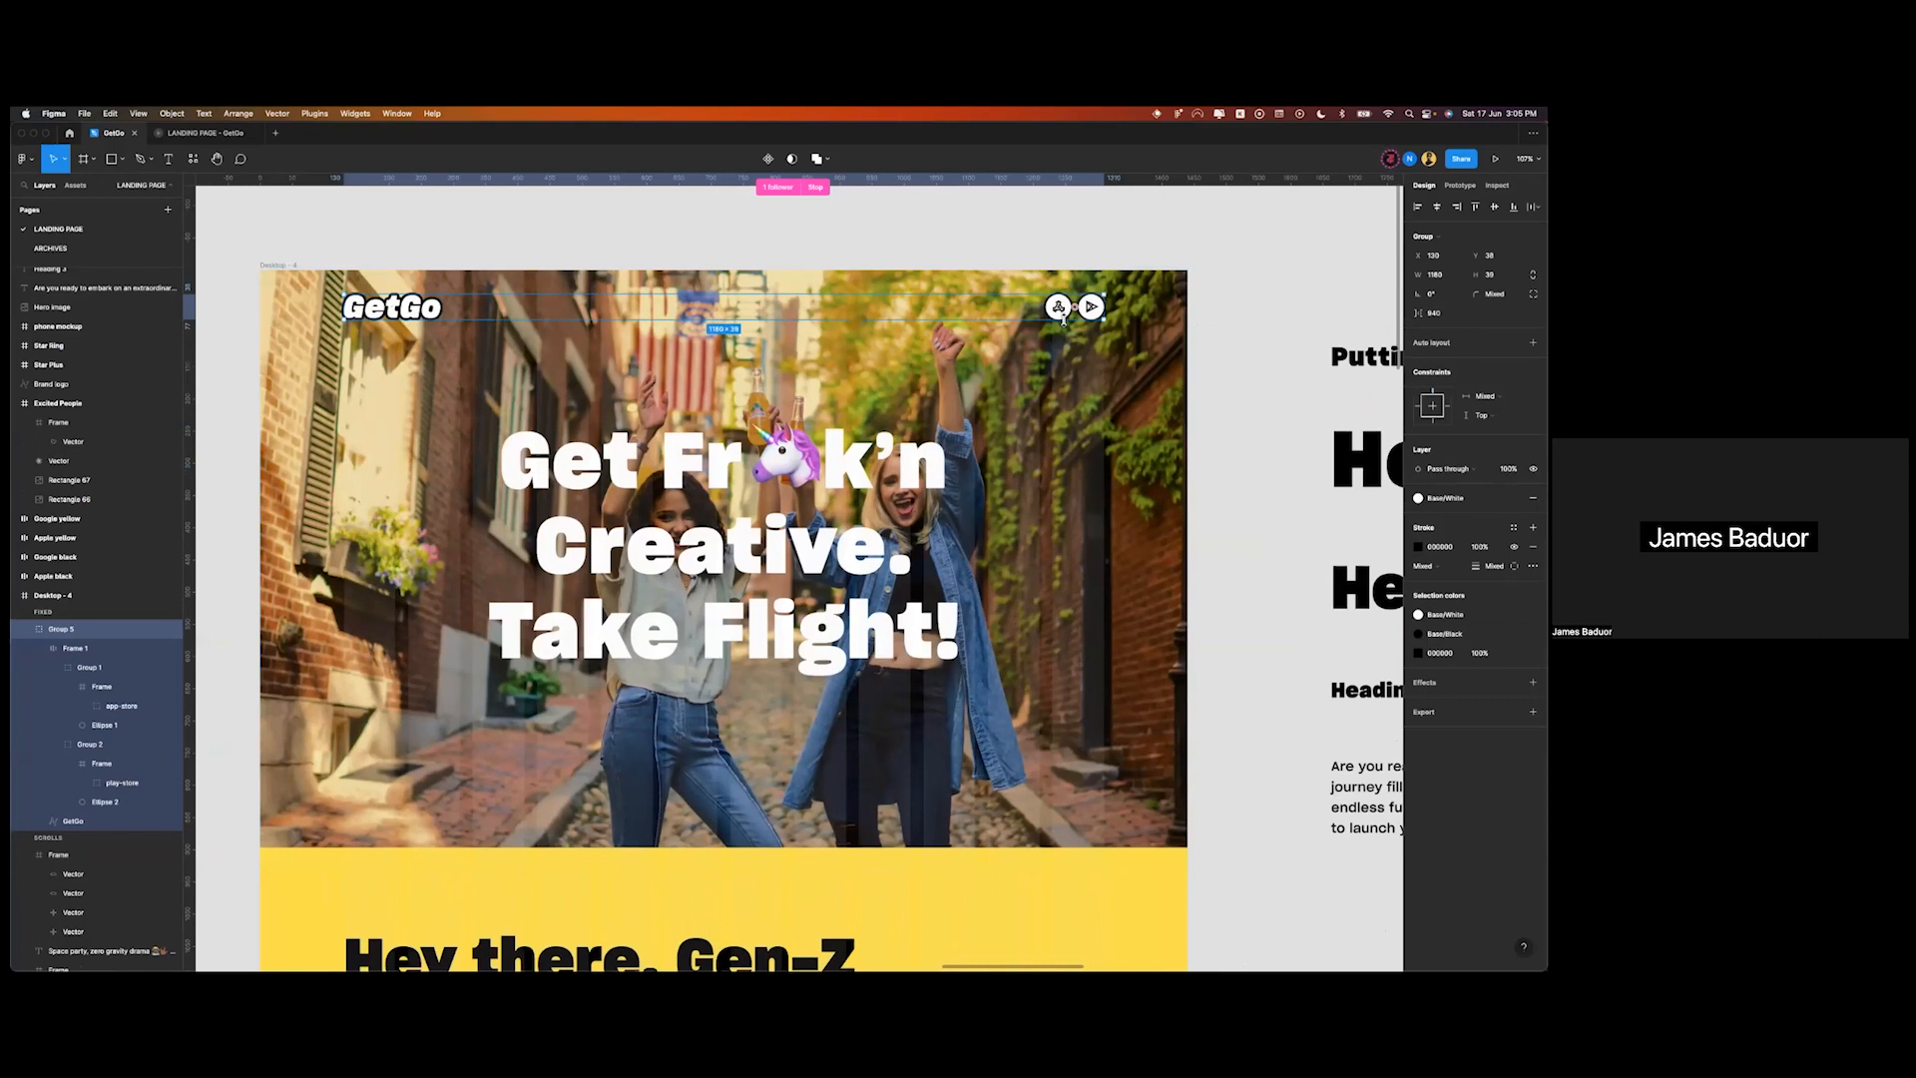
key(super+Tab)
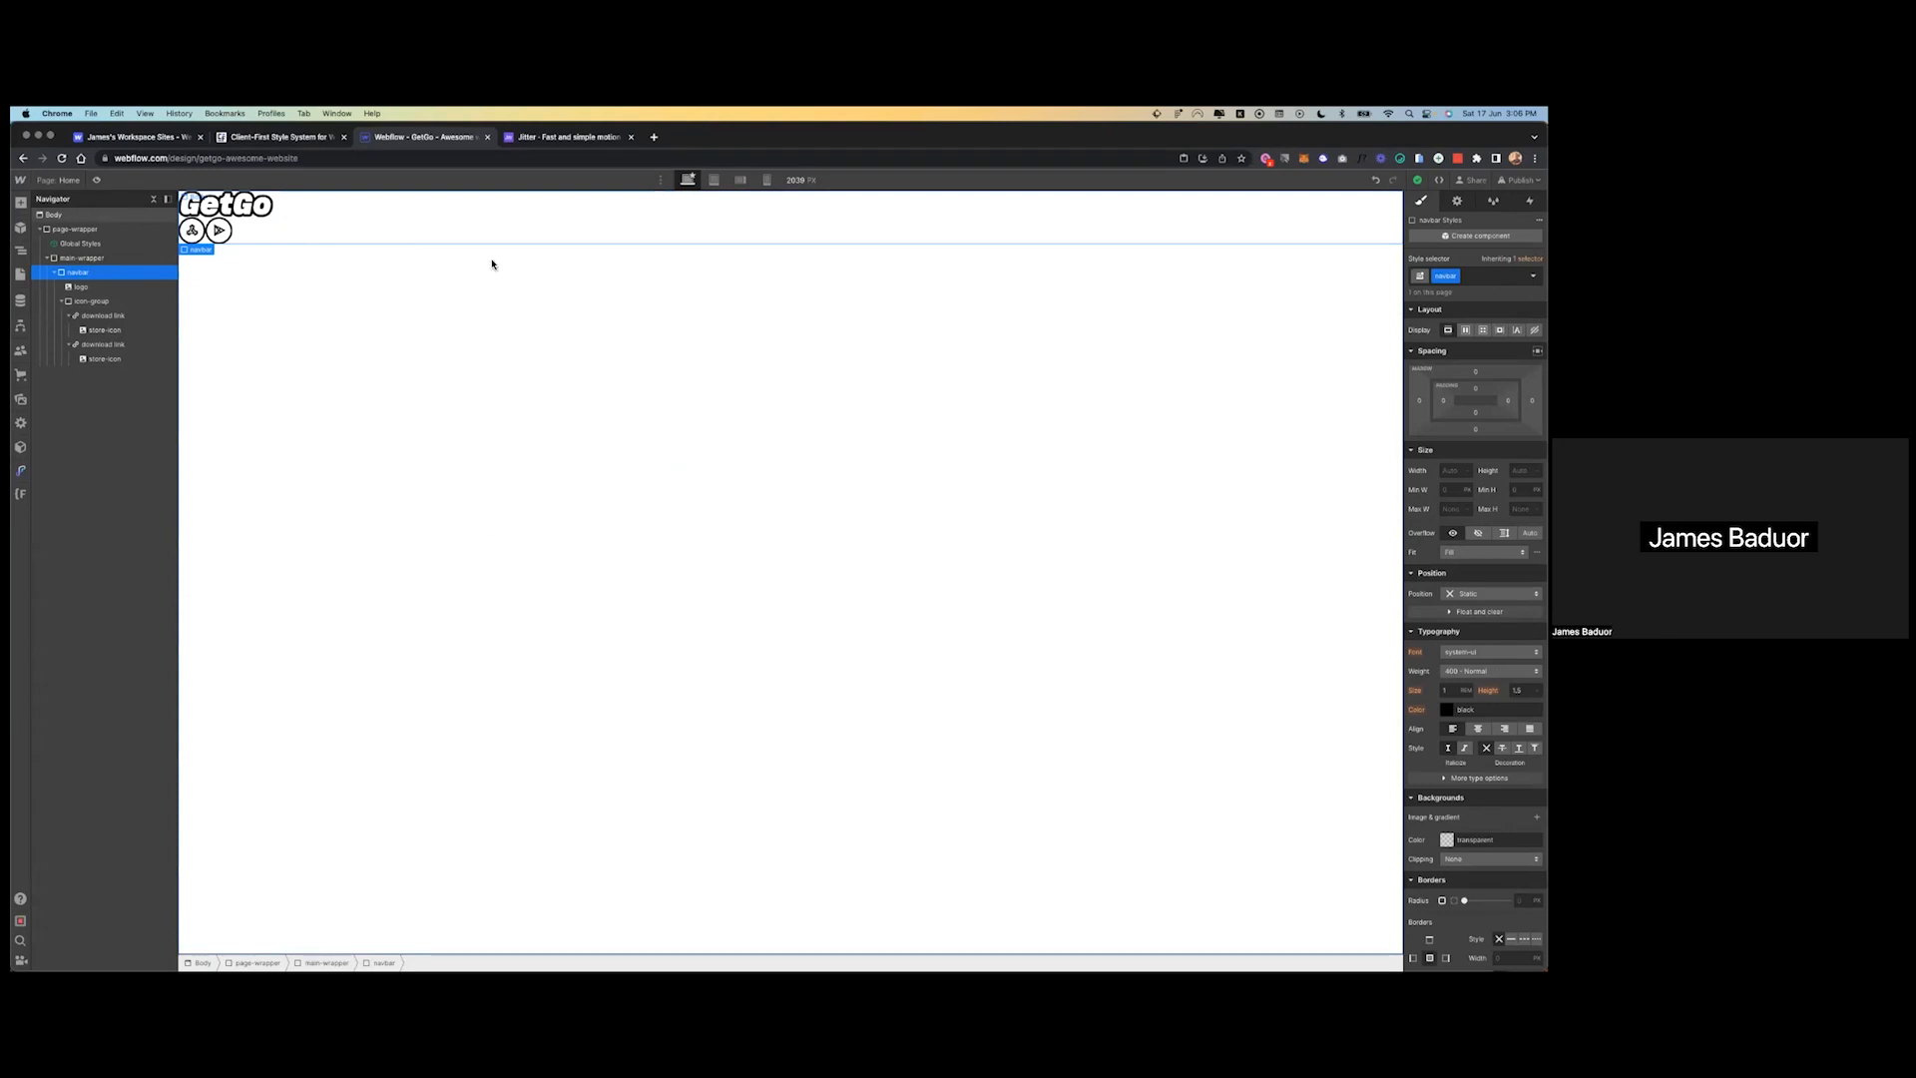
key(ctrl+Left)
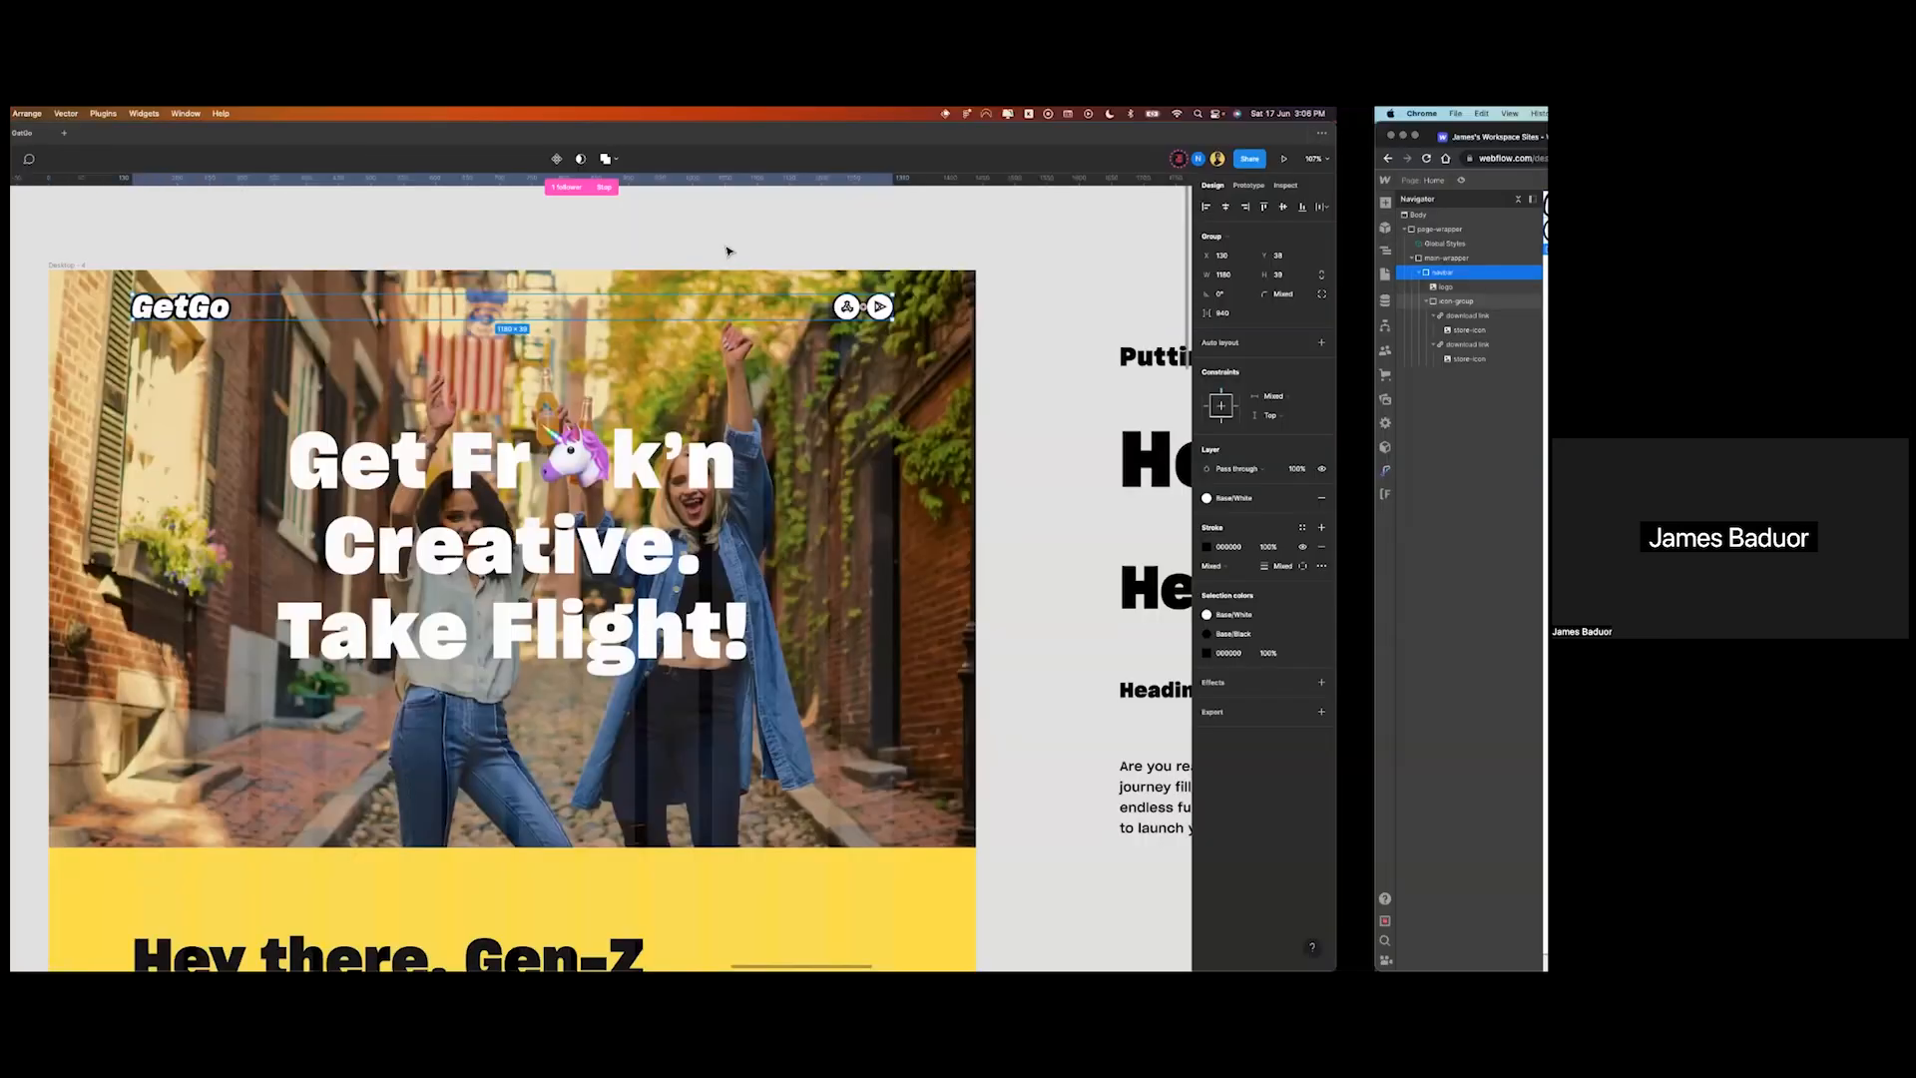
click(727, 250)
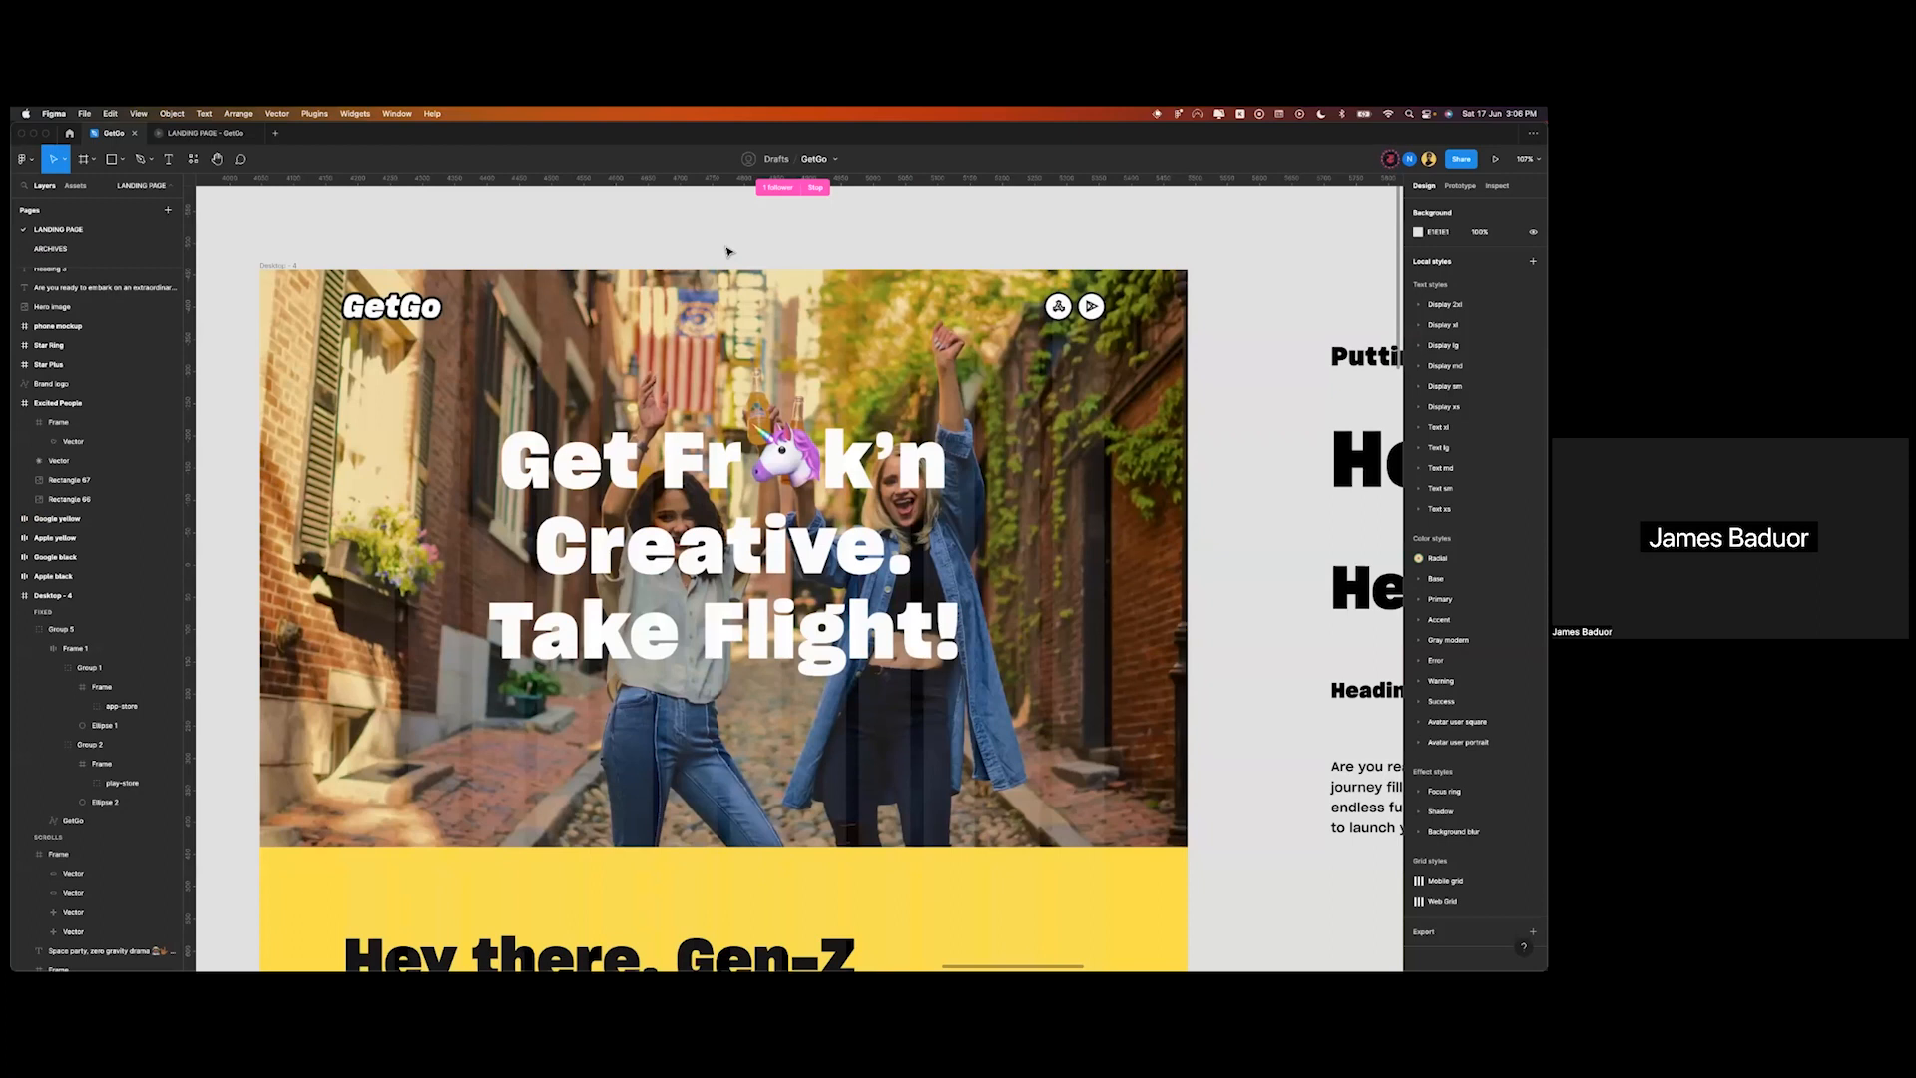
- Switch back to Webflow and set the navbar to a horizontal flex layout justified with space between
key(ctrl+Right)
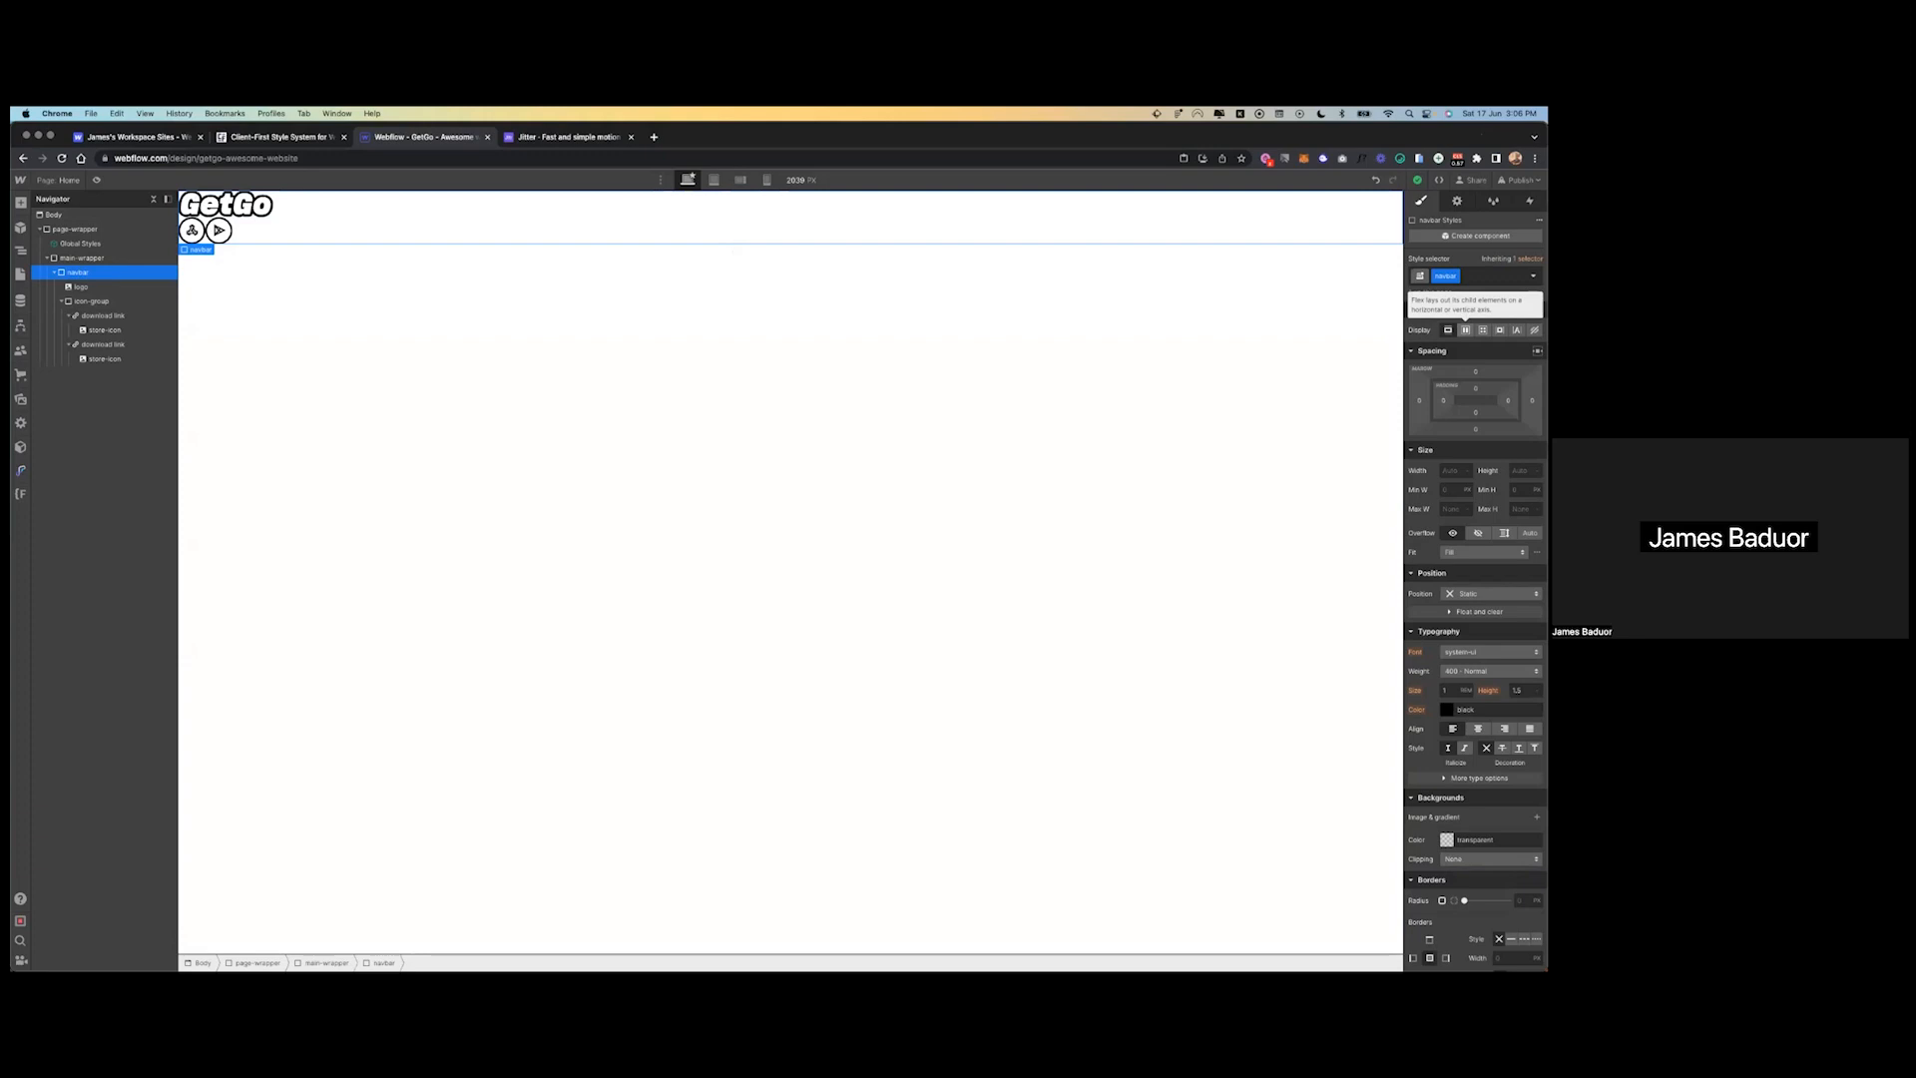
click(1465, 330)
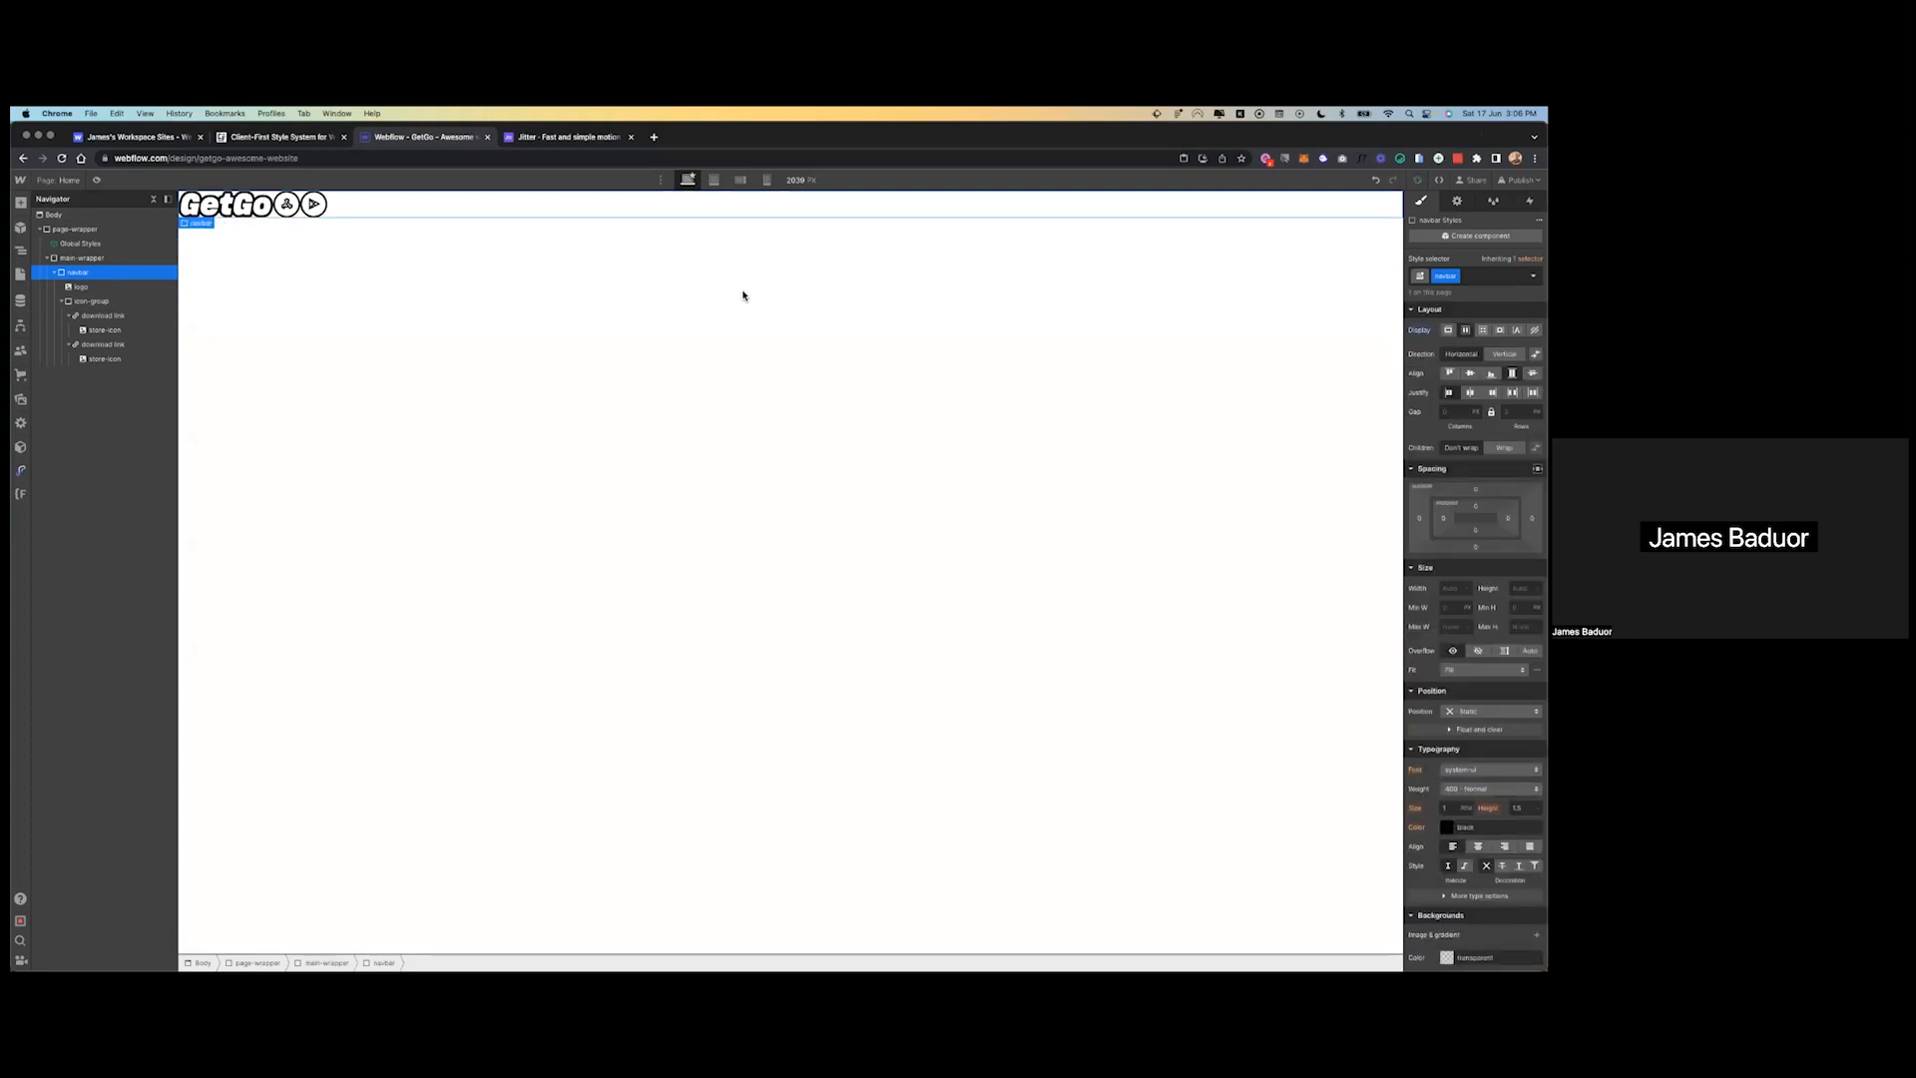
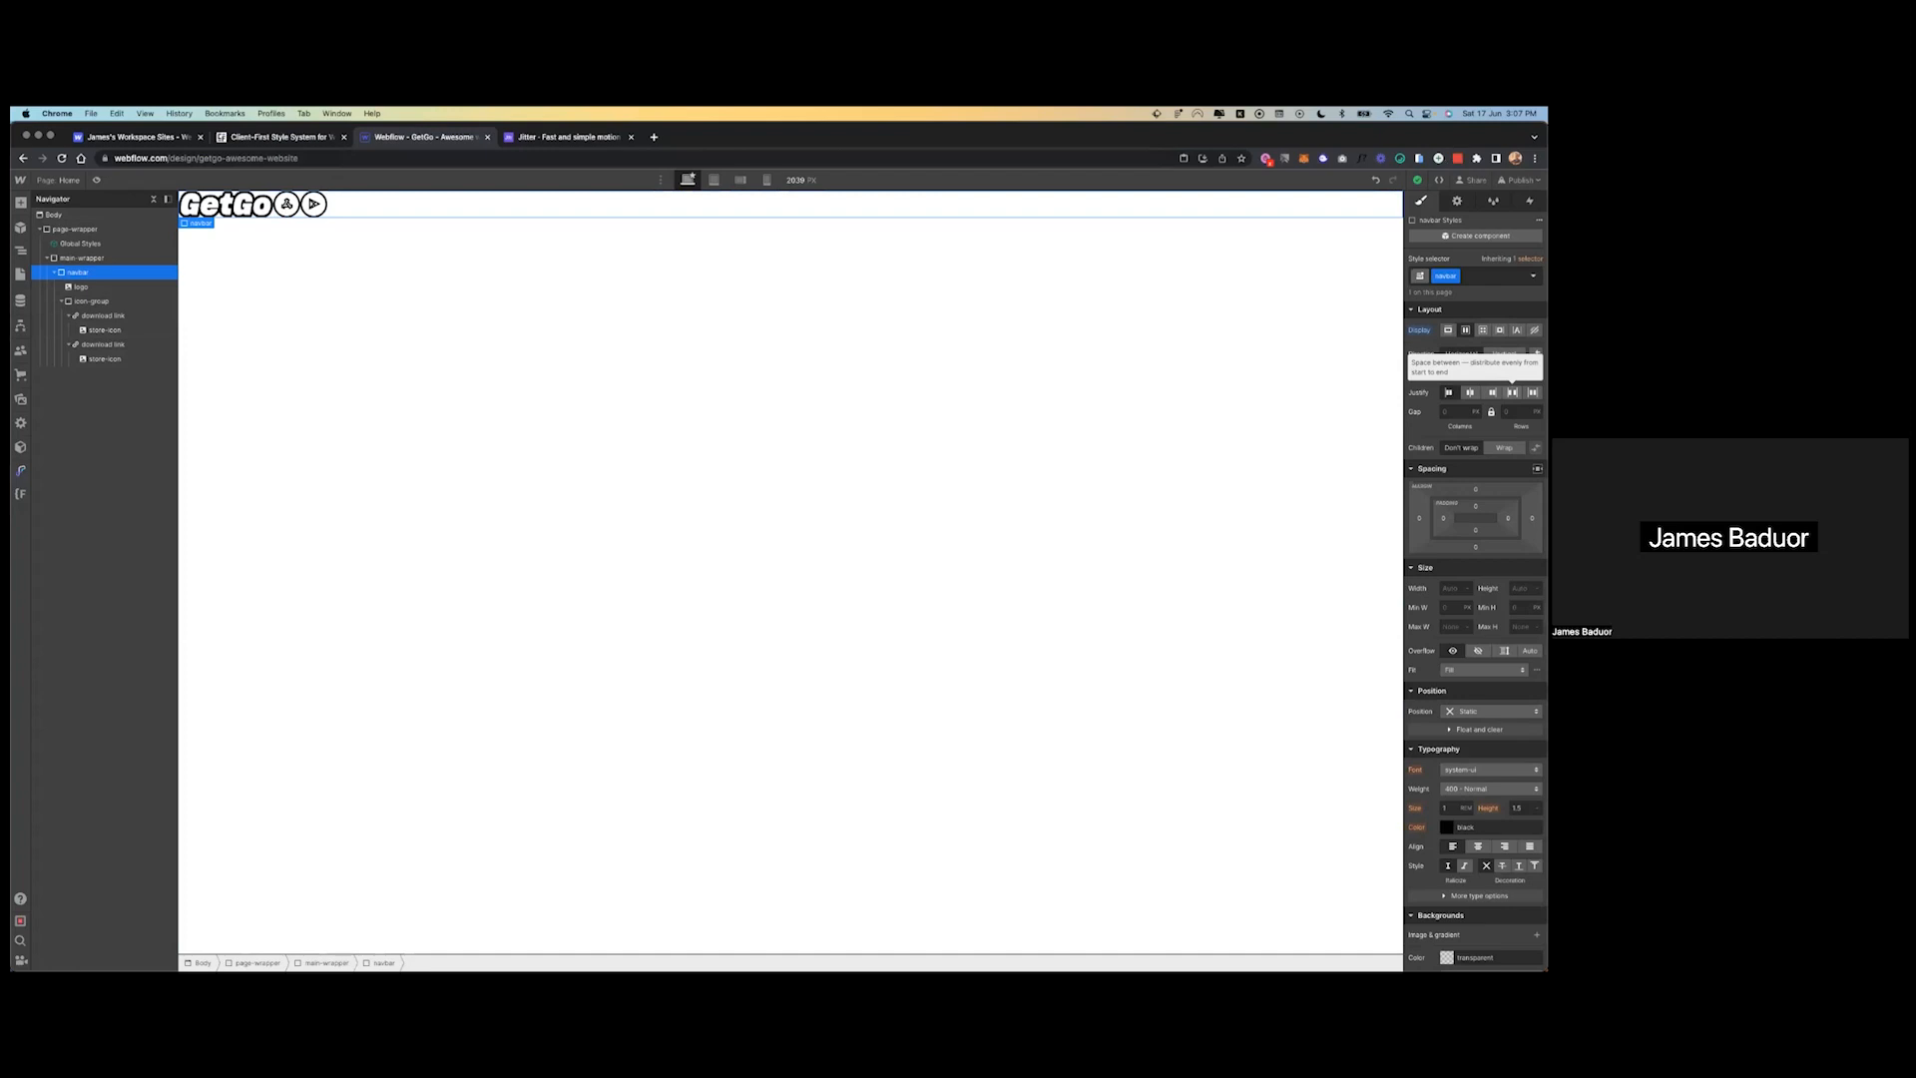
click(1512, 392)
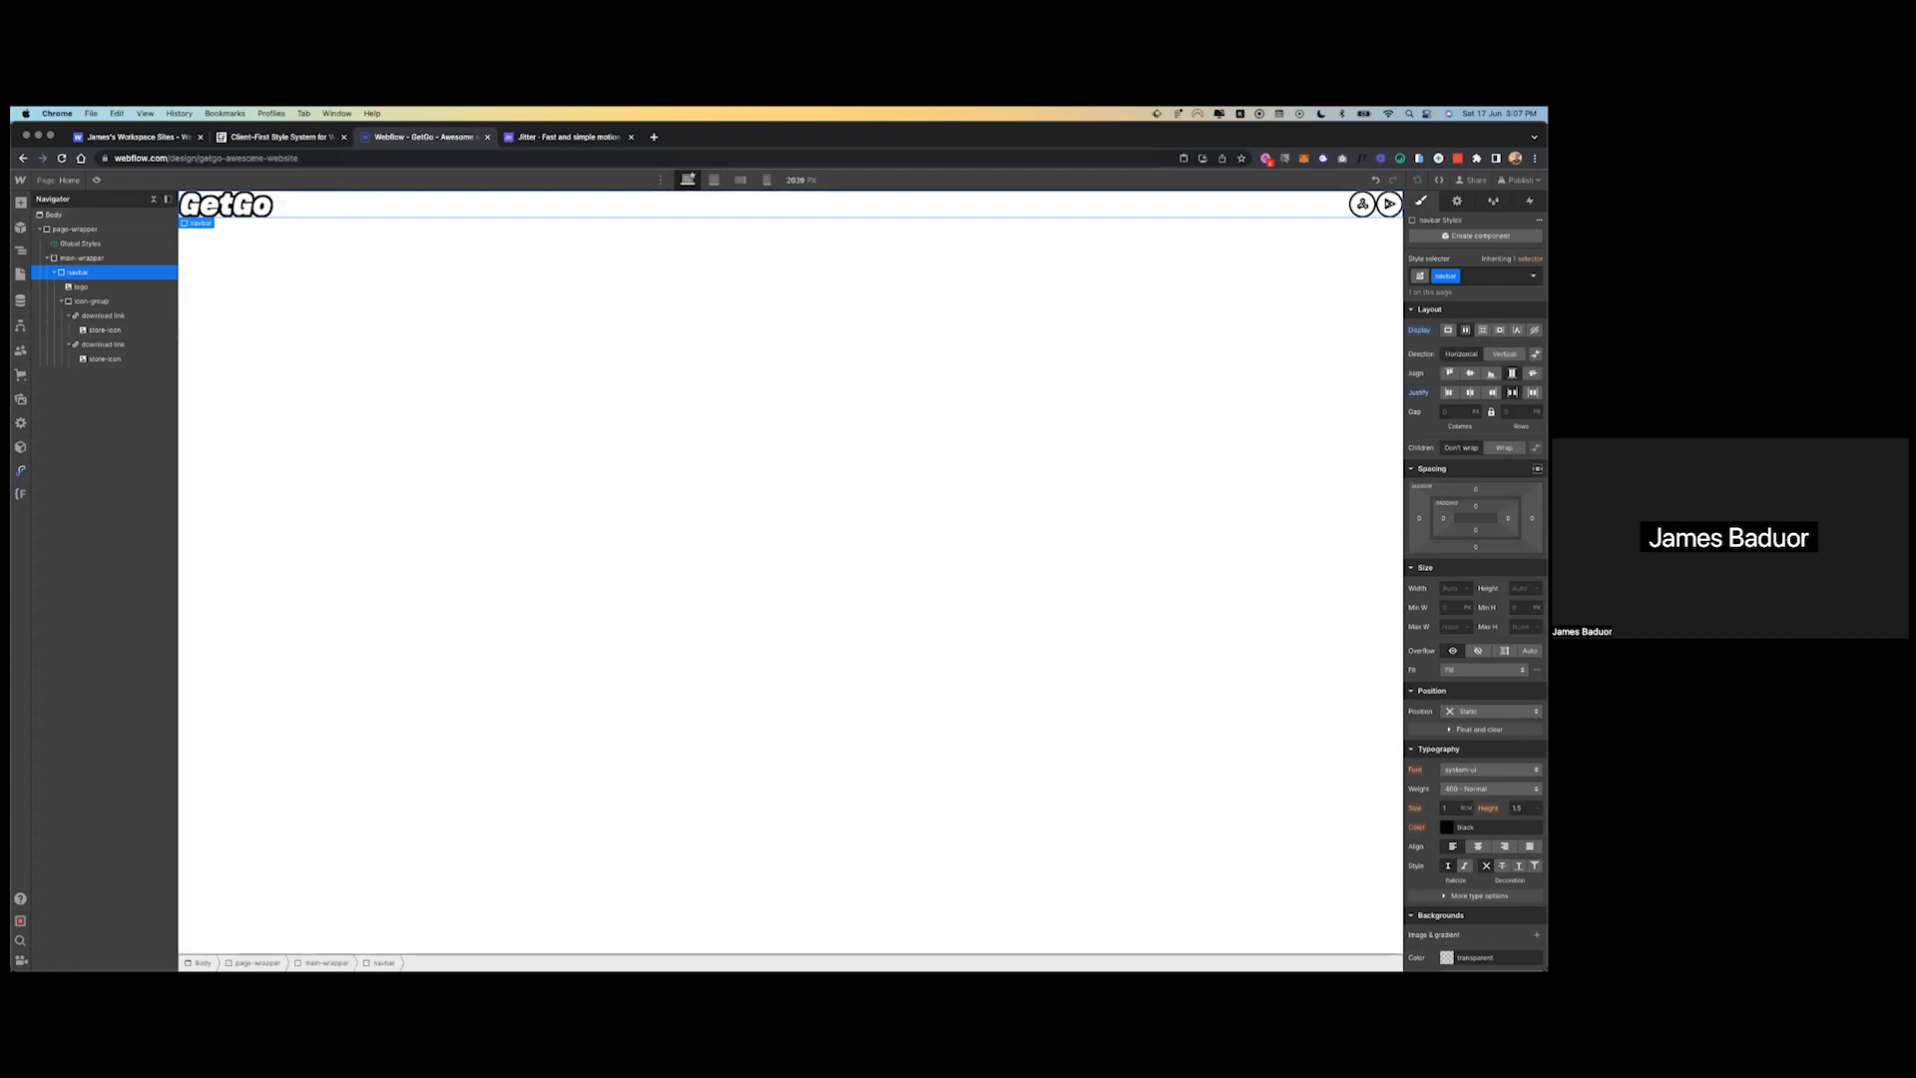
- Check the navbar group's width in Figma, switch back to Webflow, and set the navbar's maximum width to 1180 px
key(ctrl+Left)
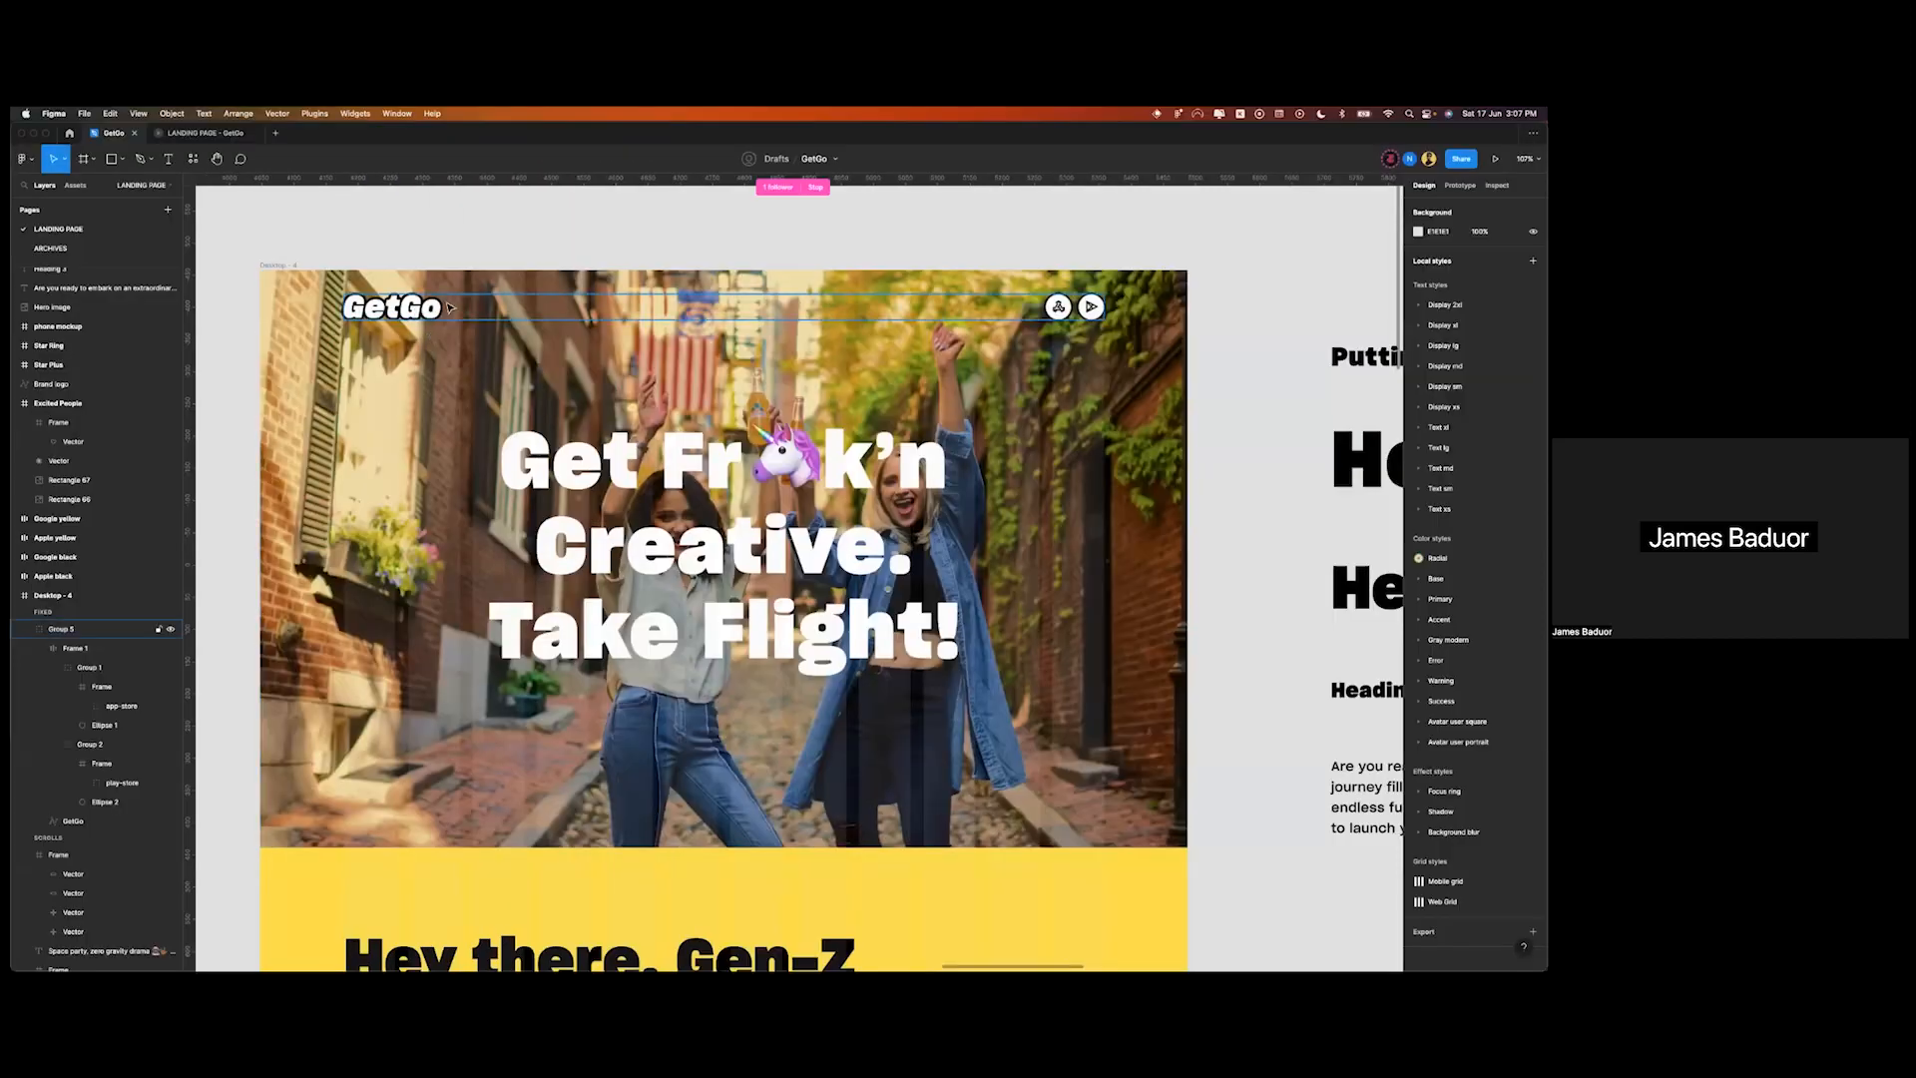
click(400, 294)
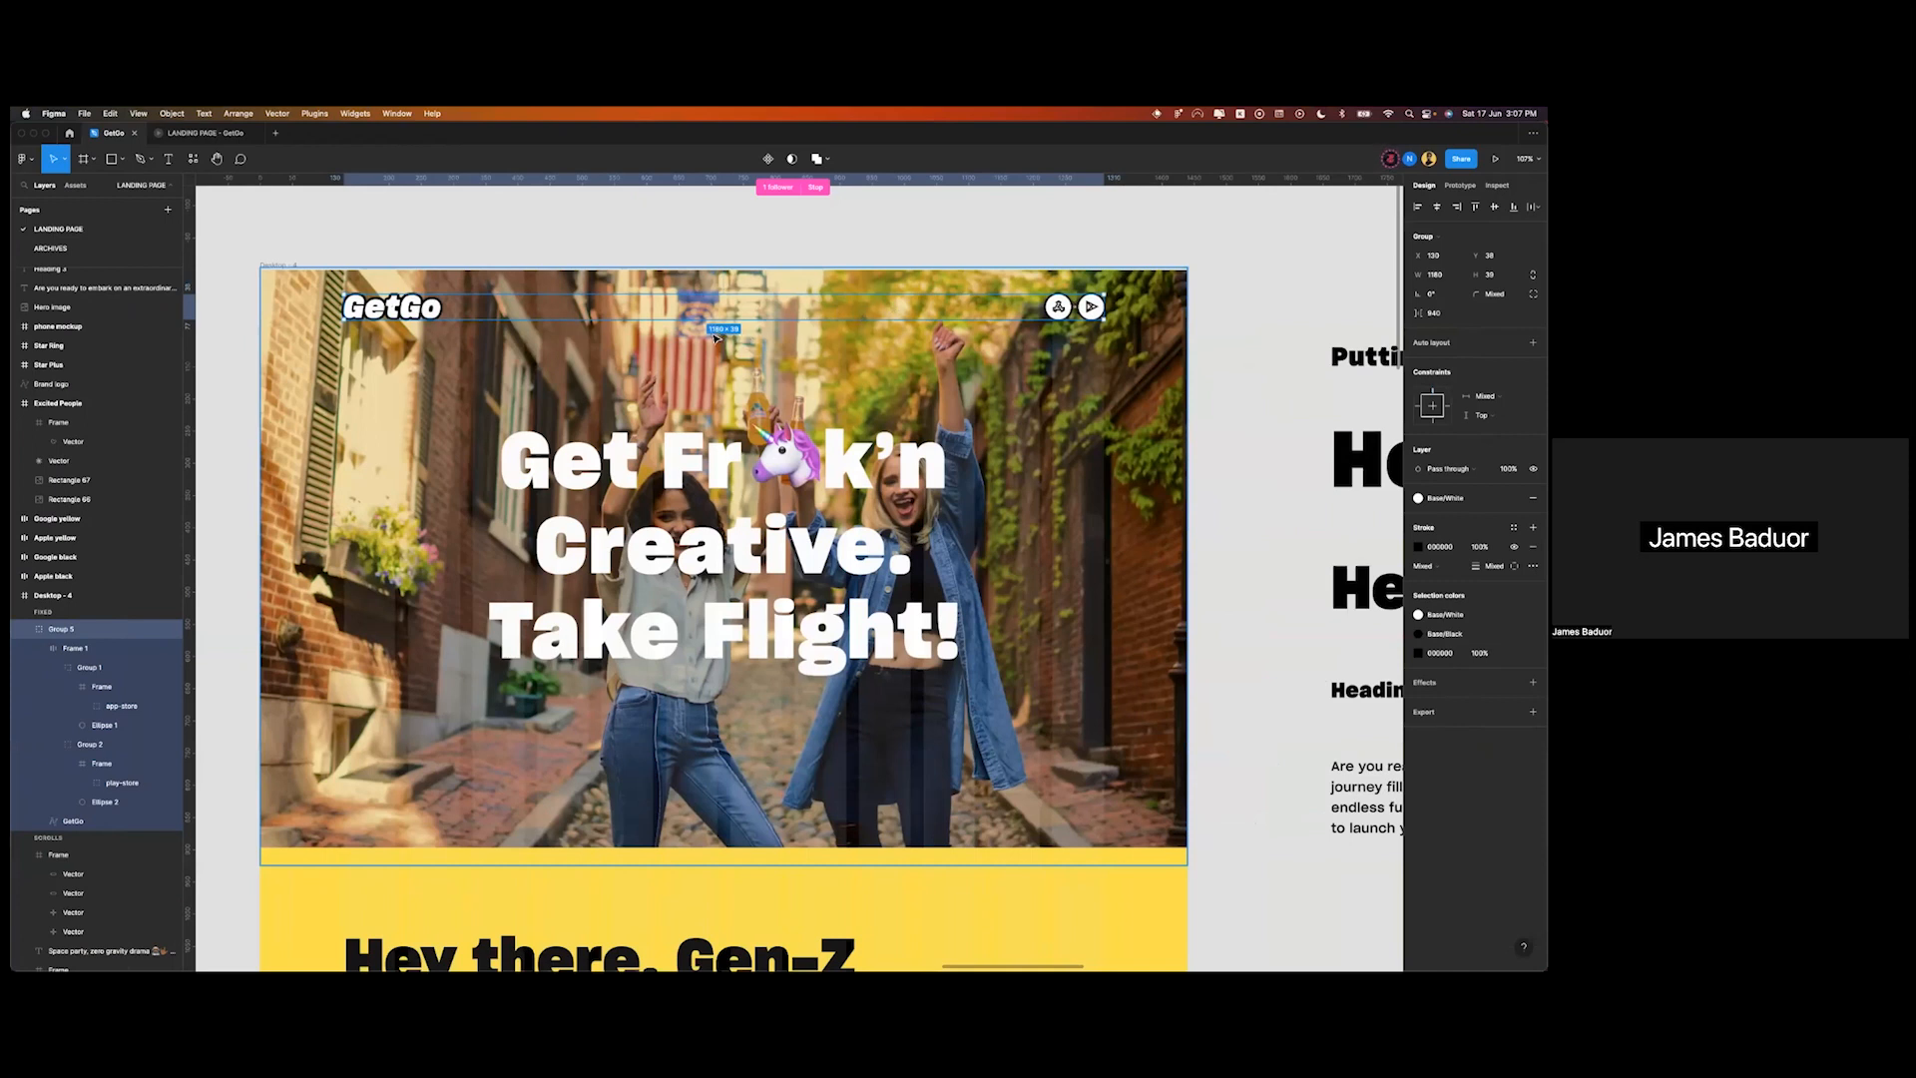
key(ctrl+Right)
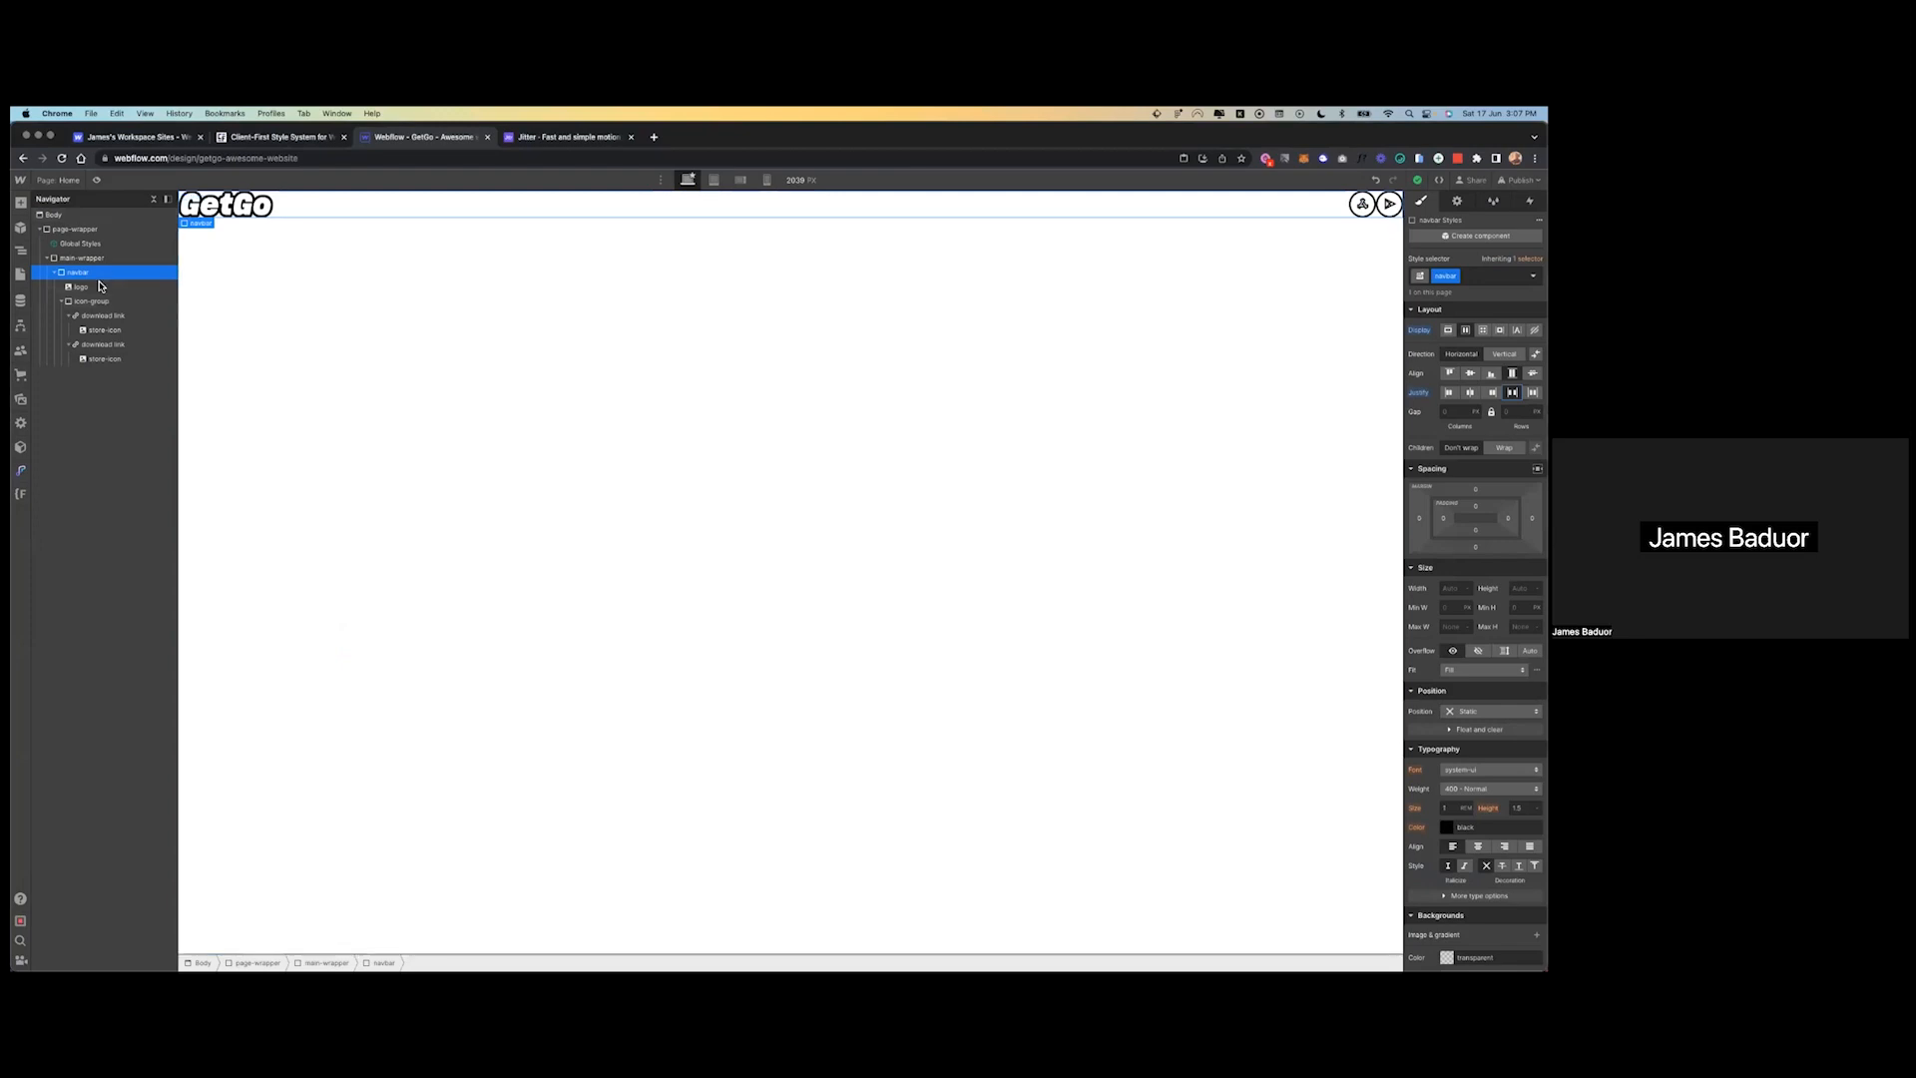
click(1452, 627)
text(1180)
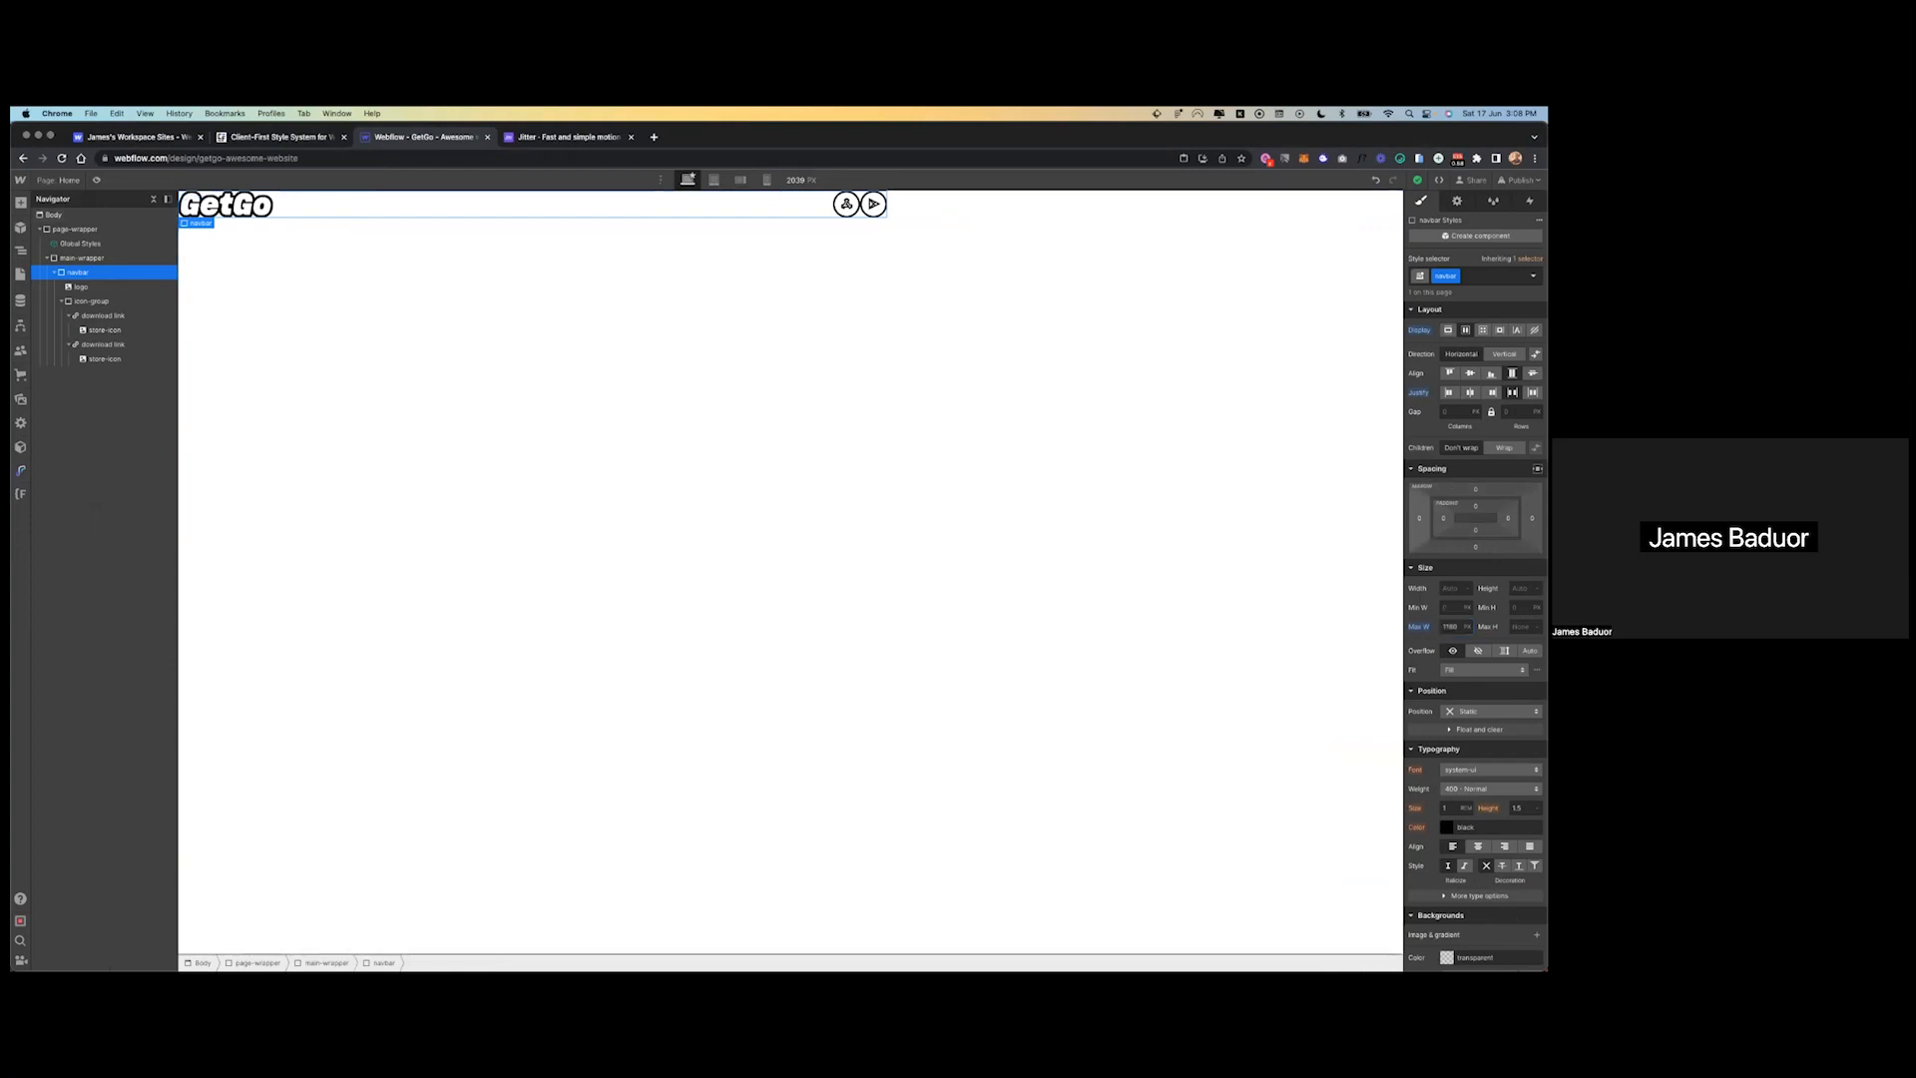
- Center the navbar by setting its left and right margins to Auto
click(1419, 518)
click(1424, 566)
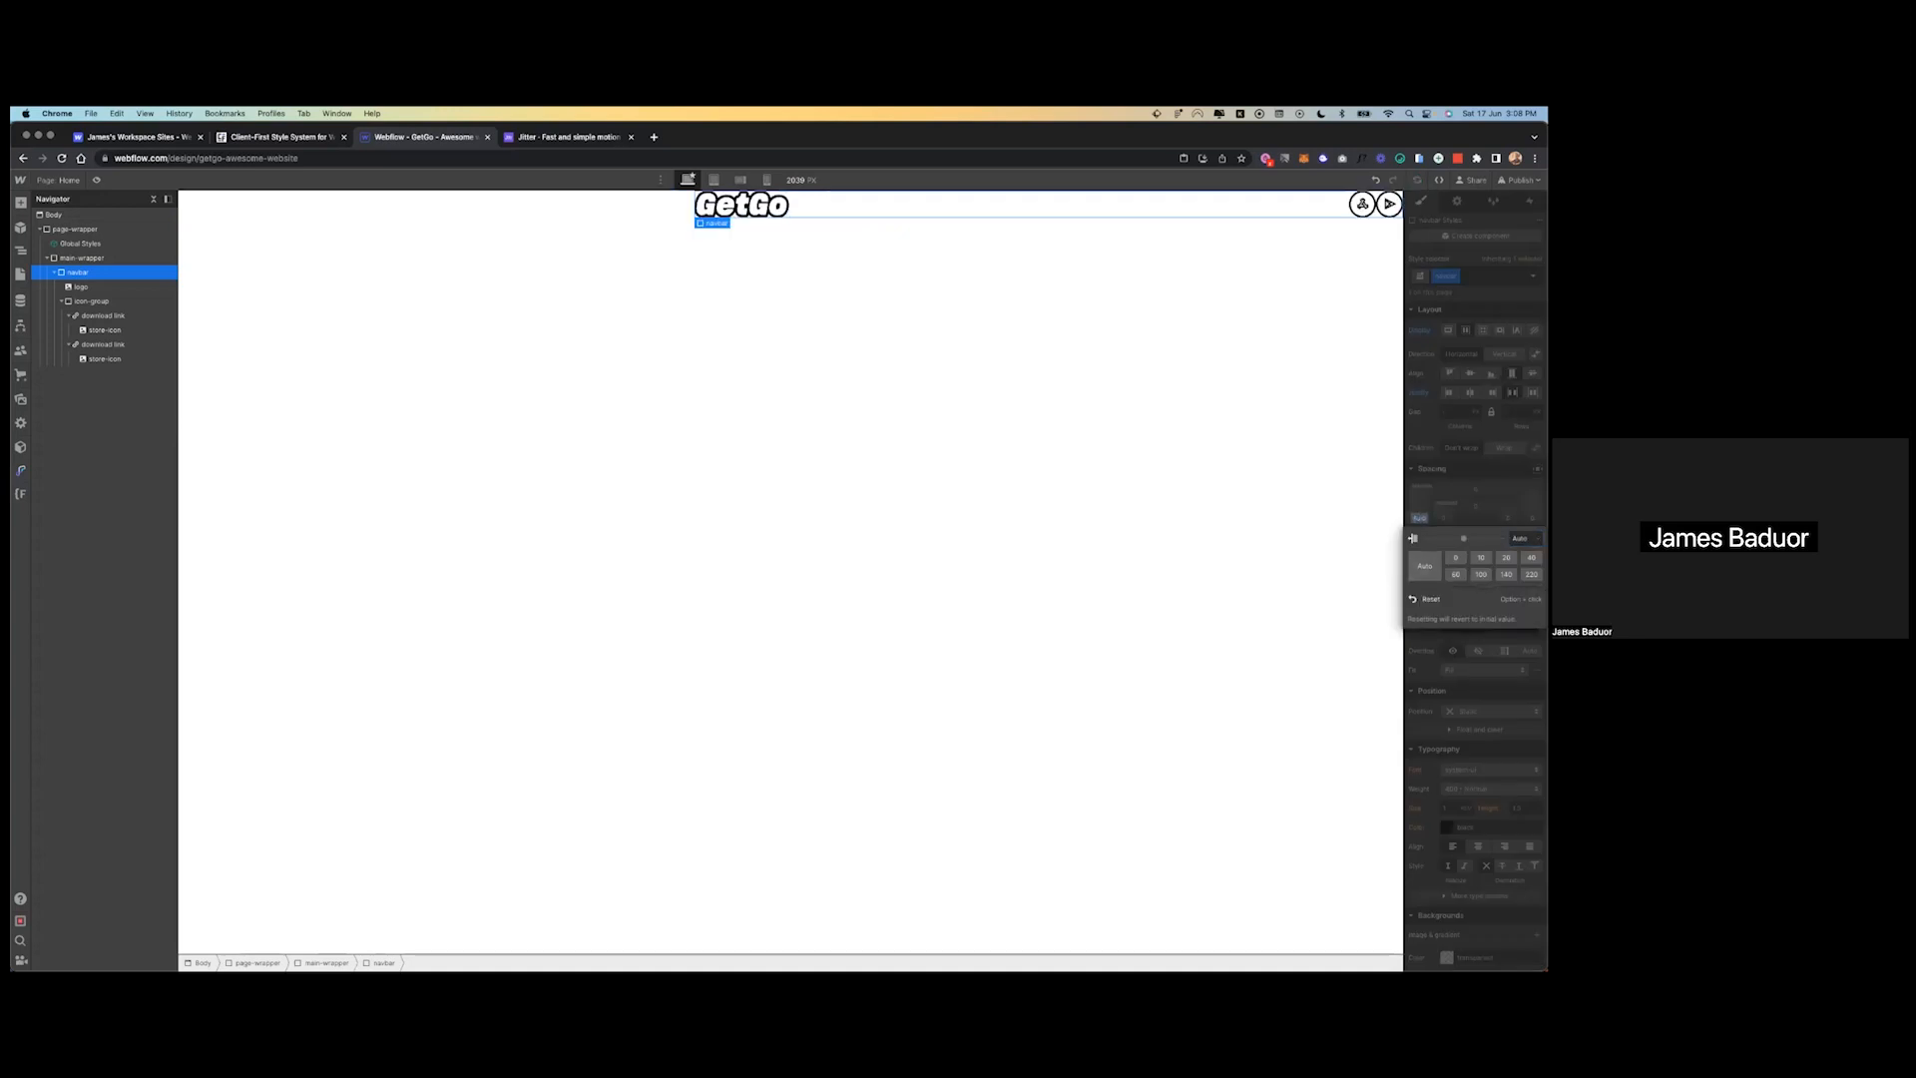
click(1532, 518)
click(1426, 565)
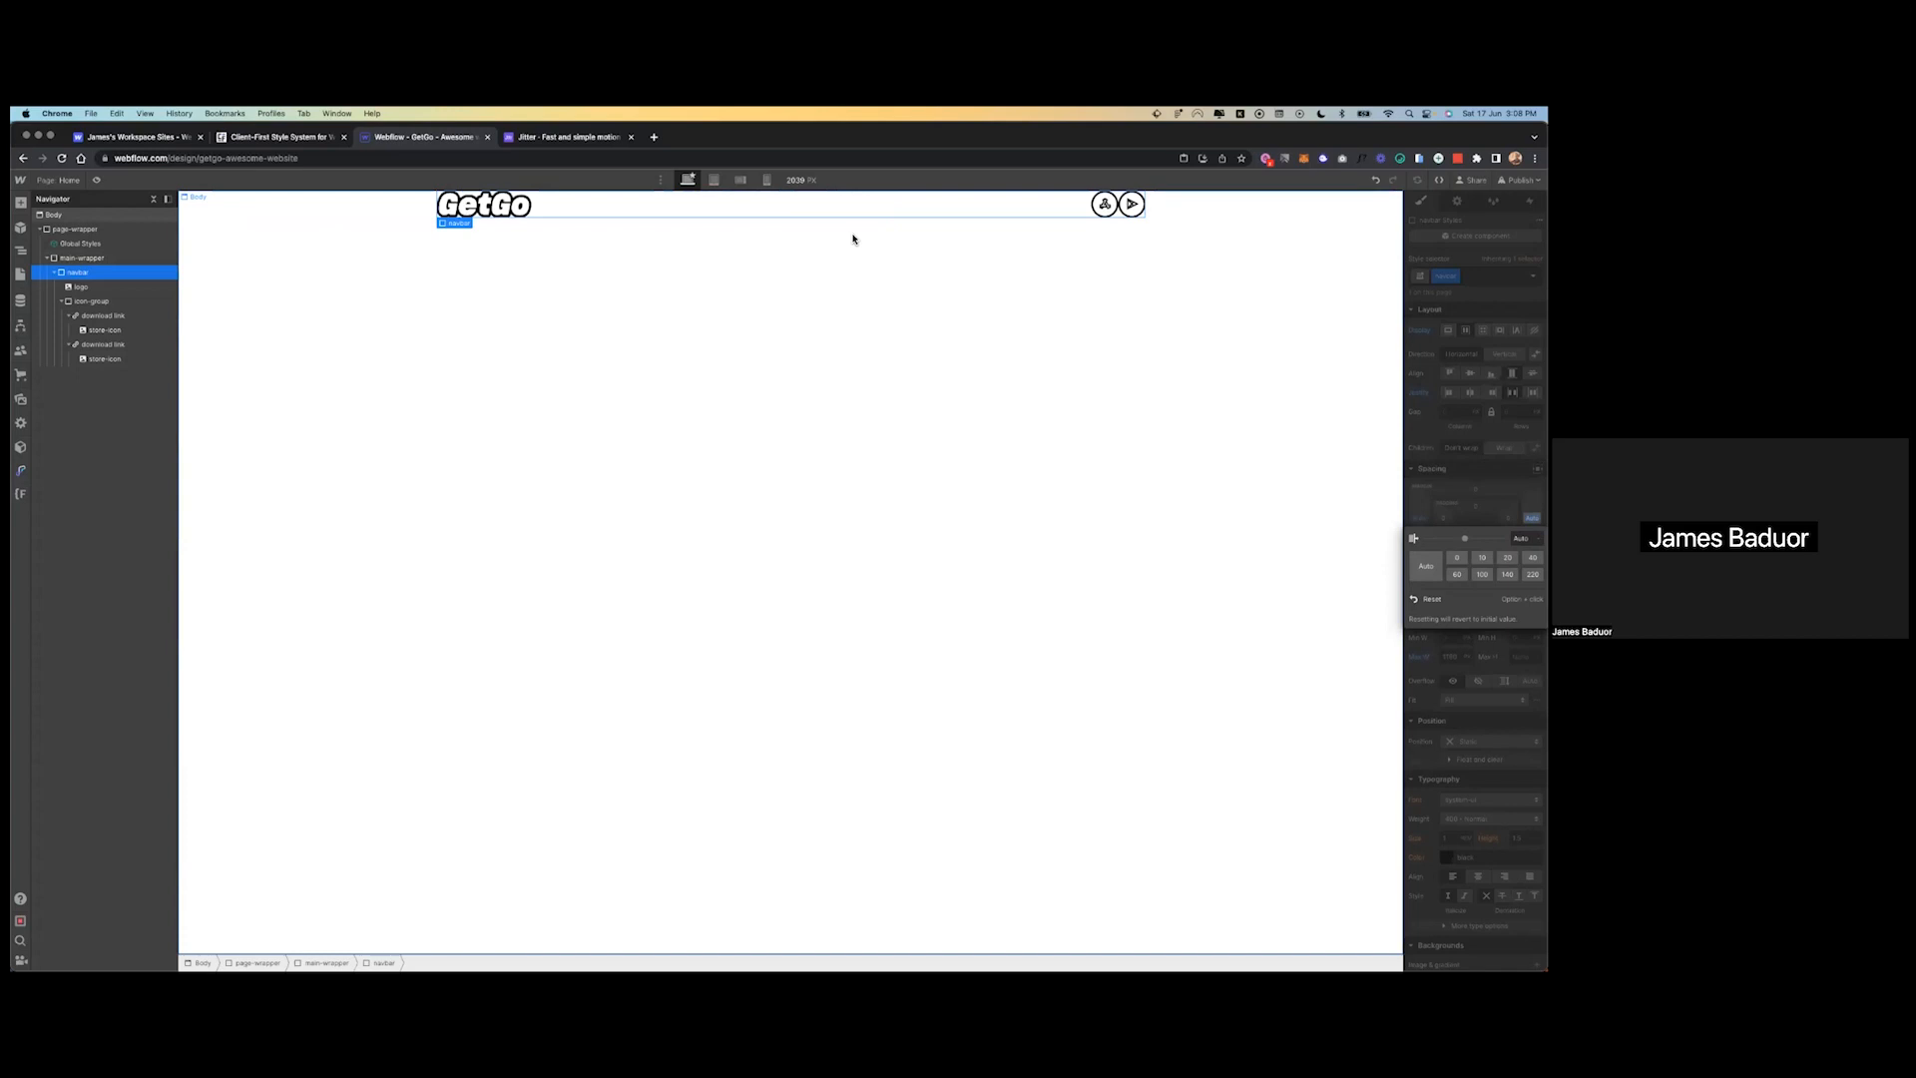
click(1420, 518)
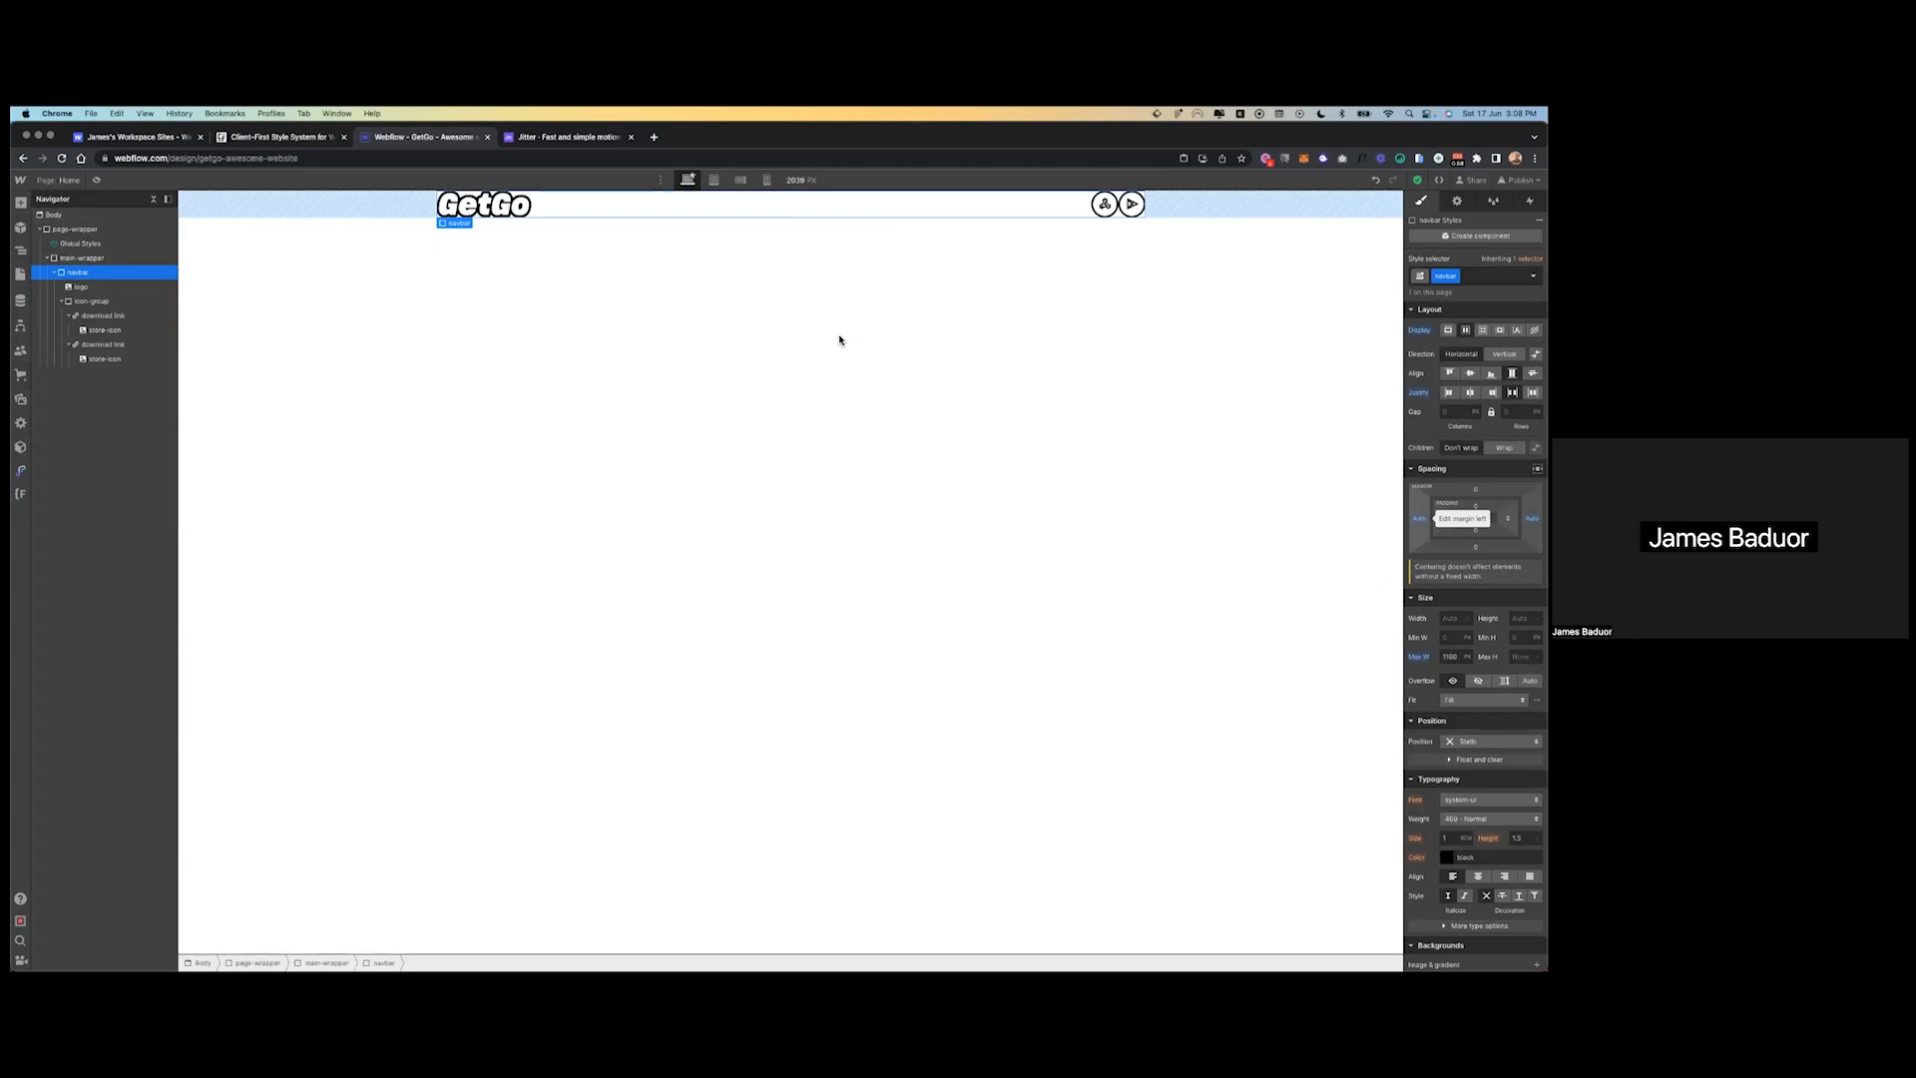
- Compare the navbar's side spacing at the tablet and desktop breakpoints, ending on desktop
click(716, 180)
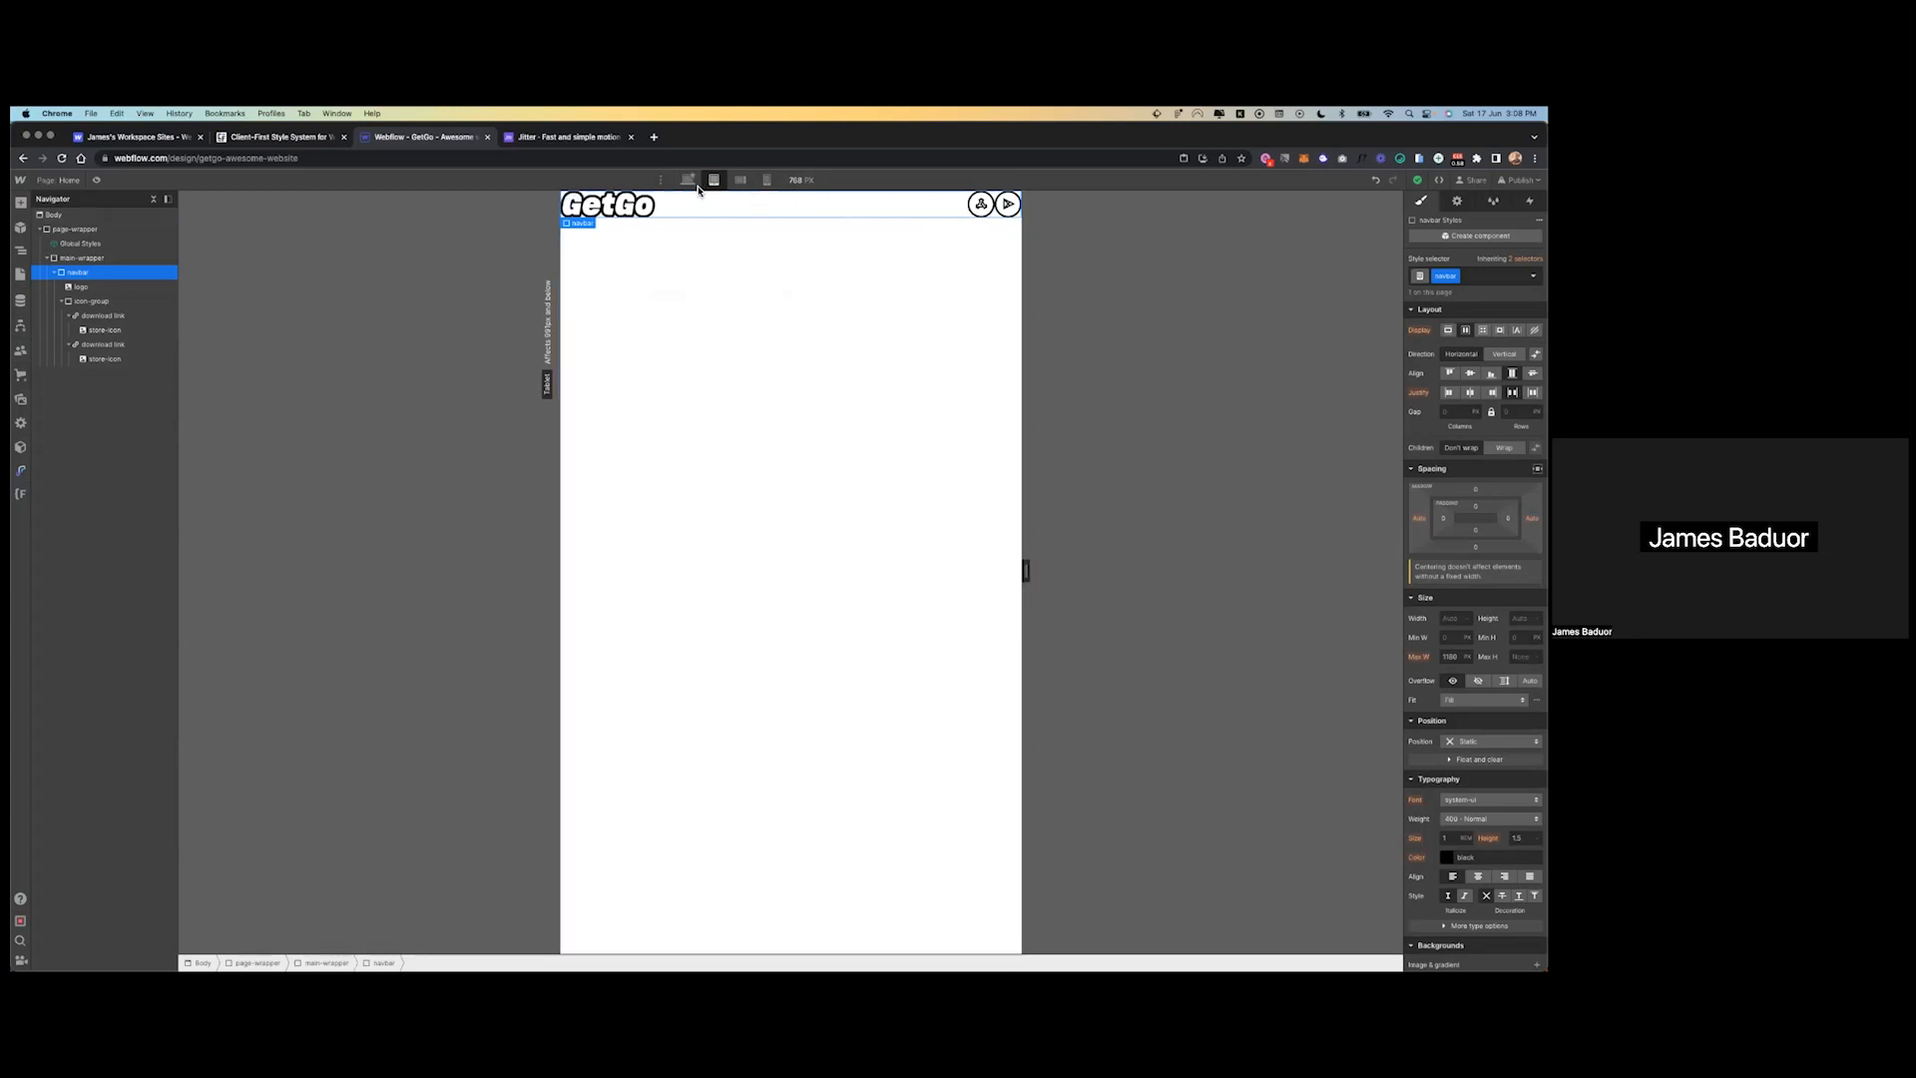
click(688, 181)
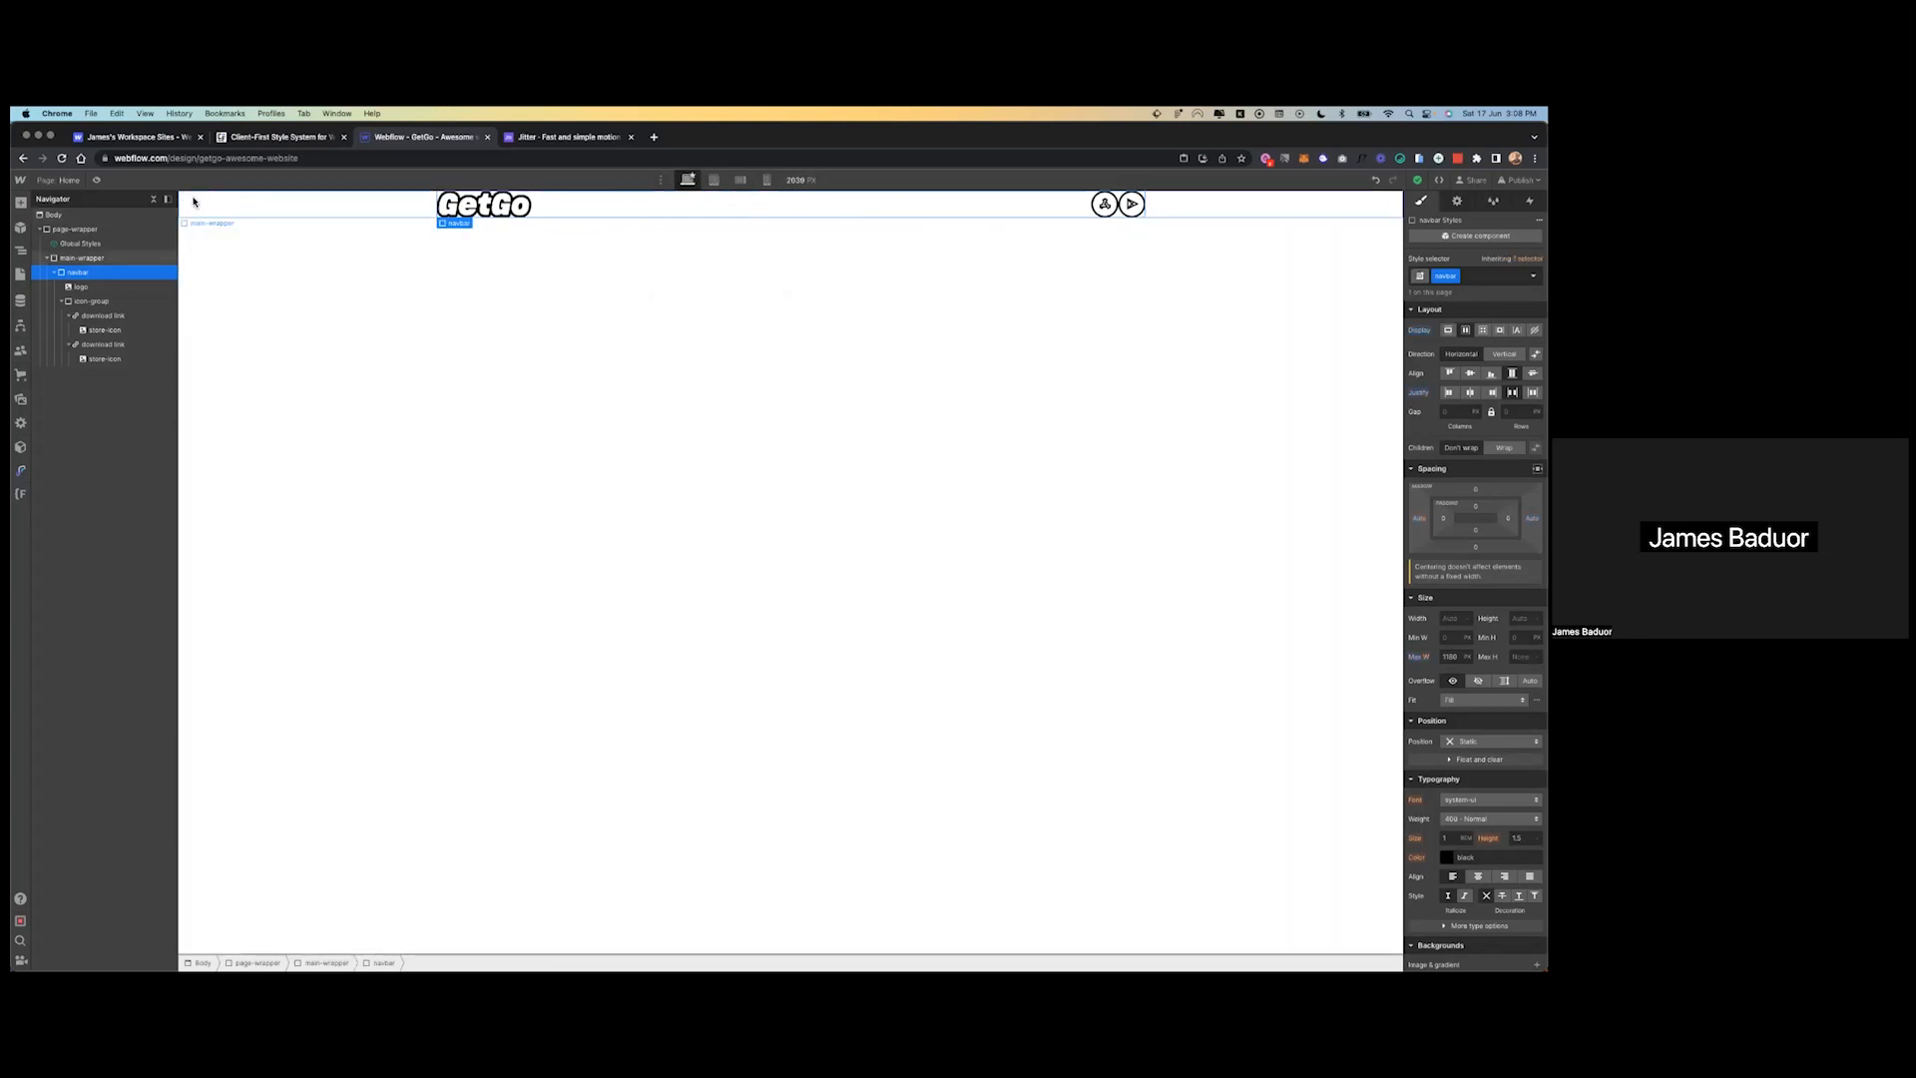
click(713, 180)
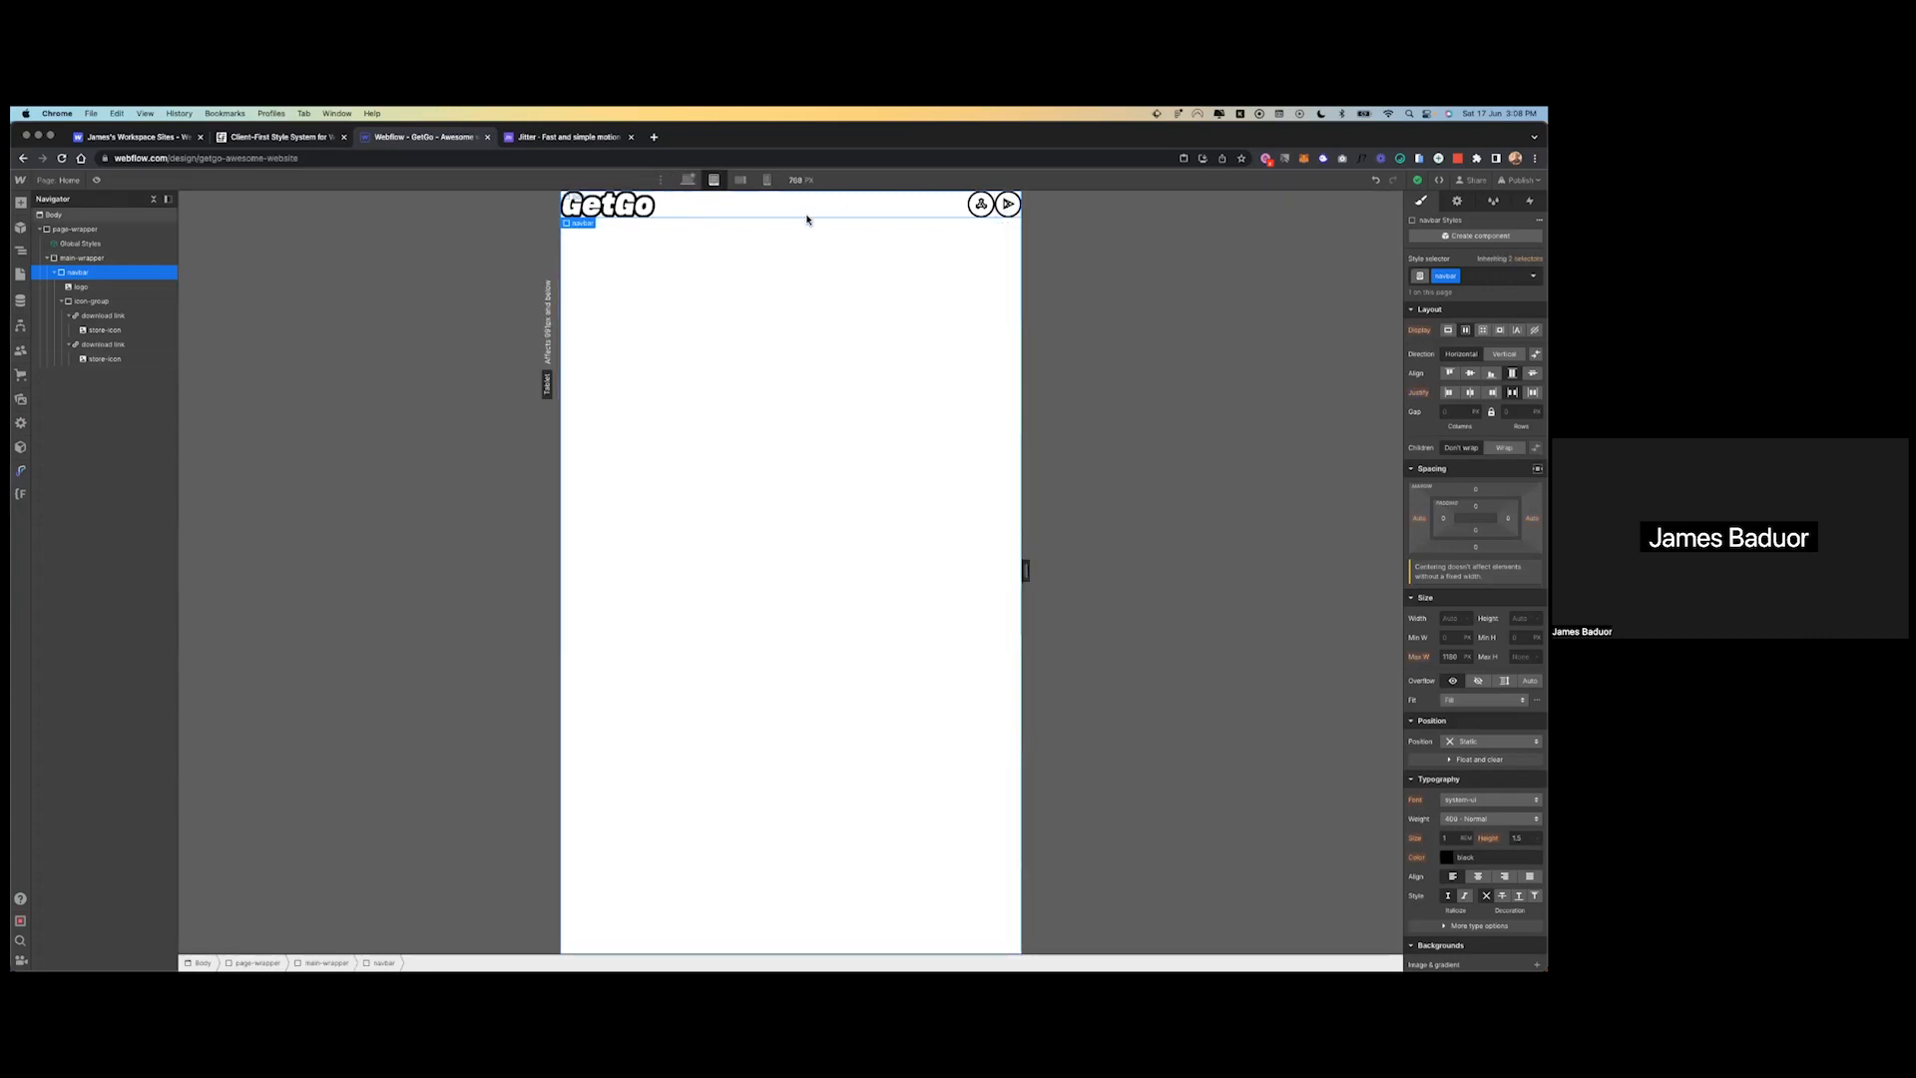
click(688, 181)
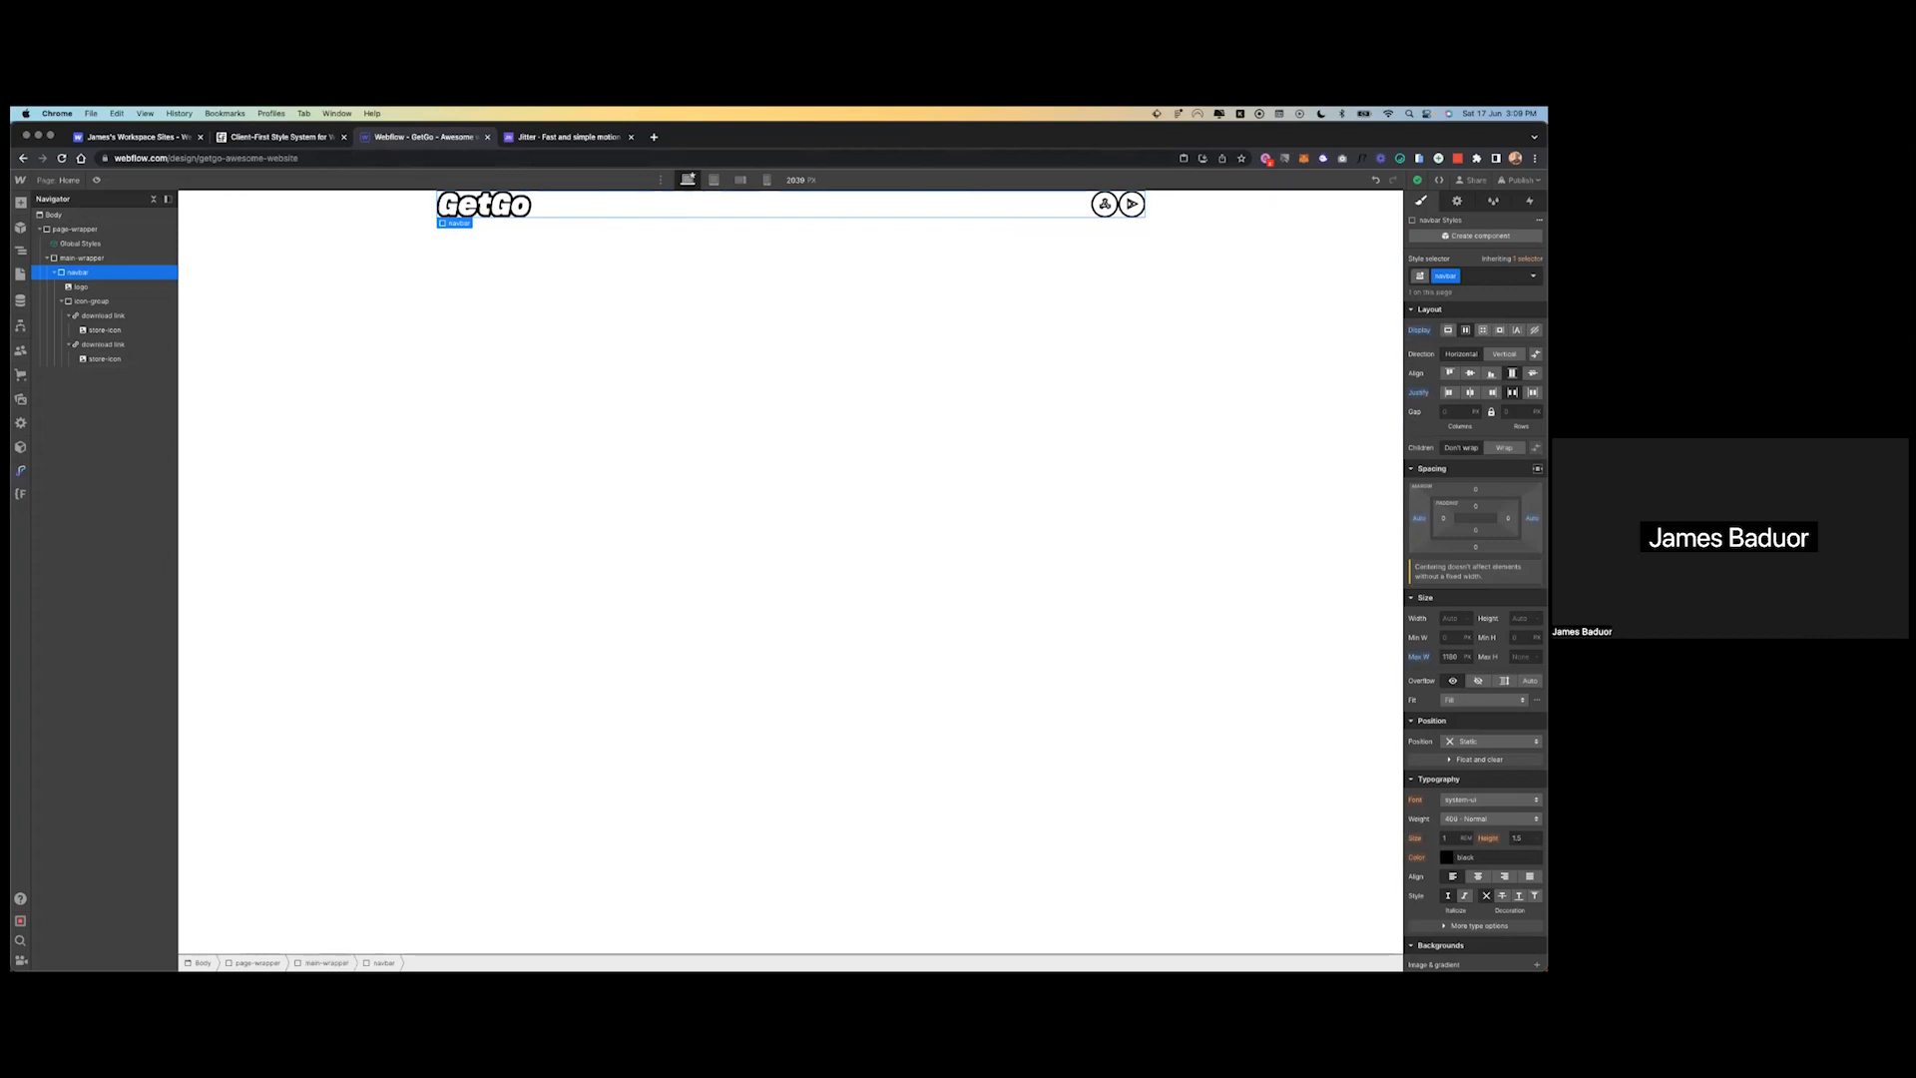
- Set the navbar's left and right padding to 5% each
click(1443, 518)
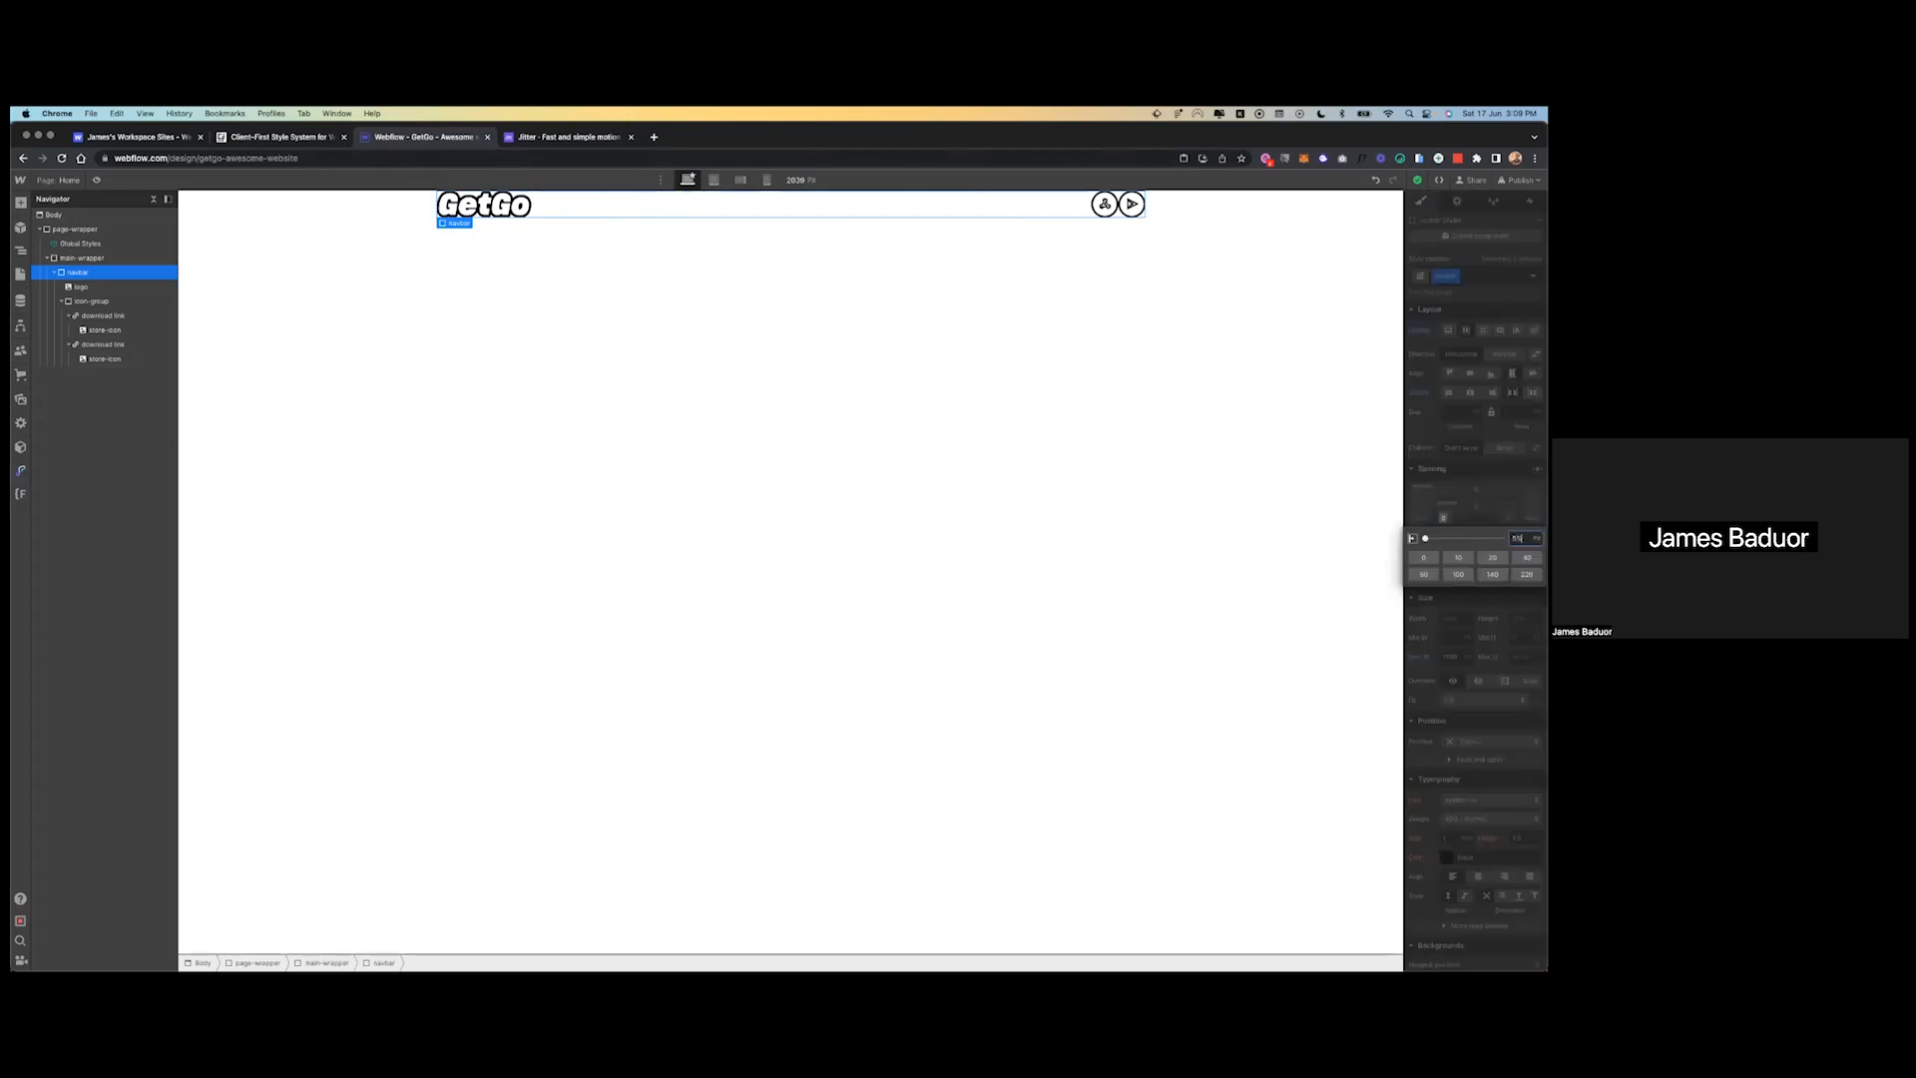
text(5%)
key(Return)
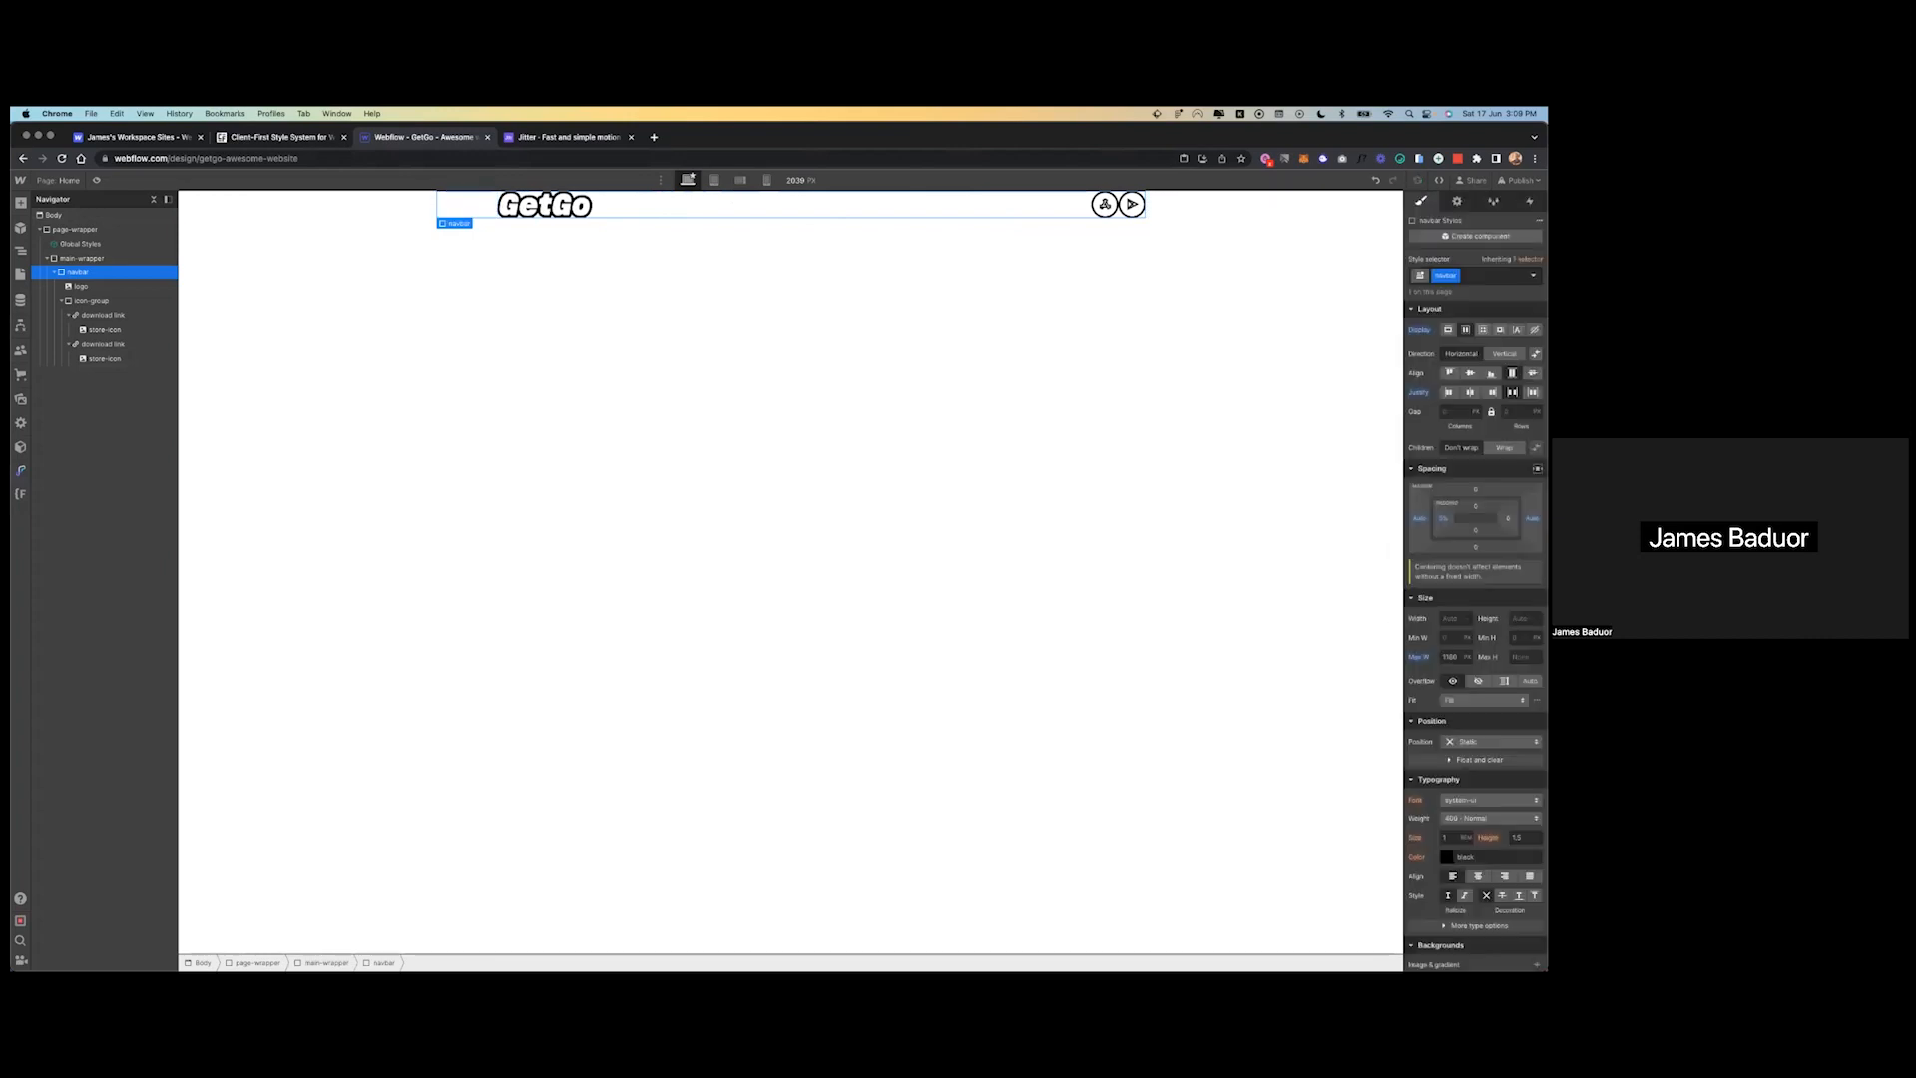
click(1508, 518)
text(5%)
key(Return)
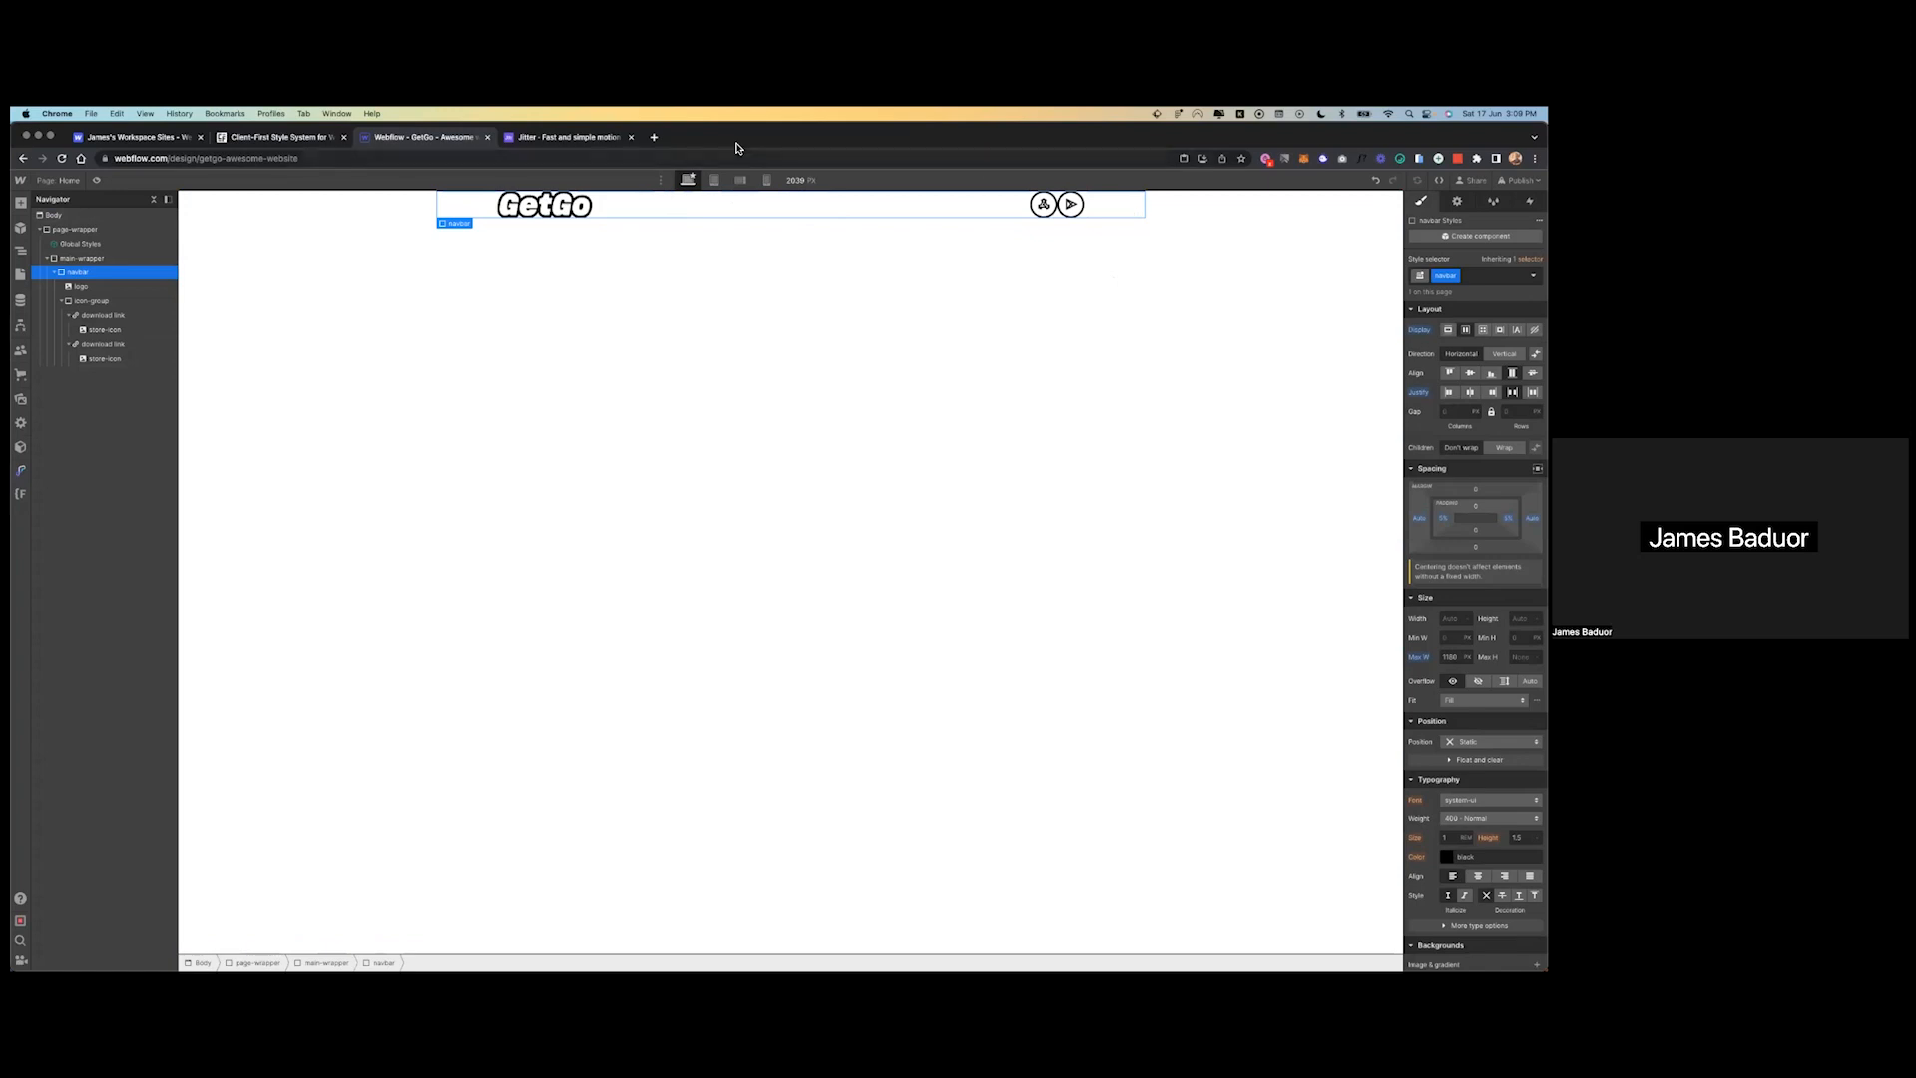
- Check the navbar's side spacing at the tablet, mobile landscape and mobile portrait breakpoints, ending on tablet
click(714, 180)
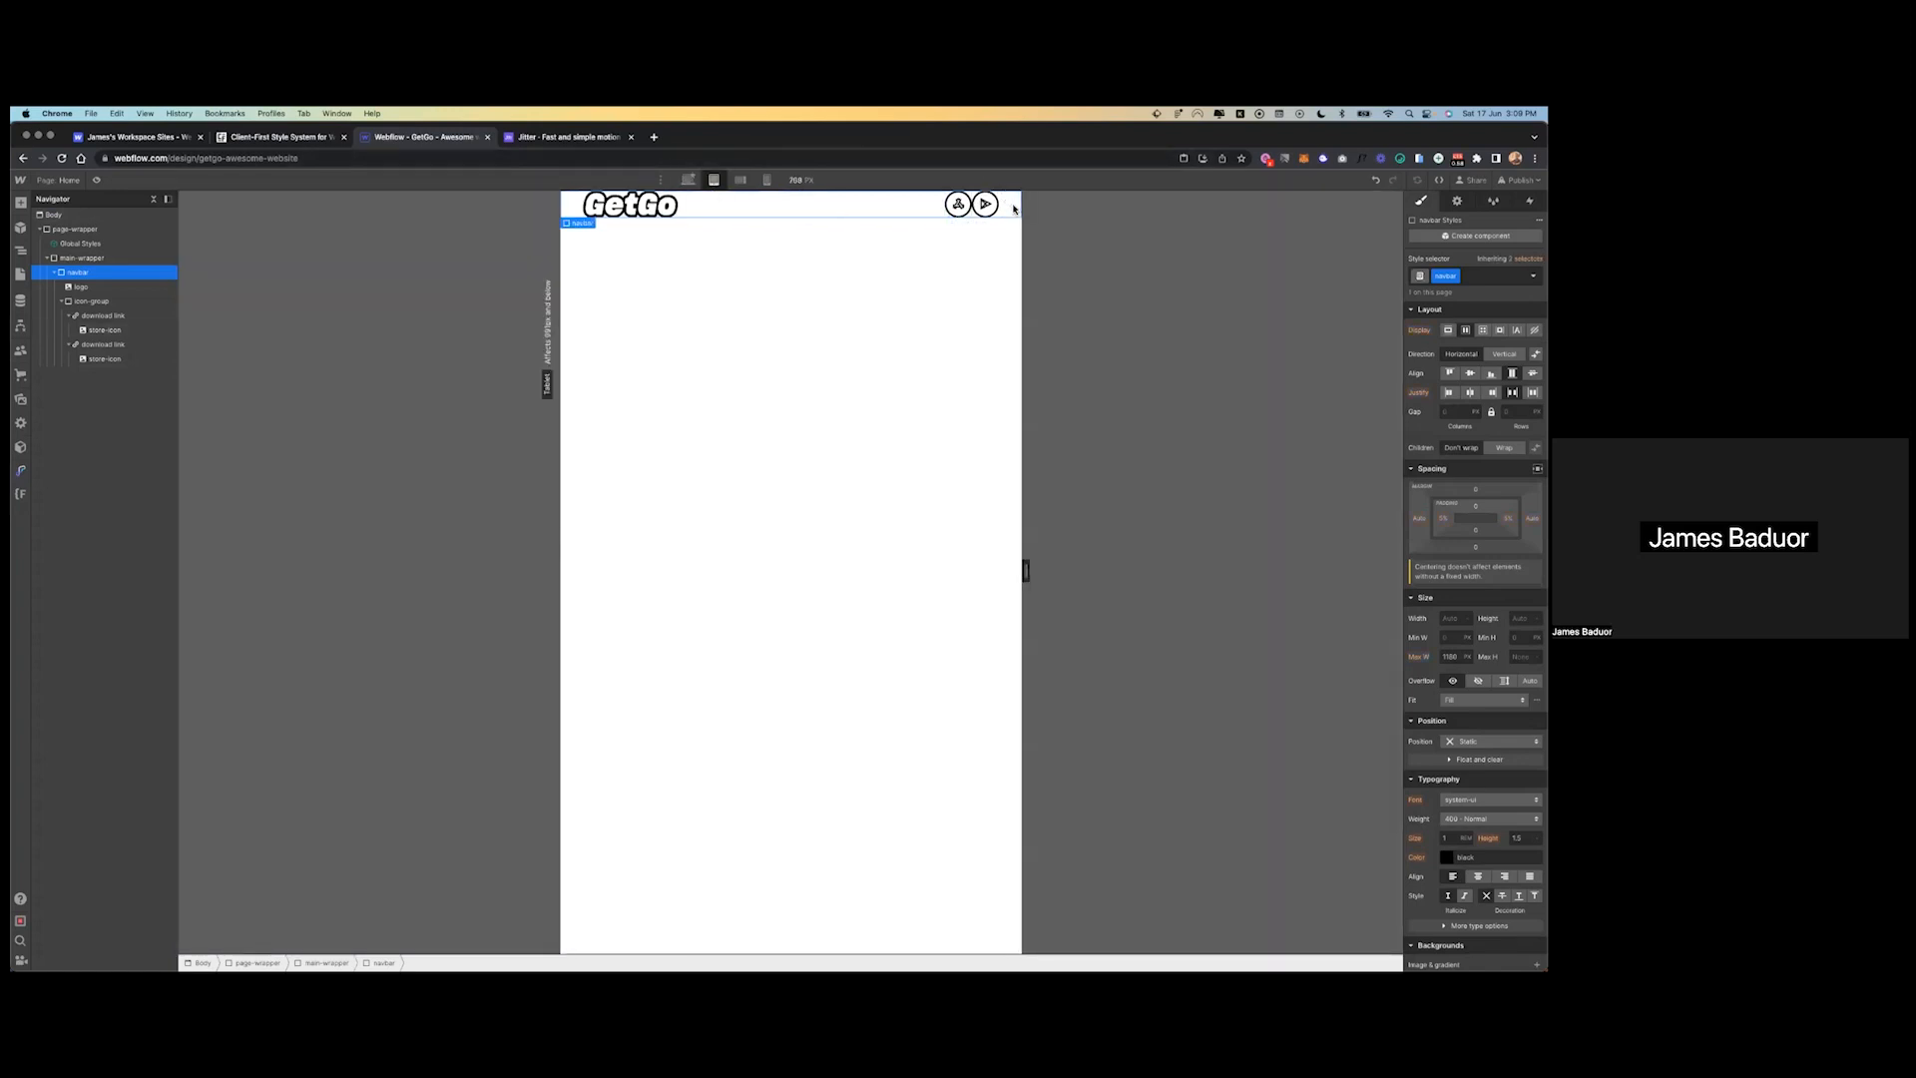
click(739, 180)
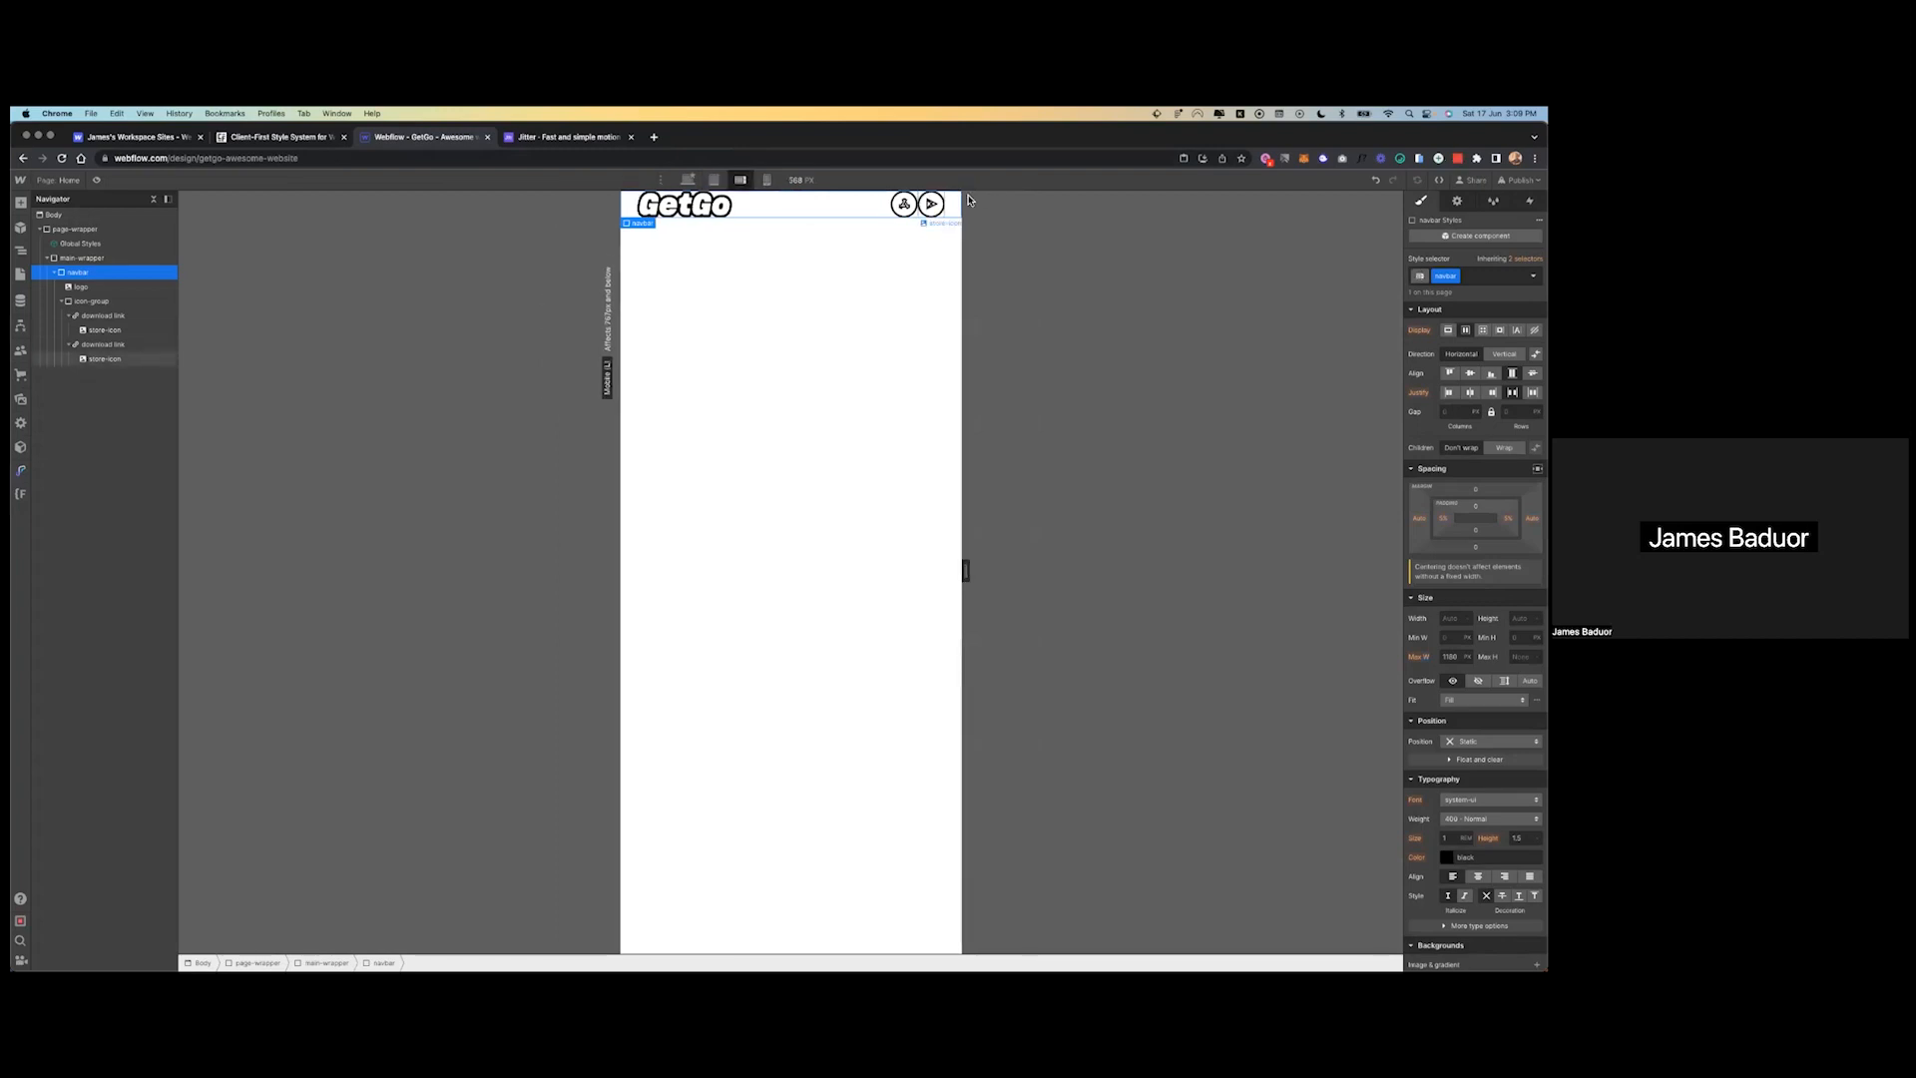
click(766, 180)
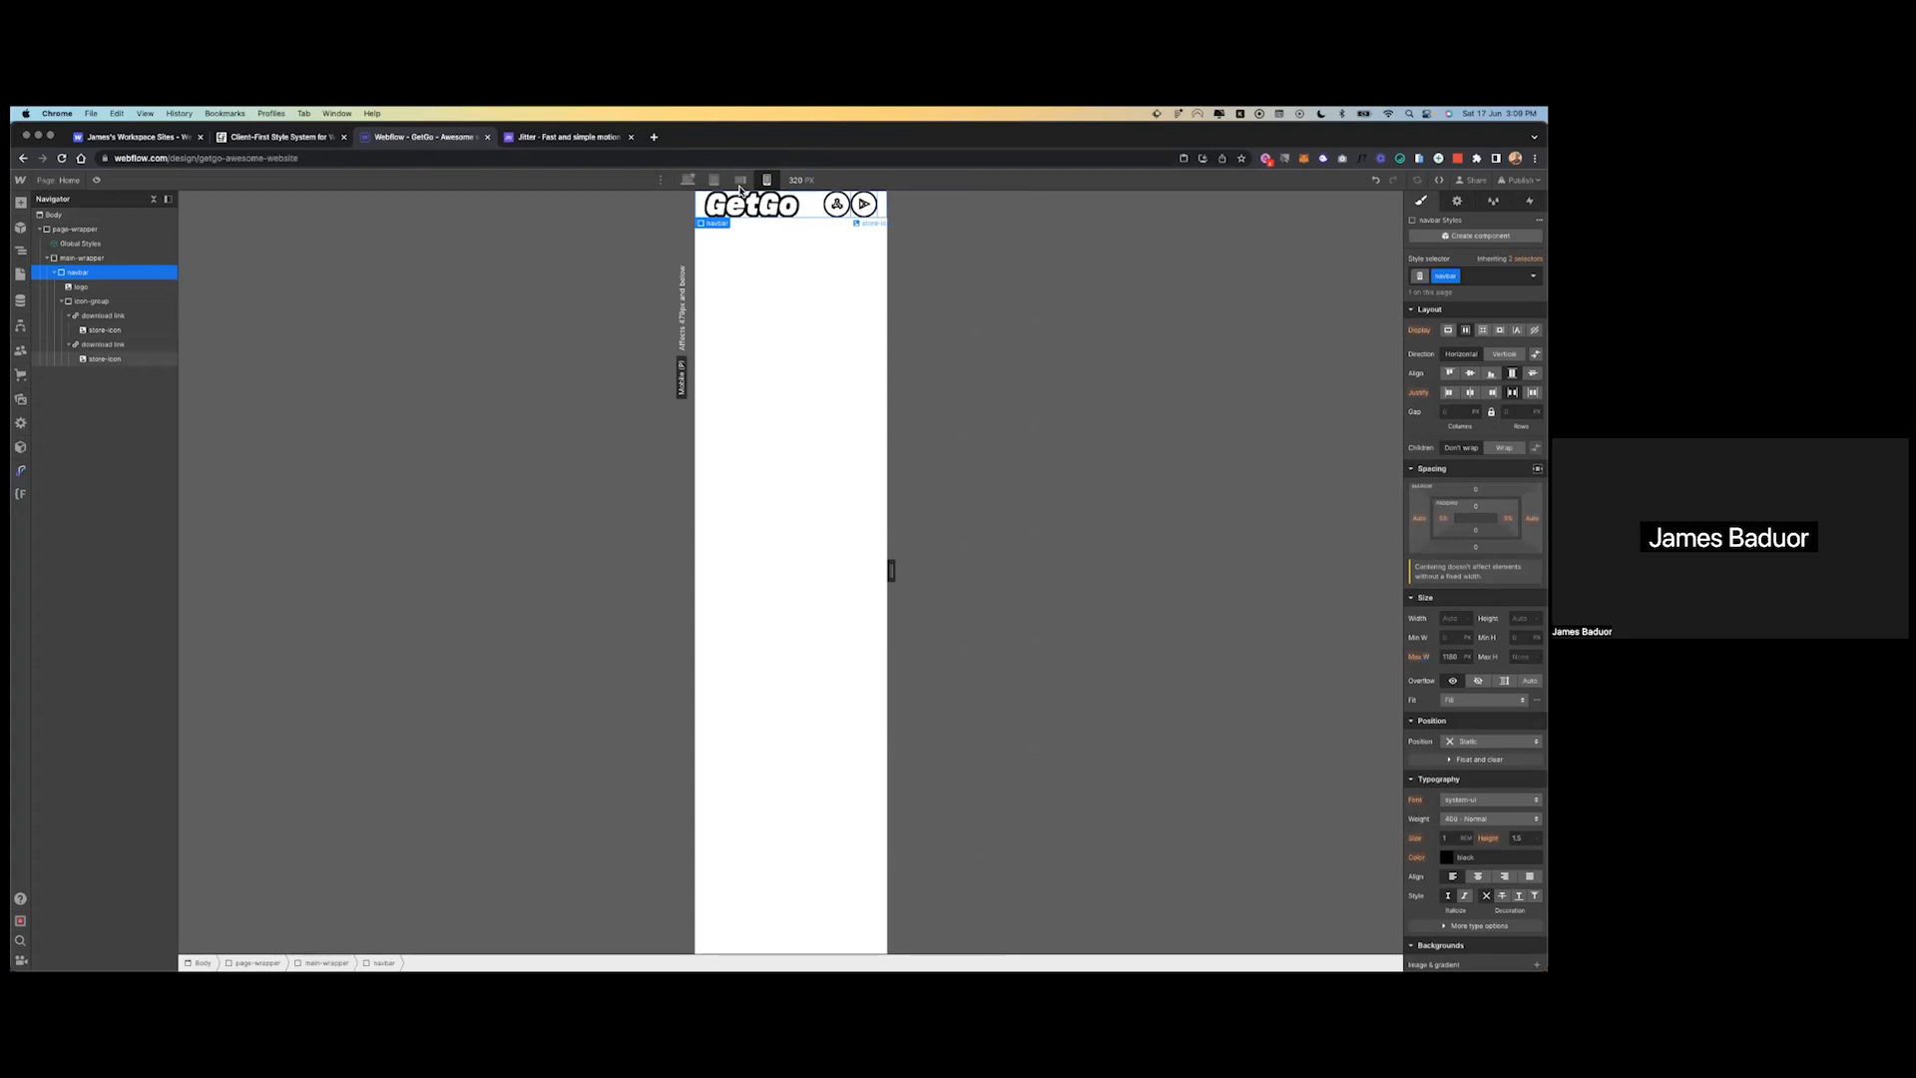
click(714, 179)
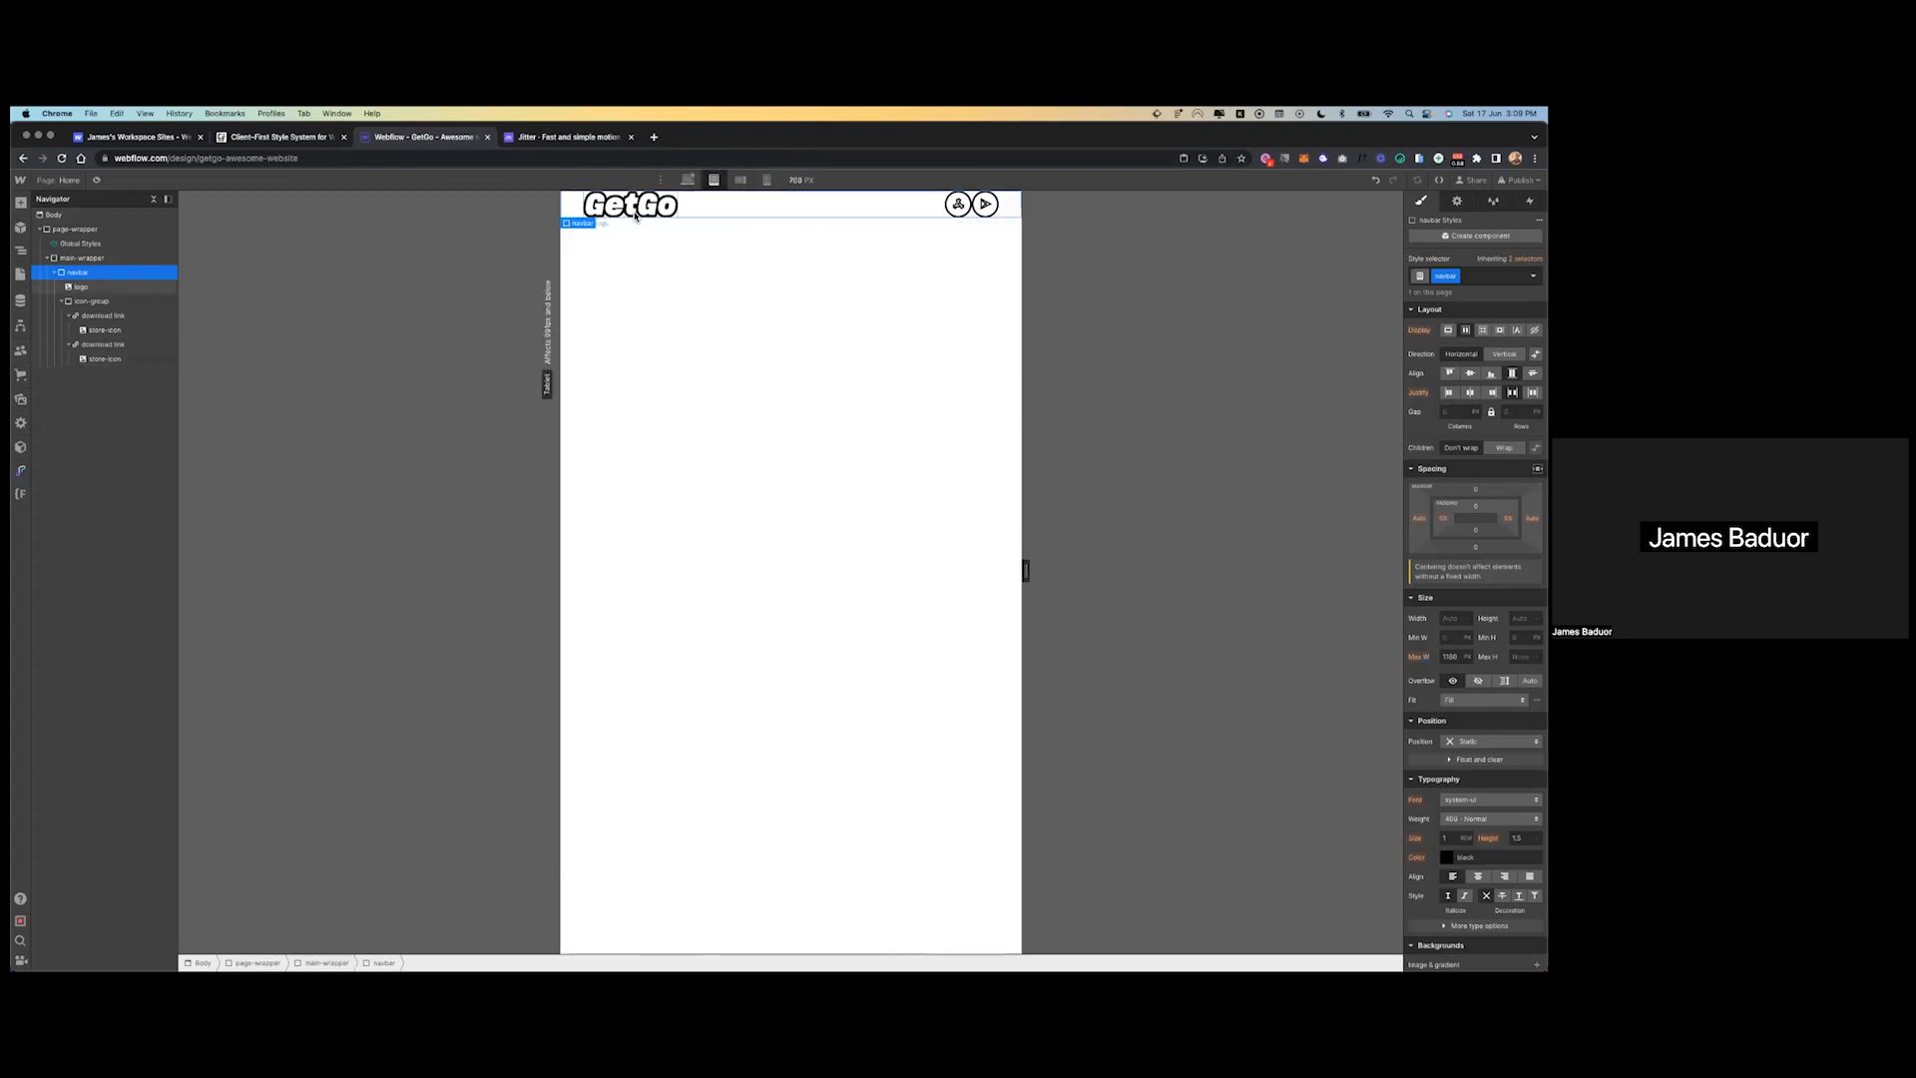
- Try shrinking the navbar logo at the tablet breakpoint with a smaller percentage maximum width
click(635, 215)
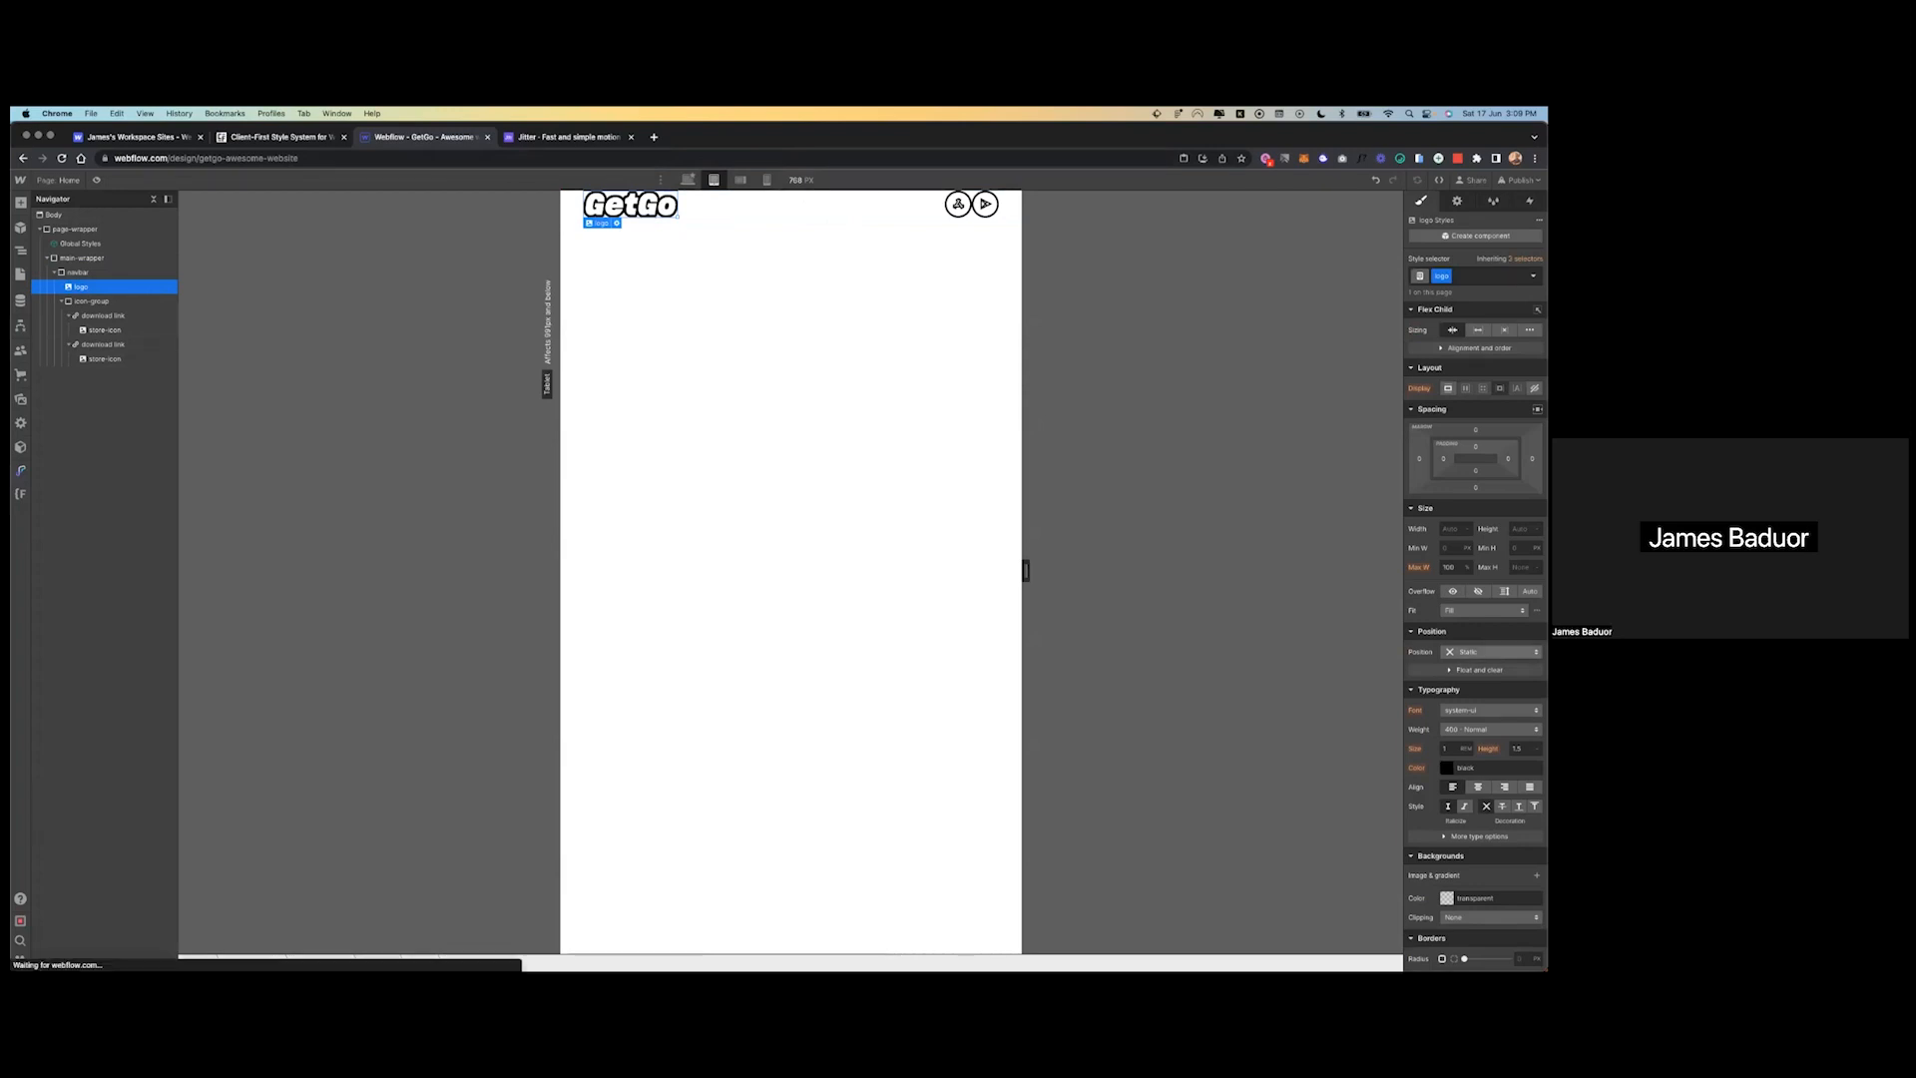
click(1449, 567)
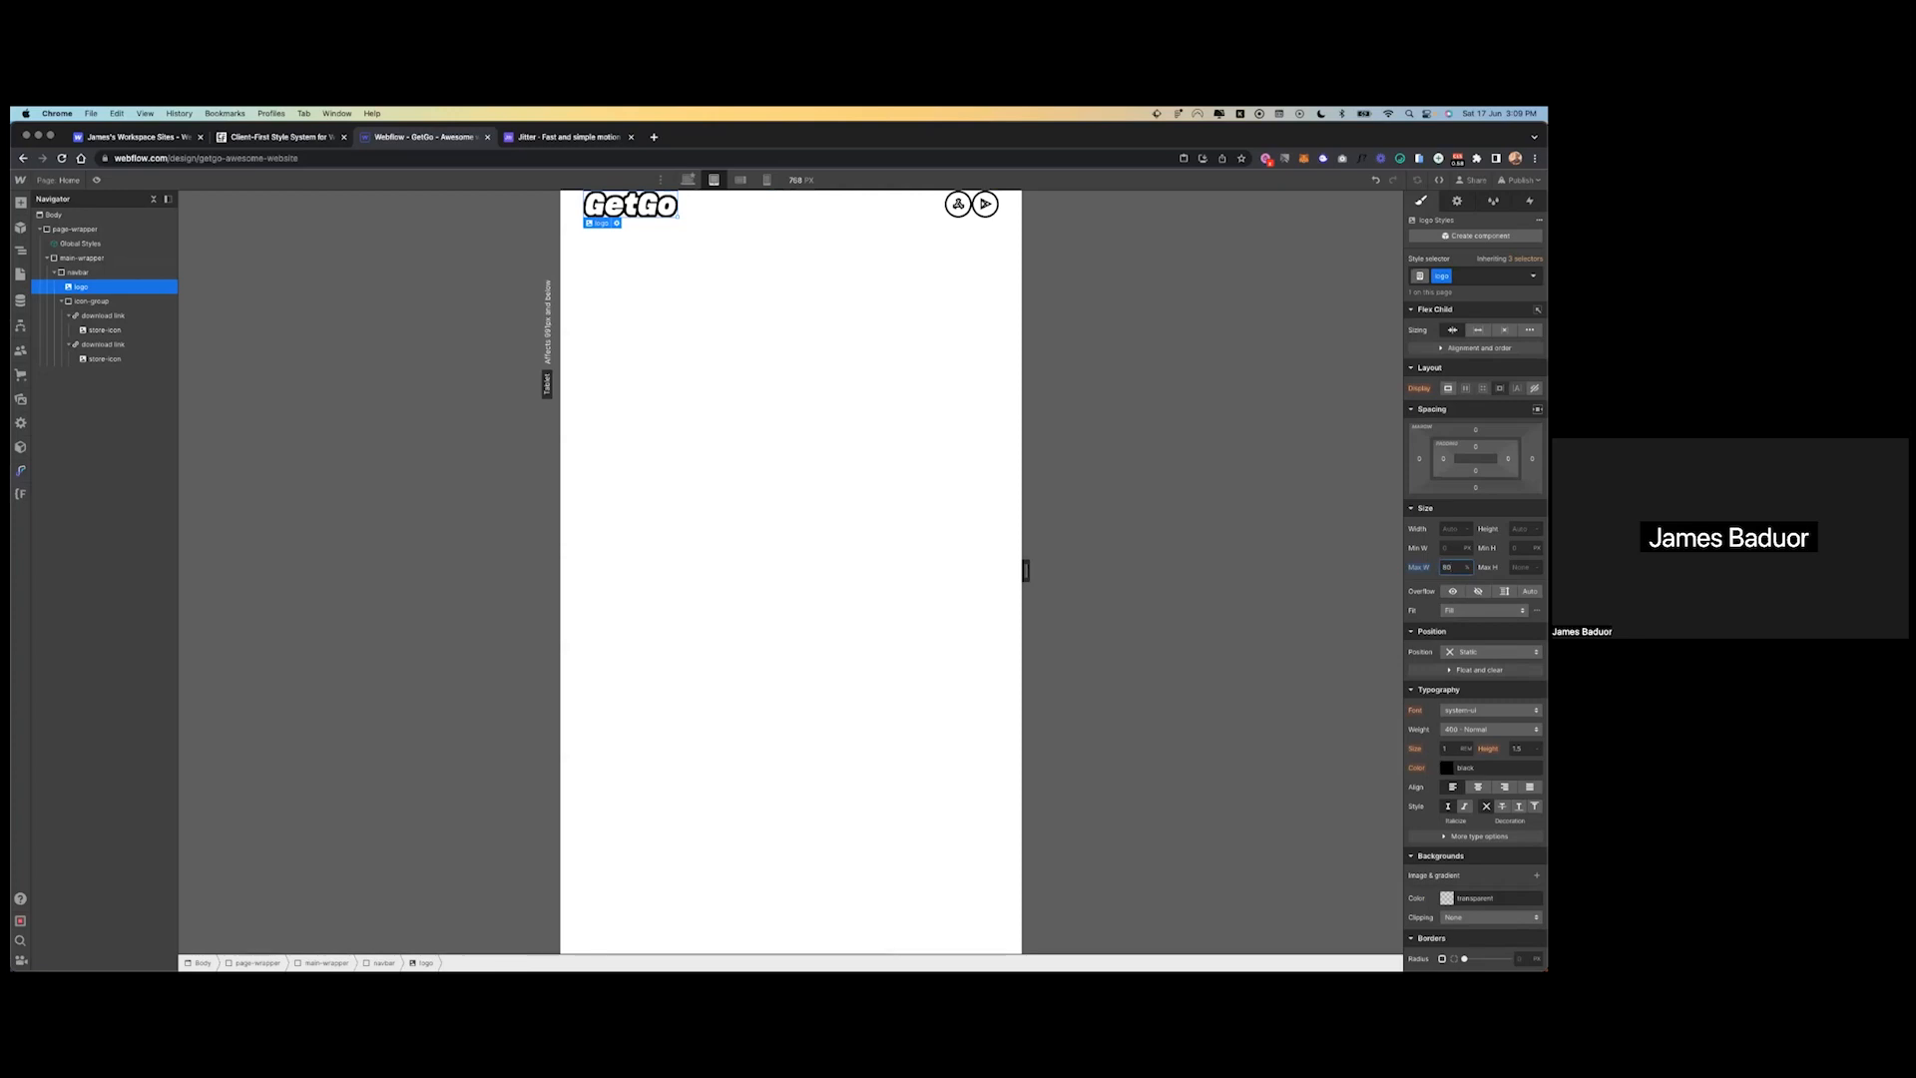
key(shift+Down)
click(1454, 529)
click(1449, 567)
text(60)
key(shift+Down)
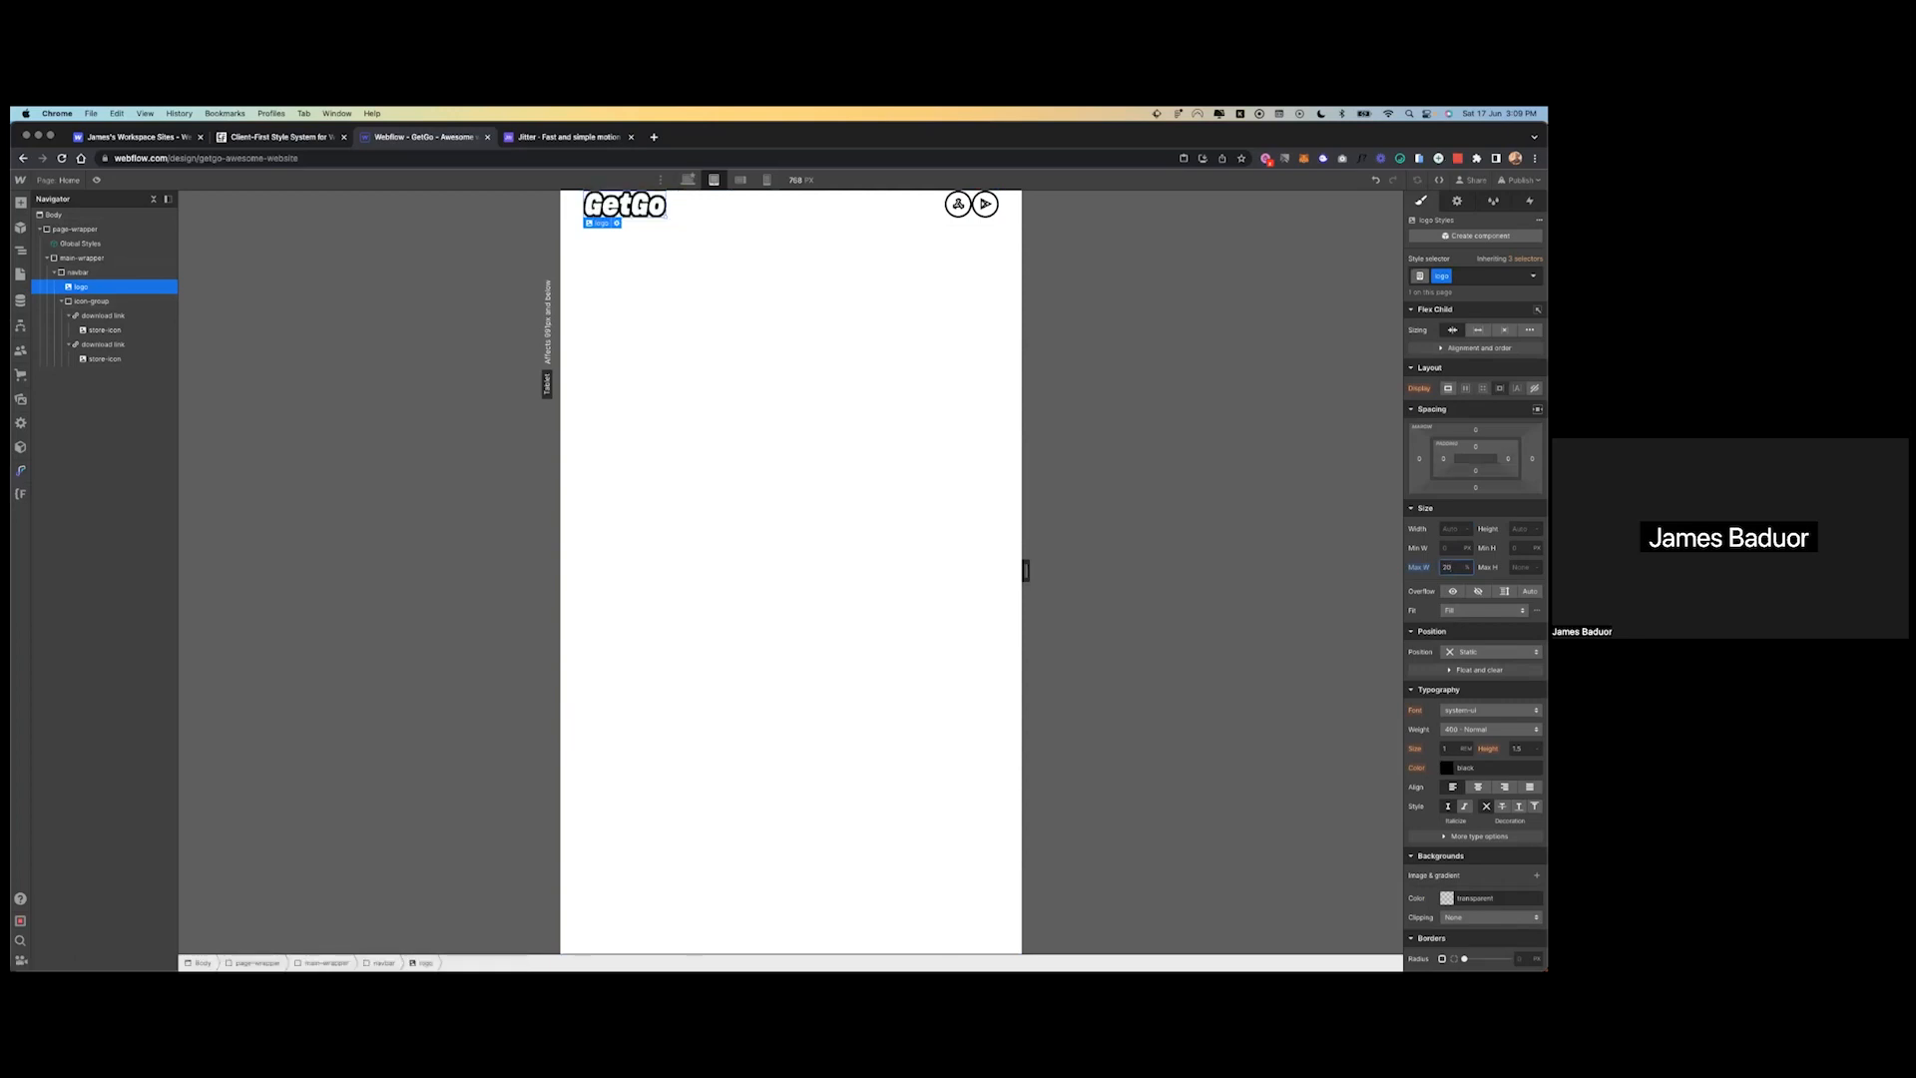
key(Return)
- Set the logo's maximum width to 80 px and its height to Auto at the tablet breakpoint
click(1447, 567)
key(Up)
key(Down)
key(Down)
text(80px)
key(Return)
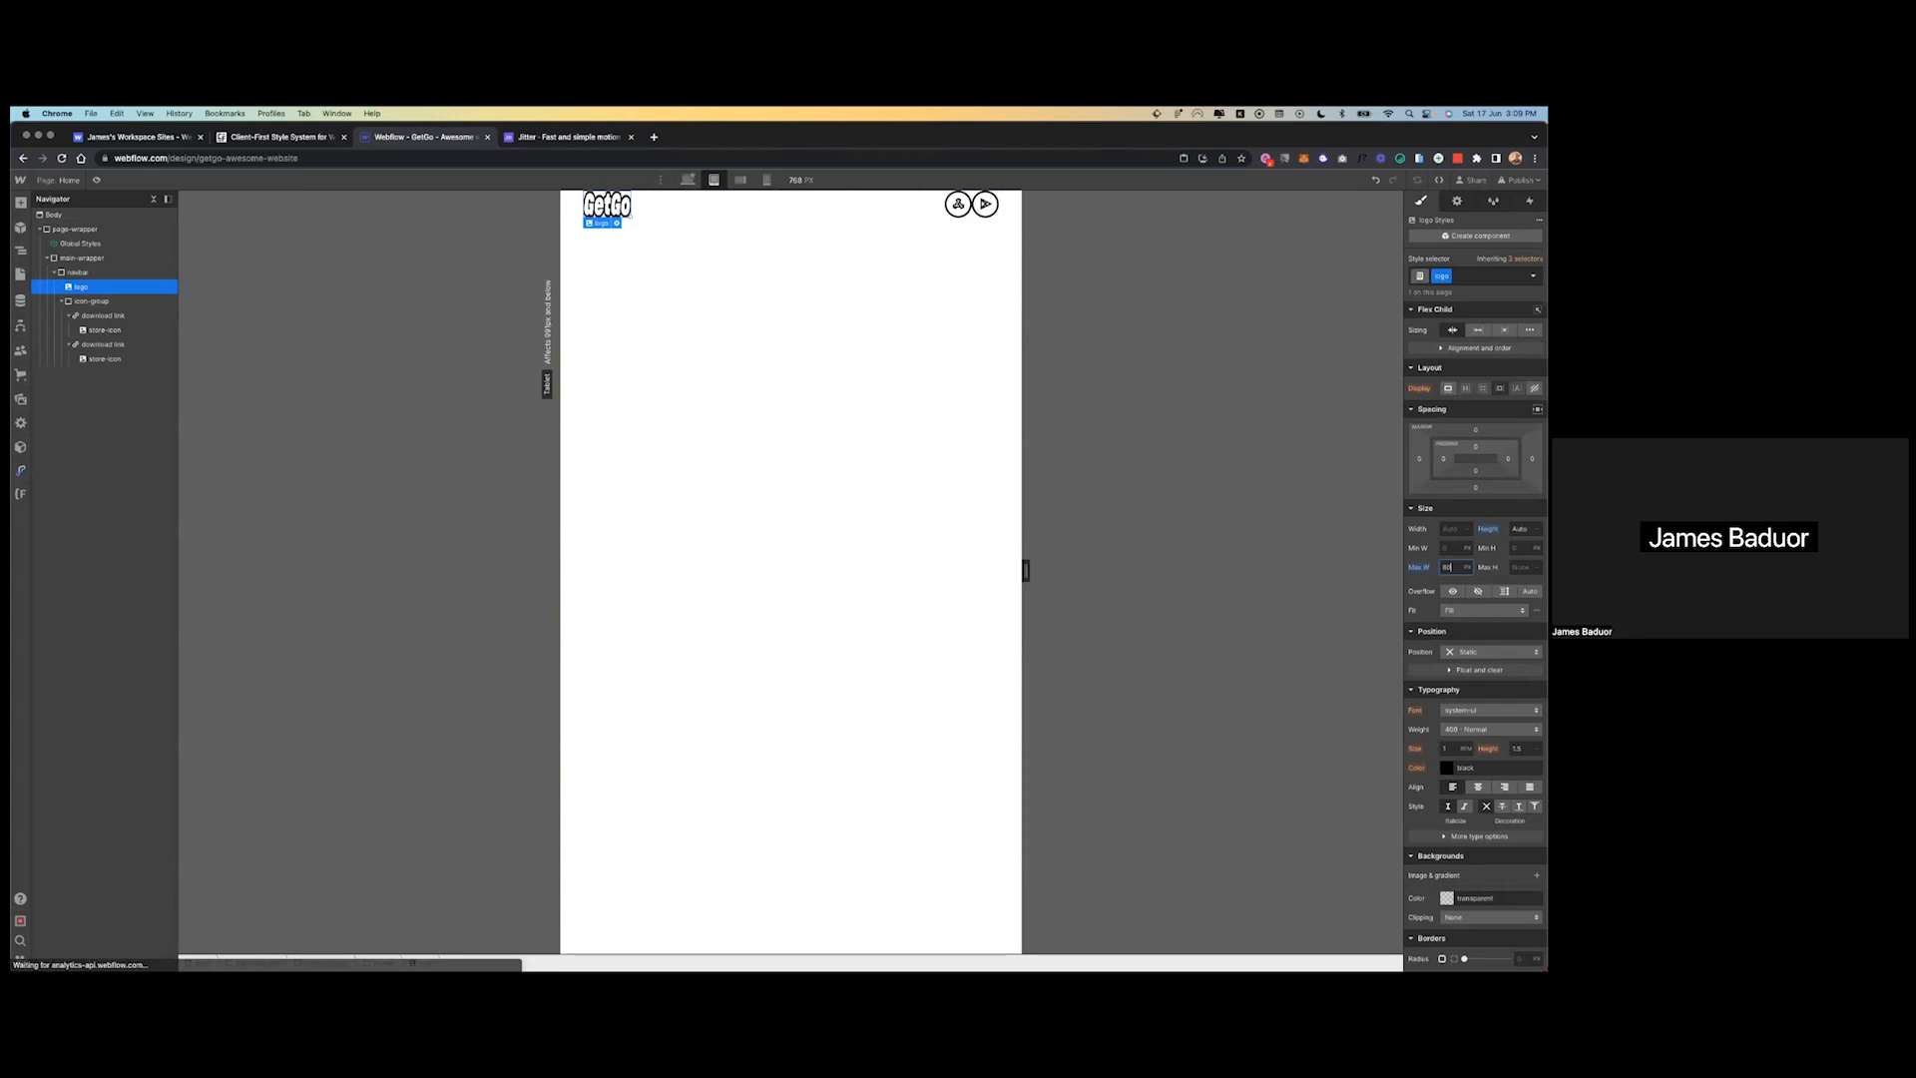
- Set the logo's maximum height to None and its fit to Contain
click(1536, 567)
click(1529, 565)
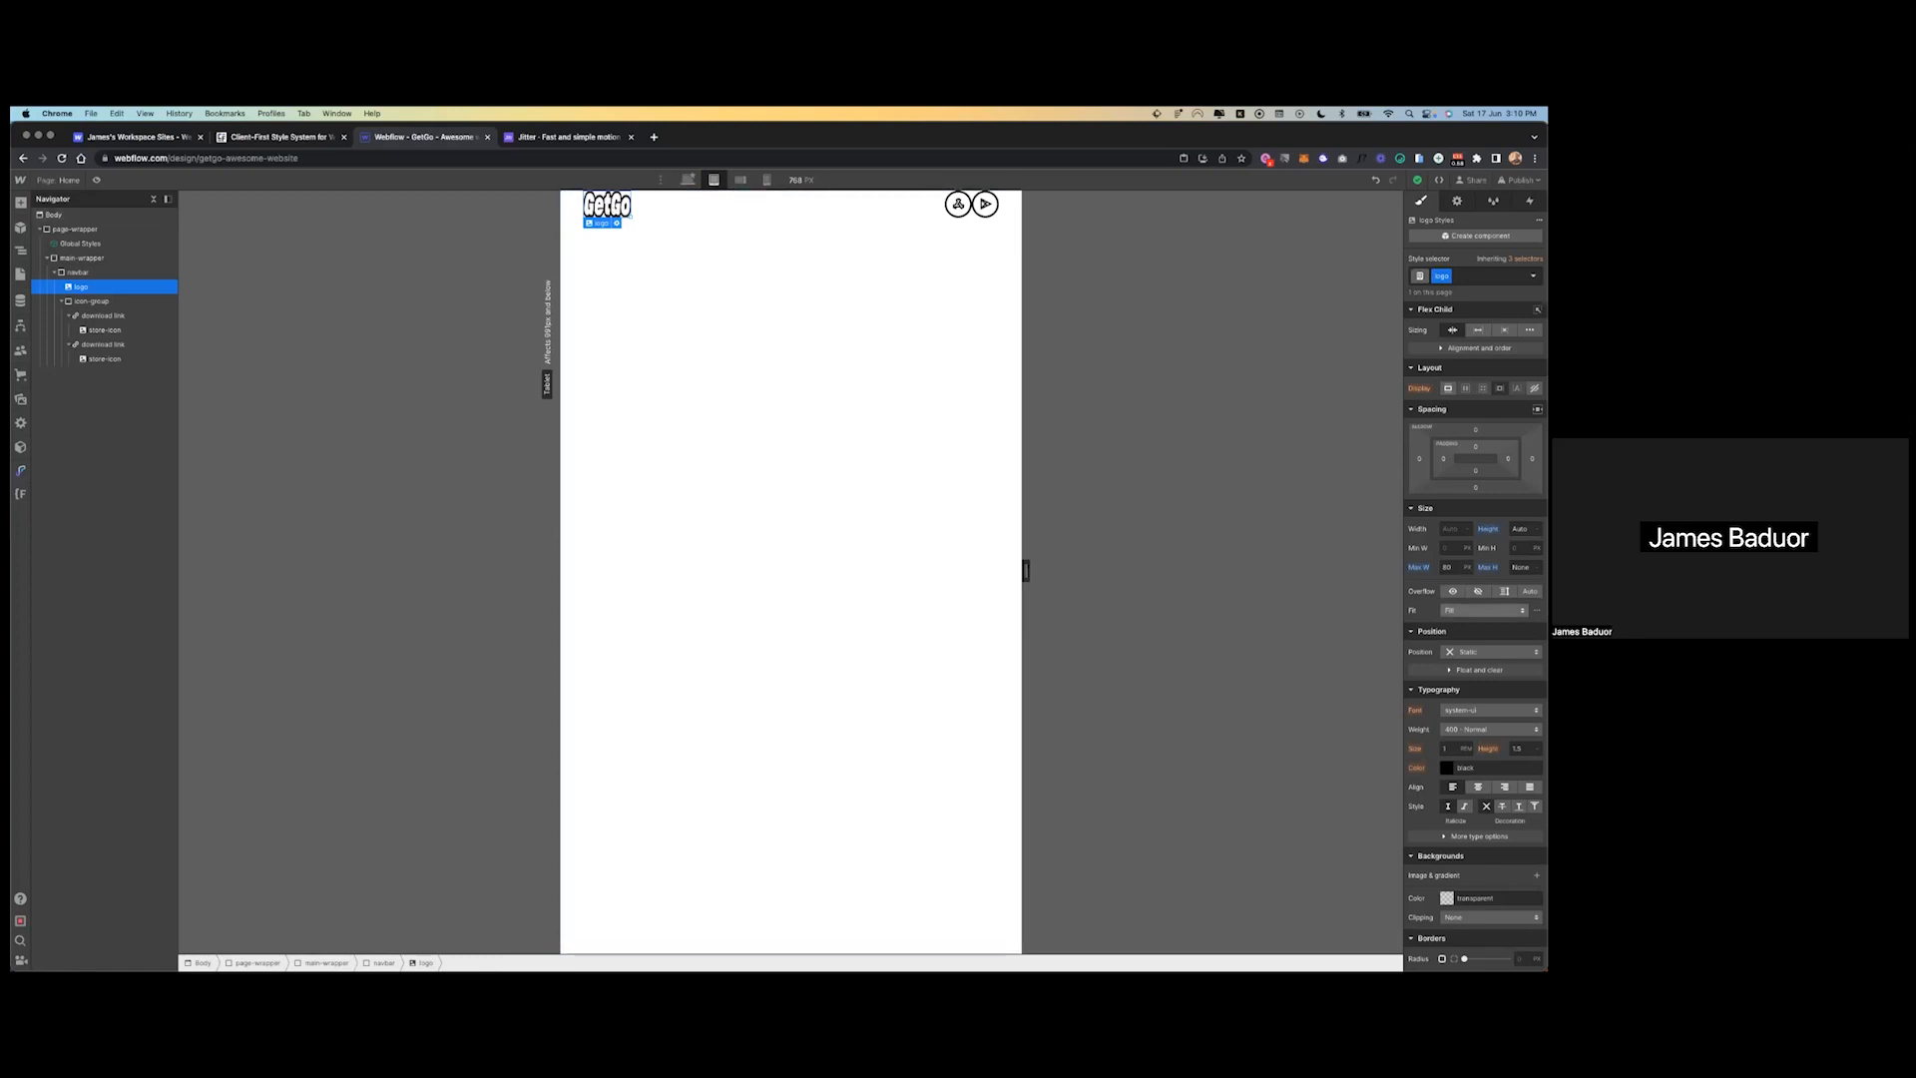
click(1484, 610)
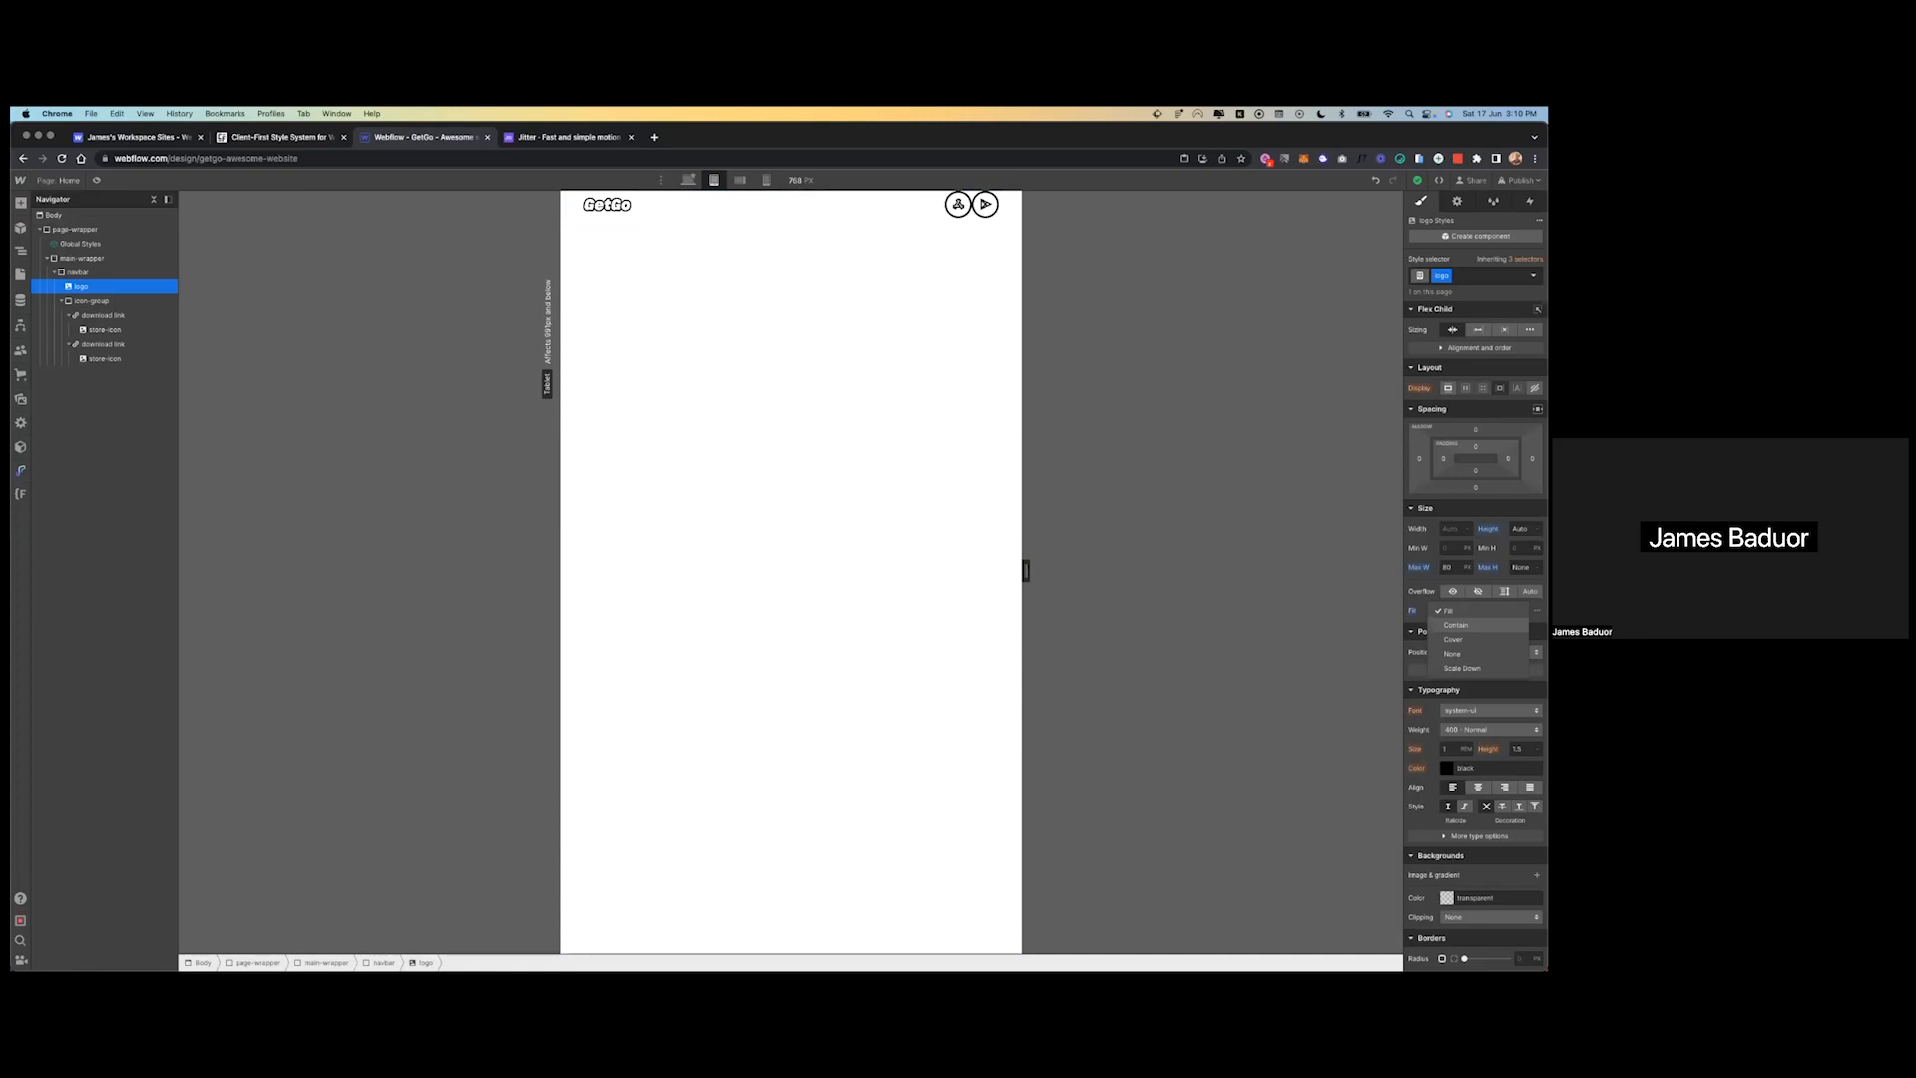
click(1456, 625)
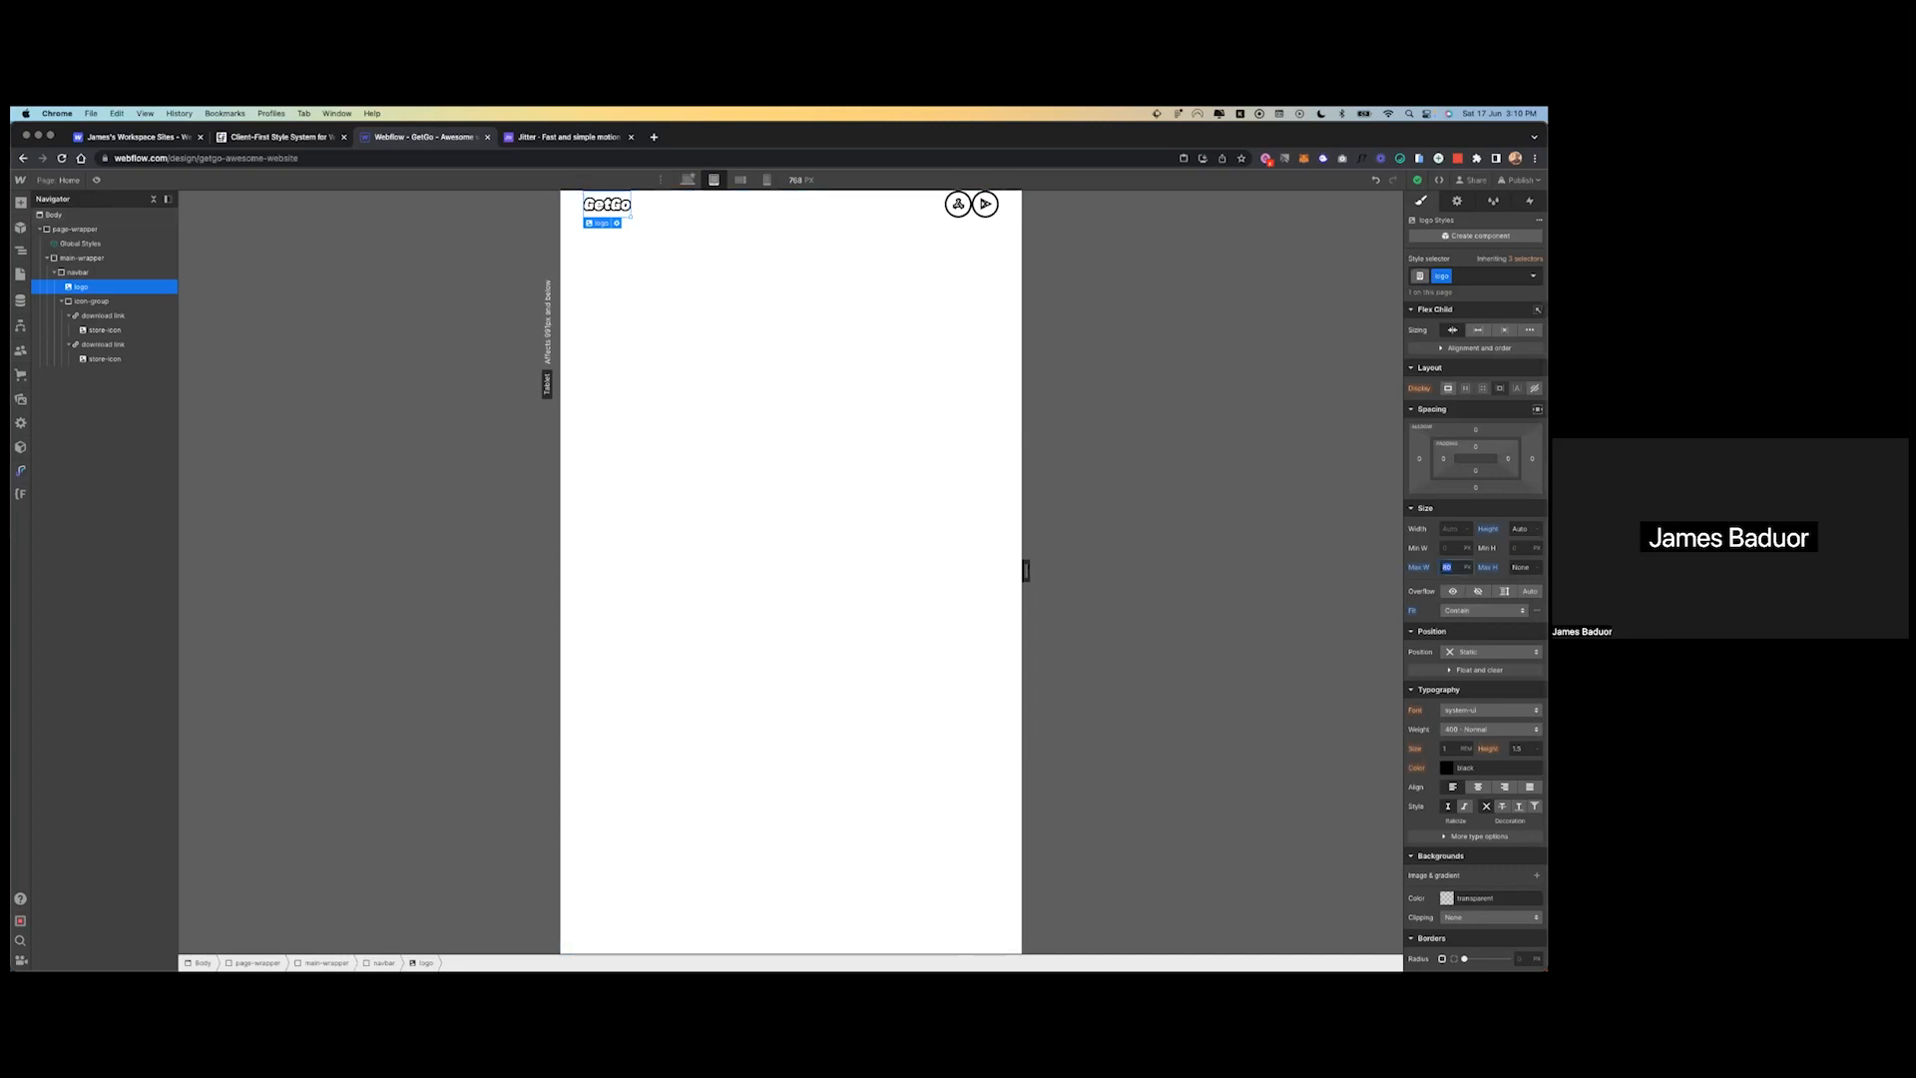
- Increase the logo's maximum width to 120 px at the tablet breakpoint
key(shift+Up)
key(shift+Up)
key(shift+Up)
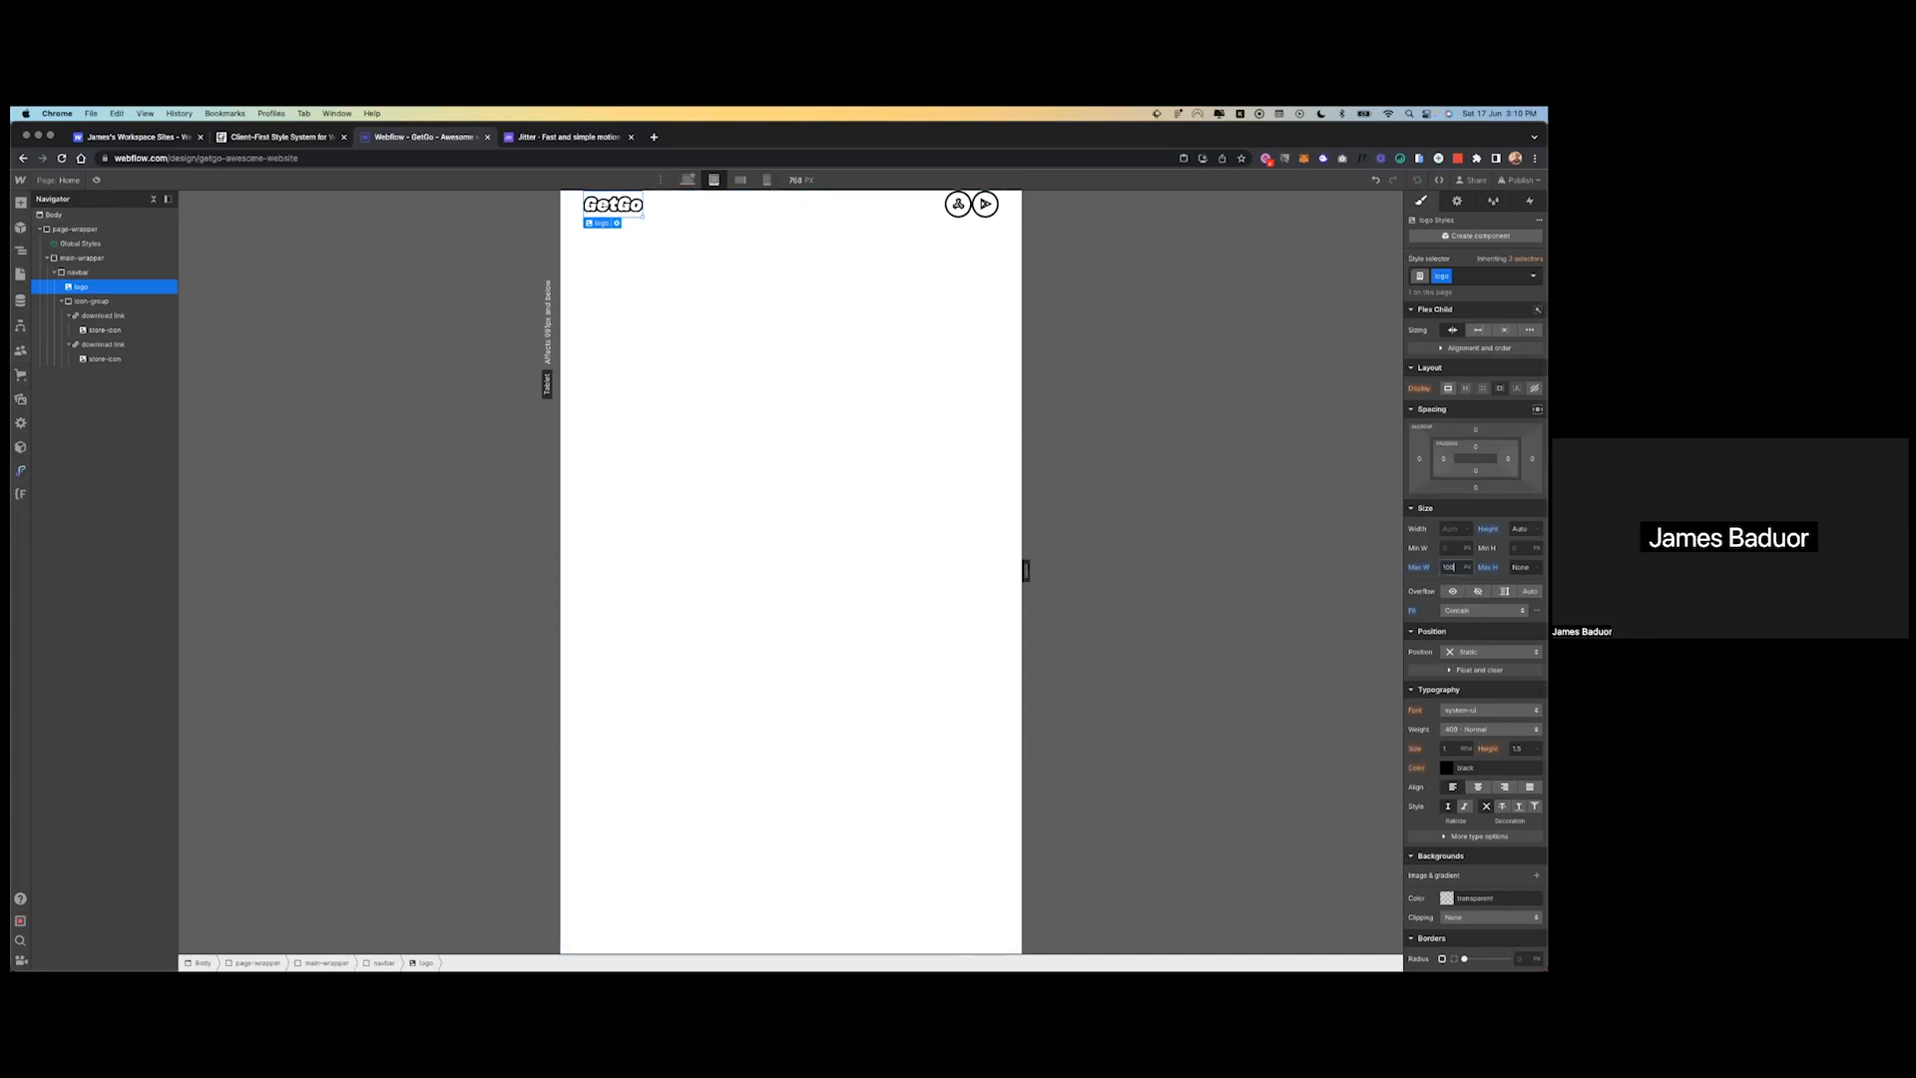
key(shift+Up)
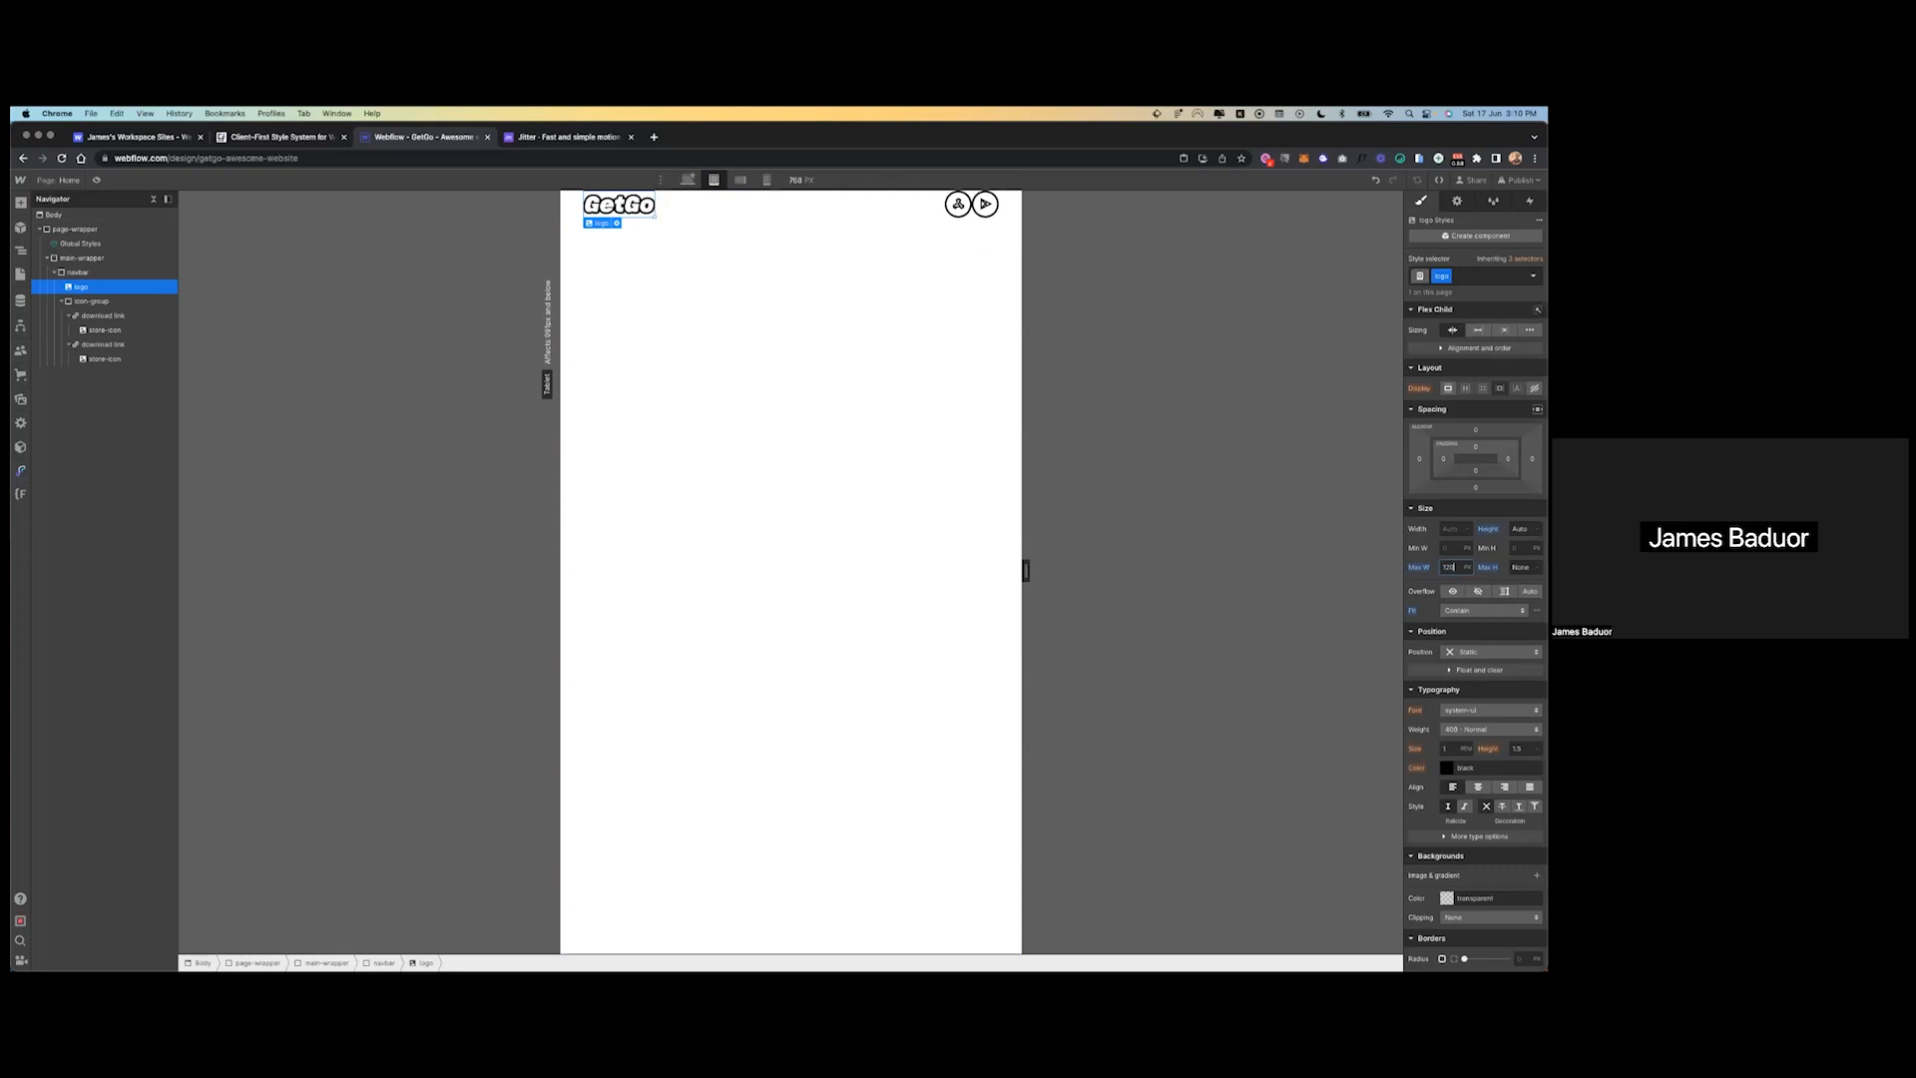
- Select the icon-group, switch to Figma to check the spacing between the two store icons, and return to Webflow
click(960, 204)
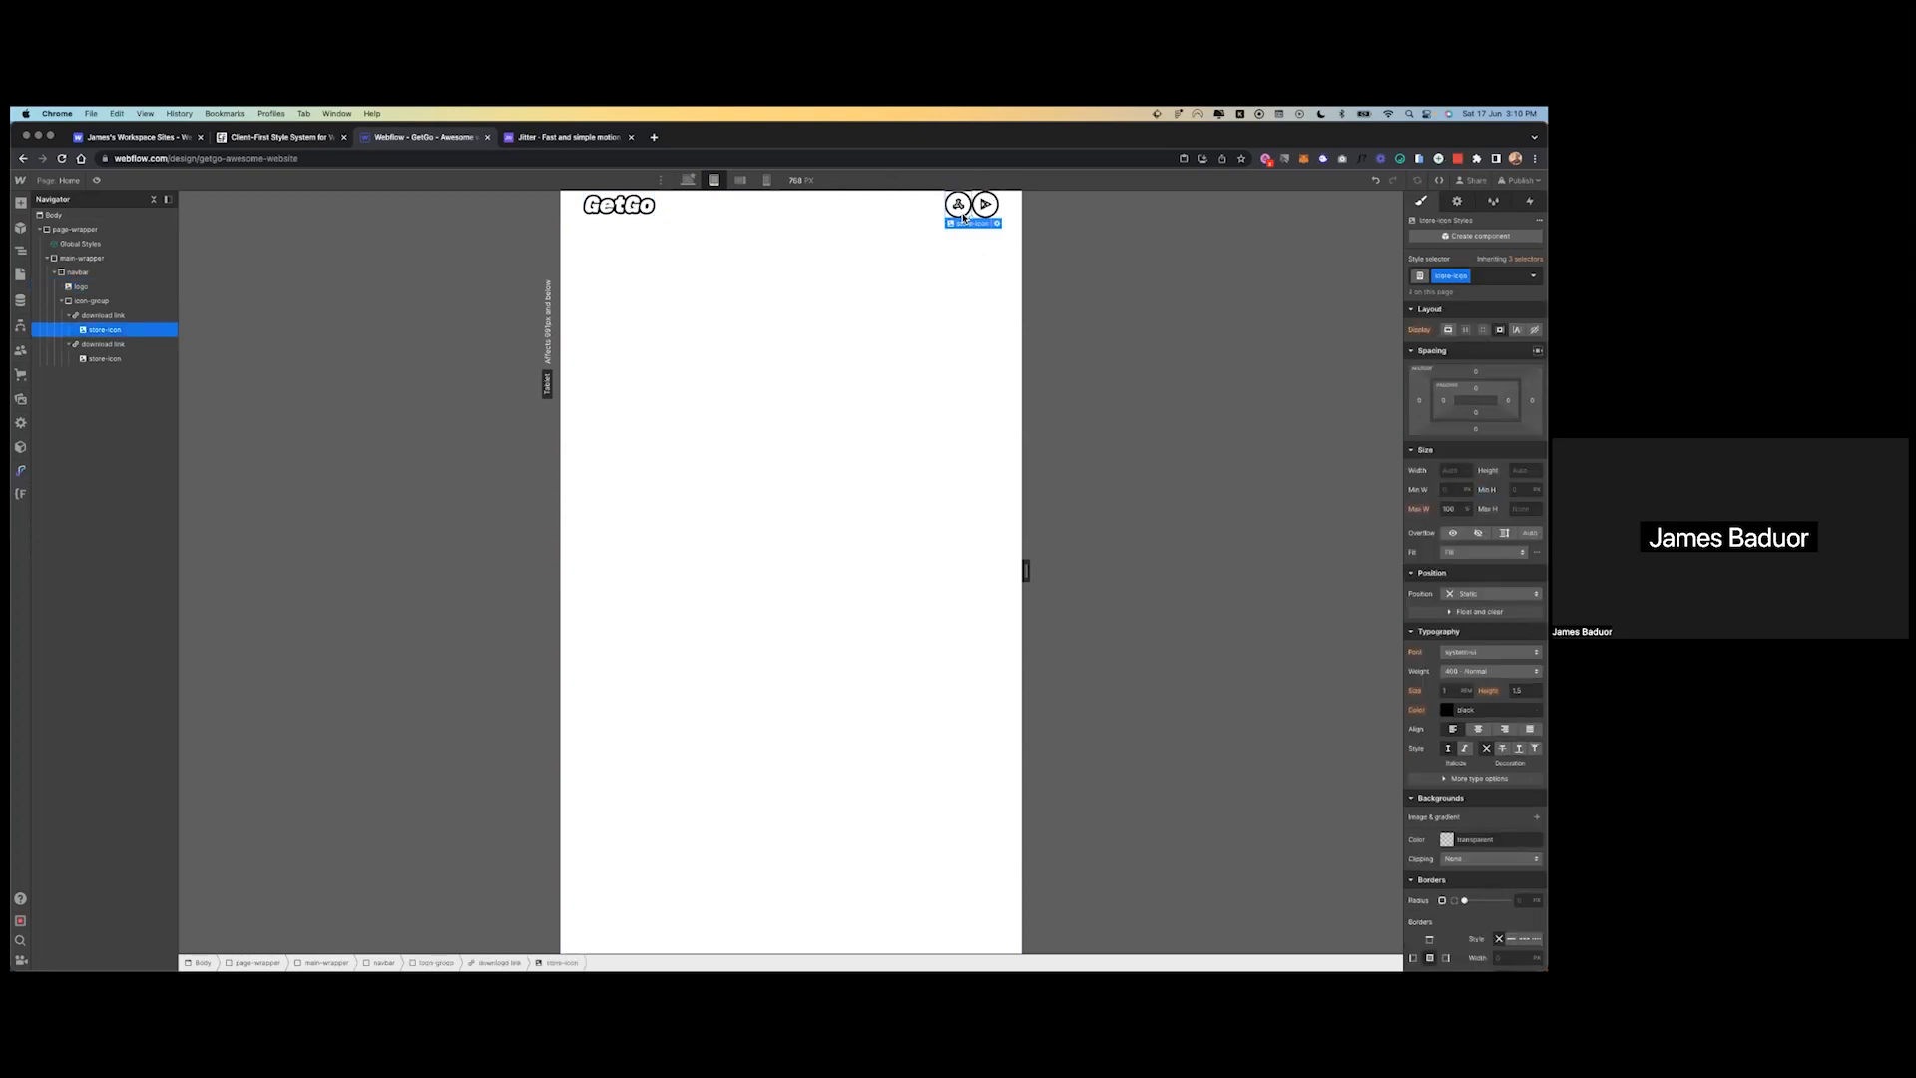
click(91, 300)
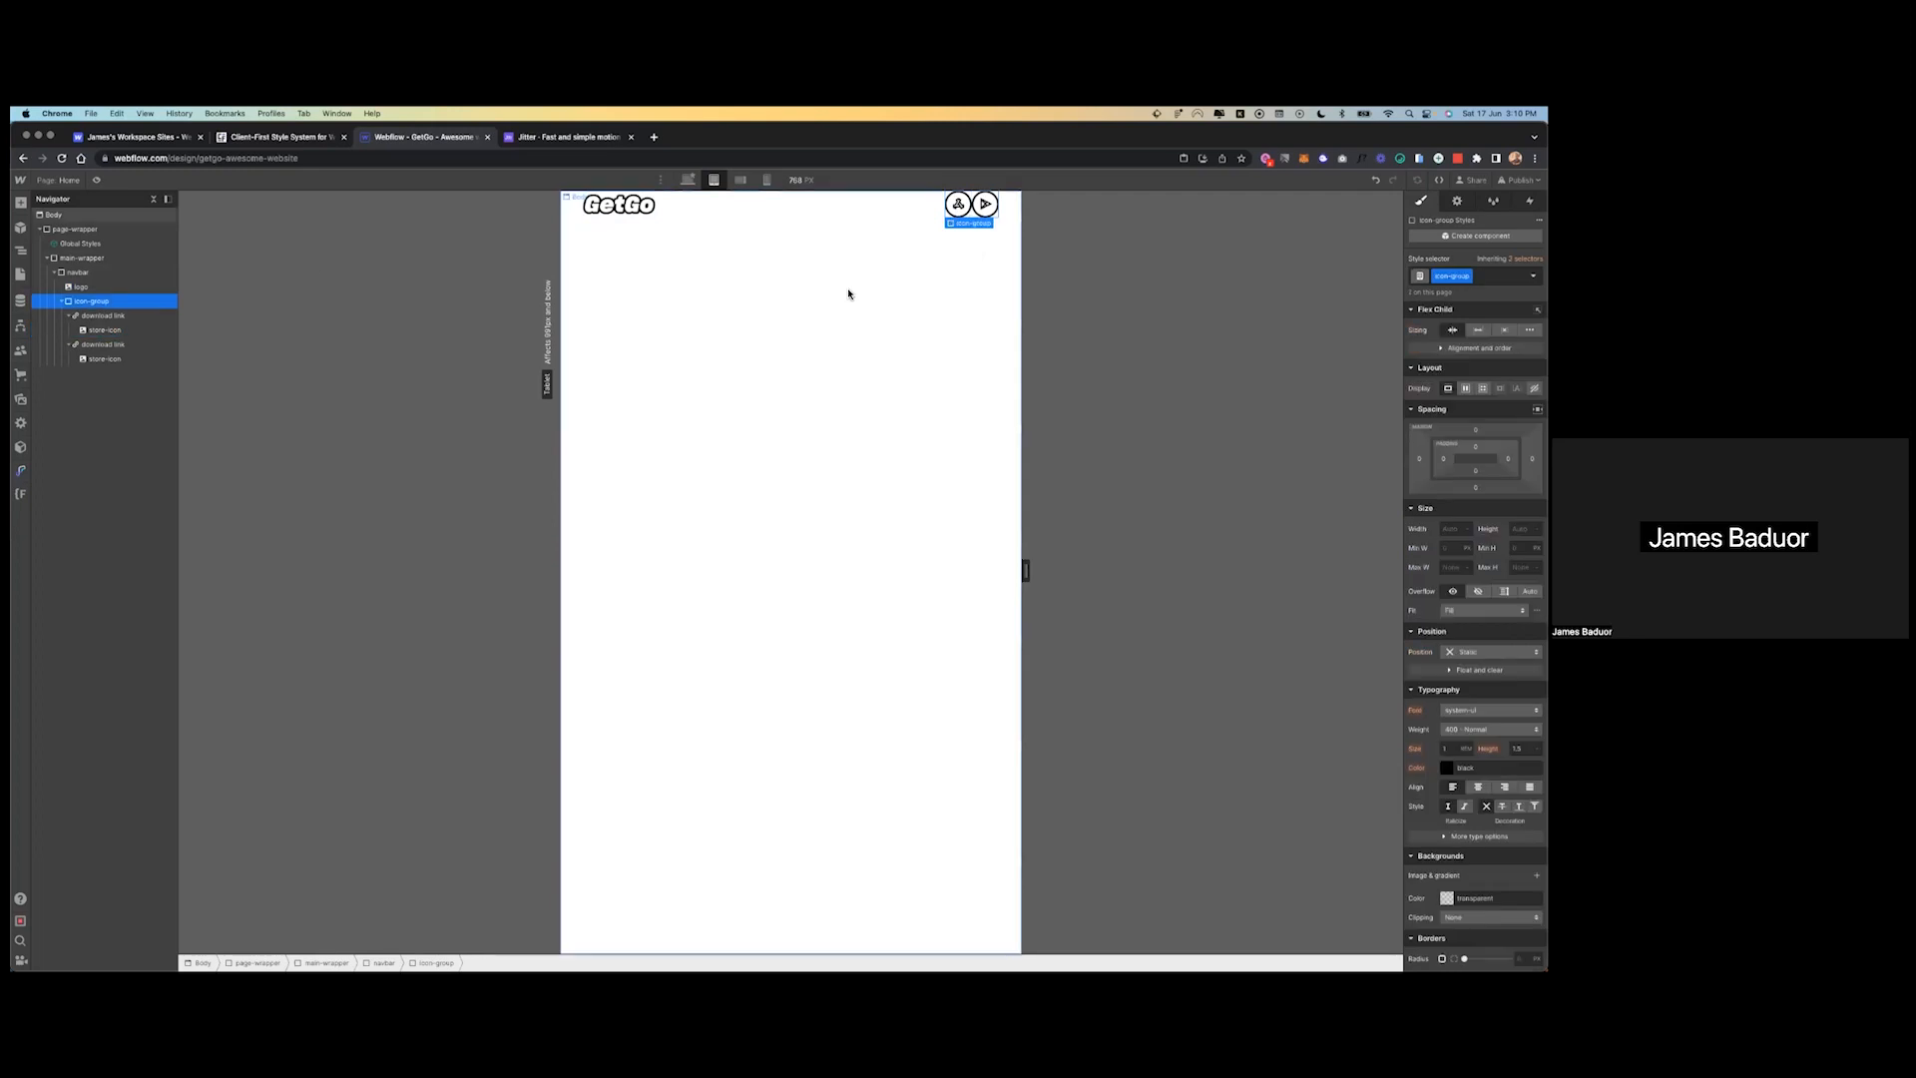
key(ctrl+Left)
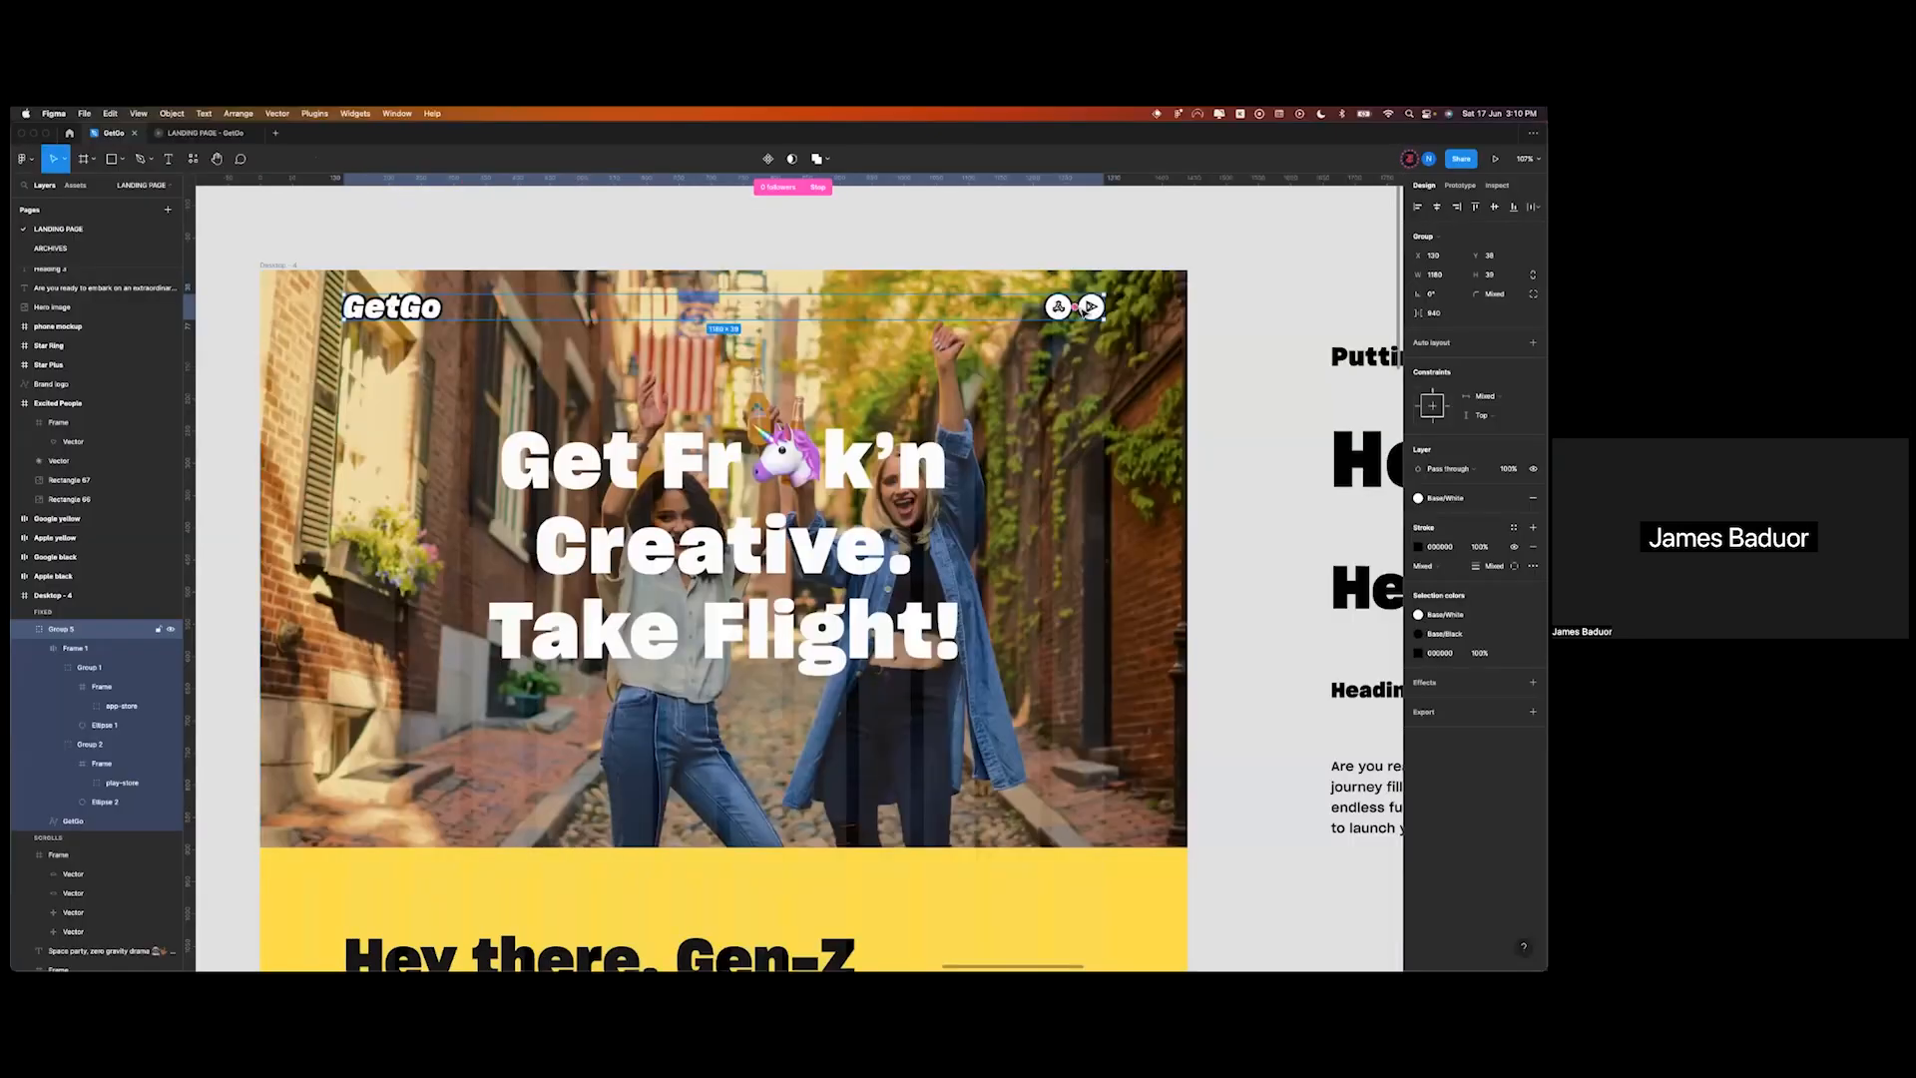
click(1091, 312)
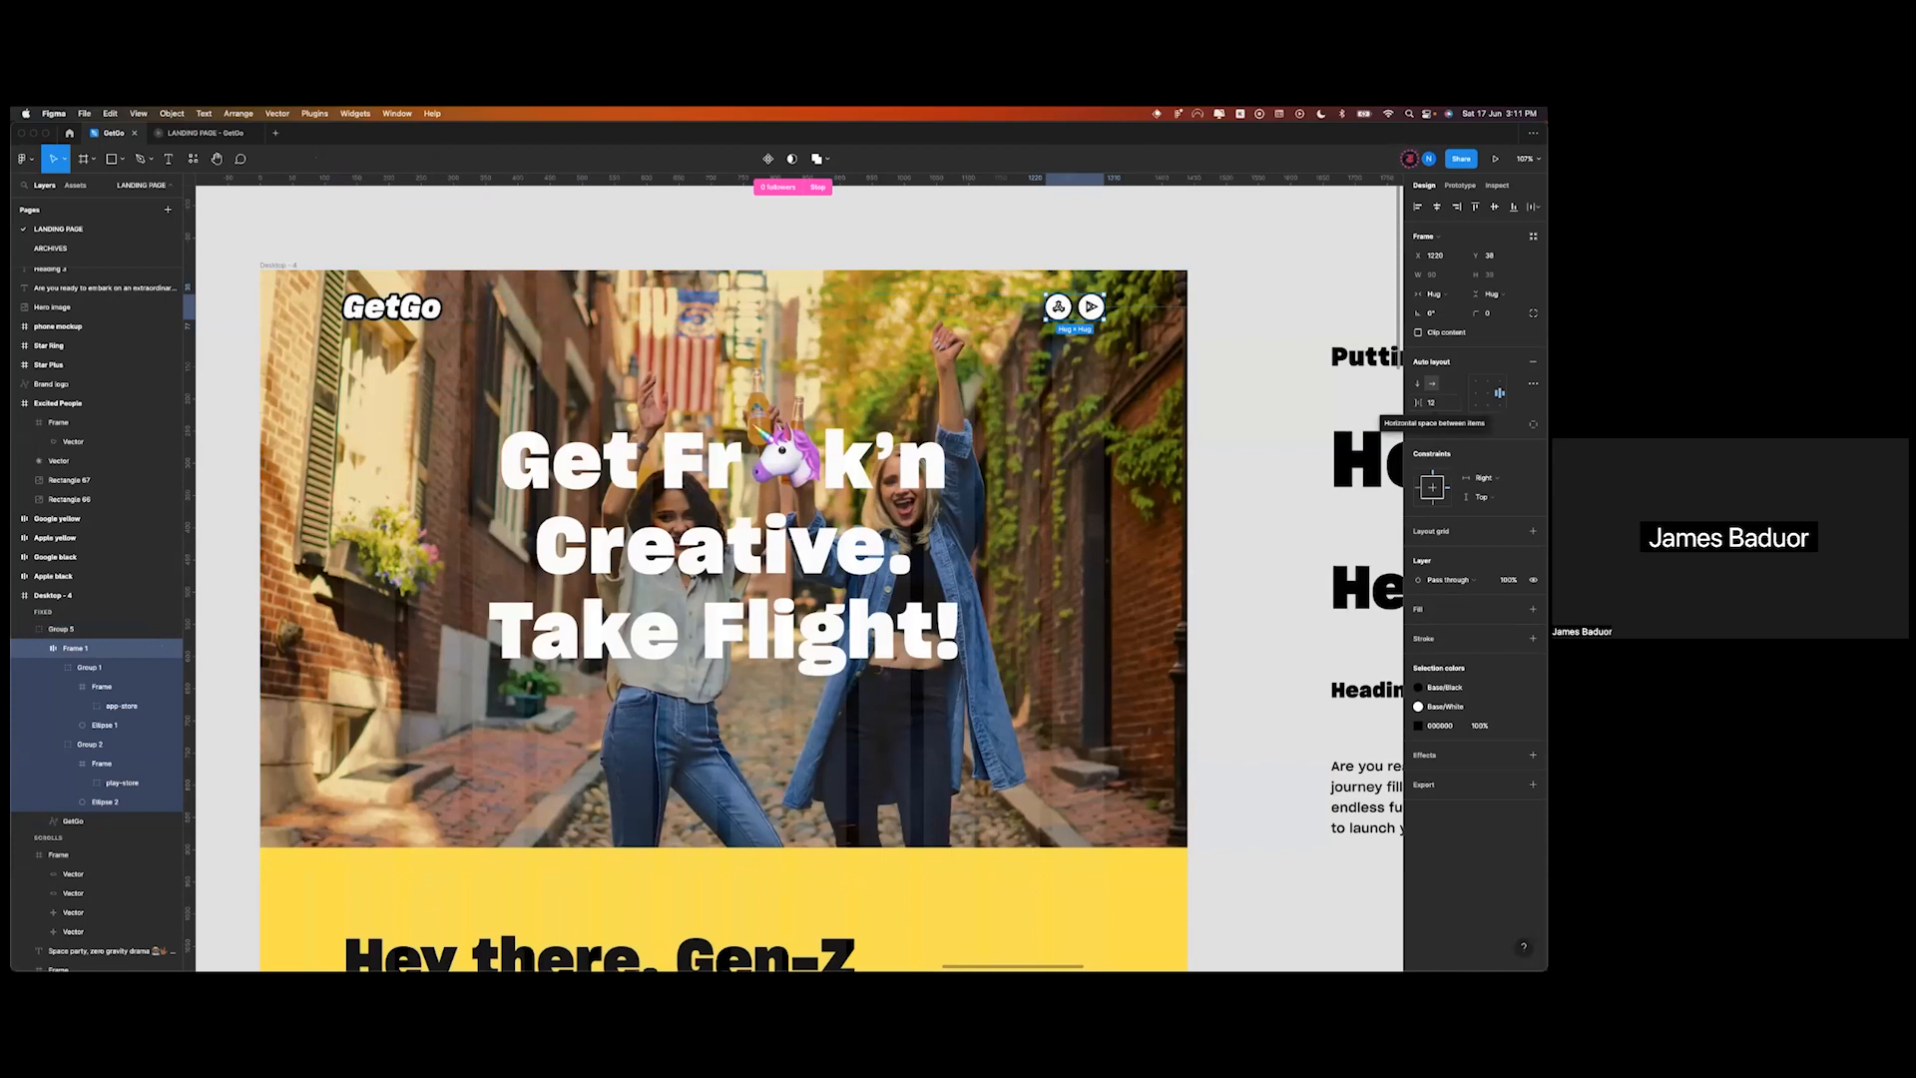
key(super+Tab)
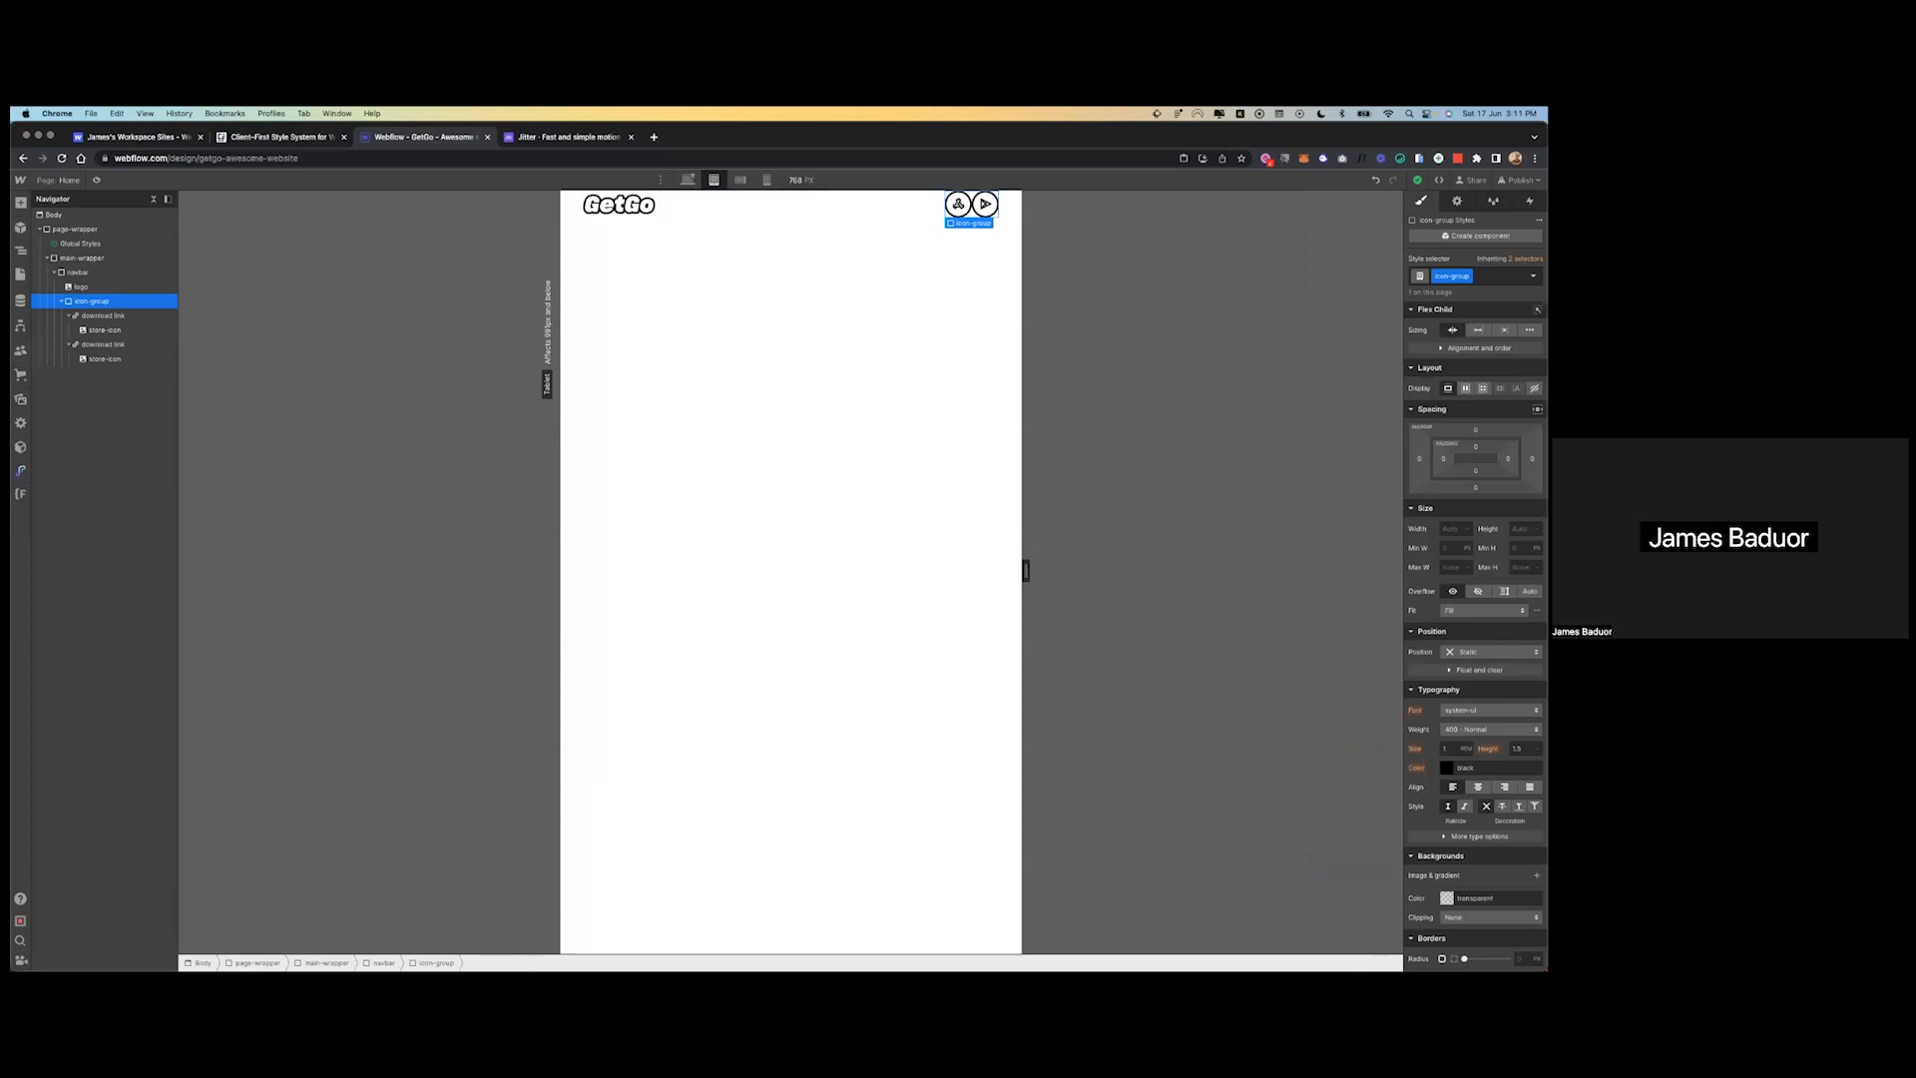
- At the desktop breakpoint, make the icon-group an end-justified flex layout with a 12 px gap, and compare the gap with Figma
click(688, 180)
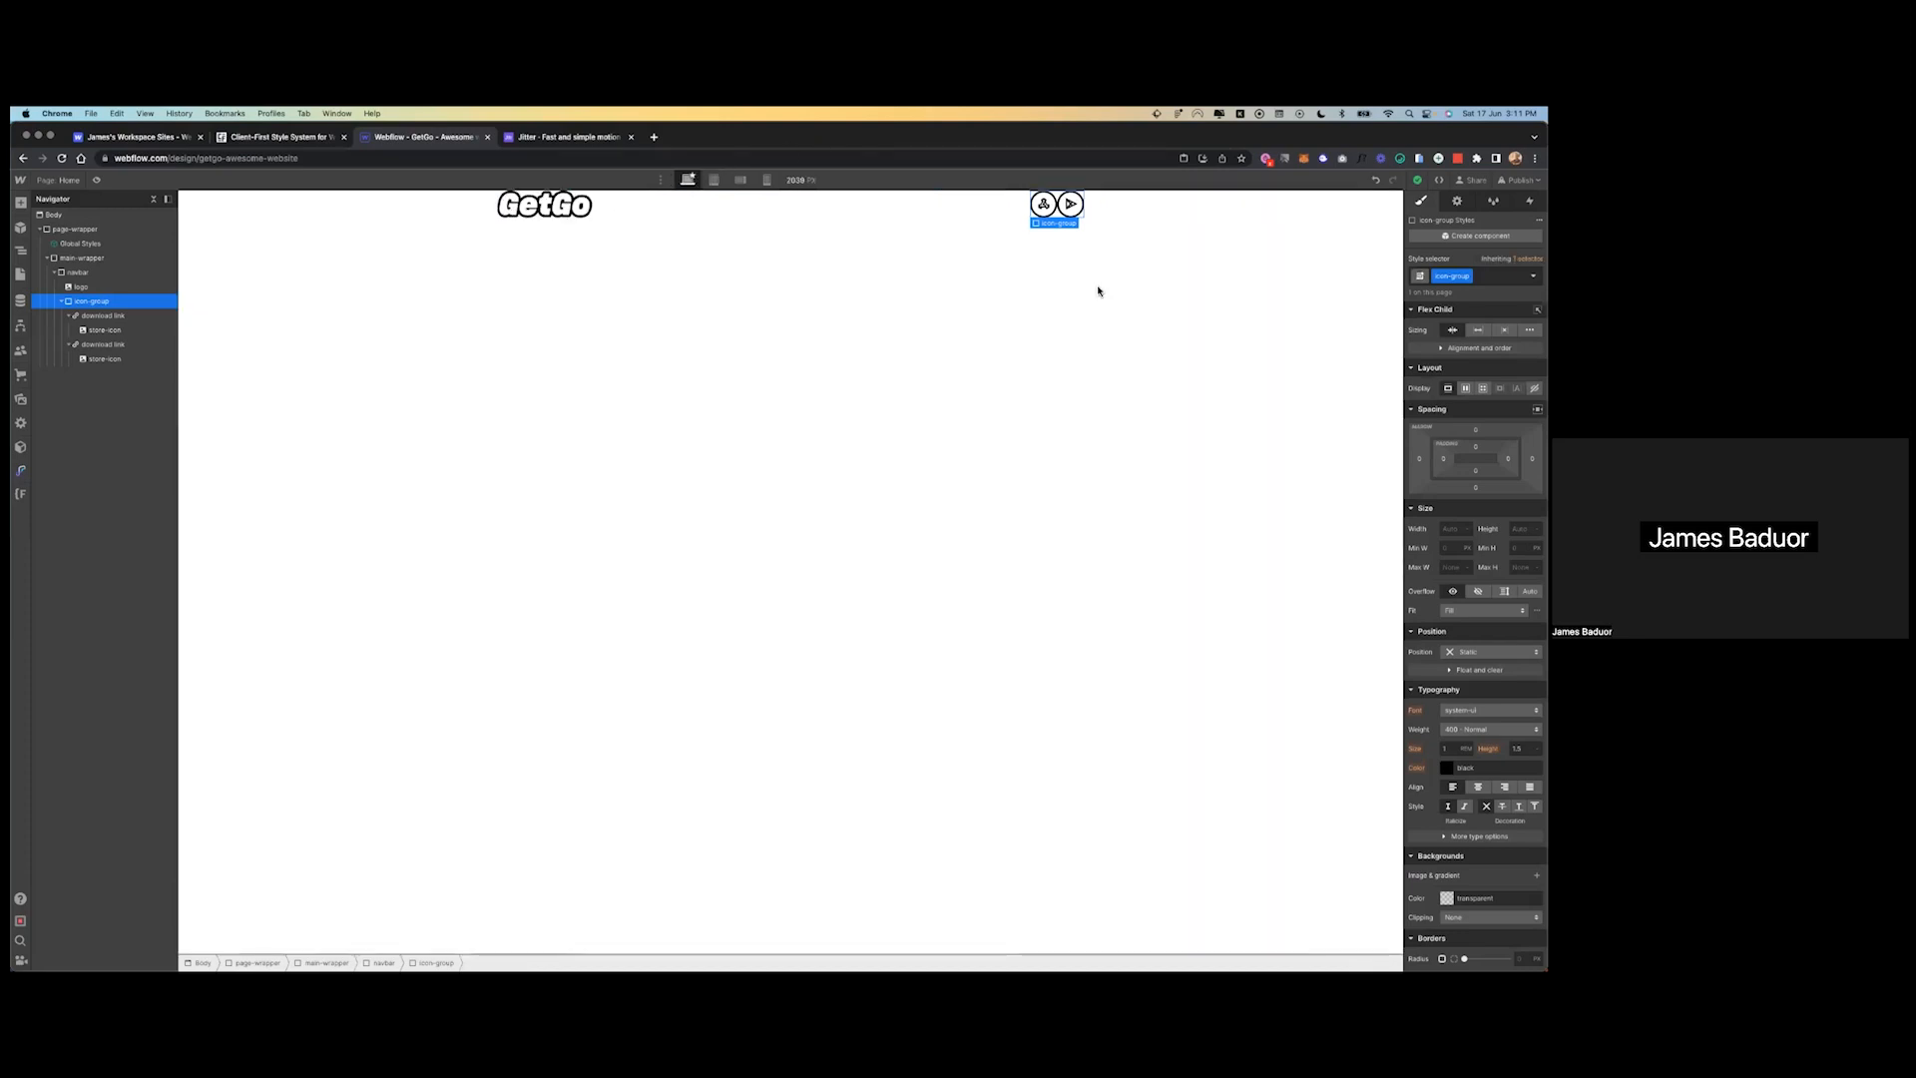
click(1465, 388)
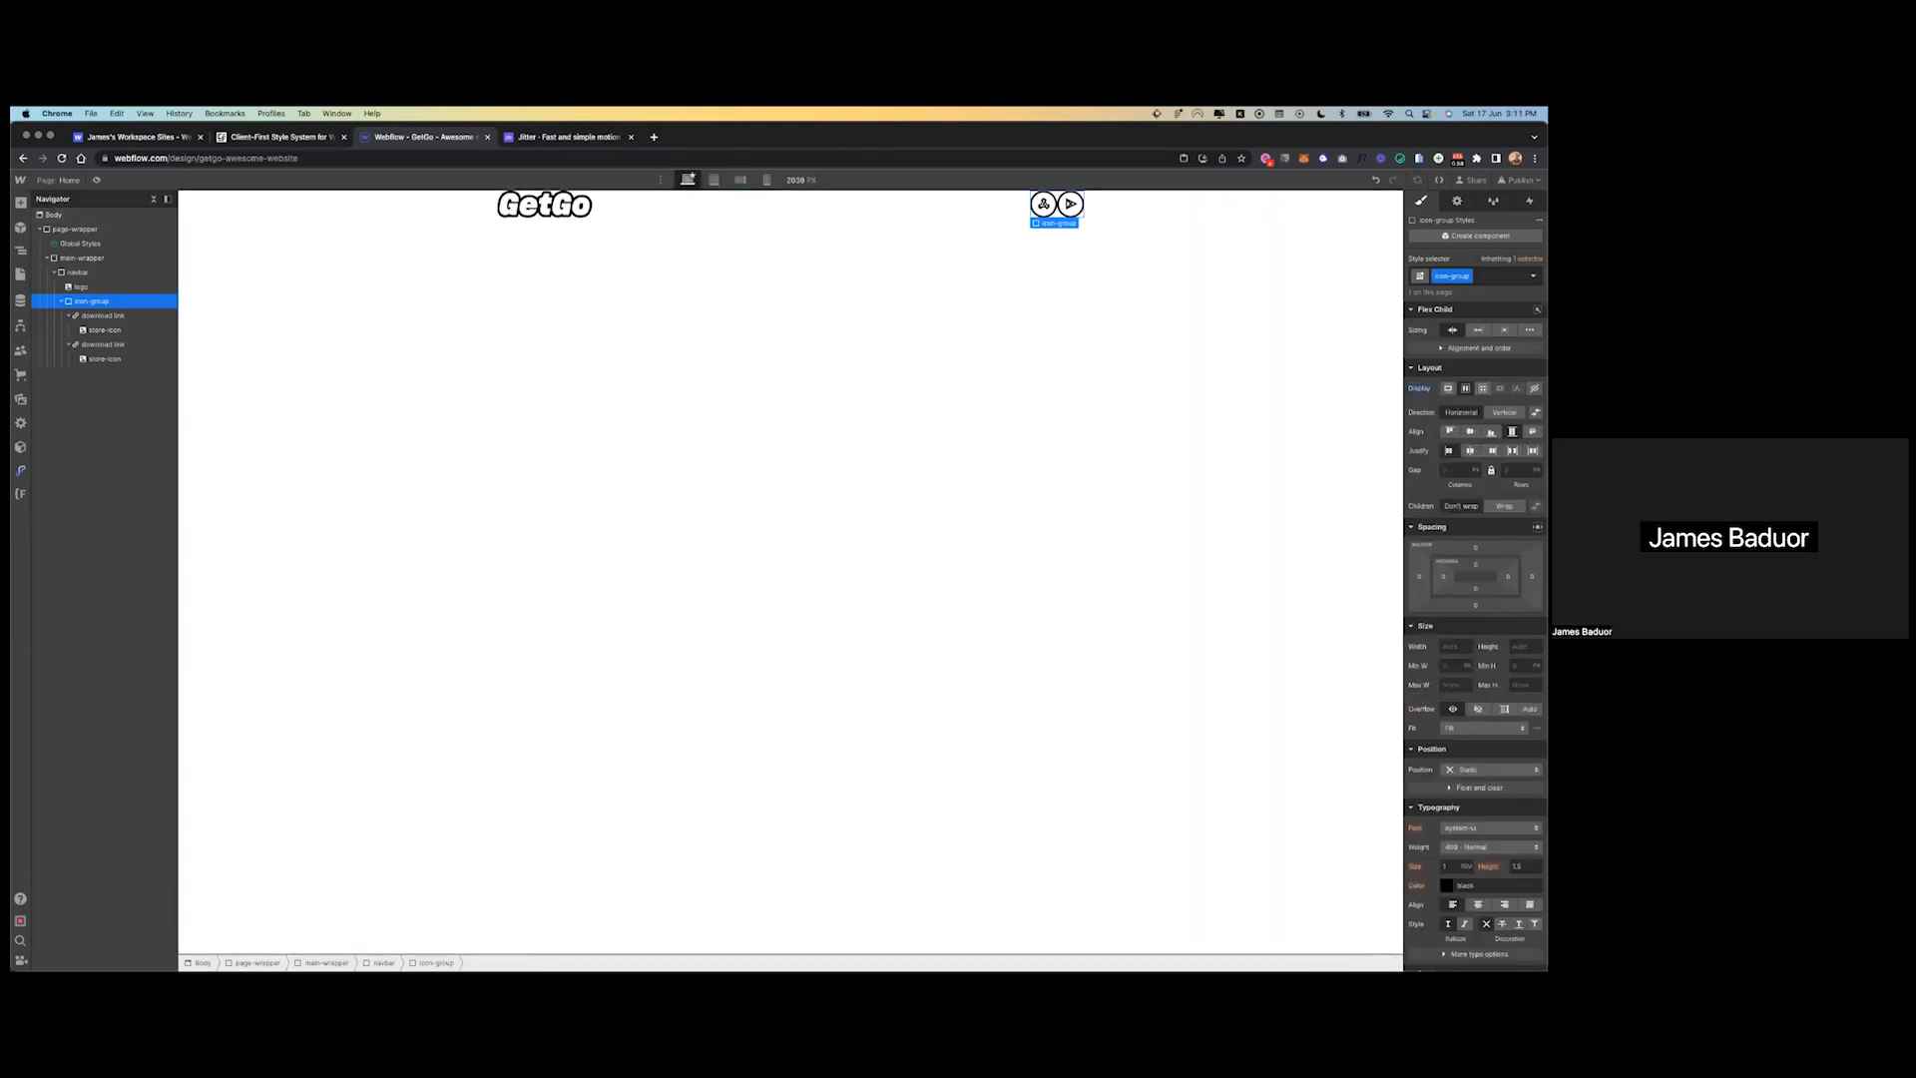
click(1492, 451)
click(1457, 470)
text(12)
key(Return)
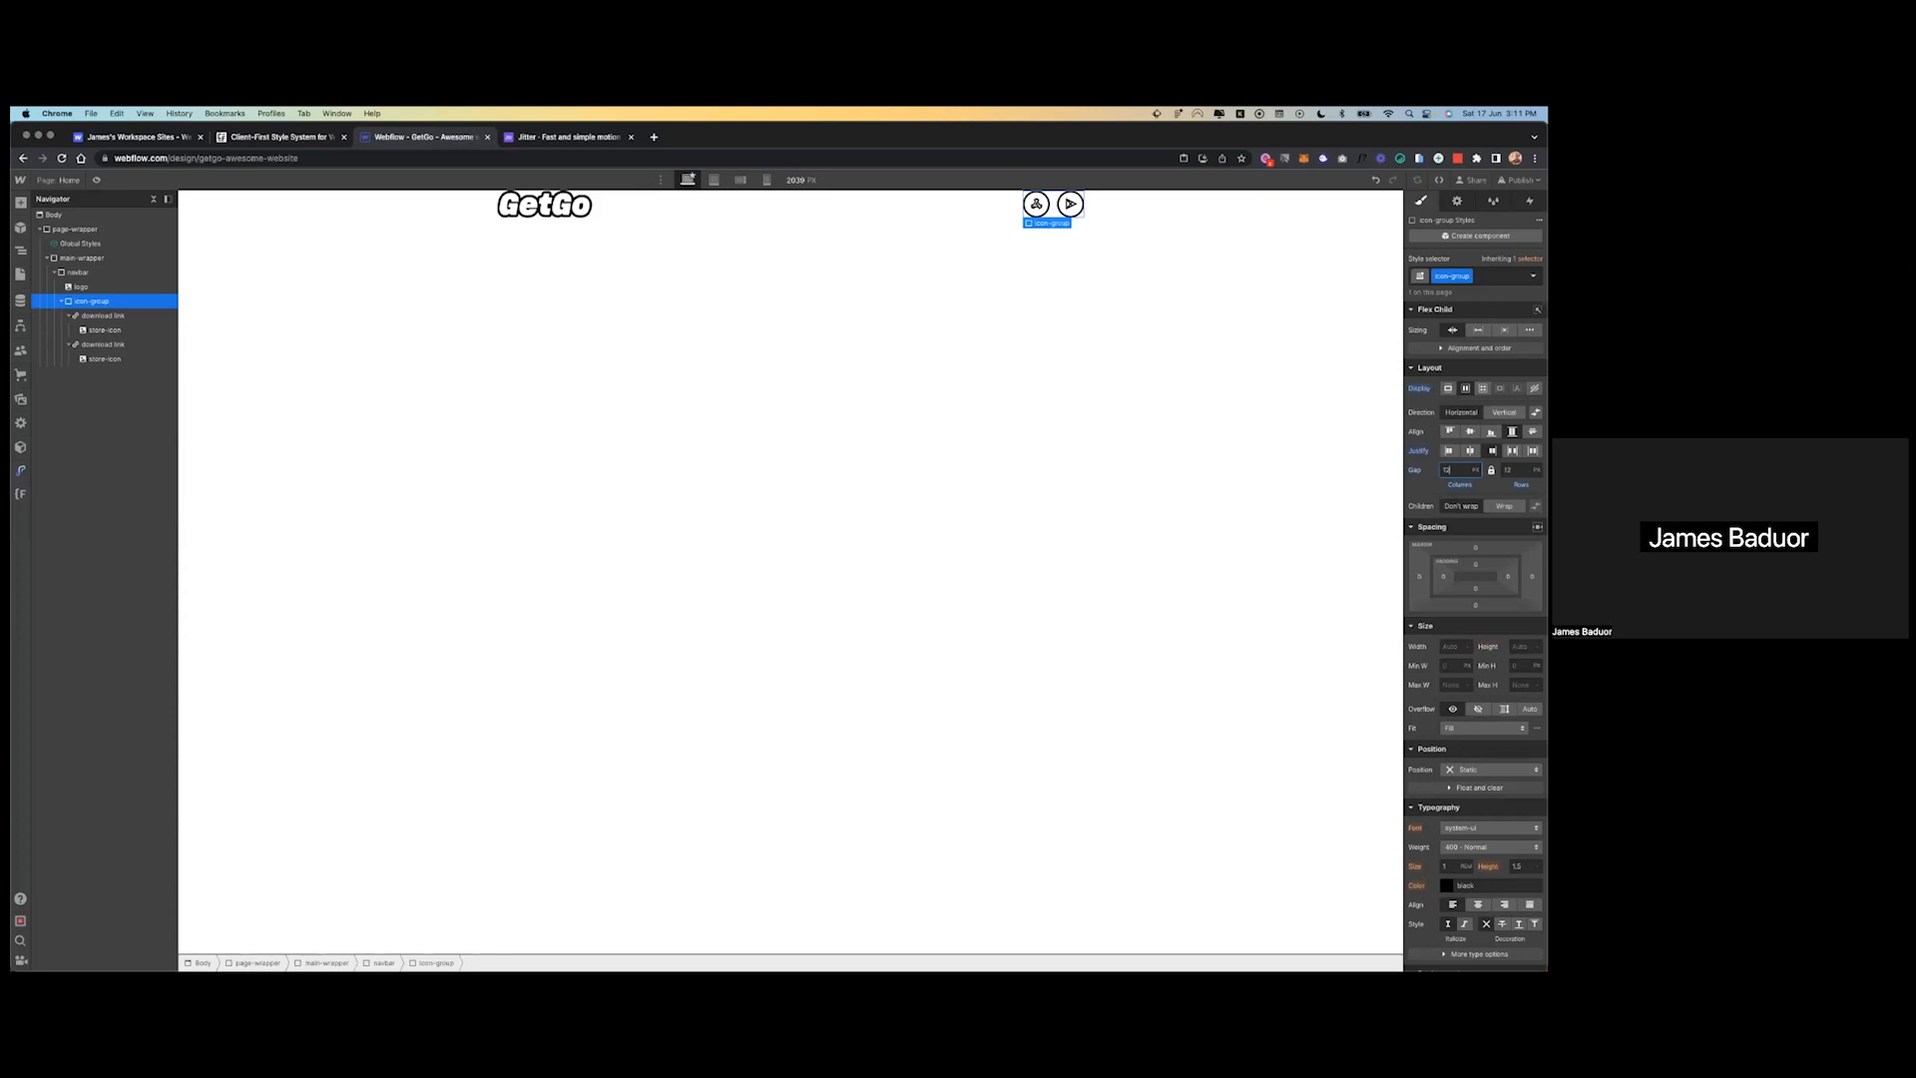
key(ctrl+Left)
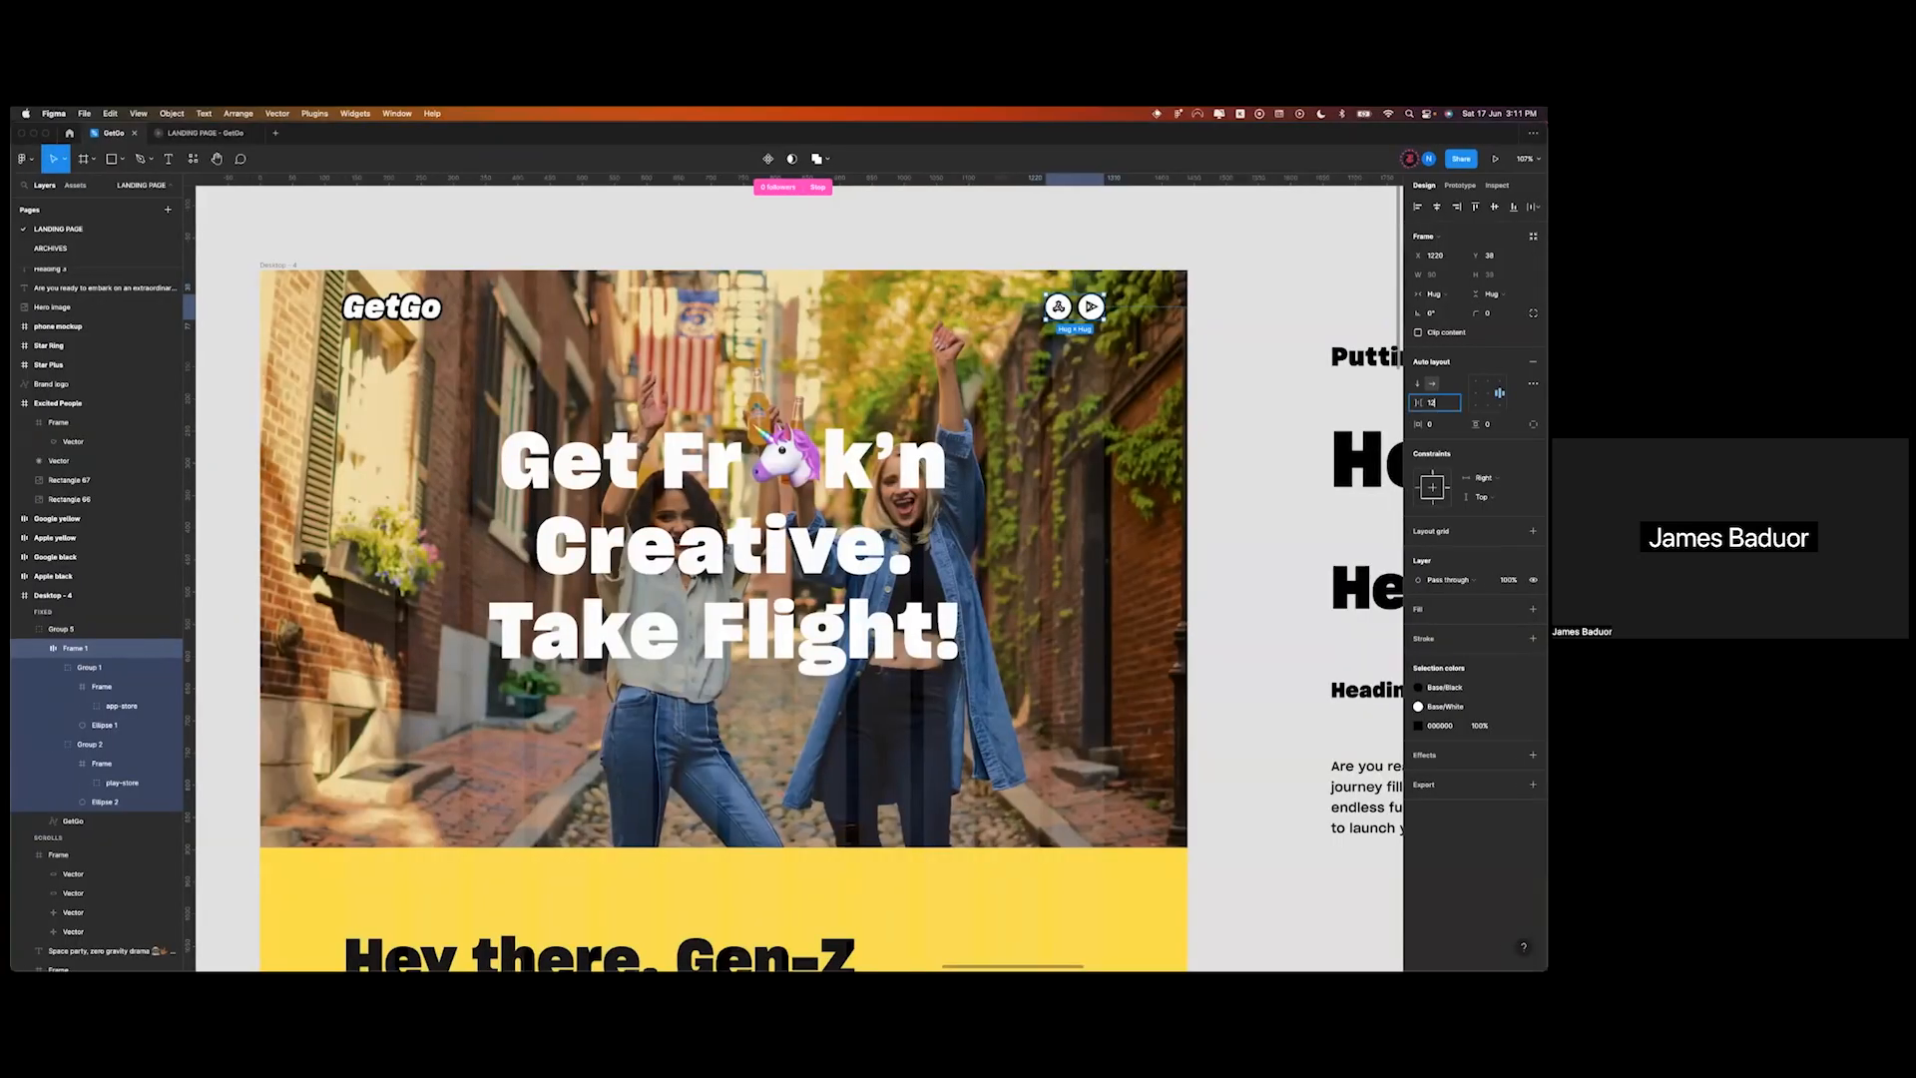
key(ctrl+Right)
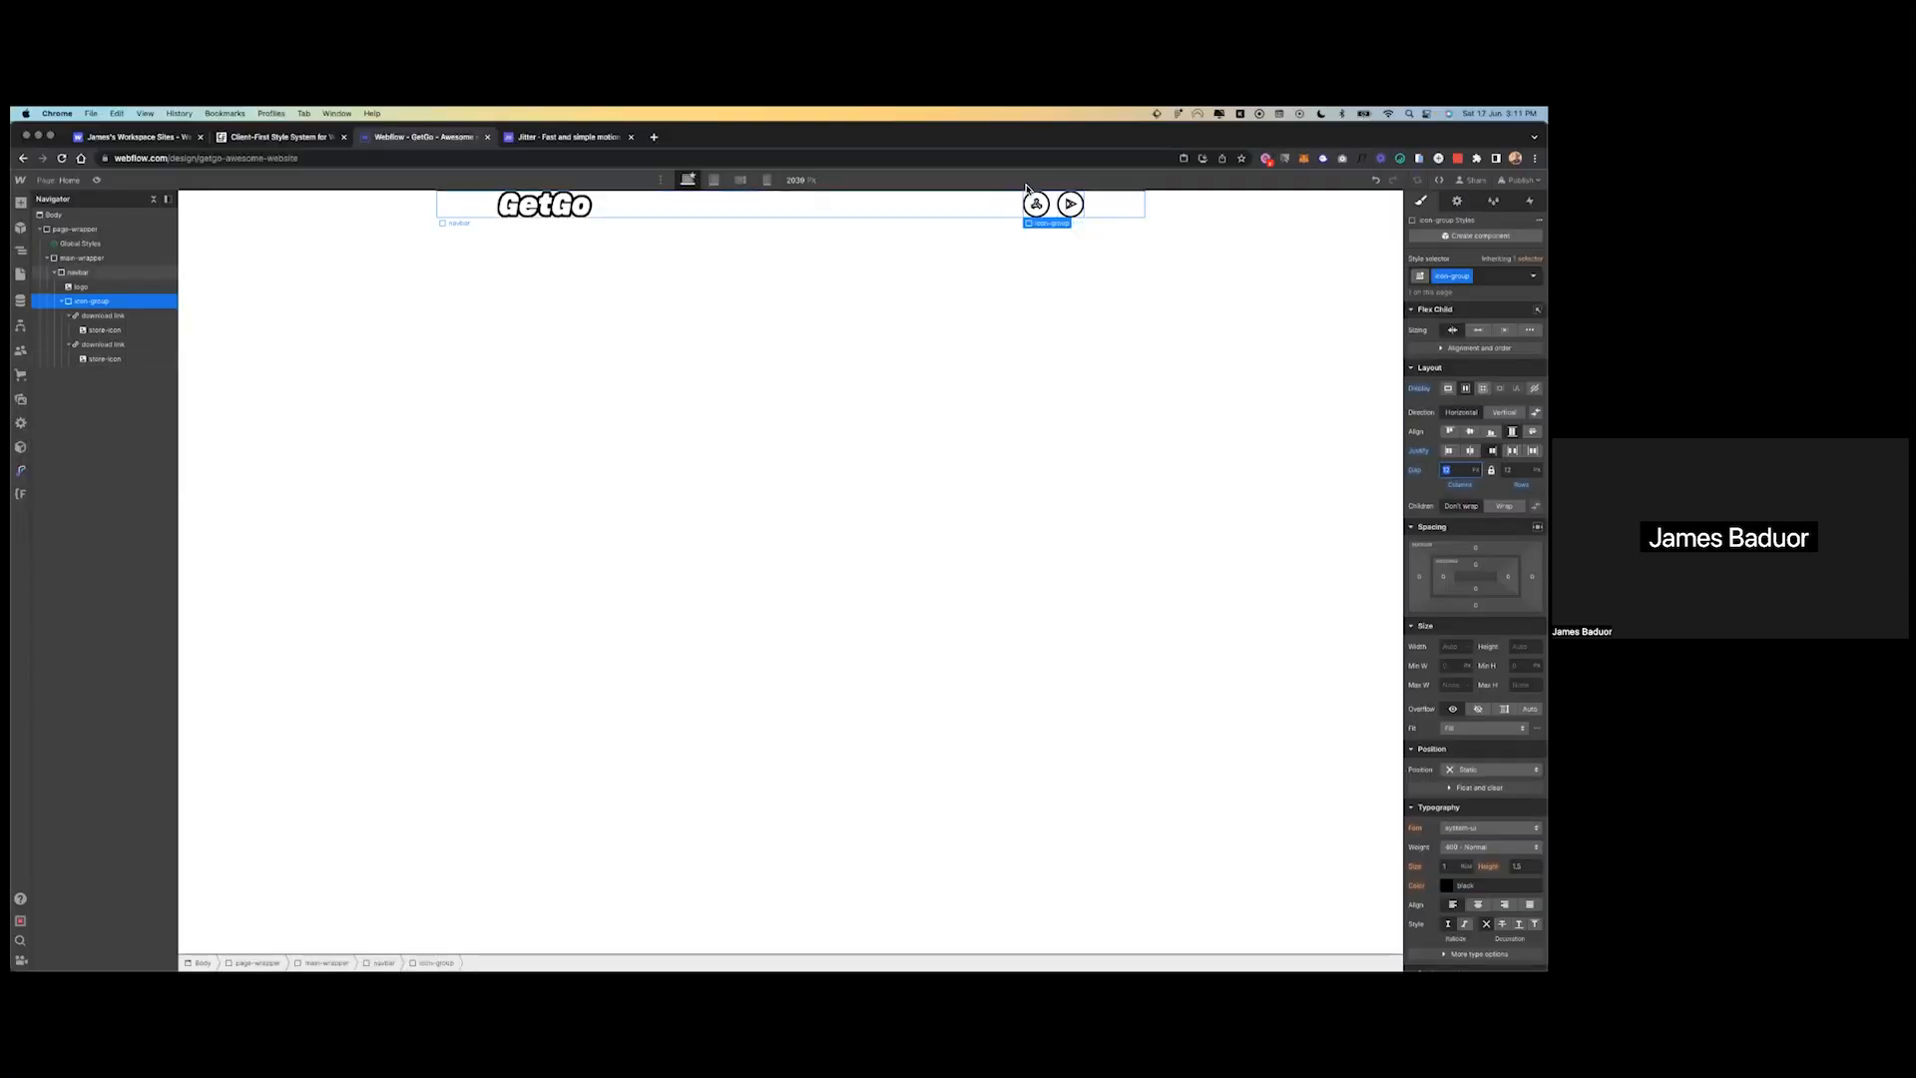
- Select the navbar, measure the logo's distance from the top of the hero frame in Figma, and return to Webflow
click(981, 210)
key(ctrl+Left)
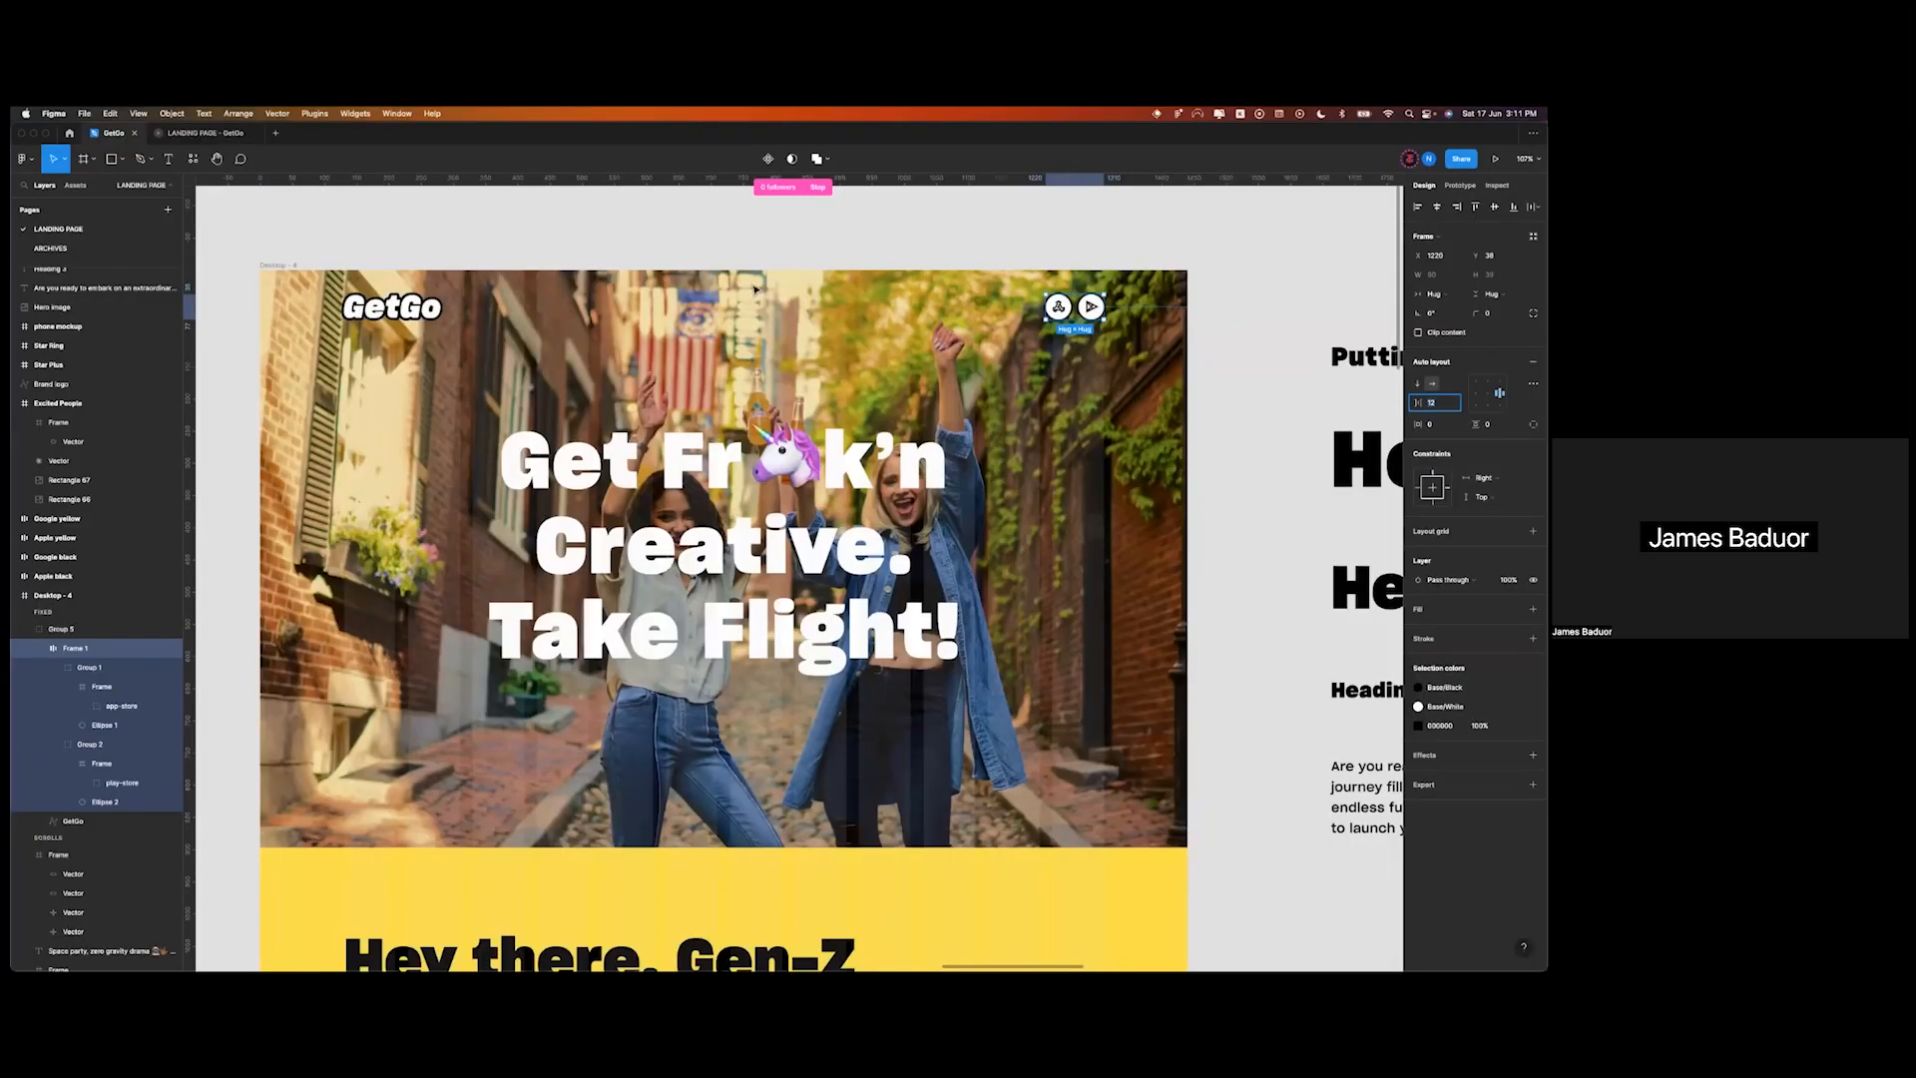
click(402, 315)
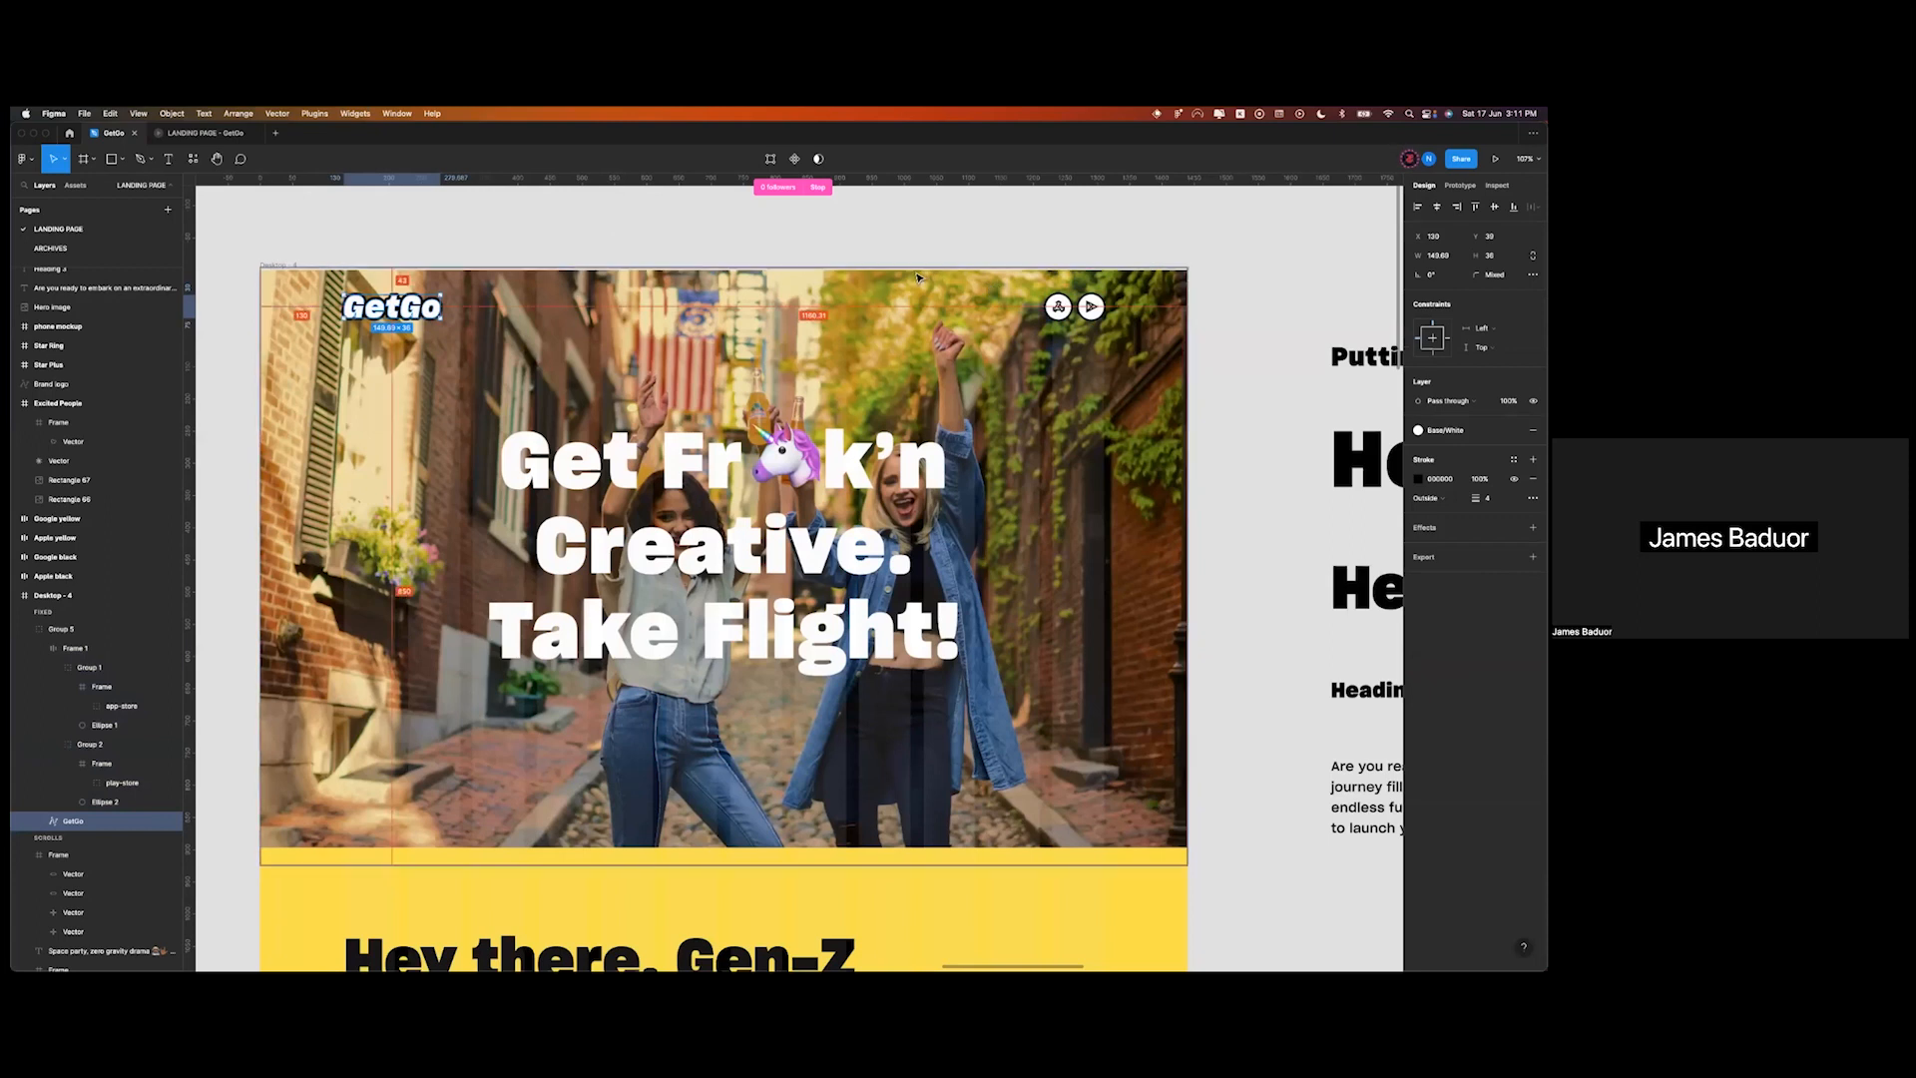
key(ctrl+Right)
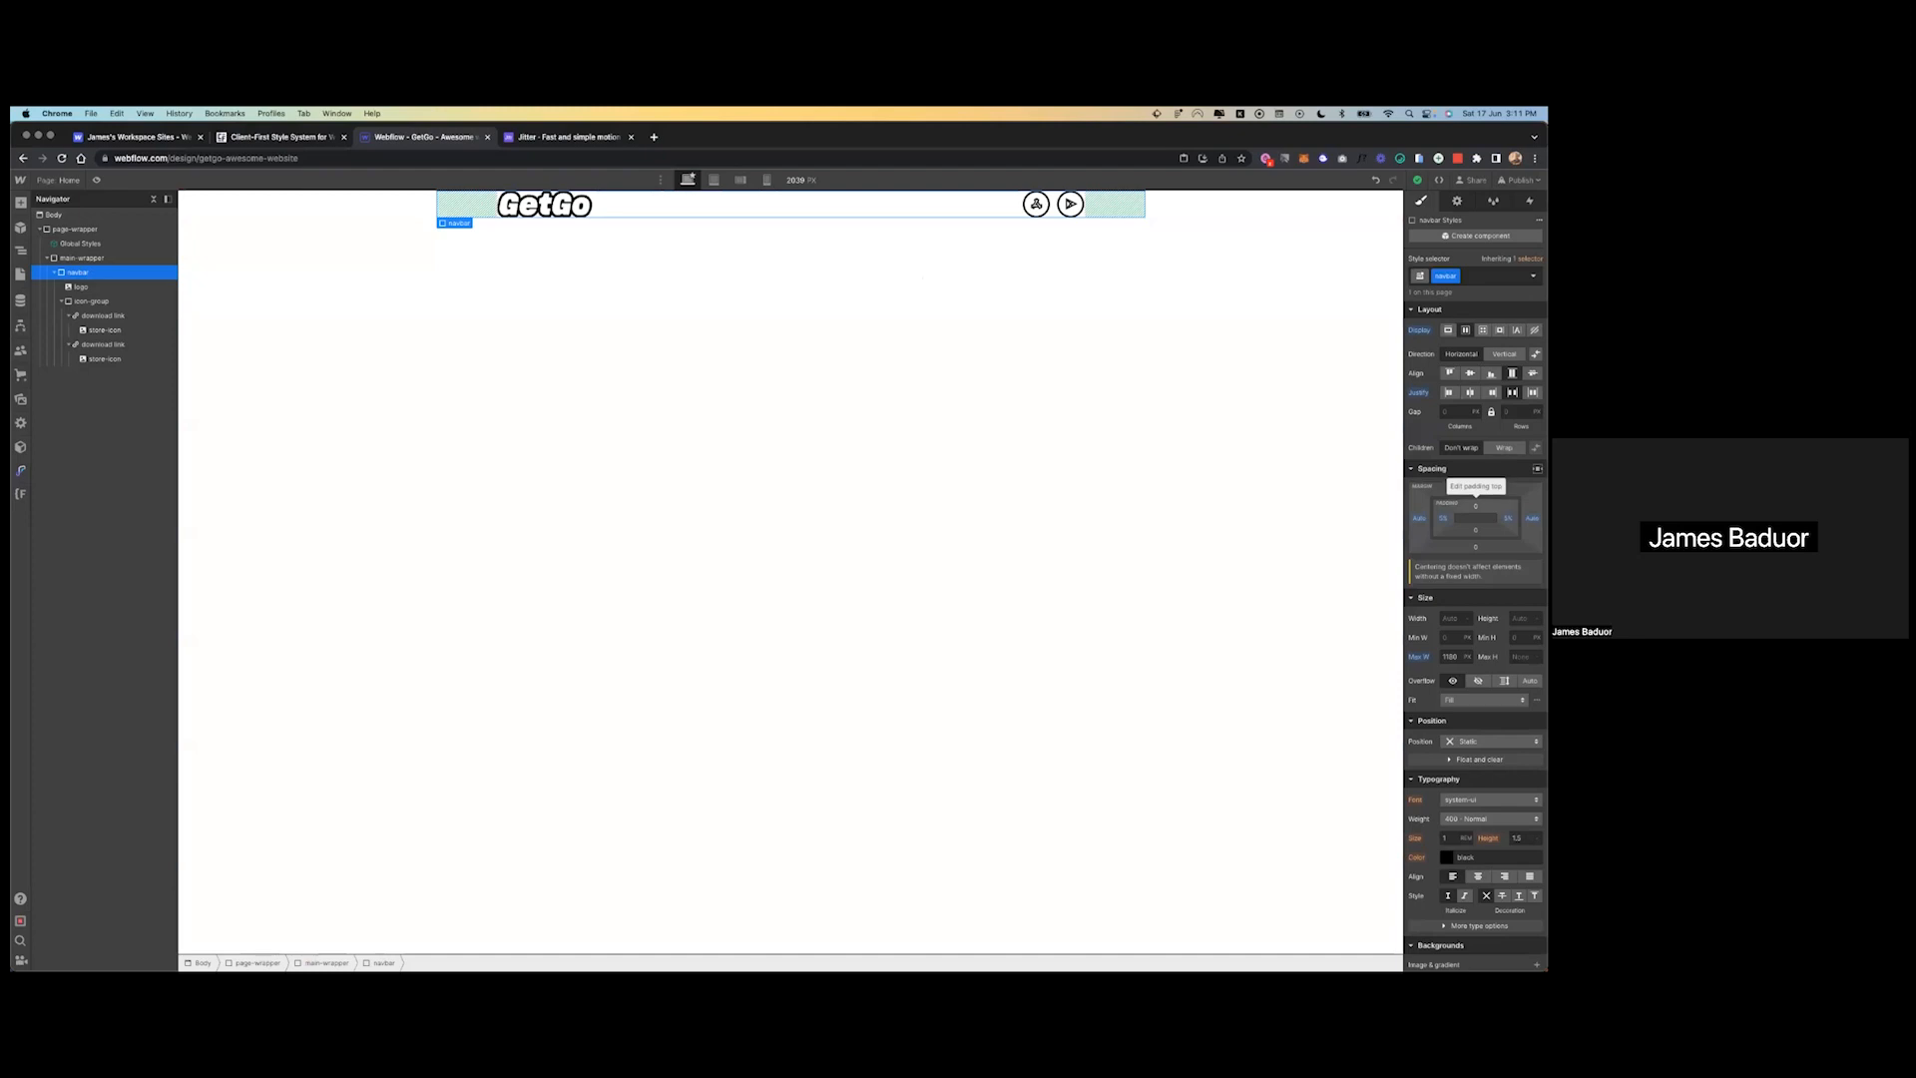
key(ctrl+Left)
key(alt)
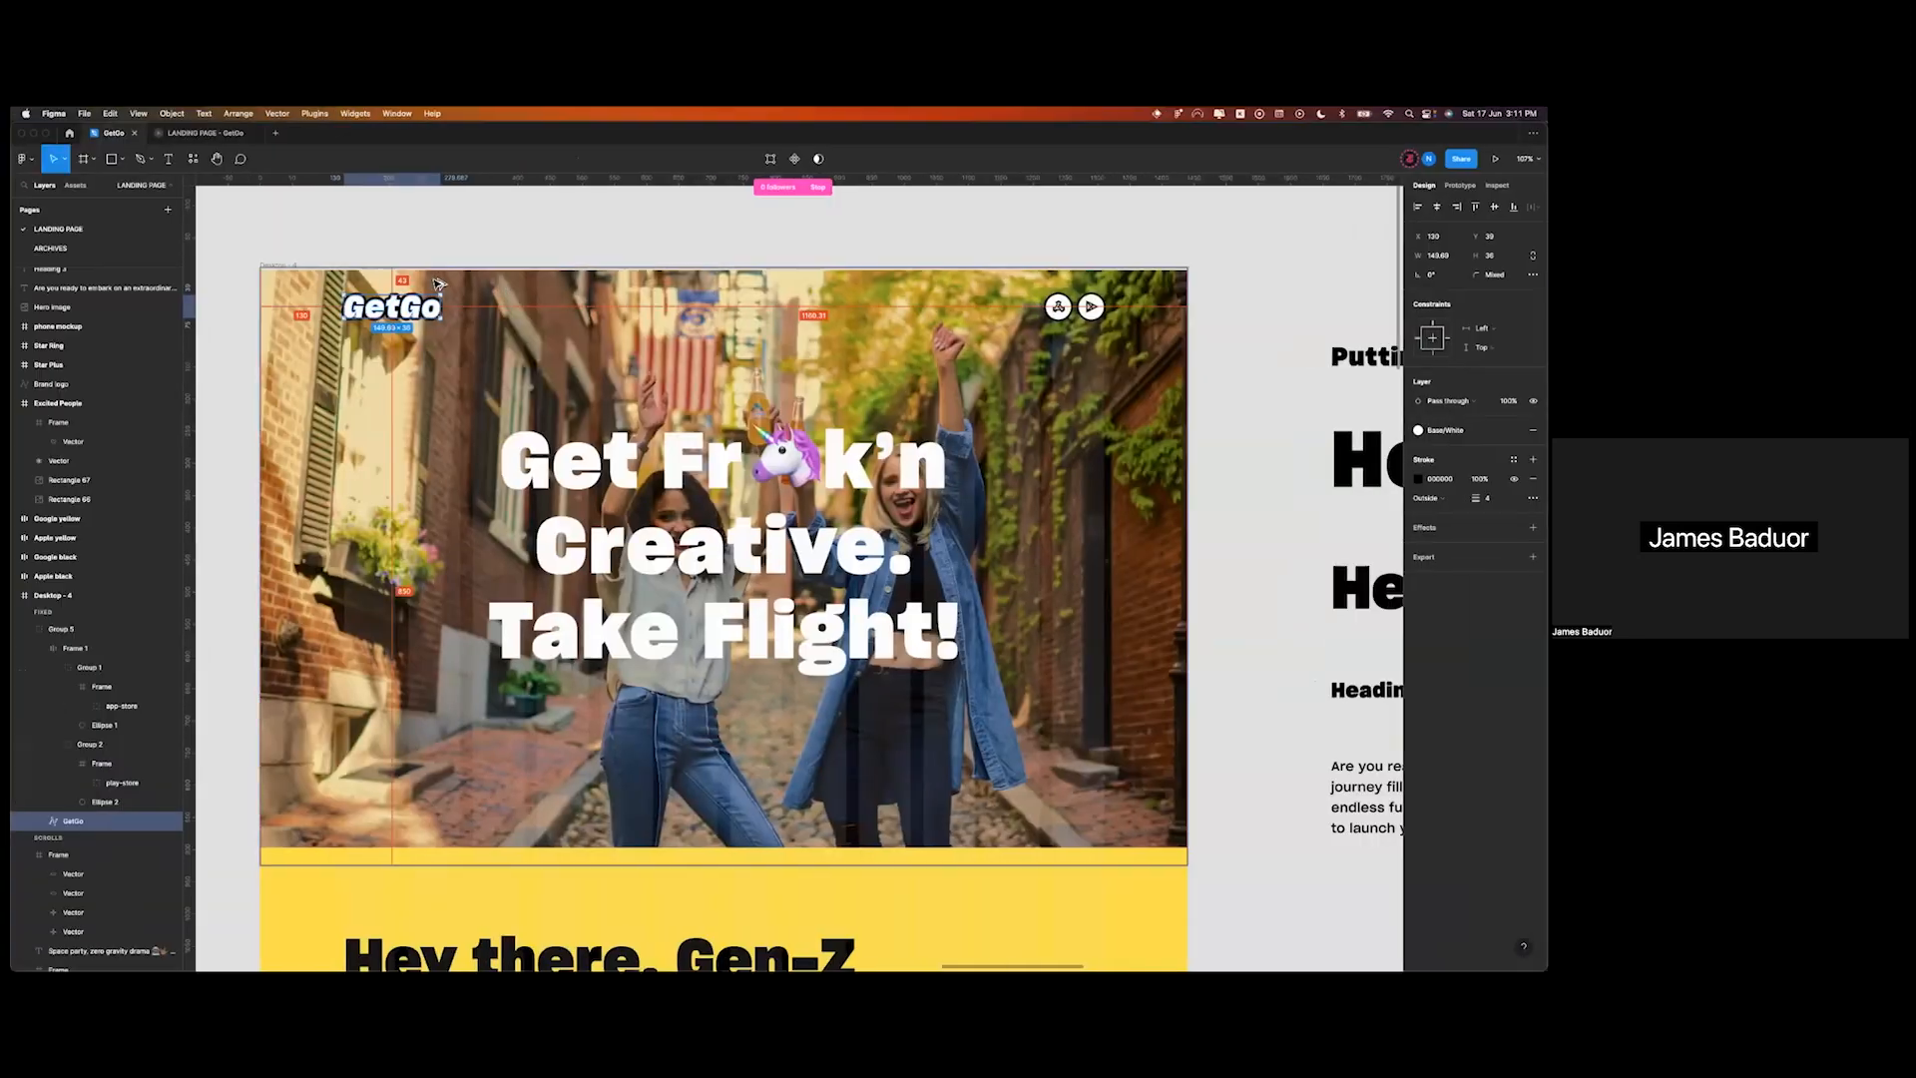
key(ctrl+Right)
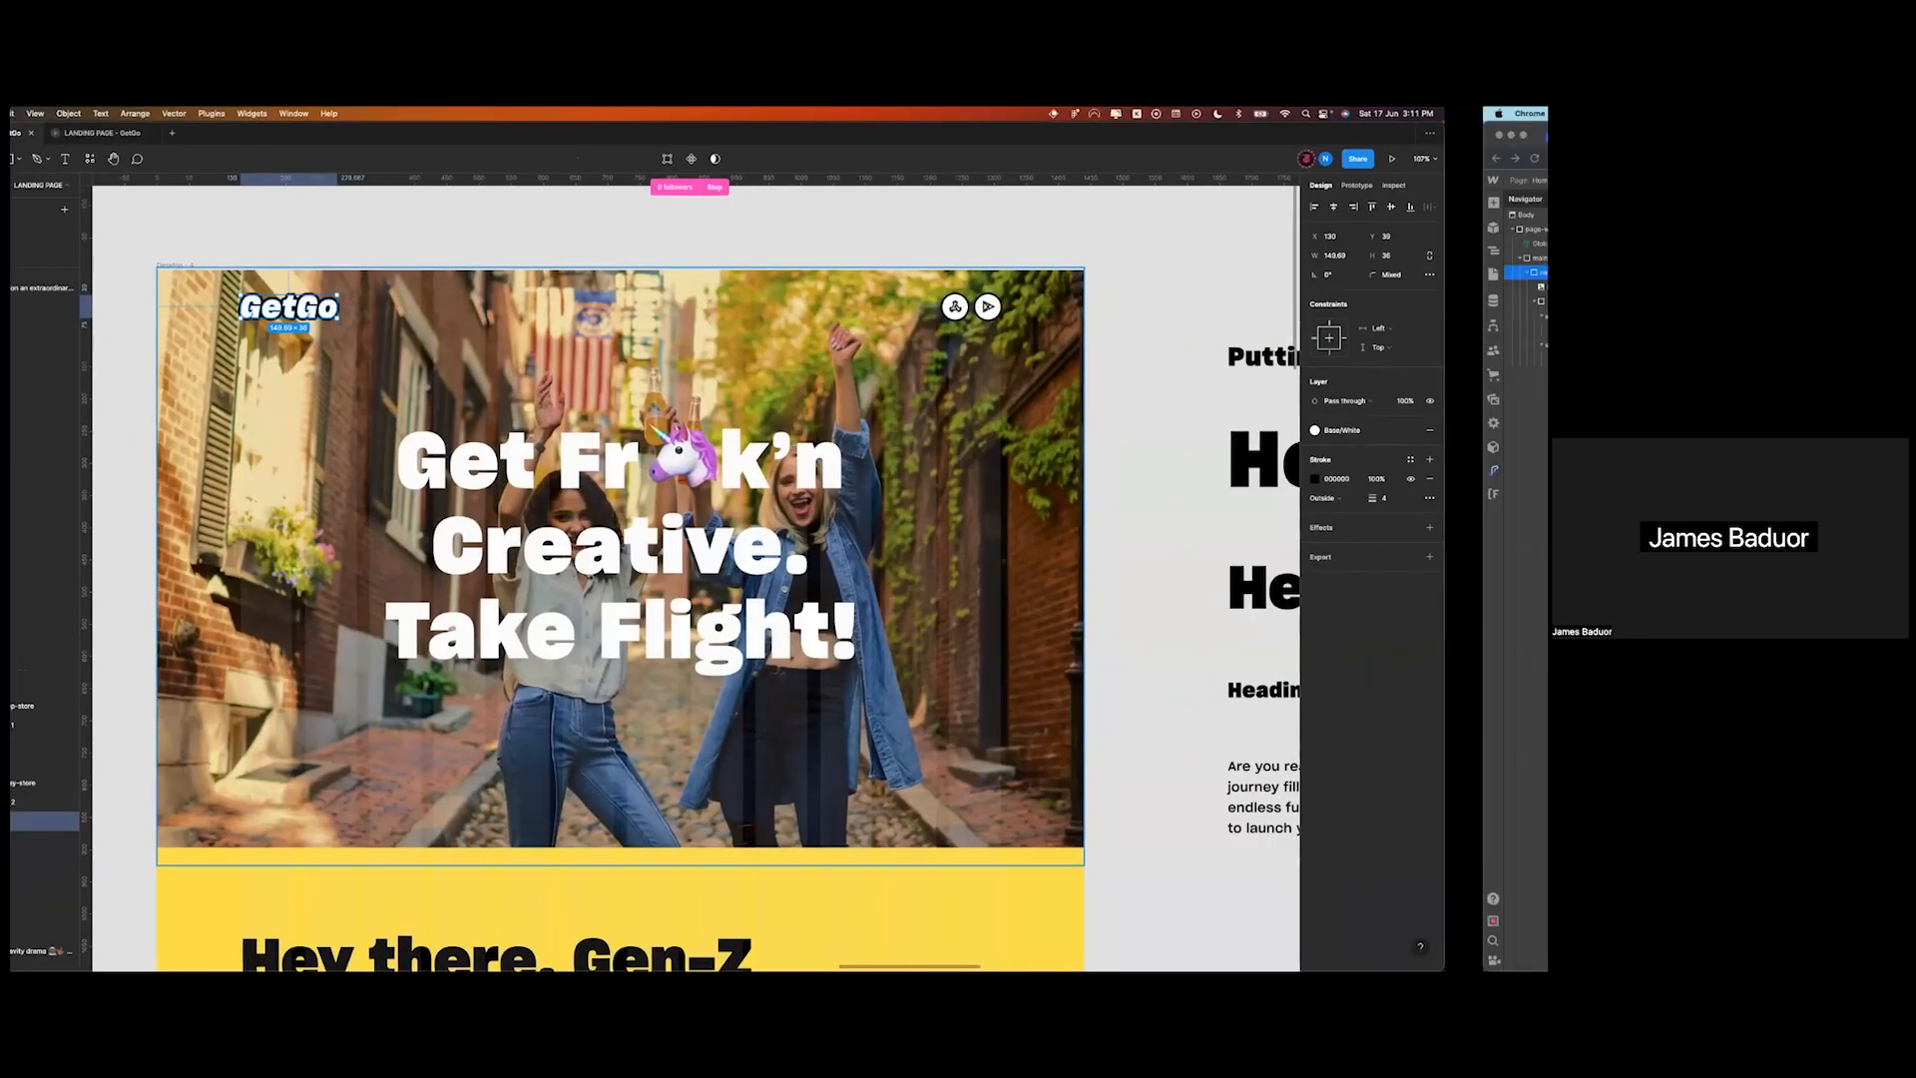
- Set the navbar's top padding to 40 px at the desktop breakpoint
click(1475, 506)
text(4)
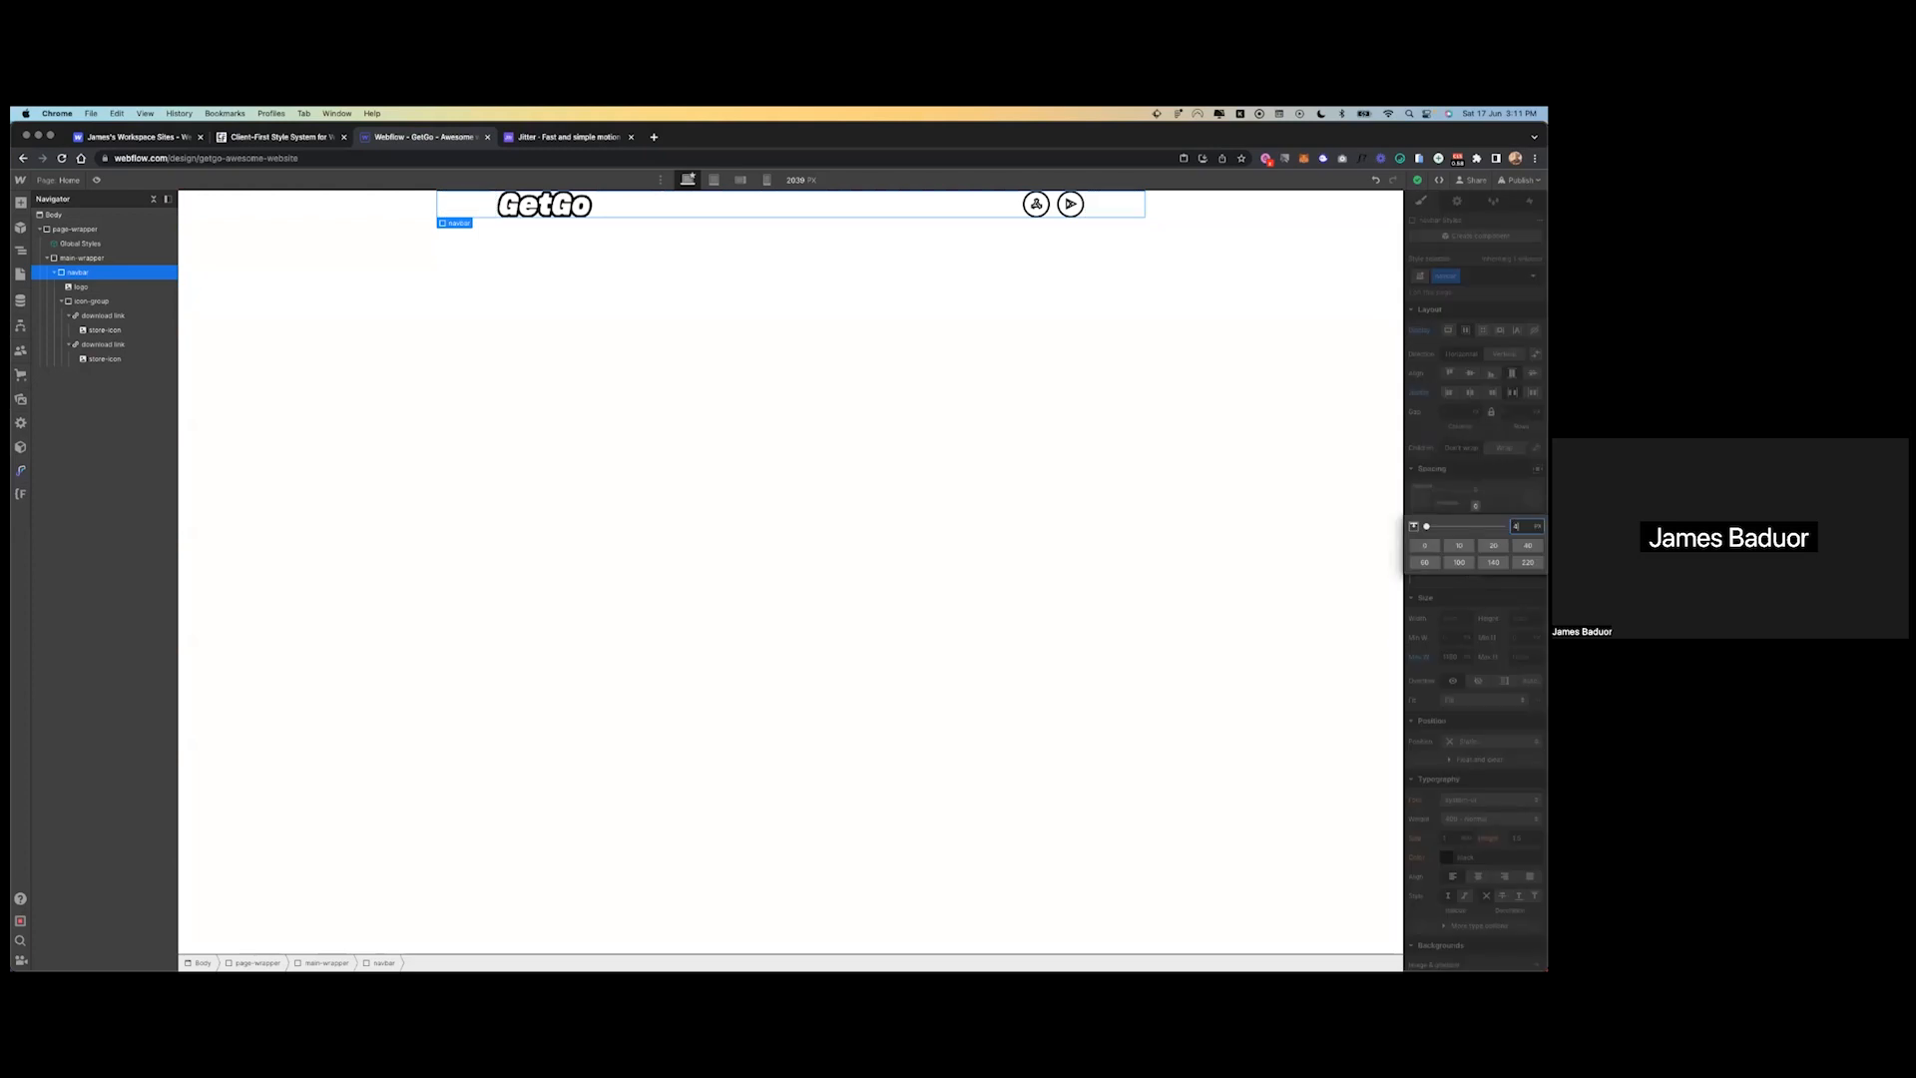
text(0)
key(Return)
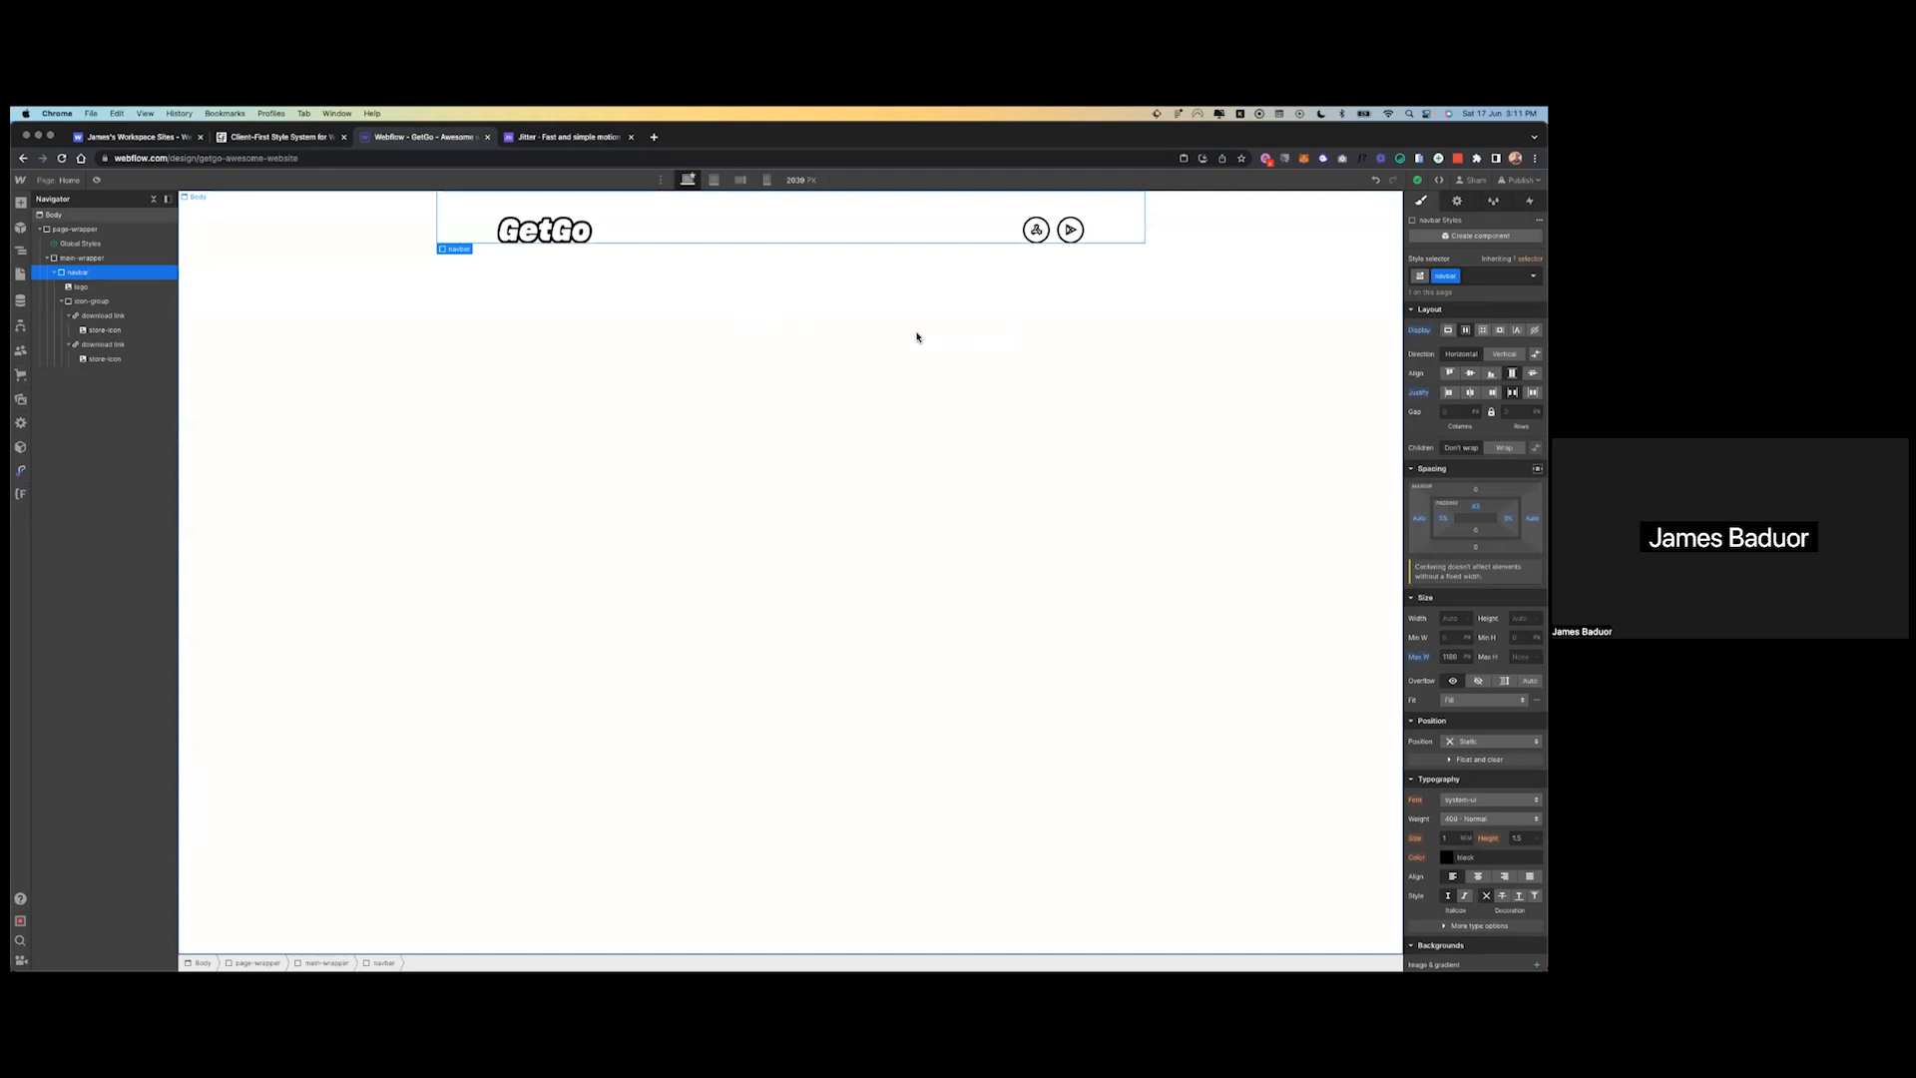
- Set the navbar's top padding to 24 px at the tablet breakpoint and check it at both mobile breakpoints
click(718, 184)
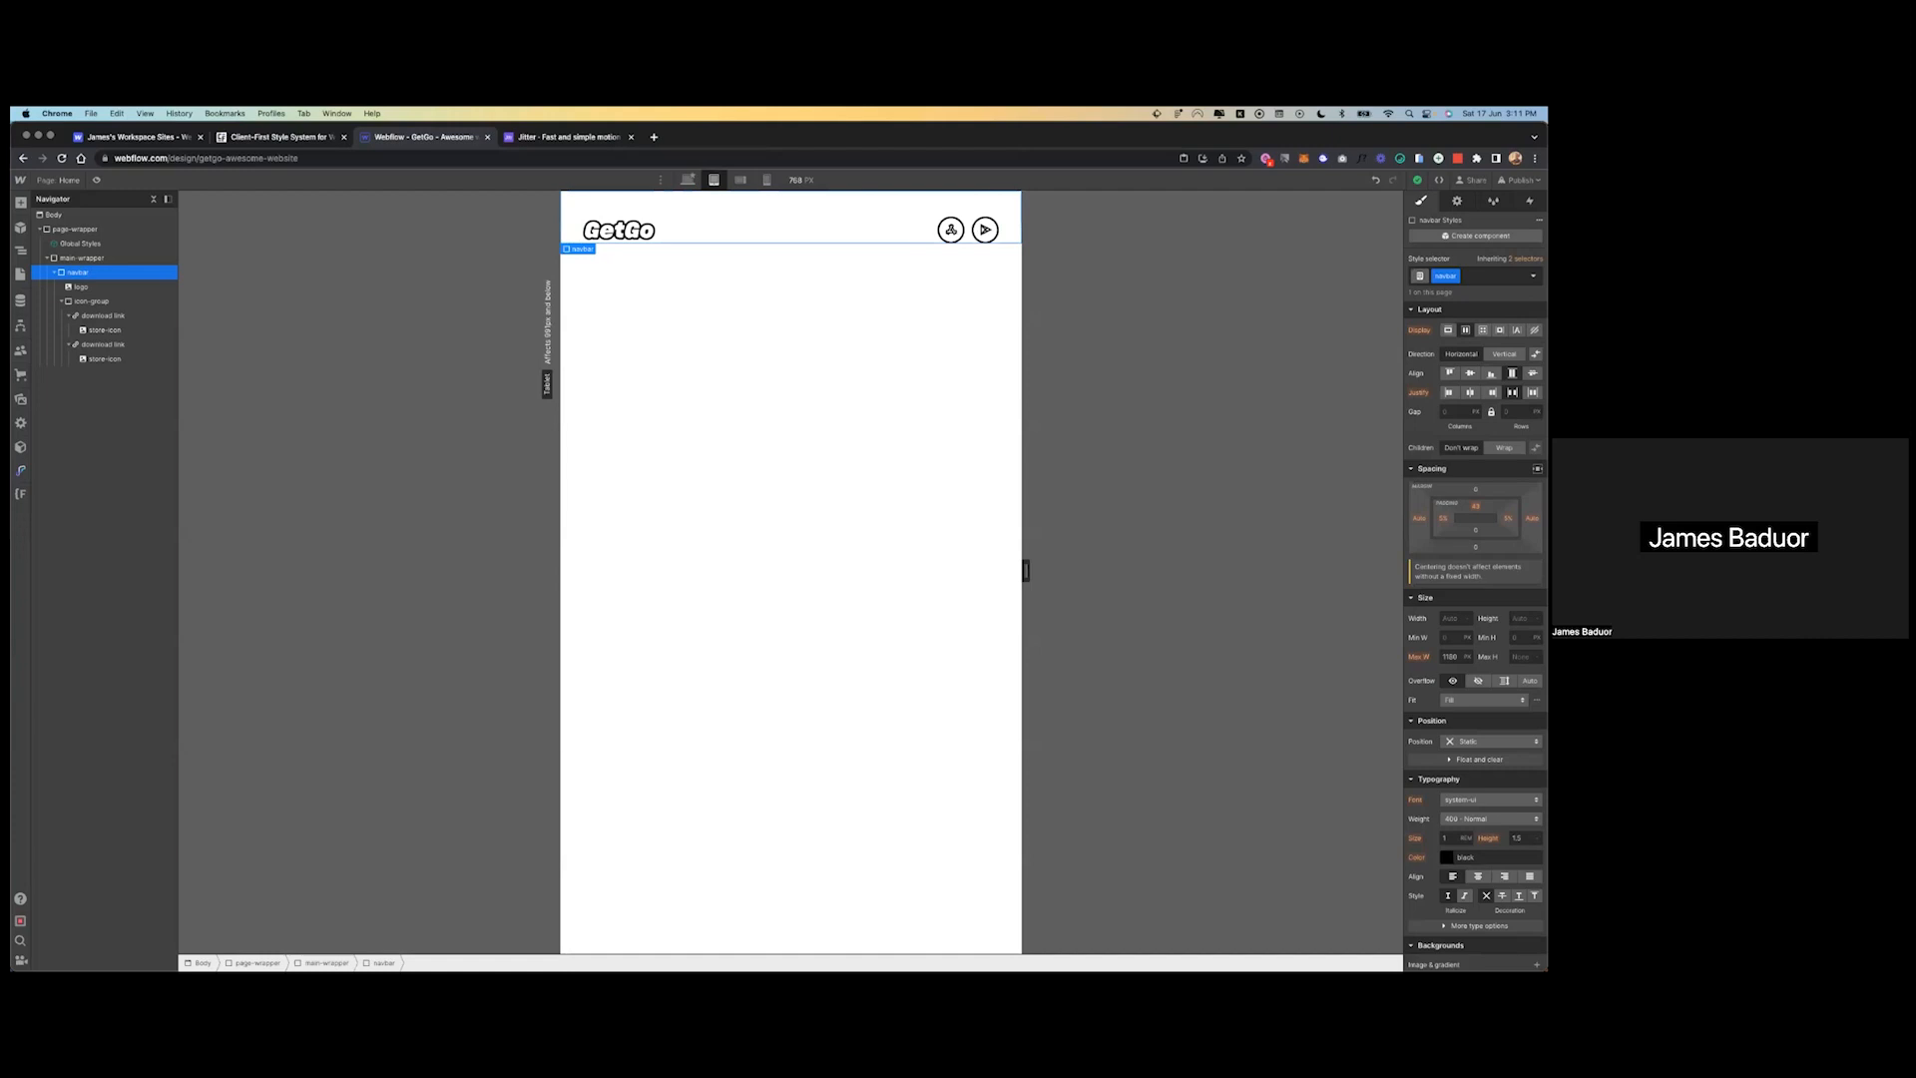
click(1475, 506)
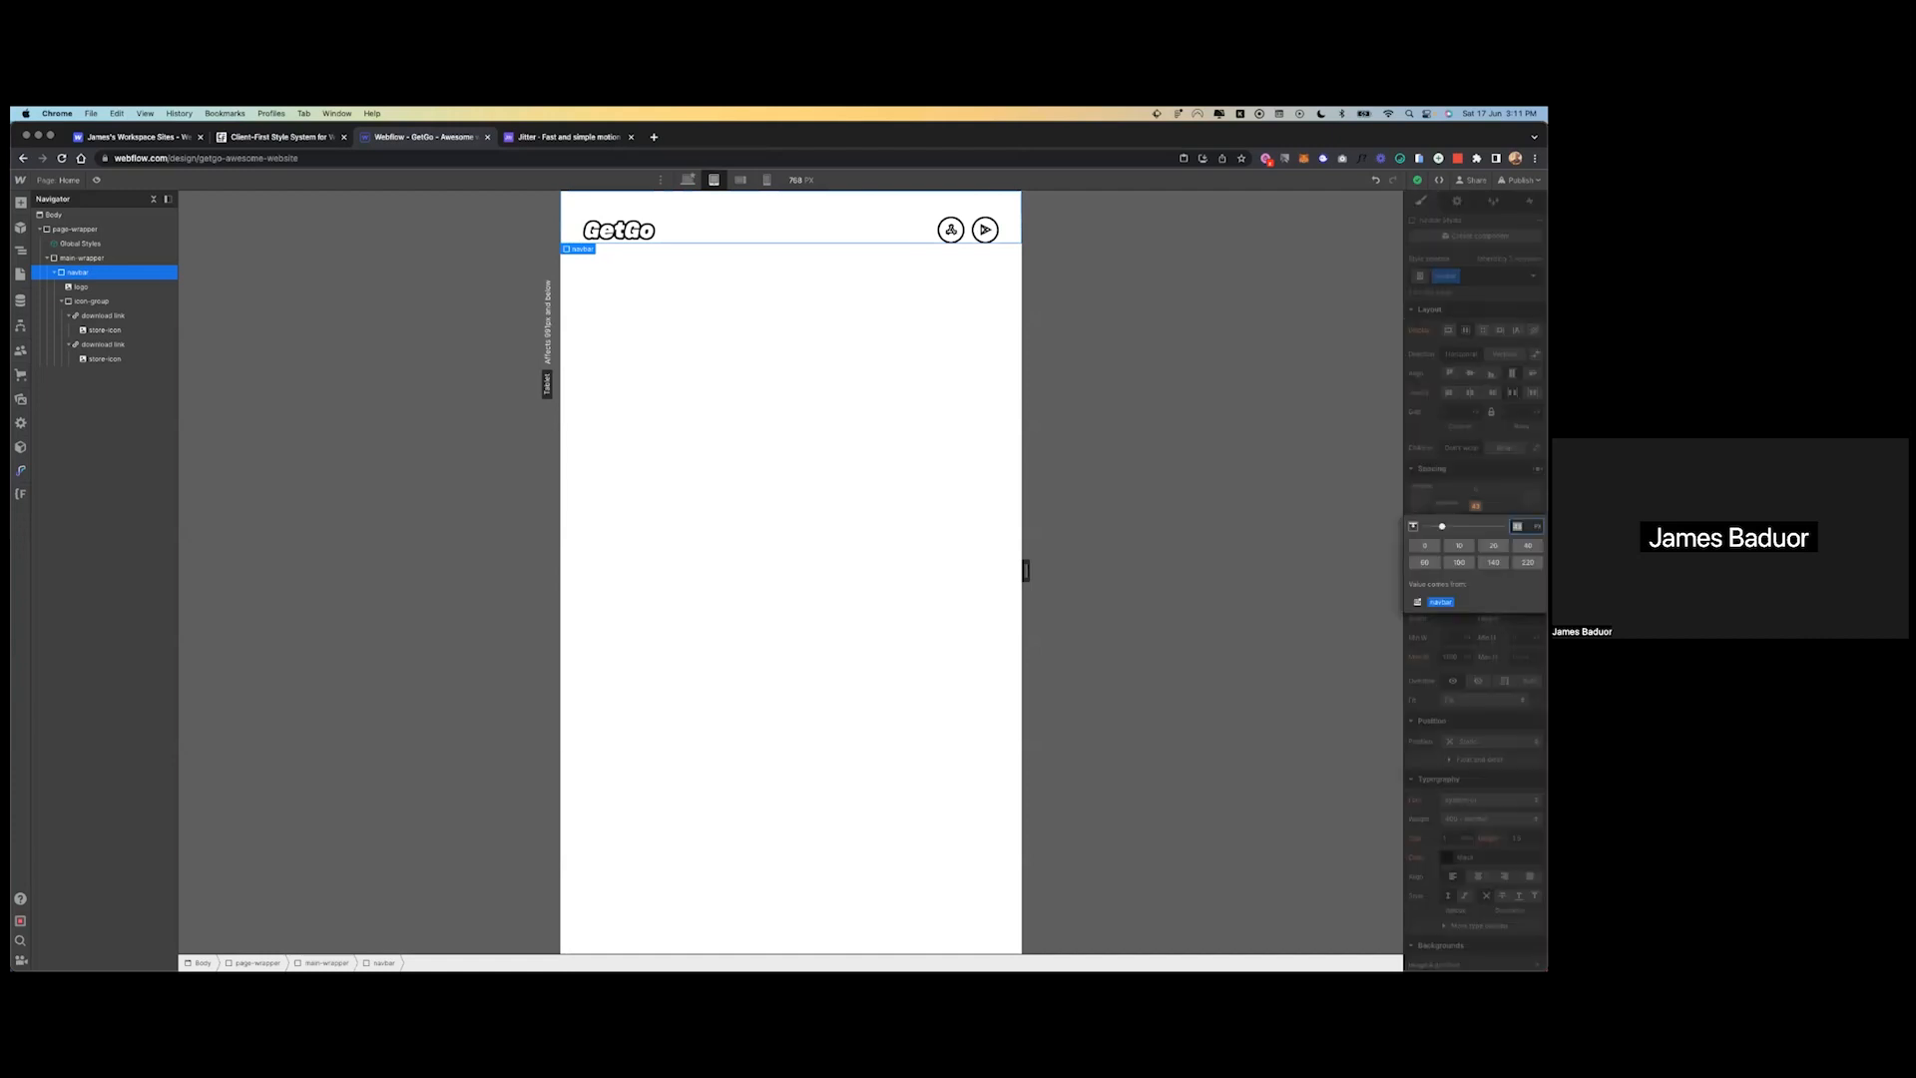
text(24)
key(Return)
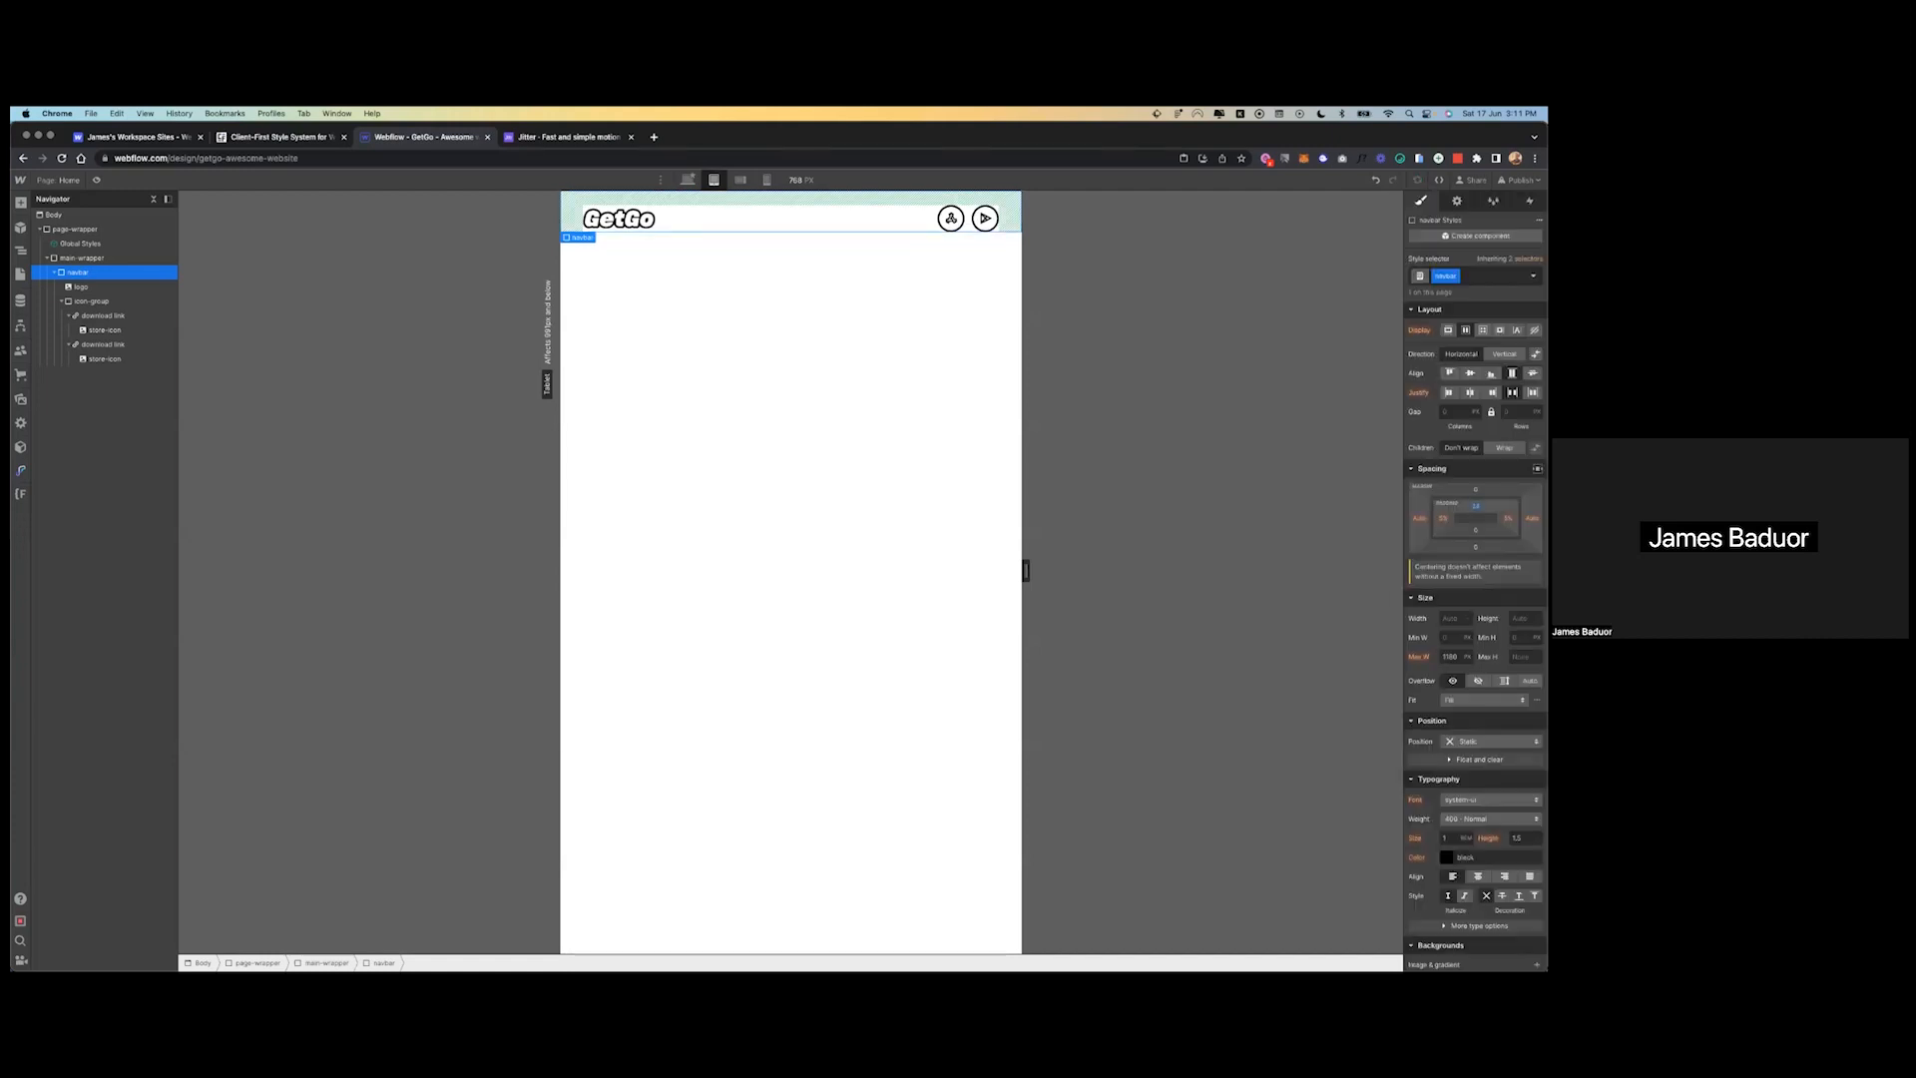
click(741, 181)
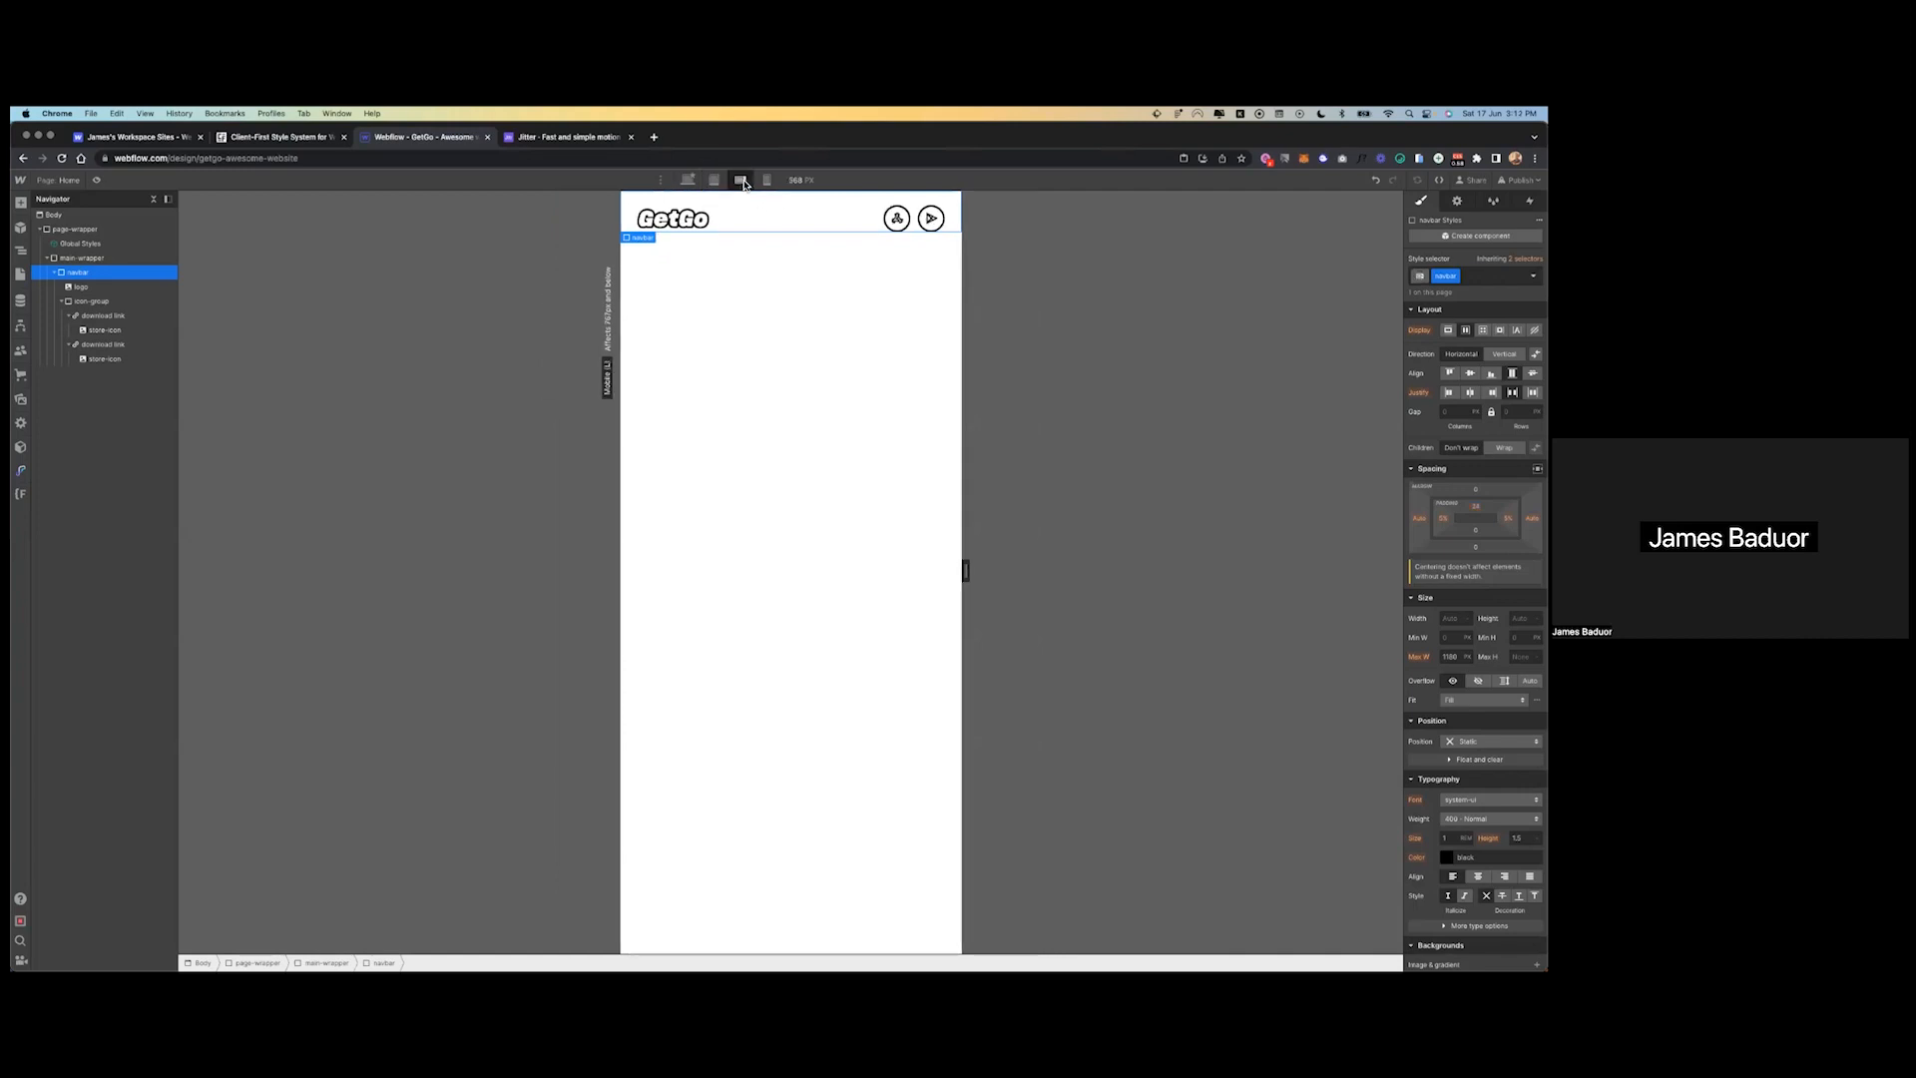
click(766, 180)
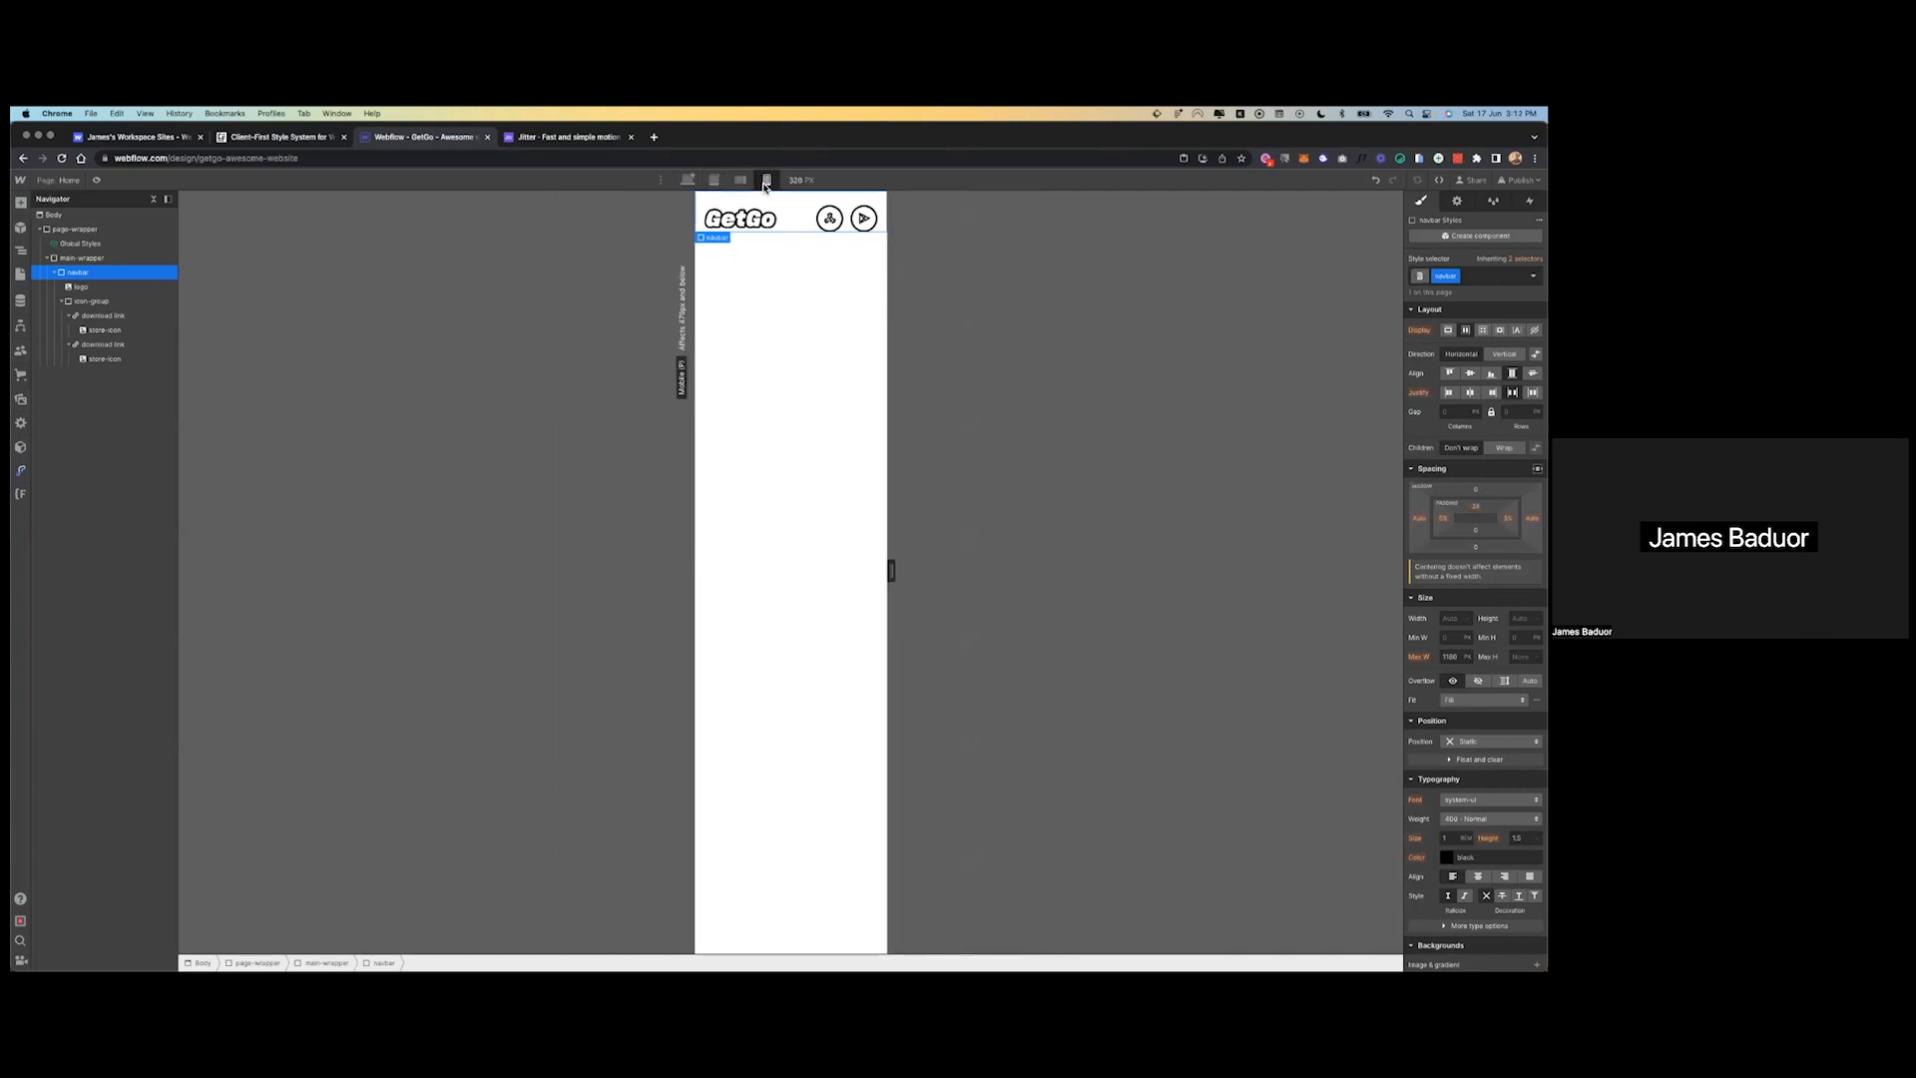
- Return to the desktop breakpoint, check the navbar there, and select the main-wrapper
click(688, 181)
click(659, 385)
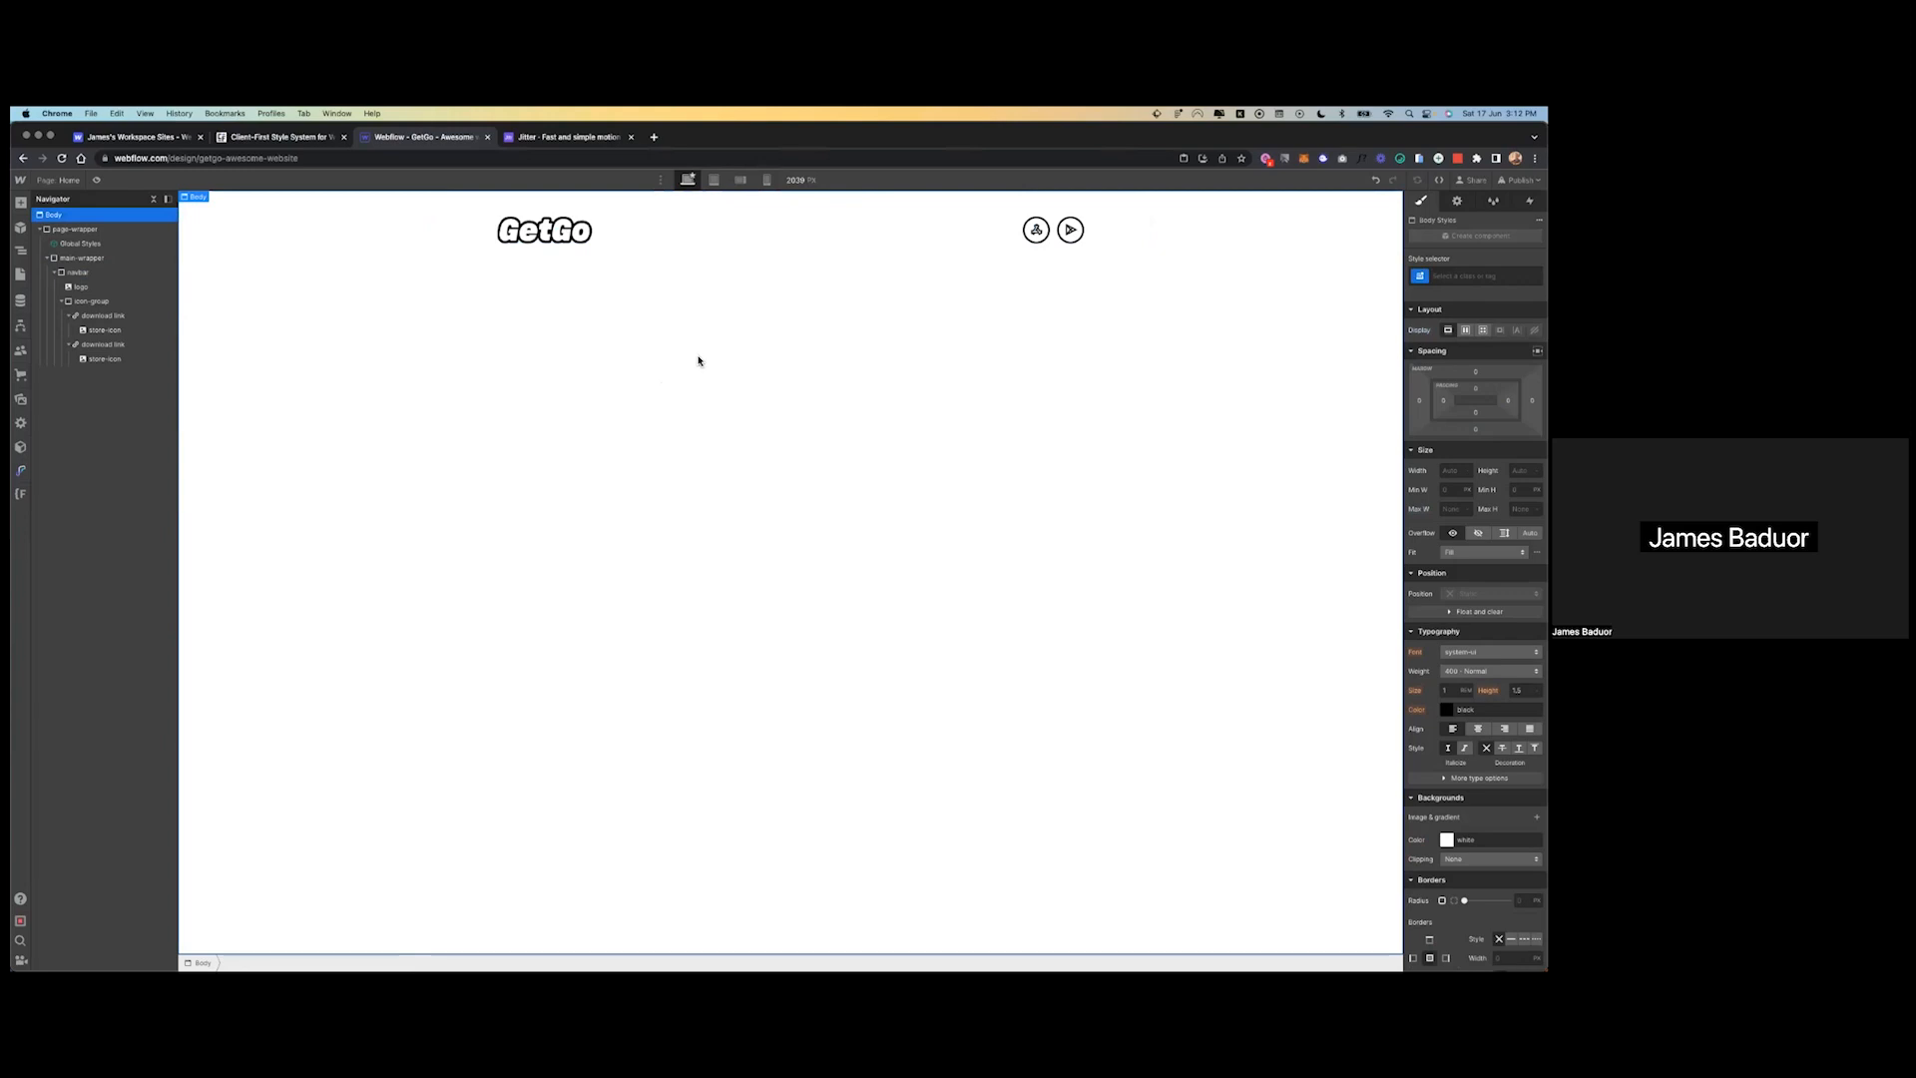
click(985, 220)
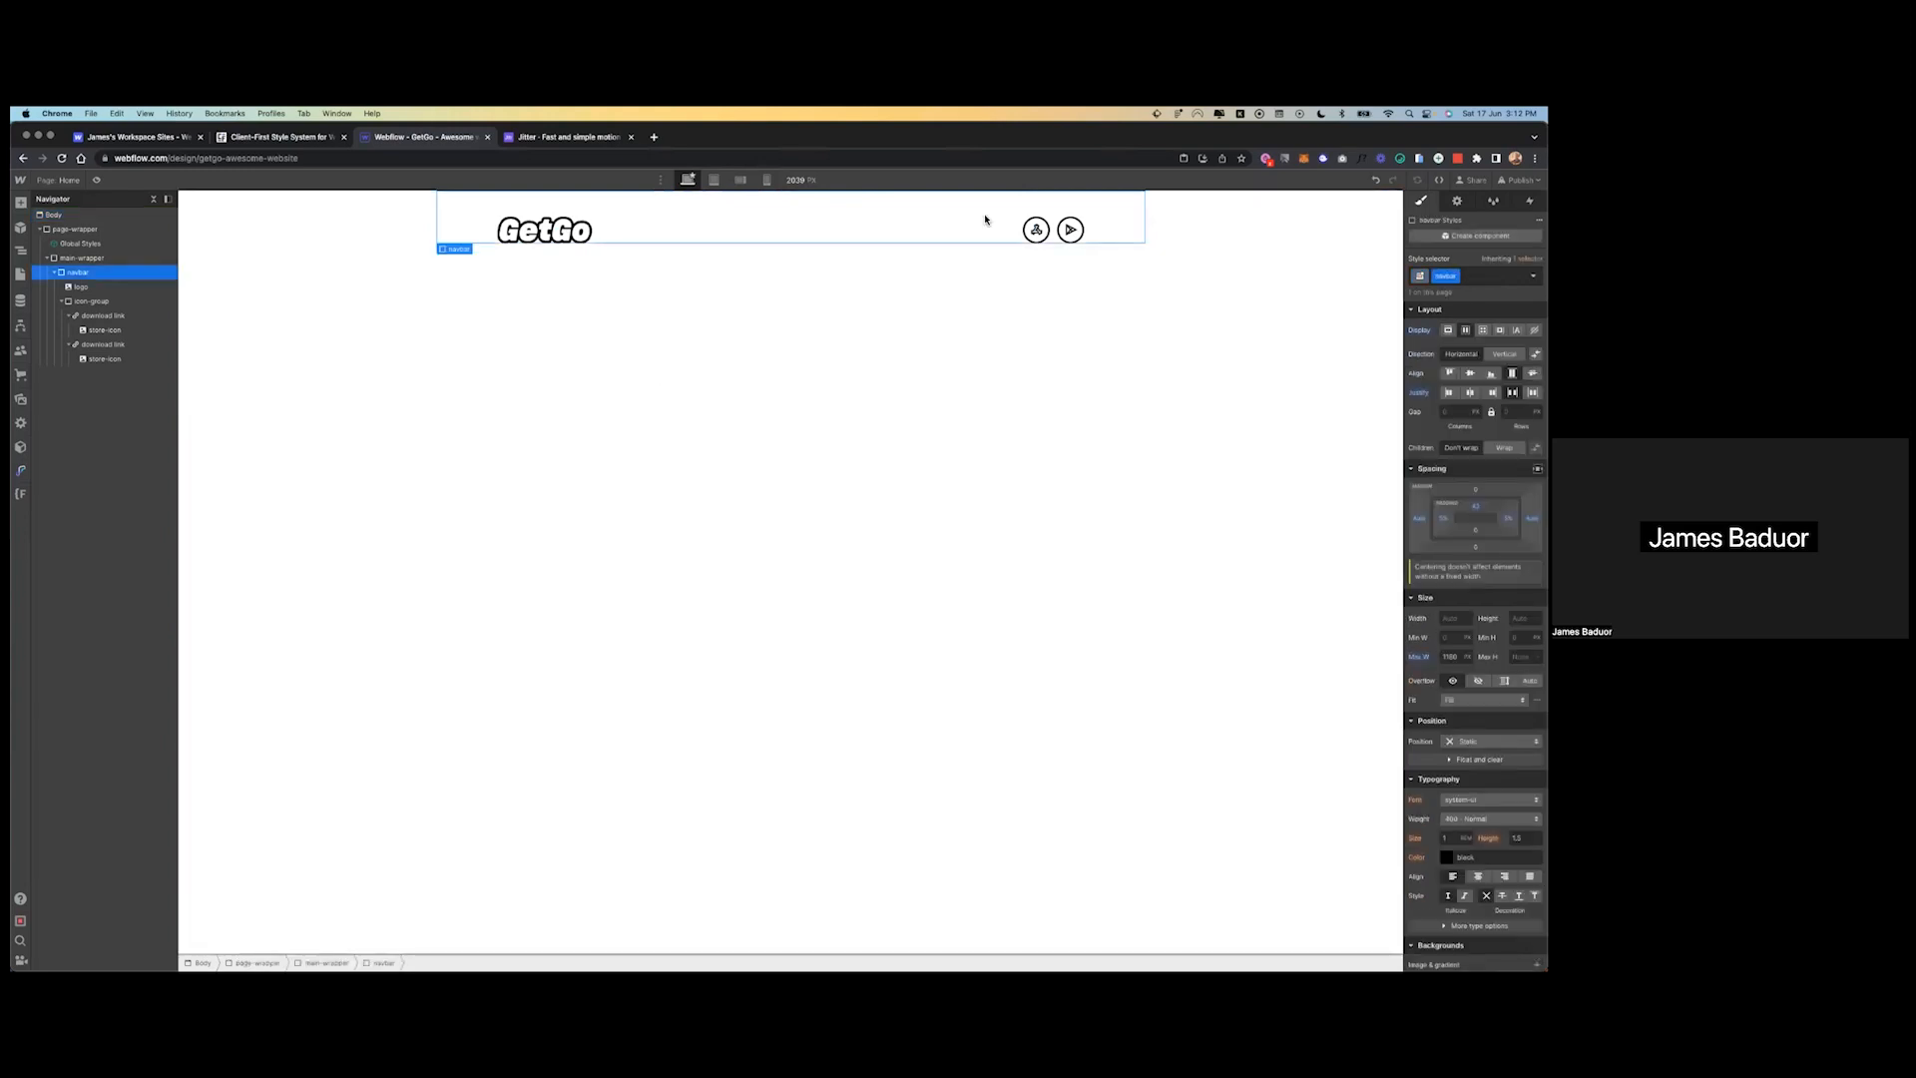
click(89, 257)
- Switch to Figma, inspect the hero background image and the group holding the logo and store icons, and return to Webflow
key(ctrl+Left)
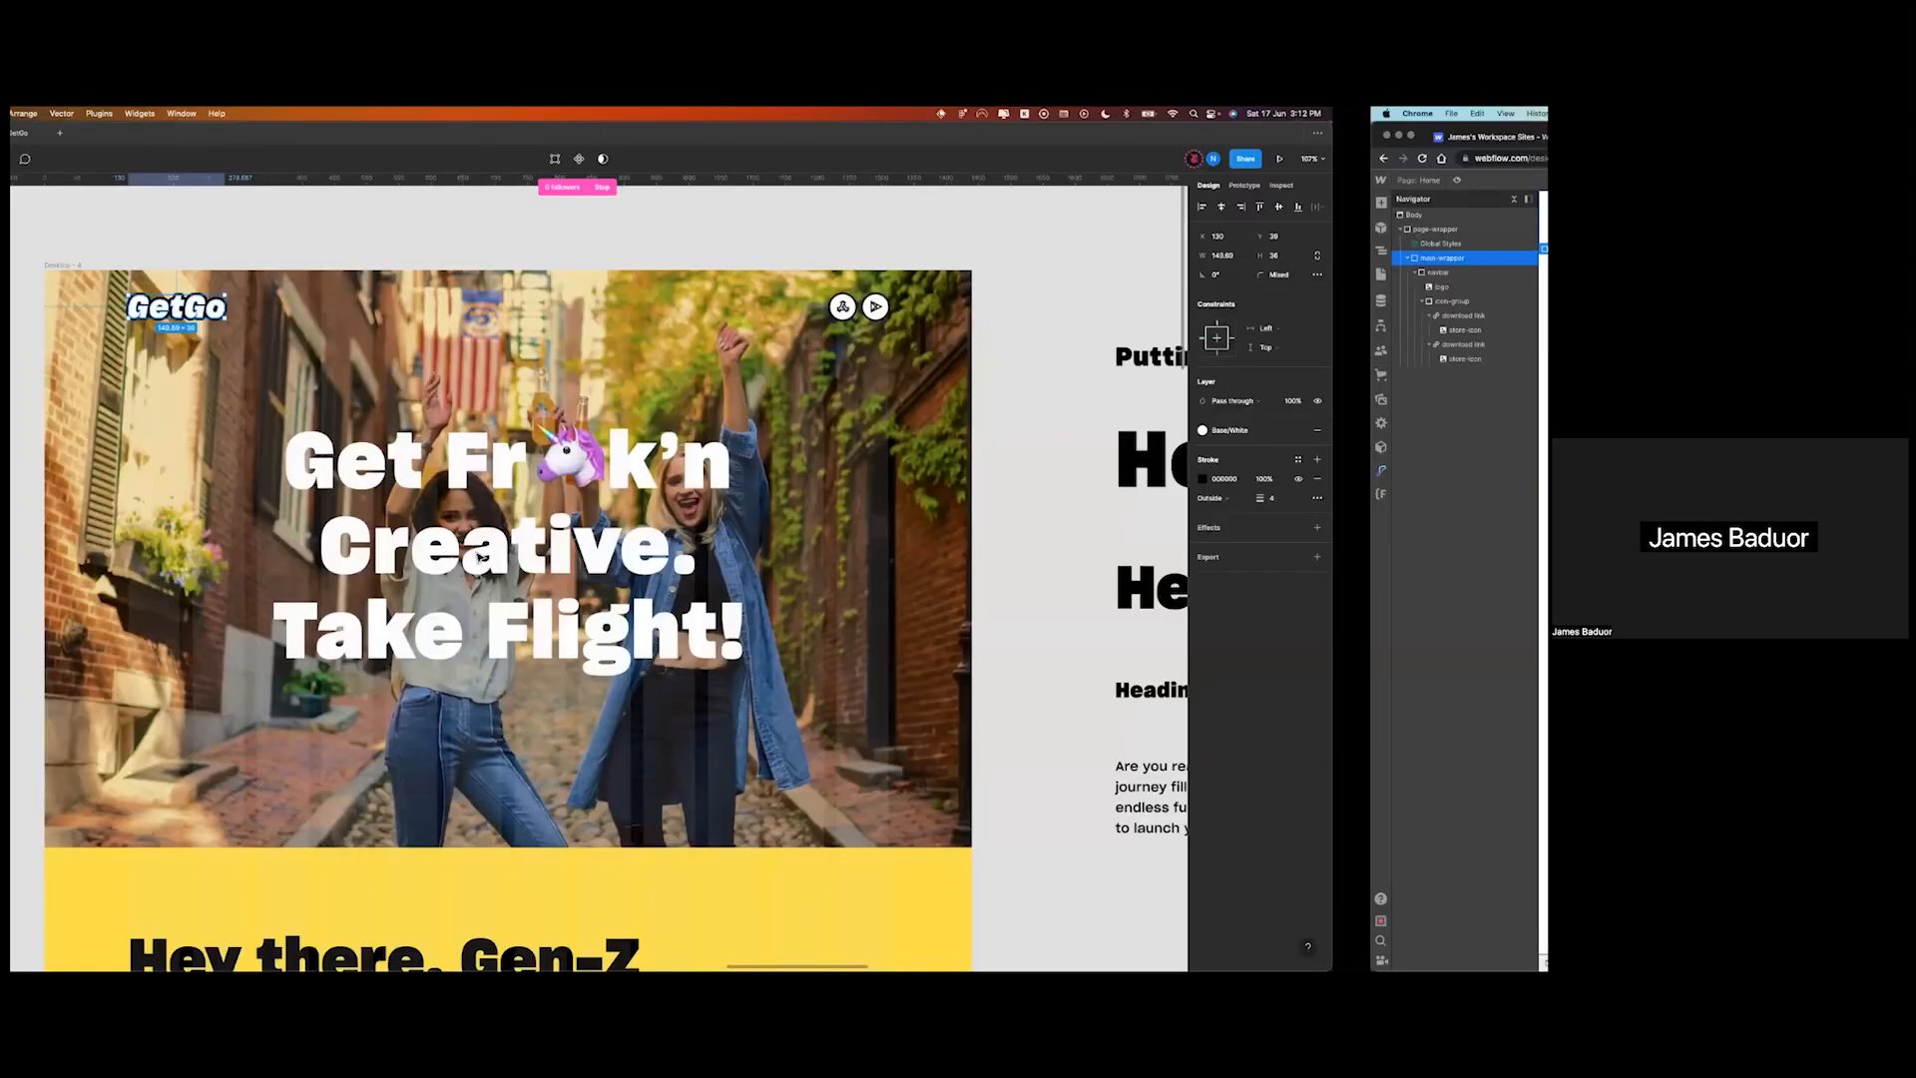
click(480, 556)
click(399, 318)
click(400, 432)
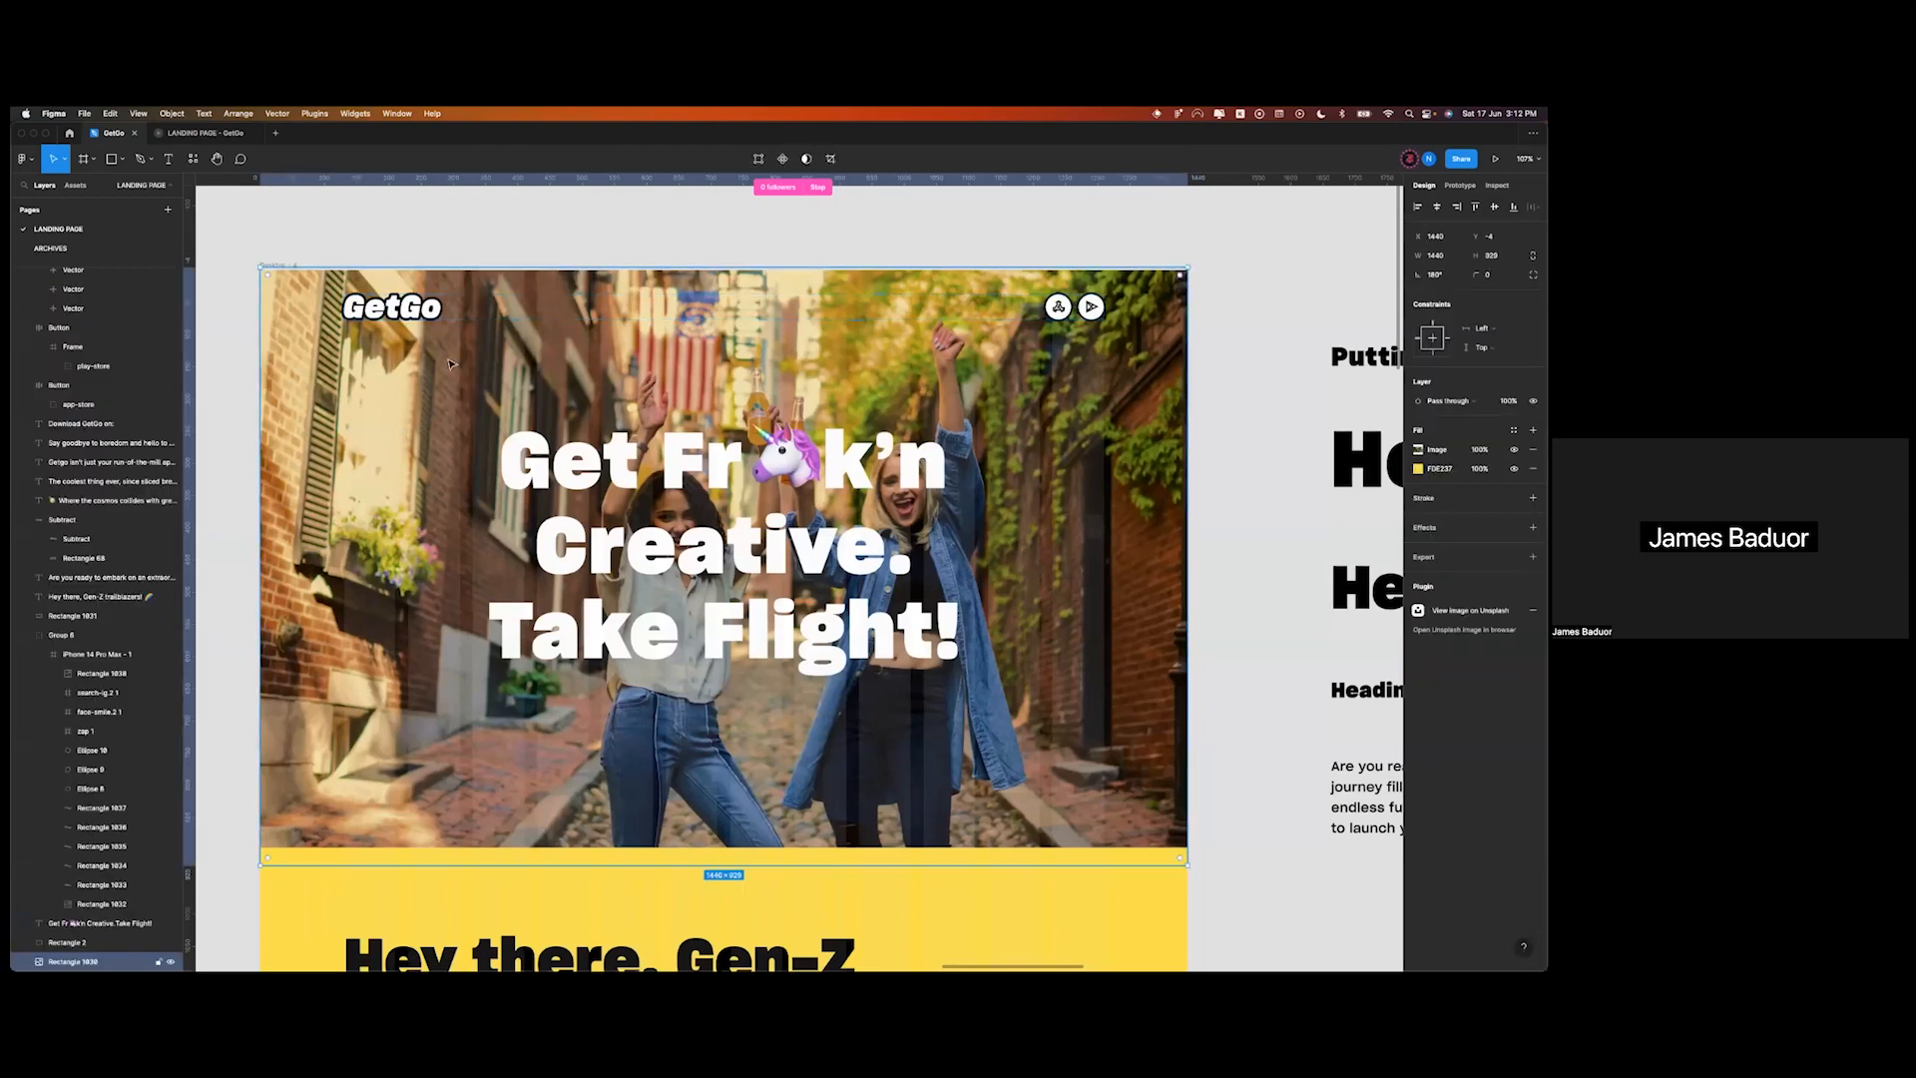
click(402, 320)
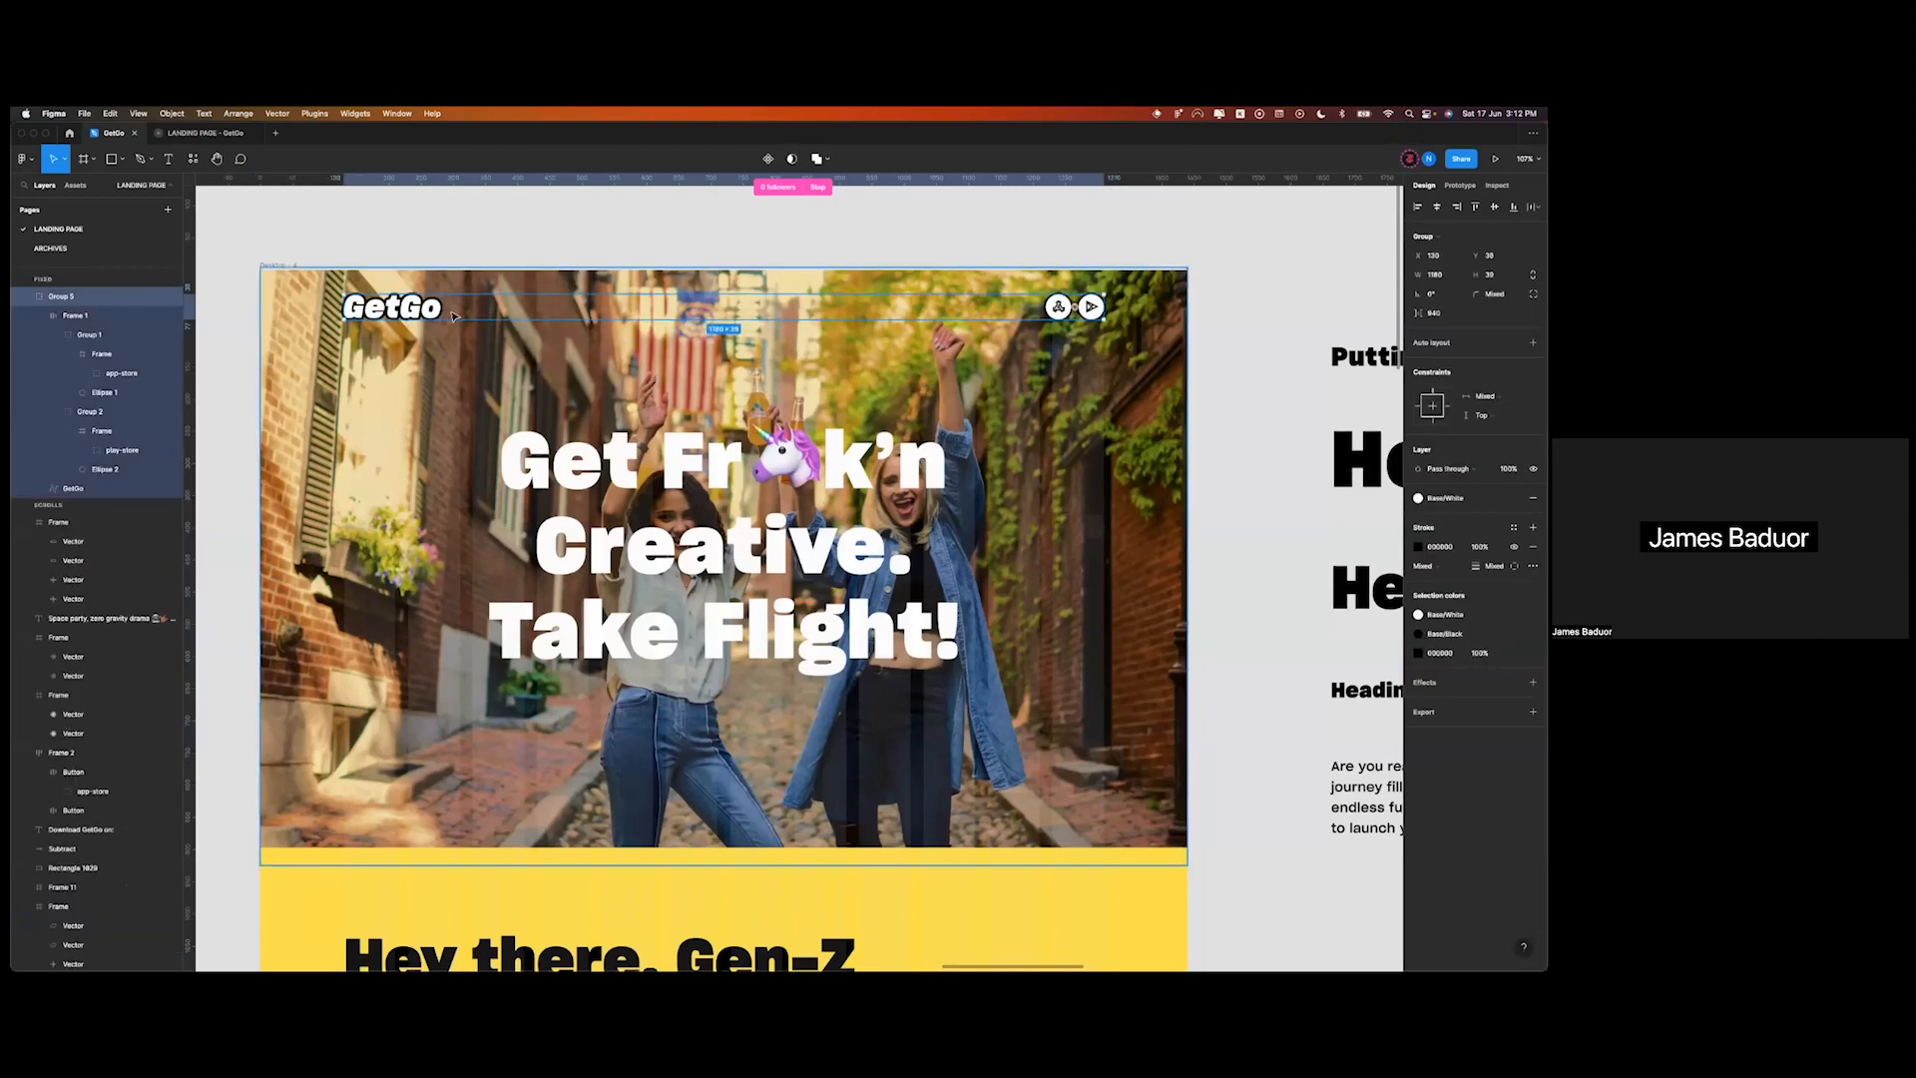
key(ctrl+Right)
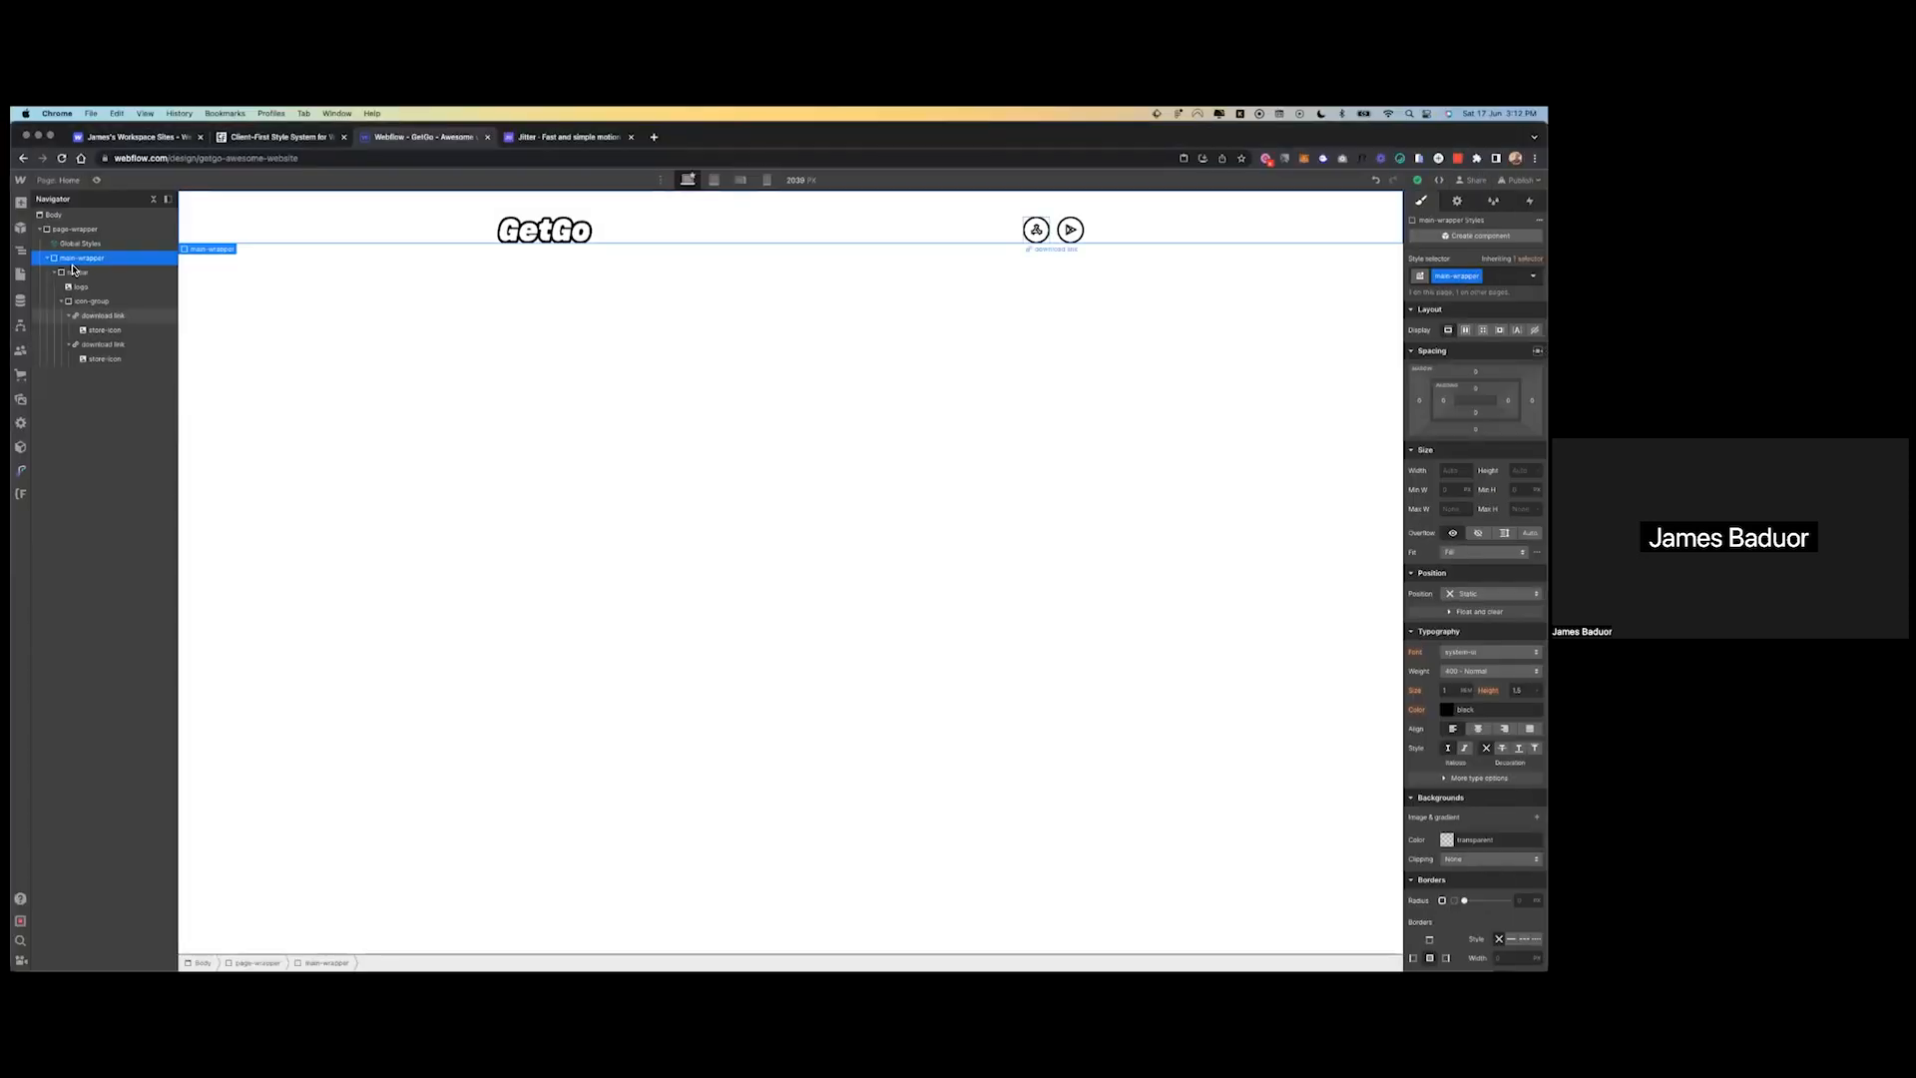
- Check the hero design in Figma, add a div block below the navbar inside main-wrapper, and give it the class hero-section
click(21, 203)
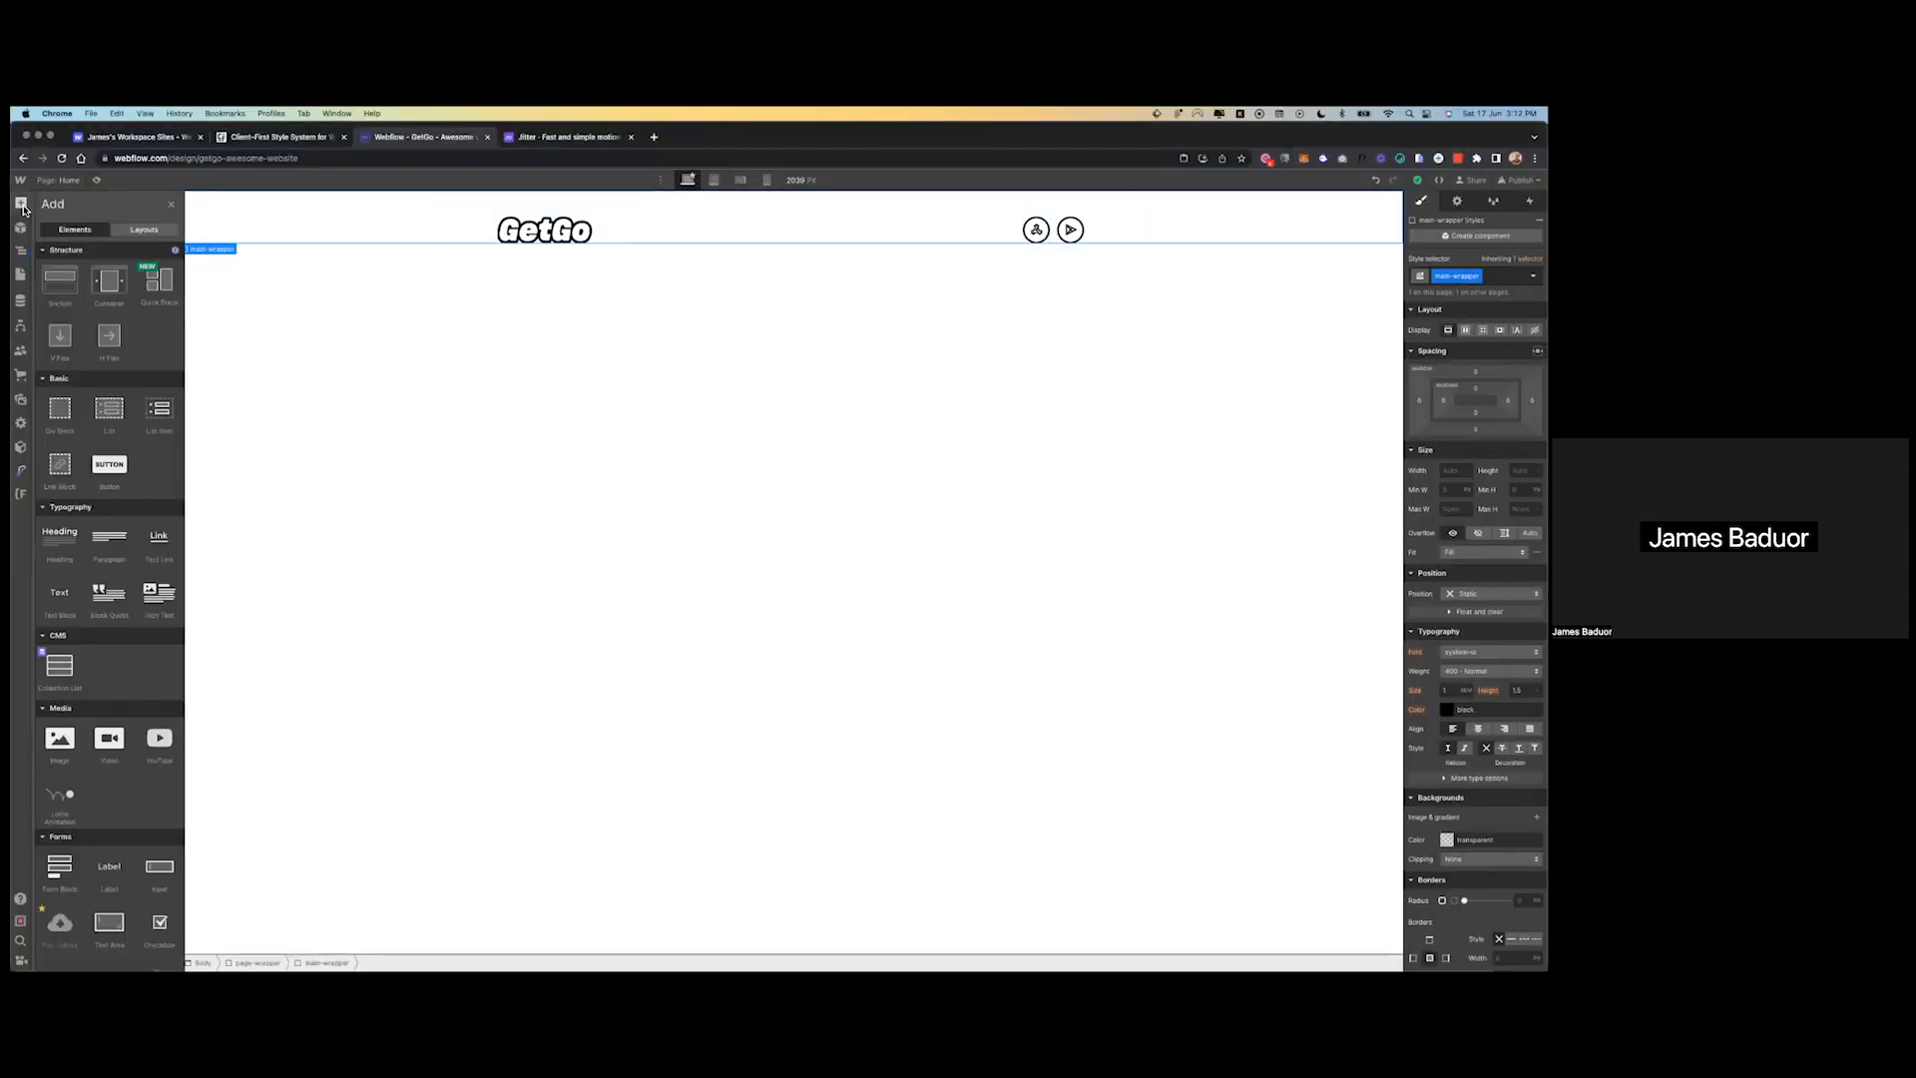
key(ctrl+Left)
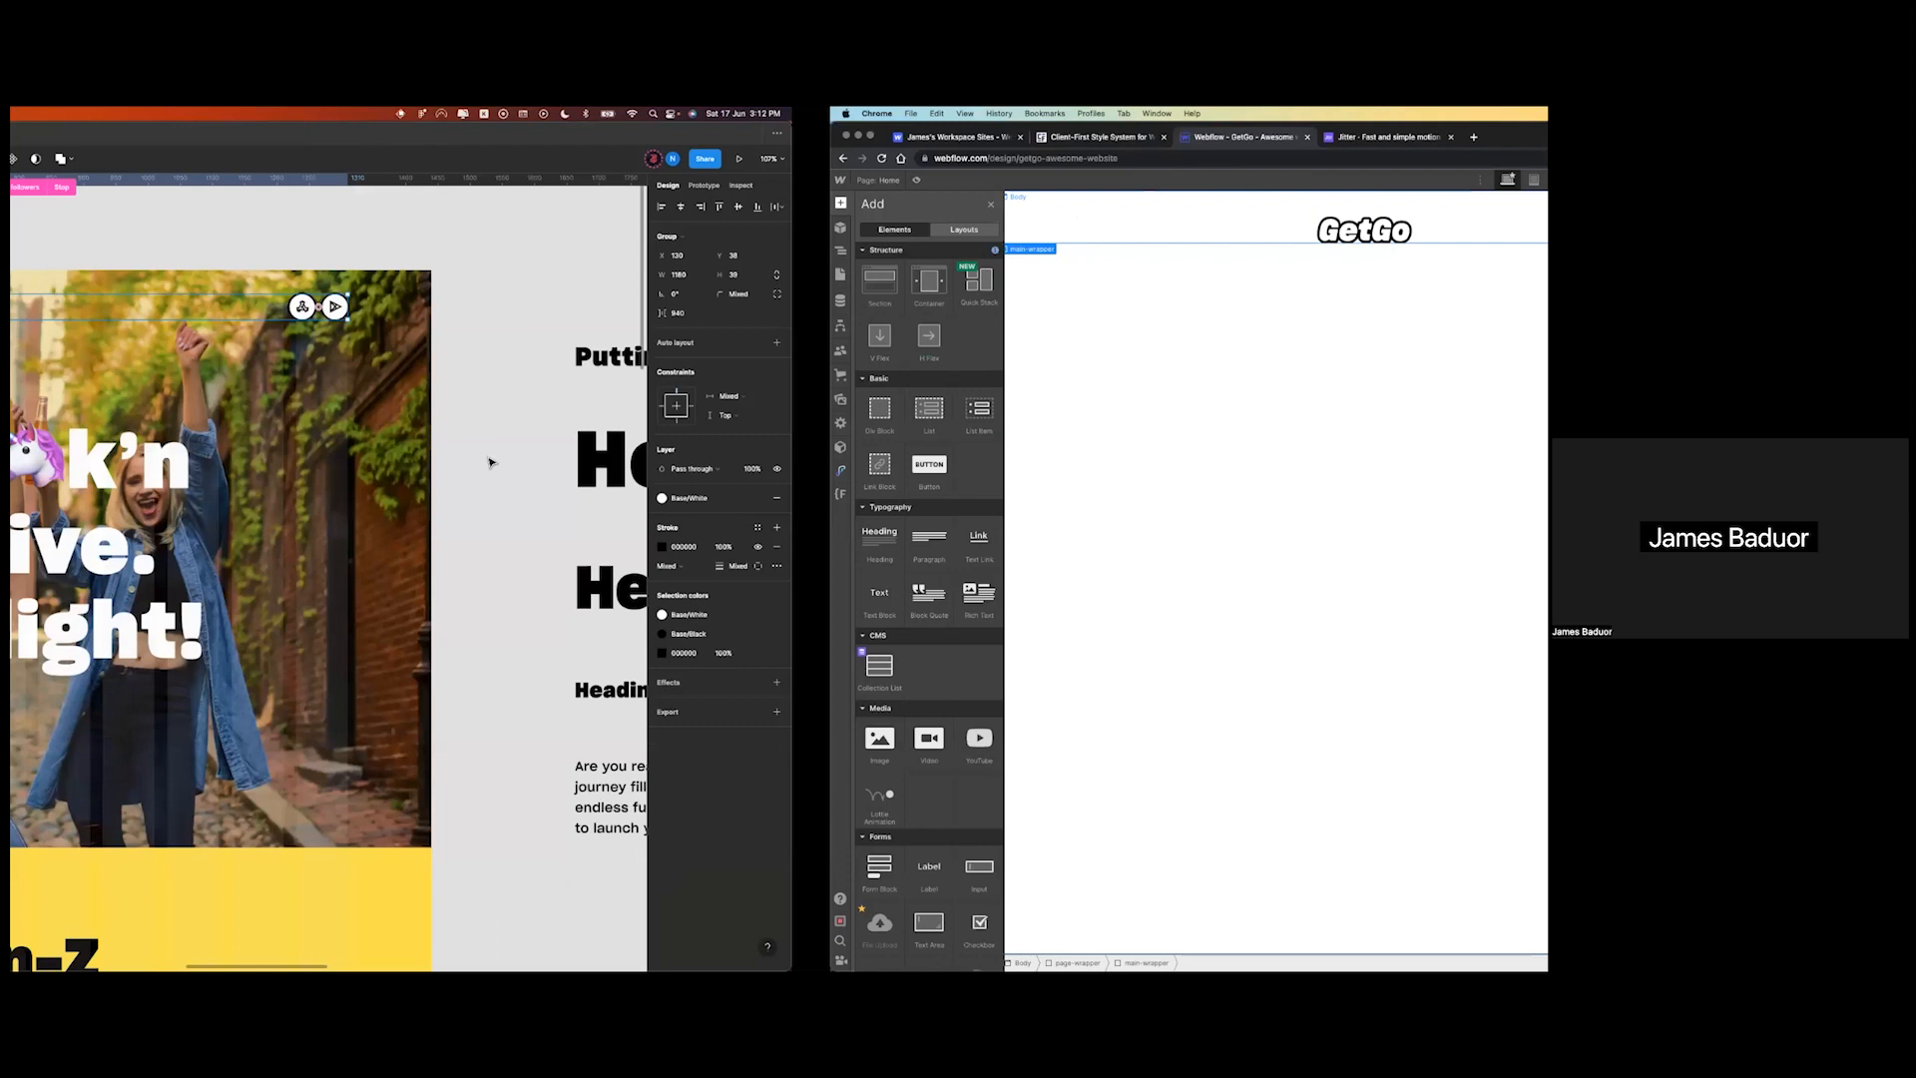
click(682, 613)
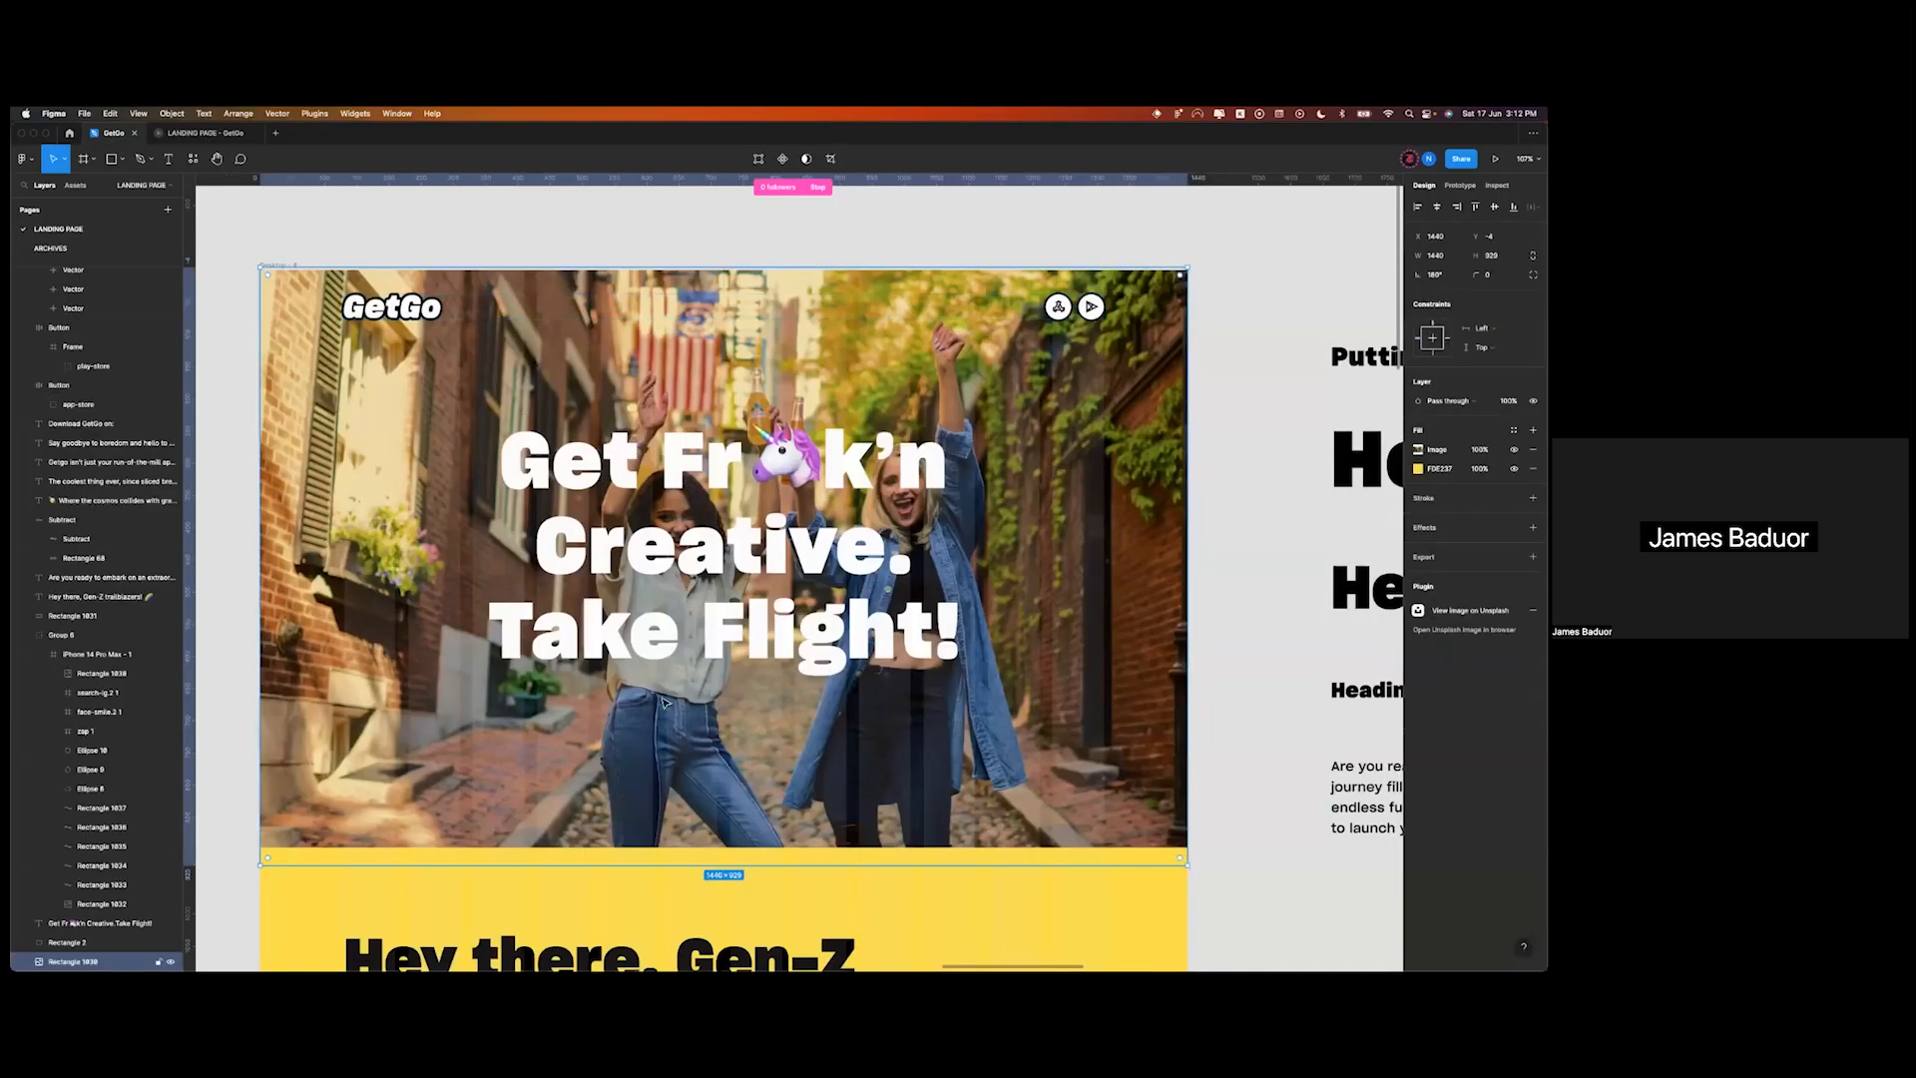
click(691, 562)
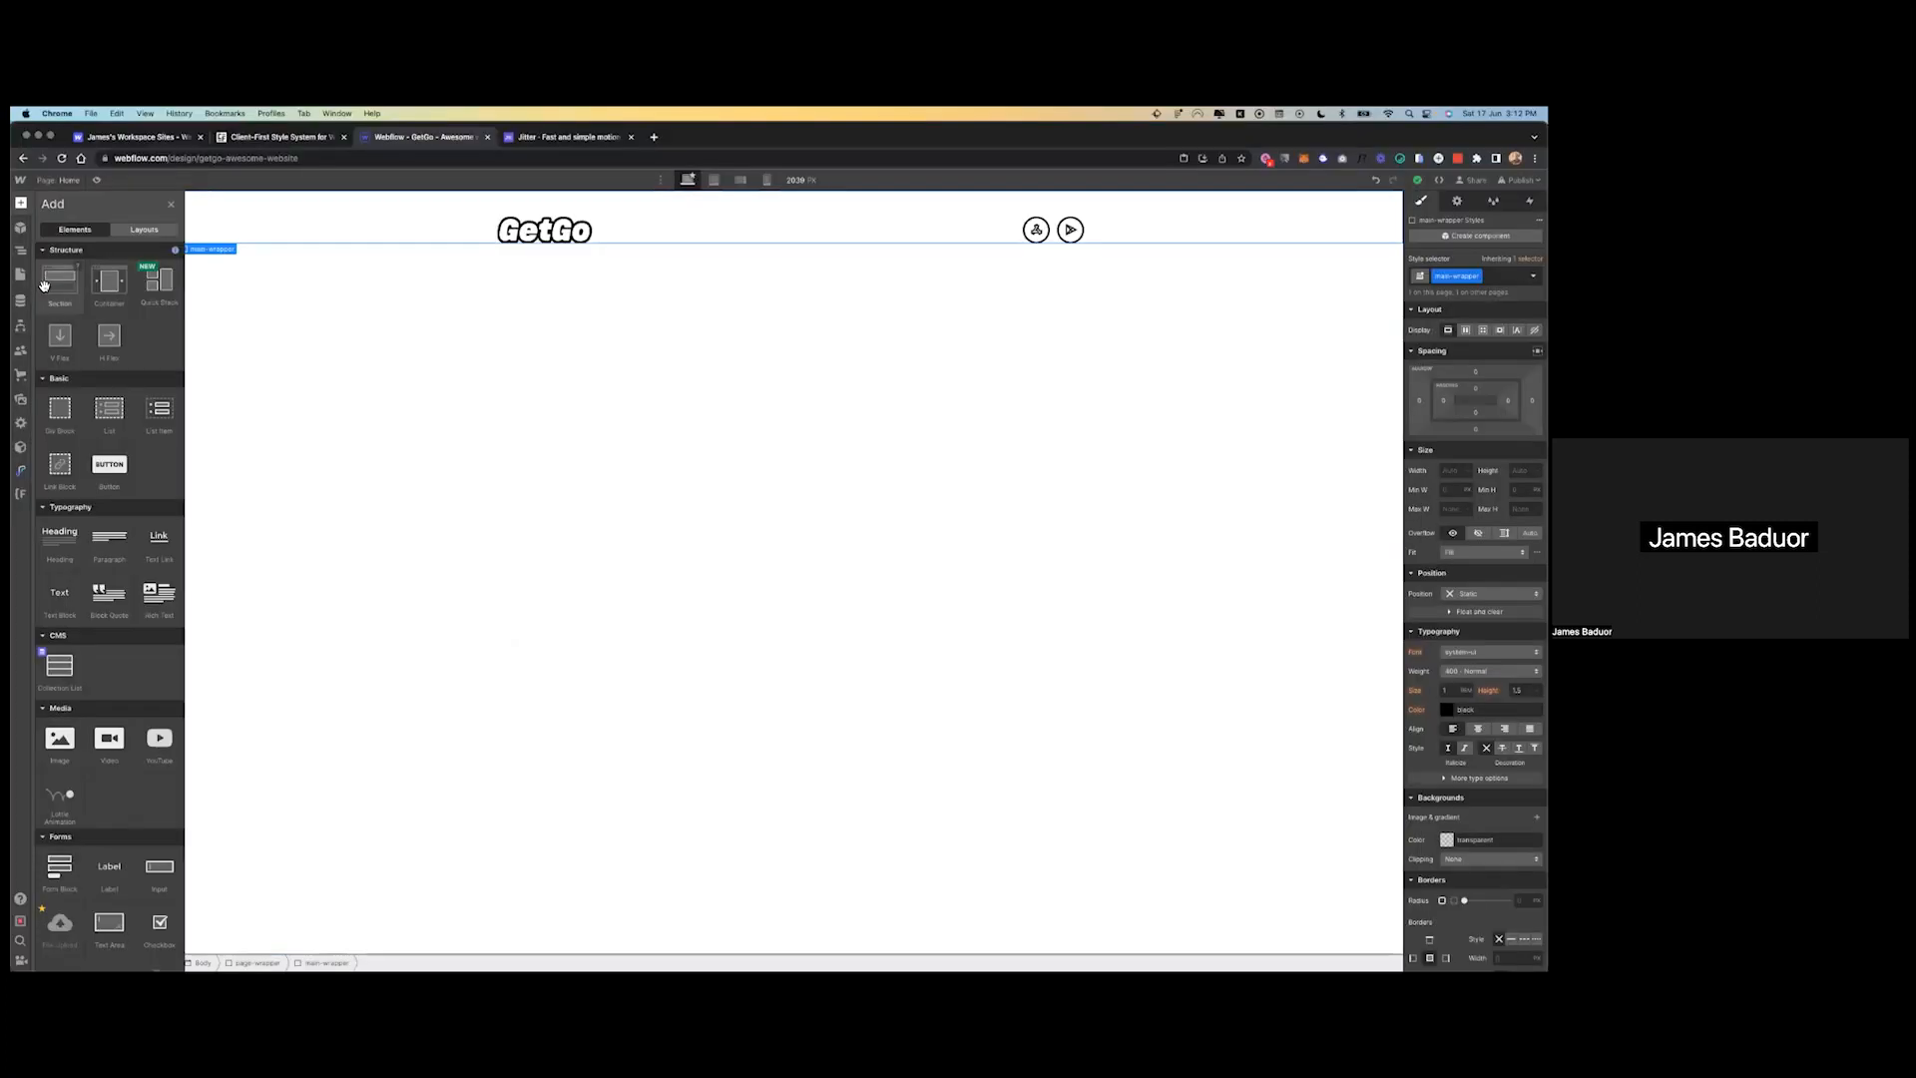
click(59, 415)
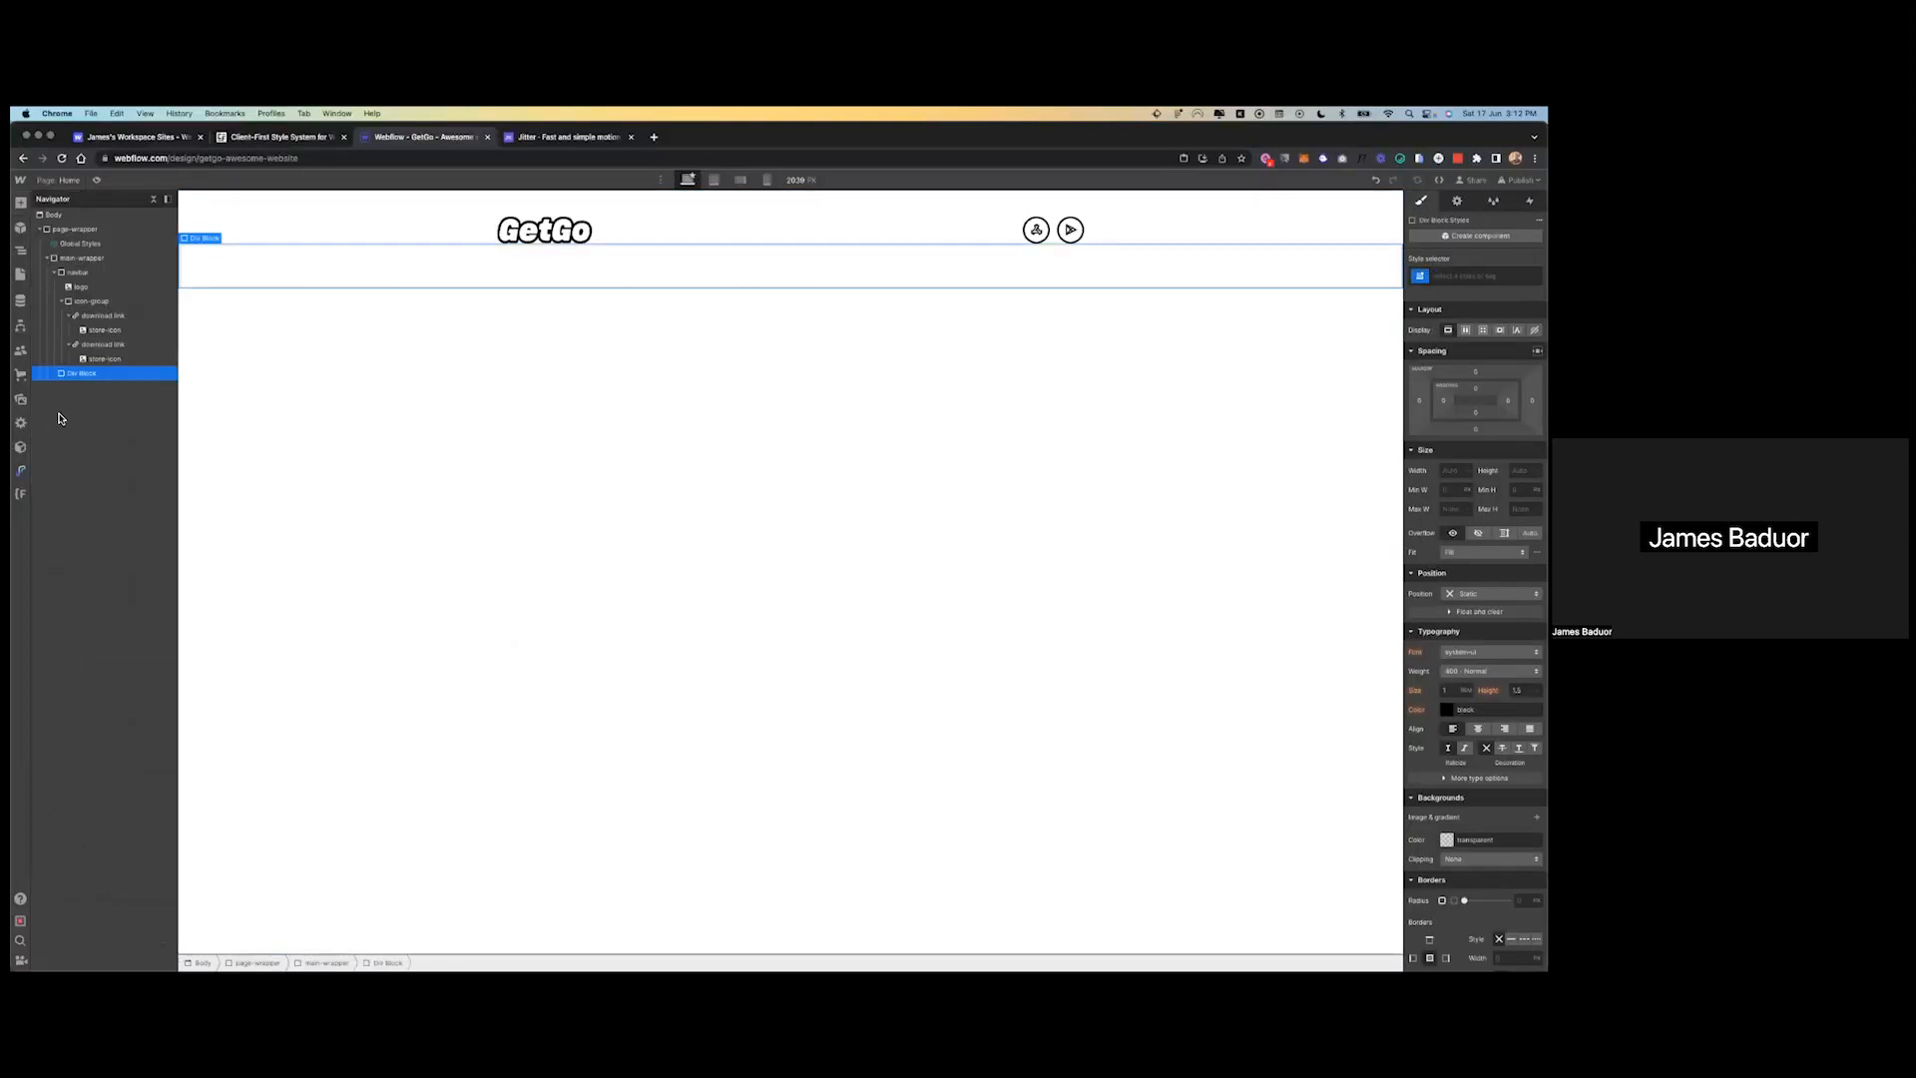
key(super+Return)
text(hero-section)
key(Return)
- In Figma, shorten the hero background image to a height of about 901 px at its lower edge, and return to Webflow
key(ctrl+Left)
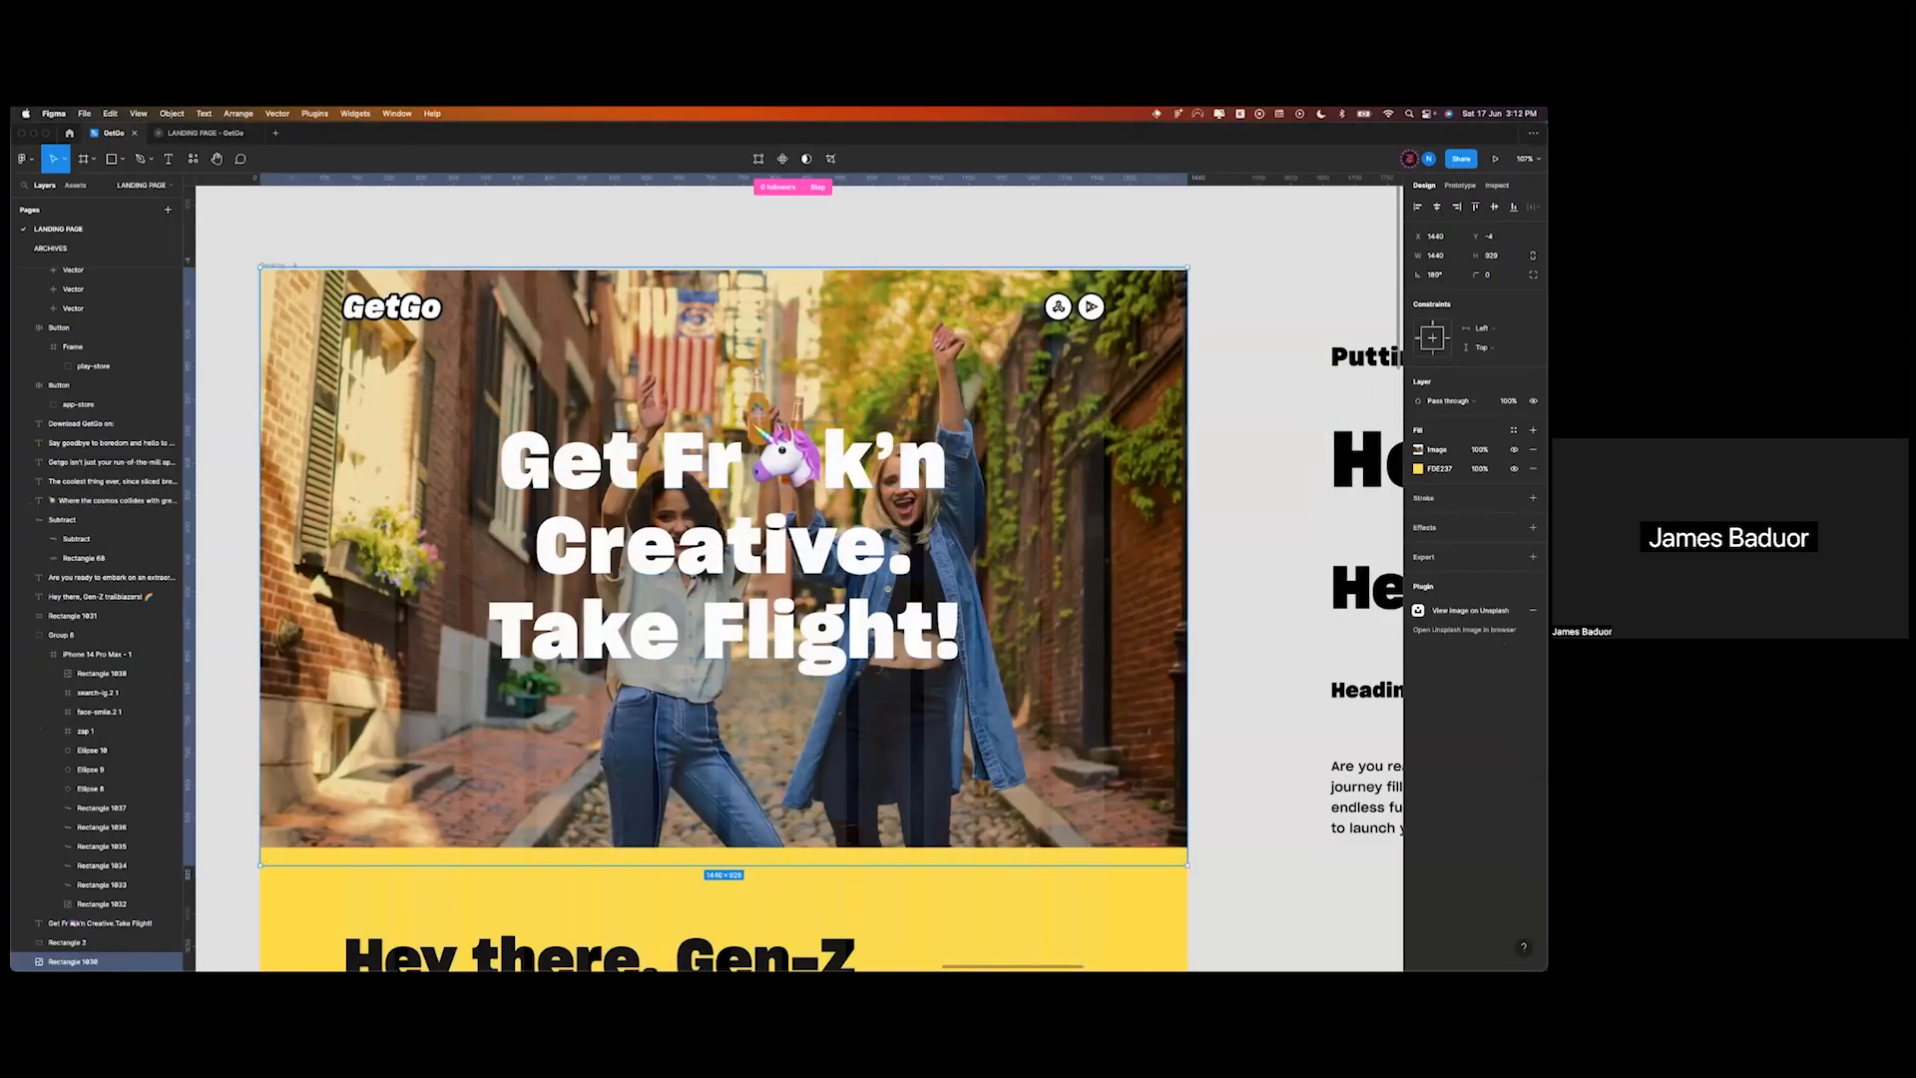
drag(975, 866, 972, 851)
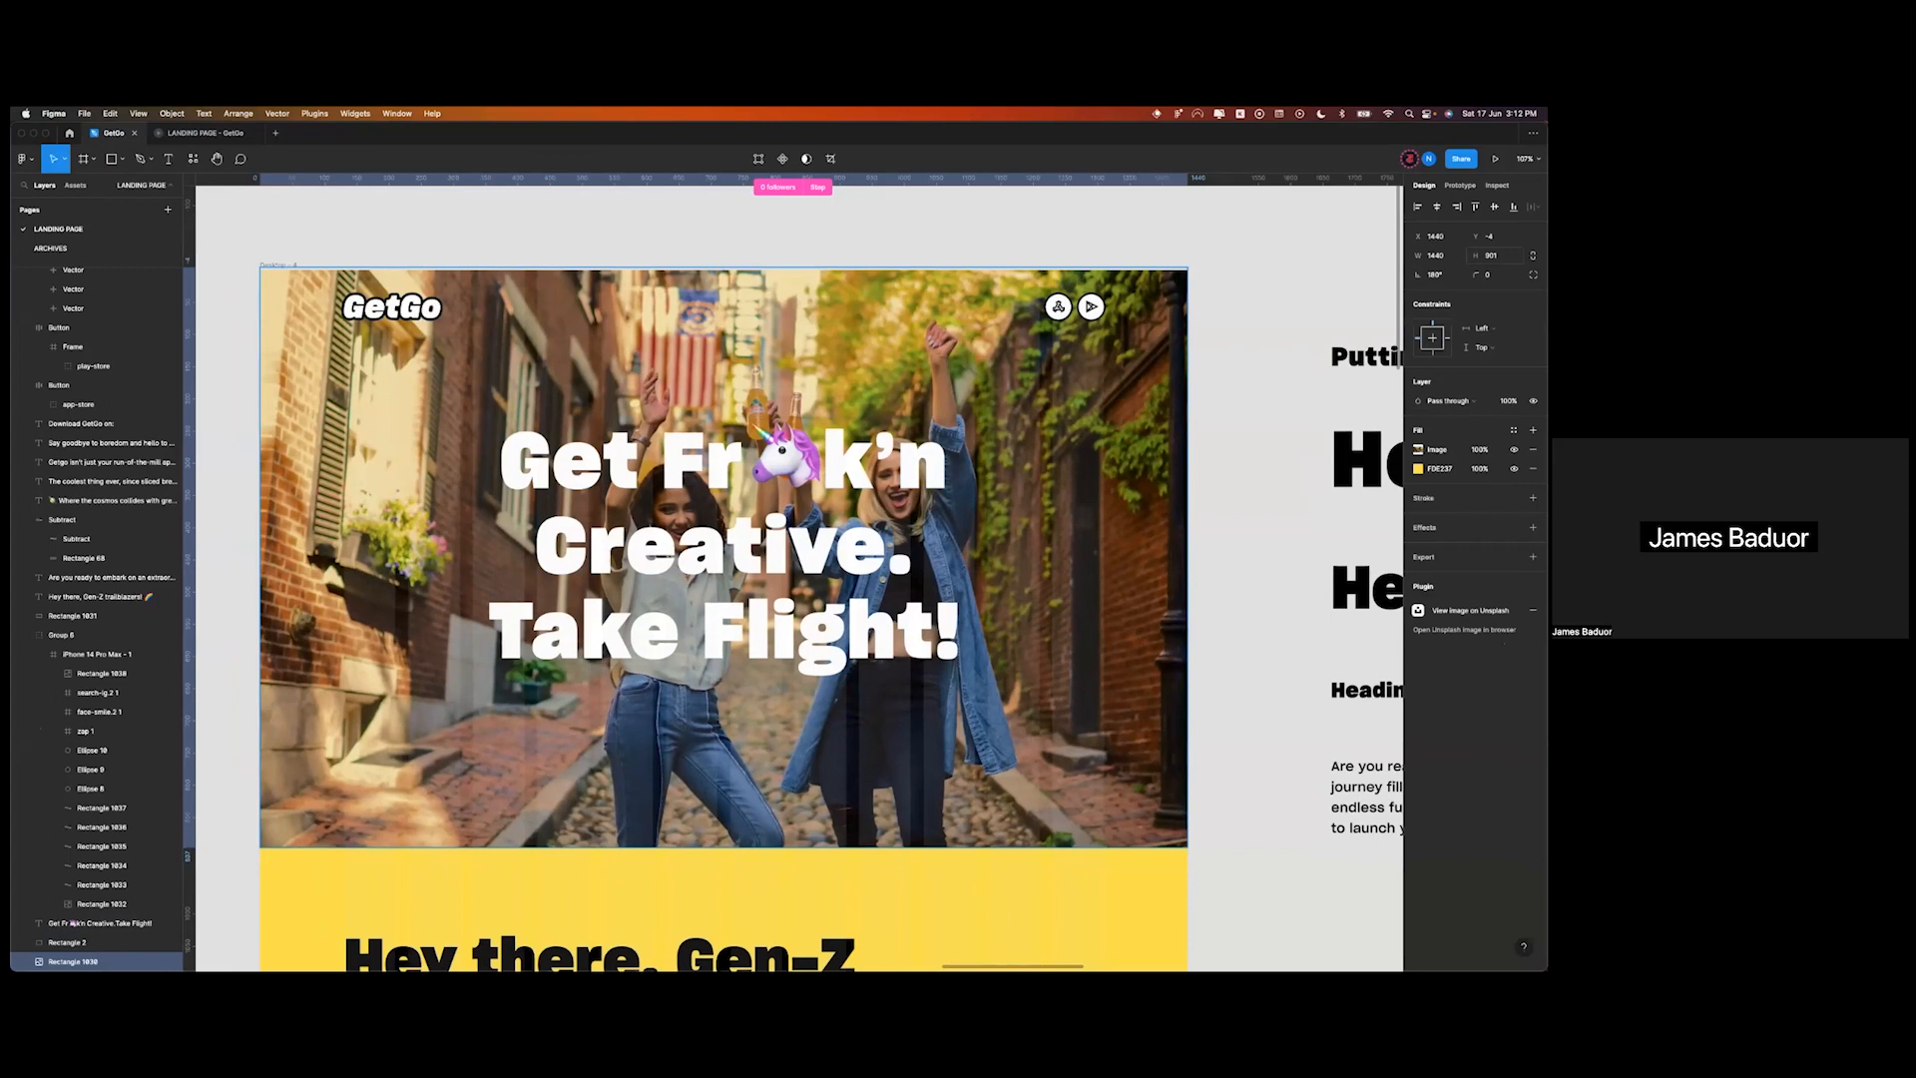
key(ctrl+Right)
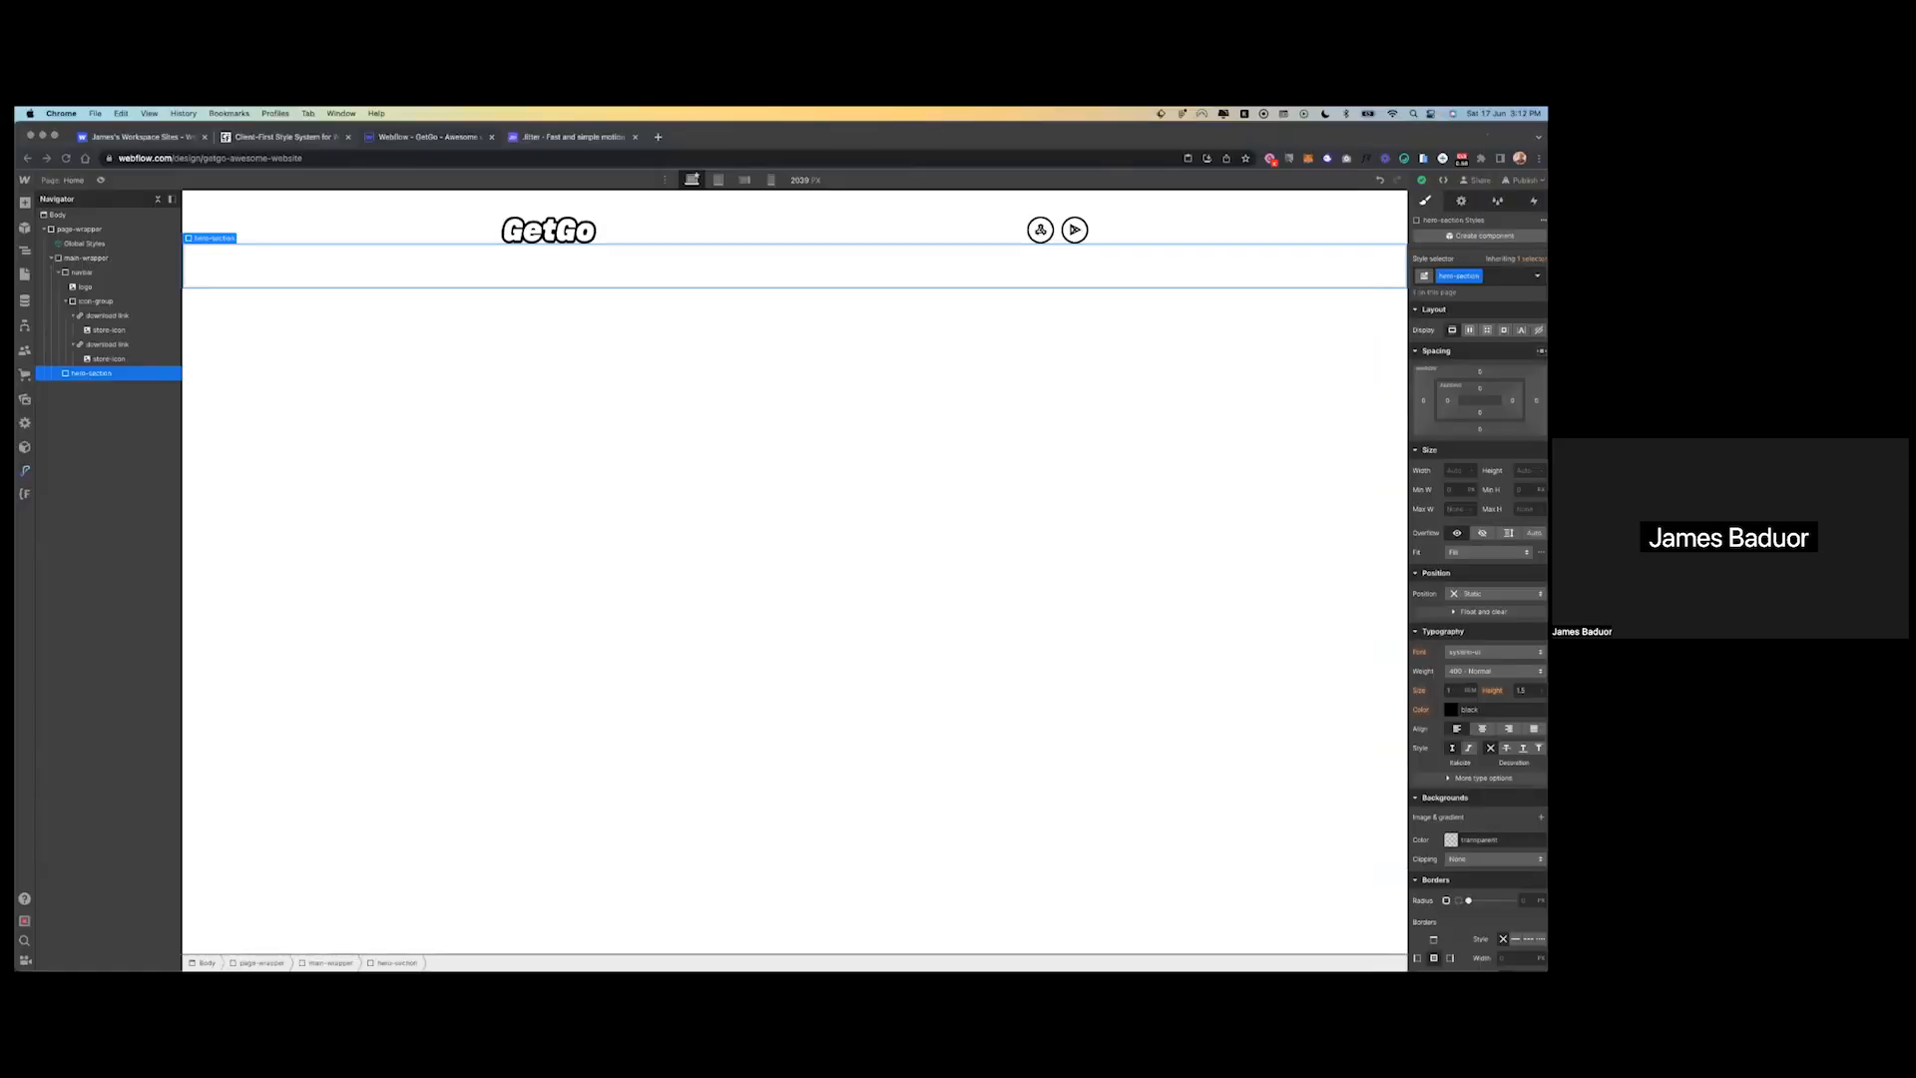
- Set the hero-section's height to 901 px and compare it with the hero rectangle in the Figma design
click(1521, 470)
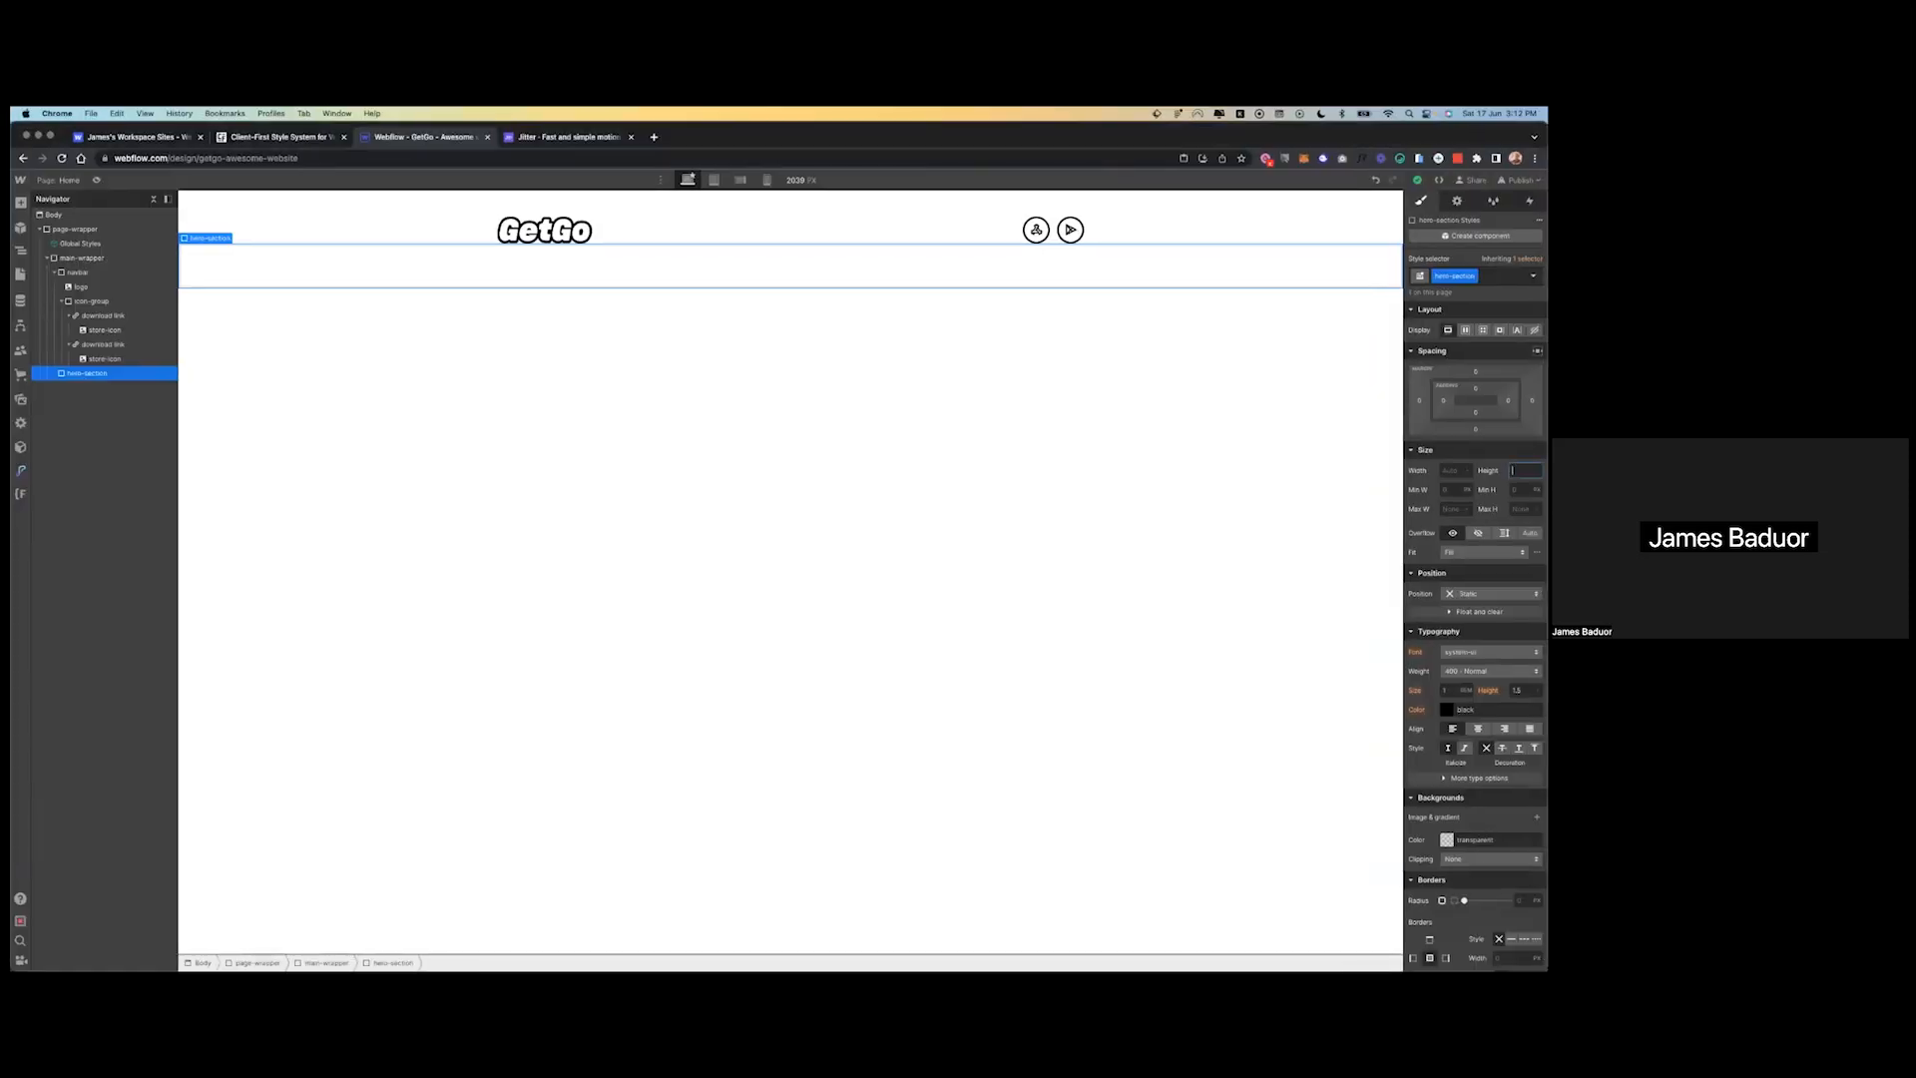
text(80vh)
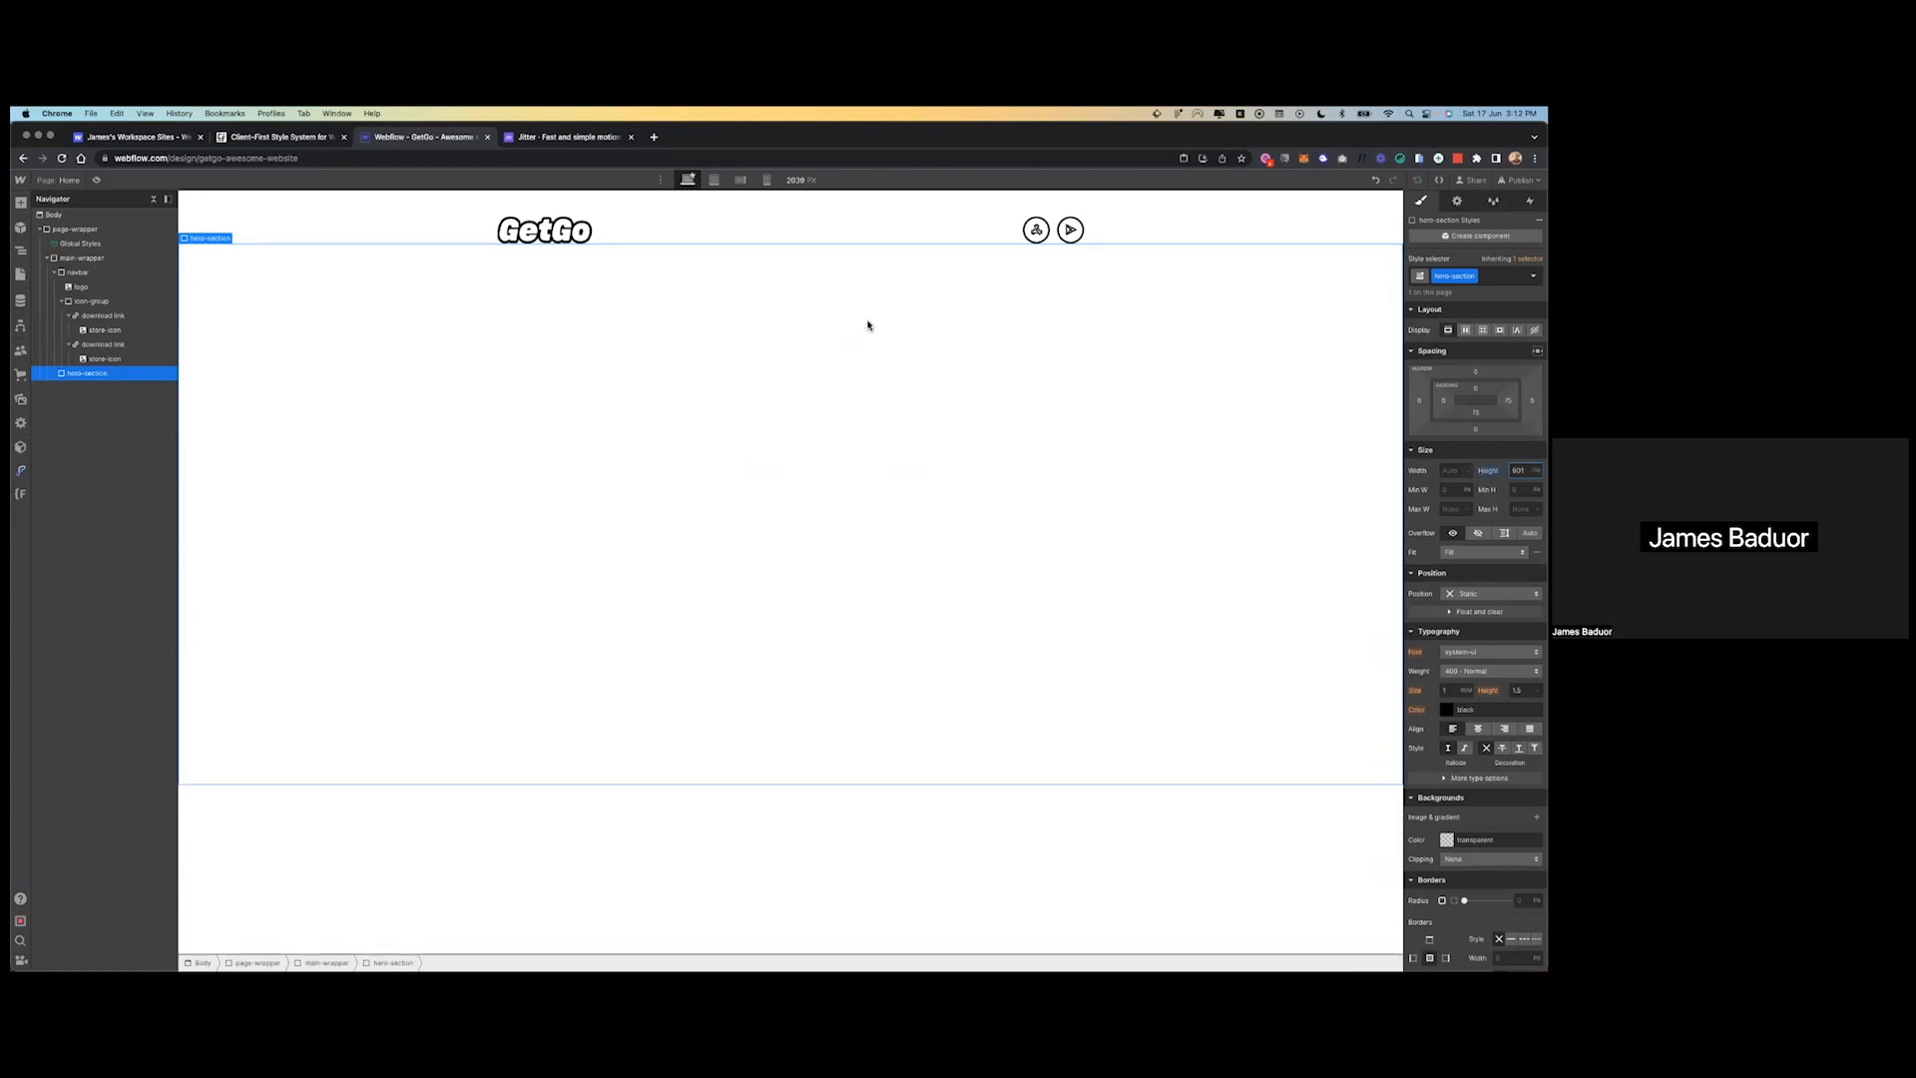
key(ctrl+Left)
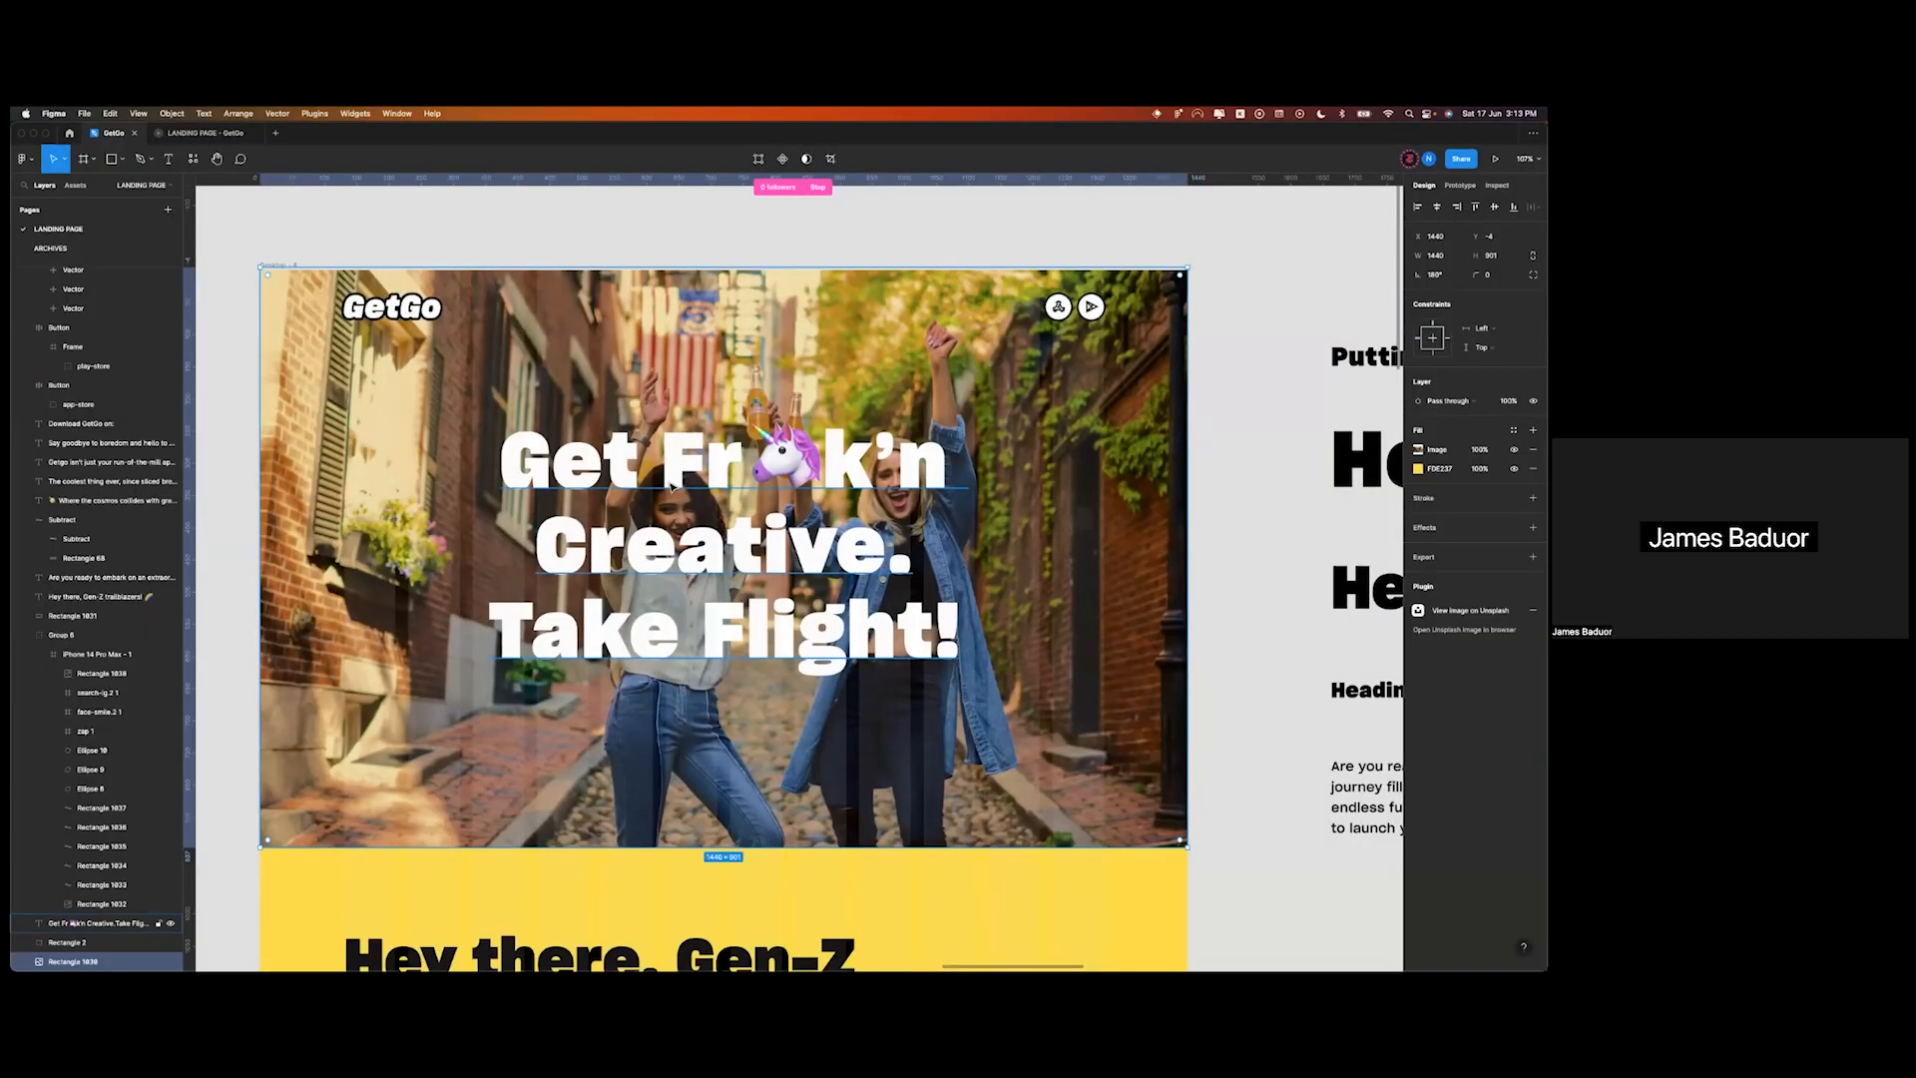
key(ctrl+Right)
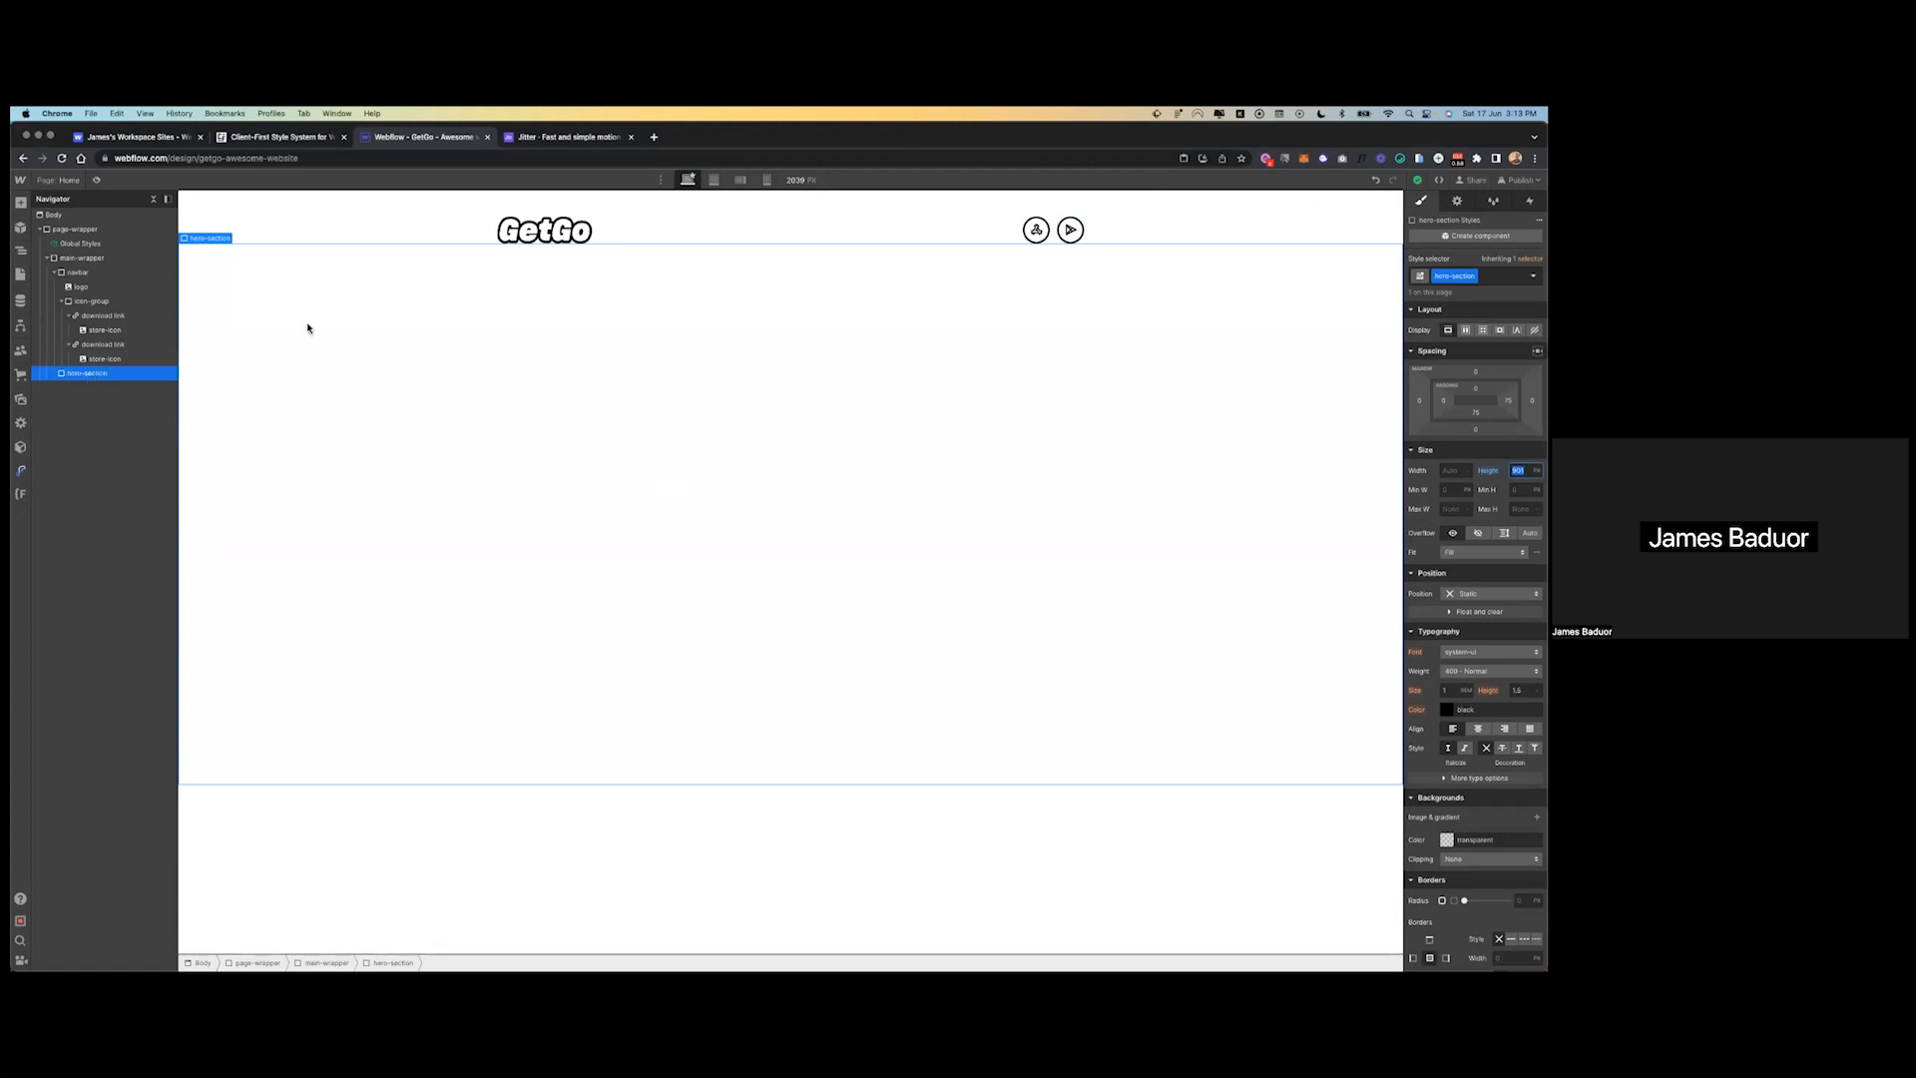
- Insert an image element inside the hero-section and dismiss its image settings
scroll(1474, 559, down, 3)
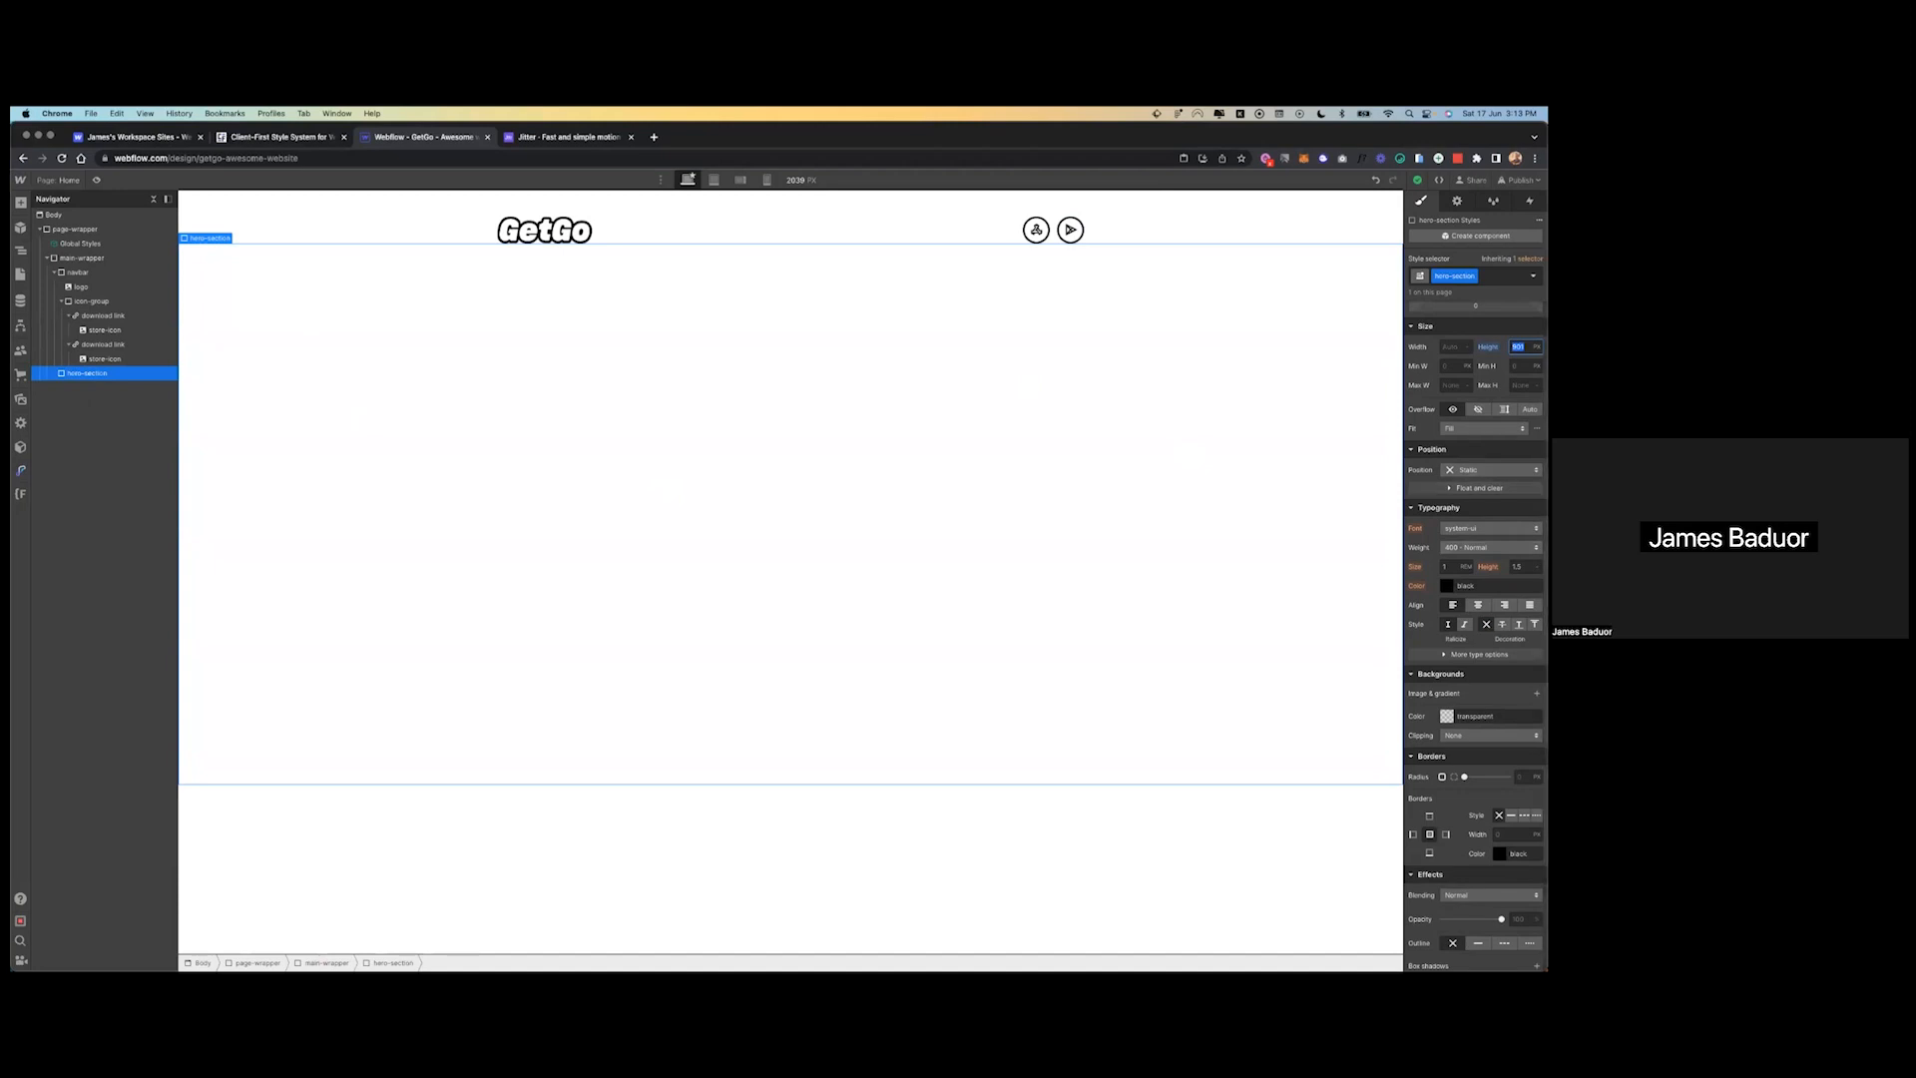
click(20, 203)
drag(60, 741, 787, 560)
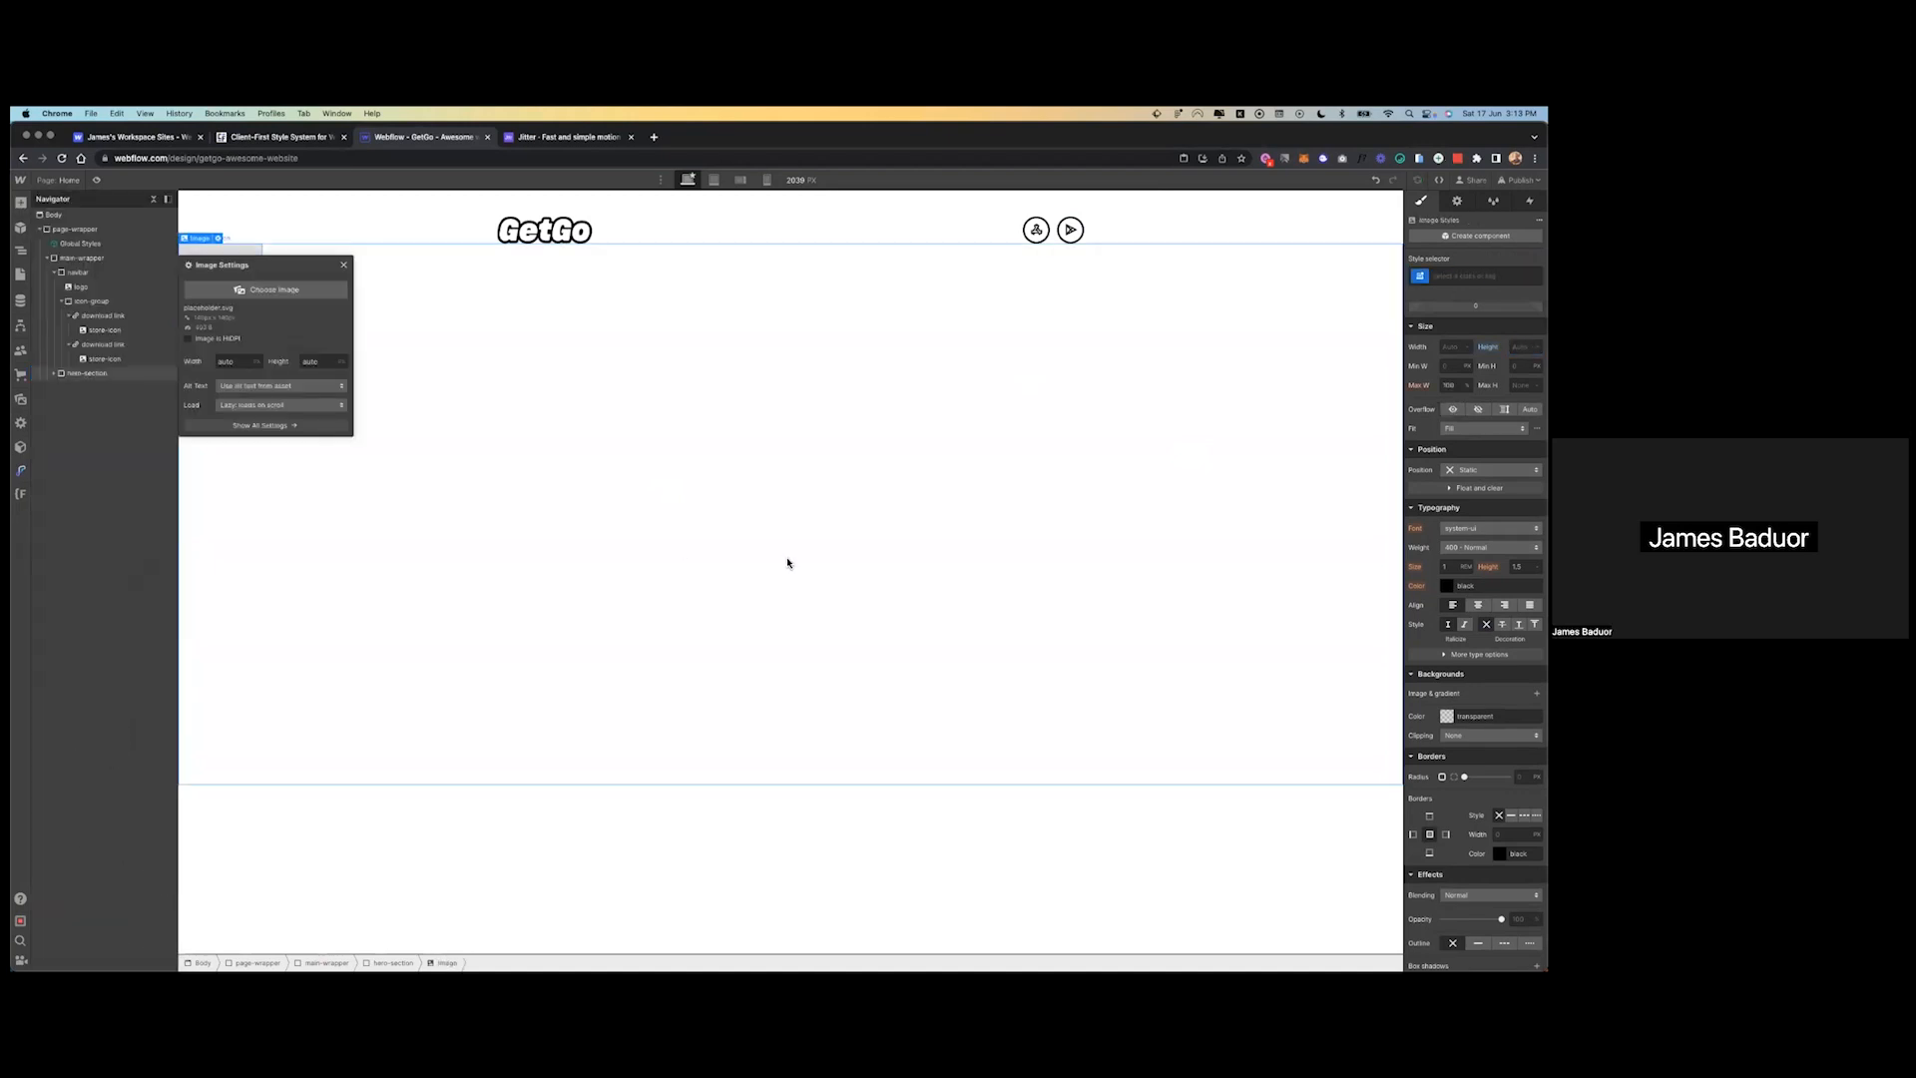
click(501, 348)
click(280, 262)
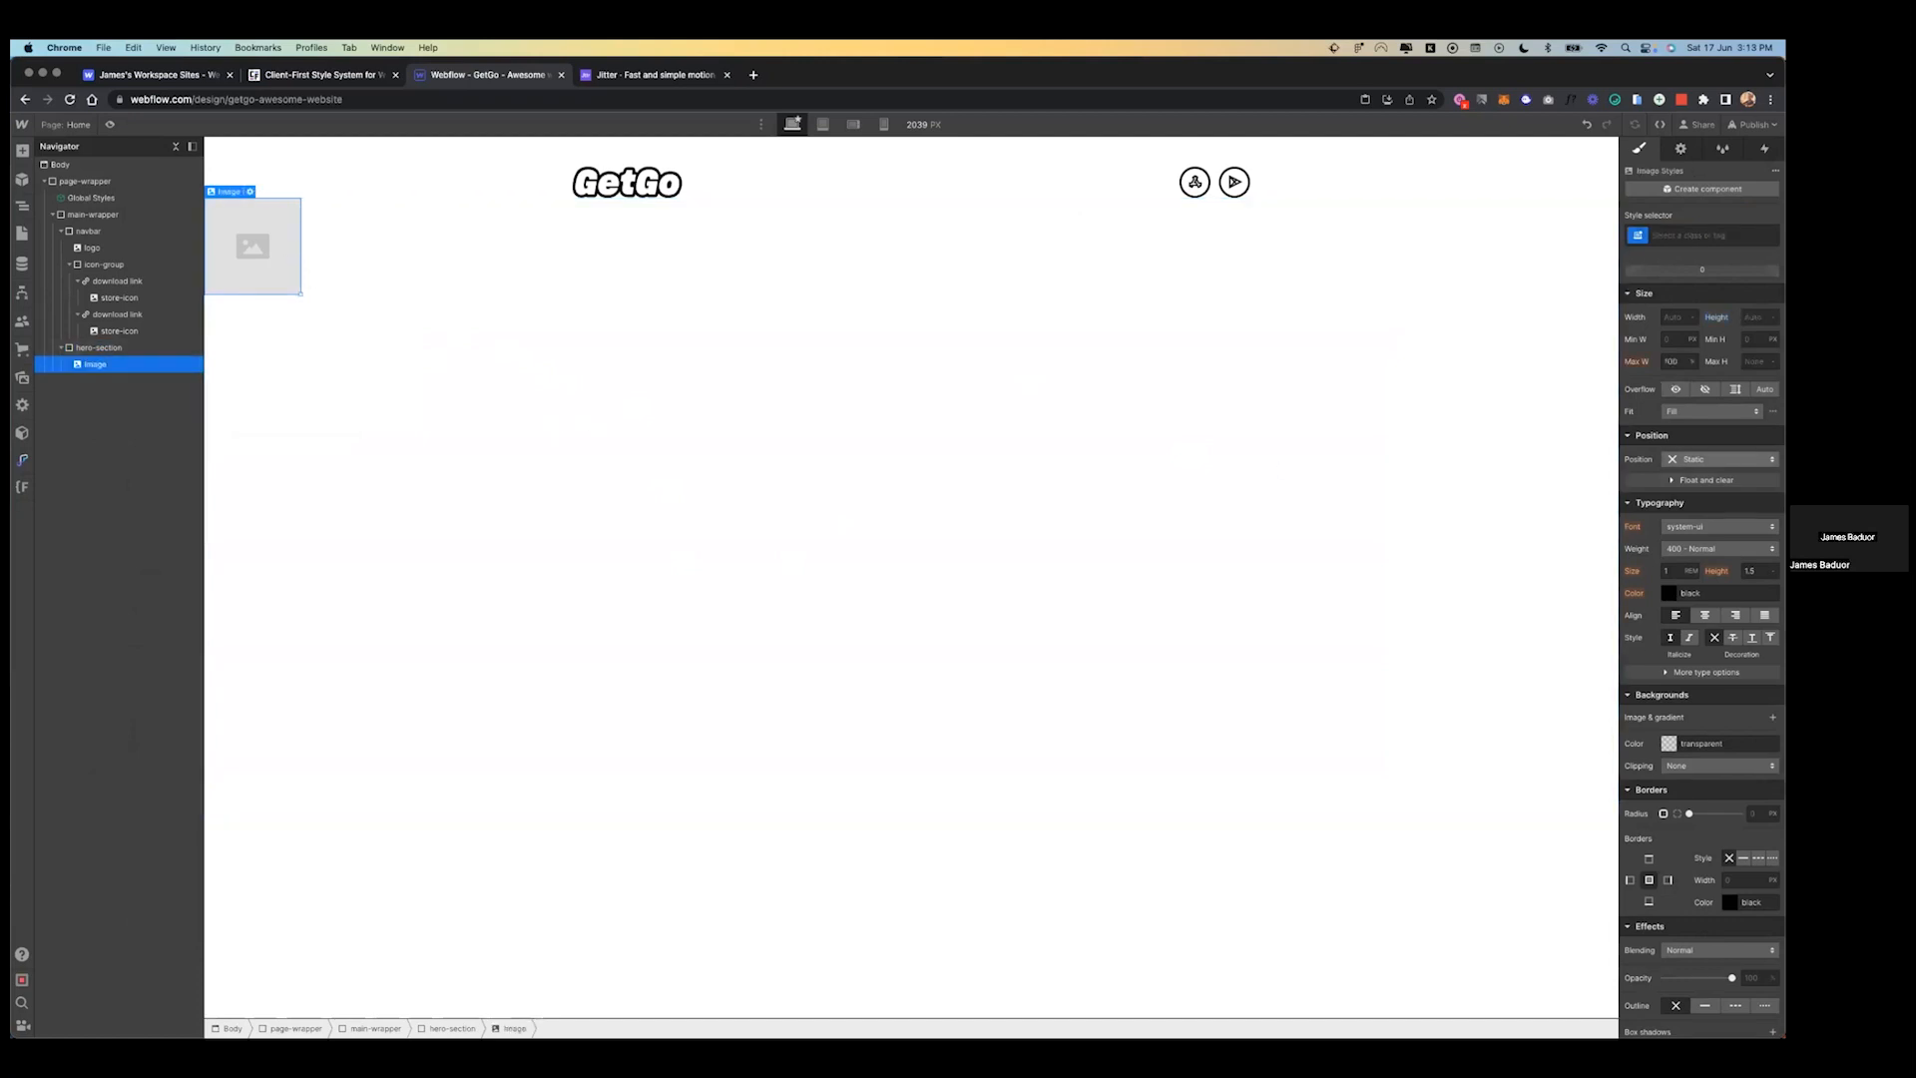
- Give the new image the class hero-background
key(super+Return)
text(her)
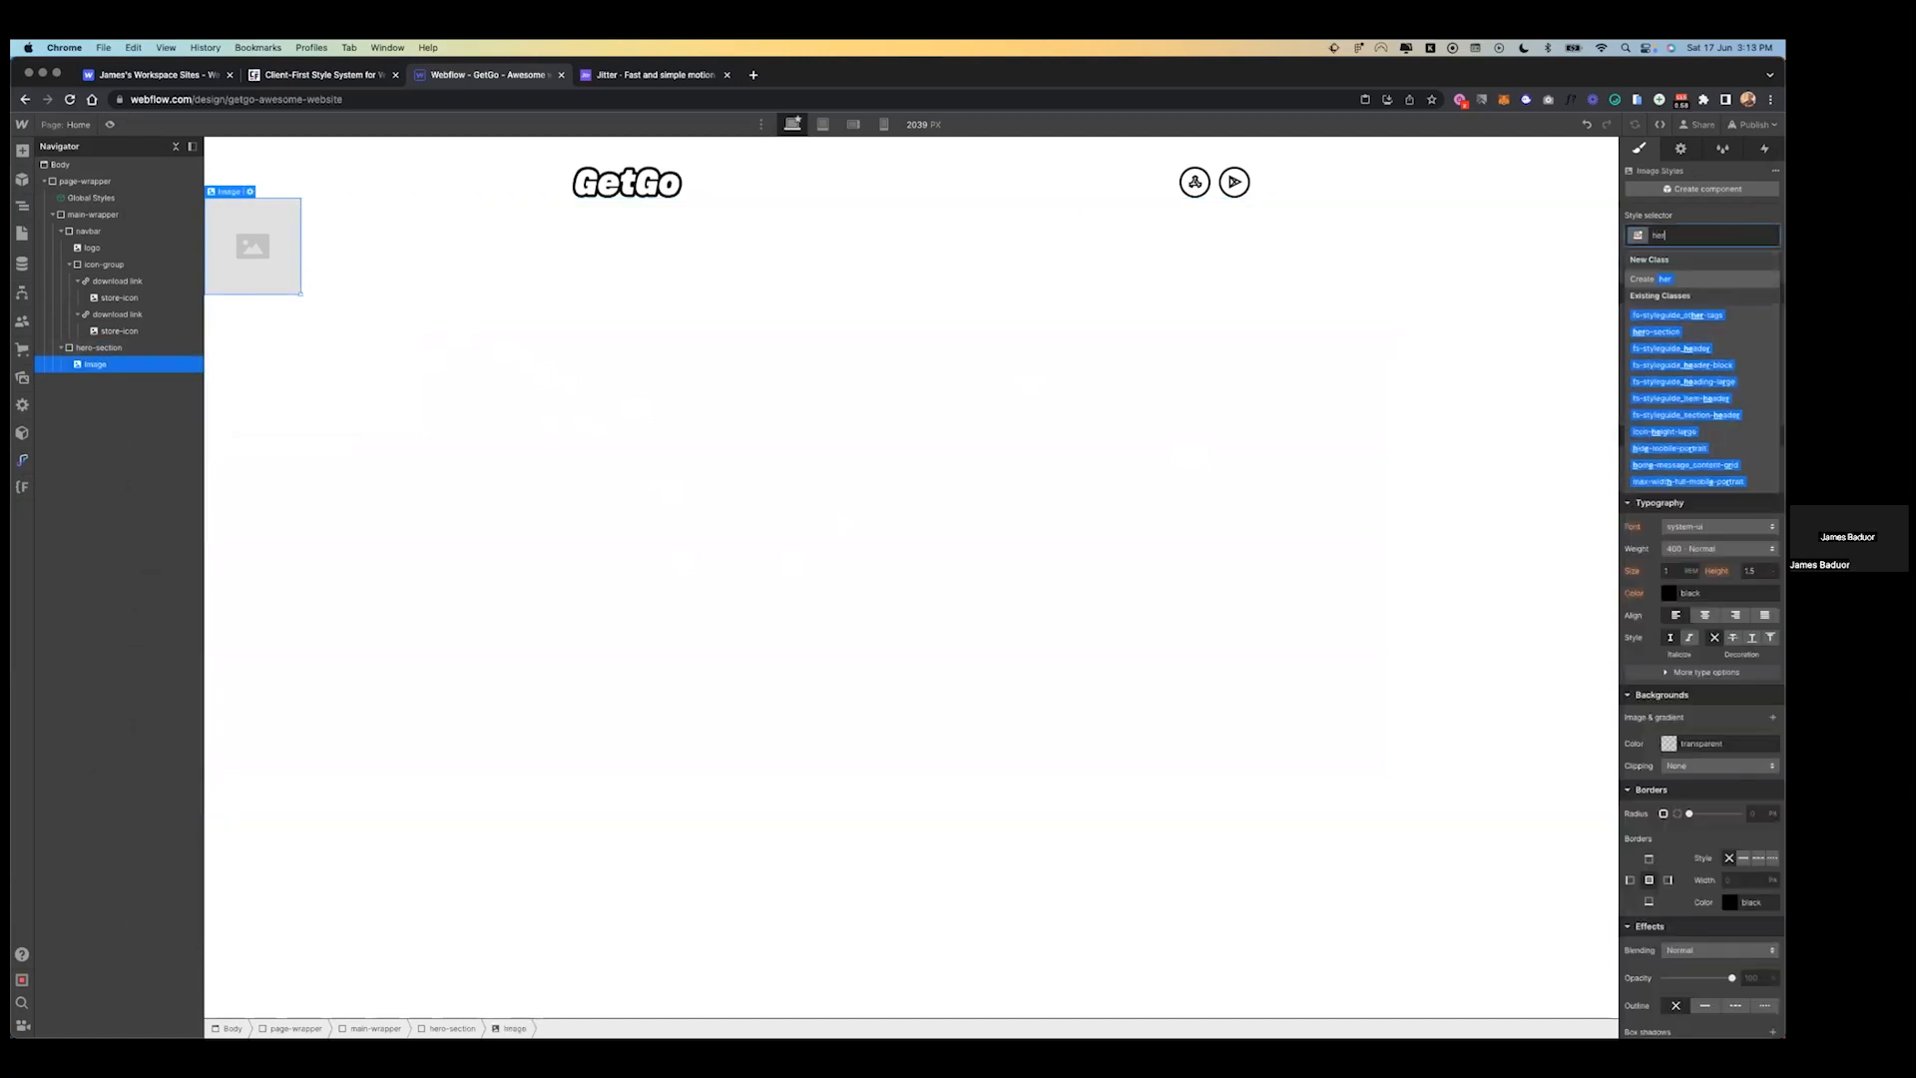
text(o-background)
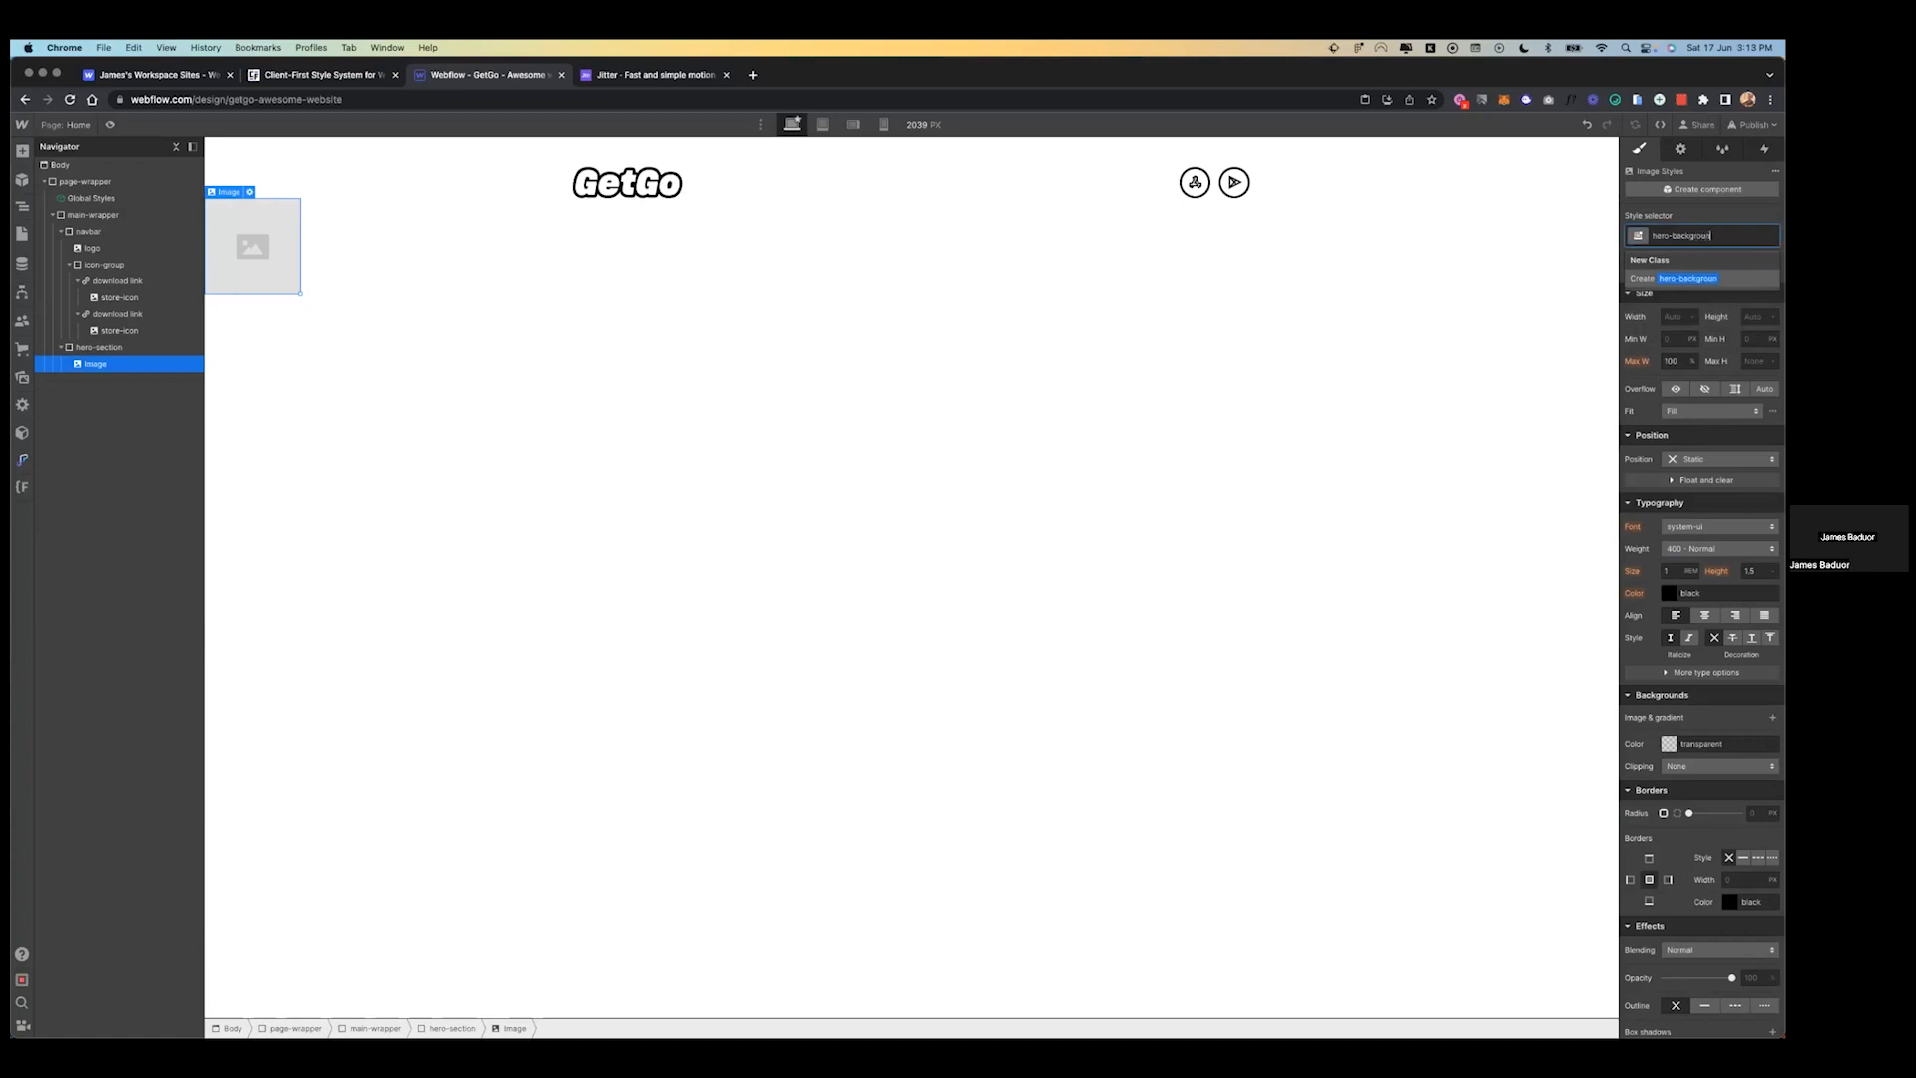
key(Return)
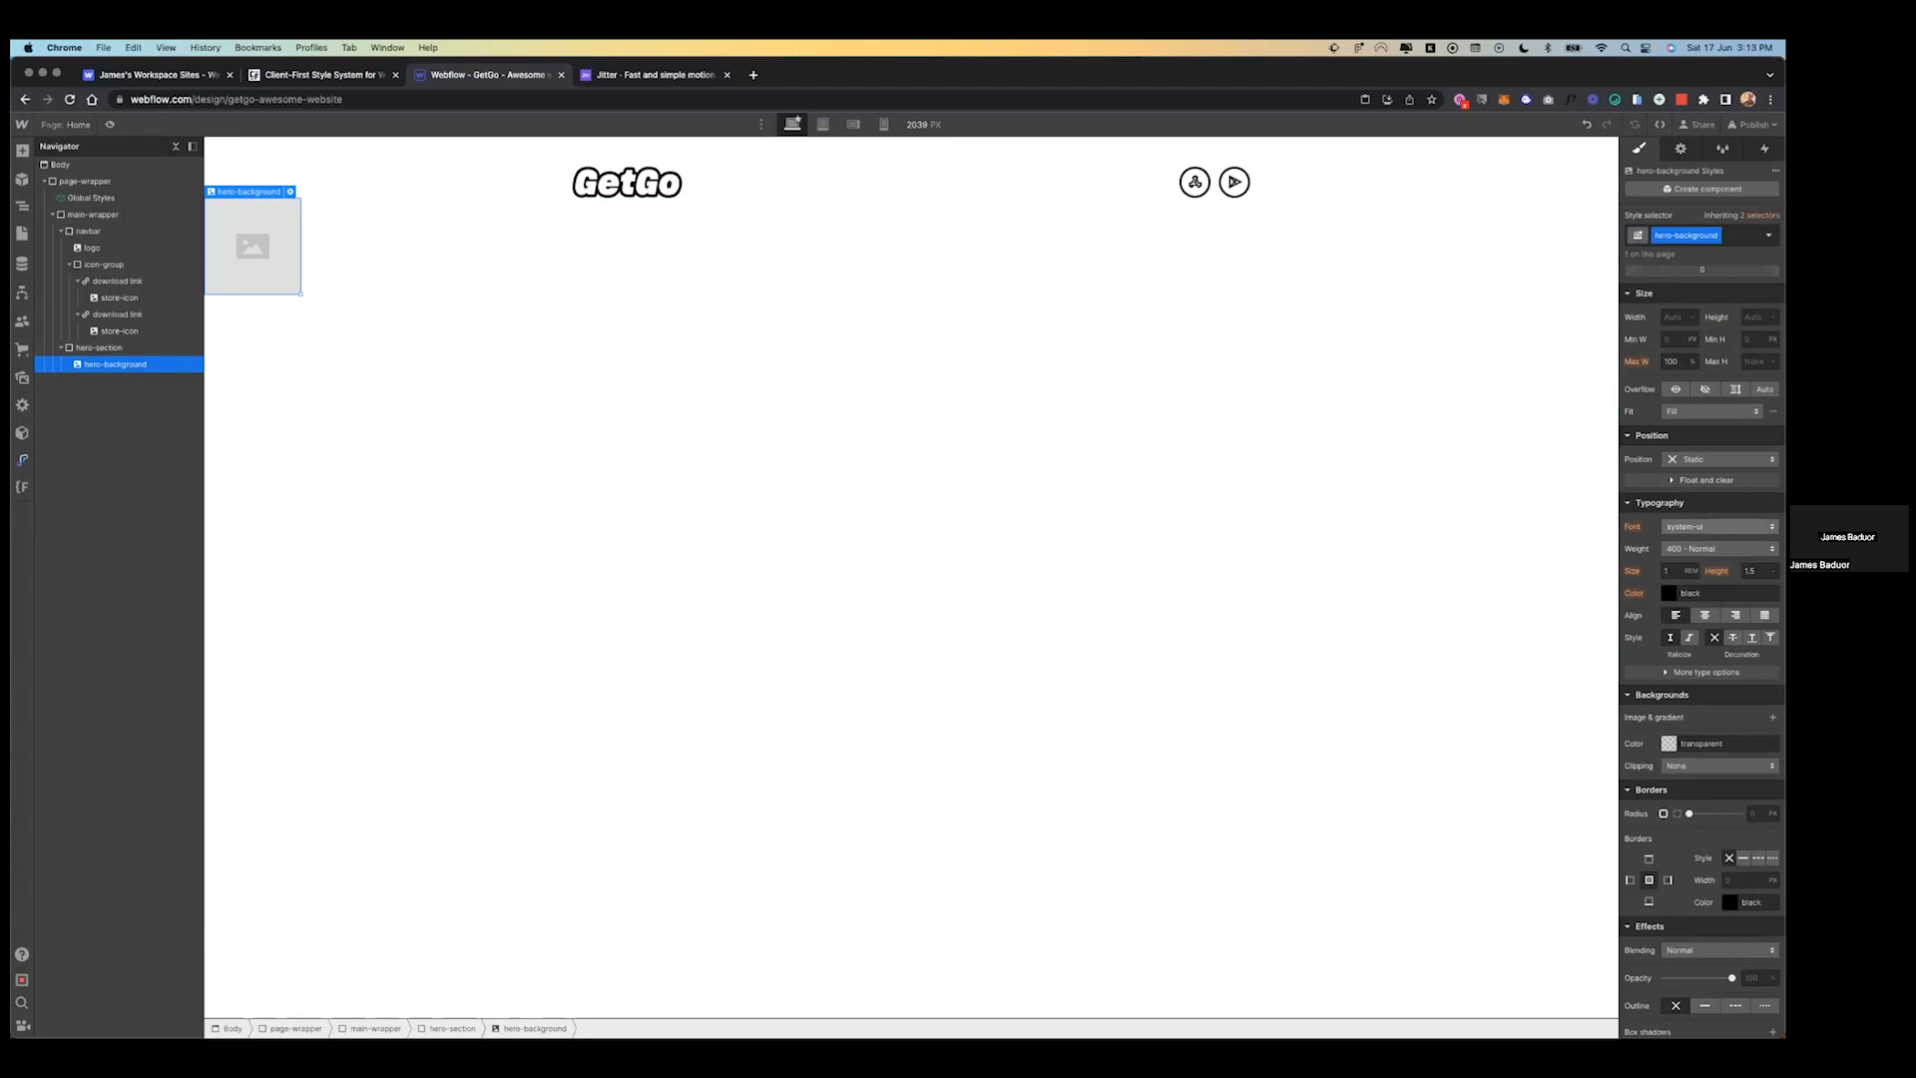
- Try the Relative, Absolute, Fixed and Sticky position options on the hero-background image
click(1718, 459)
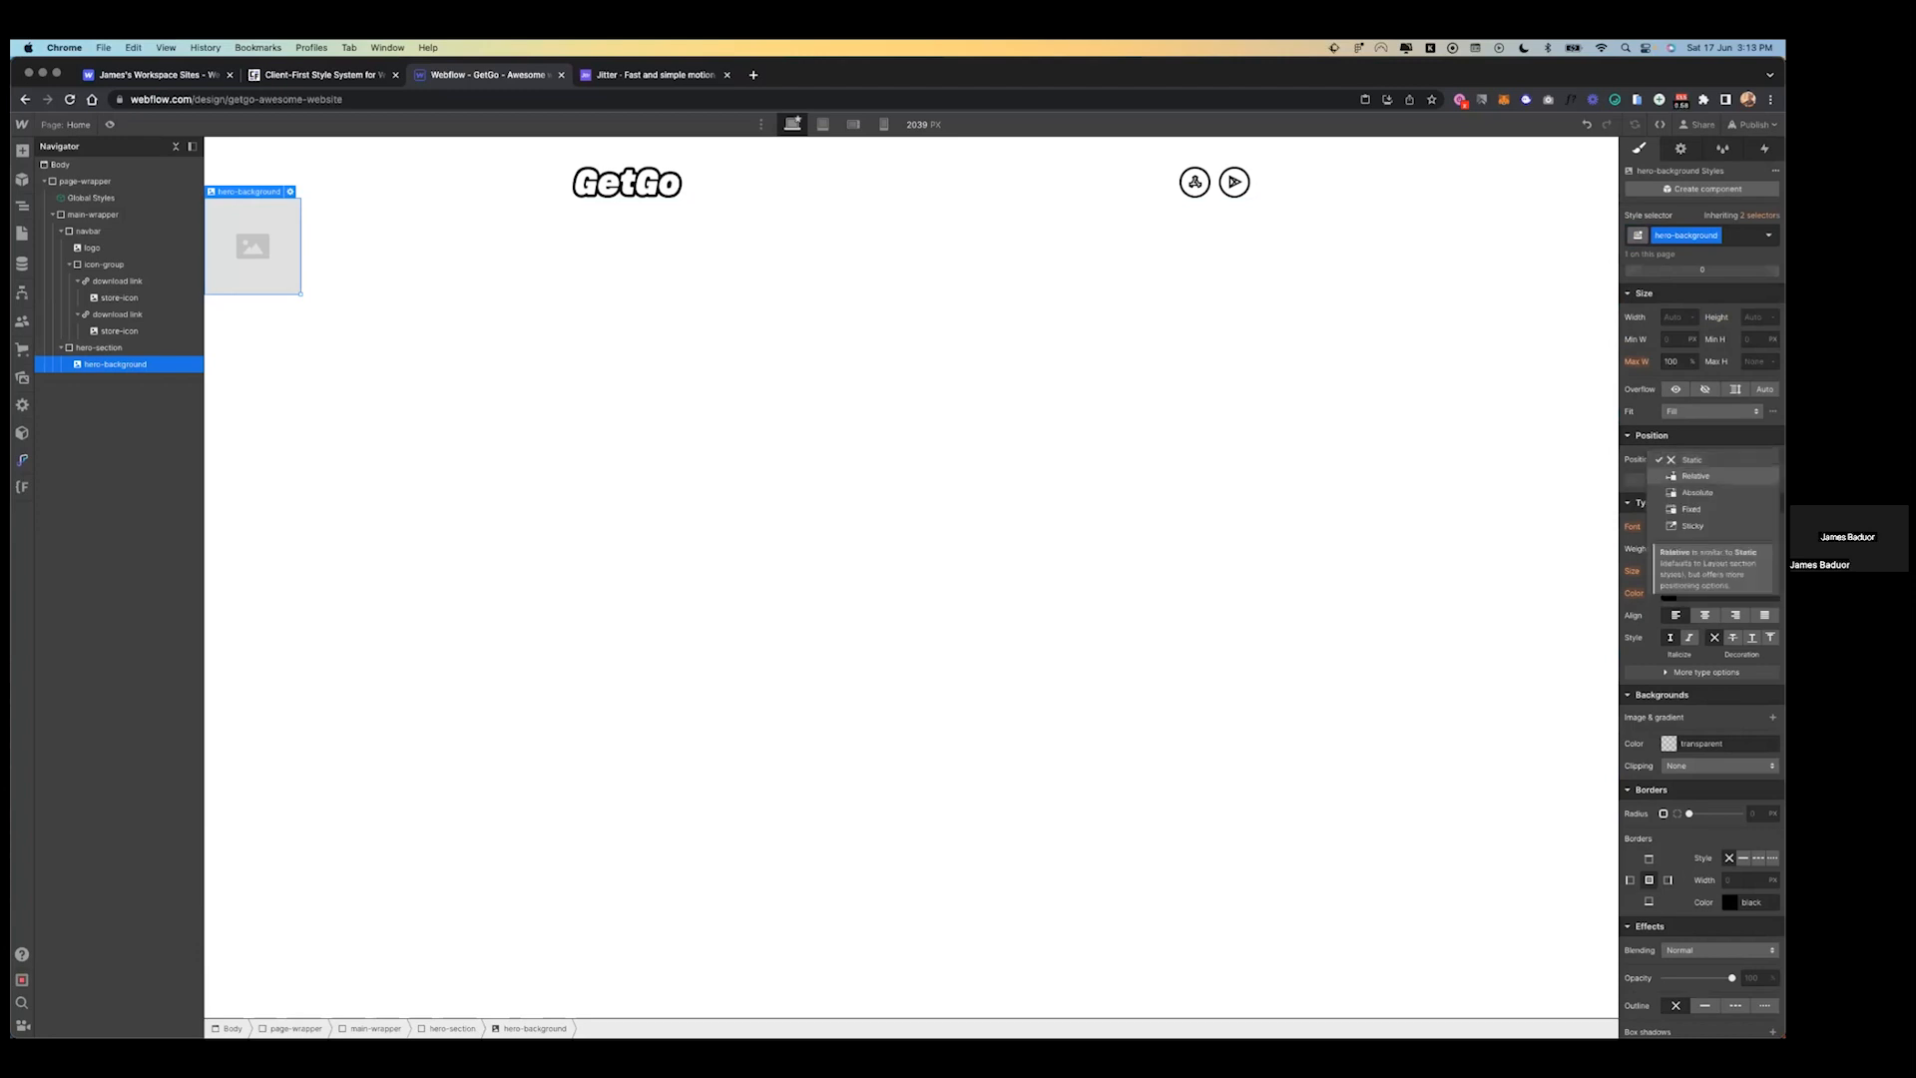
click(1695, 476)
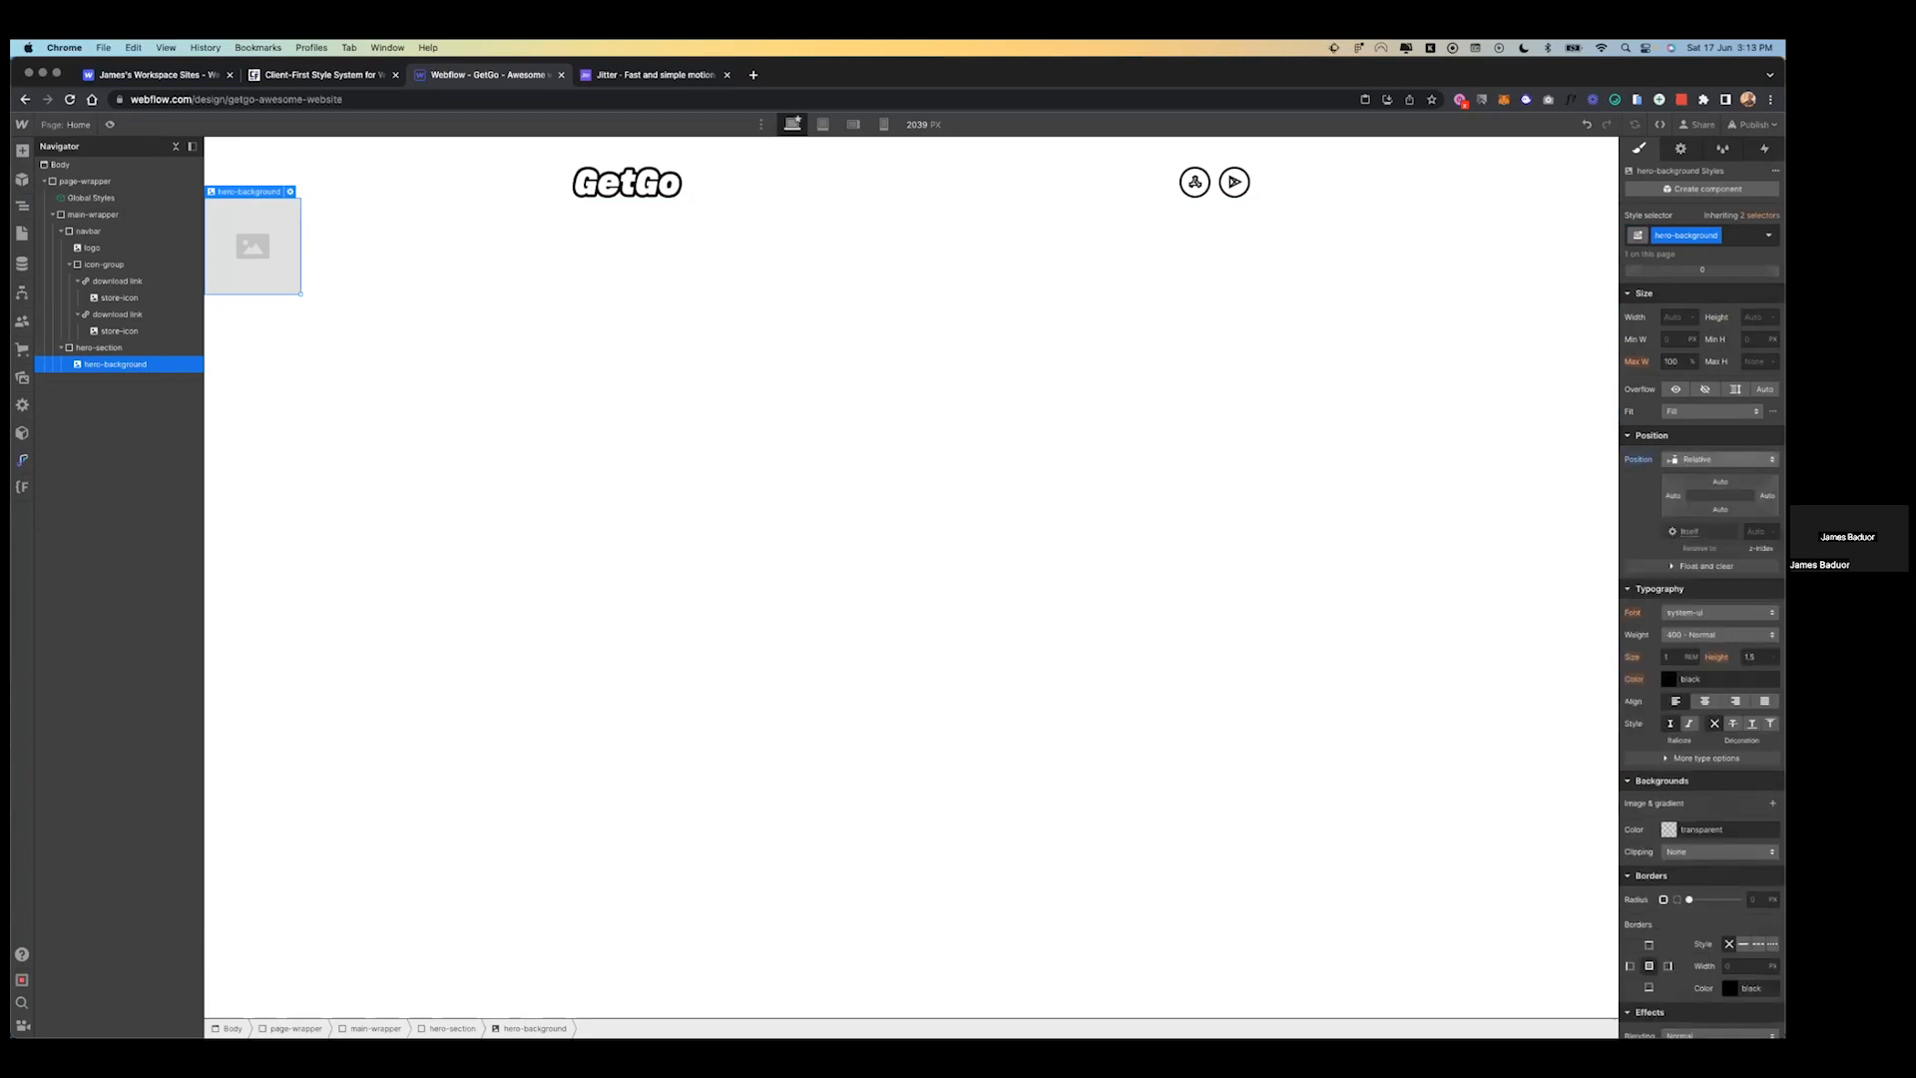
click(1717, 459)
click(1697, 476)
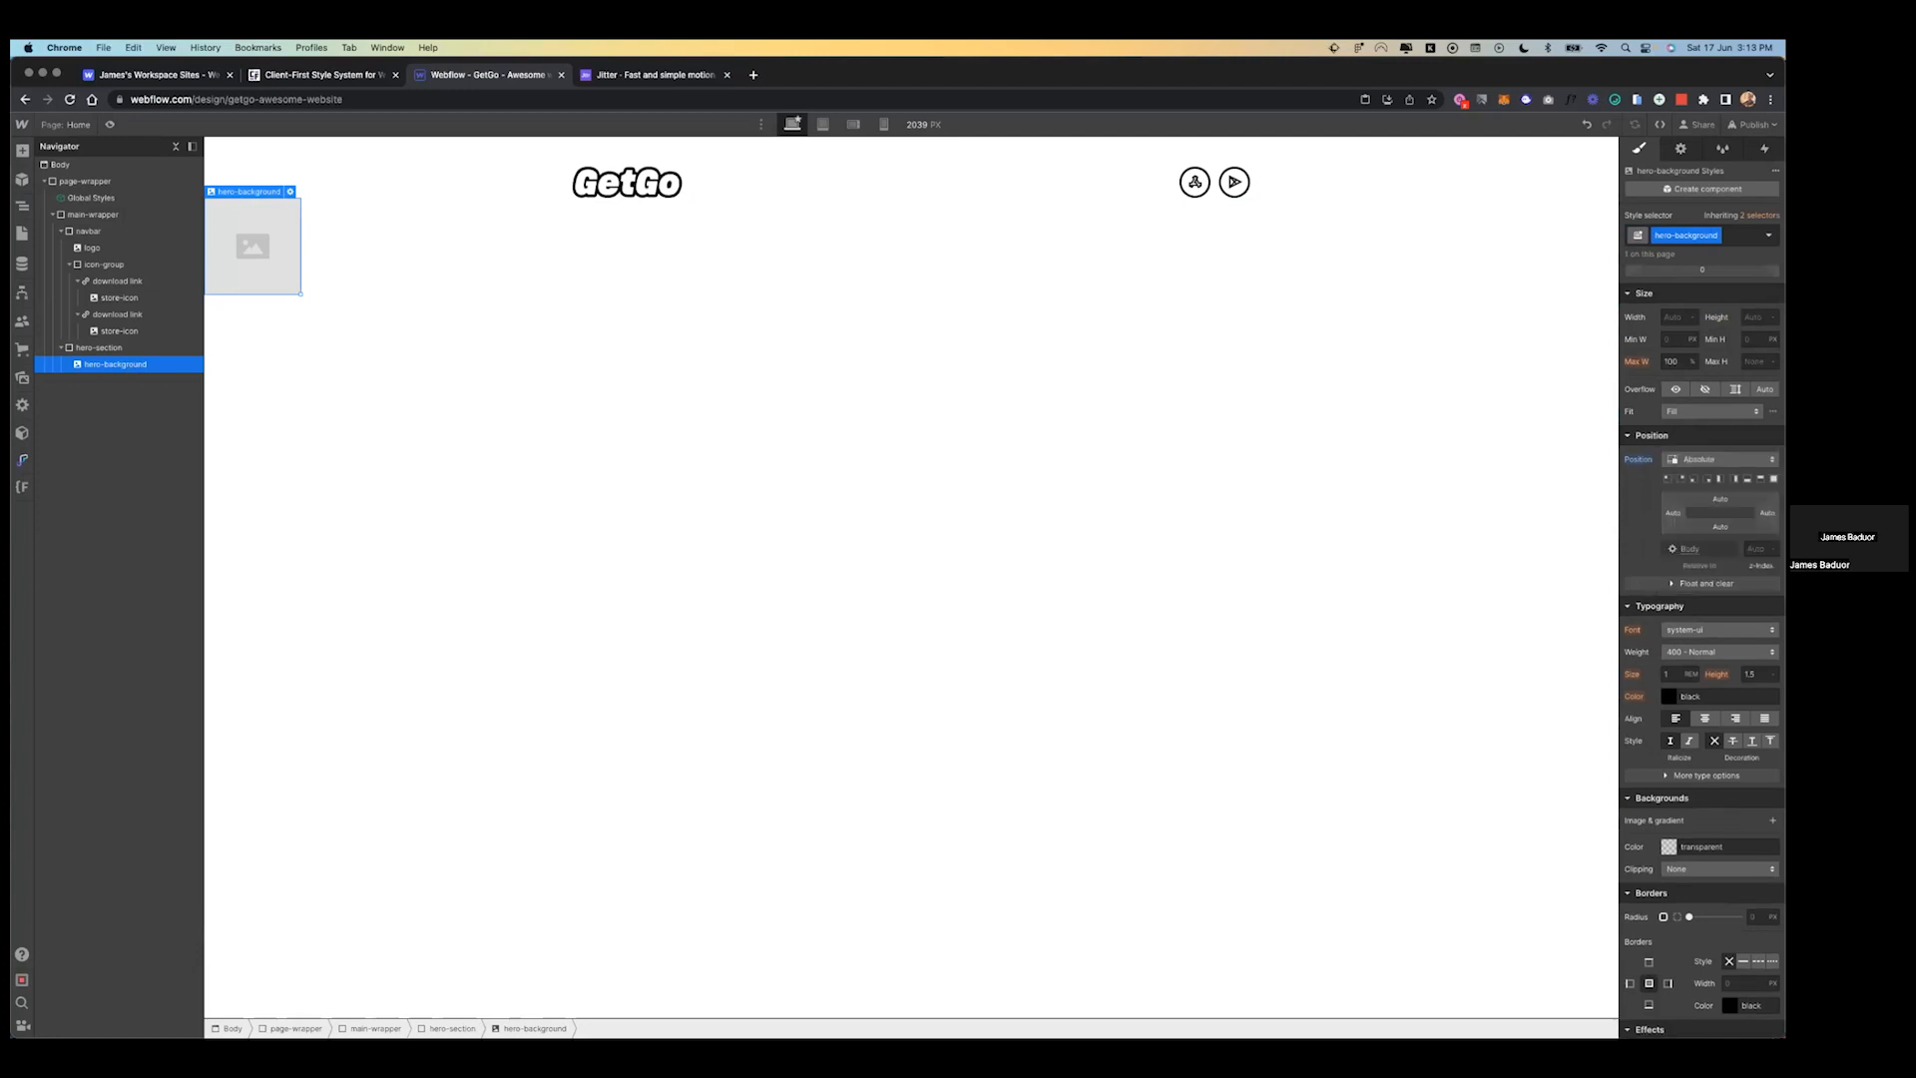
click(1716, 459)
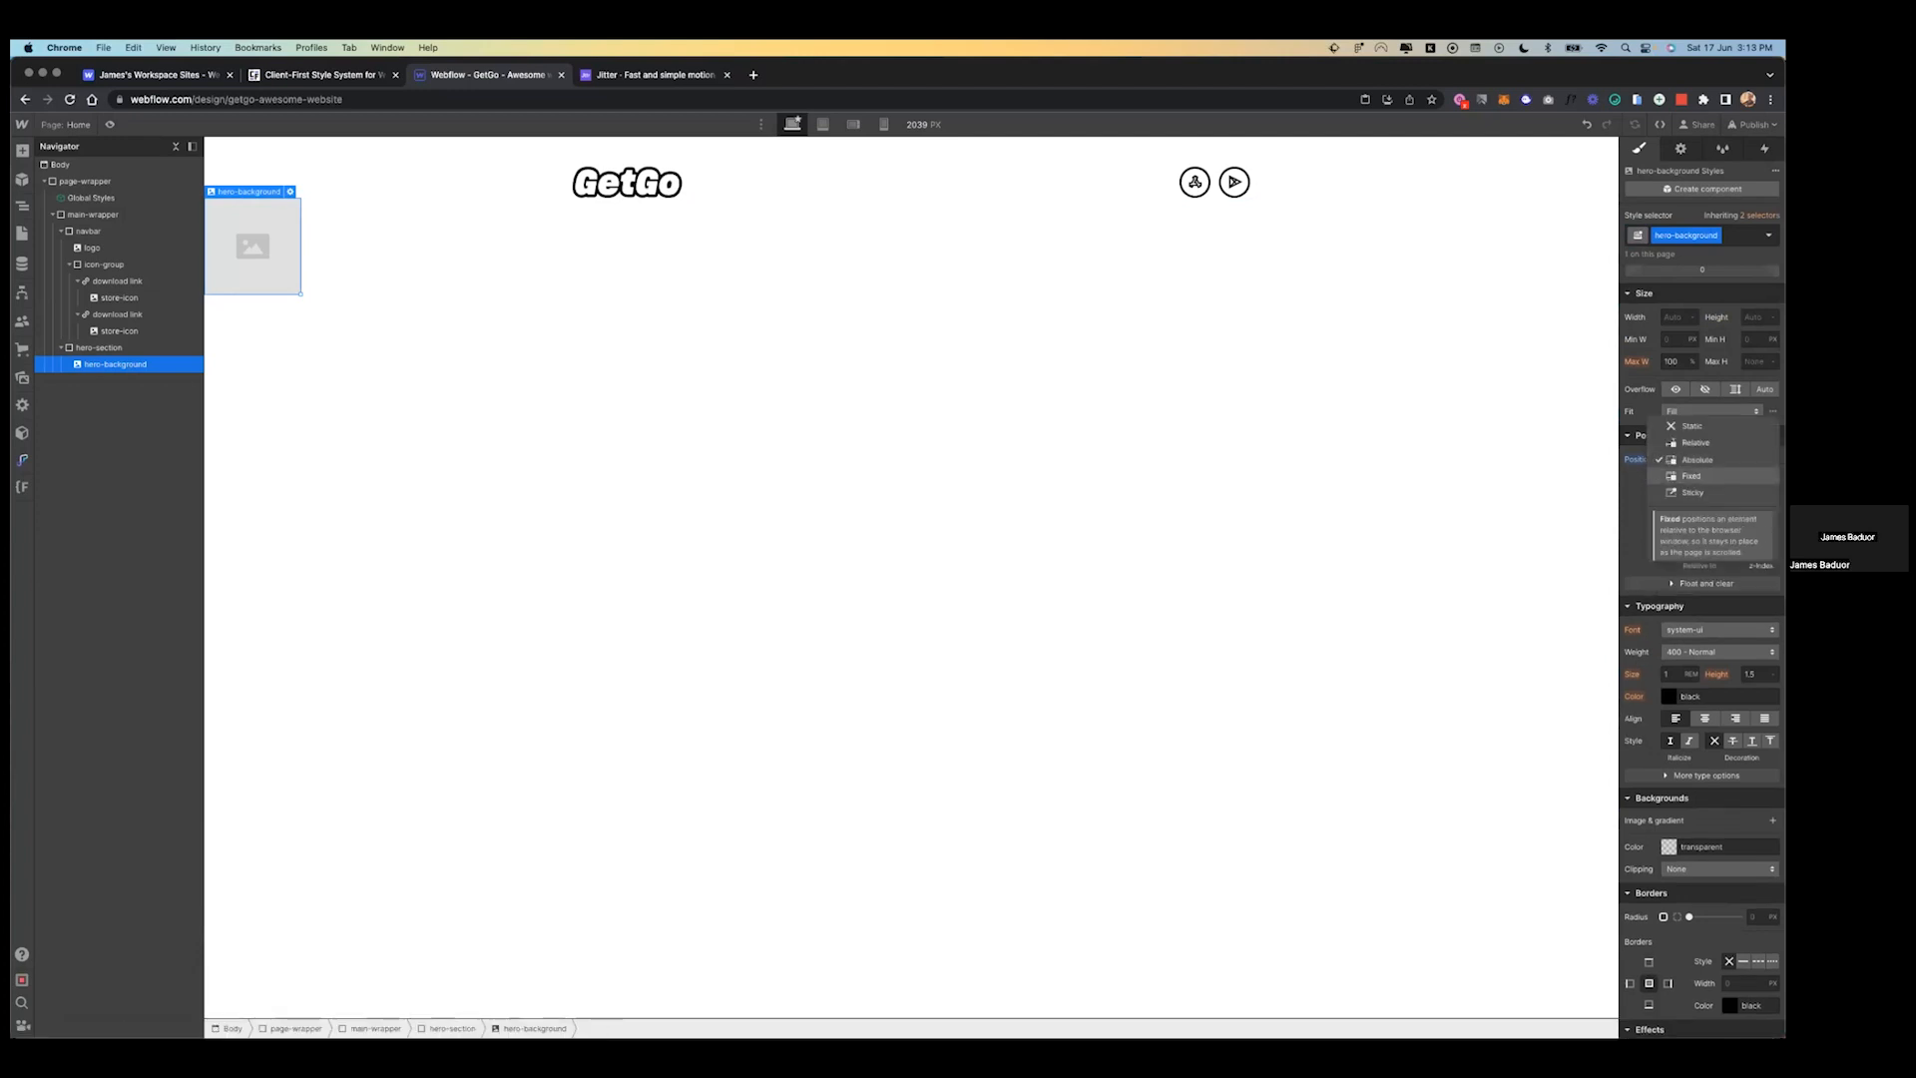
click(1692, 476)
click(1716, 459)
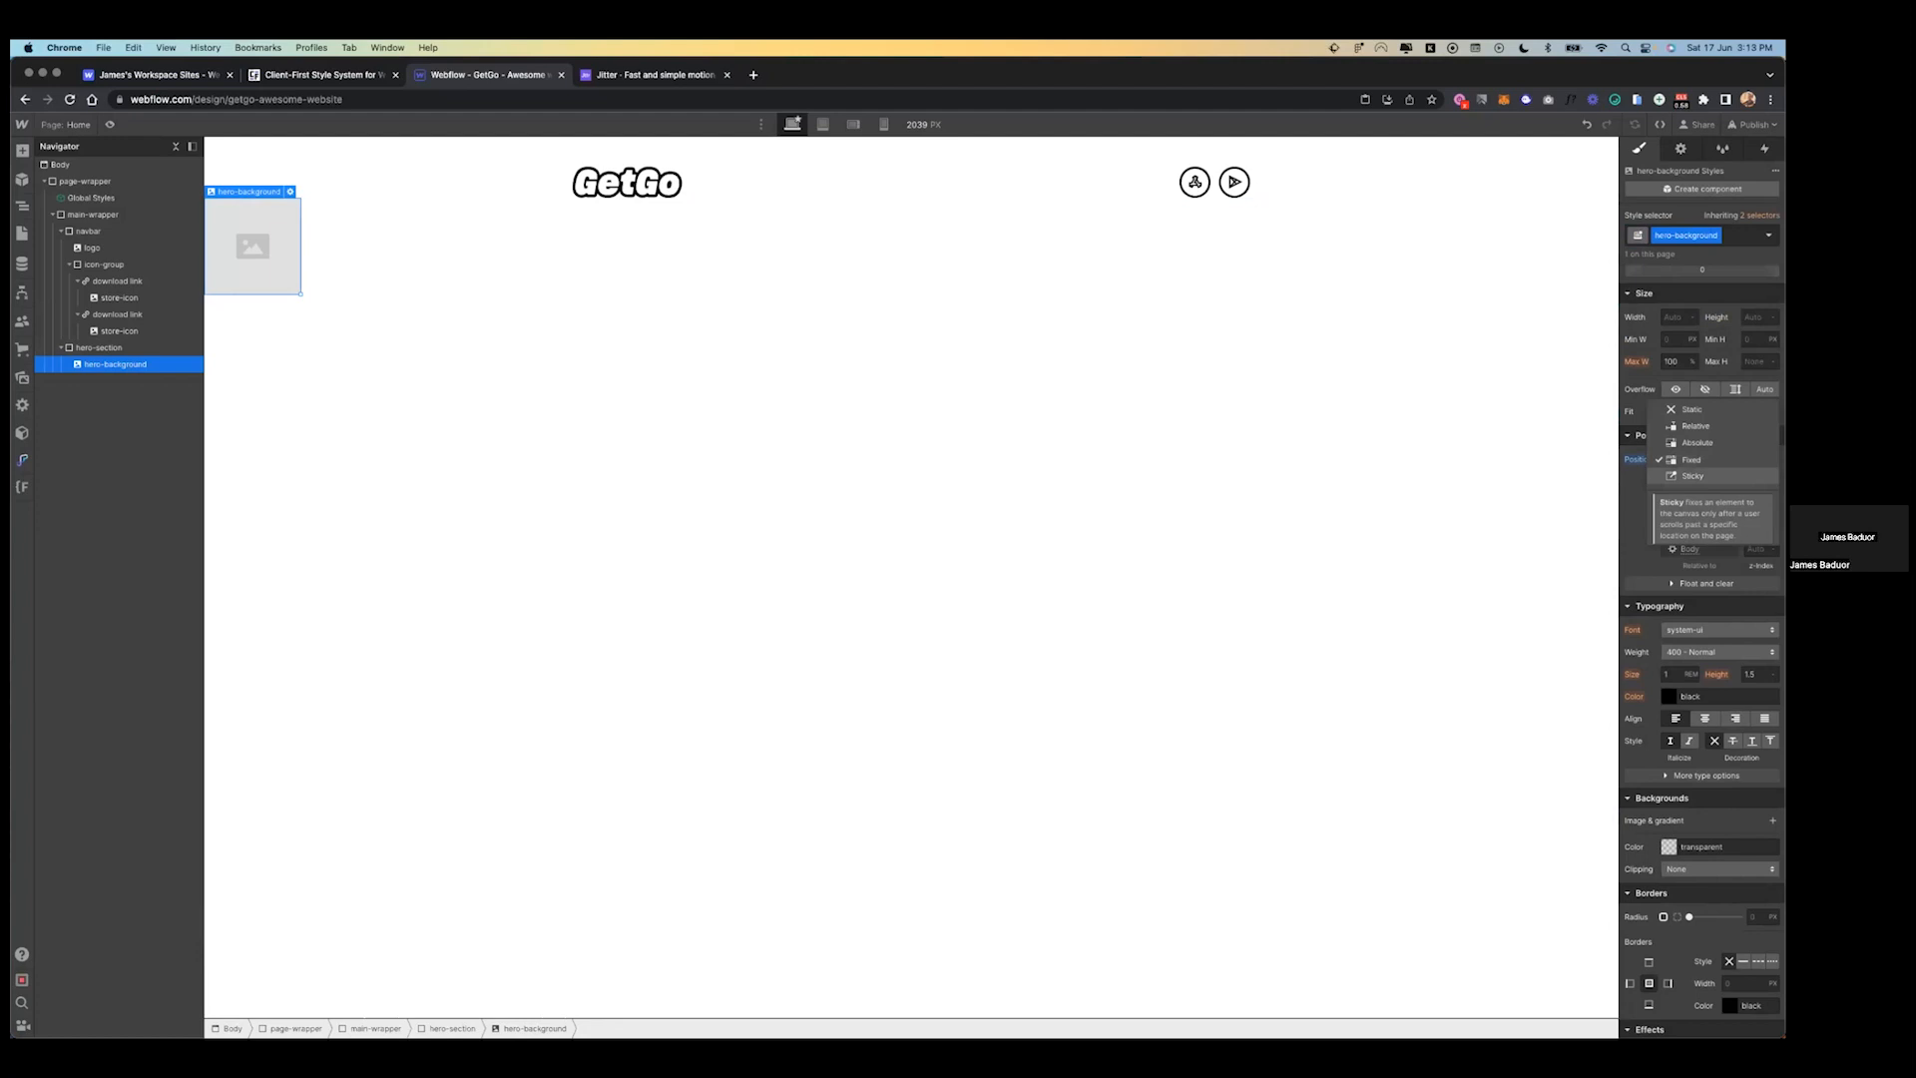
click(1712, 476)
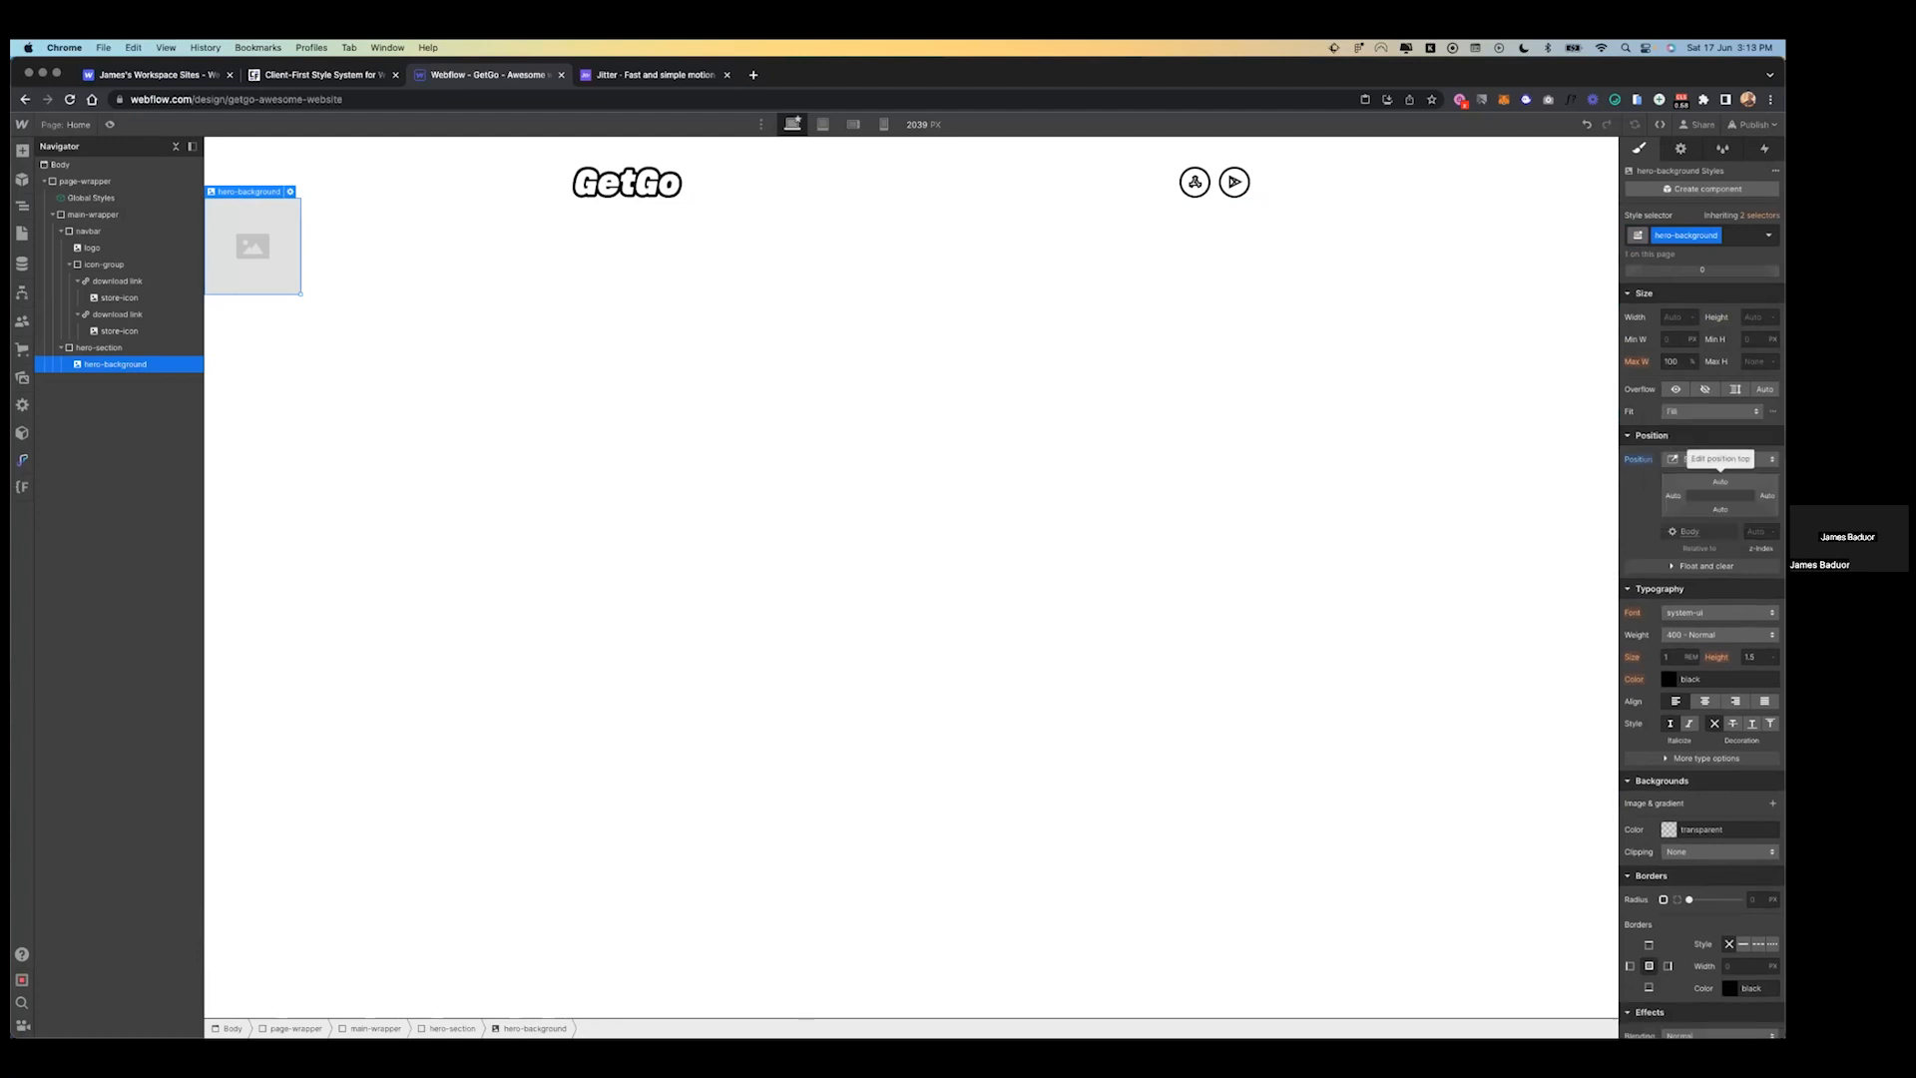
click(120, 347)
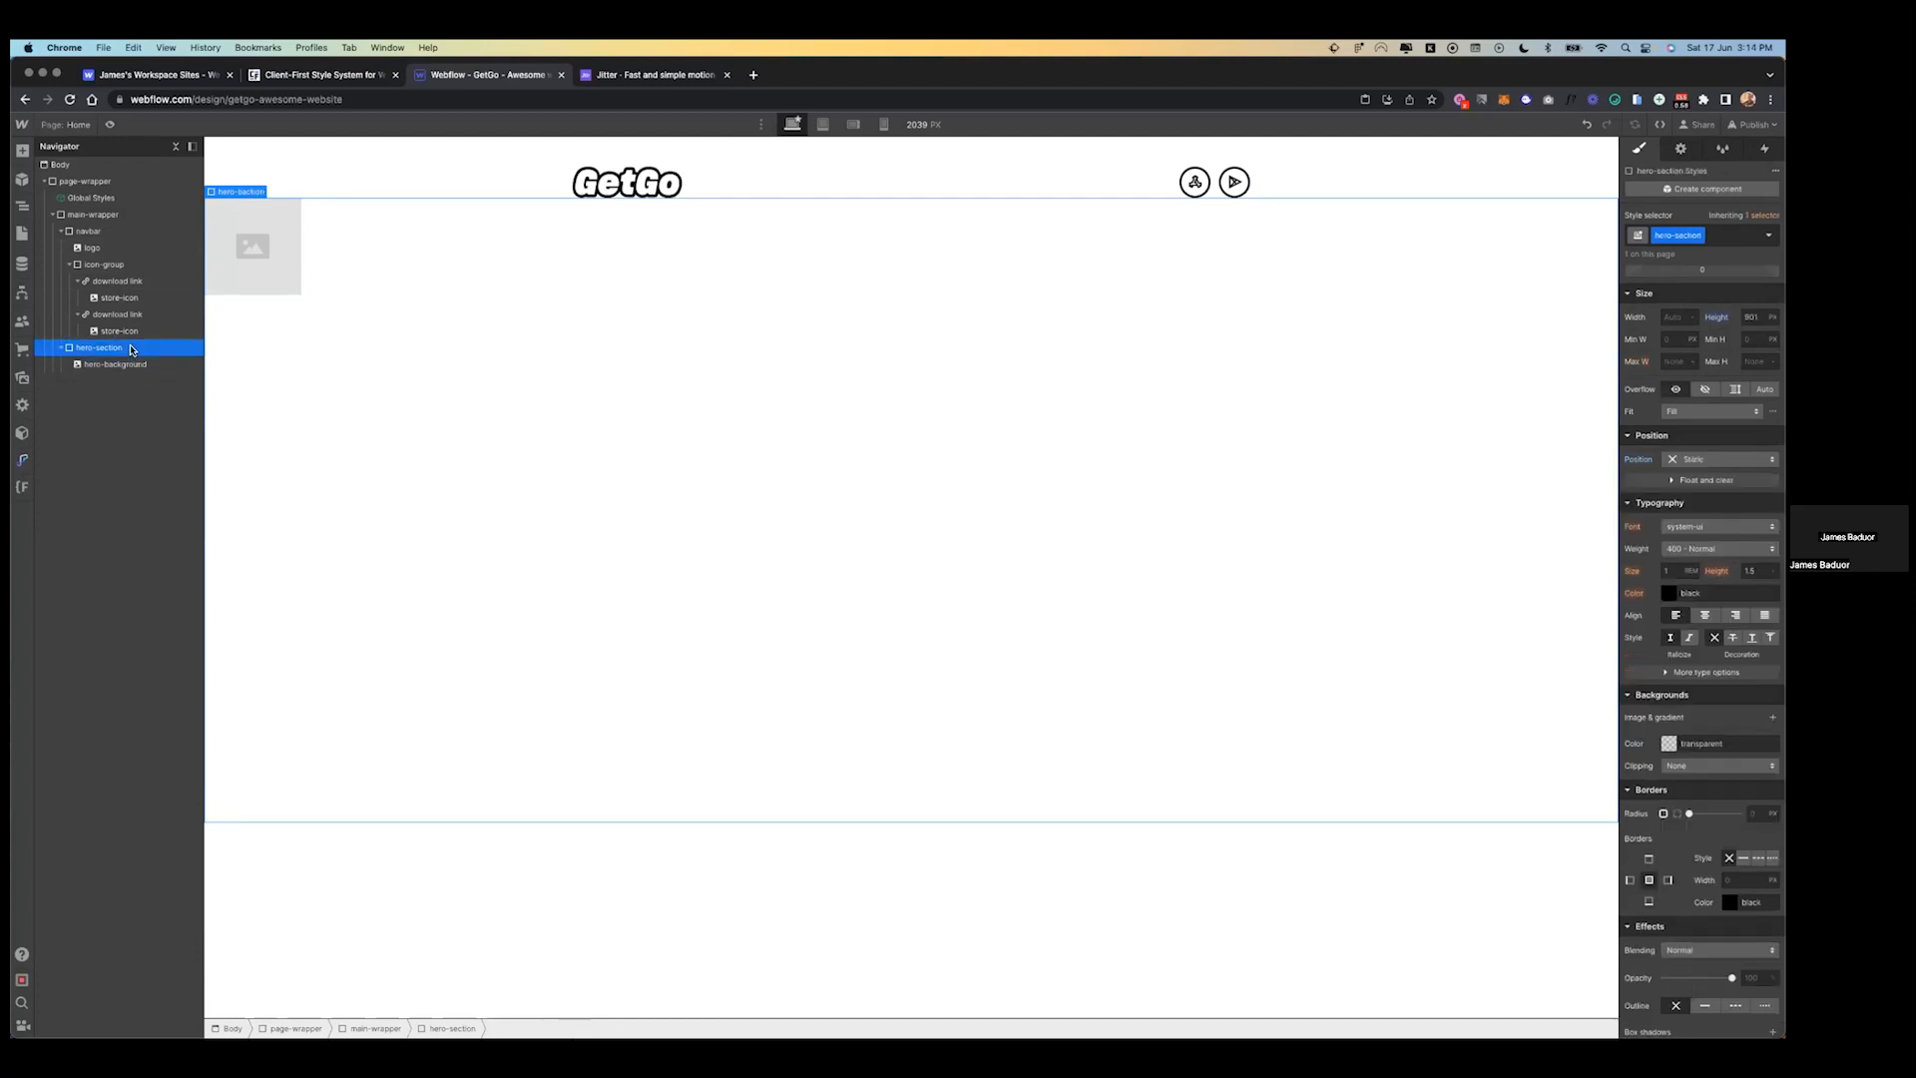
click(225, 257)
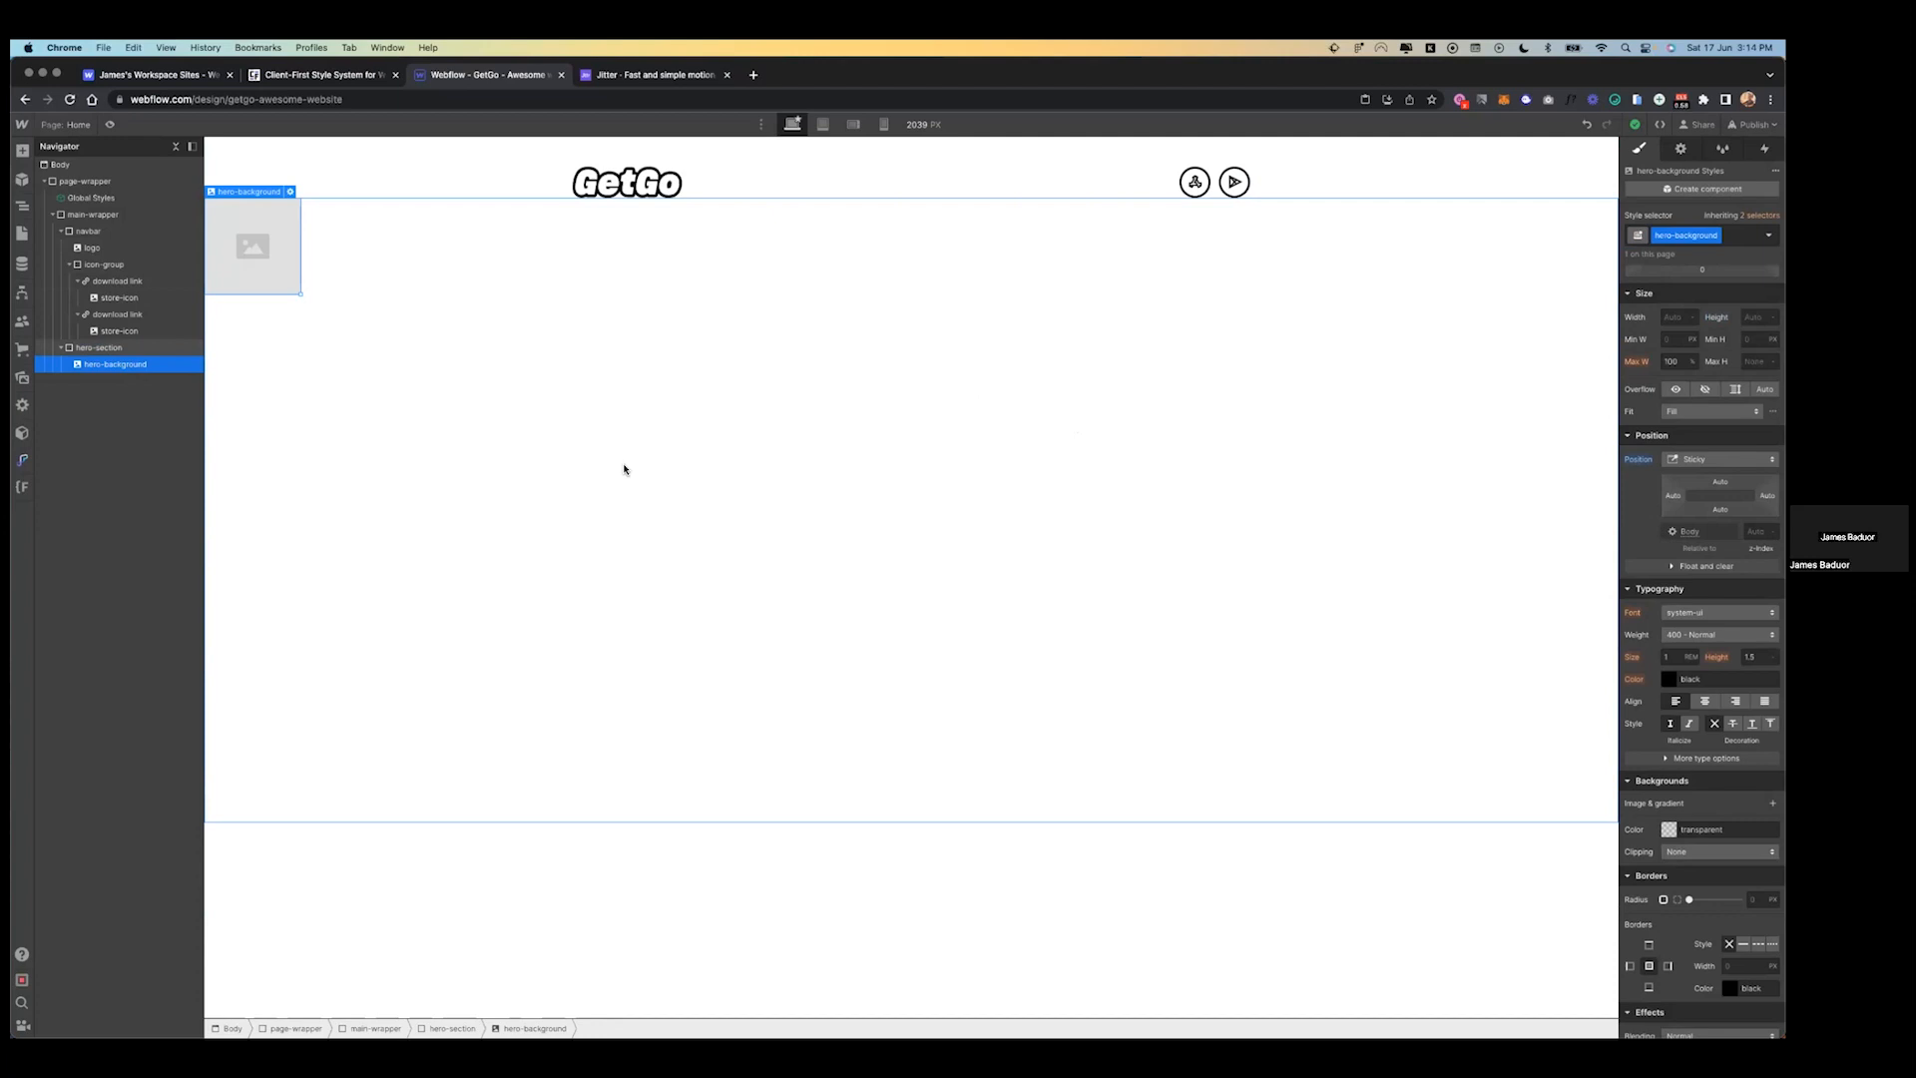
click(139, 352)
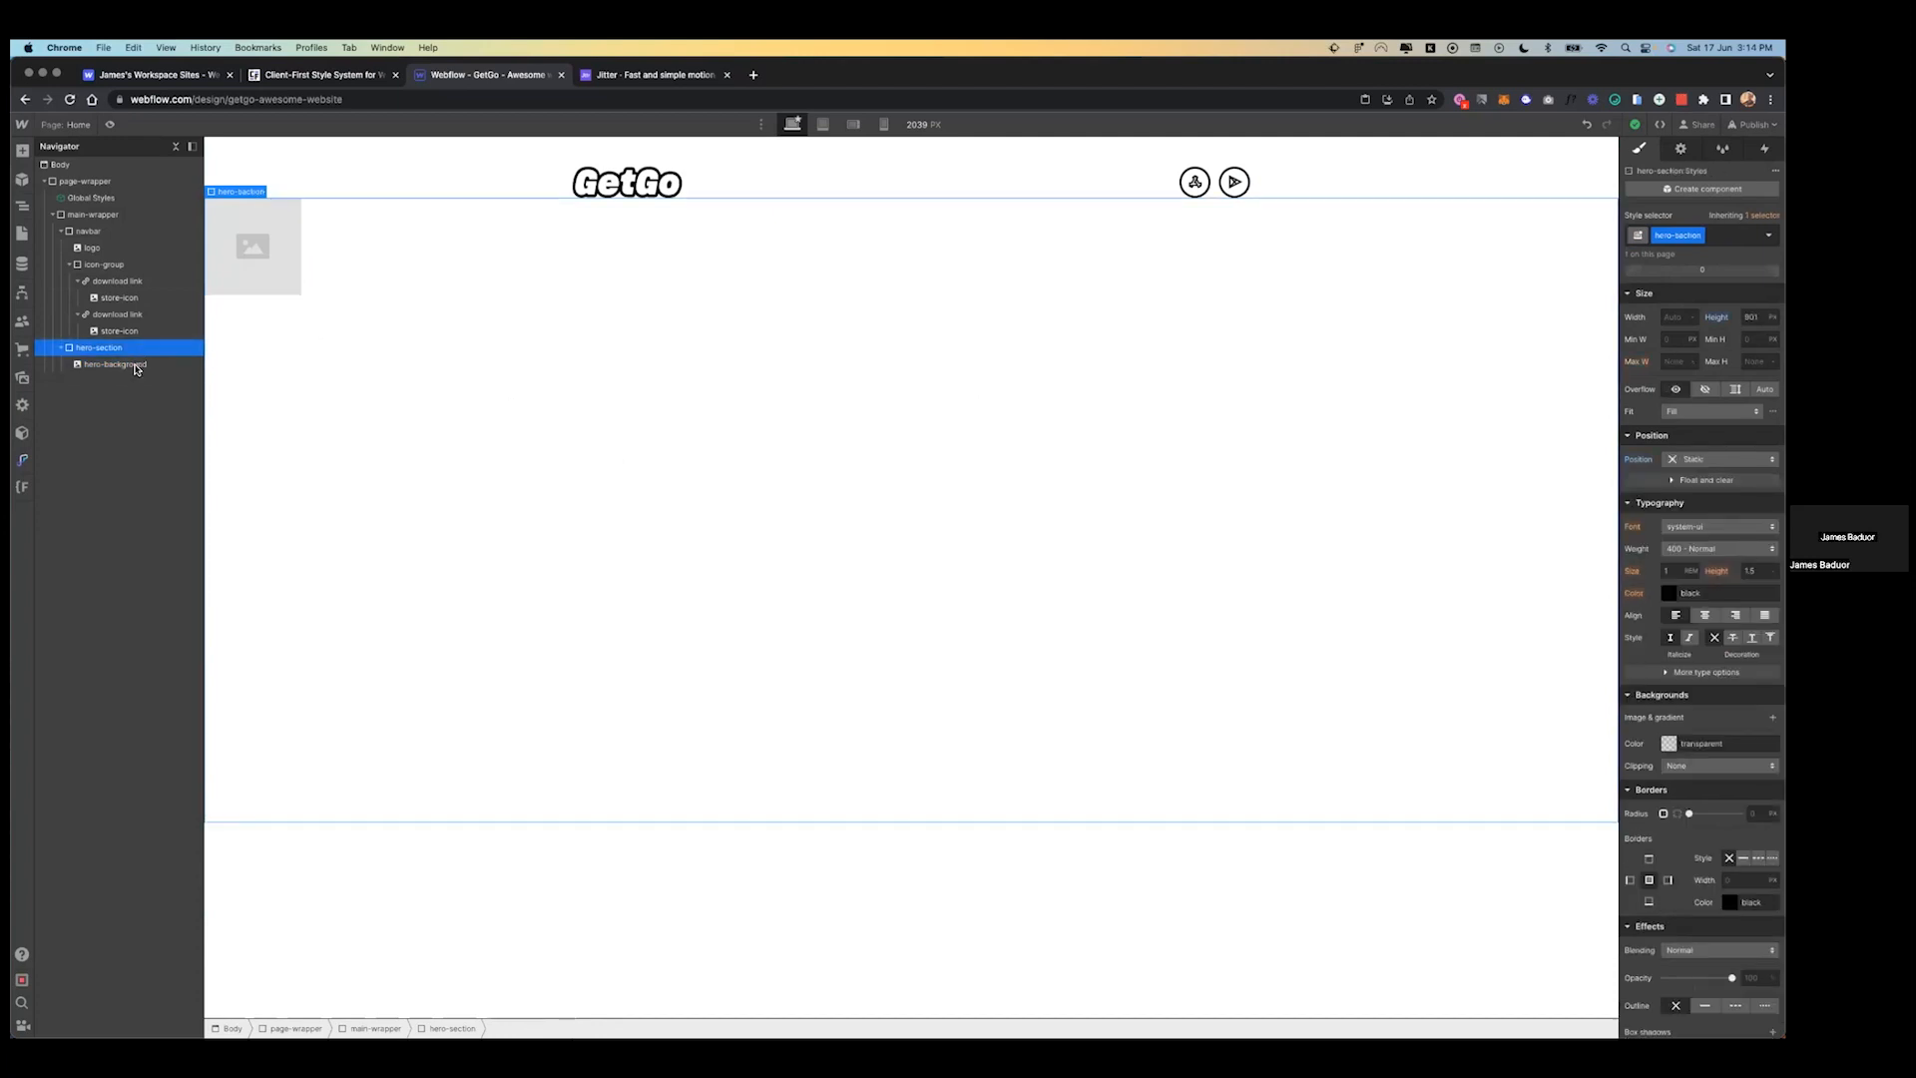
- Set the hero-background image's position to Absolute, anchored to the top-left corner of its parent
click(138, 366)
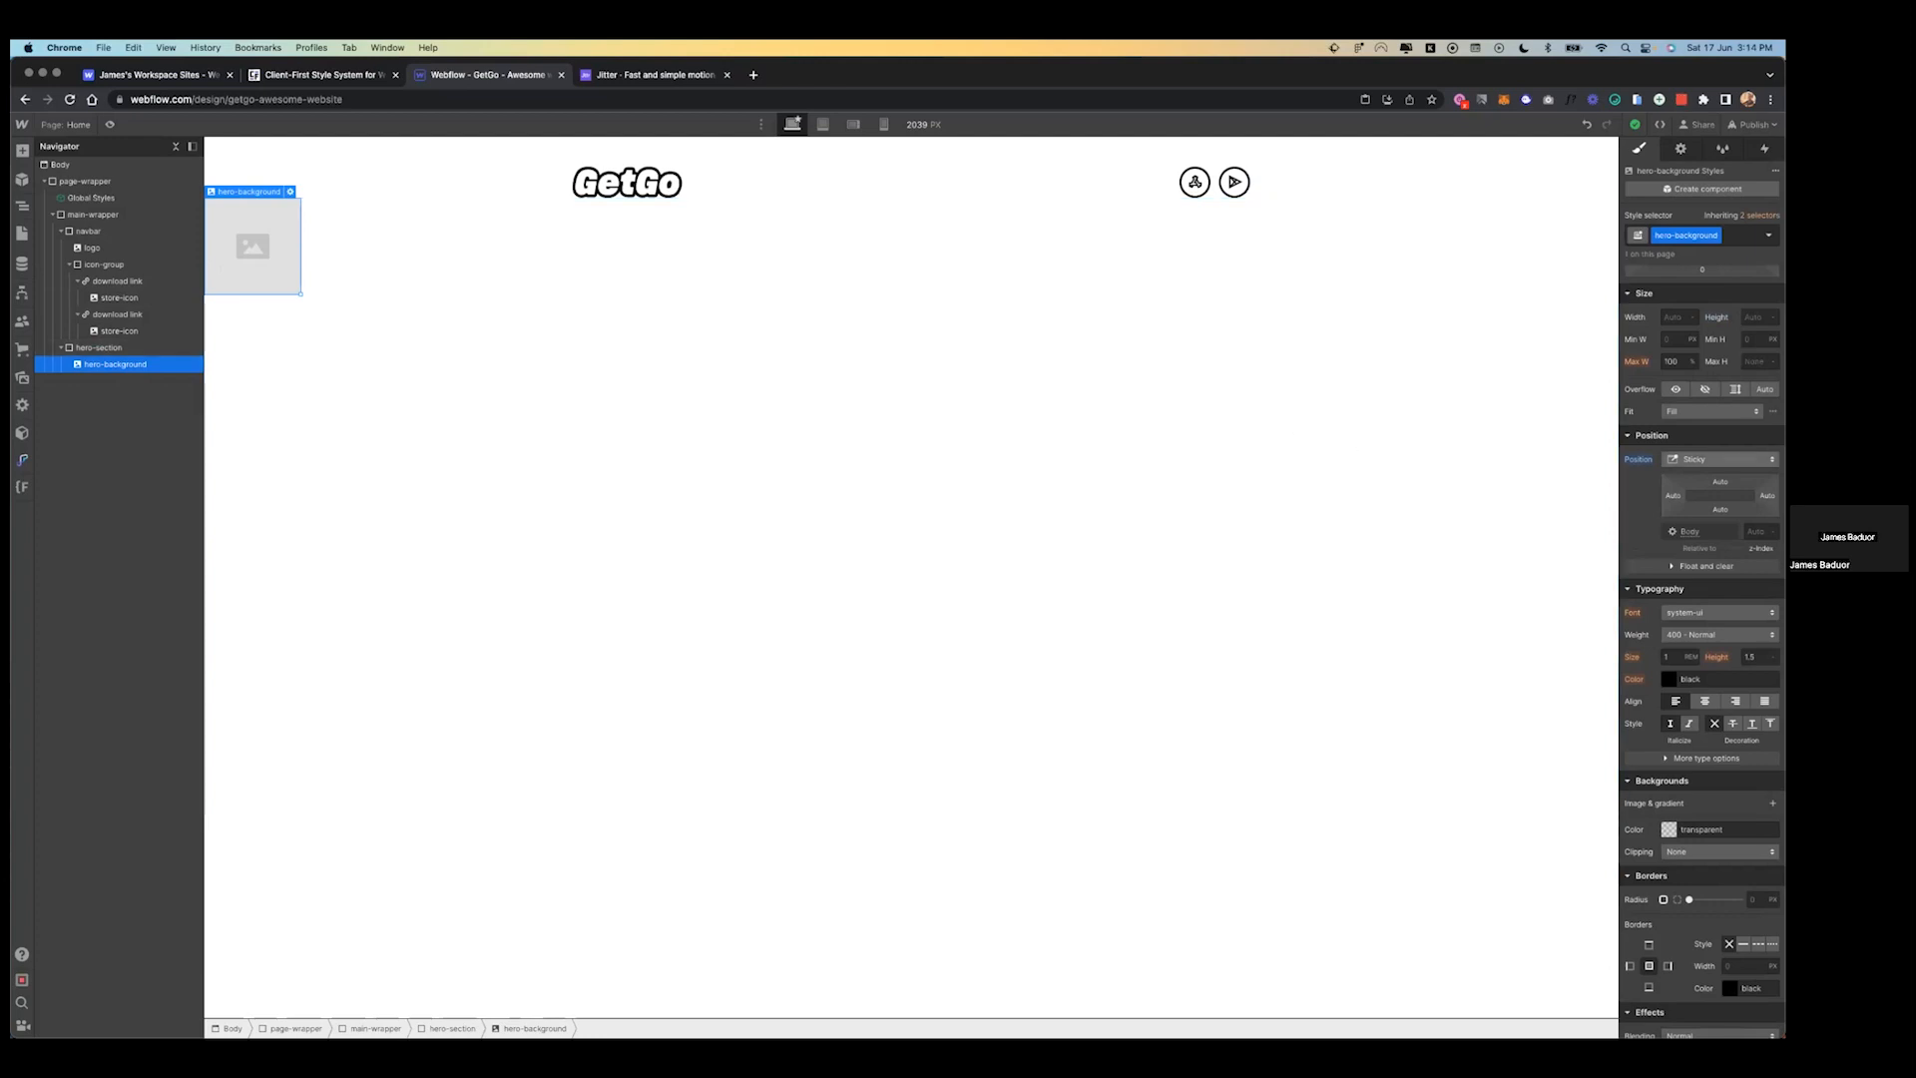
click(1718, 459)
click(1716, 441)
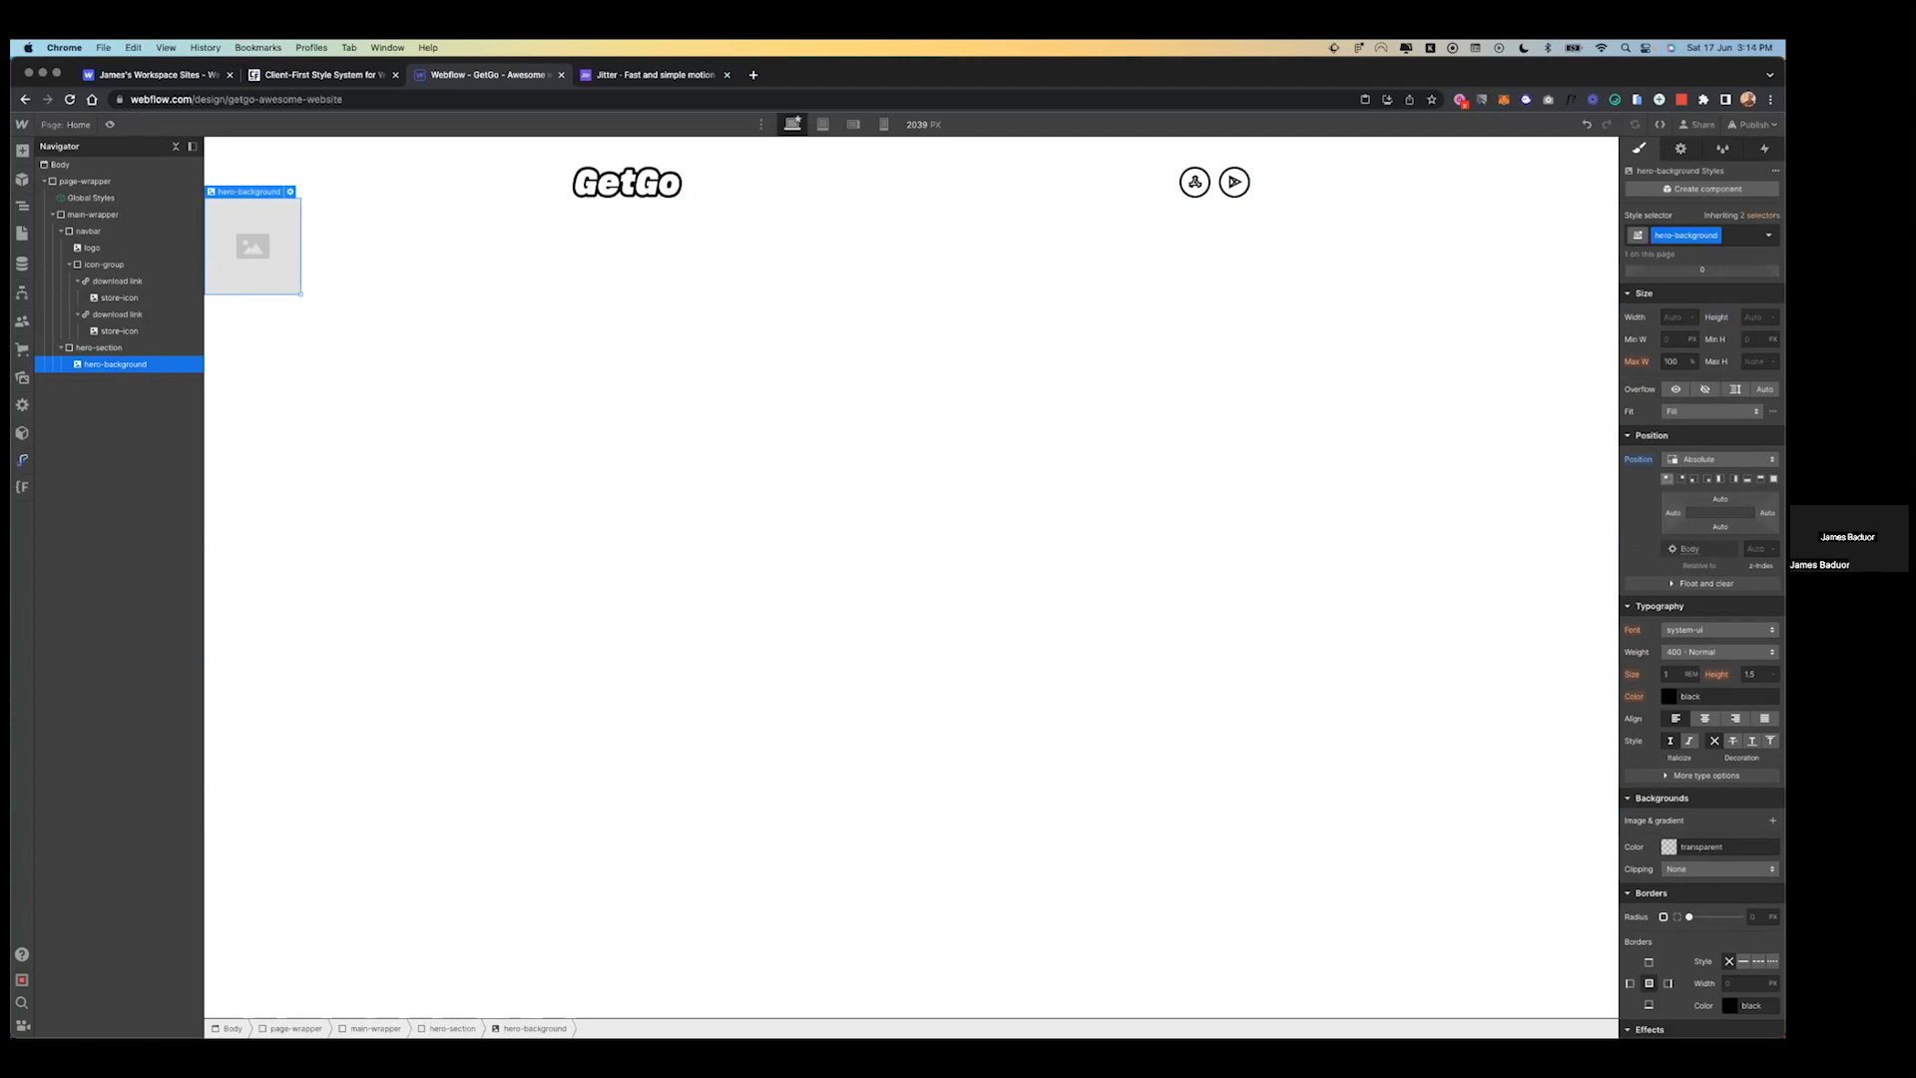
click(1667, 479)
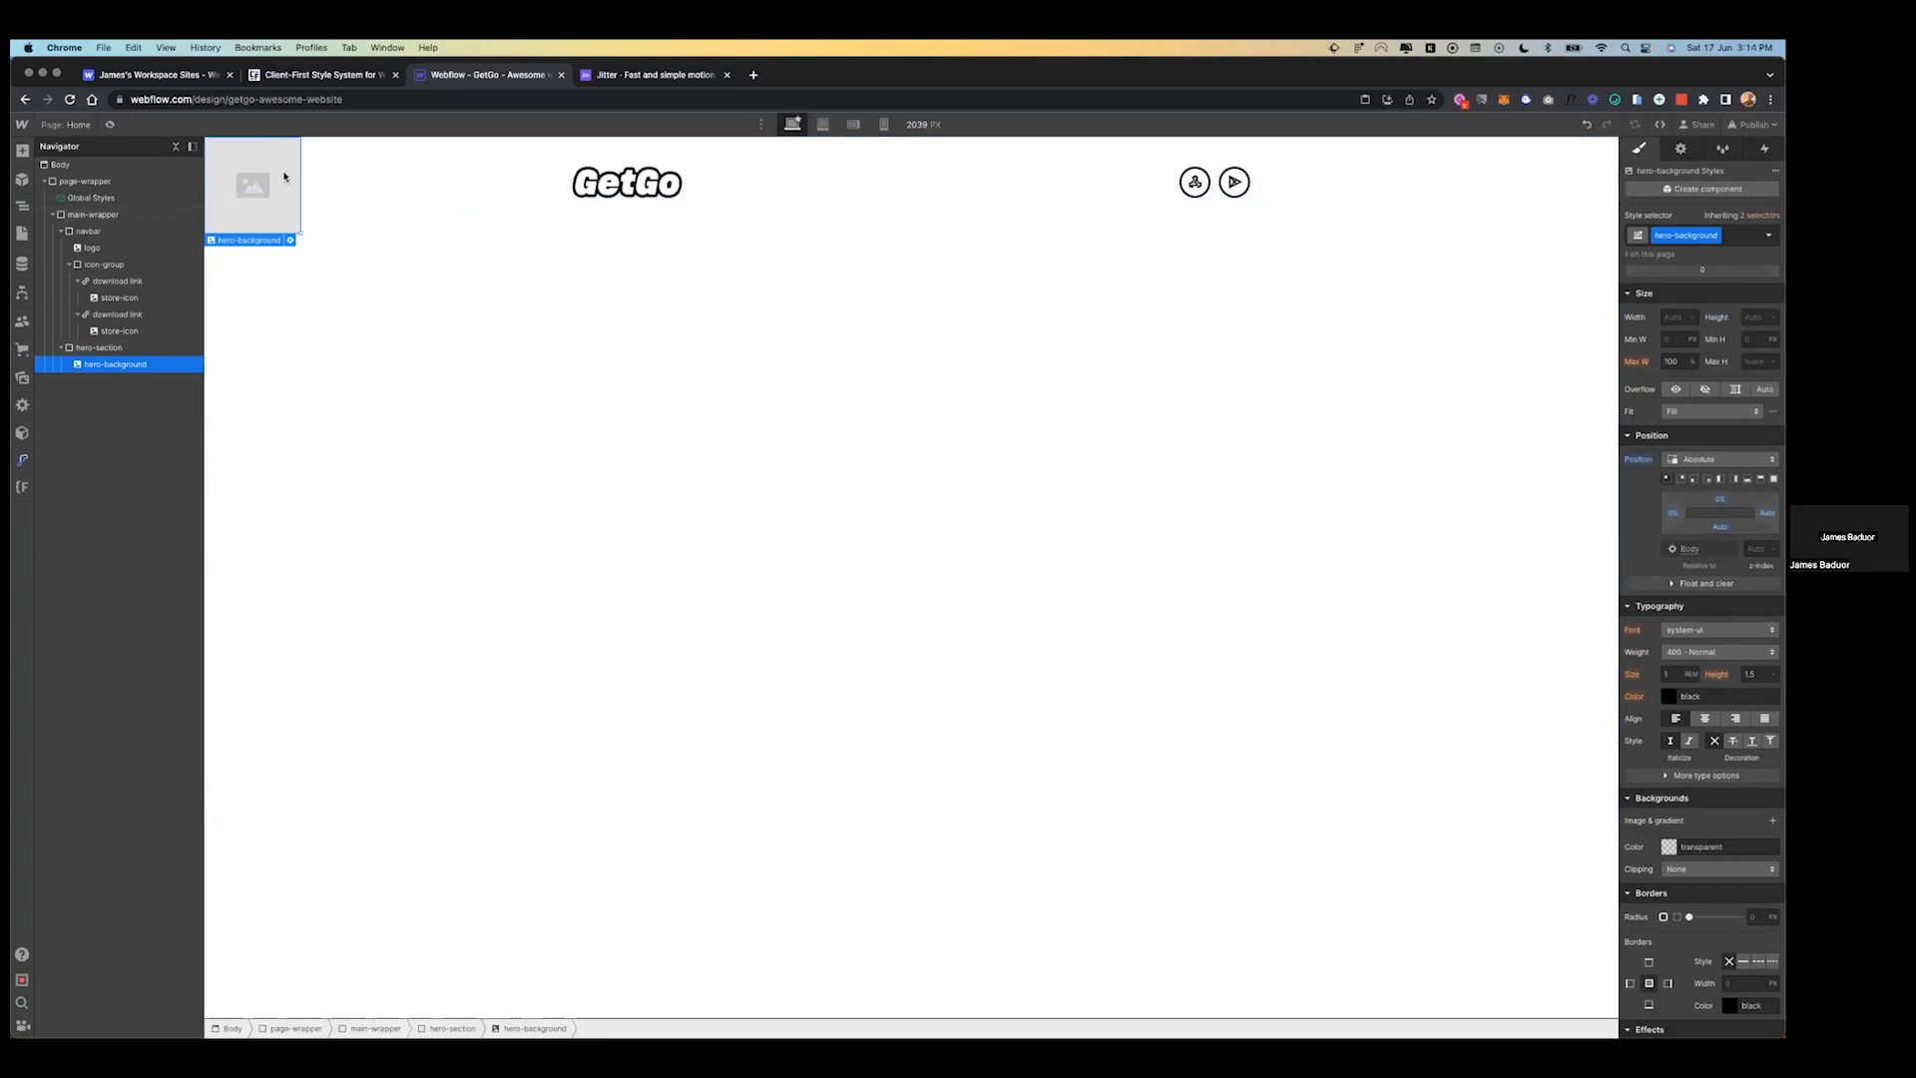
- Set the hero-section's position to Relative
click(144, 348)
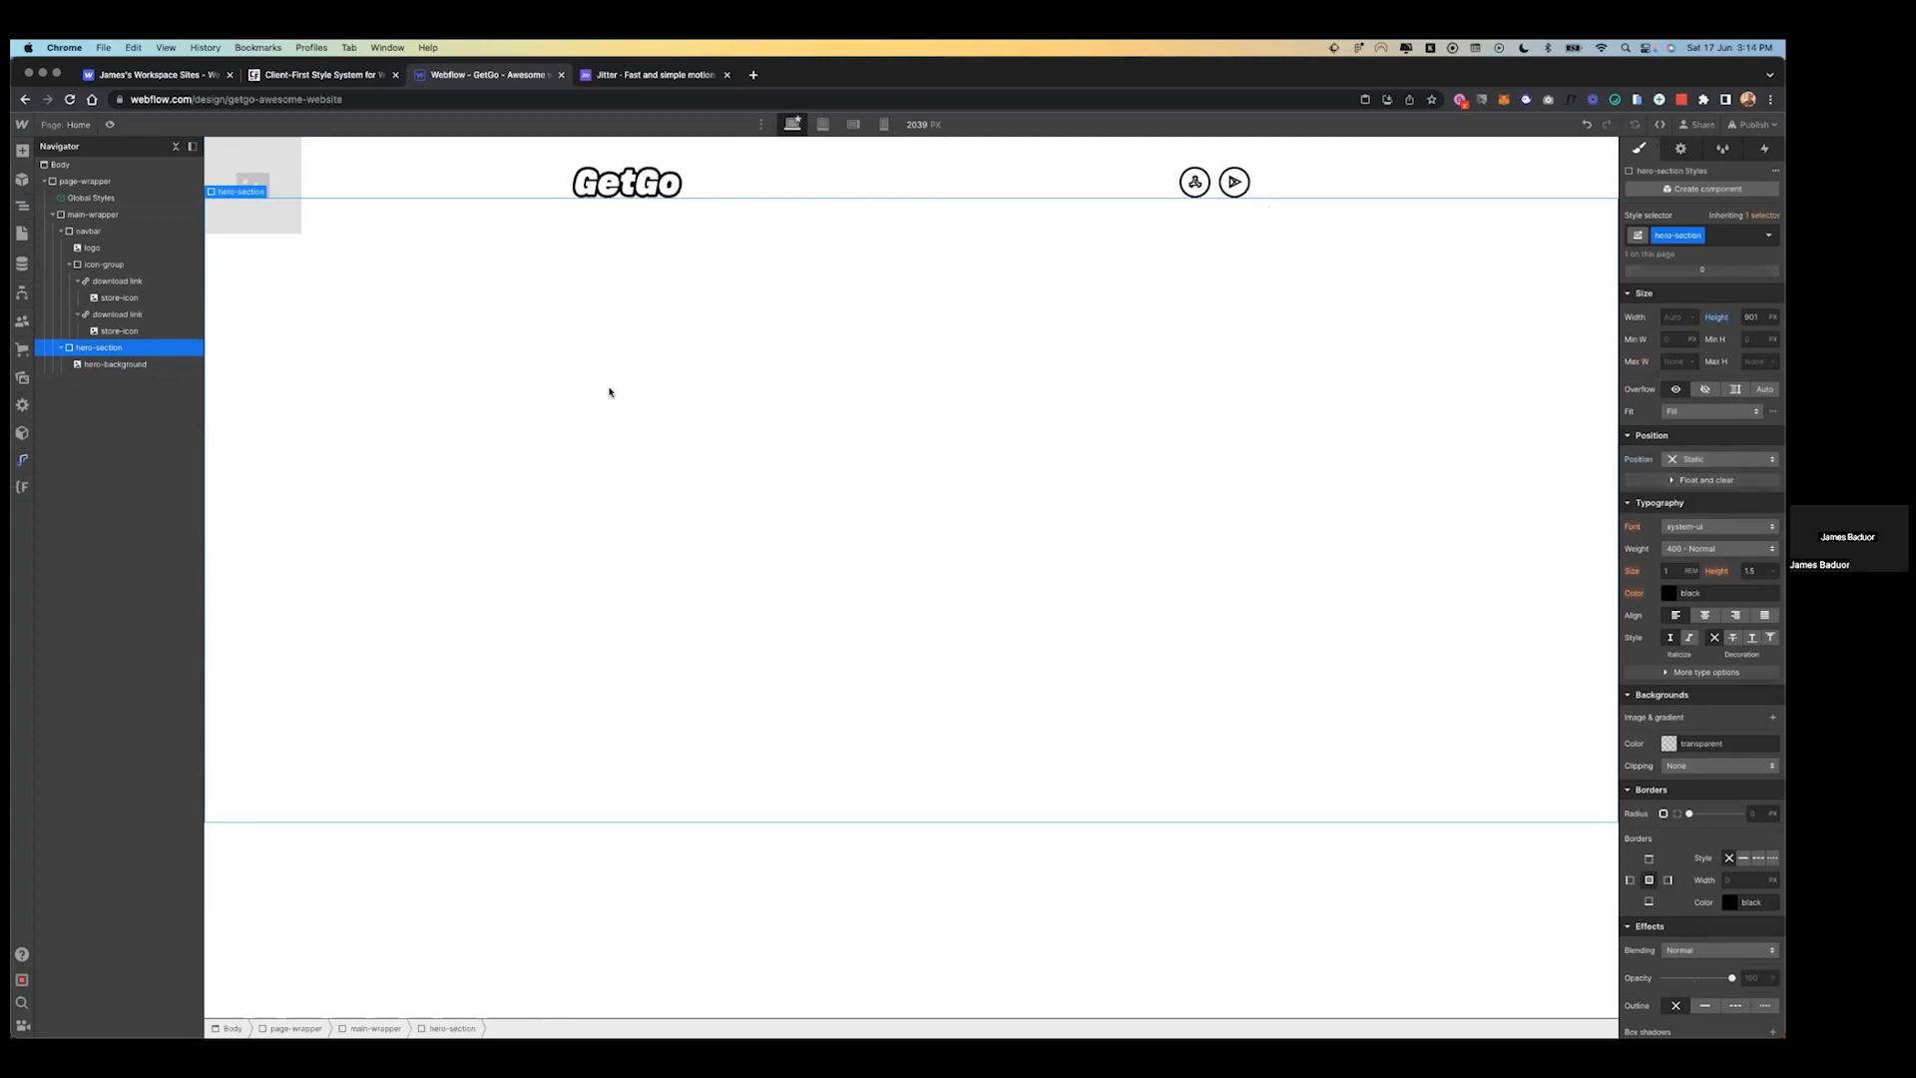
click(275, 180)
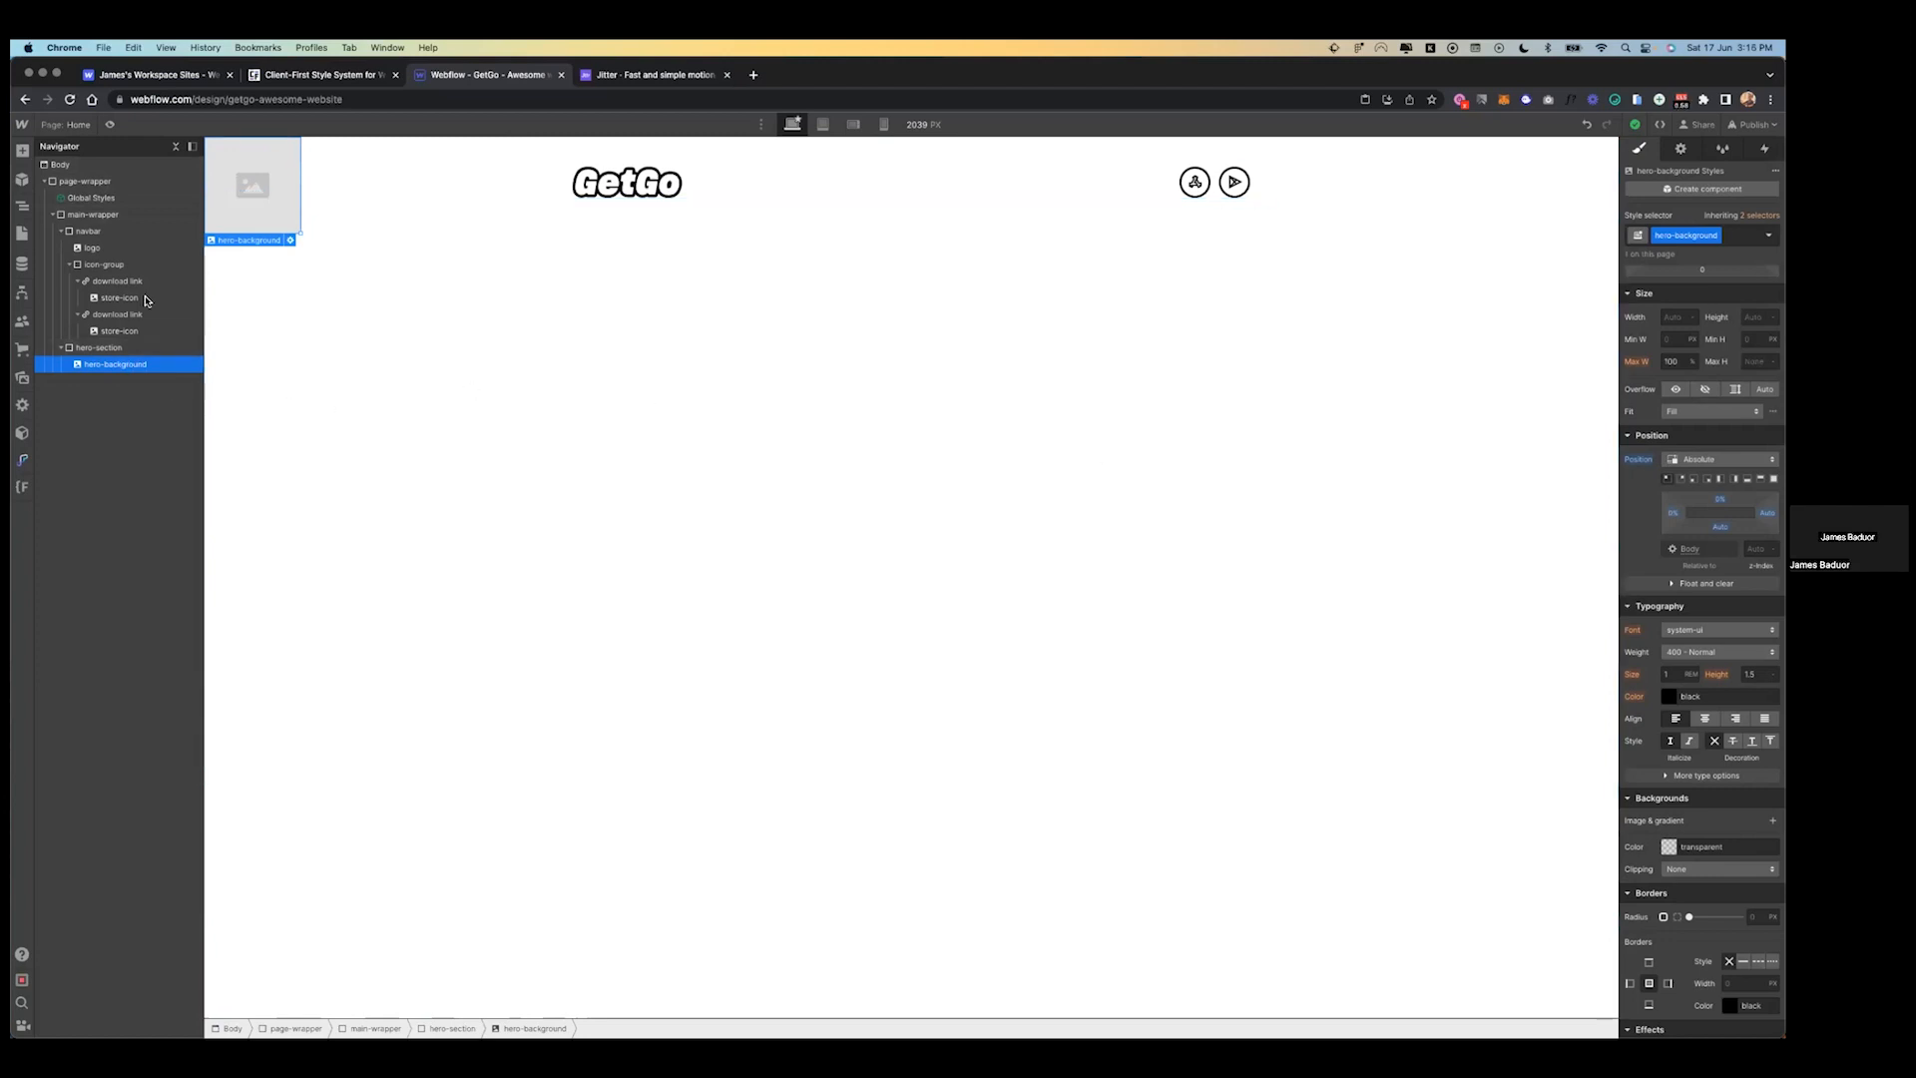
click(279, 243)
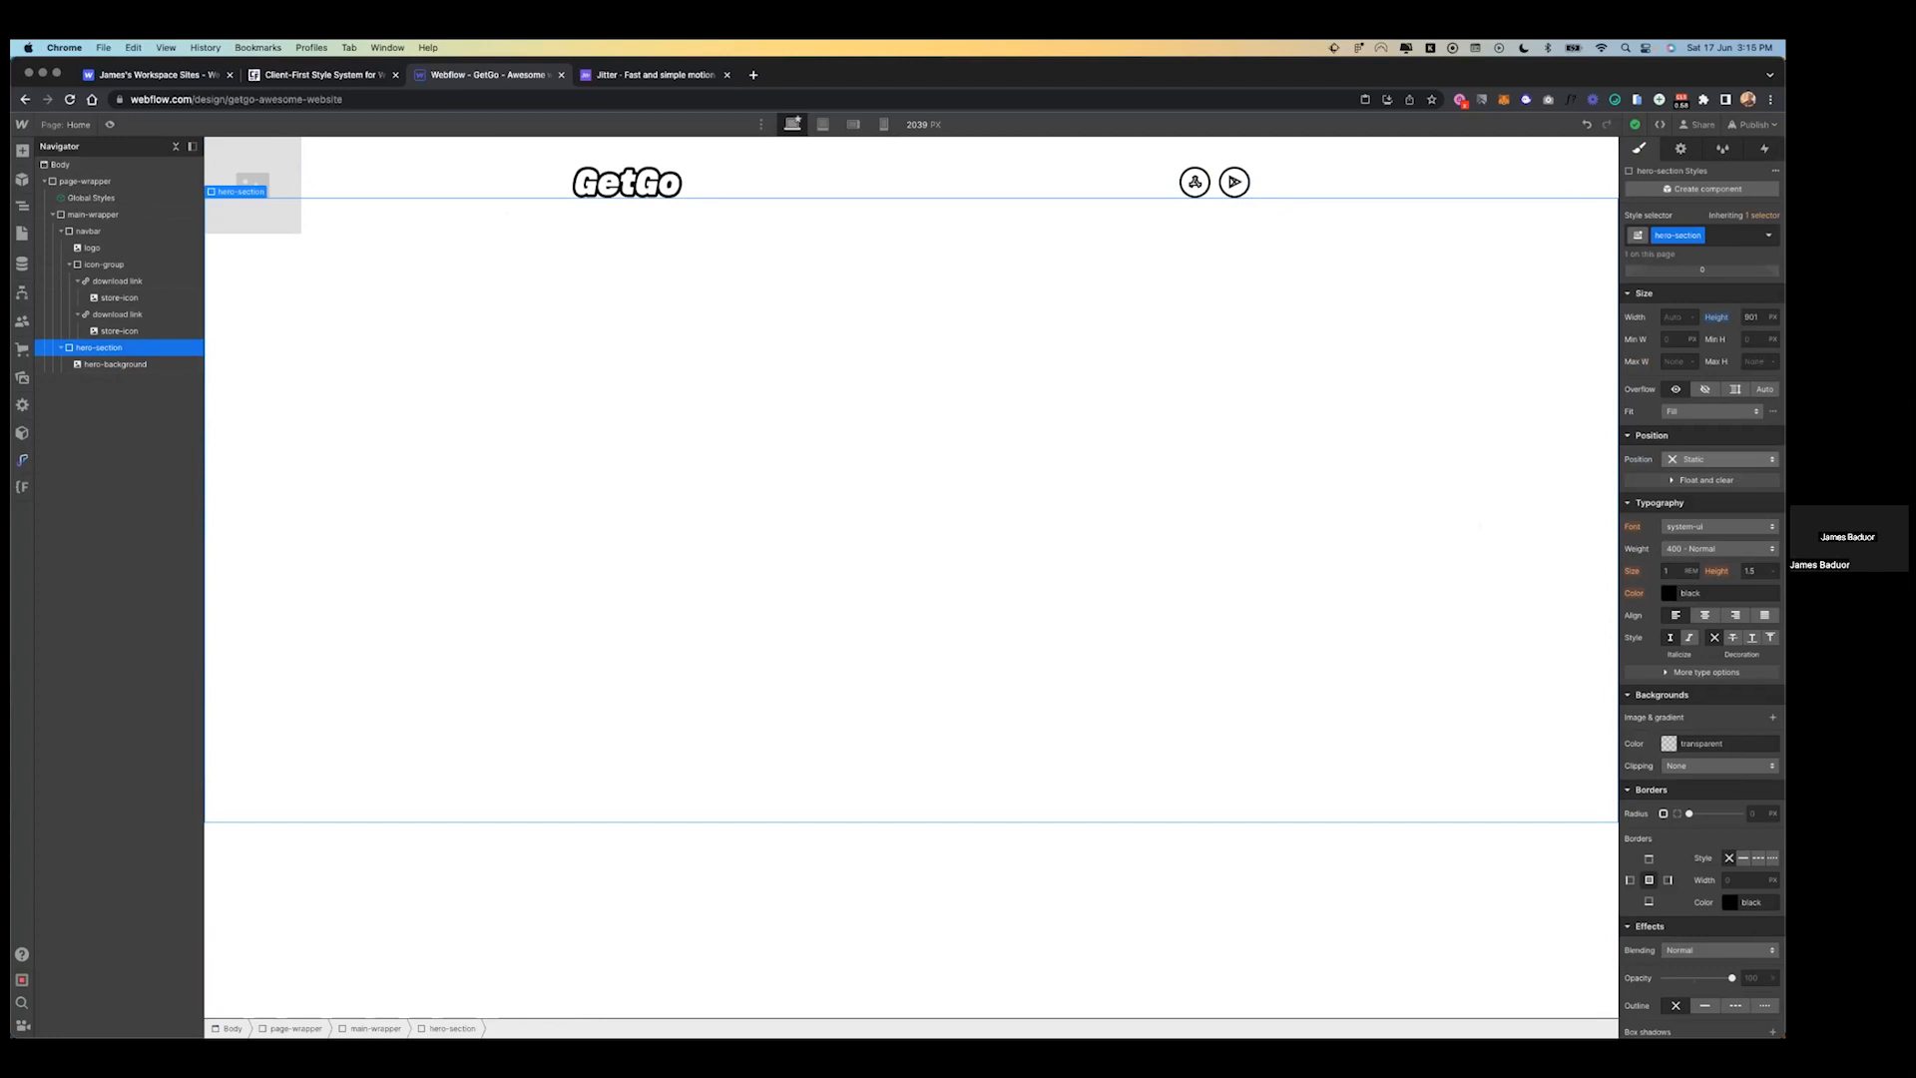
click(1718, 459)
click(1695, 476)
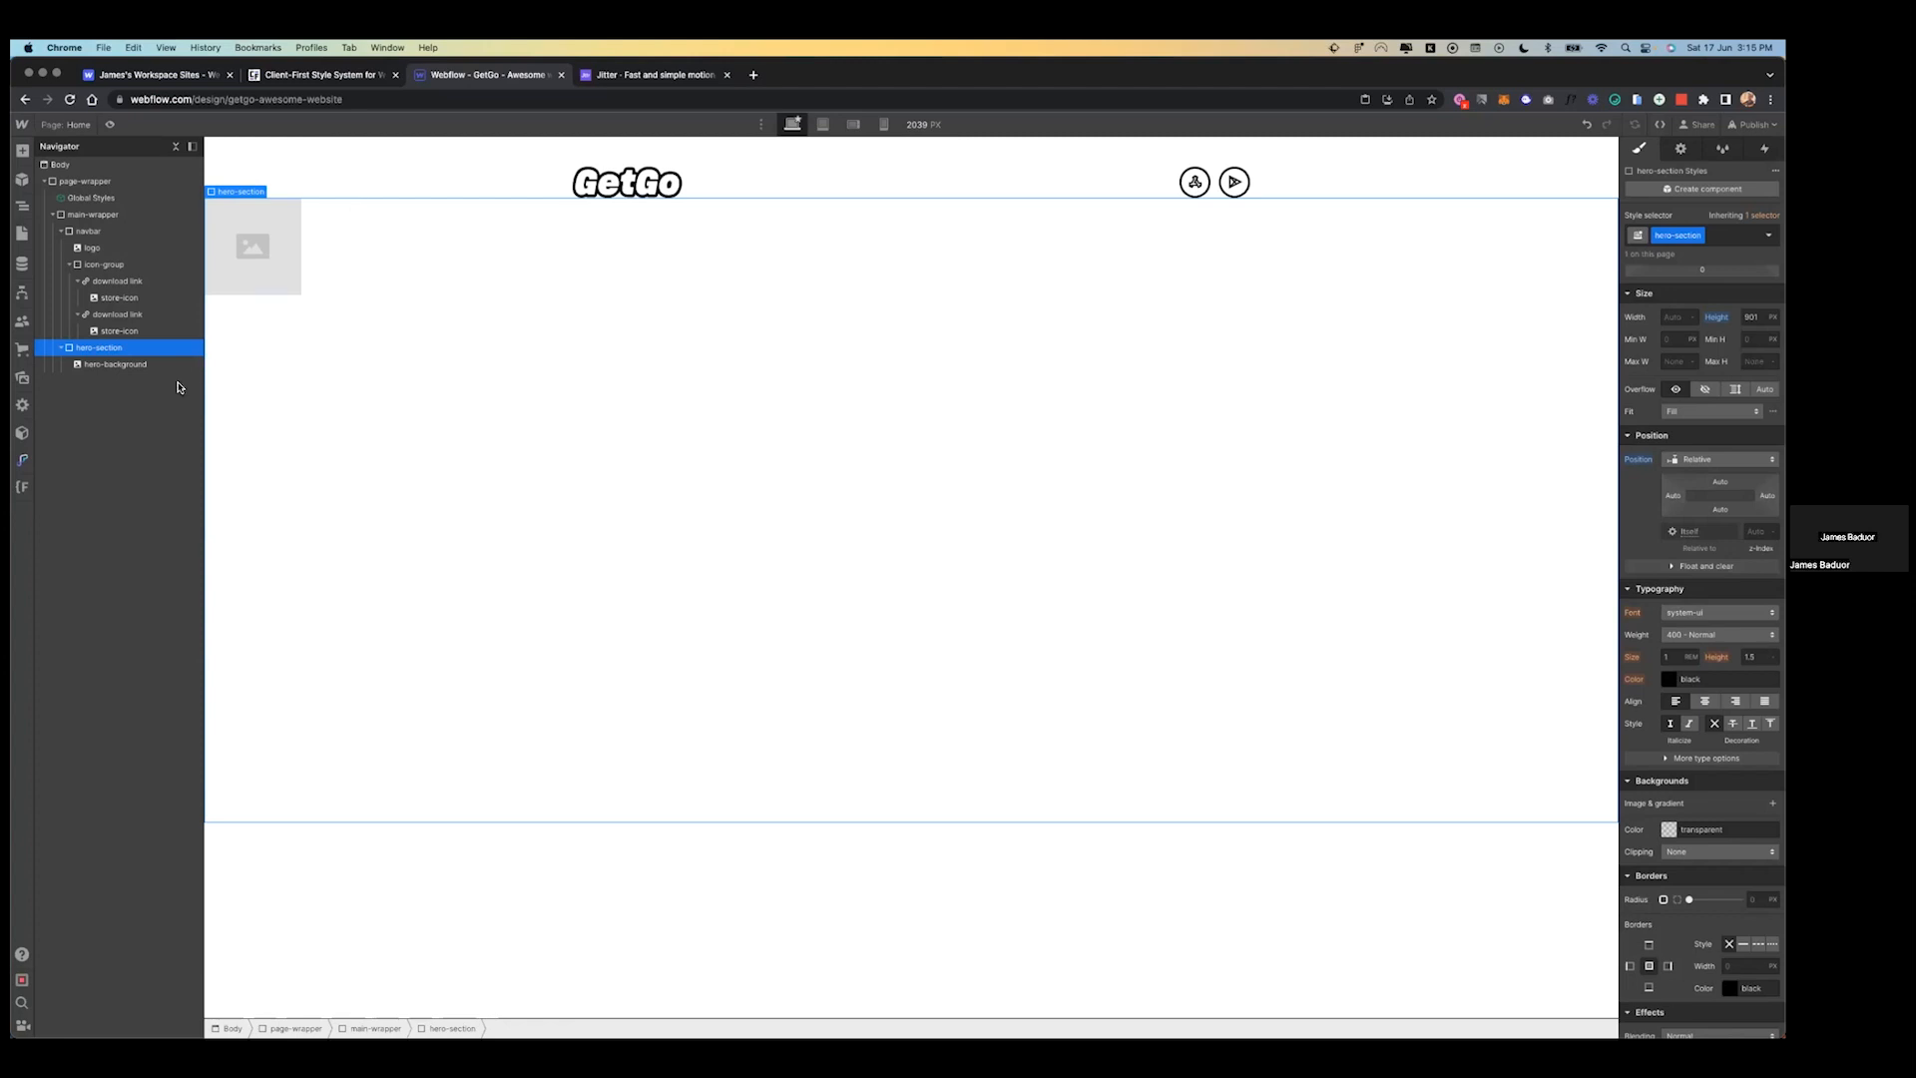
- Size the hero-background image to 100% width and 100% height and set its fit to Cover
click(248, 263)
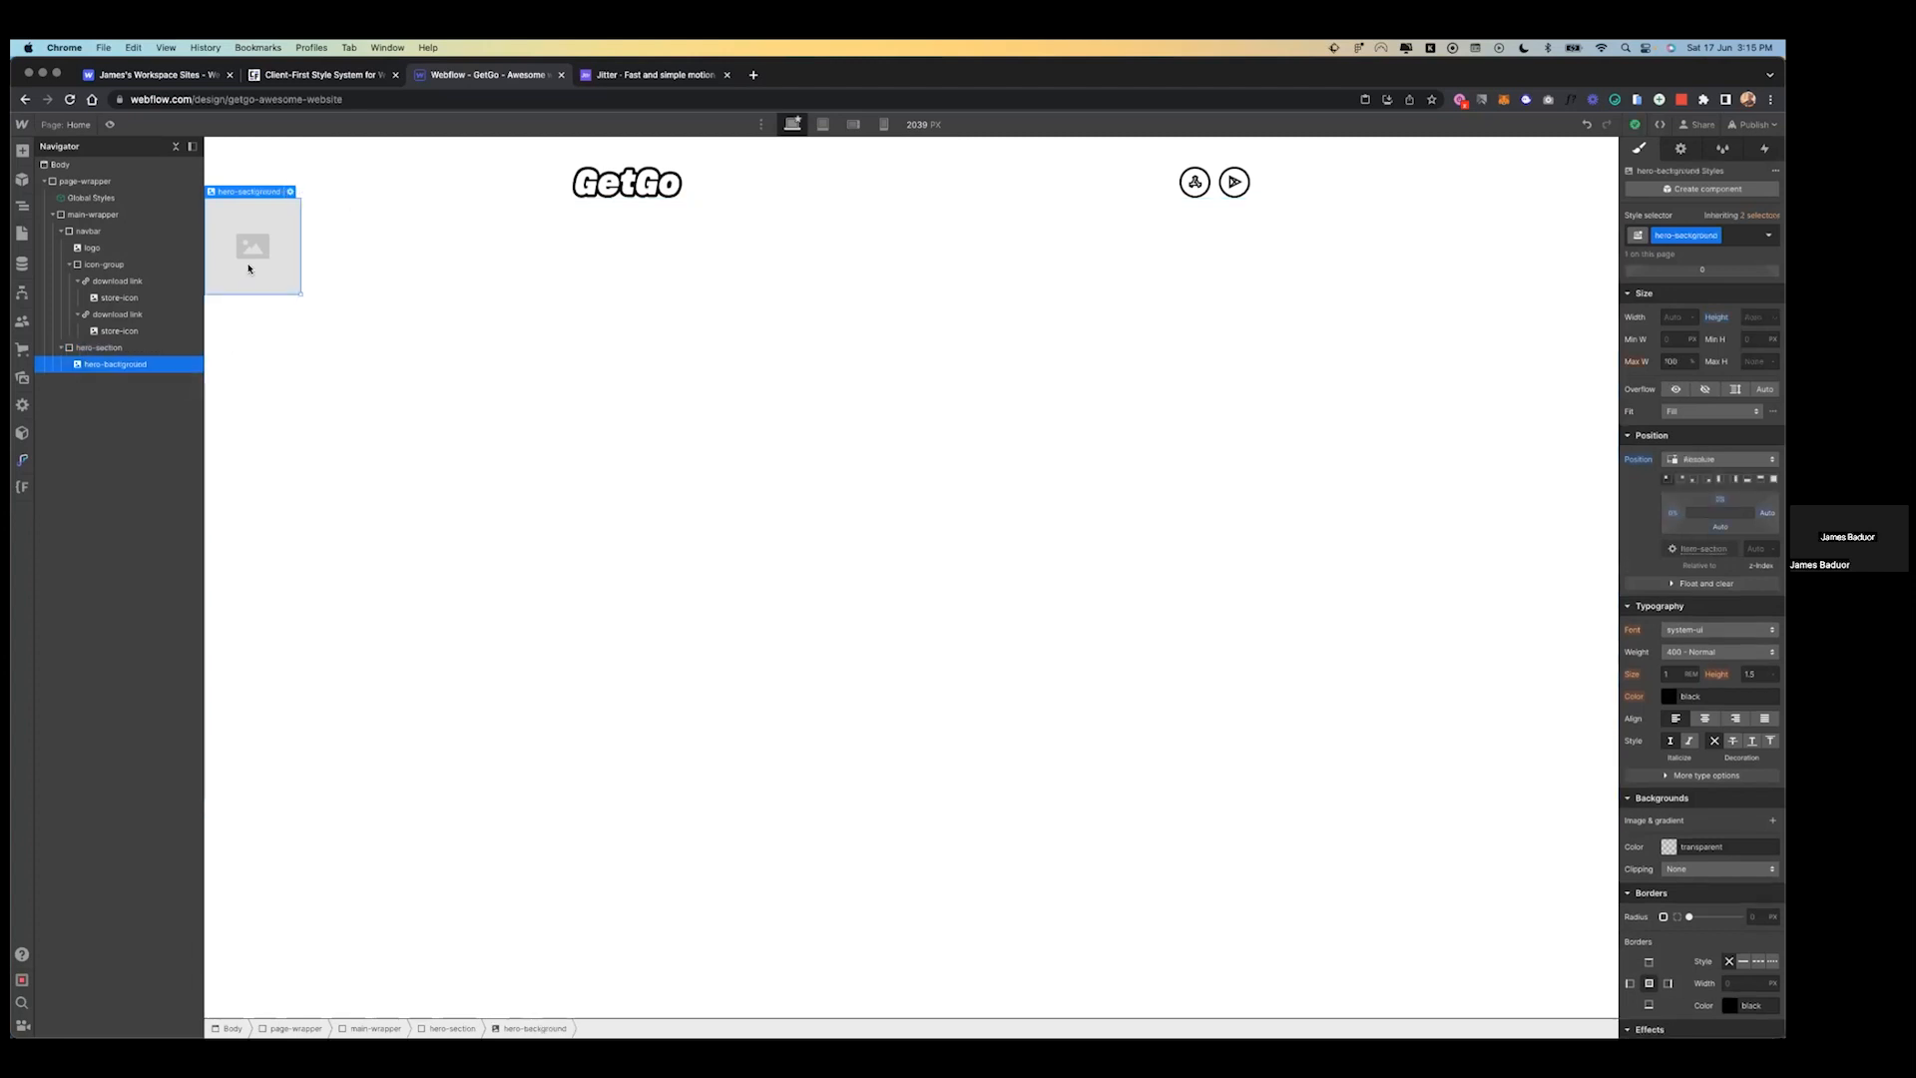
click(1677, 317)
text(100%)
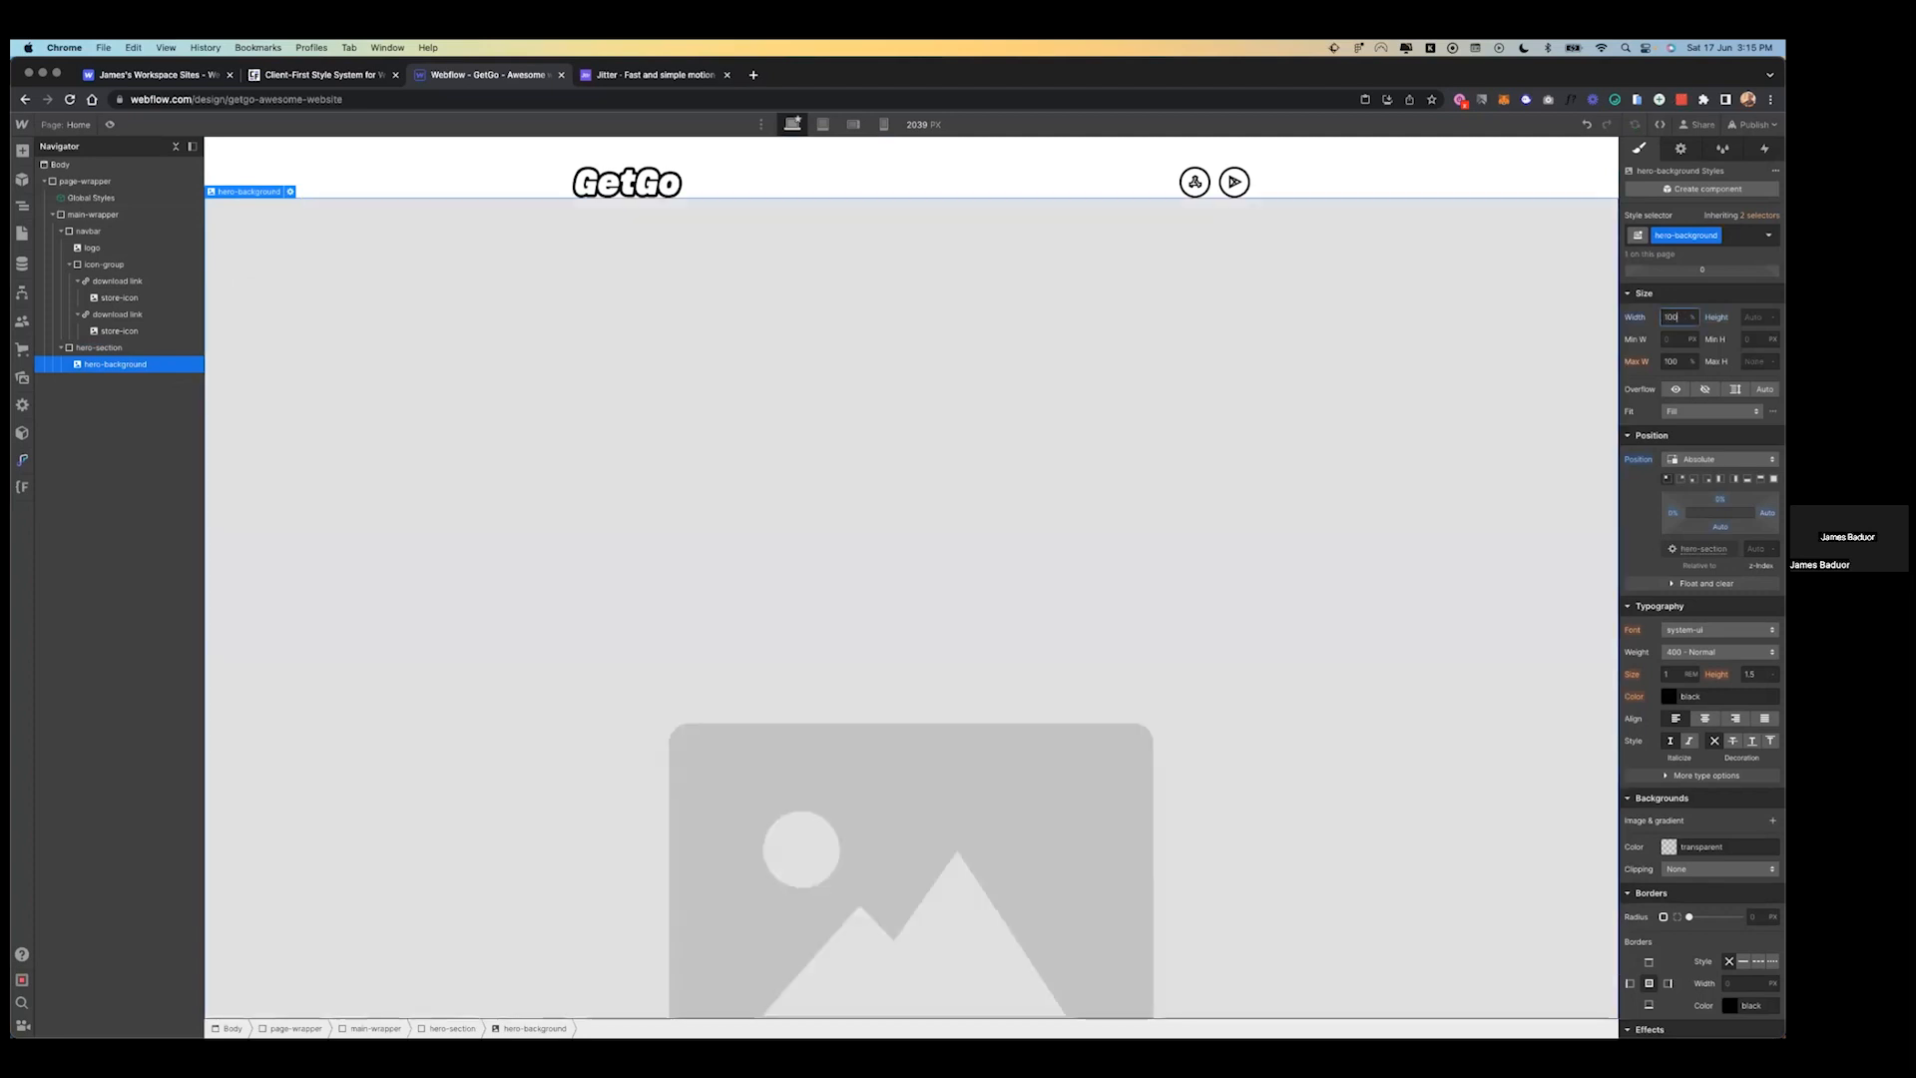
key(Tab)
text(100)
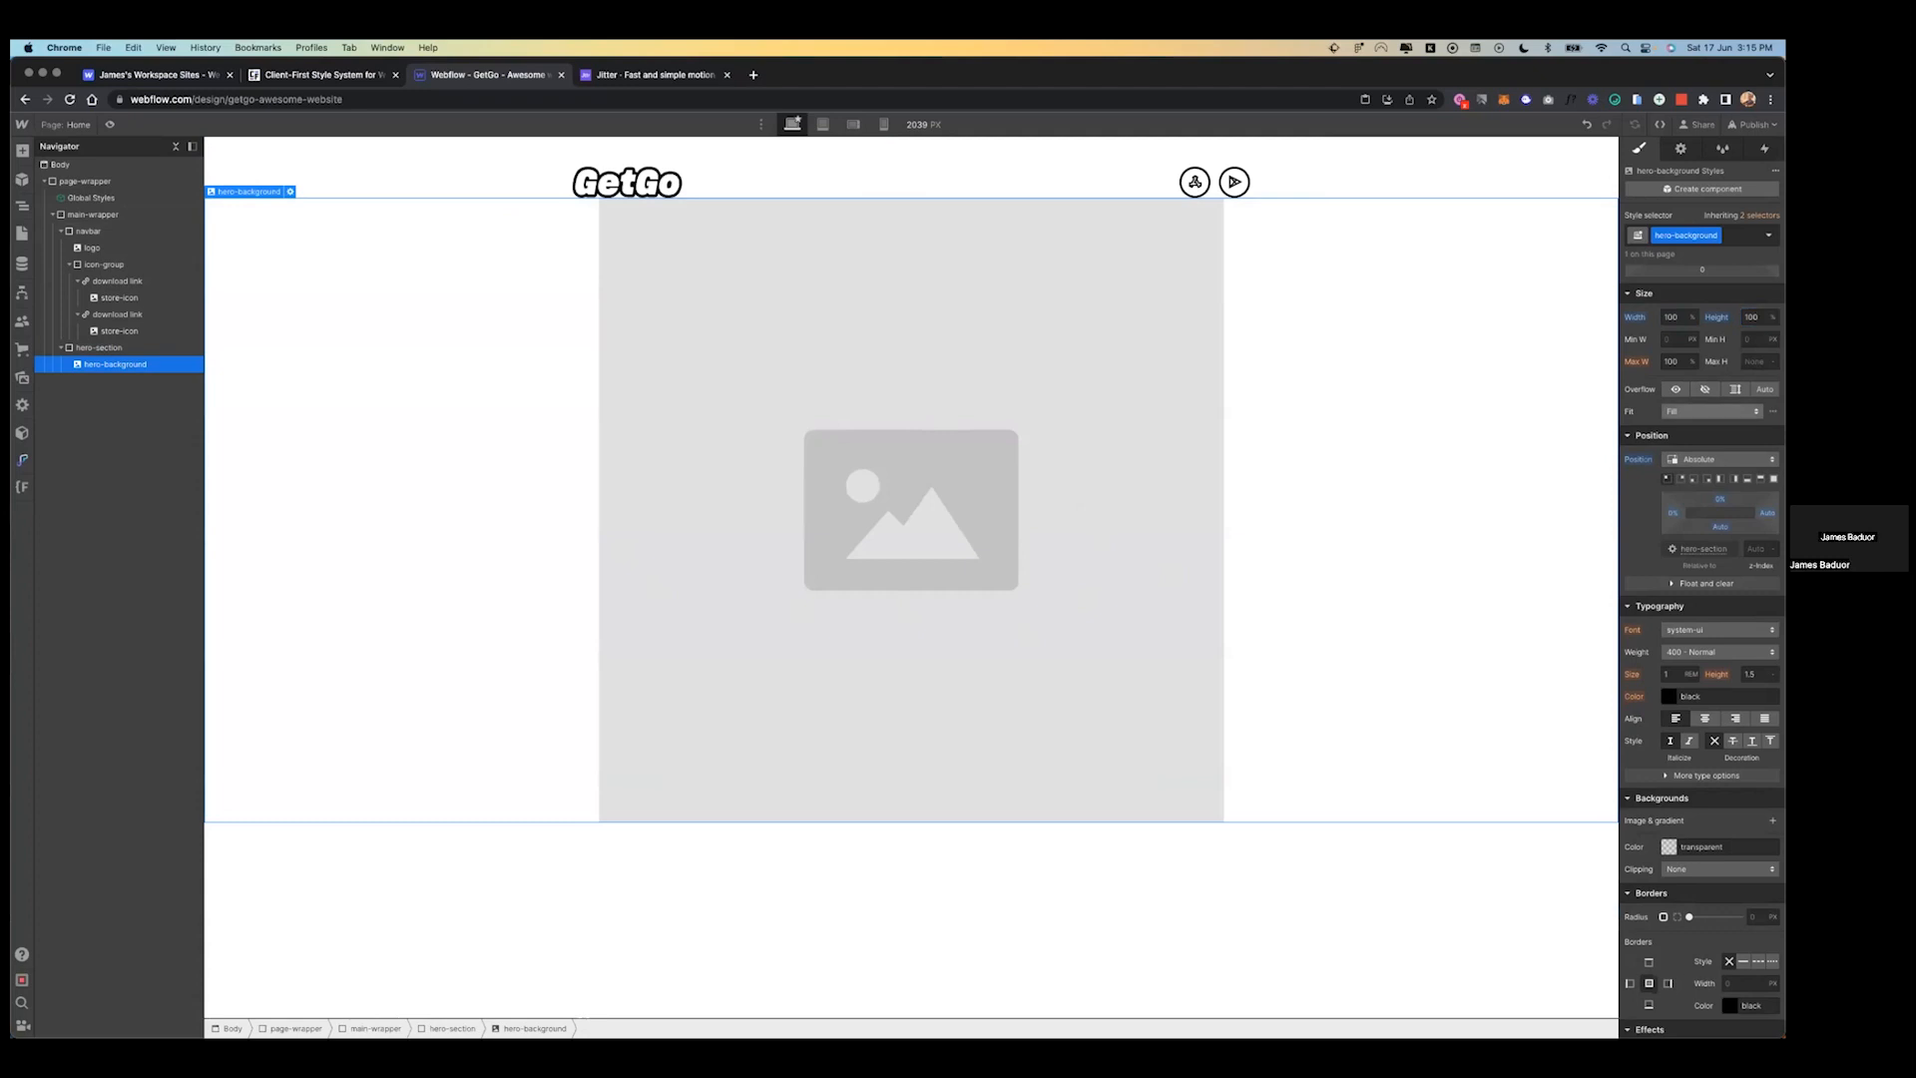
click(1702, 411)
click(1677, 444)
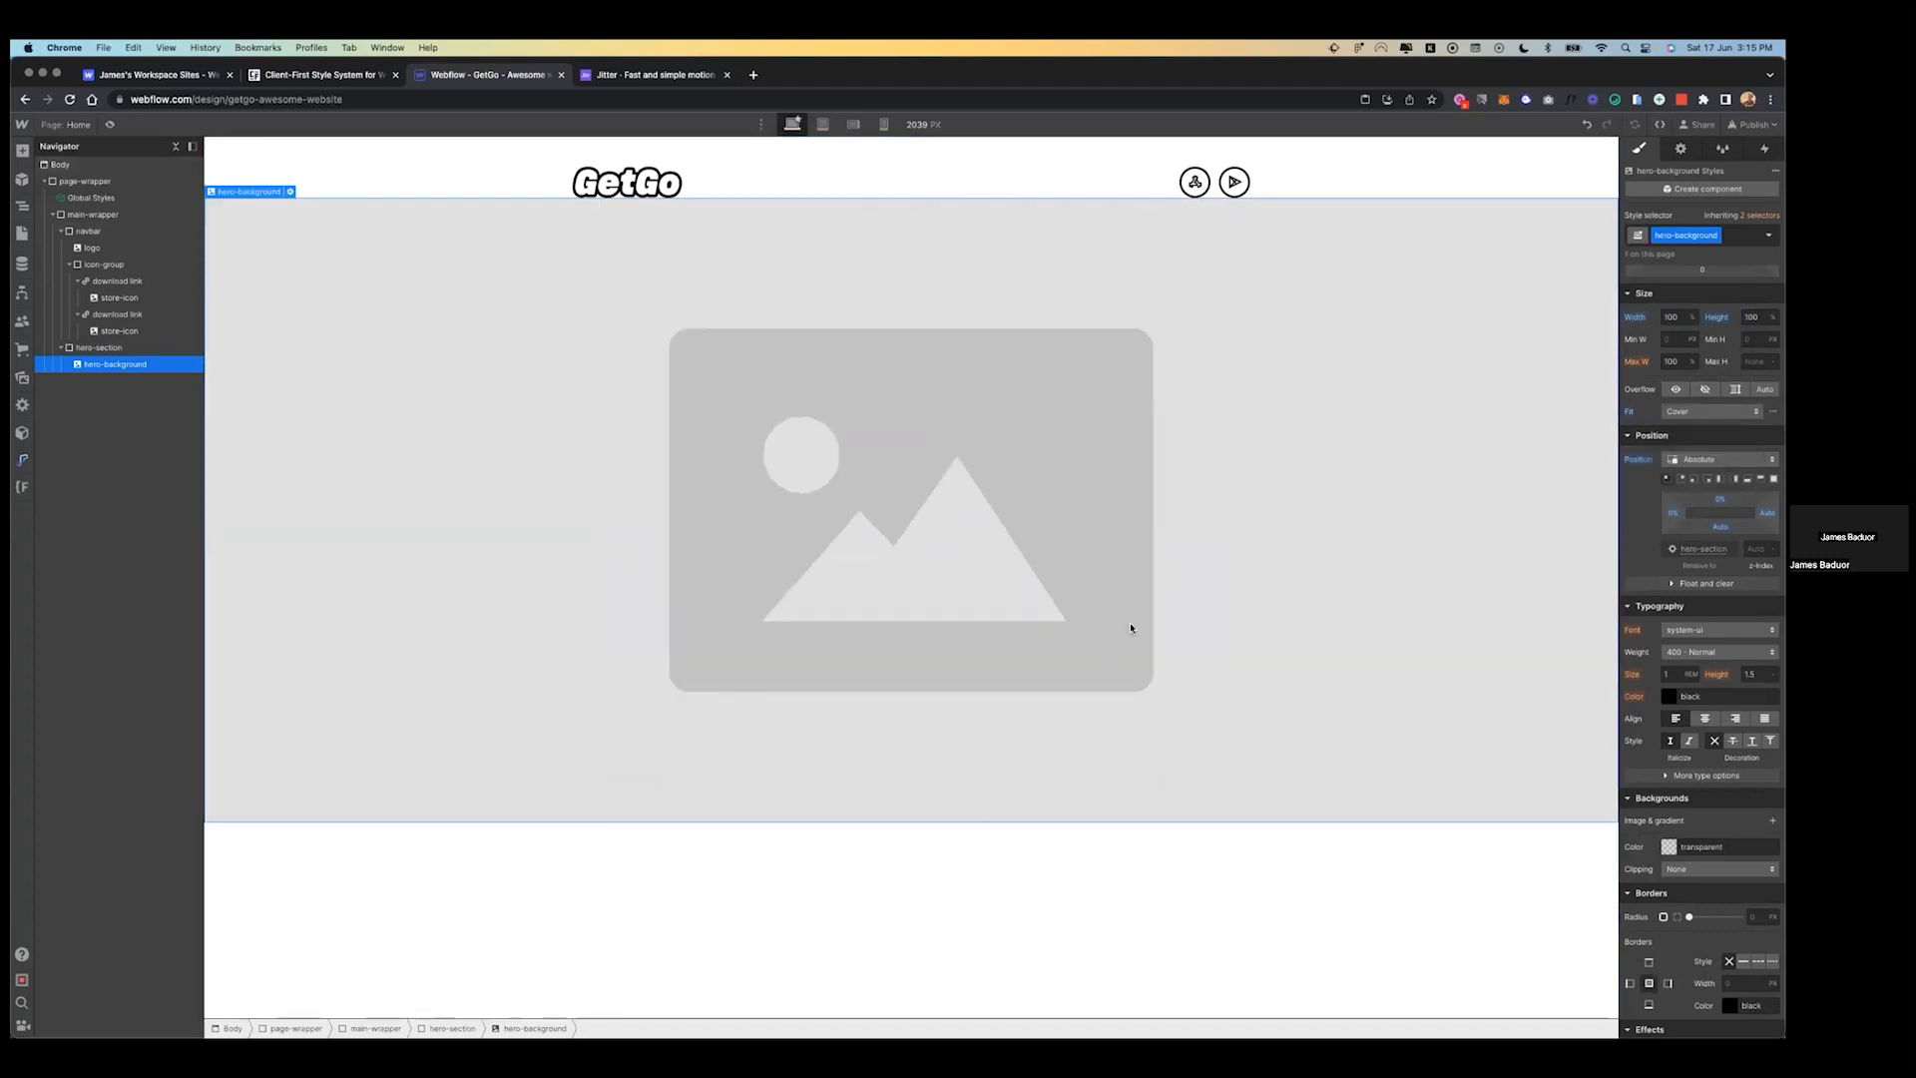
- Open the file upload dialog for choosing the hero-background image's picture
double_click(327, 256)
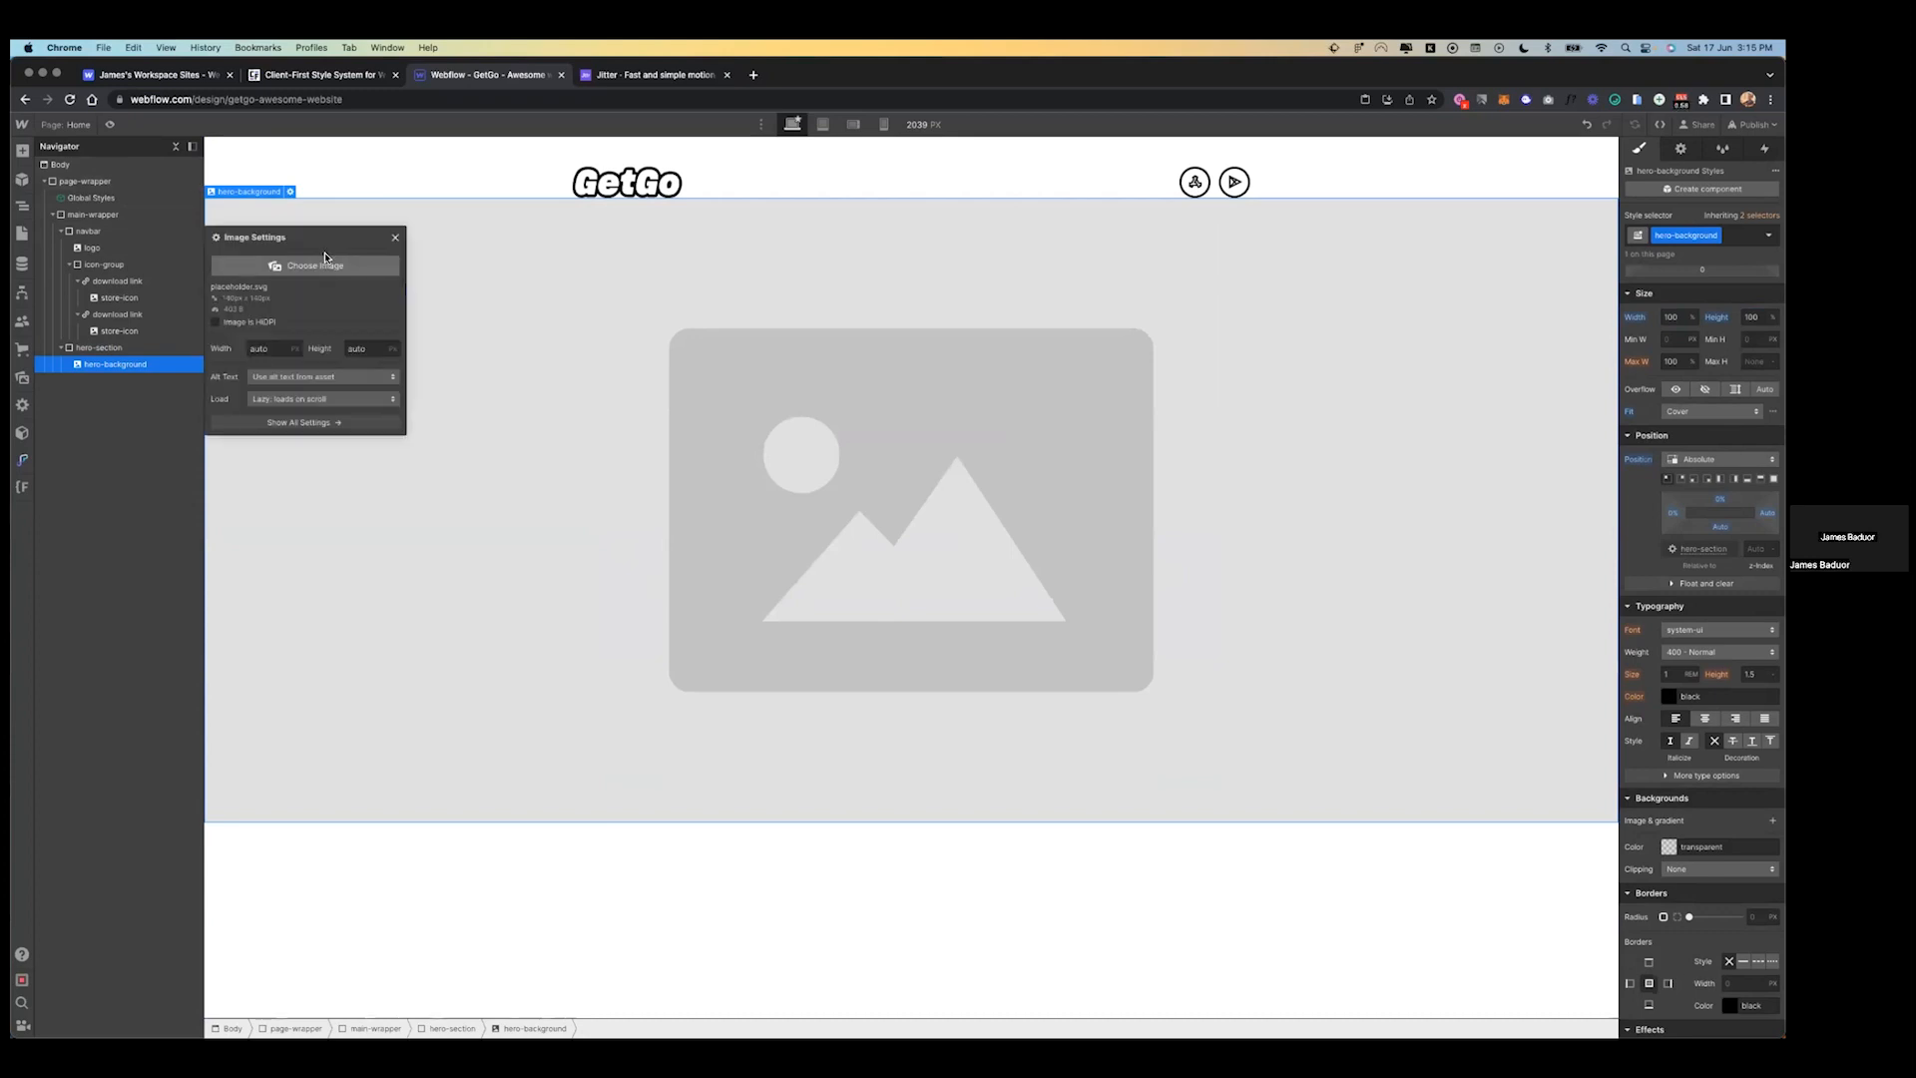
click(316, 265)
click(191, 185)
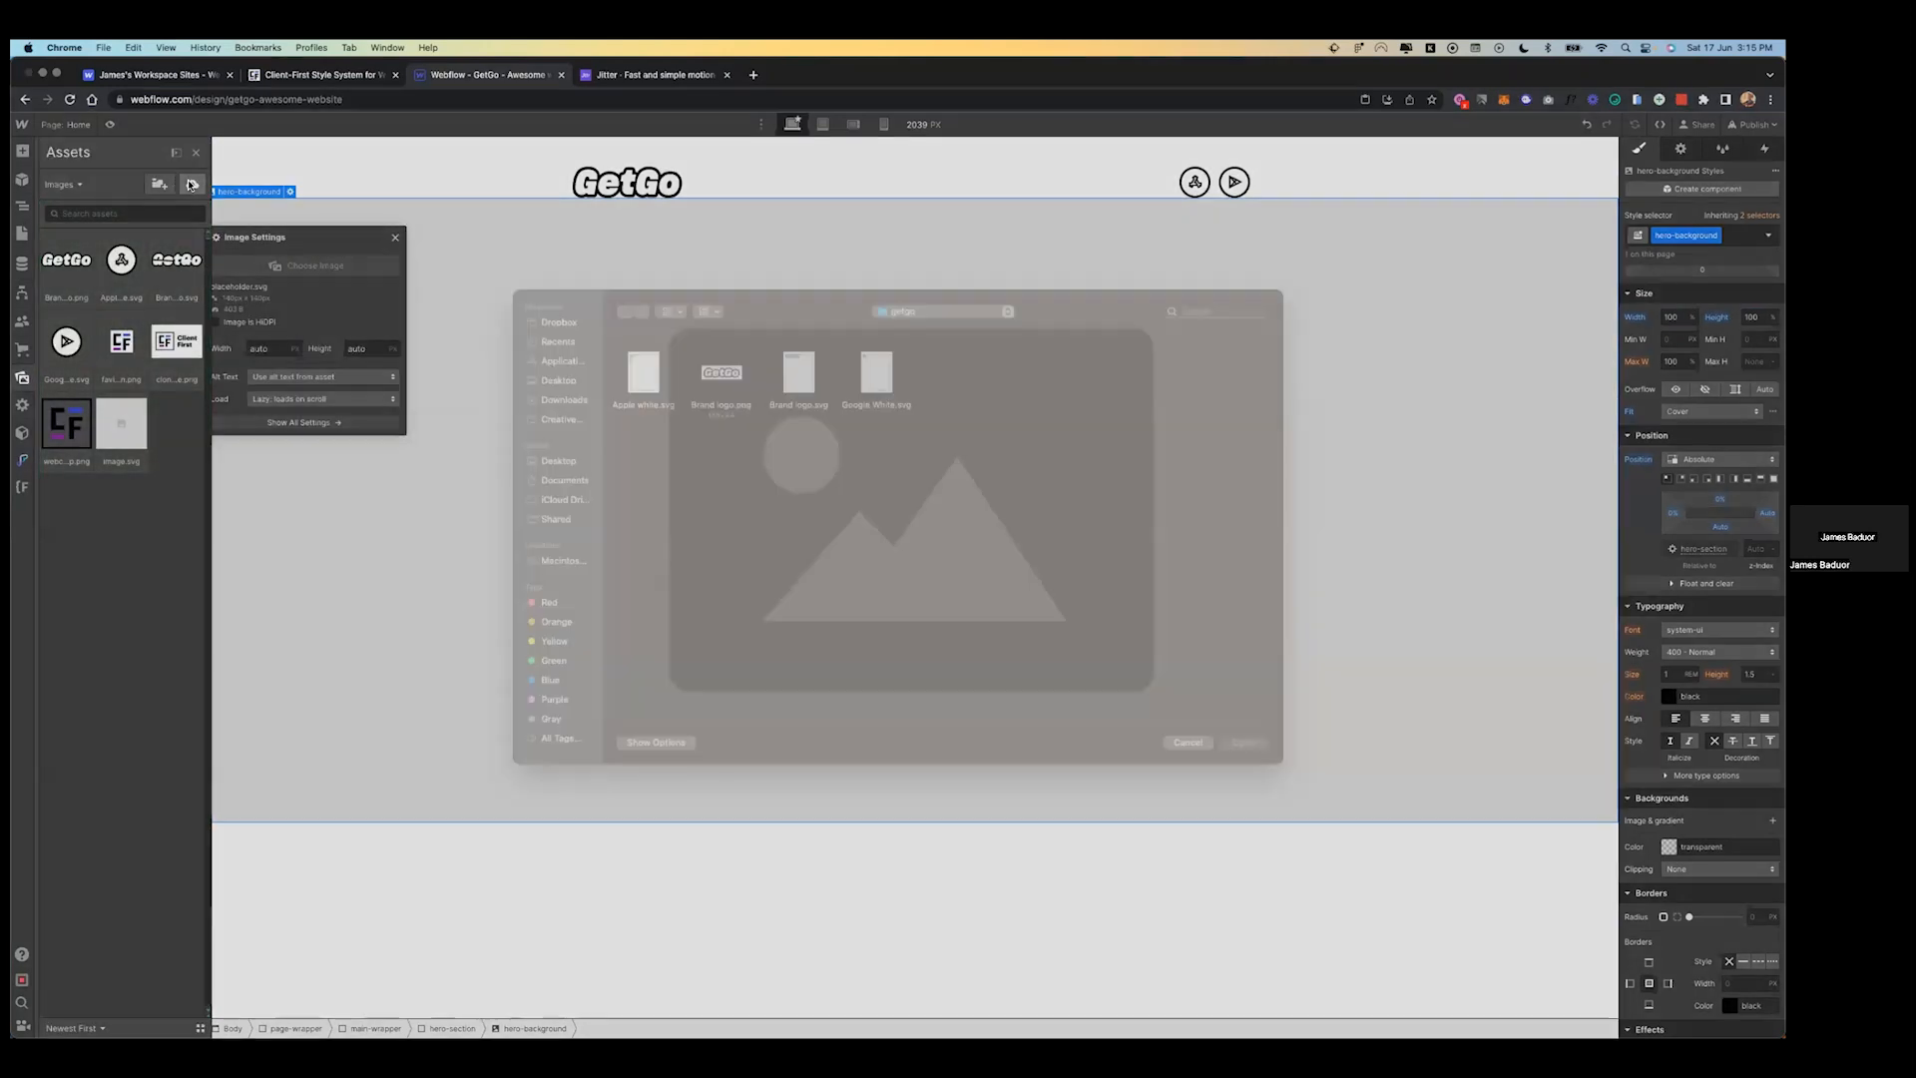
- Switch to Figma and export the Hero image under "Putting assets together" as a 1x PNG named Hero image.png into the getgo folder
key(ctrl+Left)
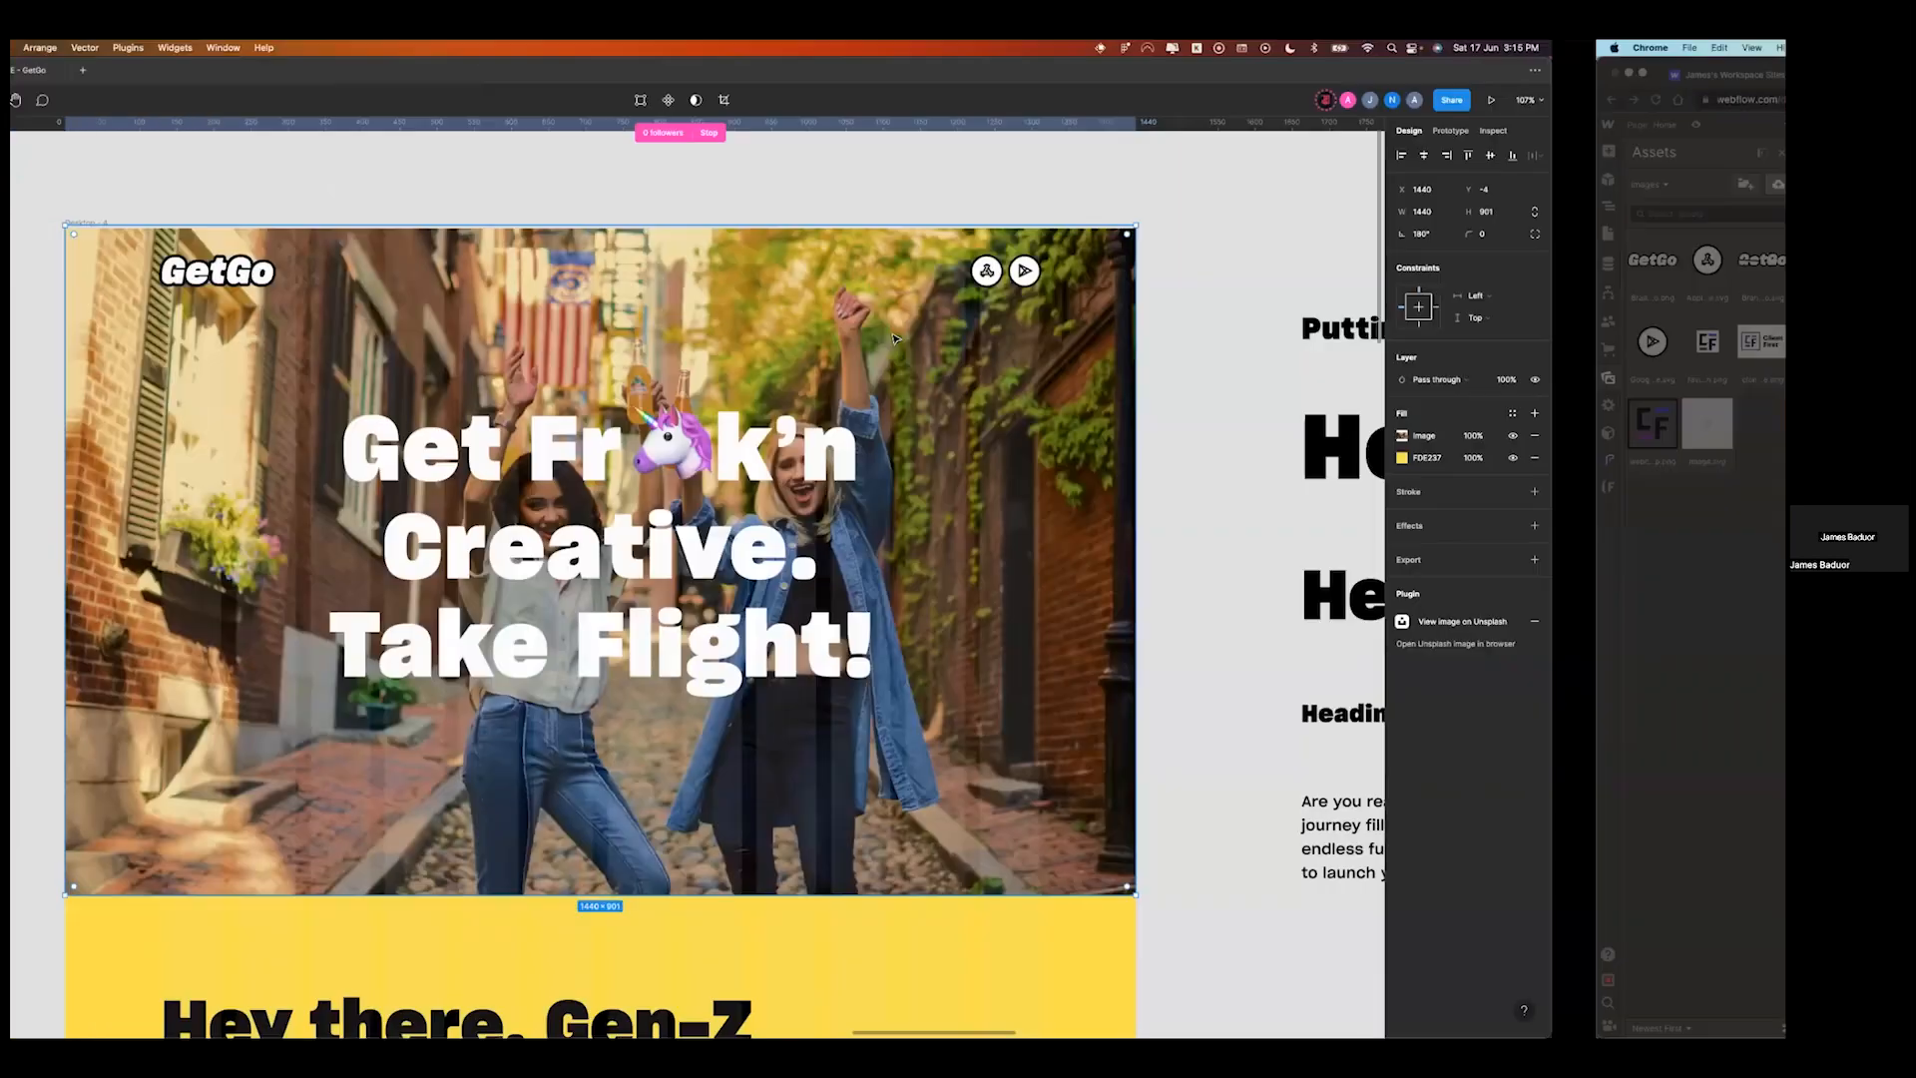
scroll(895, 339, down, 5)
scroll(895, 339, right, 10)
click(983, 449)
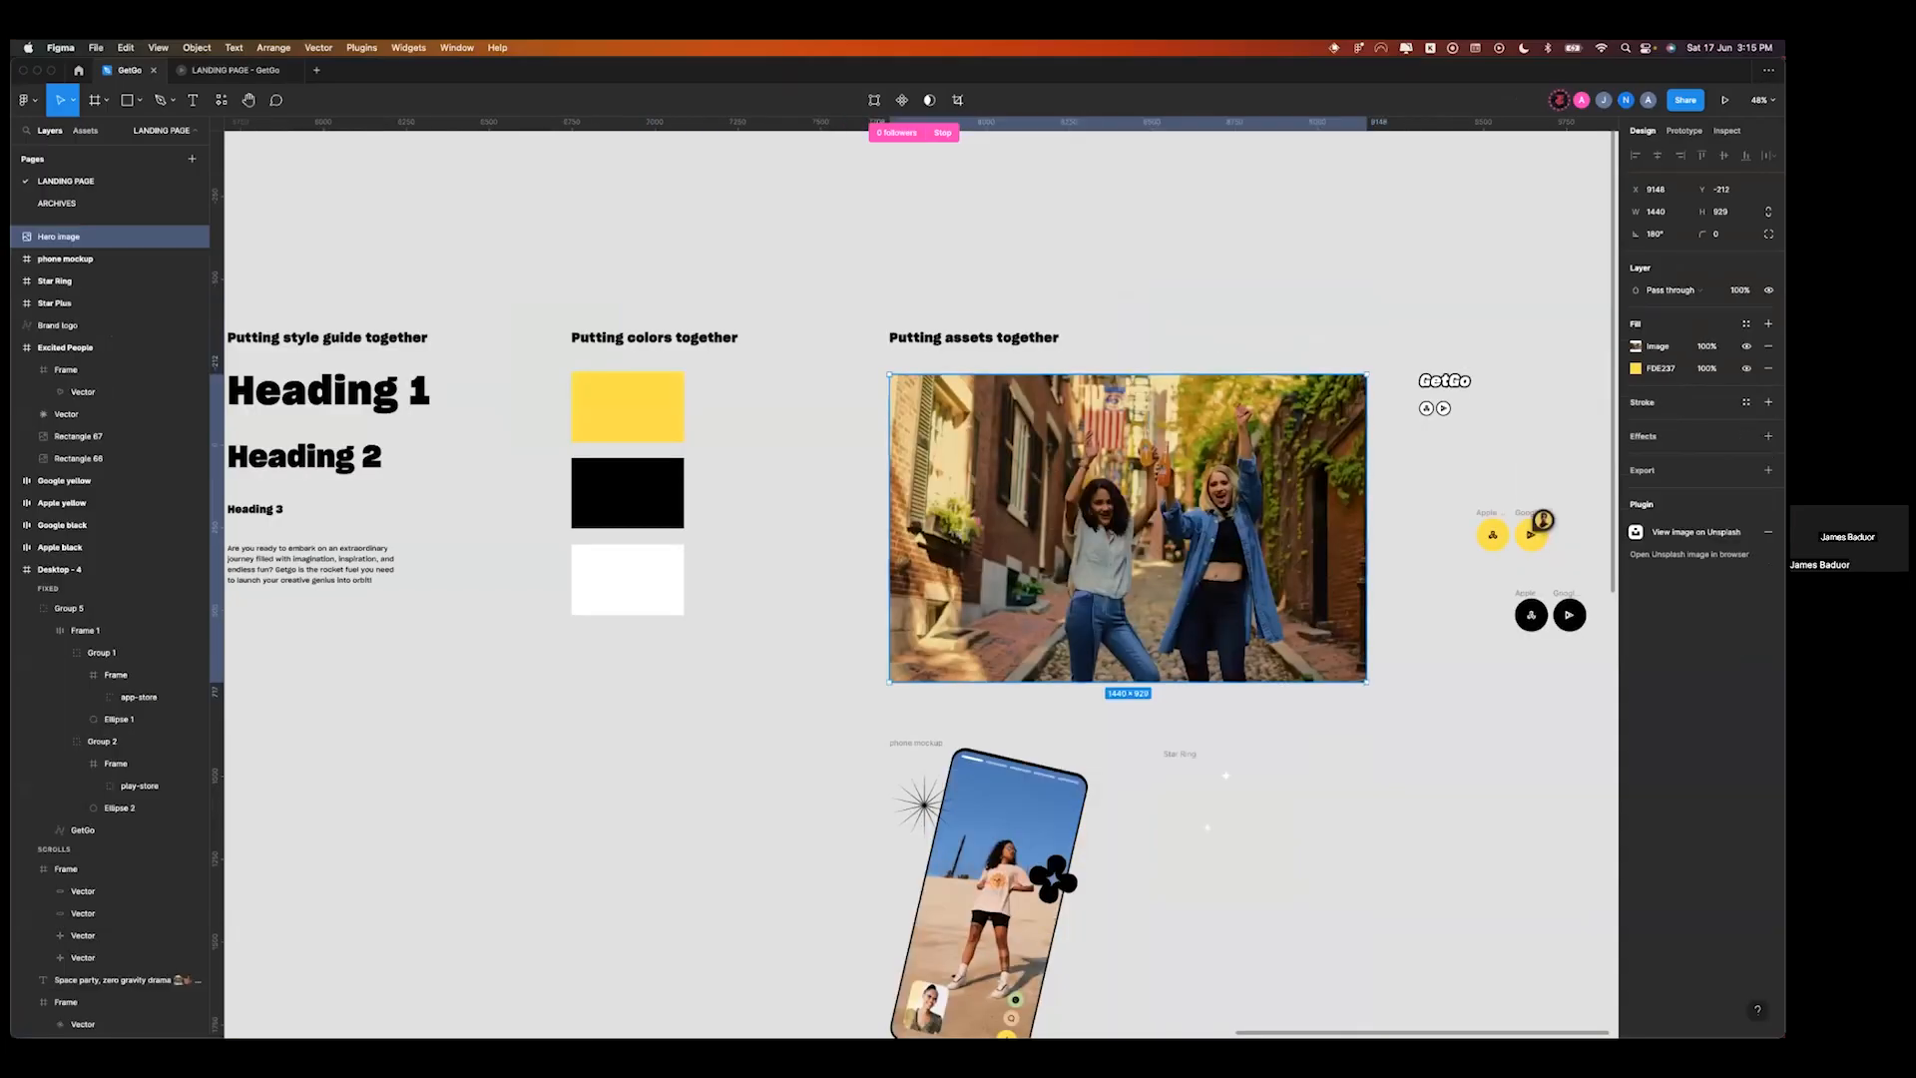
click(1767, 469)
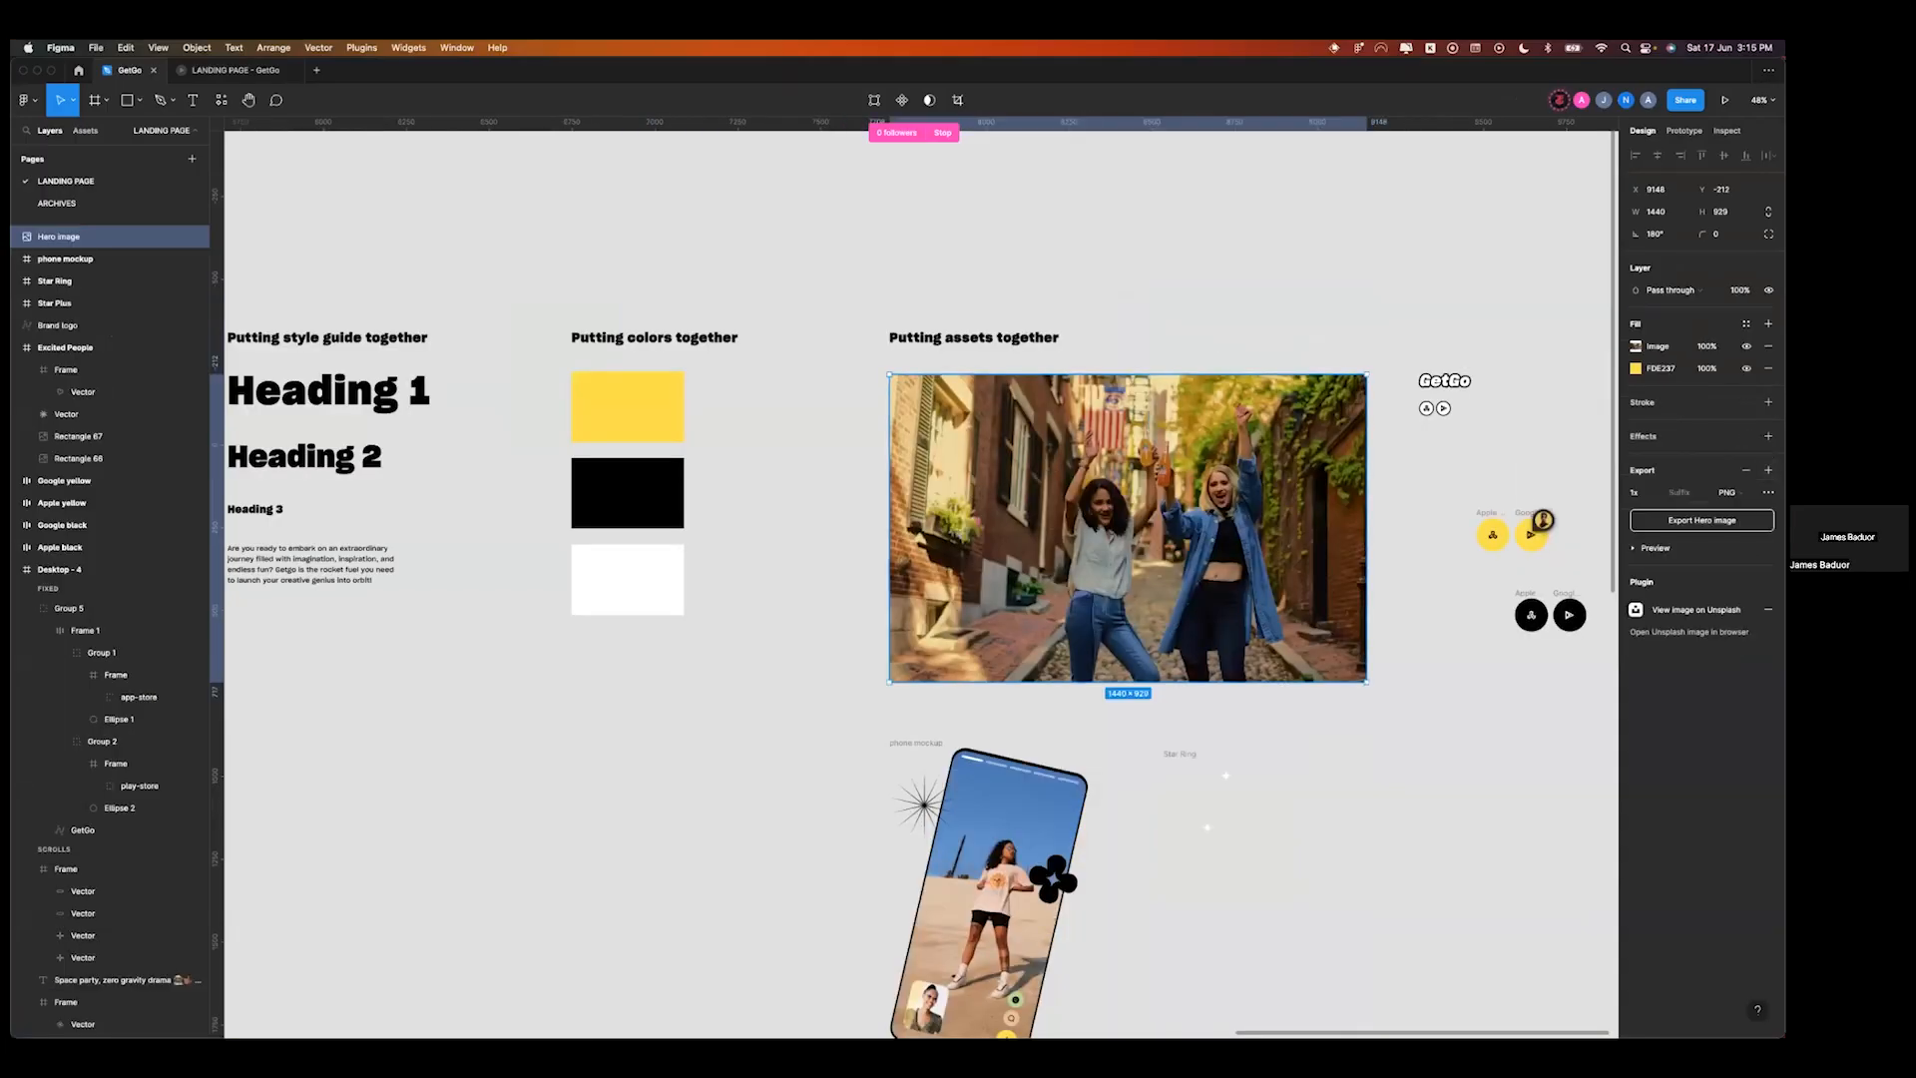
click(1702, 520)
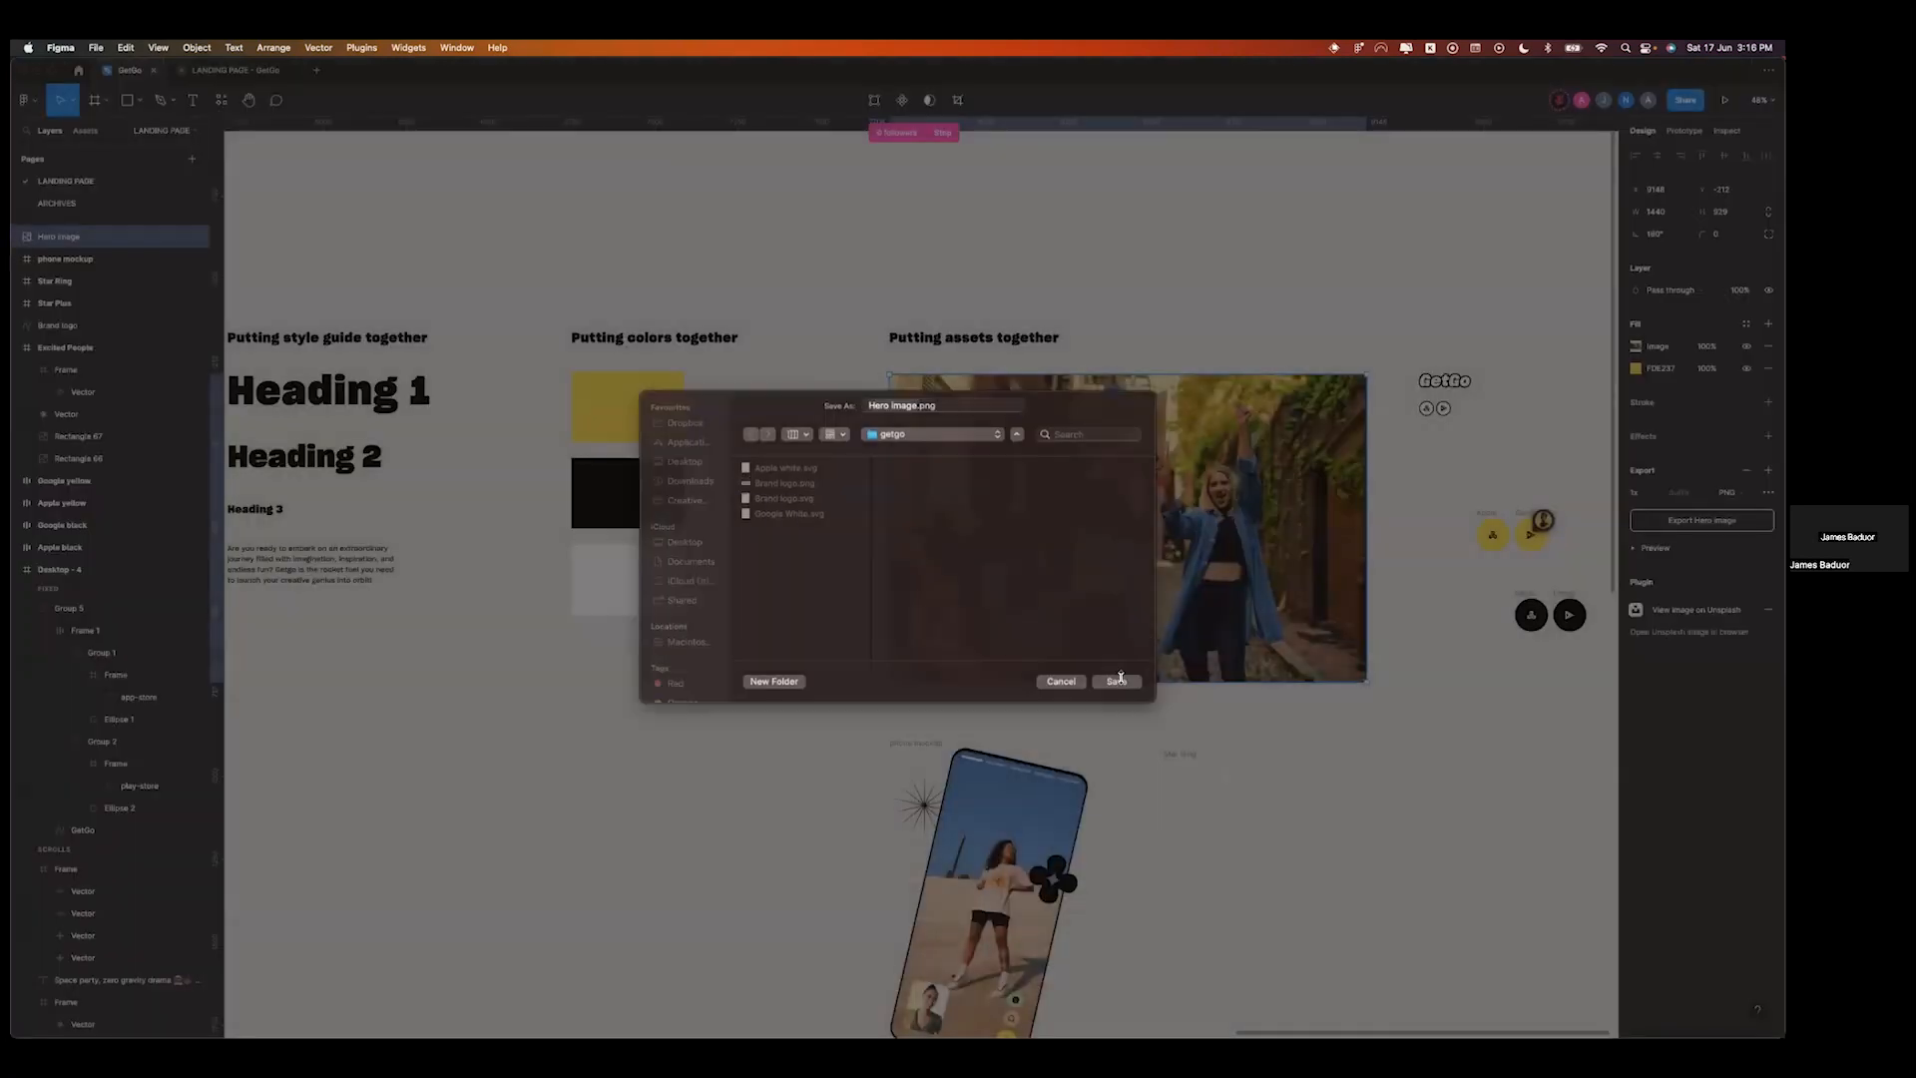
click(1120, 680)
- Return to Webflow and upload Hero image.png from the getgo folder as the hero-background image's picture
key(ctrl+Right)
click(950, 398)
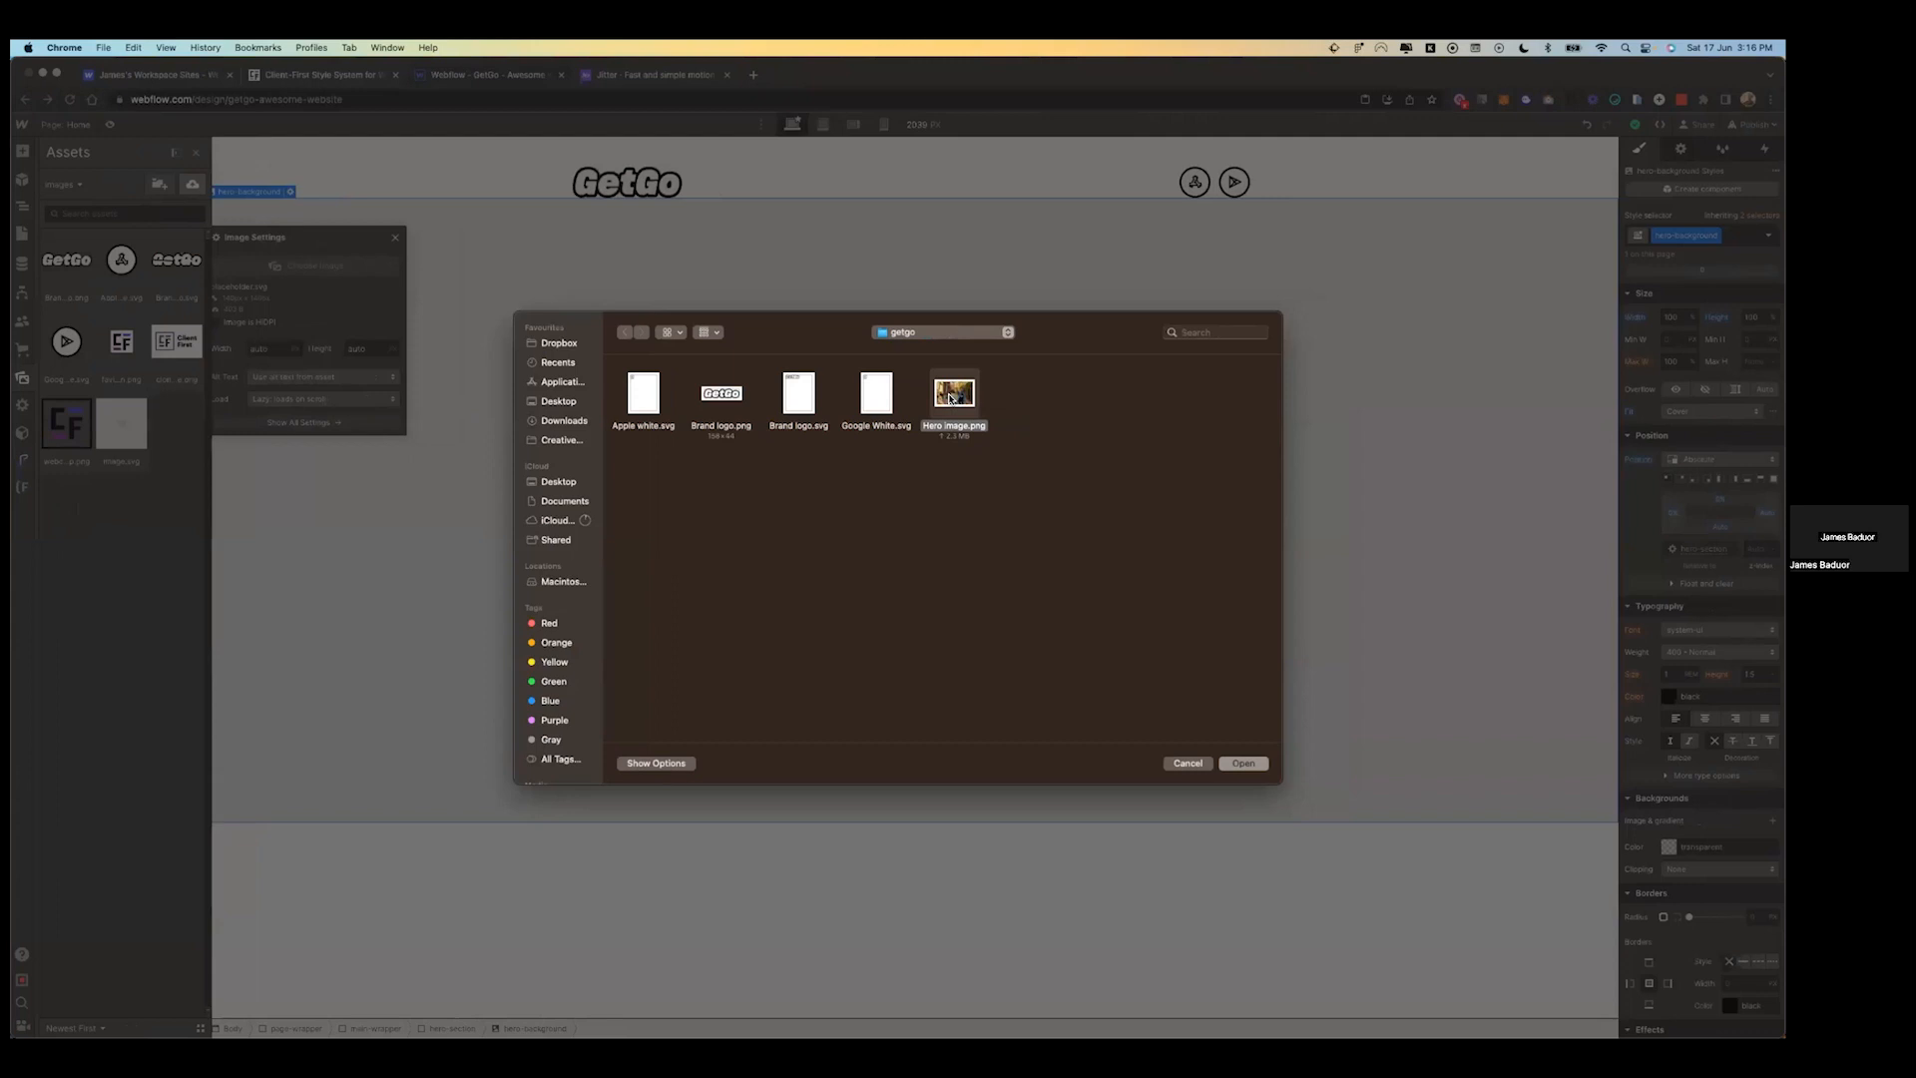
double_click(950, 397)
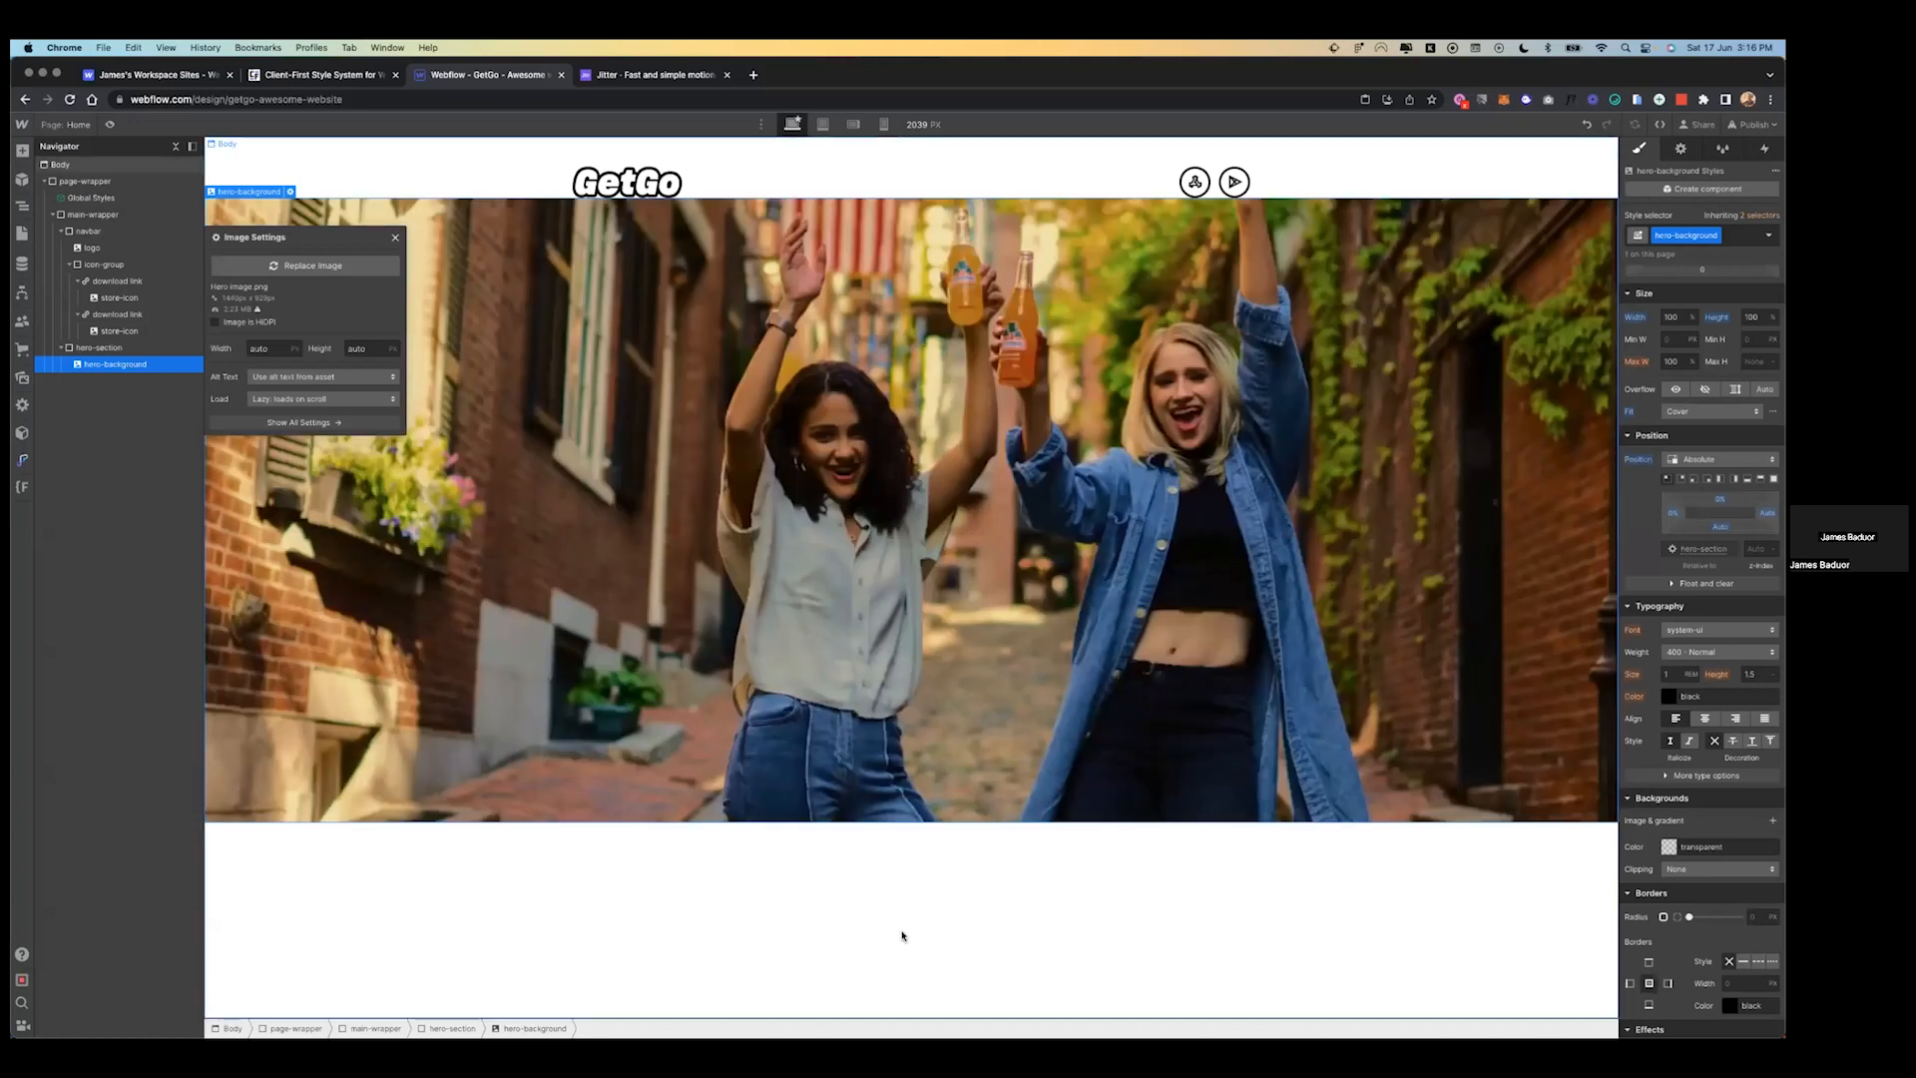
click(902, 935)
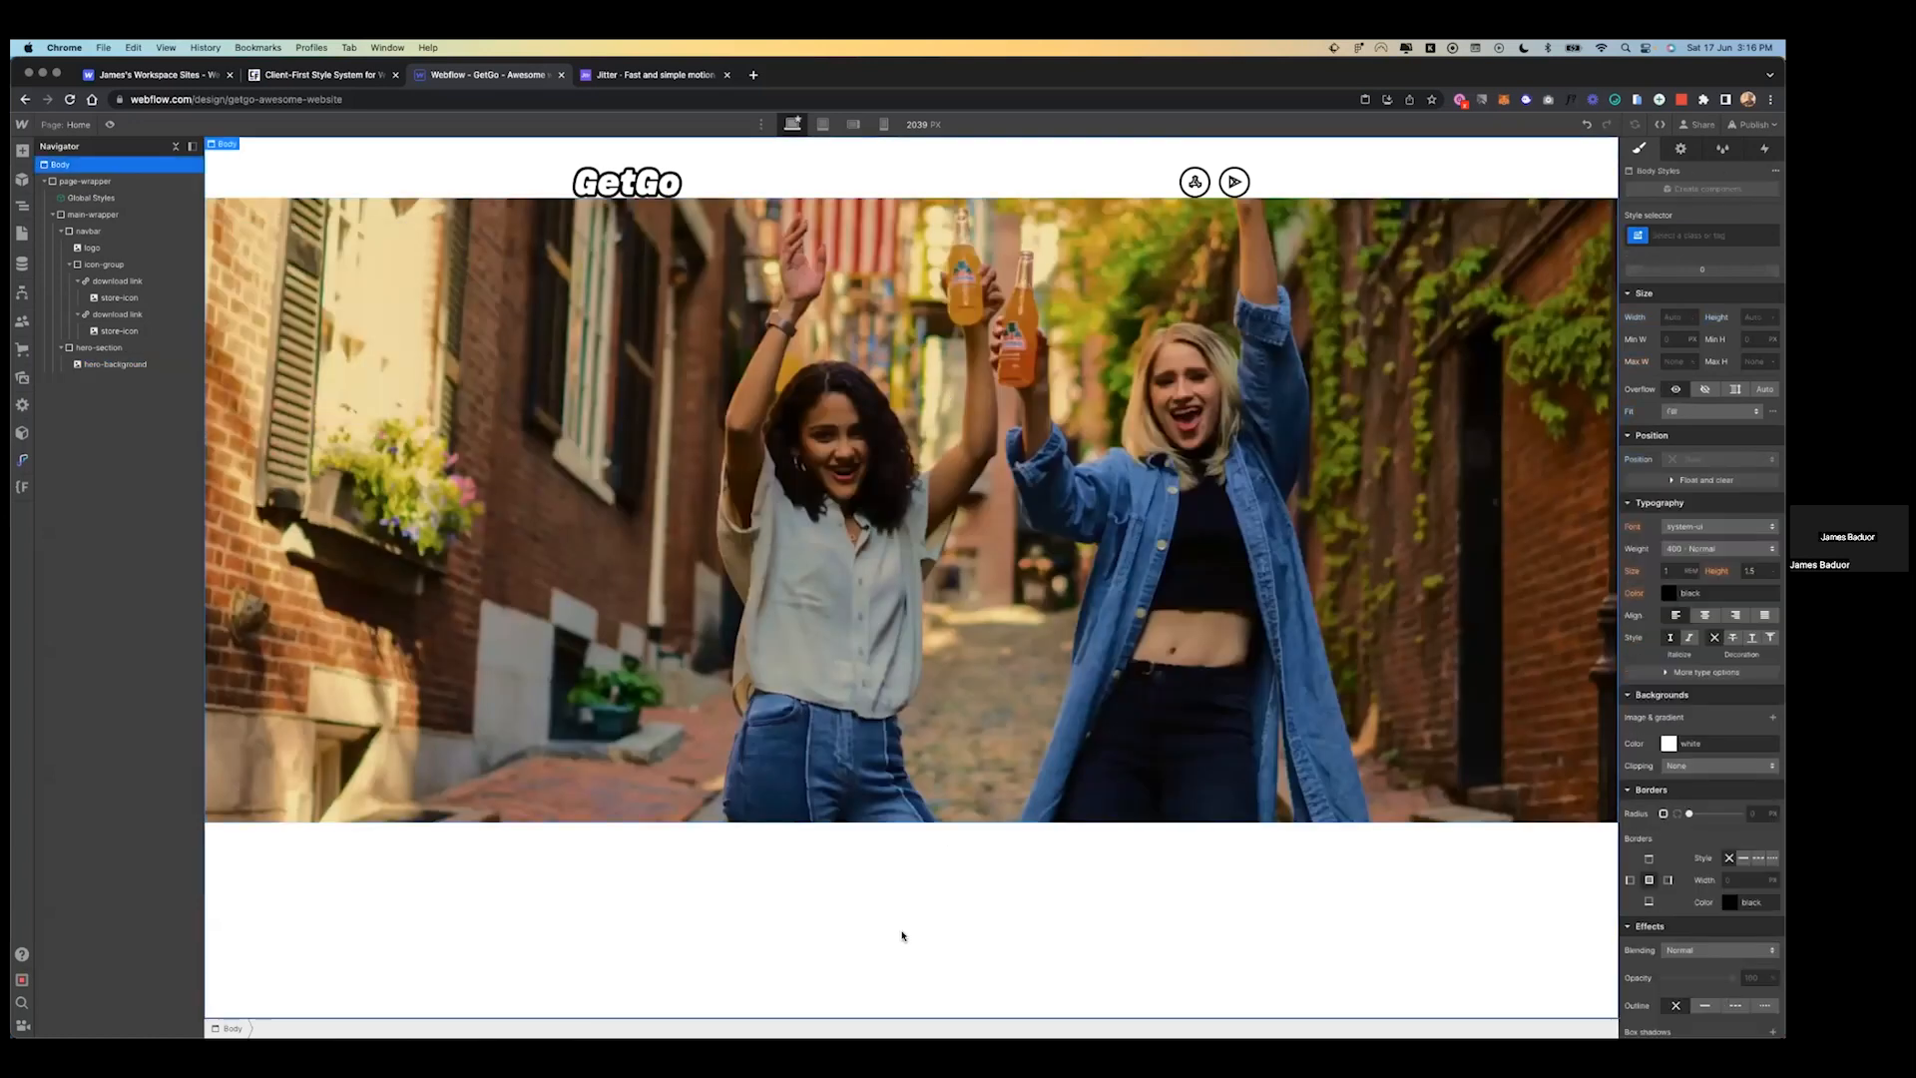
click(895, 622)
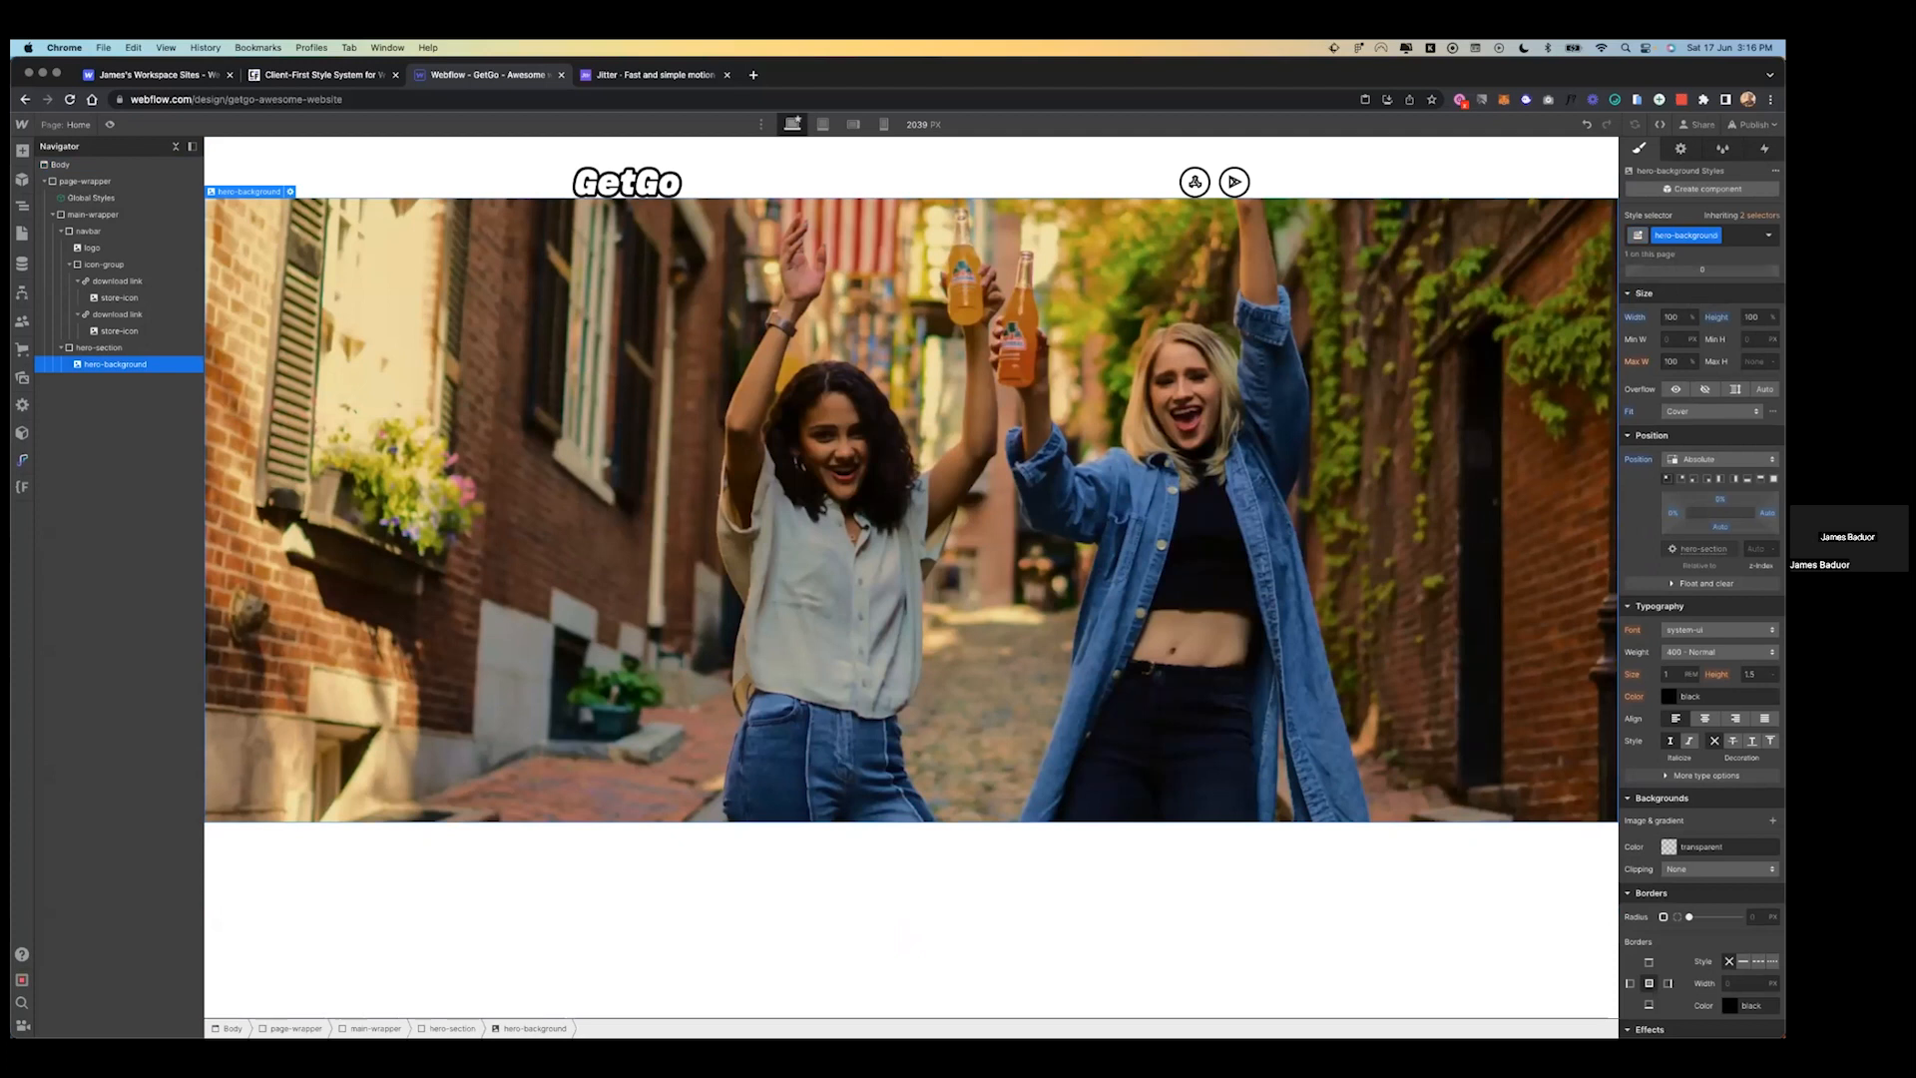
- Check the hero headline in the Figma design, and add an H1 heading inside the hero-section in Webflow
click(77, 349)
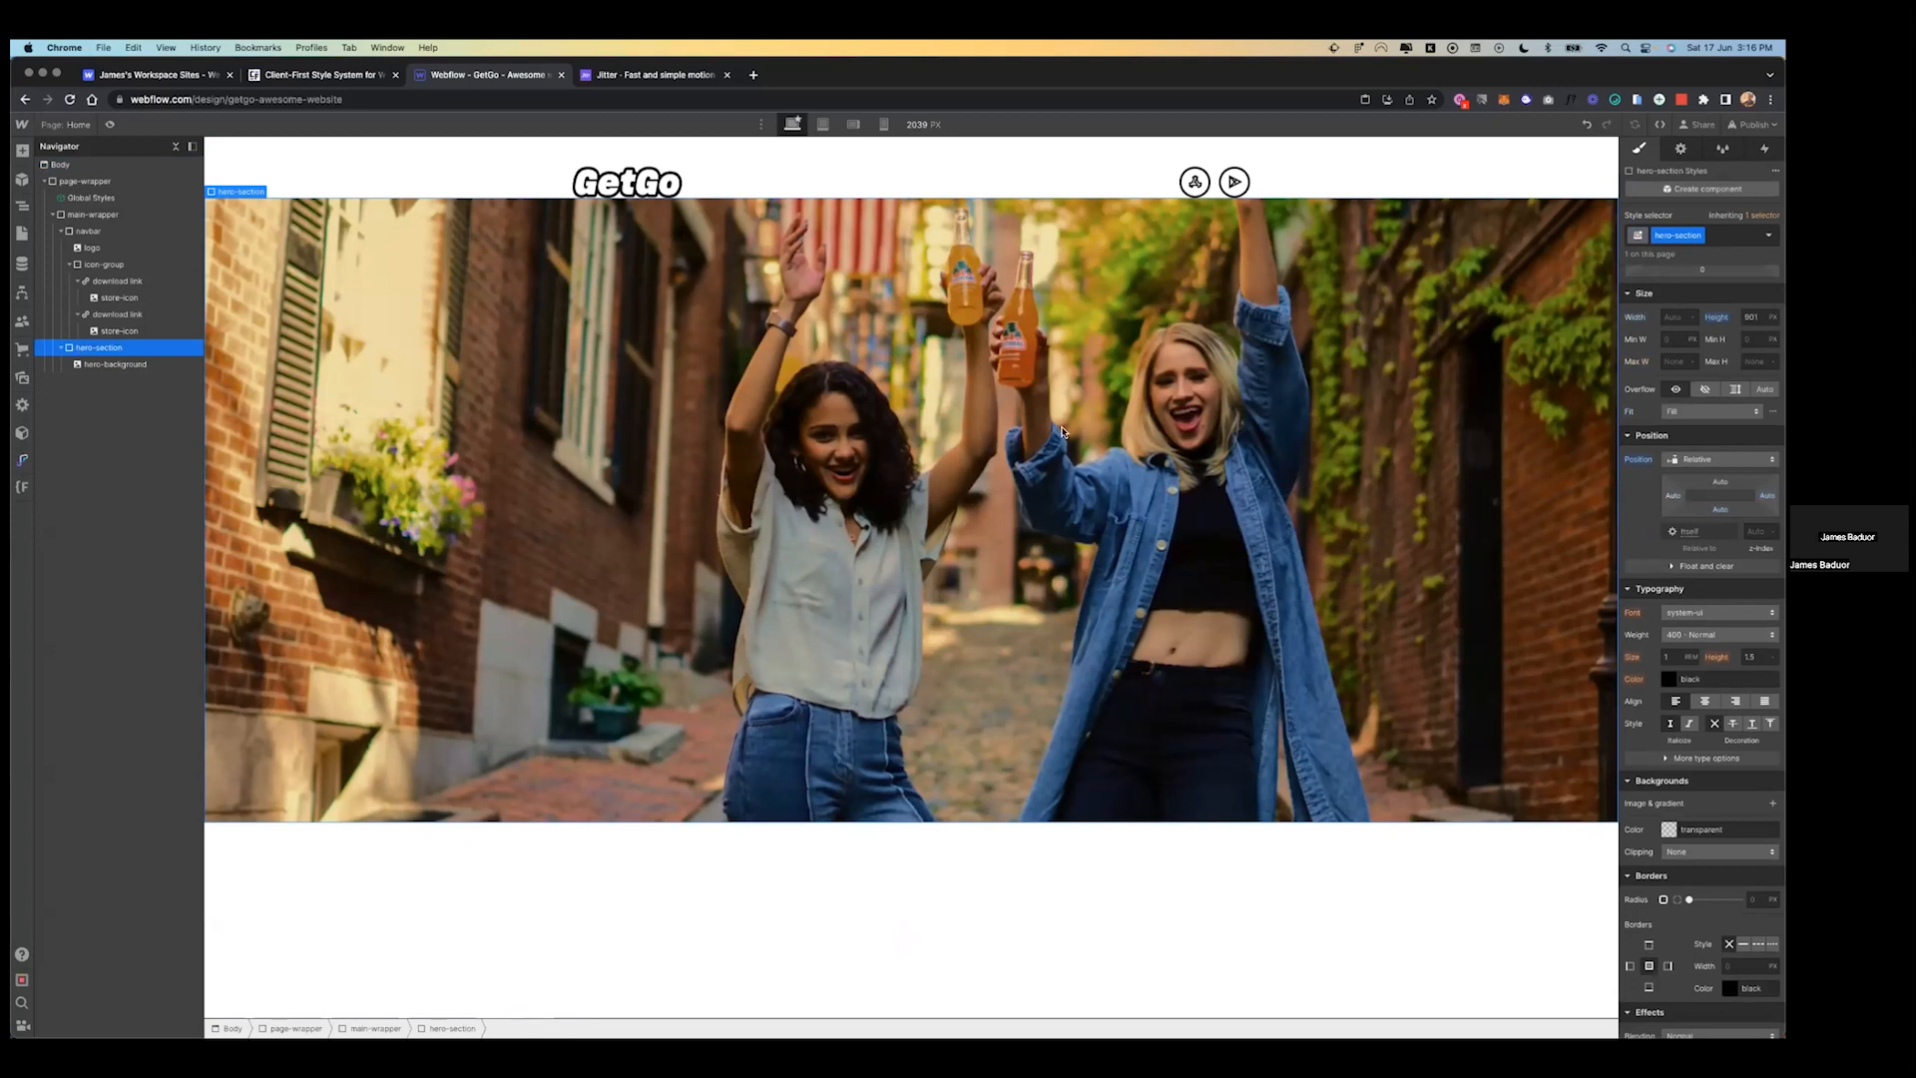
key(ctrl+Left)
scroll(744, 550, left, 15)
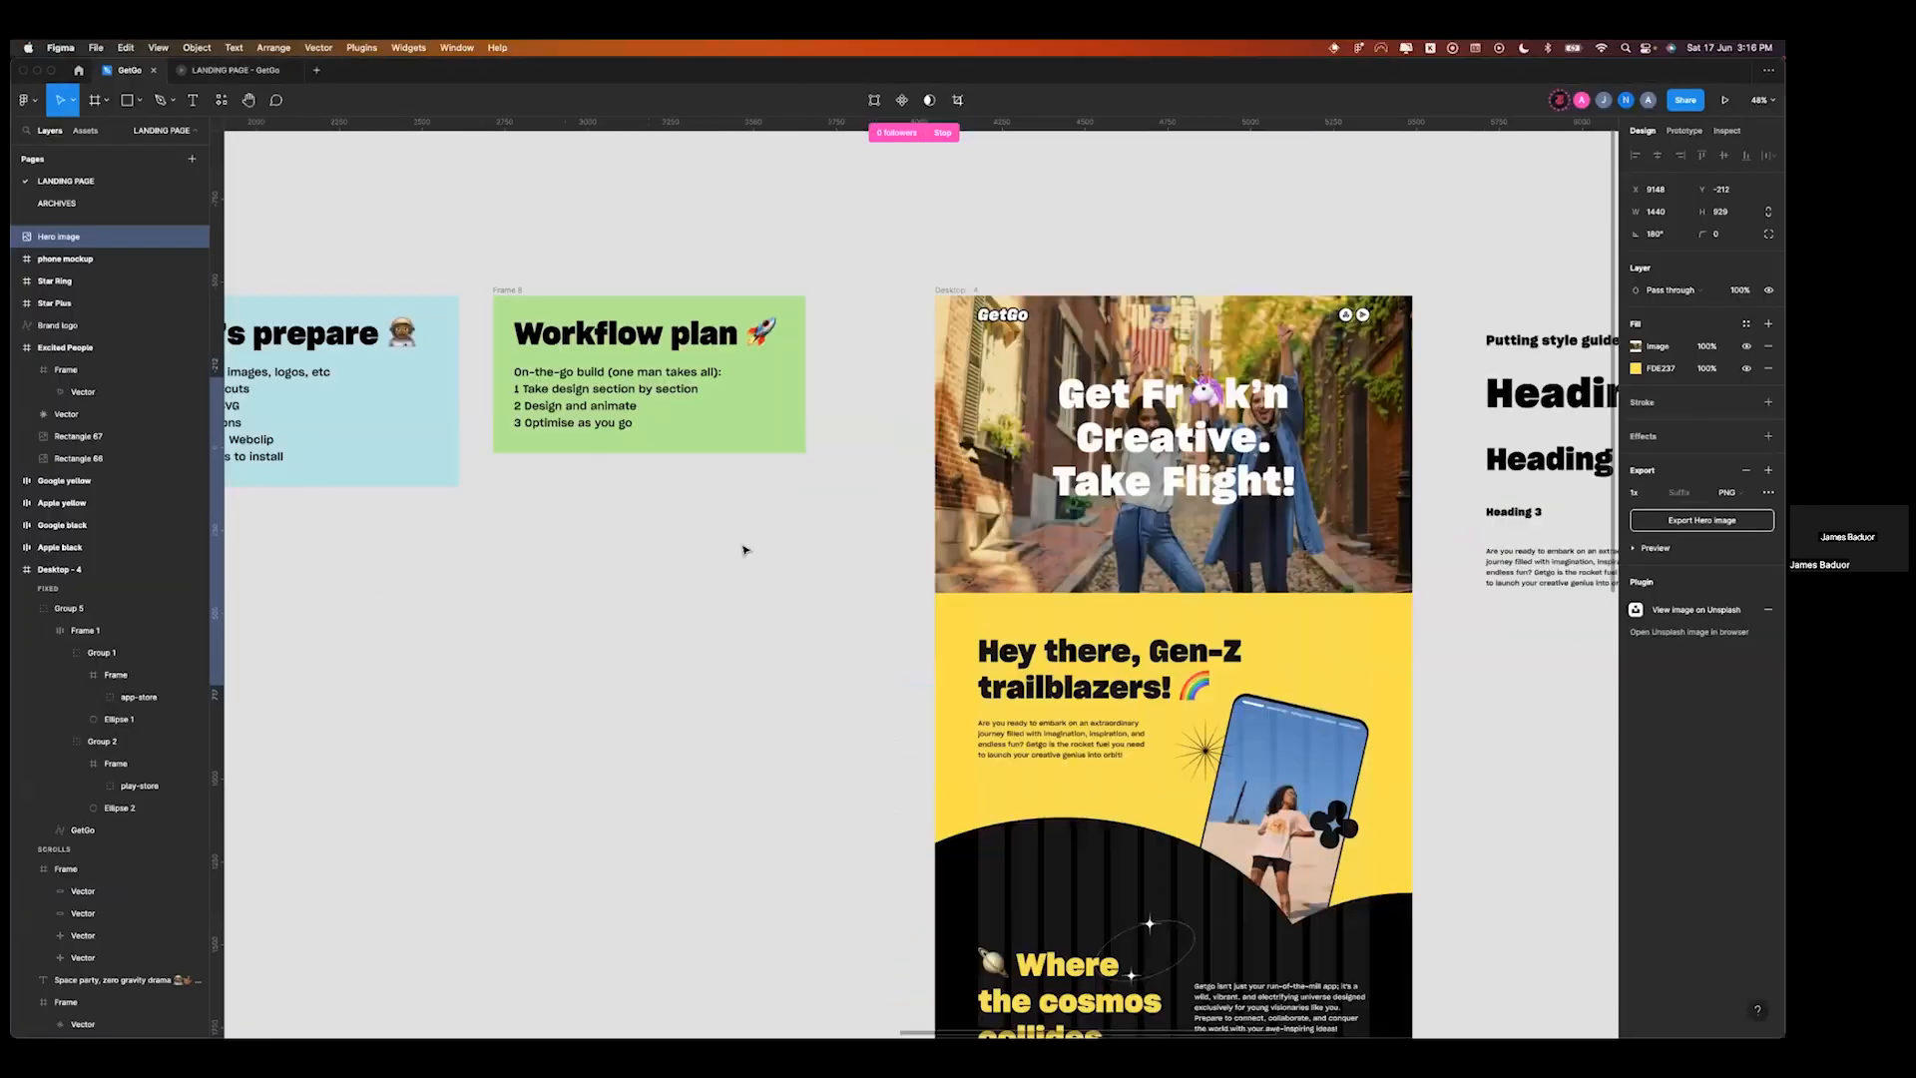
click(1083, 469)
scroll(1083, 469, right, 2)
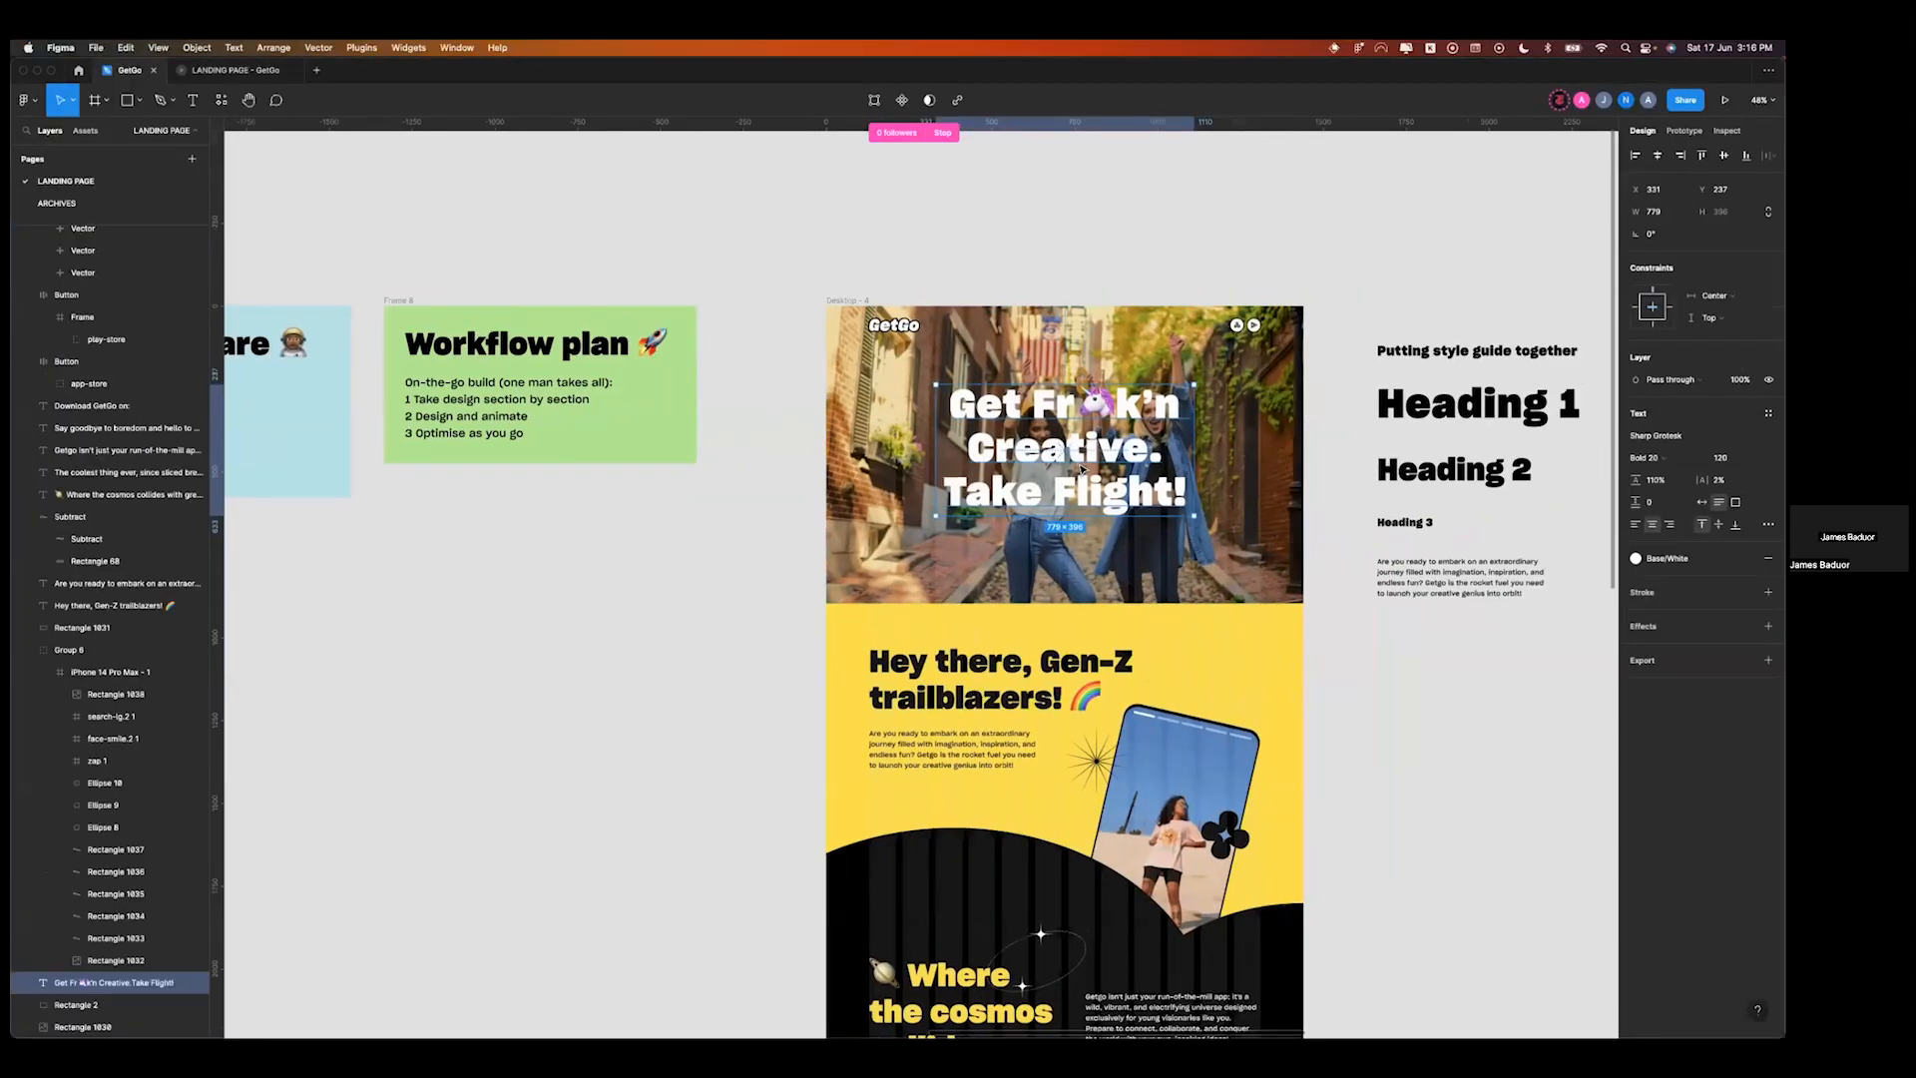
scroll(1297, 456, up, 3)
key(ctrl+Right)
click(22, 151)
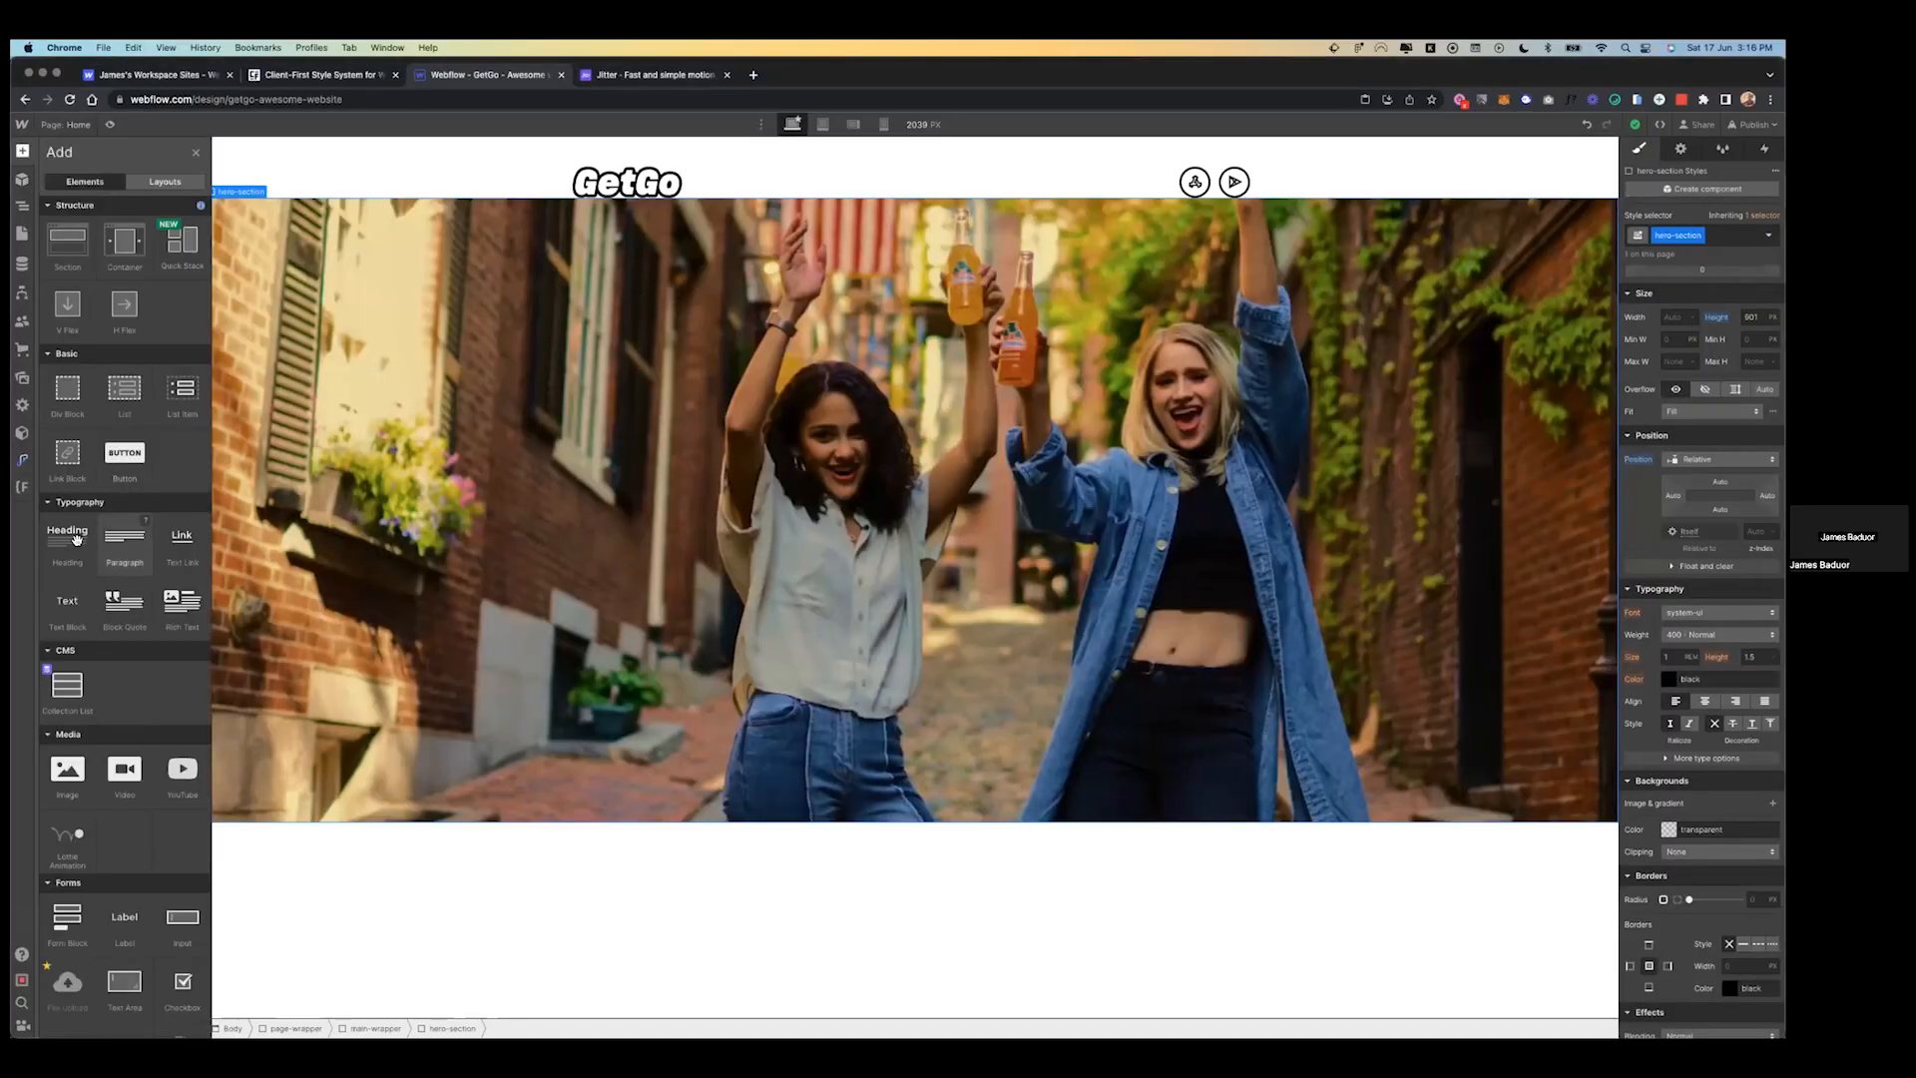
click(75, 539)
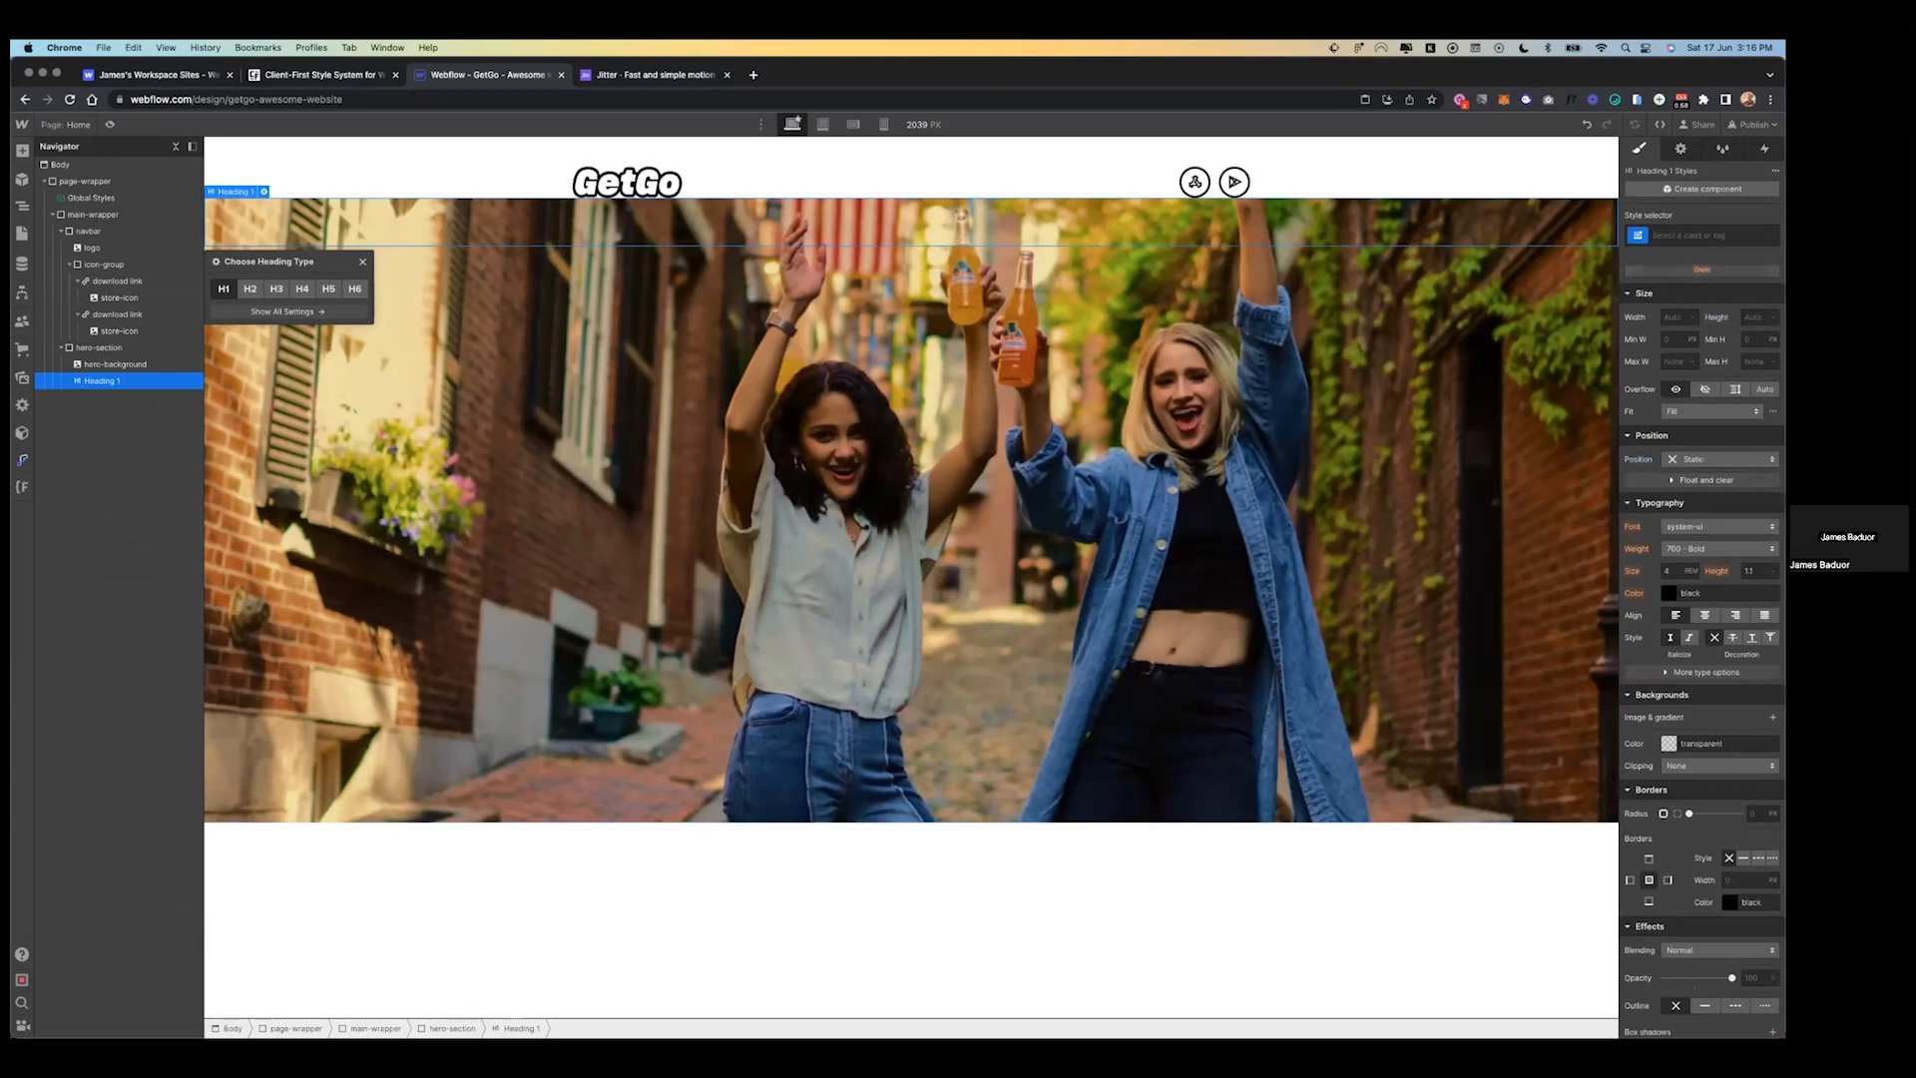
- Give the new heading the class hero-text and set its position to Relative
click(1707, 236)
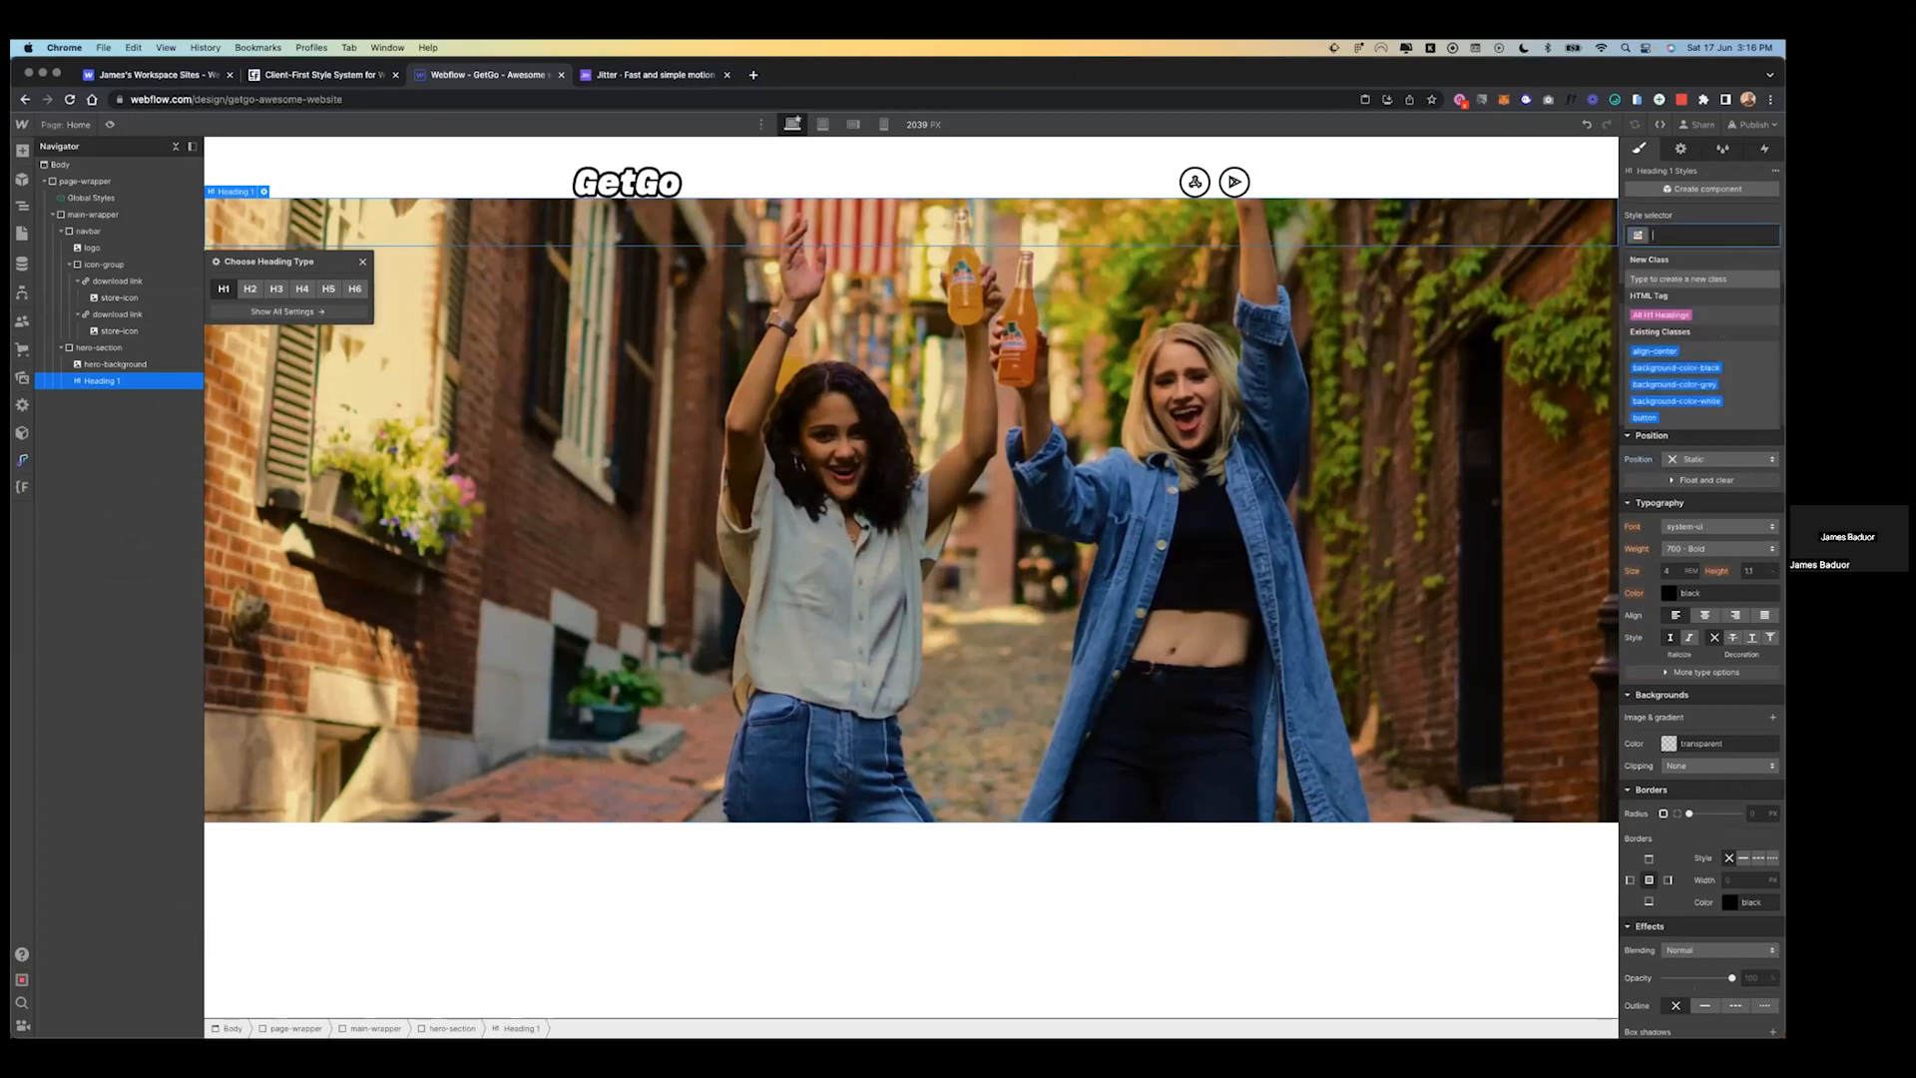
text(hero-text)
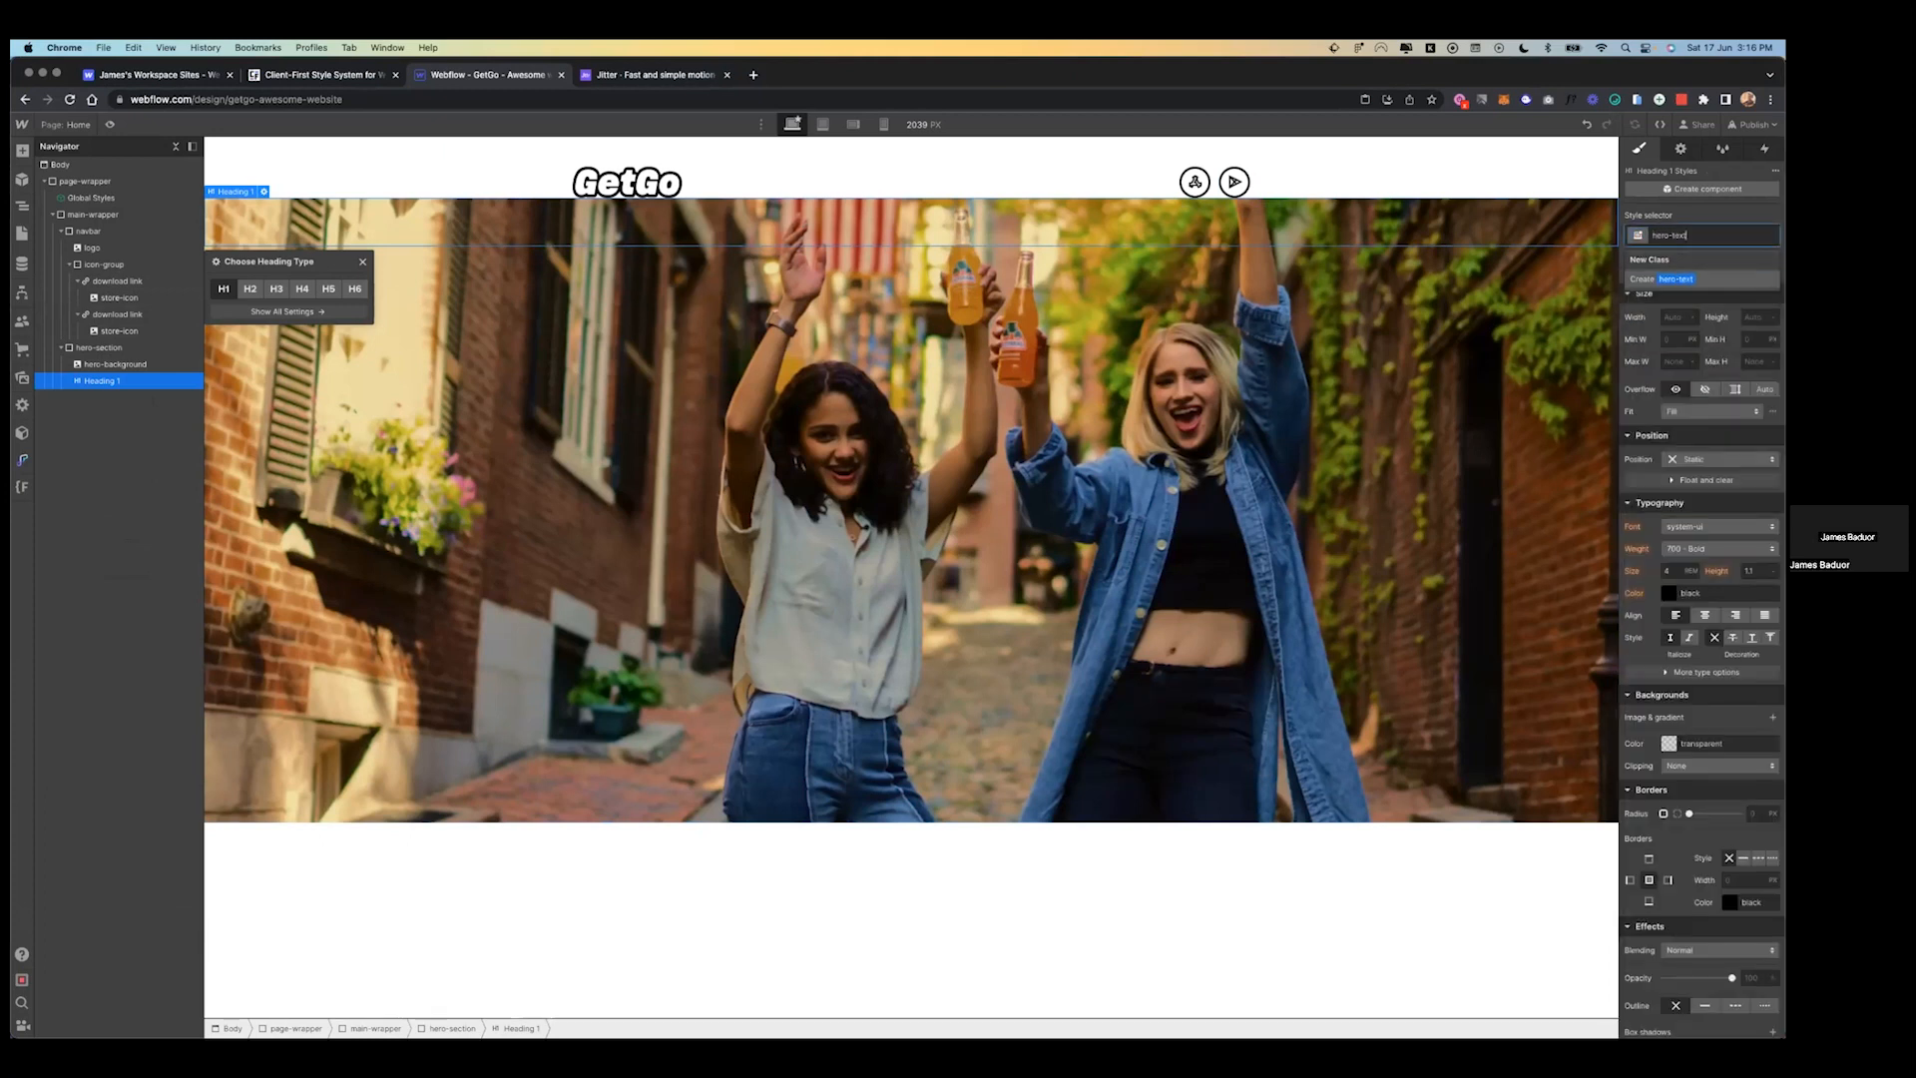
key(Return)
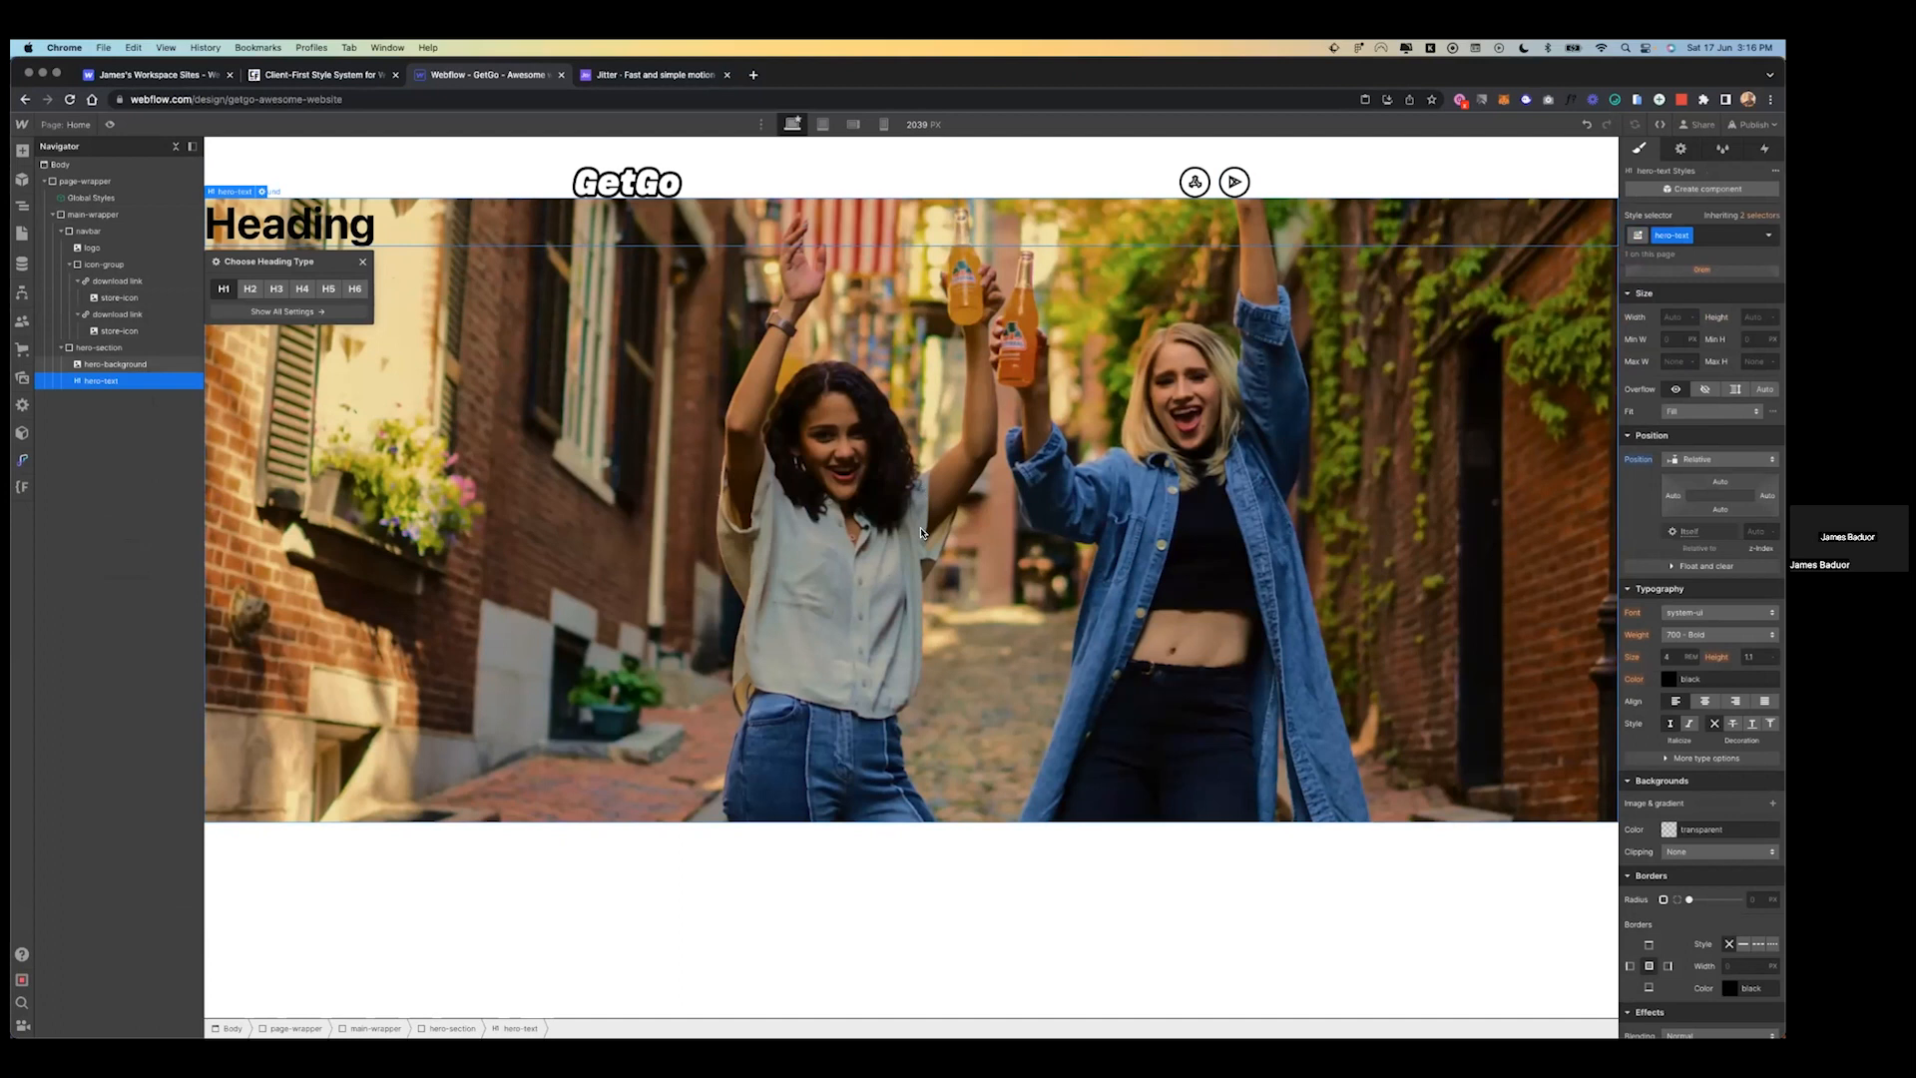
- Delete the hero-background image element from the hero-section
click(843, 518)
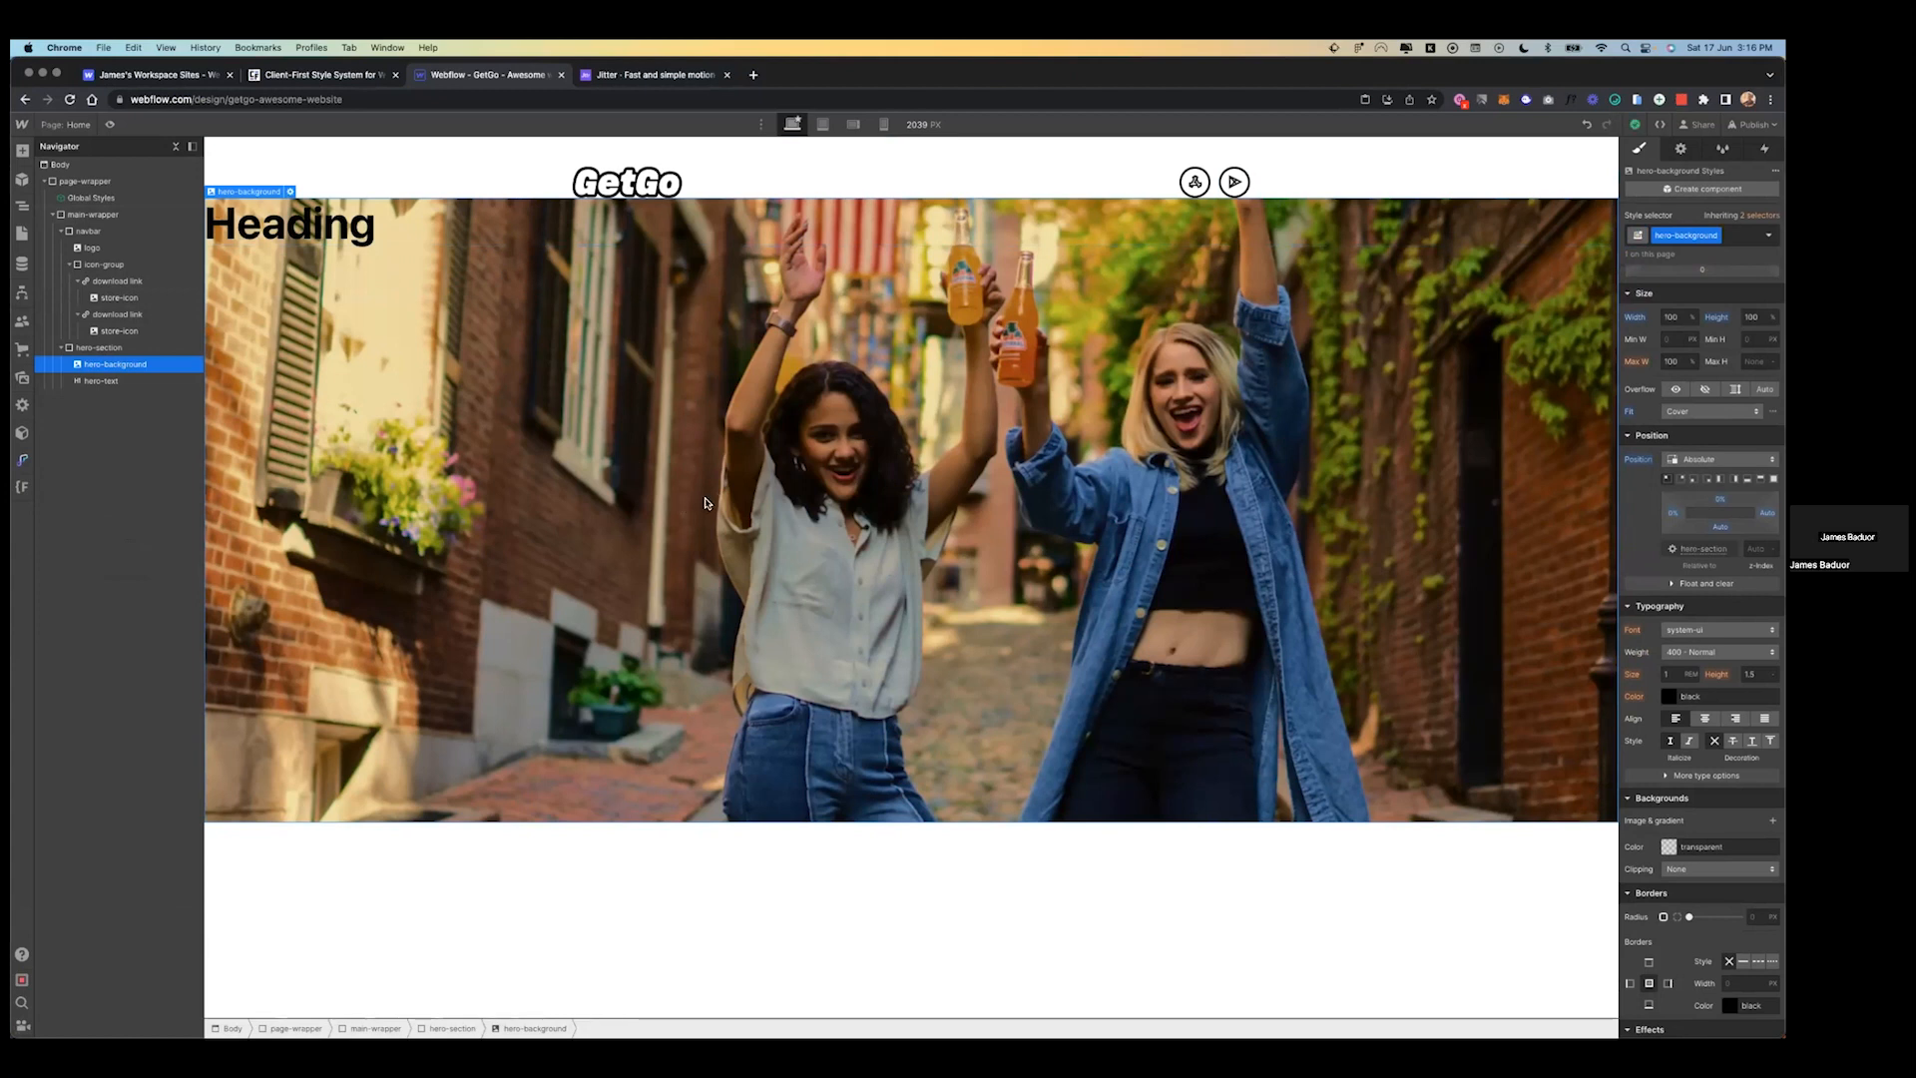
click(110, 347)
click(501, 388)
key(Delete)
- Add Hero image.png as the hero-section's own background image, sized to Cover, centred at 50% / 50% and without tiling
click(147, 347)
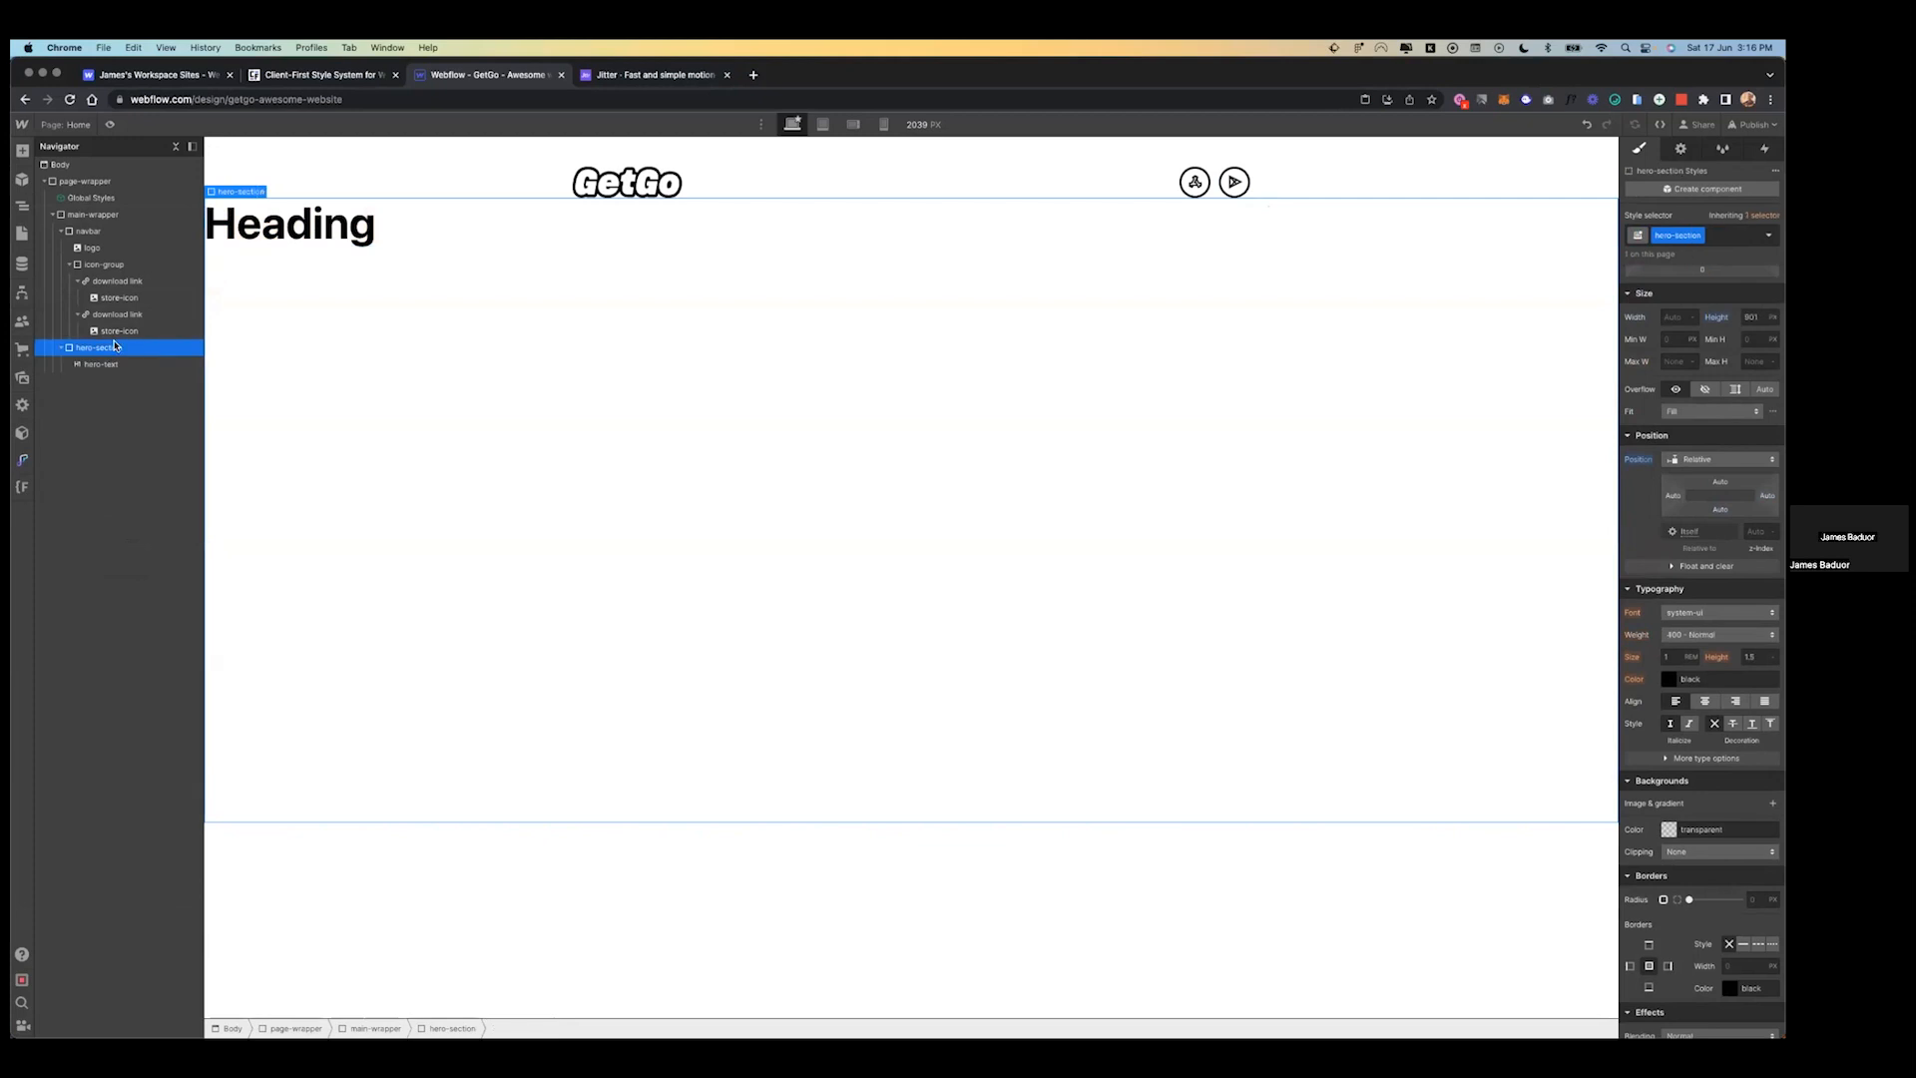
scroll(1701, 648, down, 5)
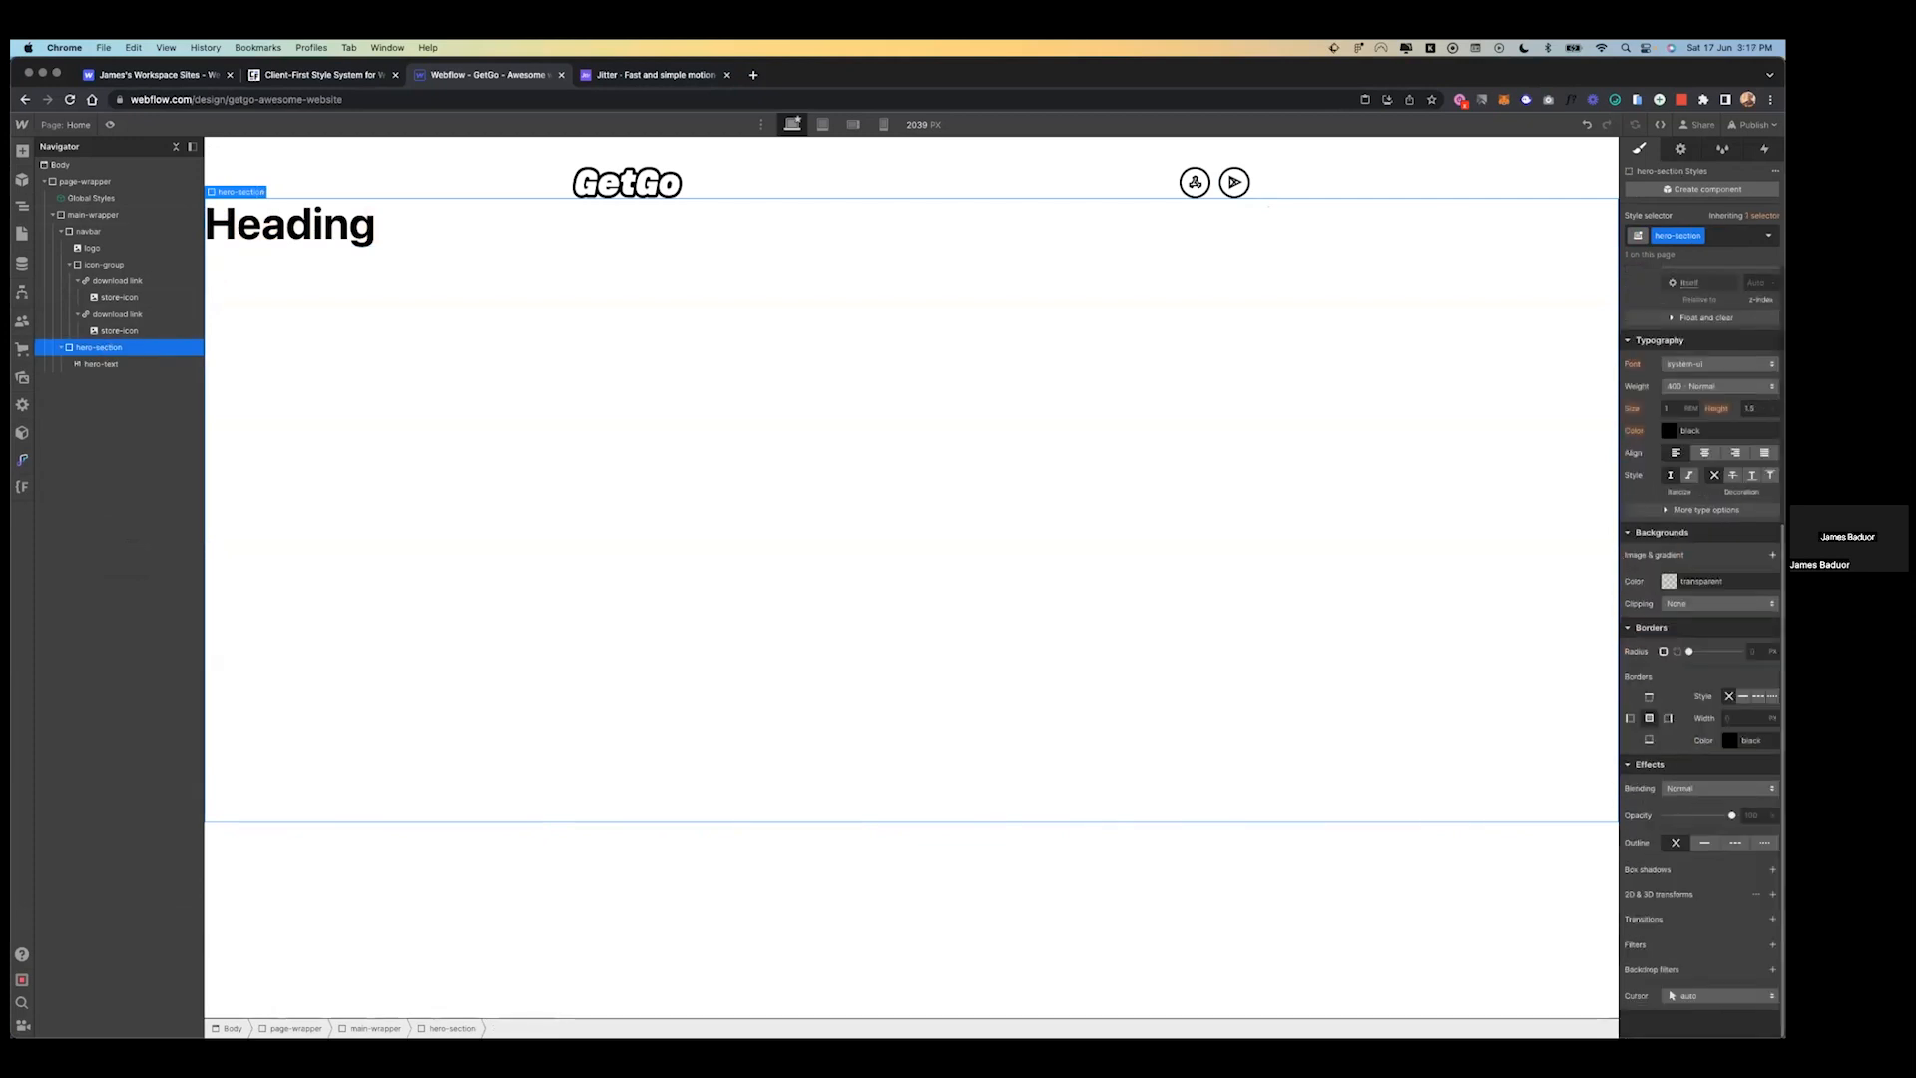
click(1772, 555)
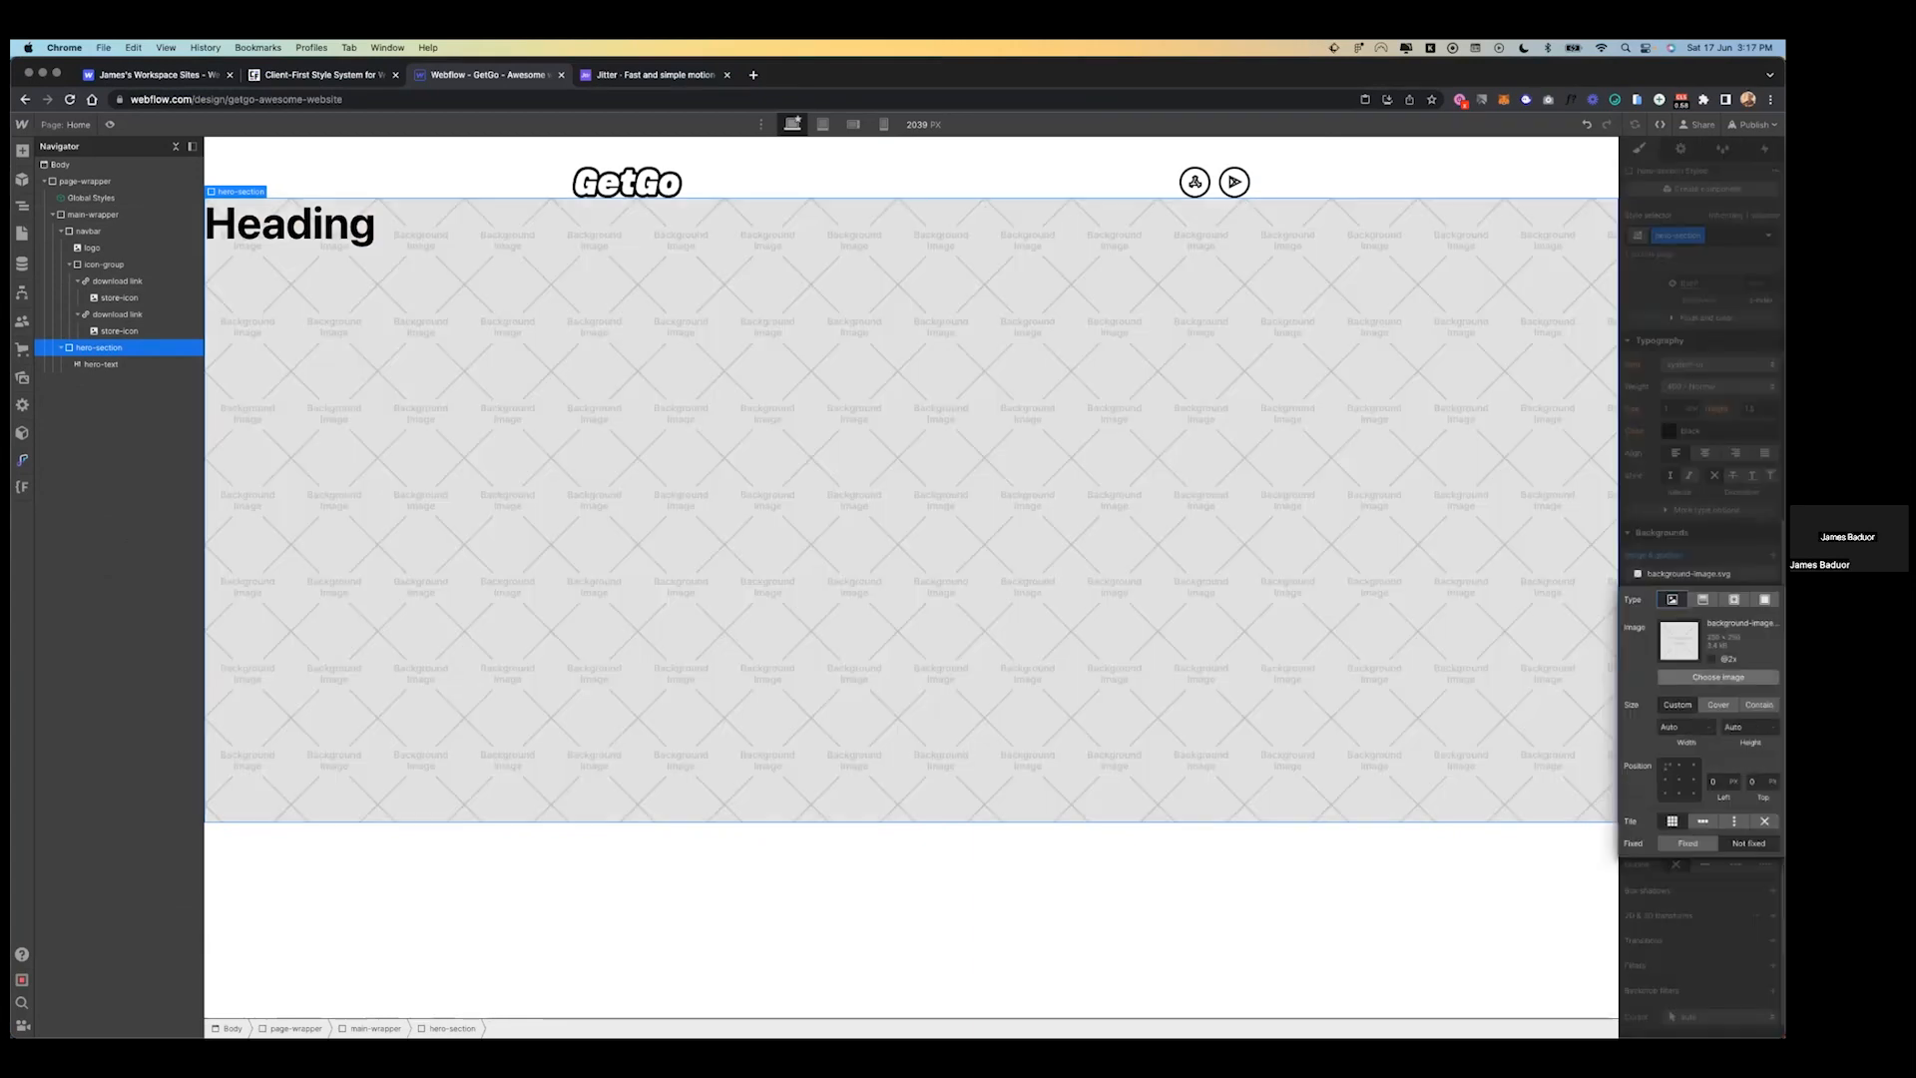
click(21, 378)
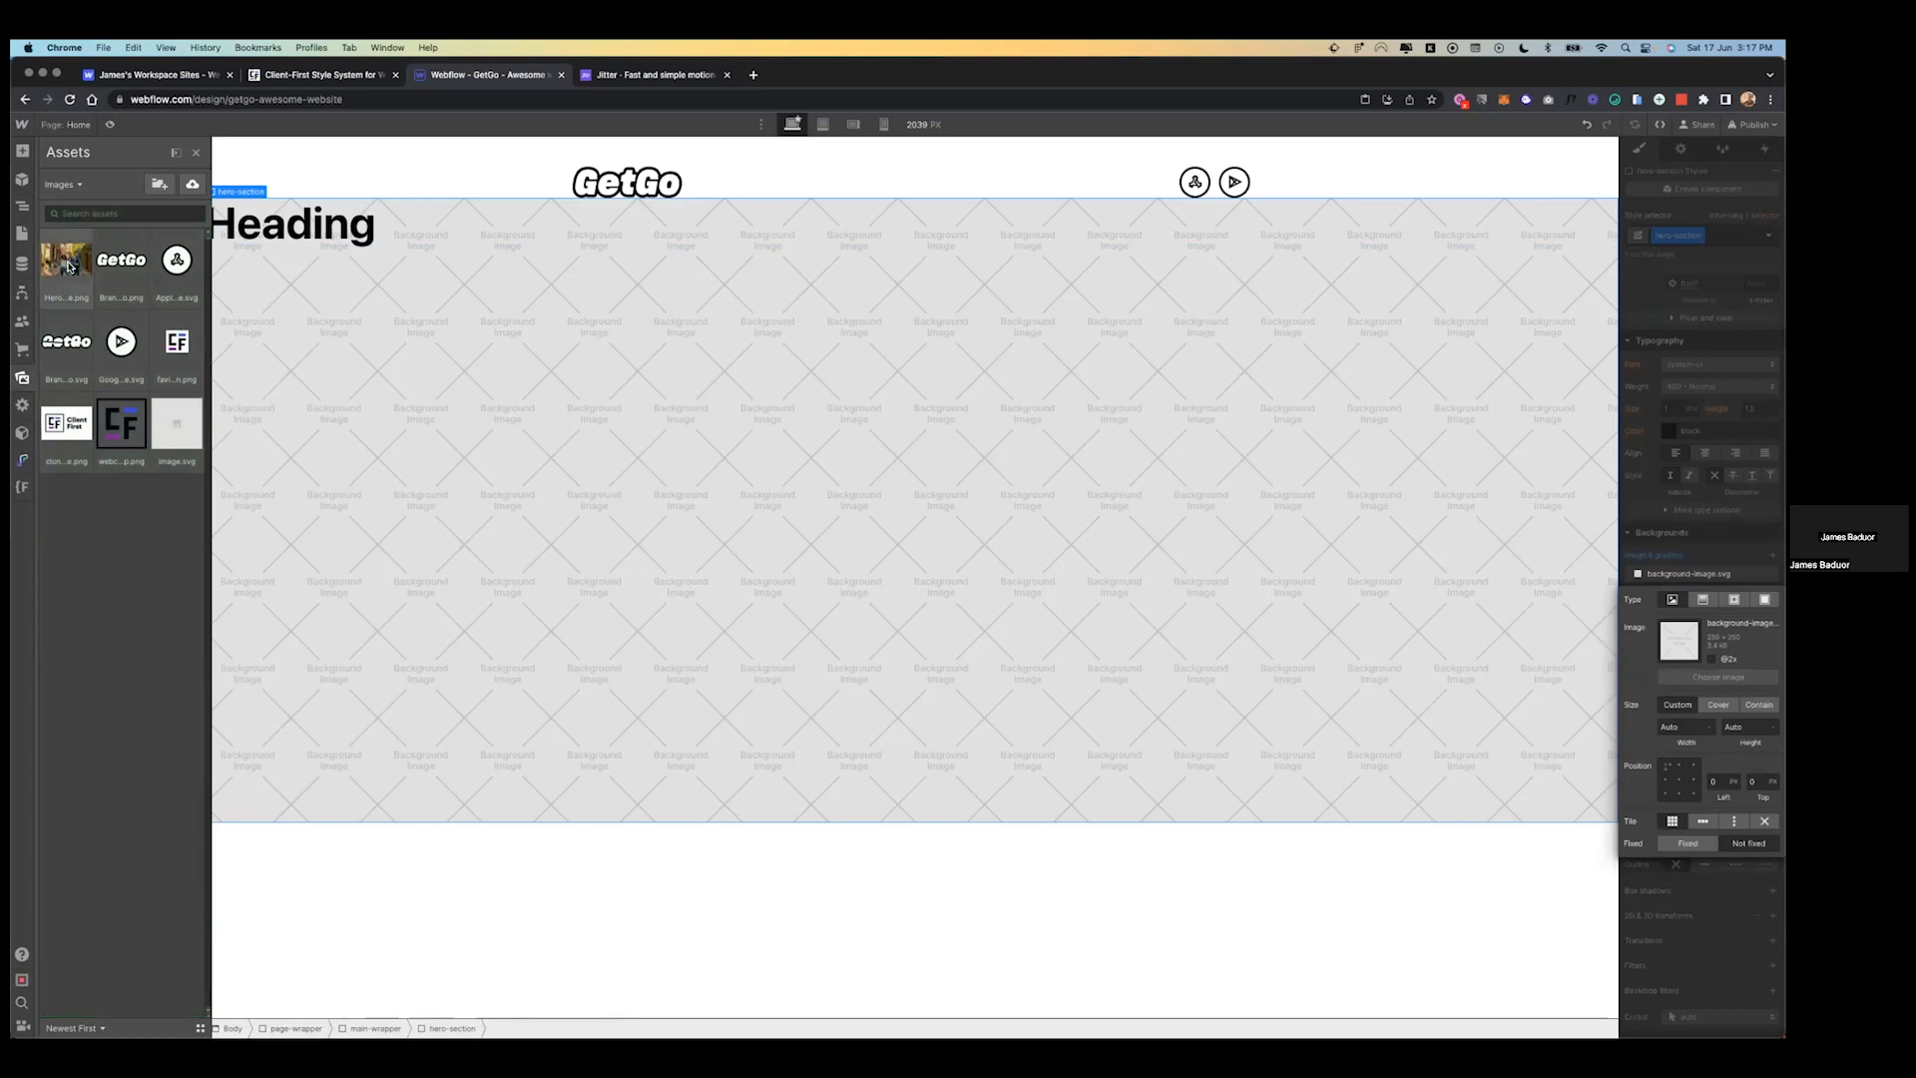
click(70, 267)
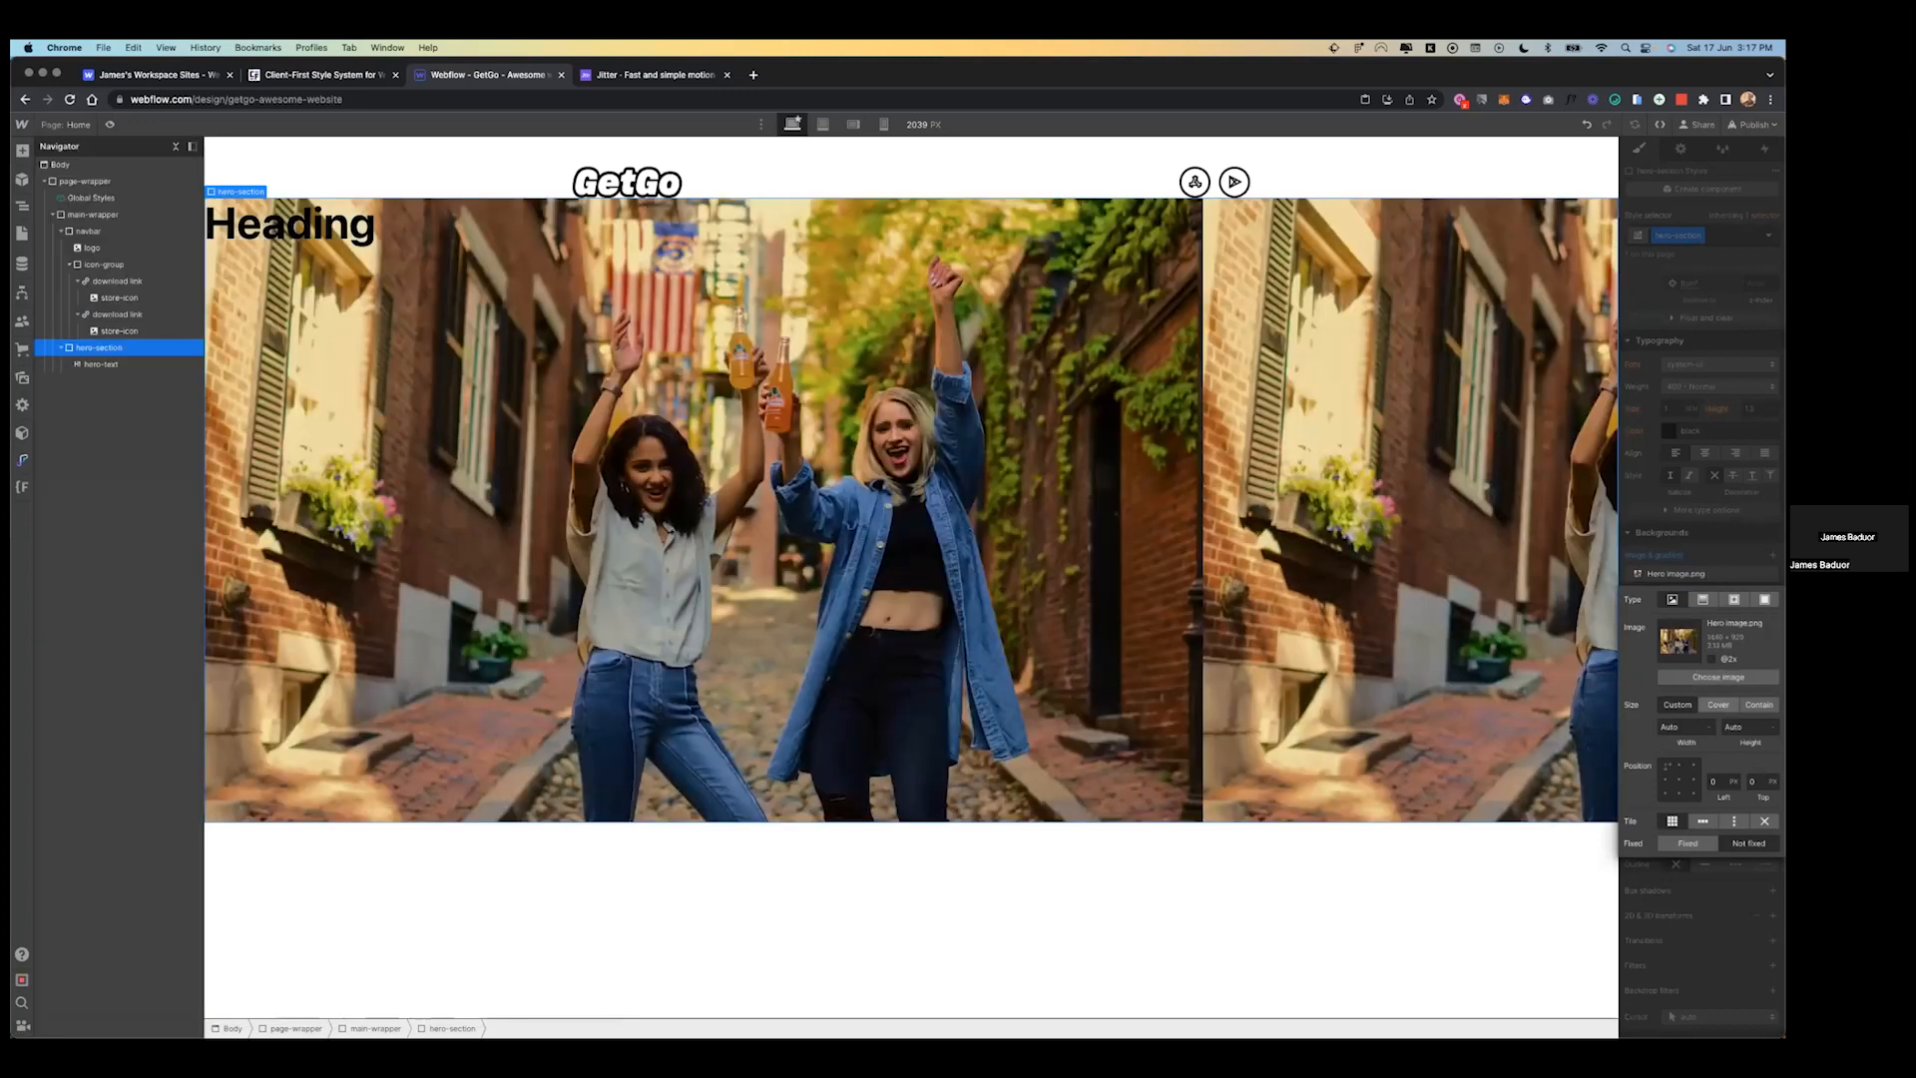
click(1718, 704)
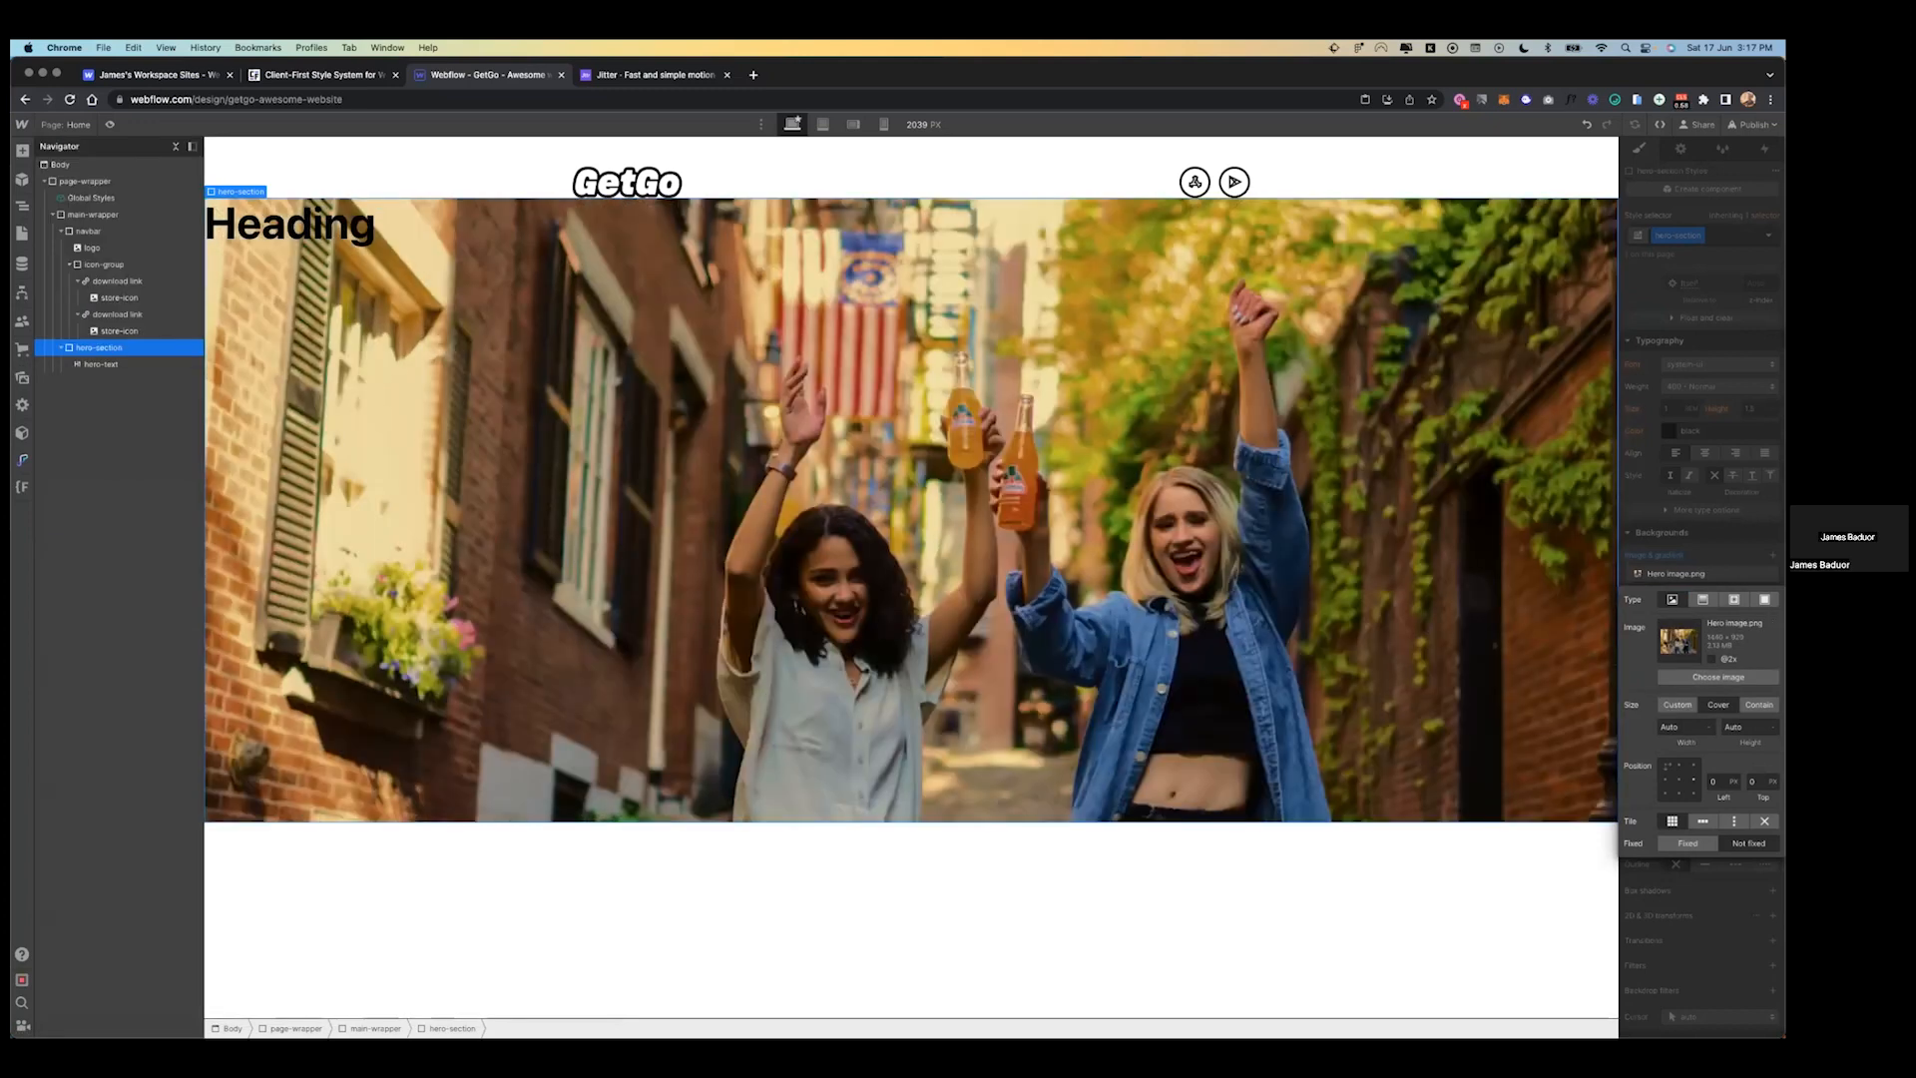
click(1680, 780)
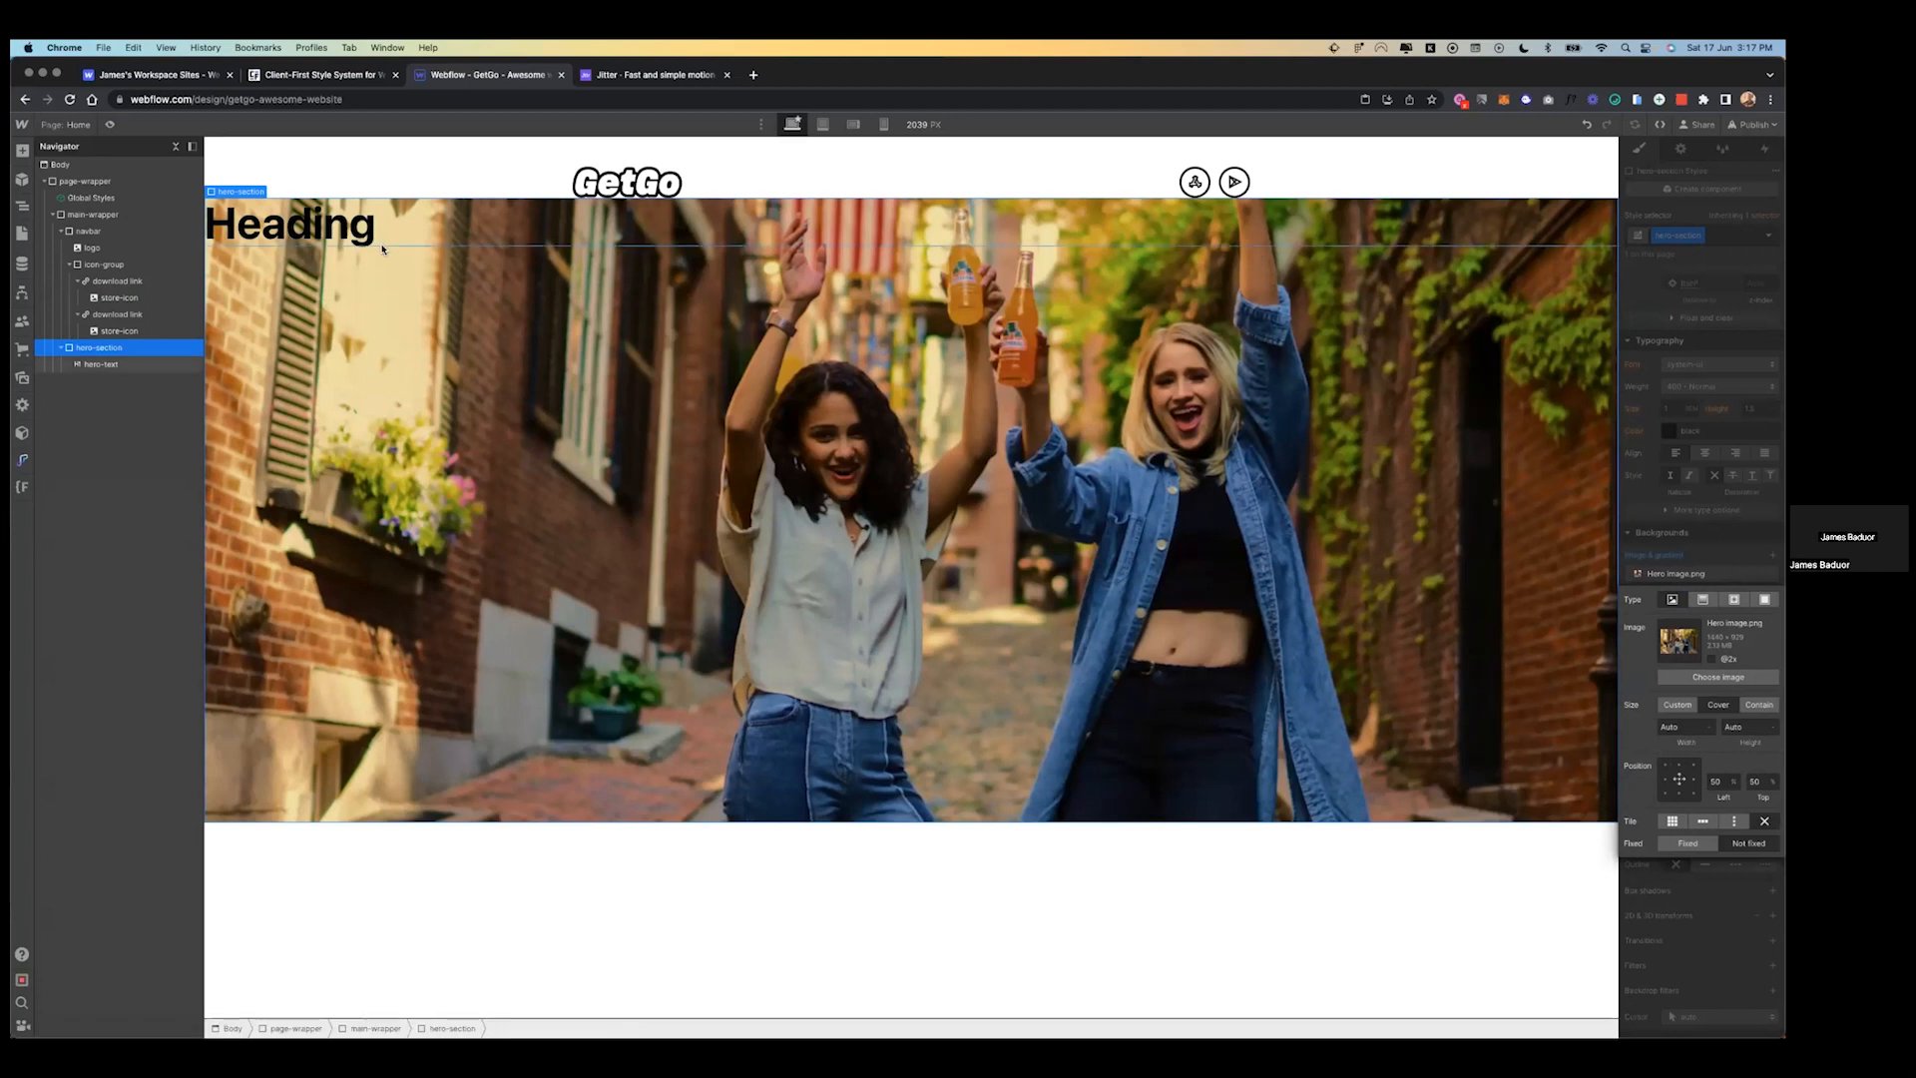
- Copy the hero headline from the Figma design and replace the hero-text heading with "Get Fr🦄k’n Creative.Take Flight!"
key(ctrl+Left)
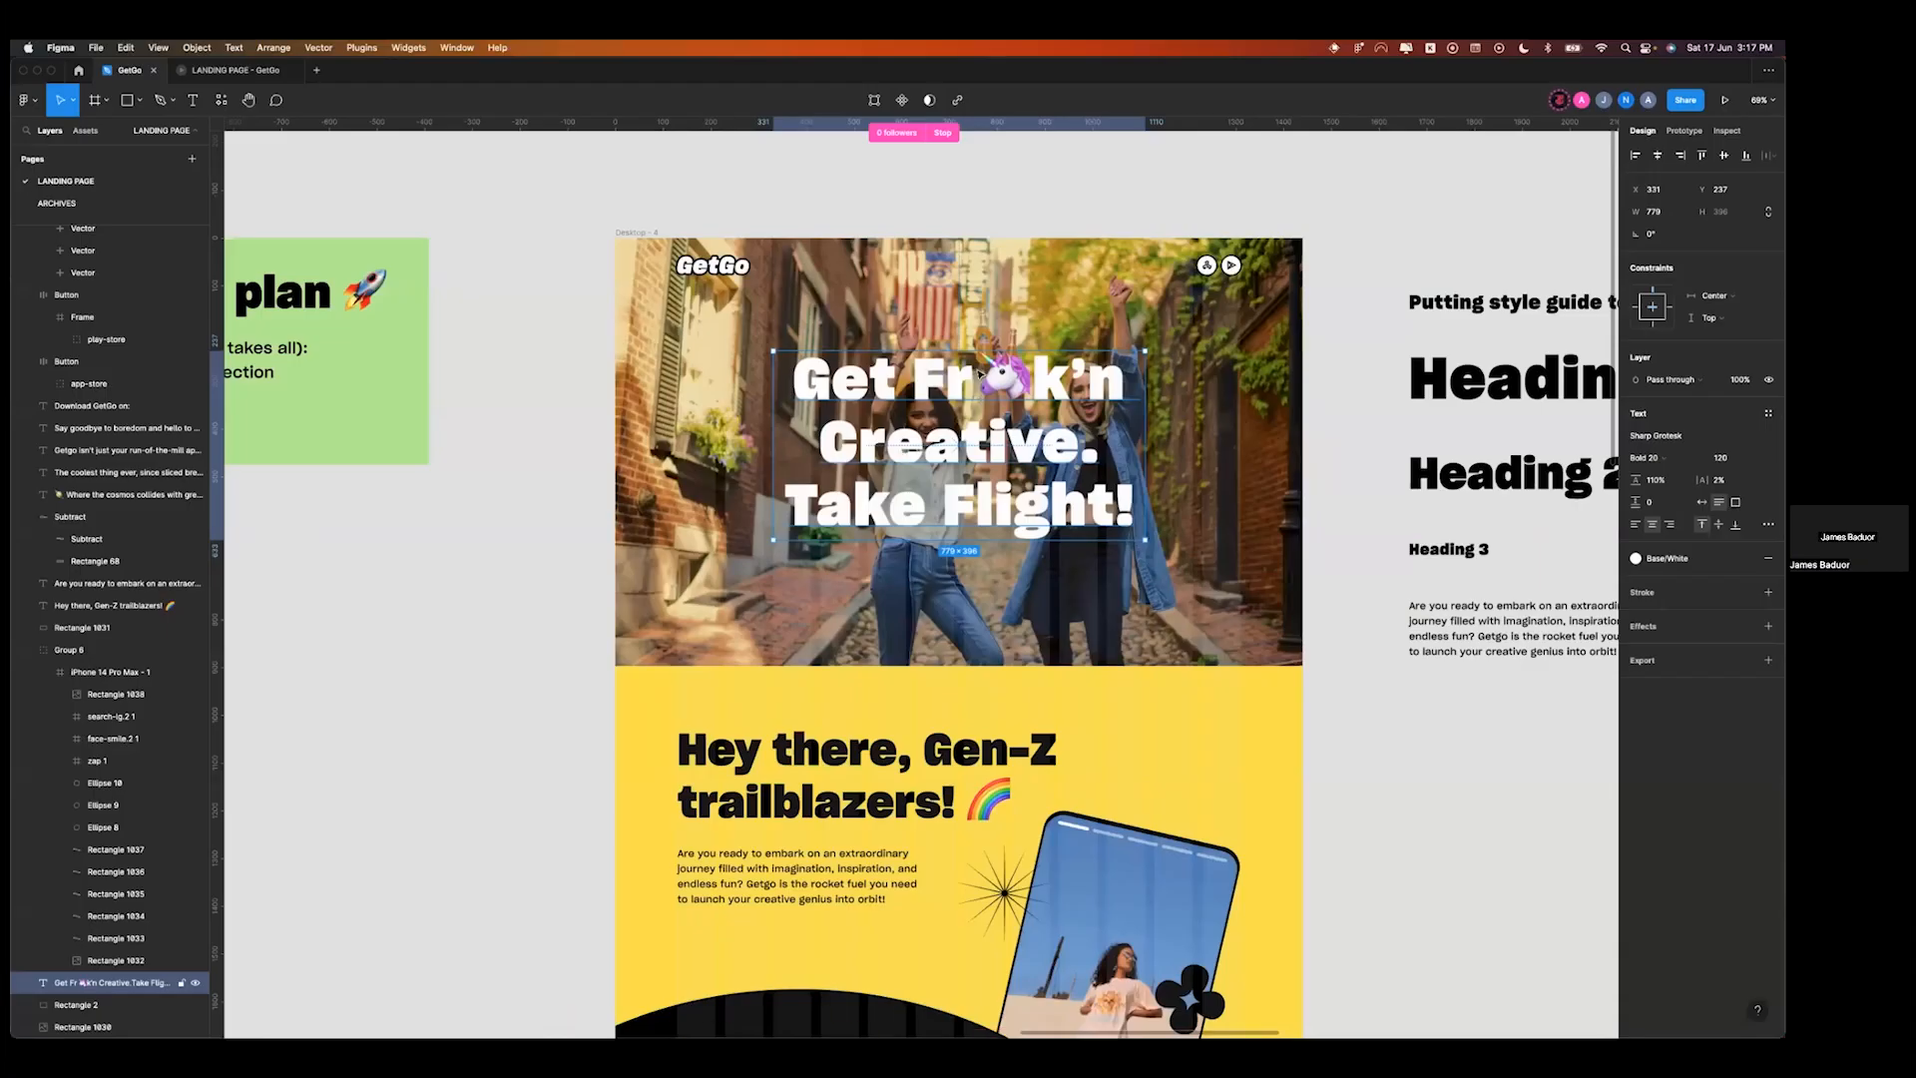
click(1088, 399)
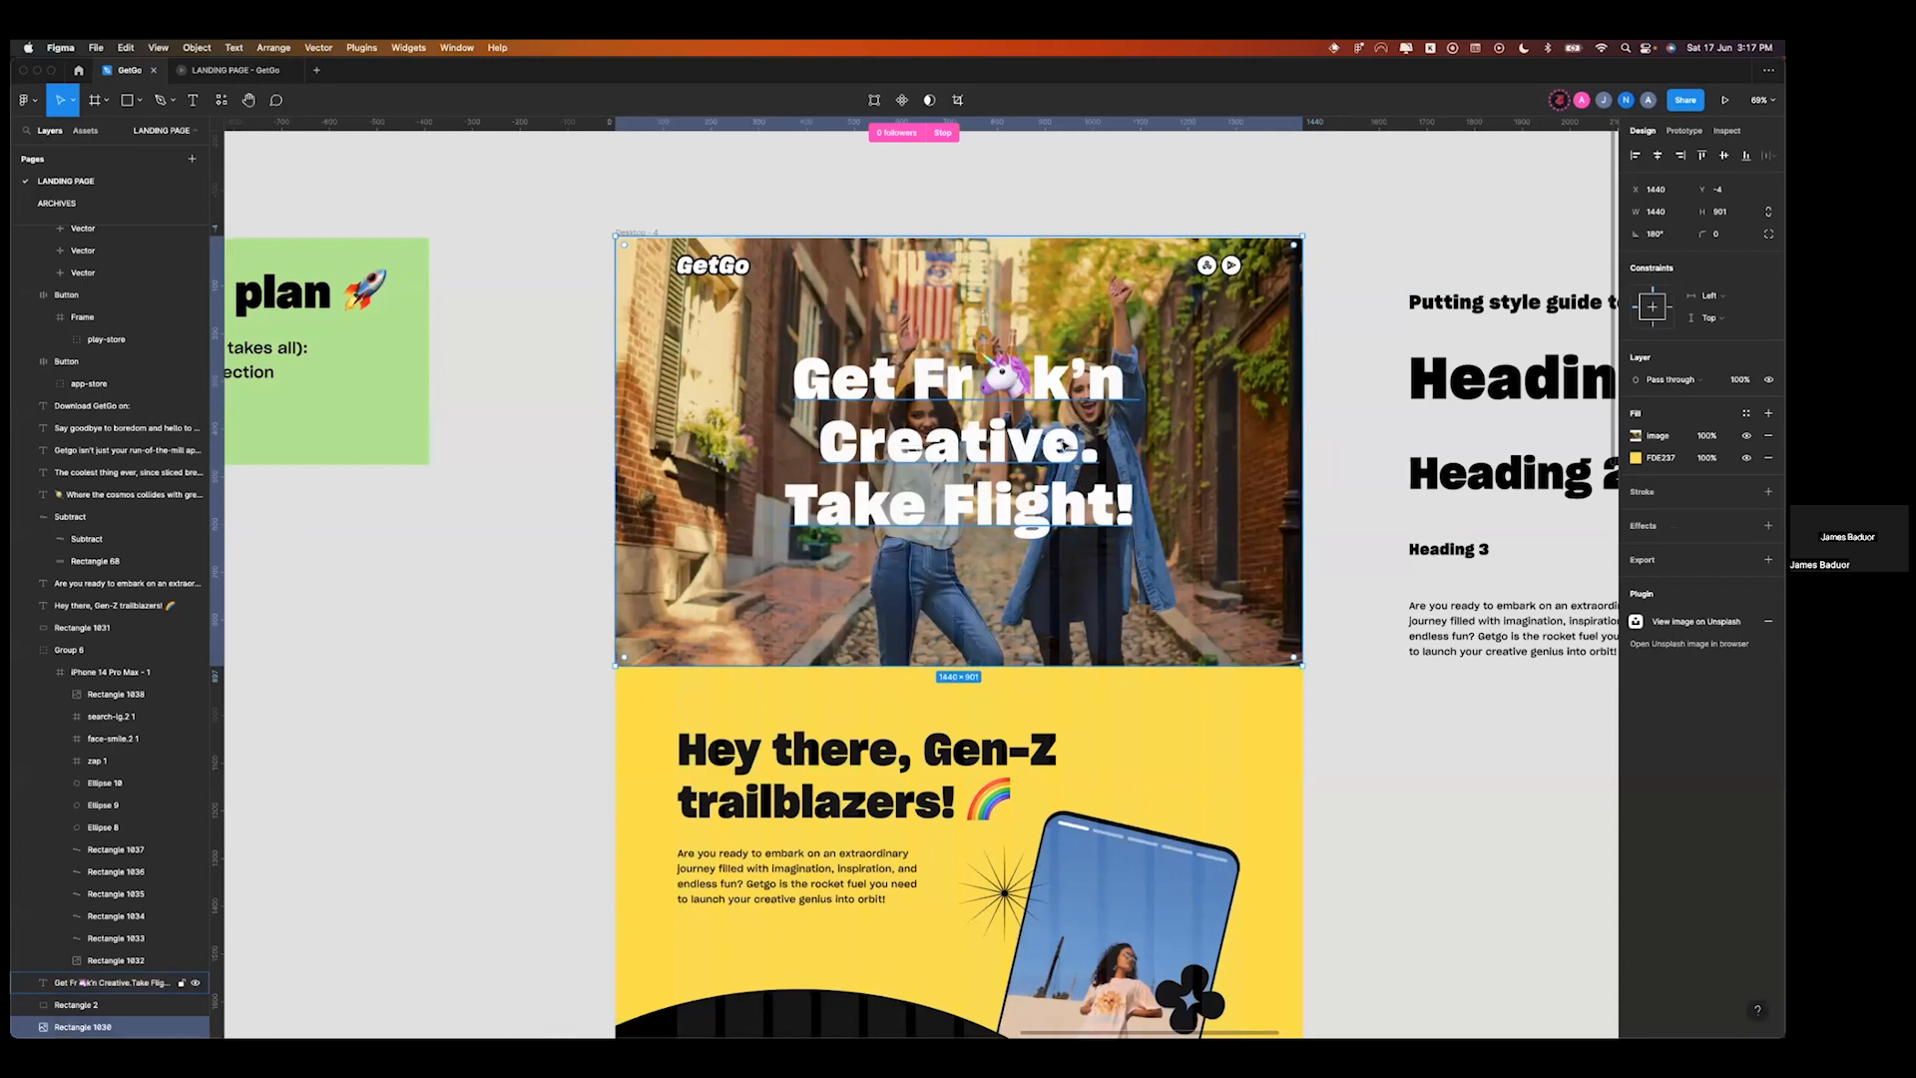
click(935, 424)
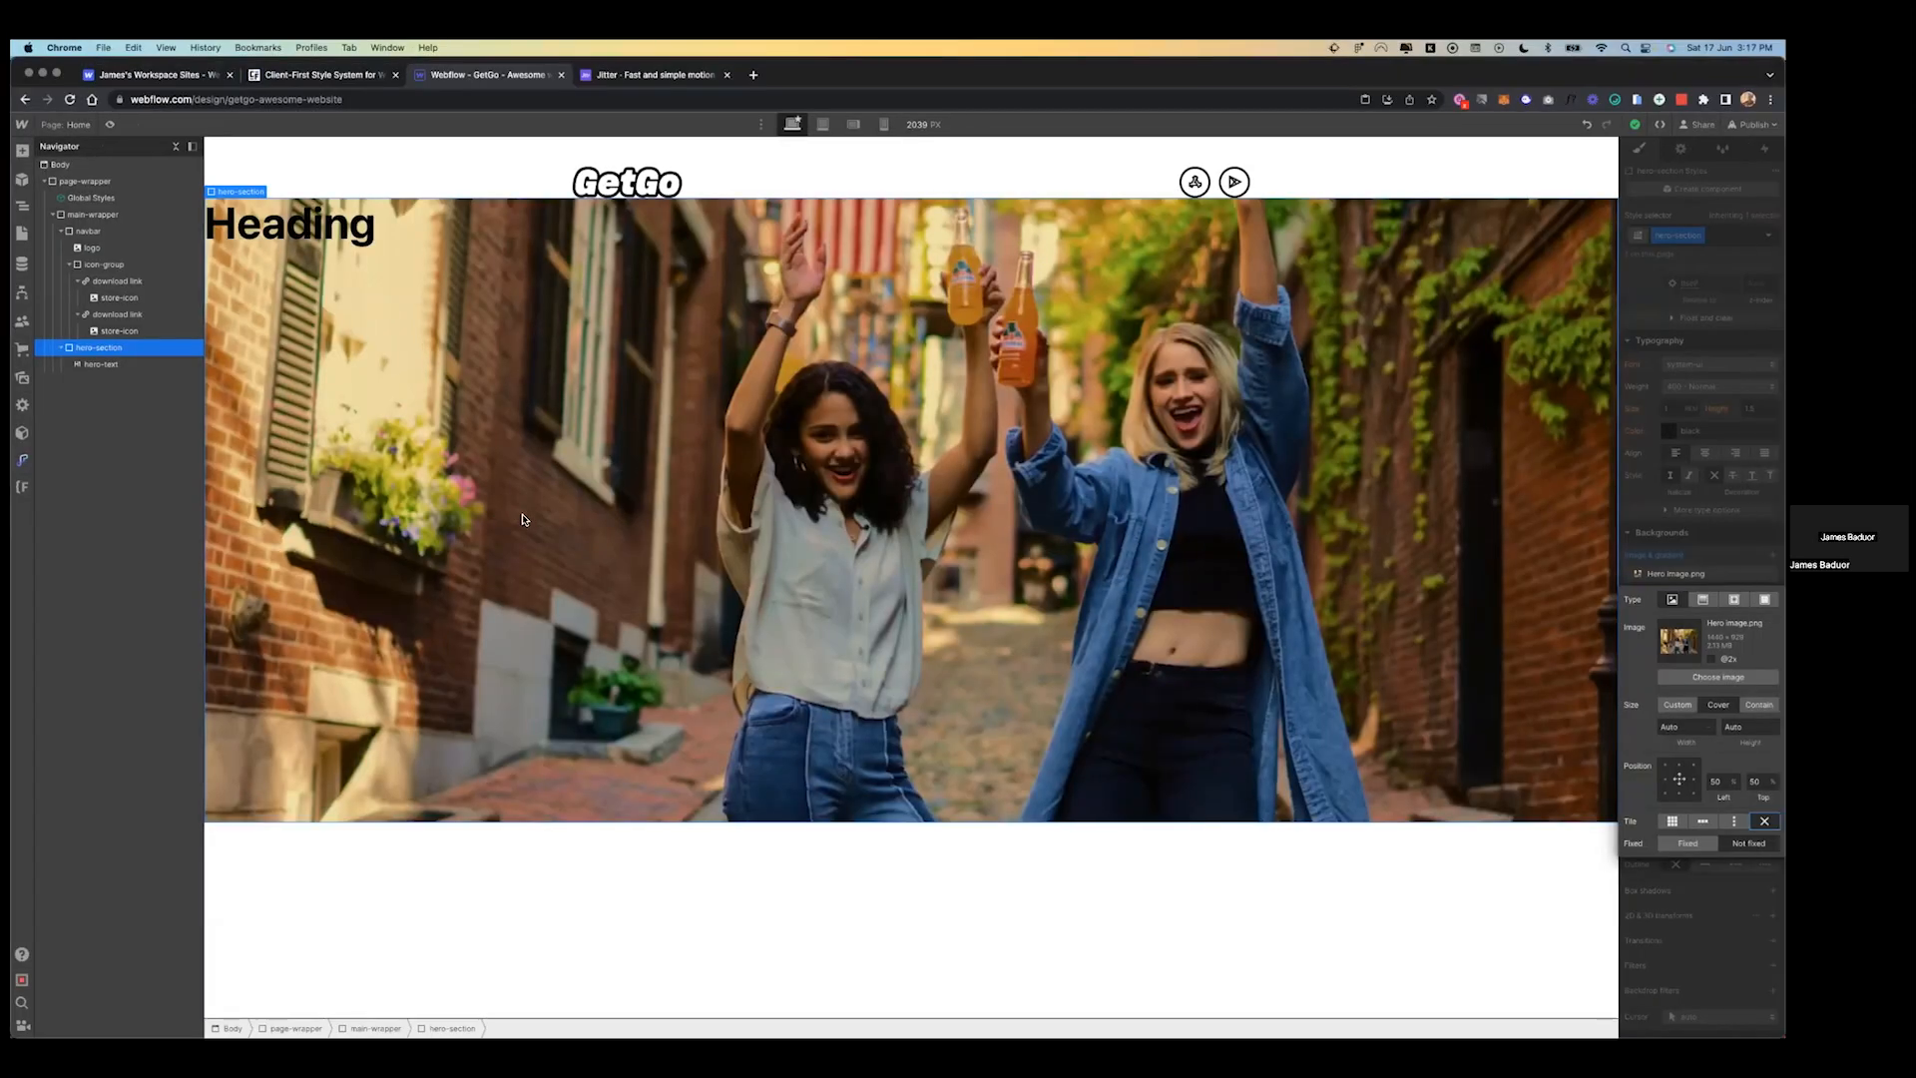
click(333, 243)
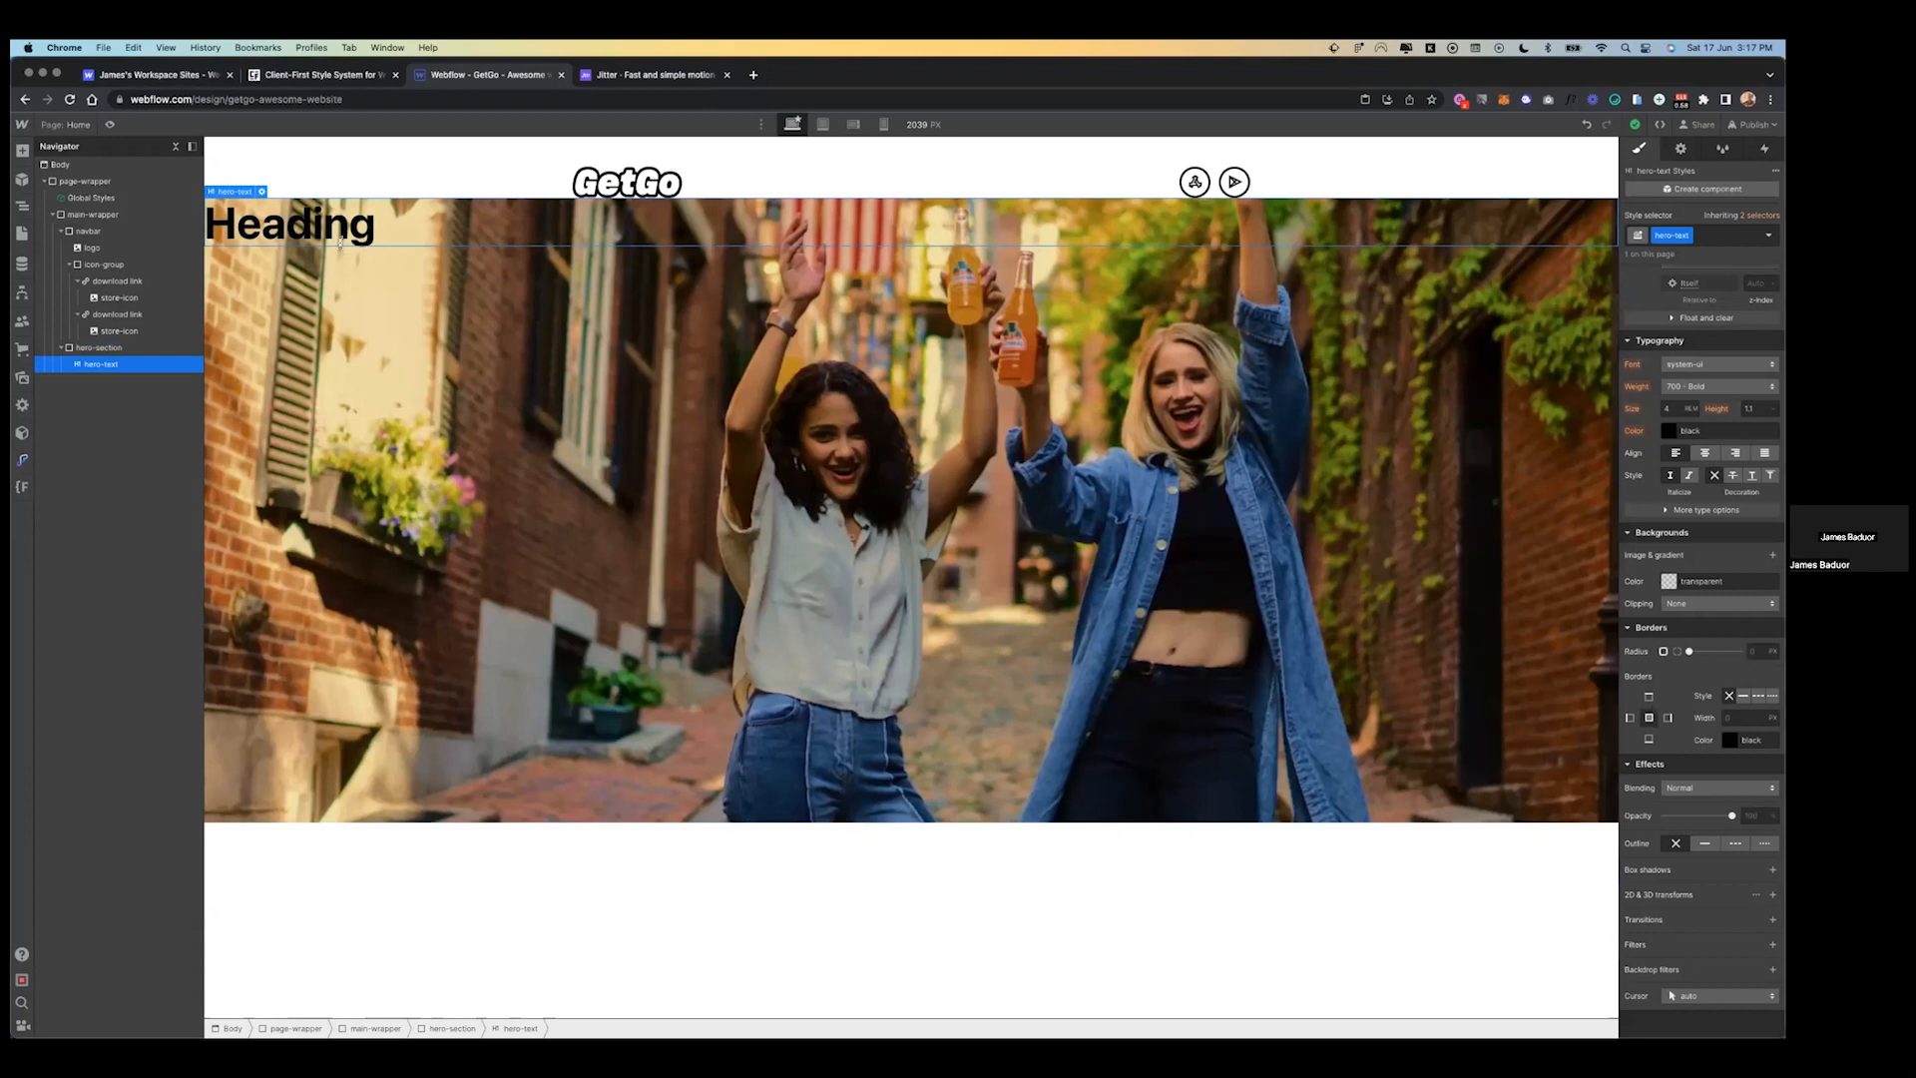
text(Get Fr🦄k’n Creative.Take Flight!)
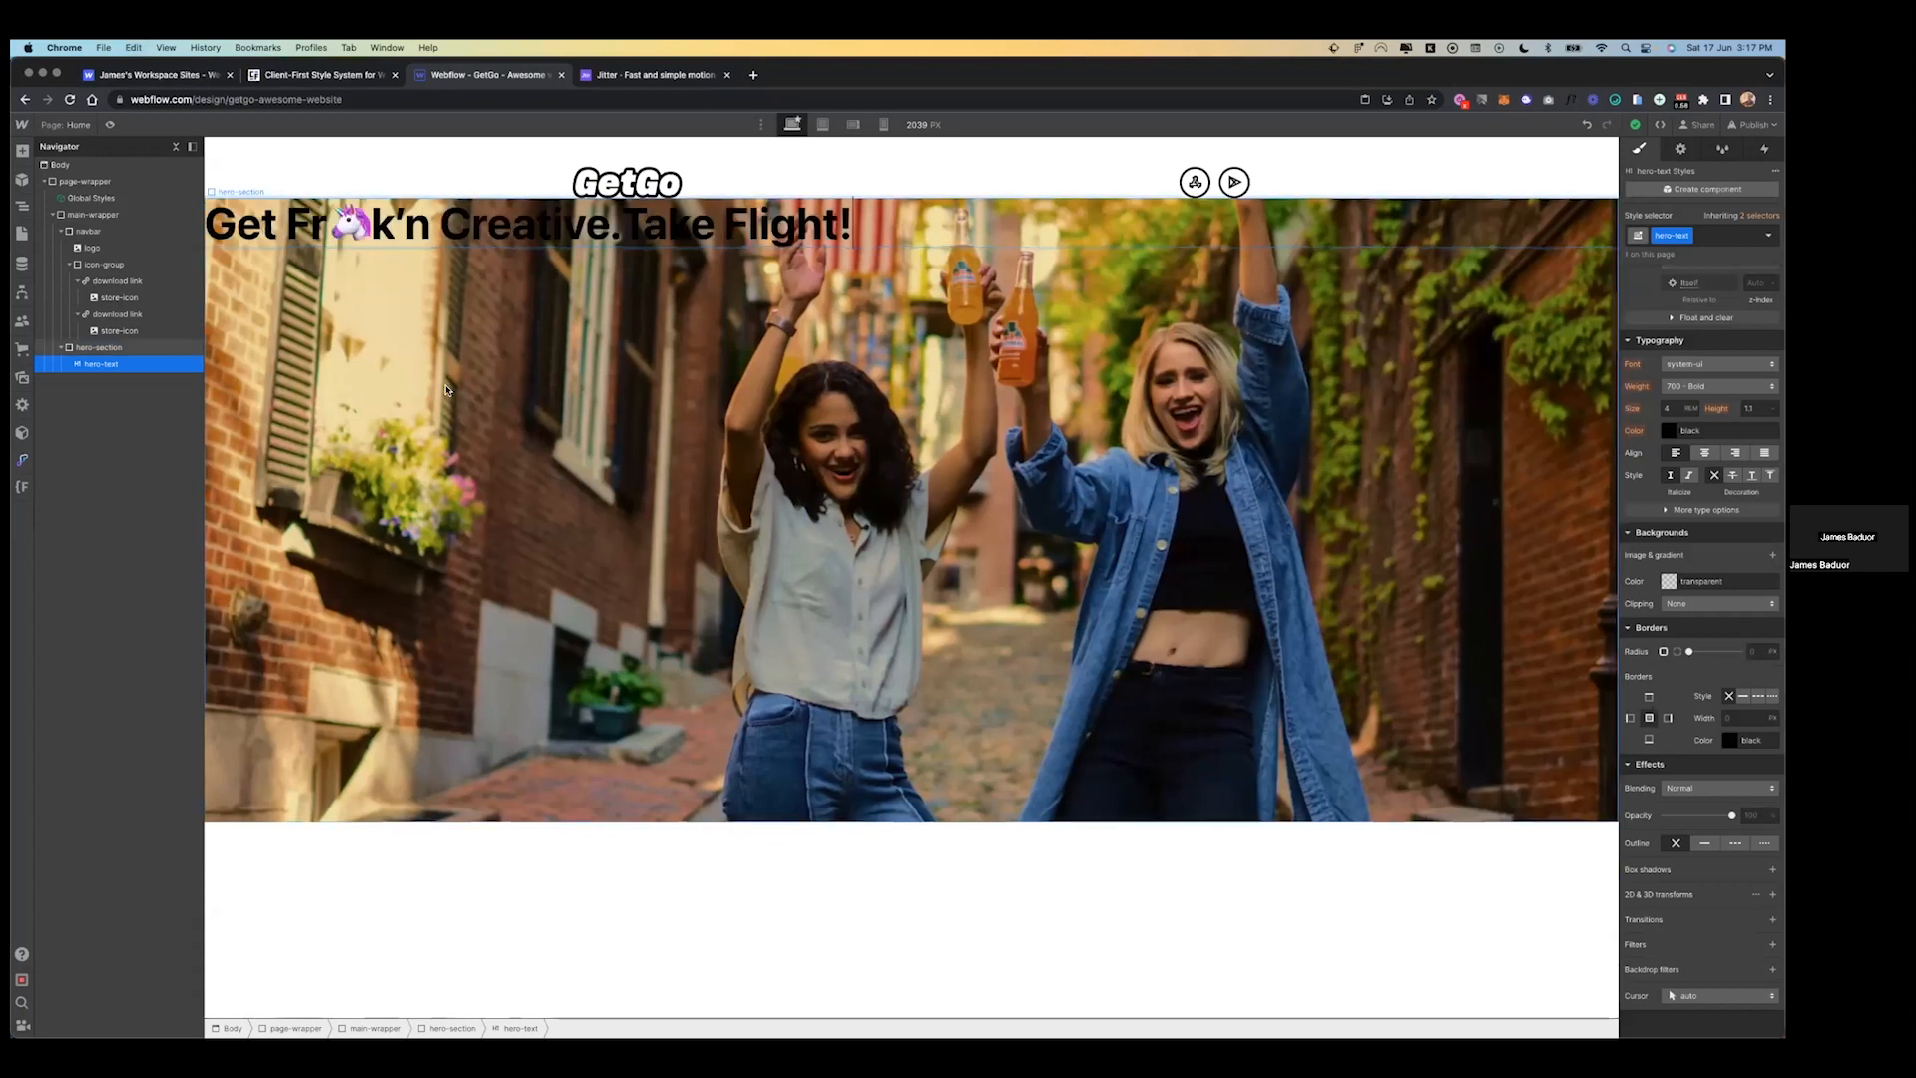
- Set the hero-section's display to horizontal Flex with its children aligned and justified to the center
click(444, 396)
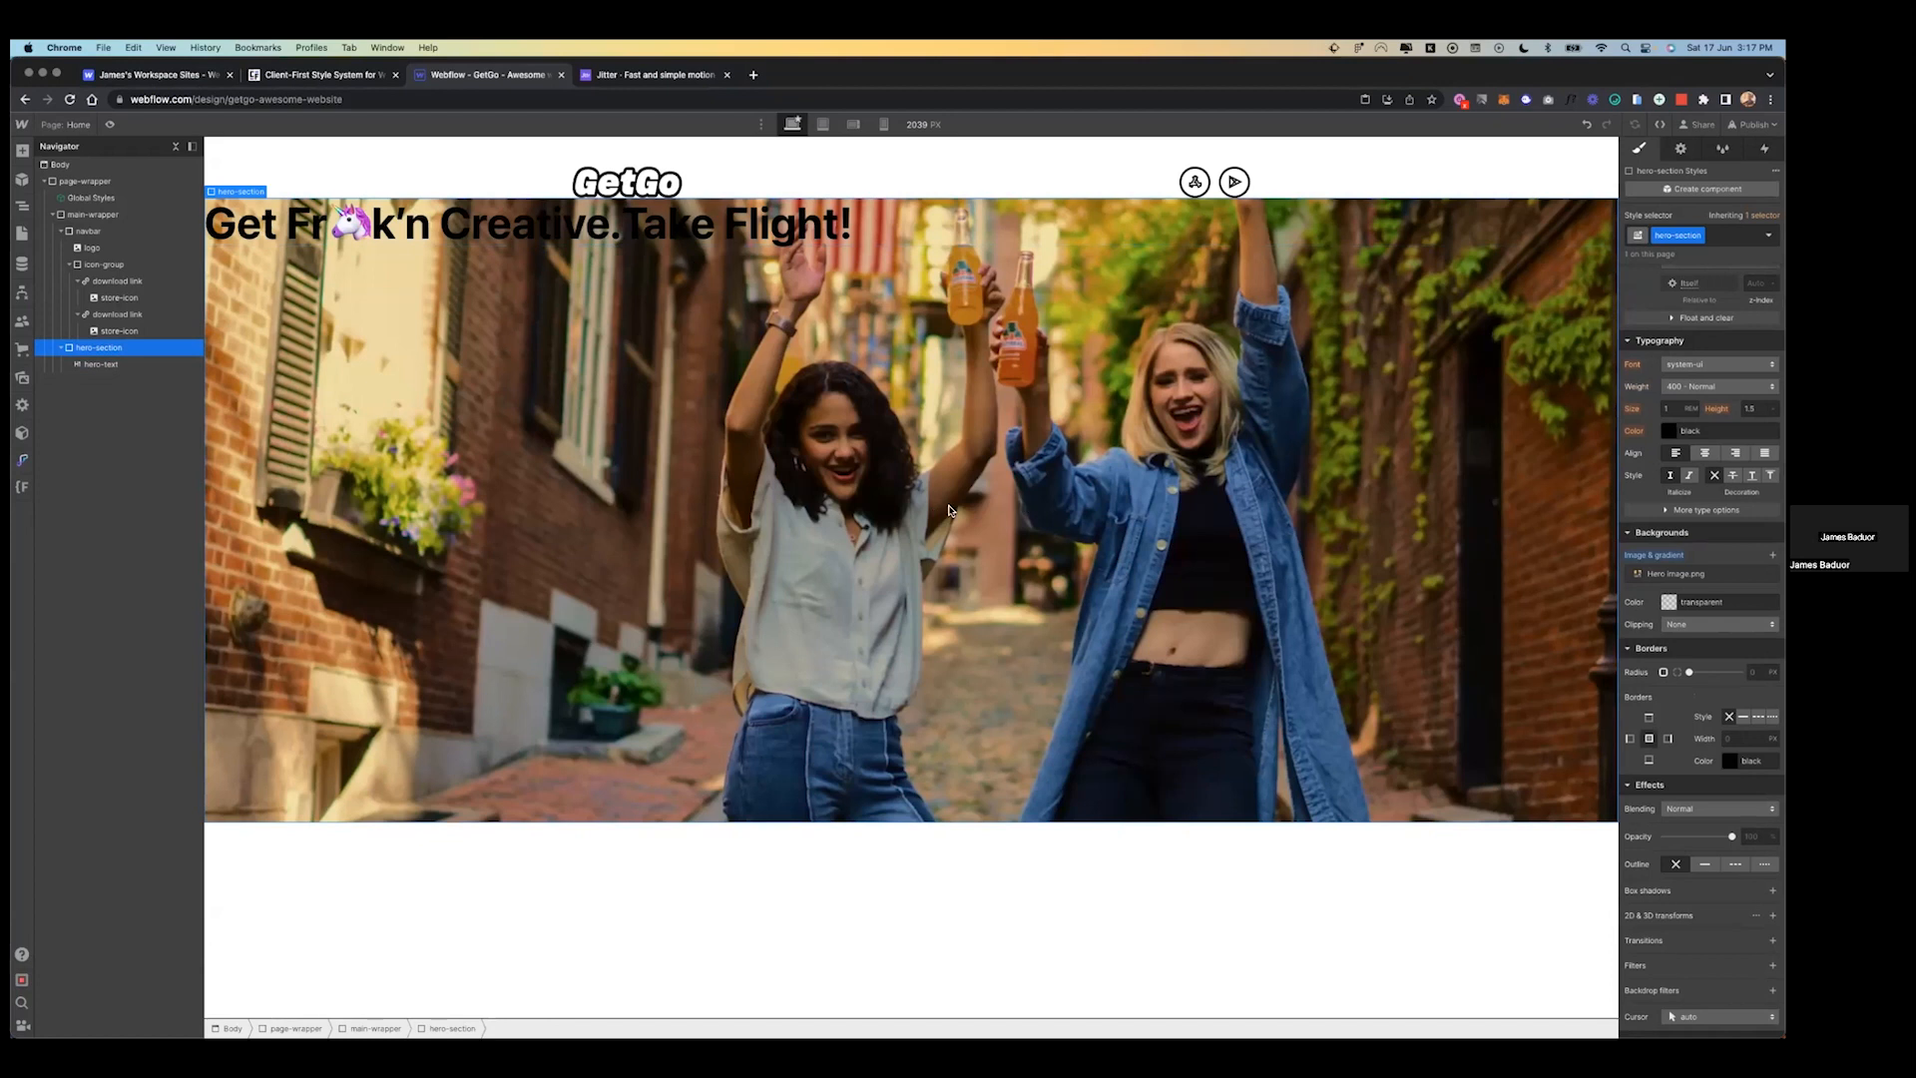
scroll(1701, 639, up, 5)
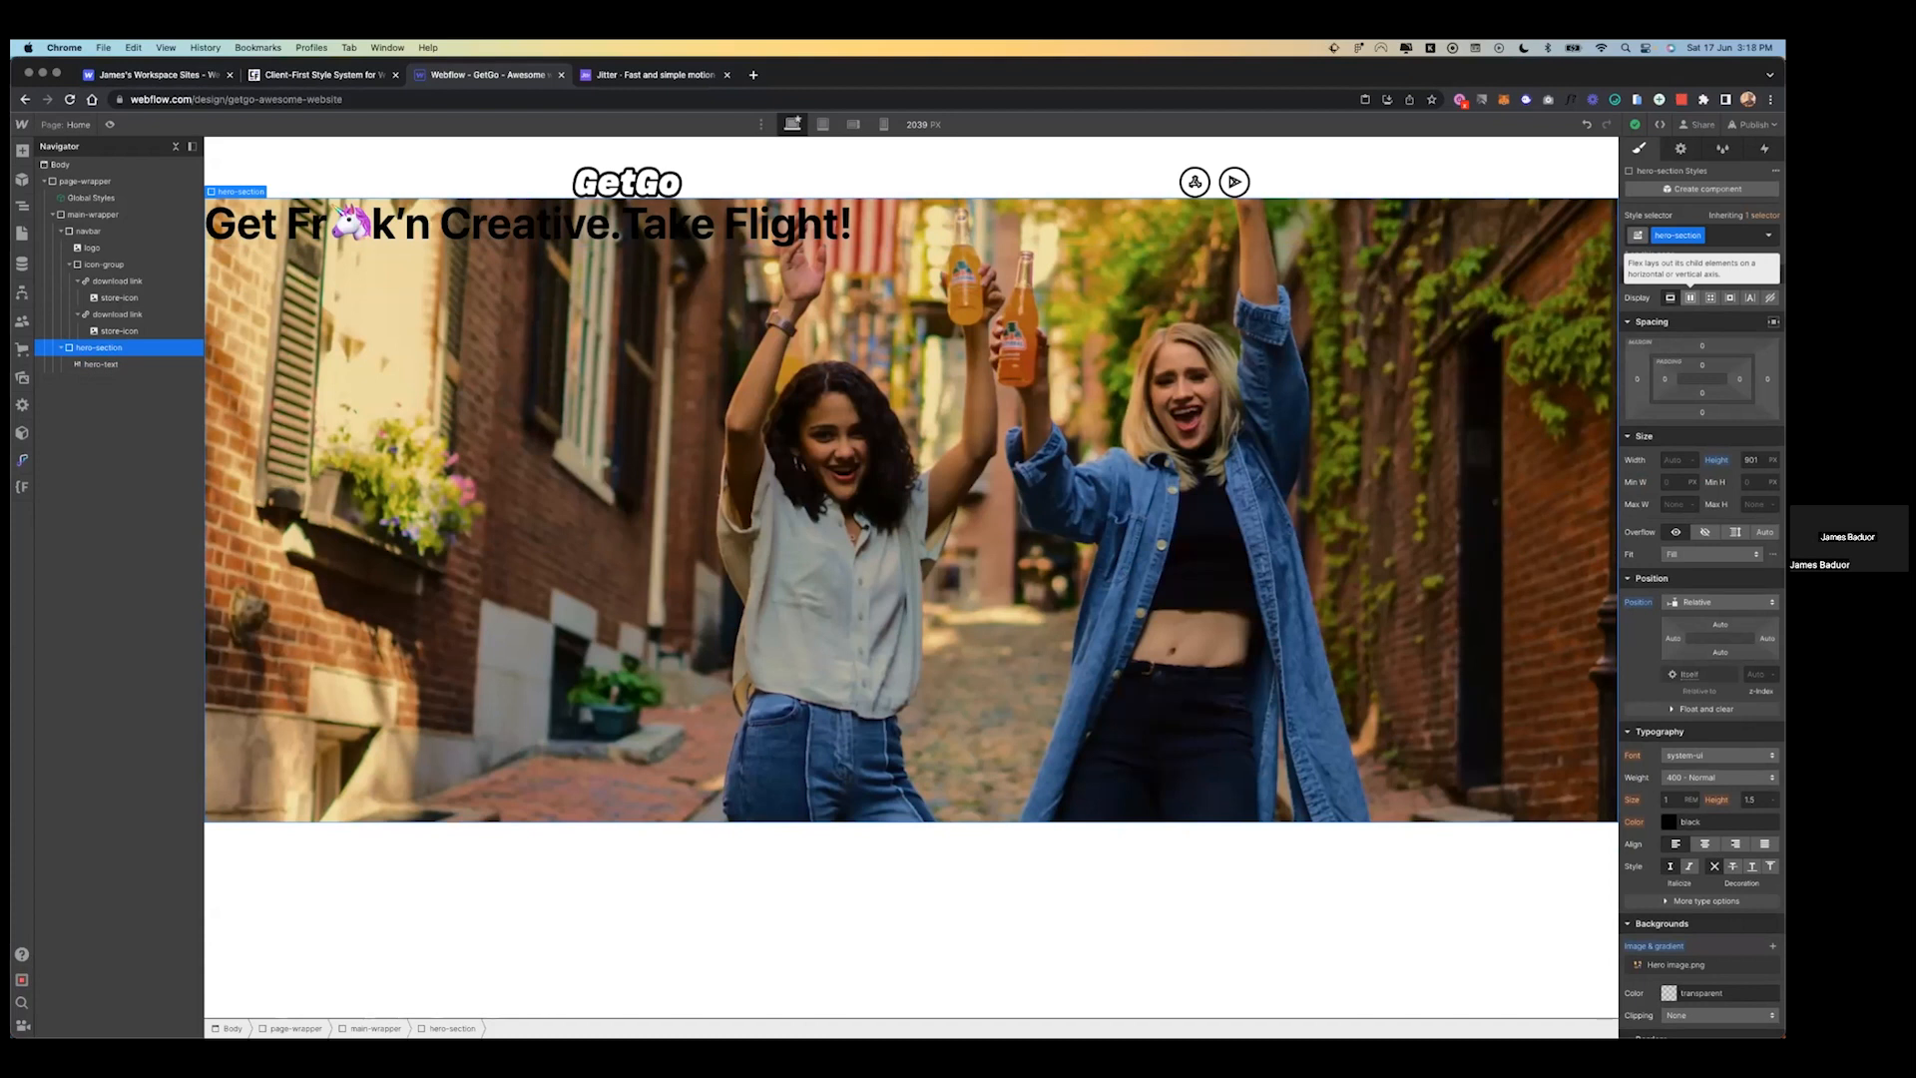
click(1690, 298)
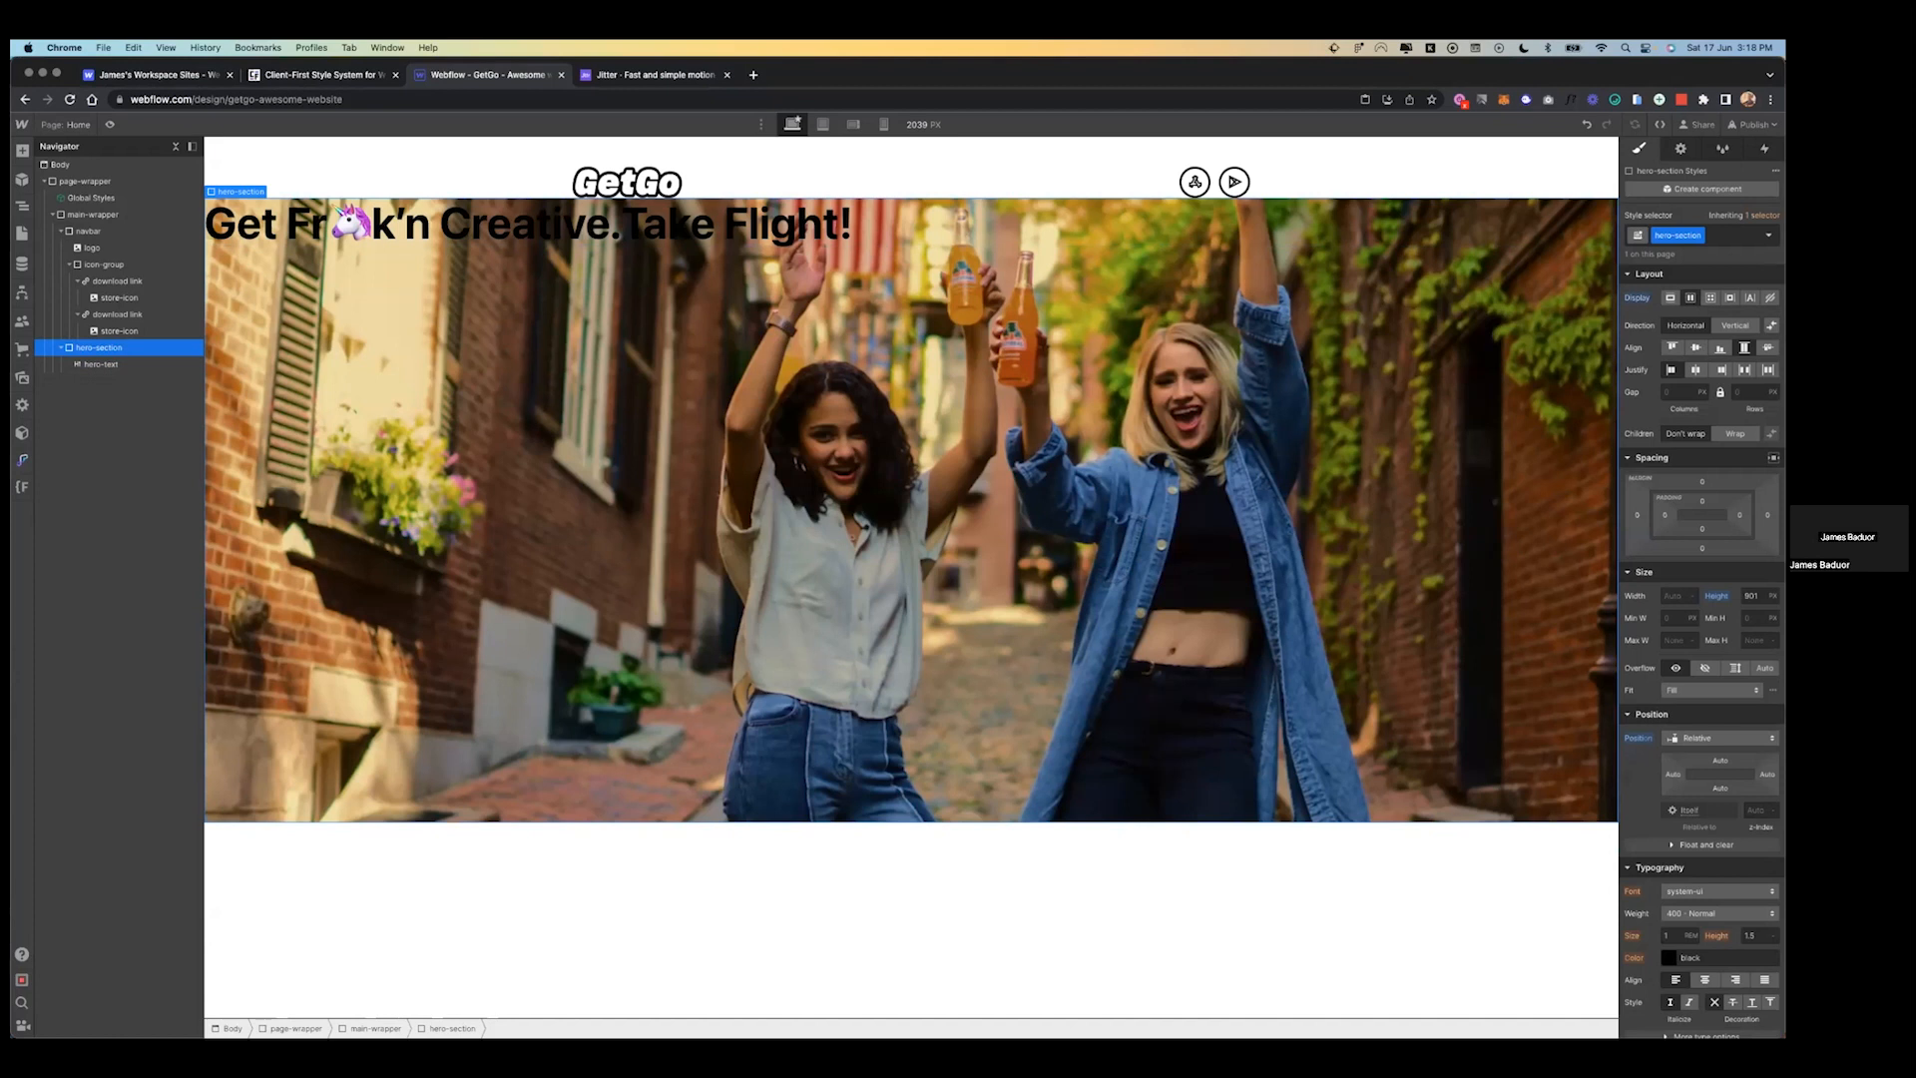
click(1695, 347)
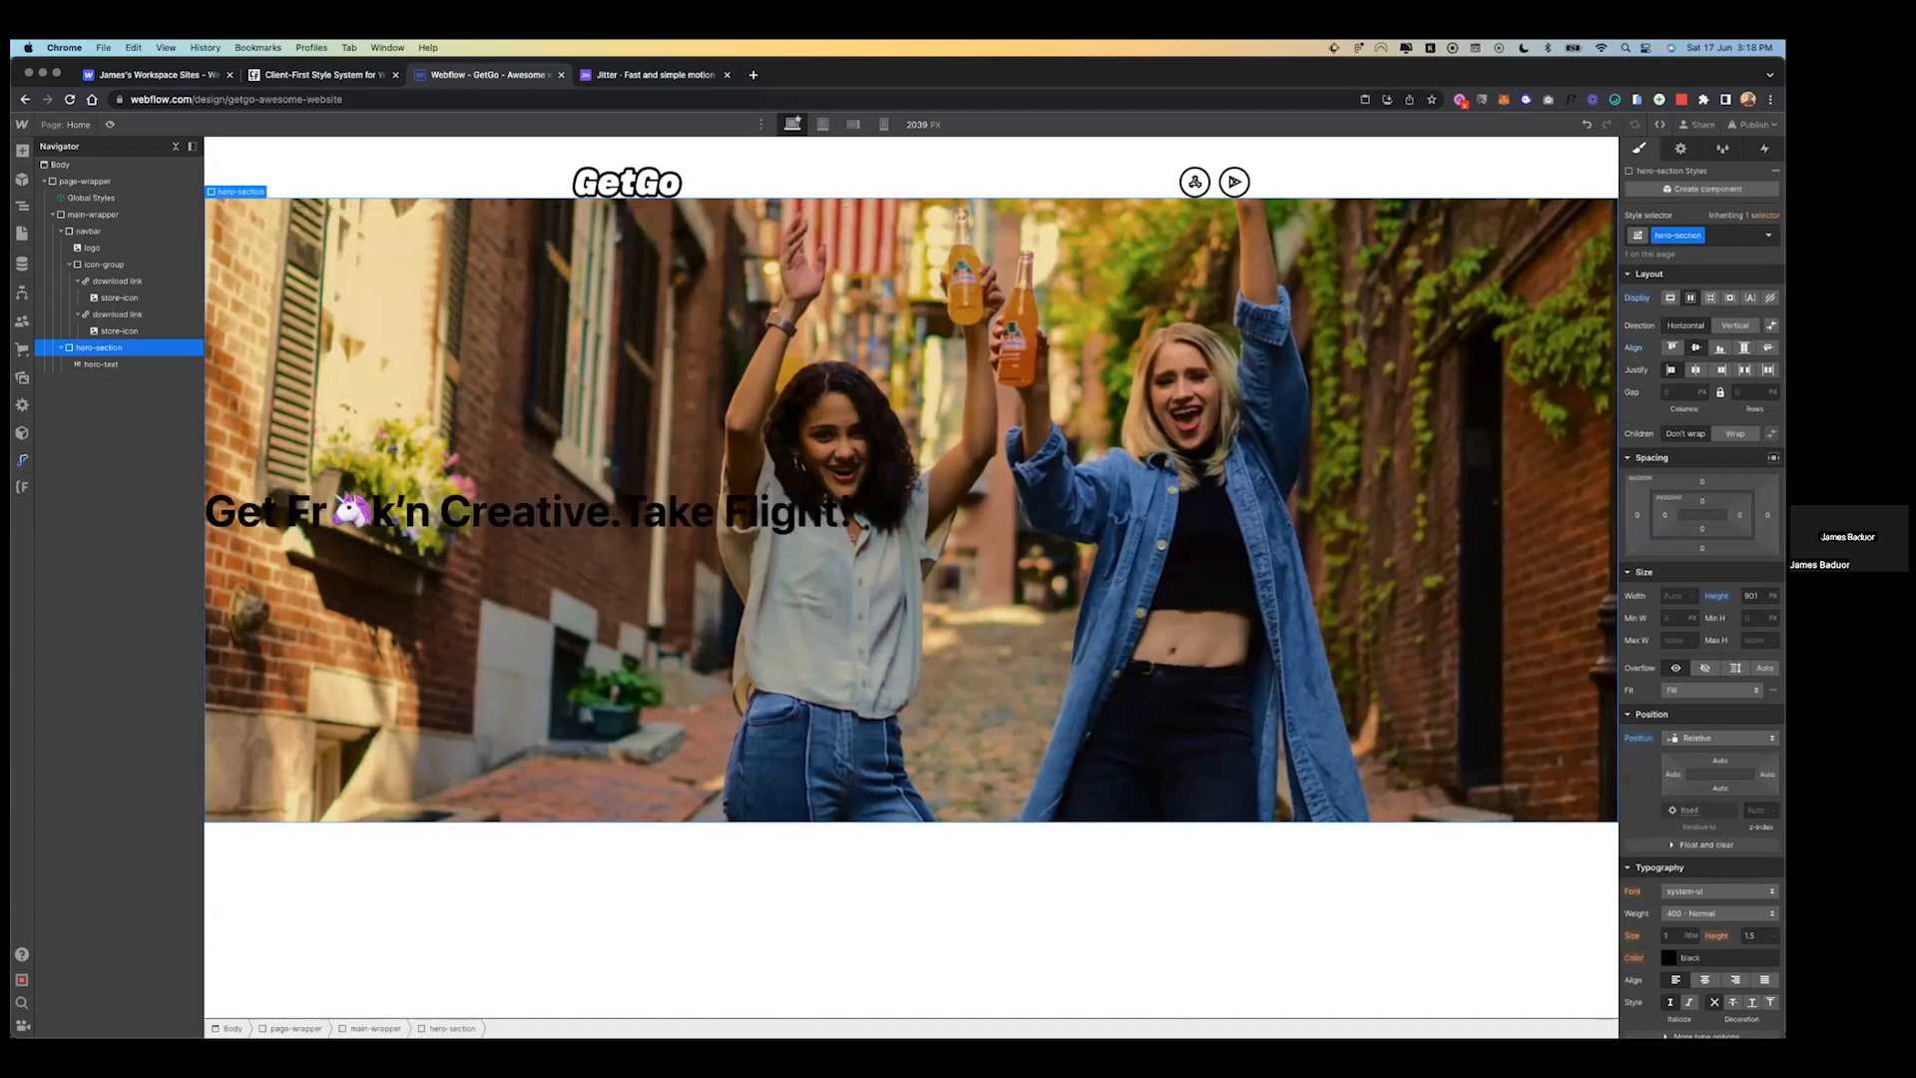
click(1696, 369)
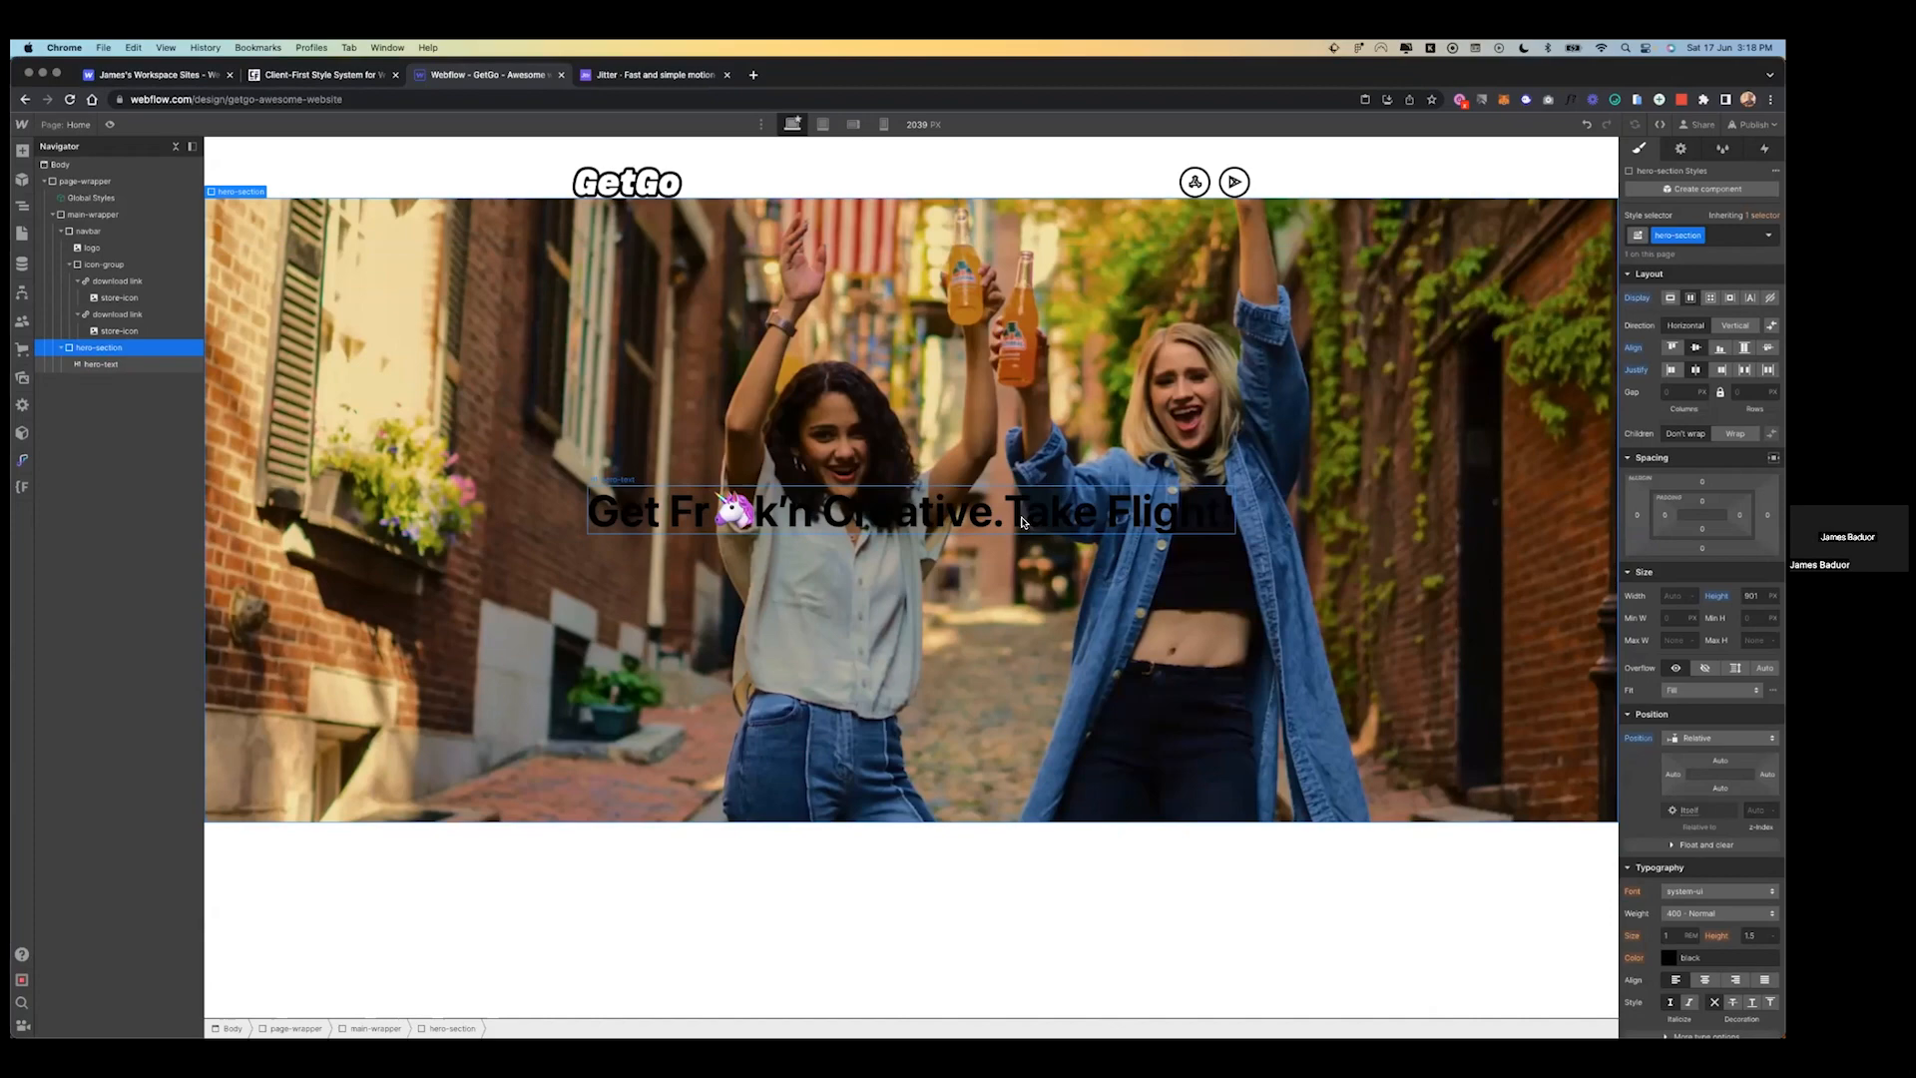
- Compare with the headline in Figma and set the hero-section's text color to white (#ffffff)
key(ctrl+Left)
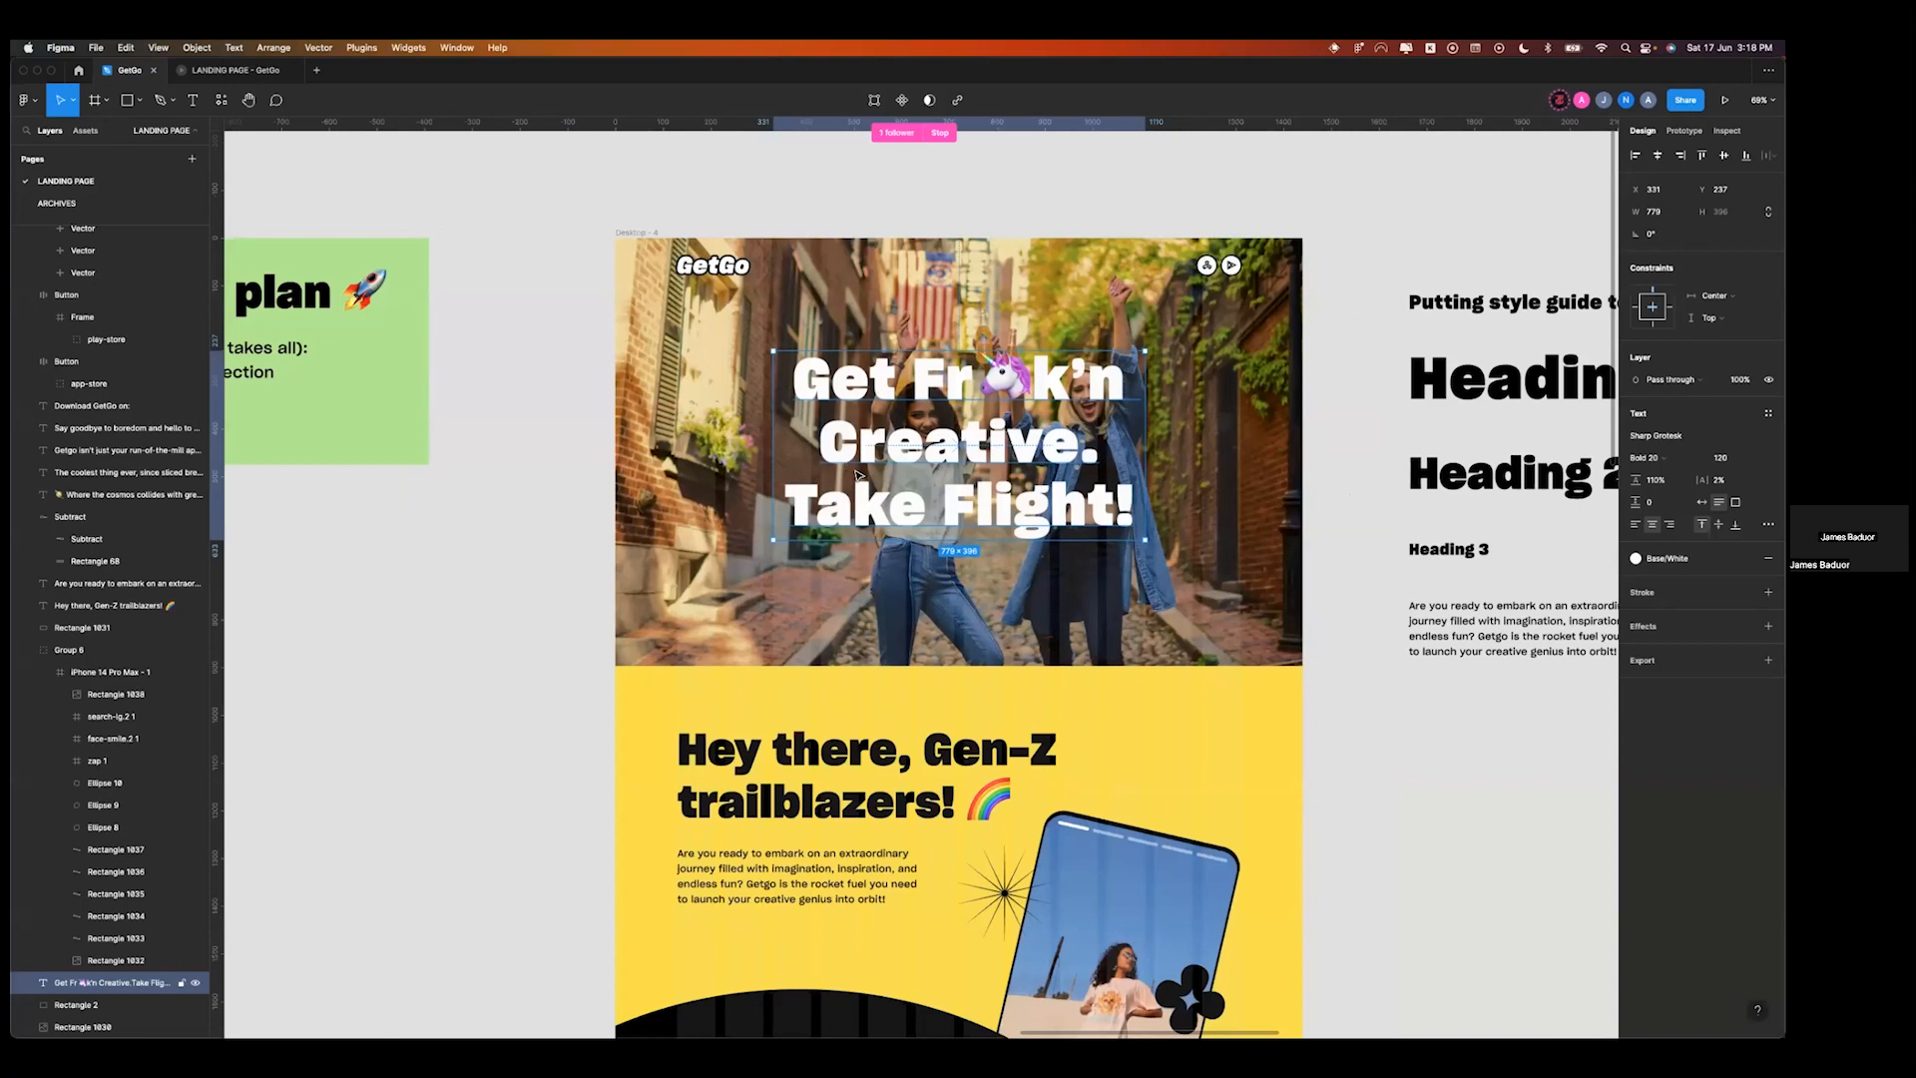
key(ctrl+Right)
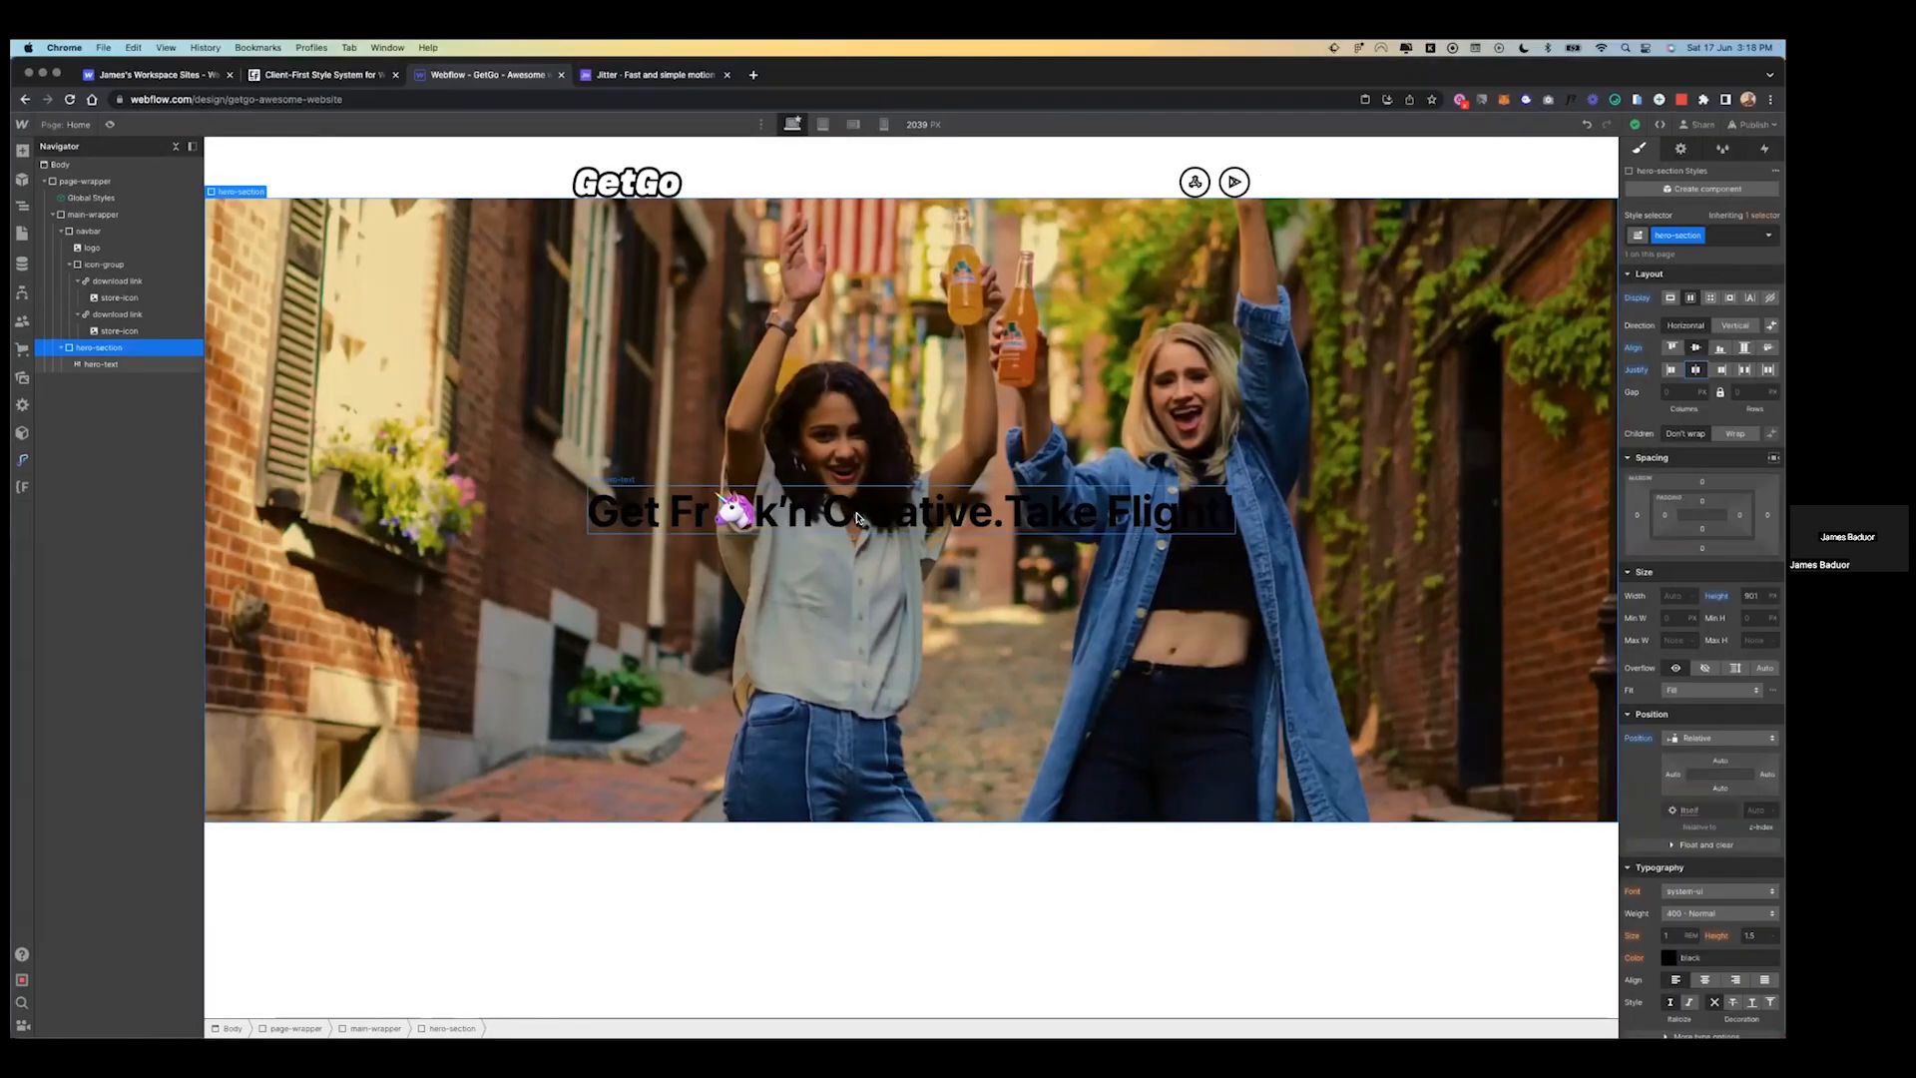
click(858, 518)
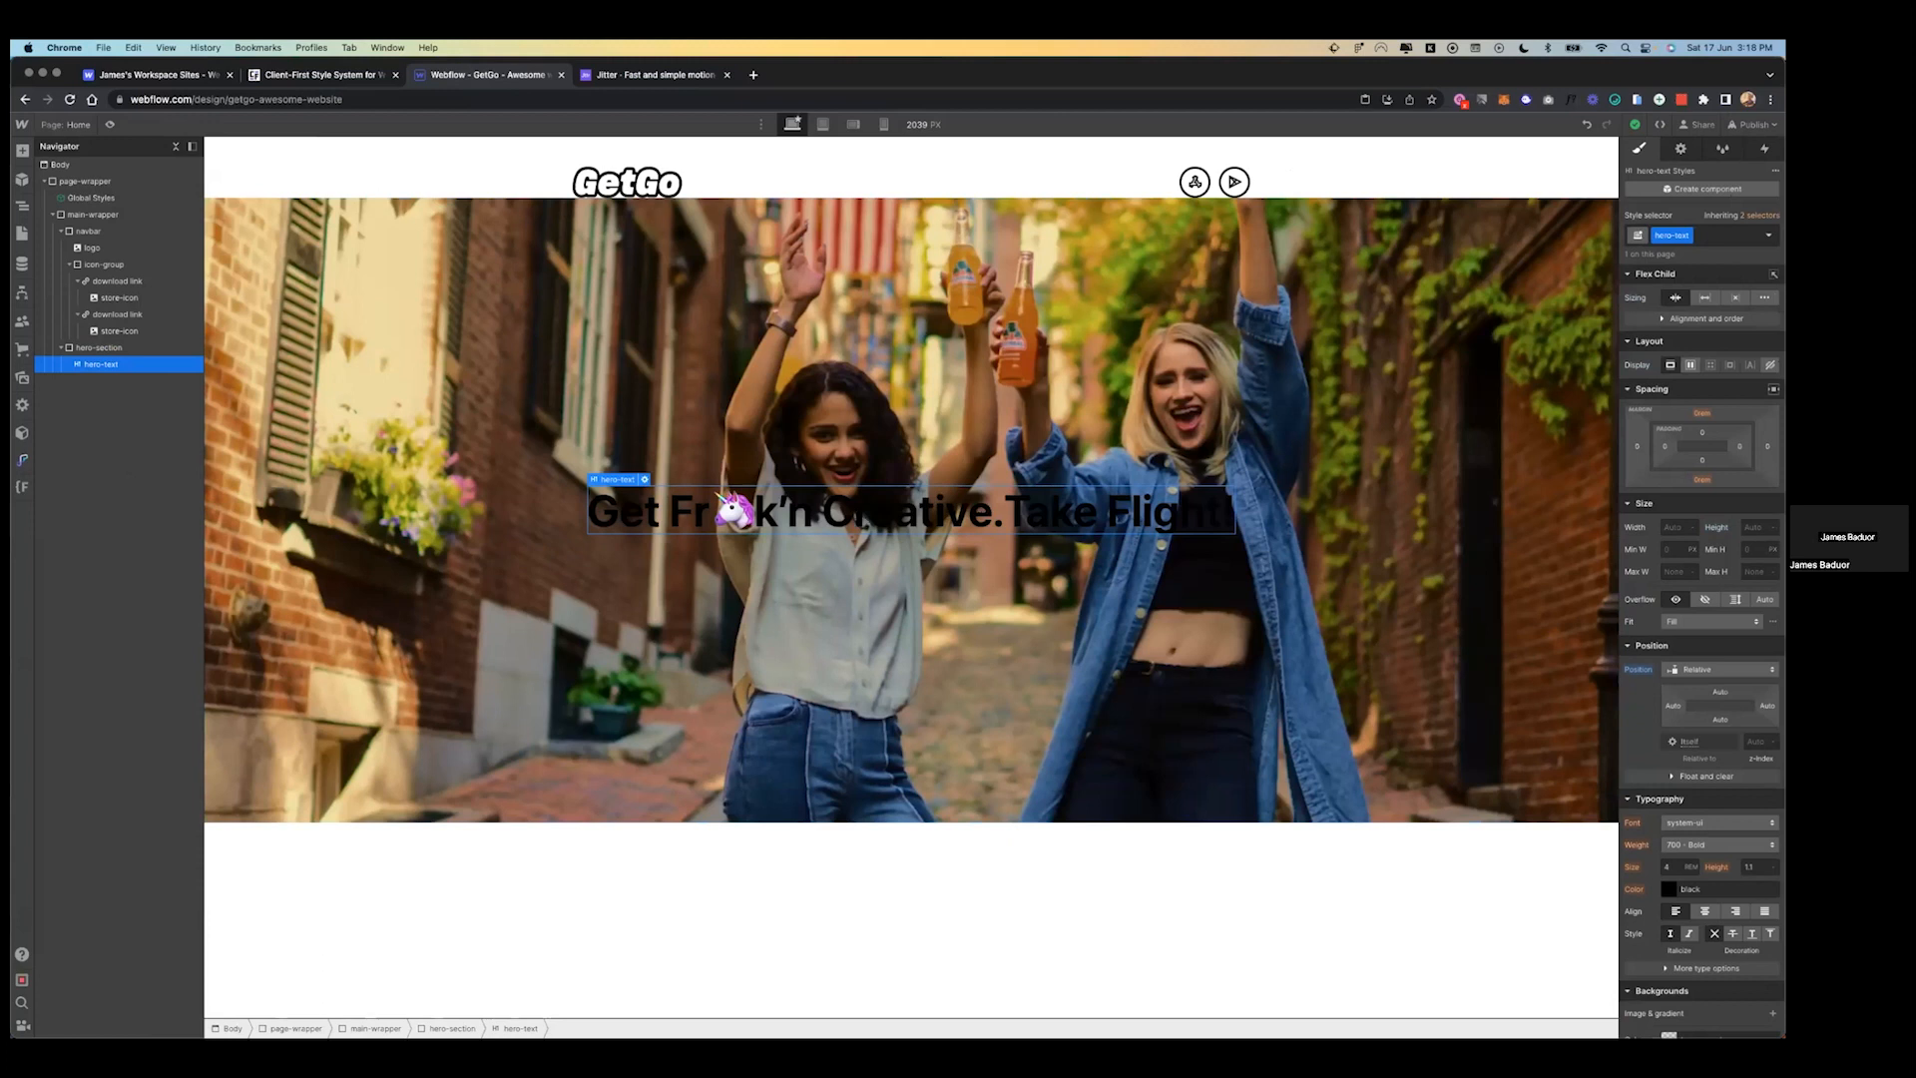
scroll(1702, 659, down, 5)
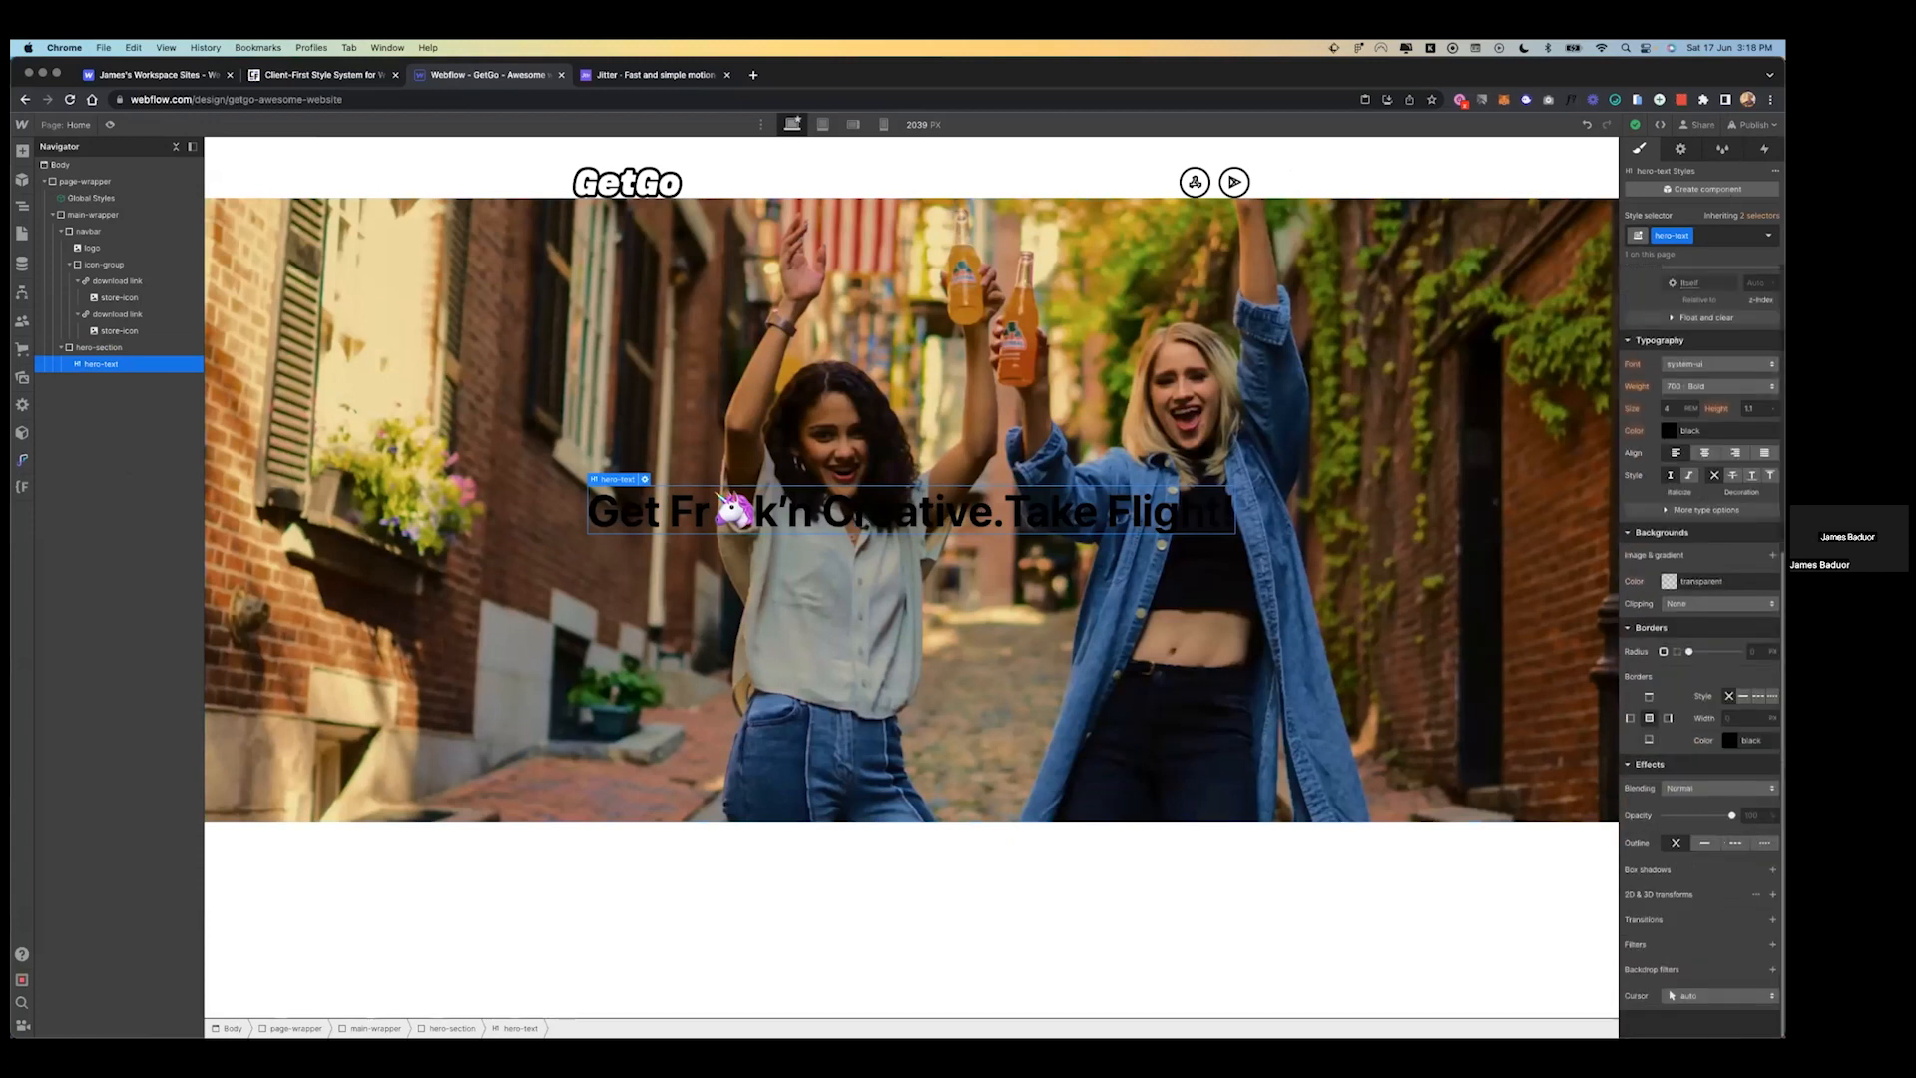
click(120, 348)
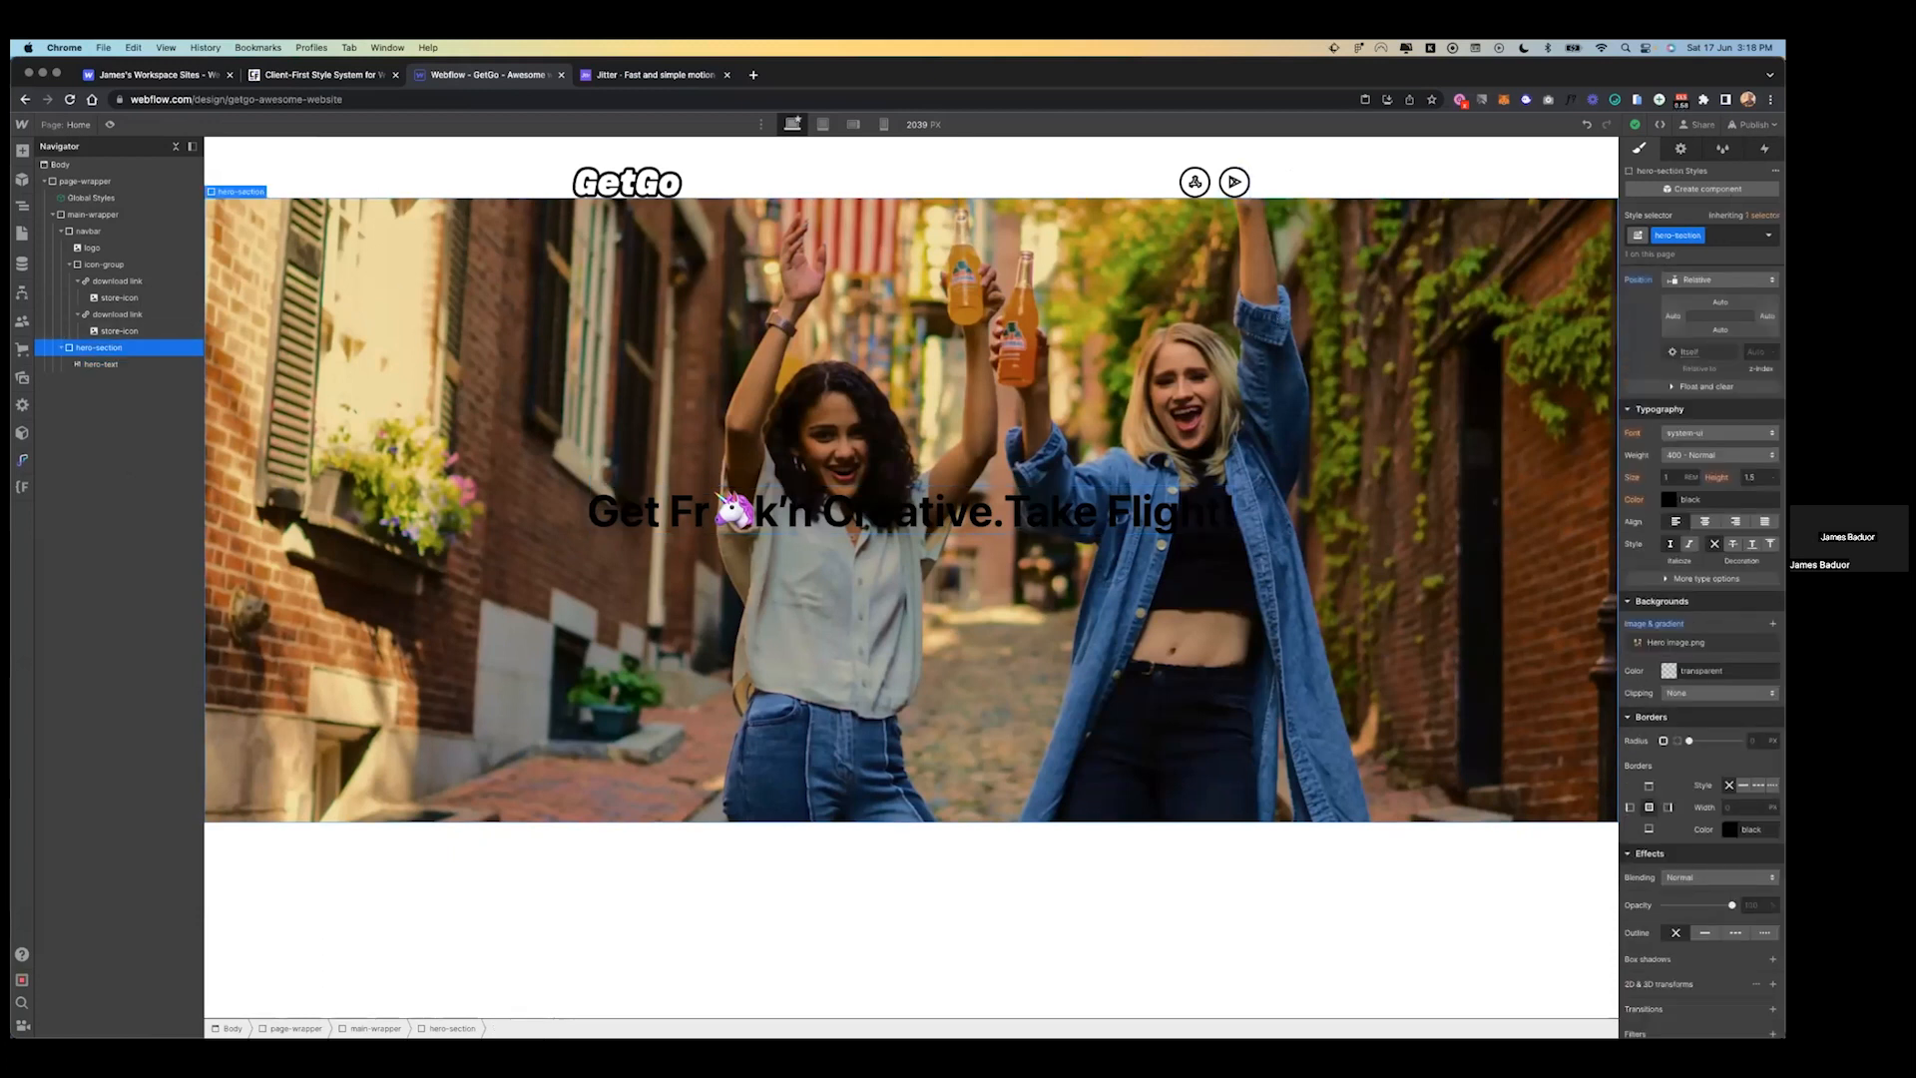
click(1668, 499)
drag(1644, 575, 1602, 474)
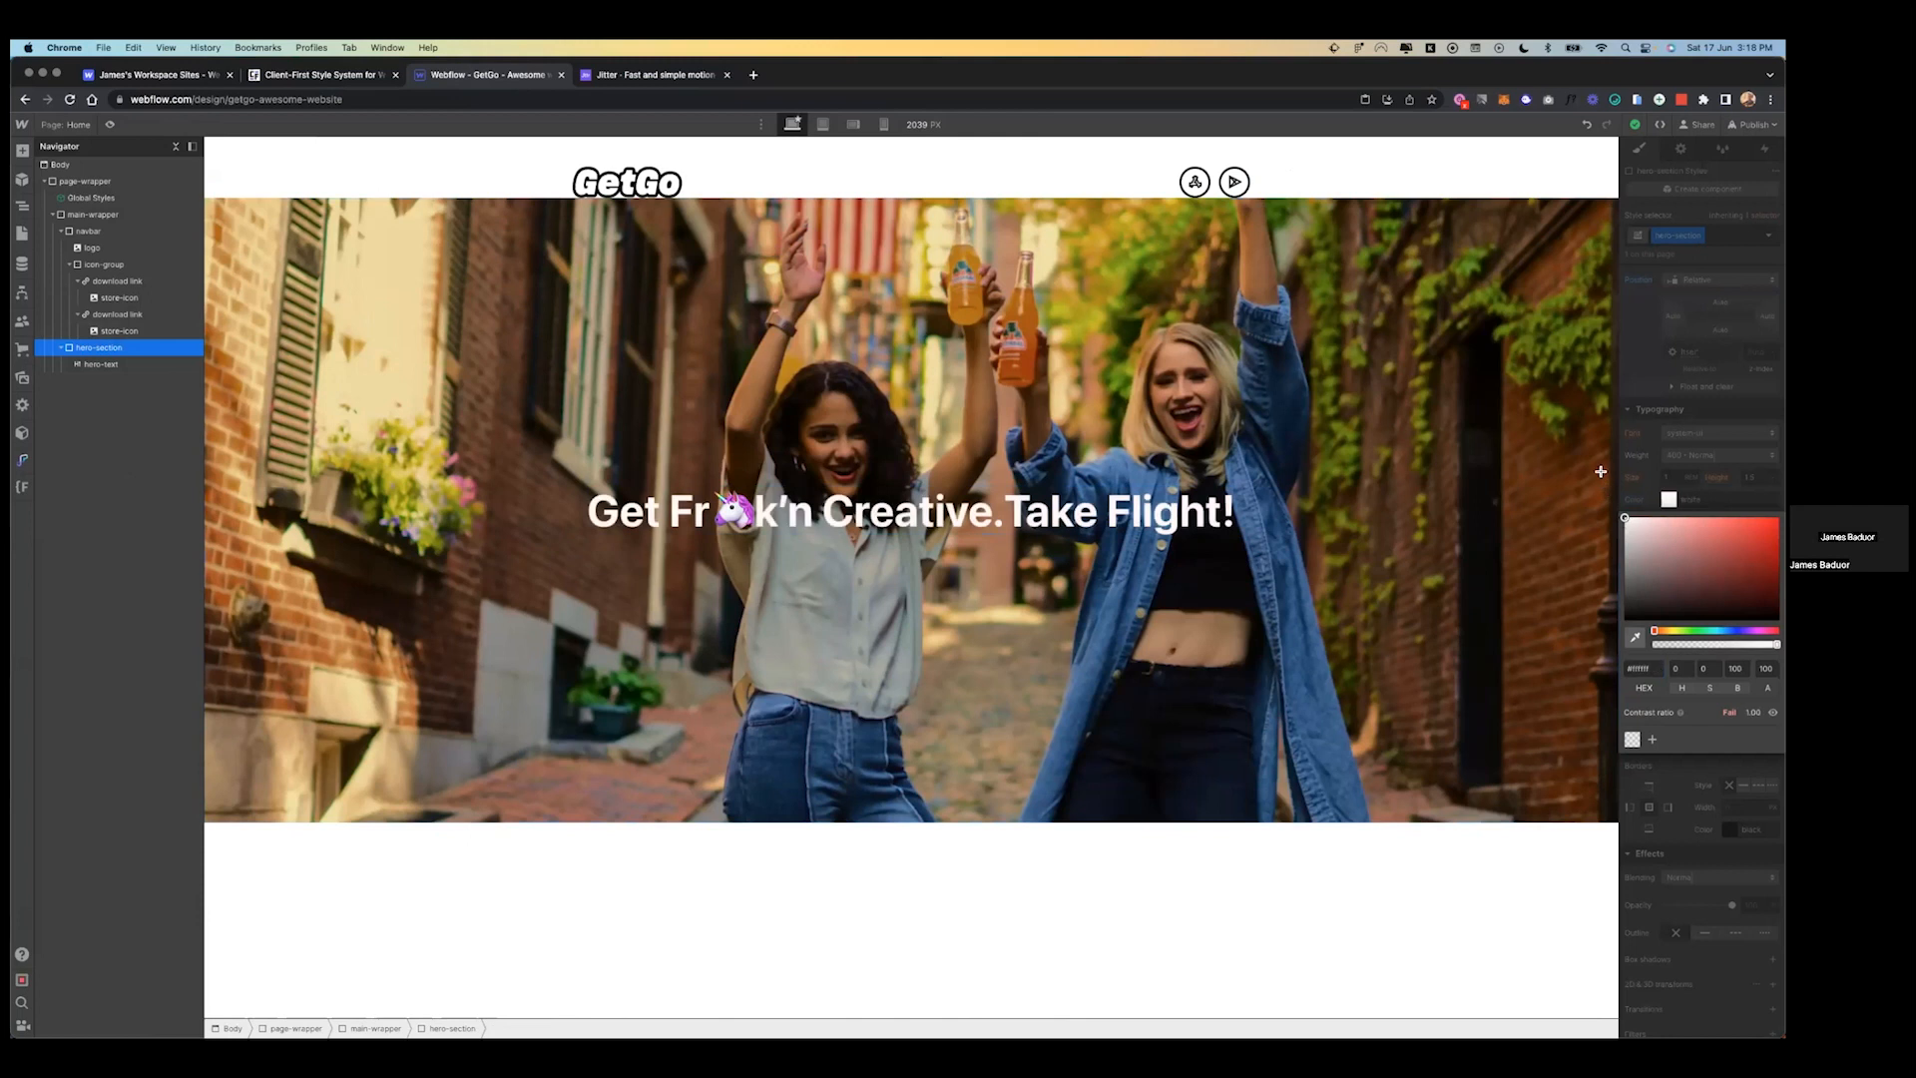
- Save the hero-section's white text color as a reusable color swatch
click(1652, 740)
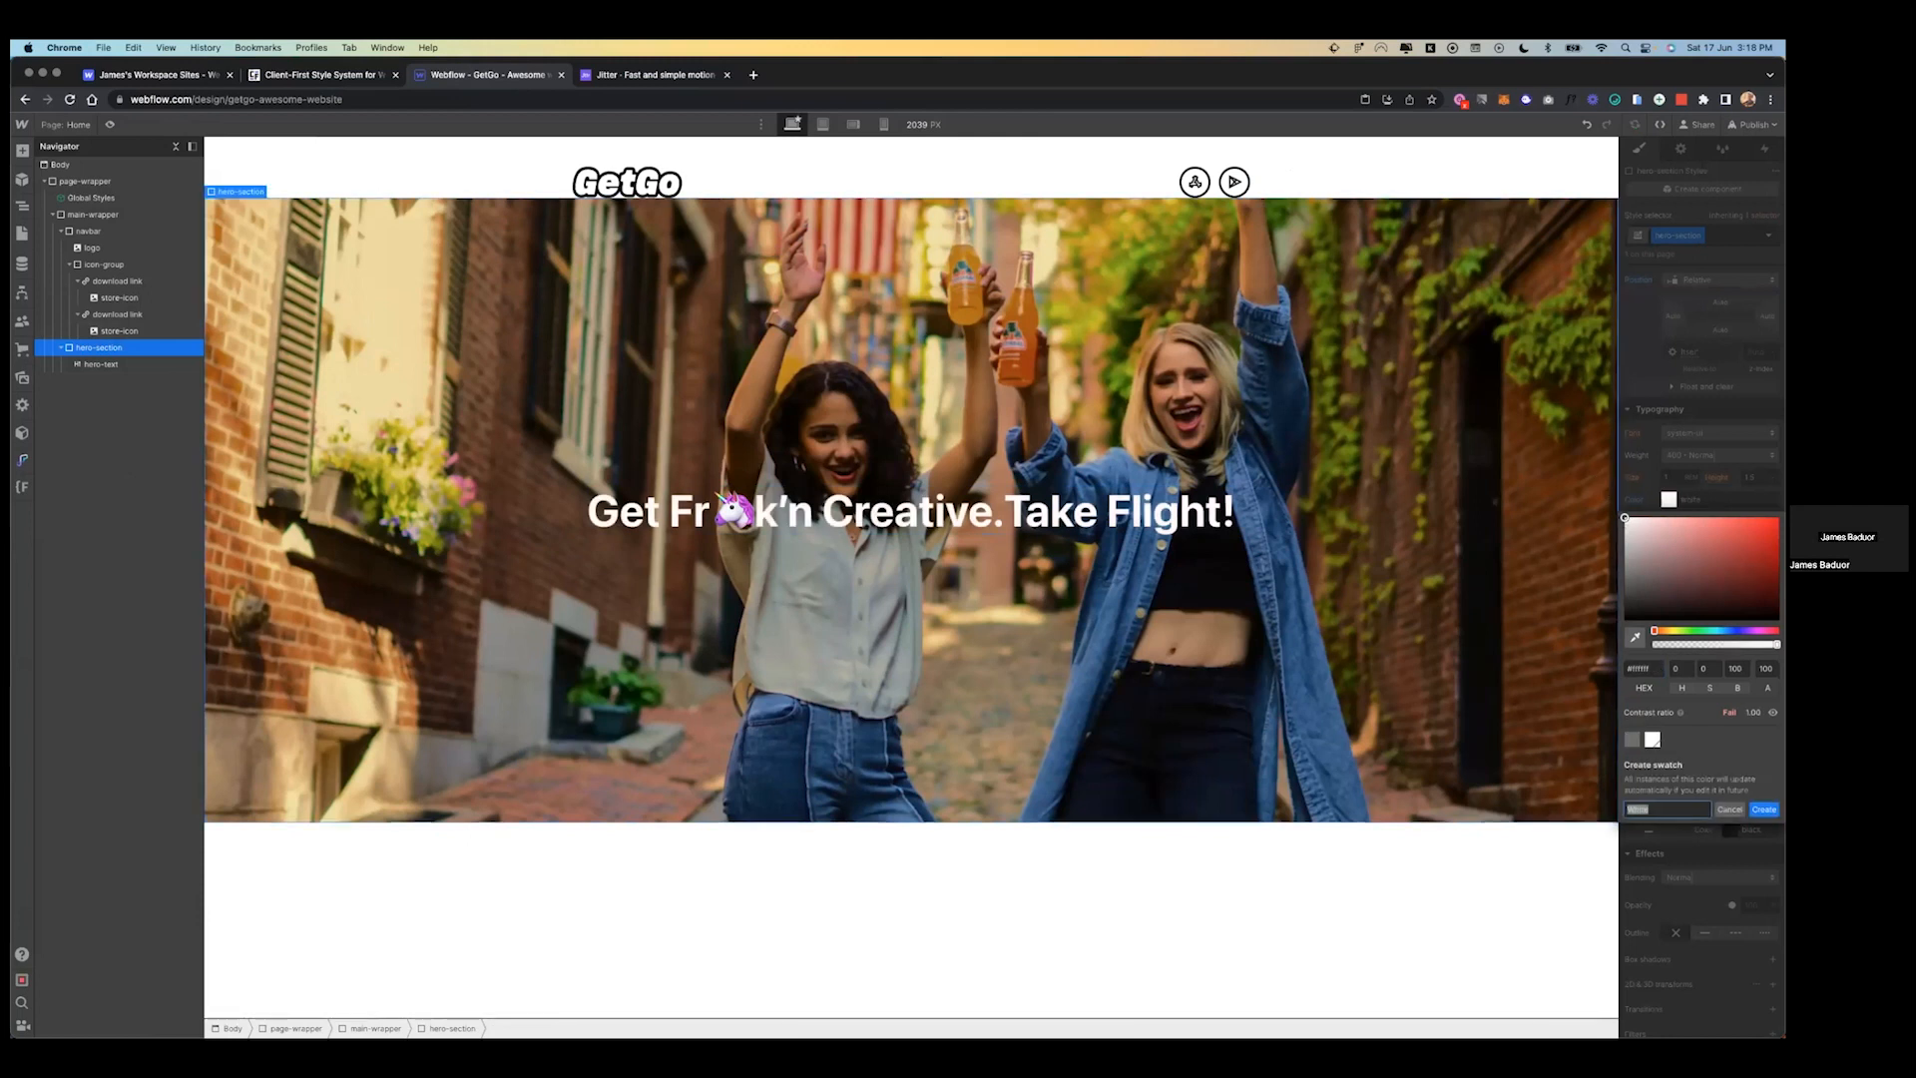
key(Return)
key(Escape)
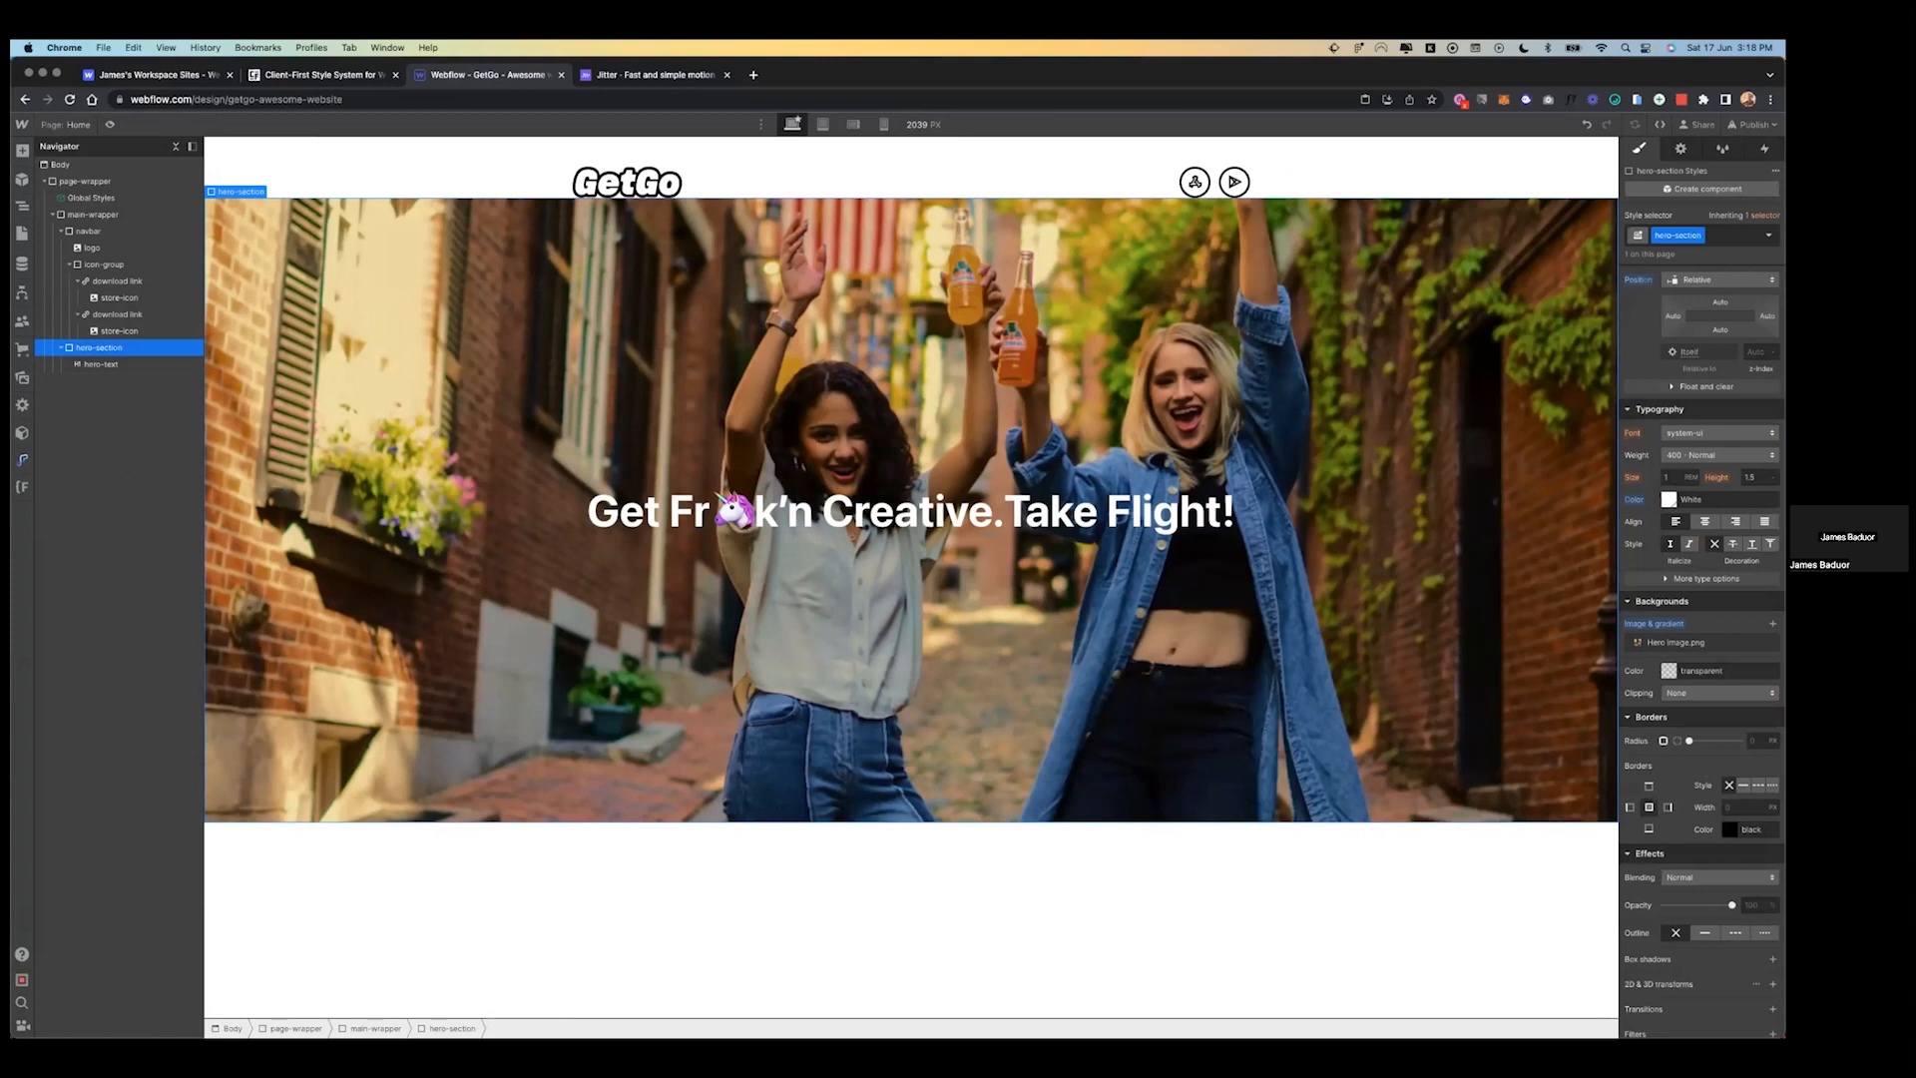
- Review the heading styles in the Figma style guide and paste two copies of the hero-text heading into the hero-section
key(ctrl+Left)
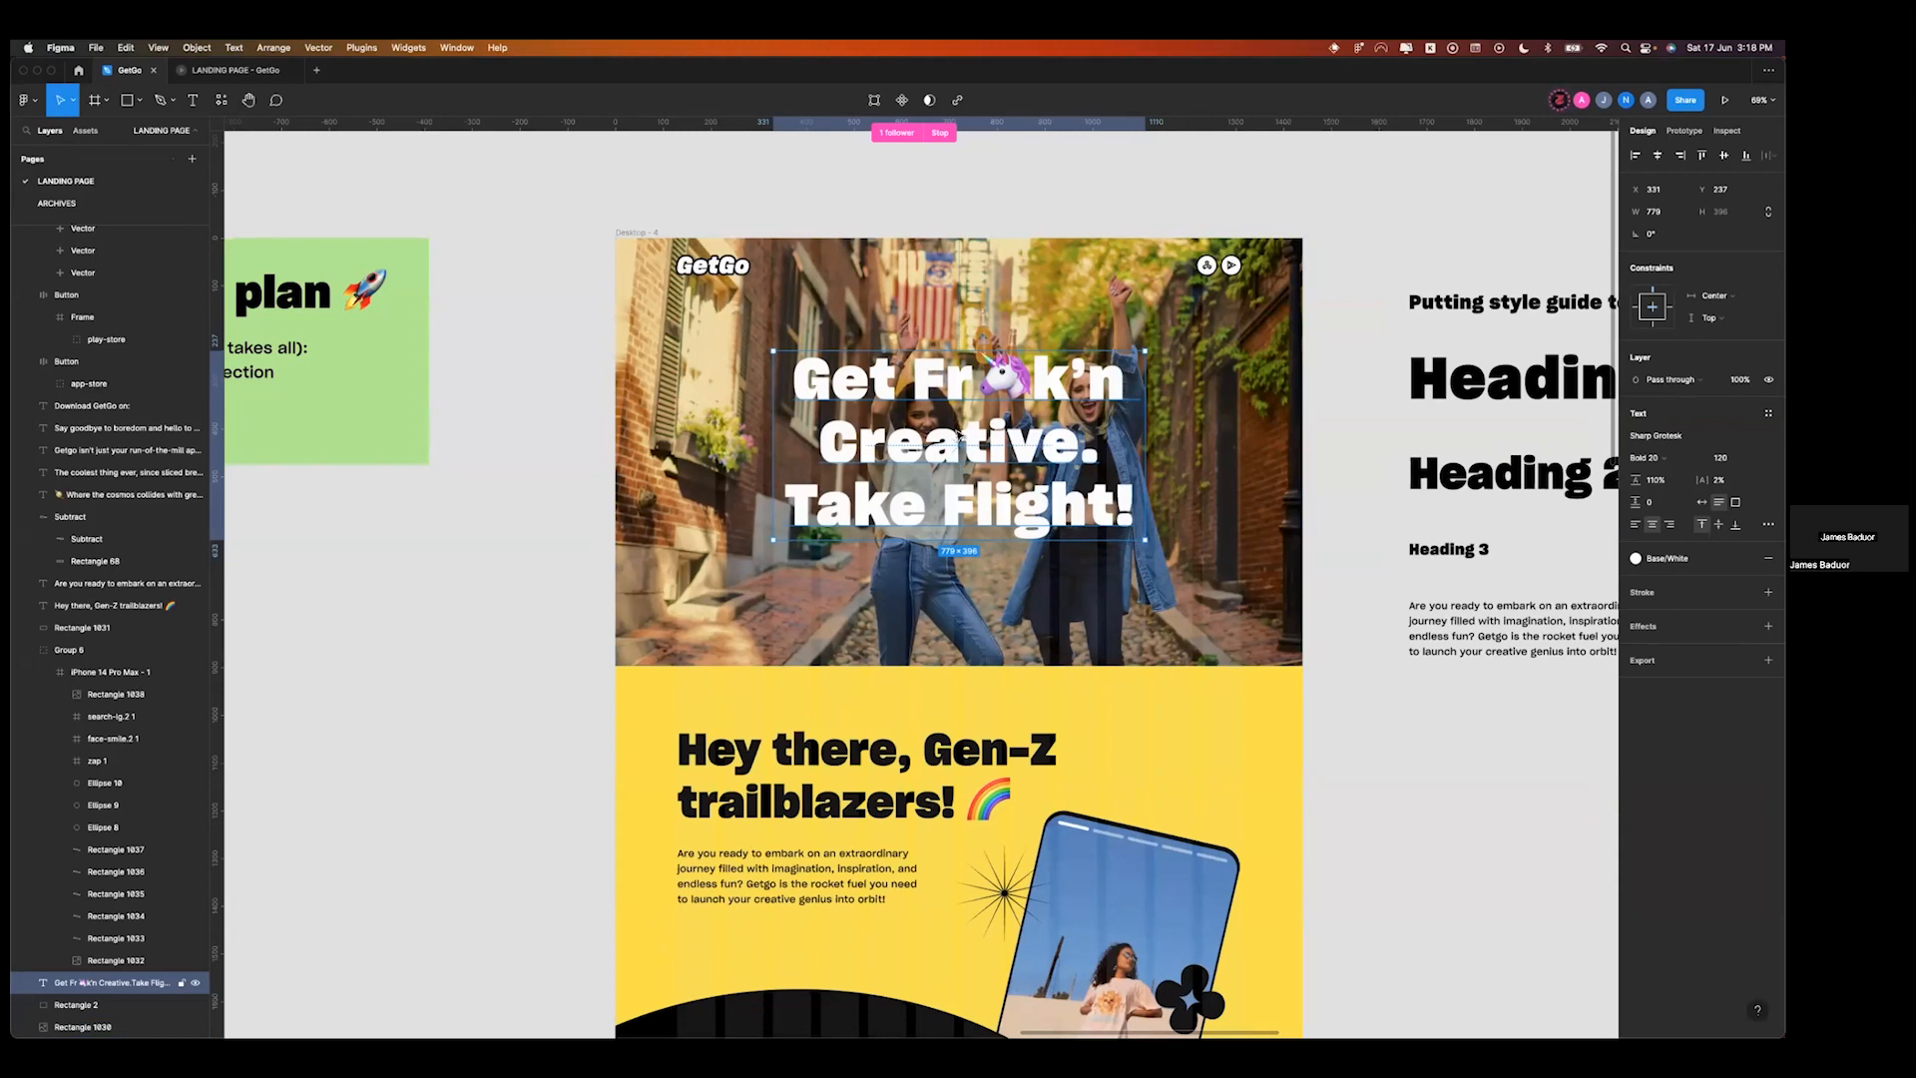
scroll(958, 435, right, 10)
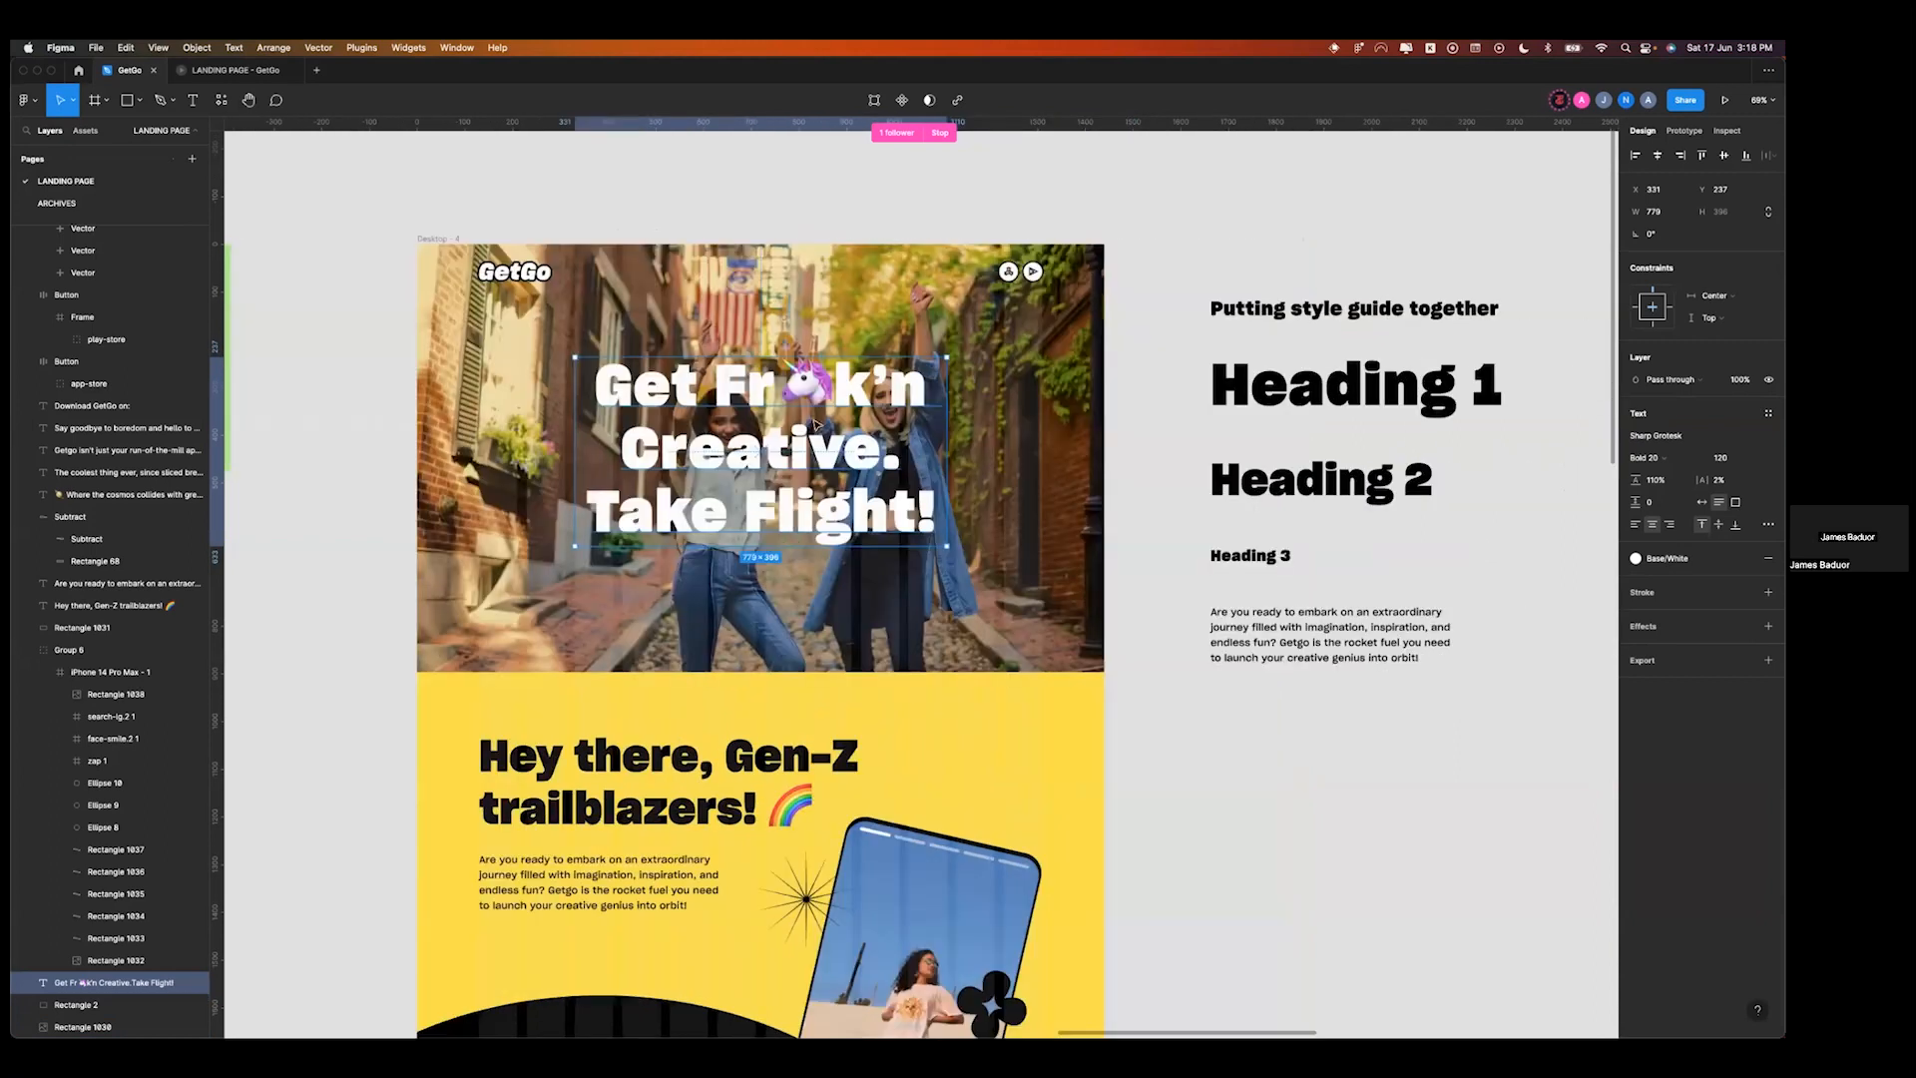
scroll(928, 344, up, 5)
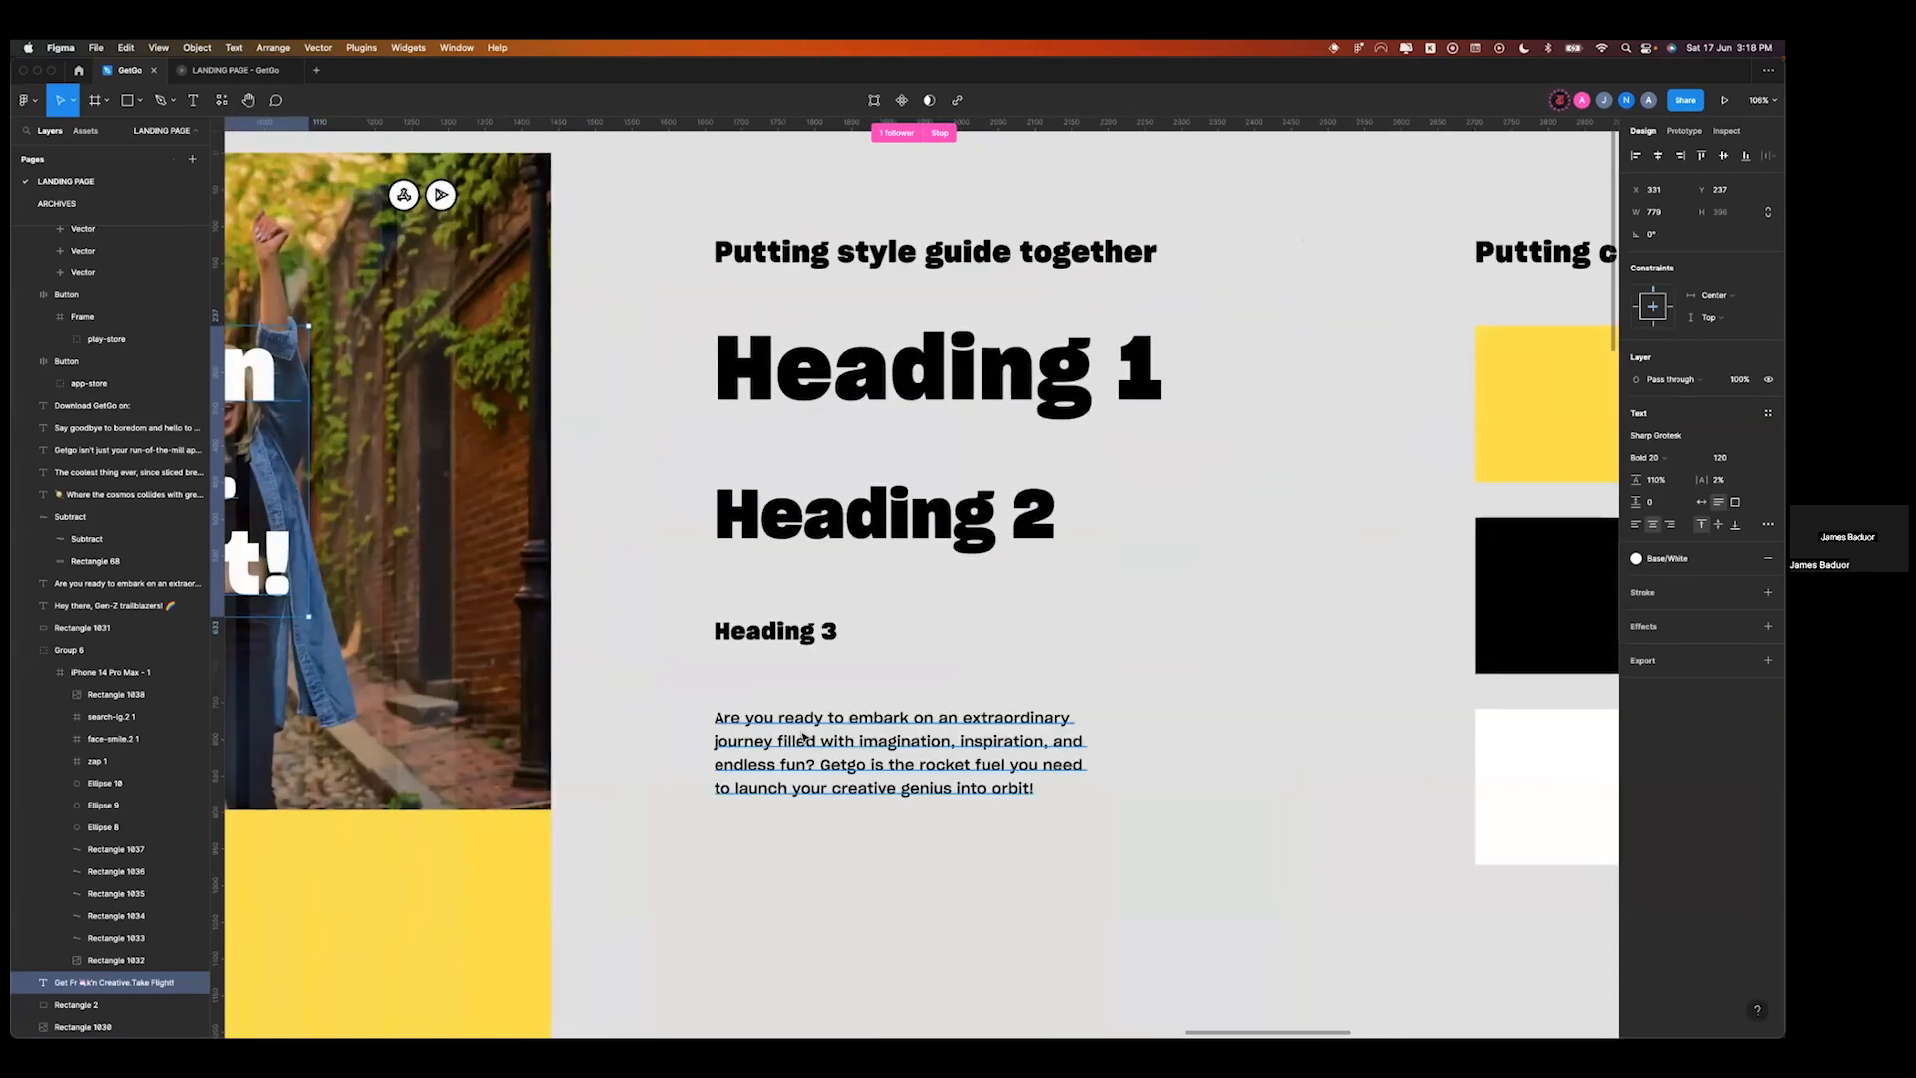
key(ctrl+Right)
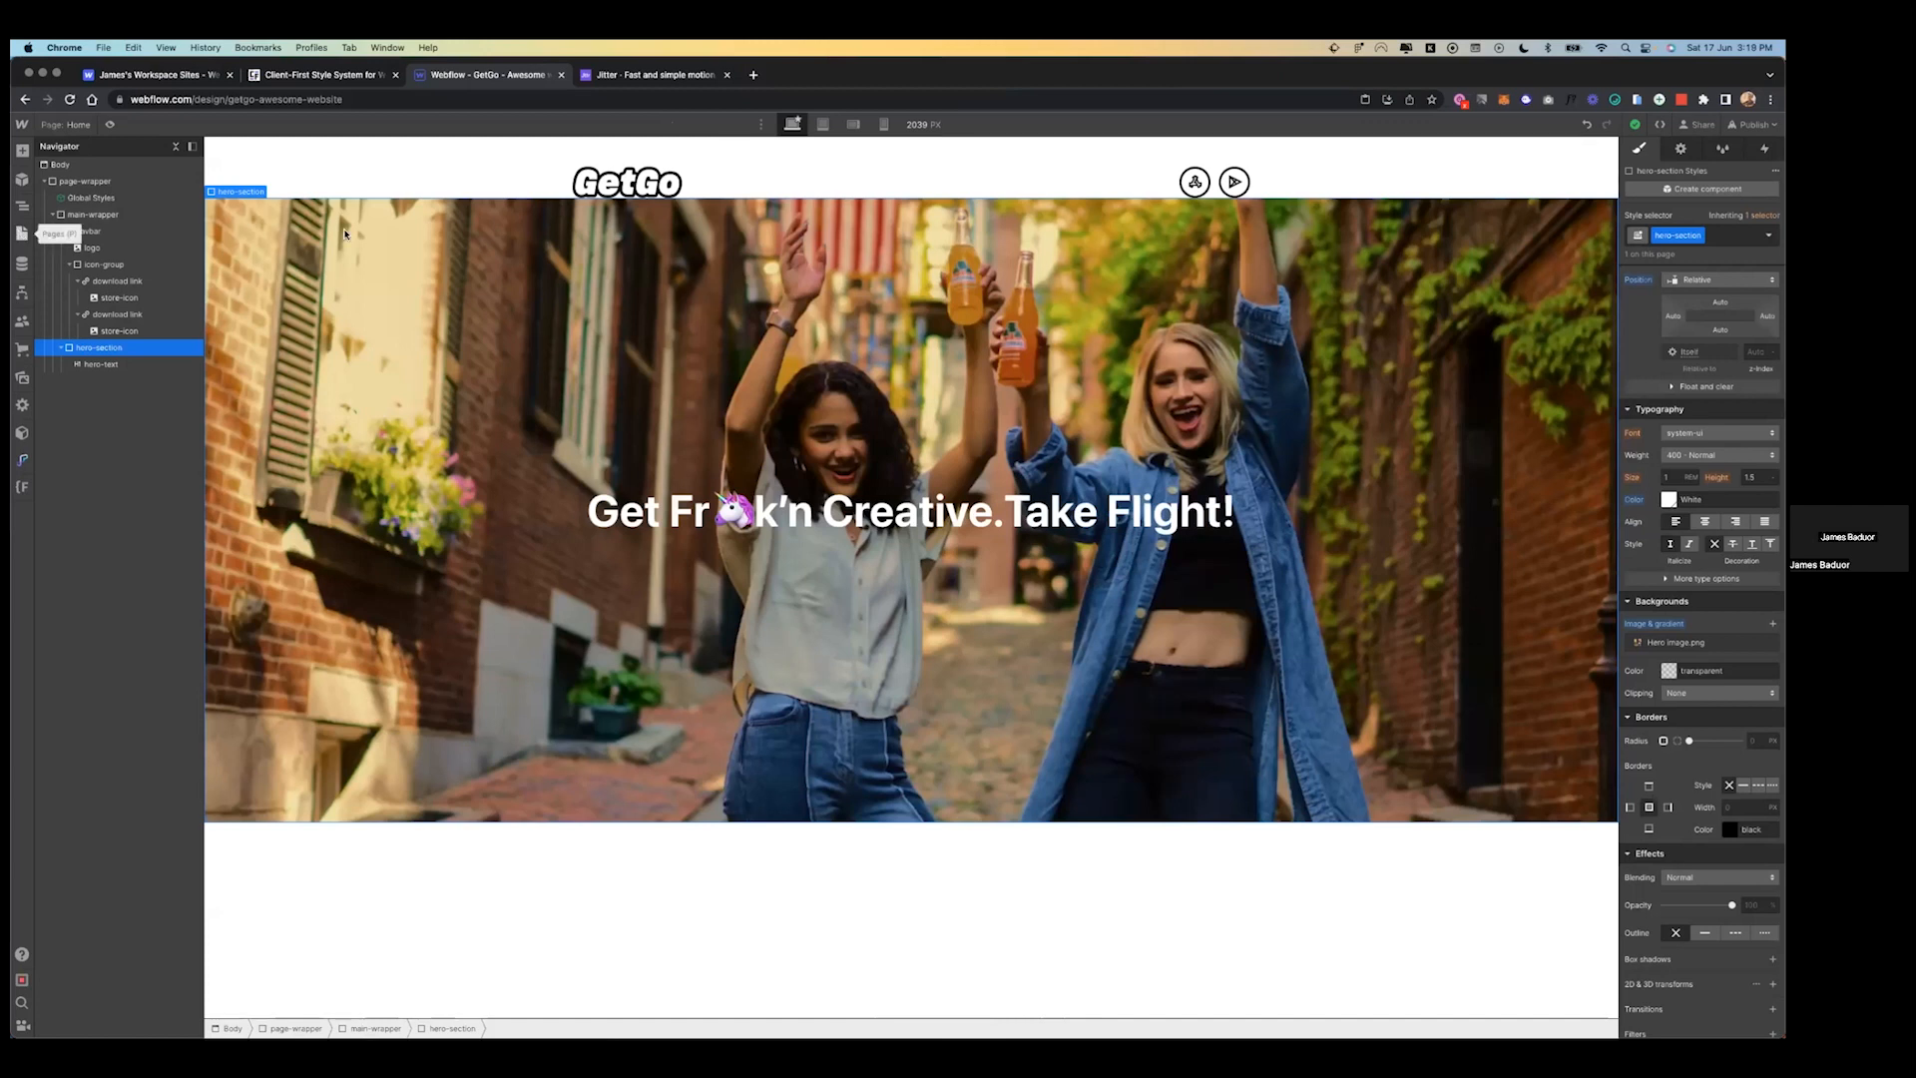
click(720, 496)
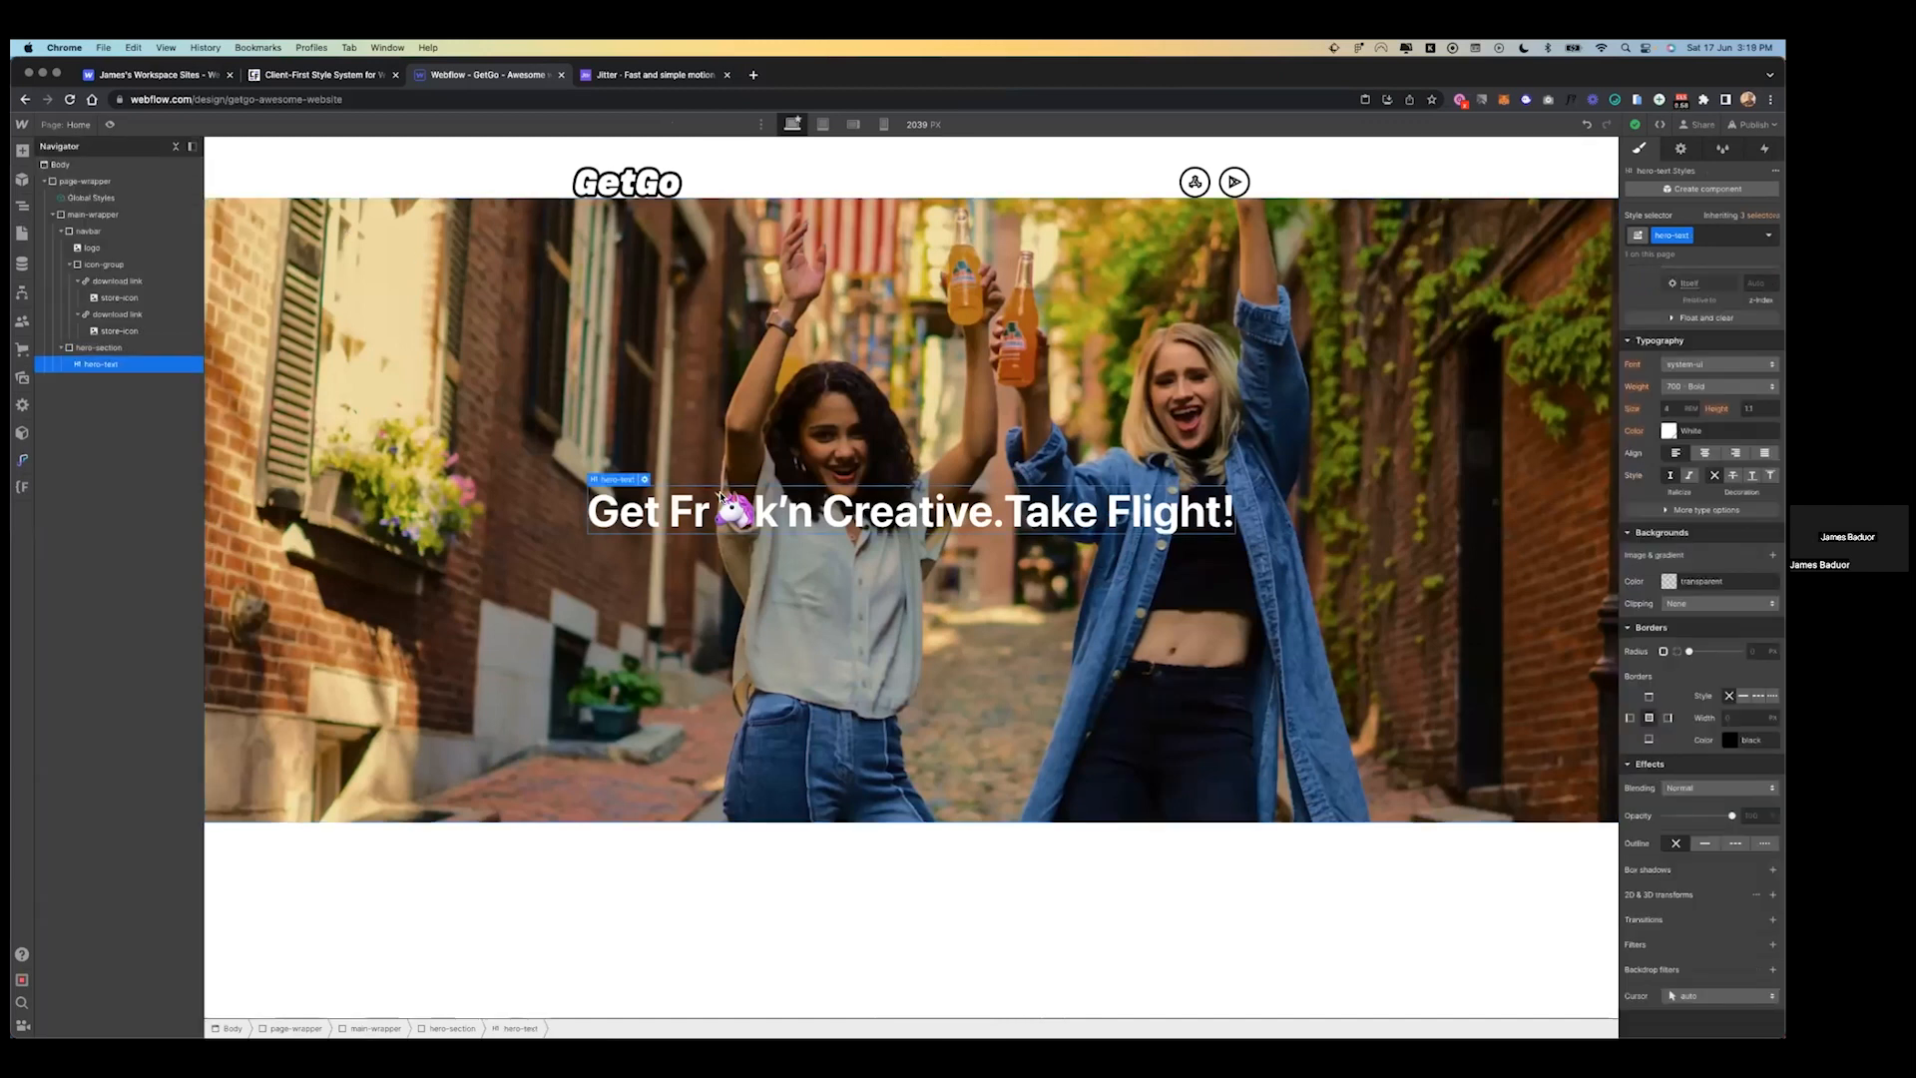
key(super+c)
key(super+v)
key(super+v)
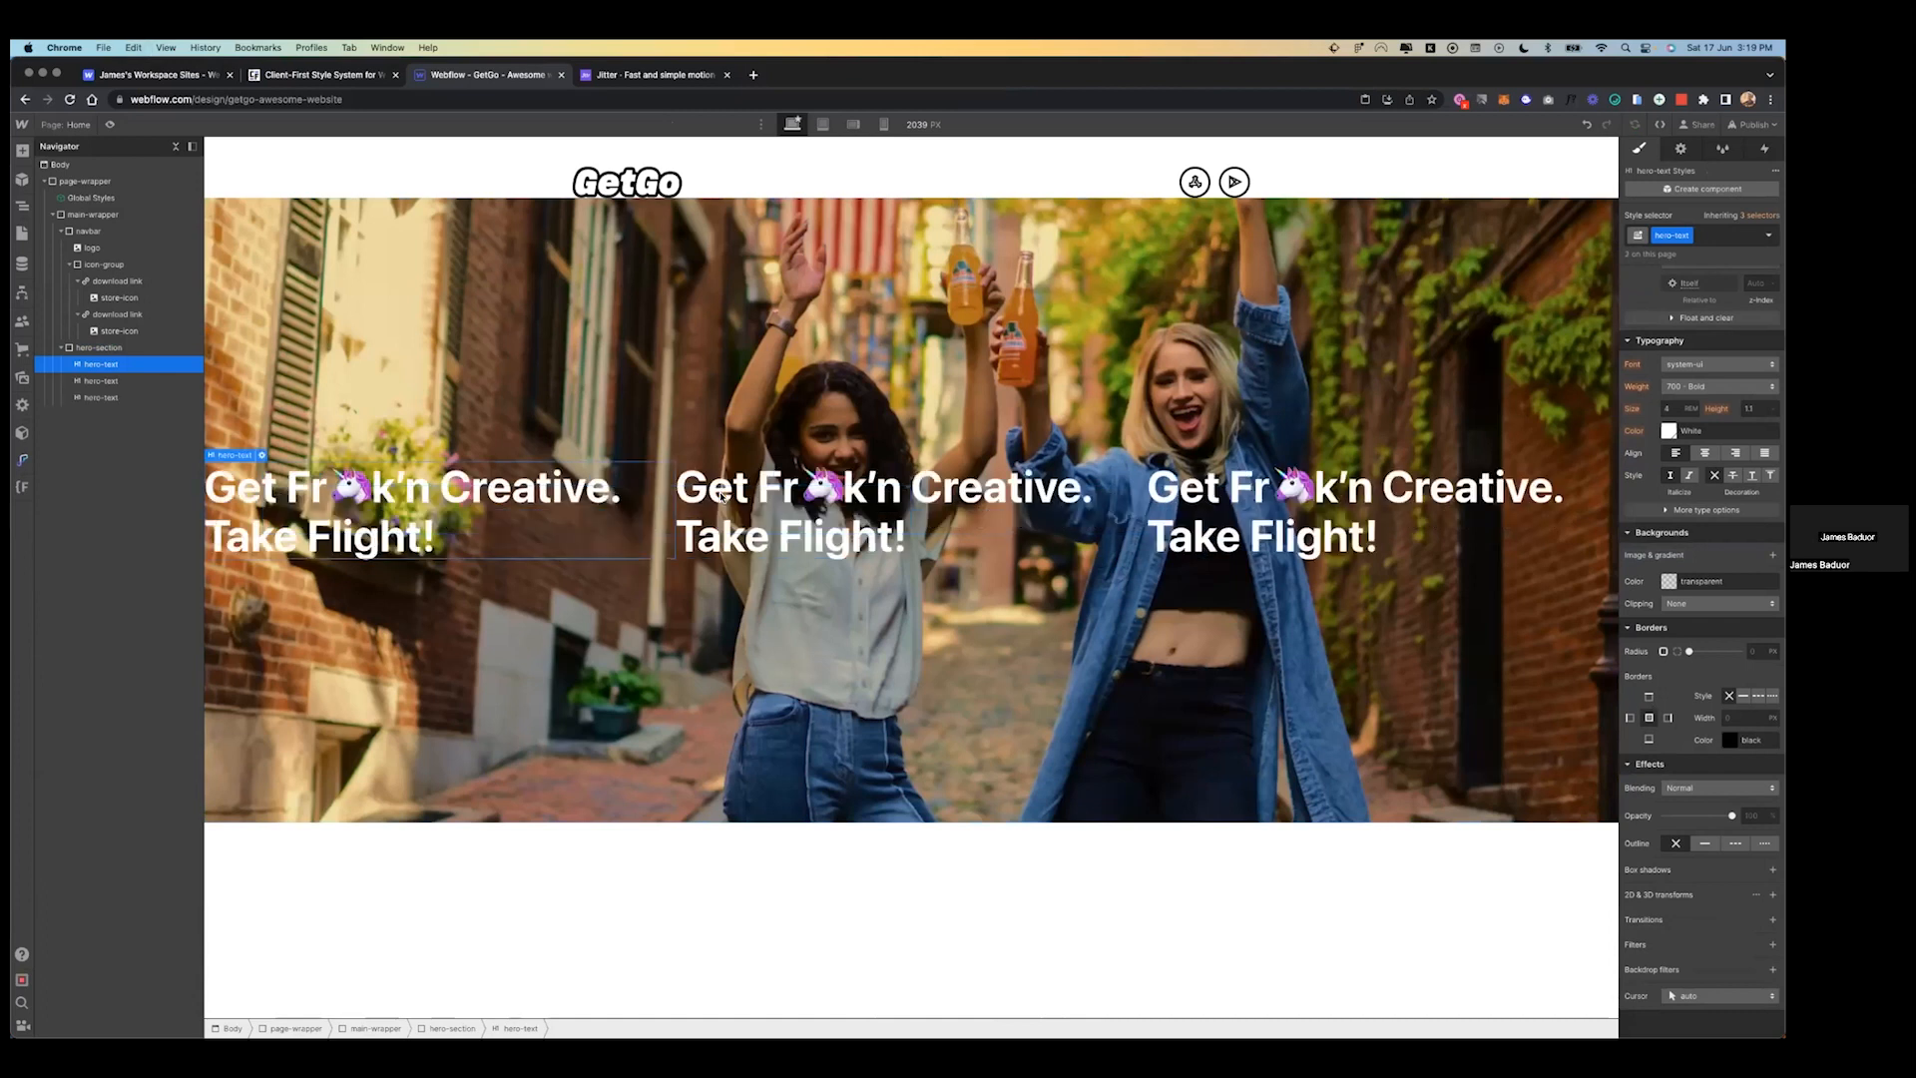
- Replace the text of the three hero-text headings with "heading 1", "heading 2" and "heading 3"
double_click(457, 487)
key(BackSpace)
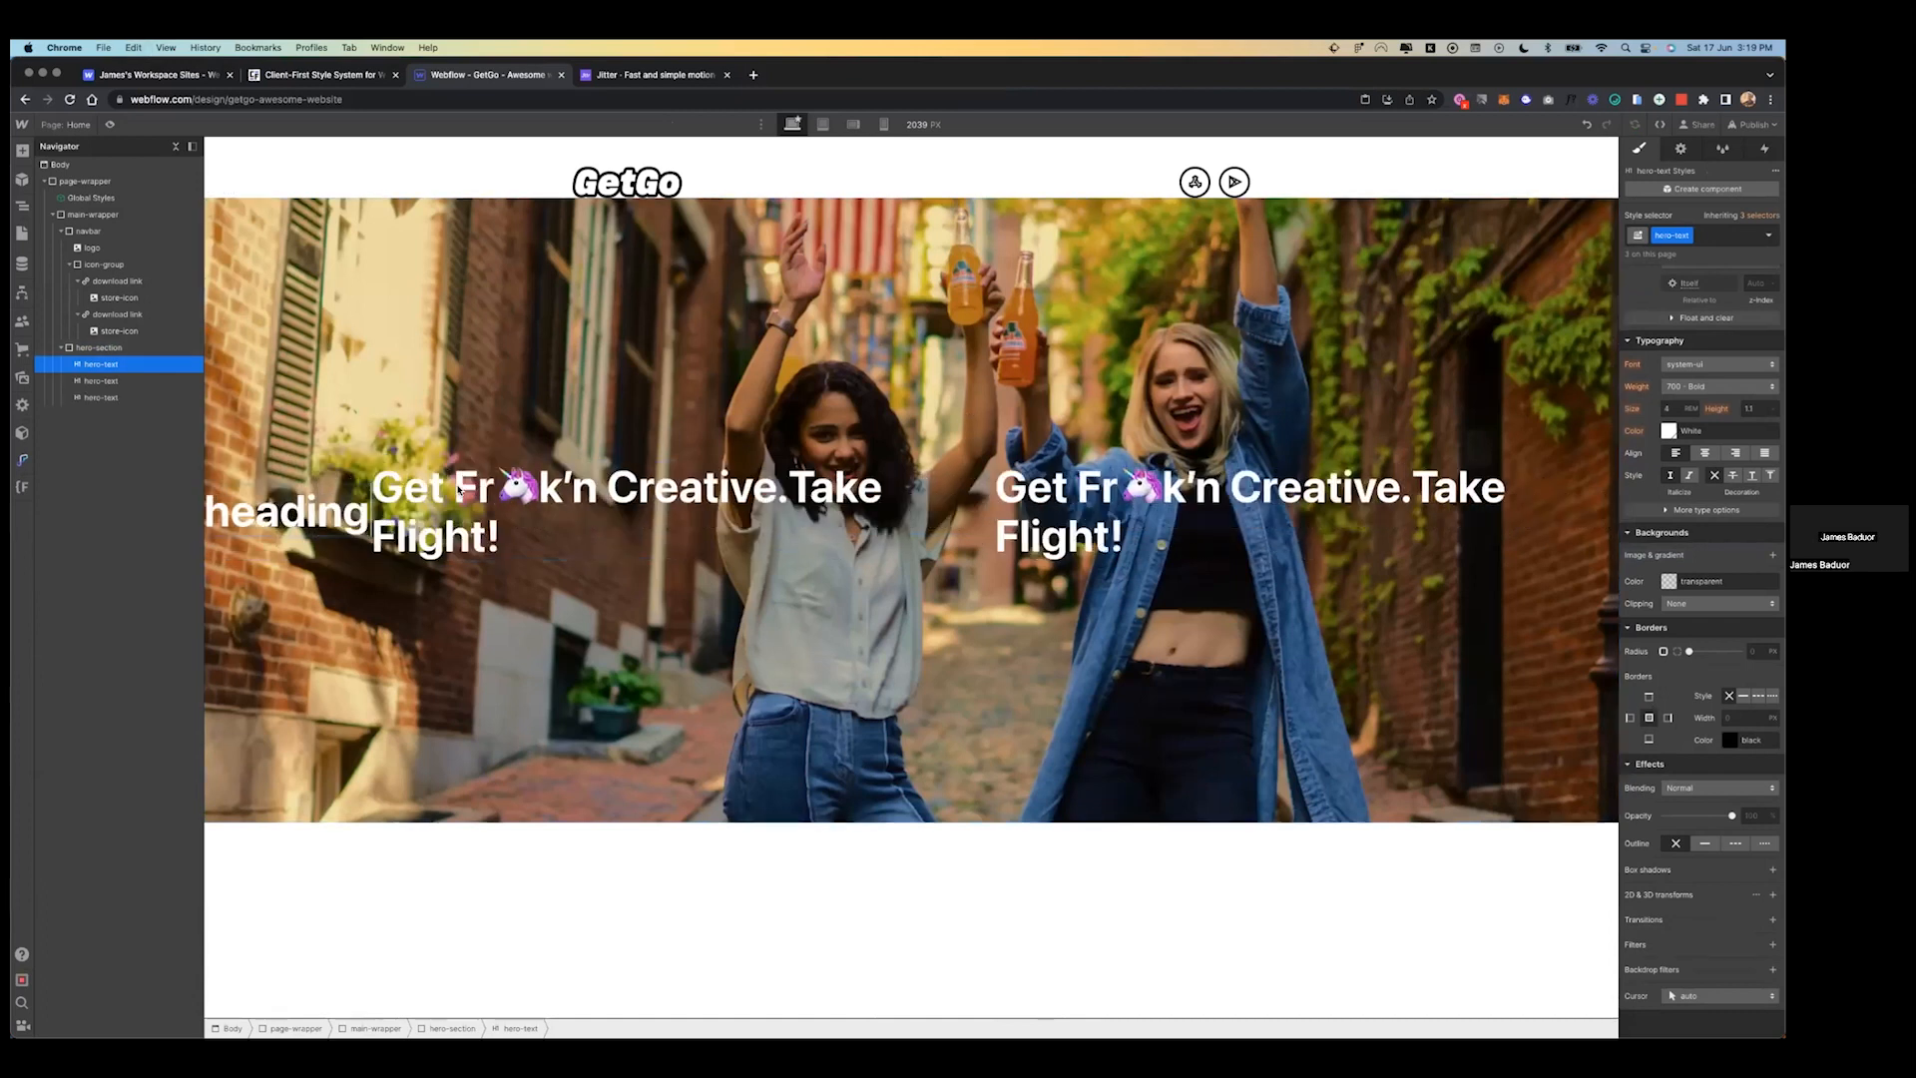
double_click(733, 521)
key(BackSpace)
text(heading 2)
click(1040, 529)
double_click(1040, 529)
text(heading)
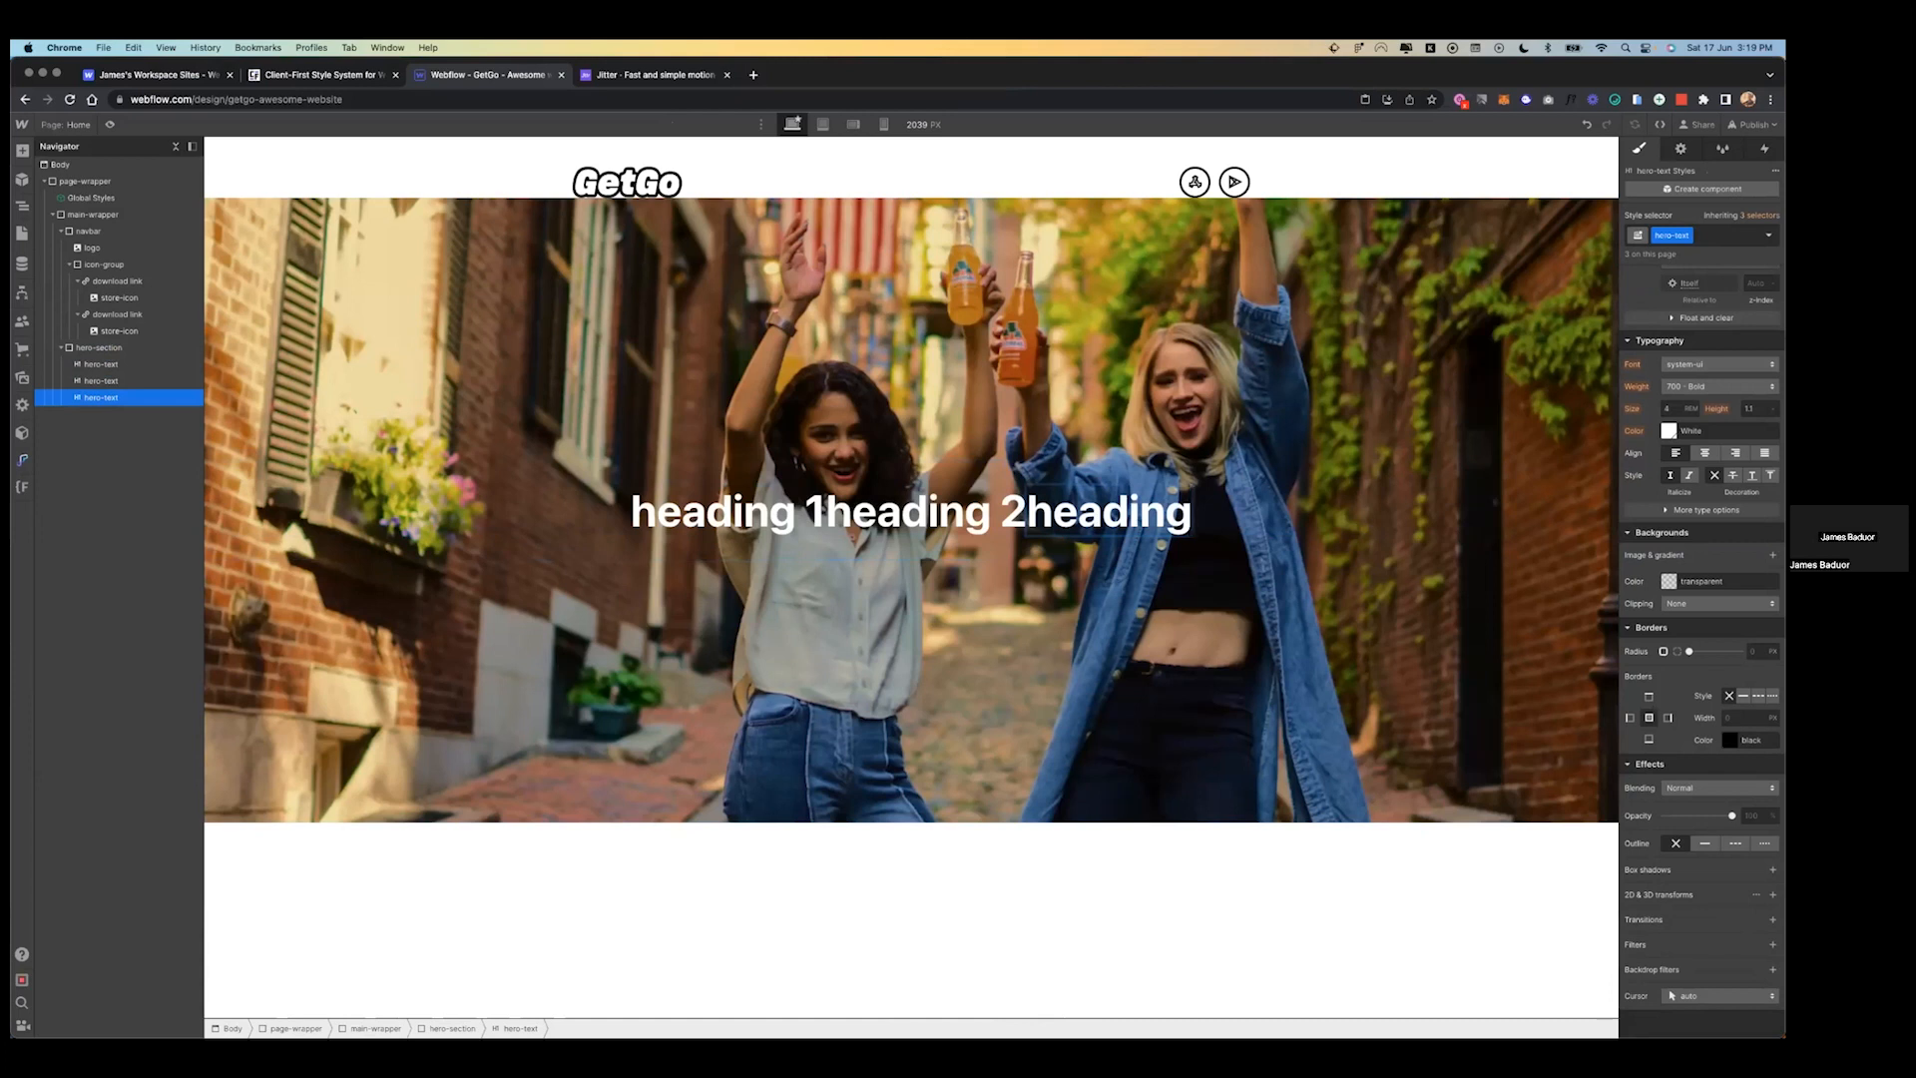
text( 3)
key(Escape)
- Add a Paragraph element after the third heading in the hero-section
click(22, 150)
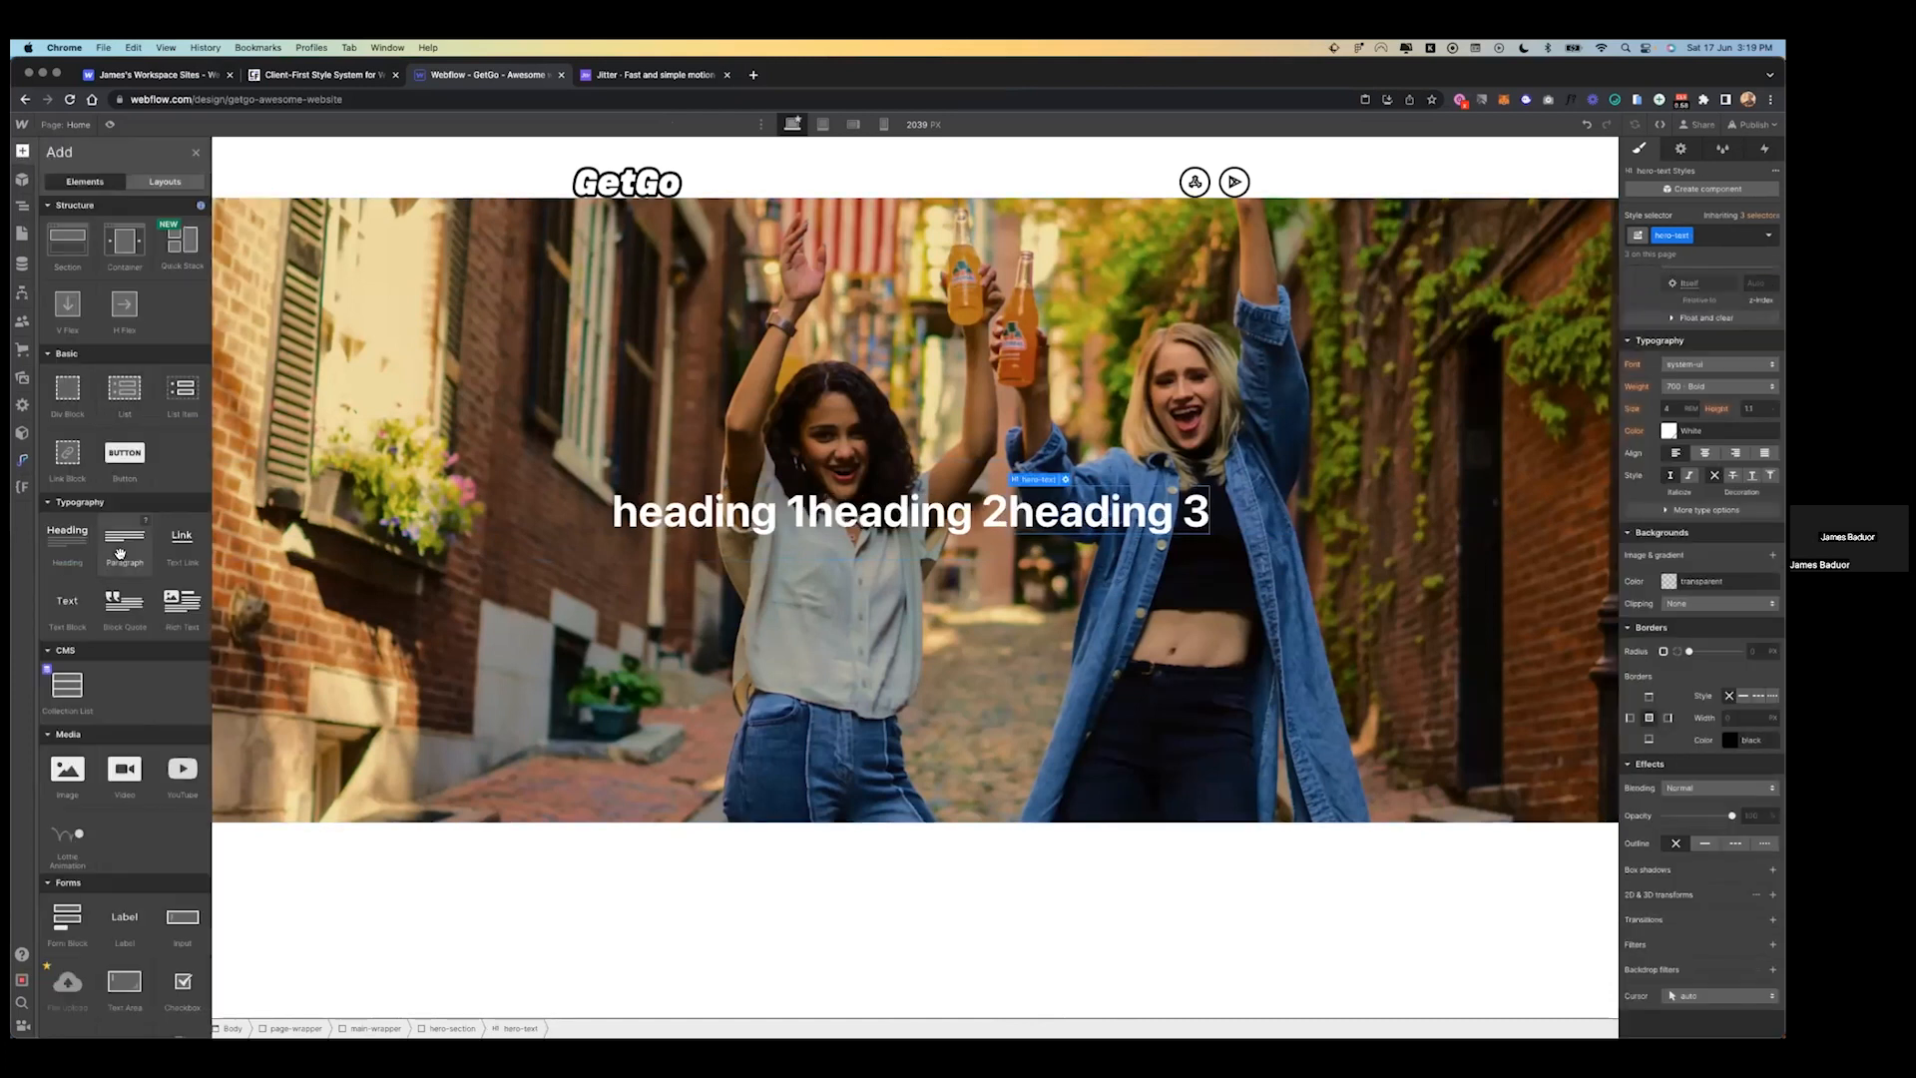
drag(125, 544, 1132, 484)
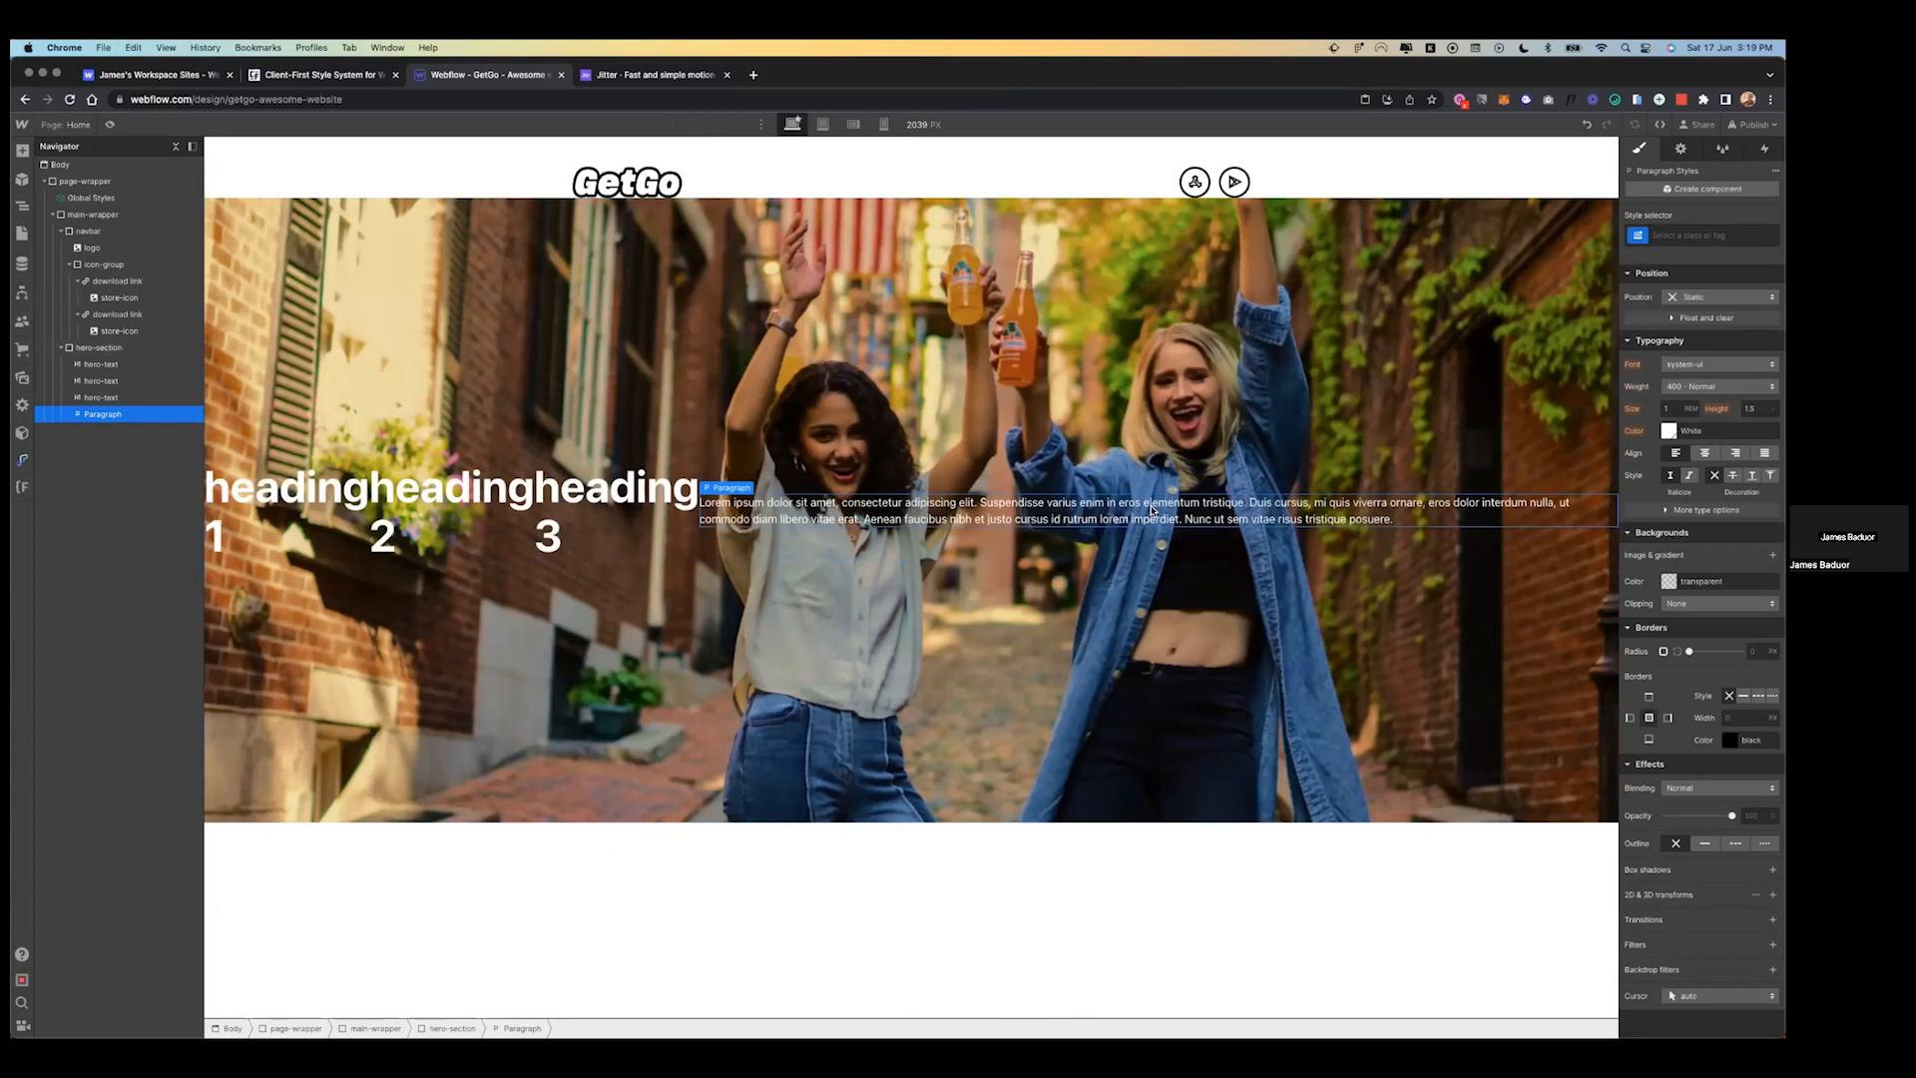
click(269, 506)
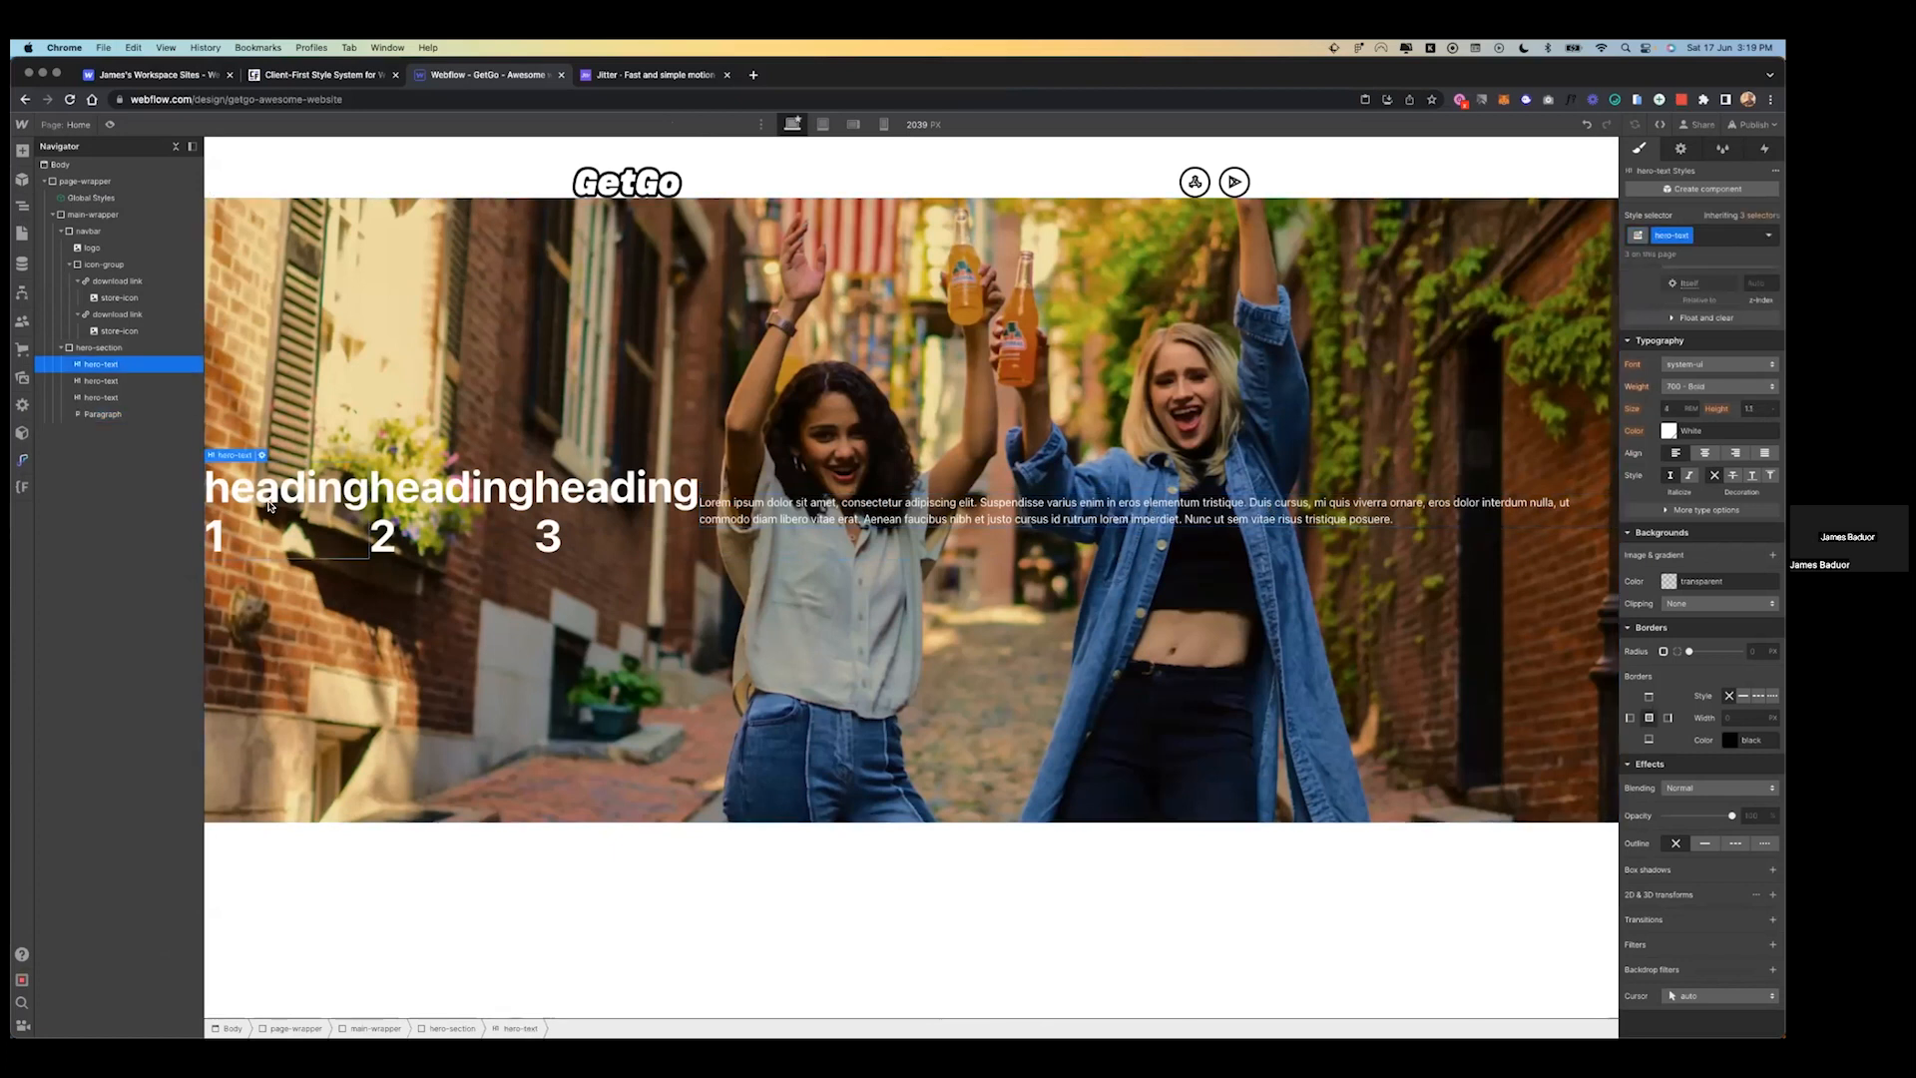
- Check the Heading 1 type settings in Figma and set the Body (All Pages) tag's font to Sharpgrotesk Medium 20
key(ctrl+Left)
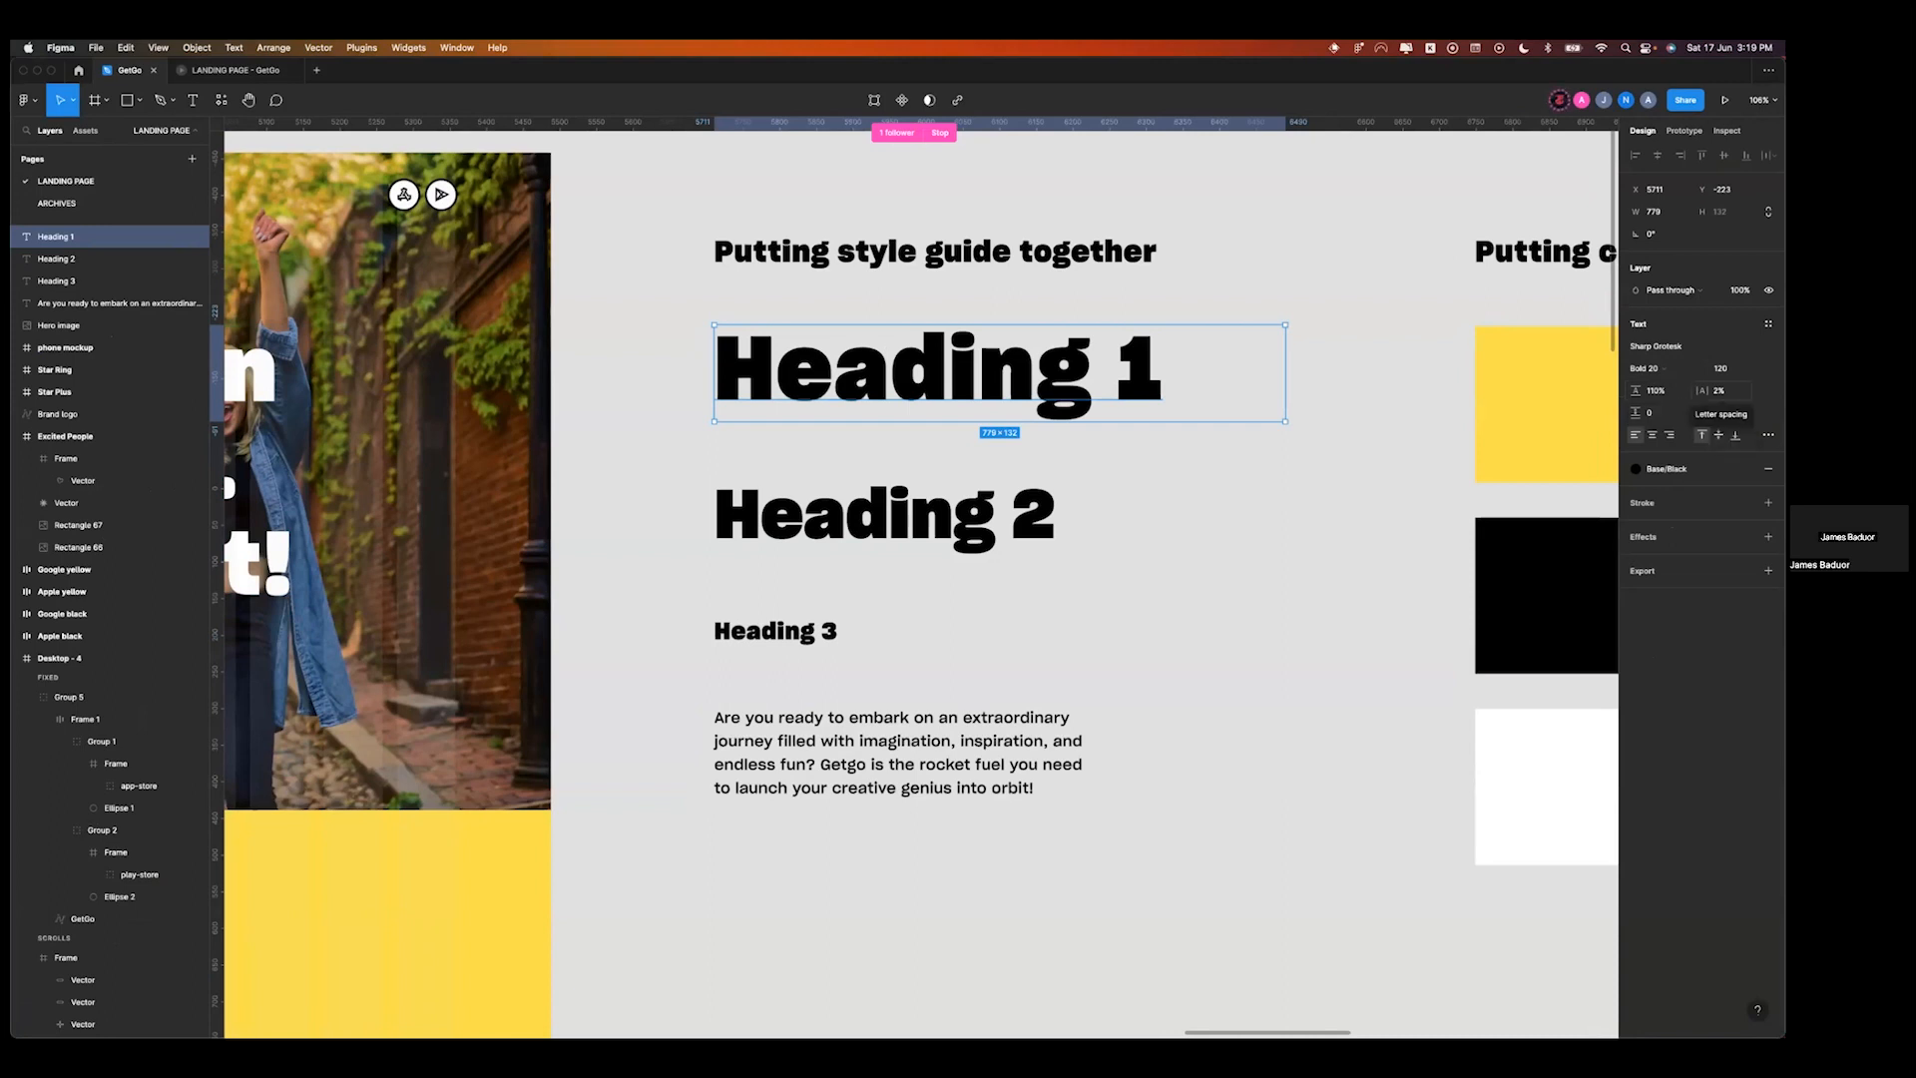
key(ctrl+Right)
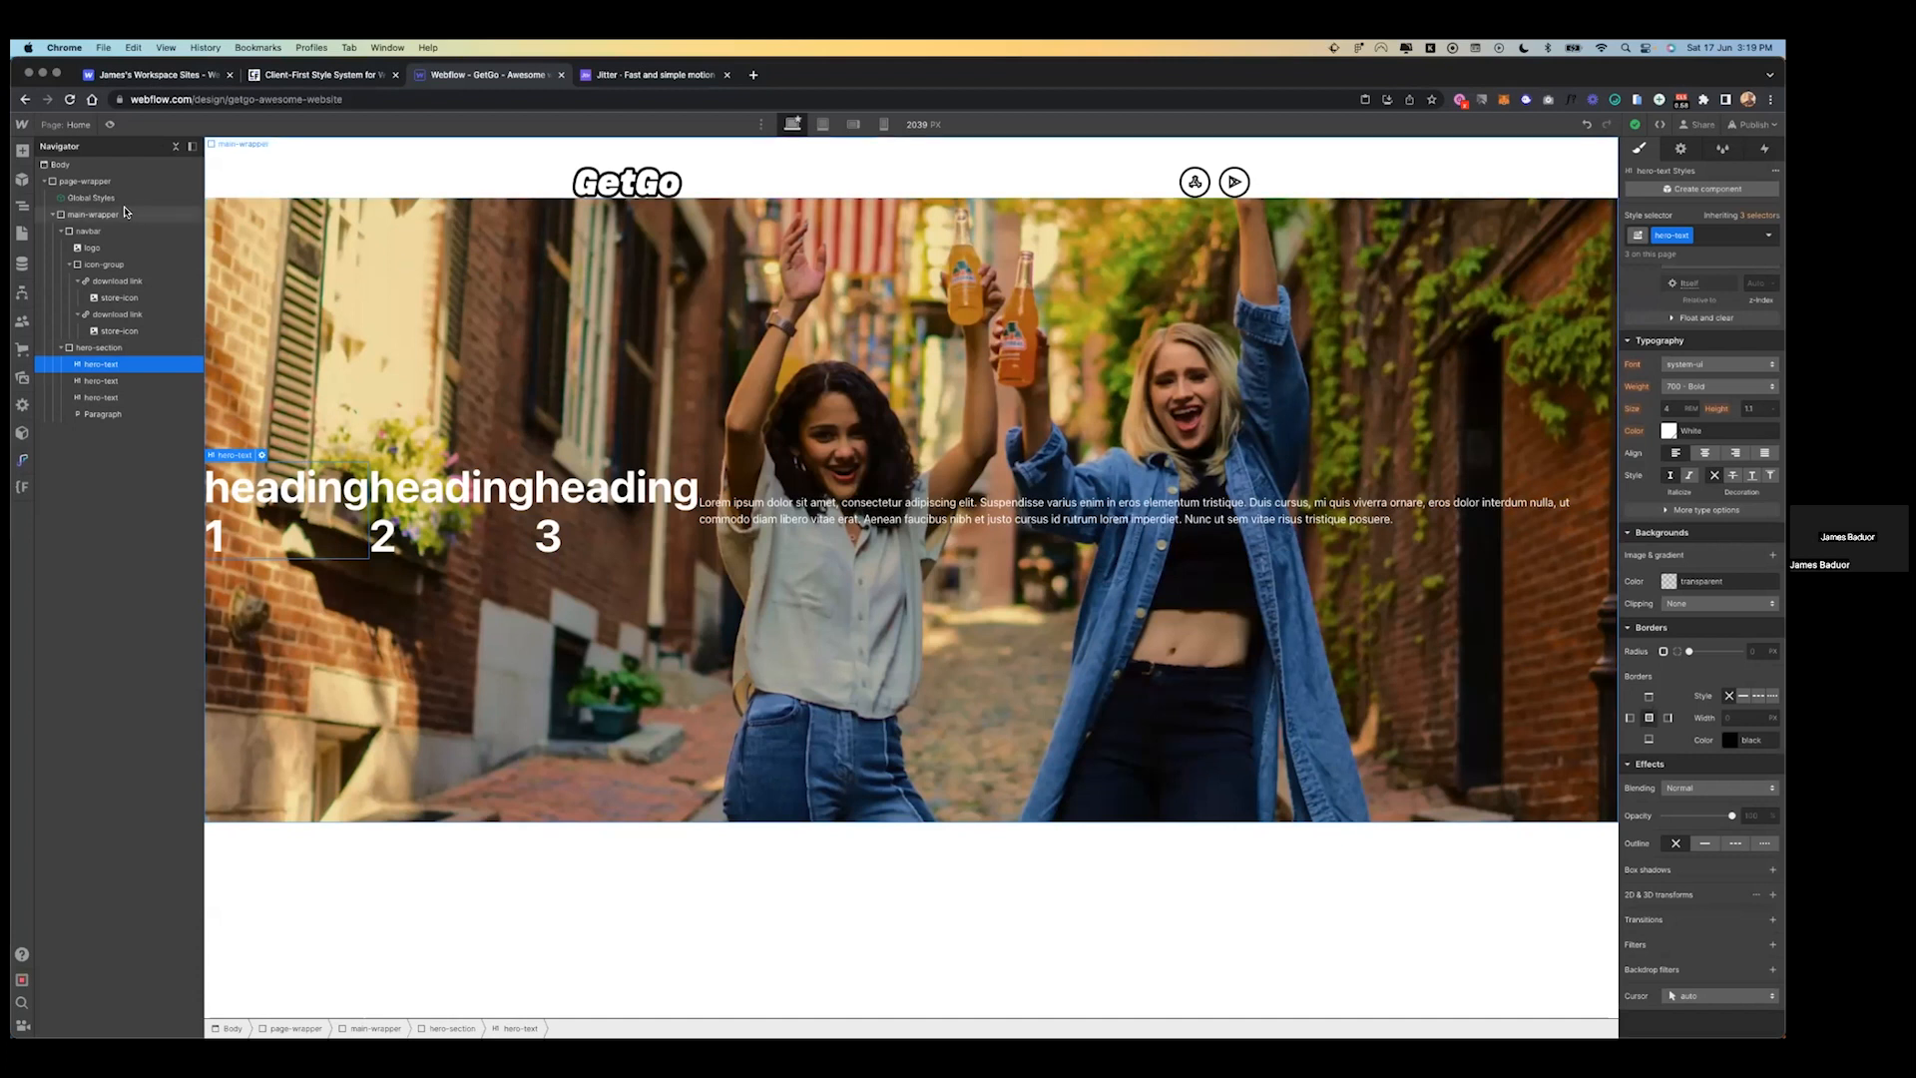
click(1277, 140)
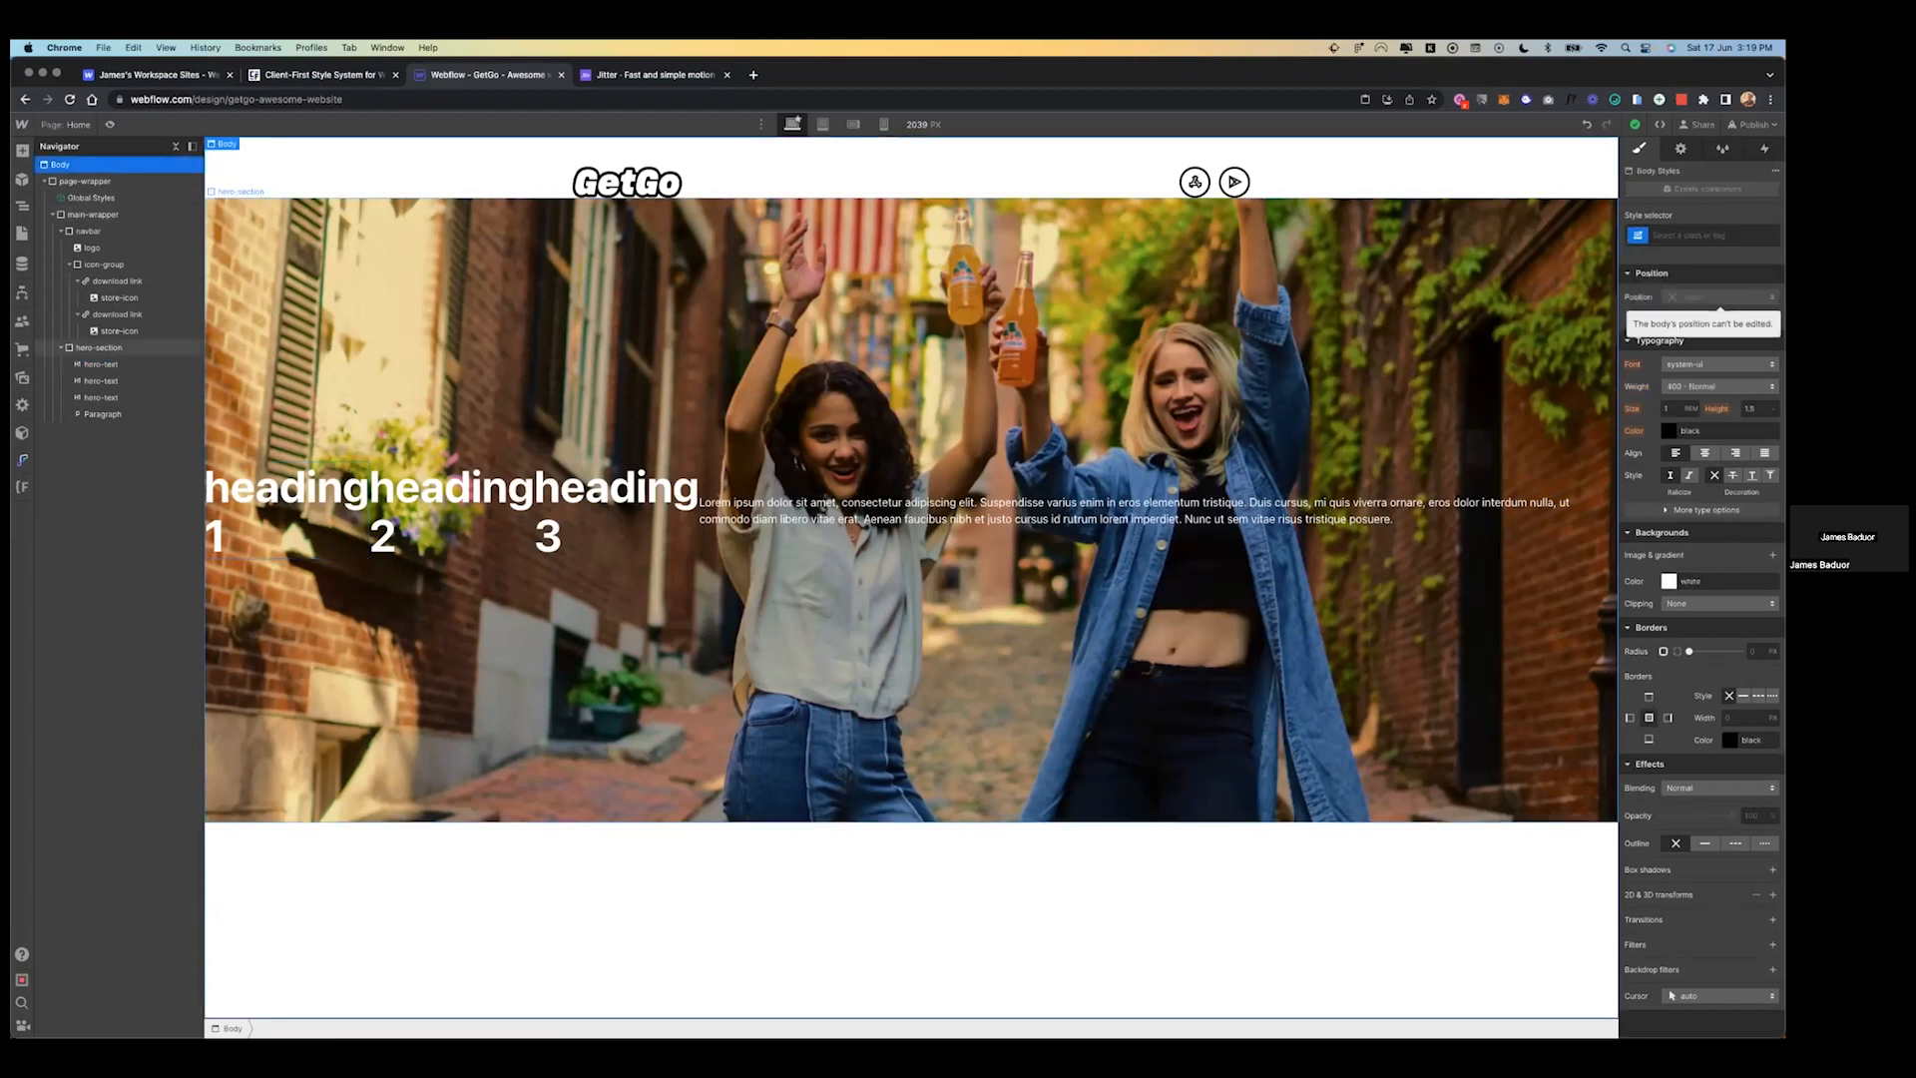
click(1701, 235)
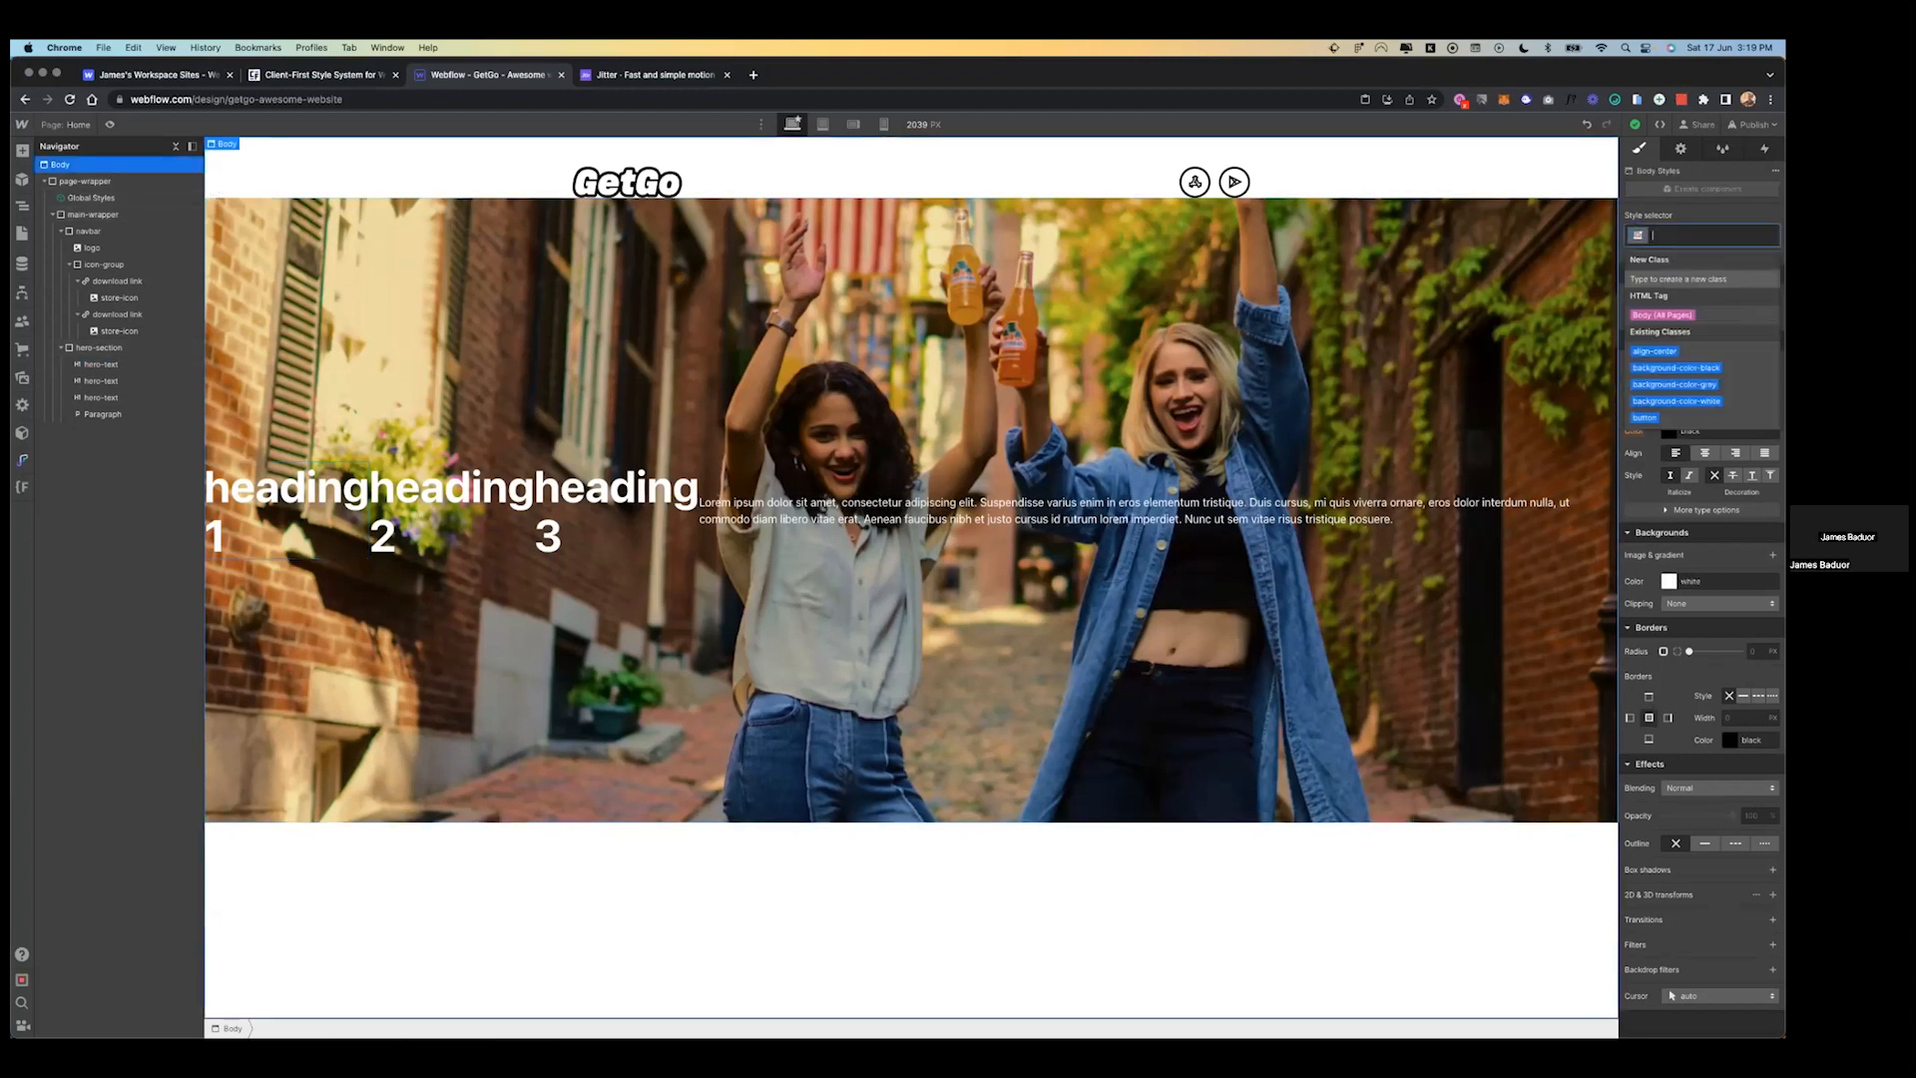
click(1653, 317)
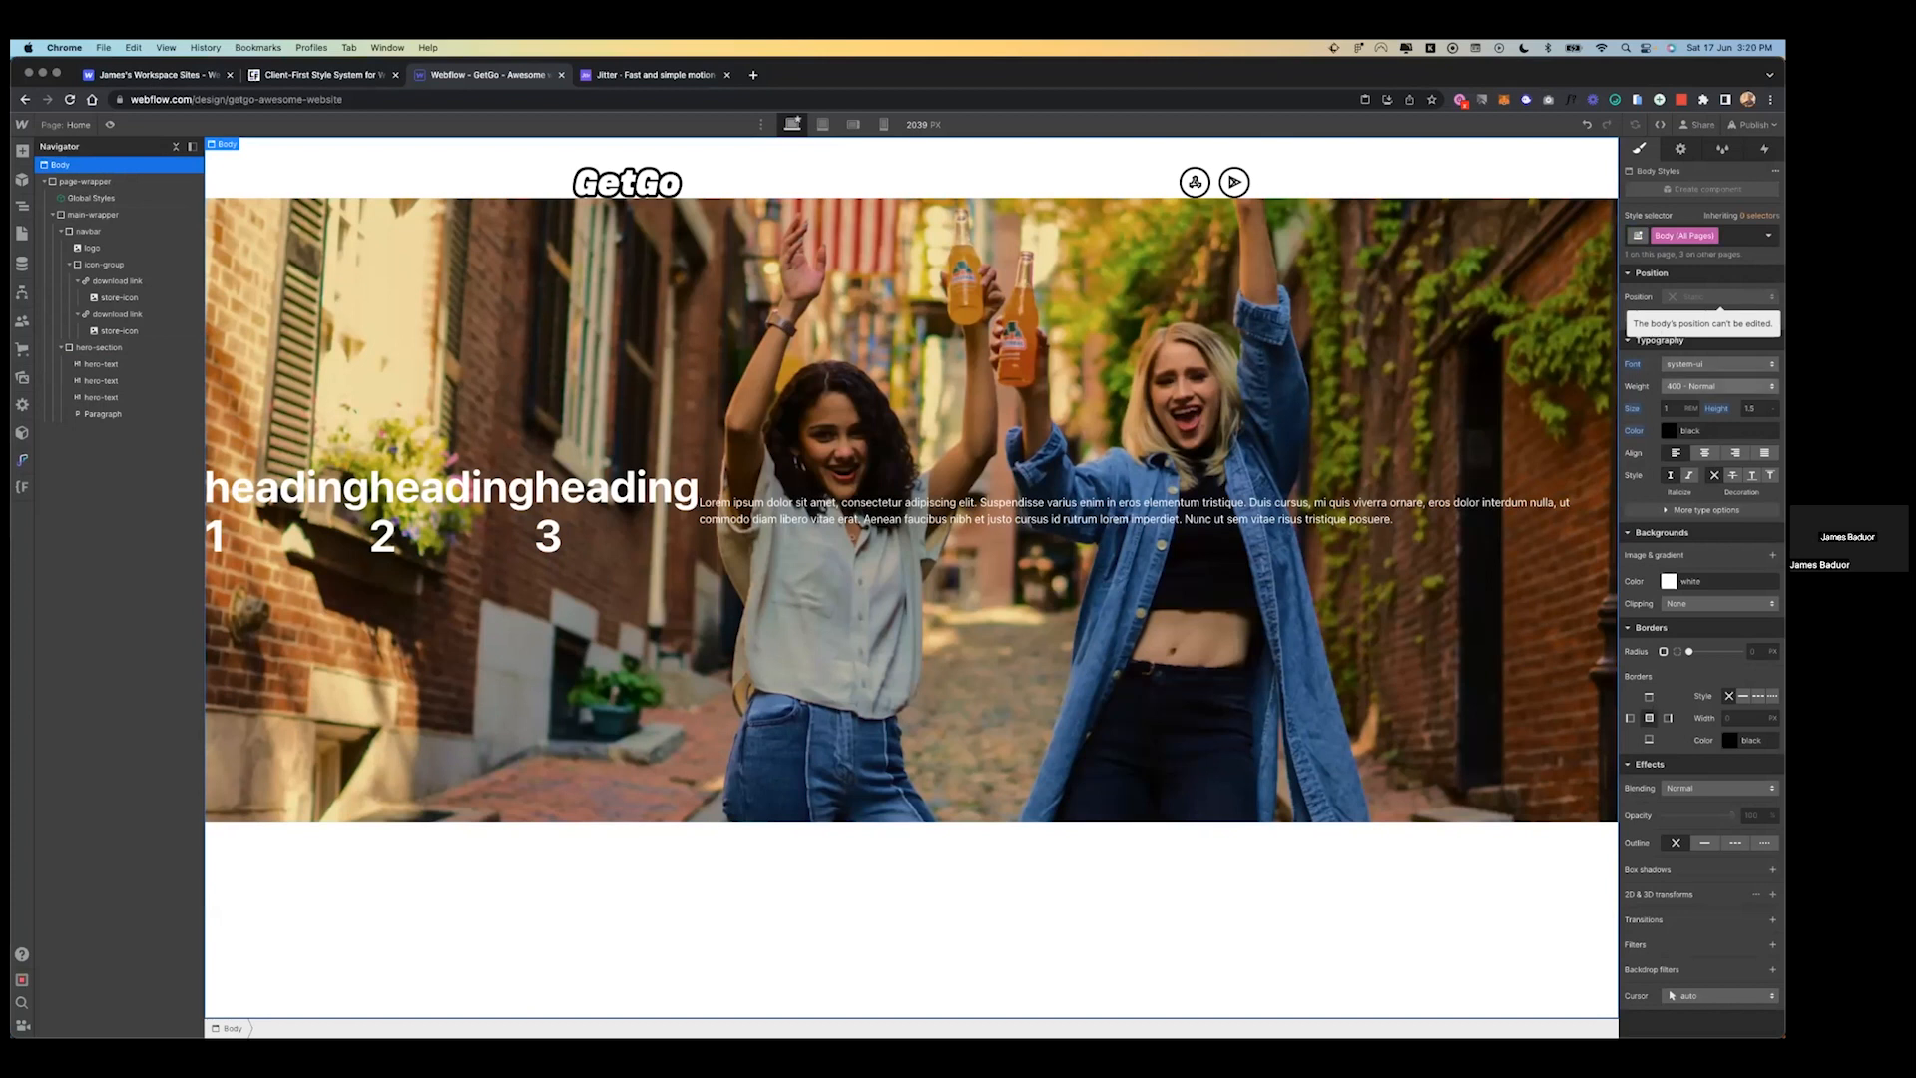
click(1719, 365)
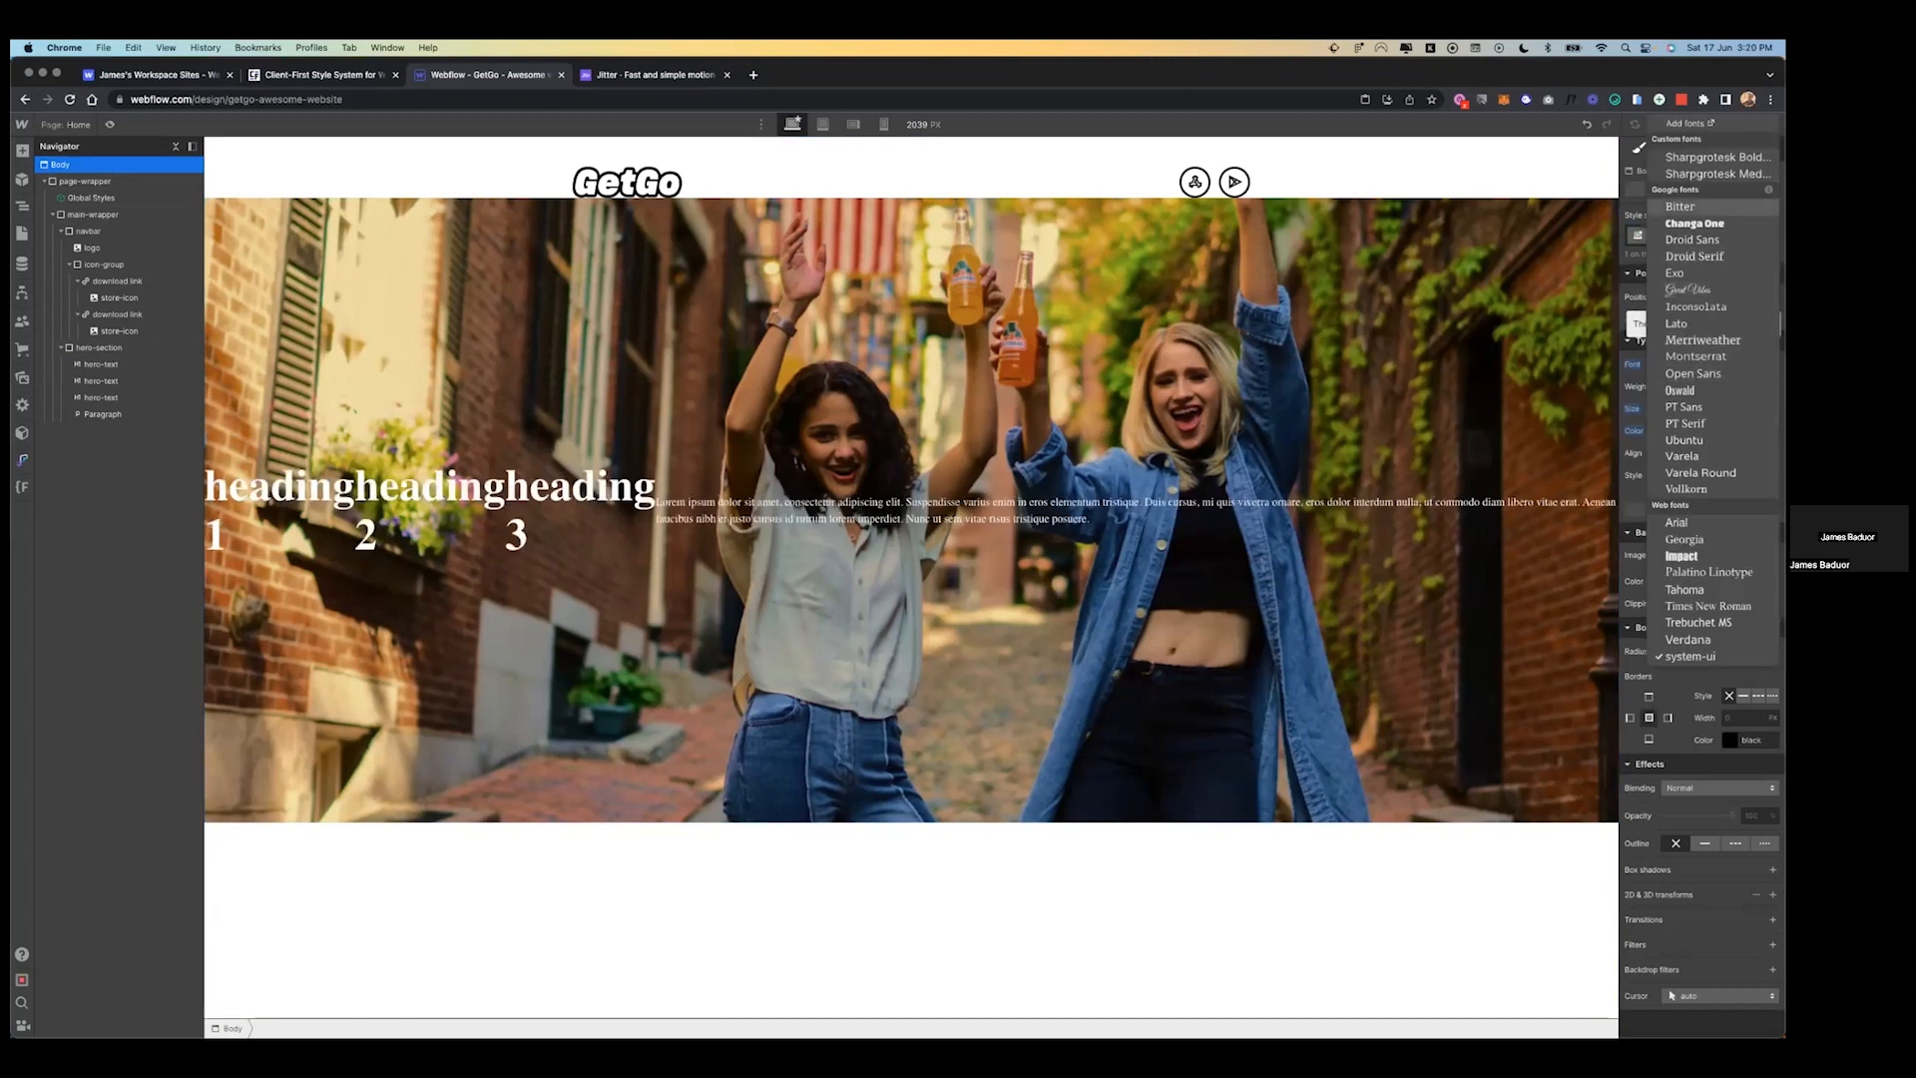
click(1712, 157)
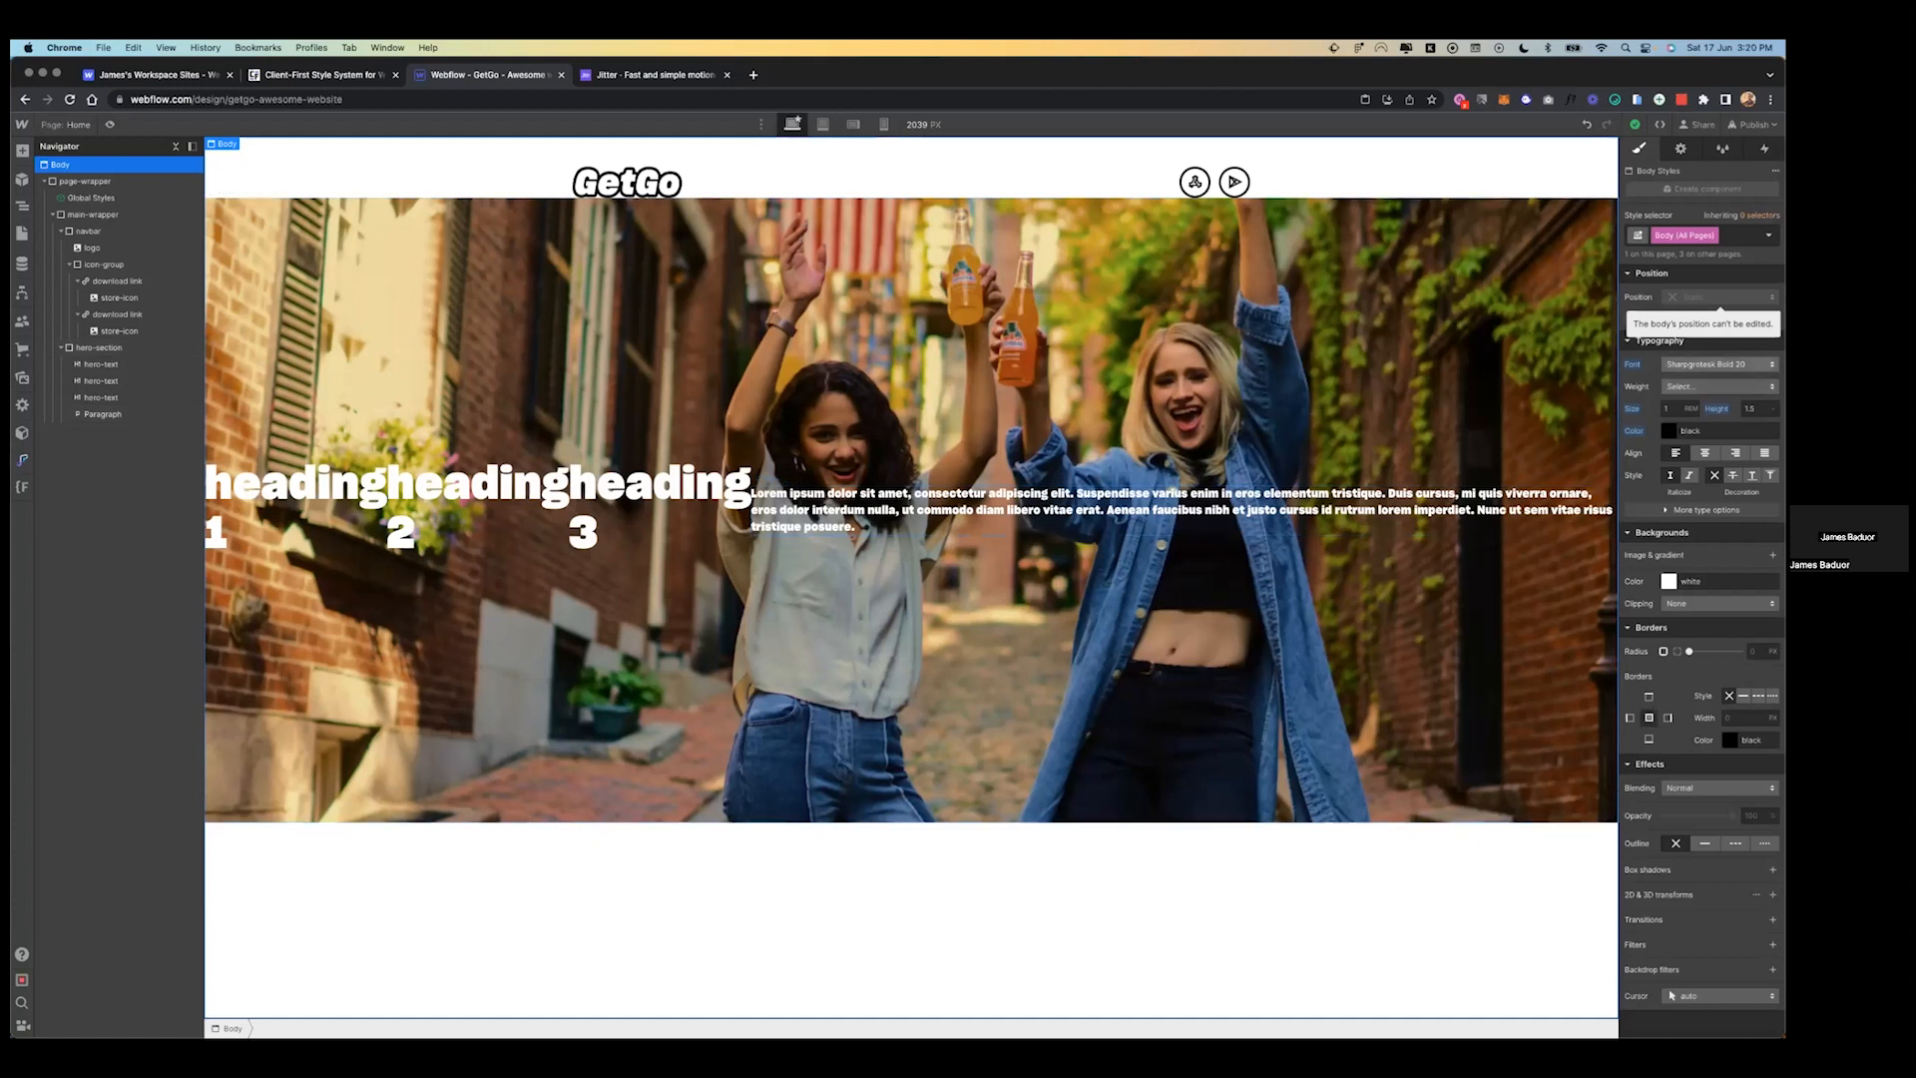
click(1719, 364)
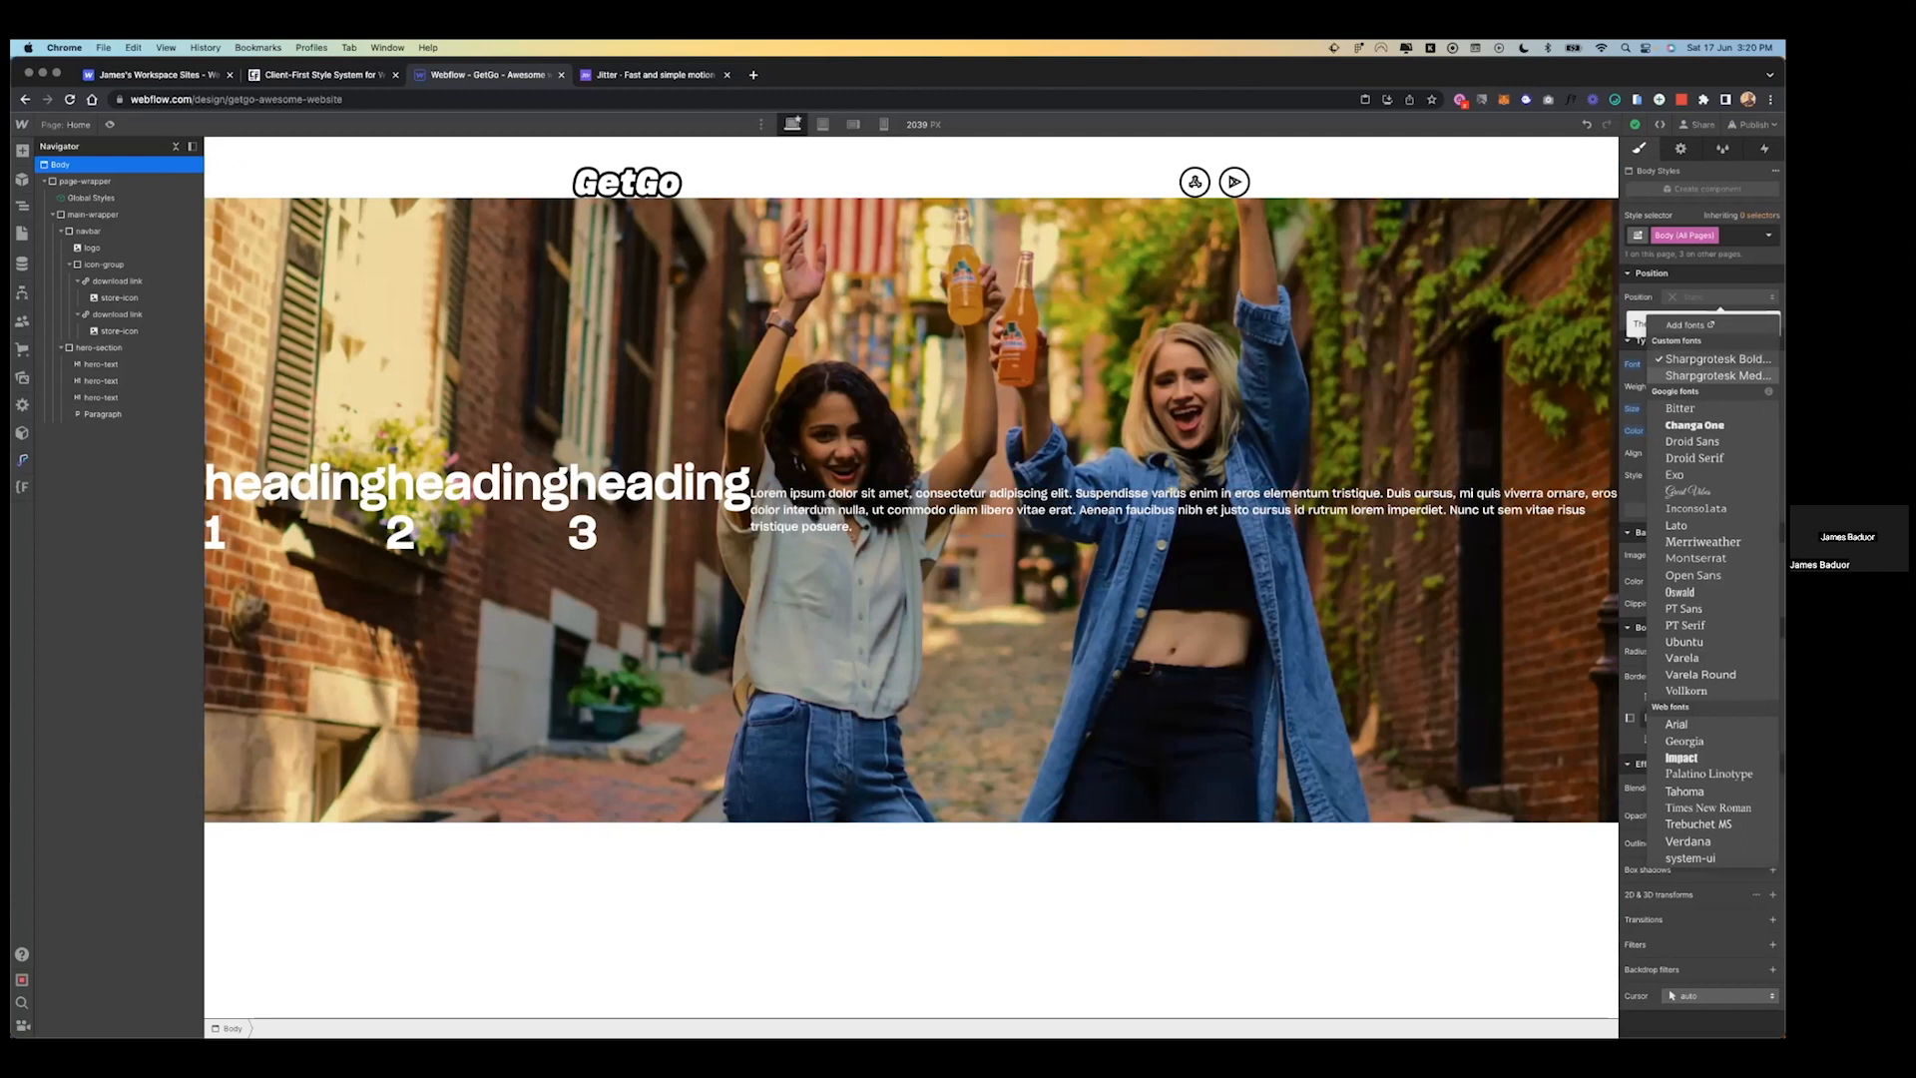
key(Escape)
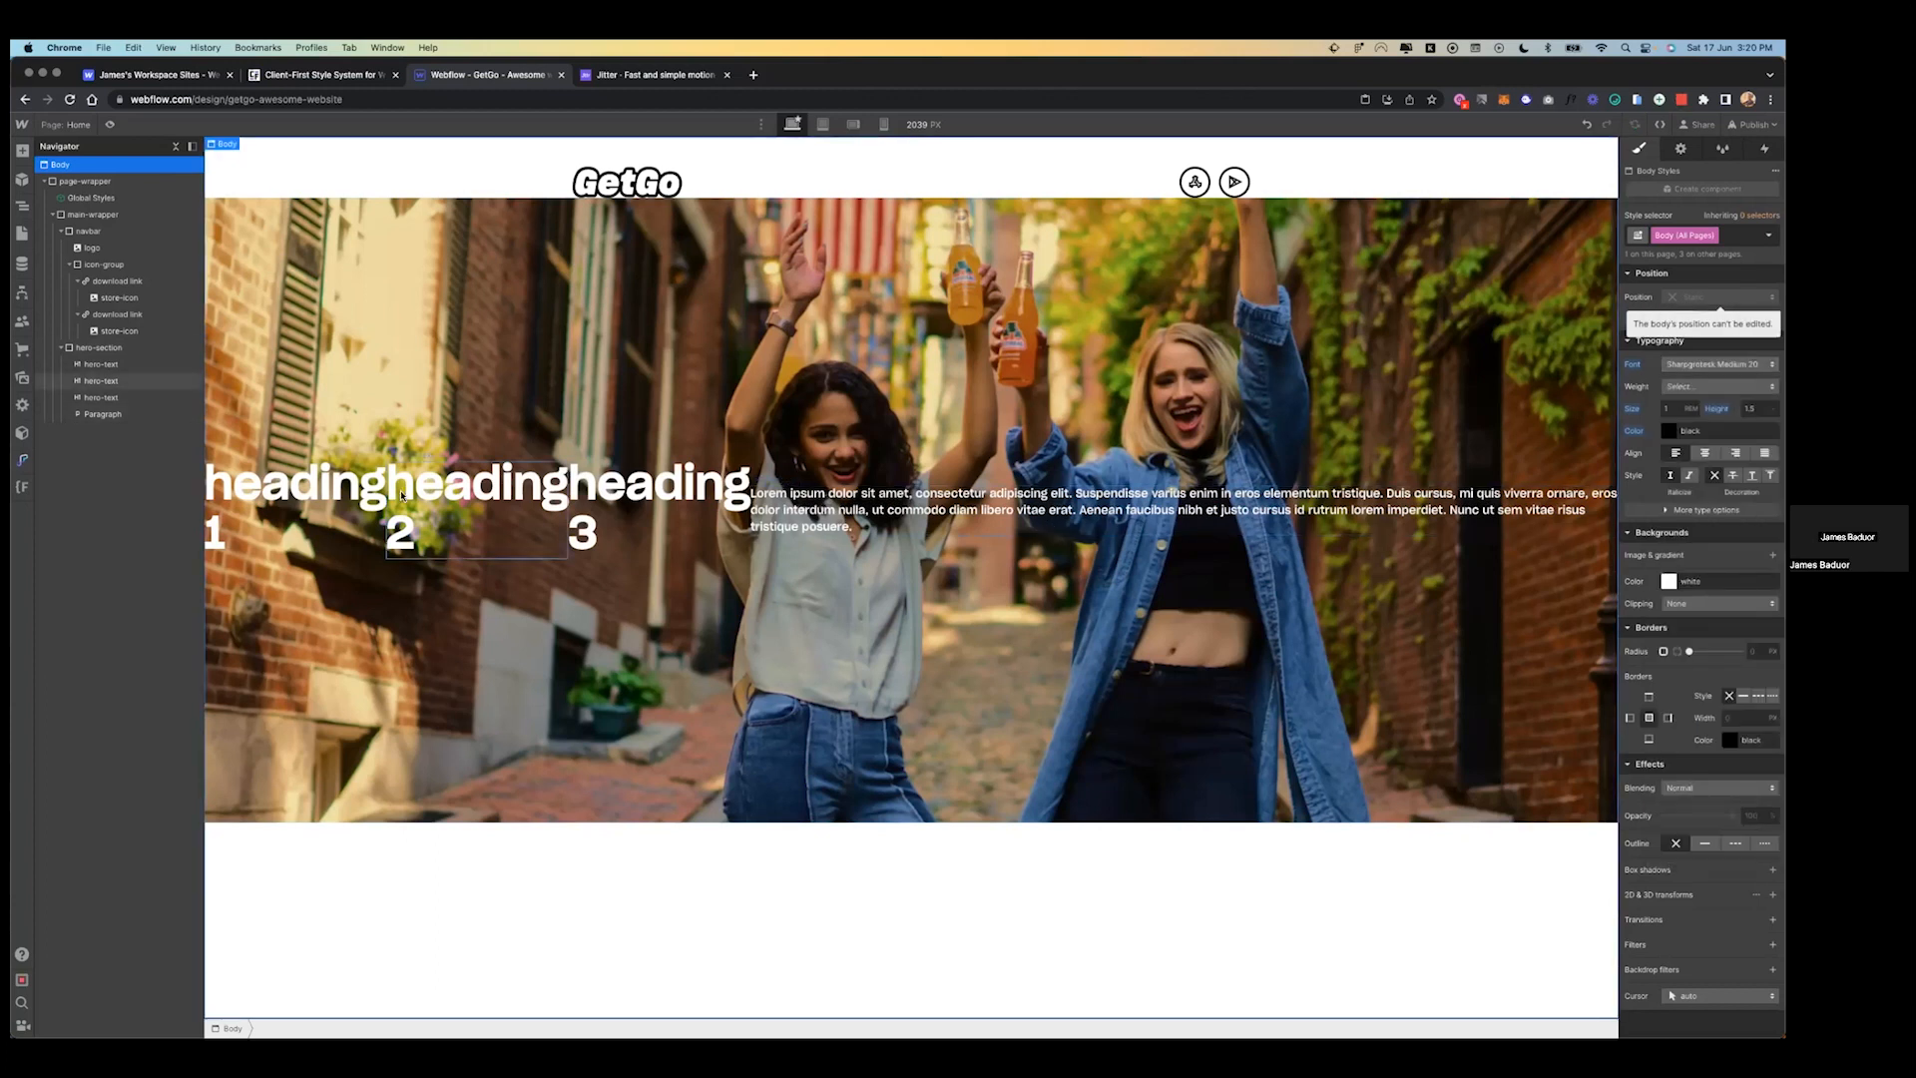
- Set the font of the All H1 Headings tag to Sharpgrotesk Bold 20, matching Heading 1 in the Figma style guide
click(364, 494)
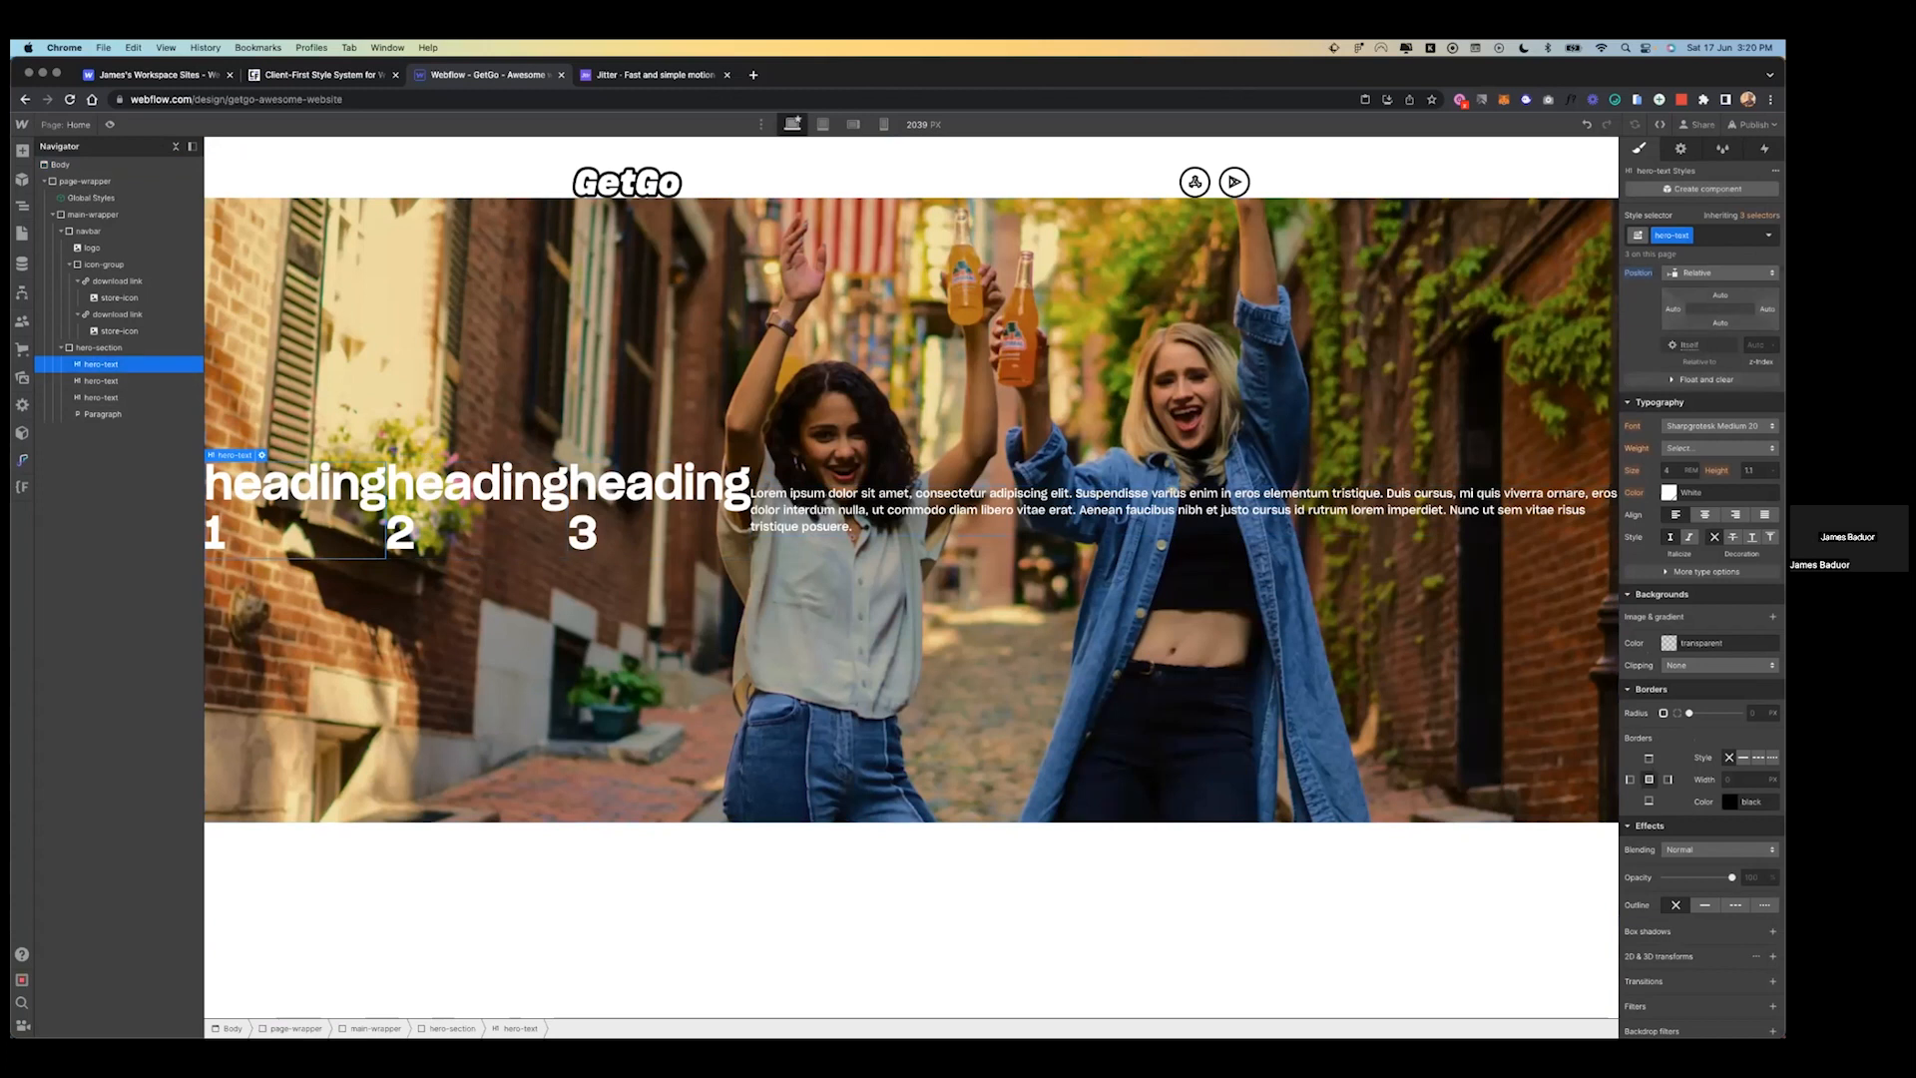
key(ctrl+Left)
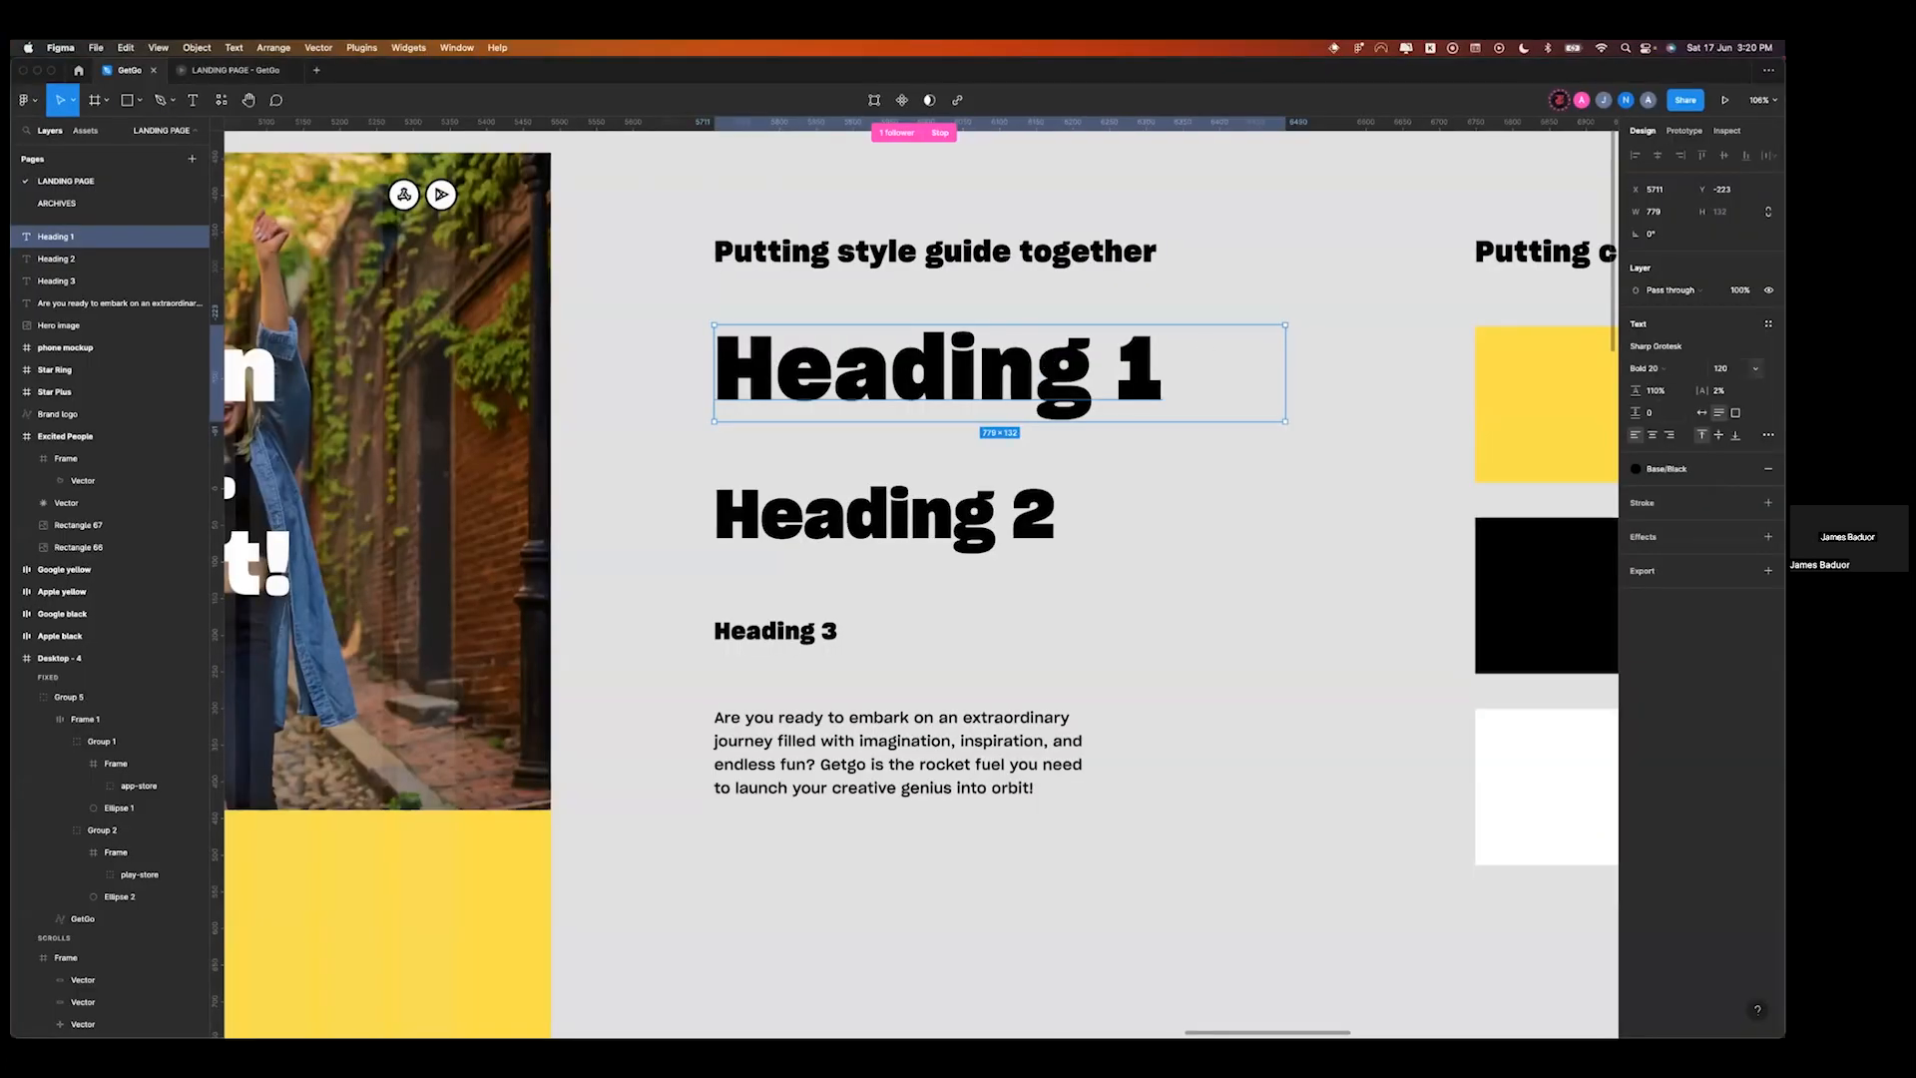
key(ctrl+Right)
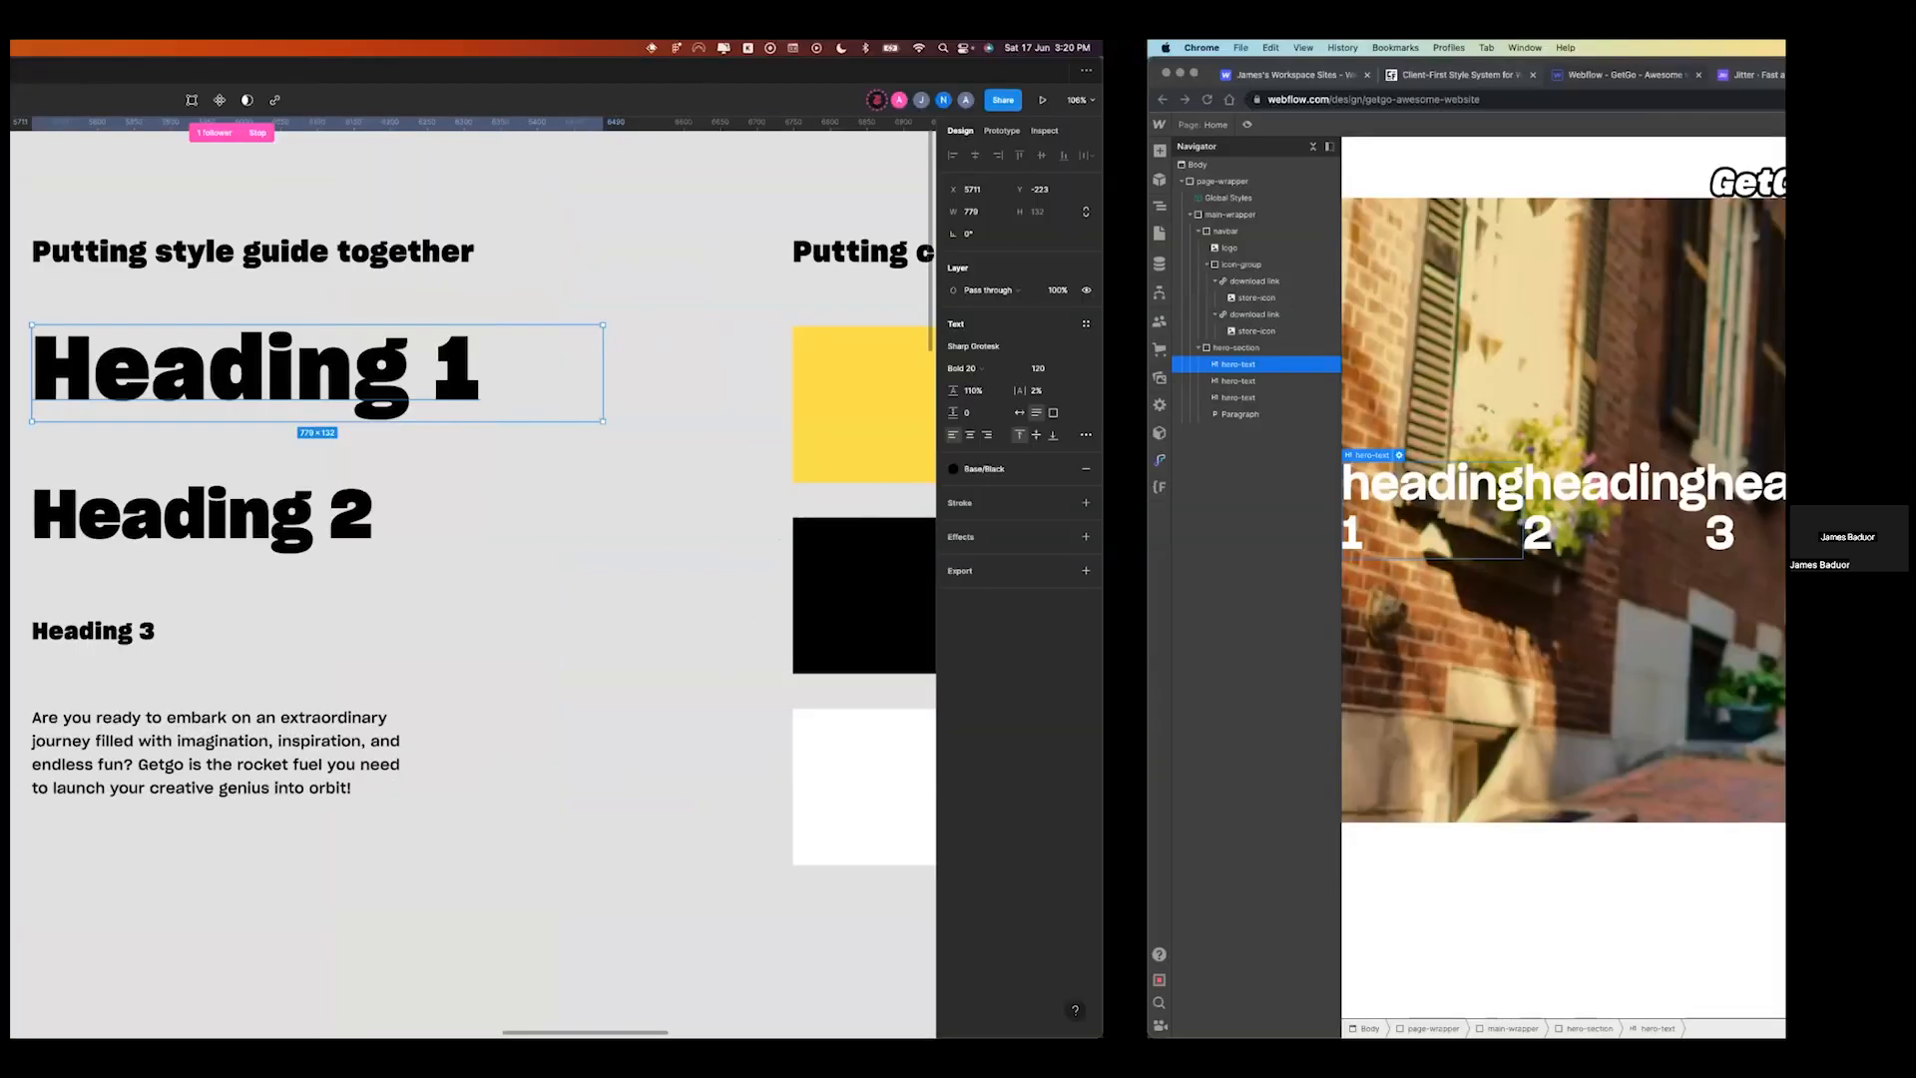
click(1759, 215)
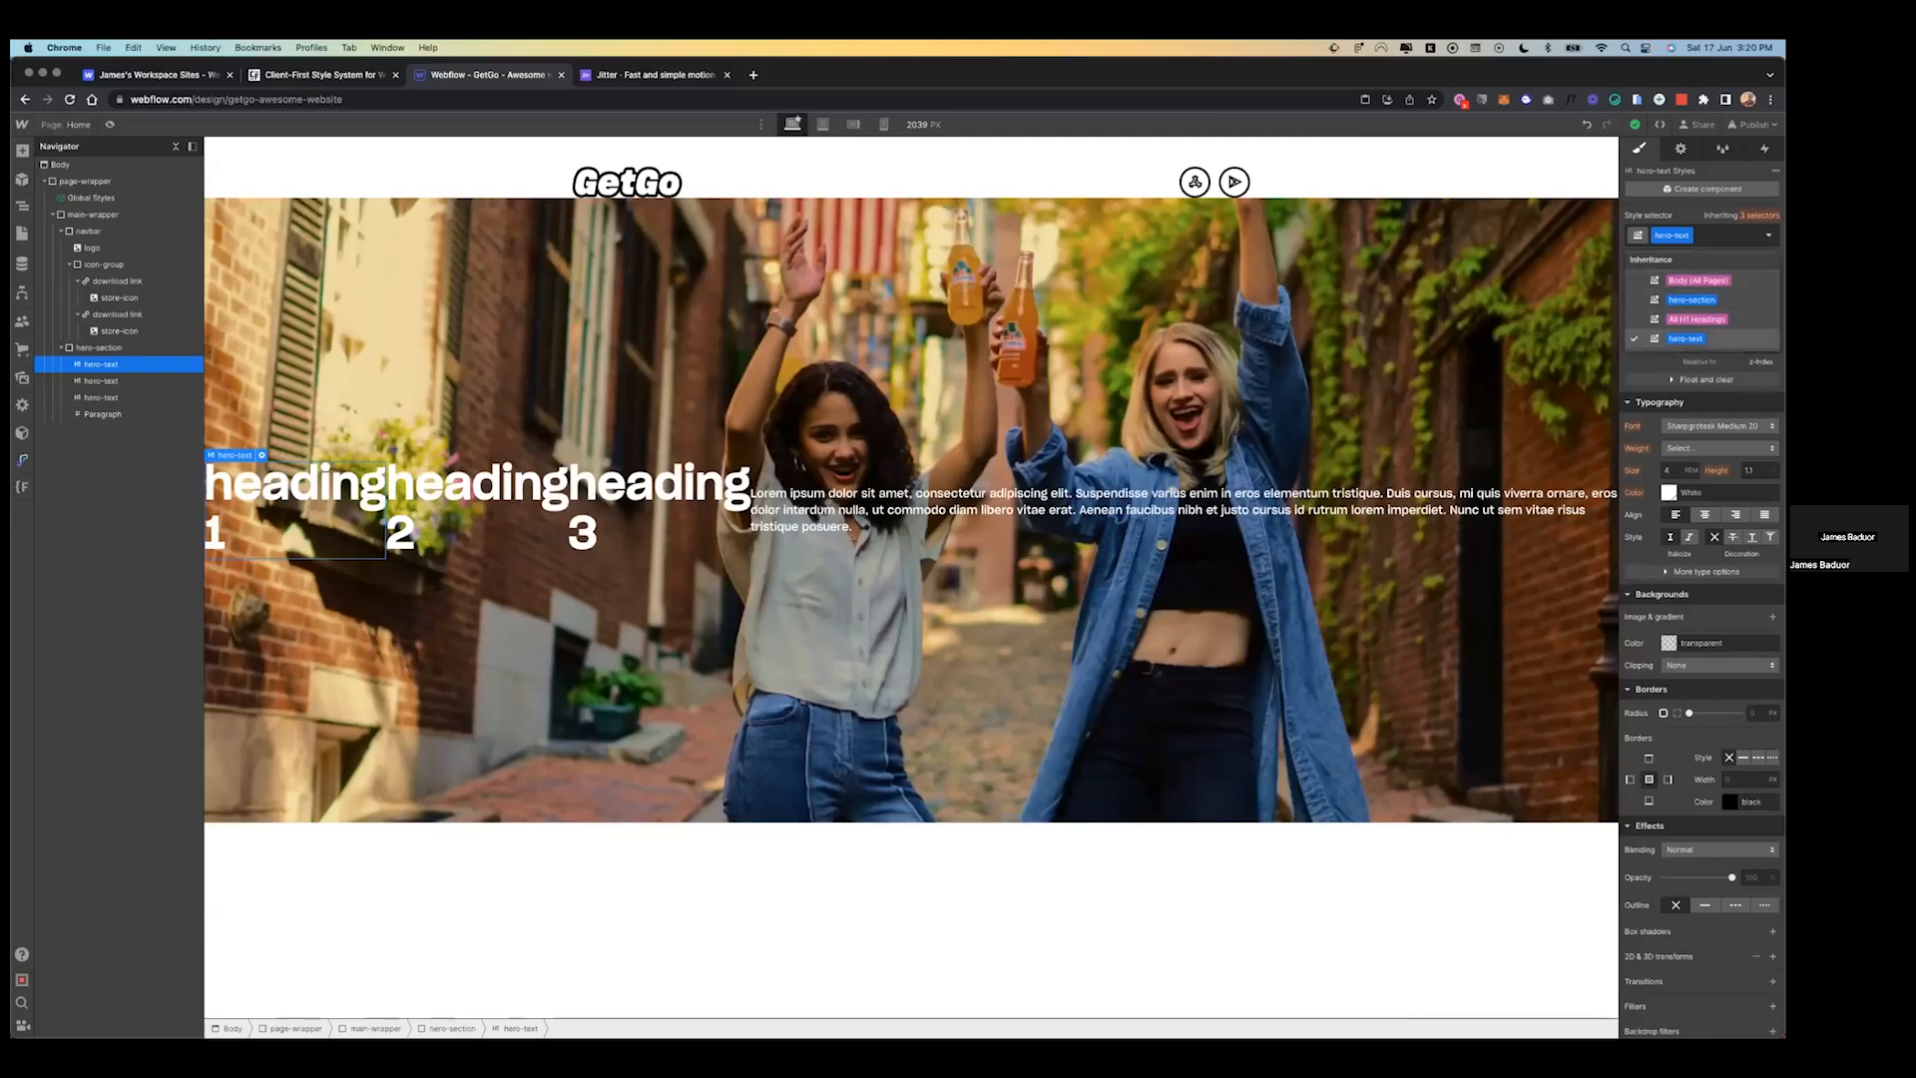
click(1696, 320)
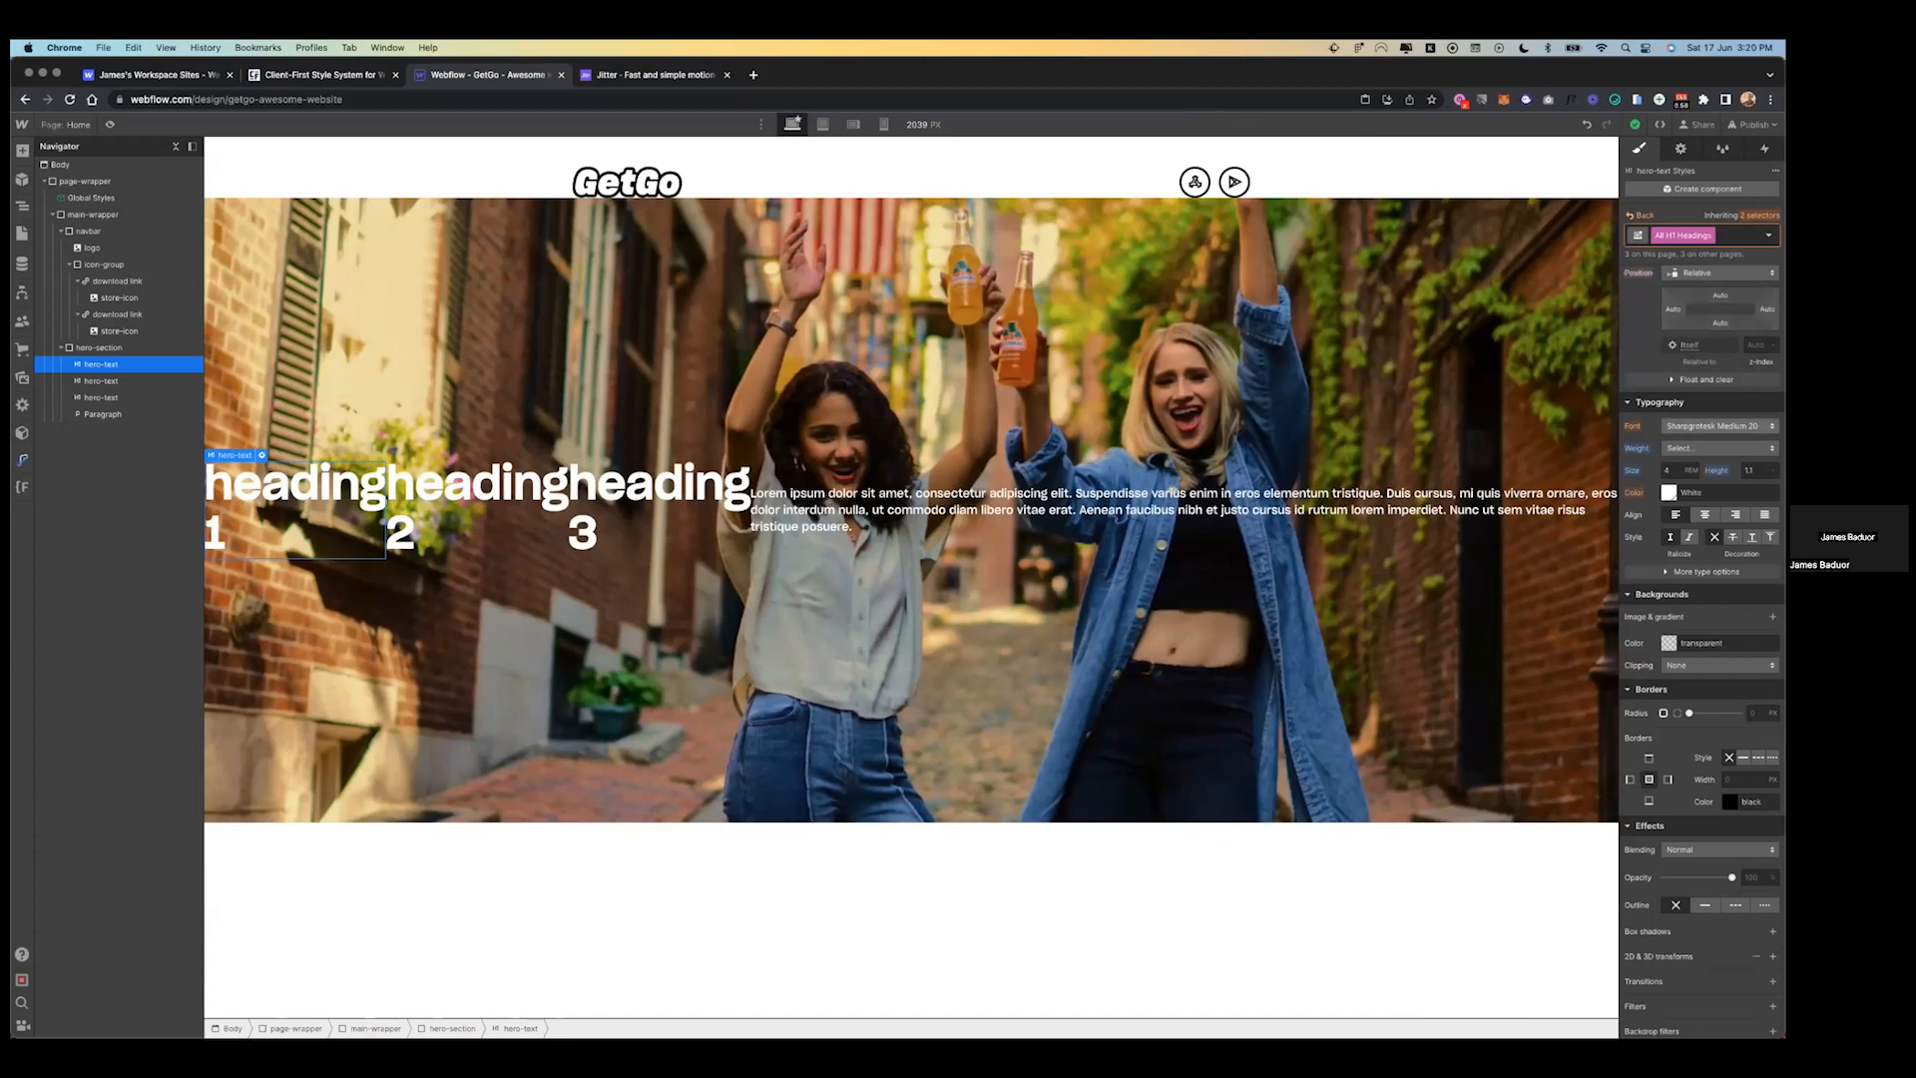
click(1719, 426)
click(1716, 404)
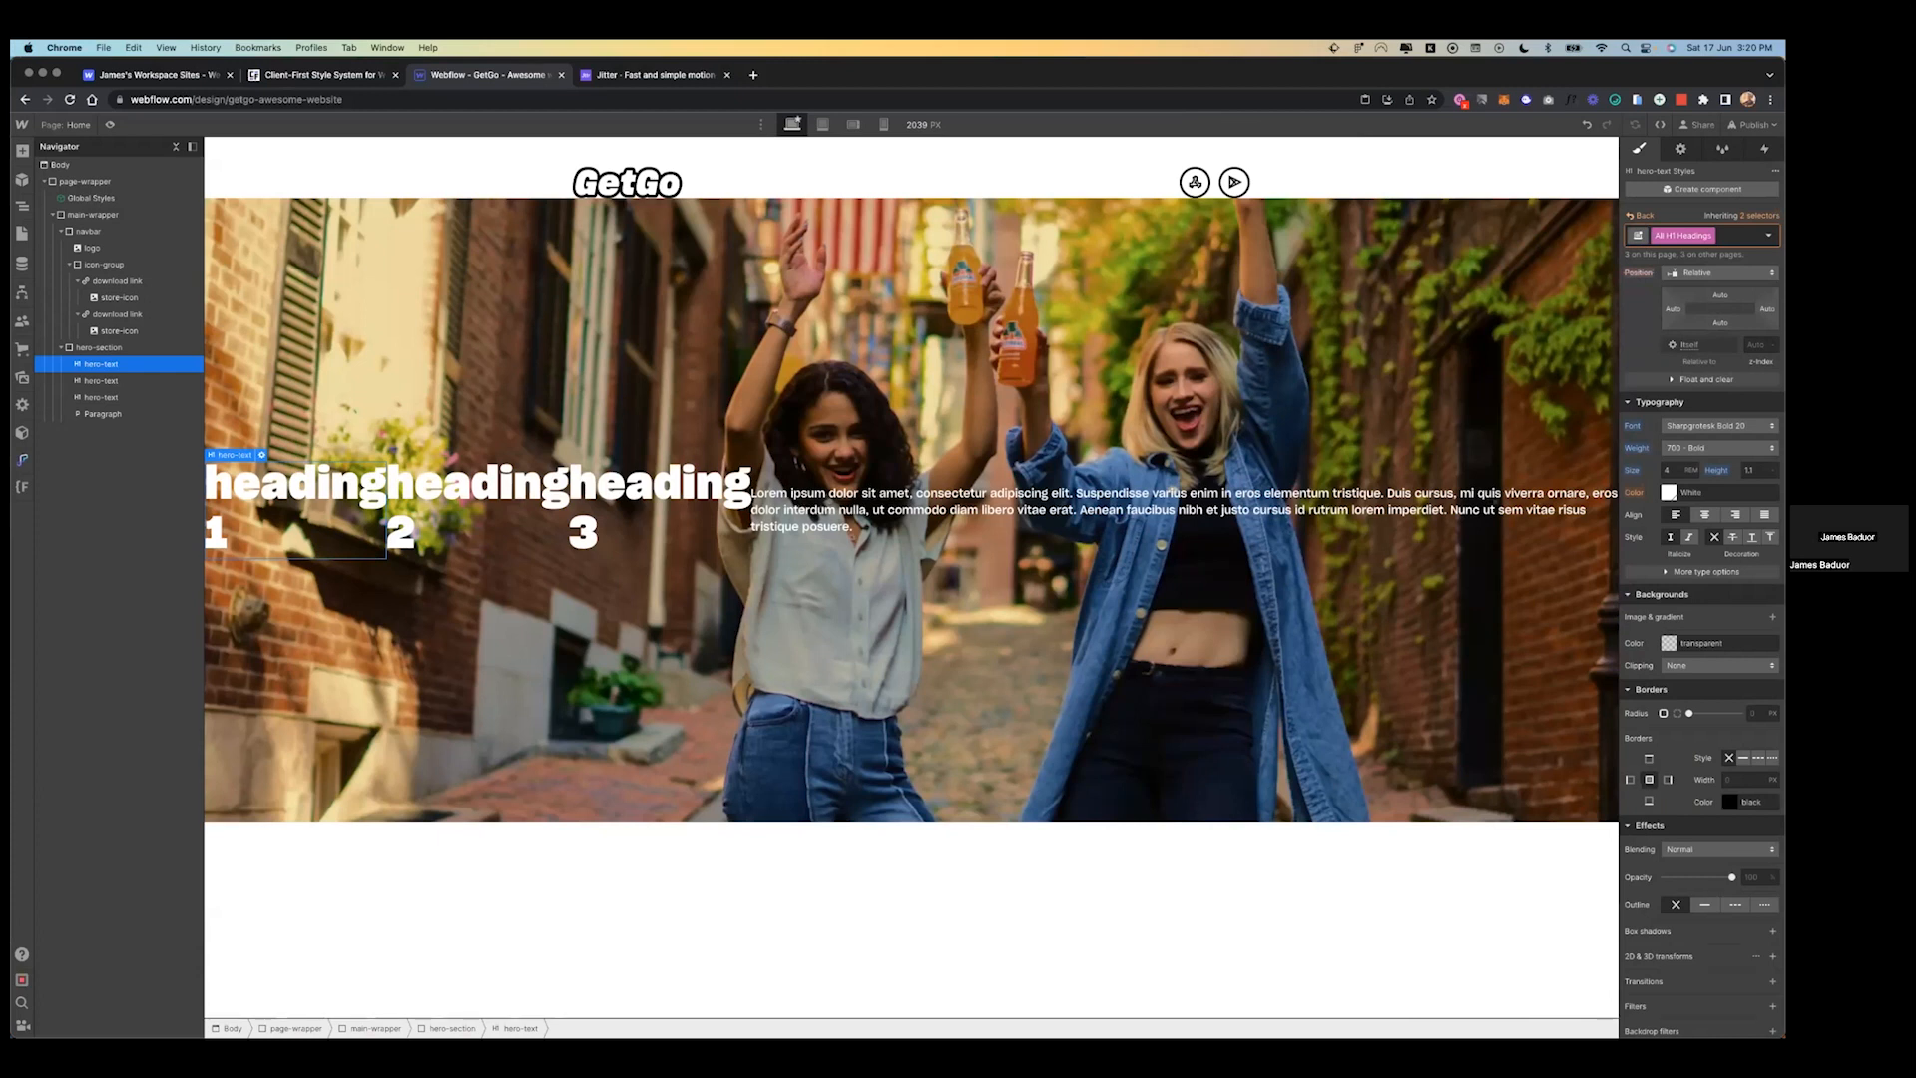
- Set the font size of the All H1 Headings tag to 120 px
click(1671, 470)
text(120px)
key(Return)
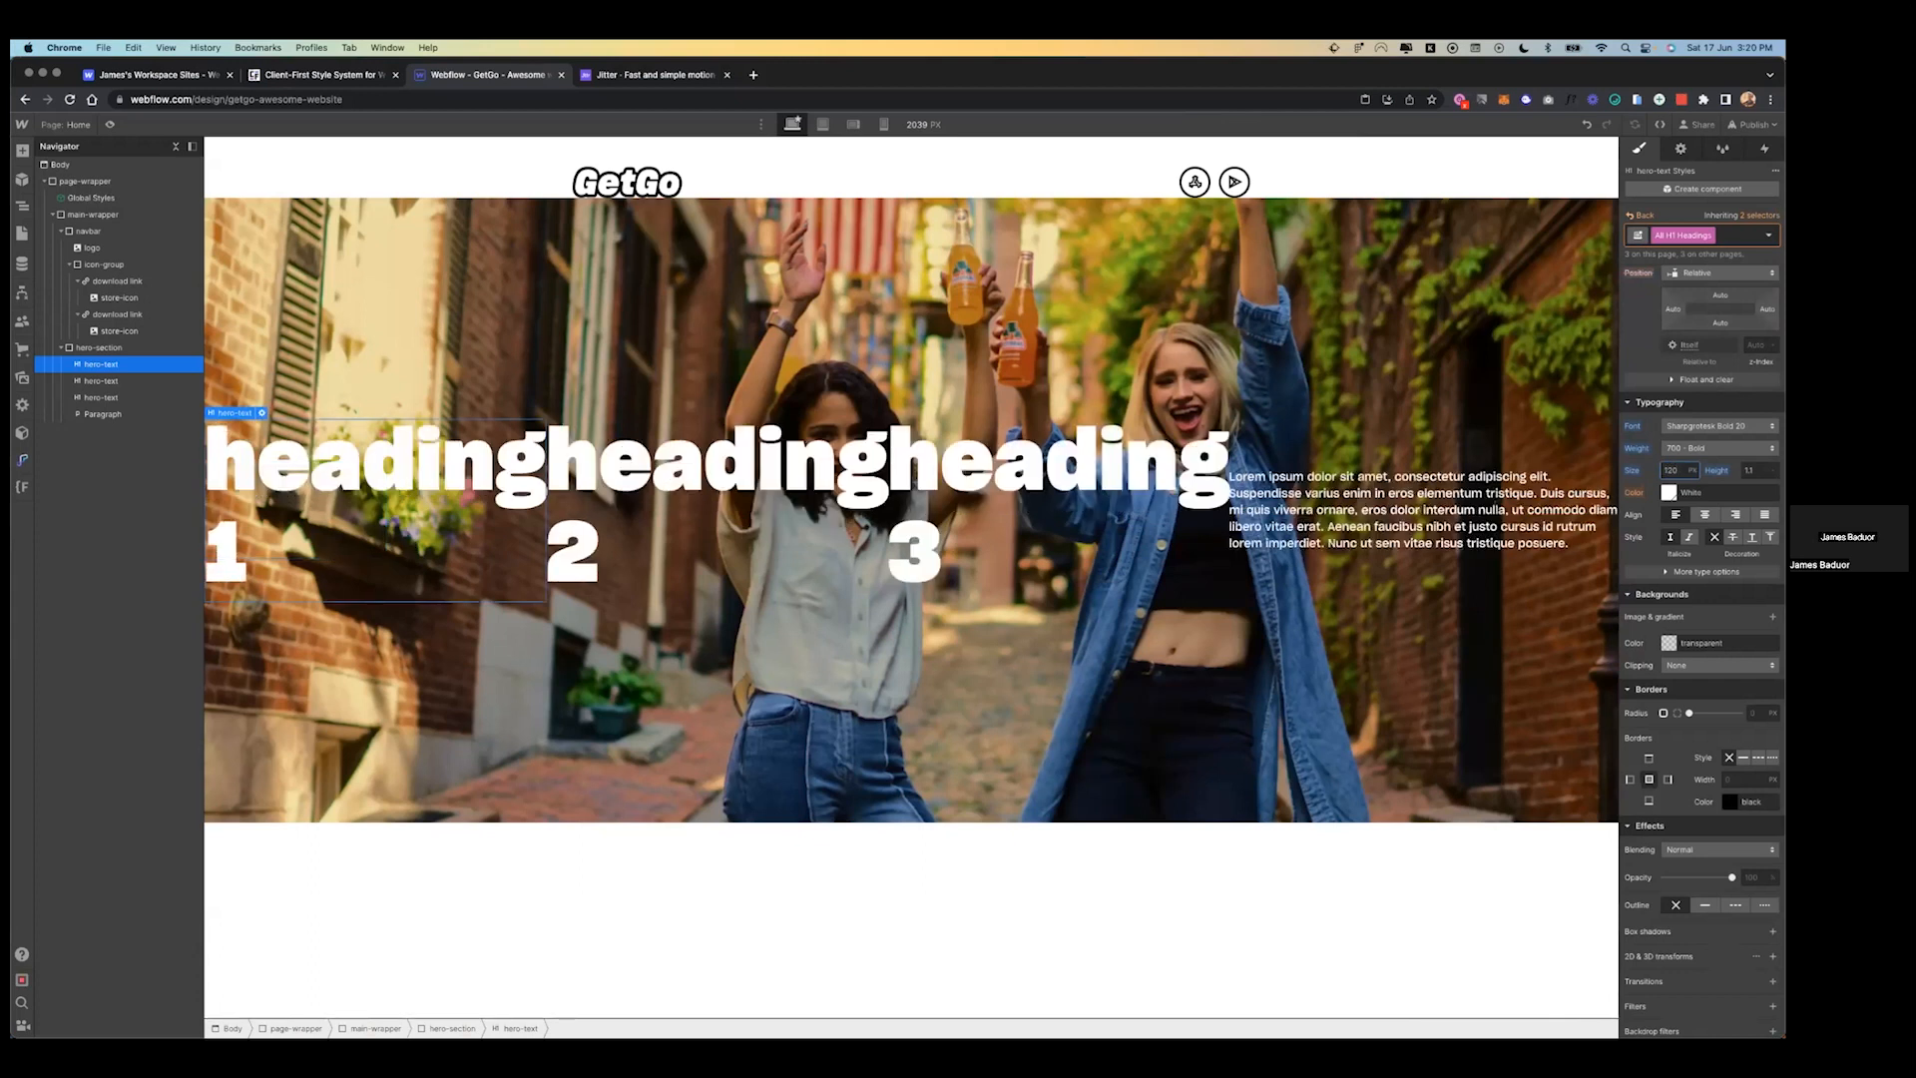
- Calculate 120 divided by 16 in the launcher's calculator and return to the first hero heading
key(super+space)
text(120/16)
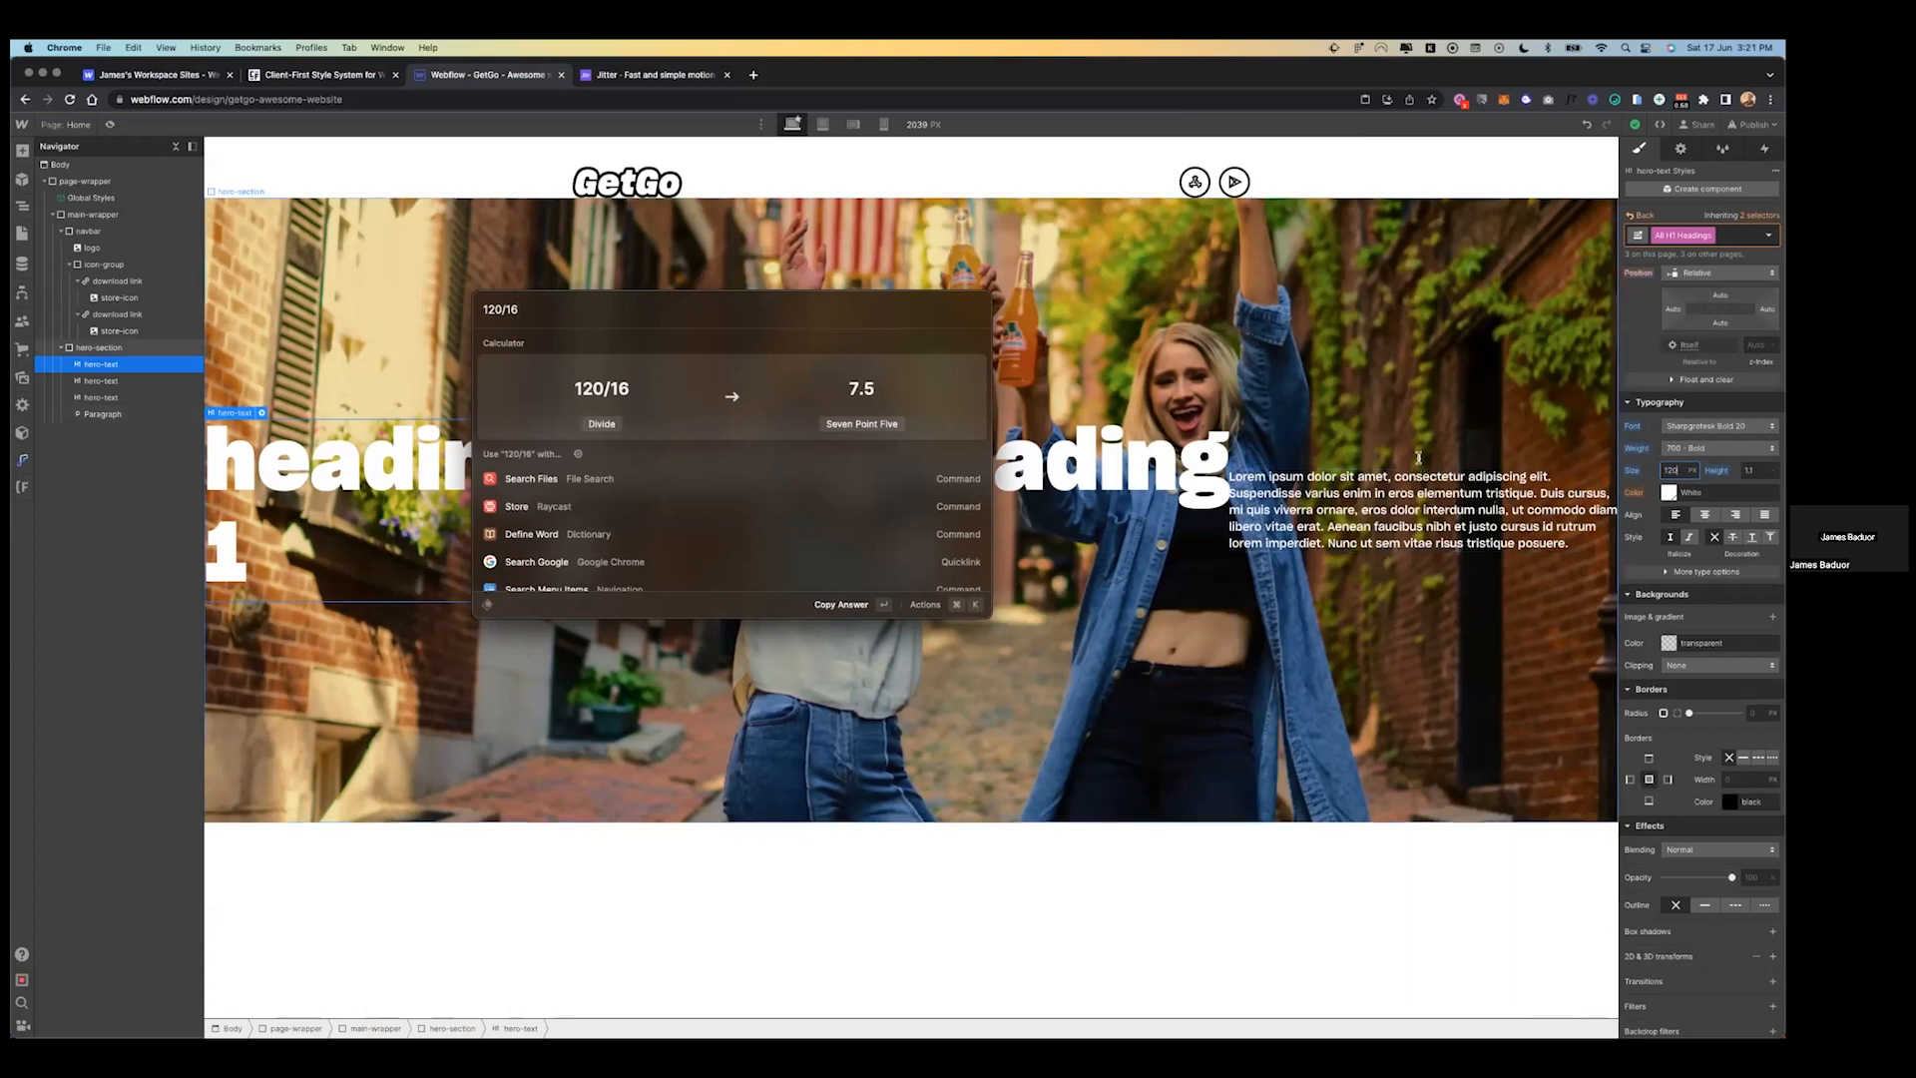
click(1224, 423)
click(382, 477)
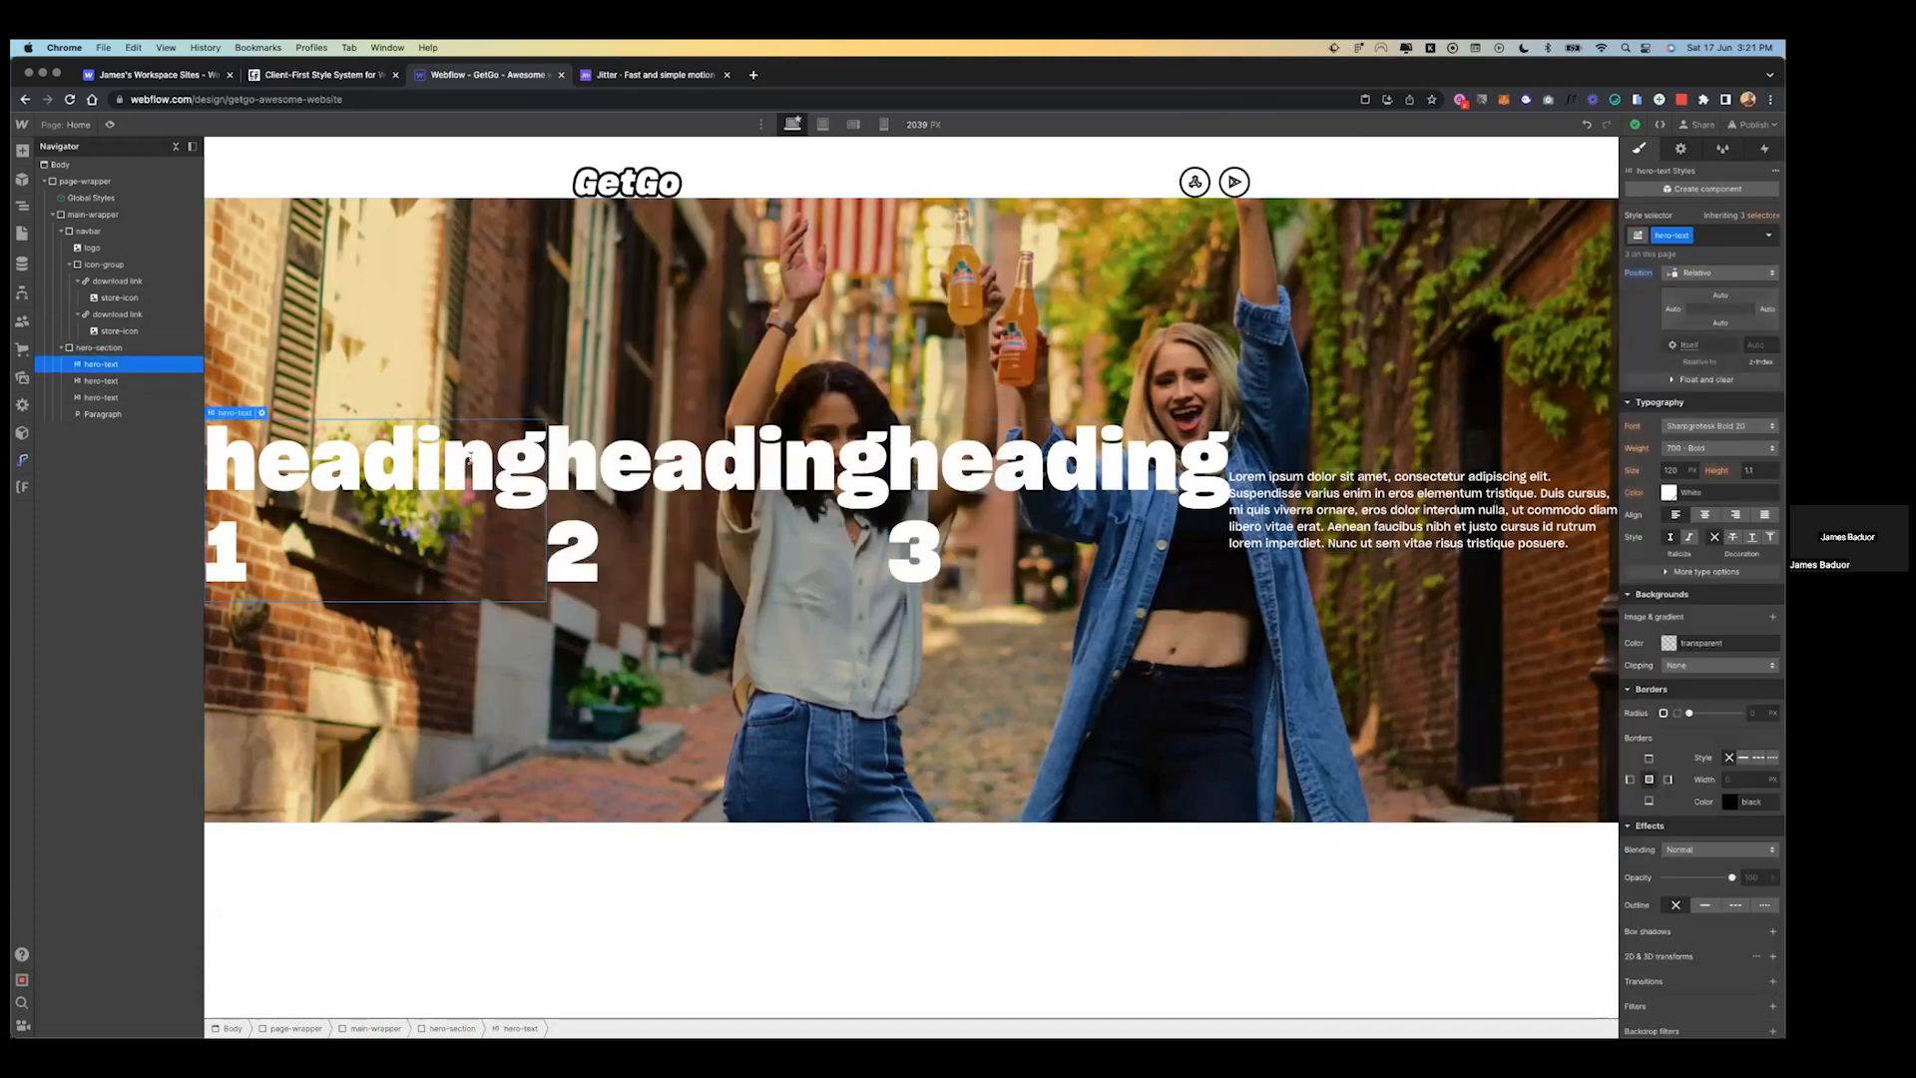
- Change the second hero heading's type to H2 and the third hero heading's type to H3
click(639, 444)
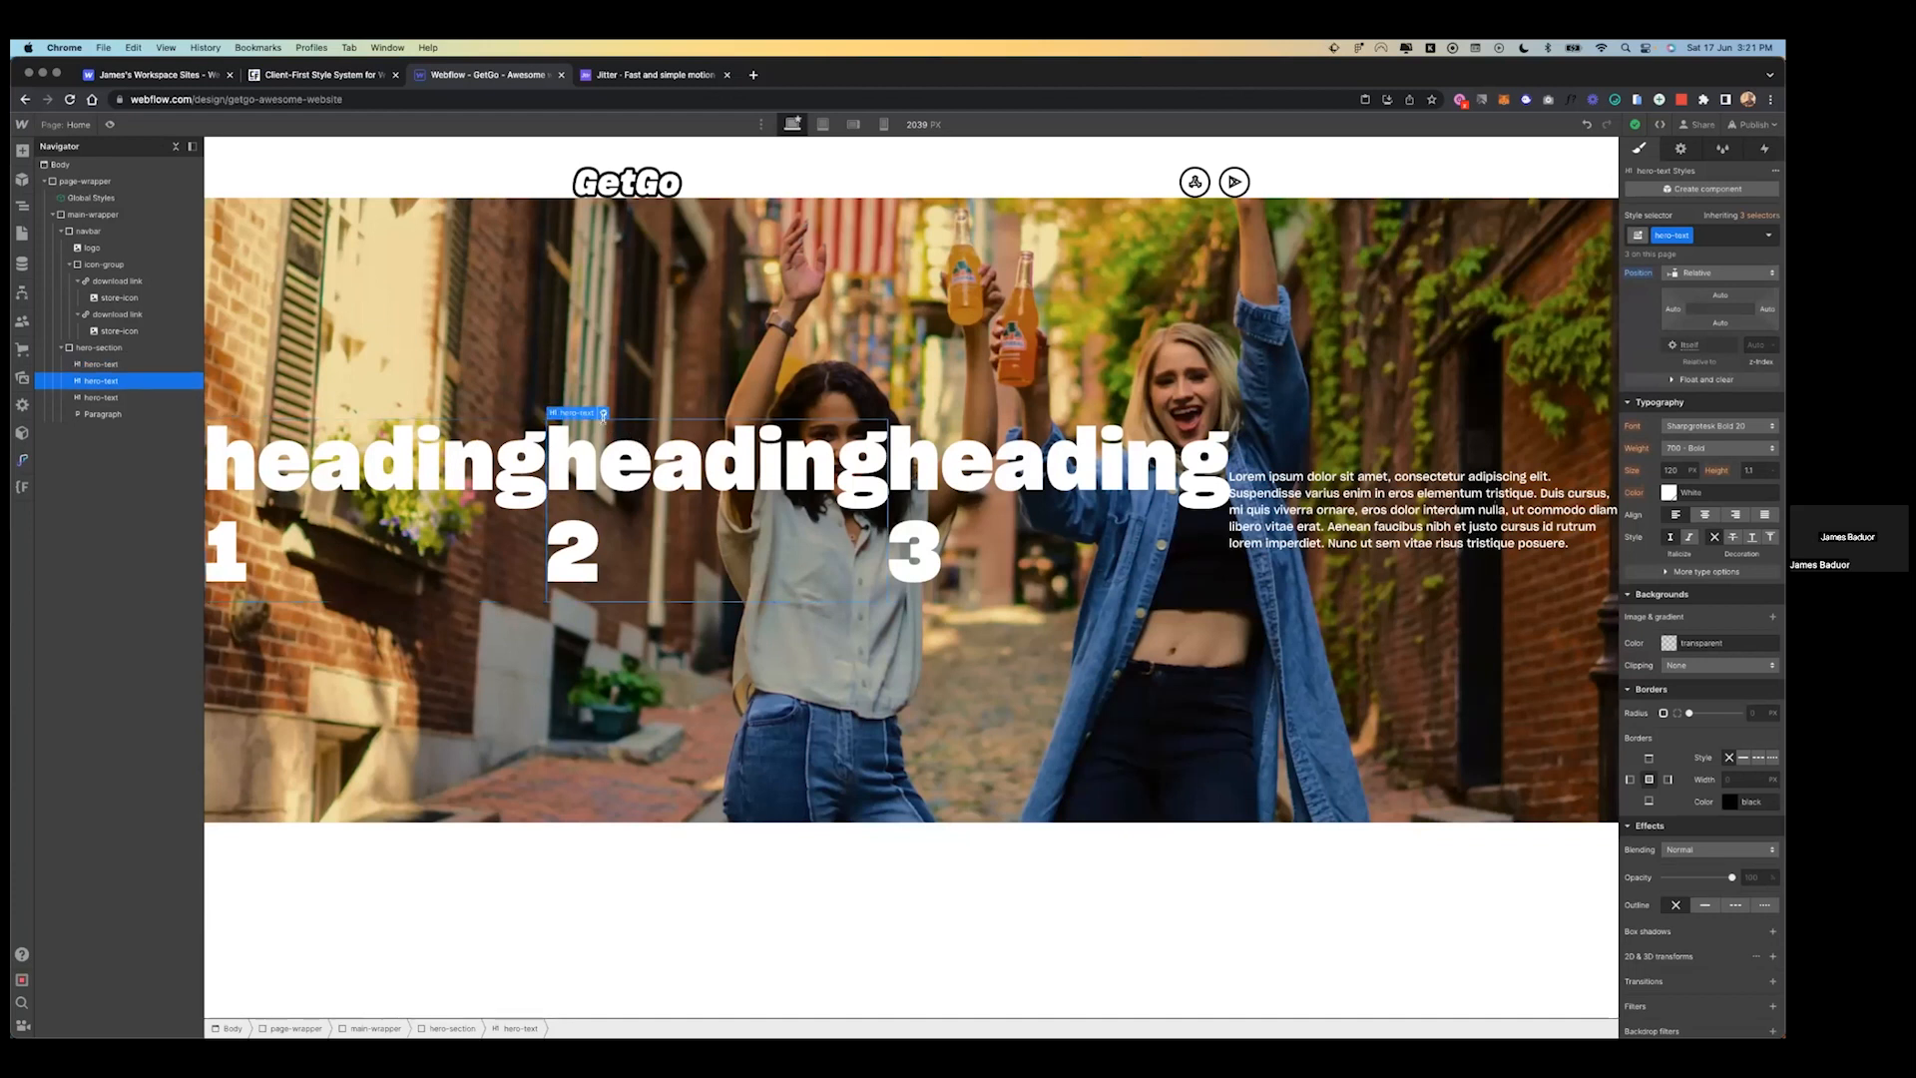
click(602, 411)
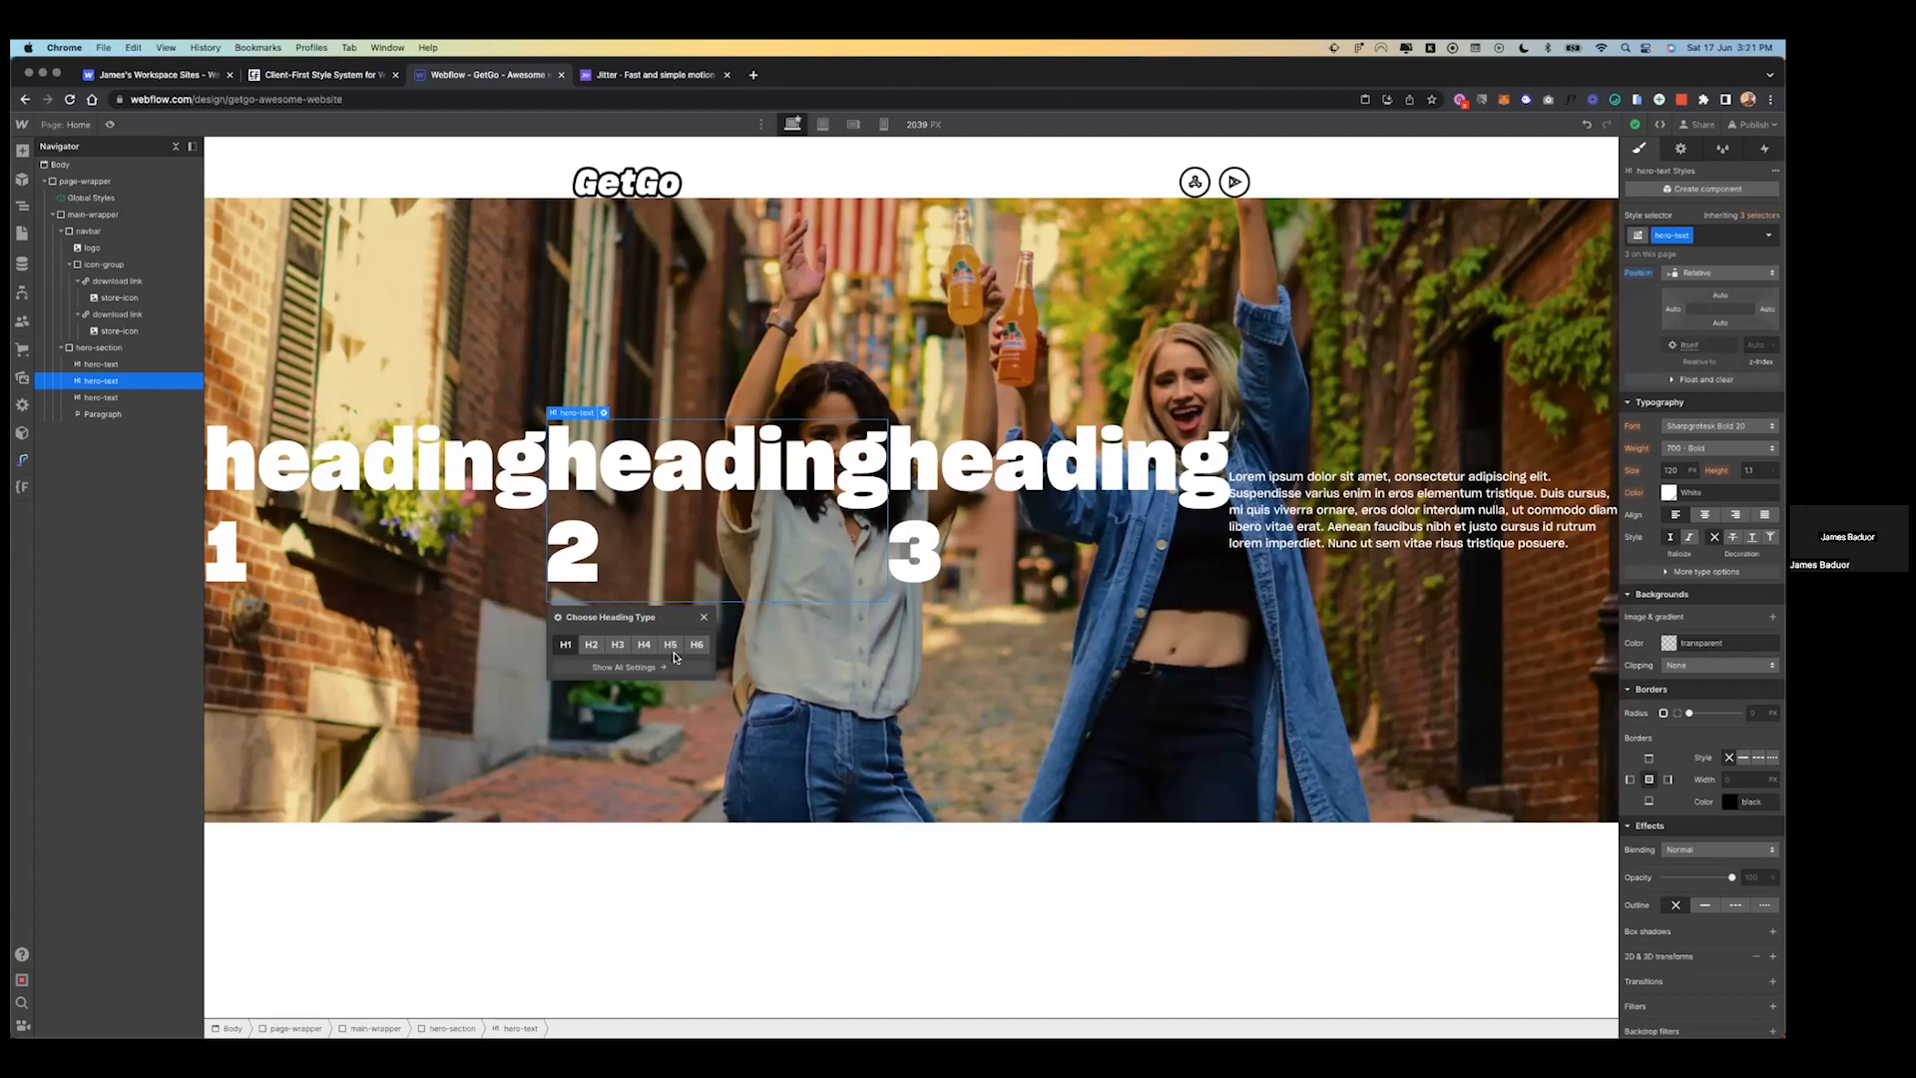
click(591, 643)
click(828, 471)
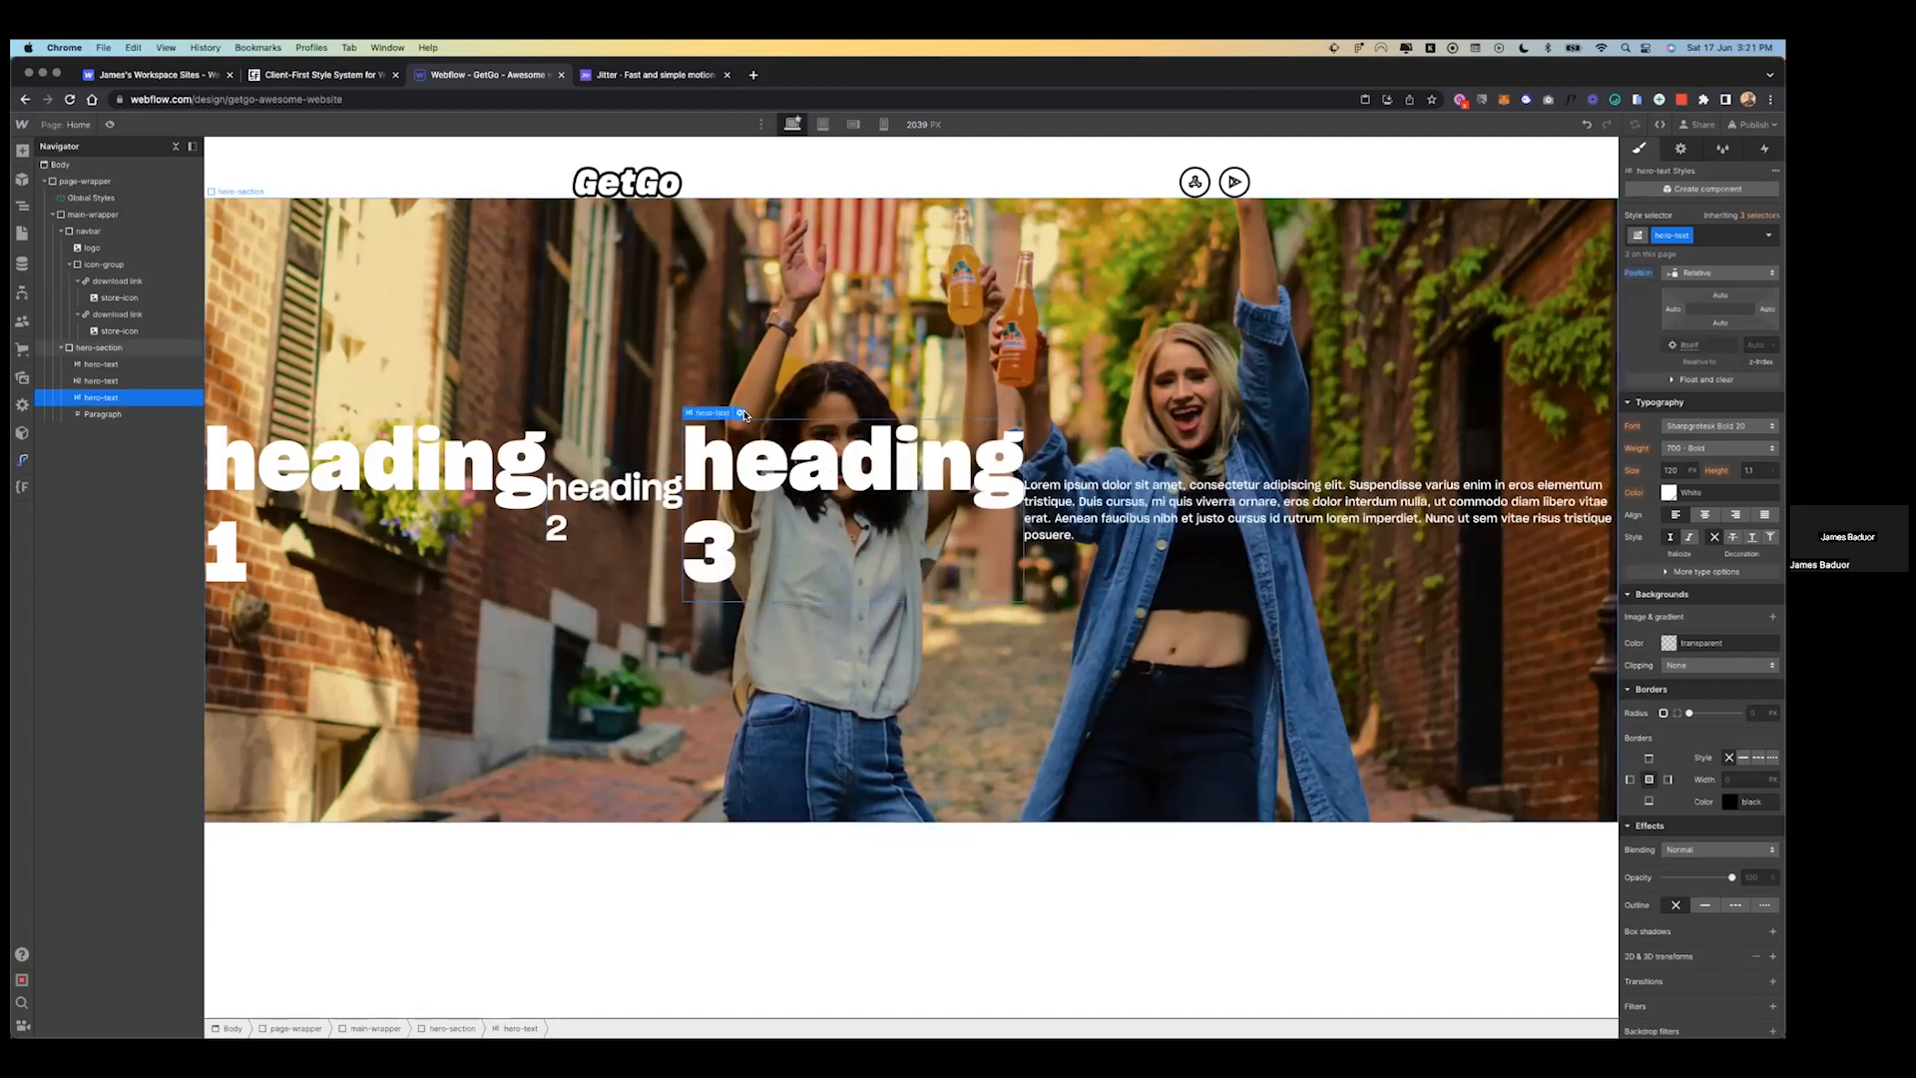
click(739, 412)
click(755, 644)
- Check Heading 2 in the Figma style guide and set the All H2 Headings tag's font to Sharpgrotesk Bold 20
click(617, 489)
key(ctrl+Left)
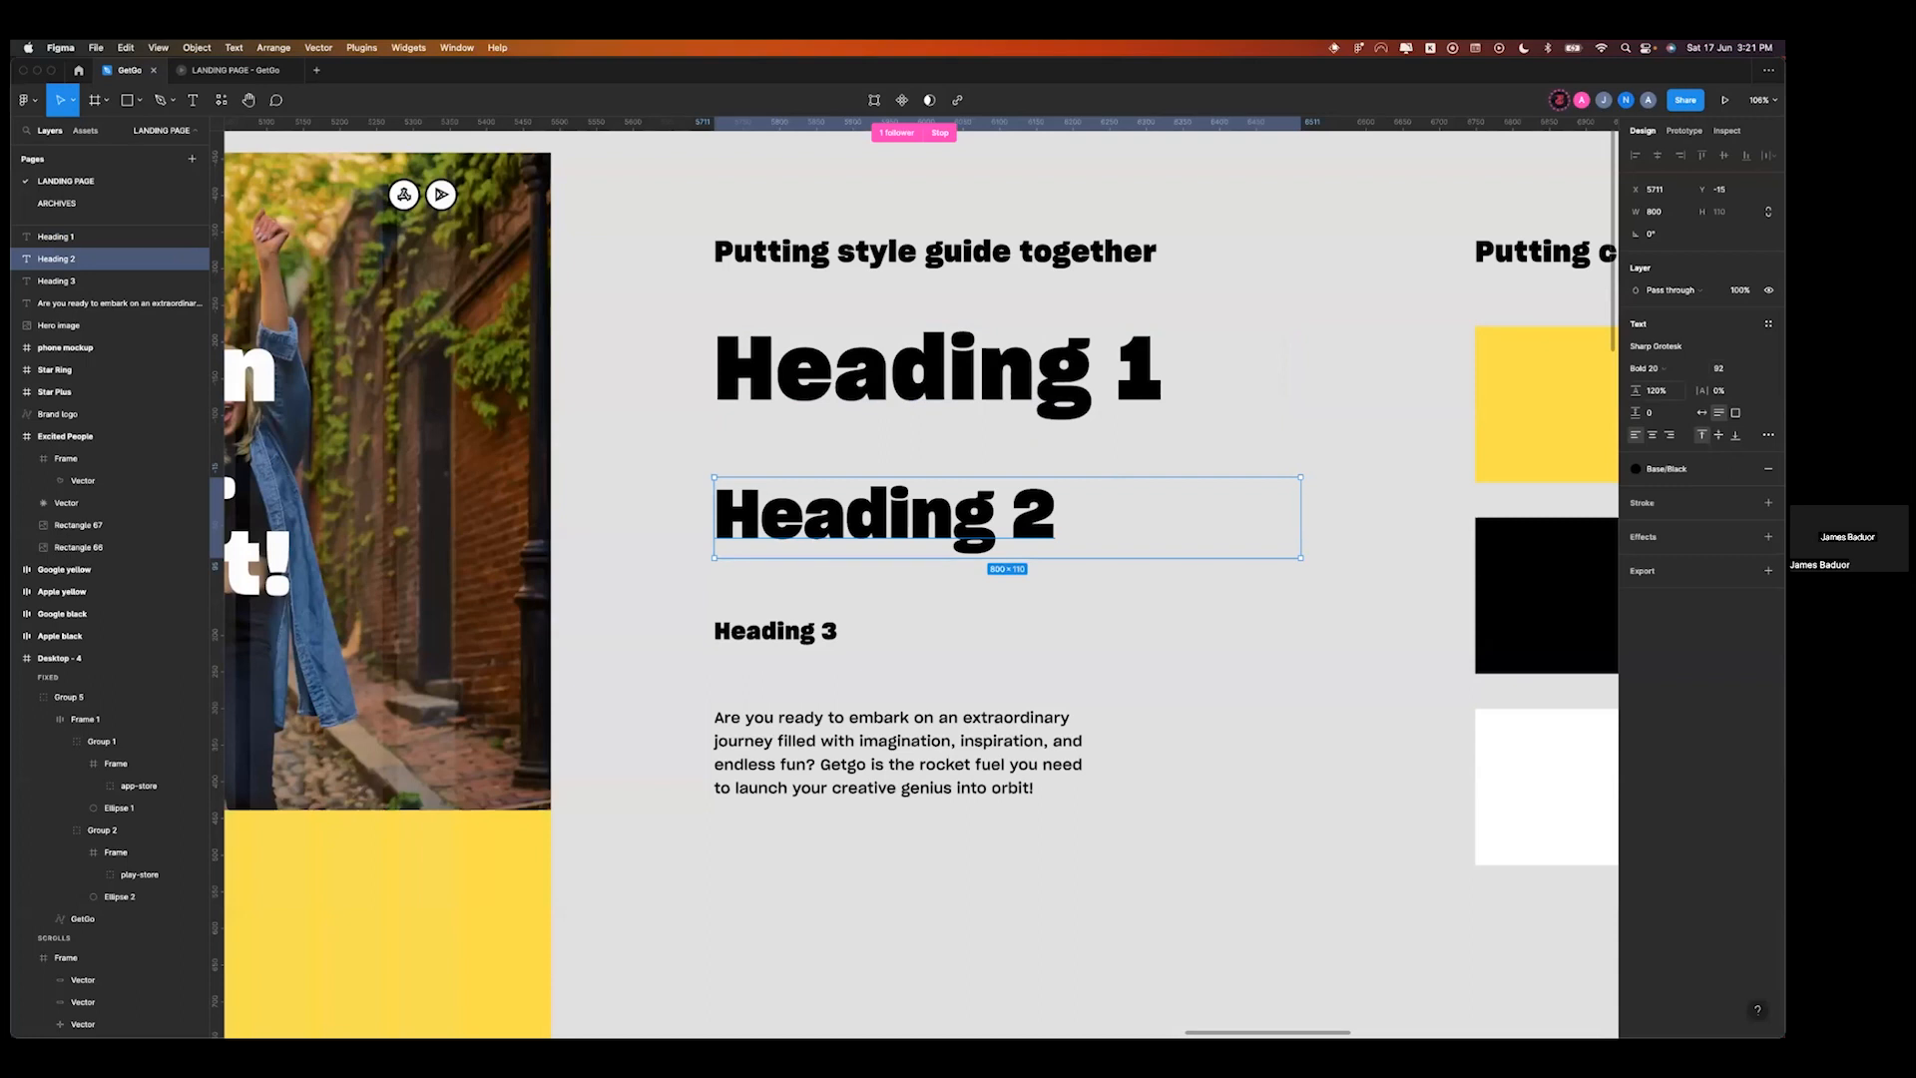
key(ctrl+Right)
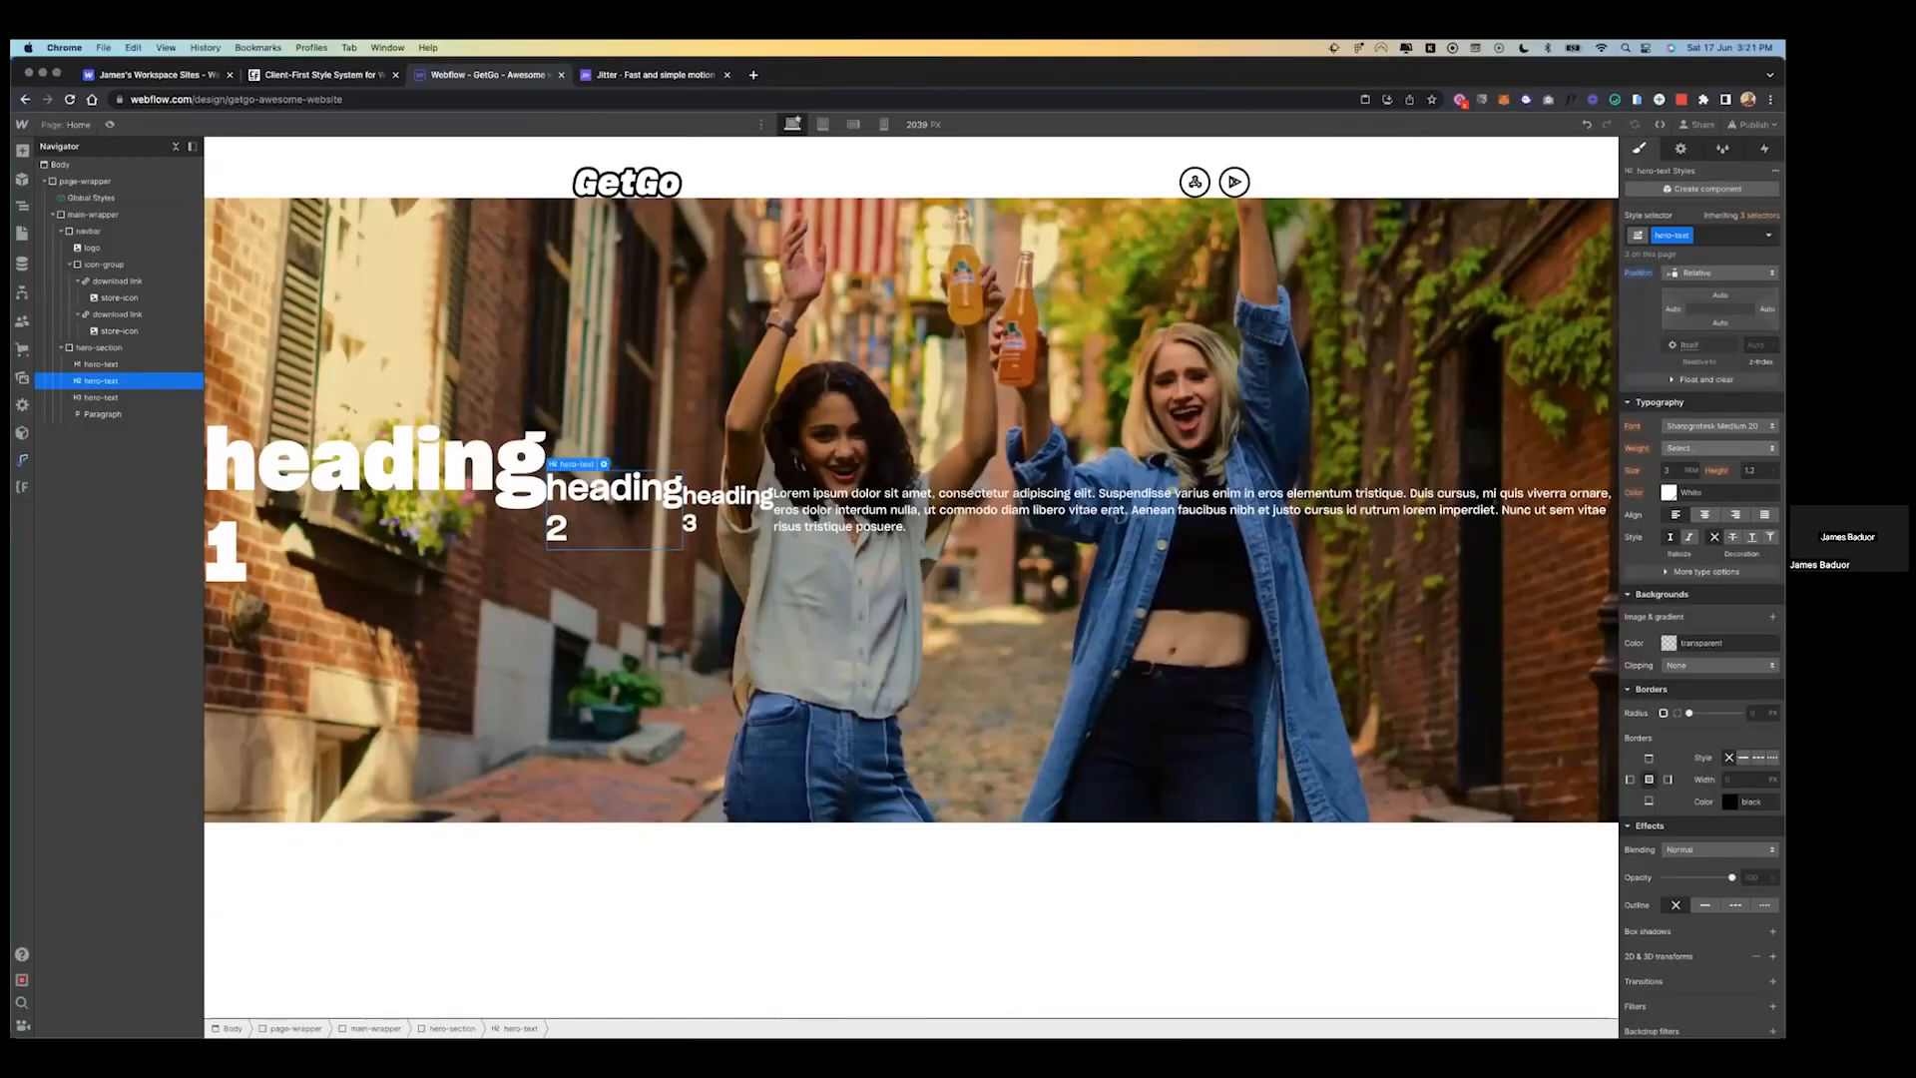
click(1718, 426)
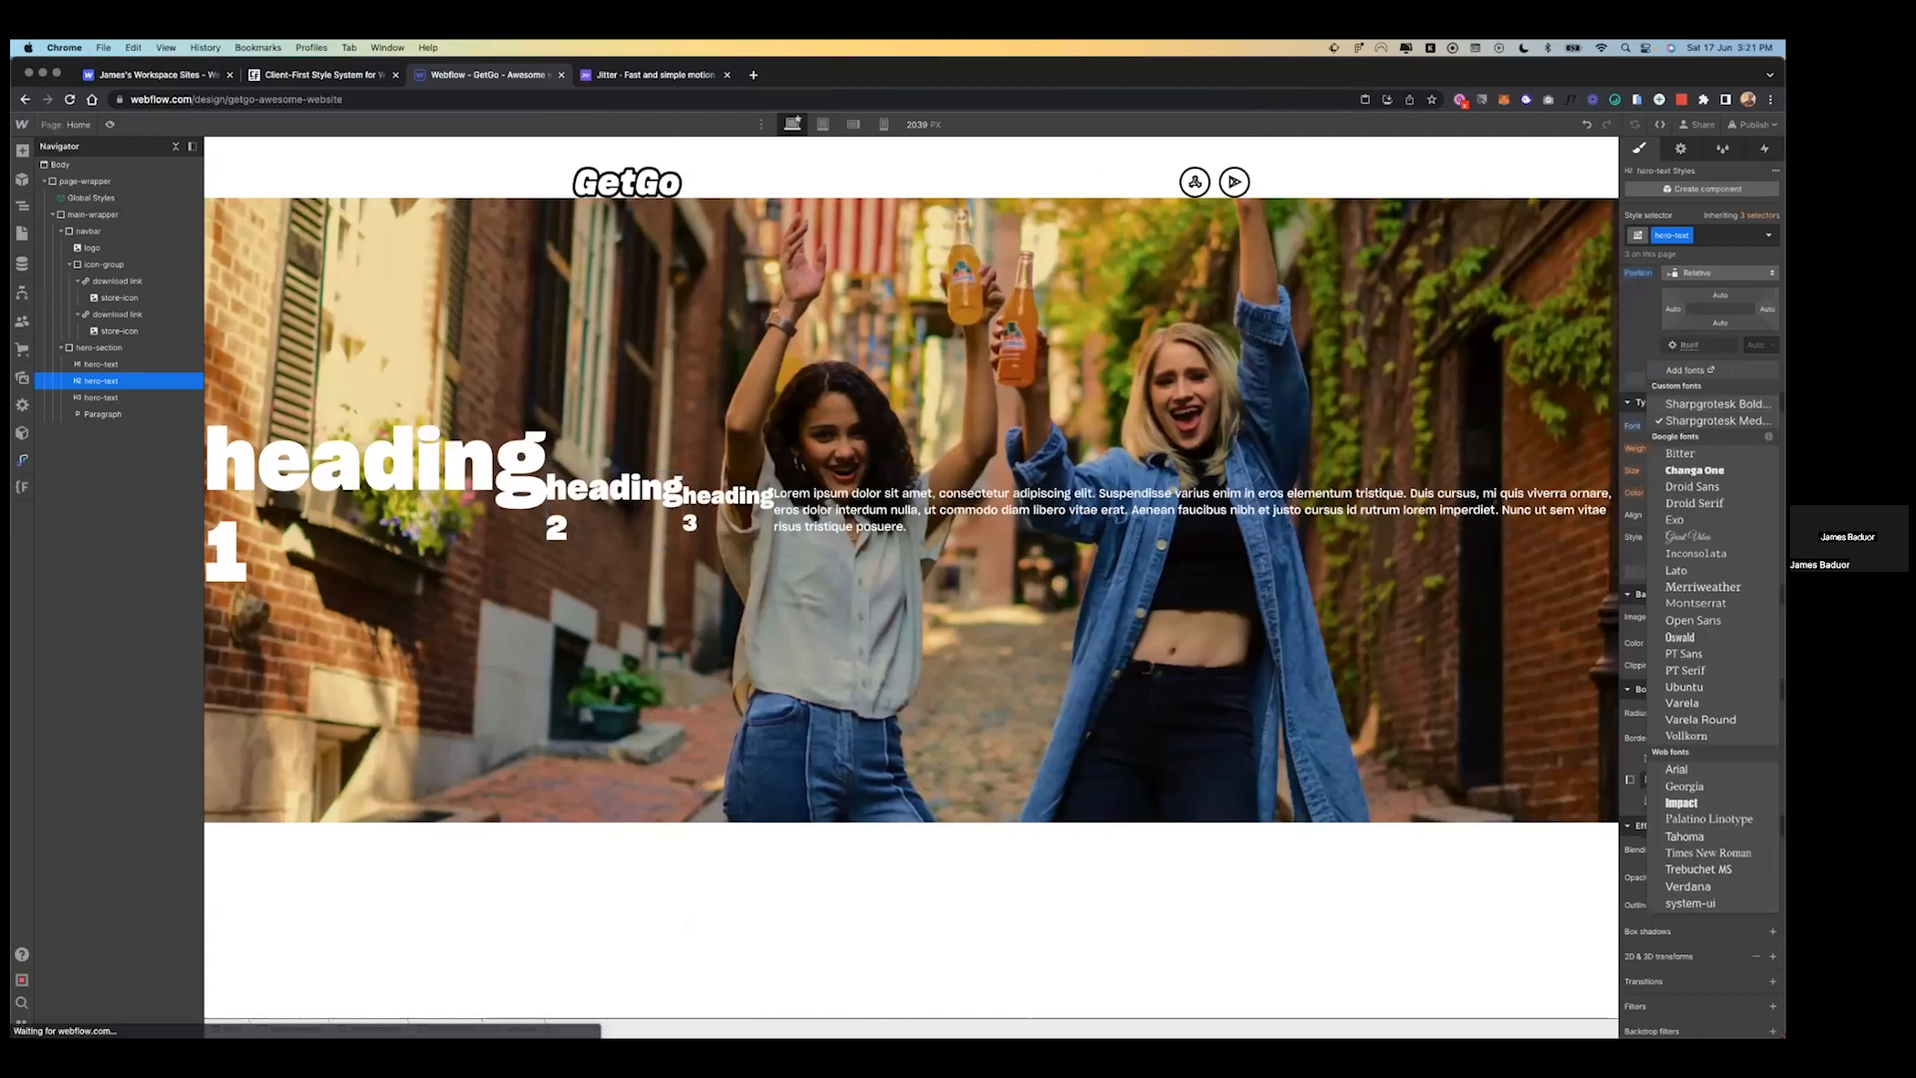
click(1742, 216)
click(1694, 324)
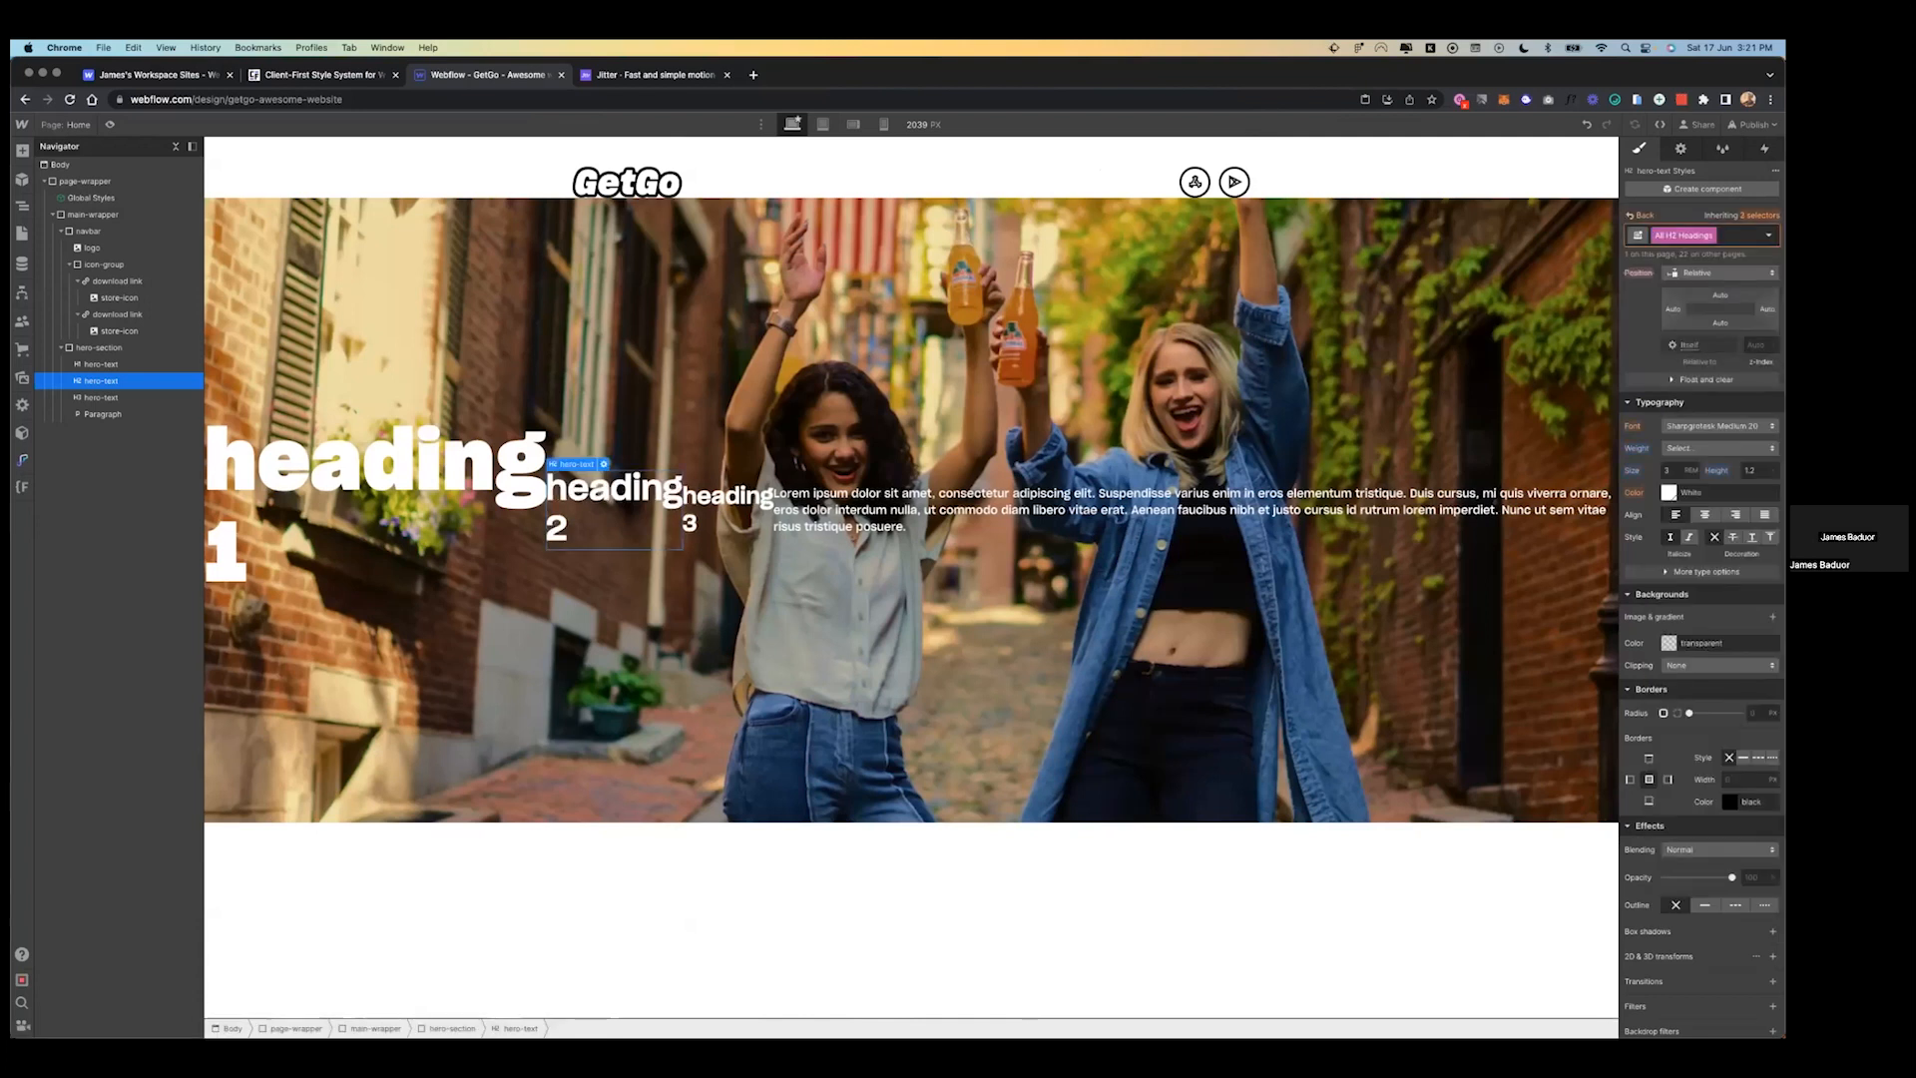
scroll(1638, 847, up, 5)
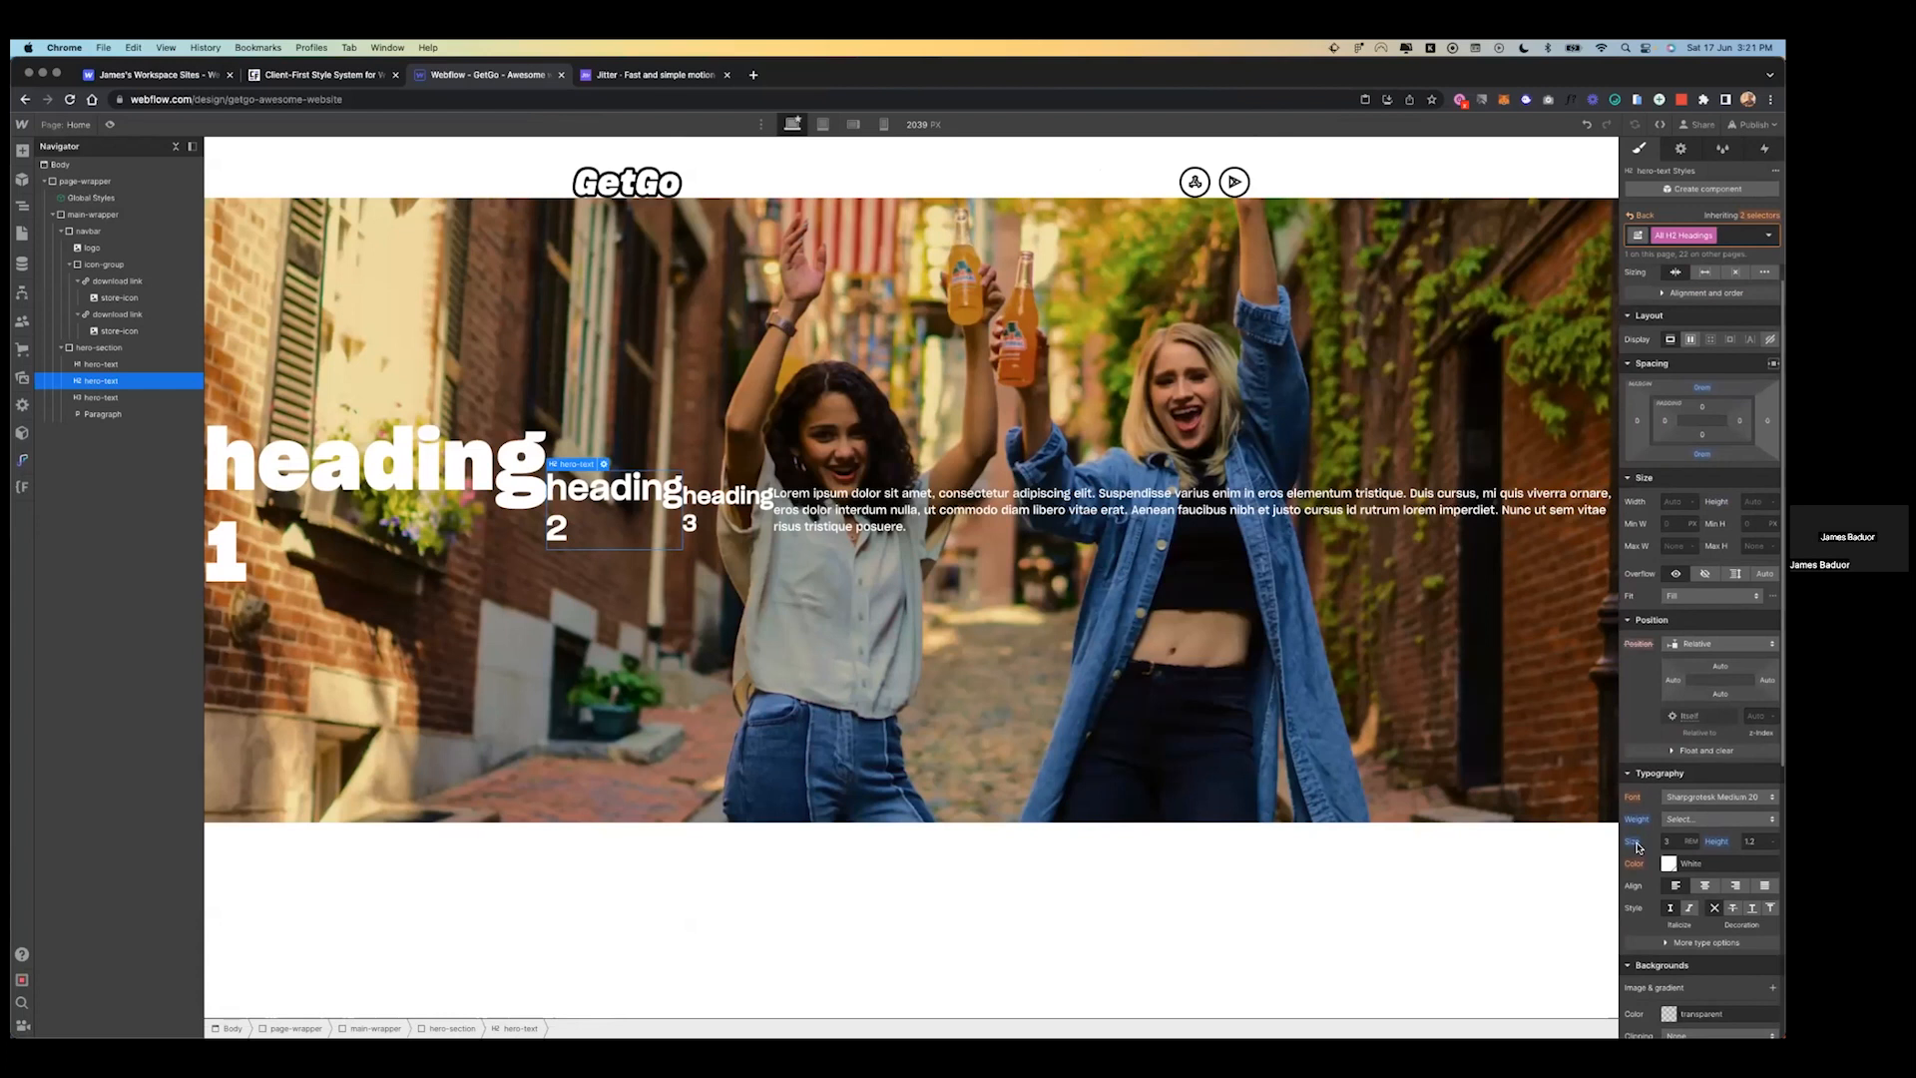
click(1716, 796)
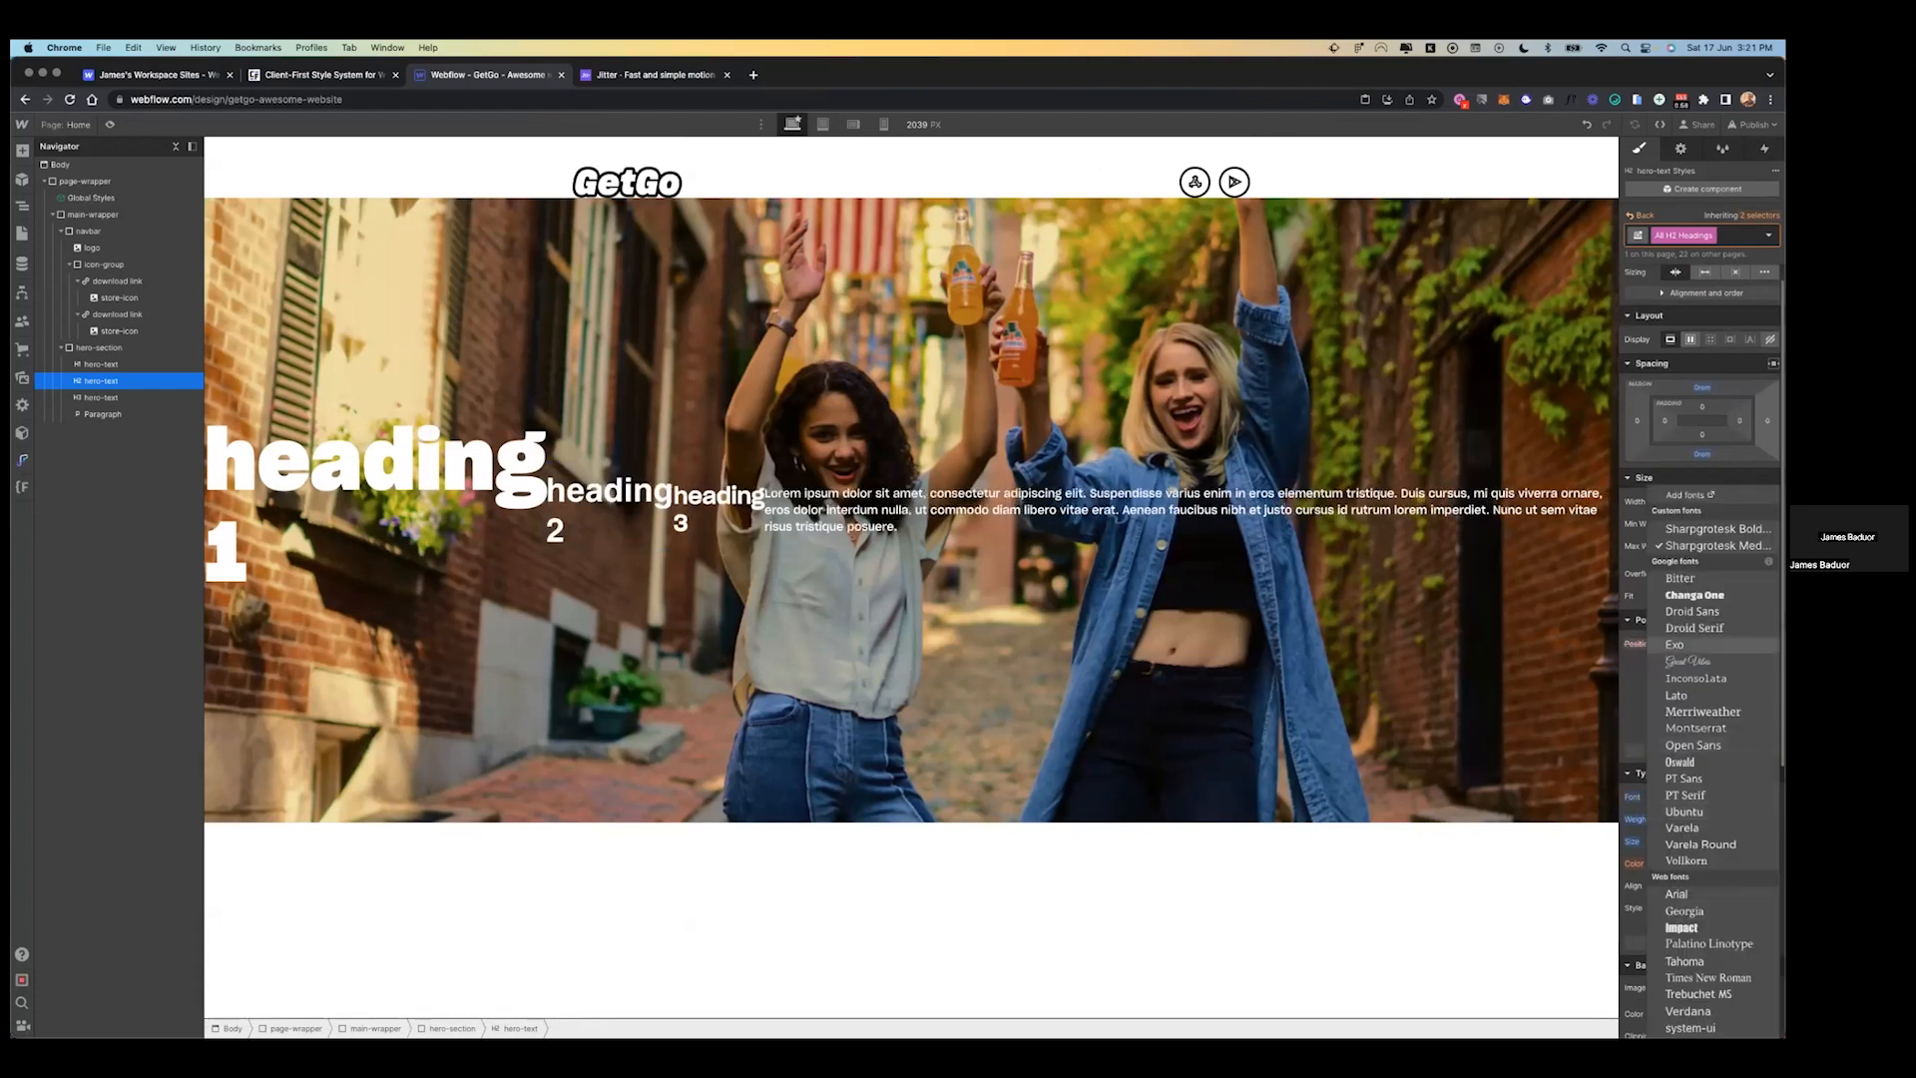
click(1716, 529)
- Set the font size of the All H2 Headings tag to 92 px
scroll(1717, 528, down, 5)
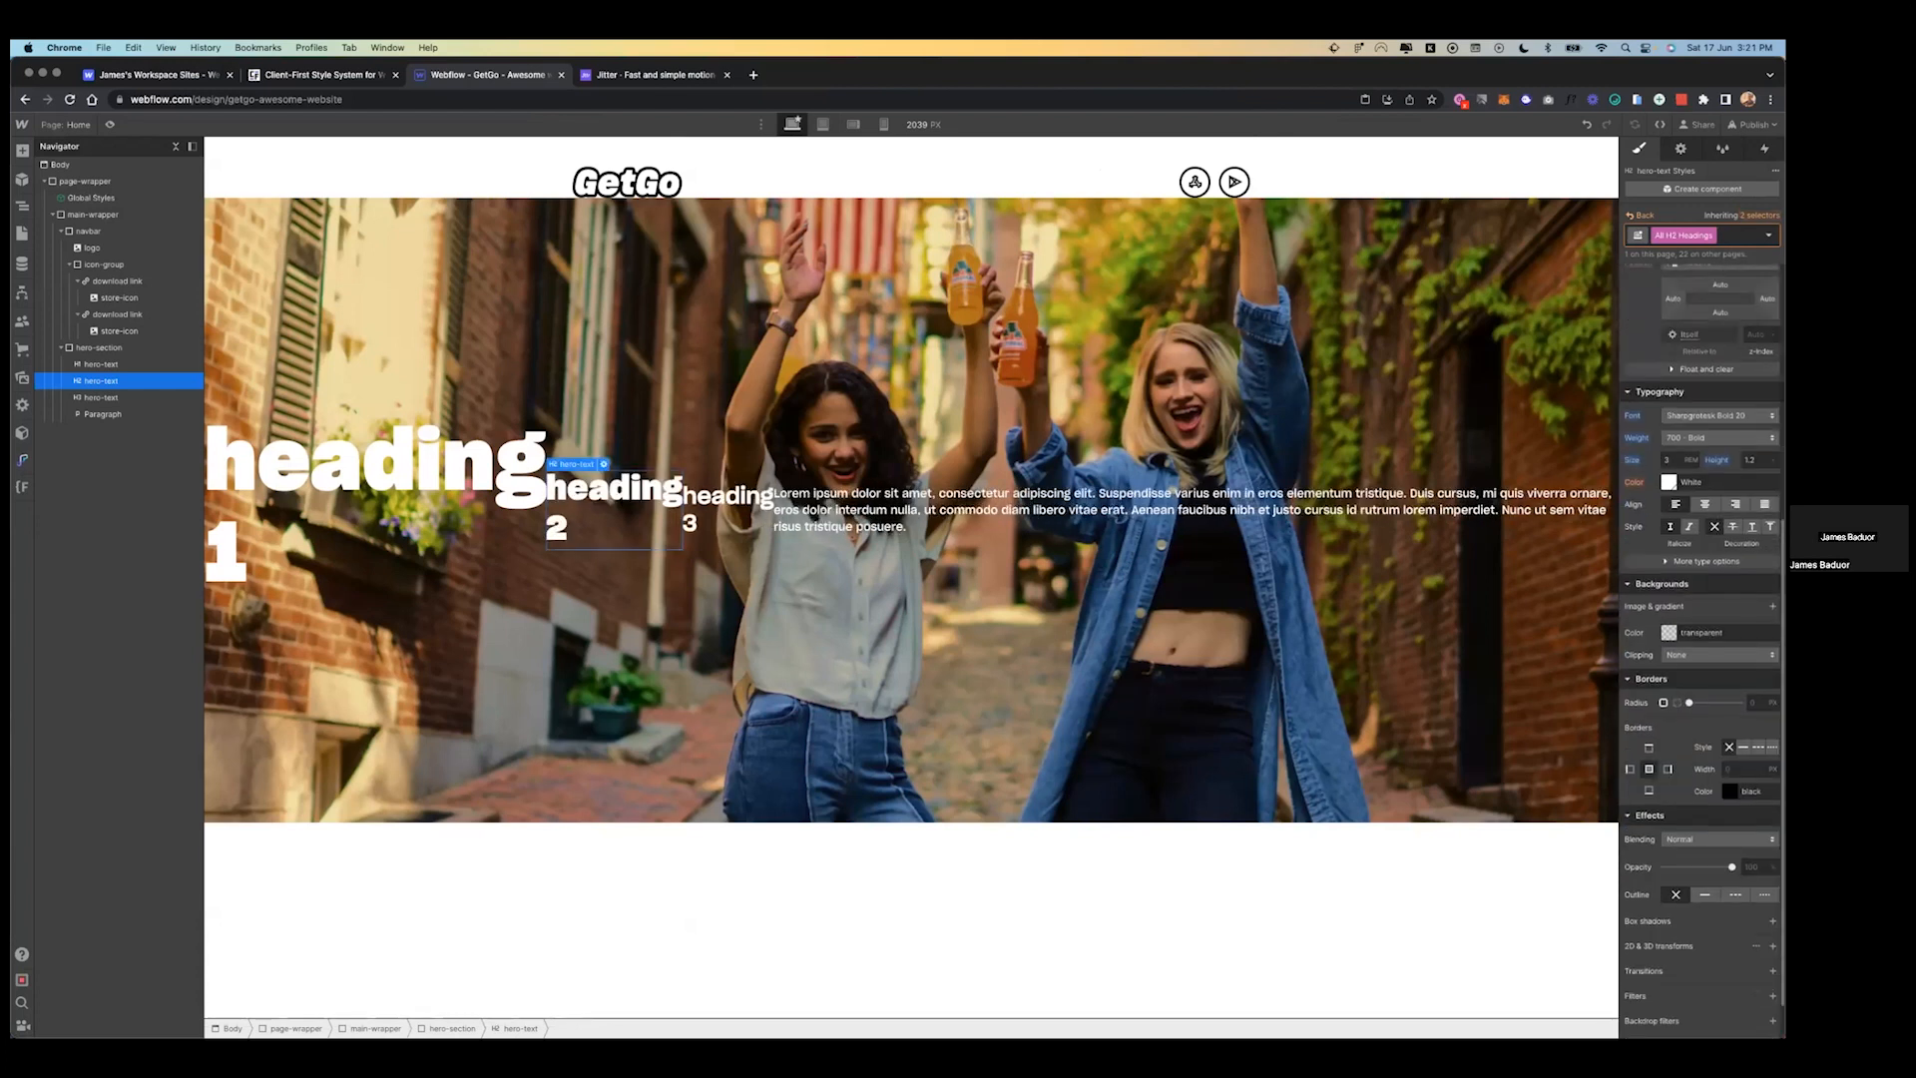
click(1669, 460)
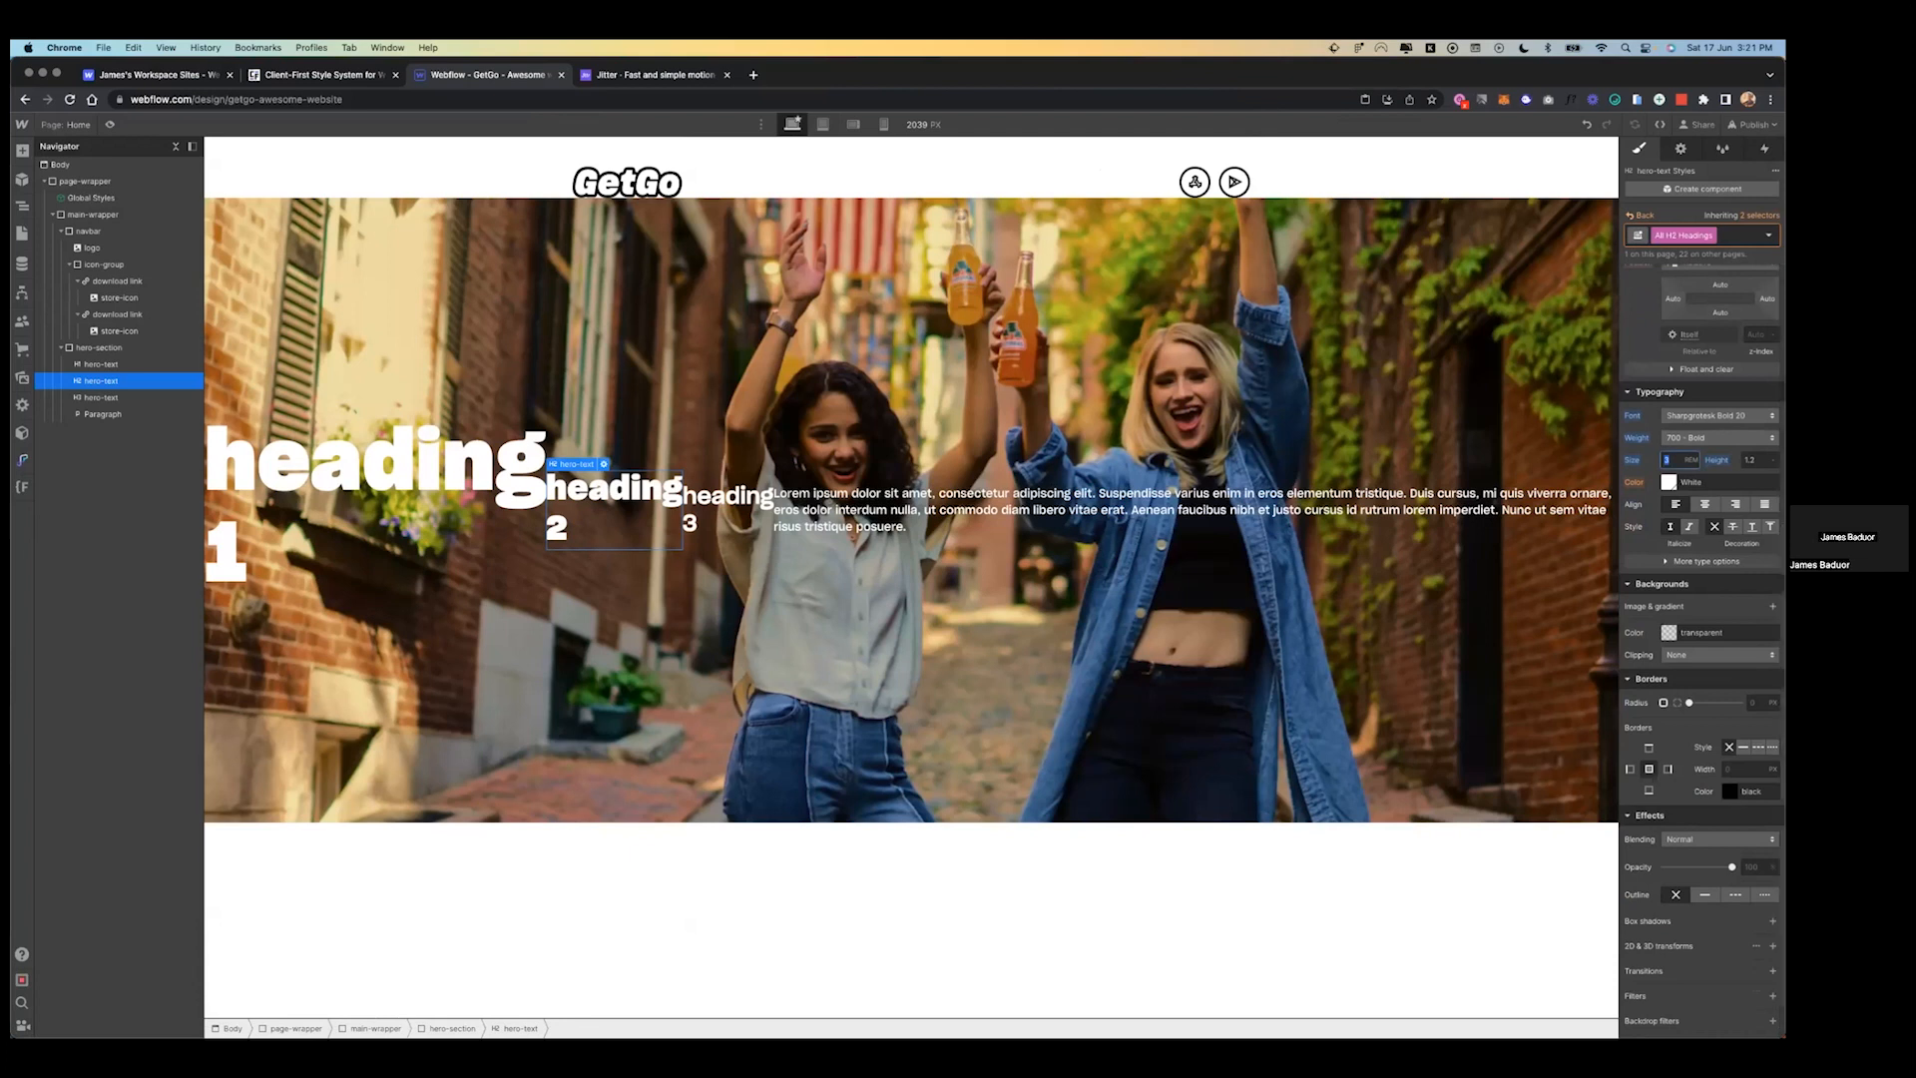
text(92px)
key(Return)
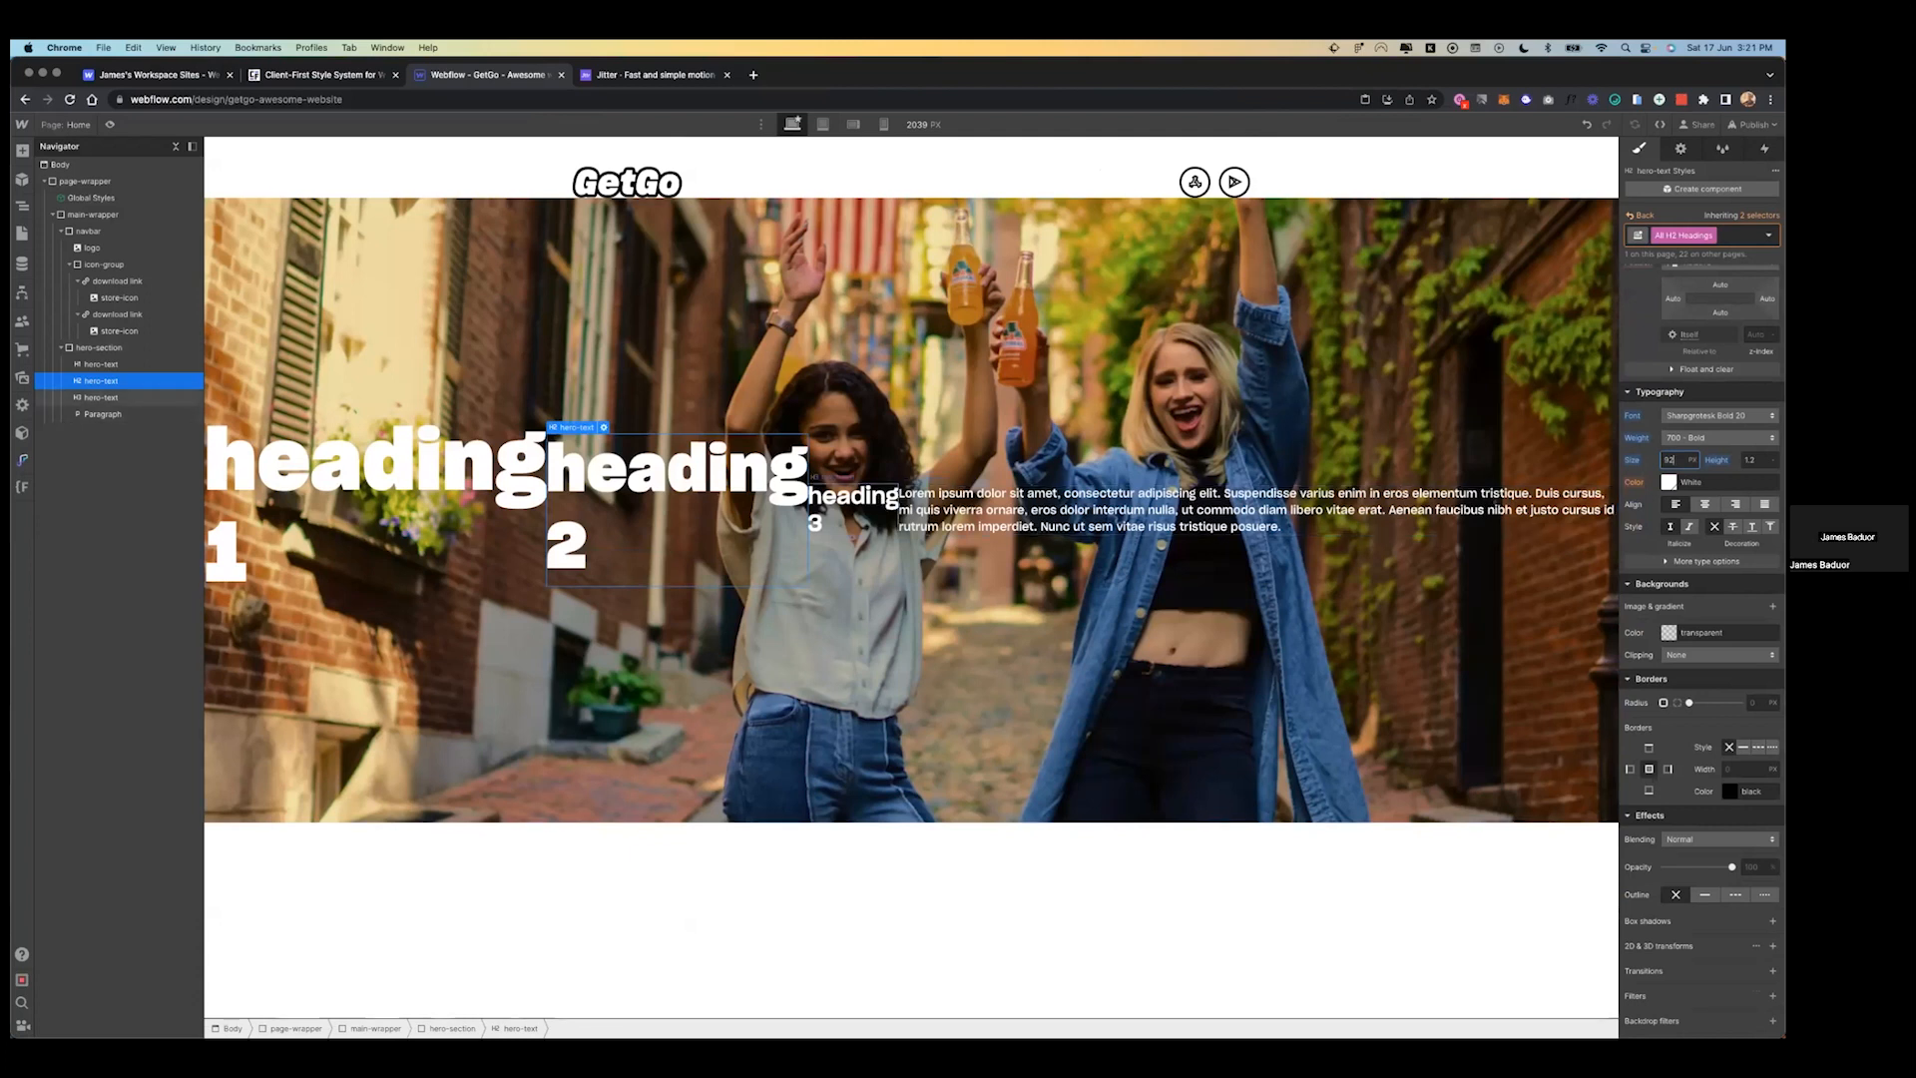
- Set the font of the All H3 Headings tag to Sharpgrotesk Bold 20, starting from the third hero heading
click(851, 507)
click(1741, 216)
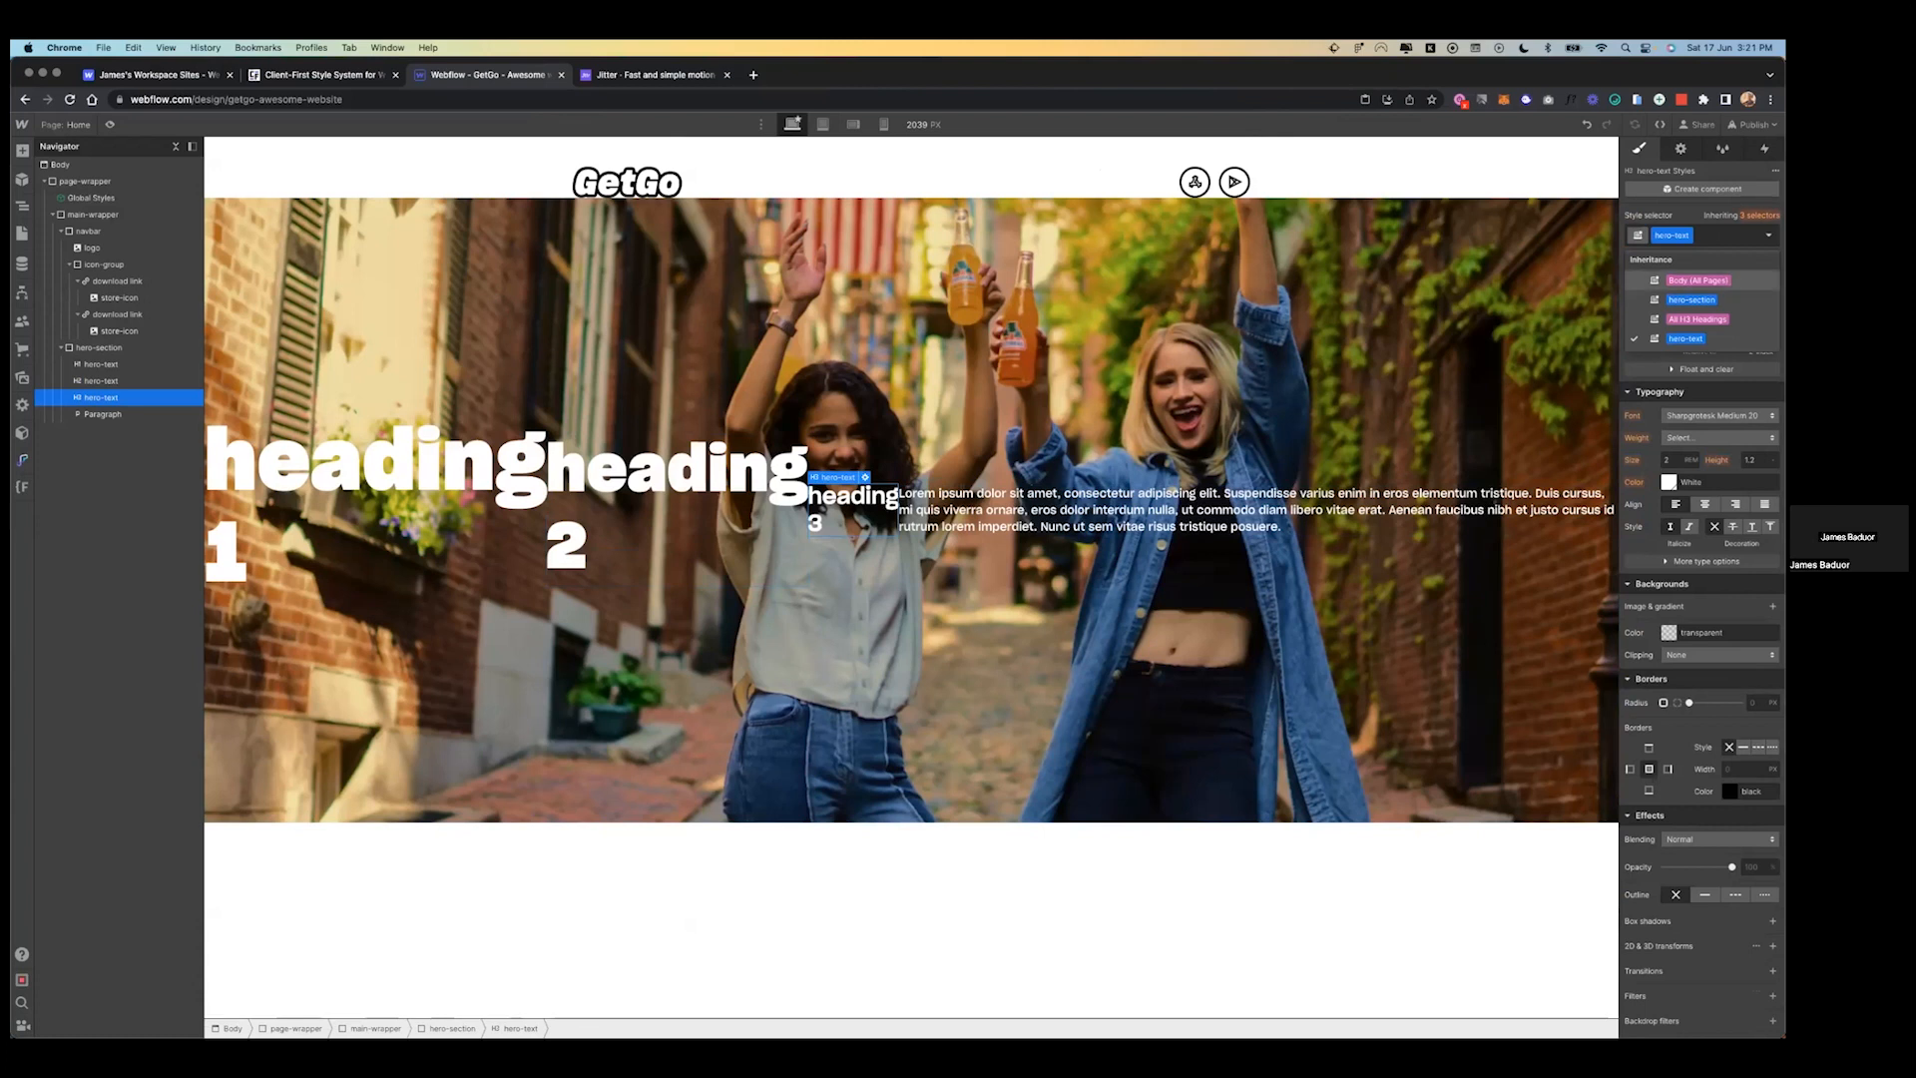
click(1697, 319)
click(1719, 415)
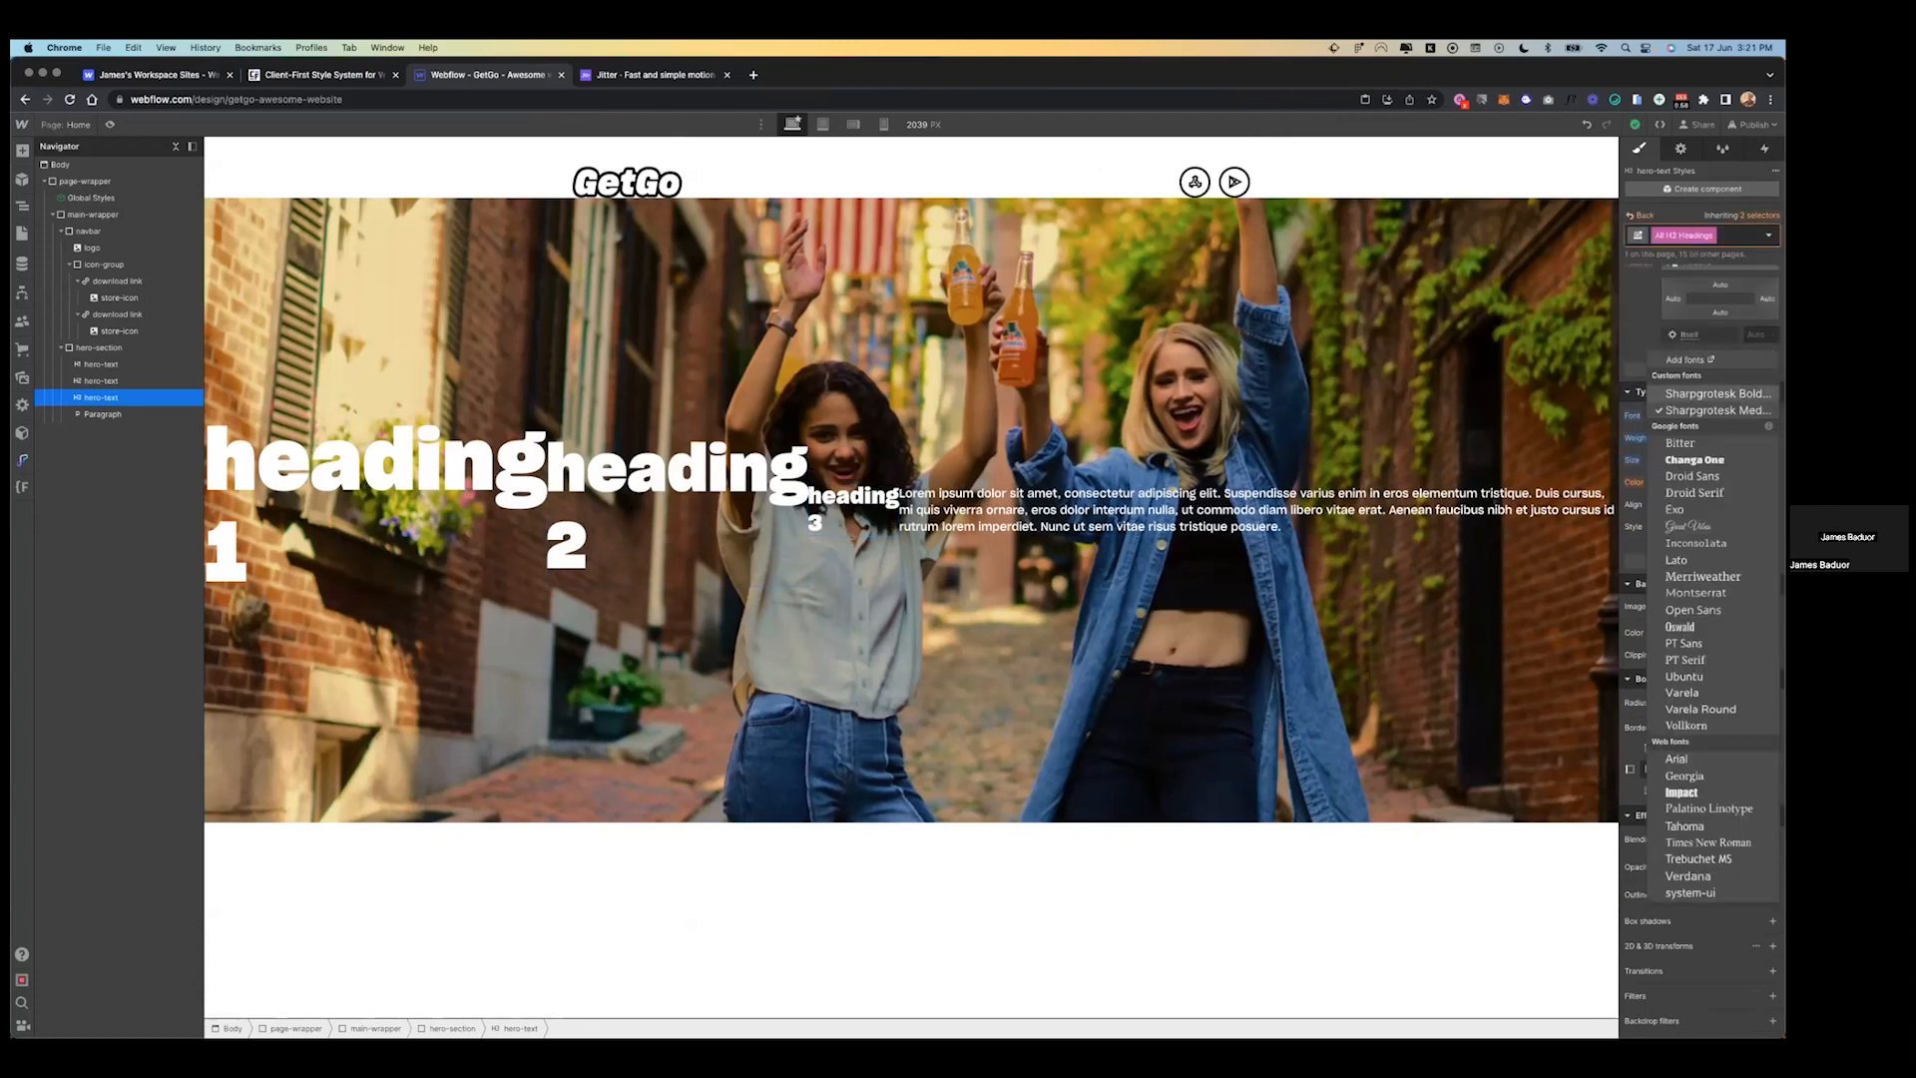
click(1718, 393)
- Set the All H3 Headings tag's size to 32 px and line height to 1.6, matching Heading 3 in the Figma style guide
key(ctrl+Left)
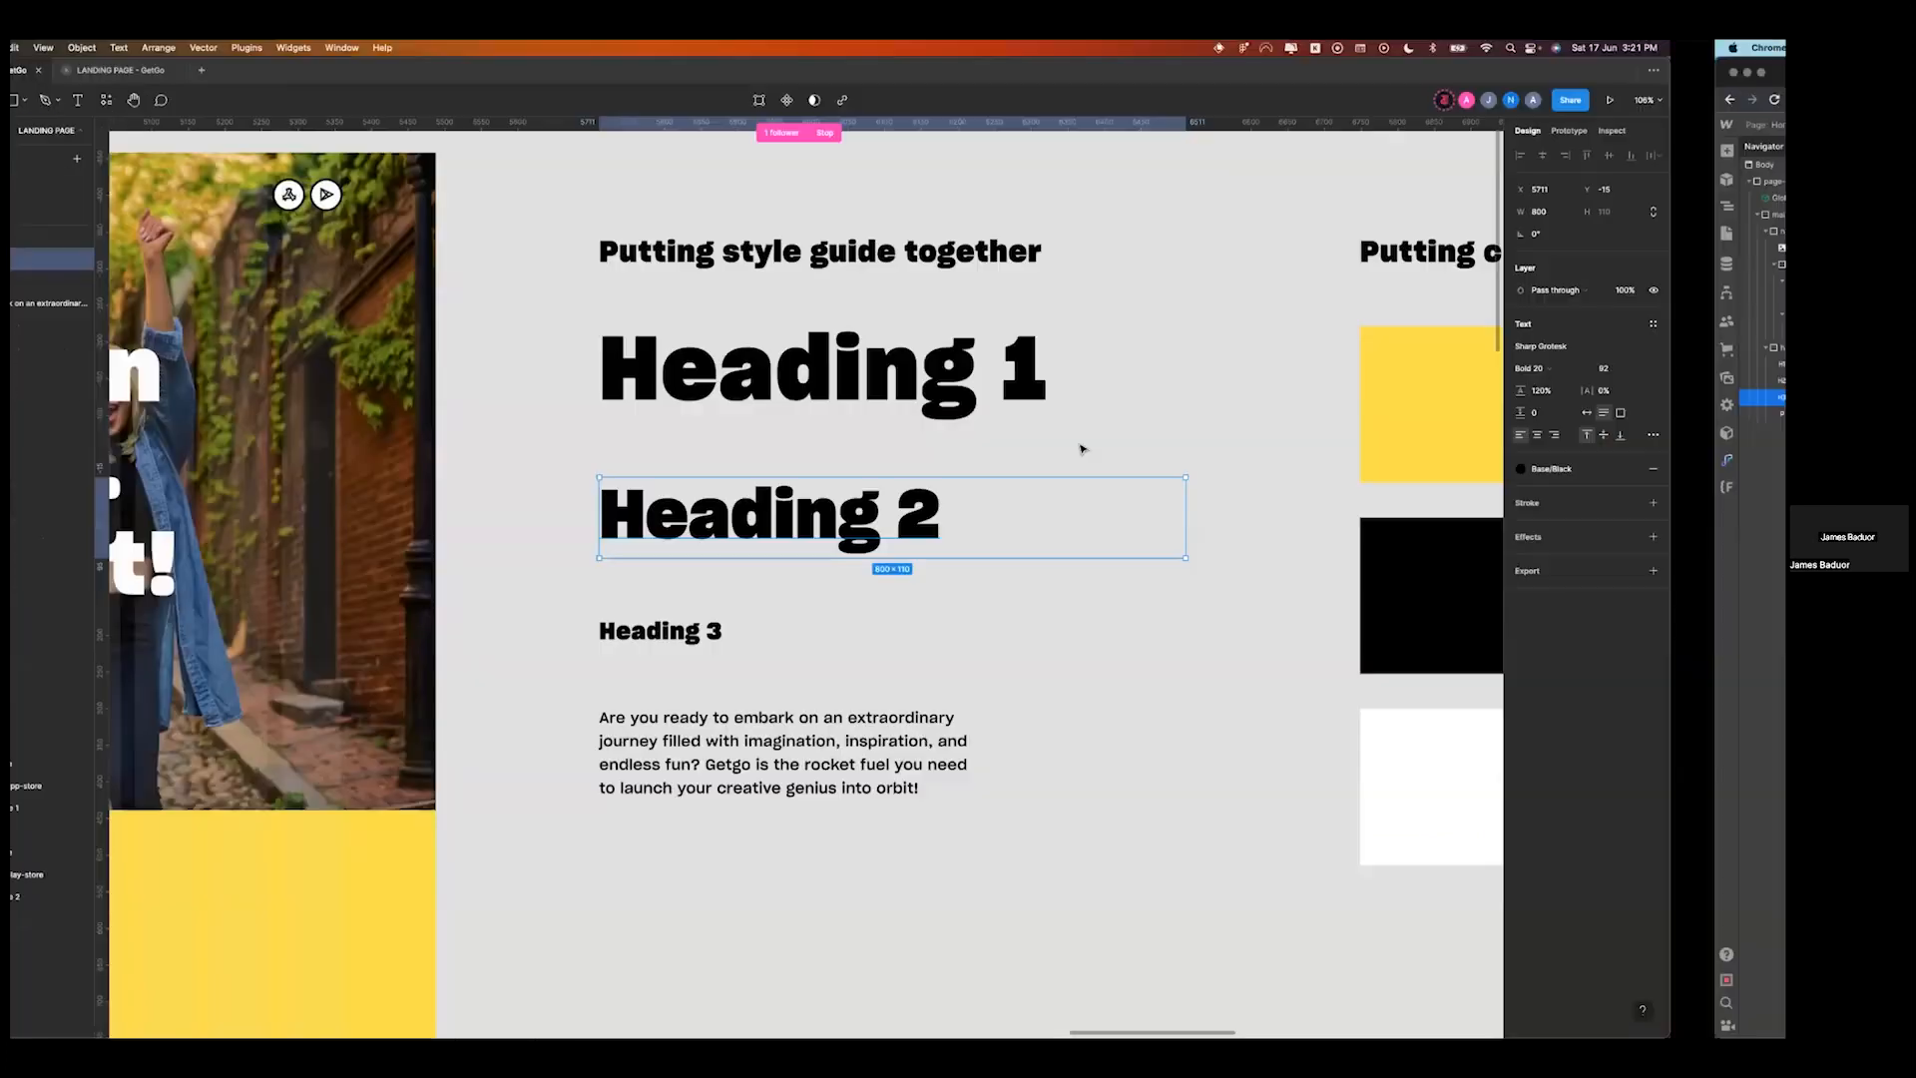
click(812, 641)
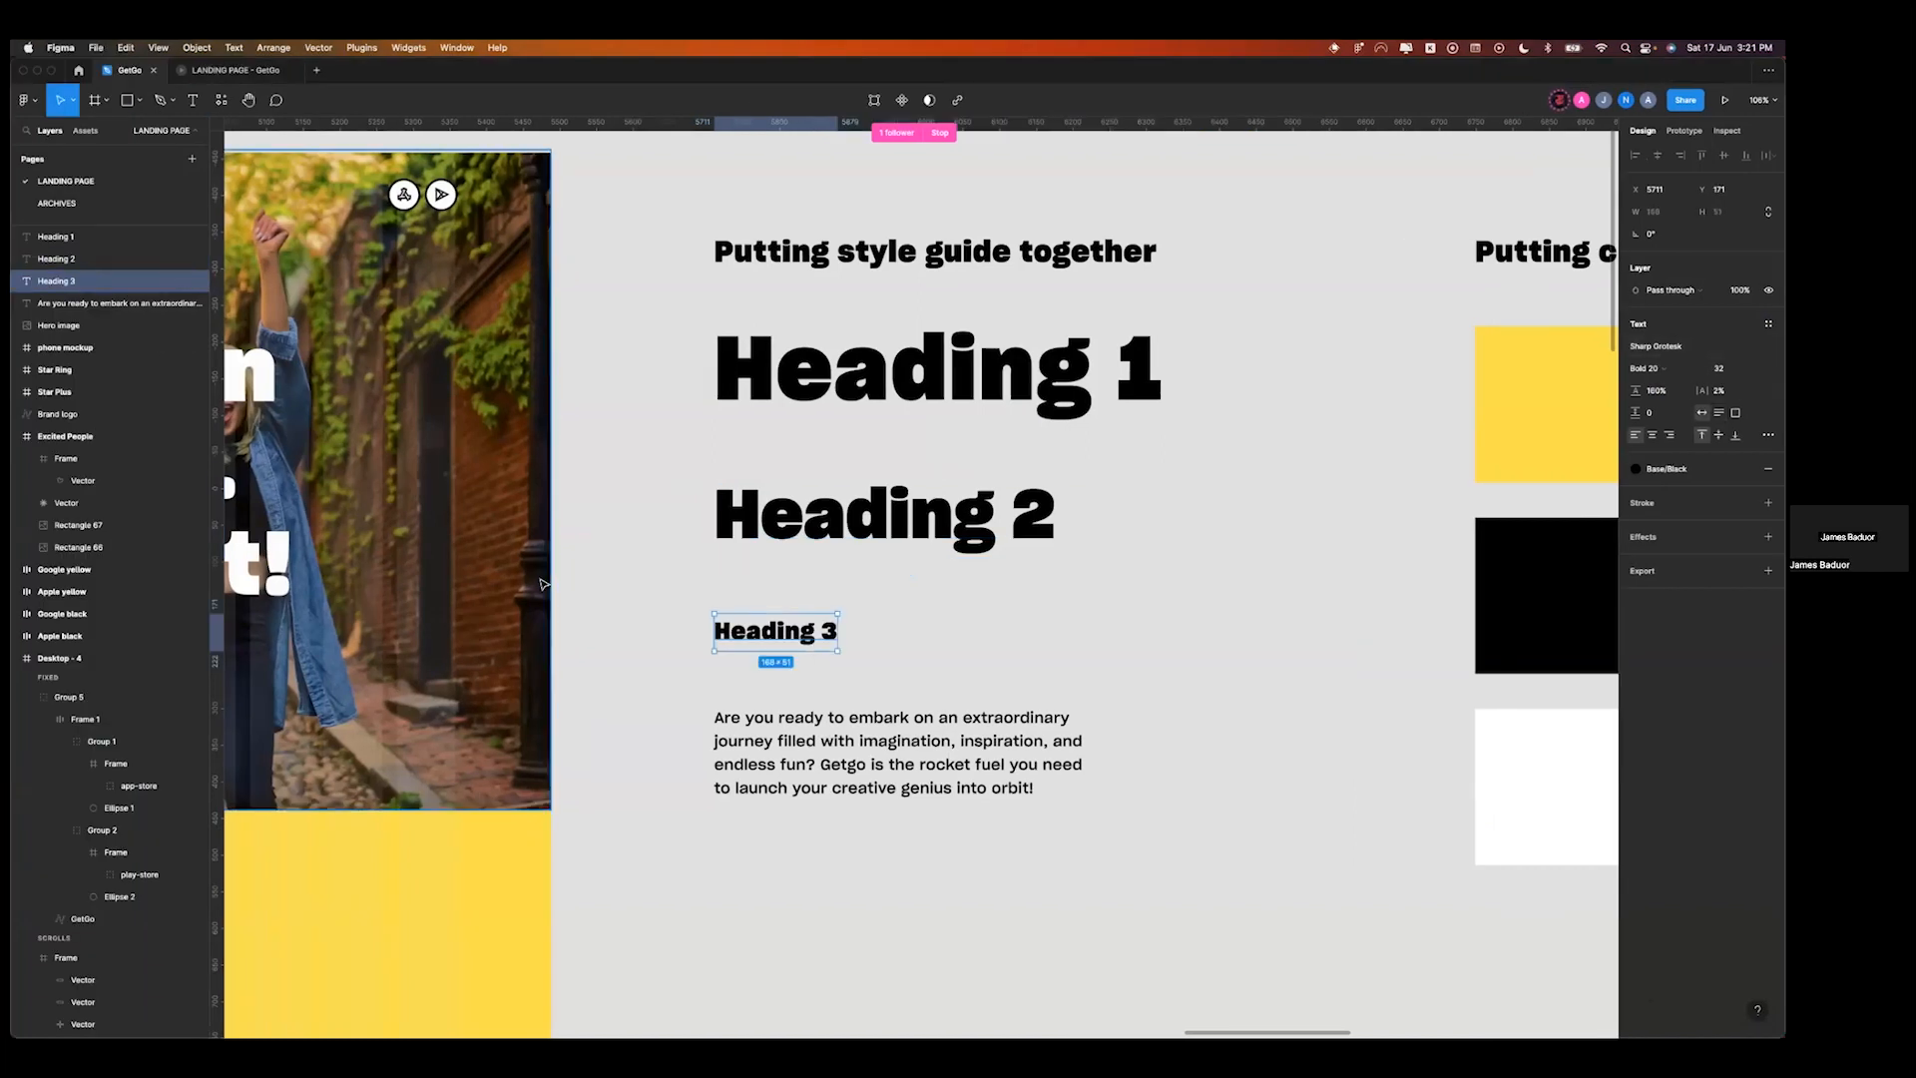
key(ctrl+Right)
text(32px)
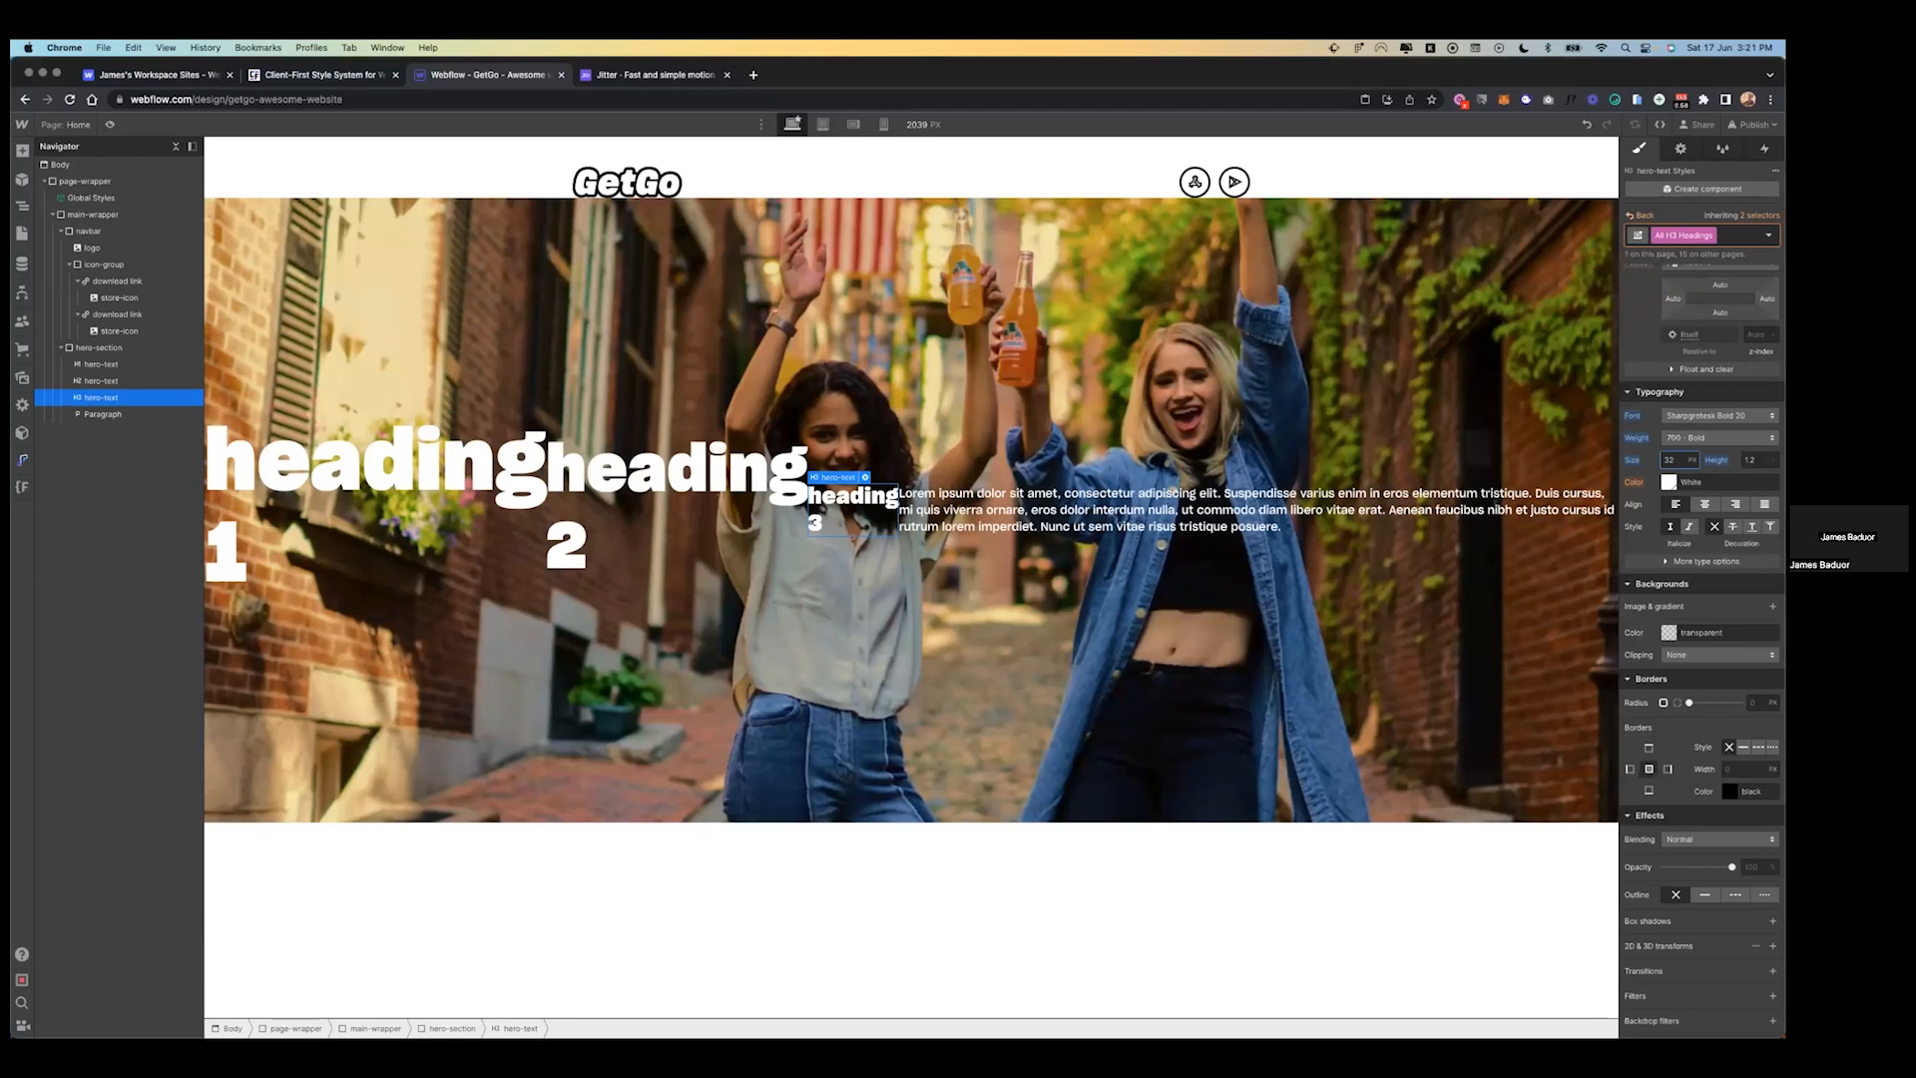
key(ctrl+Left)
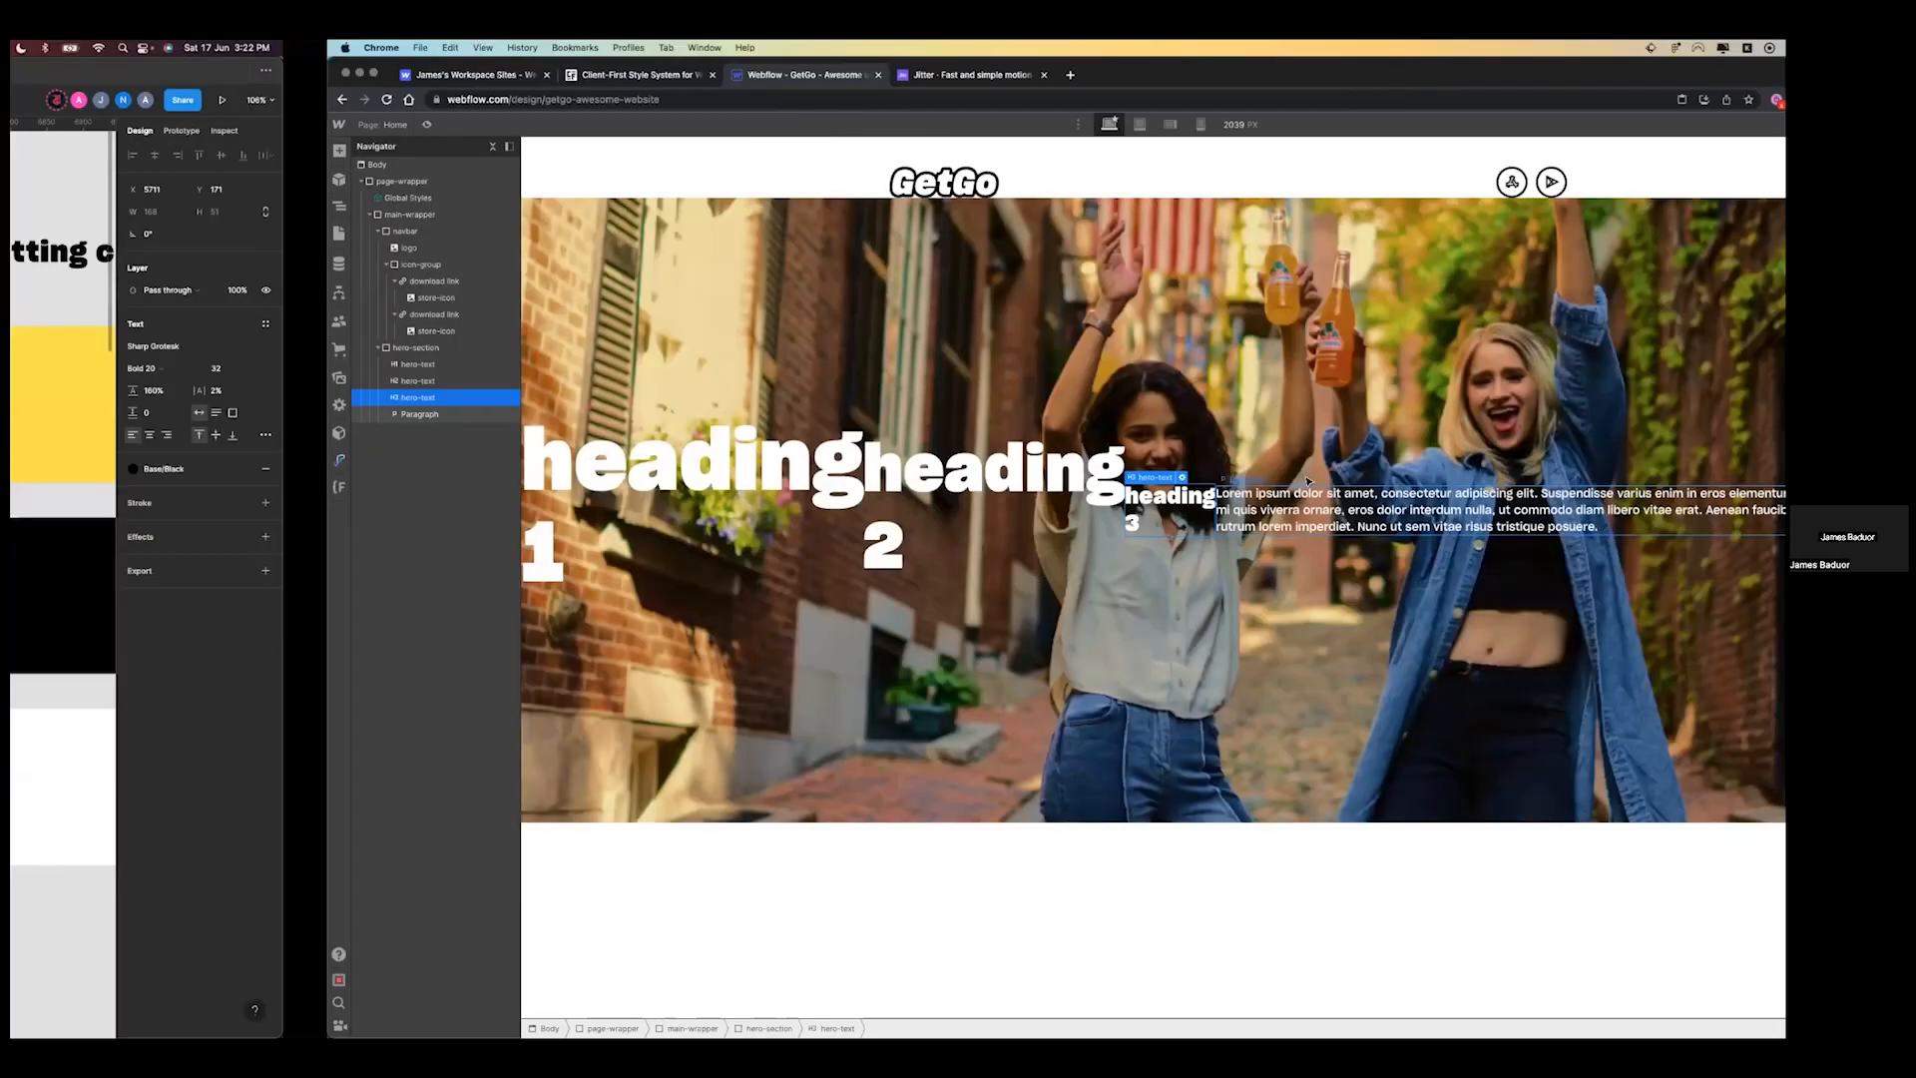
key(ctrl+Right)
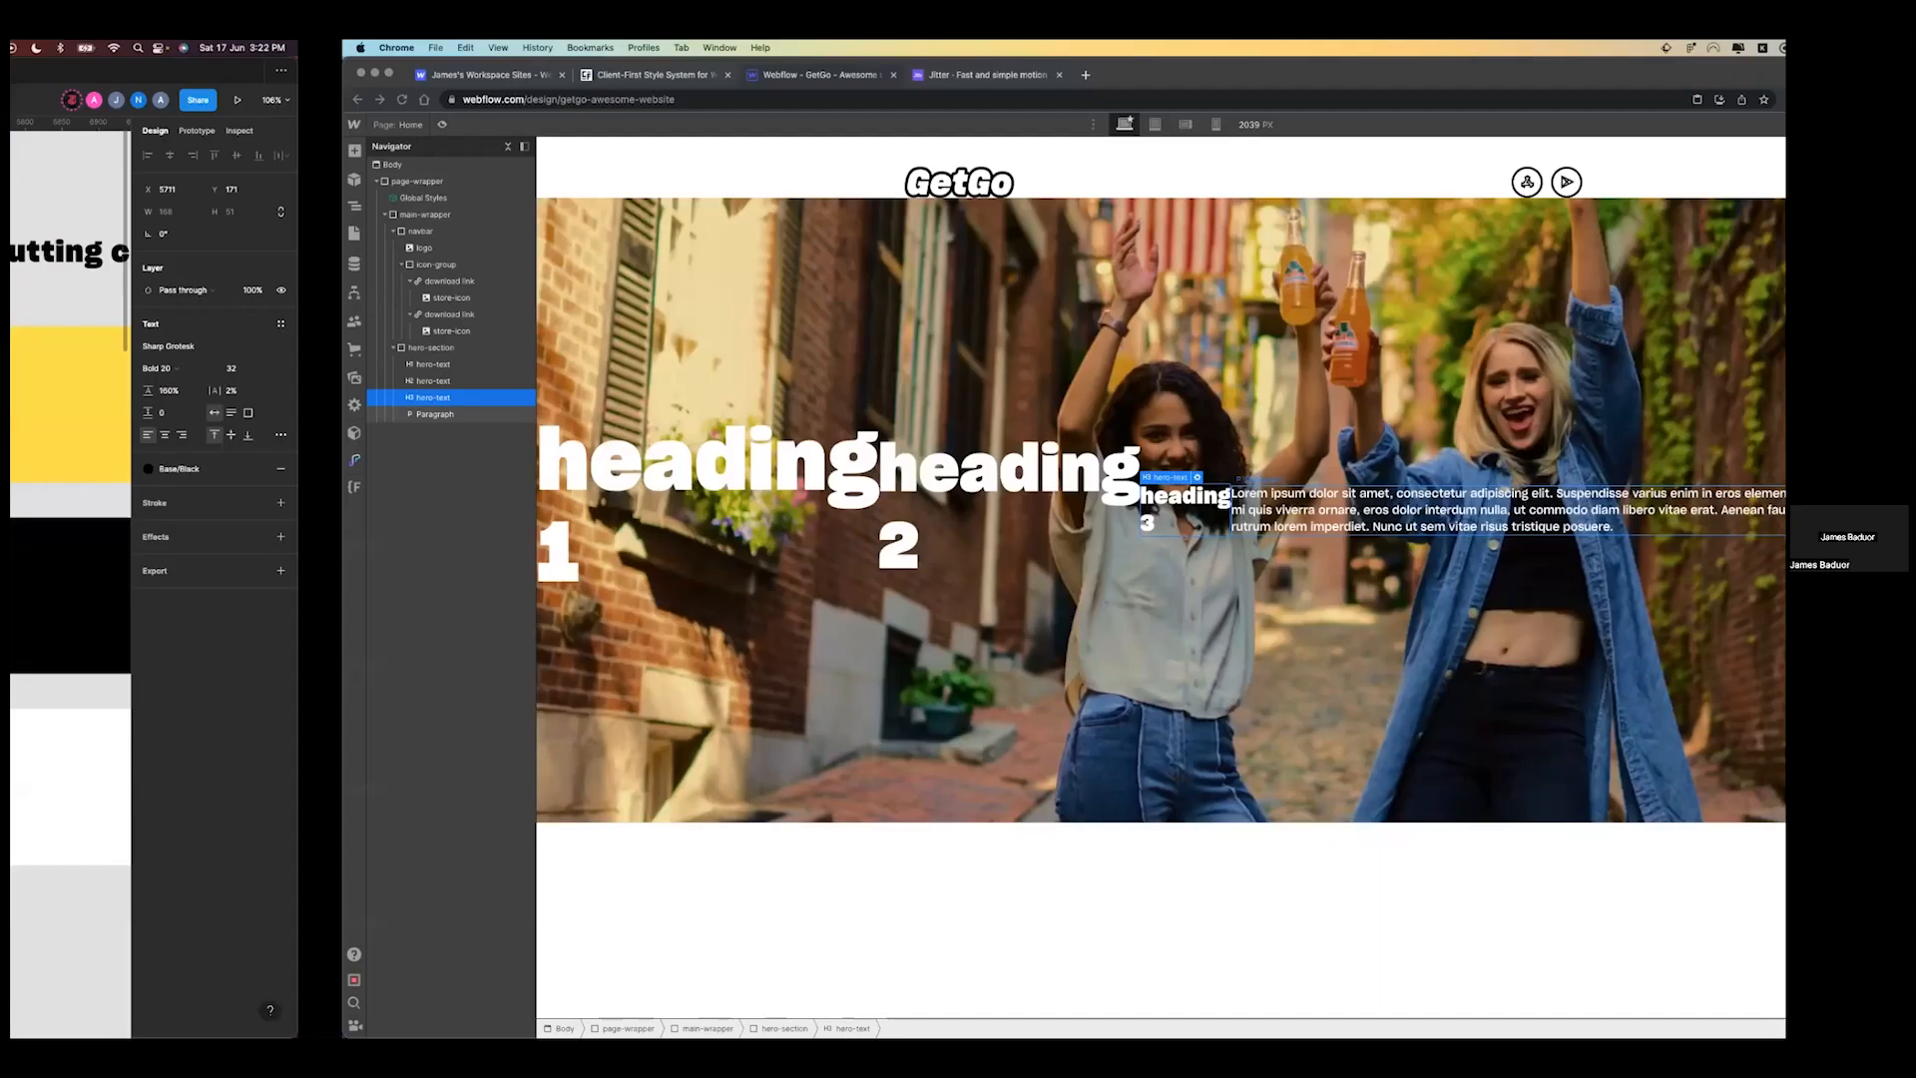
text(1.6)
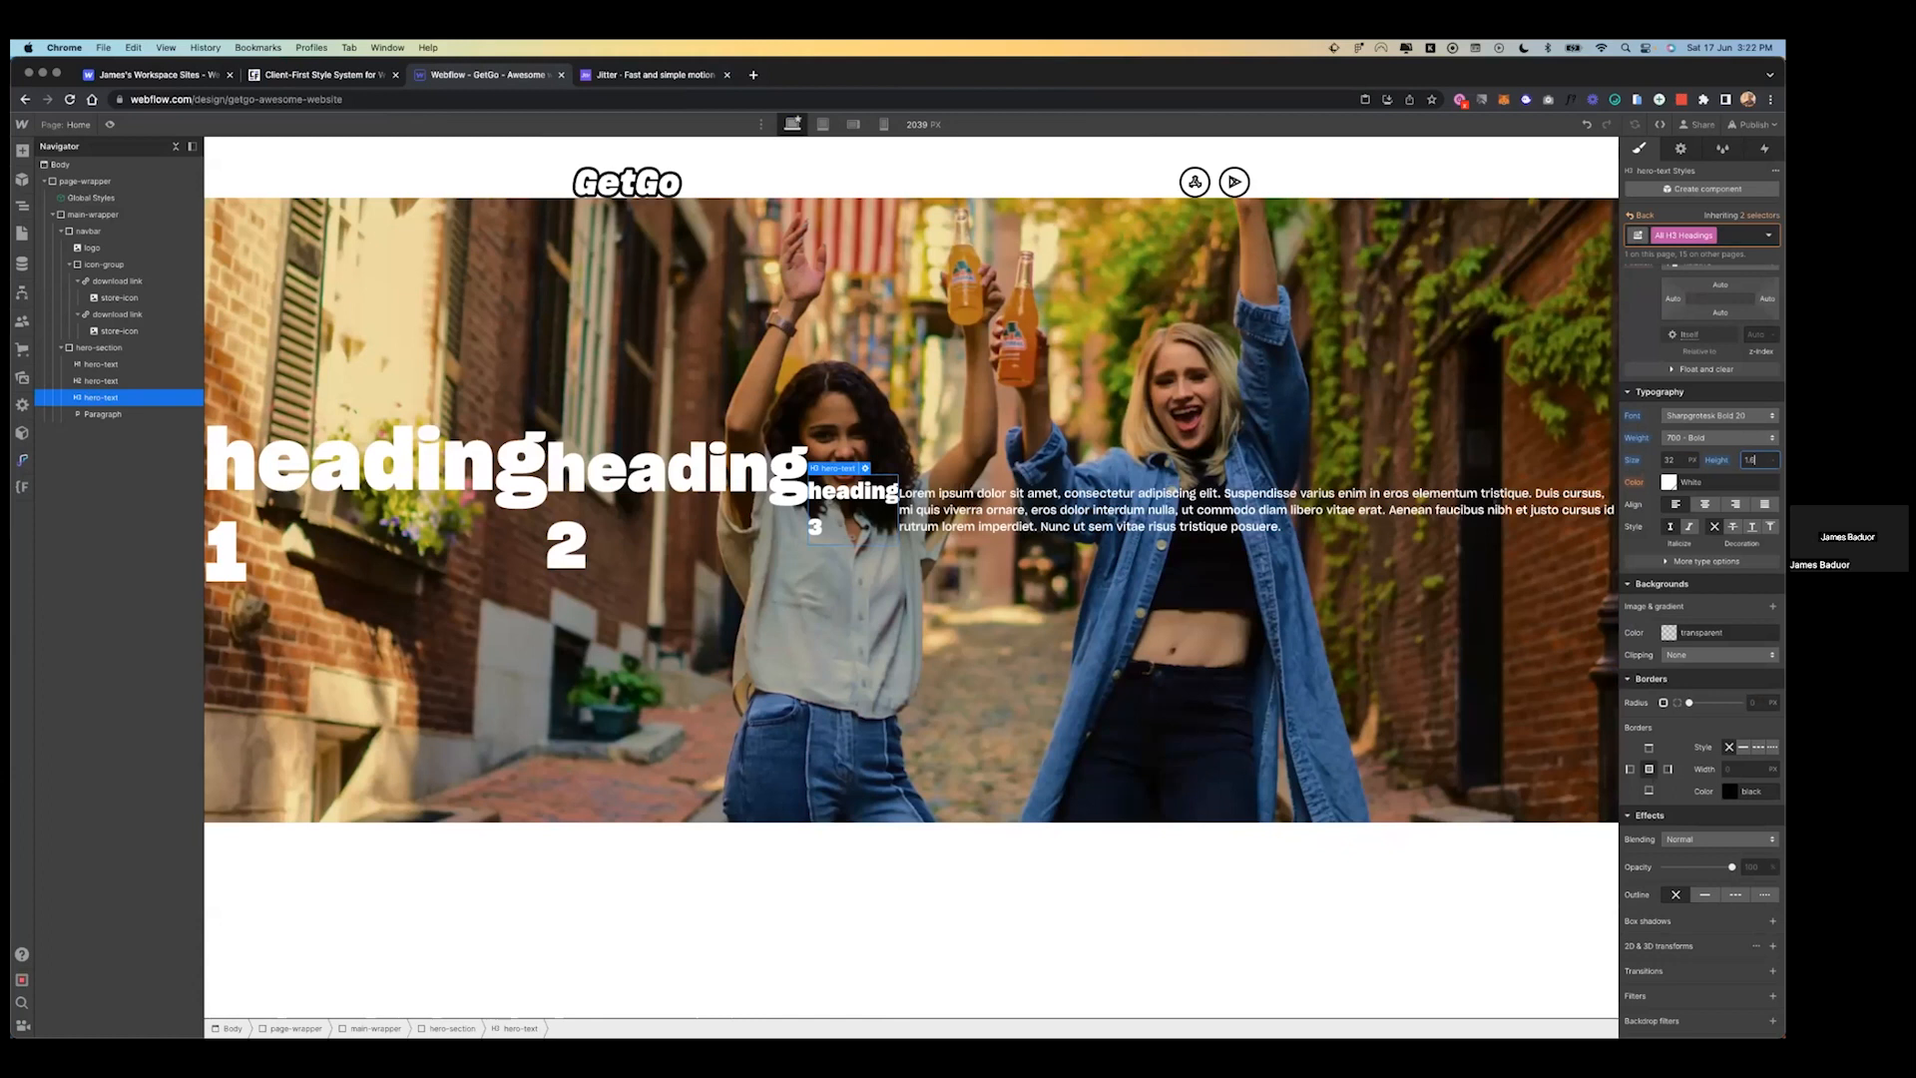
- Delete the paragraph and the second and third headings from the hero-section, keeping only heading 1
click(980, 509)
key(Delete)
key(Delete)
key(Delete)
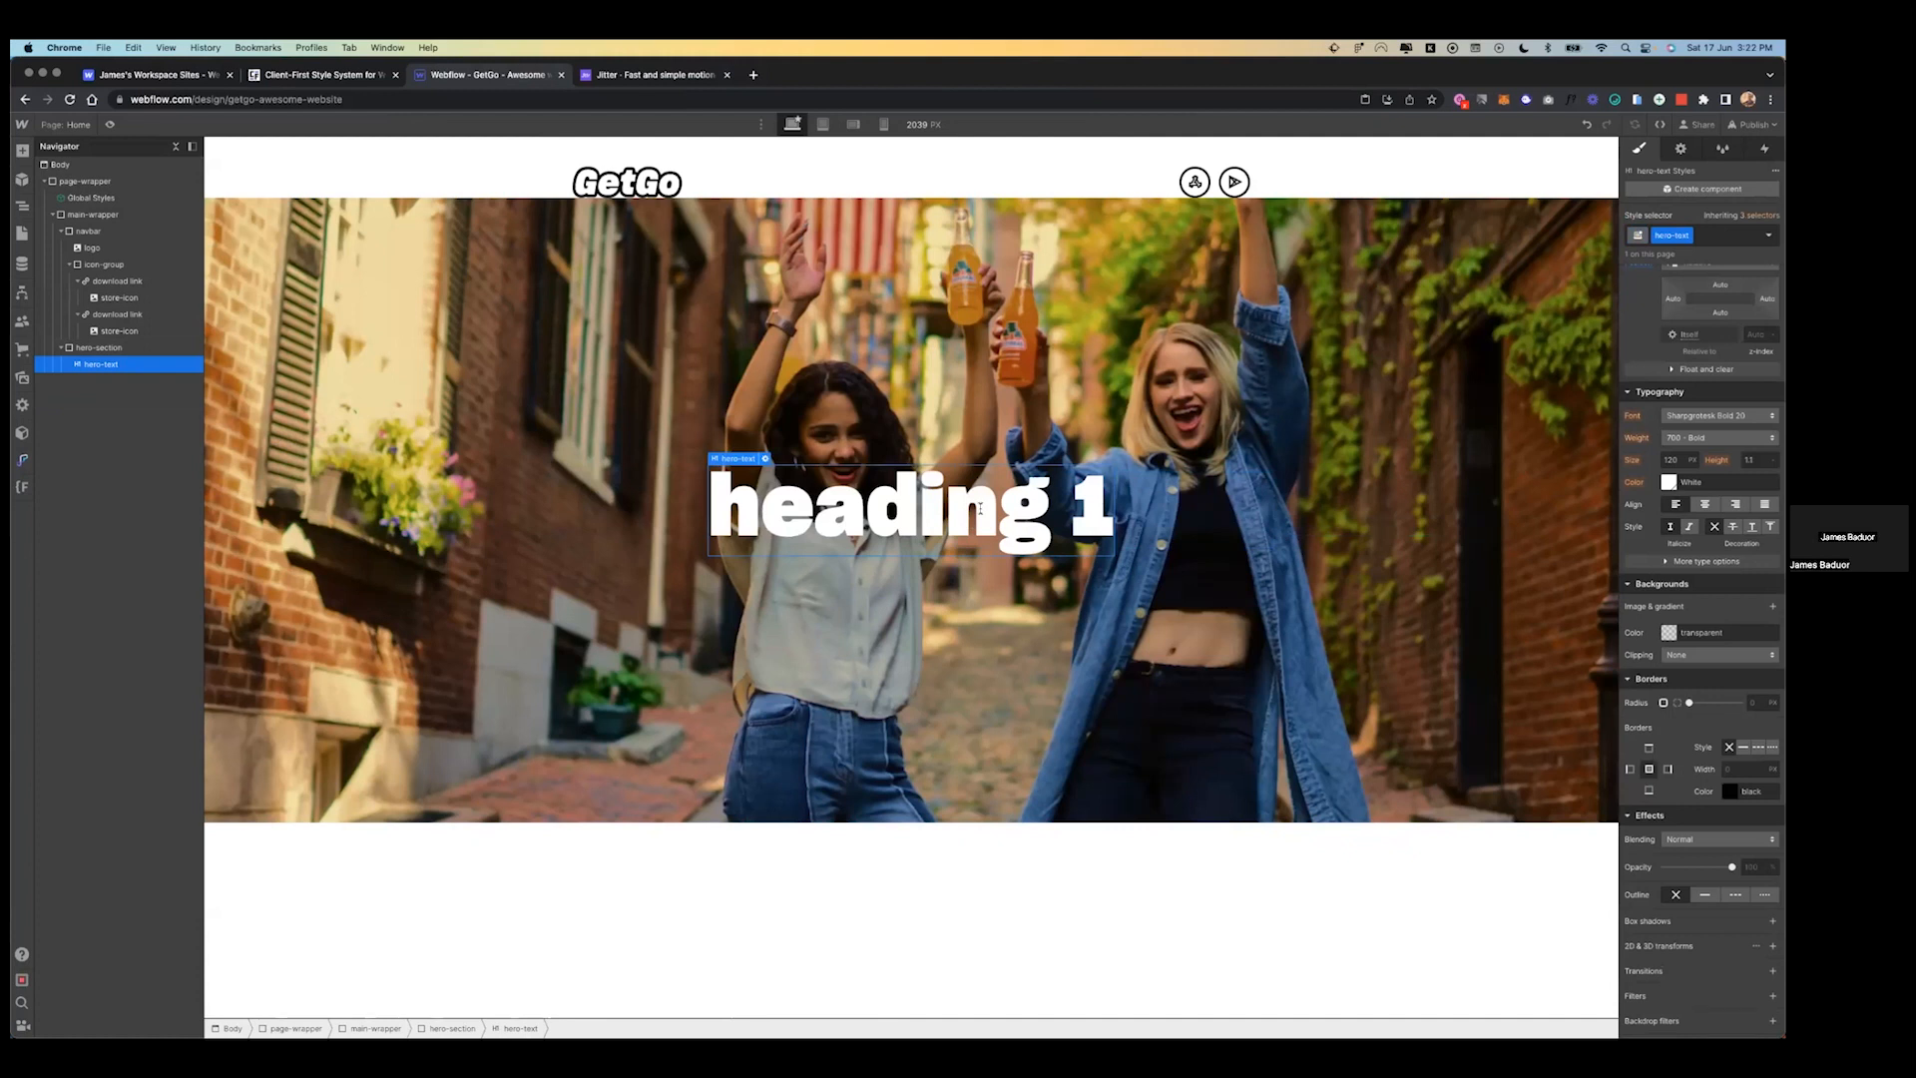
- Replace the hero heading's text with the Figma headline "Get Fr🦄k’n Creative. Take Flight!"
key(ctrl+Left)
scroll(404, 411, left, 10)
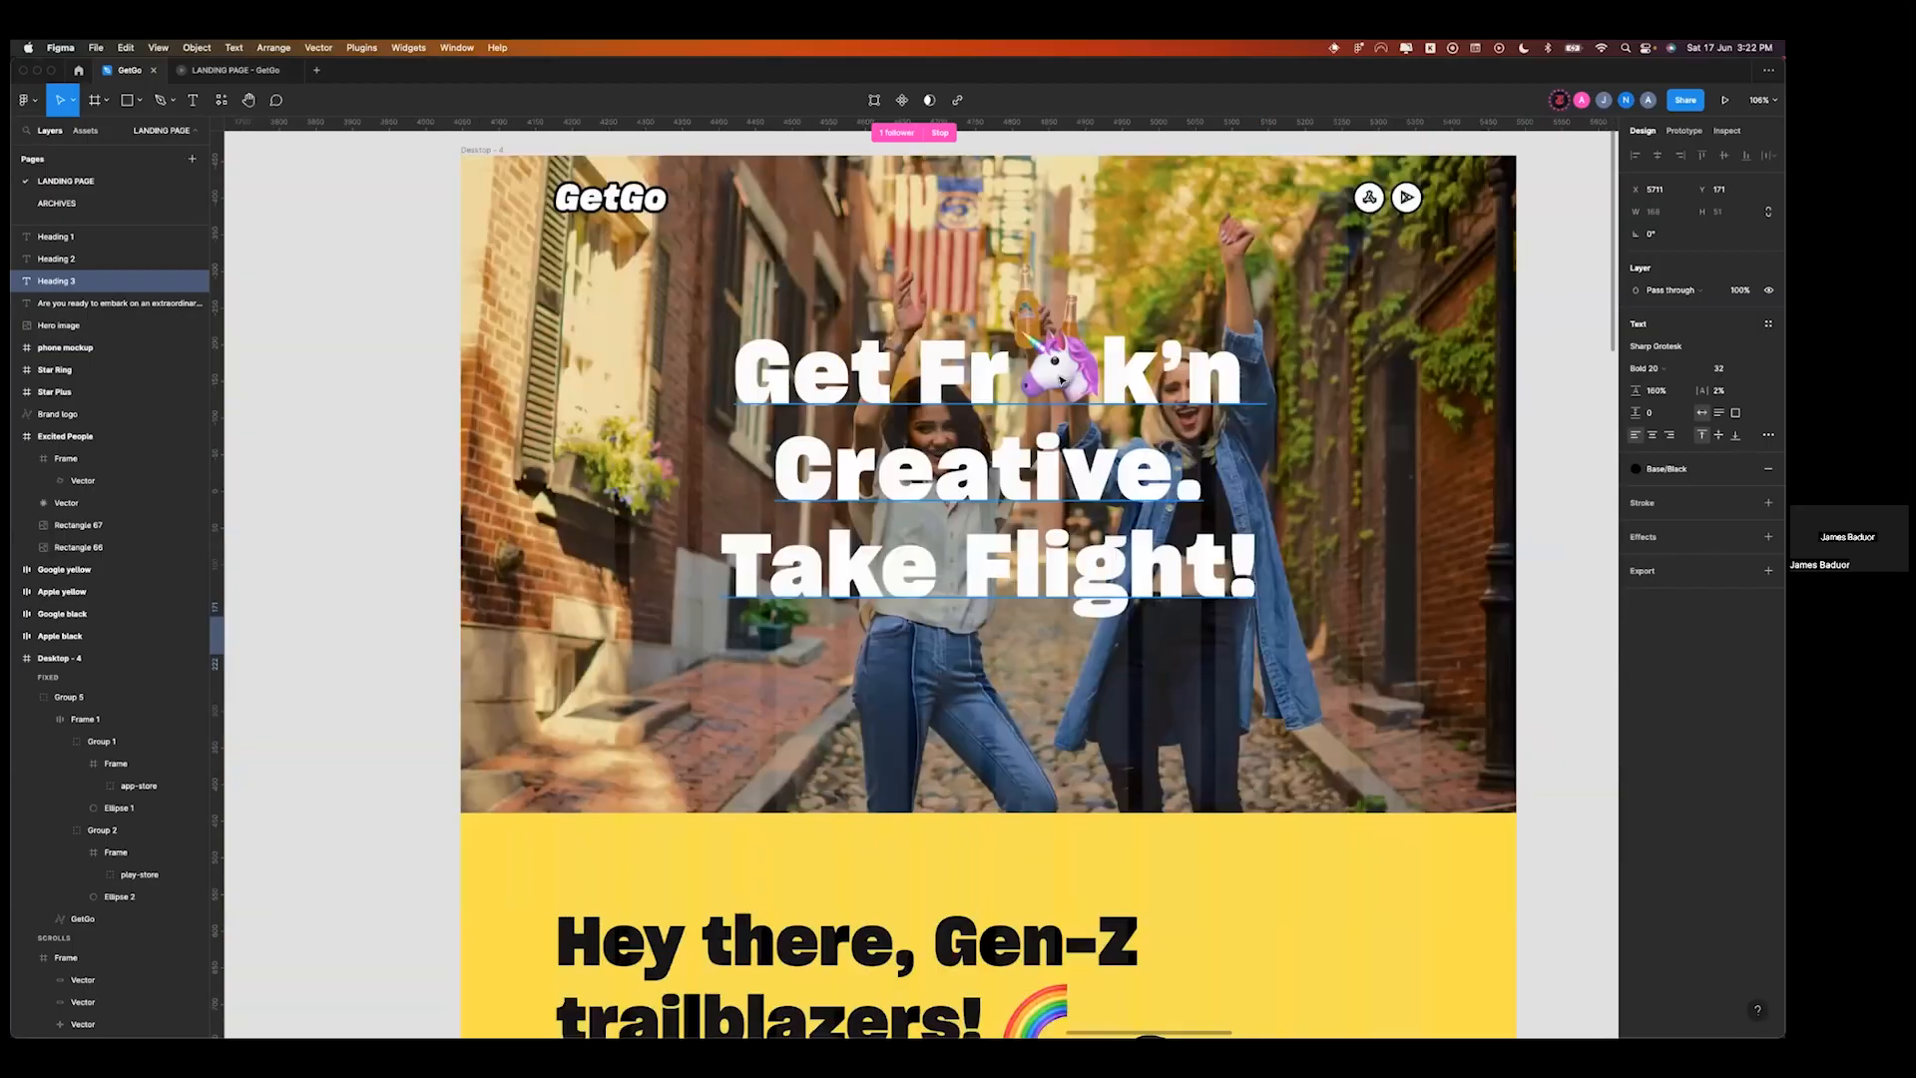
click(913, 449)
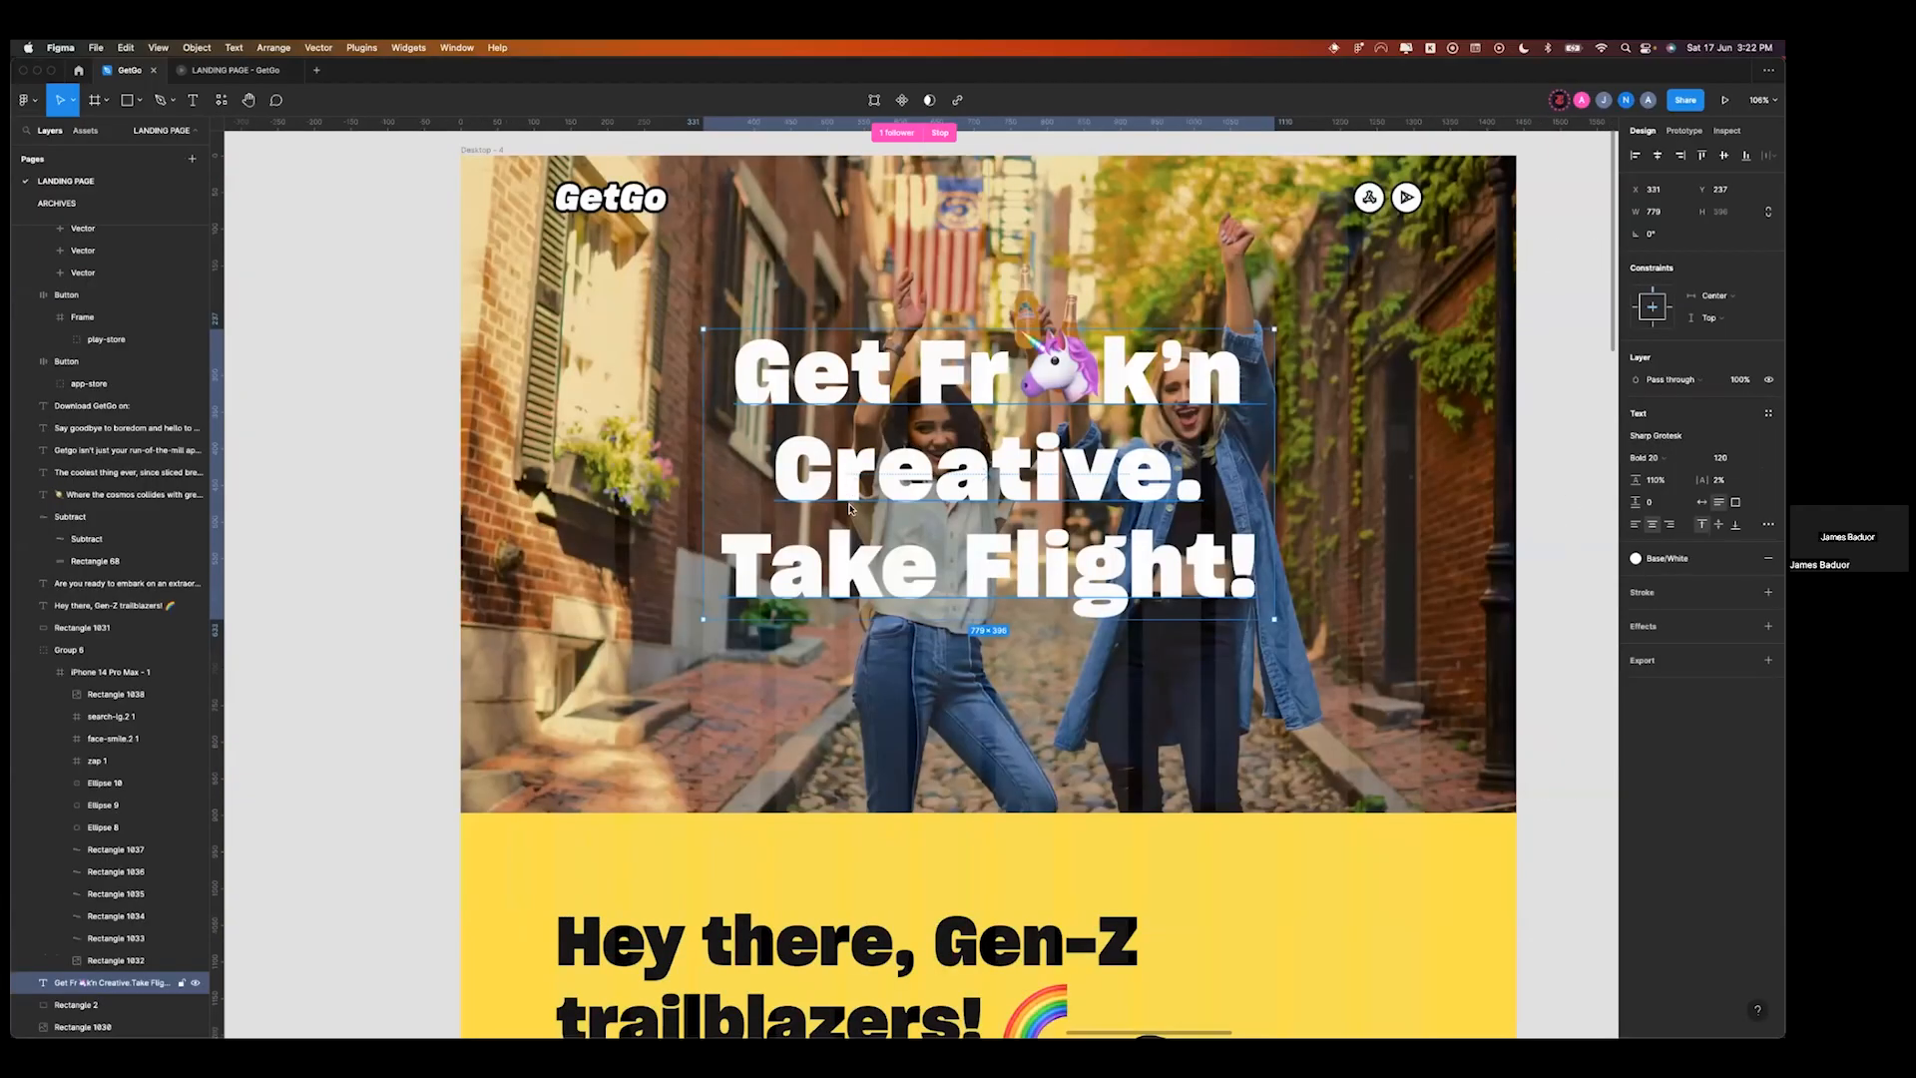
key(ctrl+Right)
text(Get Fr🦄k’n Creative. Take Flight!)
click(884, 599)
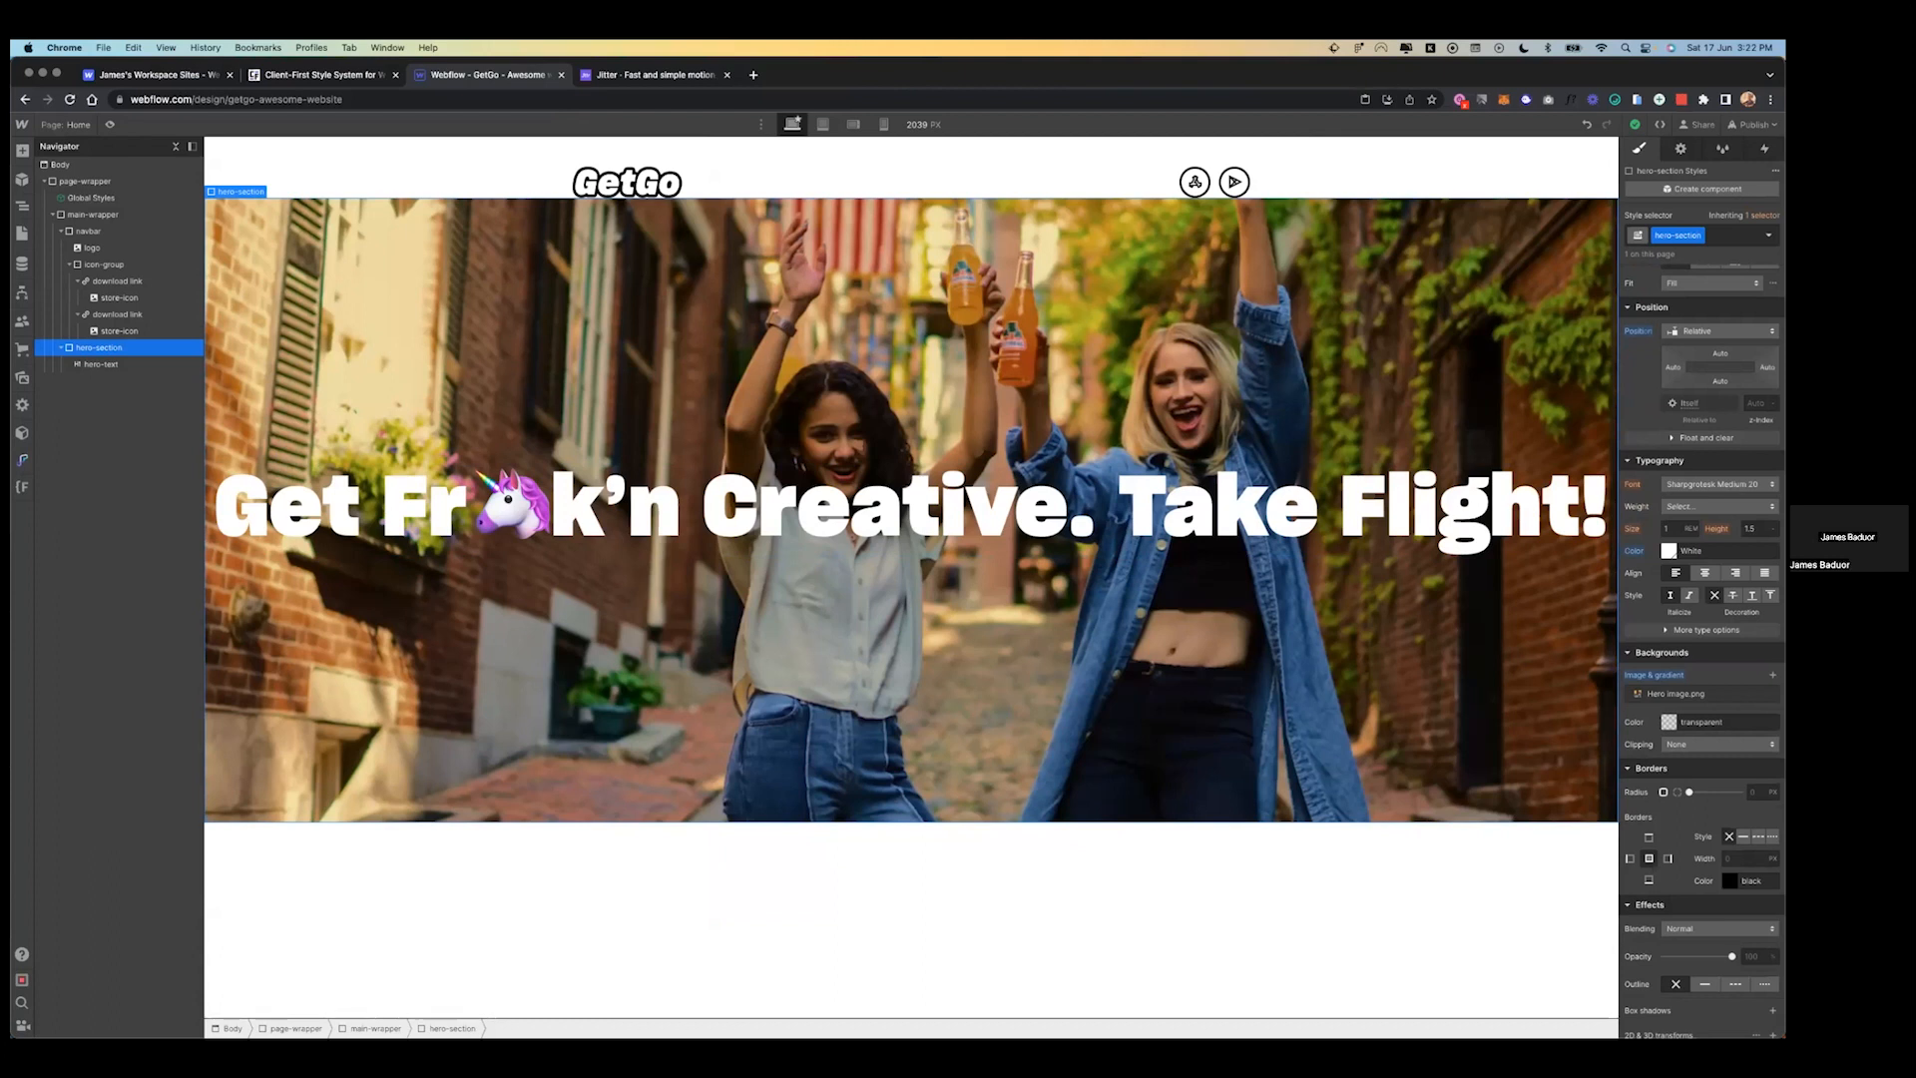
- Examine the hero headline's layout and the grouped logo and store icons in the Figma desktop design against the Webflow hero heading
click(721, 496)
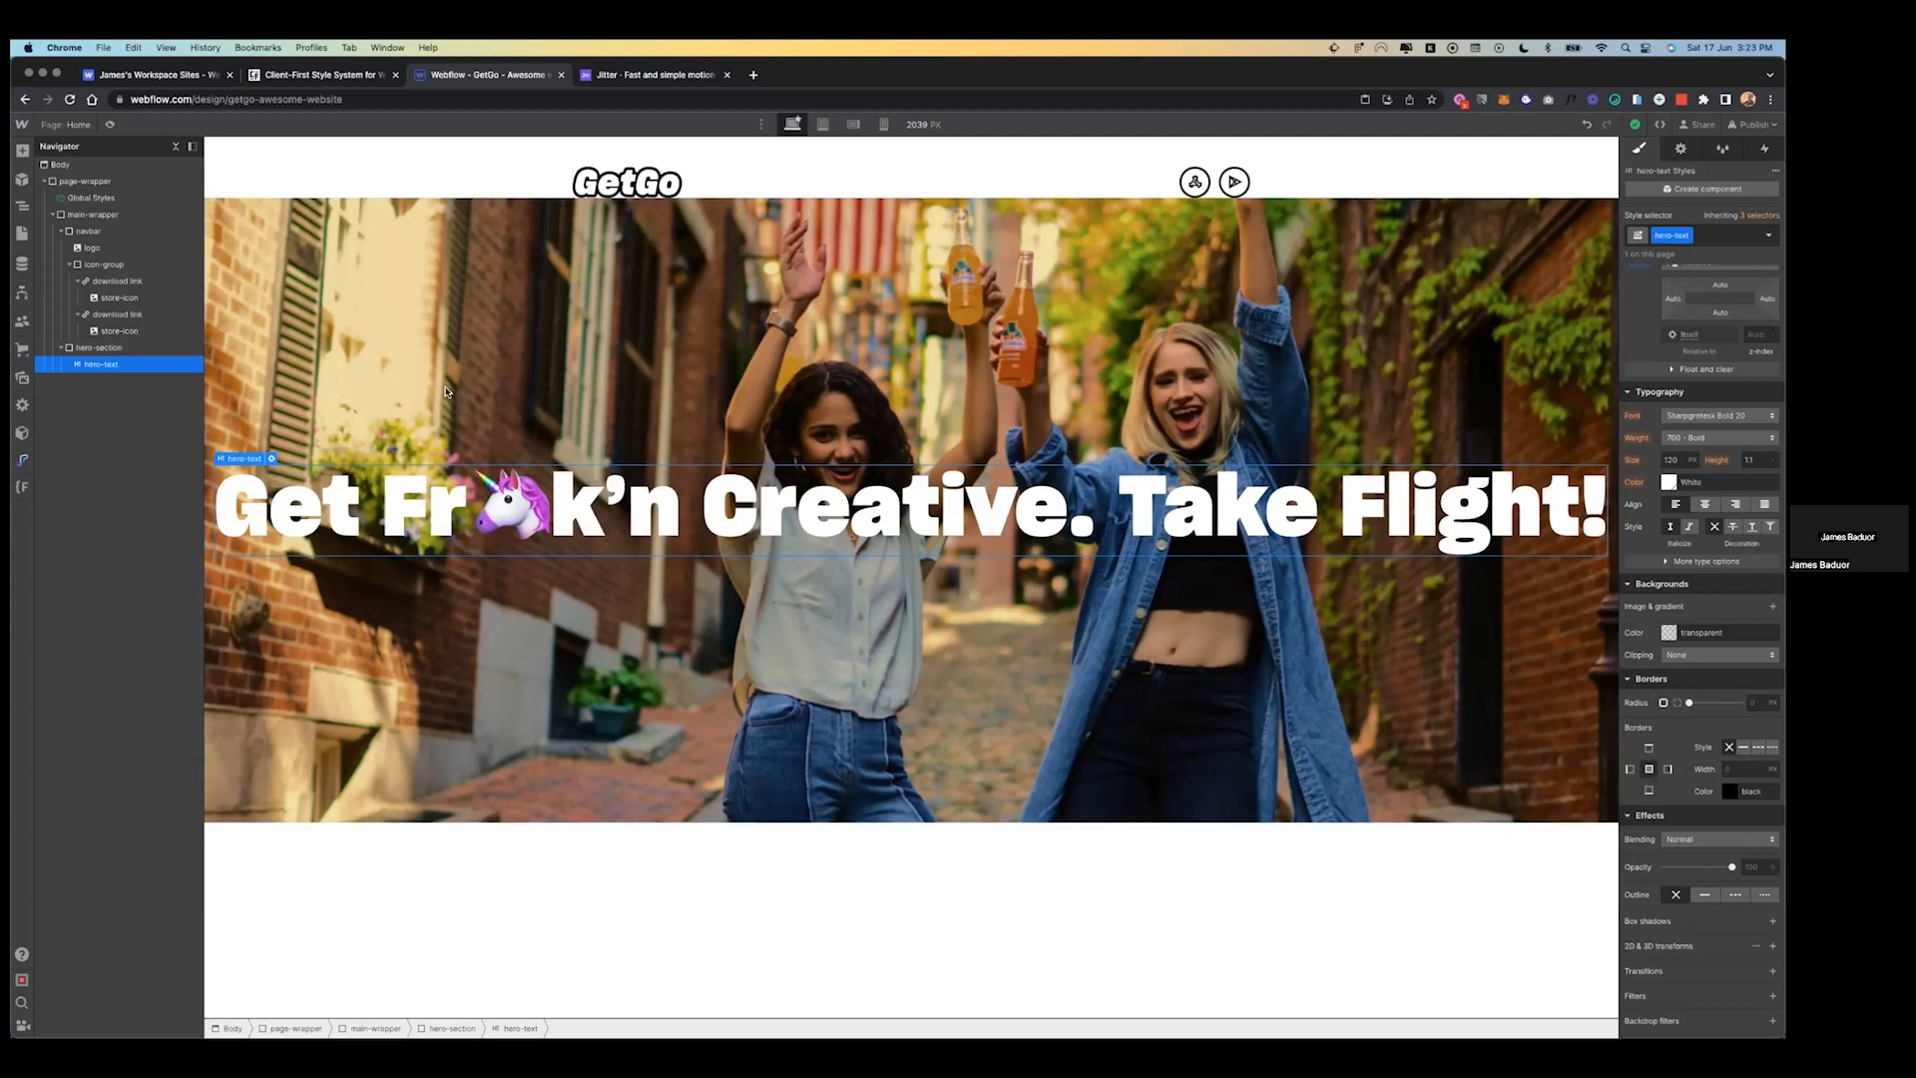
click(542, 329)
click(526, 488)
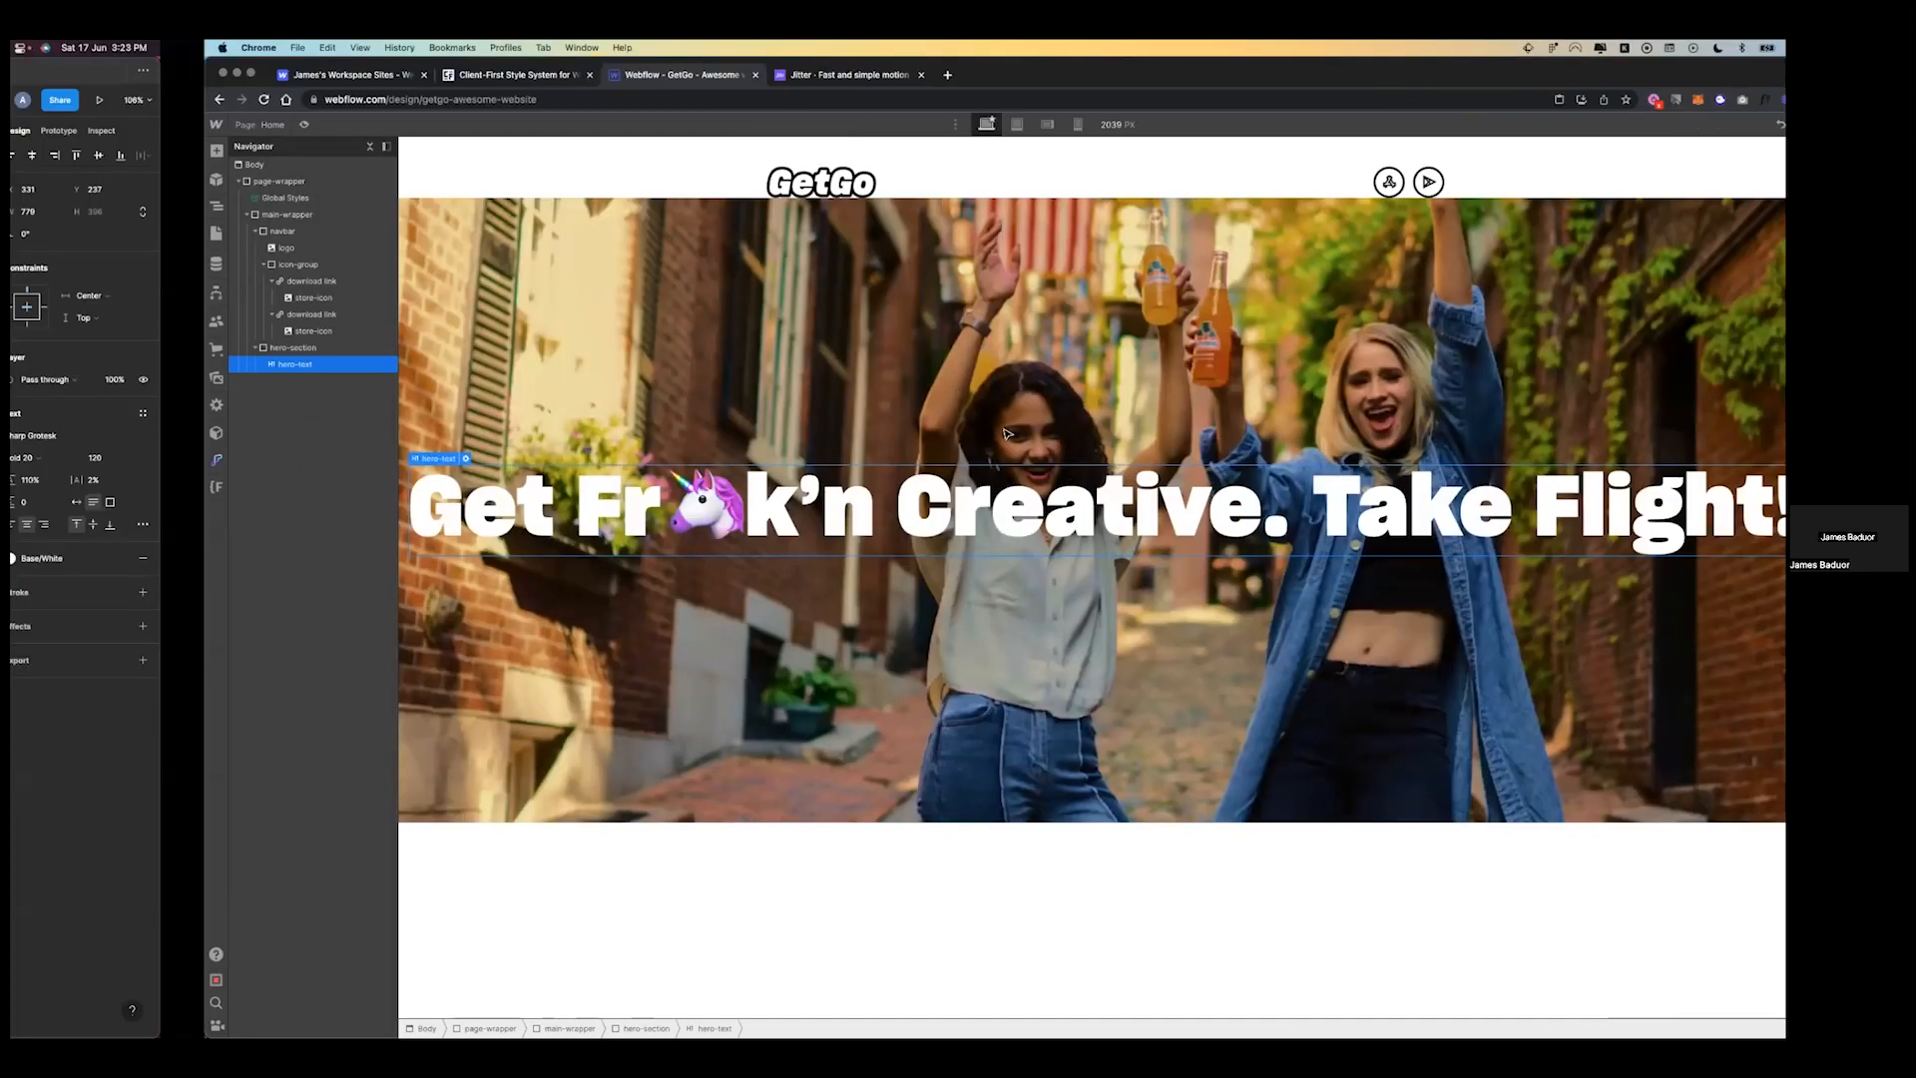
key(ctrl+Left)
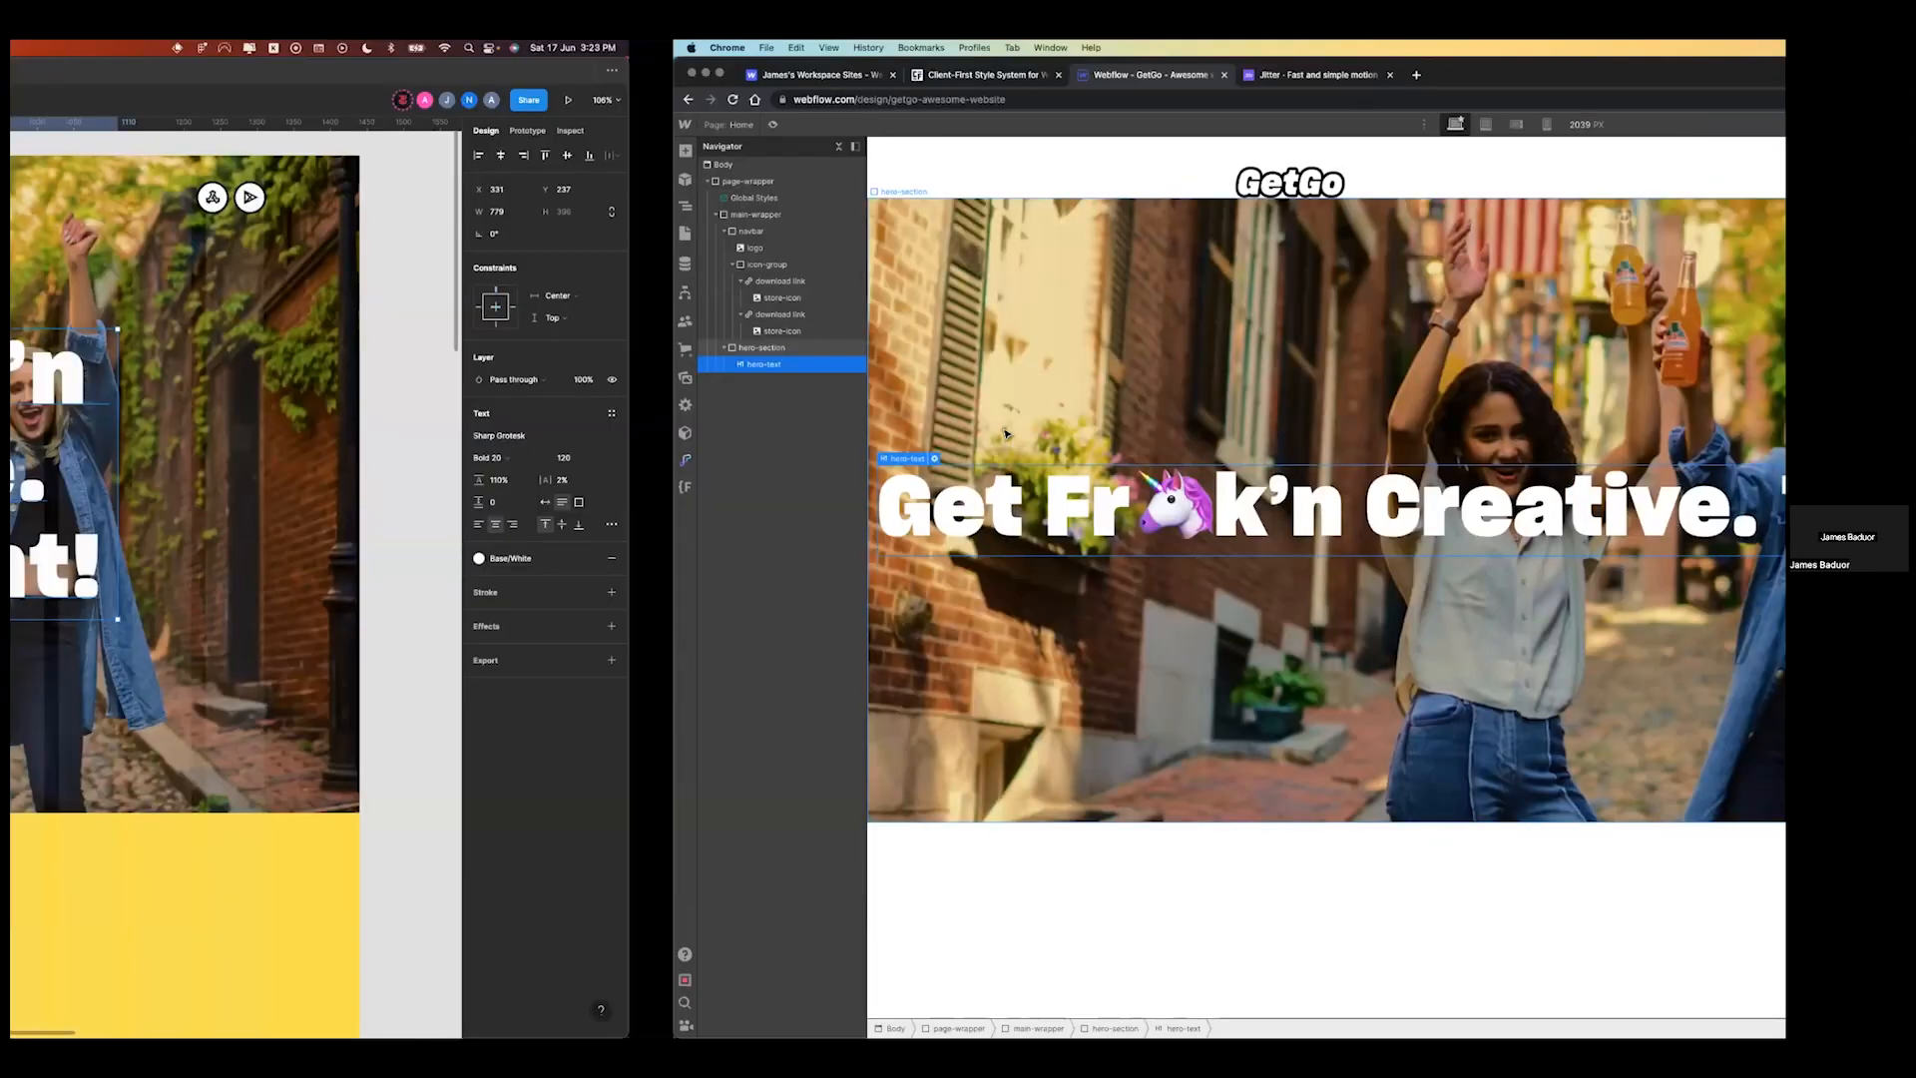
scroll(1006, 435, up, 5)
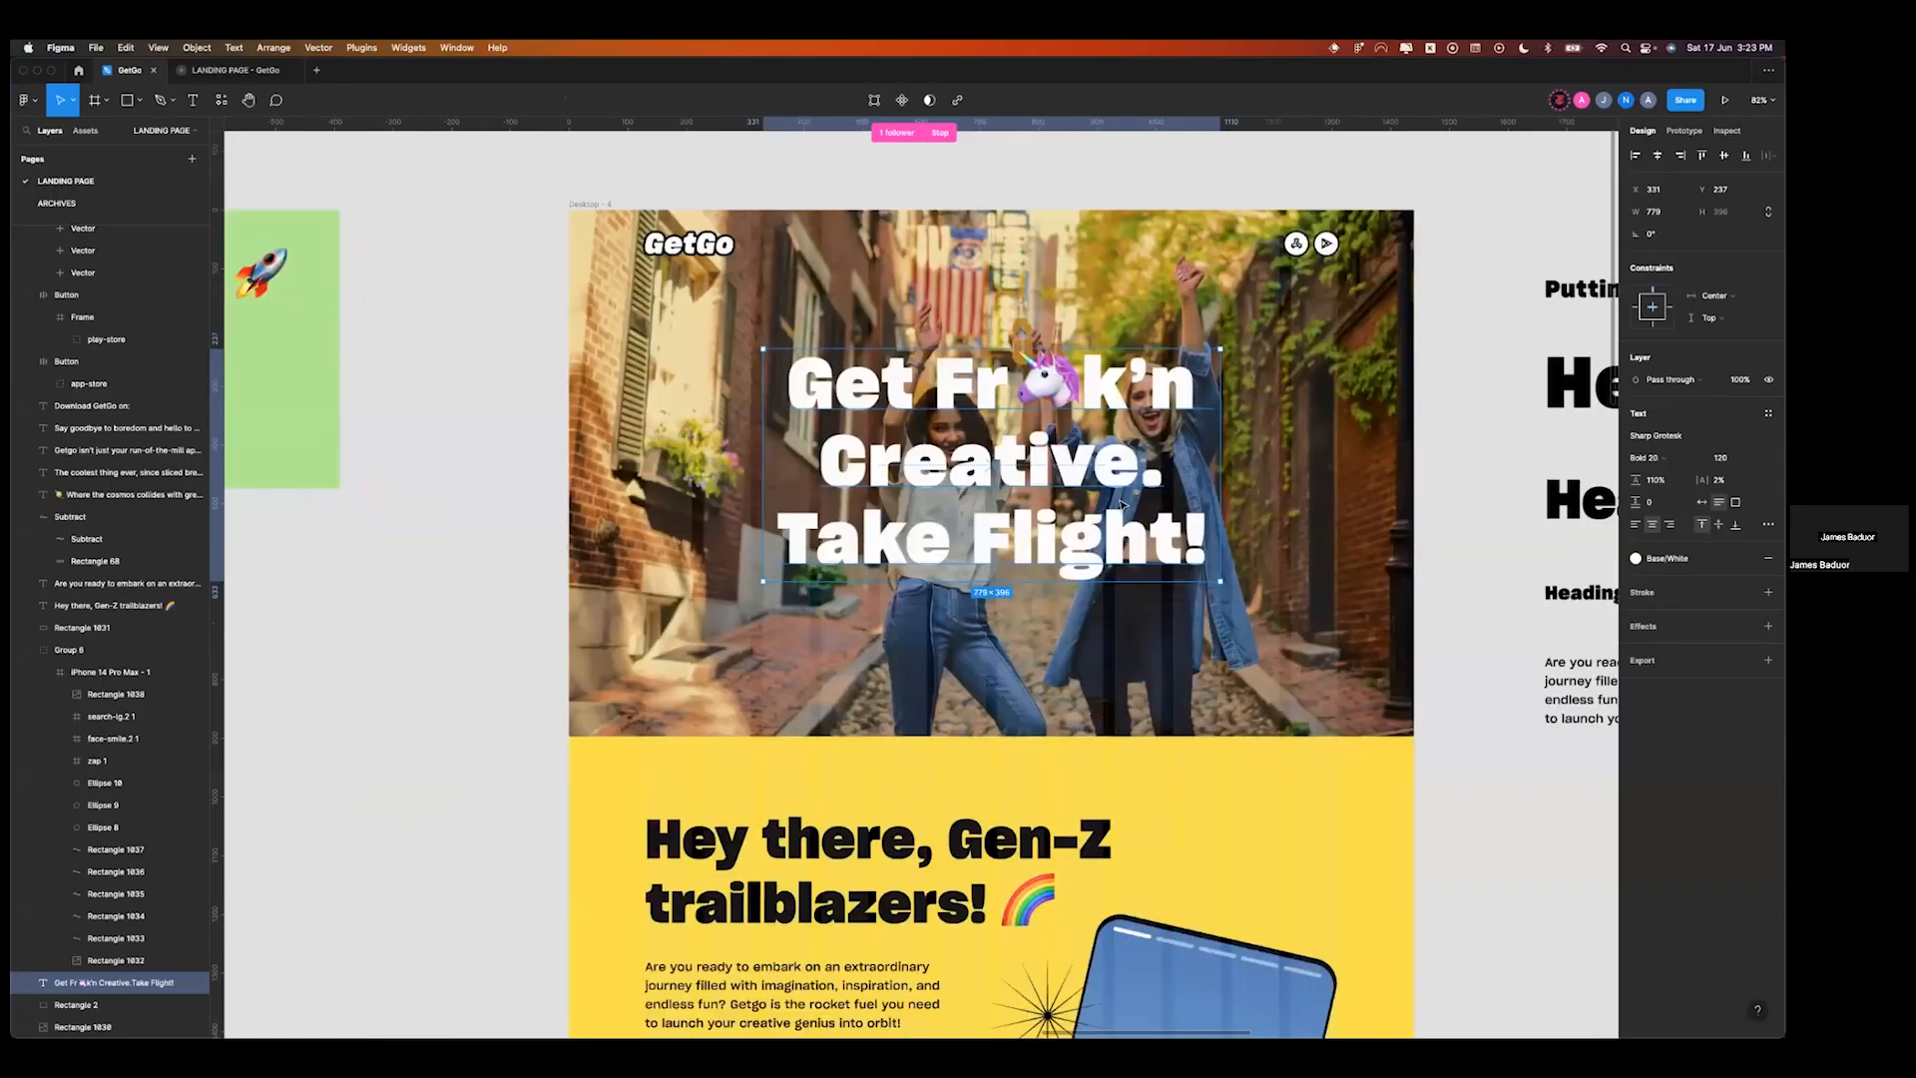
scroll(715, 579, down, 3)
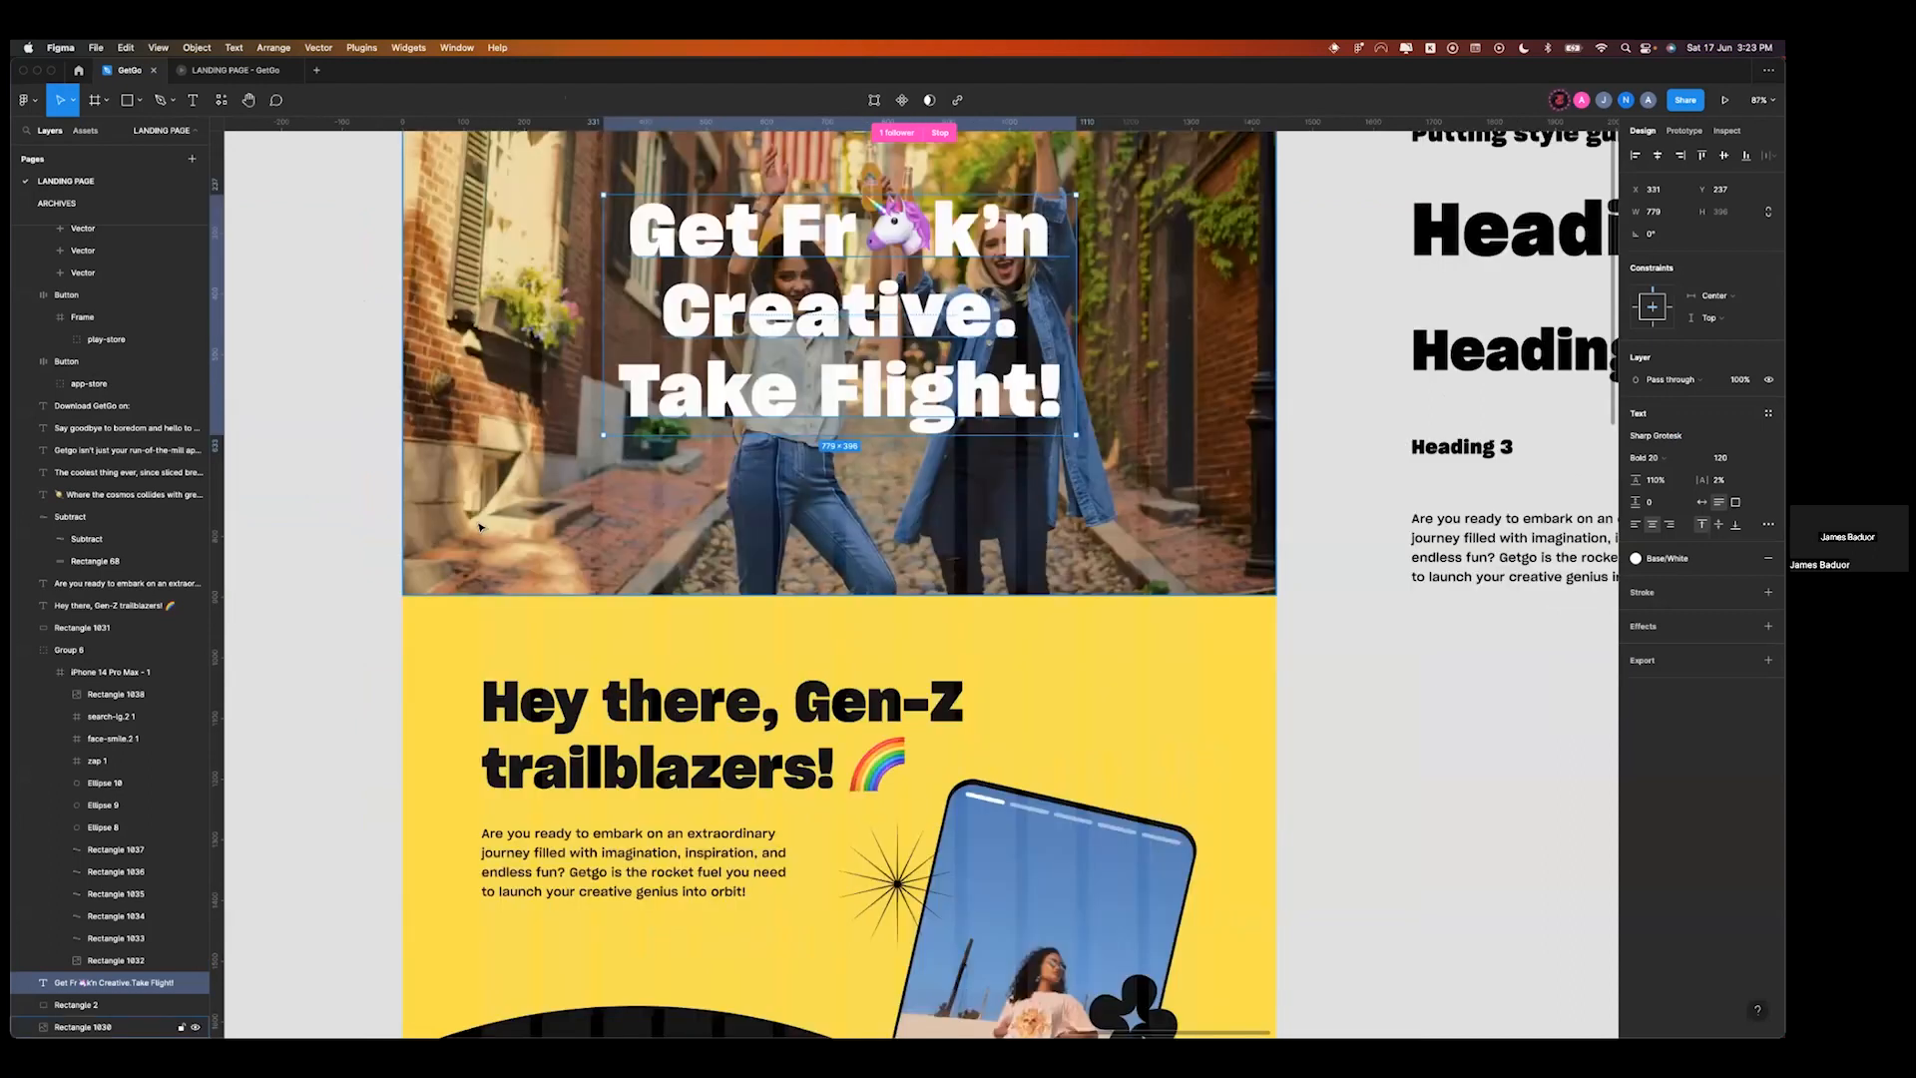
scroll(504, 691, up, 5)
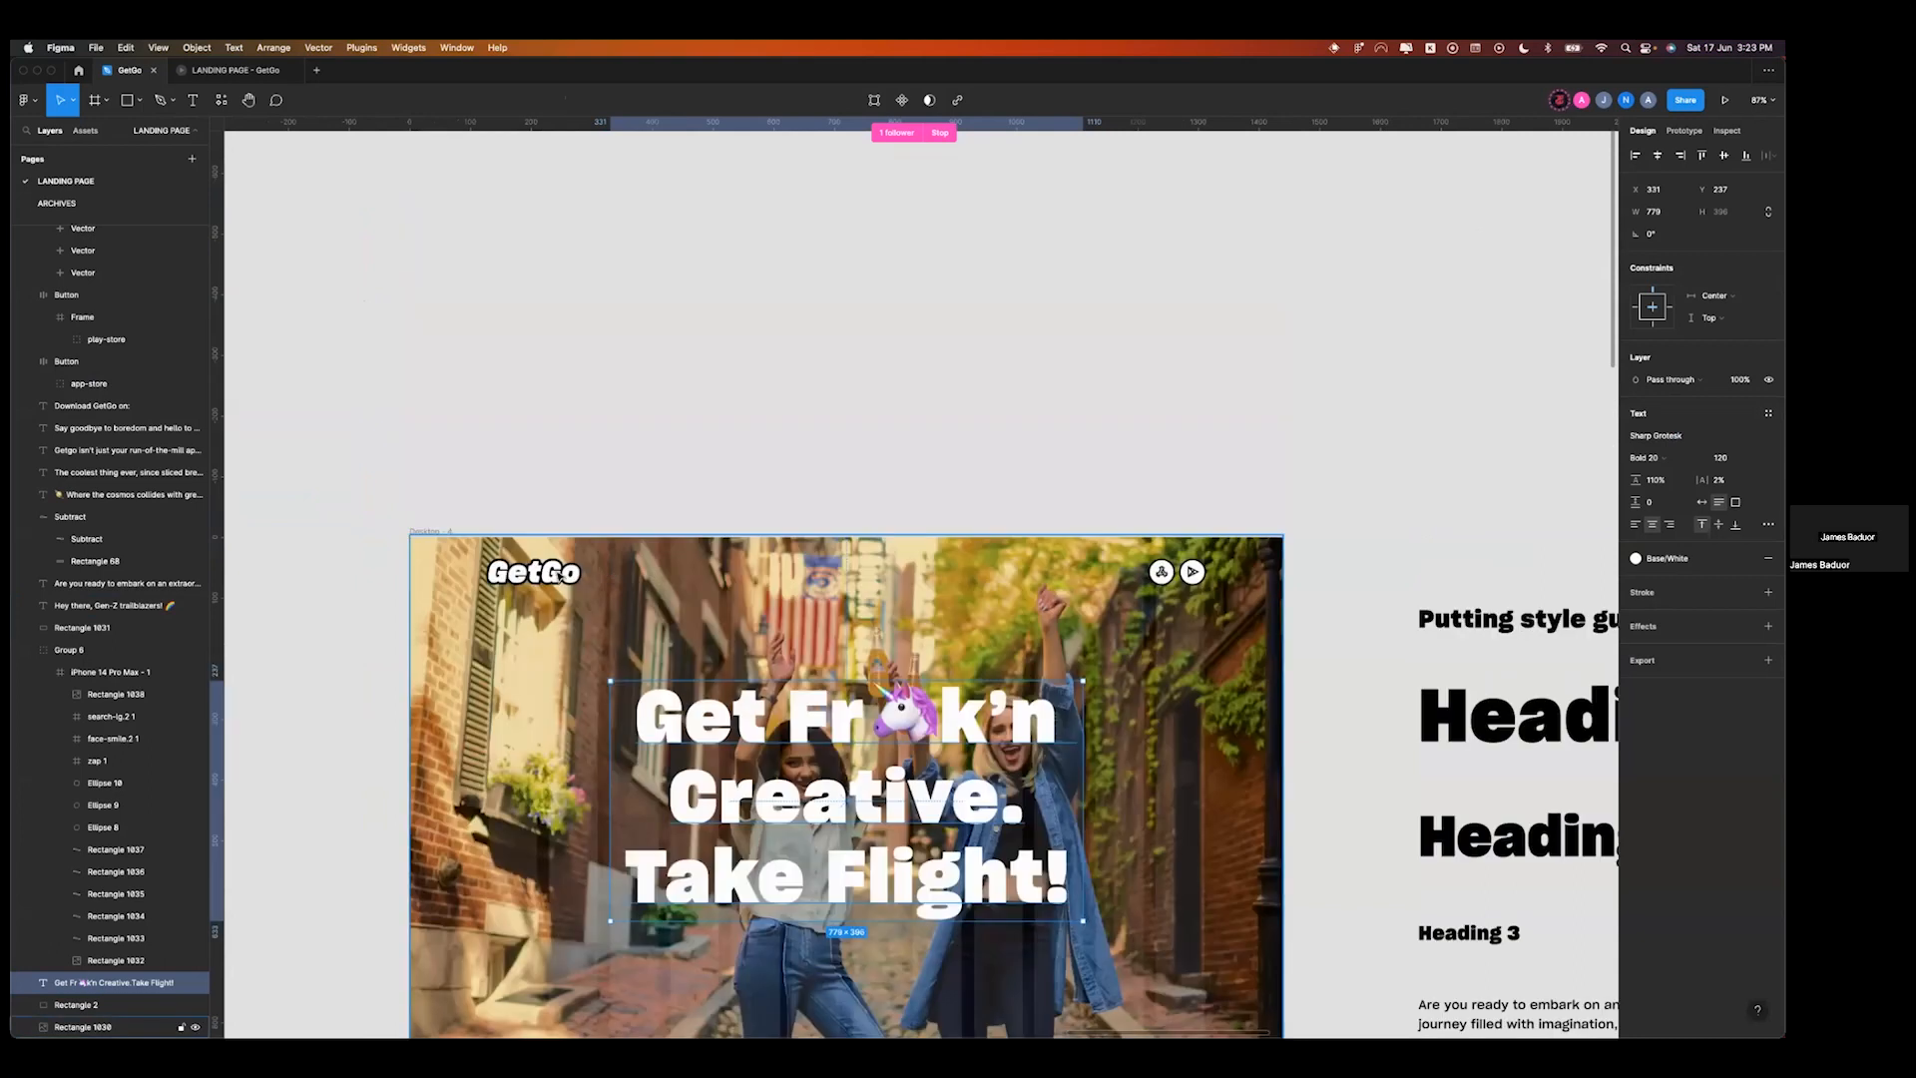
click(561, 575)
click(637, 529)
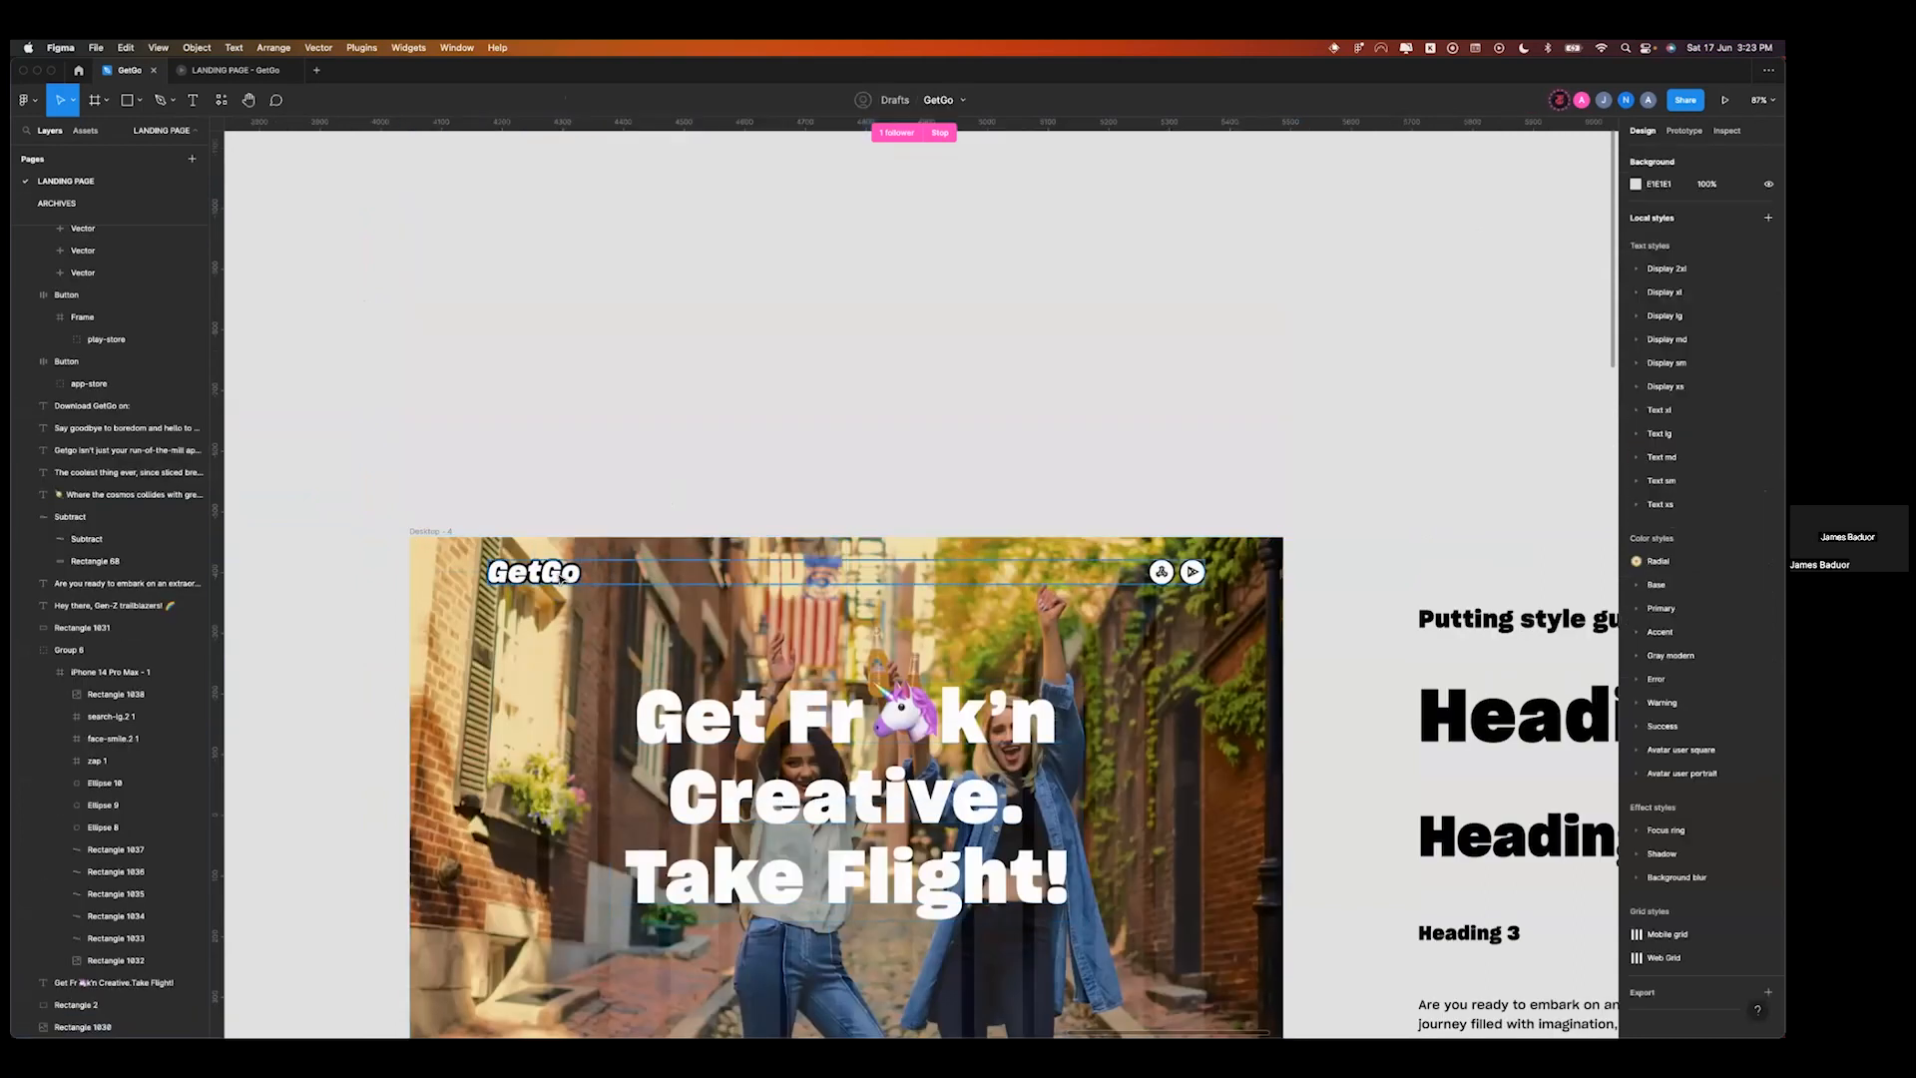
click(841, 577)
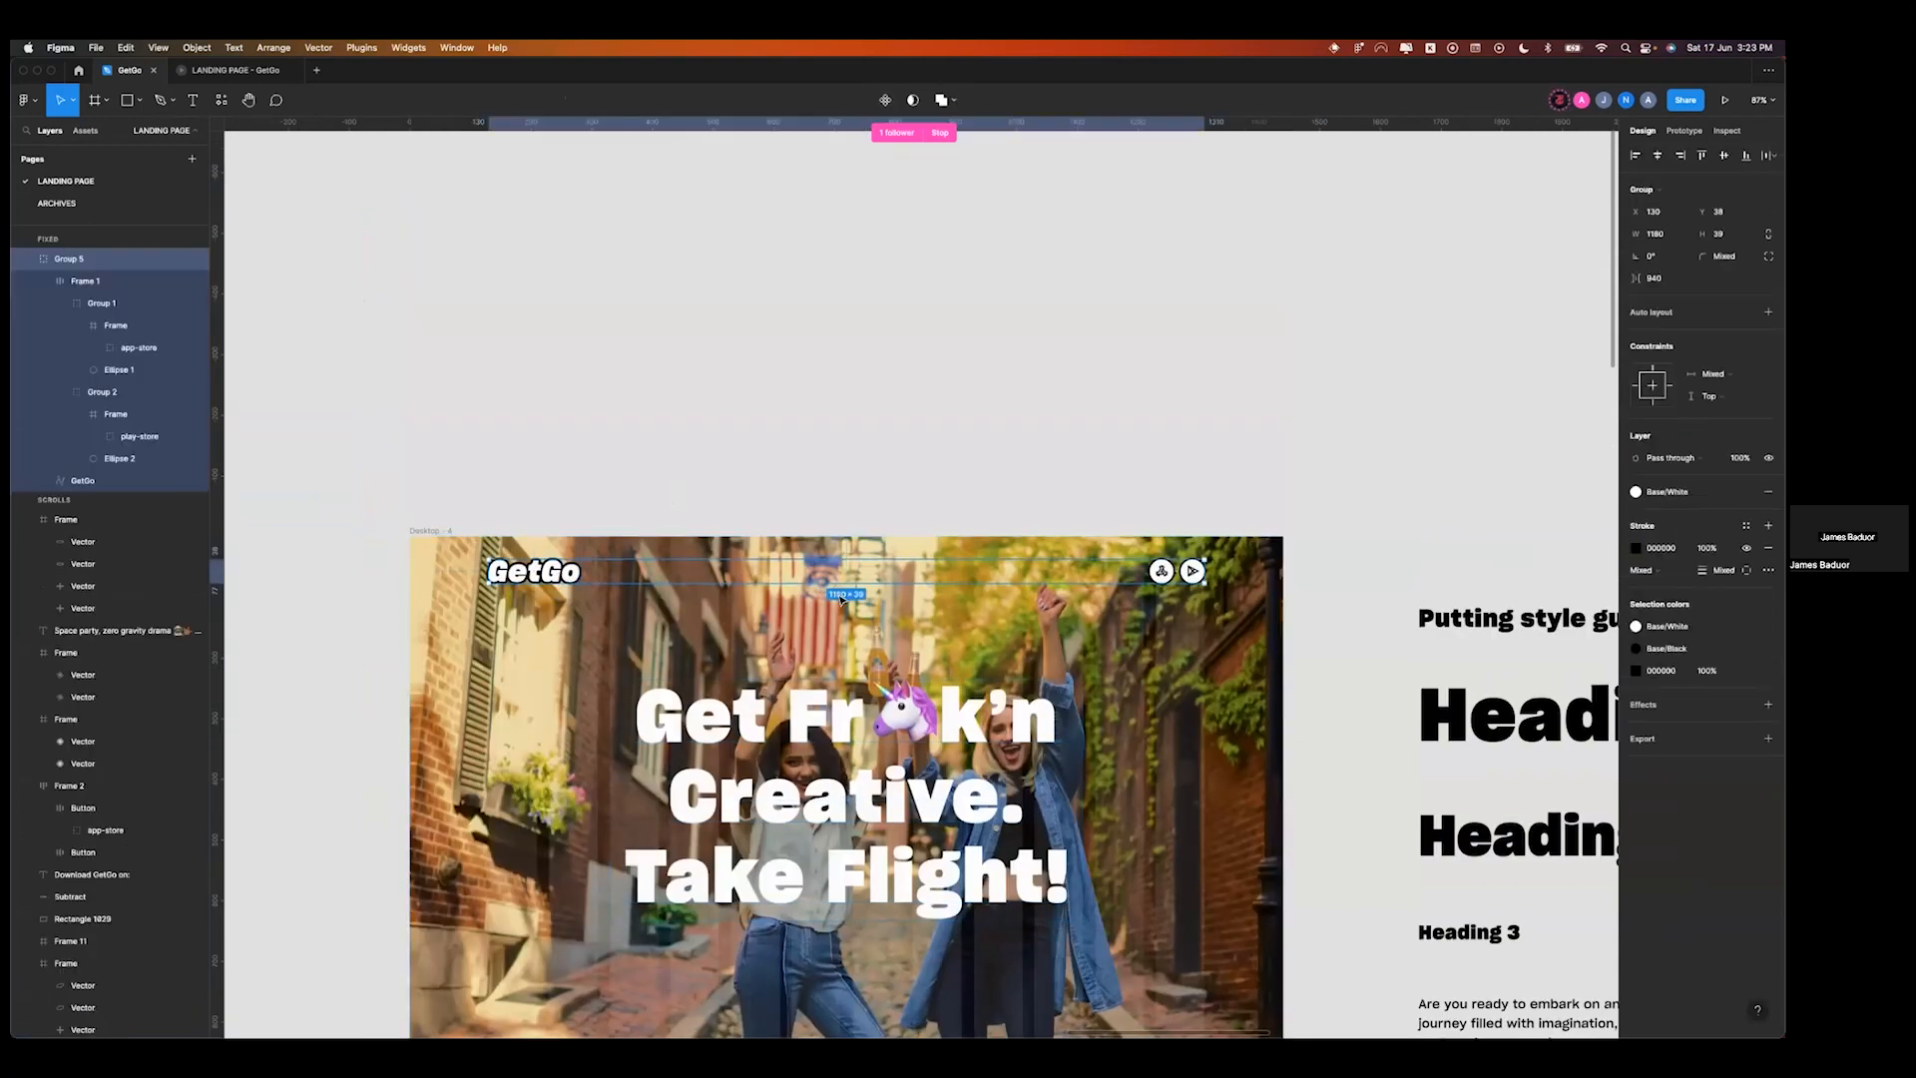
scroll(840, 599, down, 4)
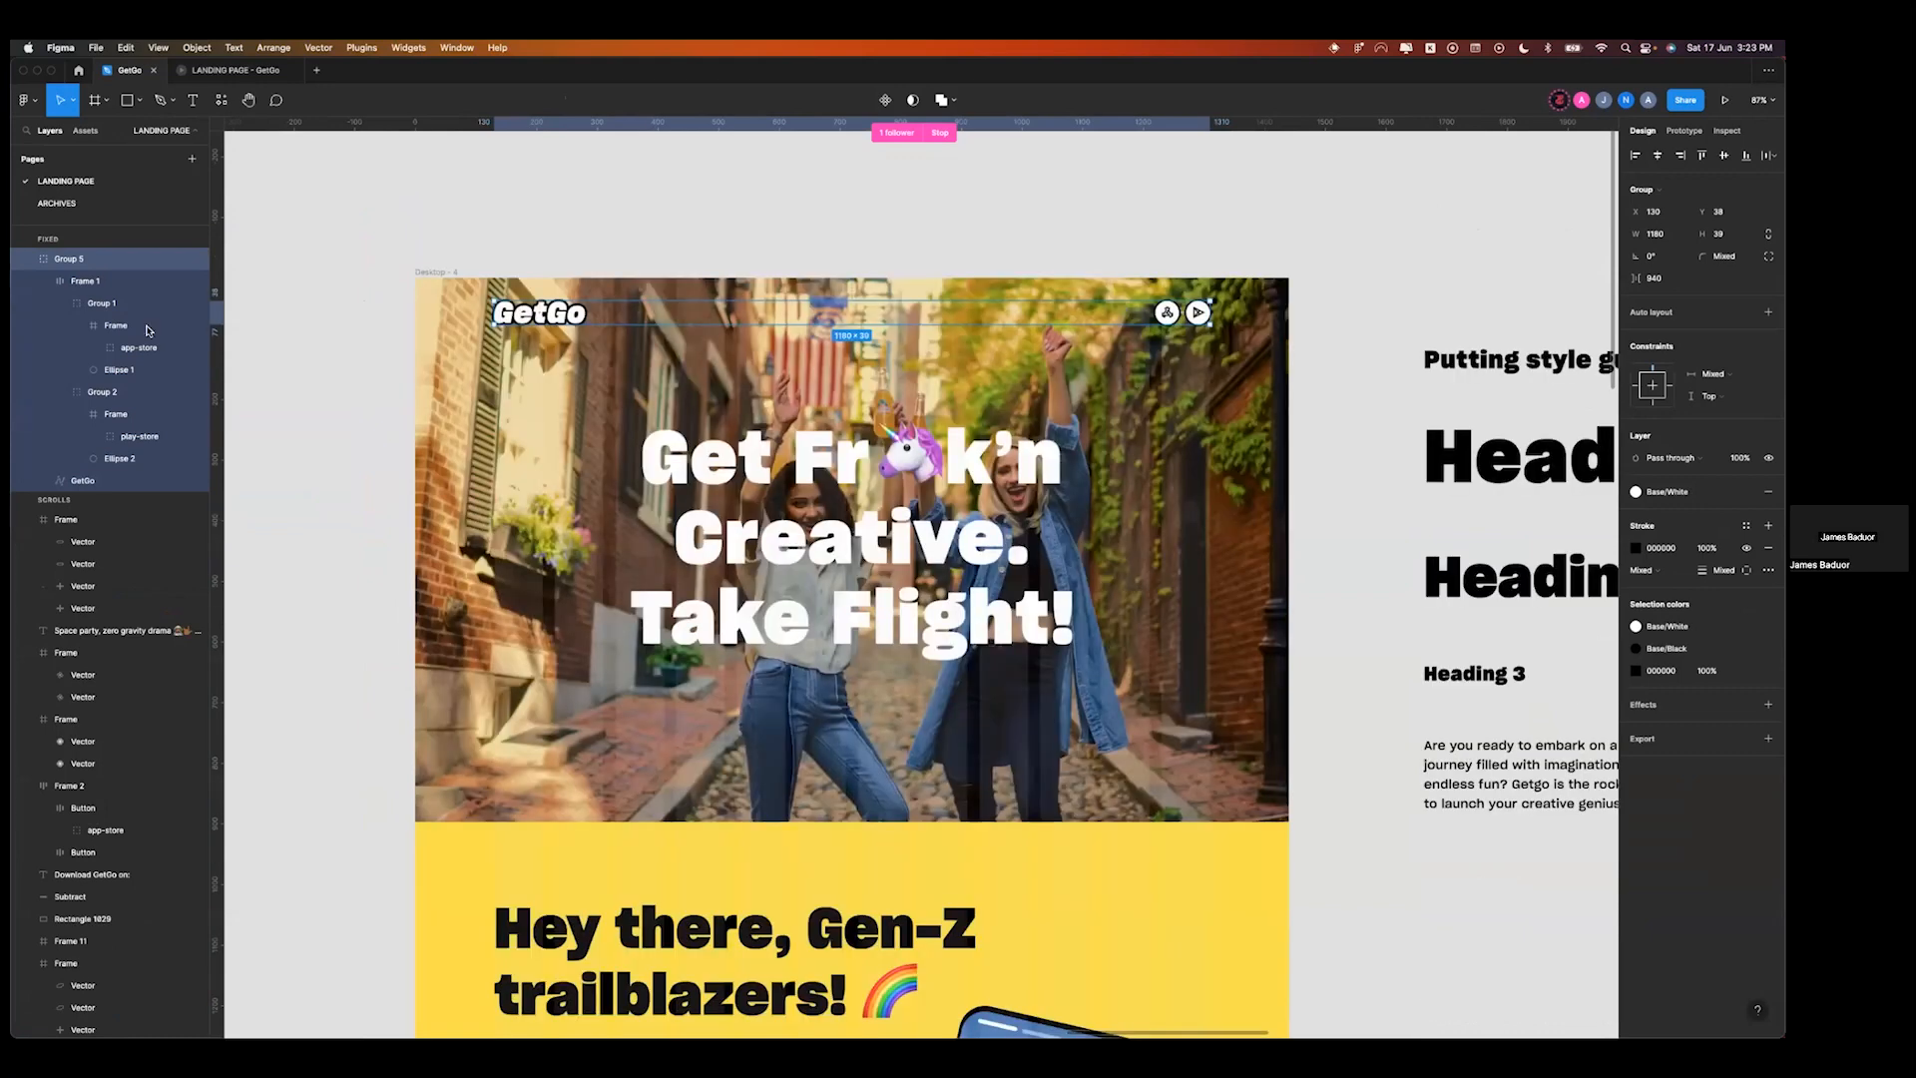
- Switch to Webflow and add a Container element inside main-wrapper, above the navbar
key(super+Tab)
click(66, 235)
click(64, 233)
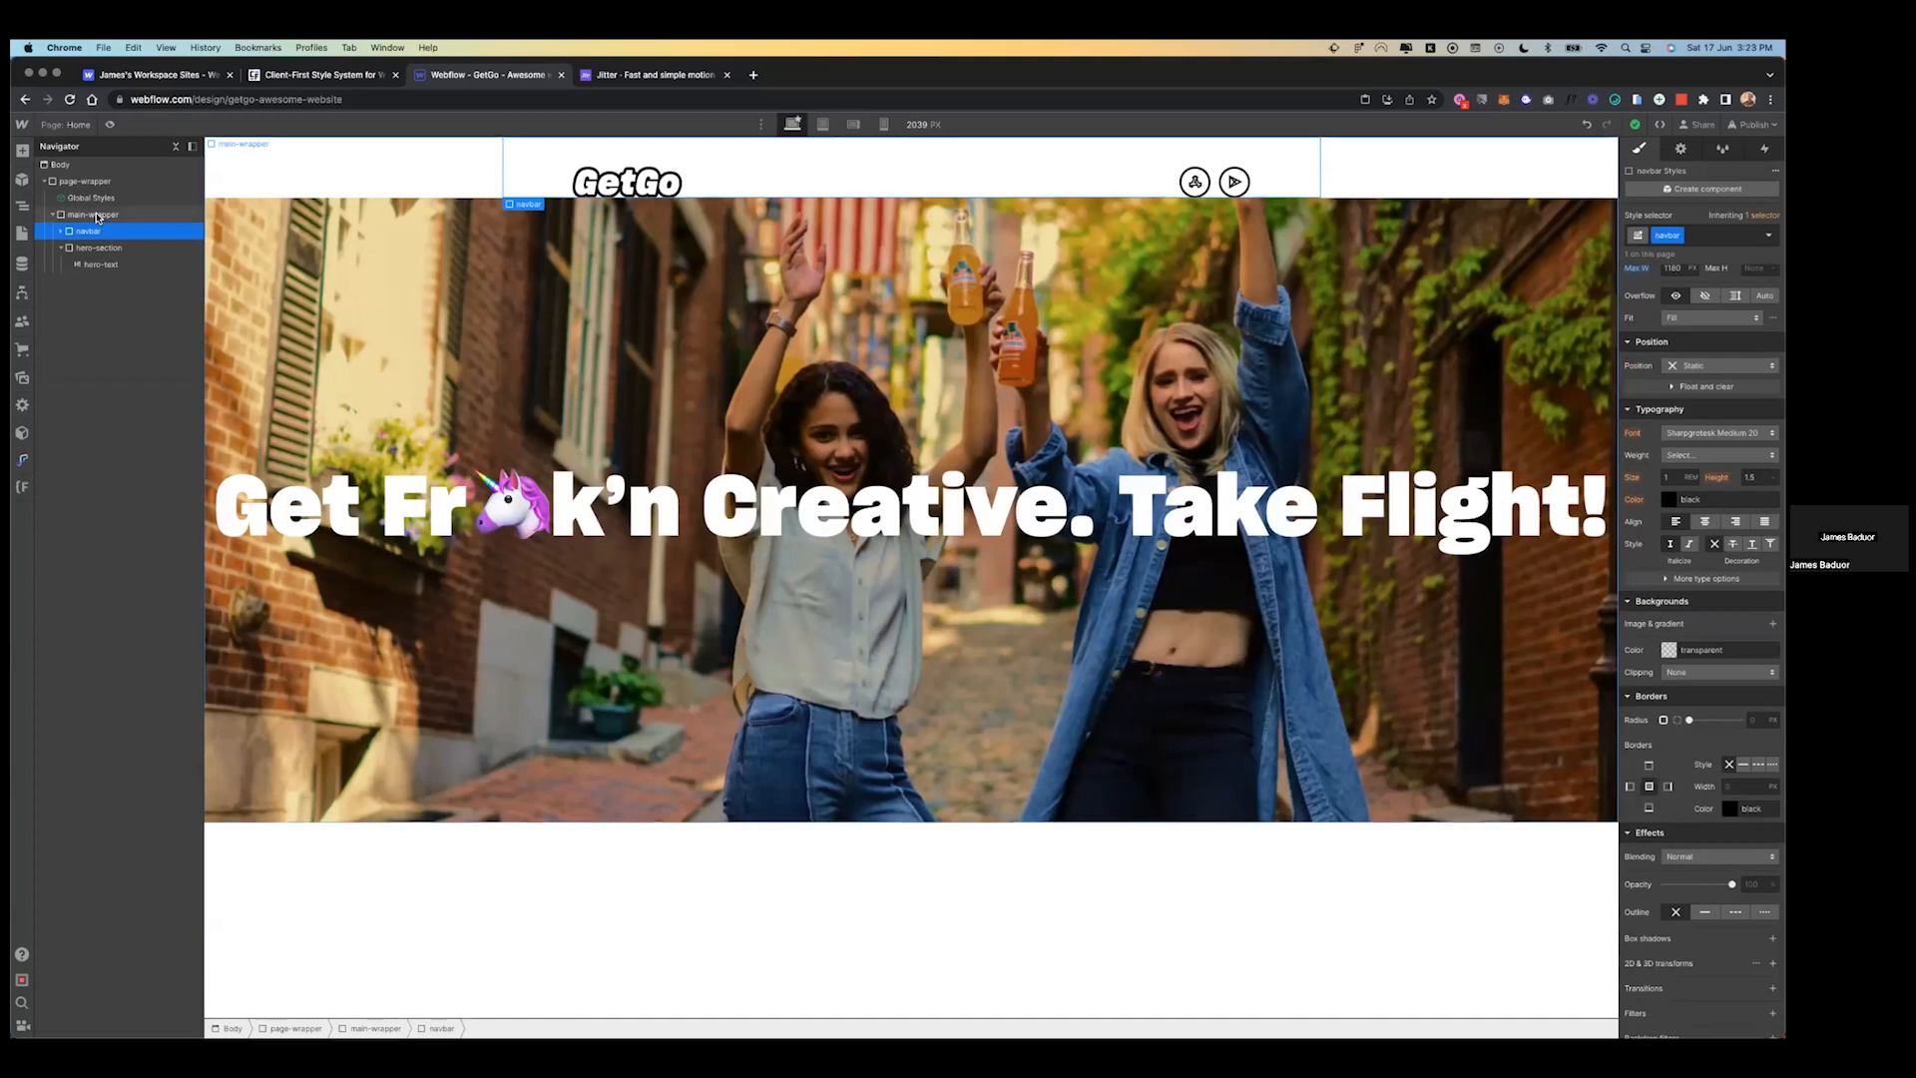
click(96, 216)
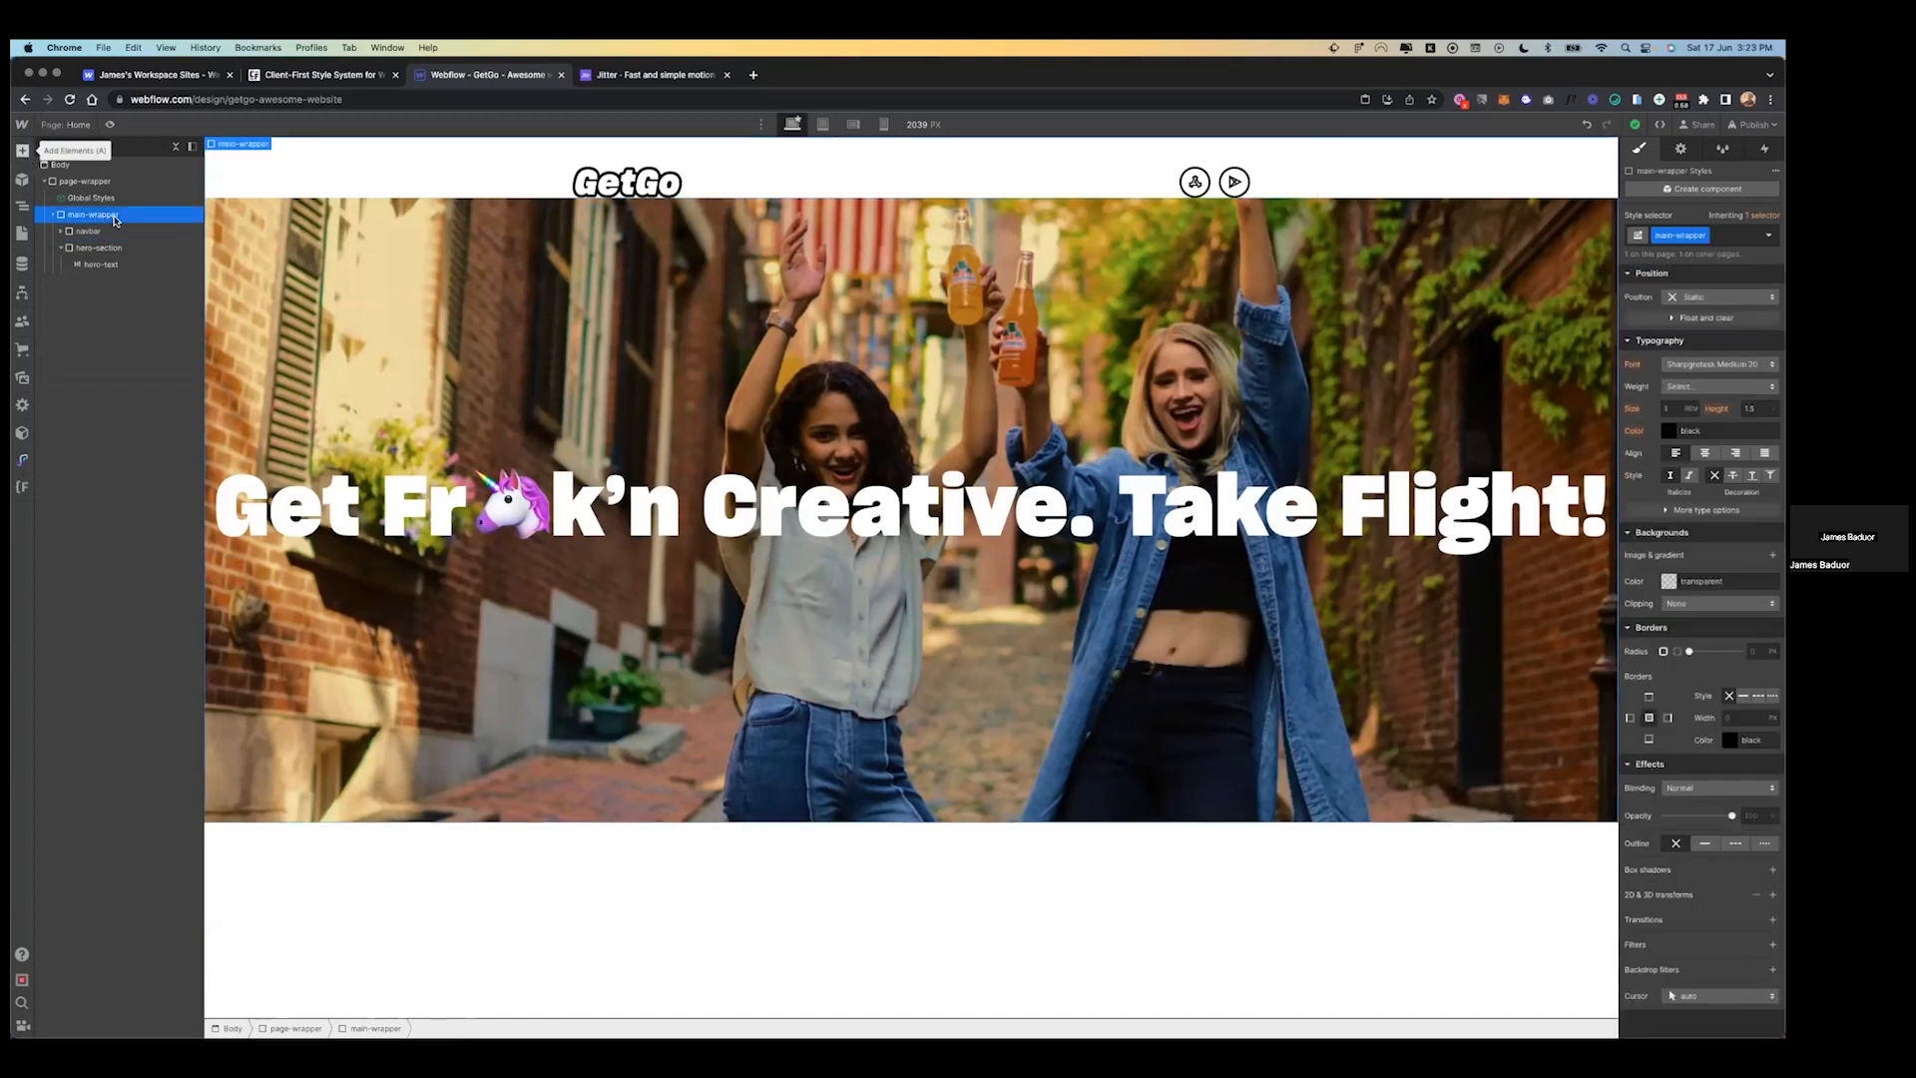
click(22, 150)
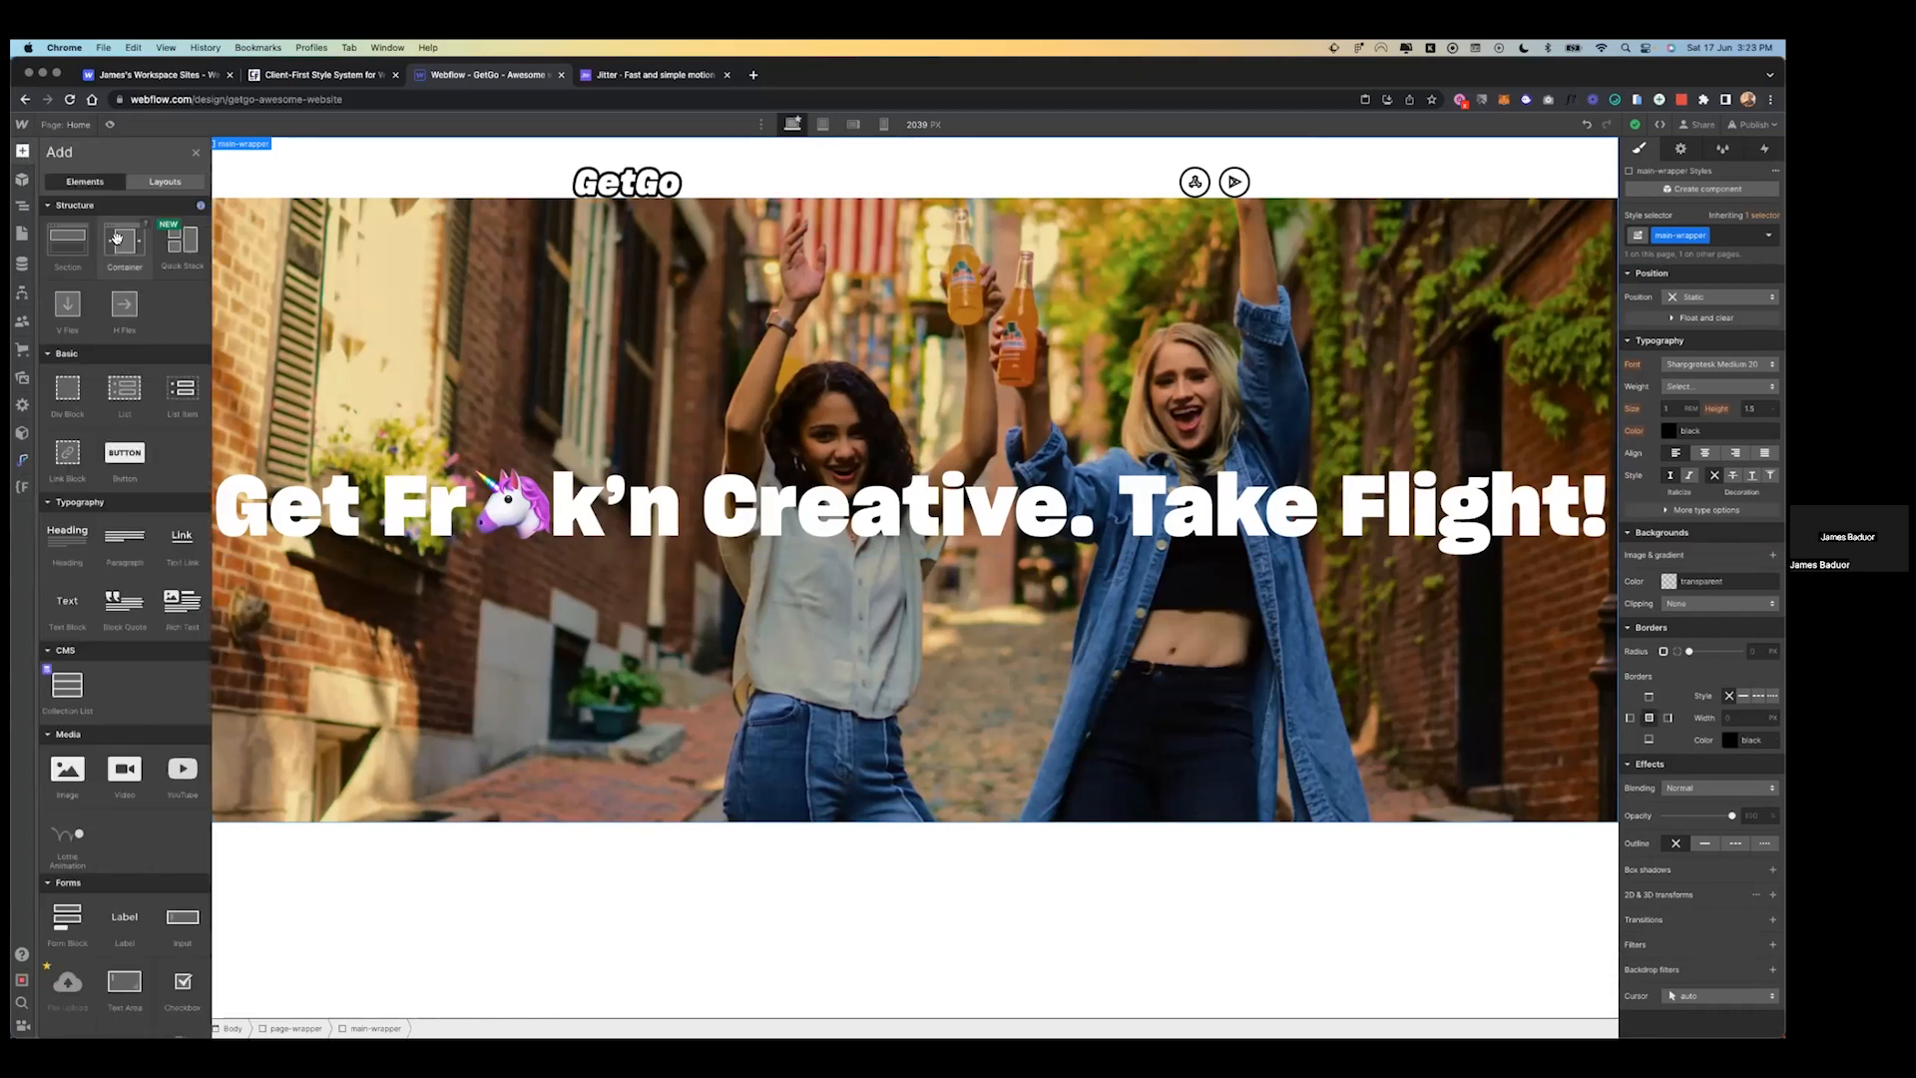
click(118, 261)
drag(96, 282, 96, 234)
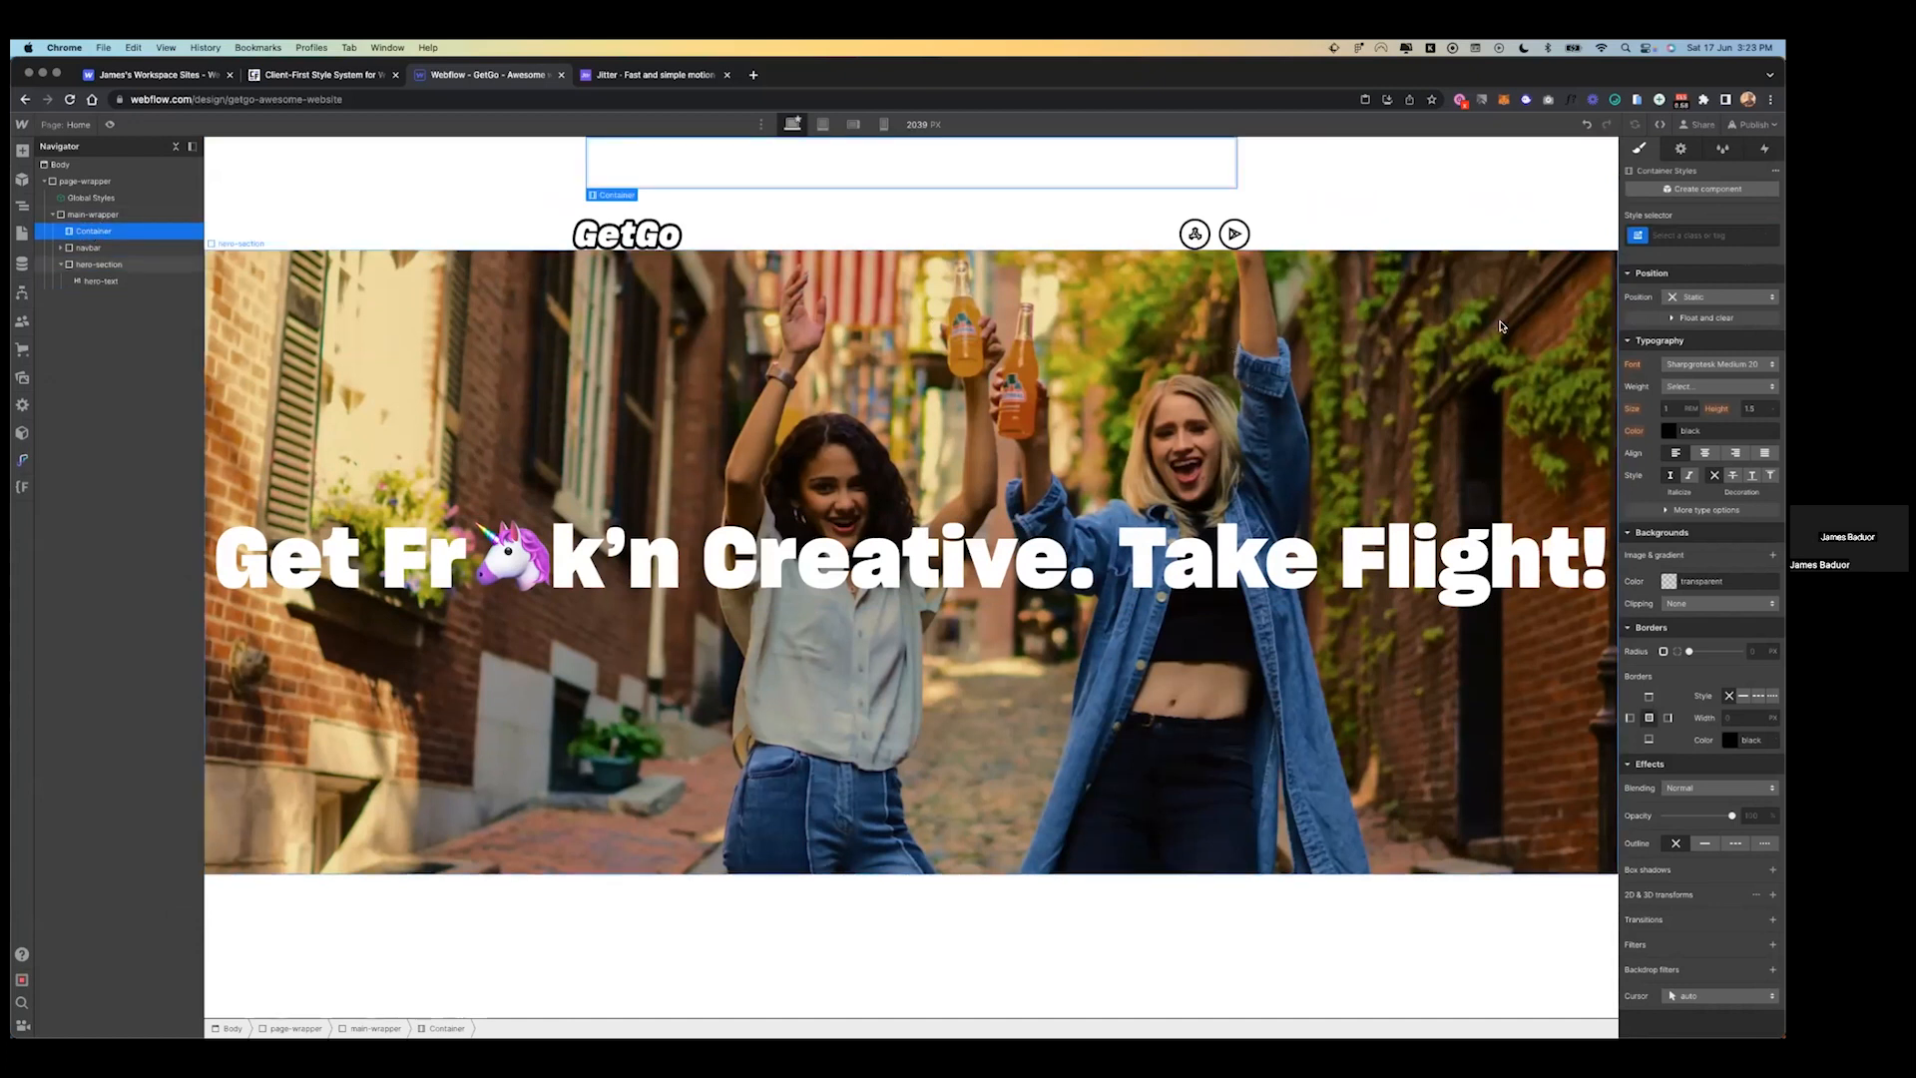
- Give the new Container the class "container" and set its max width to 1180 px, matching the Figma group's width
scroll(1702, 598, up, 5)
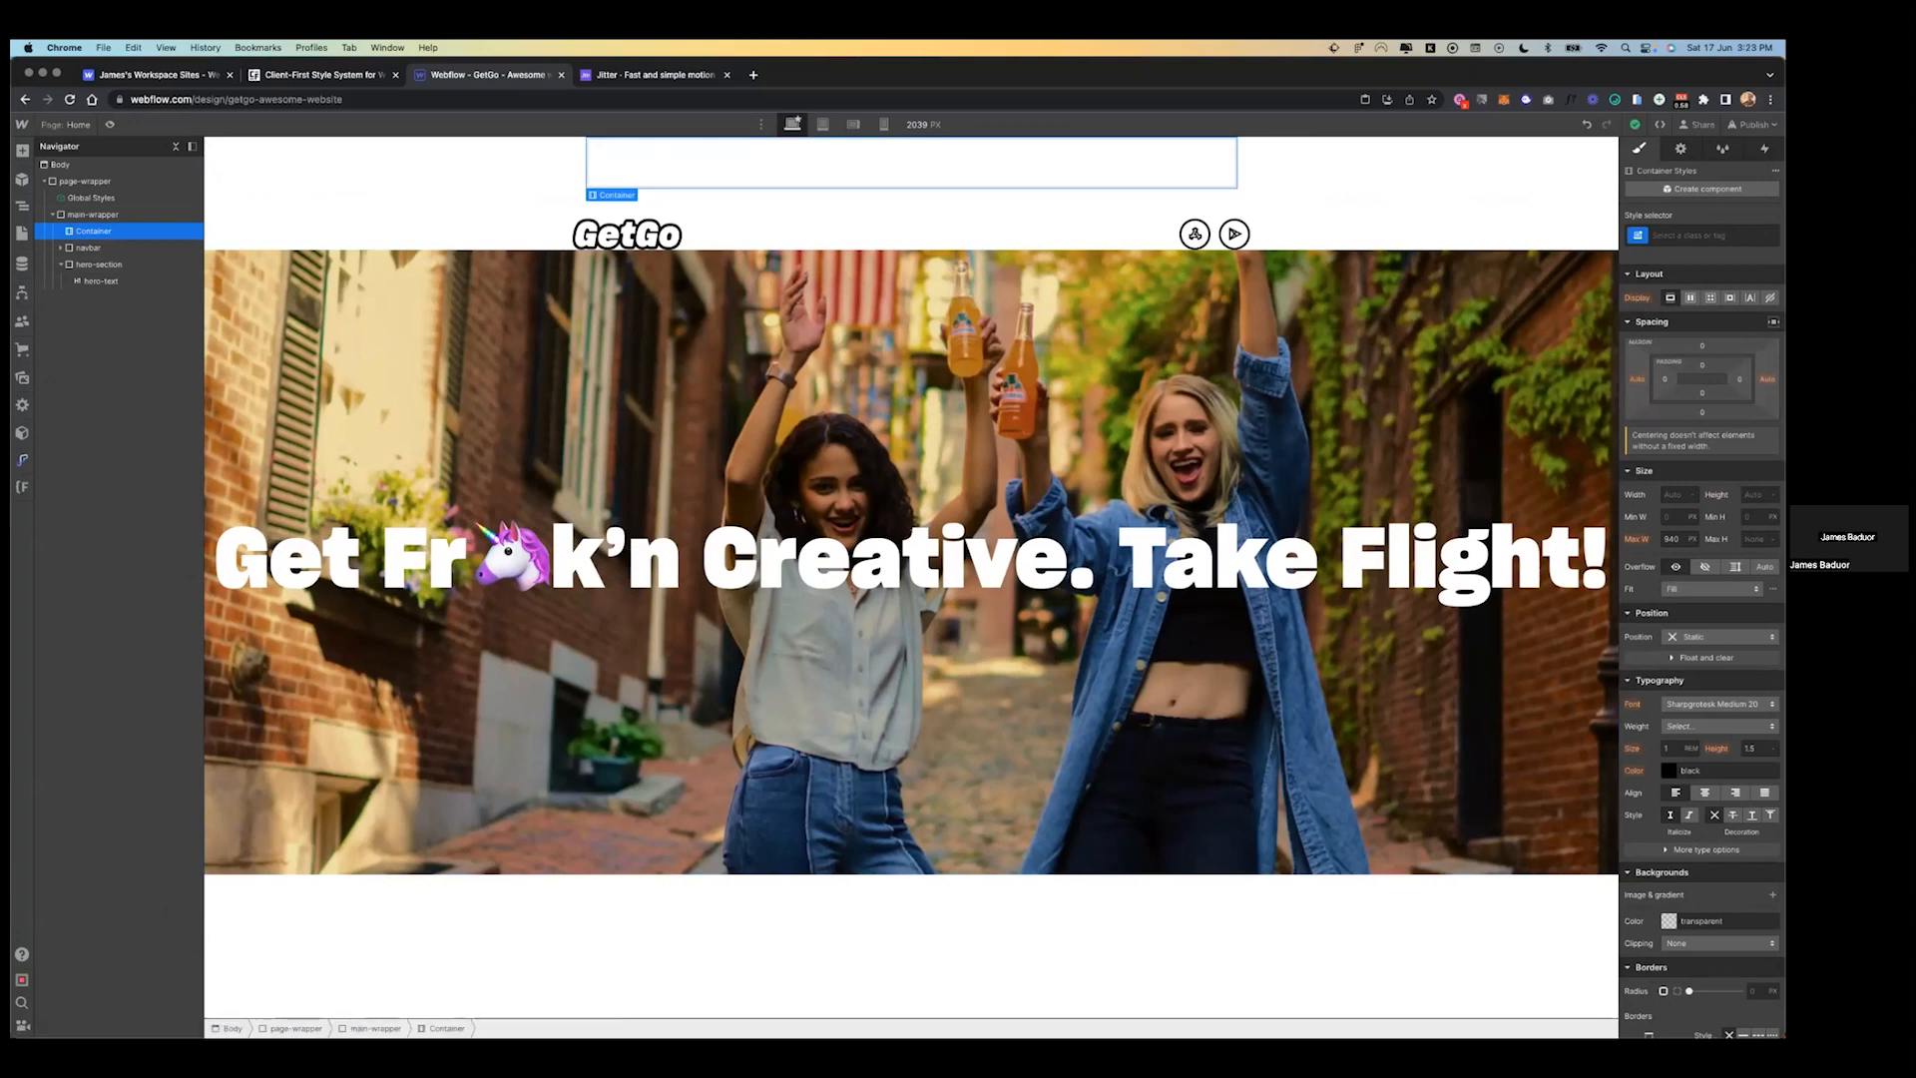
click(1709, 235)
text(container)
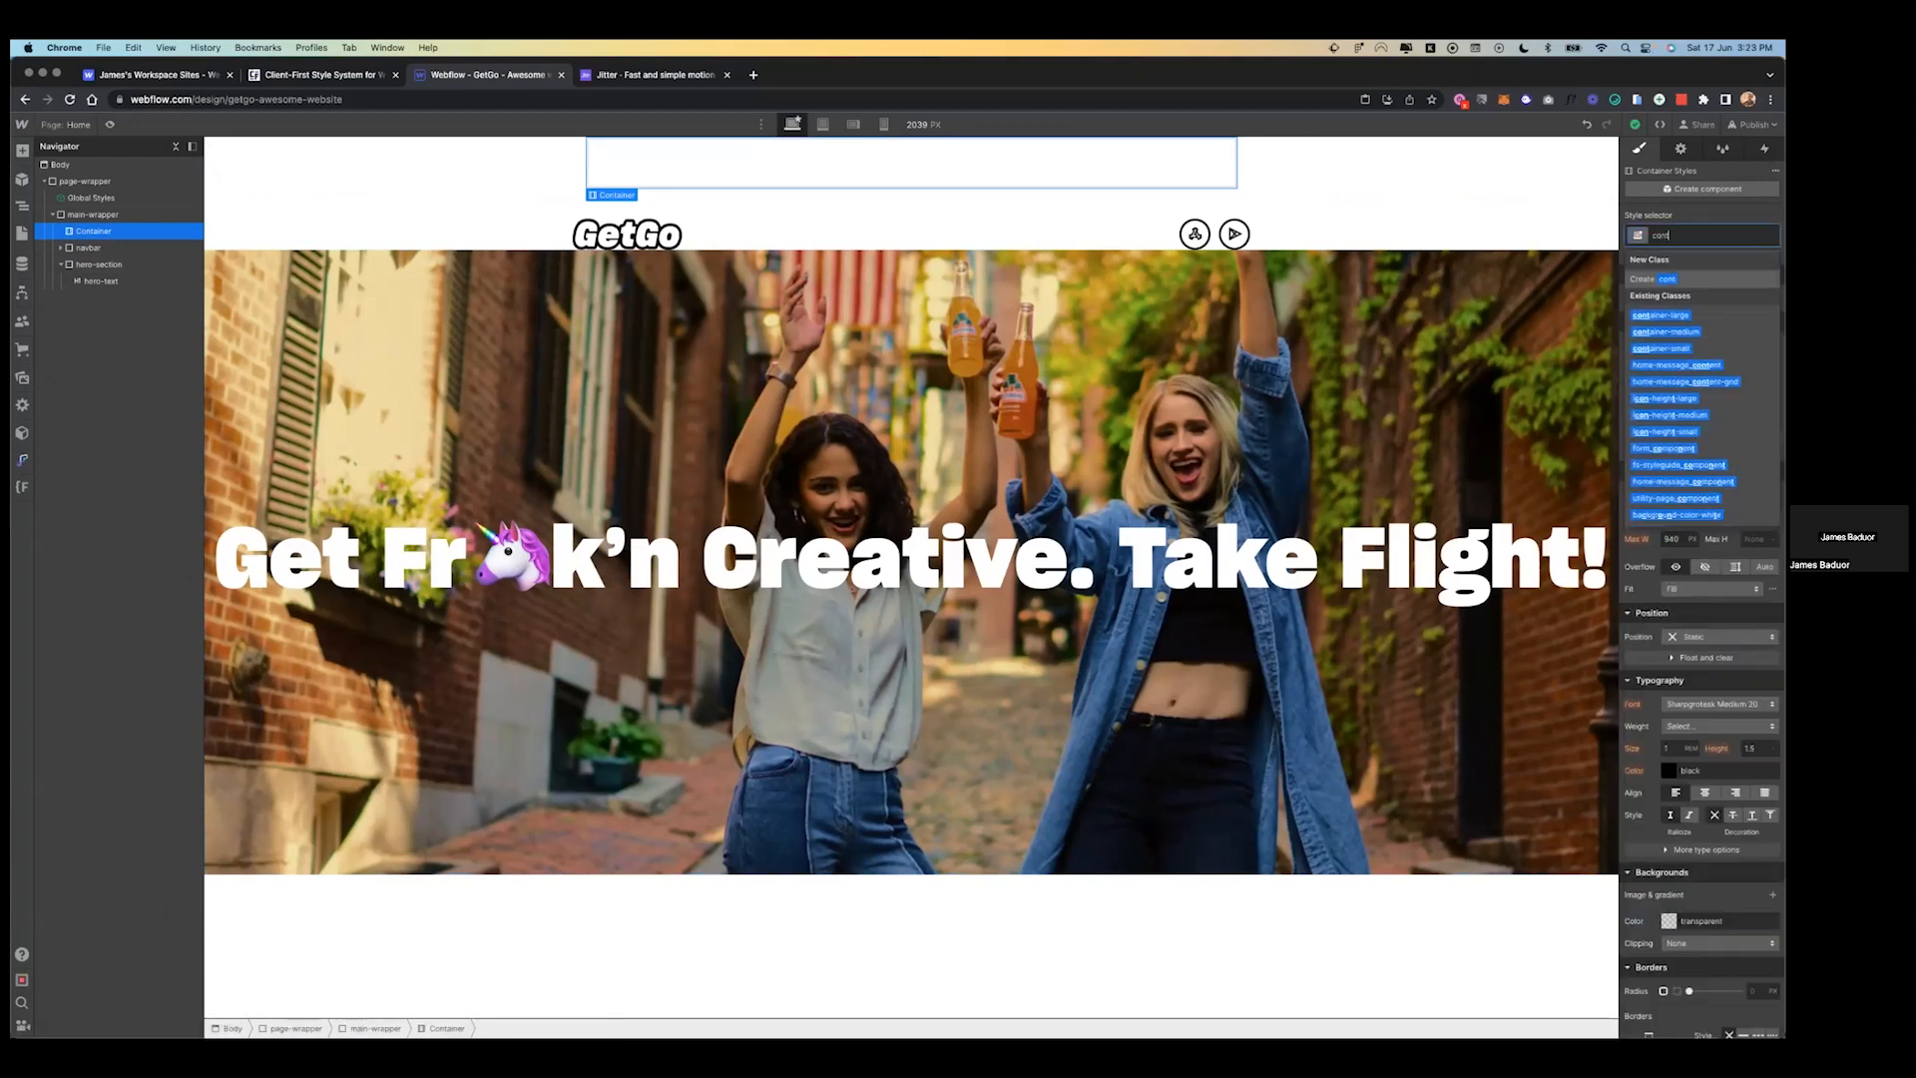
key(ctrl+Left)
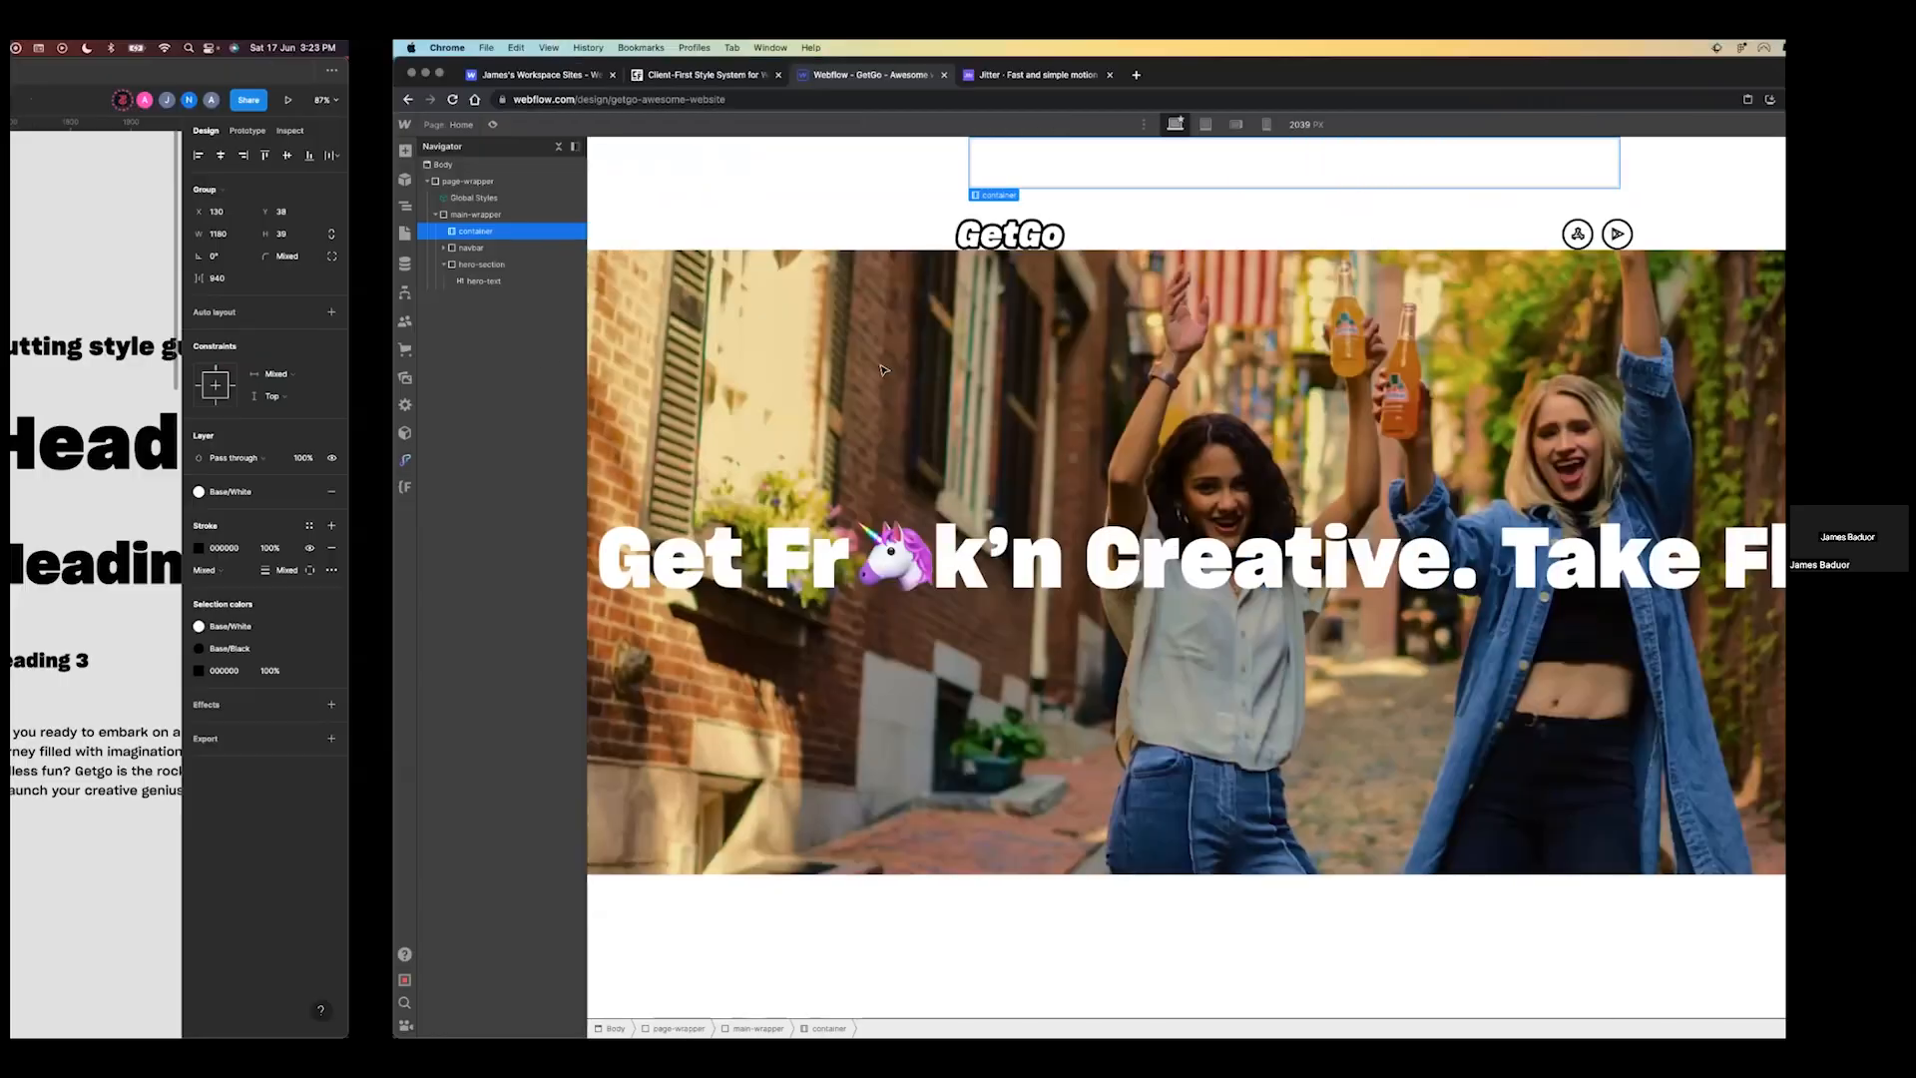
key(ctrl+Right)
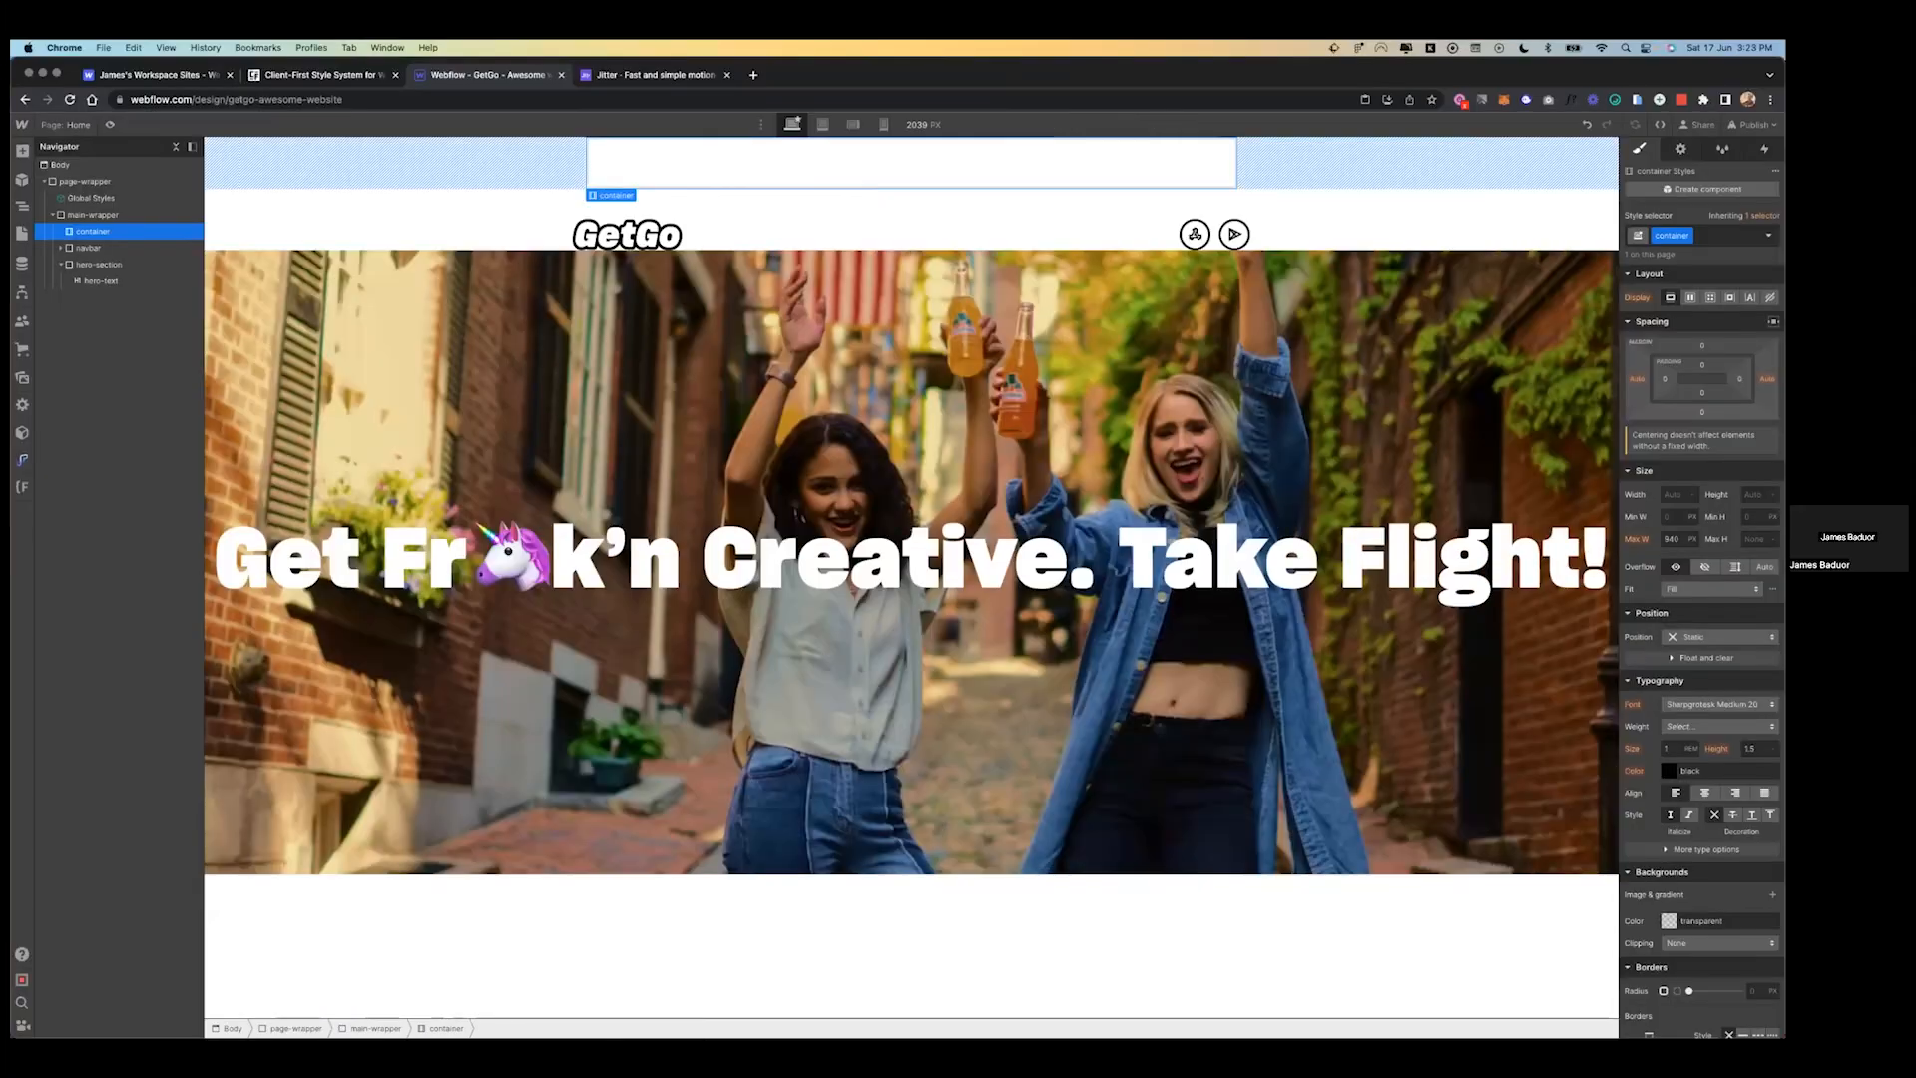
click(1672, 539)
text(1180)
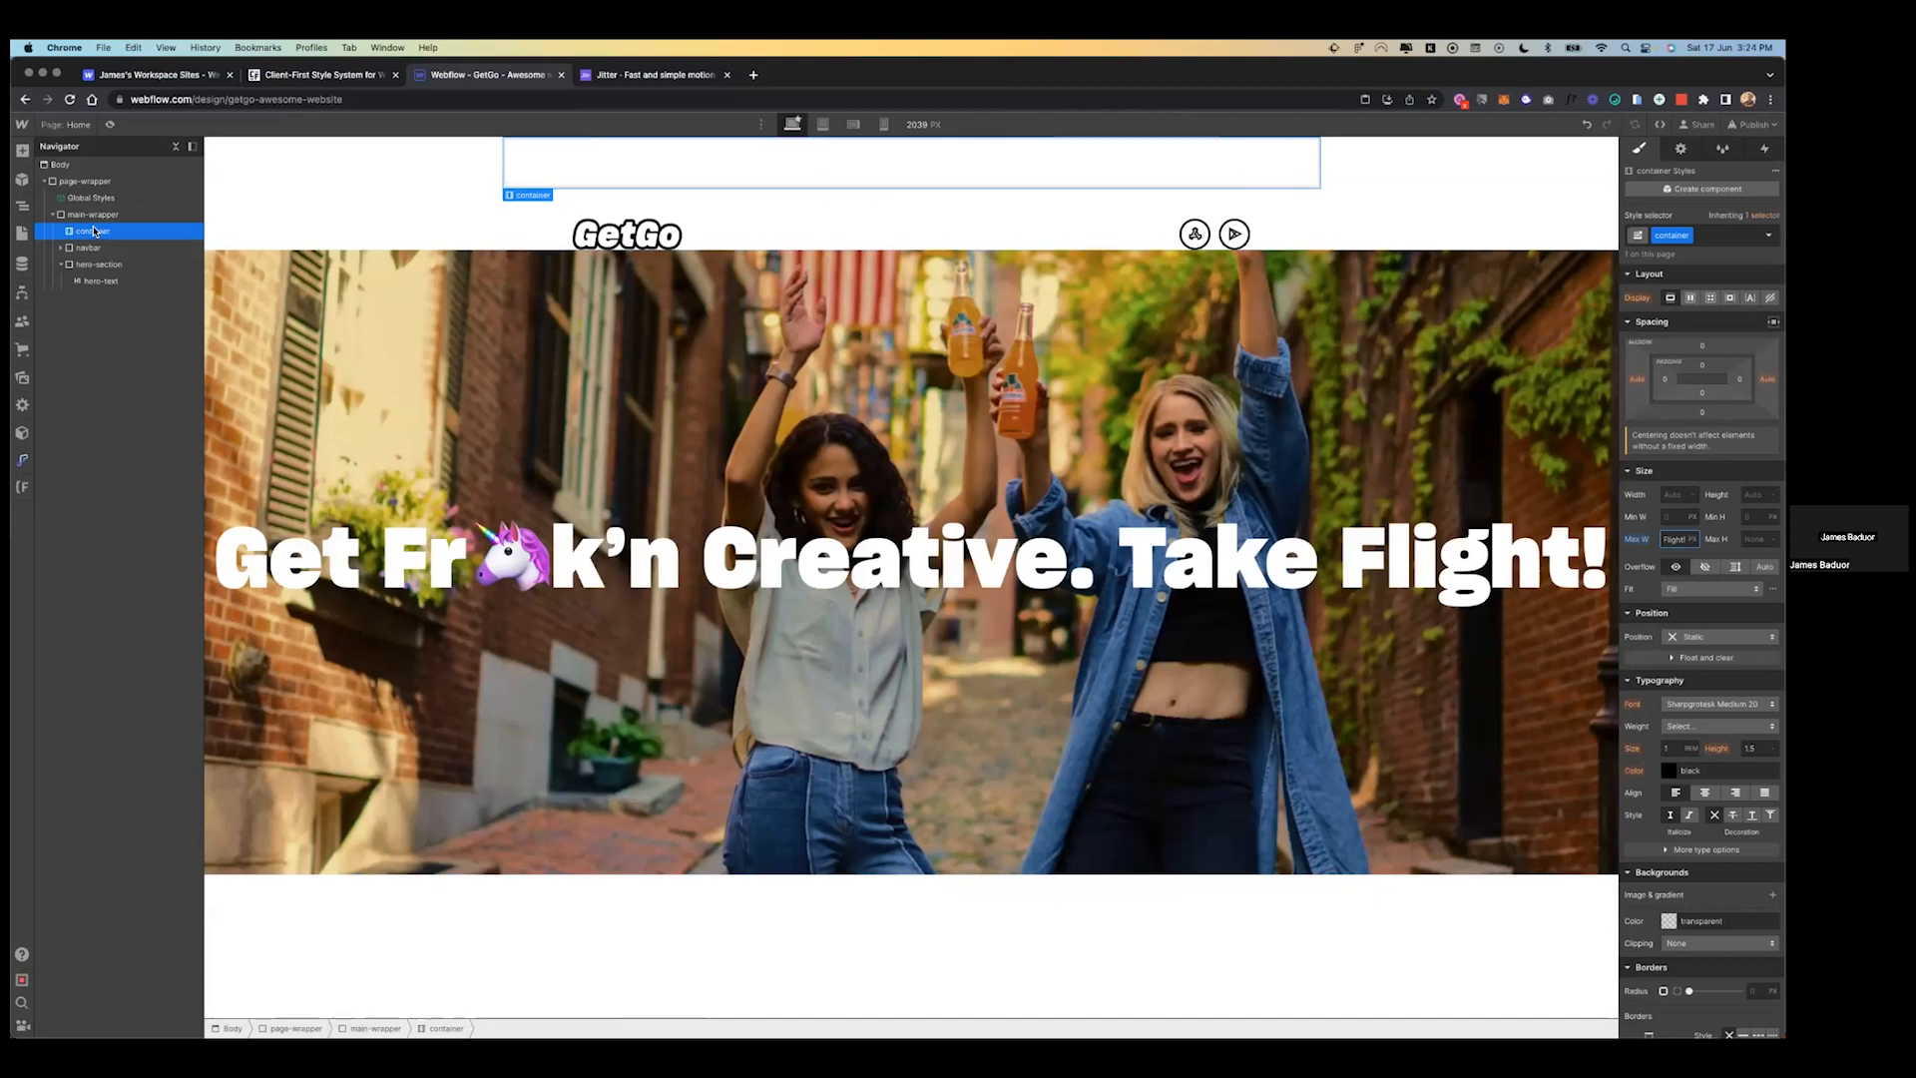
key(Escape)
key(Escape)
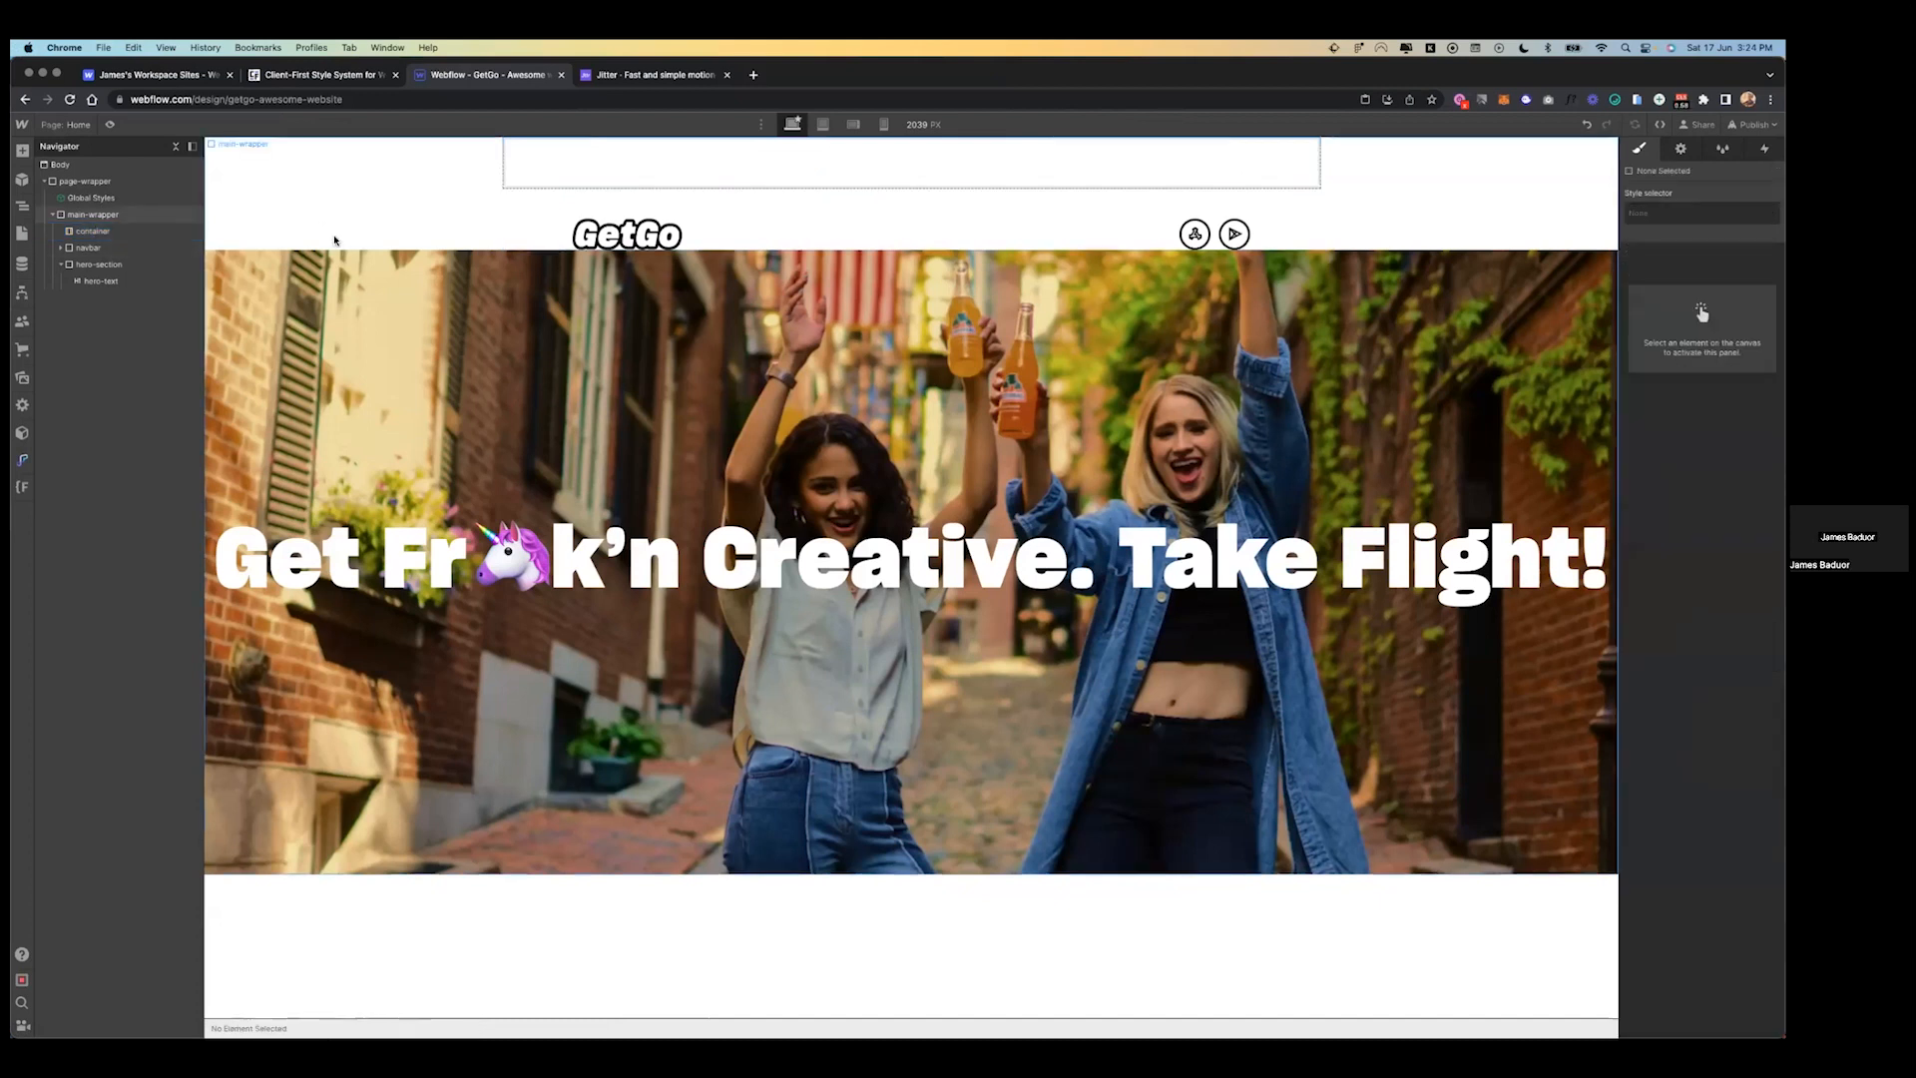
- Move the container below the navbar, duplicate it, and nest the hero-section in one copy and the navbar in the other
click(105, 231)
drag(106, 240, 100, 260)
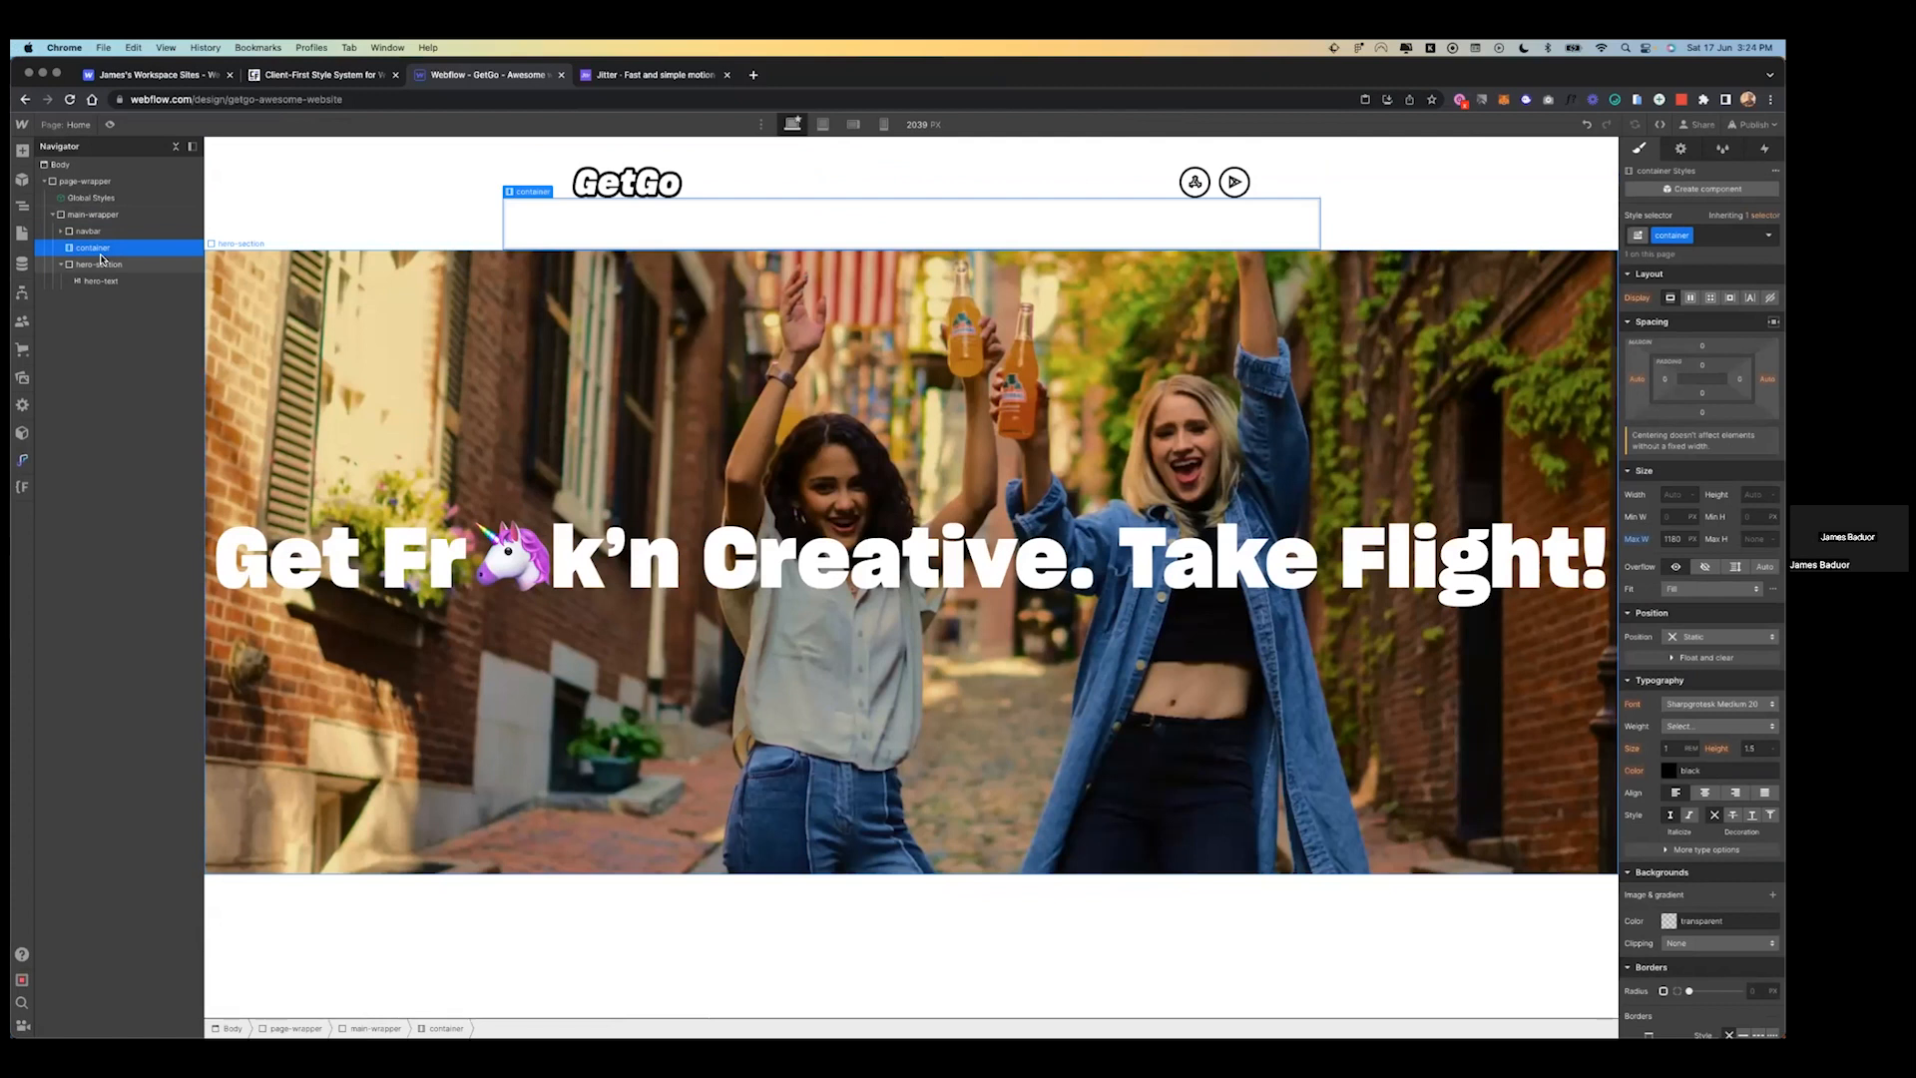
key(super+d)
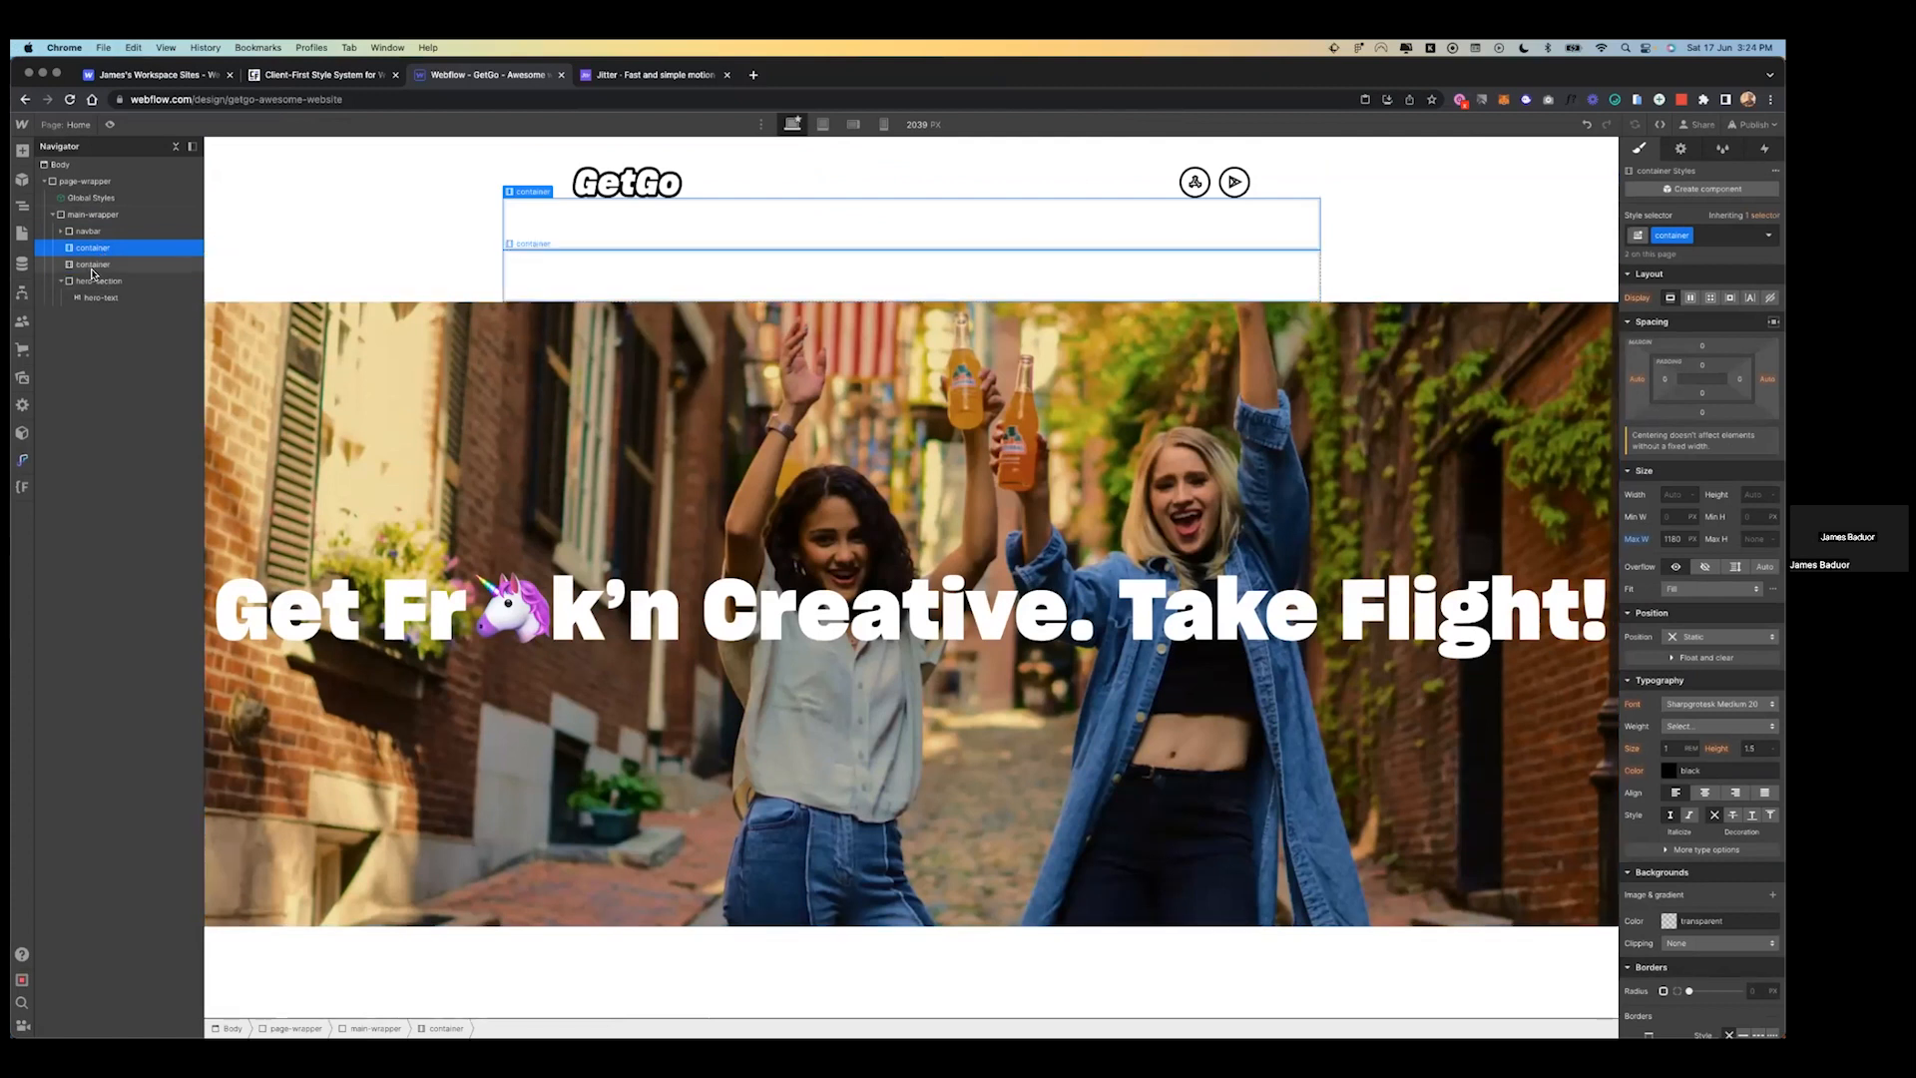
drag(92, 278, 102, 260)
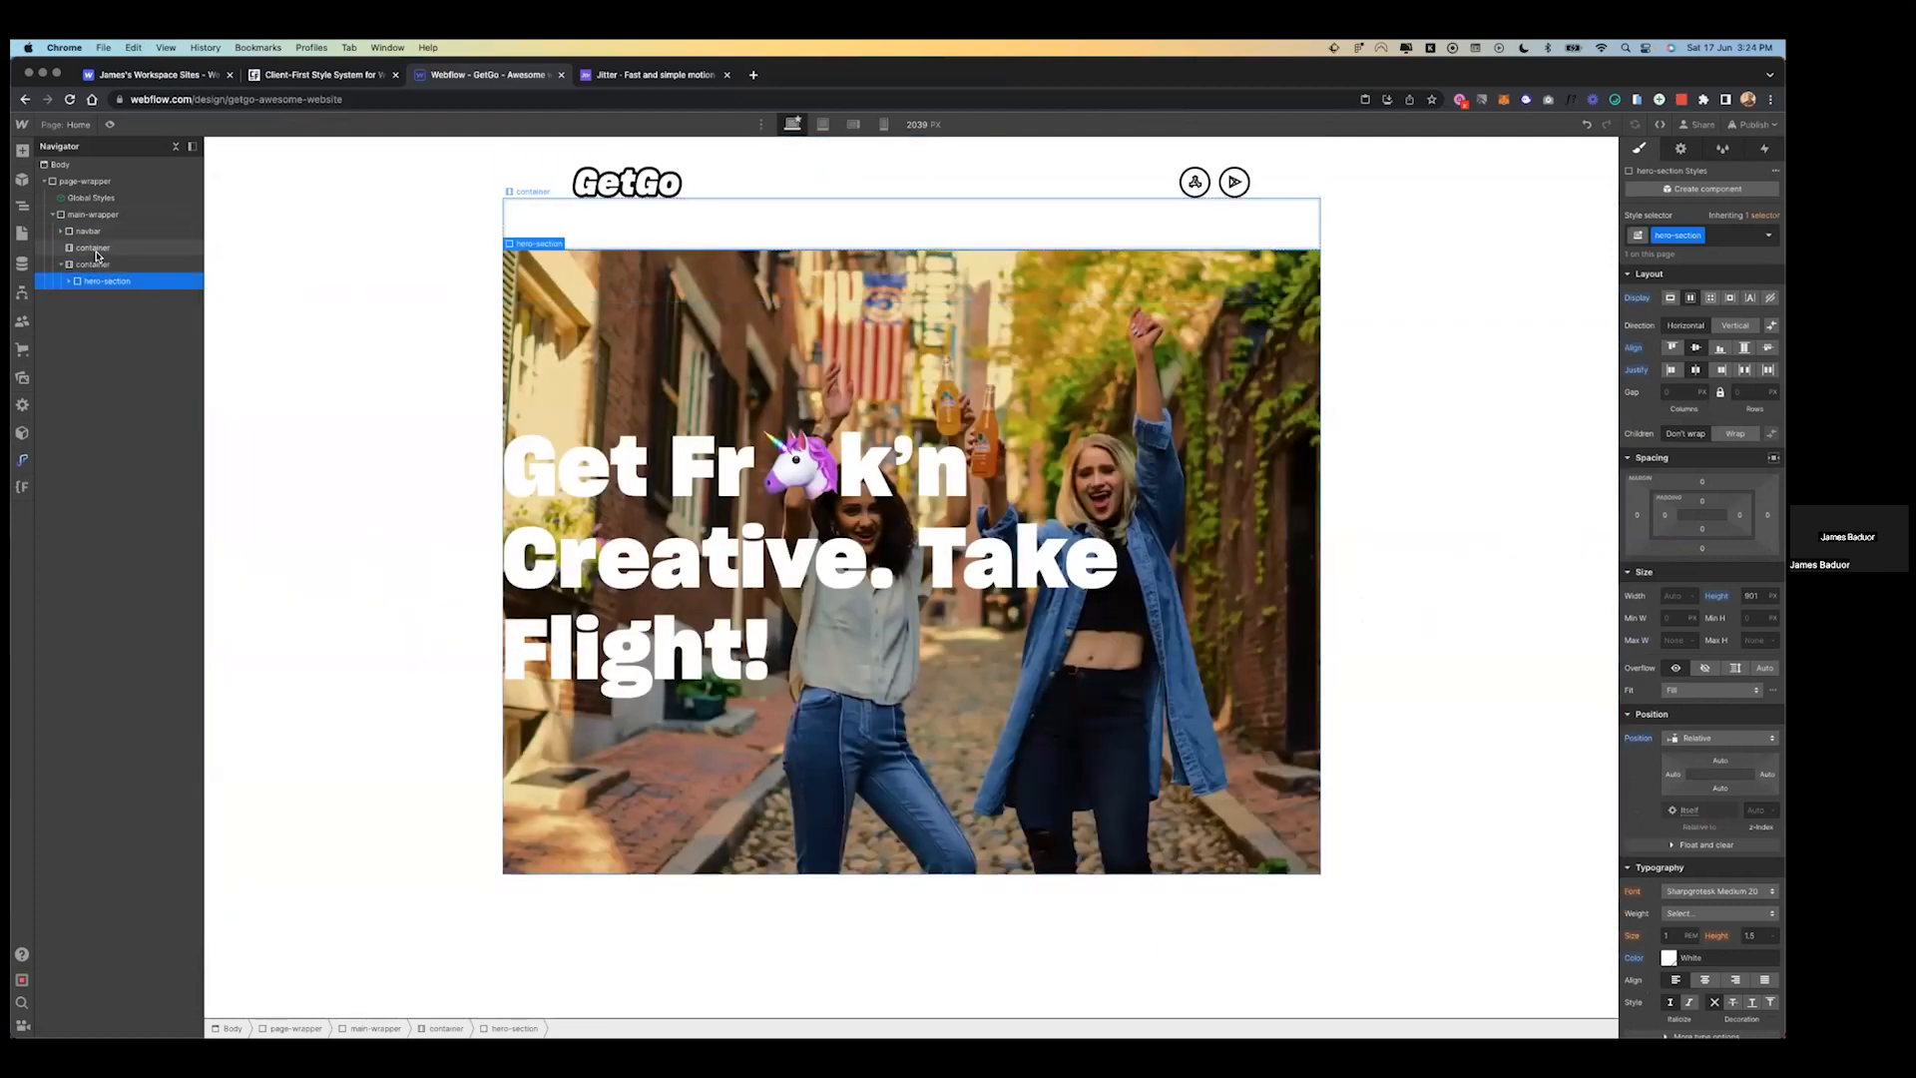
drag(96, 235, 98, 246)
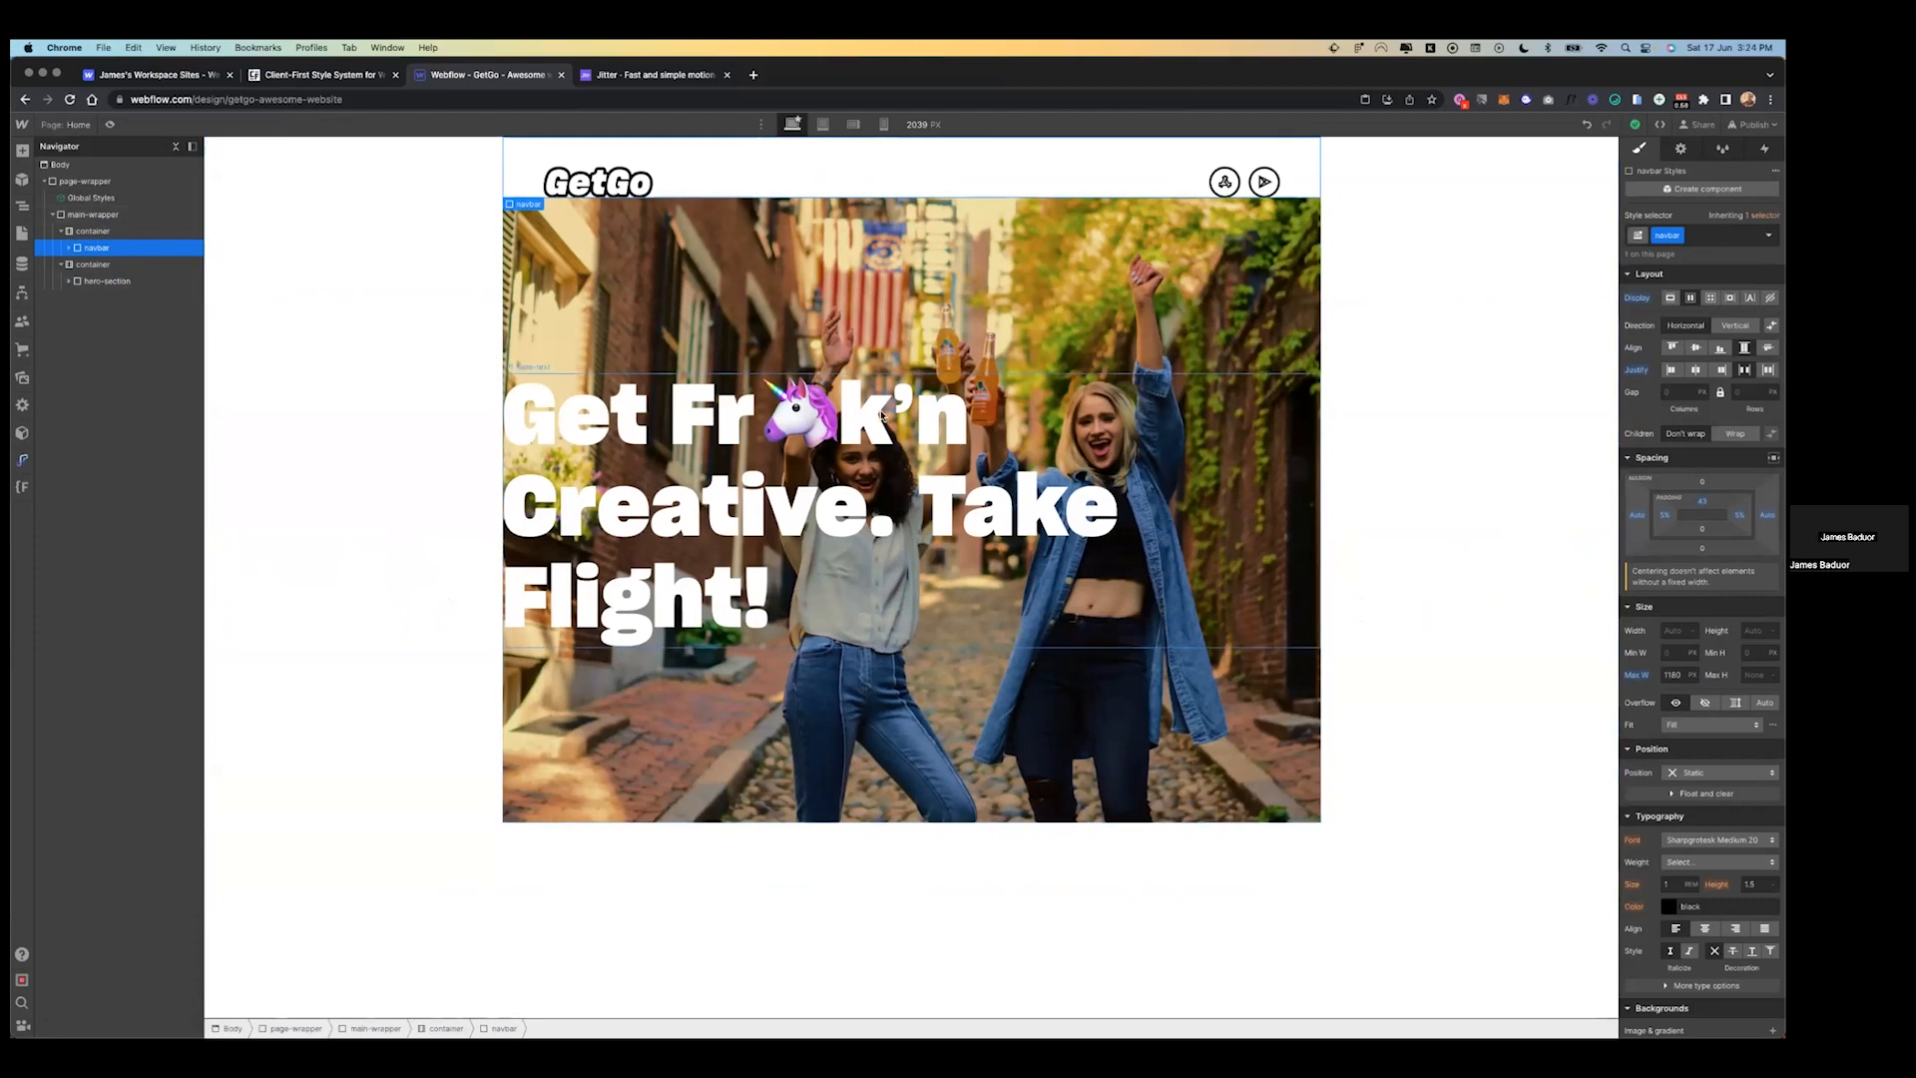
- Move the hero-section back out of its container, and nest that container inside the hero-section with the hero-text in it
click(850, 265)
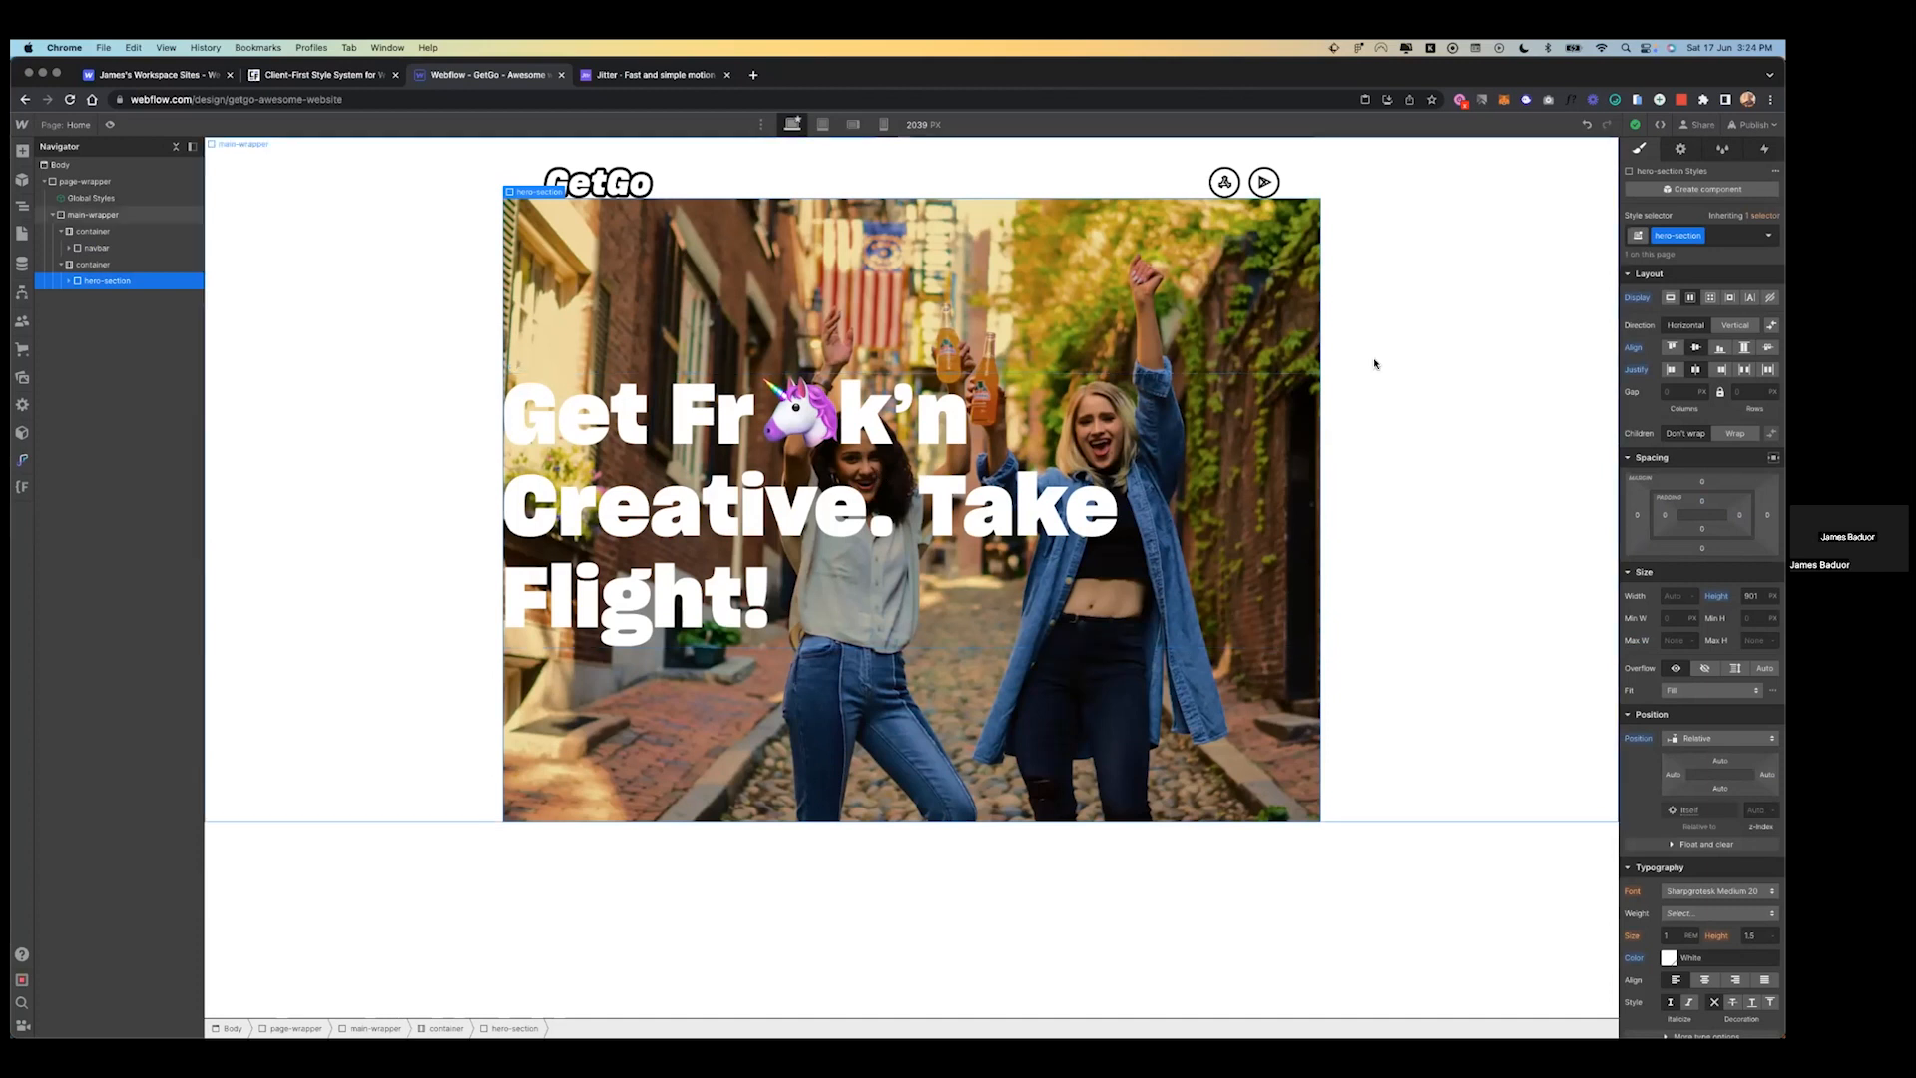
drag(79, 285, 70, 261)
click(62, 264)
click(87, 282)
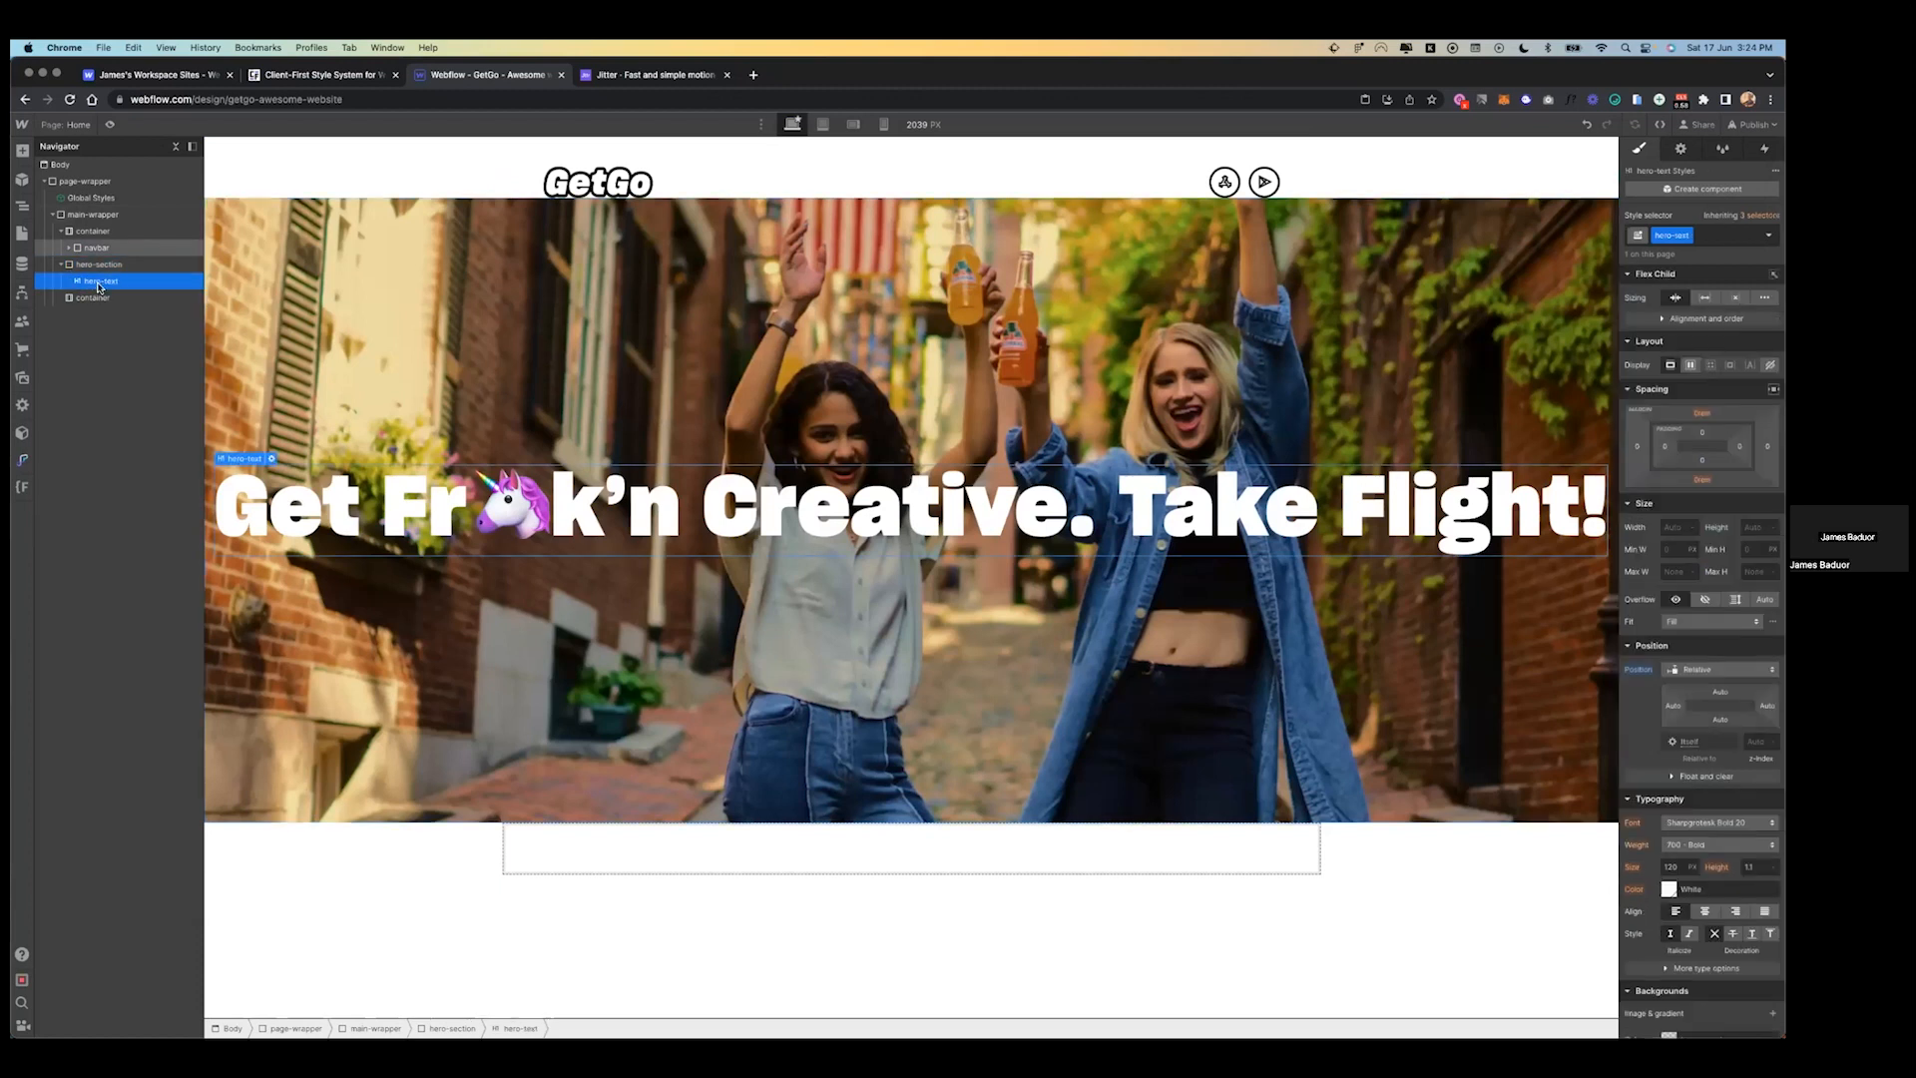
drag(98, 287, 88, 280)
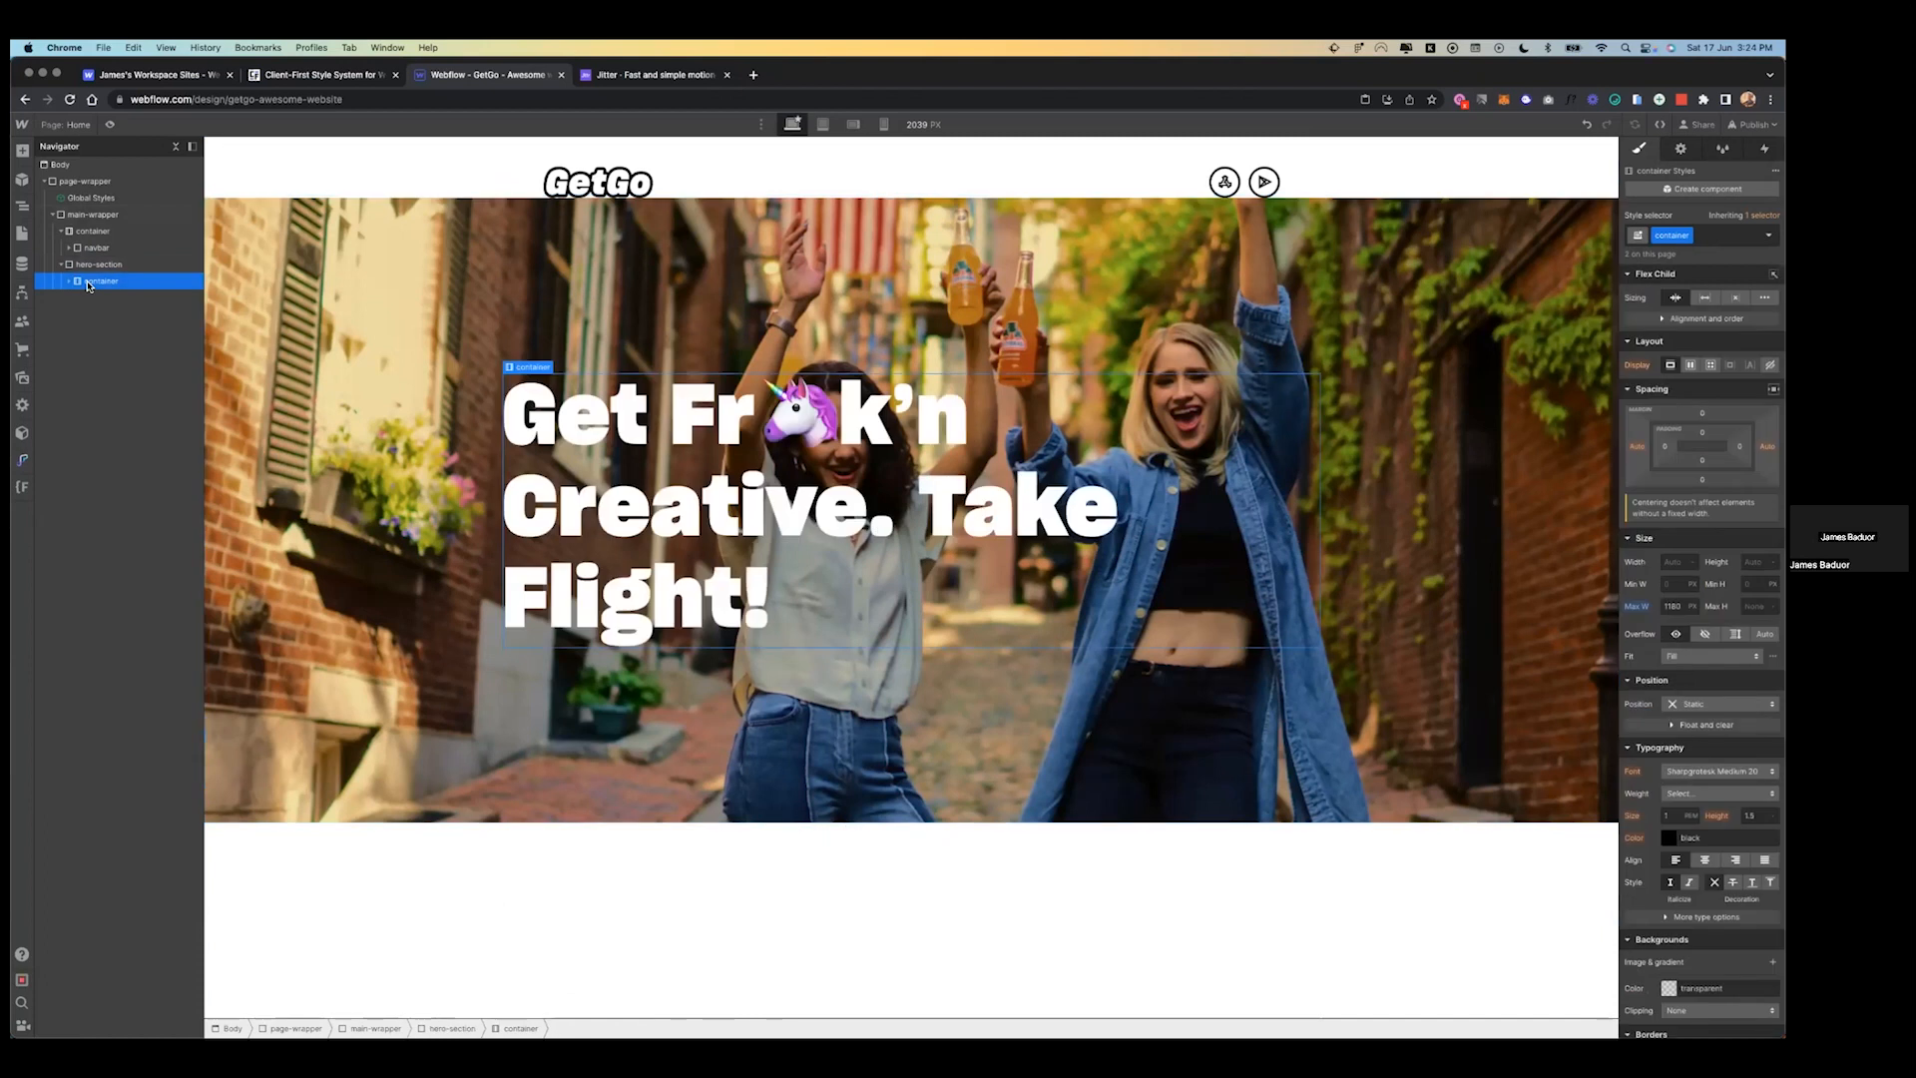
- Review how the navbar, its logo and icon-group, and the hero-section are nested in relation to their containers
click(98, 266)
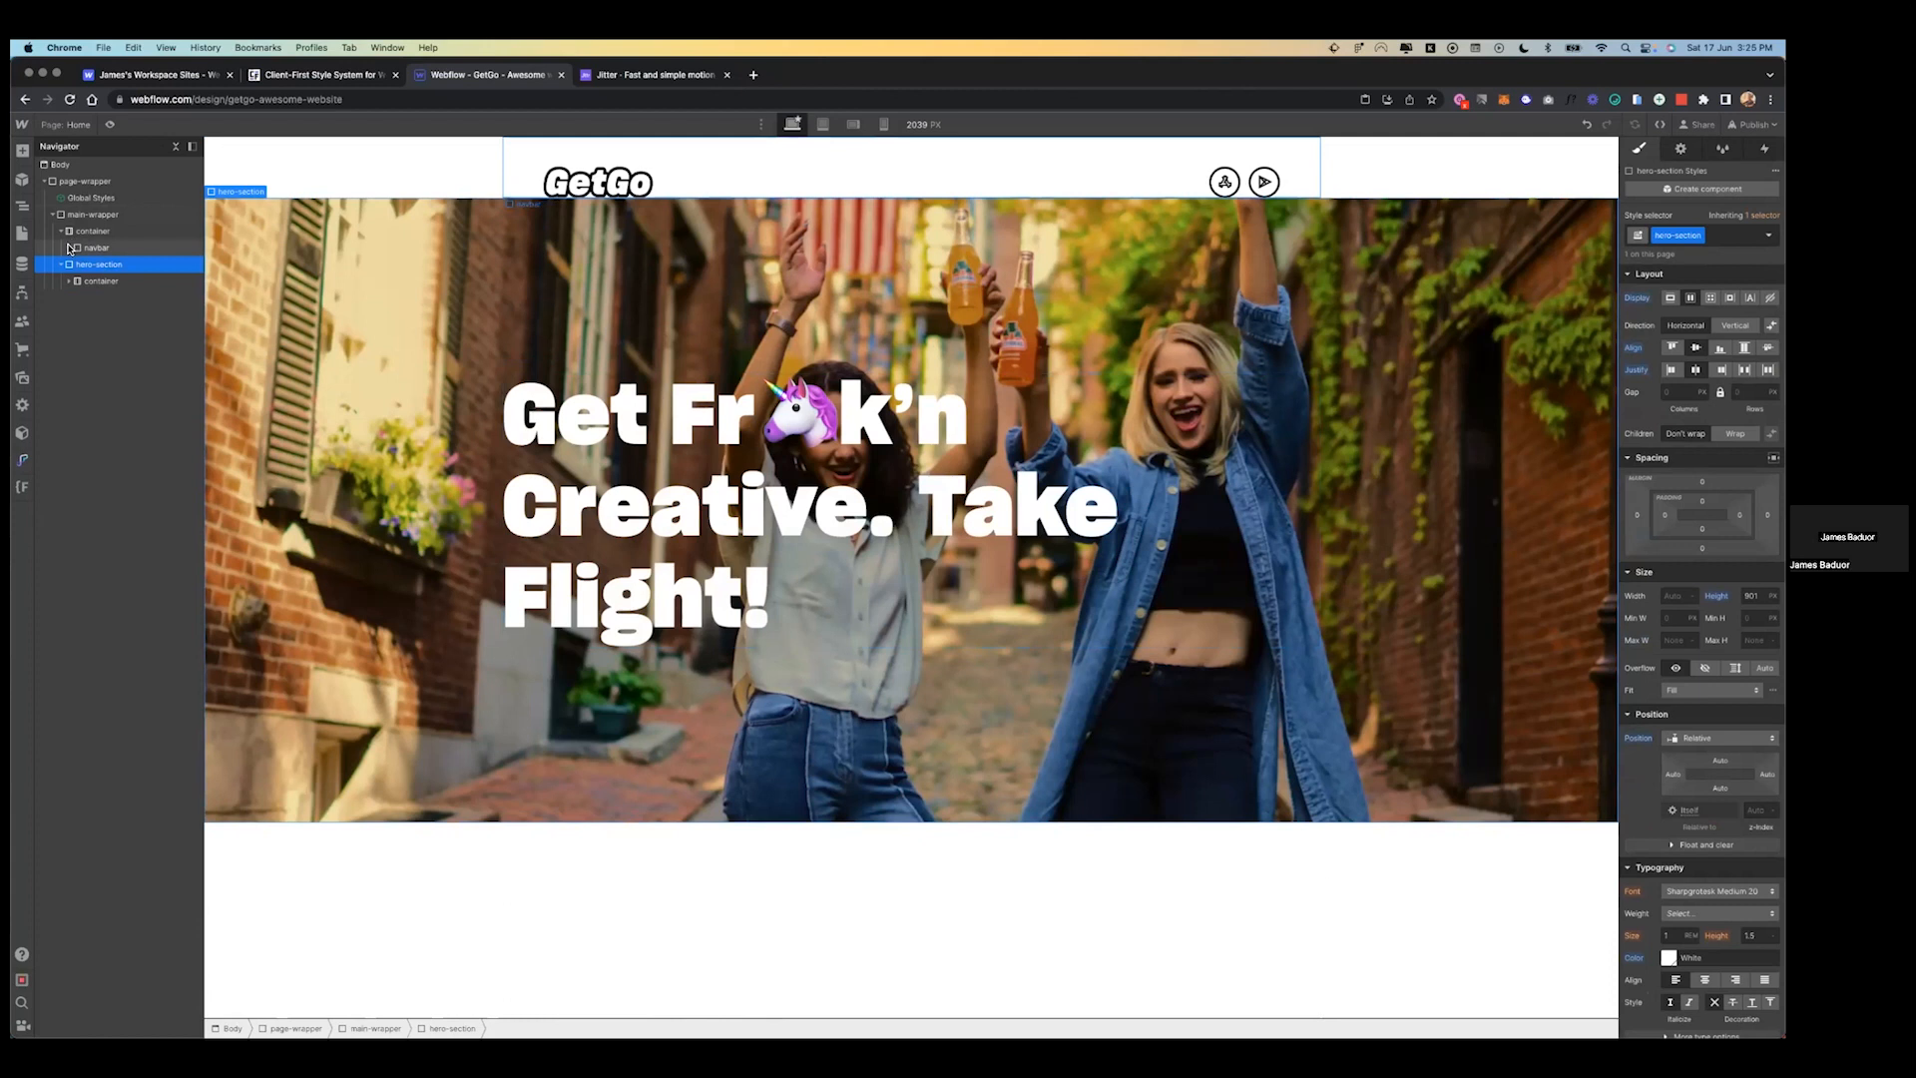
click(69, 248)
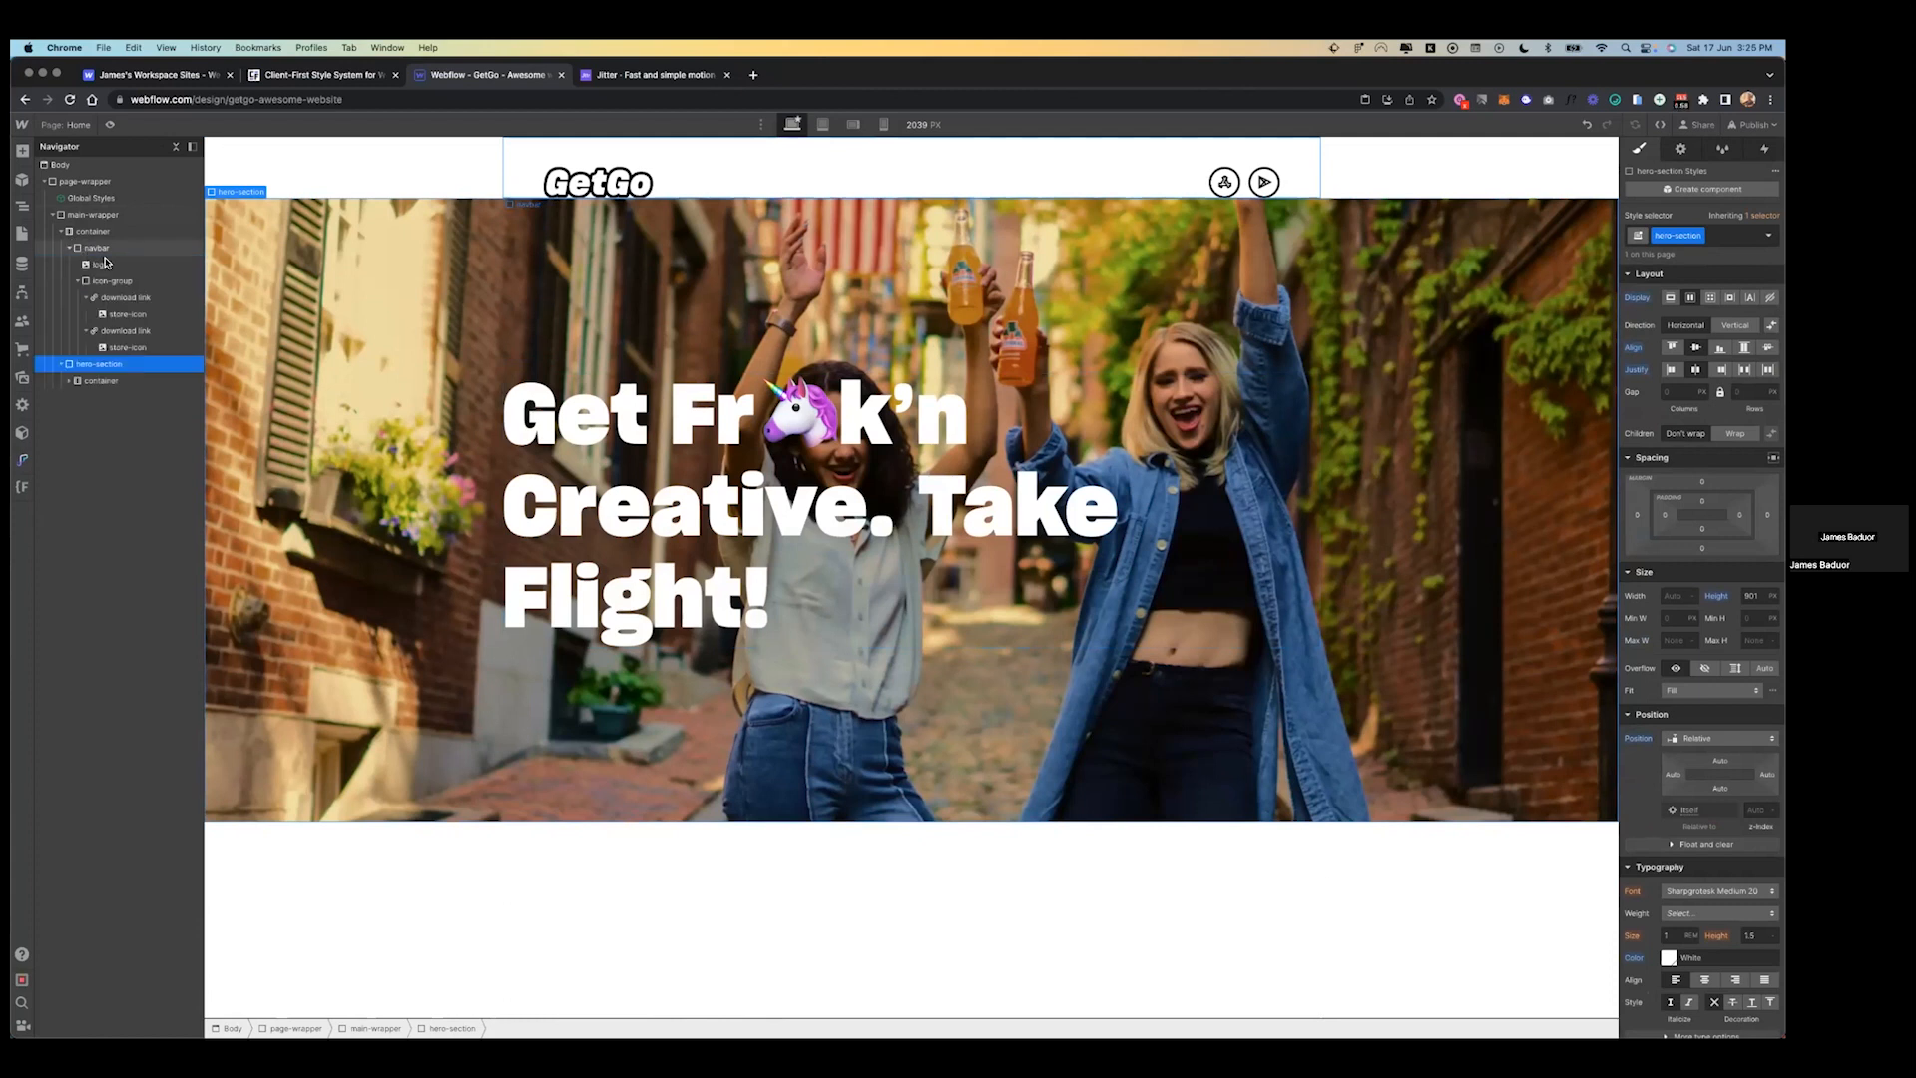
click(68, 250)
click(69, 250)
click(107, 247)
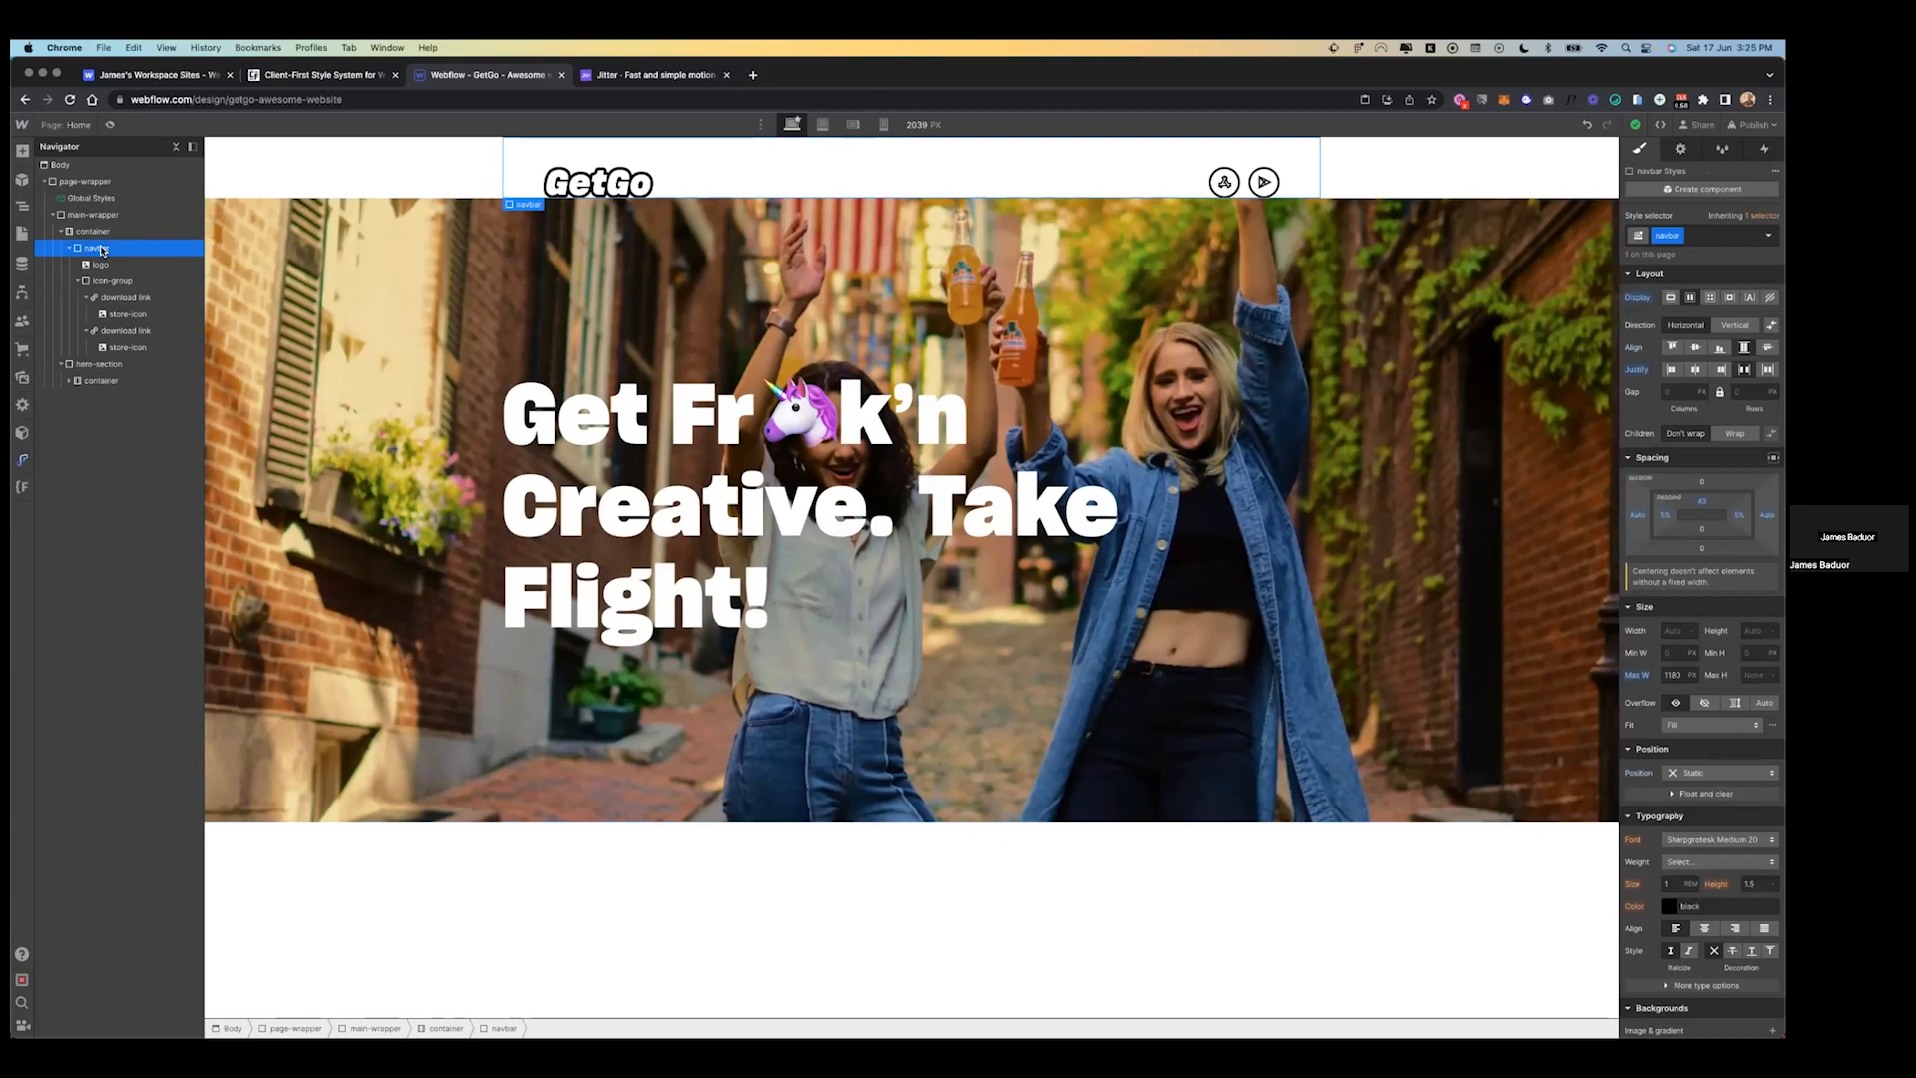
click(103, 234)
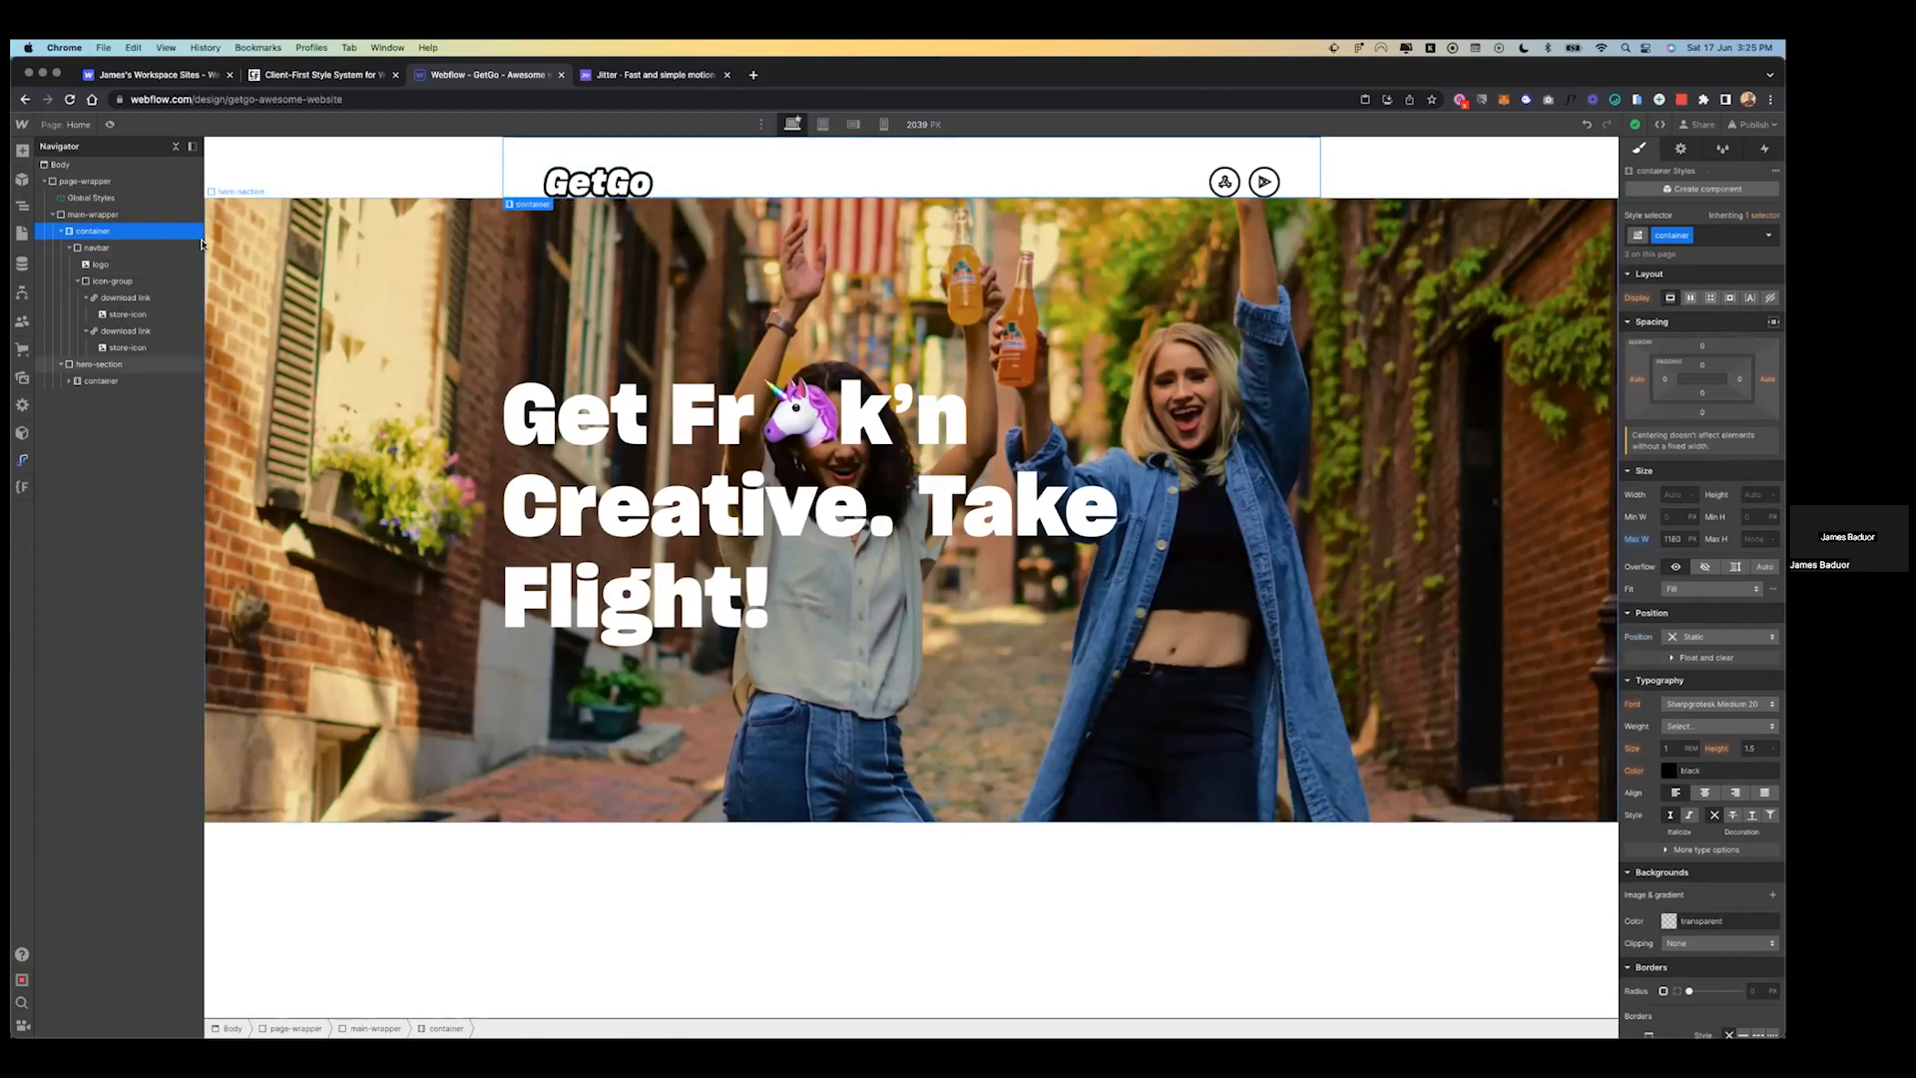
click(106, 366)
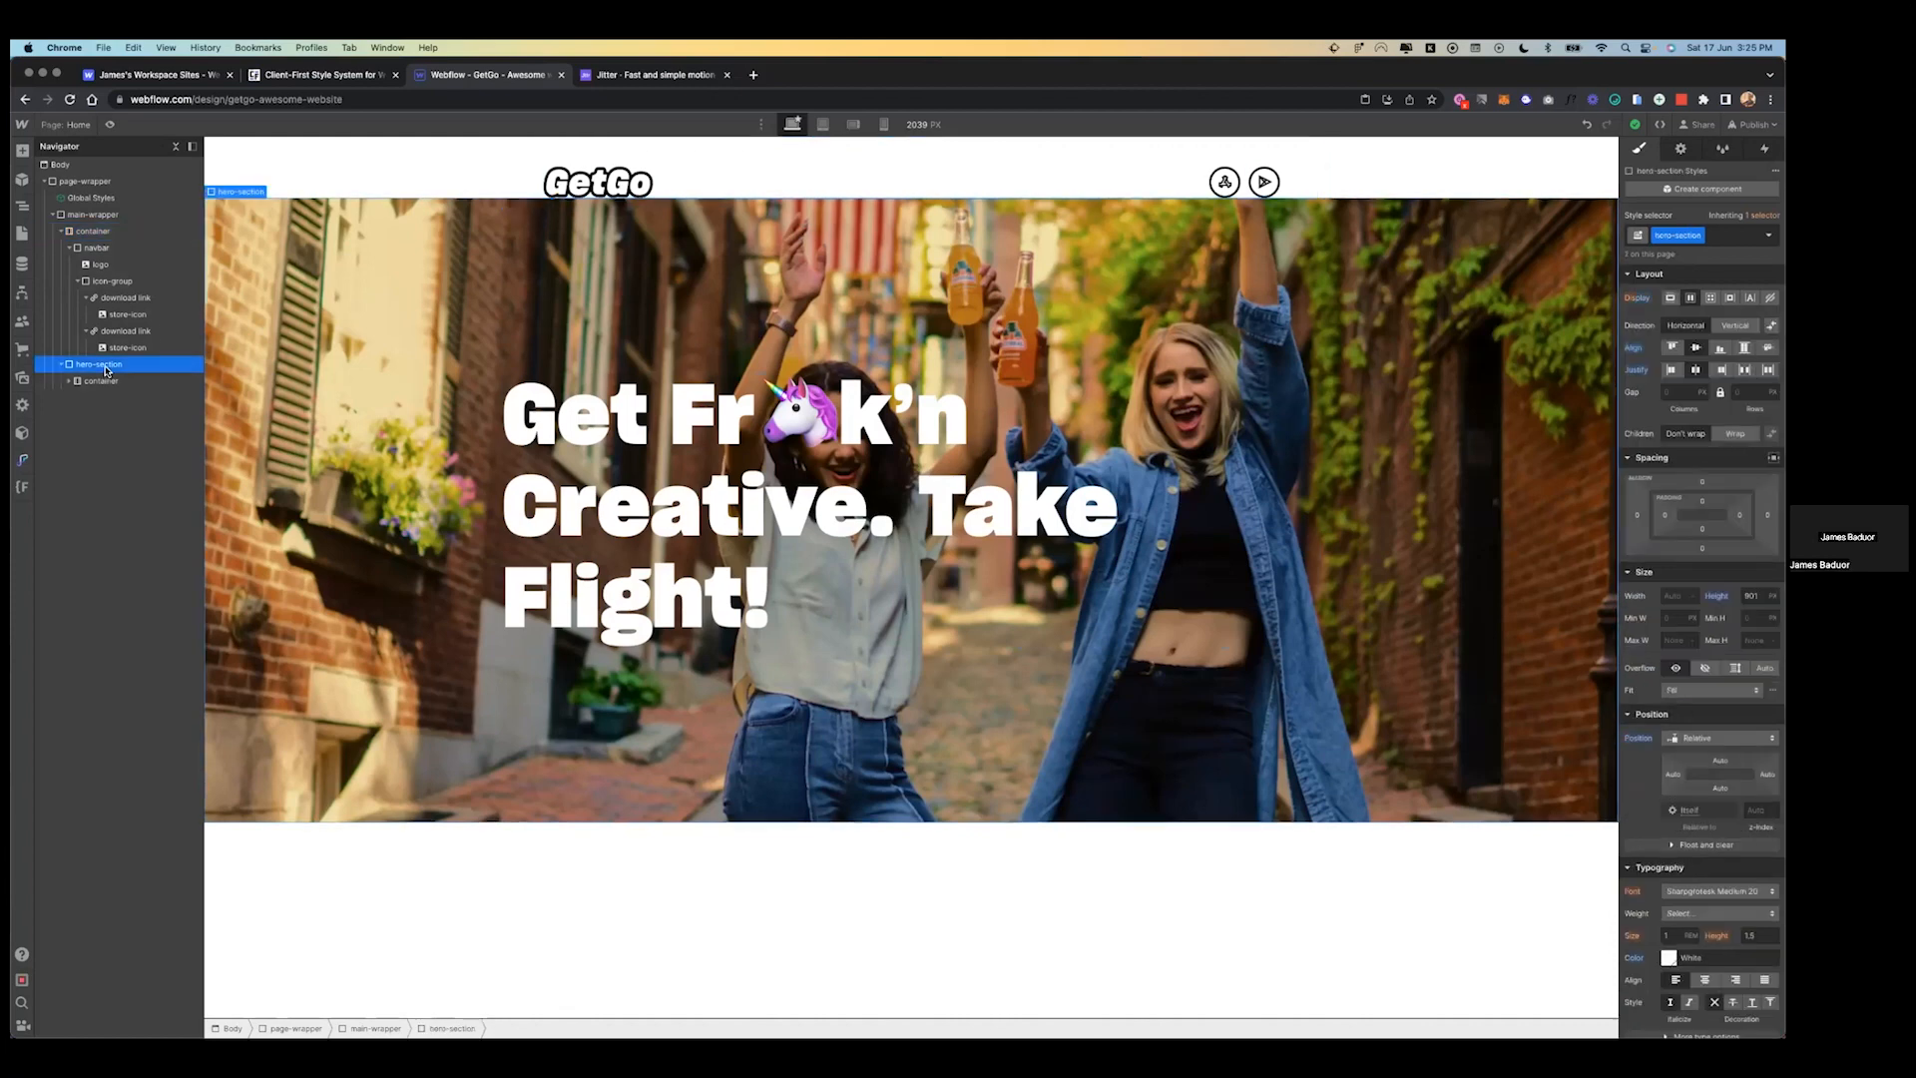
- Switch to the Figma design and examine how the logo and store icons behave while scrolling through the landing page prototype
key(ctrl+Left)
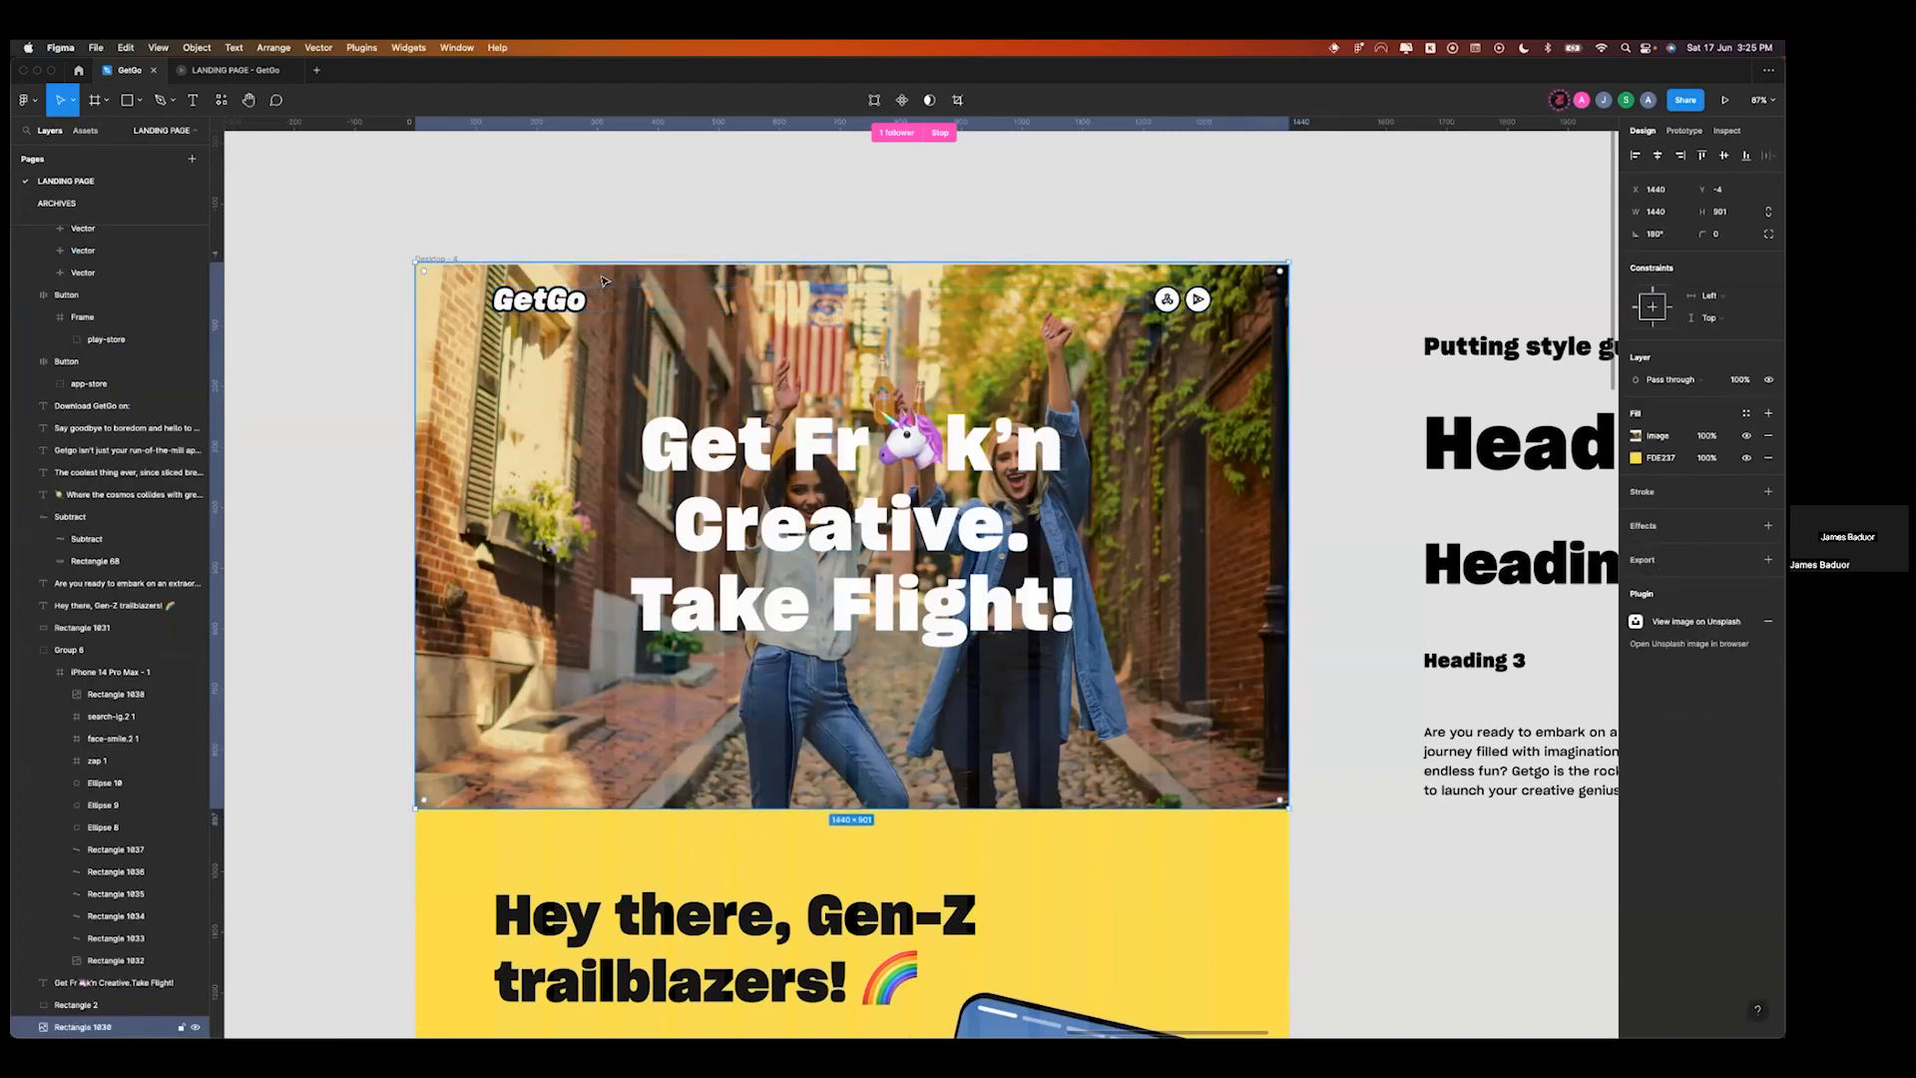
key(ctrl+Right)
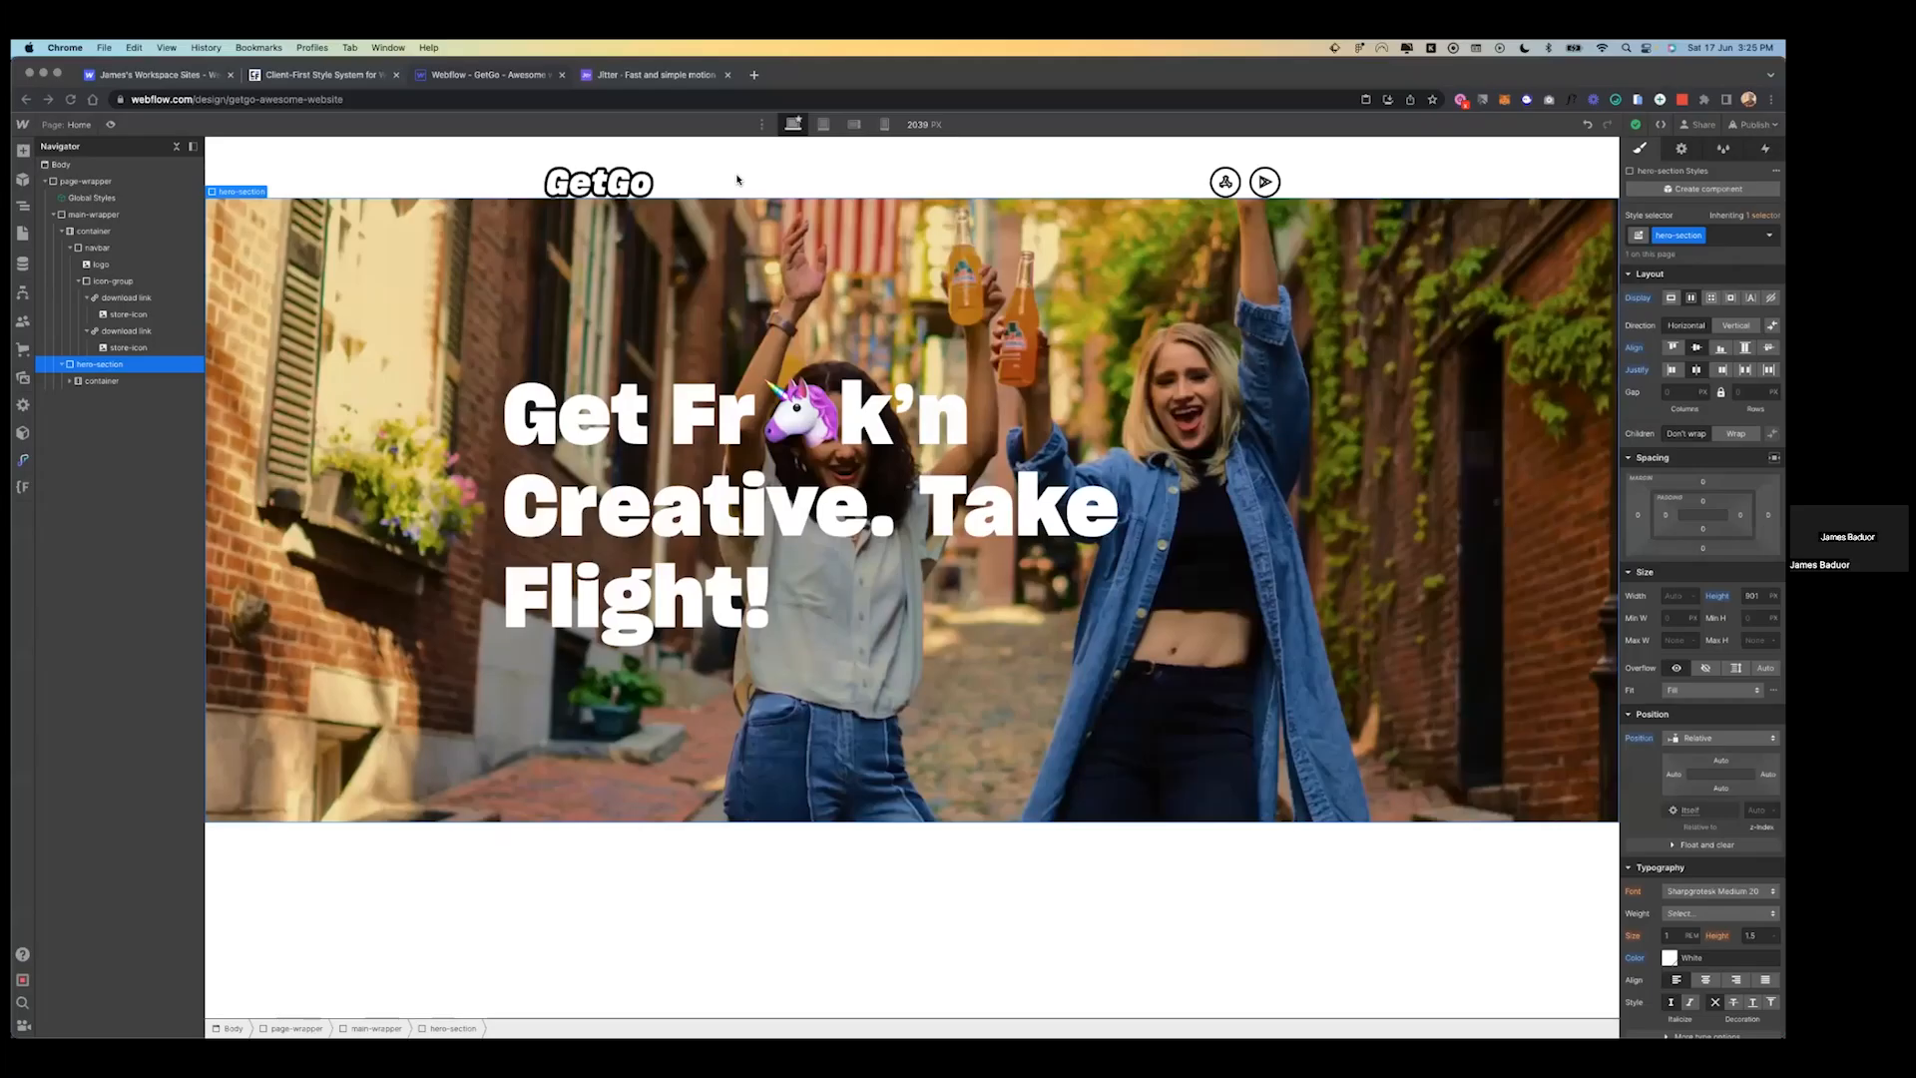
click(765, 192)
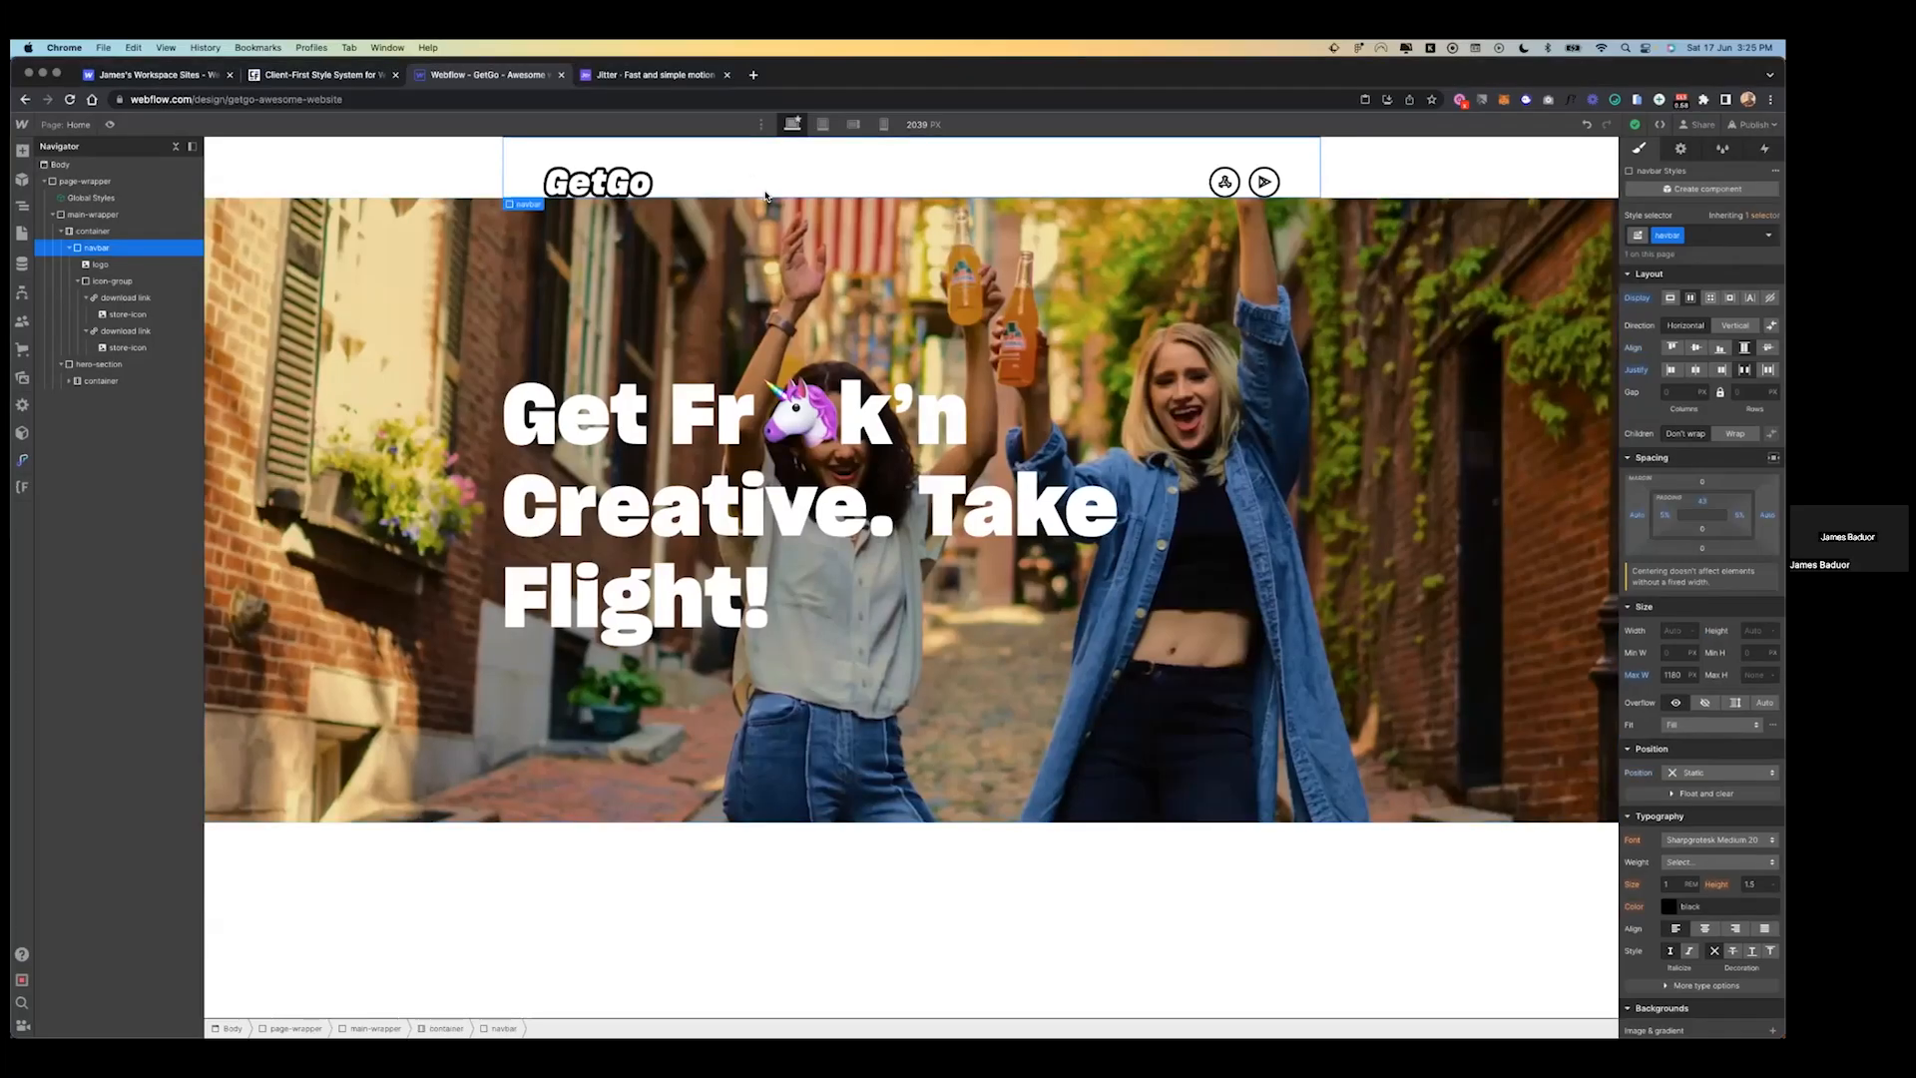
key(ctrl+Left)
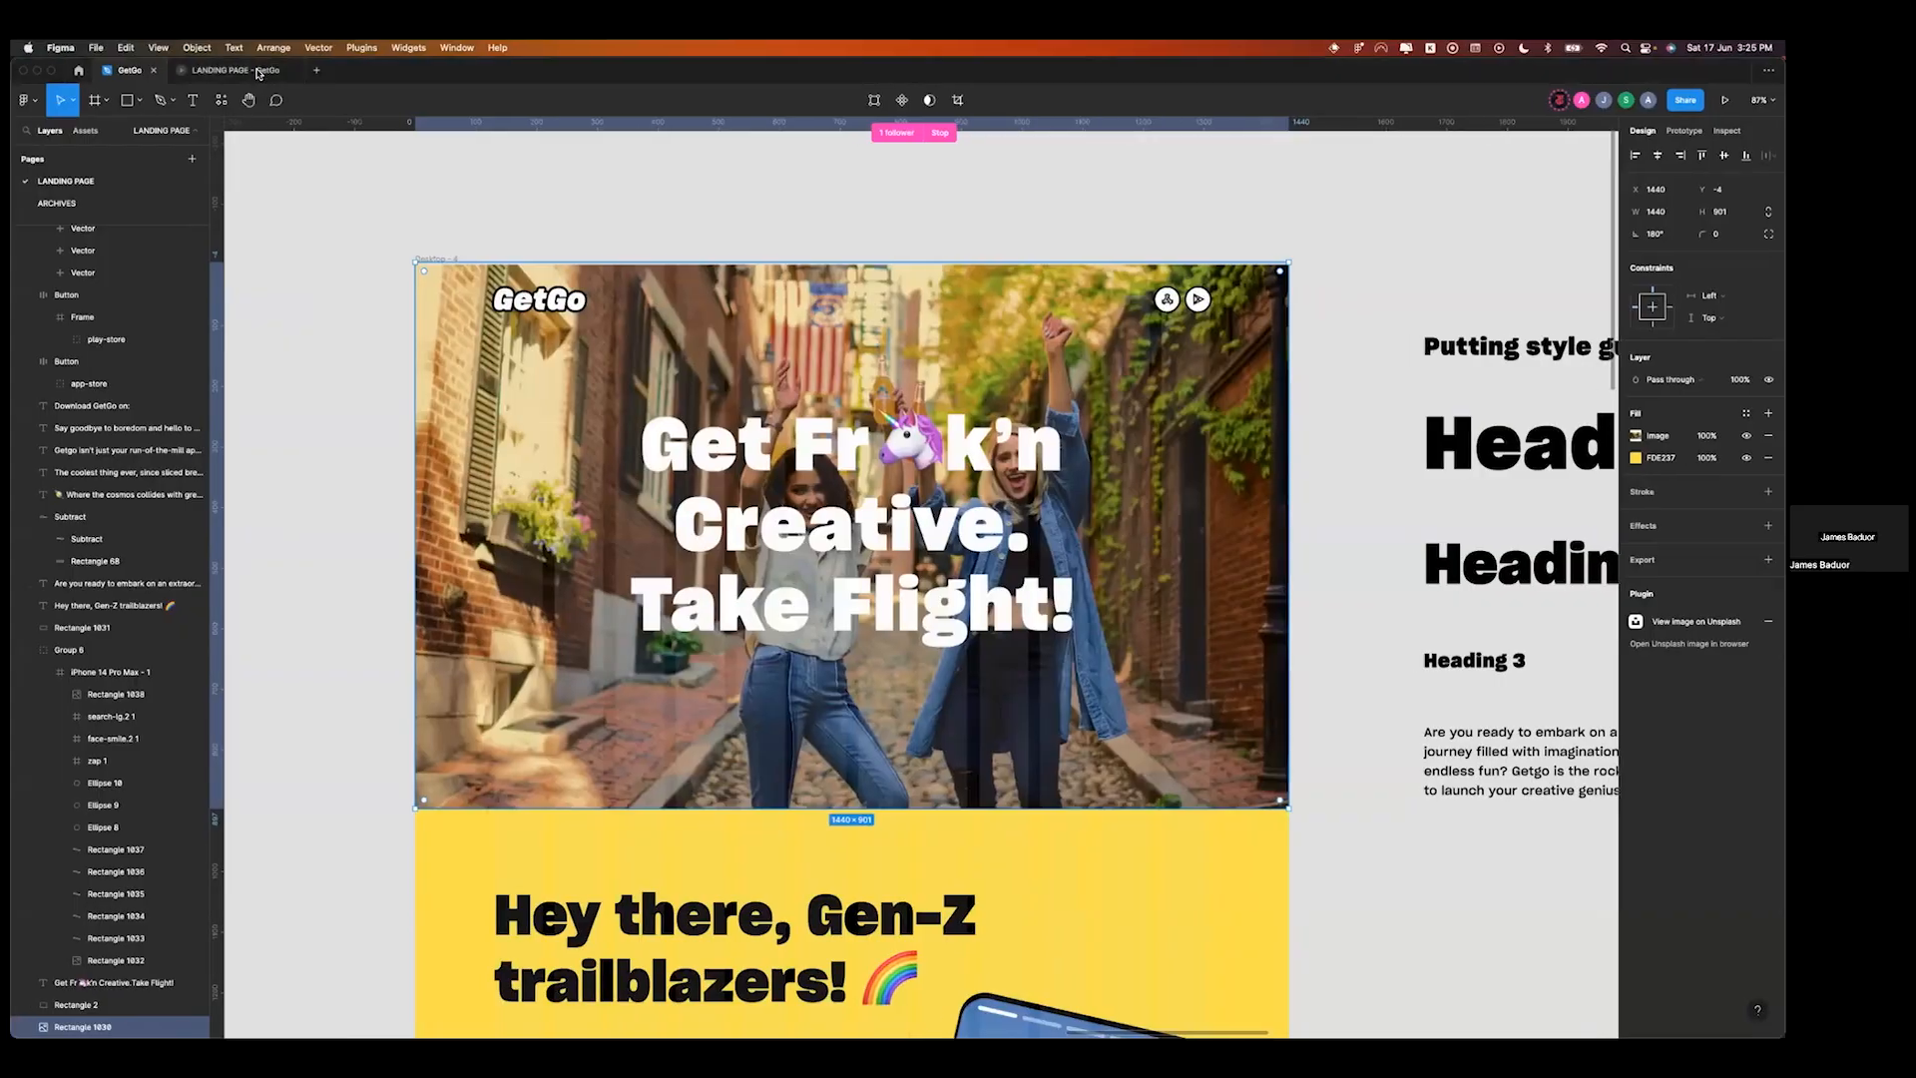
key(super+alt+Return)
scroll(1257, 180, down, 4)
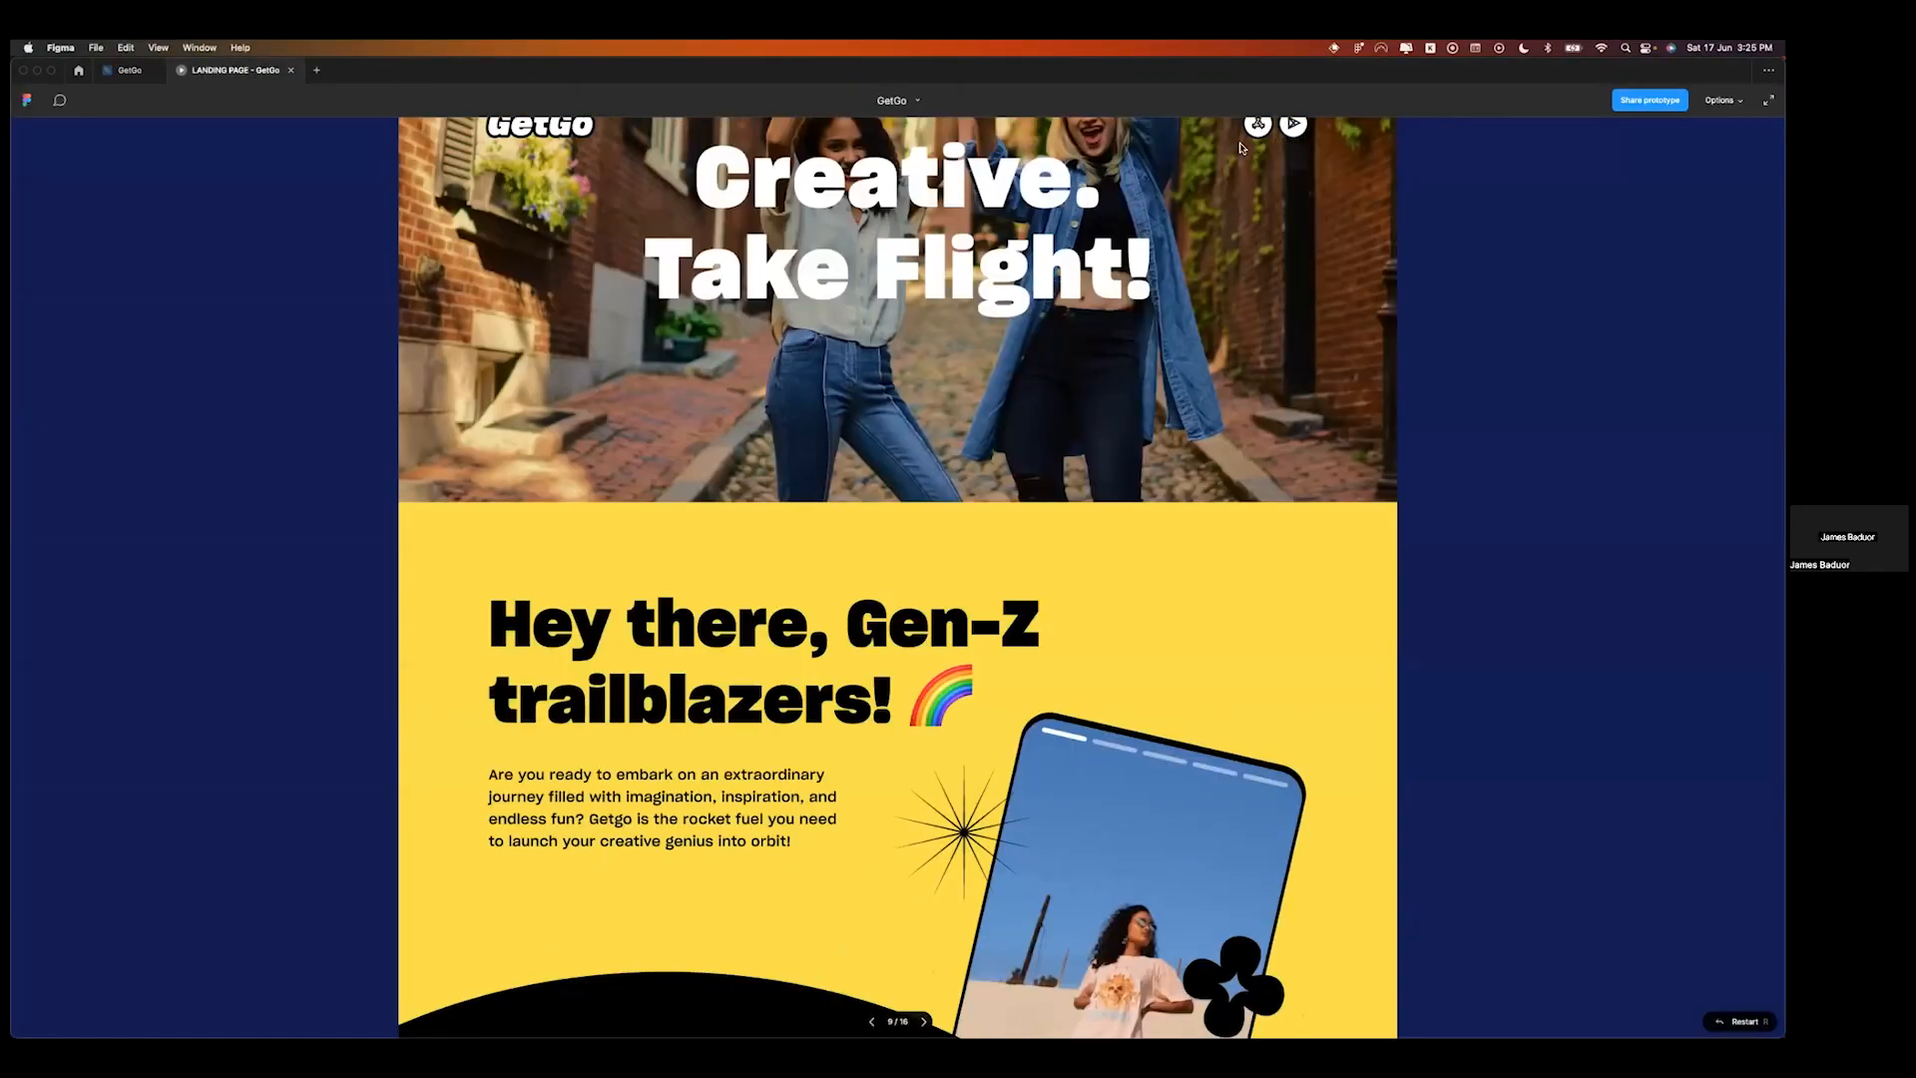
scroll(1267, 137, down, 10)
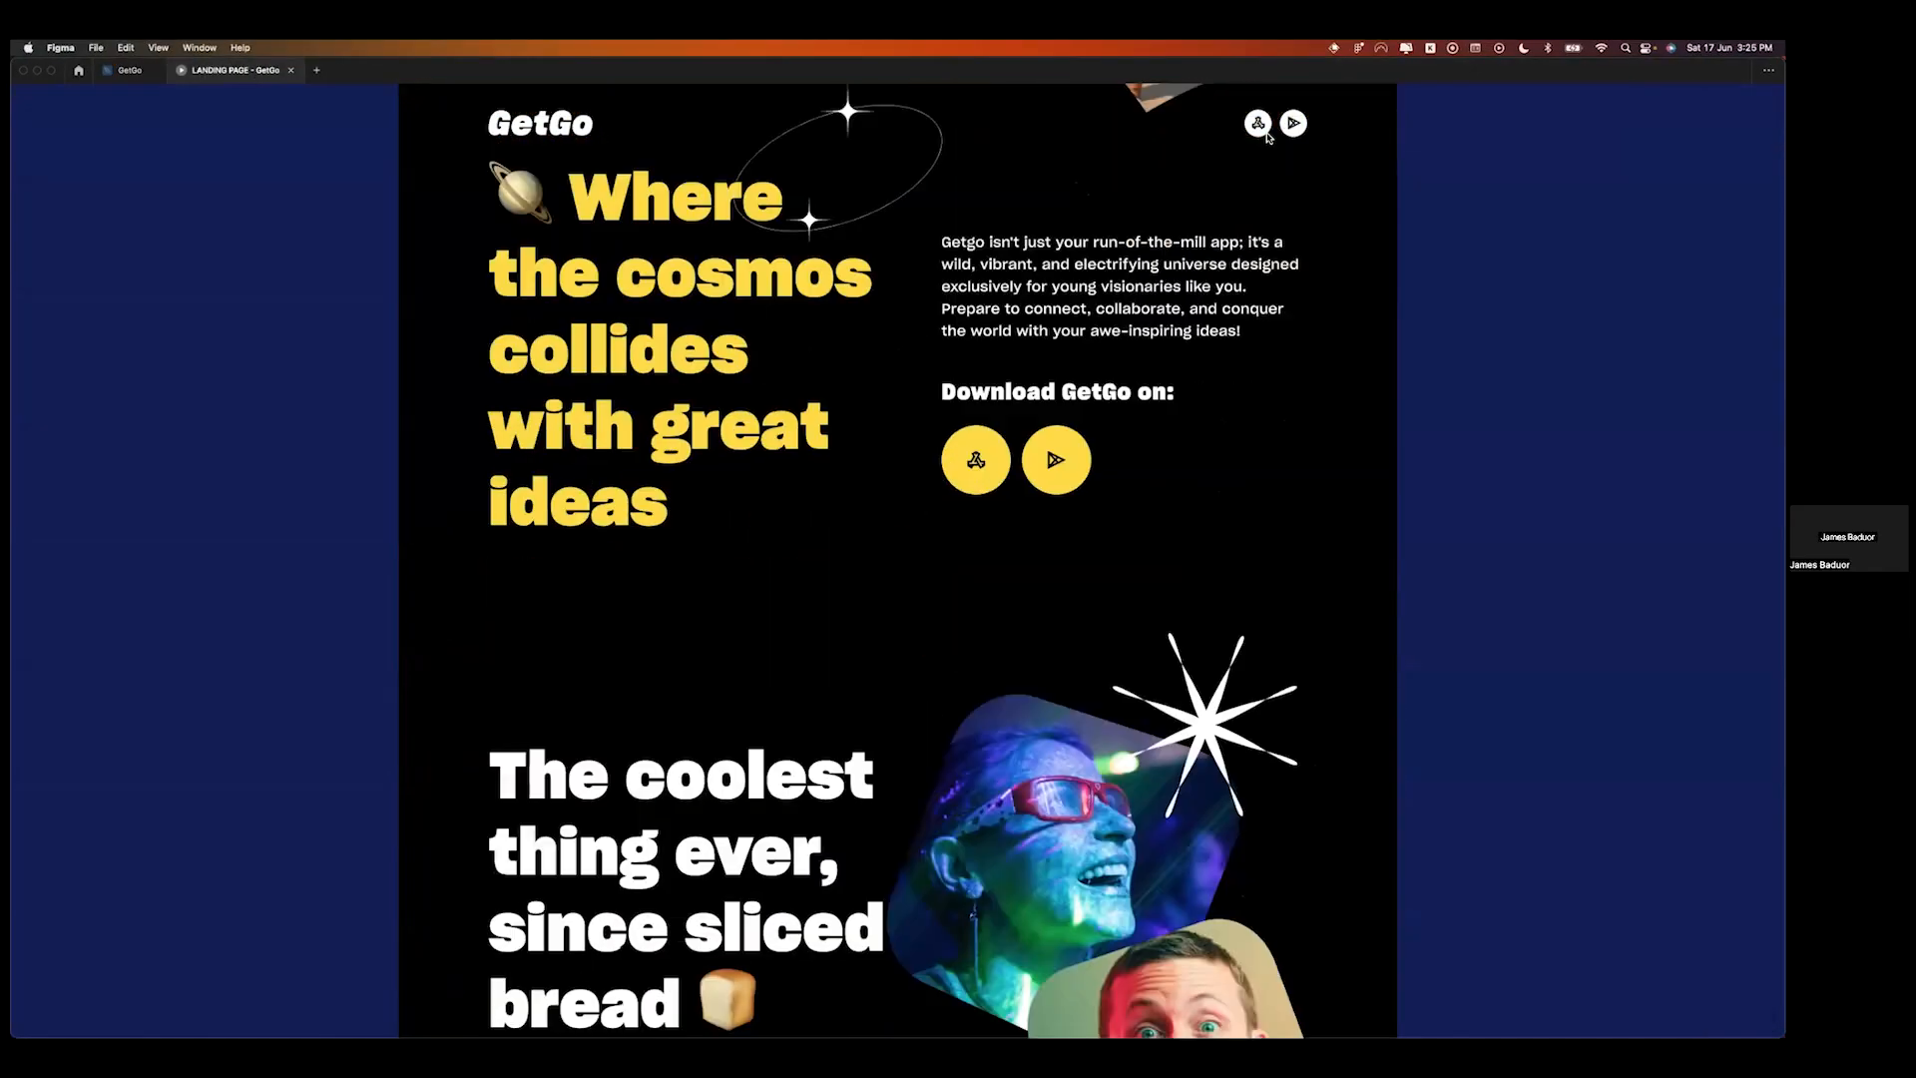
scroll(1268, 137, up, 8)
scroll(1268, 137, up, 3)
key(ctrl+Right)
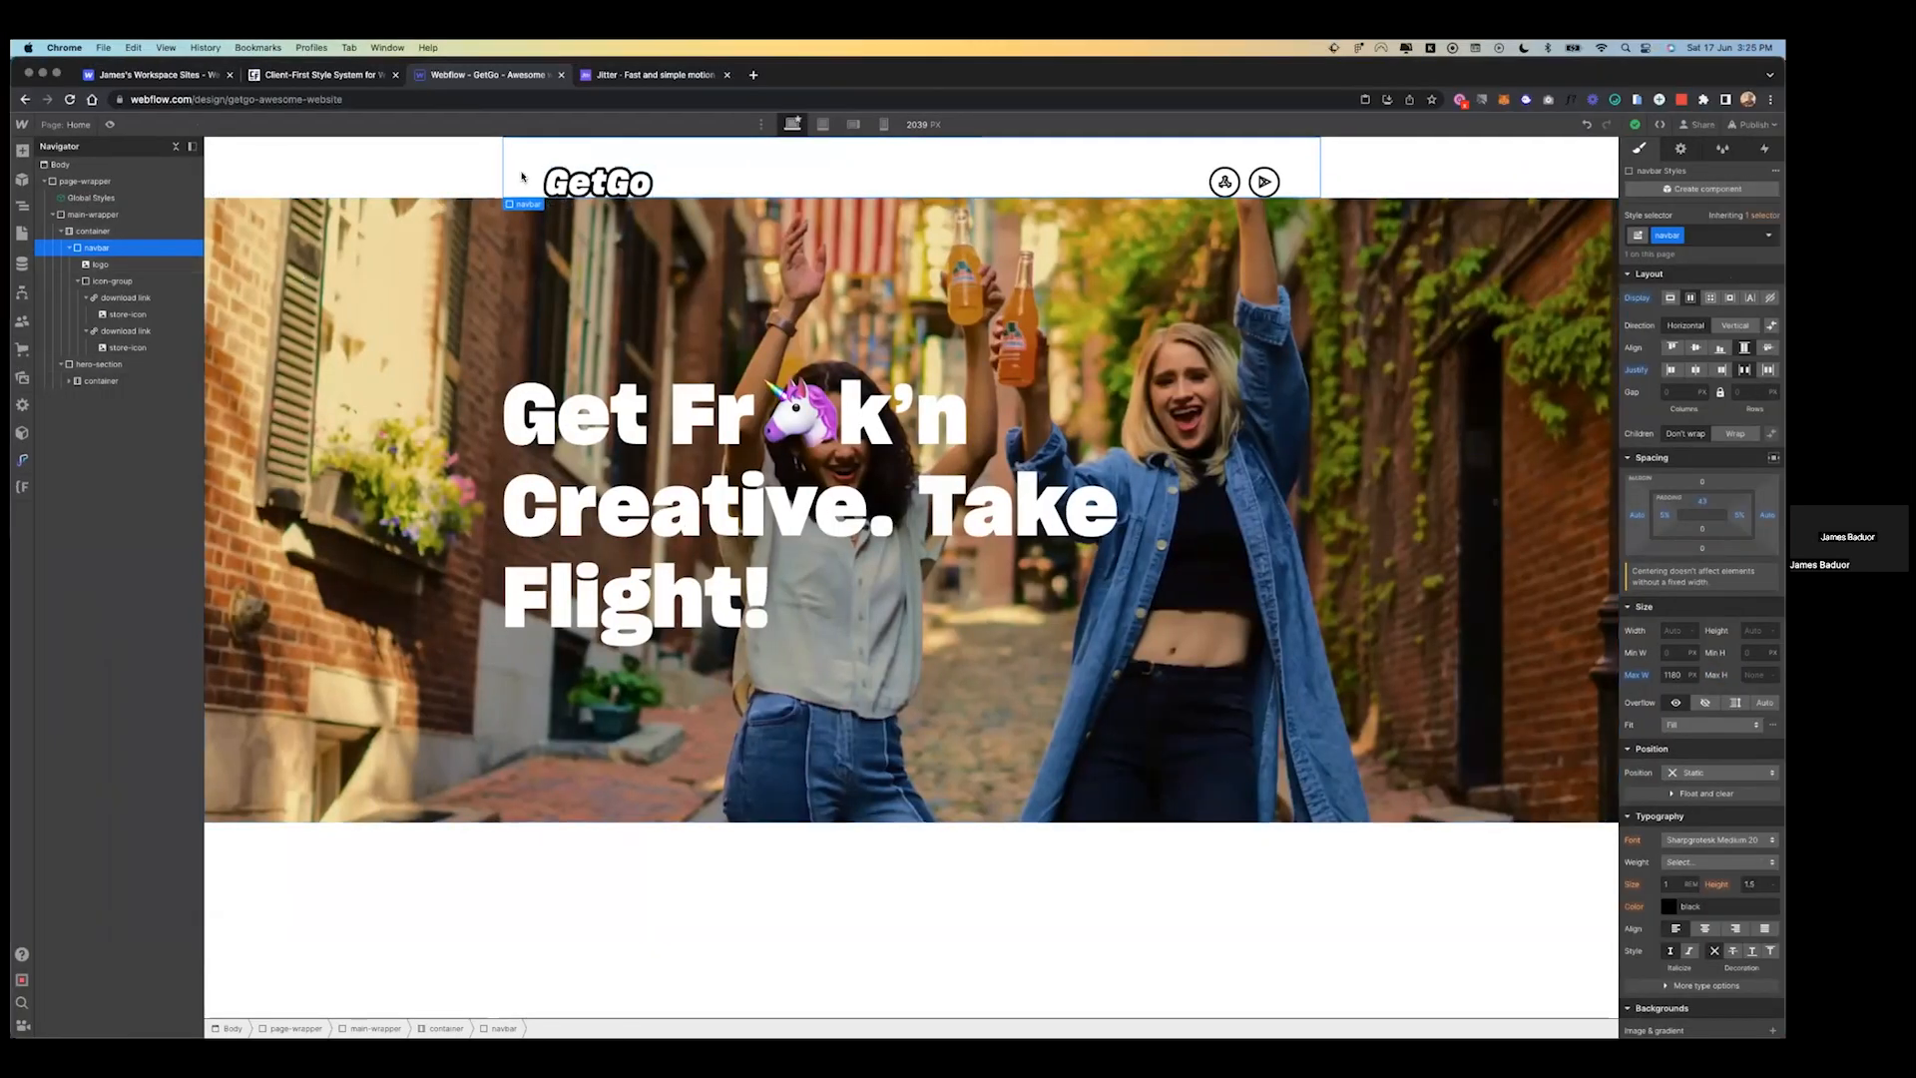
- Set the navbar's position to Fixed, anchored to the top with 0% top, left and right offsets, and its z-index to 10
scroll(1701, 649, down, 3)
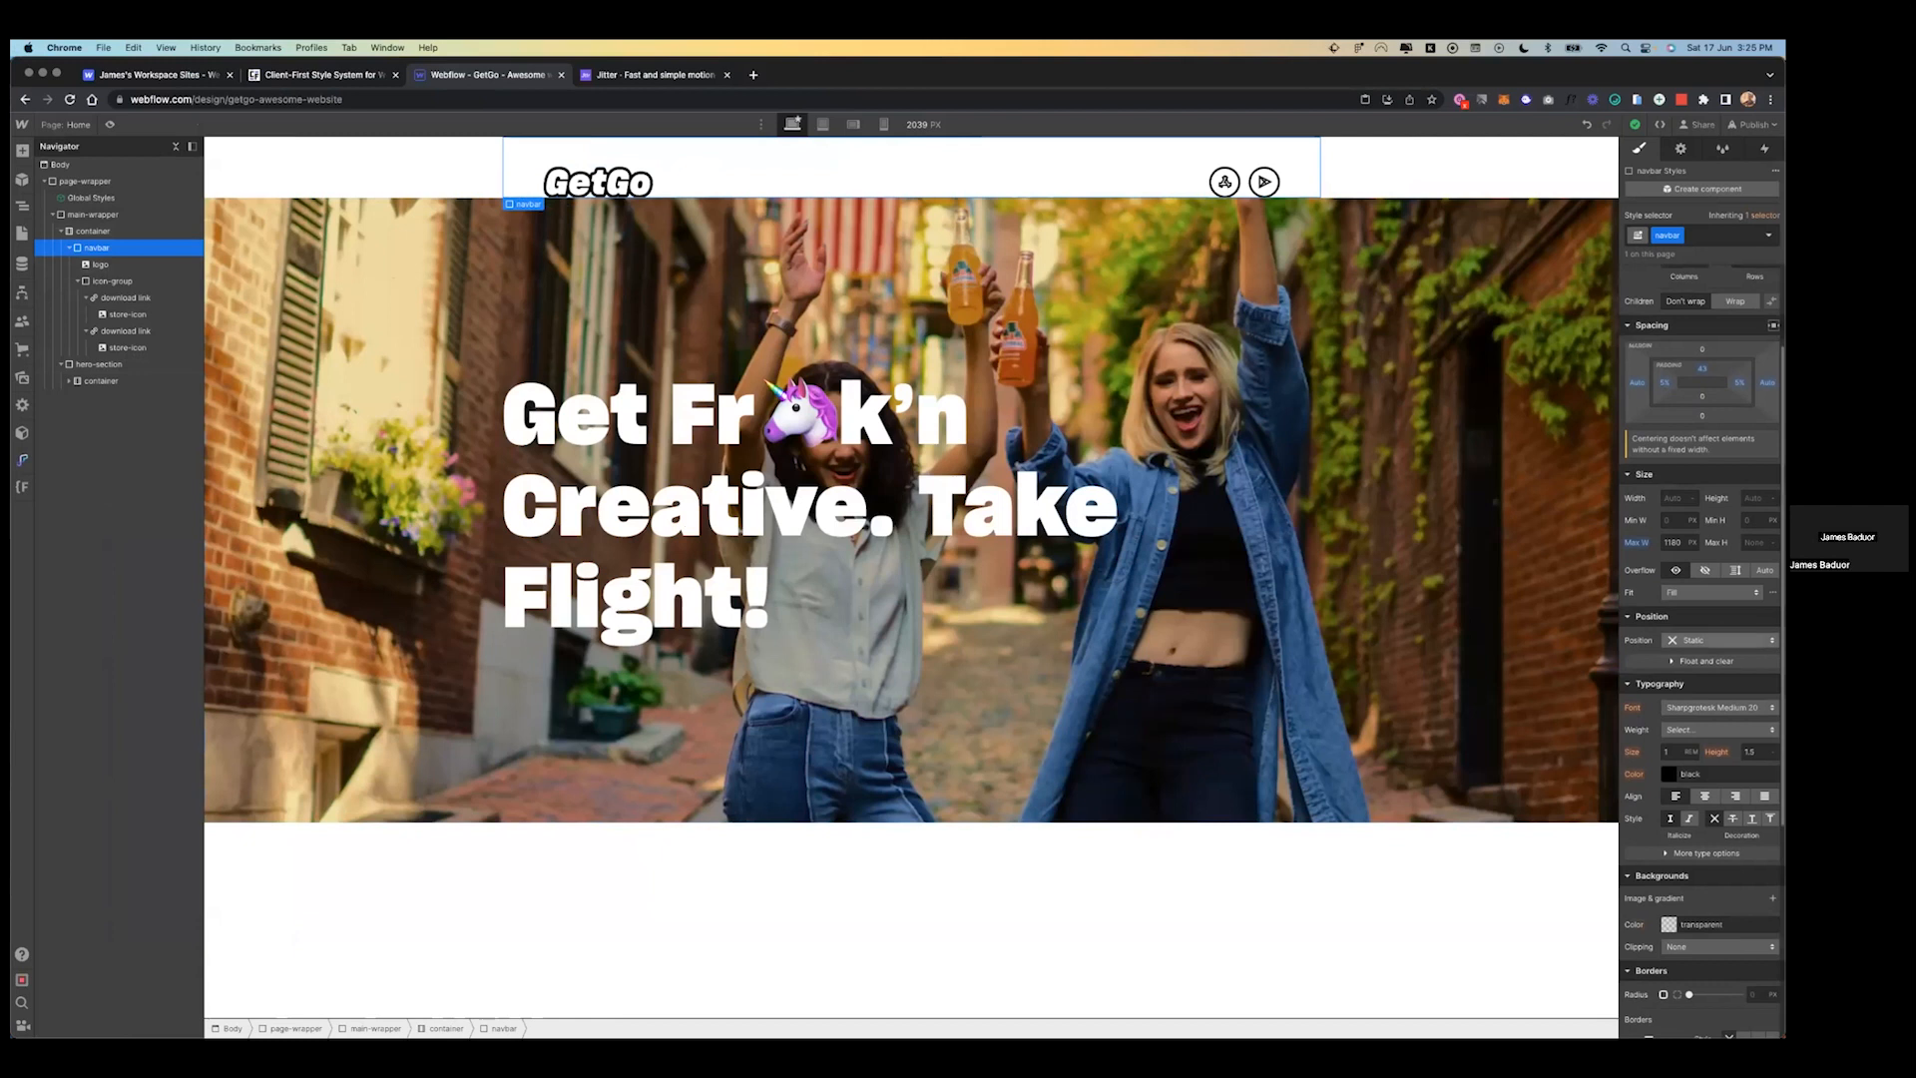
click(1718, 640)
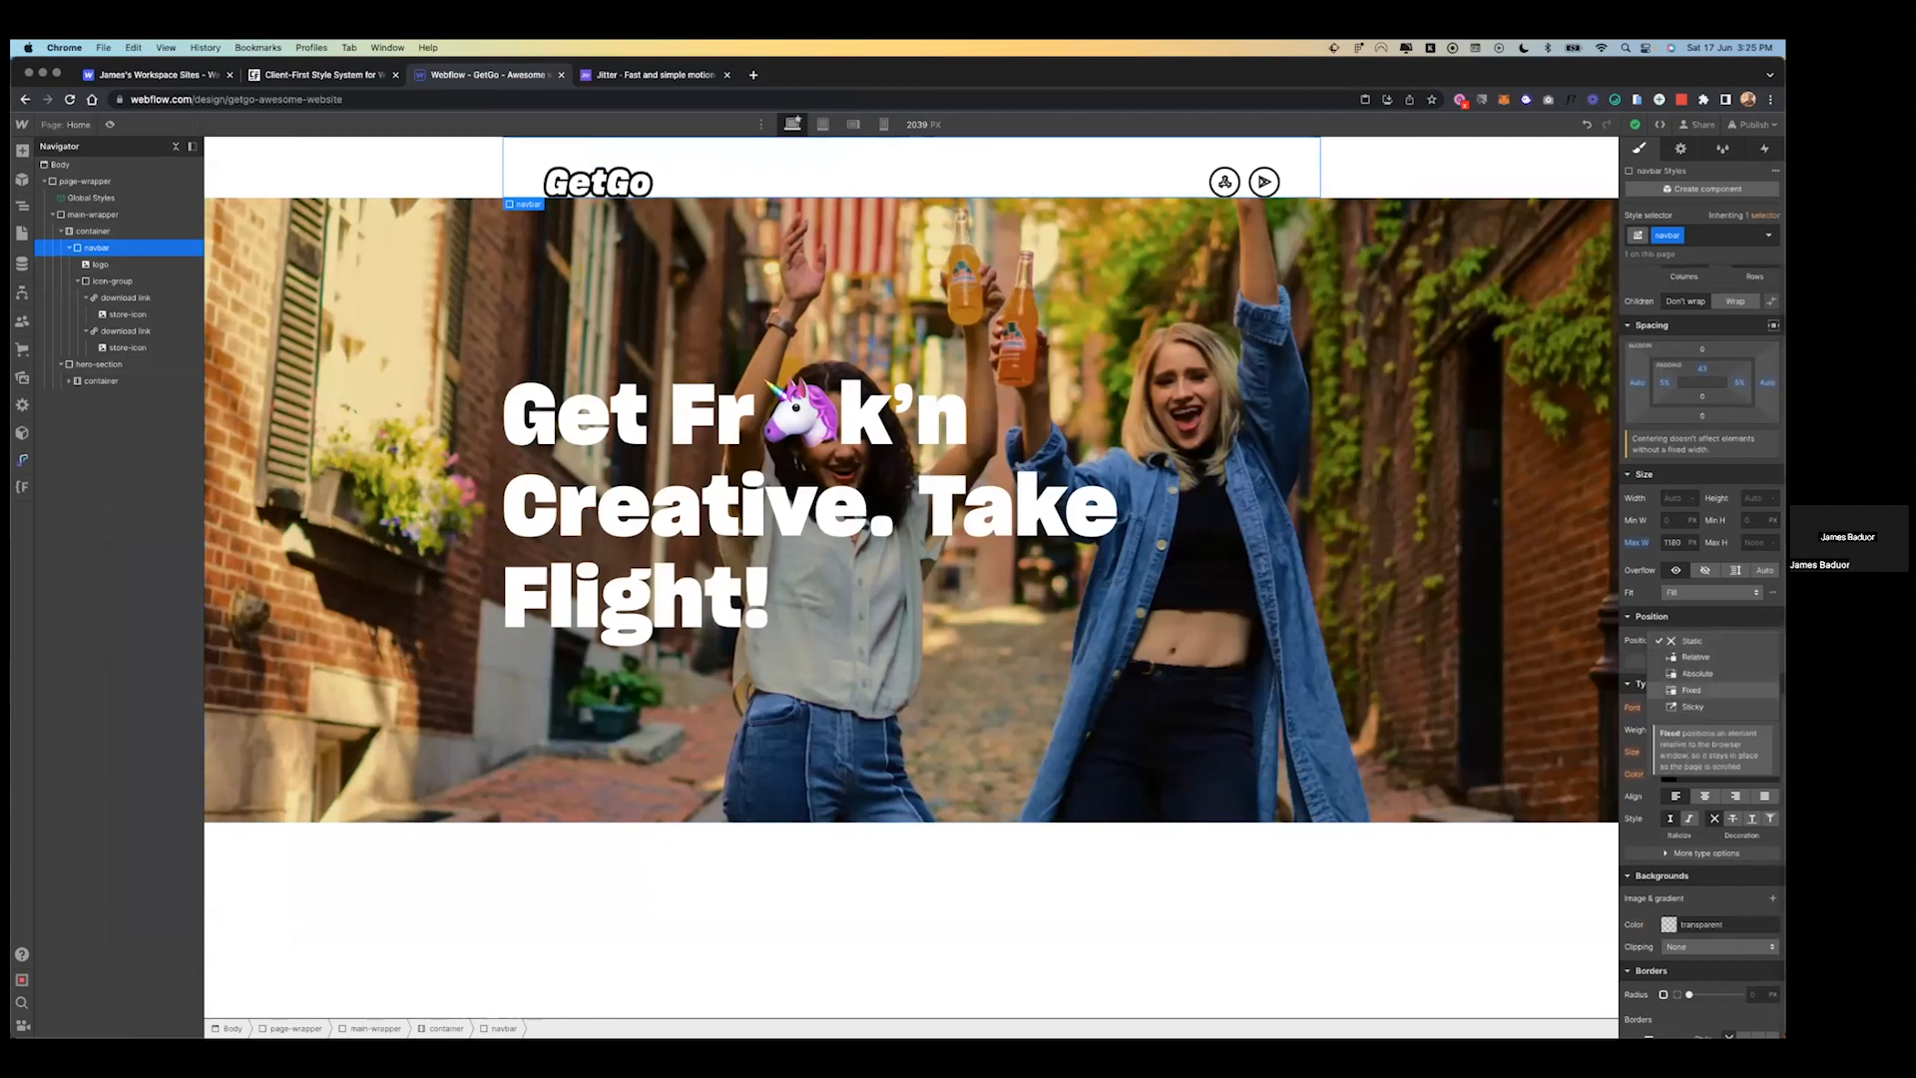
click(1692, 690)
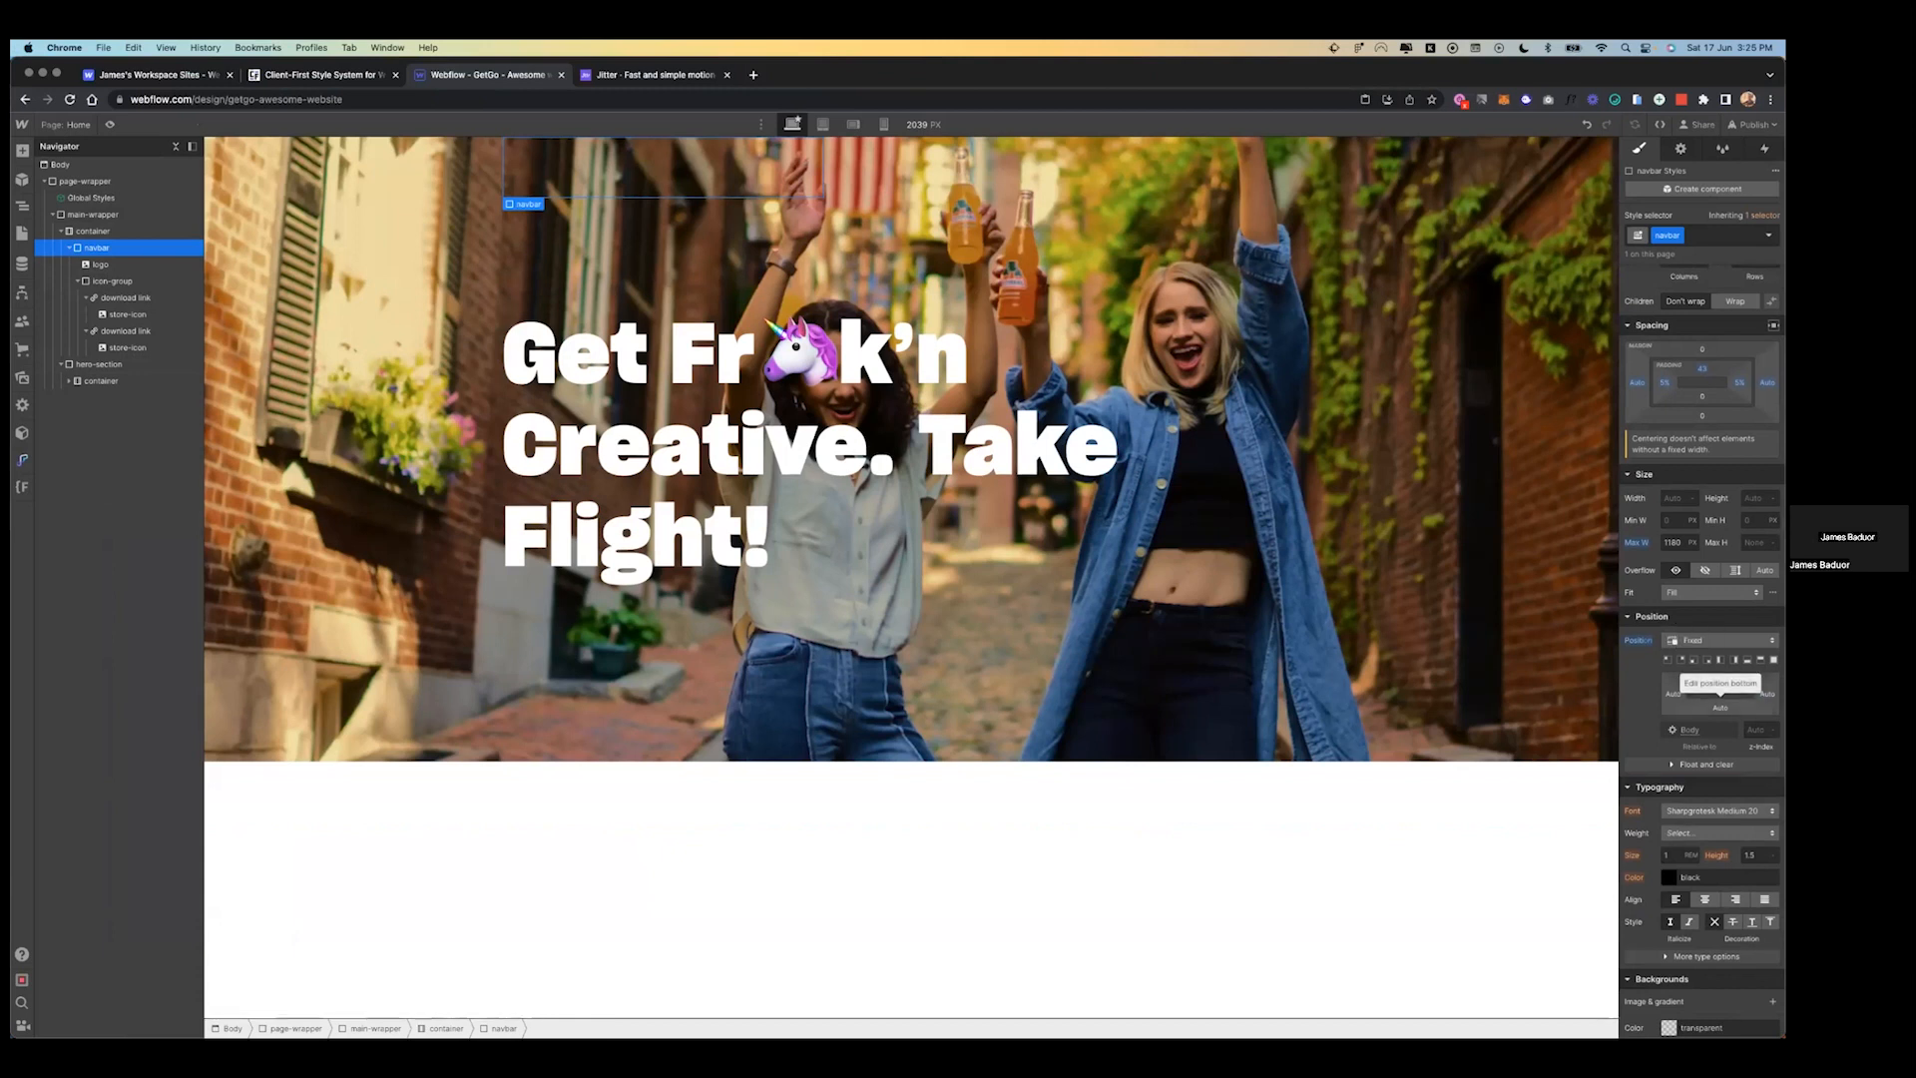
click(1761, 659)
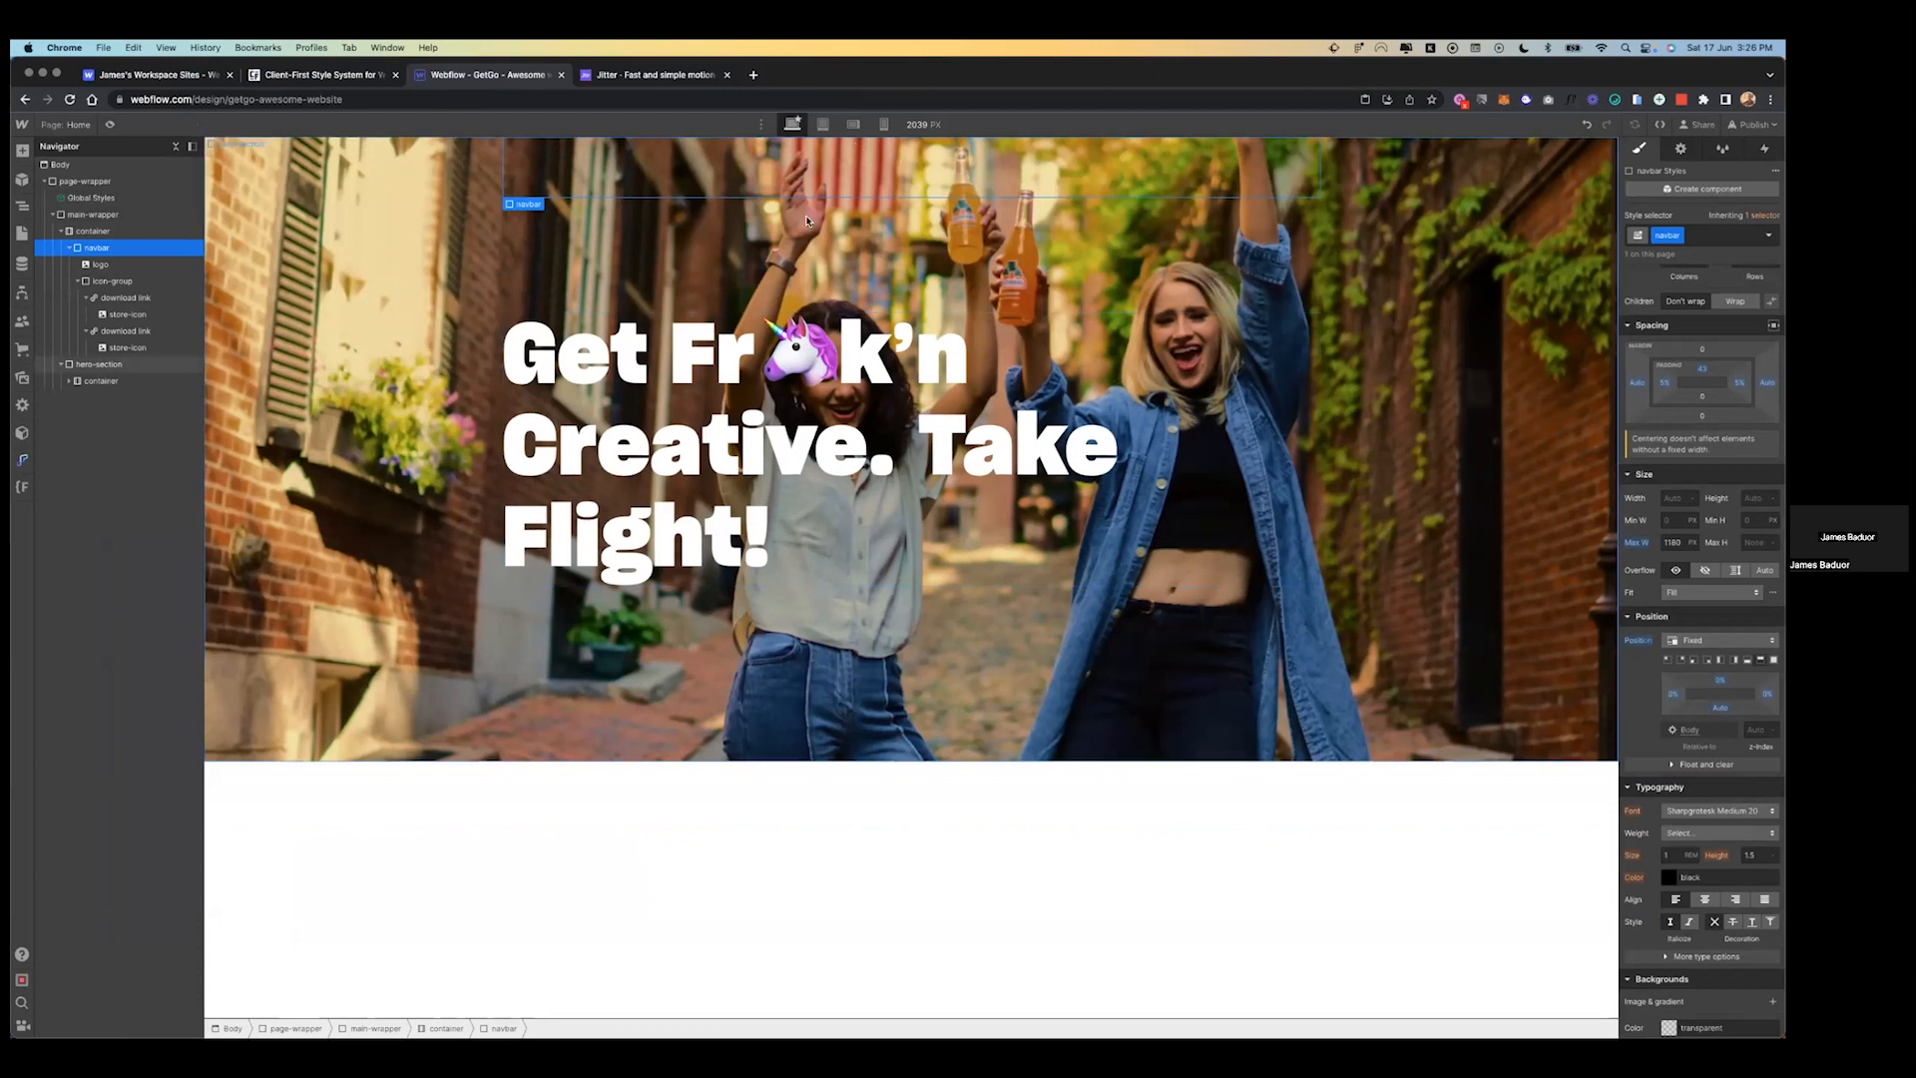
click(1761, 730)
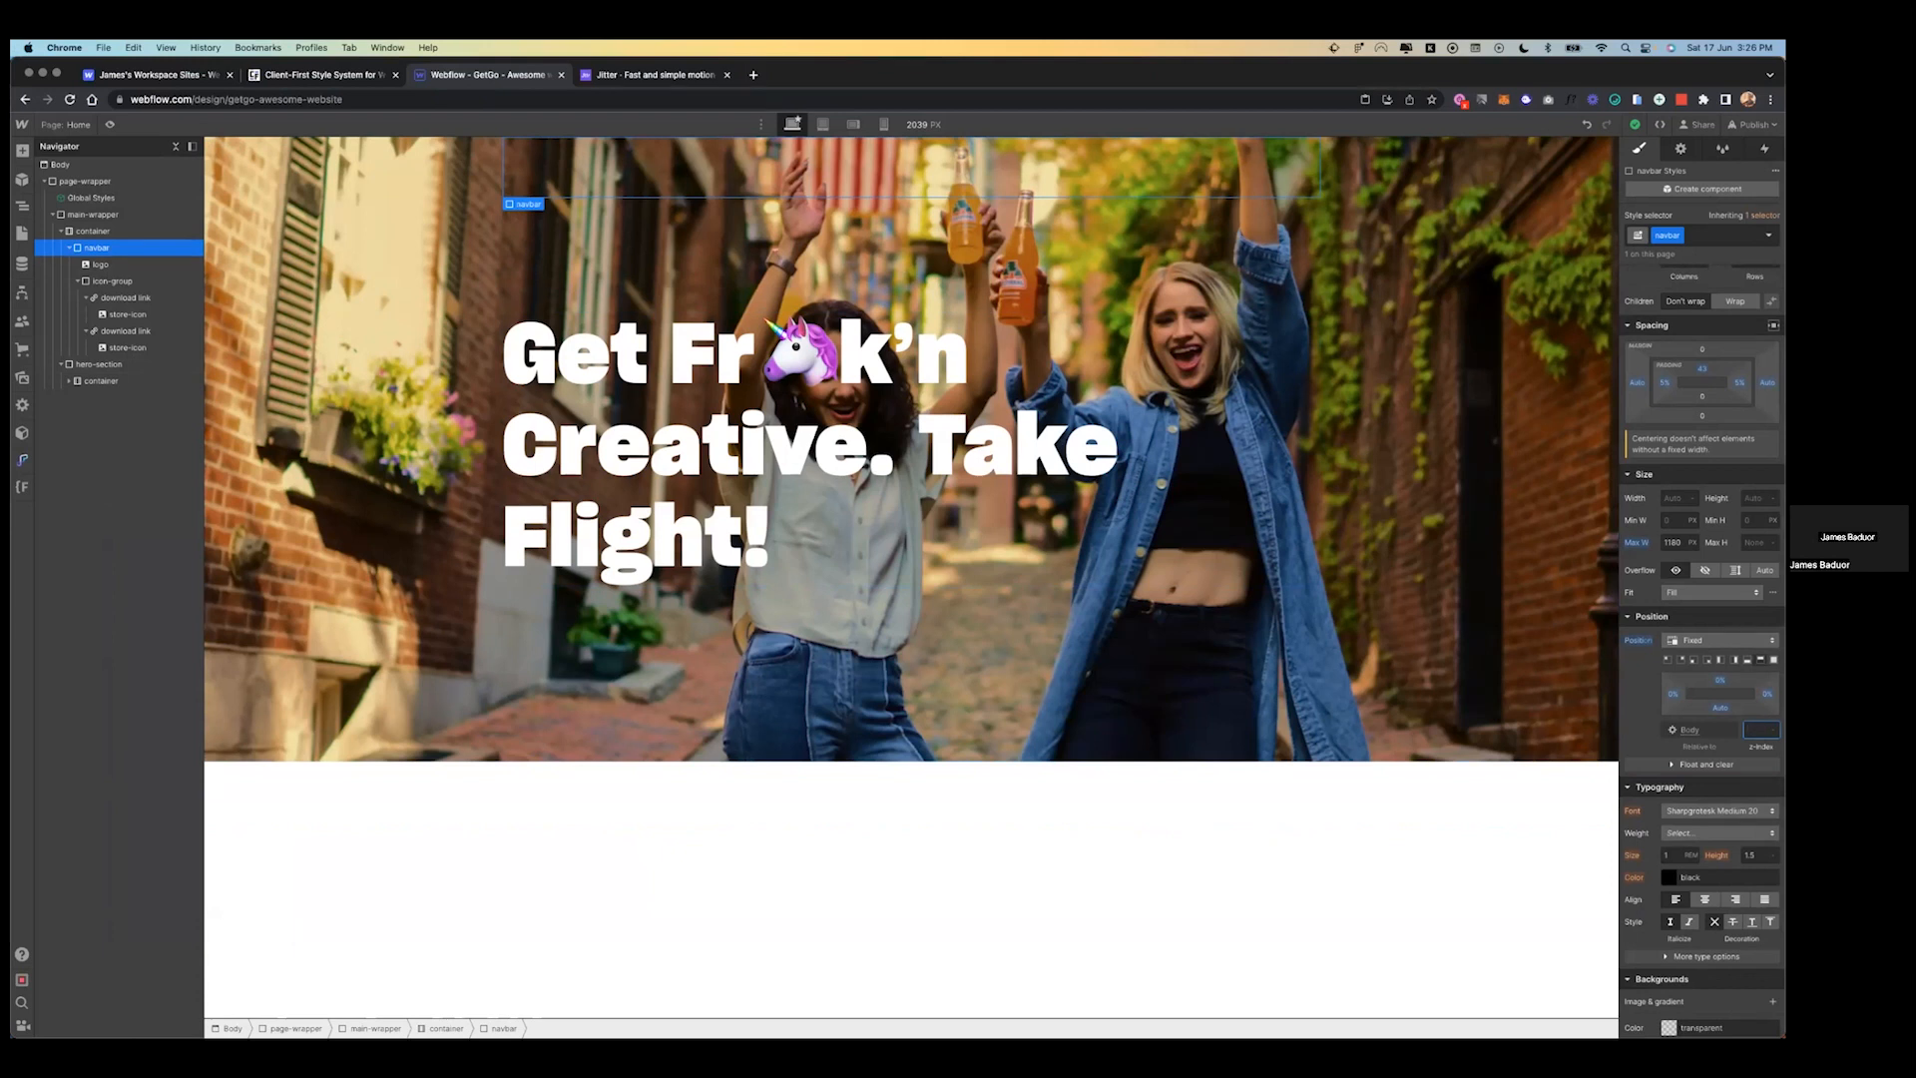
key(Return)
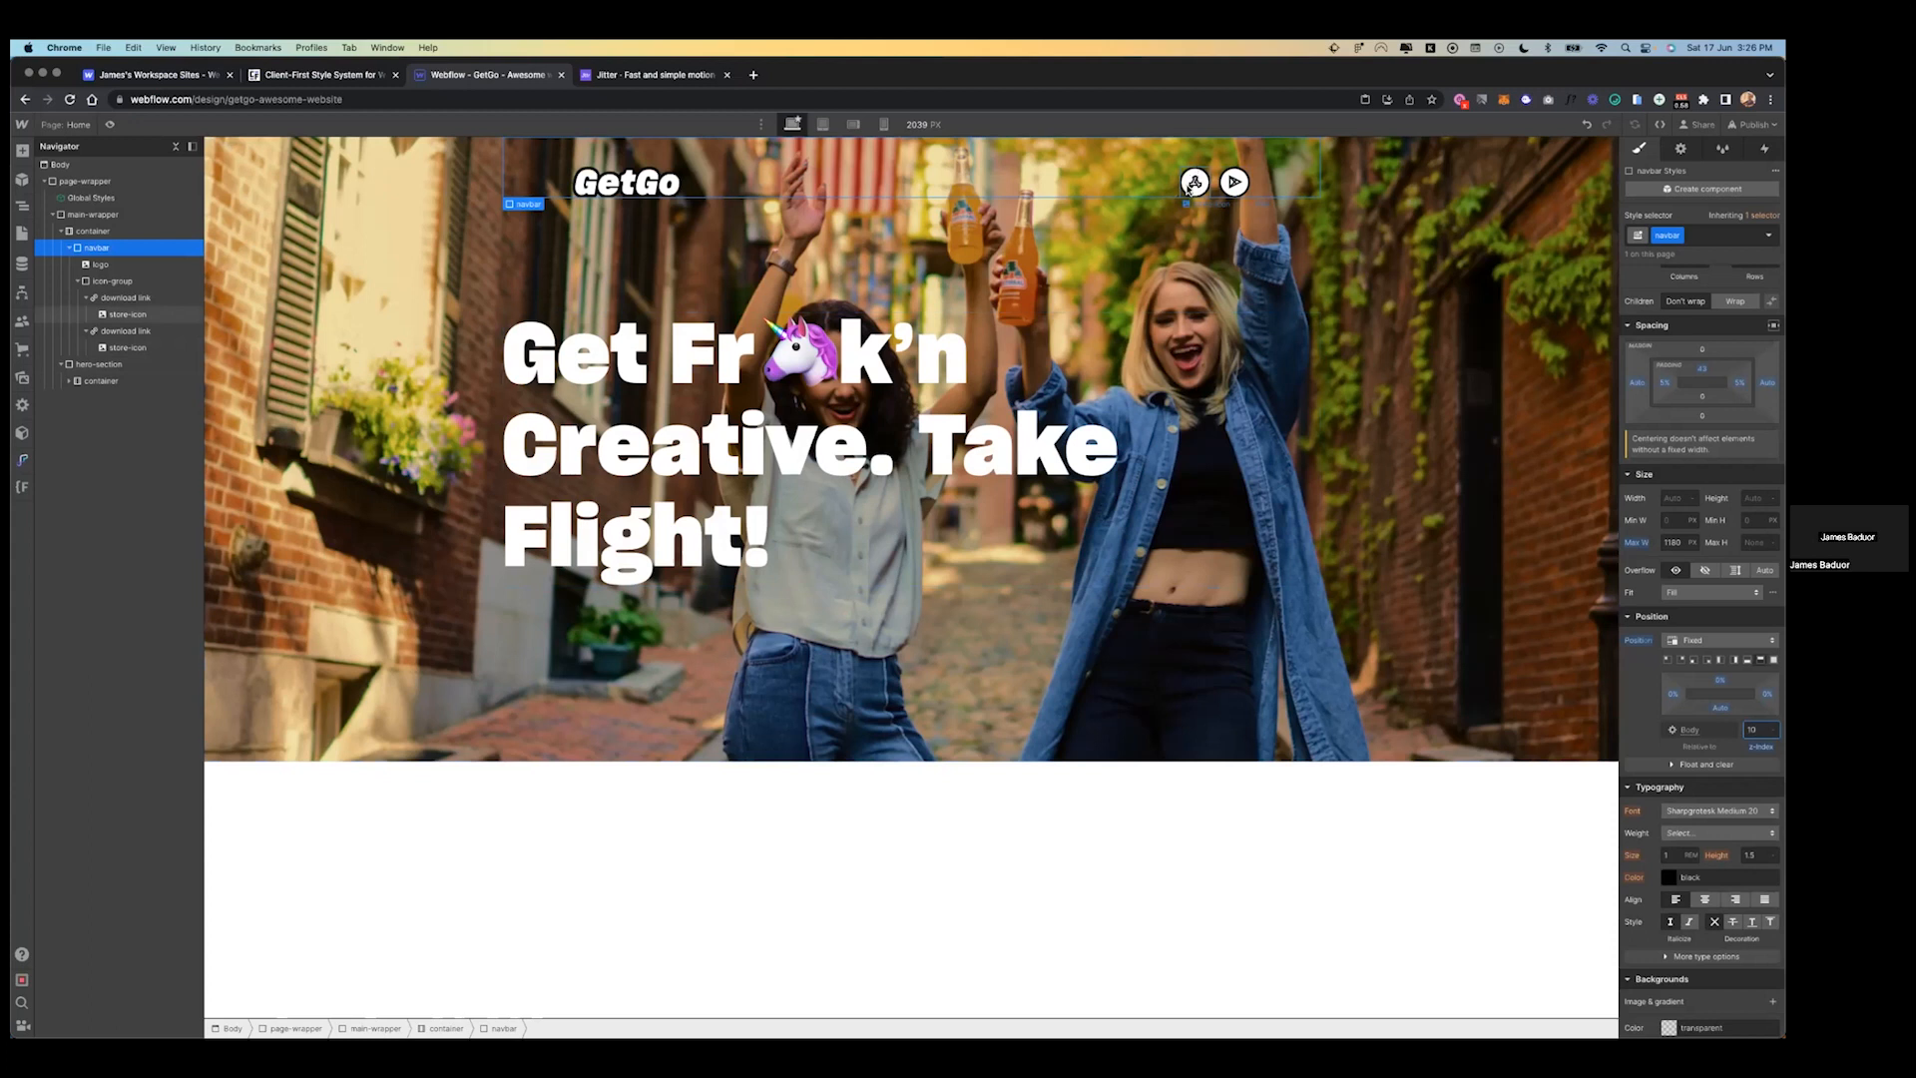
- Center-align the text in the hero-section
click(1140, 565)
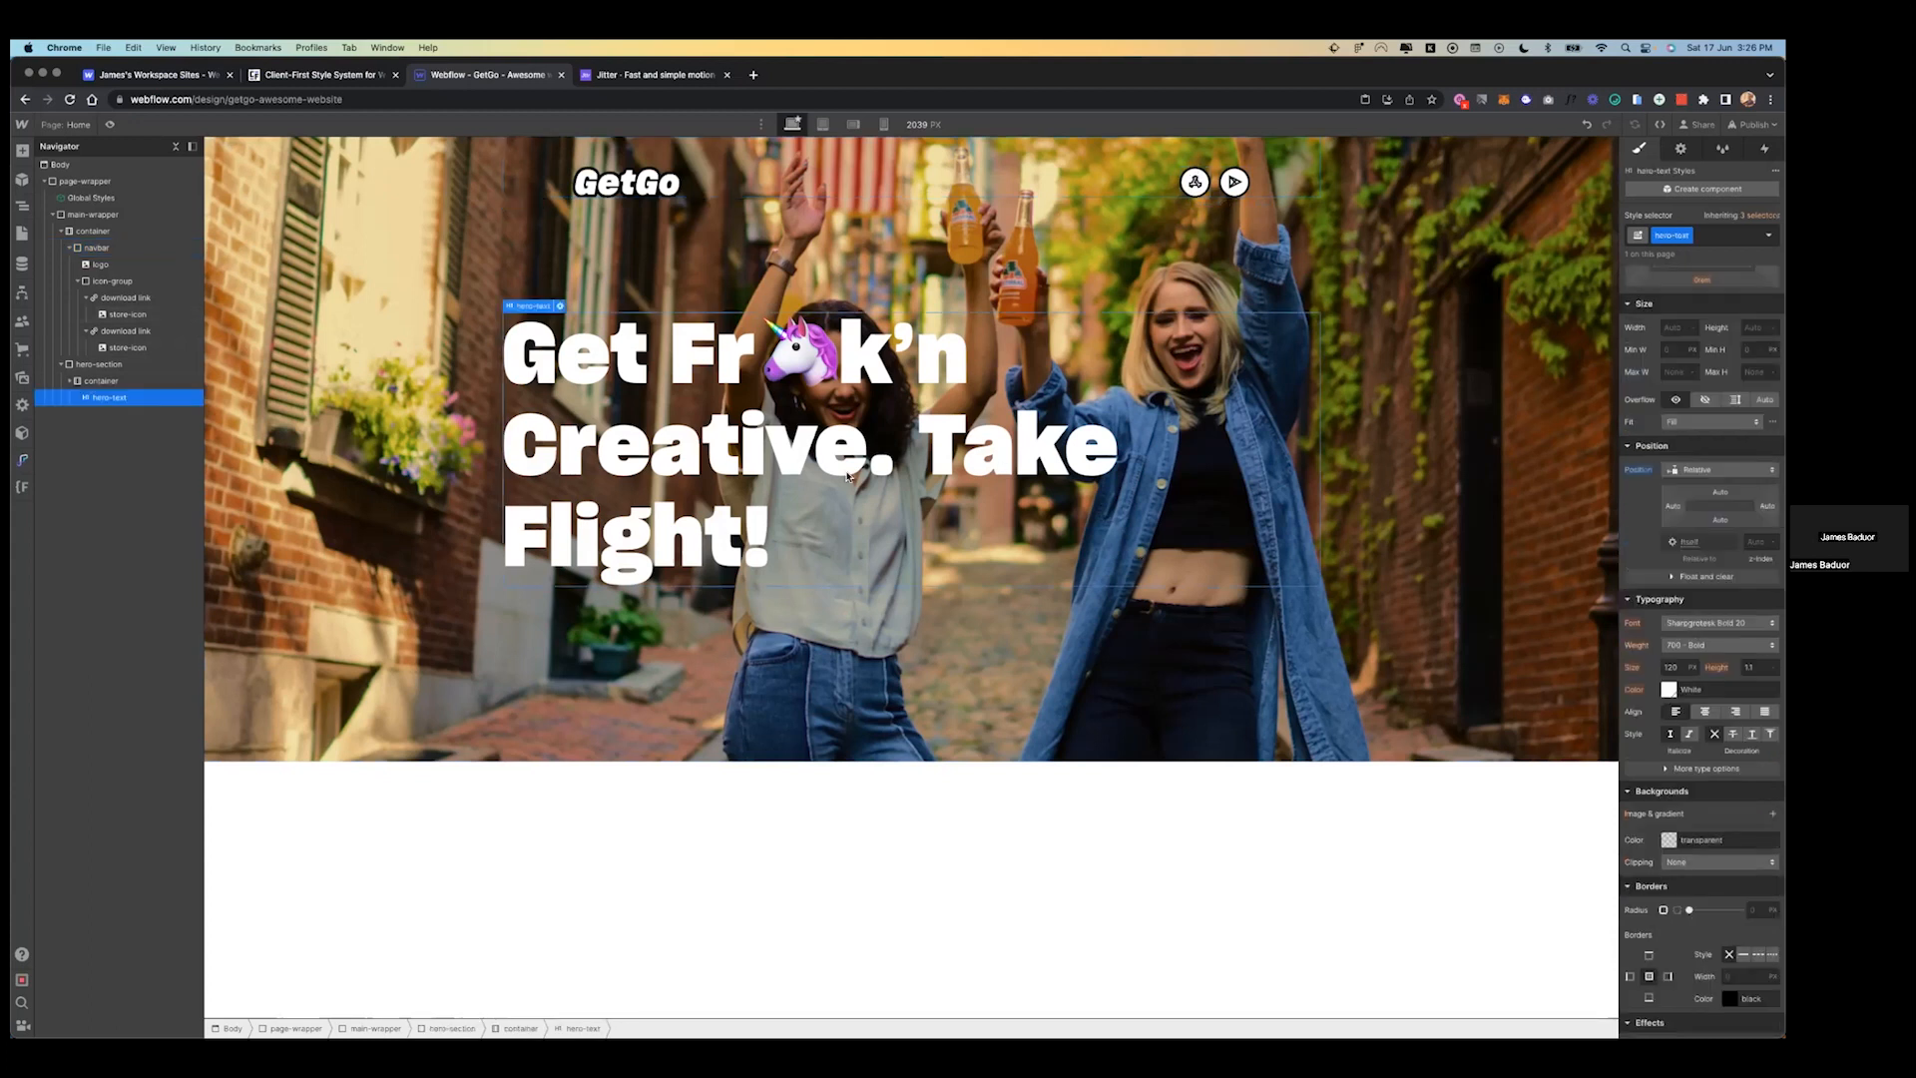
click(128, 364)
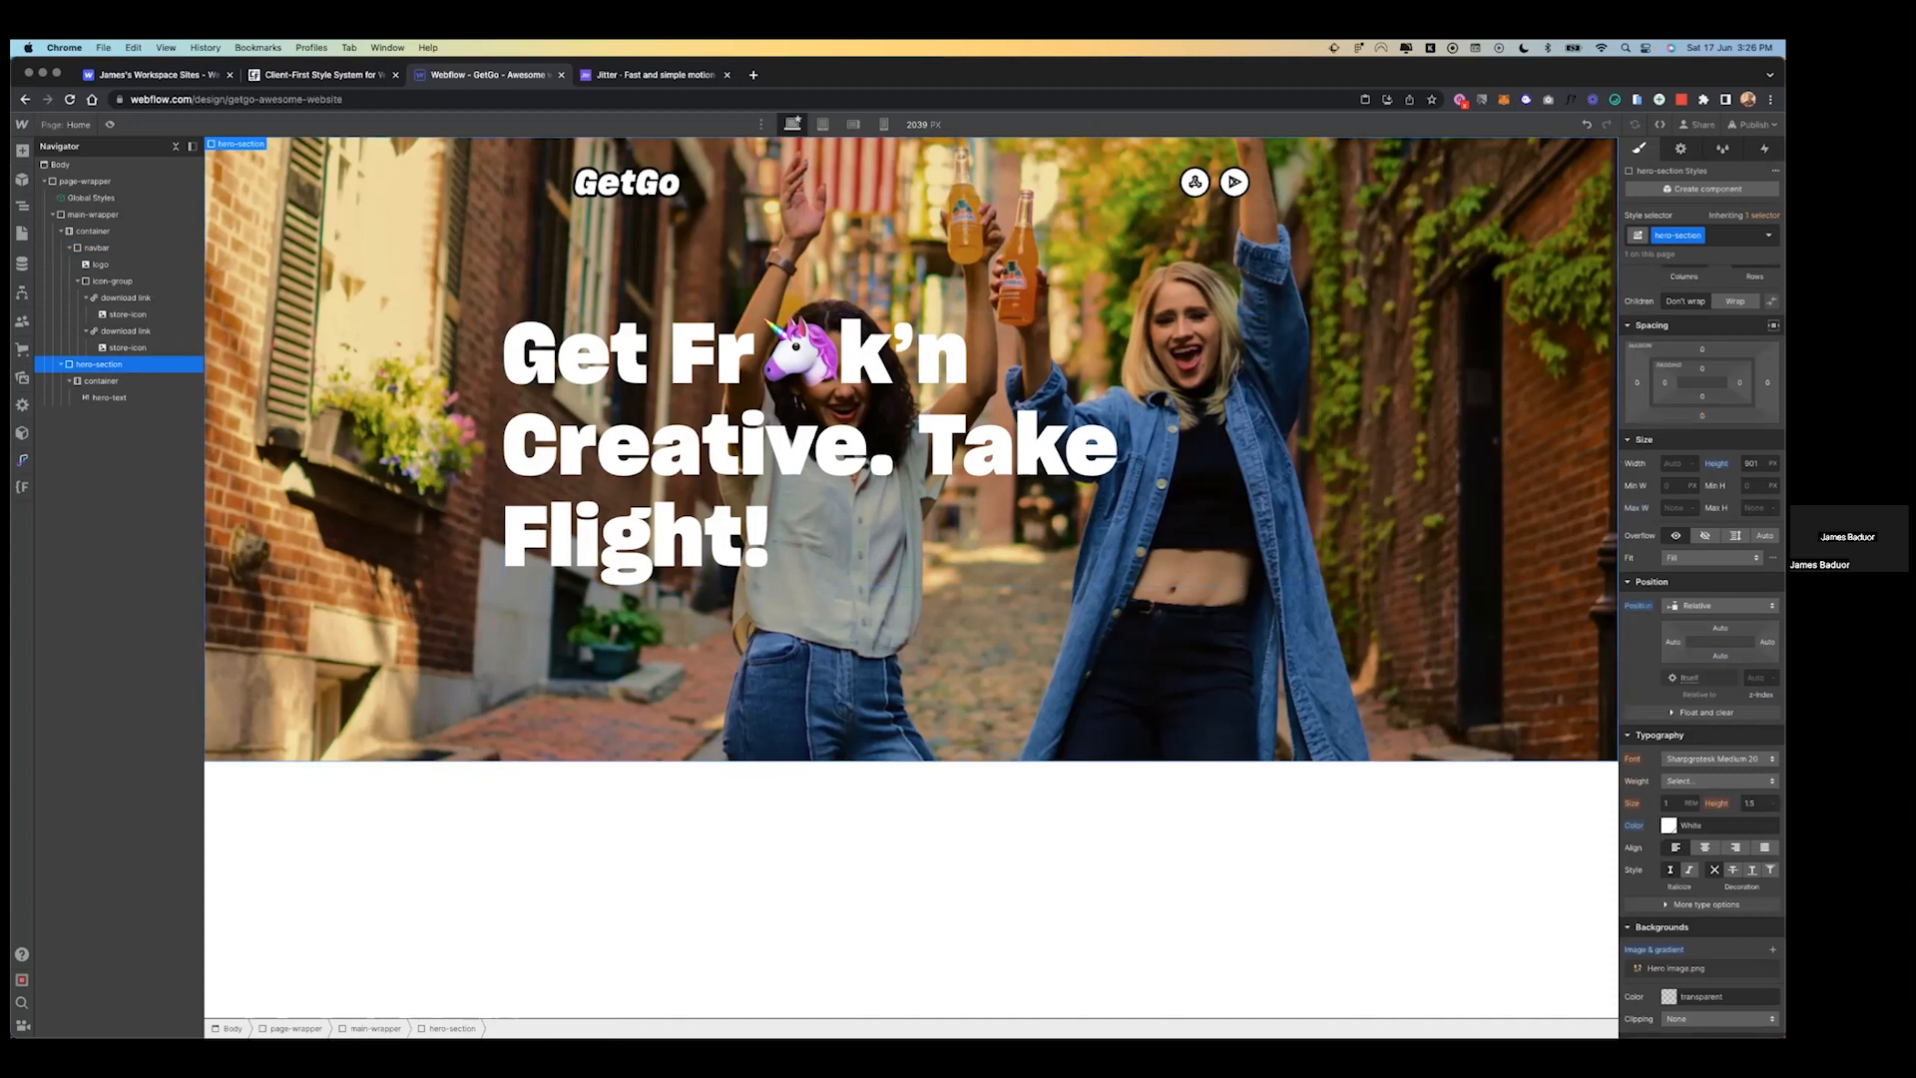
click(1704, 847)
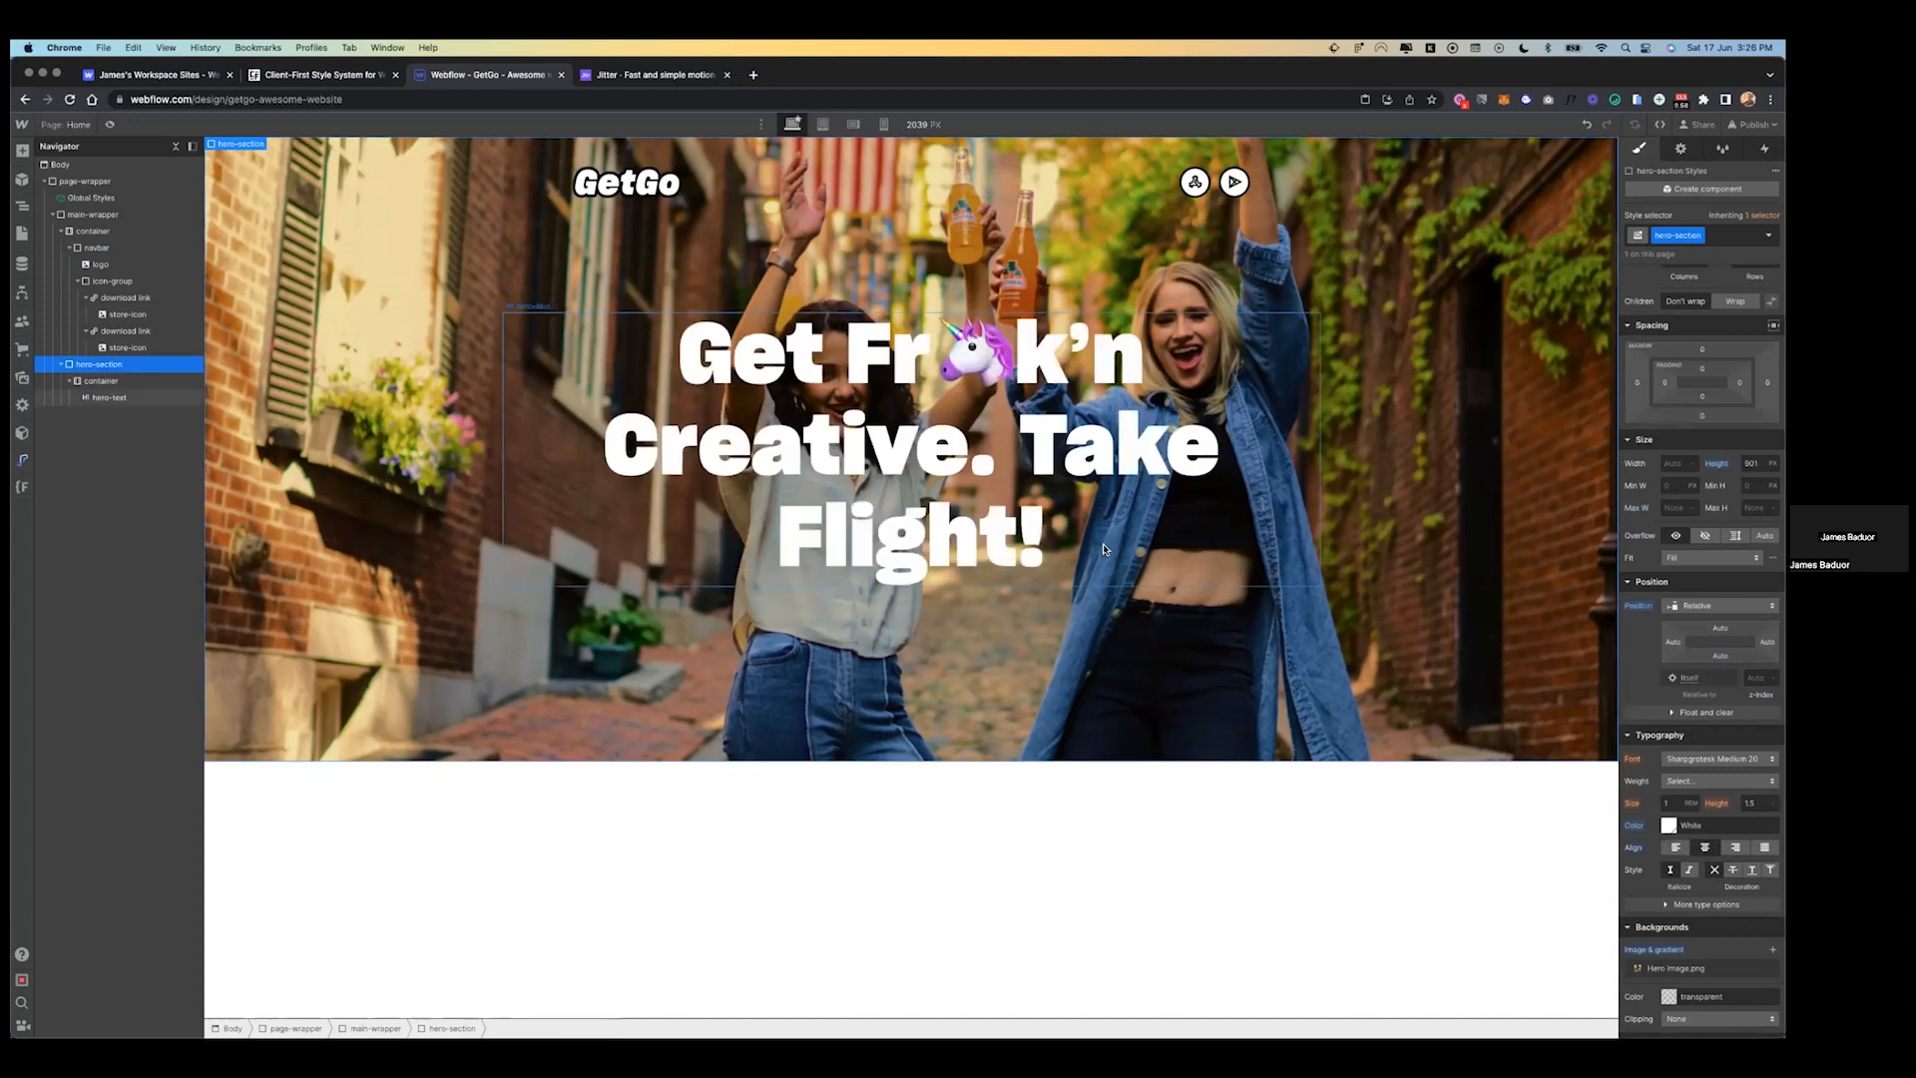
- Switch to the Figma prototype to compare the hero's navbar and headline while scrolling, and return to Webflow
click(1095, 180)
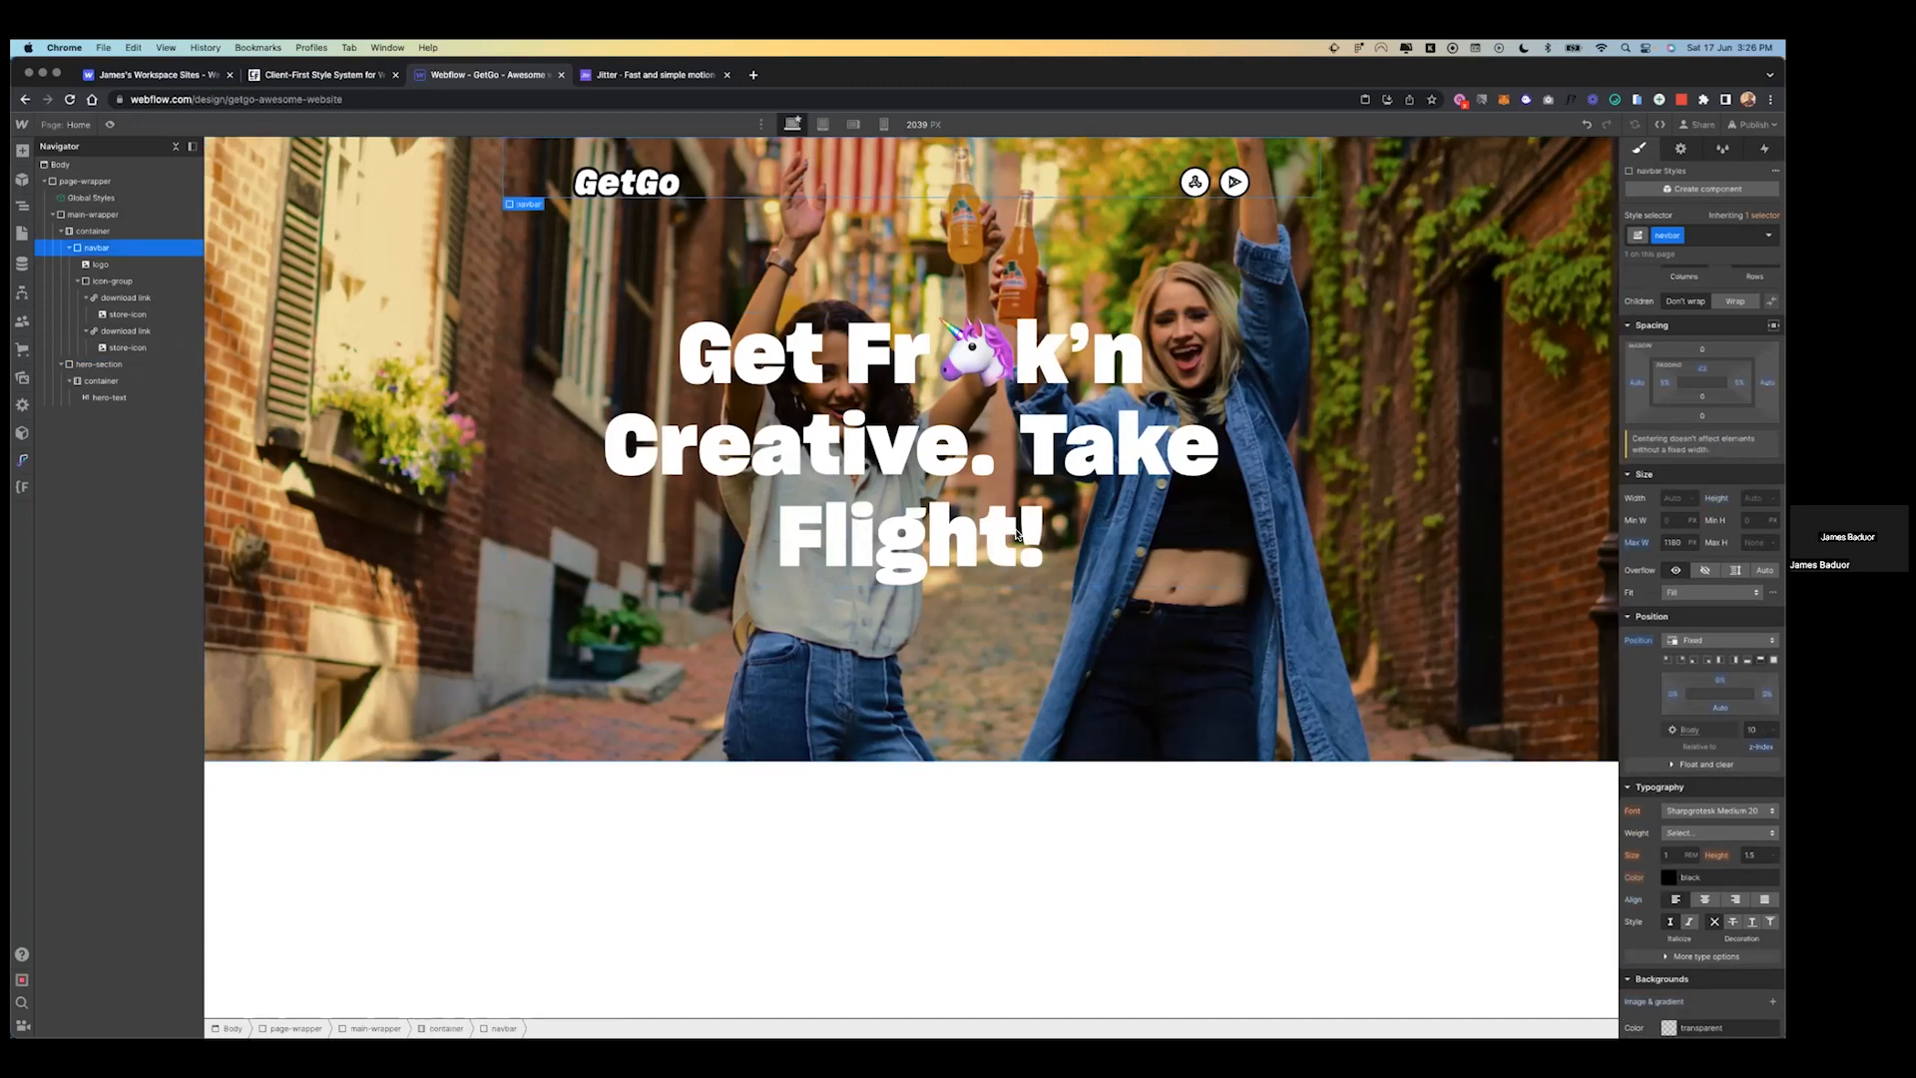
key(ctrl+Left)
scroll(1017, 534, down, 5)
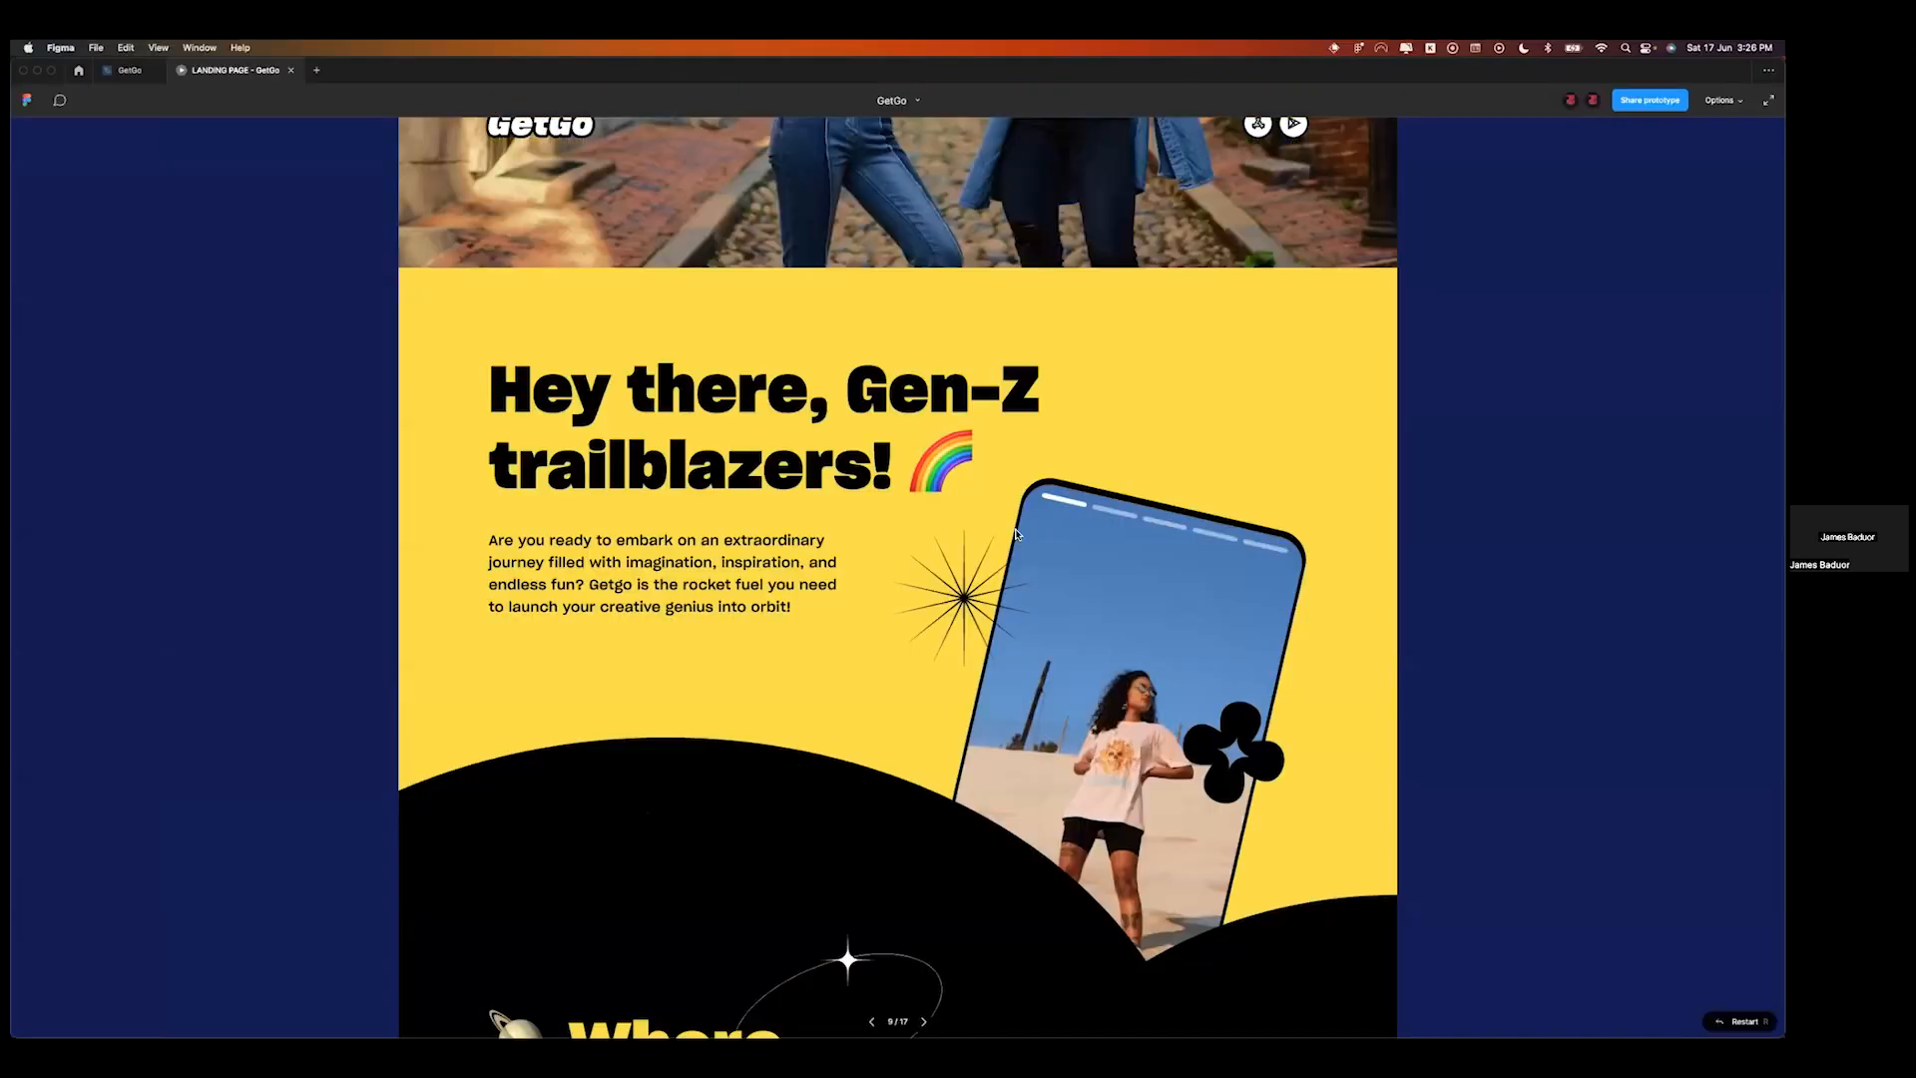
scroll(1017, 534, up, 1)
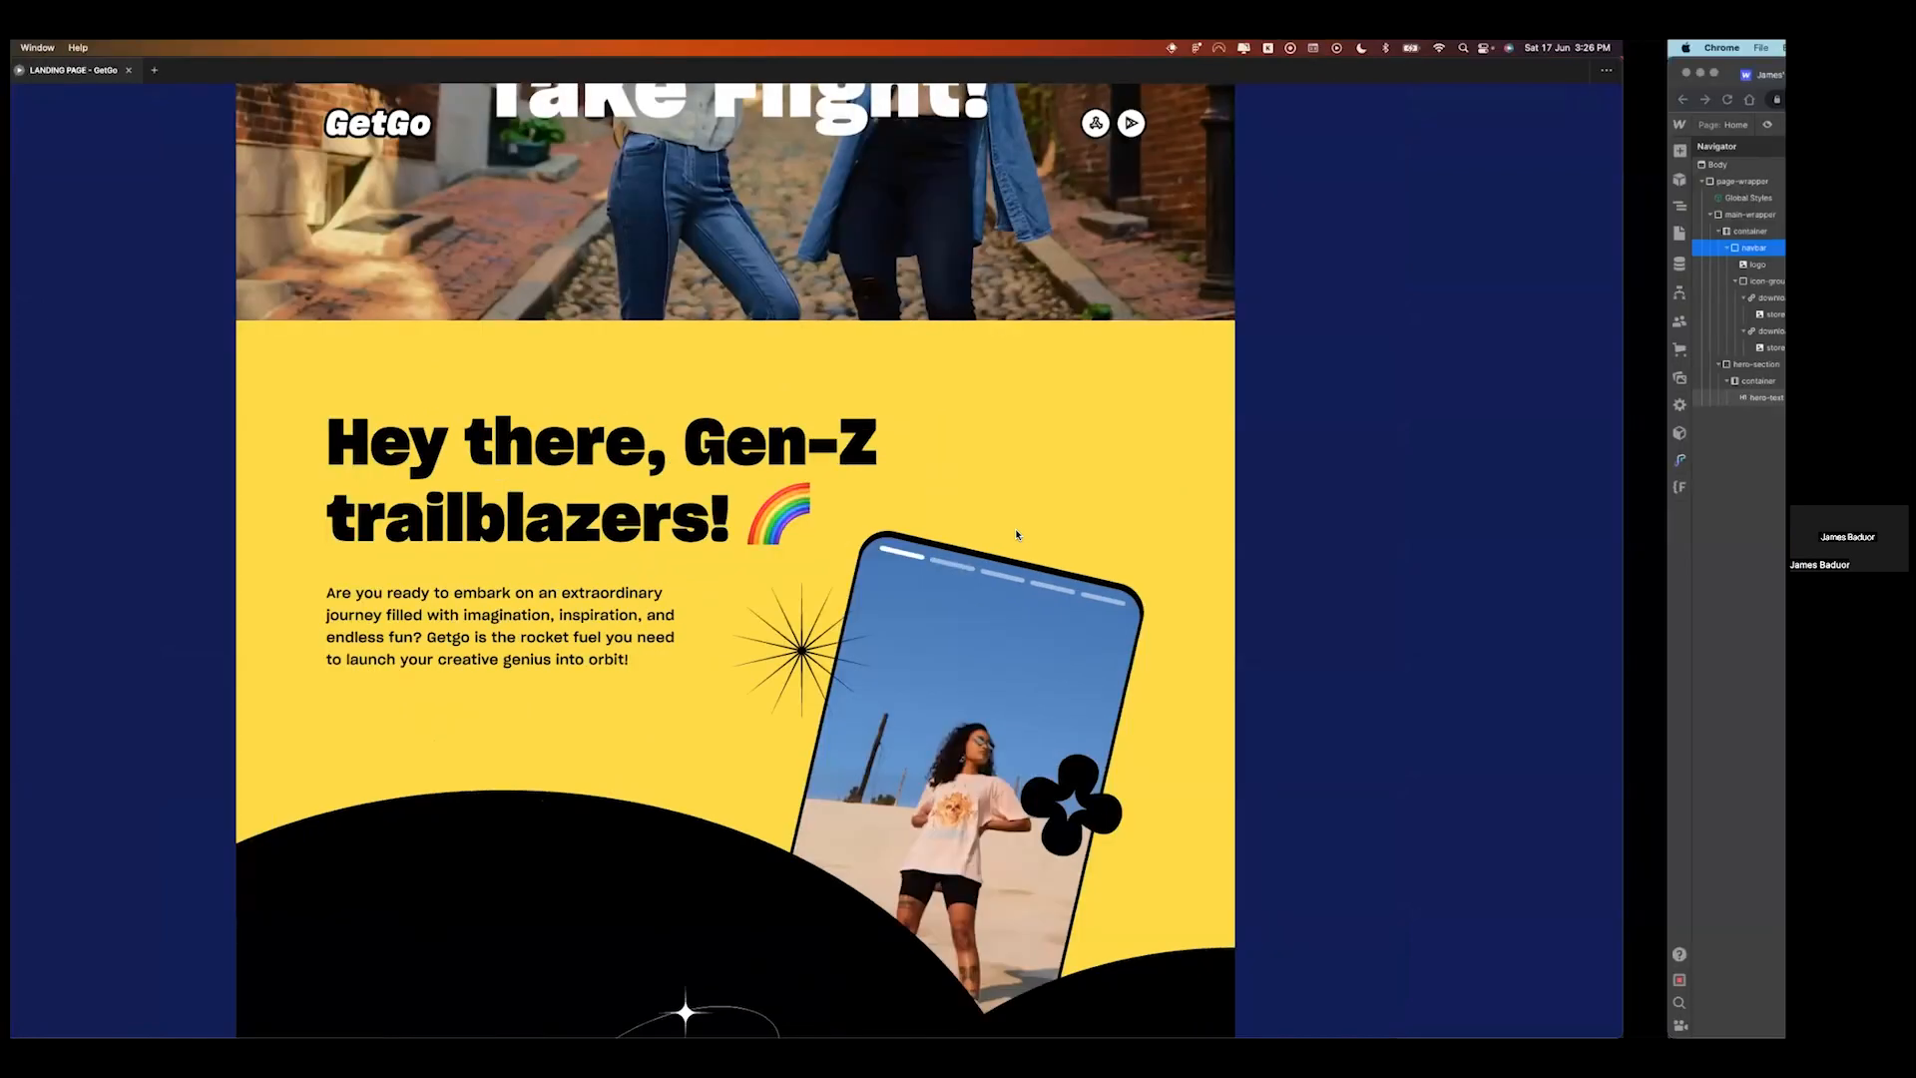
key(ctrl+Right)
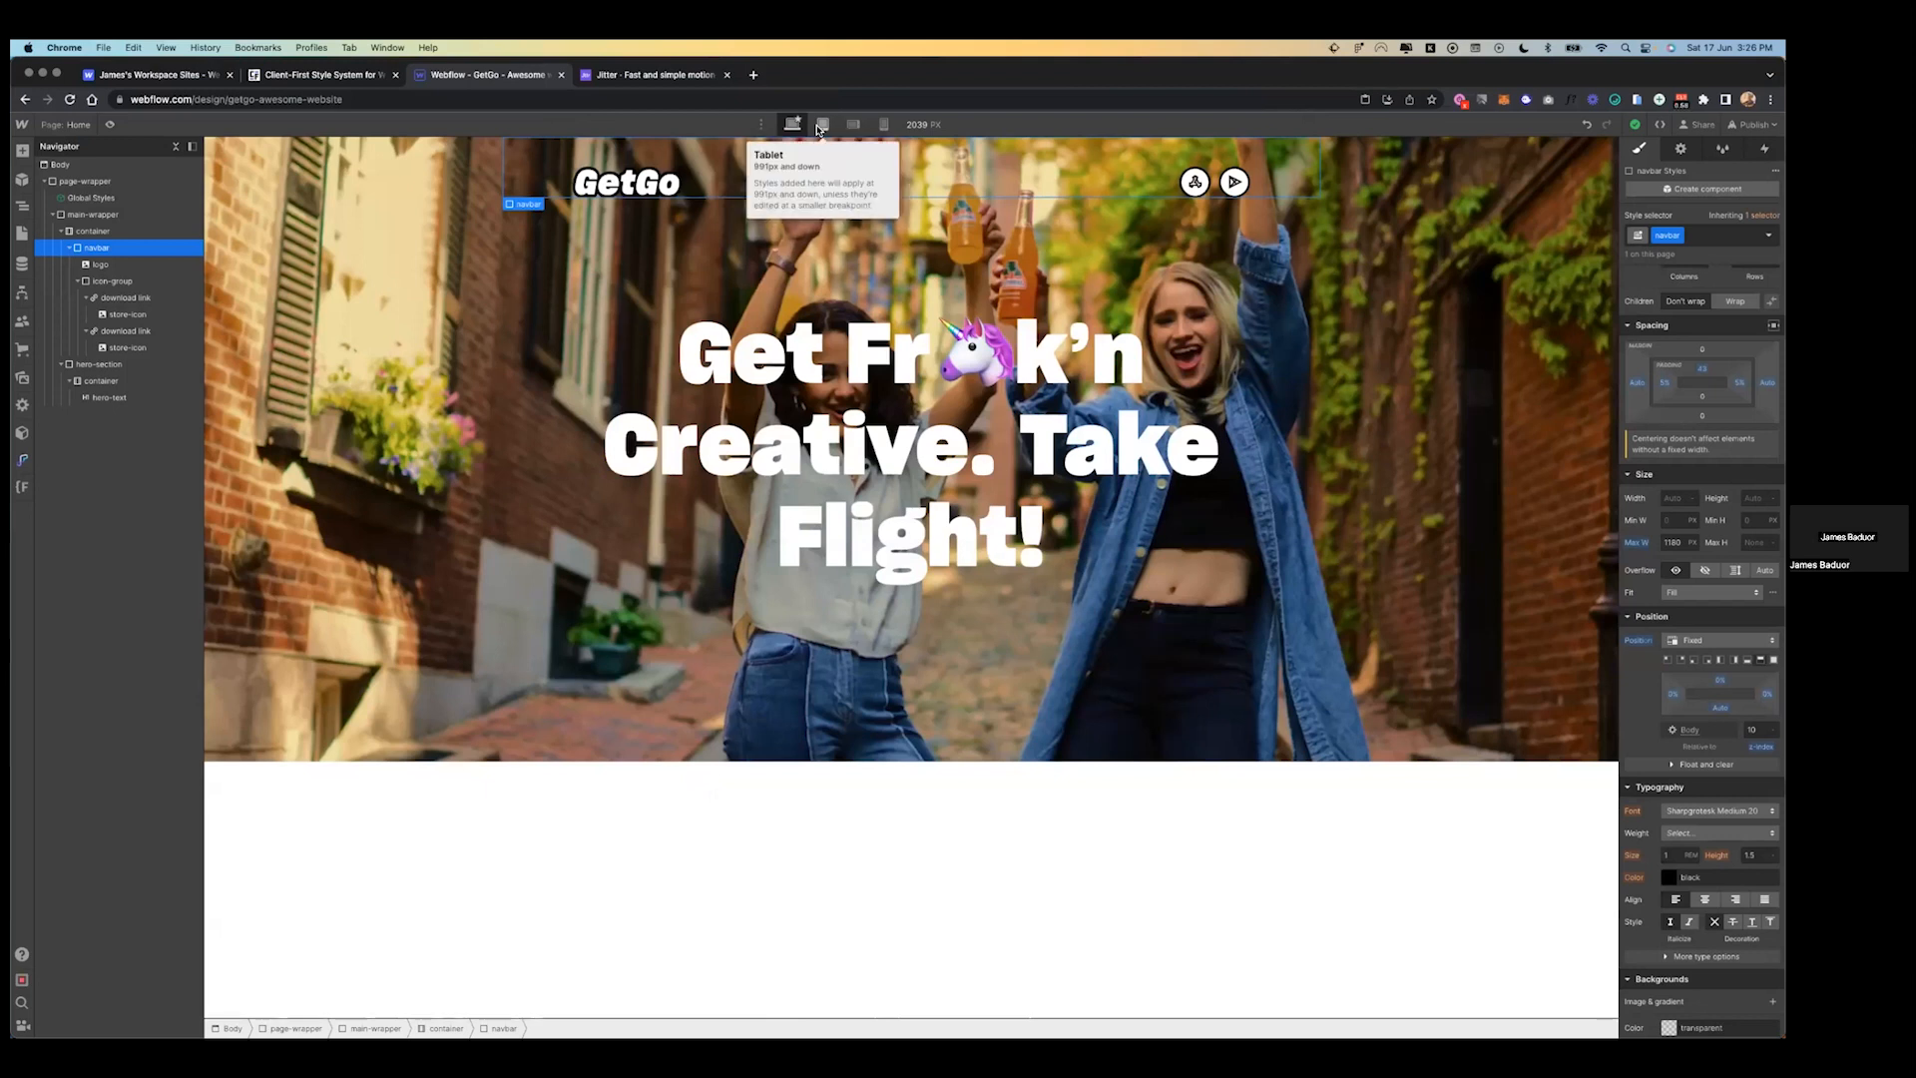
- At the tablet breakpoint, remove the hero-text class from the headline and target the All H1 Headings tag instead
click(820, 125)
click(949, 446)
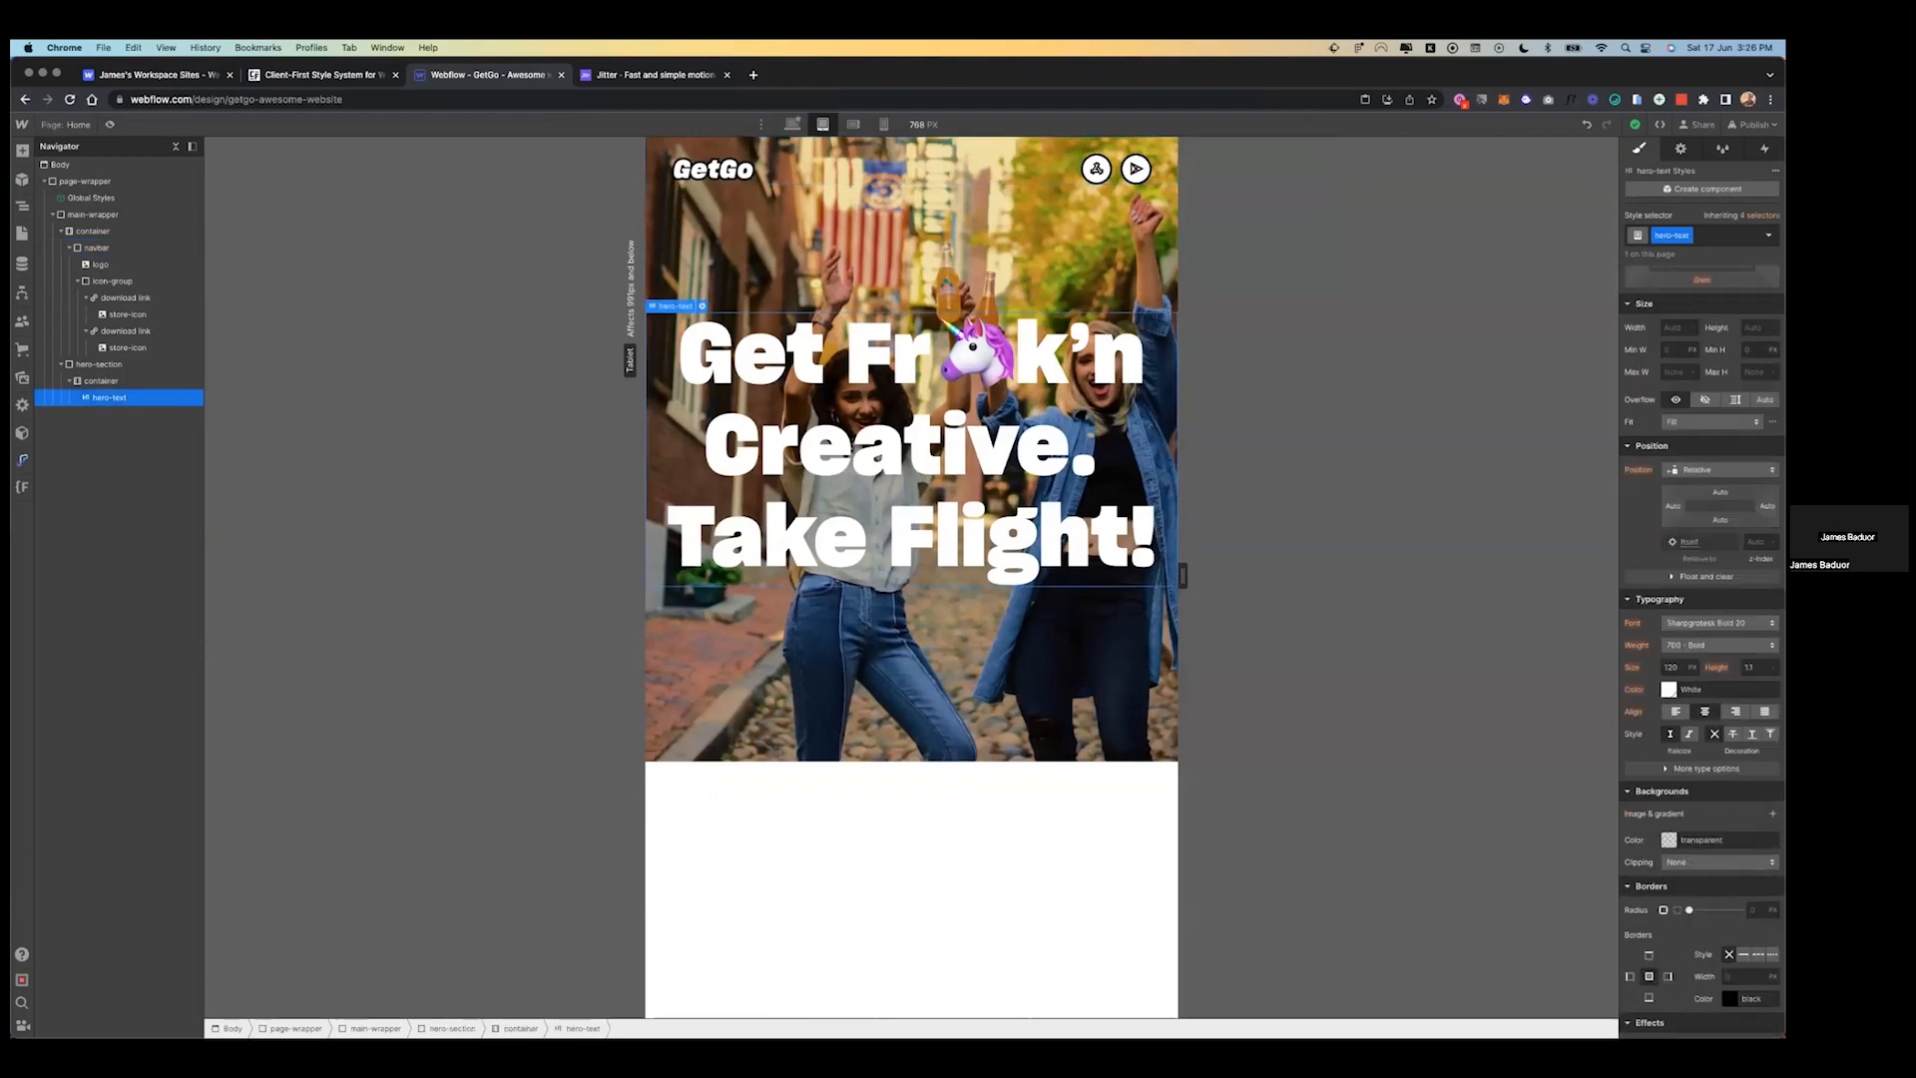
click(1728, 236)
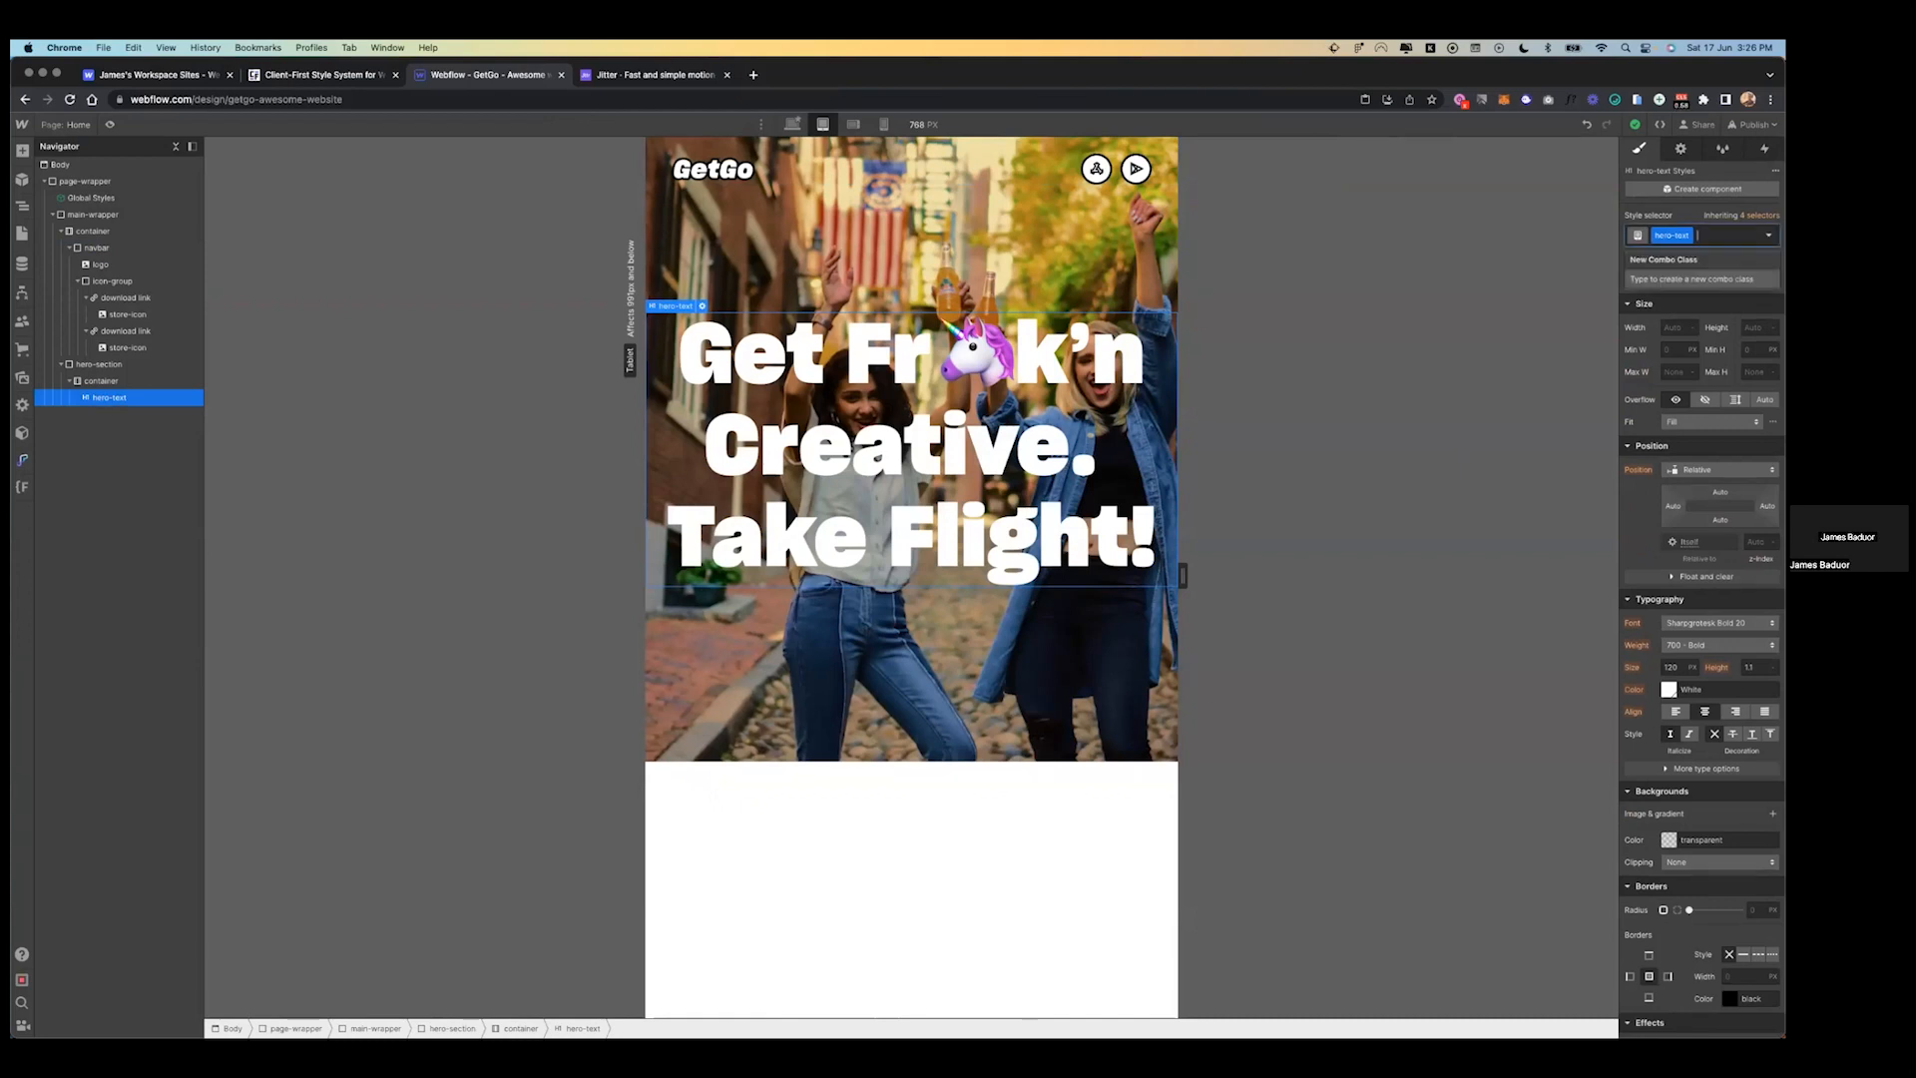
key(BackSpace)
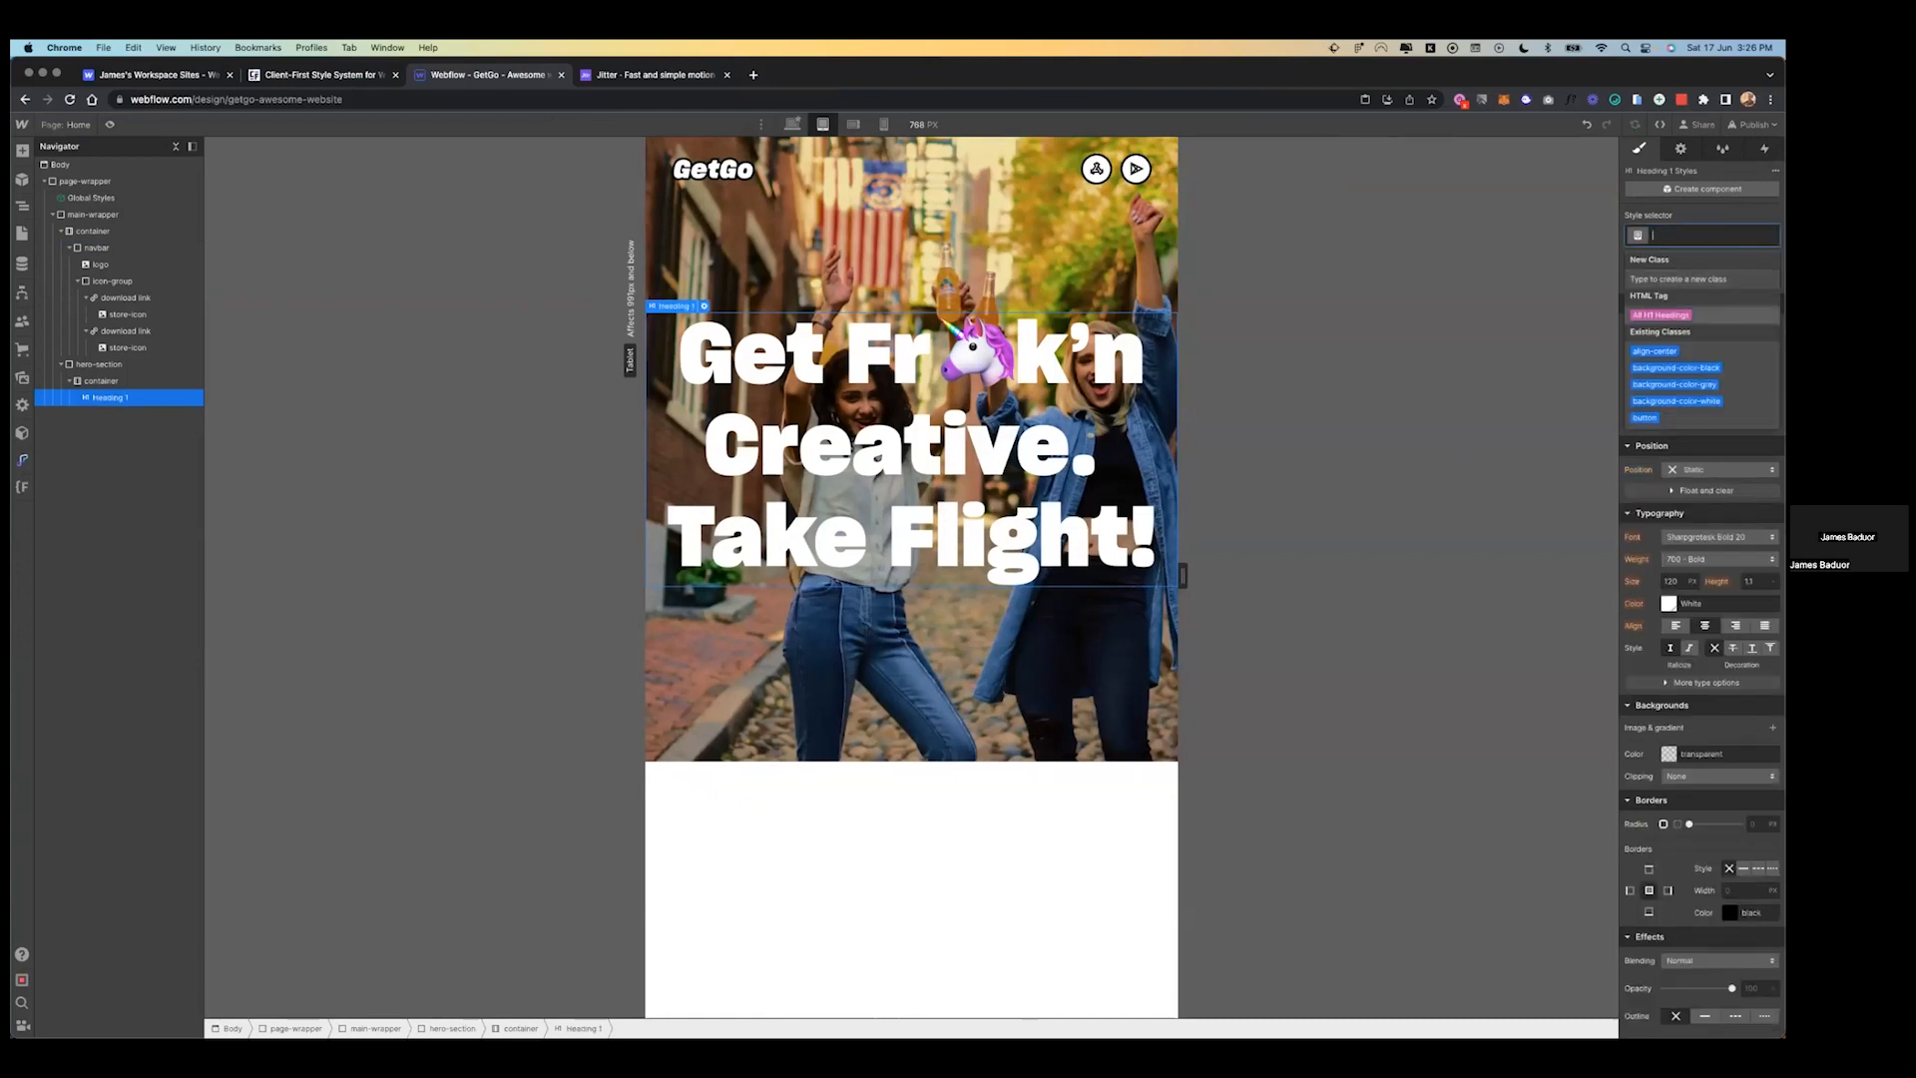
click(1662, 316)
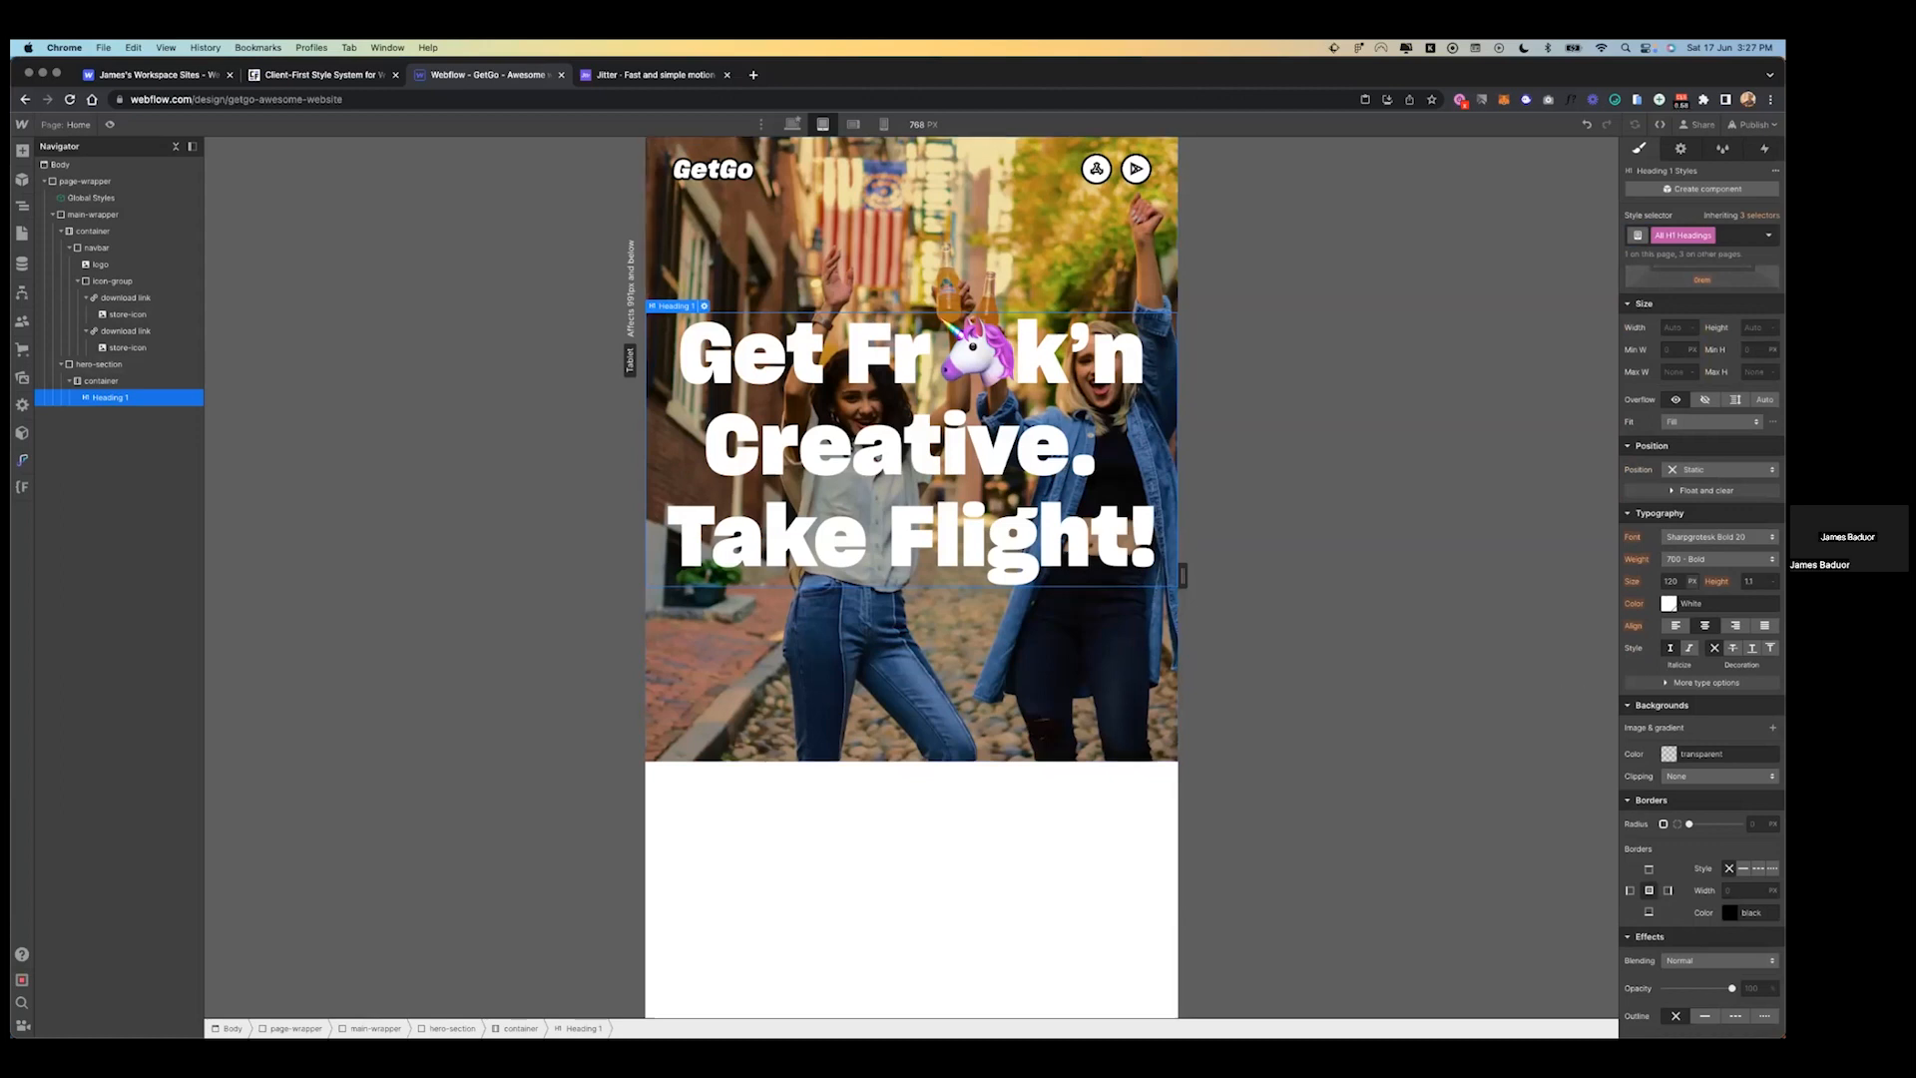
- Reduce the All H1 Headings font size to 80 px at the tablet breakpoint
click(1671, 581)
key(Down)
key(Down)
key(Down)
key(Down)
key(Down)
key(Down)
key(Down)
key(Down)
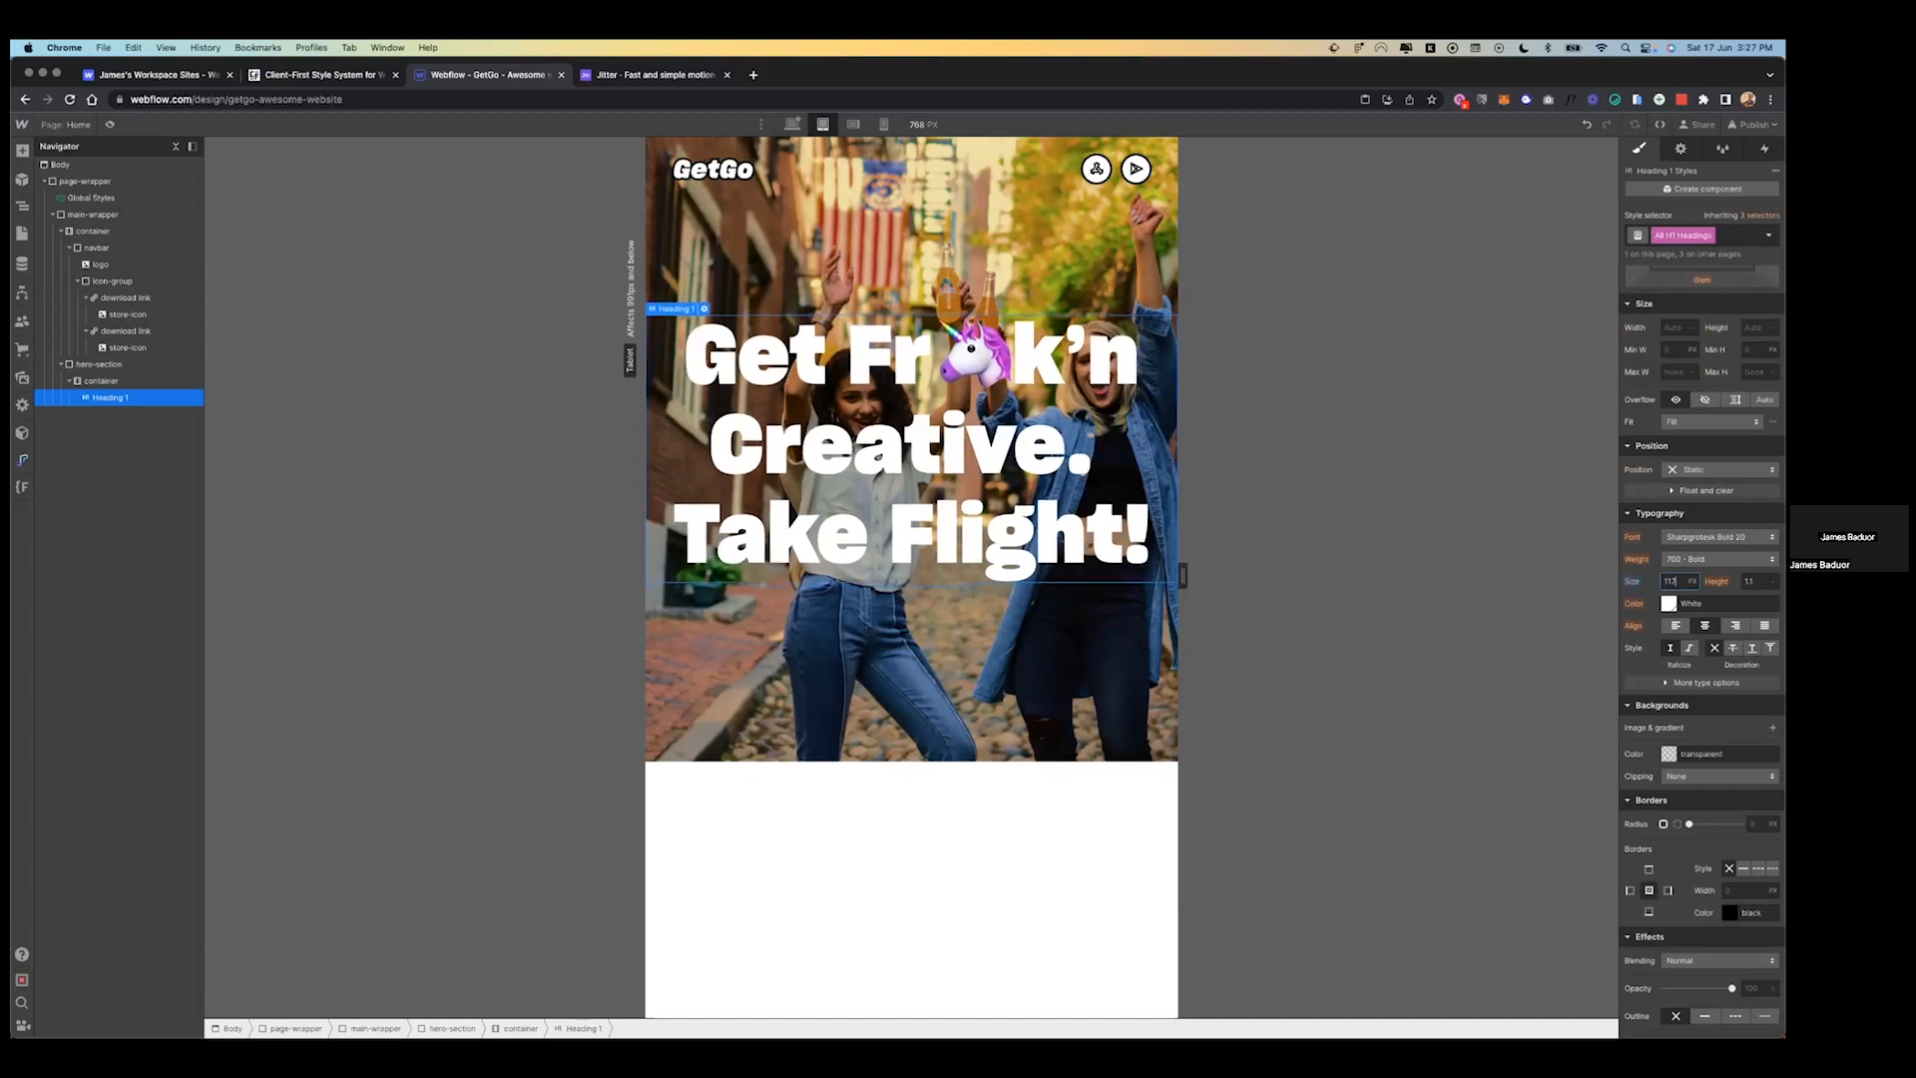
key(Down)
key(Down)
key(Down)
key(Down)
key(Down)
key(Down)
key(Down)
key(Down)
key(Down)
key(Down)
key(Down)
key(Down)
key(Down)
key(Down)
key(Down)
key(Down)
key(Down)
key(Down)
key(Down)
key(Down)
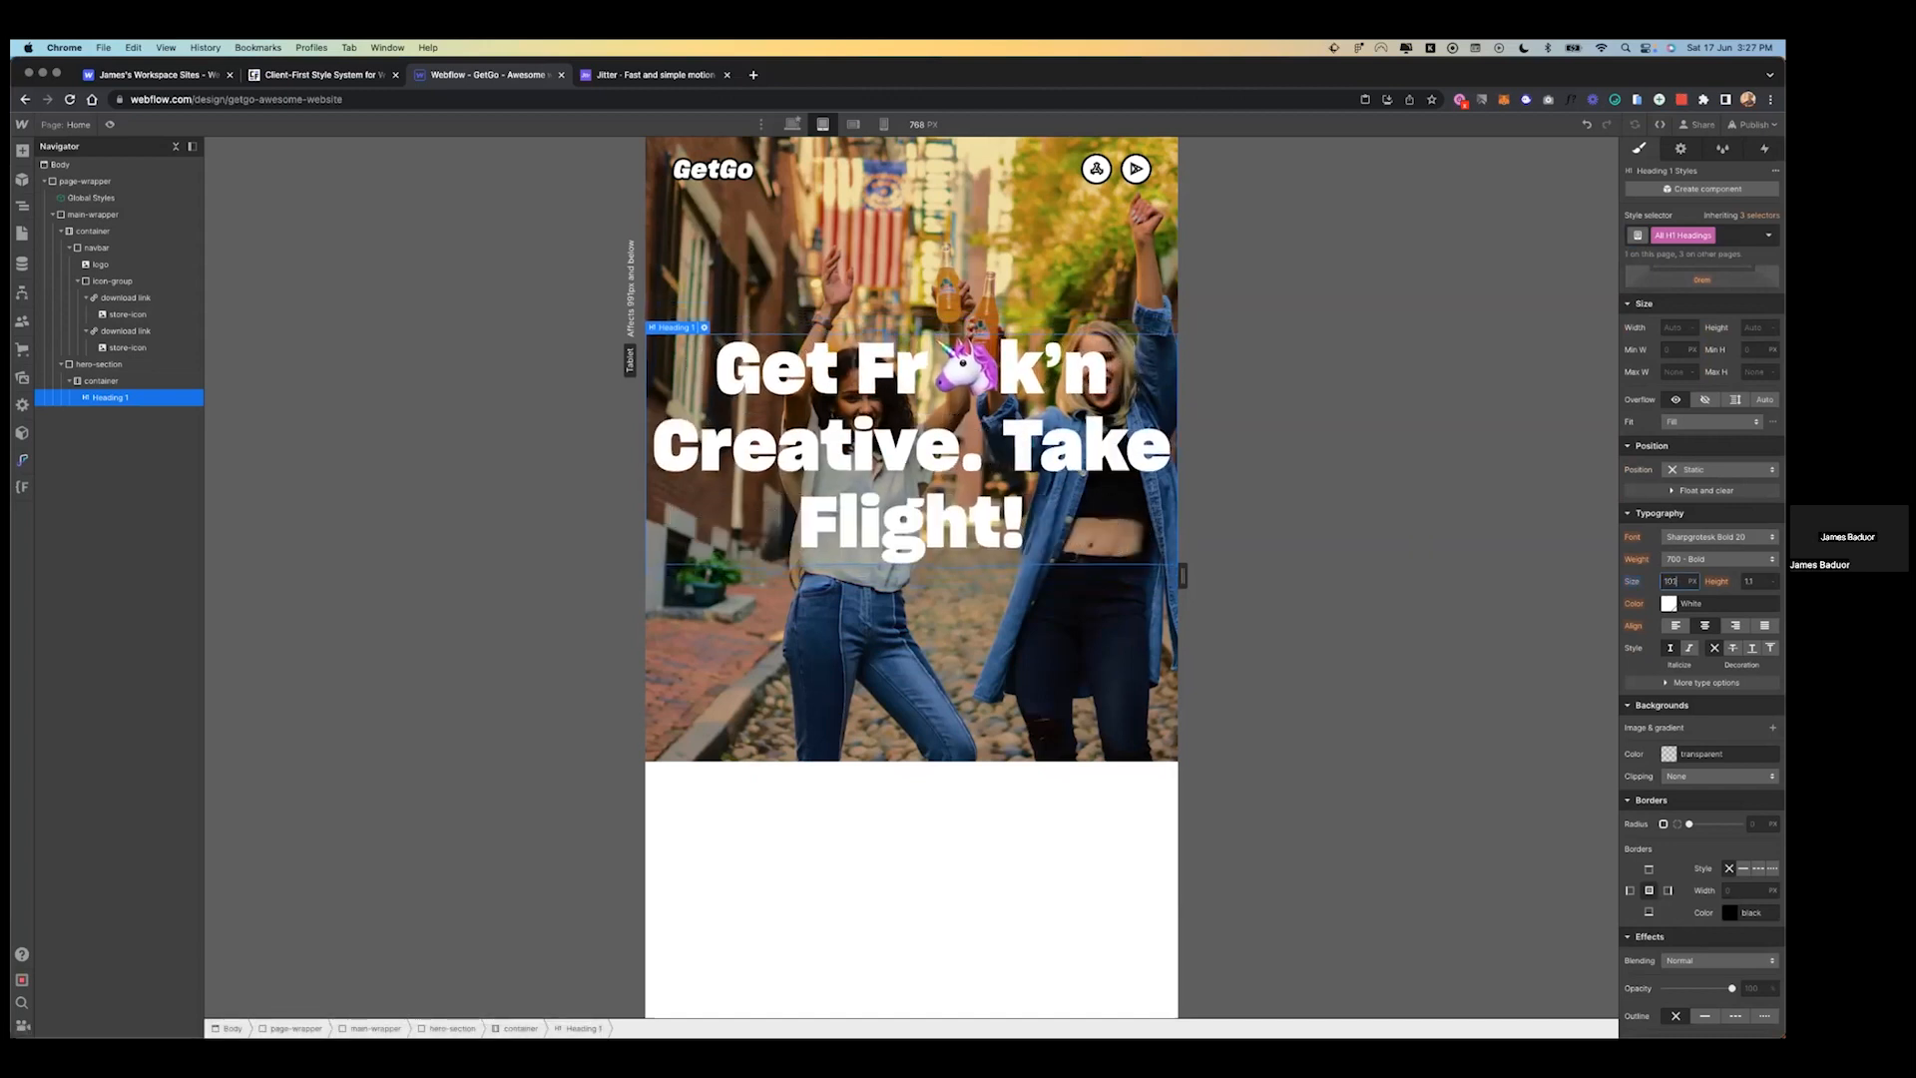
key(Down)
key(Down)
key(Down)
key(Down)
key(Down)
key(Down)
key(Down)
key(Down)
key(Down)
key(Down)
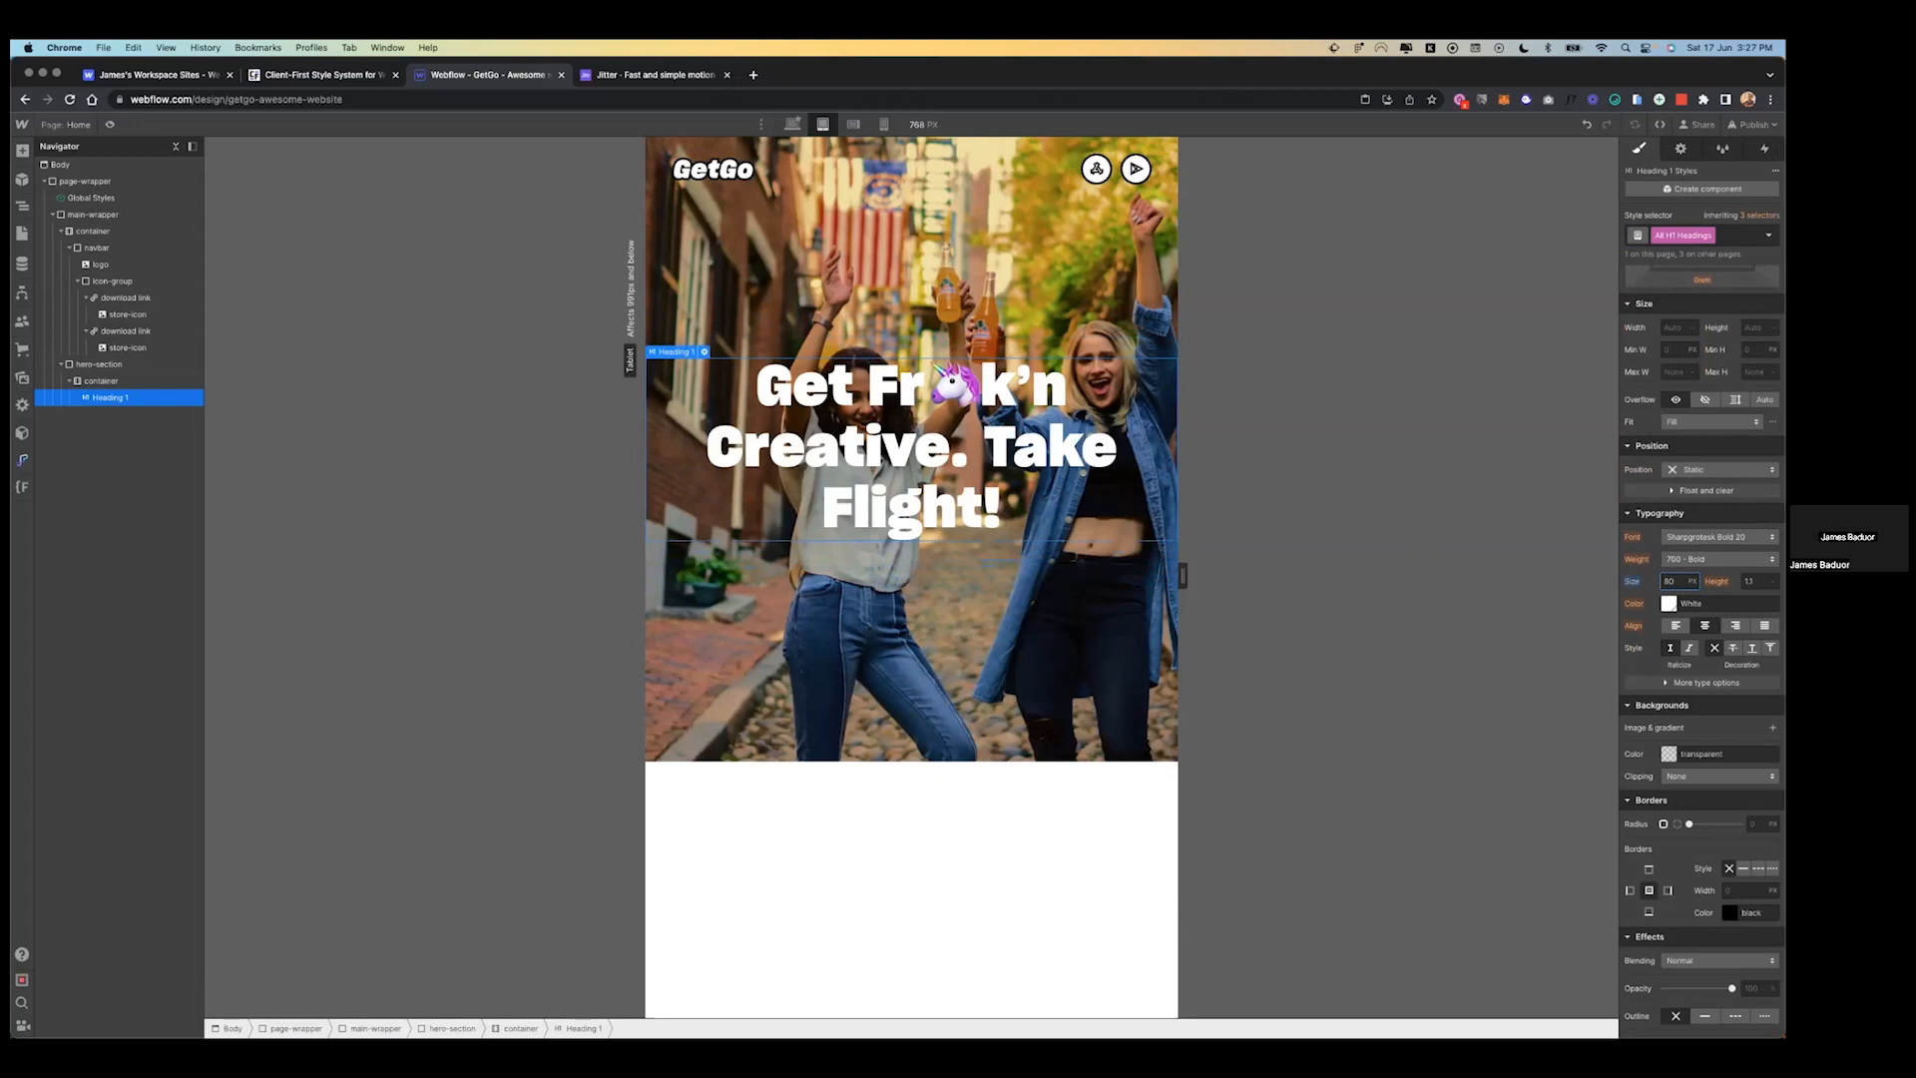
- At the mobile landscape breakpoint, set the All H1 Headings font size to 68 px
click(853, 124)
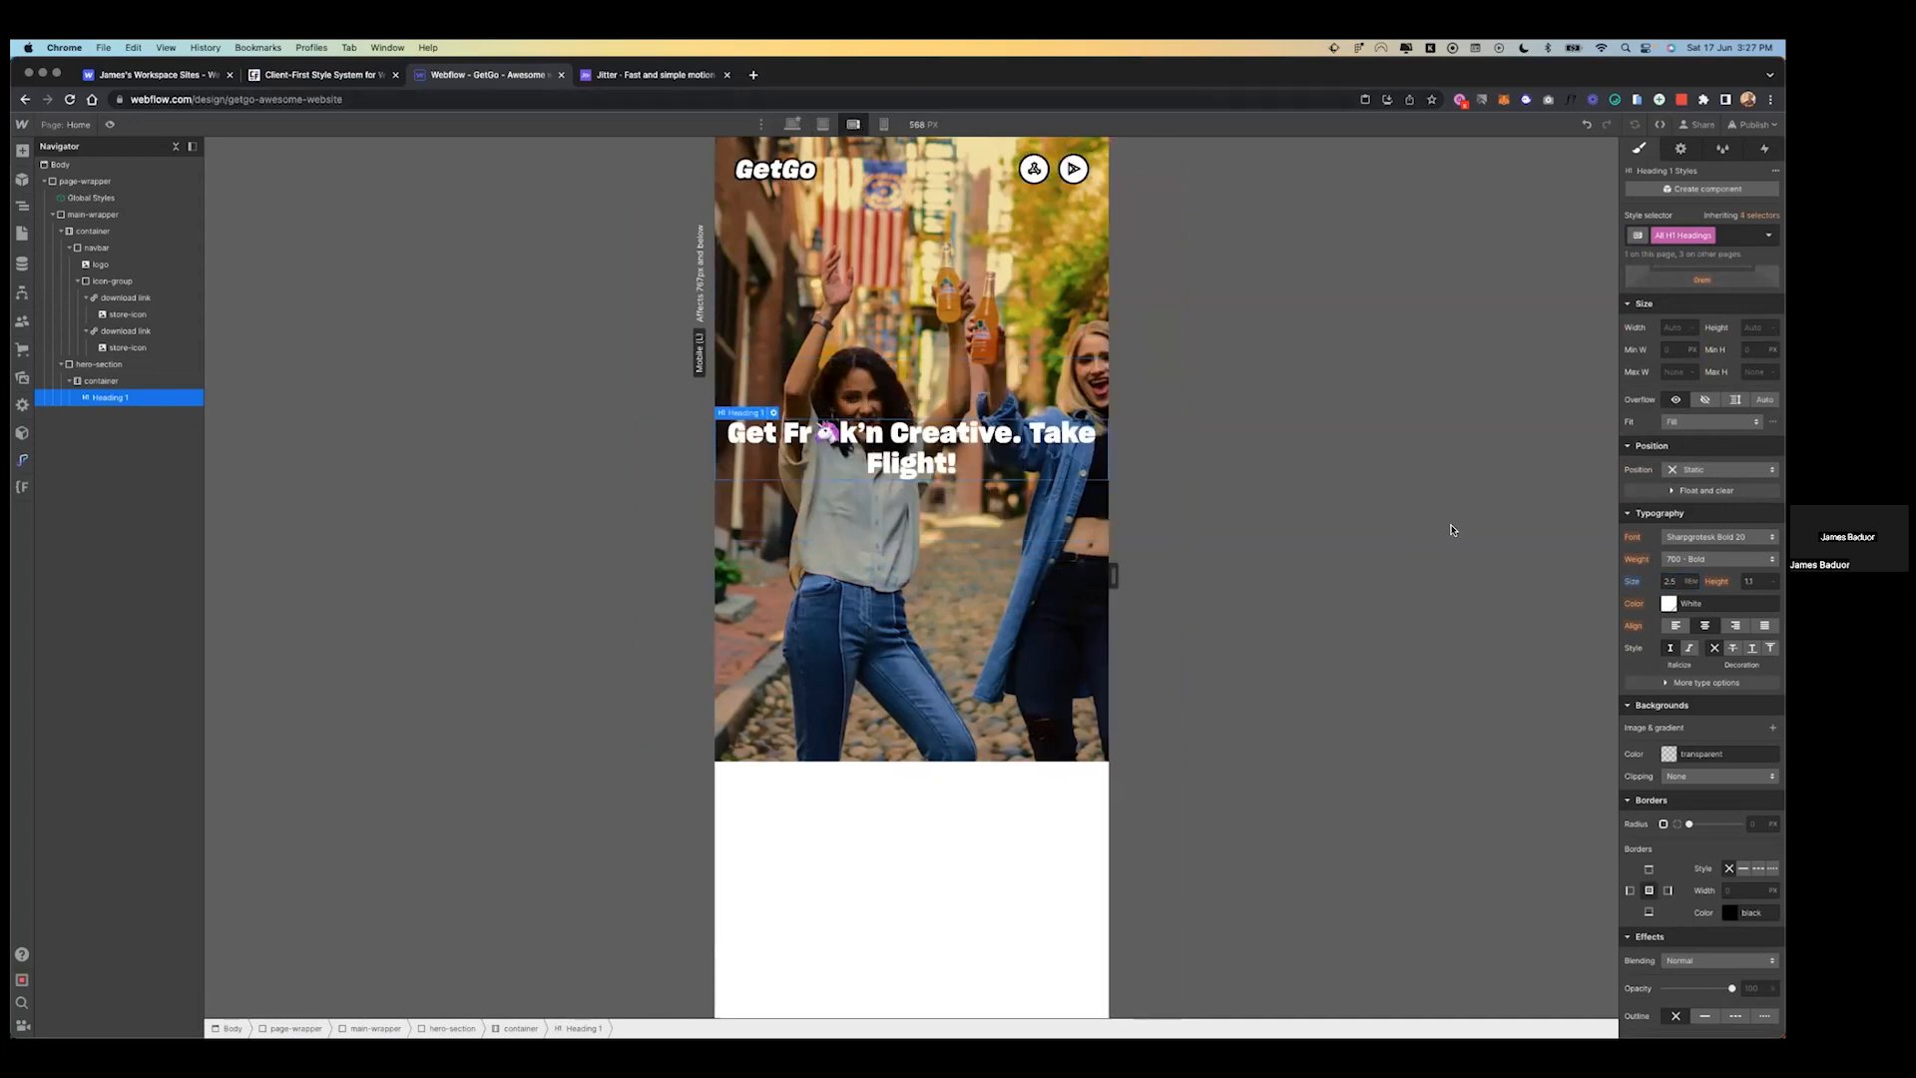
click(1670, 581)
text(60)
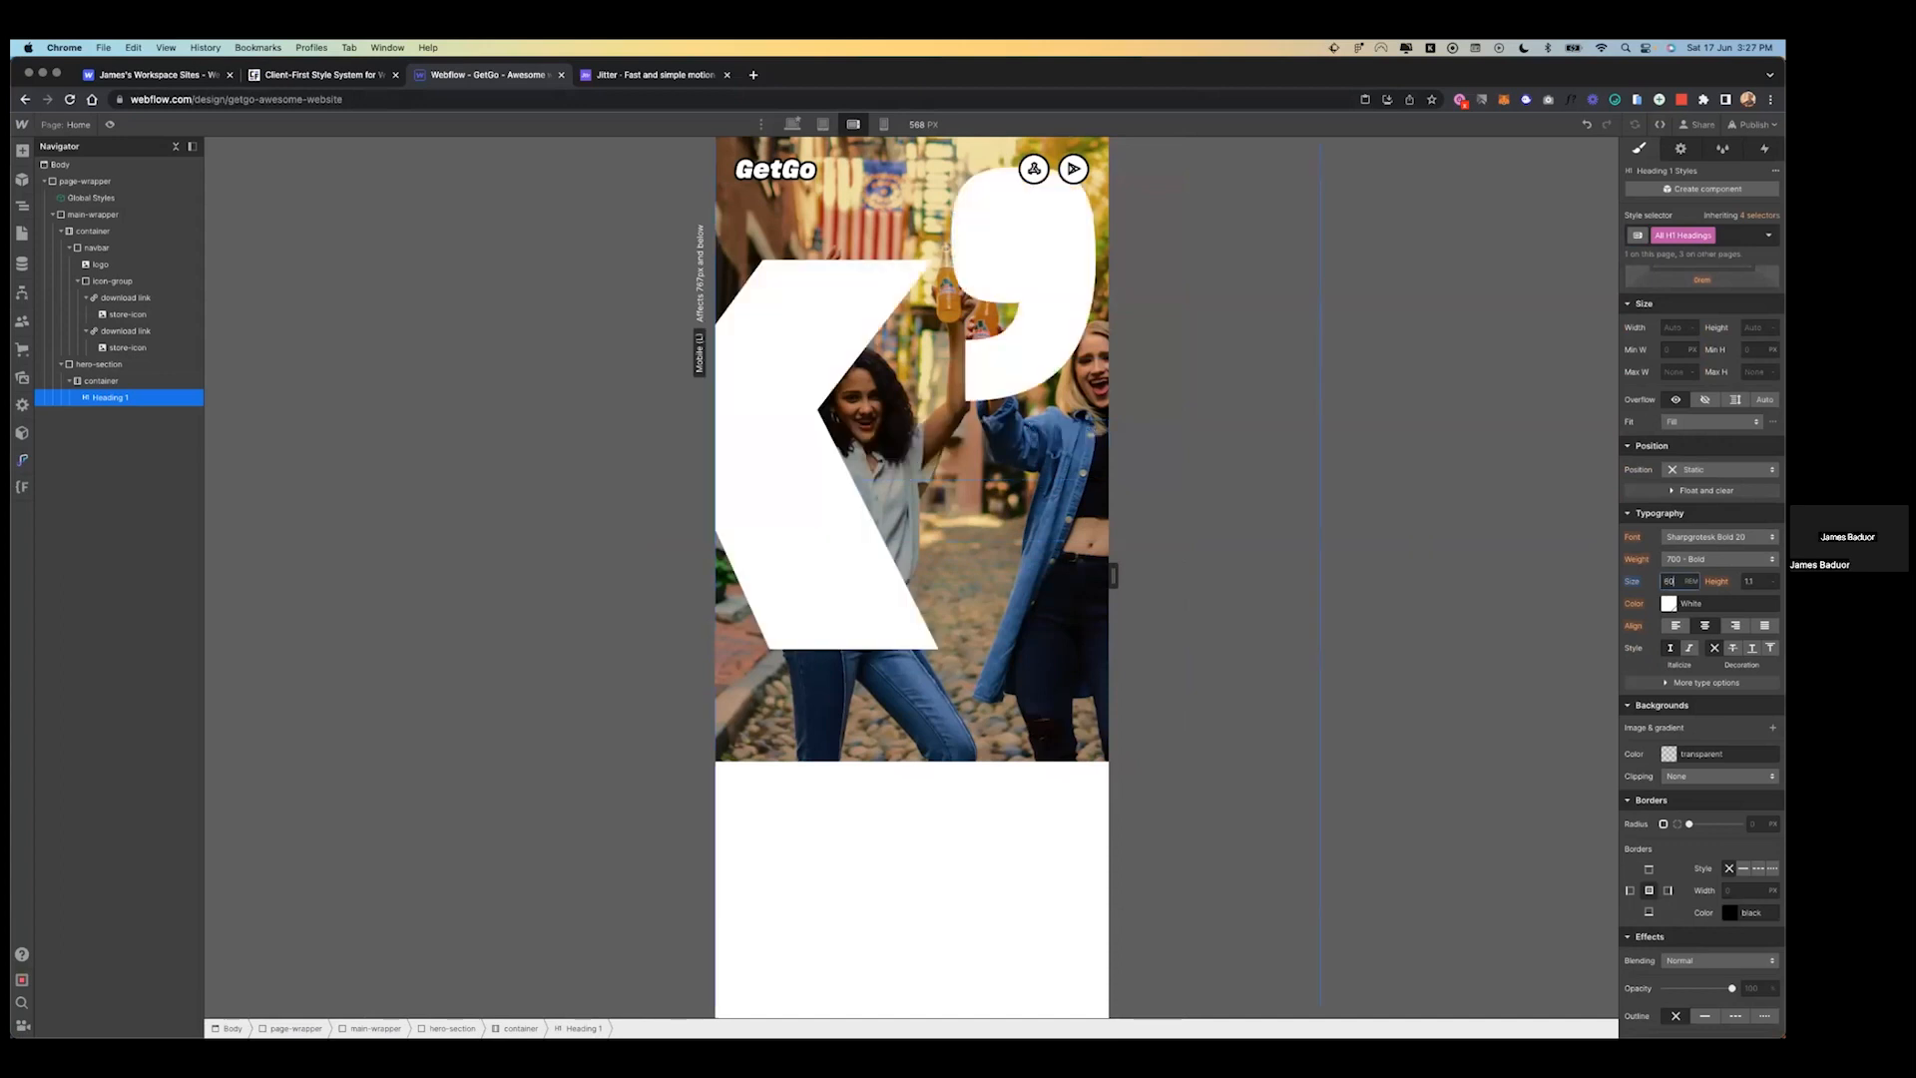
text(p0)
key(super+a)
text(60px)
key(Return)
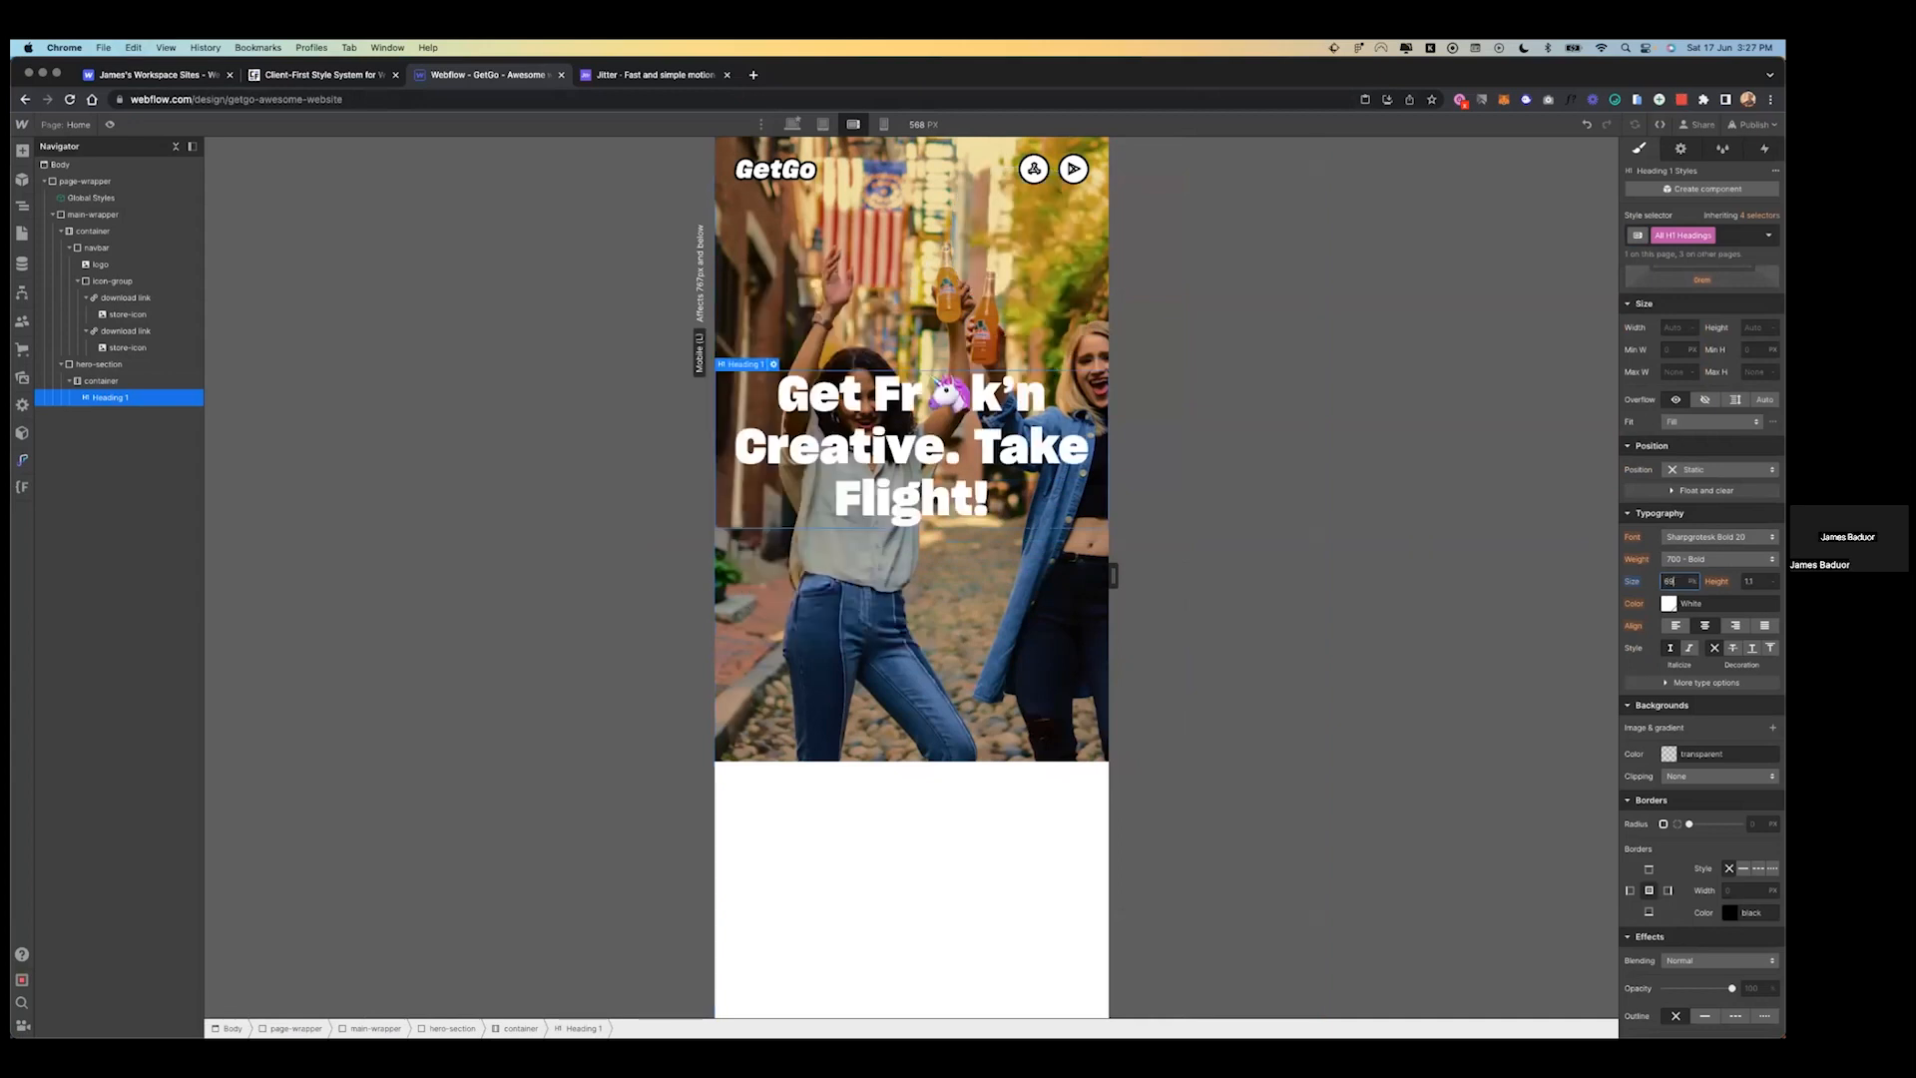
- At the mobile portrait breakpoint, set the All H1 Headings font size to 48 px
click(884, 124)
click(1668, 581)
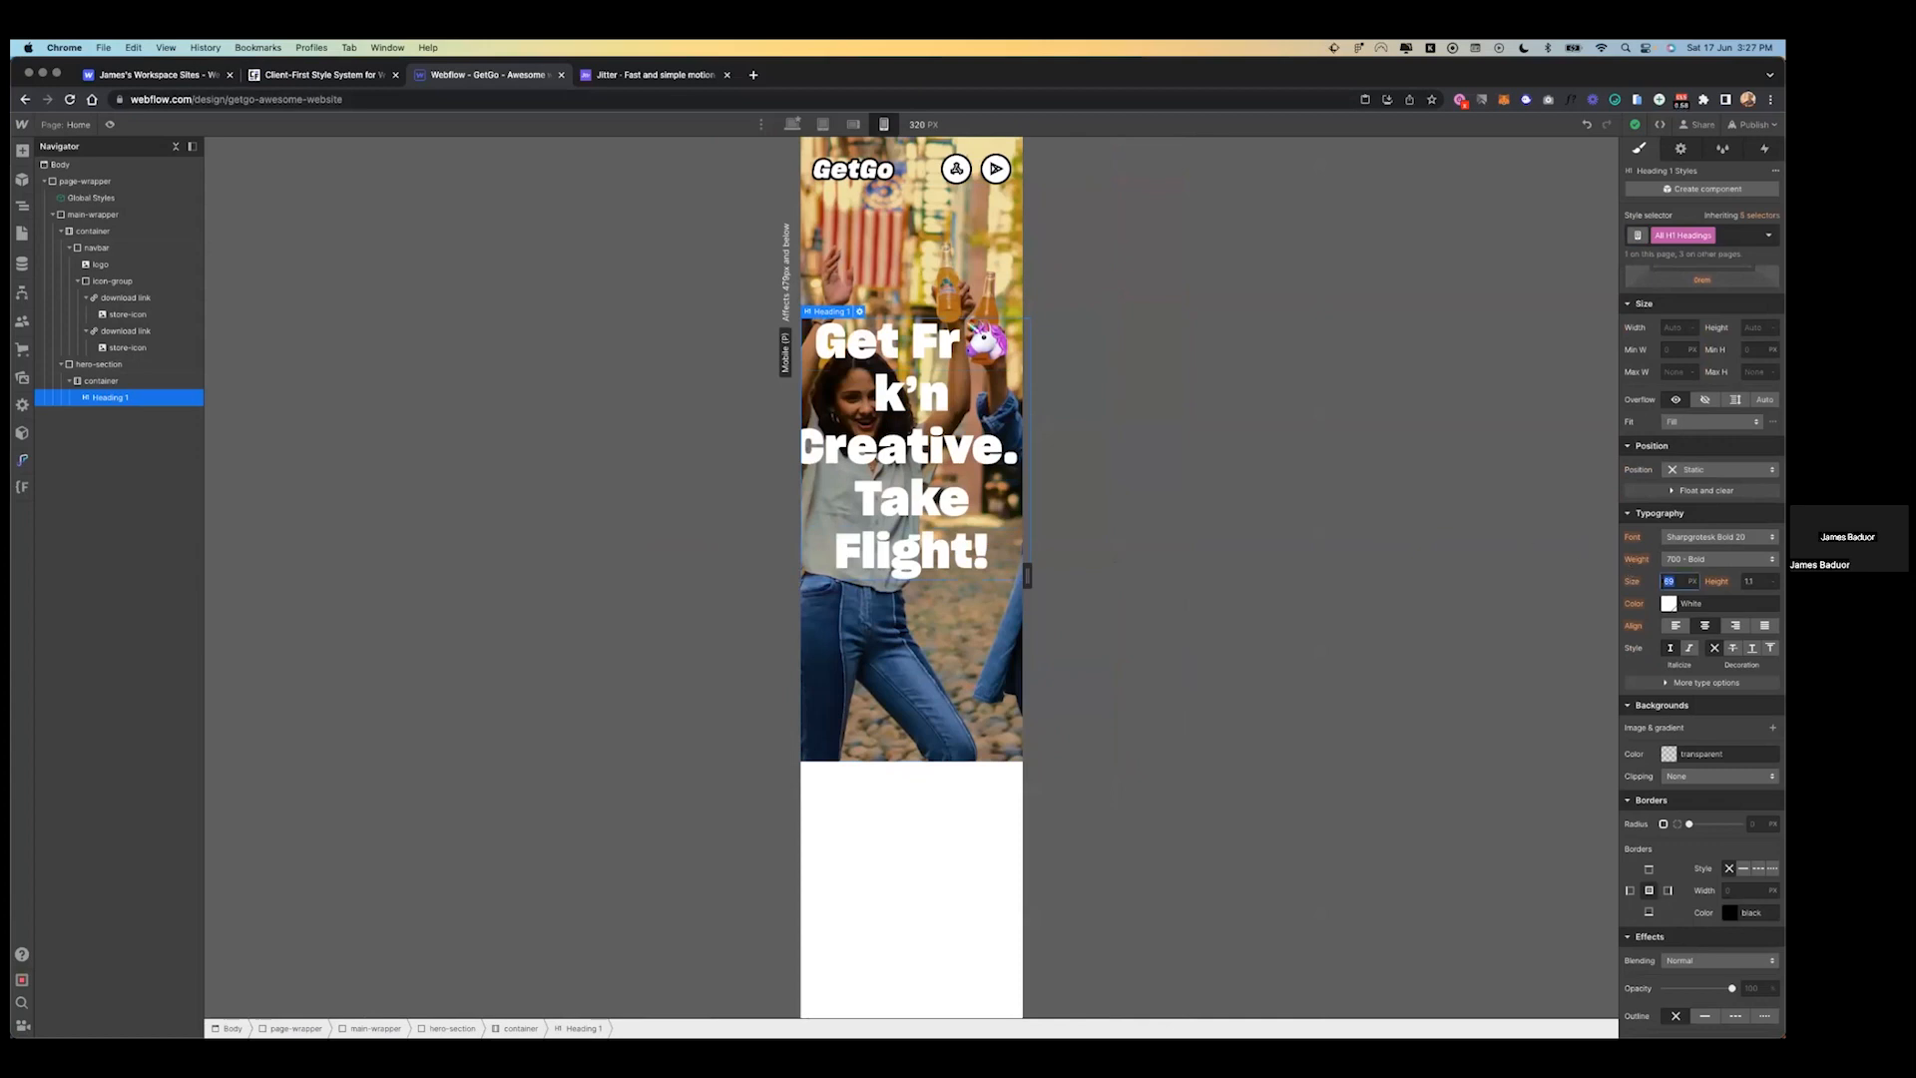
text(48)
key(Return)
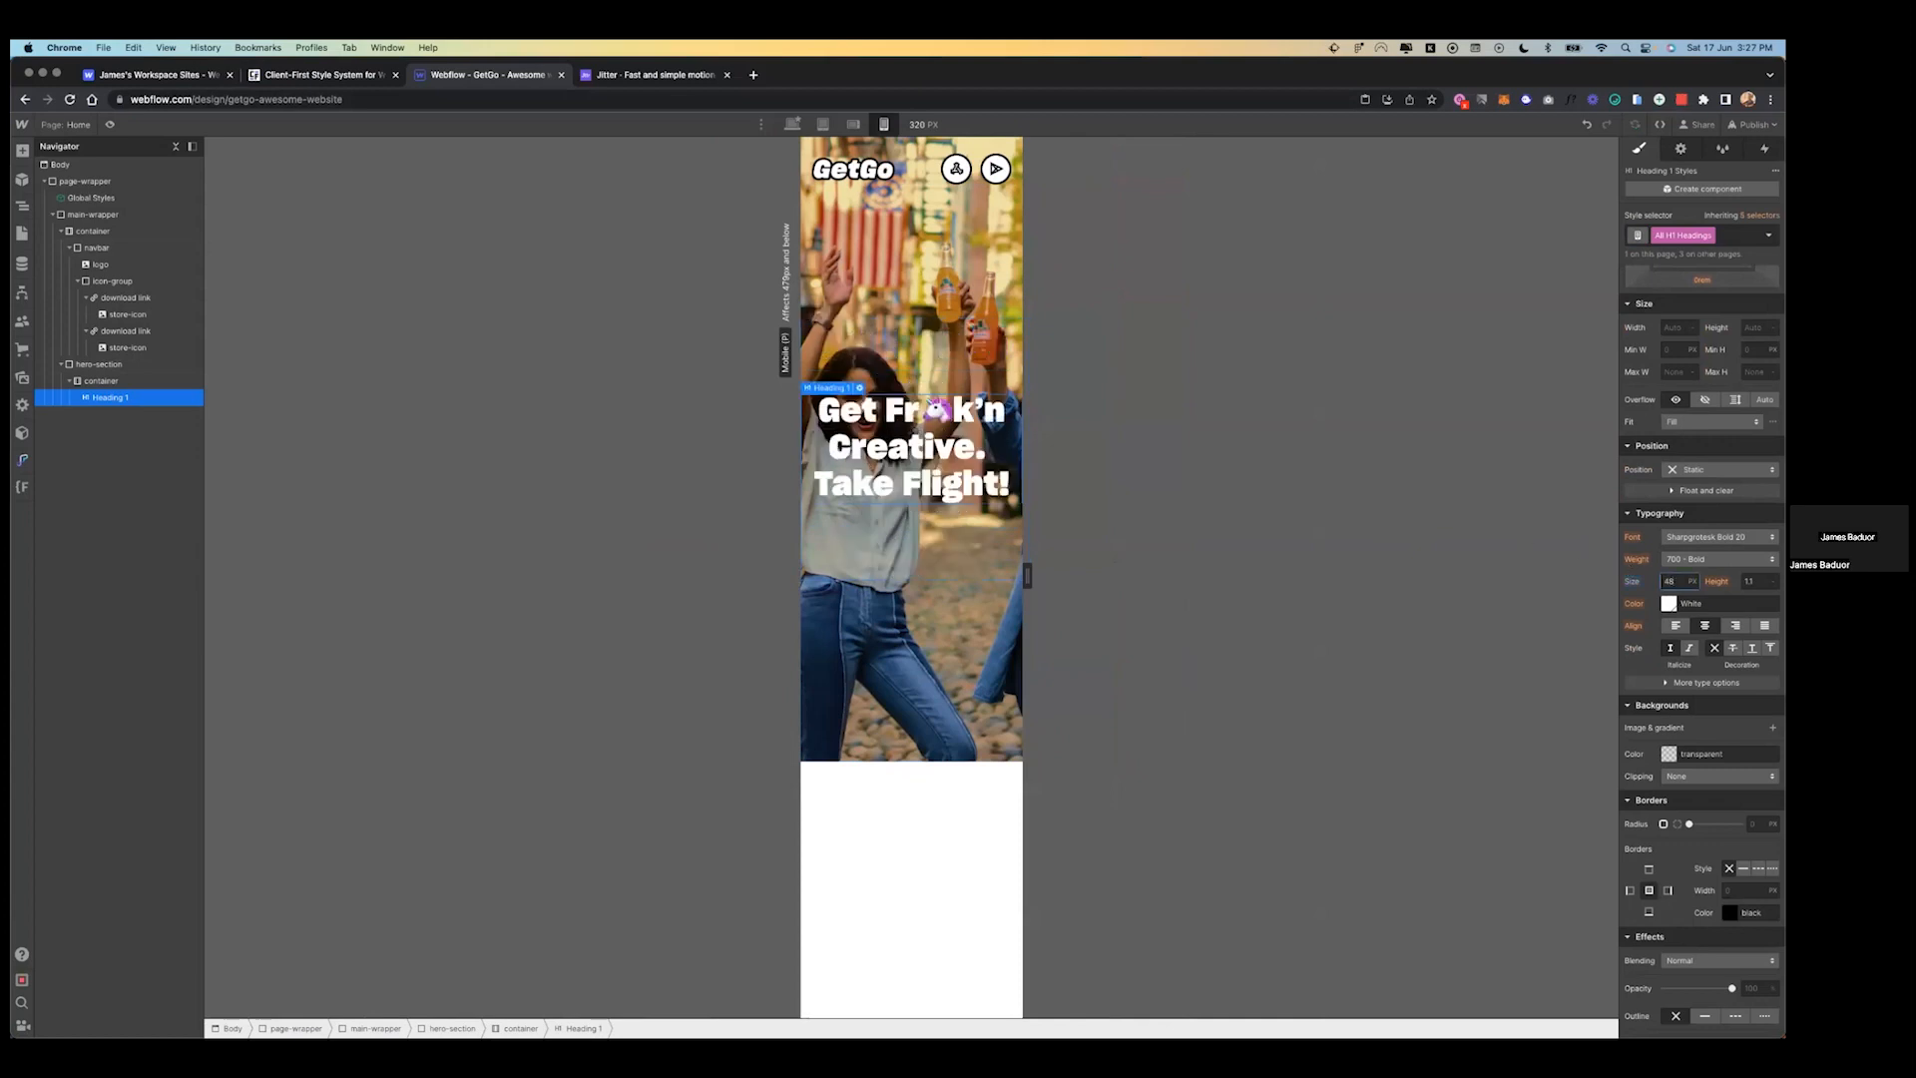
- Return to the mobile landscape breakpoint and set the All H1 Headings font size to 60 px
click(853, 125)
click(1669, 581)
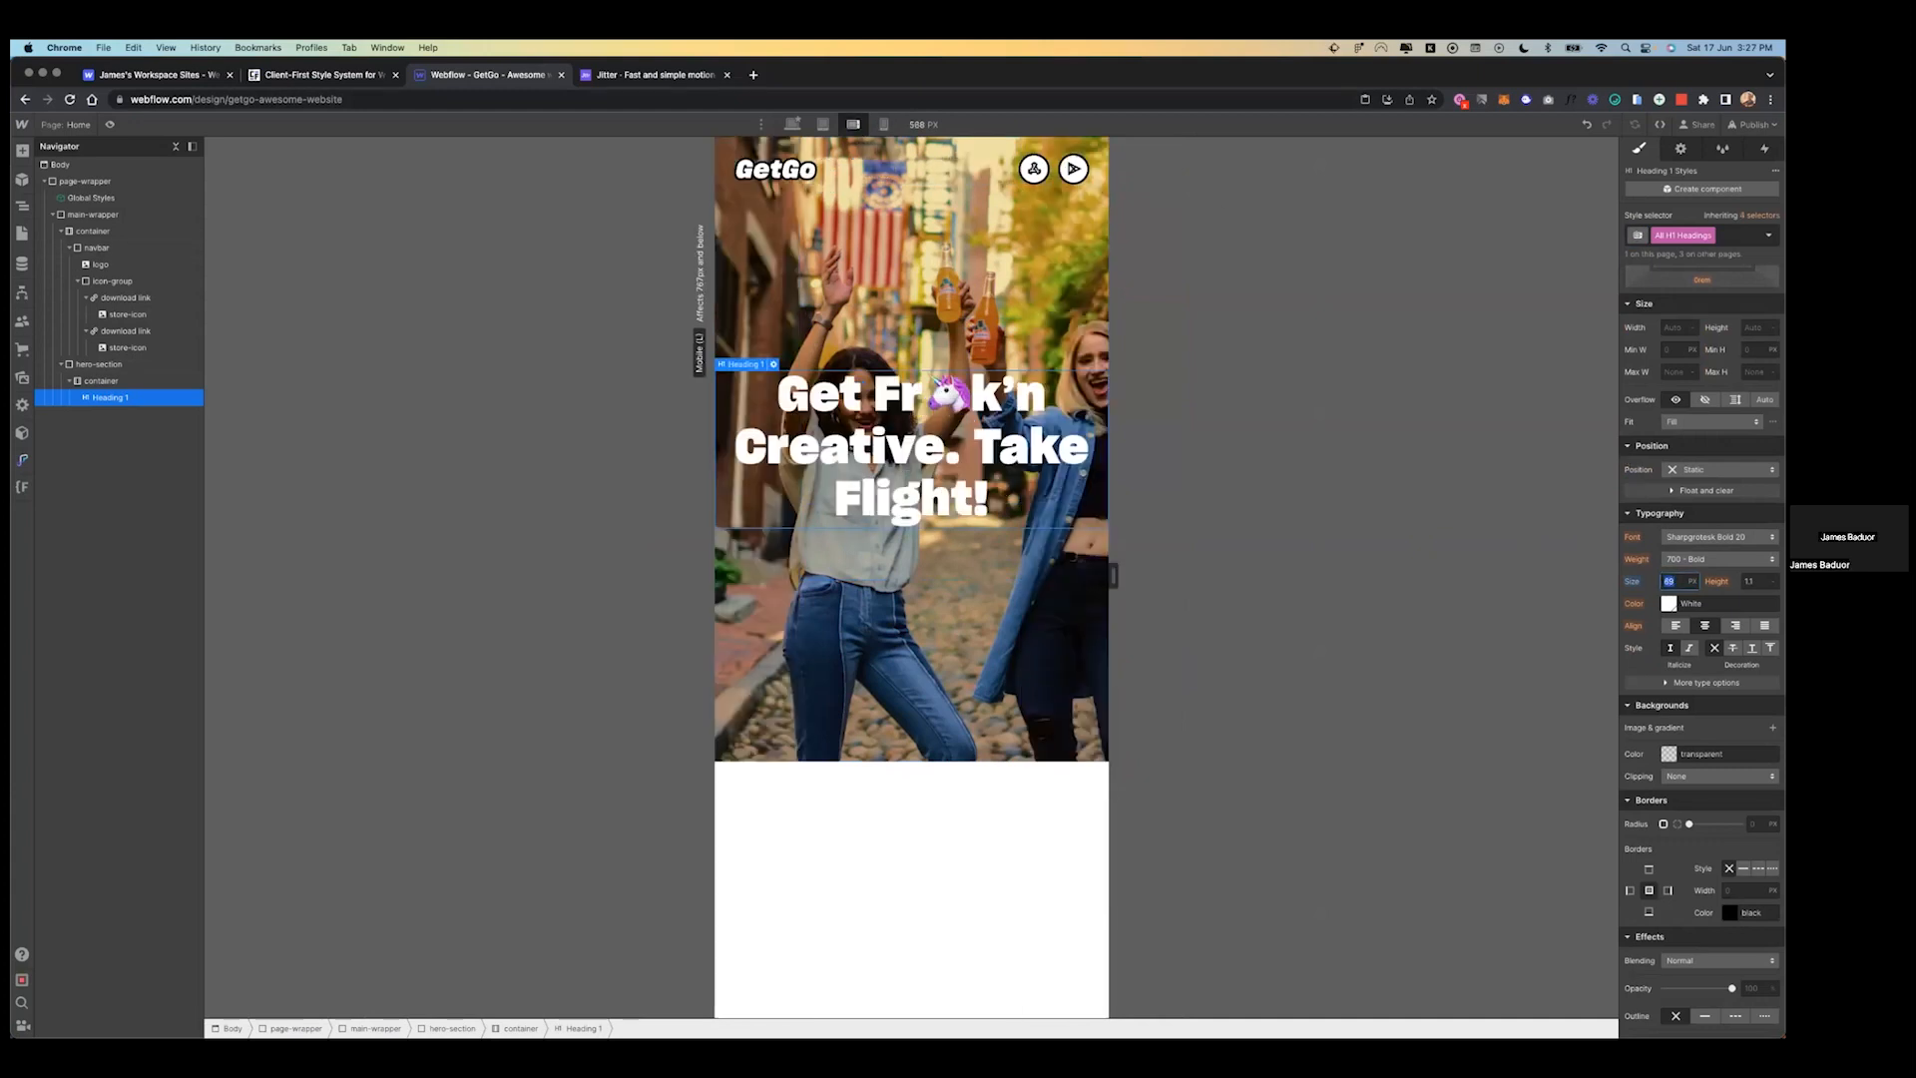
text(60)
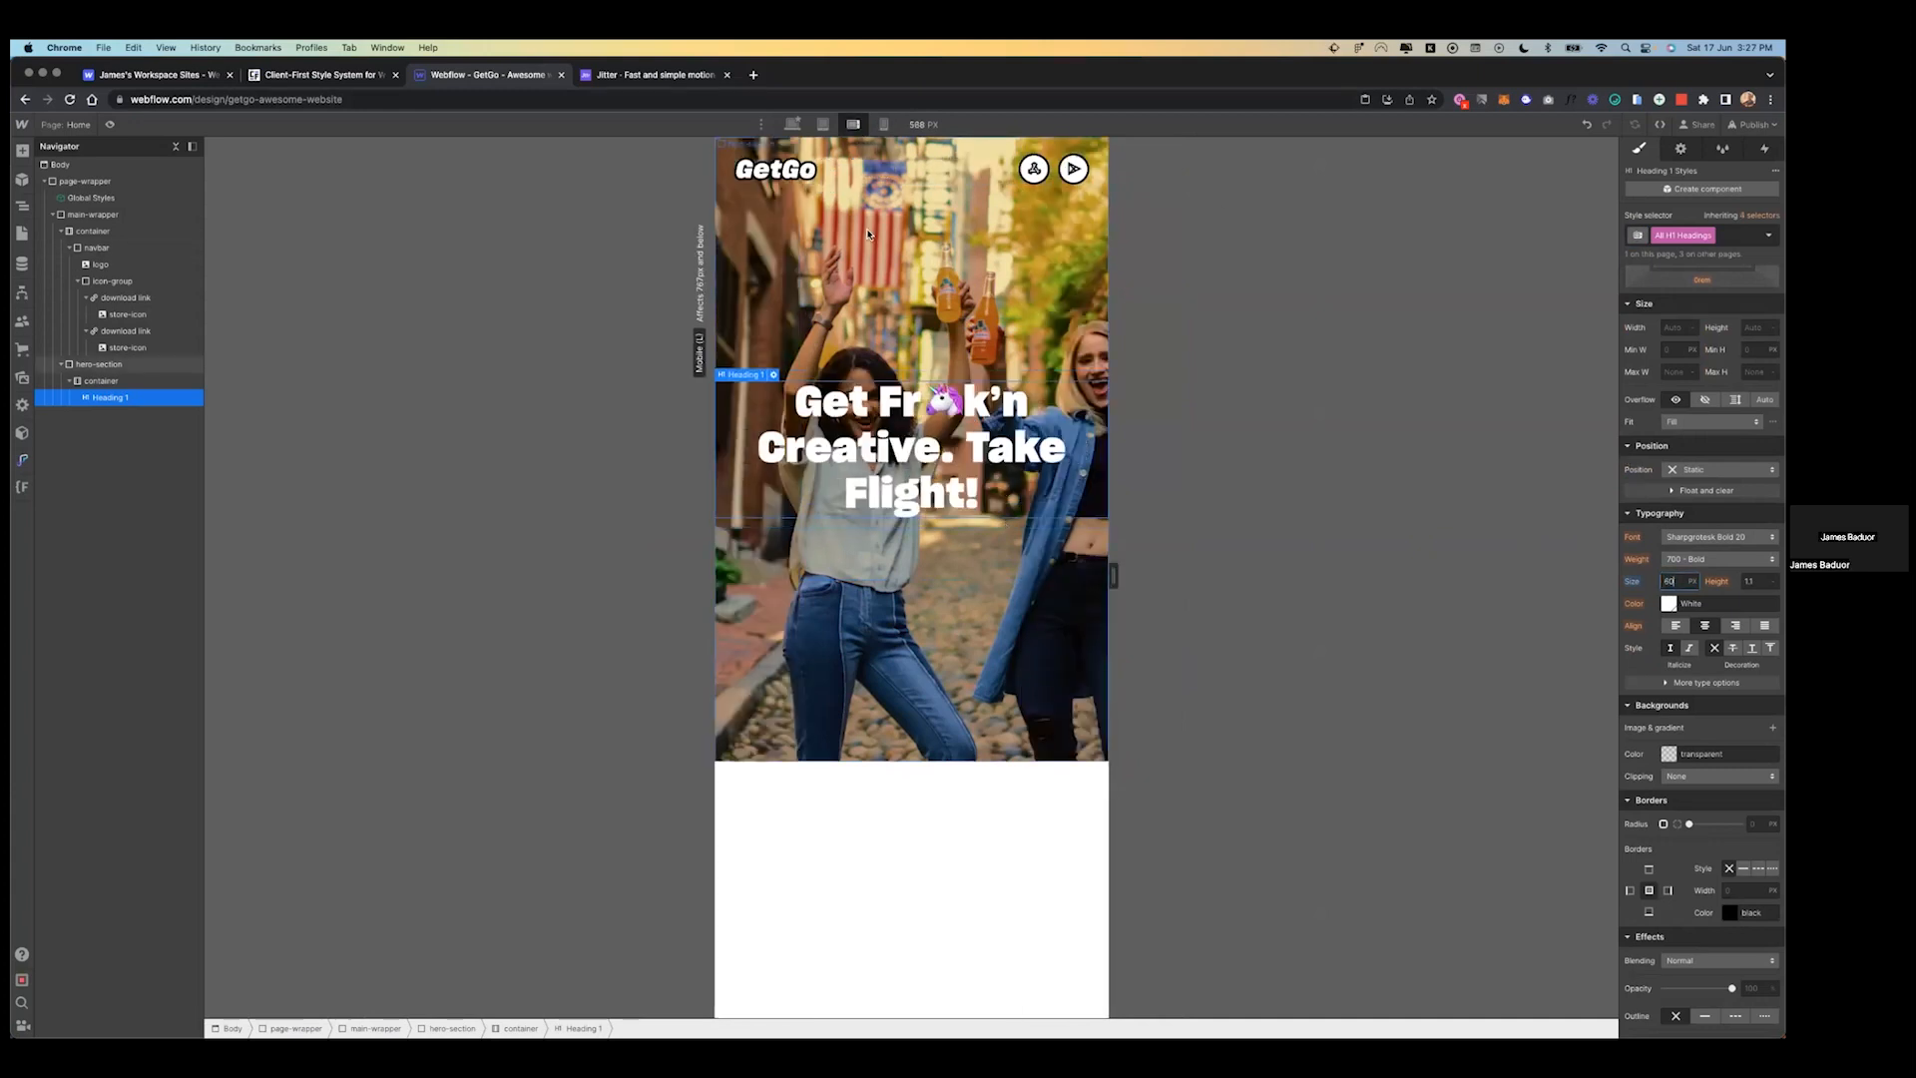
- At the desktop breakpoint, give the hero-section 5% left and right padding
click(793, 125)
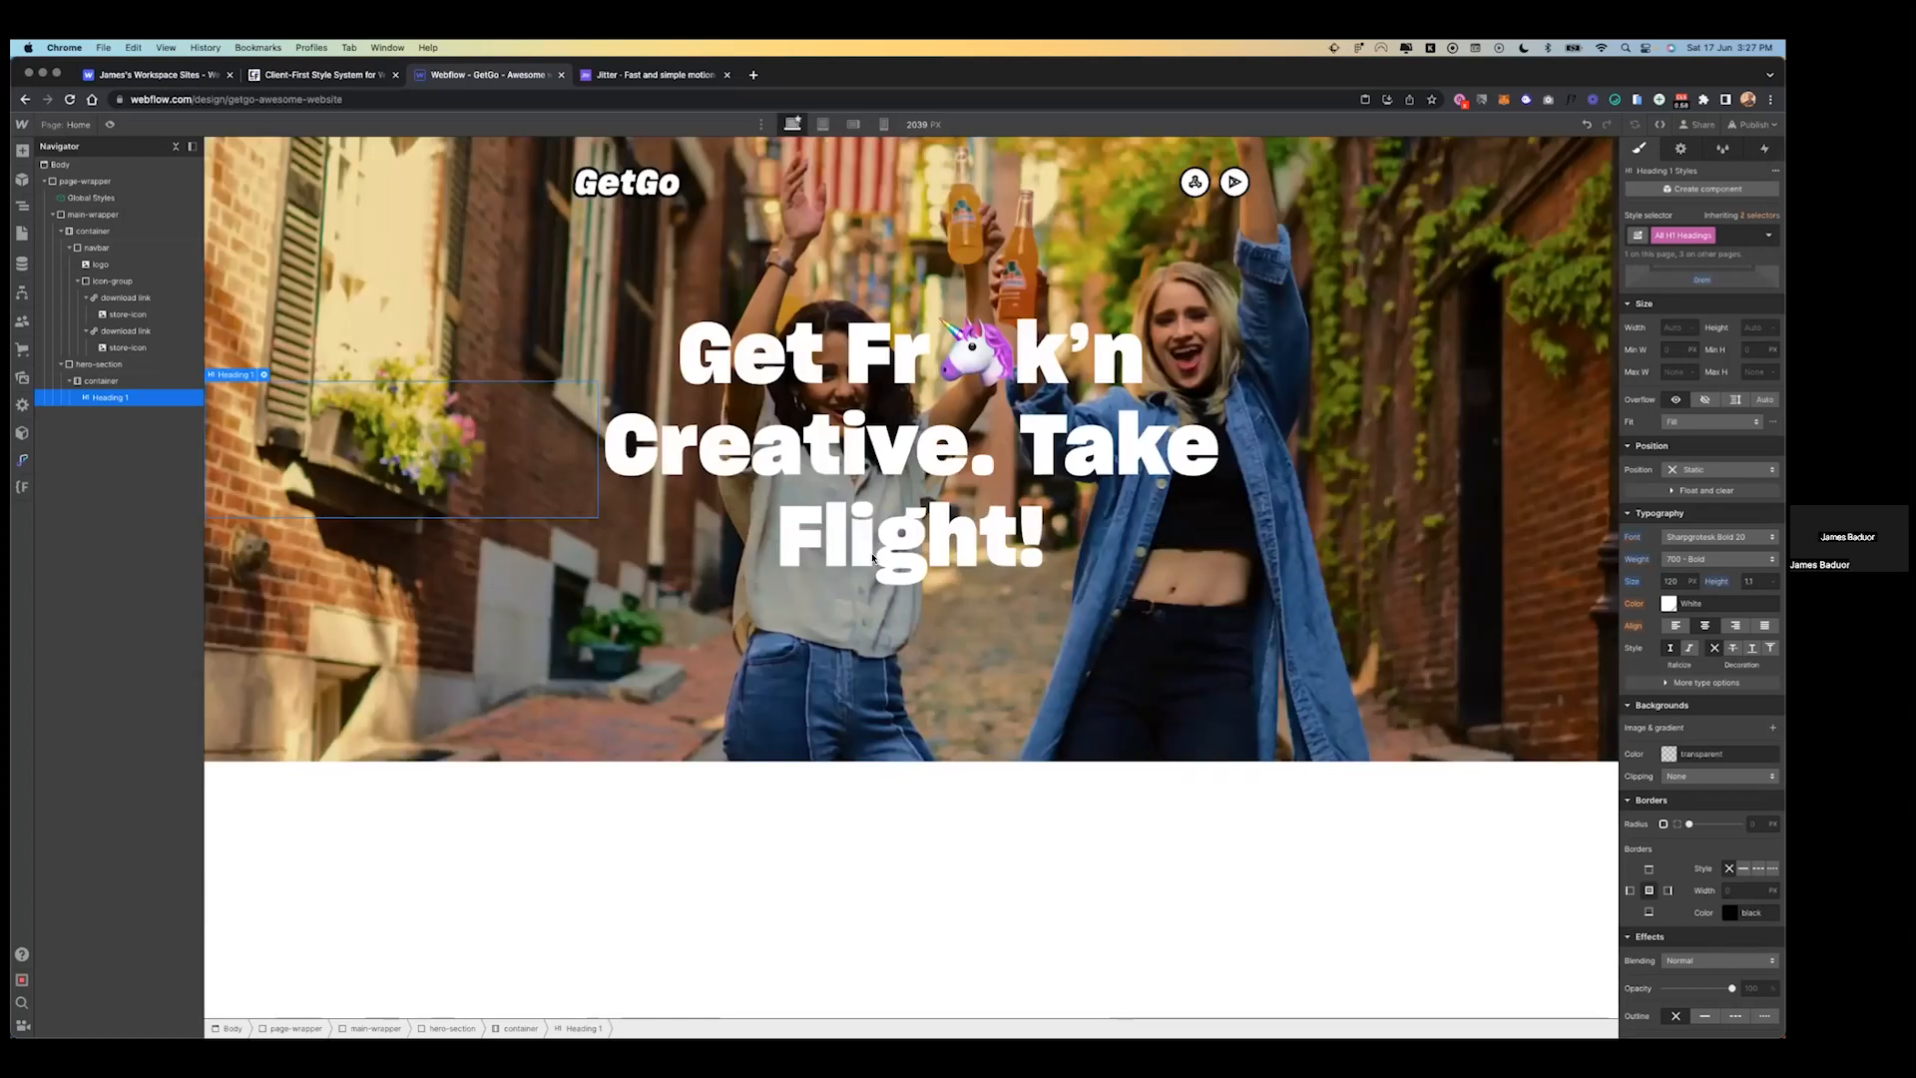
click(768, 207)
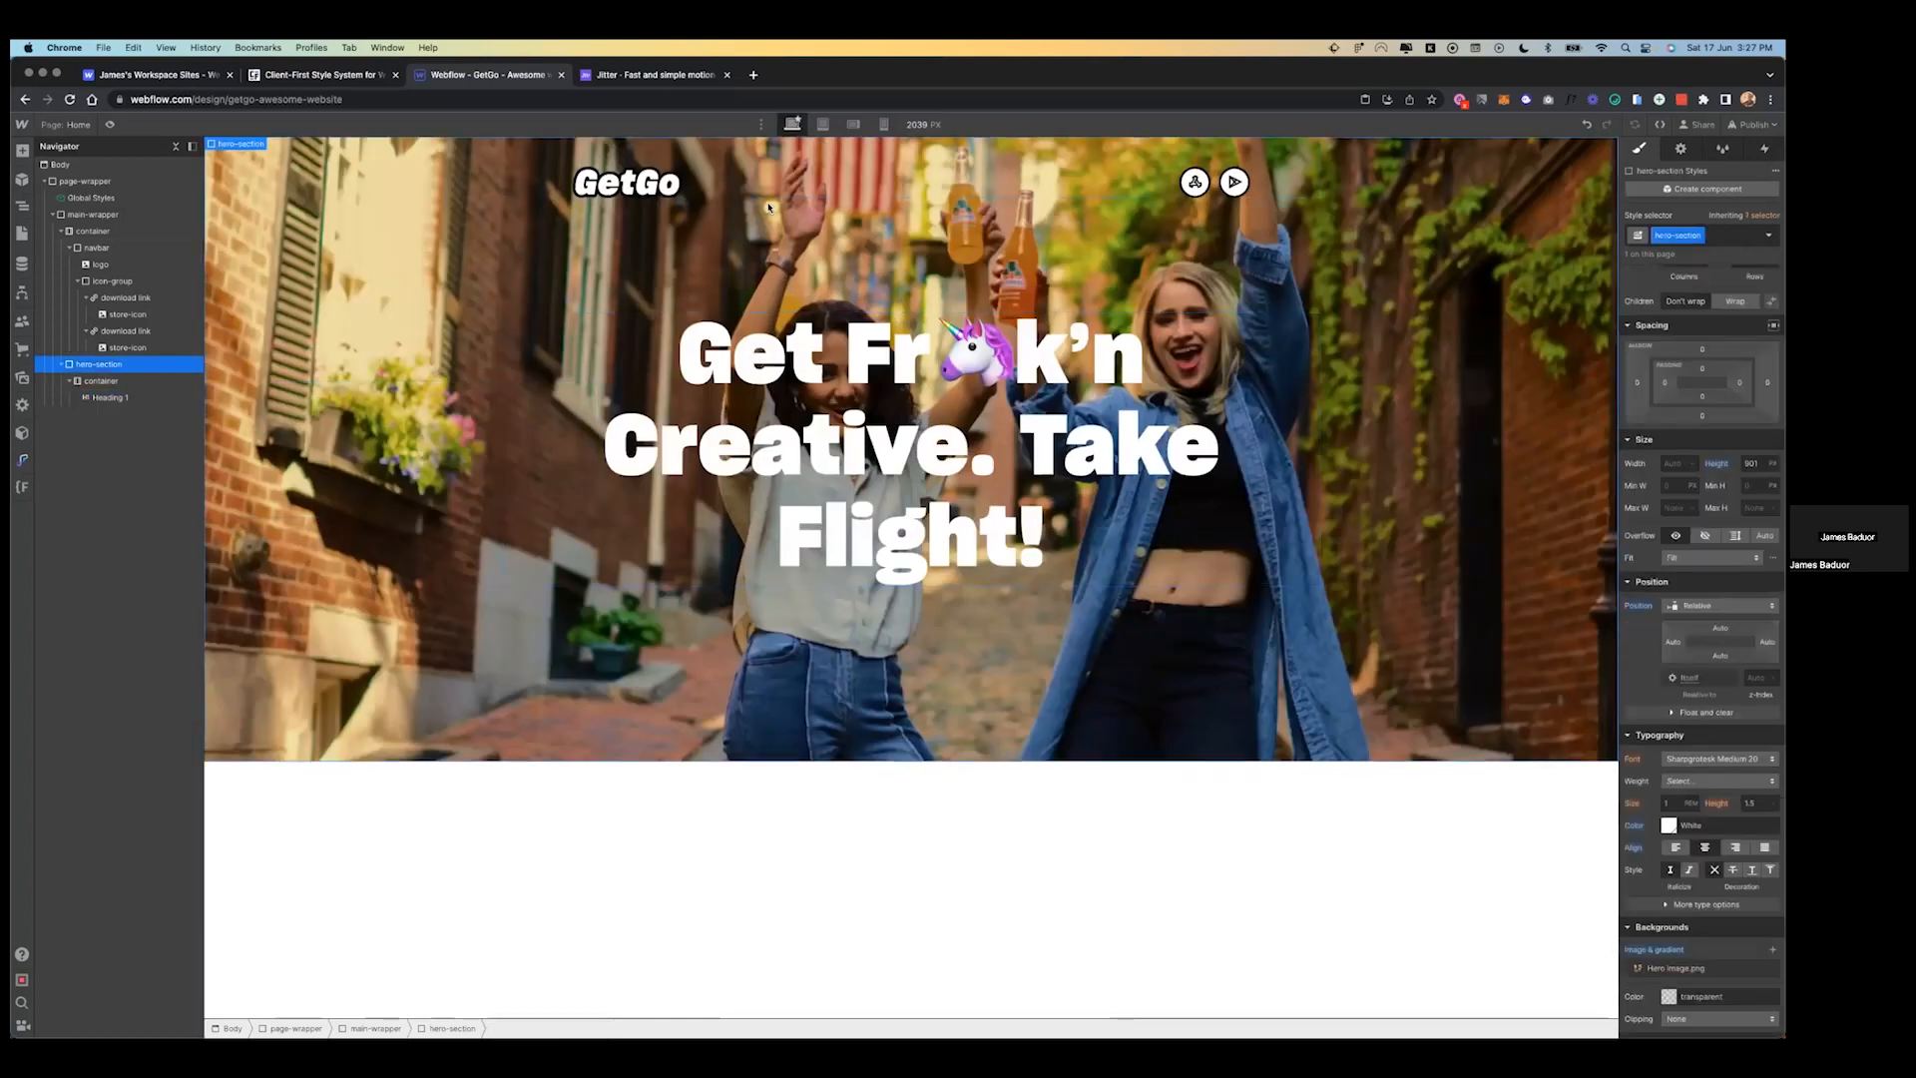
click(823, 124)
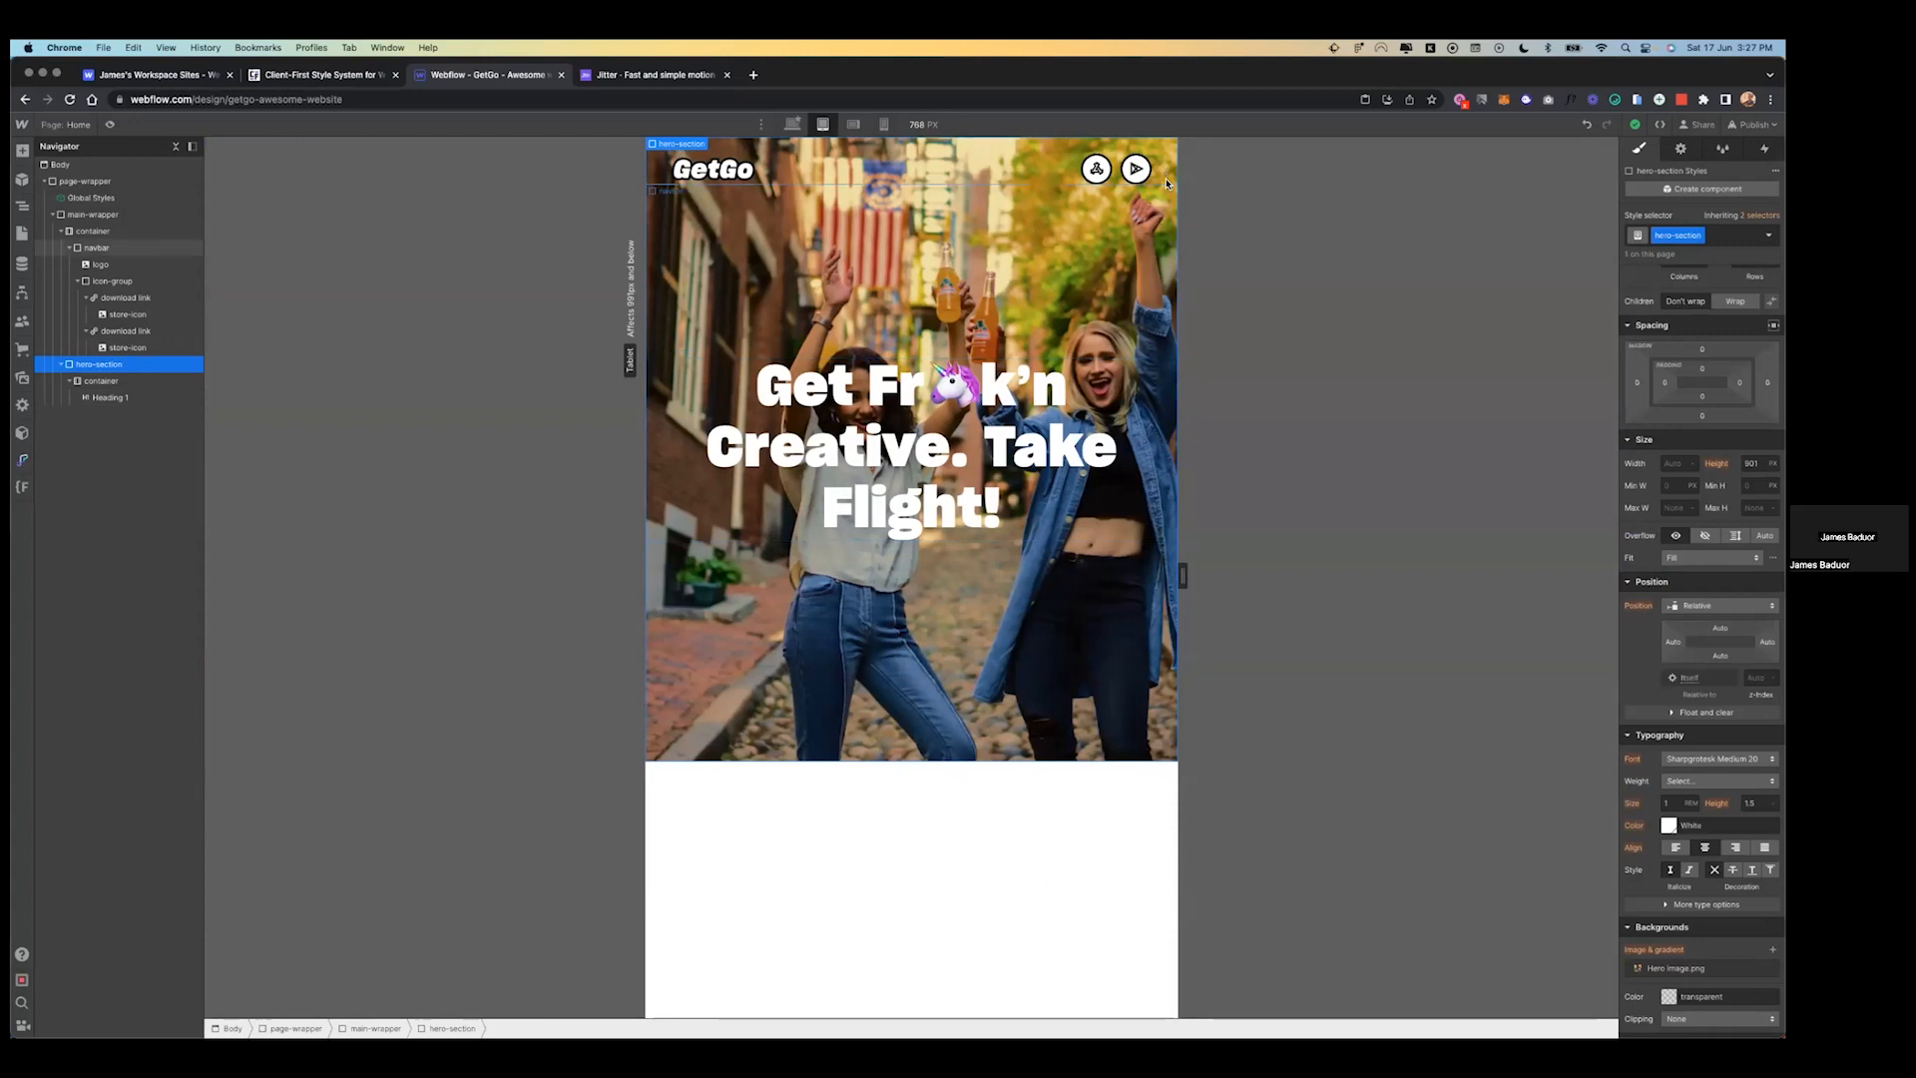
click(792, 124)
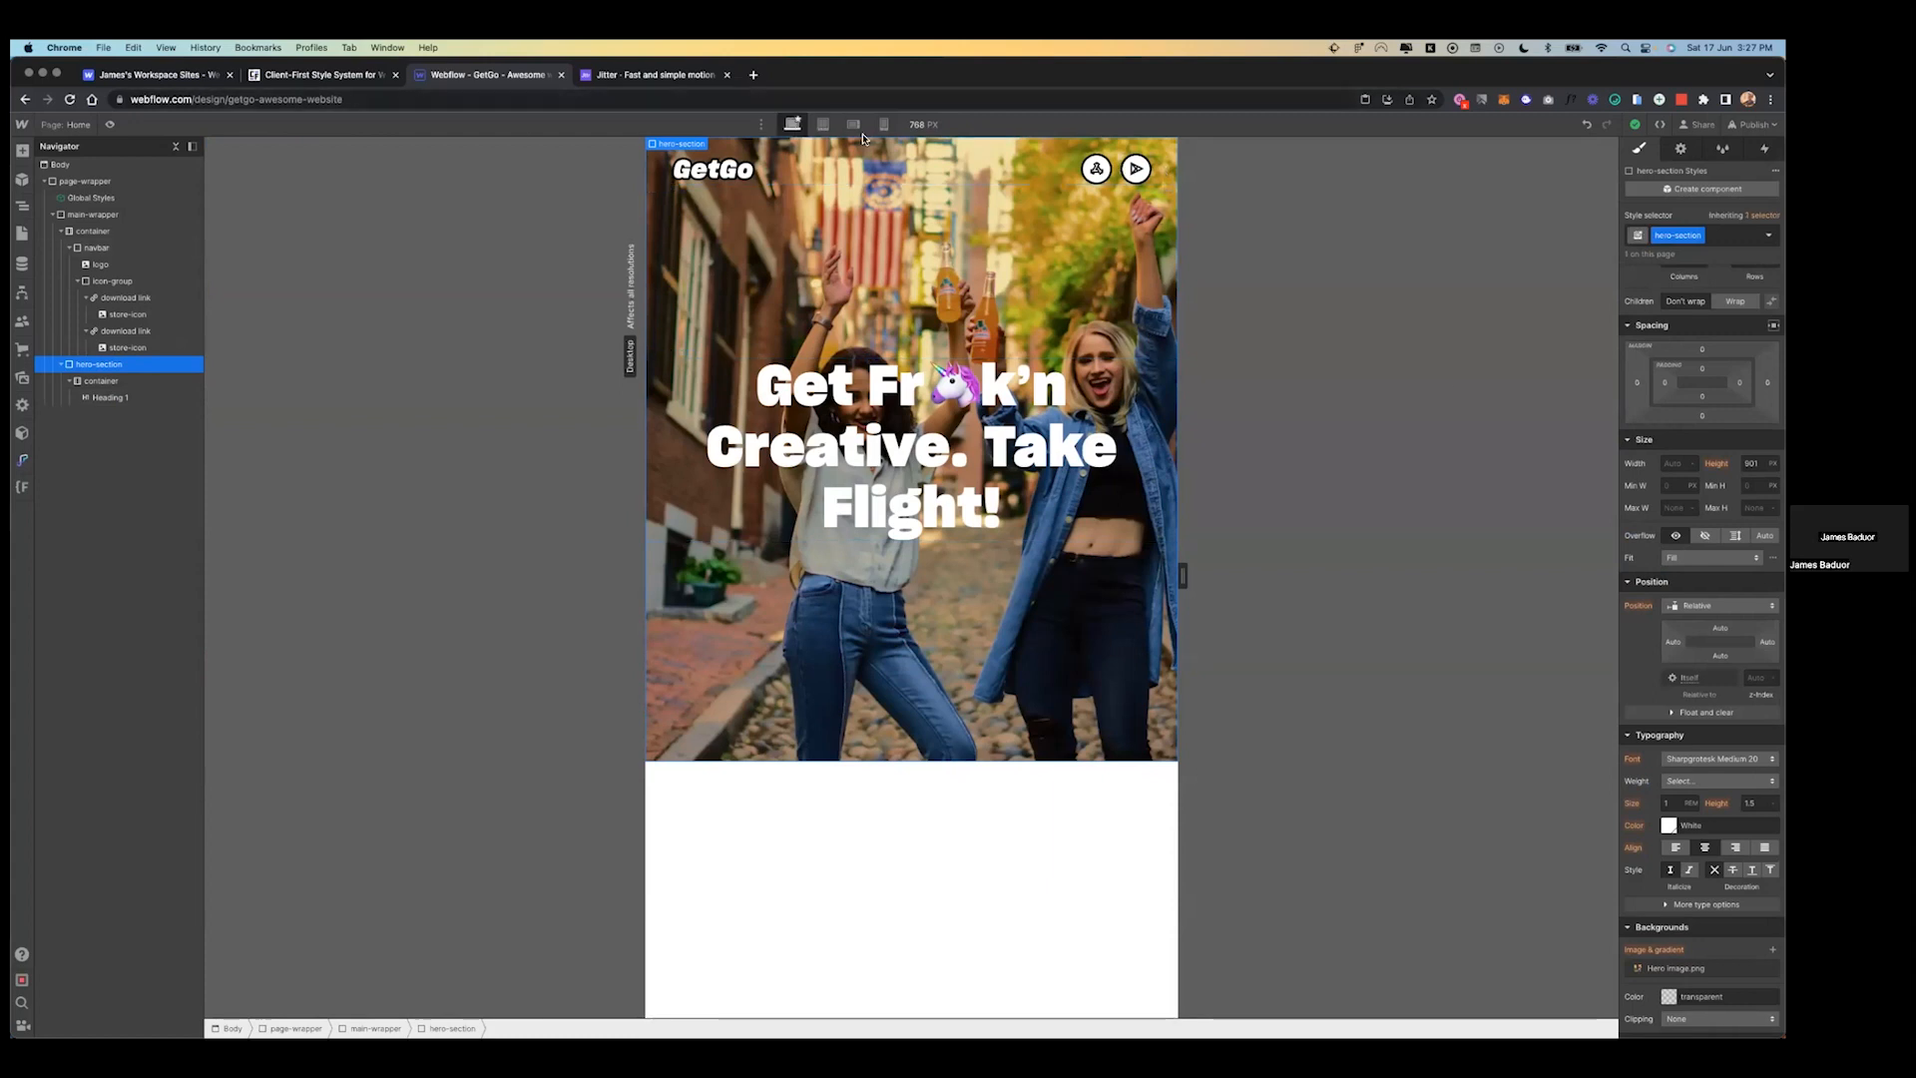
click(1664, 383)
text(5%)
key(Return)
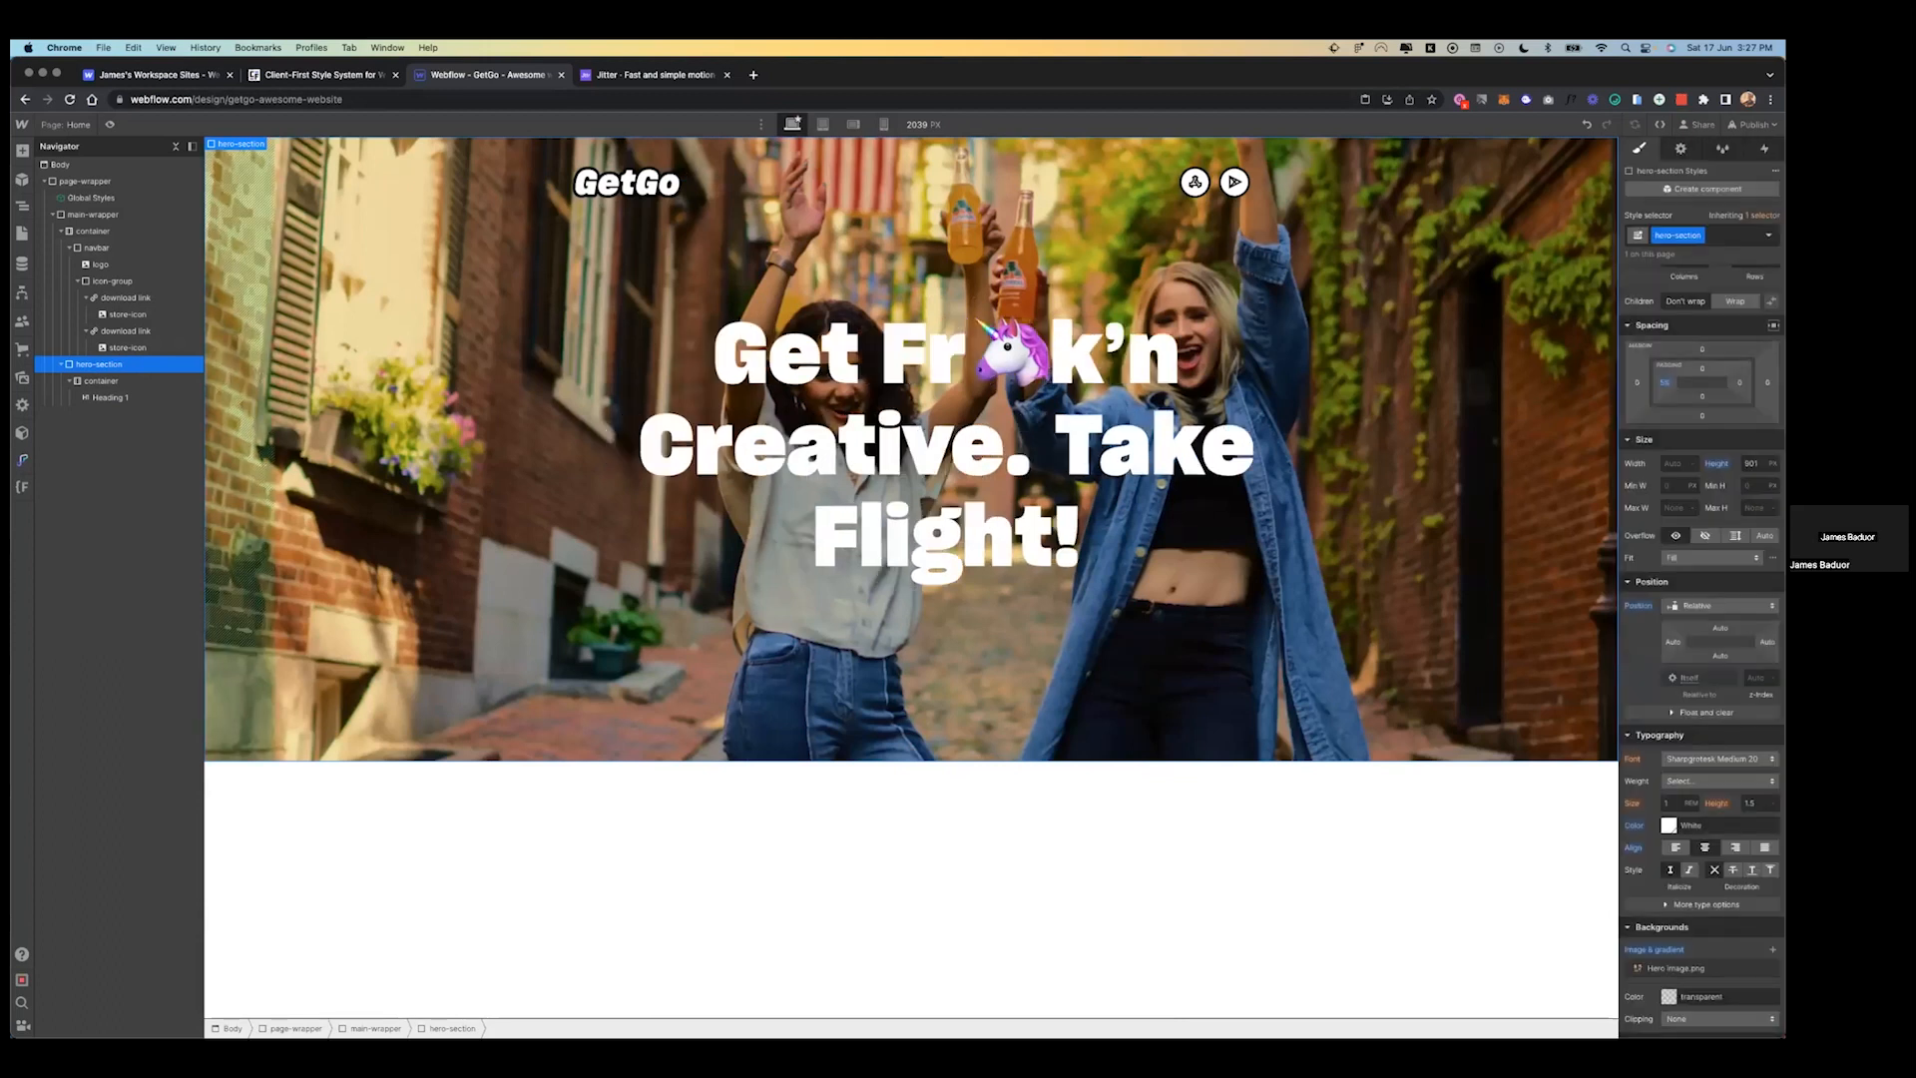
click(1740, 382)
text(5%)
key(Return)
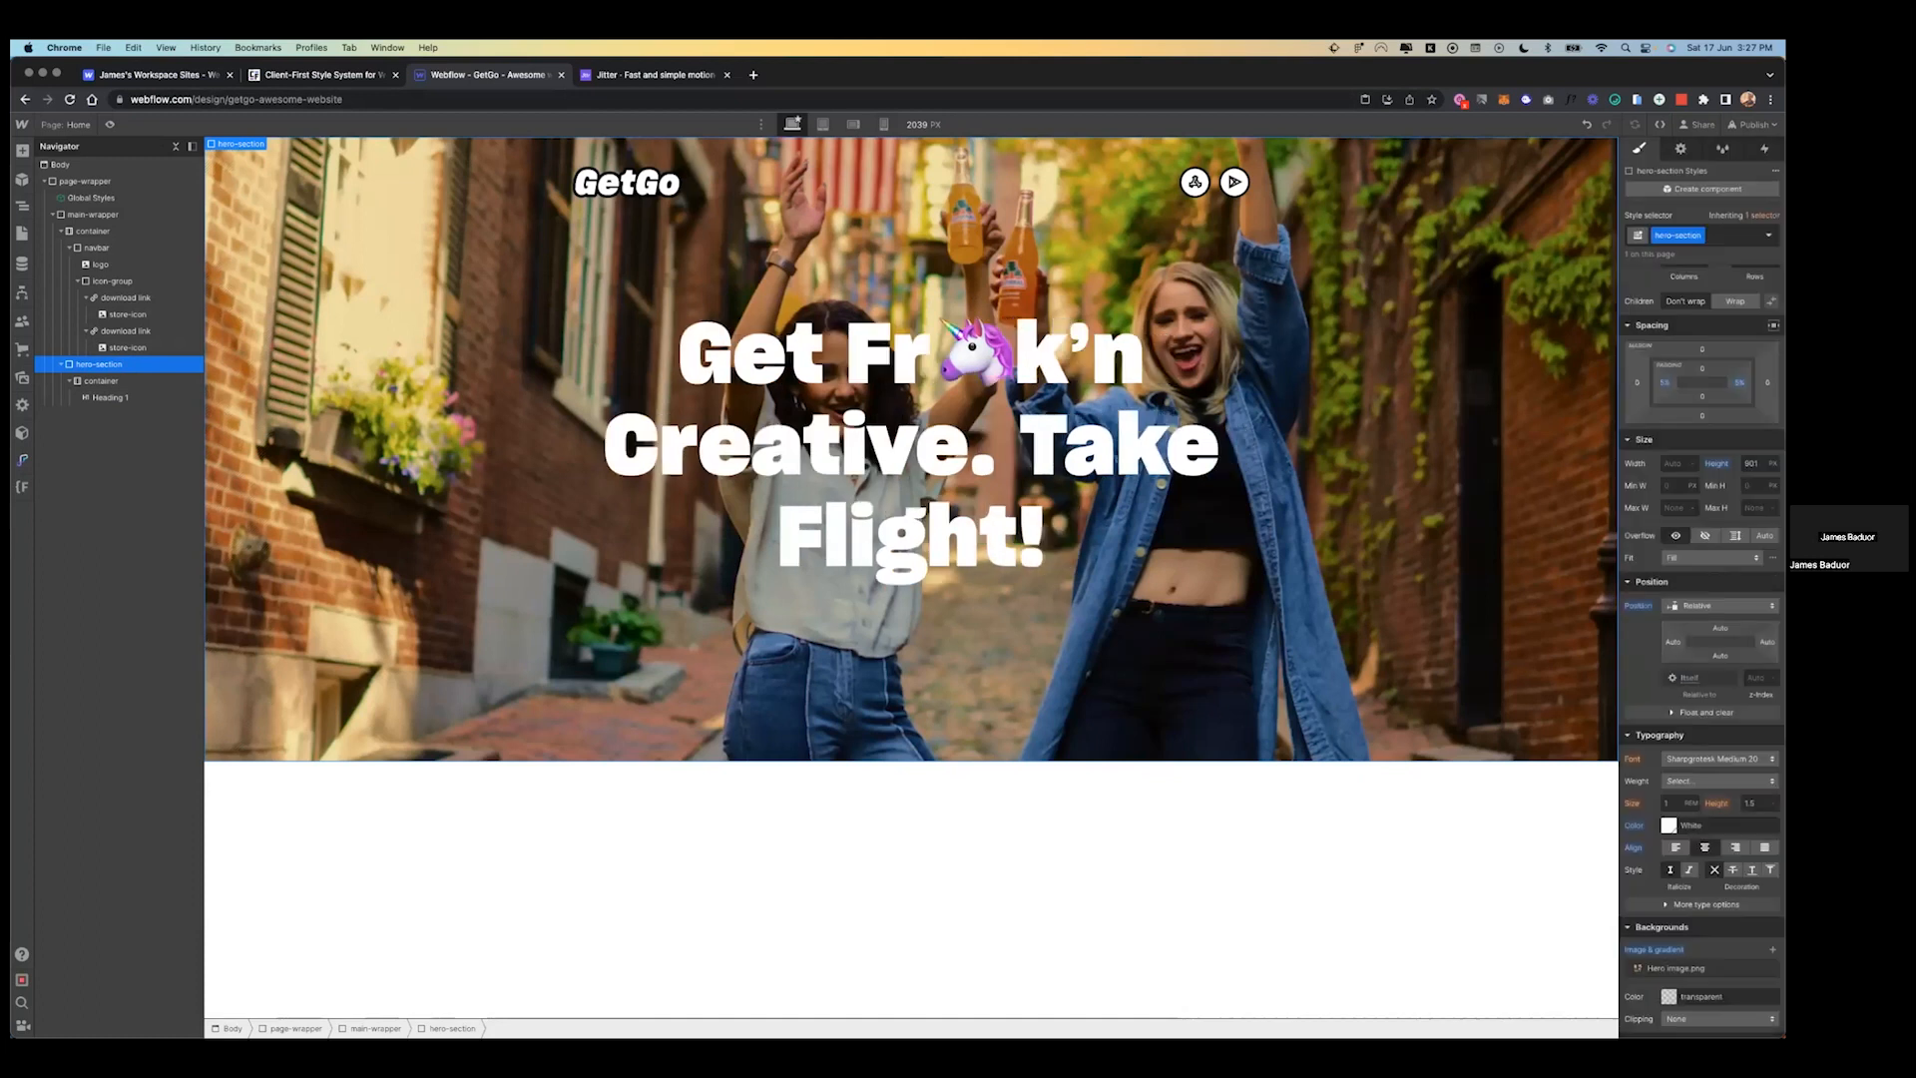
- Check the hero-section layout at the tablet, mobile landscape and mobile portrait breakpoints, and return to desktop
click(822, 124)
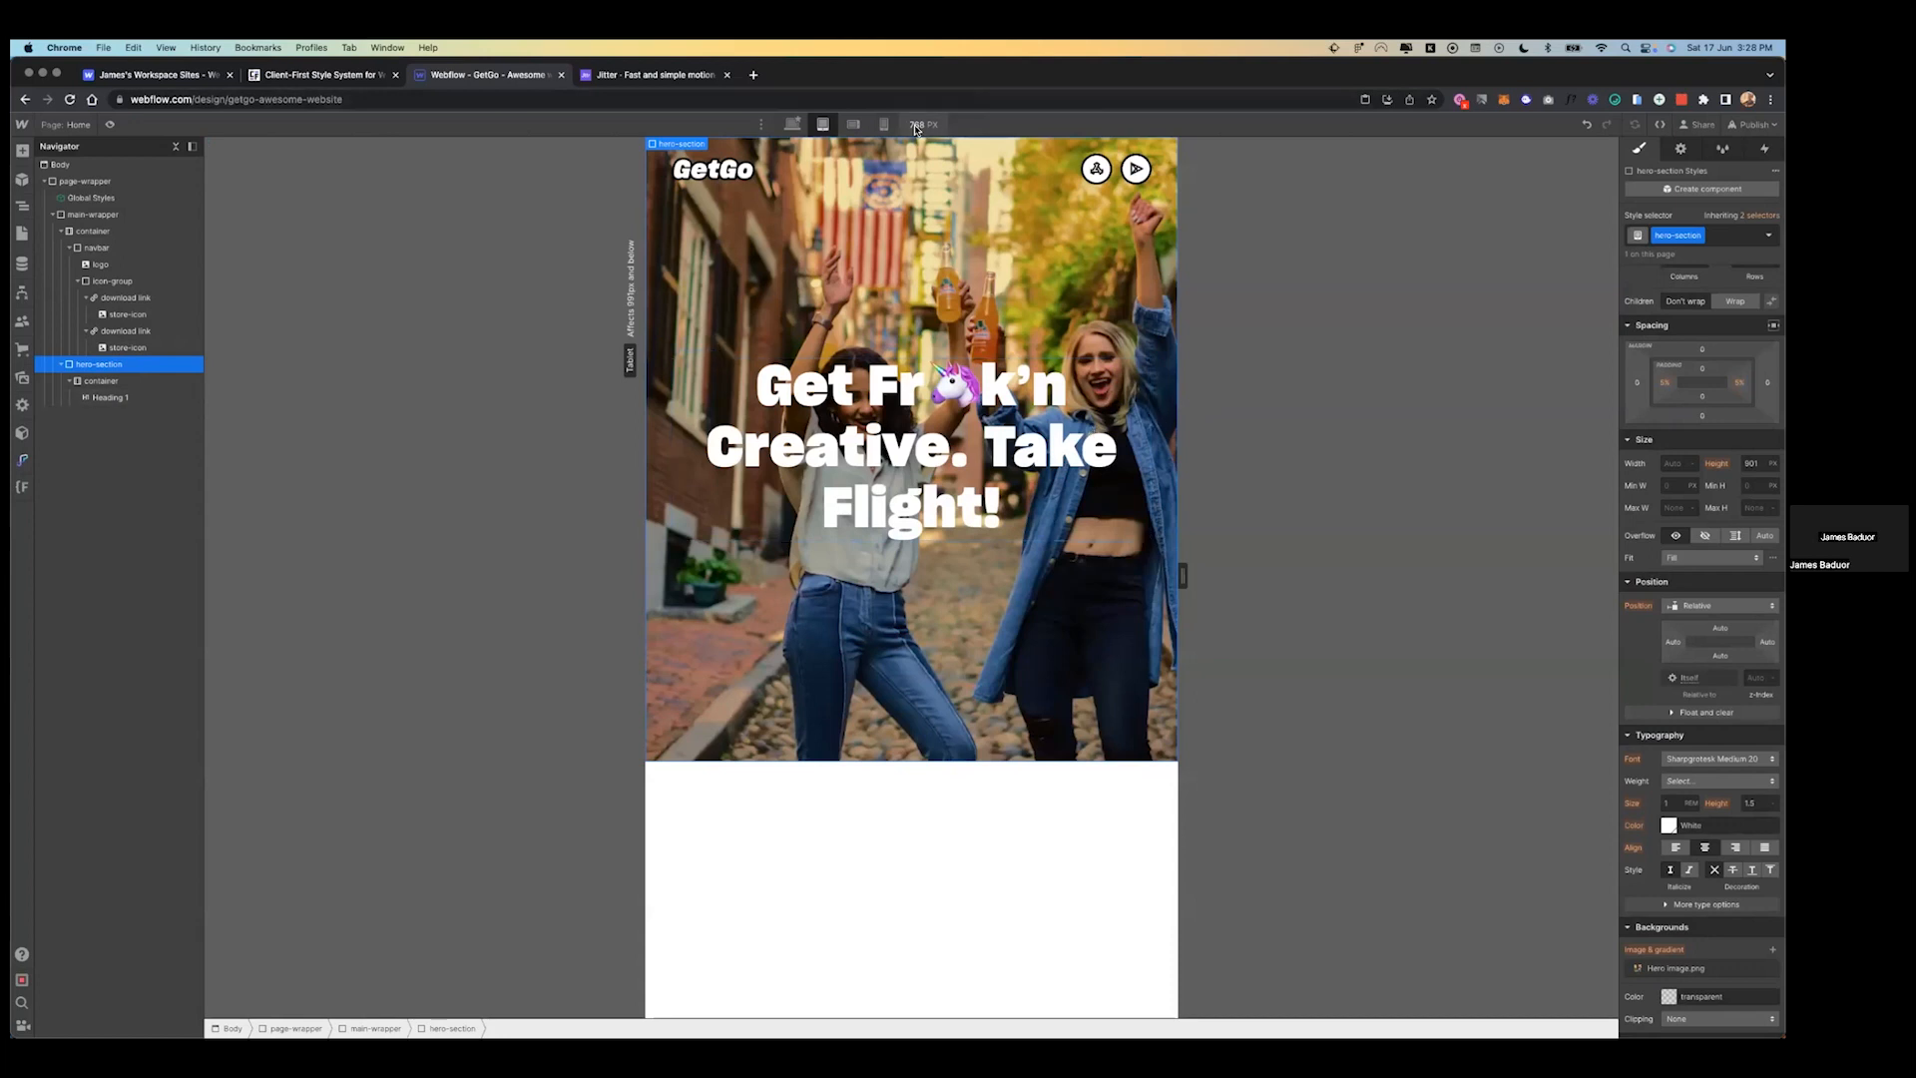
click(853, 124)
click(883, 123)
click(794, 124)
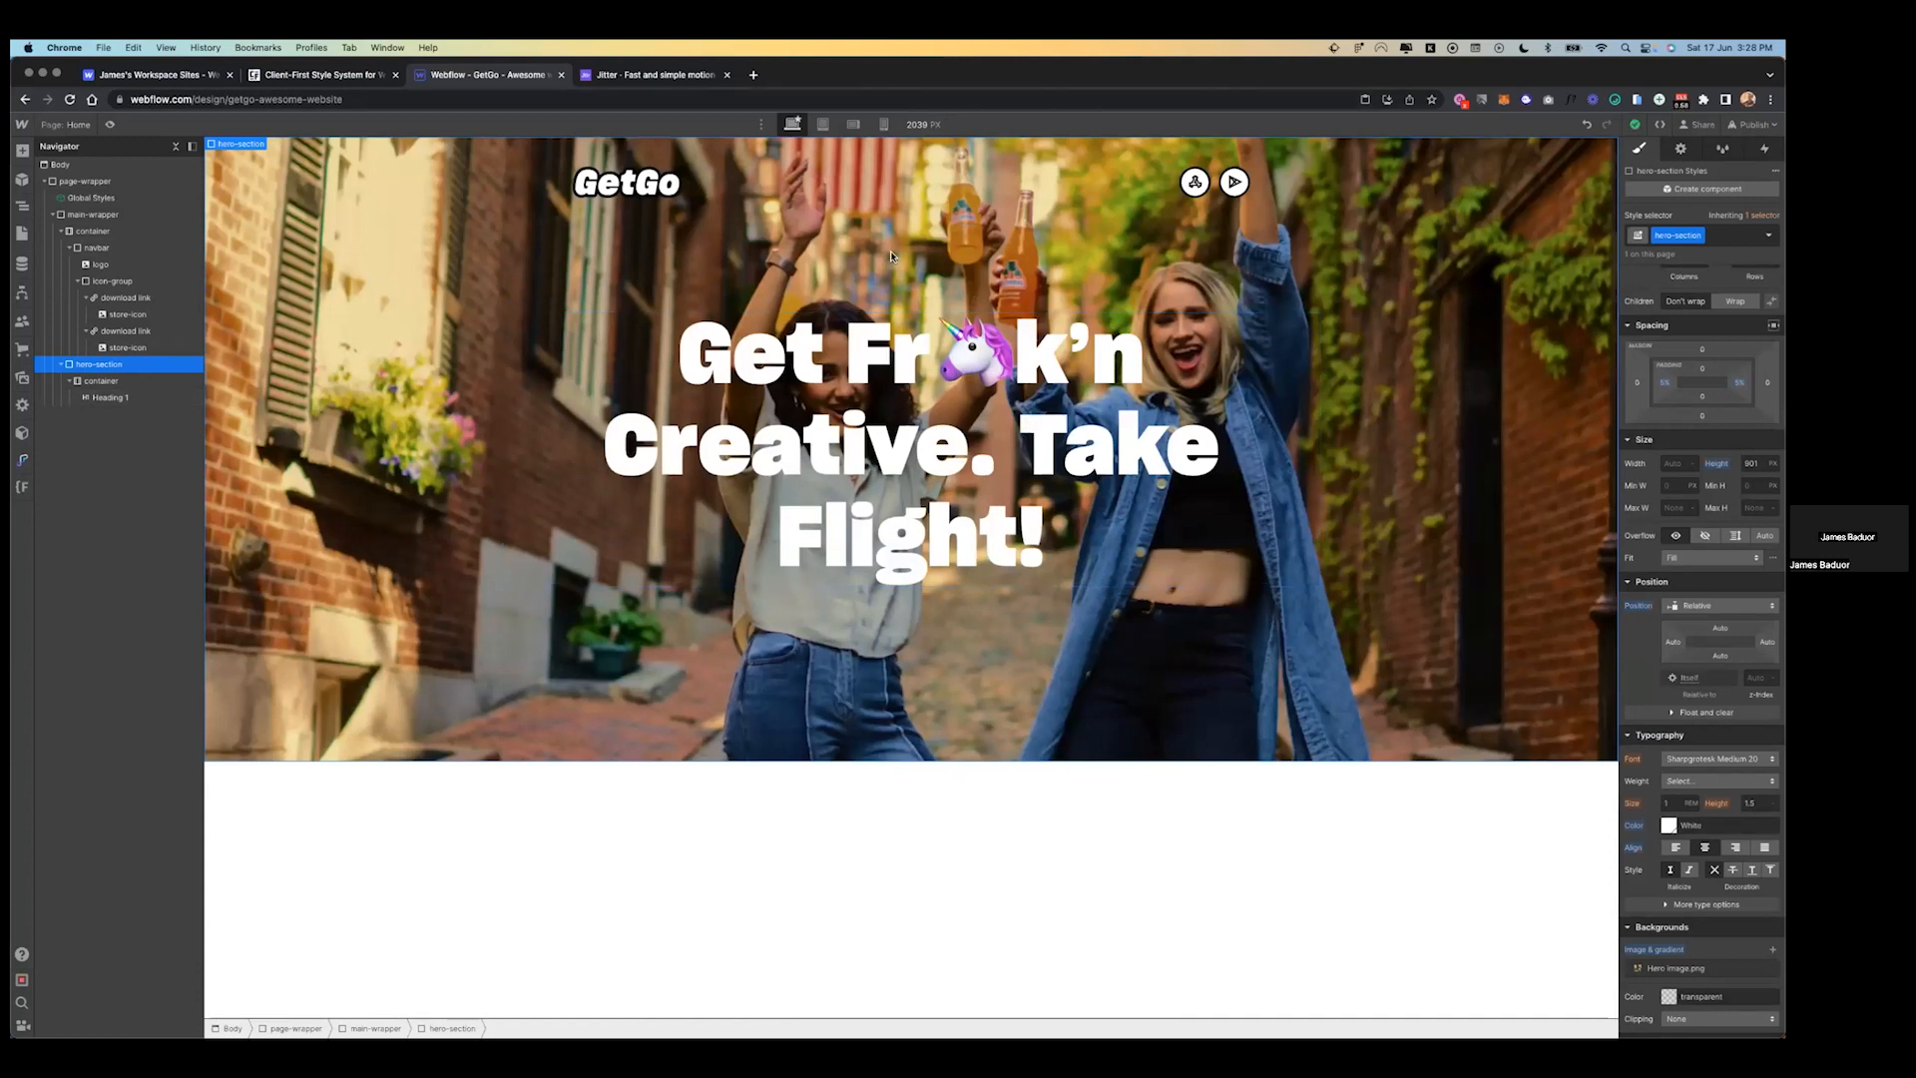
click(979, 189)
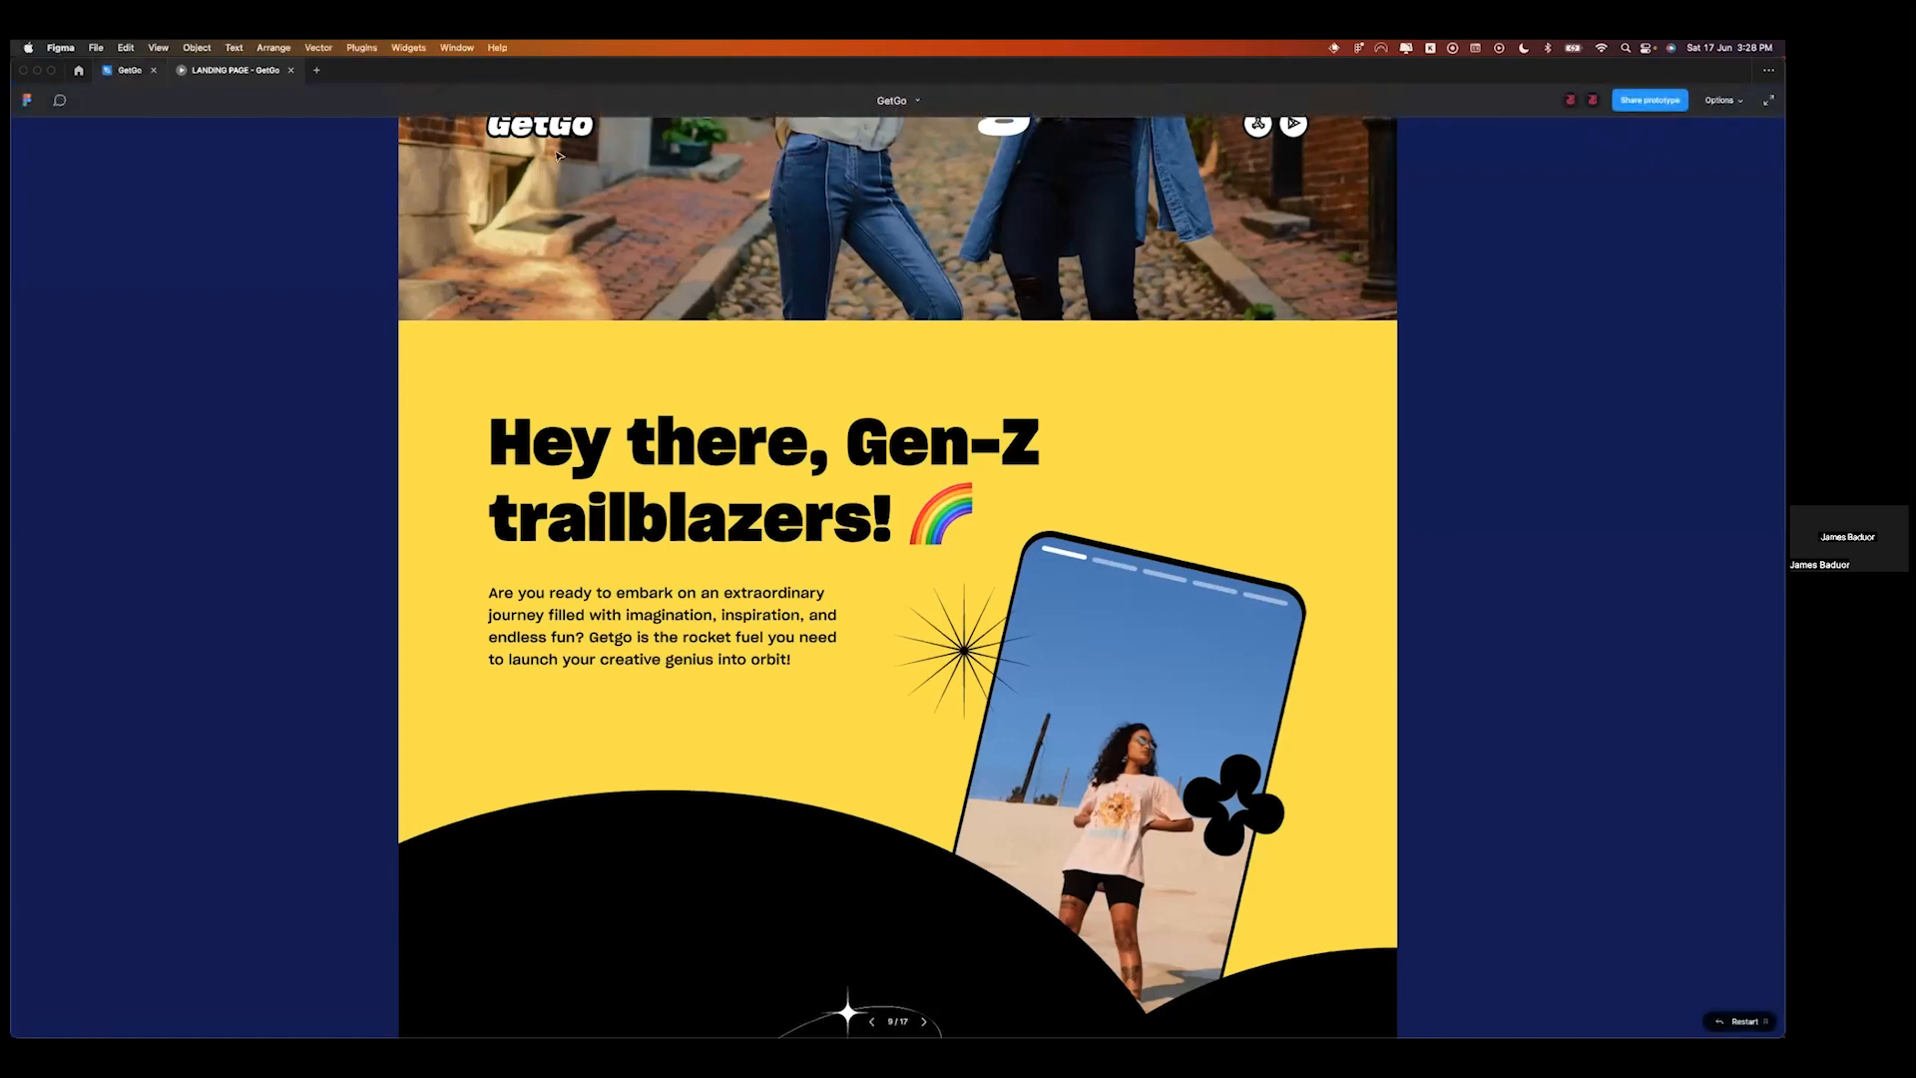
- In the Figma design file, examine the yellow Gen-Z section's heading, paragraph and phone group, and the black section below
key(ctrl+Tab)
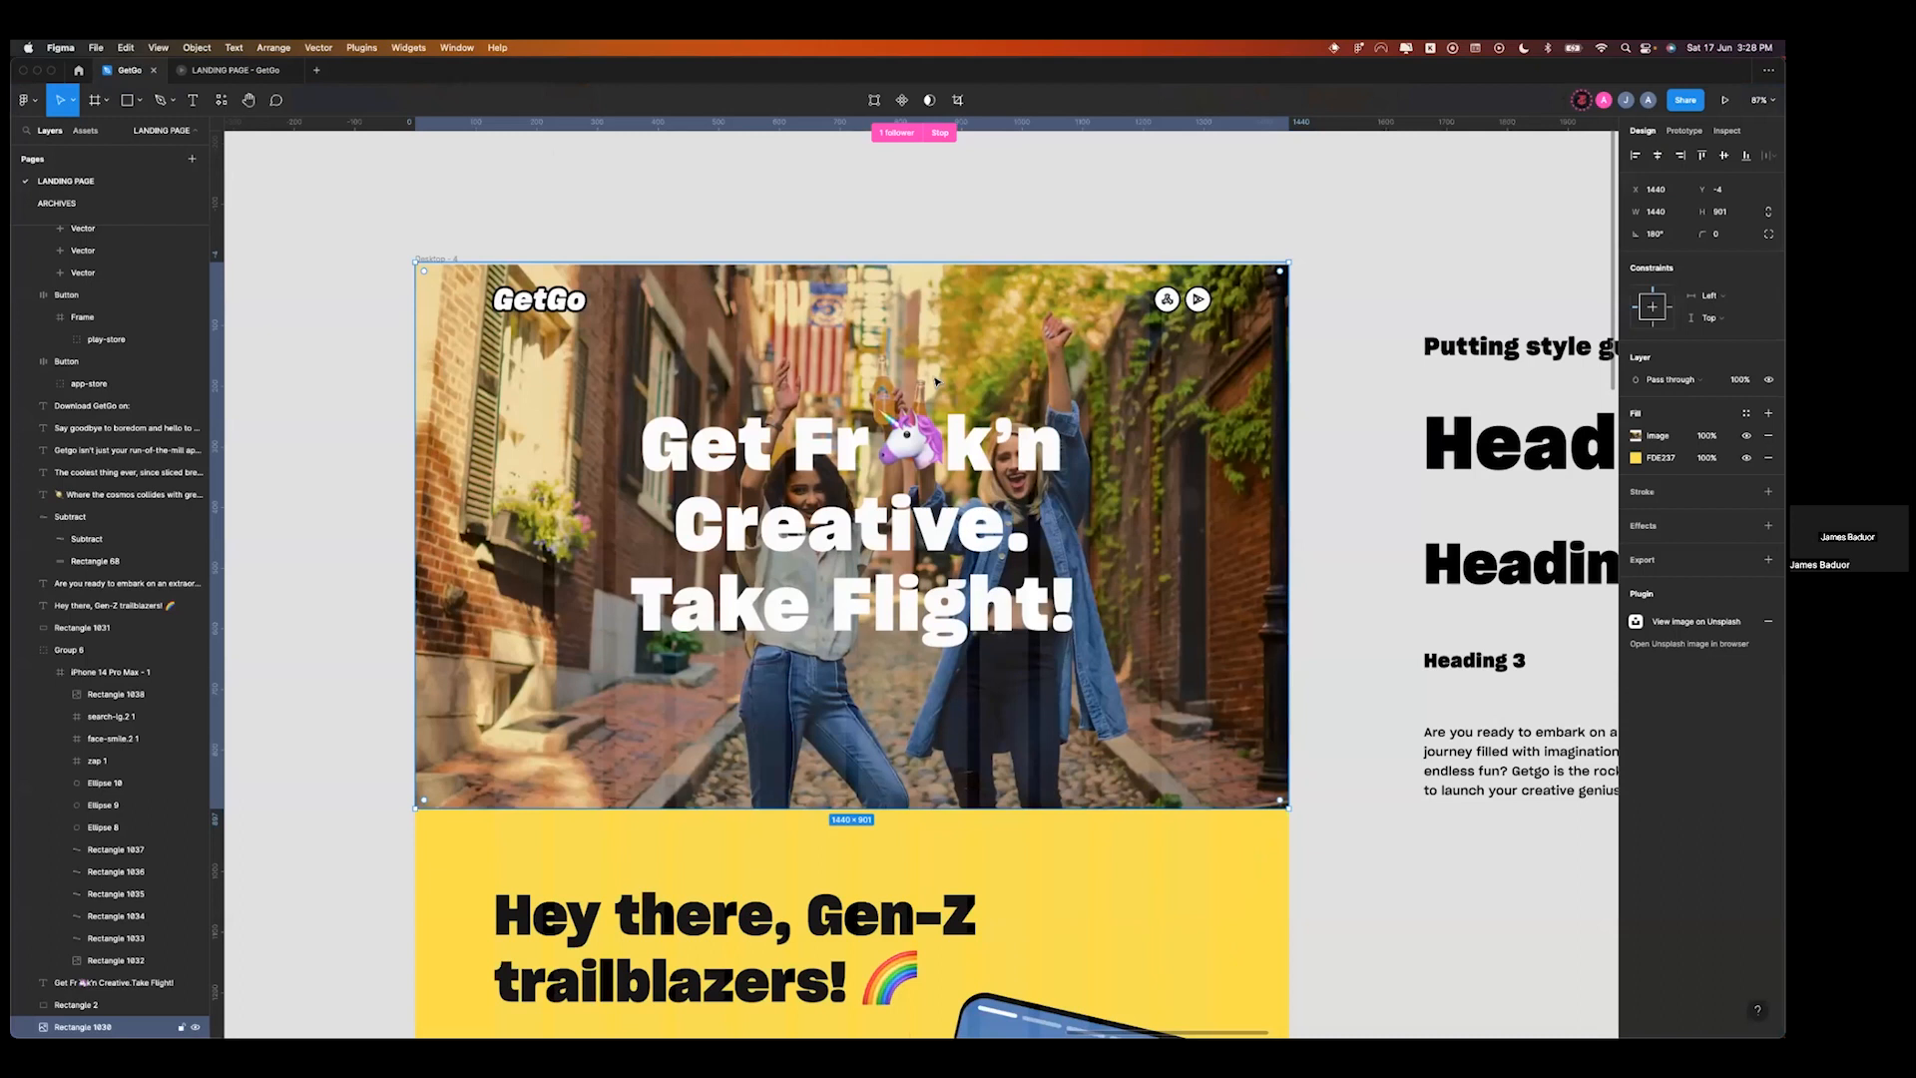
scroll(698, 344, down, 10)
scroll(680, 419, down, 1)
click(681, 420)
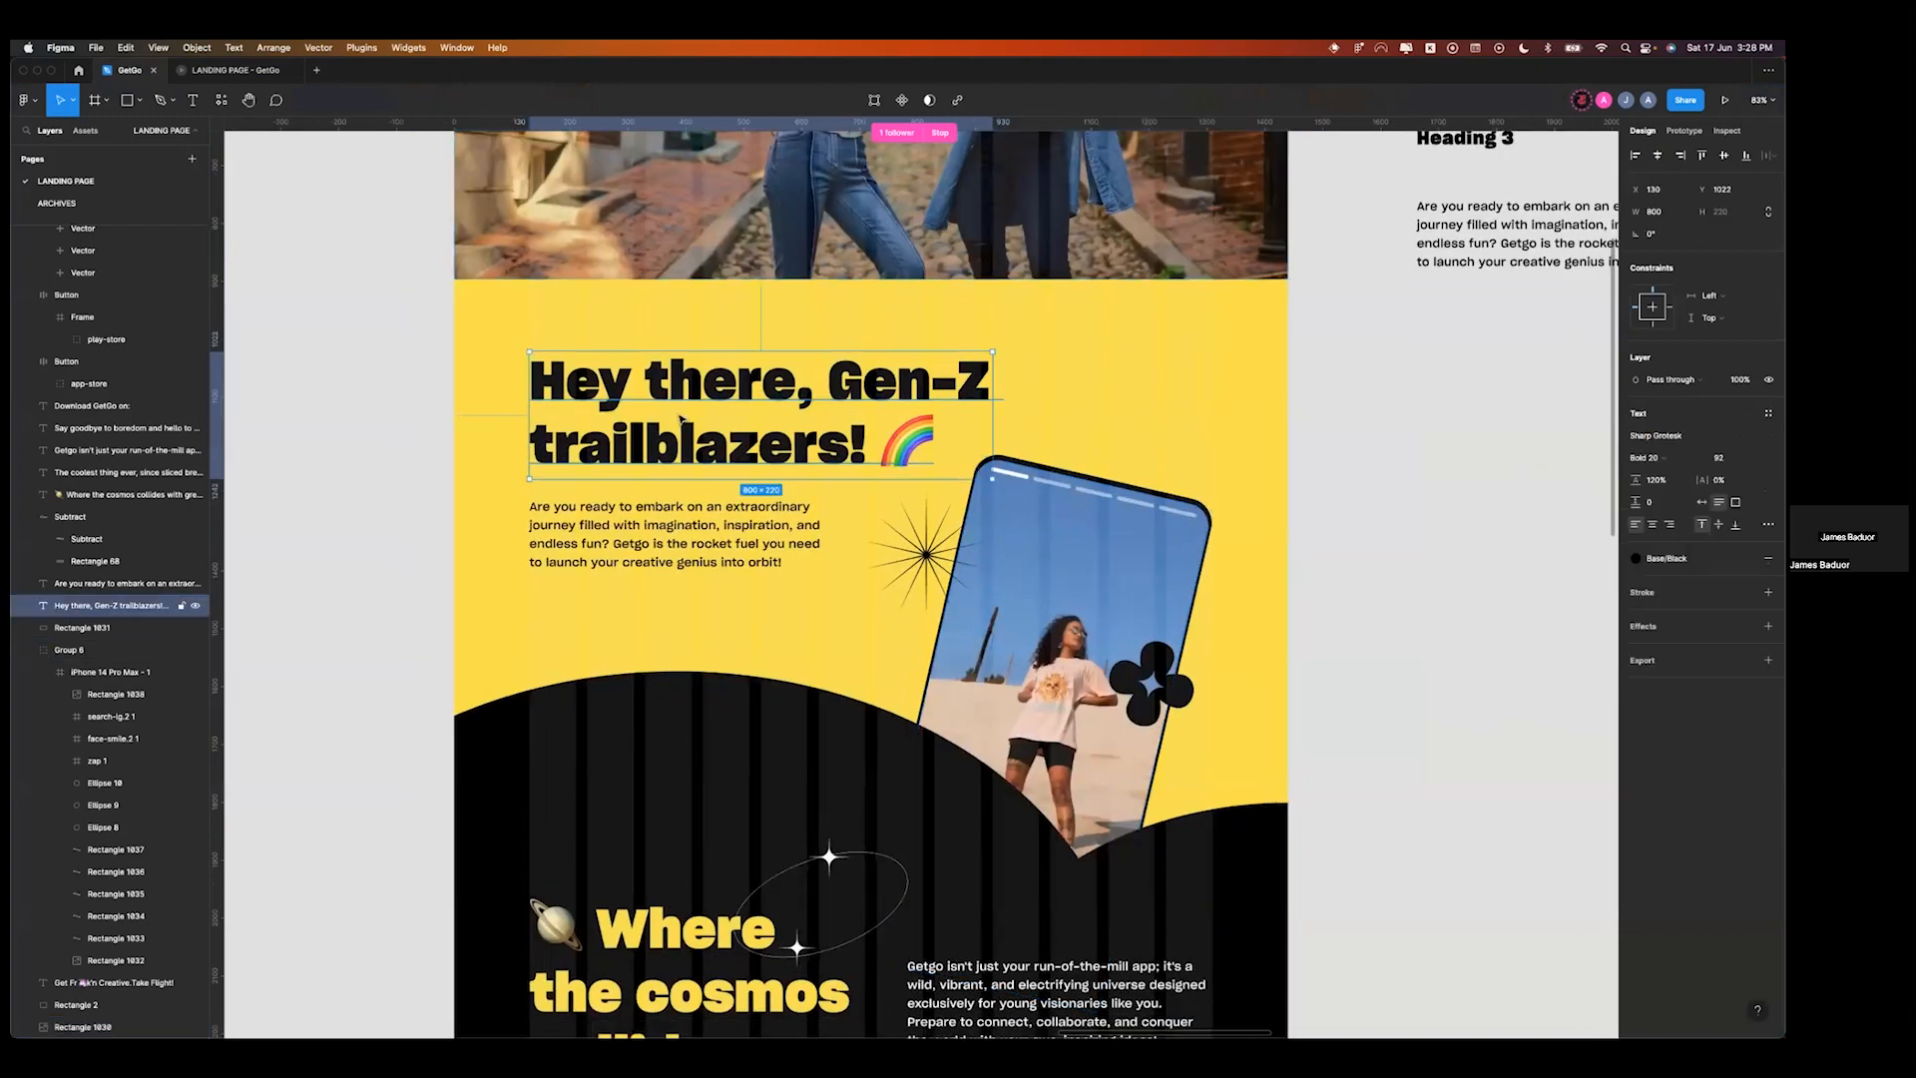
click(626, 513)
click(1095, 596)
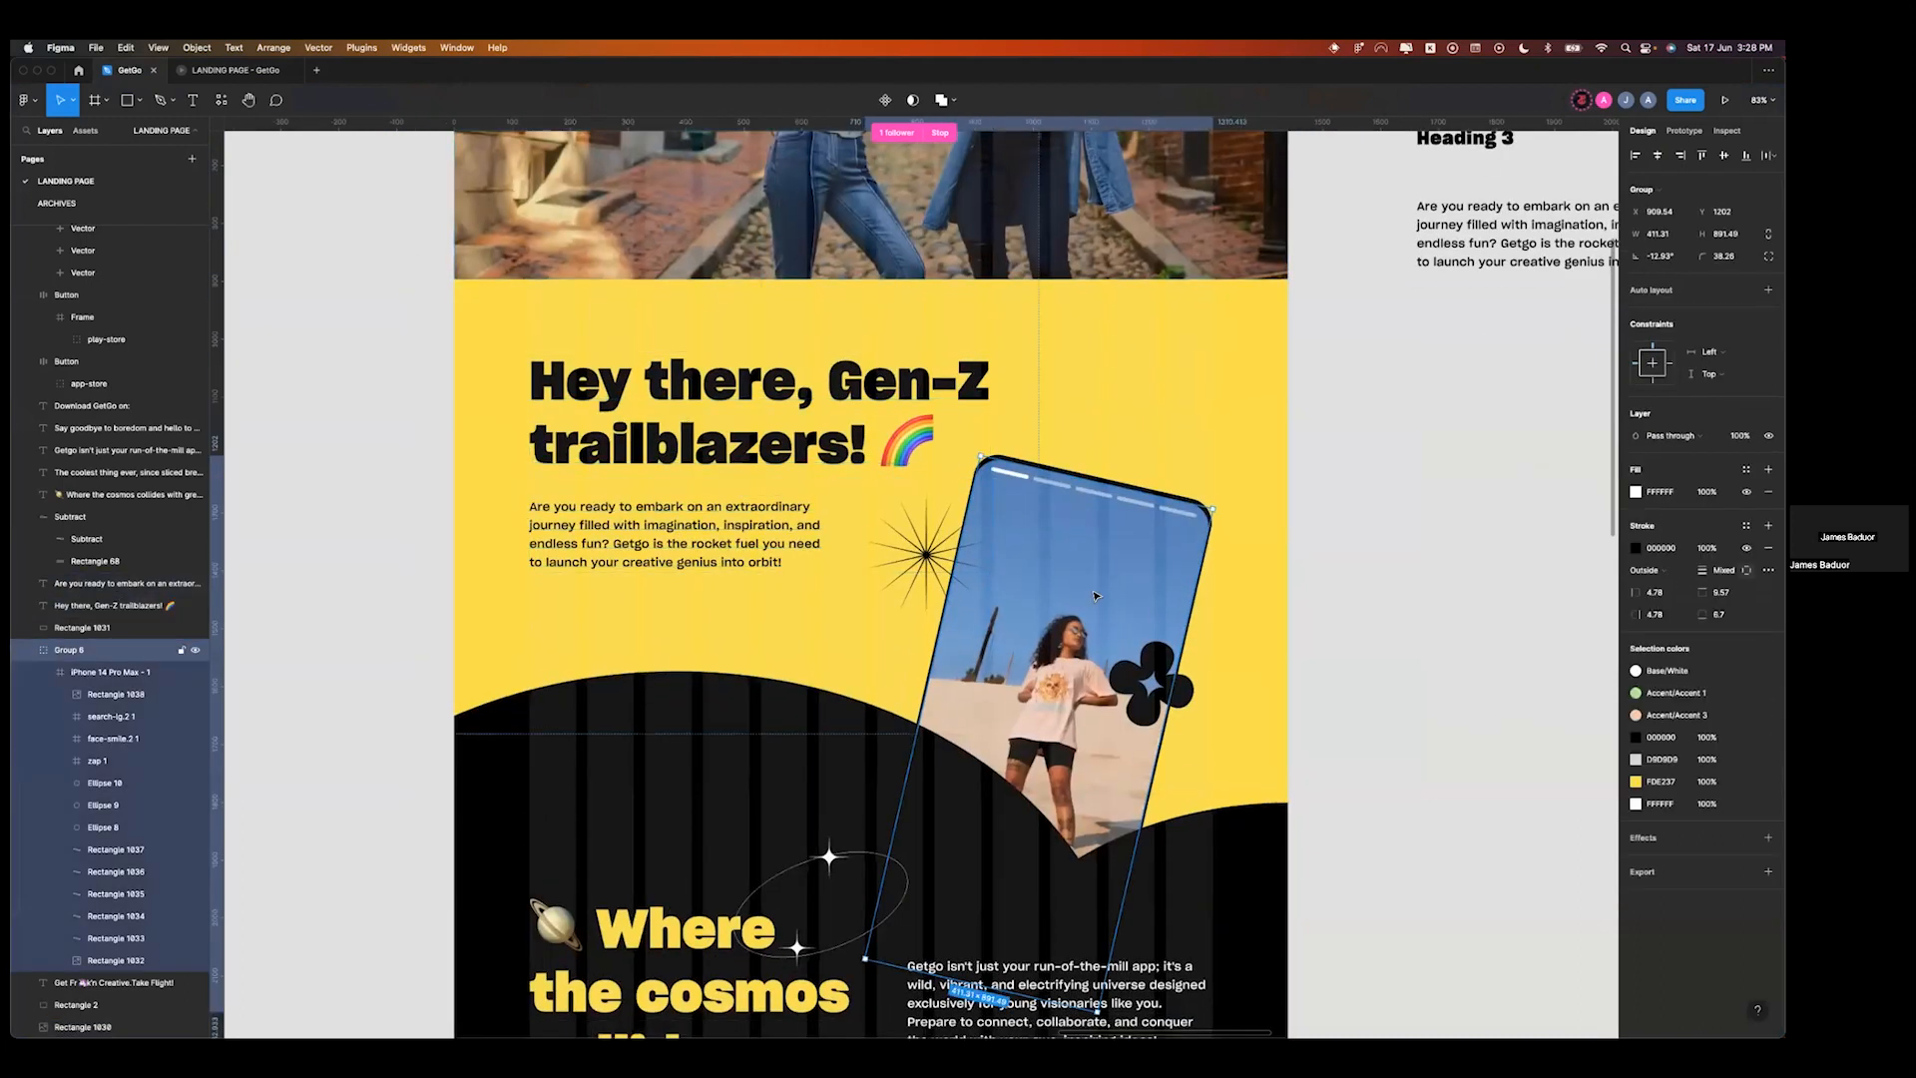
scroll(724, 586, down, 2)
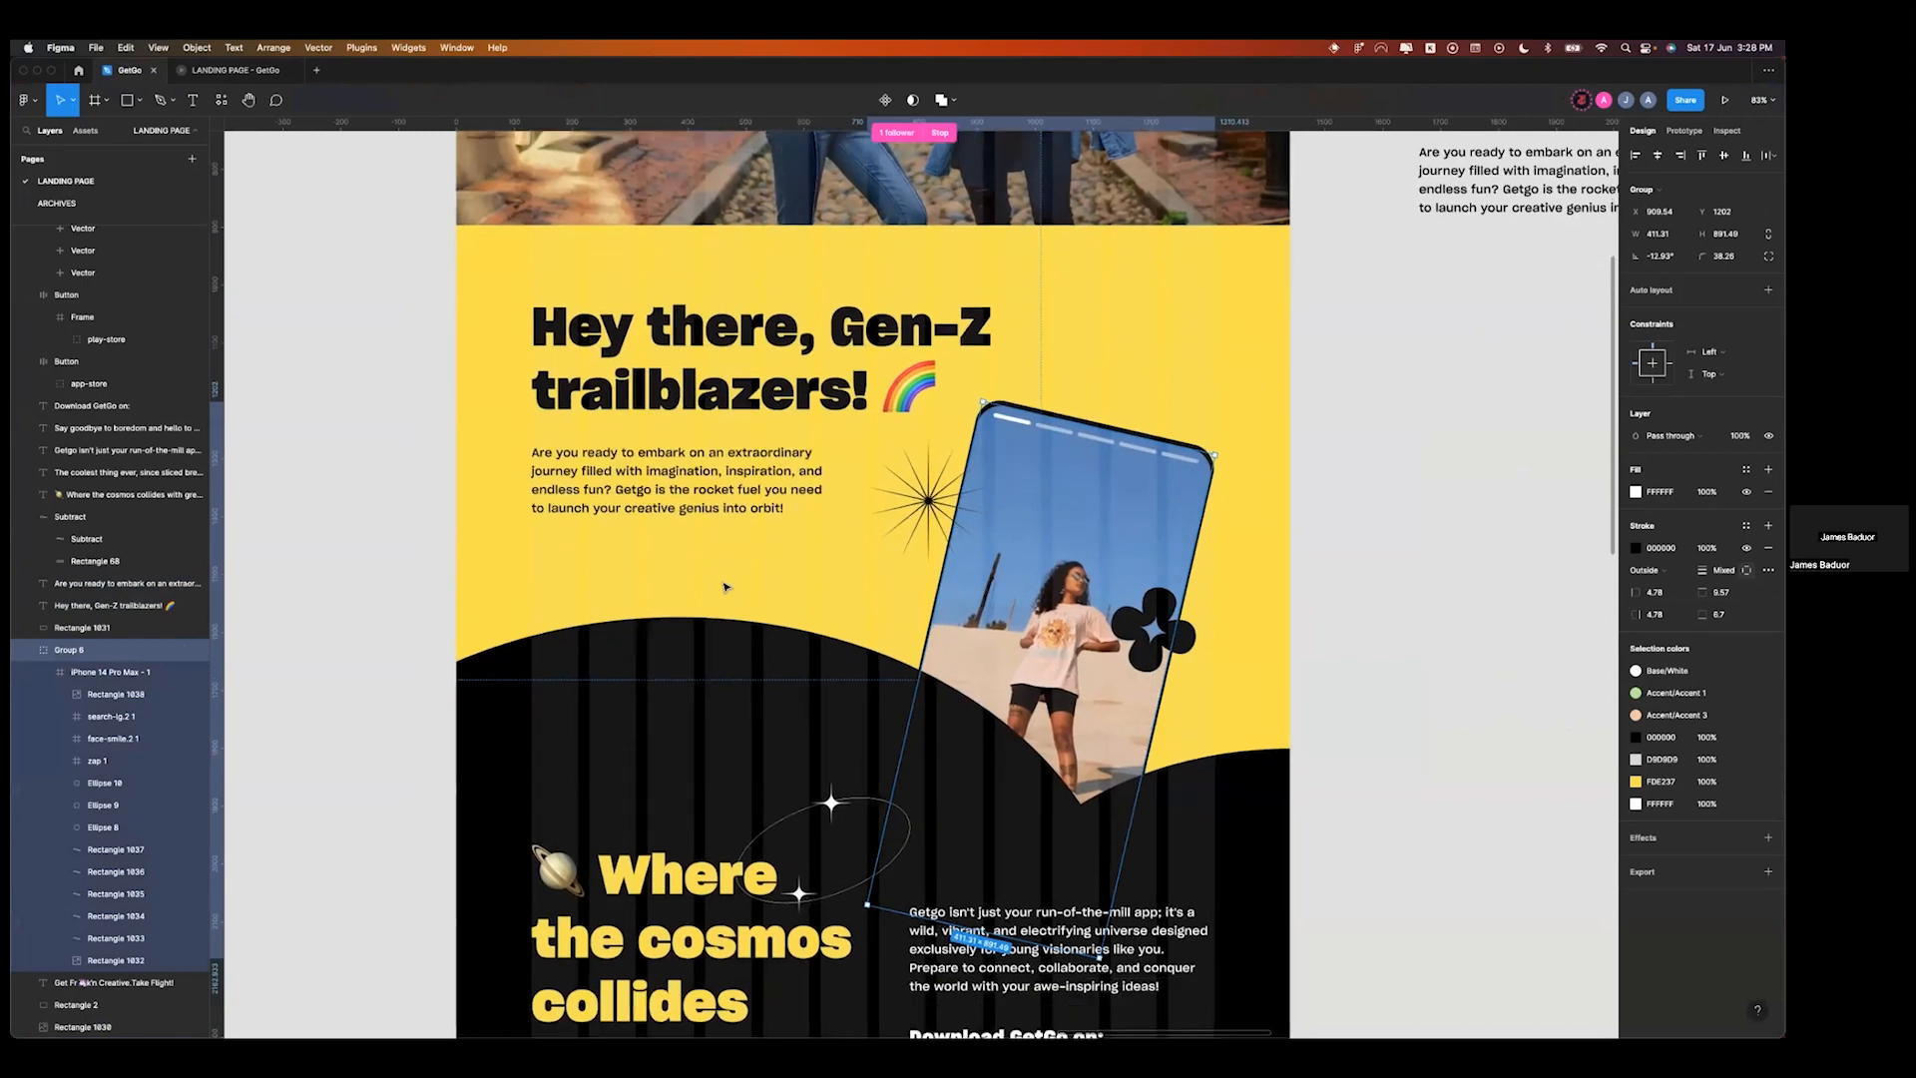
scroll(724, 587, down, 3)
scroll(596, 687, down, 6)
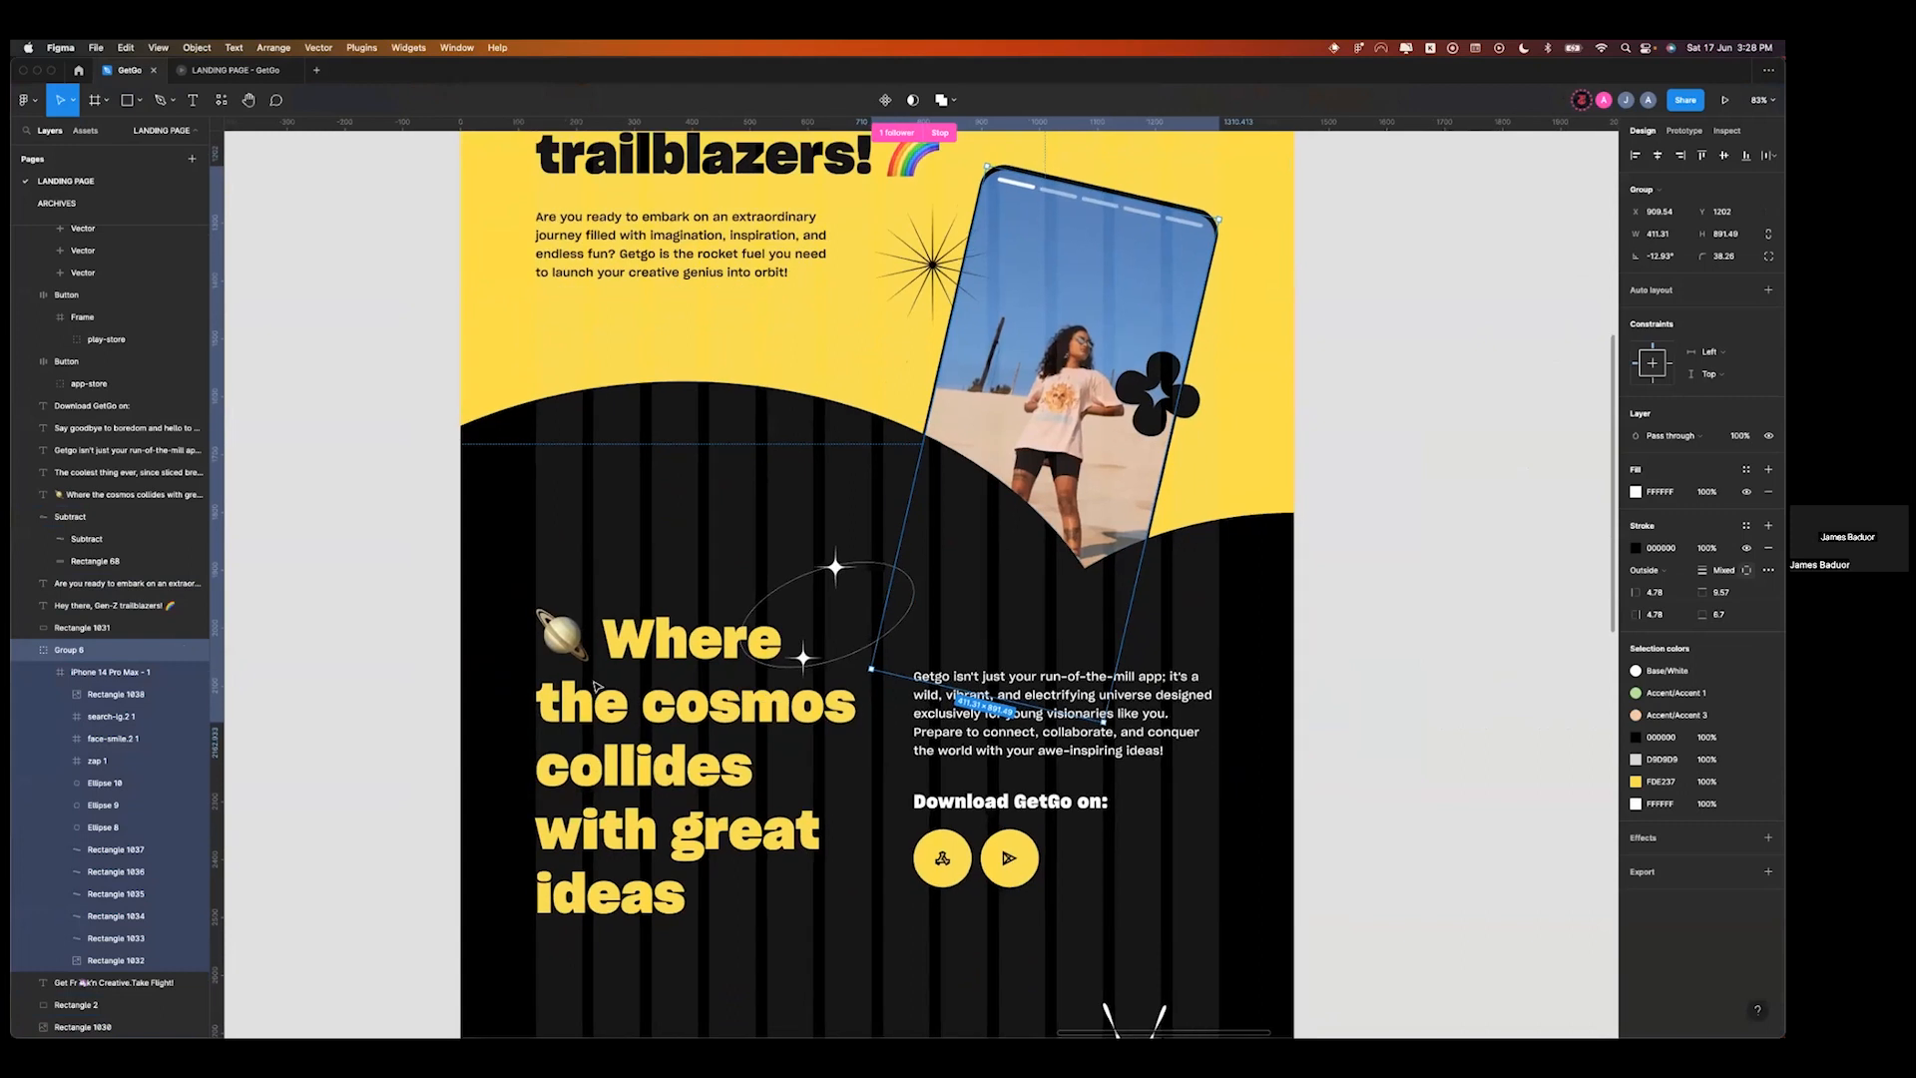
- In the Figma design, examine the black wave shape that joins the yellow Gen-Z section to the black section below
scroll(596, 686, up, 7)
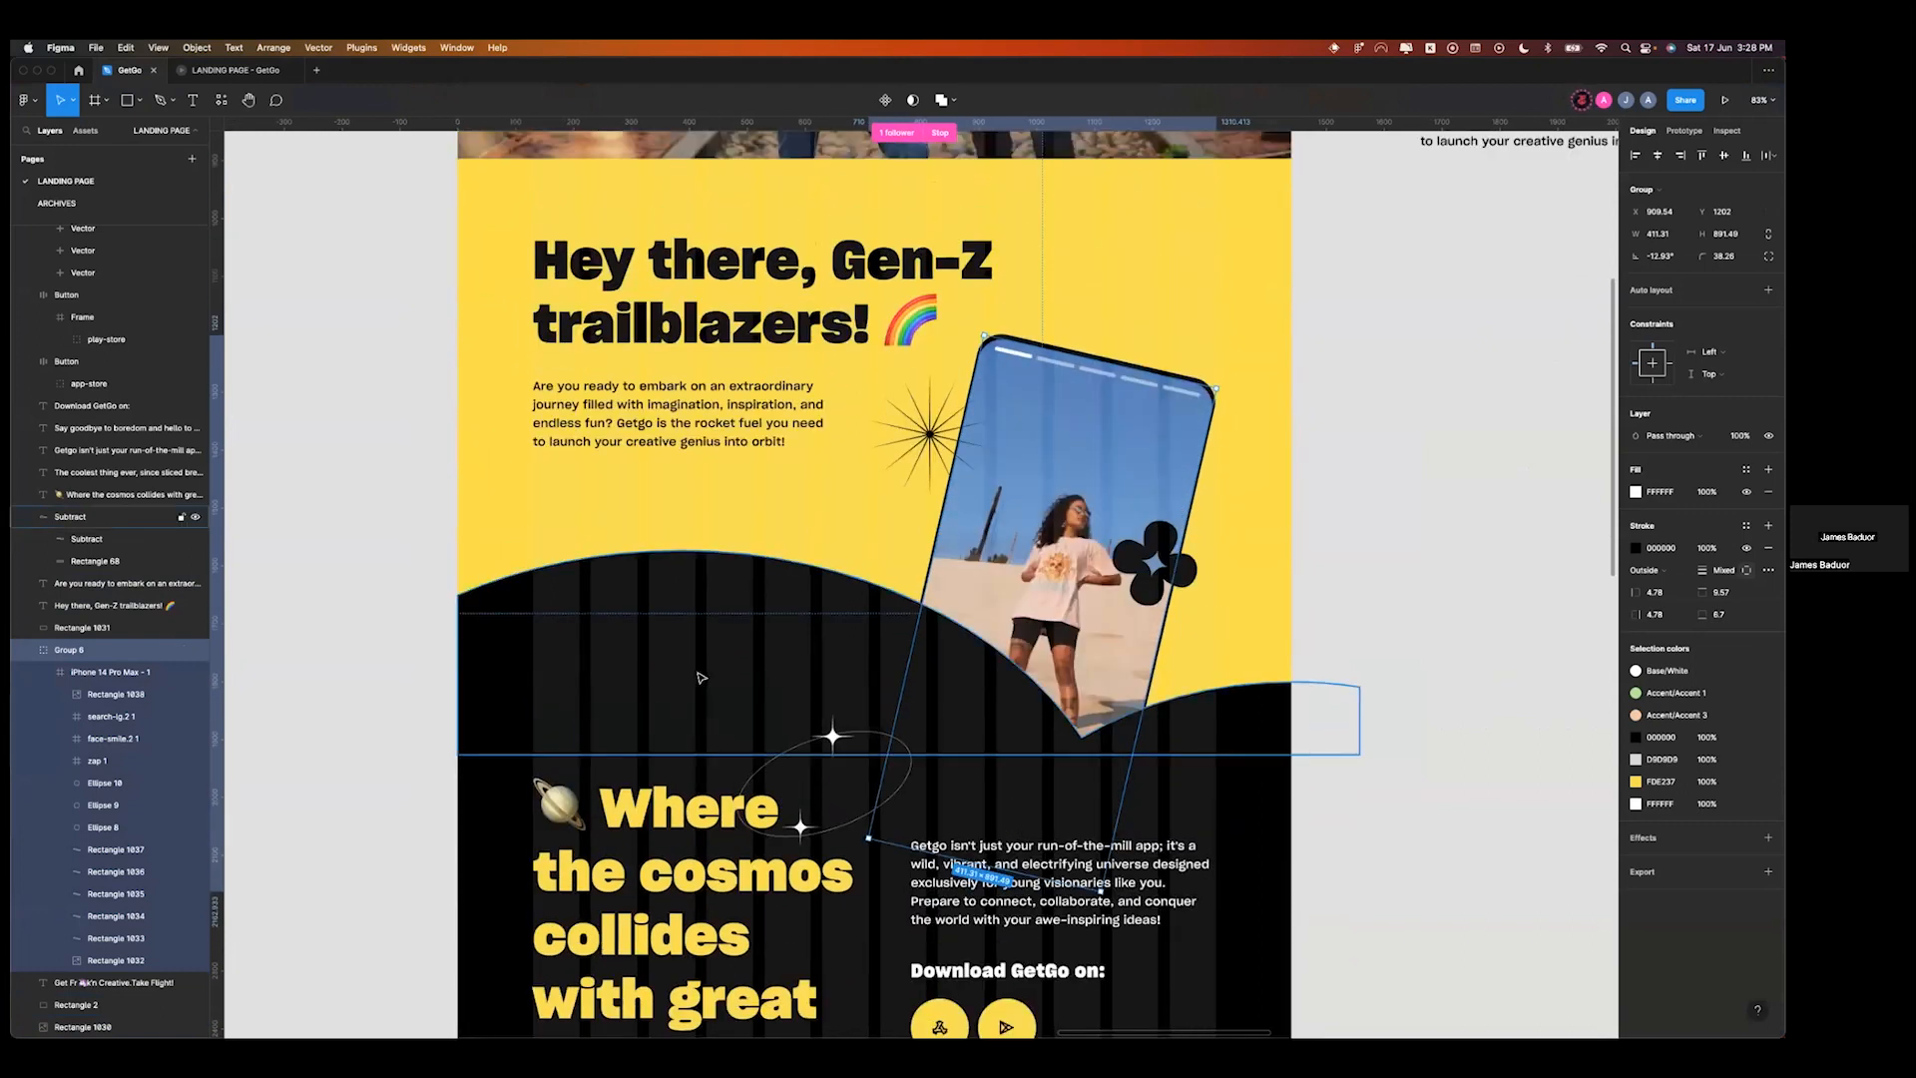
scroll(701, 677, down, 4)
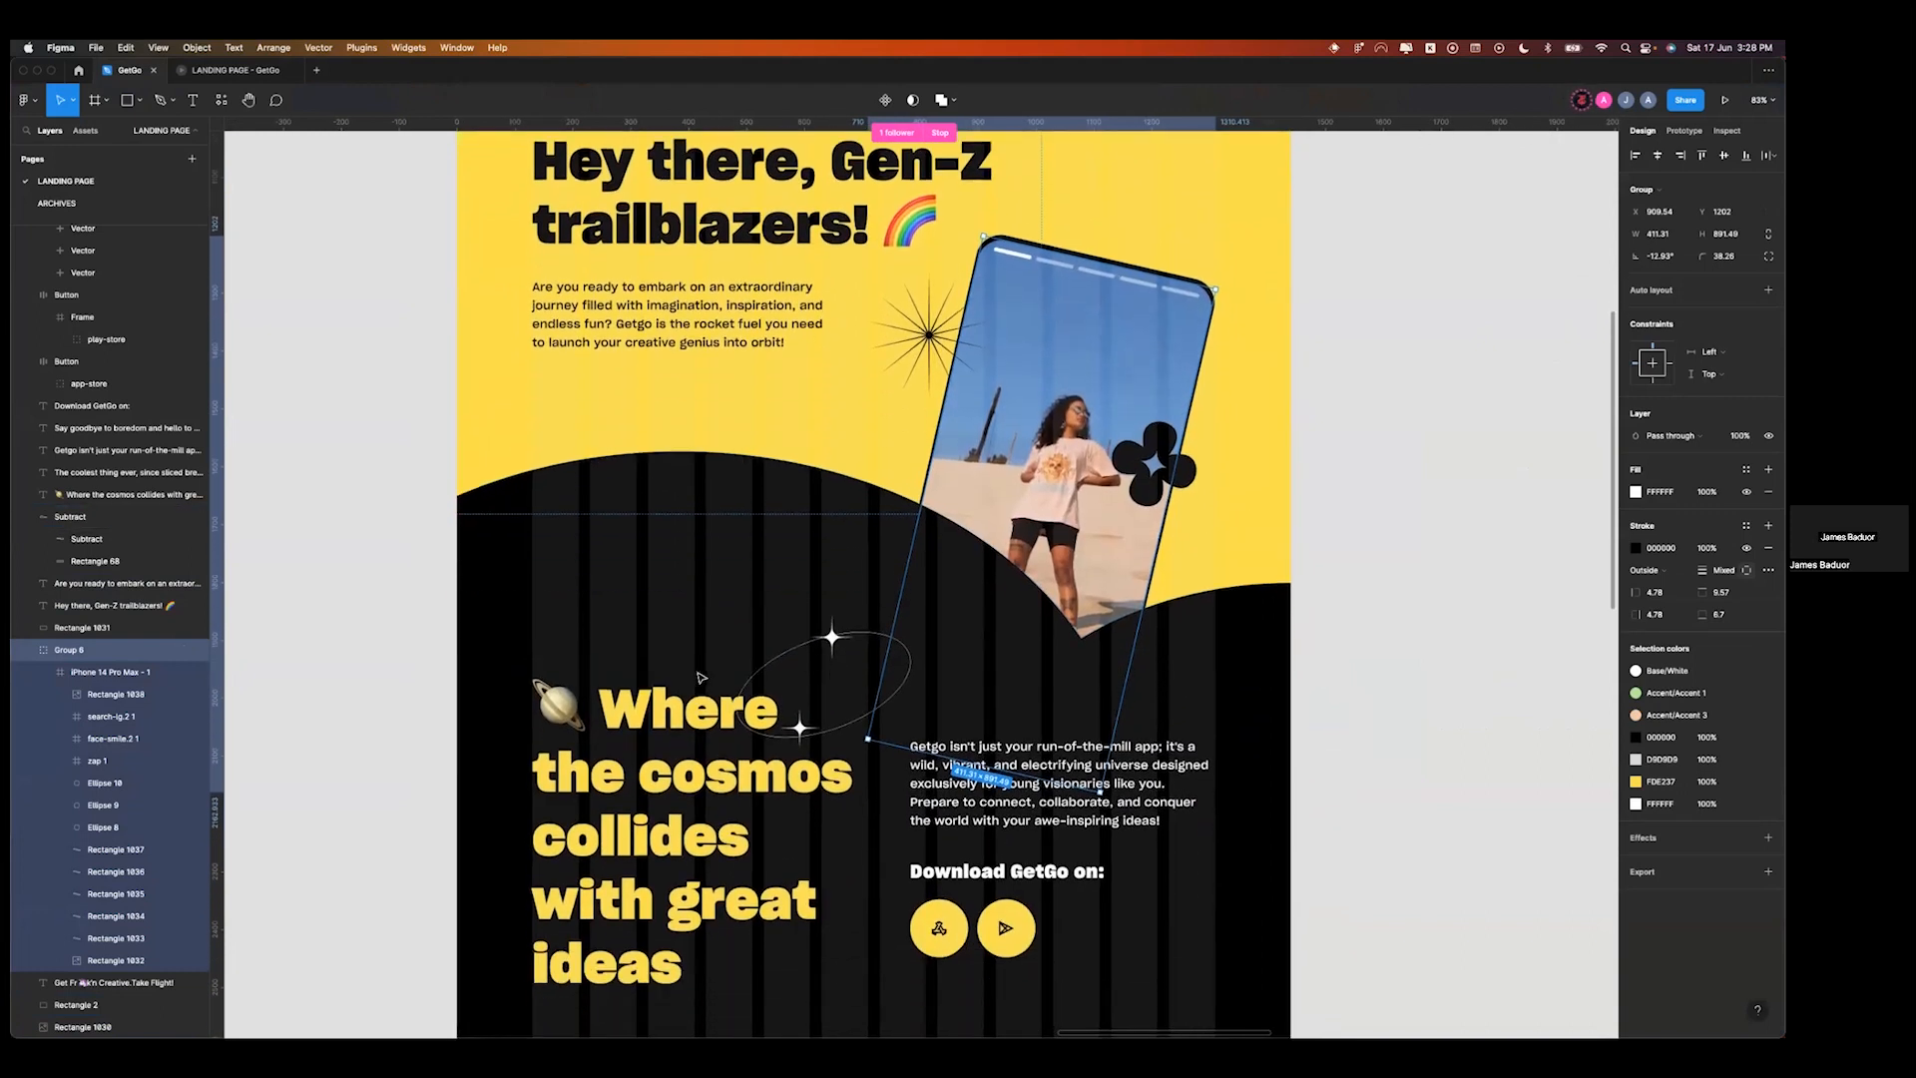
click(704, 514)
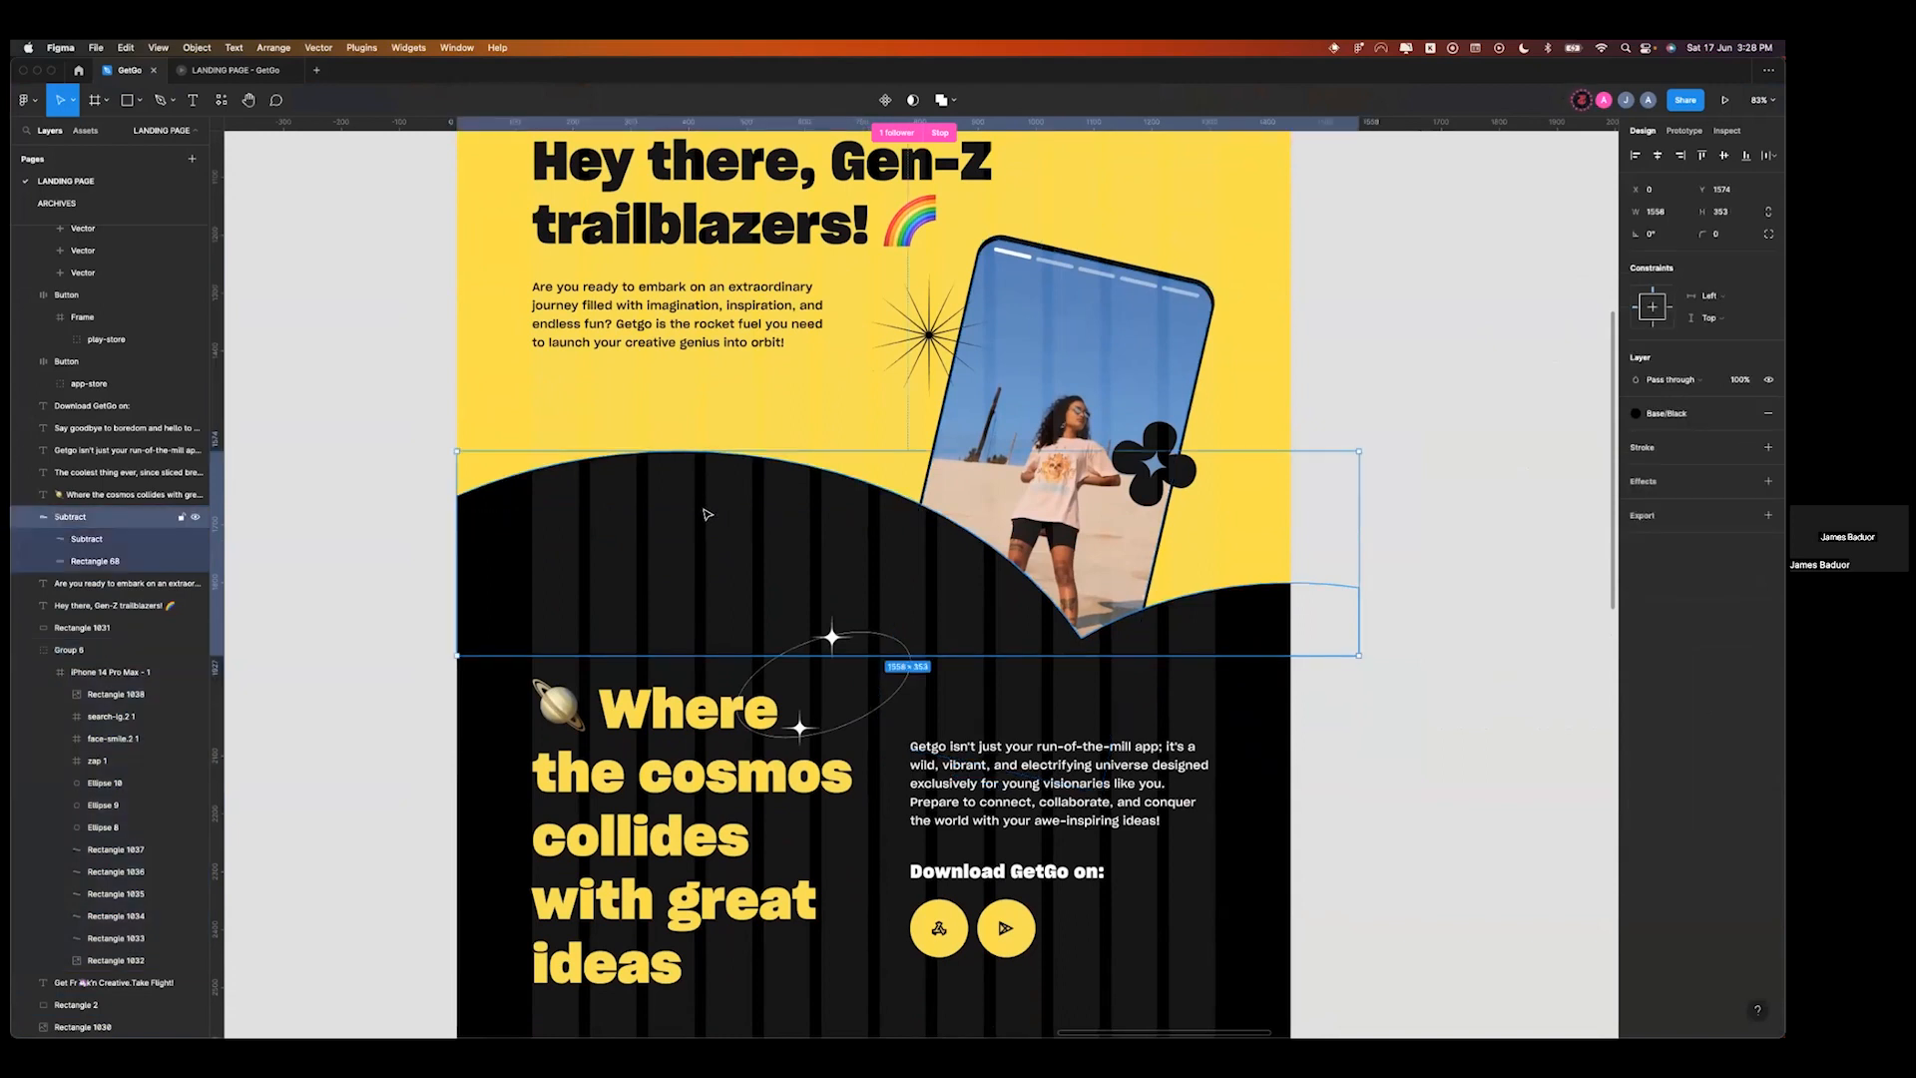
scroll(705, 514, down, 3)
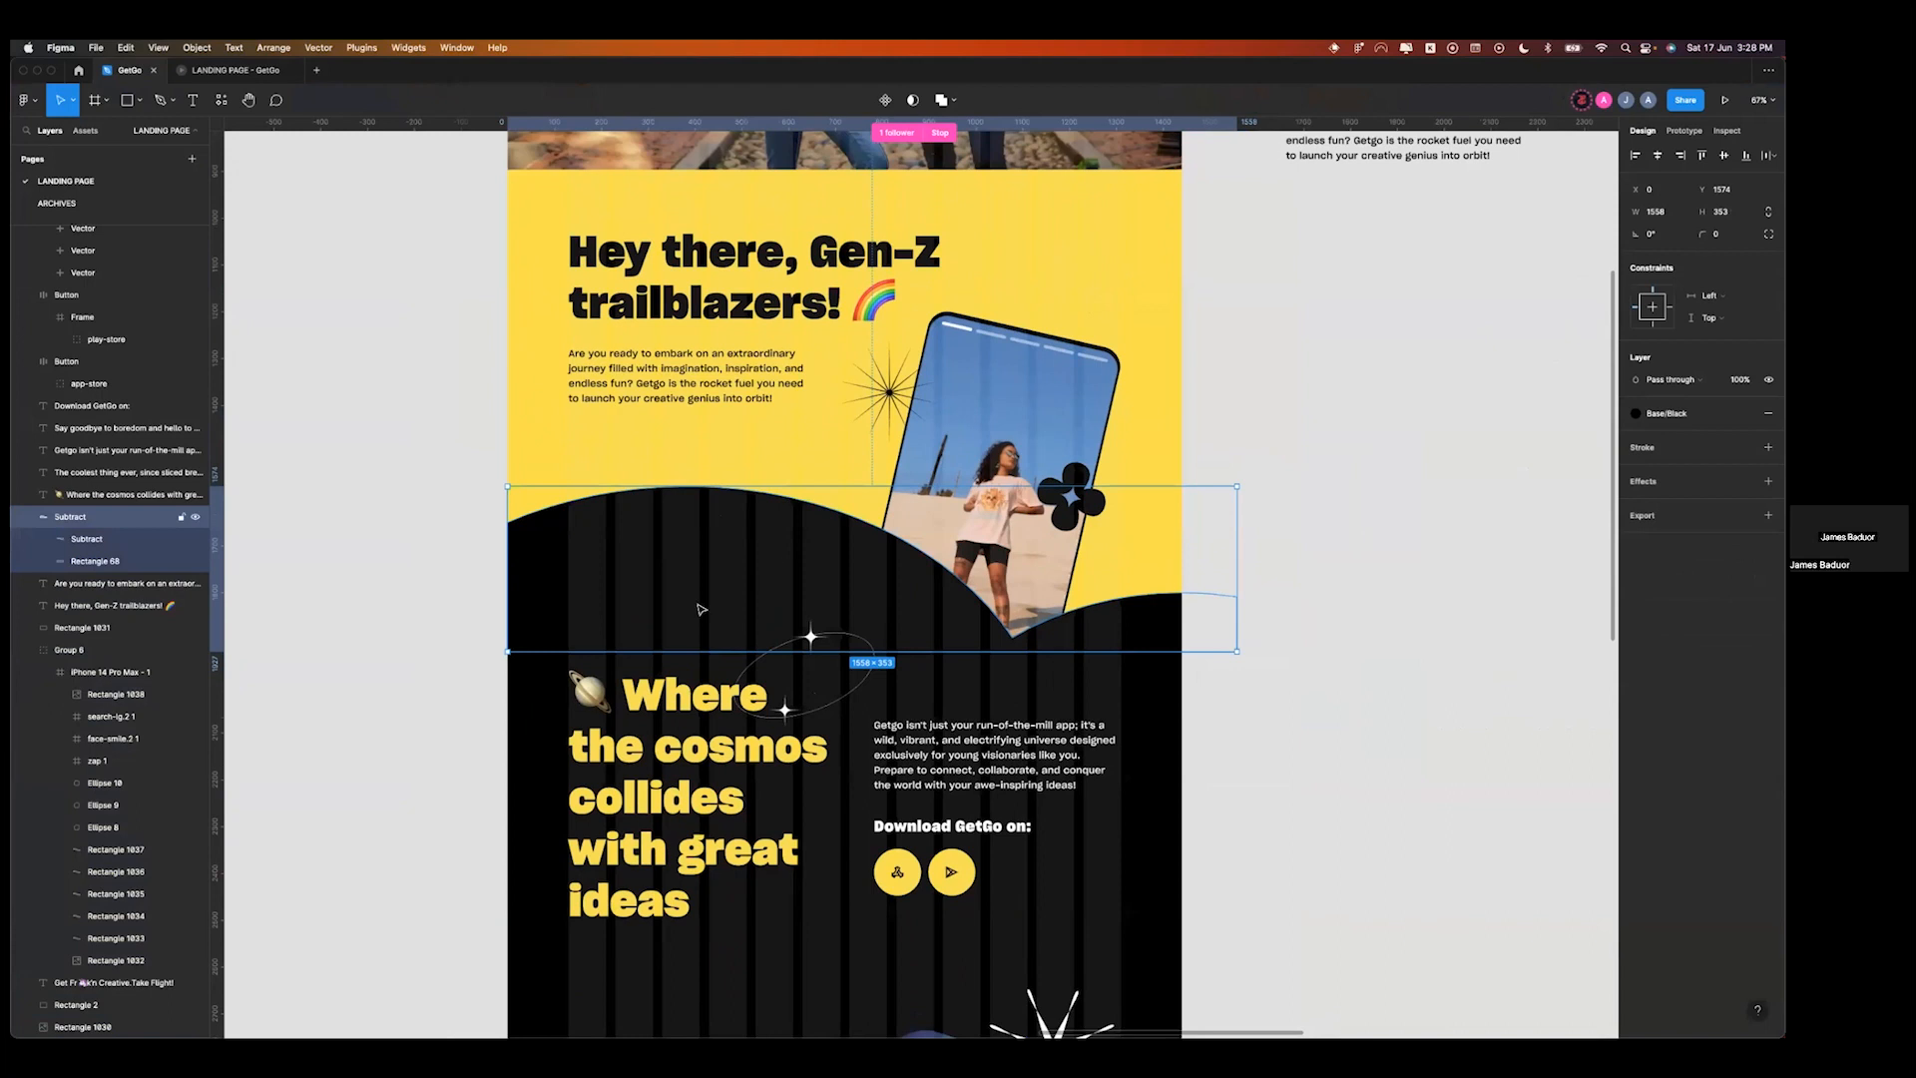
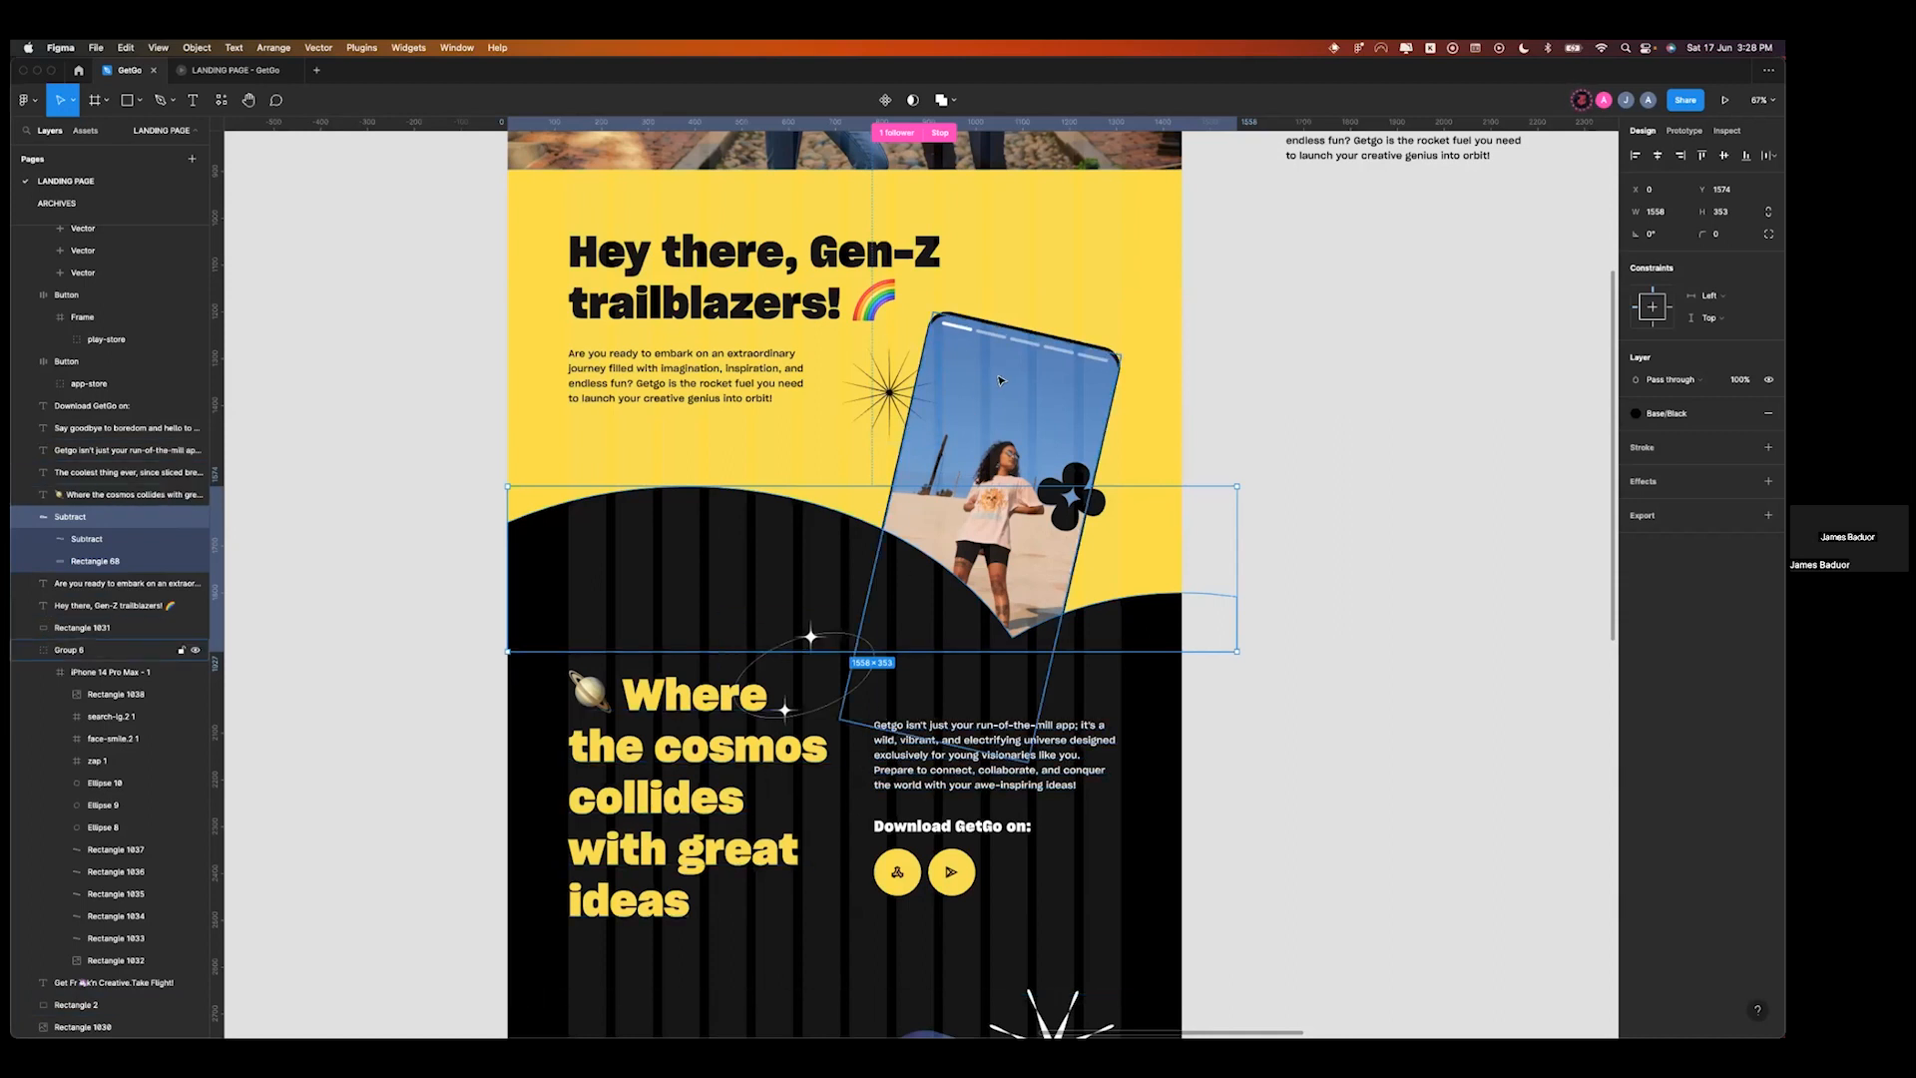
scroll(1001, 381, down, 3)
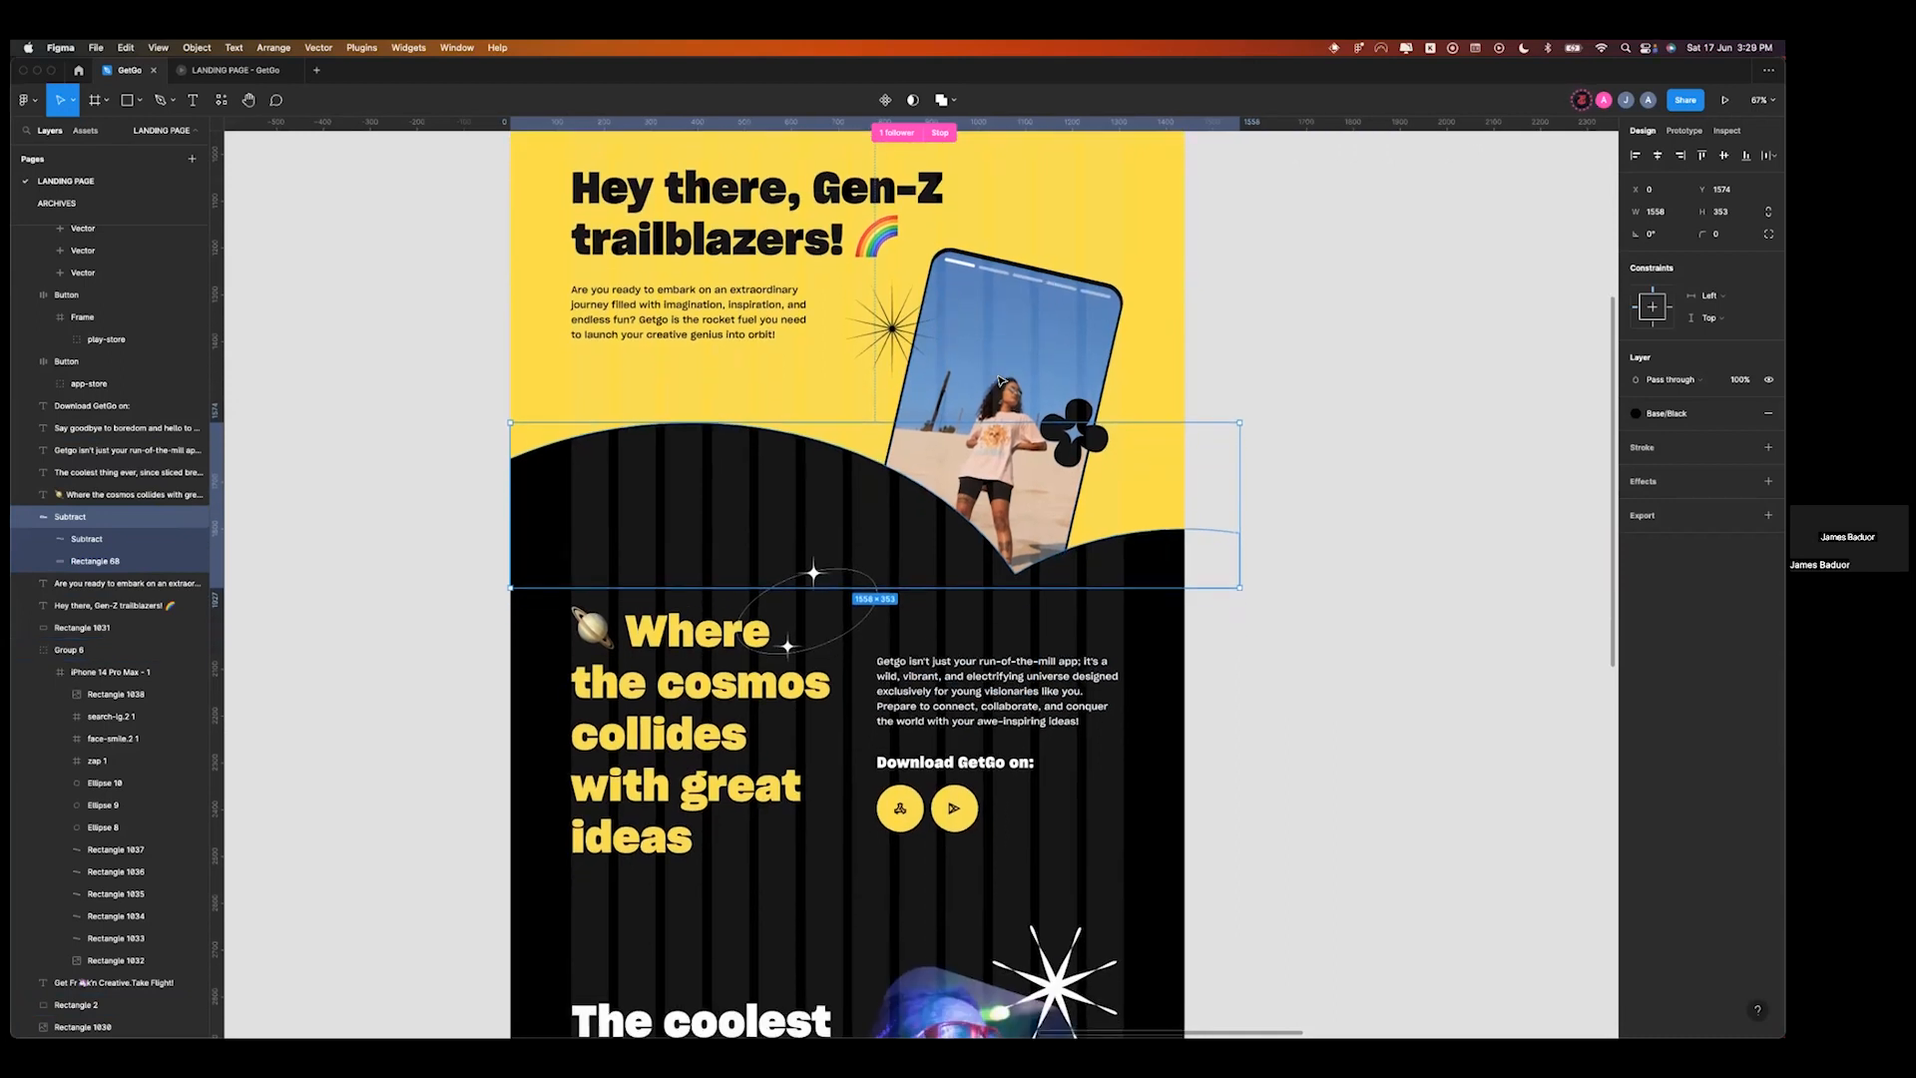
scroll(813, 569, up, 3)
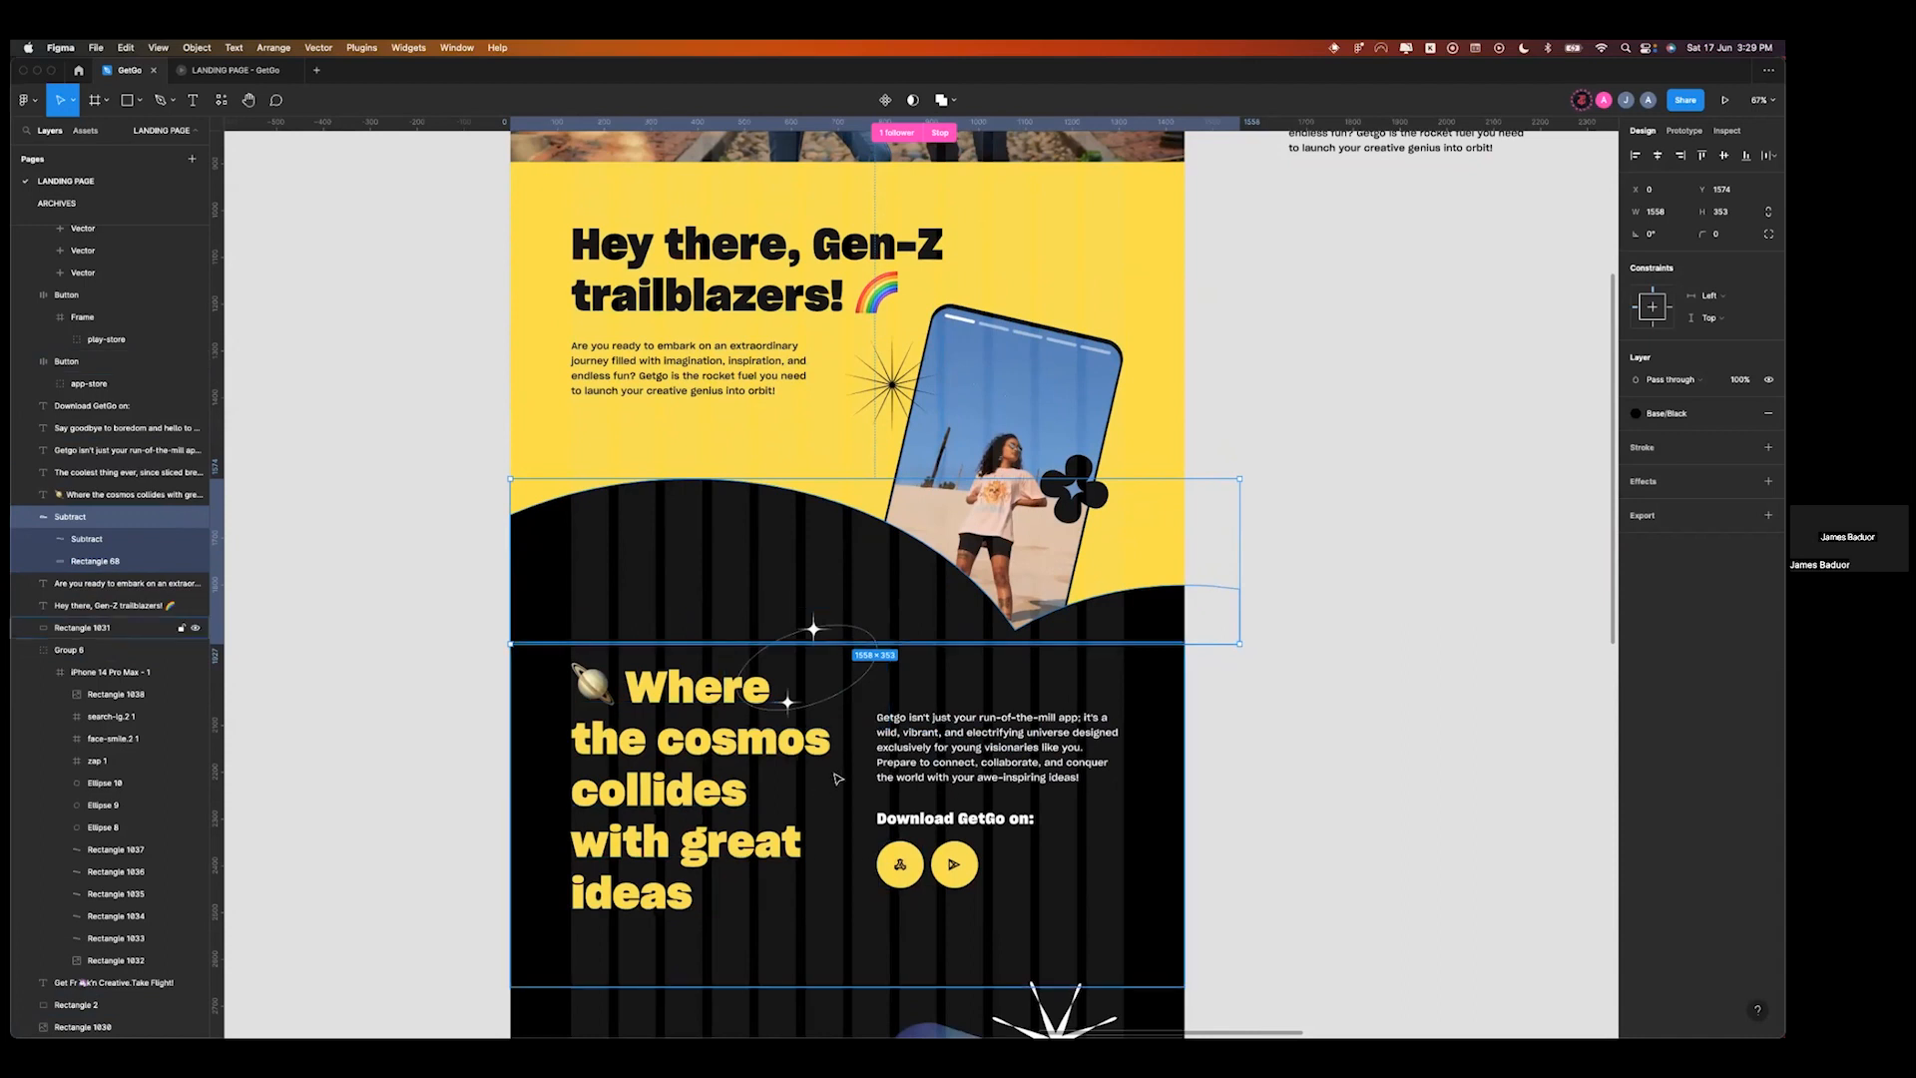
scroll(836, 779, down, 3)
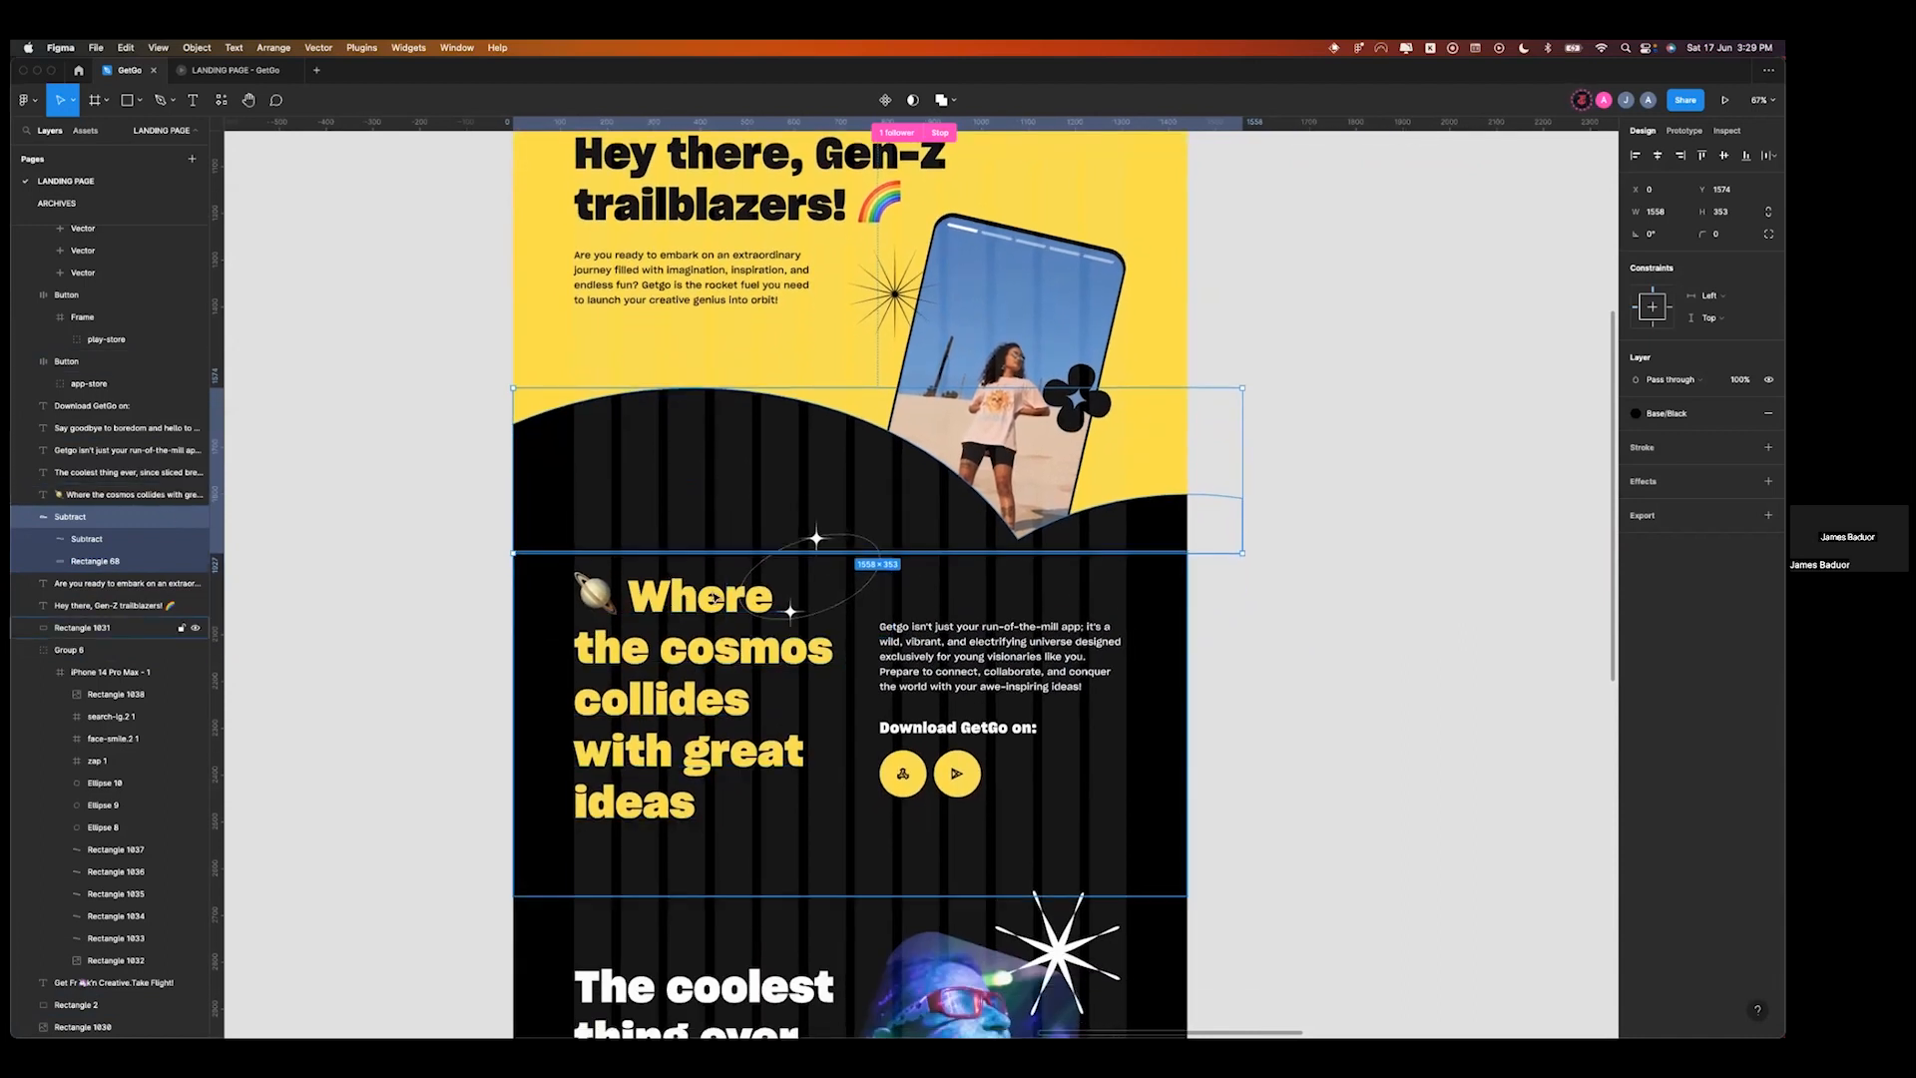
scroll(927, 316, up, 2)
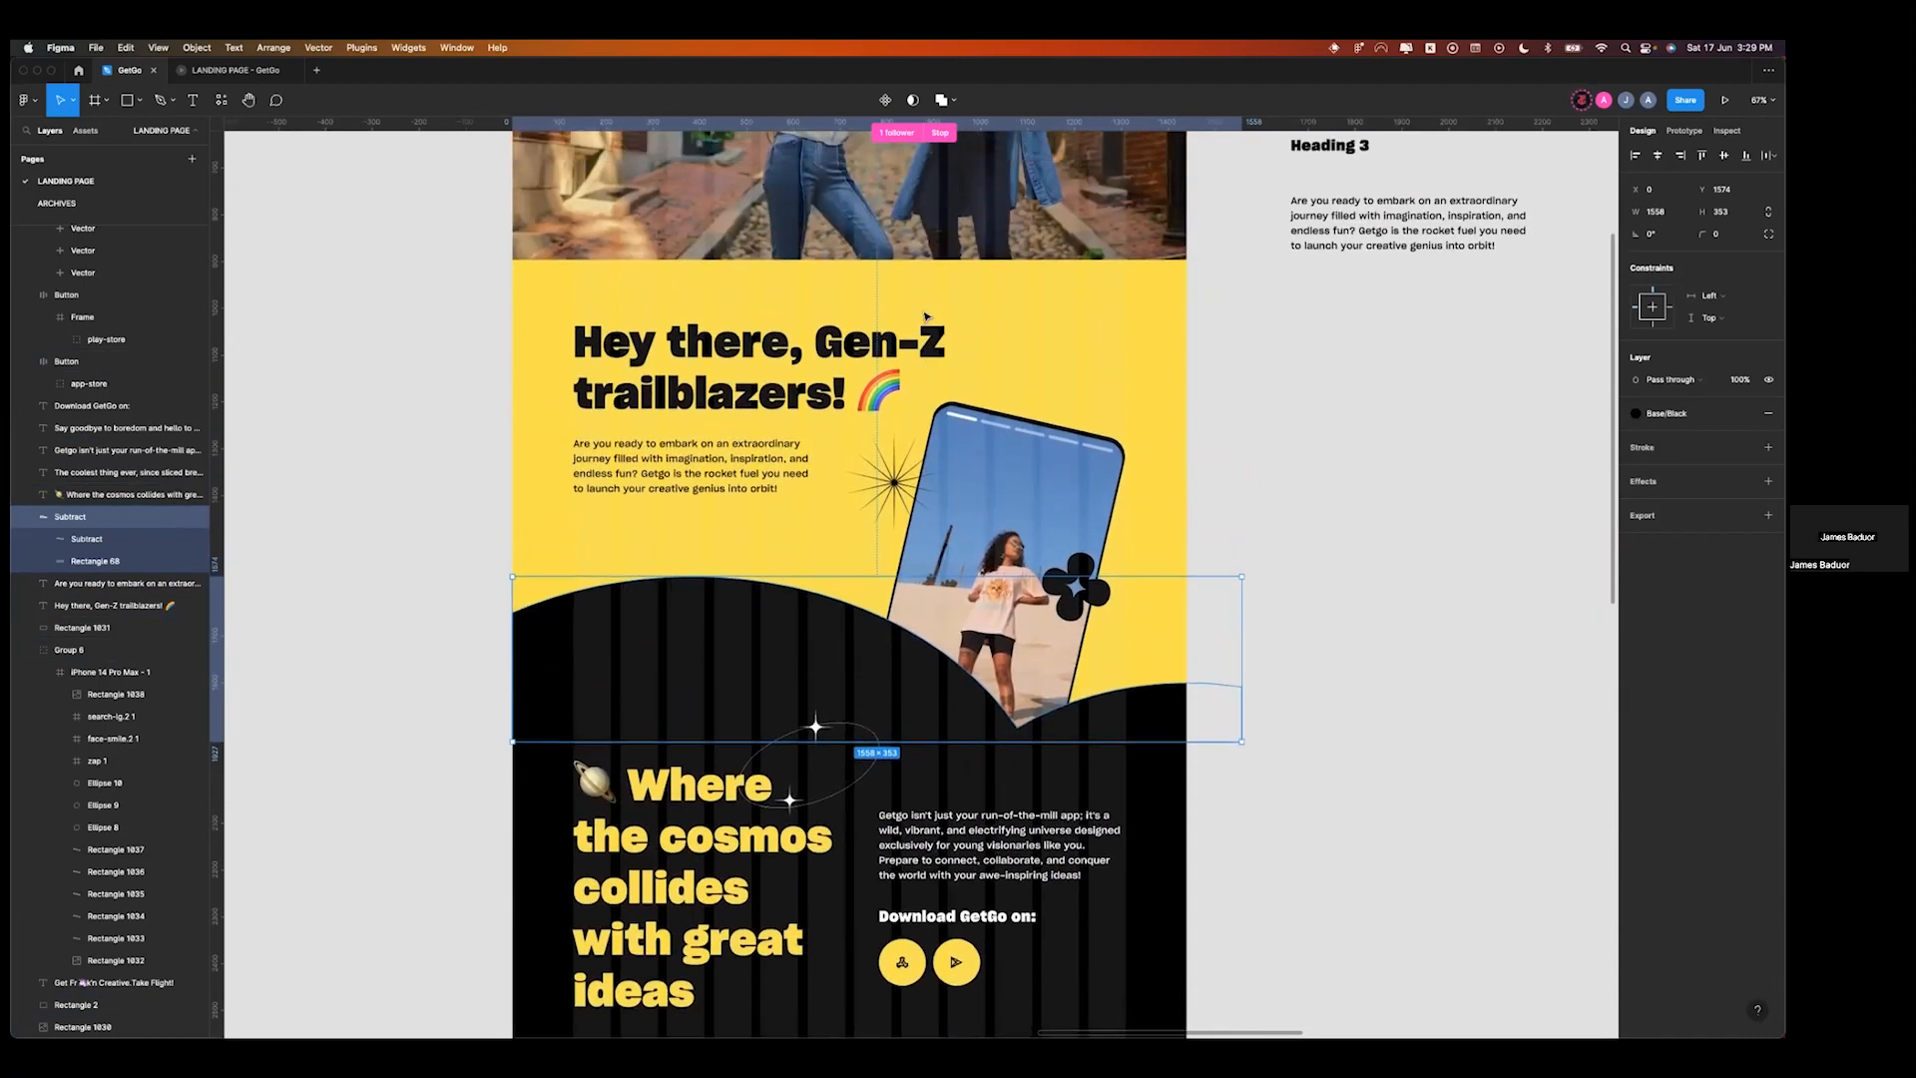
- Switch to Webflow and add a div block with the class intro-section inside main-wrapper, below the hero-section
key(ctrl+Right)
click(68, 248)
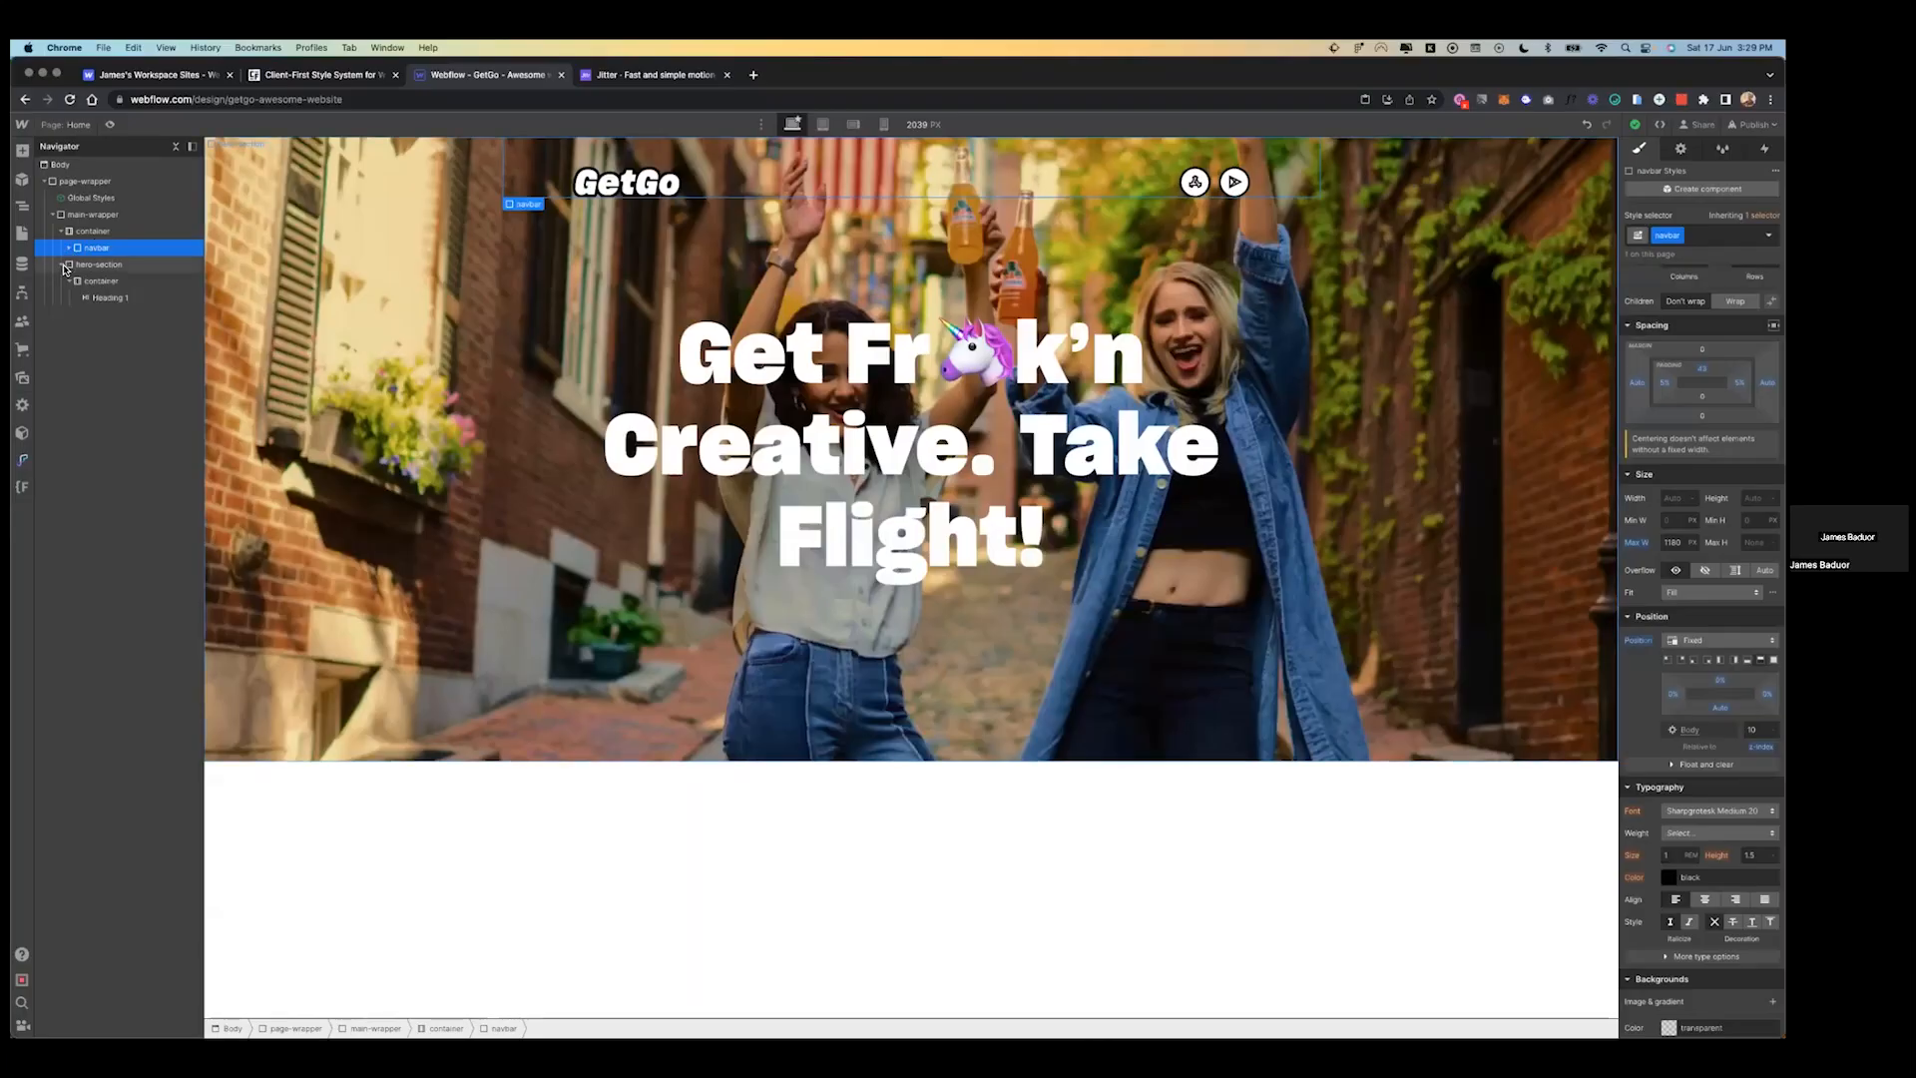
click(60, 265)
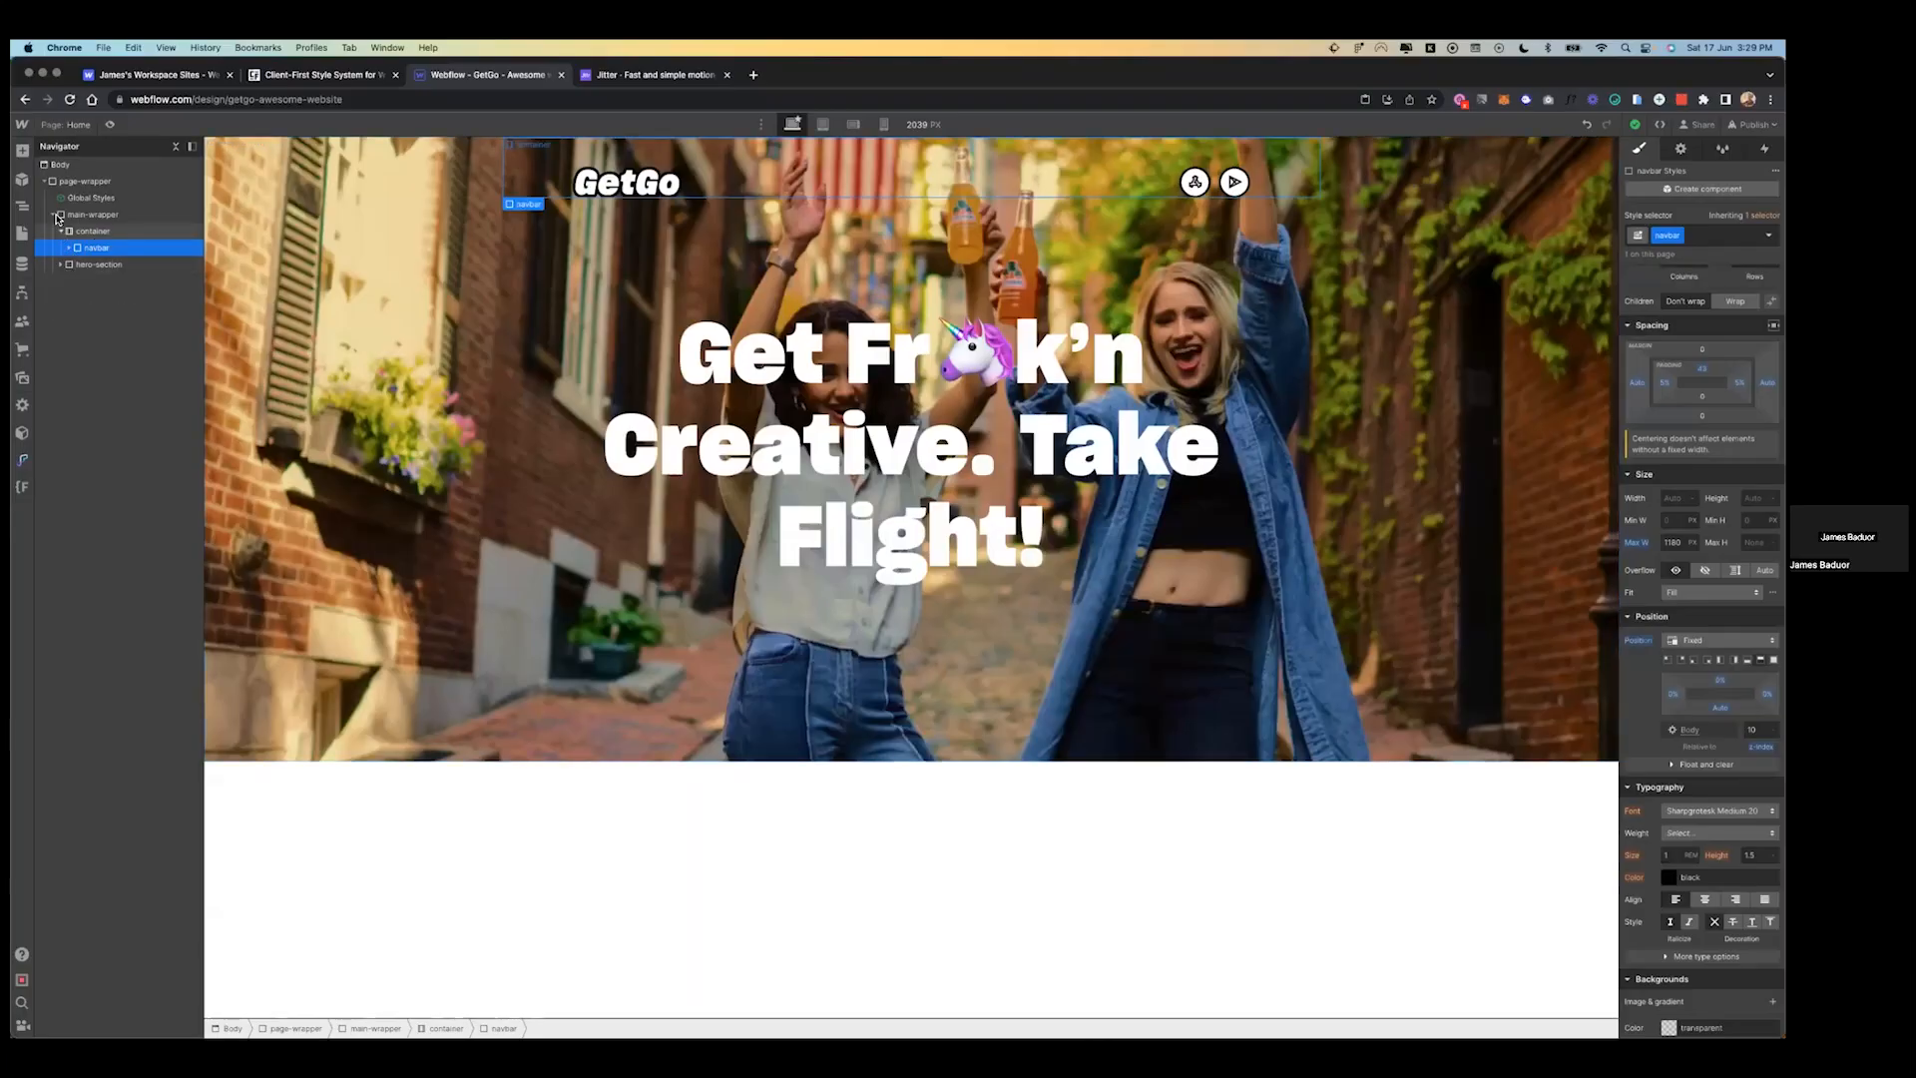
click(62, 215)
click(22, 151)
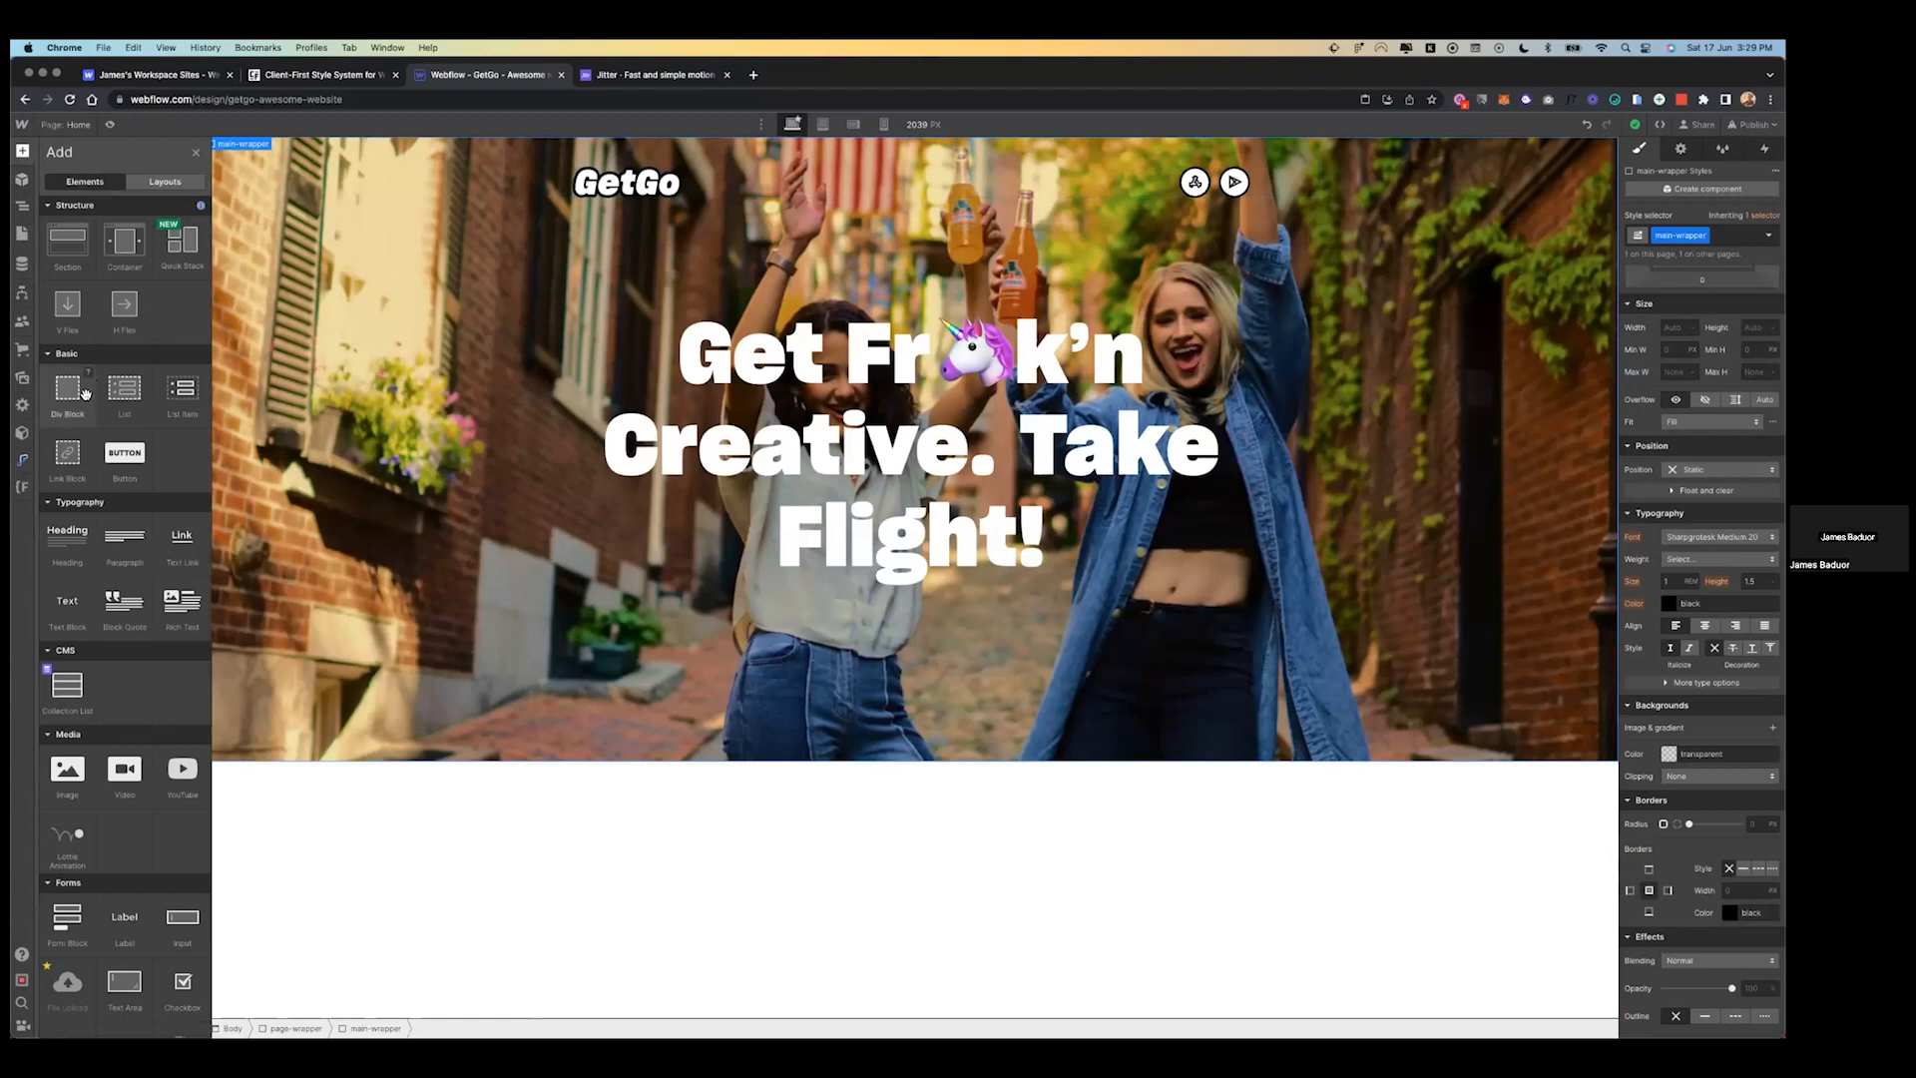
click(67, 395)
key(super+Return)
text(intro-section)
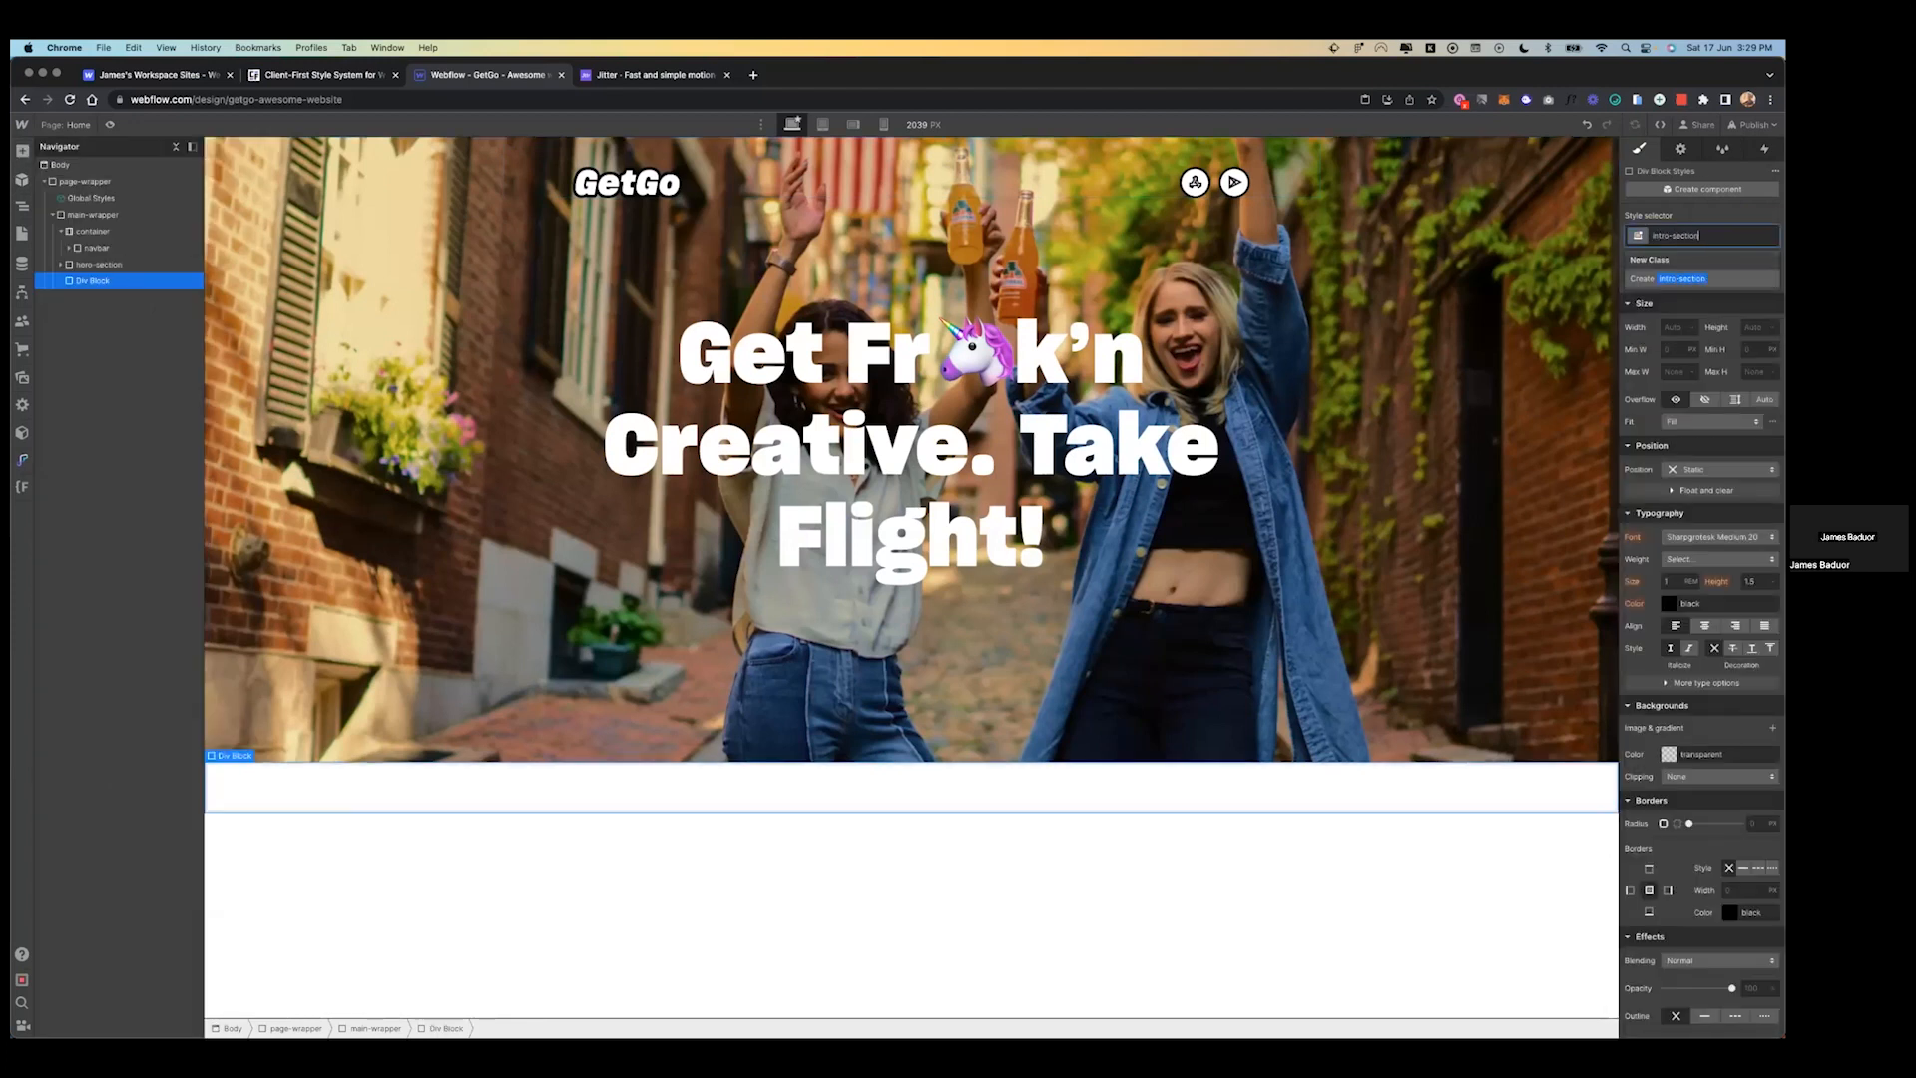
key(Return)
- Copy the yellow FDE237 from the Figma style guide, apply it as the intro-section's background in Webflow and save it as a swatch
key(ctrl+Left)
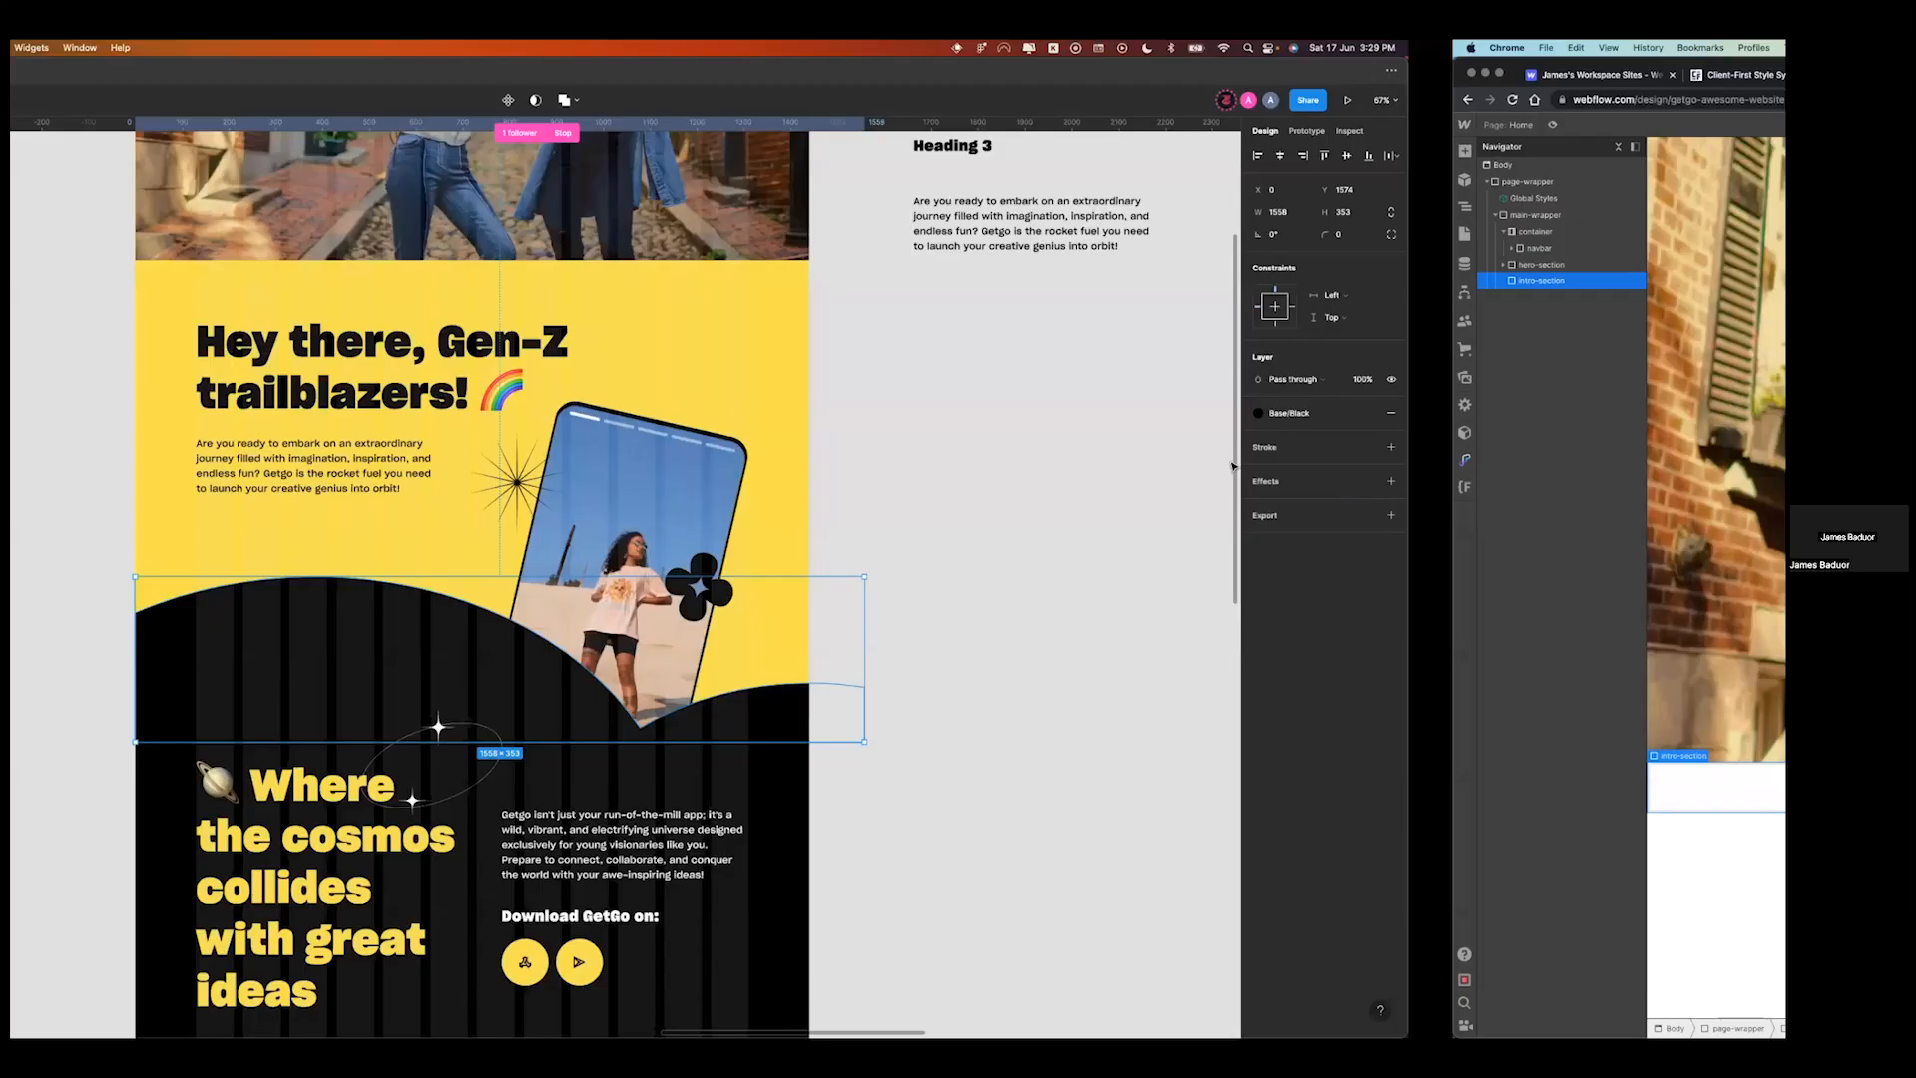
scroll(898, 399, right, 10)
click(860, 195)
click(1661, 347)
key(super+c)
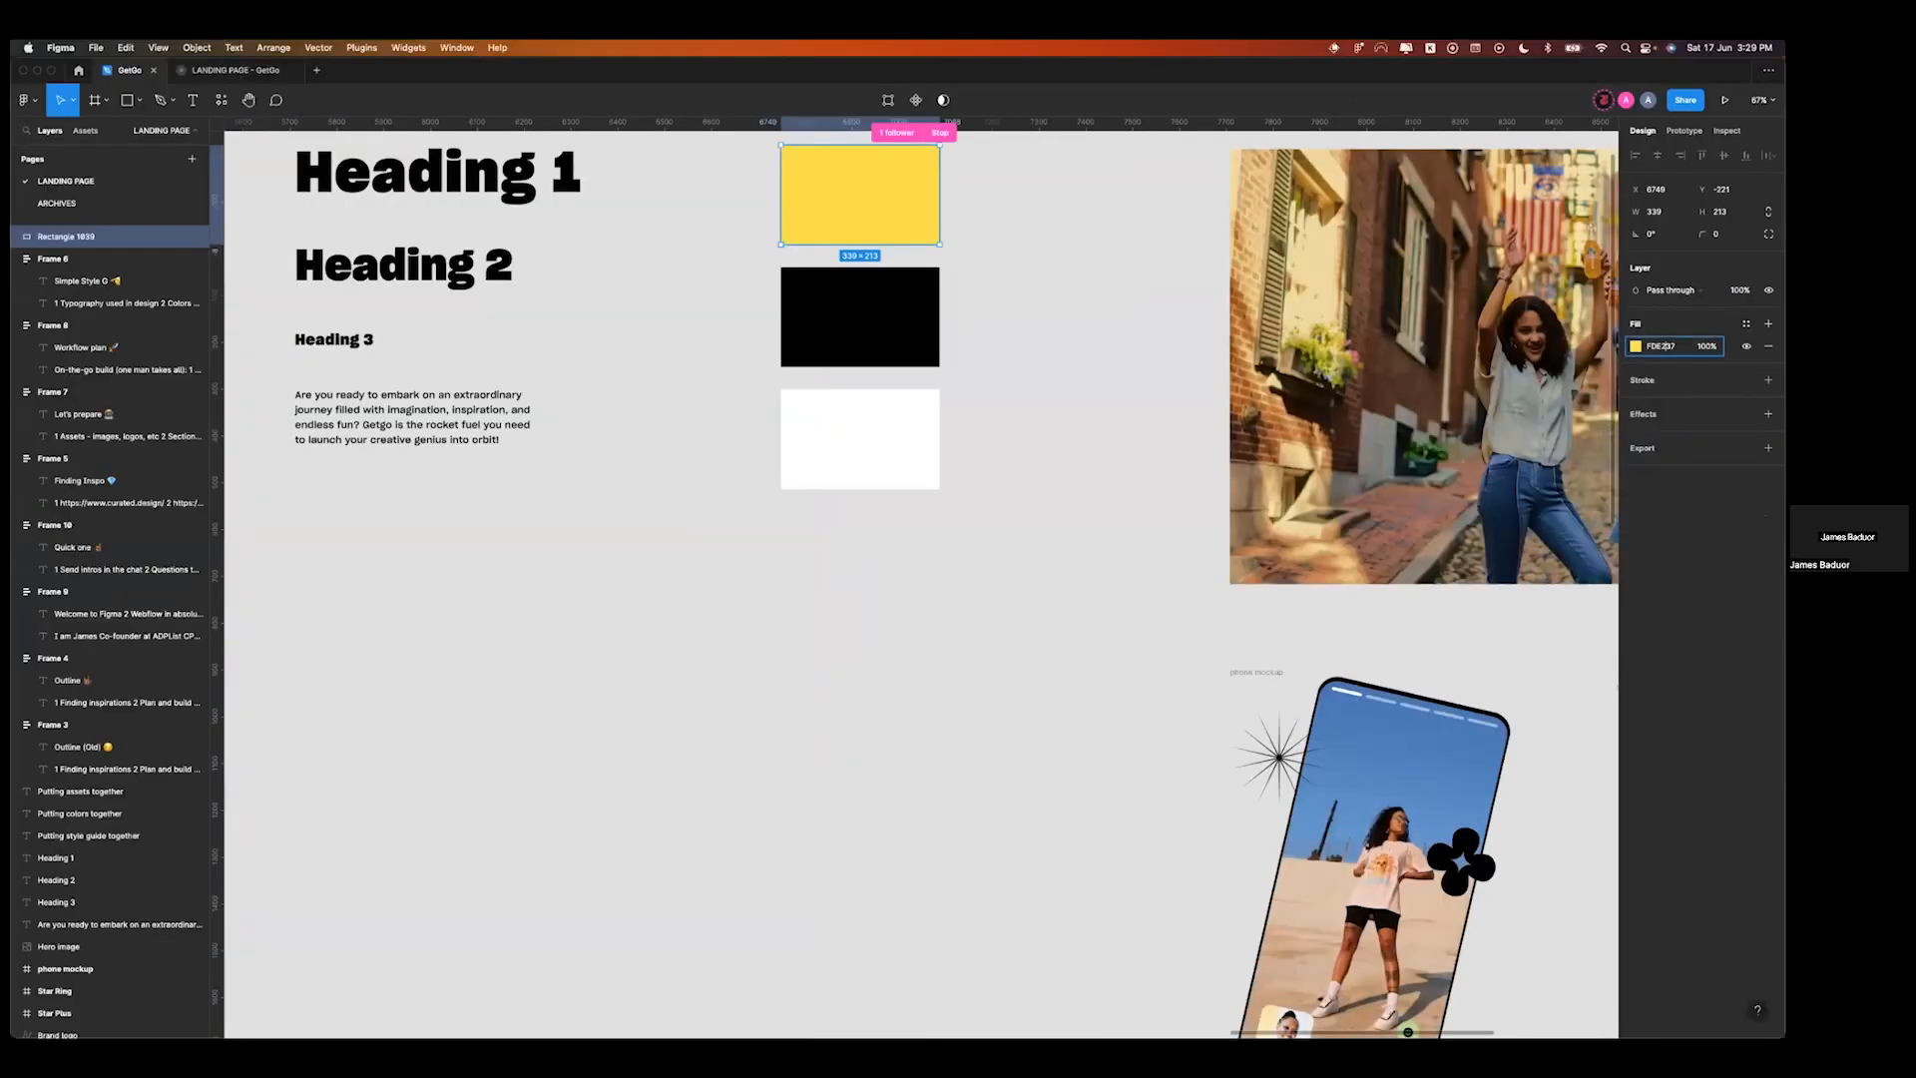
key(ctrl+Right)
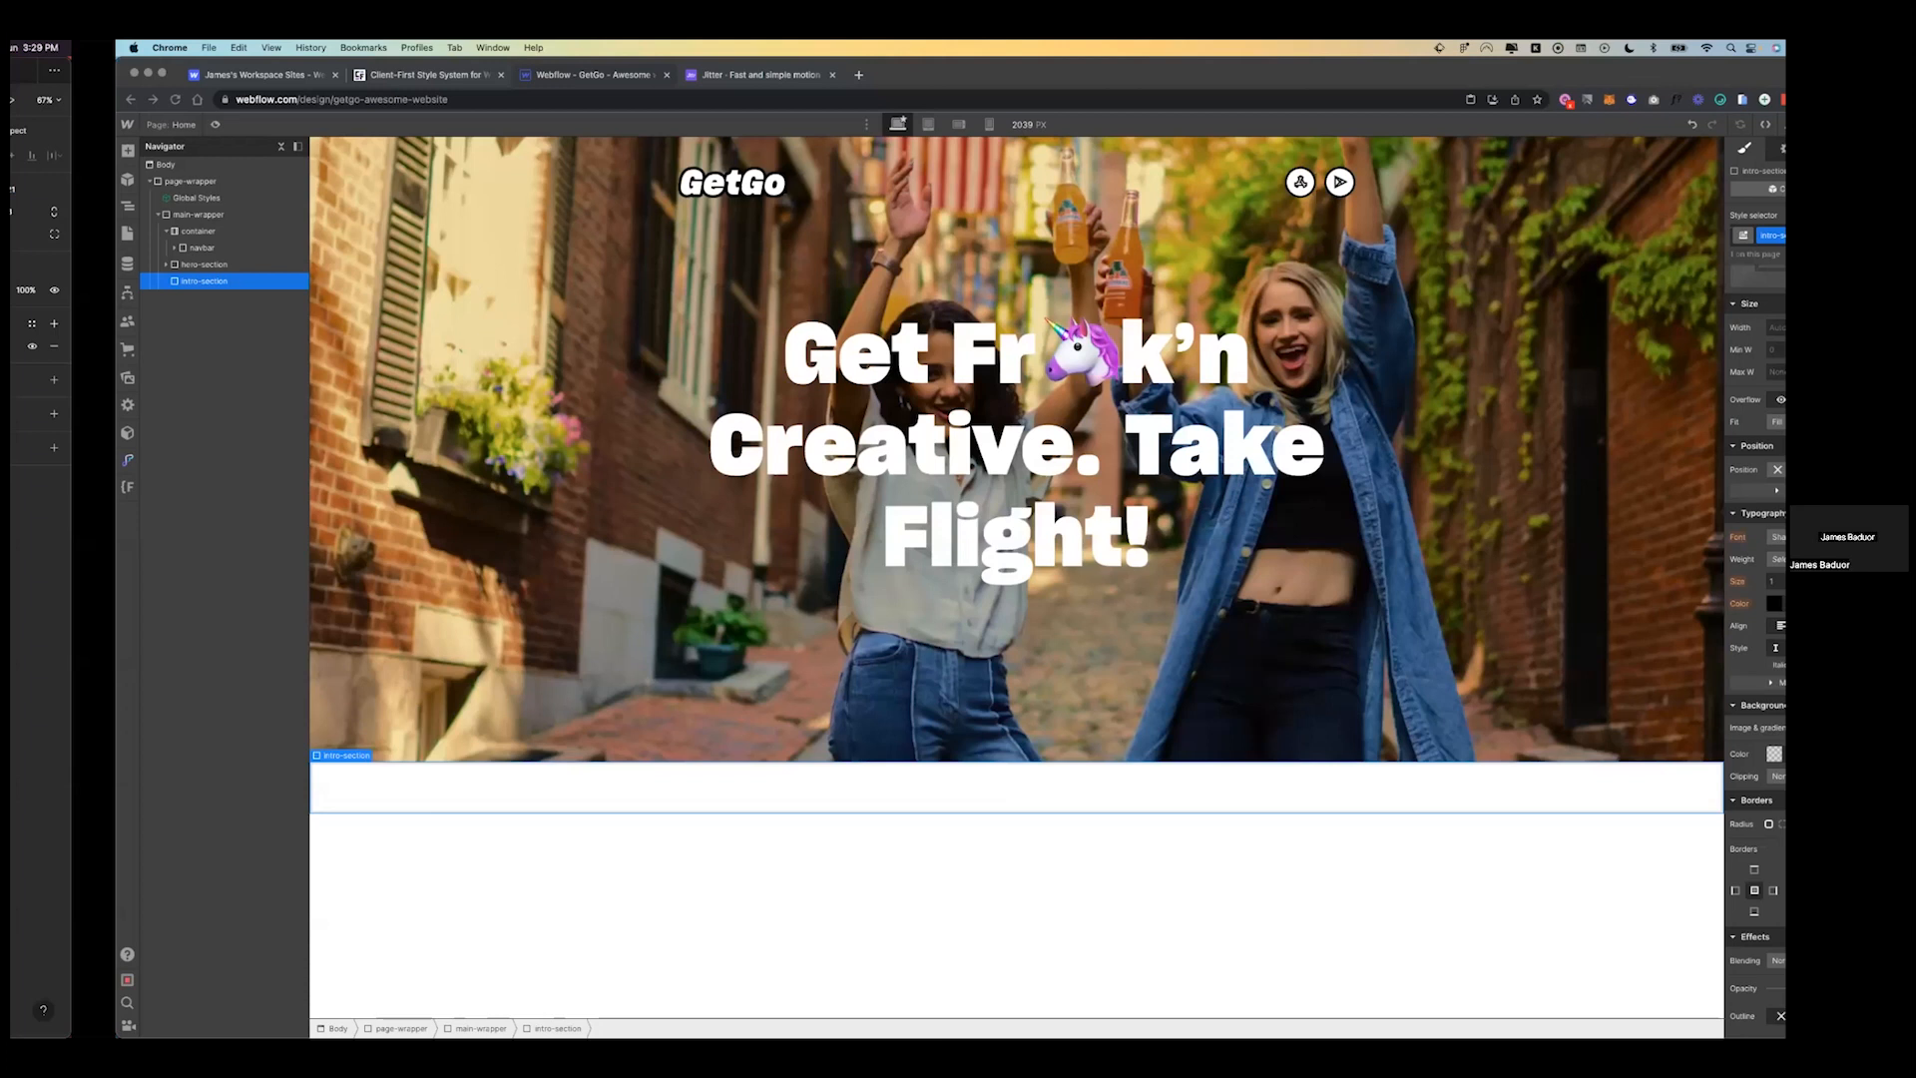
click(1668, 581)
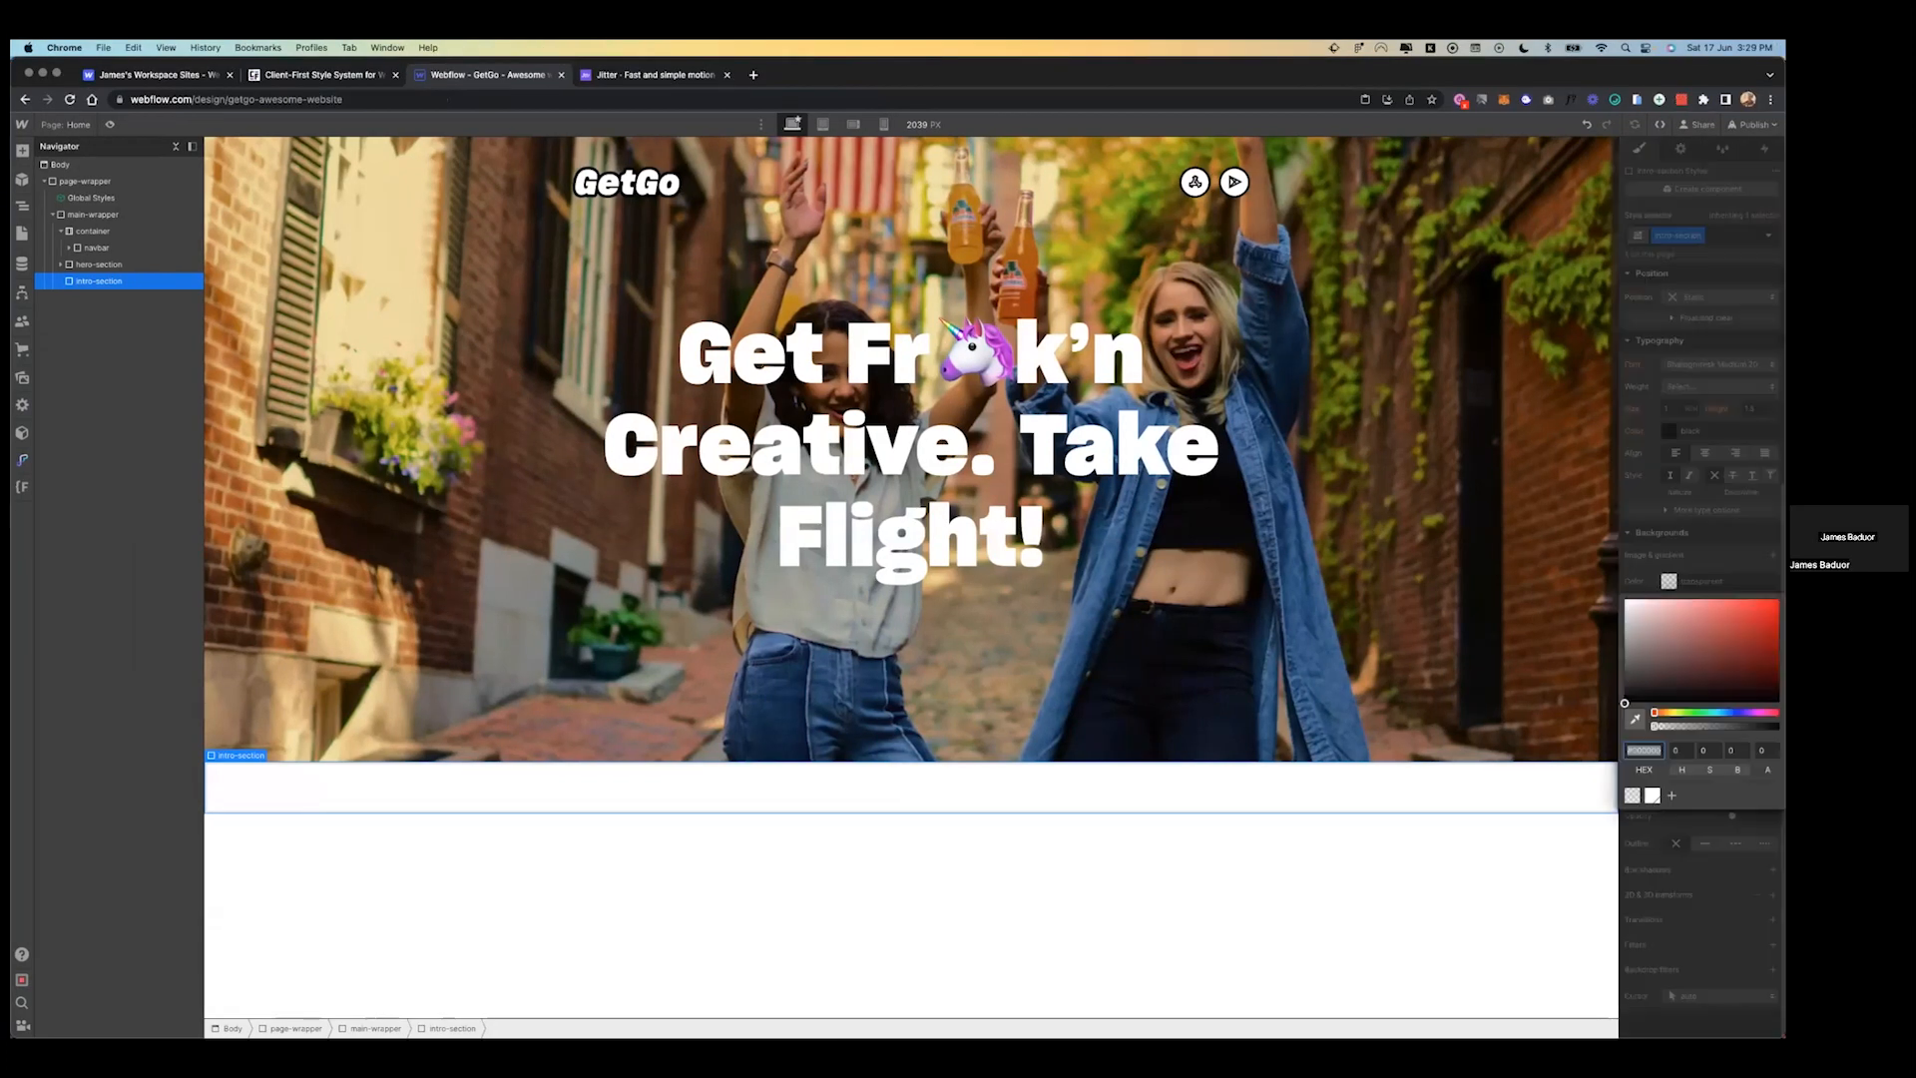
key(super+v)
click(1671, 795)
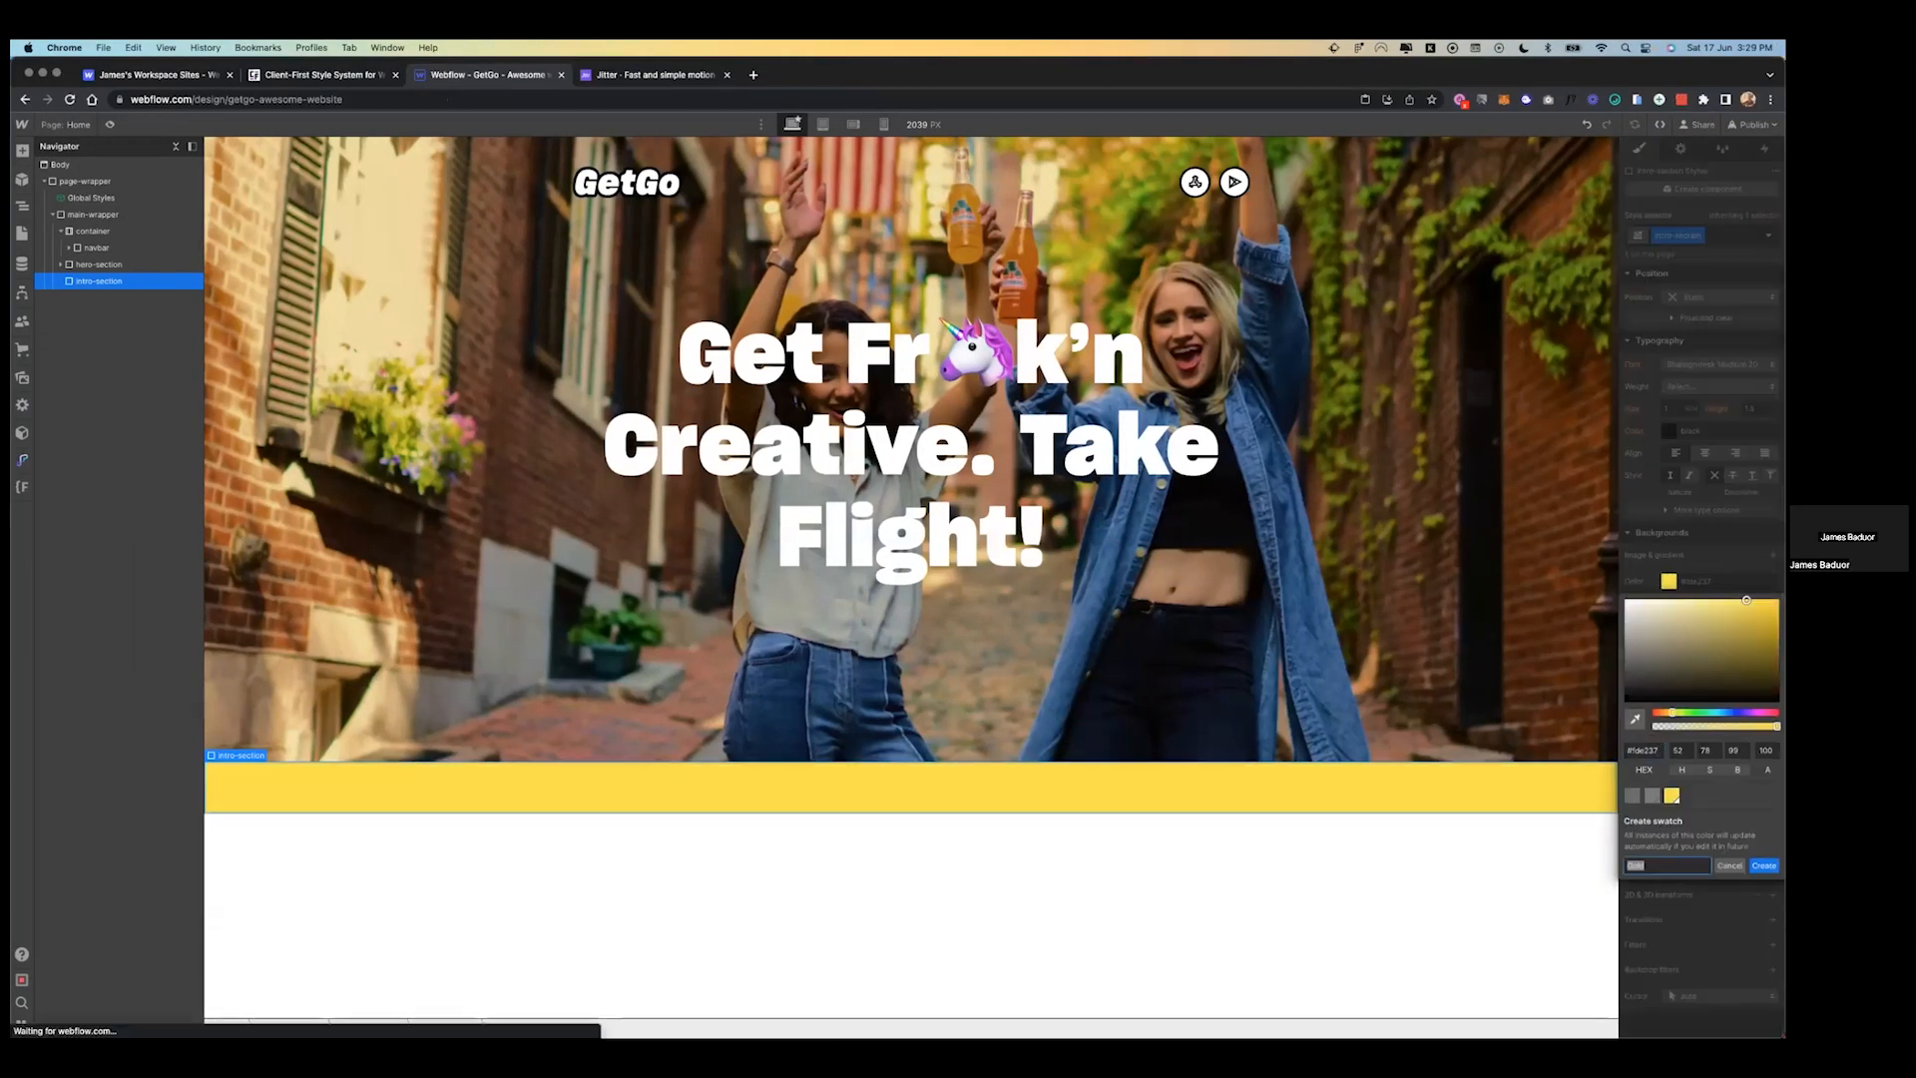
key(Return)
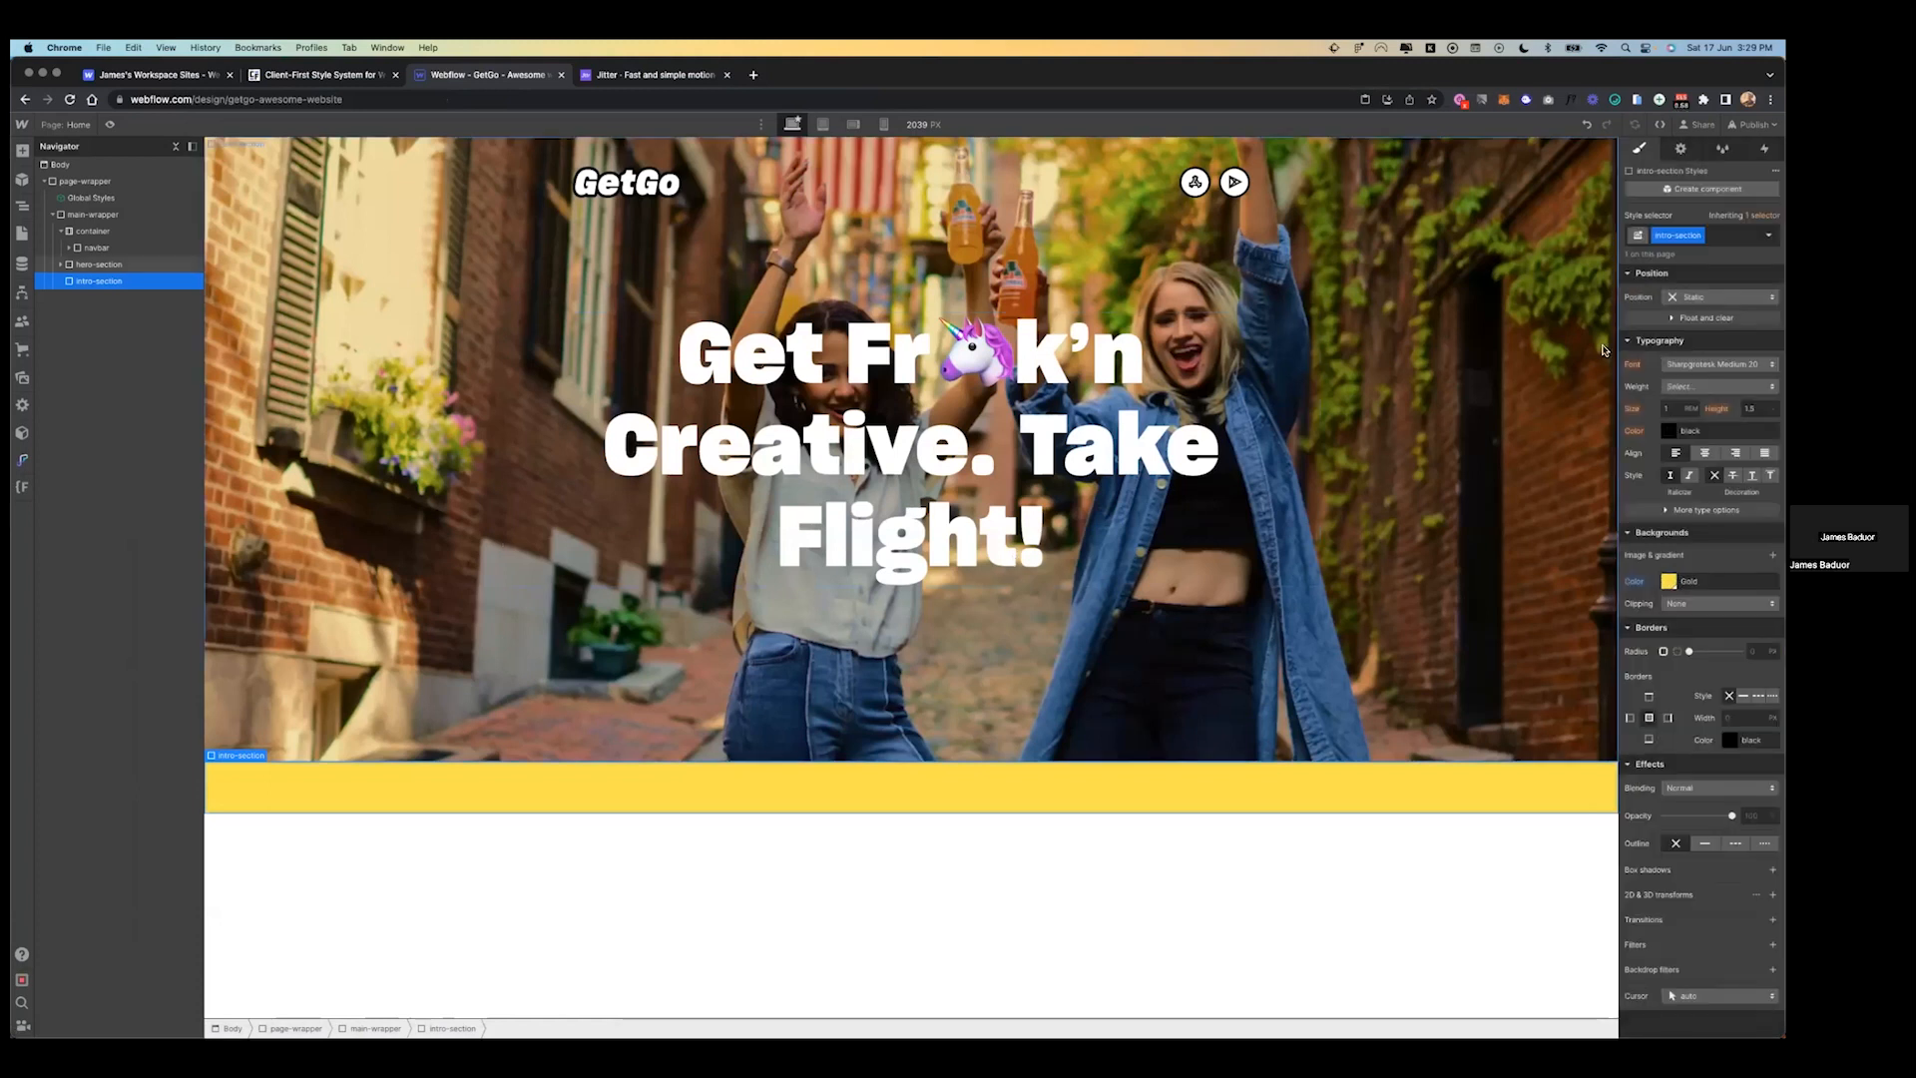
- Give the intro-section 5% left and right padding
scroll(1700, 450, up, 3)
click(1664, 379)
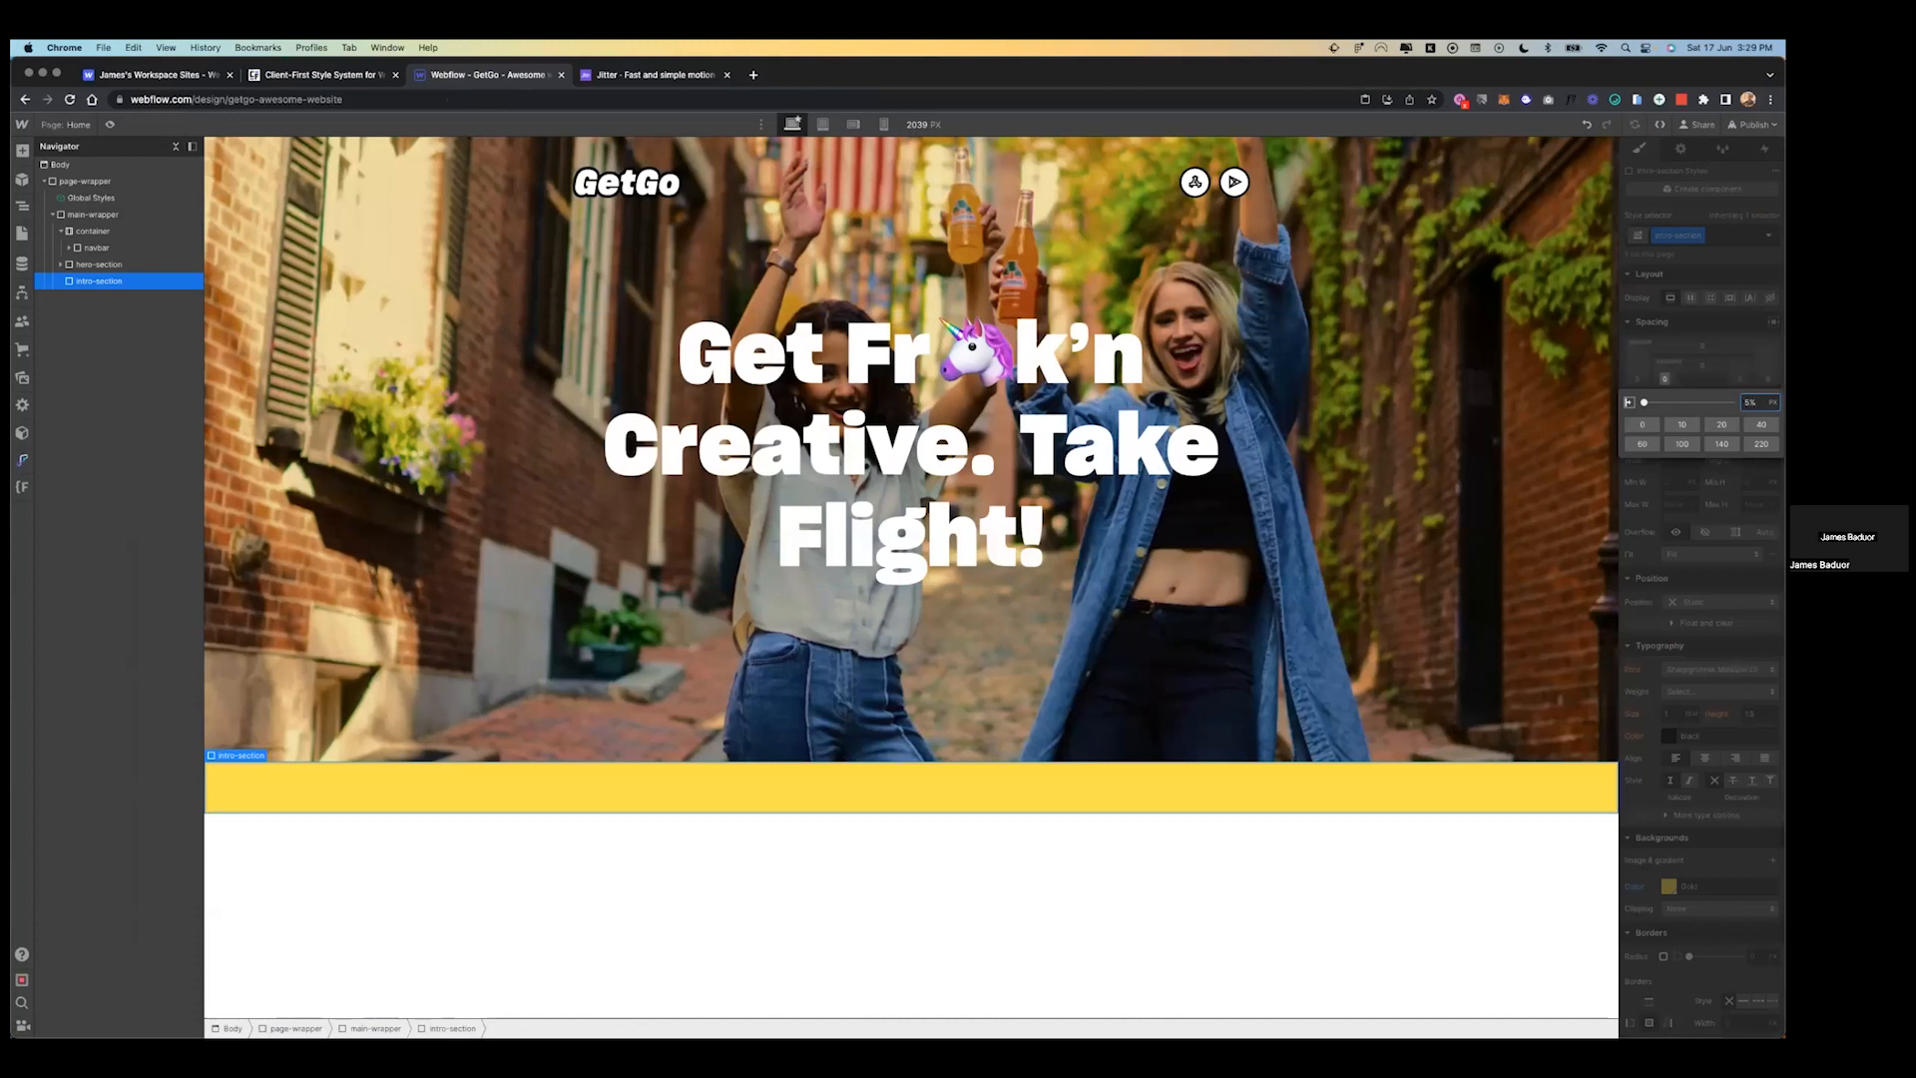
click(1740, 379)
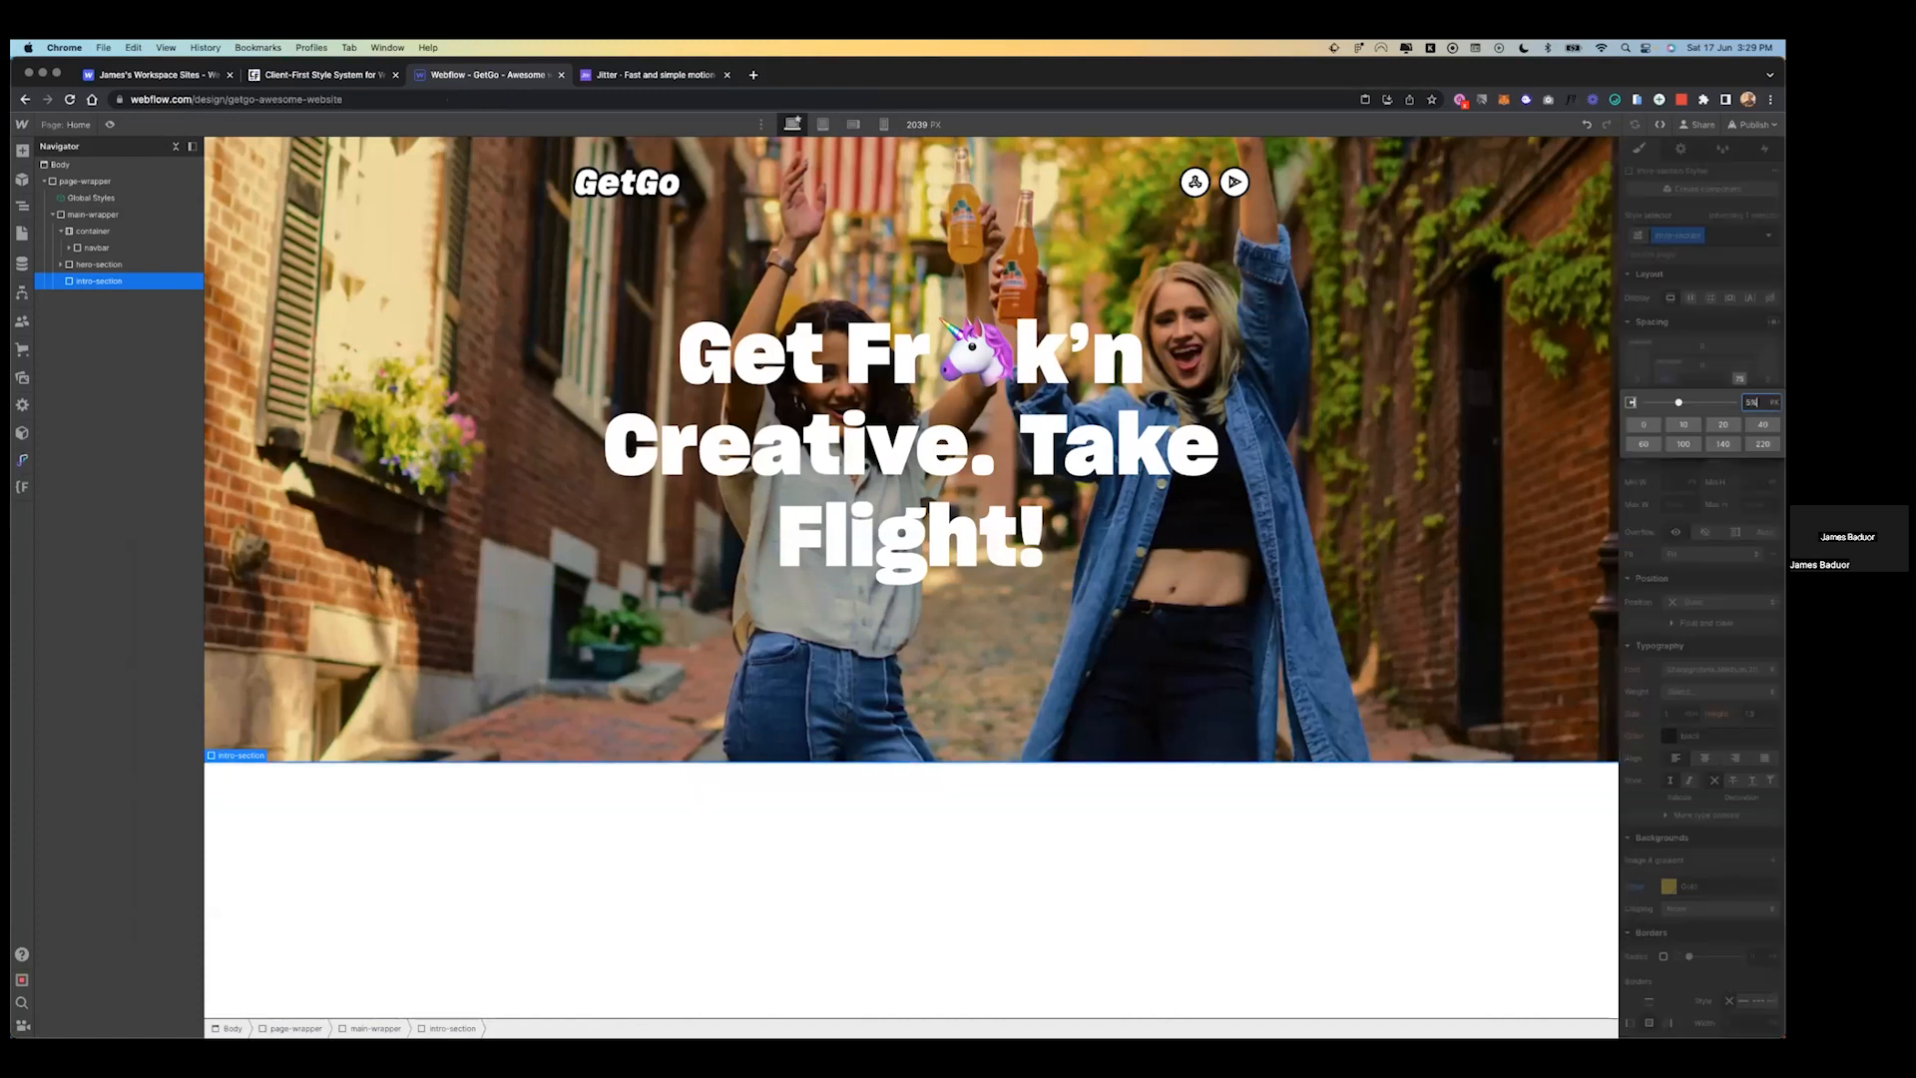
key(Return)
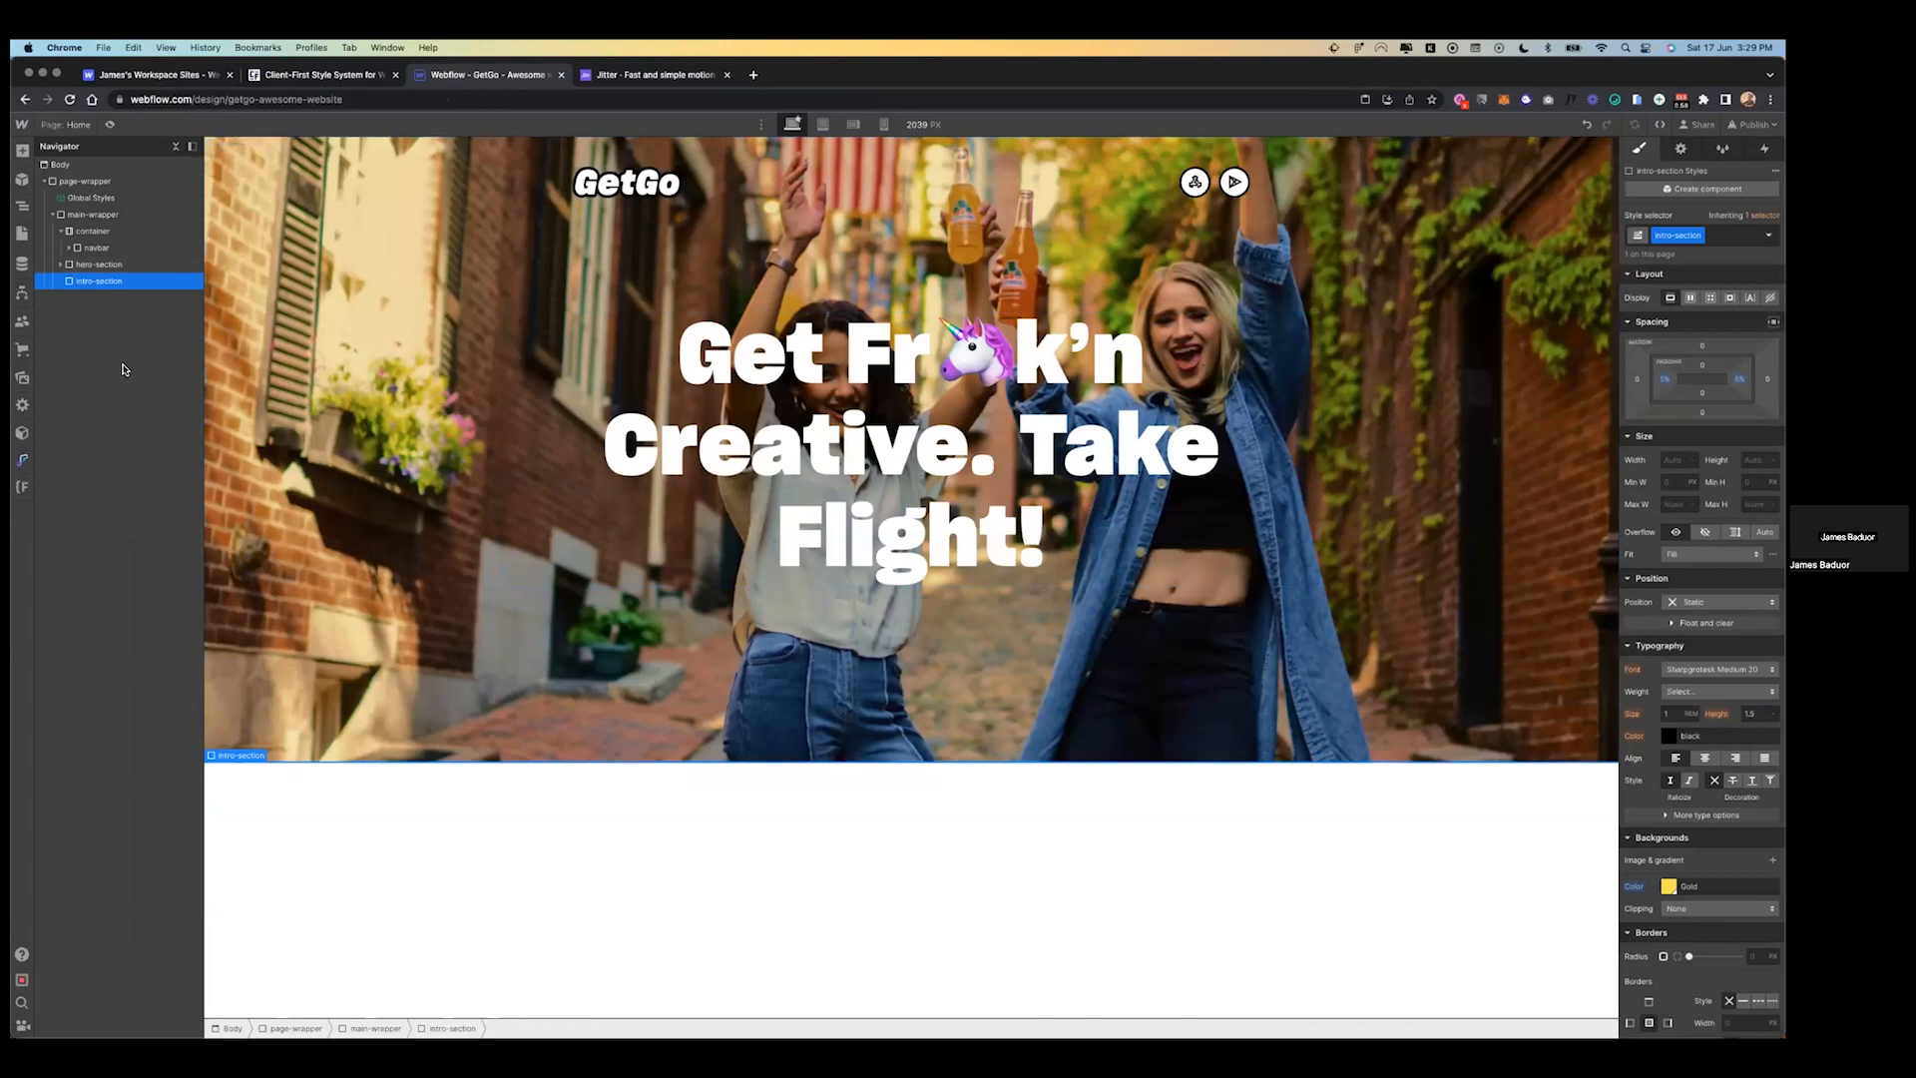
- In the Figma design, measure the spacing above the Gen-Z heading and between its paragraph and the black wave
key(ctrl+Left)
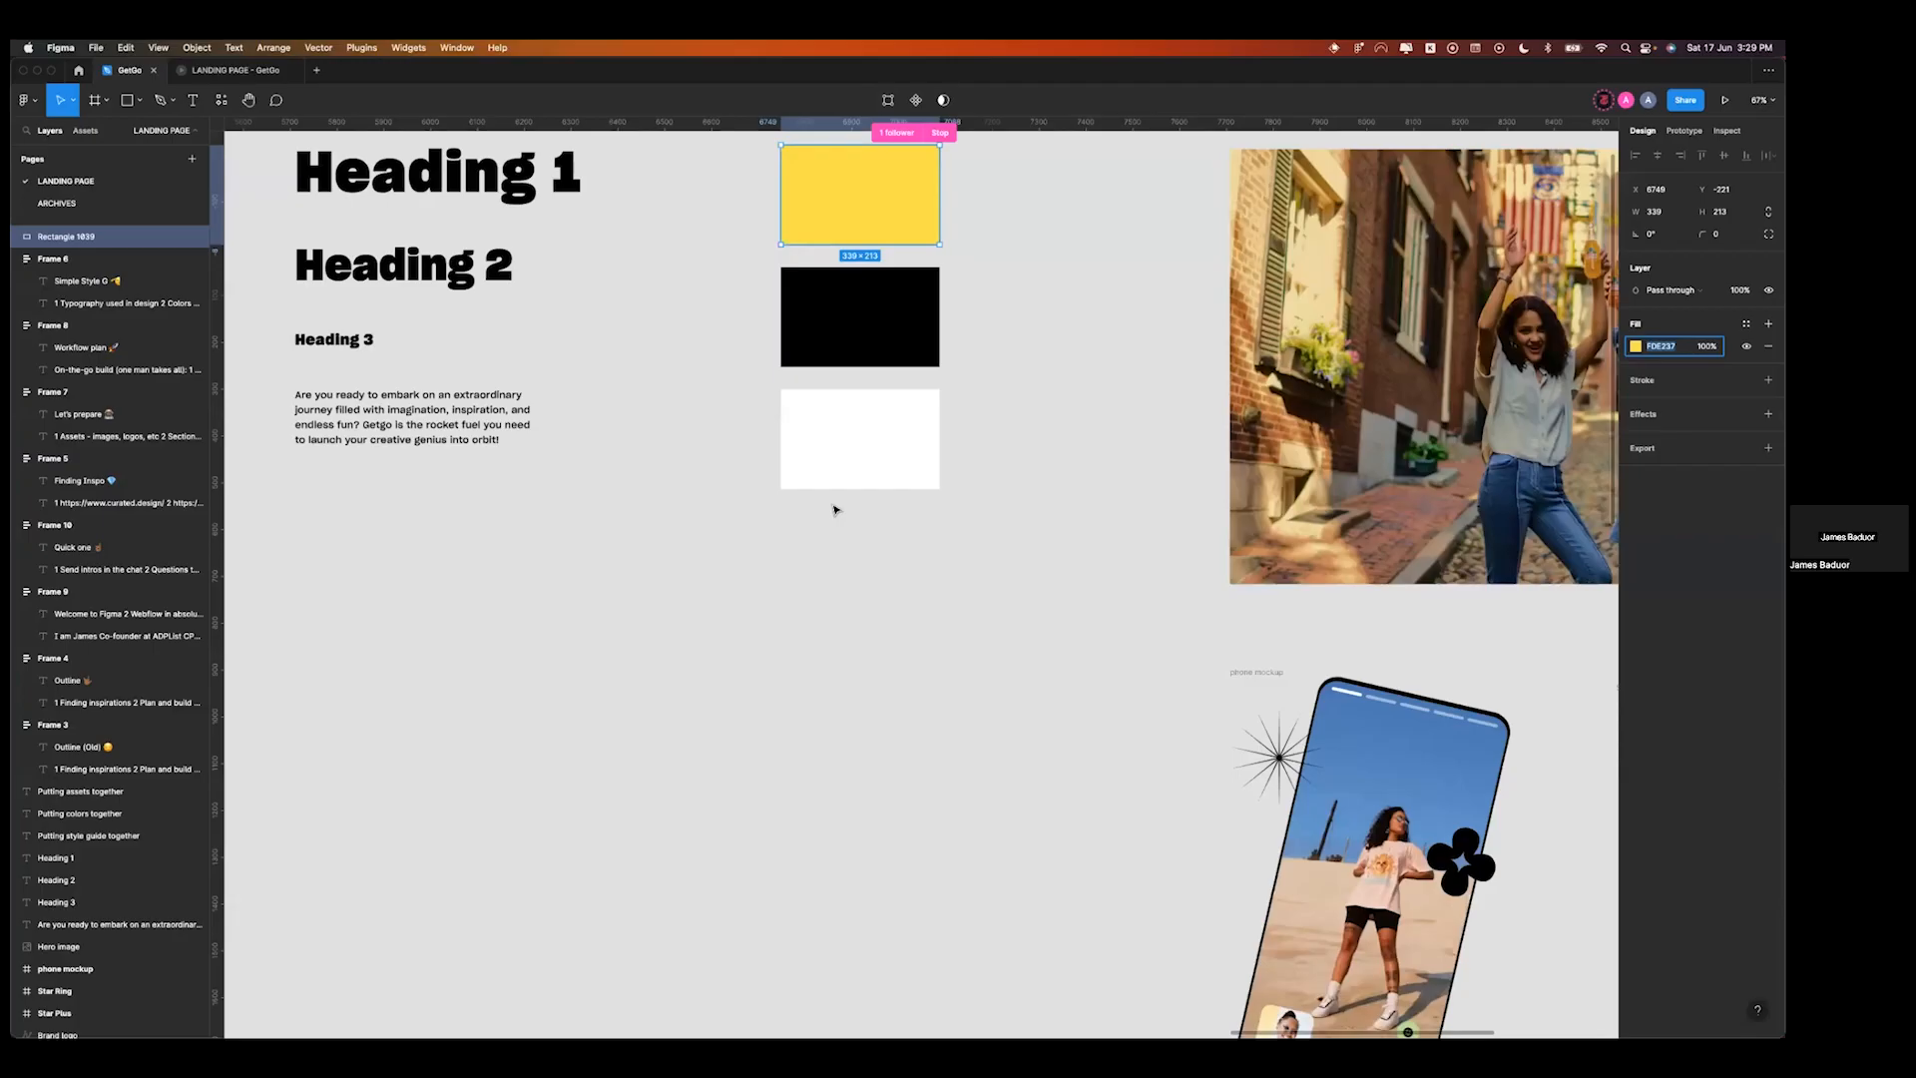
scroll(834, 509, left, 15)
scroll(709, 457, up, 2)
click(708, 457)
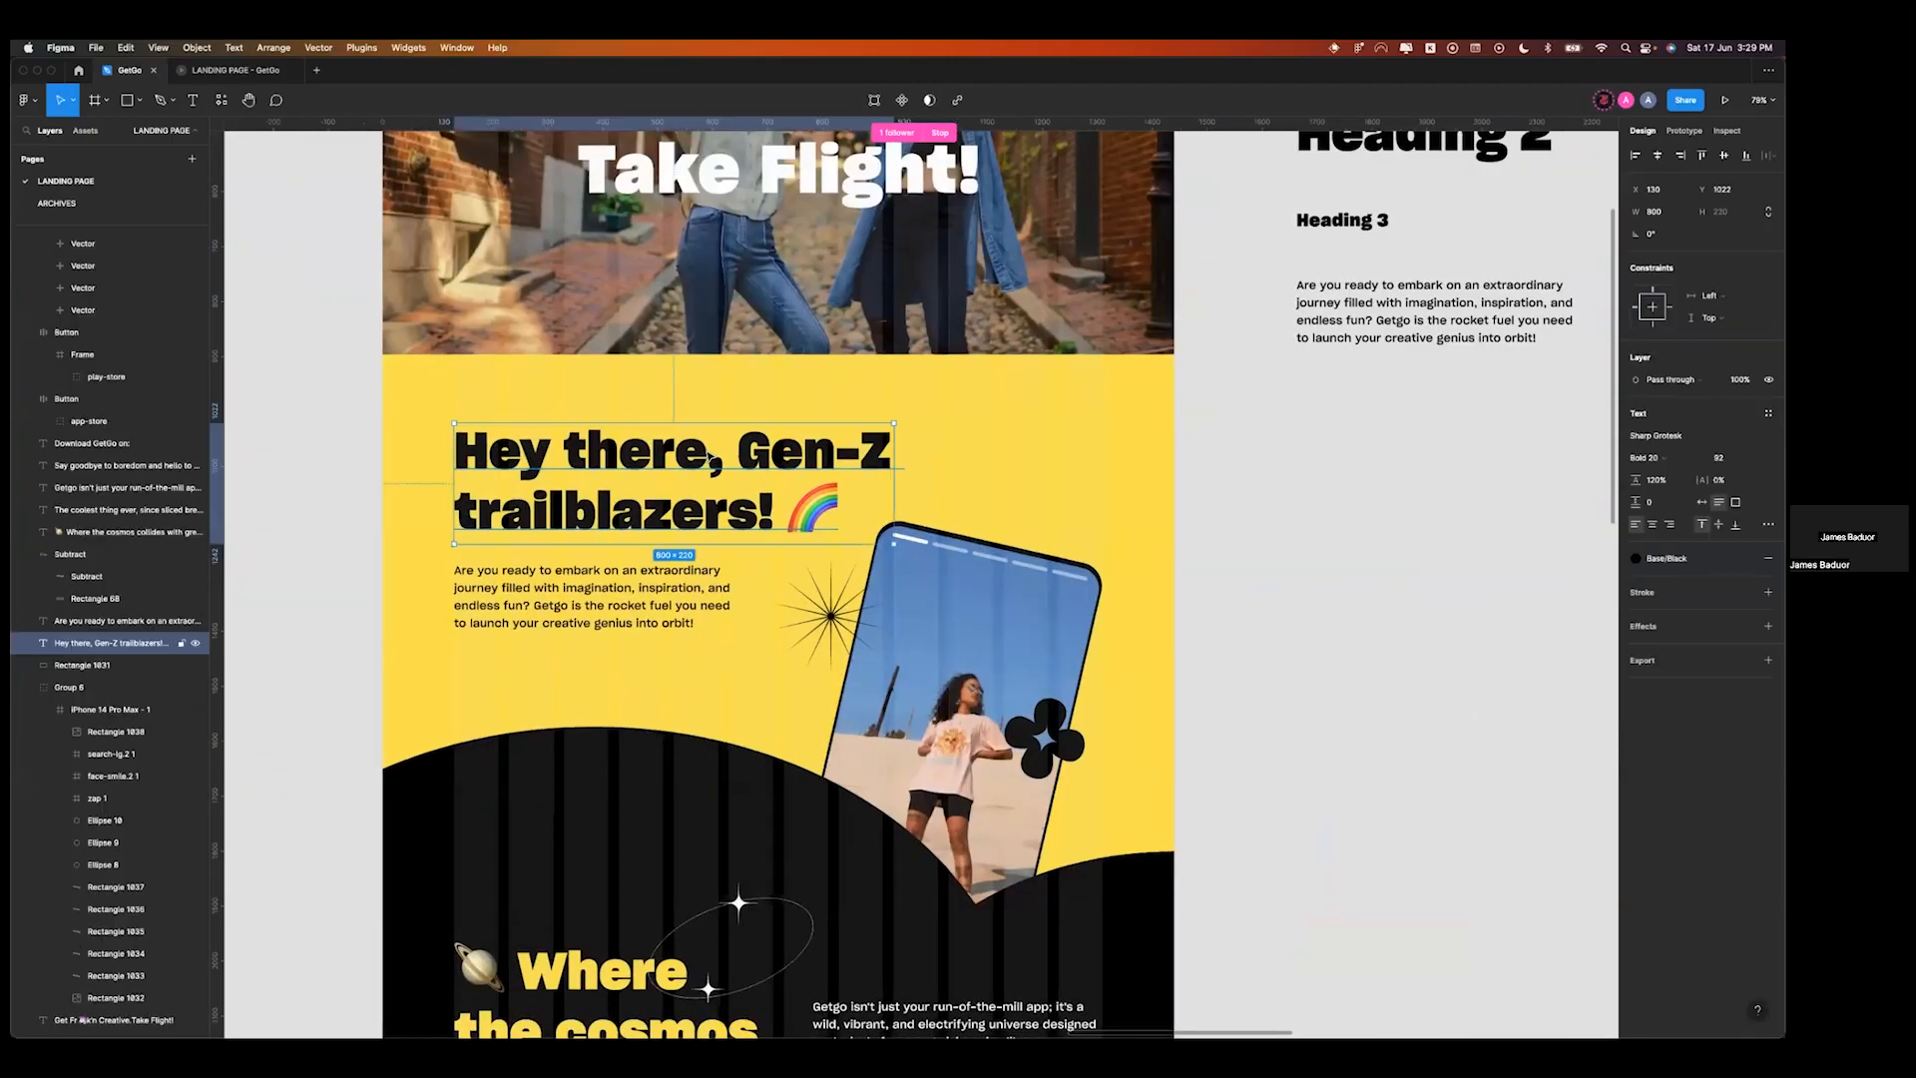
key(alt)
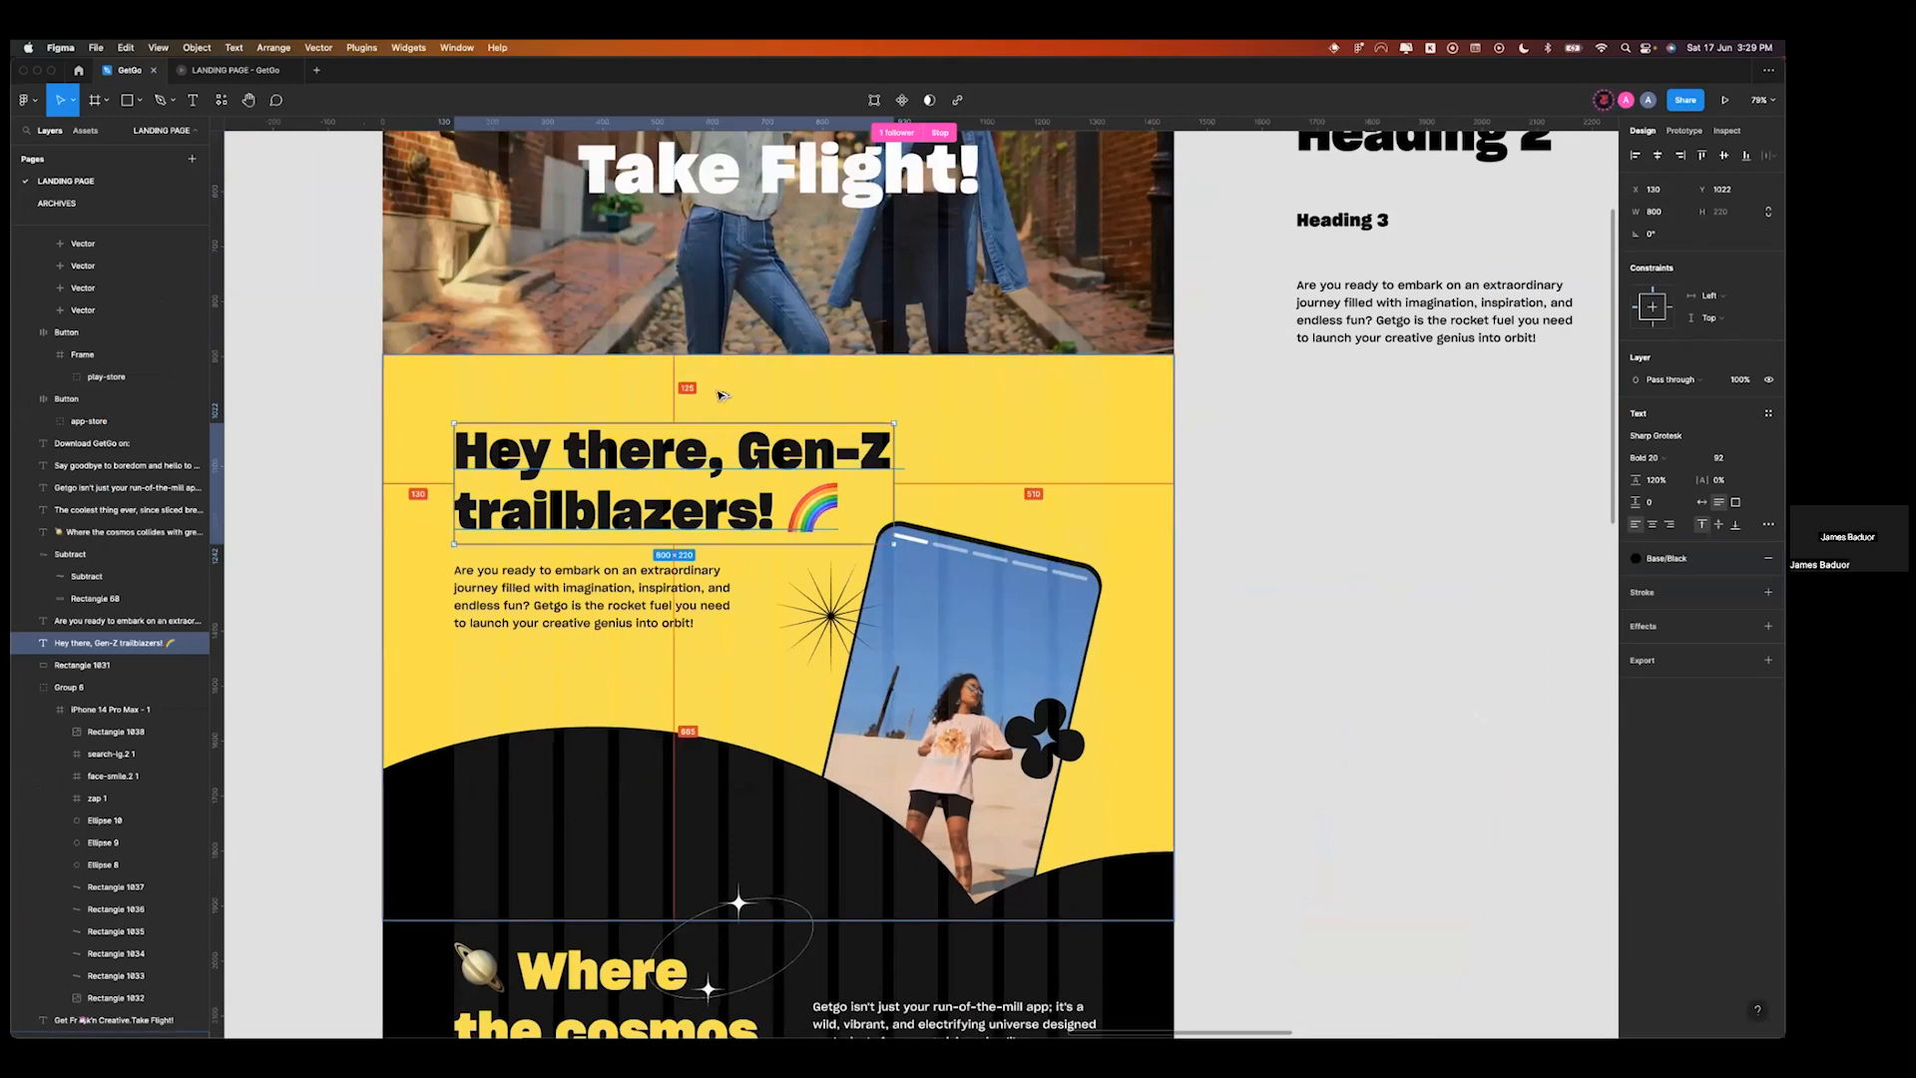
click(639, 611)
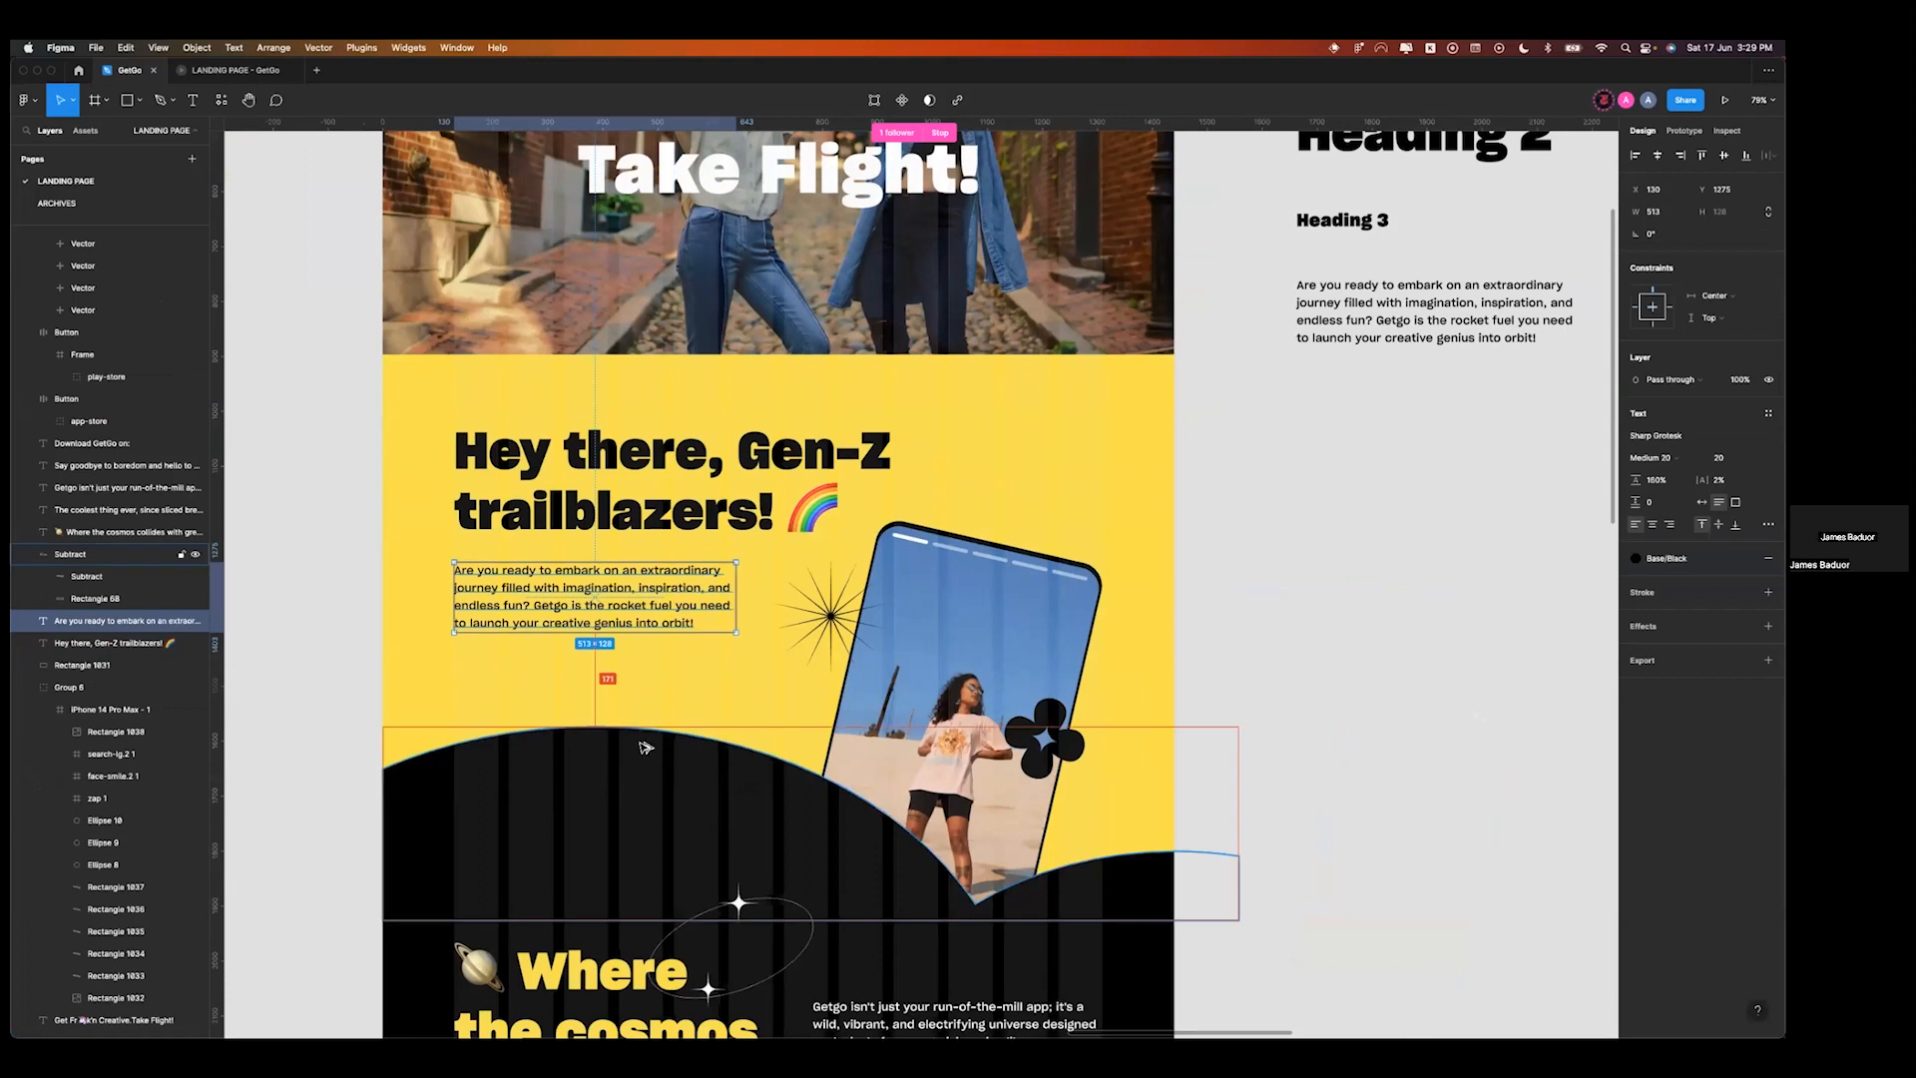
- Back in Webflow, set the intro-section's top and bottom padding to 125 px each
key(ctrl+Right)
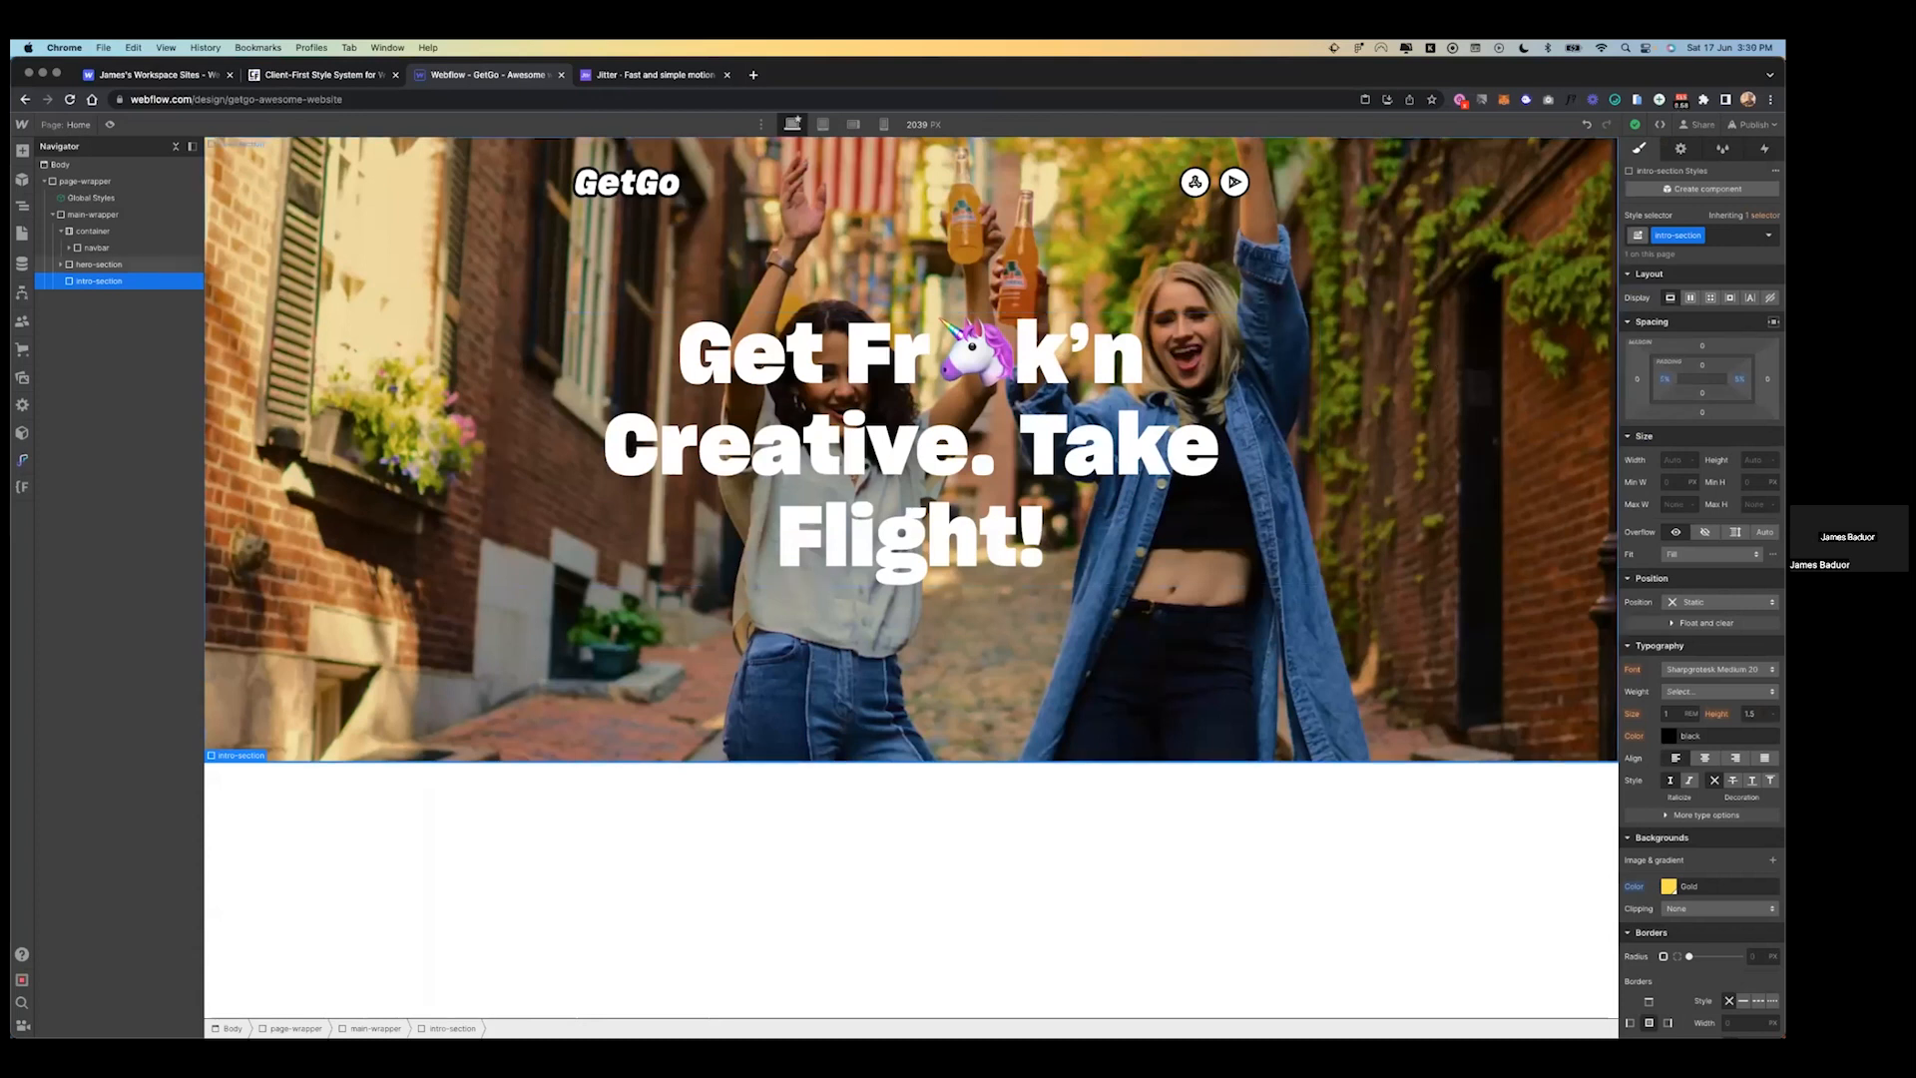
click(1703, 365)
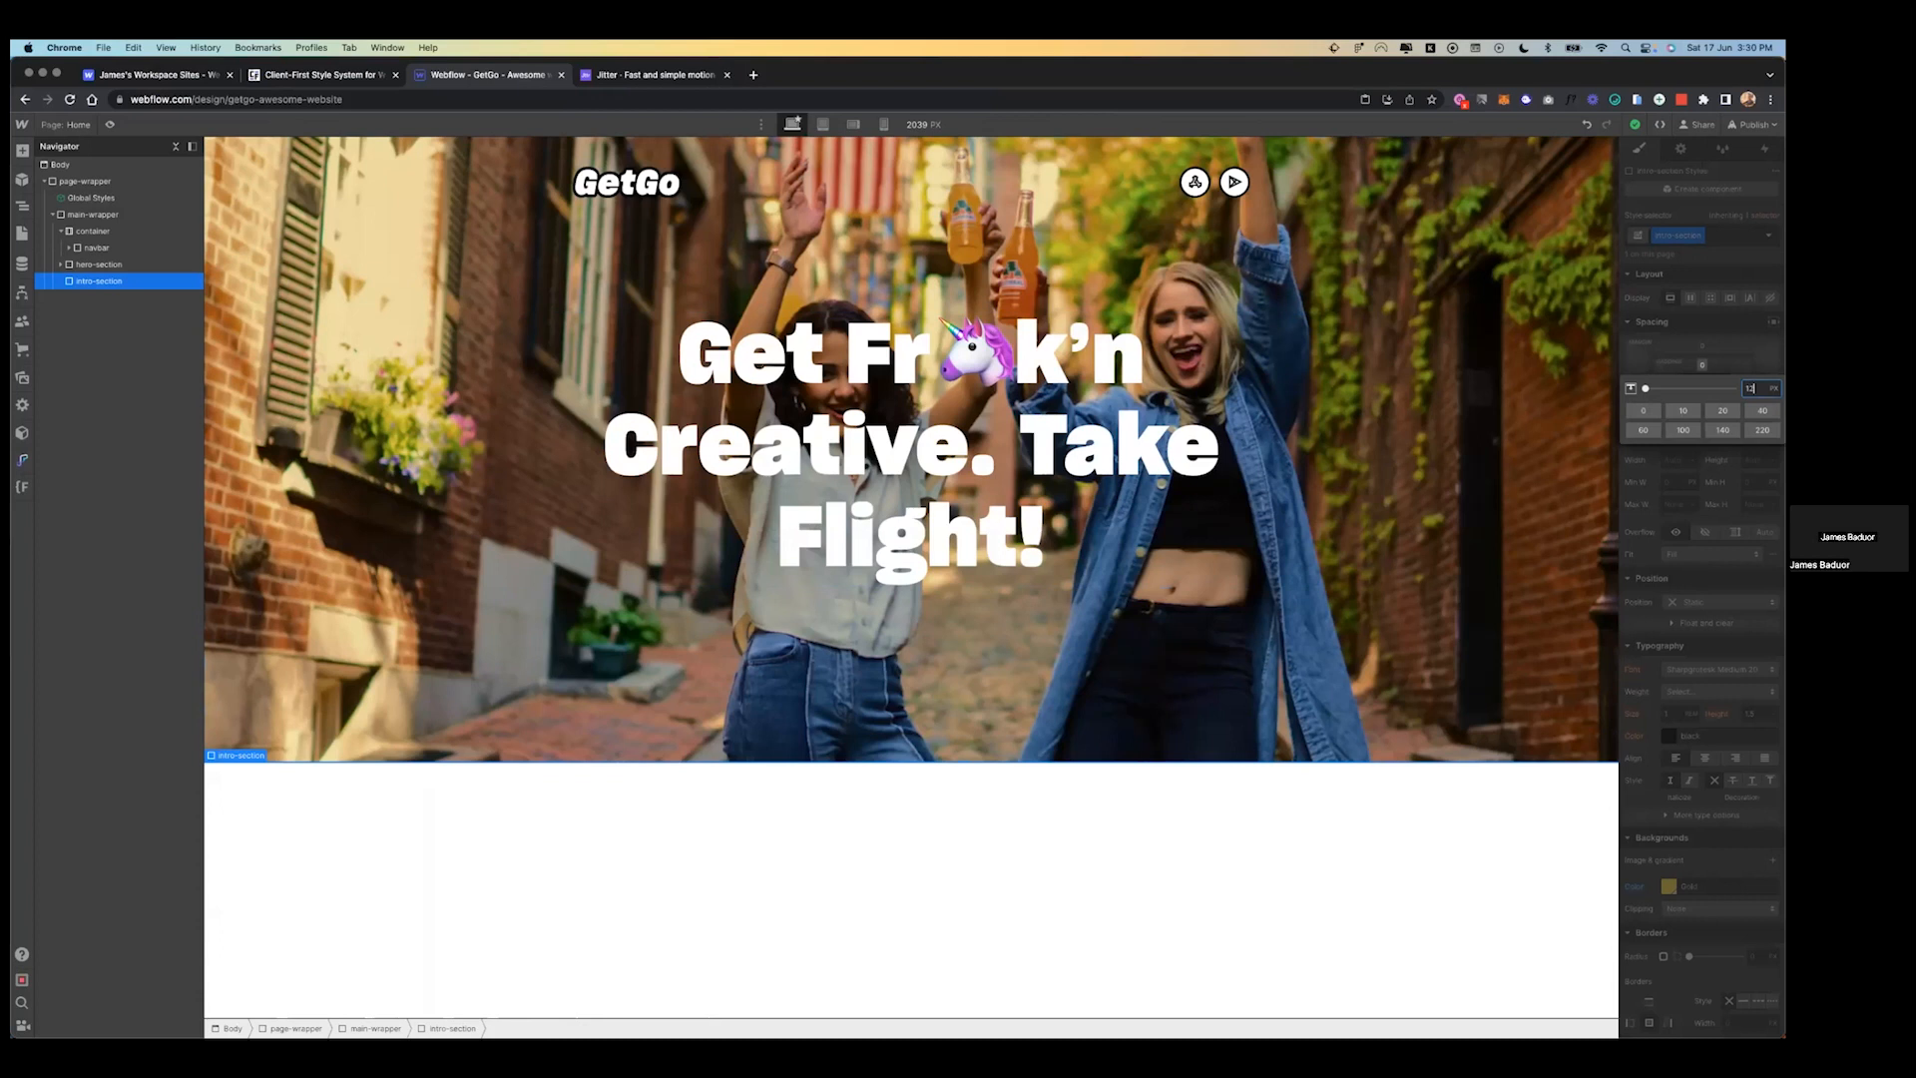
key(Return)
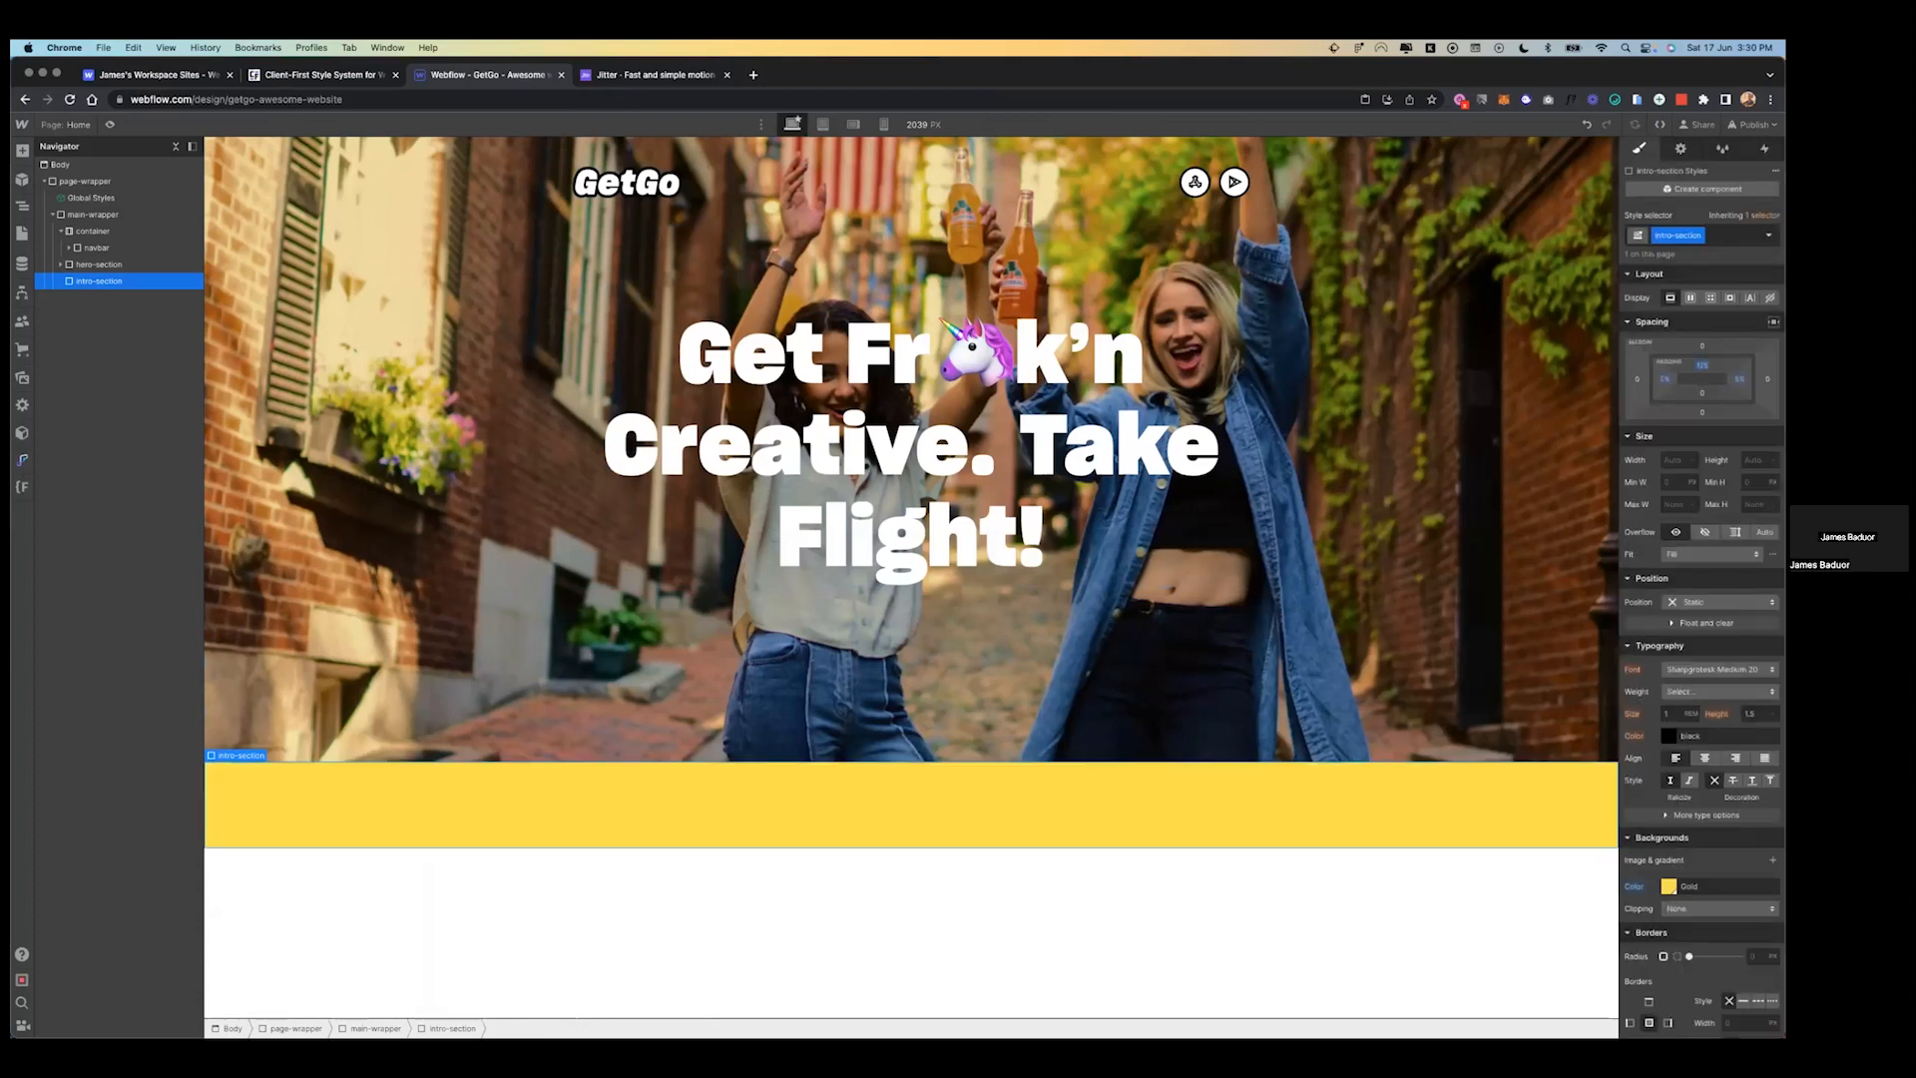
click(1703, 392)
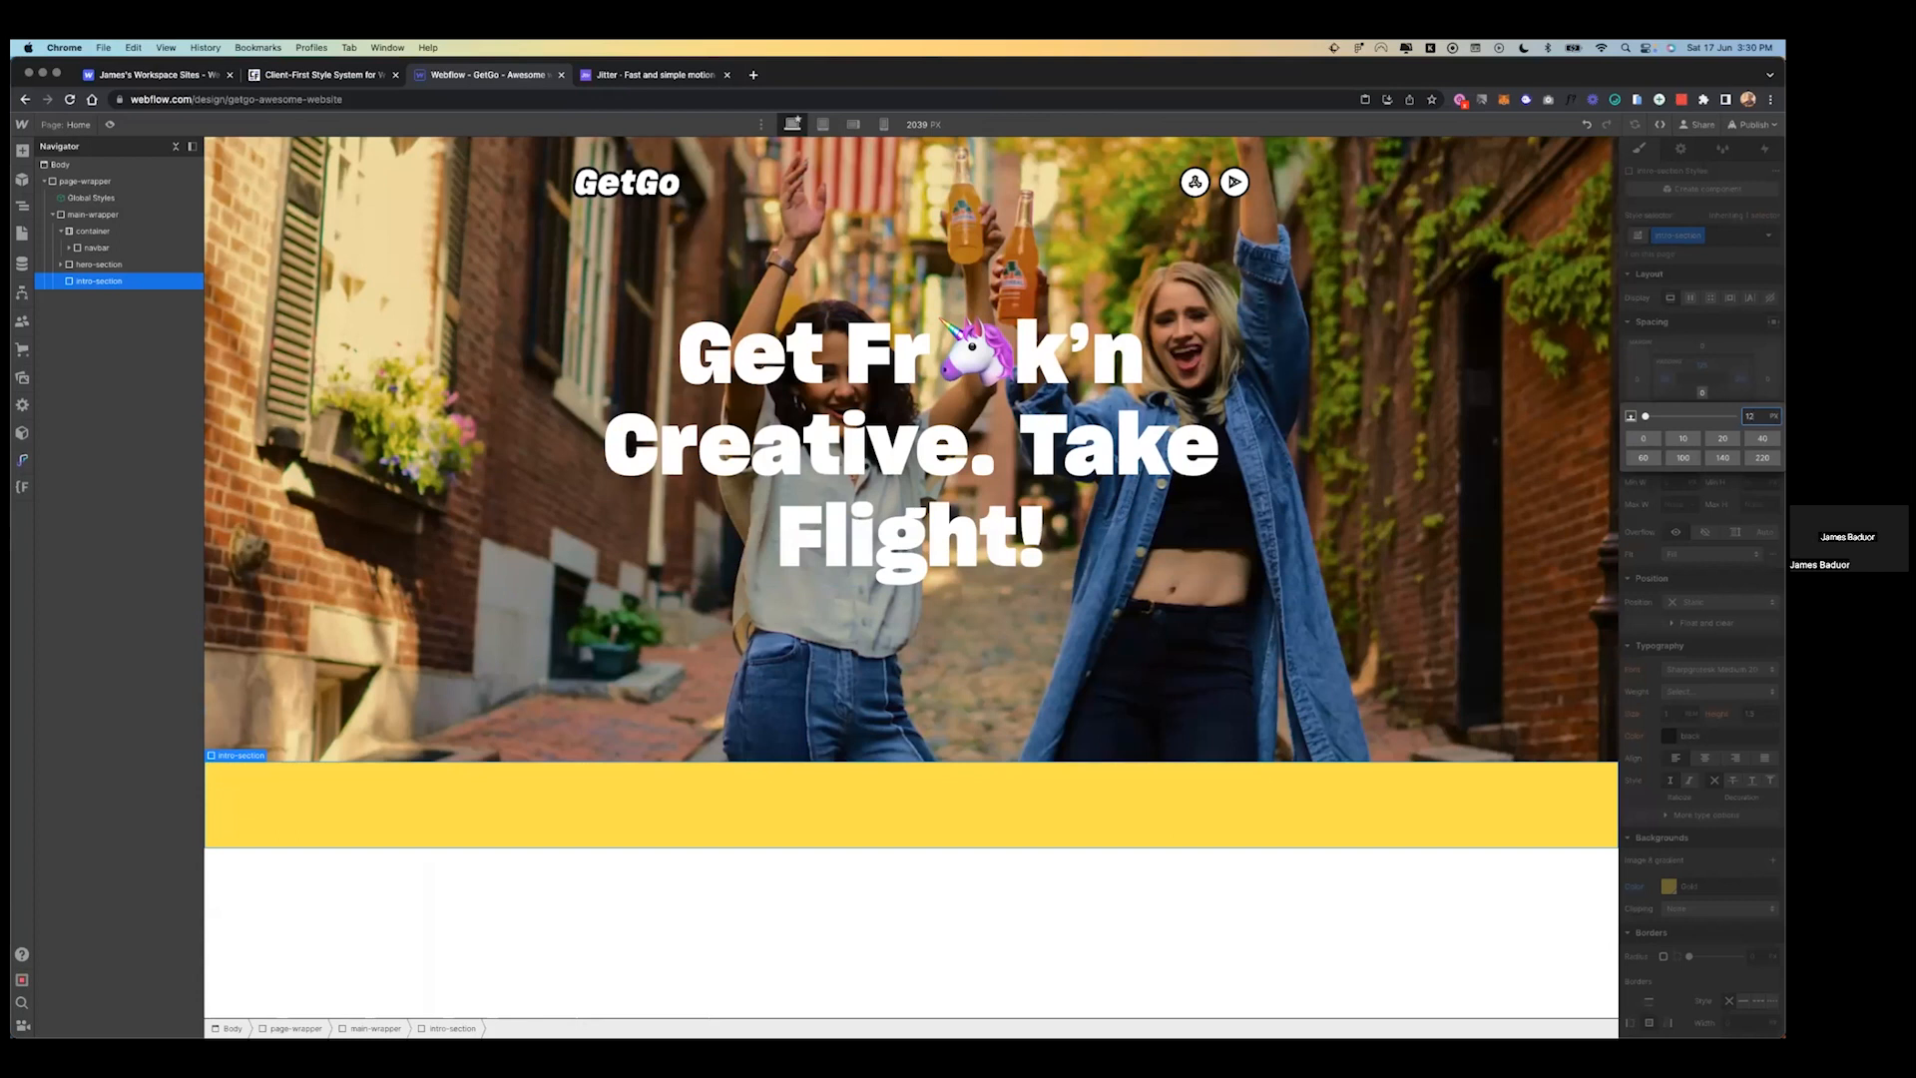
key(Return)
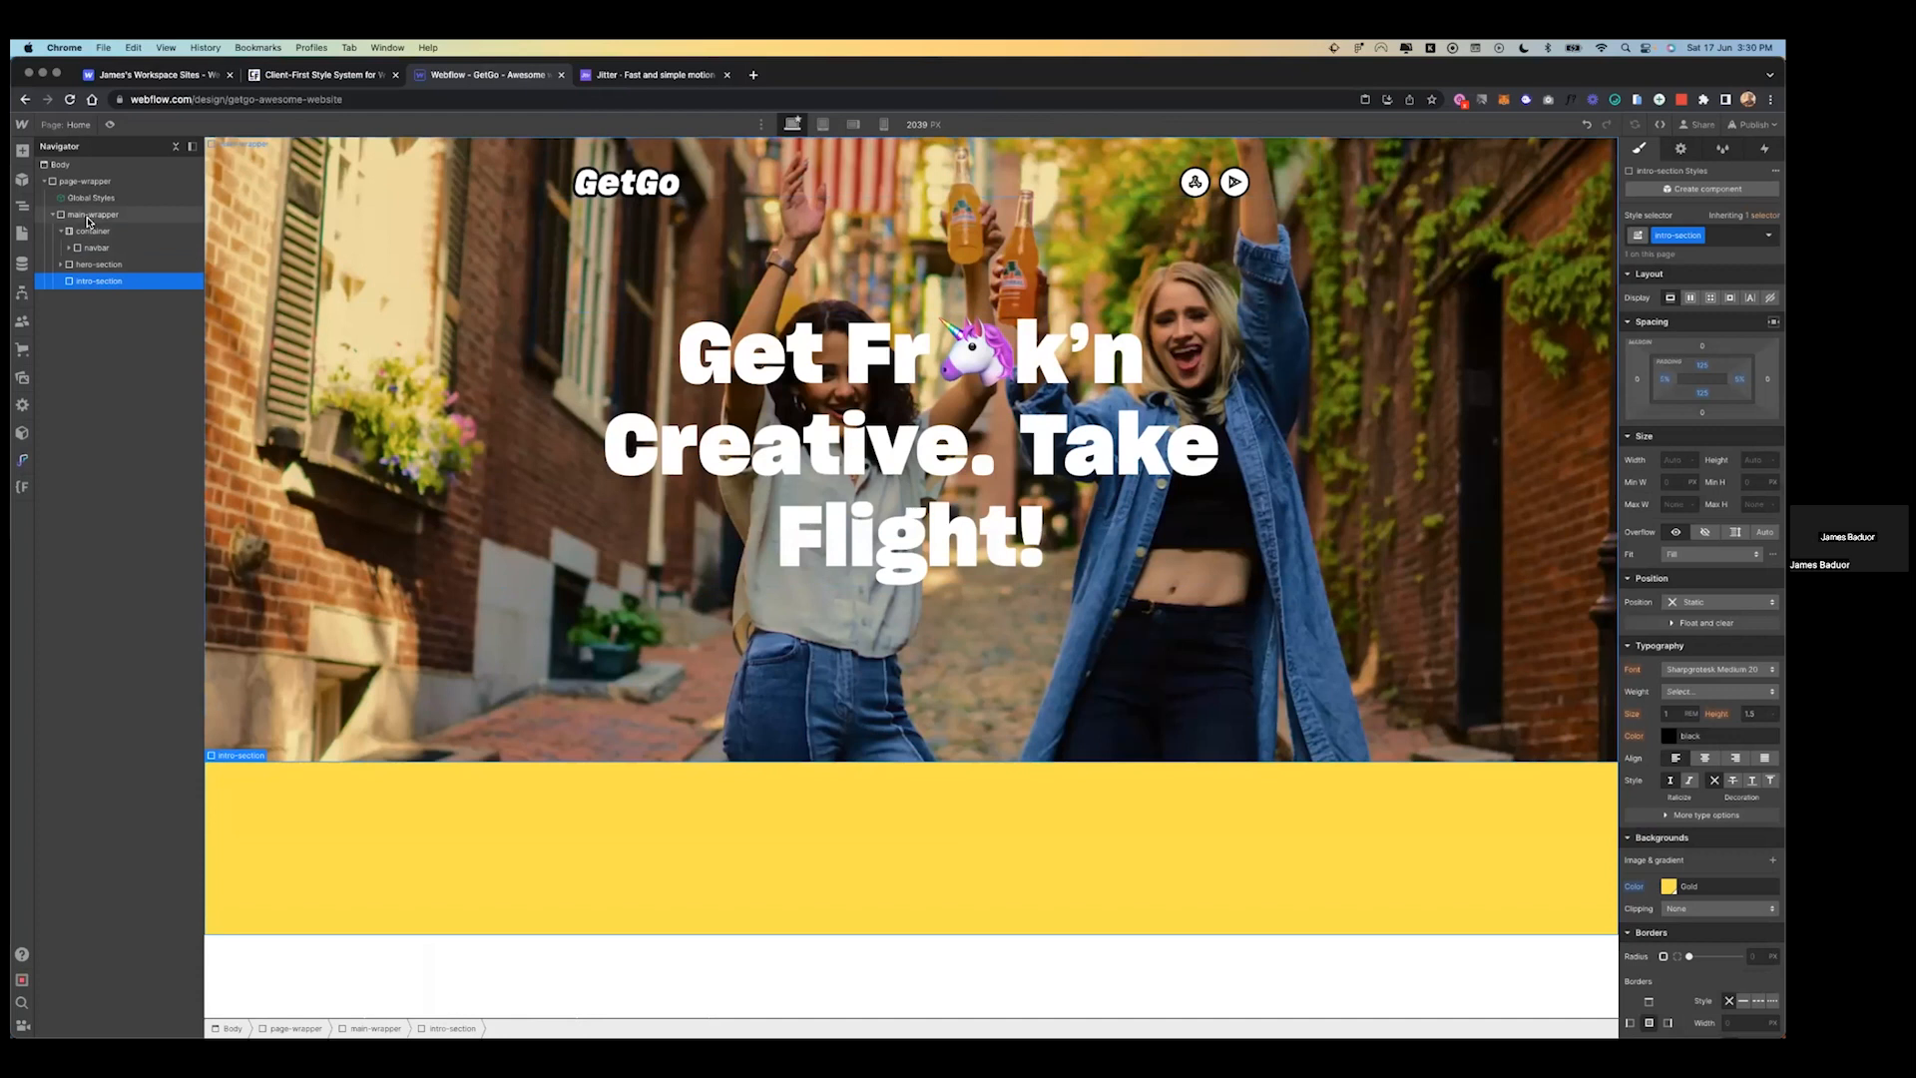
- Add a Container element inside the intro-section and give it the existing container class
key(a)
click(130, 257)
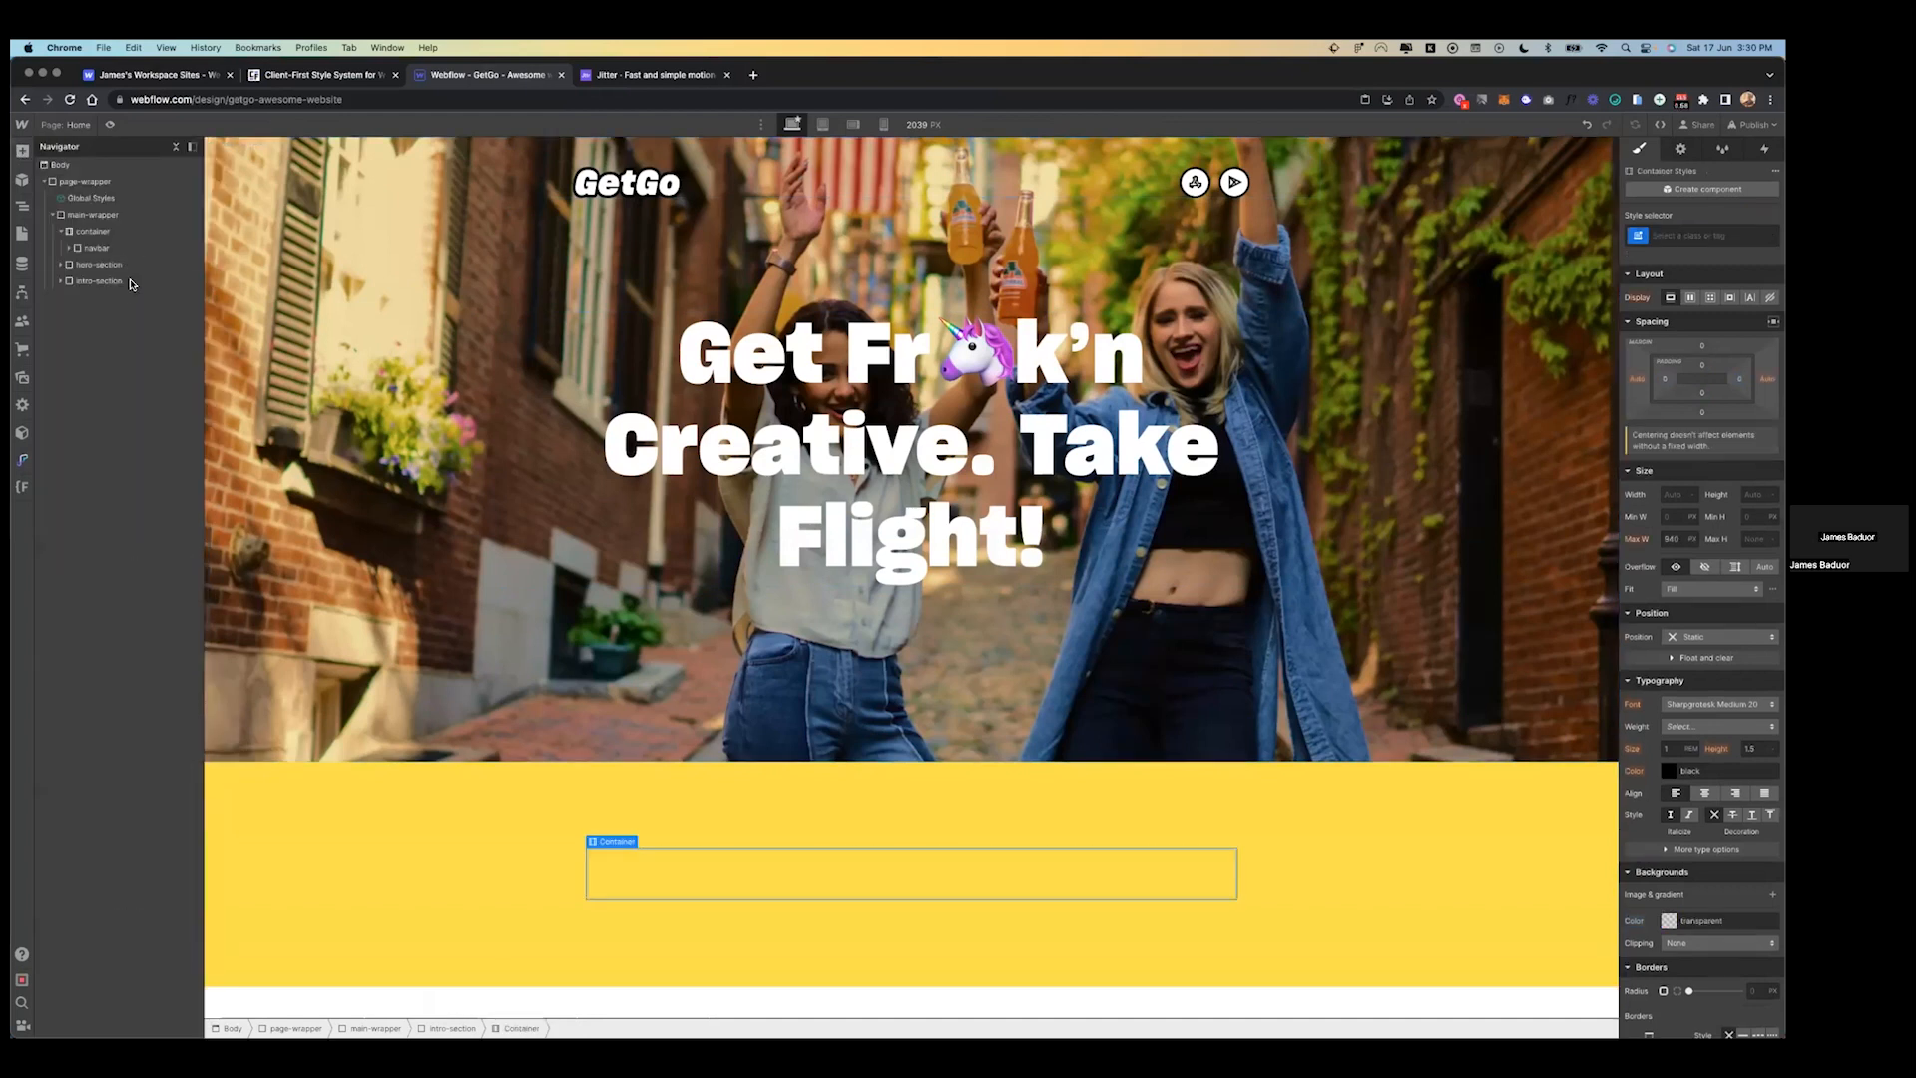
click(61, 282)
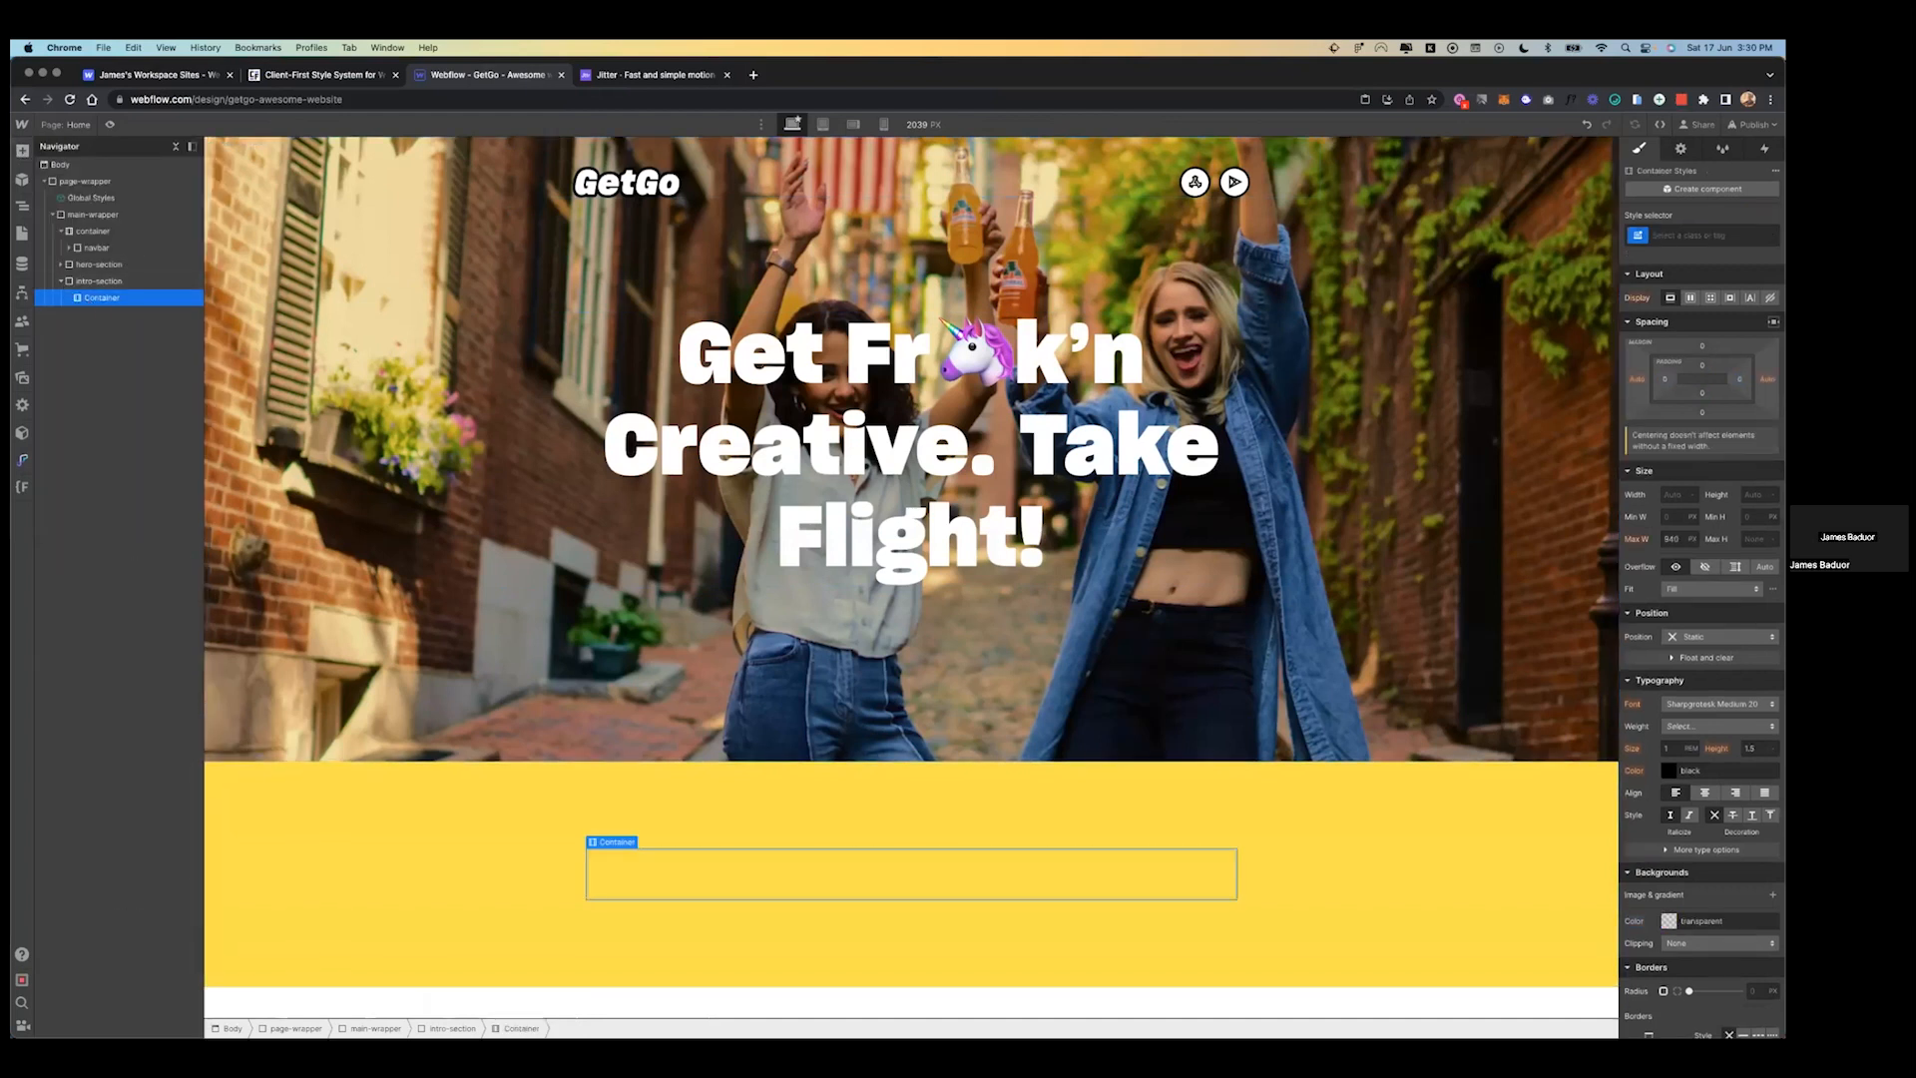
key(super+Return)
text(conta)
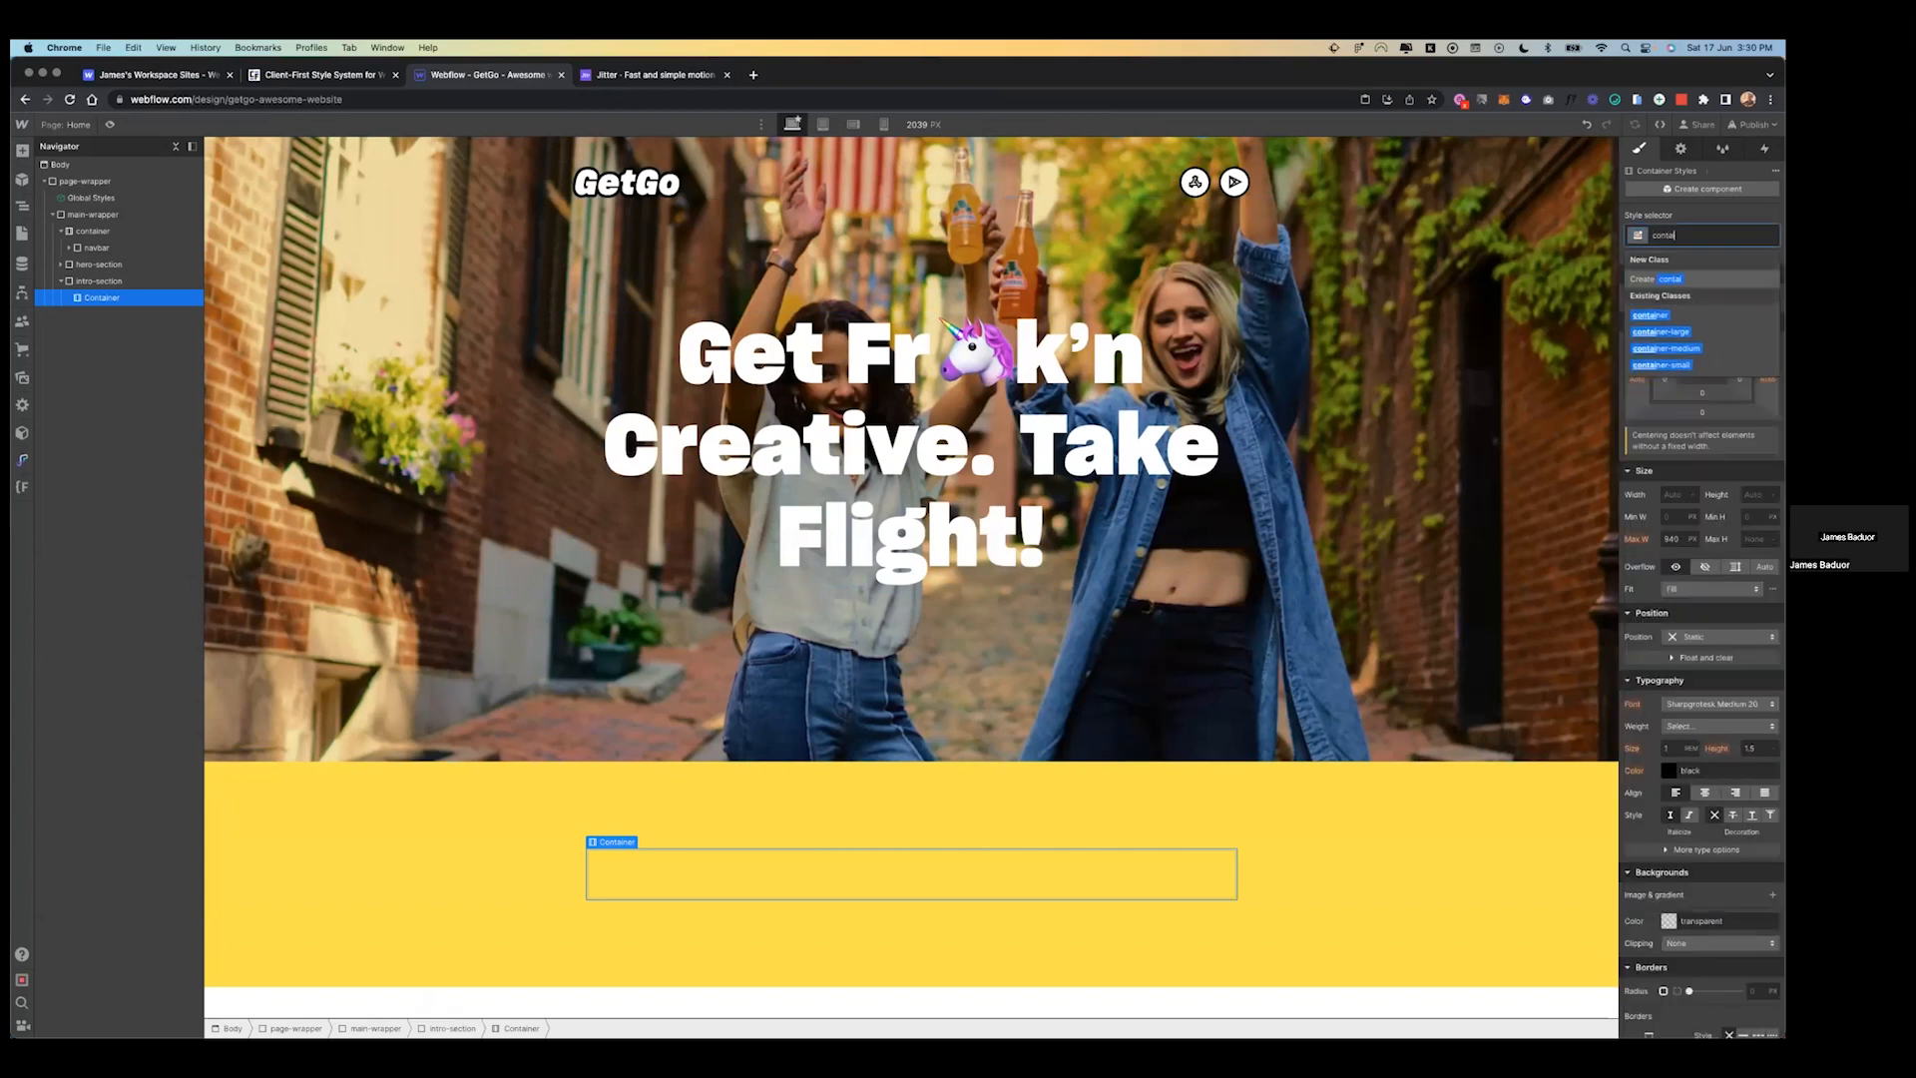
key(Return)
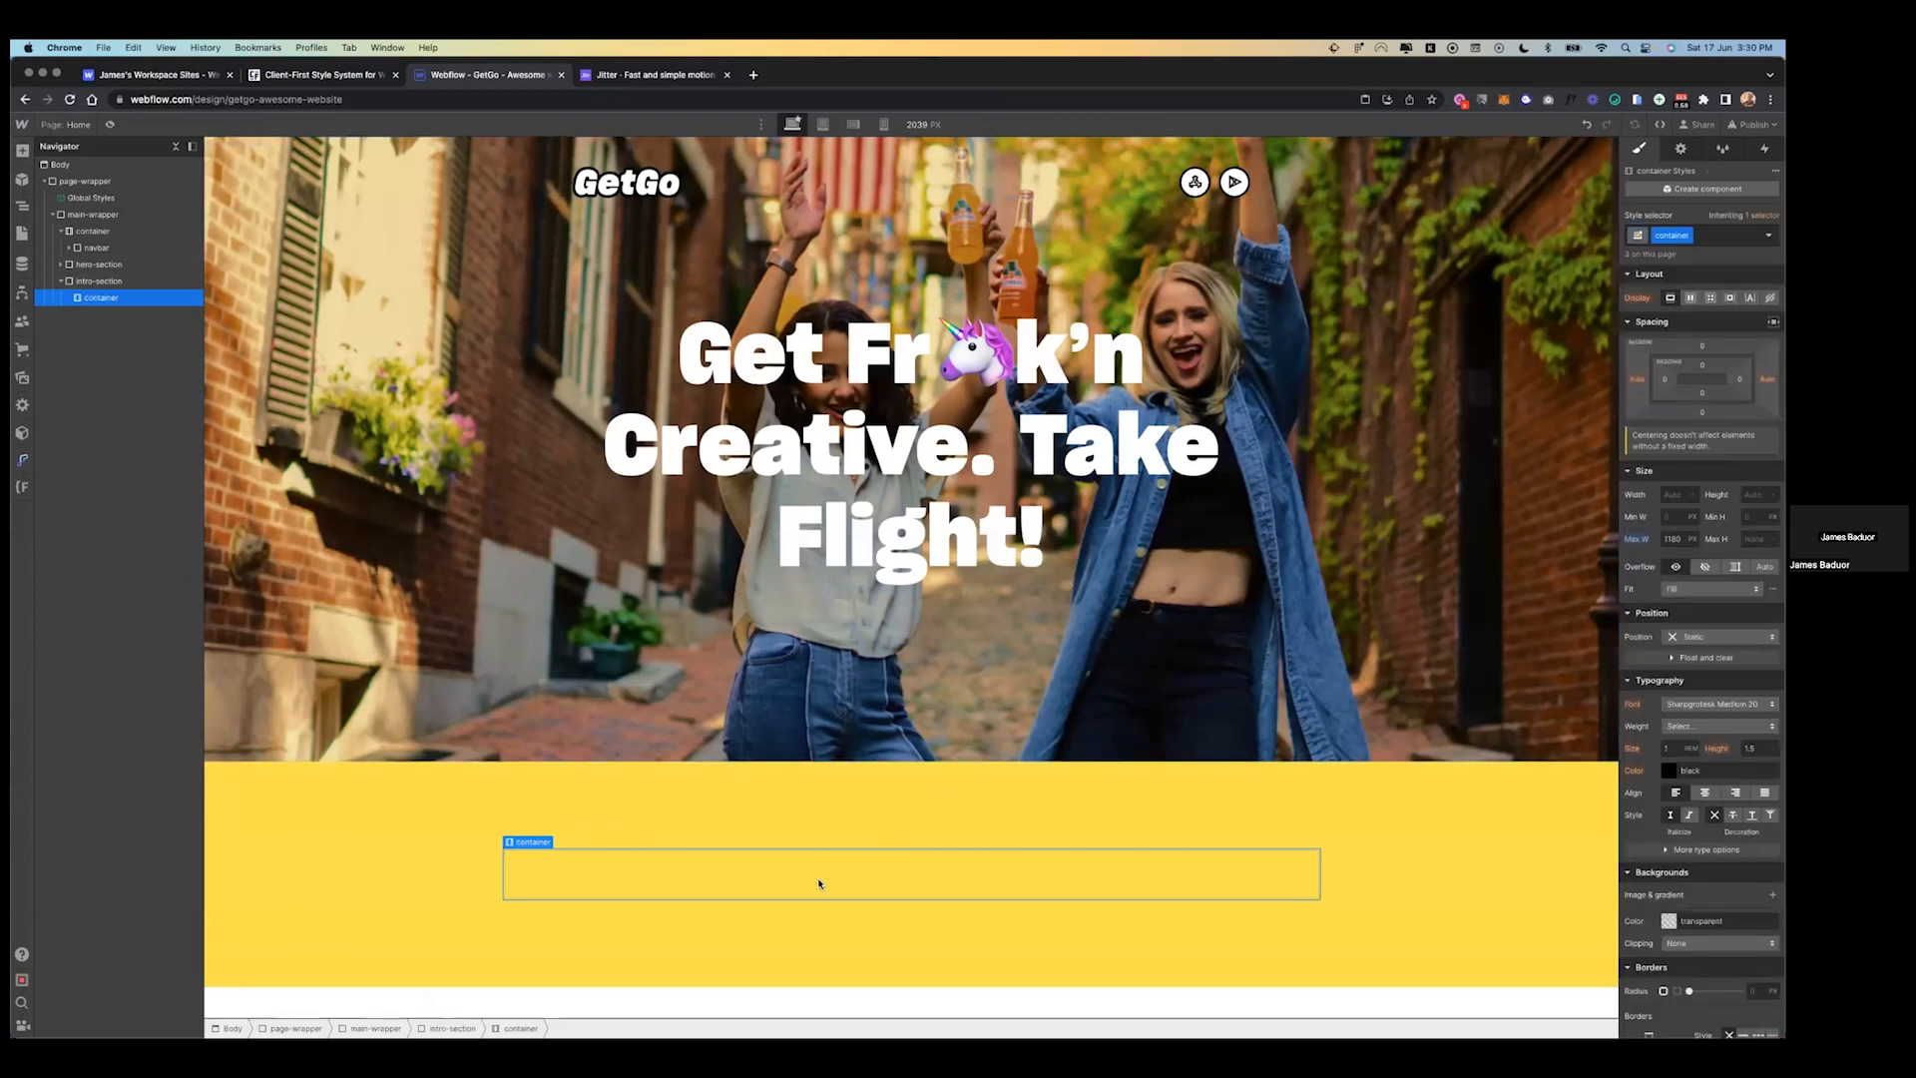
- Add a Div Block inside the intro-section's container, checking the Figma design for the layout
click(674, 507)
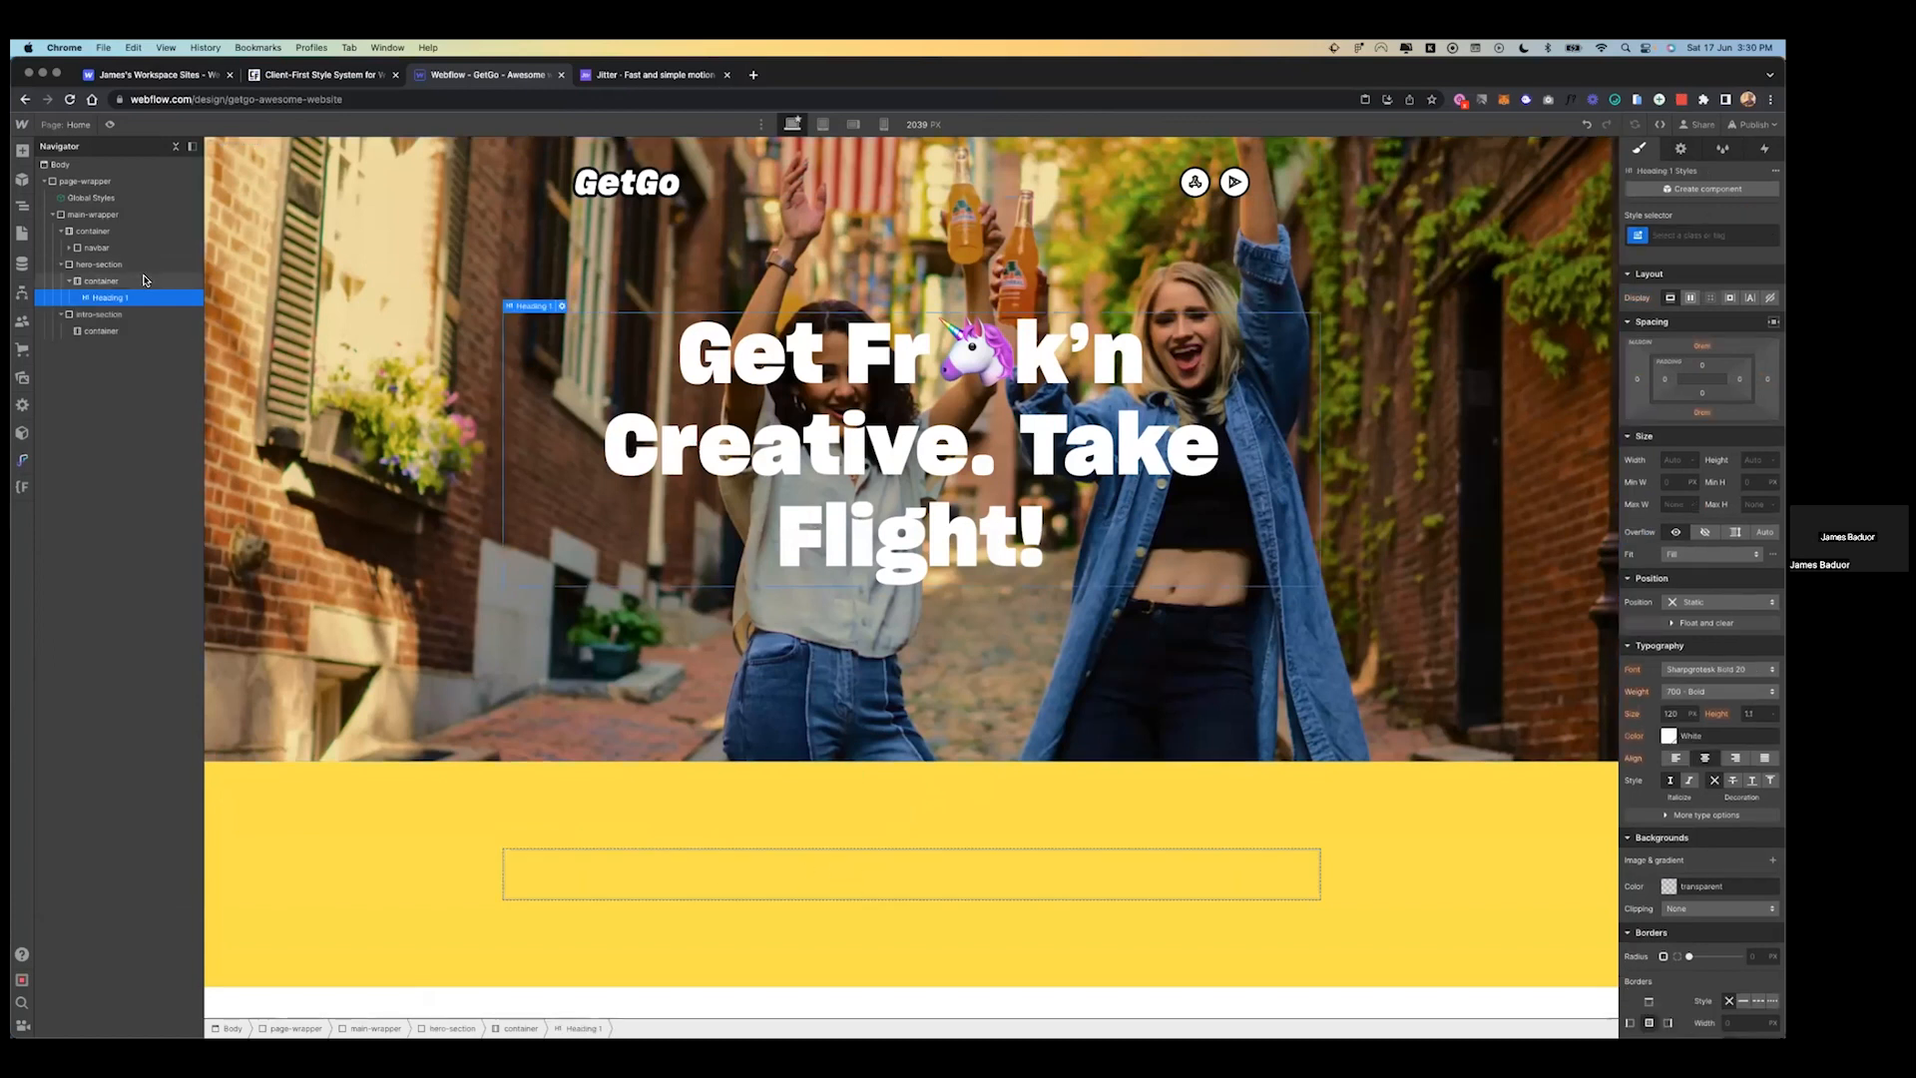
click(754, 888)
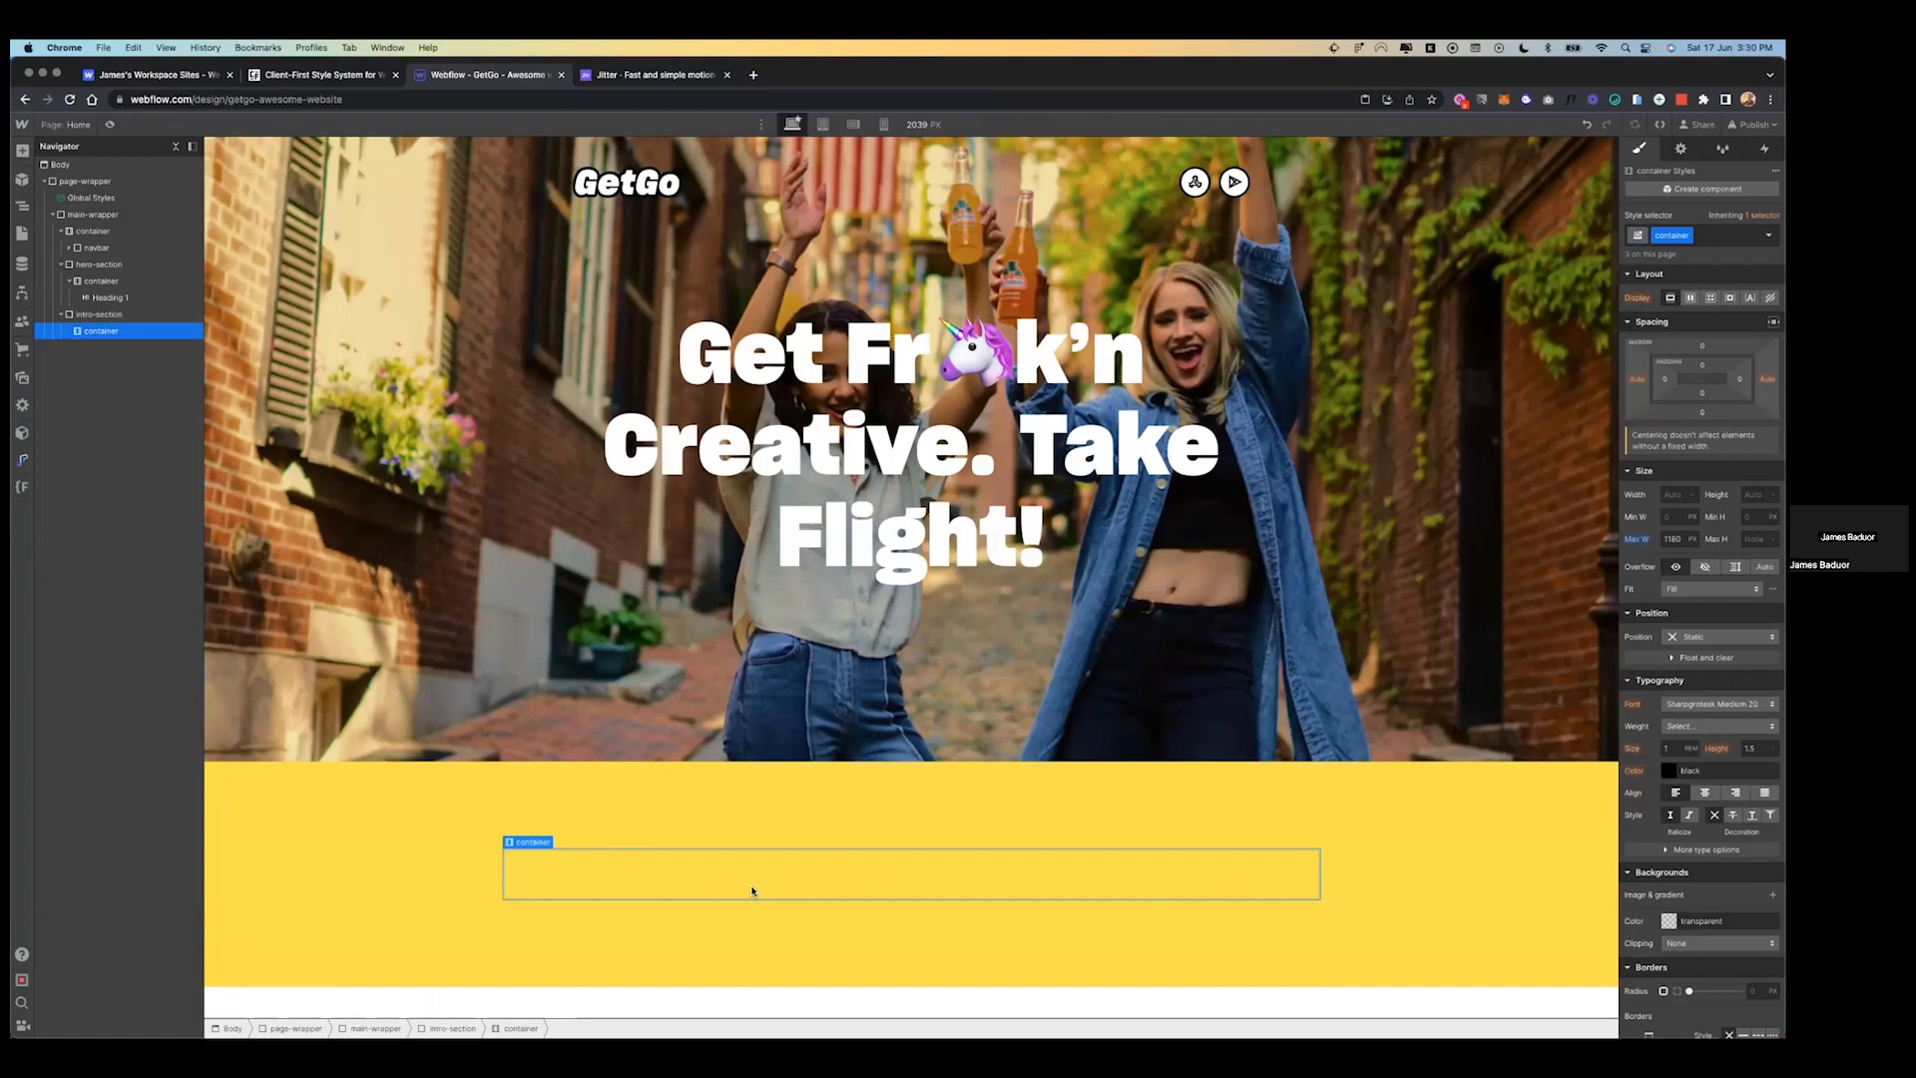
key(ctrl+Left)
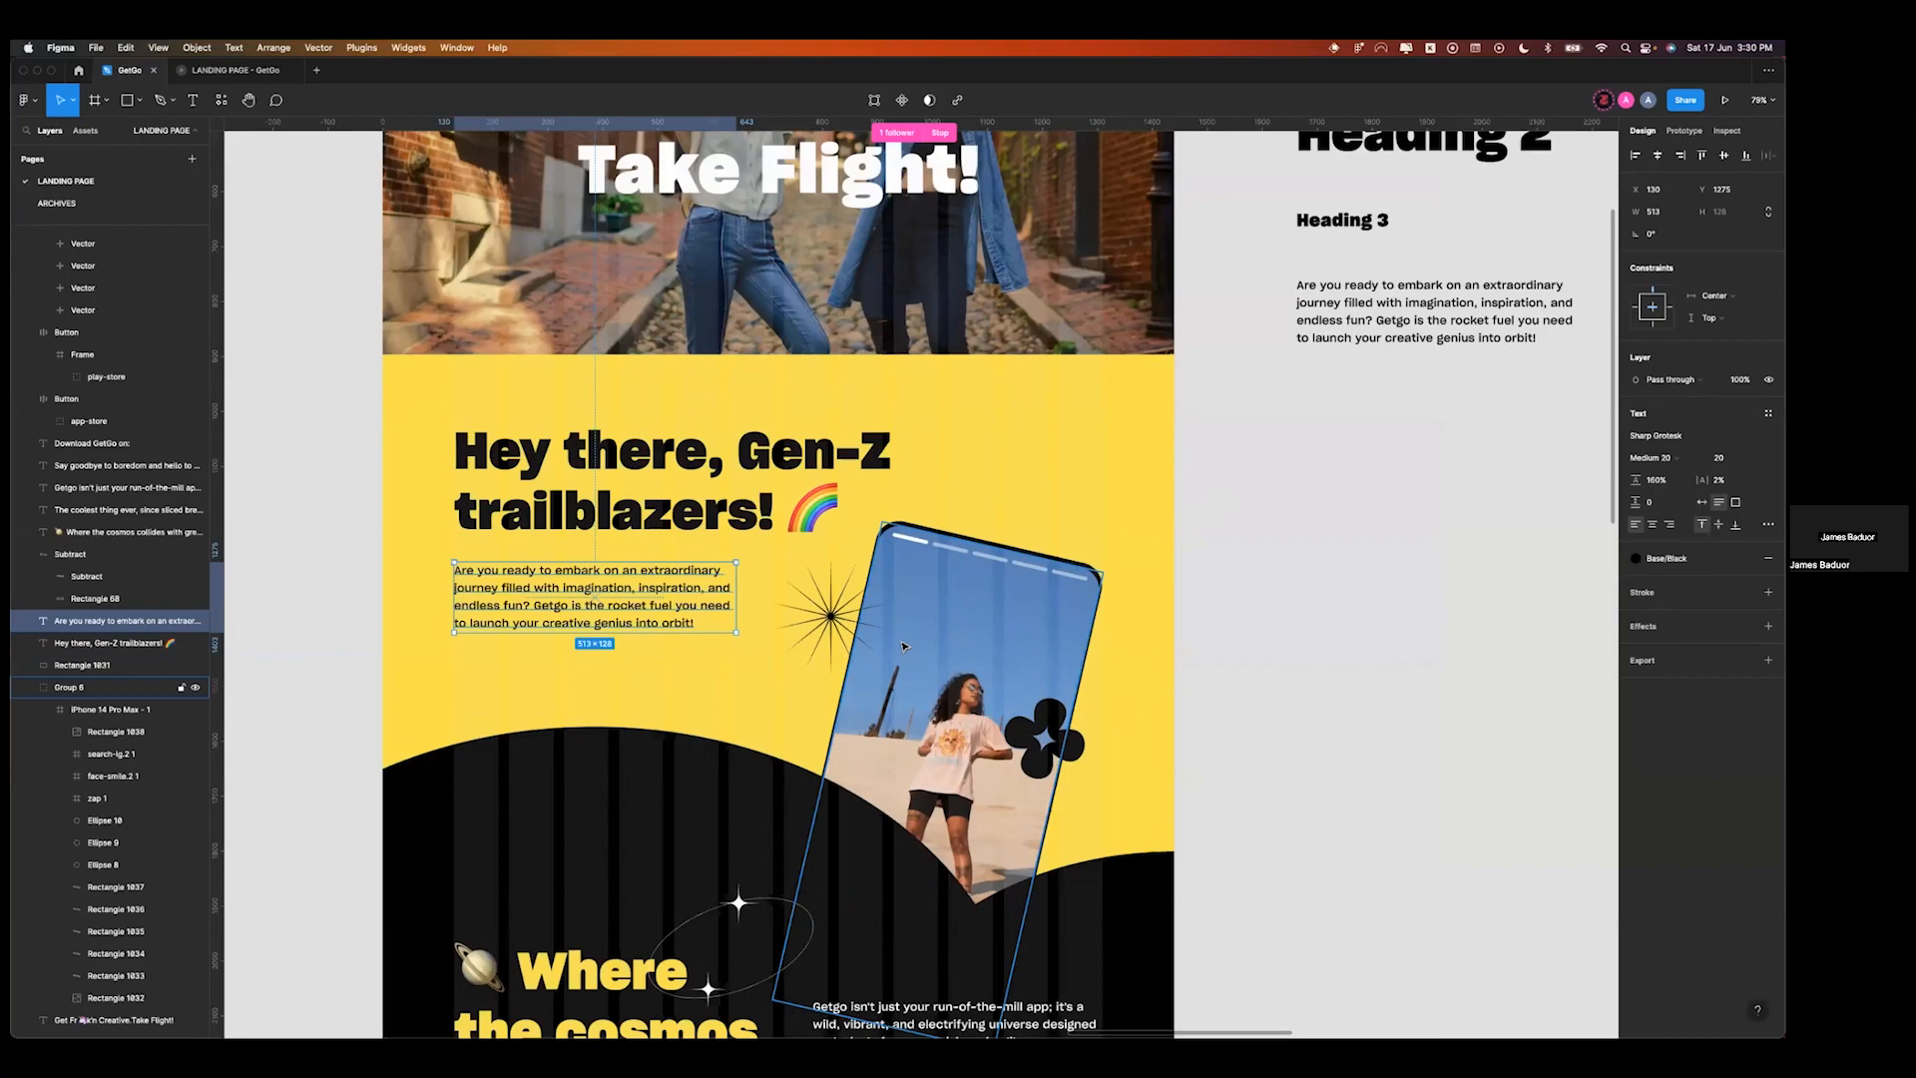
key(ctrl+Right)
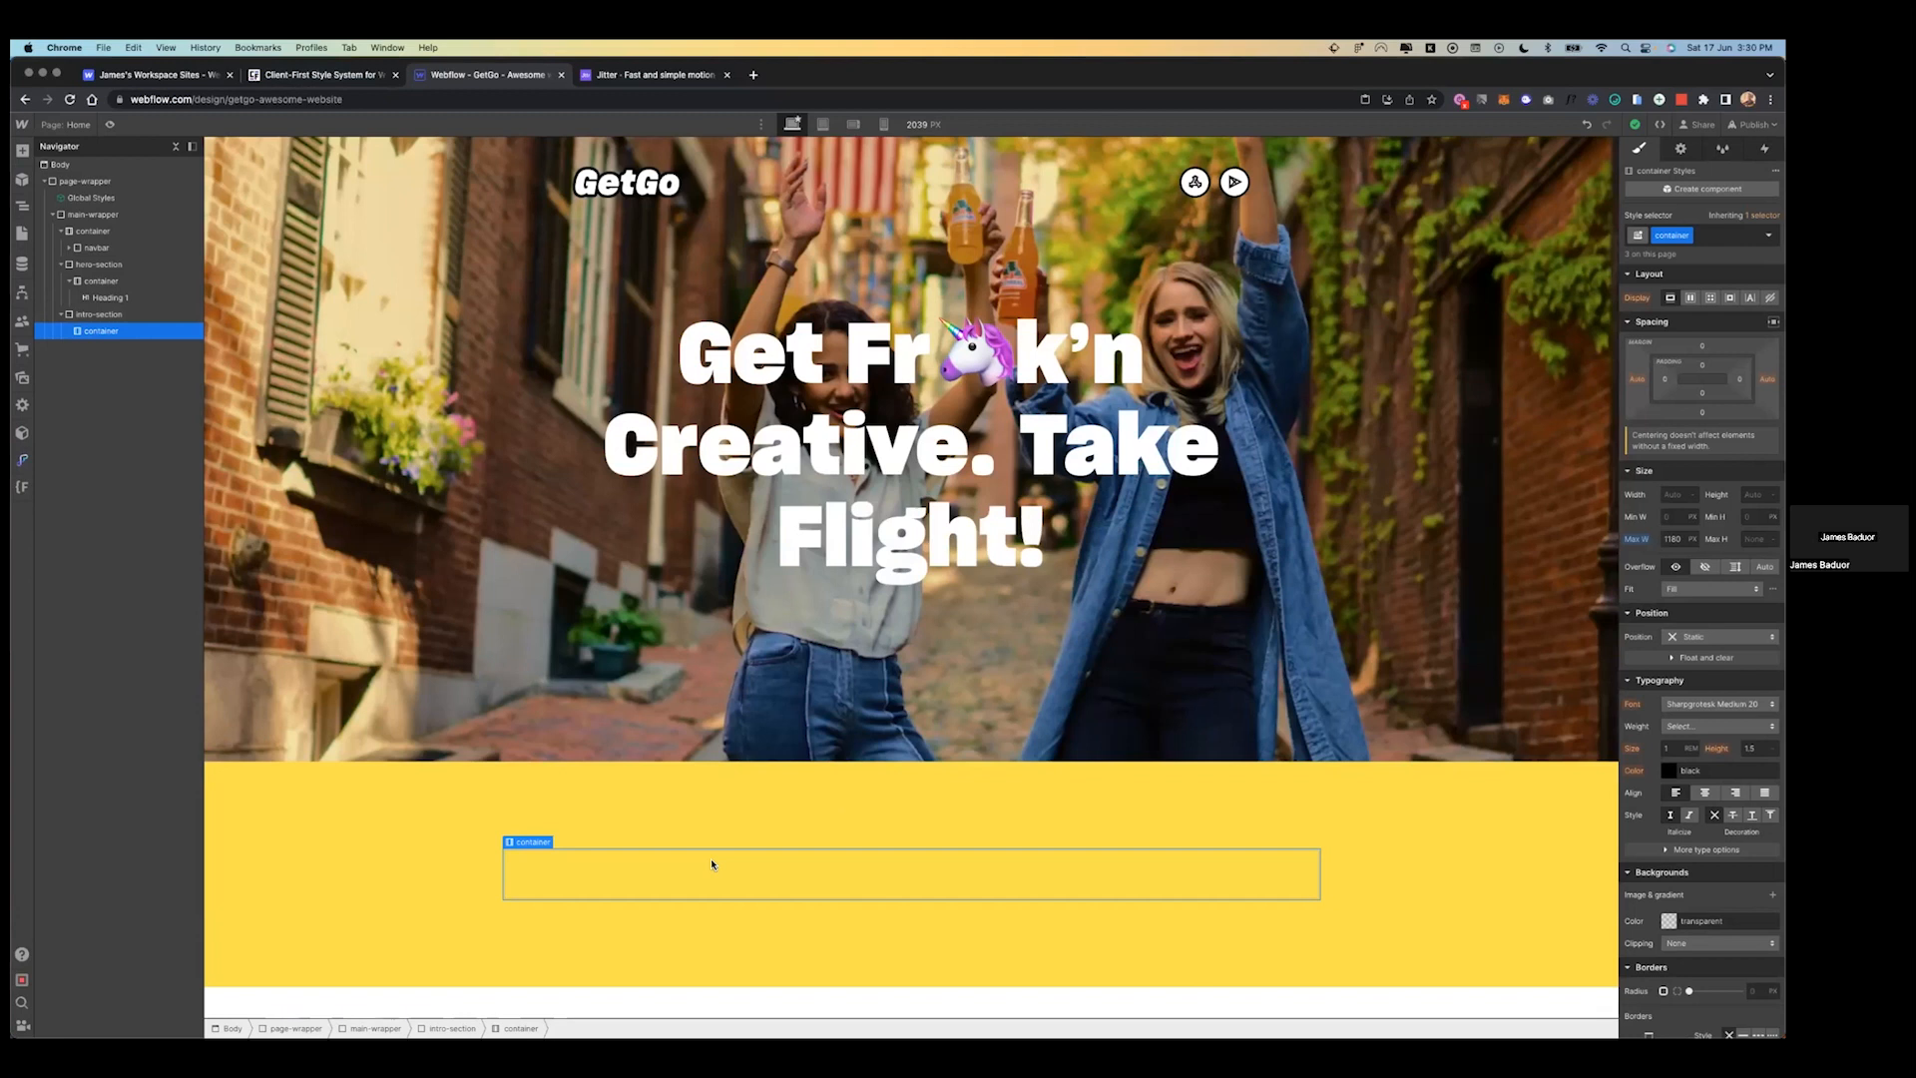
click(23, 152)
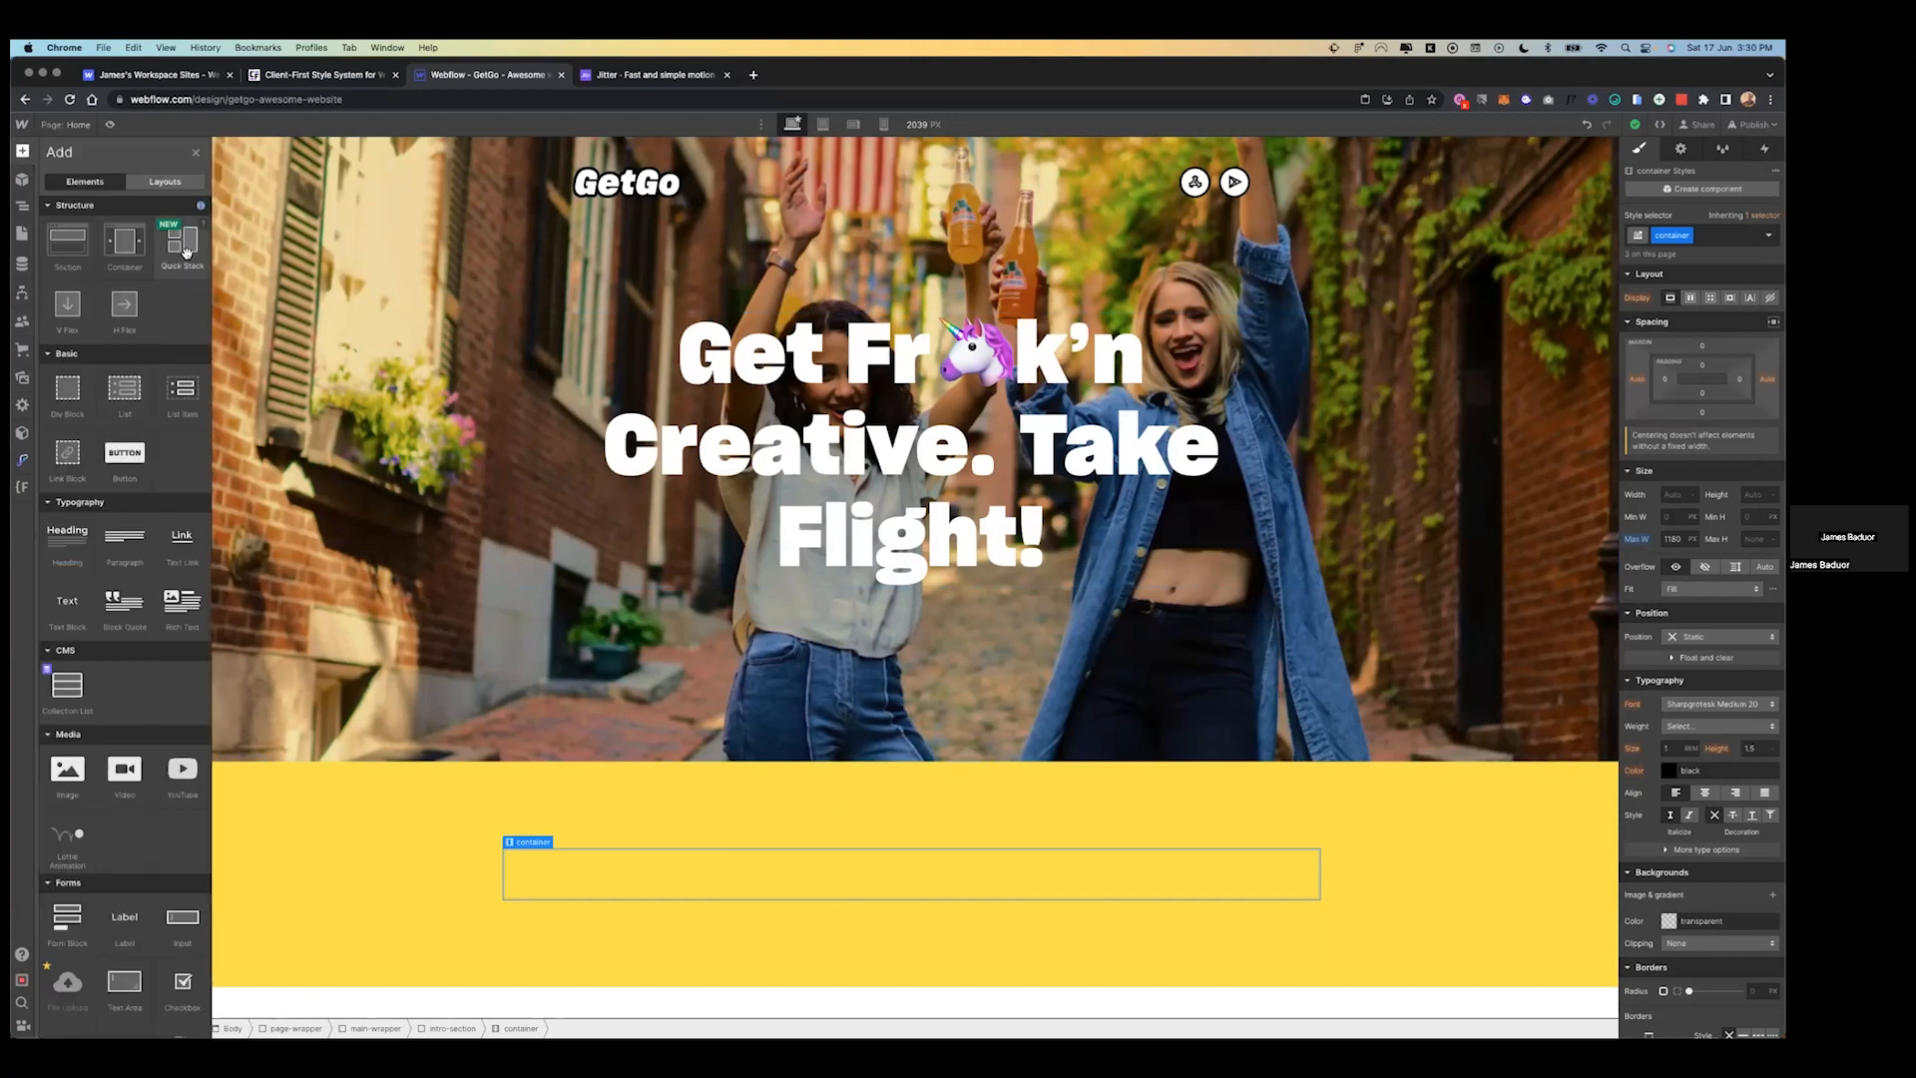
click(80, 404)
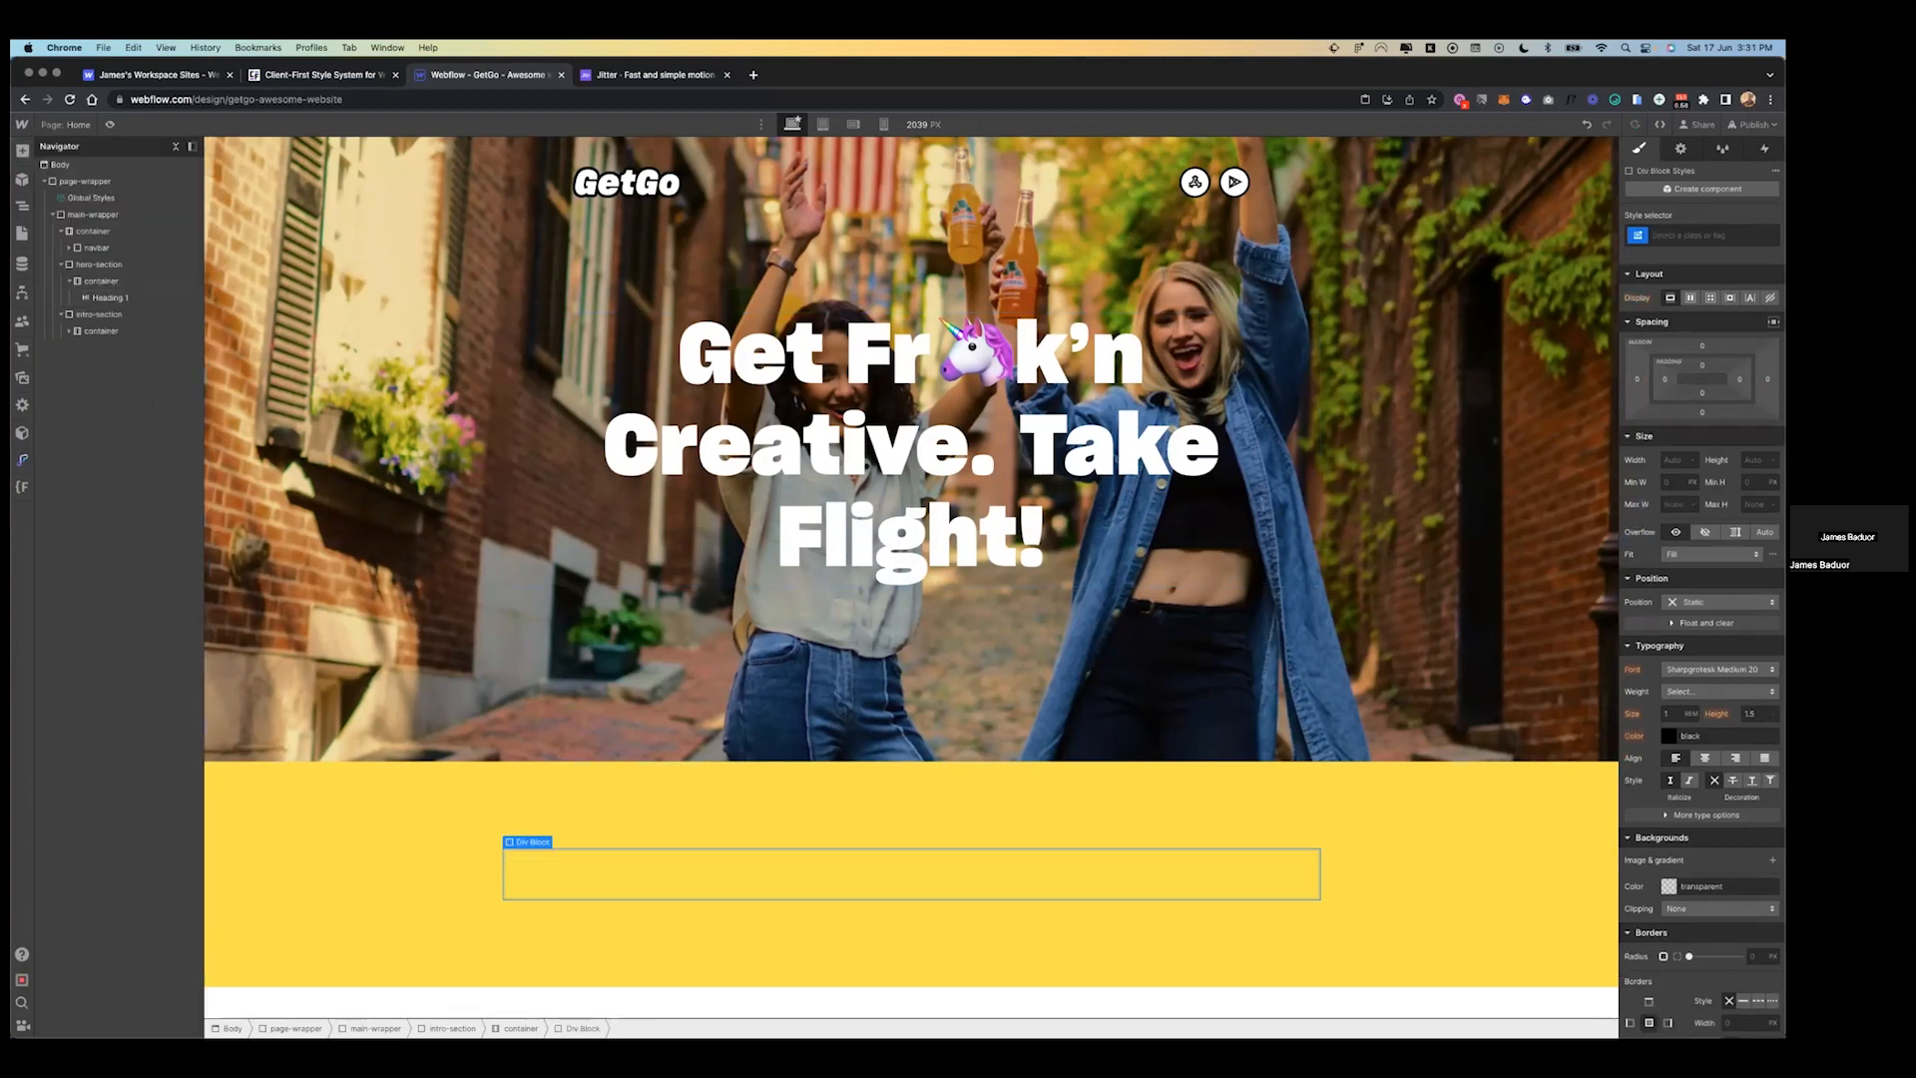
- Give the new Div Block the class 2-column-grid
key(super+Return)
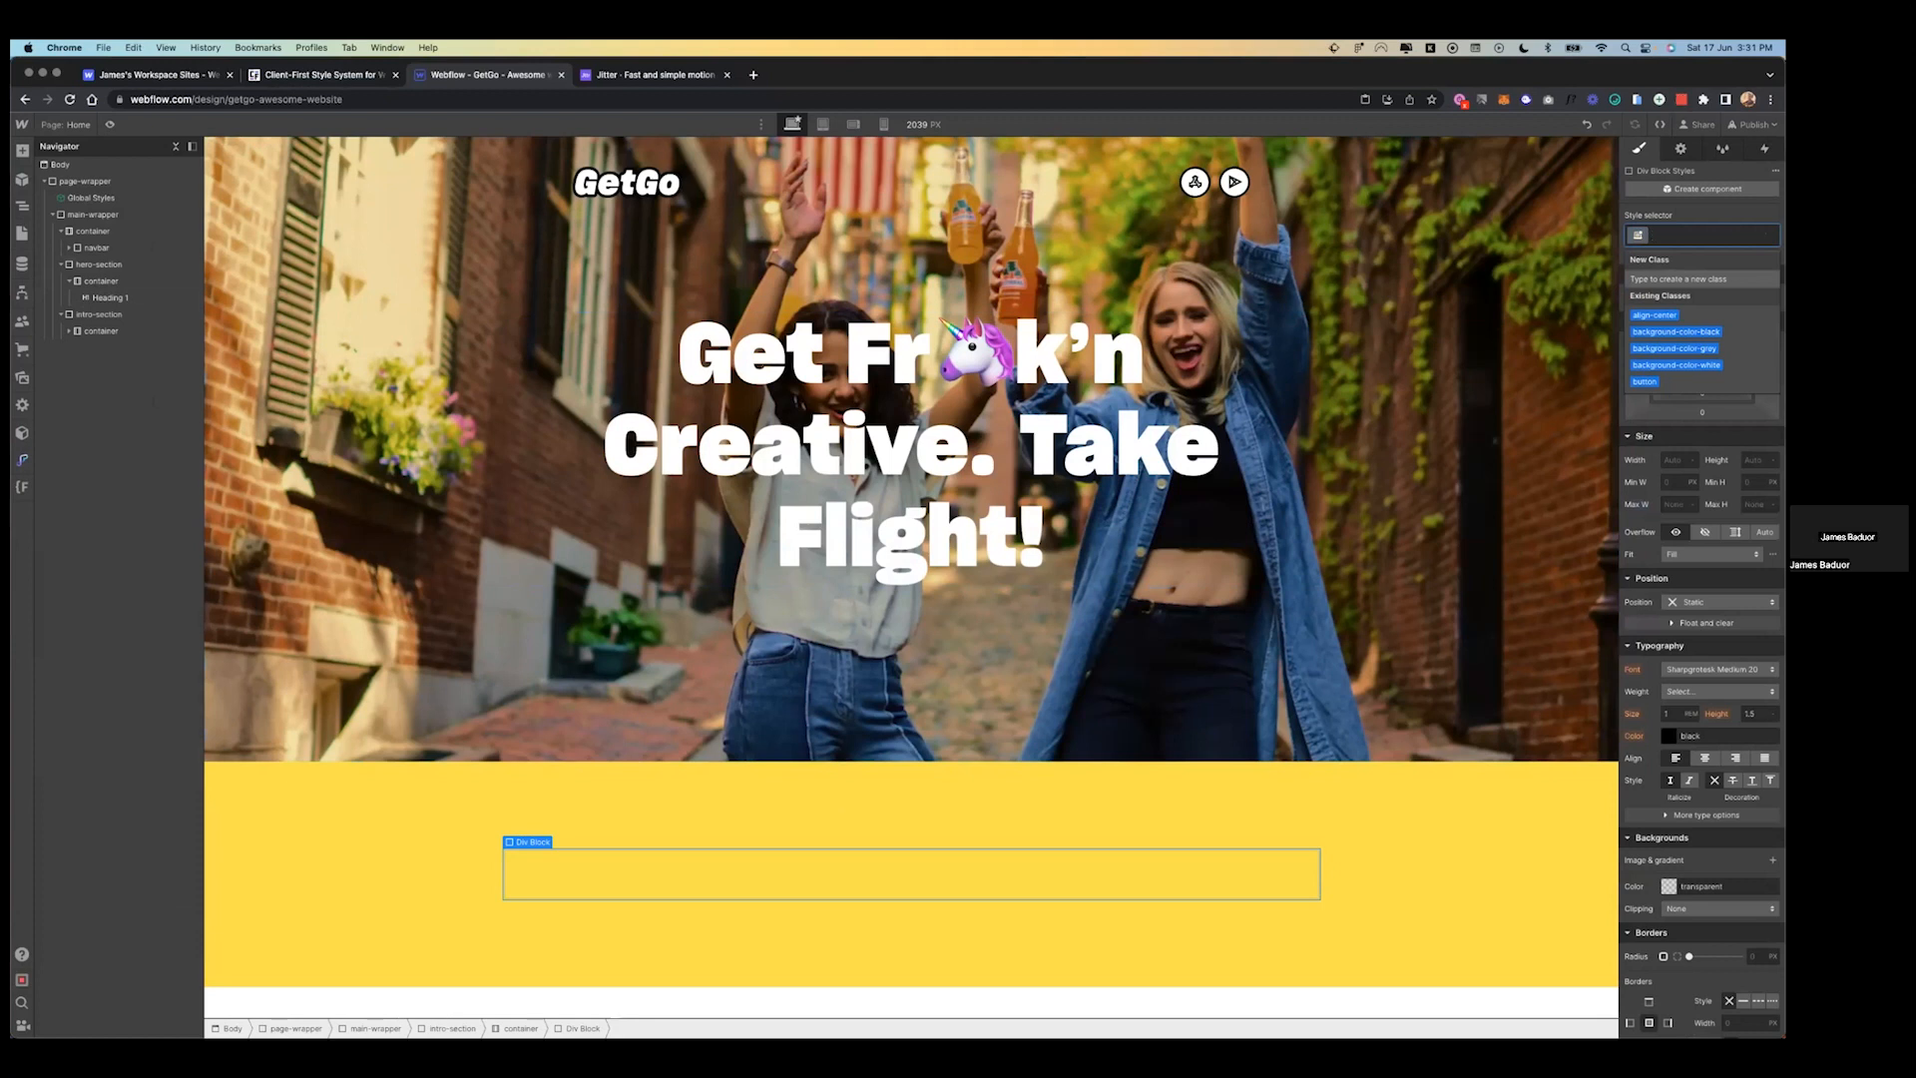
text(2 col)
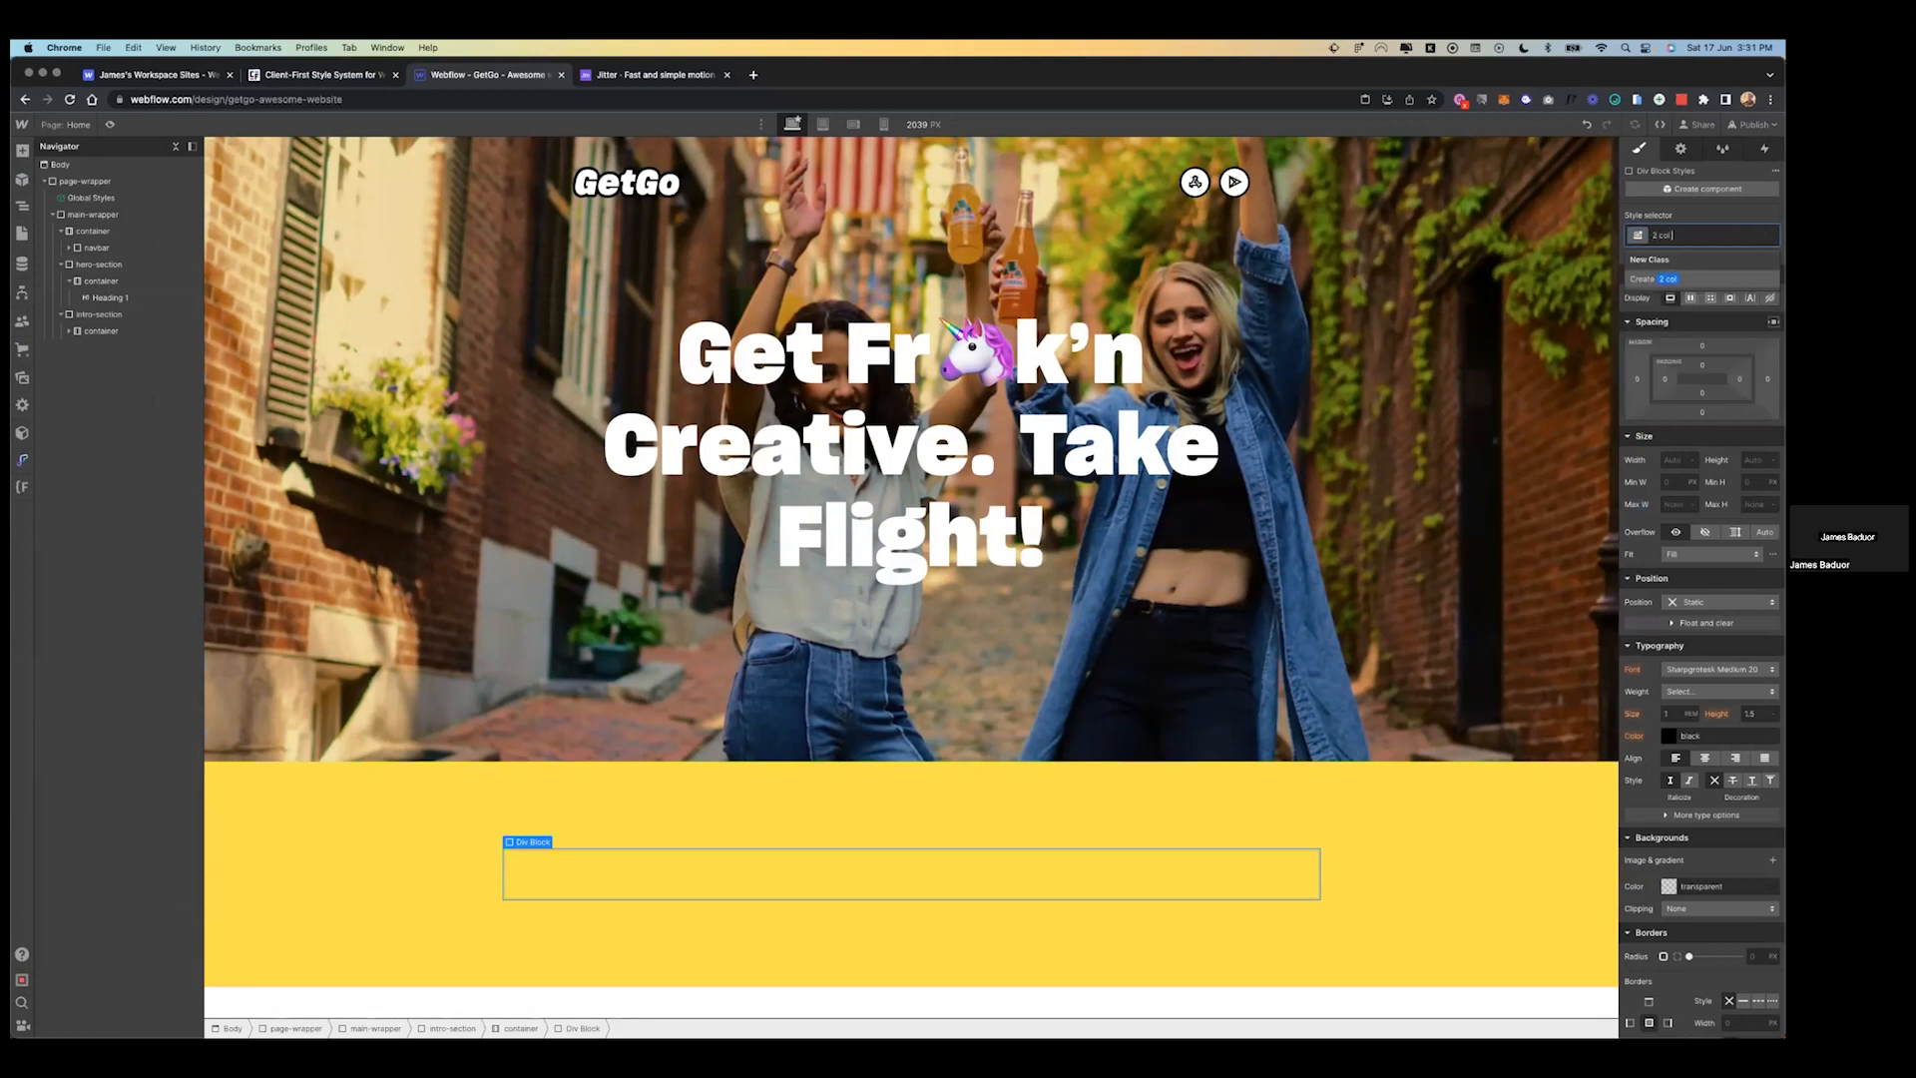
key(BackSpace)
key(BackSpace)
key(BackSpace)
key(BackSpace)
text(-column-grid)
key(Return)
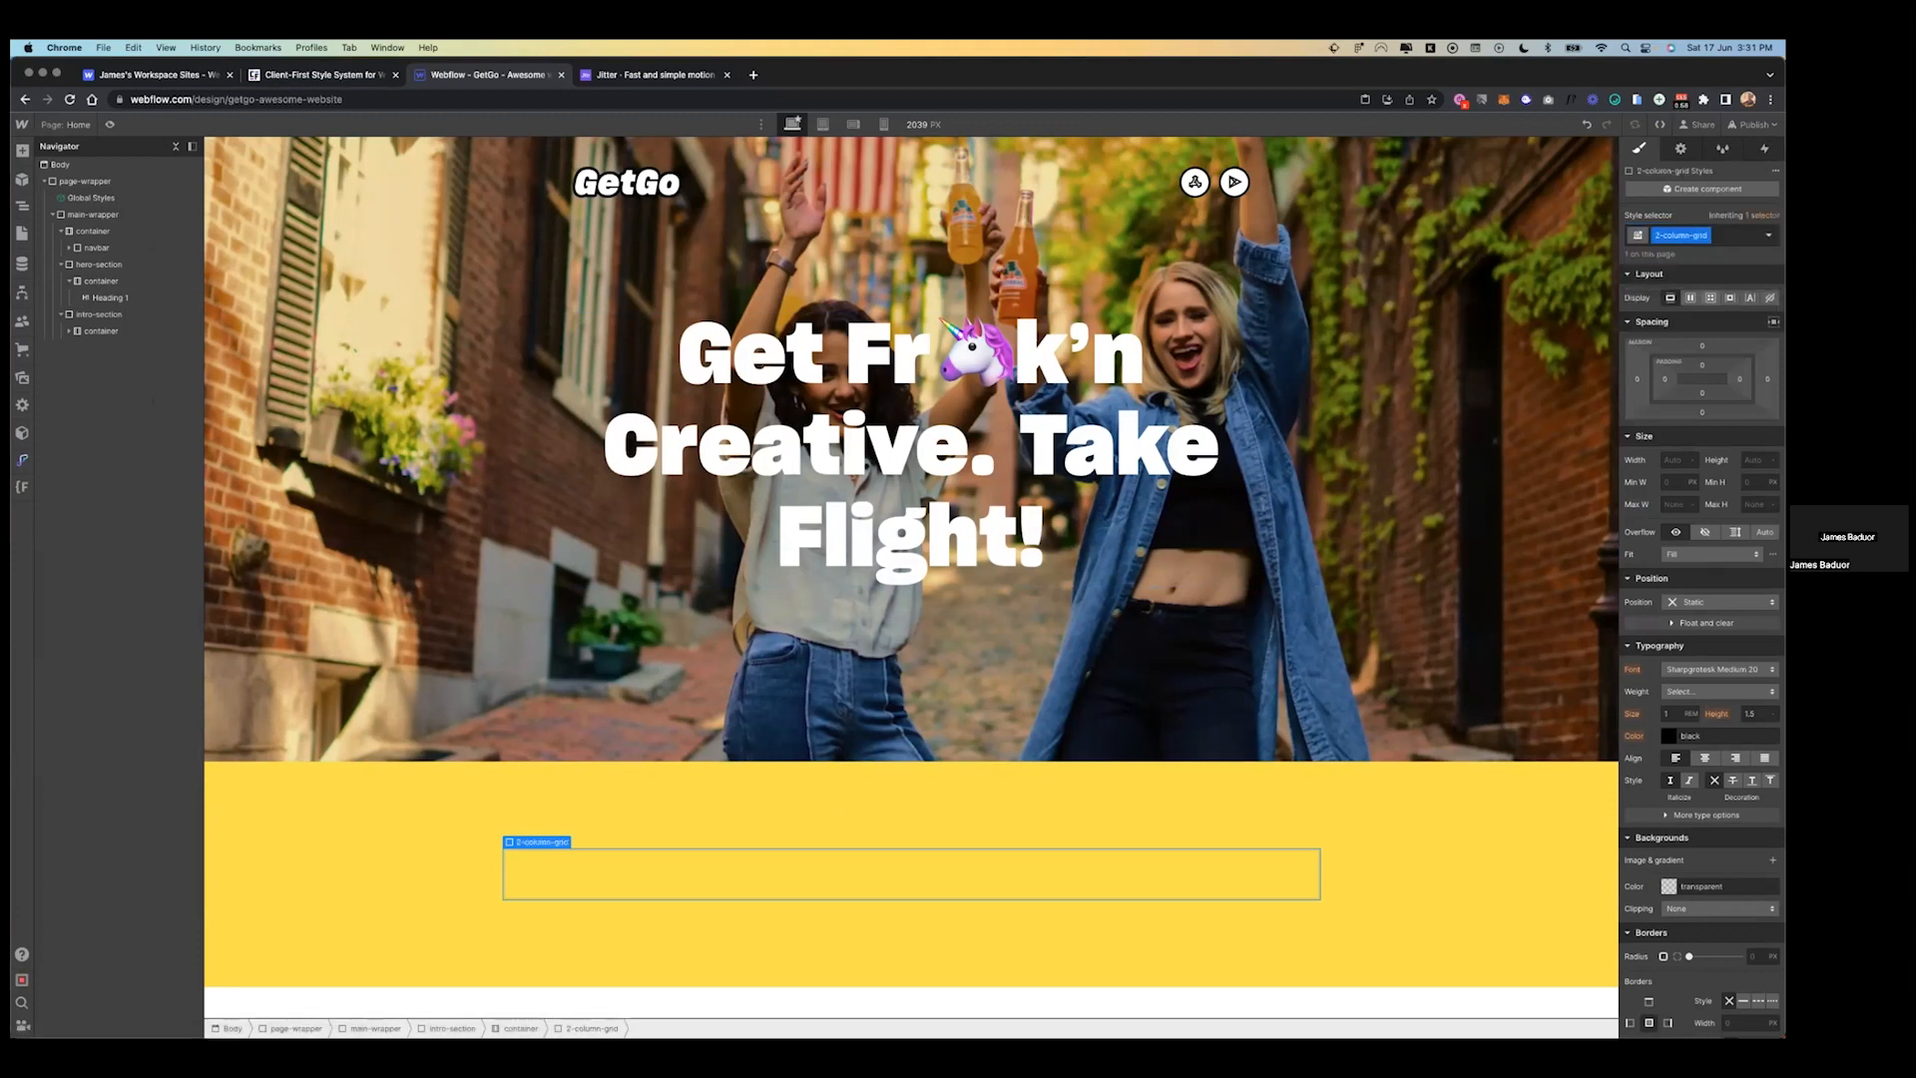
- Set the 2-column-grid block's display to grid and delete its second row, keeping two columns and one row
click(1711, 297)
scroll(1548, 584, down, 1)
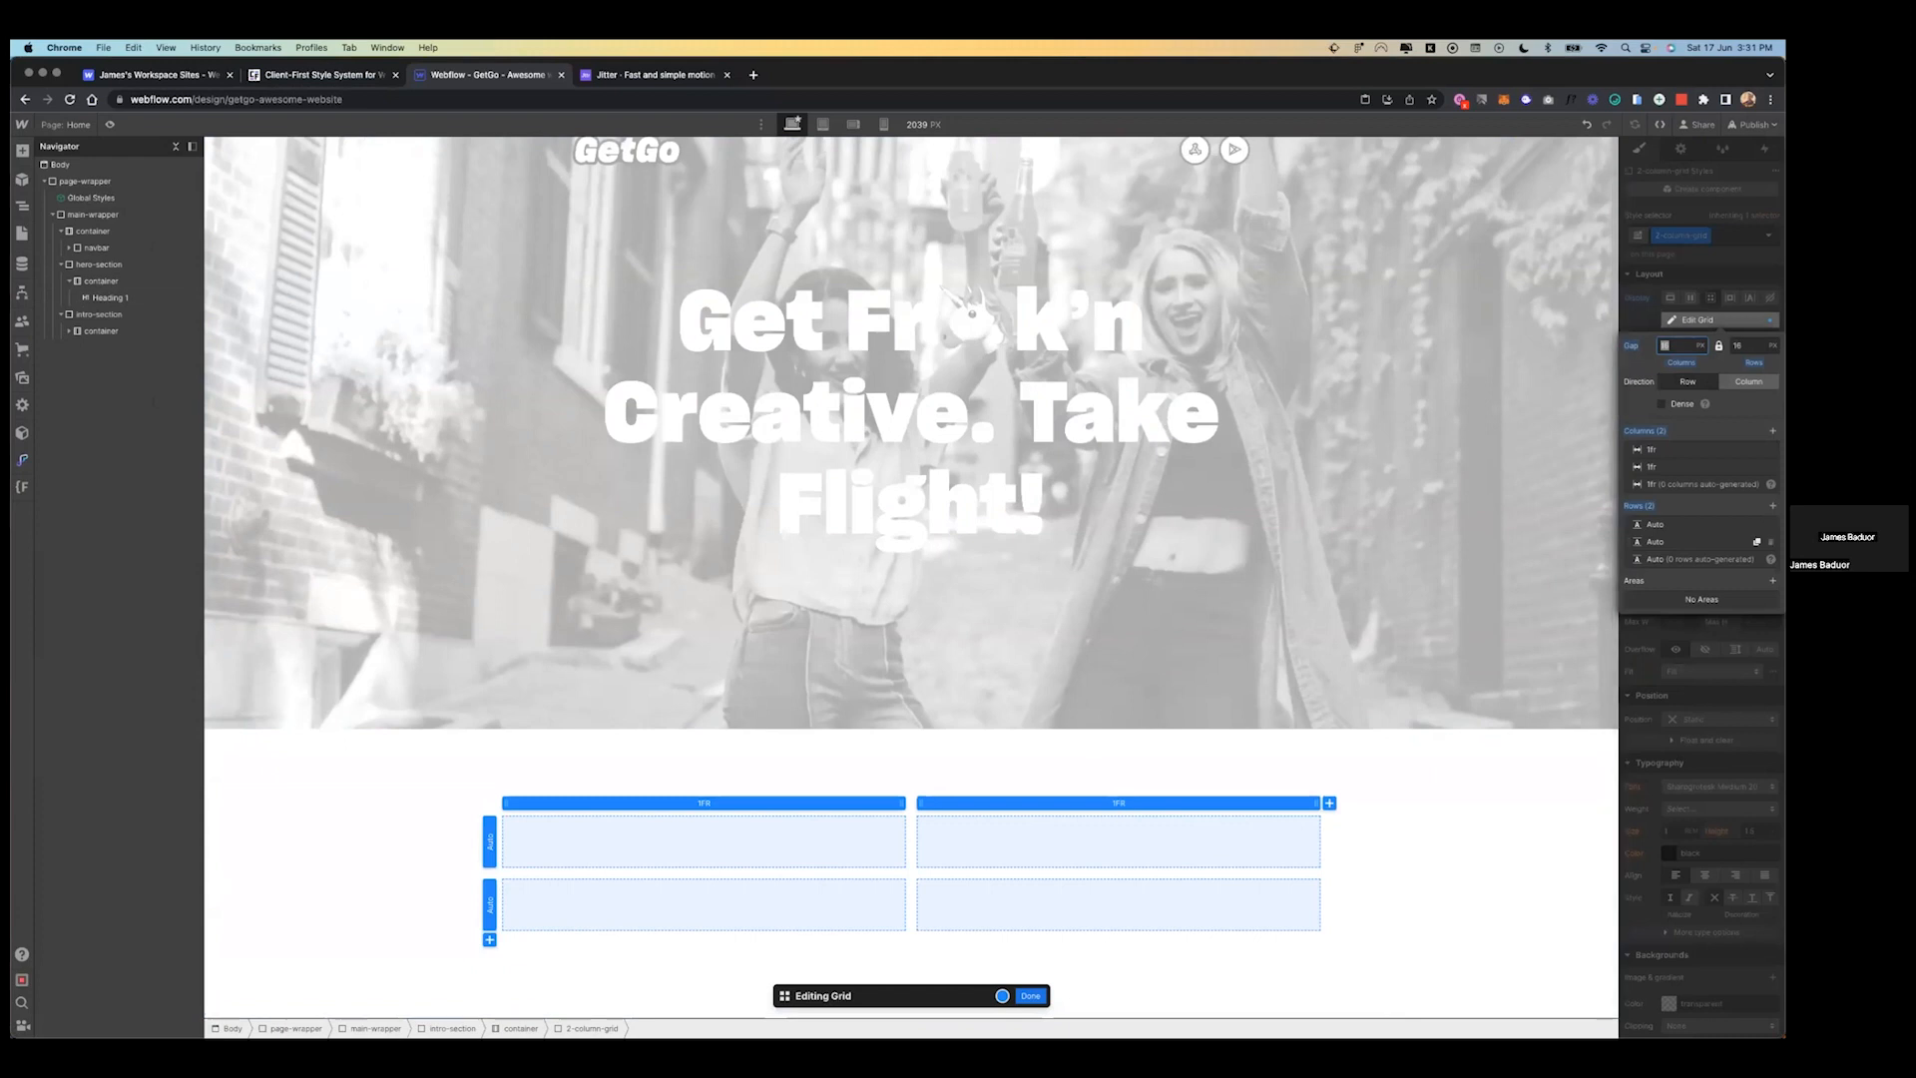
click(1772, 525)
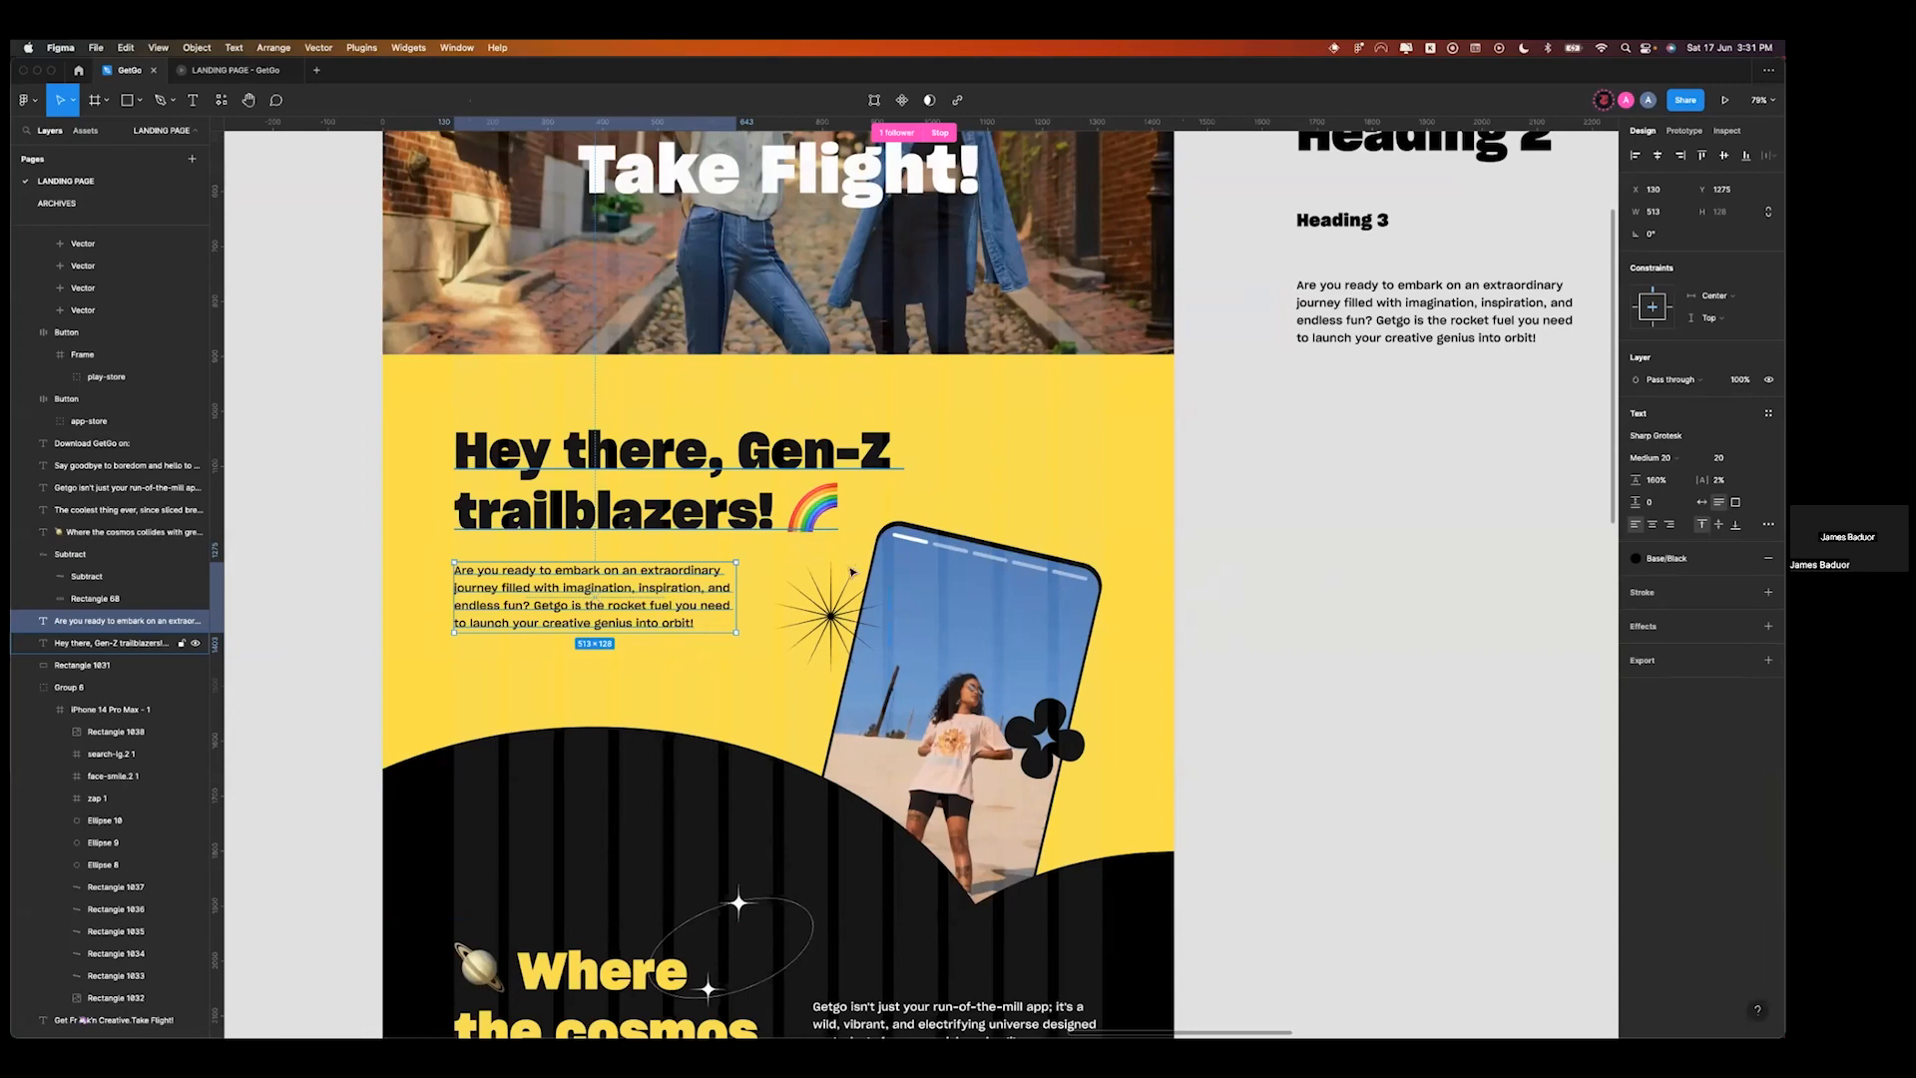
- In the Figma design, select the Gen-Z heading and its paragraph together to check their width against the layout grid
key(ctrl+Right)
key(ctrl+Left)
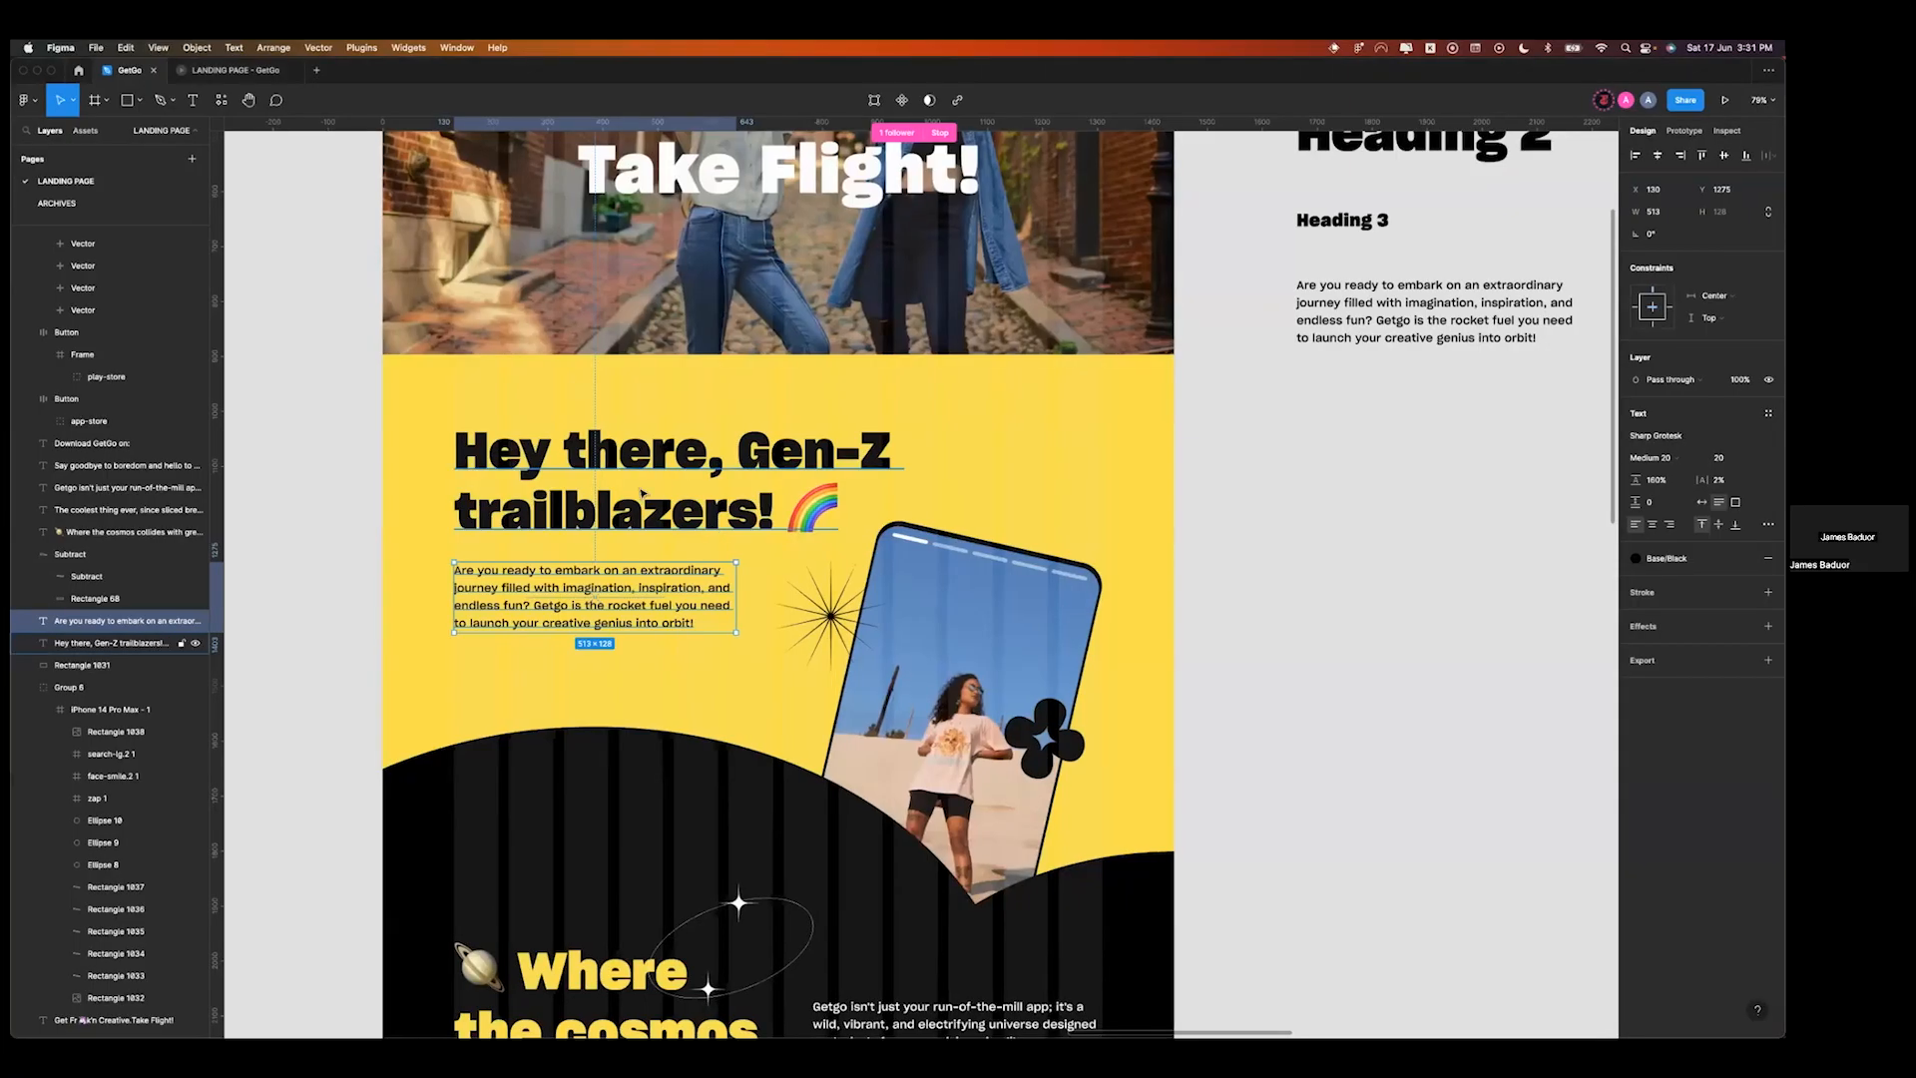
click(603, 544)
shift+click(599, 584)
scroll(804, 536, up, 1)
scroll(804, 536, up, 3)
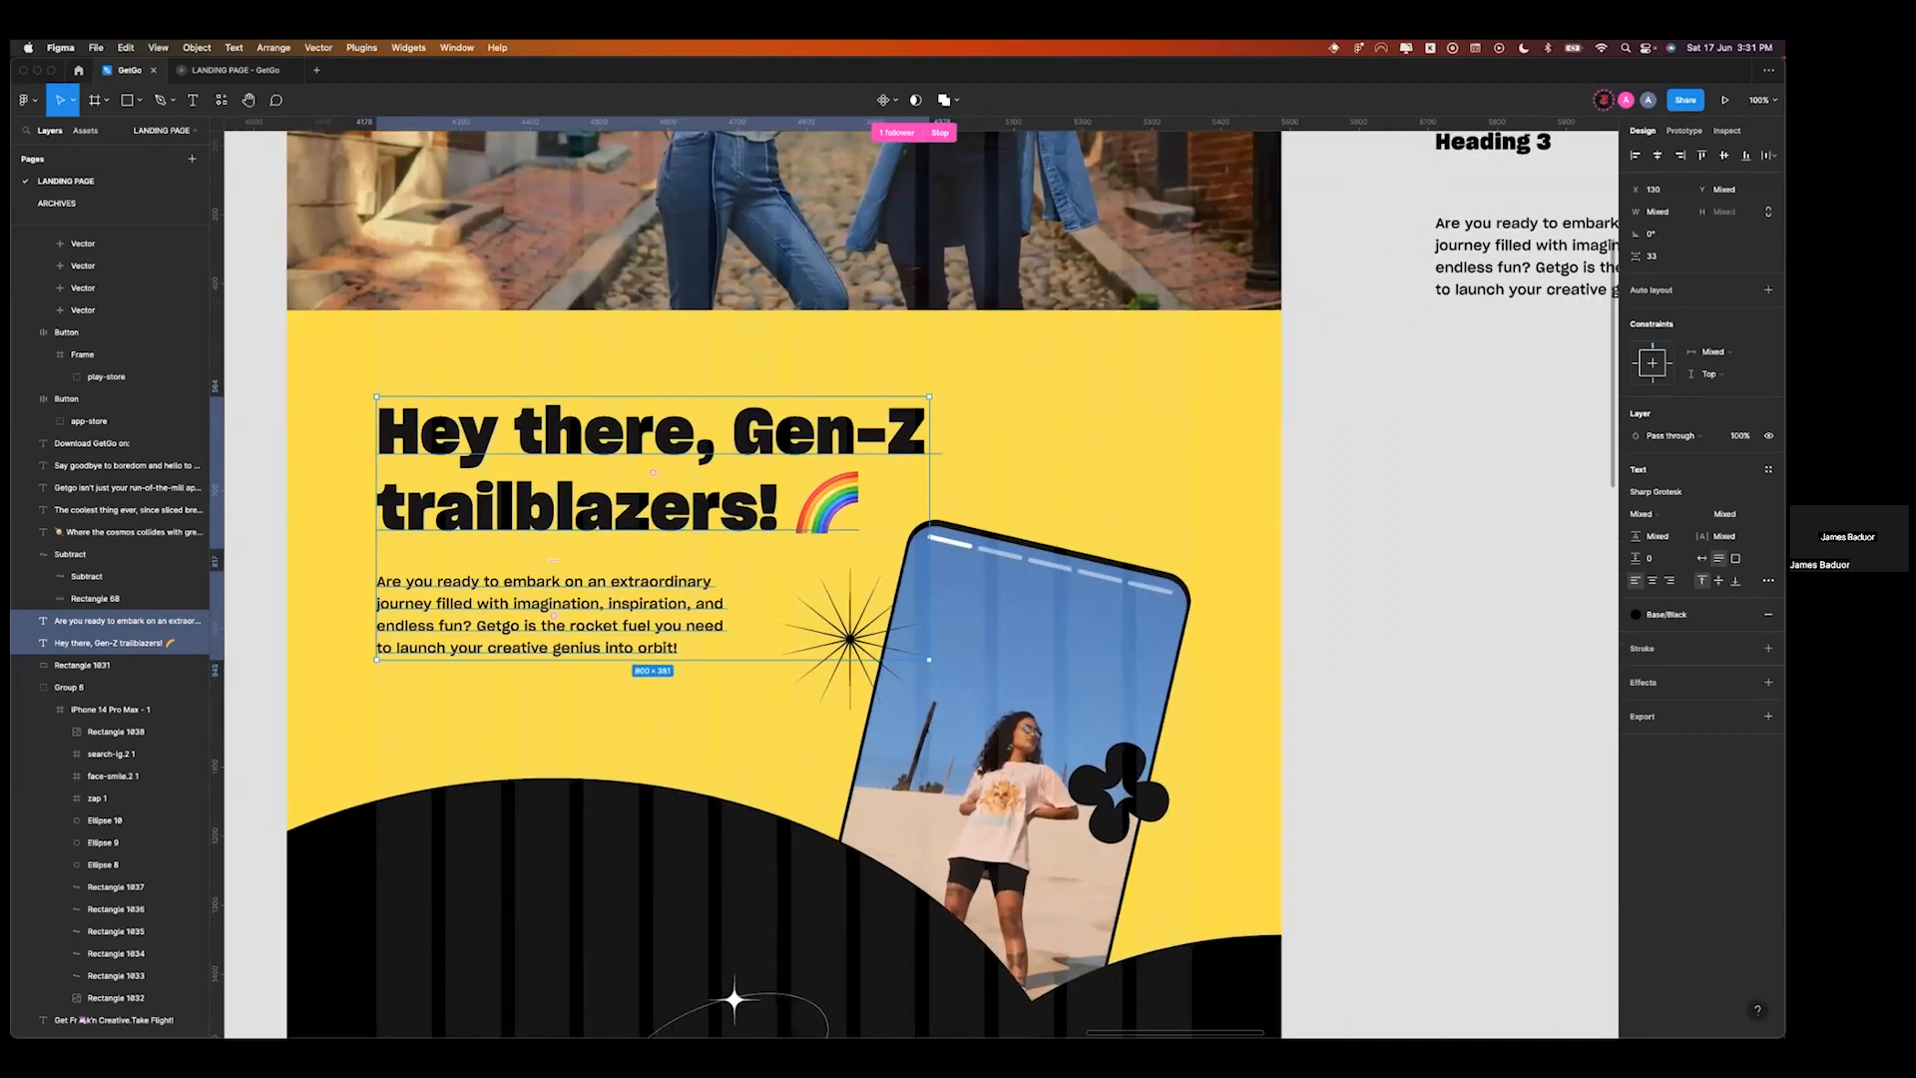
- Detach the Web Grid style from the Desktop - 4 frame and darken its 12-column grid colour to 1D0808
click(1479, 378)
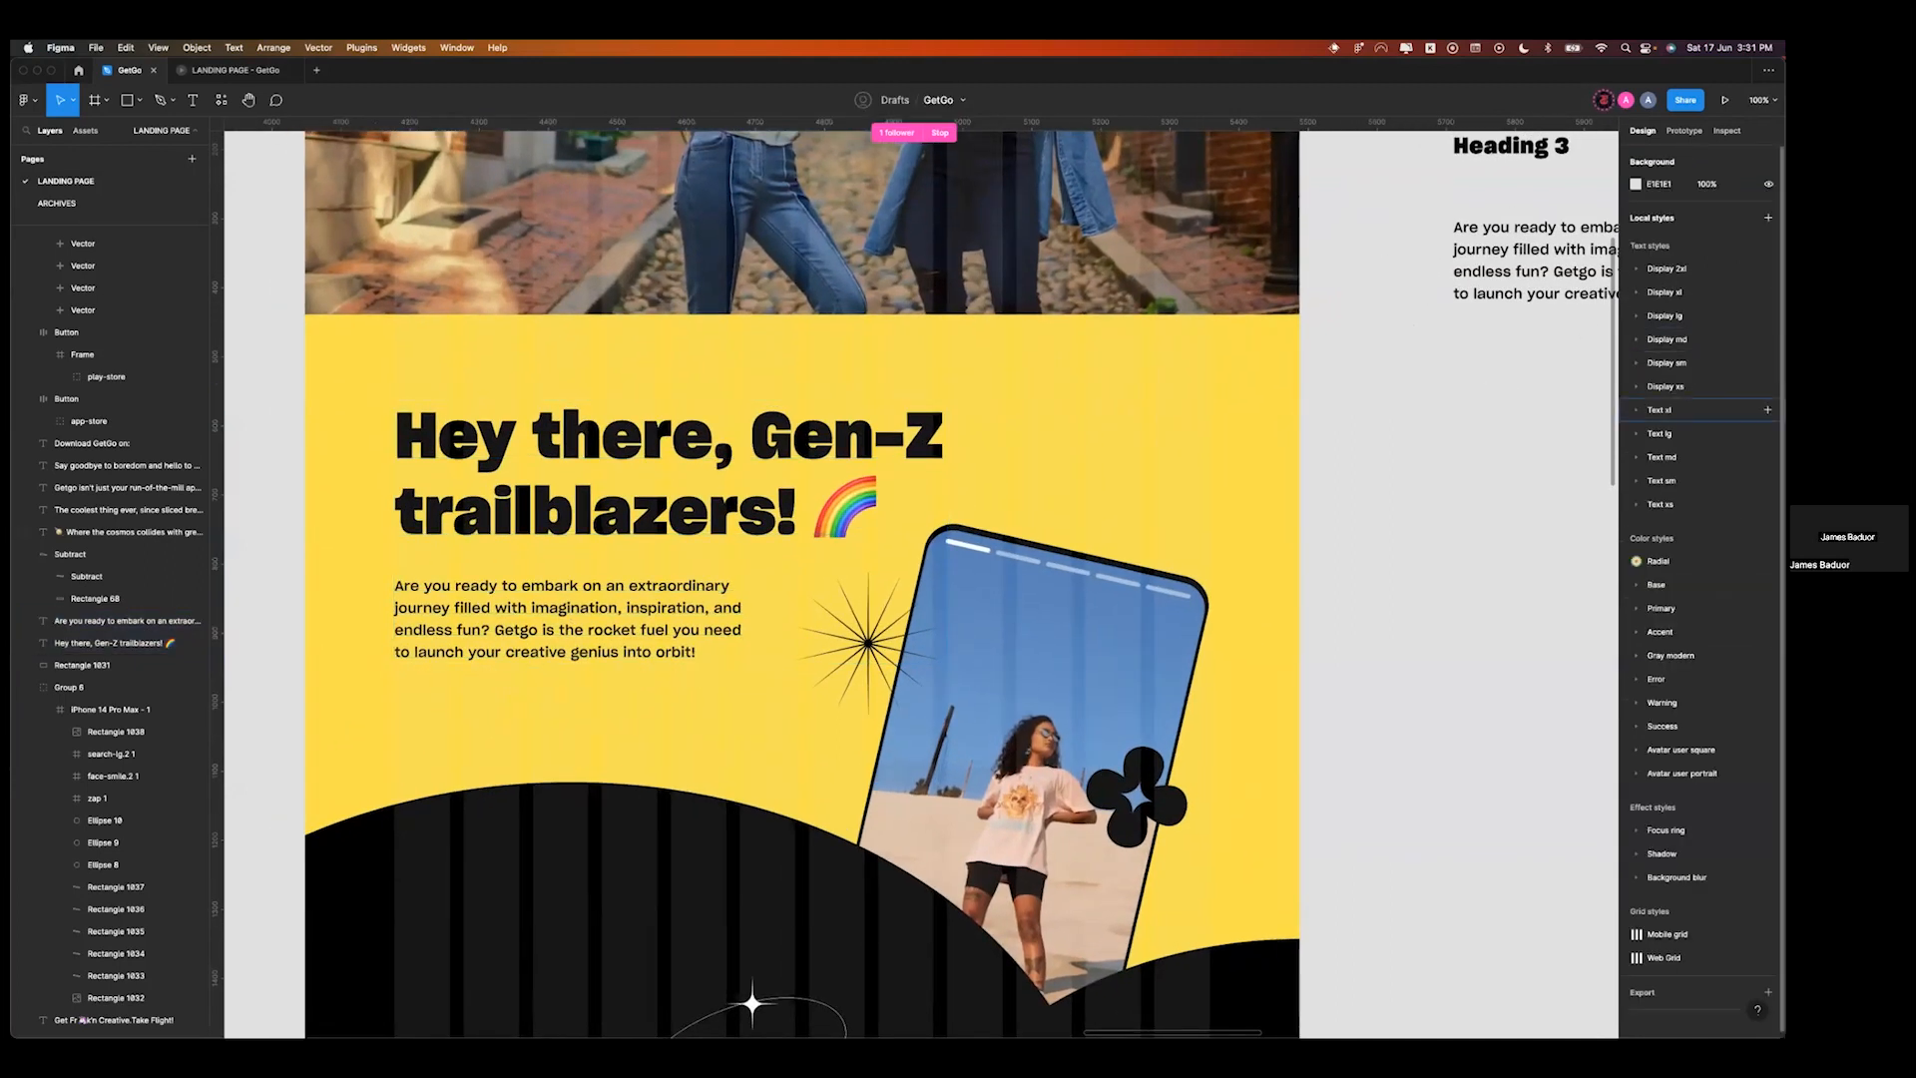
scroll(1385, 470, down, 5)
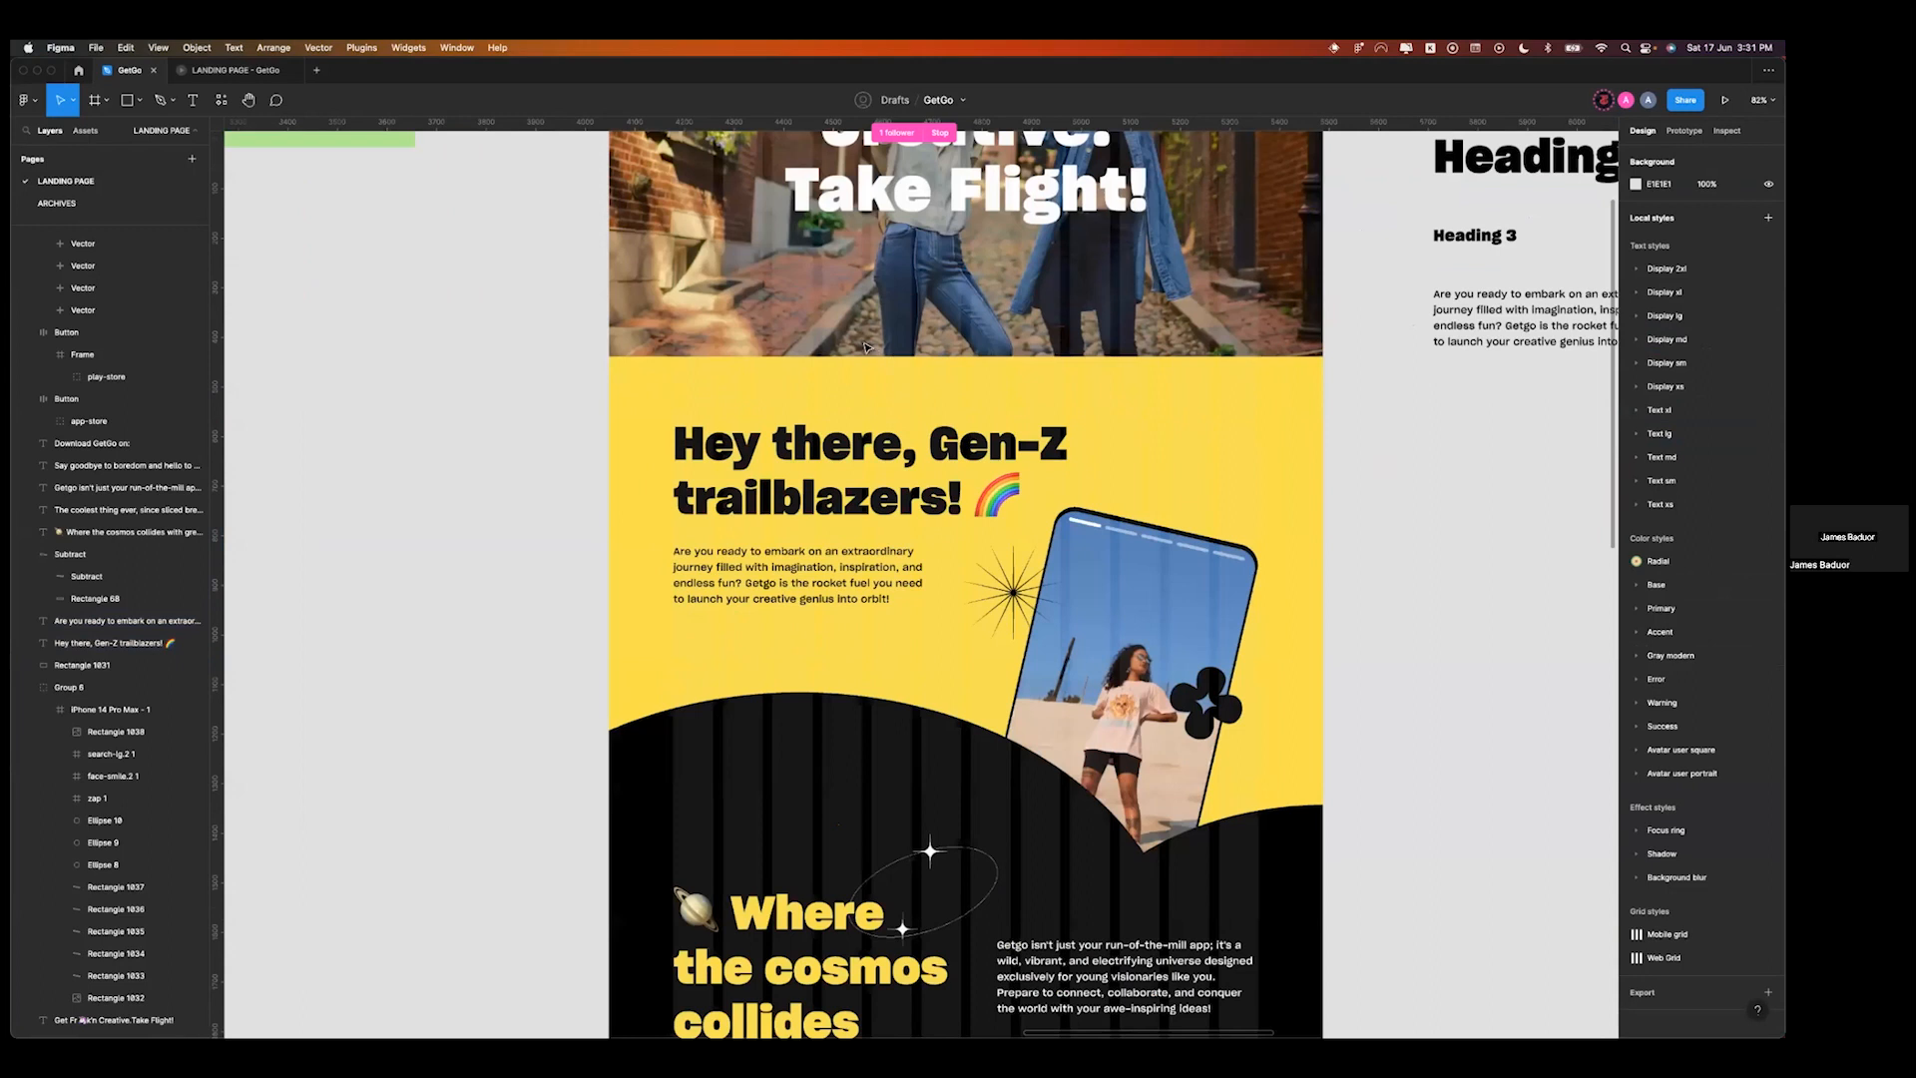
click(860, 356)
scroll(859, 357, down, 2)
scroll(859, 357, right, 2)
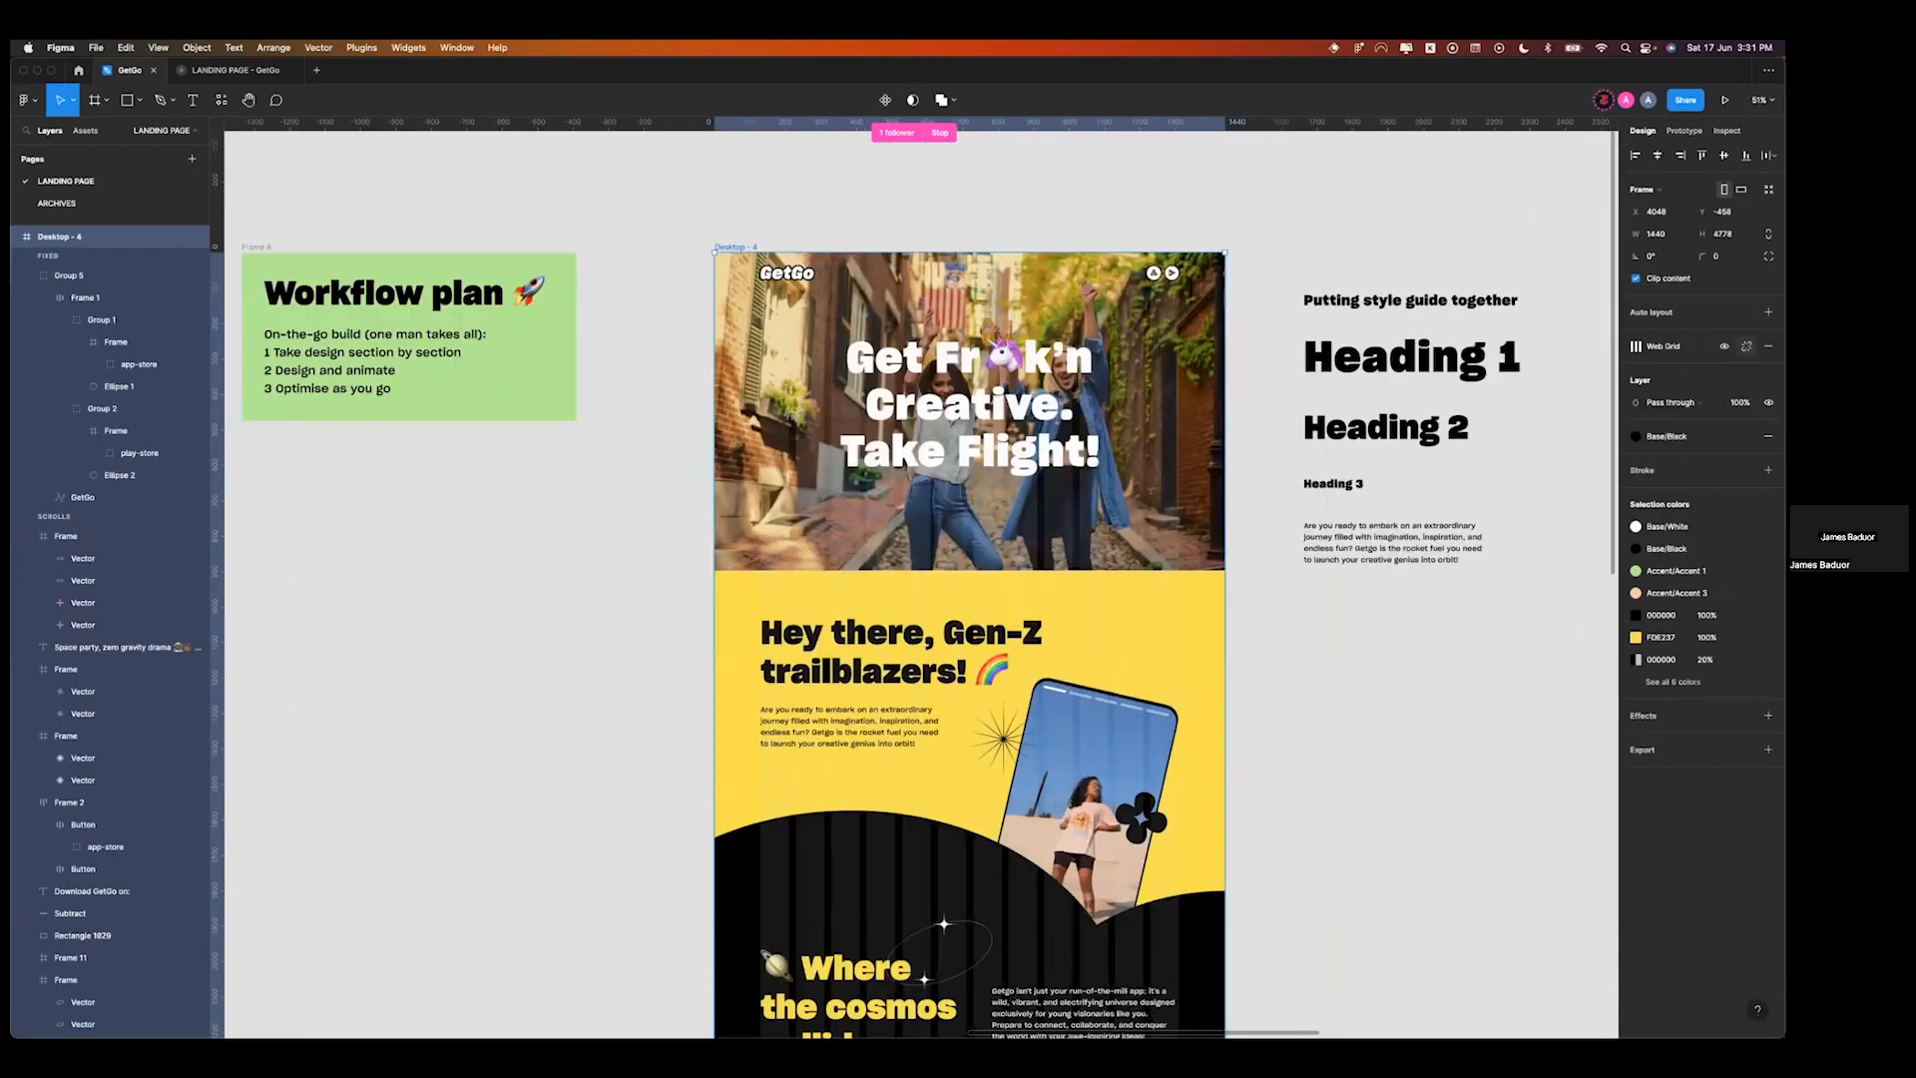
click(1747, 347)
click(1635, 368)
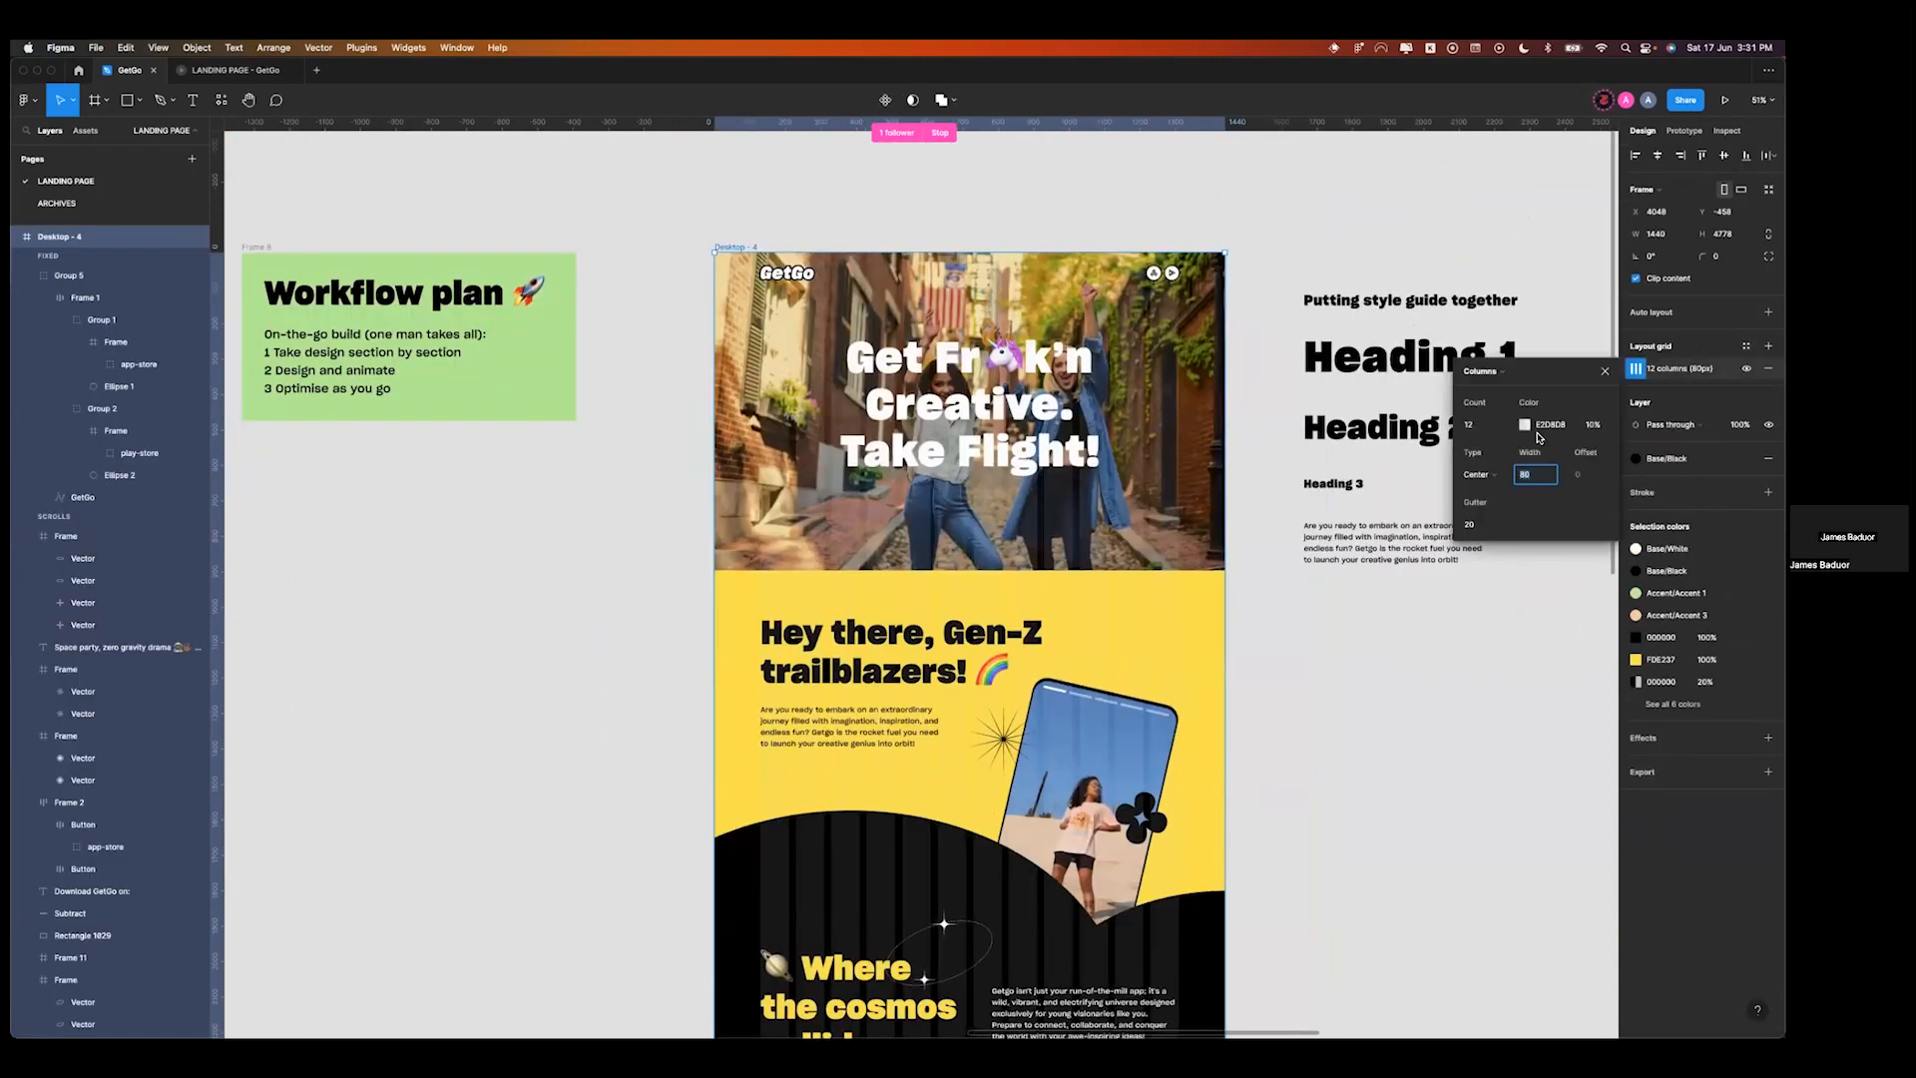
click(1524, 426)
drag(1378, 546, 1382, 596)
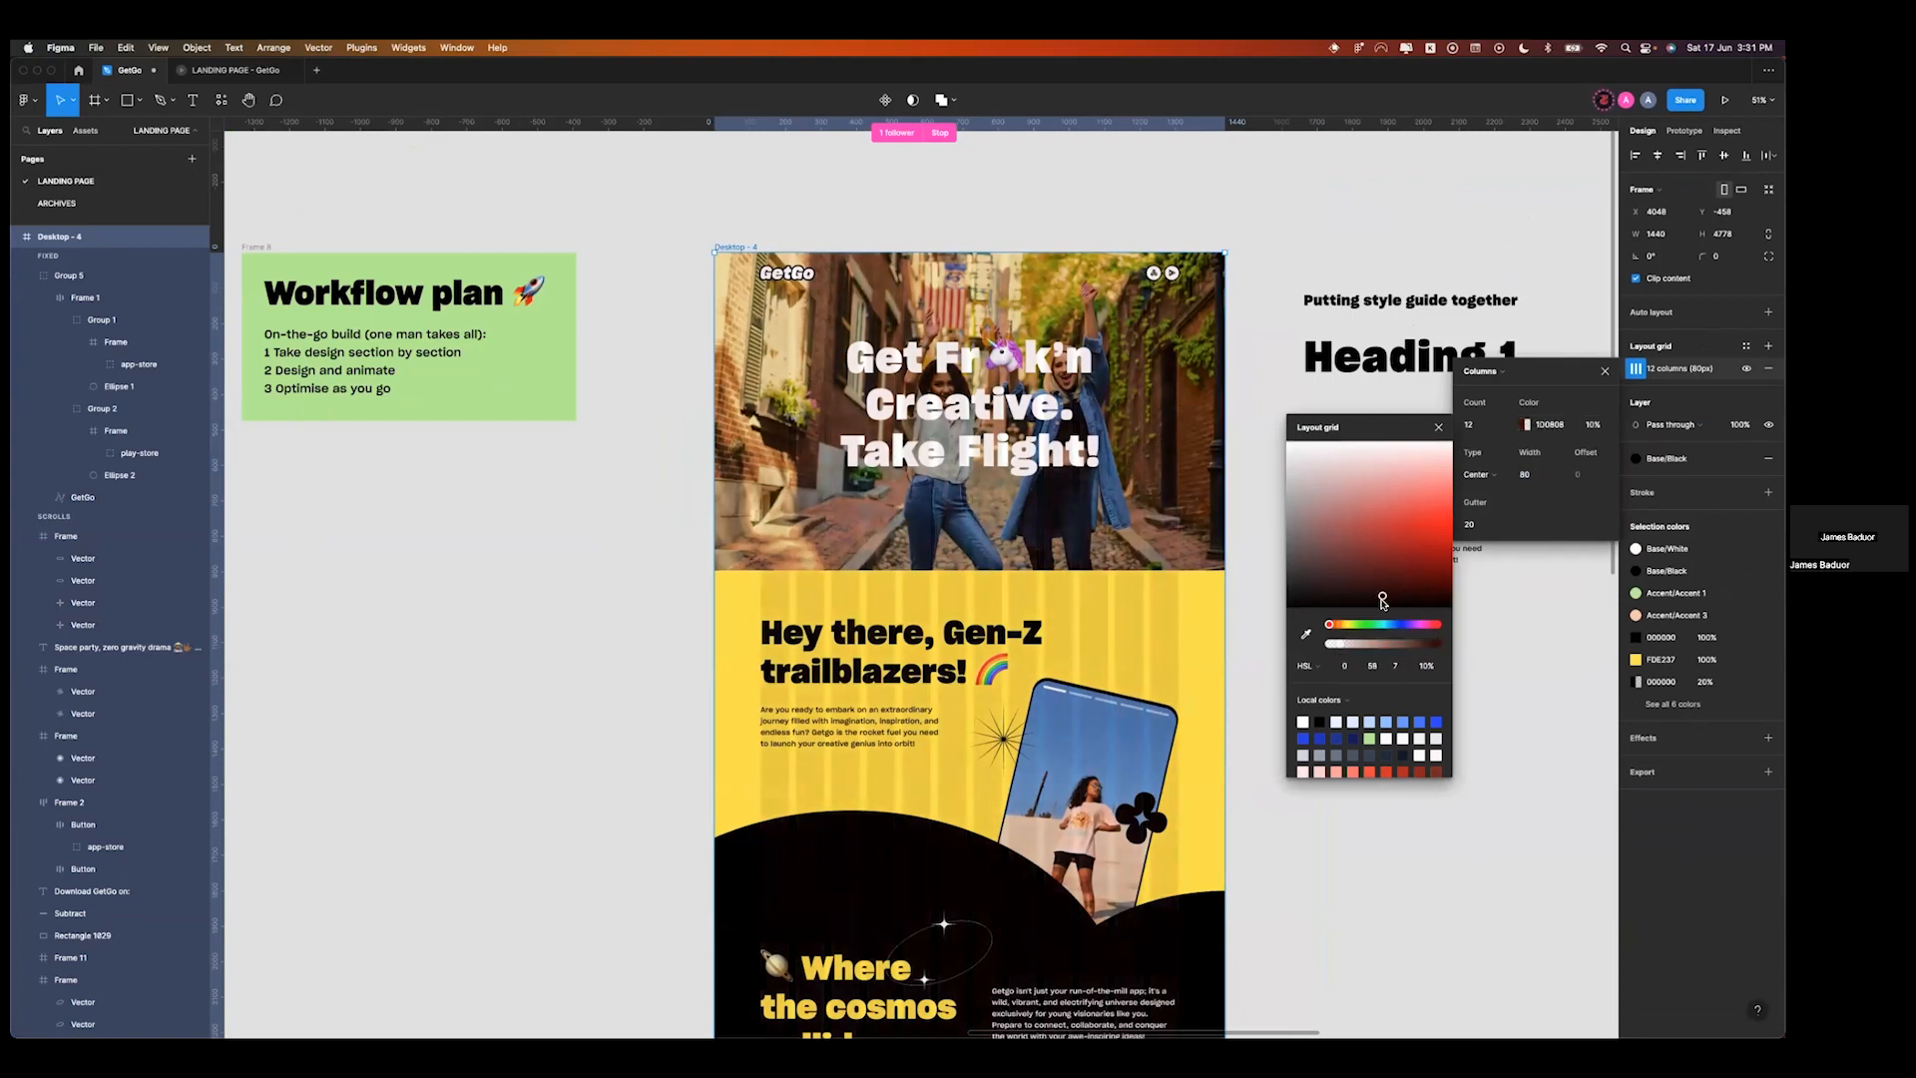
click(1275, 608)
- Select the Gen-Z heading and paragraph to examine how many grid columns they span
scroll(1255, 613, down, 1)
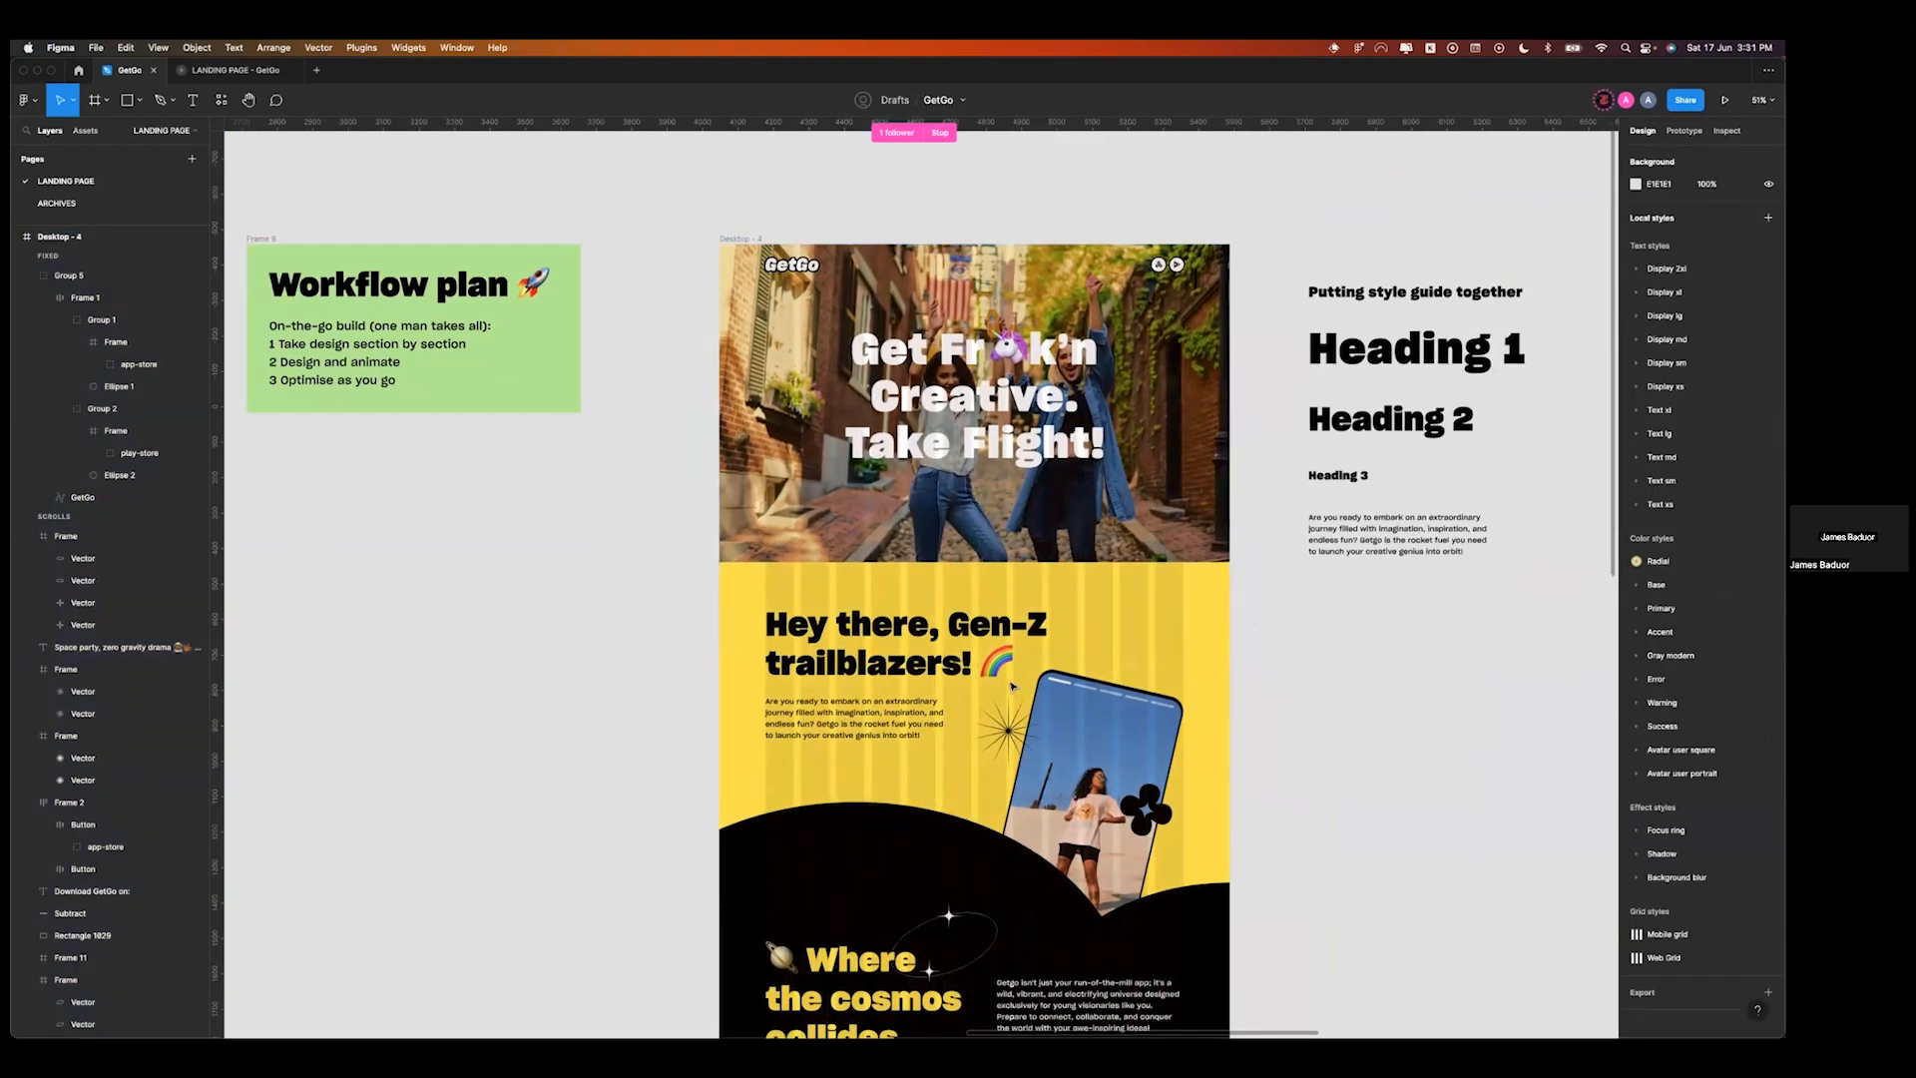
scroll(1011, 685, up, 5)
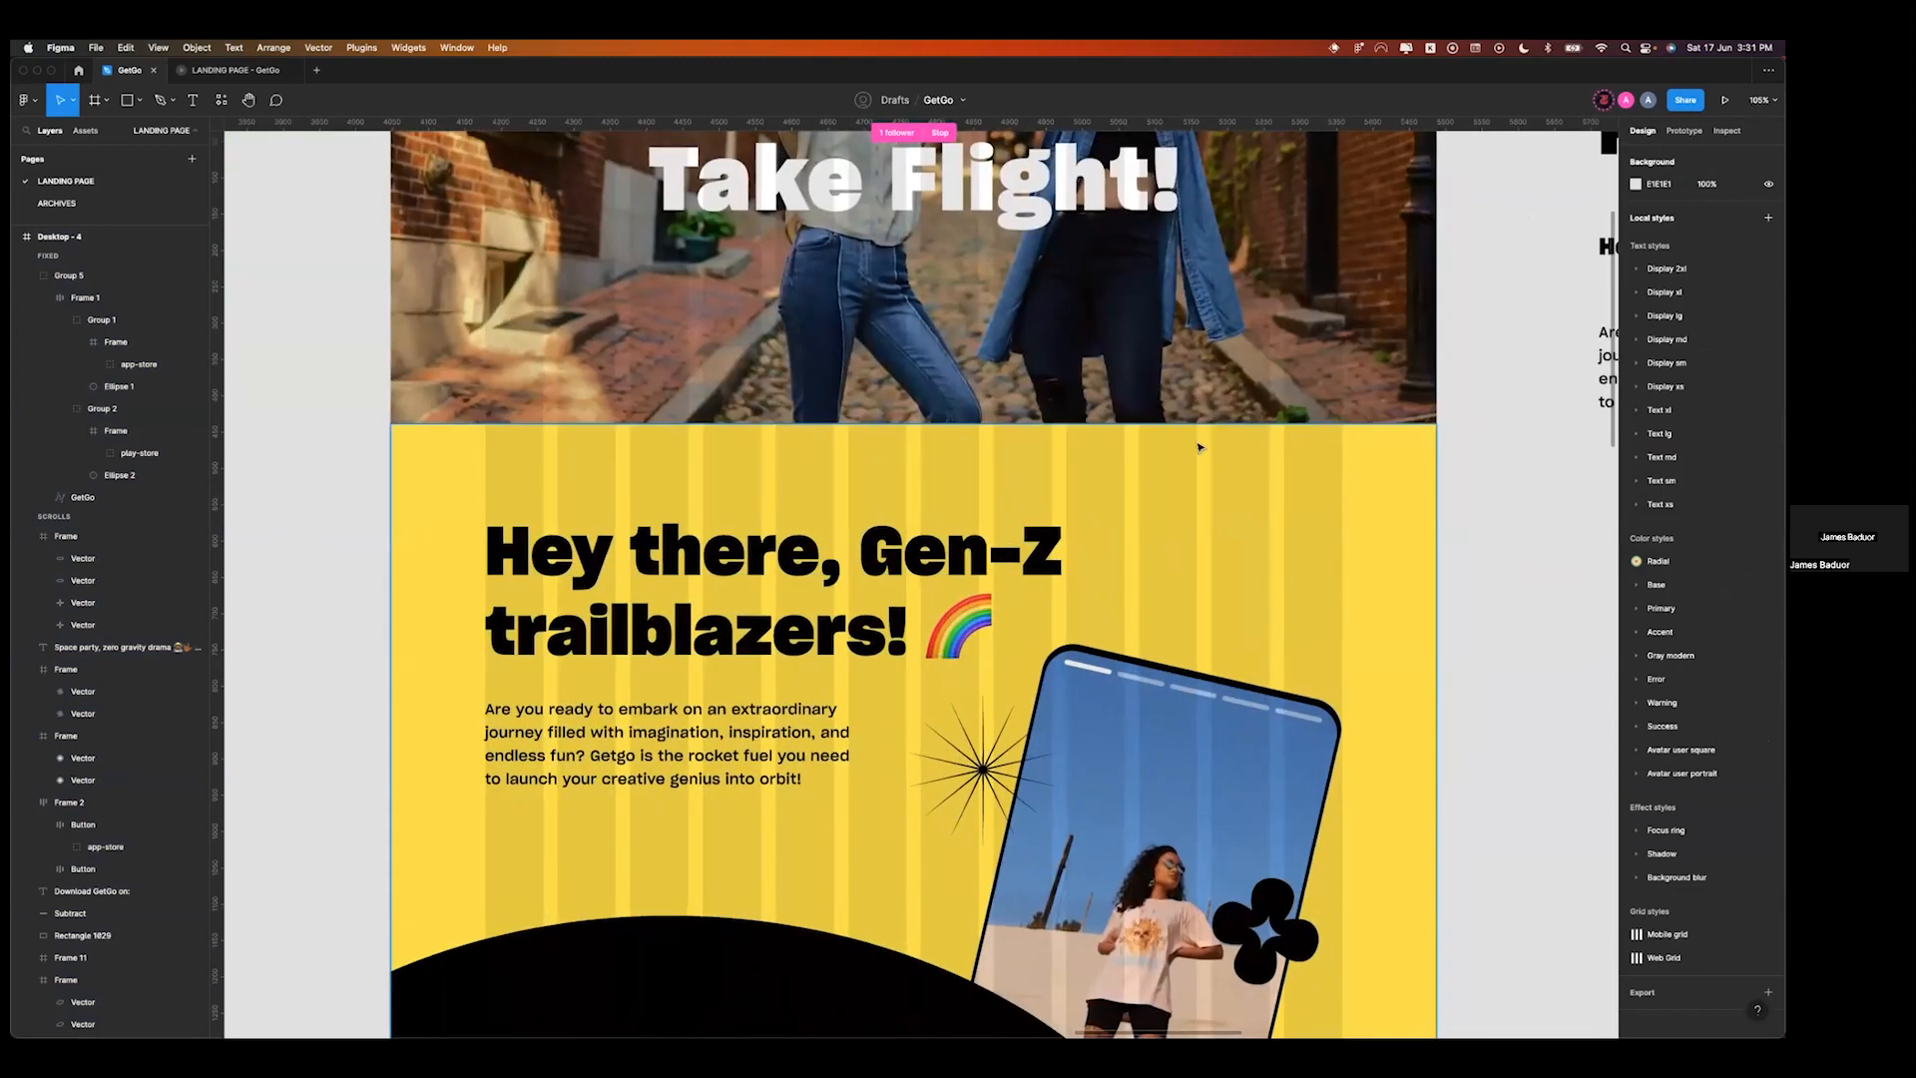
click(716, 567)
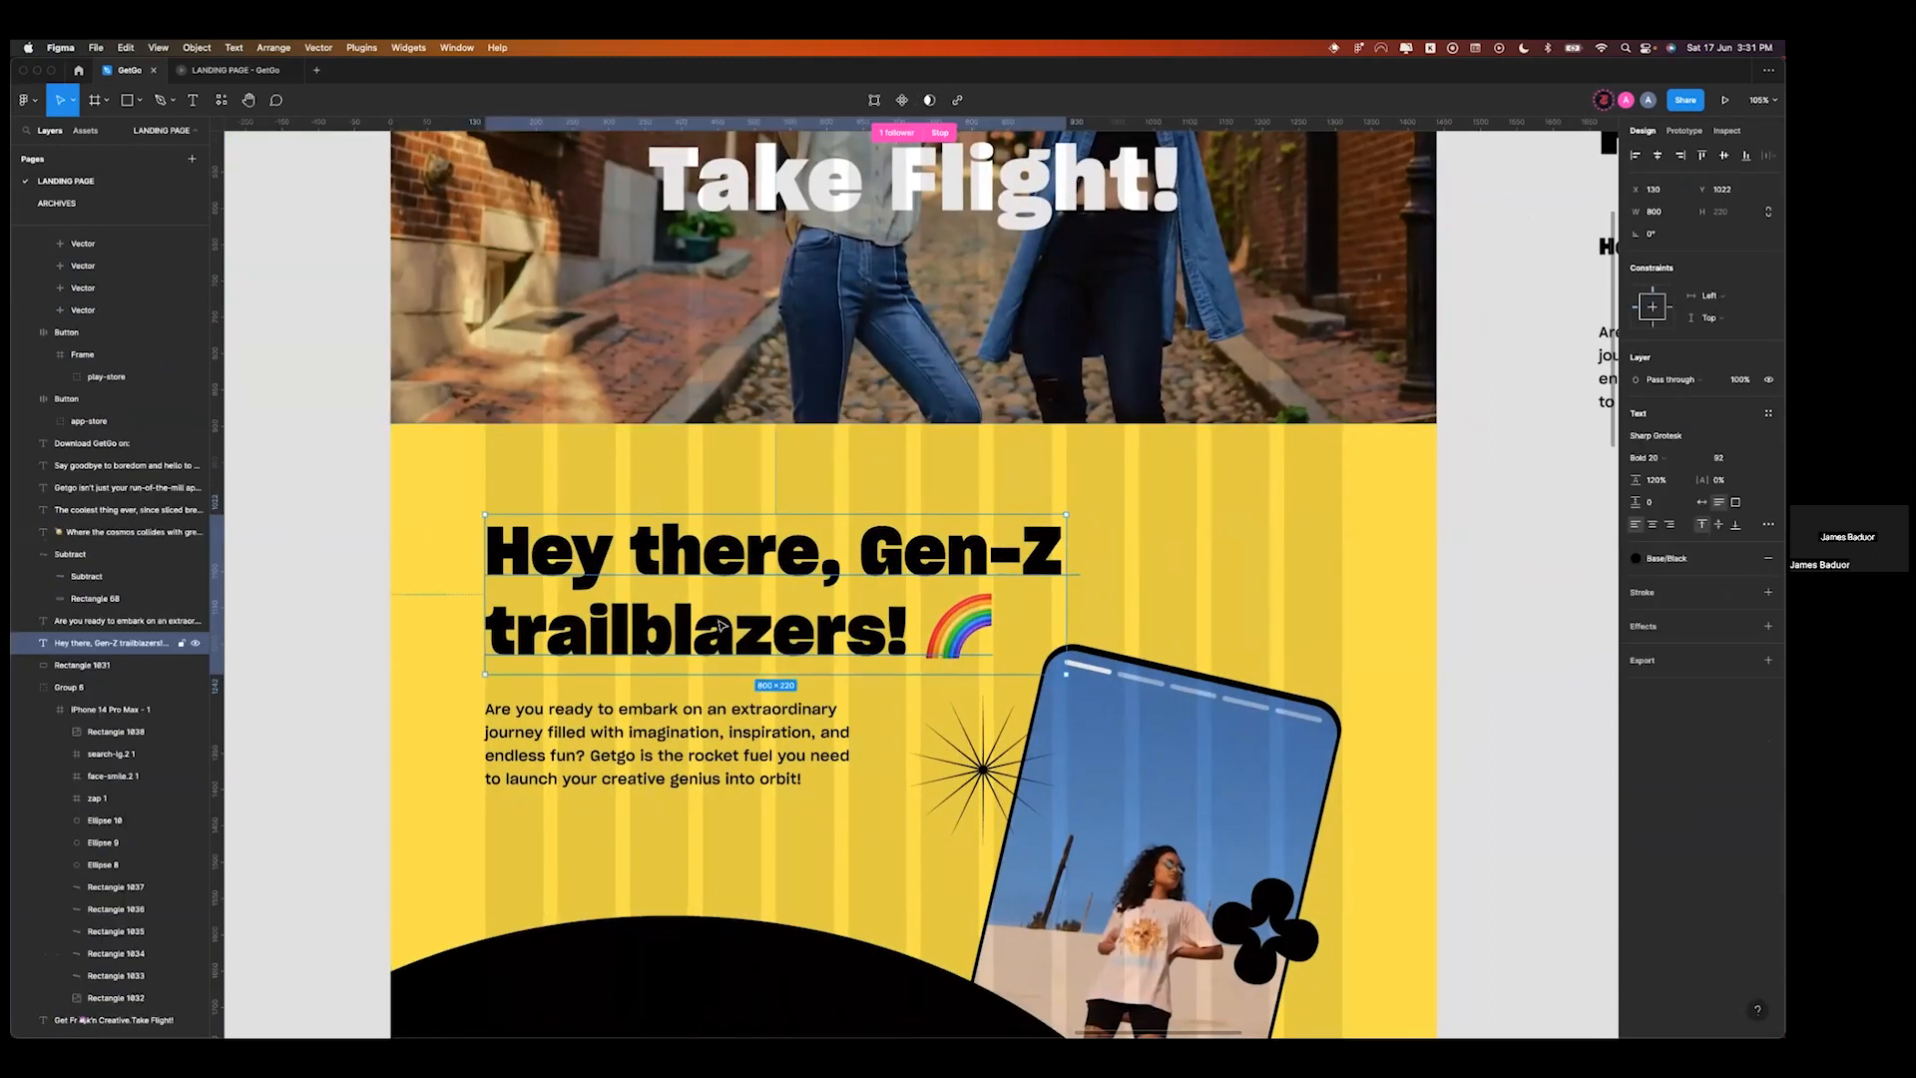
shift+click(720, 734)
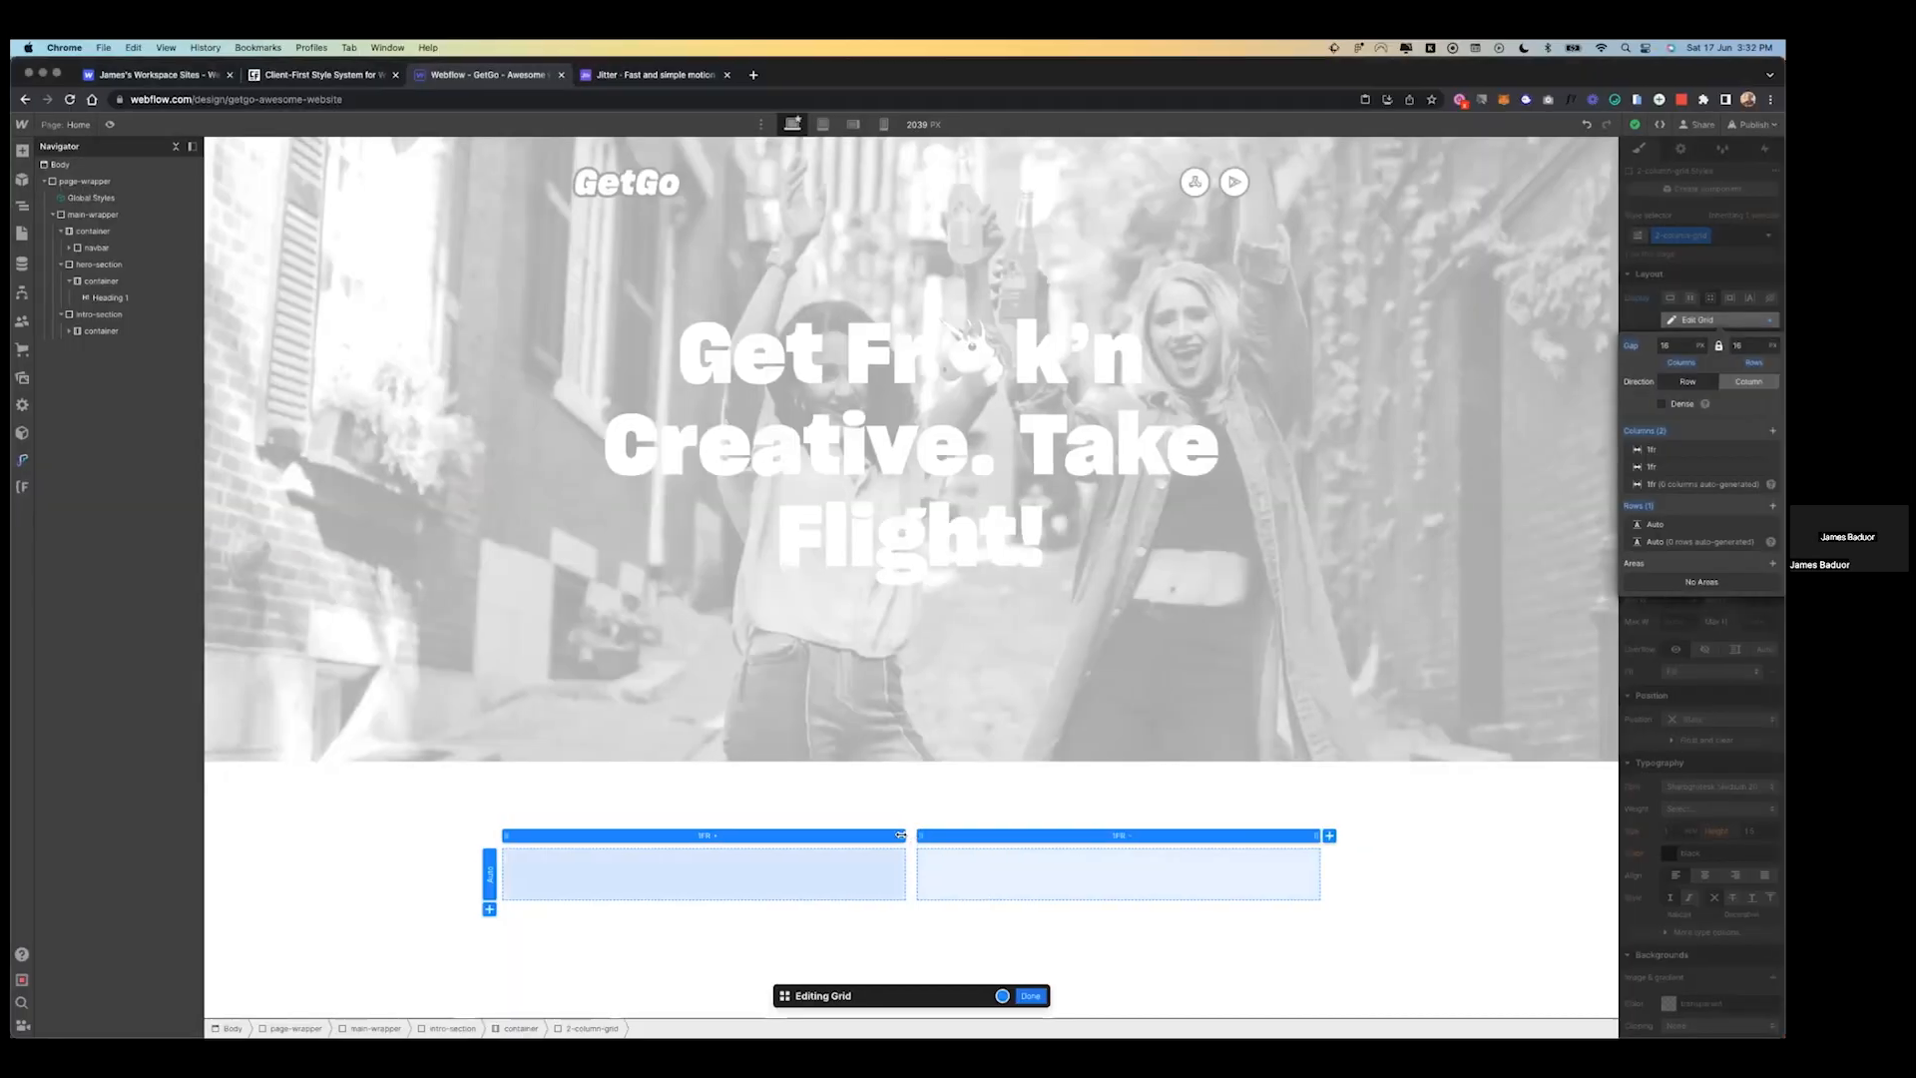
- Back in Webflow, resize the grid's columns to 2fr and 1fr and finish editing the grid
drag(920, 834, 941, 834)
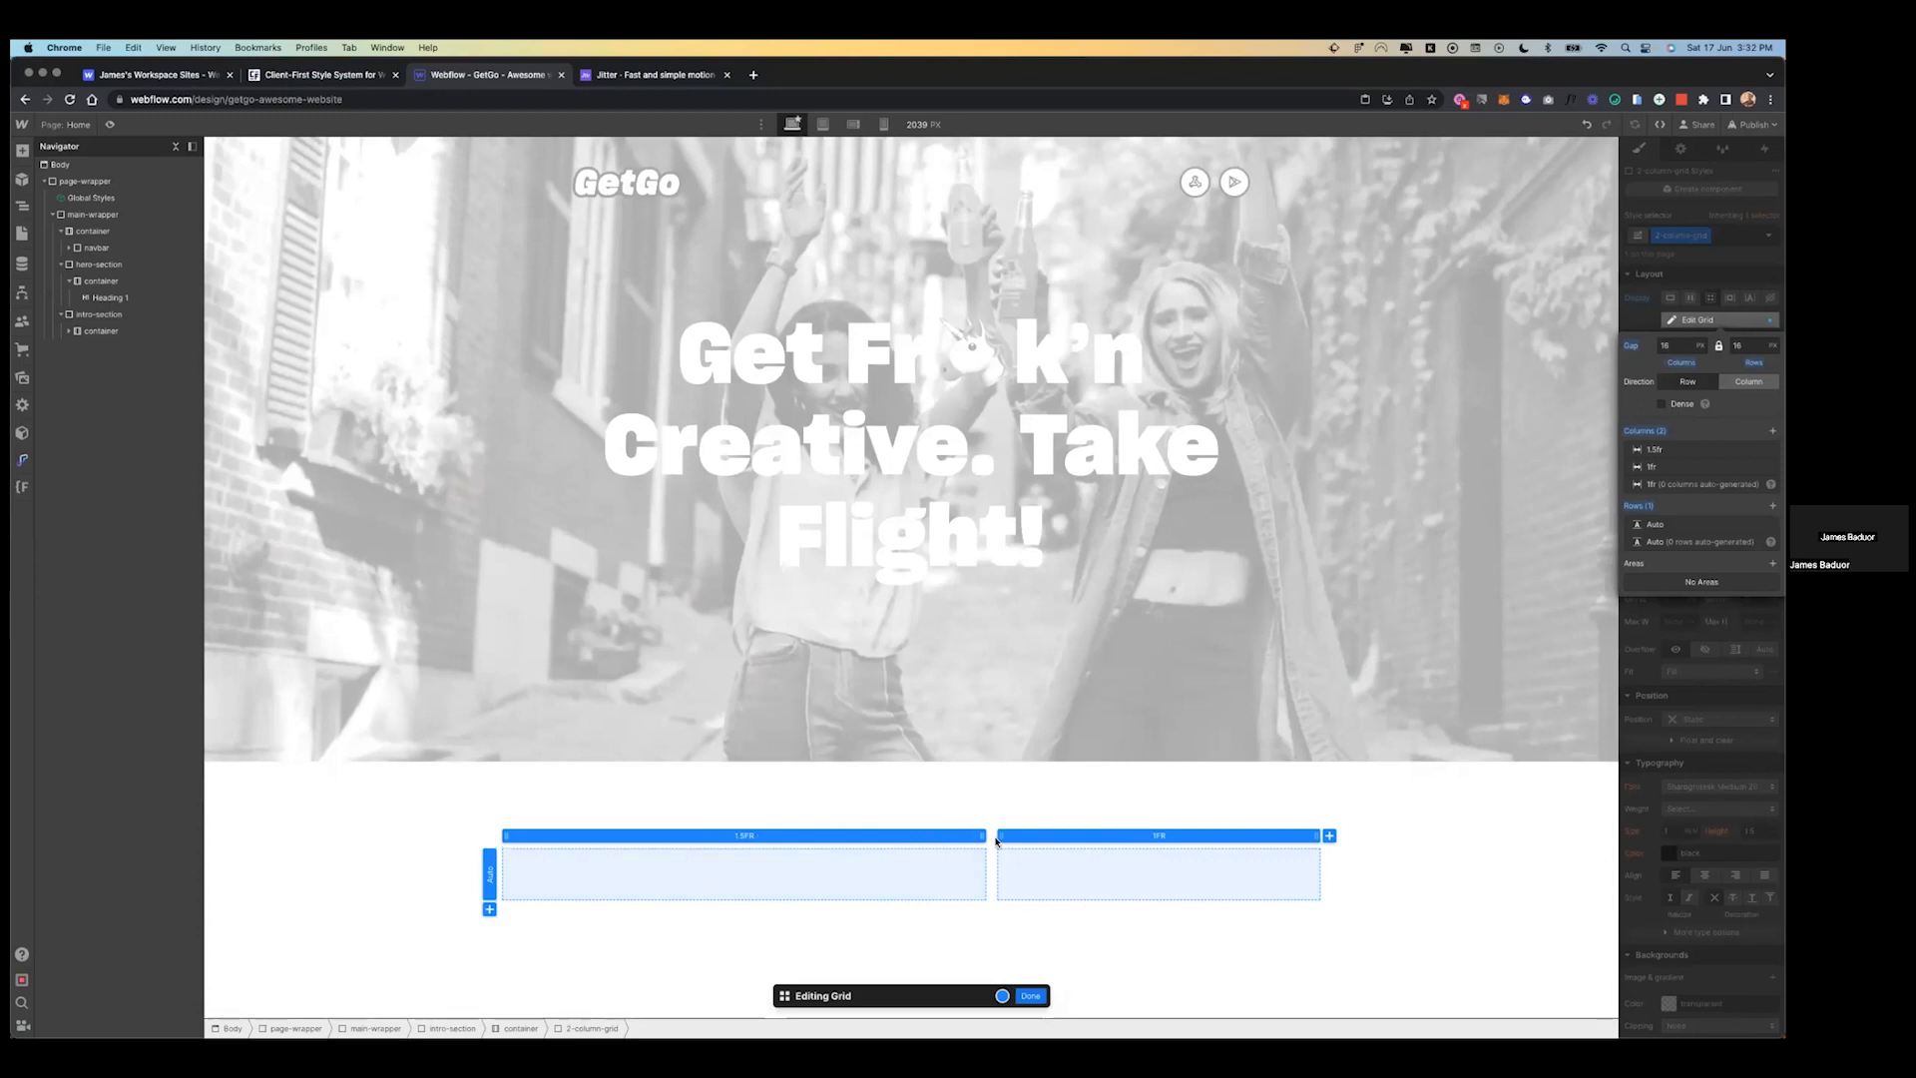
drag(982, 837, 987, 840)
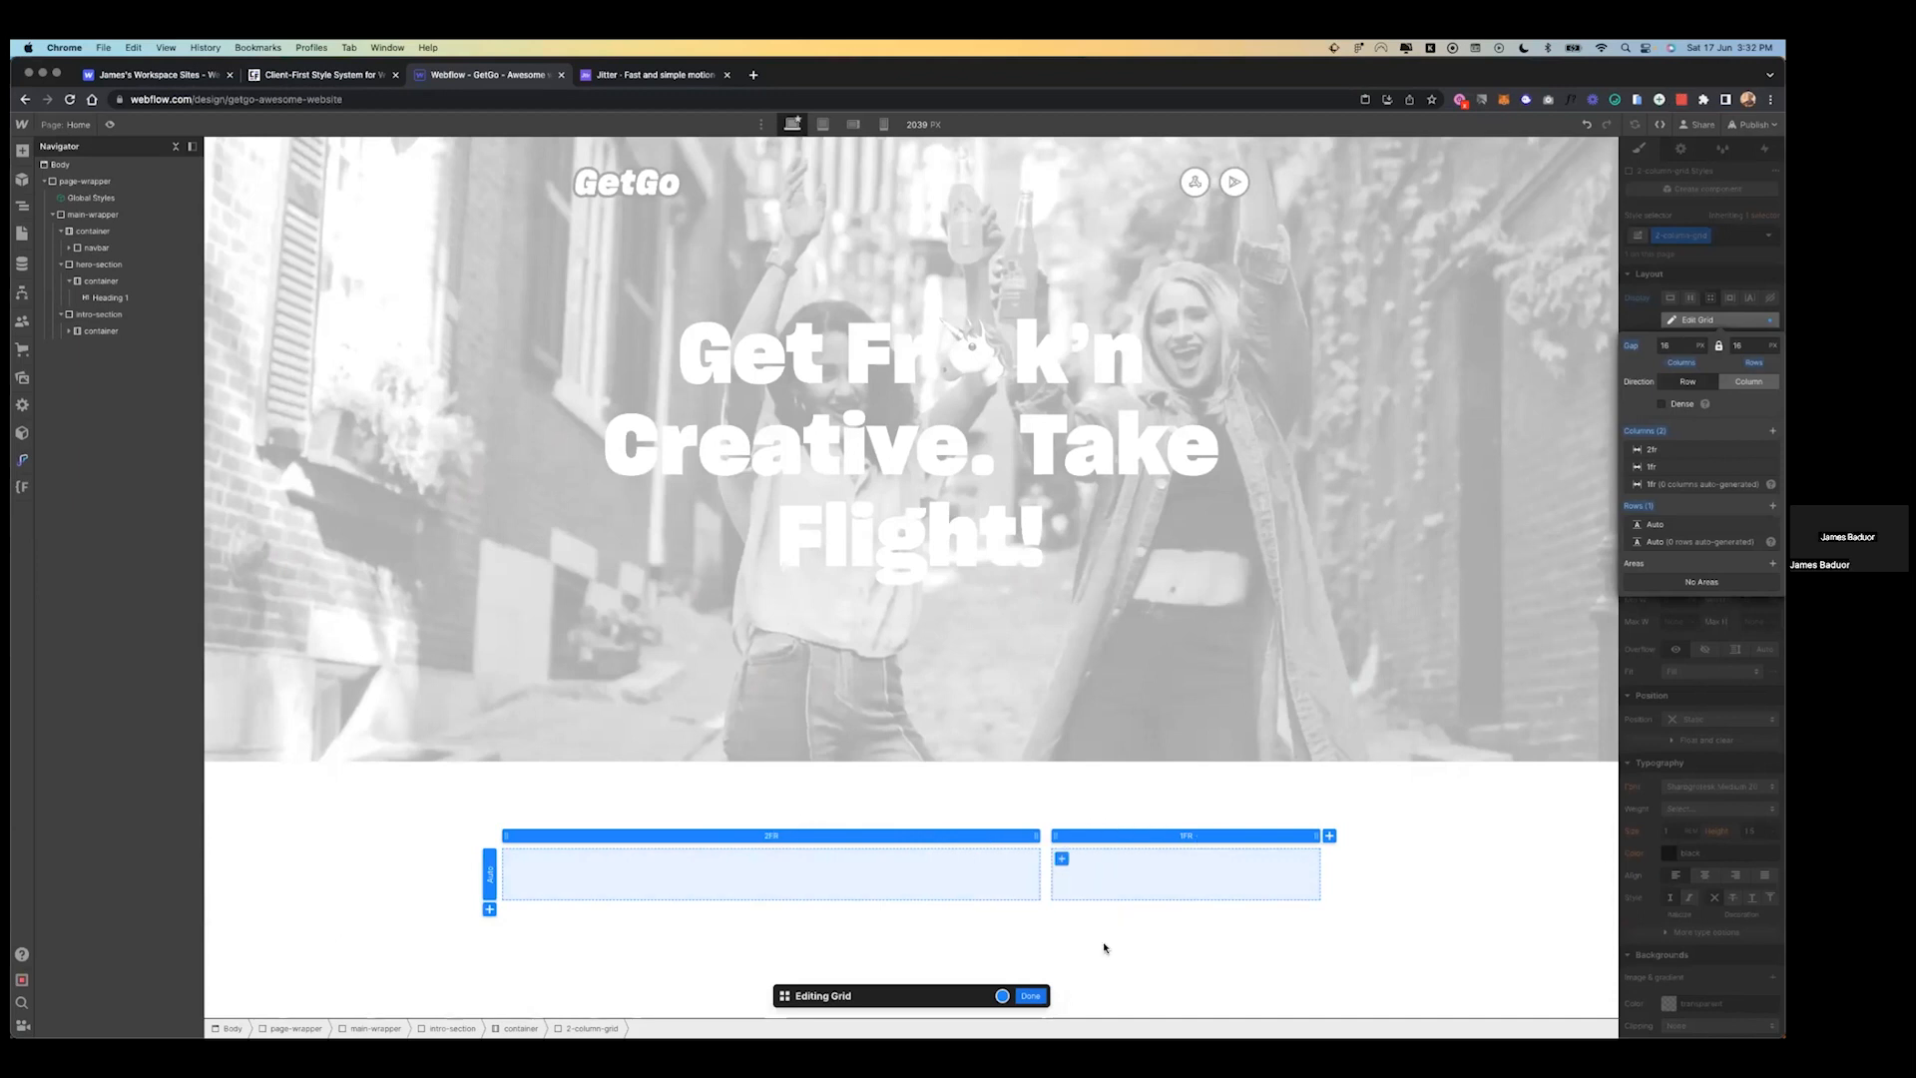
click(1031, 995)
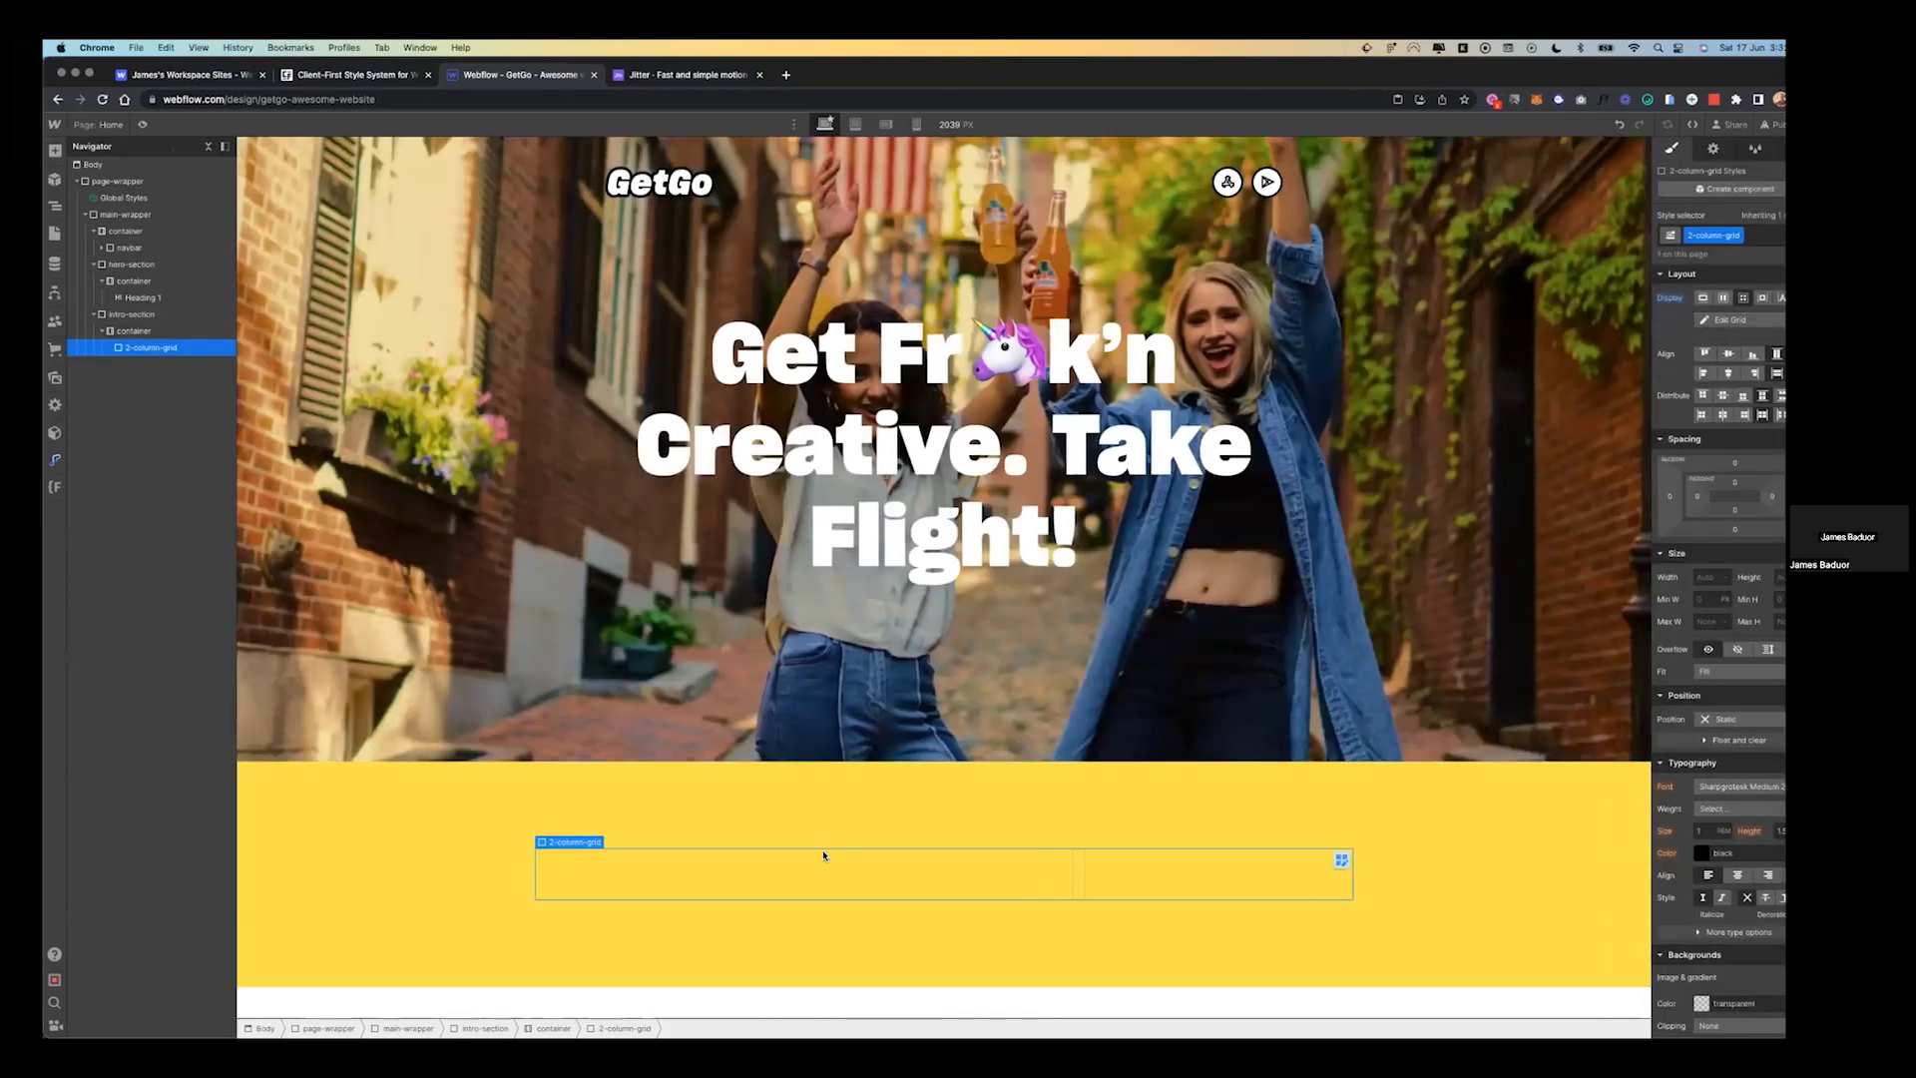
- Add a Heading and a Paragraph to a Div Block in the grid's wider first column
key(ctrl+Left)
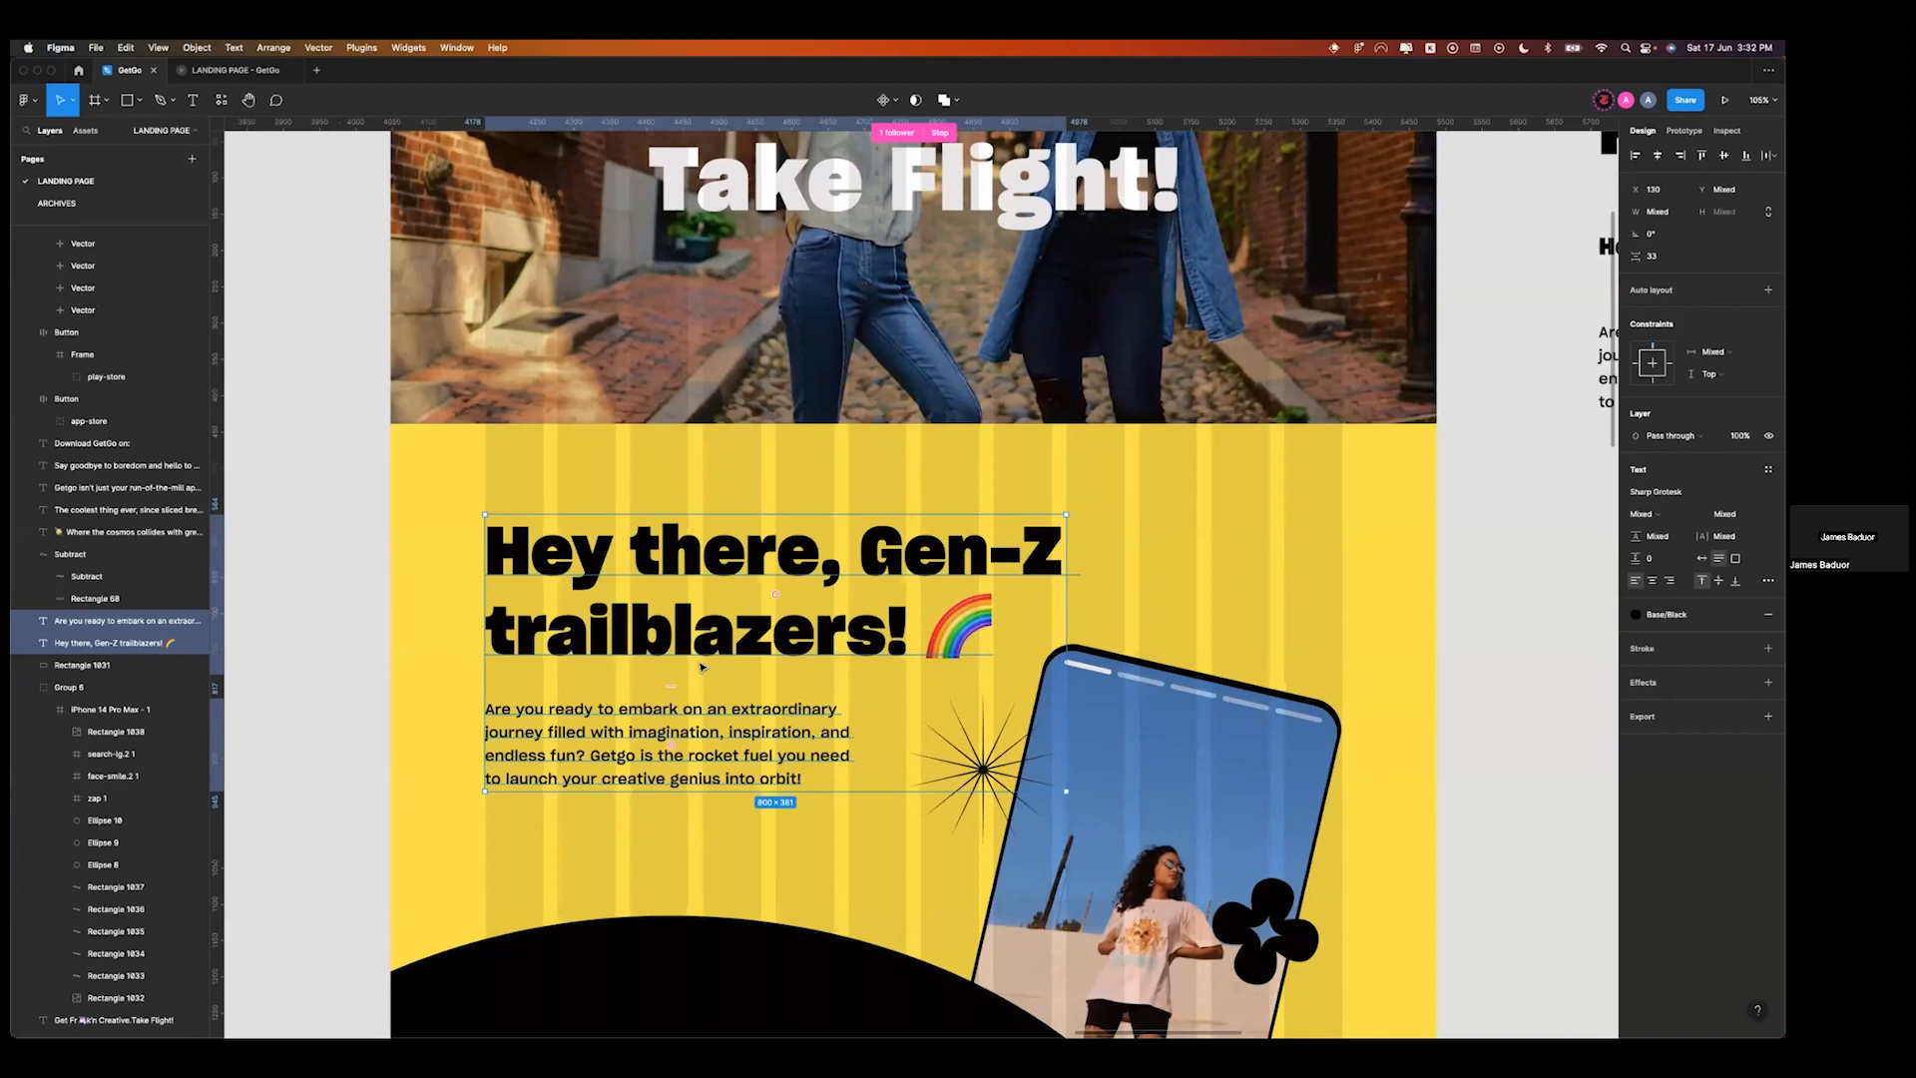
key(ctrl+Right)
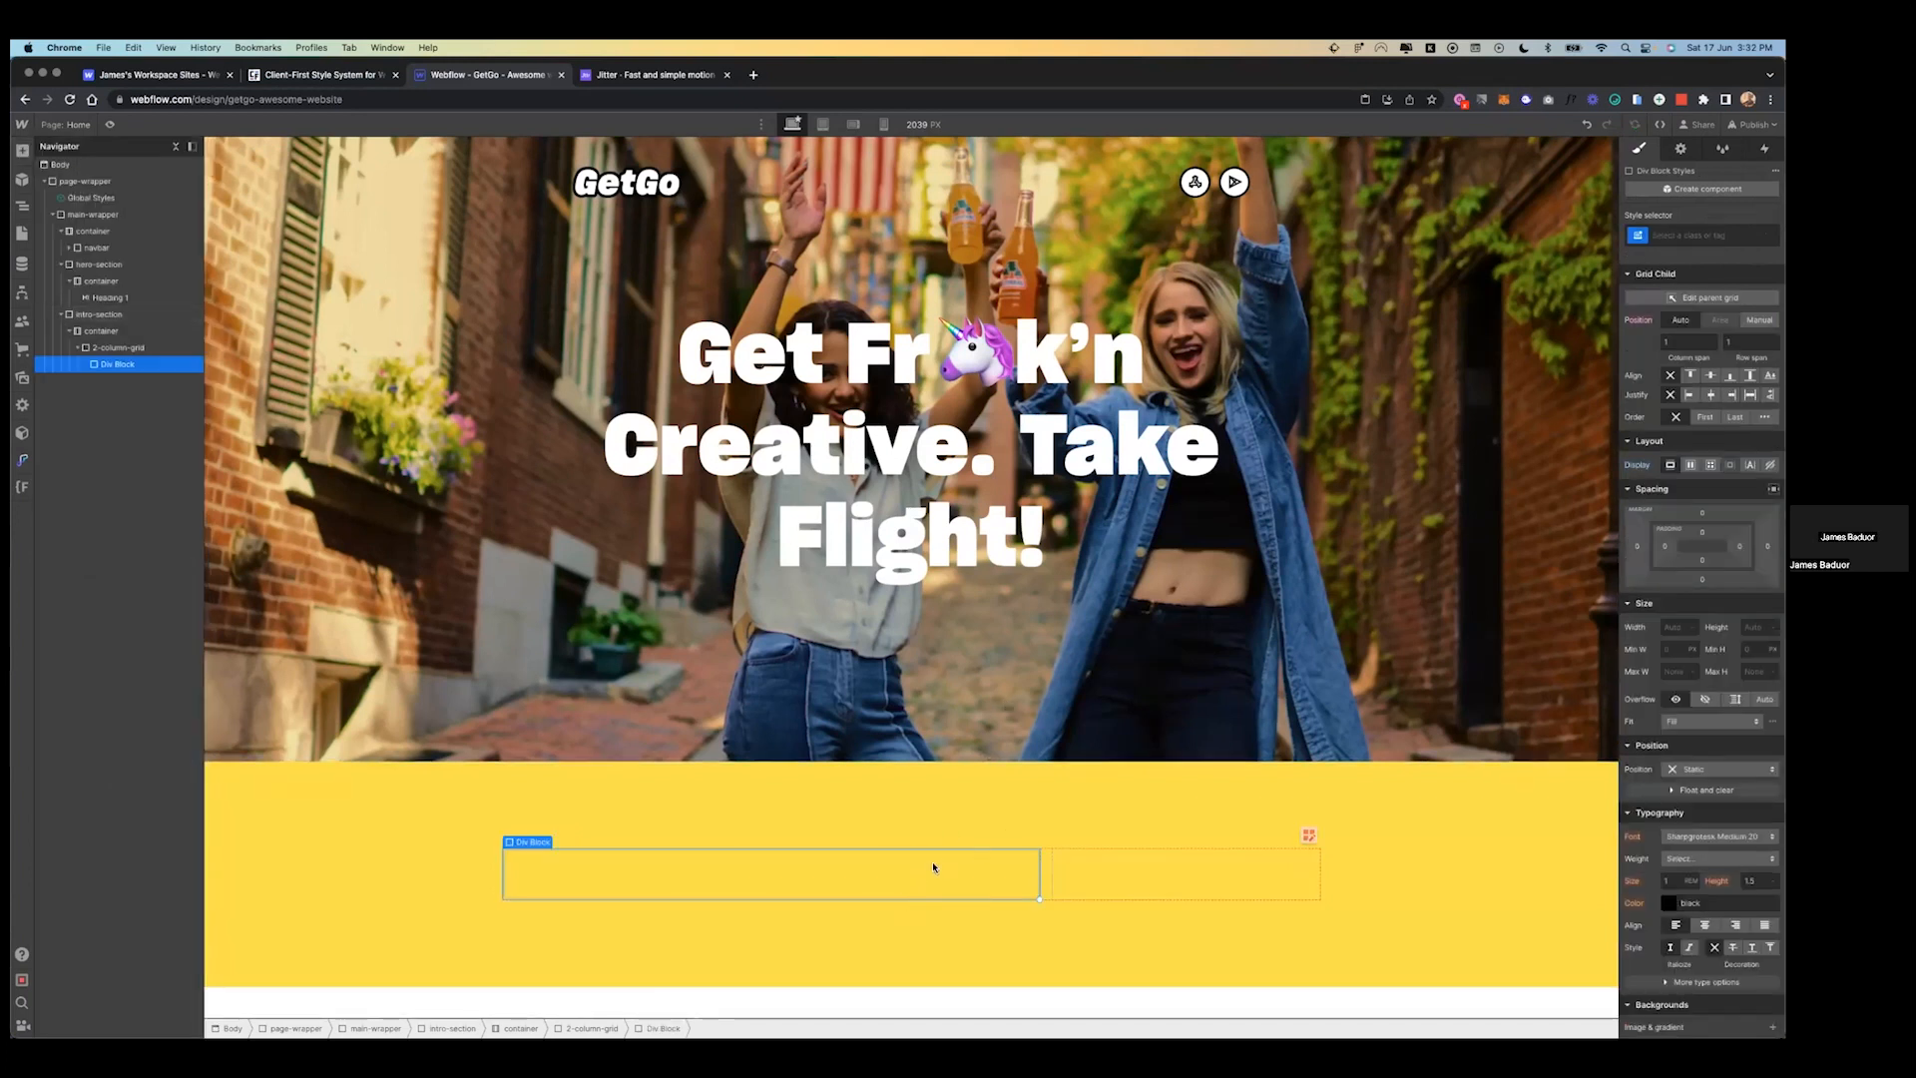
click(22, 150)
click(67, 538)
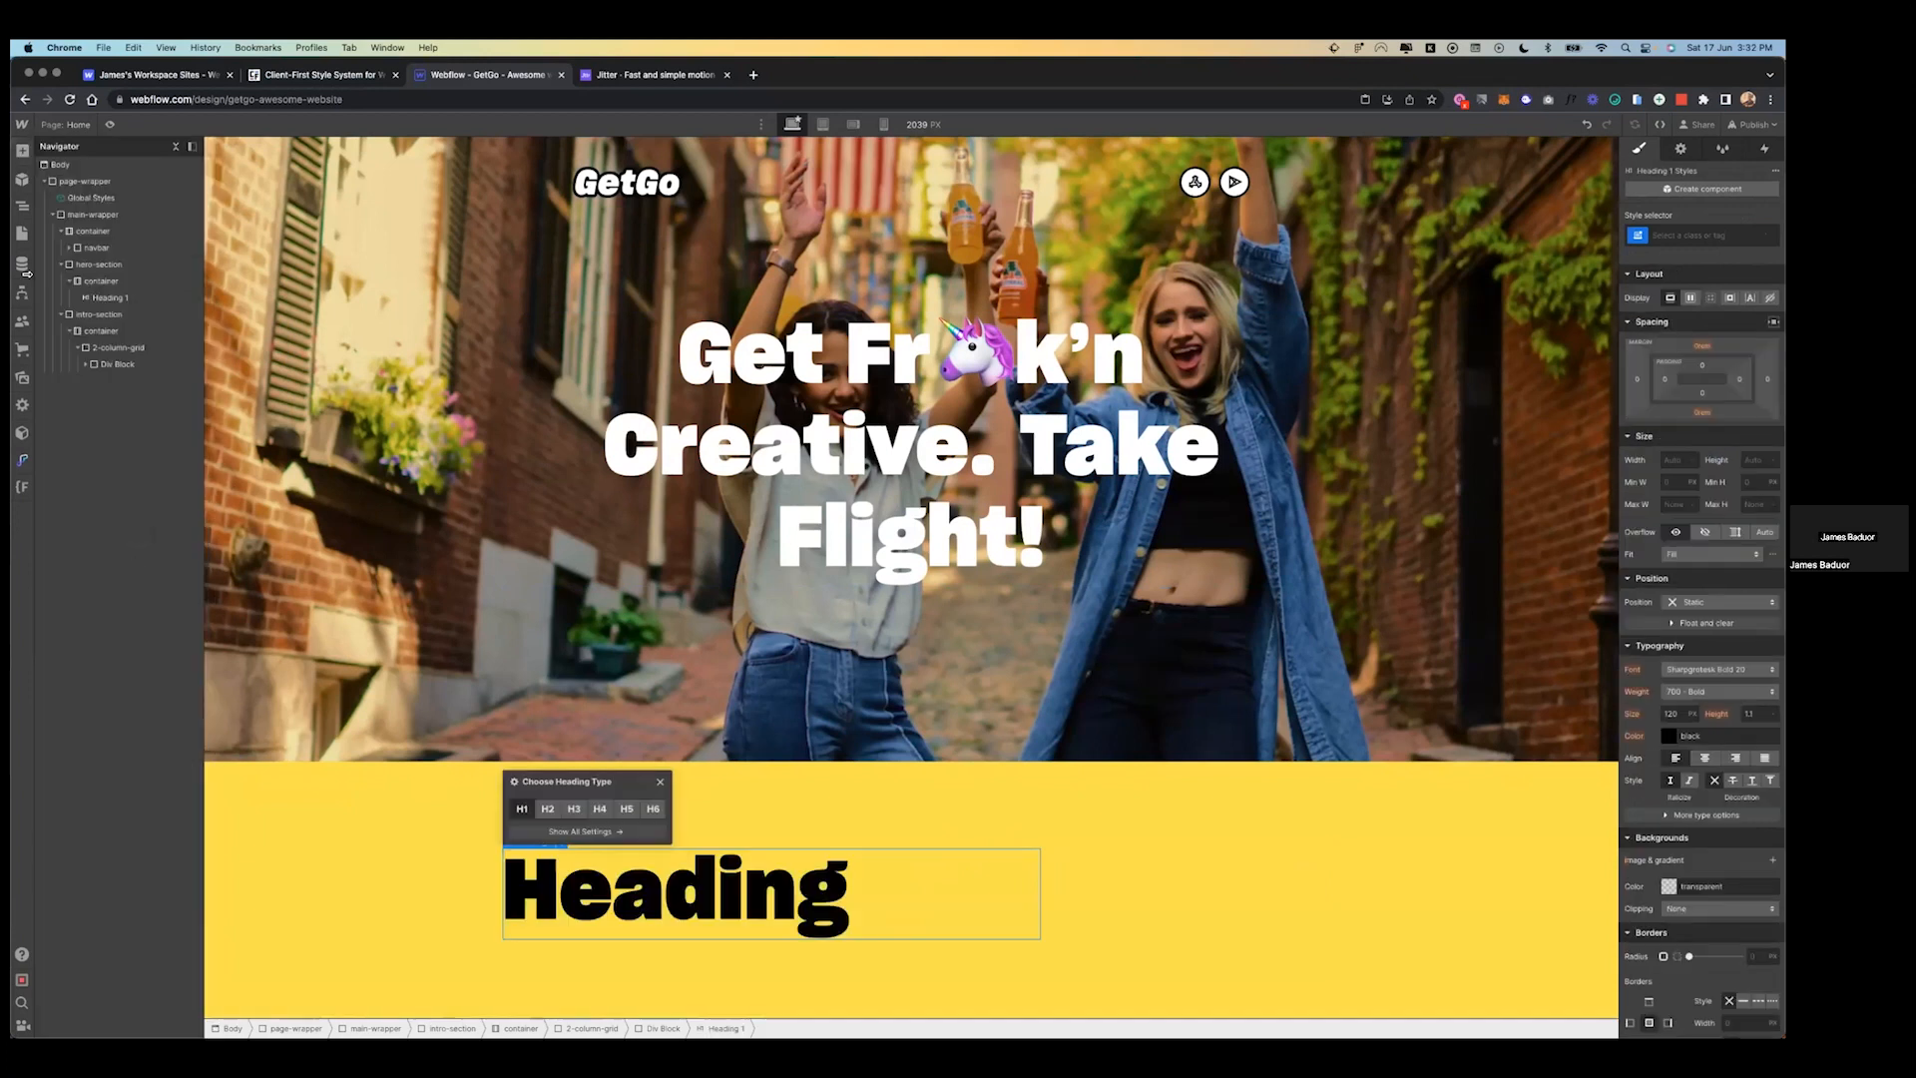
click(24, 152)
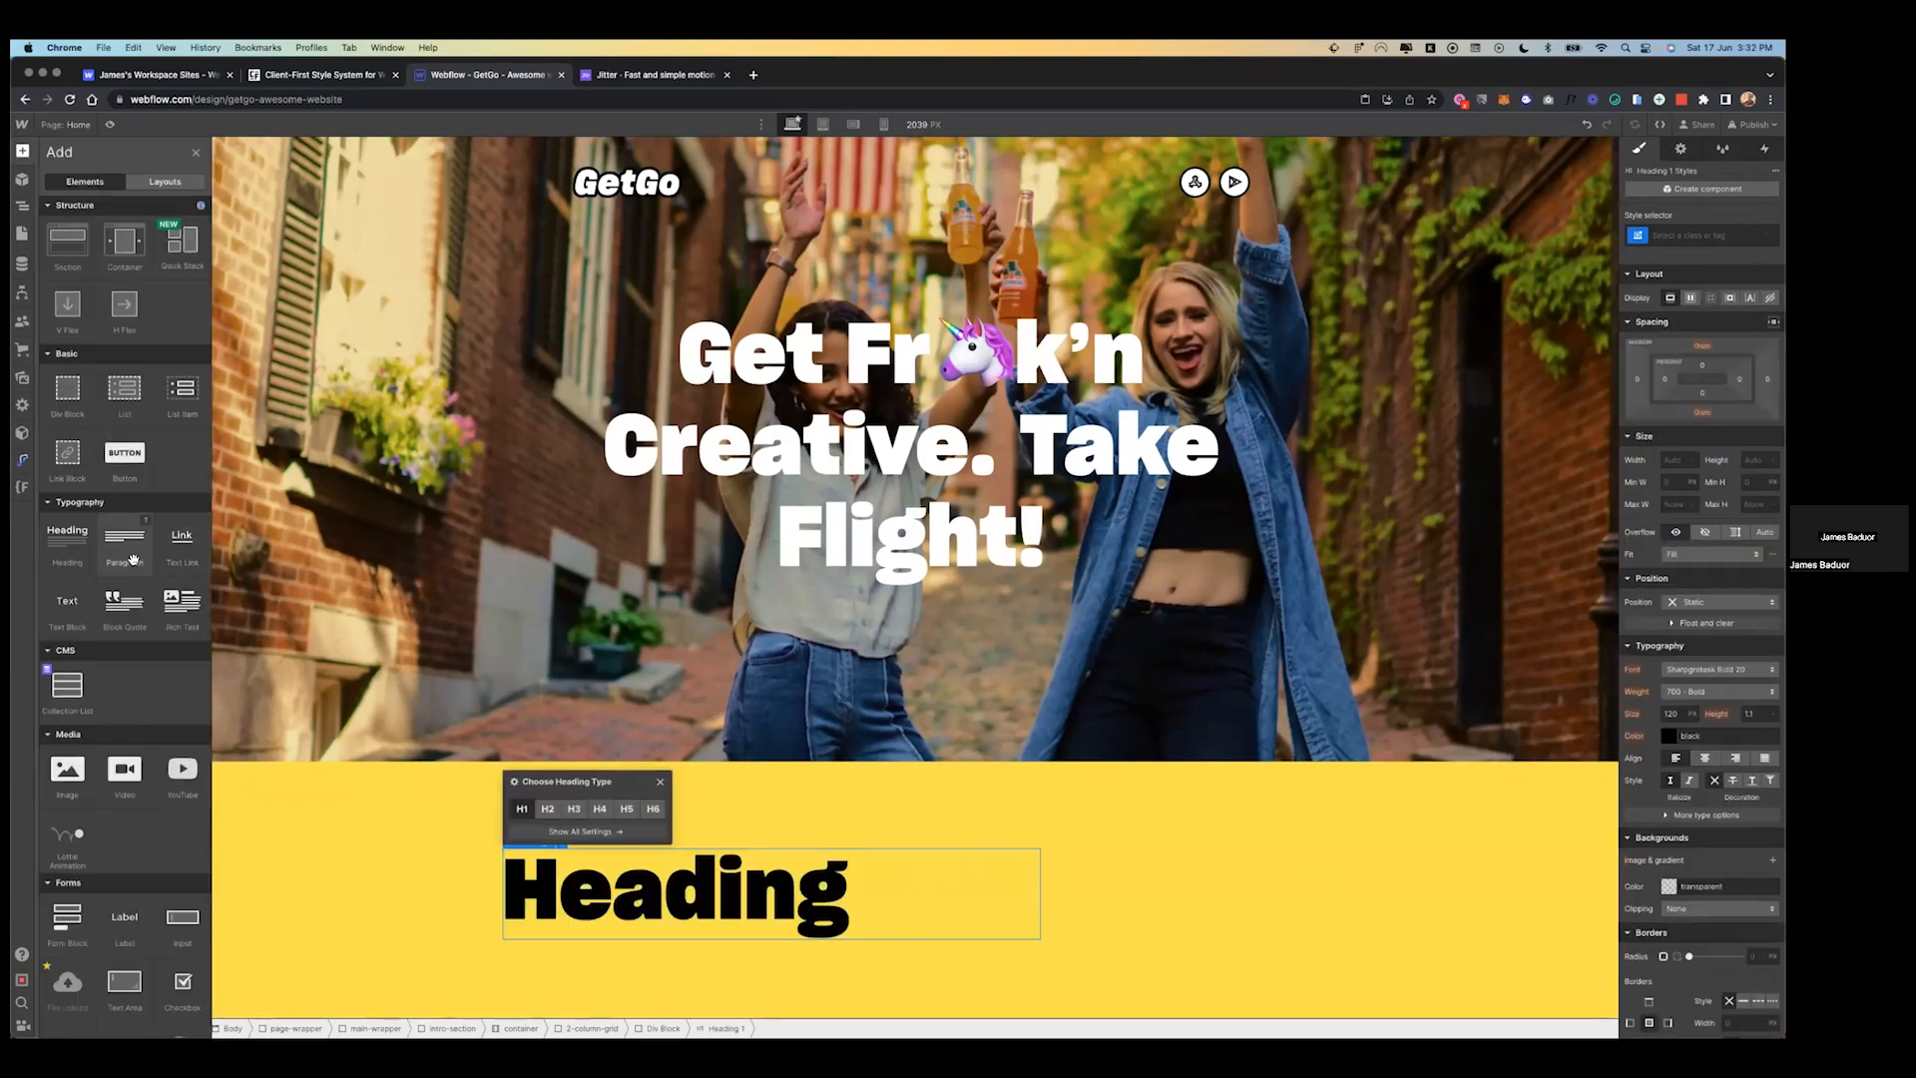
click(131, 556)
scroll(1022, 597, down, 2)
- Replace the new heading's placeholder with the Figma text "Hey there, Gen-Z trailblazers! 🌈"
key(ctrl+Left)
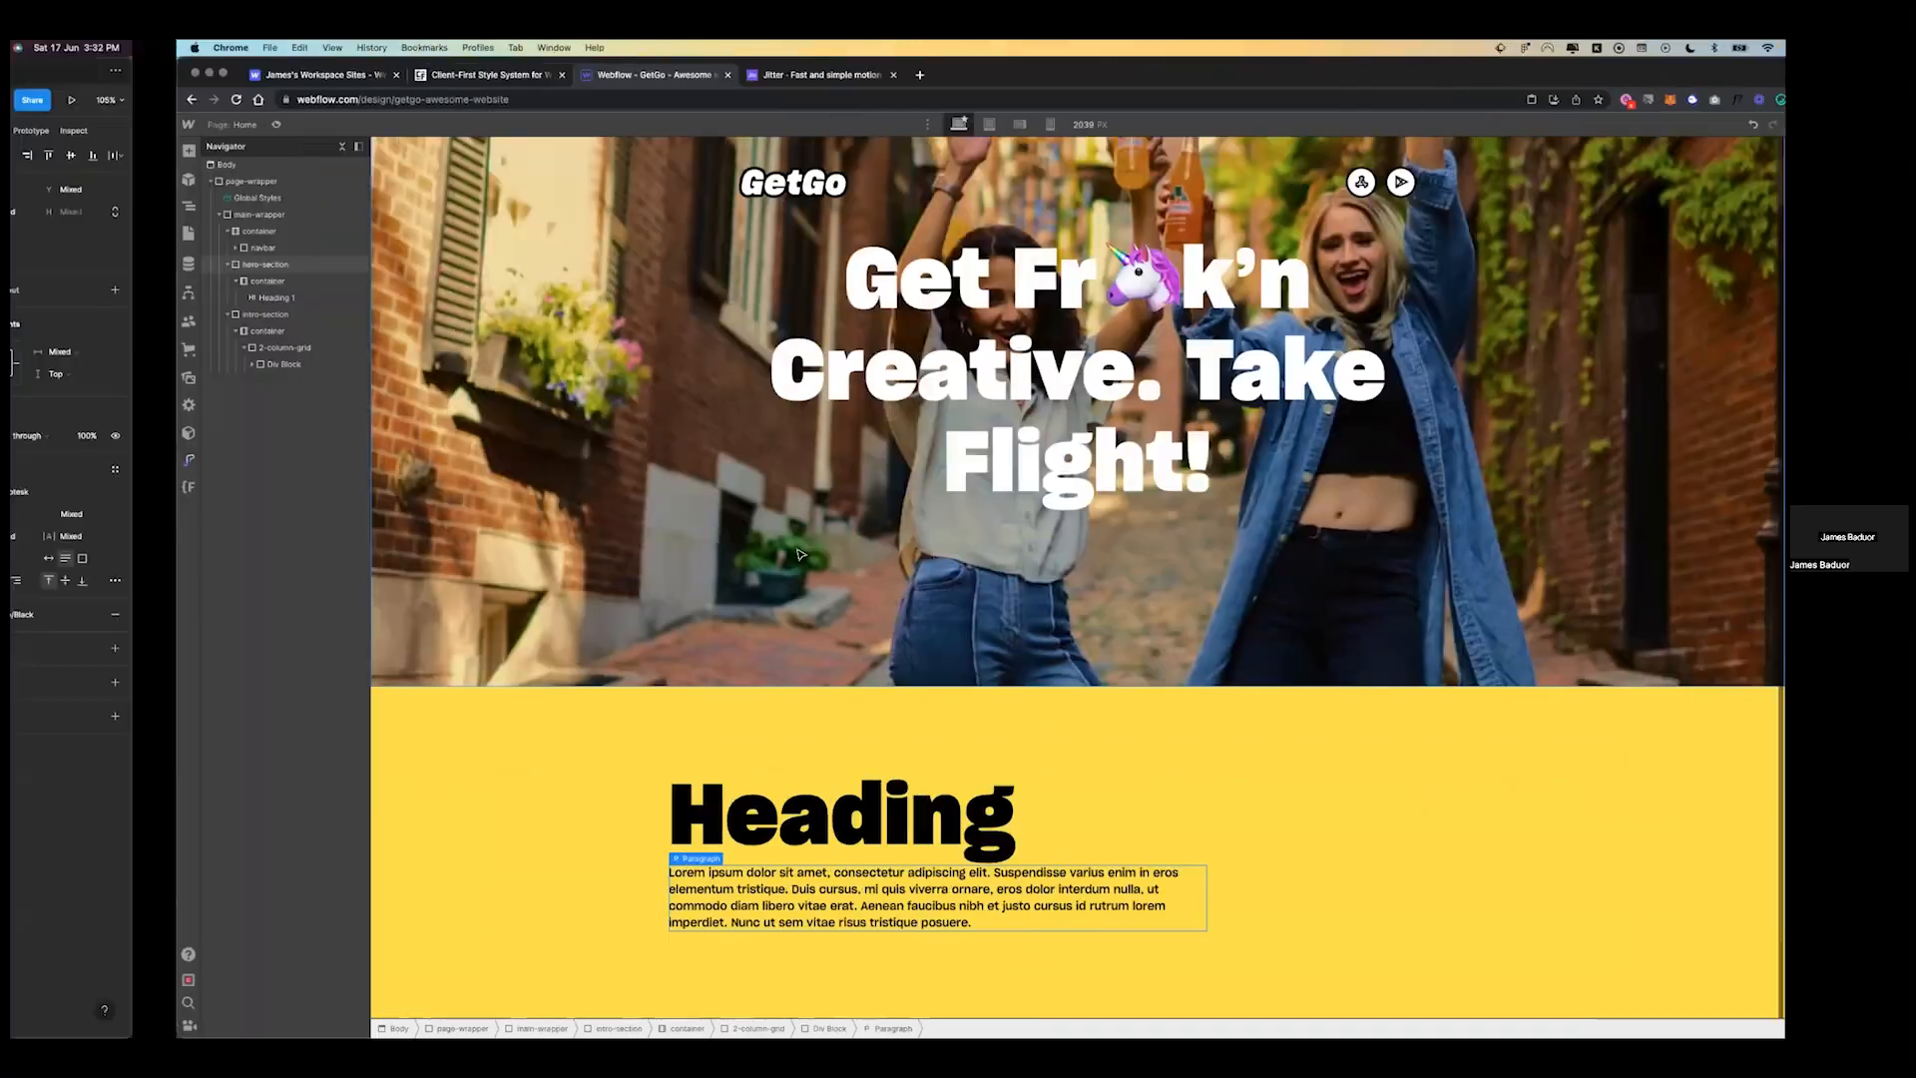
key(ctrl+Right)
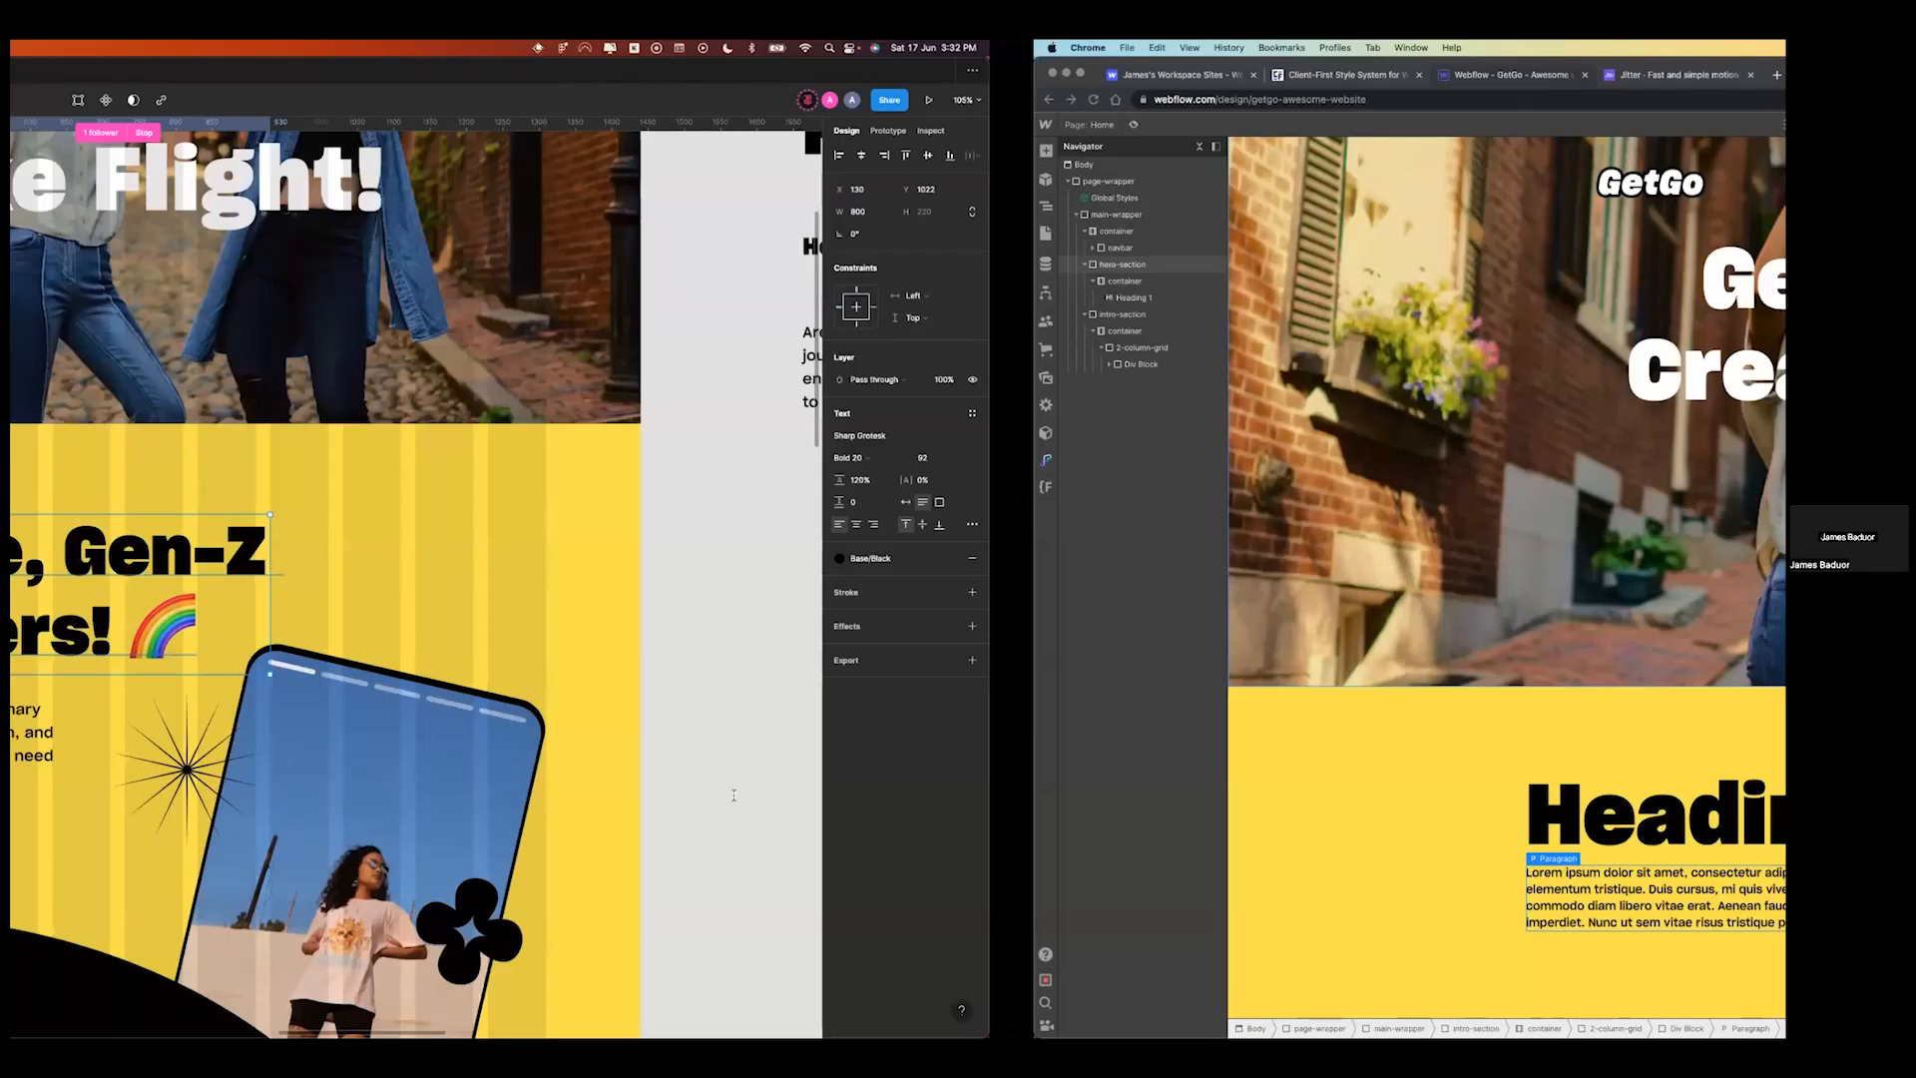
double_click(734, 797)
text(Hey there, Gen-Z trailblazers! 🌈)
- Change the Gen-Z heading's type to H2
click(596, 623)
scroll(596, 622, down, 3)
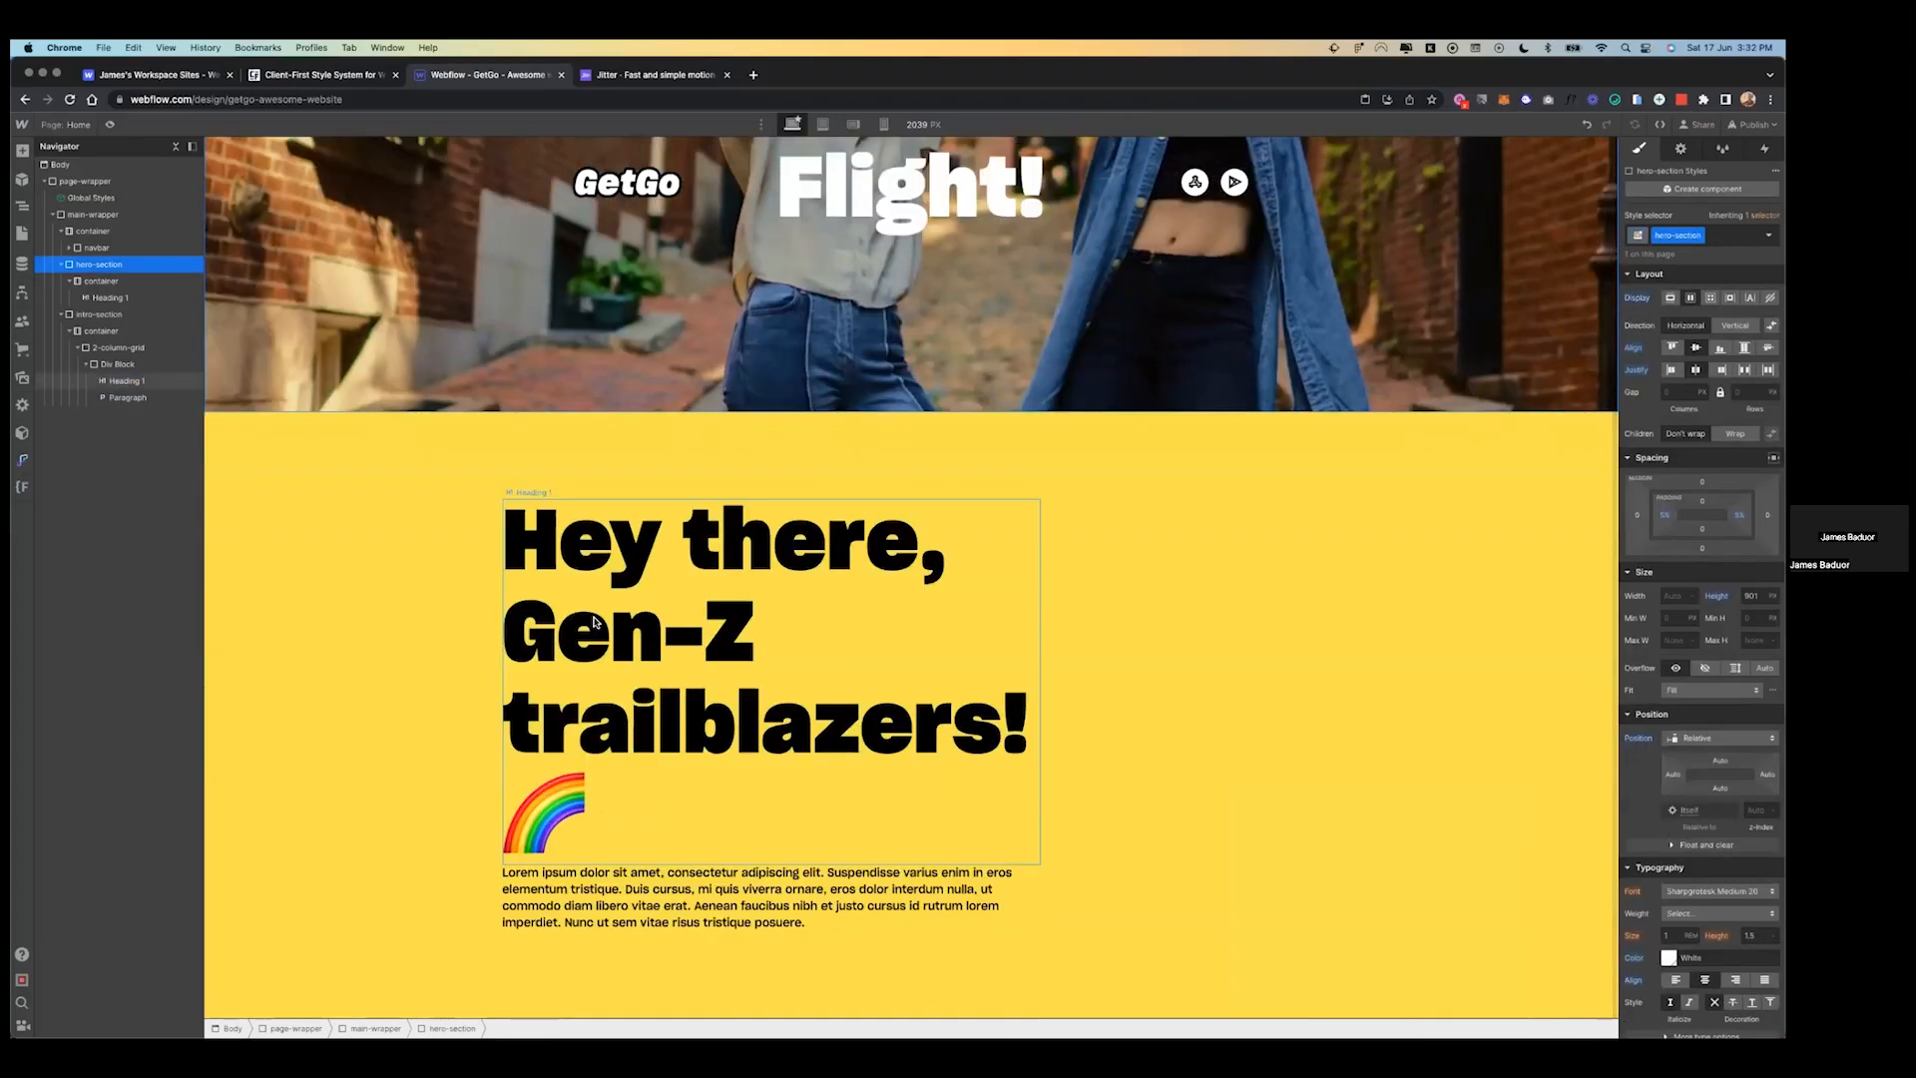
click(596, 566)
click(562, 492)
click(546, 908)
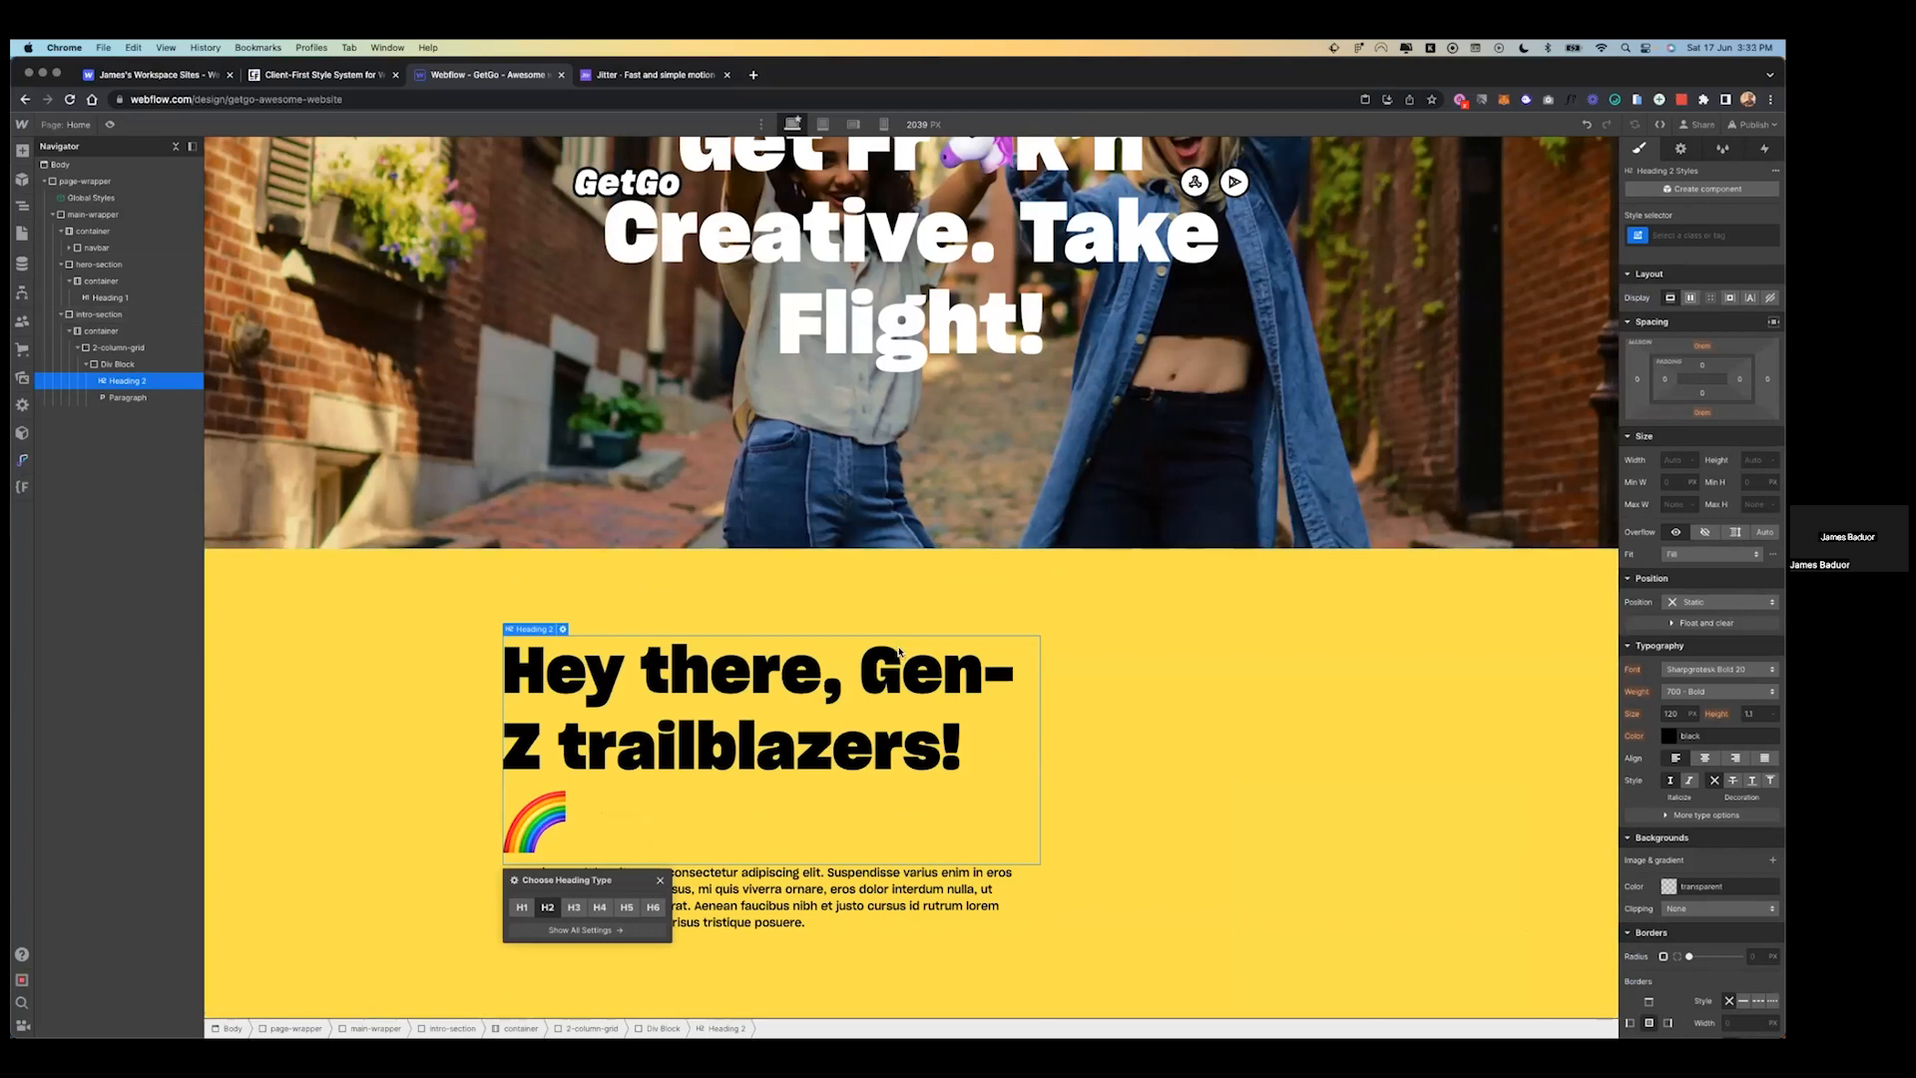
- Copy the intro paragraph from Figma and replace the Webflow paragraph's placeholder with that "Are you ready to embark on an extraordinary journey" text
key(ctrl+Left)
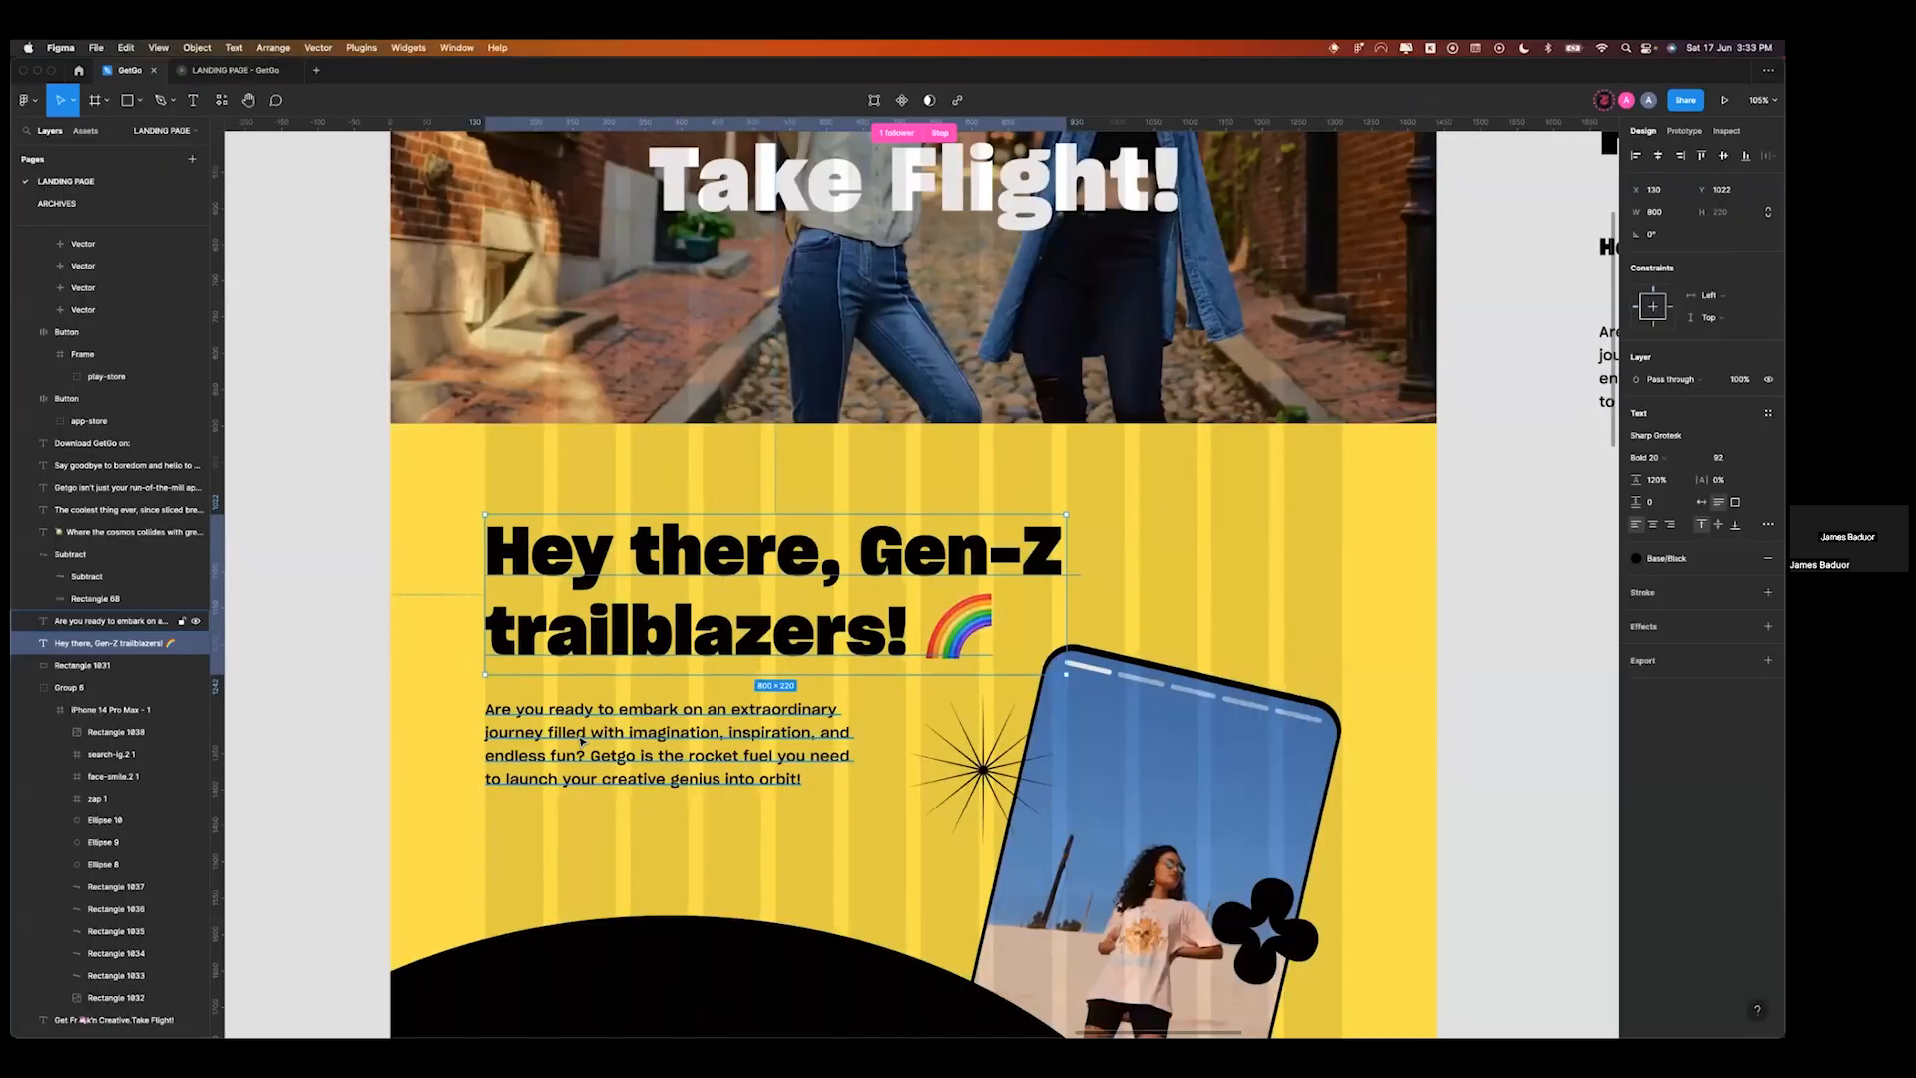
key(ctrl+Right)
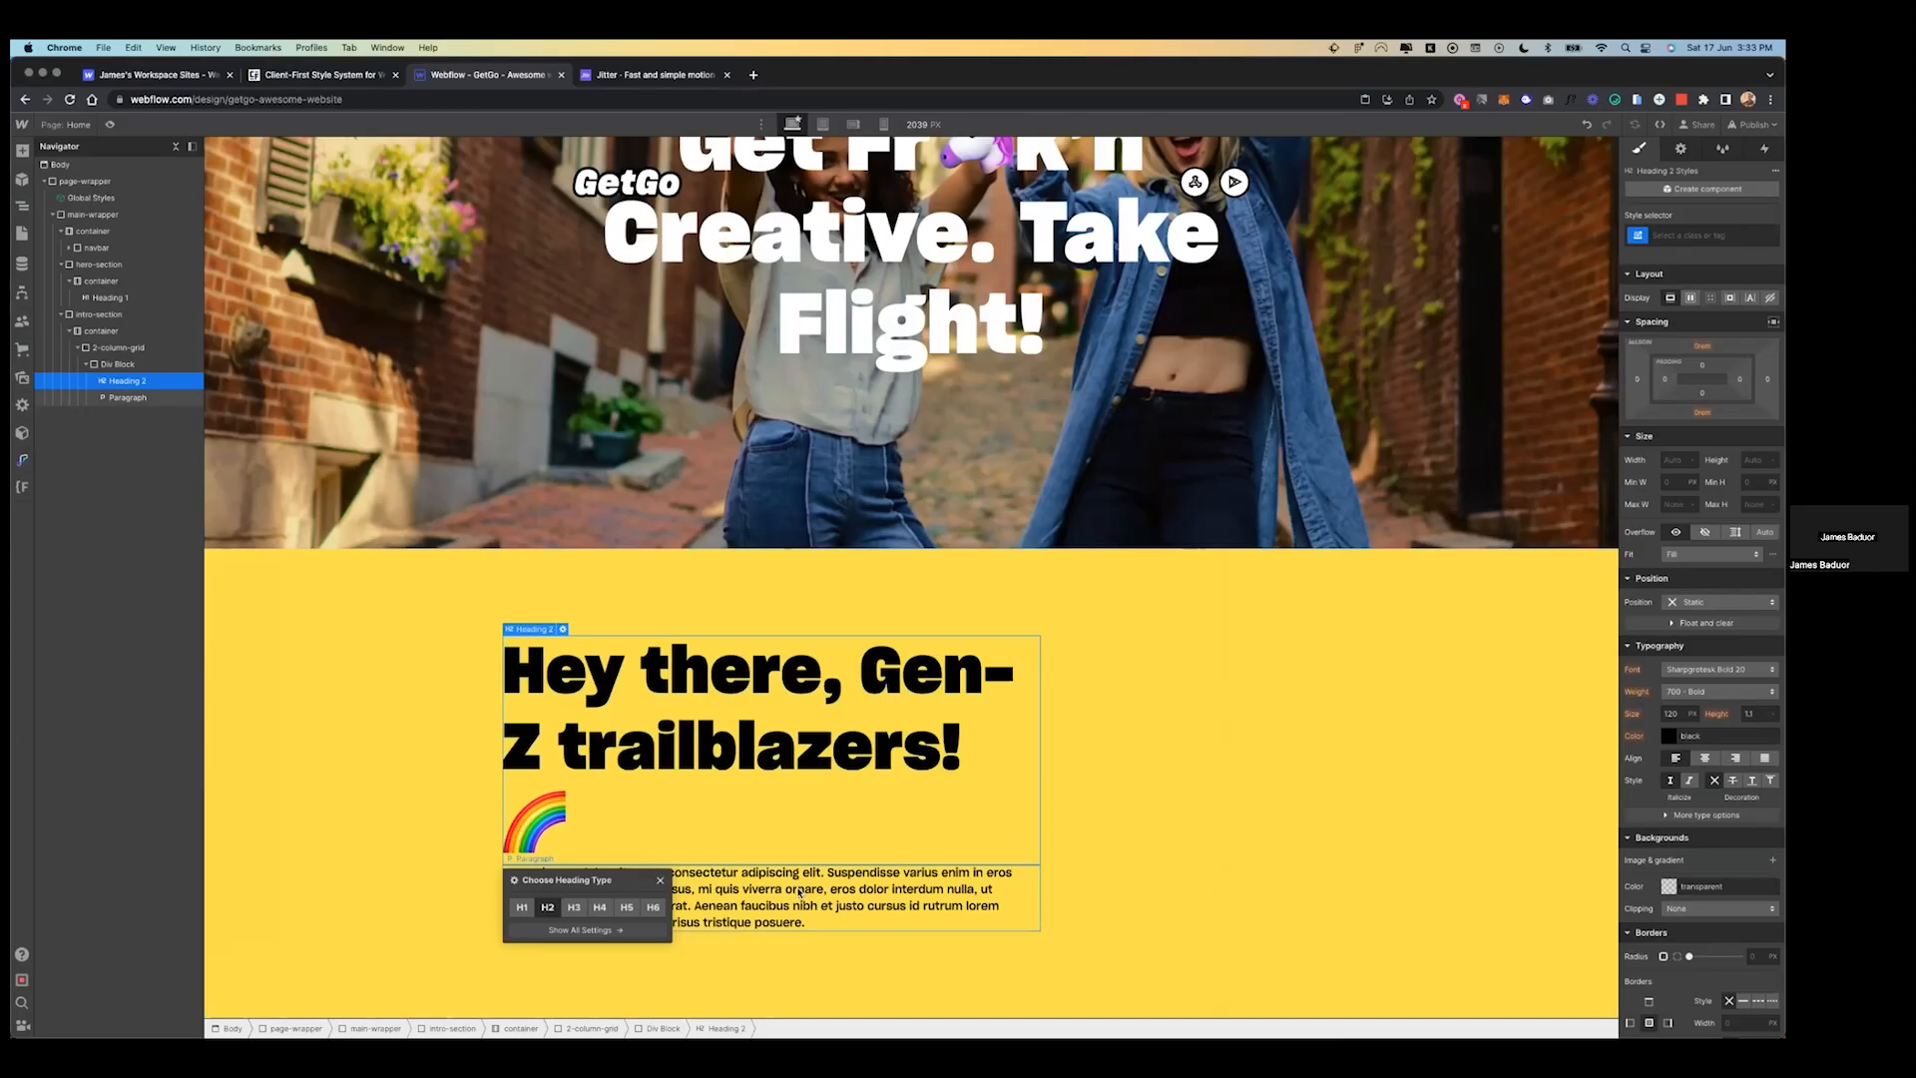
key(Escape)
click(1139, 769)
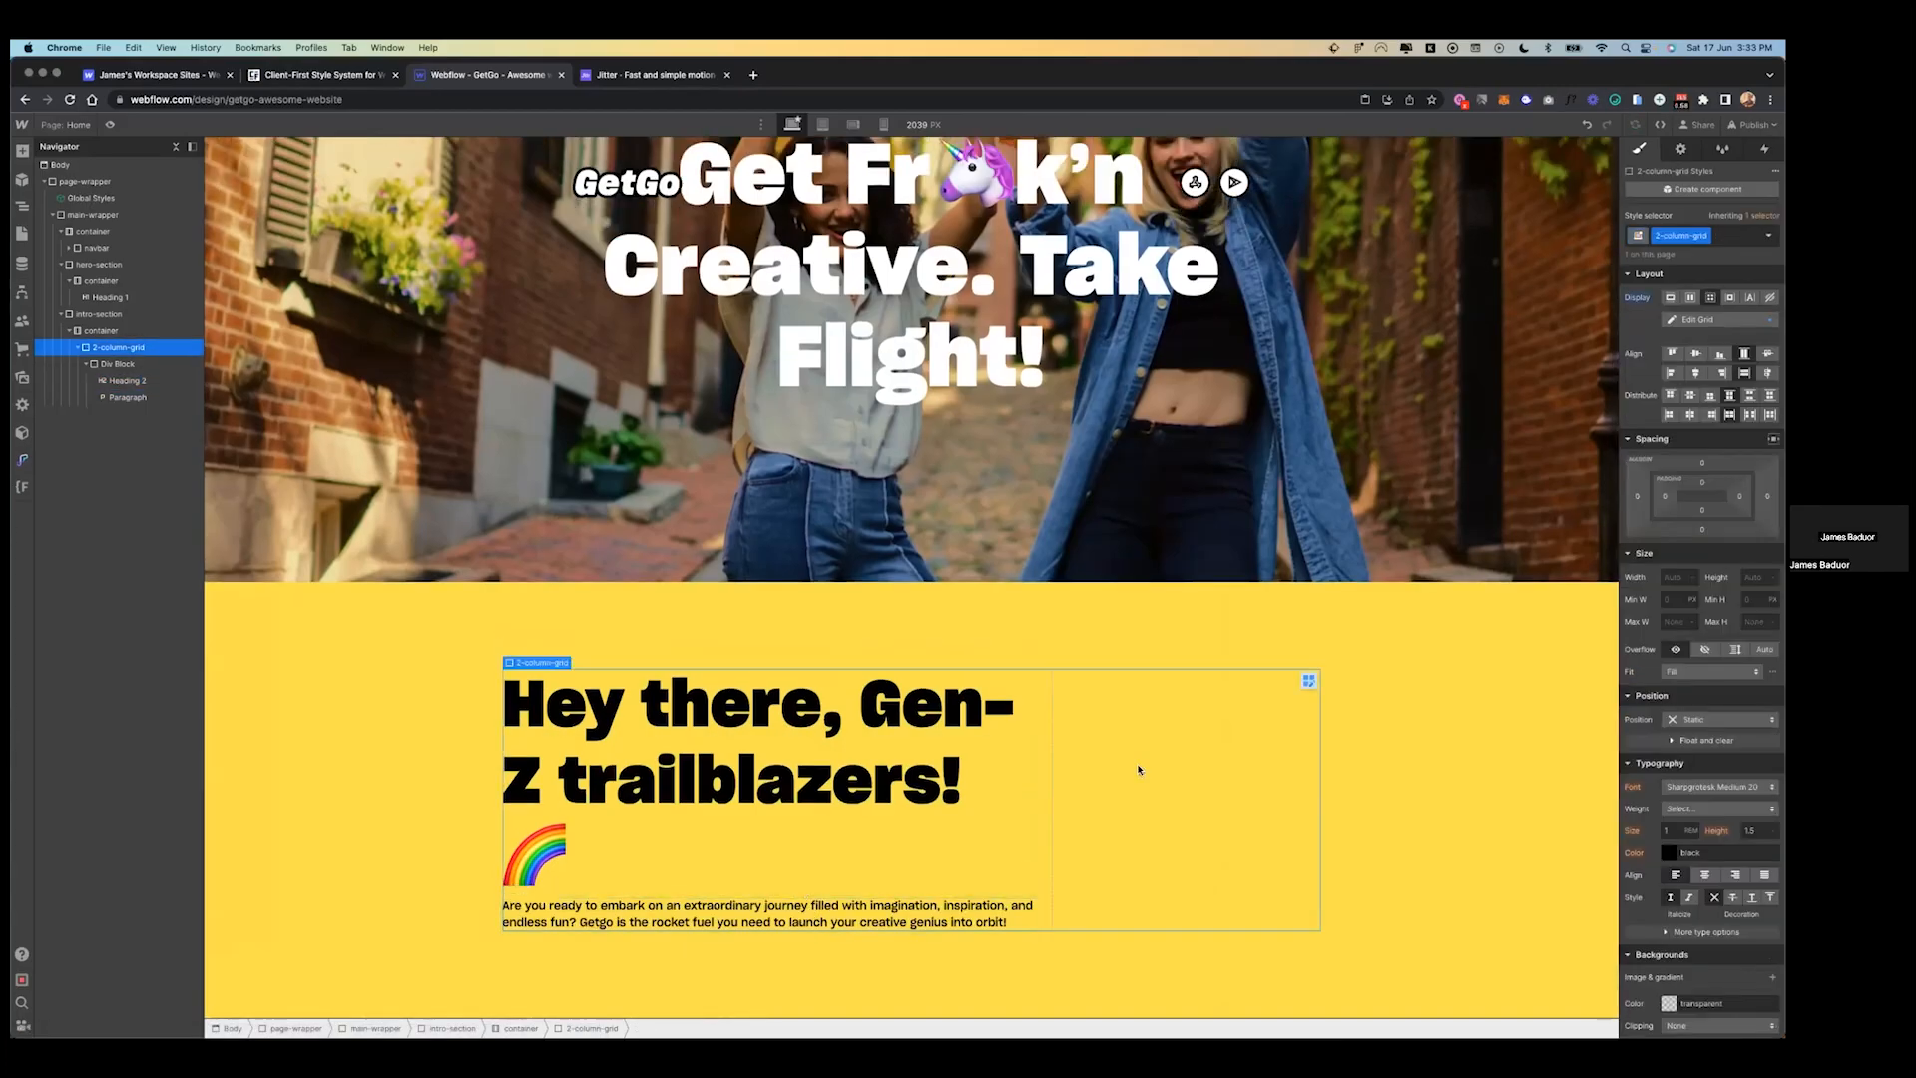
- Check the Figma layout, resize the Webflow grid's columns to 2fr and 0.75fr, and finish editing the grid
key(ctrl+Left)
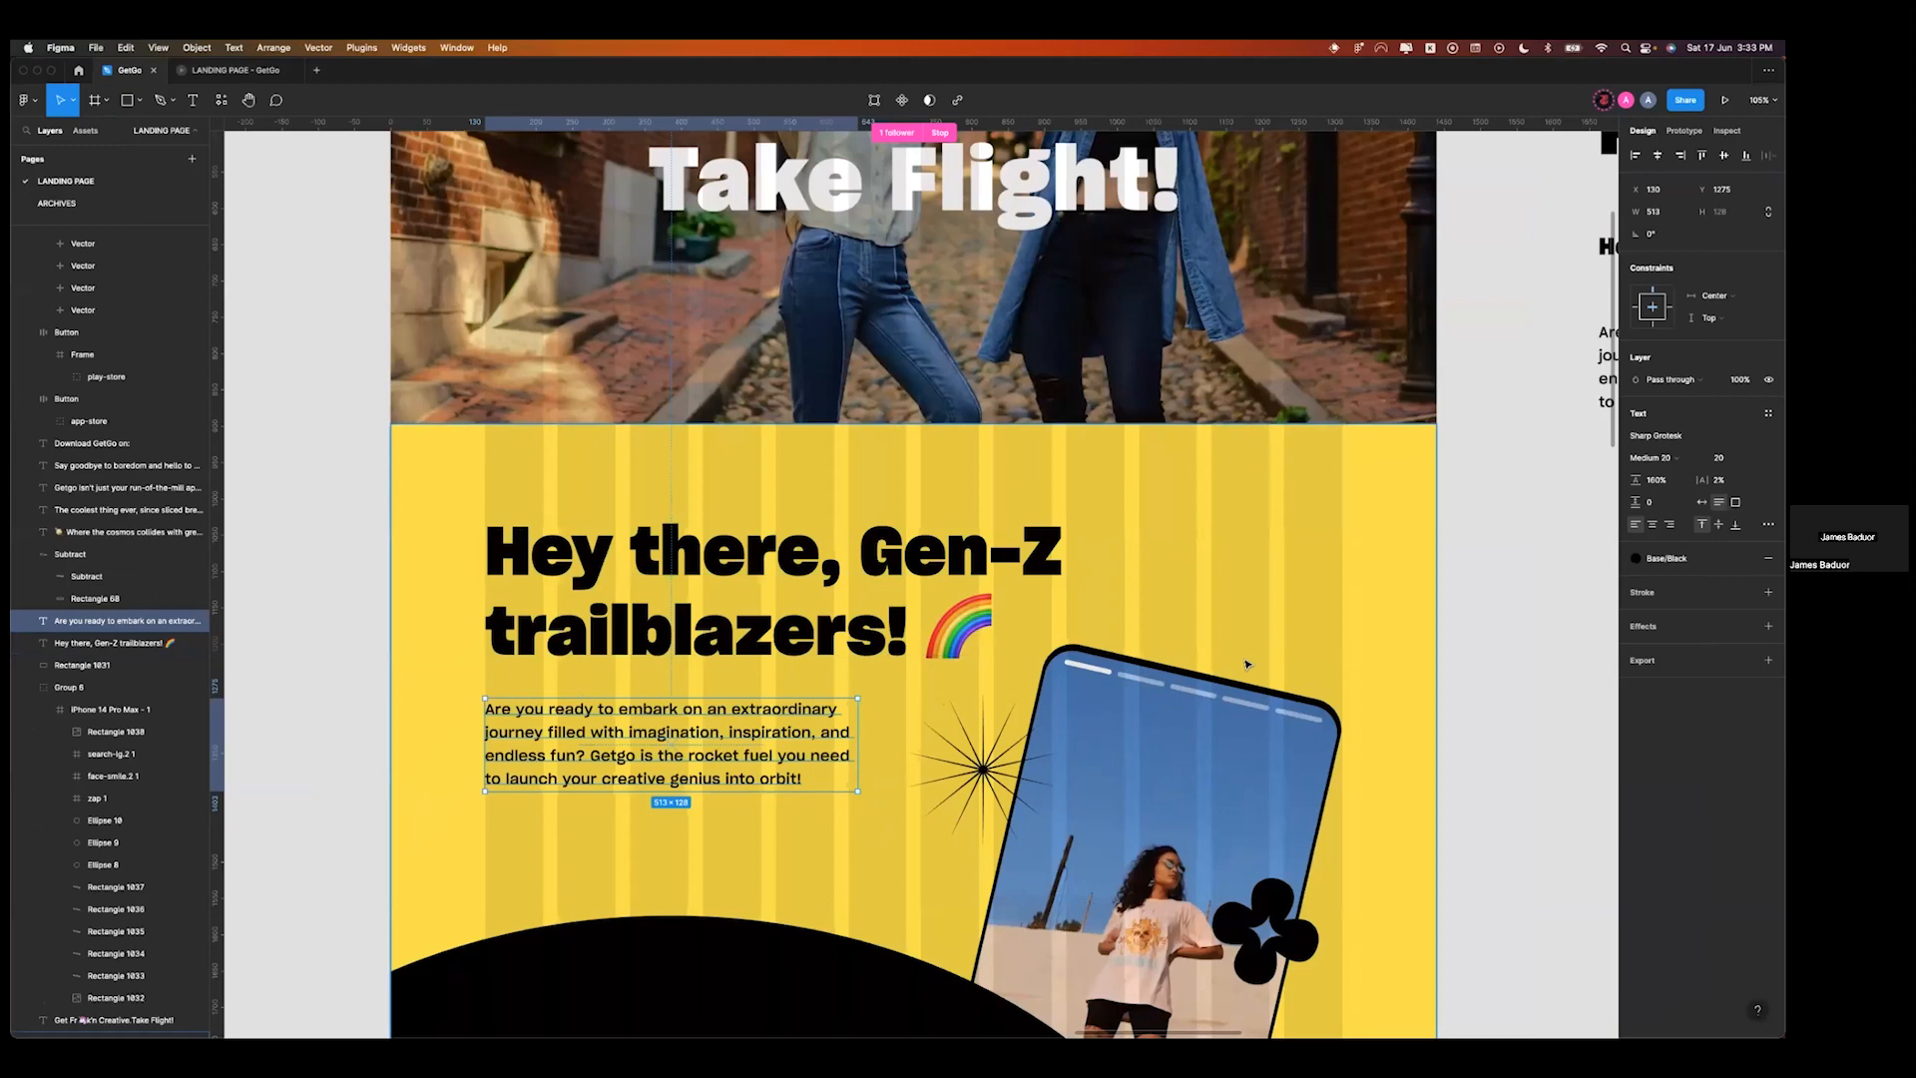
key(ctrl+Right)
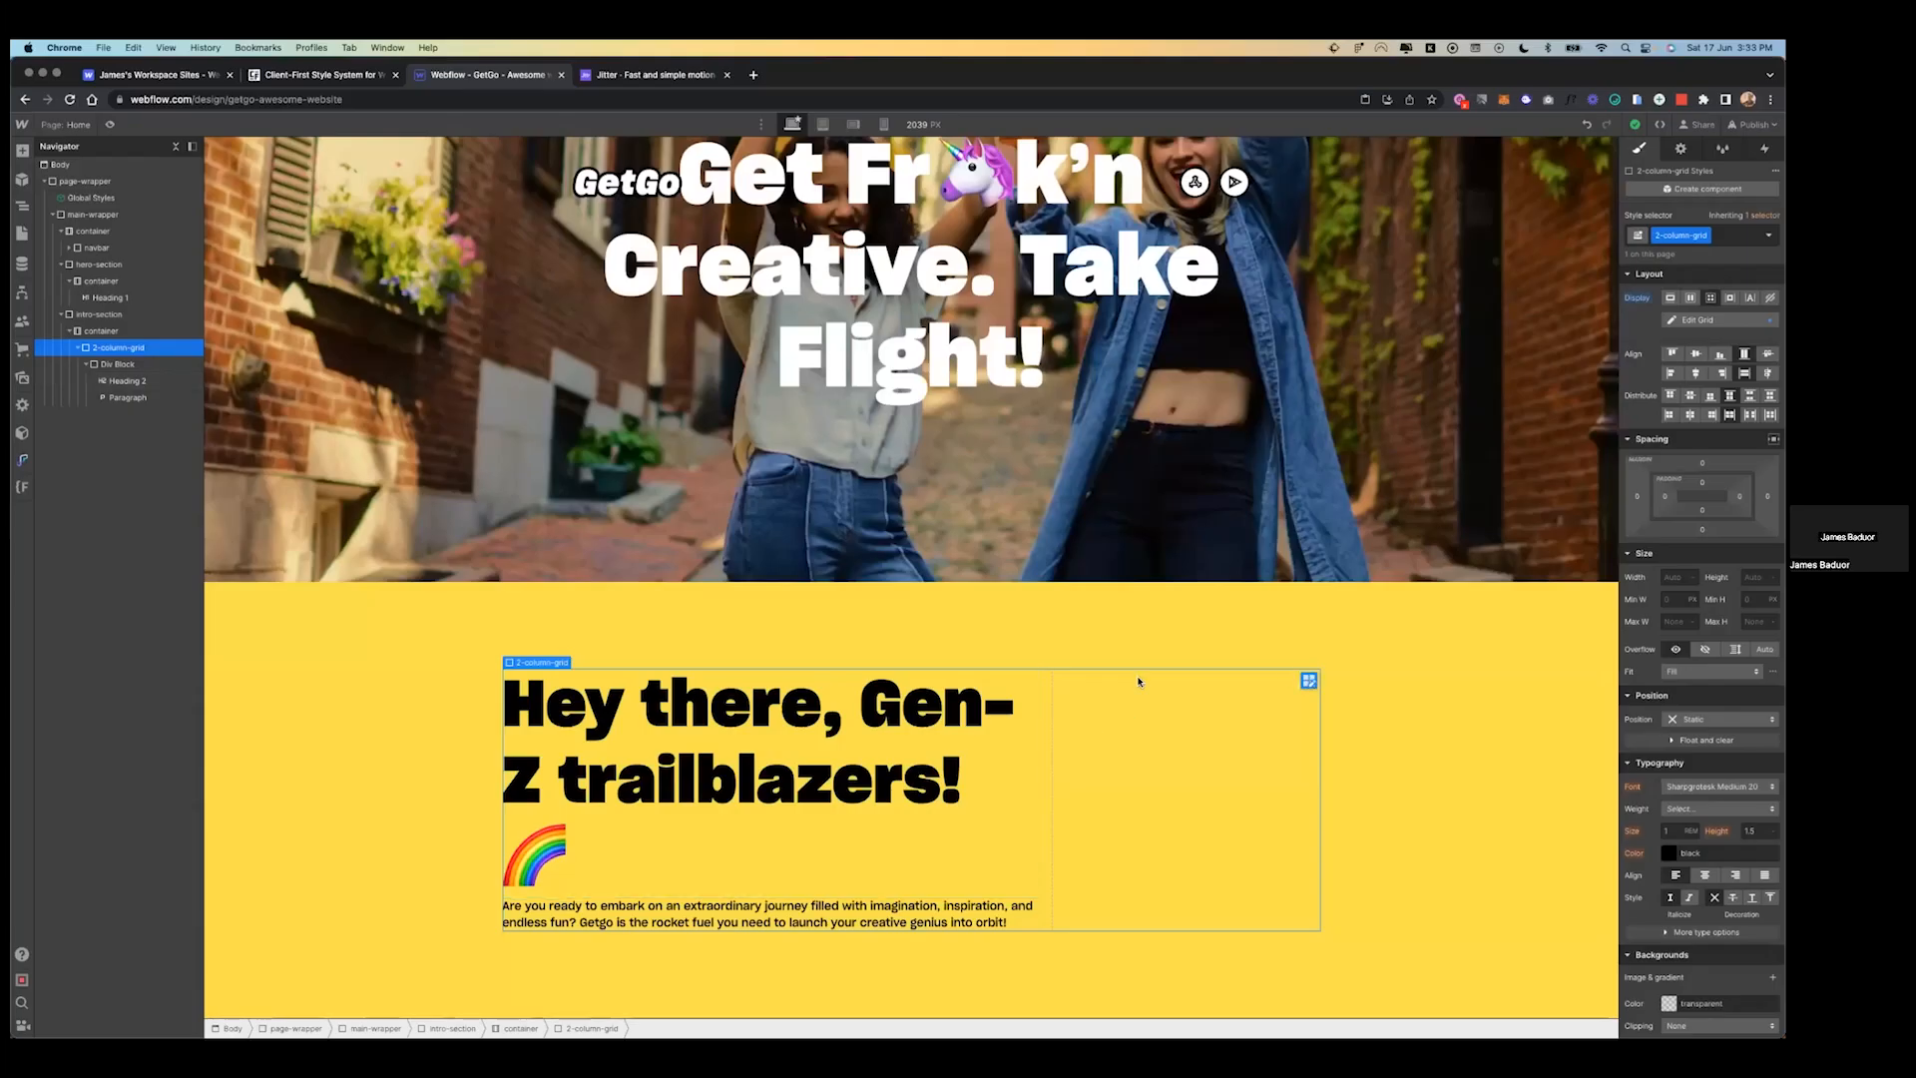
click(1308, 681)
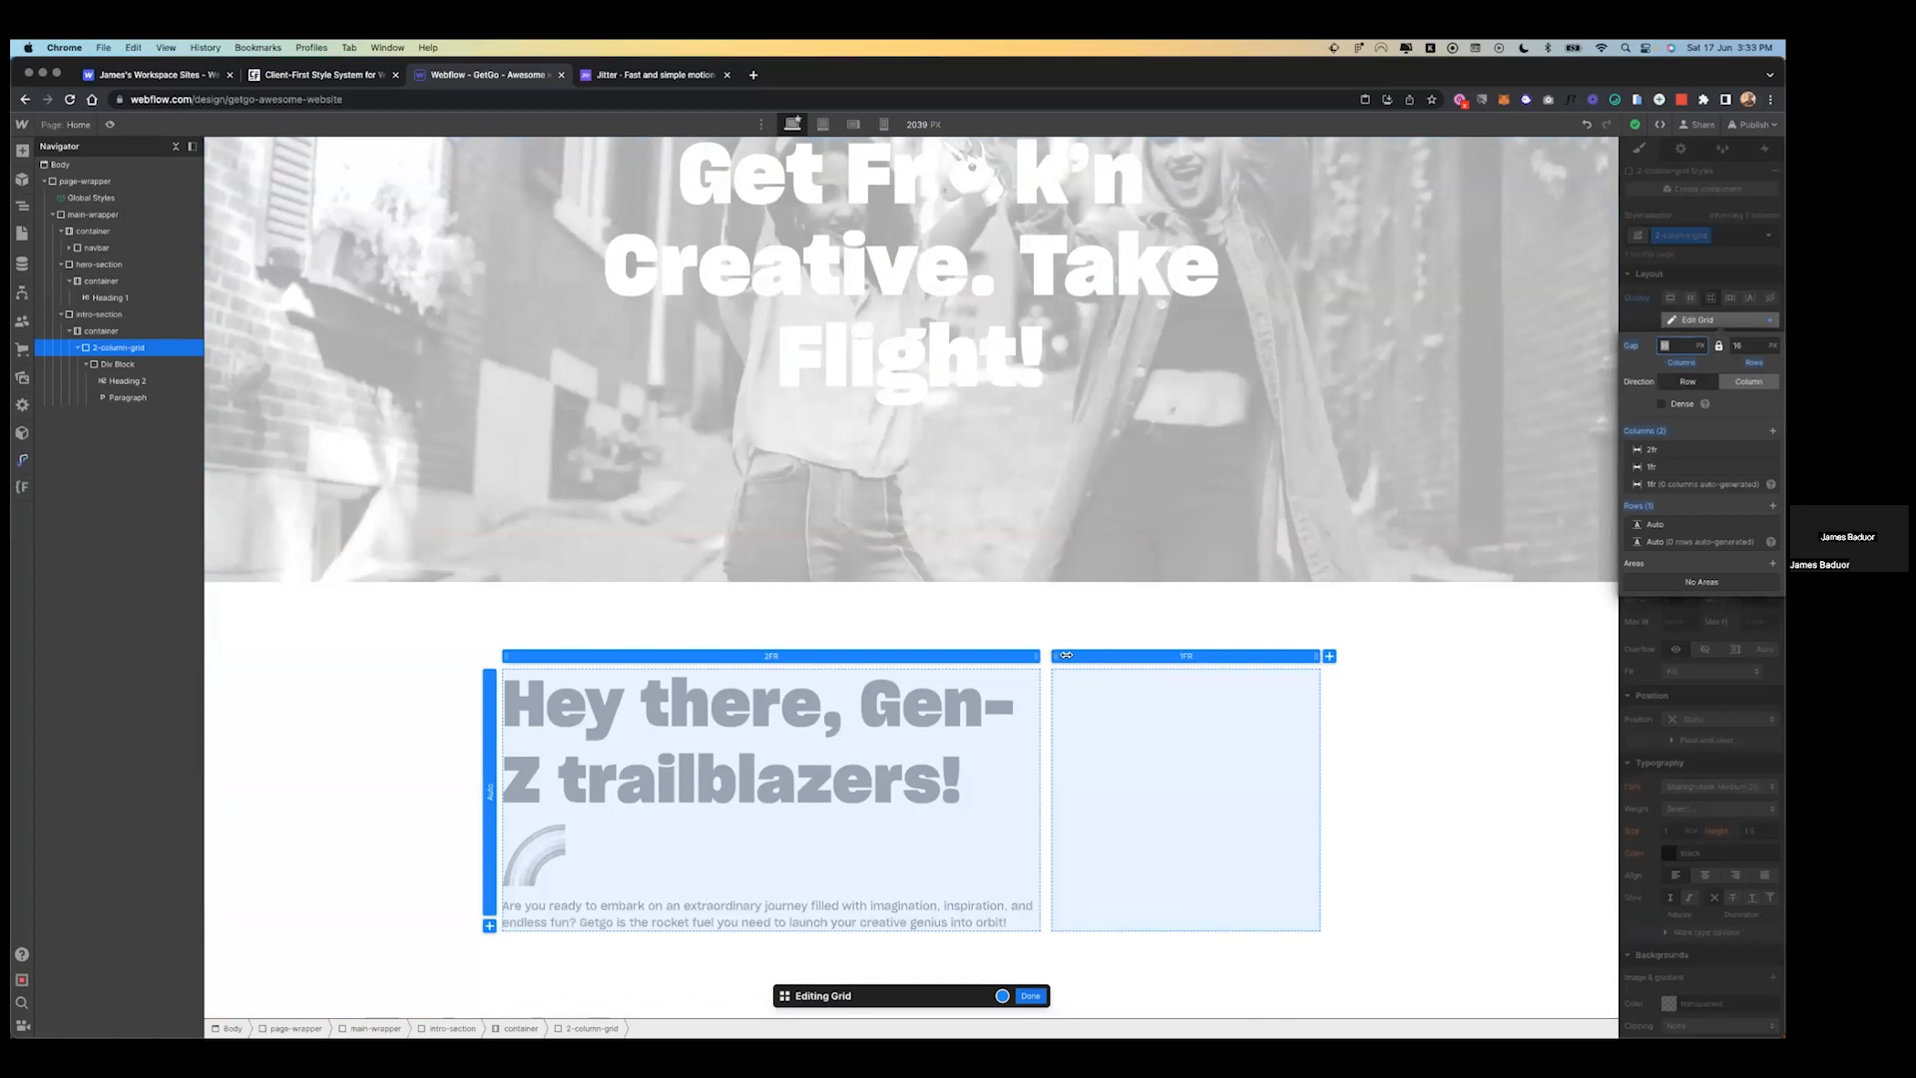
drag(1065, 654, 1087, 651)
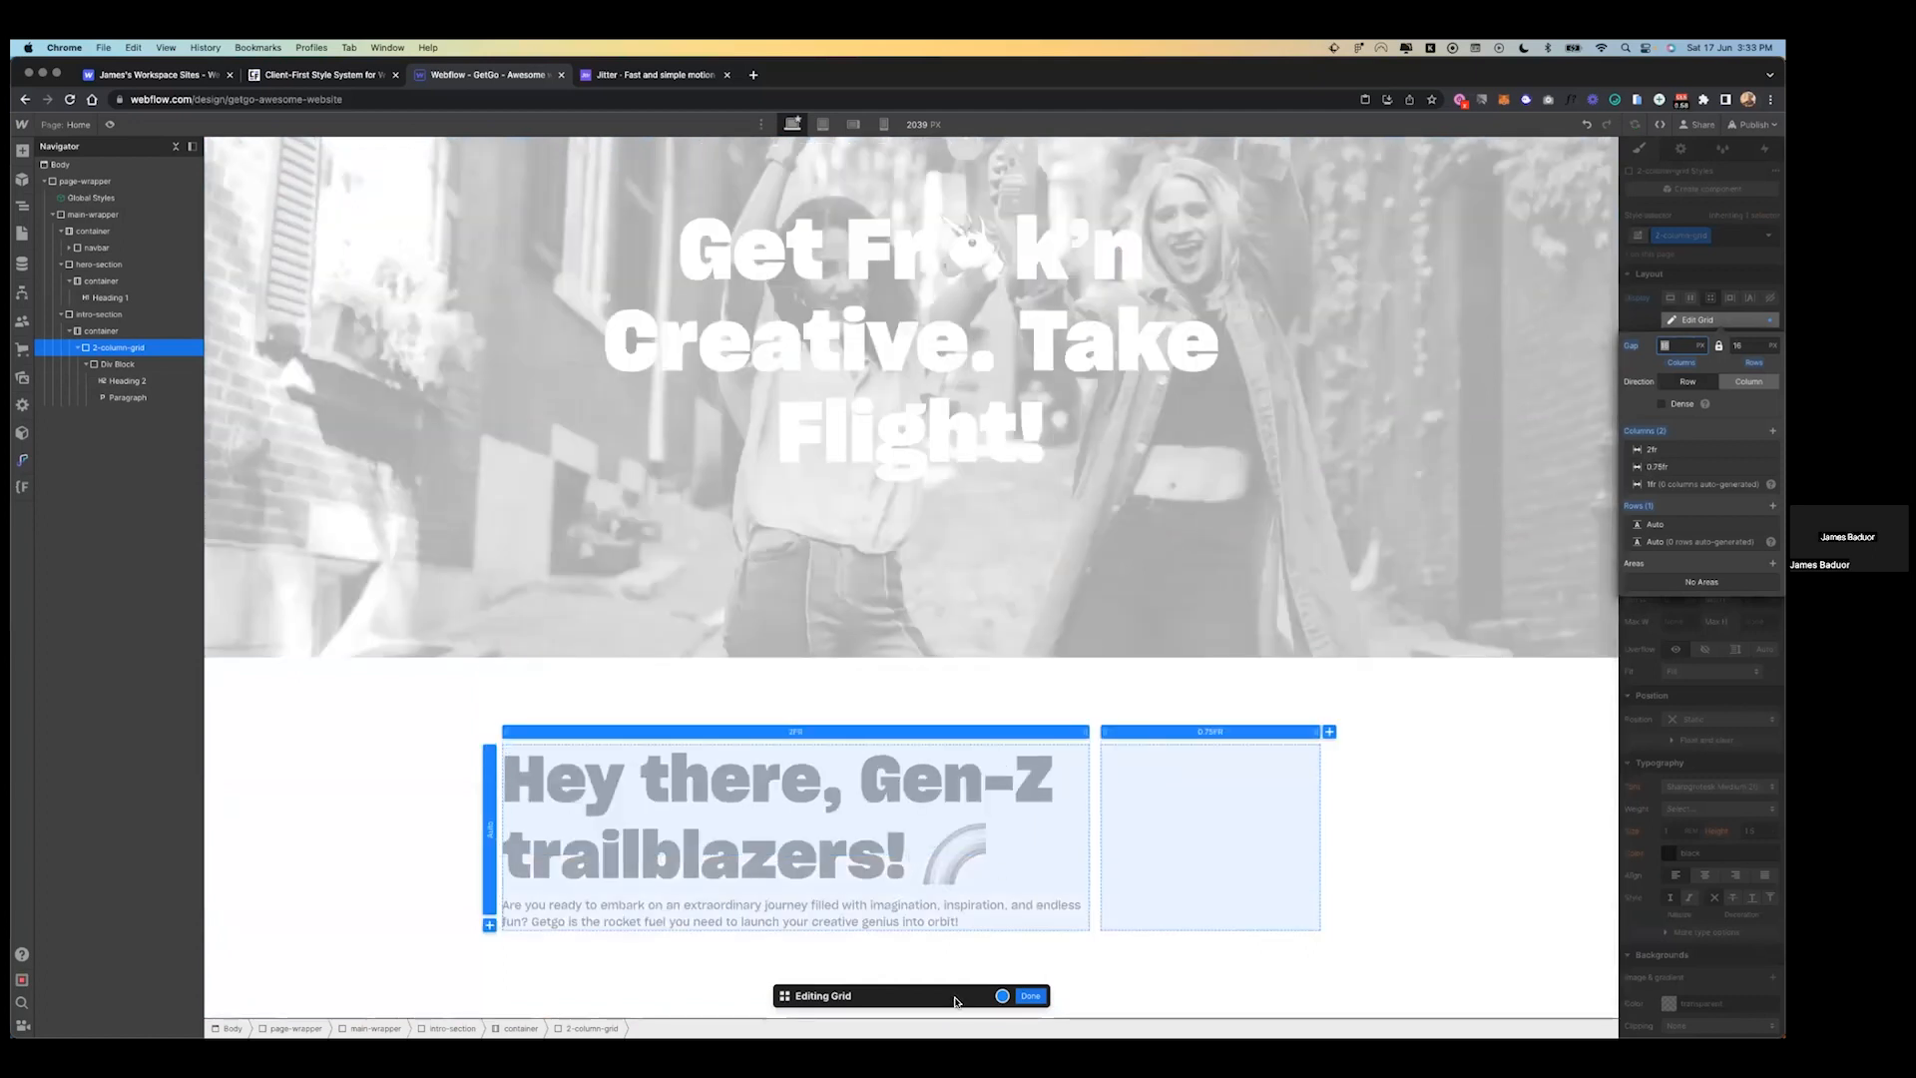
click(1030, 996)
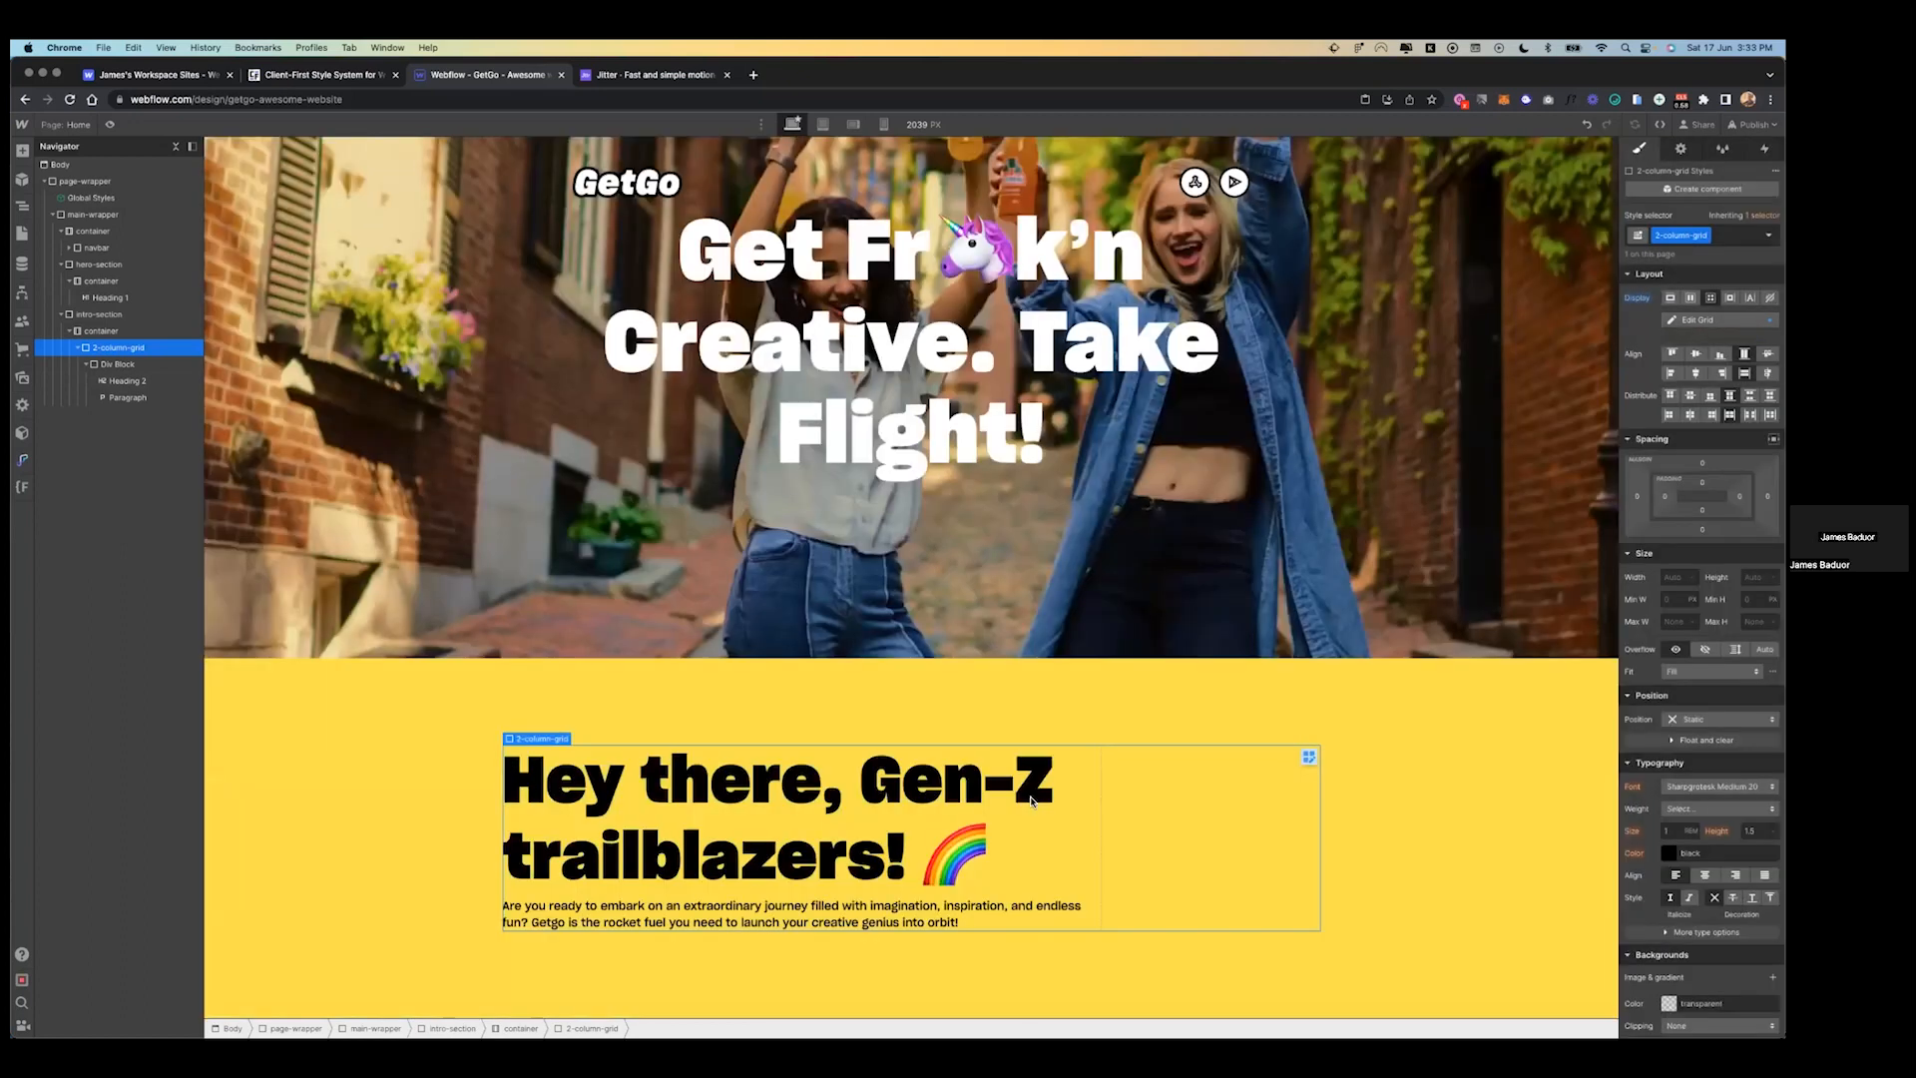
- Check the heading spacing in Figma and wrap the Gen-Z heading in its own Div Block in Webflow
key(super+Tab)
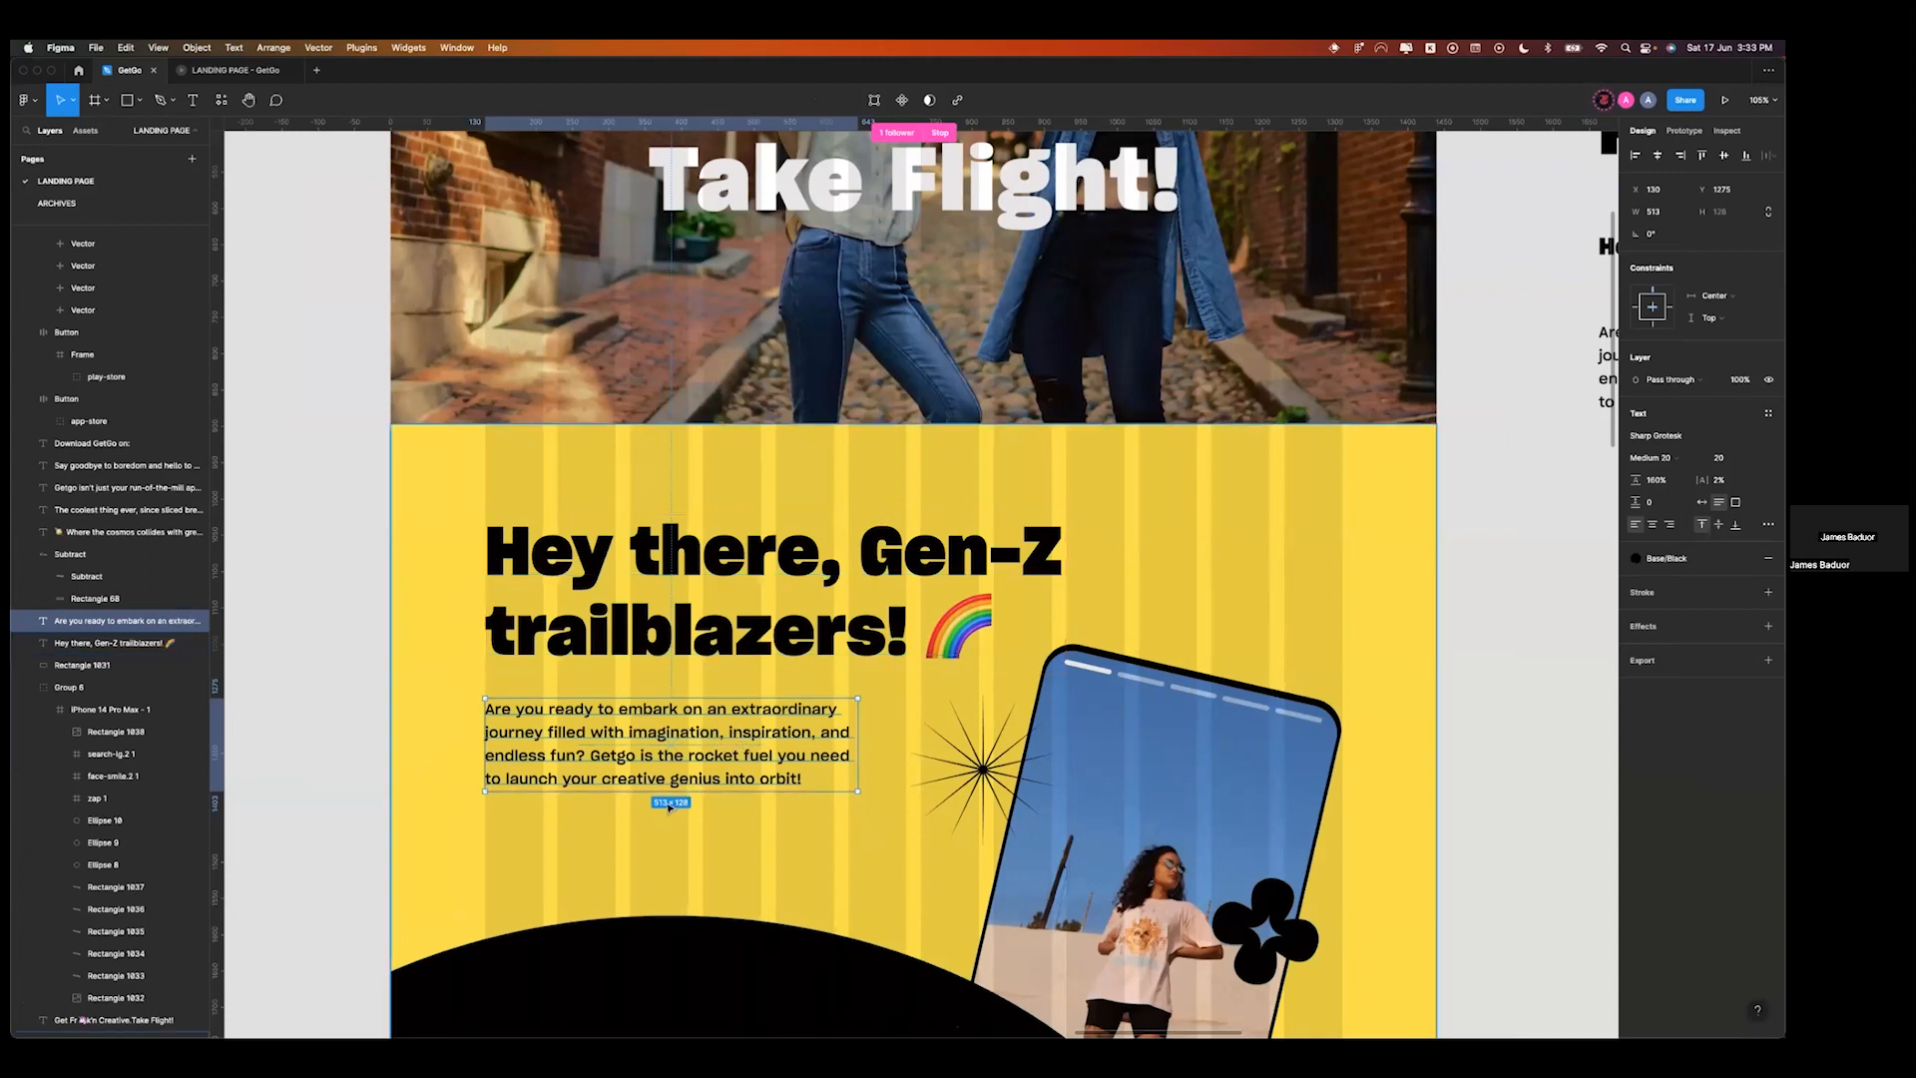
key(super+Tab)
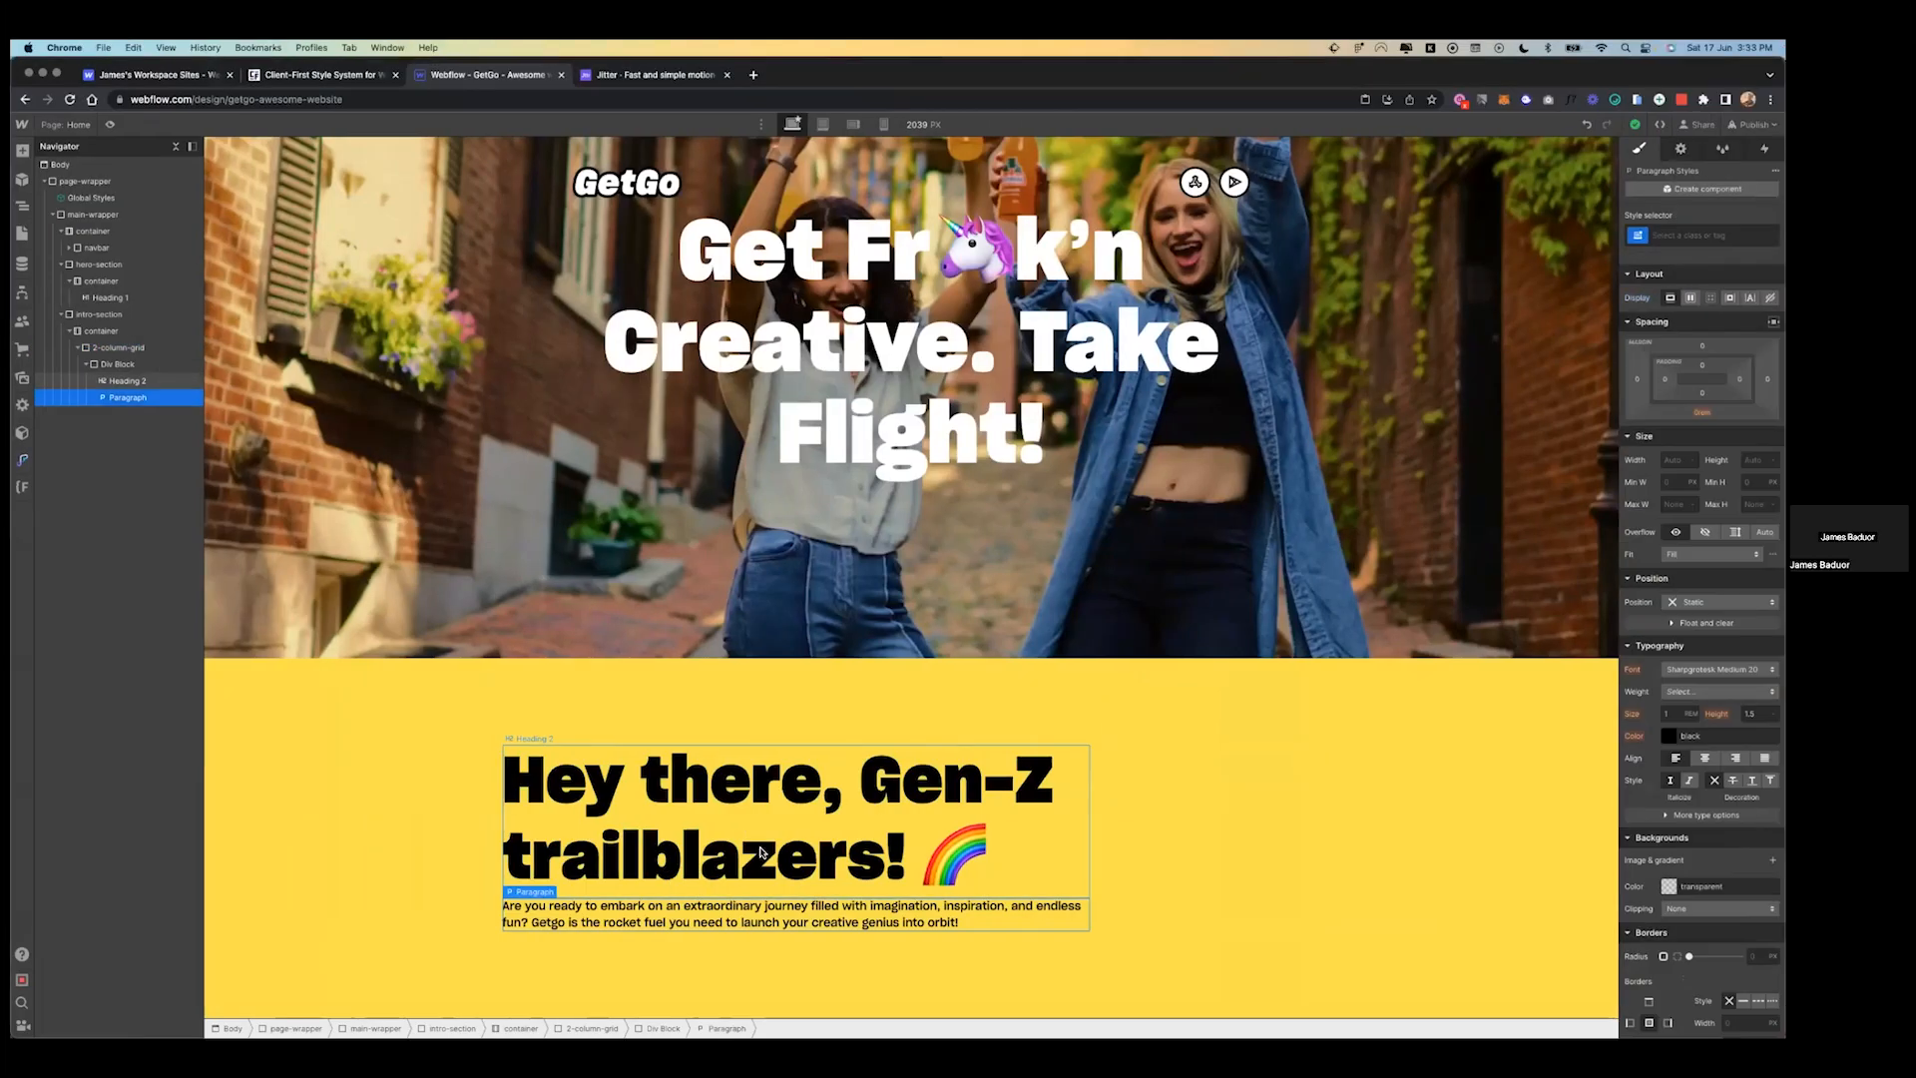
click(760, 851)
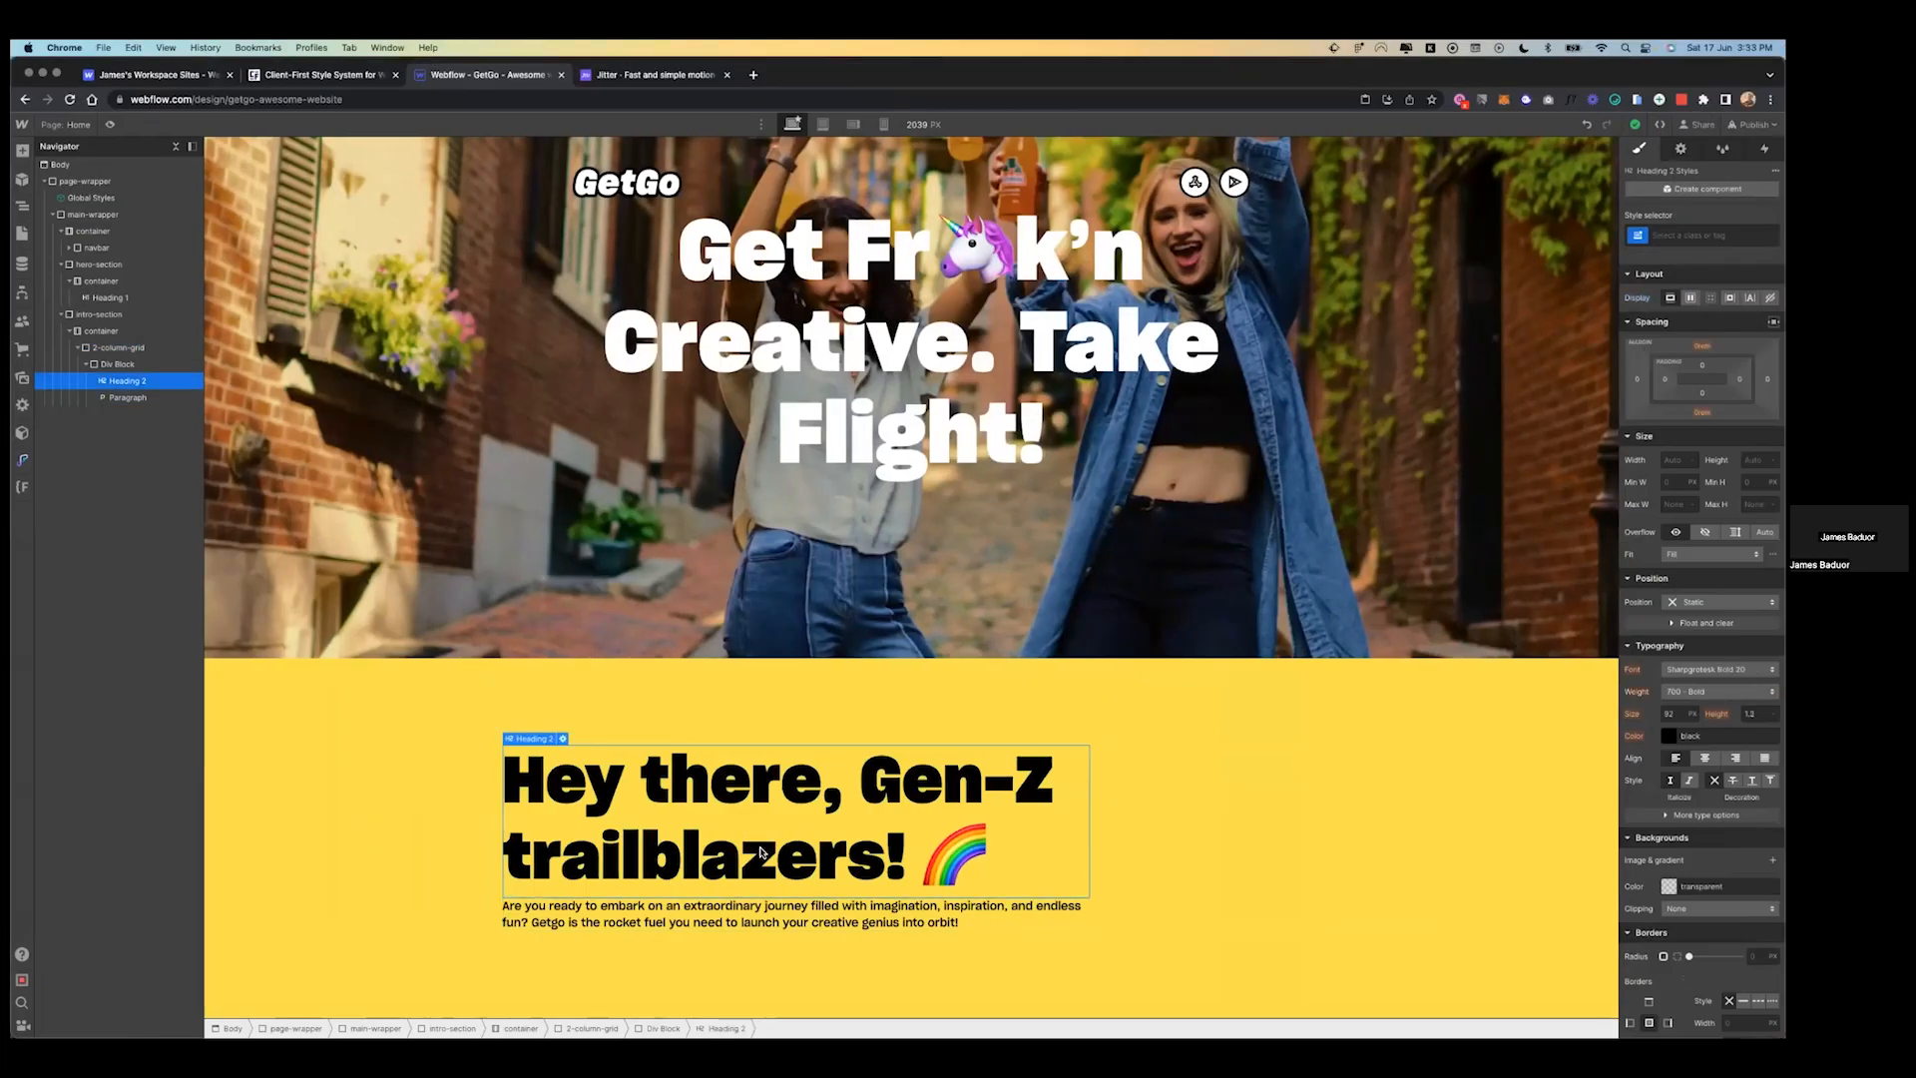
right_click(761, 851)
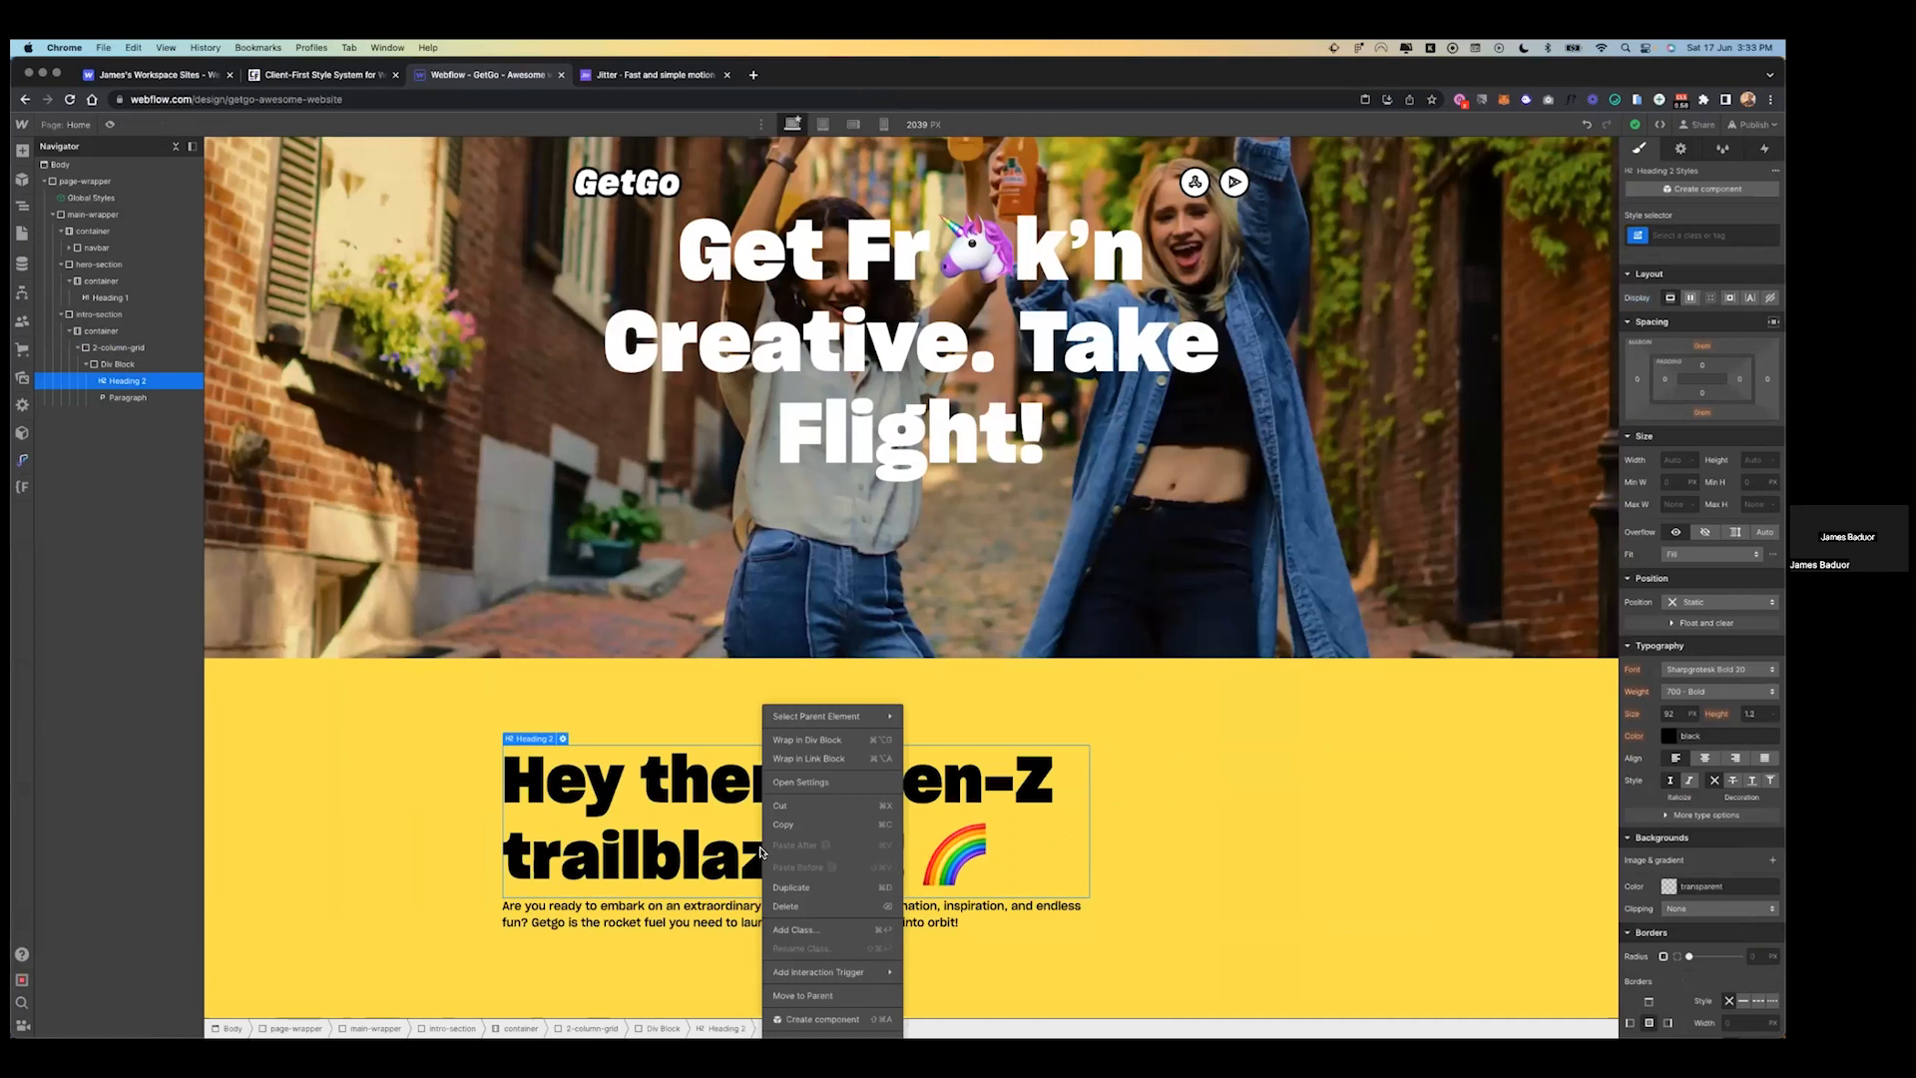
click(797, 749)
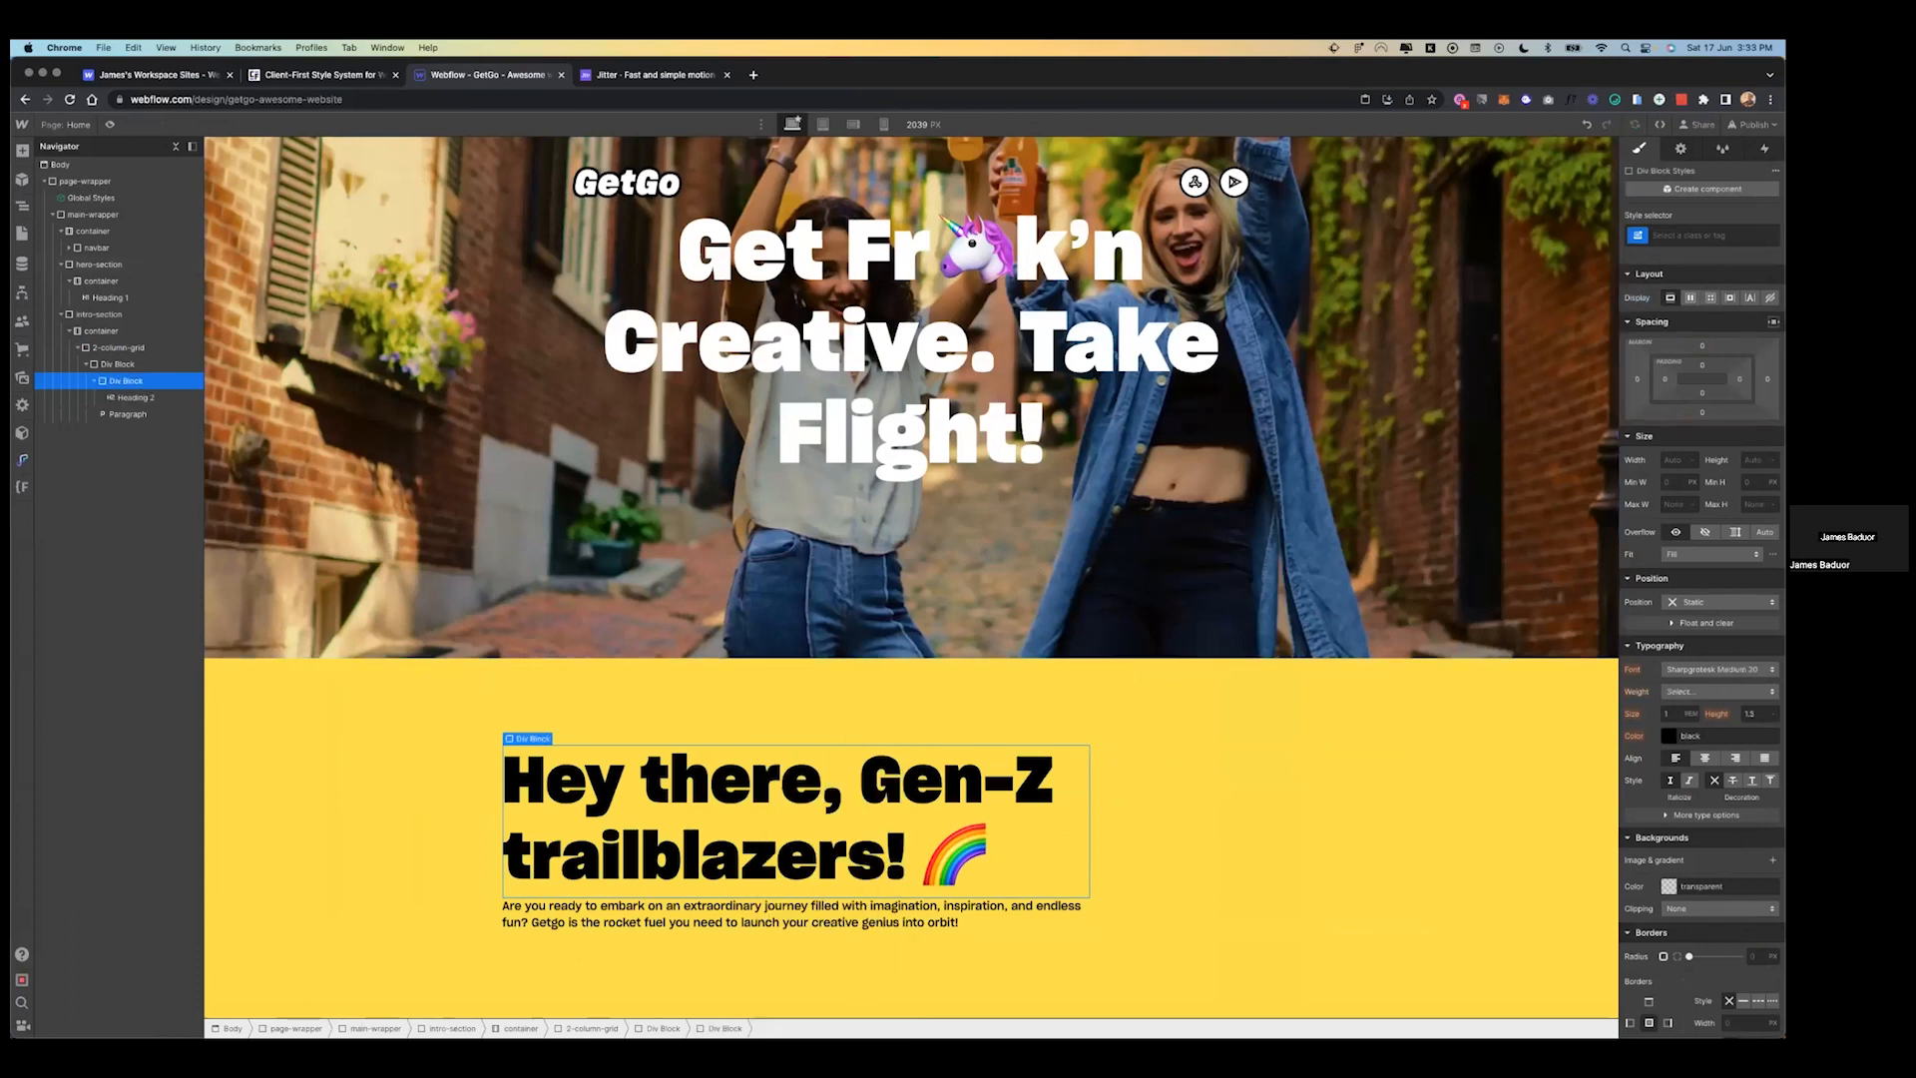
- Give the heading's wrapper the class margin-bottom-32 and set its bottom margin to 32 px
key(super+Return)
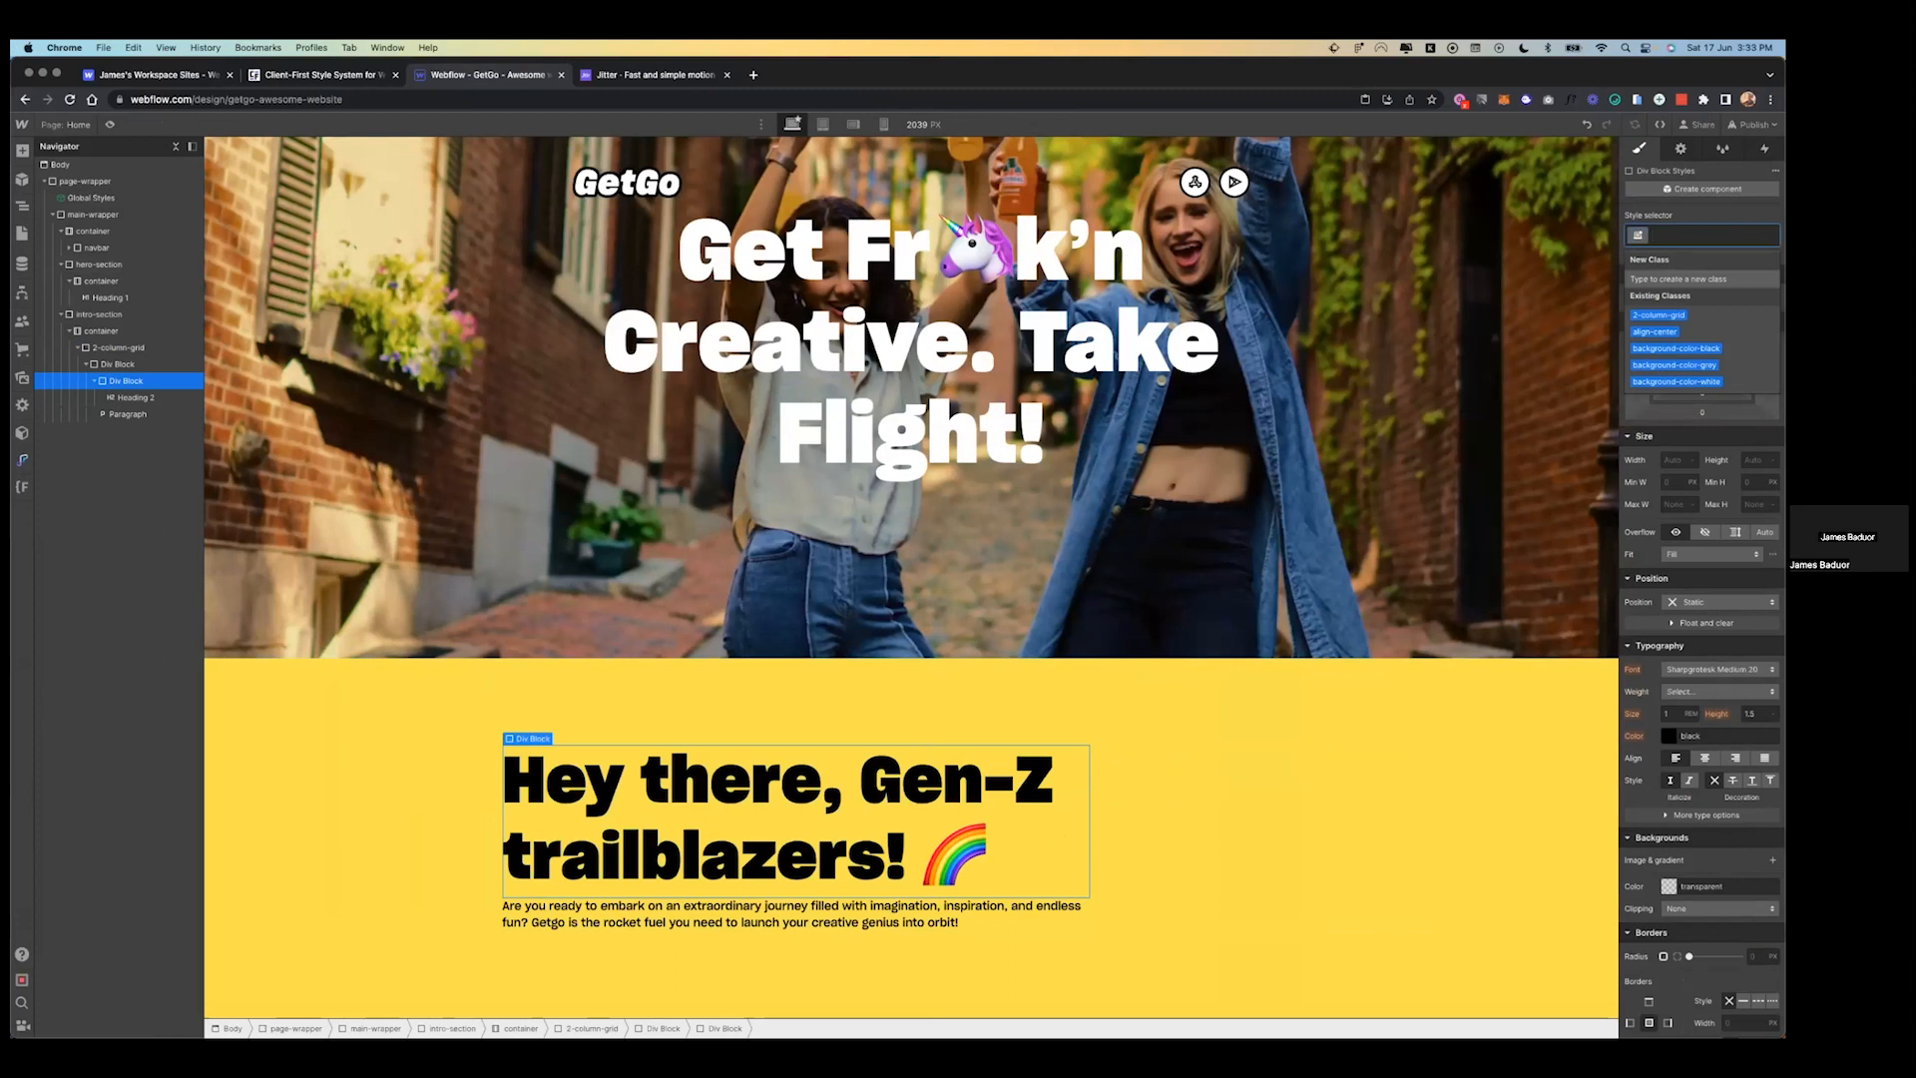
text(margin-)
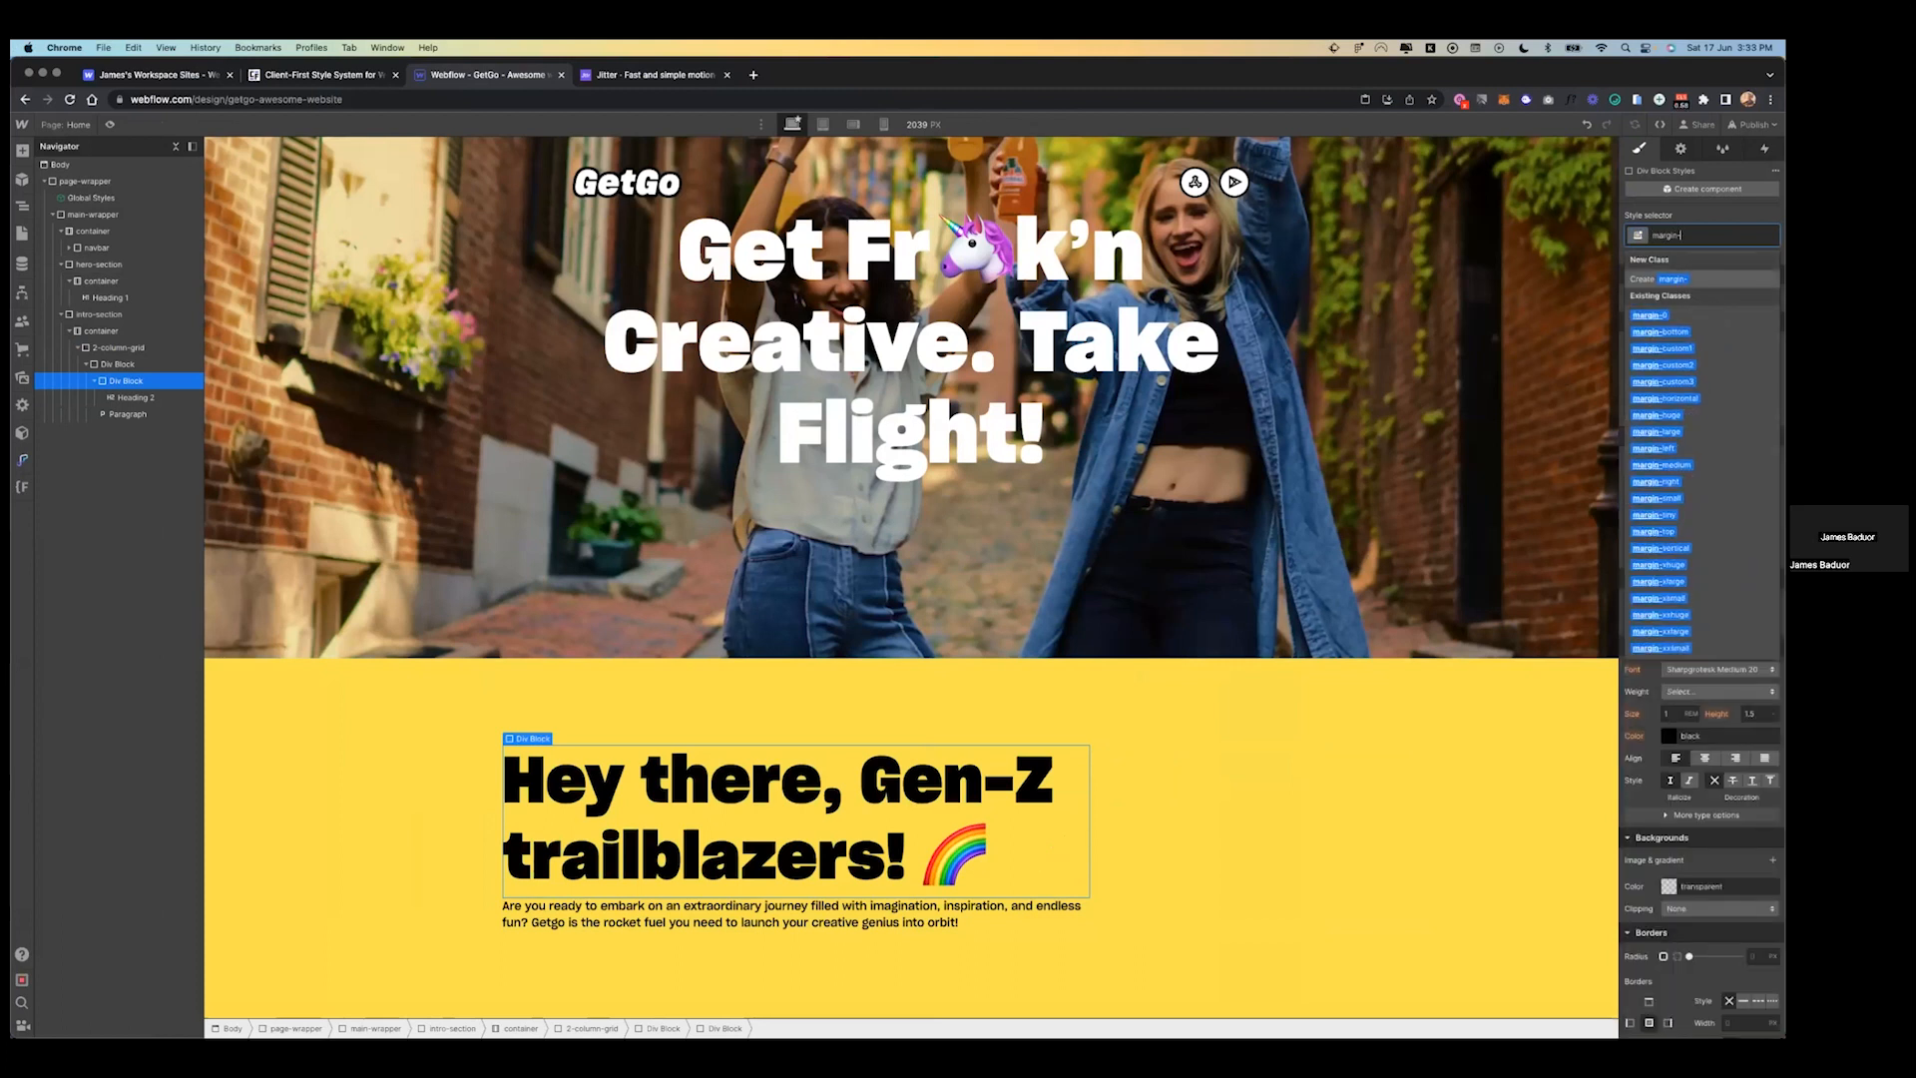
text(bottom-32)
key(Return)
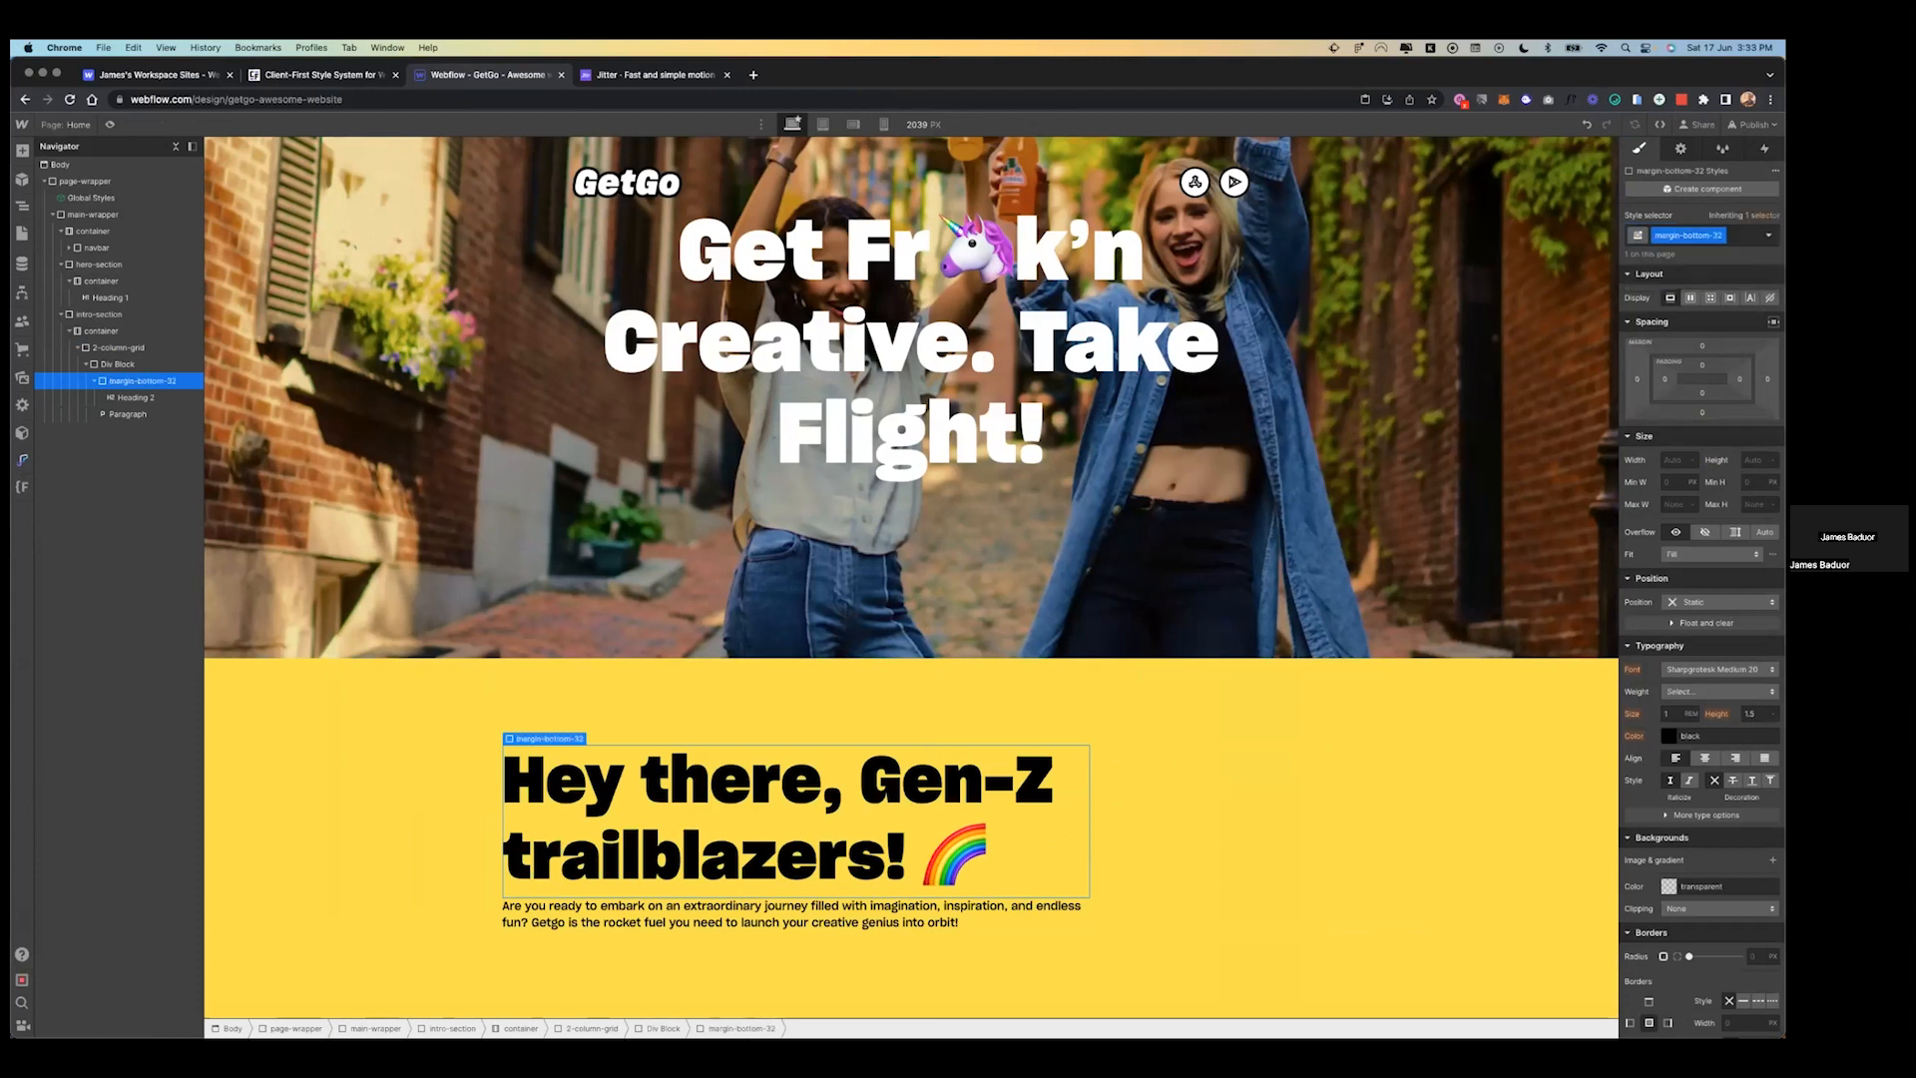
click(1702, 412)
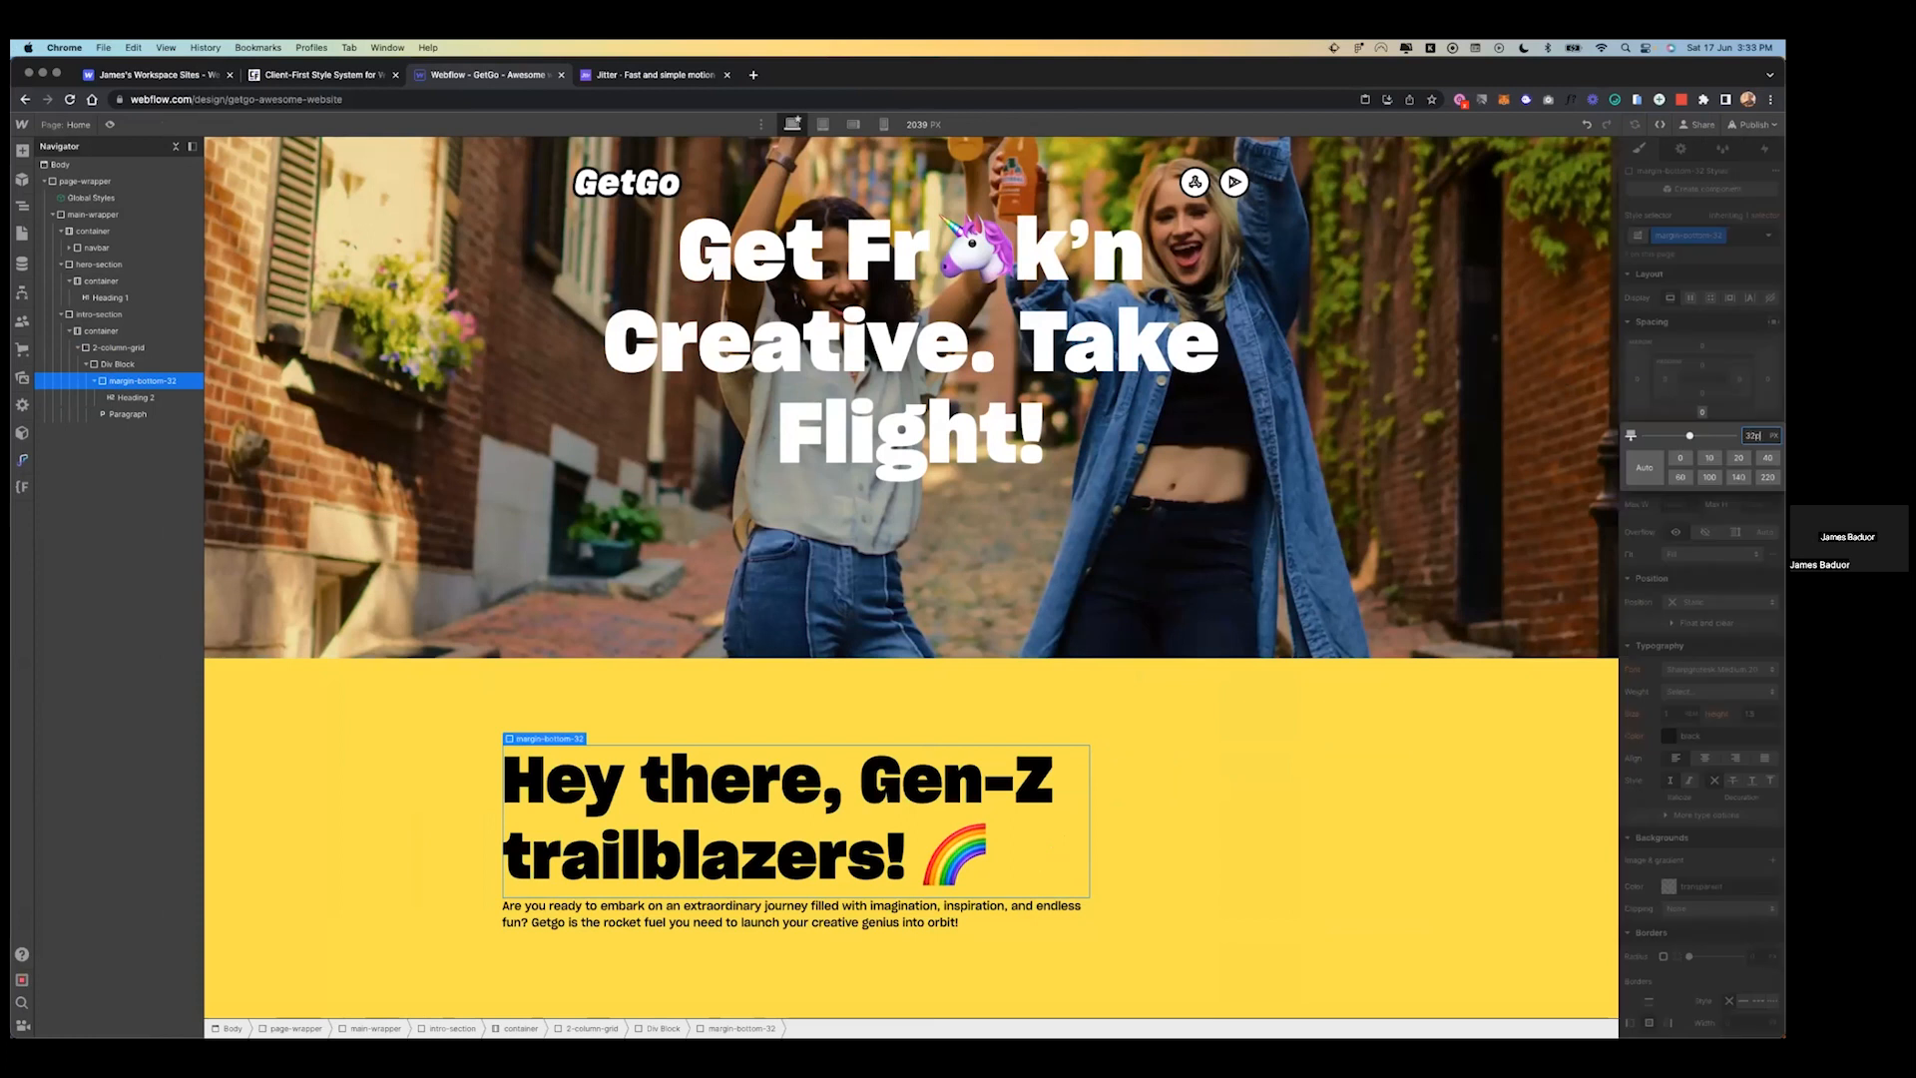
key(Return)
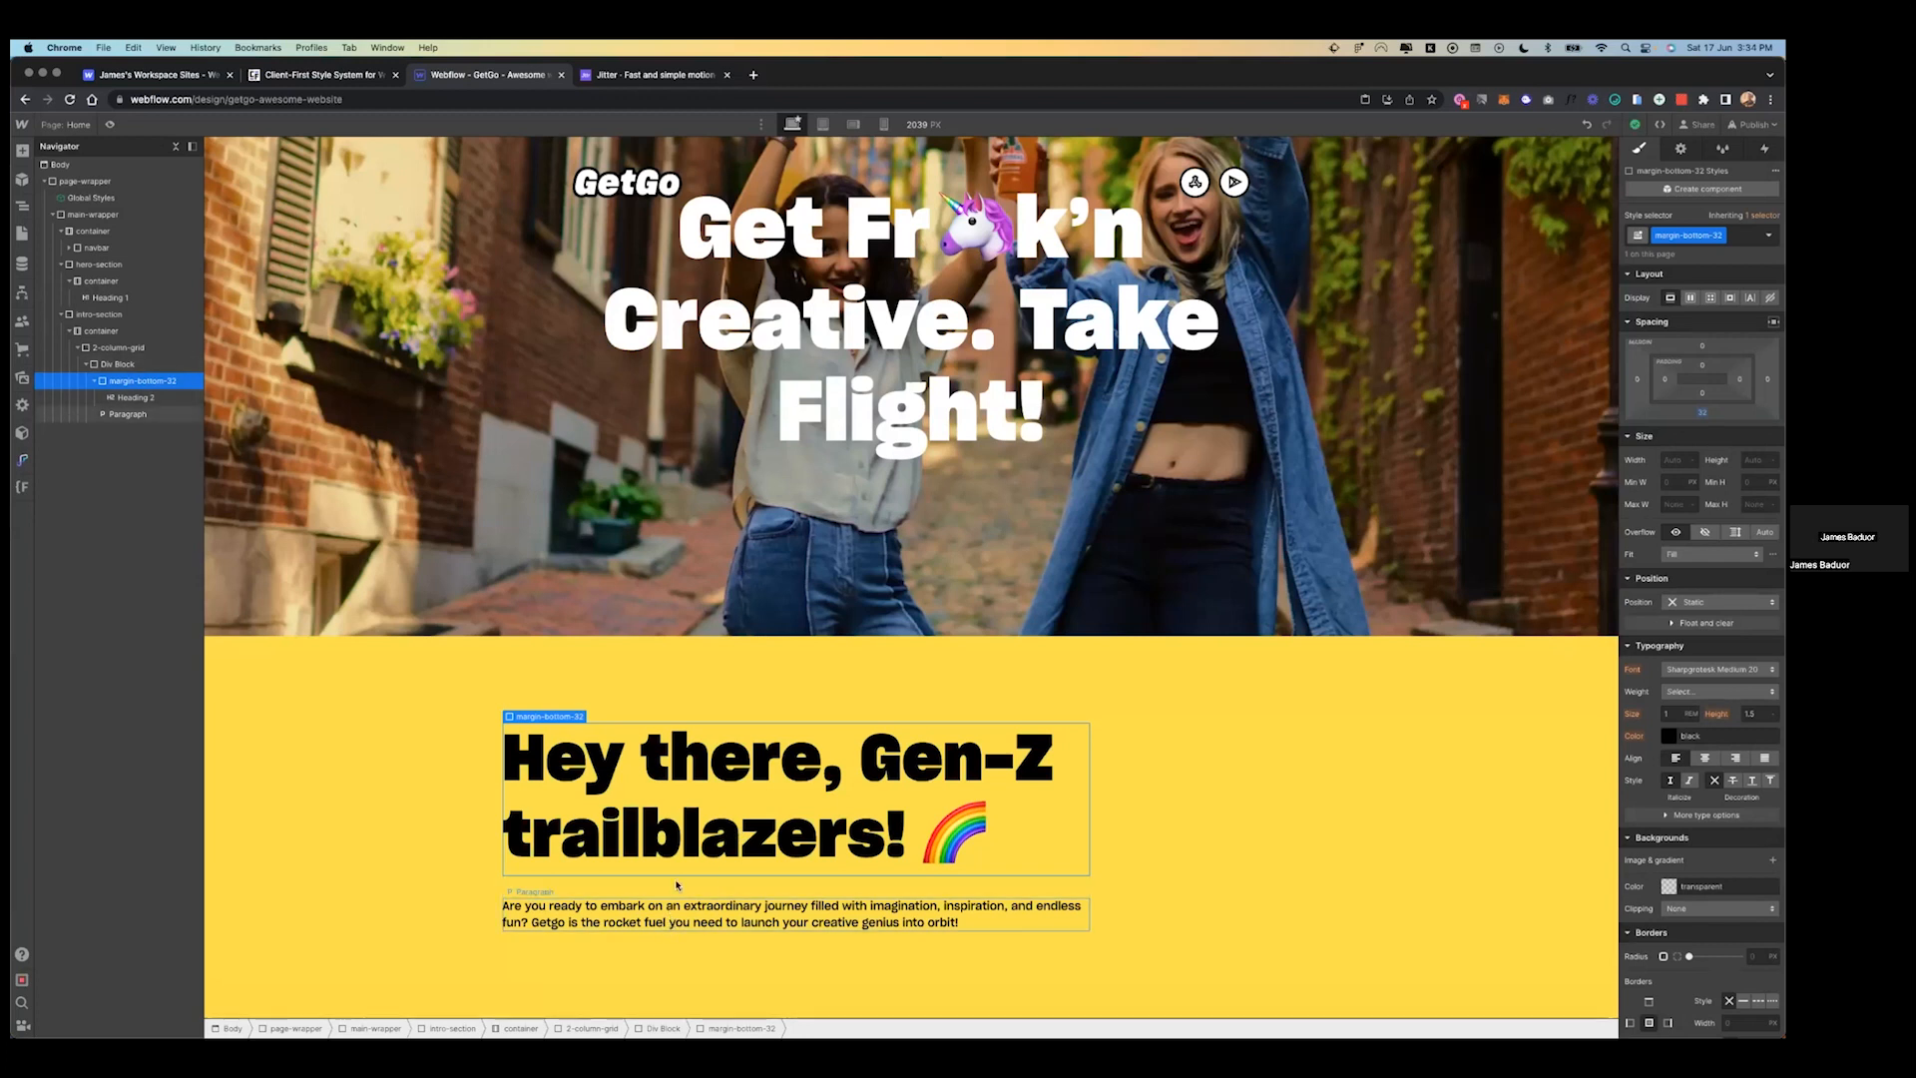
click(140, 412)
click(138, 398)
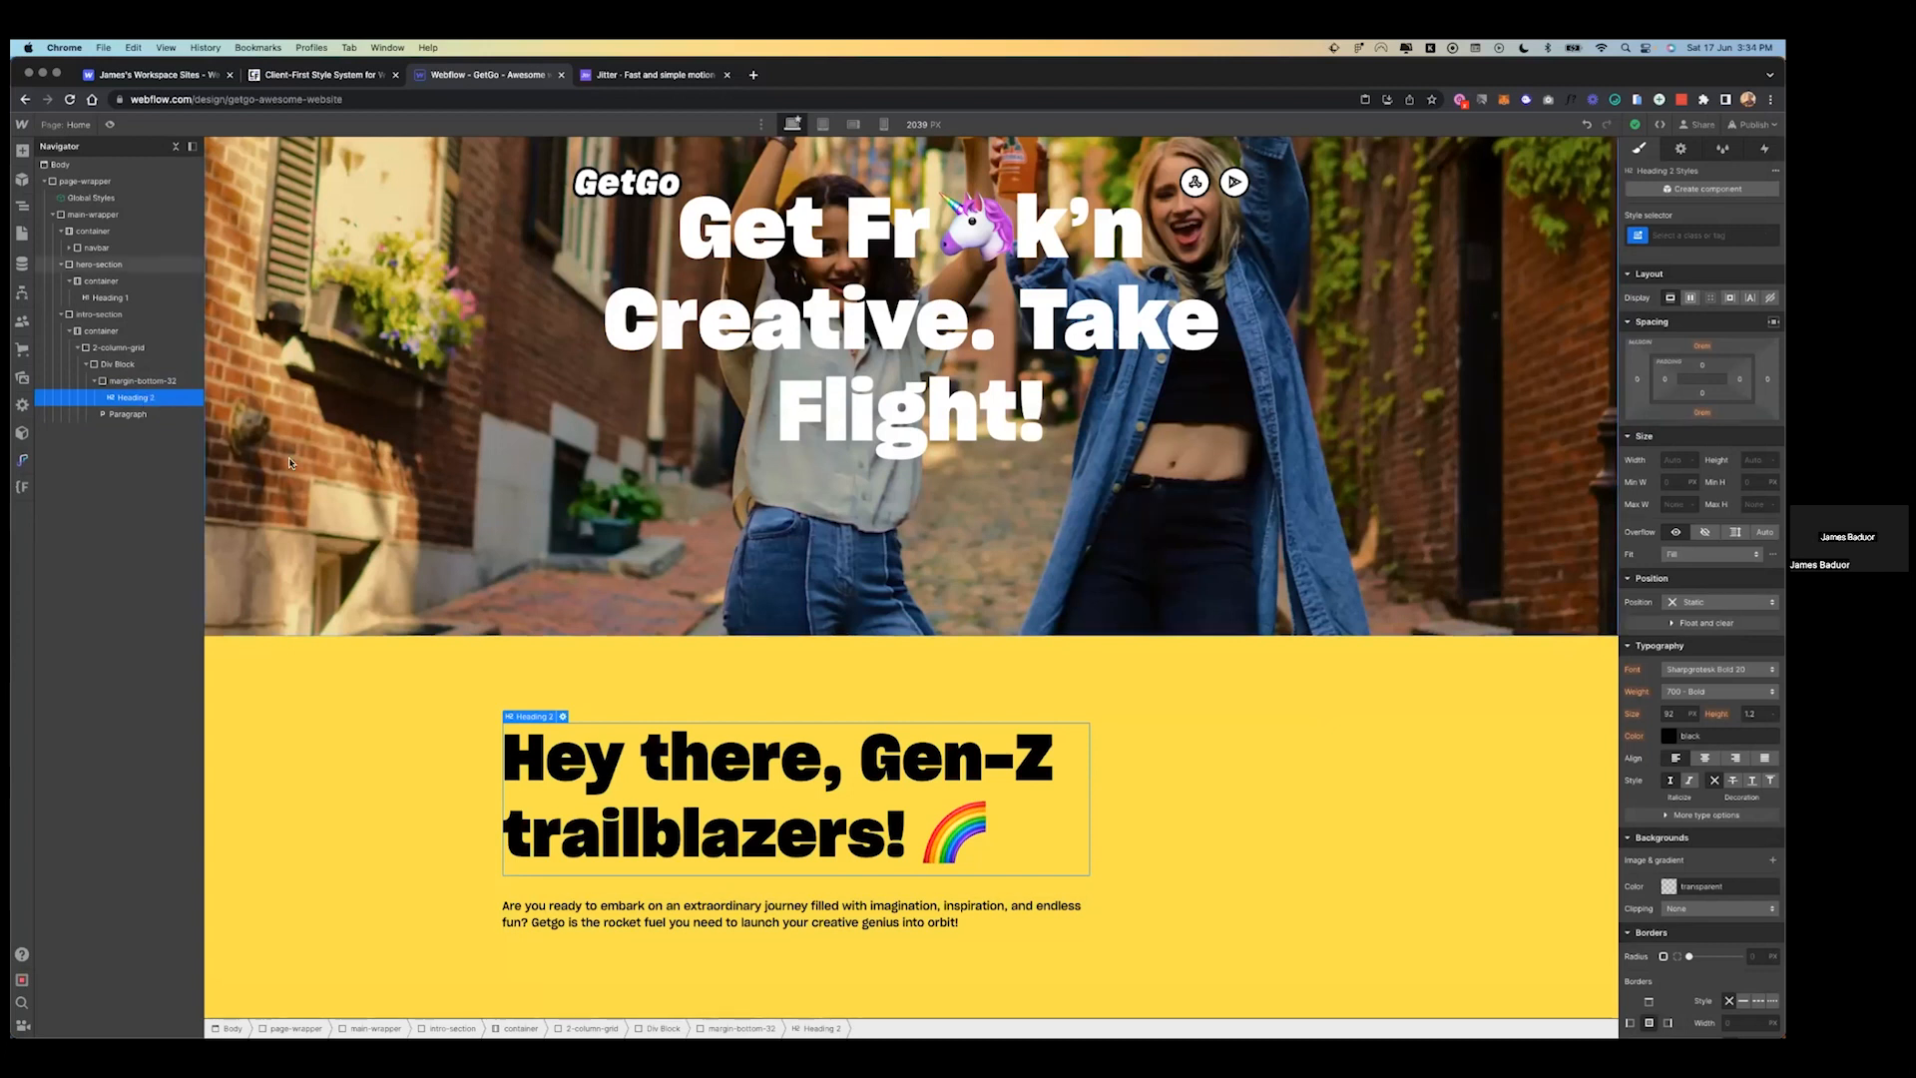
click(124, 380)
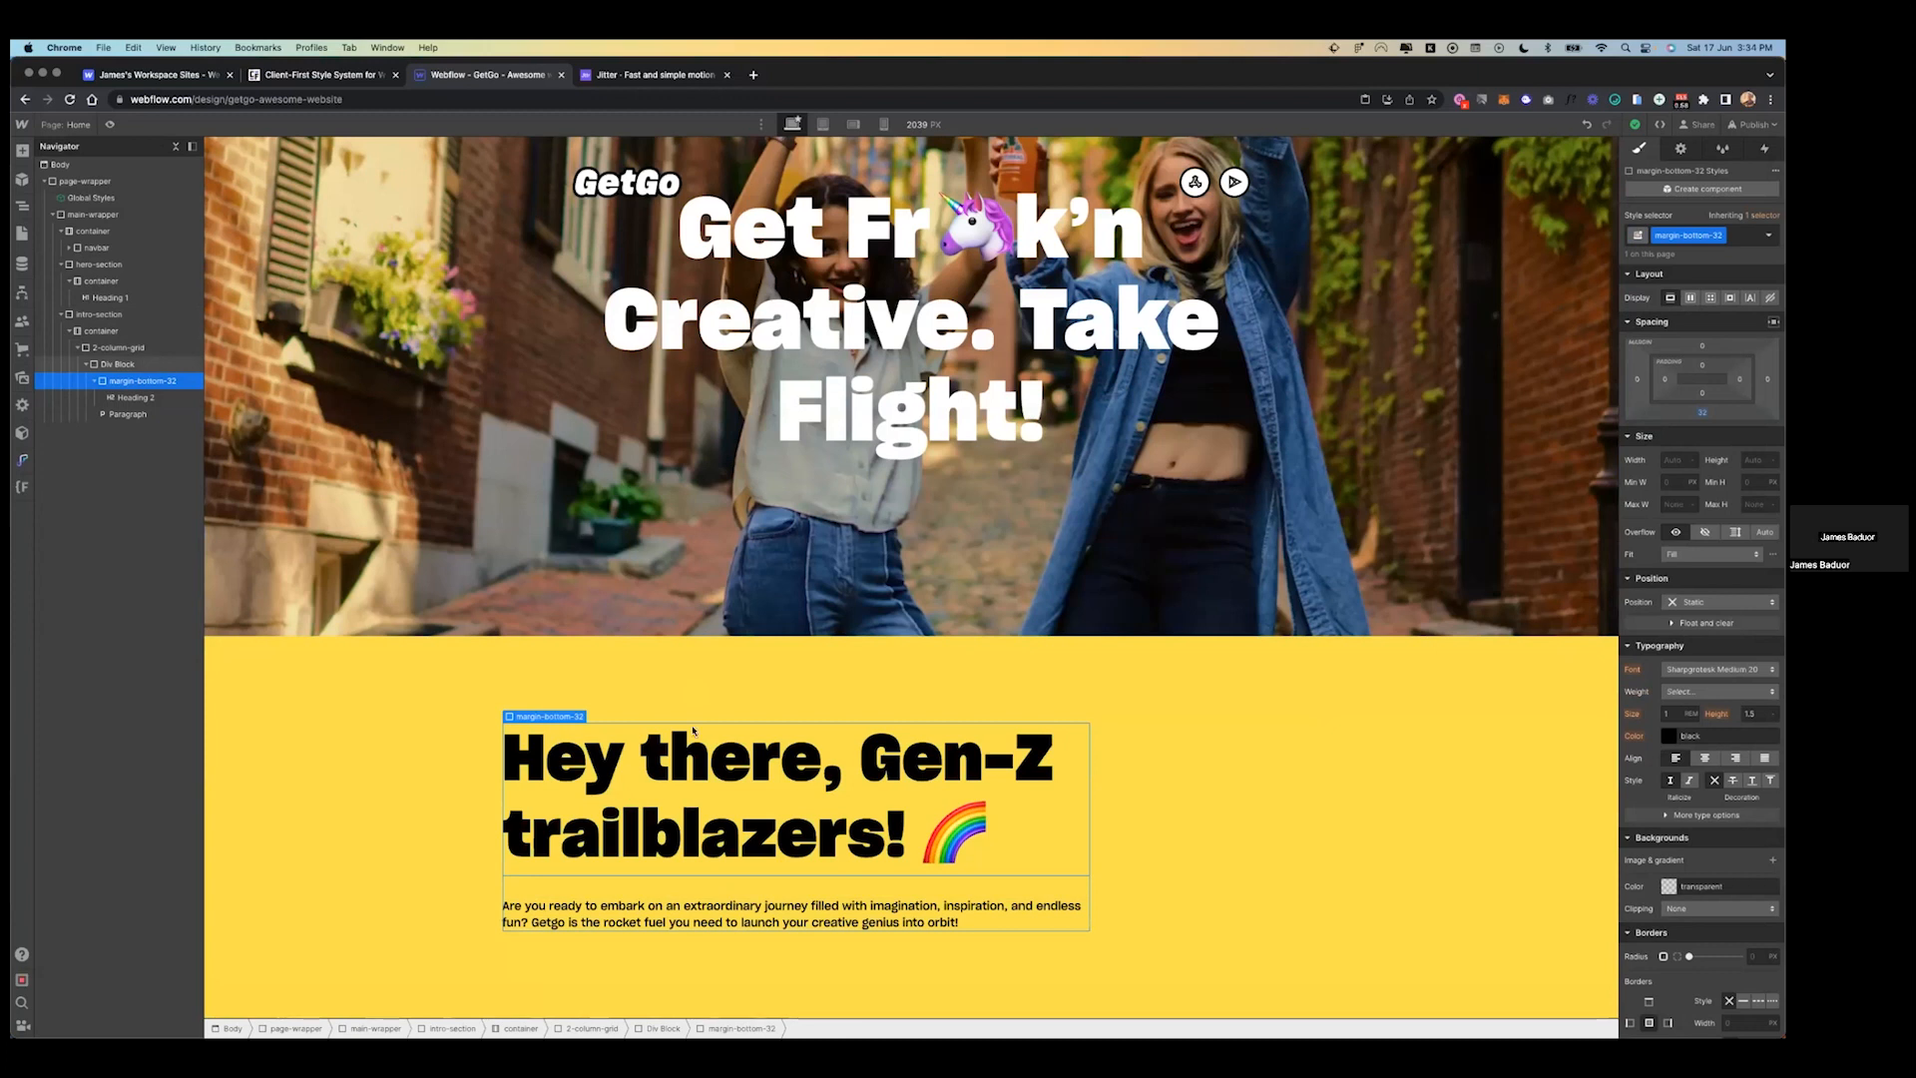
- Give the Gen-Z paragraph the class max-width-513px and set its maximum width to 513 px, matching the Figma text box
click(652, 916)
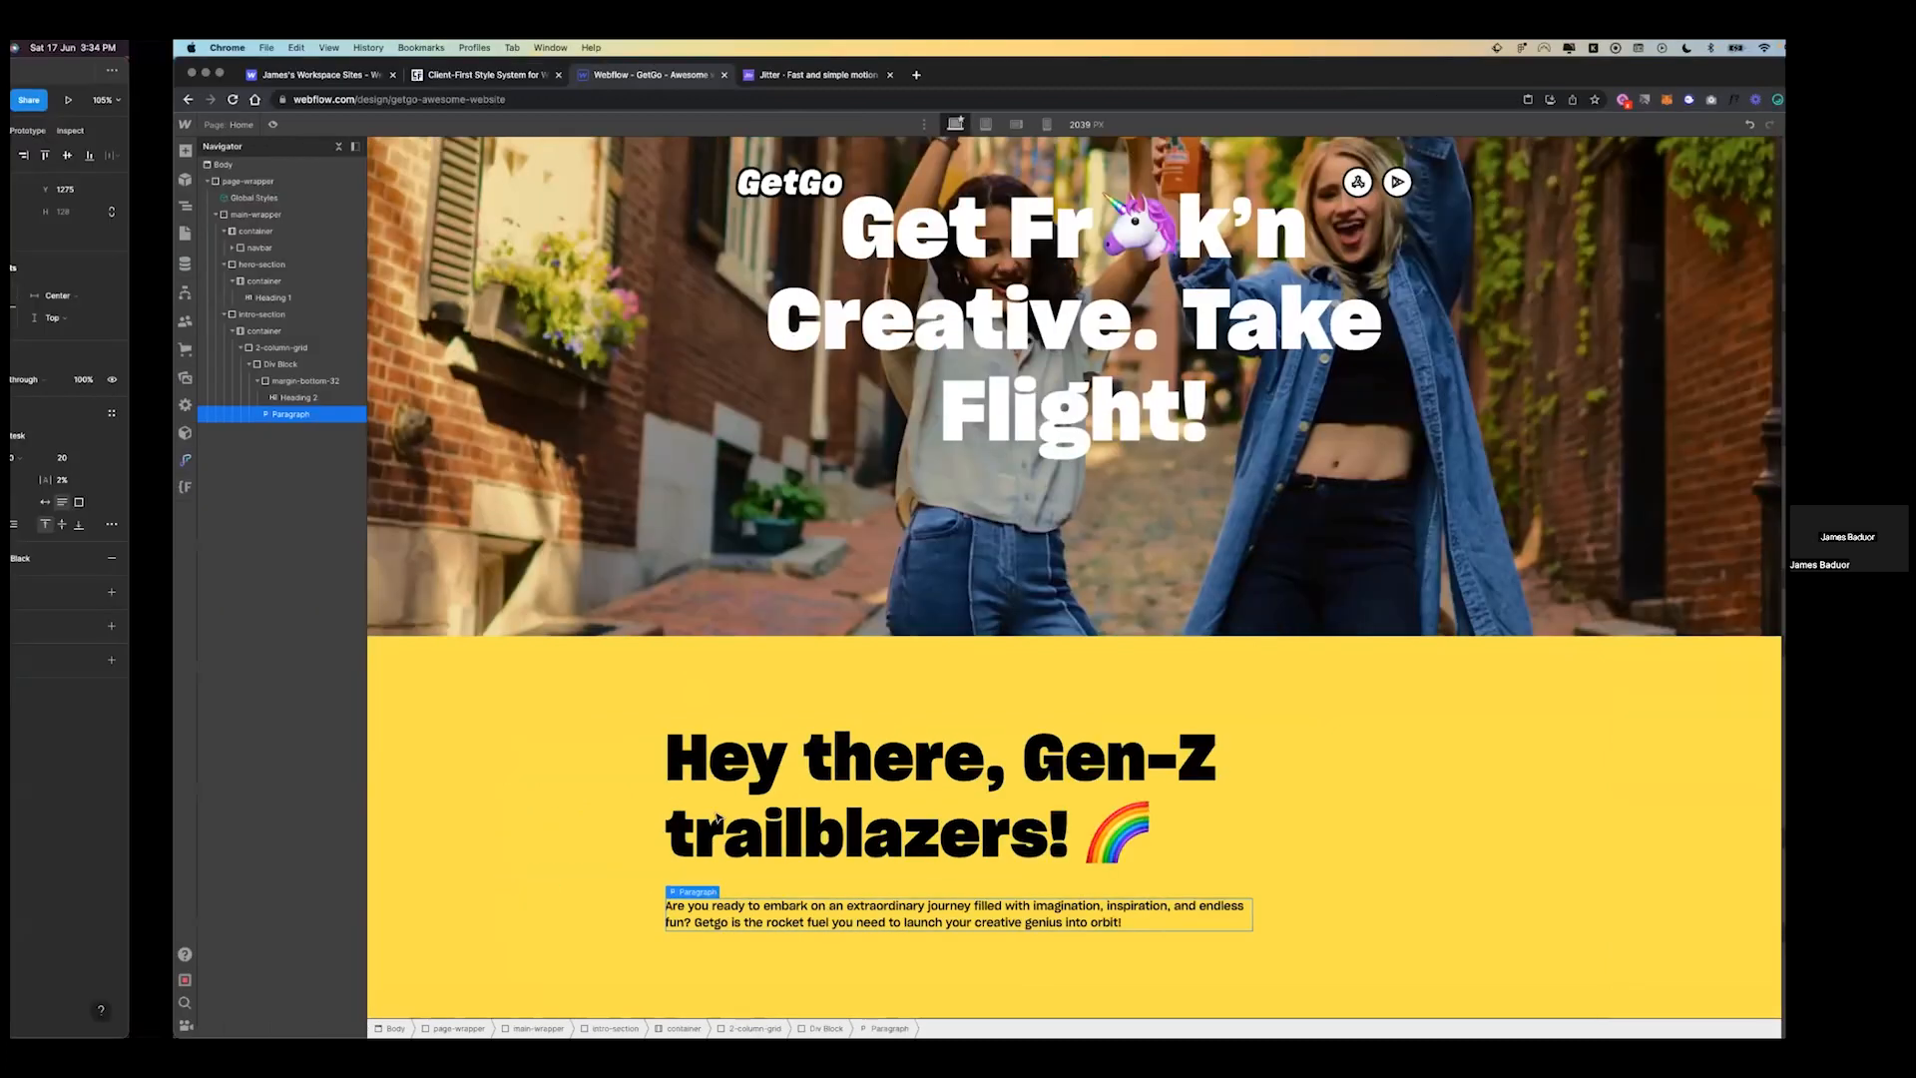
key(ctrl+Left)
key(ctrl+Right)
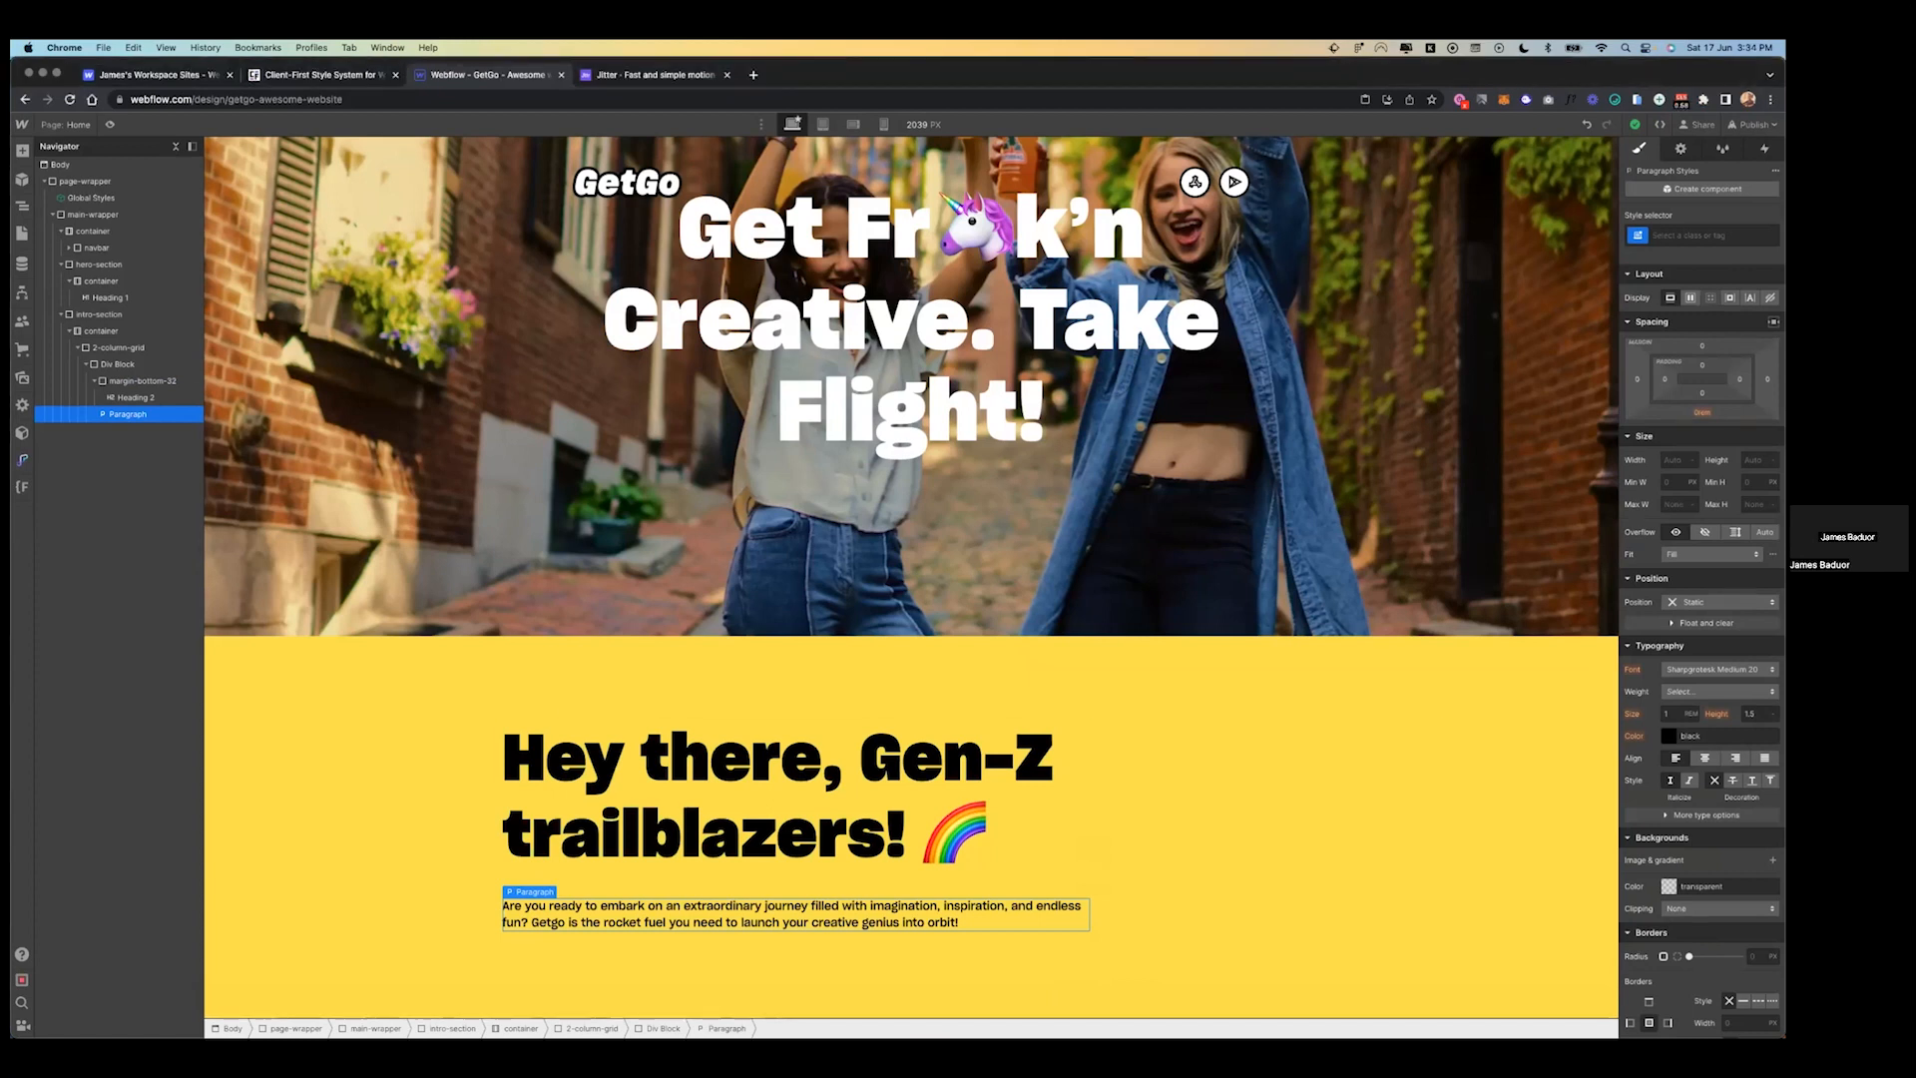
text(max-wi)
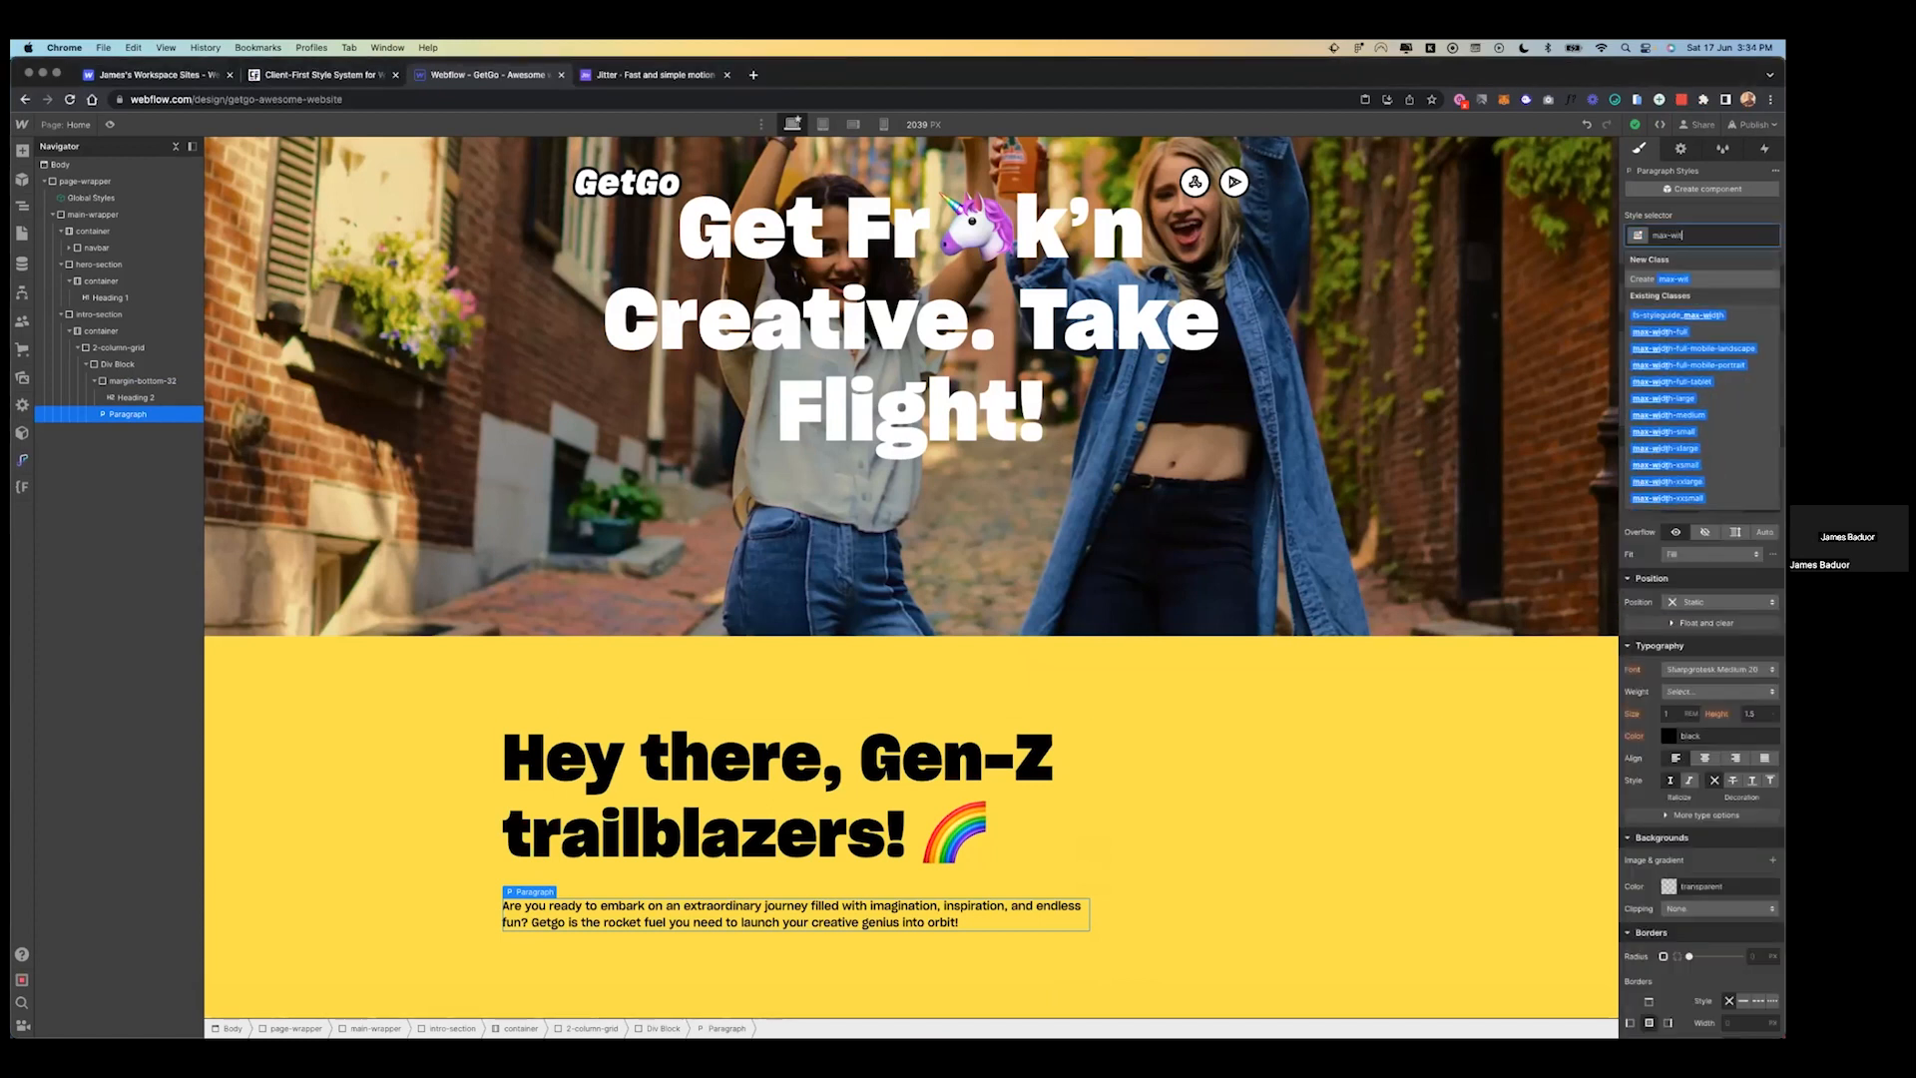
text(dth-513px)
key(Return)
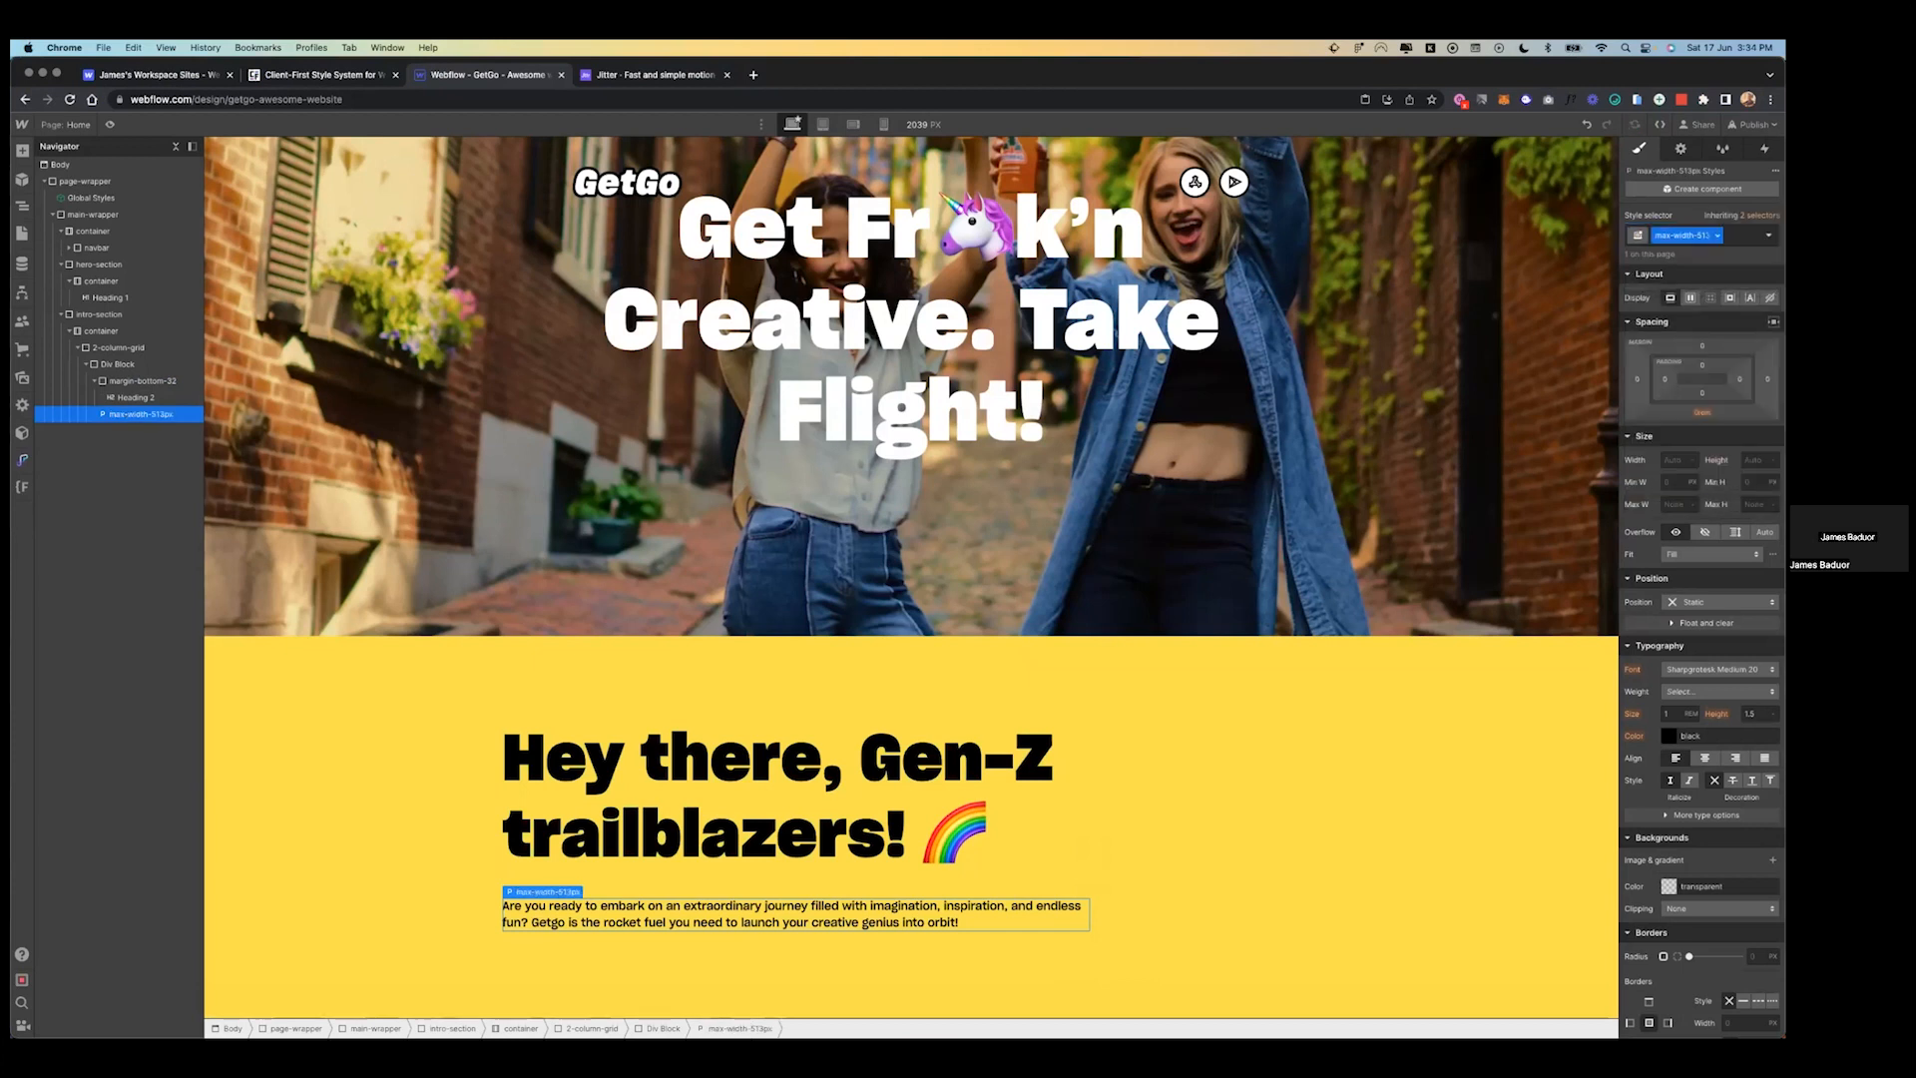
click(1637, 507)
text(513px)
key(Return)
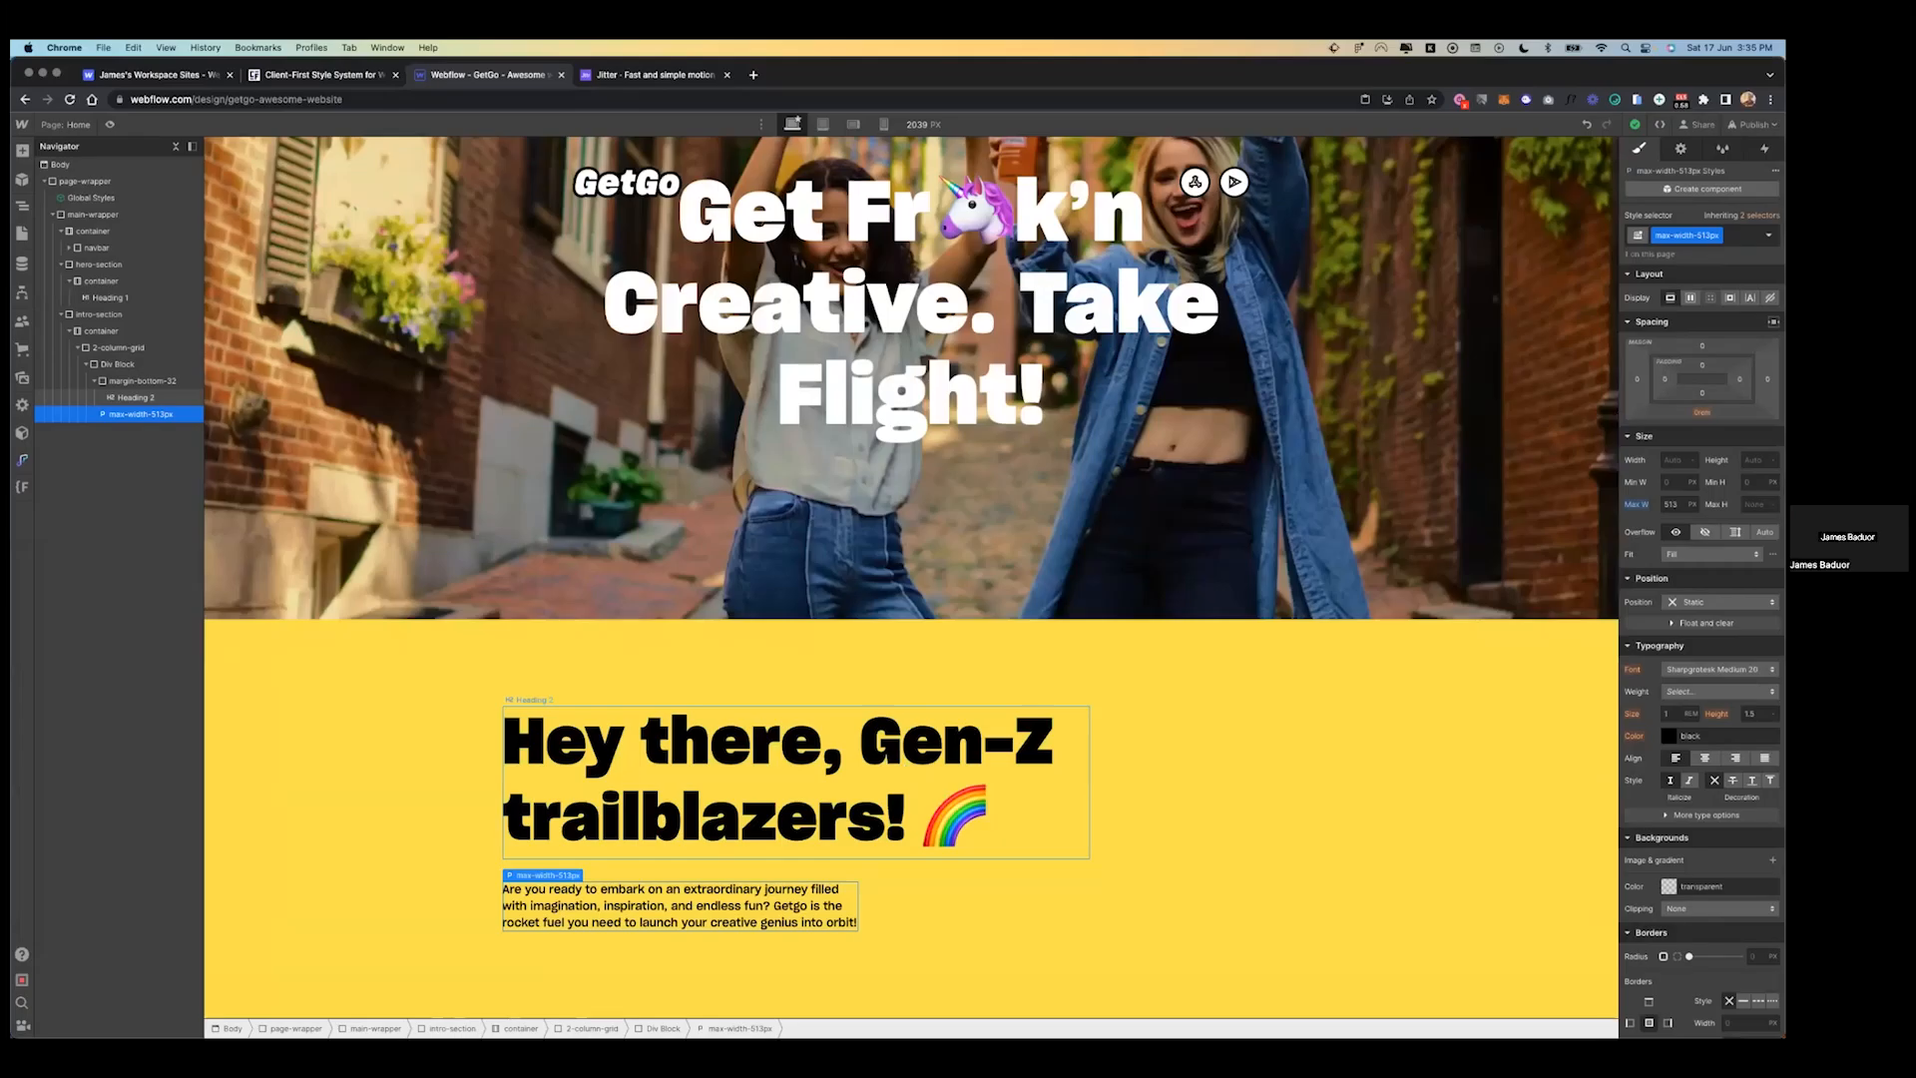
- Switch the paragraph's styling to the All Paragraphs tag and set its font weight to 500 - Medium
click(1762, 216)
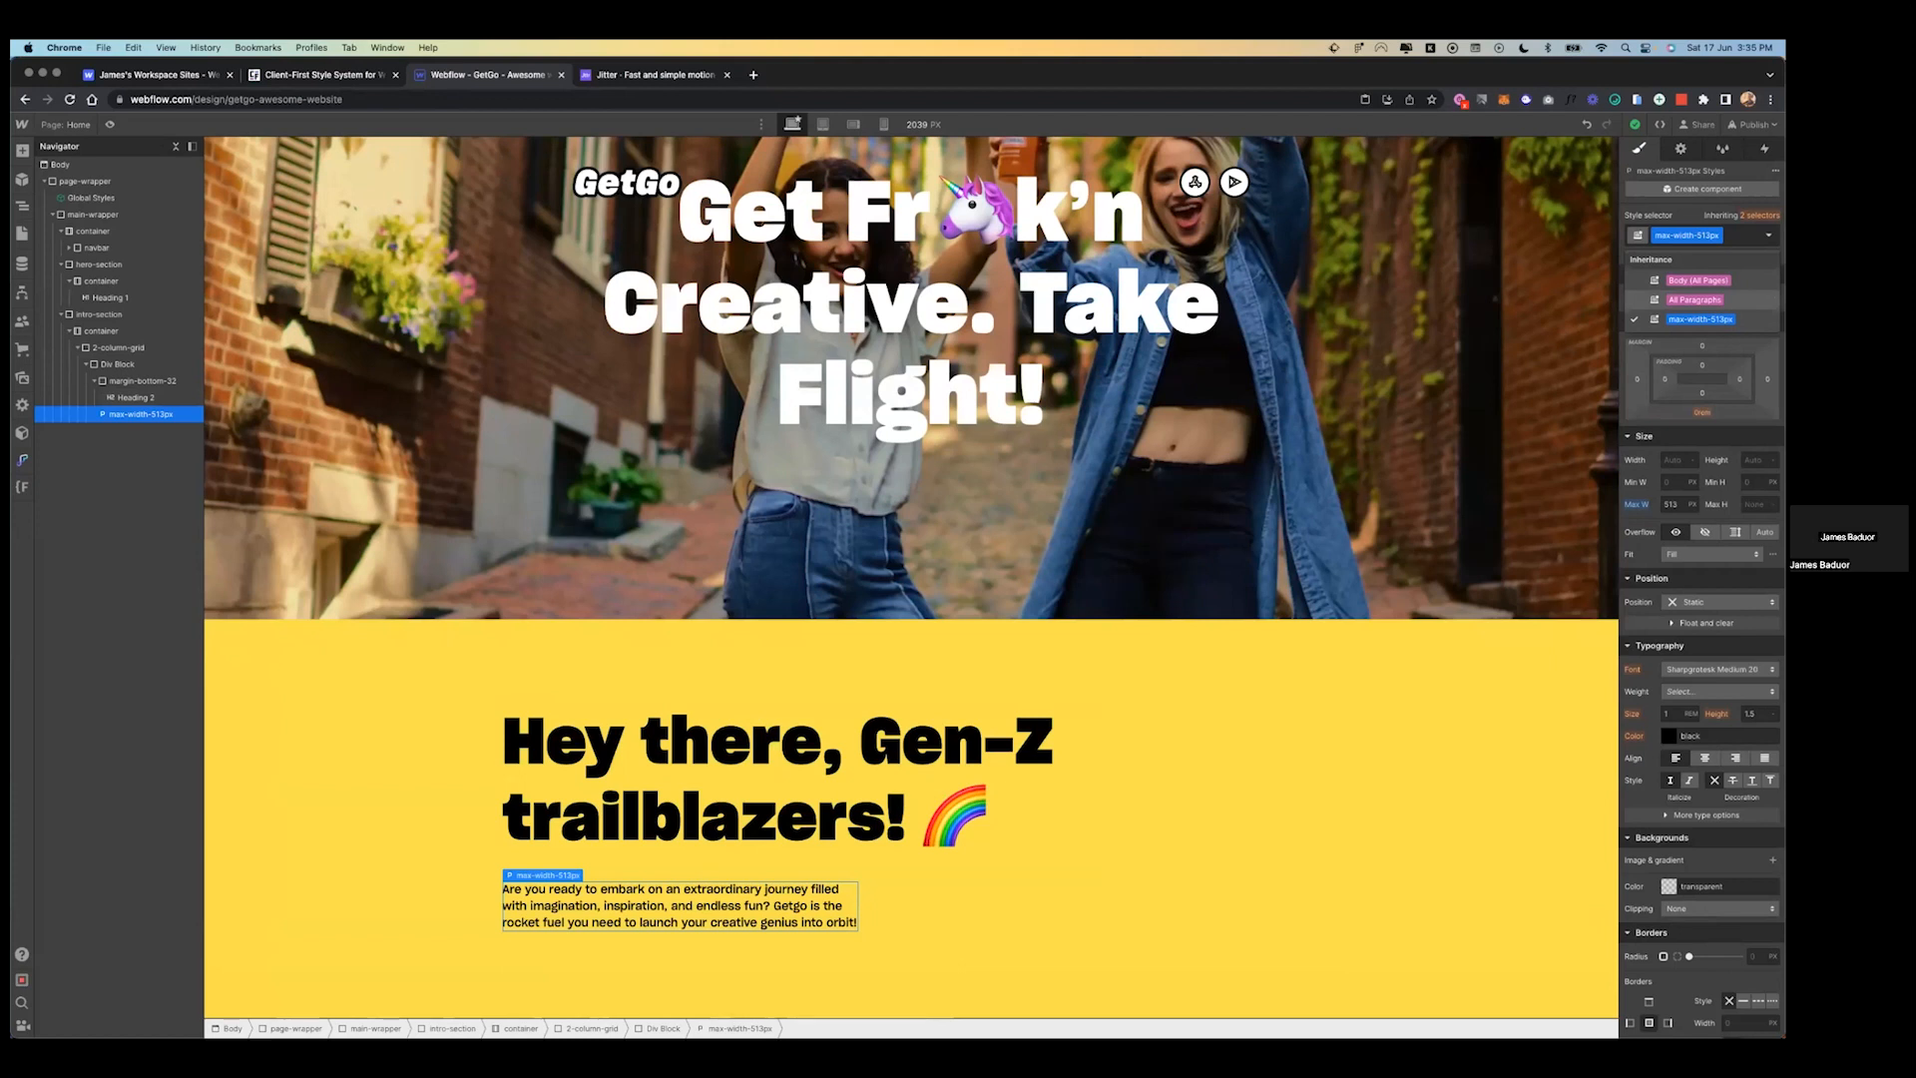
click(1694, 299)
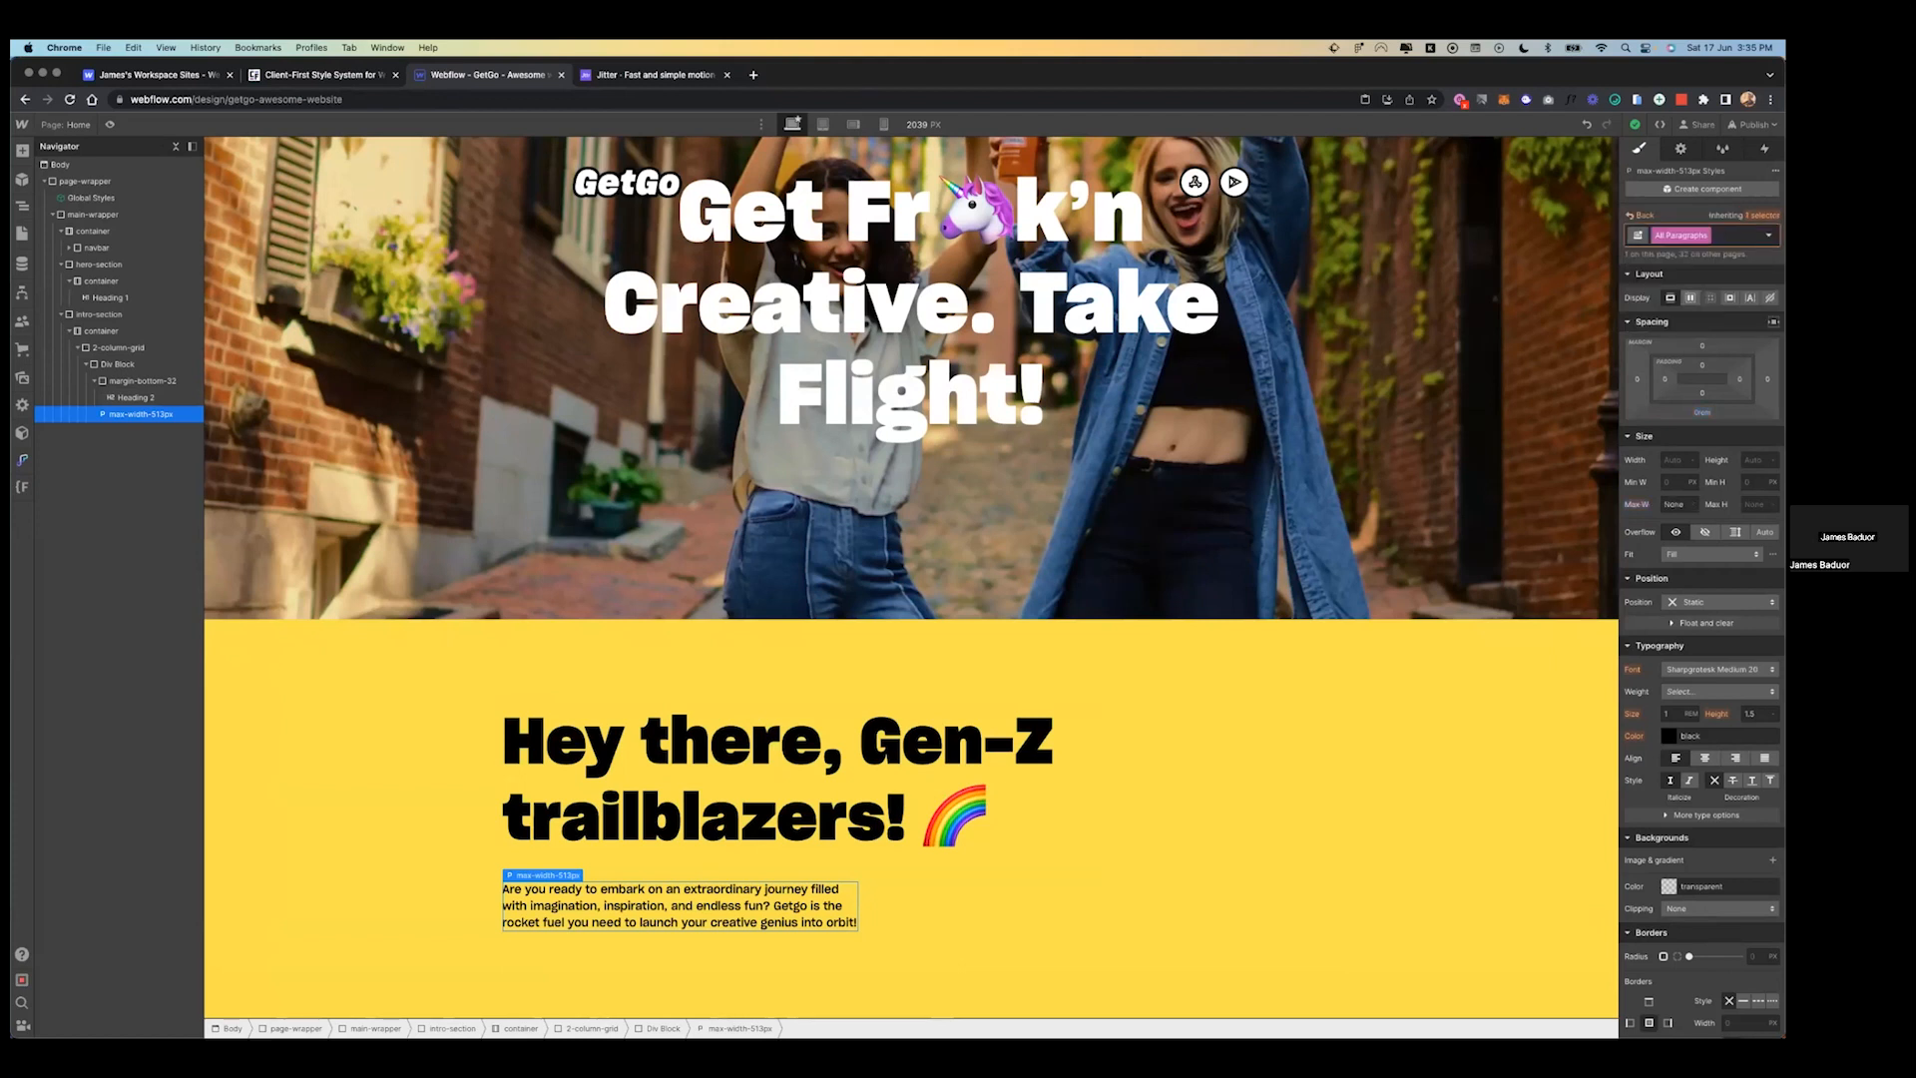
click(1697, 691)
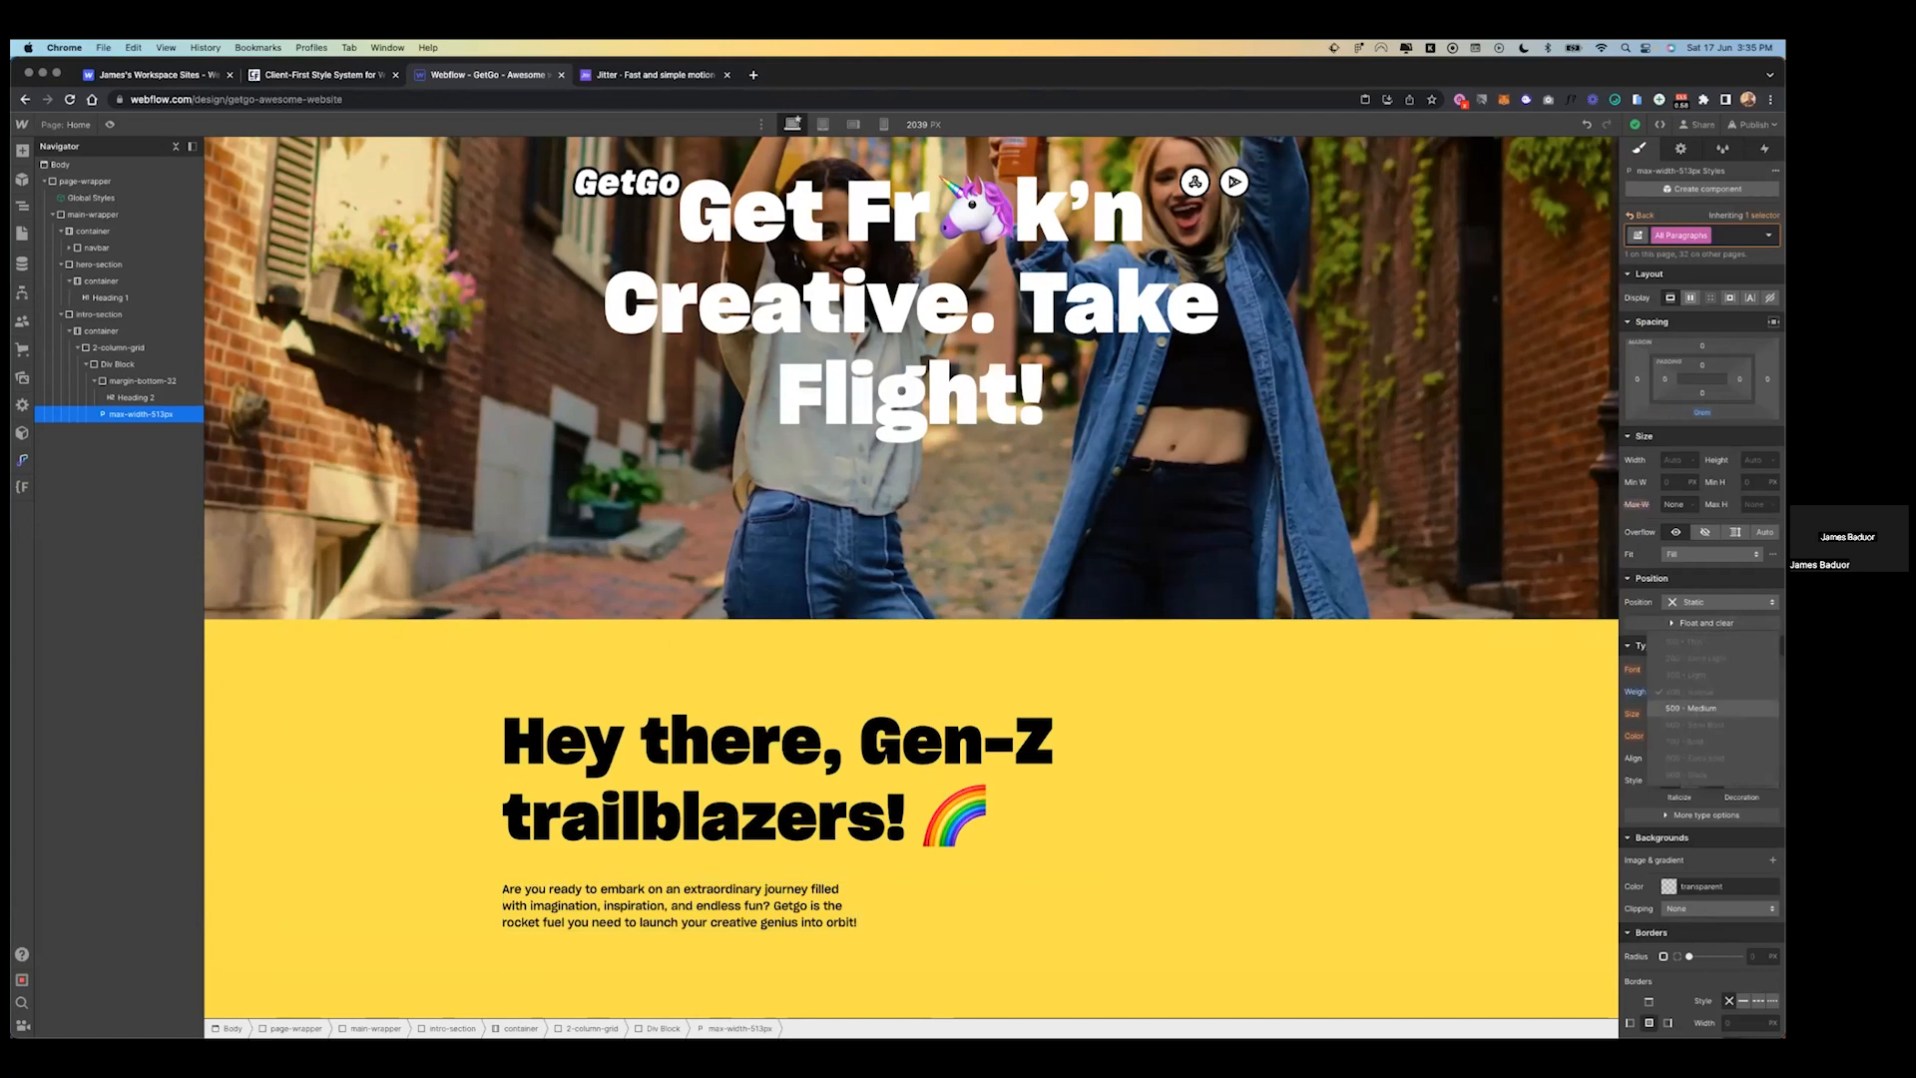
click(1696, 707)
- Set the All Paragraphs font size to 20 px and the line height to 160%
click(1678, 714)
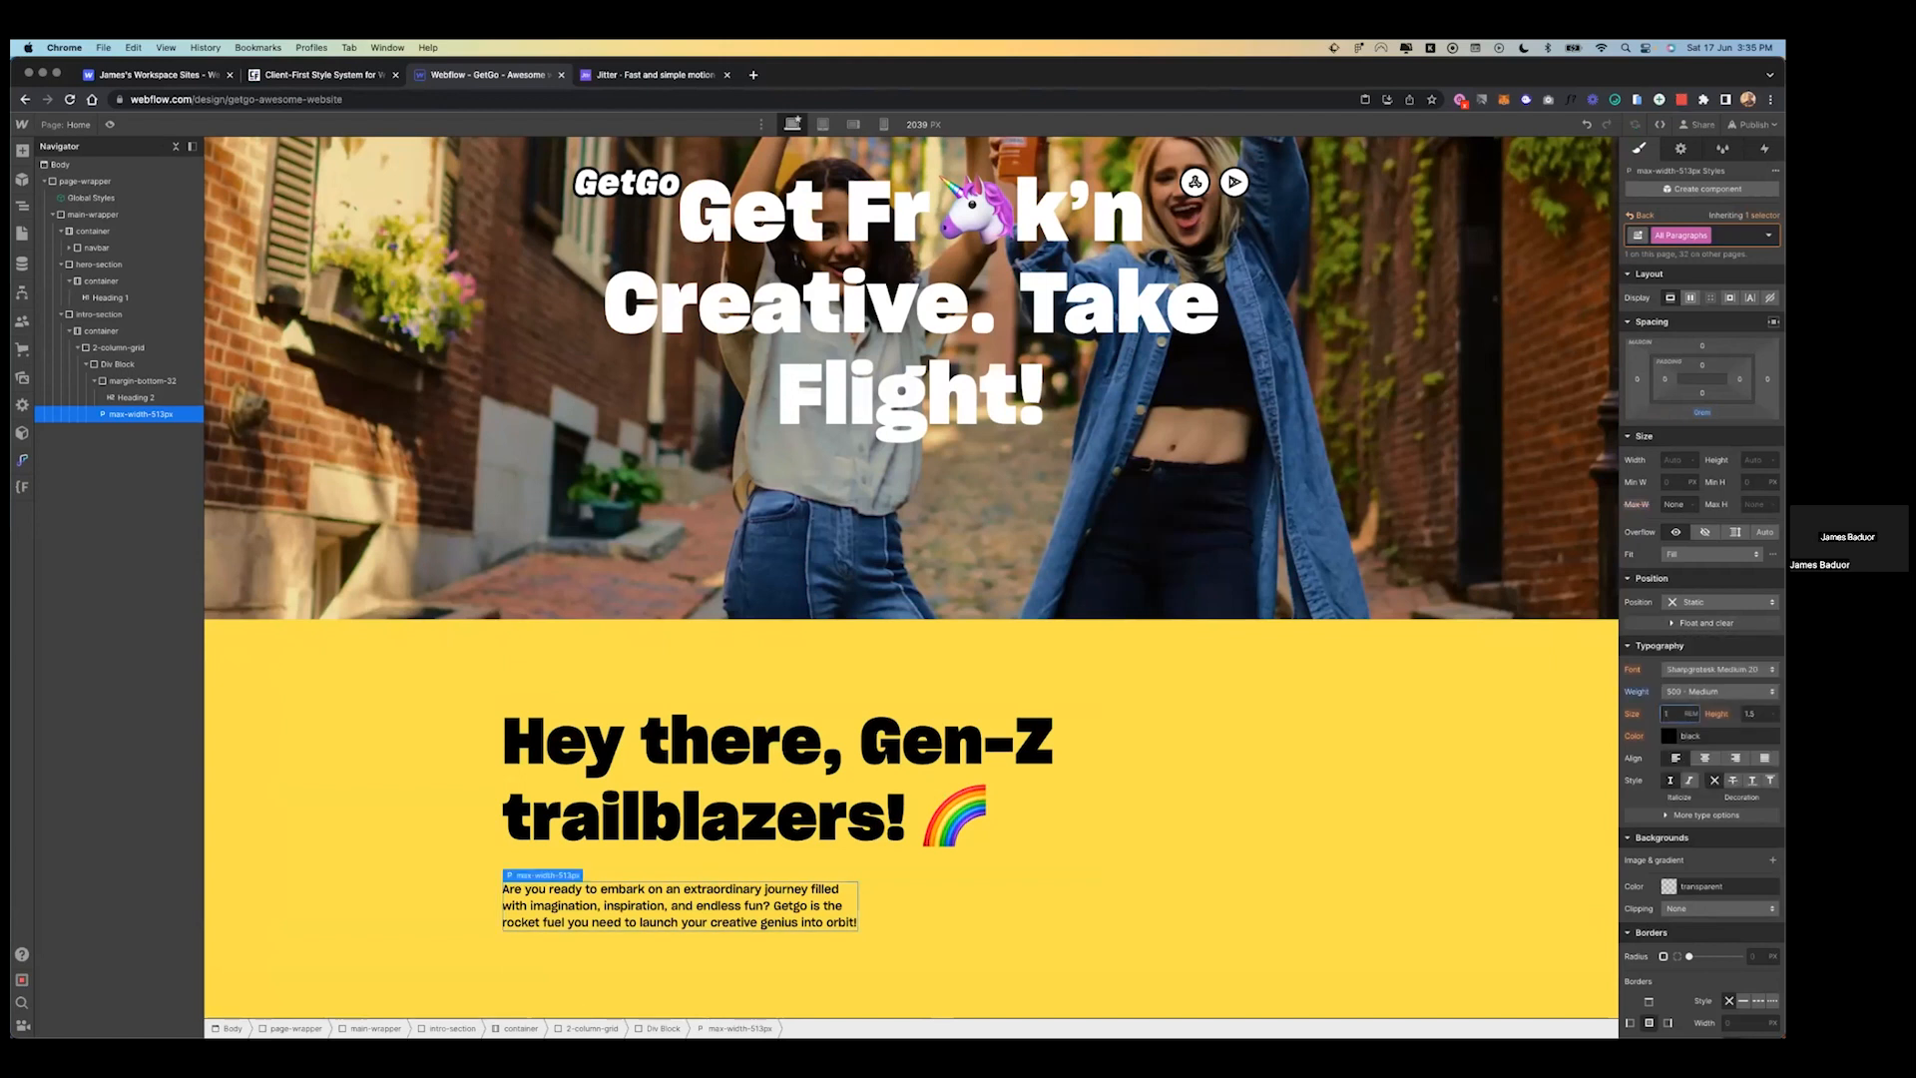
text(120px)
key(Return)
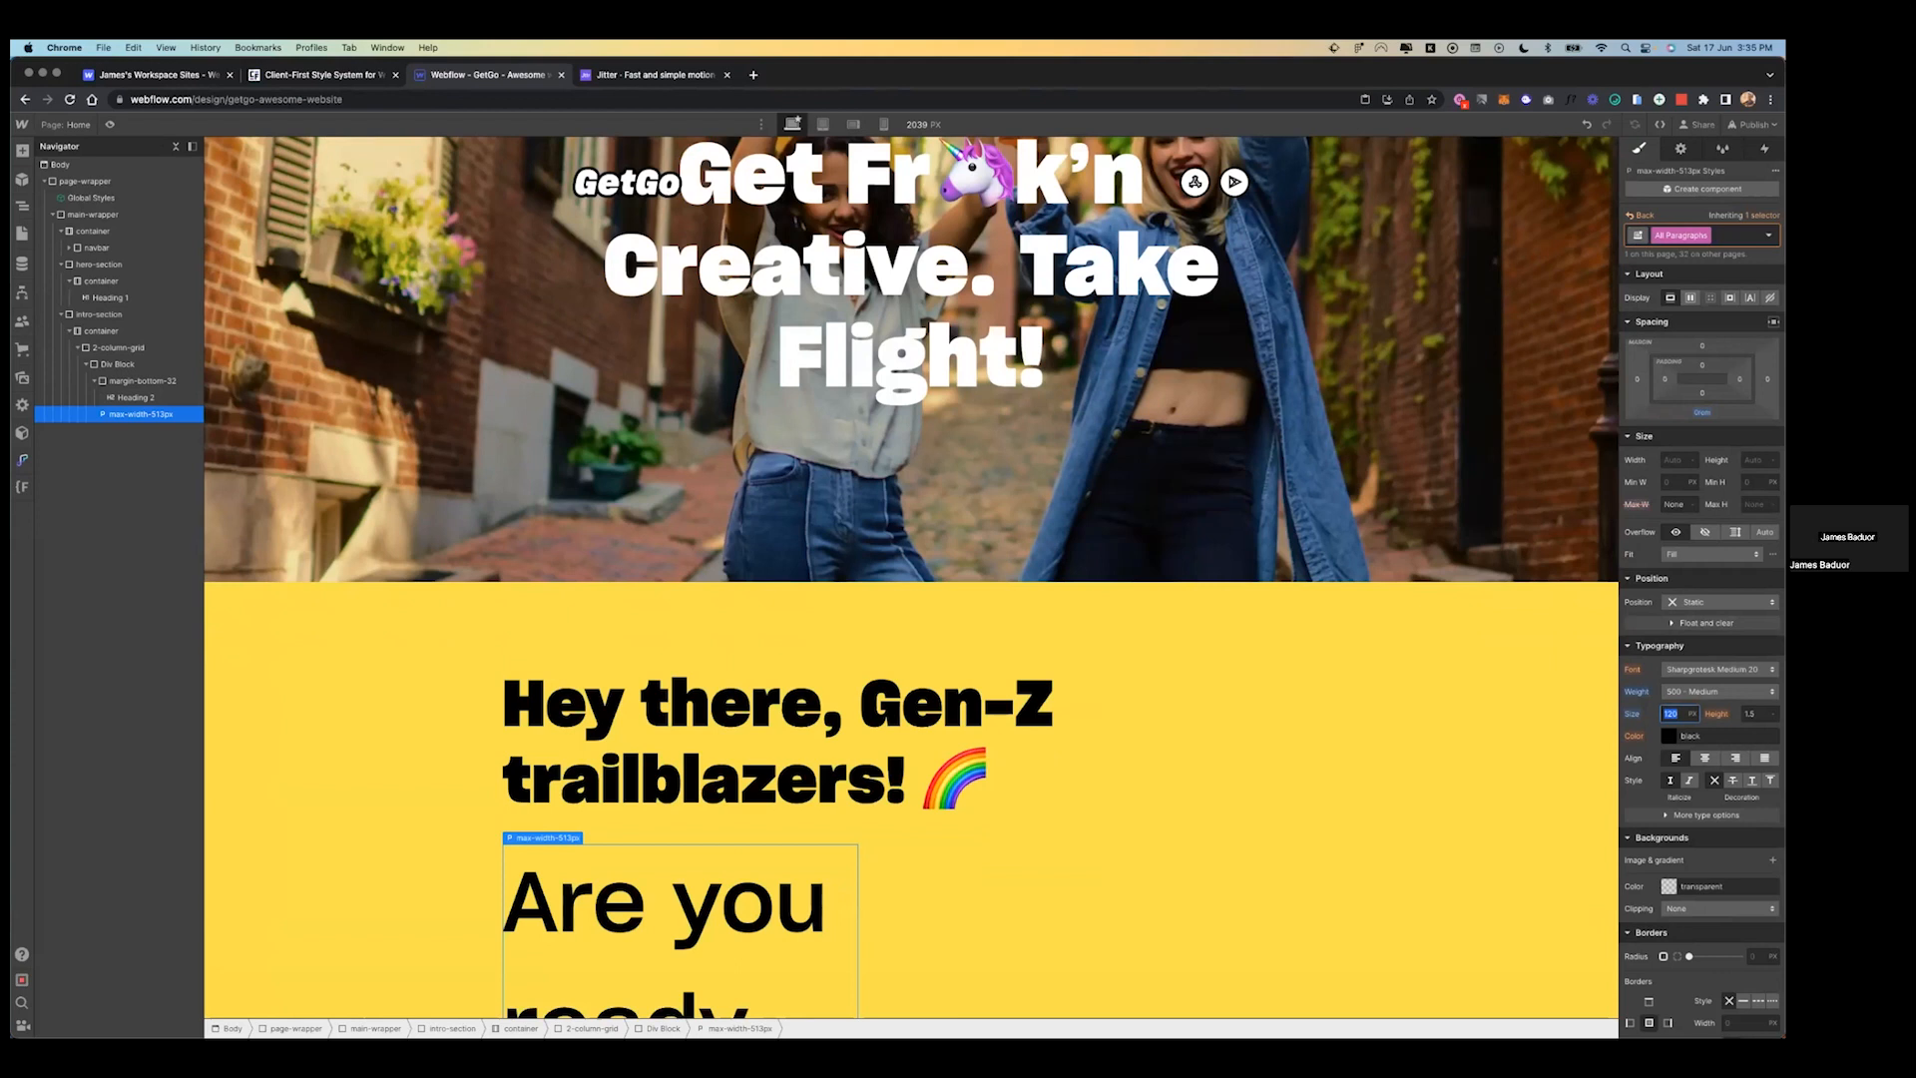
text(20)
key(Tab)
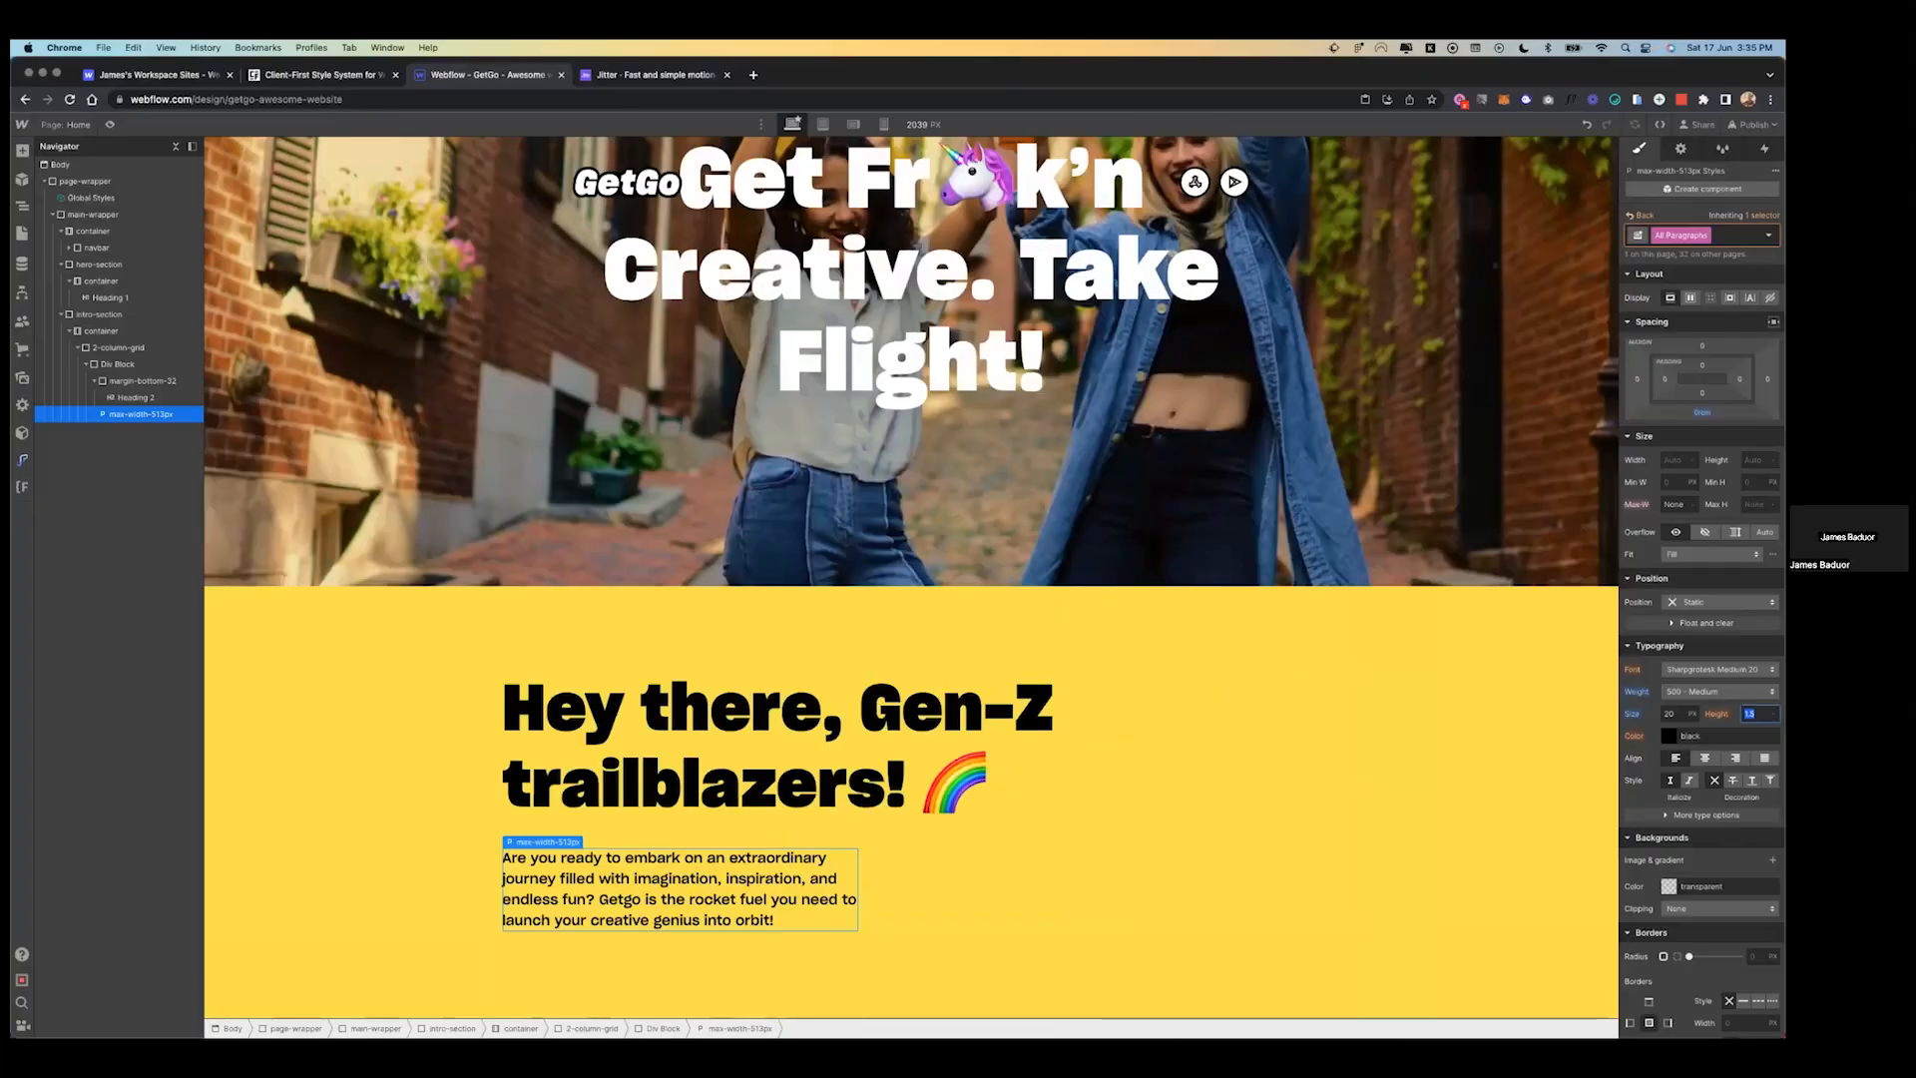
text(160%)
key(Return)
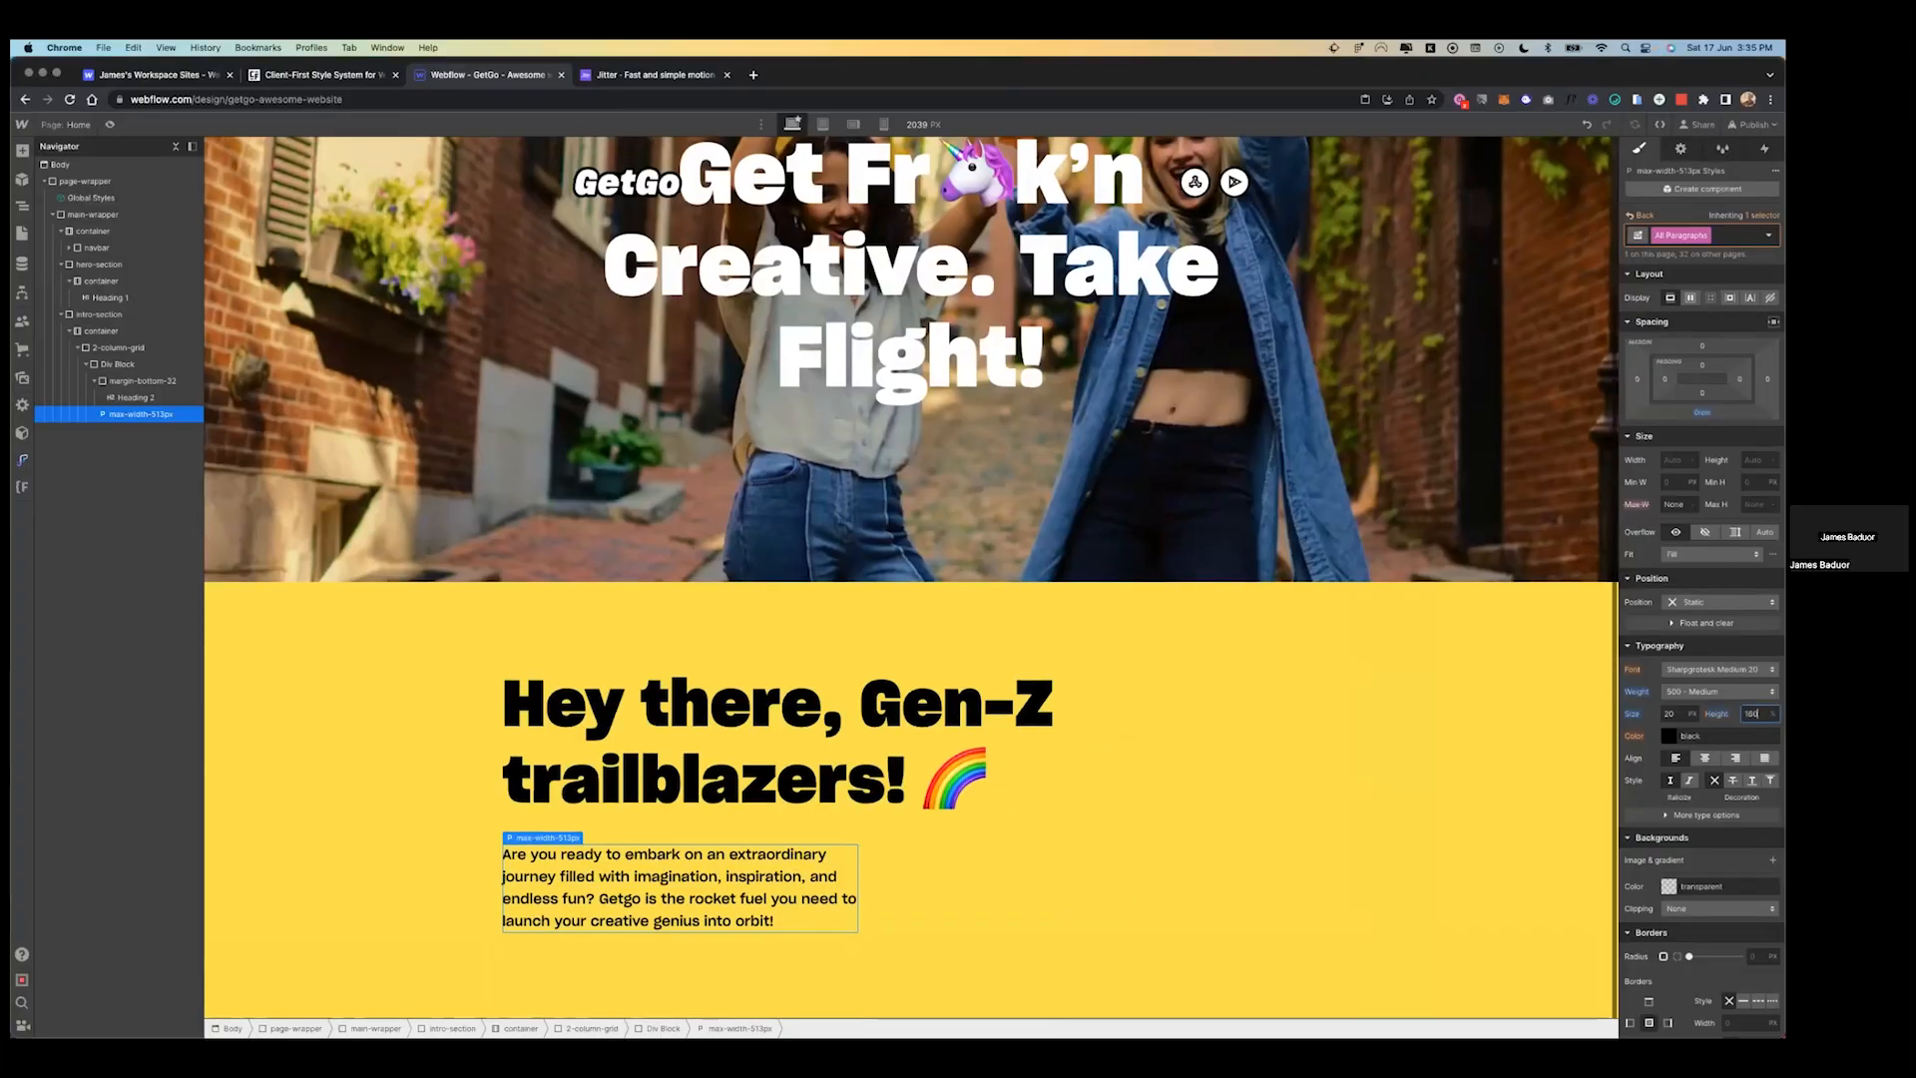
- Switch to Figma and examine the intro section's starburst, phone group and flower artwork by selecting them together, then return to Webflow
click(1375, 632)
key(ctrl+Left)
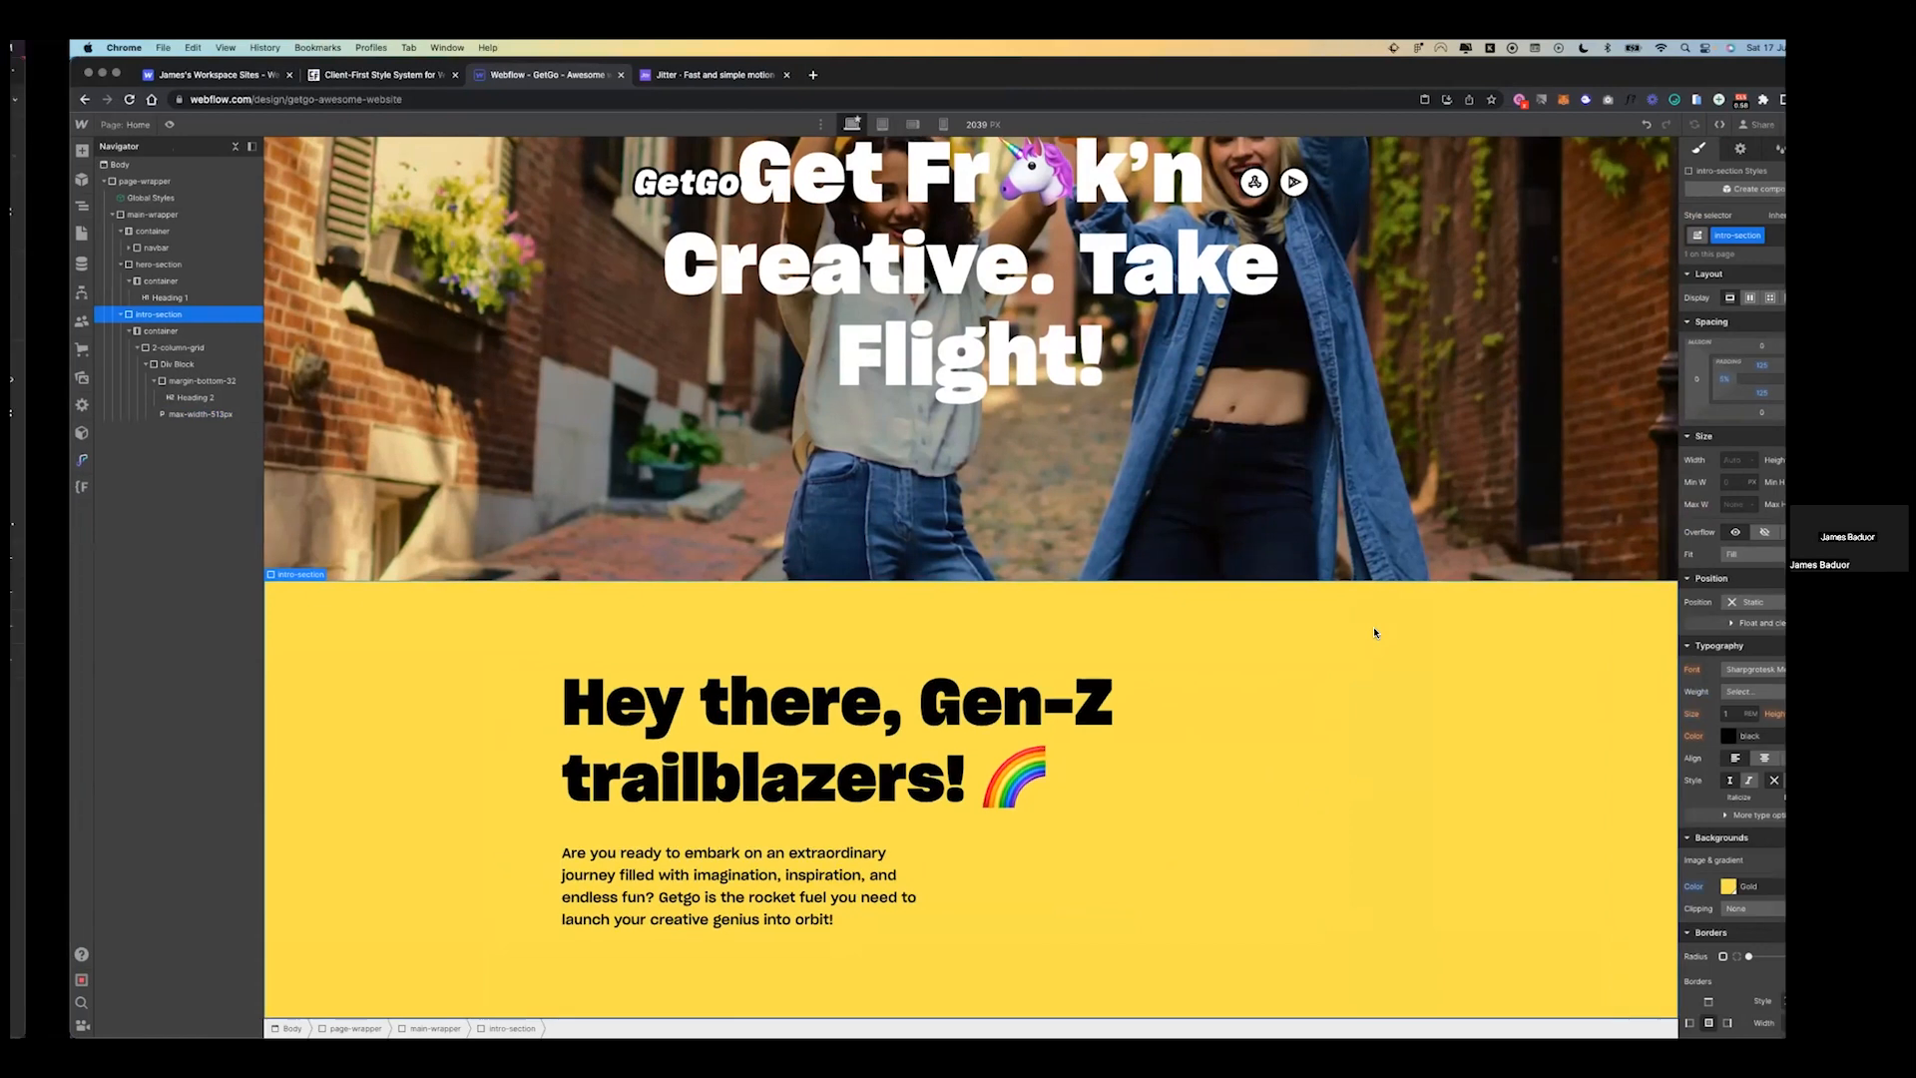
scroll(1217, 592, down, 5)
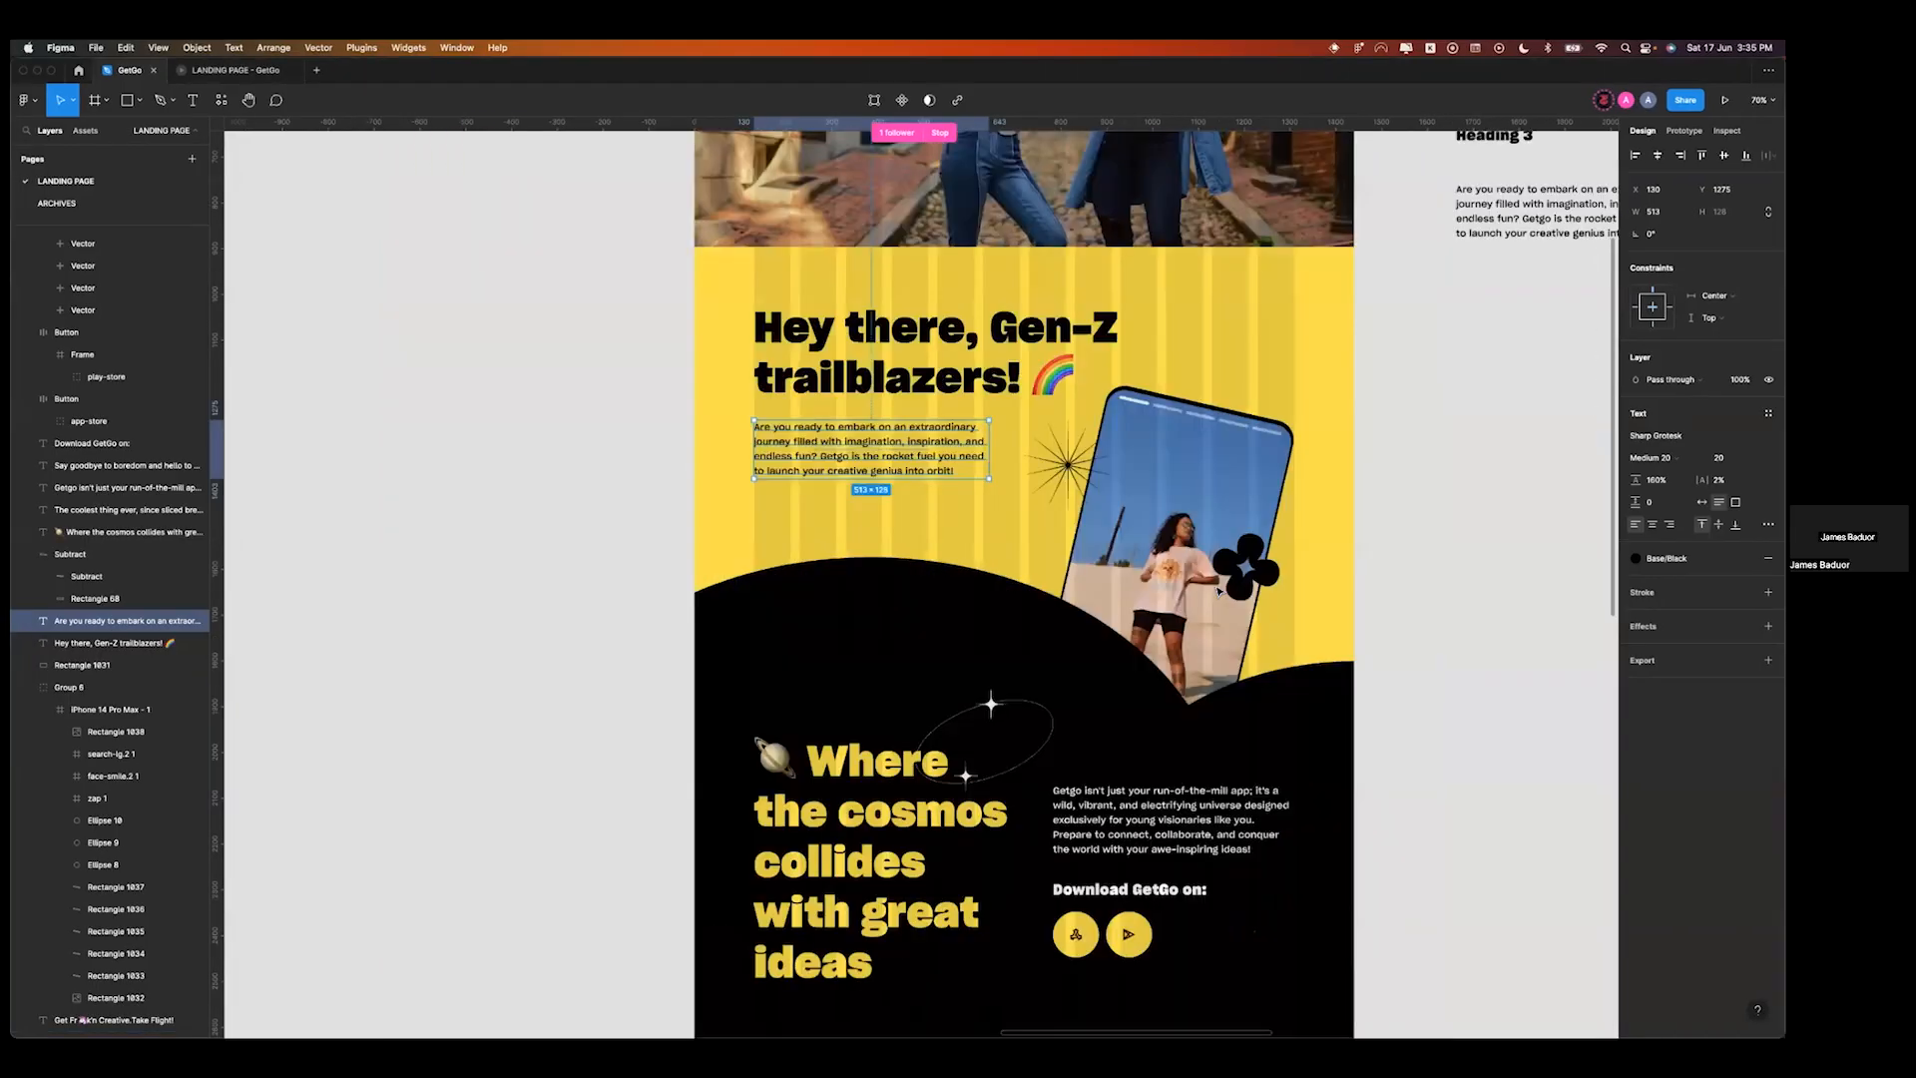
scroll(1182, 578, up, 4)
click(951, 539)
shift+click(1088, 604)
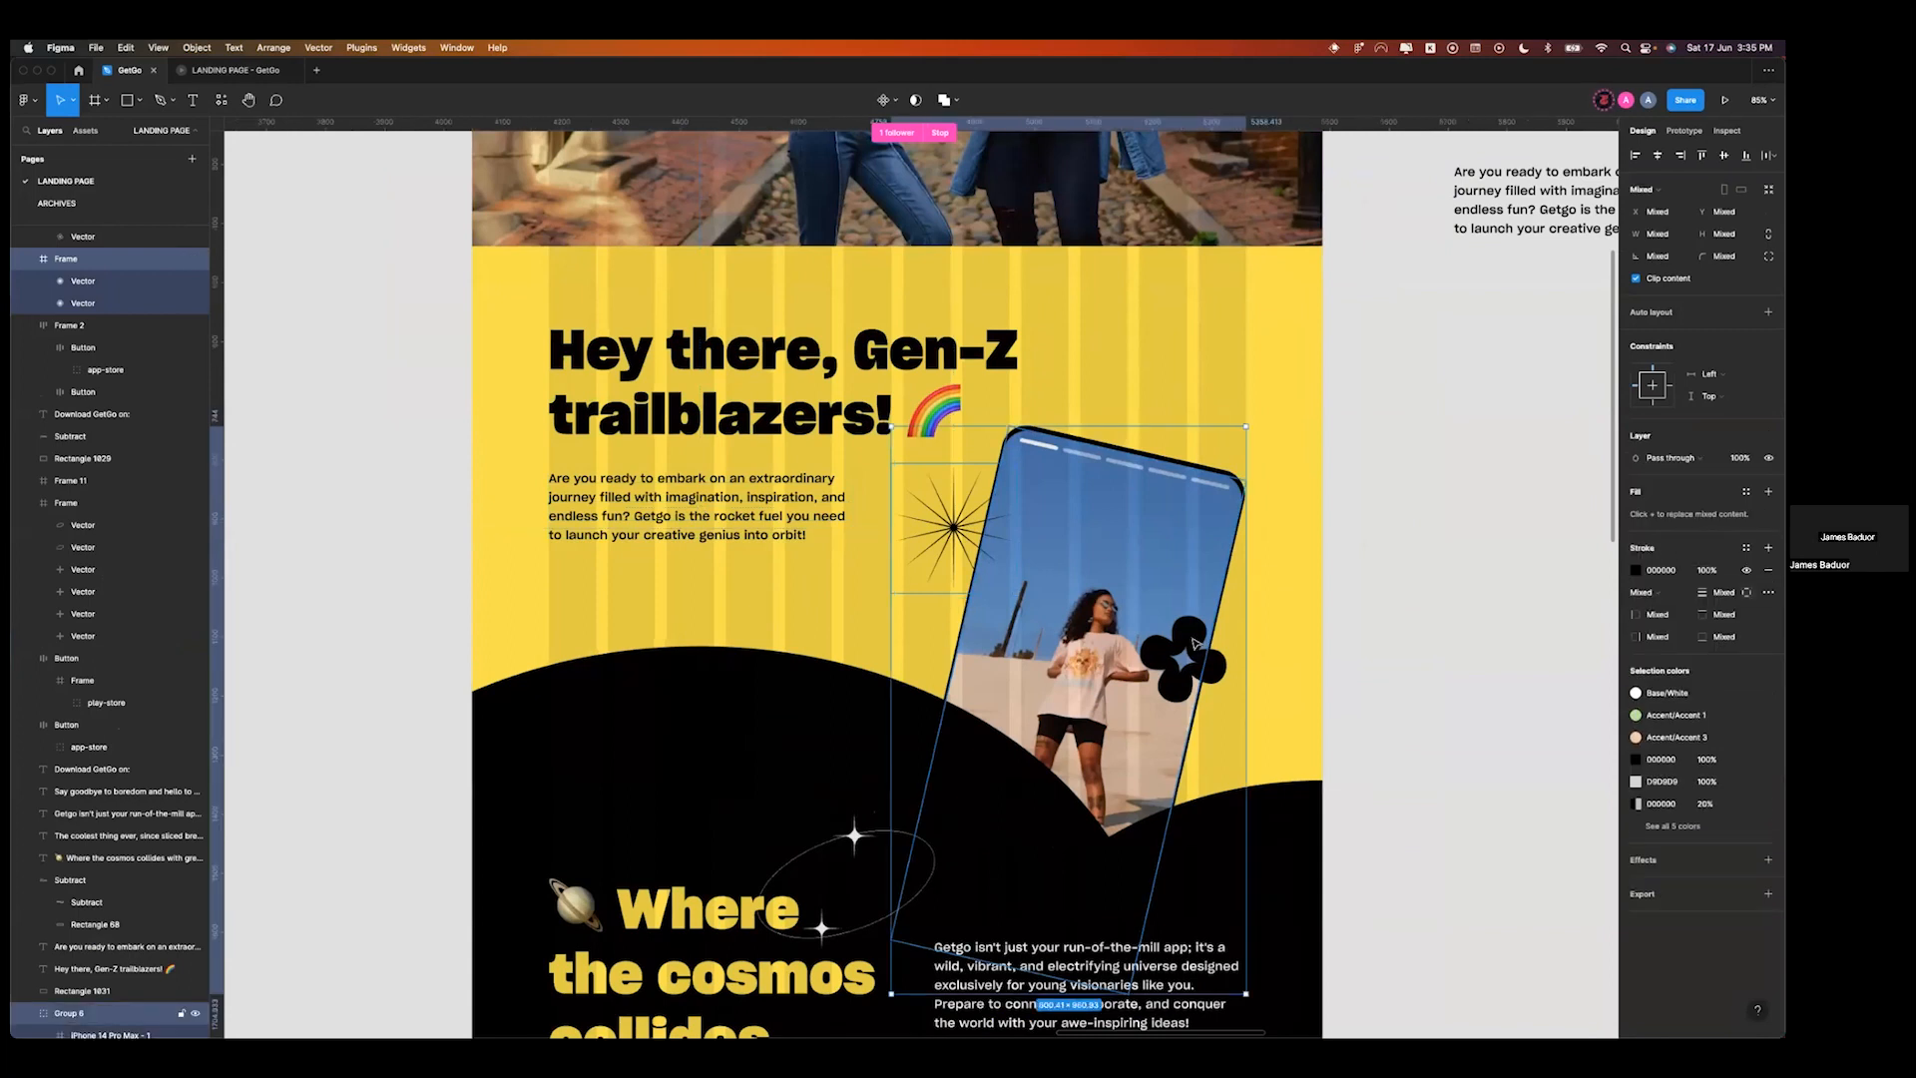
shift+click(1210, 675)
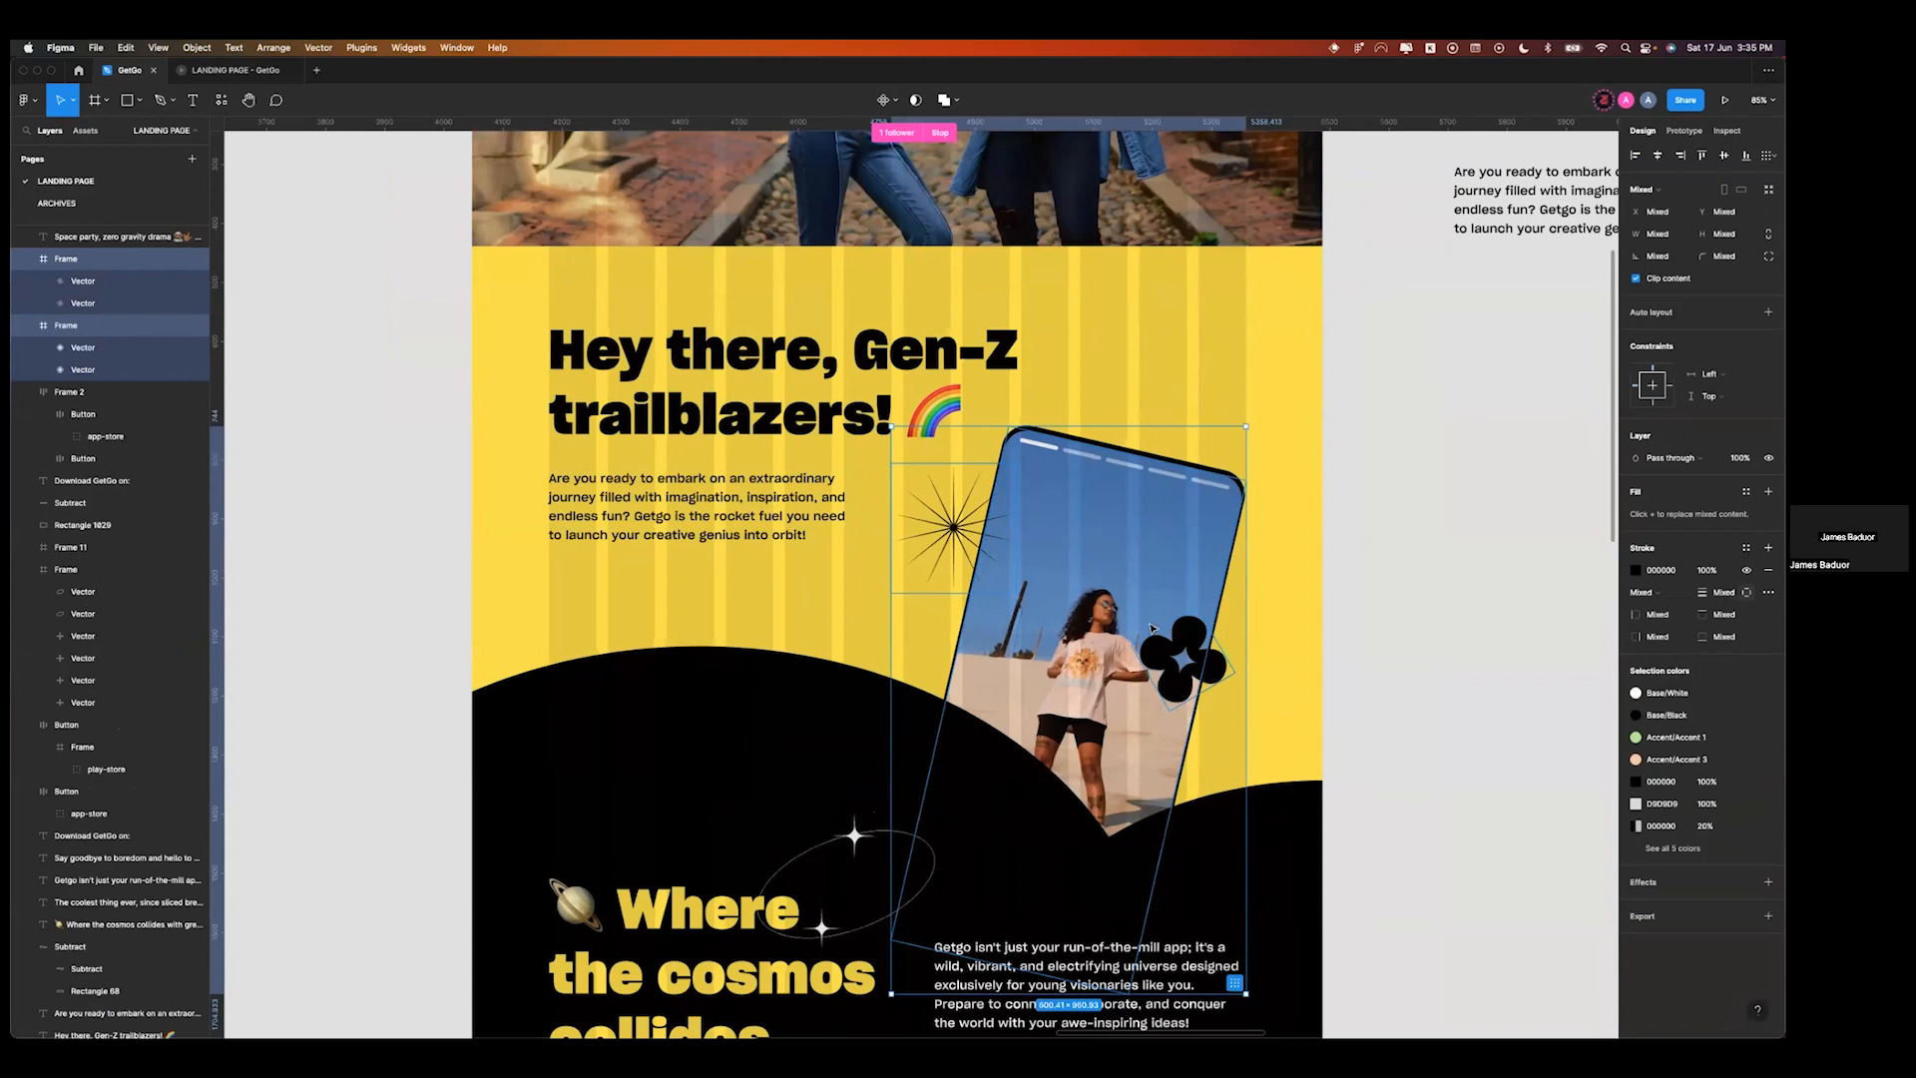
key(ctrl+Right)
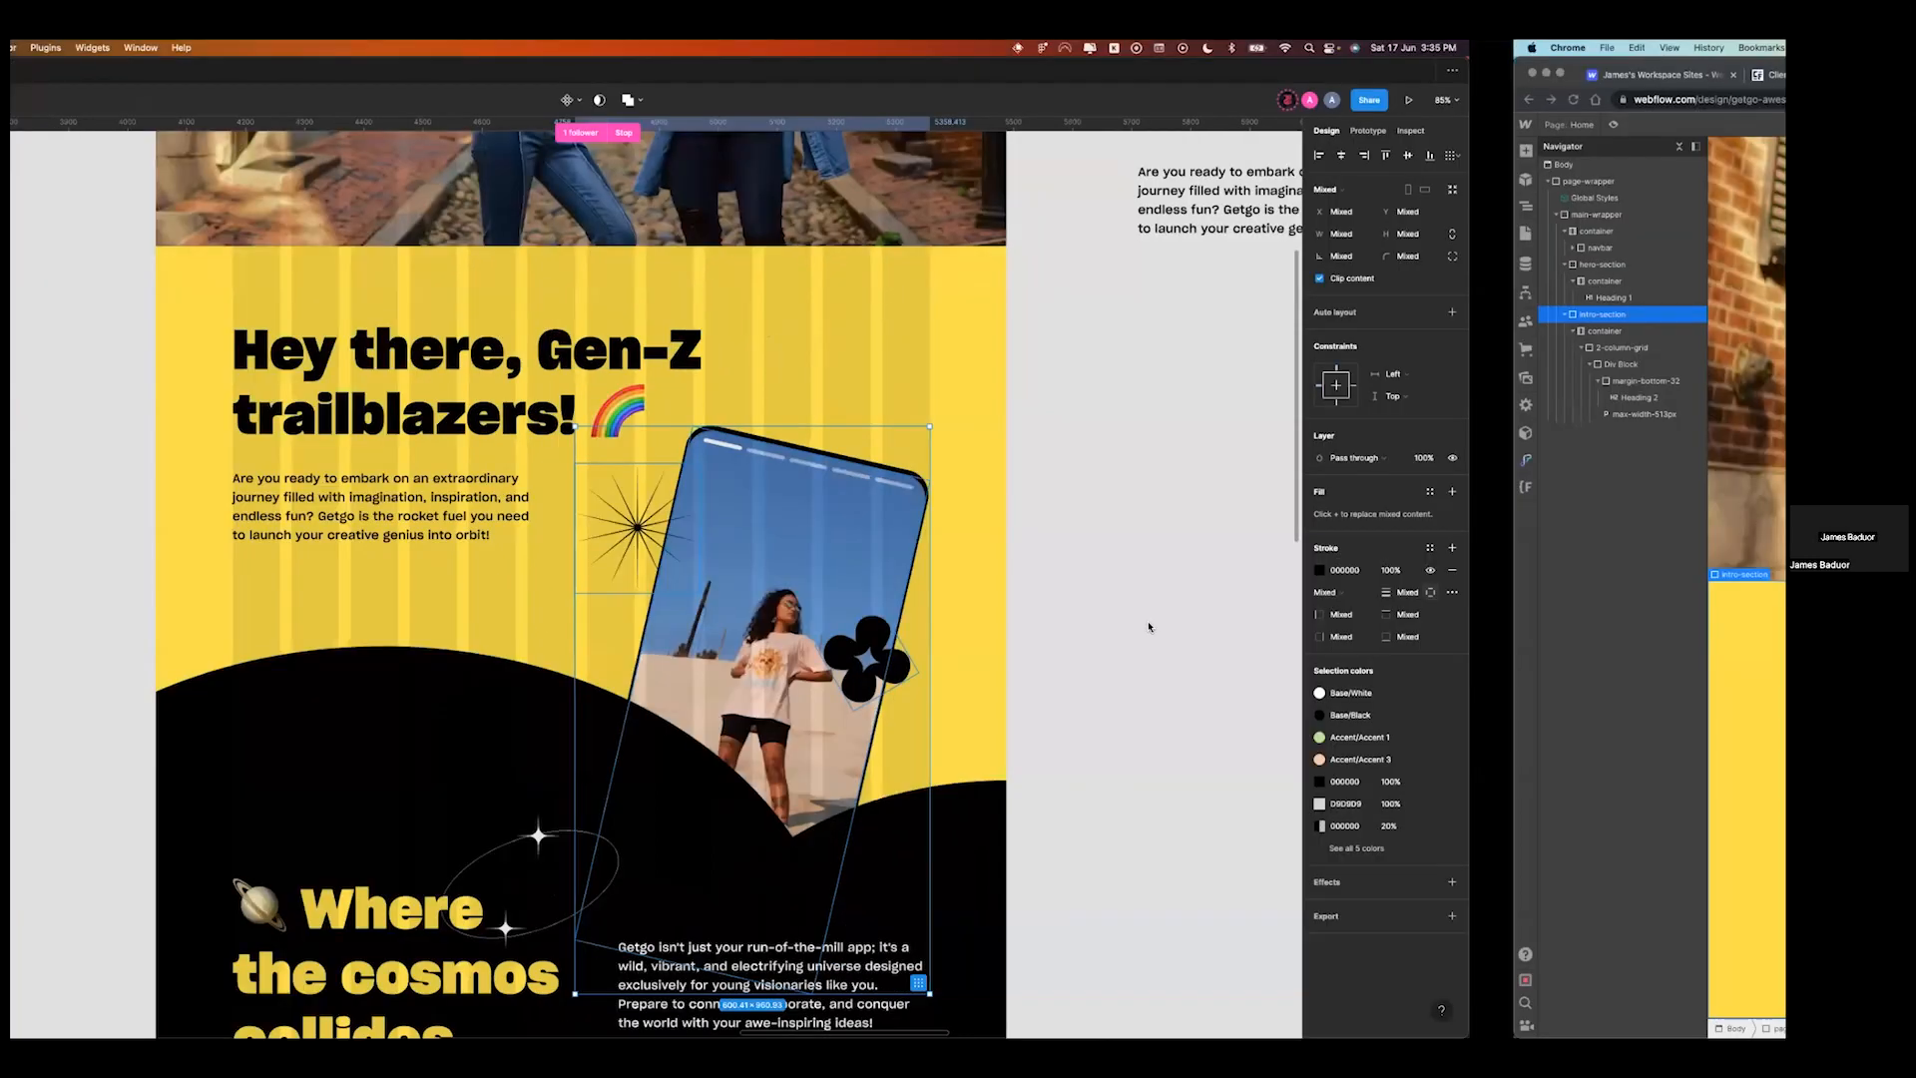
- Give the div block holding the Gen-Z heading and paragraph the class col
click(1138, 747)
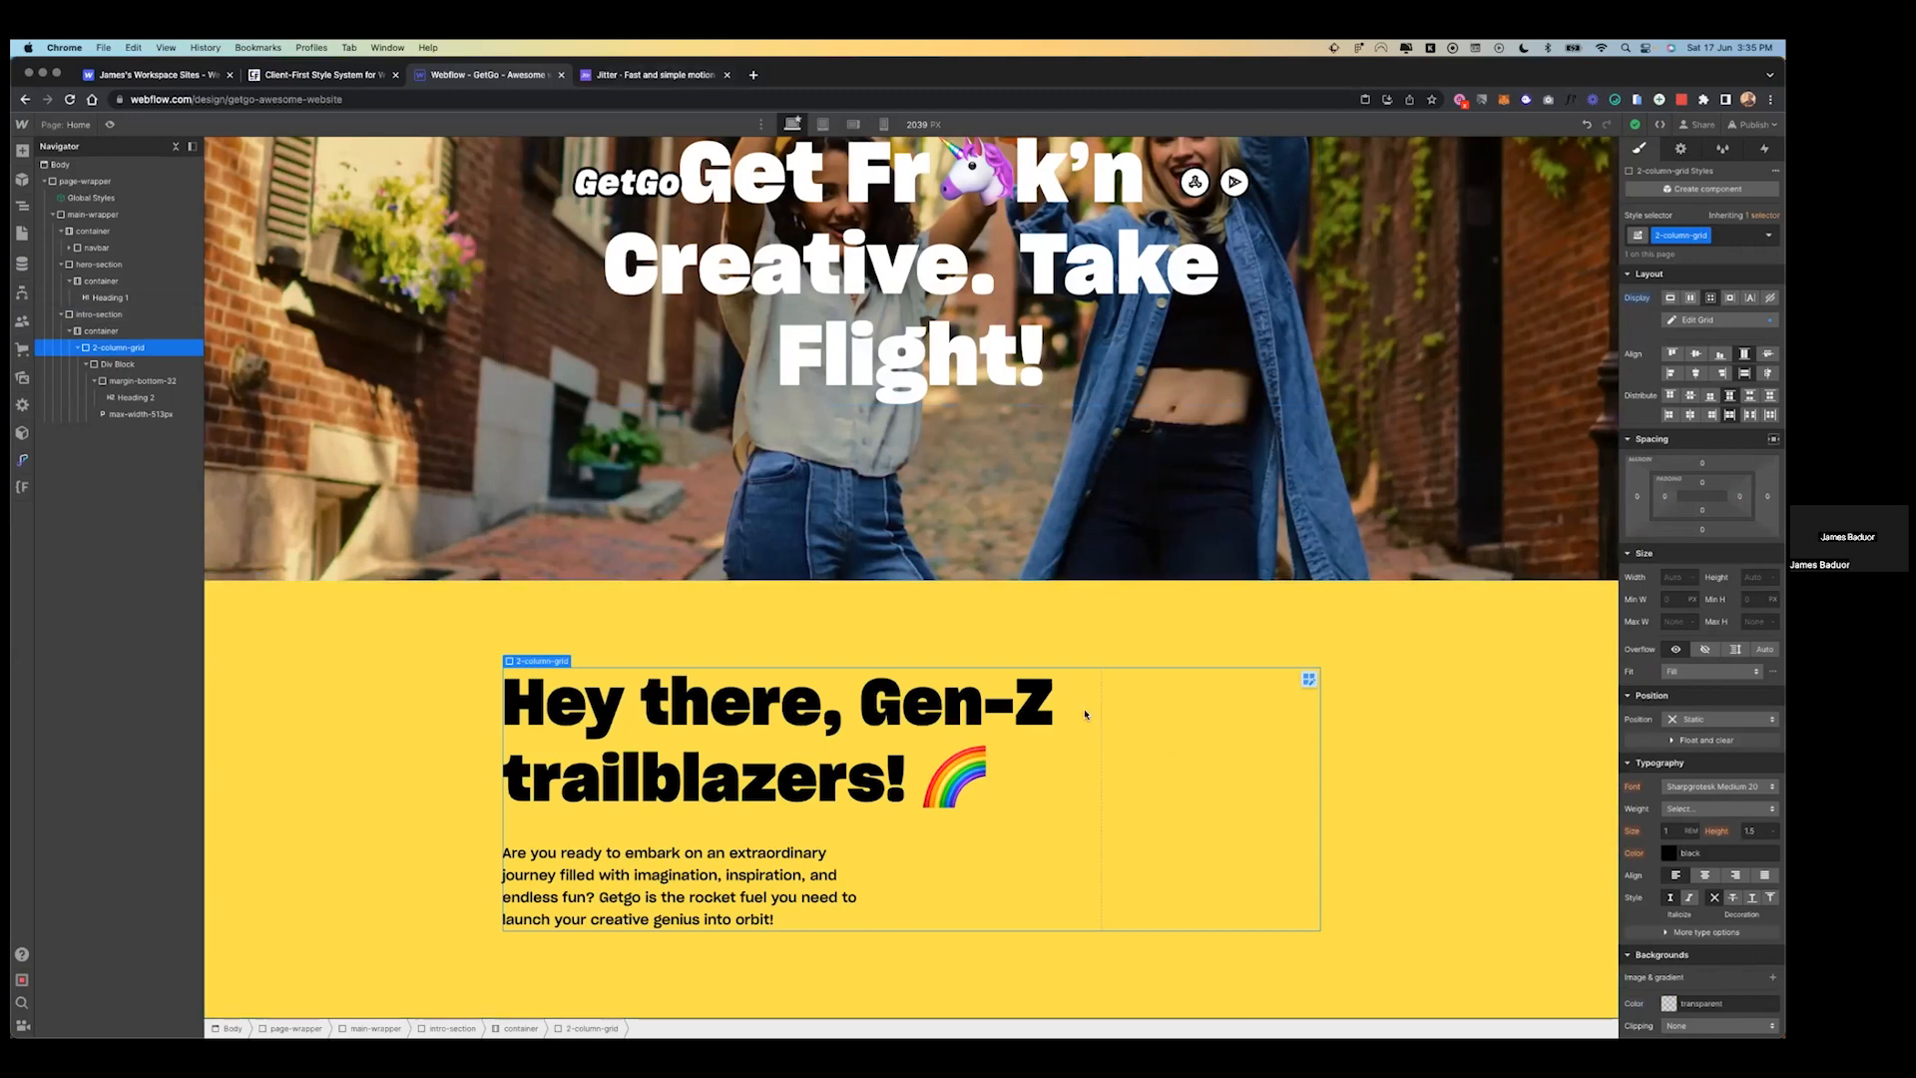
click(95, 380)
click(86, 366)
click(124, 365)
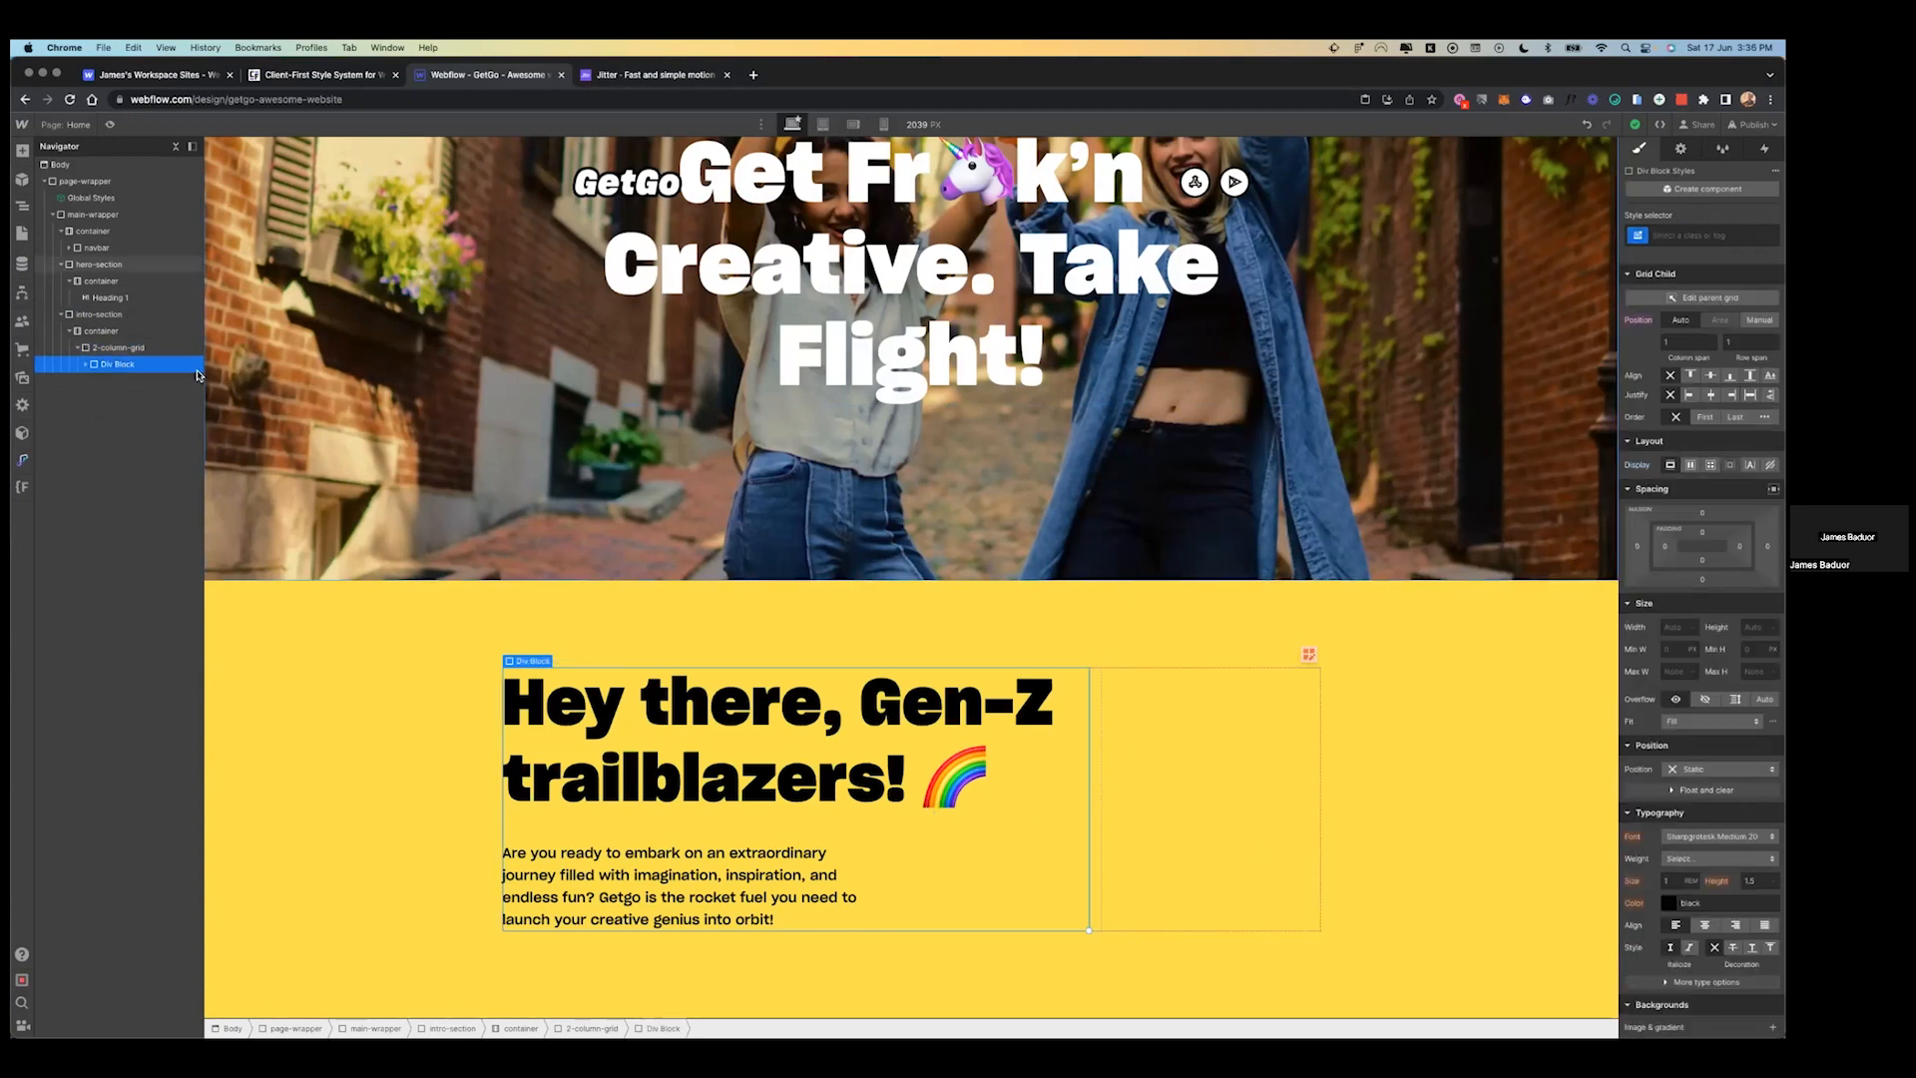
click(1707, 236)
text(col)
key(Return)
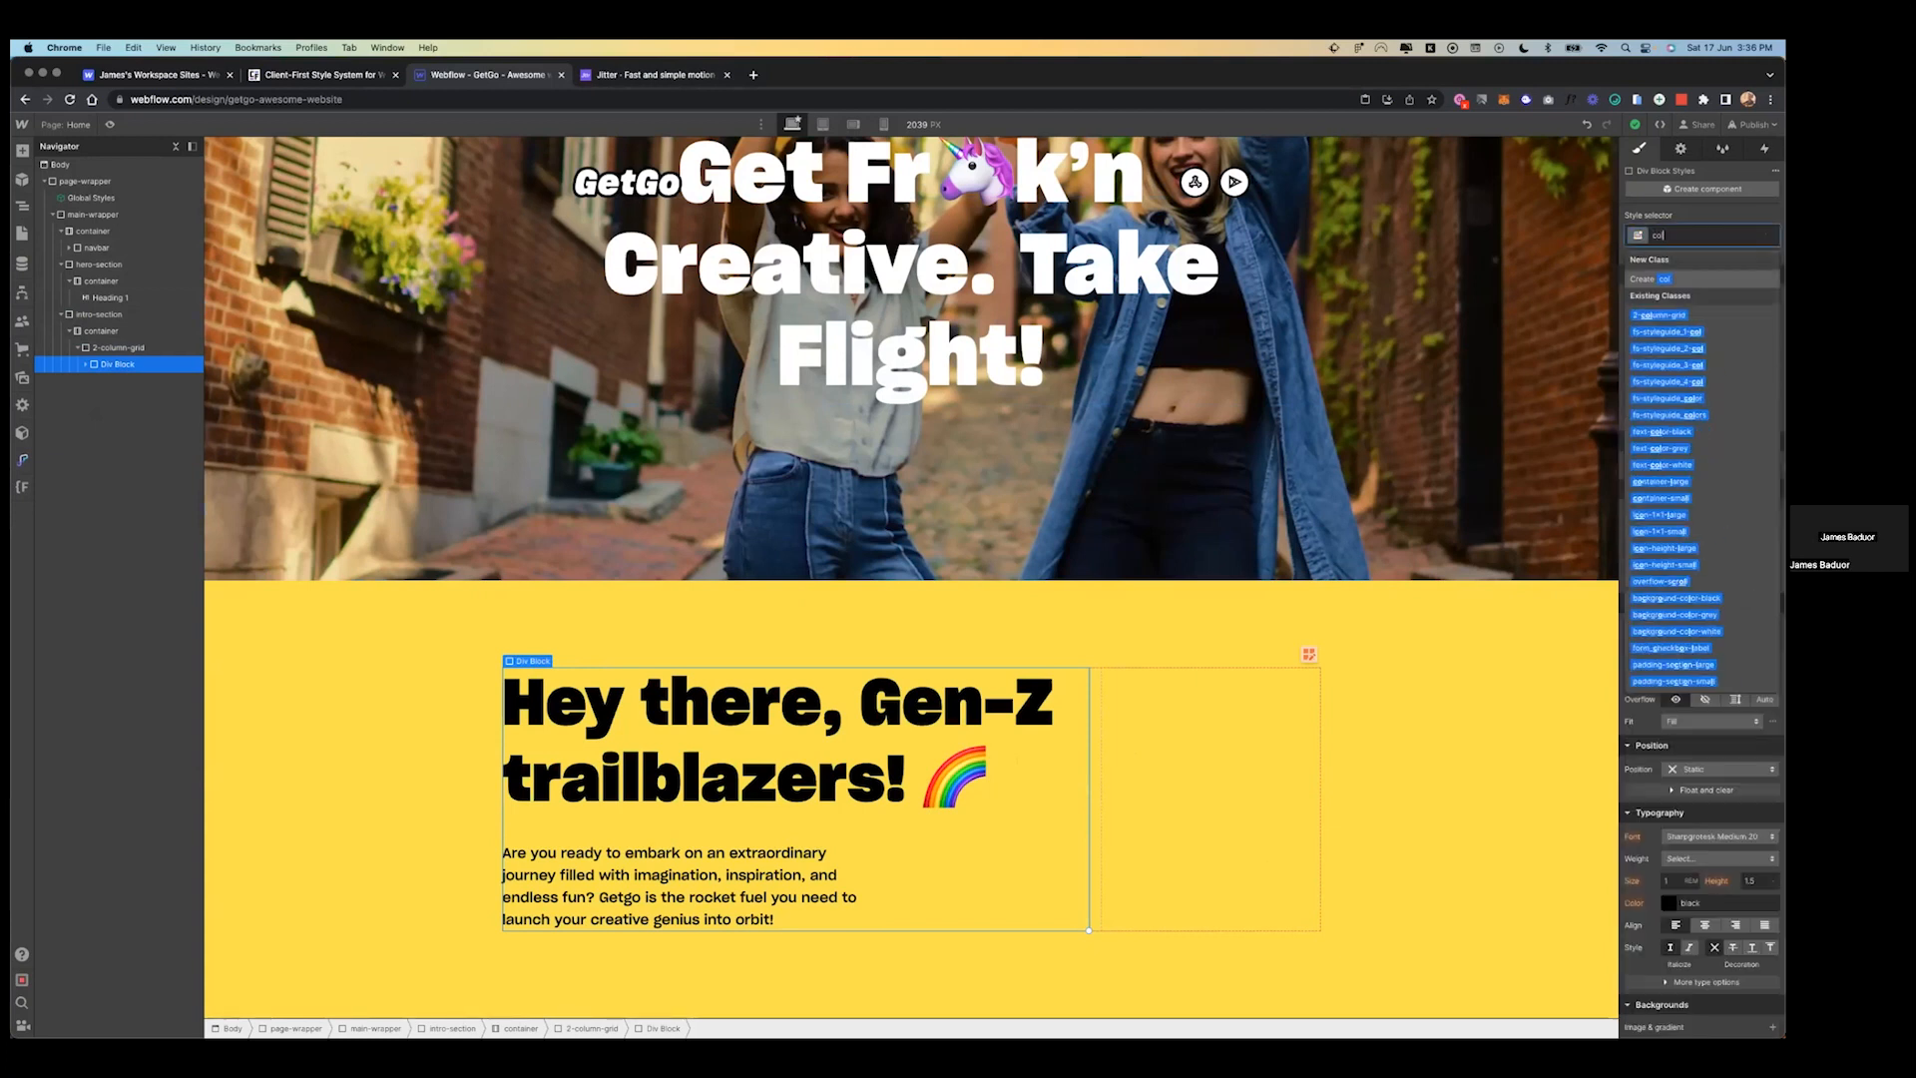
- Add a second div block to the 2-column-grid and give it the class col
click(157, 356)
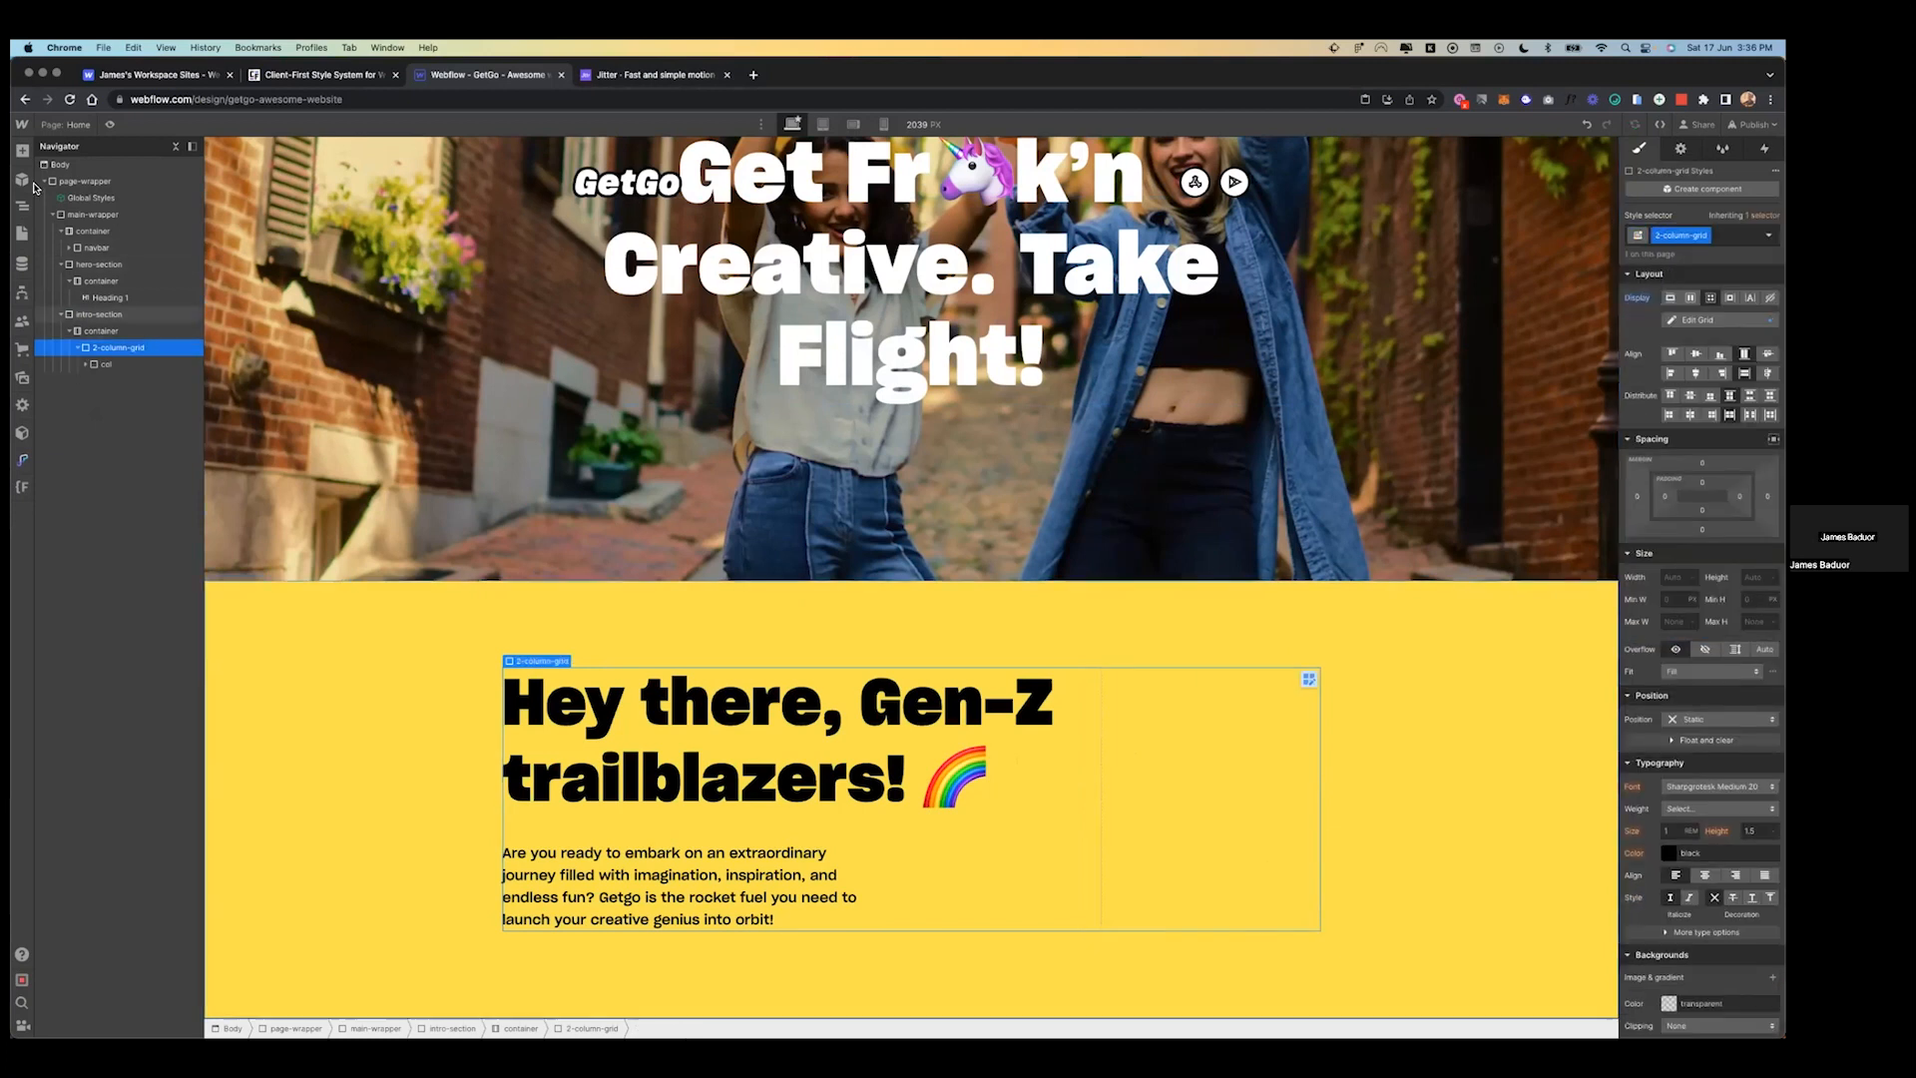
key(a)
click(68, 414)
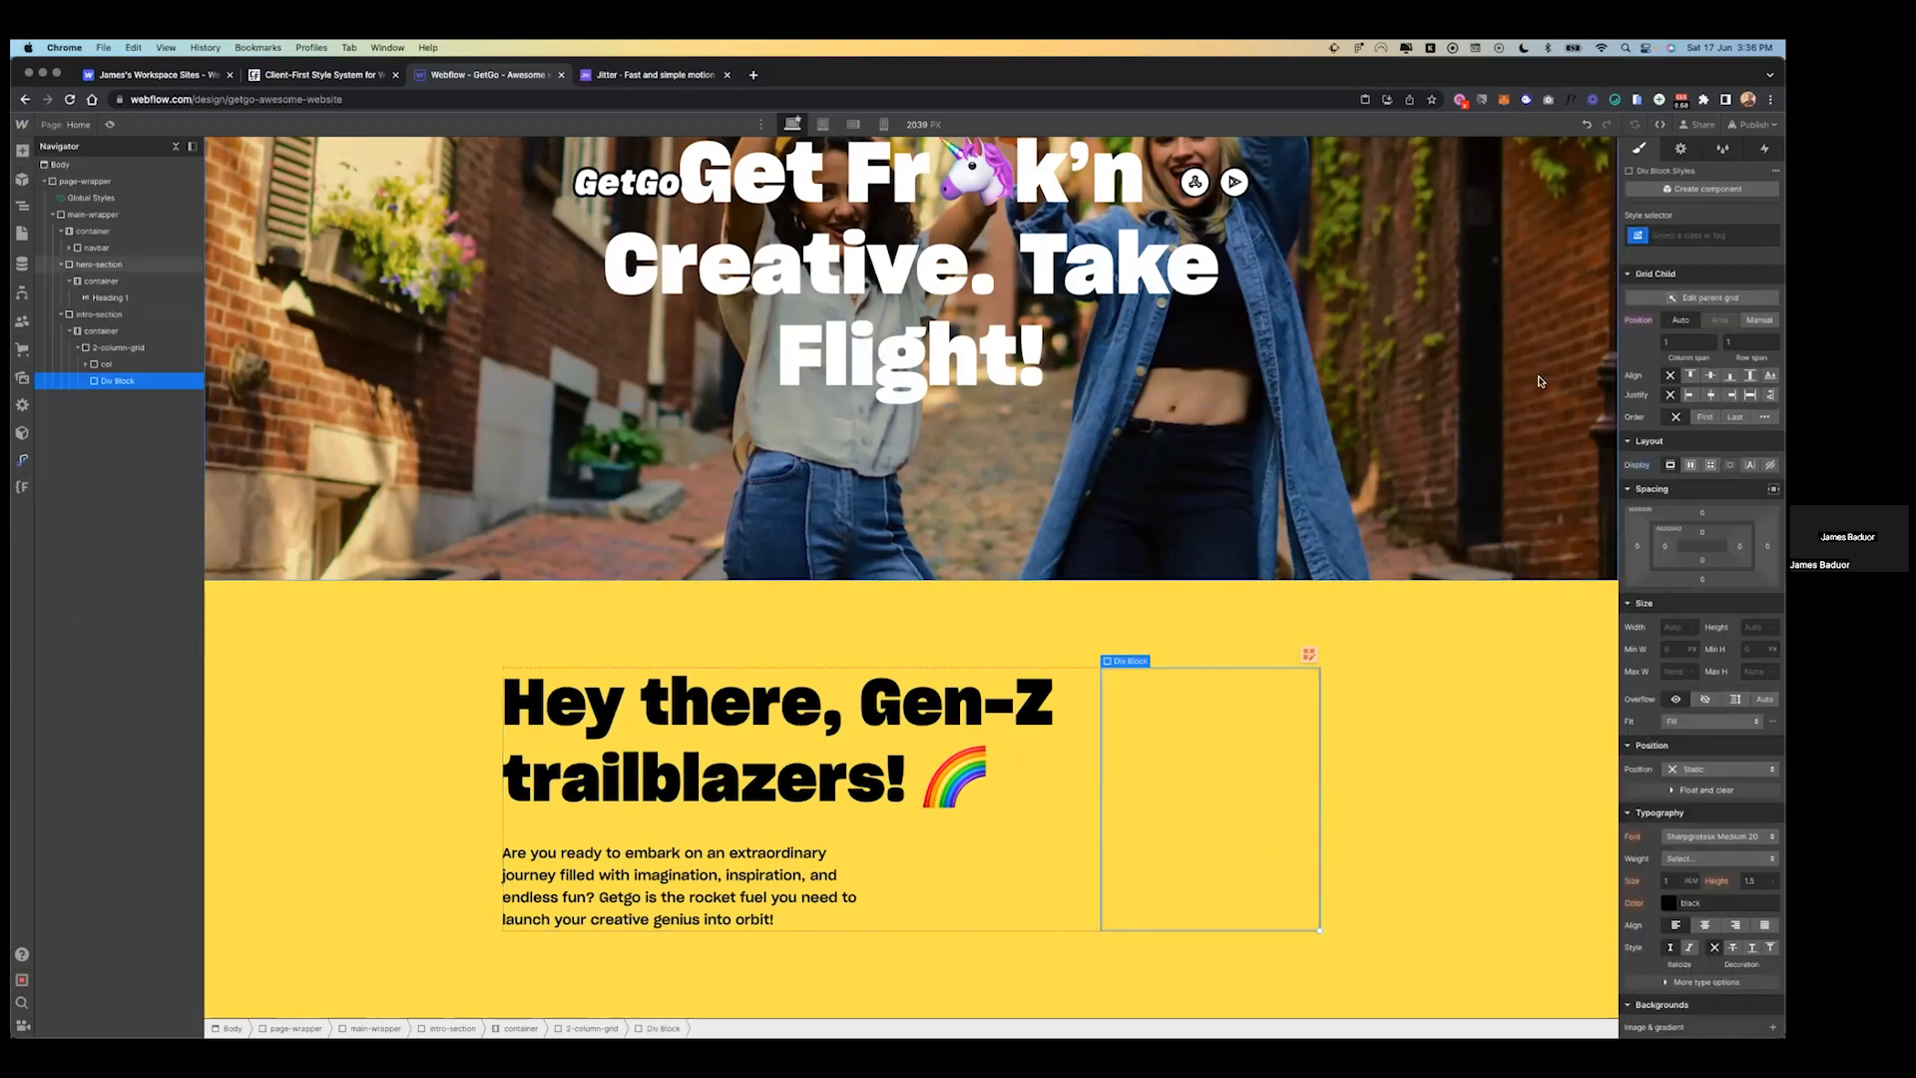
key(super+Return)
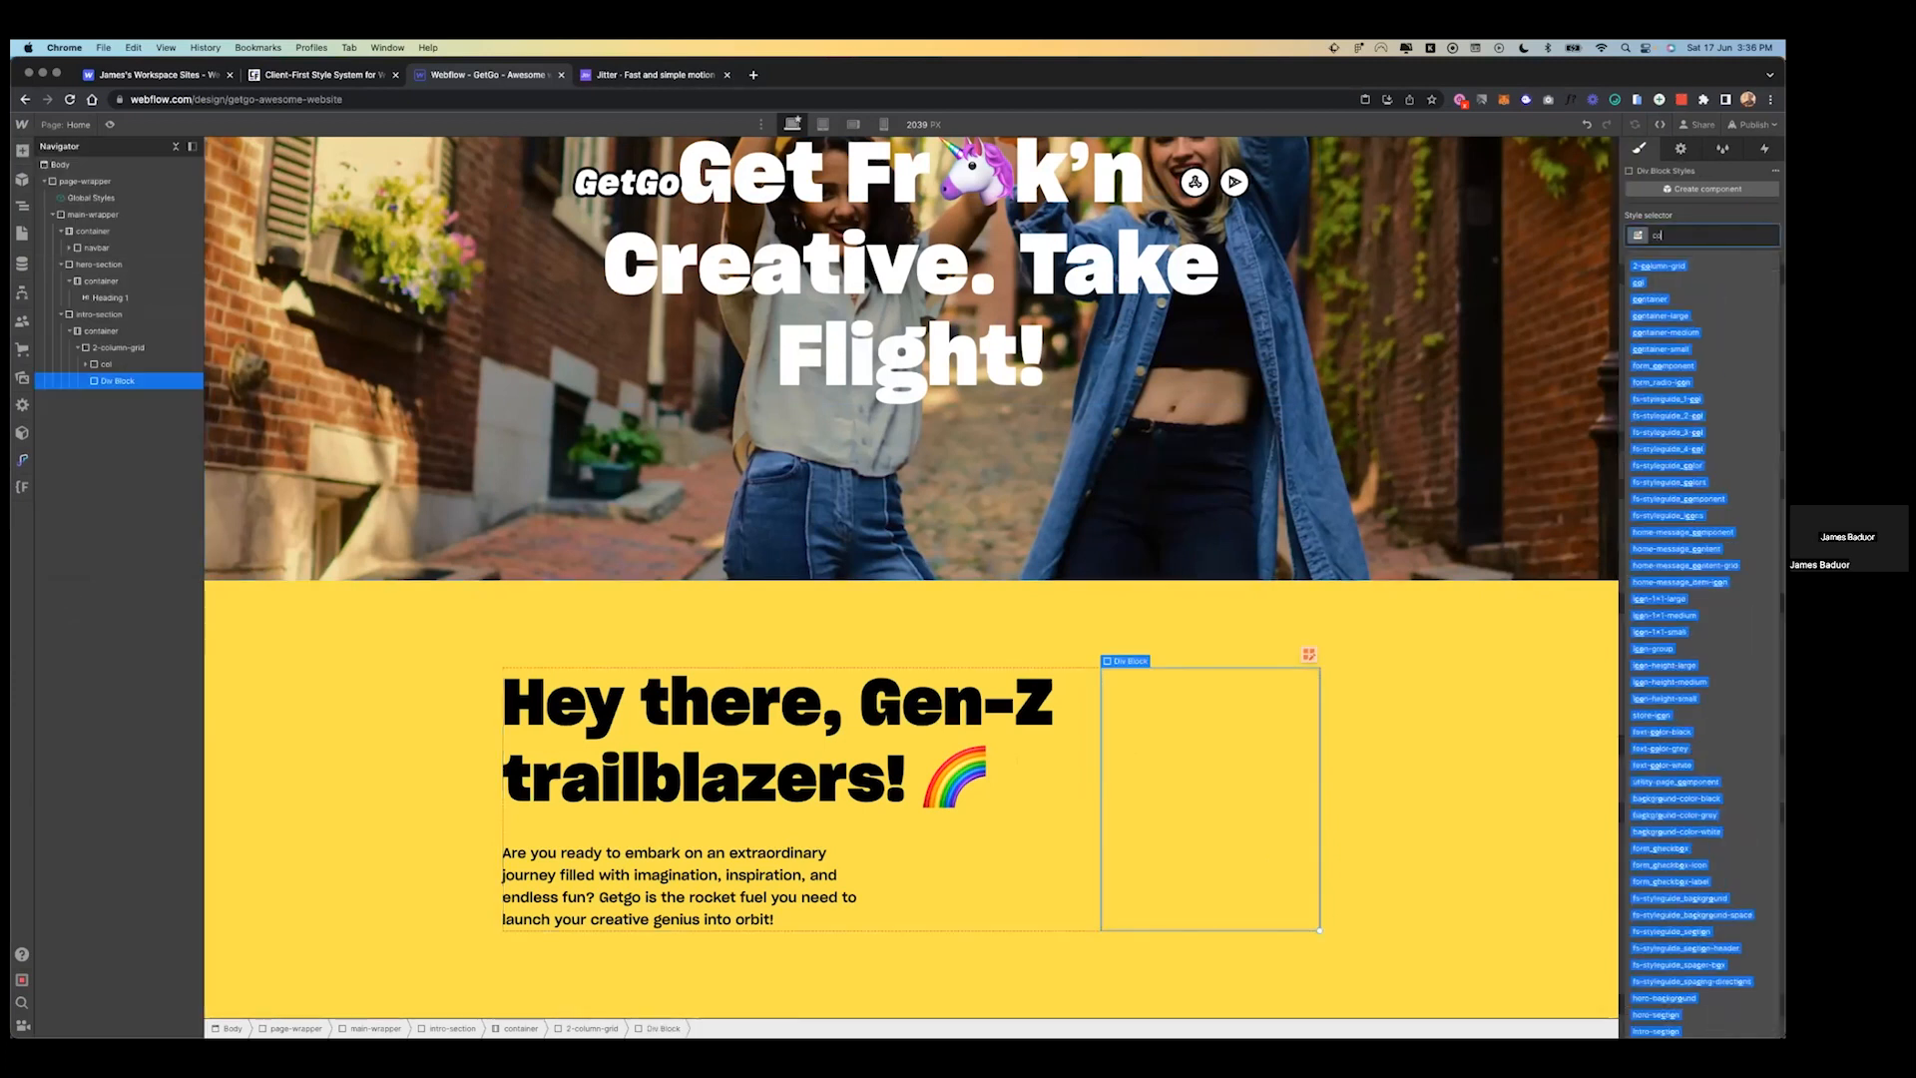
text(col)
key(Return)
- Add the combo class intro-animation to the new empty column
key(super+Return)
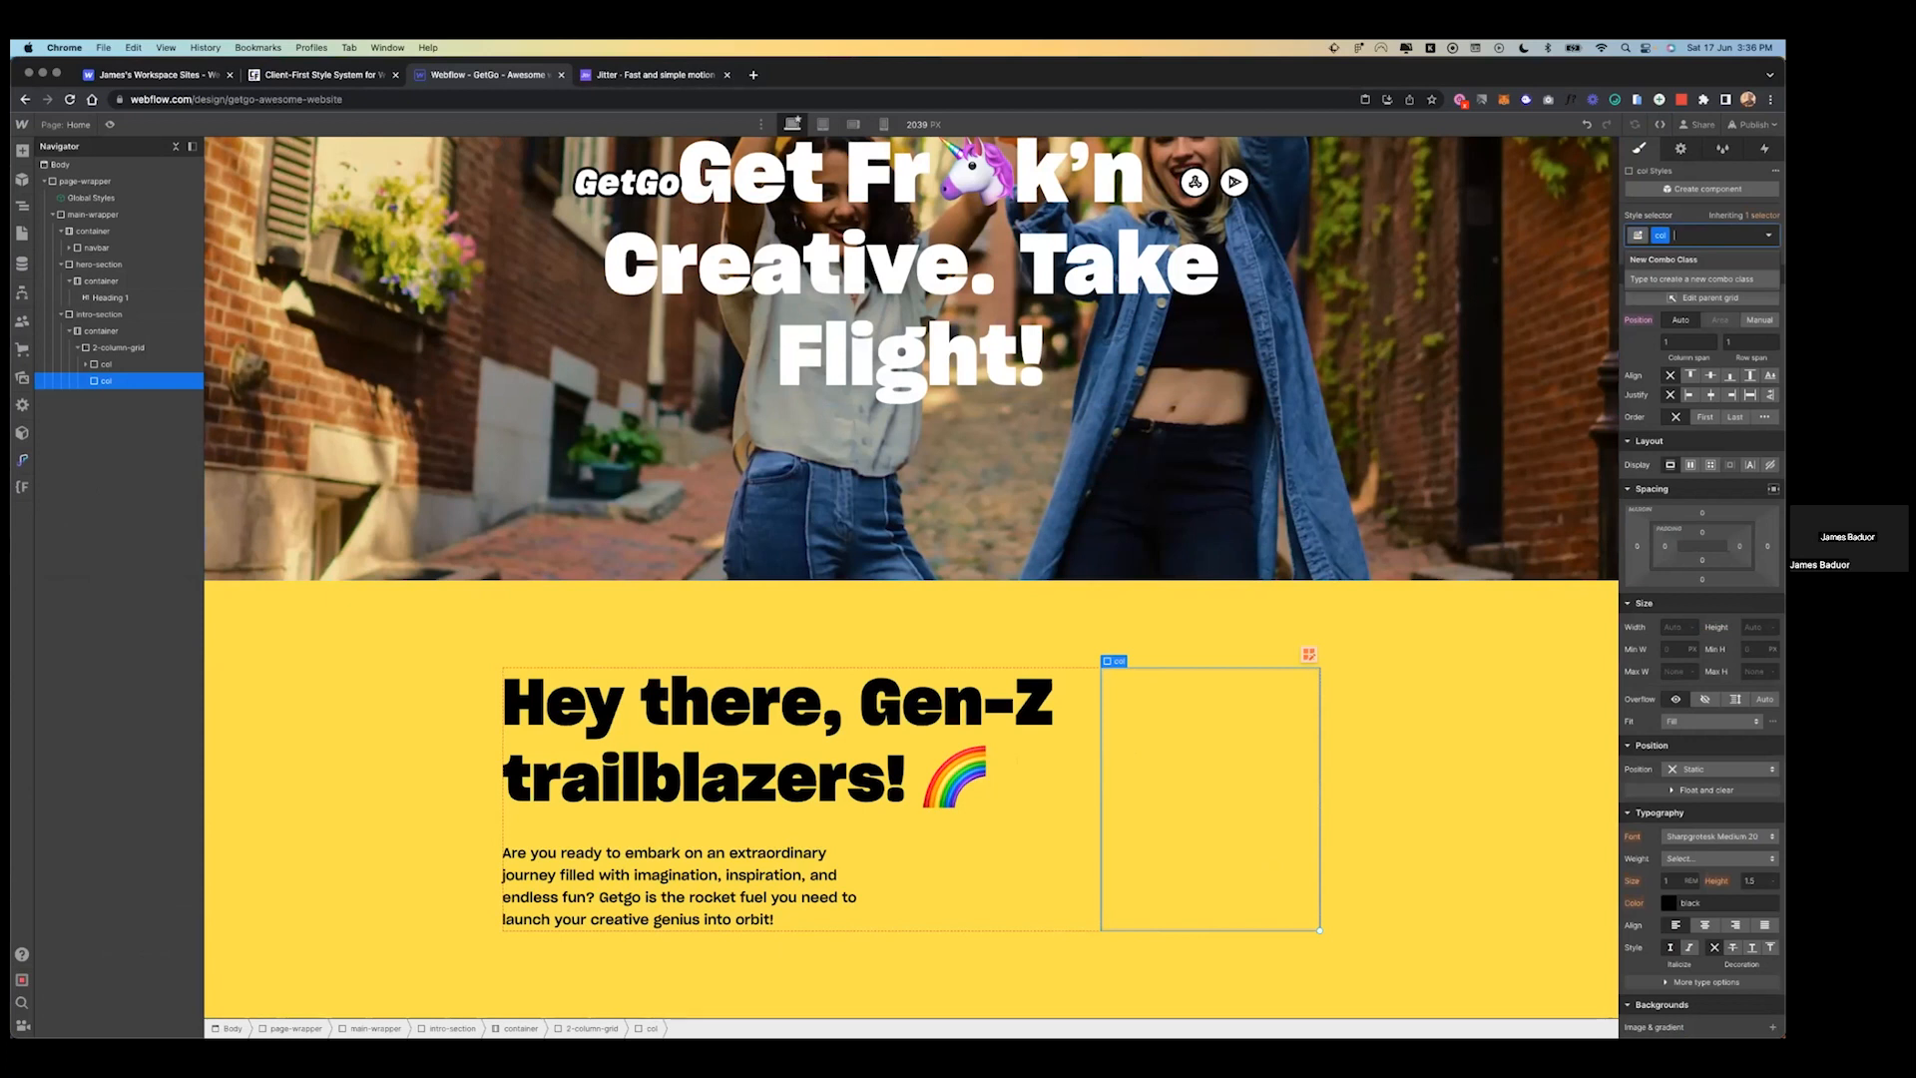
text(intro-animation)
key(Return)
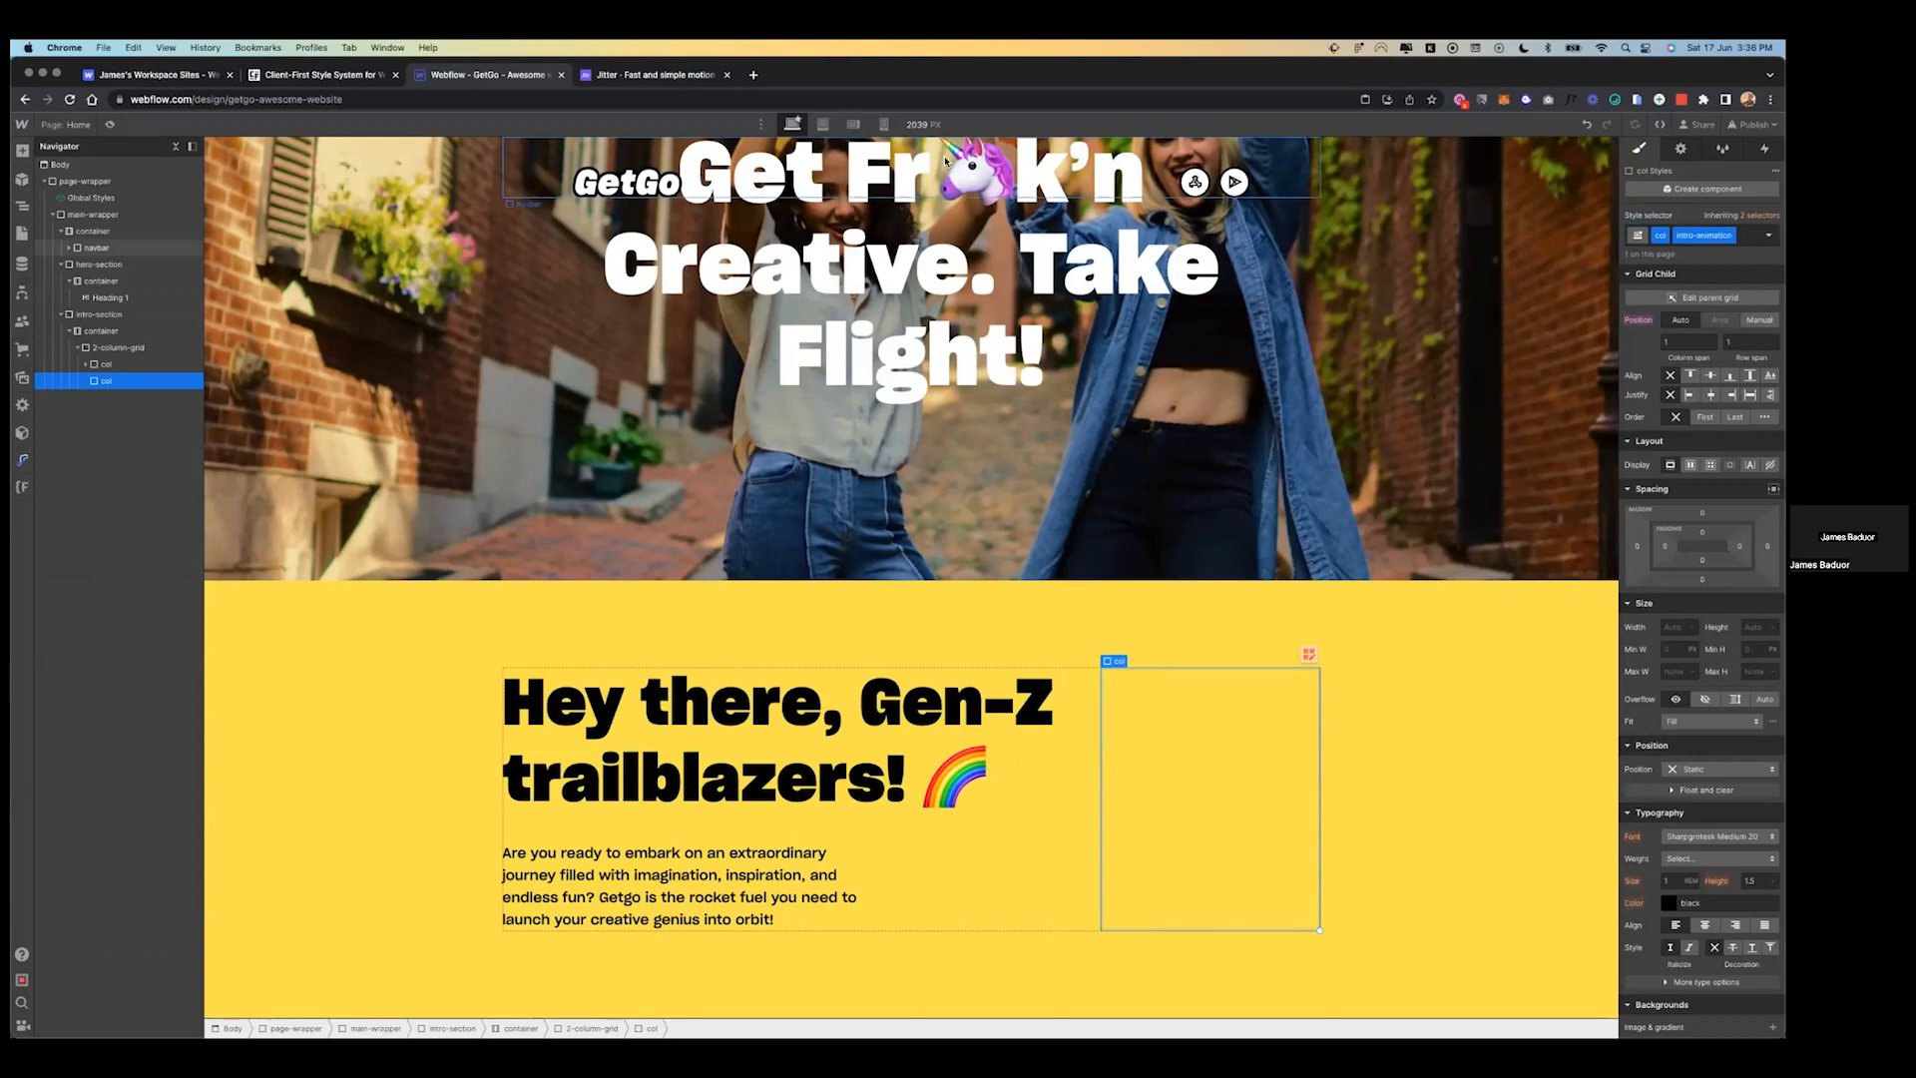
- Switch to Figma, select the separate phone mockup frame and run the Jitter - Animation for Figma plugin on it
key(ctrl+Left)
scroll(773, 524, right, 4)
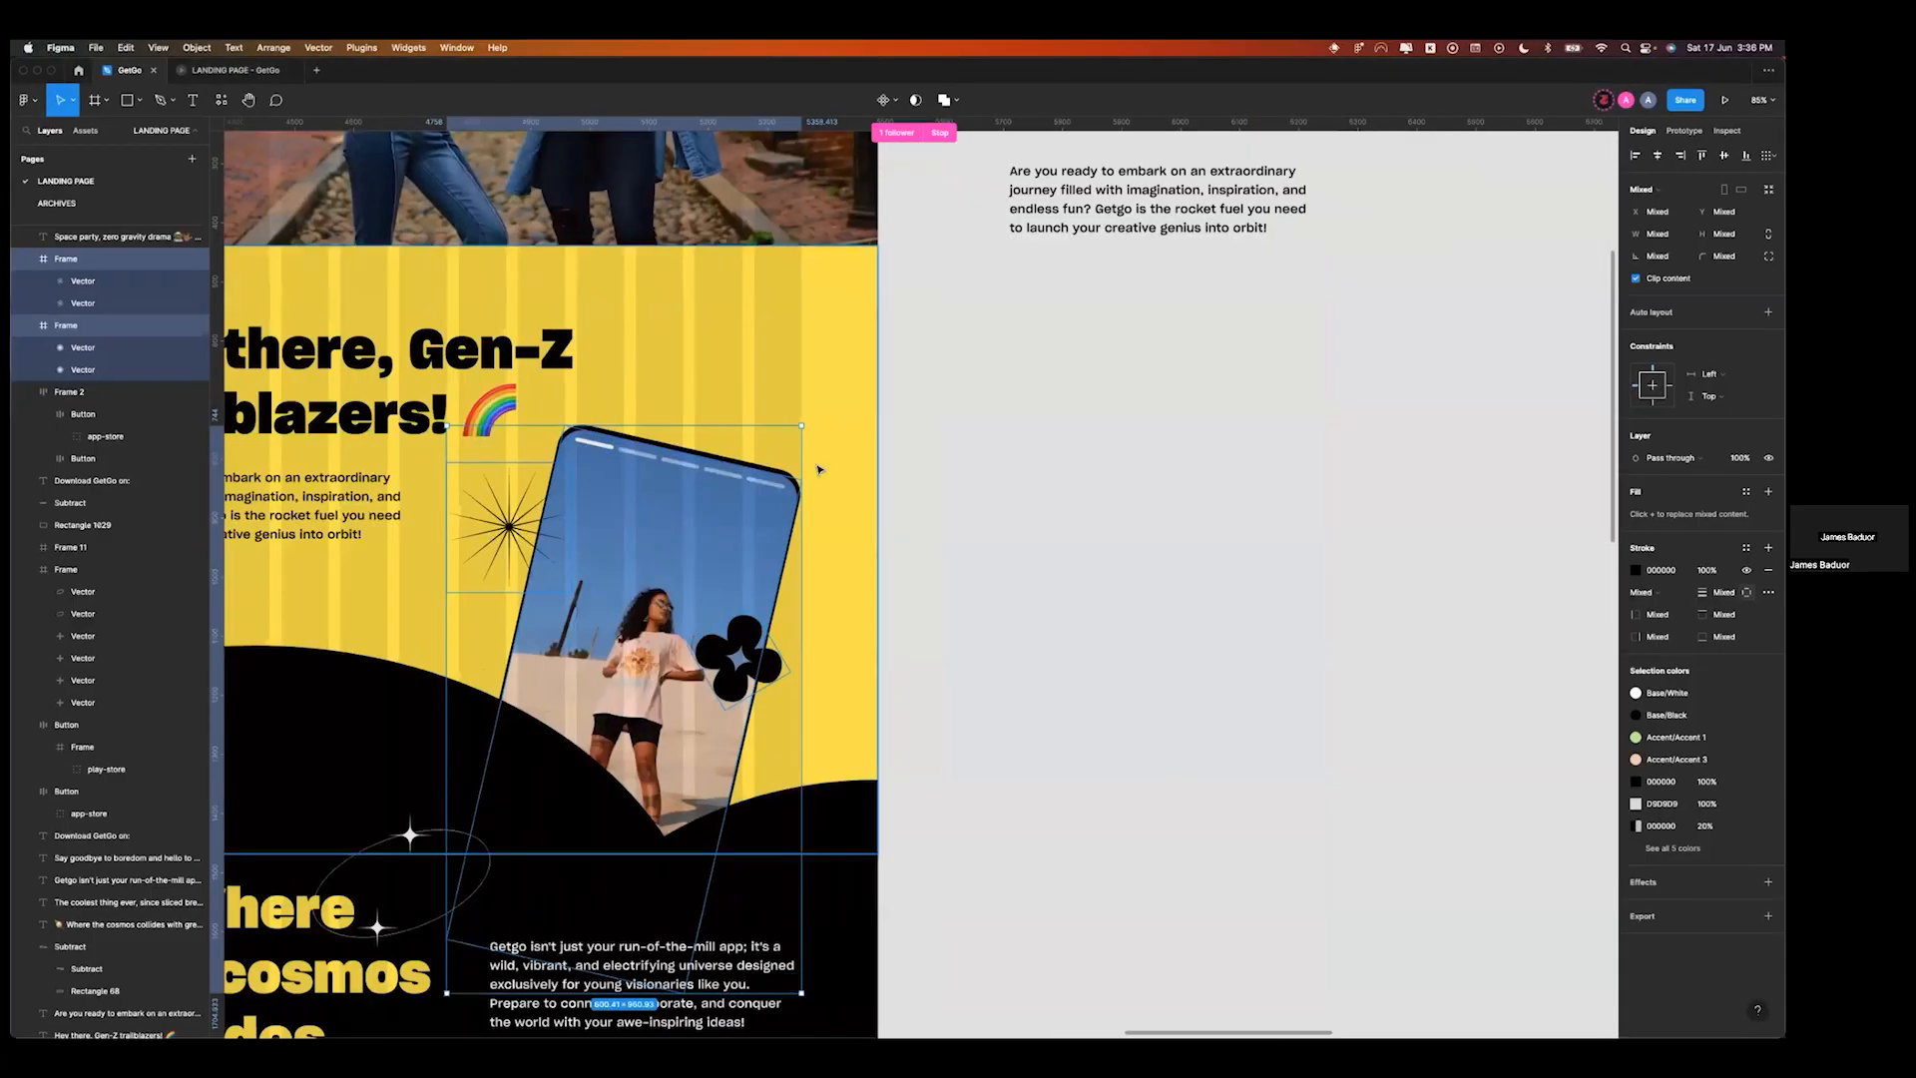
scroll(818, 469, down, 4)
scroll(818, 469, right, 8)
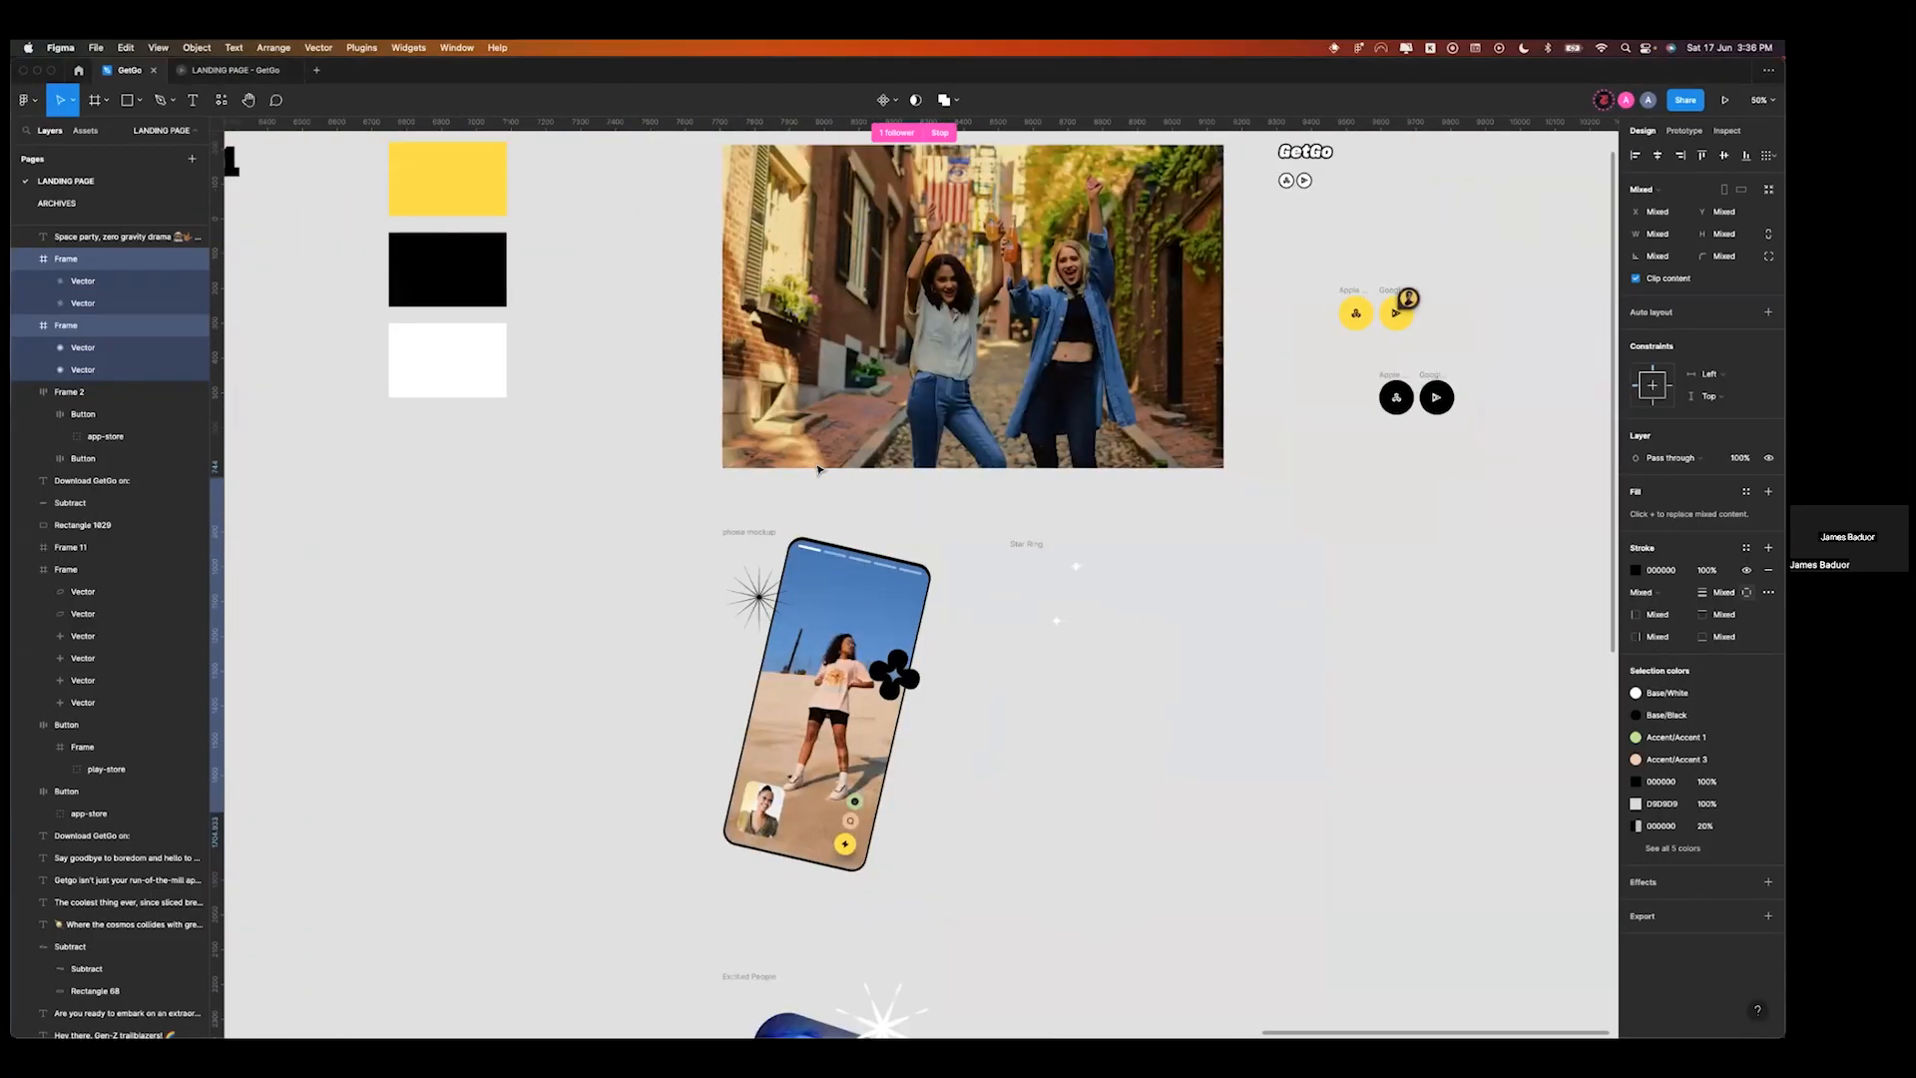
scroll(818, 469, up, 3)
scroll(818, 469, down, 1)
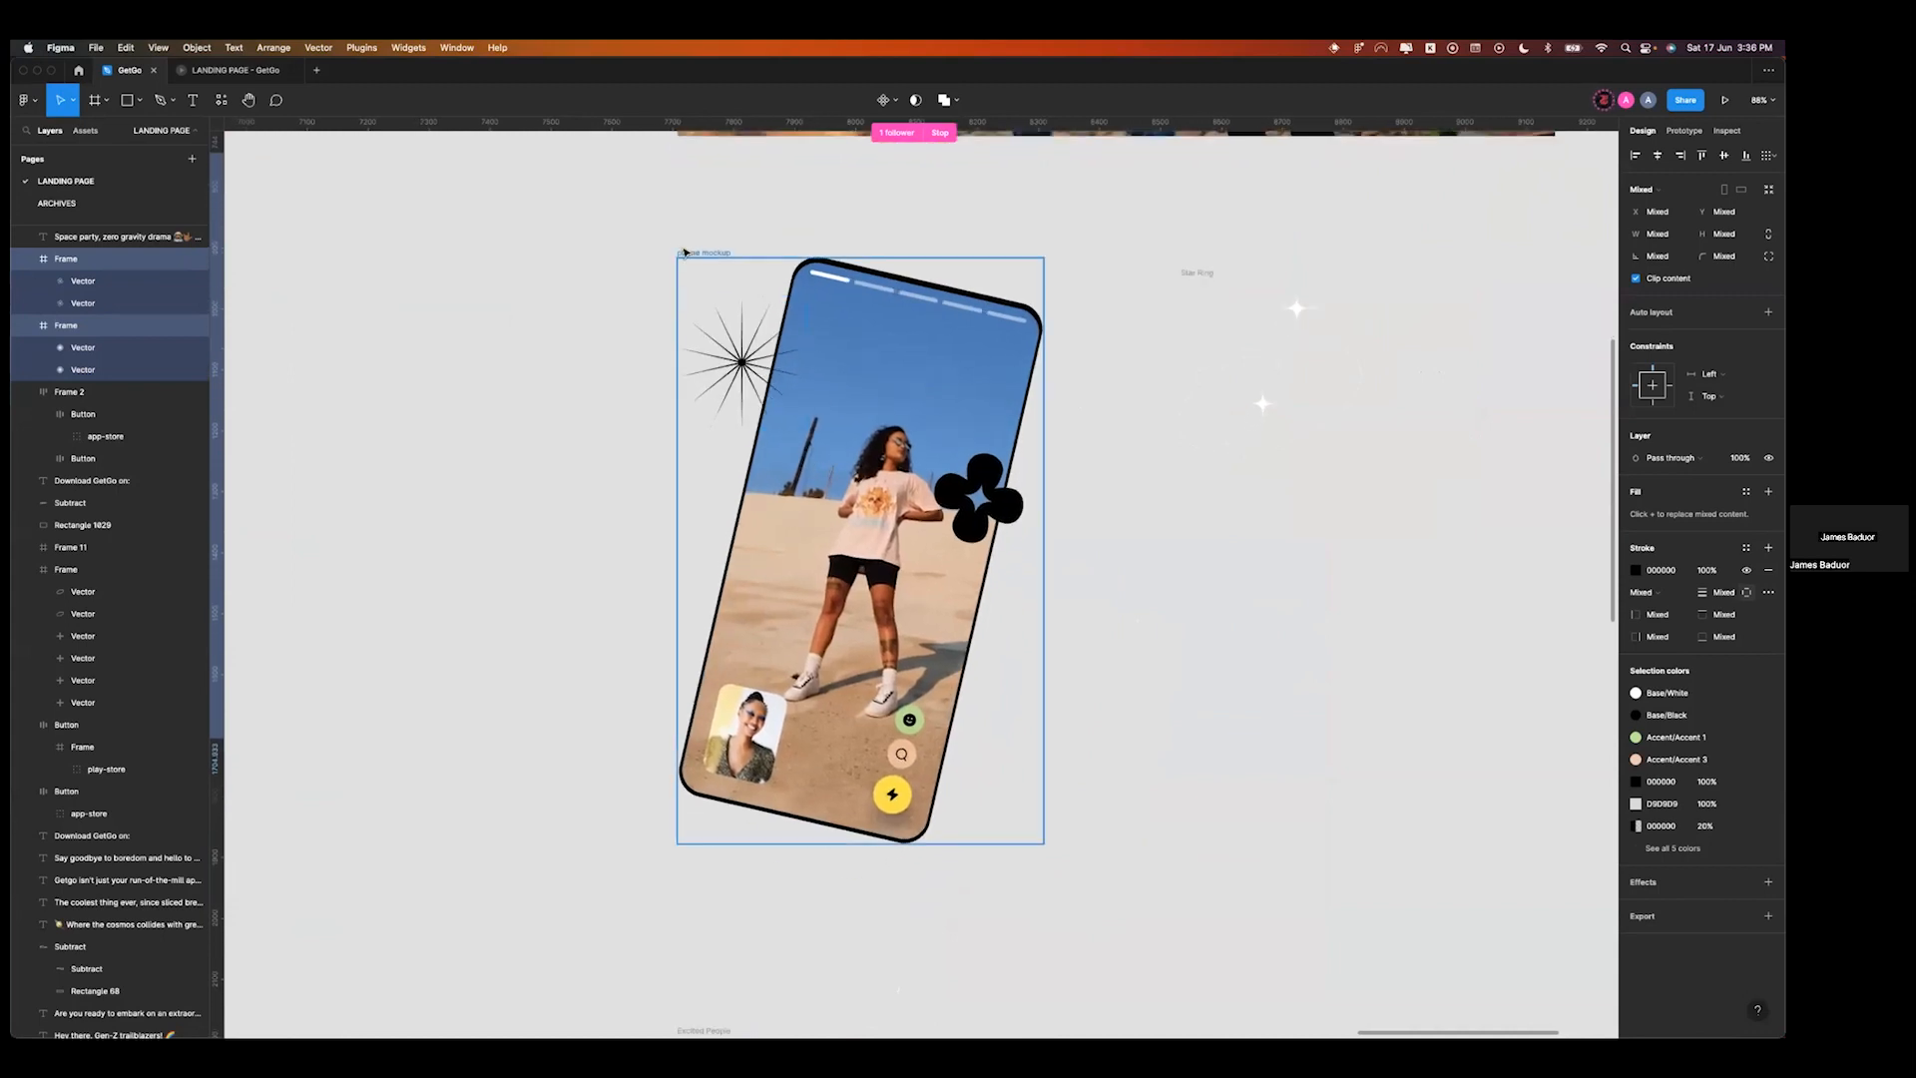
click(708, 255)
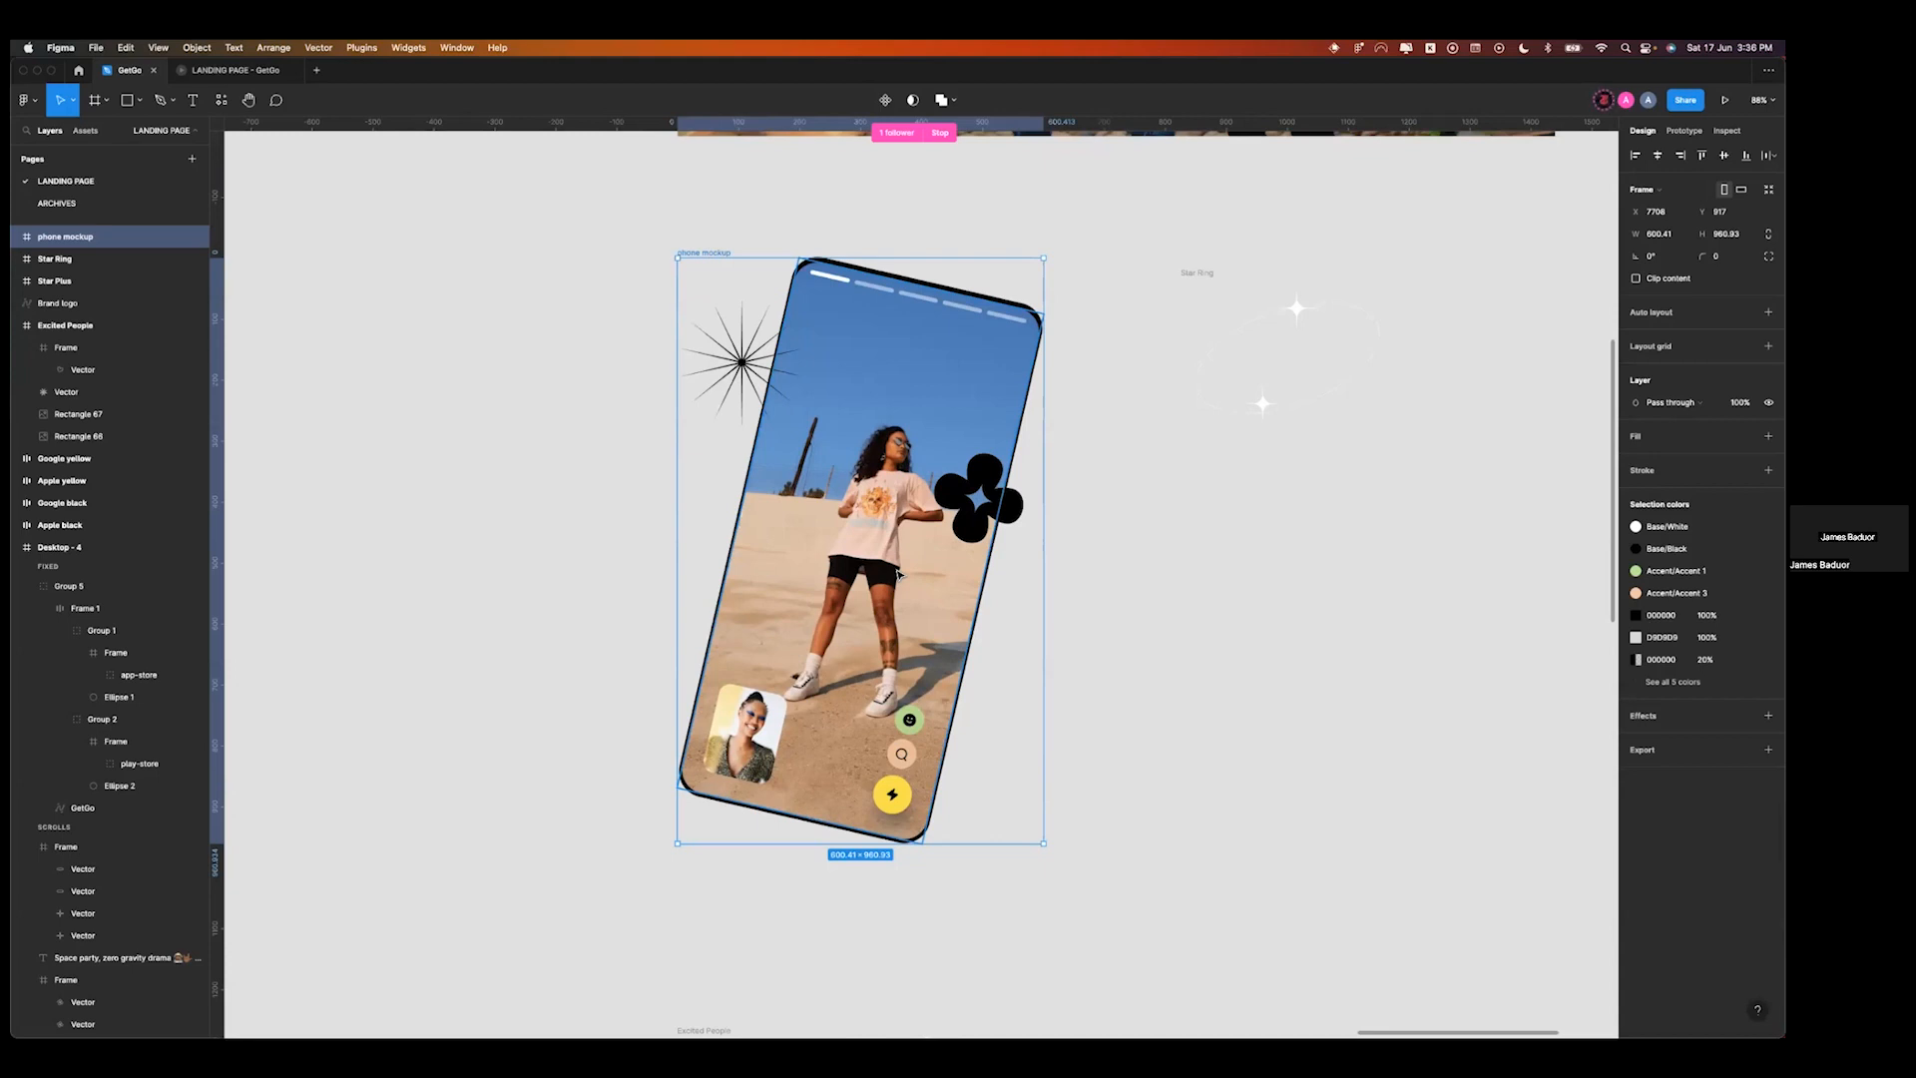
click(361, 48)
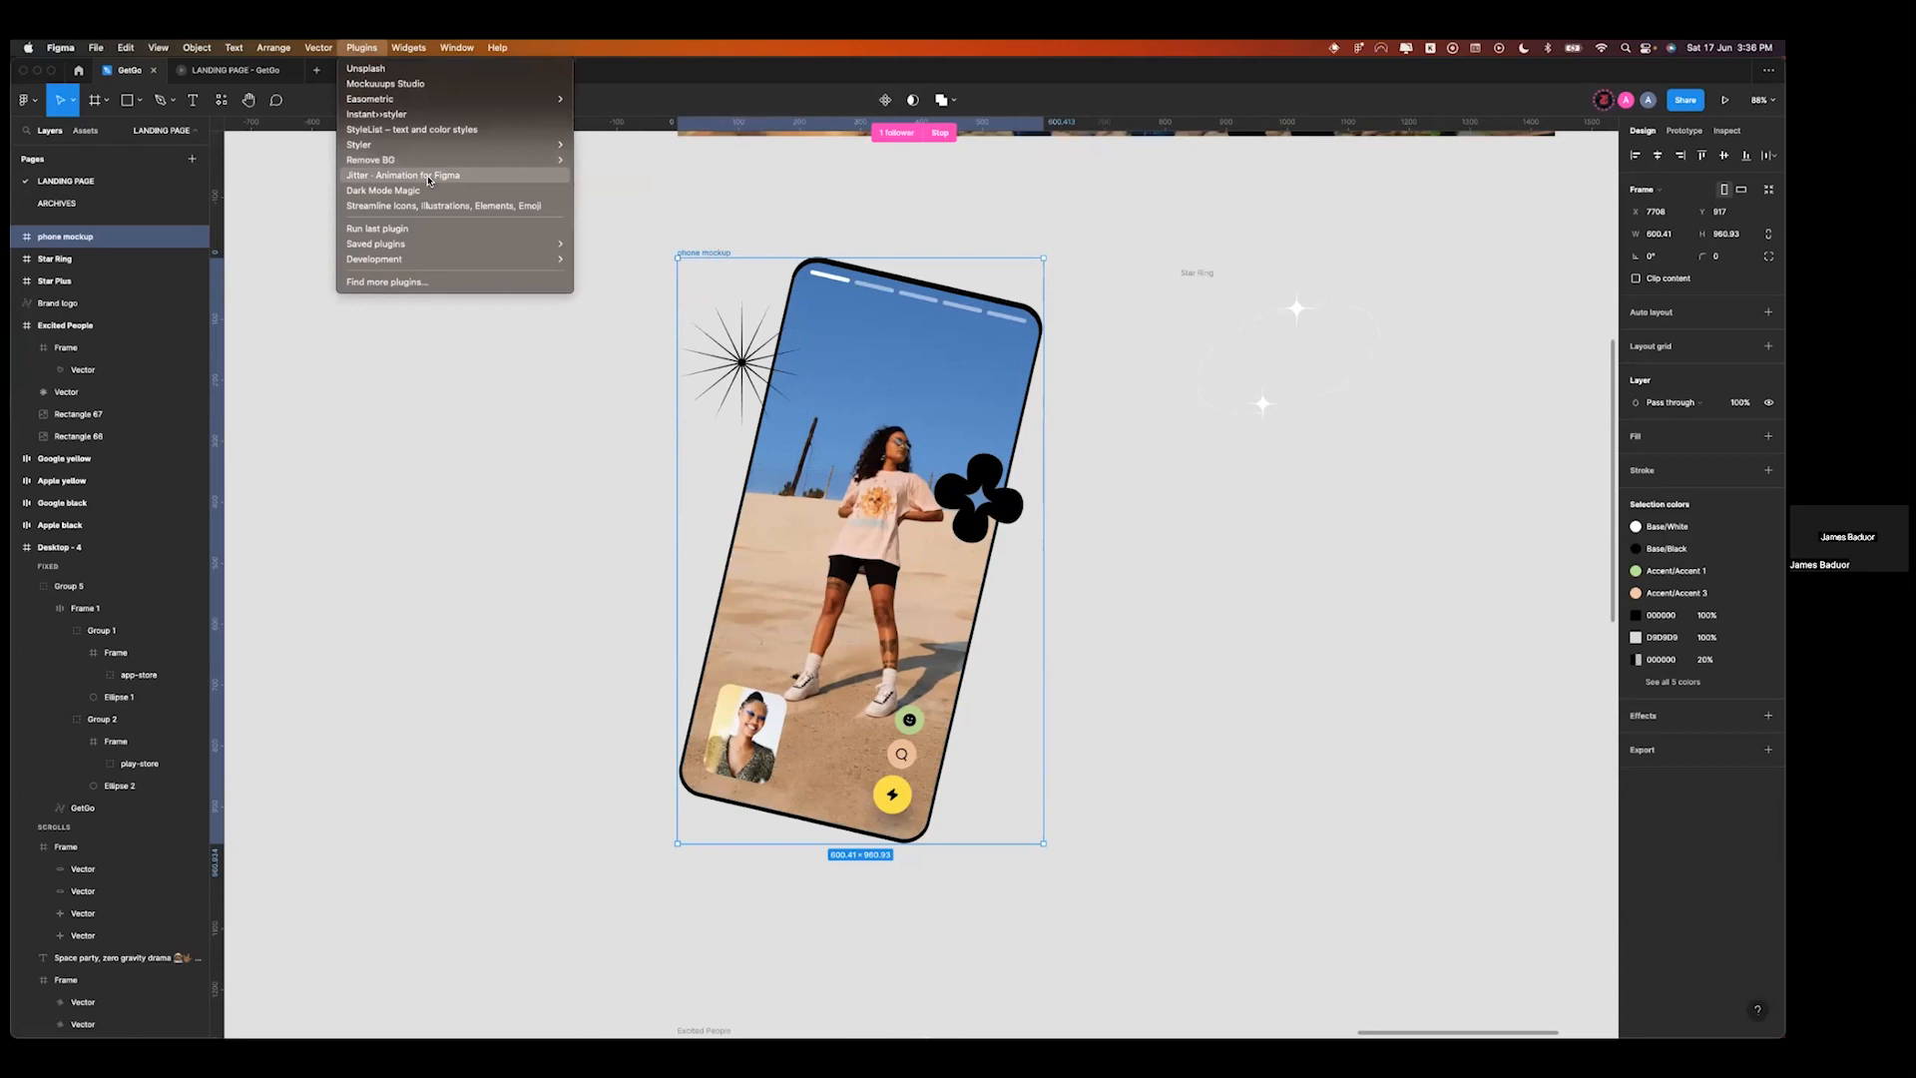
mouse_move(427, 246)
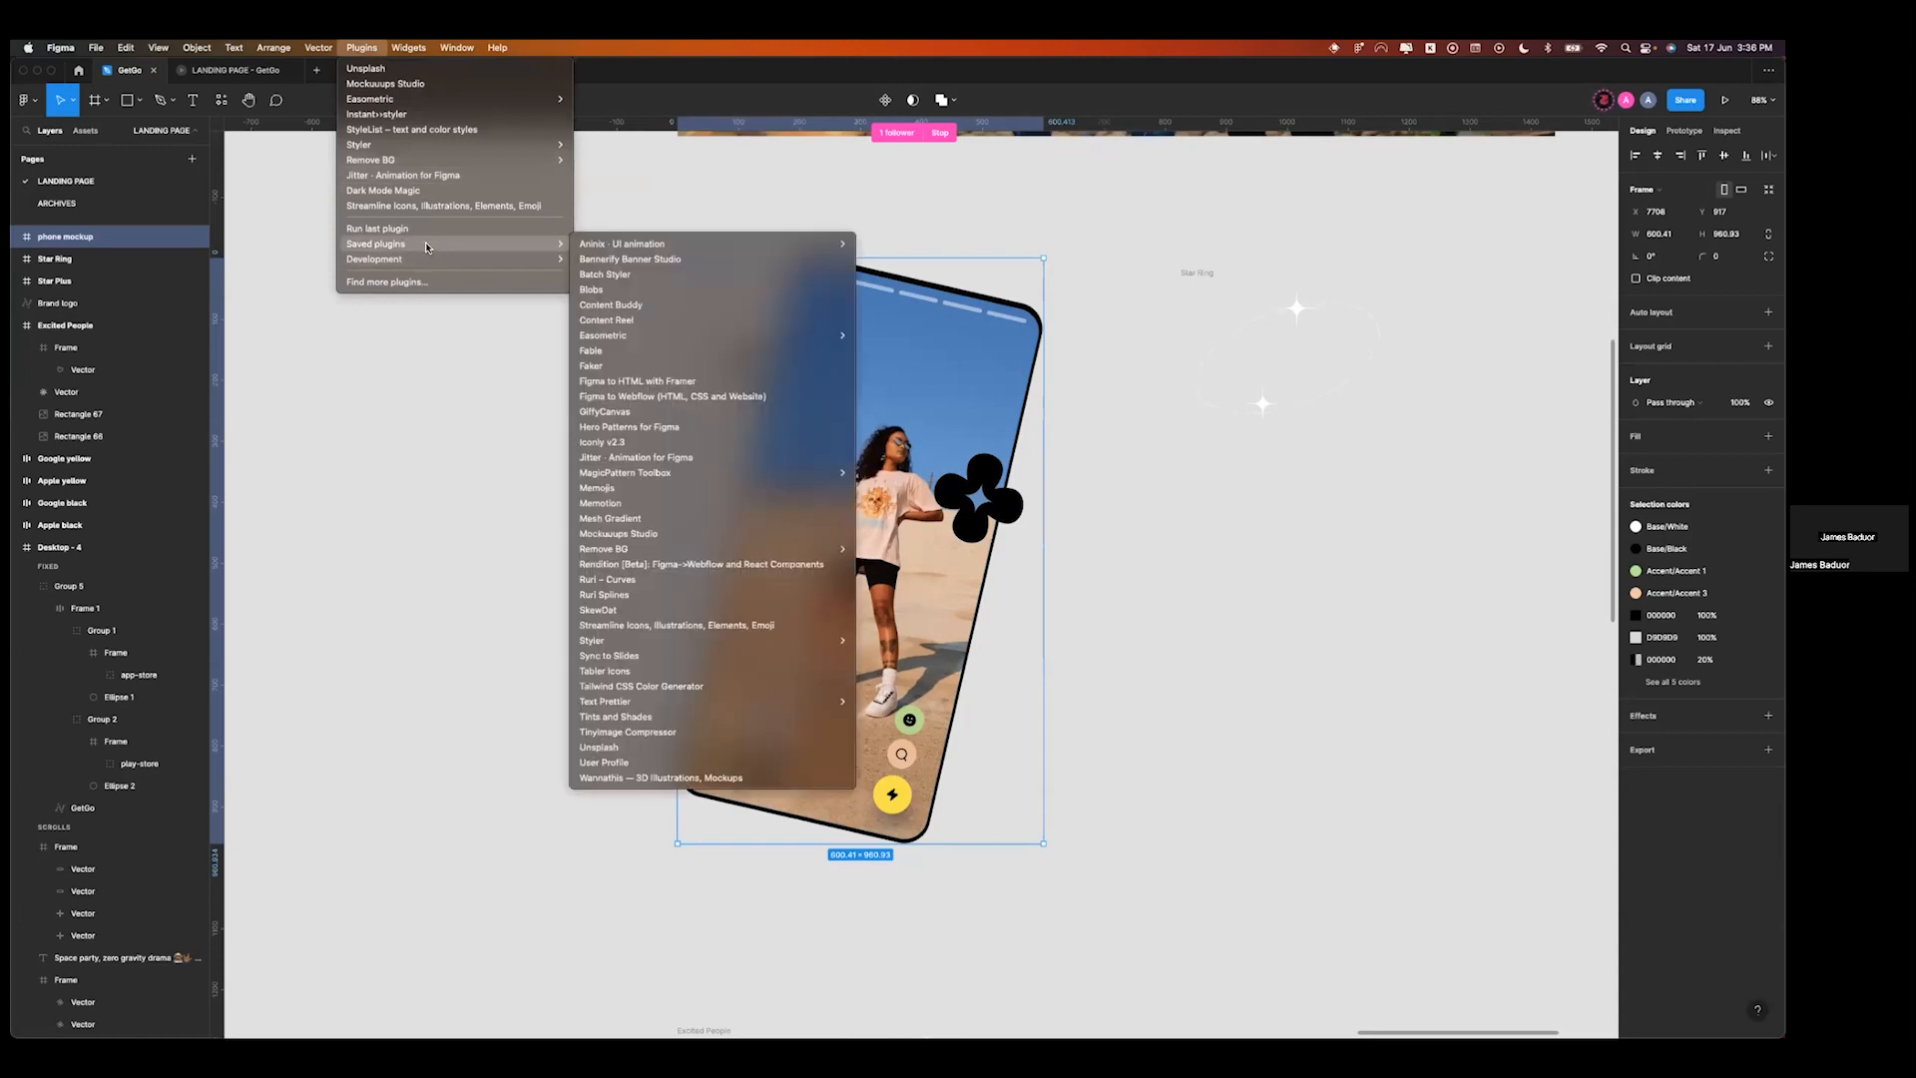
click(430, 176)
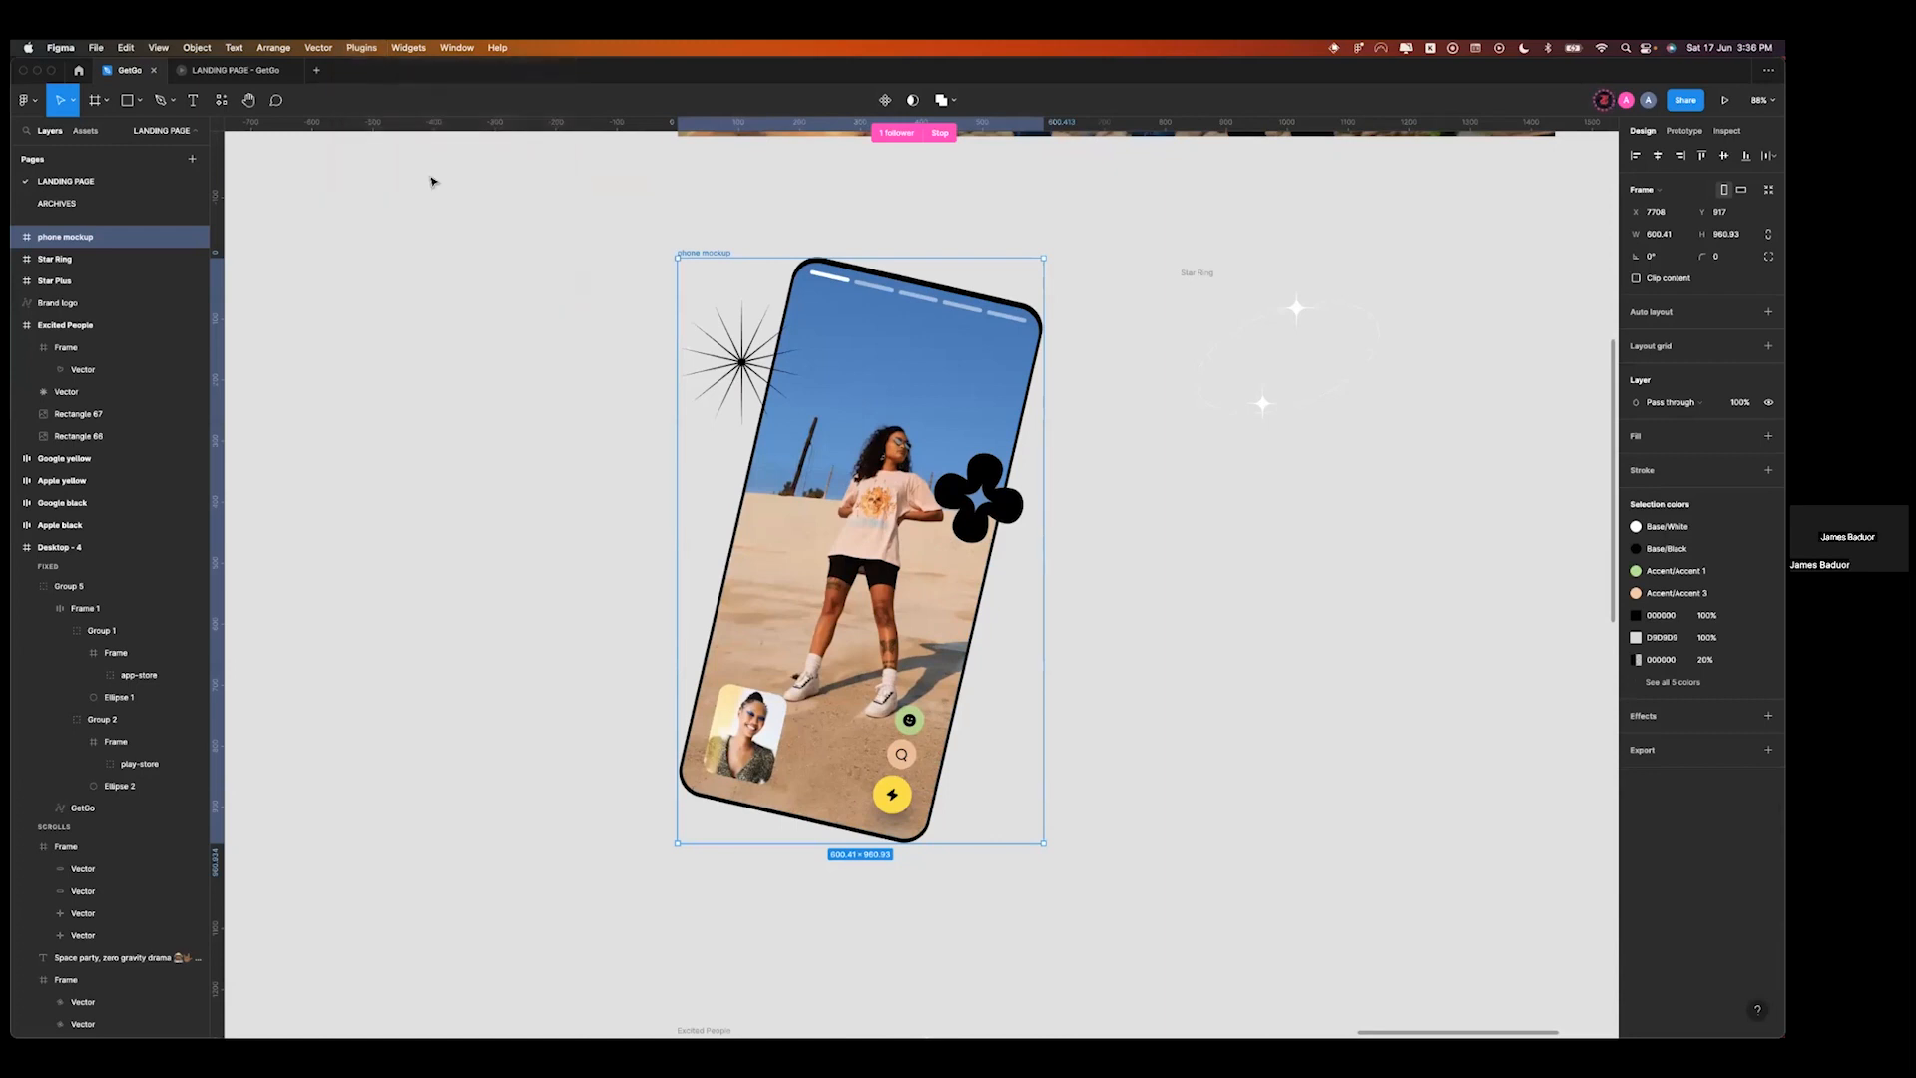
- Switch to the browser and look over the Jitter website's home page
key(ctrl+Right)
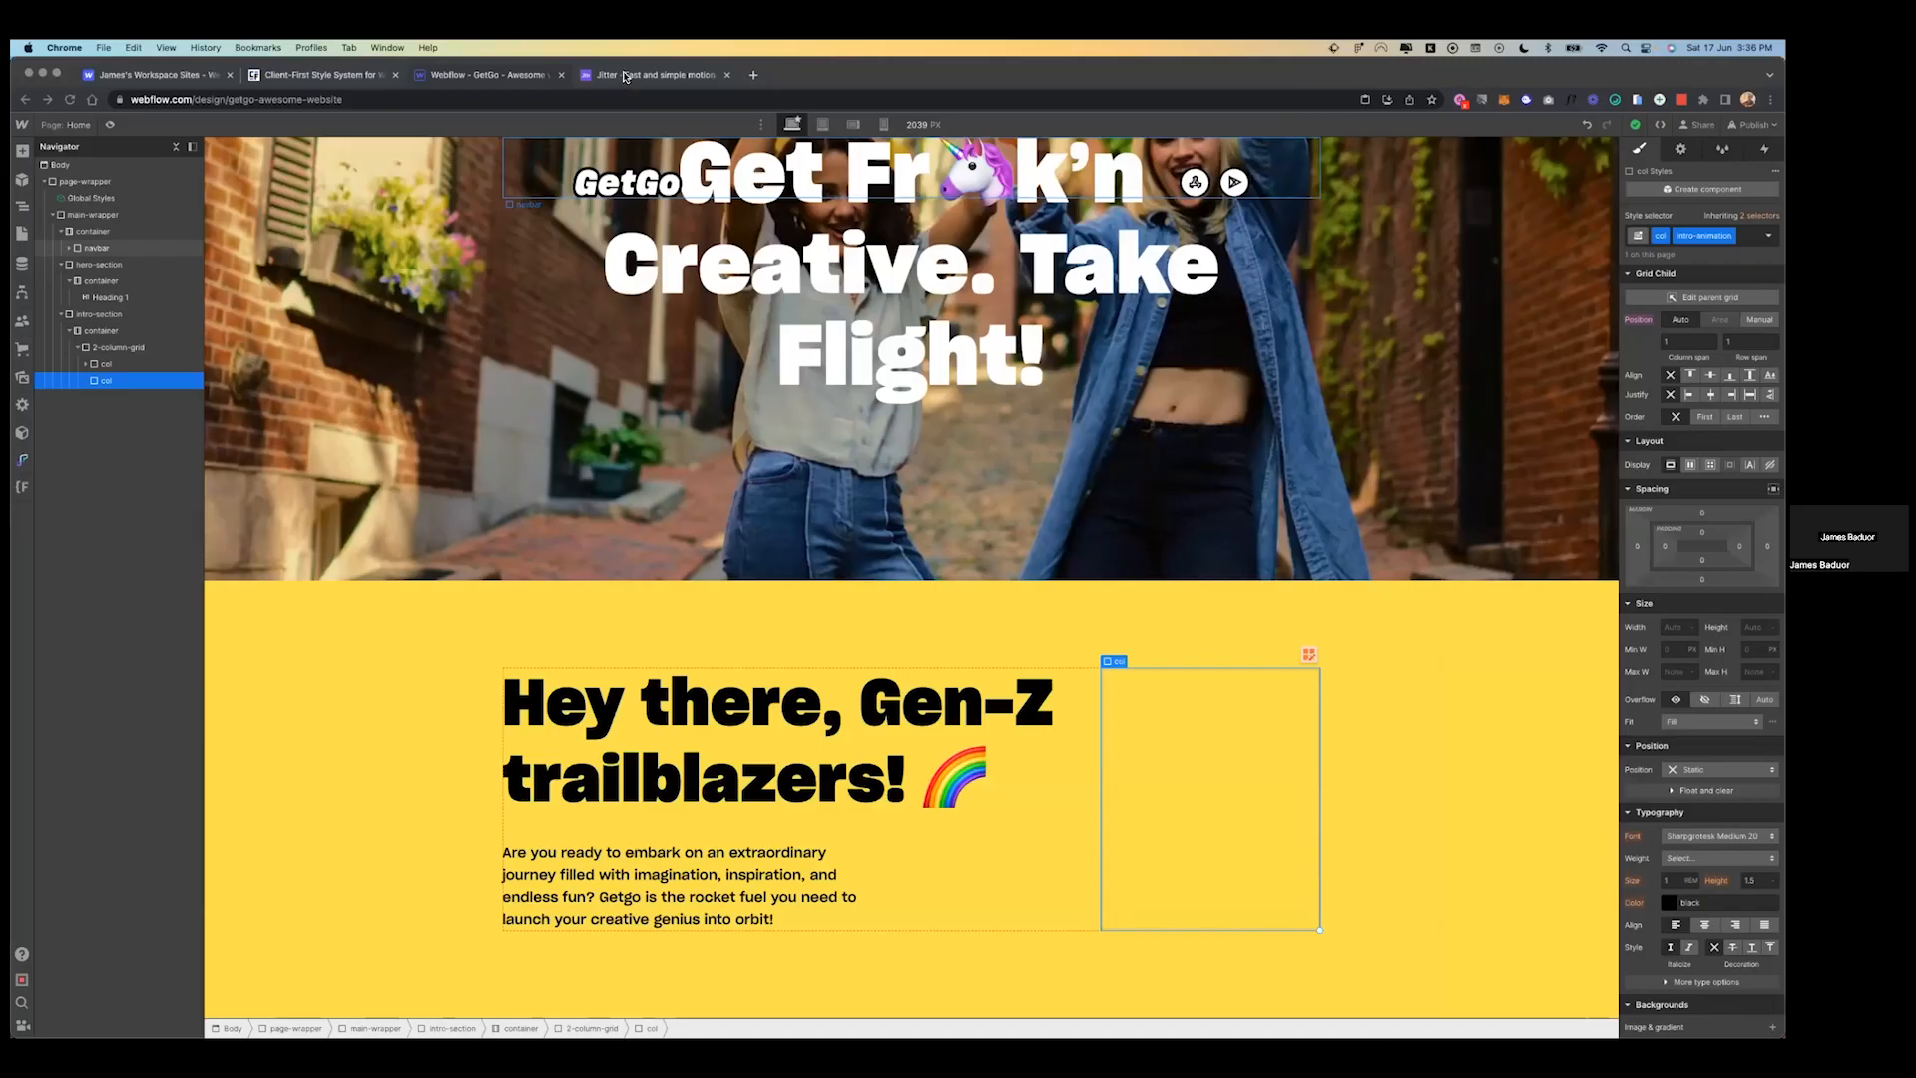
key(ctrl+Tab)
scroll(1104, 446, down, 5)
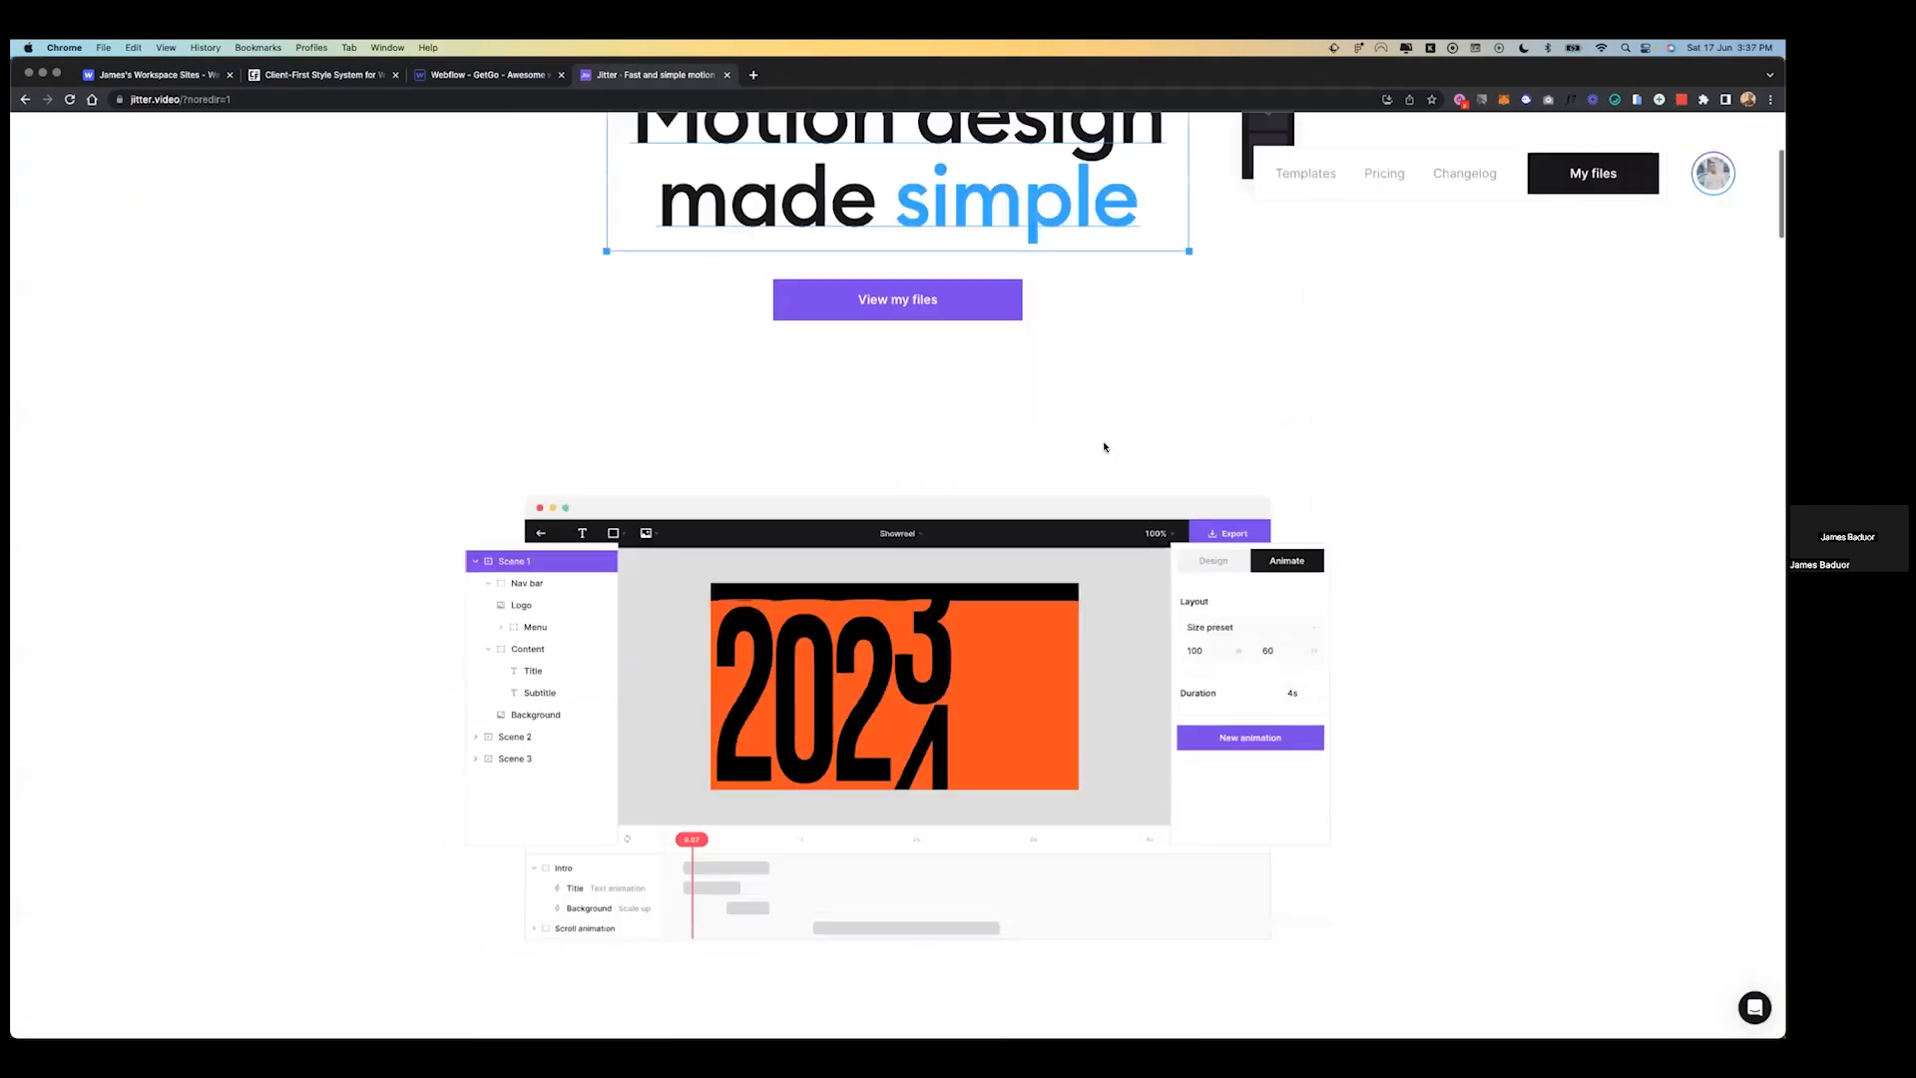
scroll(1103, 446, up, 5)
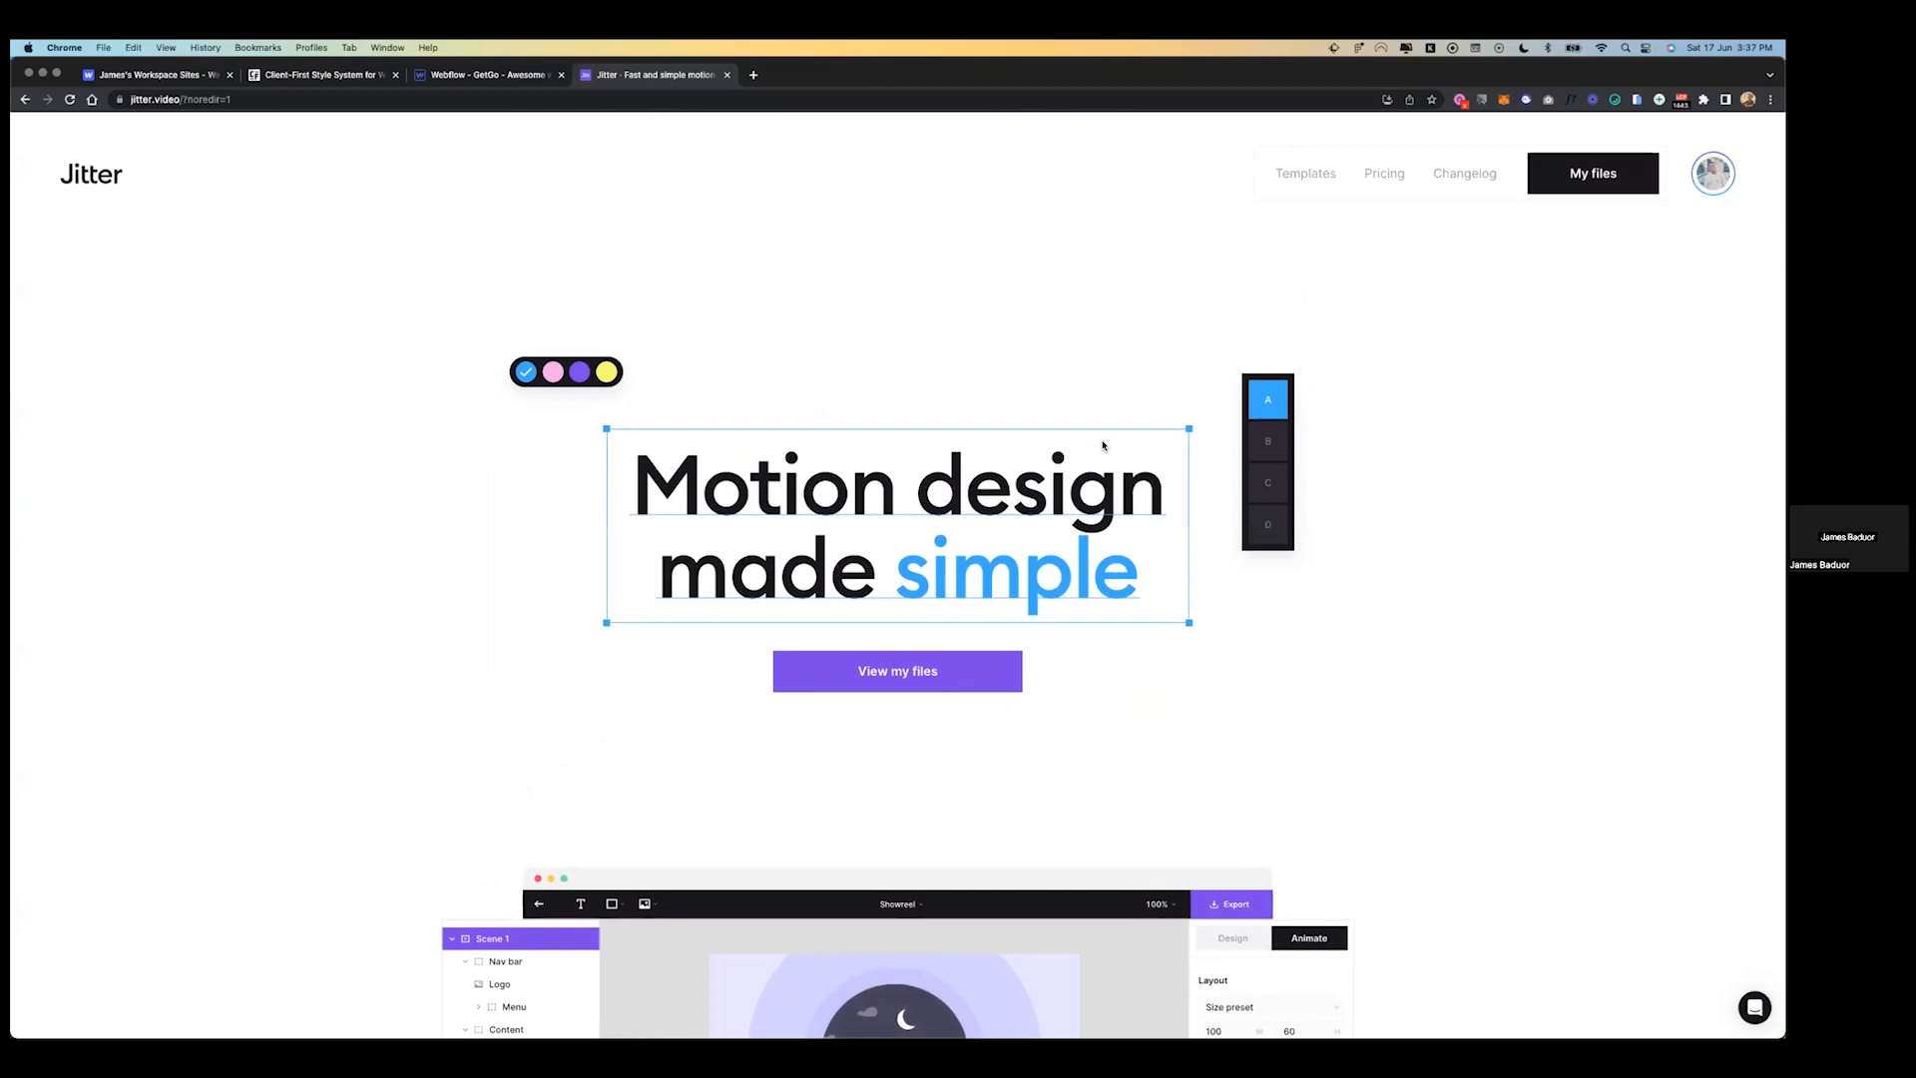
- Return to Figma, copy the phone mockup frame with the Jitter plugin and open it in Jitter
key(ctrl+Left)
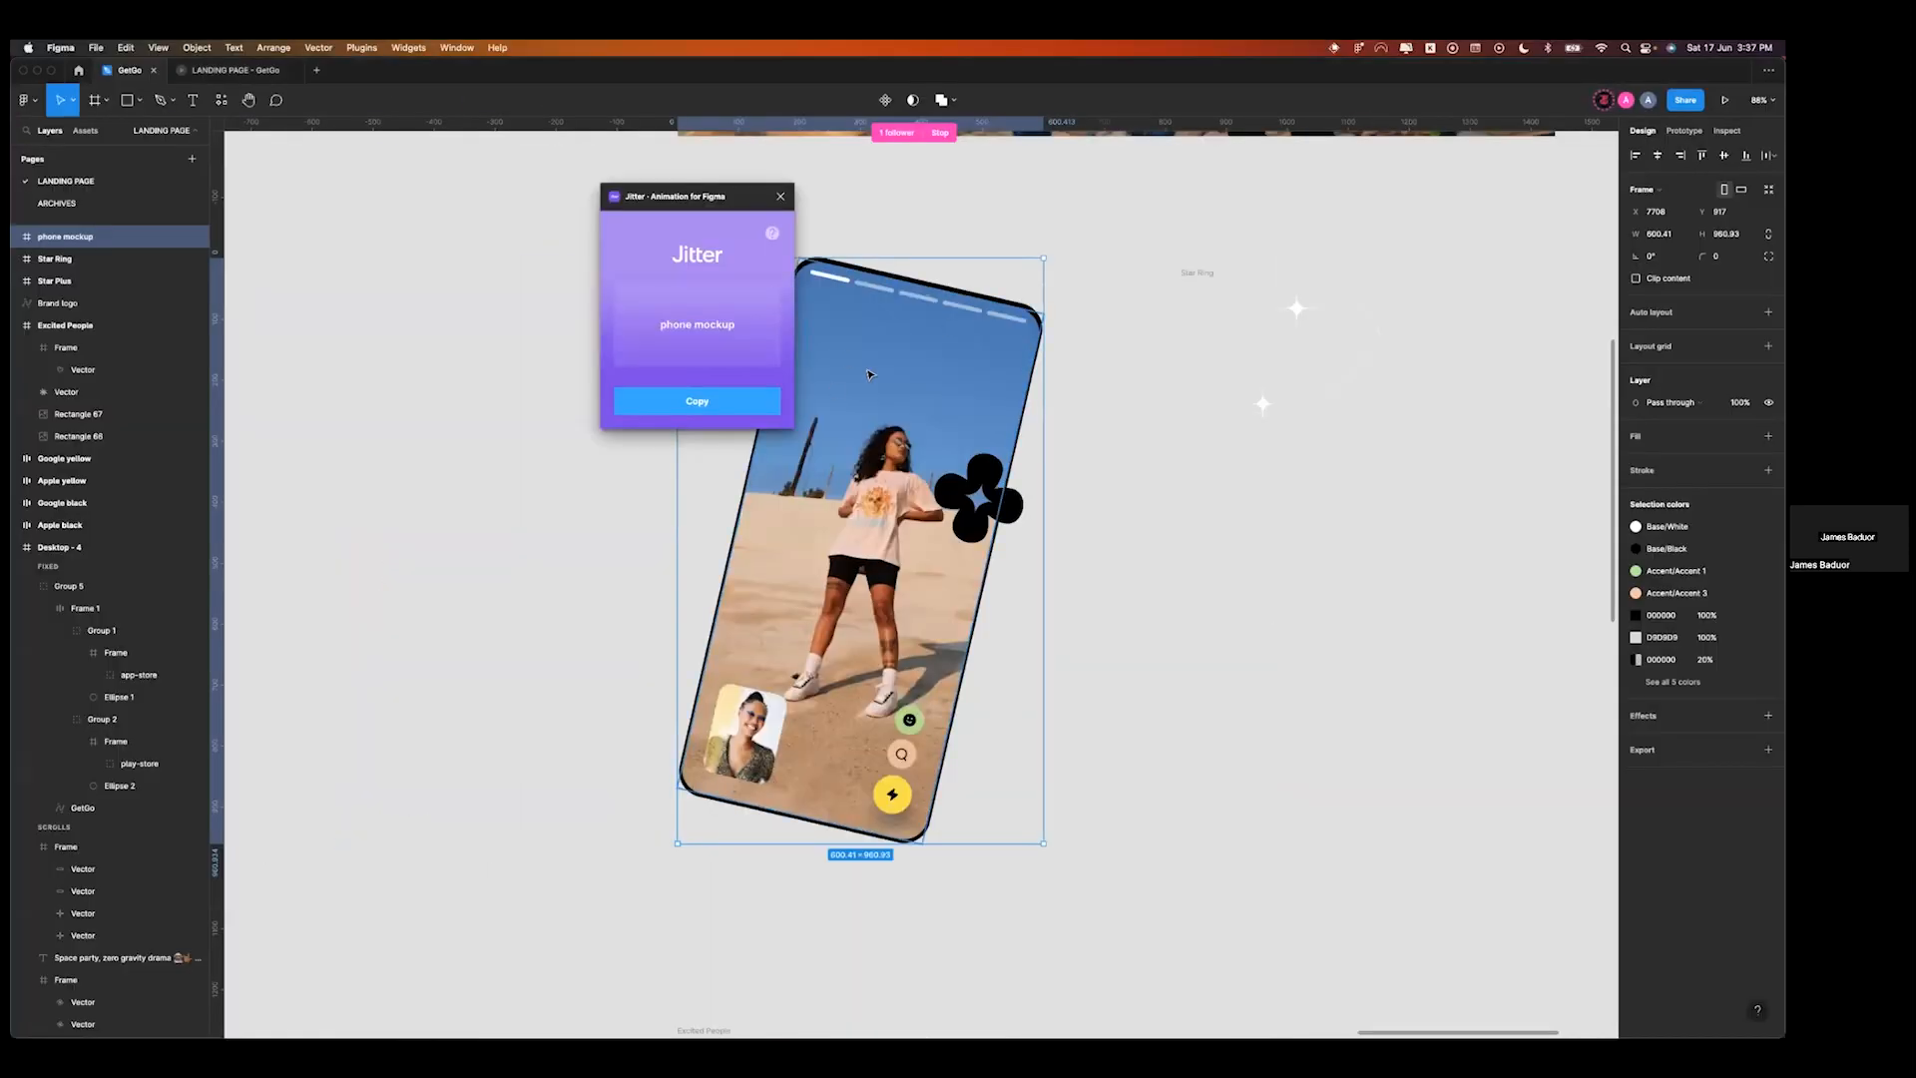
drag(682, 189, 440, 209)
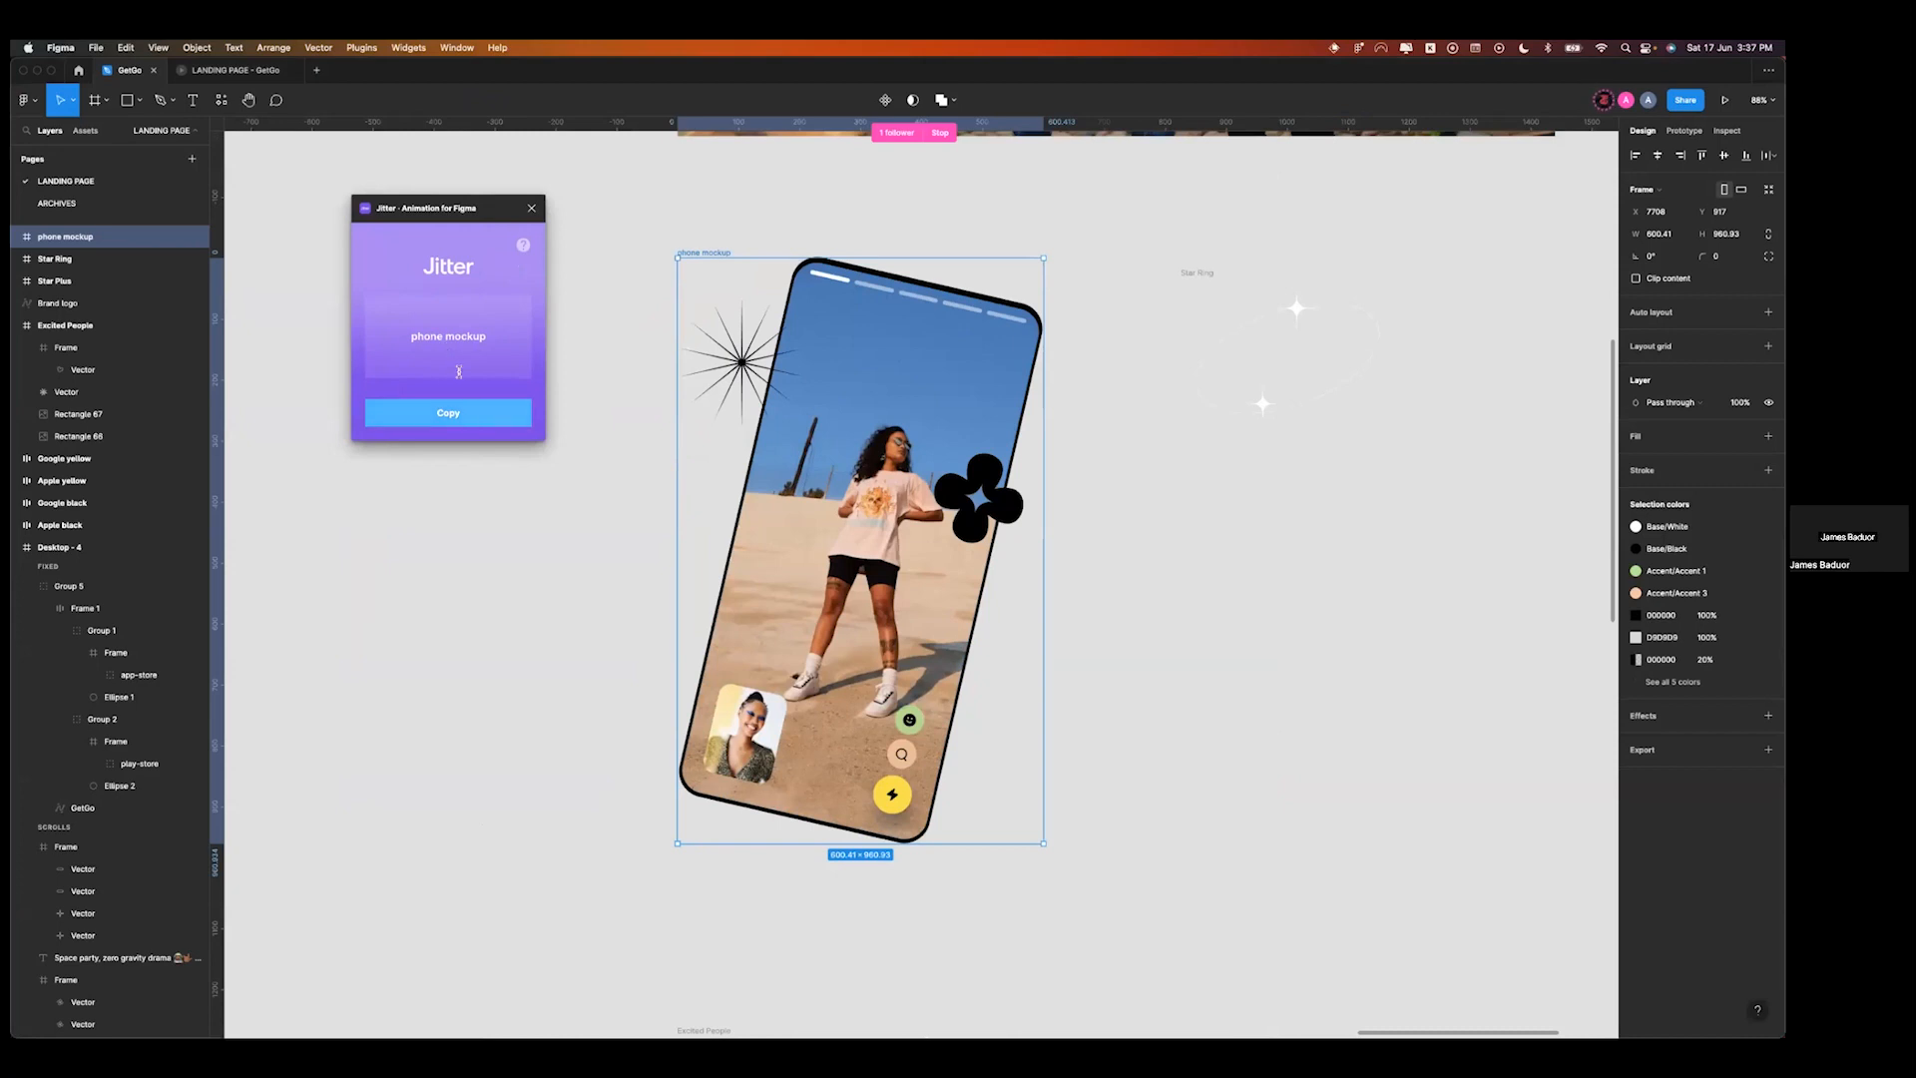
click(468, 417)
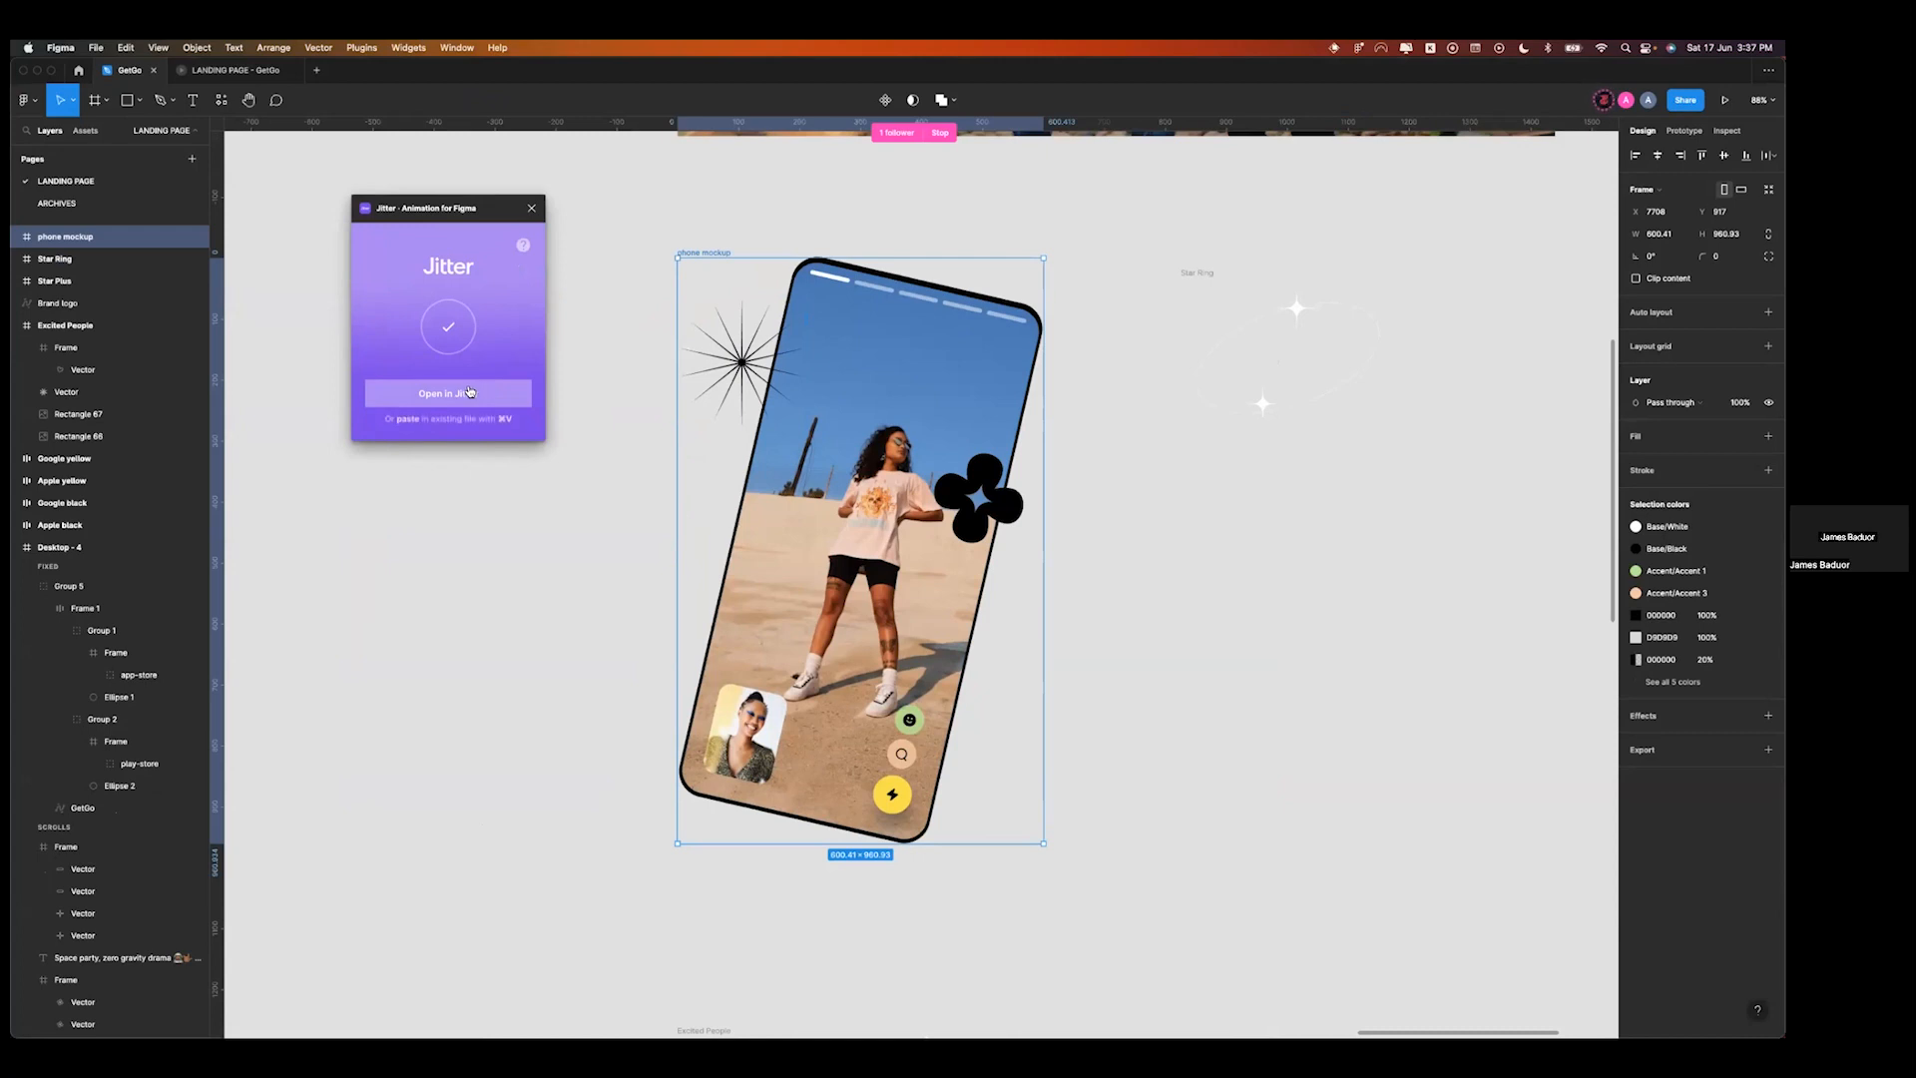
click(470, 390)
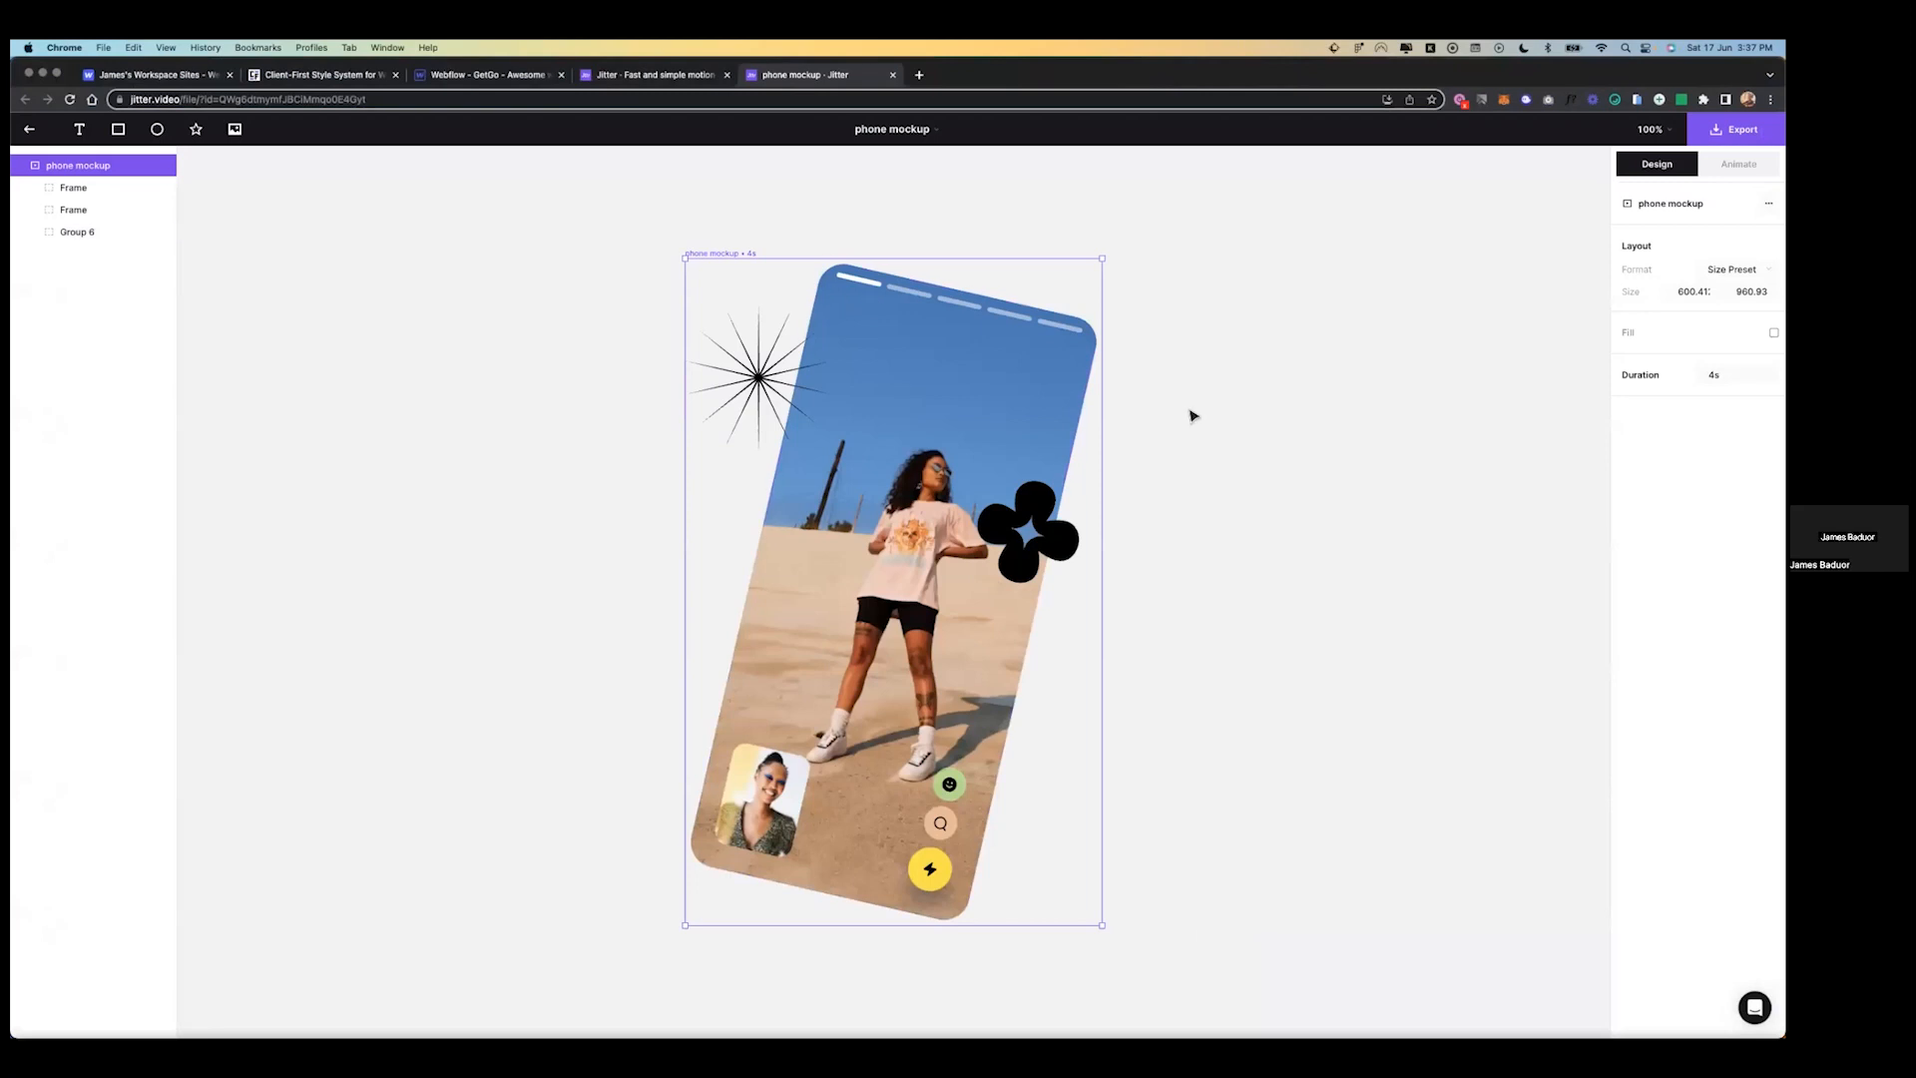
- Examine the imported phone mockup artboard and its phone group and starburst frame layers in Jitter
scroll(1187, 411, down, 2)
click(874, 459)
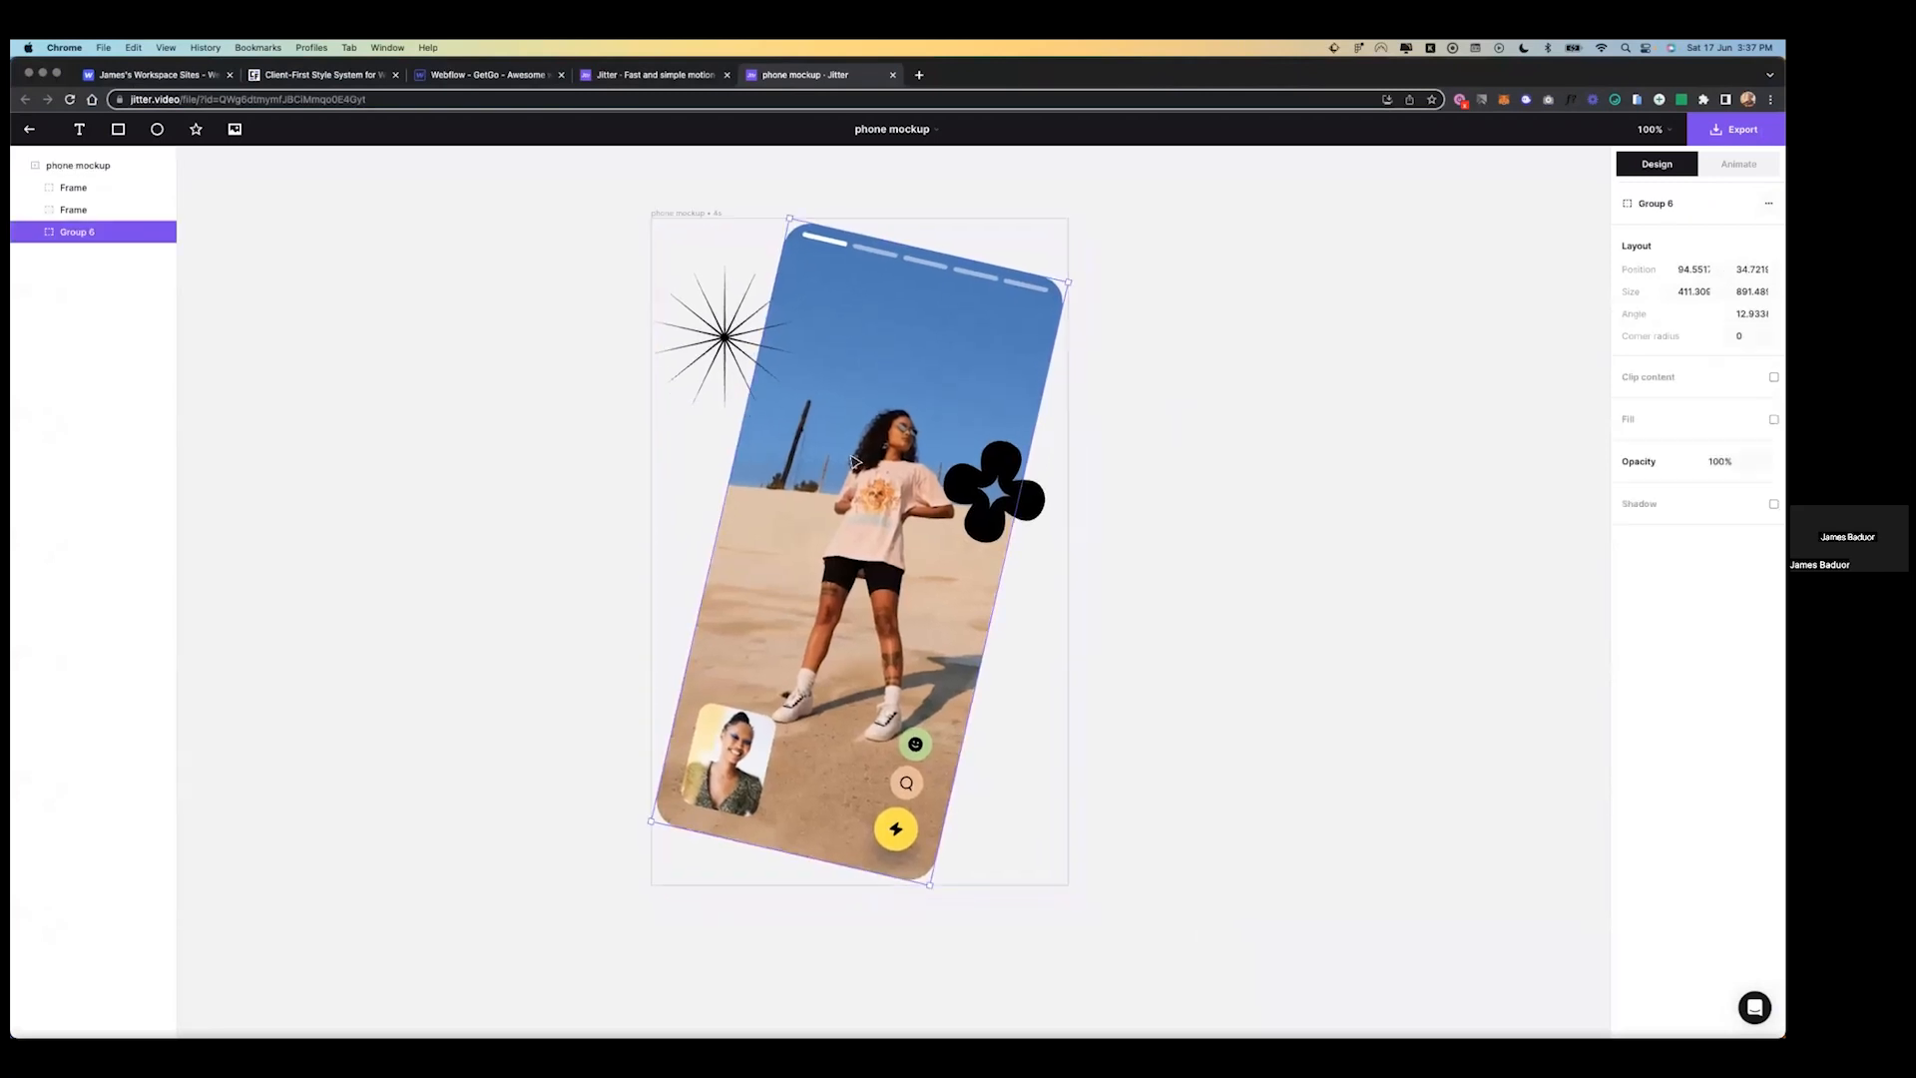
click(720, 339)
click(720, 339)
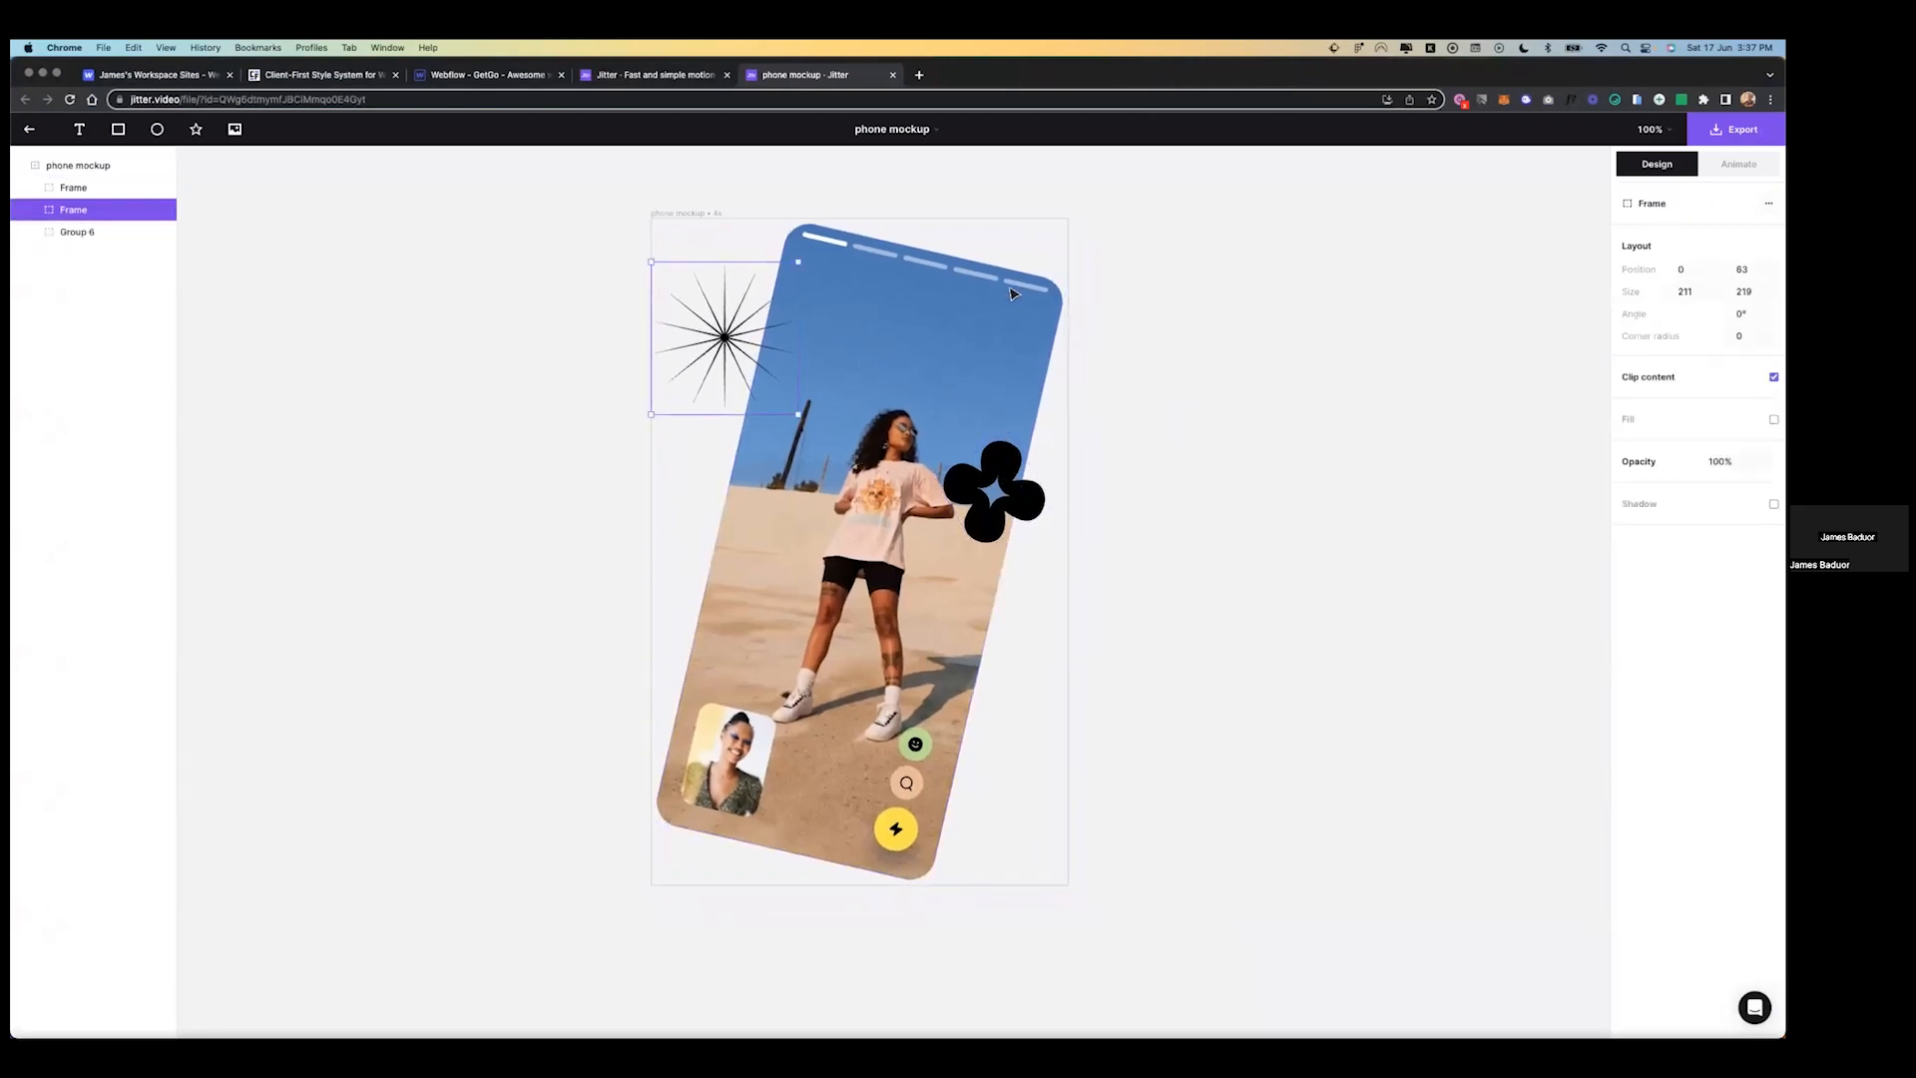
click(655, 334)
click(77, 166)
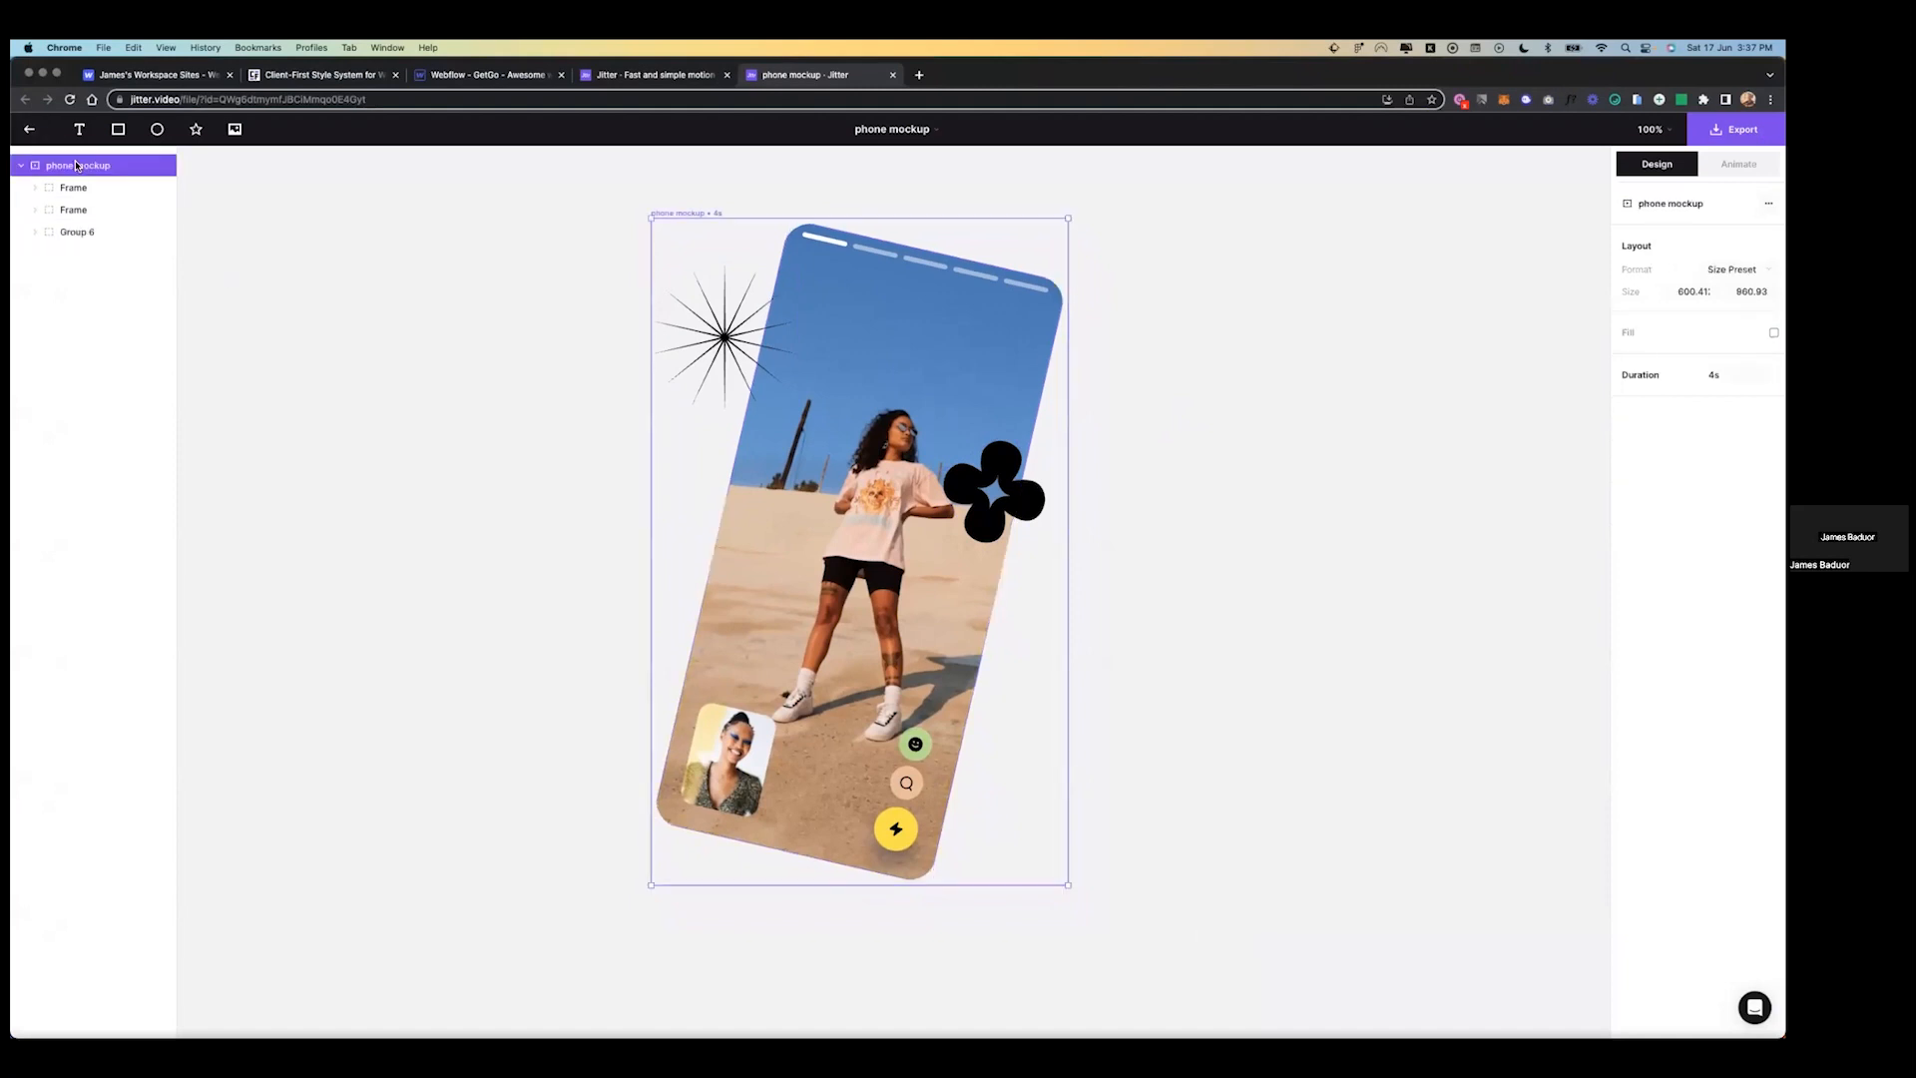
scroll(911, 355, down, 5)
scroll(911, 353, down, 1)
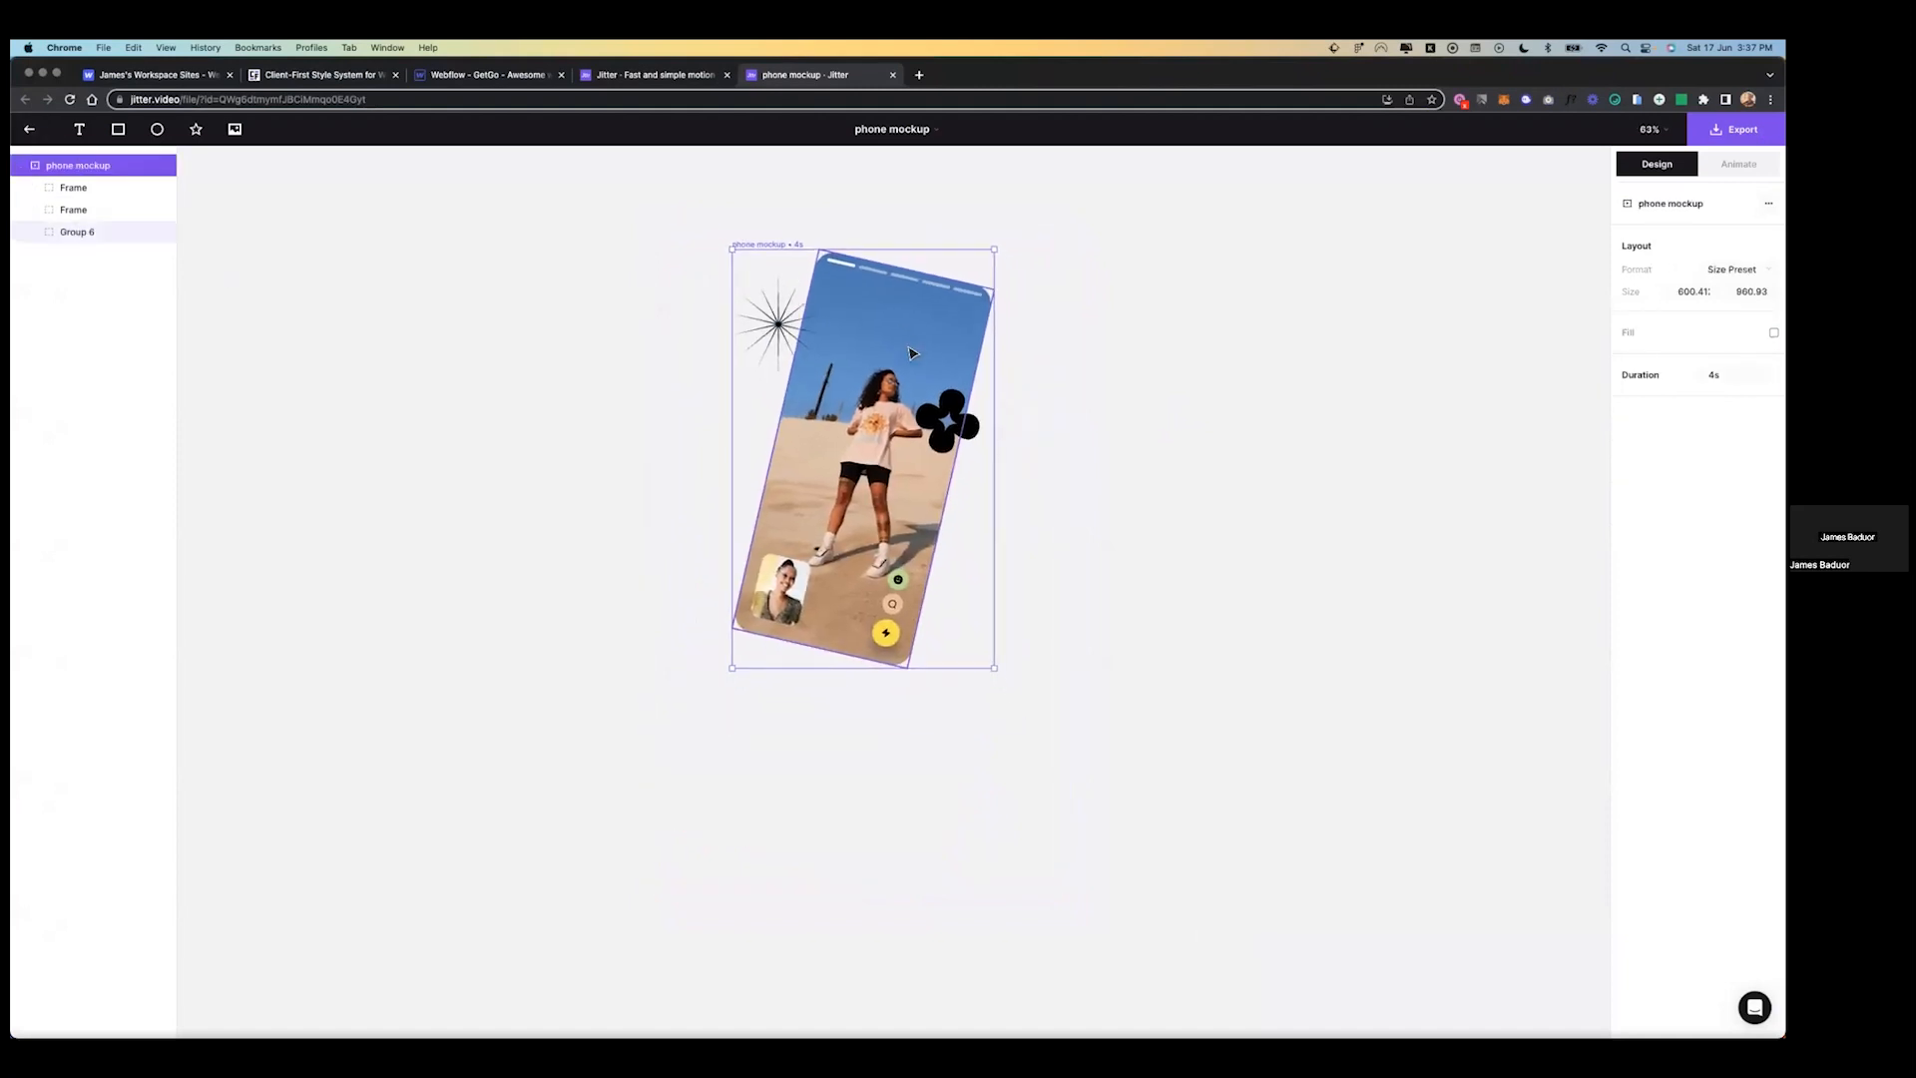
scroll(912, 352, up, 2)
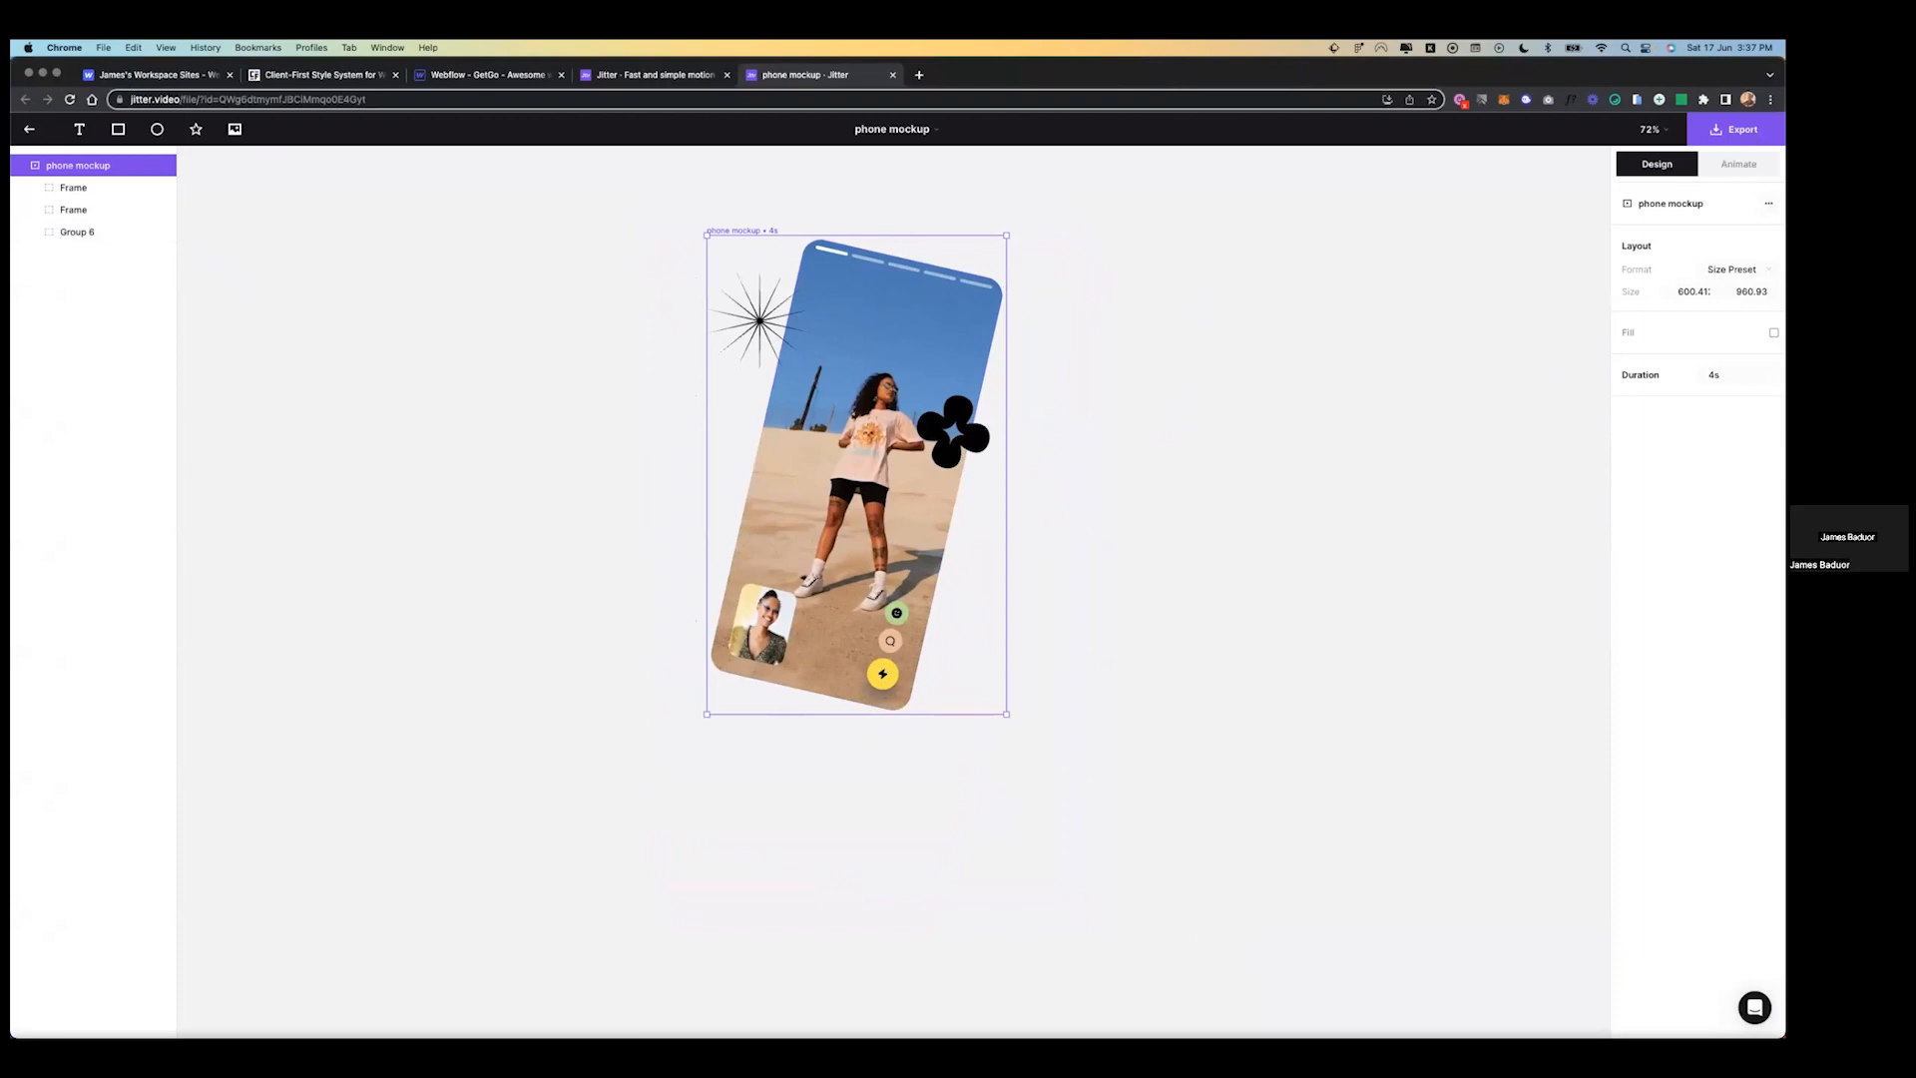
- Select both the starburst and flower frames on the phone mockup artboard and add a Spin in animation to them
click(1738, 164)
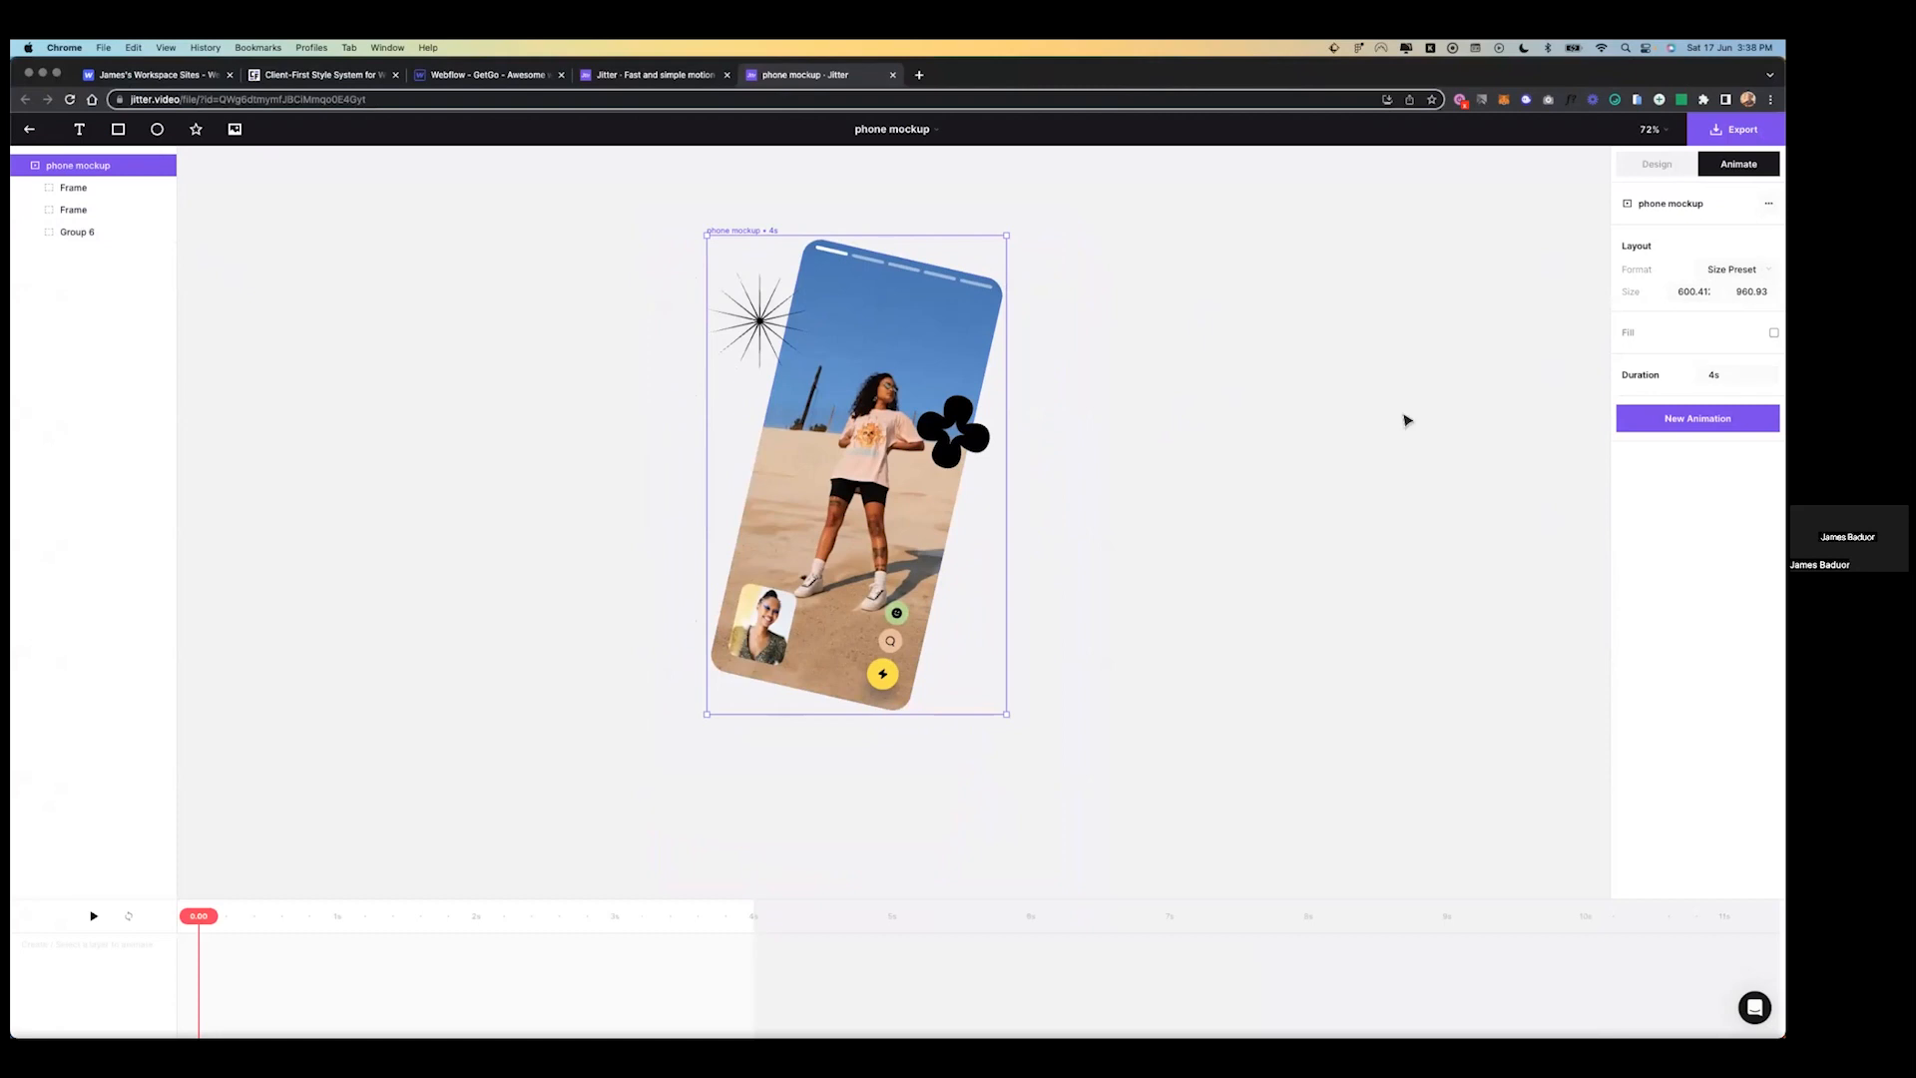
click(759, 347)
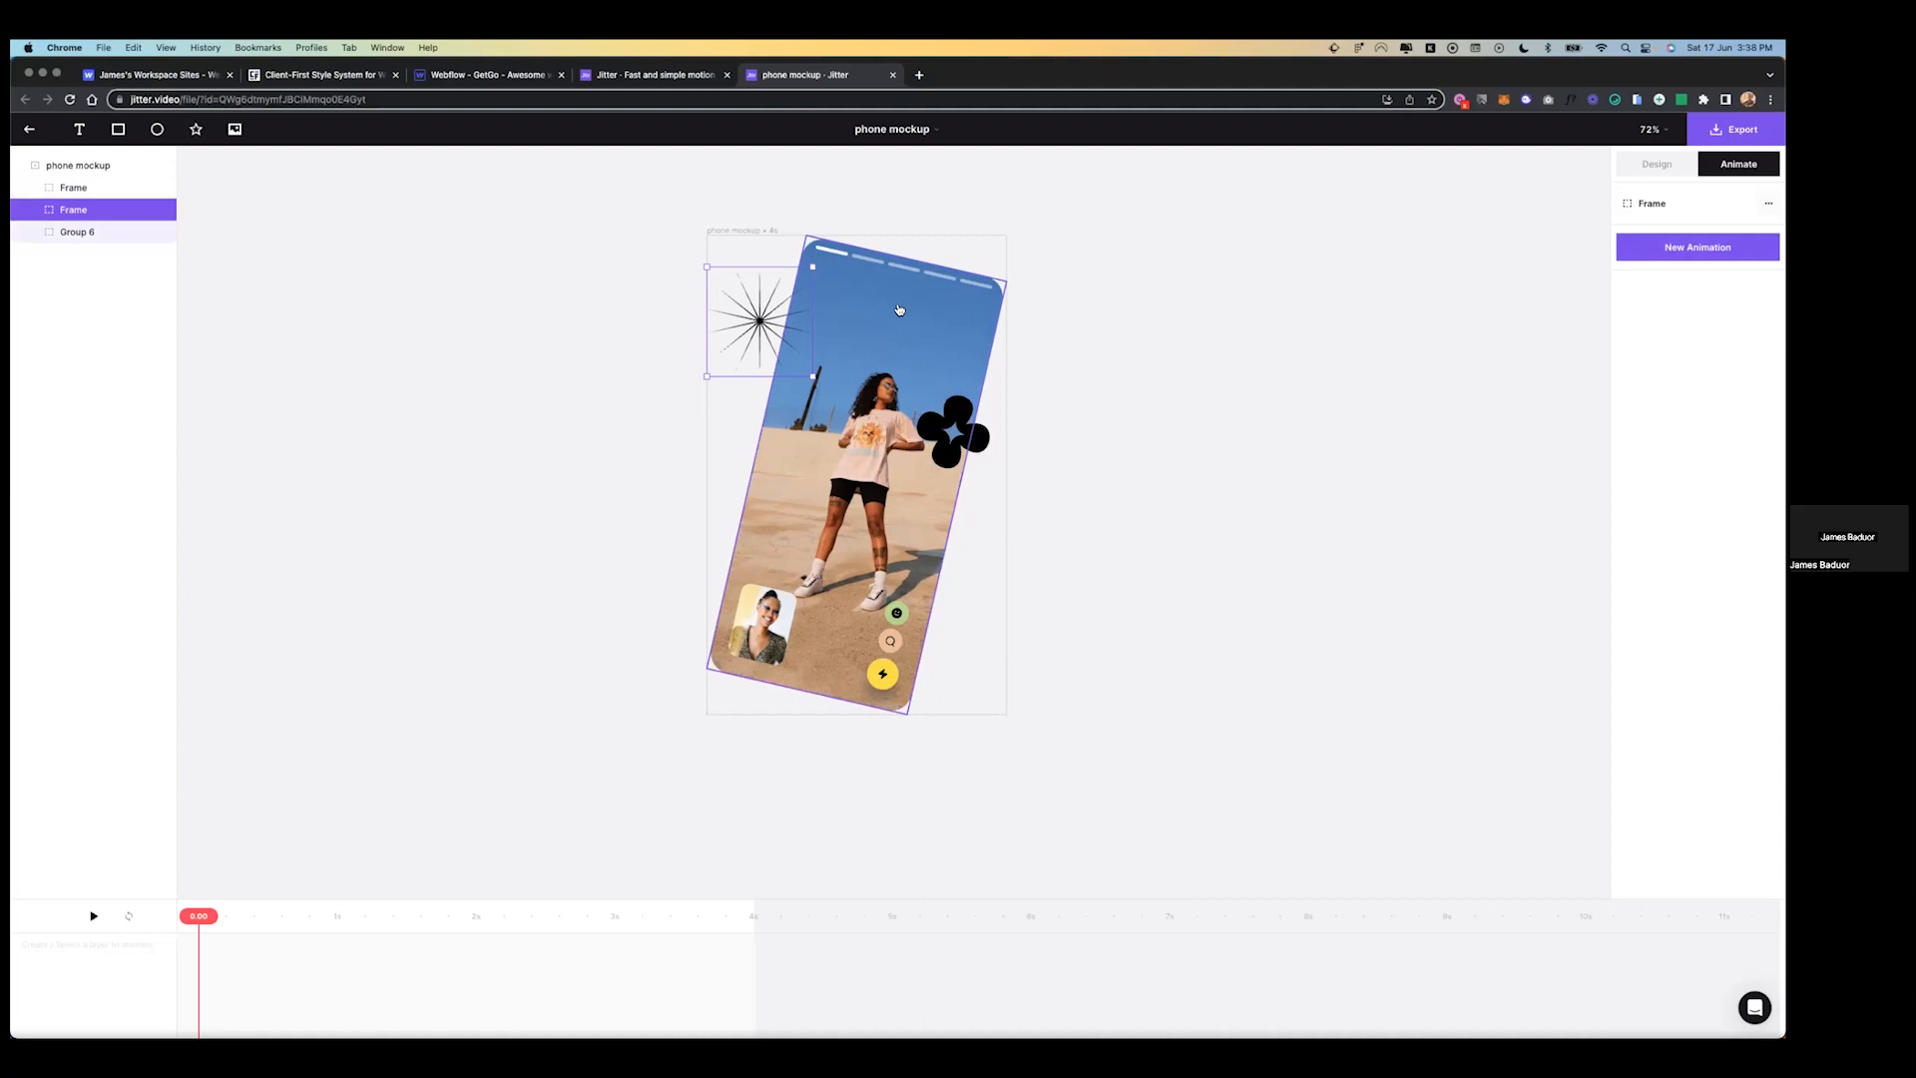
shift+click(943, 432)
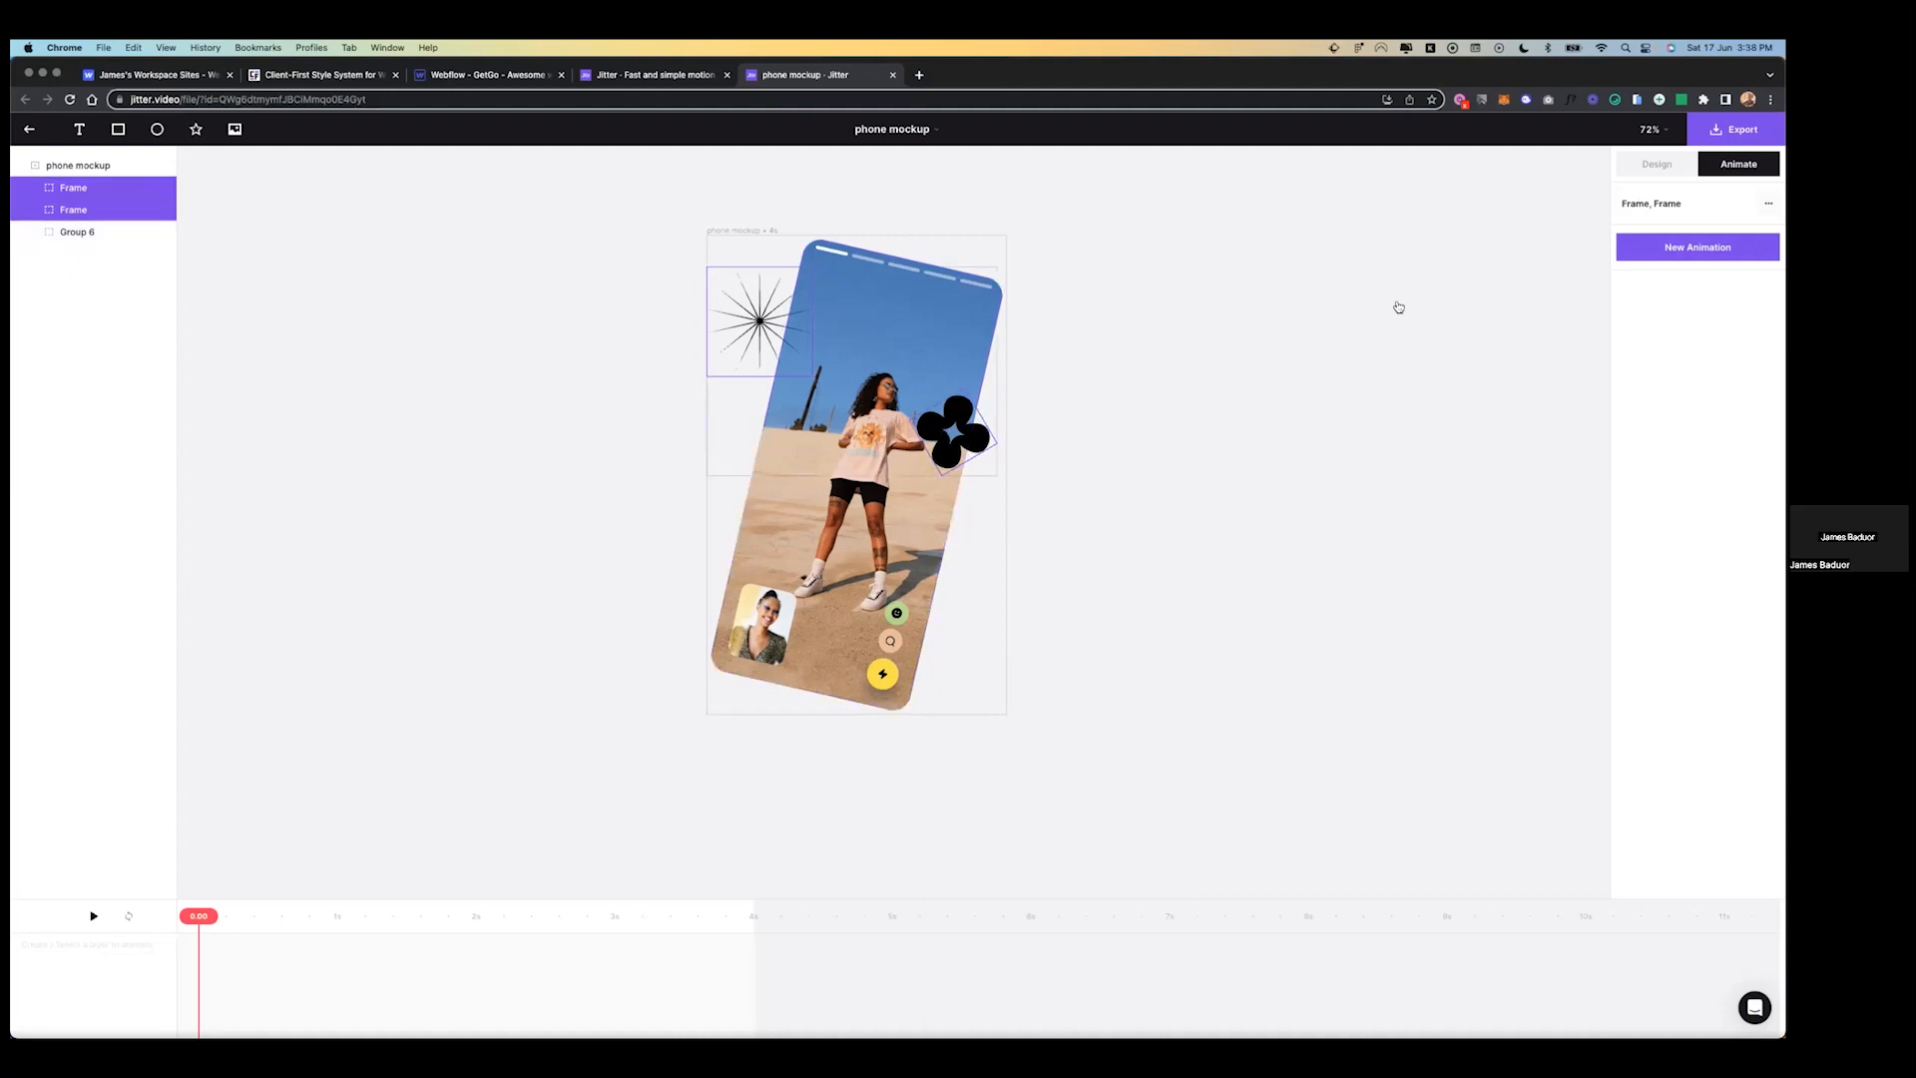
click(736, 332)
shift+click(955, 446)
click(1697, 247)
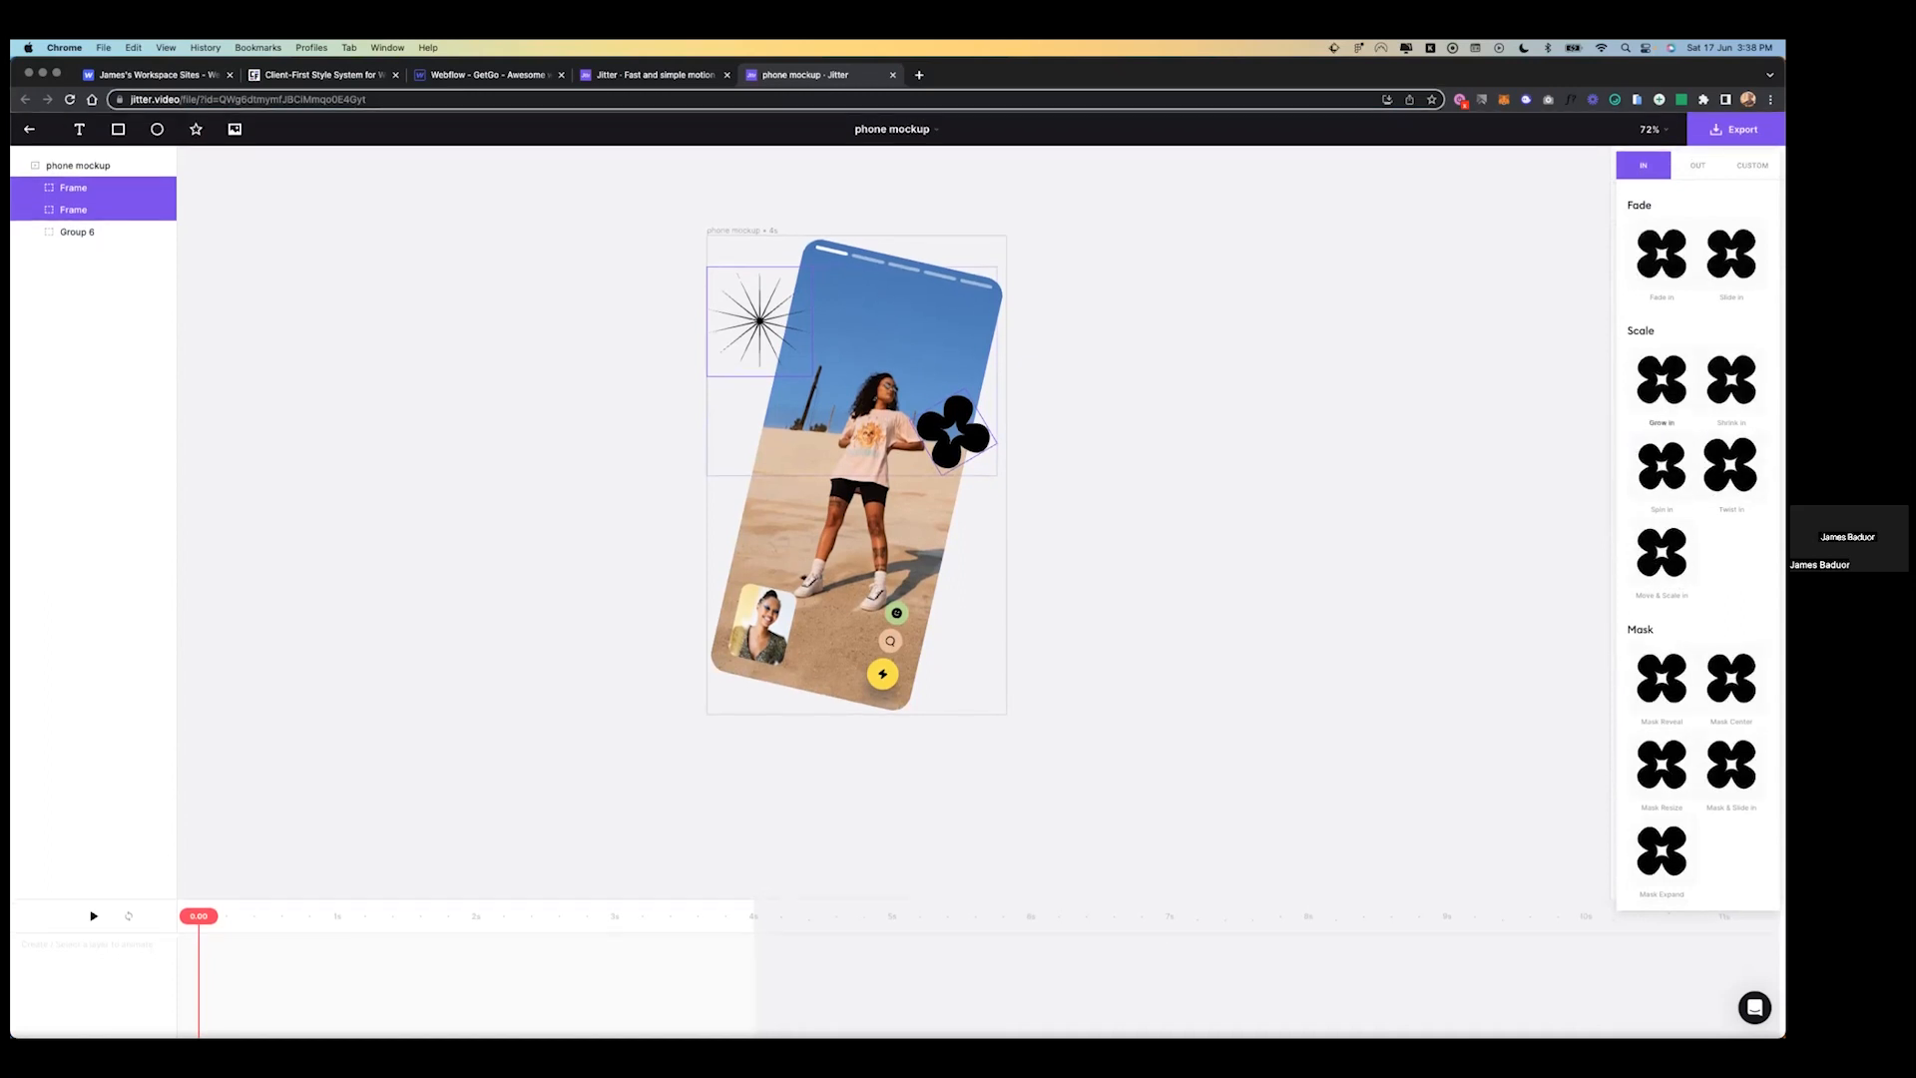
click(1662, 466)
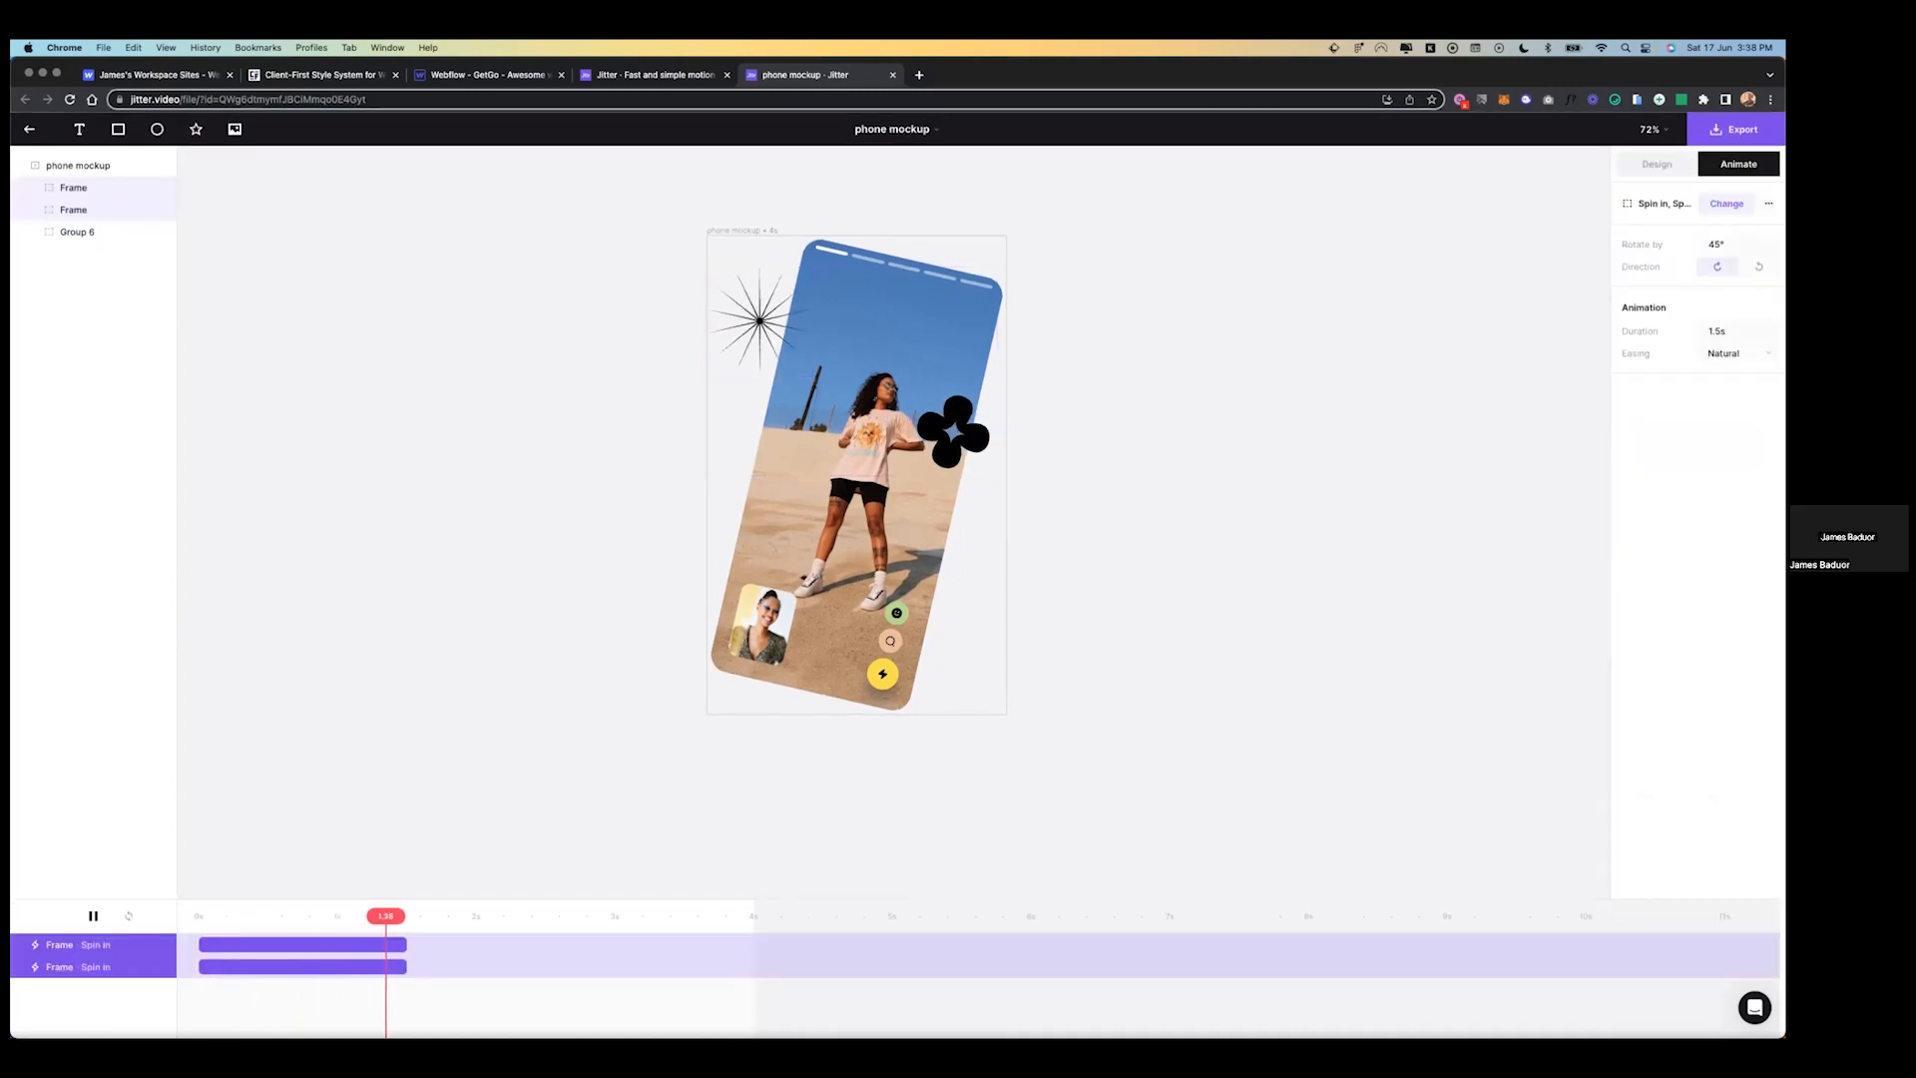
- Set the starburst and flower Spin in animations to rotate by 200° and preview them
text(200)
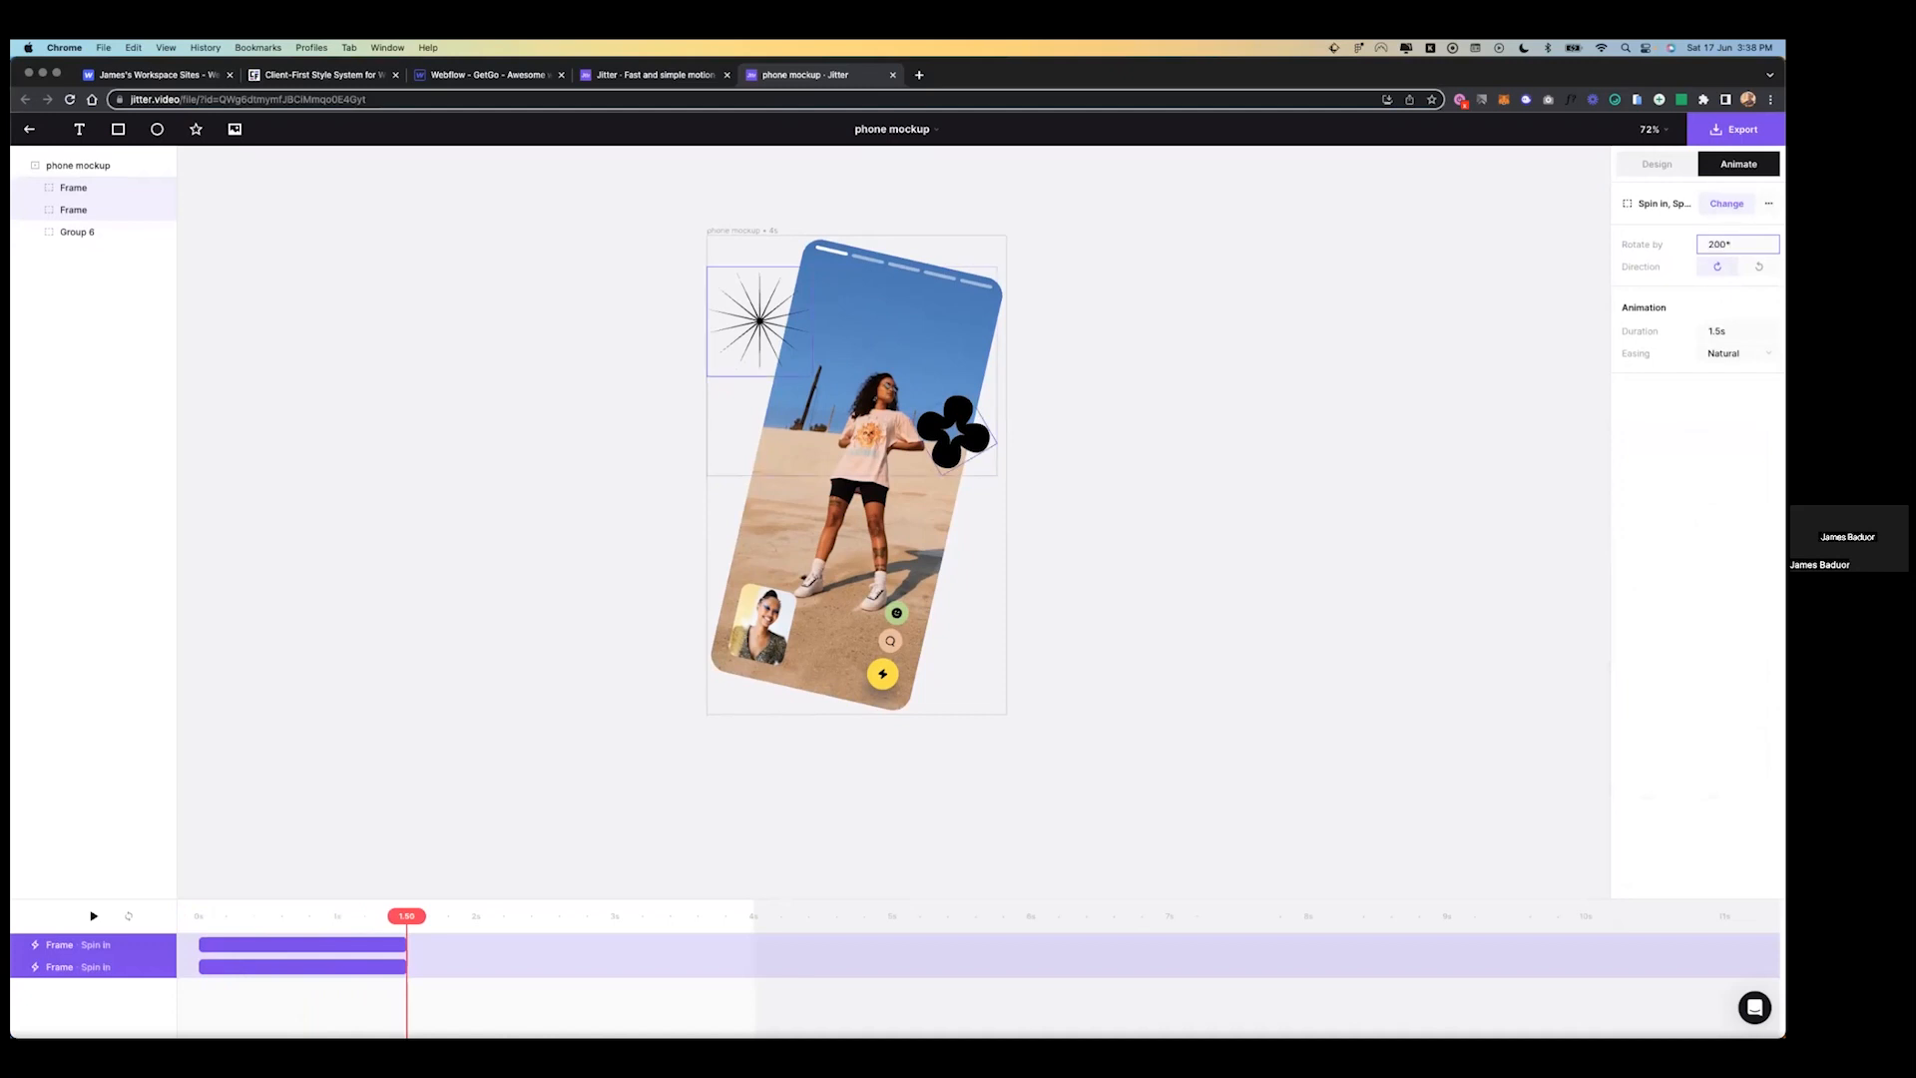
key(Return)
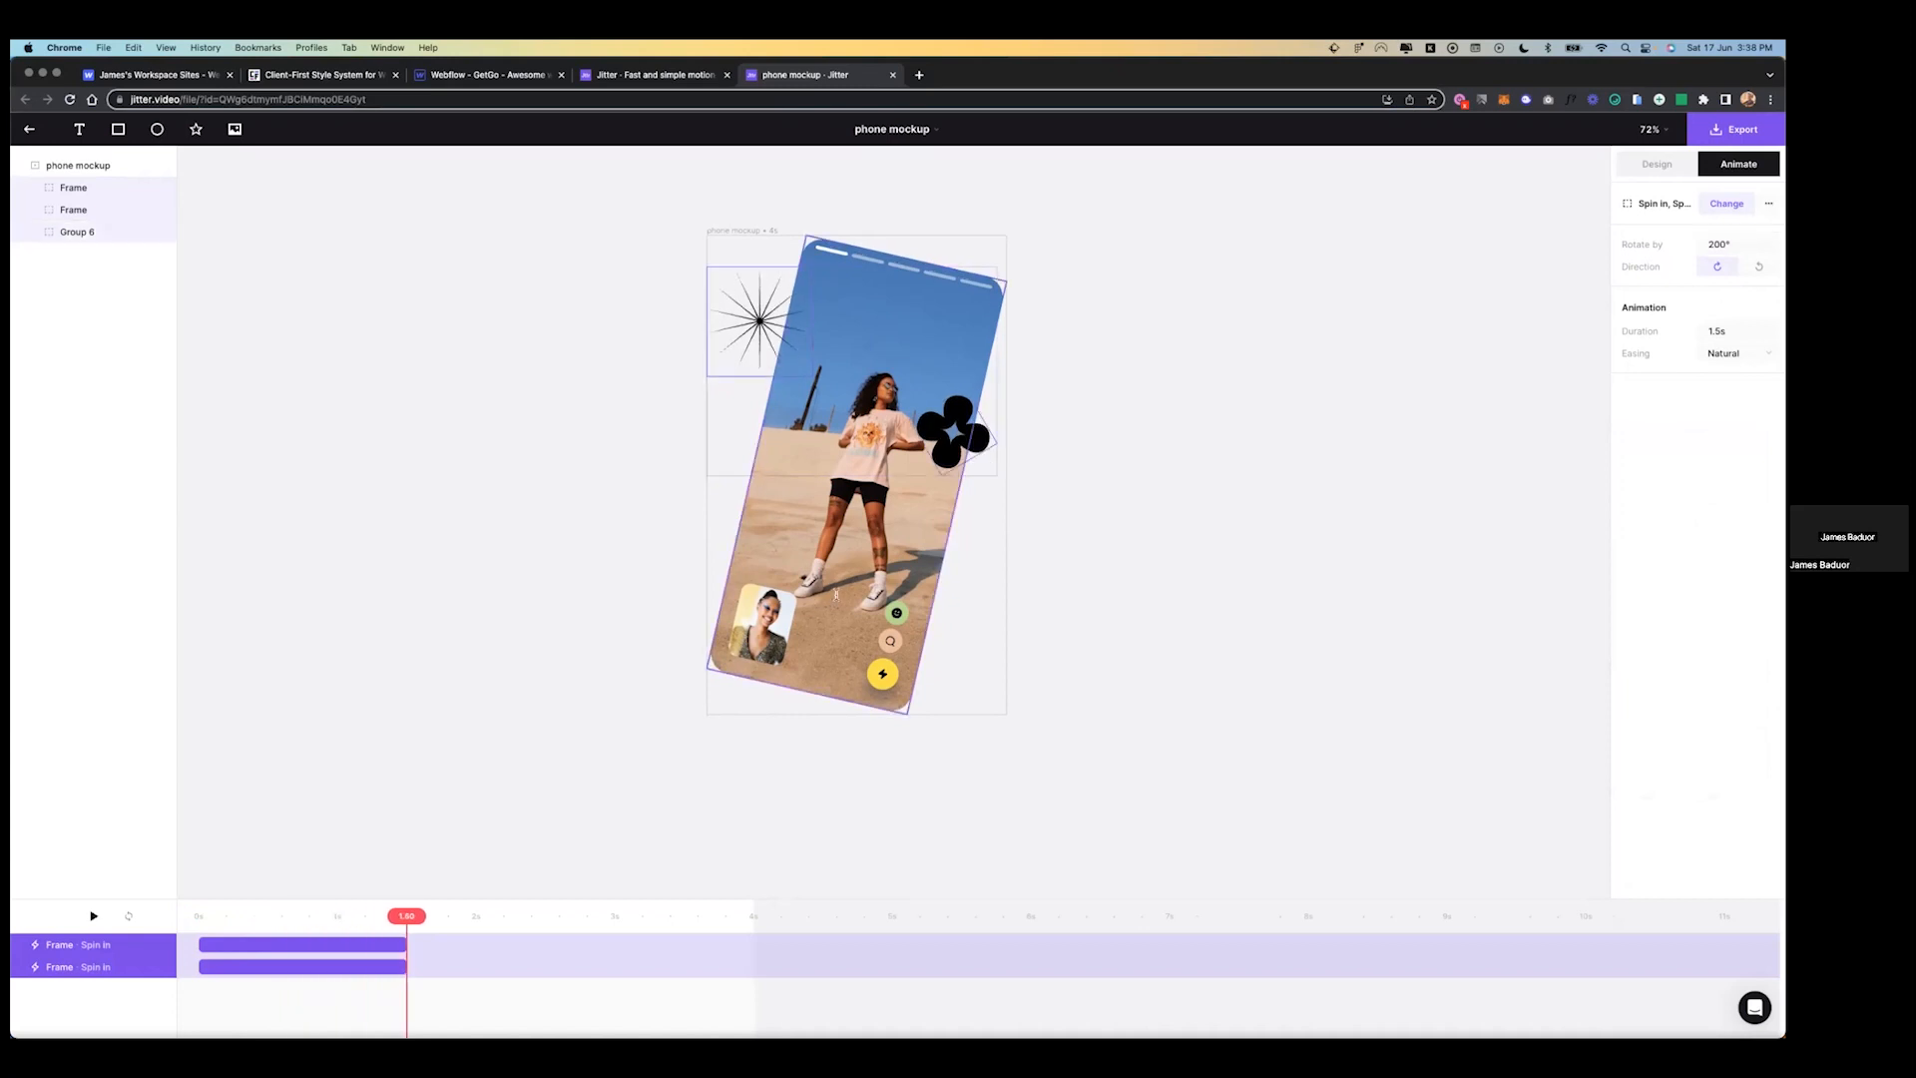
key(space)
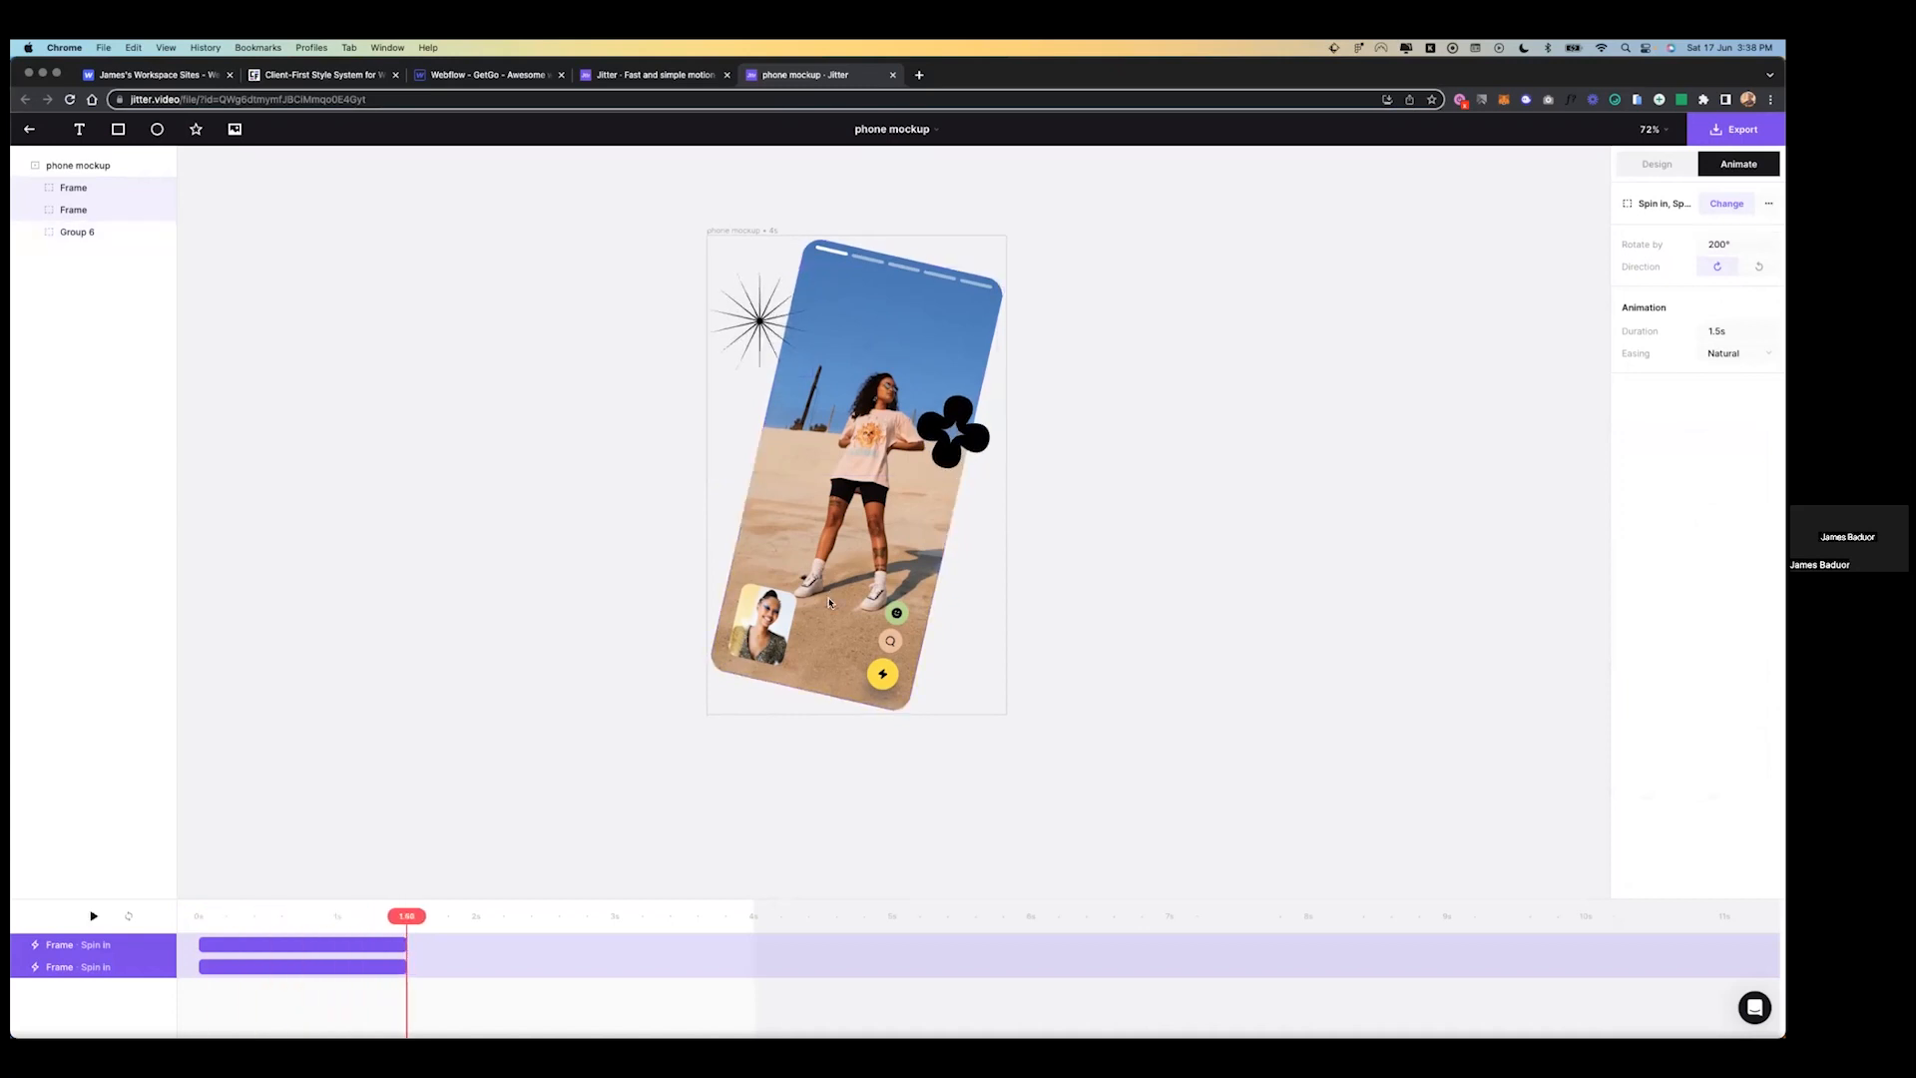
- Add a Spin in animation to the phone group, starting at about 1 s on the timeline, and play the whole artboard
click(389, 948)
click(773, 604)
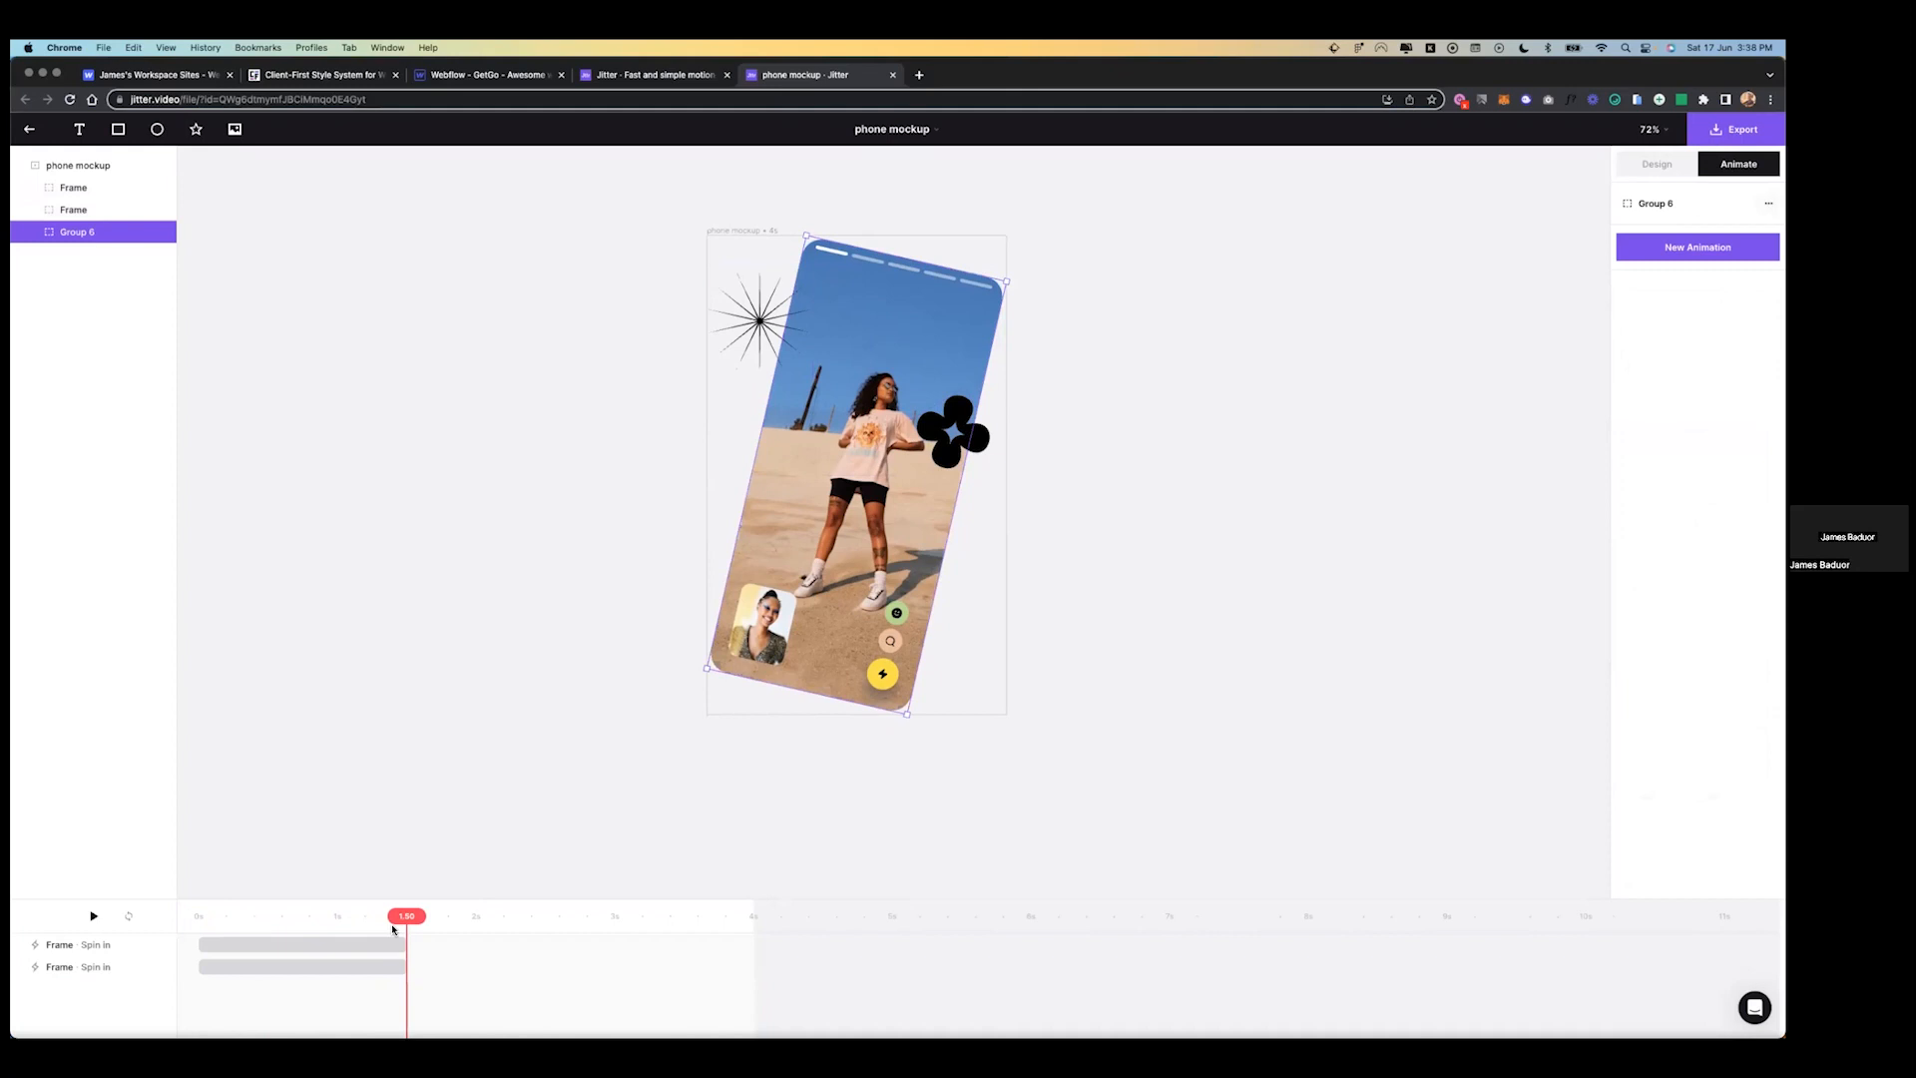
drag(406, 916, 335, 916)
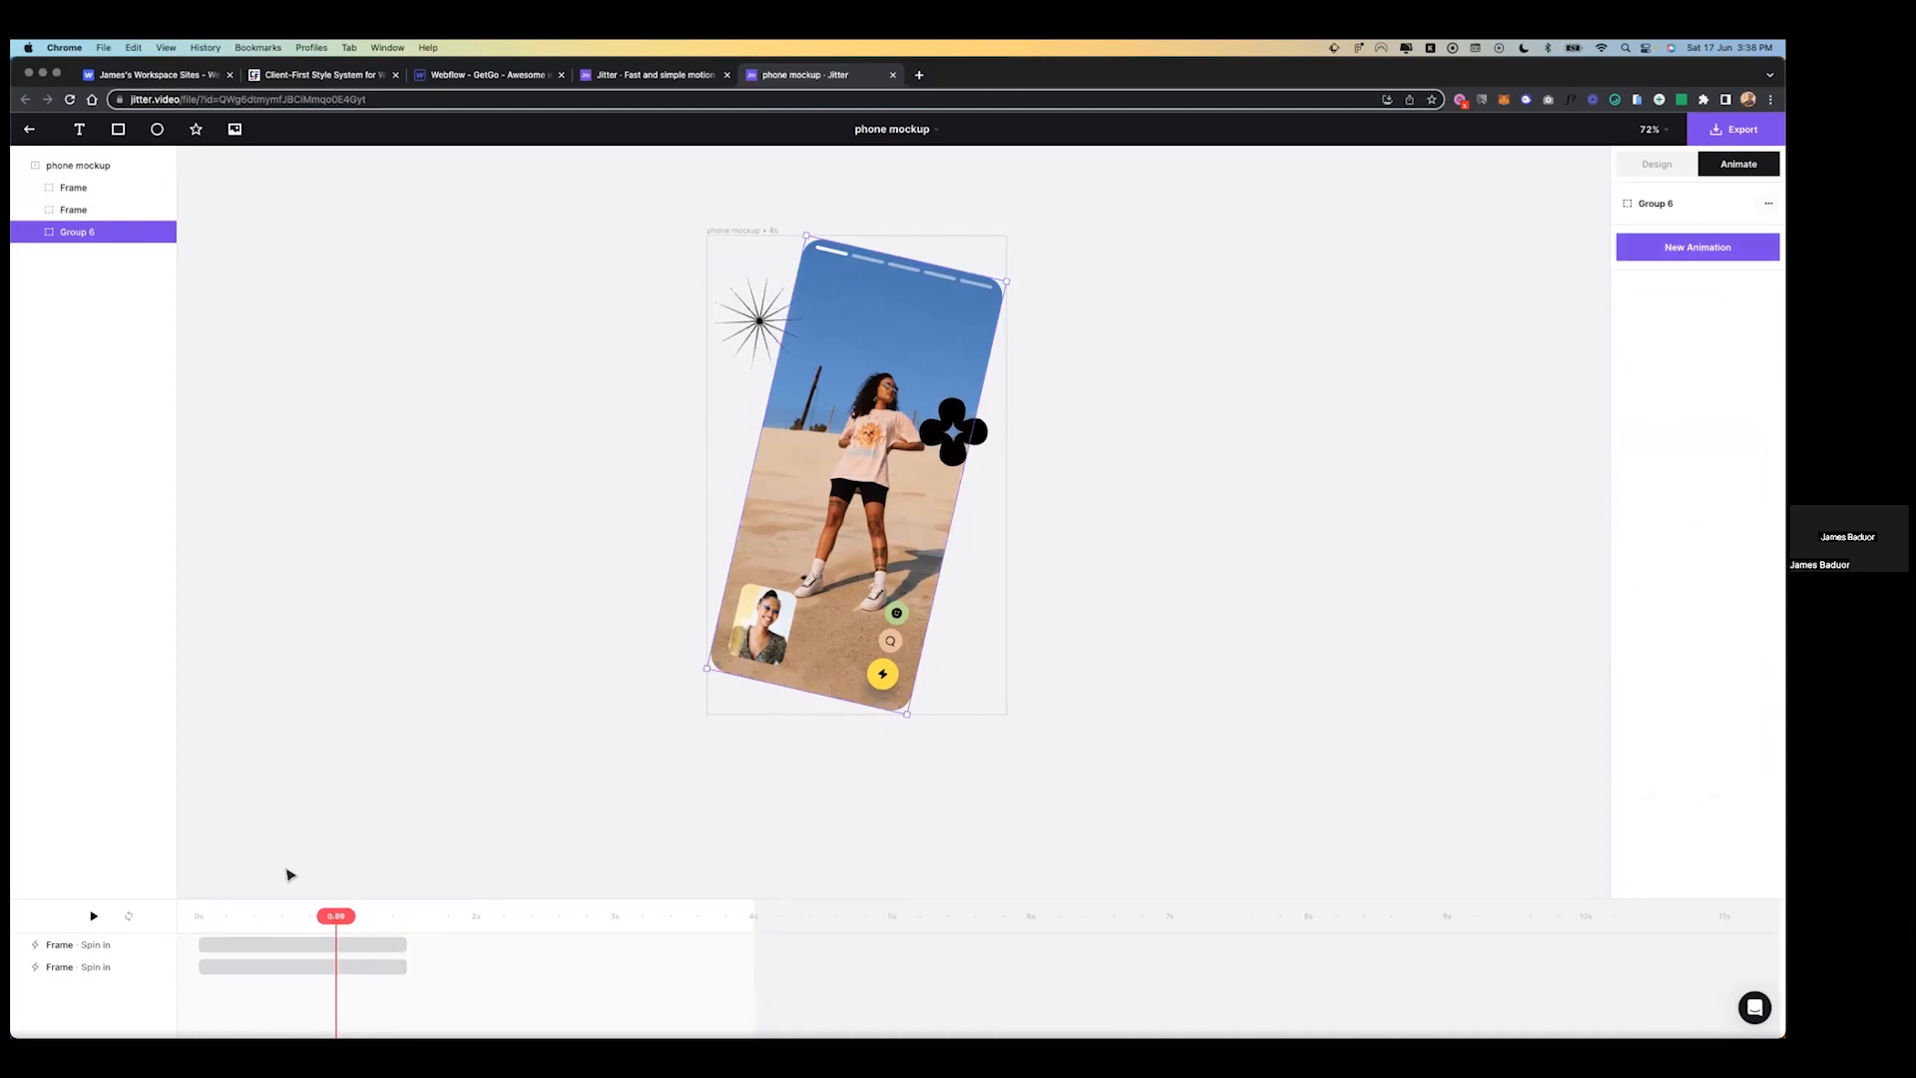
click(1697, 246)
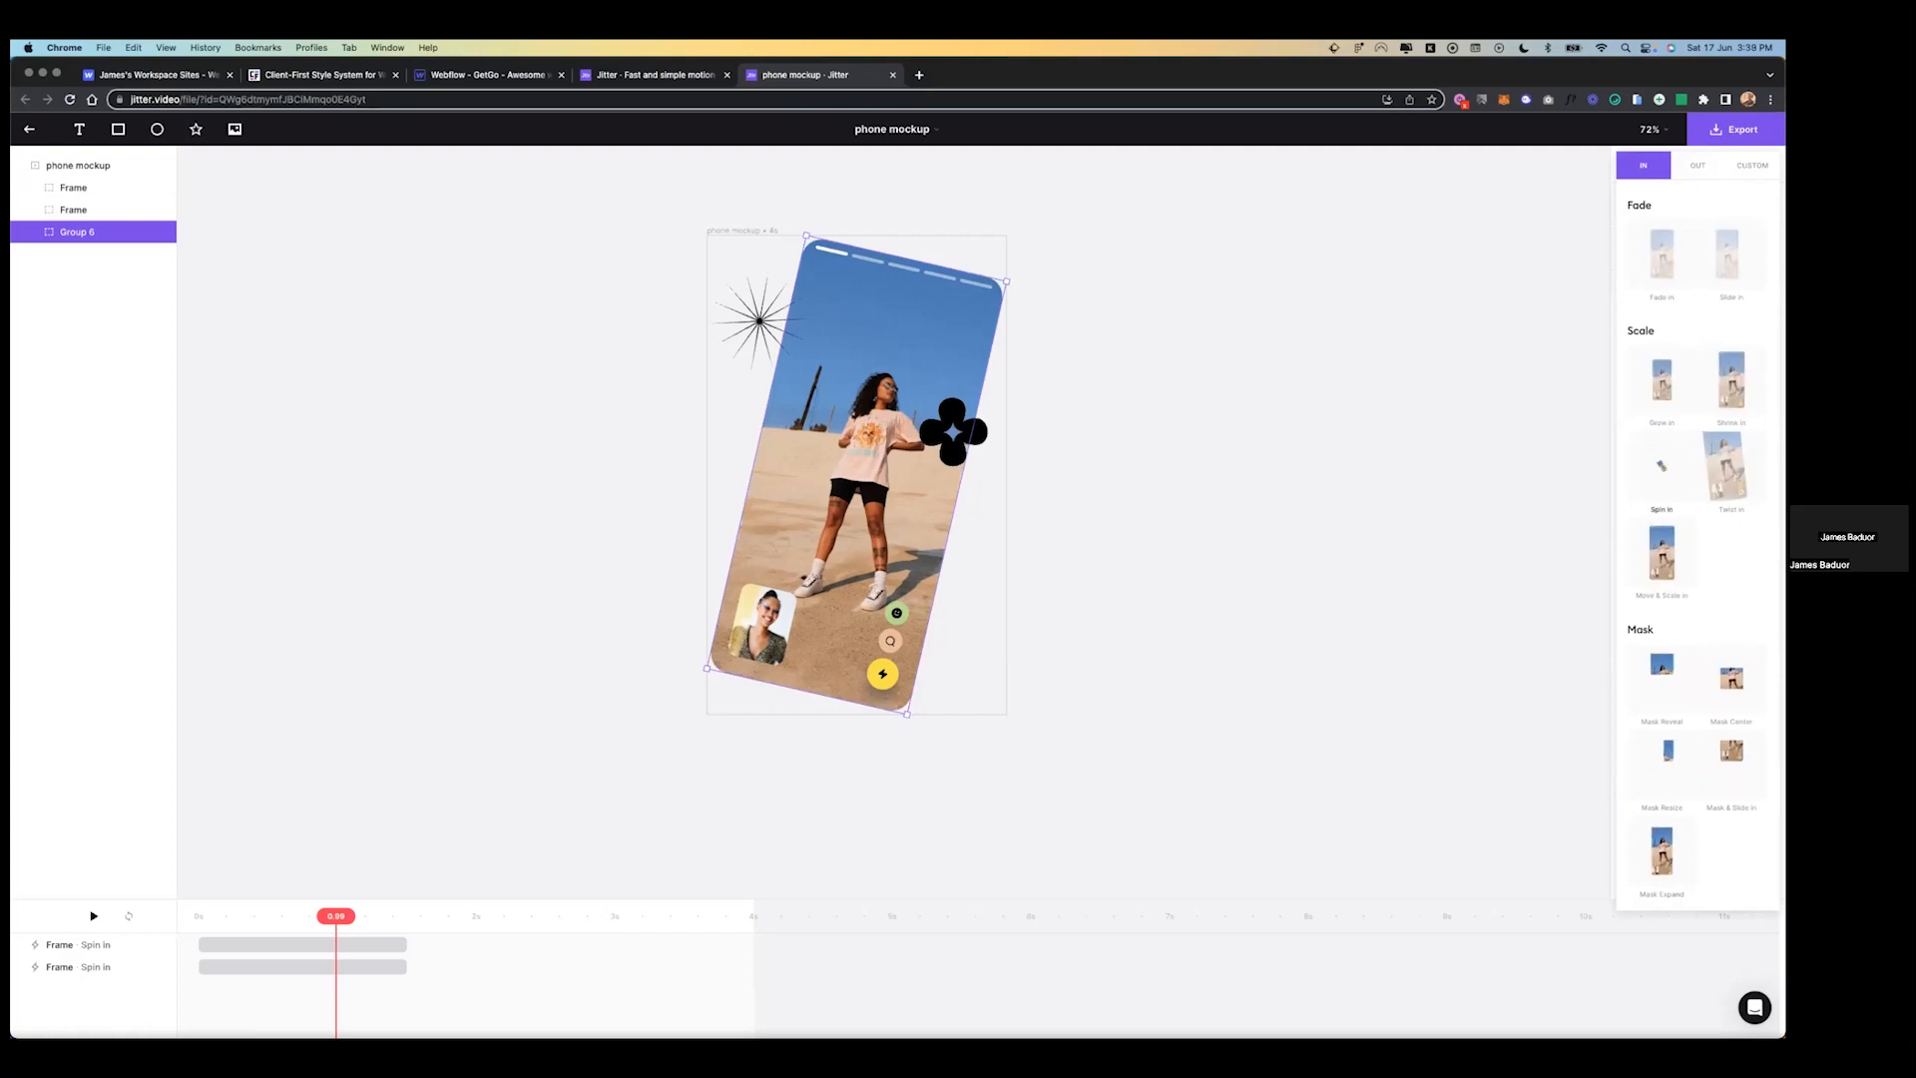
click(1661, 467)
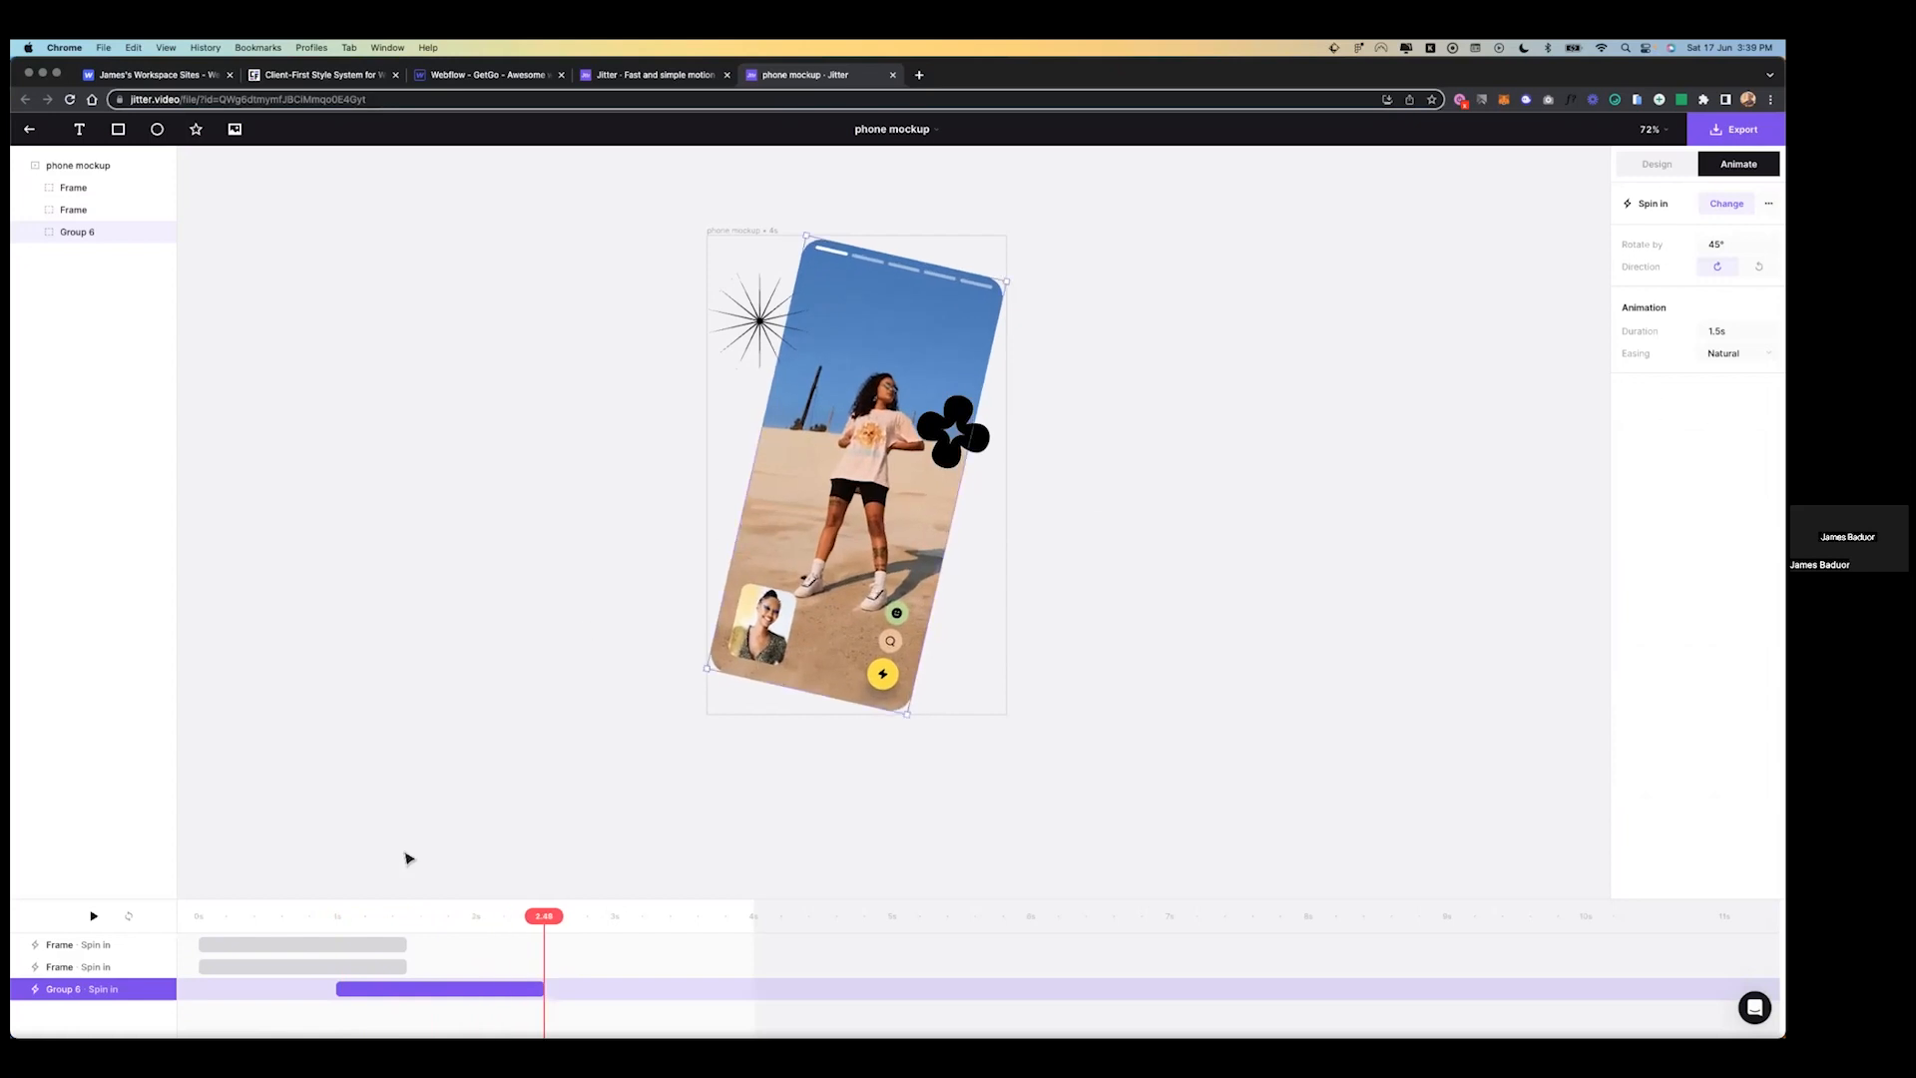
click(66, 165)
key(space)
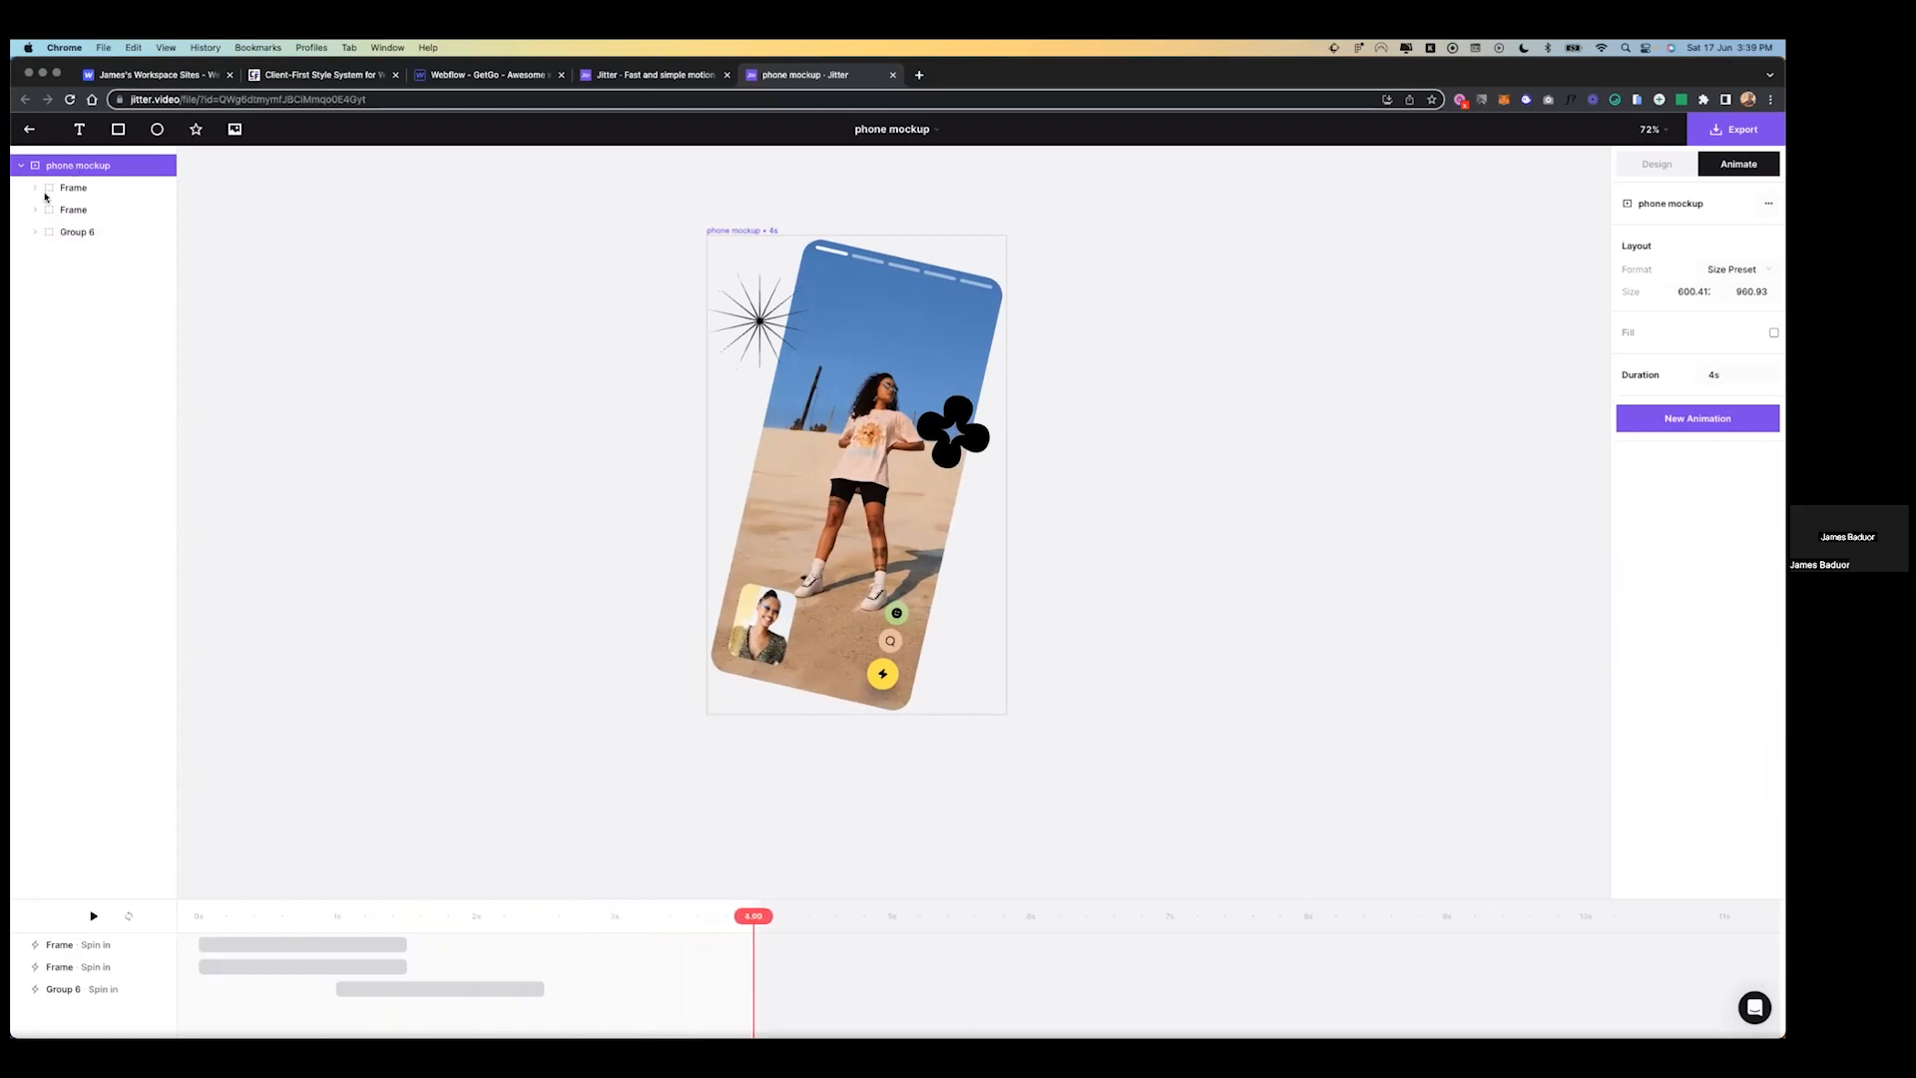
- Lengthen all three Spin in animations together to about 2.17 s each and play the result
click(400, 949)
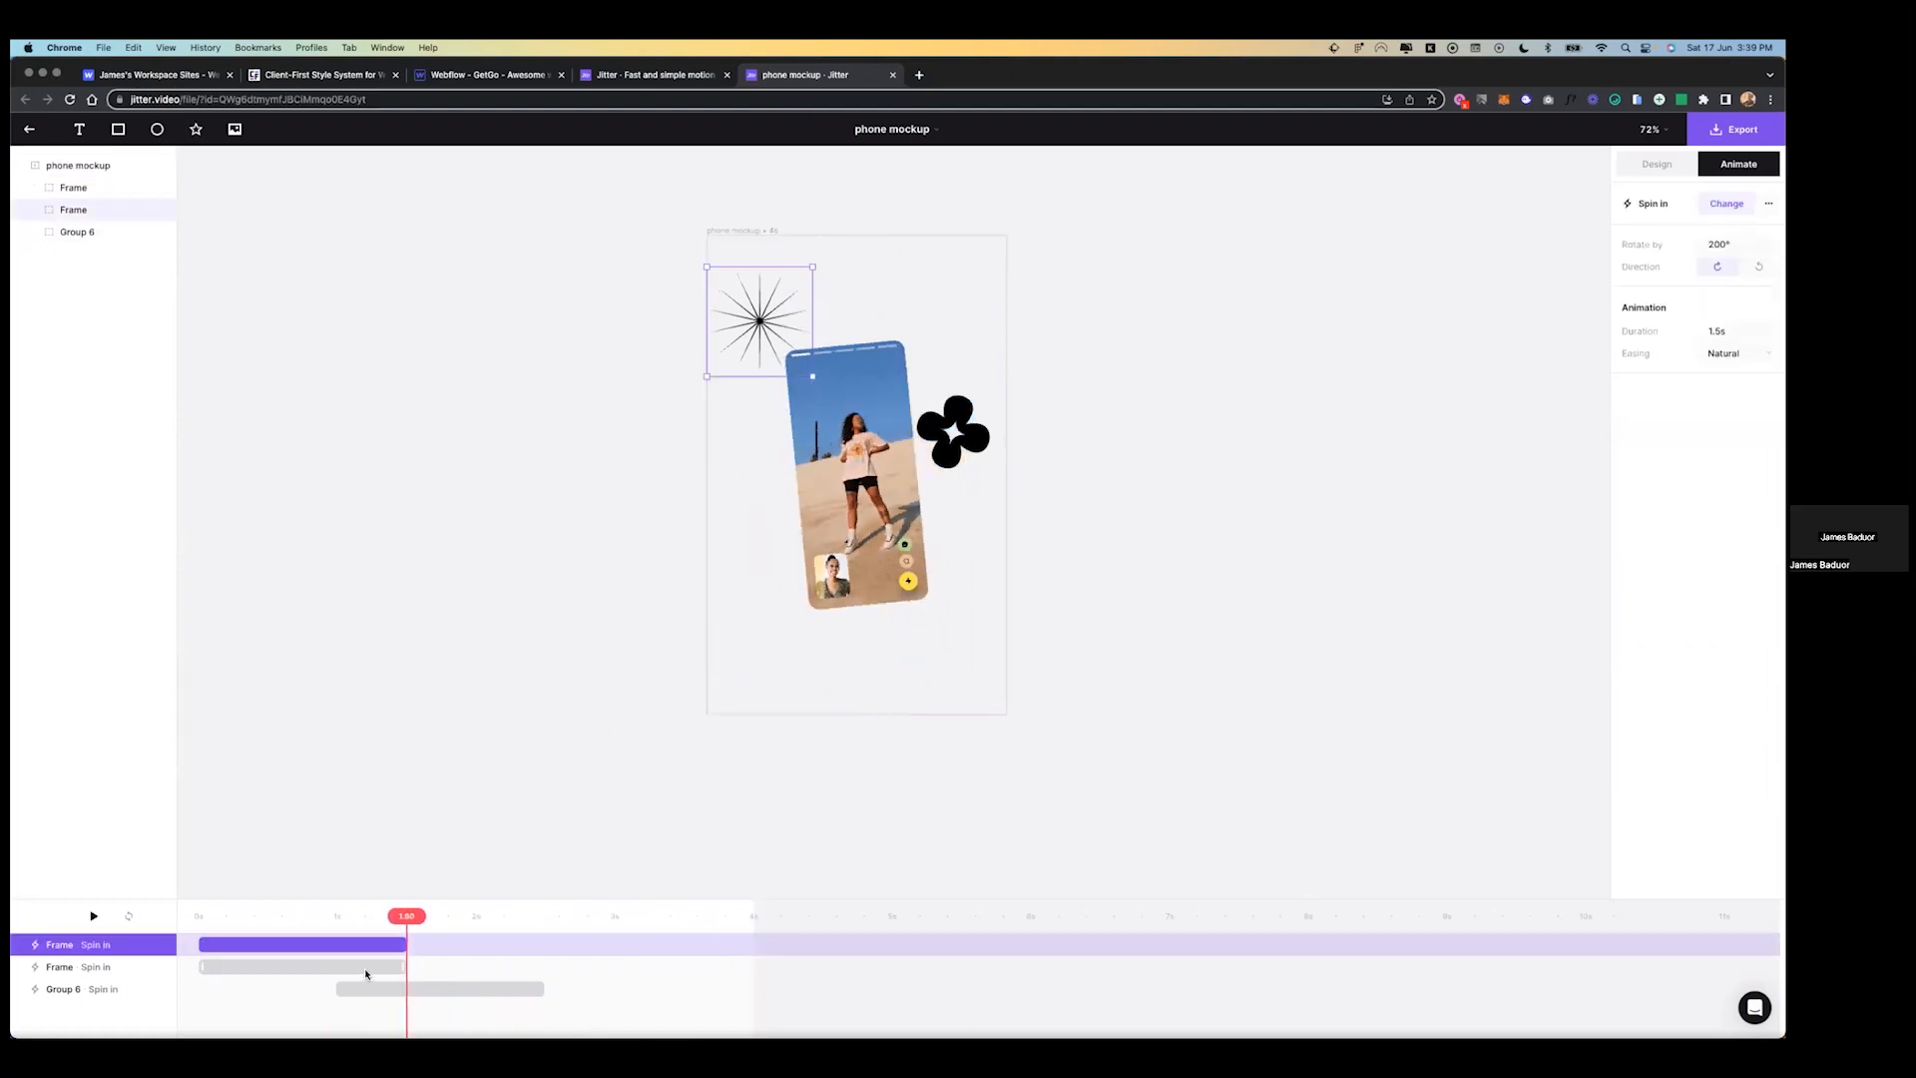
shift+click(365, 968)
shift+click(380, 991)
drag(543, 989, 696, 986)
key(space)
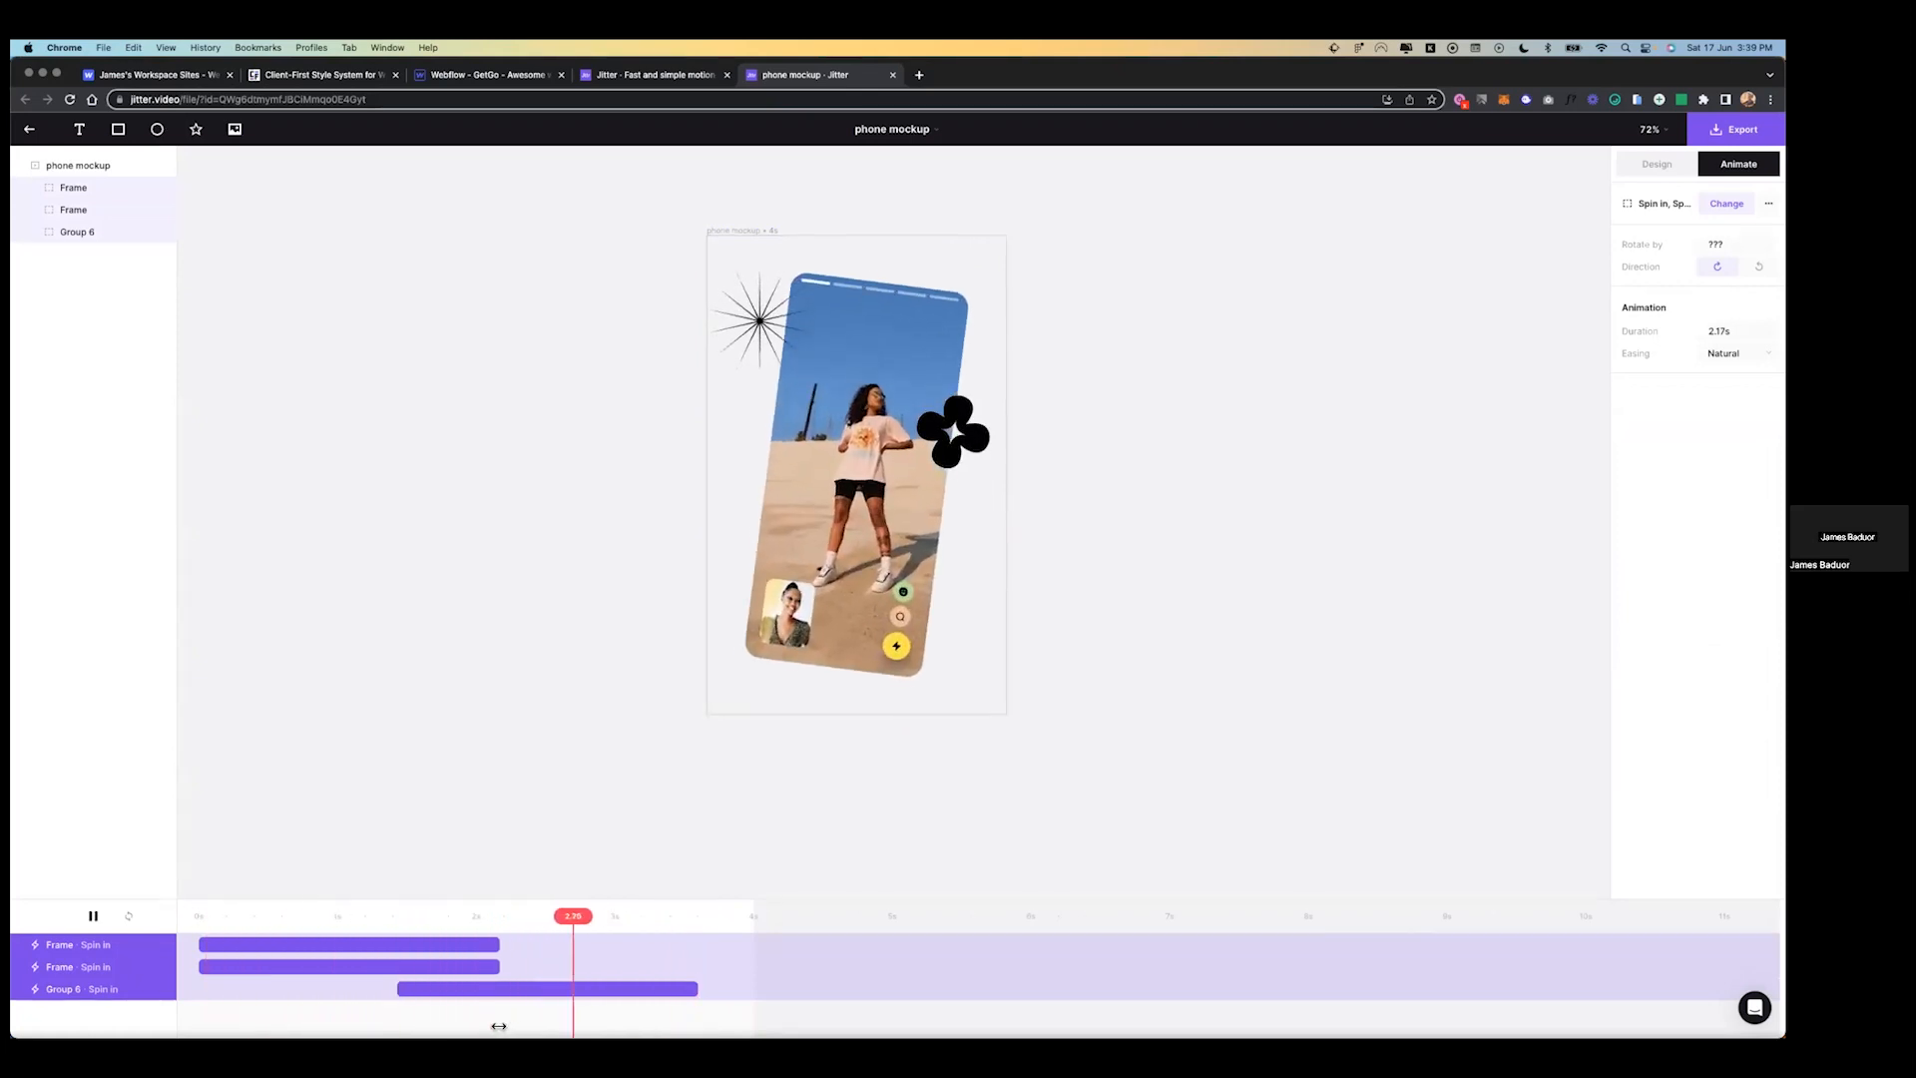
- Make the phone group's Spin in animation start at about 0.5 s with a duration of 2.5 s, and preview it
click(440, 988)
drag(402, 988, 265, 989)
key(space)
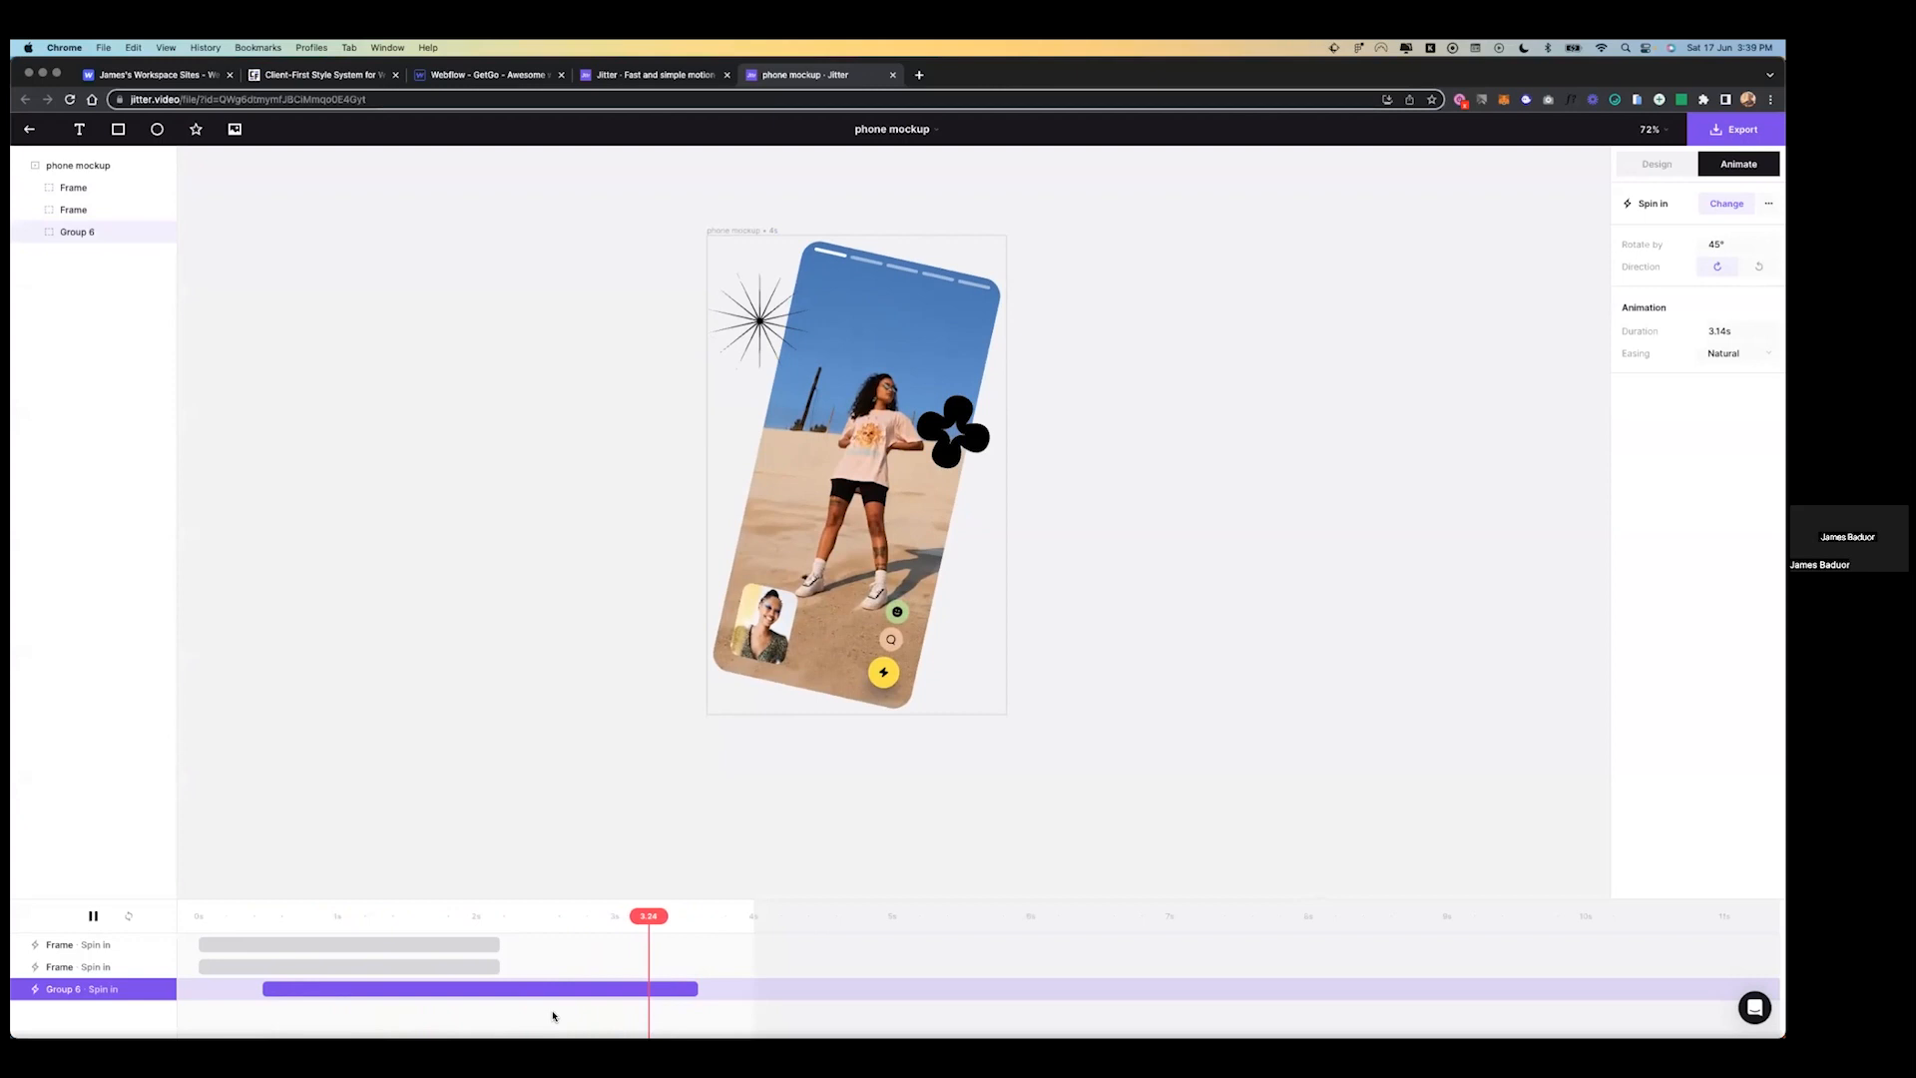
drag(698, 989, 605, 989)
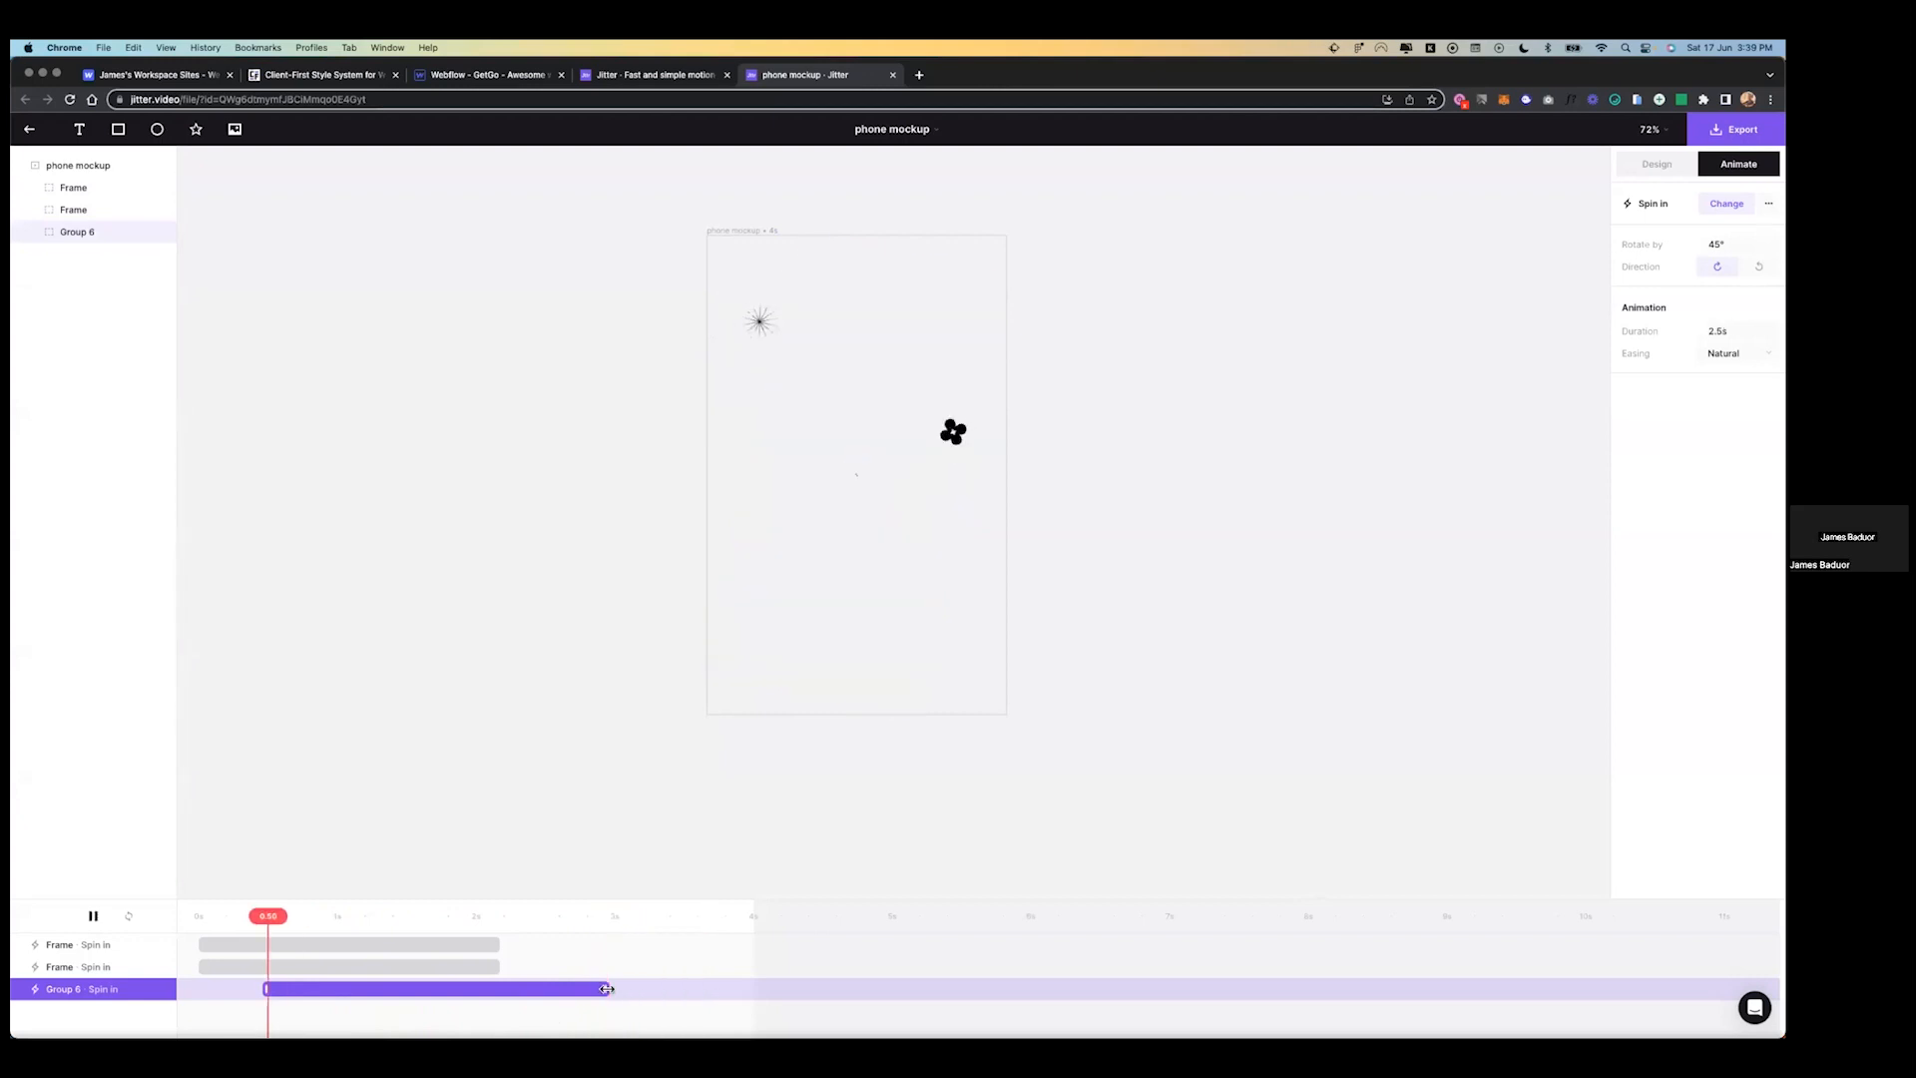
key(space)
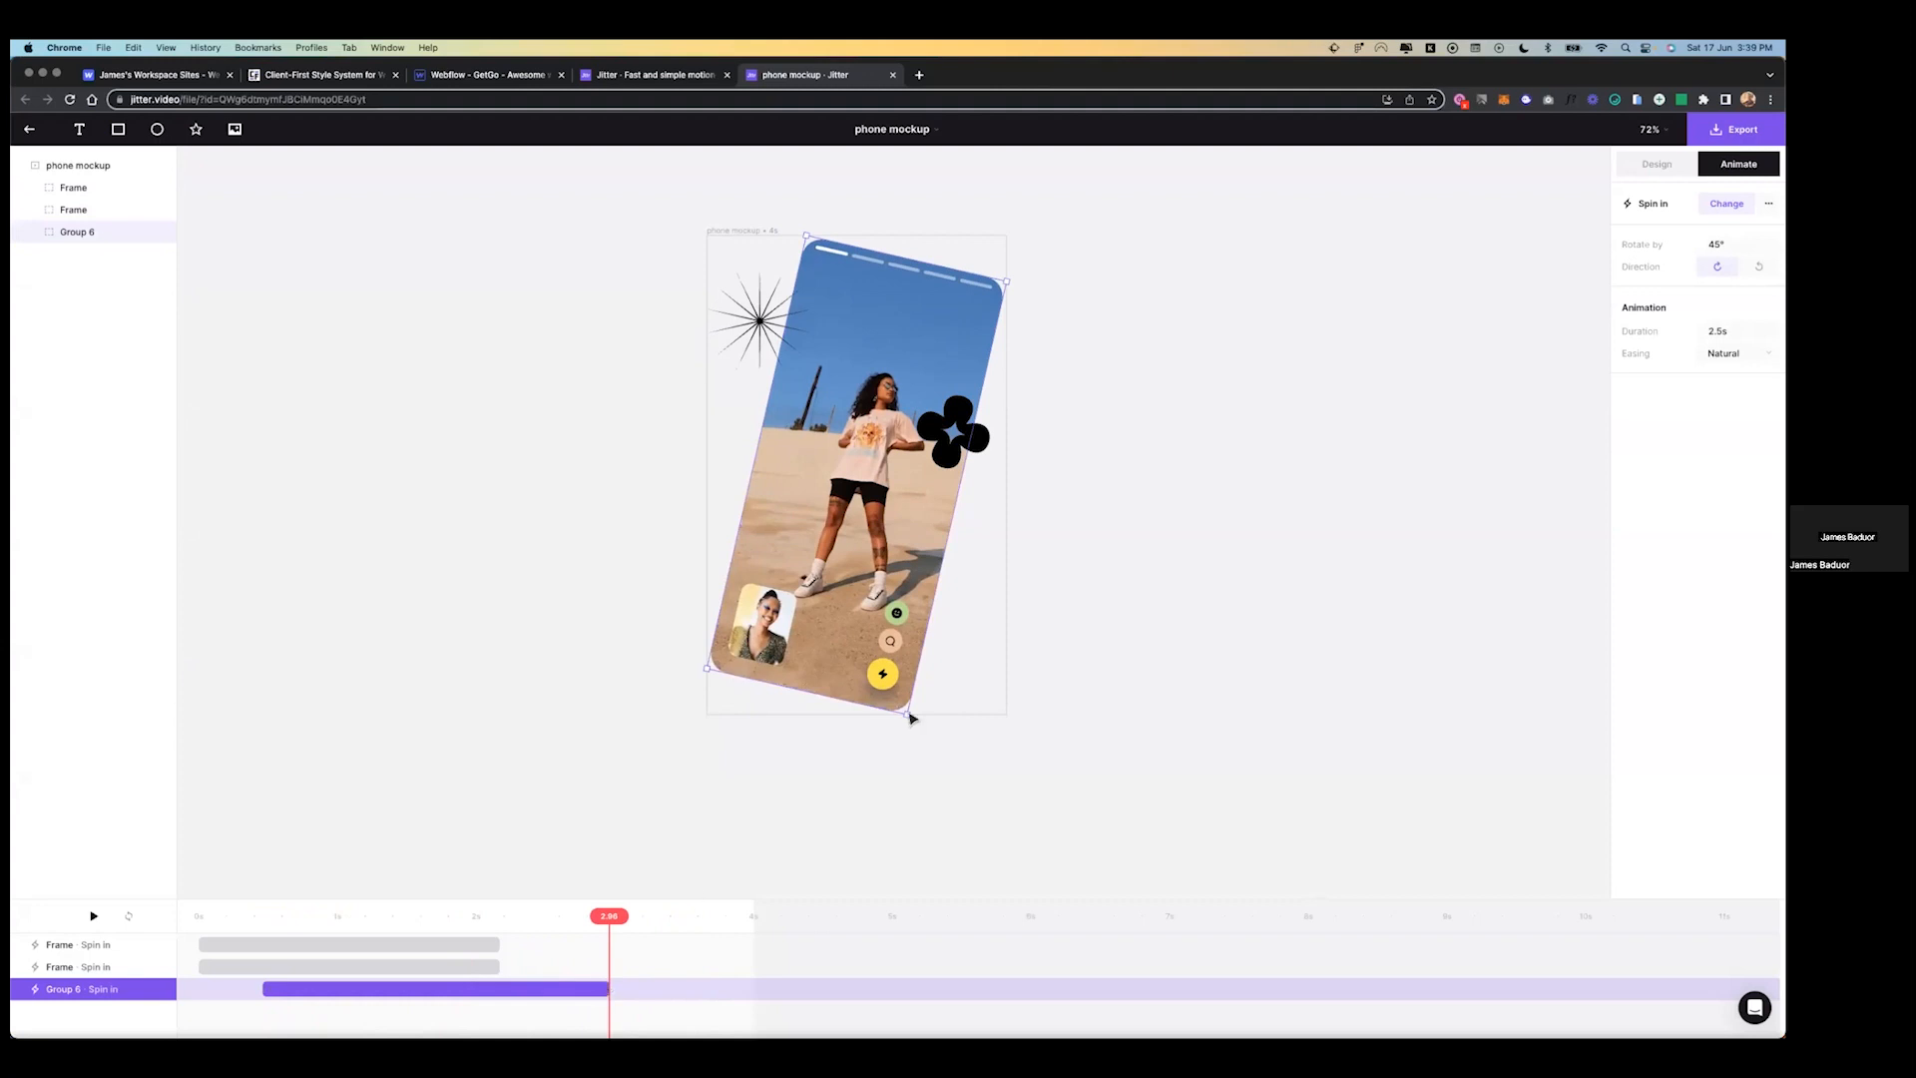
key(space)
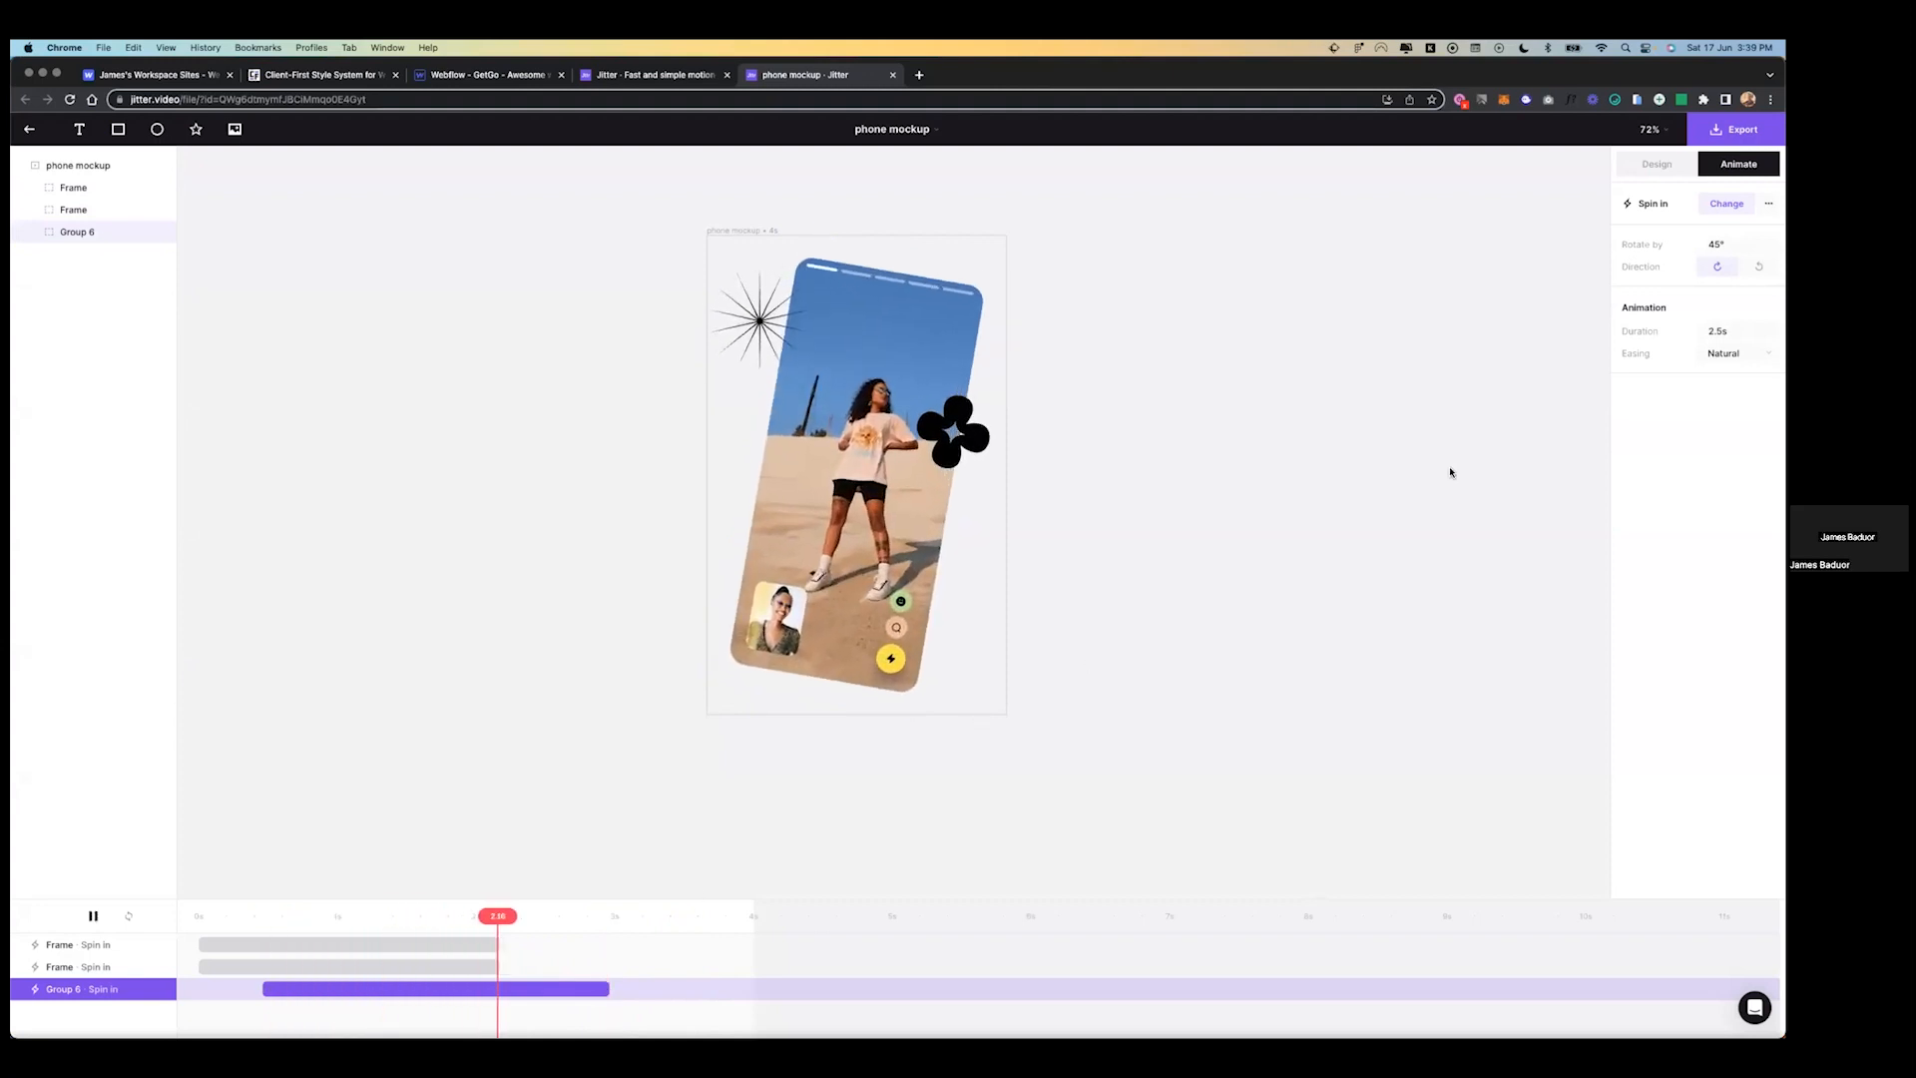
- Export the phone mockup animation as Lottie and save it as phone-mockup in the getgo folder on the Desktop
click(1736, 128)
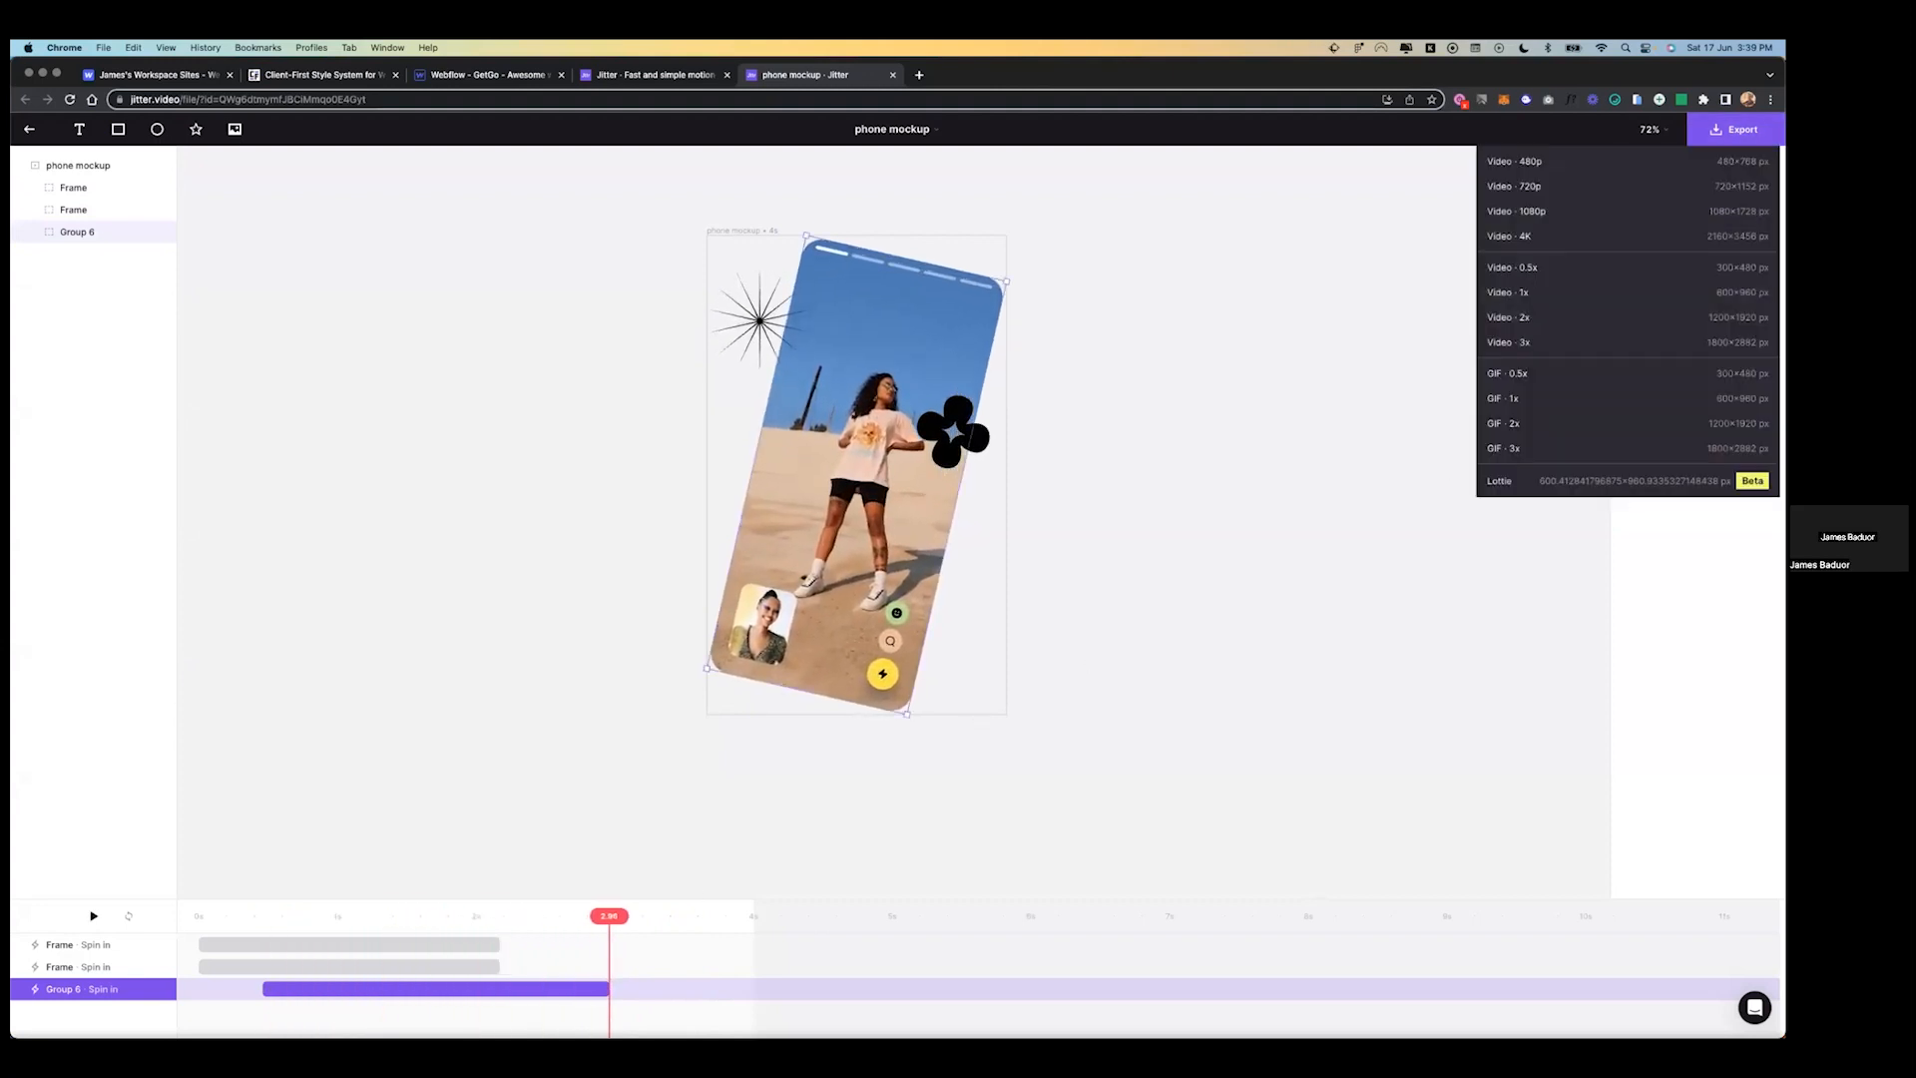
click(1619, 481)
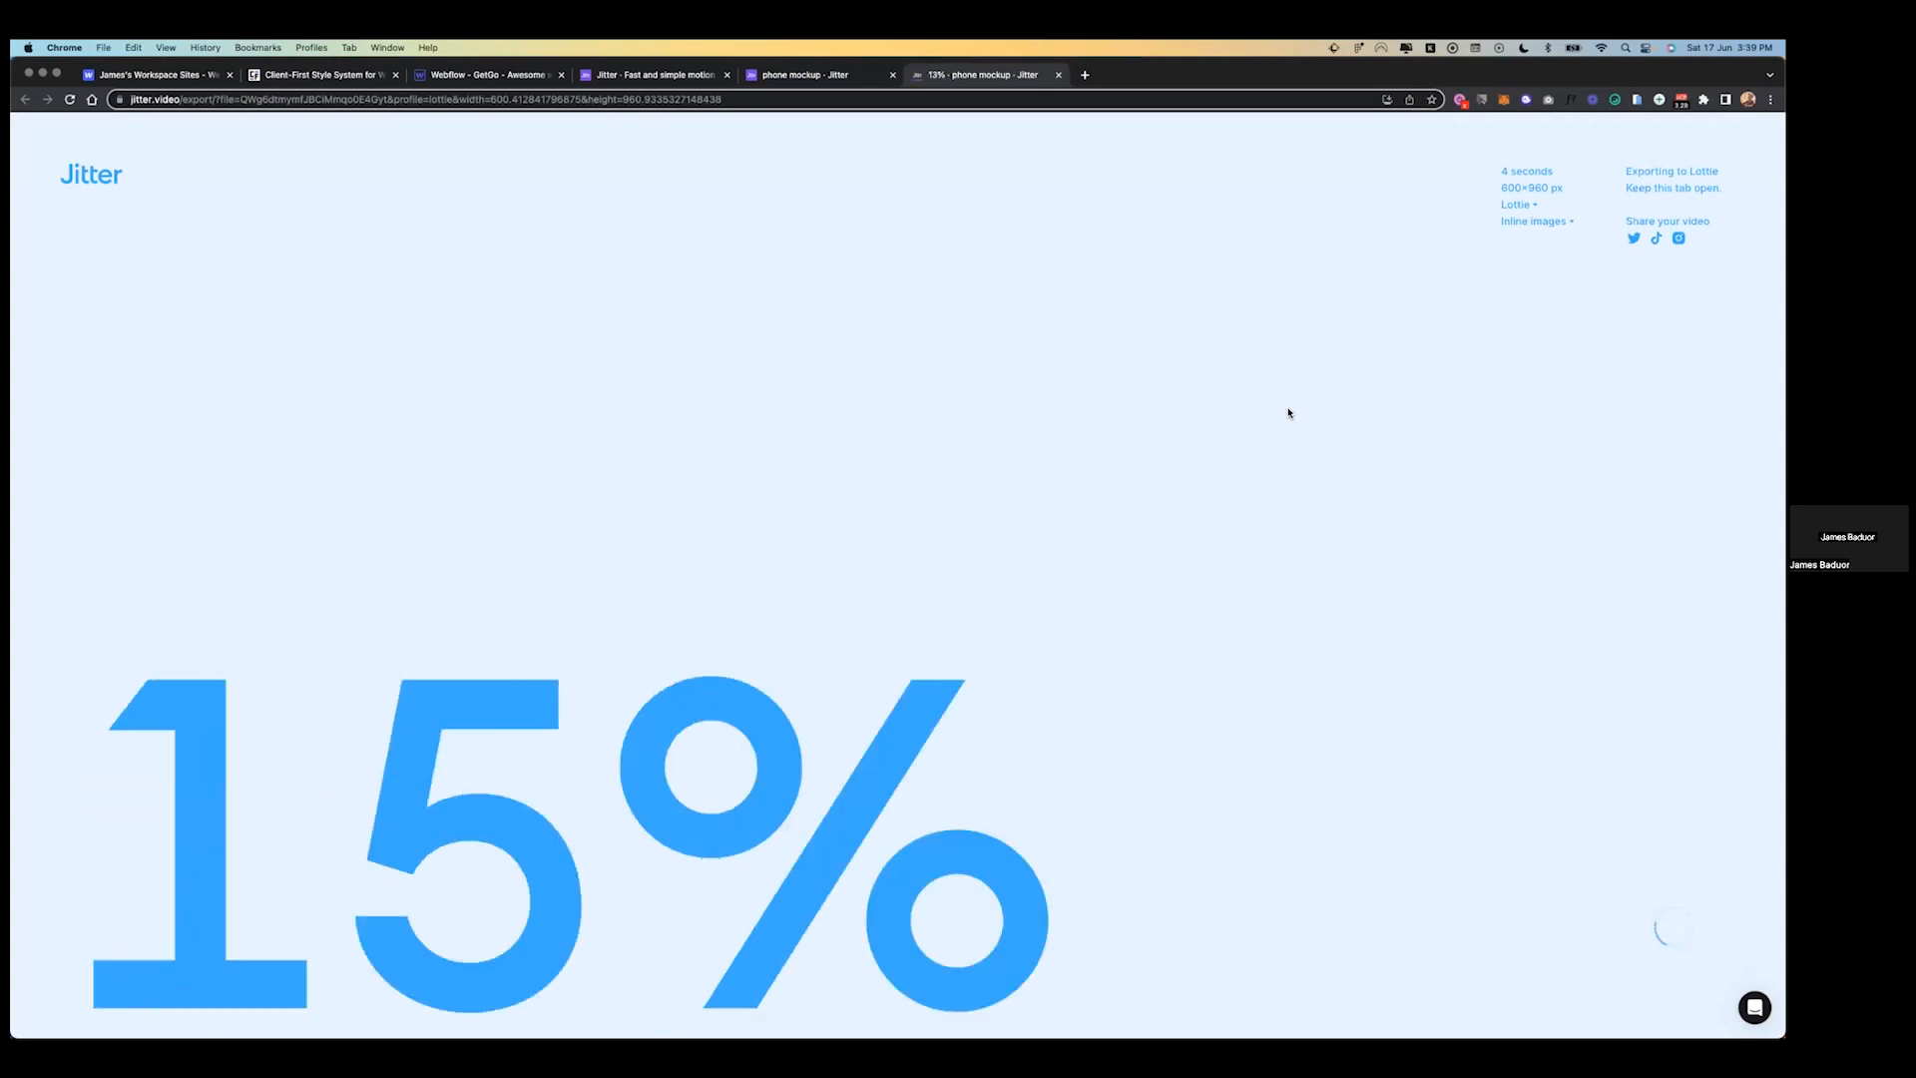
click(1675, 928)
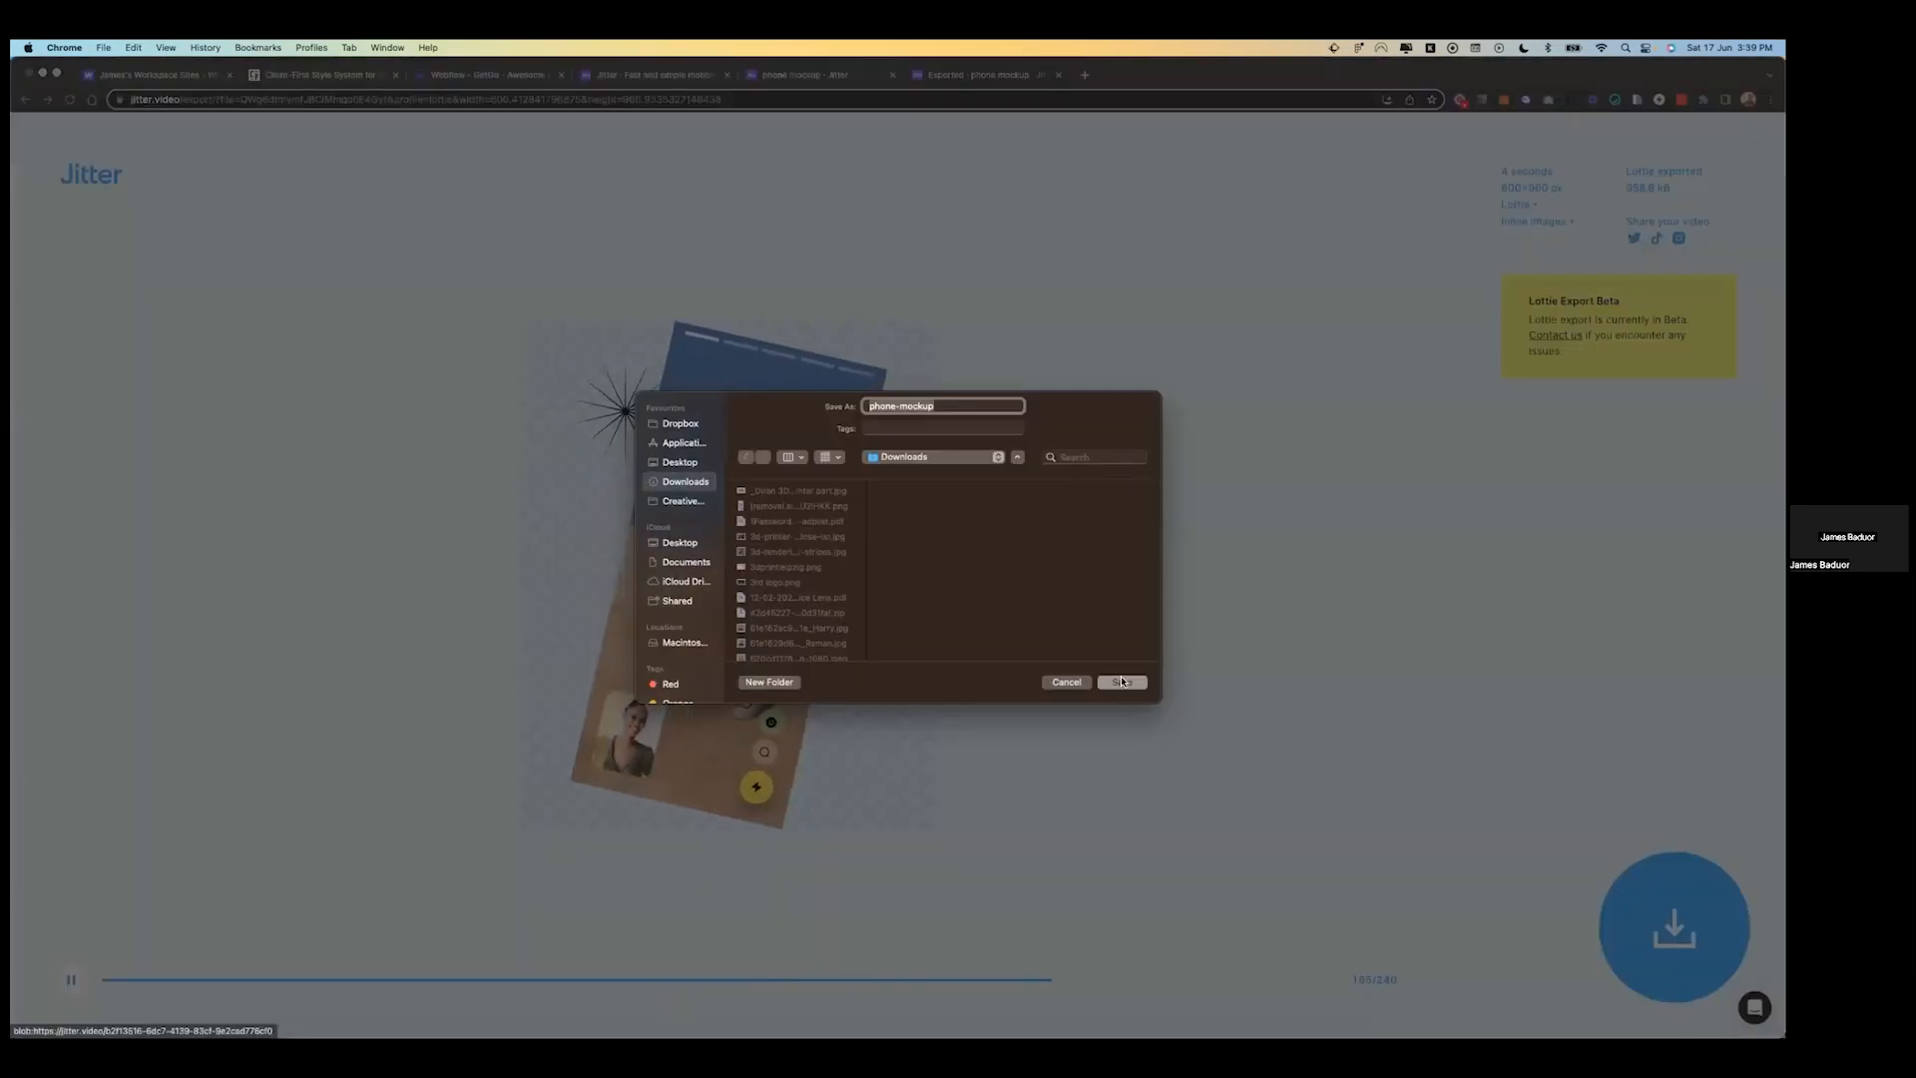
click(696, 464)
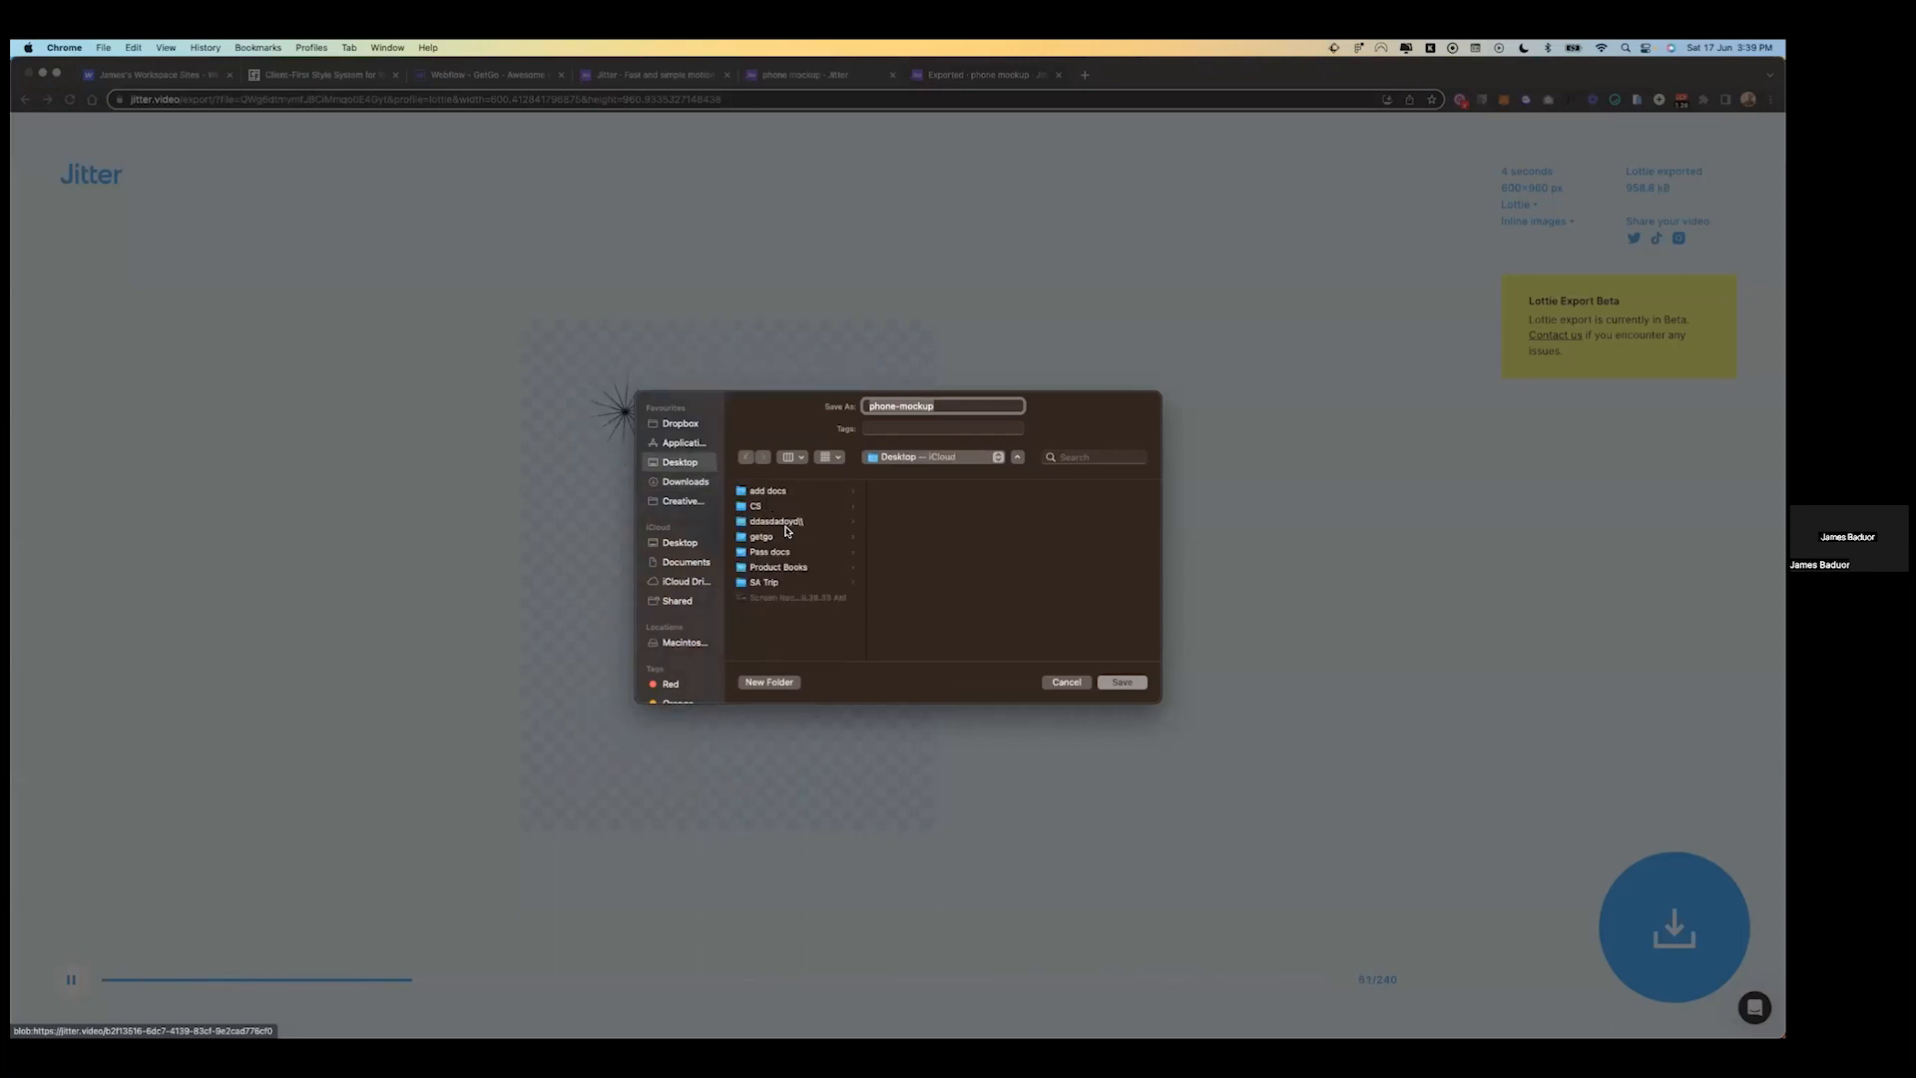
click(1122, 682)
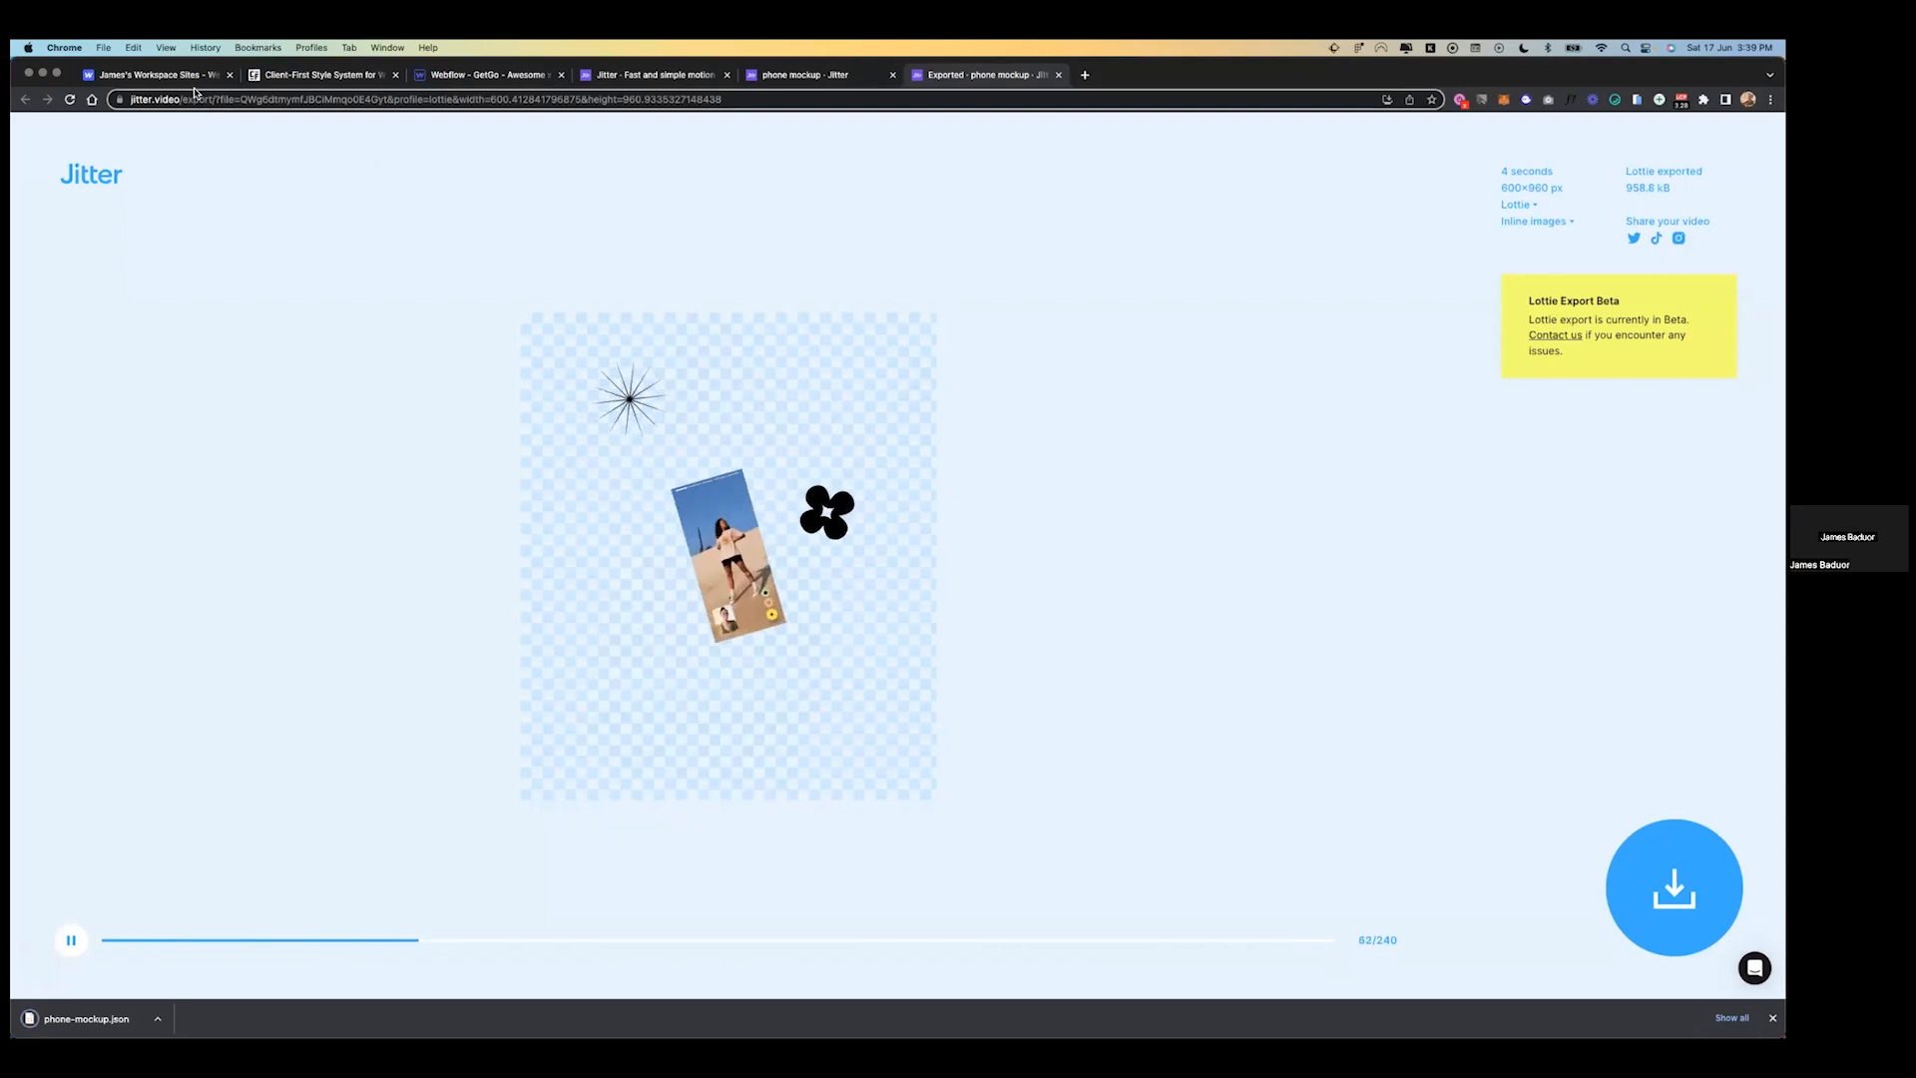
- Switch to Figma, close the Jitter plugin, and examine the phone mockup's placement and layers in the landing page's yellow intro section
click(487, 75)
scroll(1158, 588, down, 1)
key(ctrl+Left)
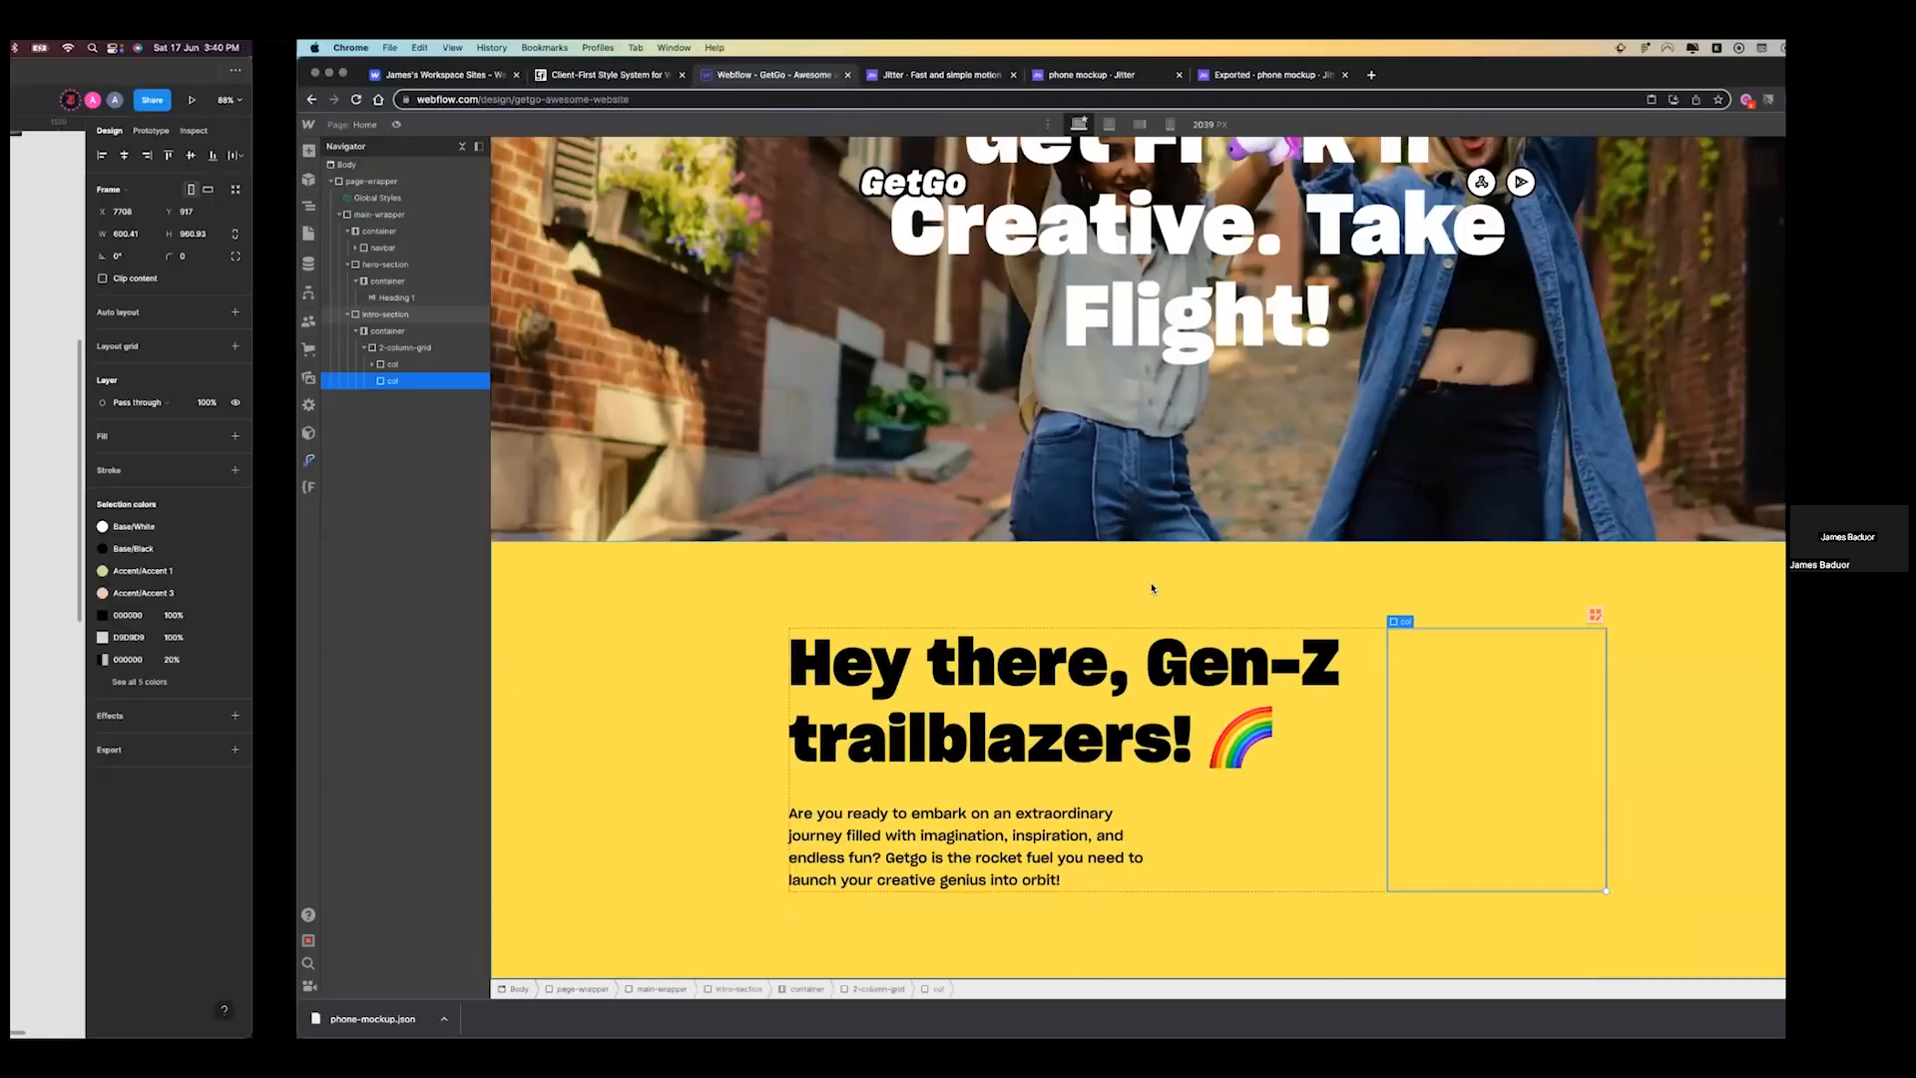
scroll(836, 611, down, 5)
scroll(834, 612, left, 12)
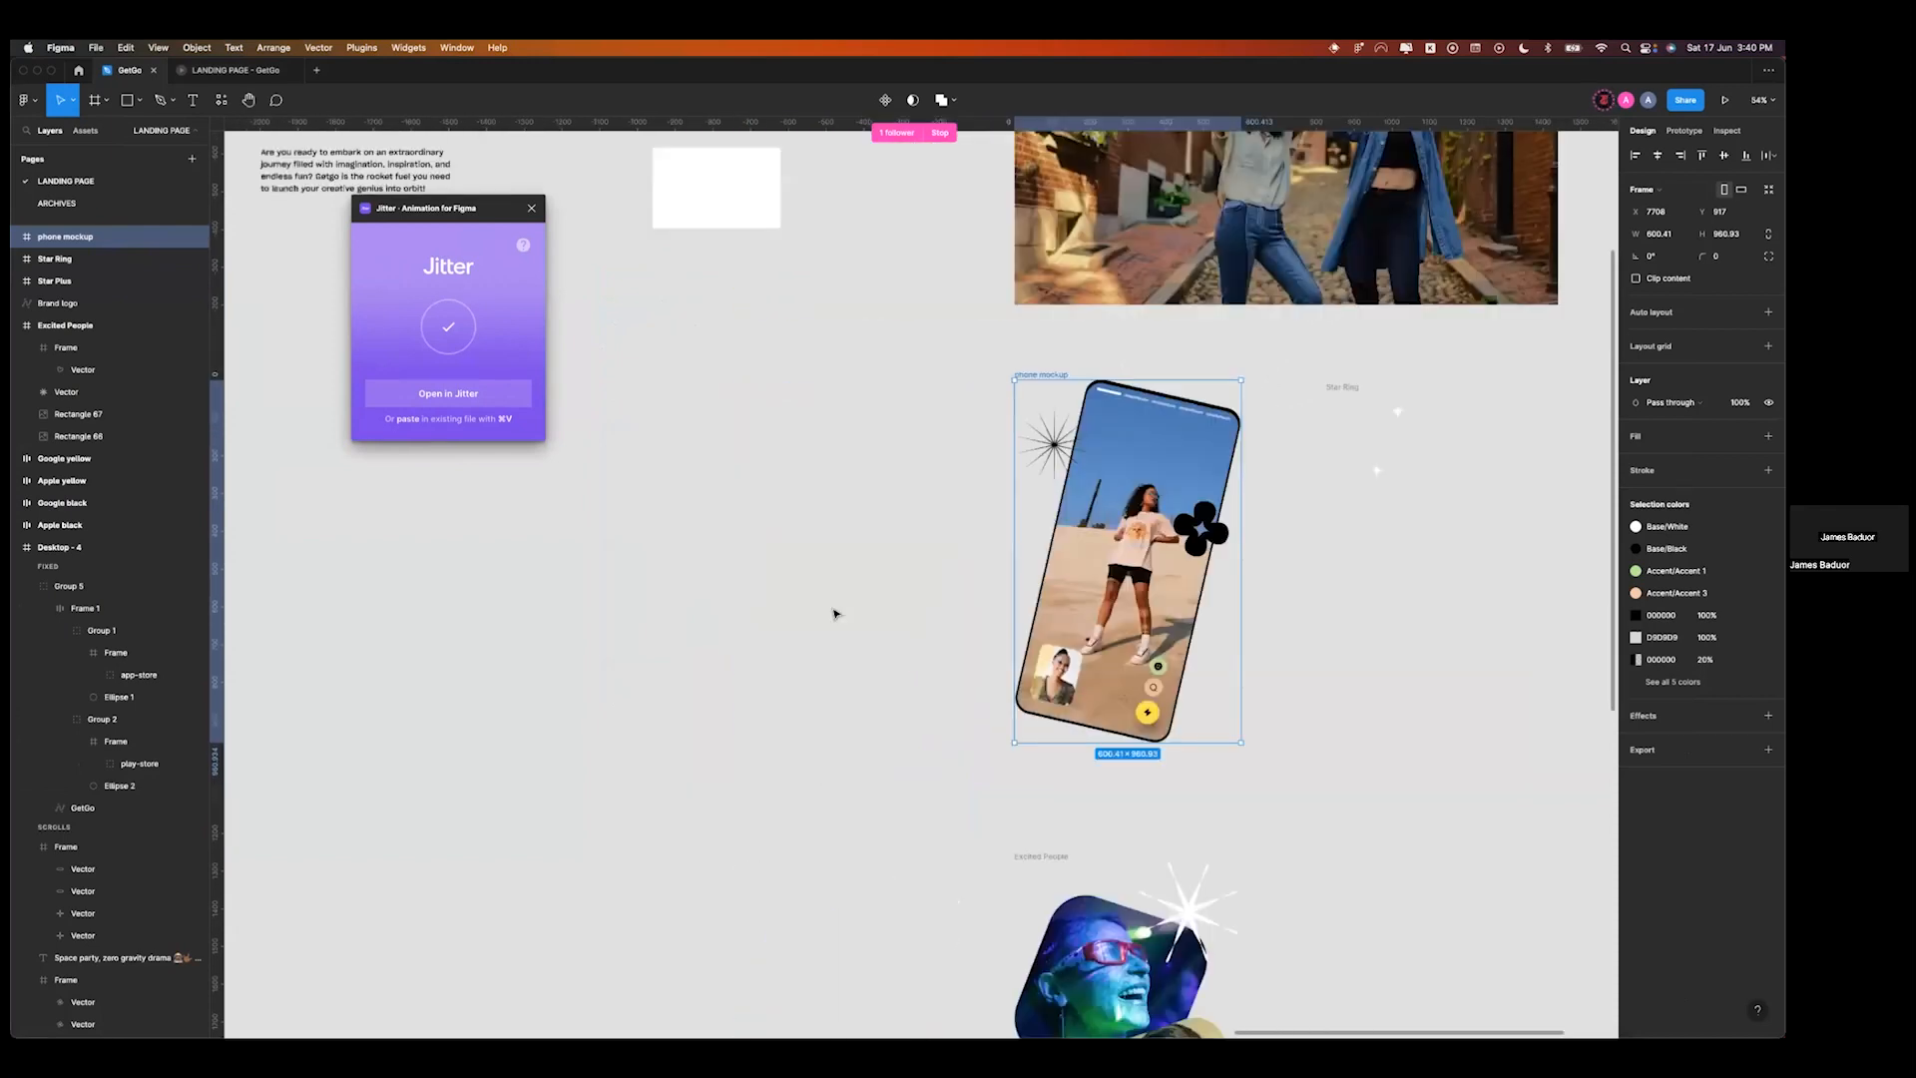
click(531, 208)
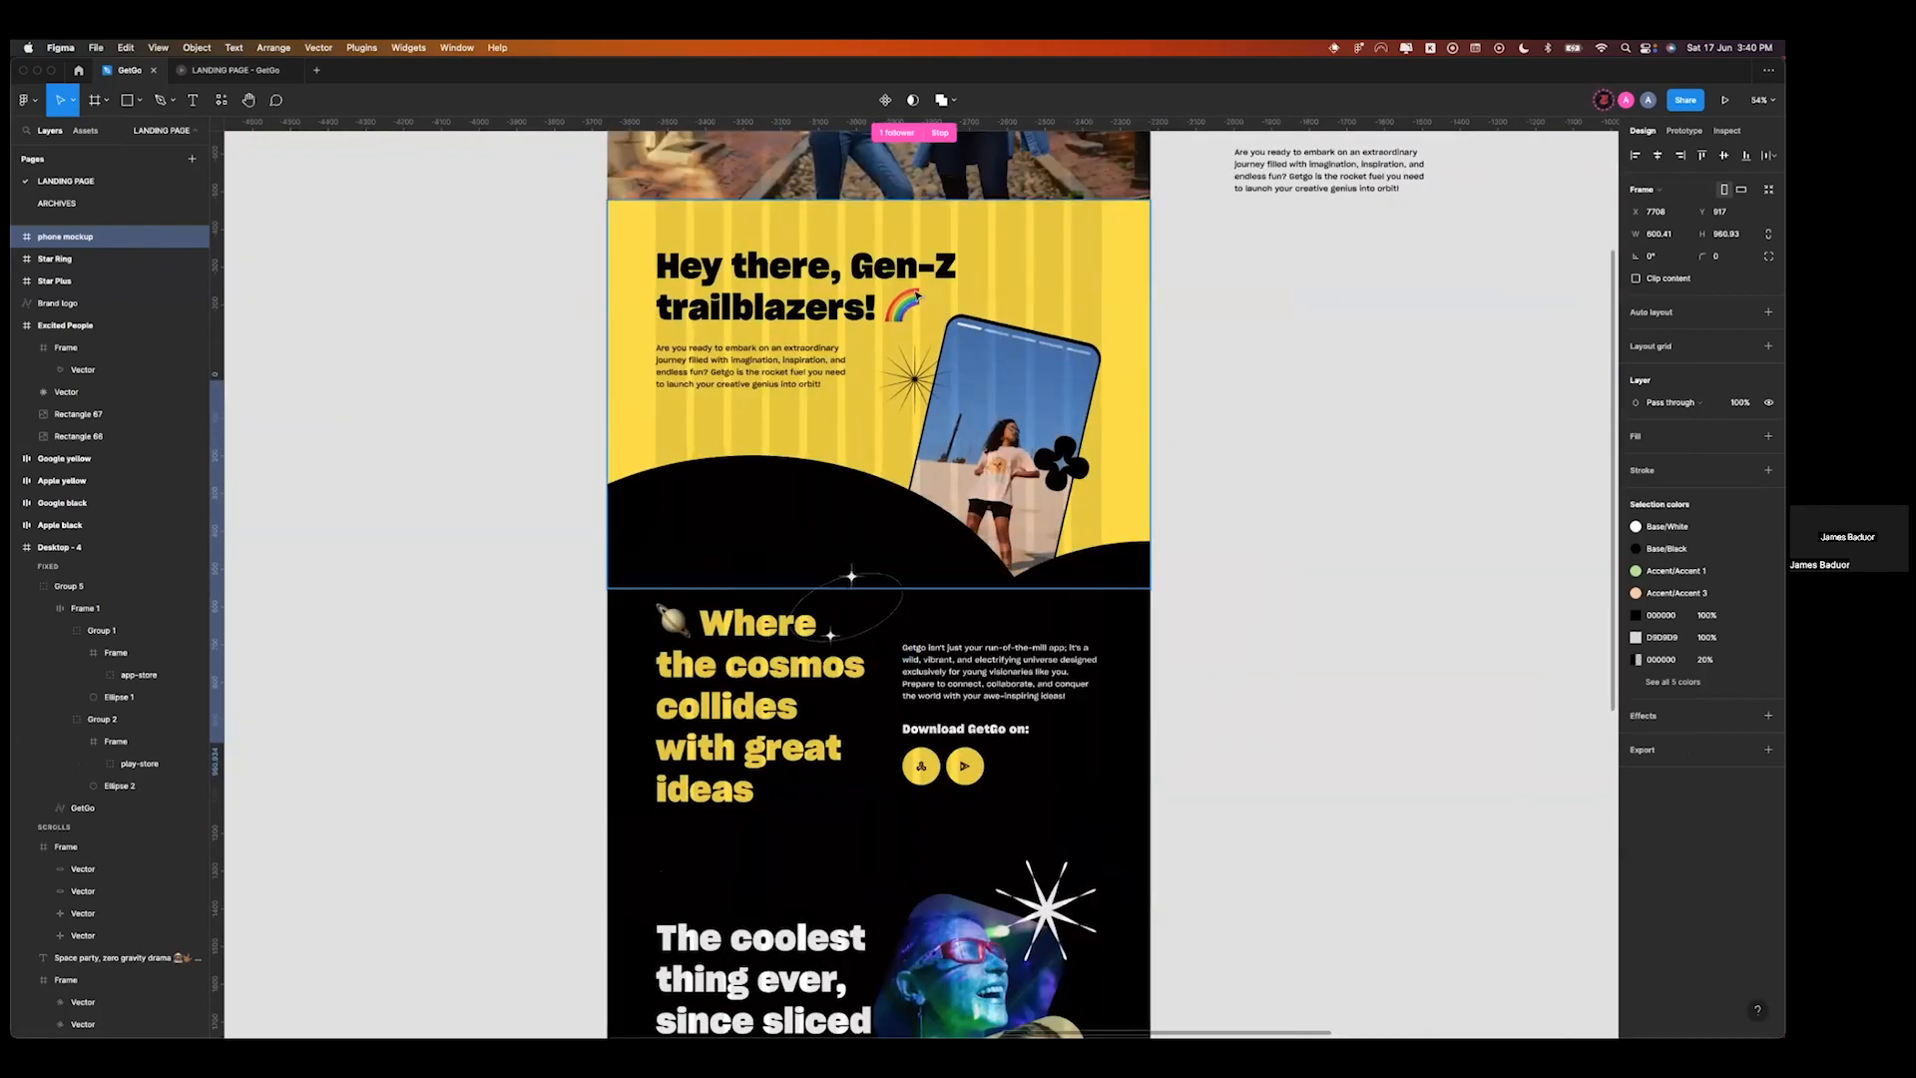
scroll(922, 302, up, 5)
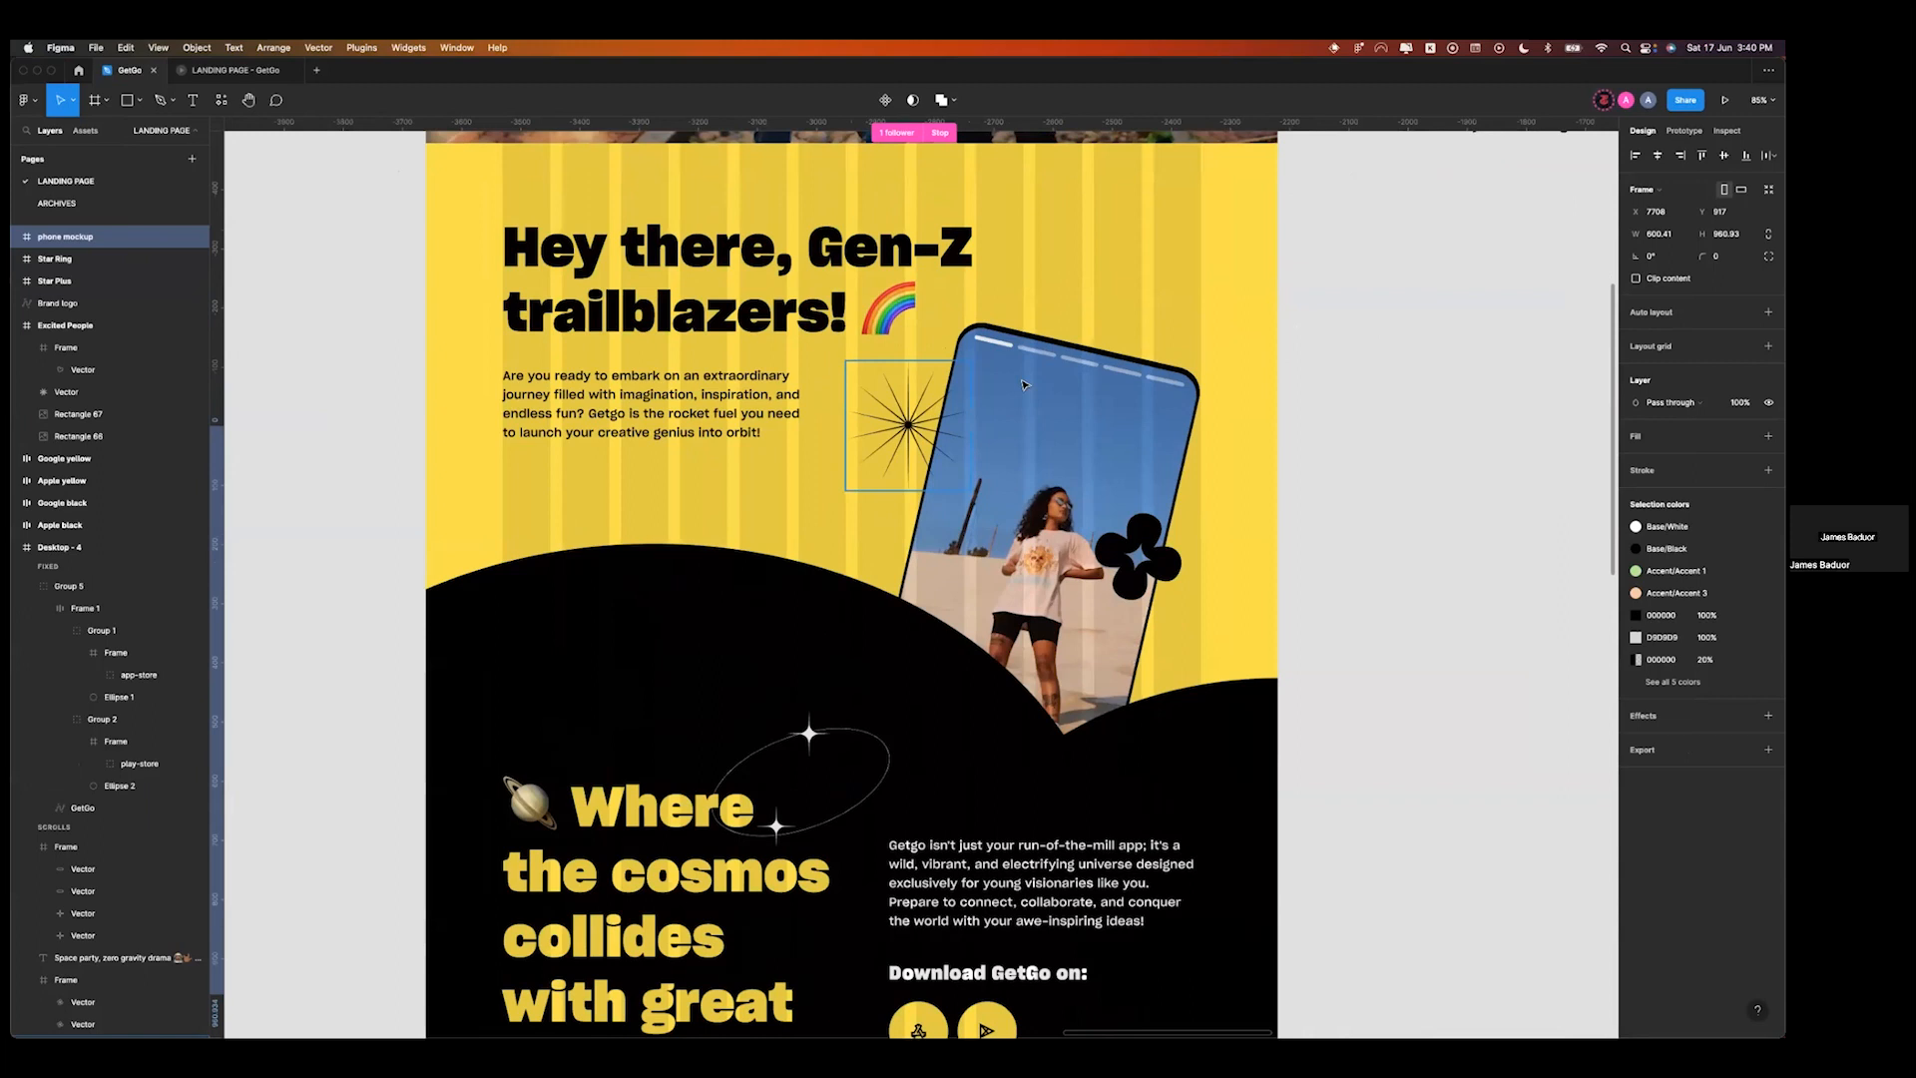
key(Return)
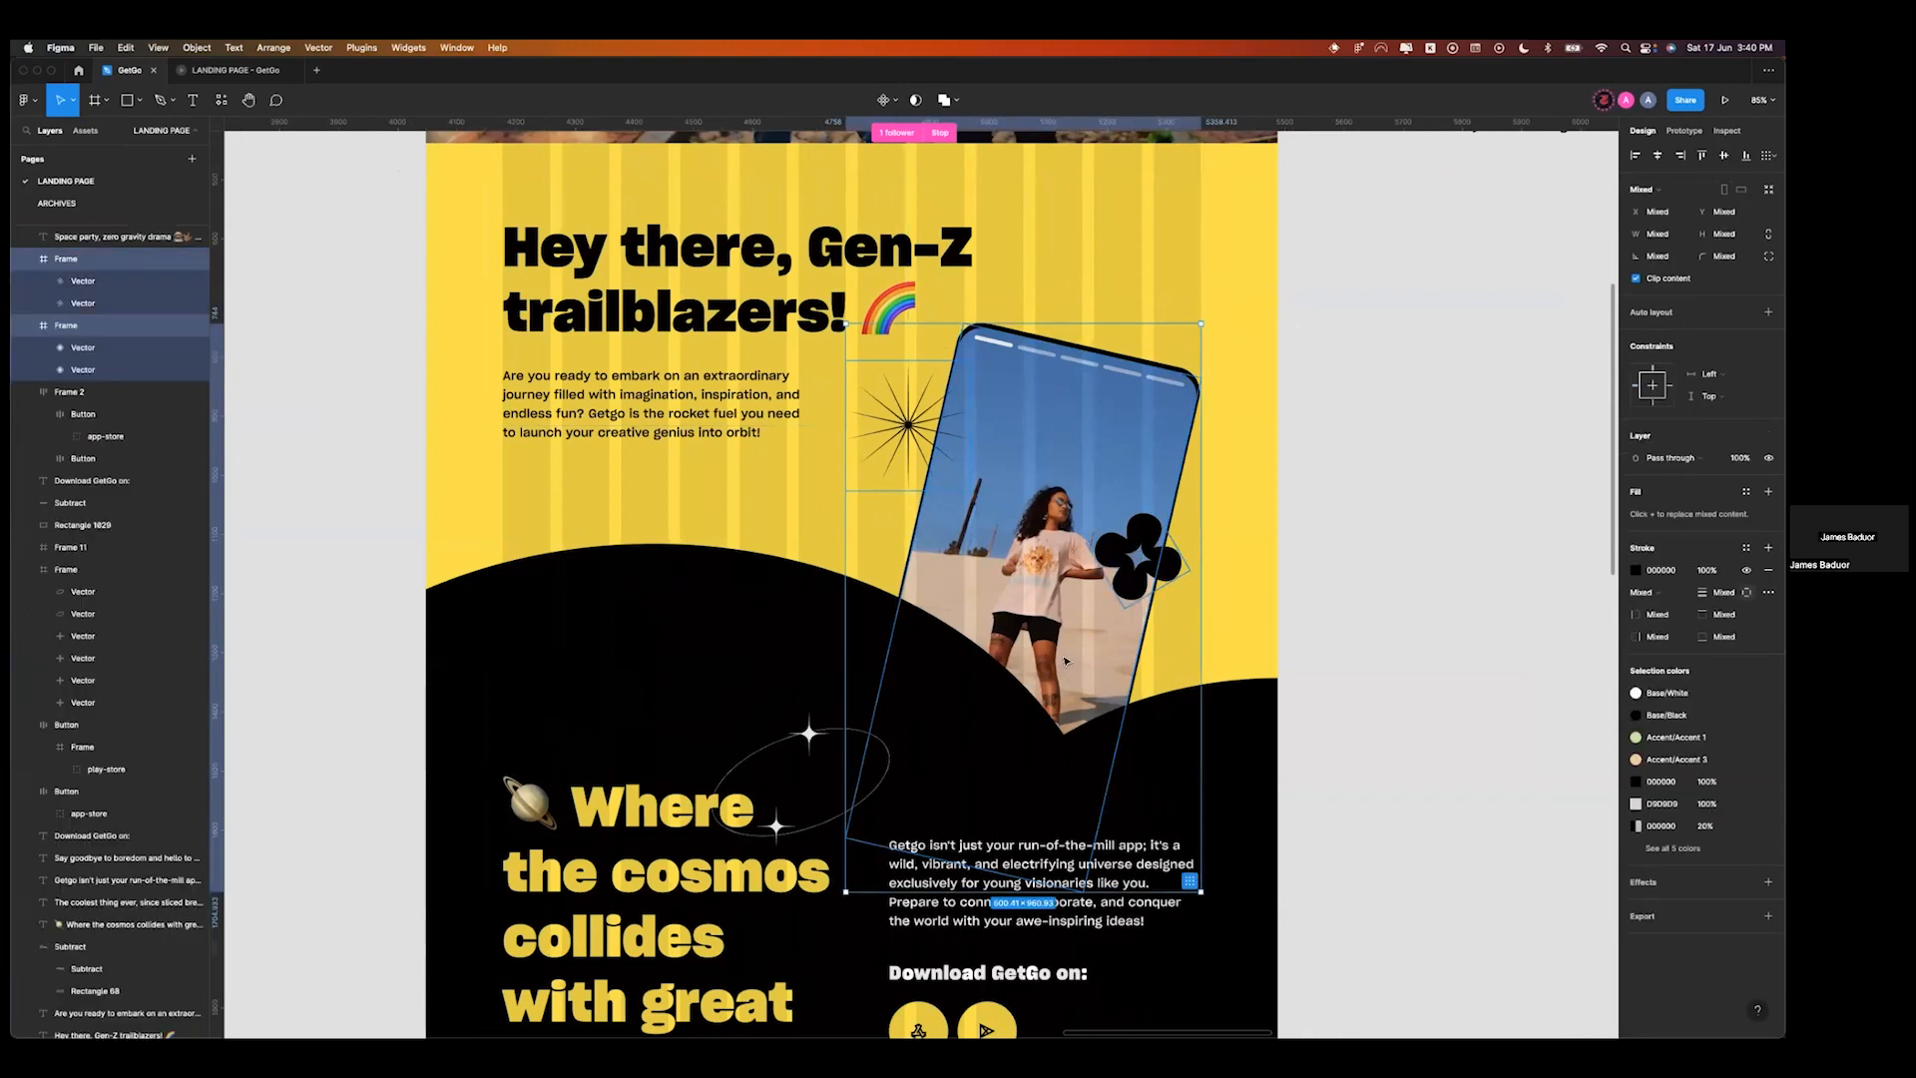
scroll(1058, 492, down, 3)
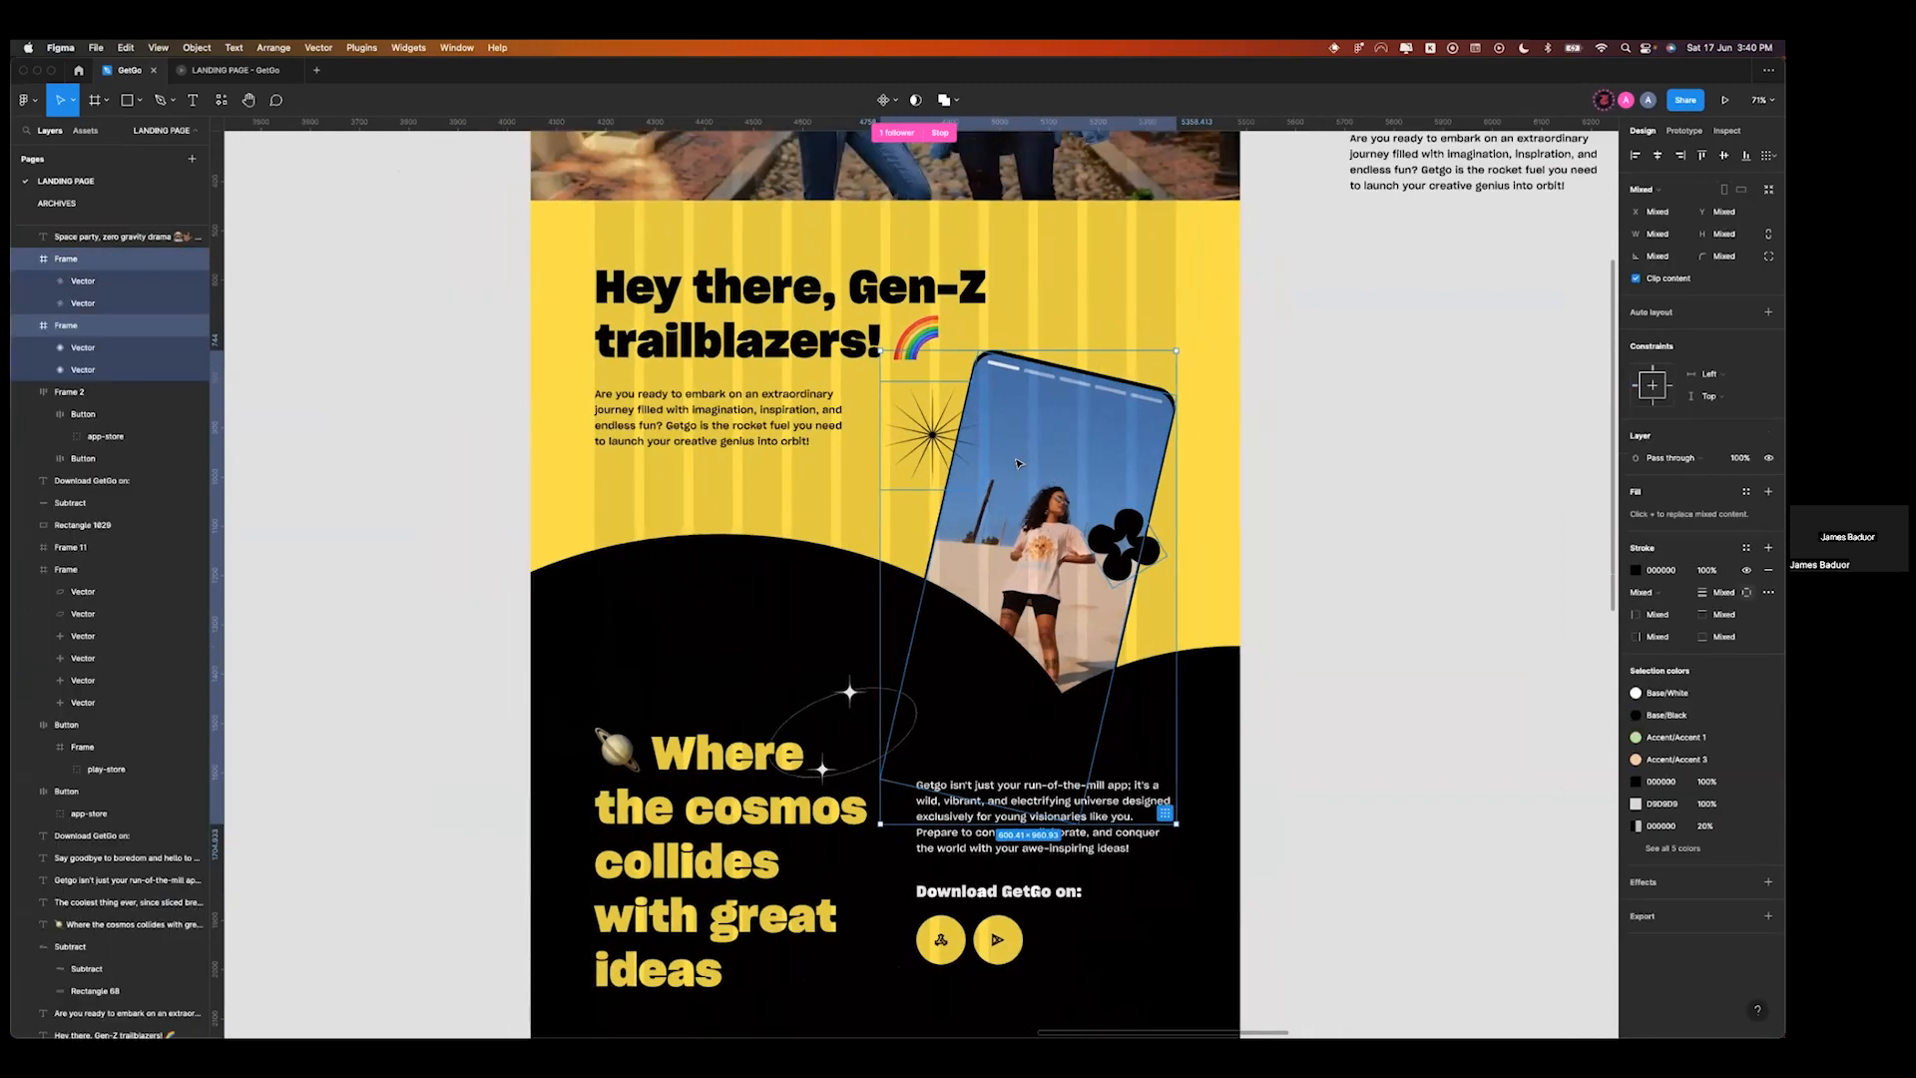
- Switch to Webflow and add a Lottie Animation element to the empty second column of the intro section
key(ctrl+Right)
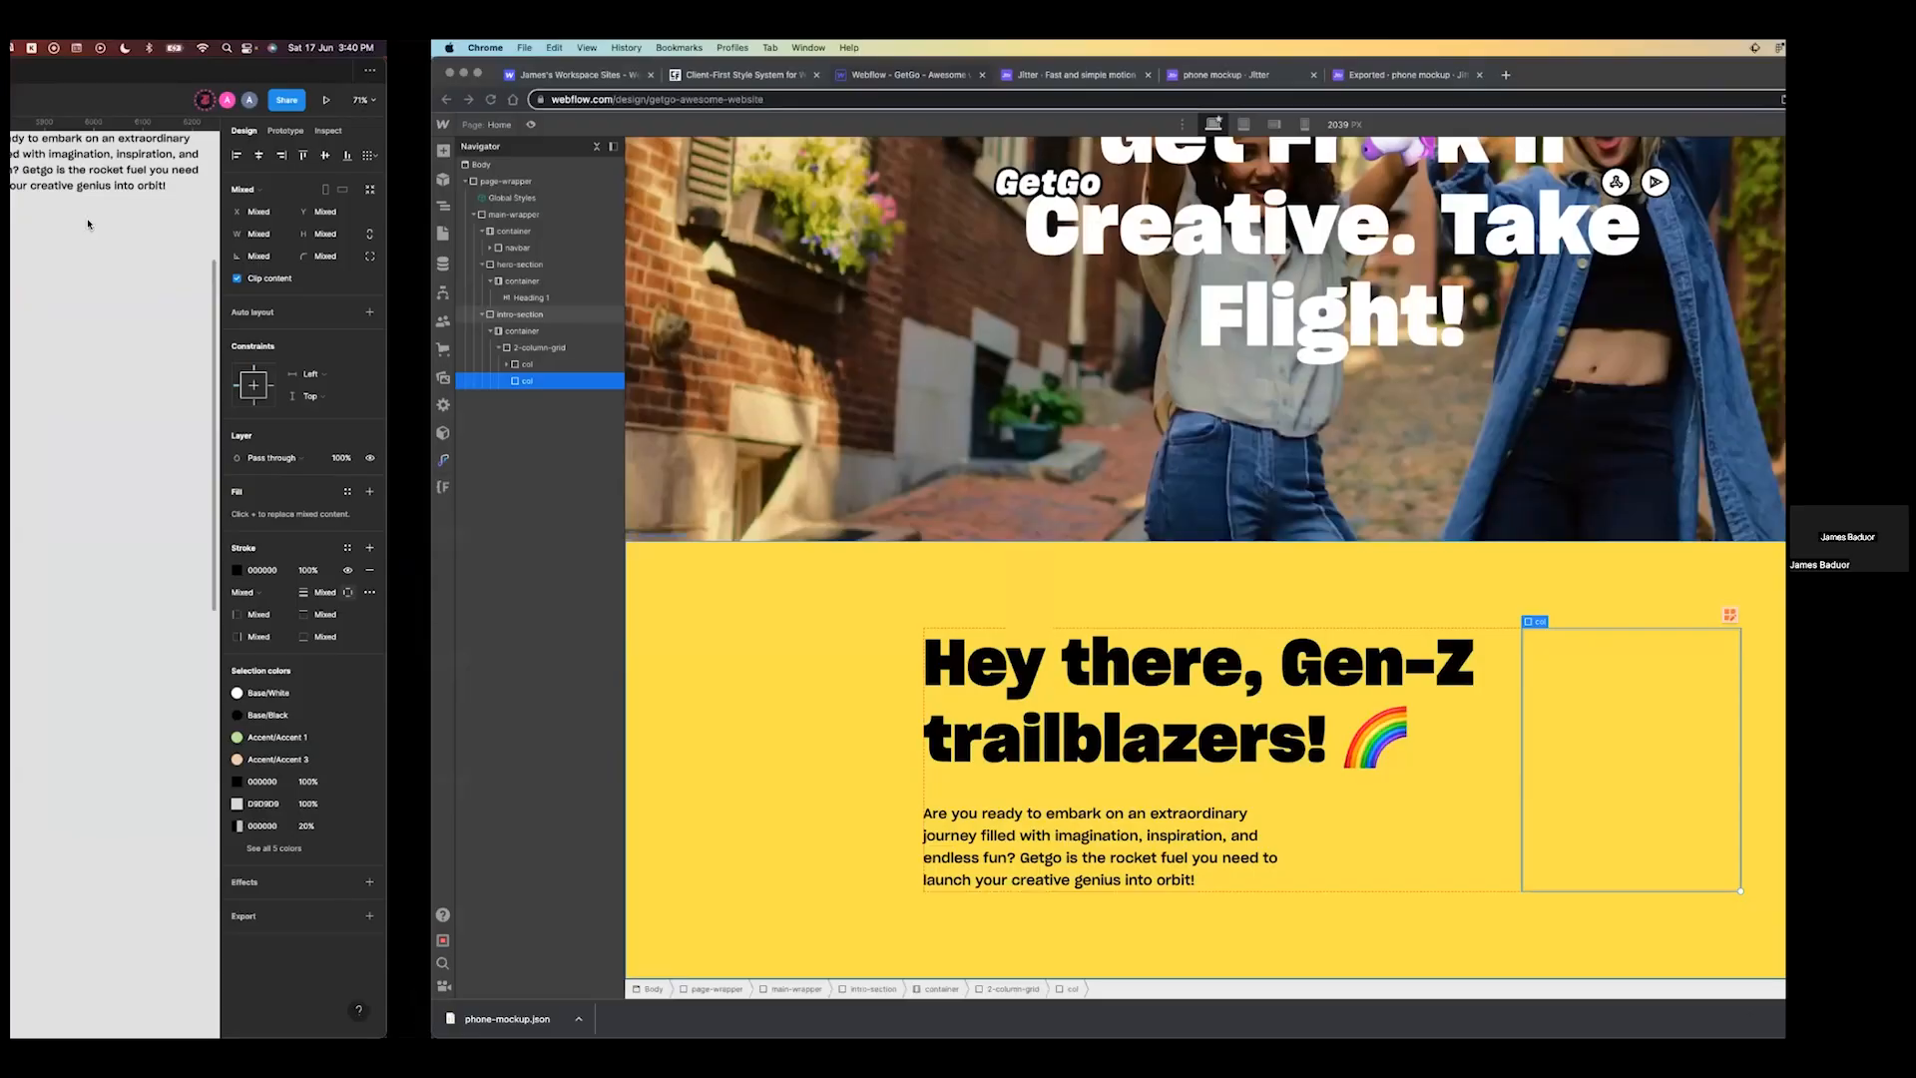
key(a)
scroll(92, 680, down, 2)
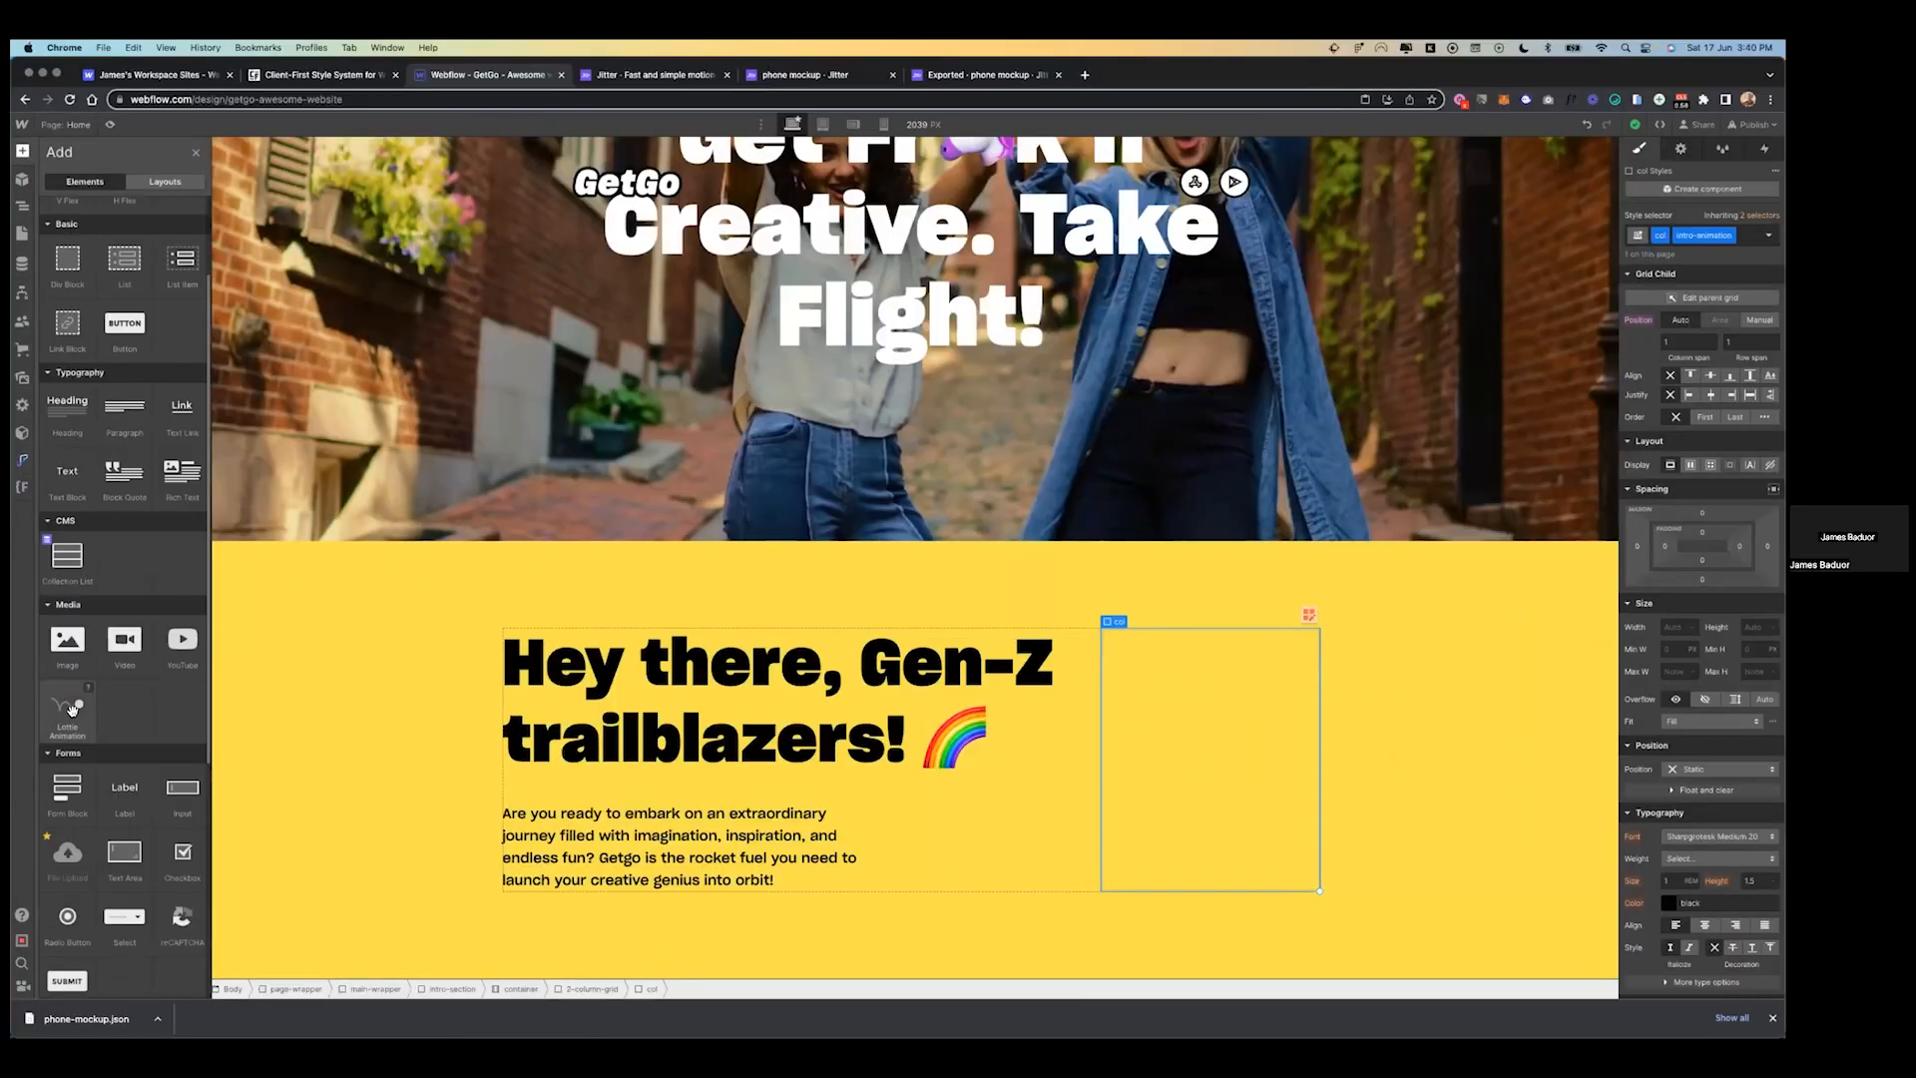
click(72, 709)
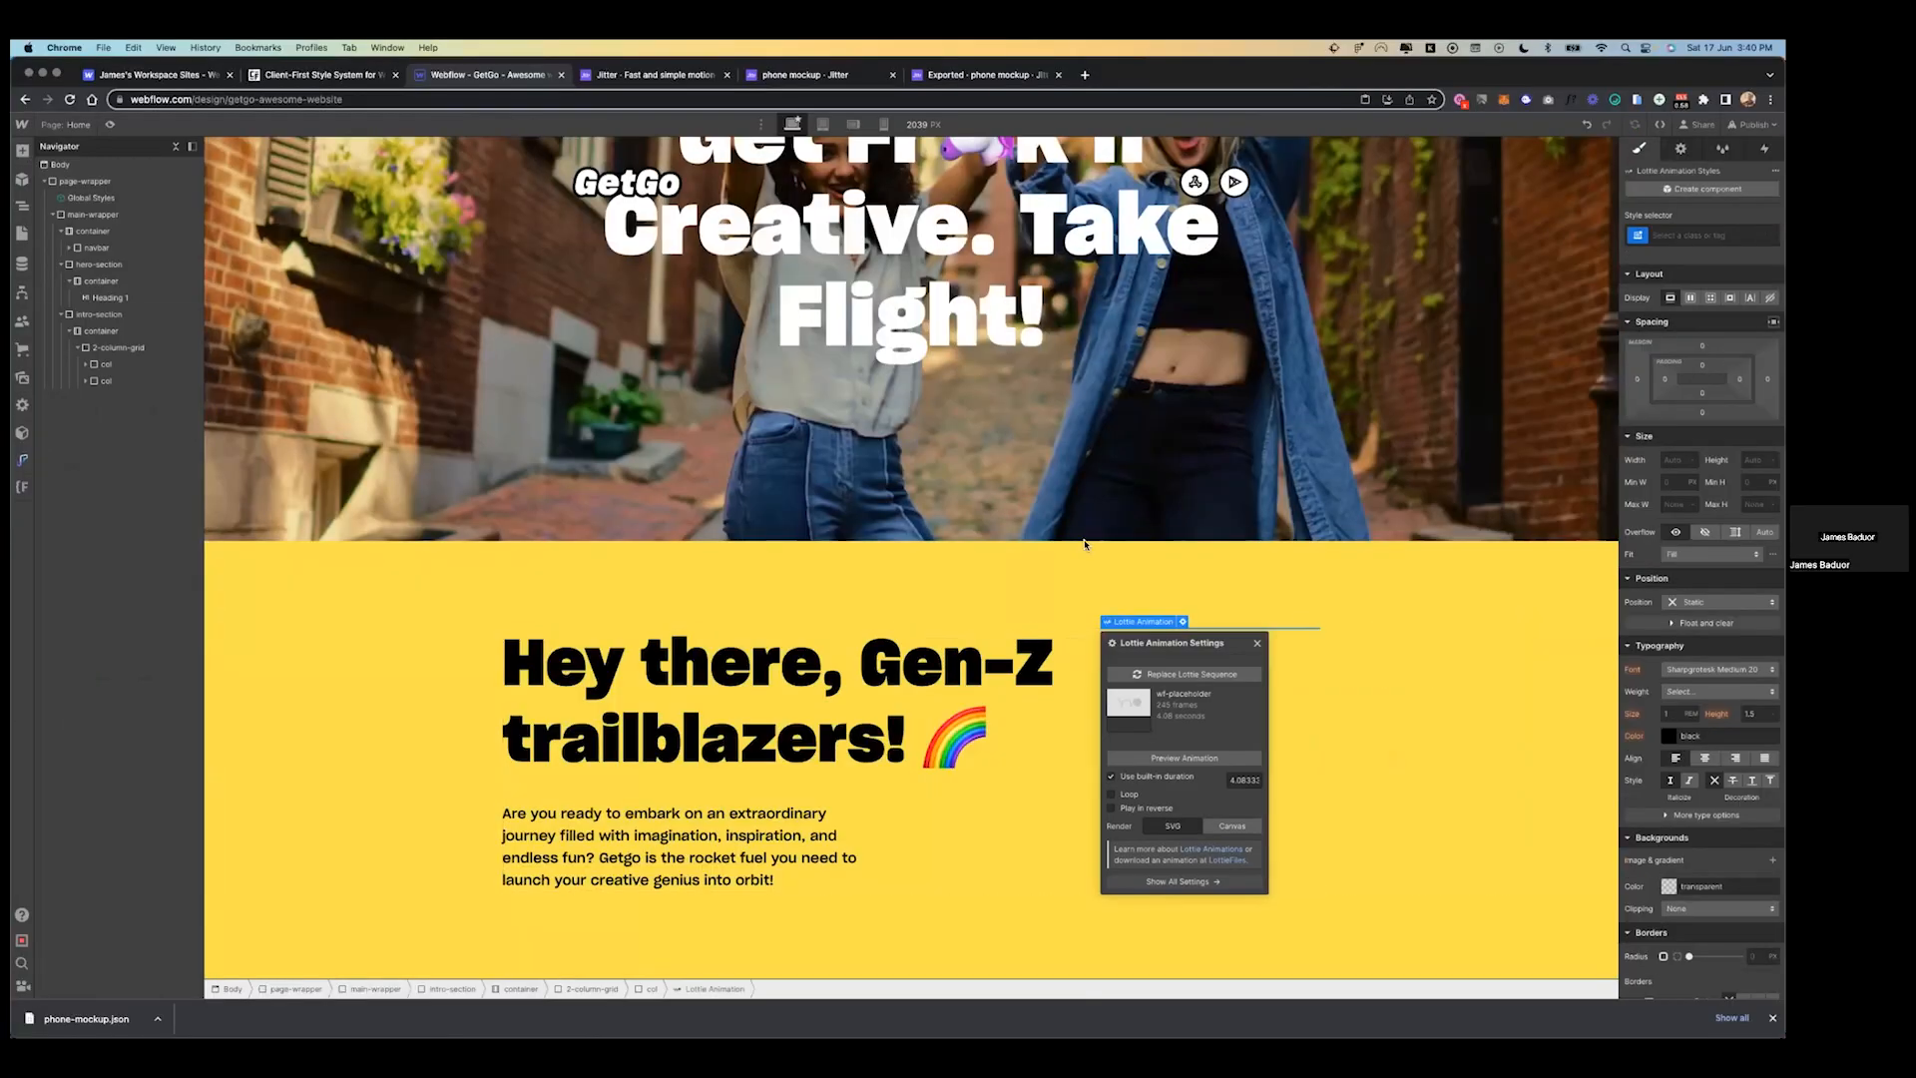
- Replace the Lottie element's placeholder sequence with phone-mockup.json from the getgo folder
click(1188, 675)
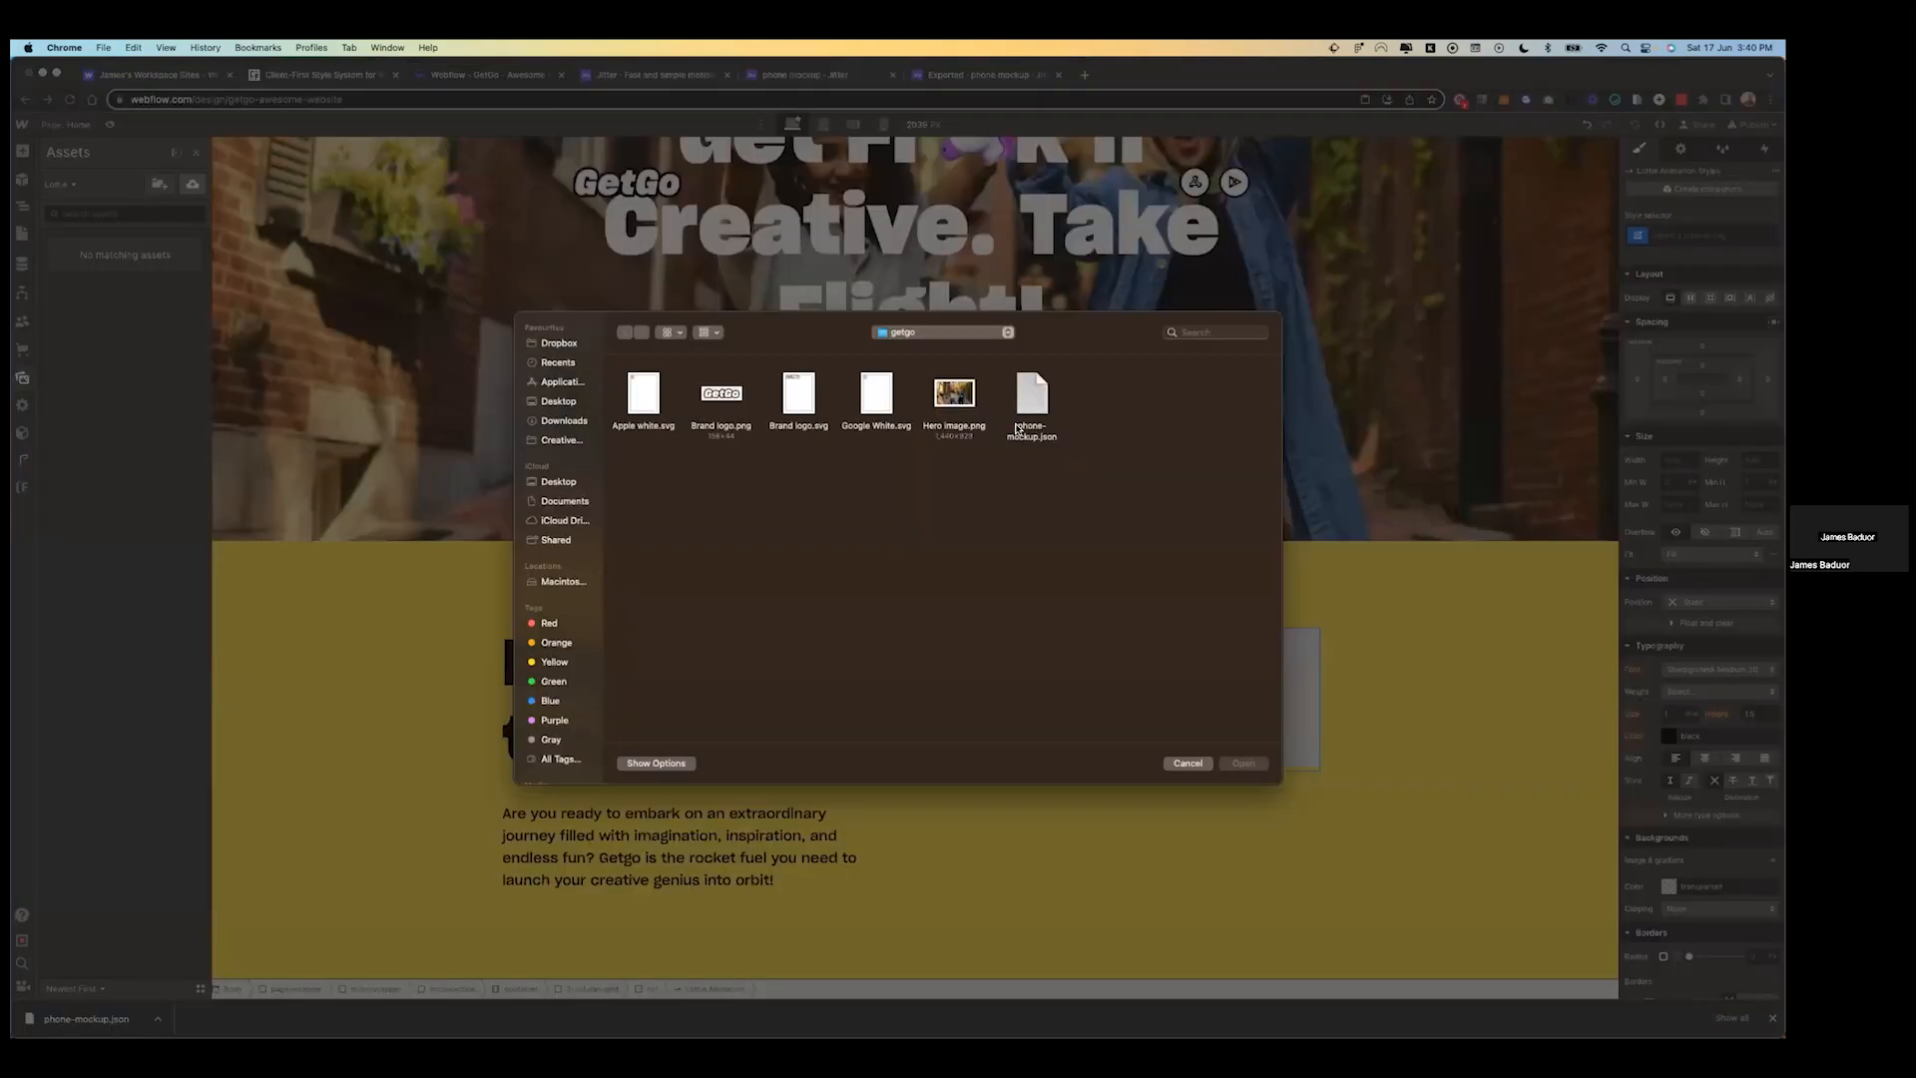
click(1023, 406)
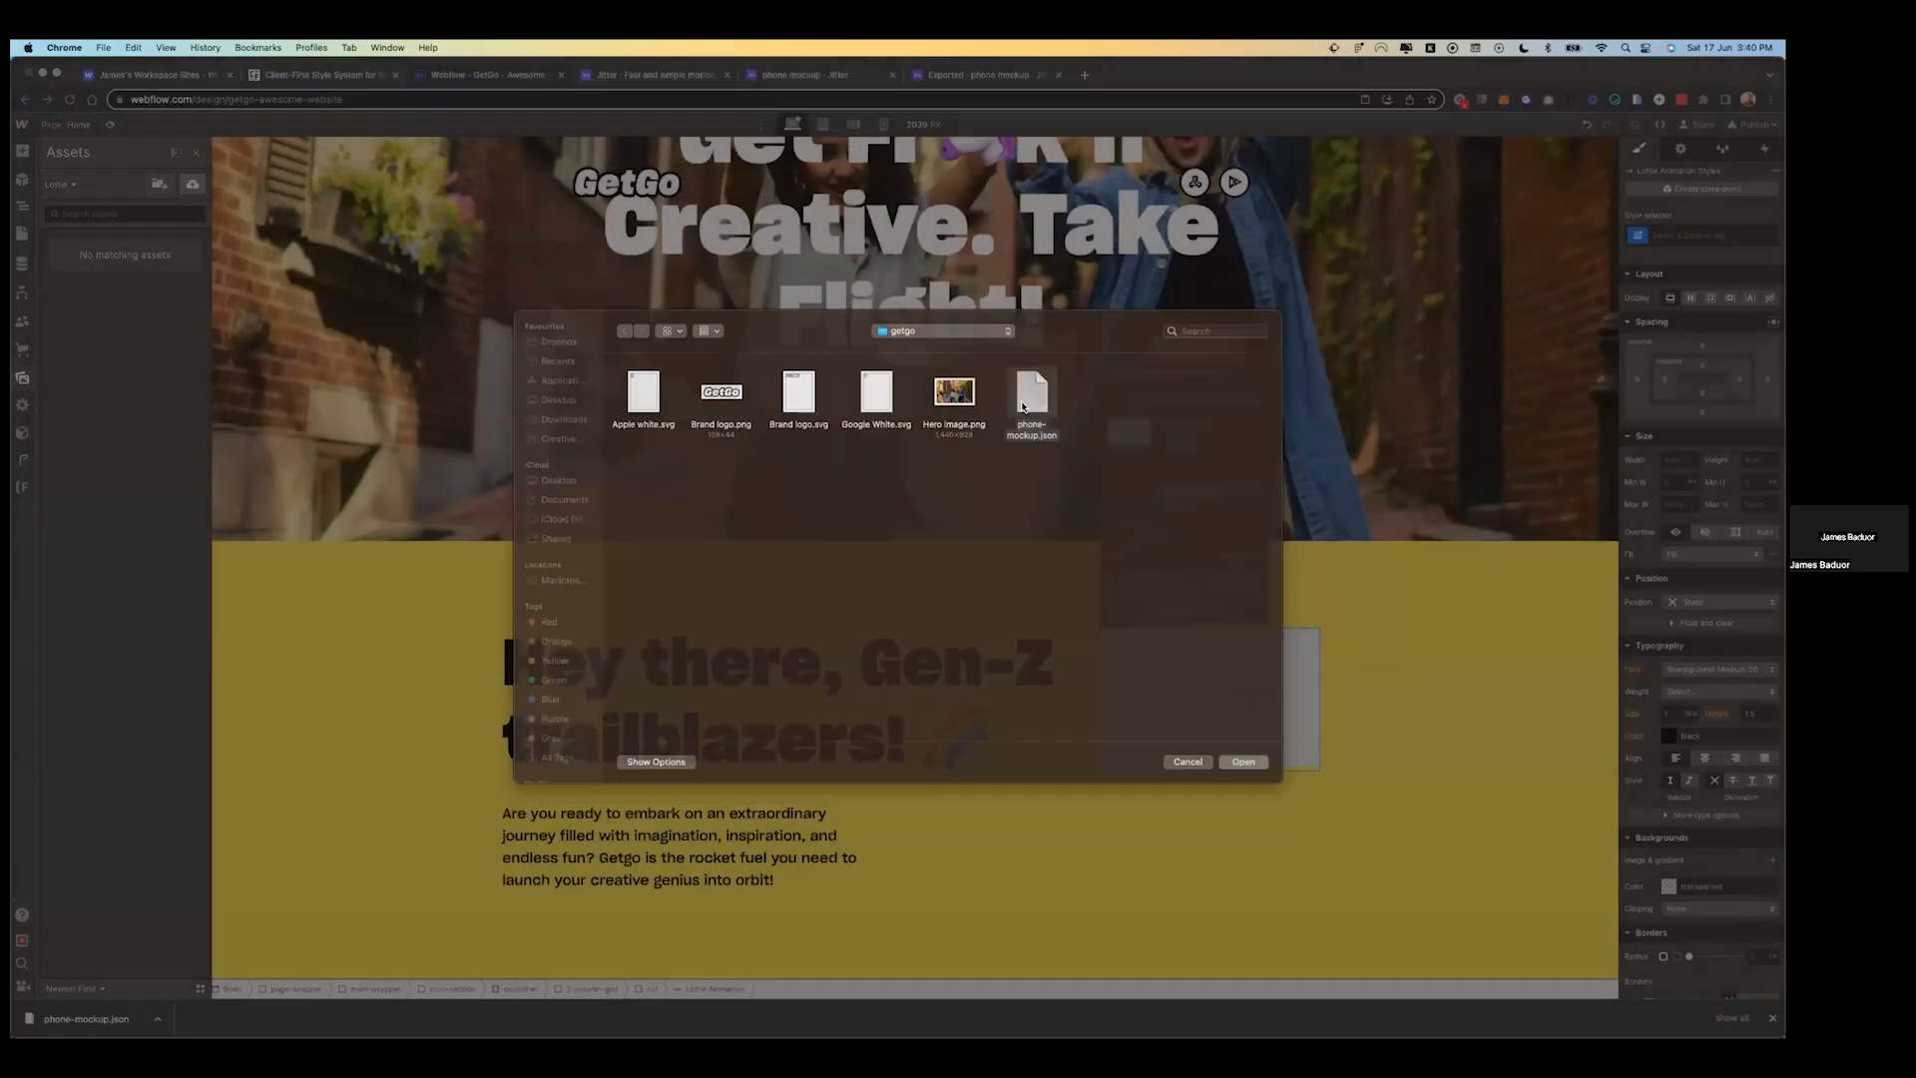
double_click(1023, 406)
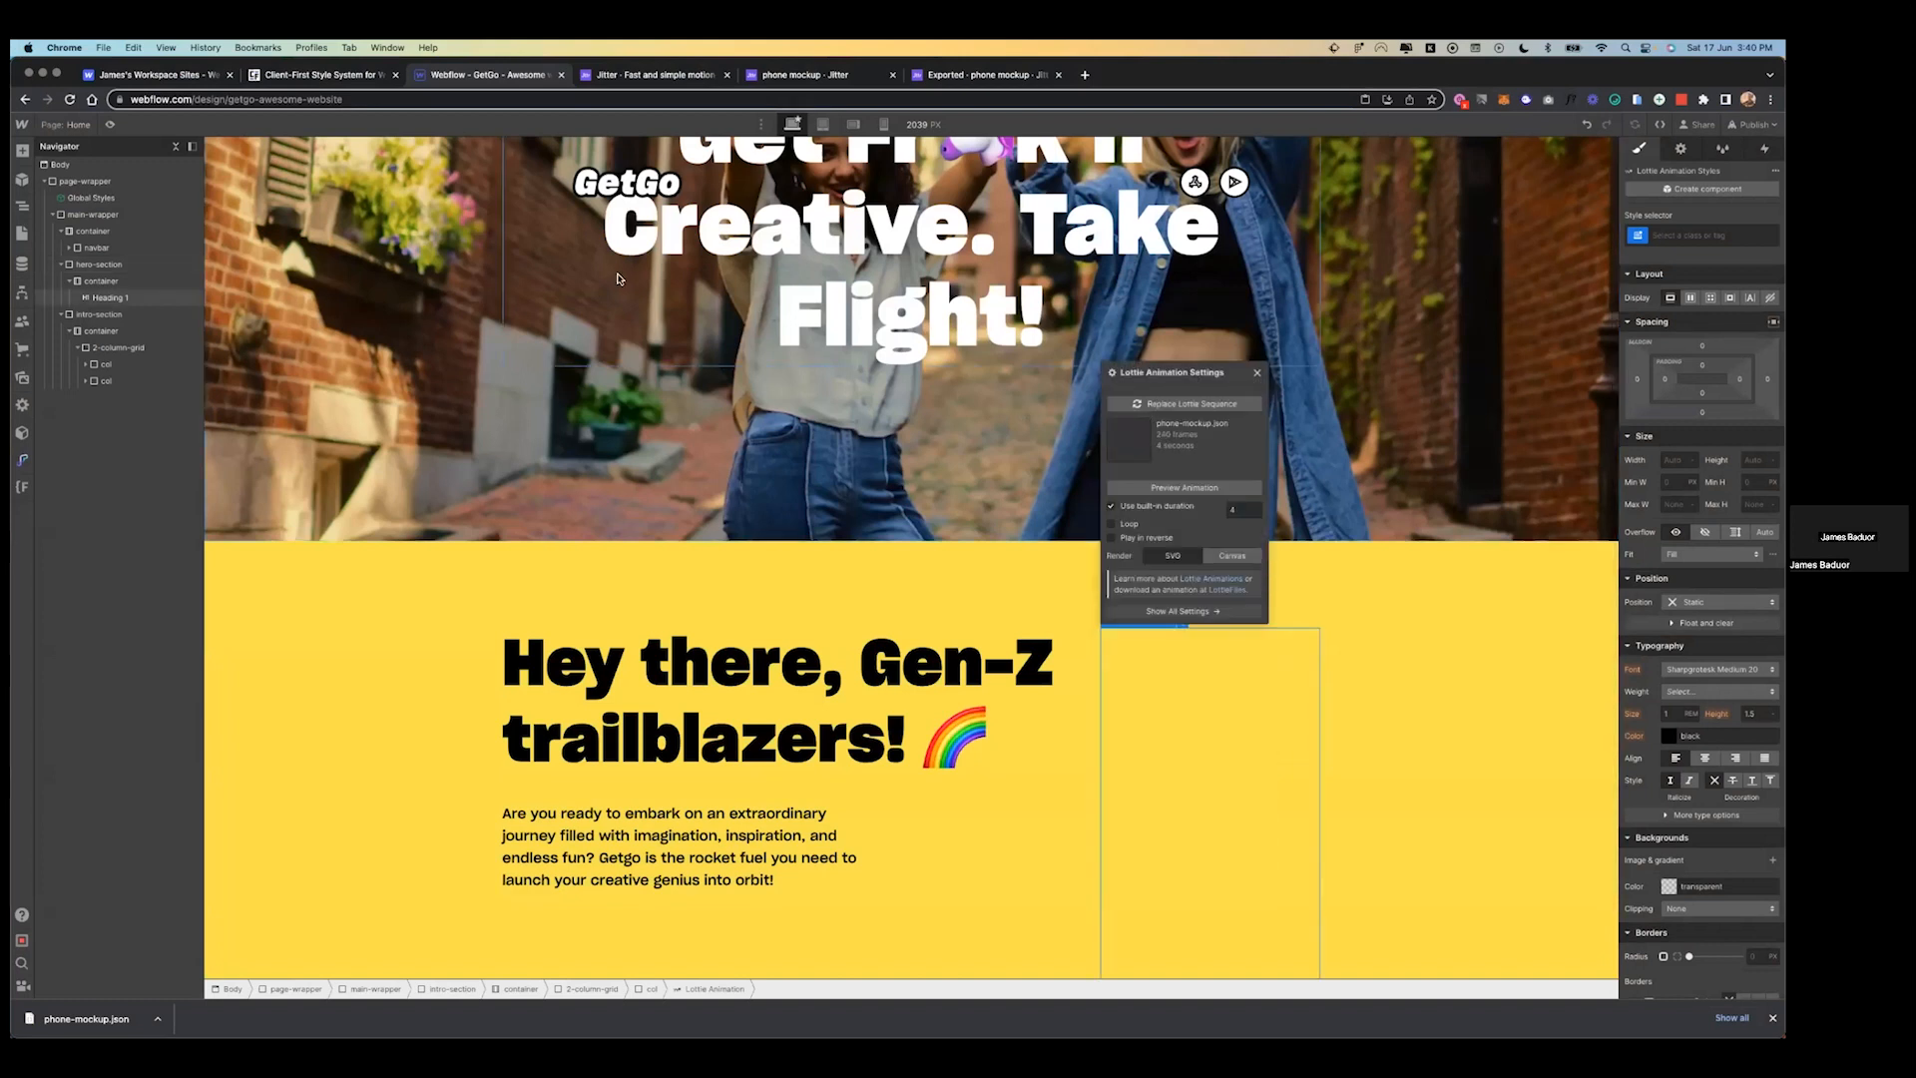
- Preview the page twice to check the Lottie animation in the intro section, and inspect its animation settings
scroll(697, 509, down, 2)
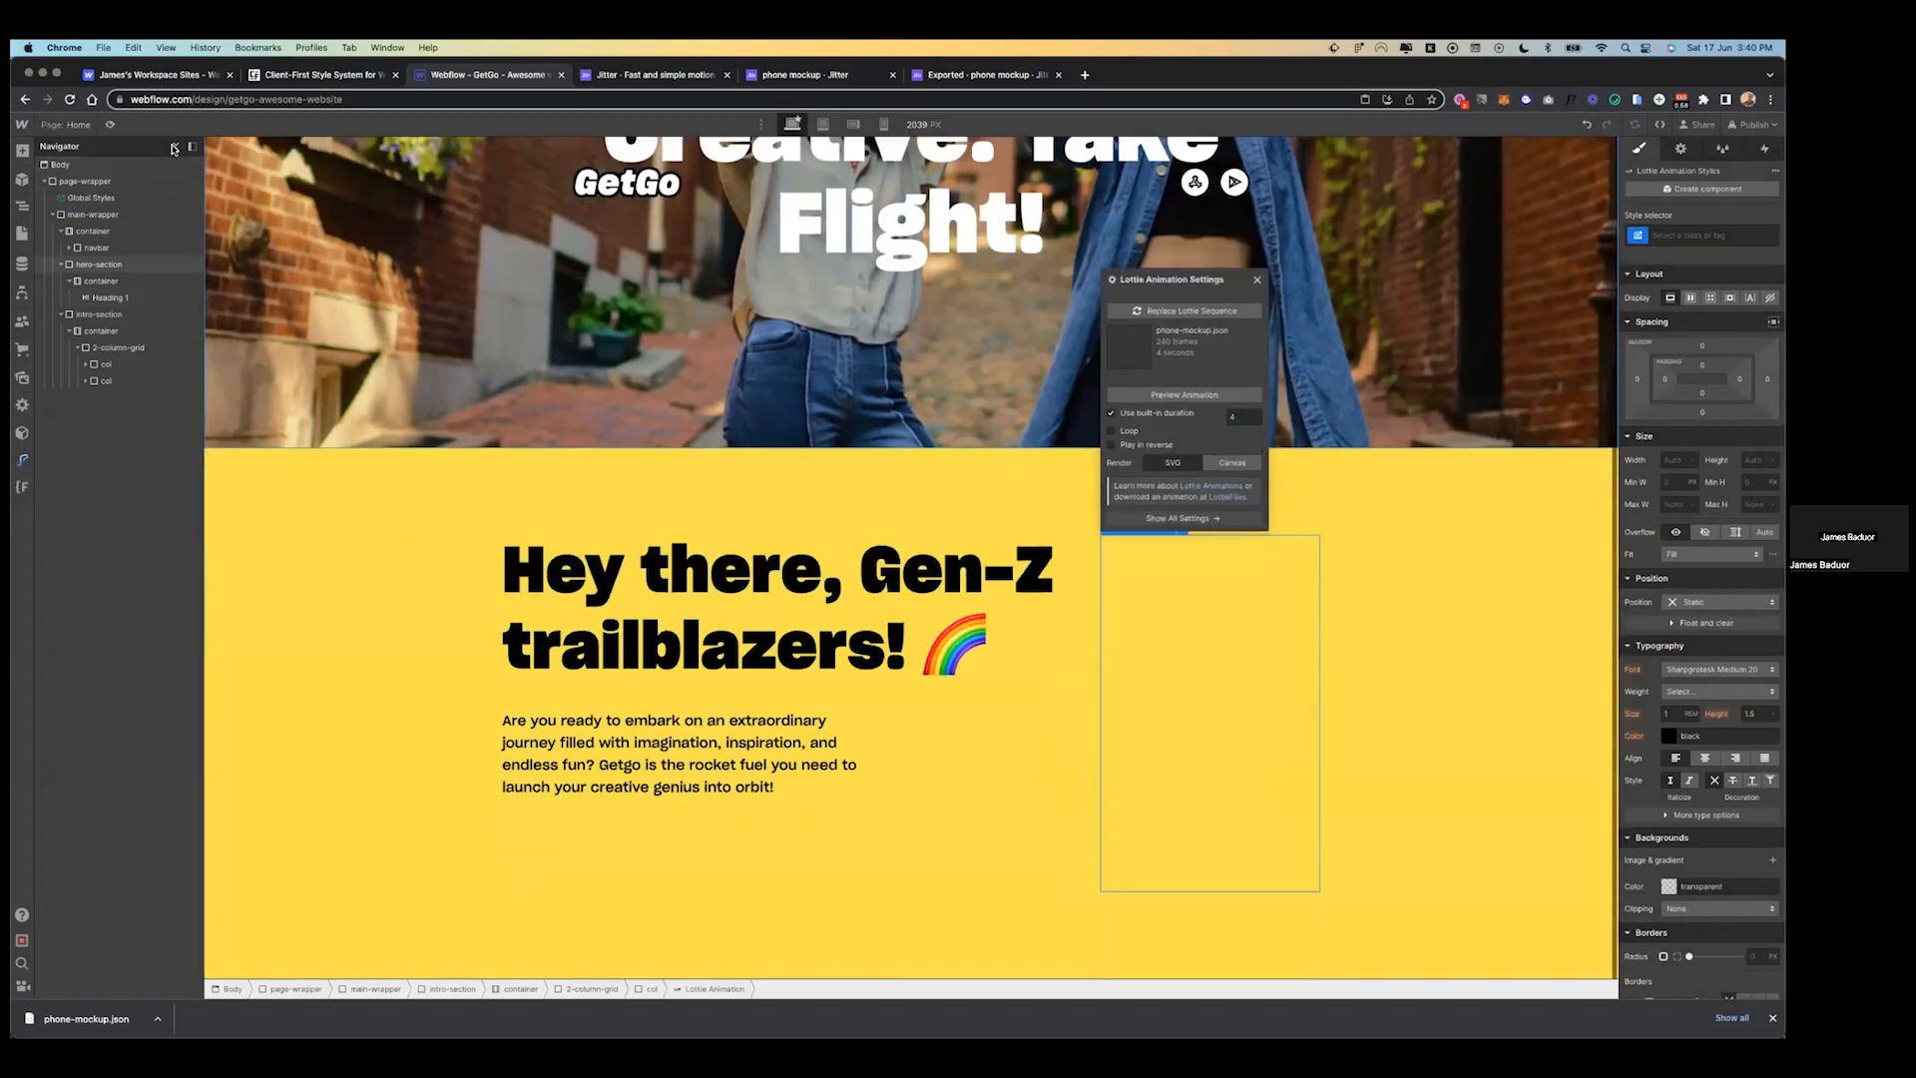
click(110, 124)
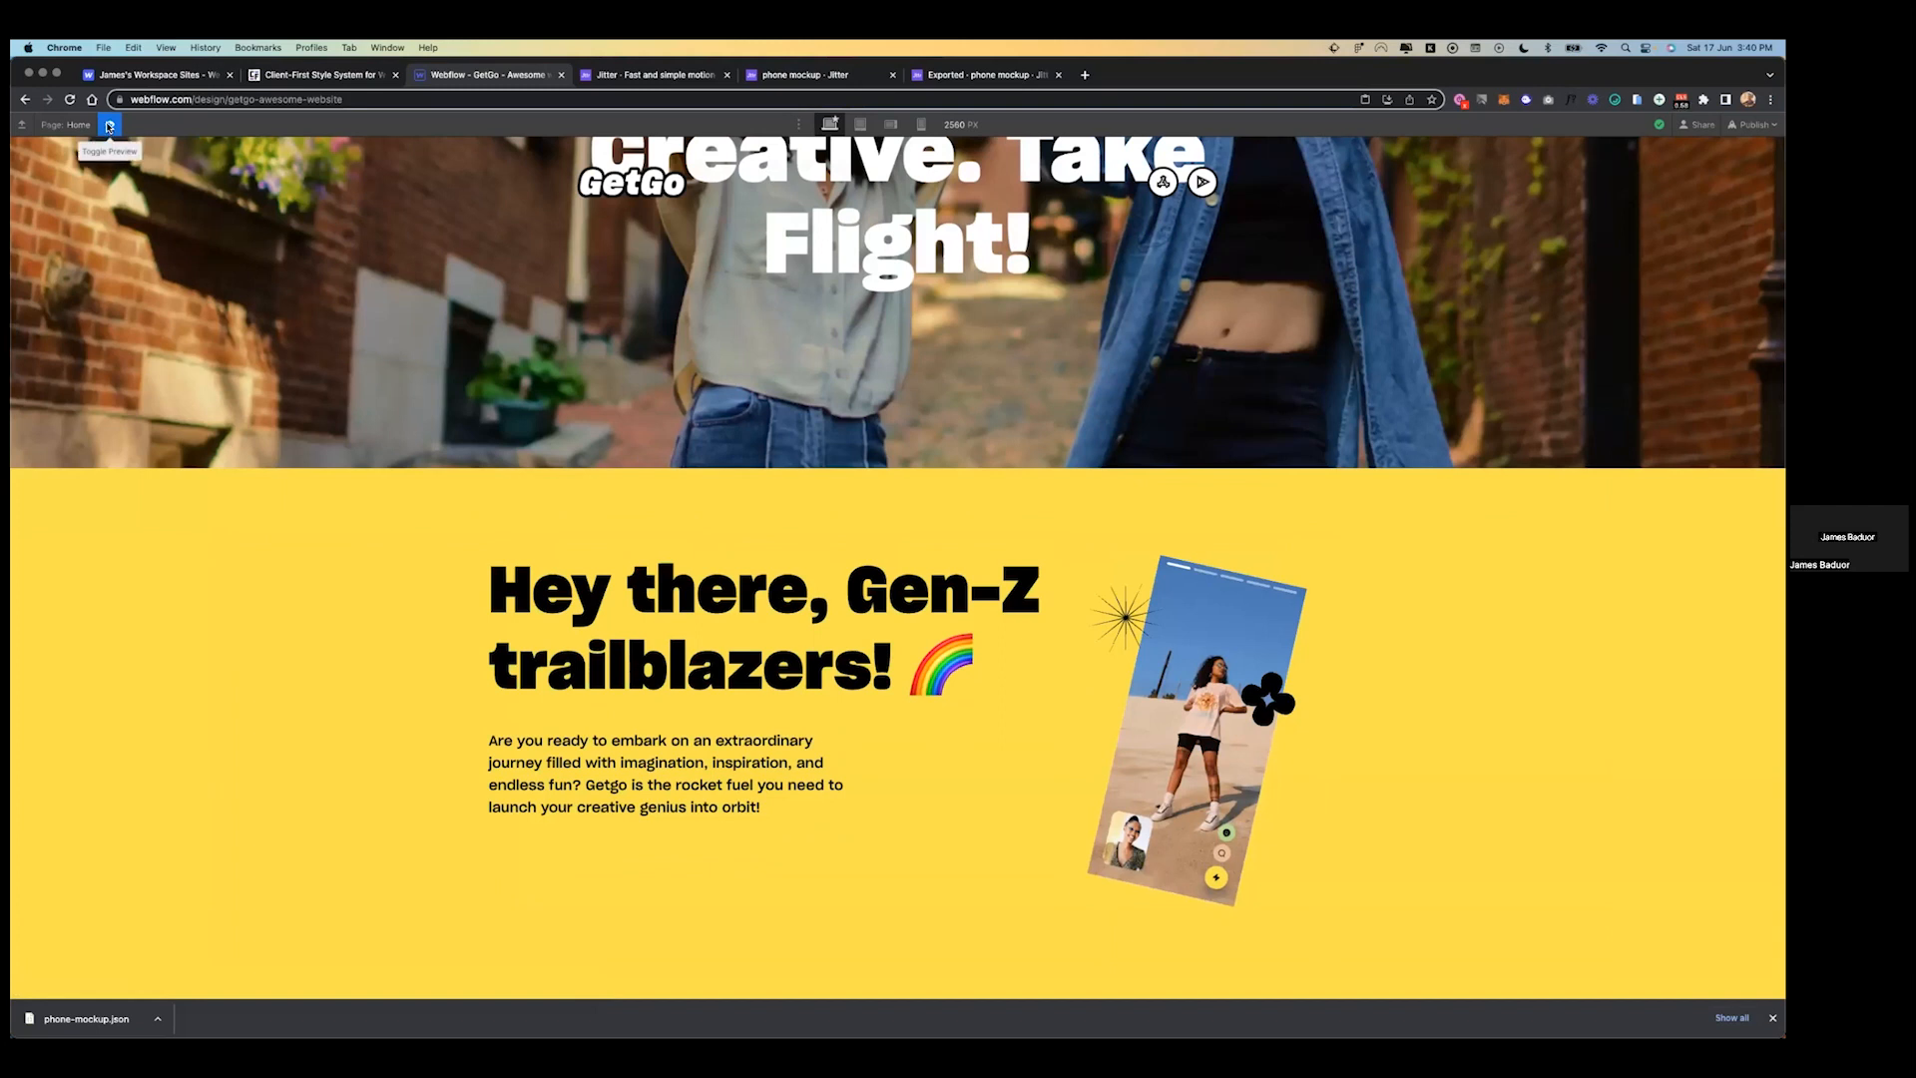
click(110, 126)
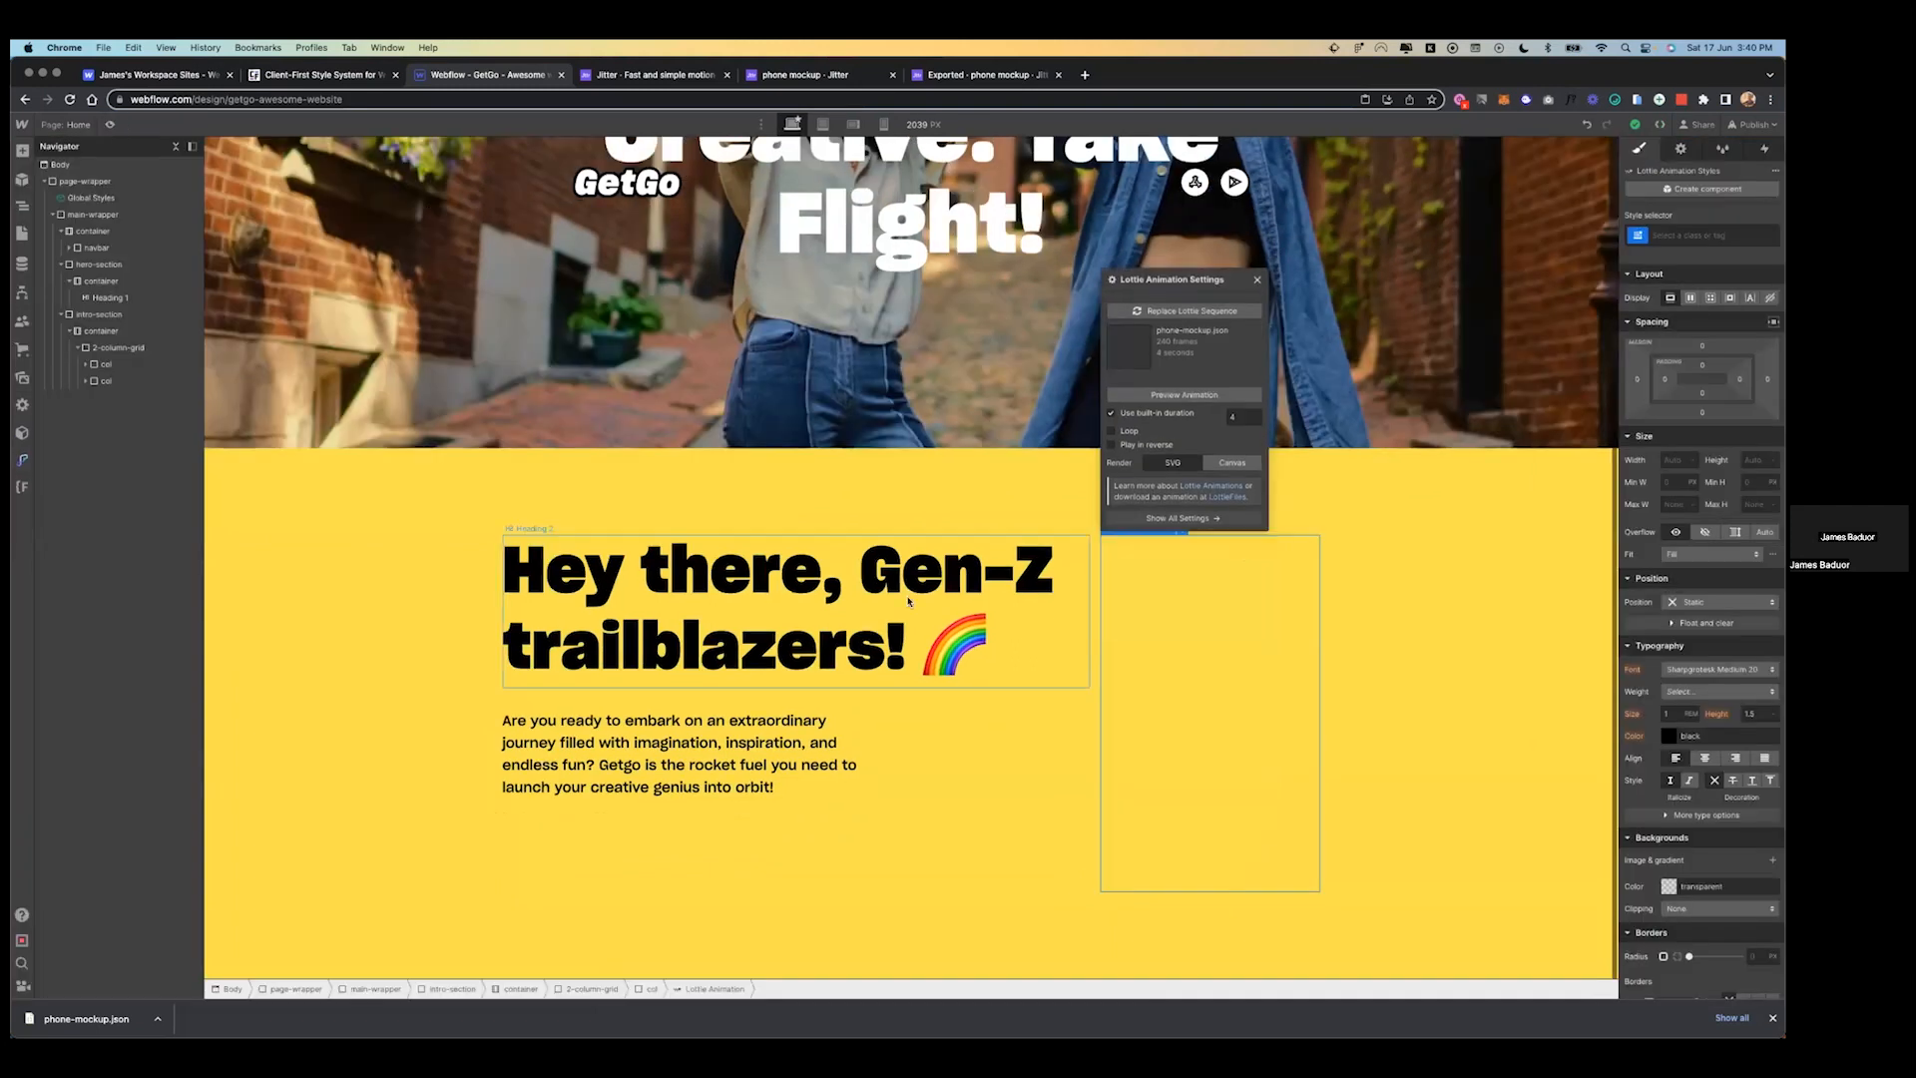
click(1264, 634)
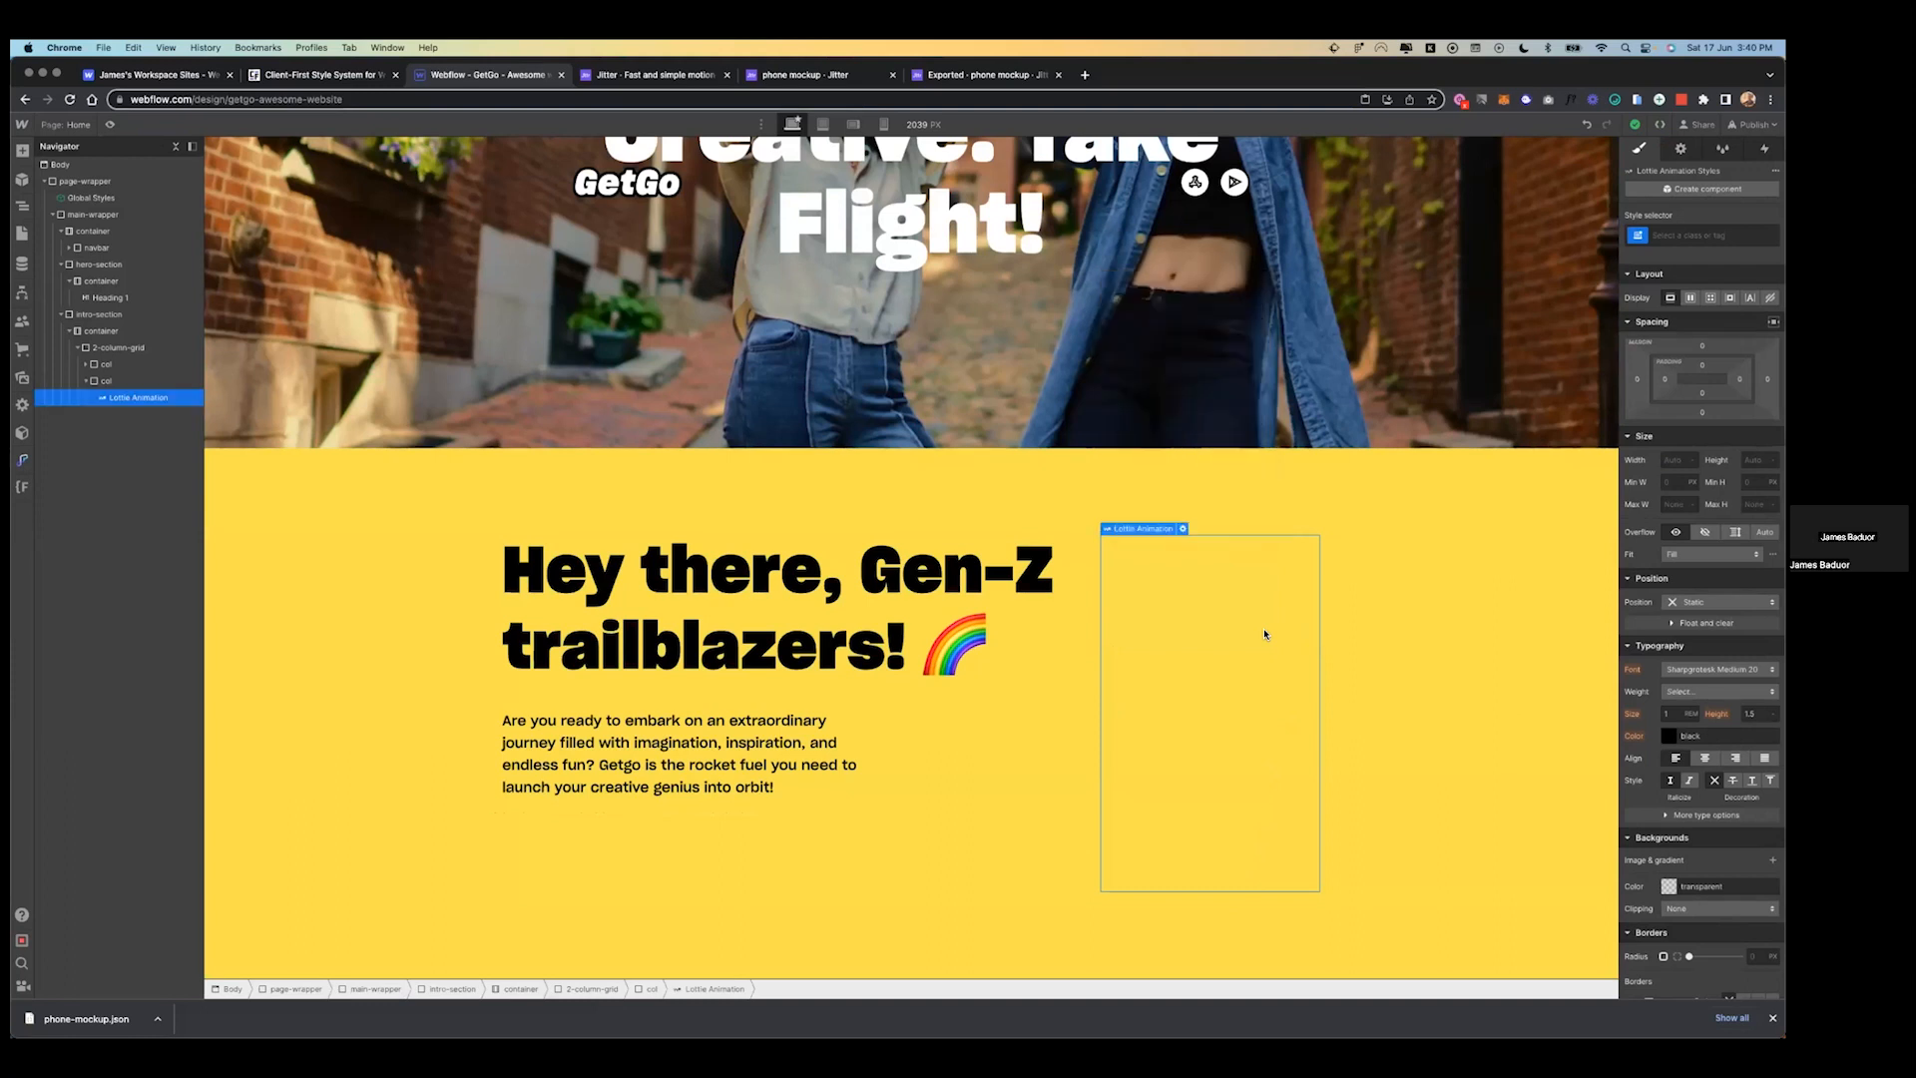
click(1184, 529)
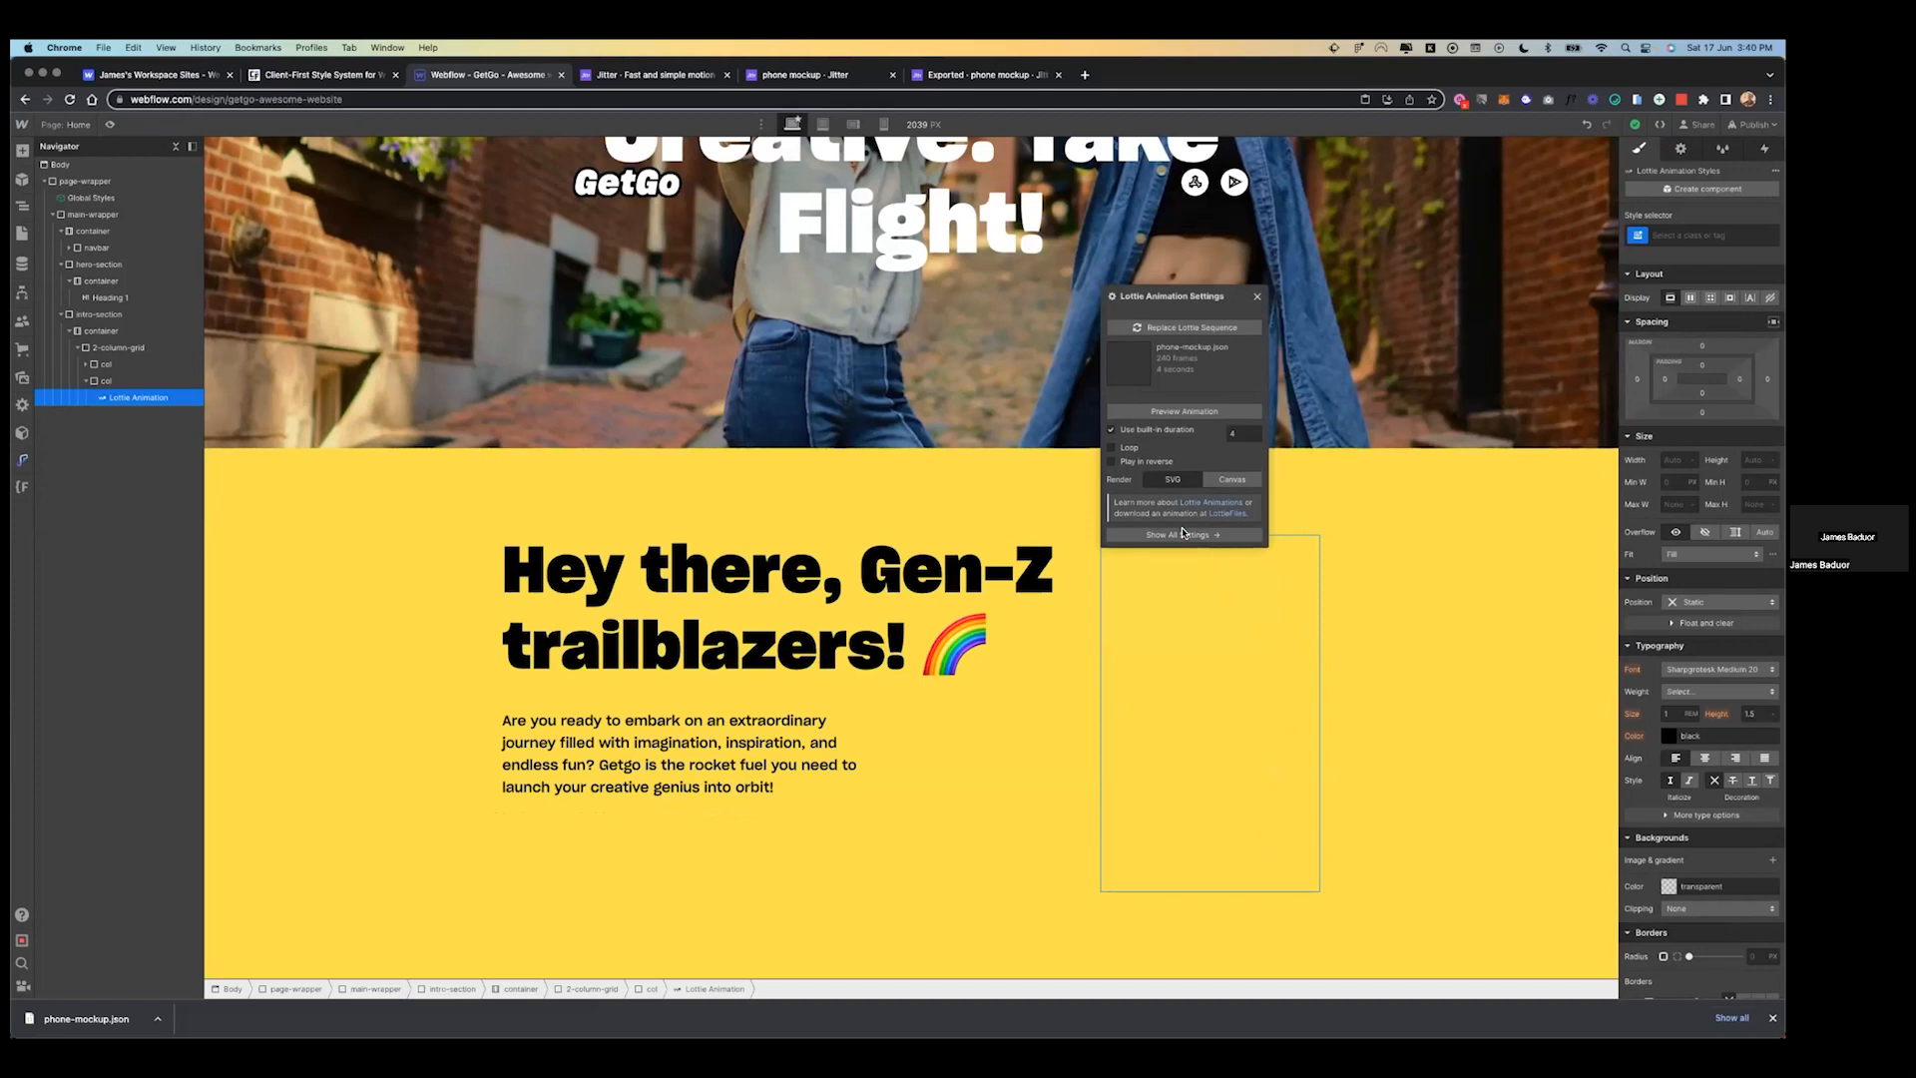
key(super+shift+p)
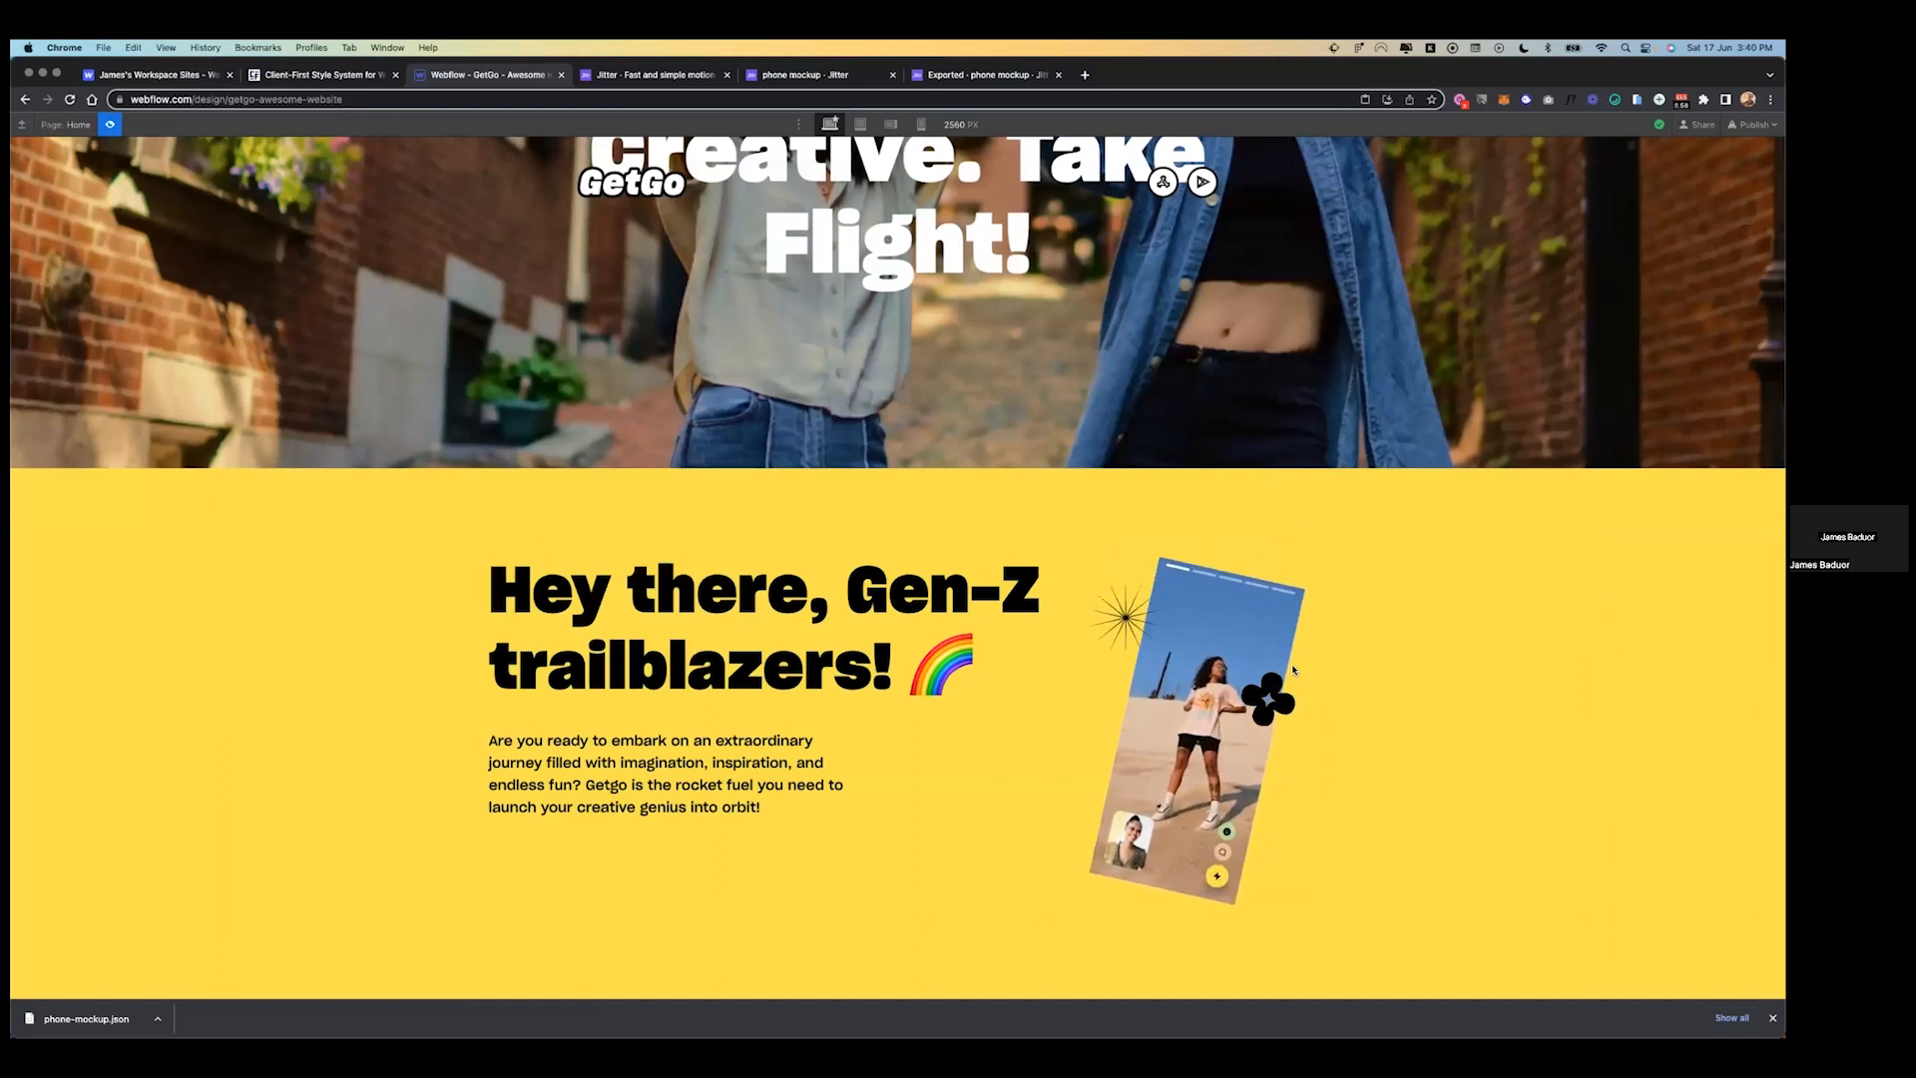
click(110, 123)
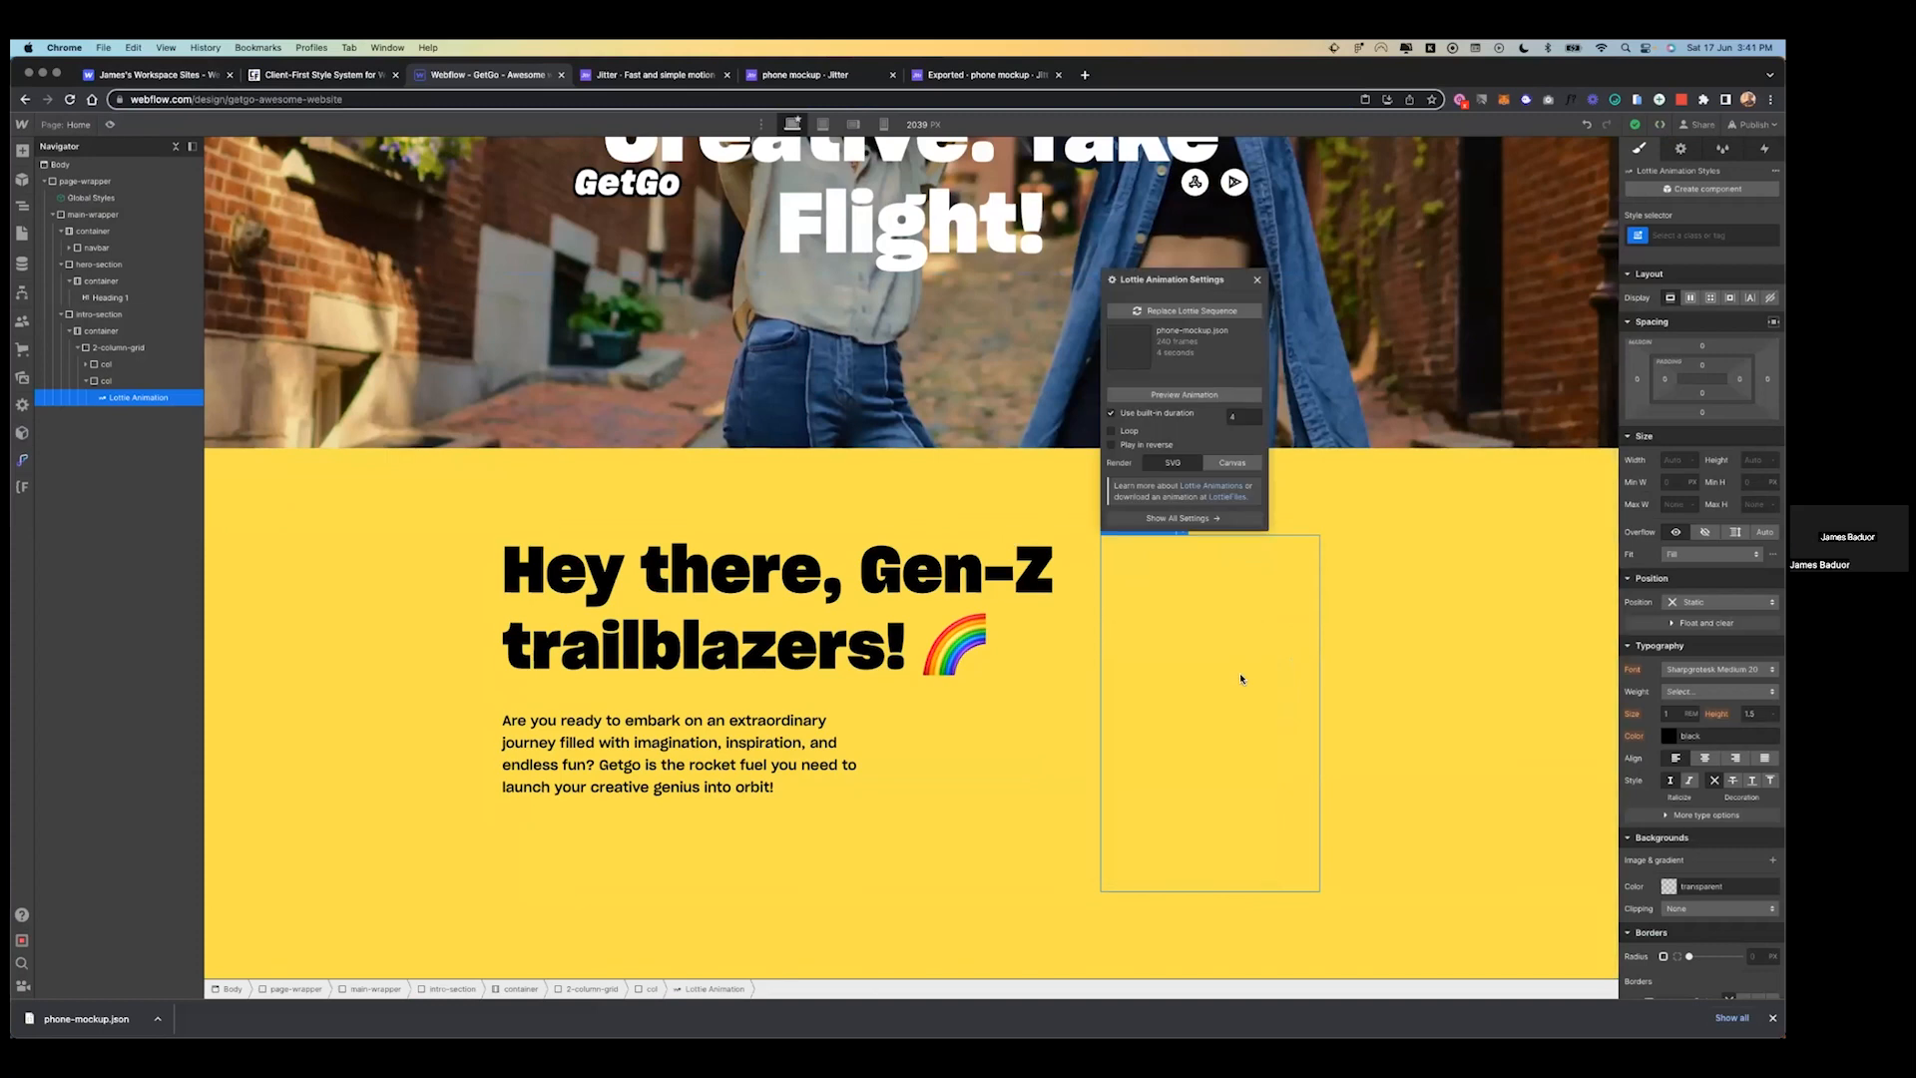
key(ctrl+Left)
key(ctrl+Right)
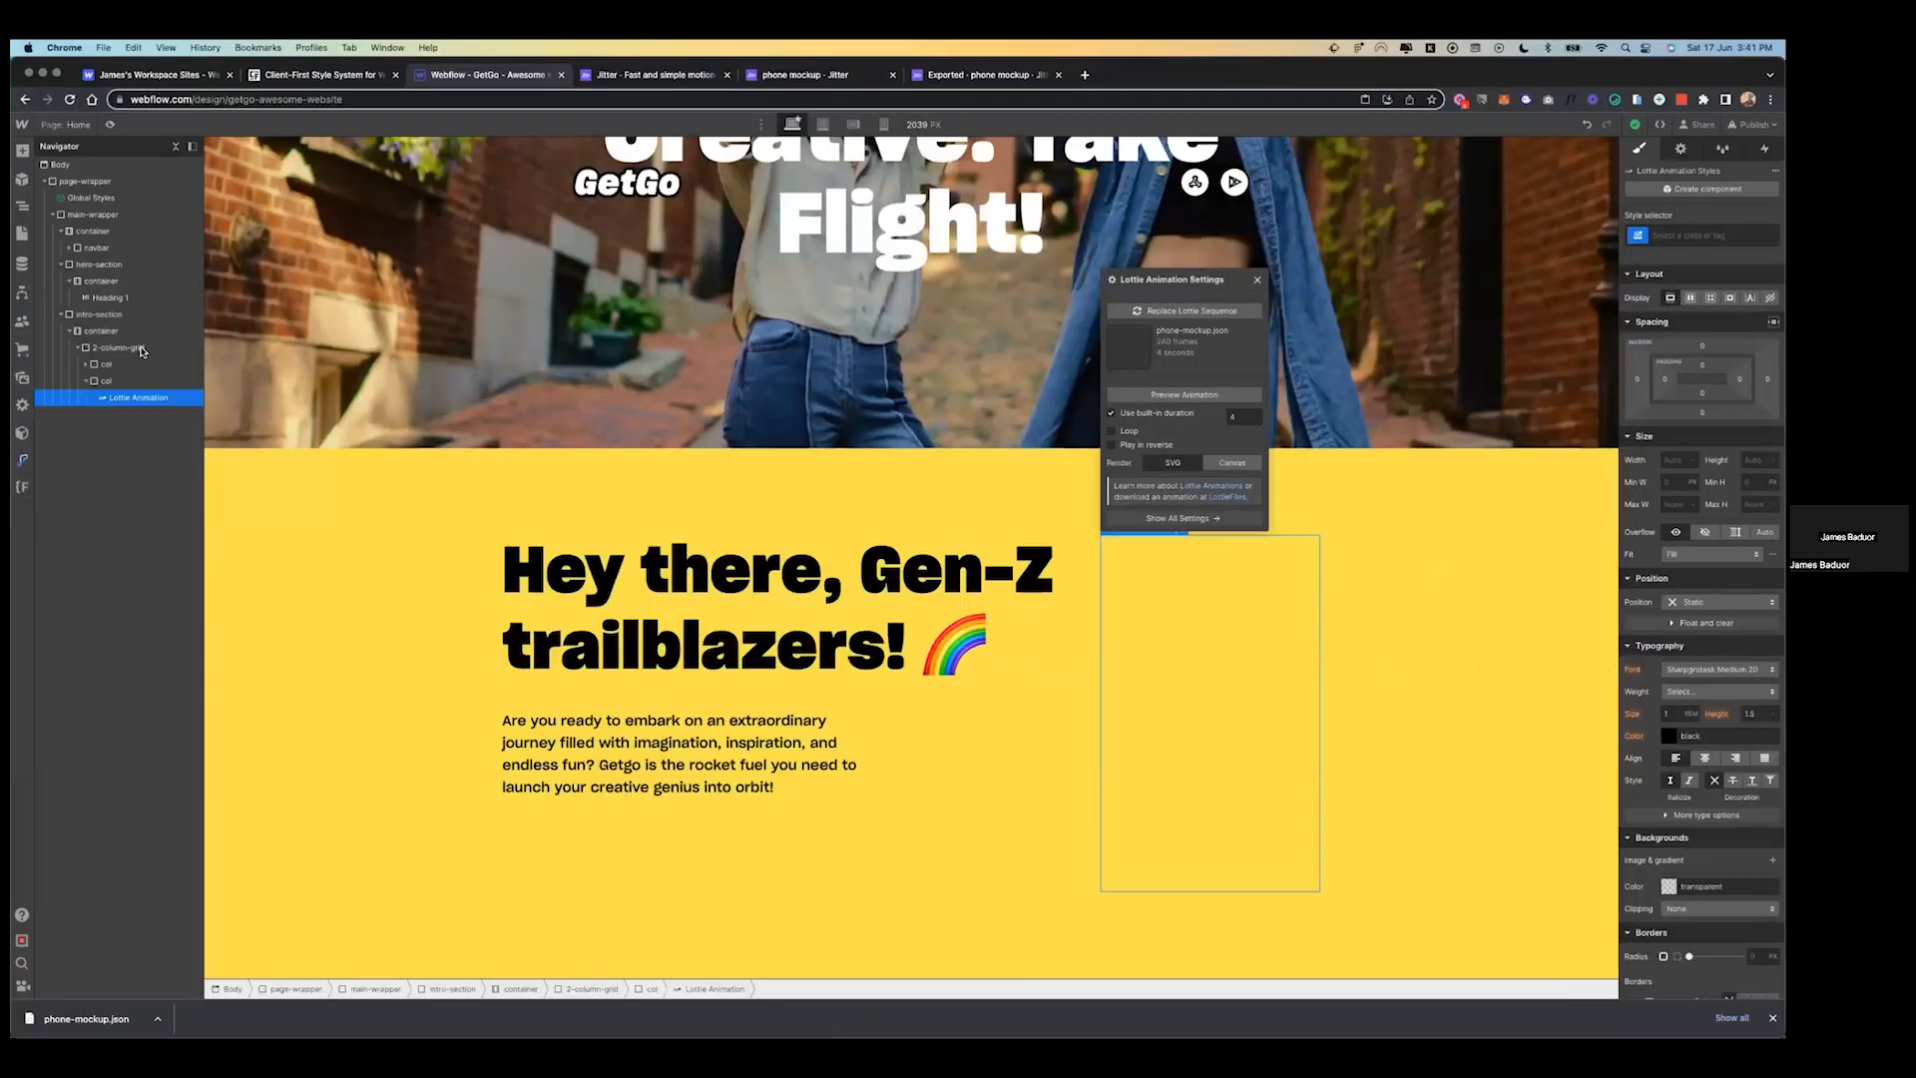
- Set the position of the intro-animation column to Relative
click(137, 351)
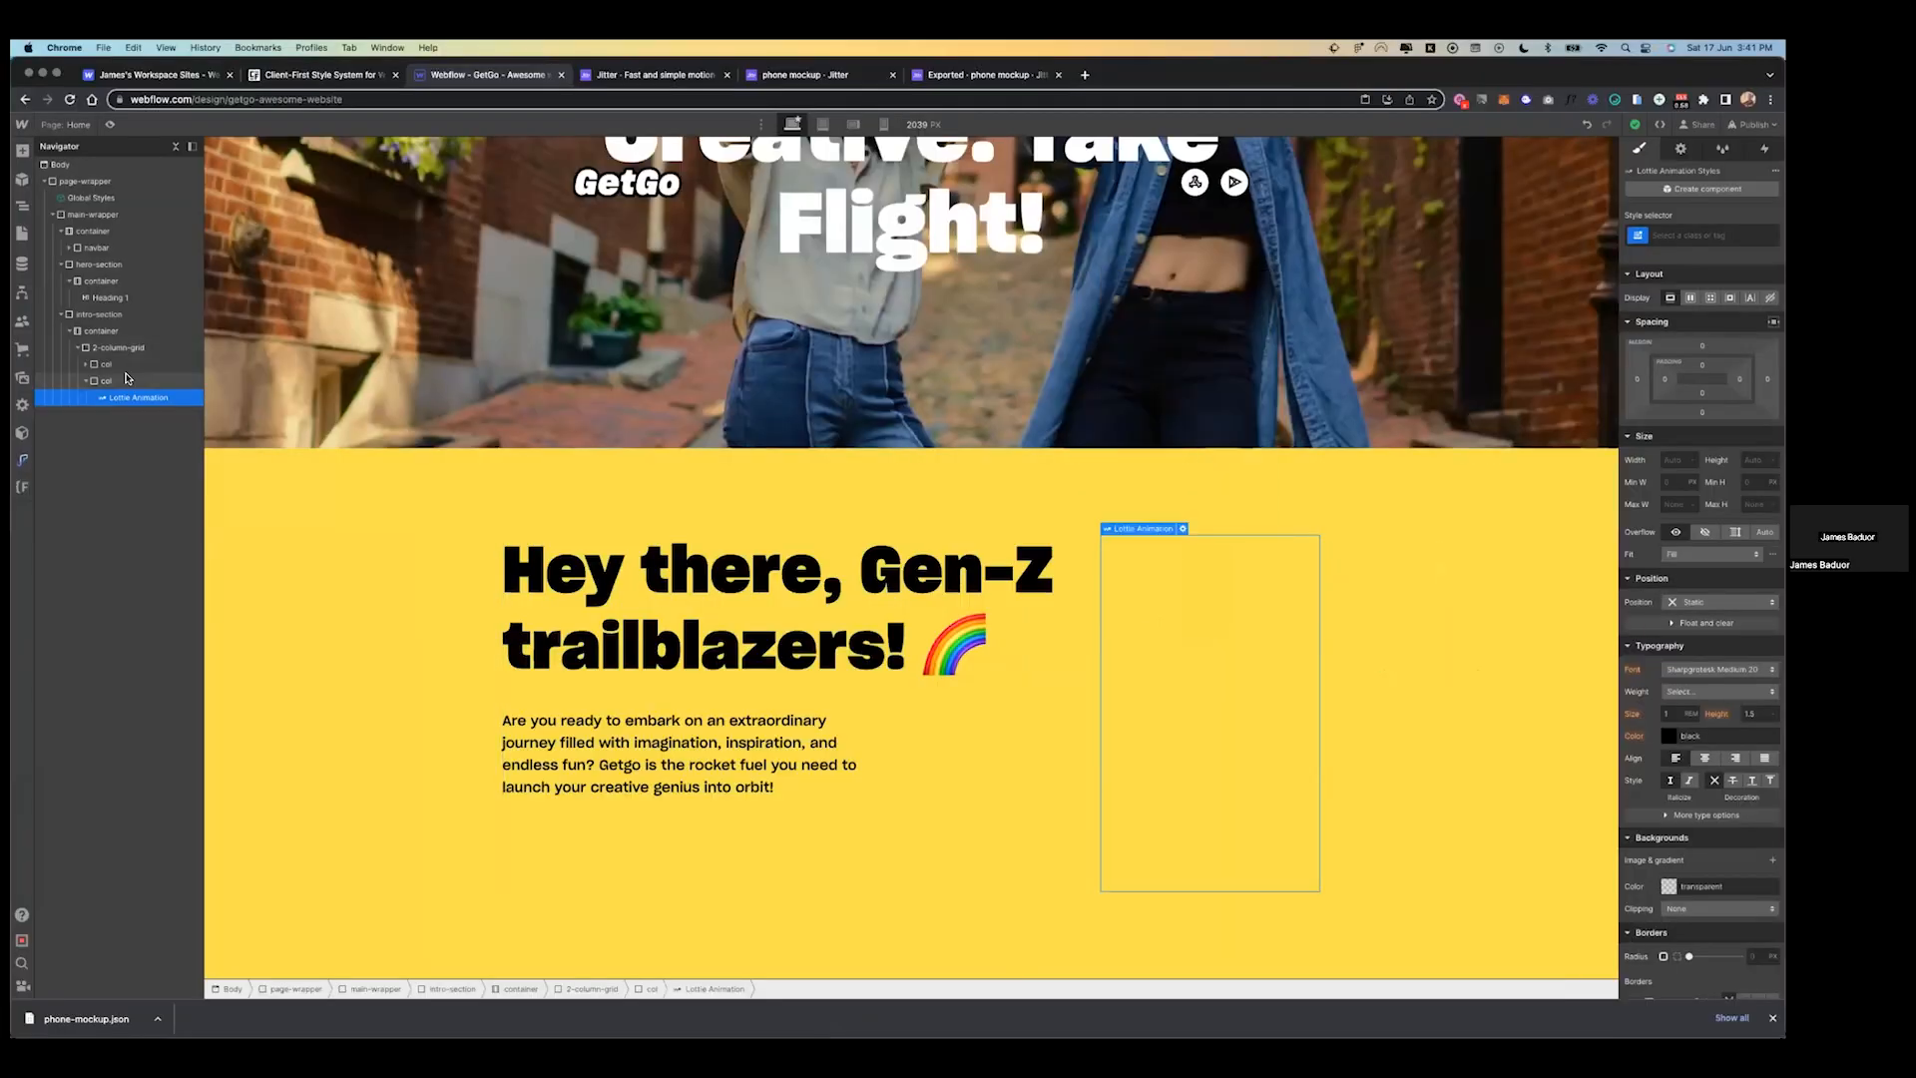
click(127, 379)
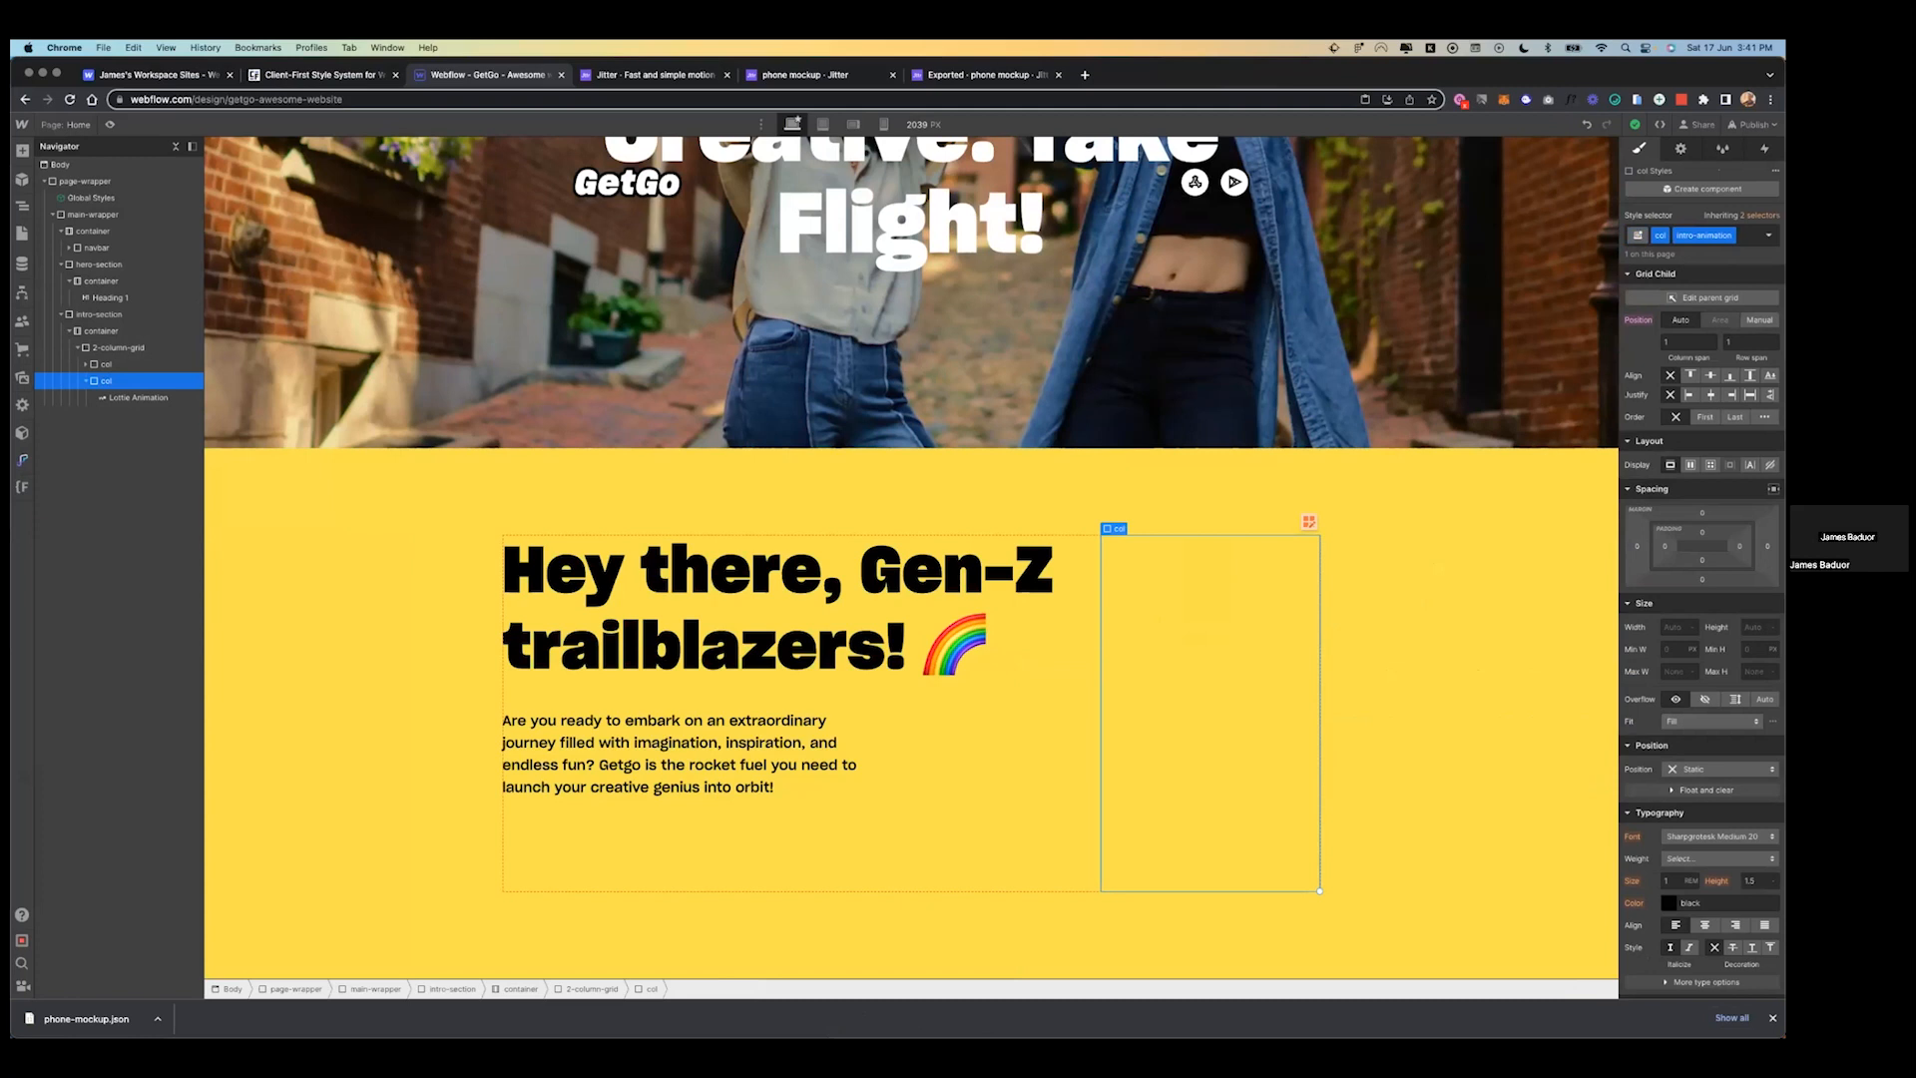
click(1722, 768)
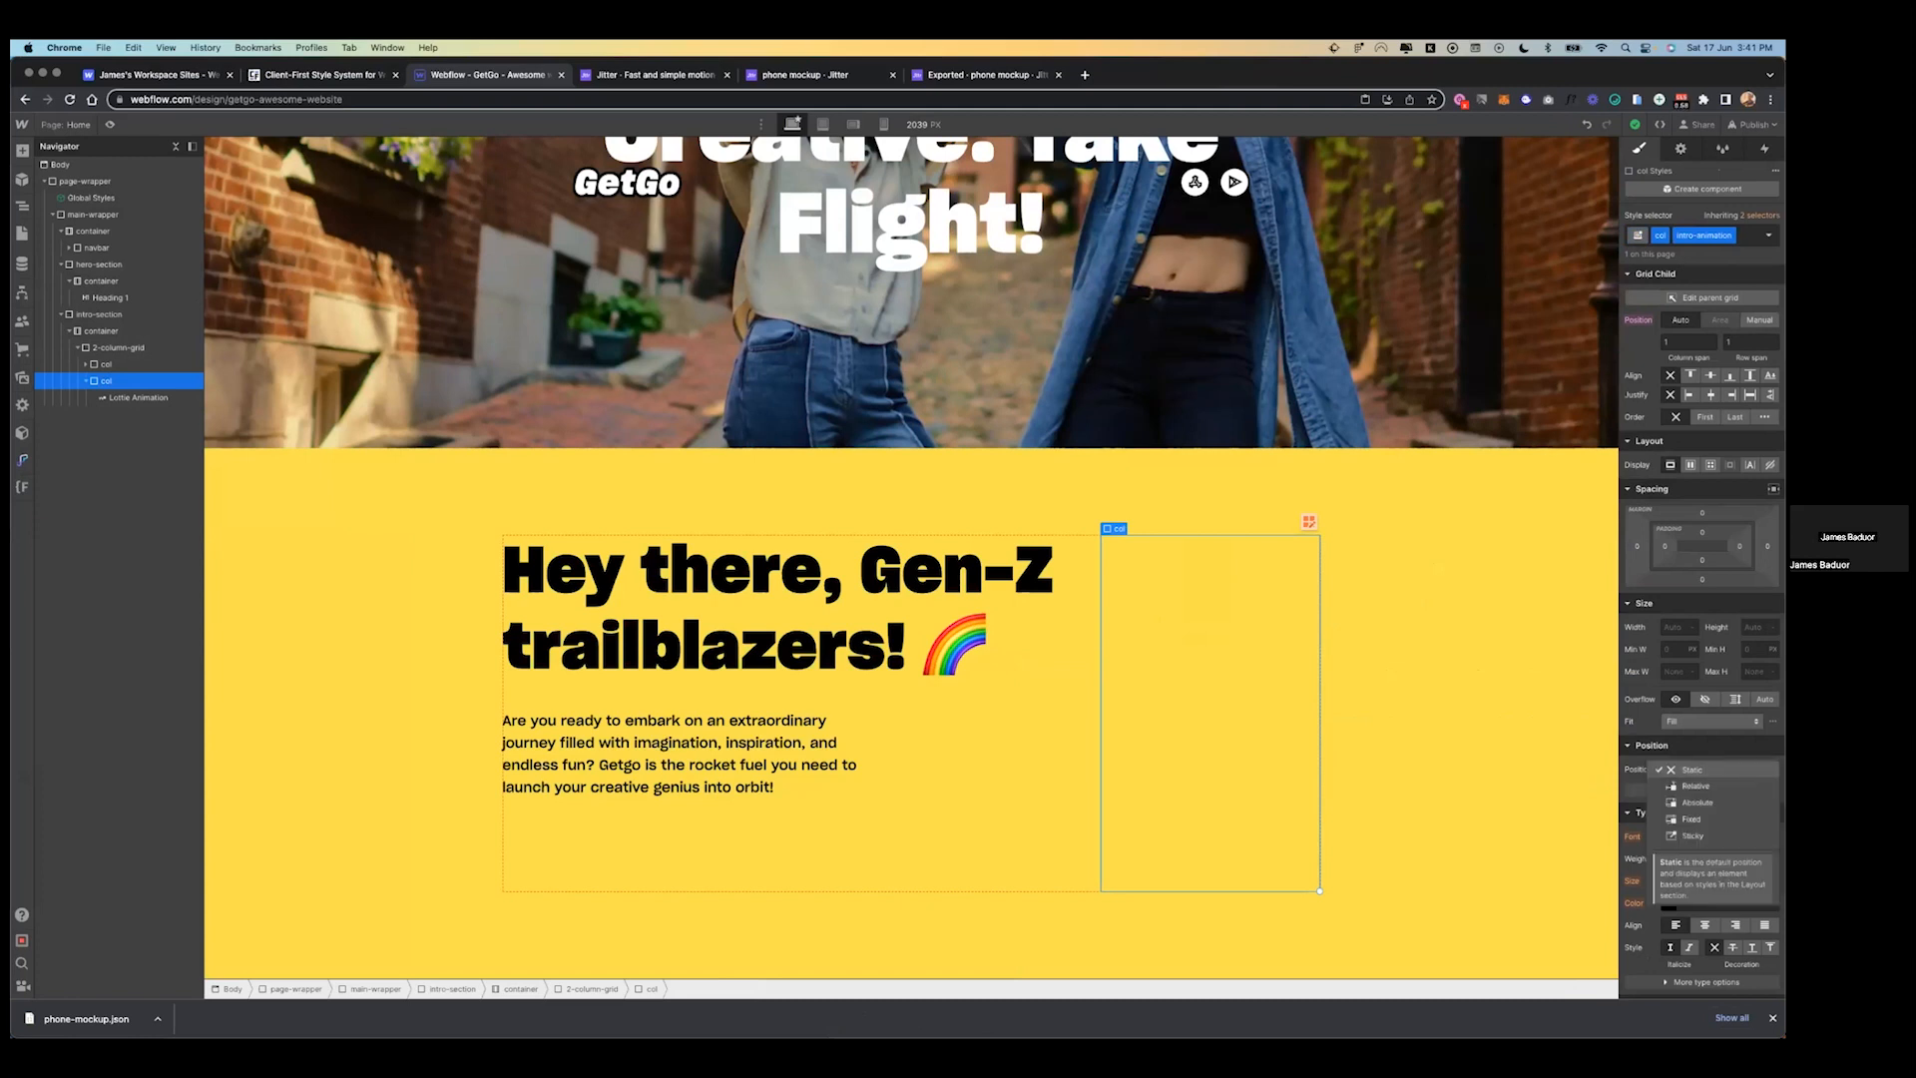
click(1694, 785)
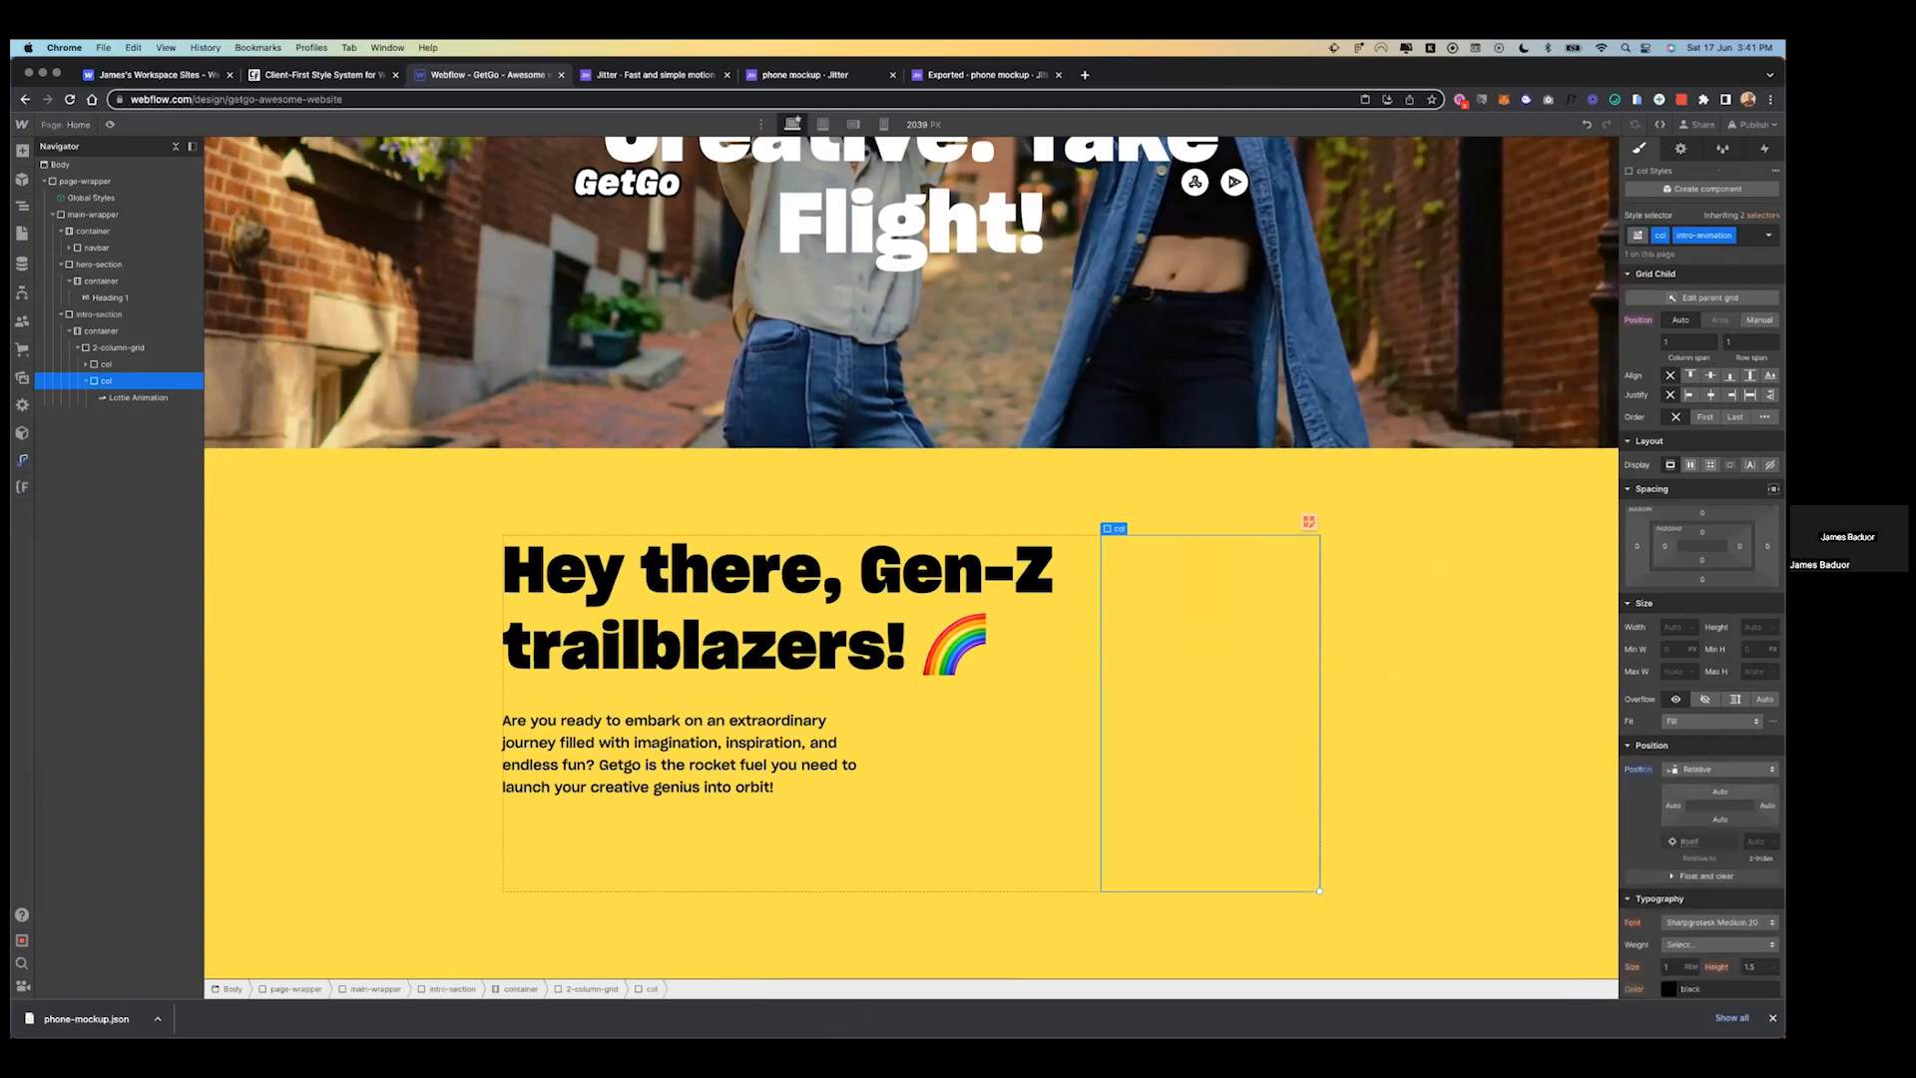
- Give the Lottie animation element the class animation and set its position to Absolute
click(1115, 718)
click(1704, 235)
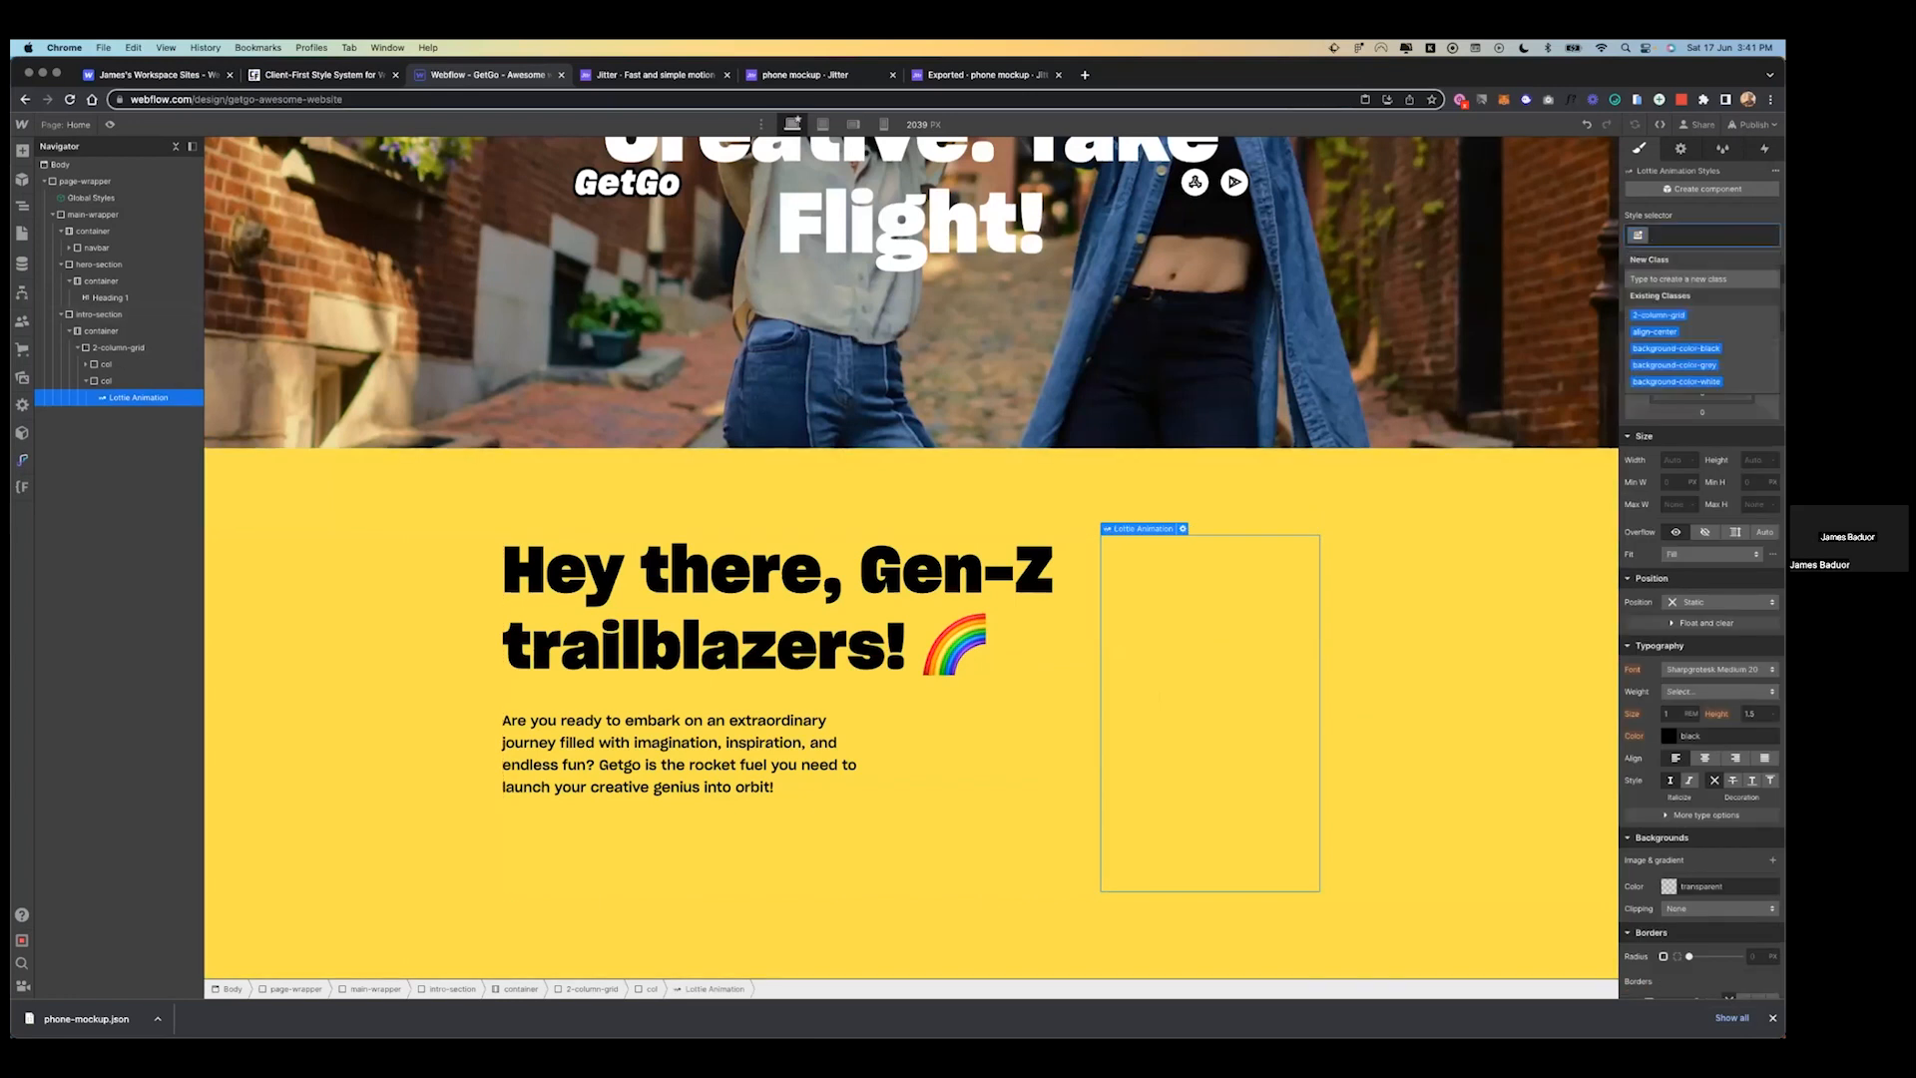
text(animation)
key(Return)
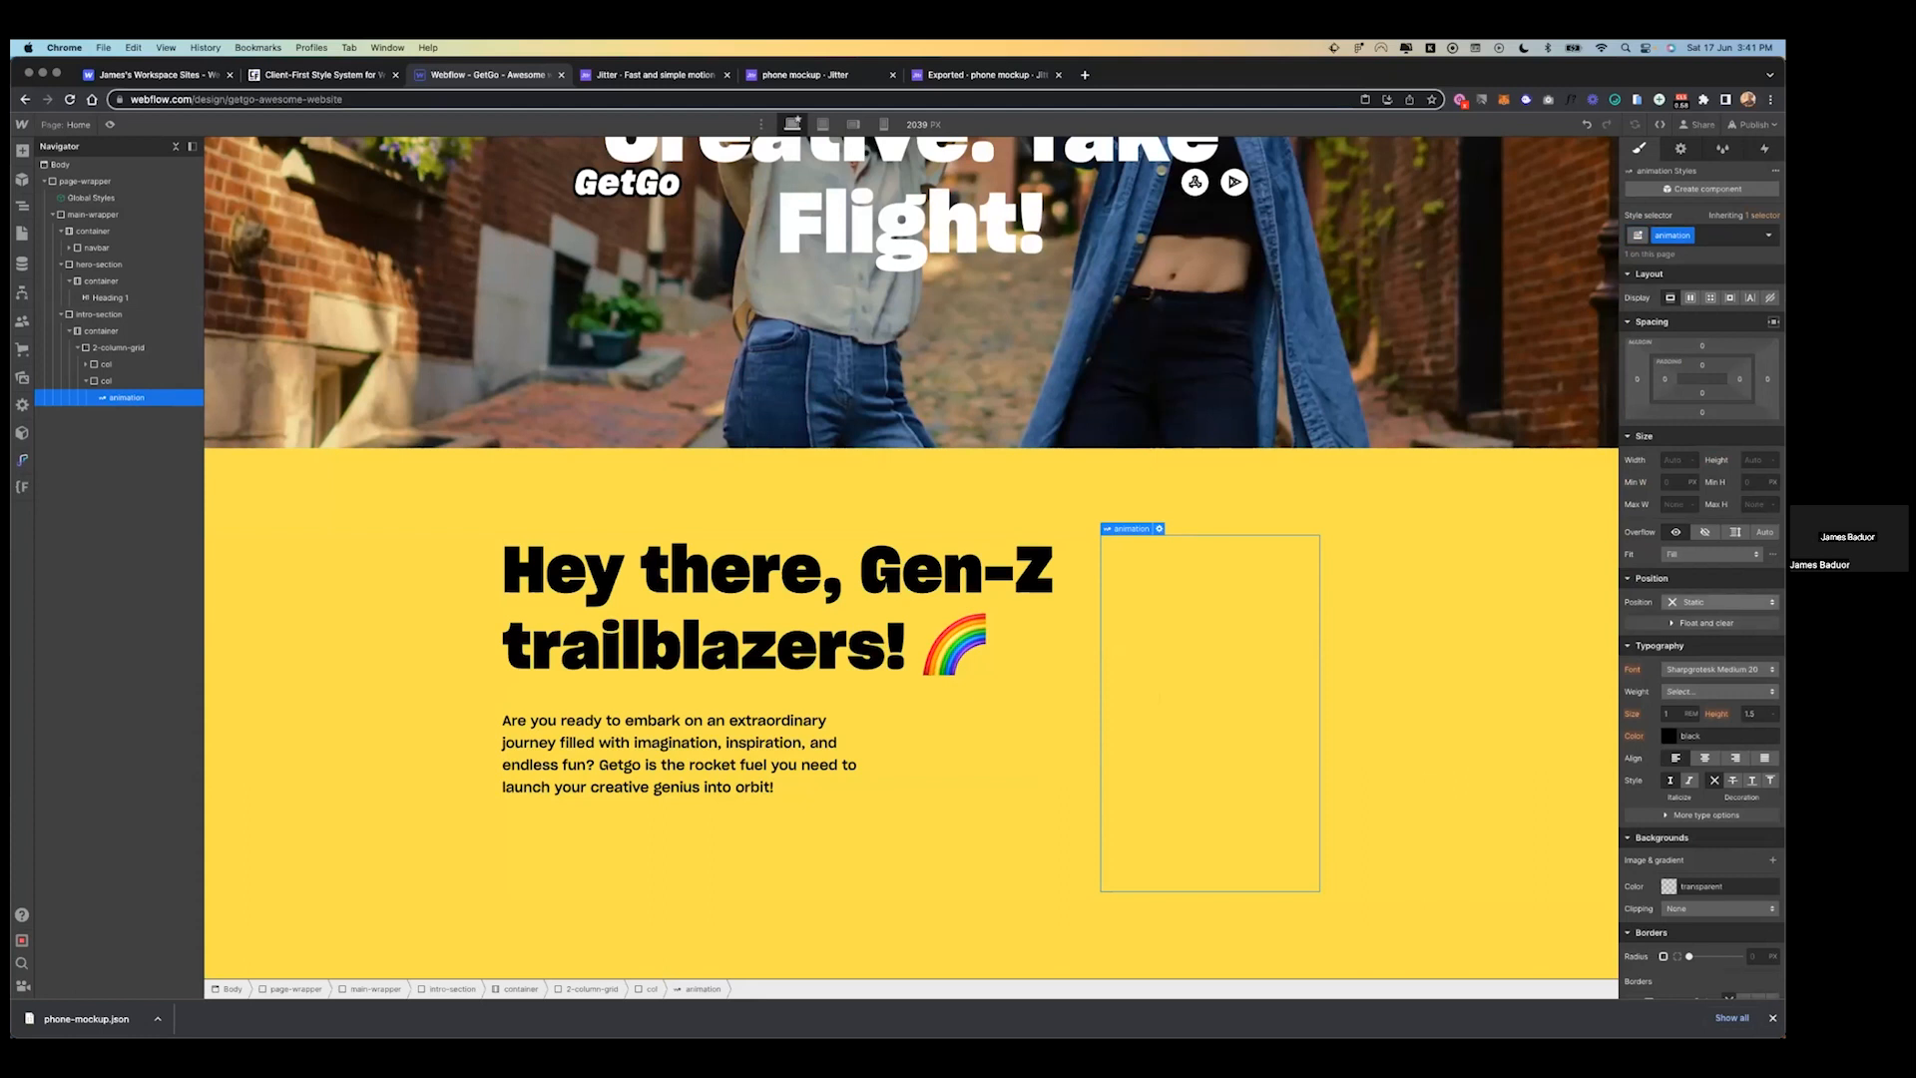
click(1718, 602)
click(1702, 636)
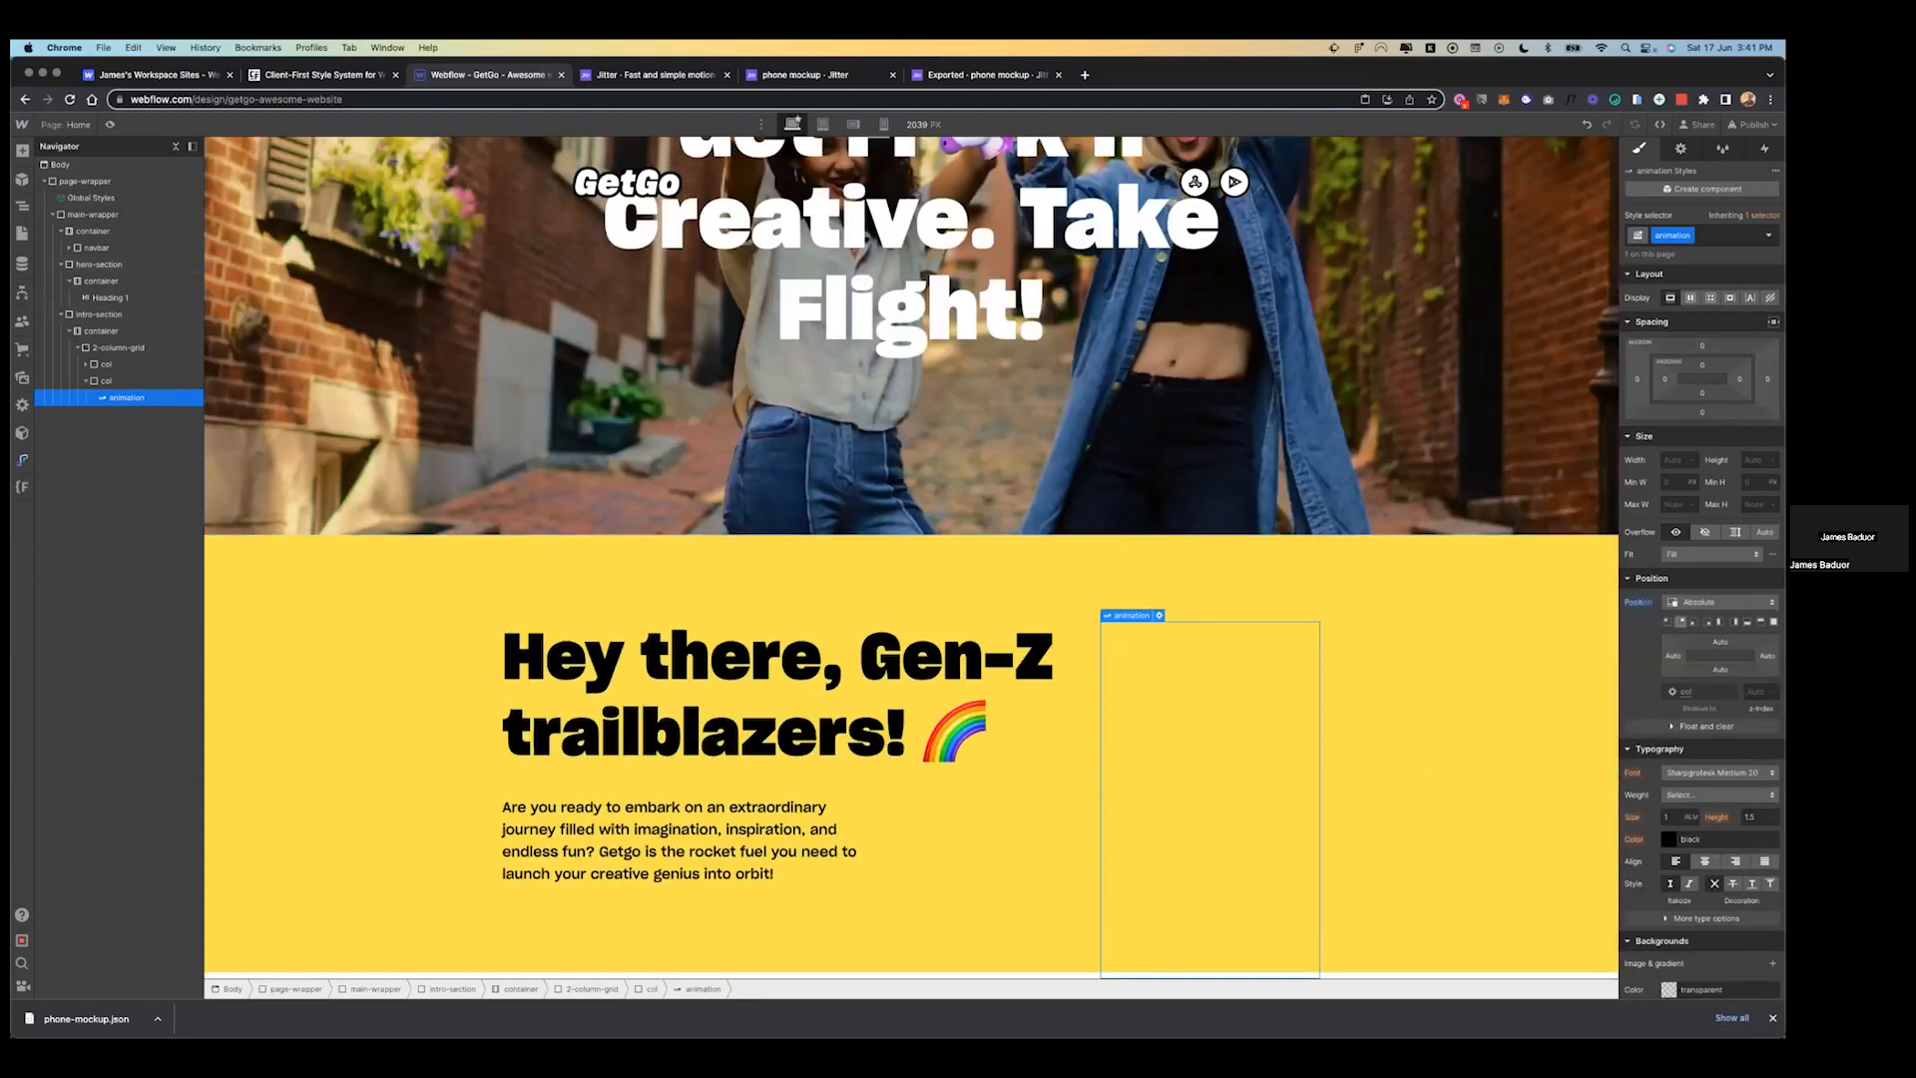
- Set the animation element's width to 470 px and its height to Auto
click(1674, 460)
text(420)
key(shift+Up)
key(shift+Up)
scroll(1475, 549, down, 2)
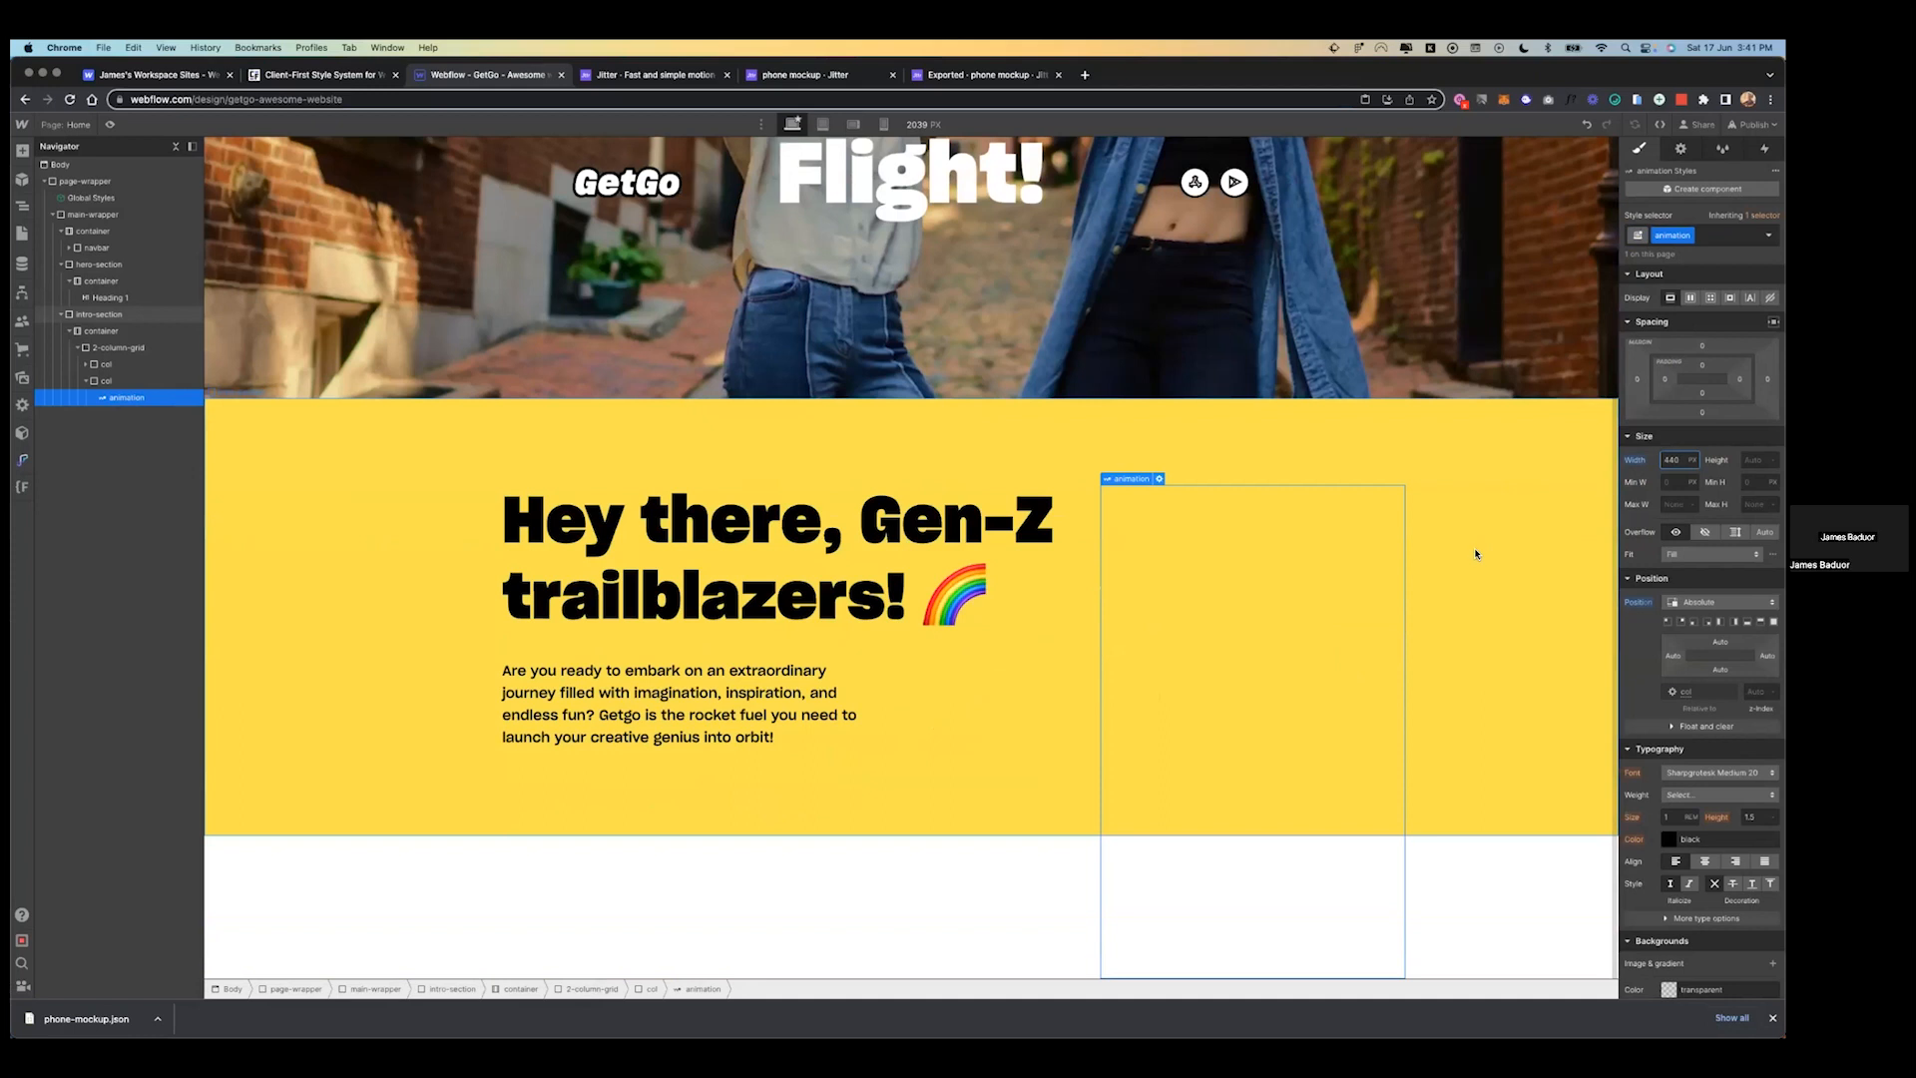
click(1768, 460)
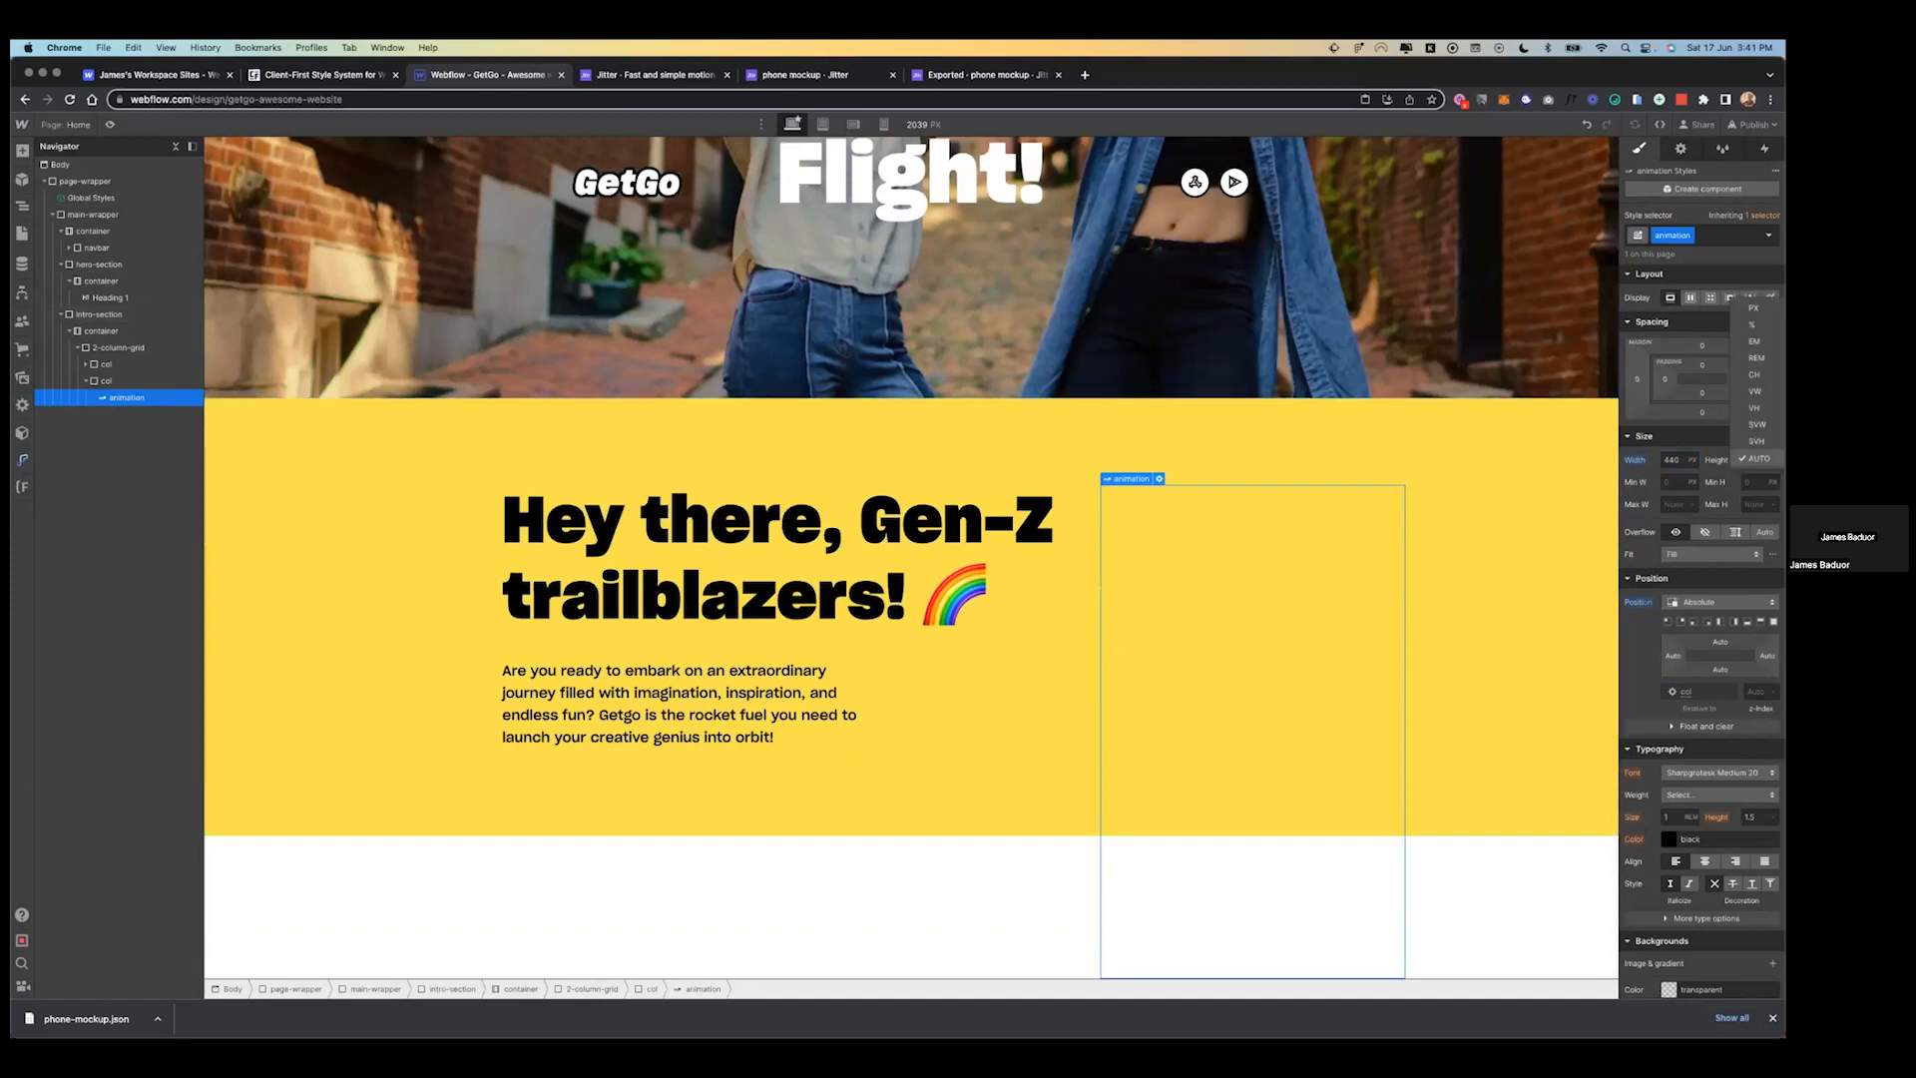
click(1760, 459)
click(1672, 460)
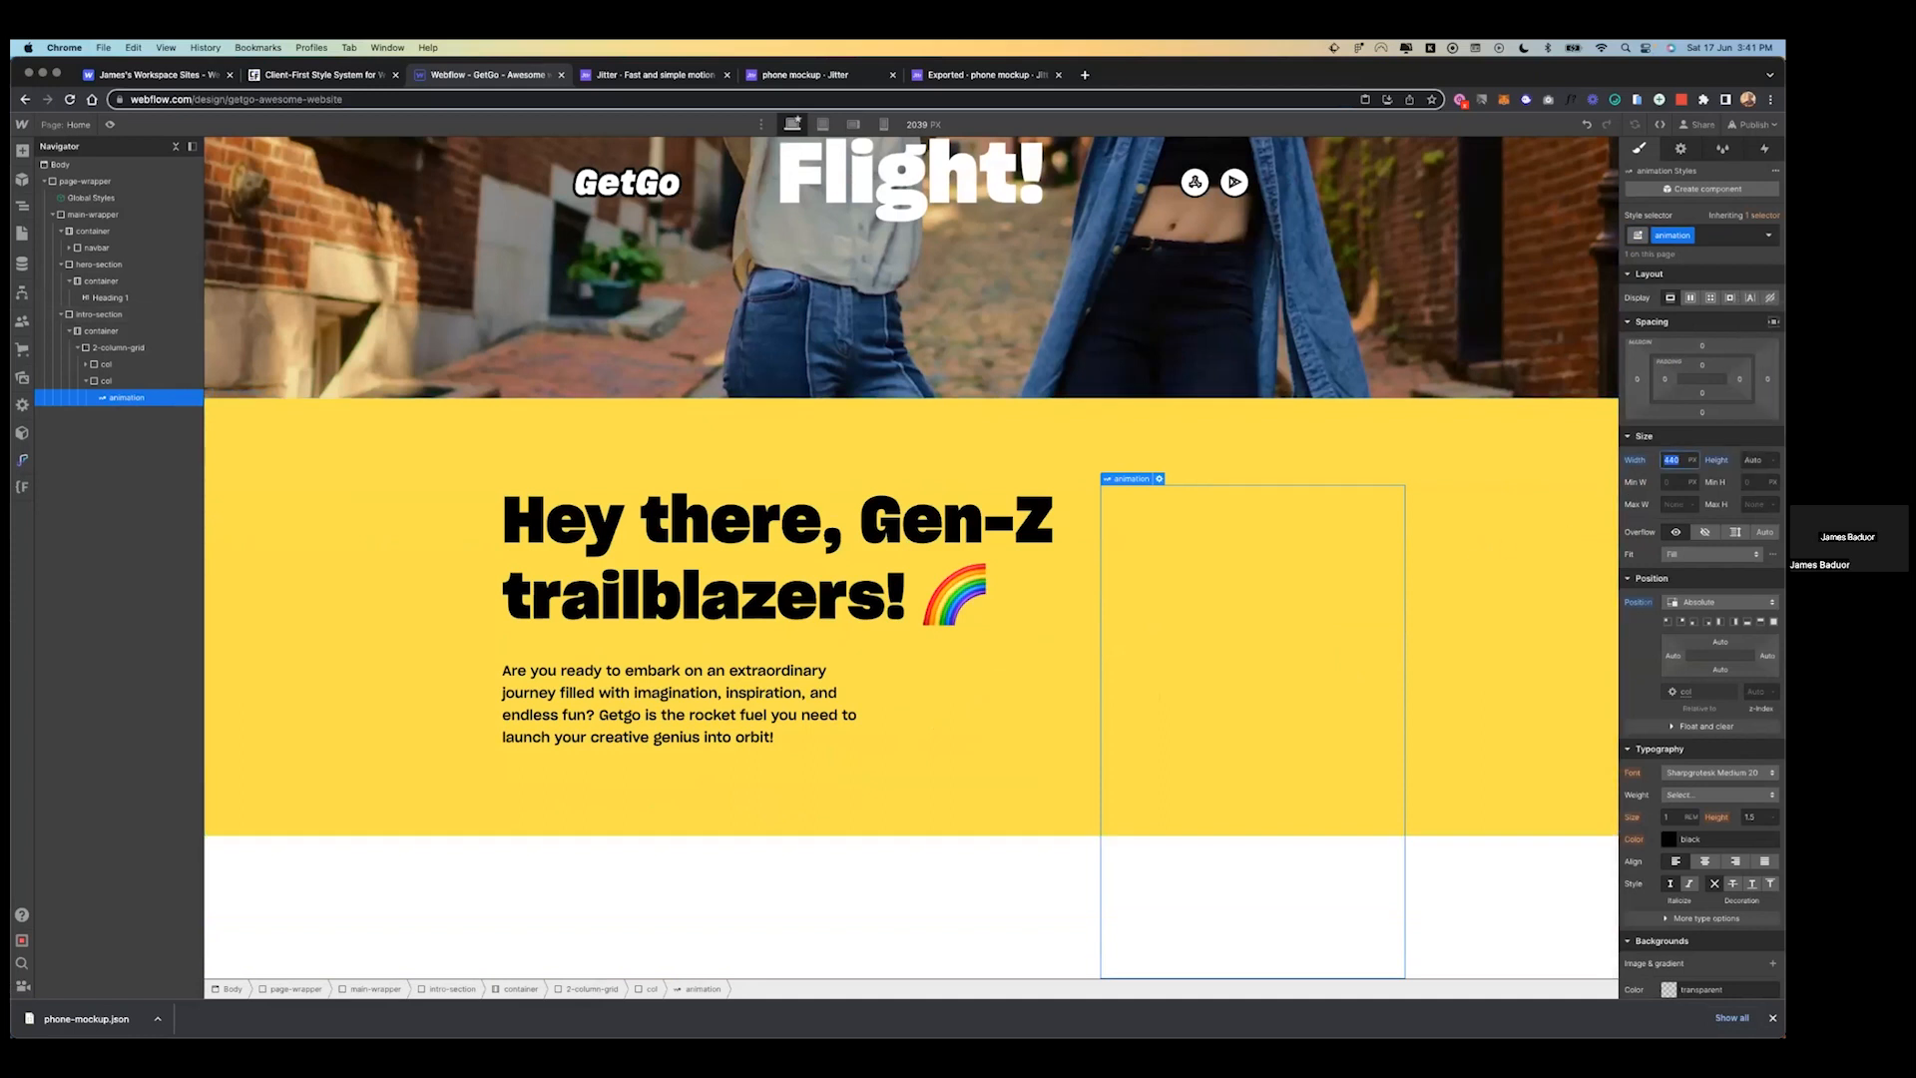
text(470)
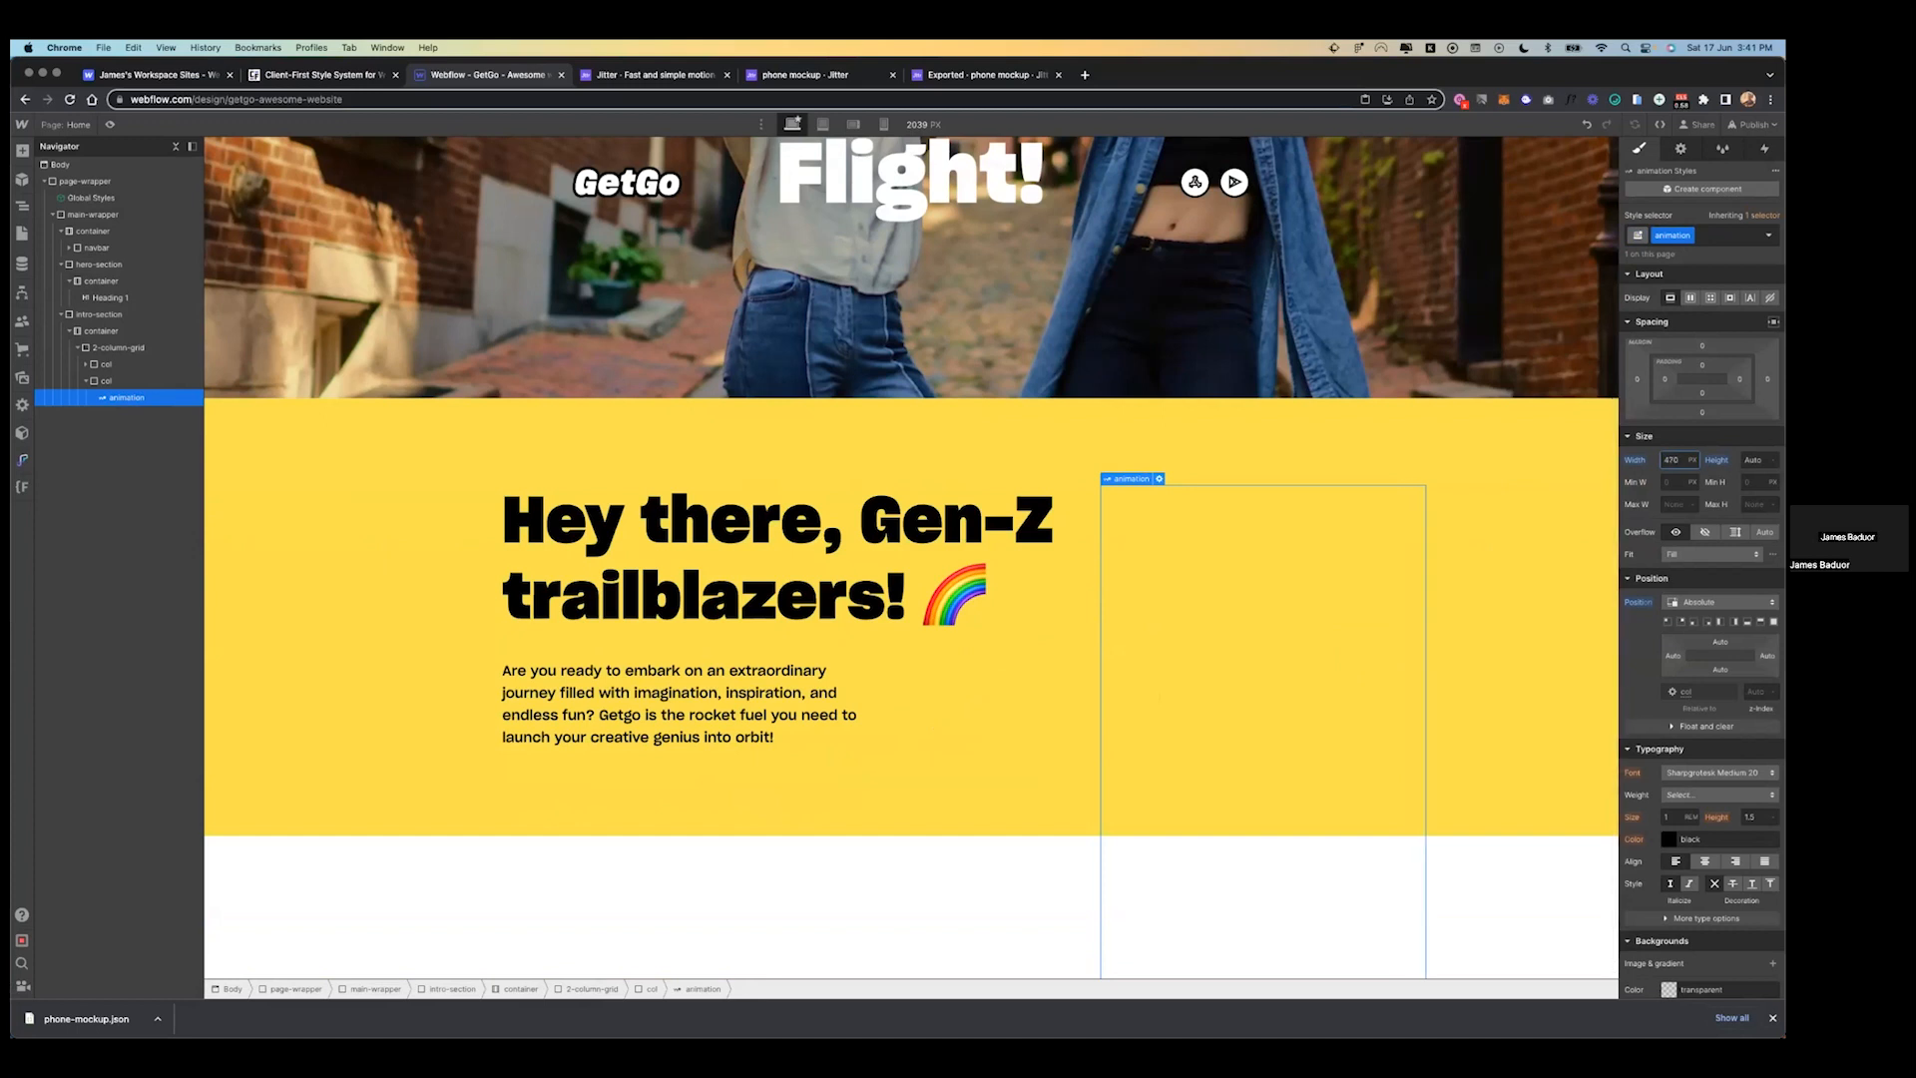
- Preview the page and compare the phone animation's size and placement with the Figma design
click(110, 125)
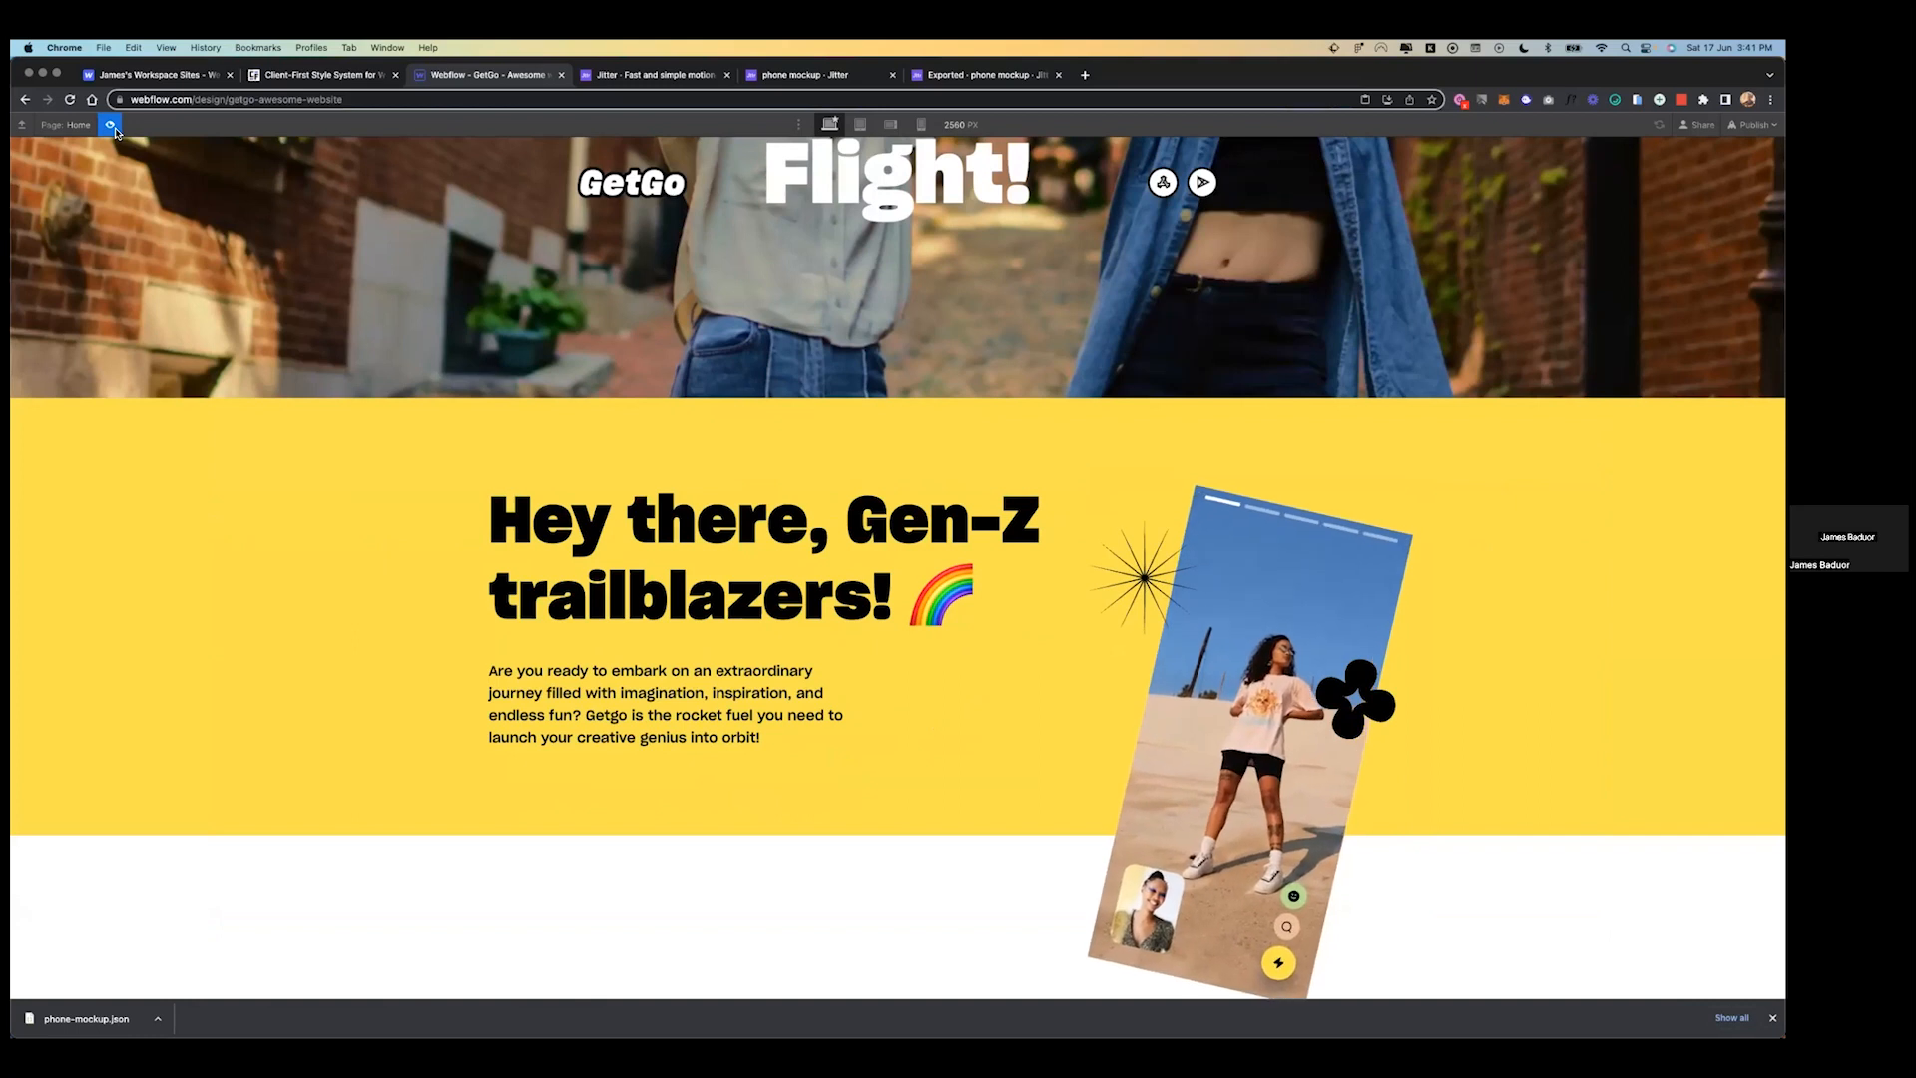
key(ctrl+Left)
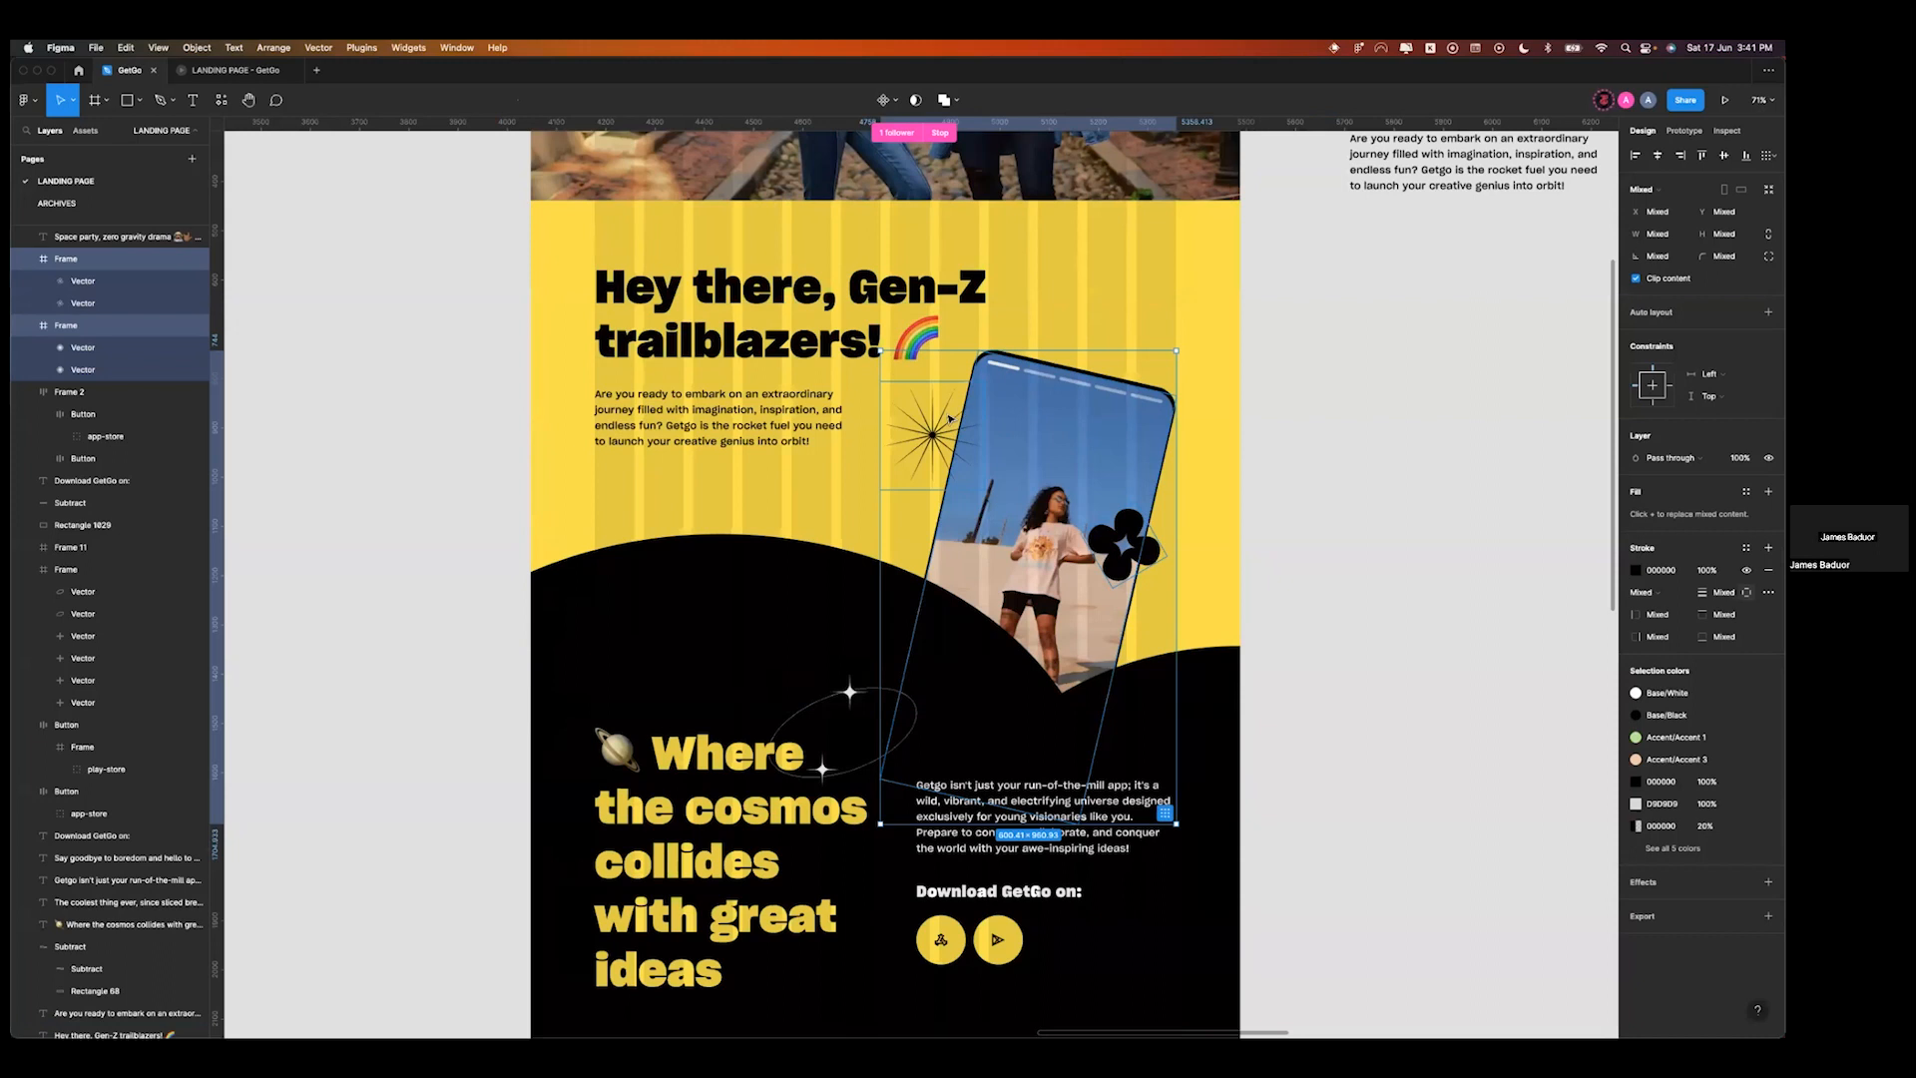
key(ctrl+Right)
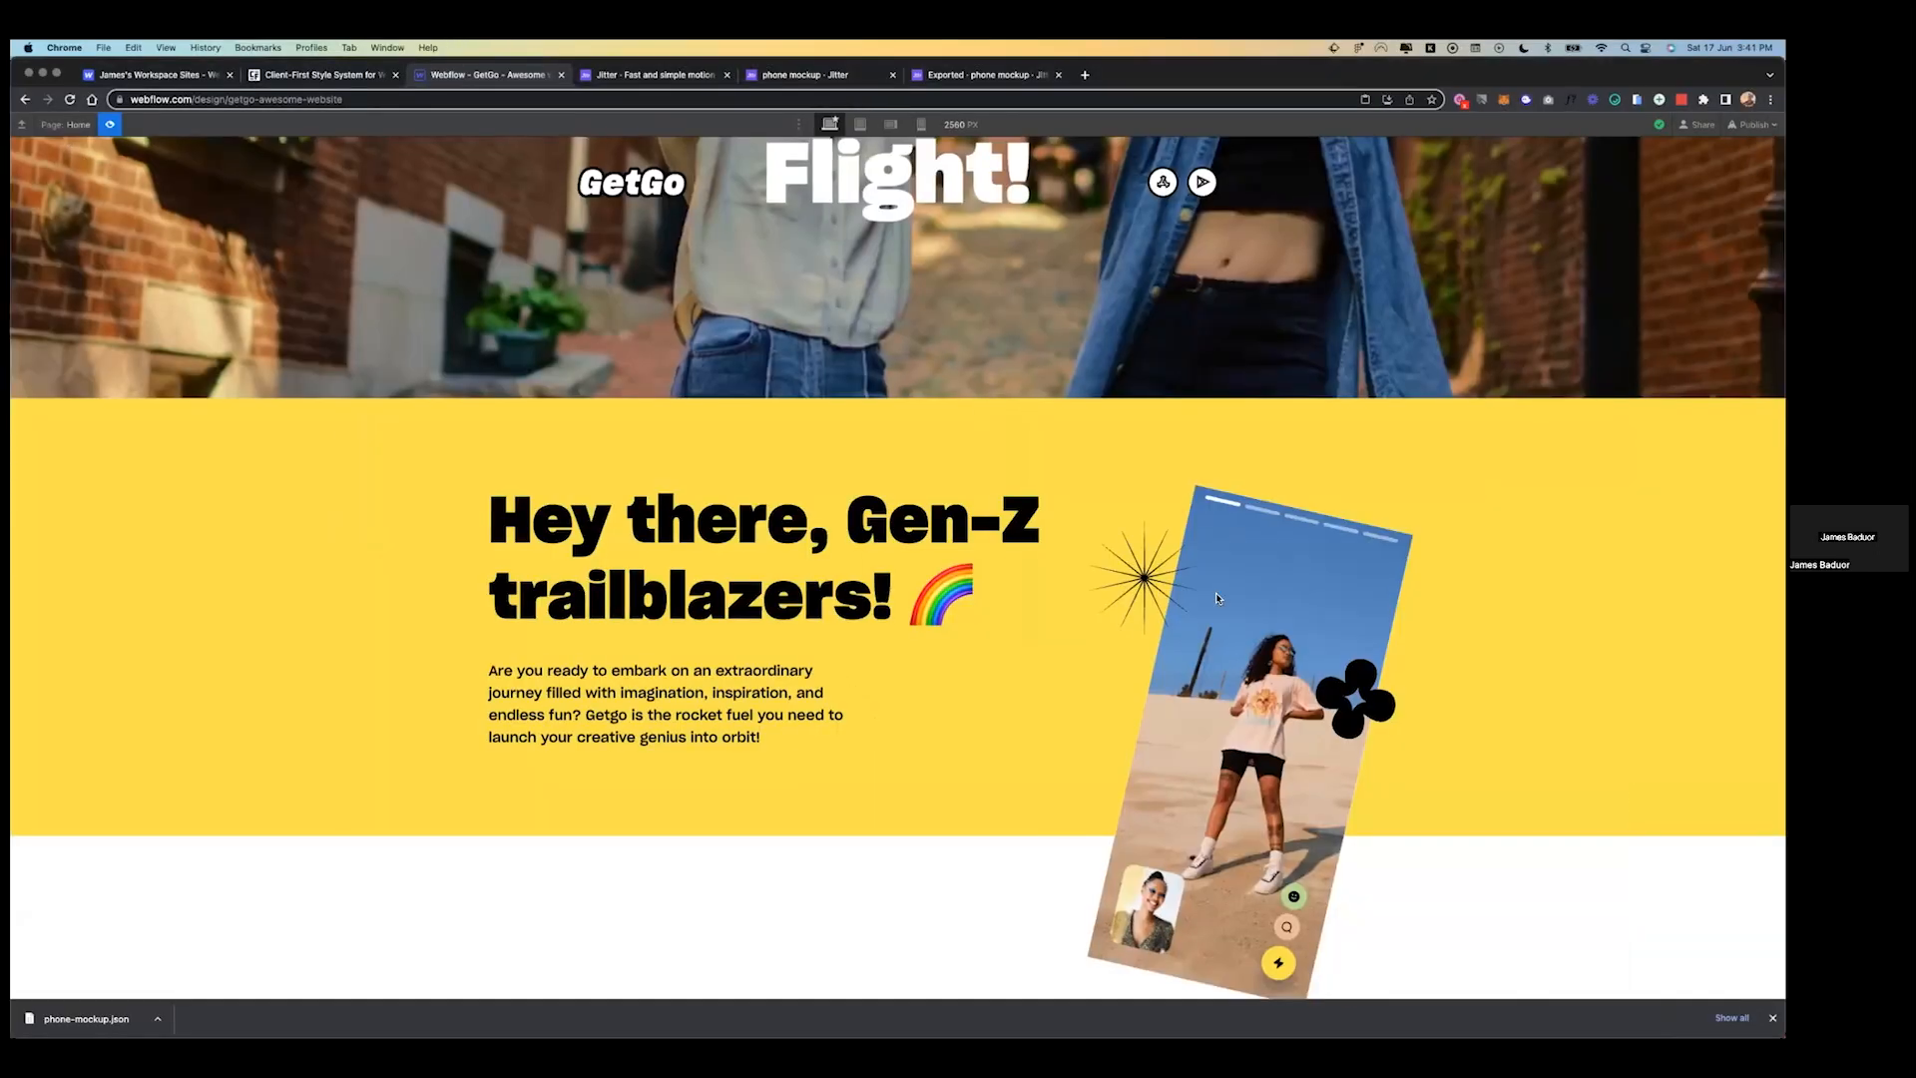
key(Escape)
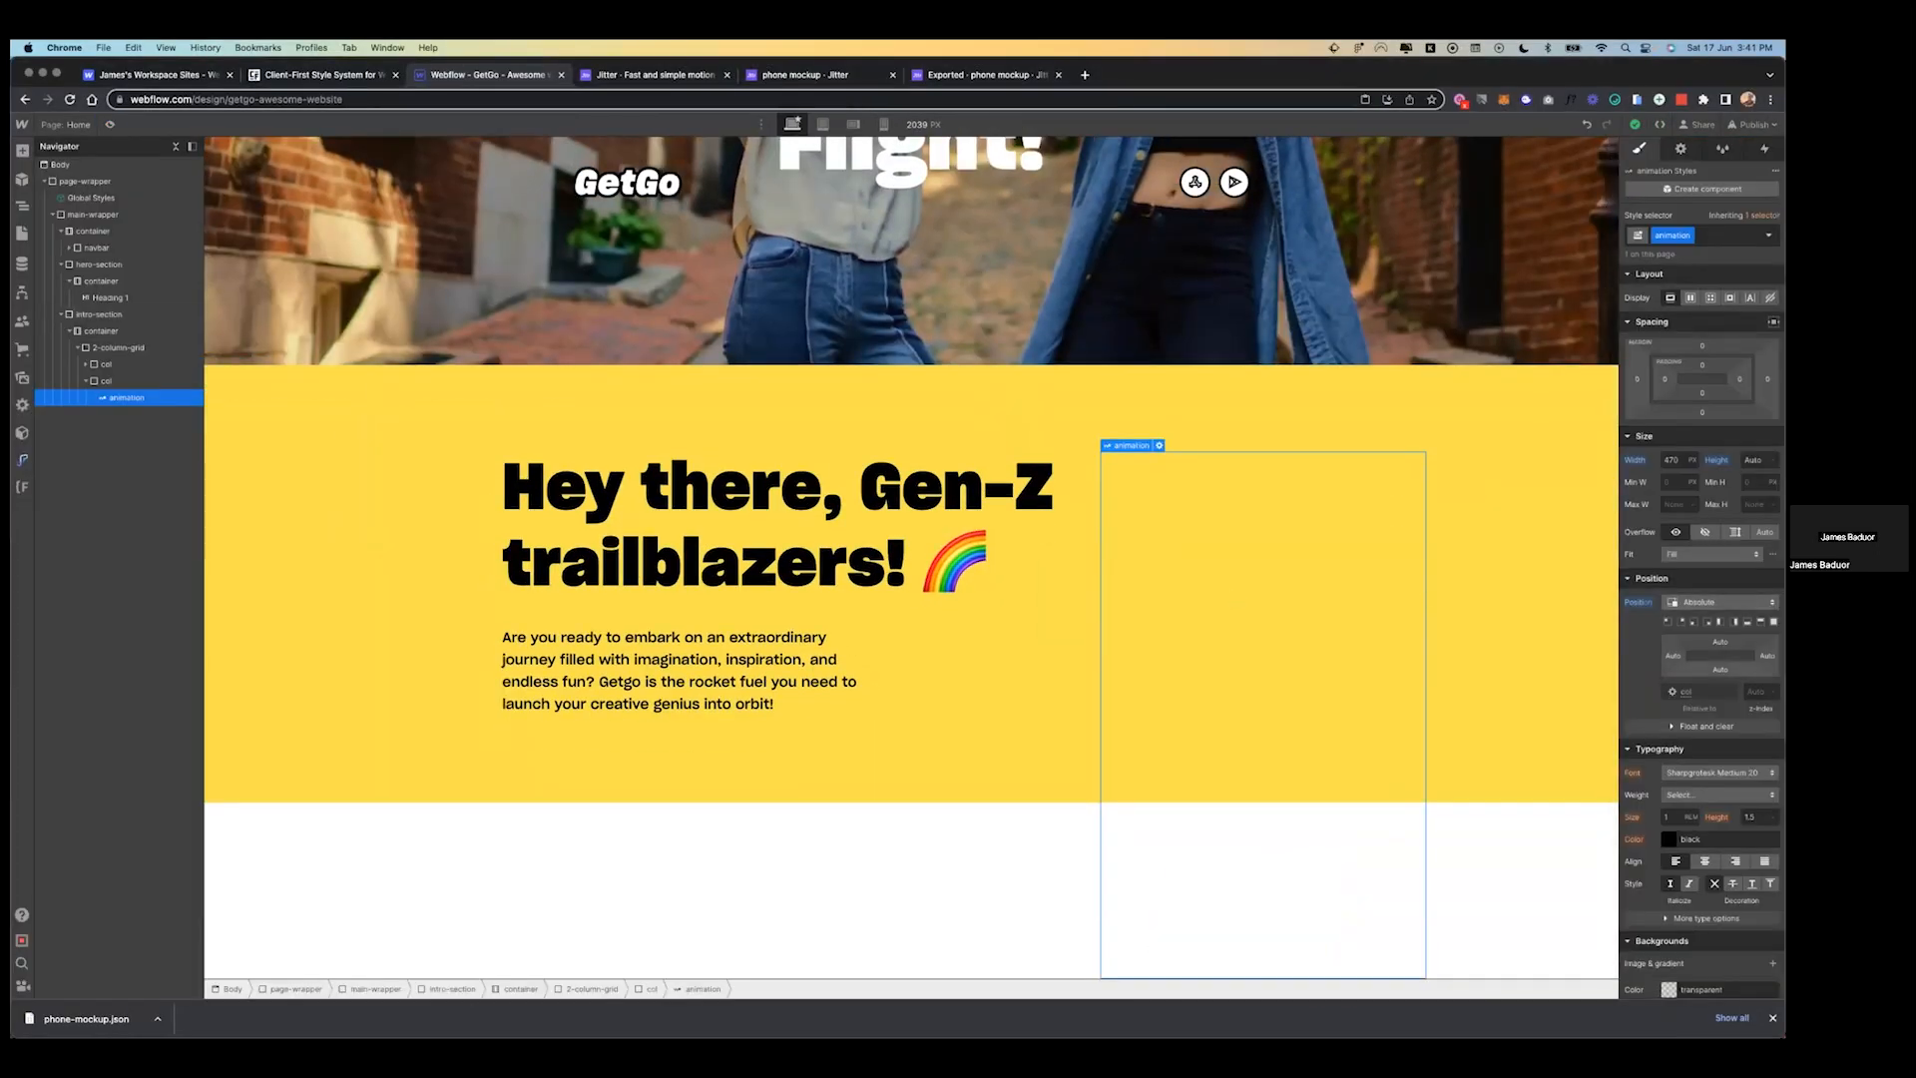
- Lower the animation element with a top offset and compare the previewed placement with the Figma design
mouse_move(1719, 642)
mouse_down()
mouse_move(1720, 604)
mouse_move(1720, 622)
mouse_up()
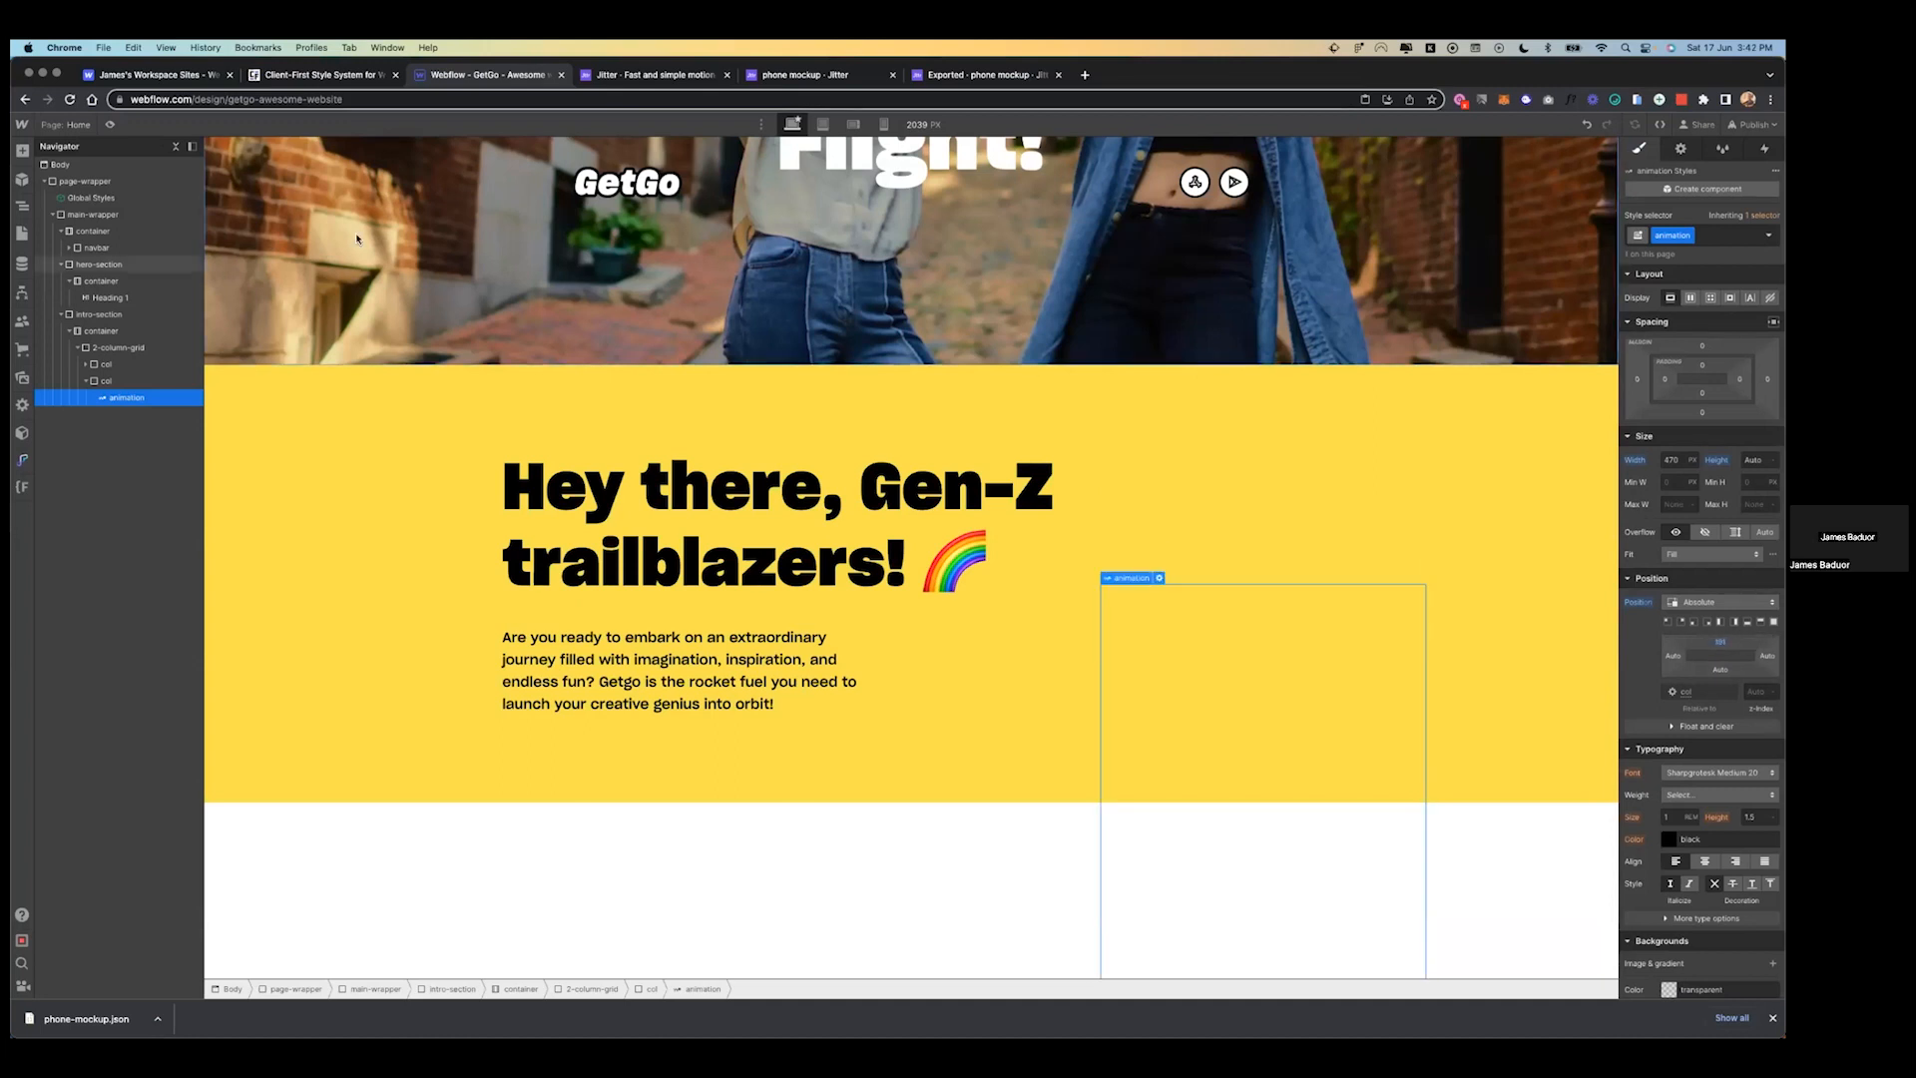
click(110, 125)
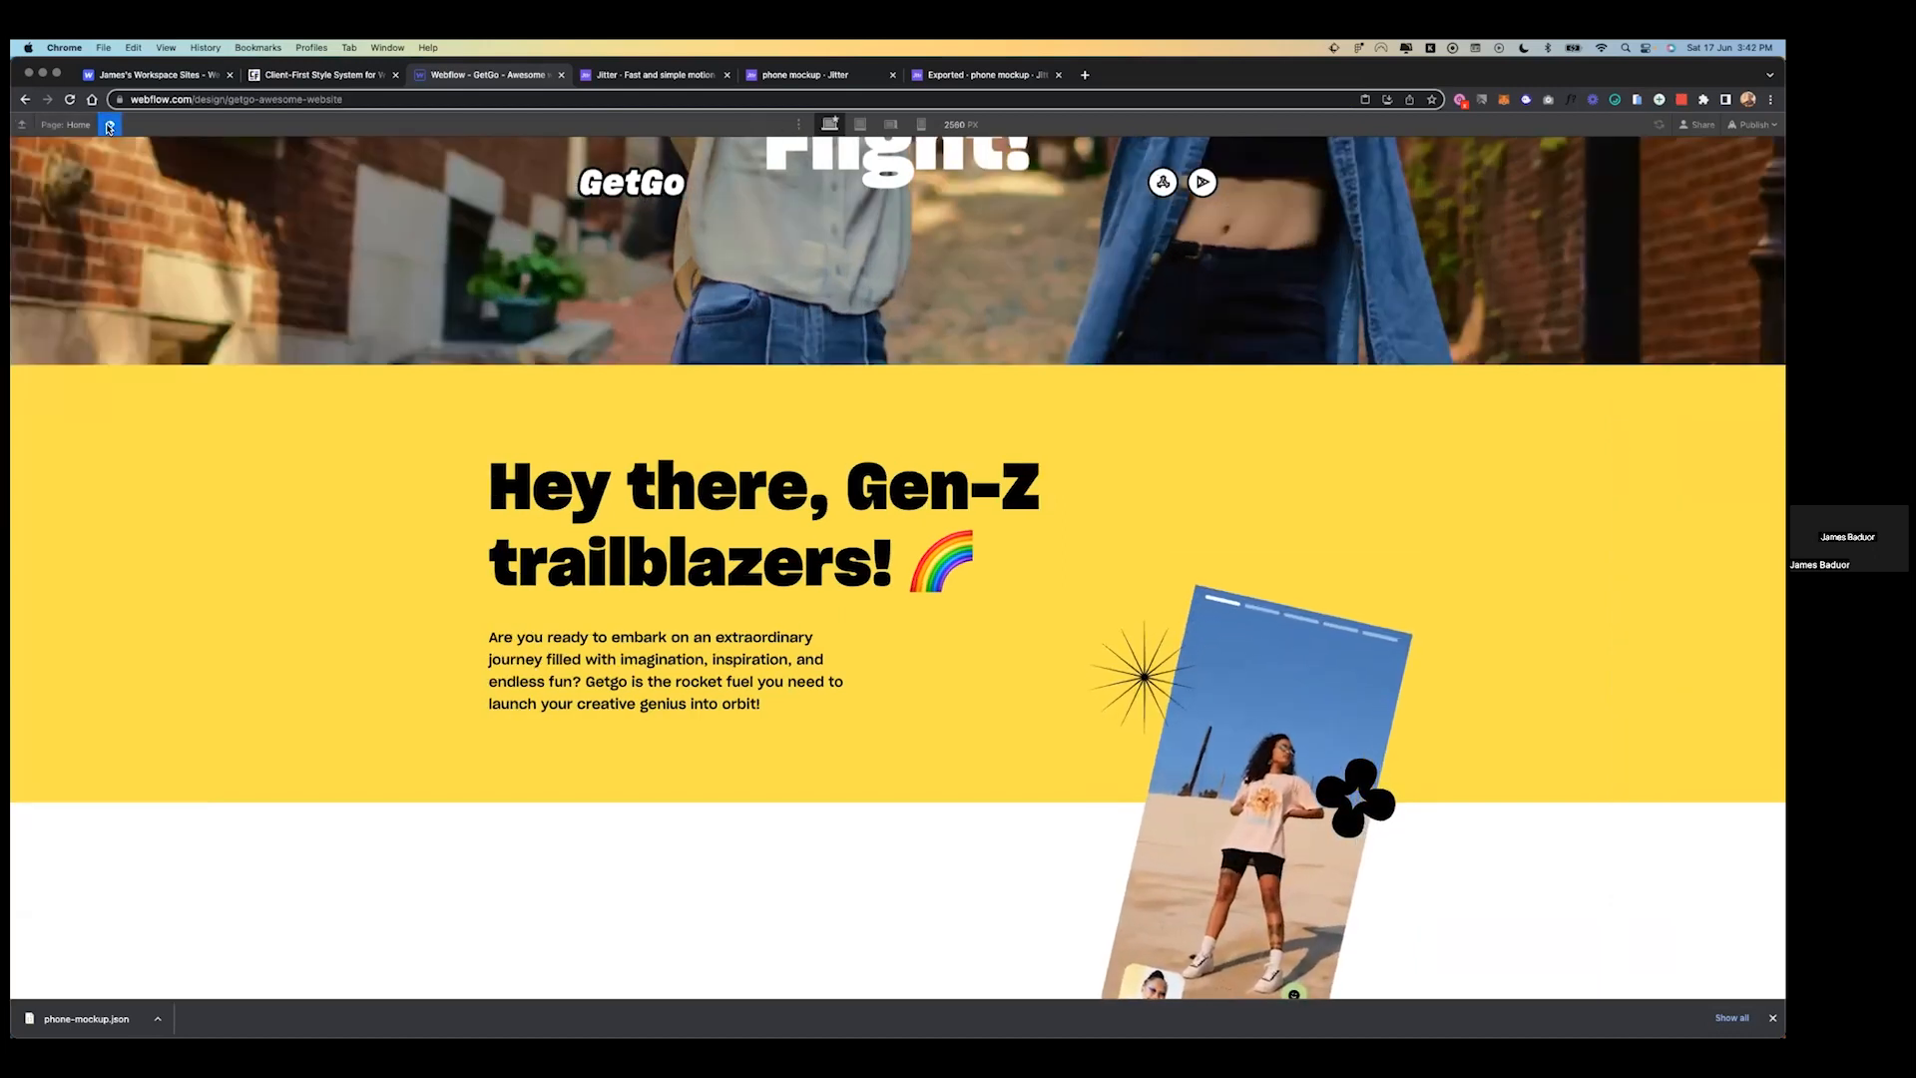
click(109, 125)
key(ctrl+Left)
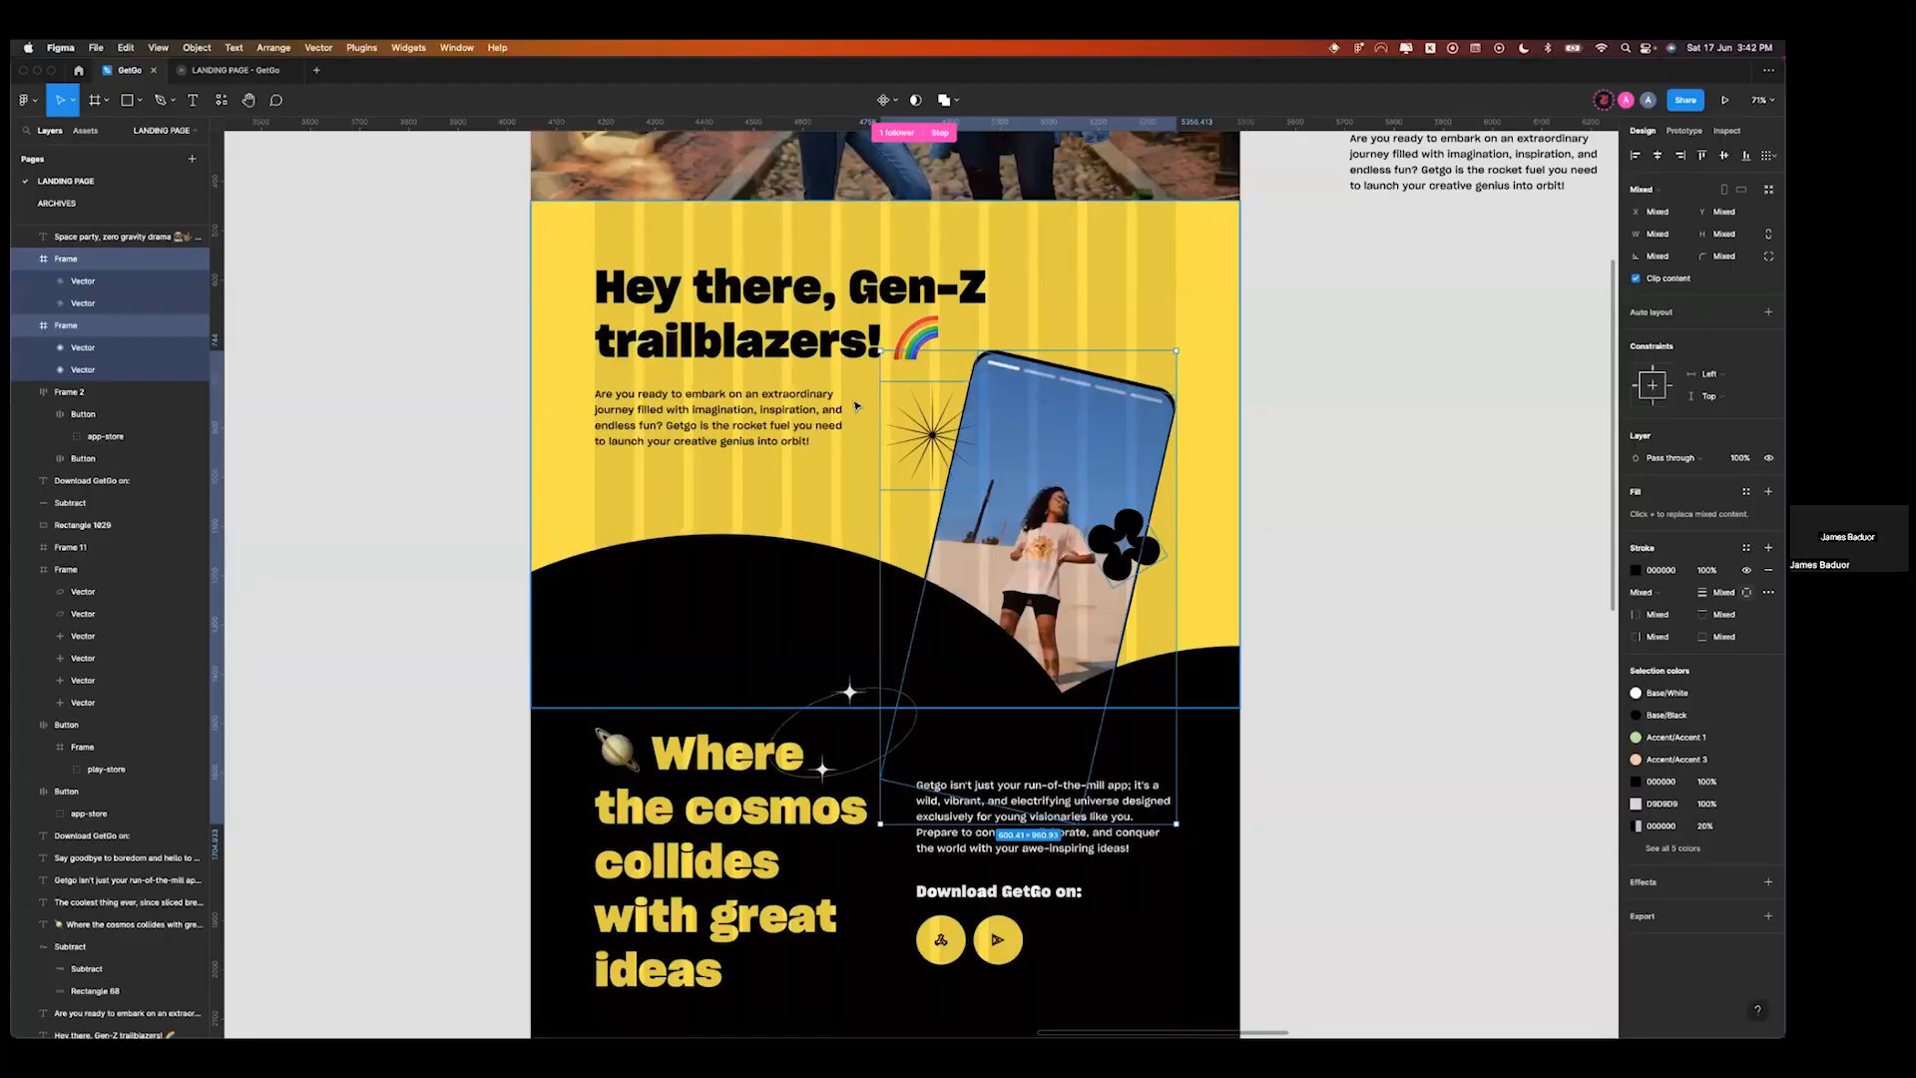
key(ctrl+Right)
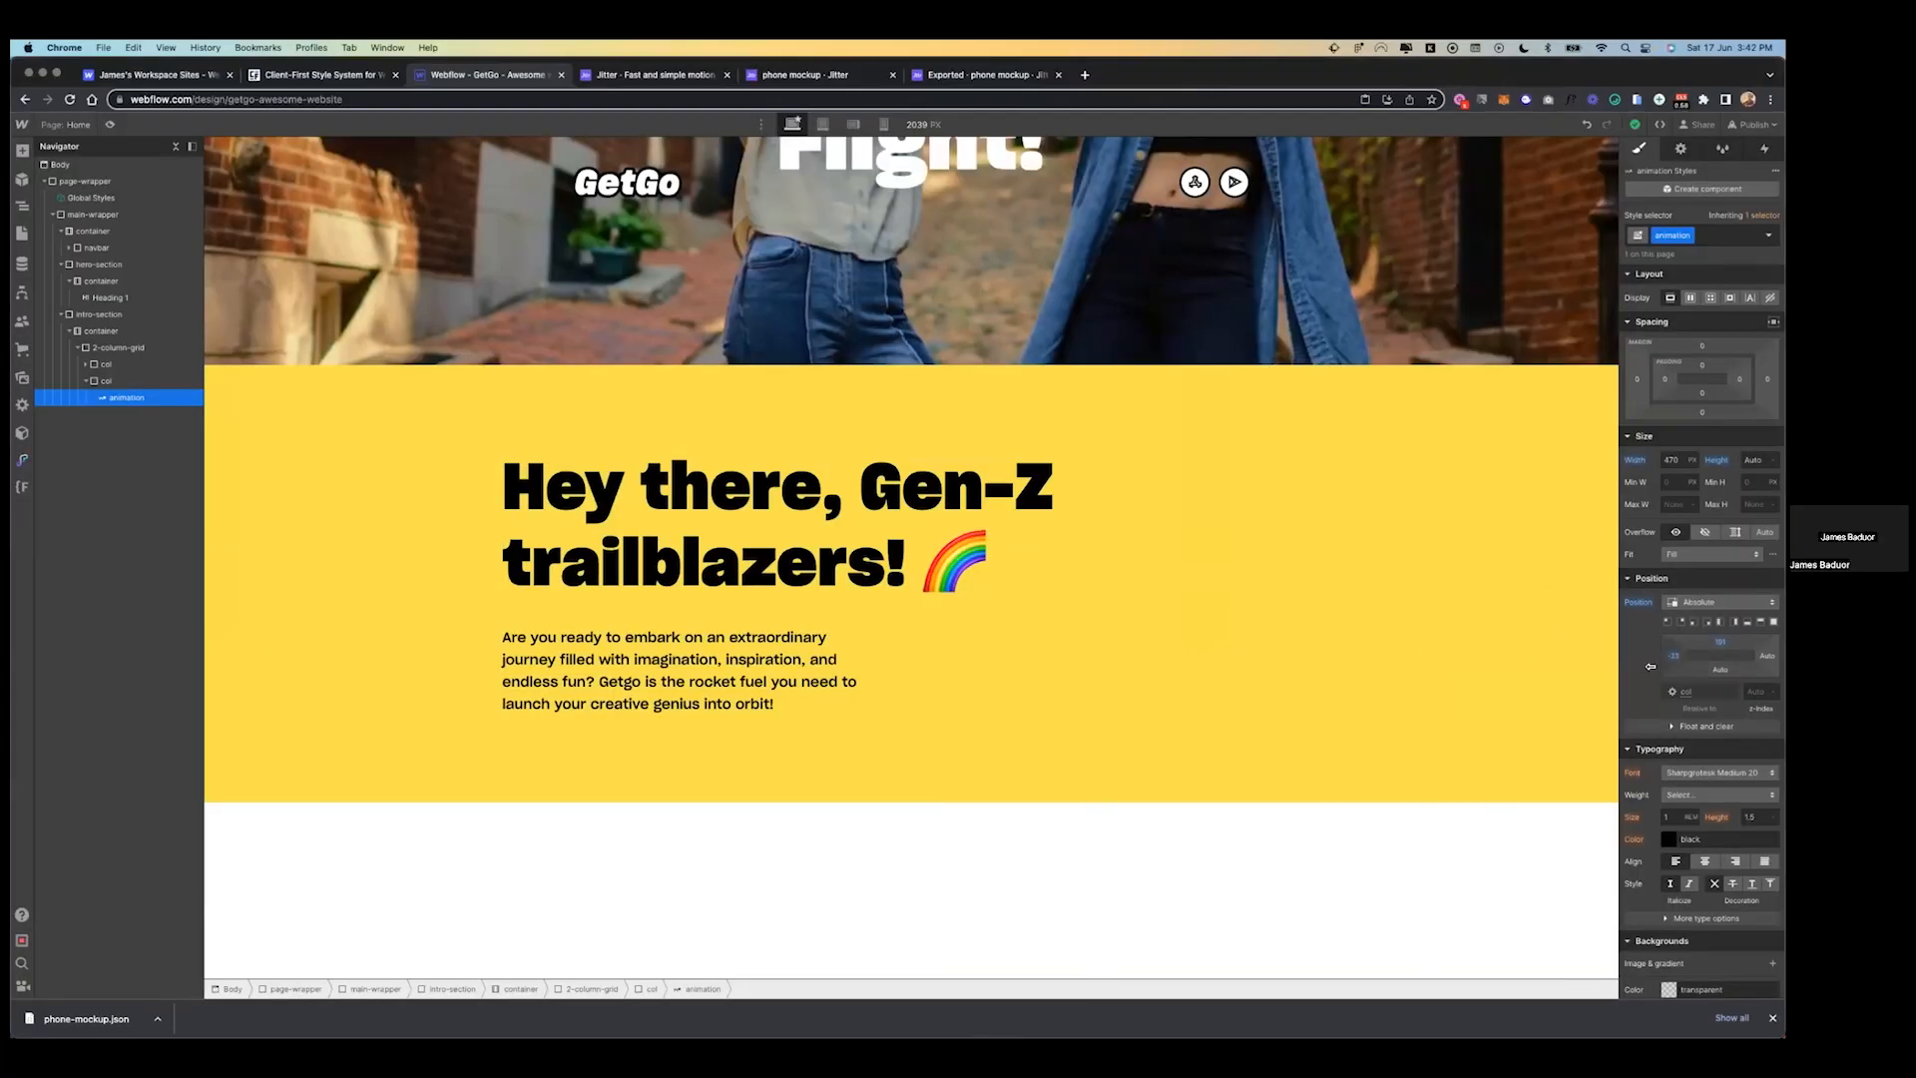
- Shift the animation element left and slightly further down with its left and top offsets, and preview the page
drag(1629, 670, 1600, 658)
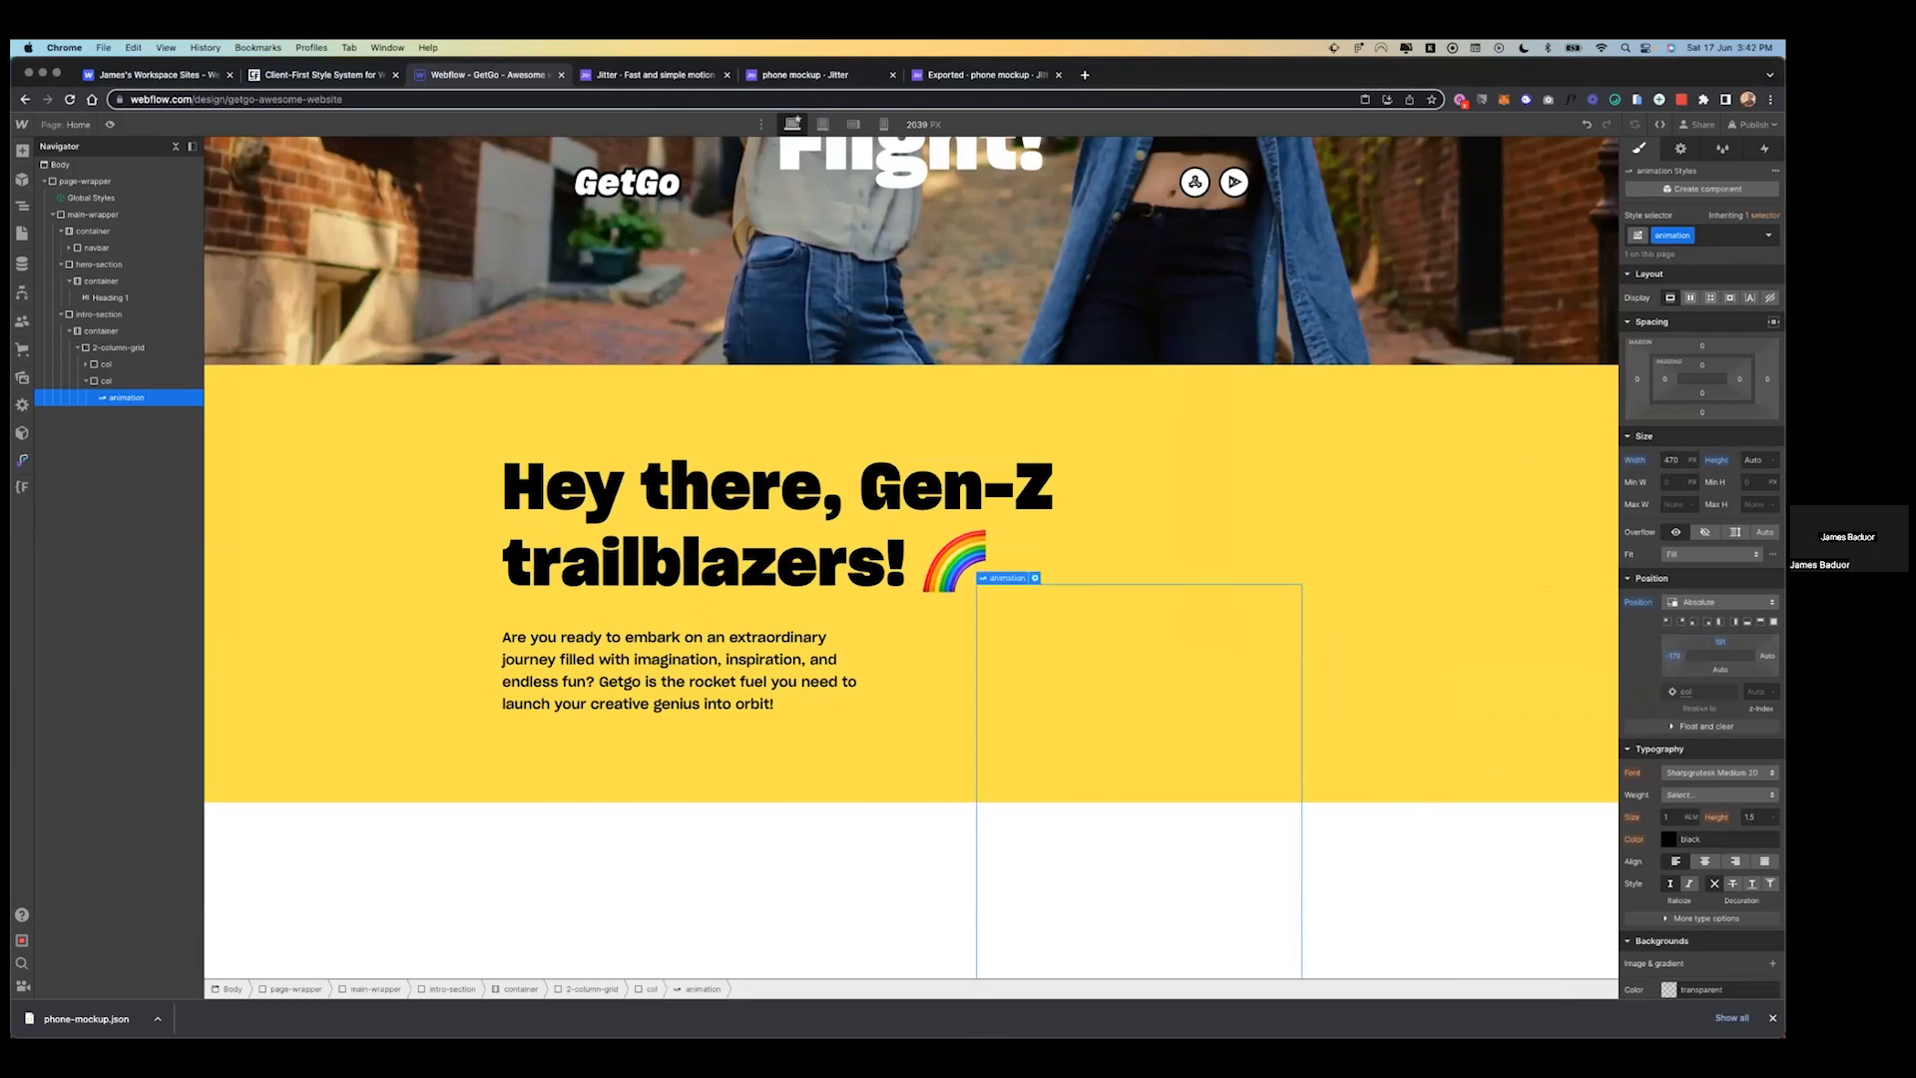
drag(1719, 641, 1621, 656)
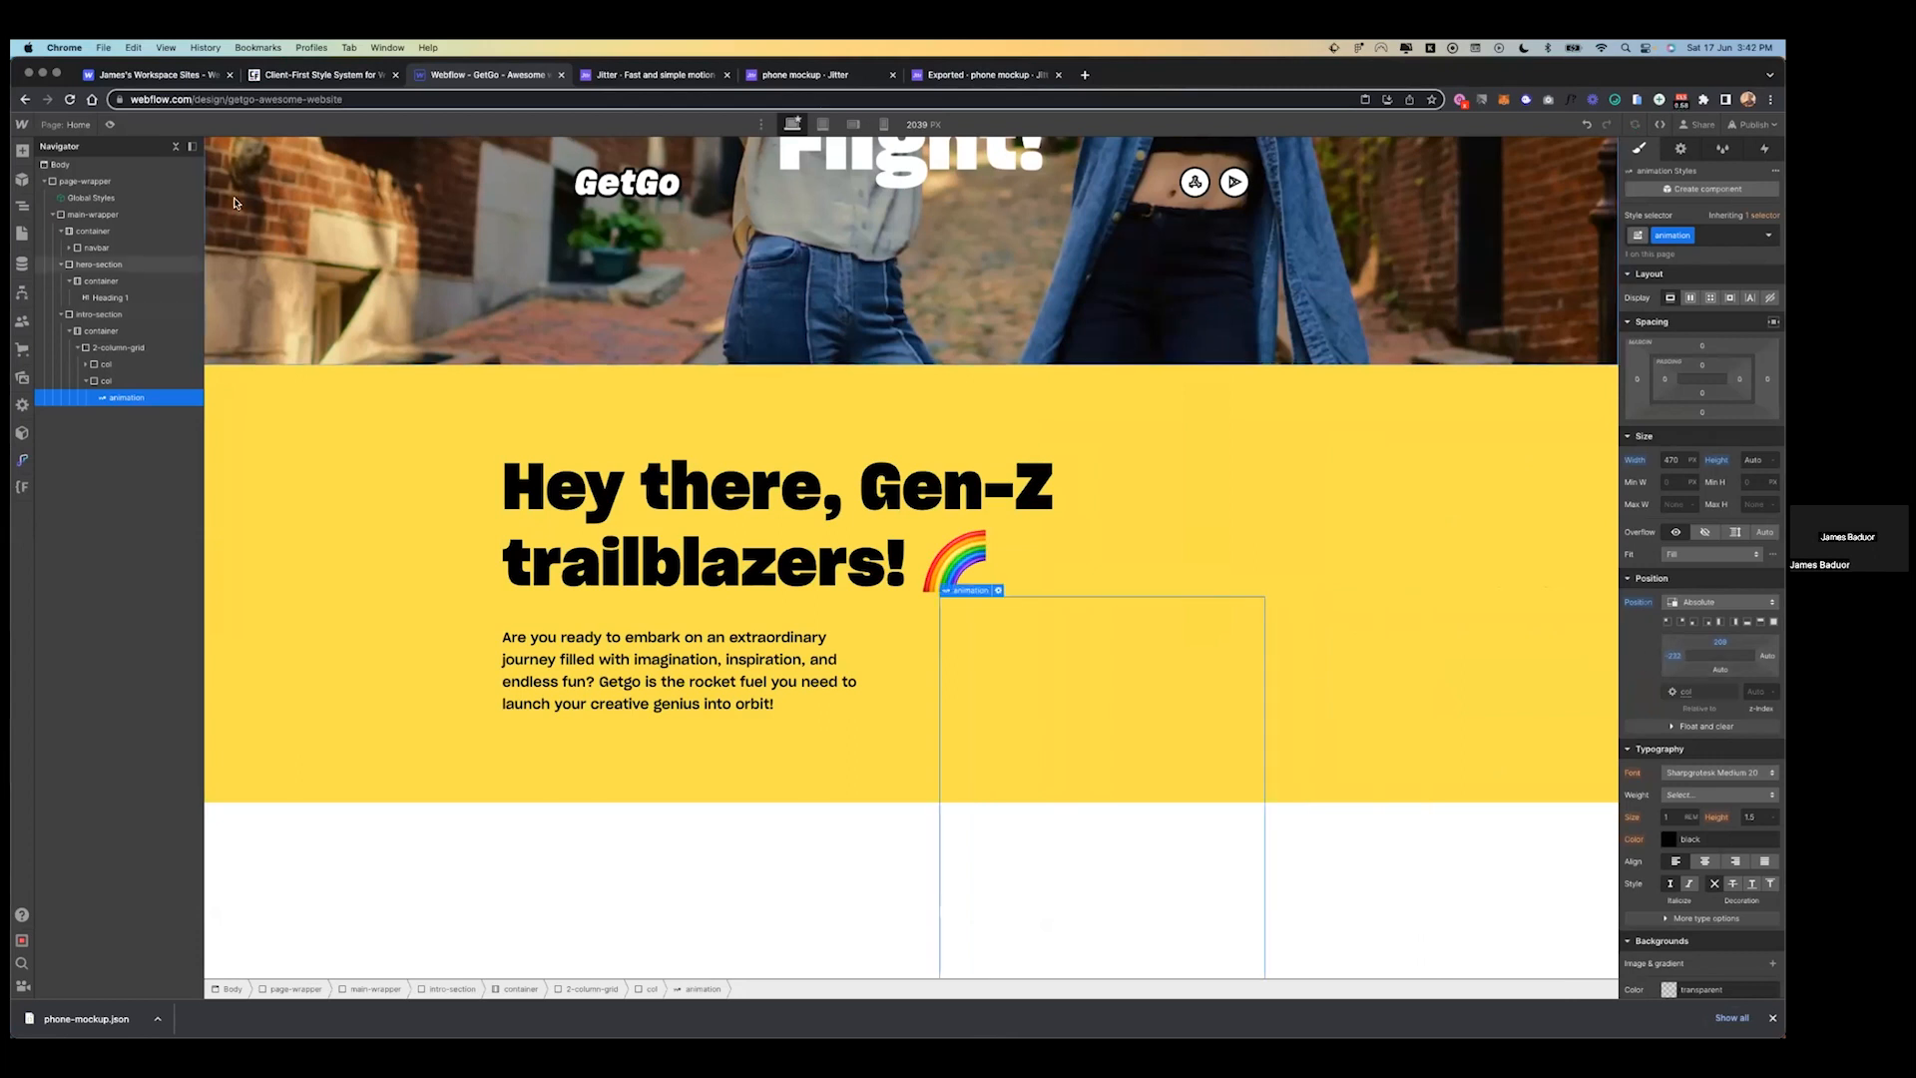
click(109, 124)
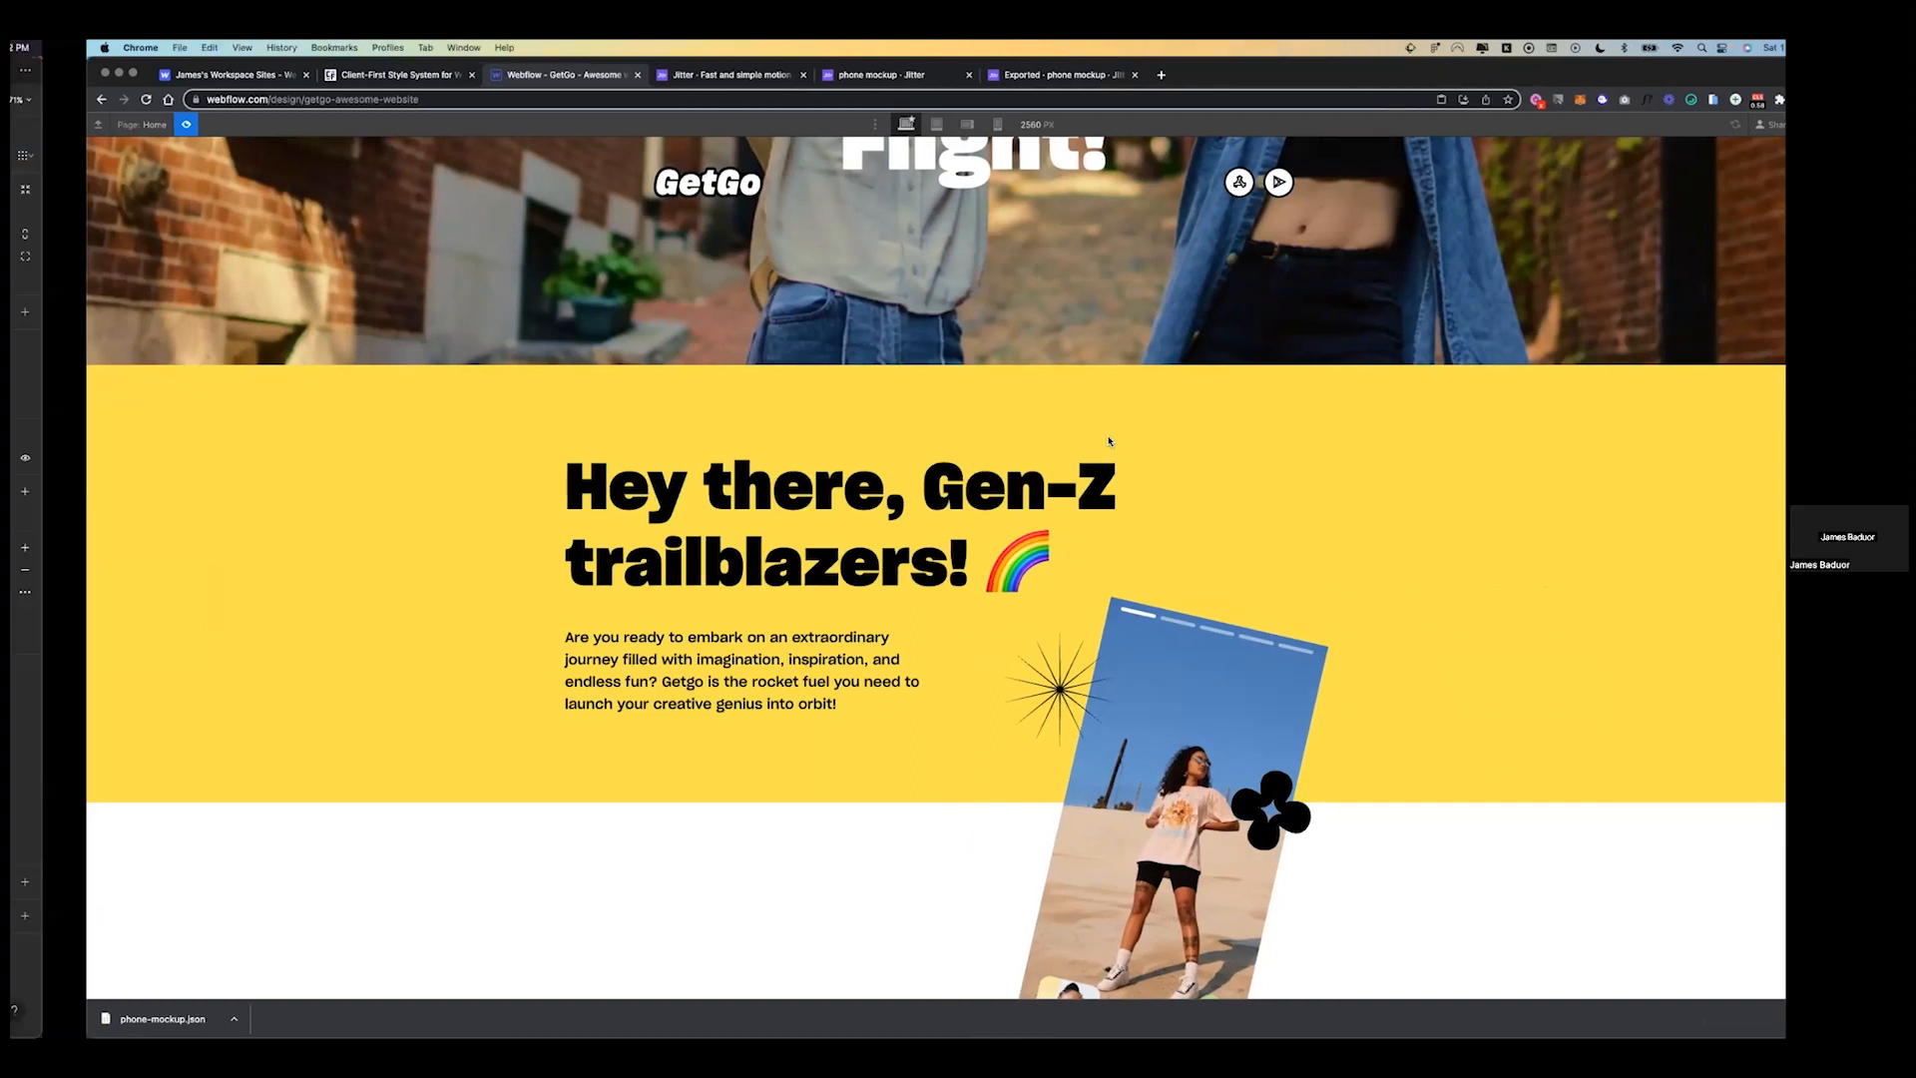
- Switch to Figma and look up the height of the yellow background rectangle behind the intro section
key(ctrl+Left)
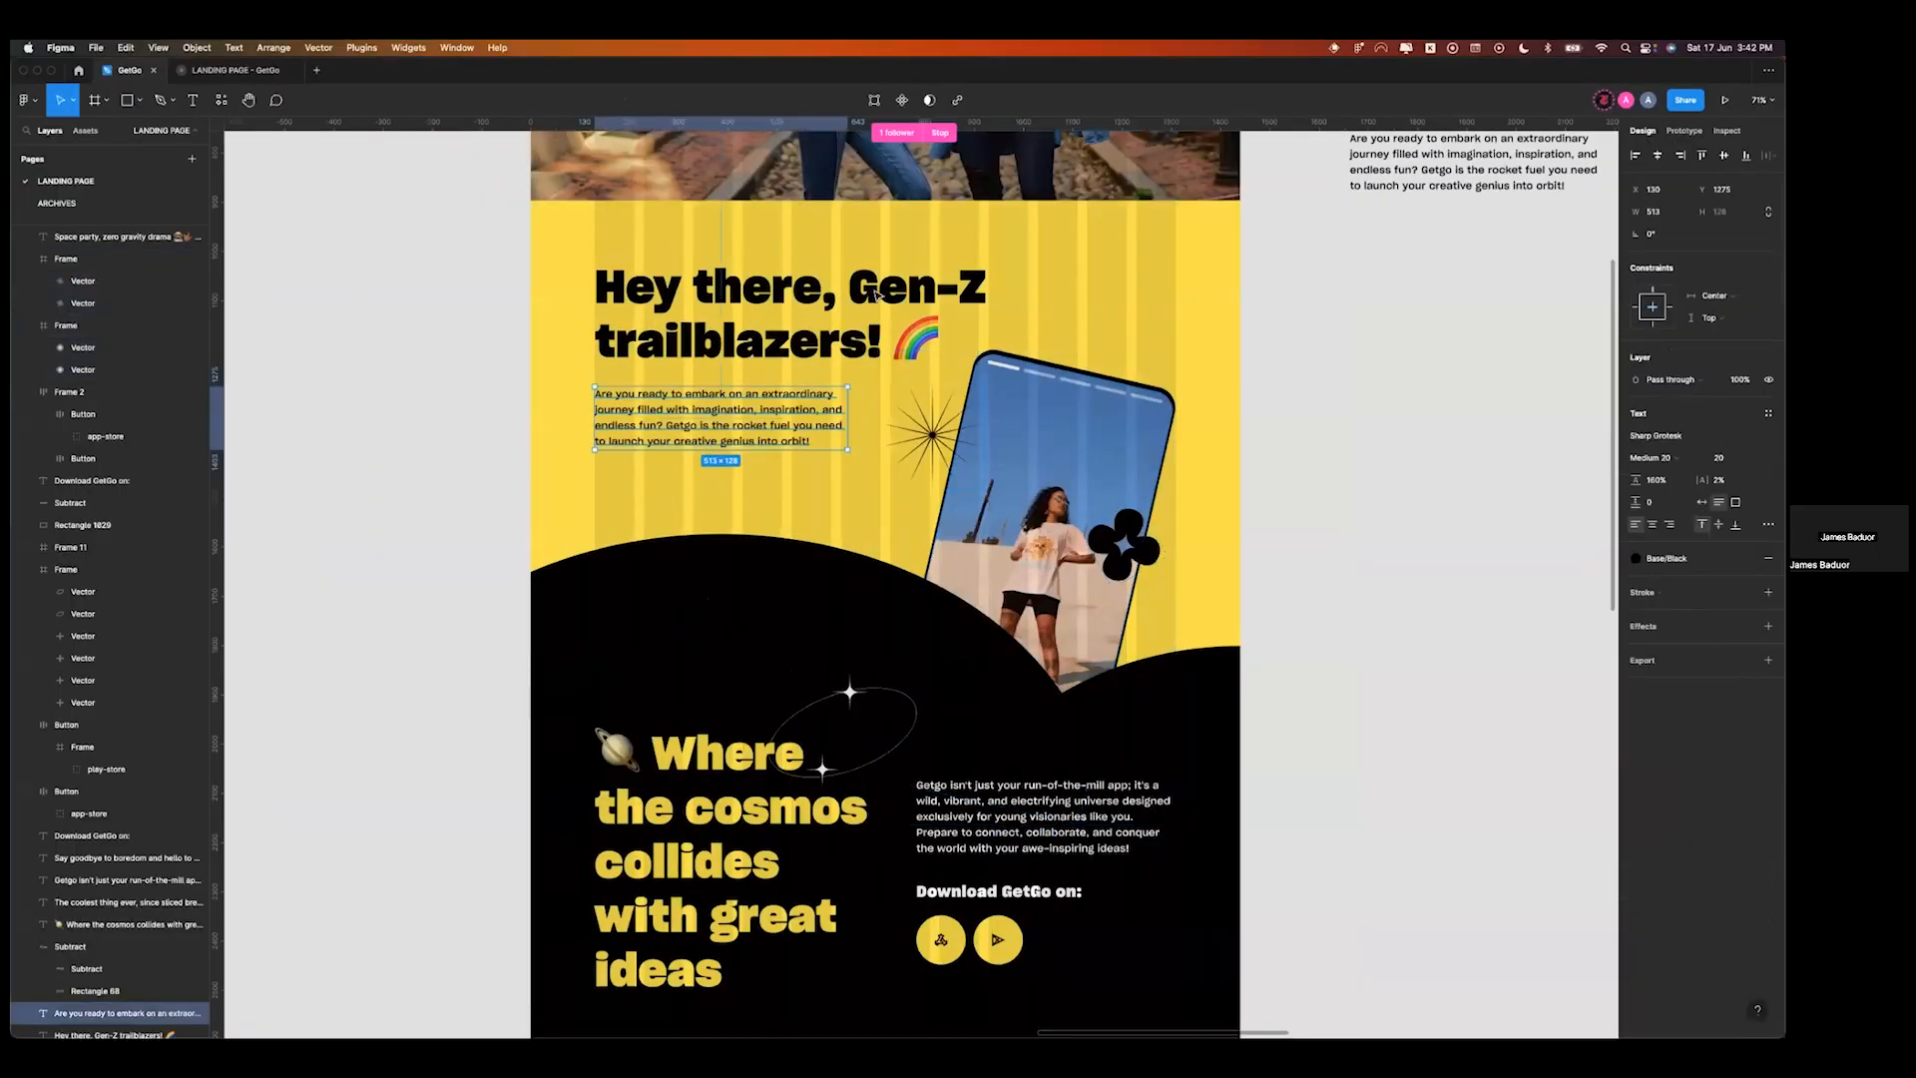
click(908, 246)
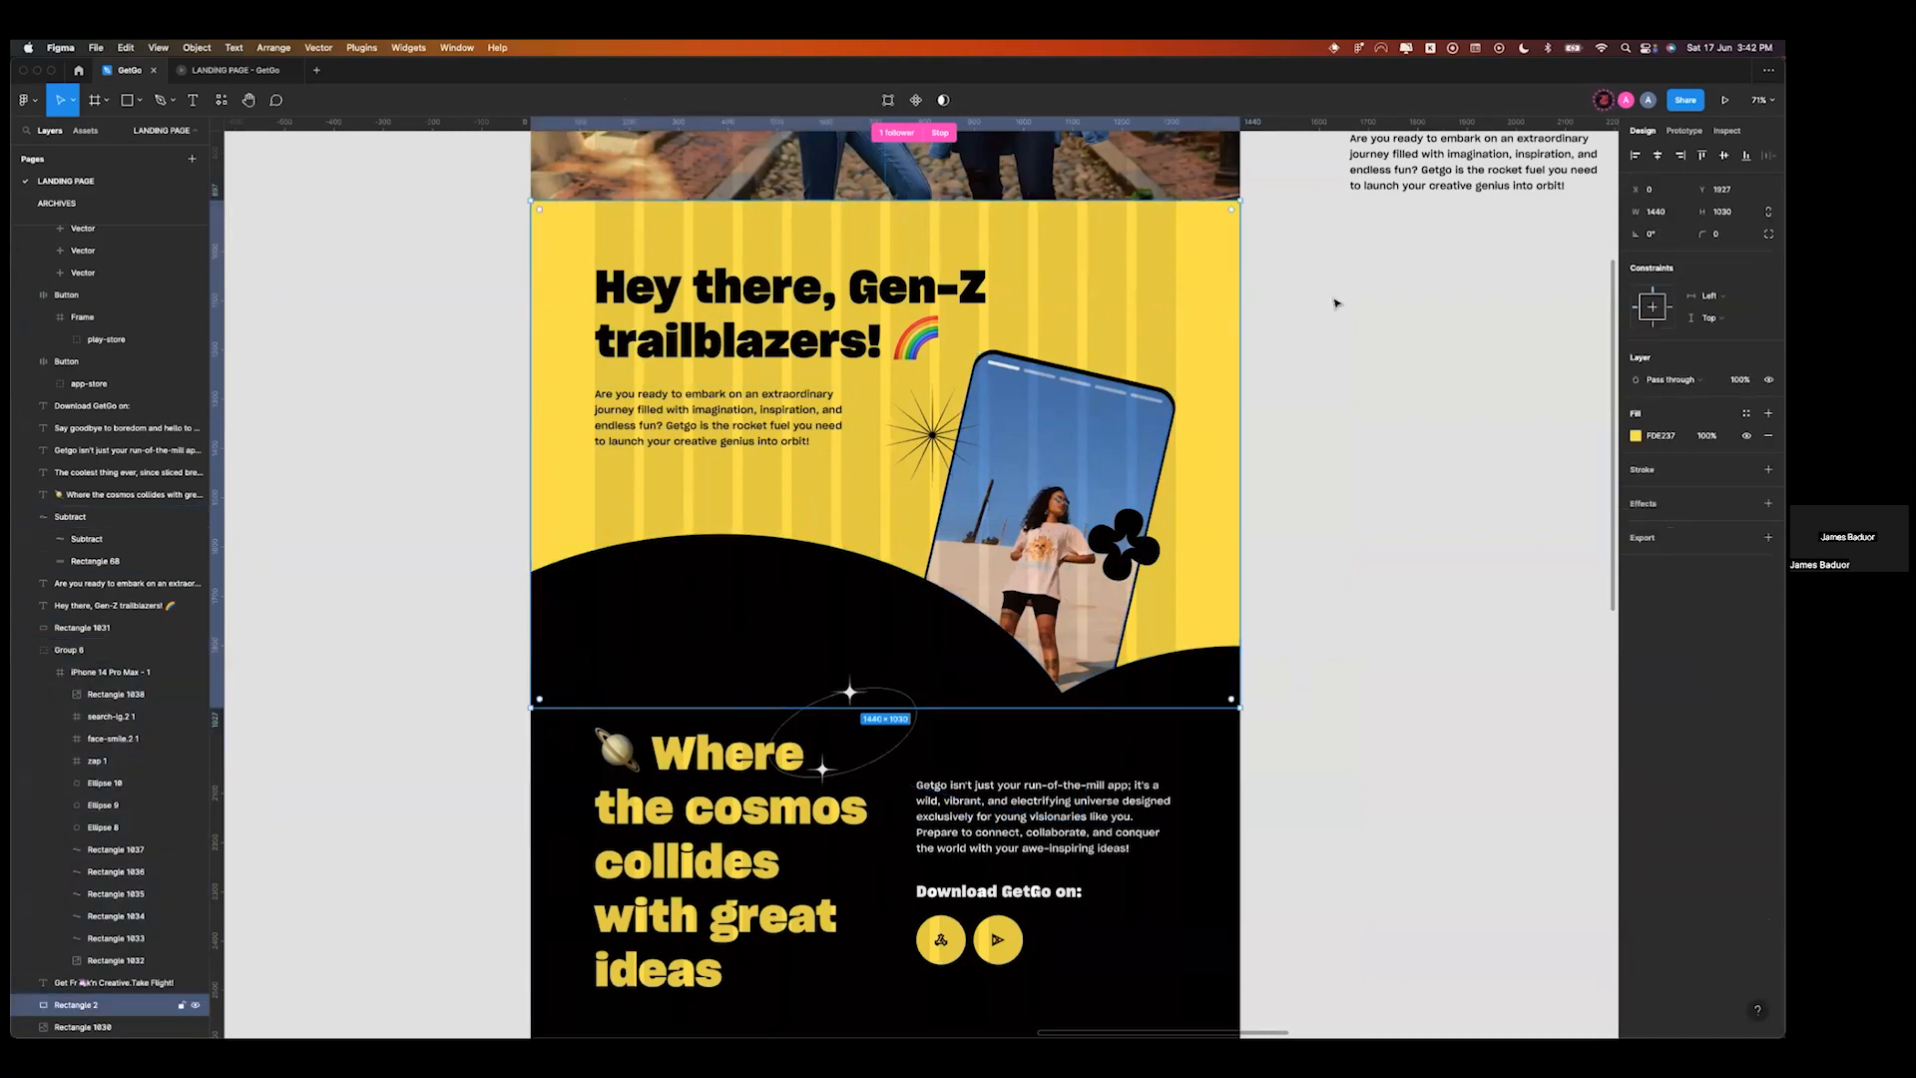
click(1702, 212)
key(ctrl+Right)
- Set the height of intro-section to 1030 px
click(111, 125)
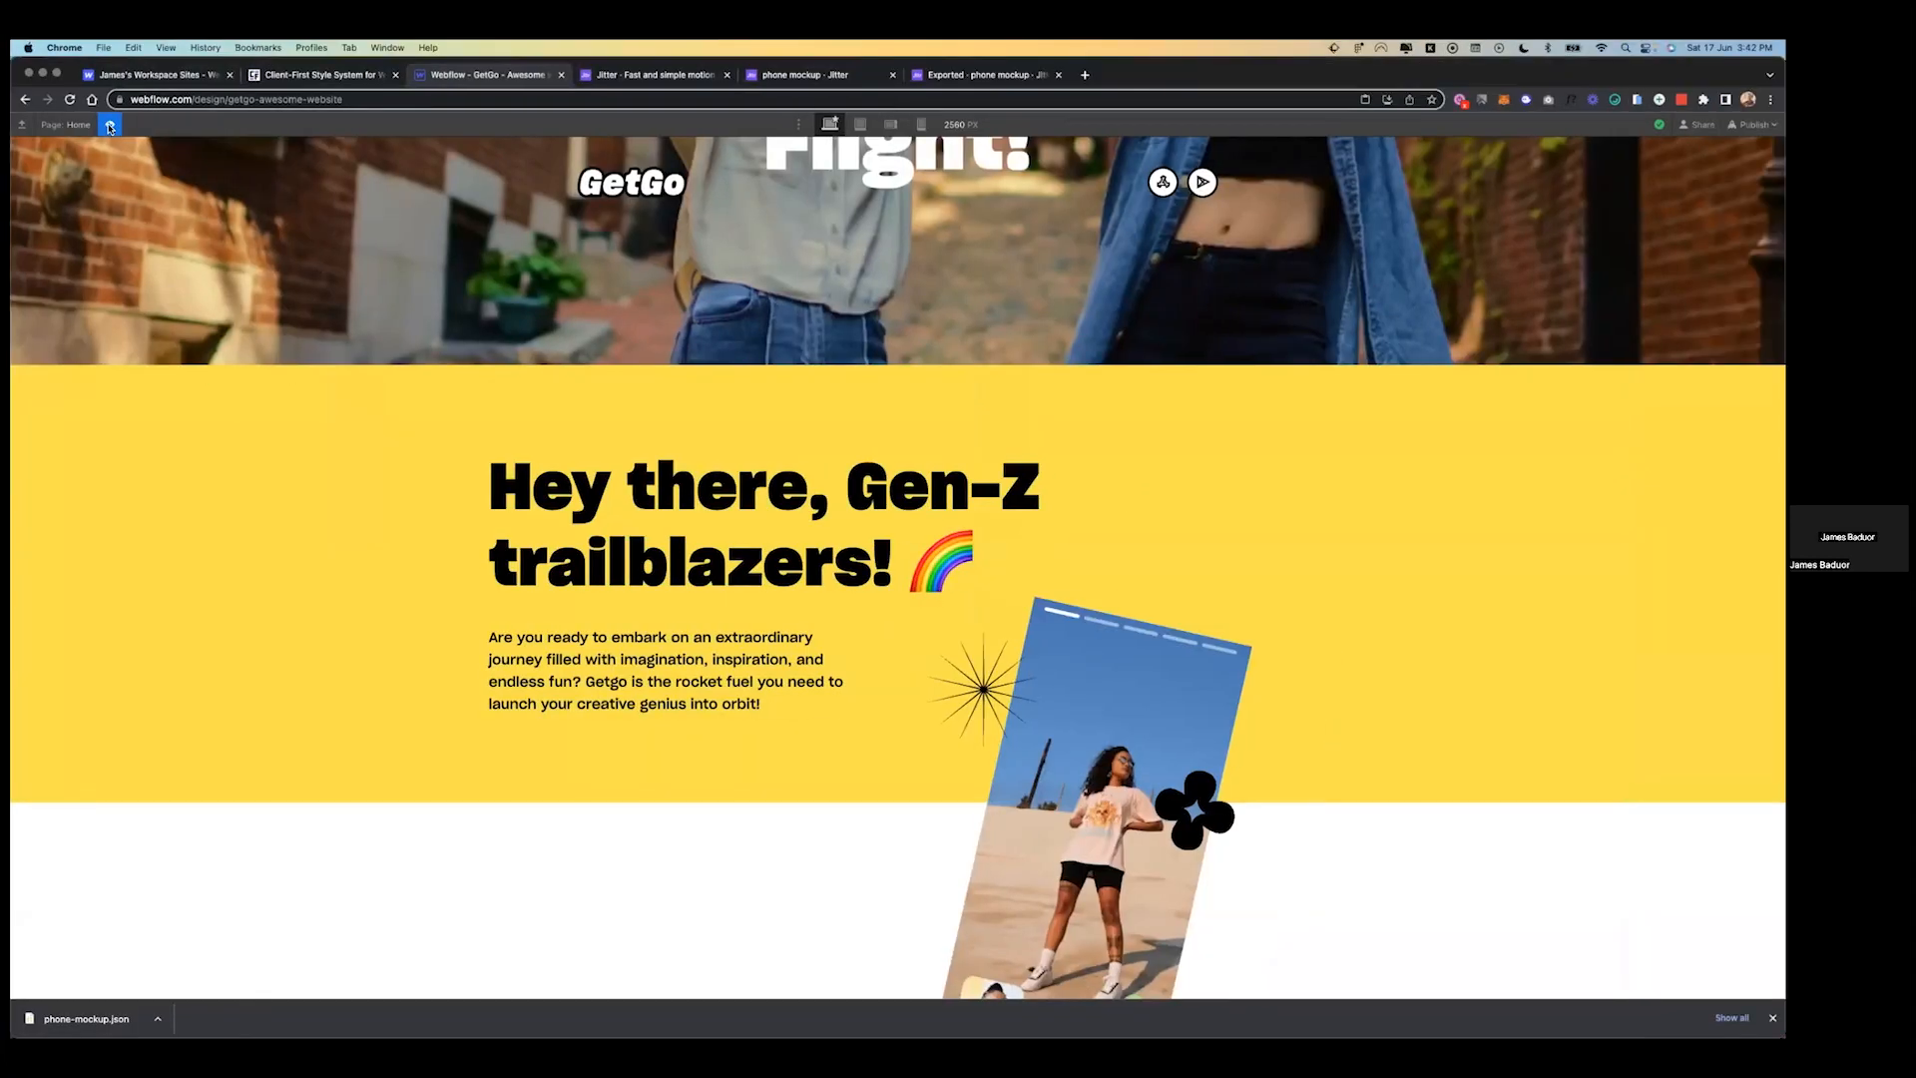
click(111, 125)
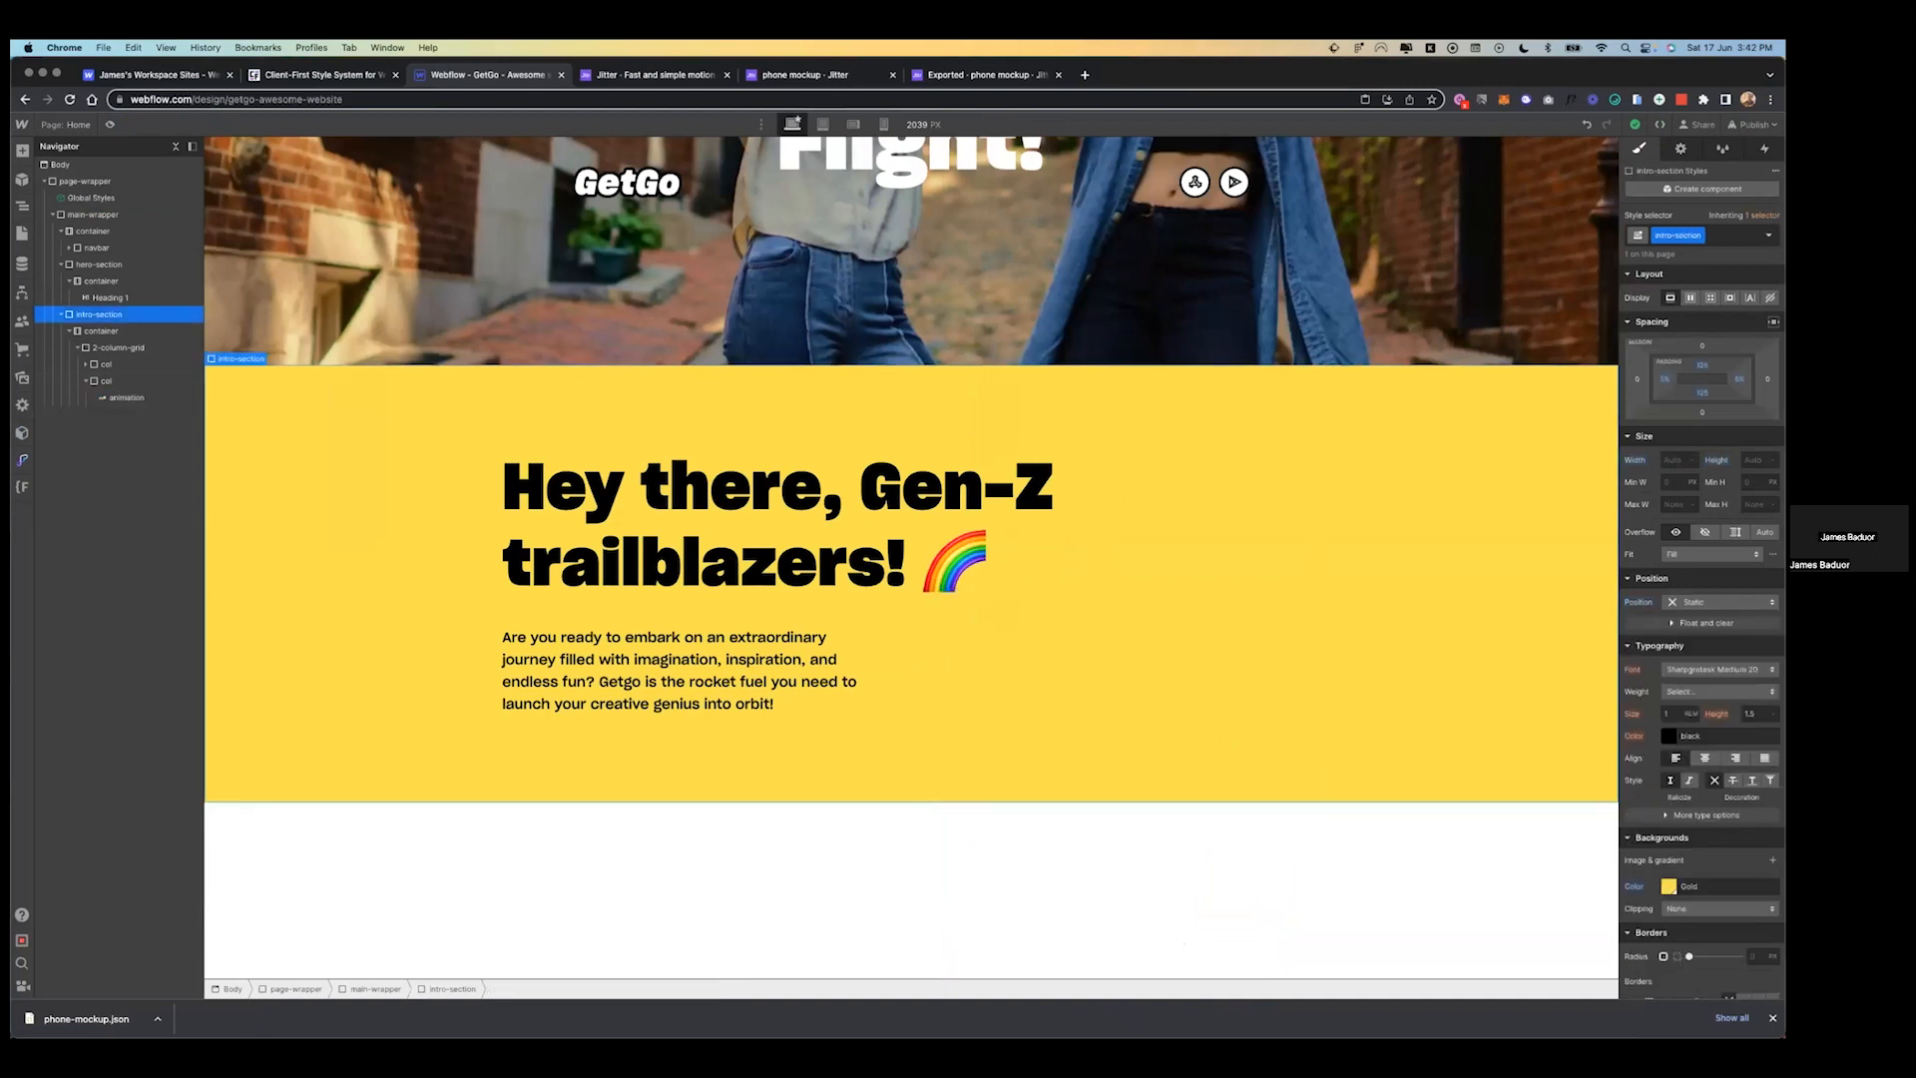
click(1753, 460)
text(1030)
key(Return)
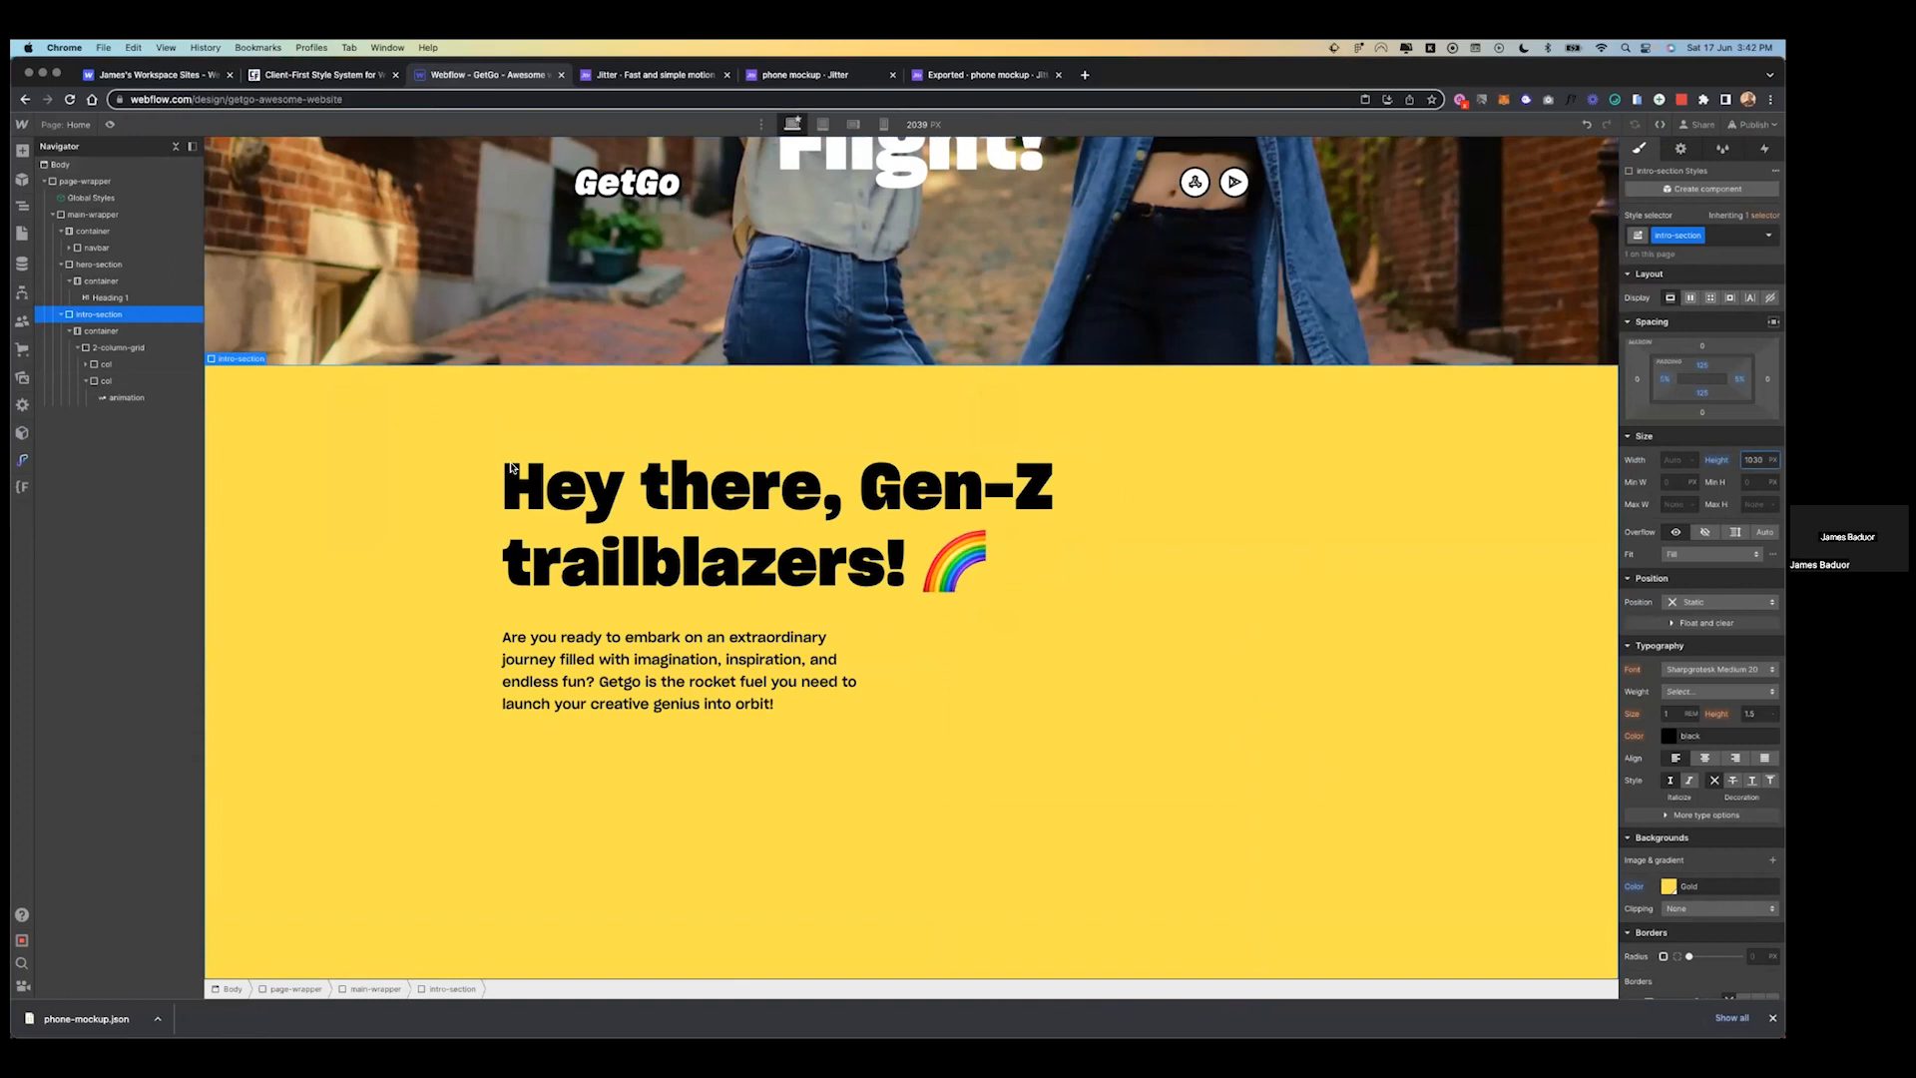
- Preview the intro section with the phone animation and dismiss the browser's downloads bar
scroll(511, 467, down, 2)
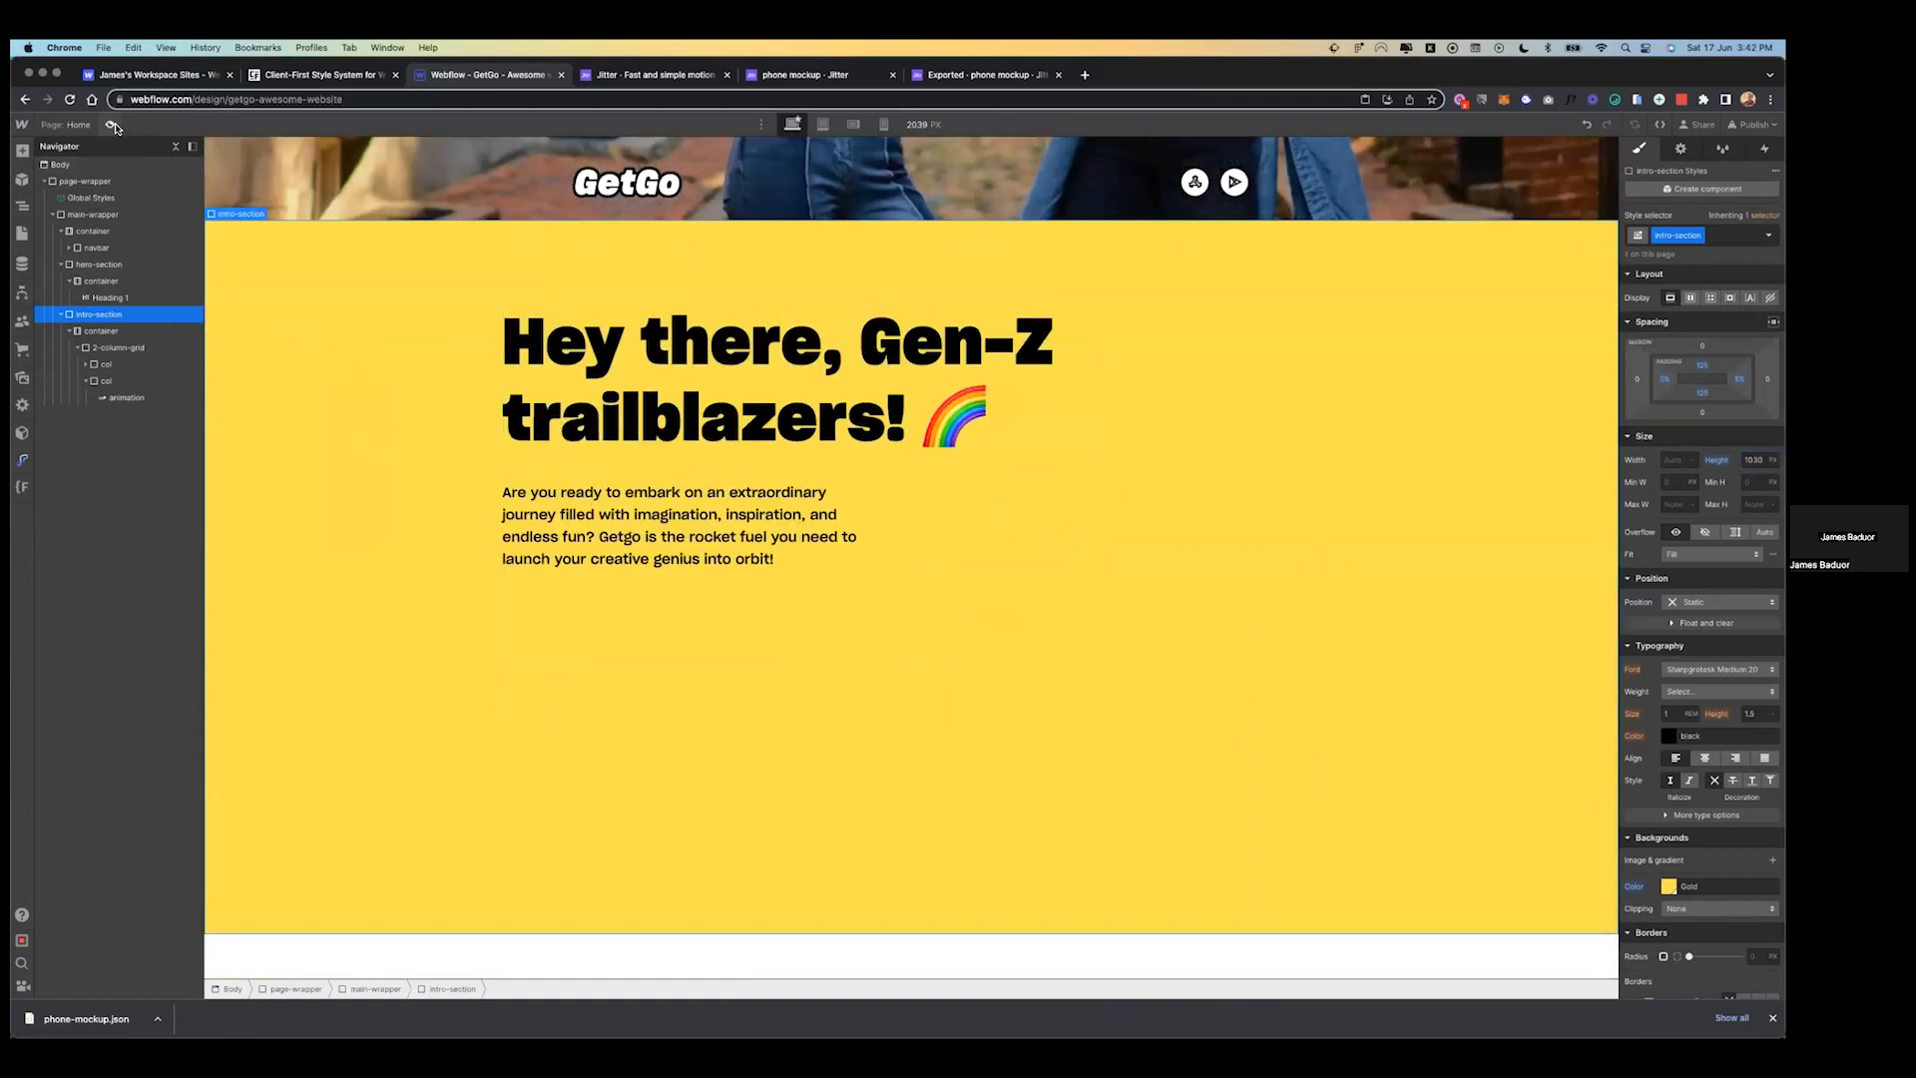
click(112, 125)
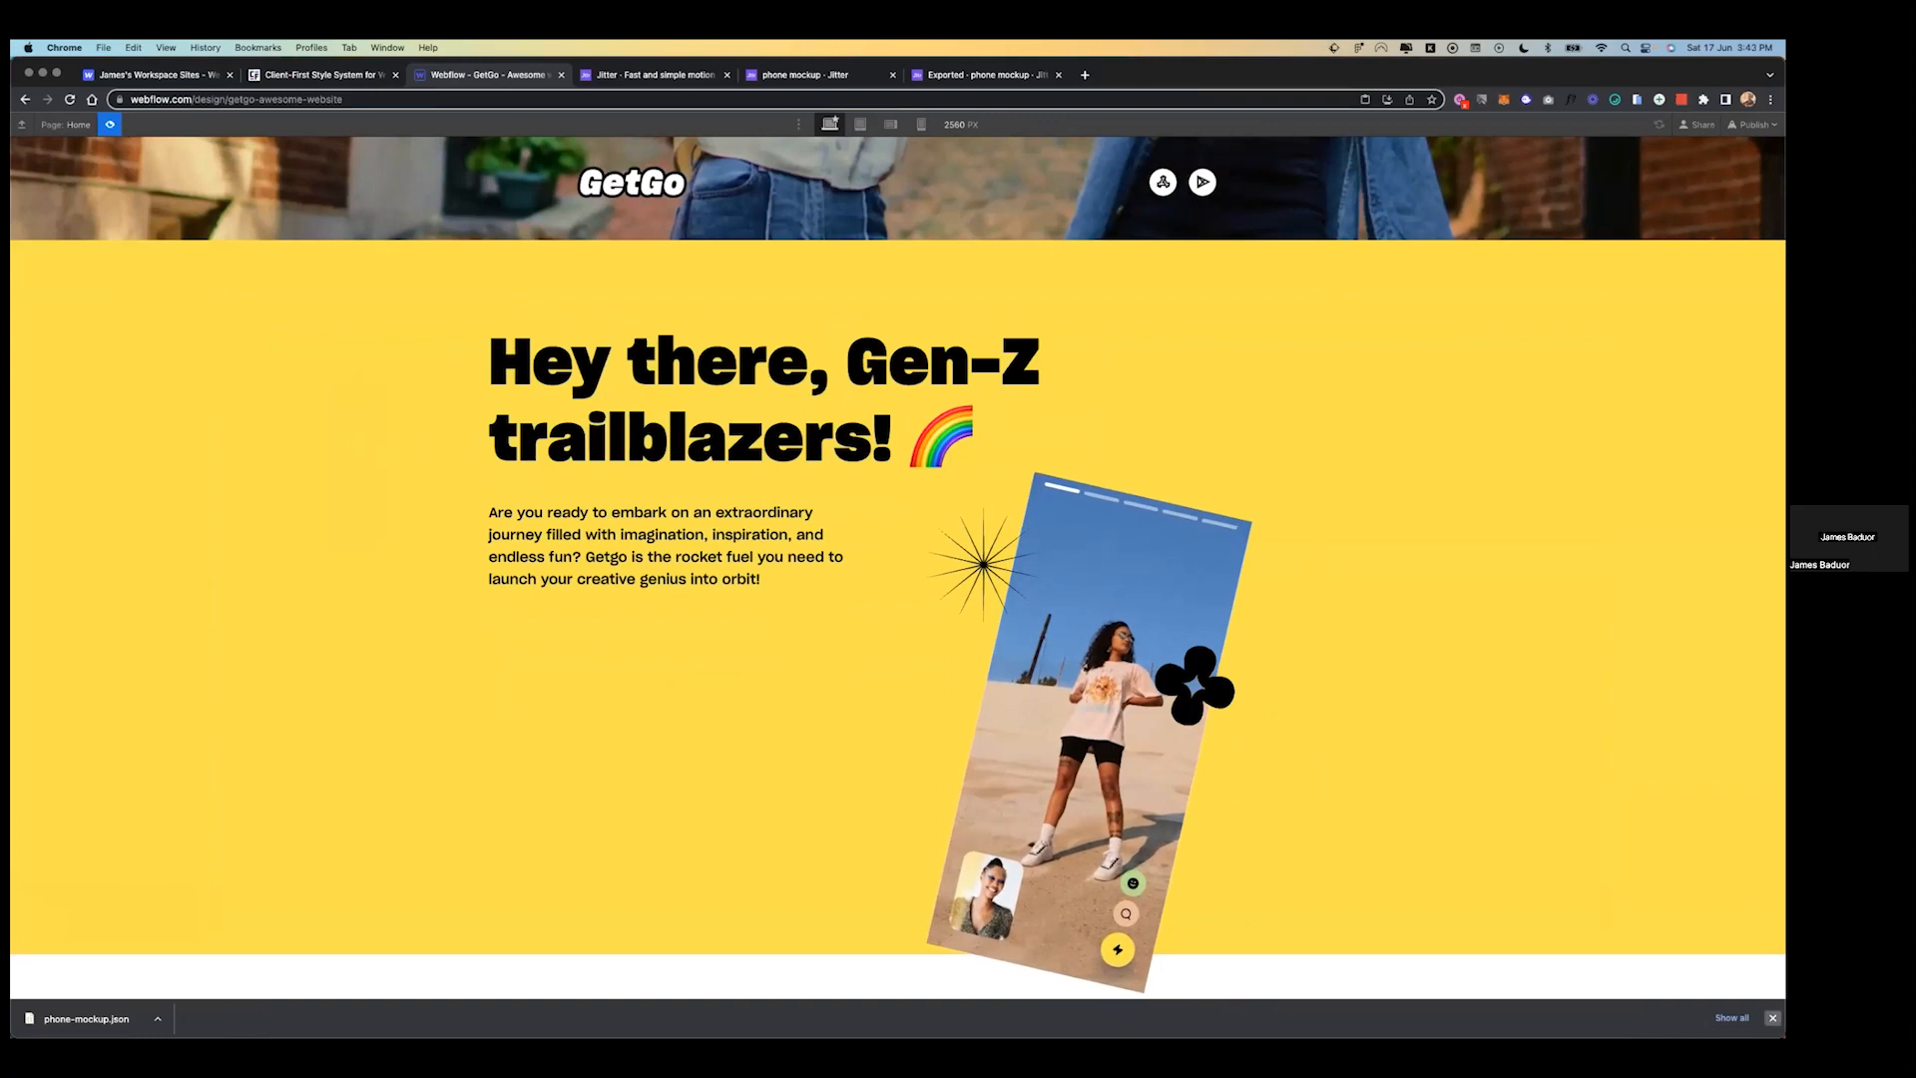
click(1772, 1018)
click(110, 127)
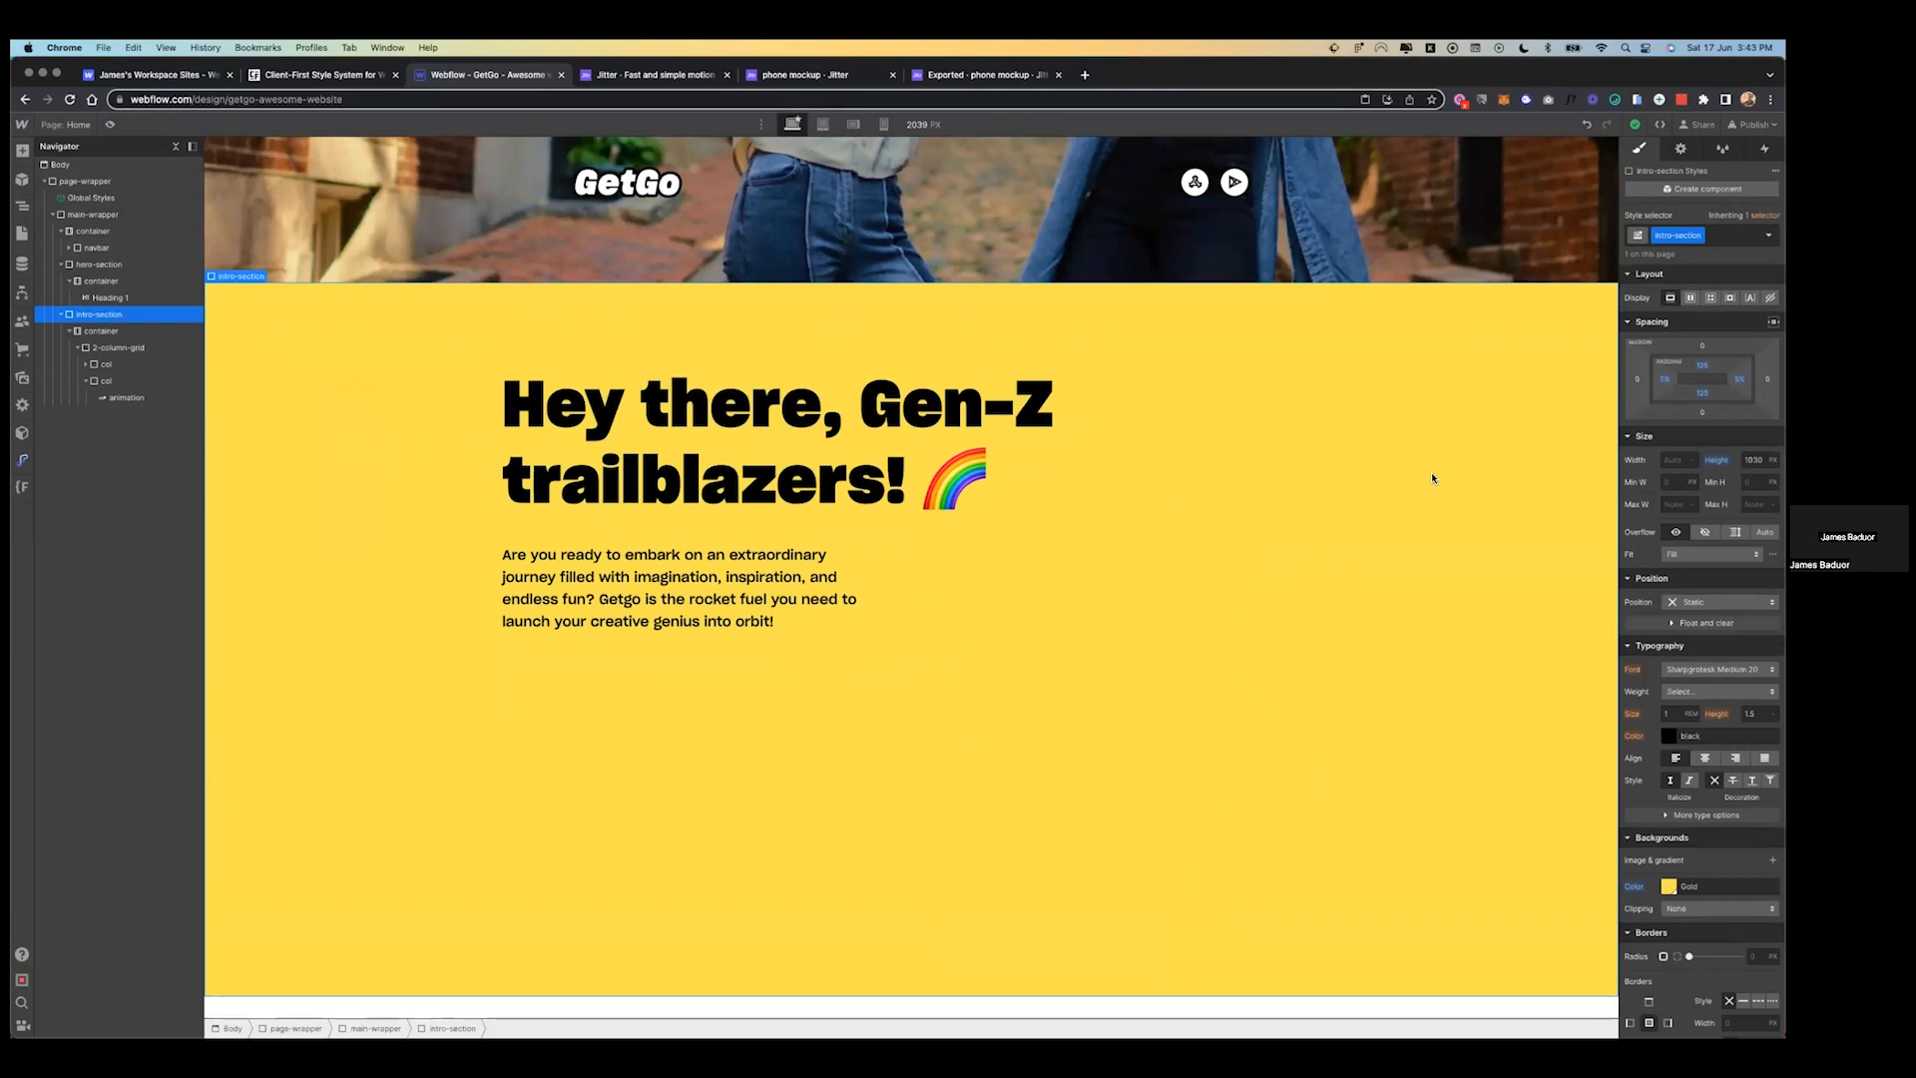
- Examine the black curved shape and the section beneath it in the Figma landing page design
key(ctrl+Left)
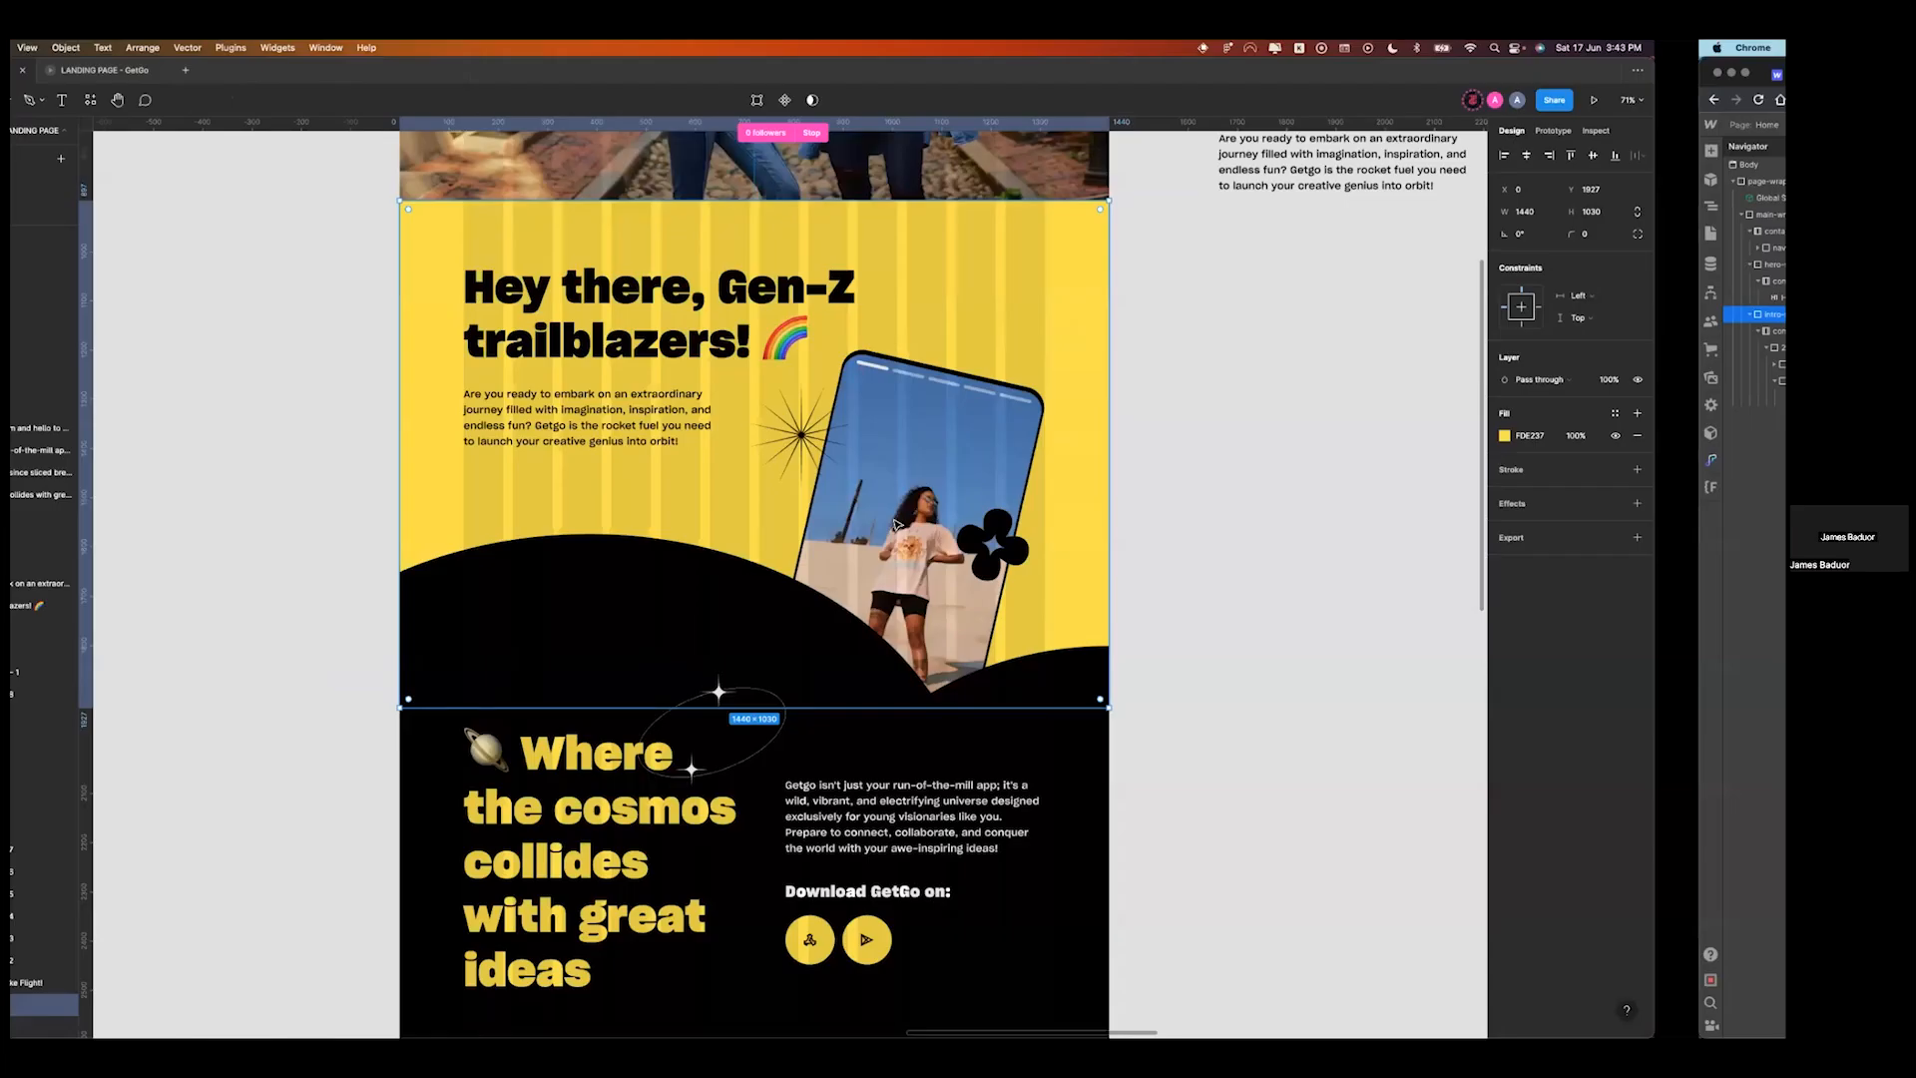
scroll(812, 487, down, 2)
click(755, 545)
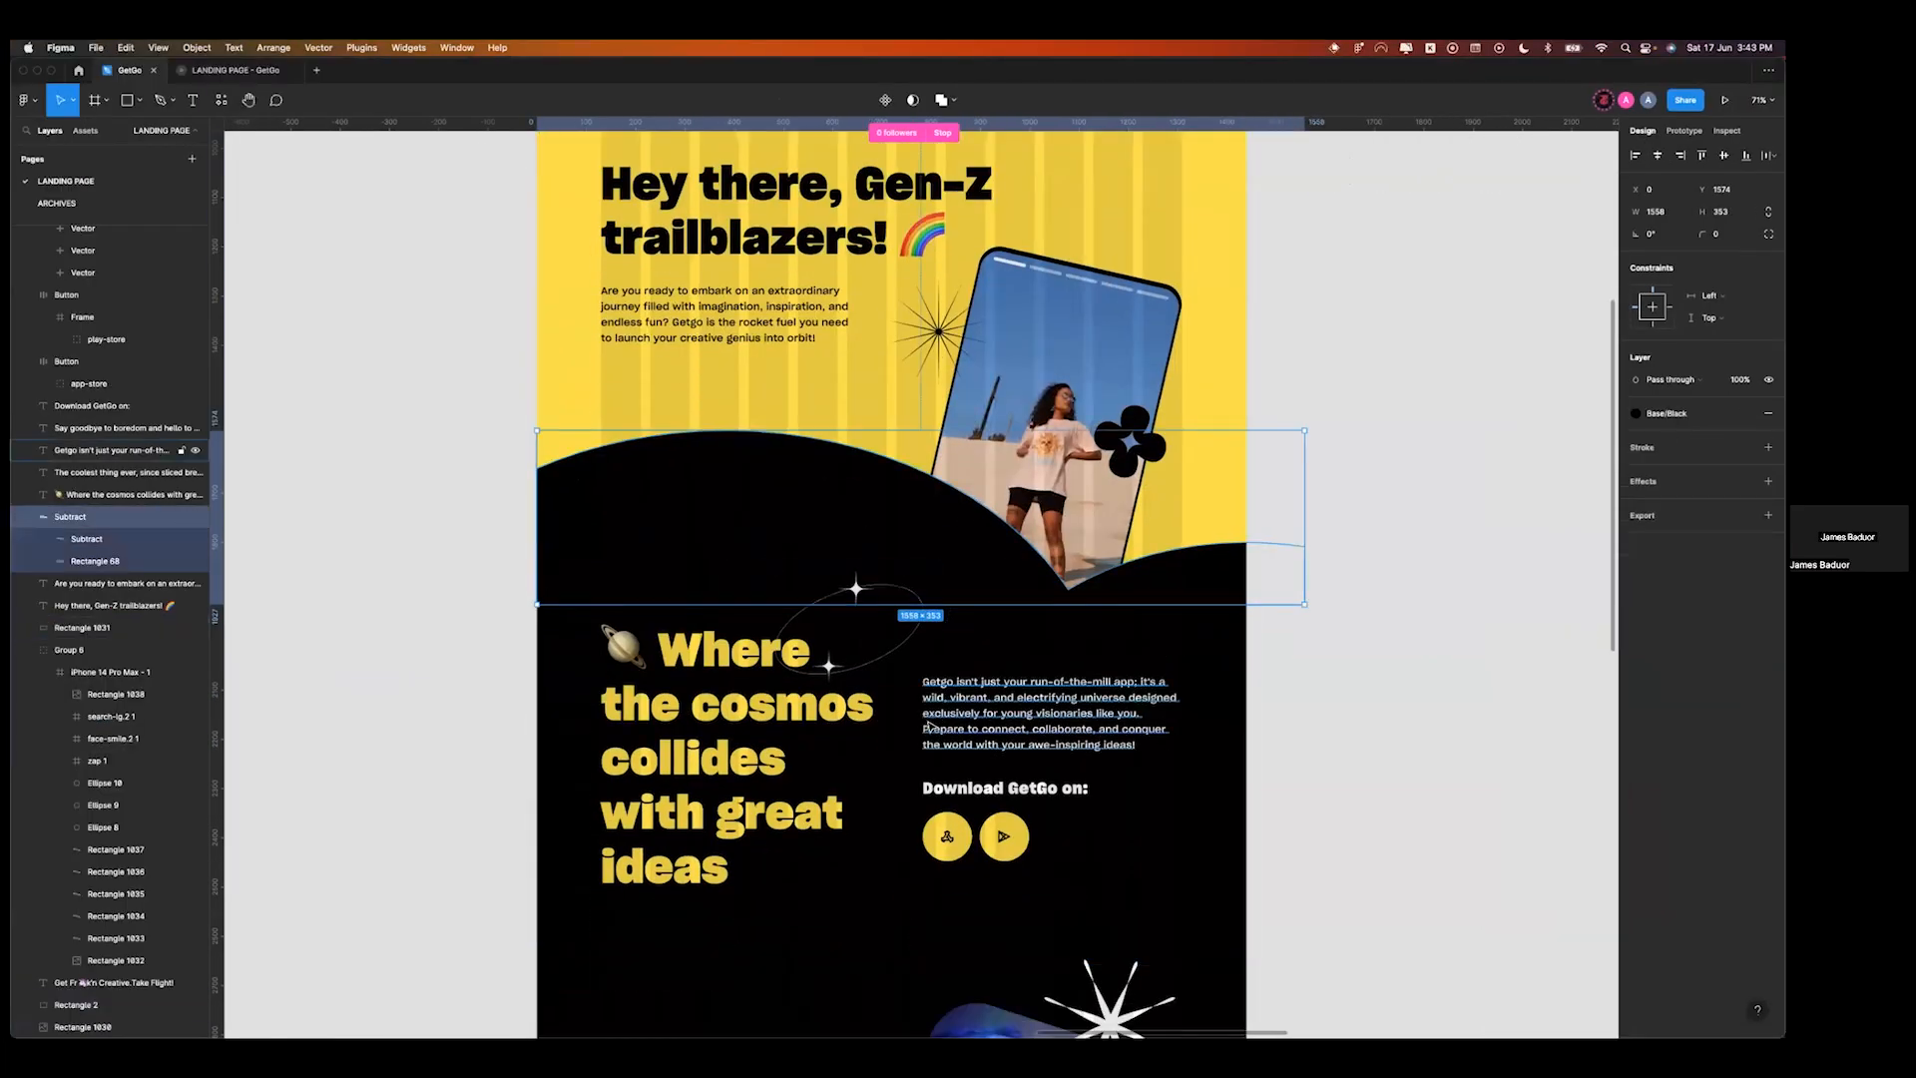
scroll(928, 725, down, 2)
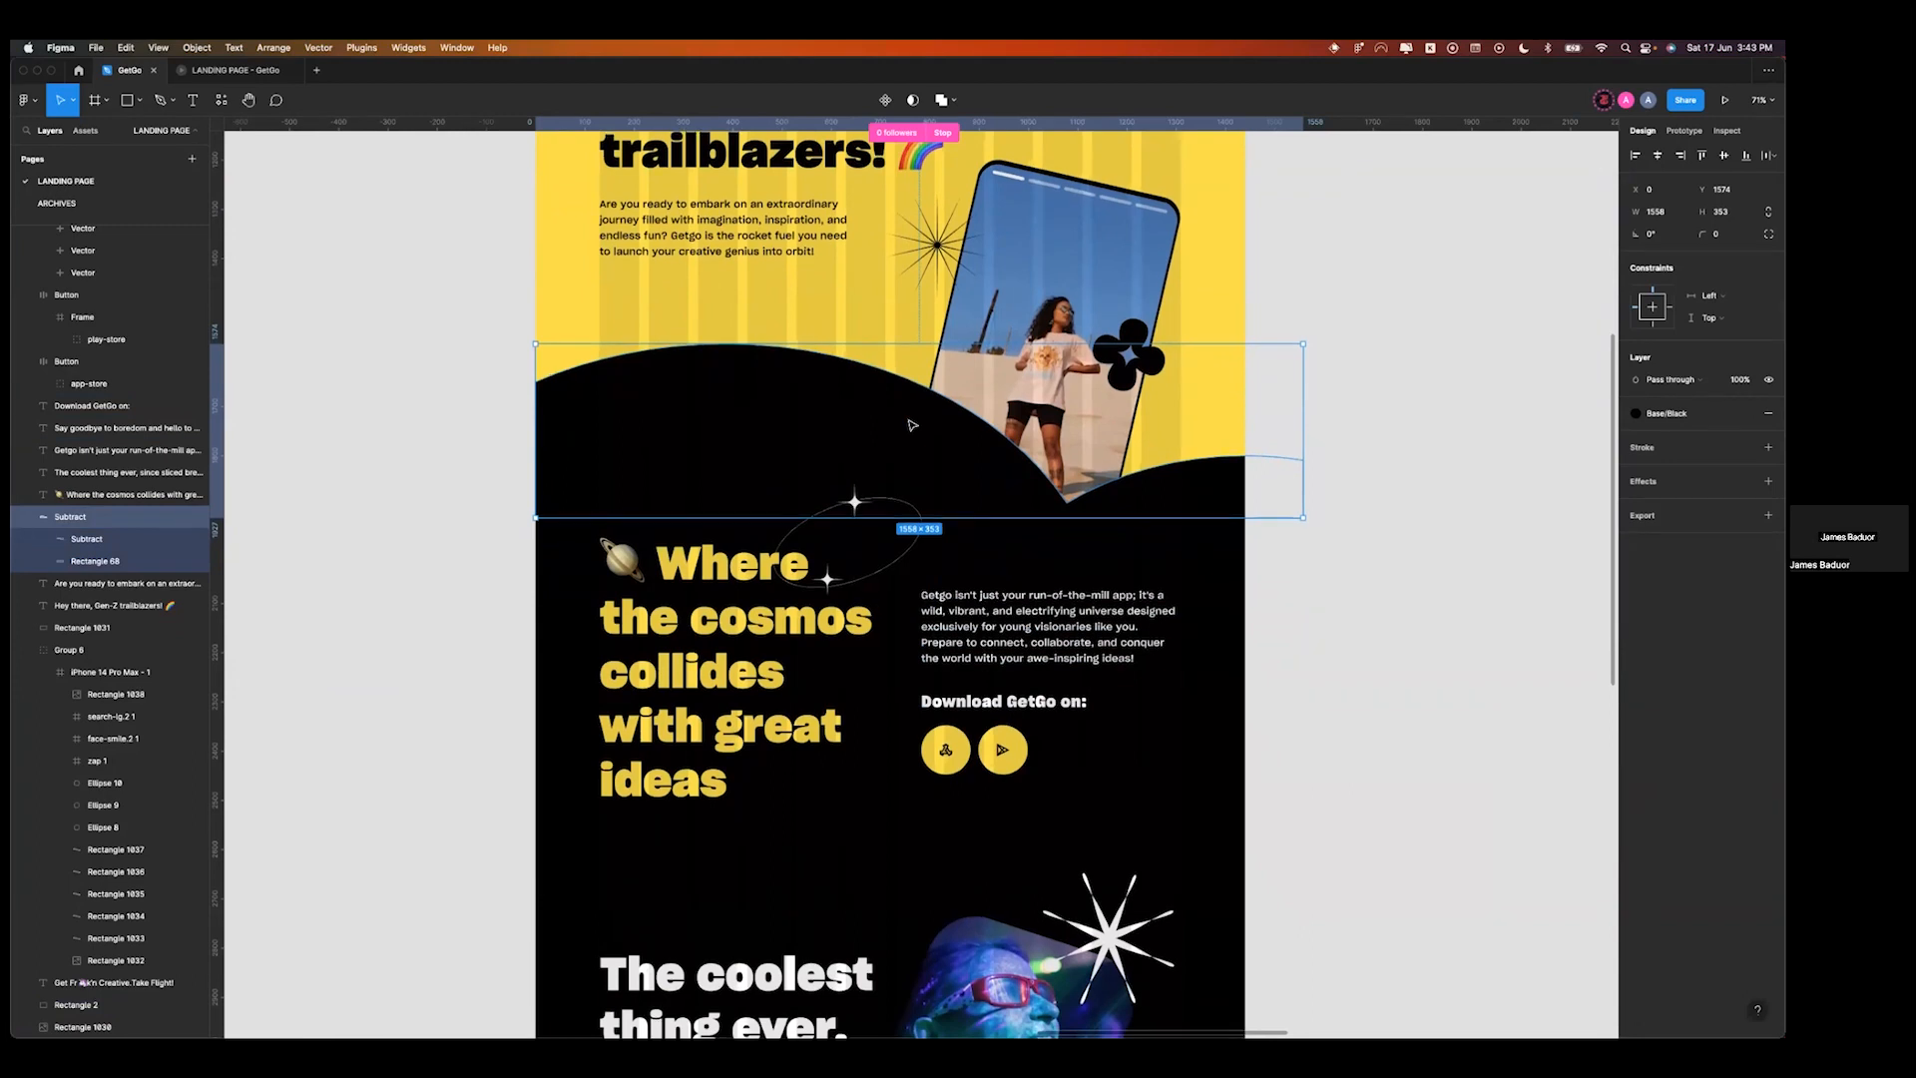
scroll(946, 449, up, 2)
scroll(946, 449, up, 2)
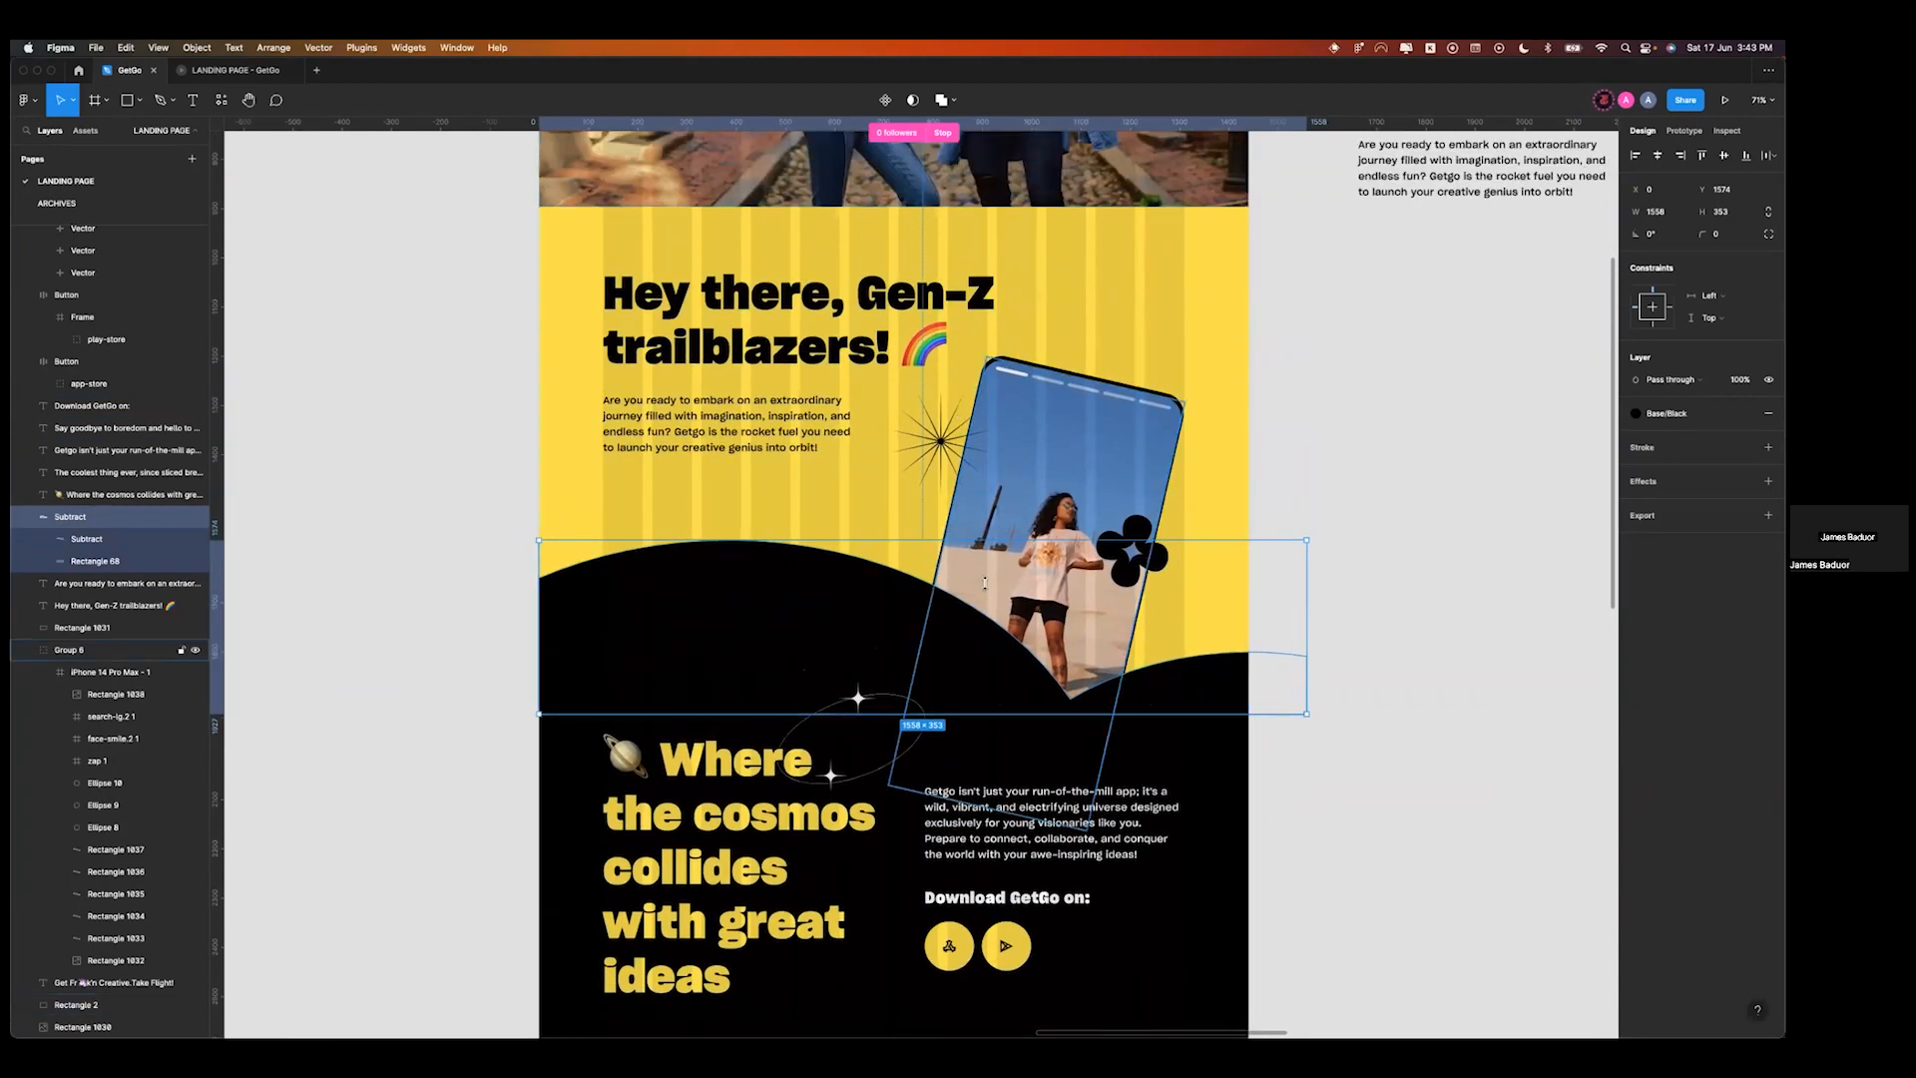
scroll(997, 519, down, 3)
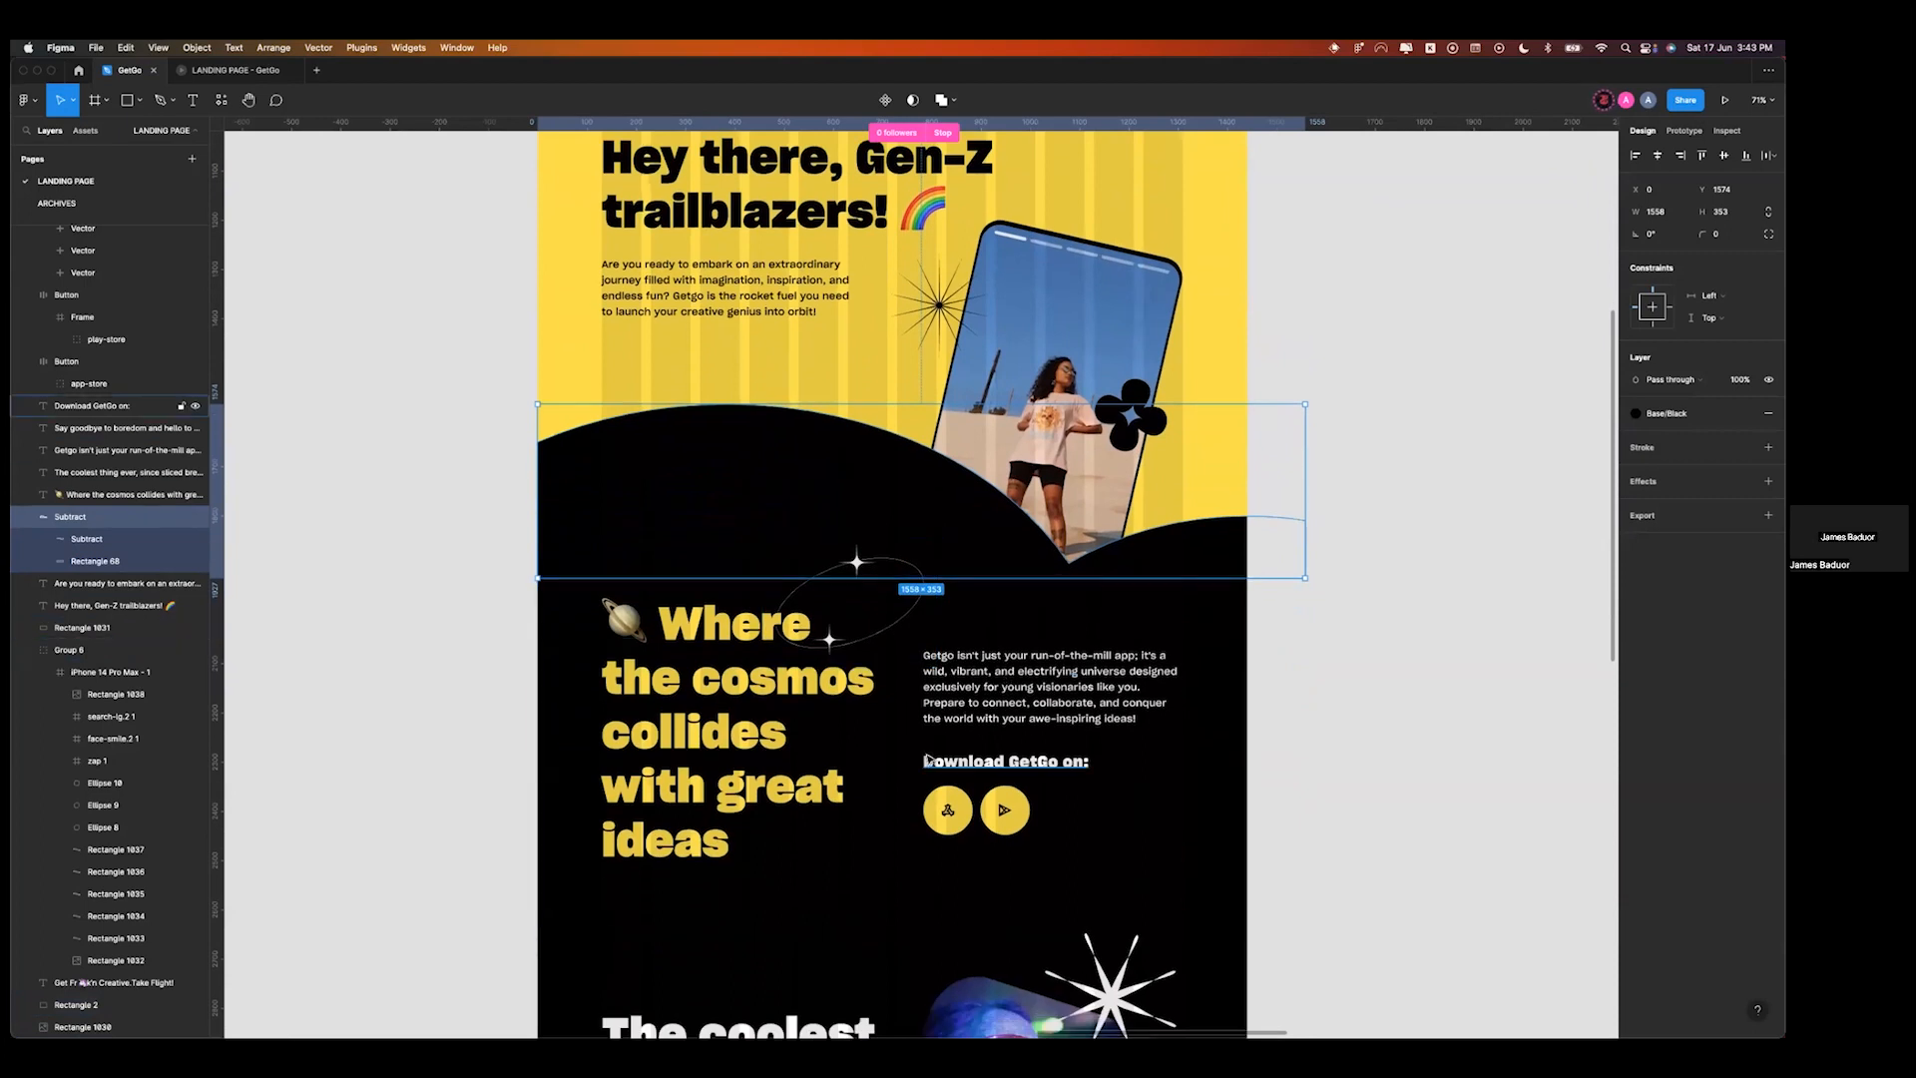
scroll(926, 761, down, 1)
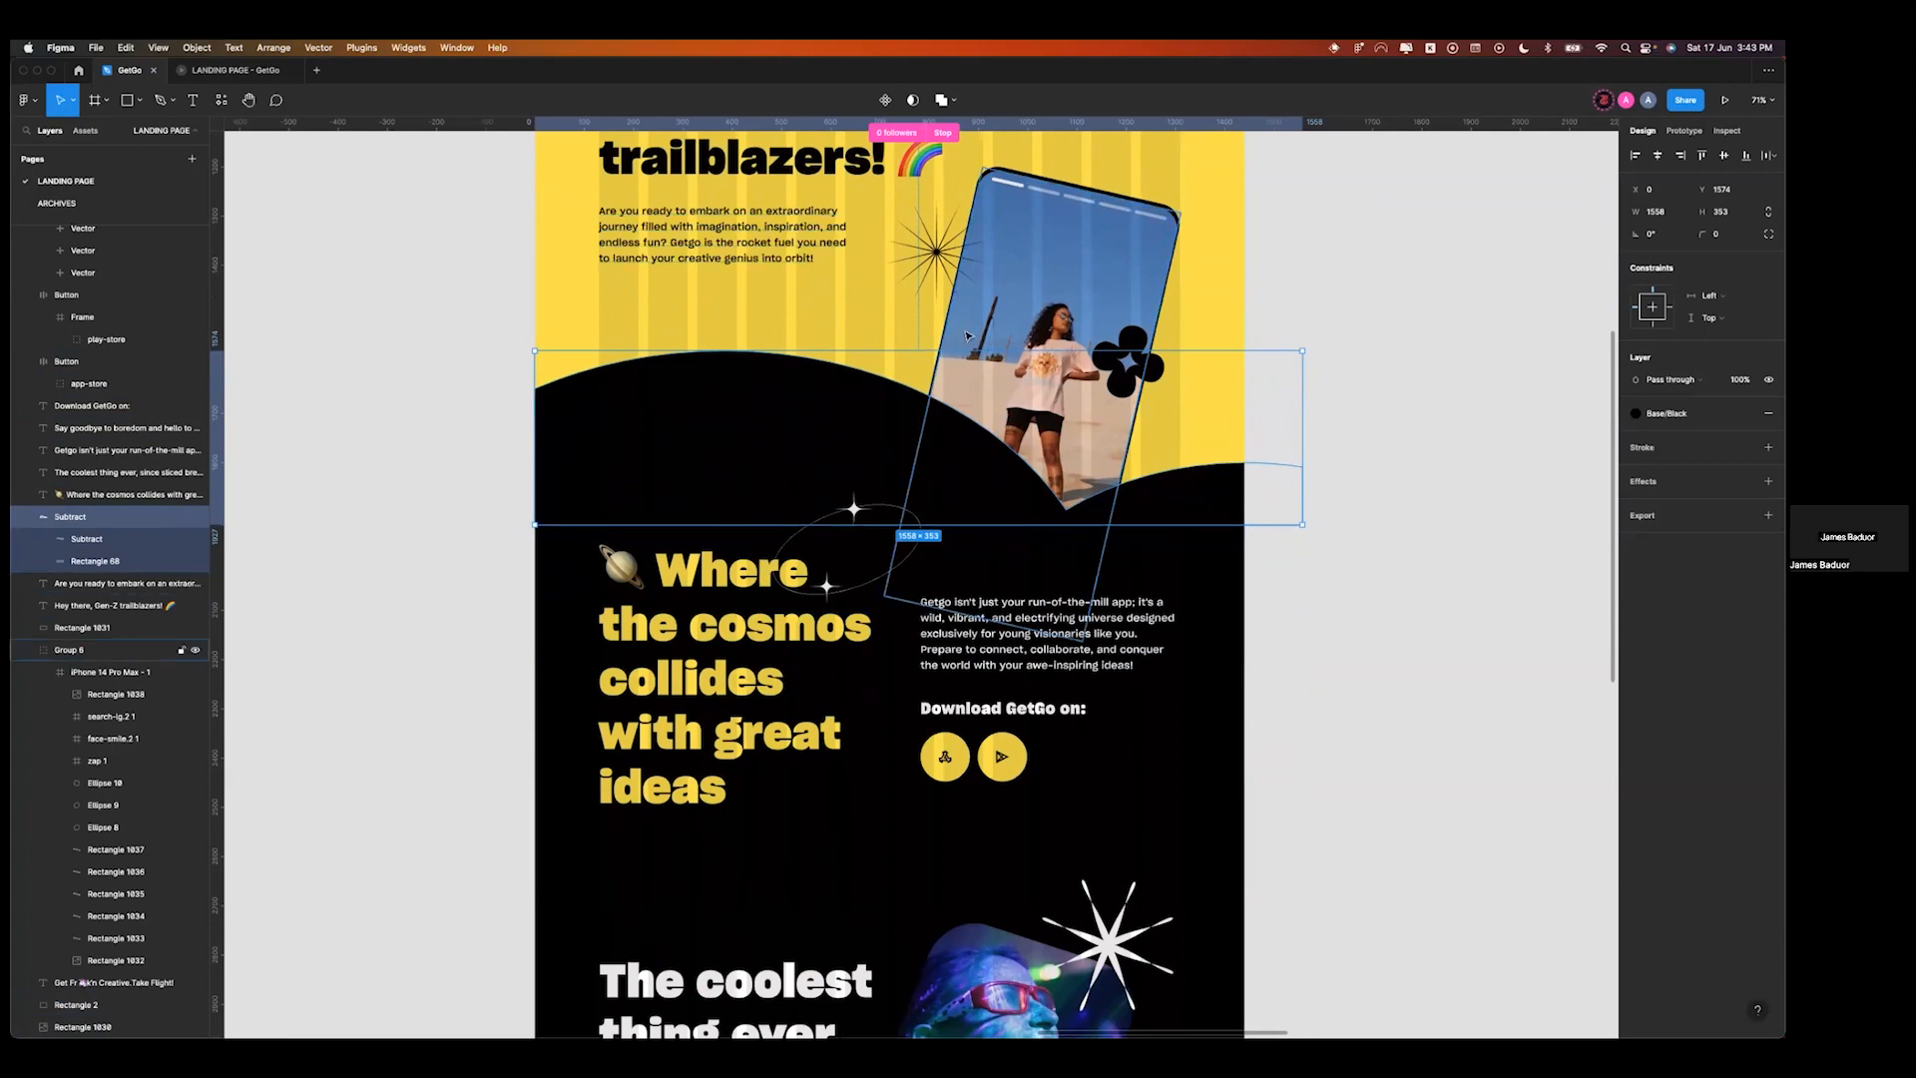
key(ctrl+Right)
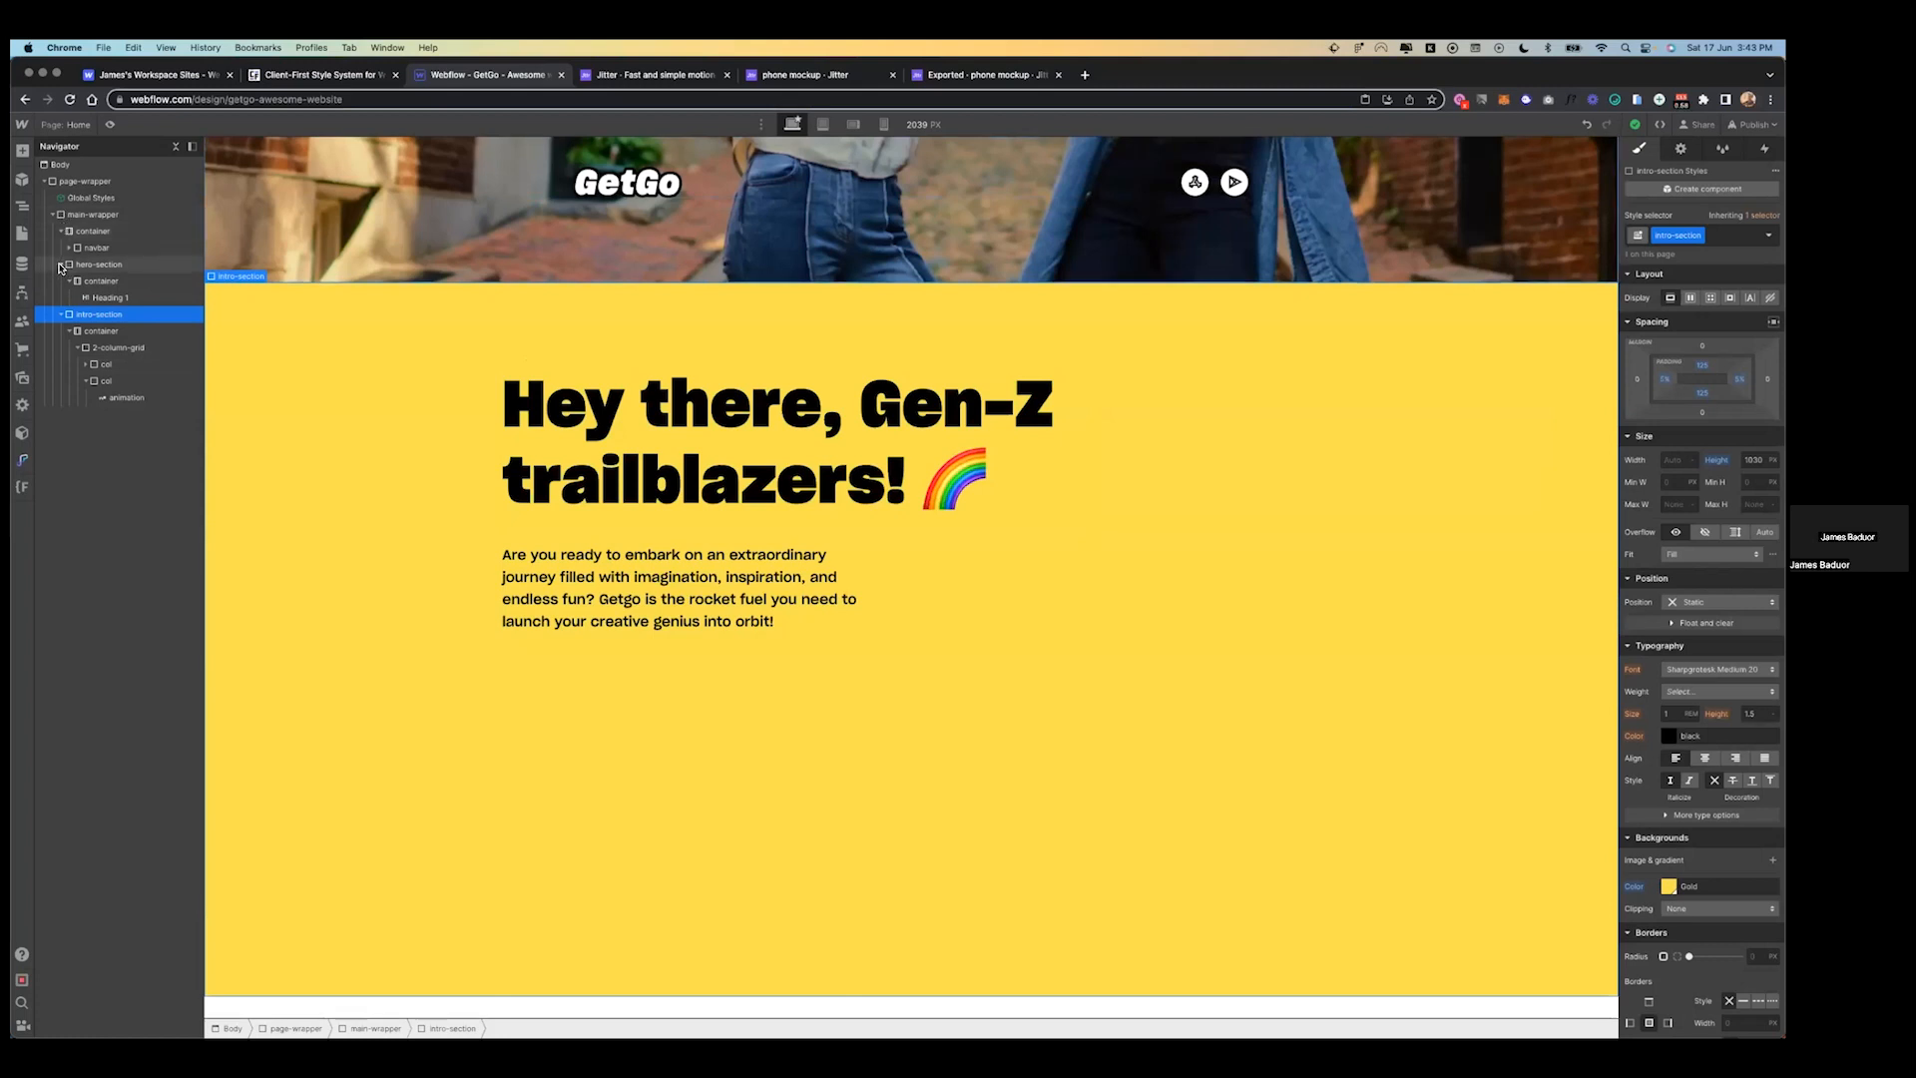
- Collapse hero-section and intro-section, and add a div block inside main-wrapper below them
click(61, 264)
click(61, 280)
click(45, 214)
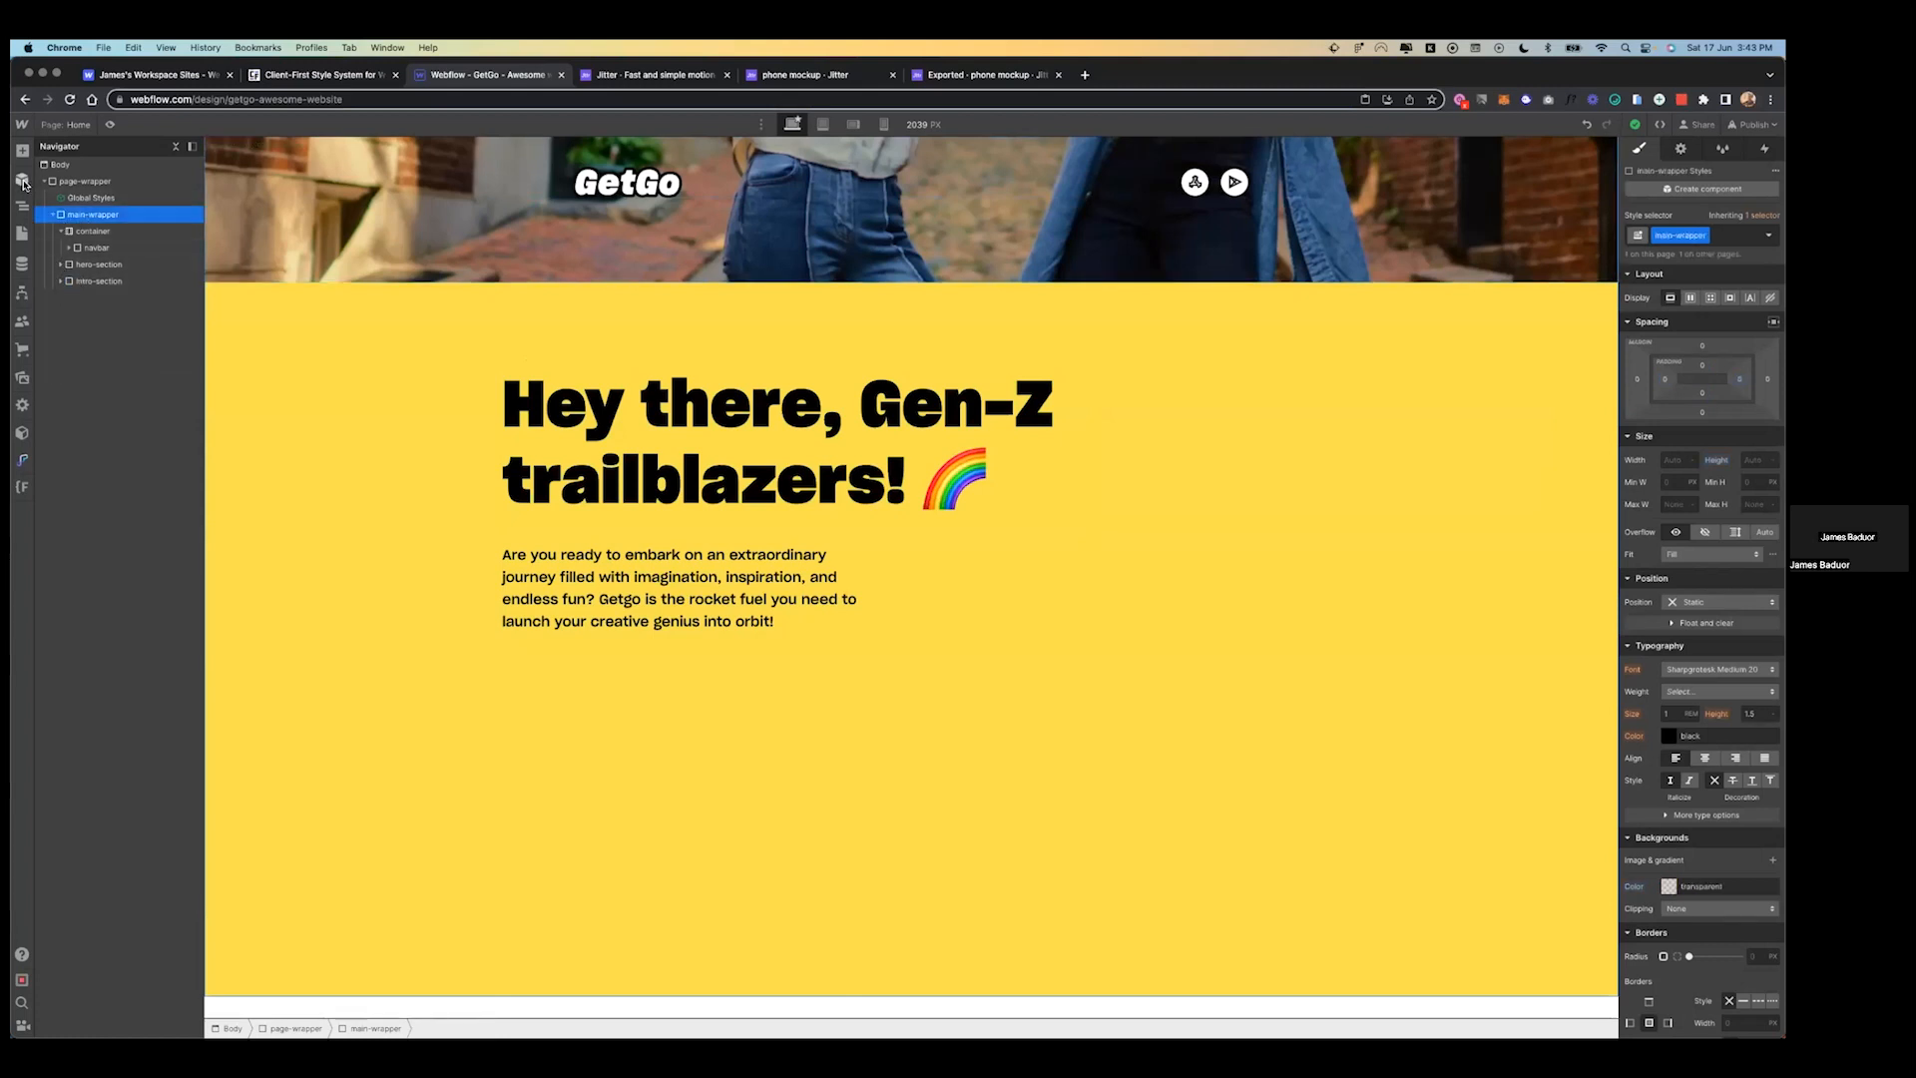
click(22, 151)
click(67, 396)
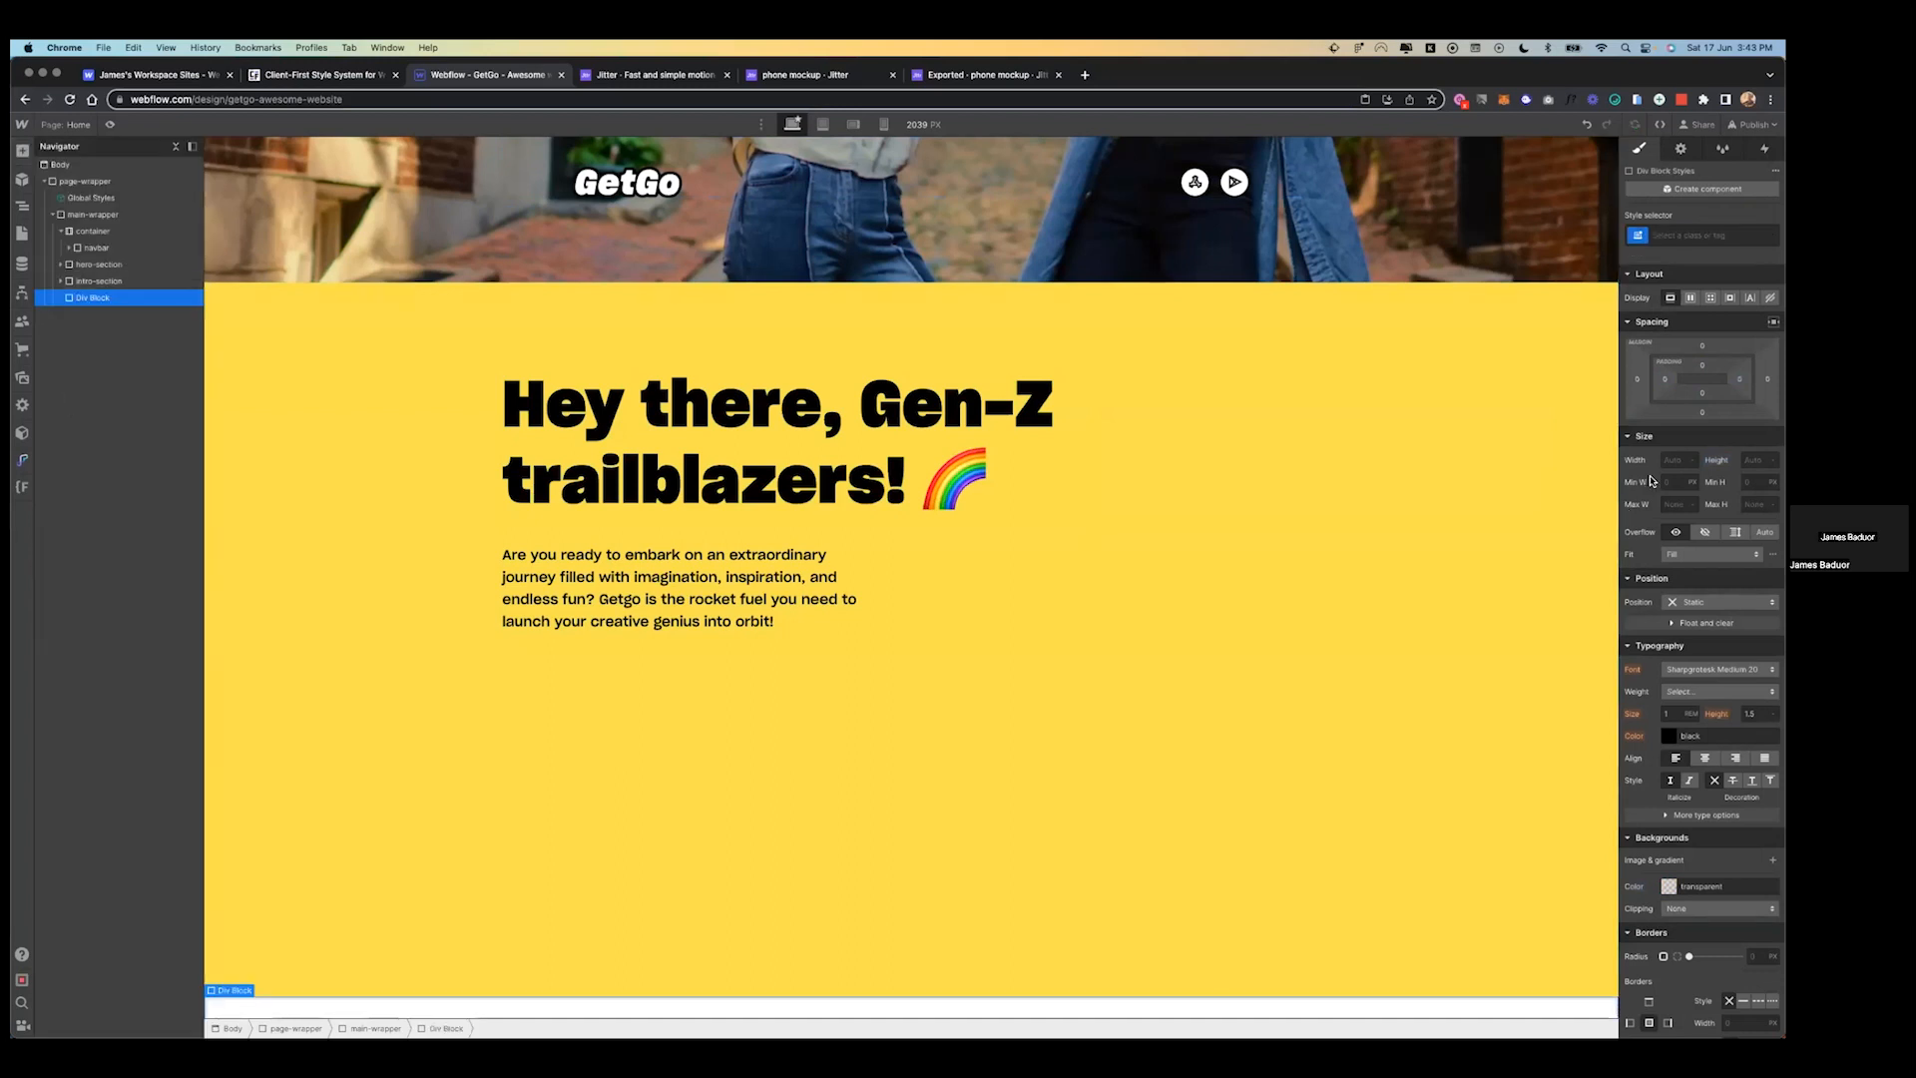
- Give the new div block below intro-section the class feature-section
key(ctrl+Left)
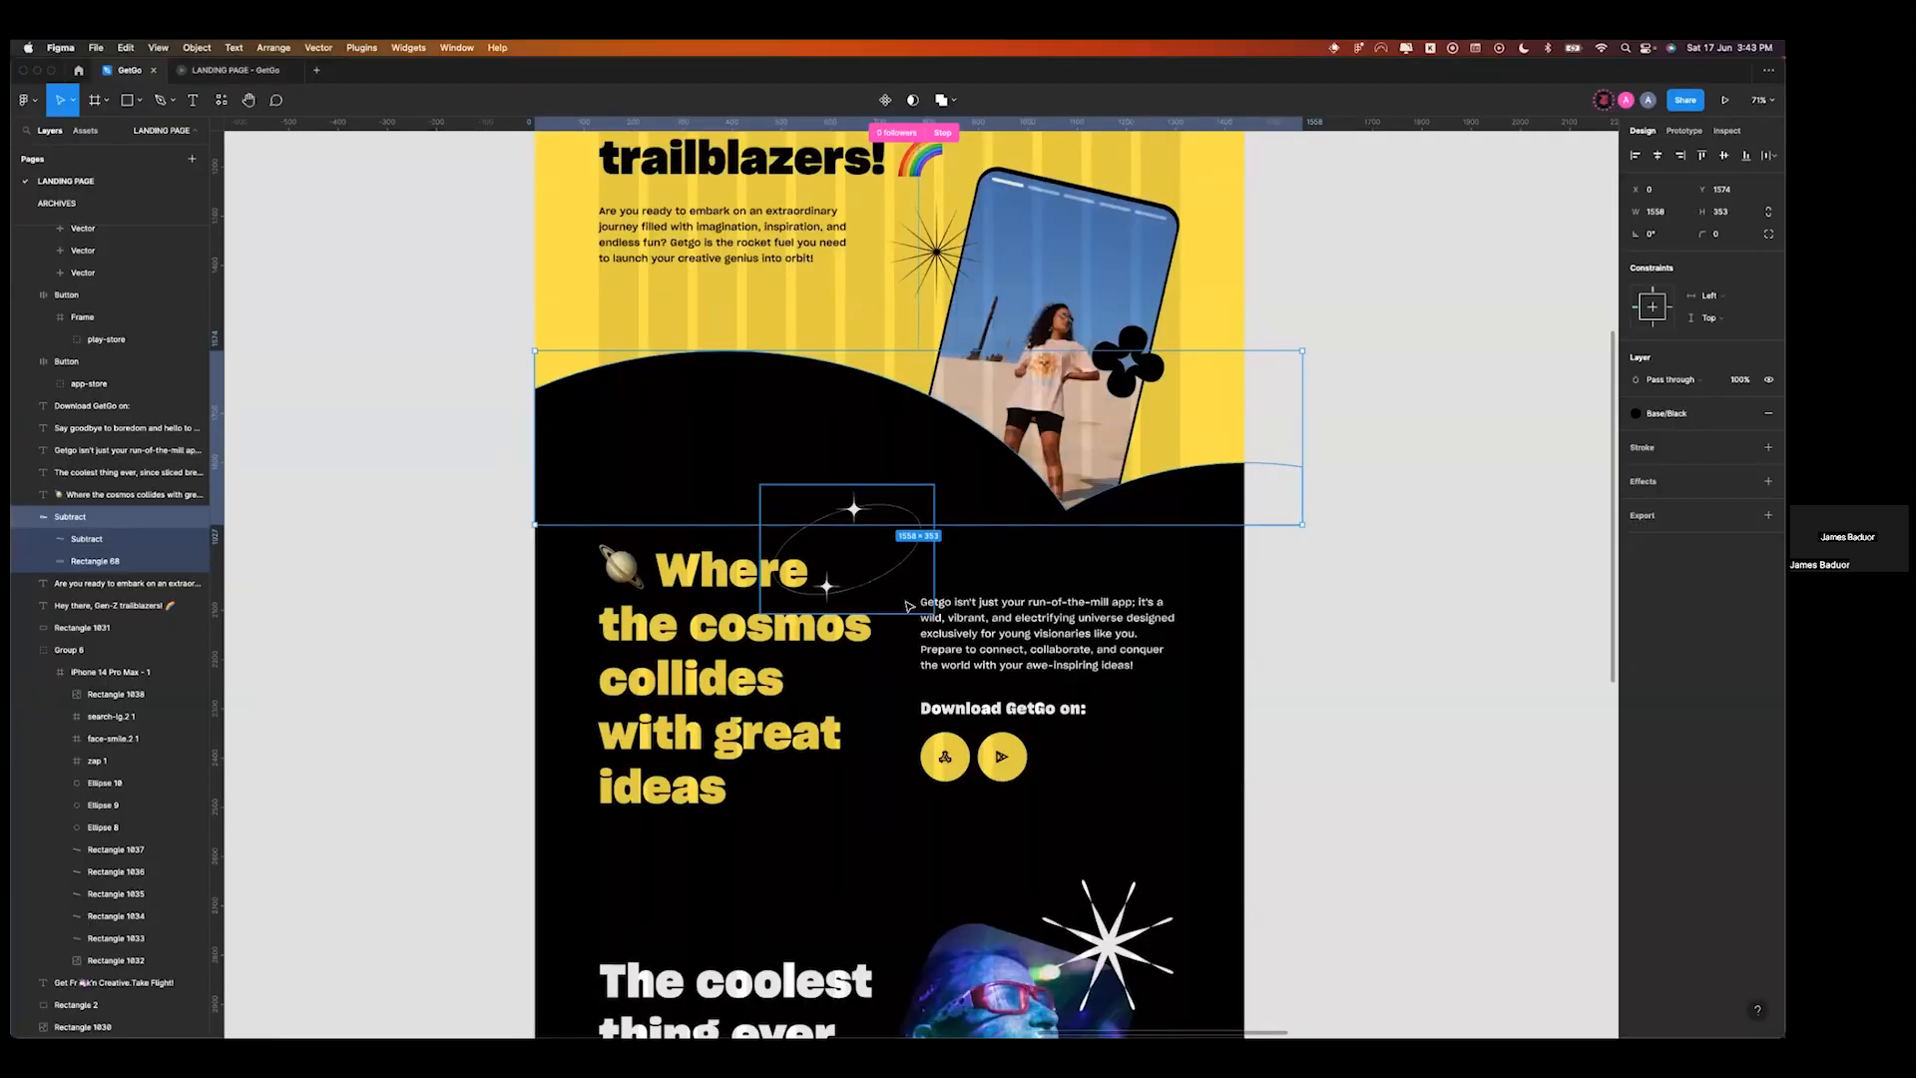
key(ctrl+Right)
click(1702, 234)
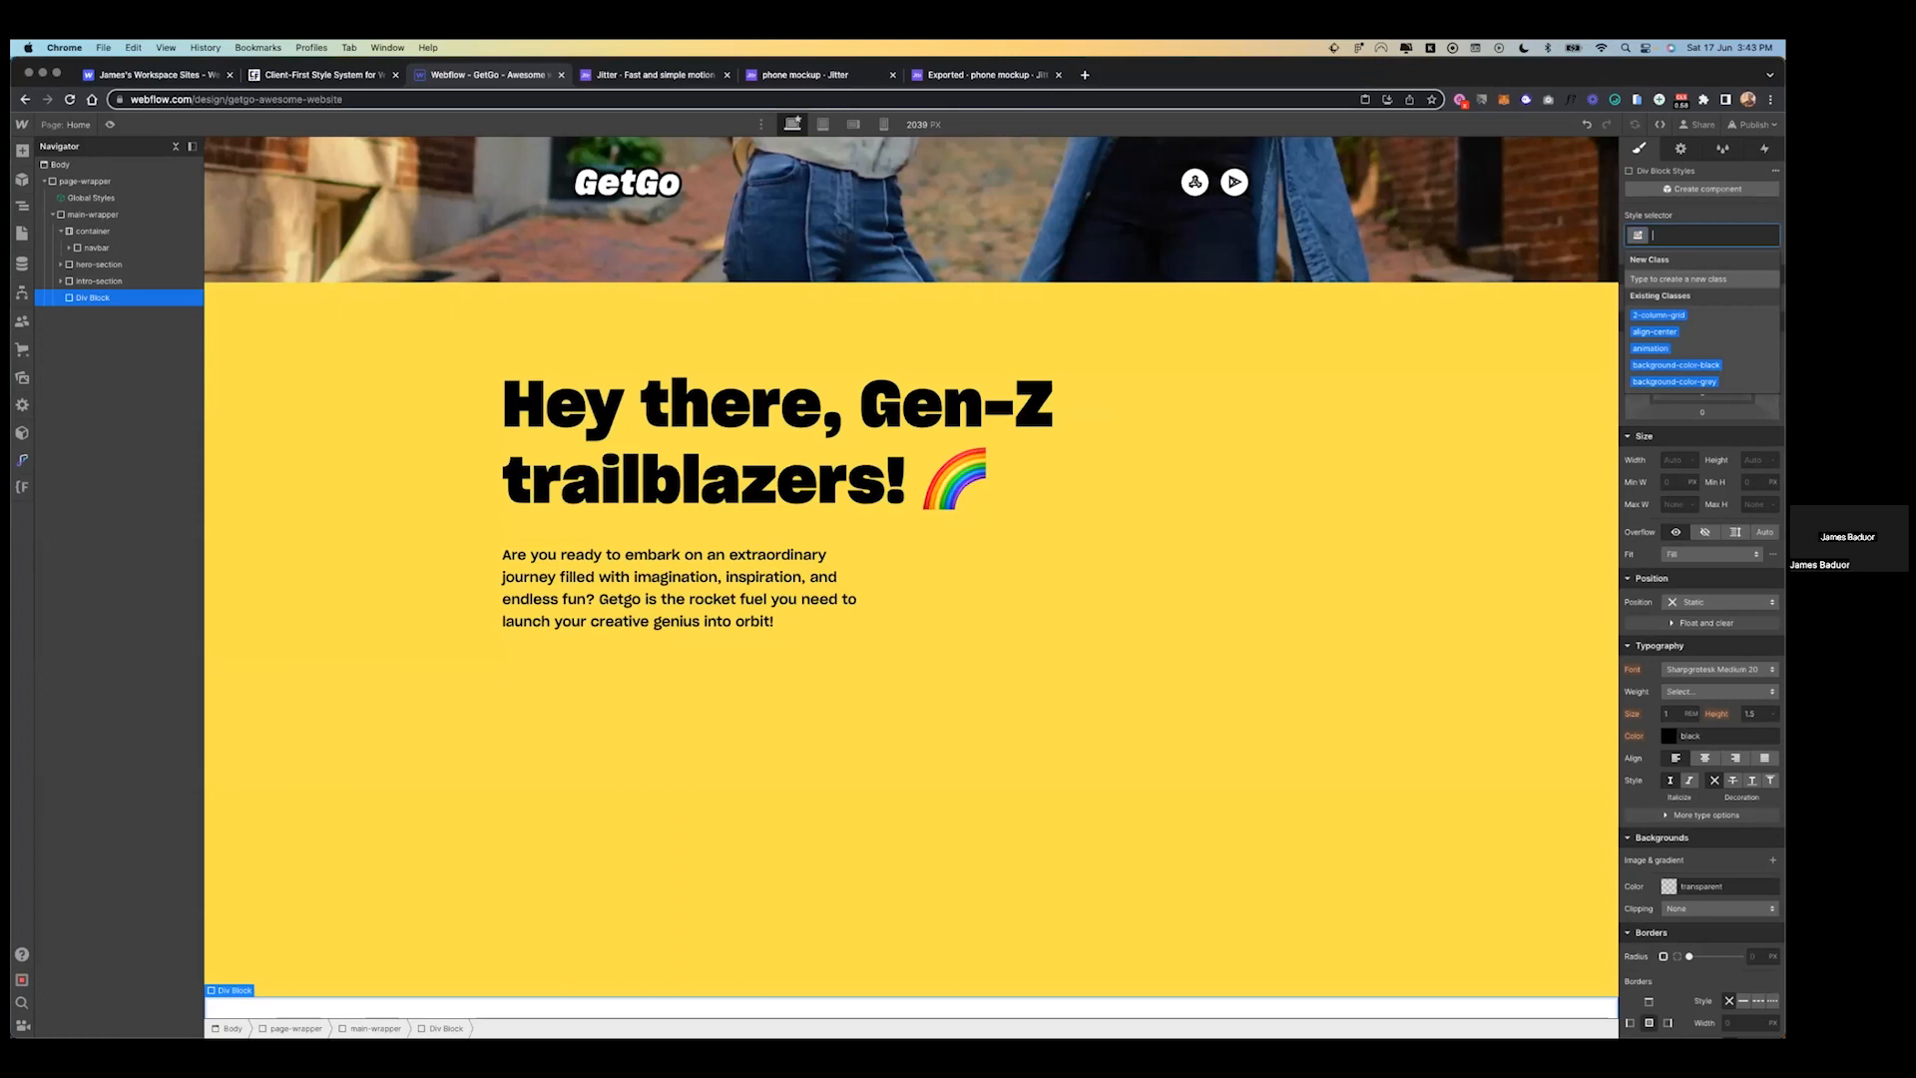
text(featur)
key(BackSpace)
key(BackSpace)
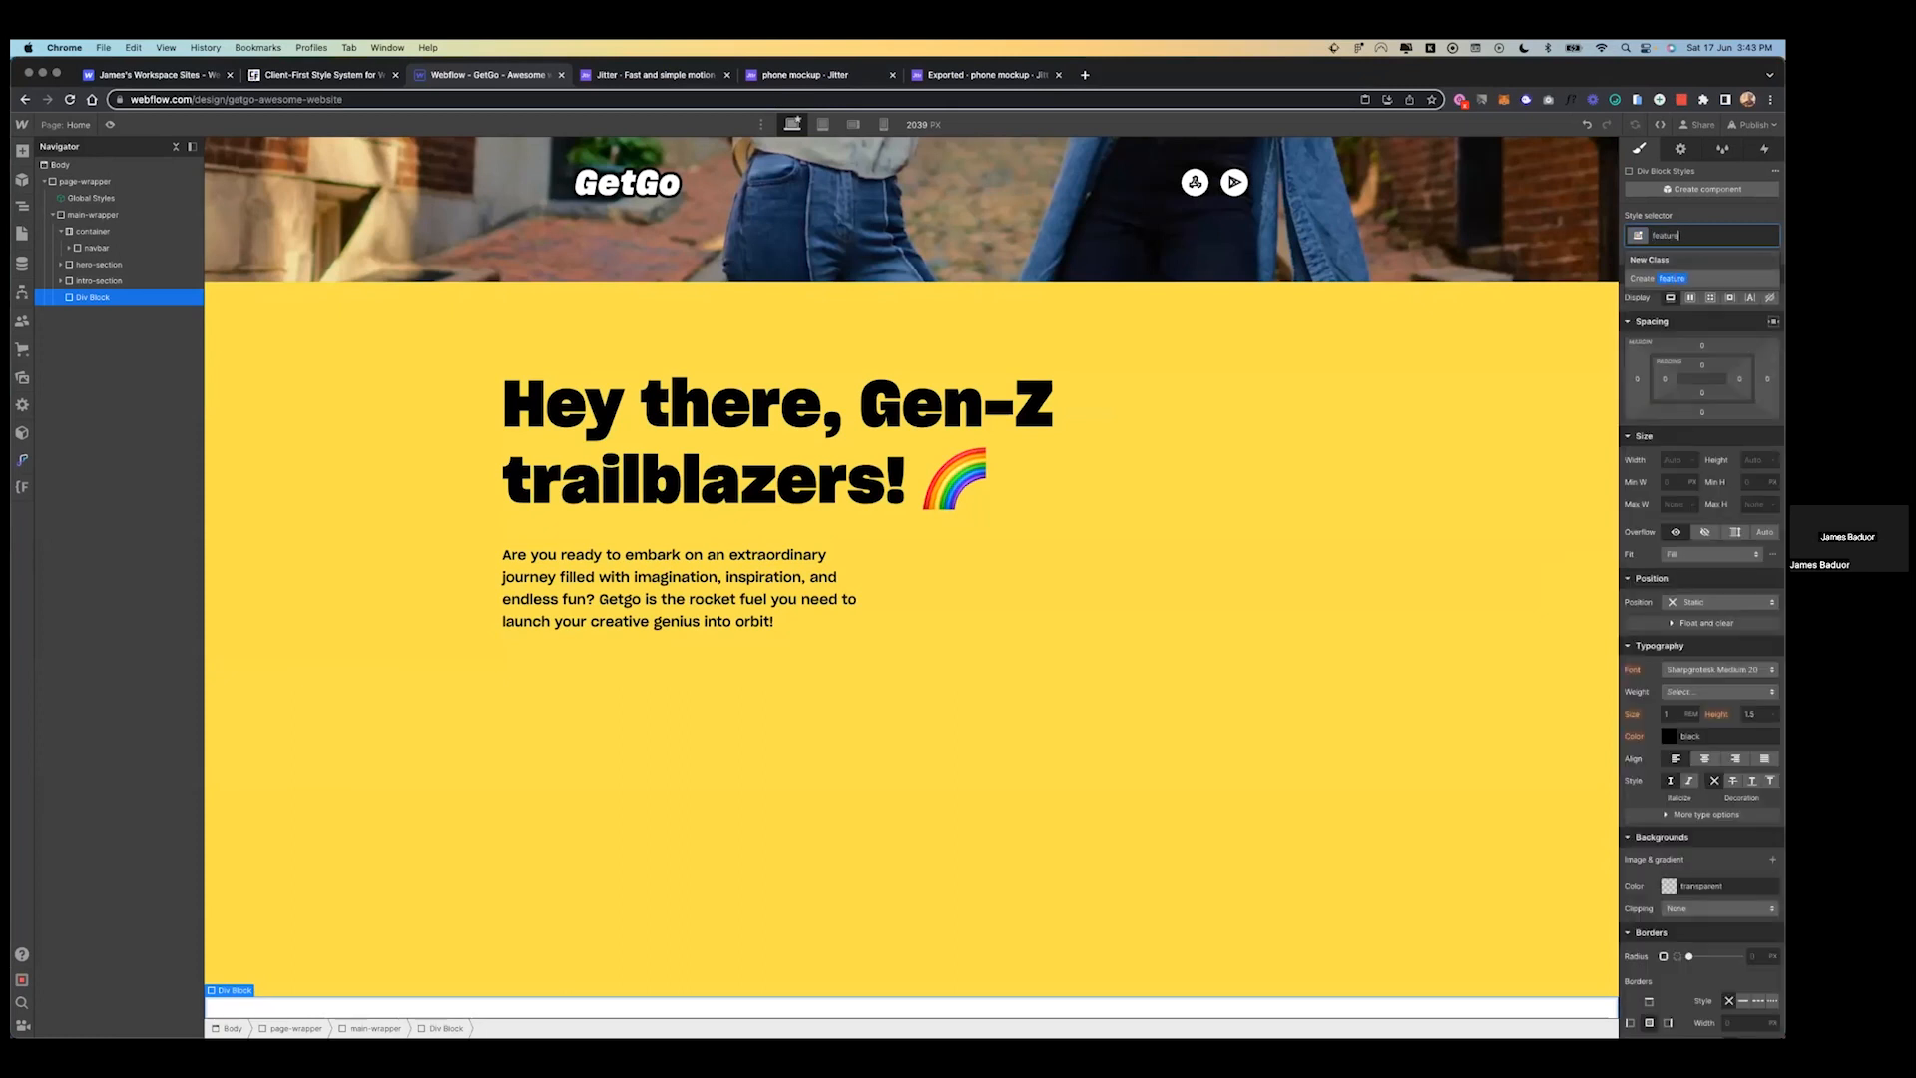
text(re-section)
key(Return)
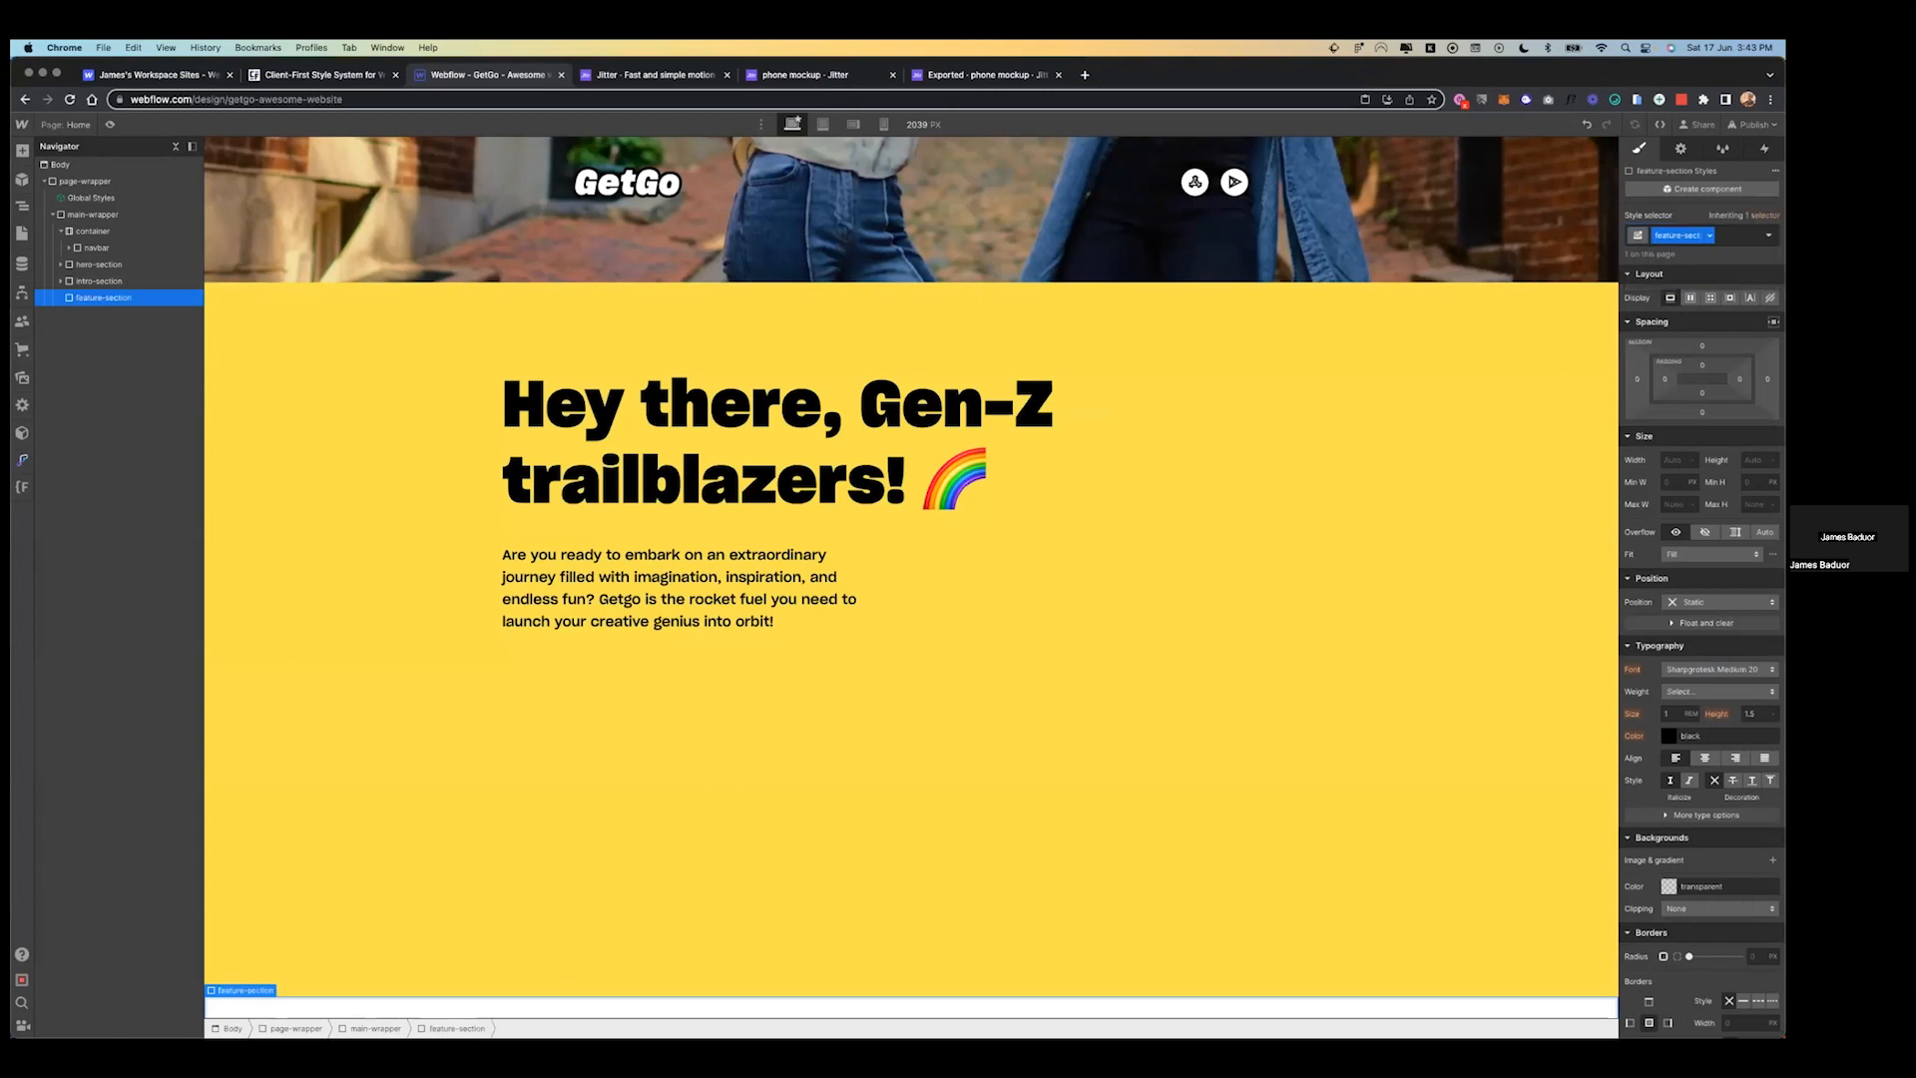
- Set the left and right padding of feature-section to 5%
scroll(812, 460, down, 1)
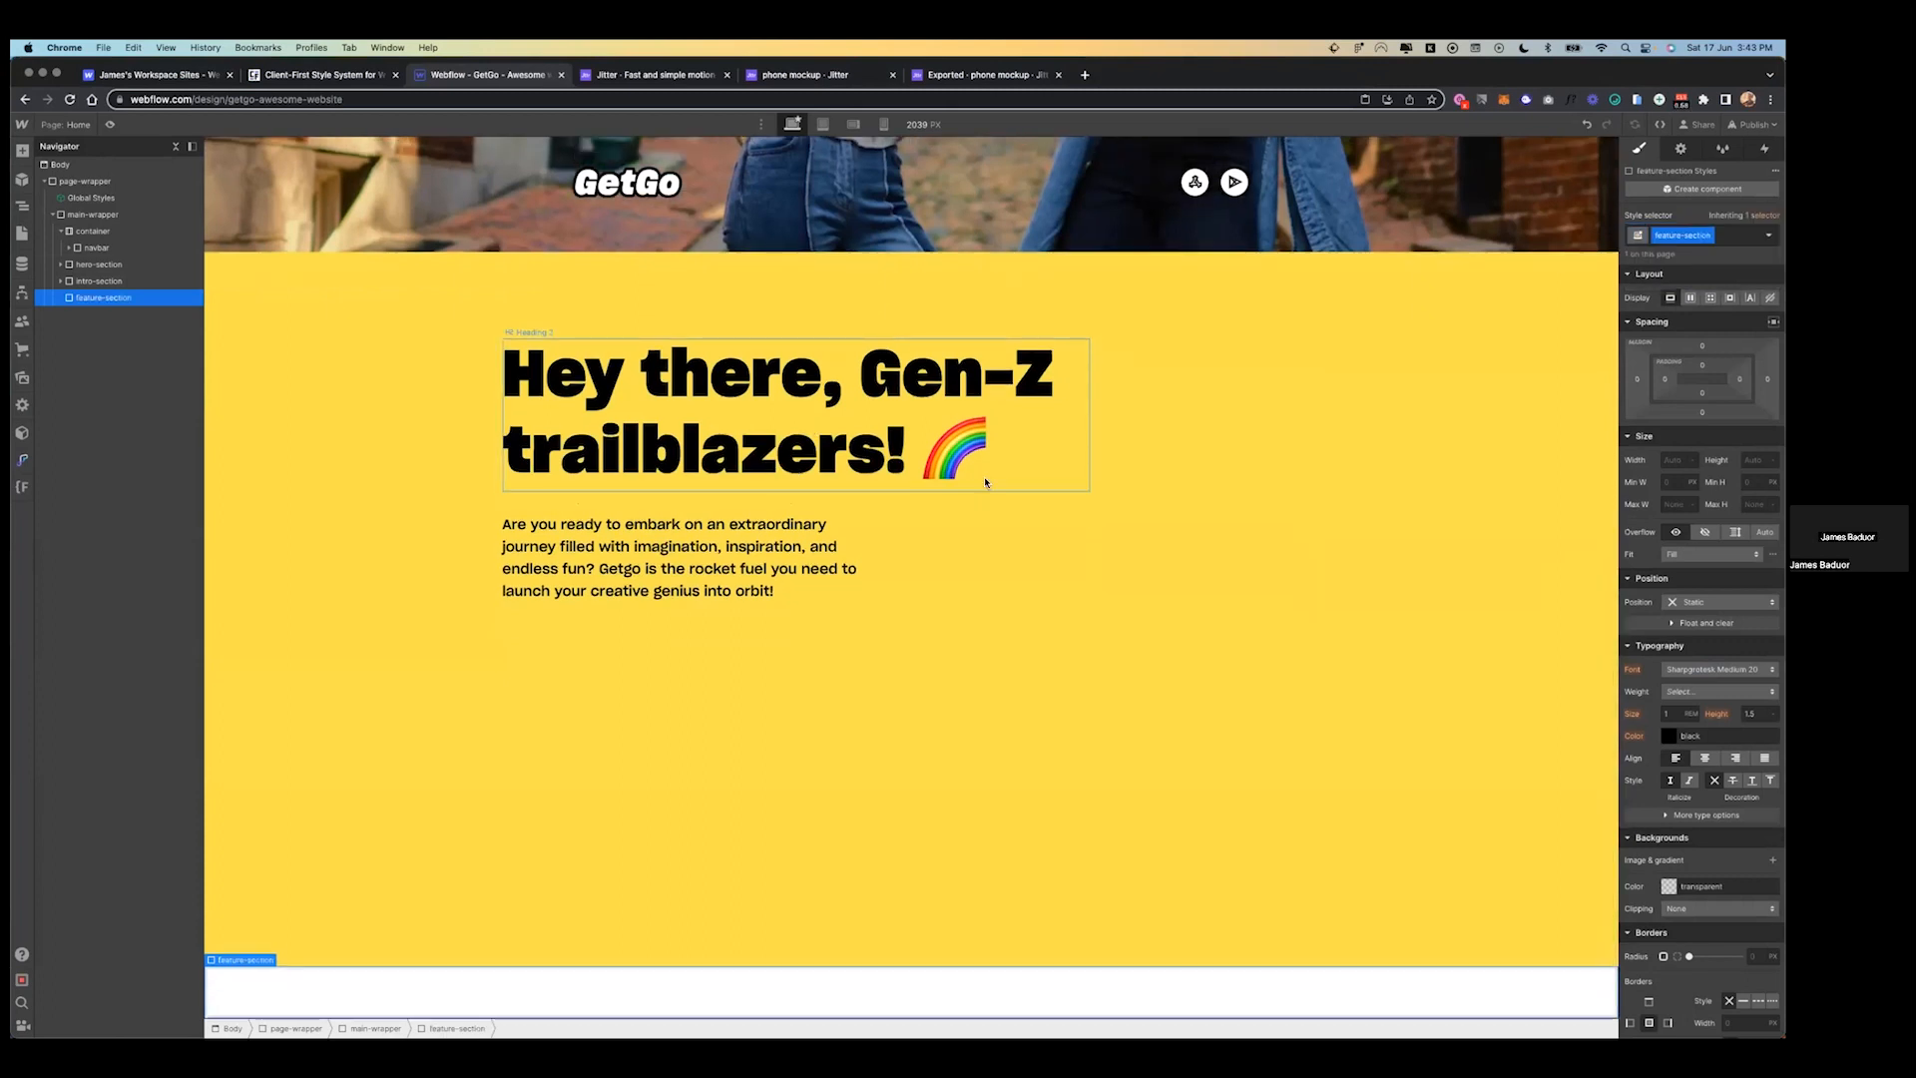
click(963, 296)
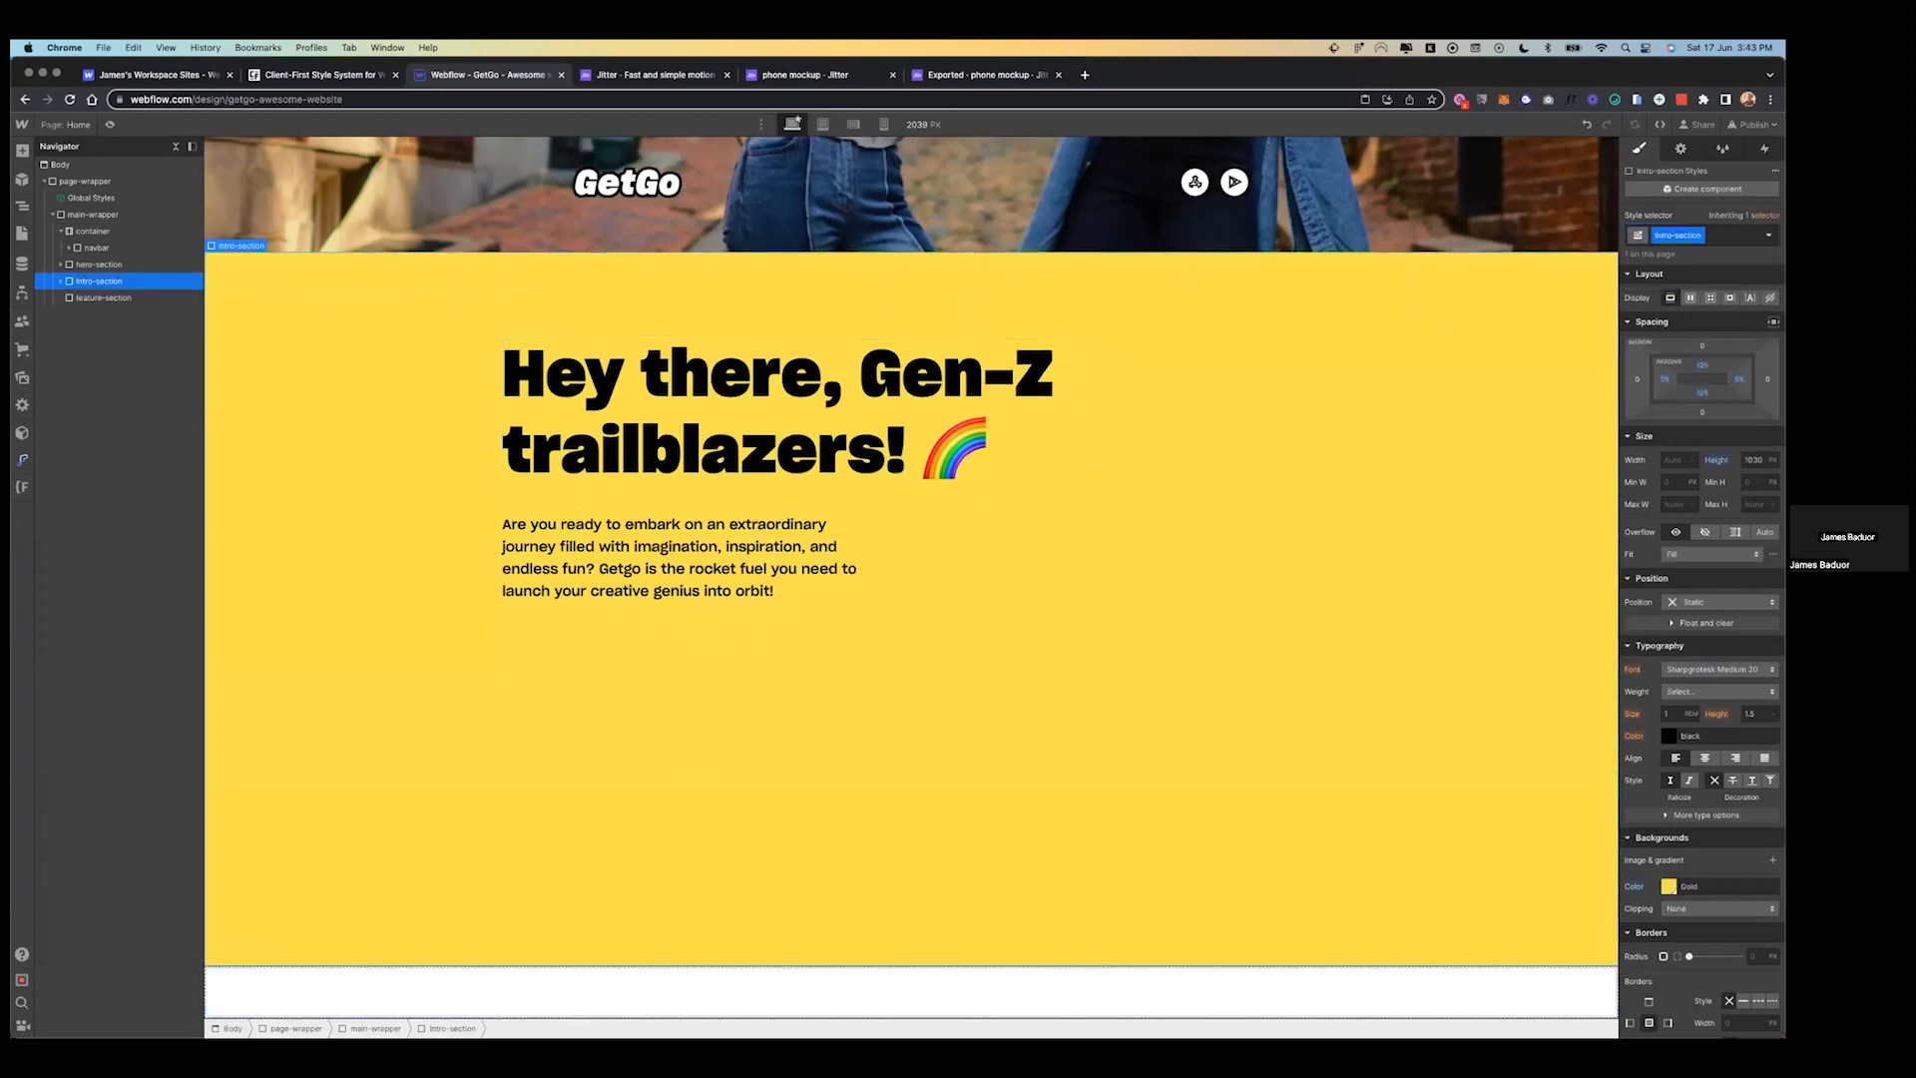
click(889, 983)
click(1664, 378)
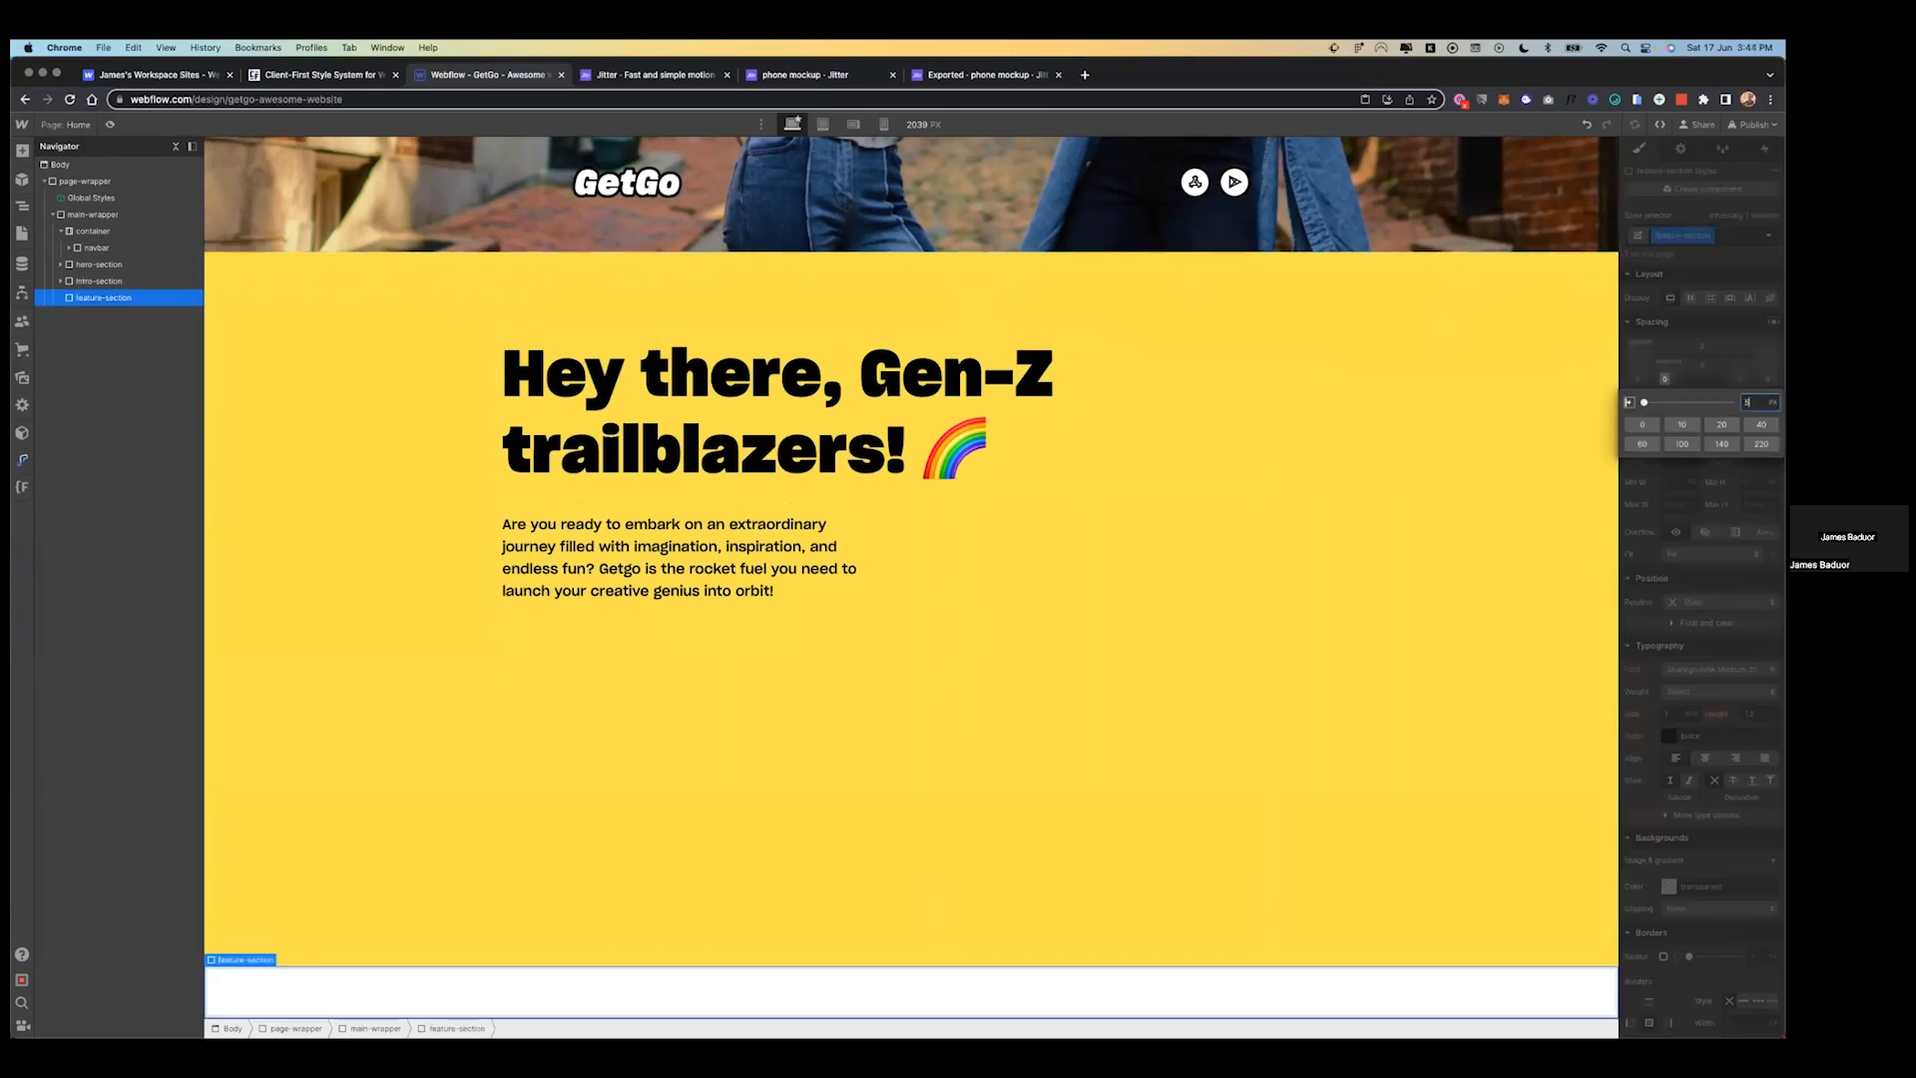
text(5%)
key(Return)
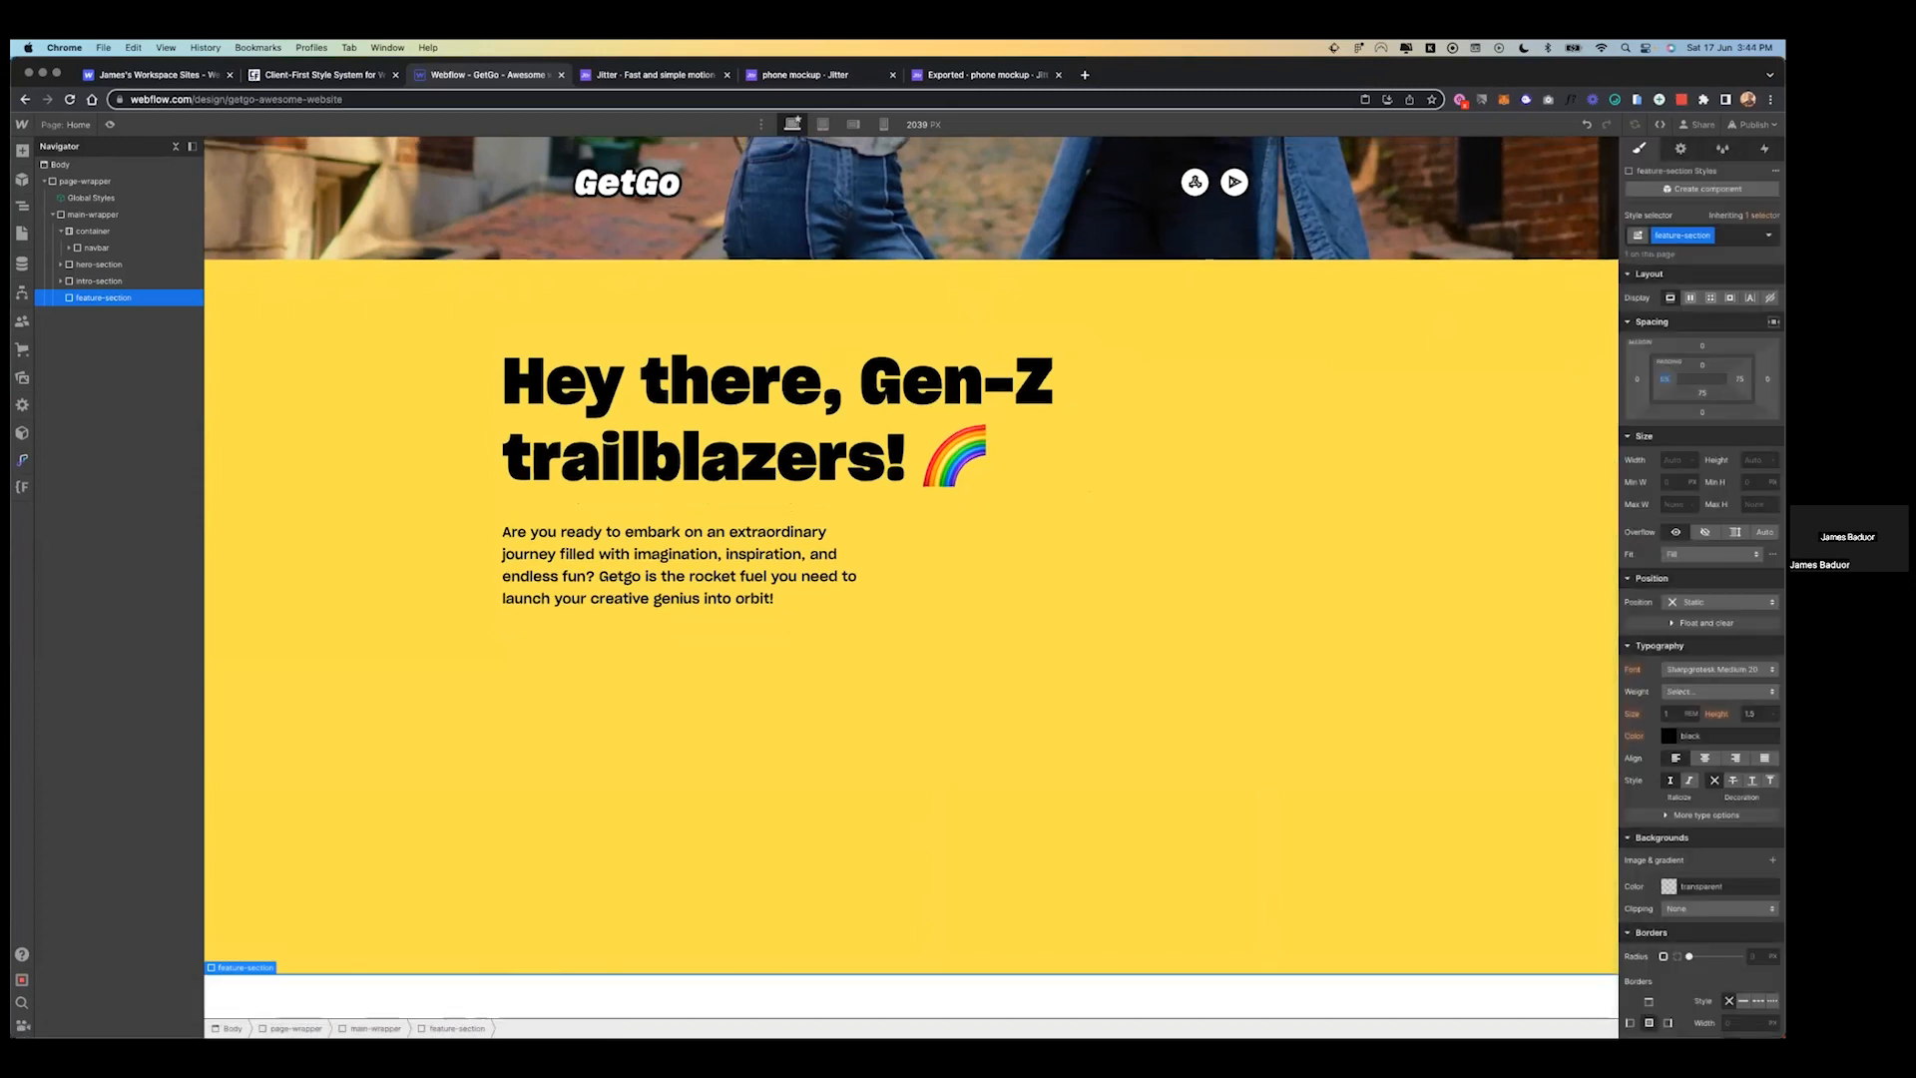
click(1739, 378)
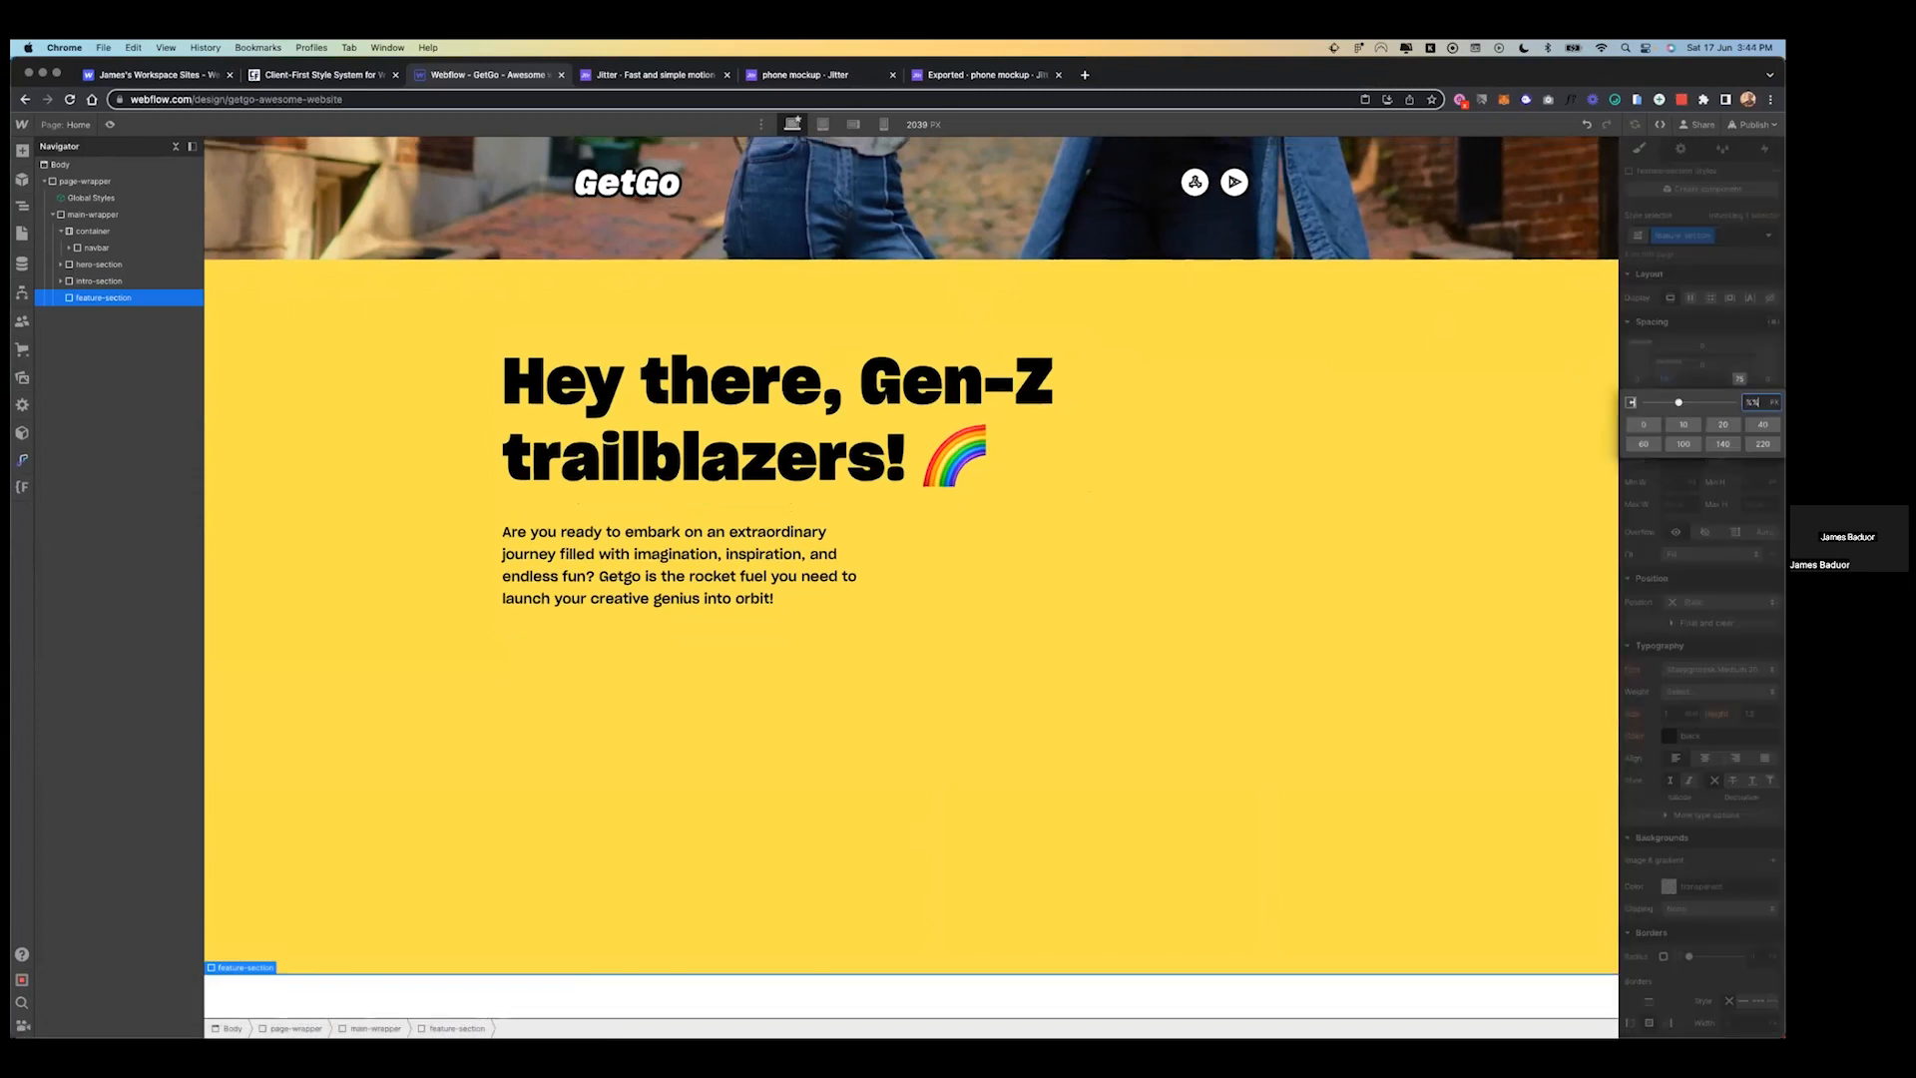
key(BackSpace)
text(5%)
key(Return)
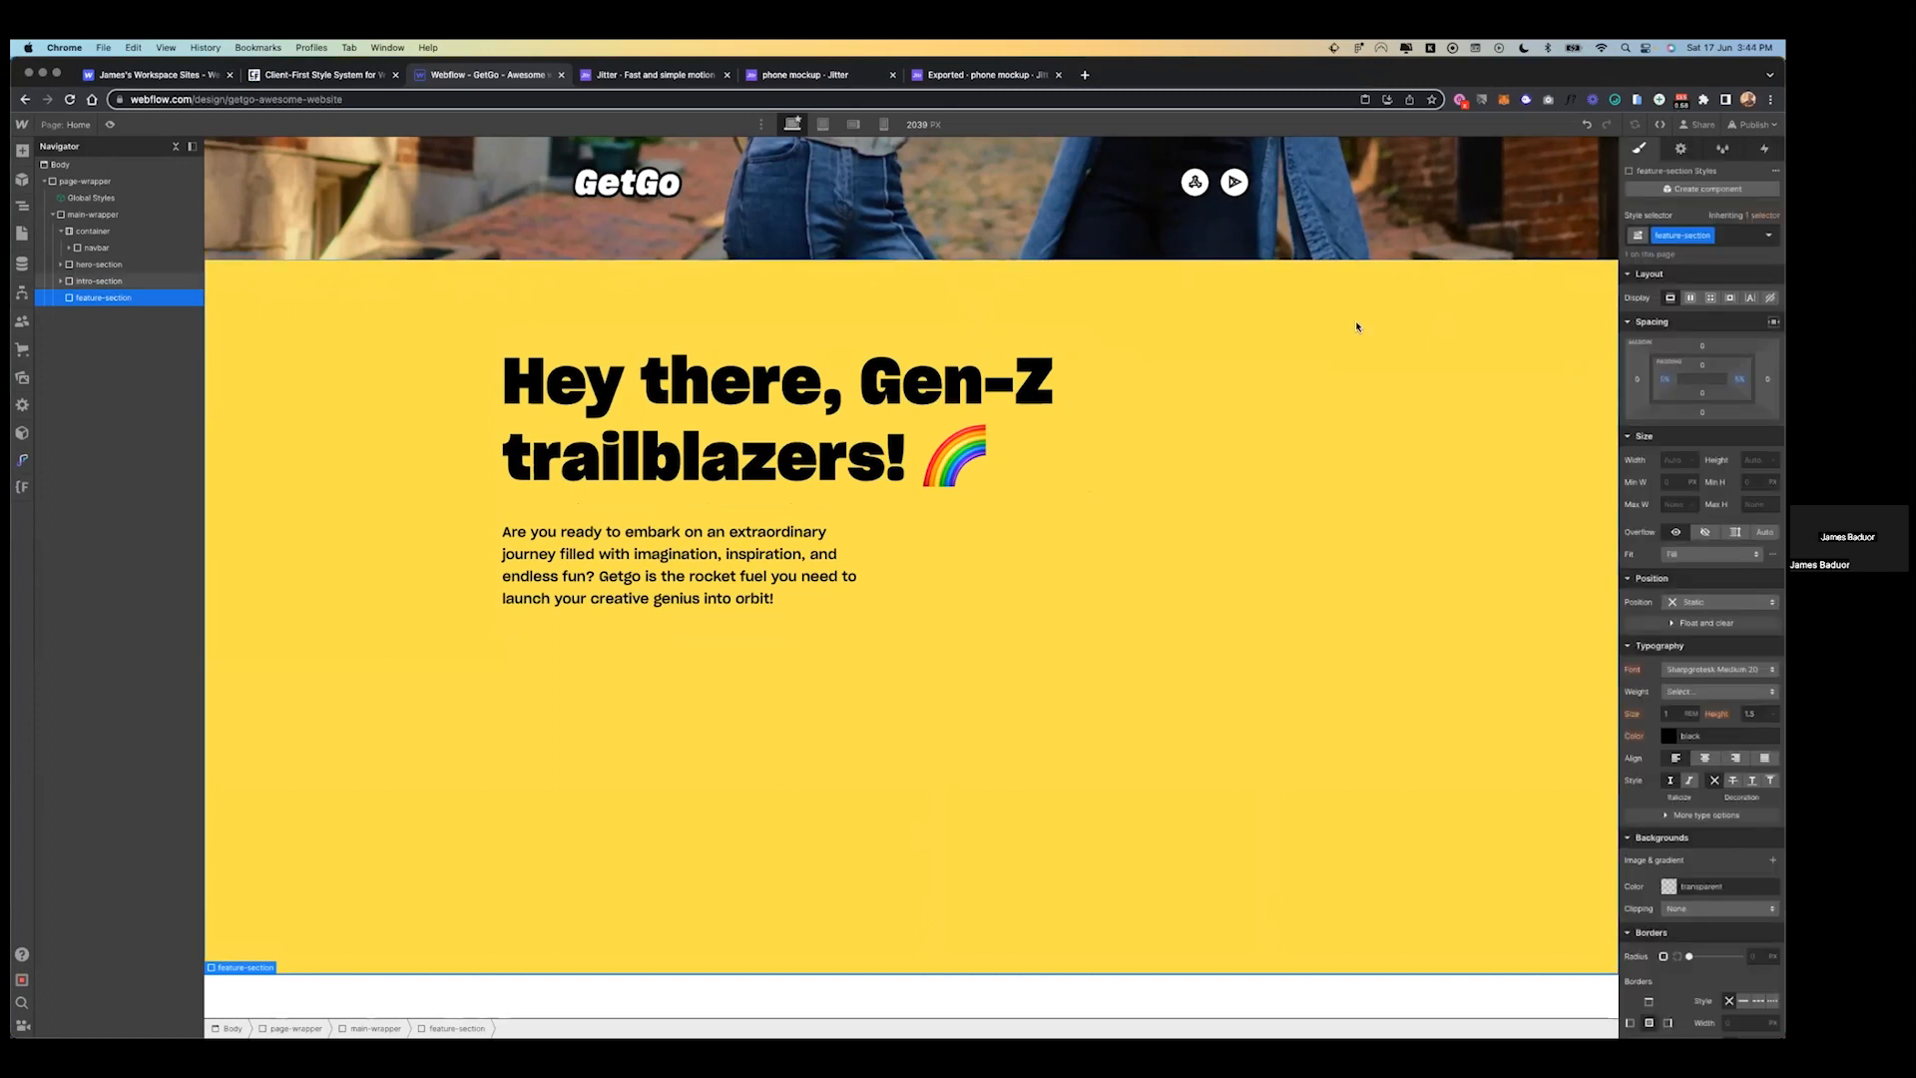
- Set the top and bottom padding of feature-section to 125 px, matching intro-section
click(1174, 287)
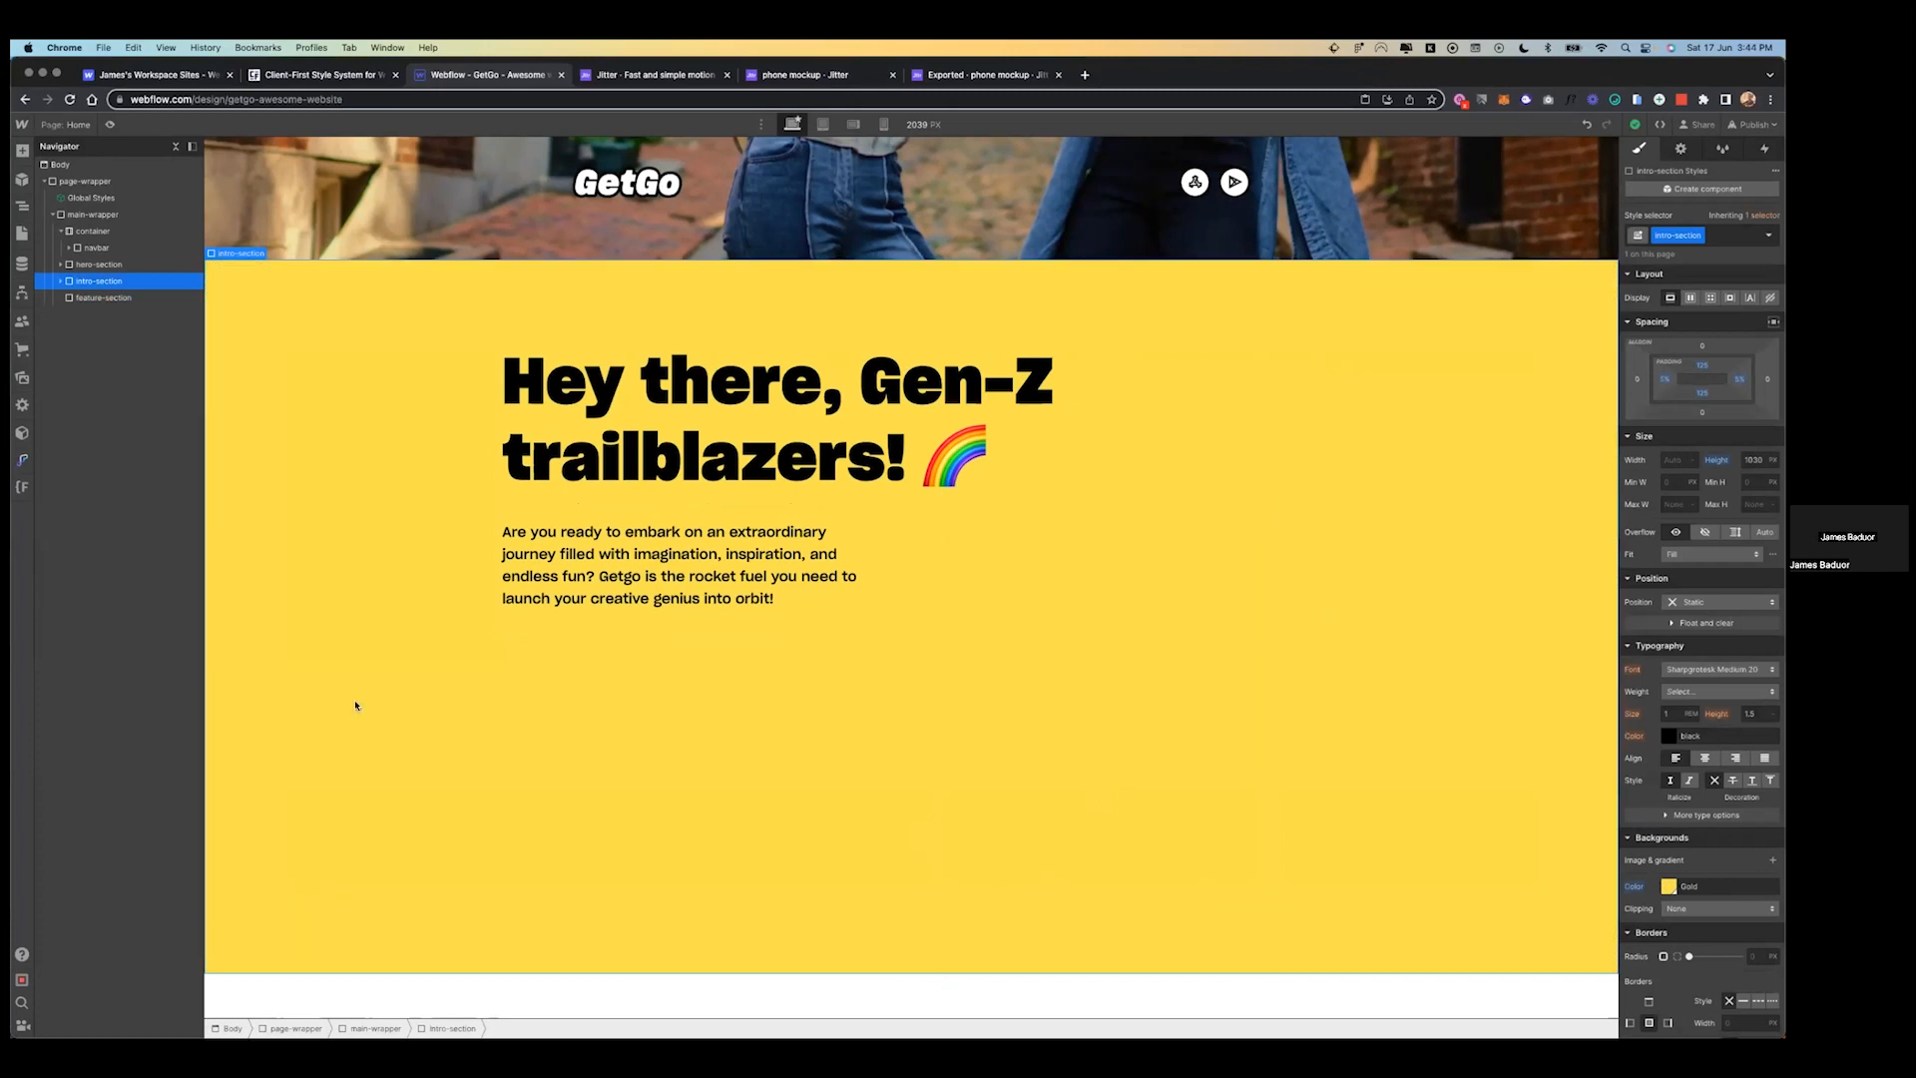
click(123, 304)
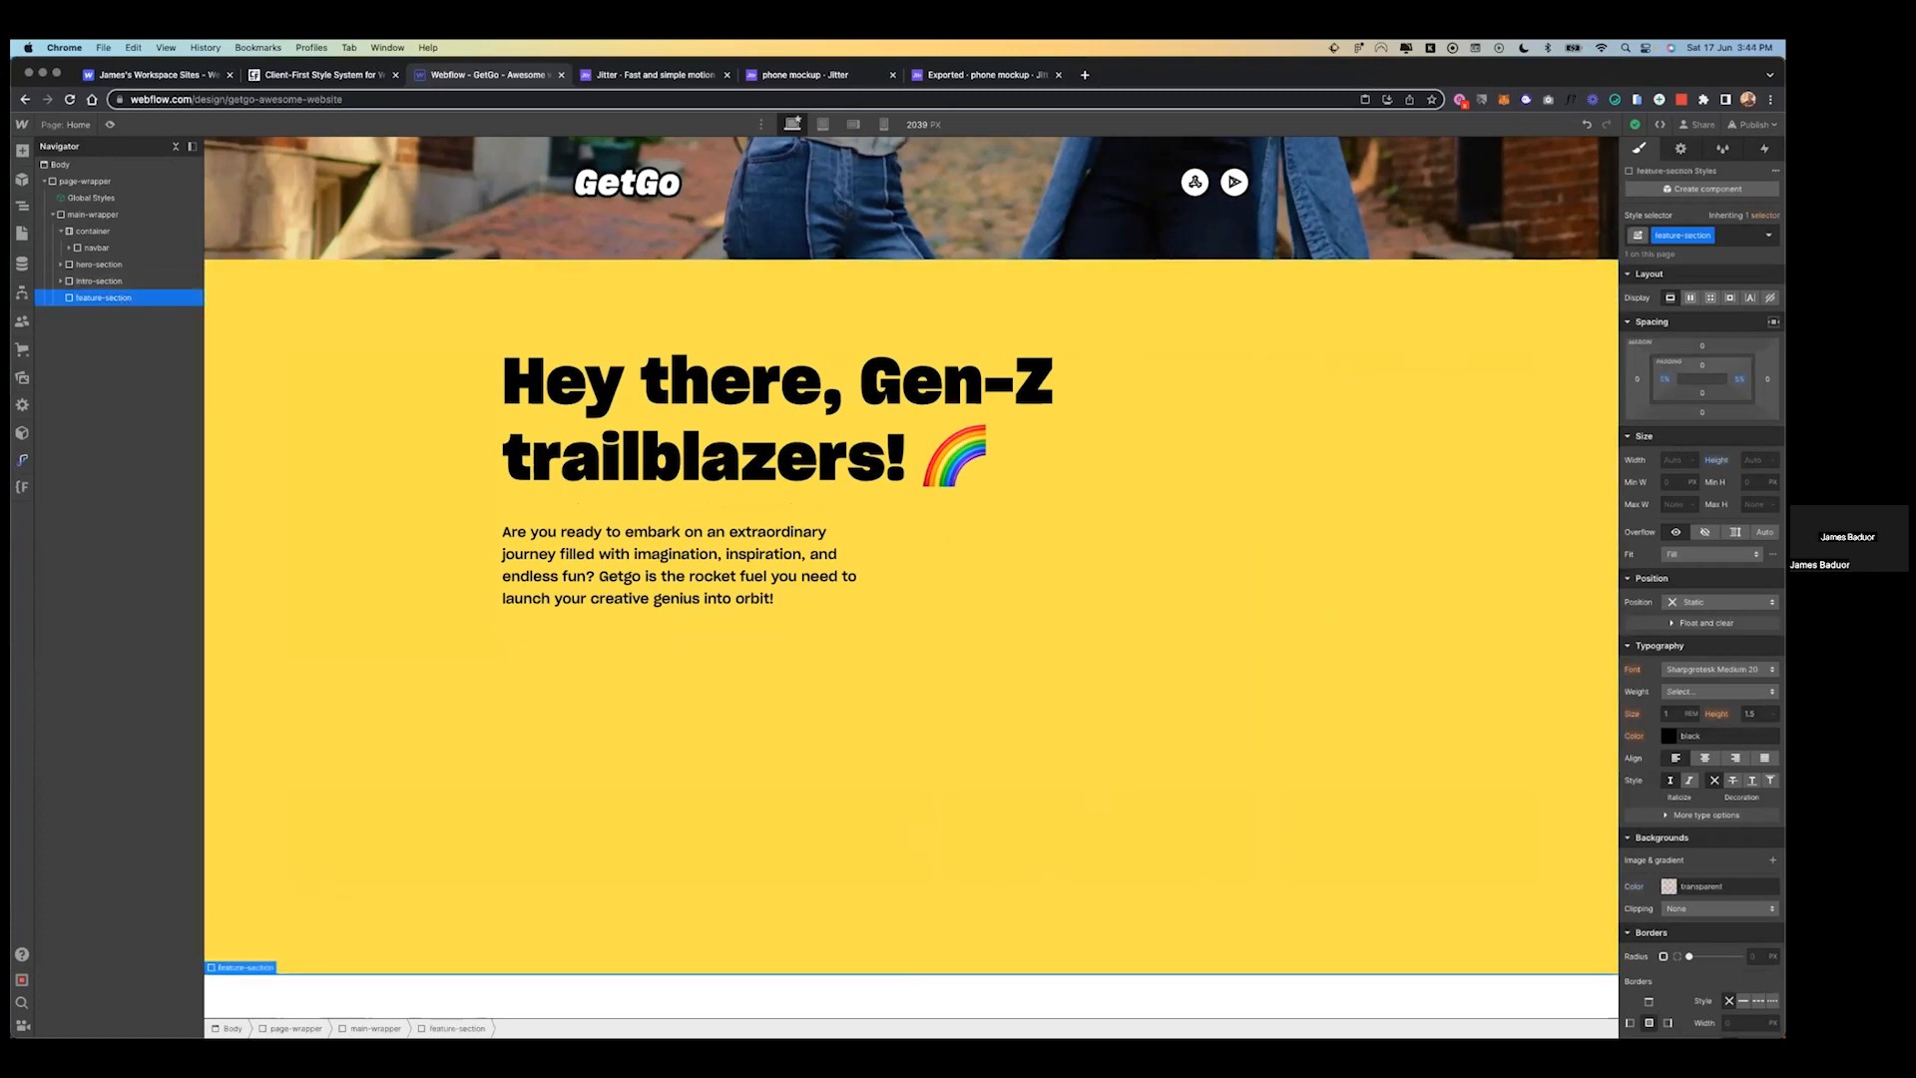
click(1703, 365)
text(120)
key(Return)
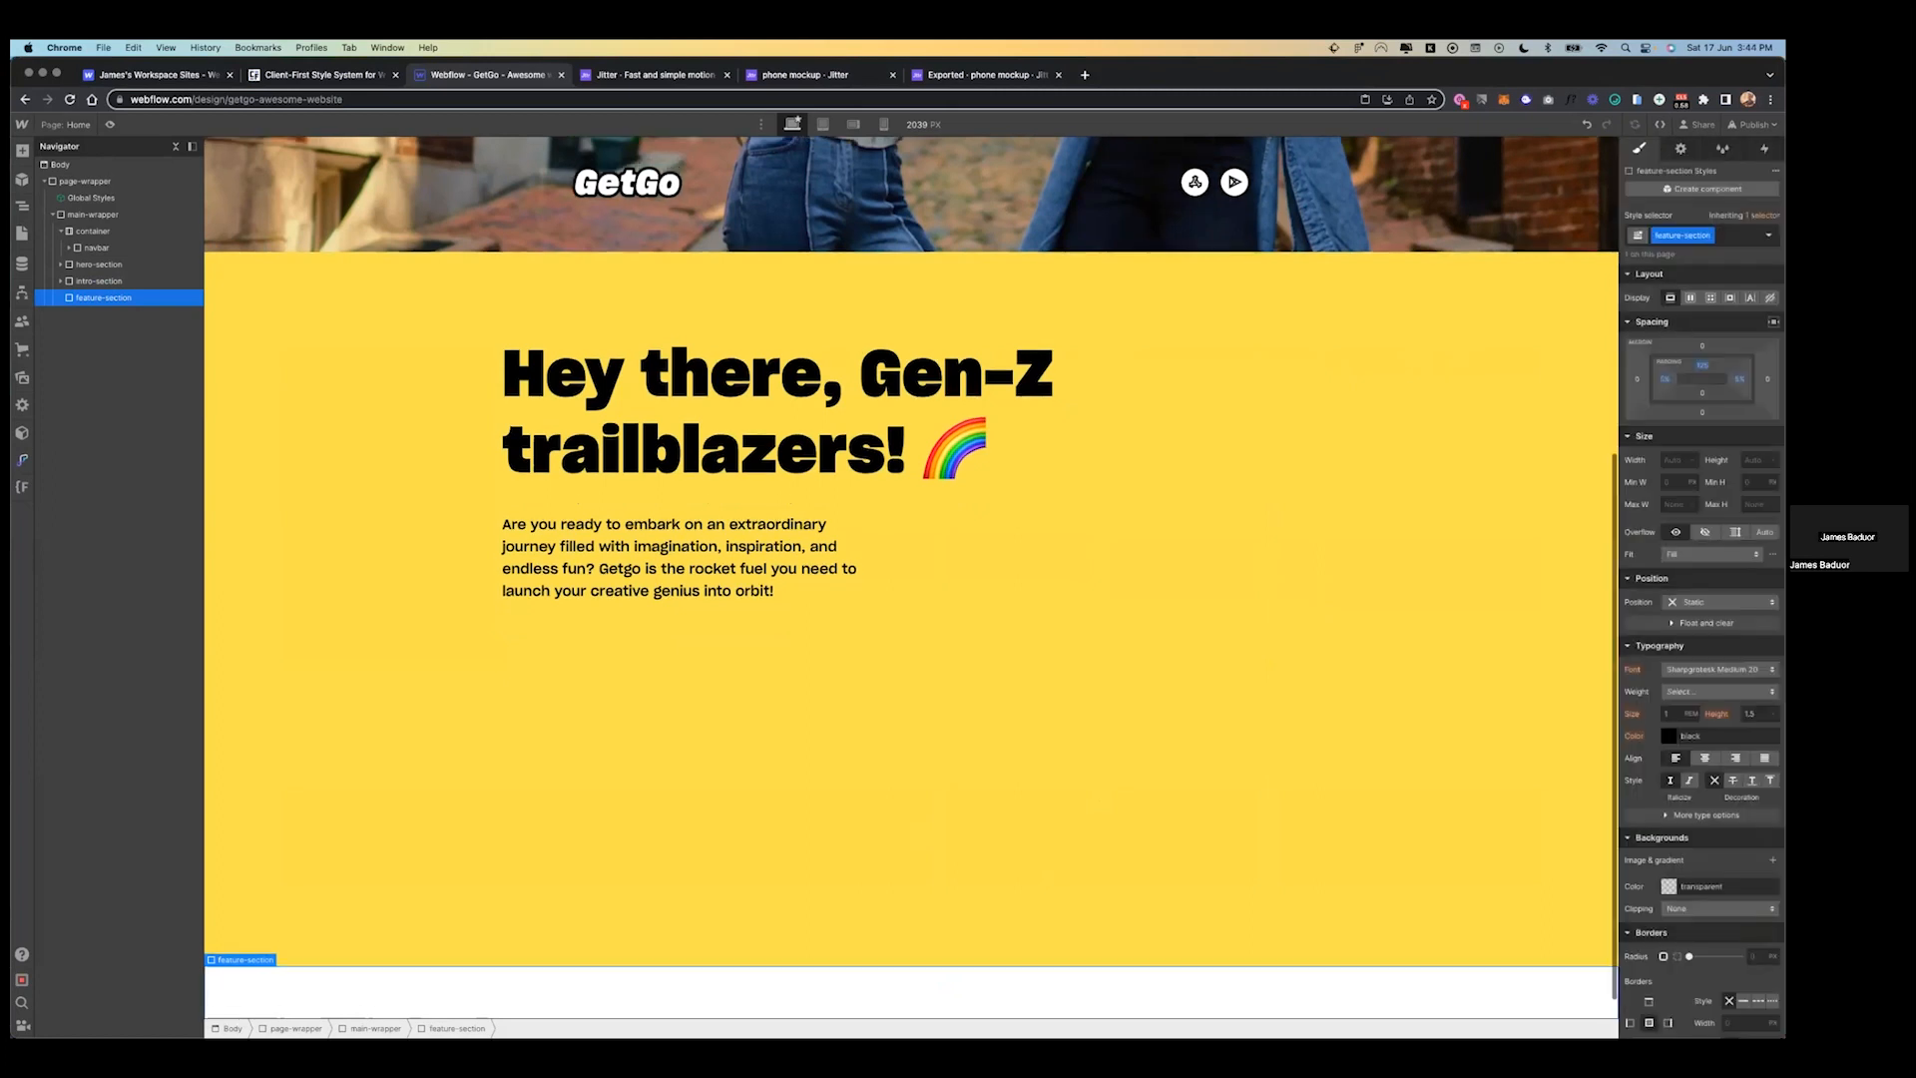
click(1702, 392)
text(125)
key(Return)
scroll(1171, 526, down, 2)
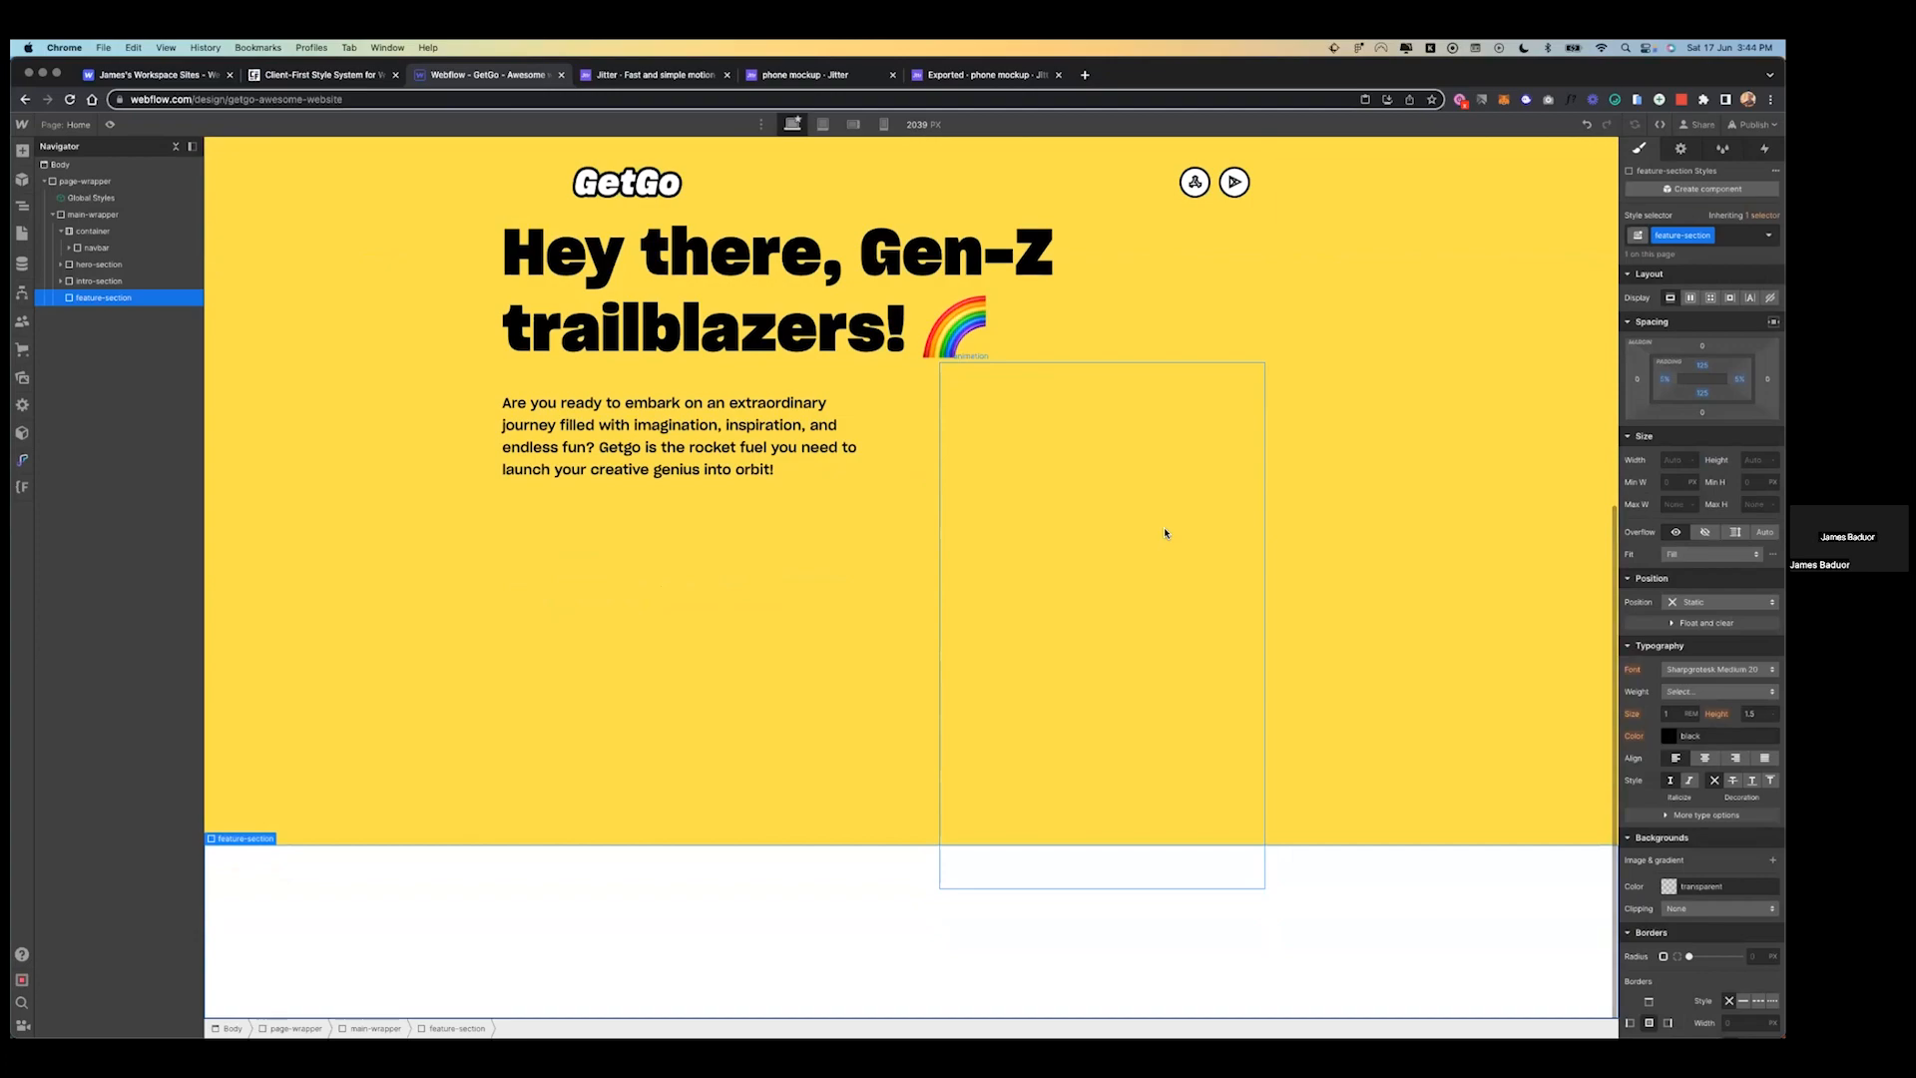
- Set the background of feature-section to black (#000000) as in the Figma design, and save it as the swatch Black
key(ctrl+Left)
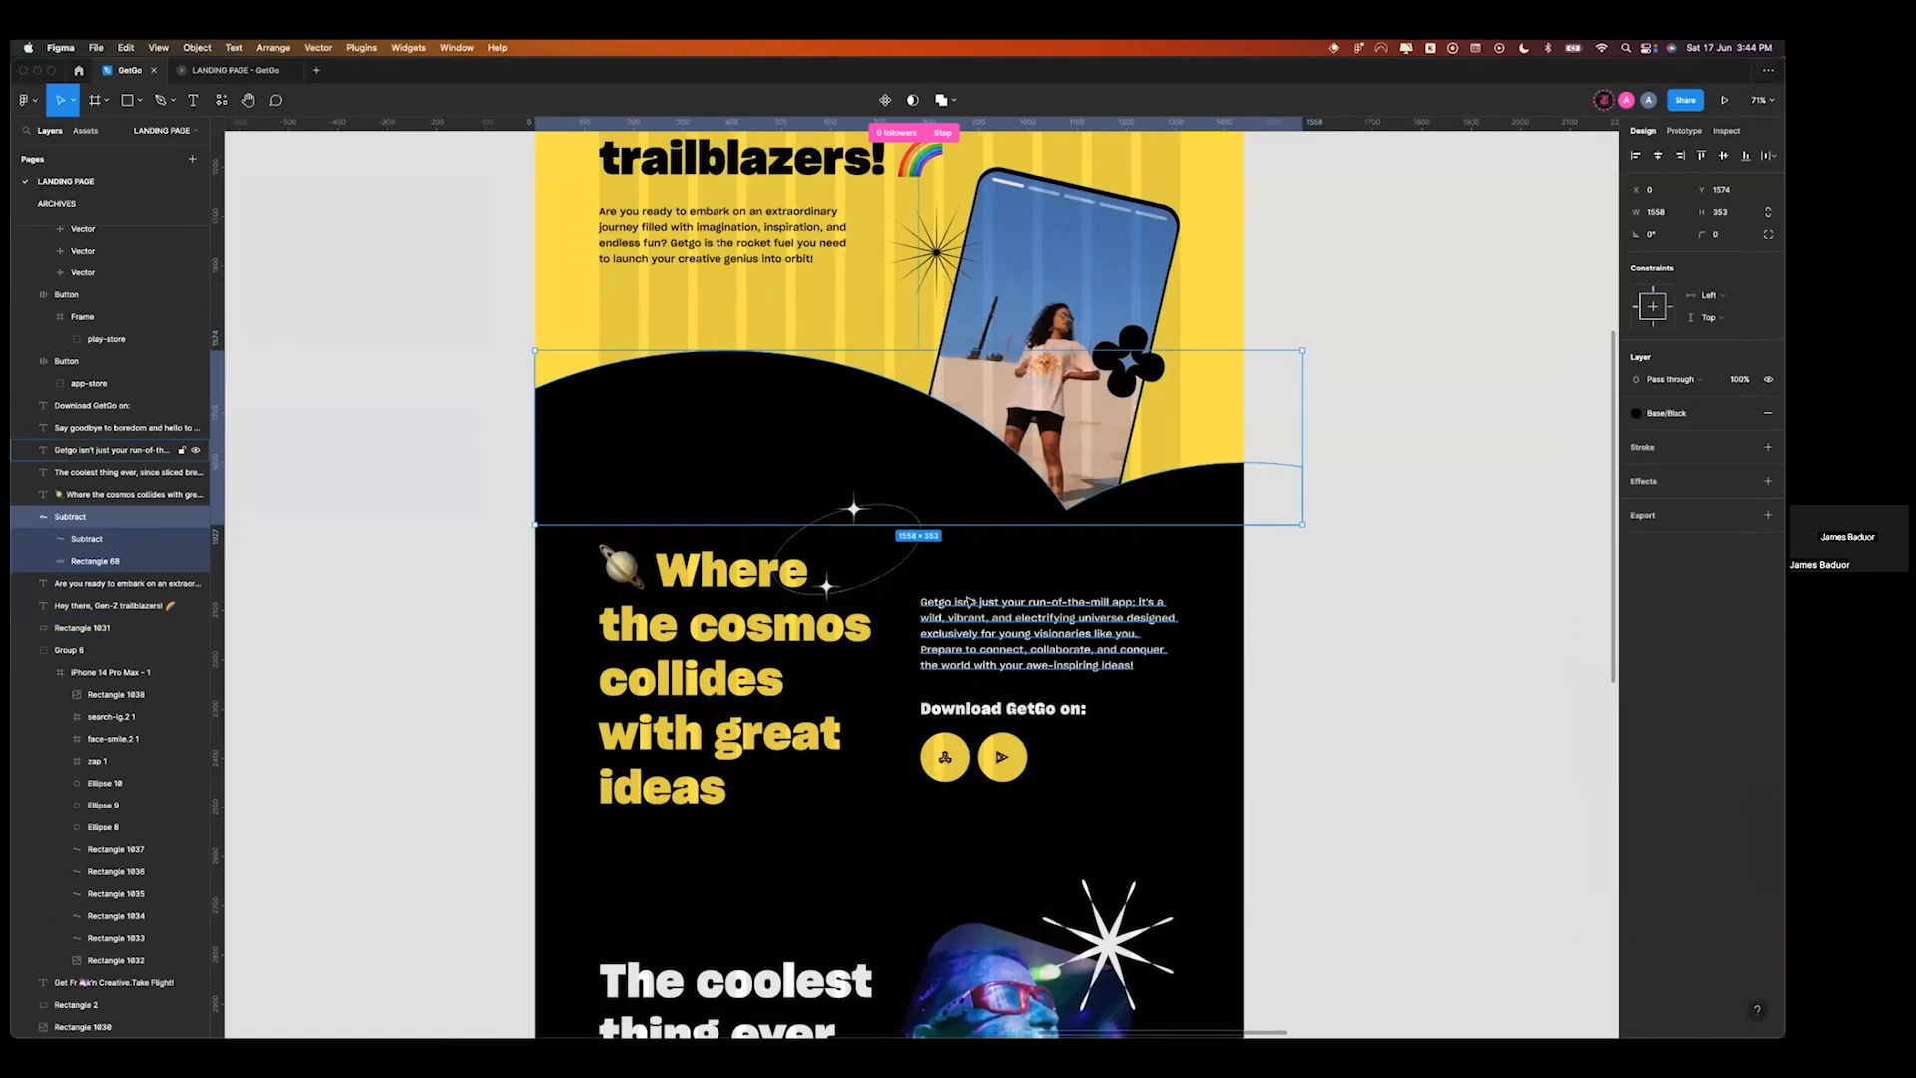
key(ctrl+Right)
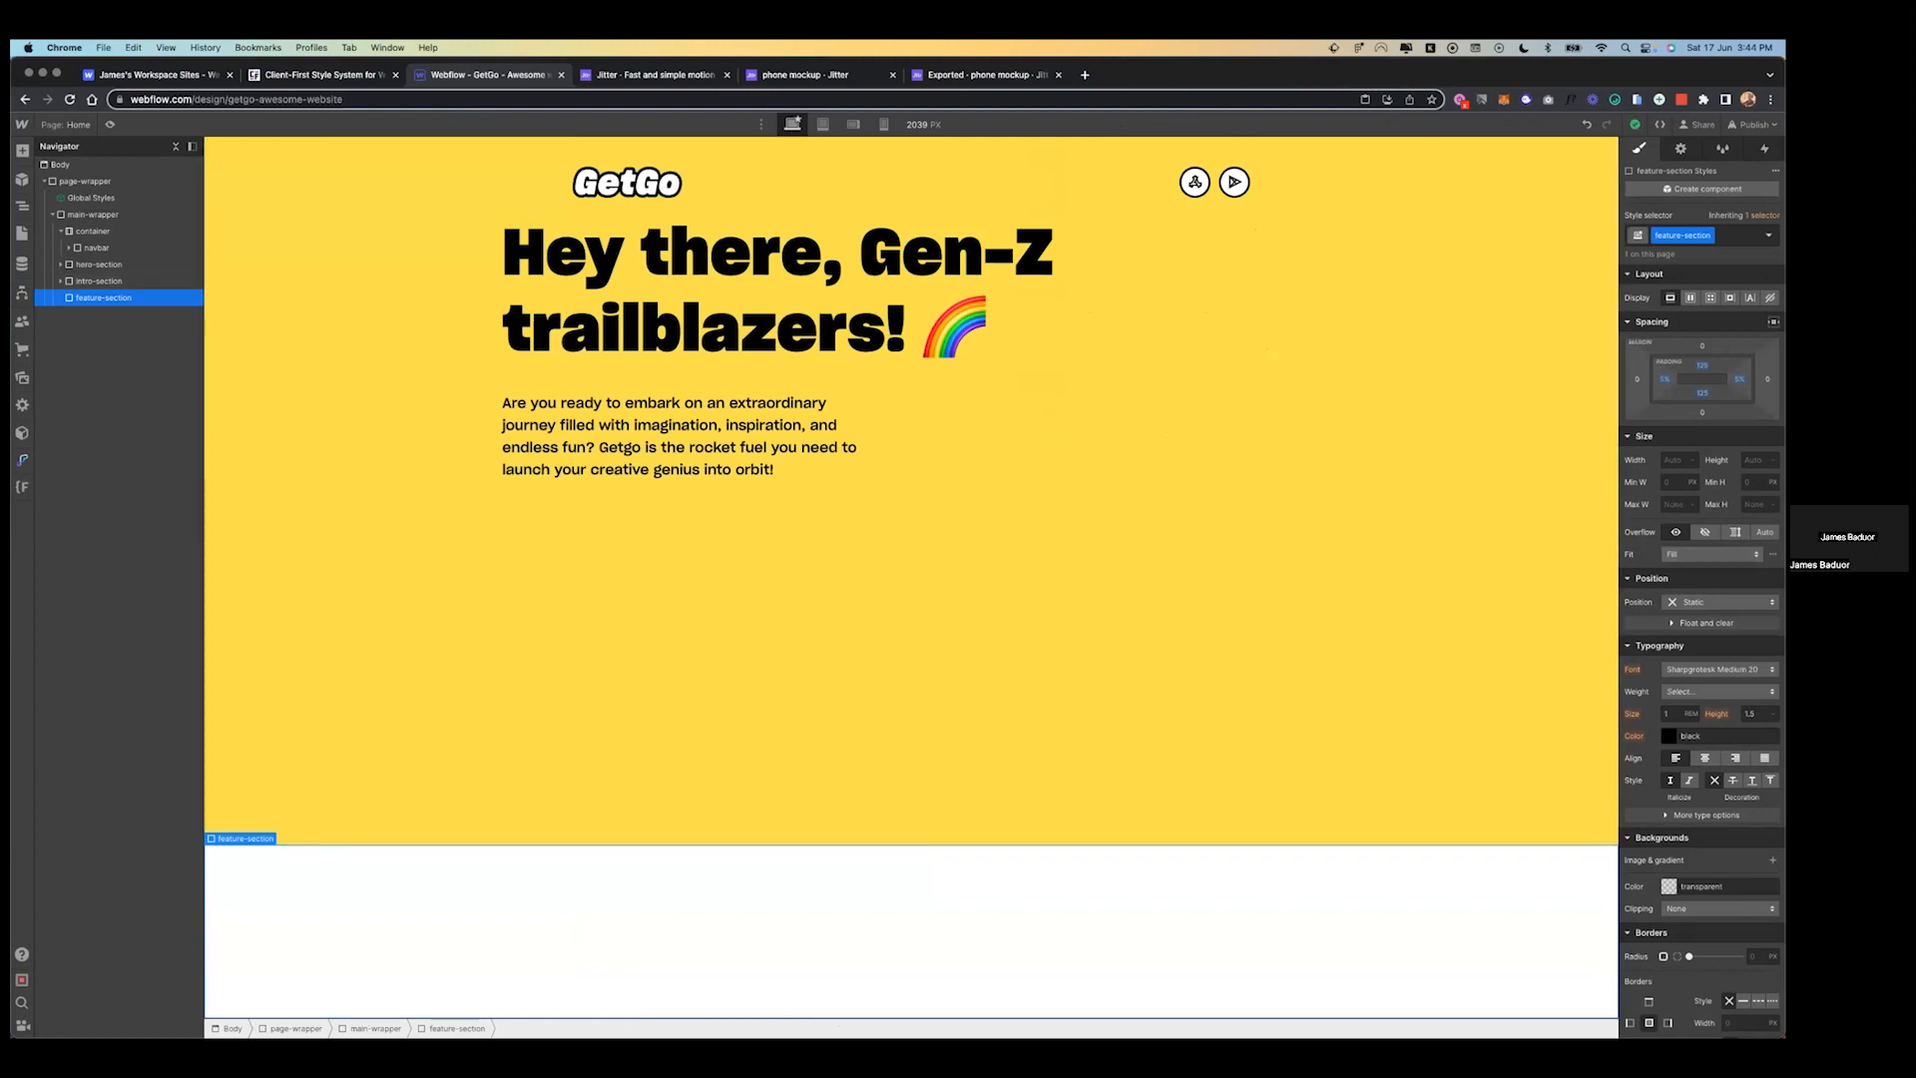
scroll(1702, 699, down, 2)
click(1668, 714)
drag(1655, 802, 1584, 882)
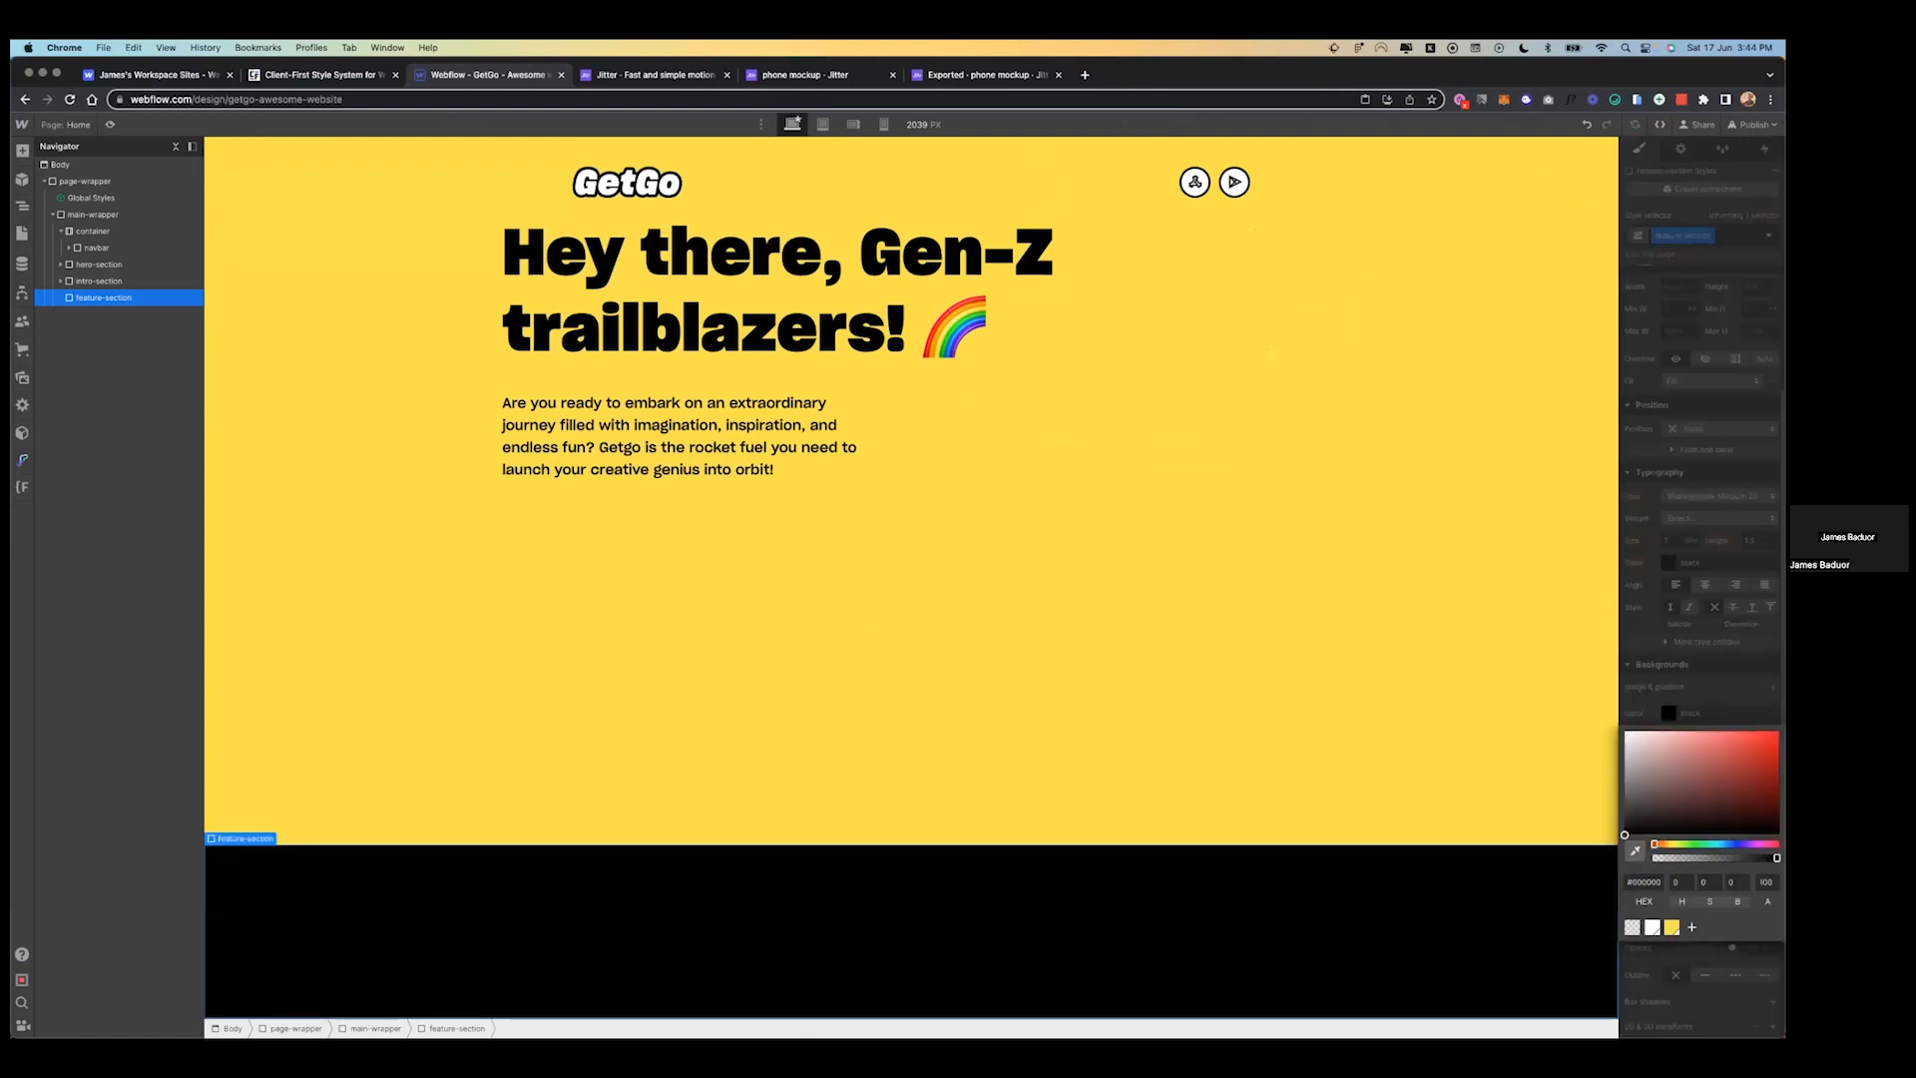
click(1691, 928)
click(1763, 997)
click(1702, 642)
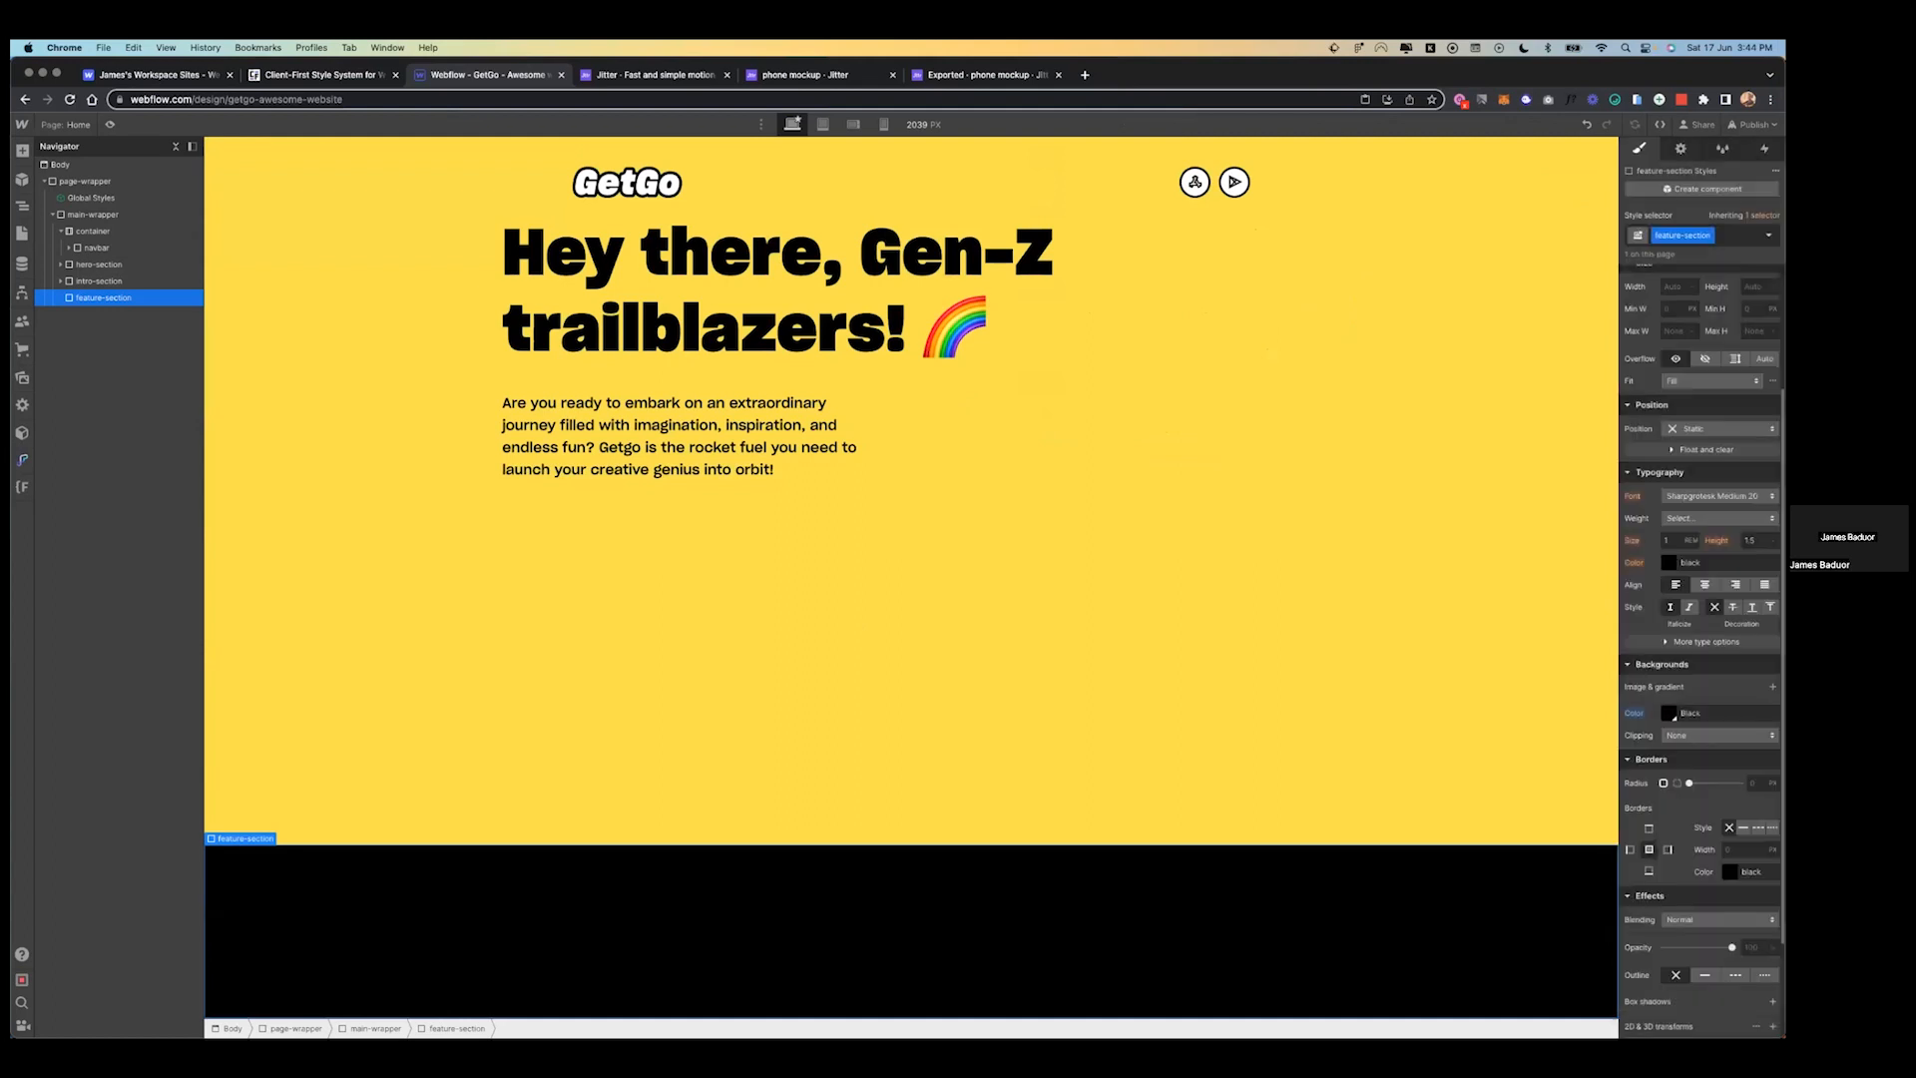
- Set the text color of feature-section to the White swatch
click(1669, 563)
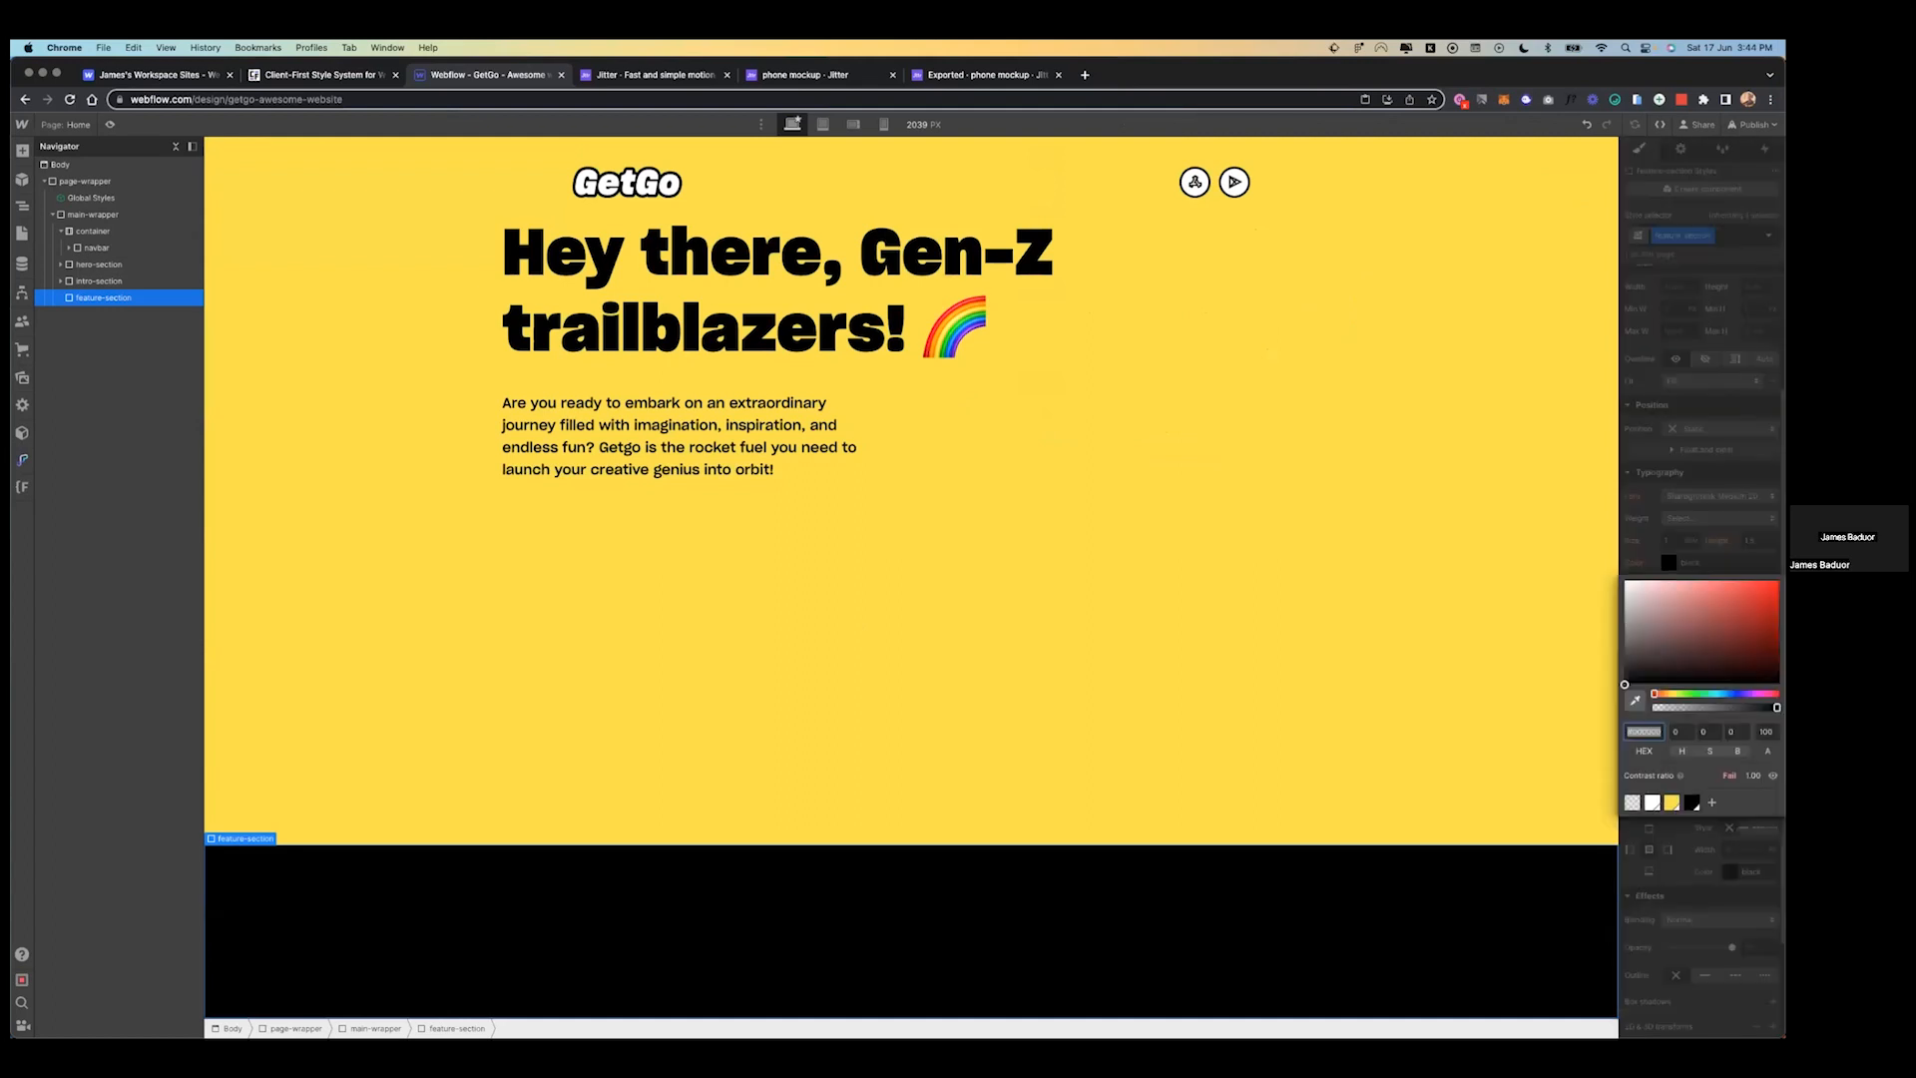
click(1652, 802)
click(1463, 543)
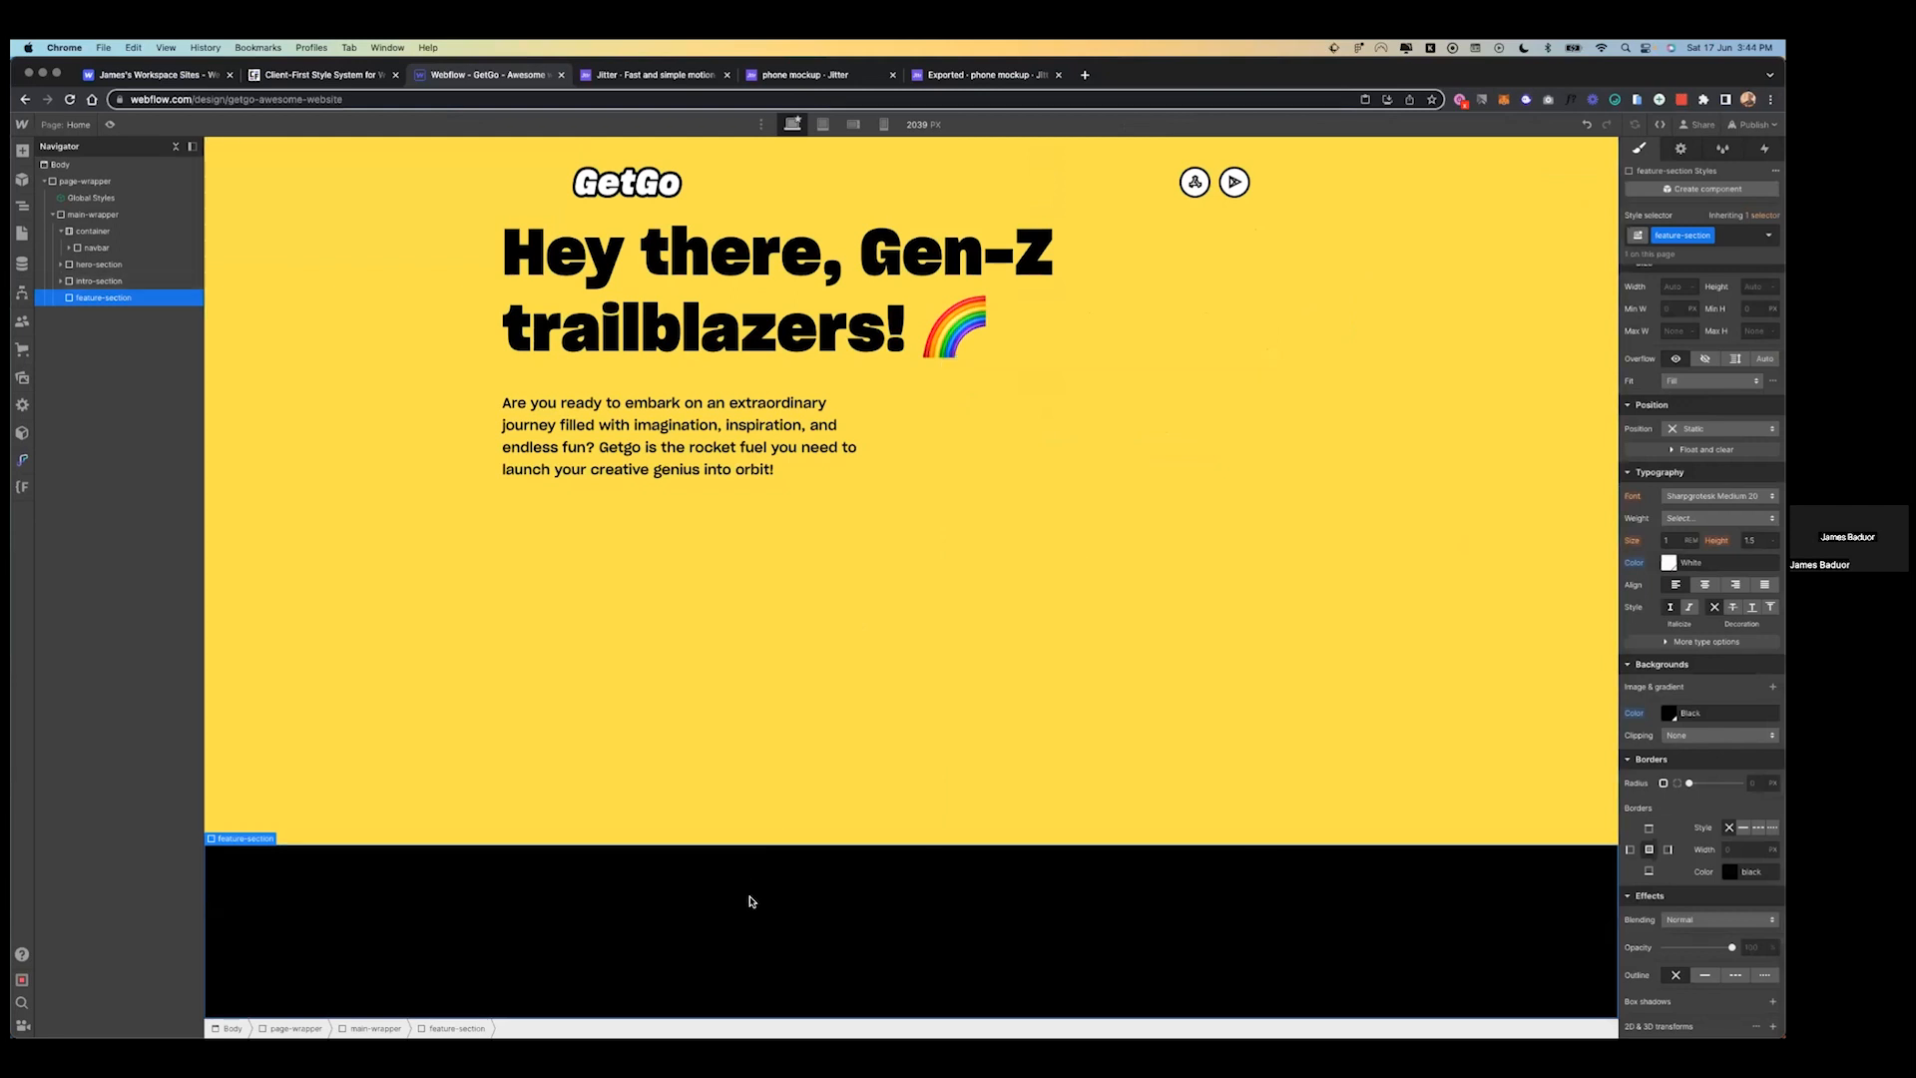
- Add a container inside feature-section and apply the existing container class to it
click(22, 152)
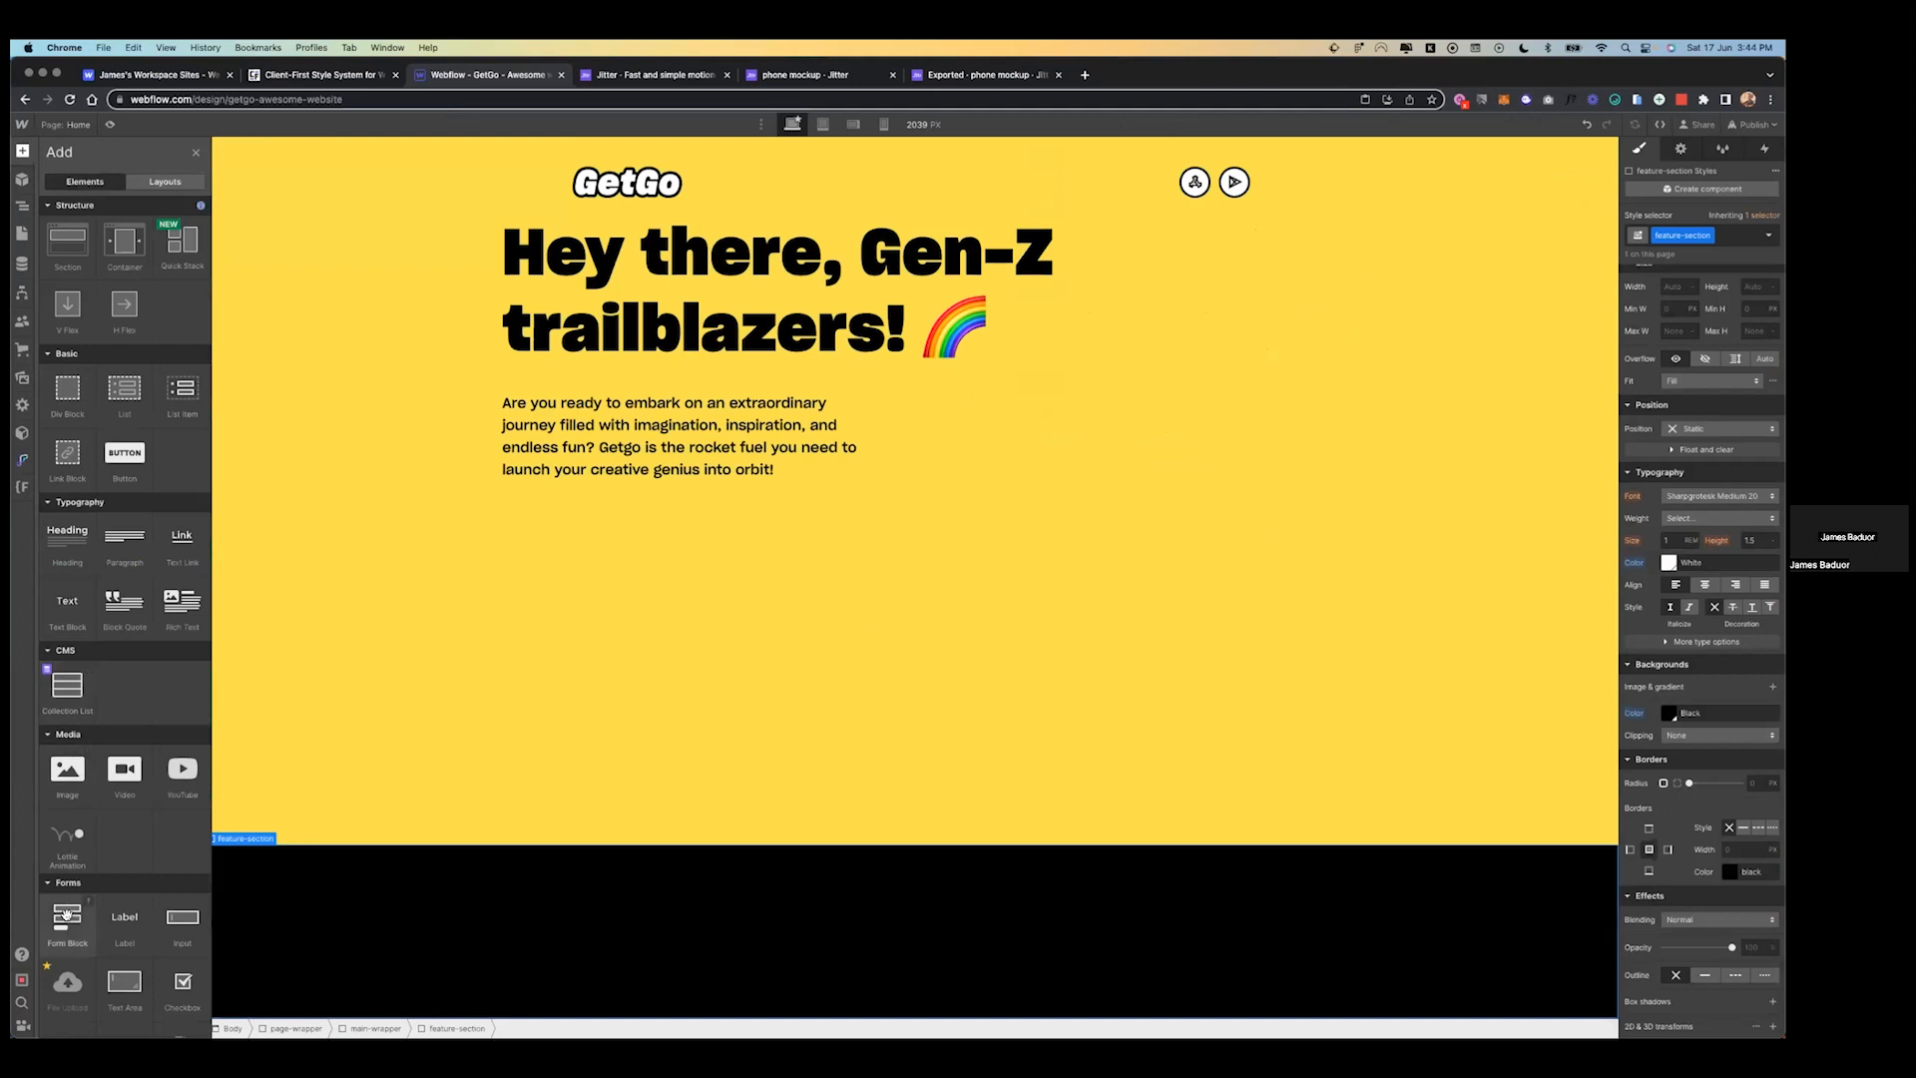
click(124, 240)
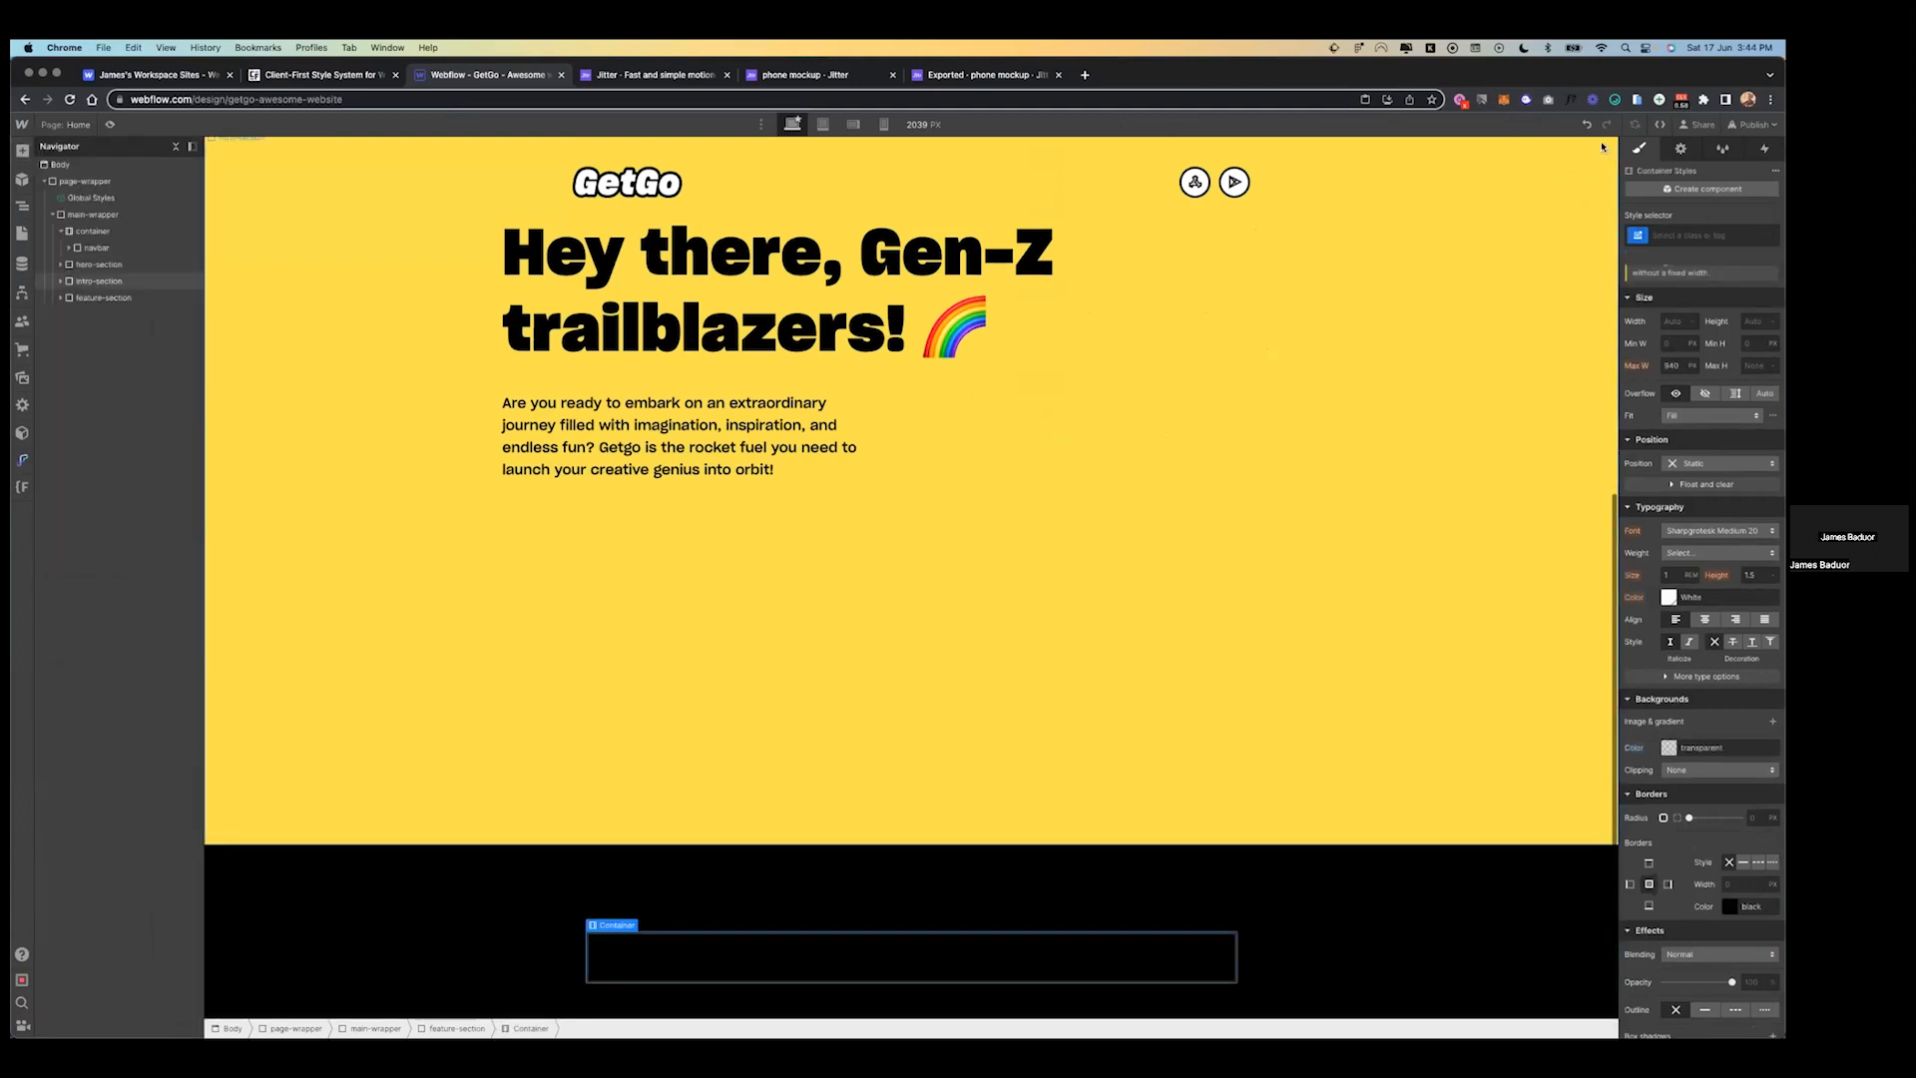
click(1697, 236)
text(conta)
key(Down)
key(Return)
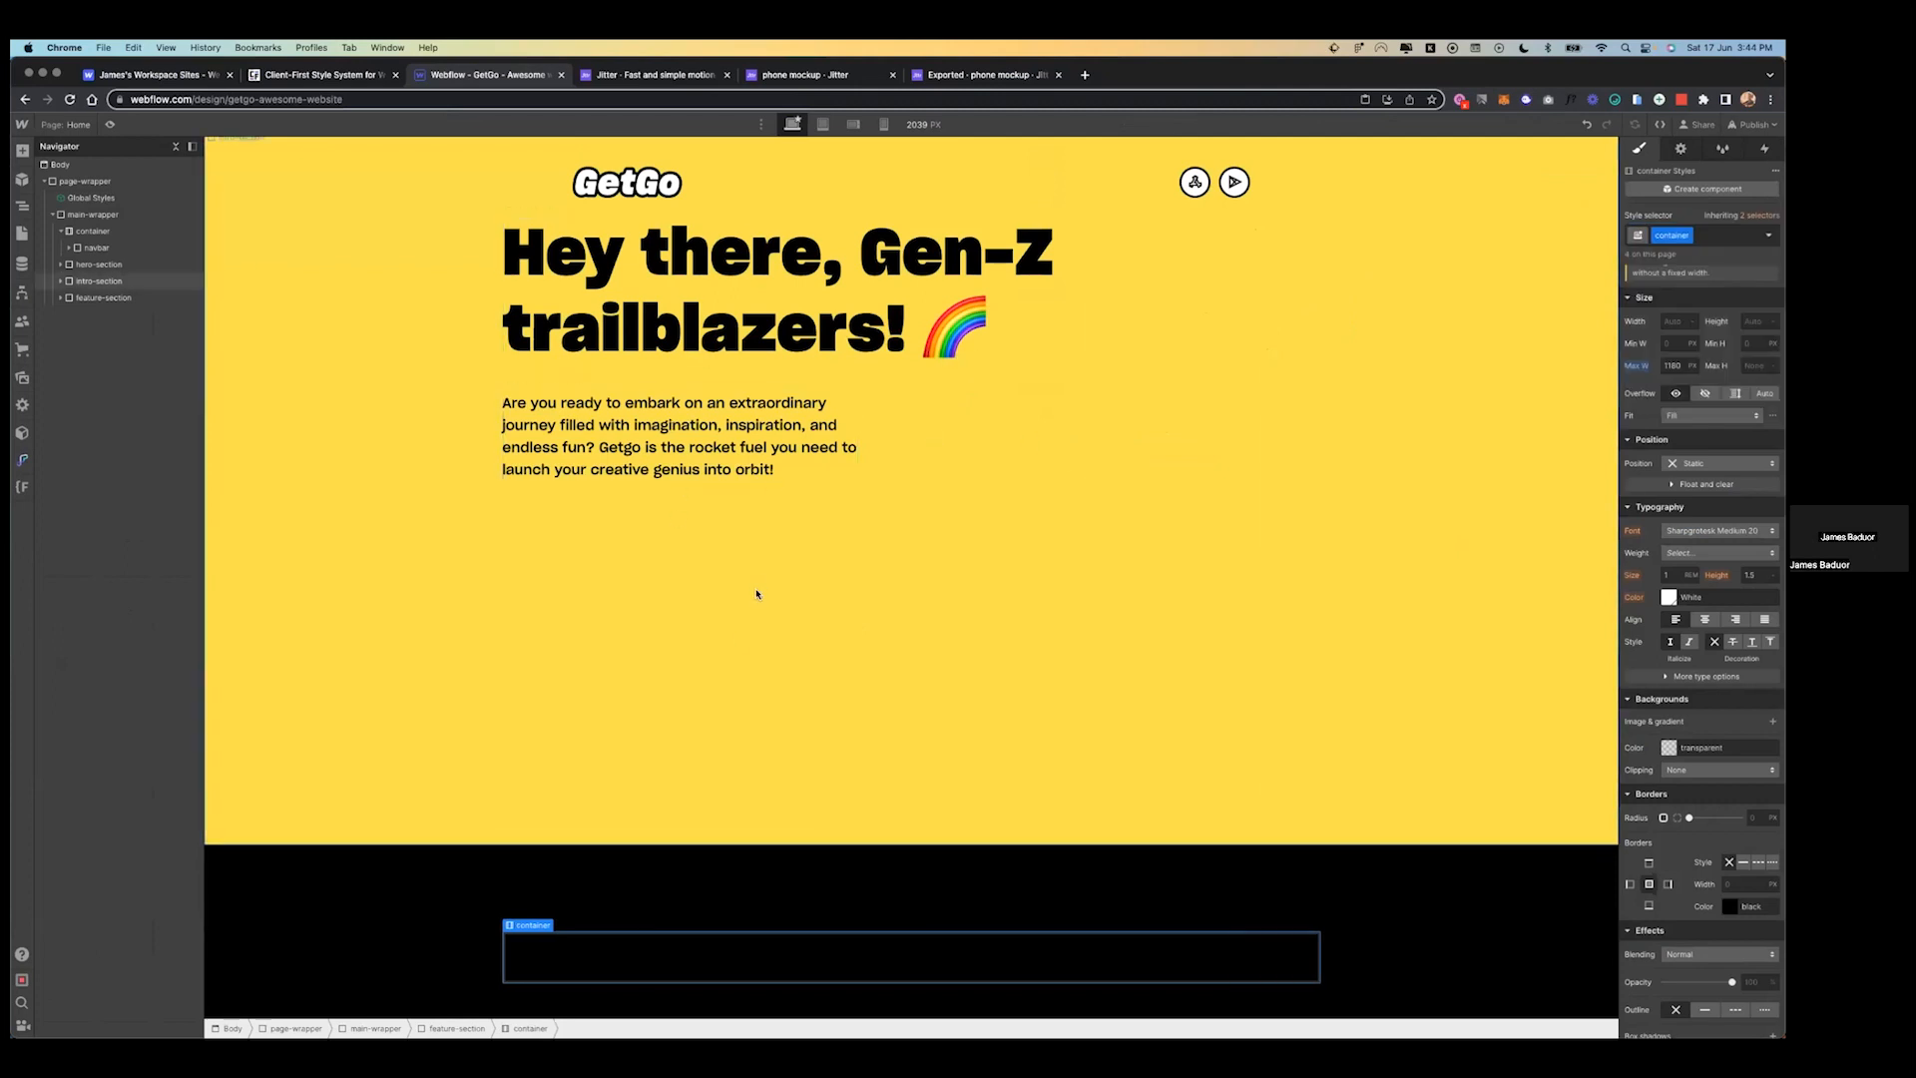
- Check the "Where the cosmos collides with great ideas" heading in Figma, and add a div block inside feature-section's container in Webflow
scroll(756, 594, down, 1)
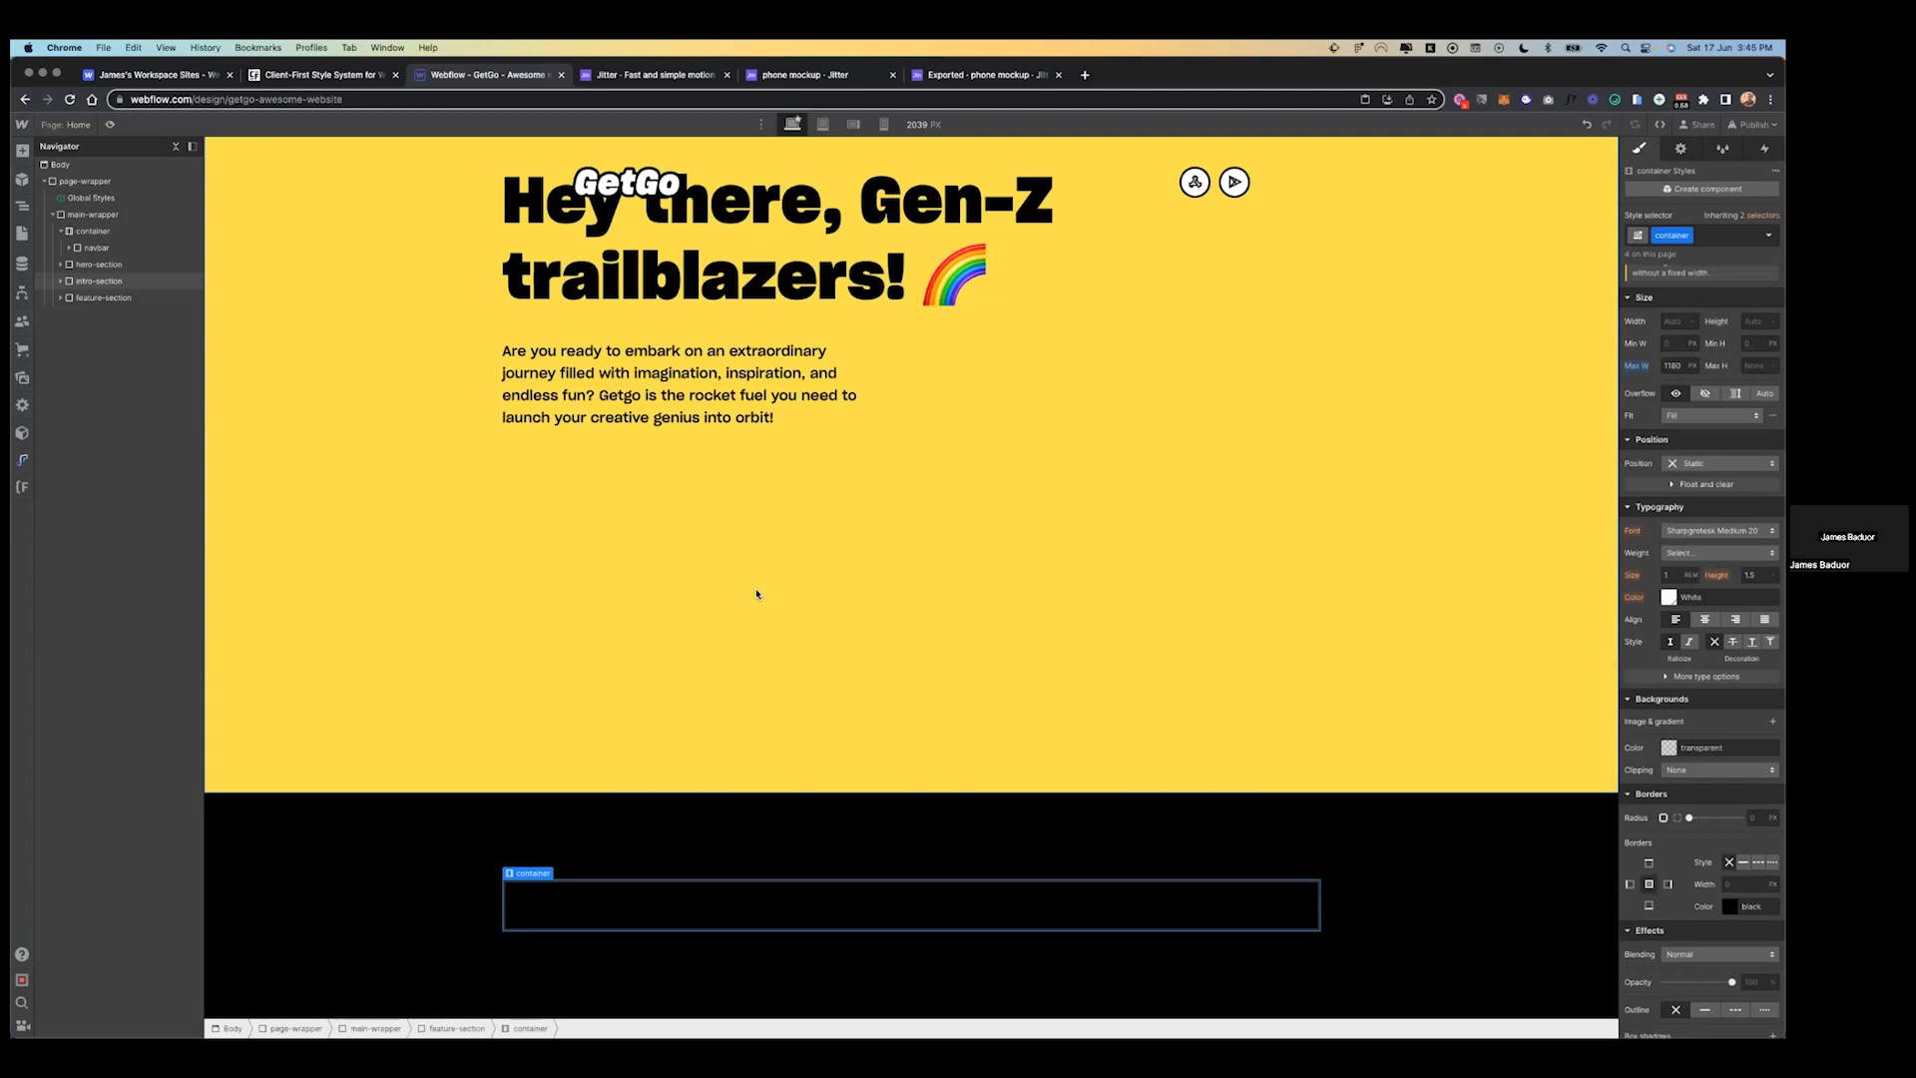
click(734, 891)
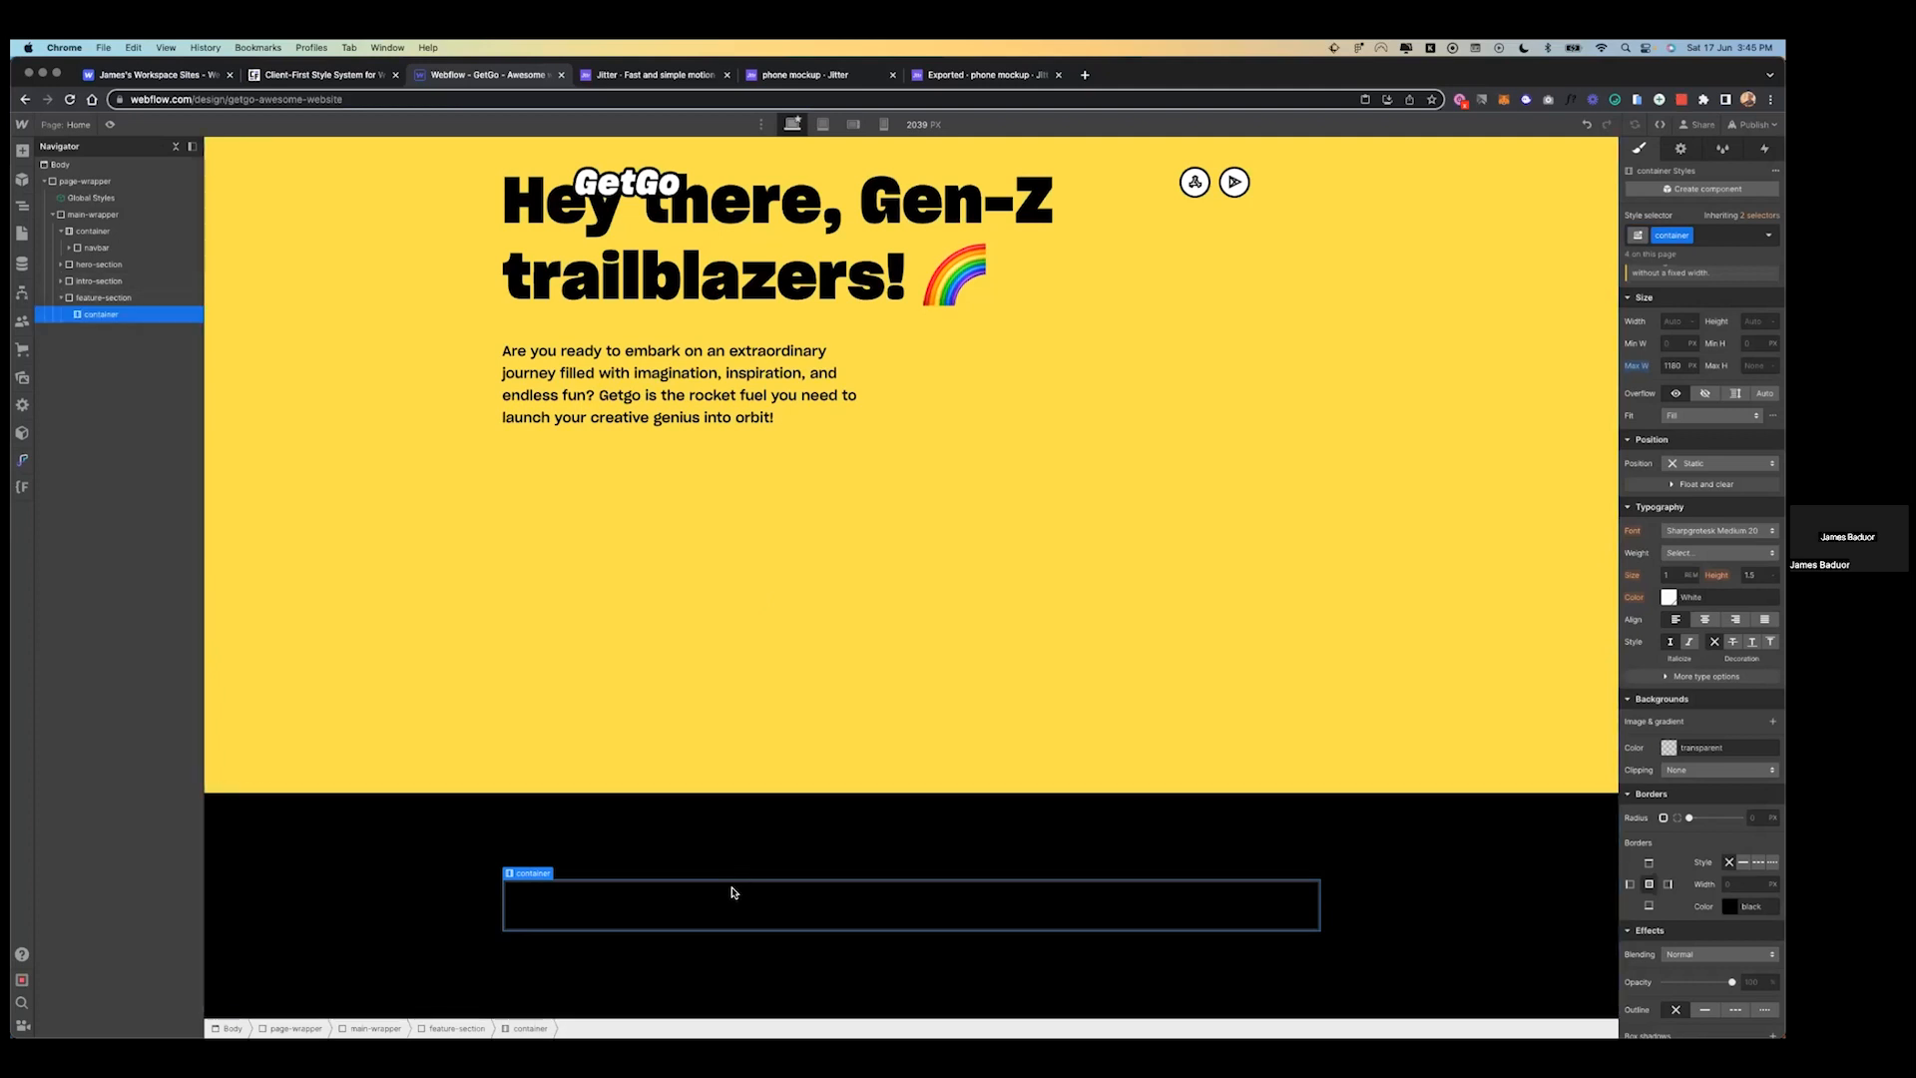
key(ctrl+Left)
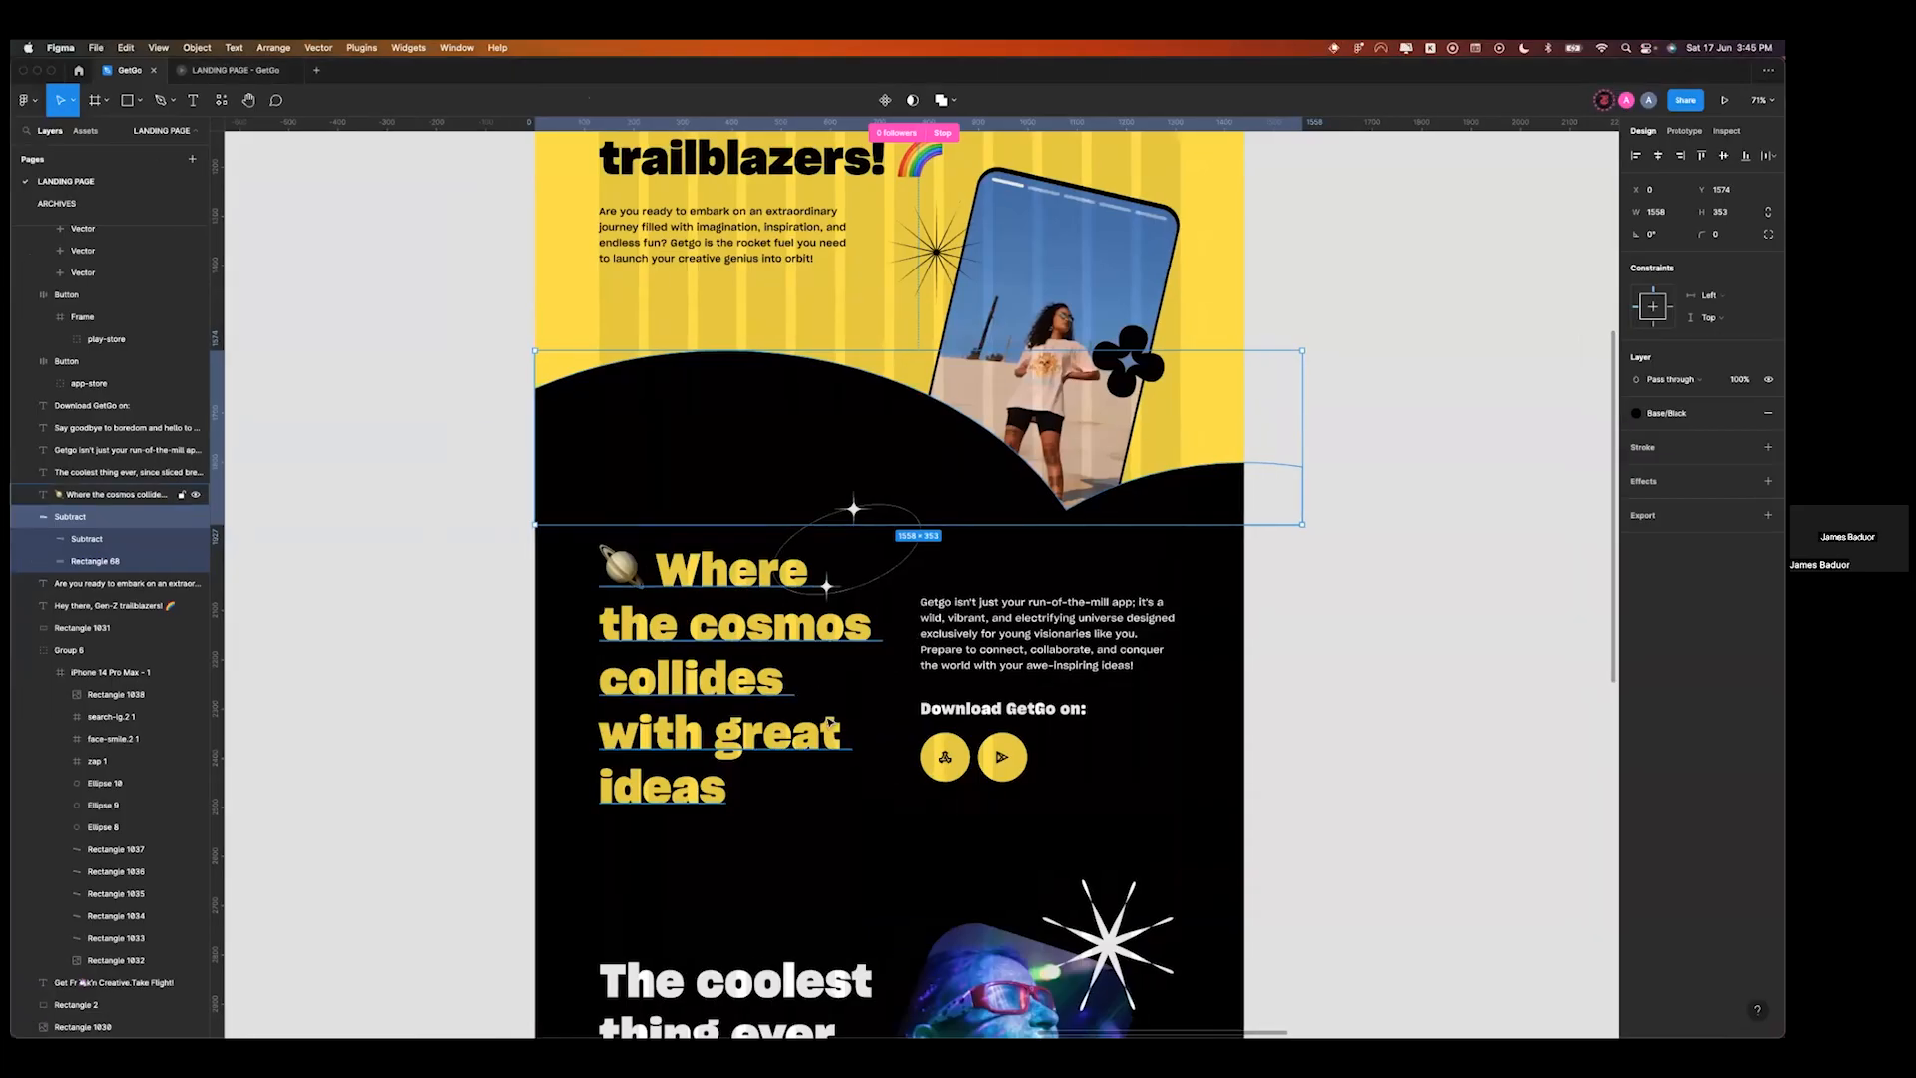
click(769, 682)
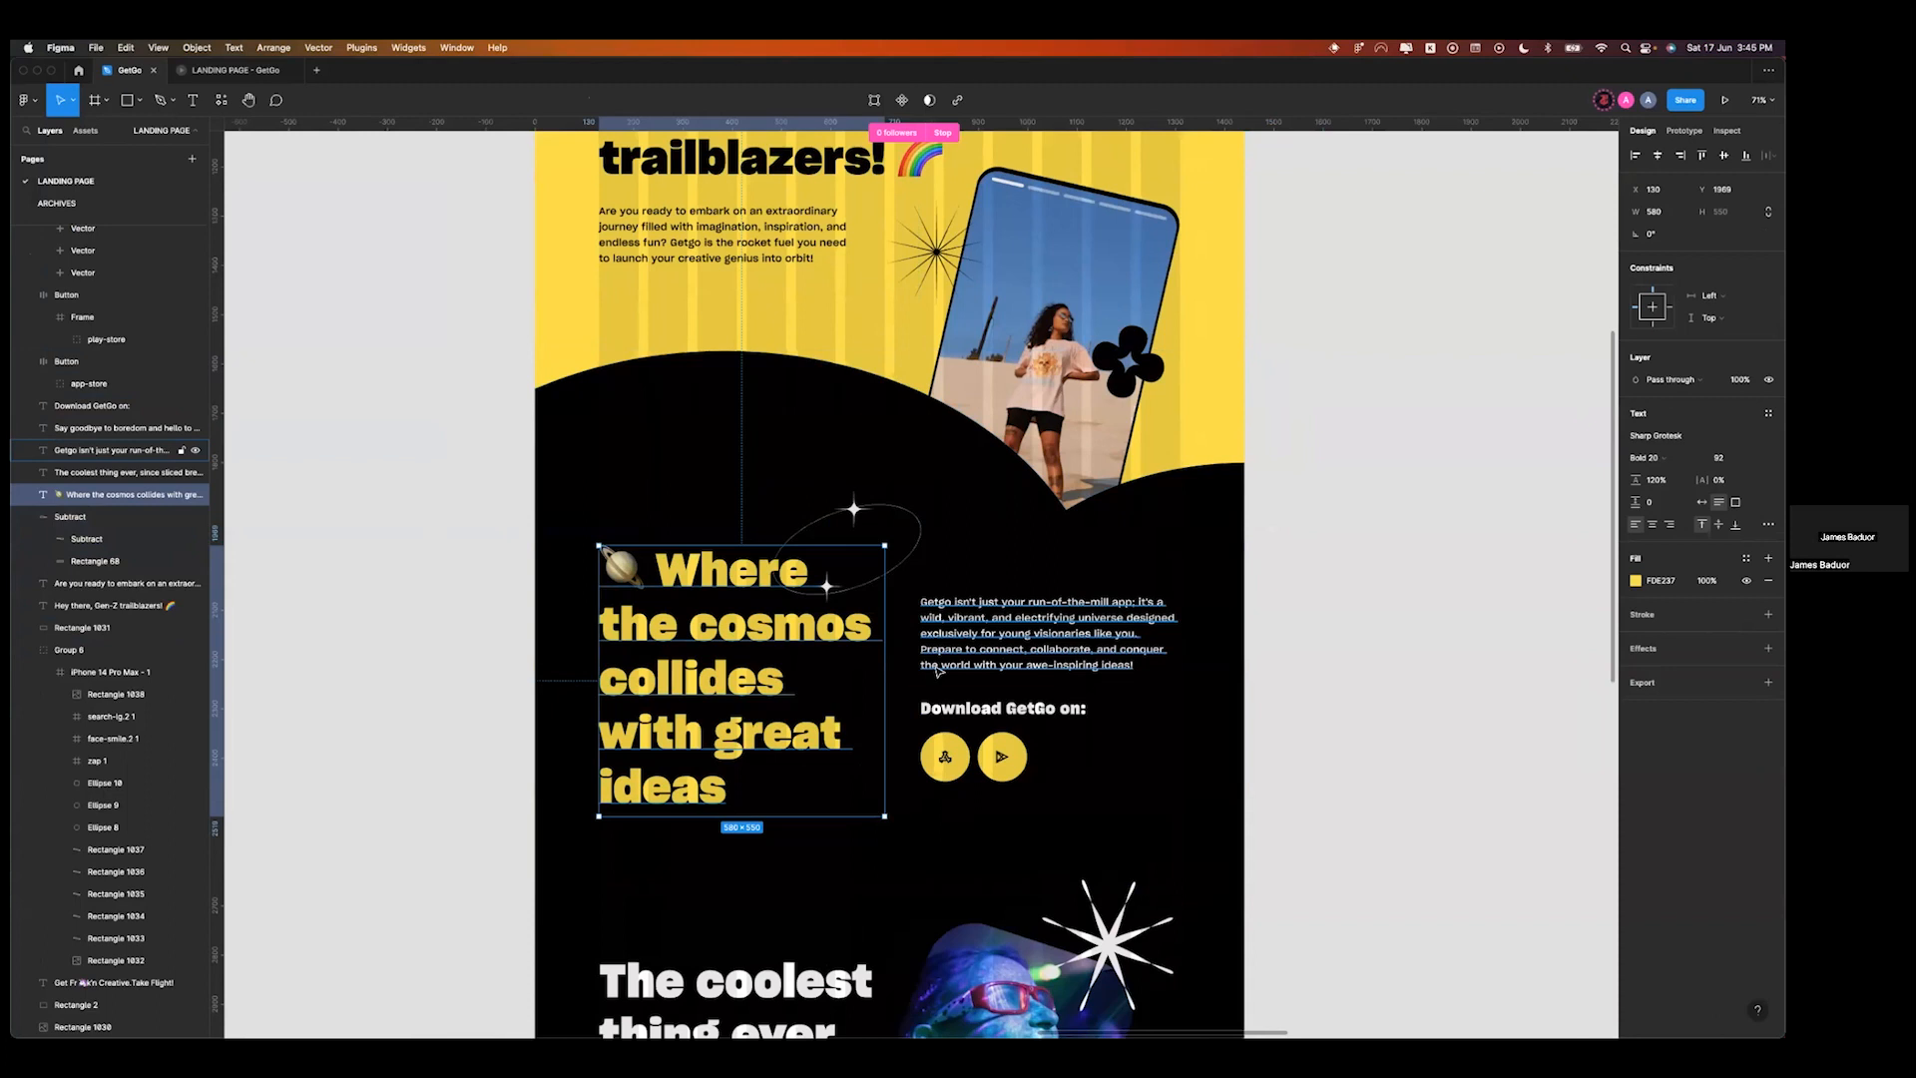
ctrl+scroll(938, 668, up, 2)
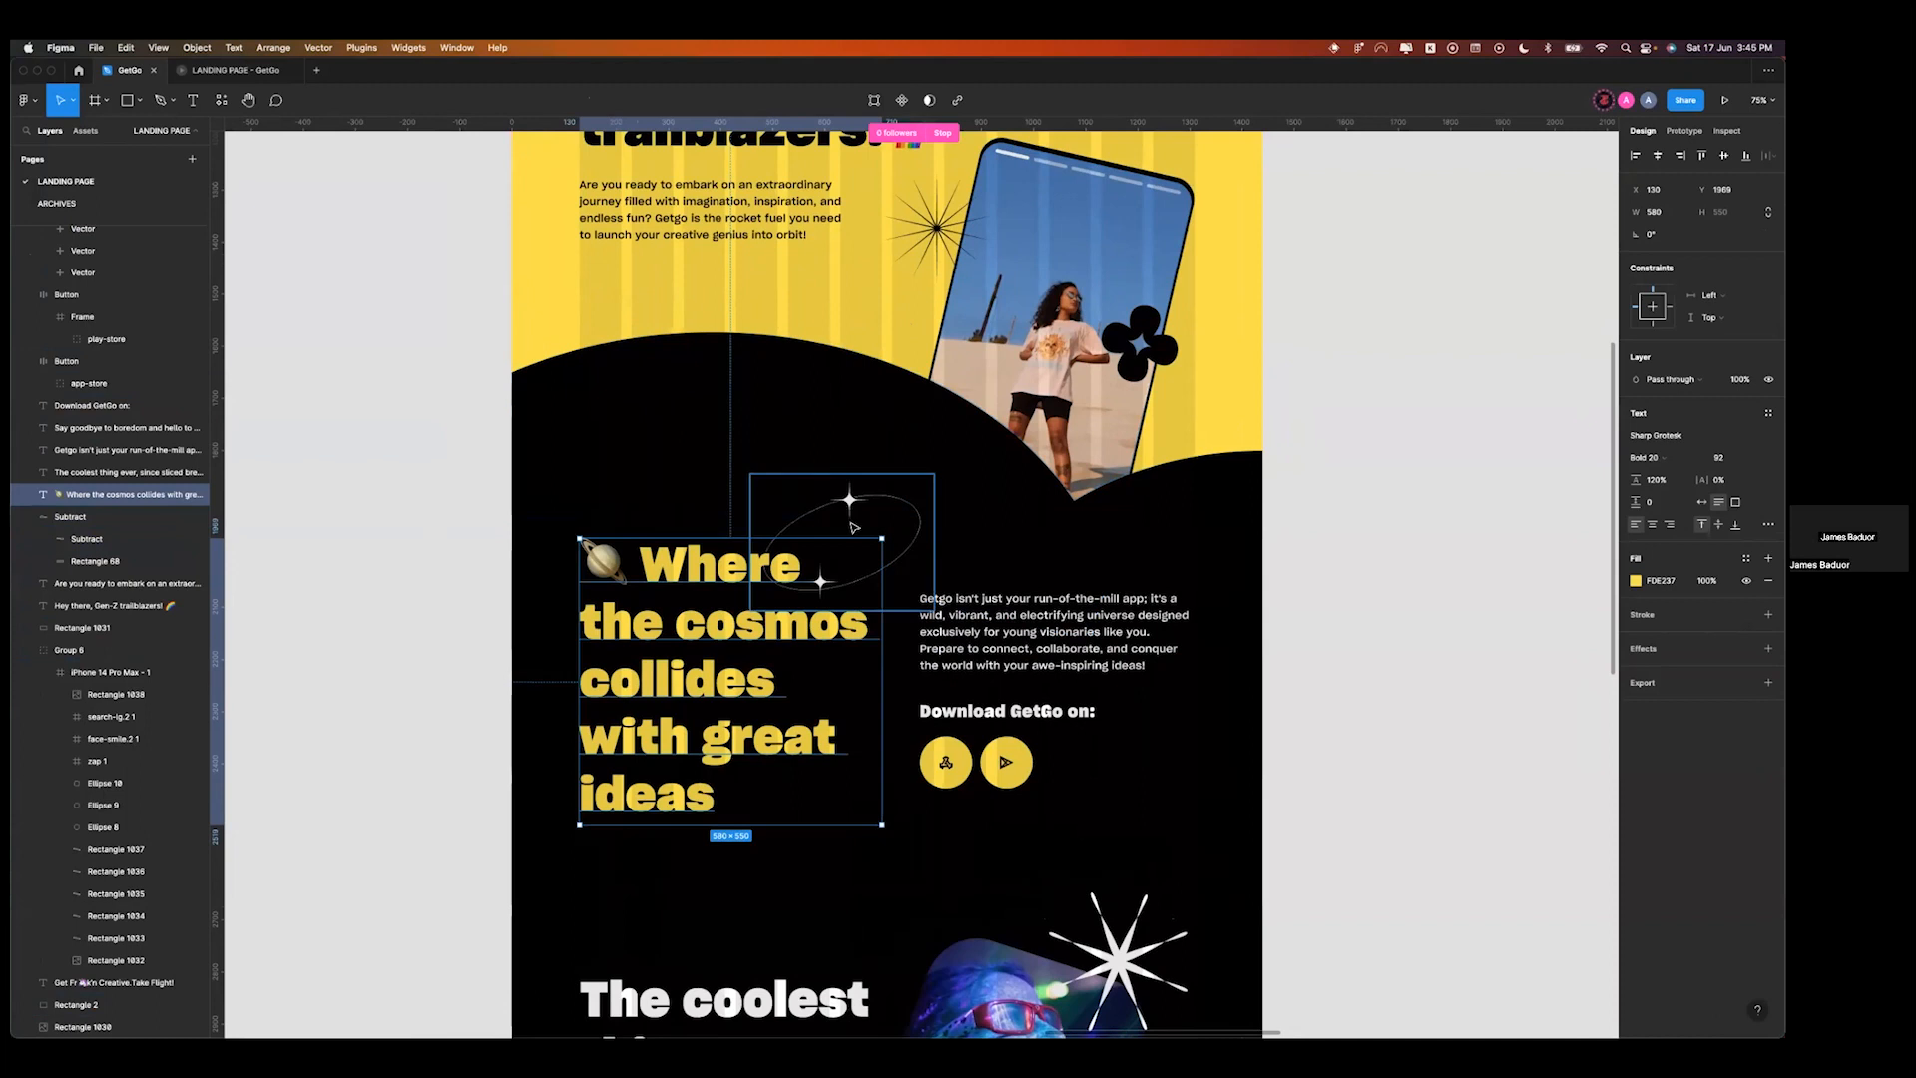
key(ctrl+Right)
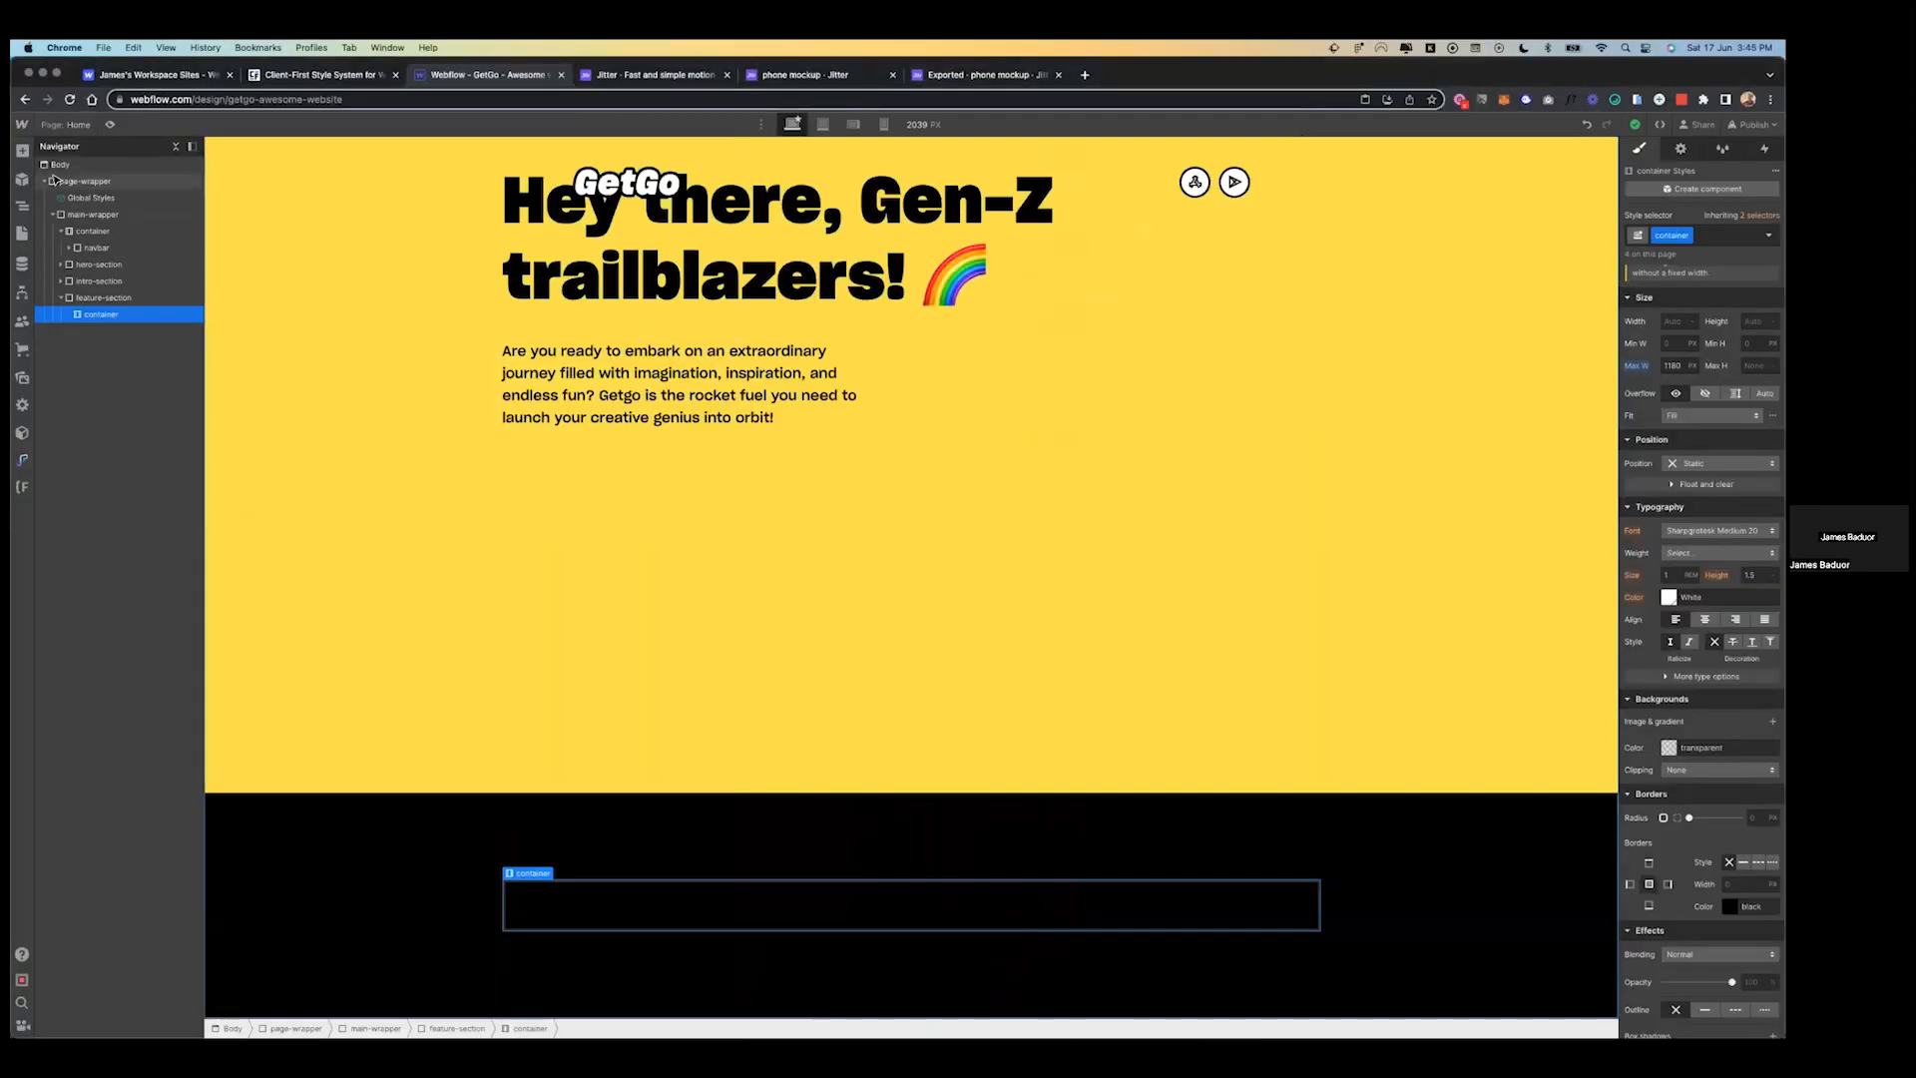
click(24, 153)
click(53, 397)
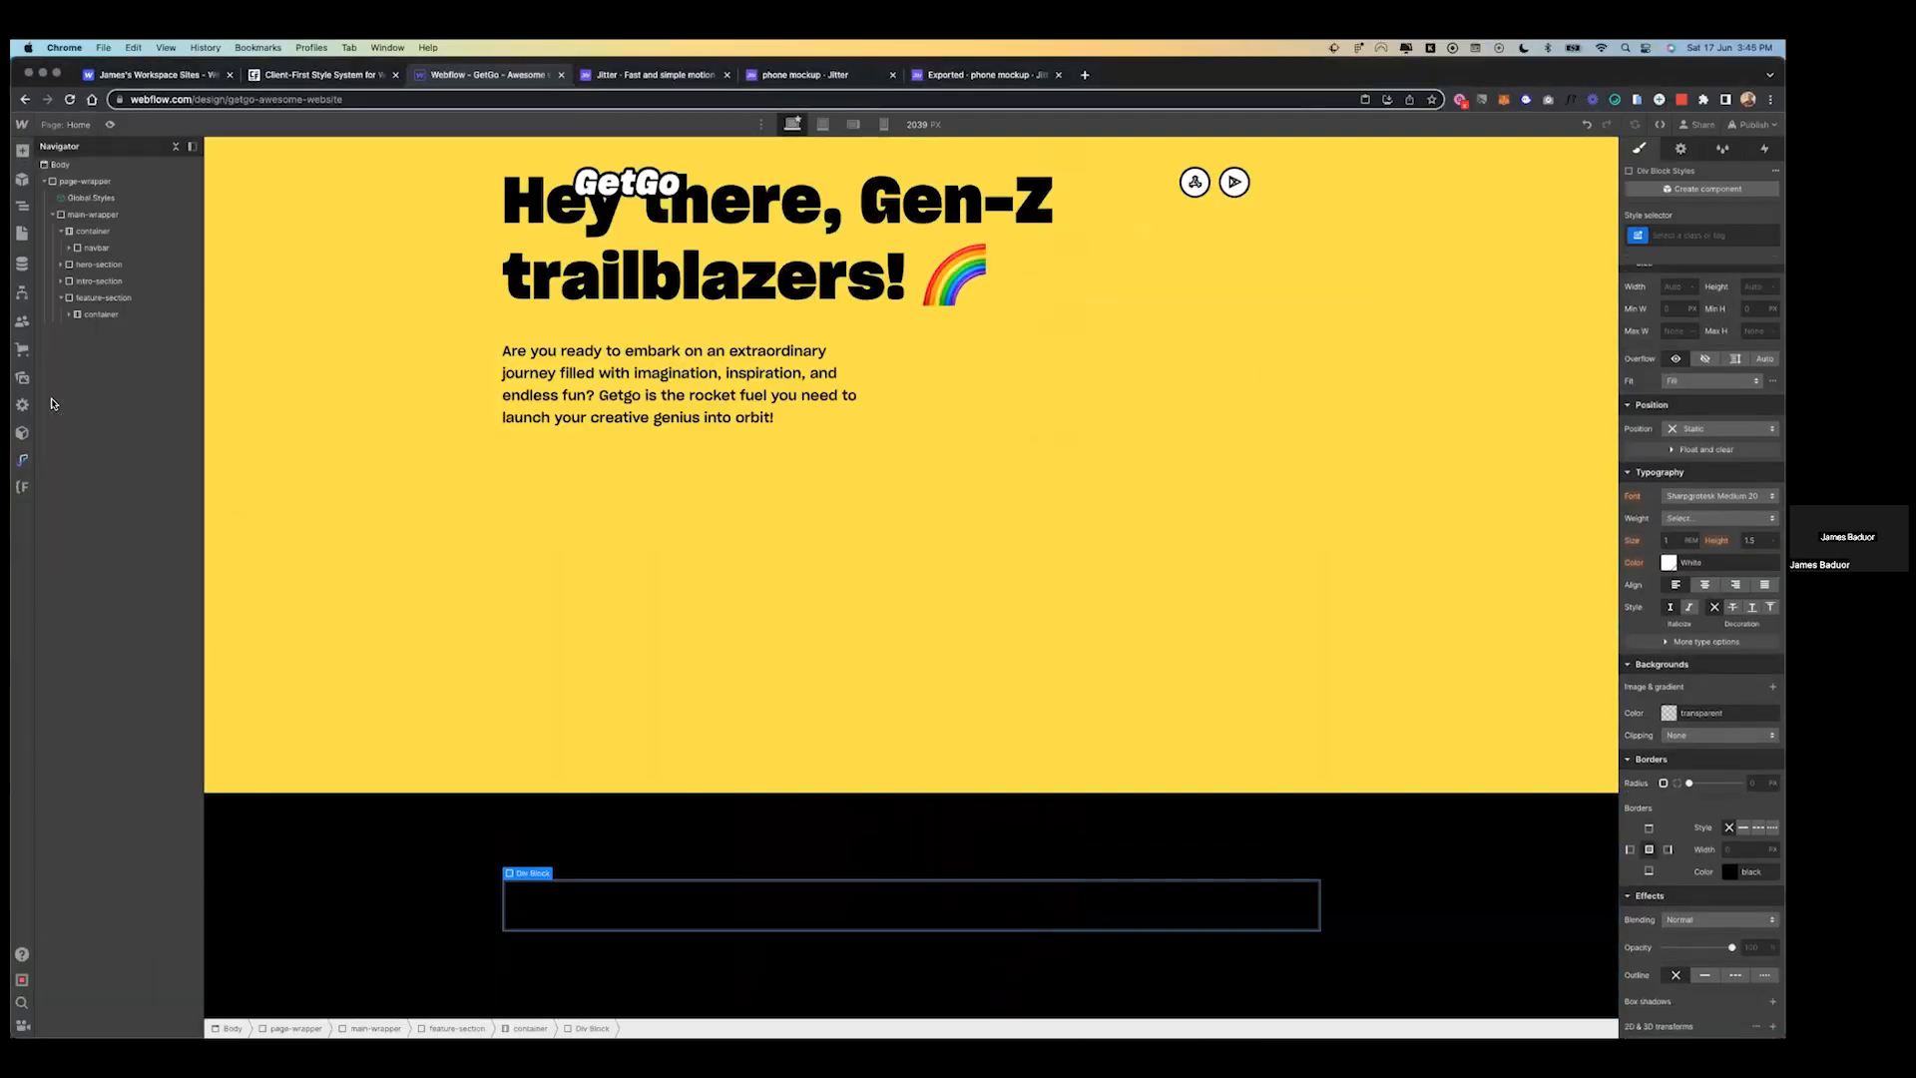
- Try laying out the new div block as a grid with two columns and a single row
click(1710, 298)
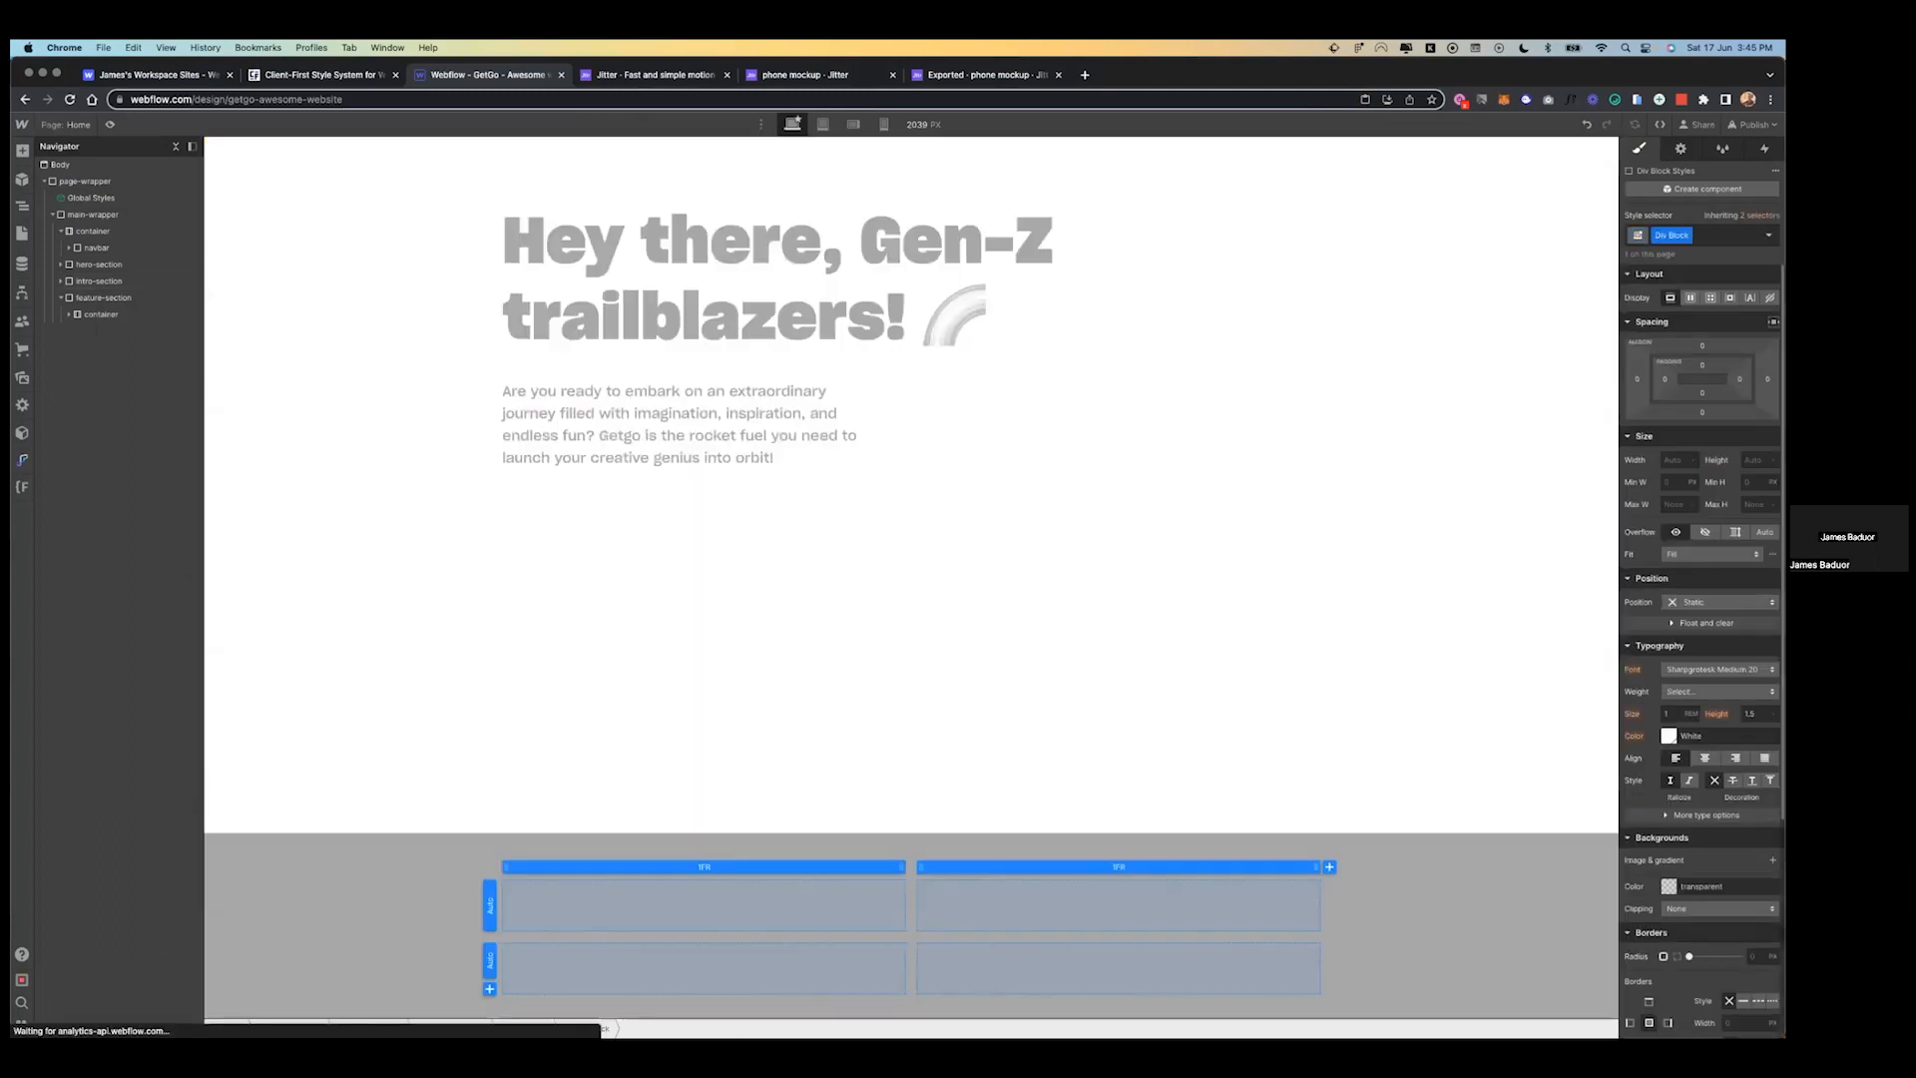
scroll(1337, 326, down, 2)
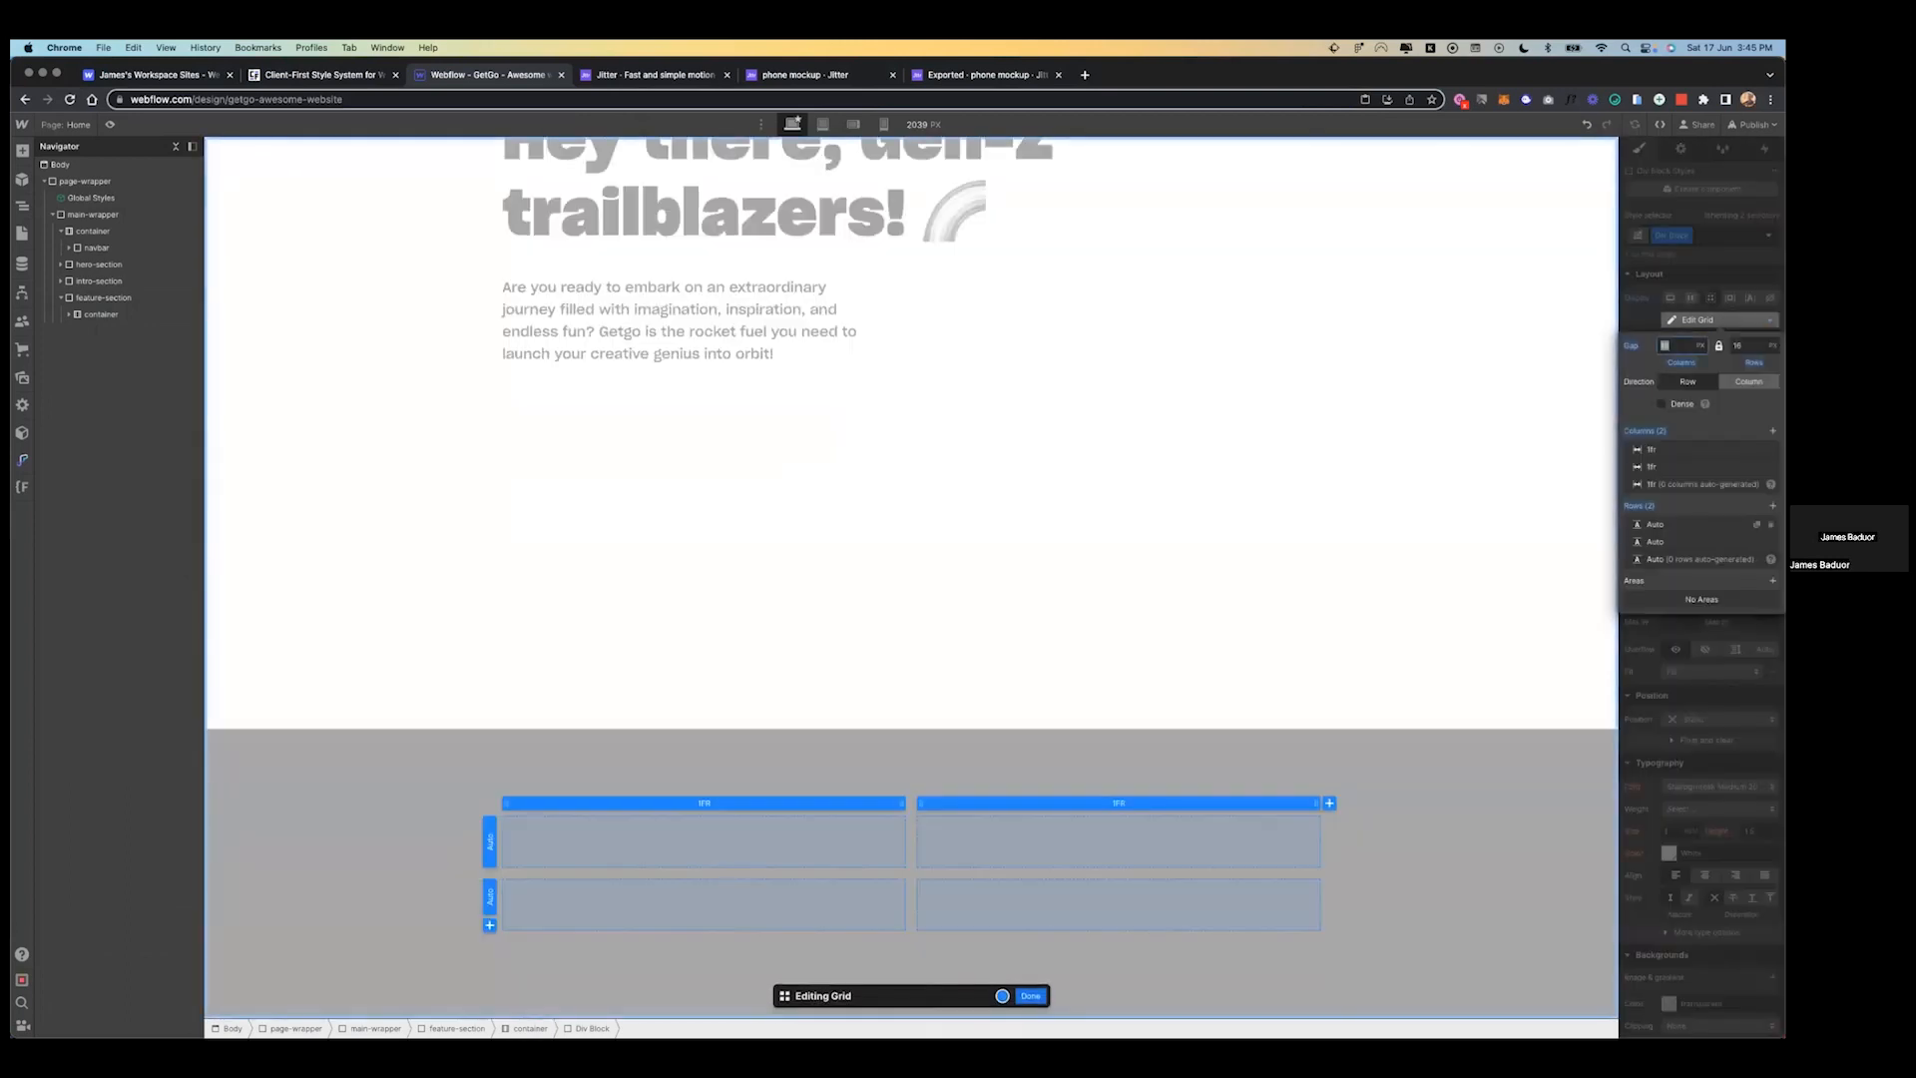
click(1771, 524)
key(Escape)
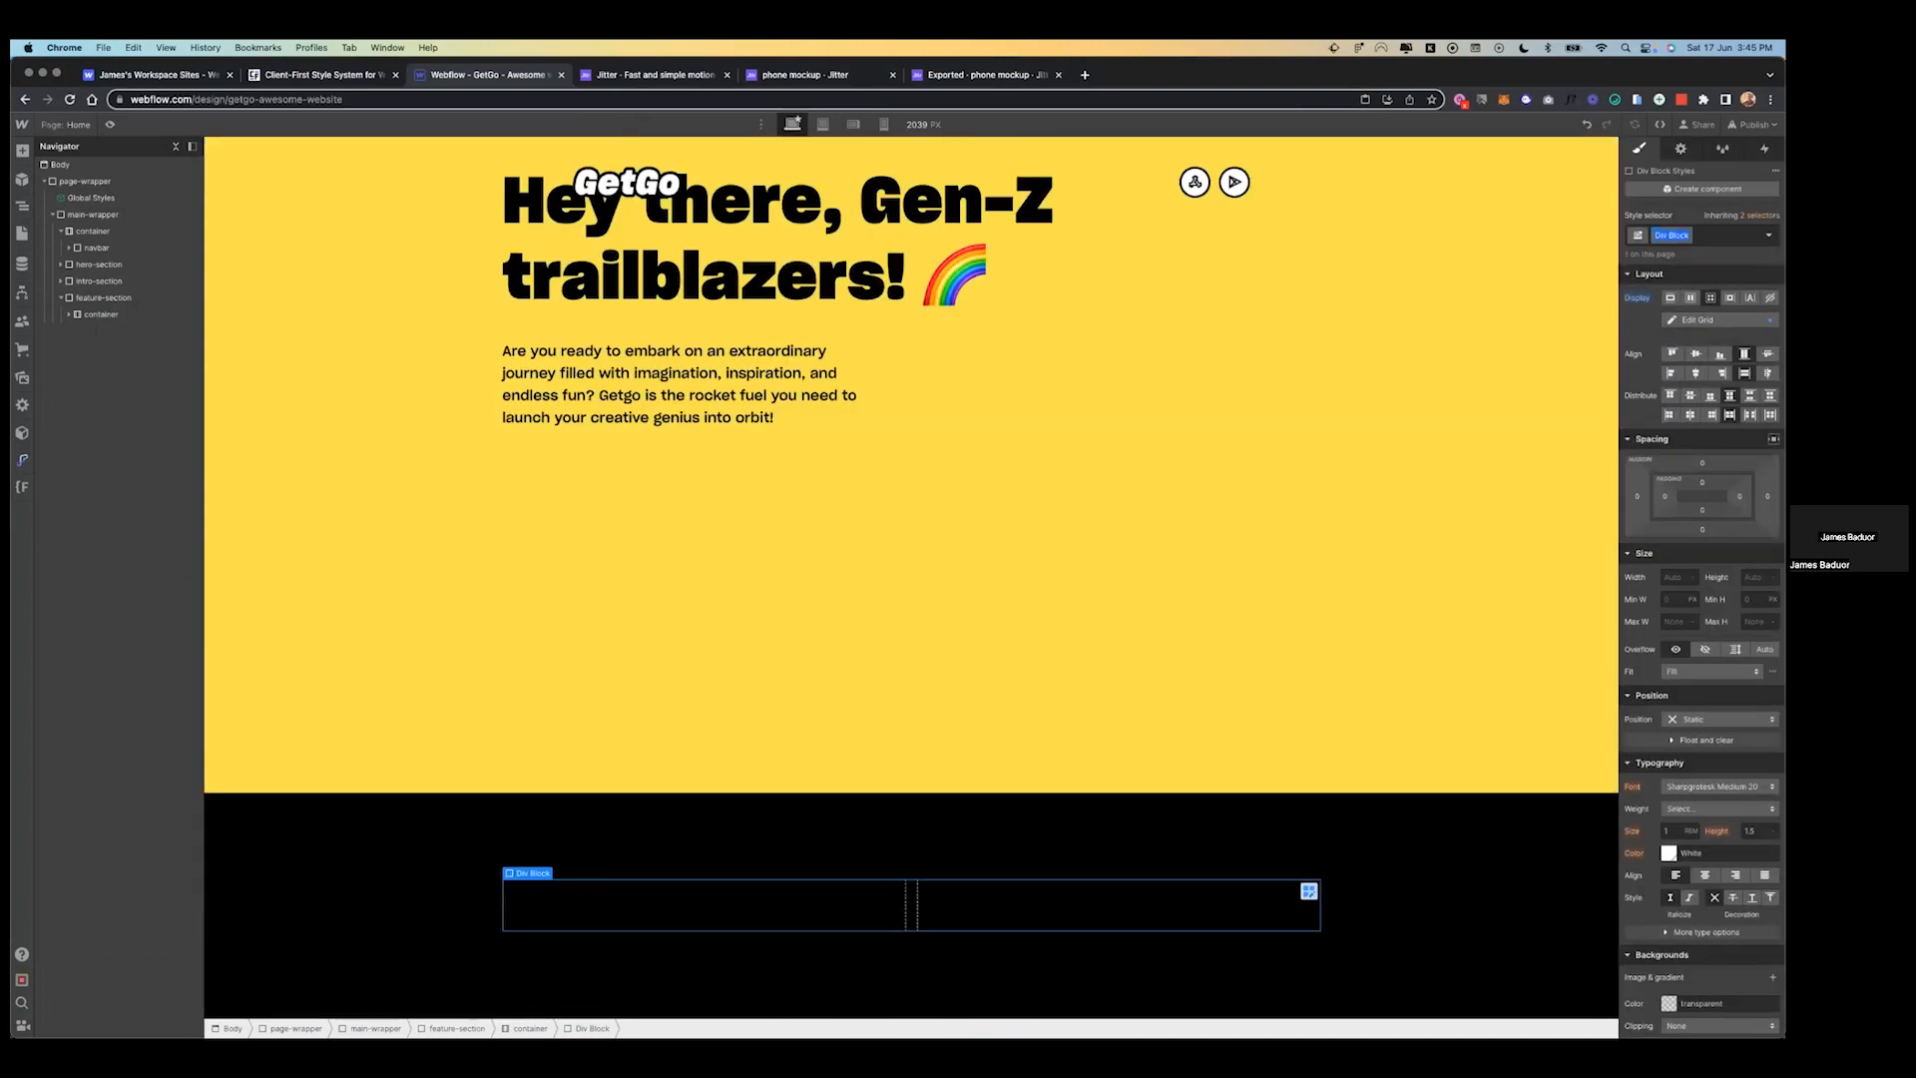
- Replace the div block's automatic class with a new class named 2-col-grid
click(1726, 235)
key(BackSpace)
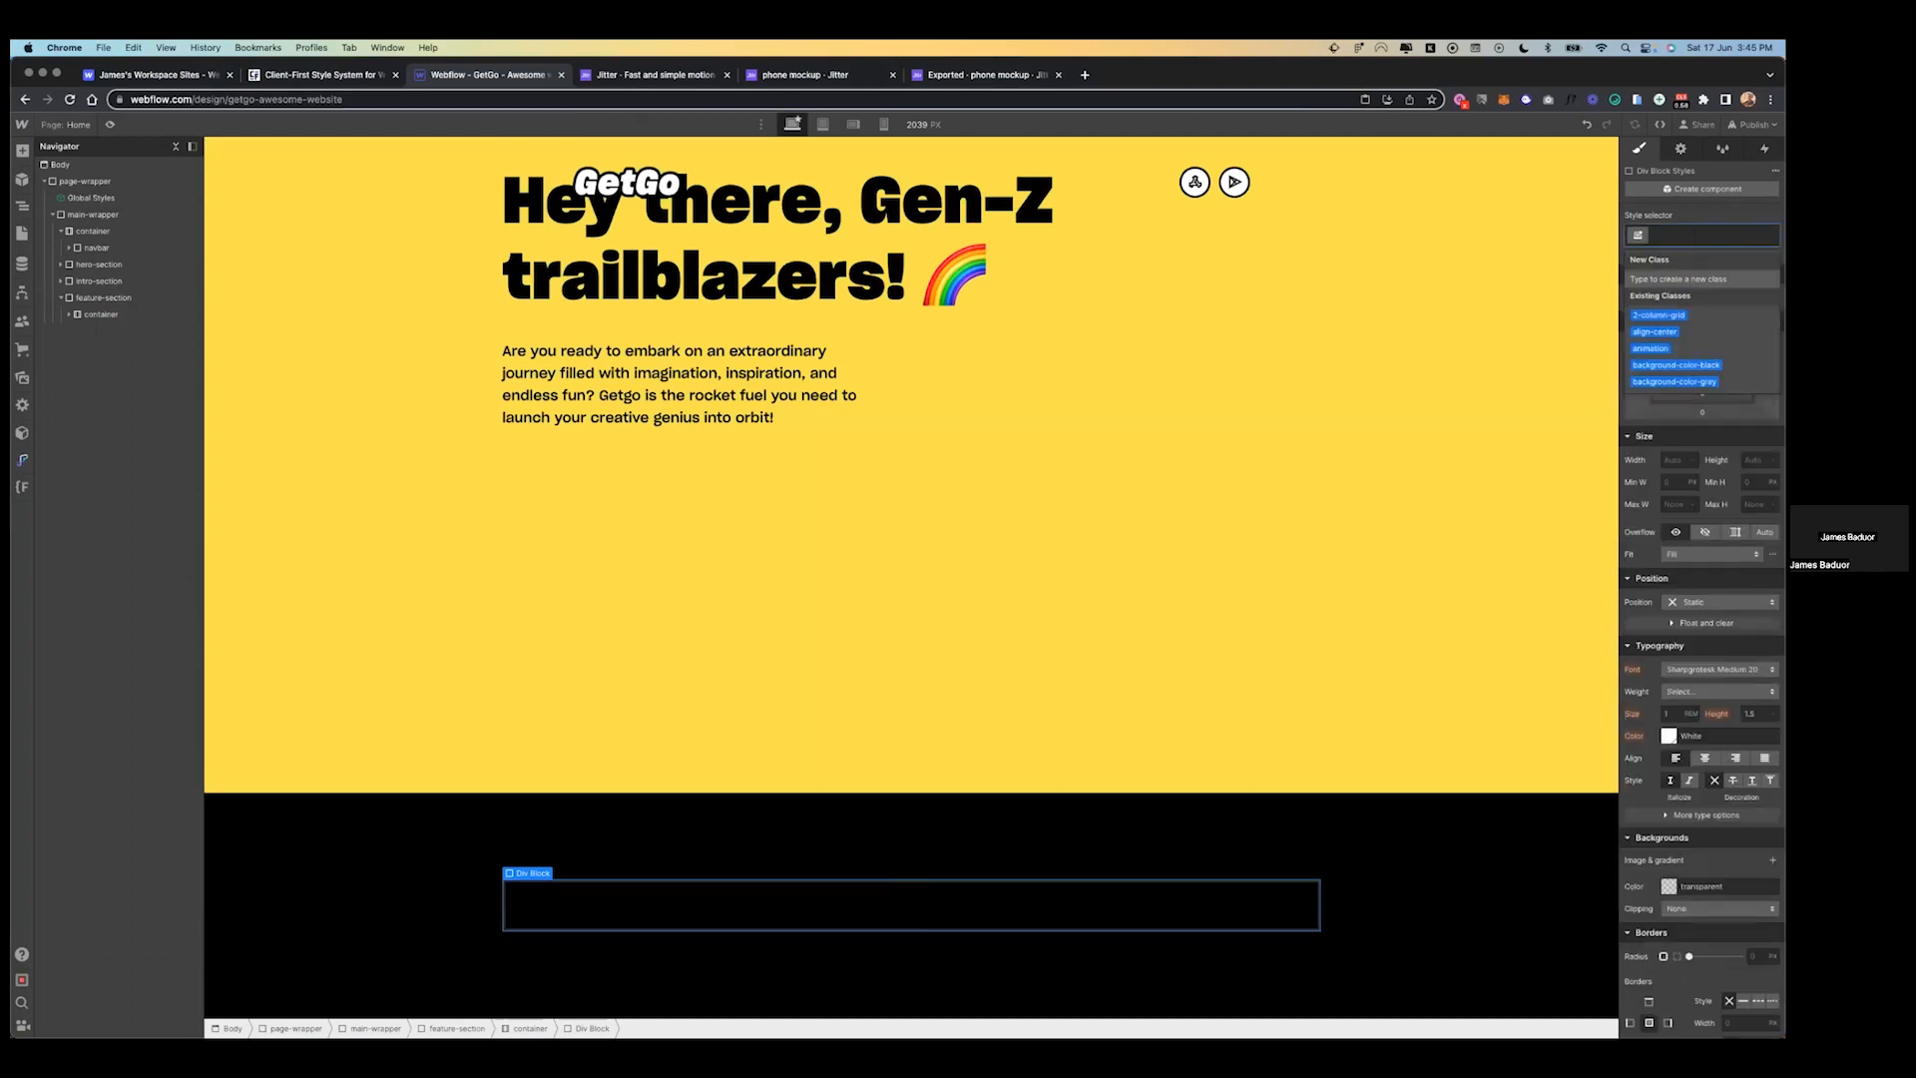
text(2-col-grid)
key(Return)
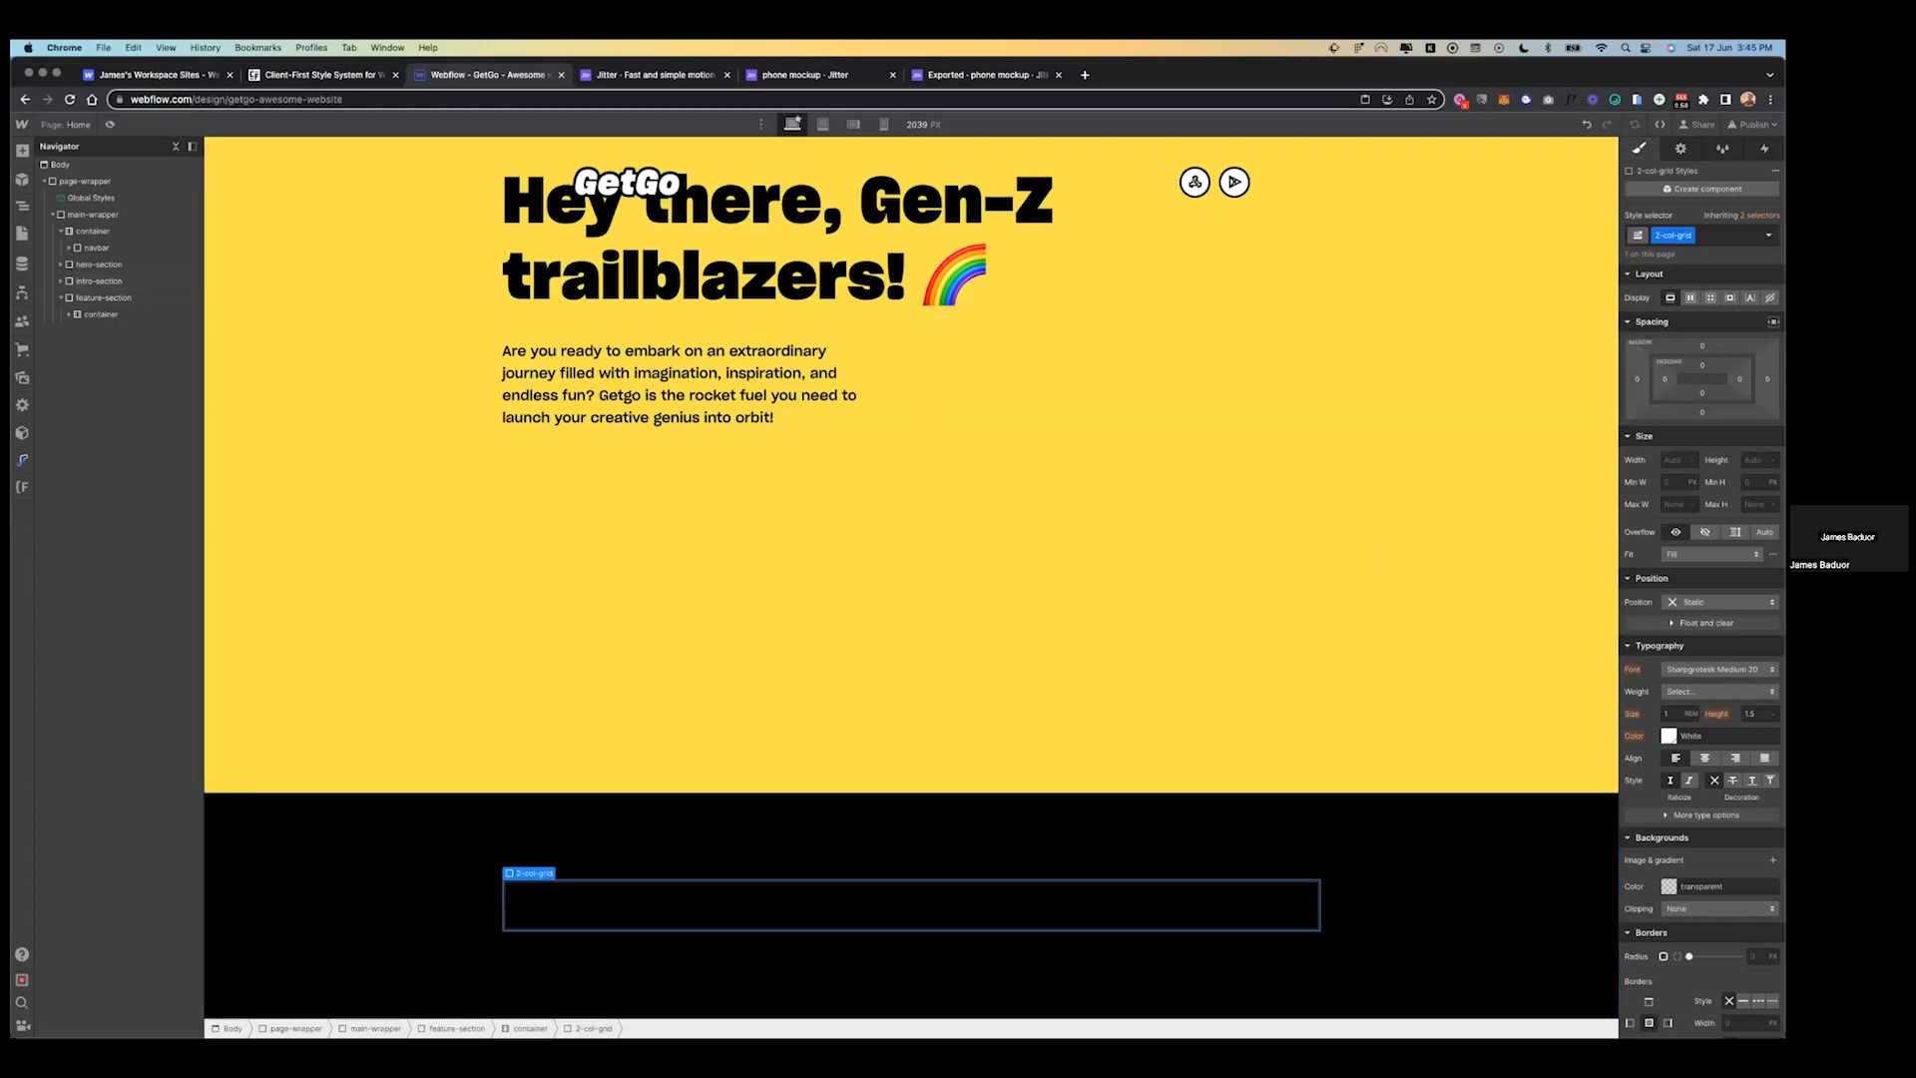
- Try laying out the 2-col-grid block in the feature section as a grid with two equal columns
click(1033, 902)
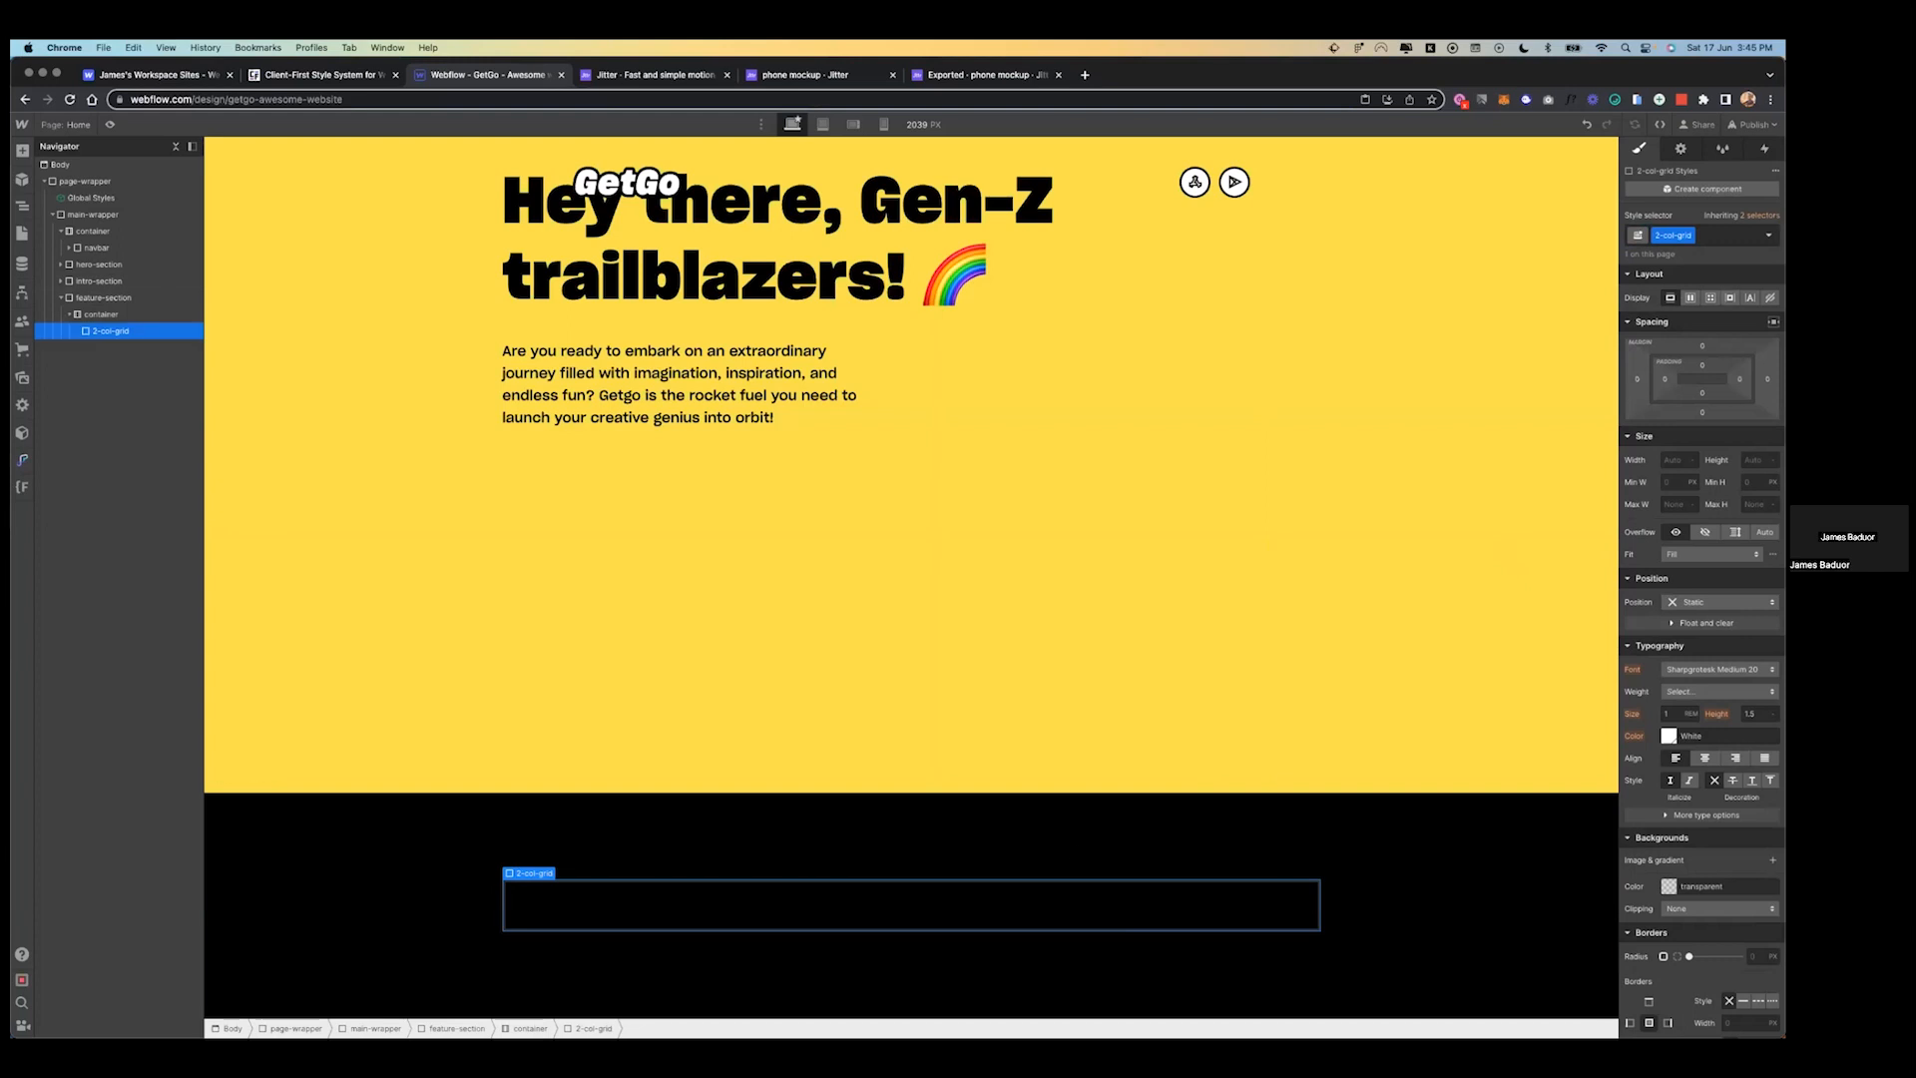
click(1710, 298)
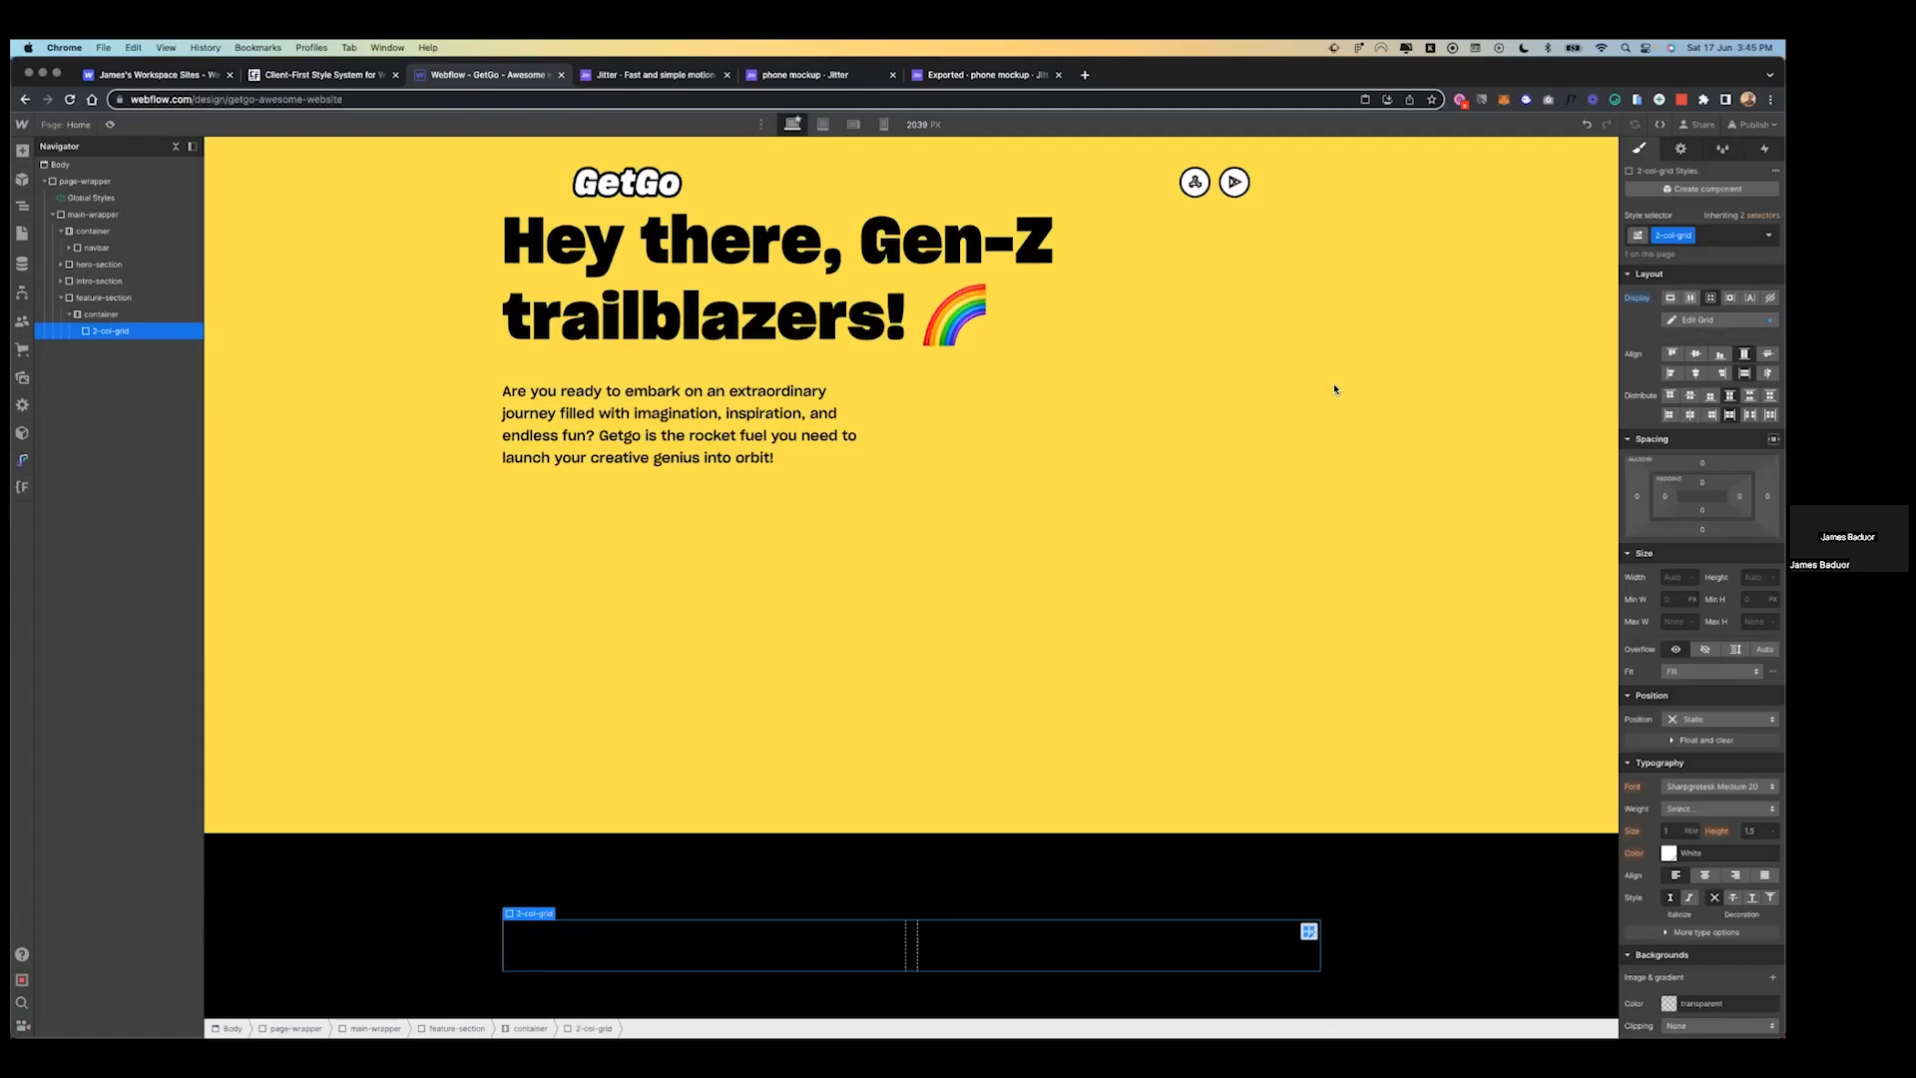
key(Escape)
- Examine the column settings of the intro section's 2-column-grid and compare them with the grid in feature-section
click(1049, 375)
scroll(1049, 375, up, 3)
click(933, 709)
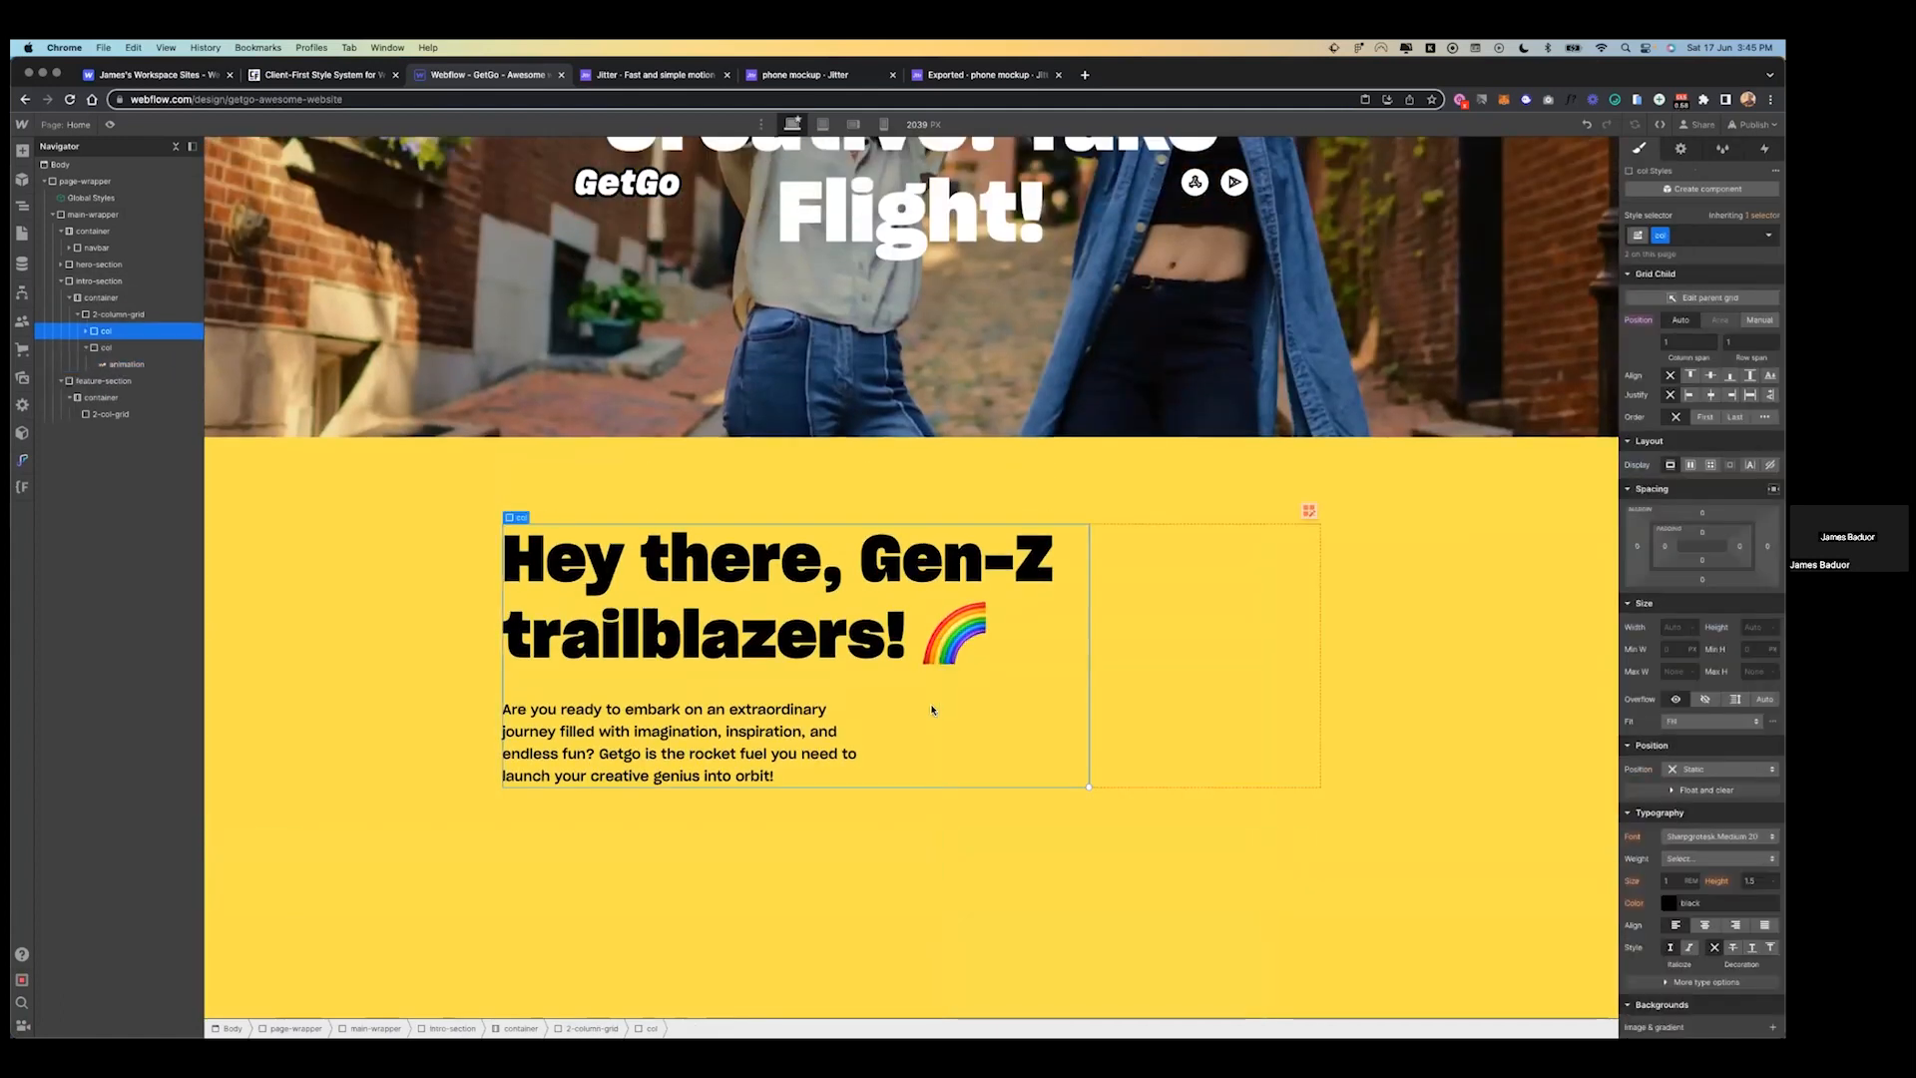
click(120, 314)
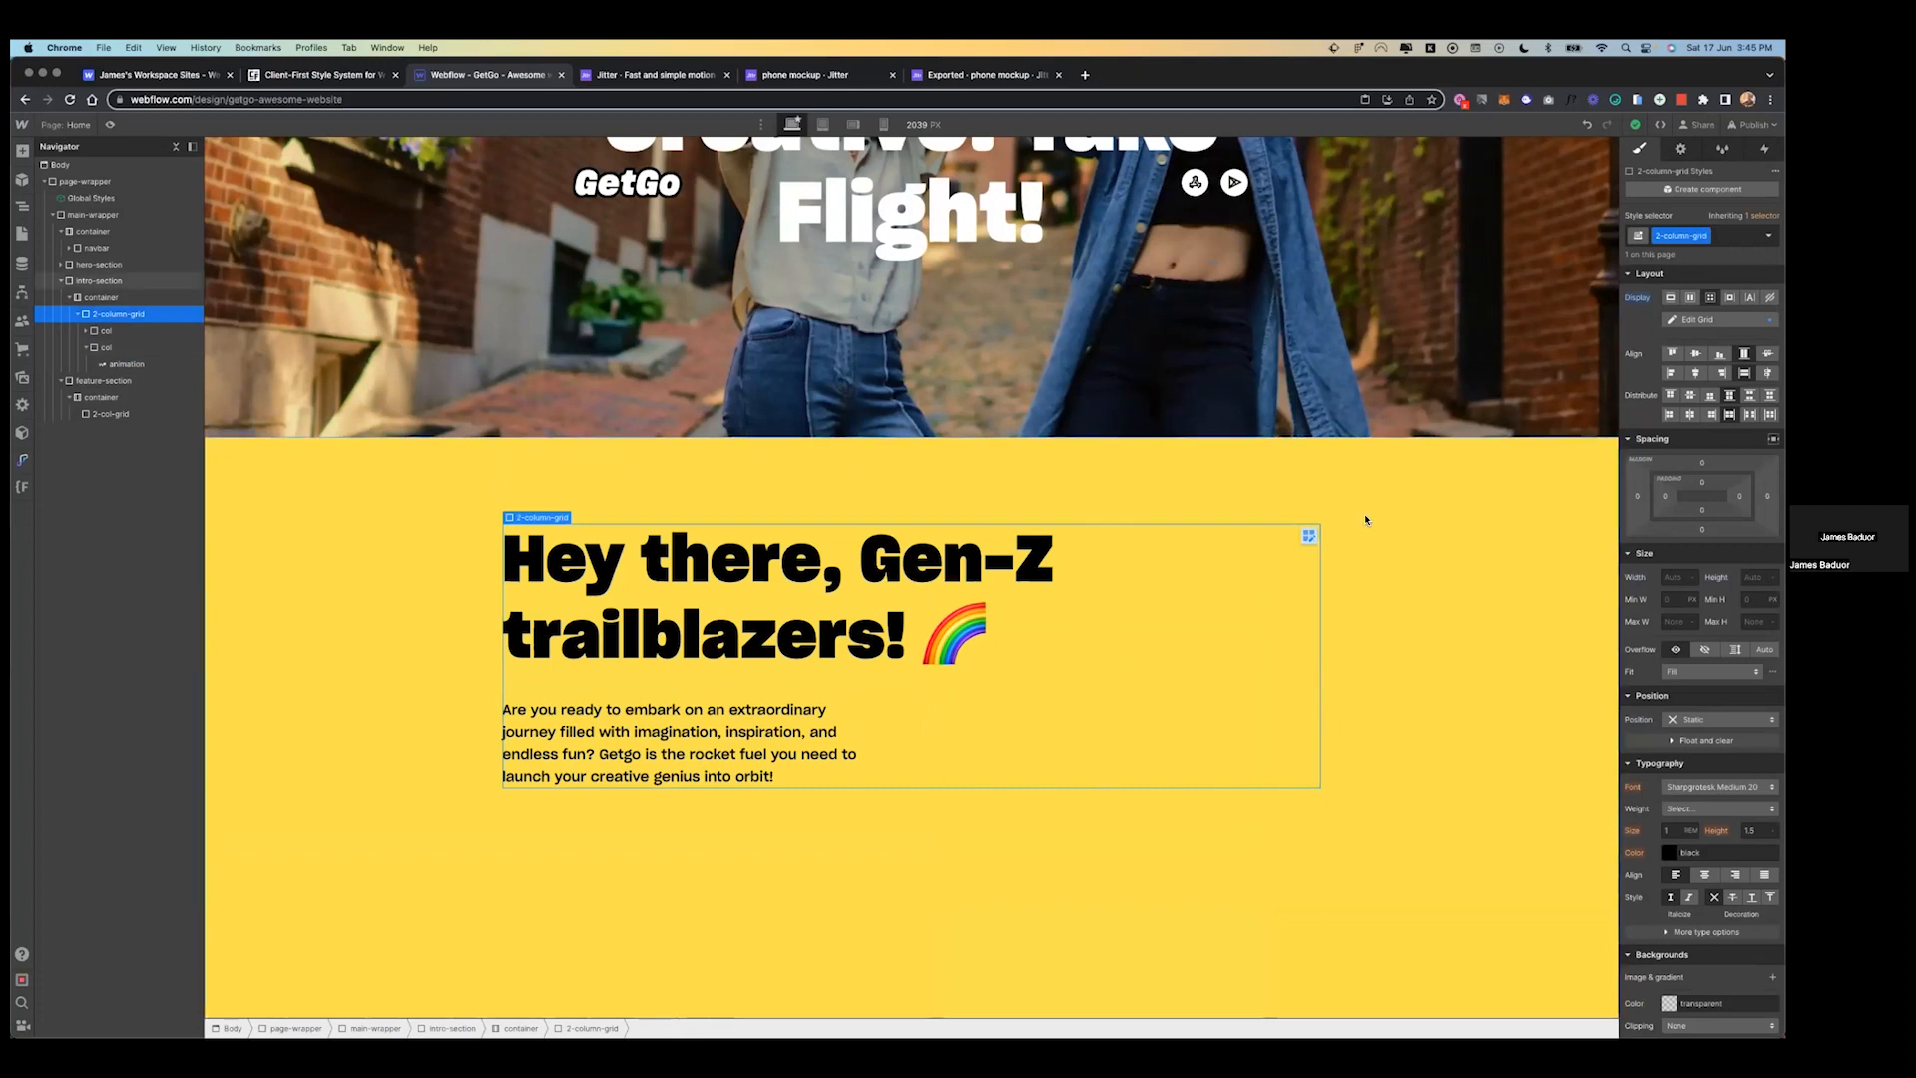
click(1309, 535)
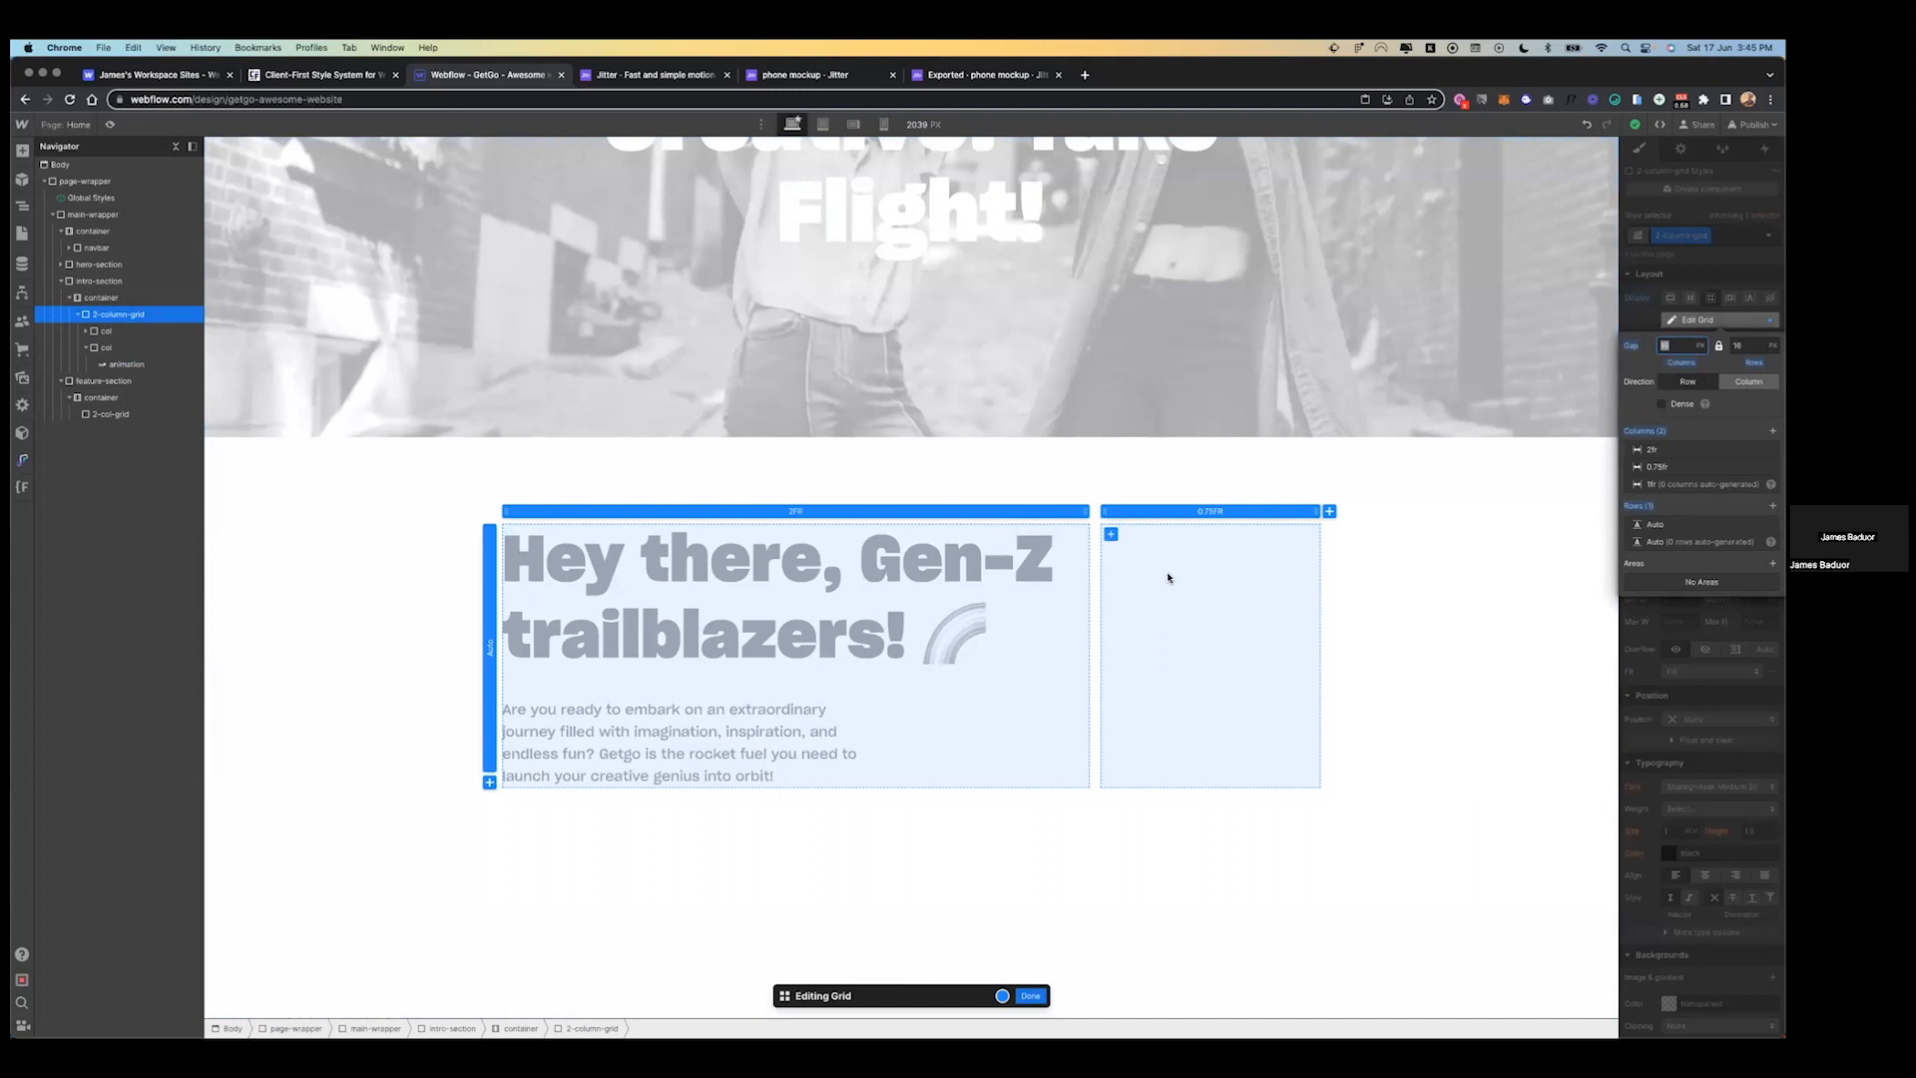
click(1036, 999)
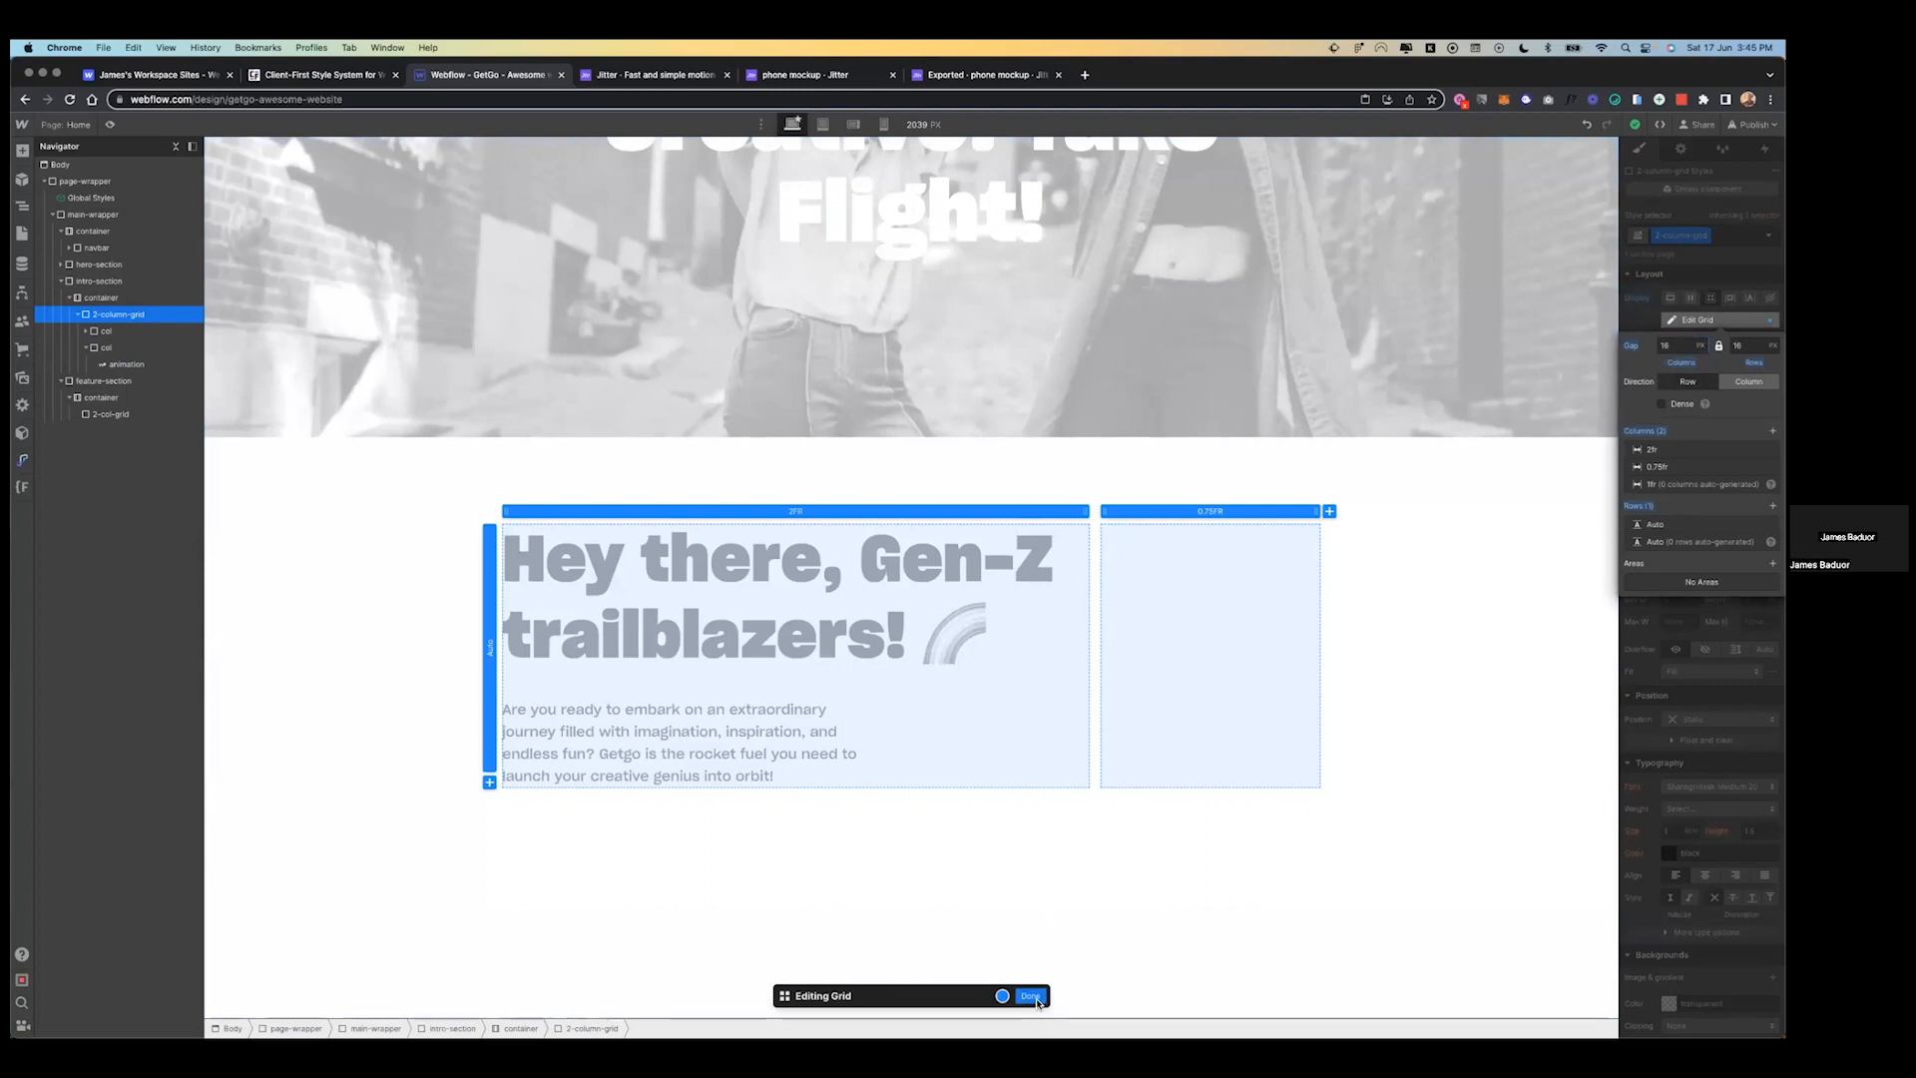
click(1031, 996)
scroll(1045, 900, down, 4)
click(910, 900)
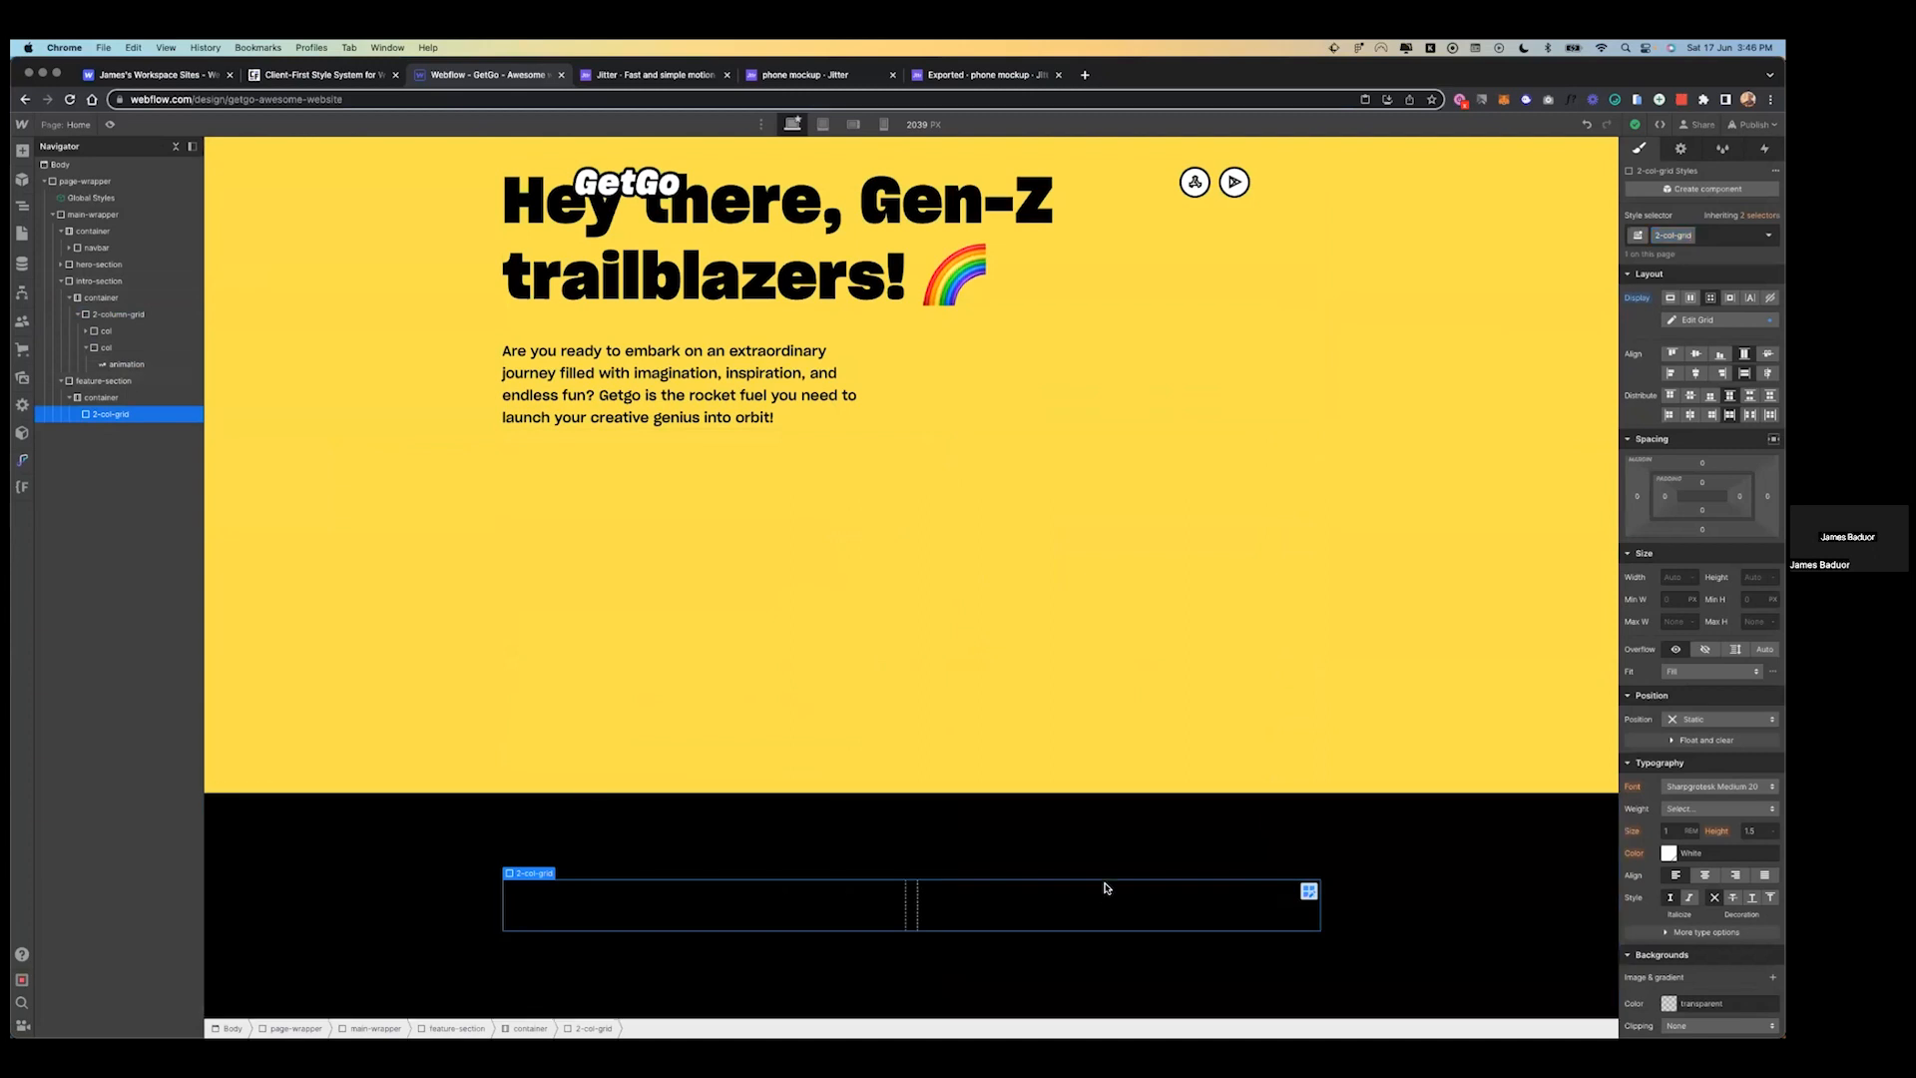
scroll(1100, 774, up, 2)
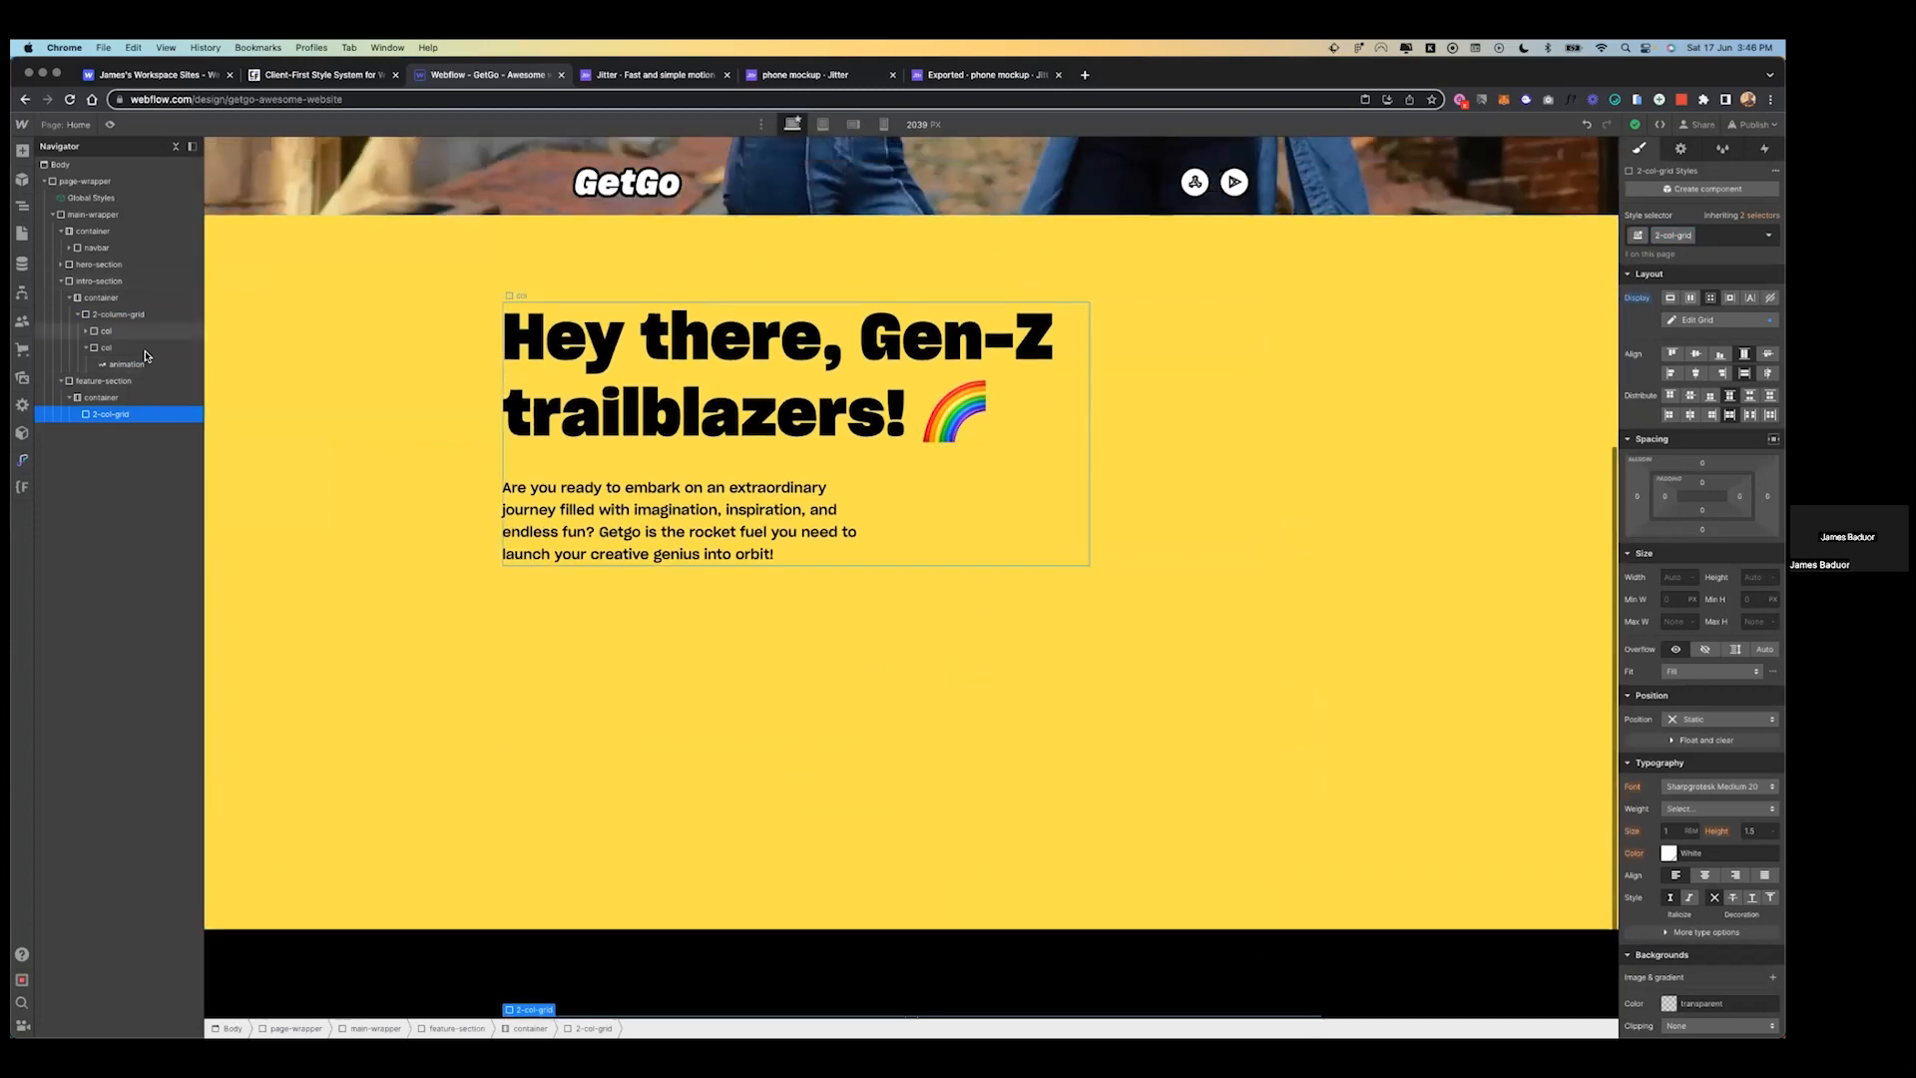
click(120, 316)
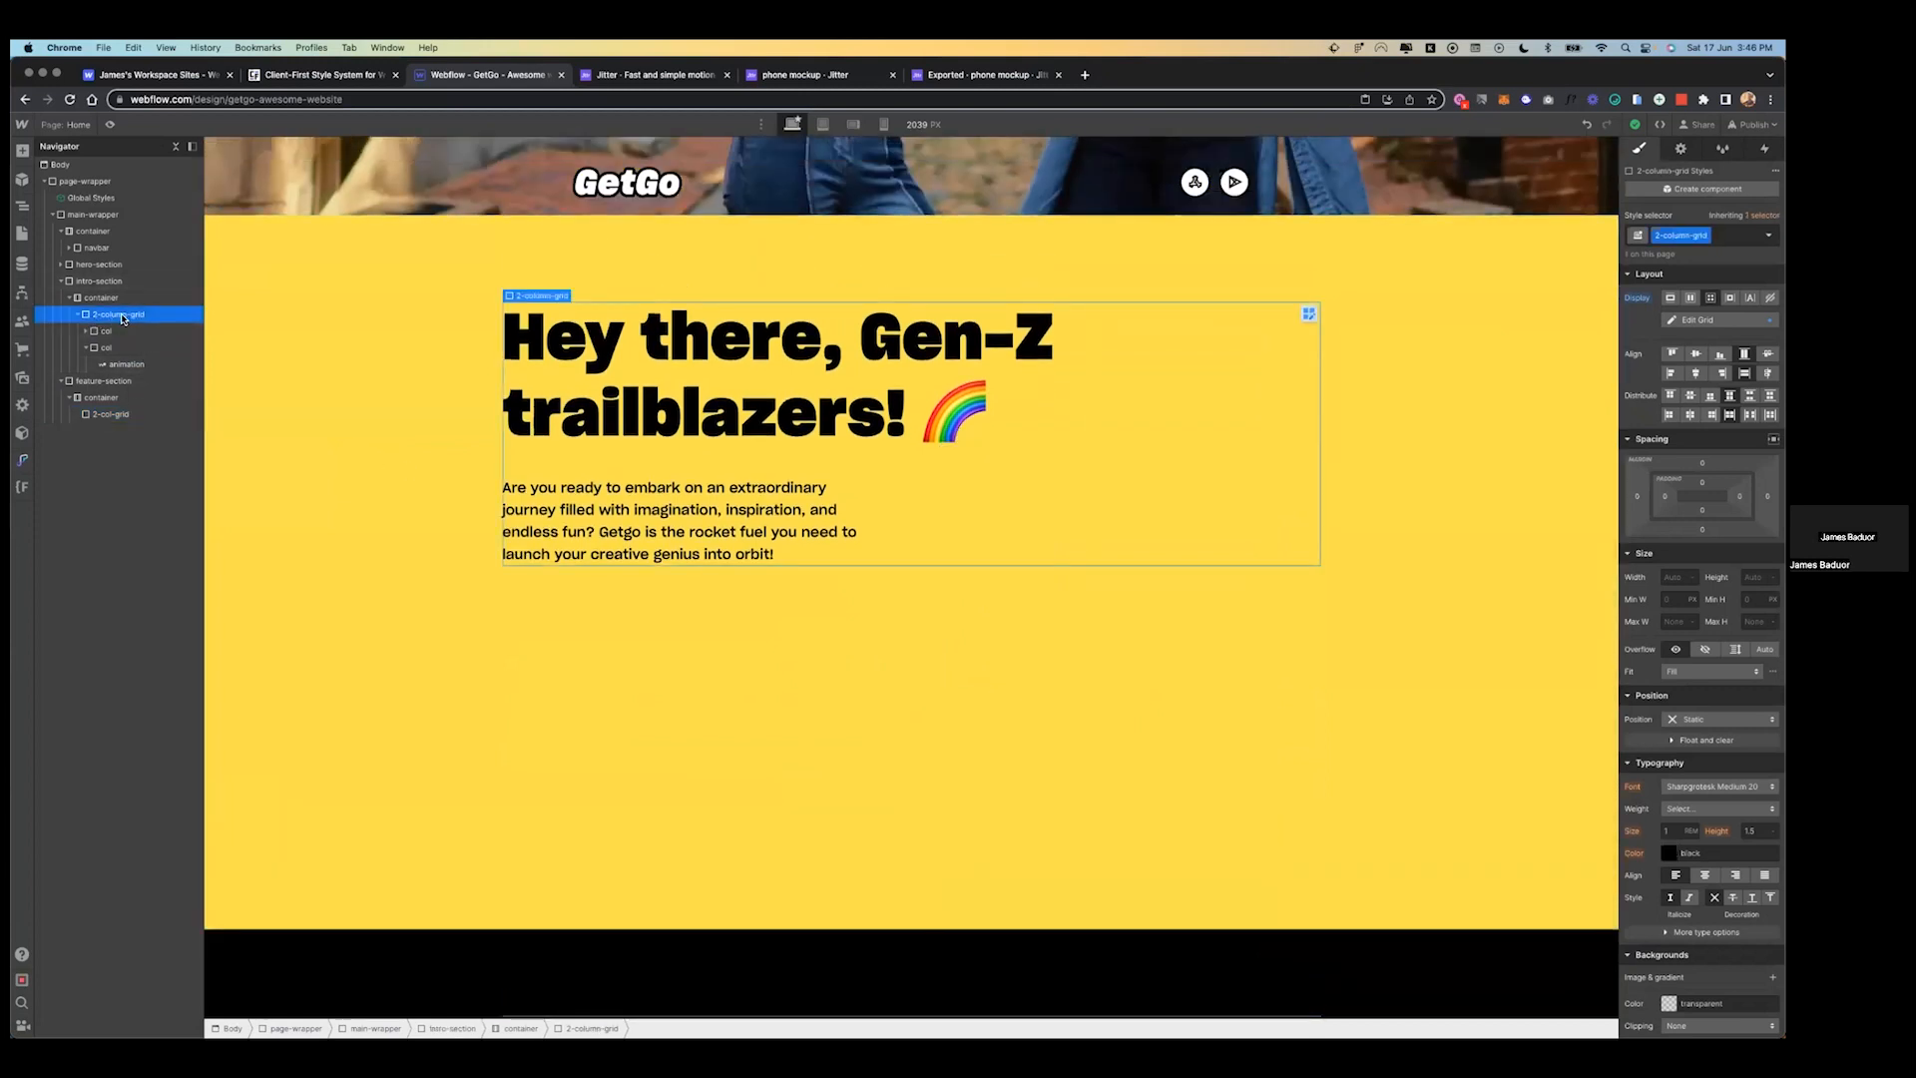
- Replace the 2-col-grid class on the feature section's grid with the existing 2-column-grid class
click(120, 414)
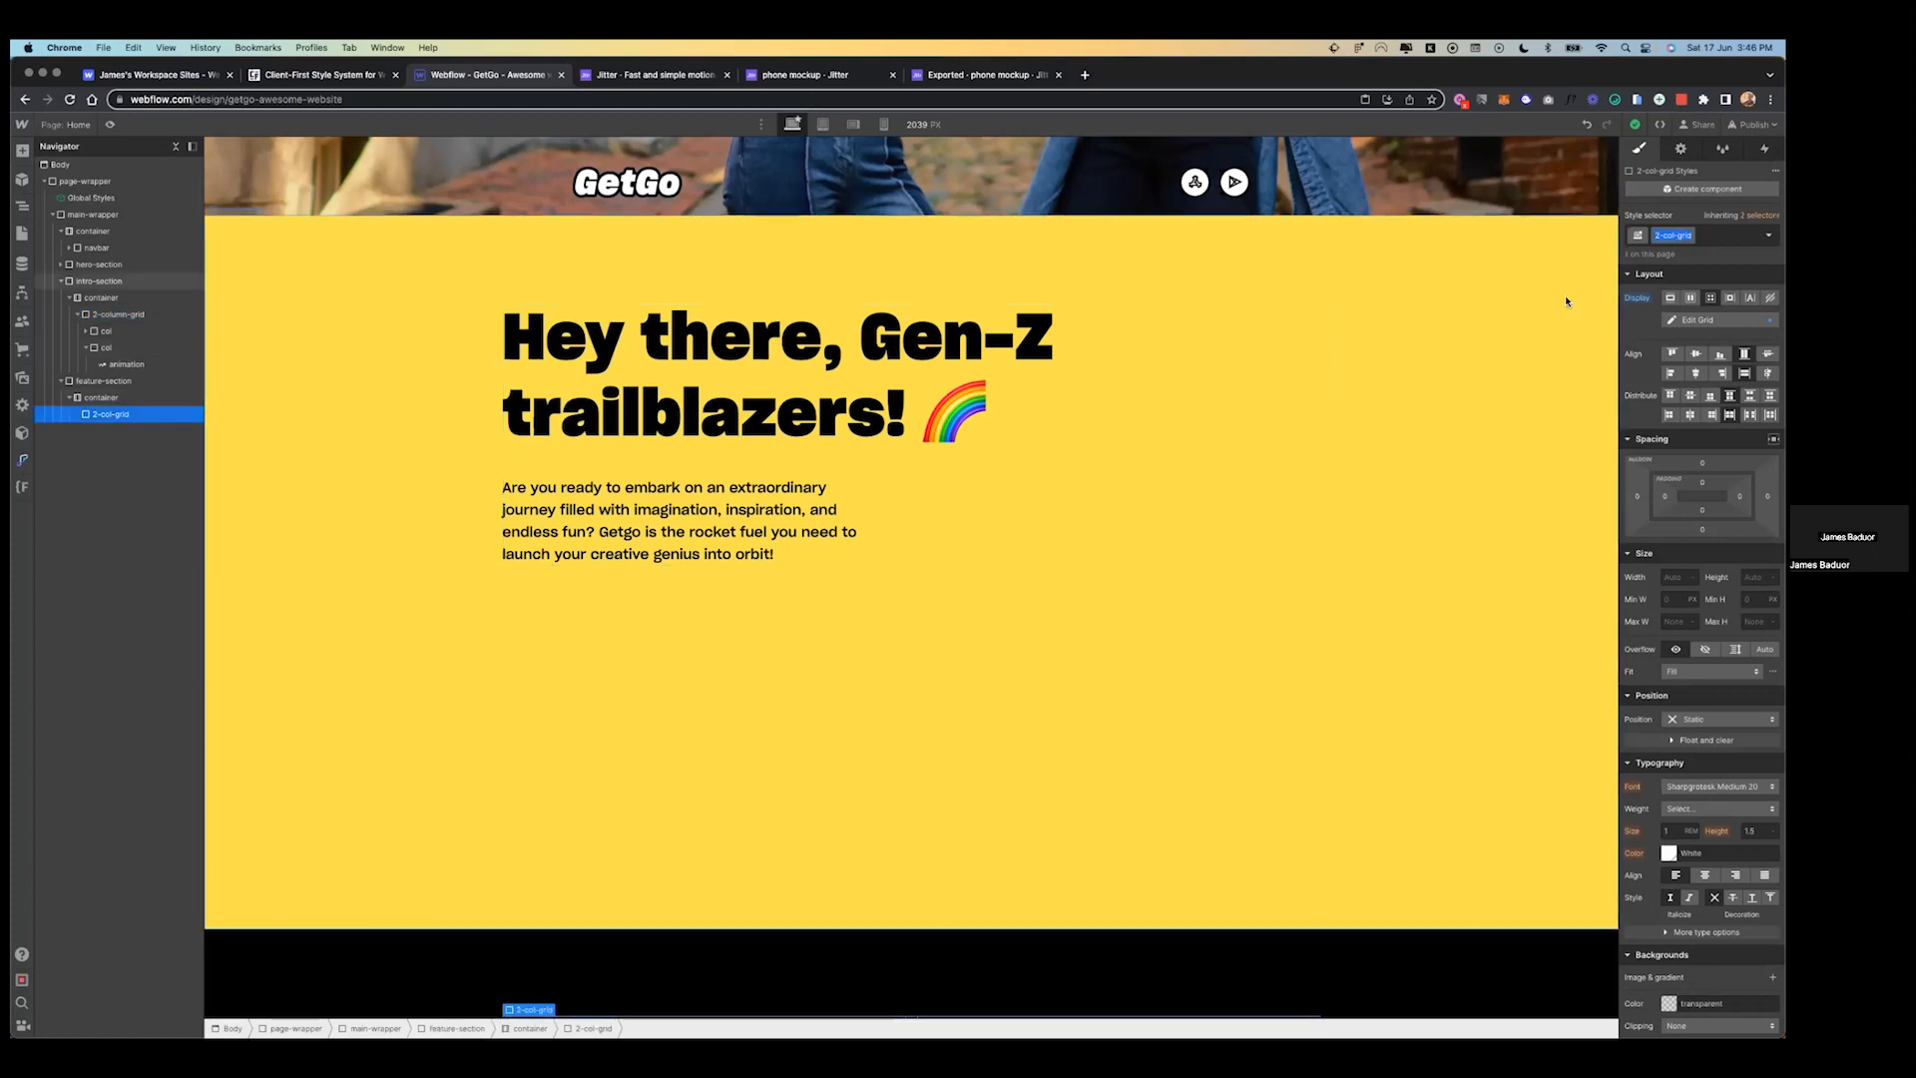
click(1727, 235)
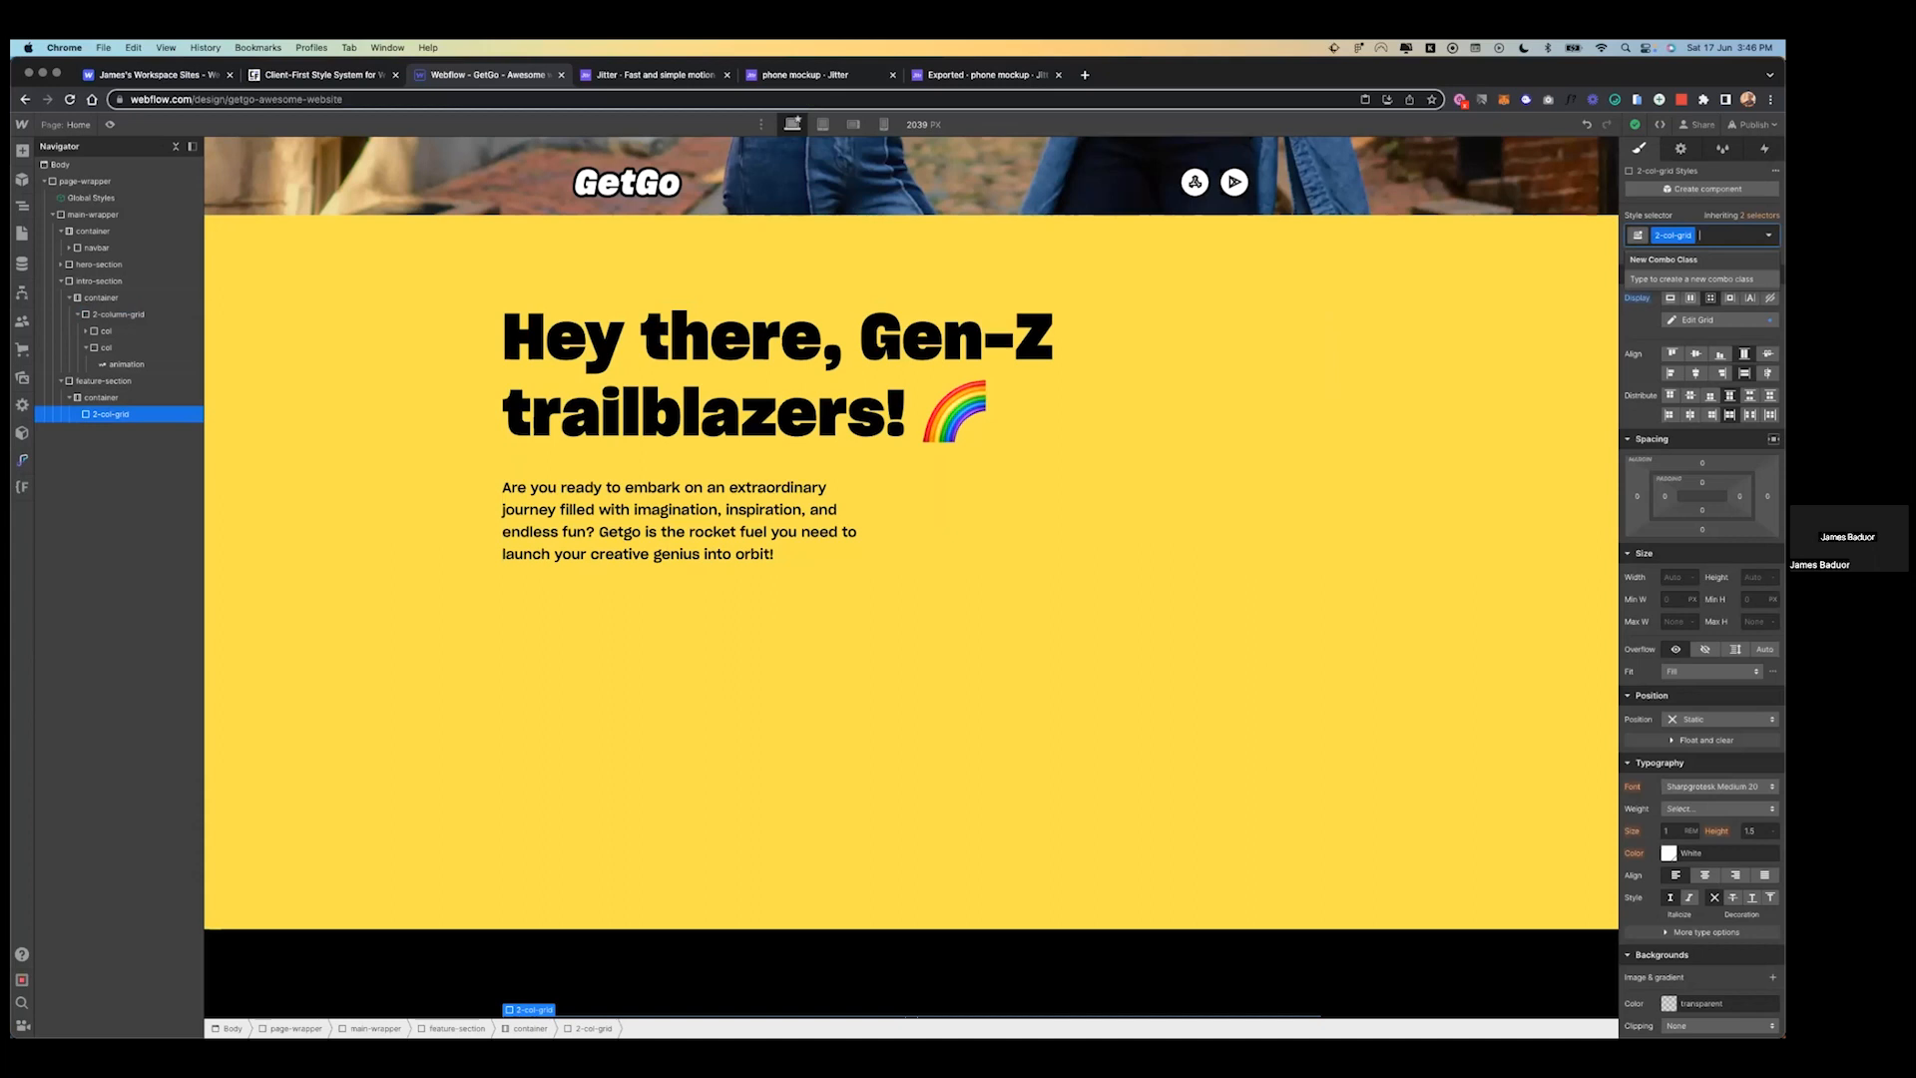
key(BackSpace)
text(2)
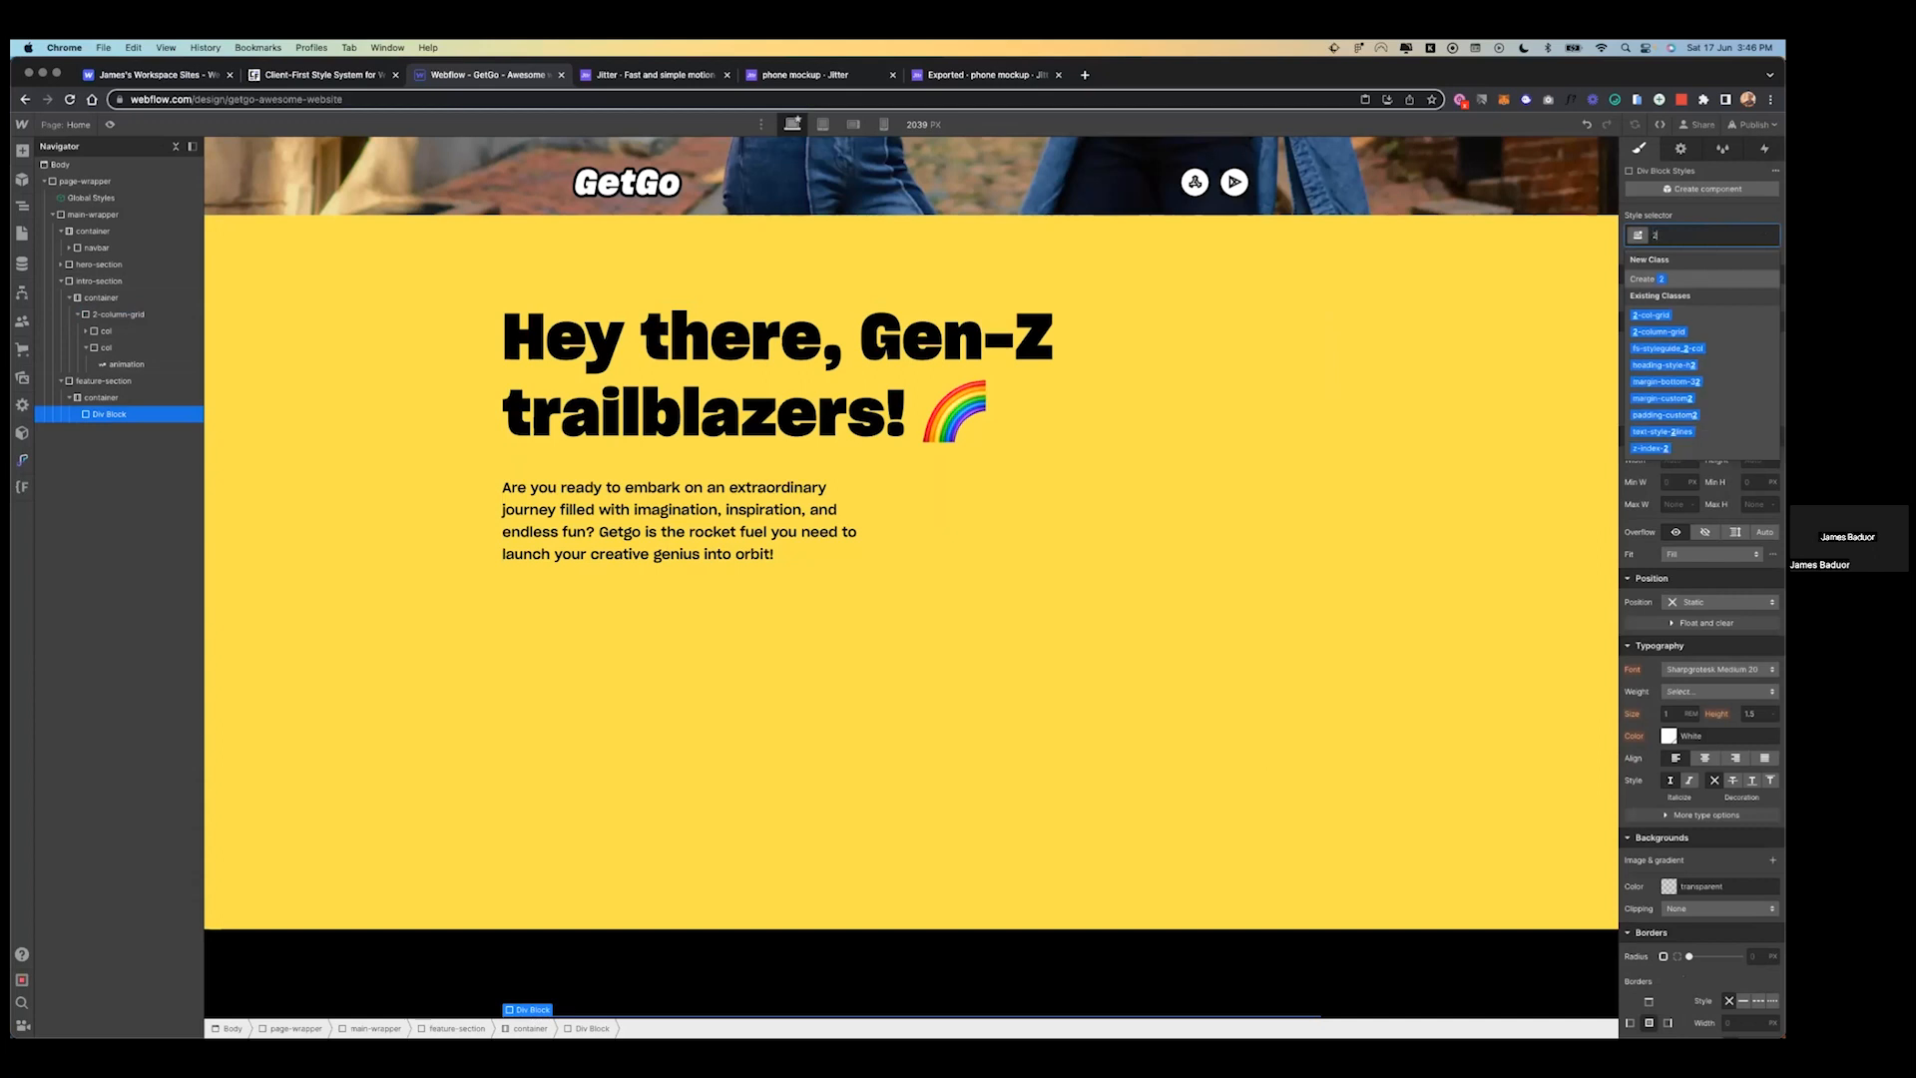
text(-column)
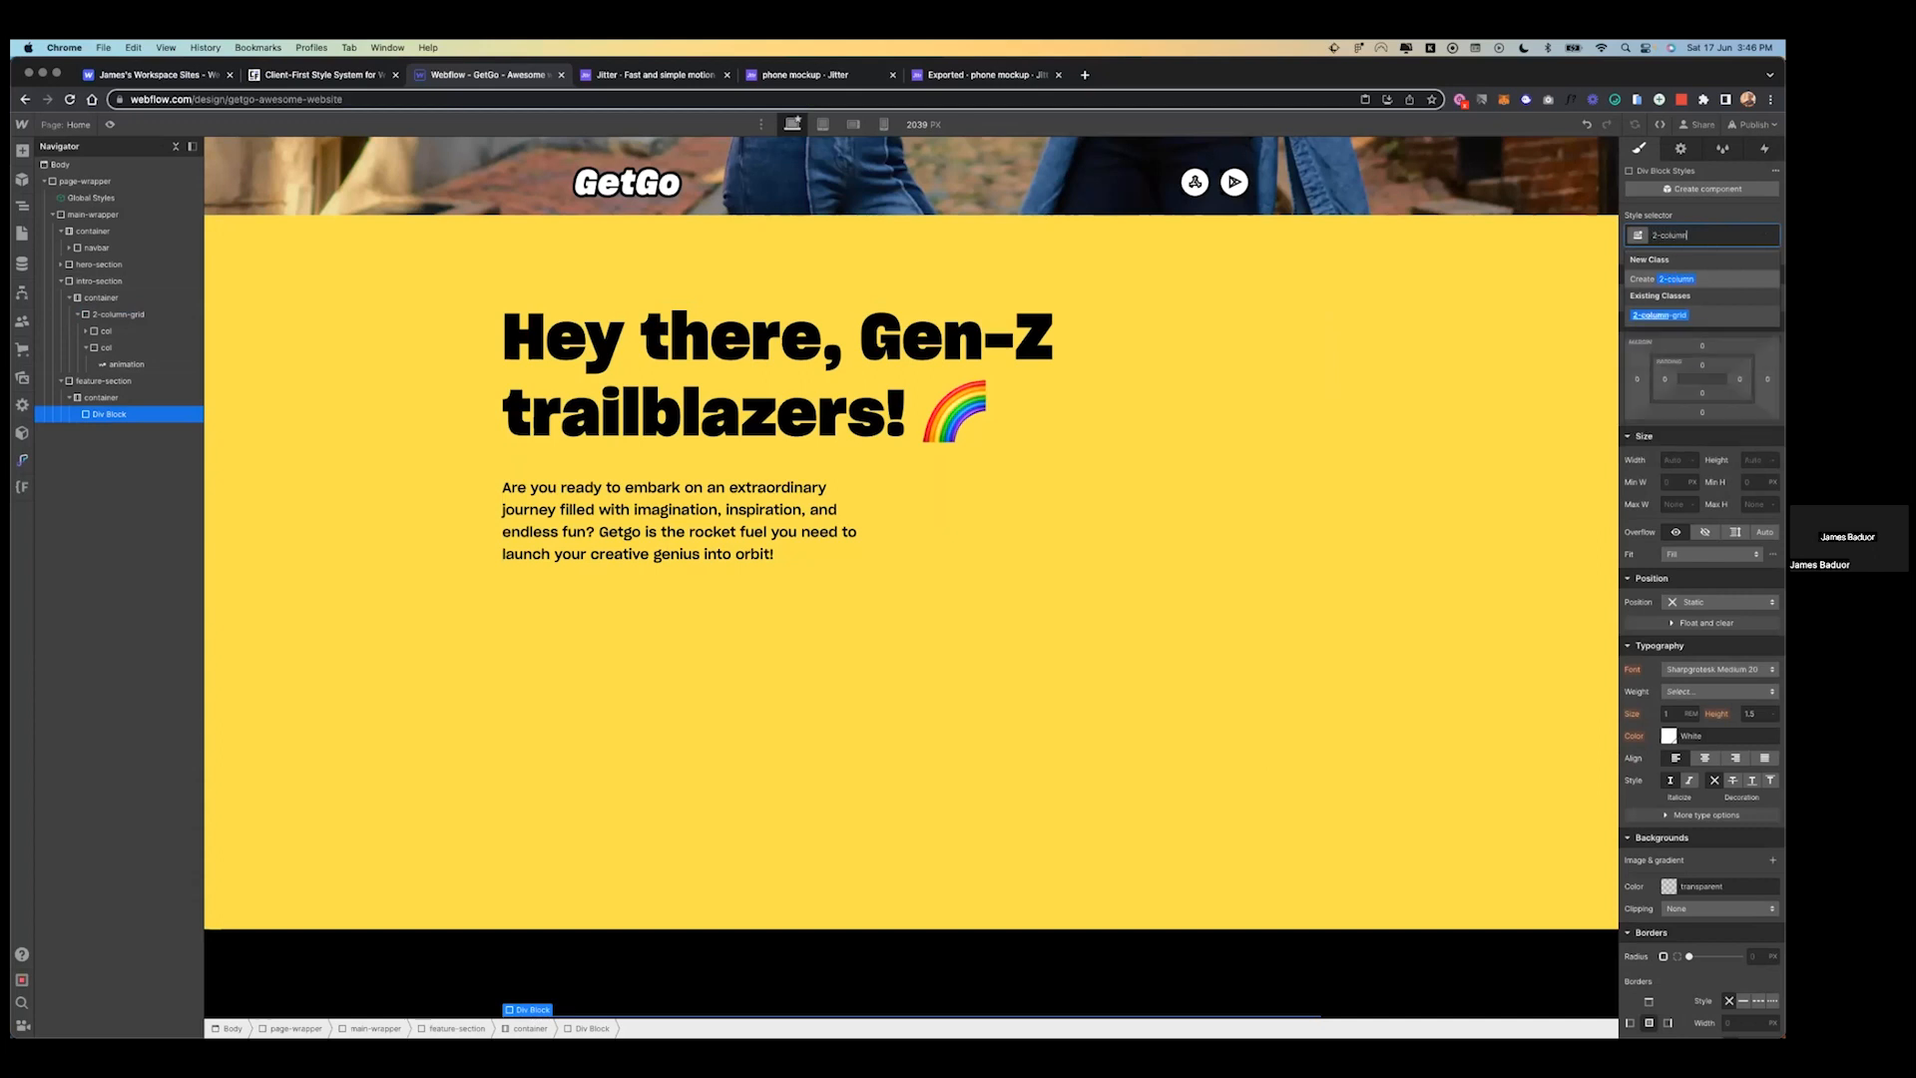
text(-g)
key(Return)
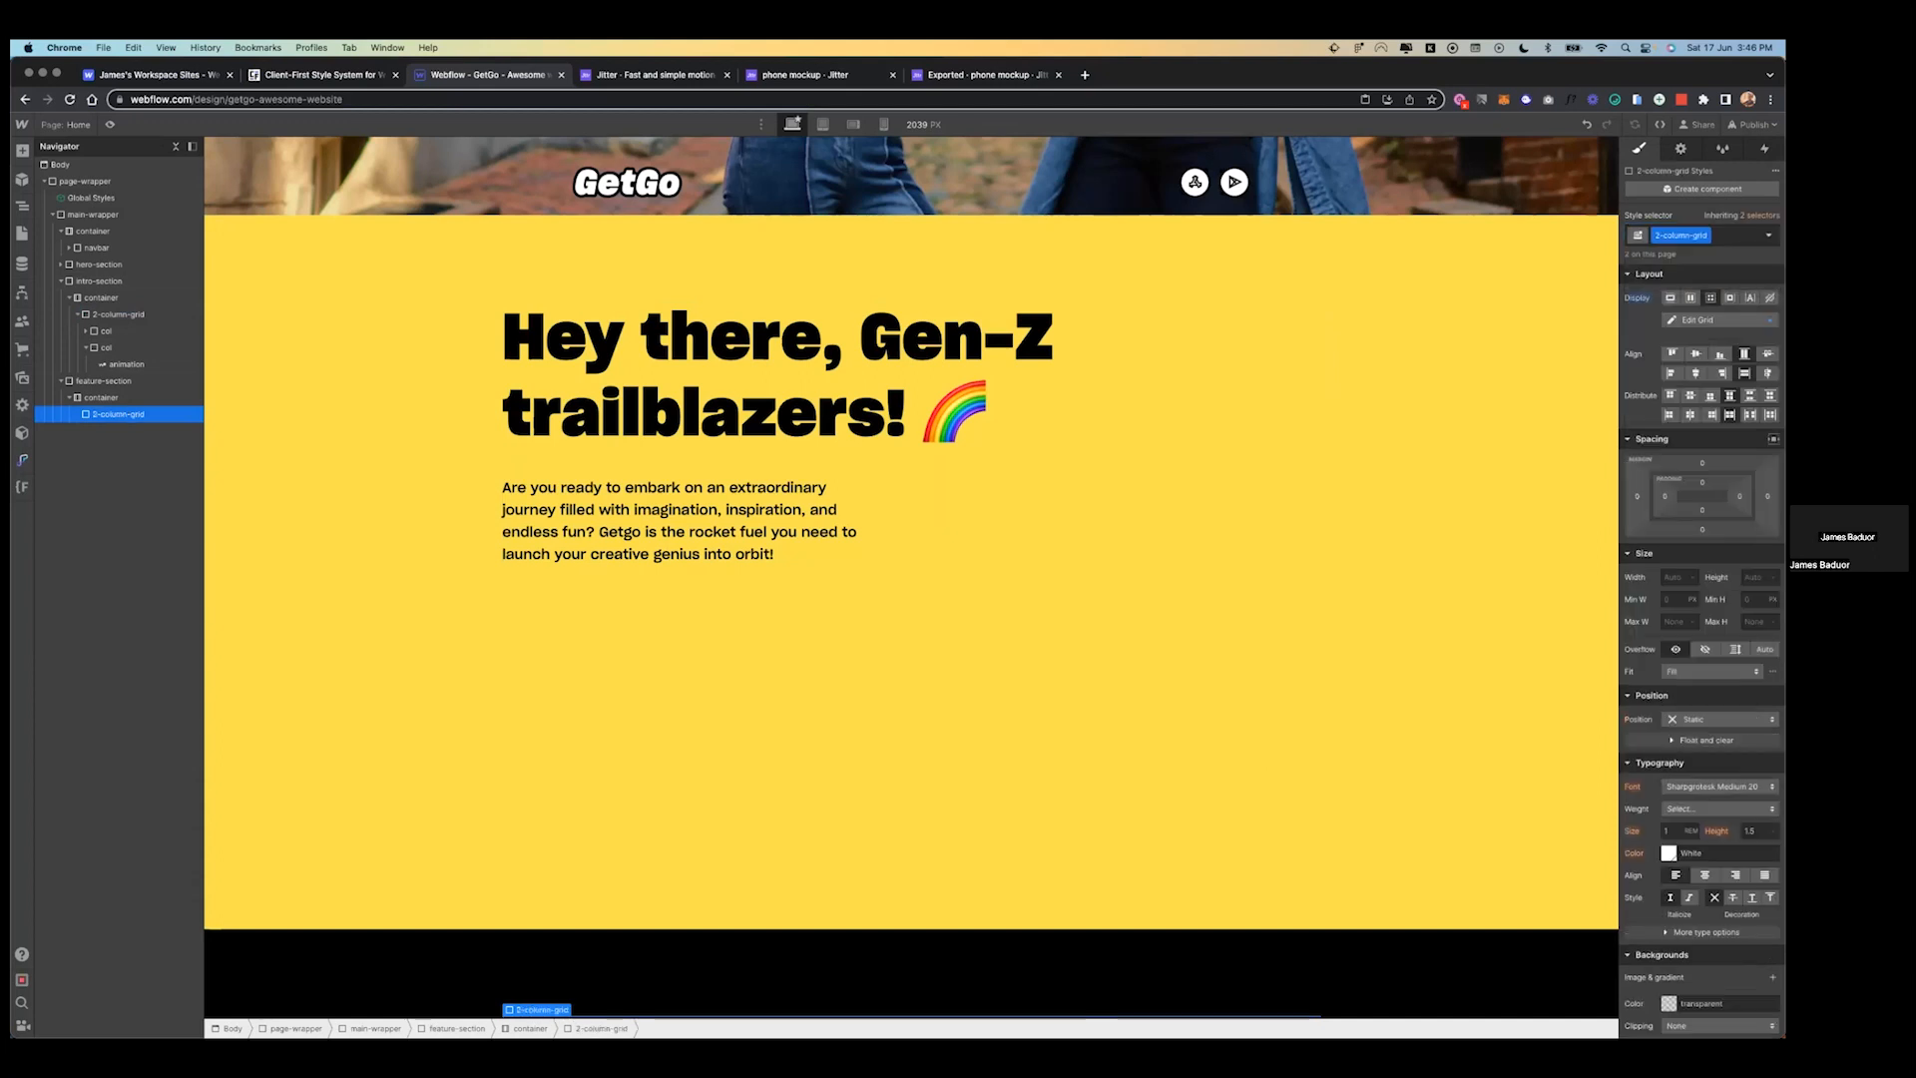
- Add a new combo class named no-offset to the 2-column-grid in feature-section
scroll(1291, 620, down, 2)
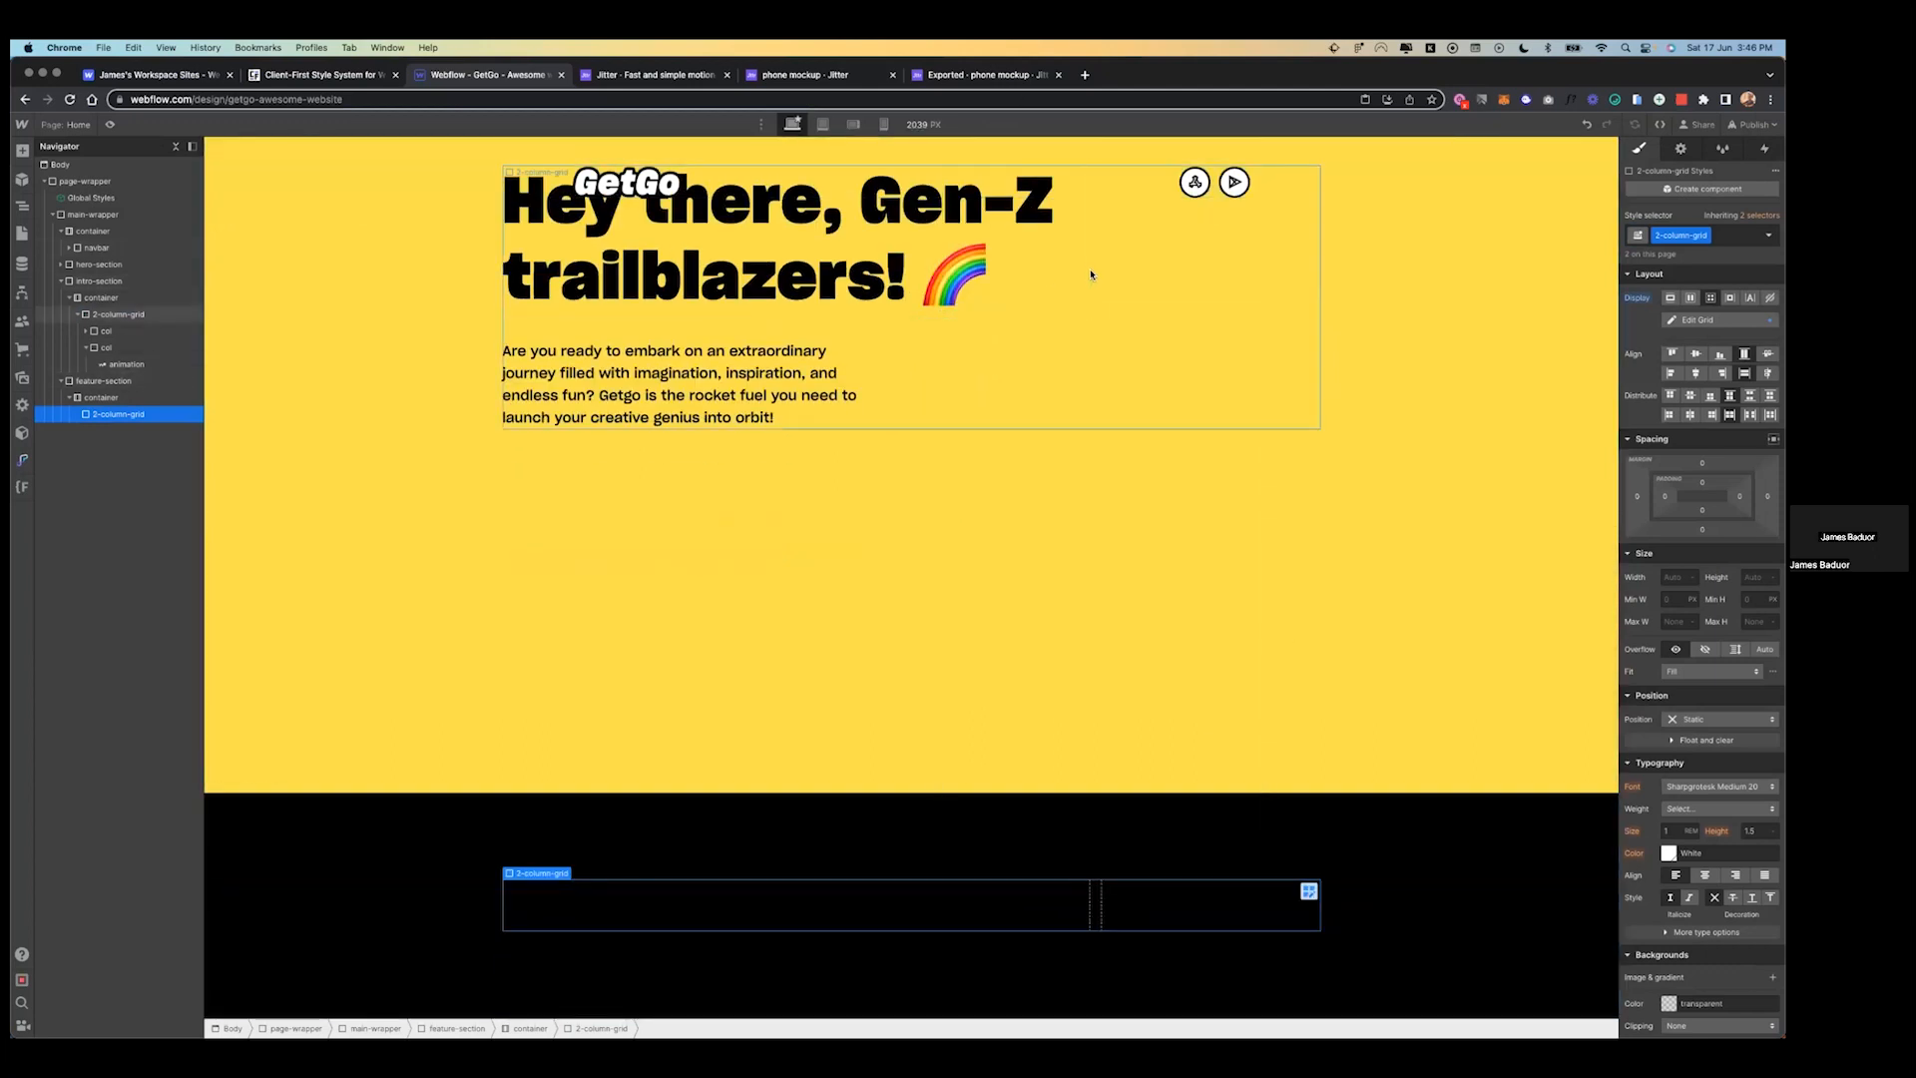
click(1715, 236)
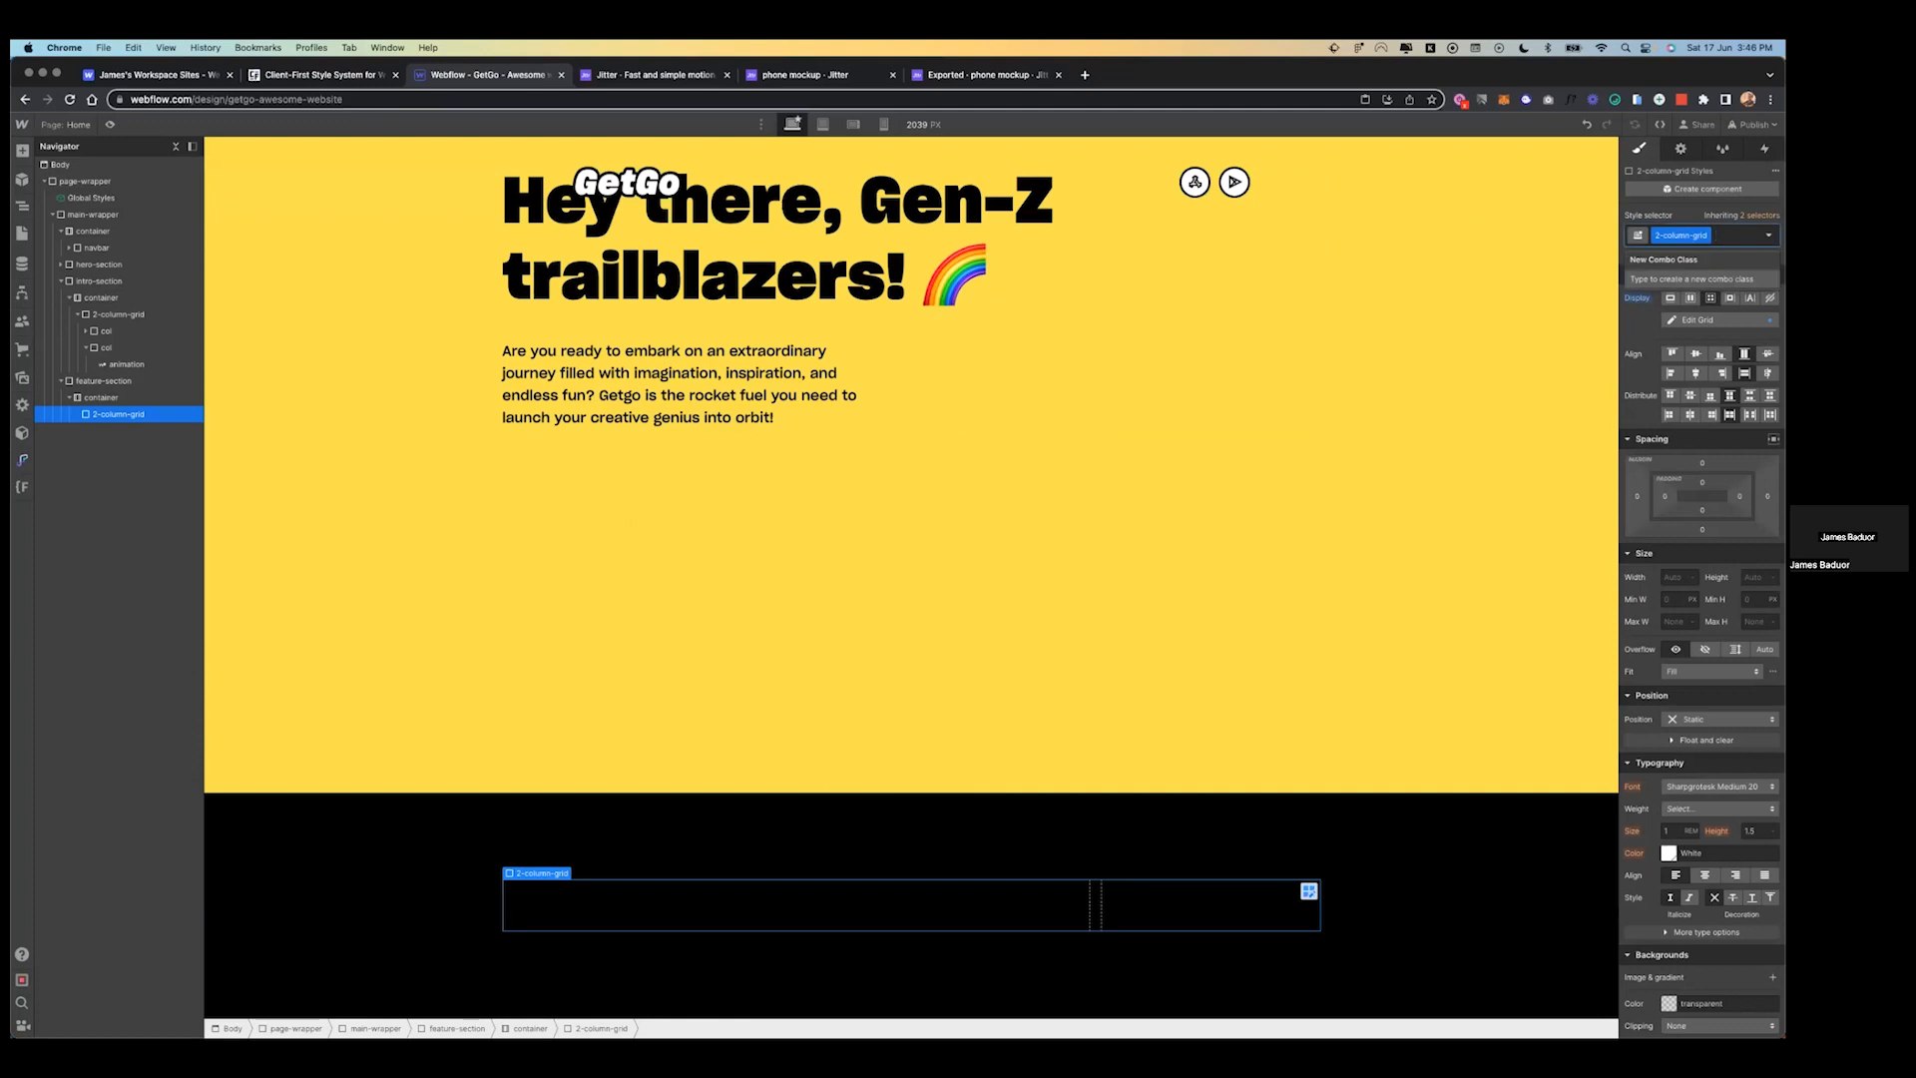
text(no-offset)
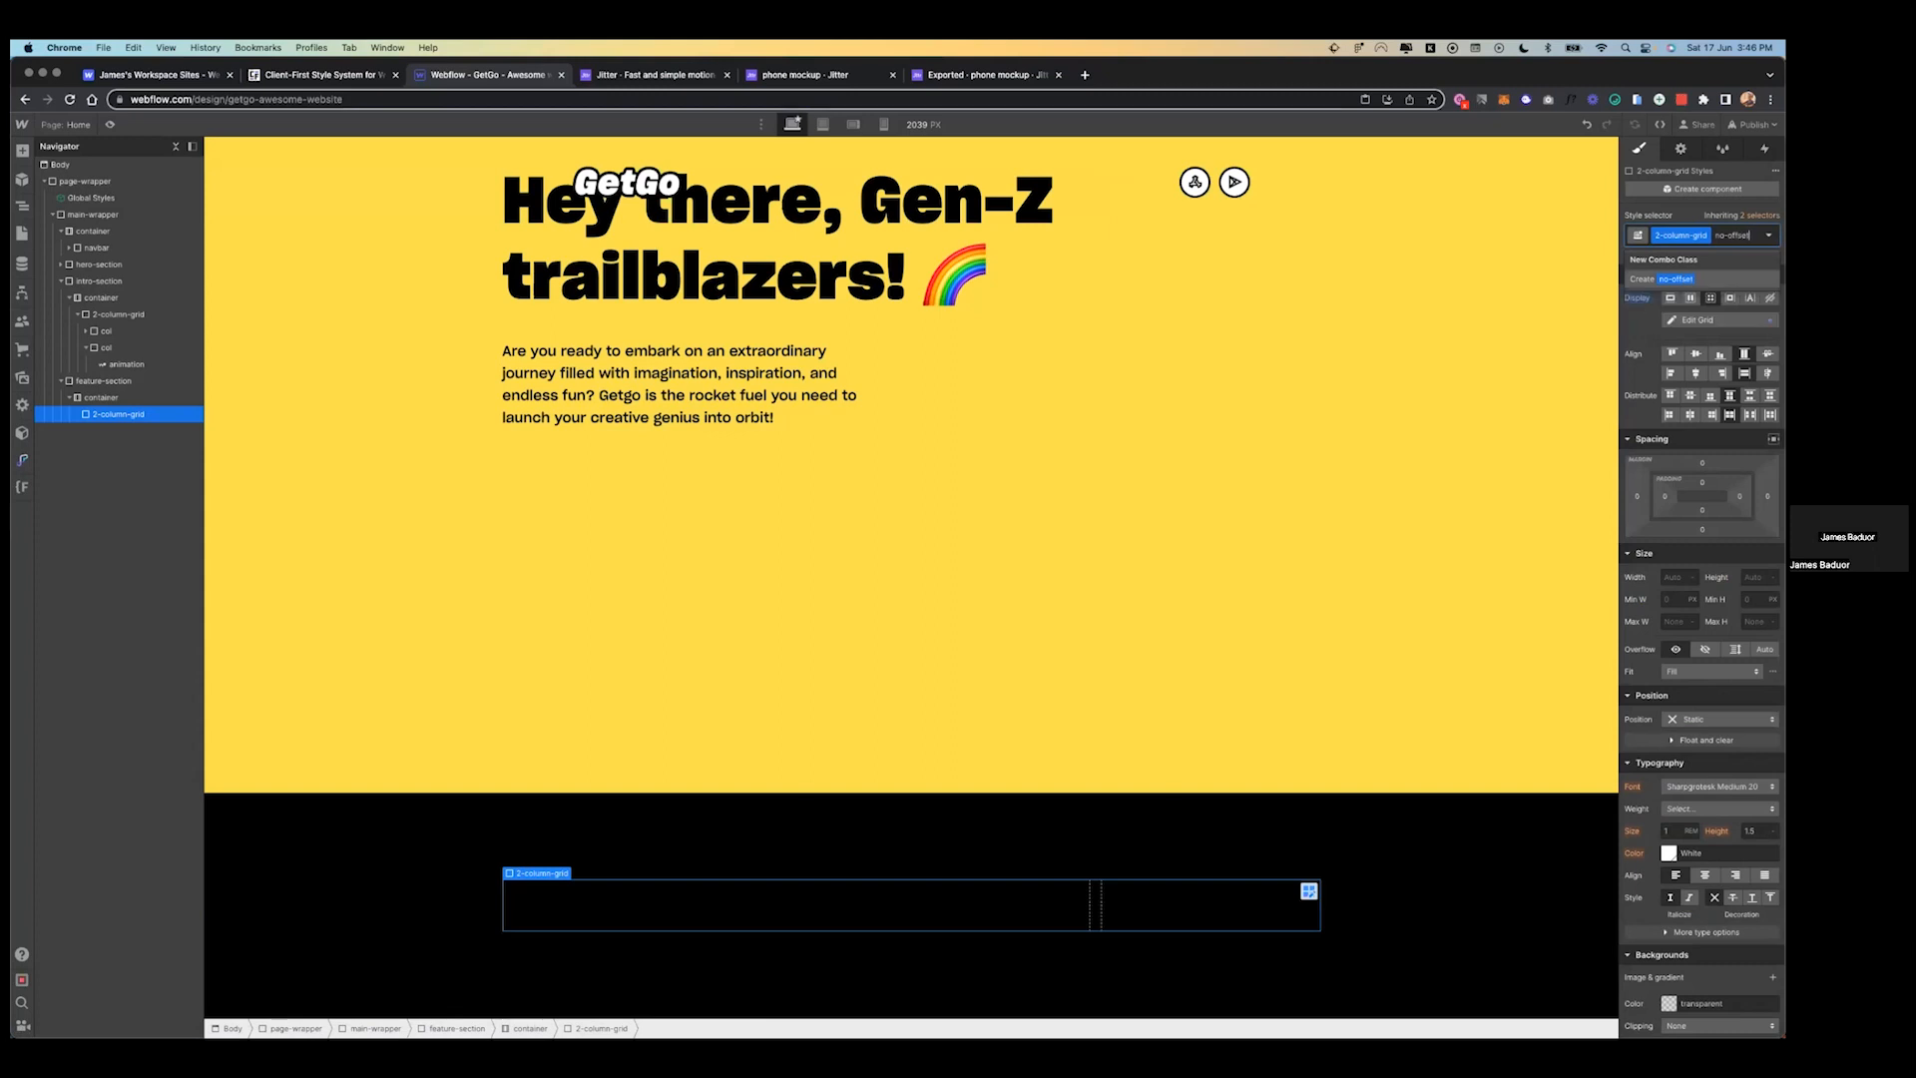
key(Return)
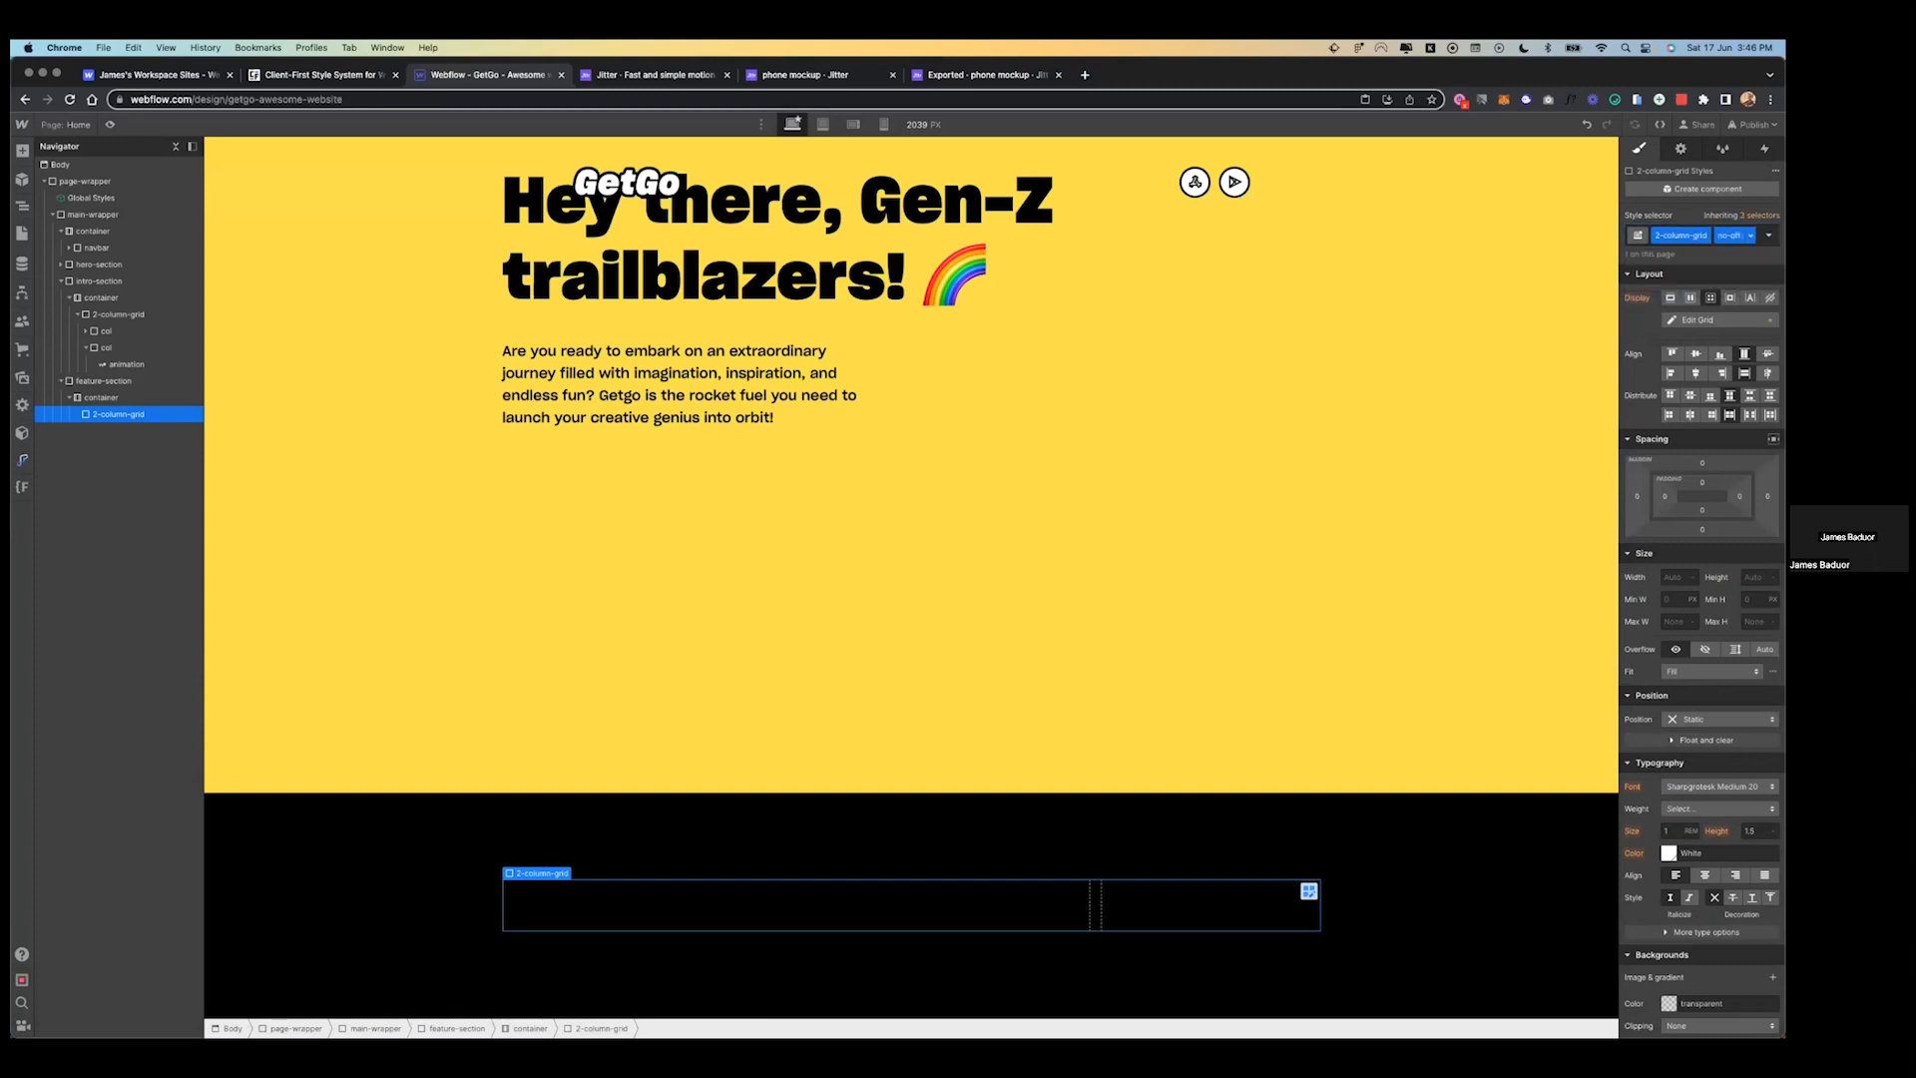
- Set both columns of the feature section's no-offset grid to 1fr
click(1701, 320)
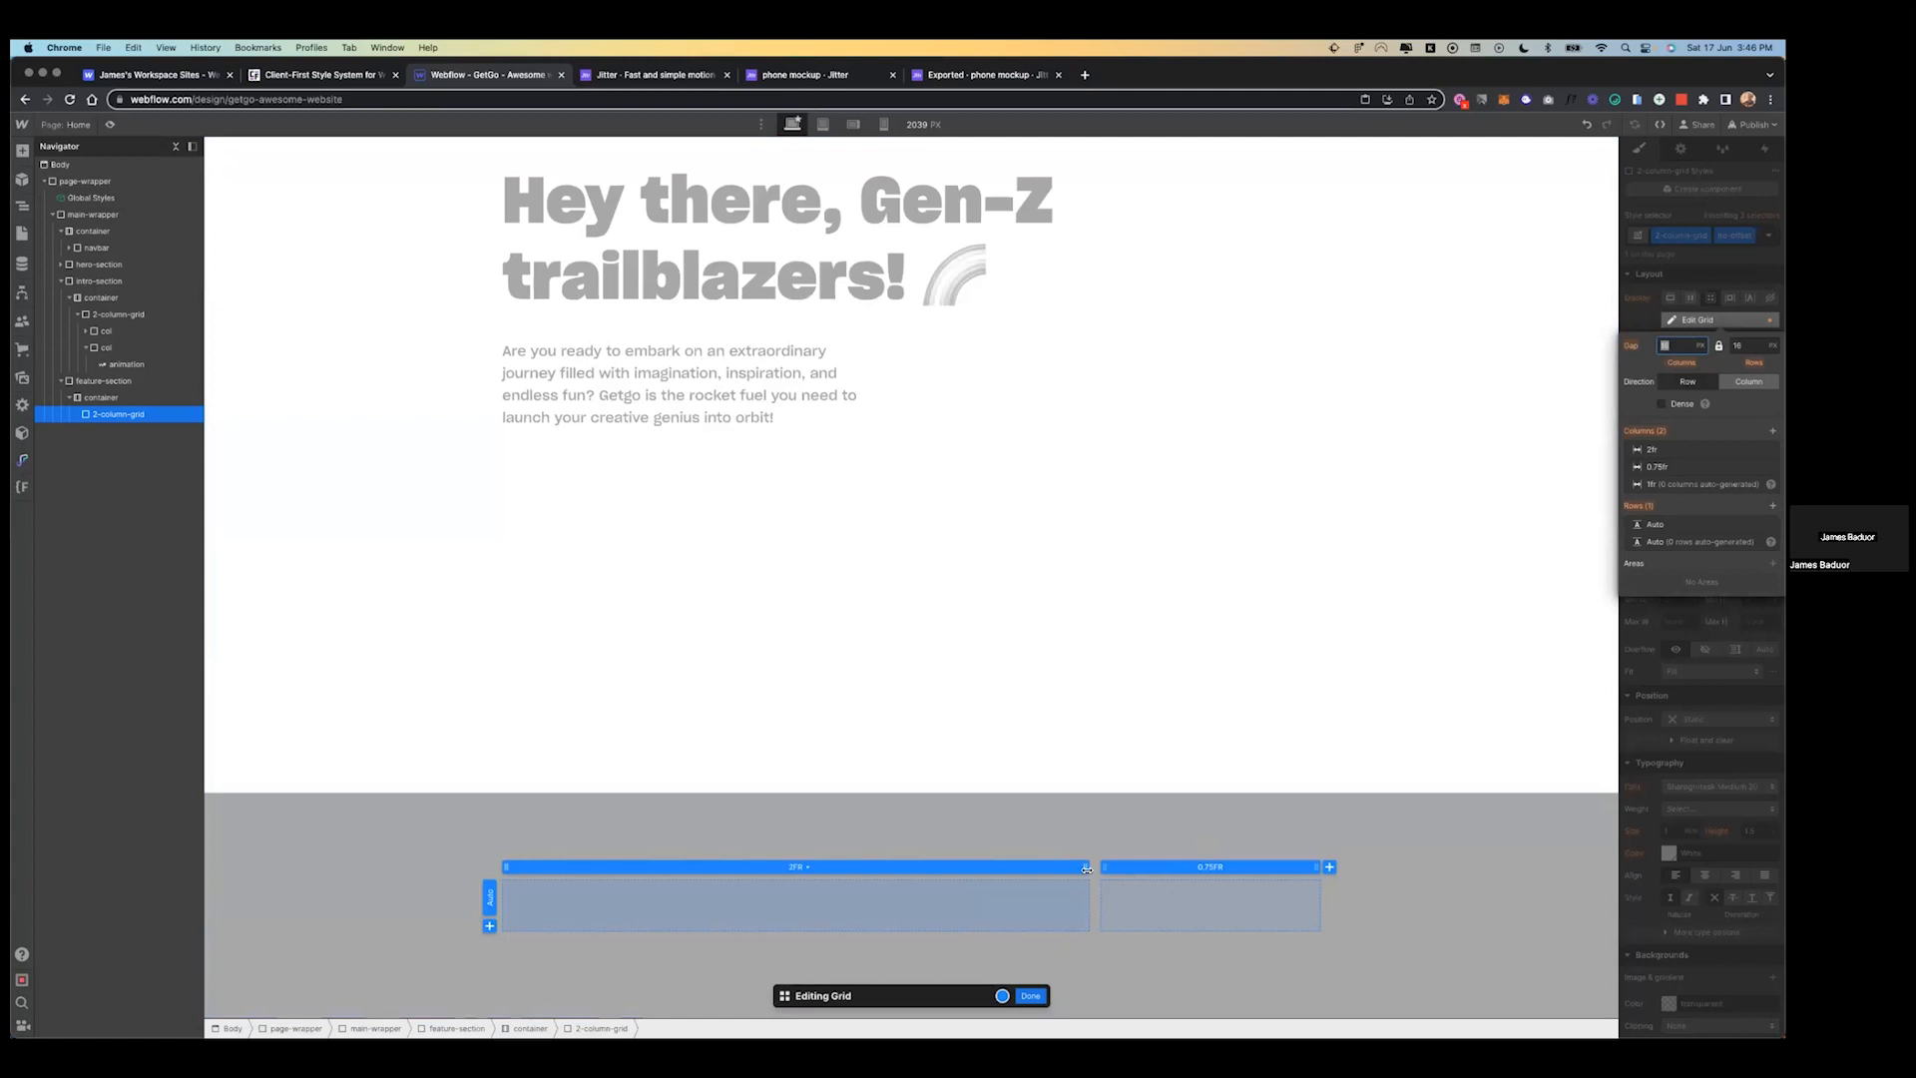
click(1219, 864)
text(1)
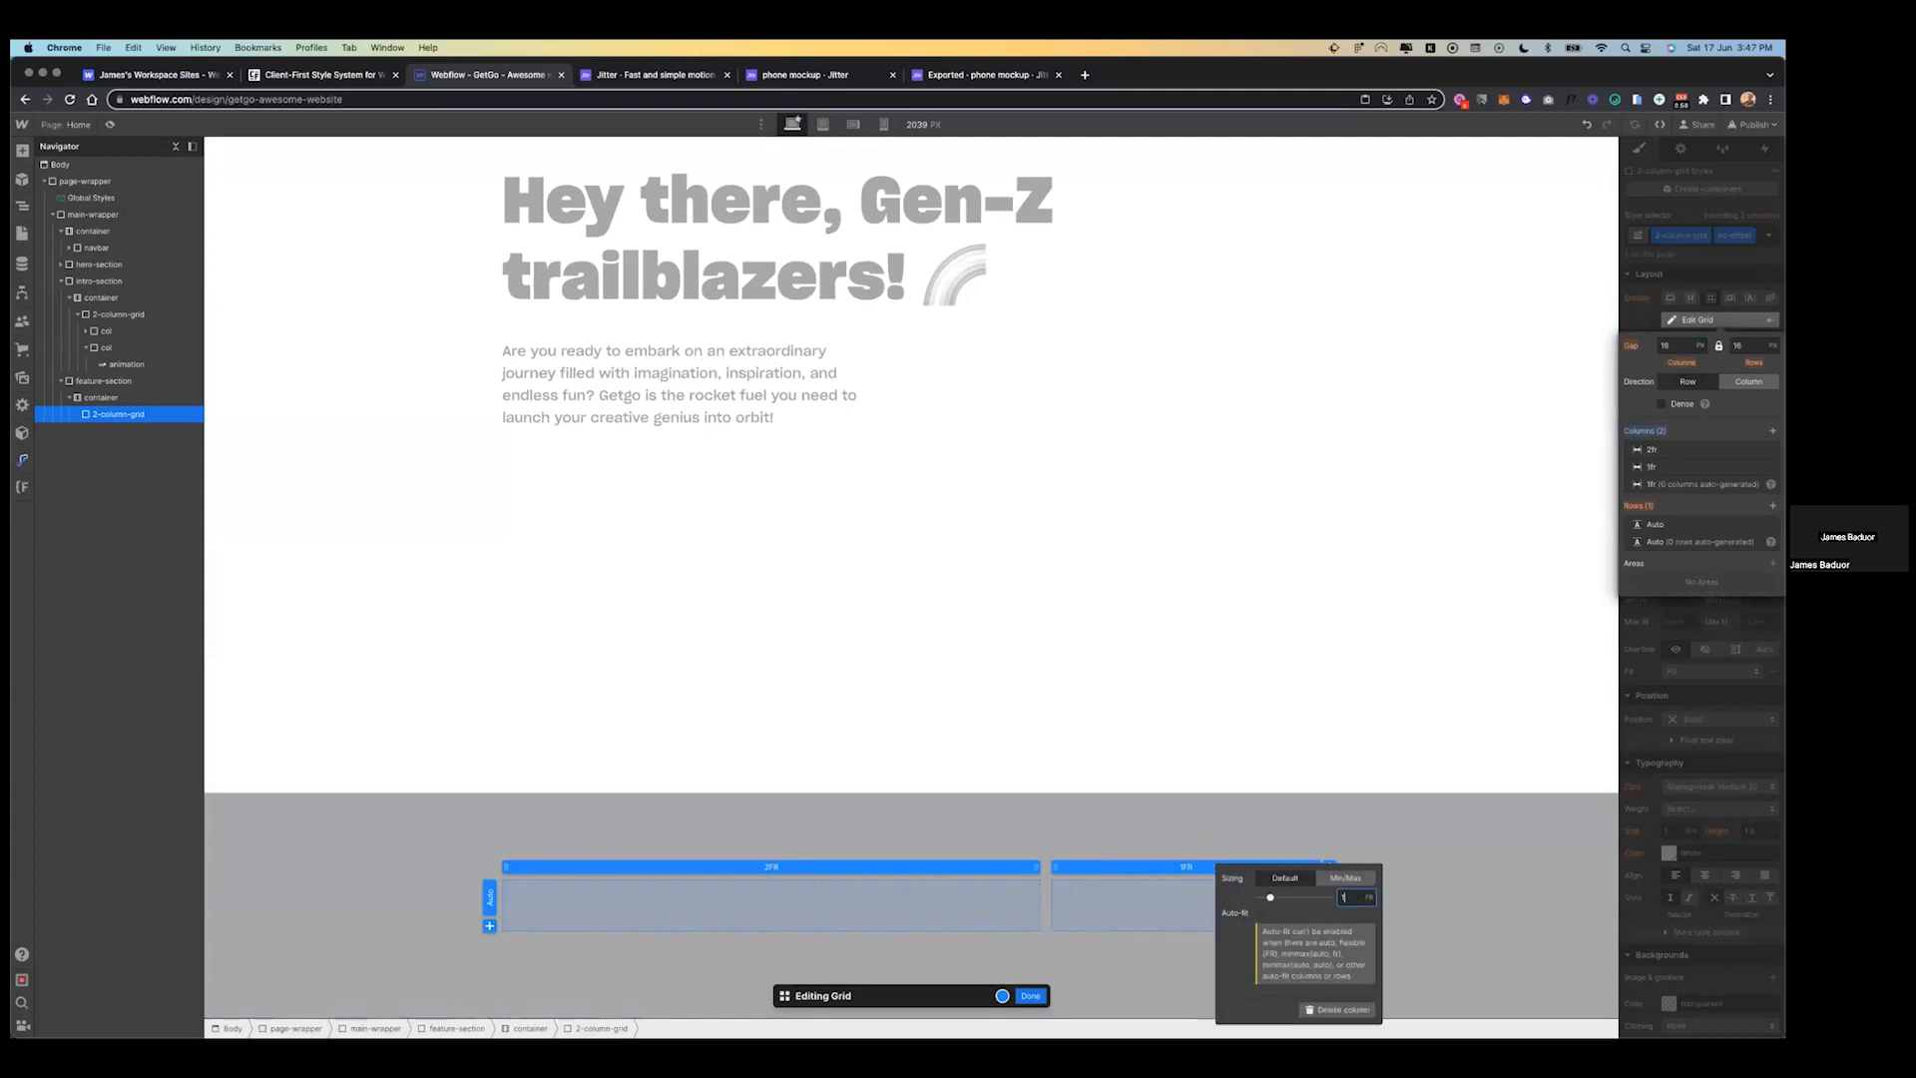
click(770, 868)
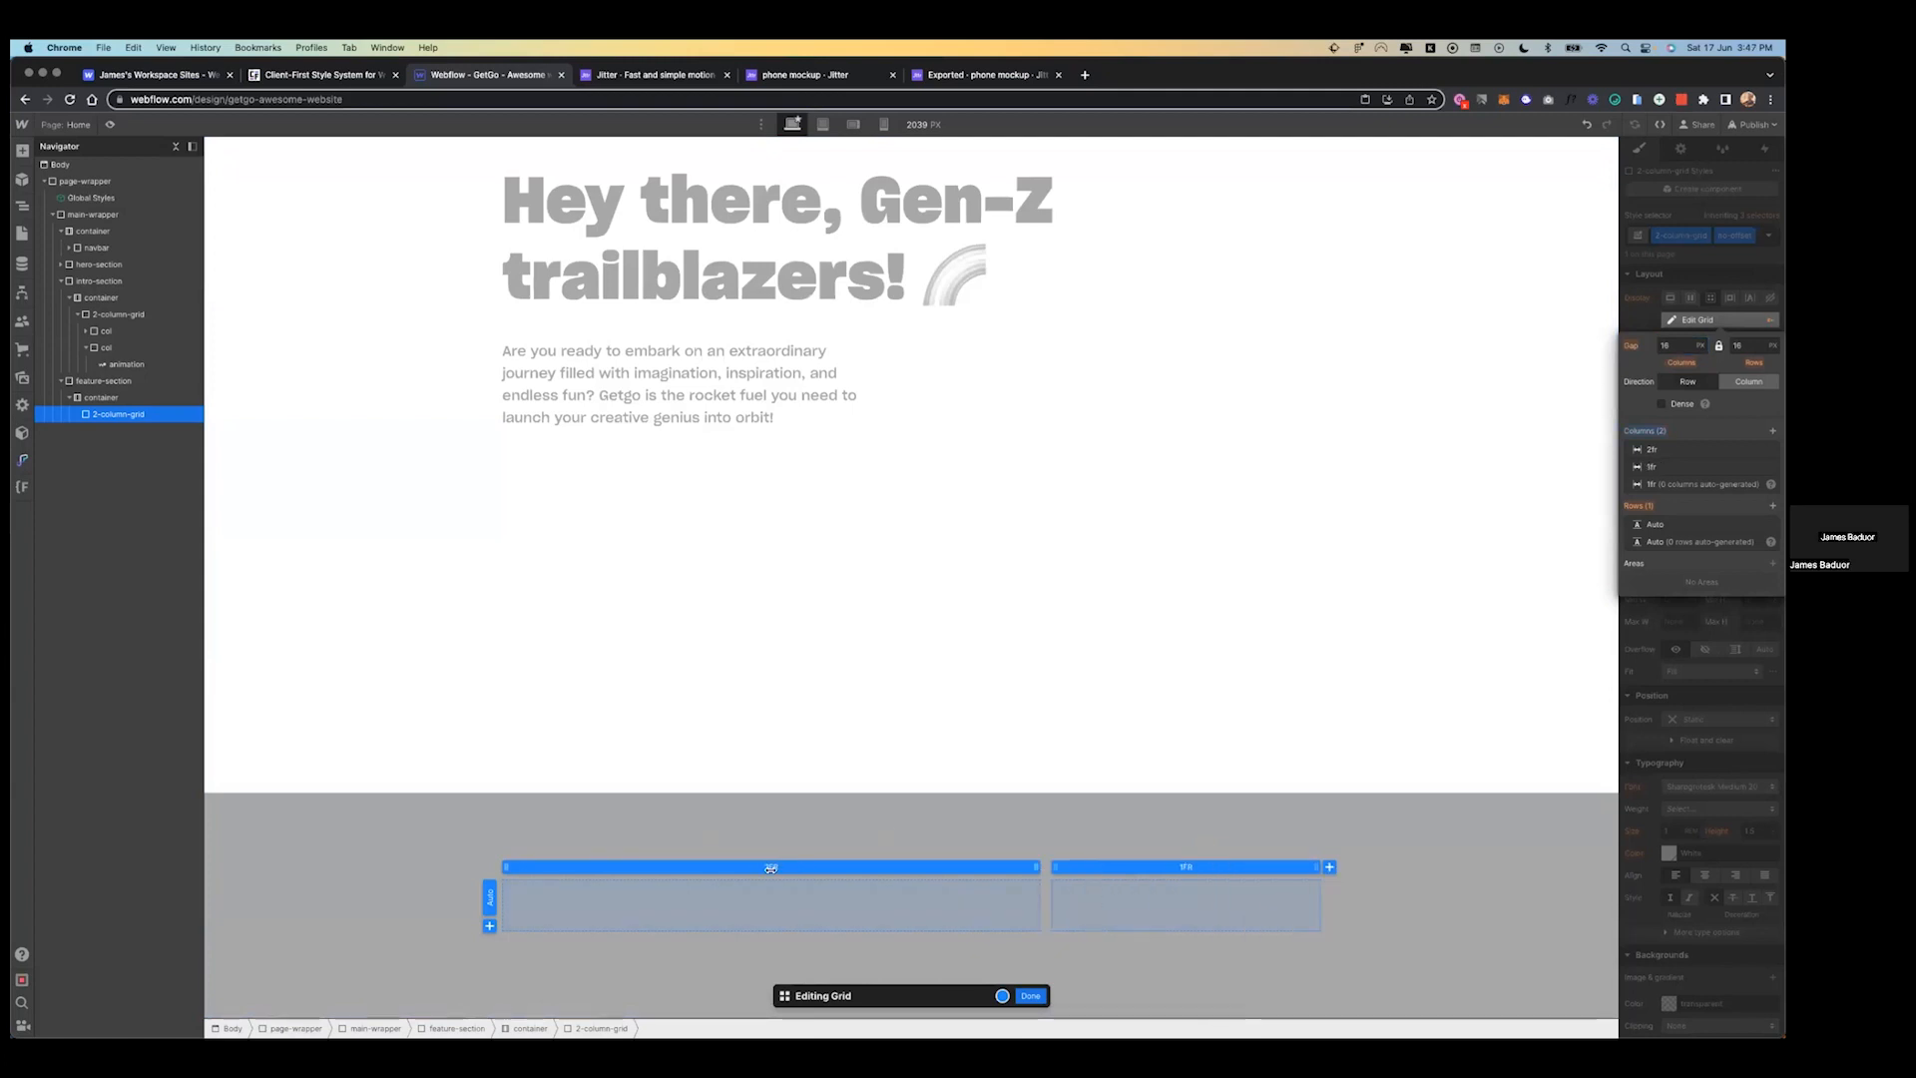
click(770, 868)
text(1)
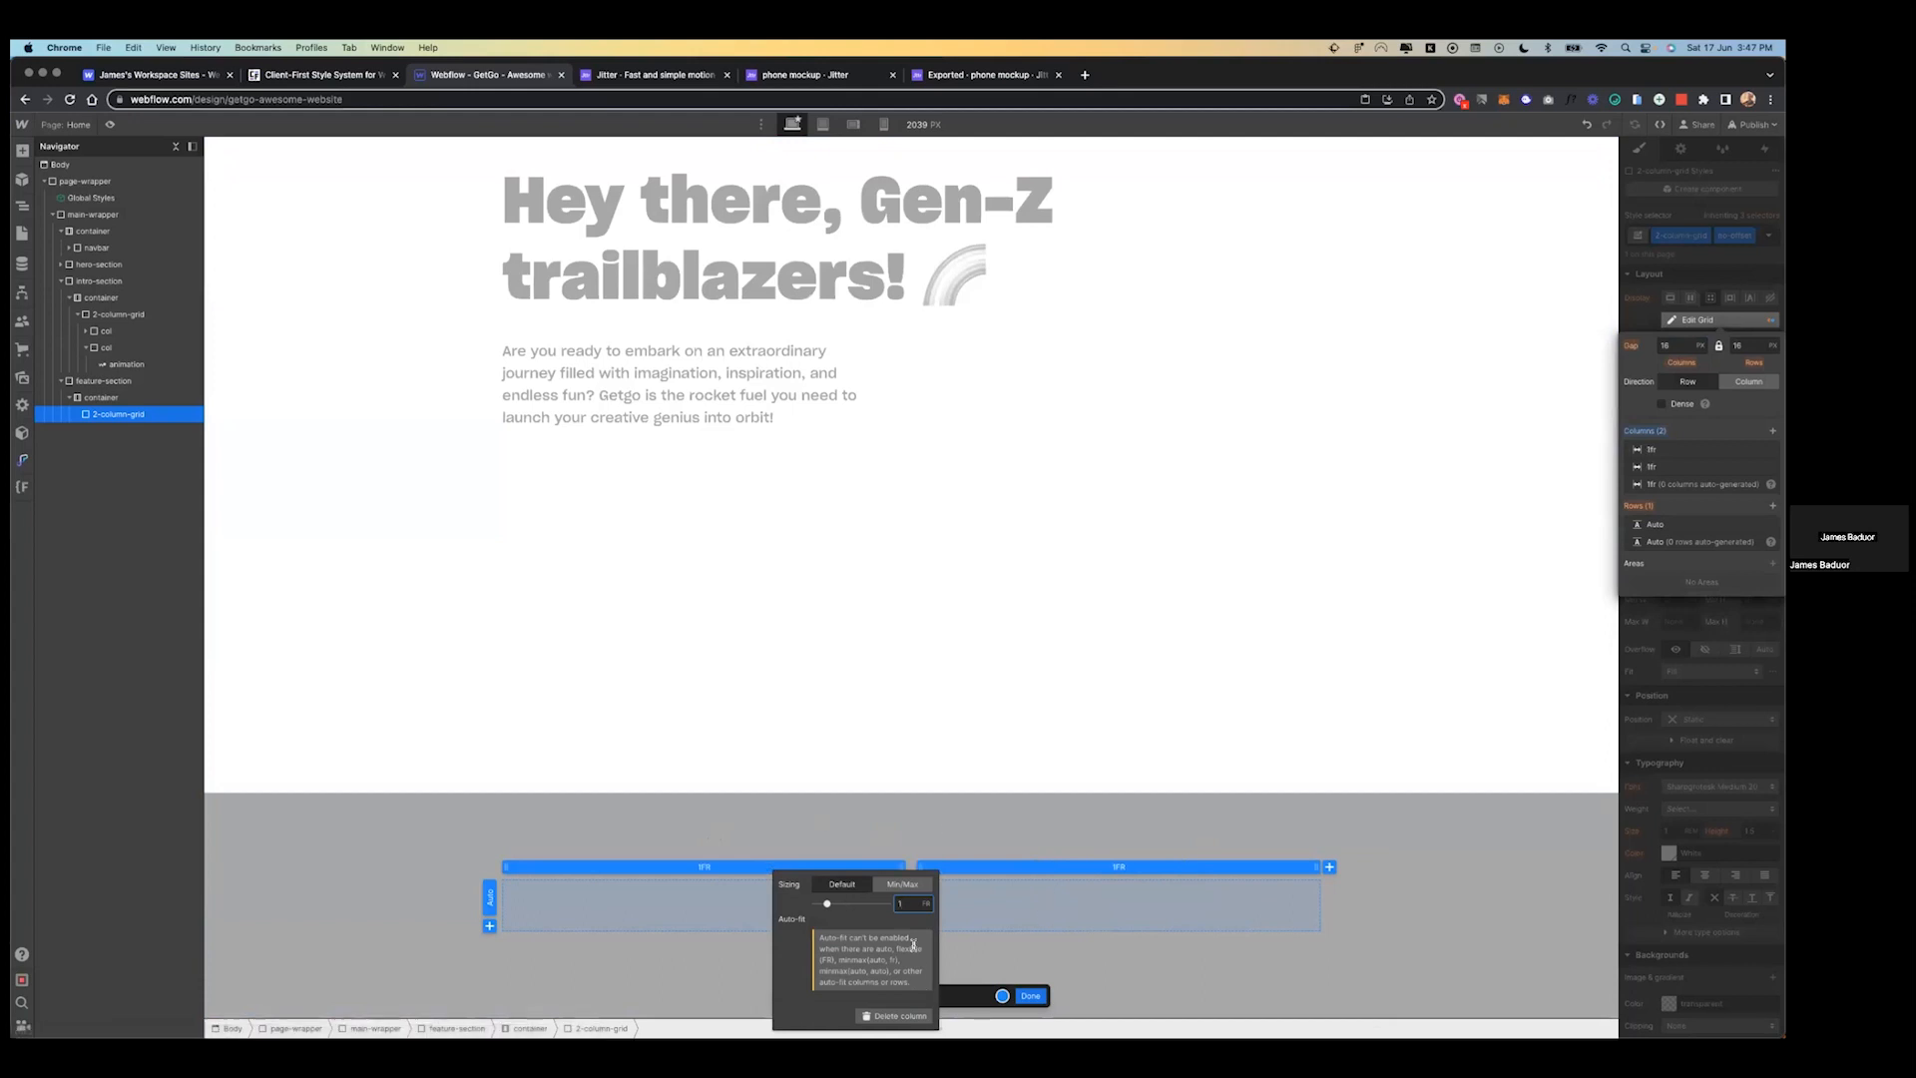
click(1024, 904)
click(1030, 995)
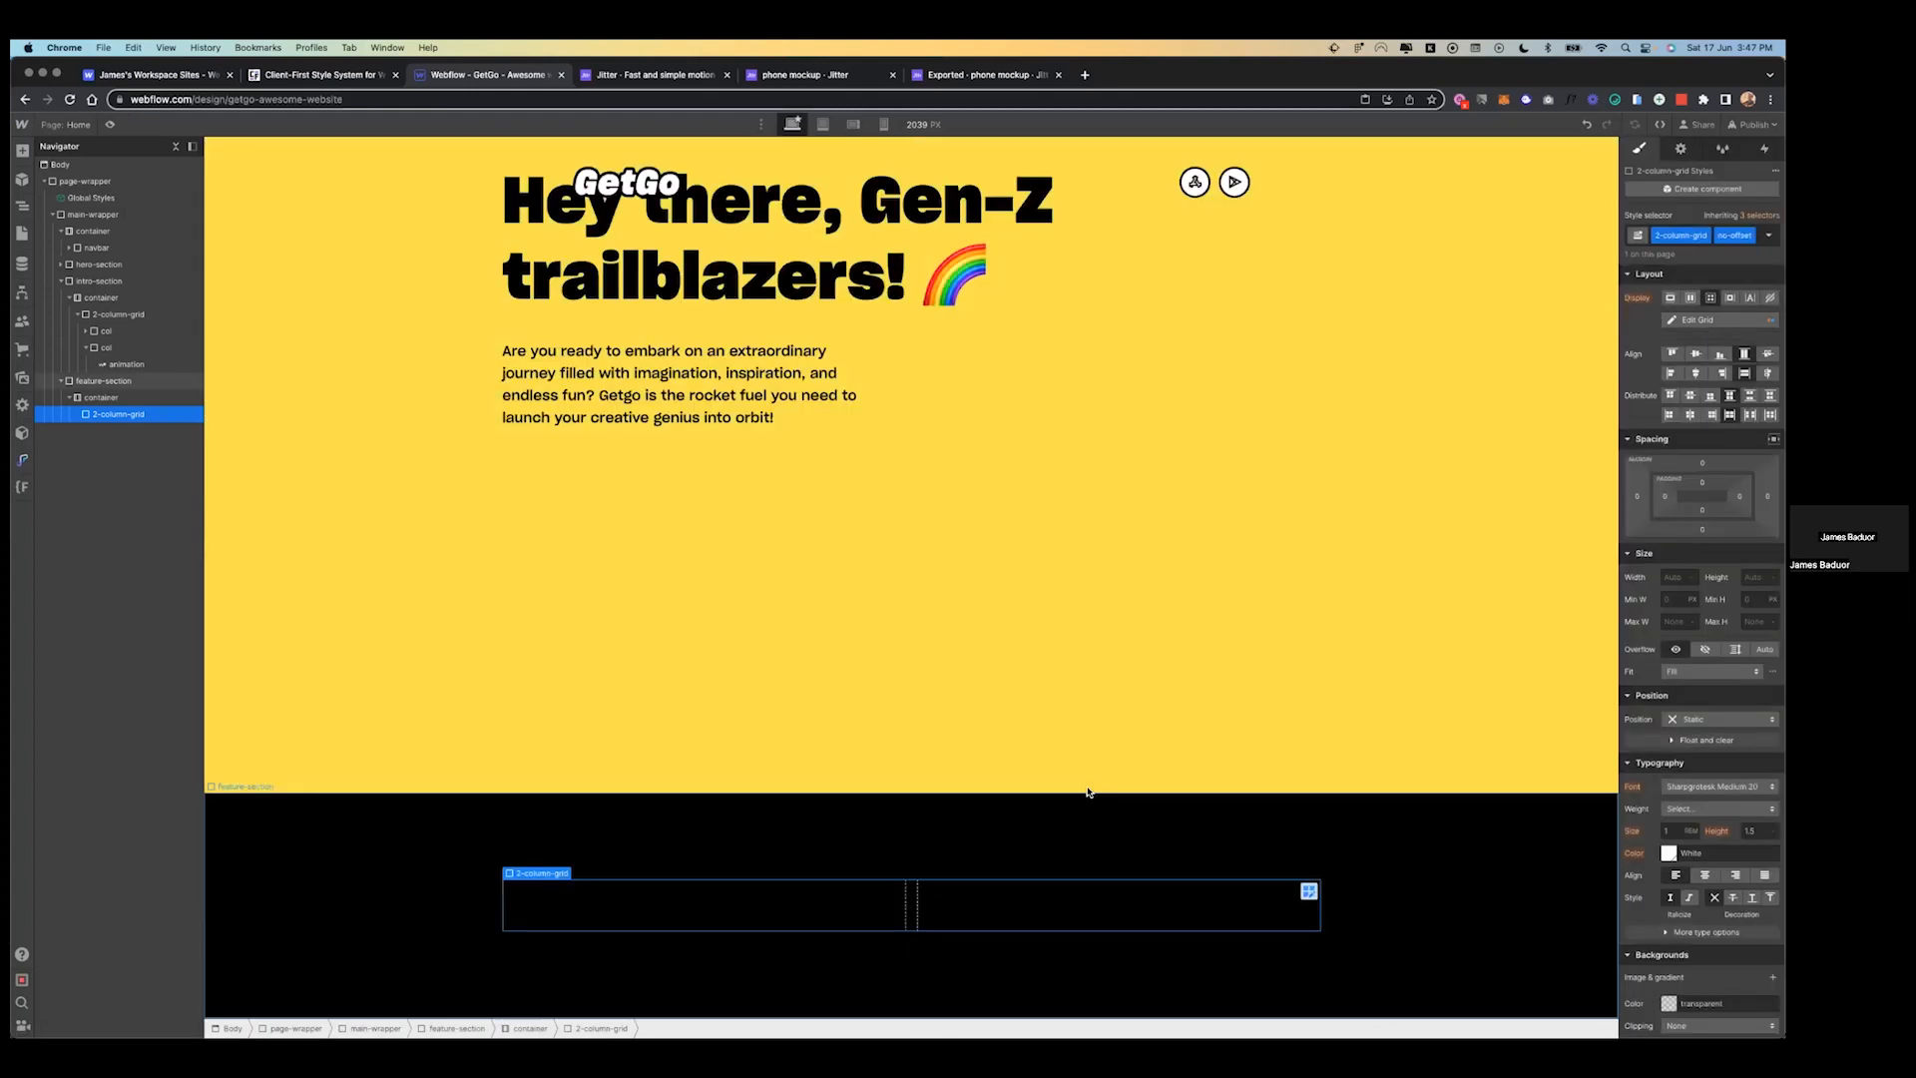
- Check the feature section's layout in Figma, and paste a copy of the intro section's text column into the feature section's grid in Webflow
scroll(1087, 784, up, 3)
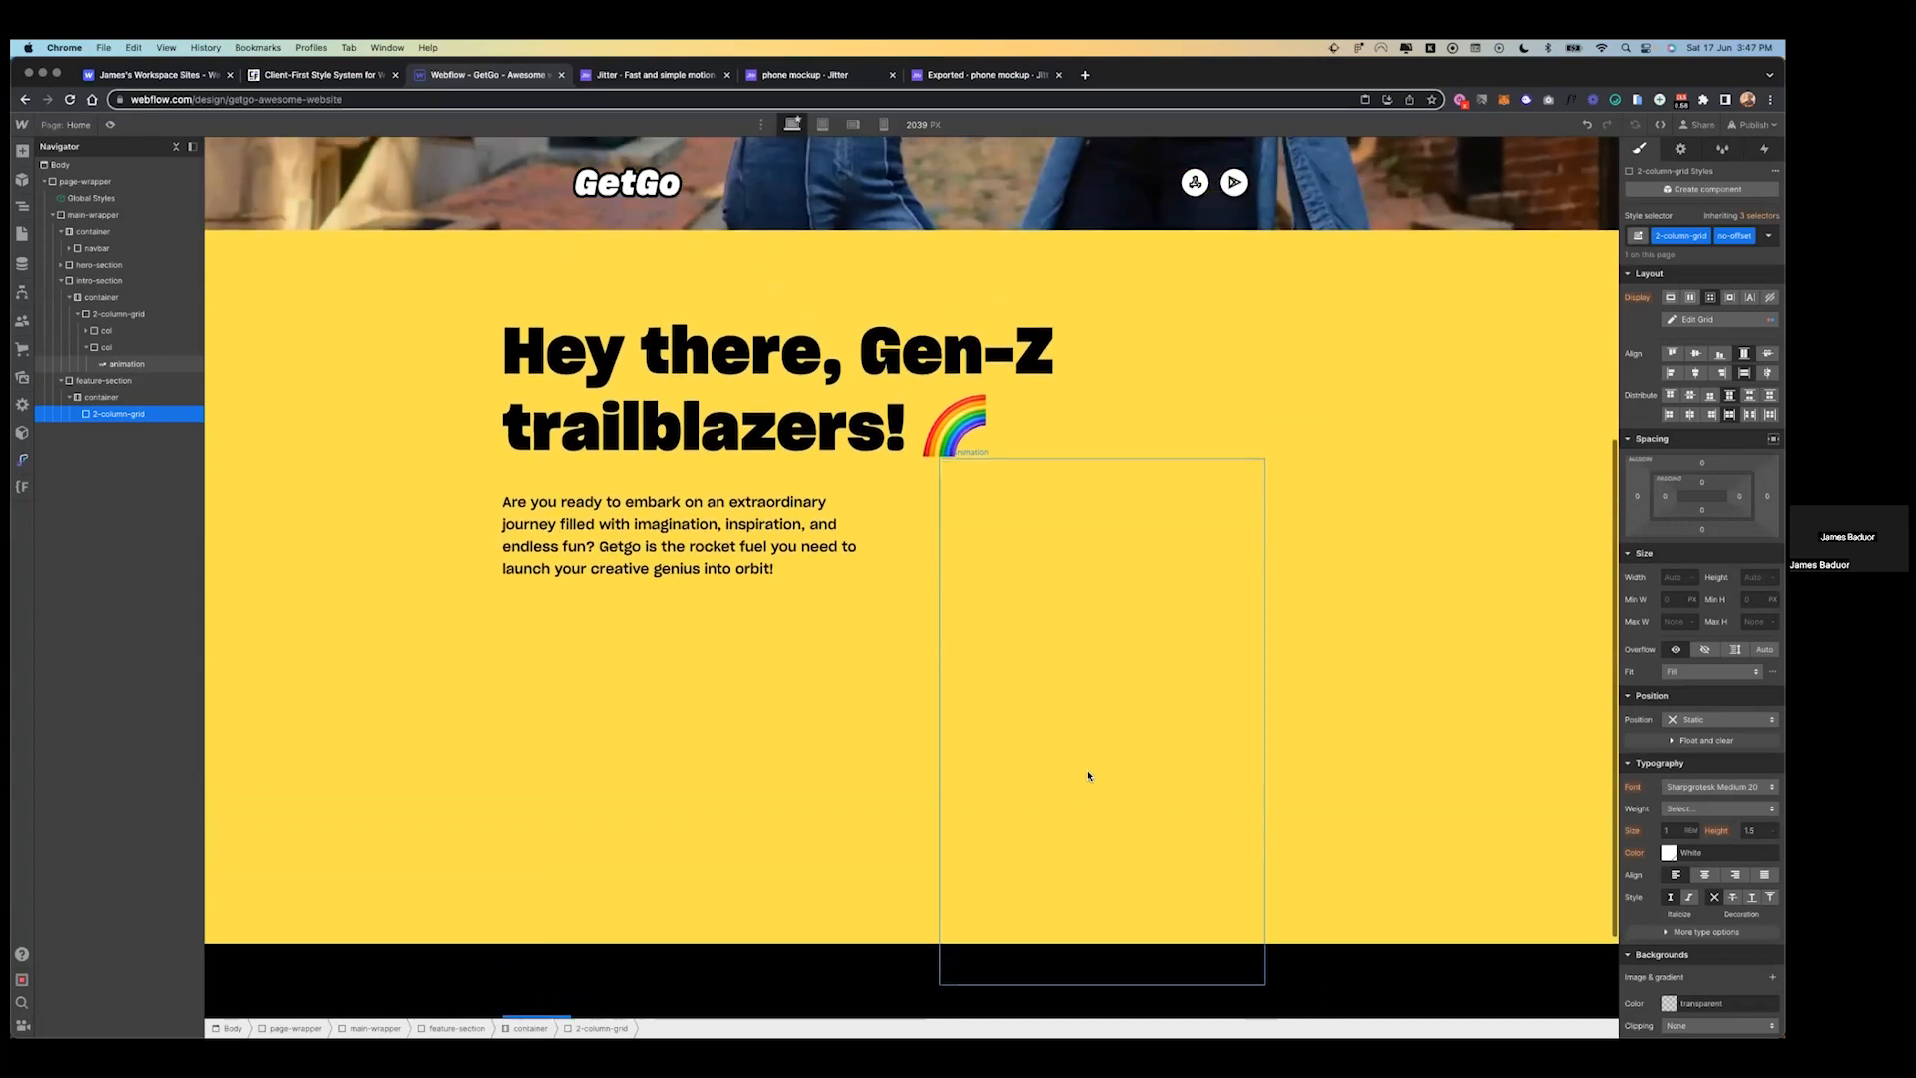
scroll(908, 600, down, 3)
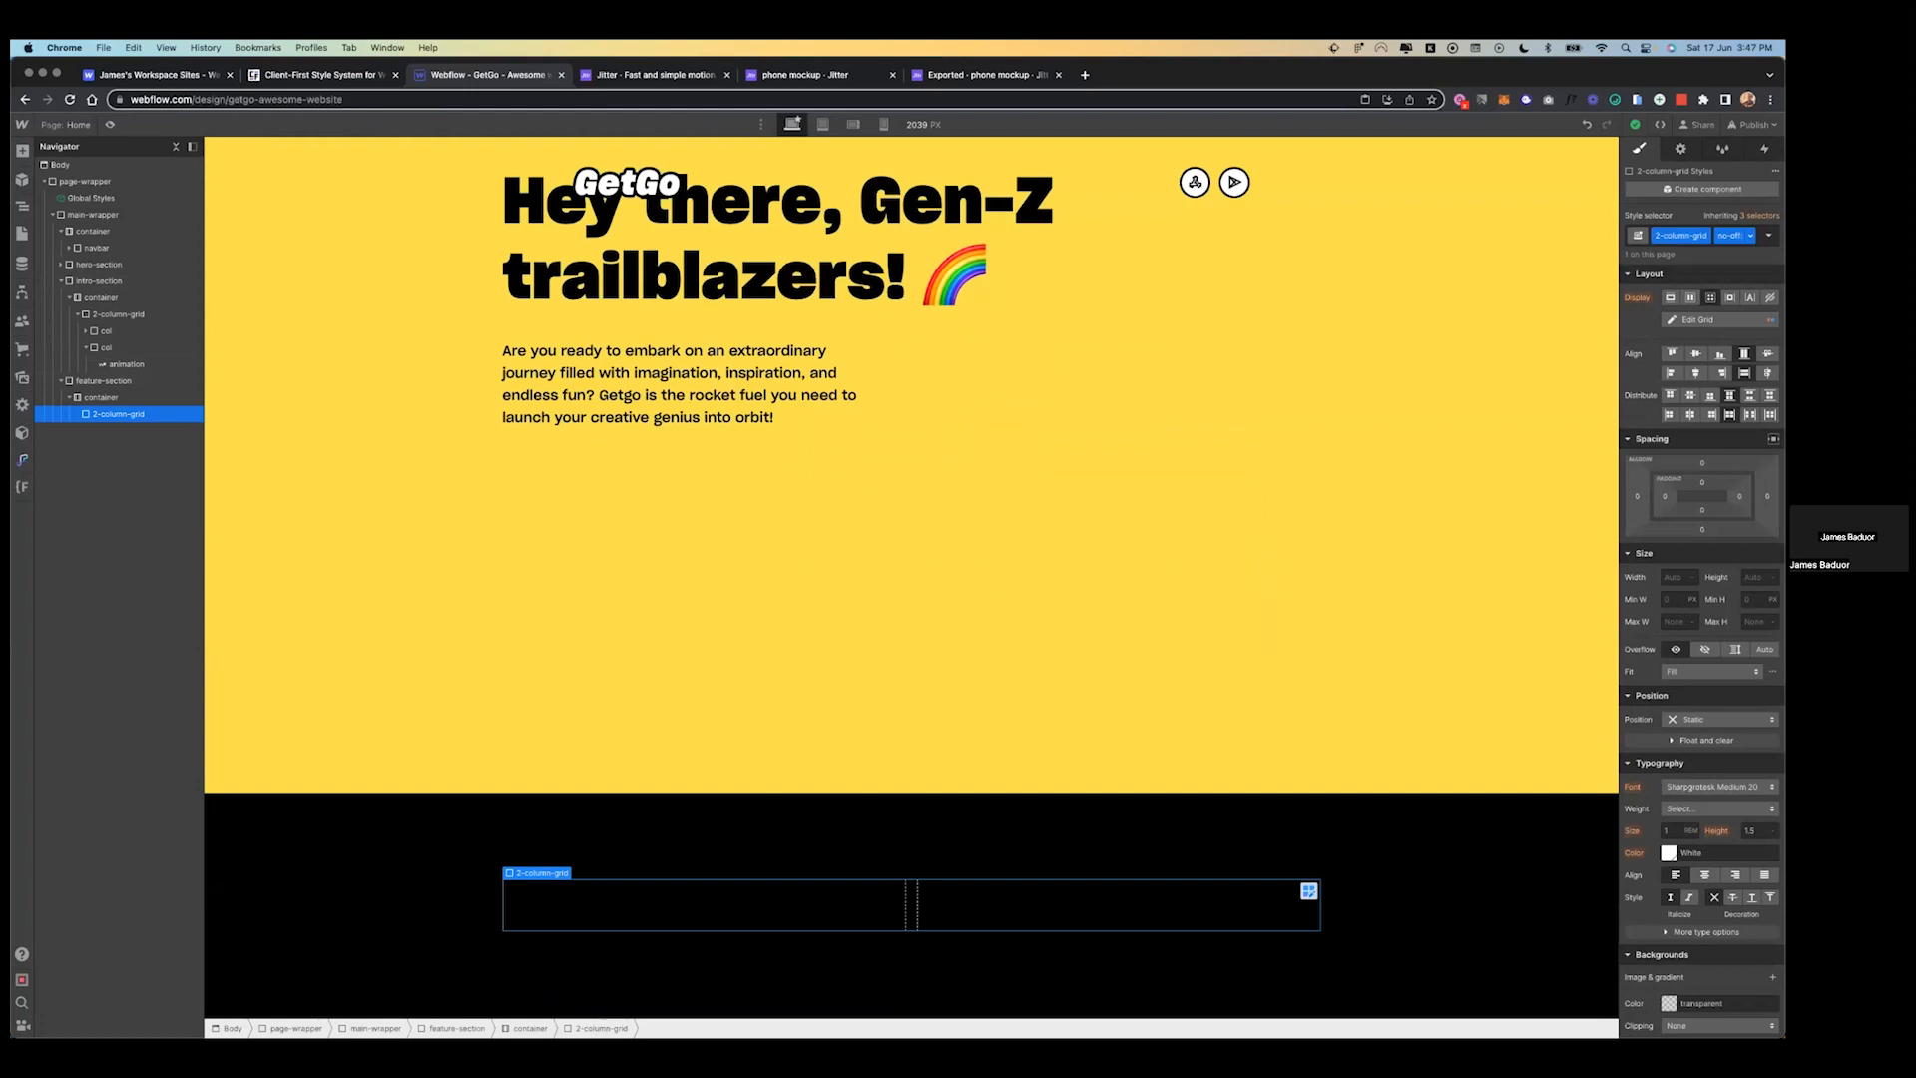
click(1068, 531)
key(ctrl+Left)
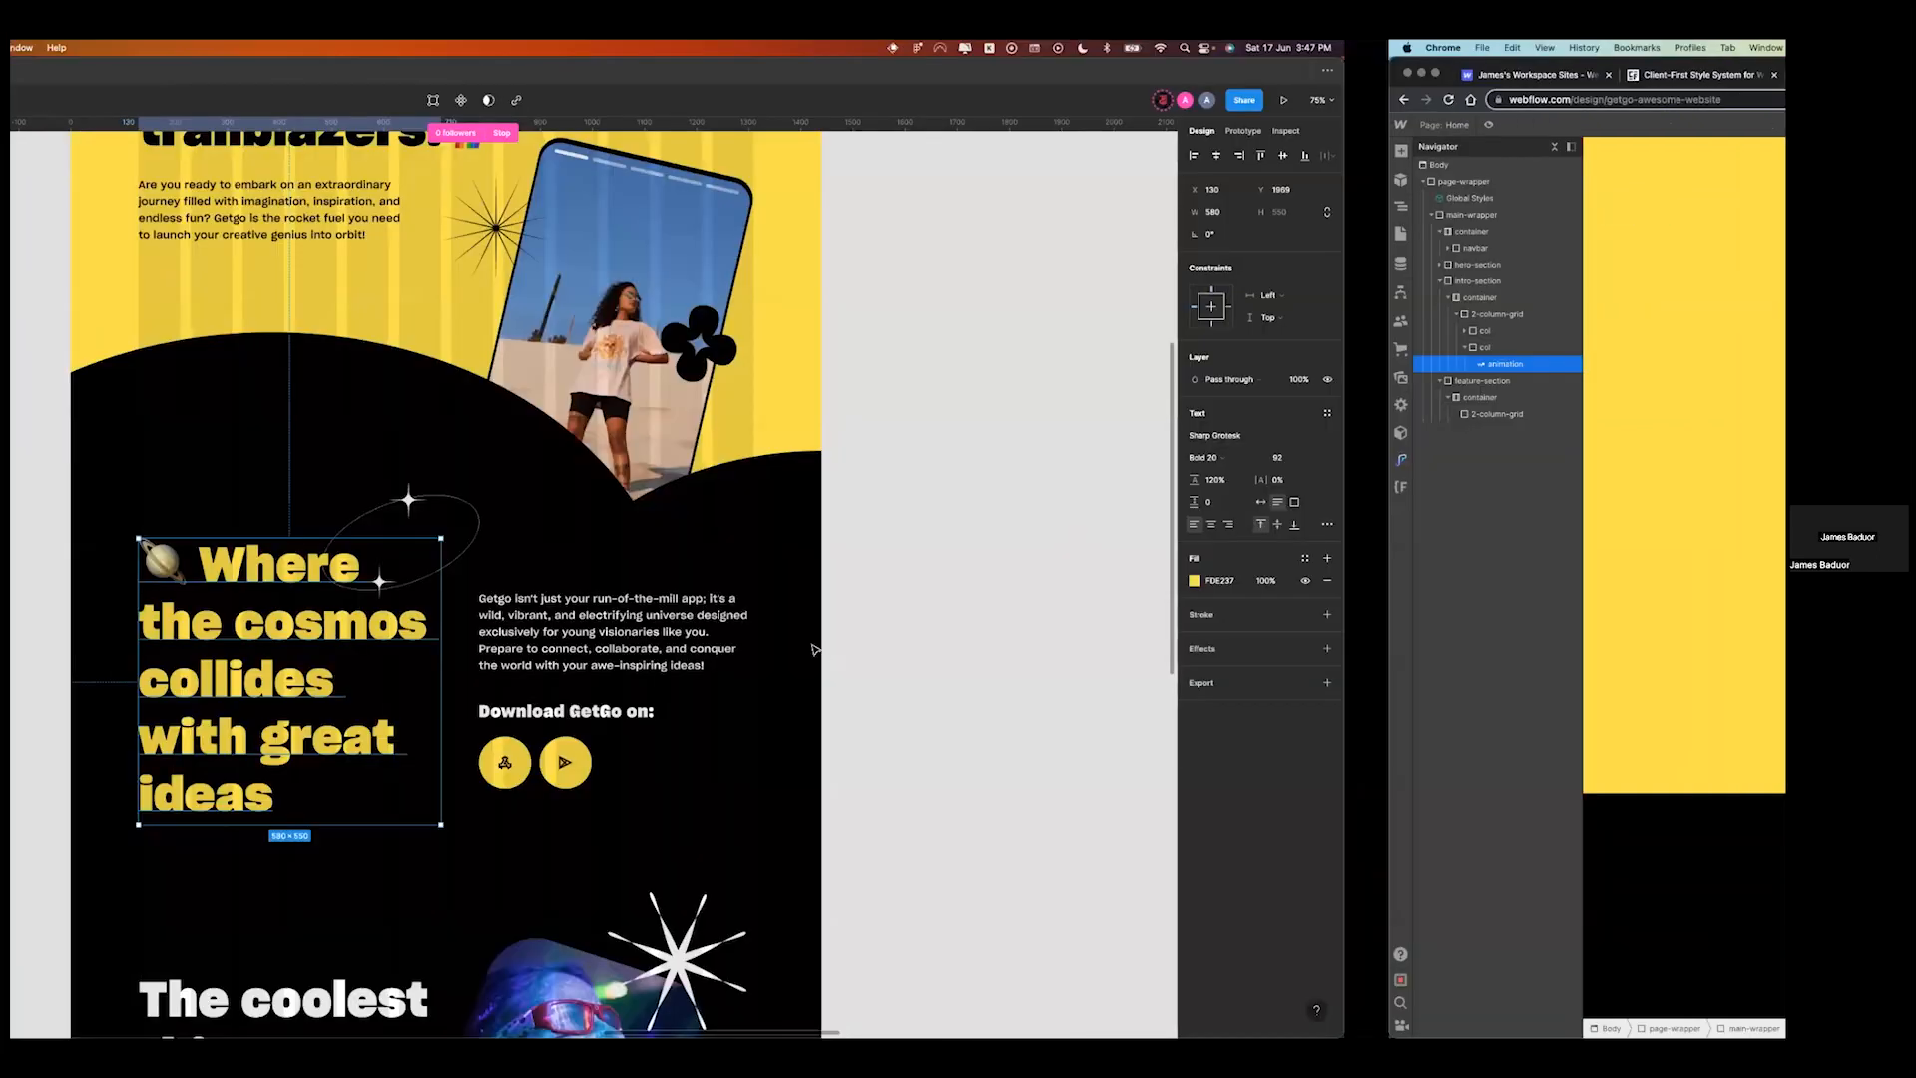
key(ctrl+Right)
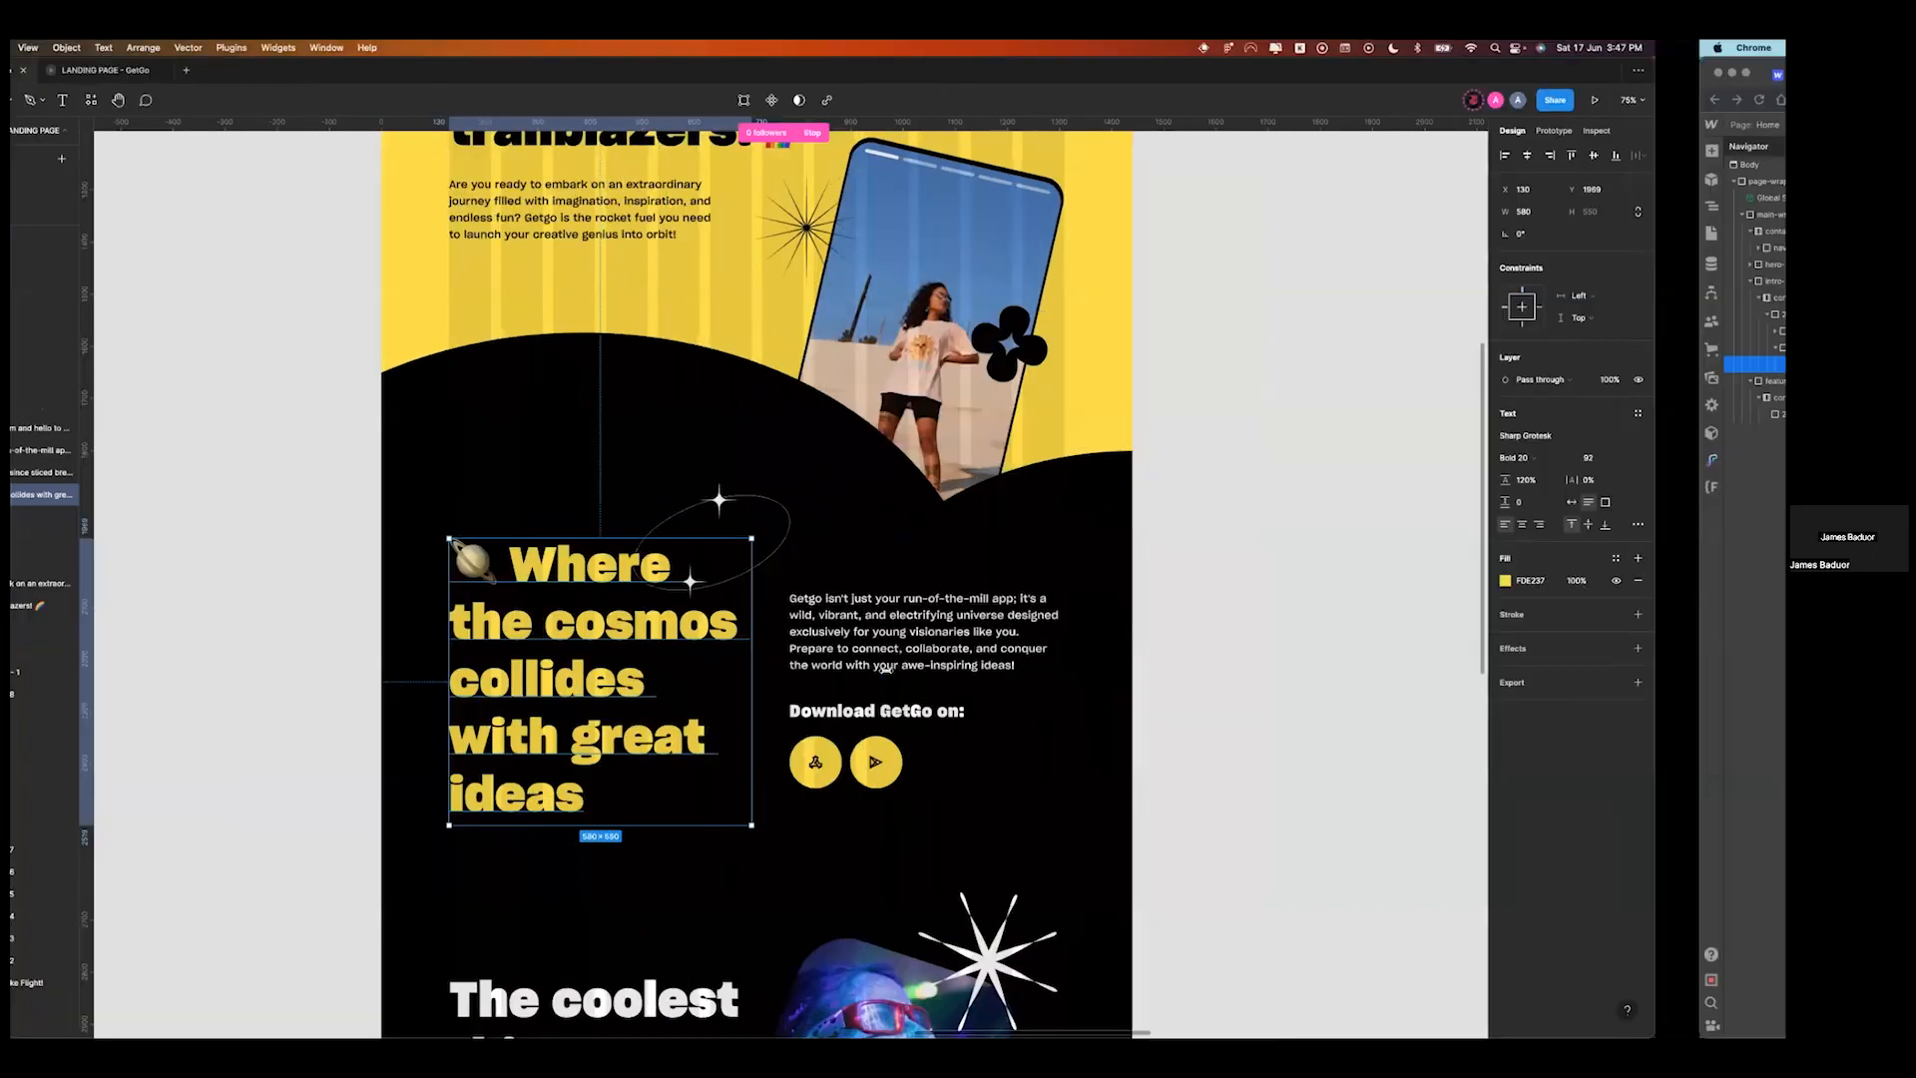
click(816, 332)
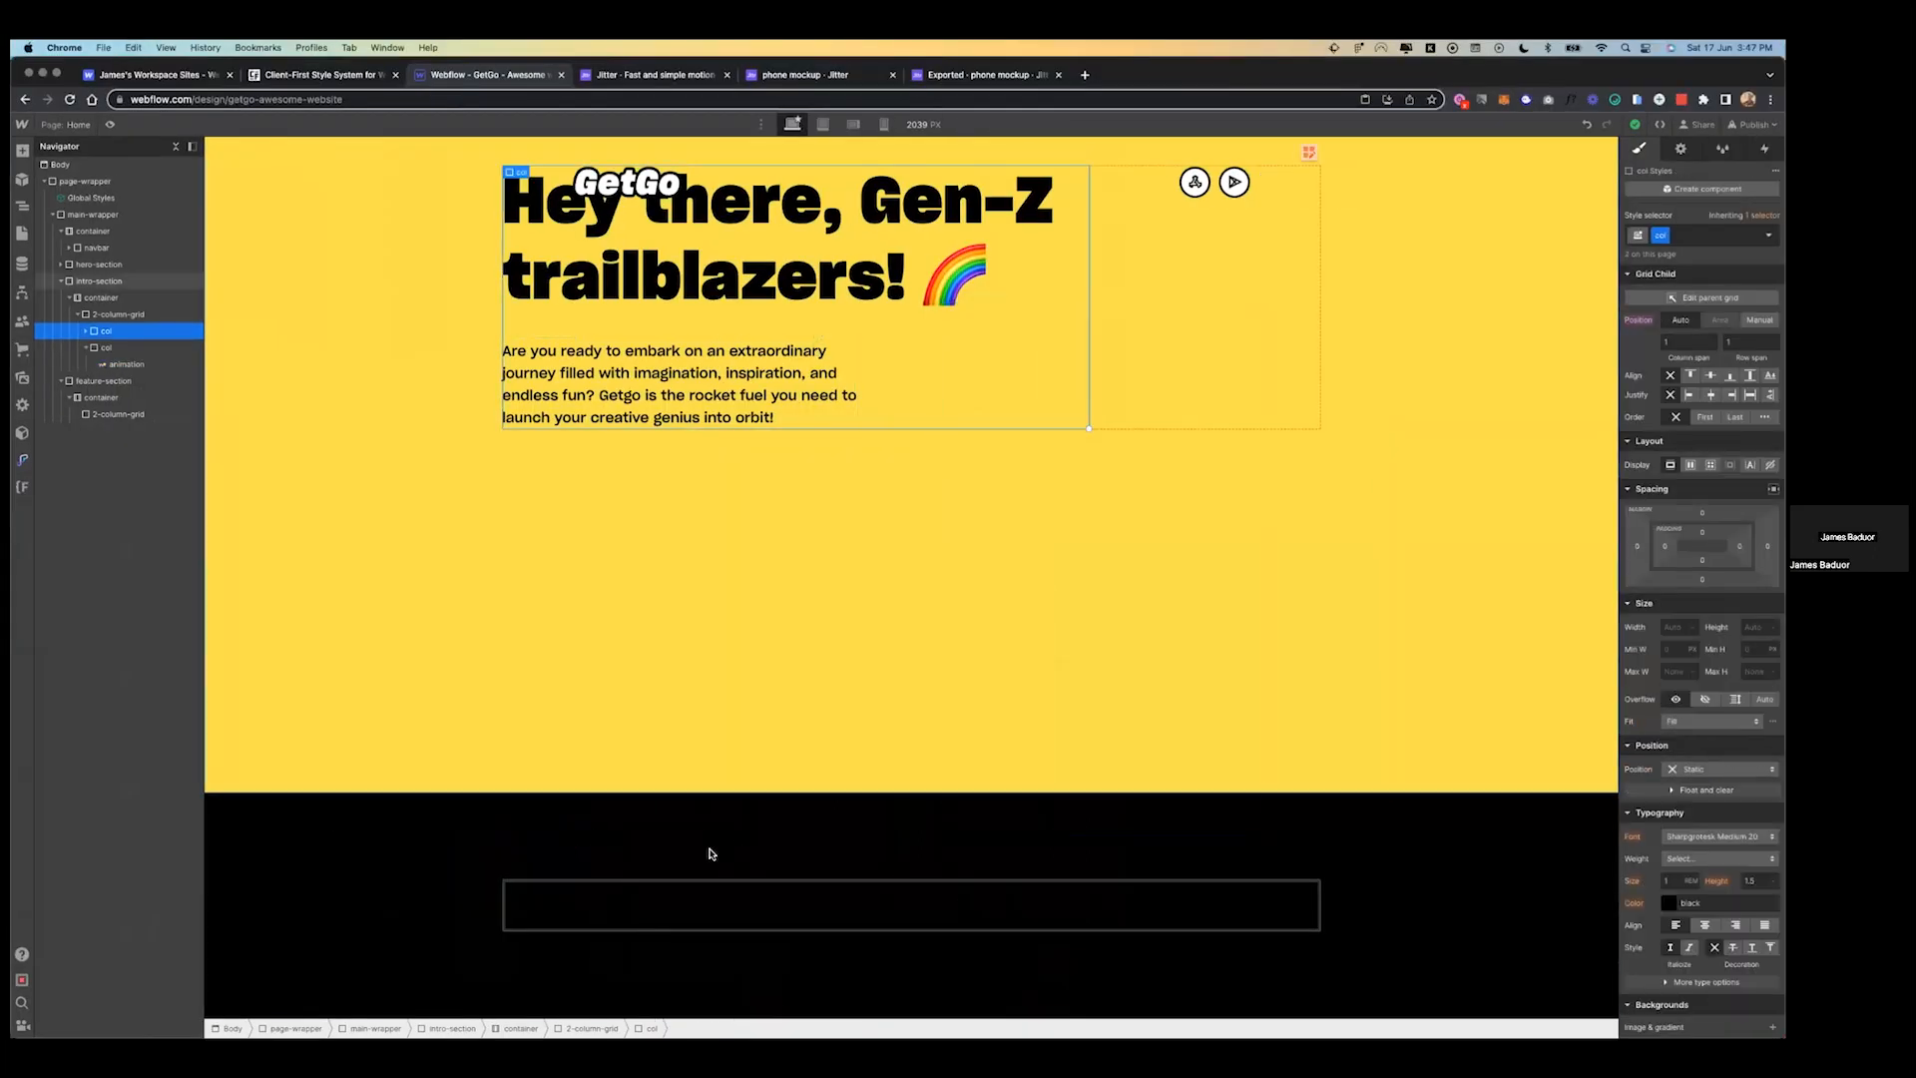
click(685, 908)
key(ctrl+v)
scroll(684, 907, down, 4)
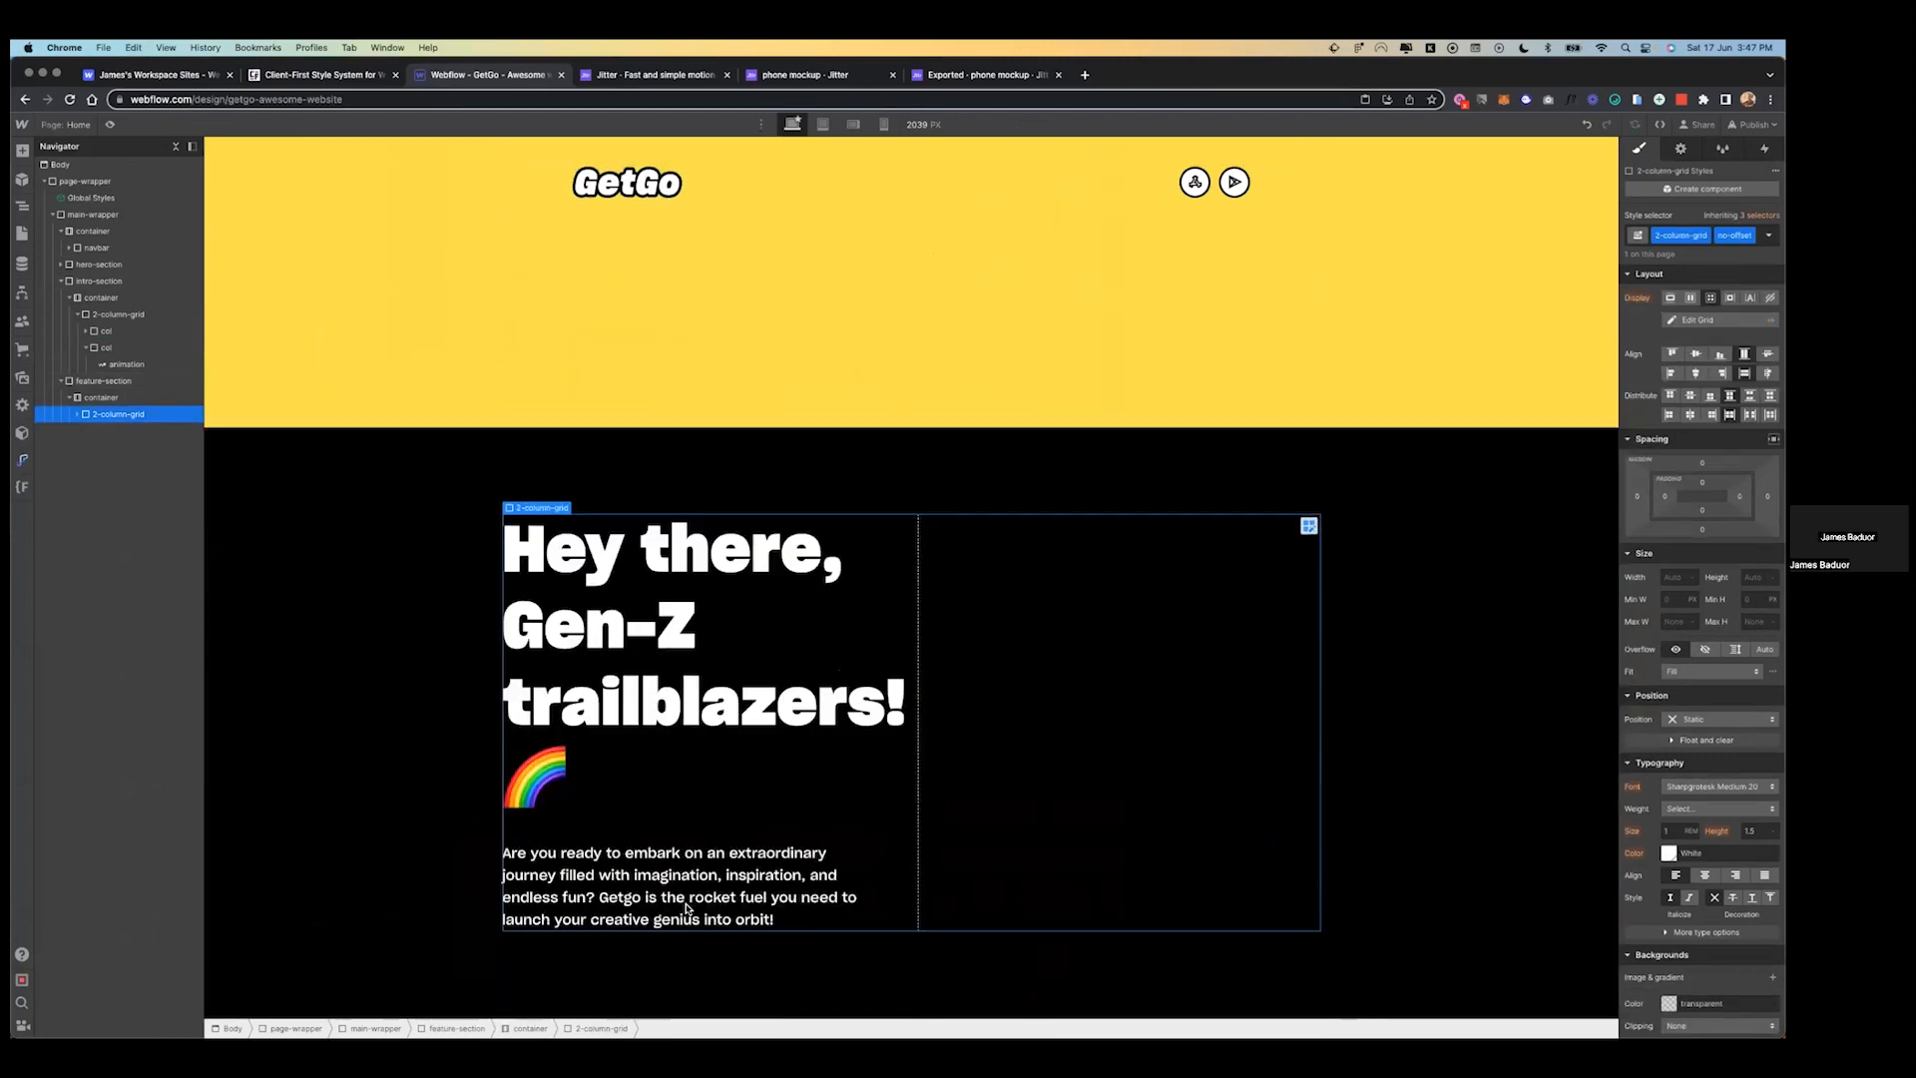
- Copy the "🪐 Where the cosmos collides with great ideas" text from Figma and replace the pasted column's heading text with it in Webflow
key(ctrl+Left)
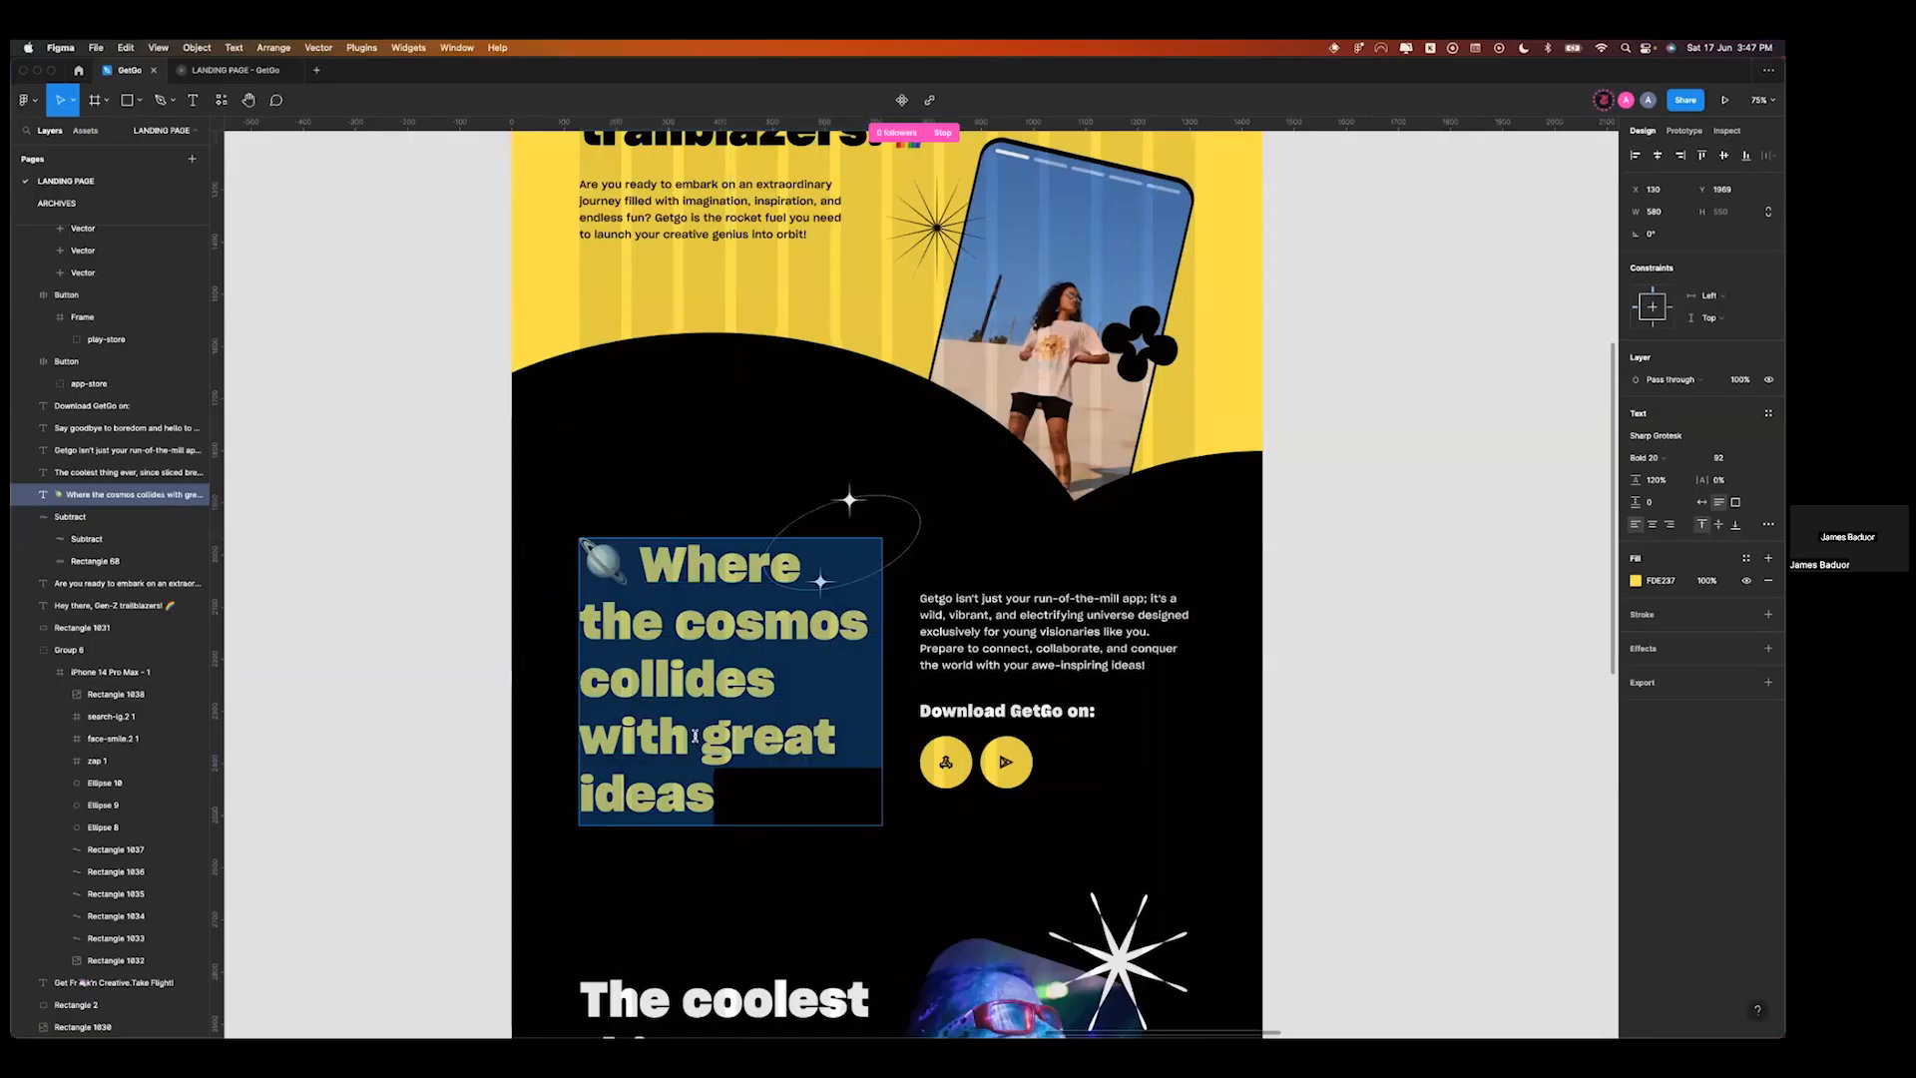
key(ctrl+c)
key(ctrl+Right)
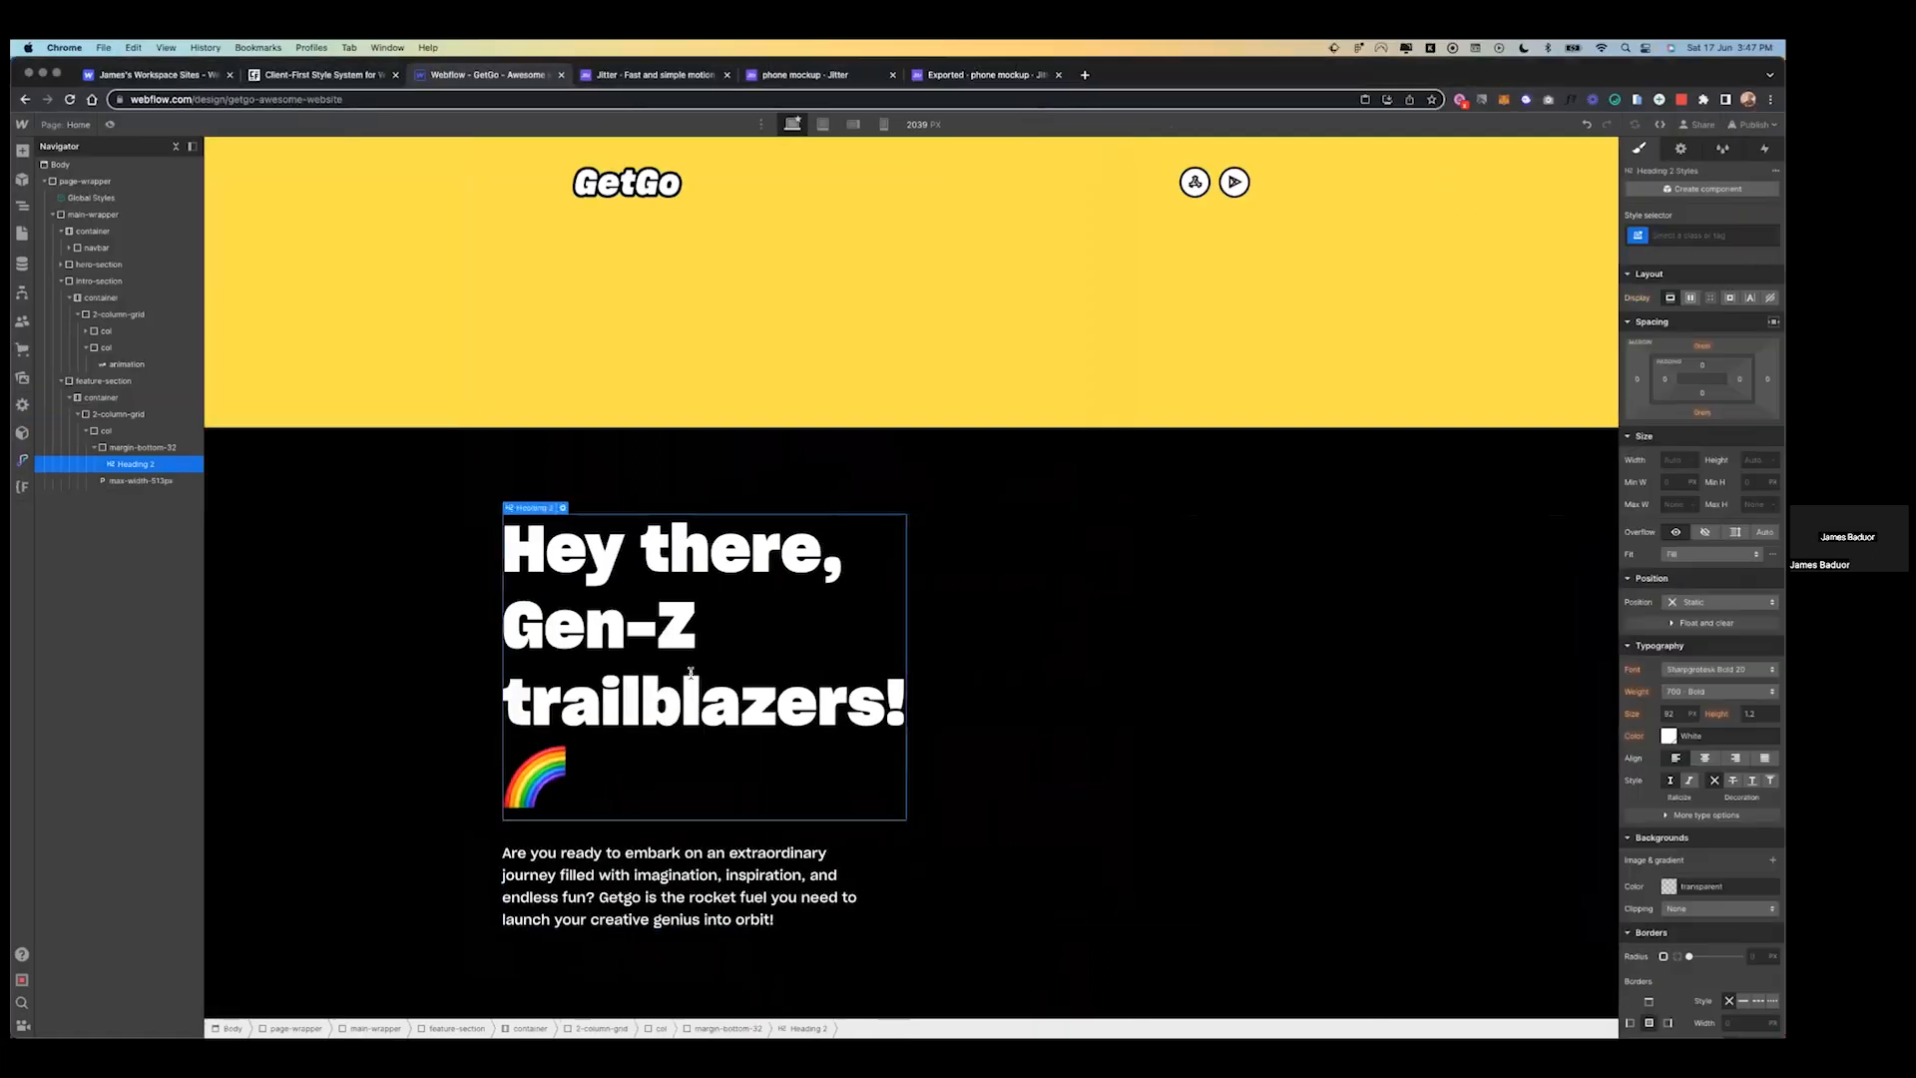
double_click(690, 673)
key(ctrl+v)
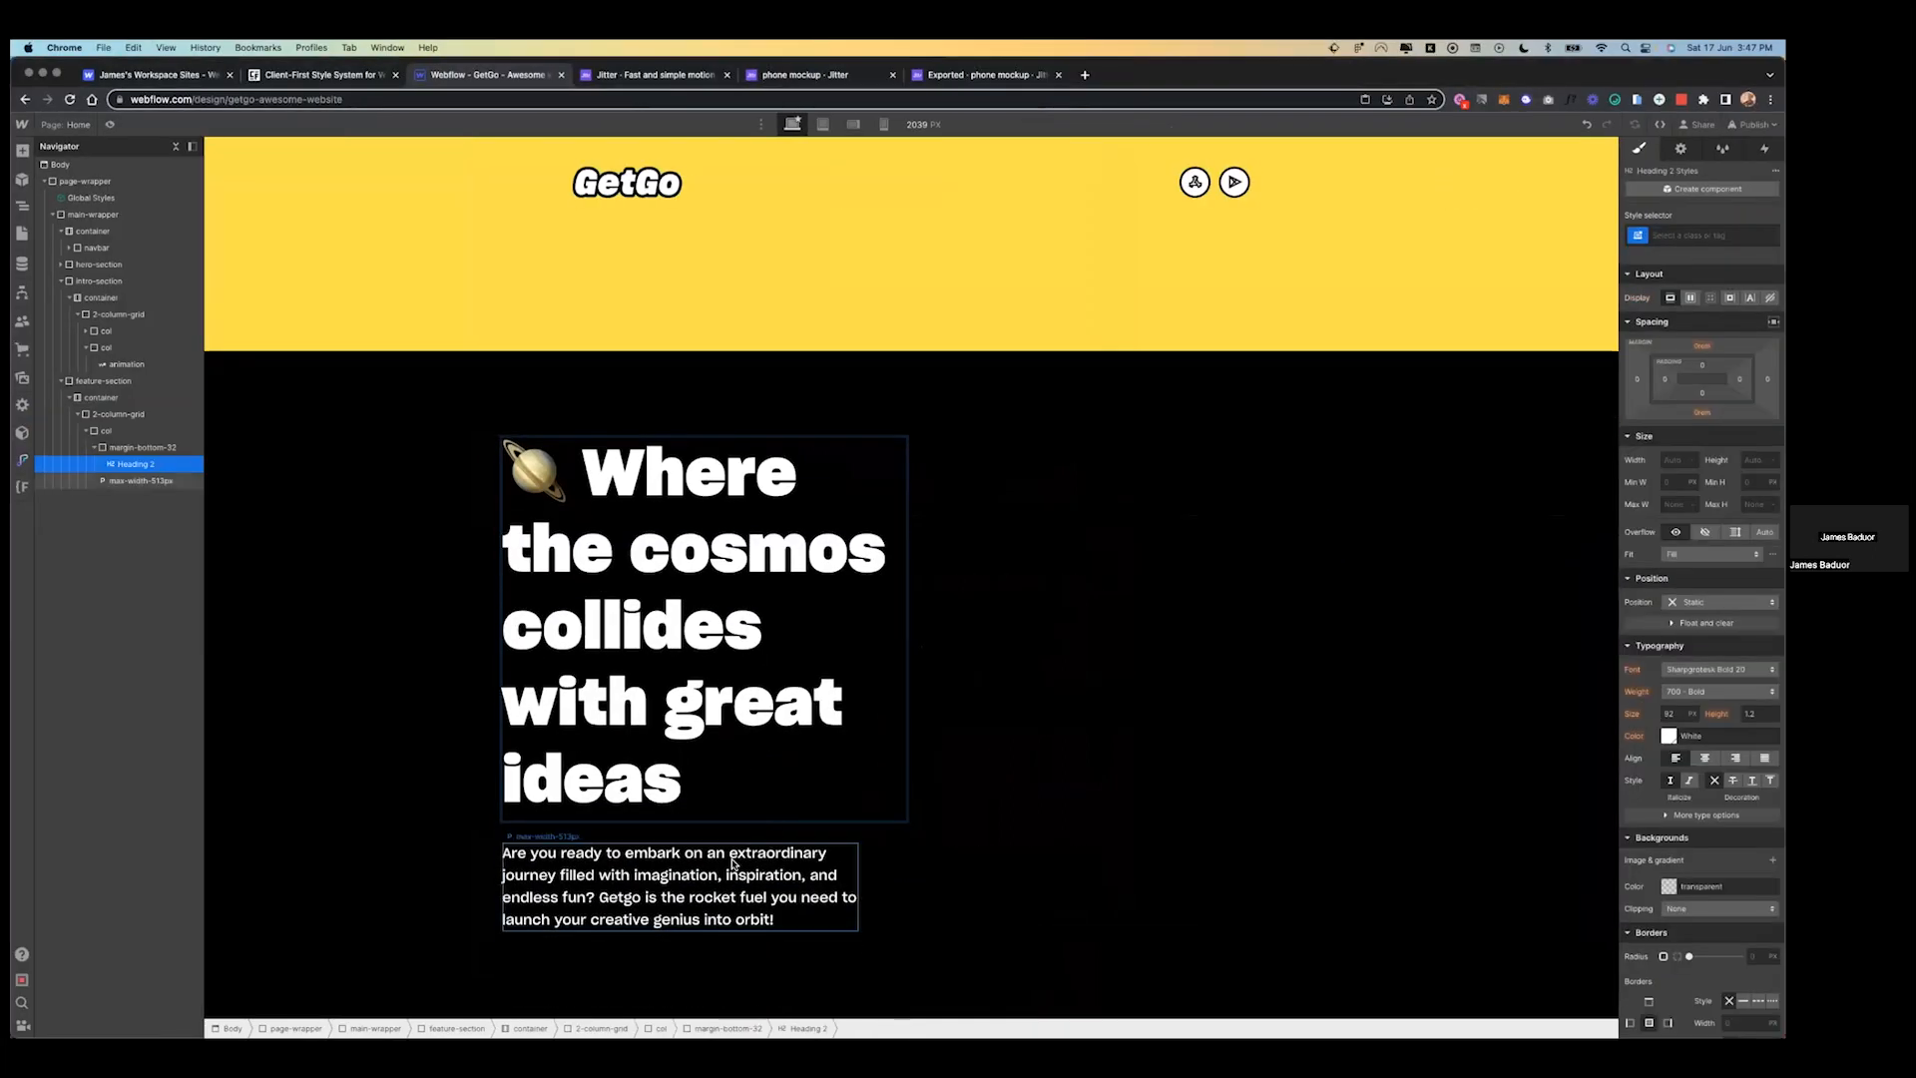
- Check the feature section's layout in Figma, and duplicate the text column inside the feature section's grid in Webflow
key(ctrl+Left)
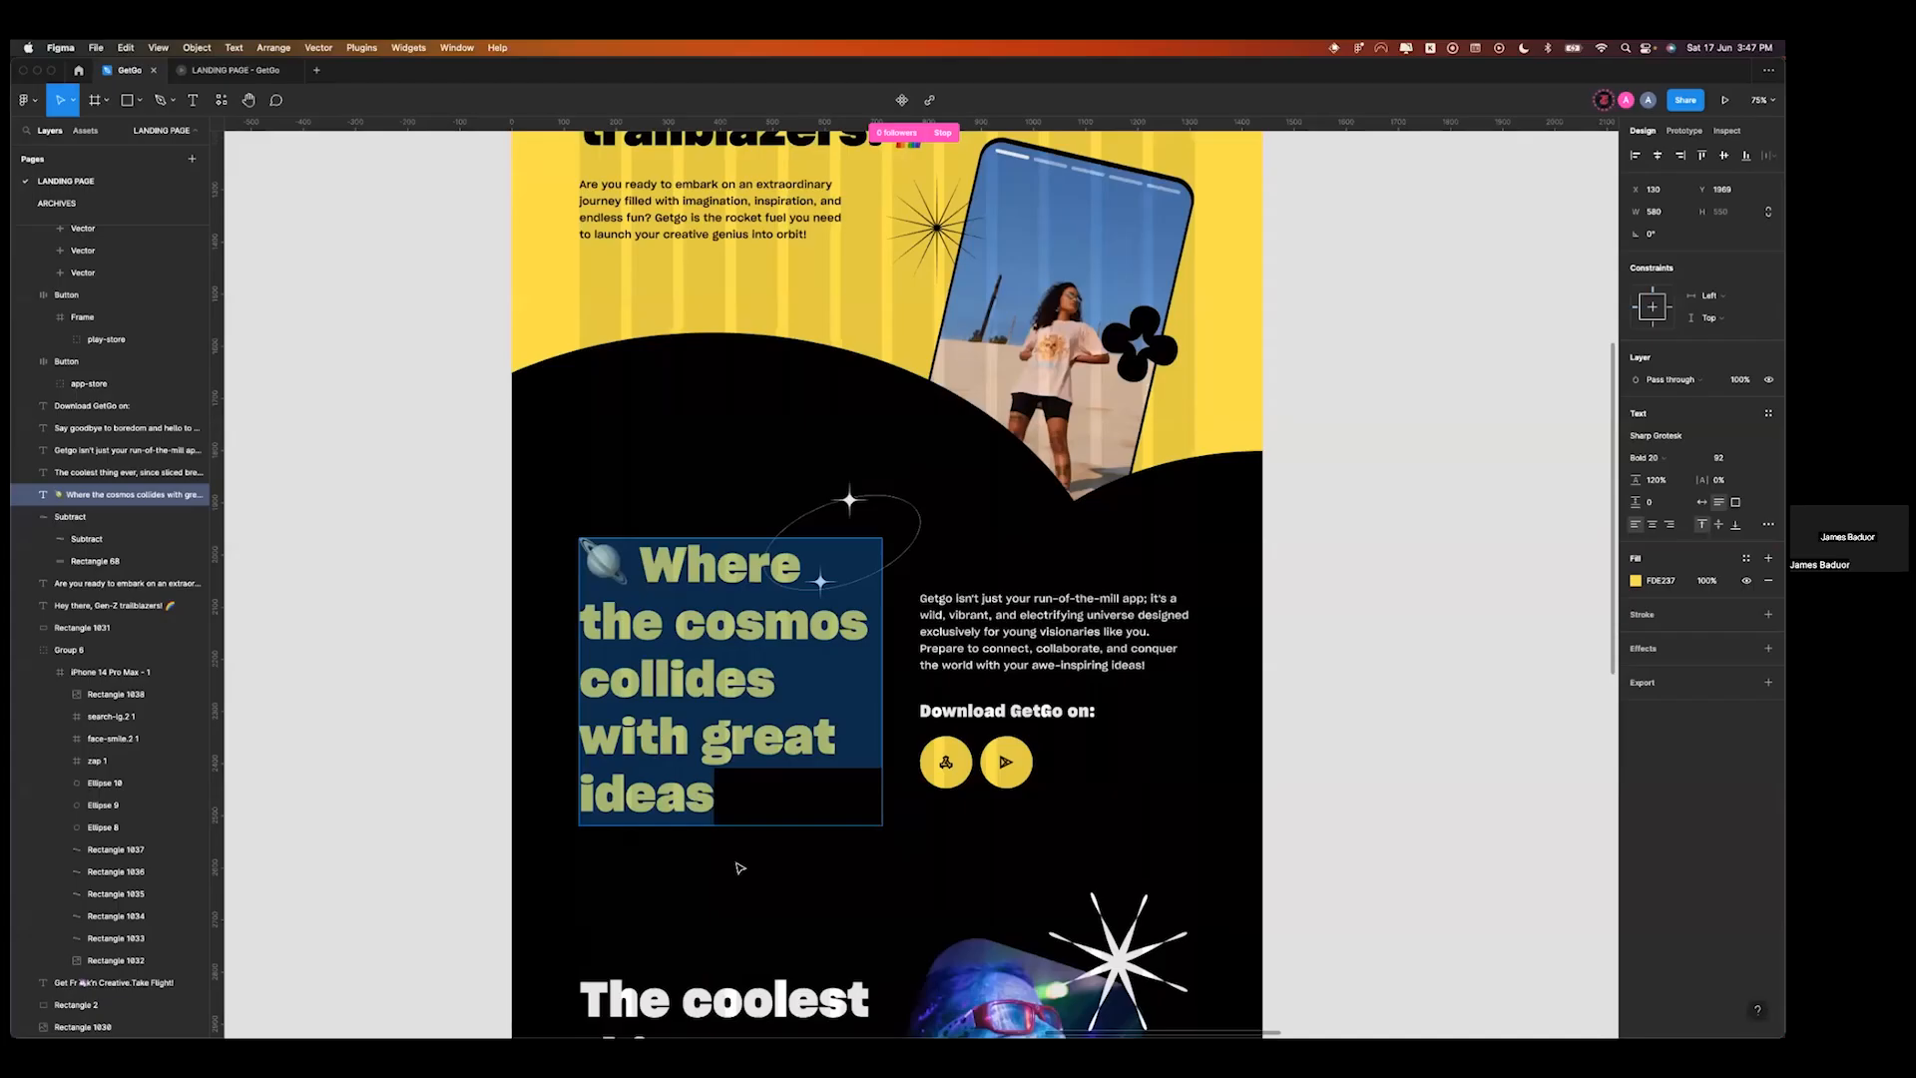
scroll(739, 868, right, 10)
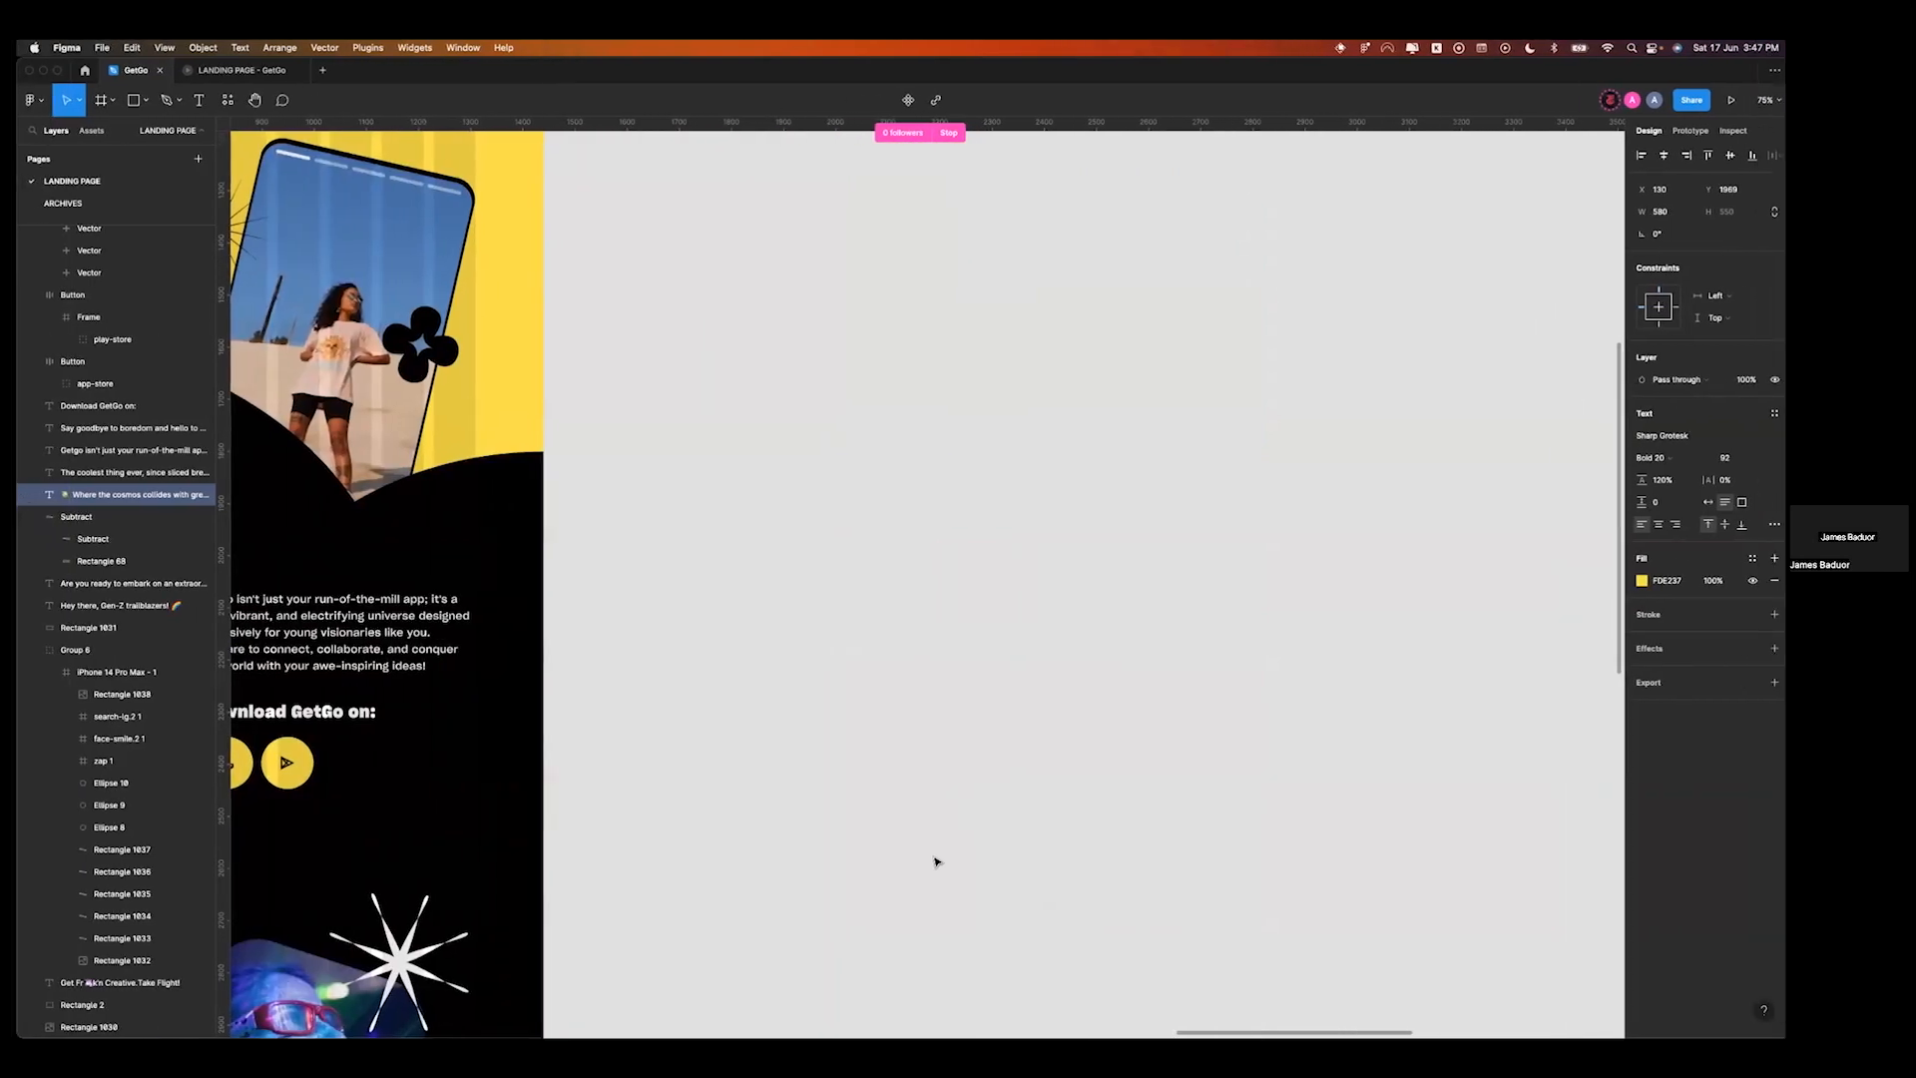
scroll(936, 861, left, 10)
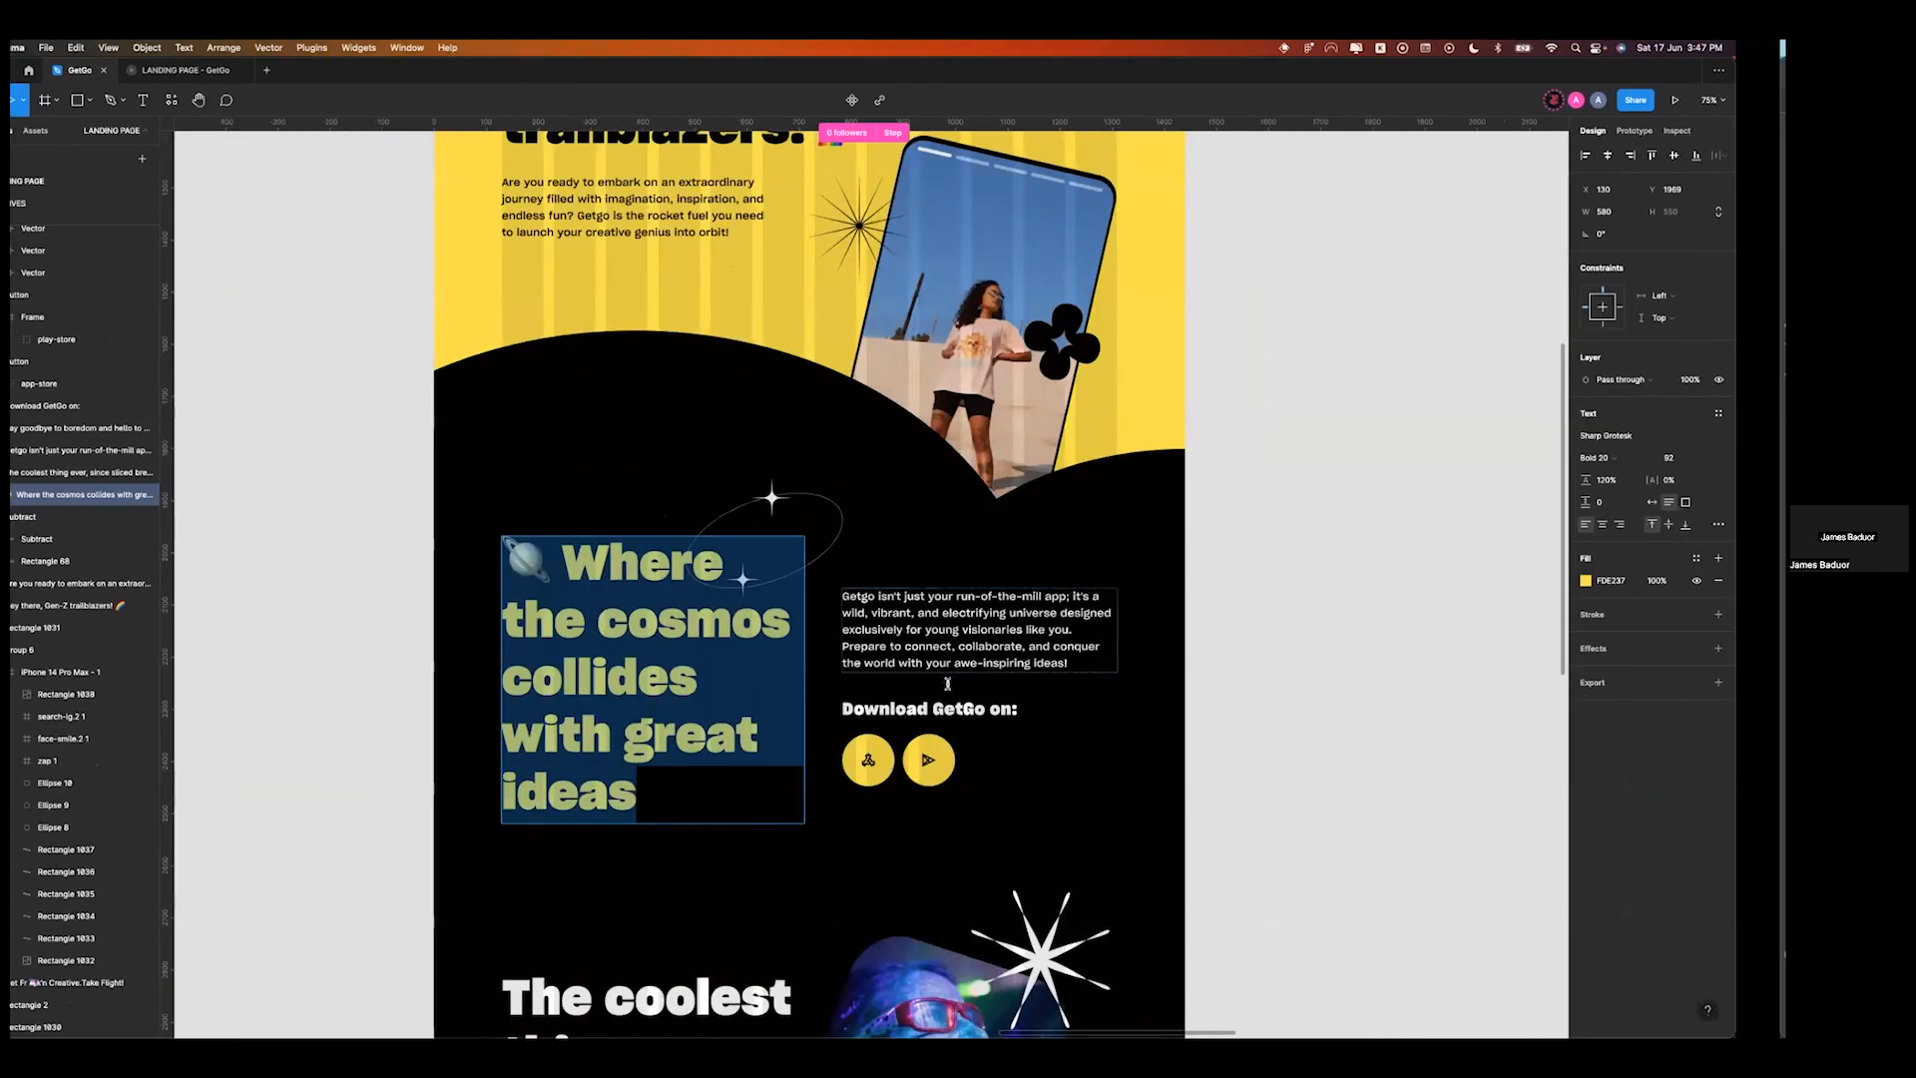
key(ctrl+Right)
click(847, 852)
click(866, 832)
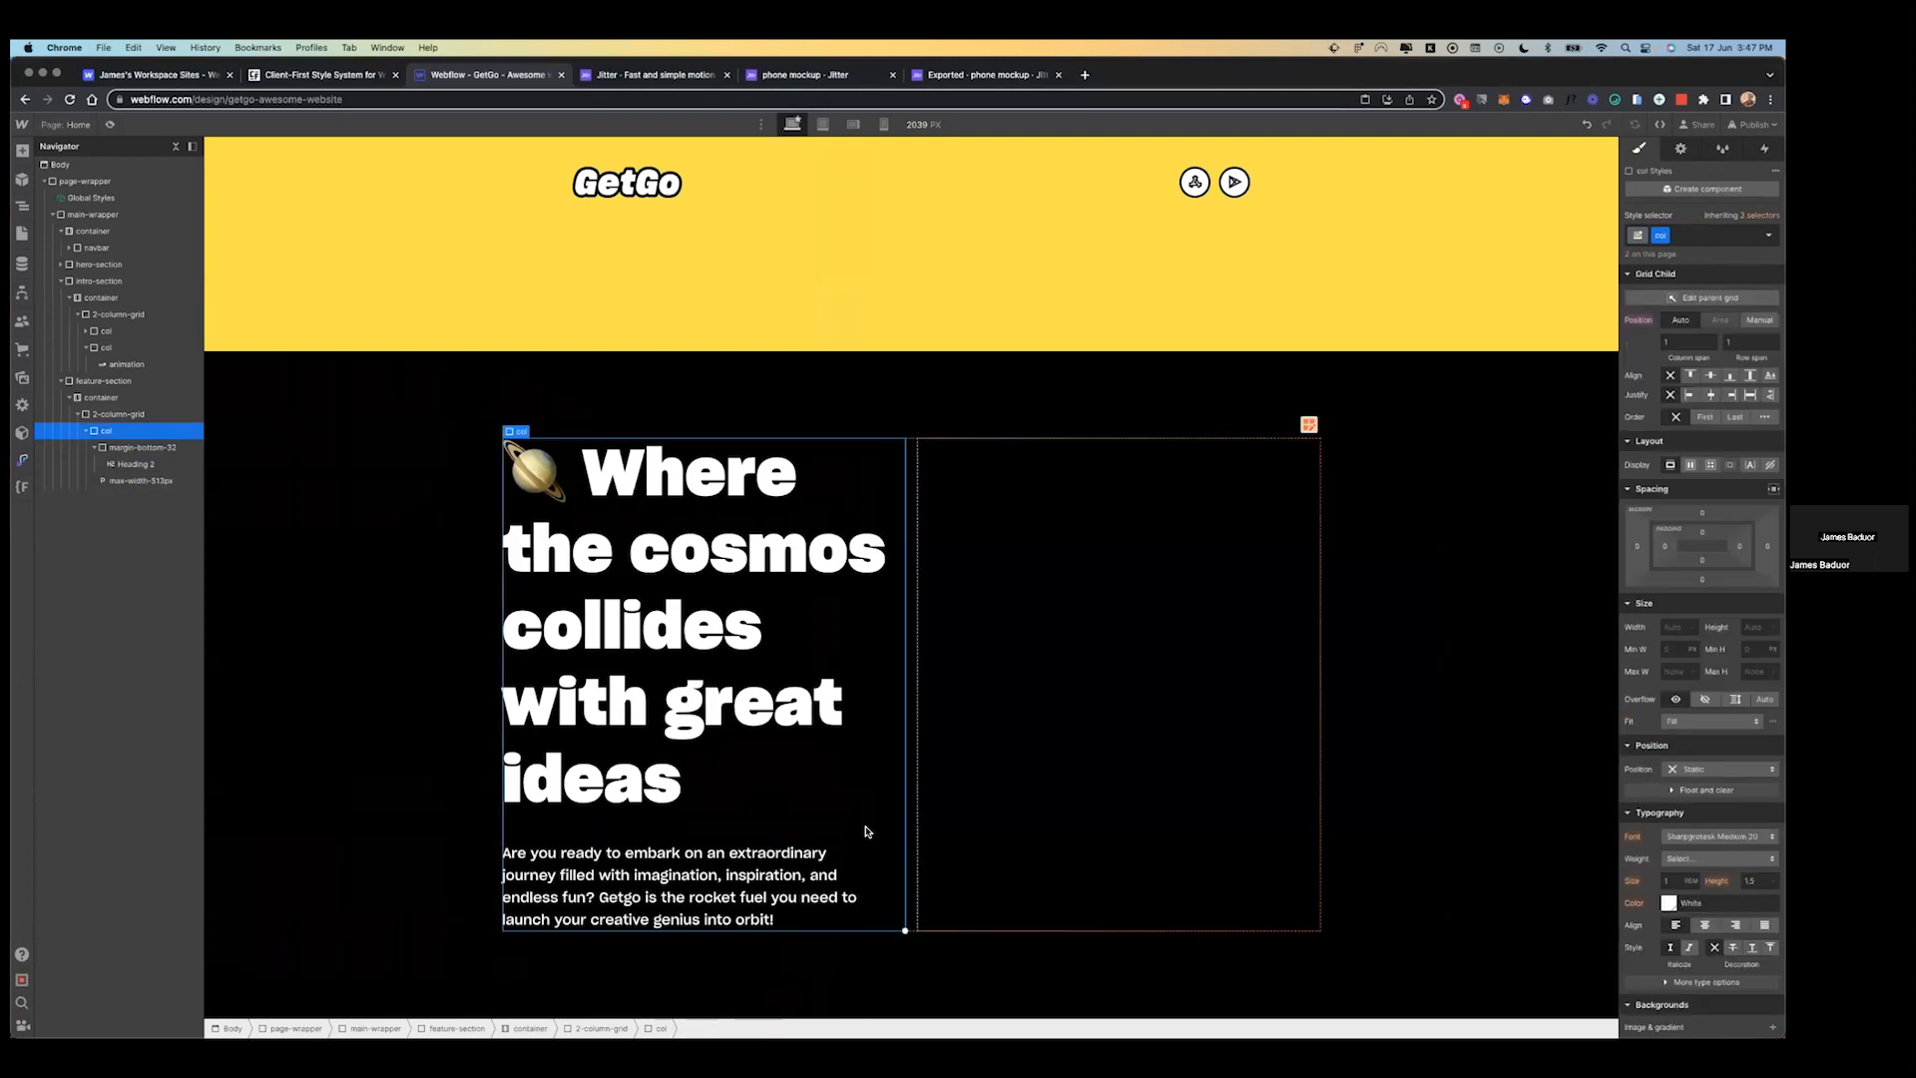
key(super+d)
- Delete the paragraph from the feature grid's first column, and the heading with its margin-bottom-32 wrapper from the second column
click(766, 874)
key(BackSpace)
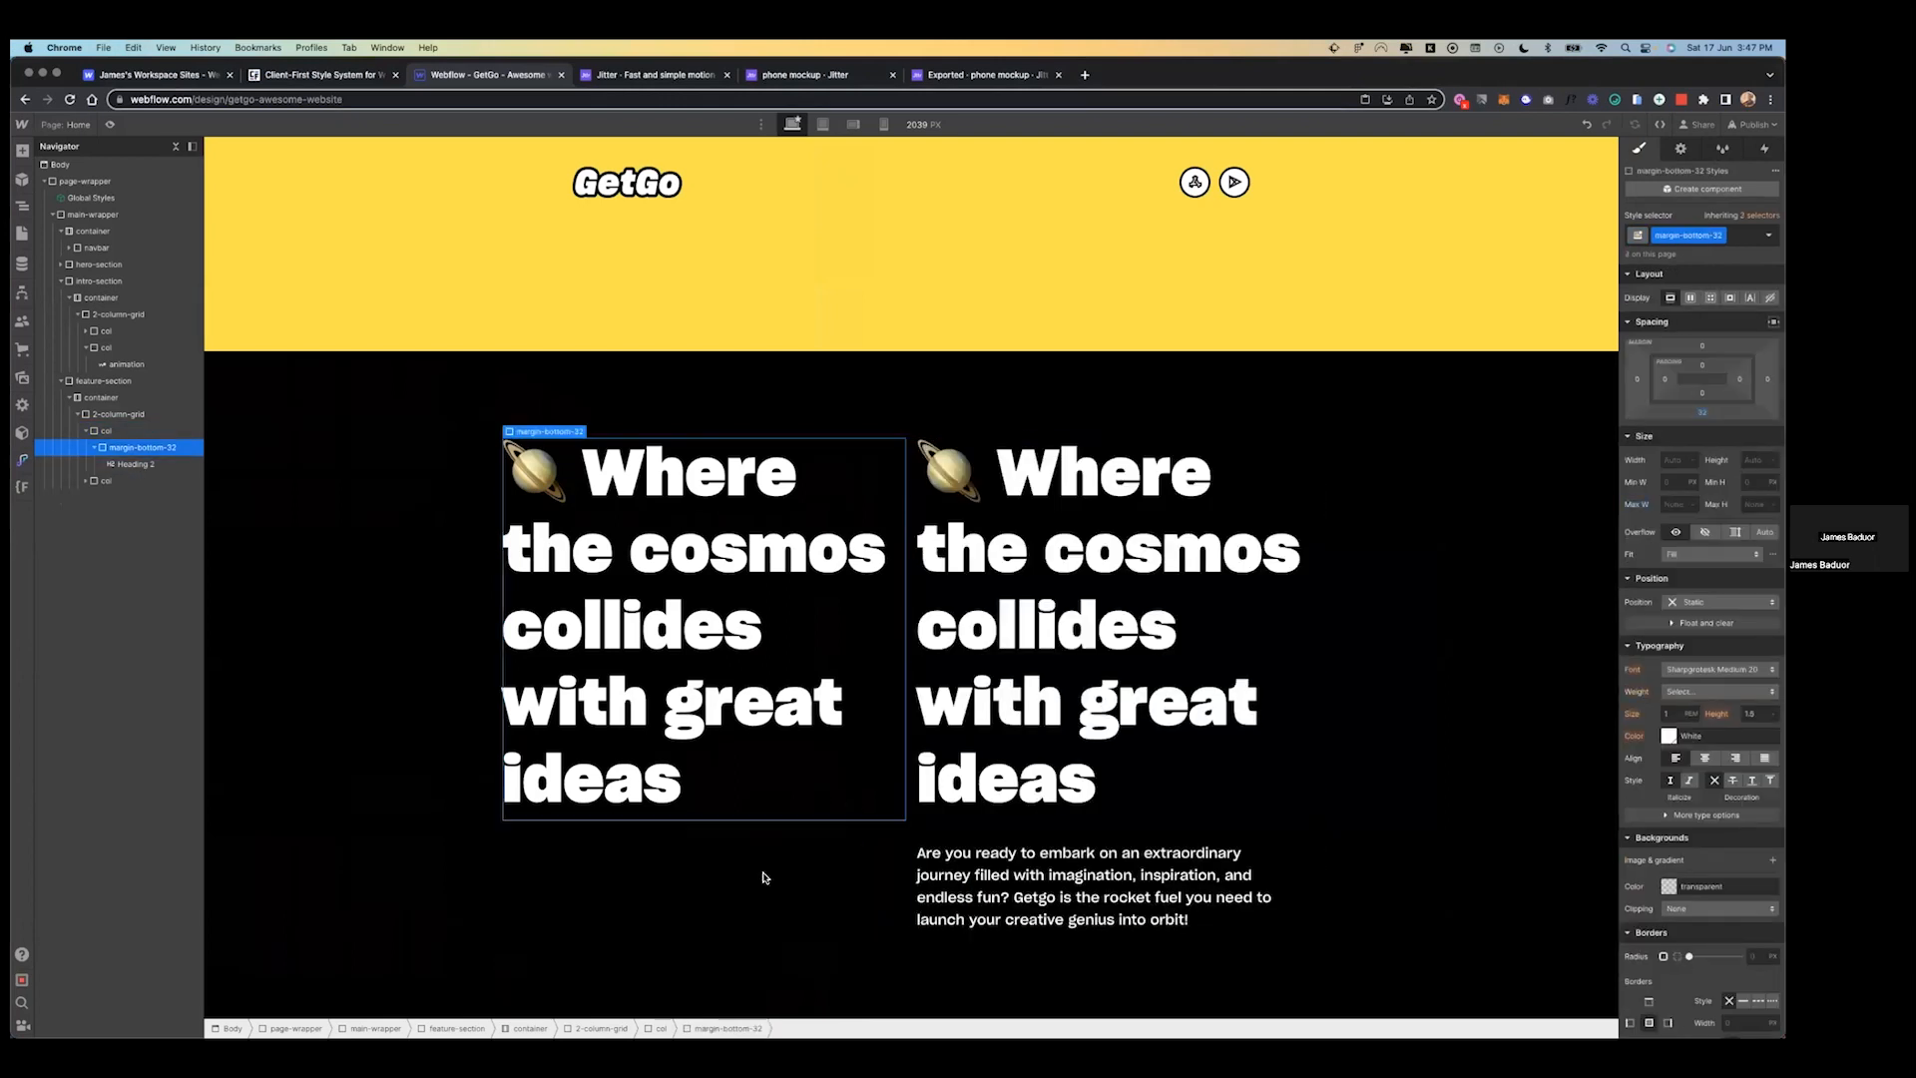
click(983, 762)
key(BackSpace)
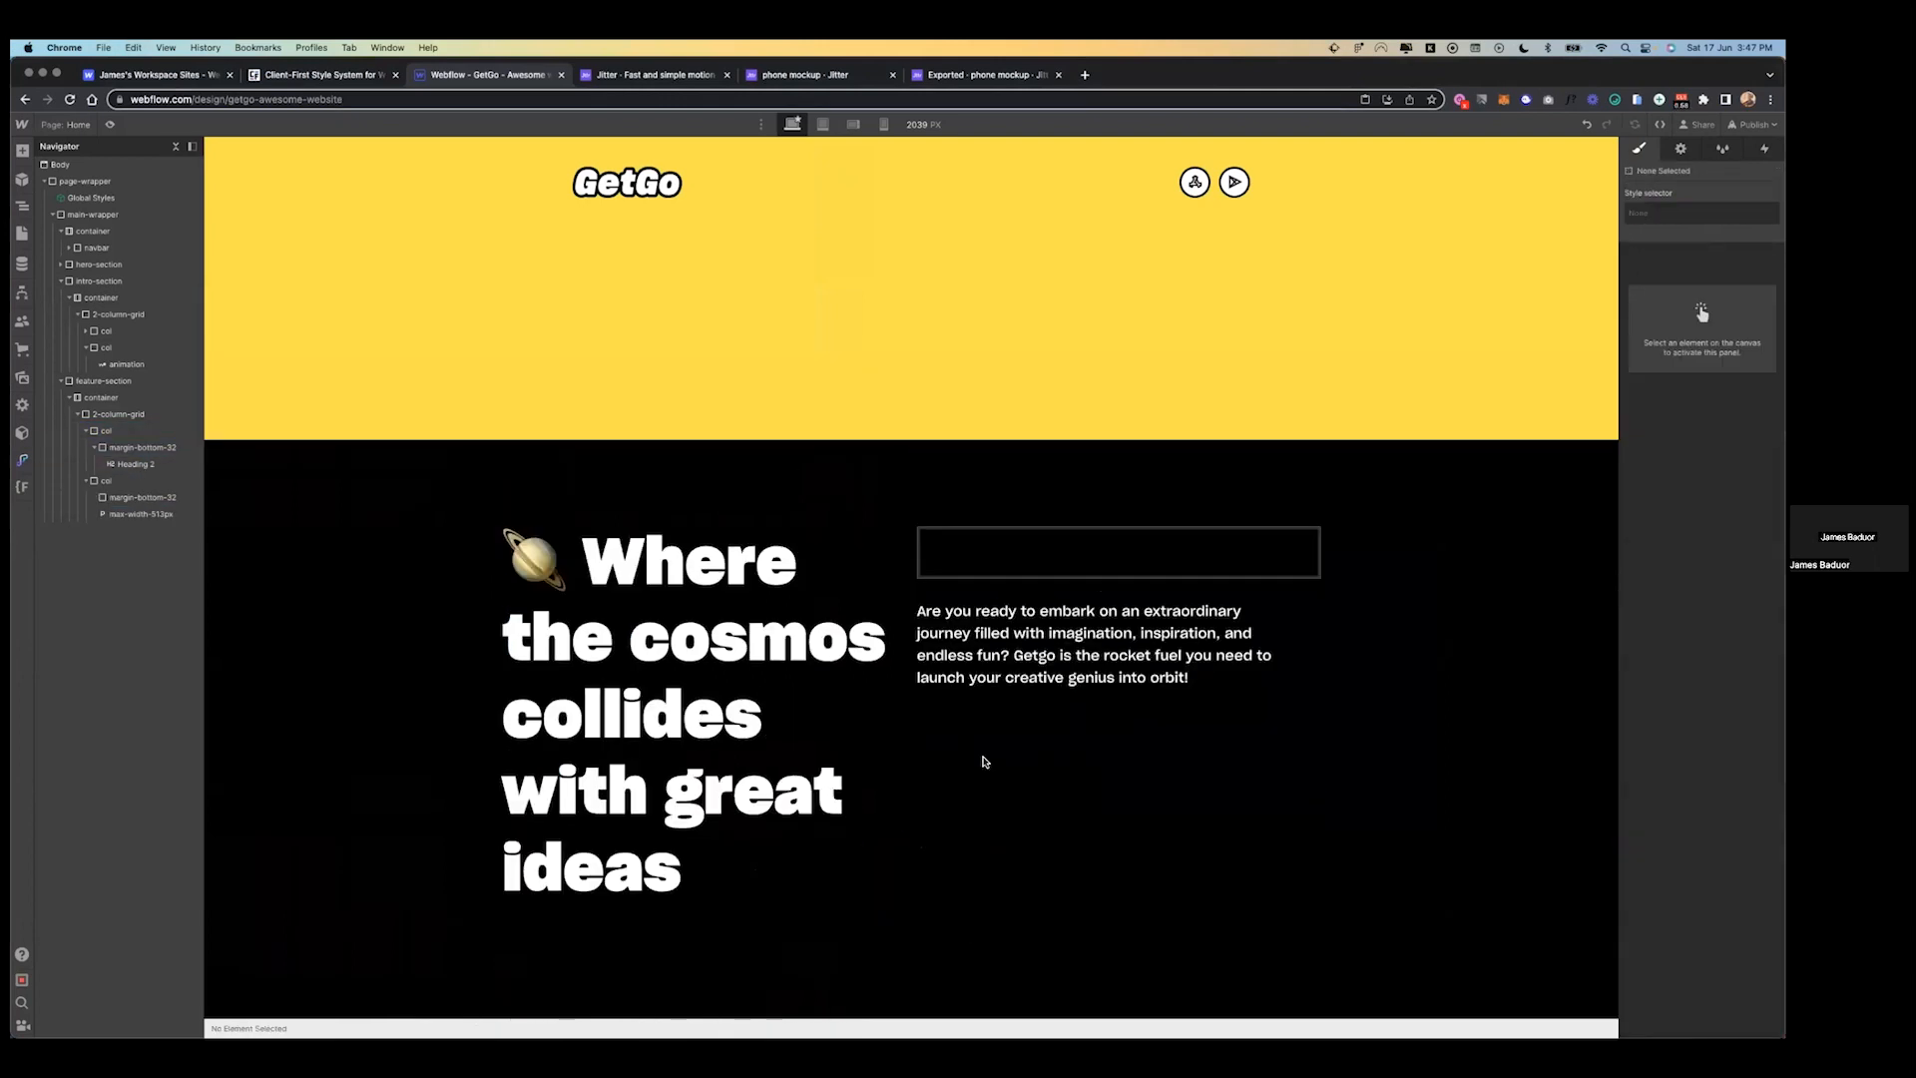
click(1028, 561)
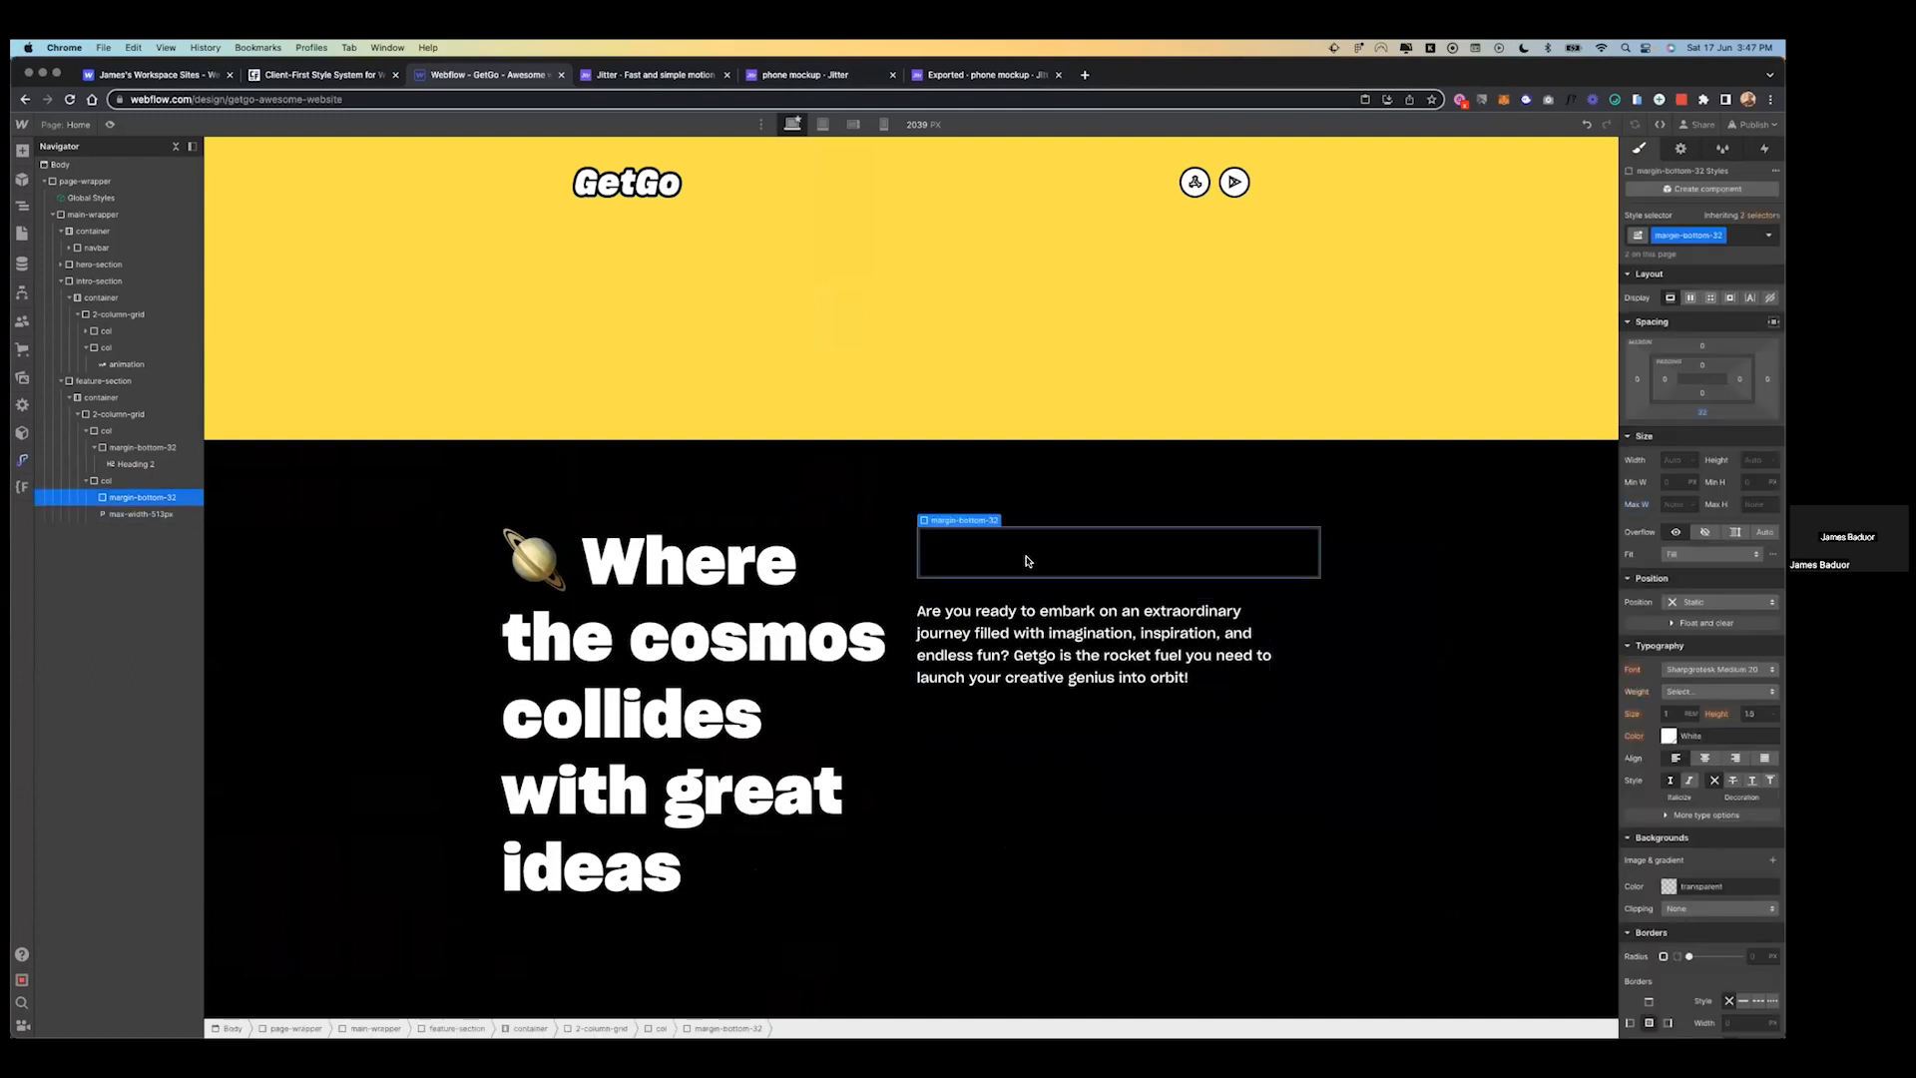
key(BackSpace)
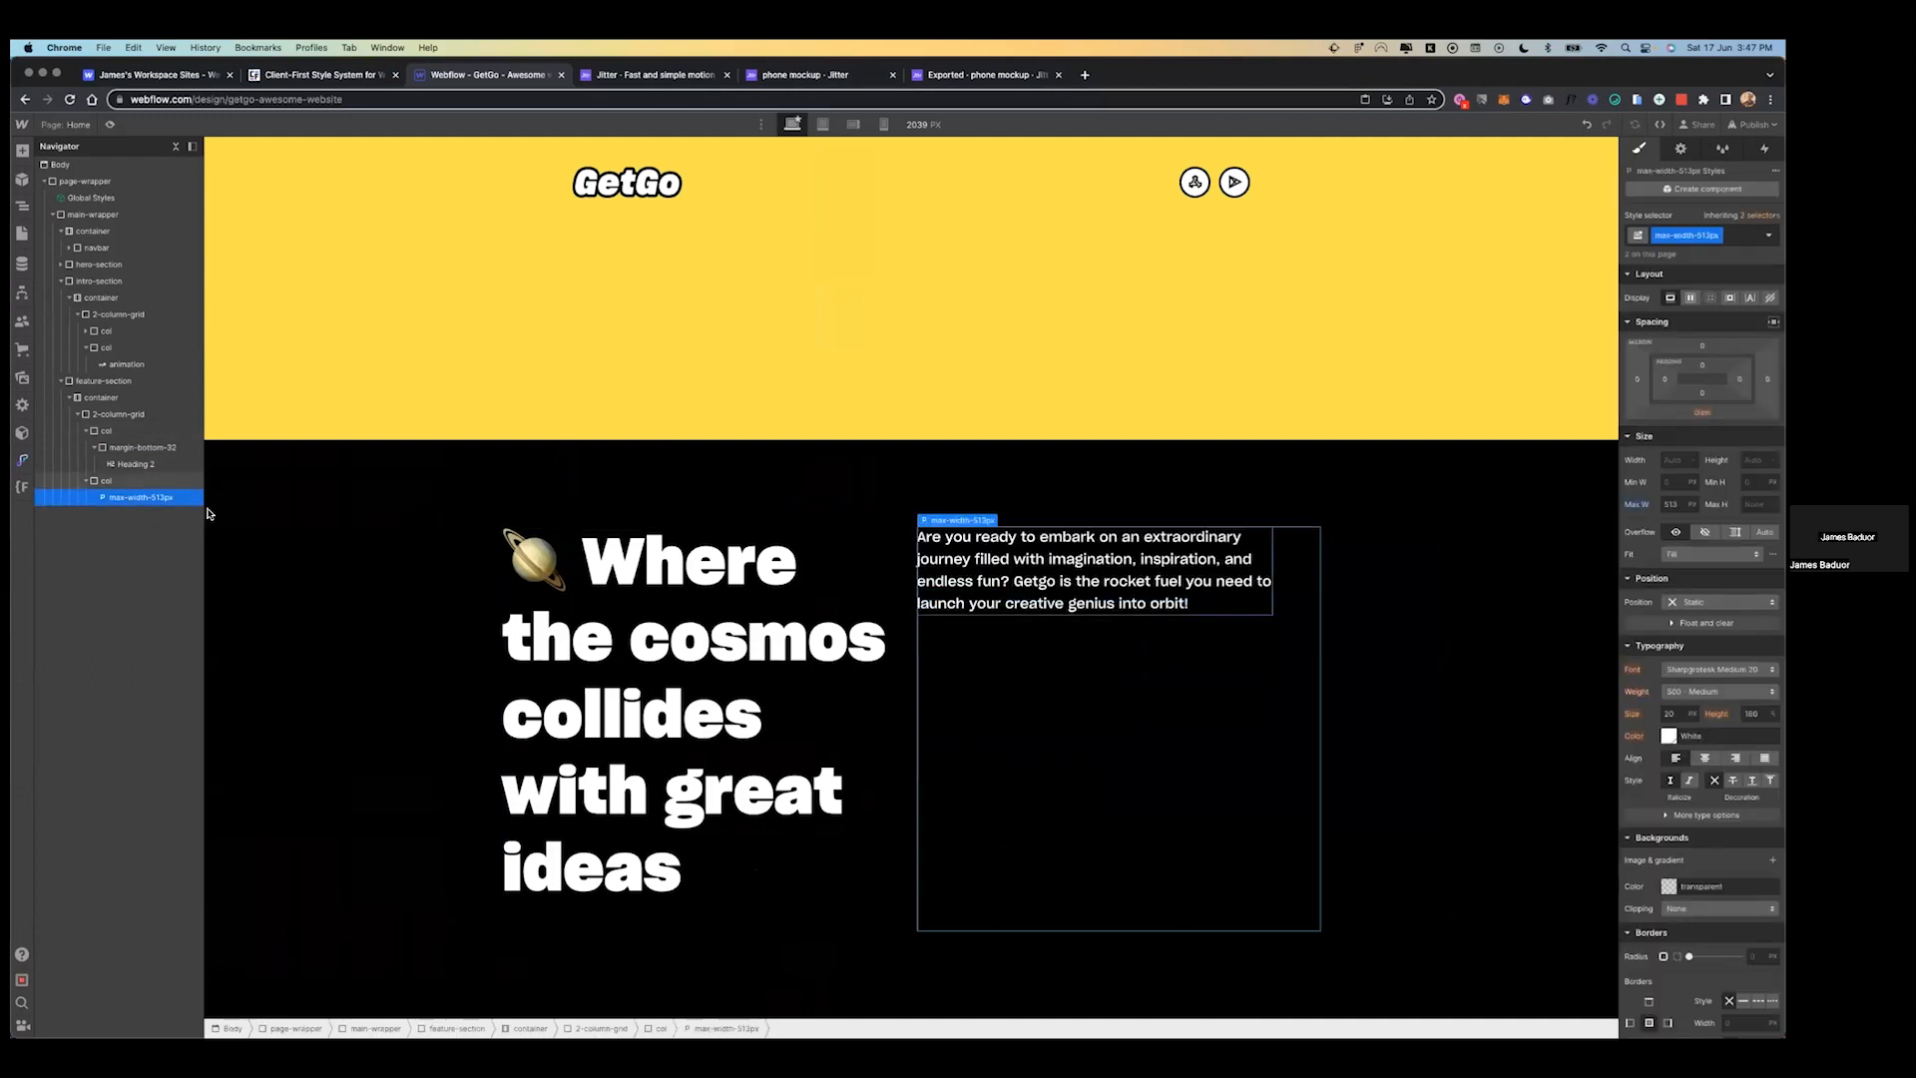
- Move the first column's Heading 2 out of its margin-bottom-32 wrapper directly into the column, and delete the emptied wrapper
click(620, 906)
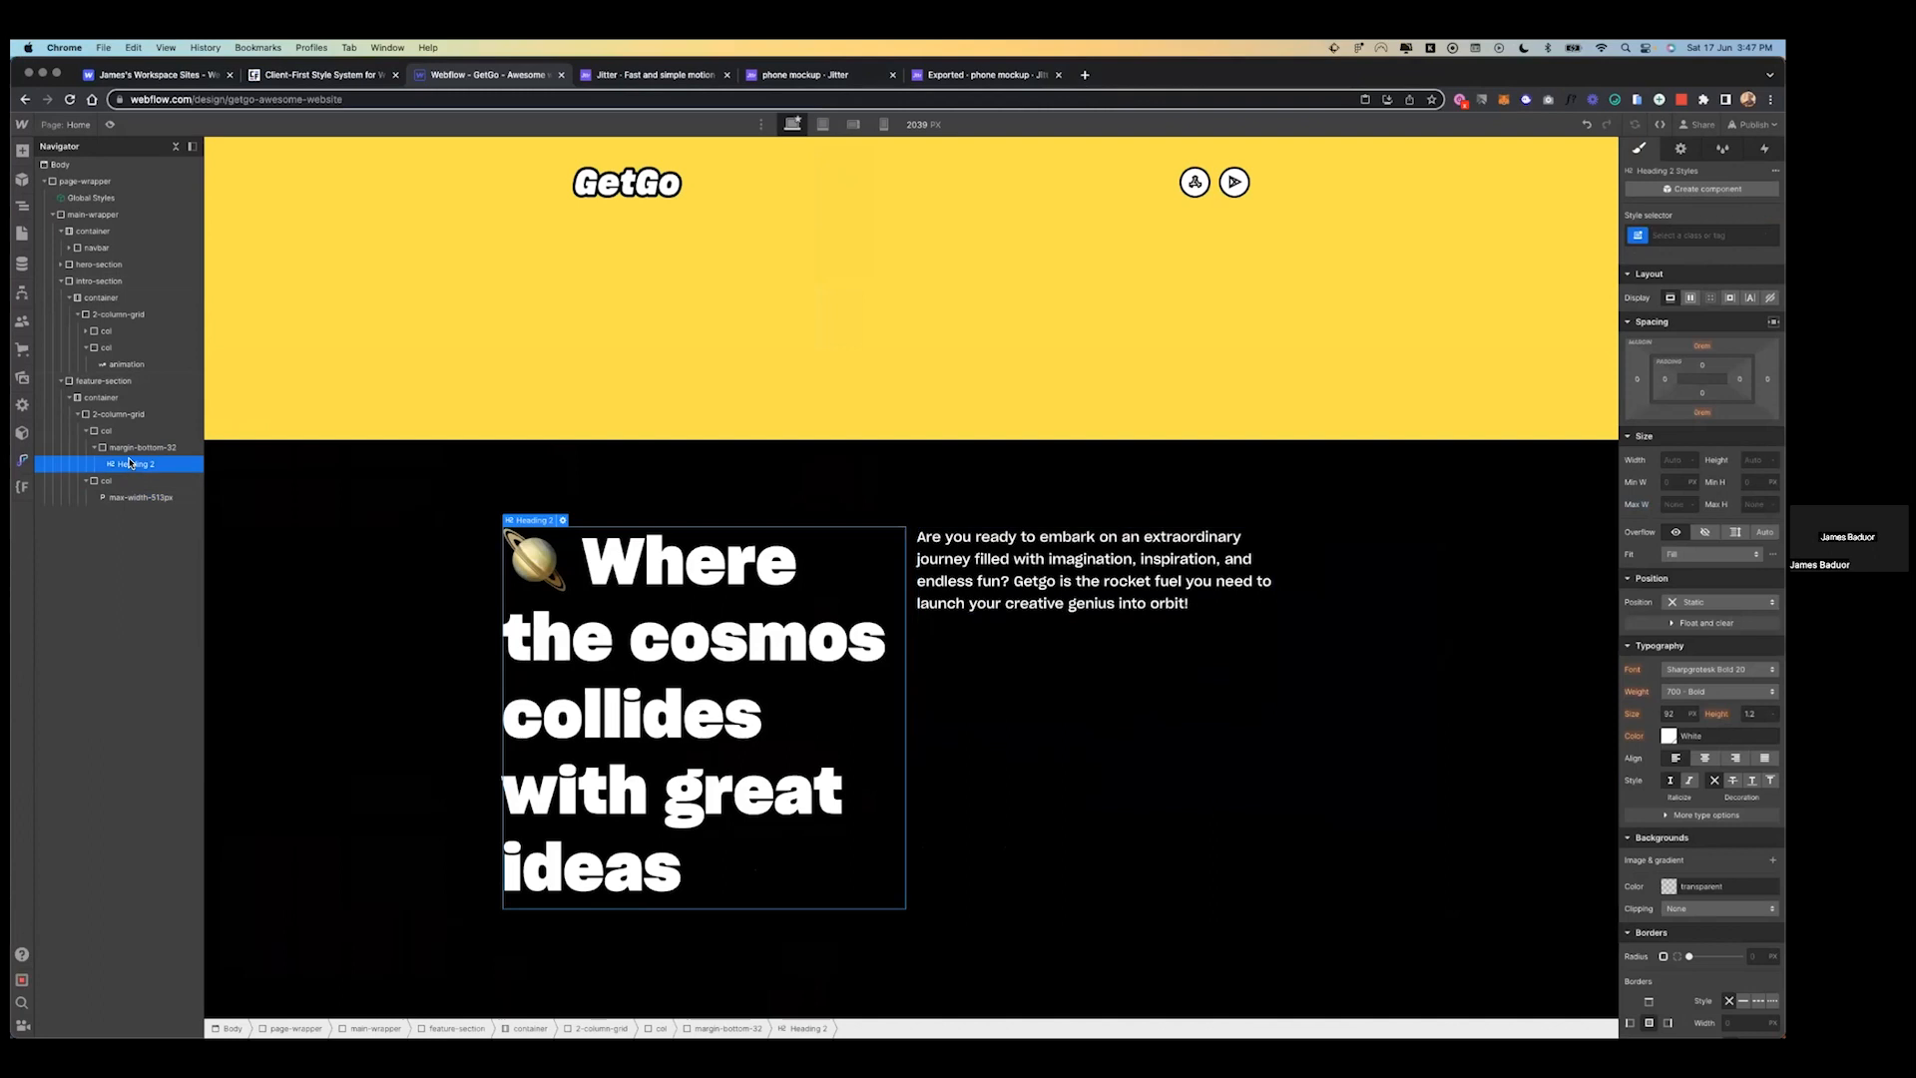
drag(129, 465, 132, 457)
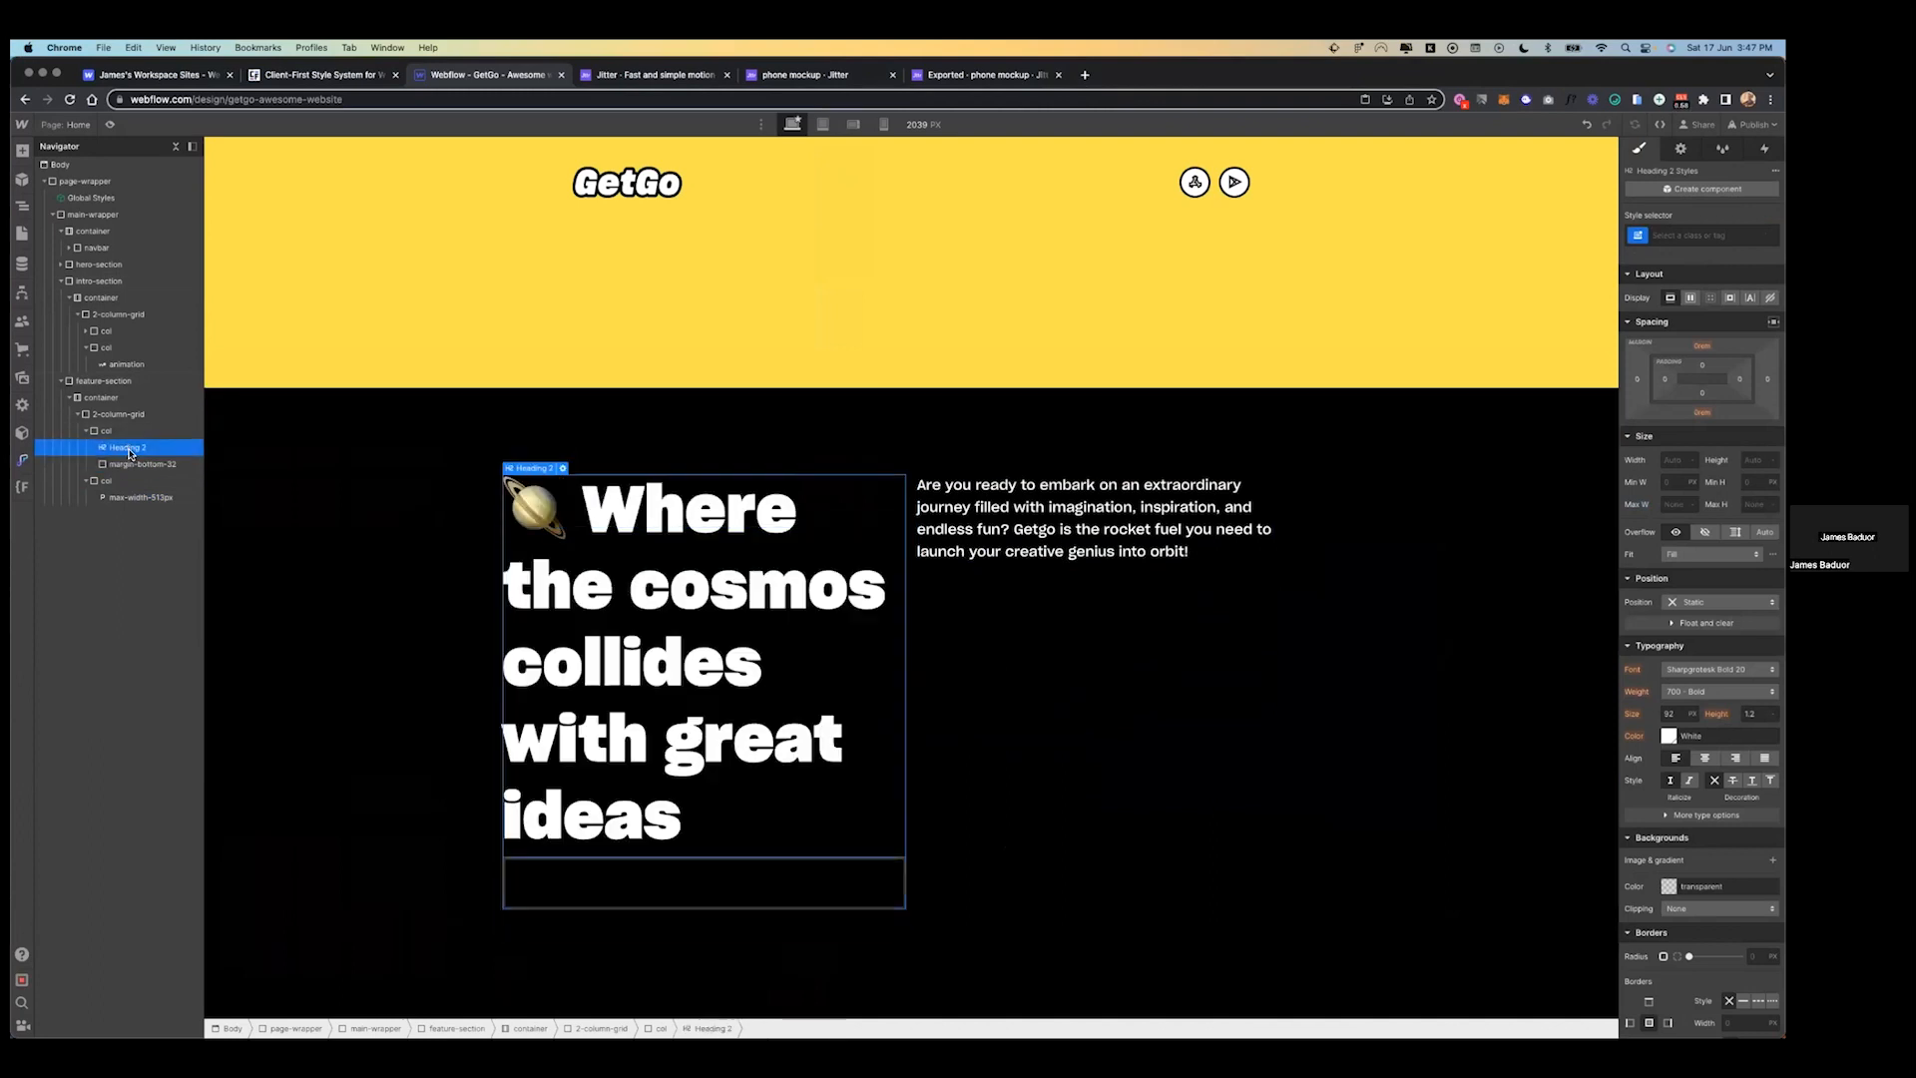
click(132, 463)
key(BackSpace)
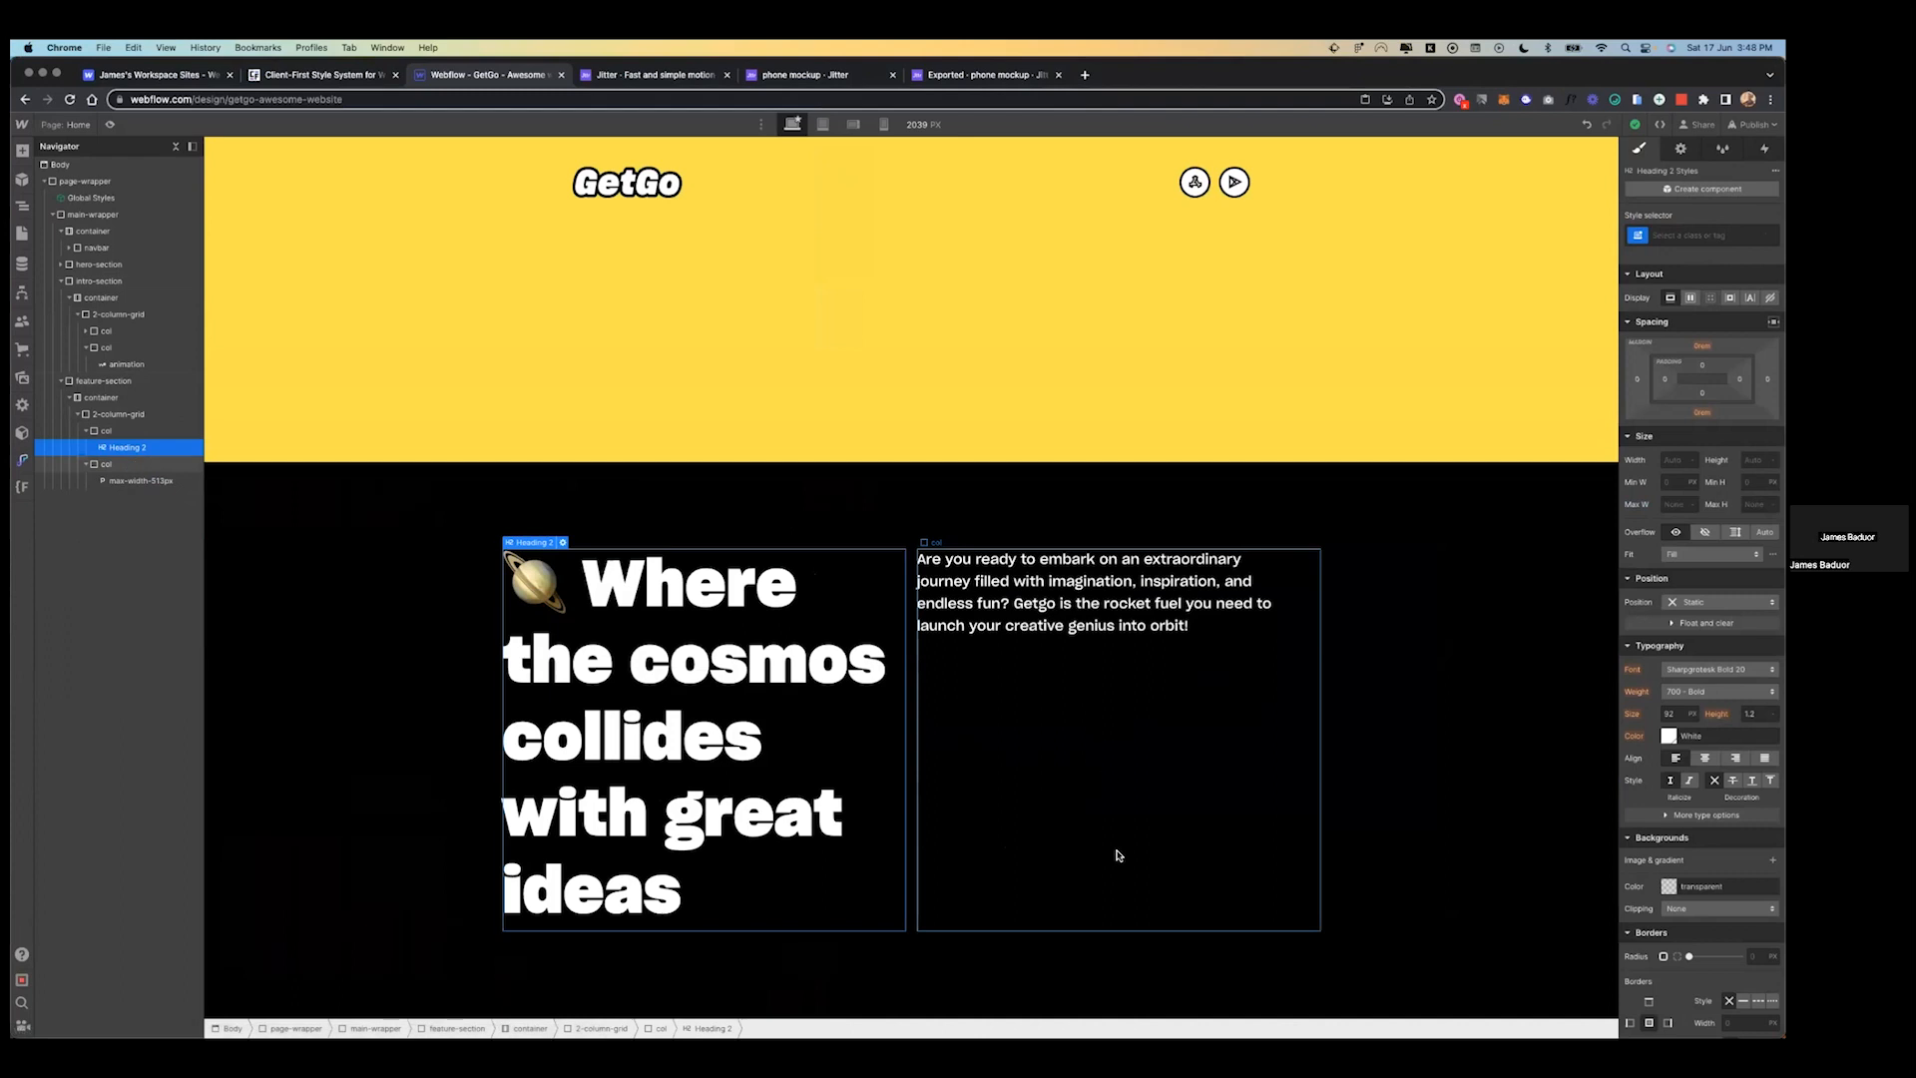
- Examine the feature section's paragraph, "Download GetGo on:" text and orbit graphic in Figma, comparing them with the paragraph in Webflow
key(ctrl+Left)
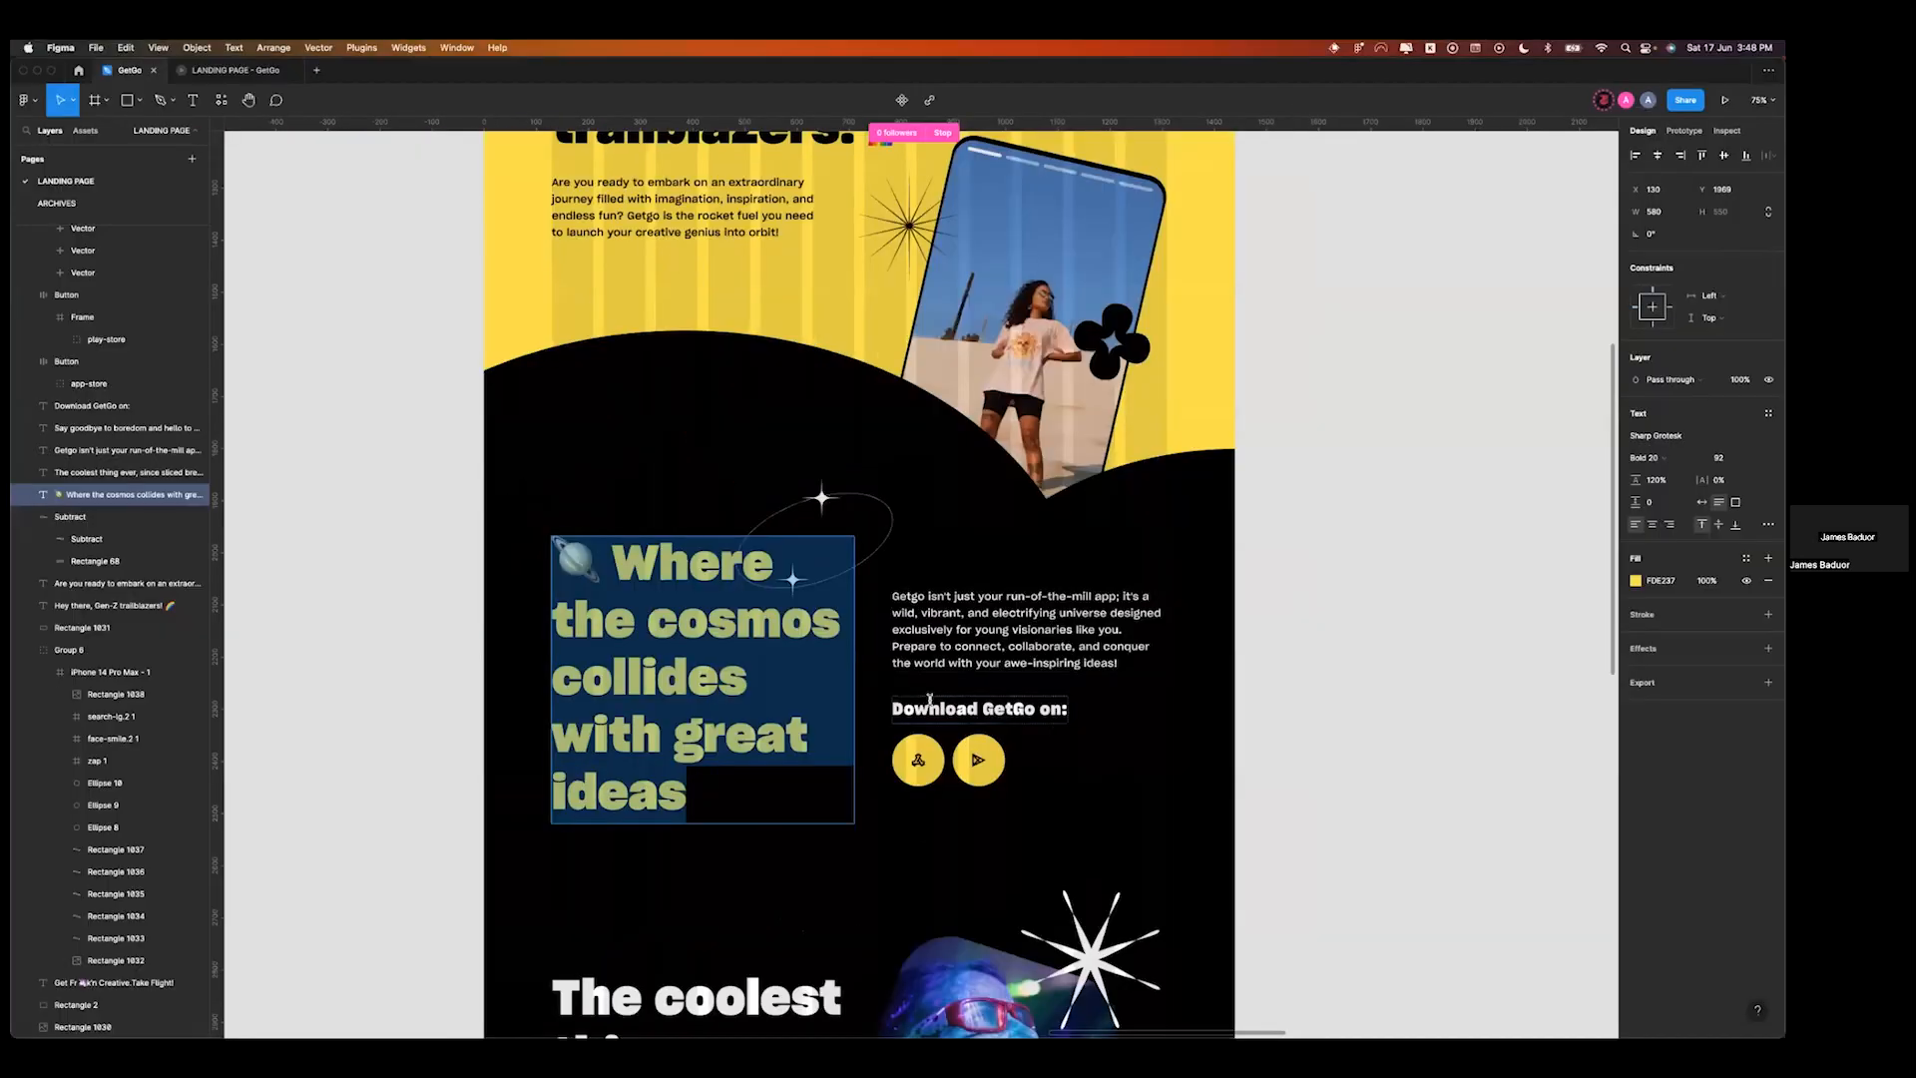
key(Escape)
scroll(988, 603, down, 3)
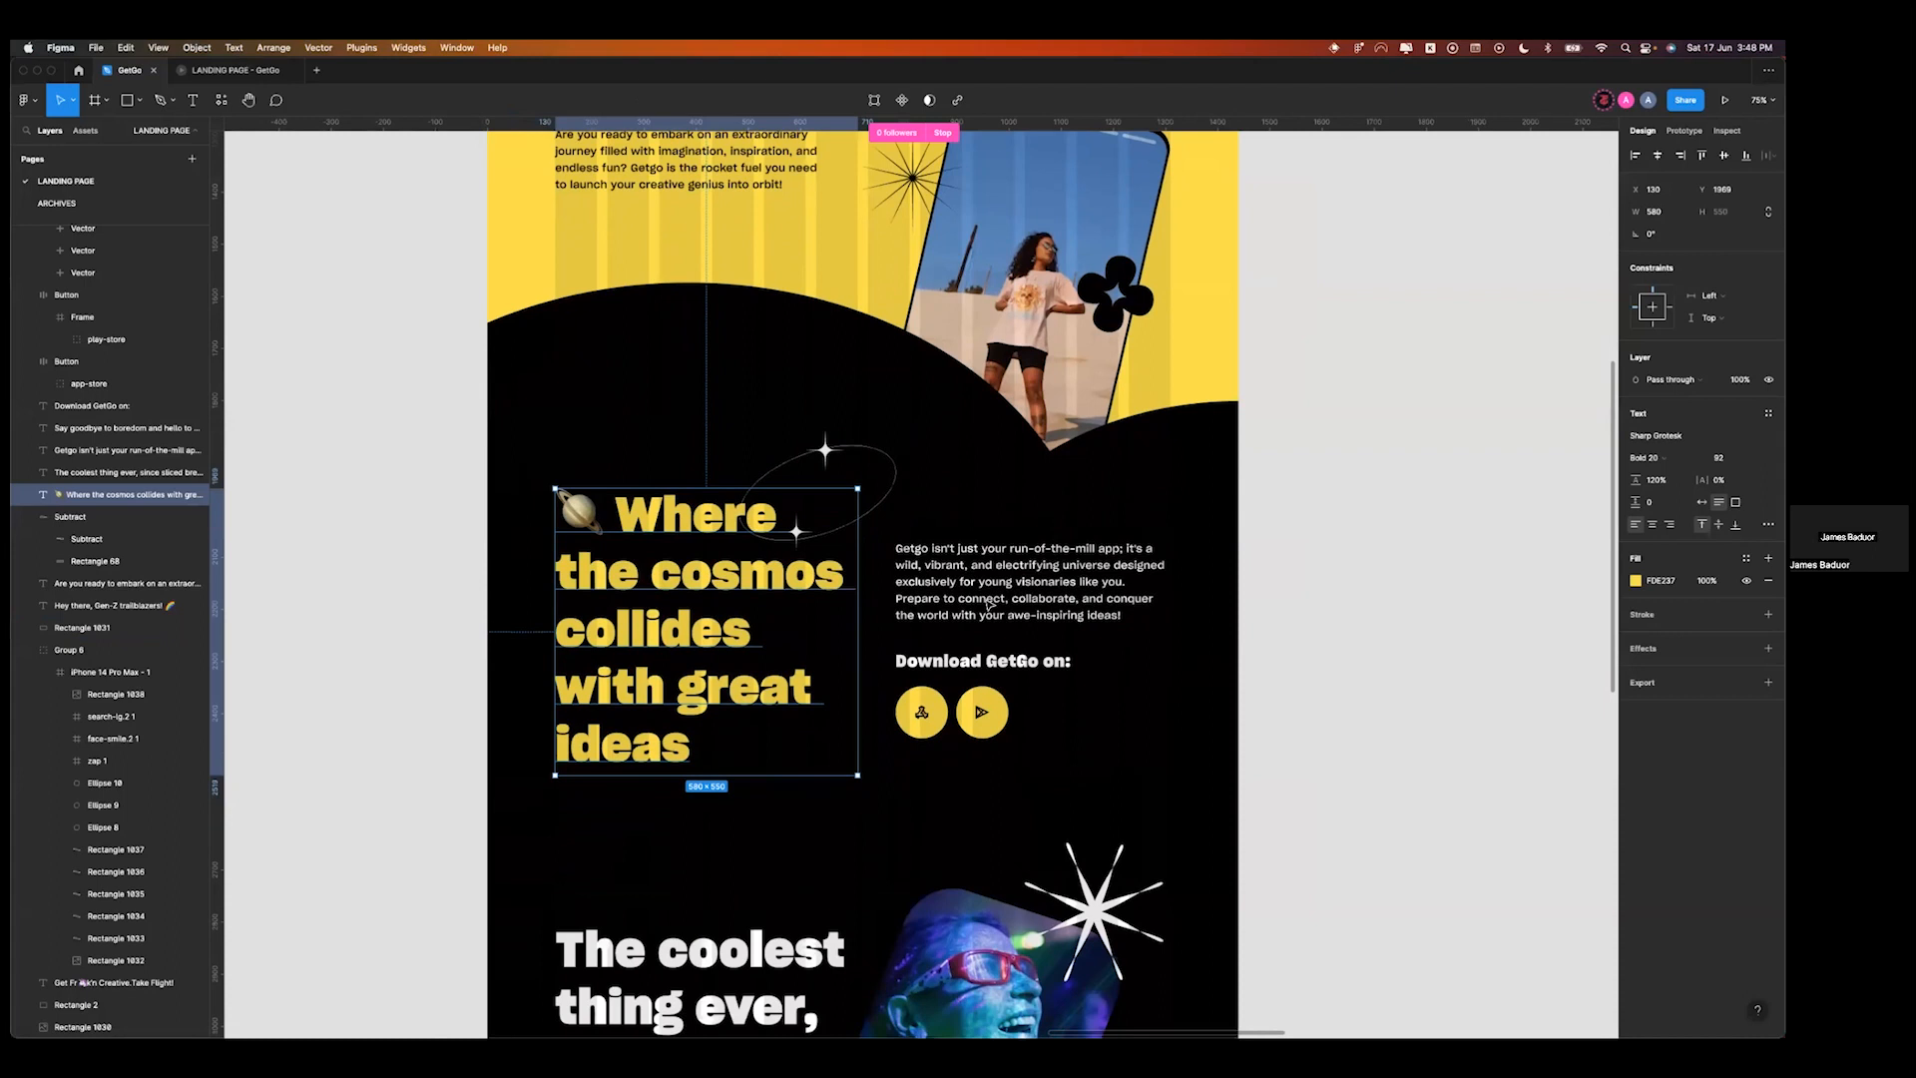
click(986, 597)
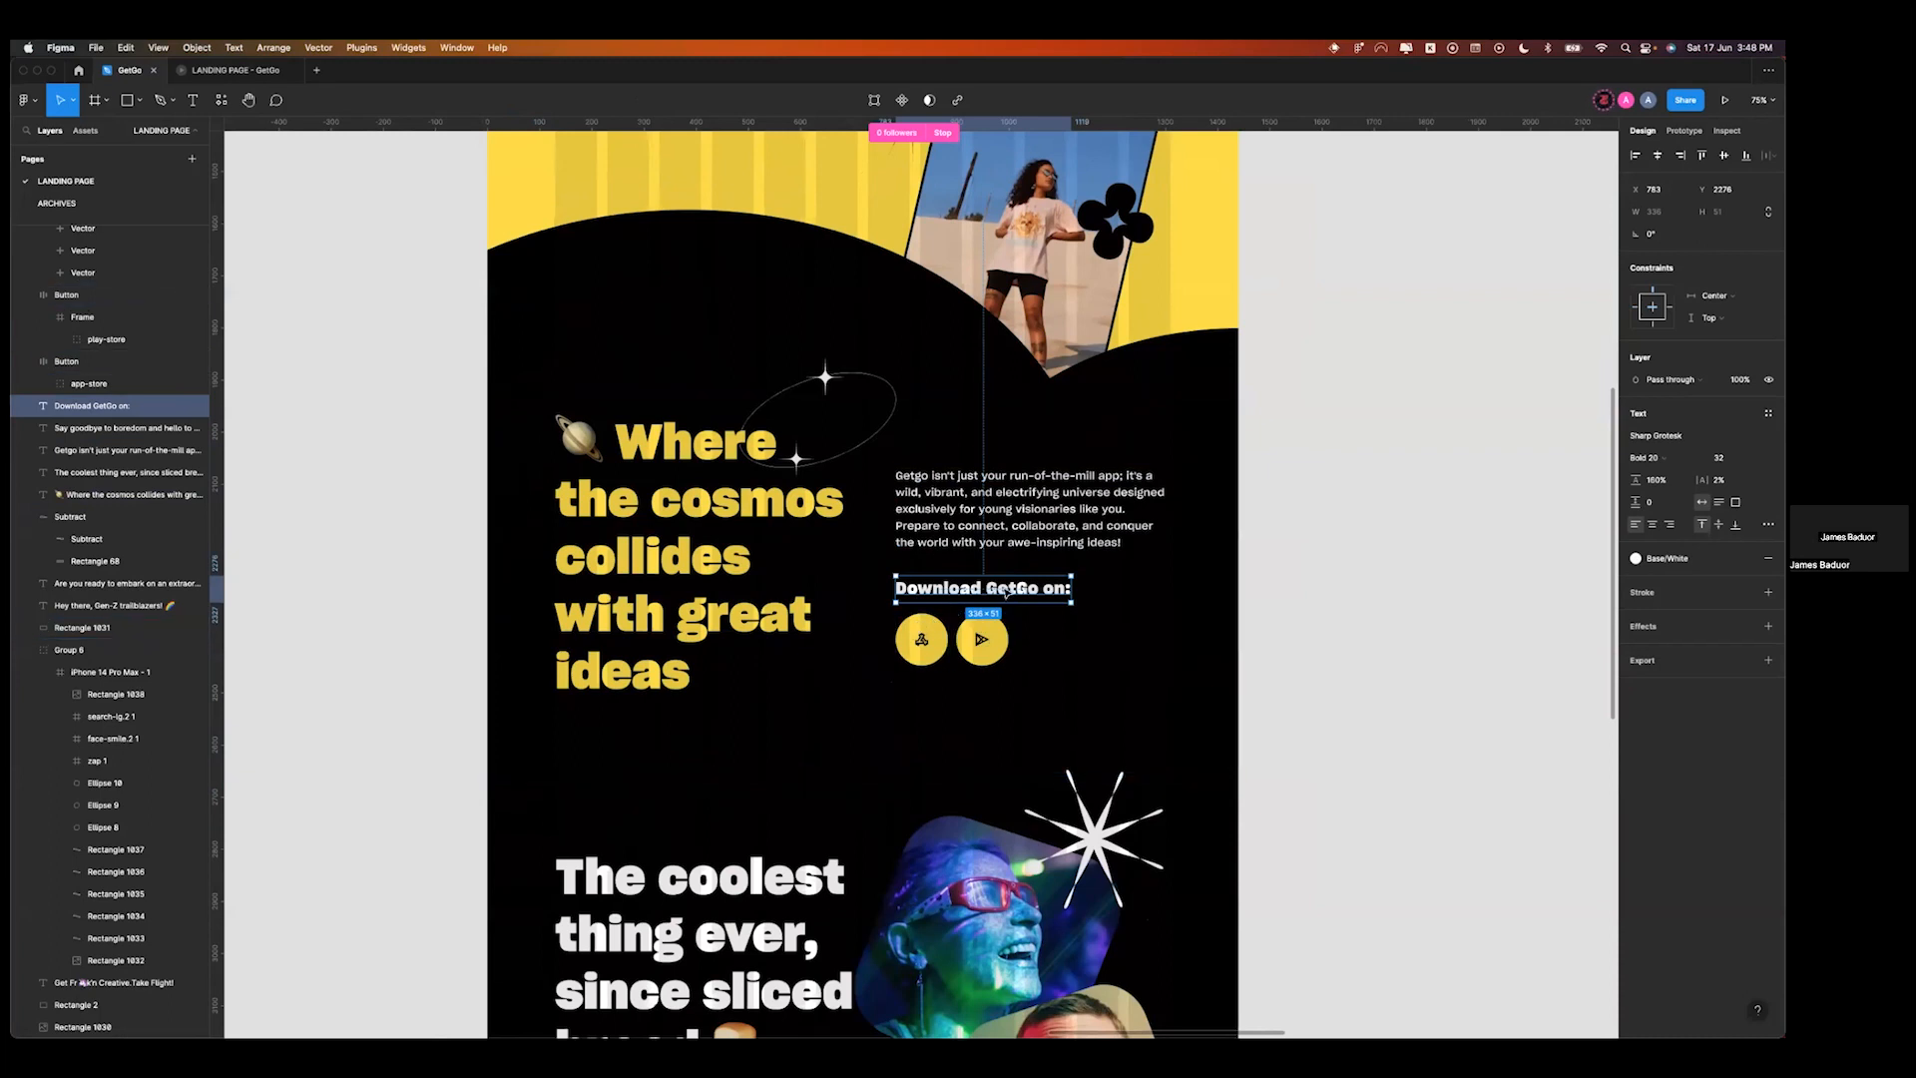
scroll(1006, 593, left, 2)
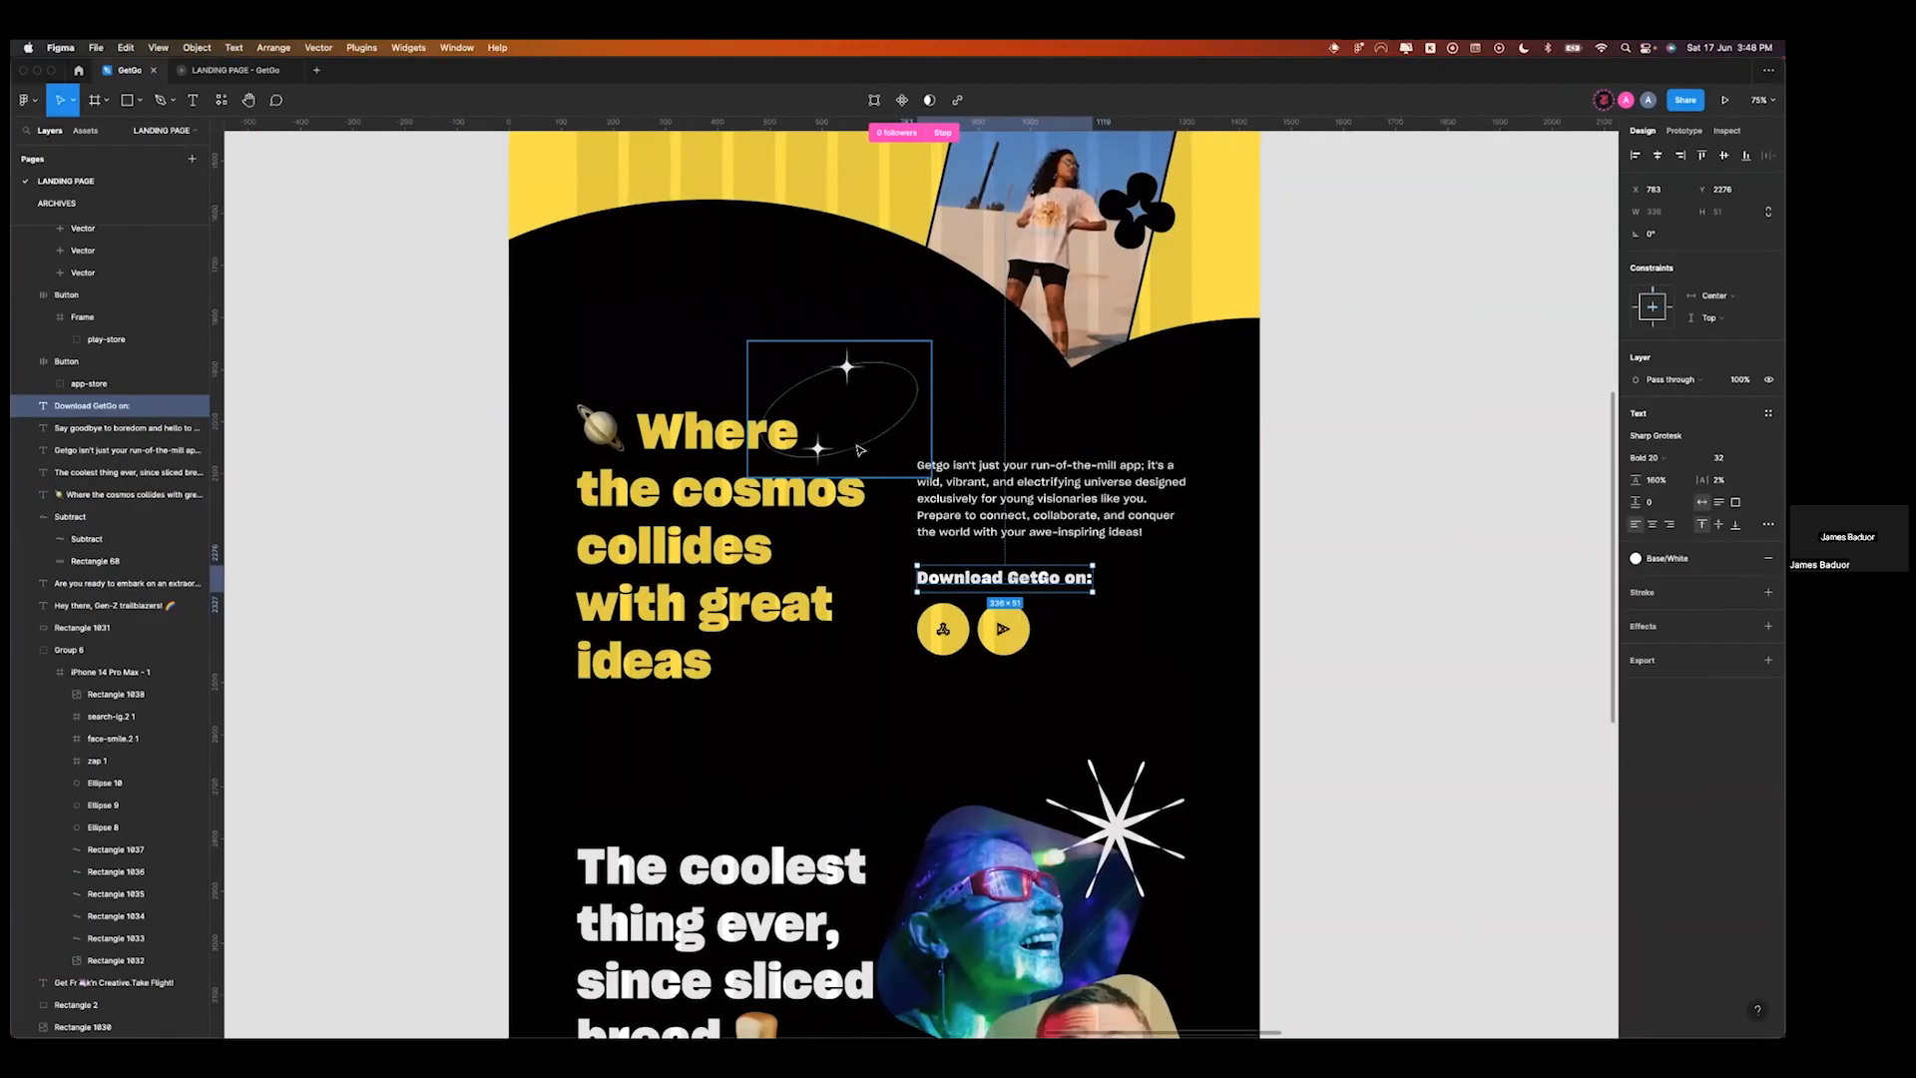
click(920, 431)
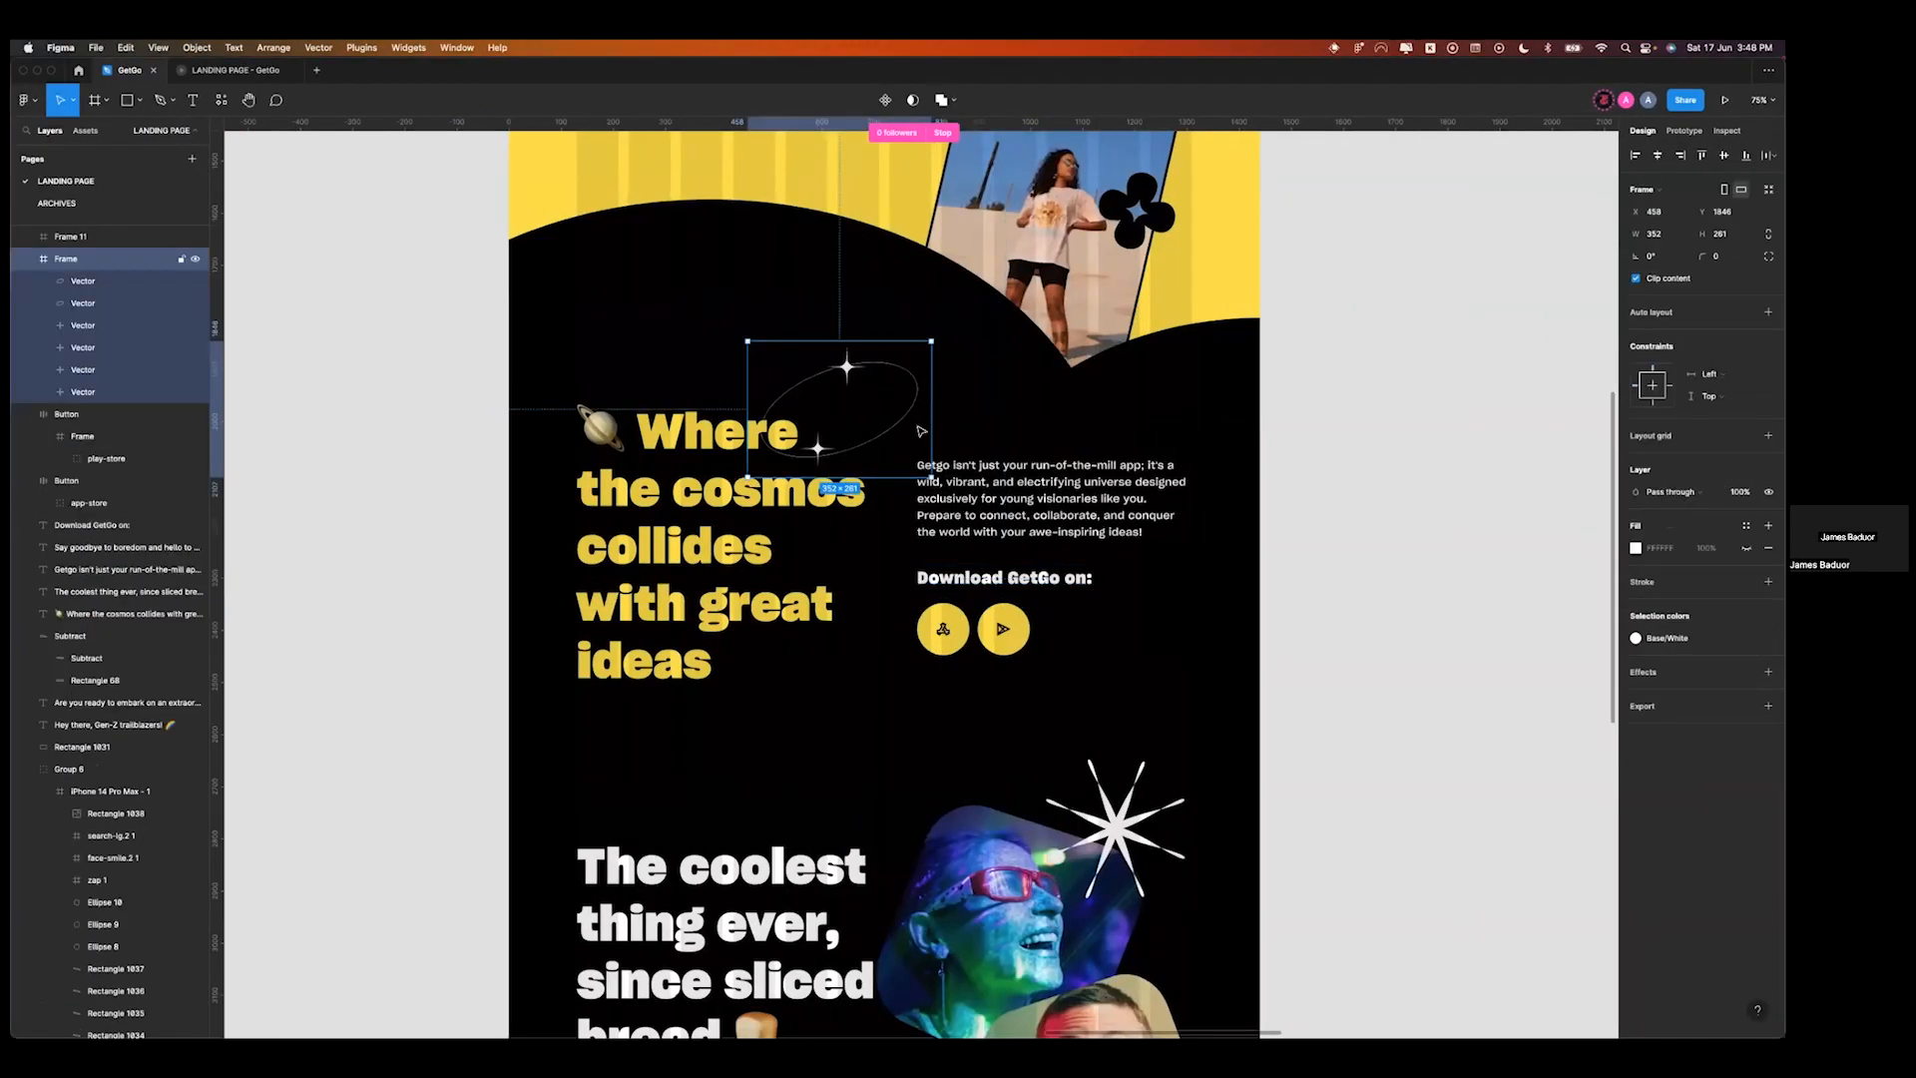
key(ctrl+Right)
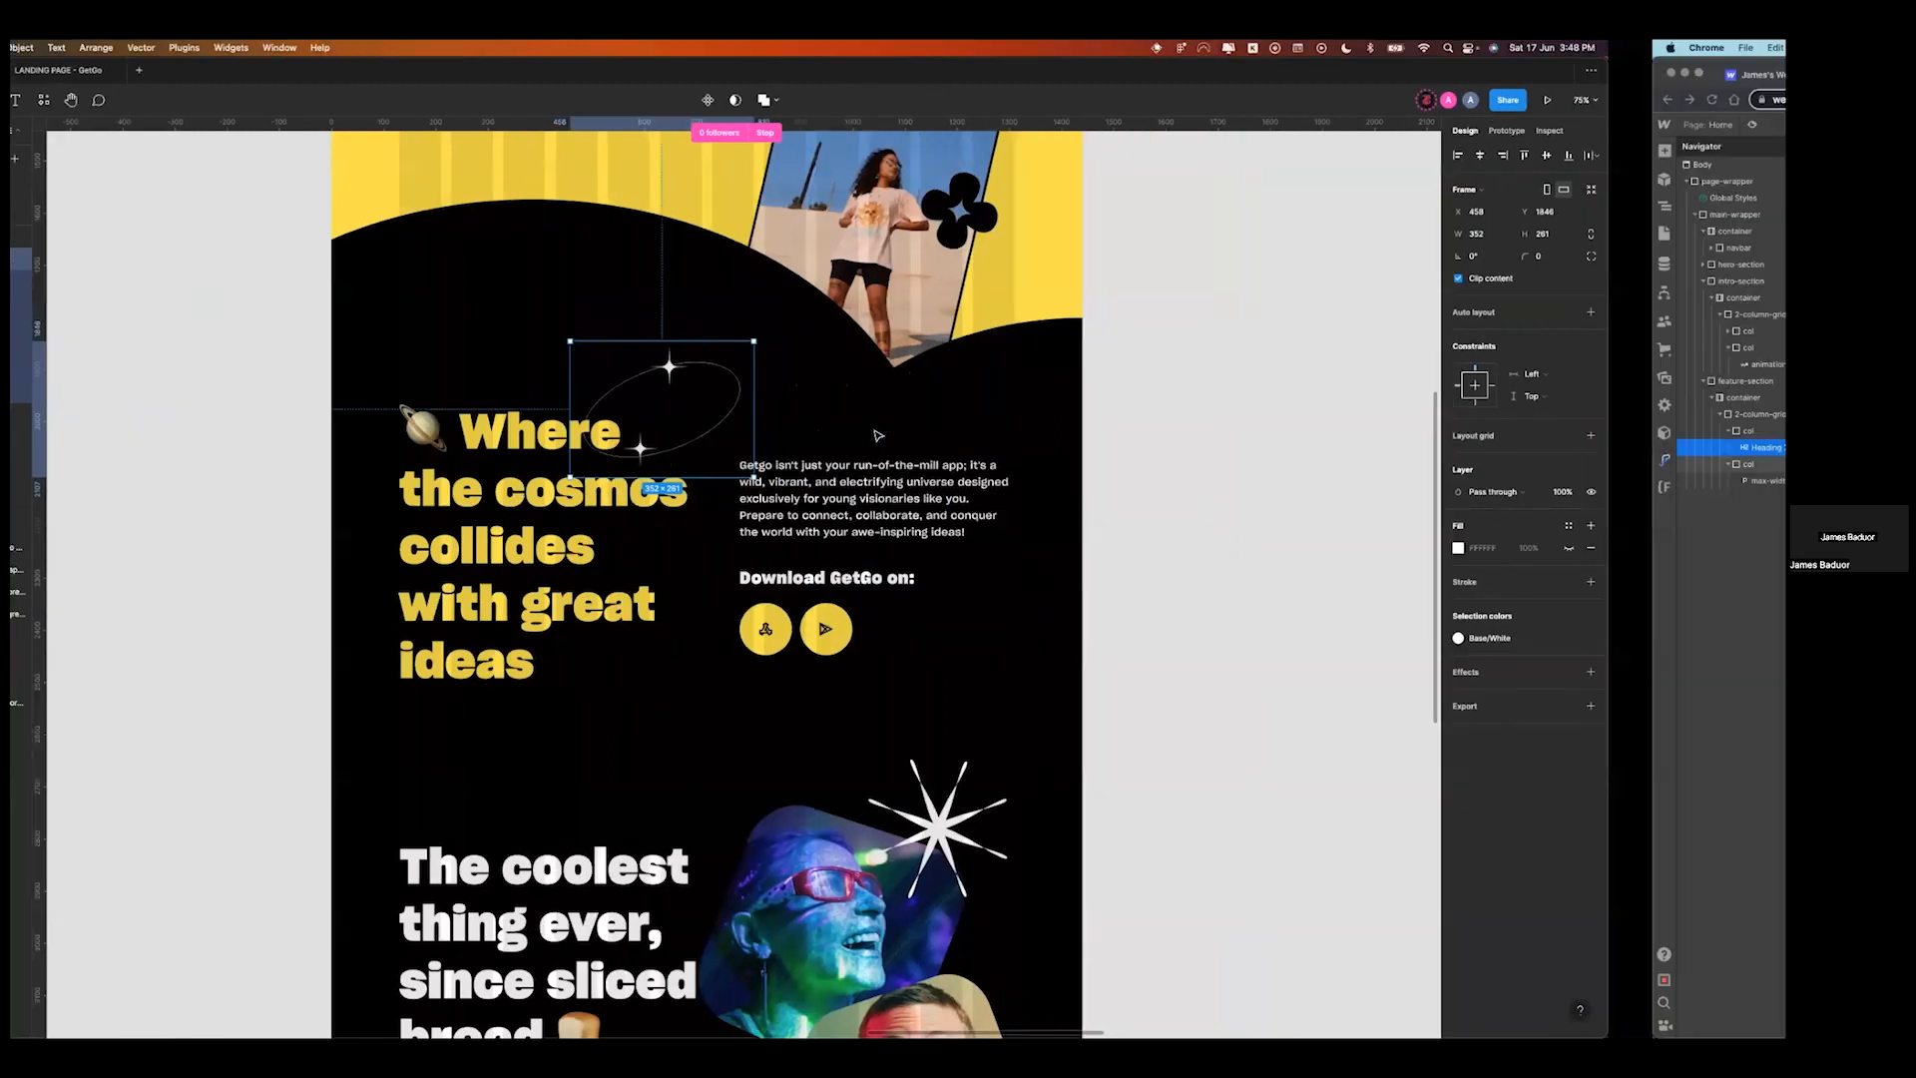
click(1084, 621)
key(ctrl+Left)
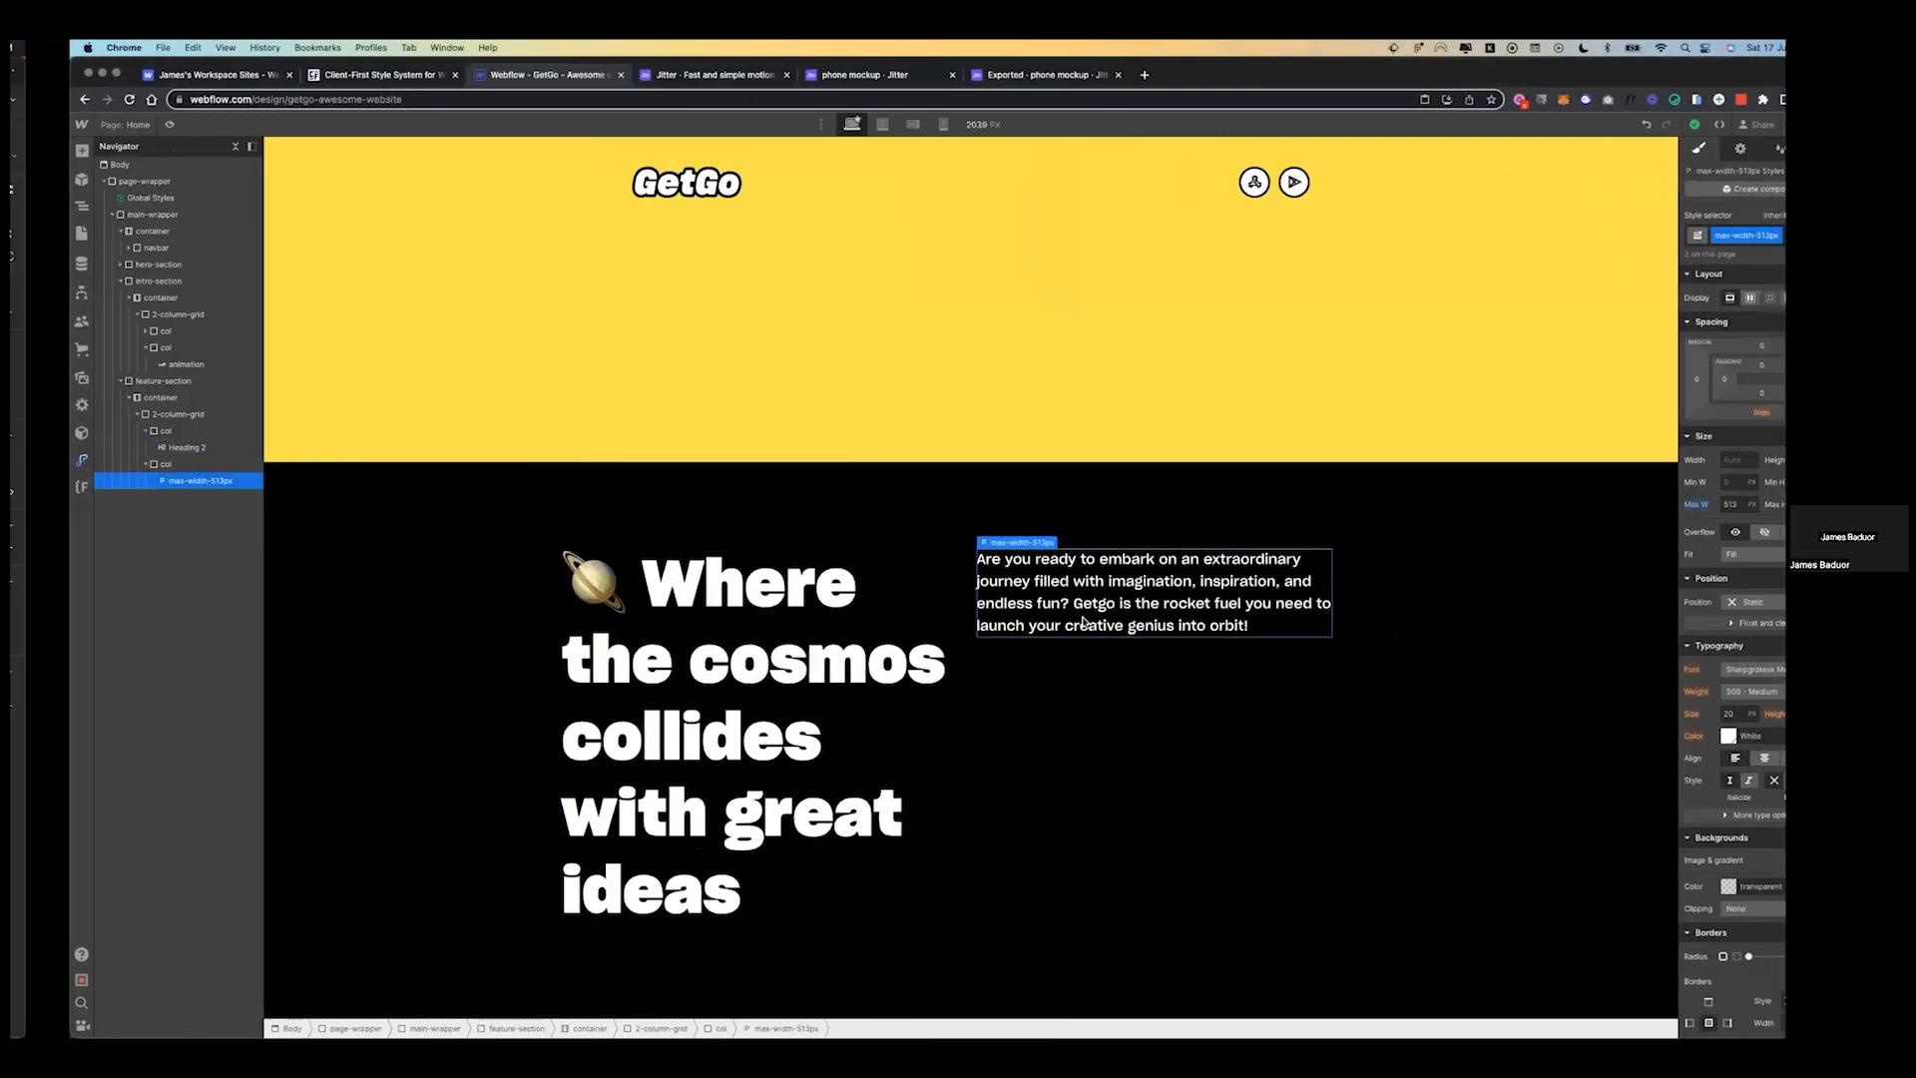
click(1014, 585)
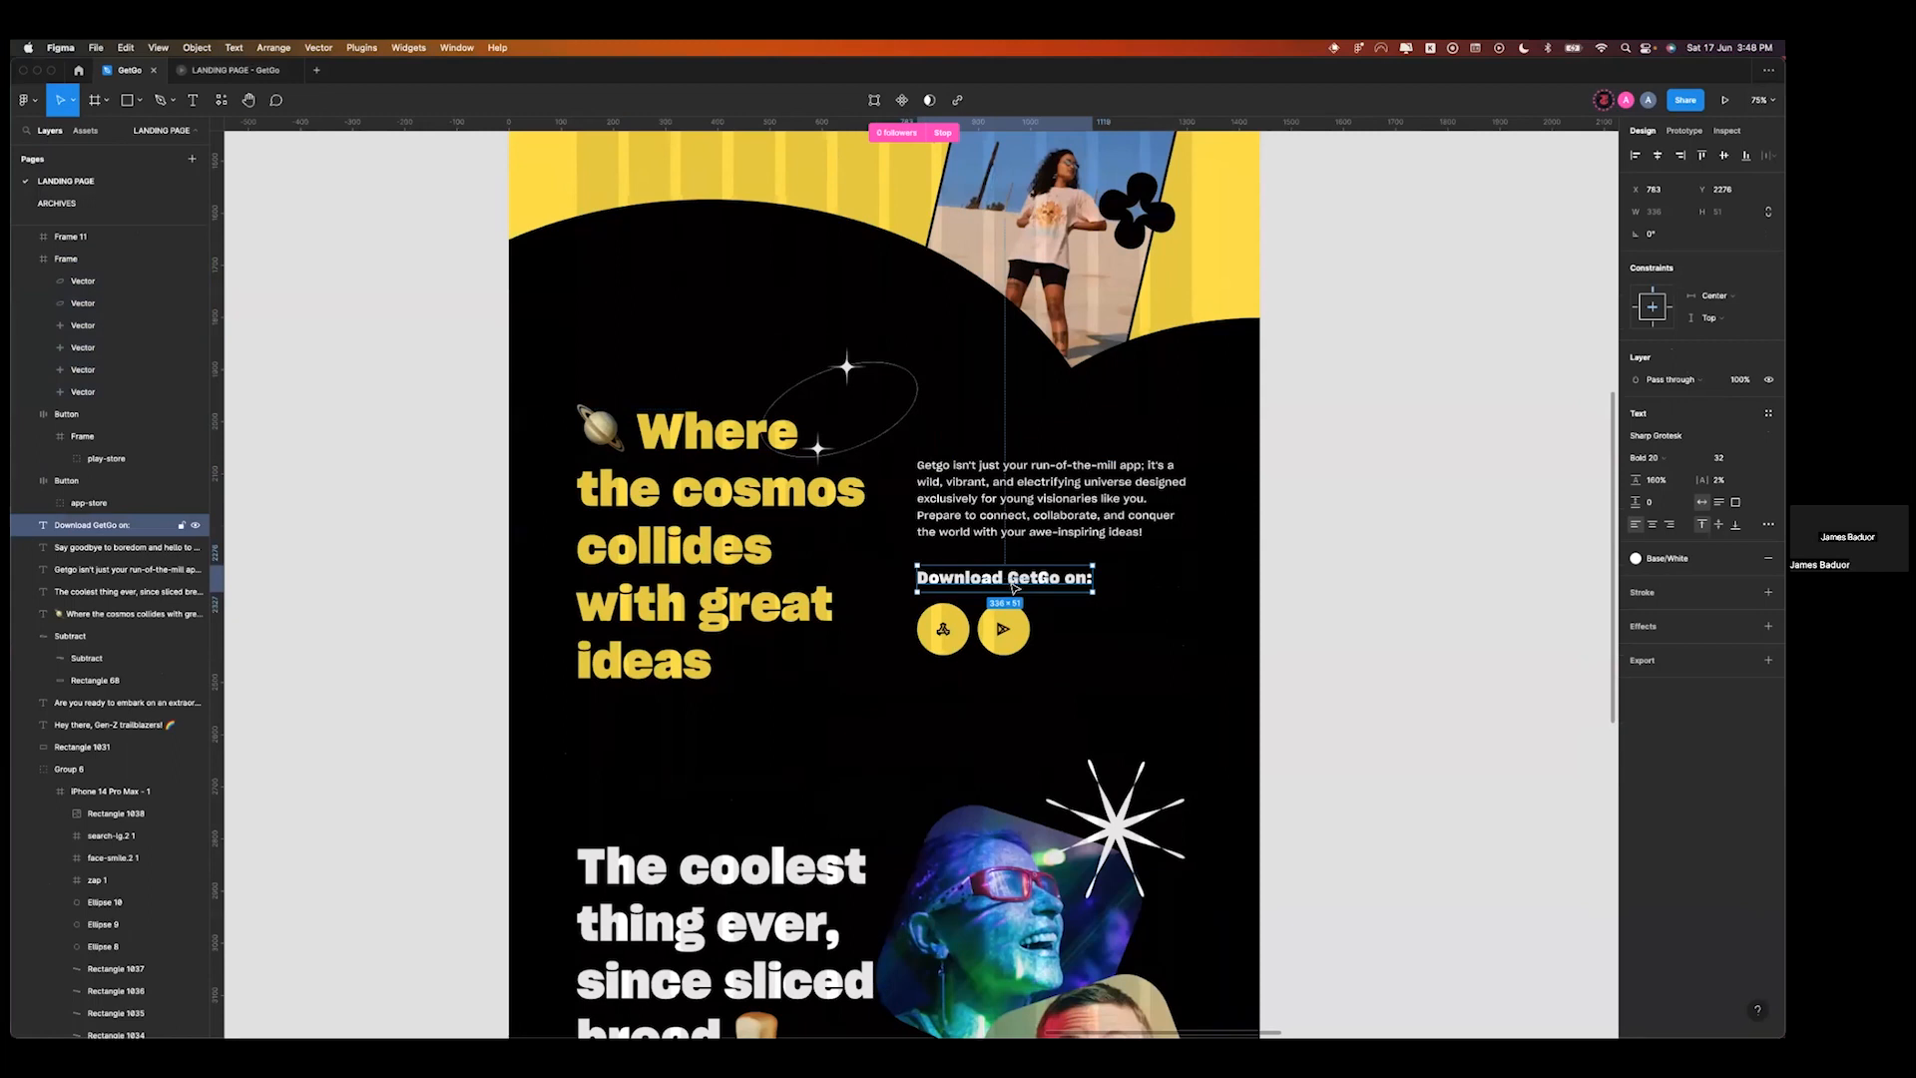
- Switch to Webflow and add an H3 heading below the paragraph in the feature grid's second column
key(ctrl+Right)
click(22, 152)
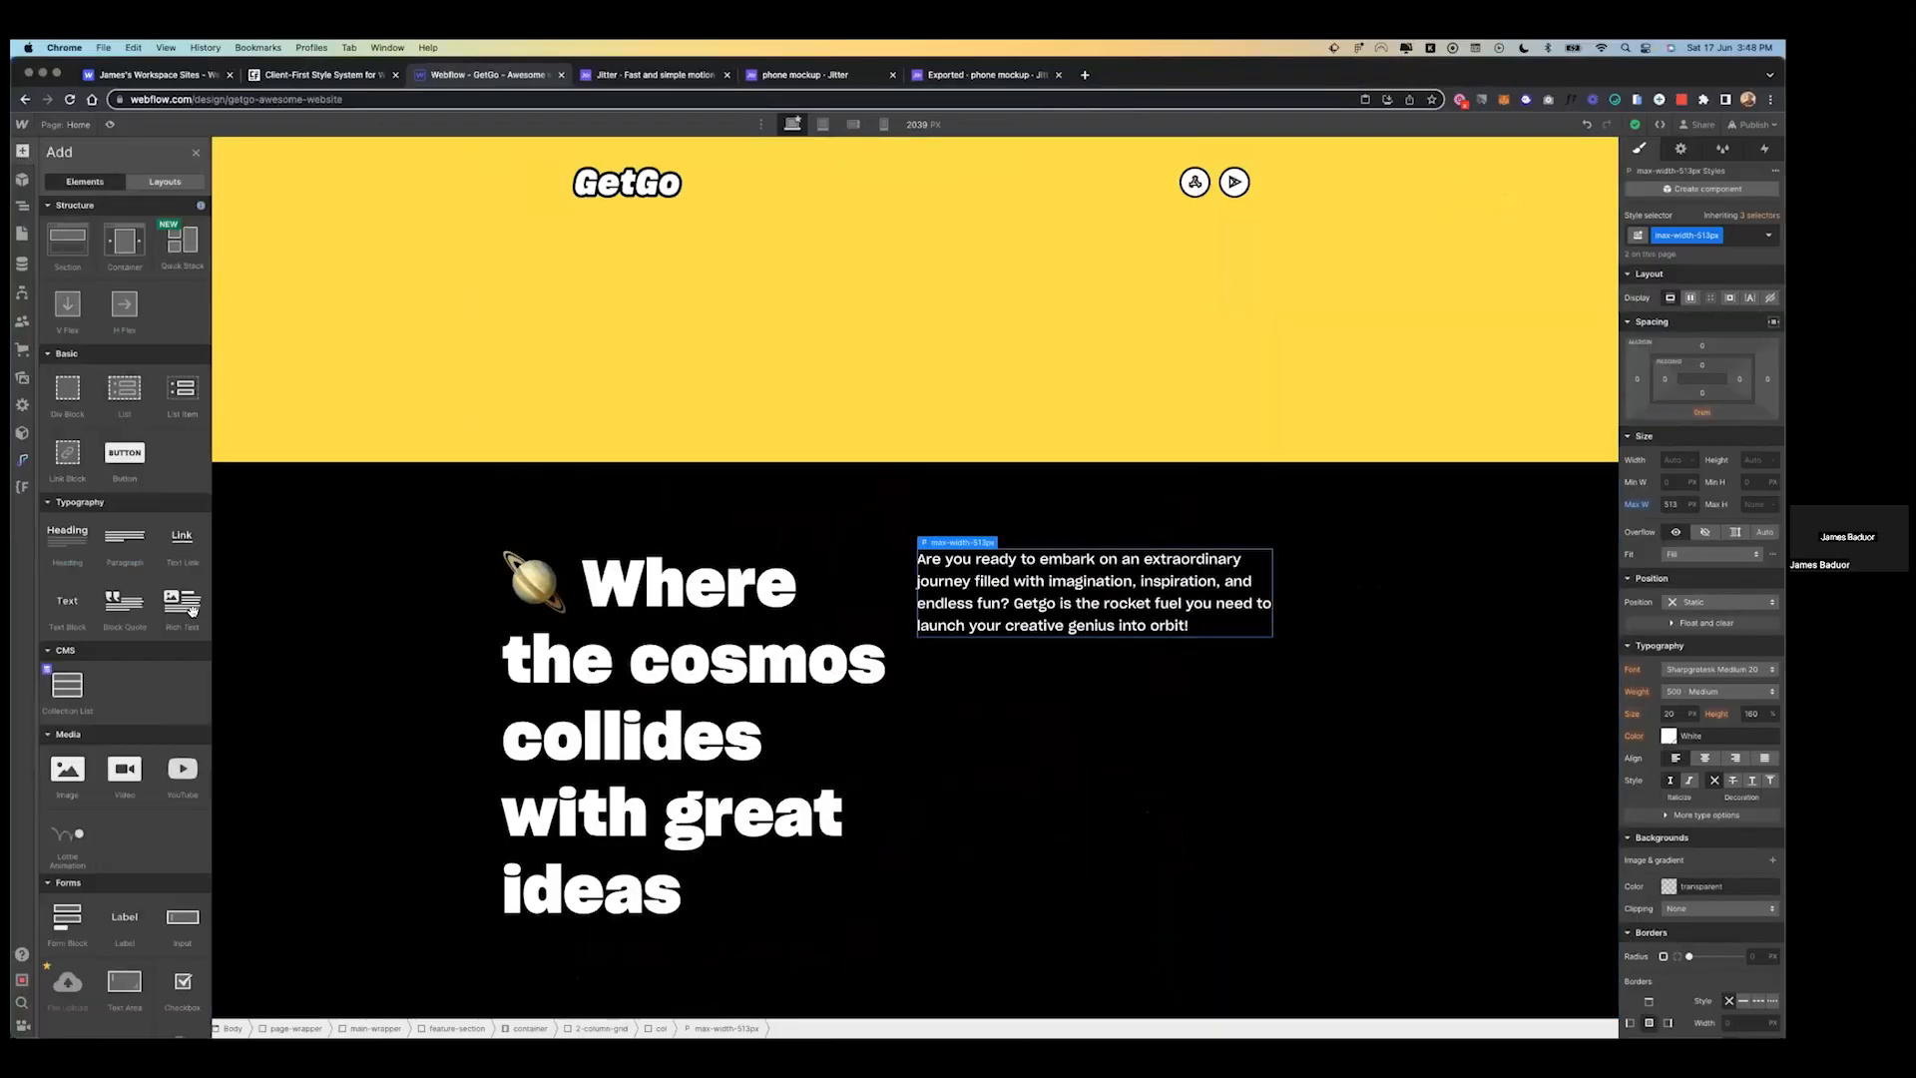
click(67, 544)
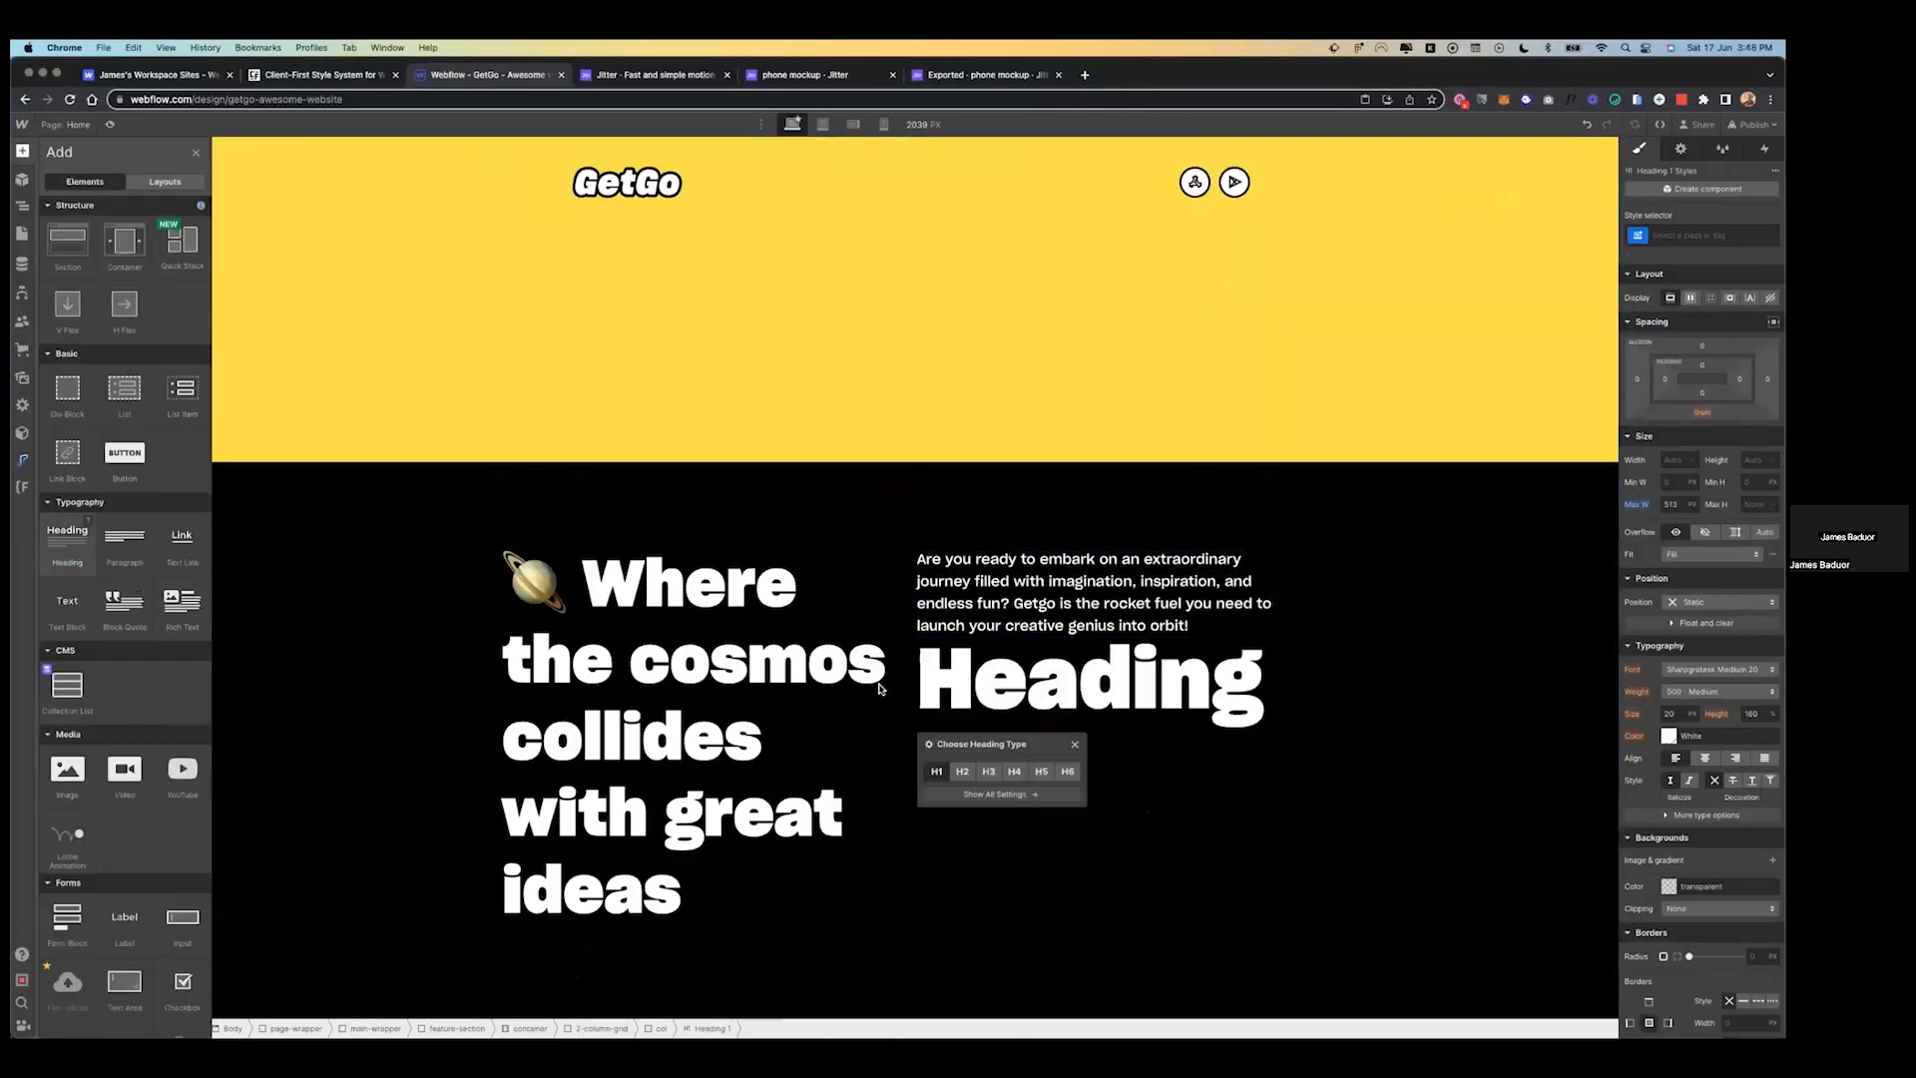
click(987, 771)
- Copy the "Download GetGo on:" text from Figma and replace the new H3 heading's placeholder text with it in Webflow
key(ctrl+Left)
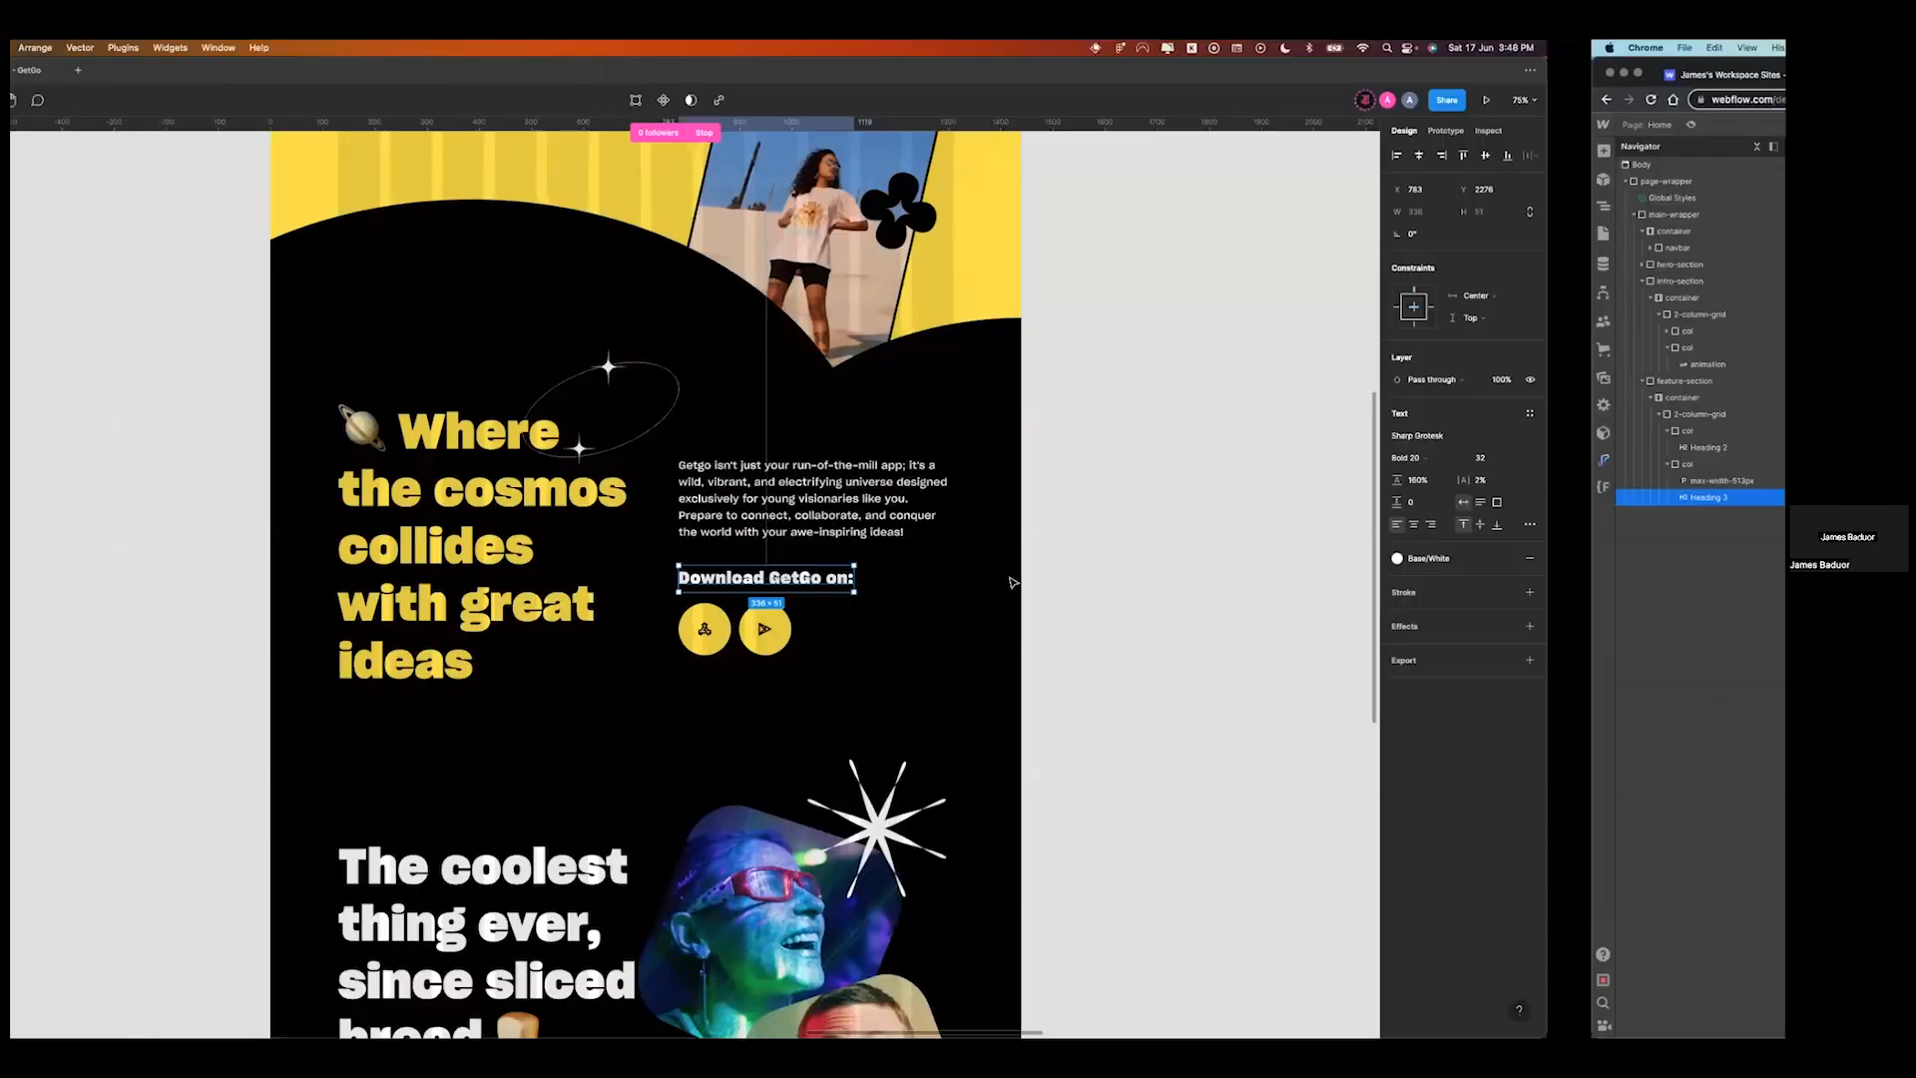
double_click(1010, 577)
key(super+c)
key(ctrl+Right)
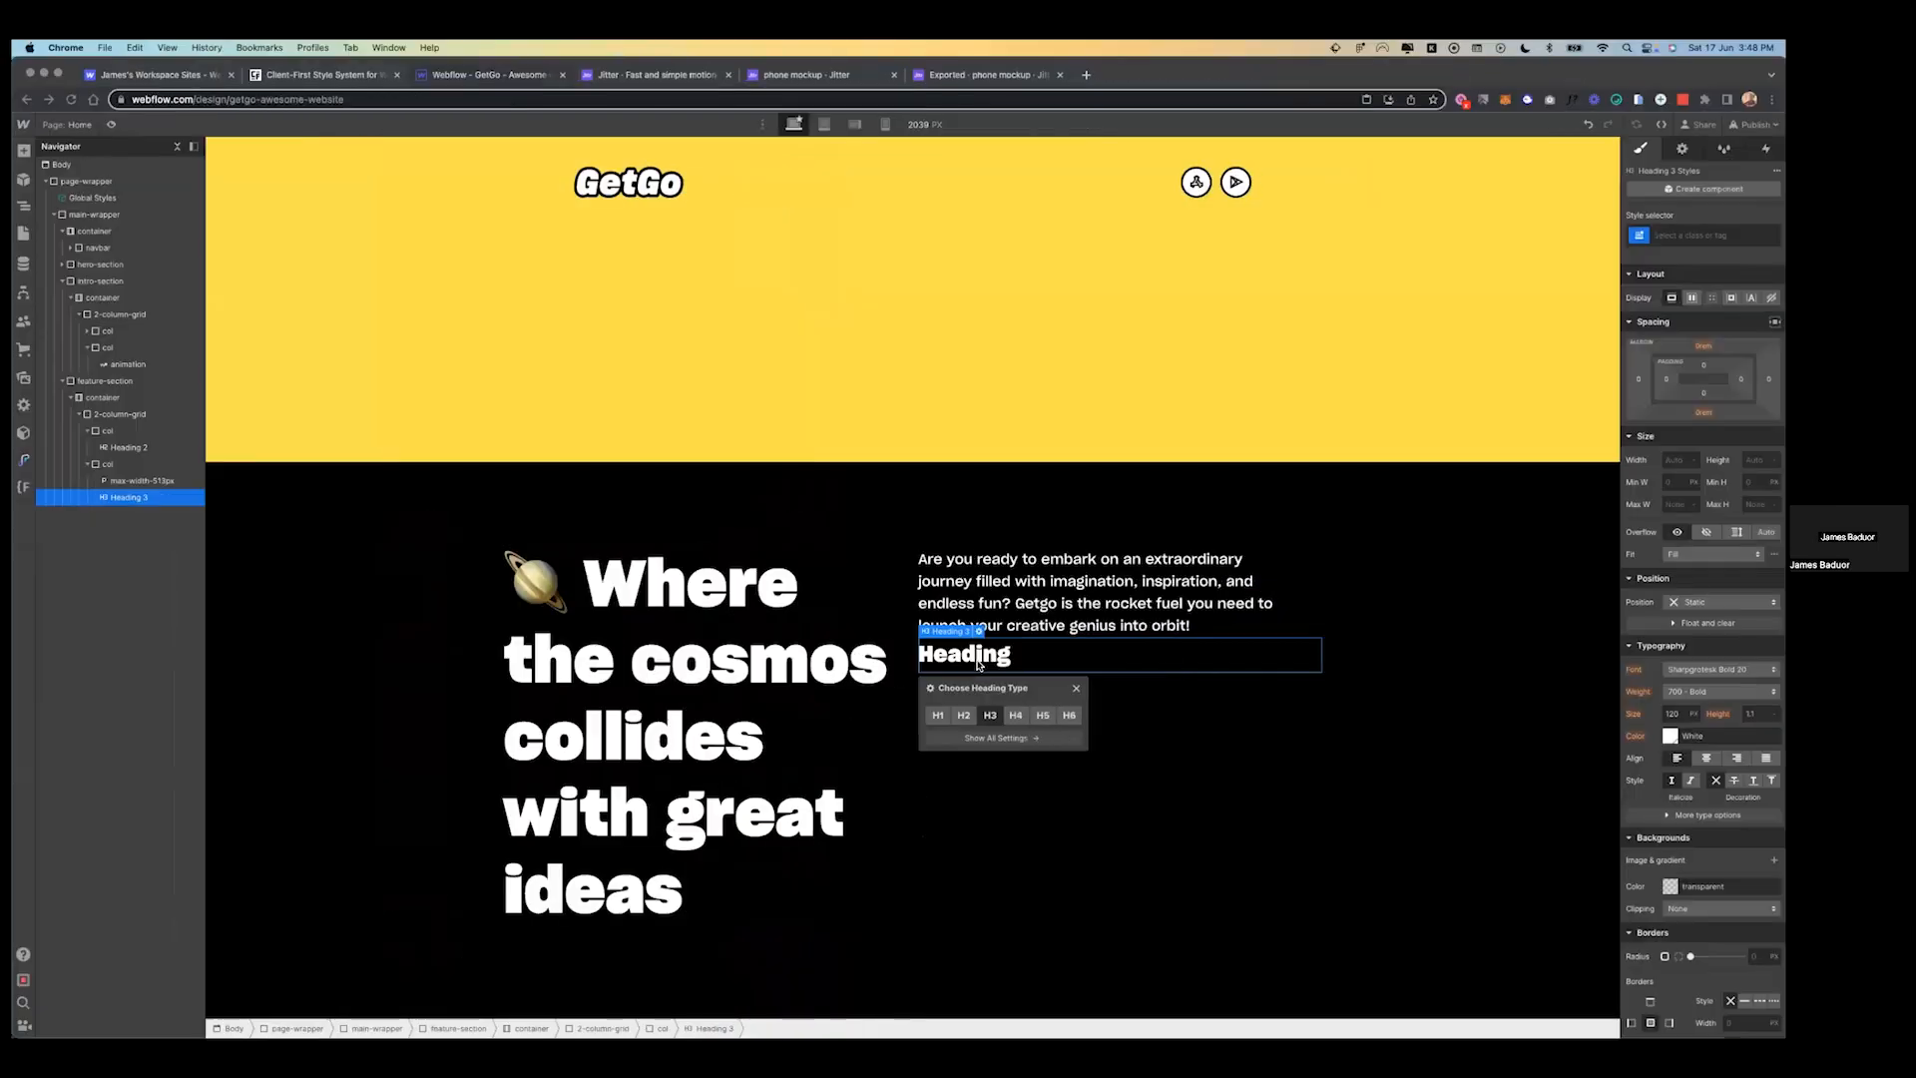
double_click(978, 661)
key(super+v)
key(Escape)
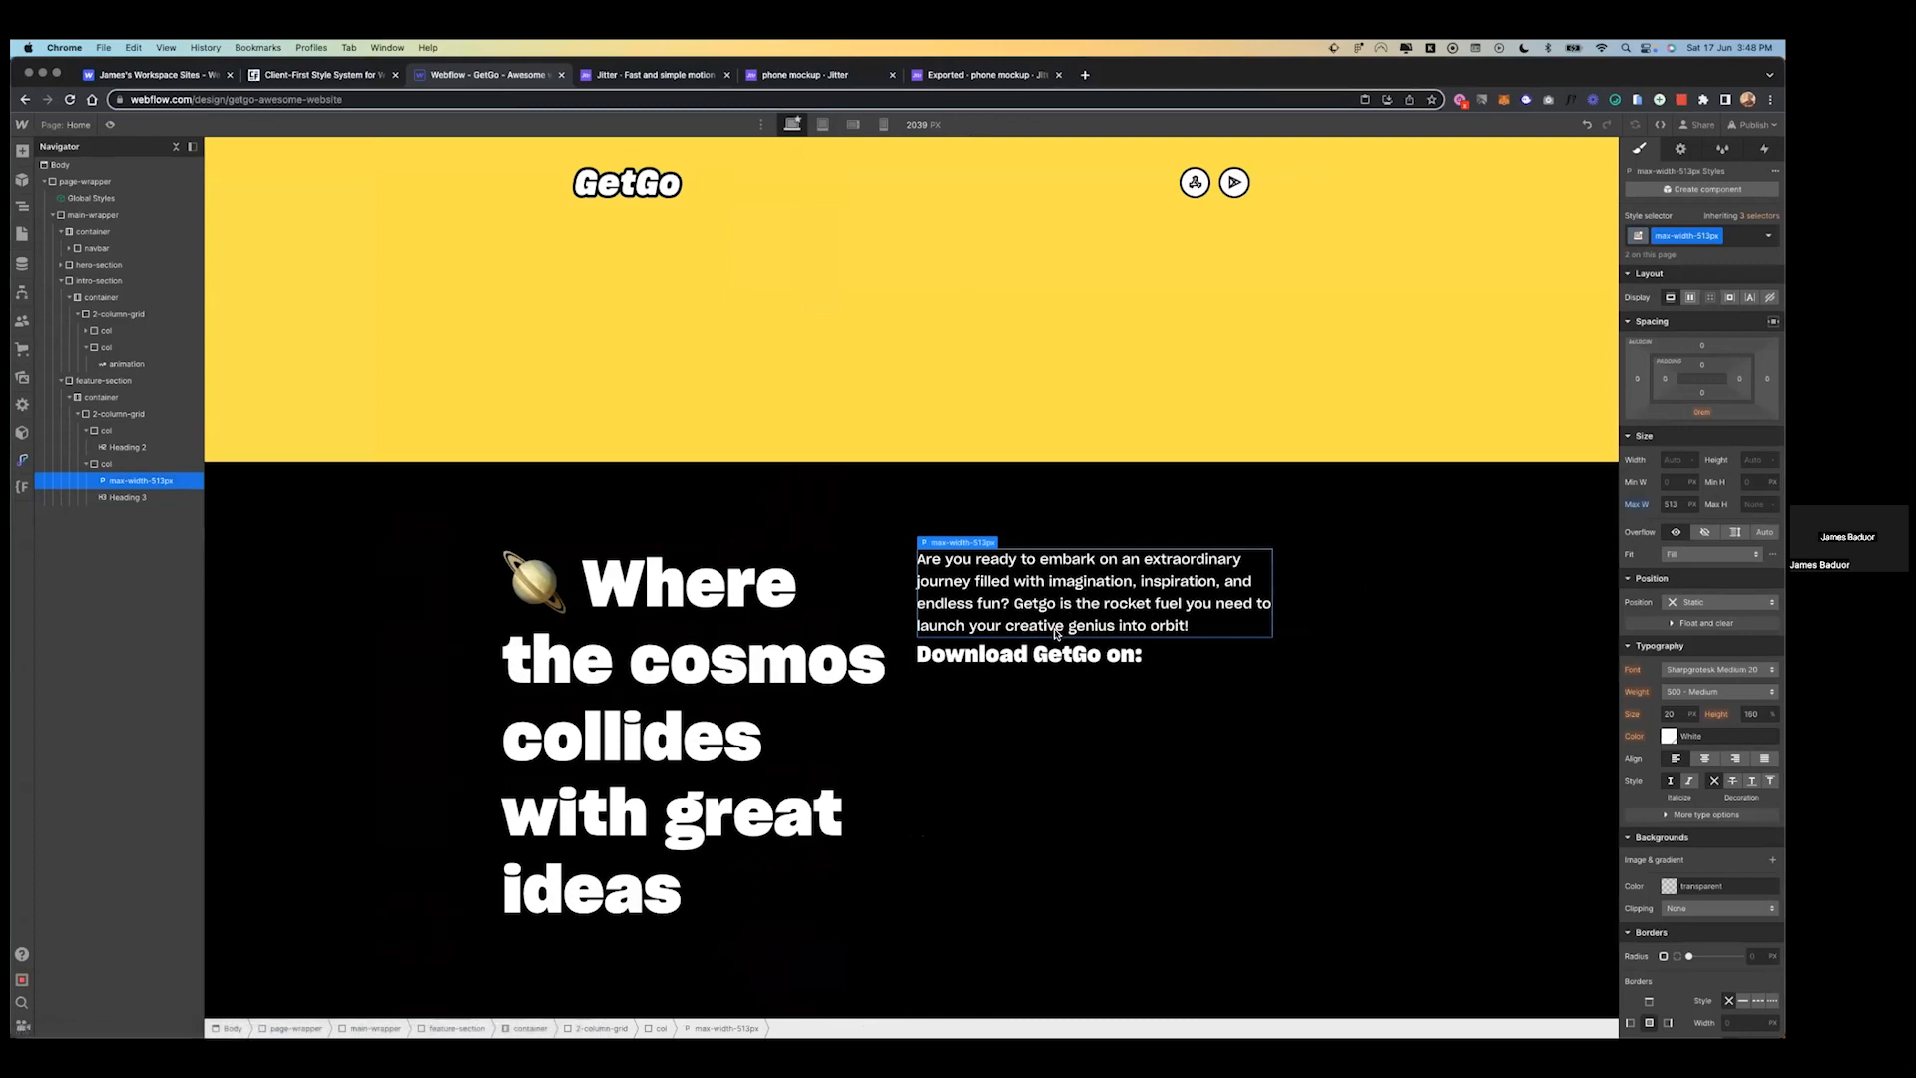
- Check the two store buttons in Figma, and add a div block with the new class 2-icons below the H3 heading in Webflow
key(ctrl+Left)
key(Escape)
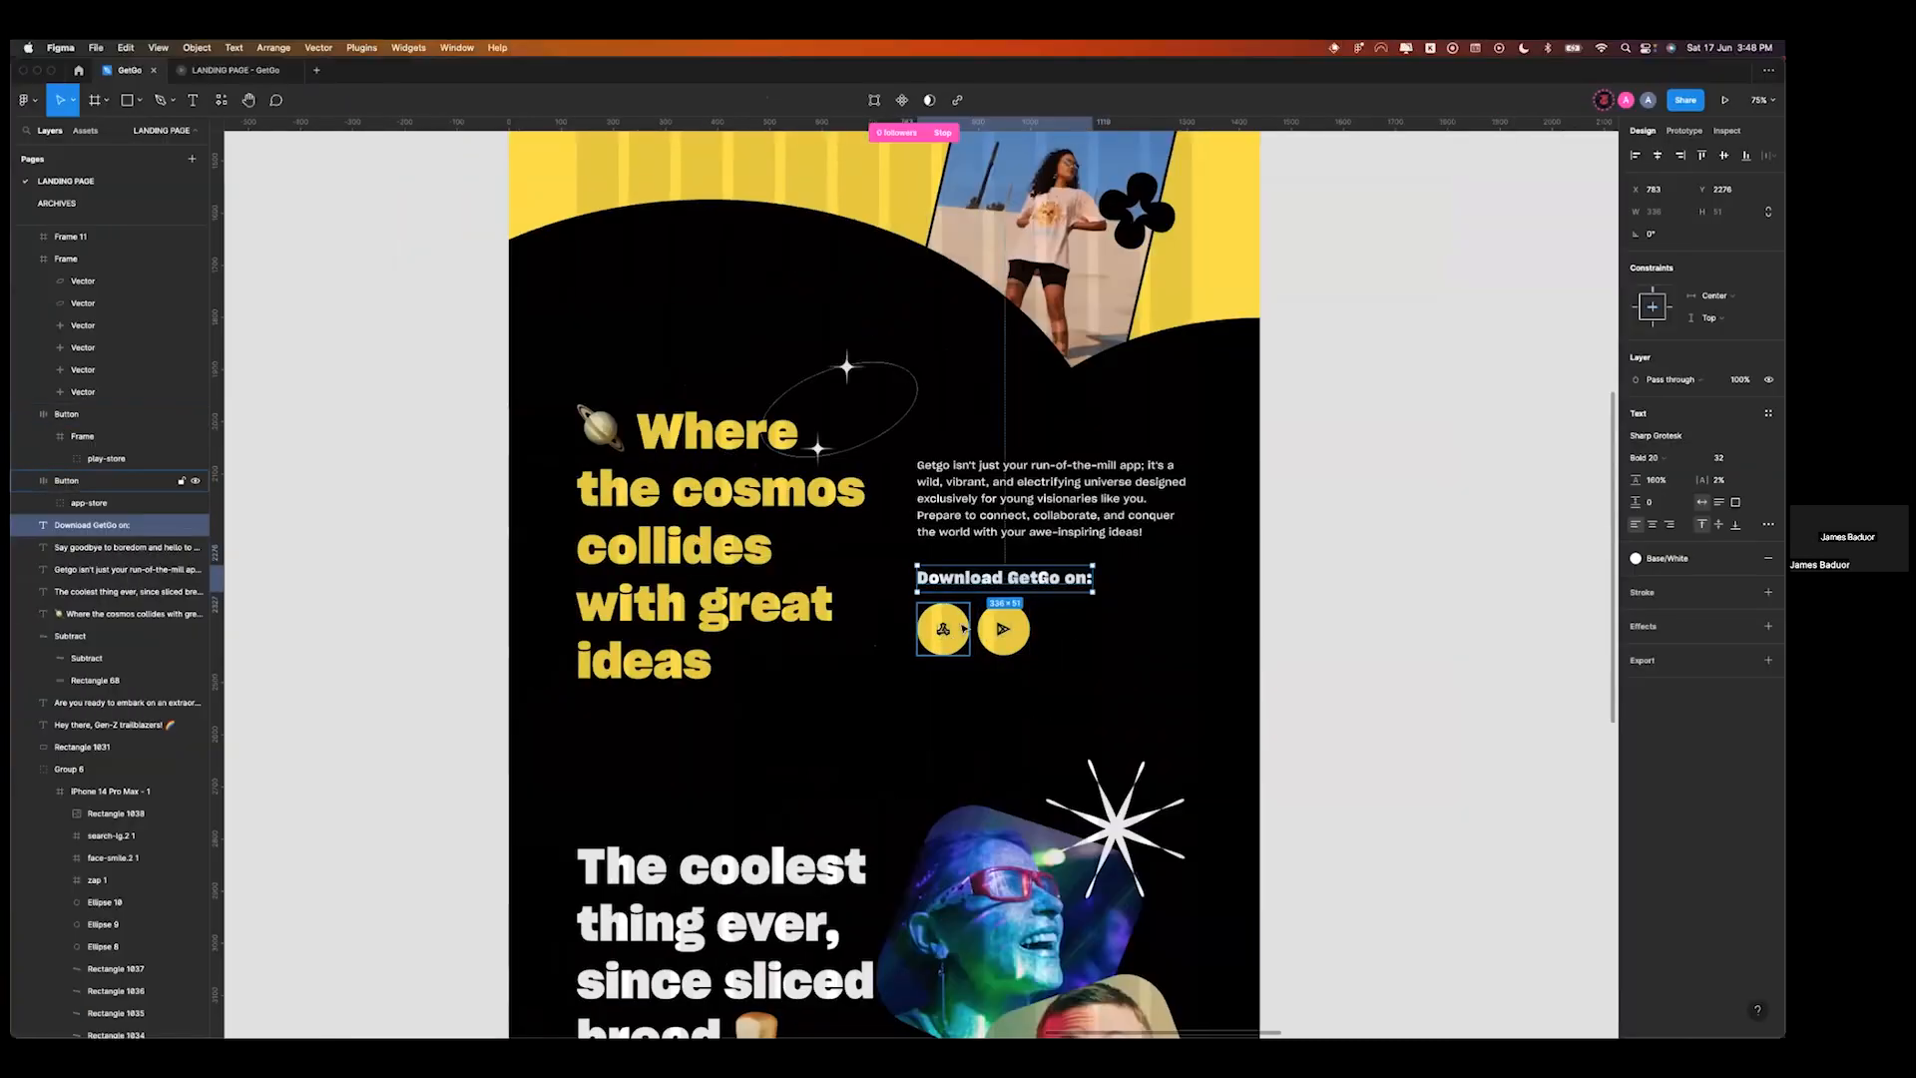
click(964, 628)
click(1014, 628)
key(ctrl+Right)
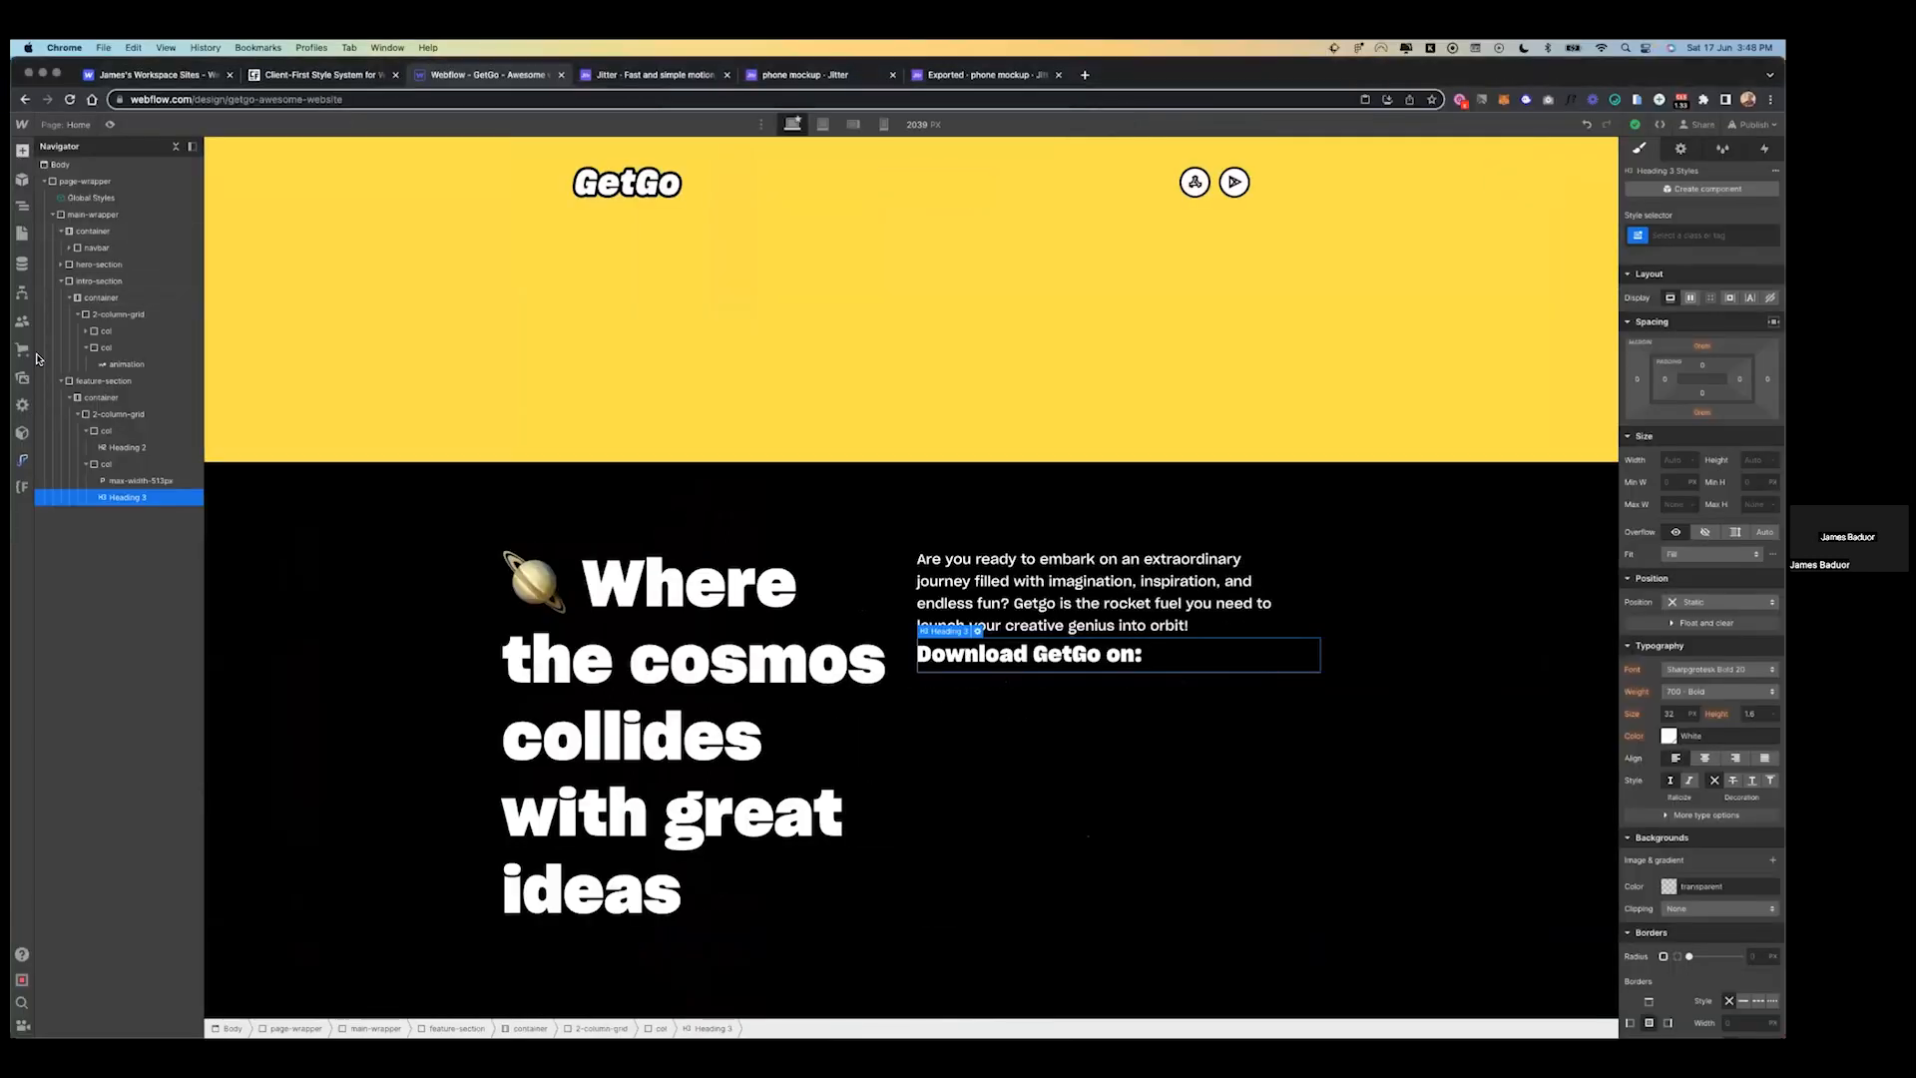
click(22, 150)
click(60, 396)
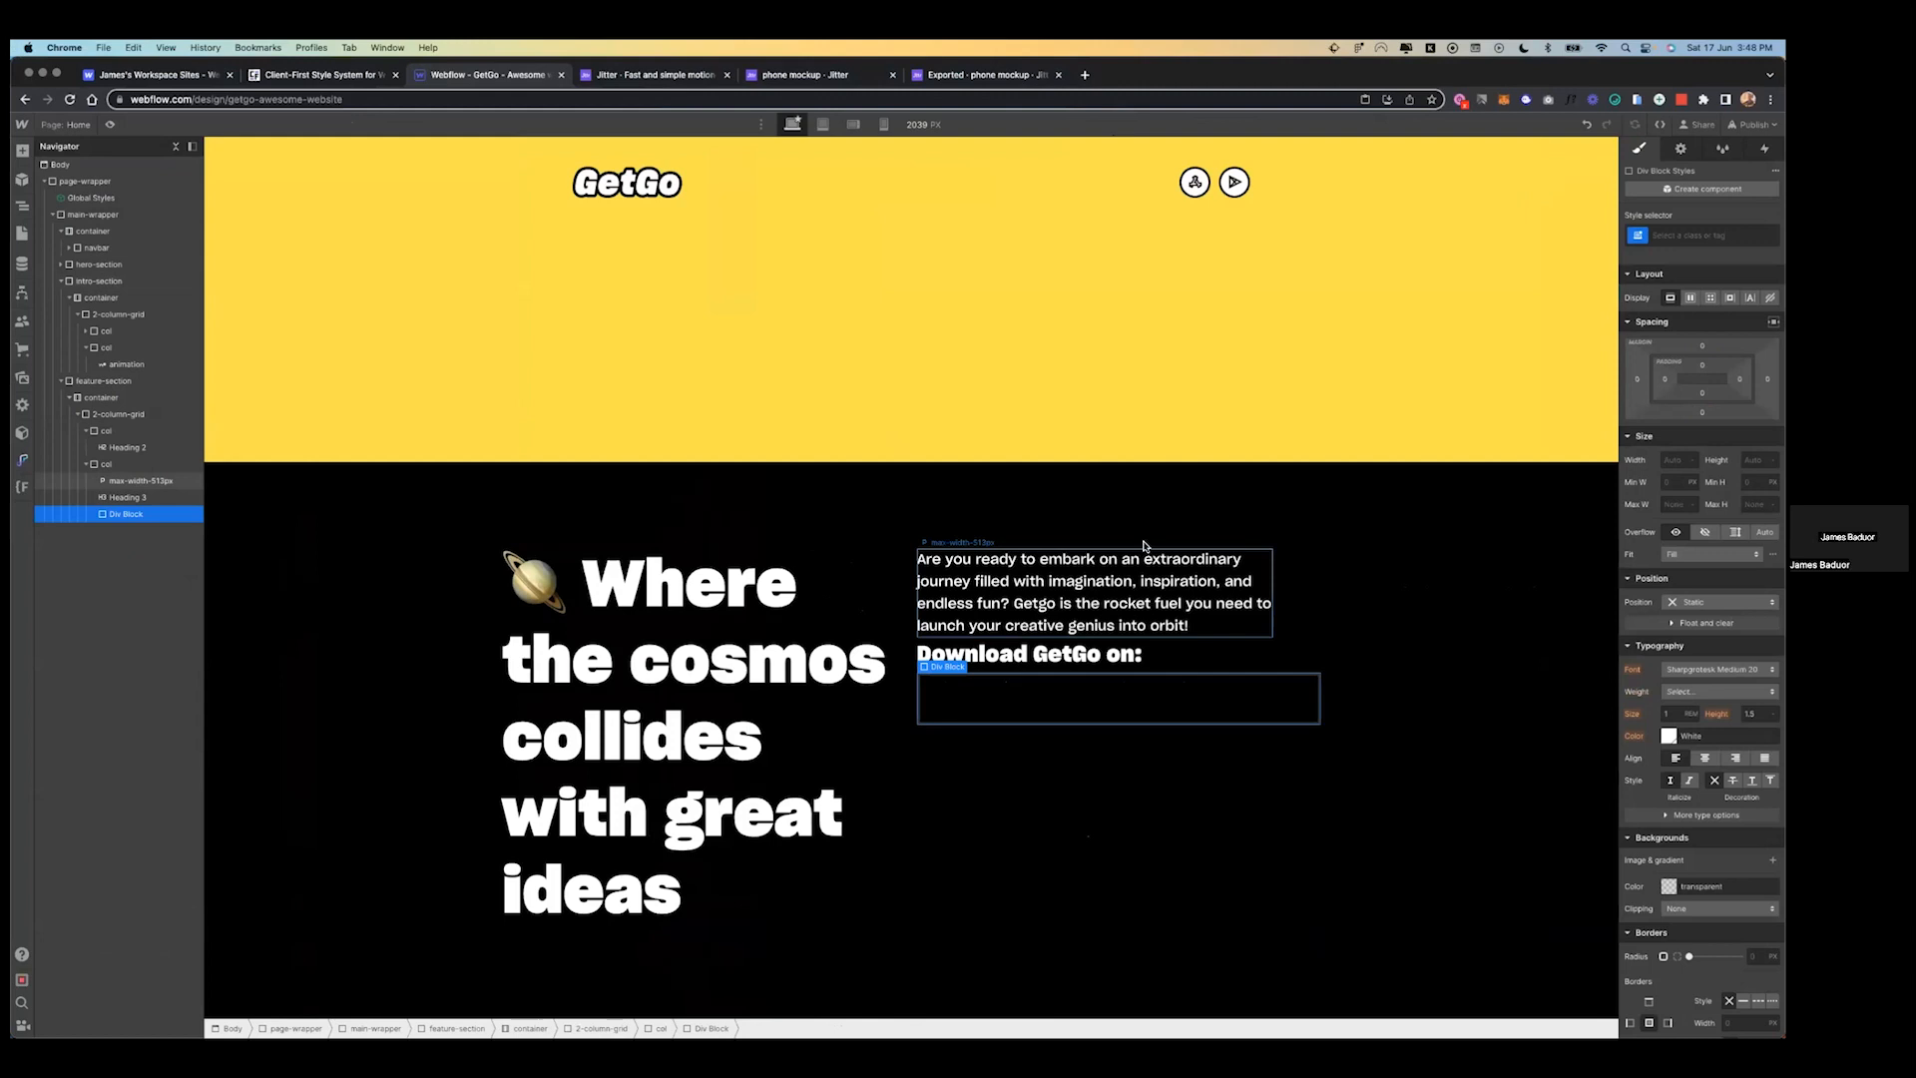
click(1694, 235)
text(2-icons)
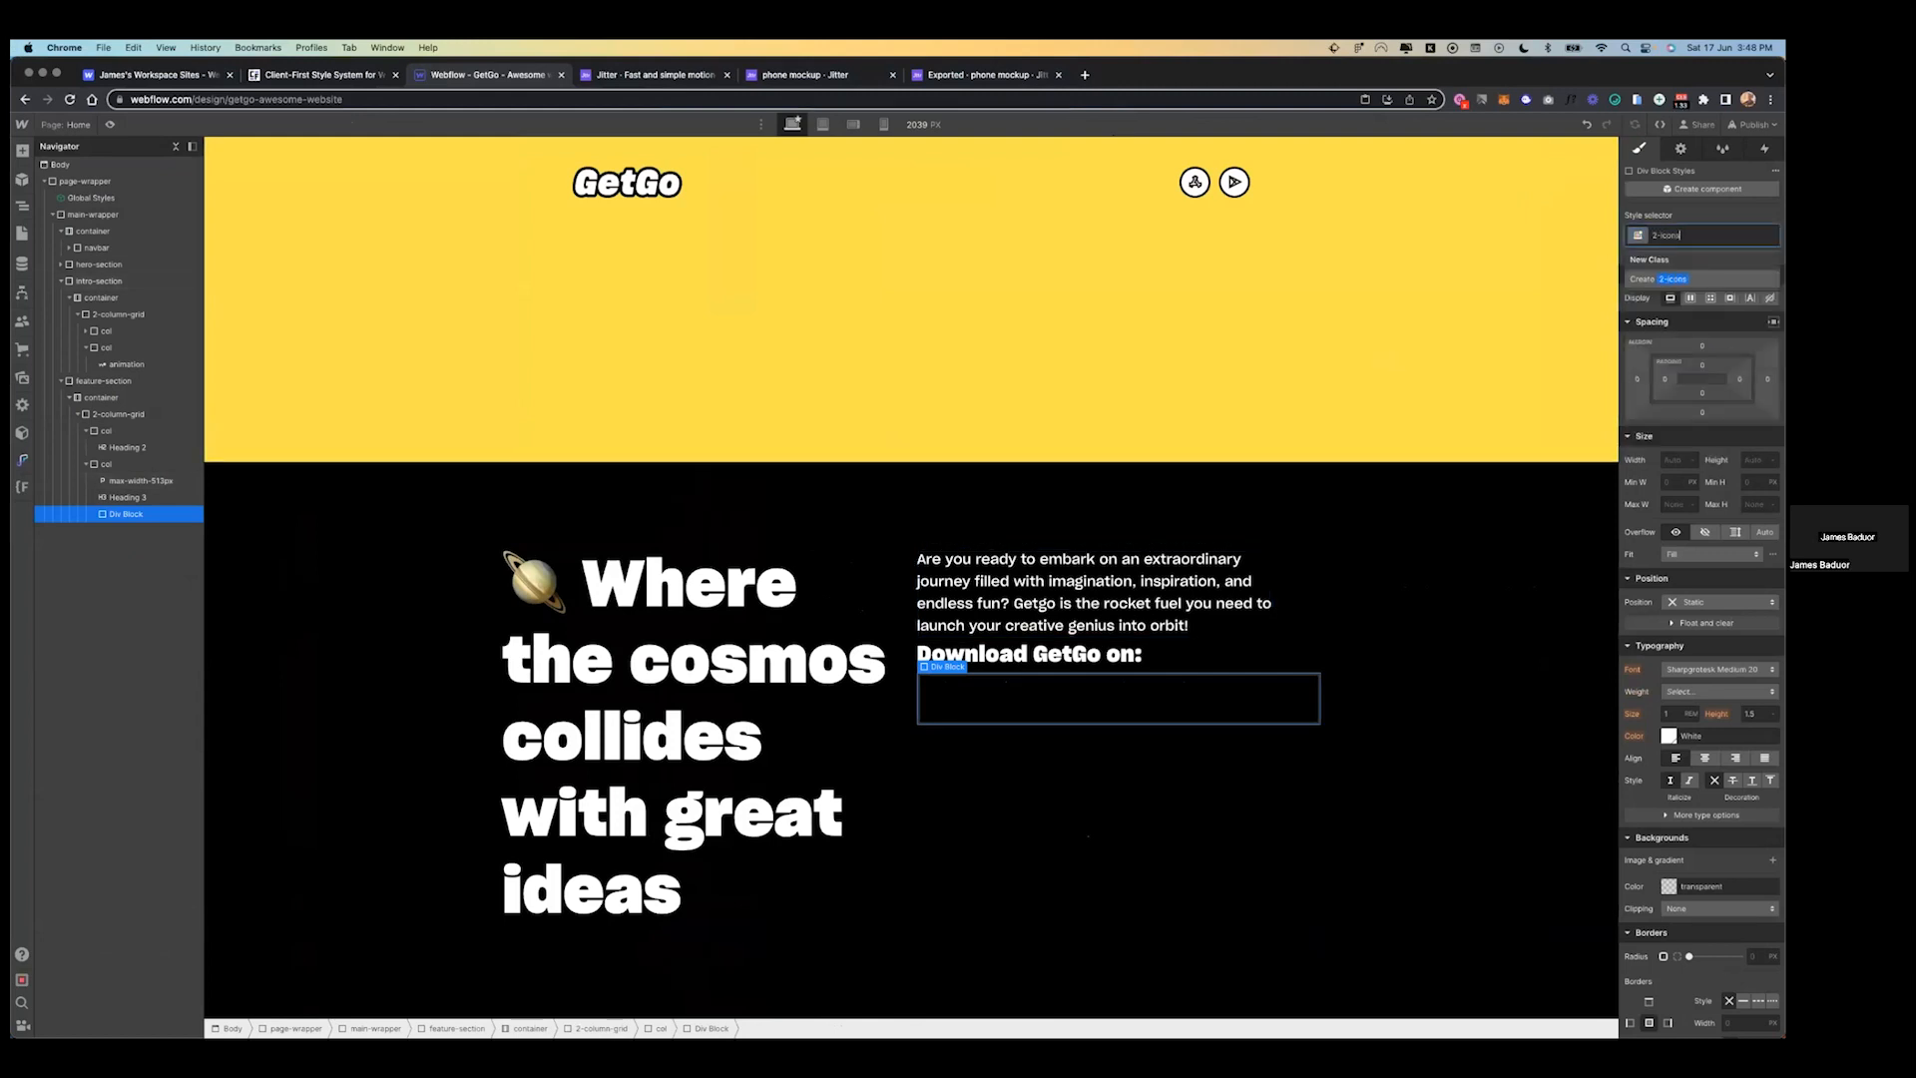
key(Return)
- Set the 2-icons div block to a horizontal flex layout with a 16 px gap, checking the button spacing in Figma
click(1689, 297)
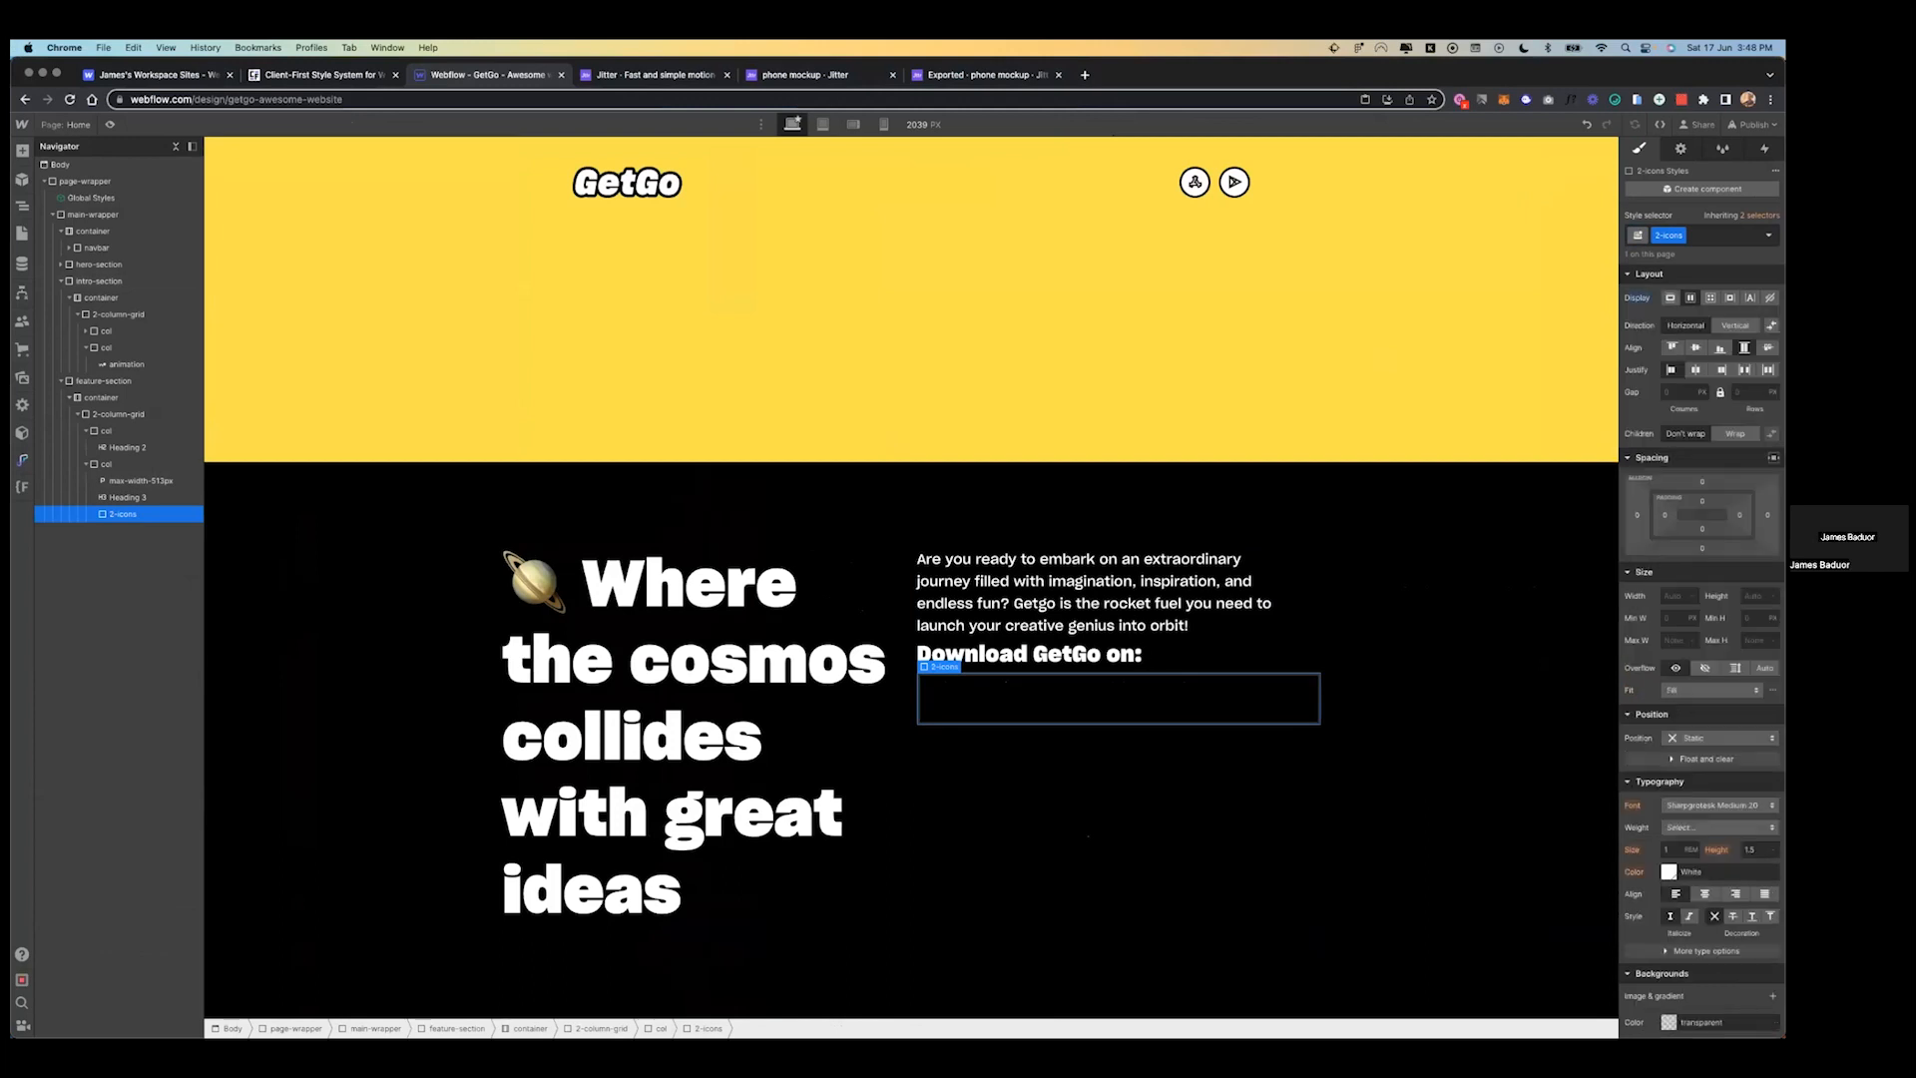
key(ctrl+Left)
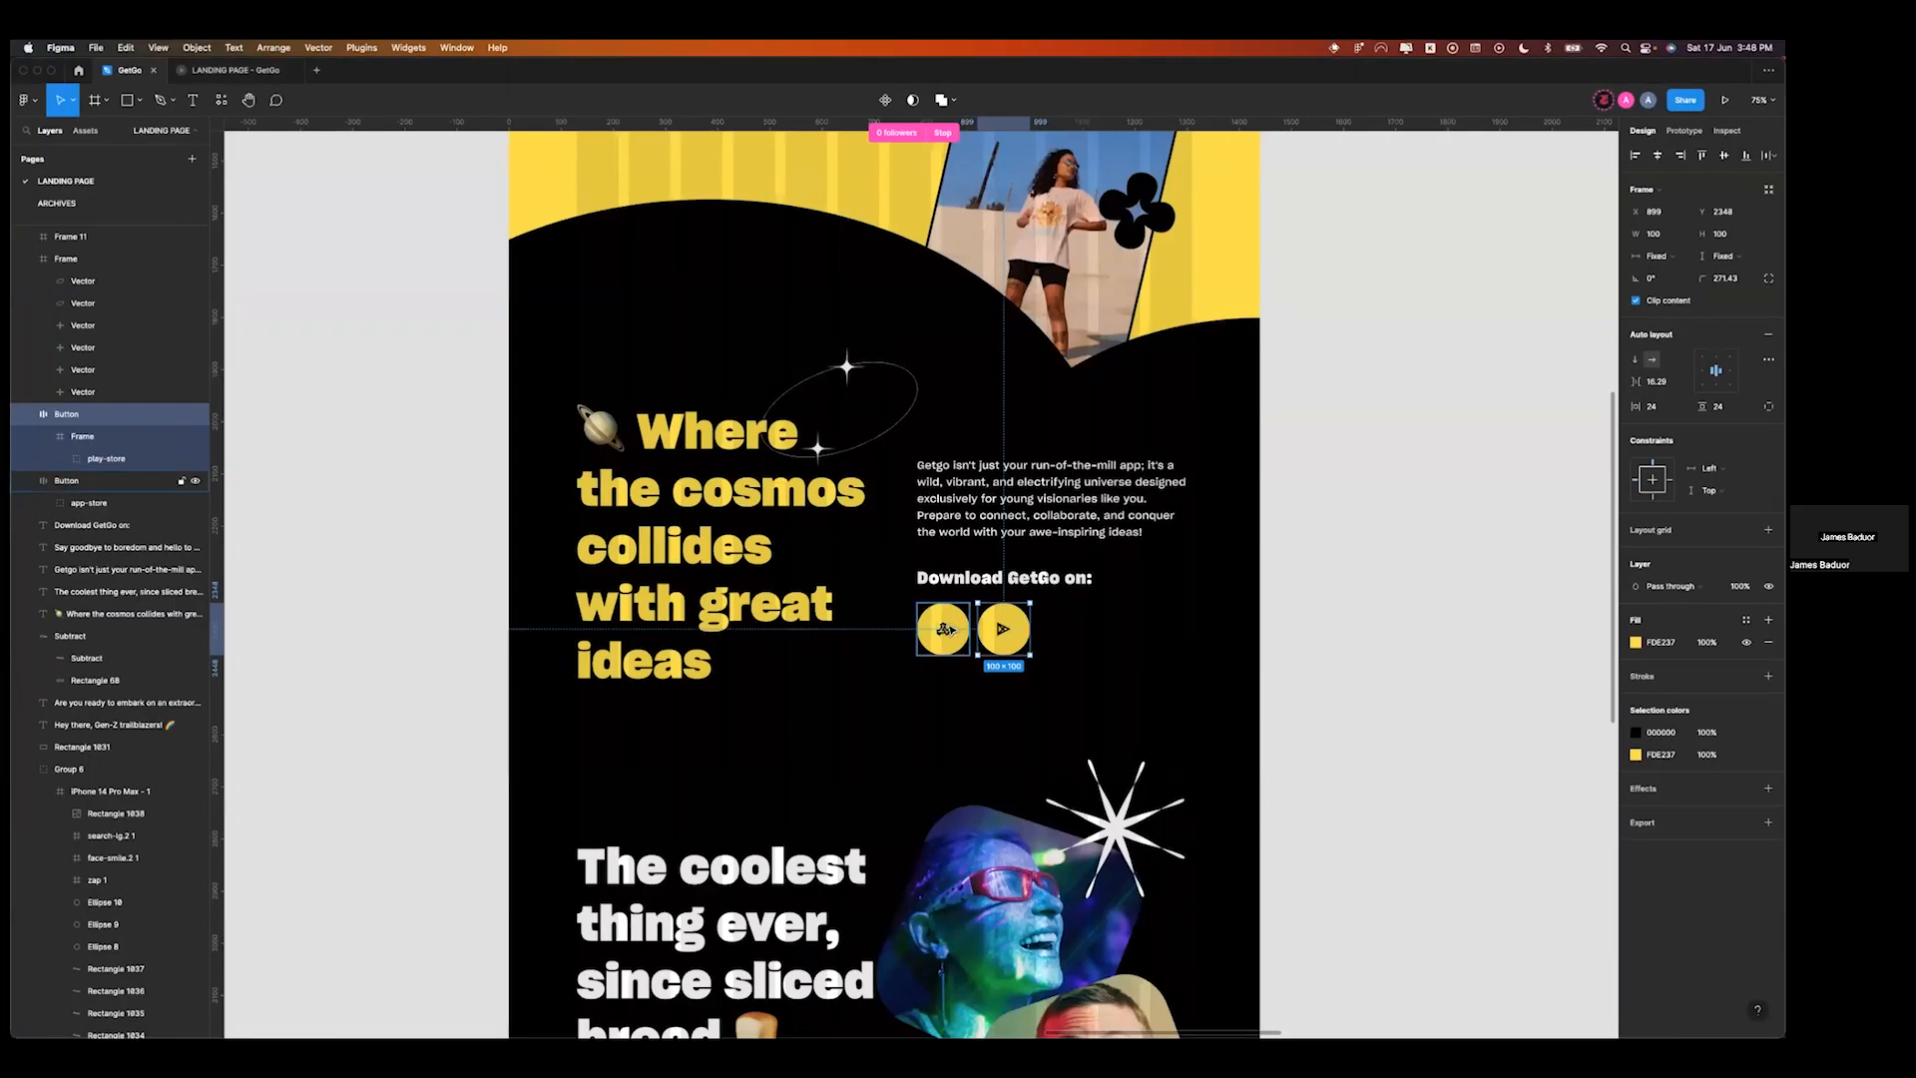
key(ctrl+Right)
click(1666, 392)
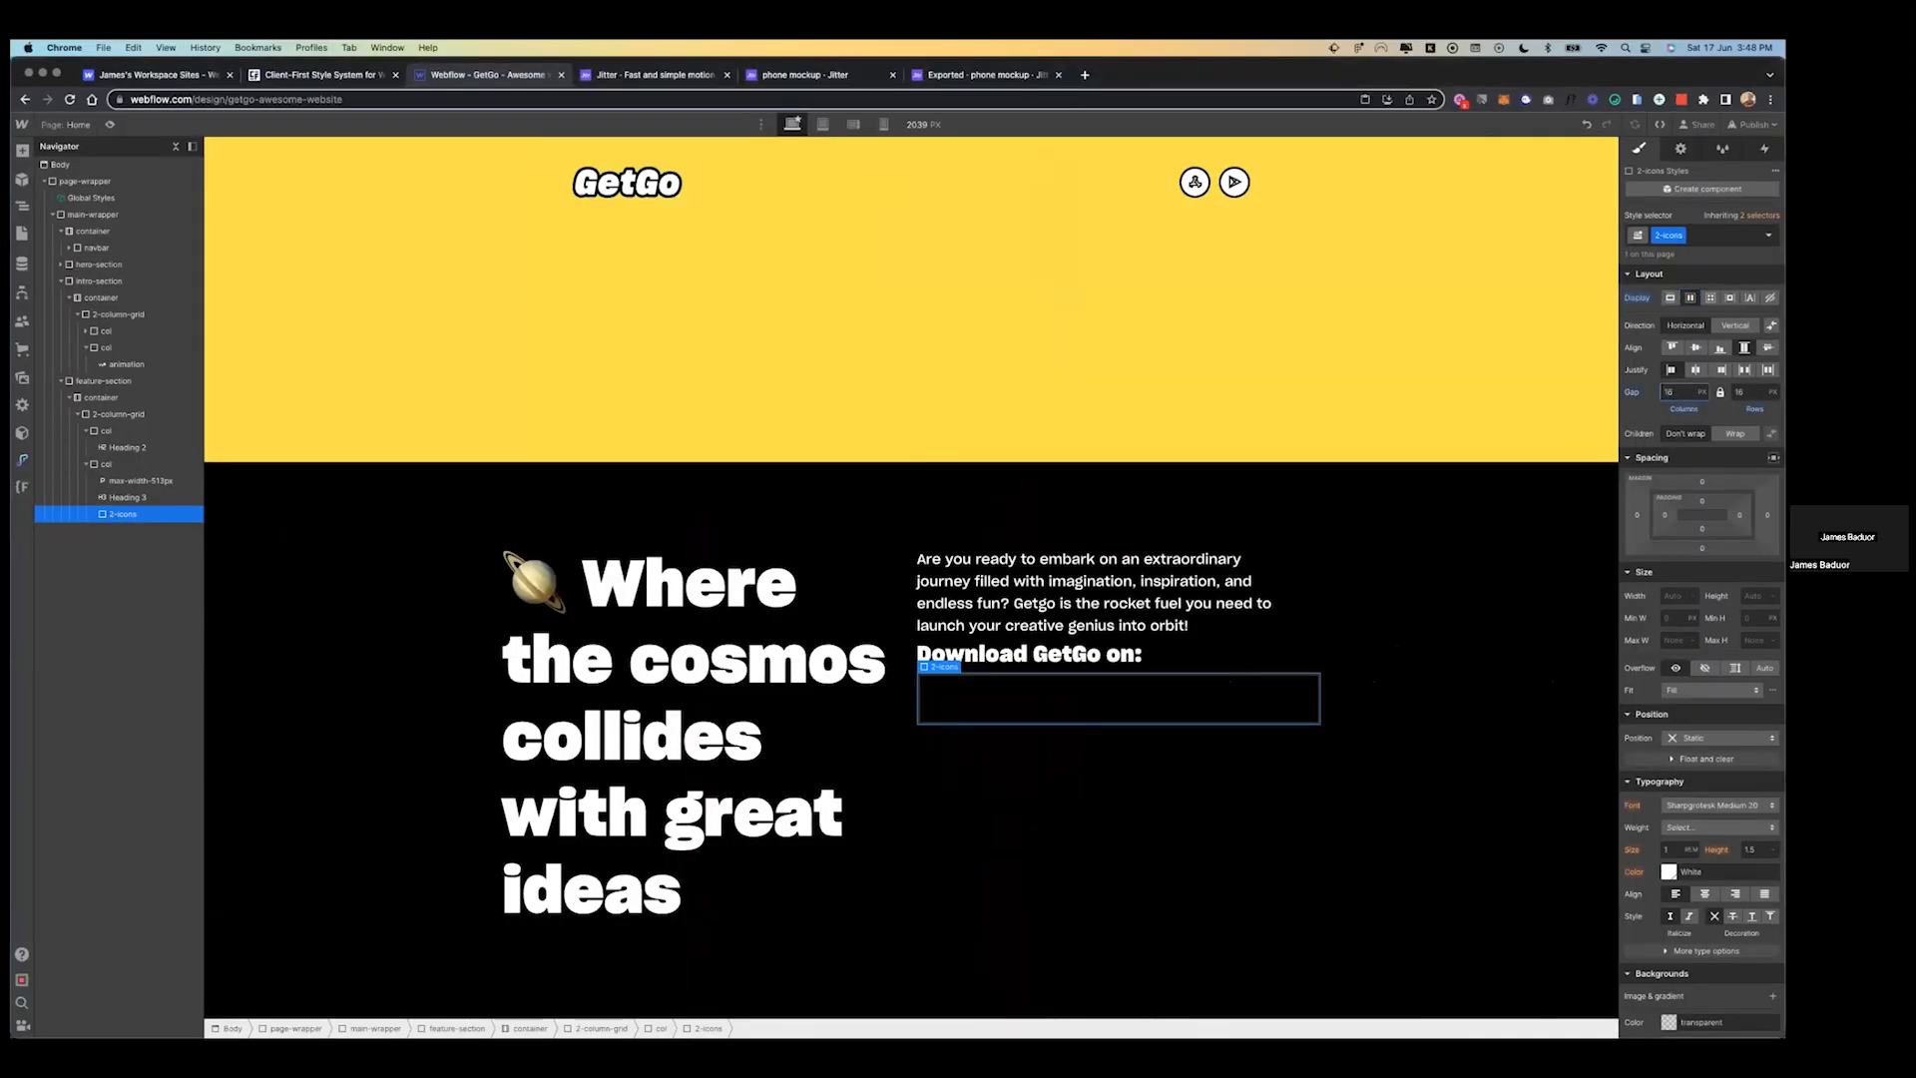
- Insert an image element into the 2-icons div block, duplicate it, and switch to Figma
click(965, 715)
click(22, 150)
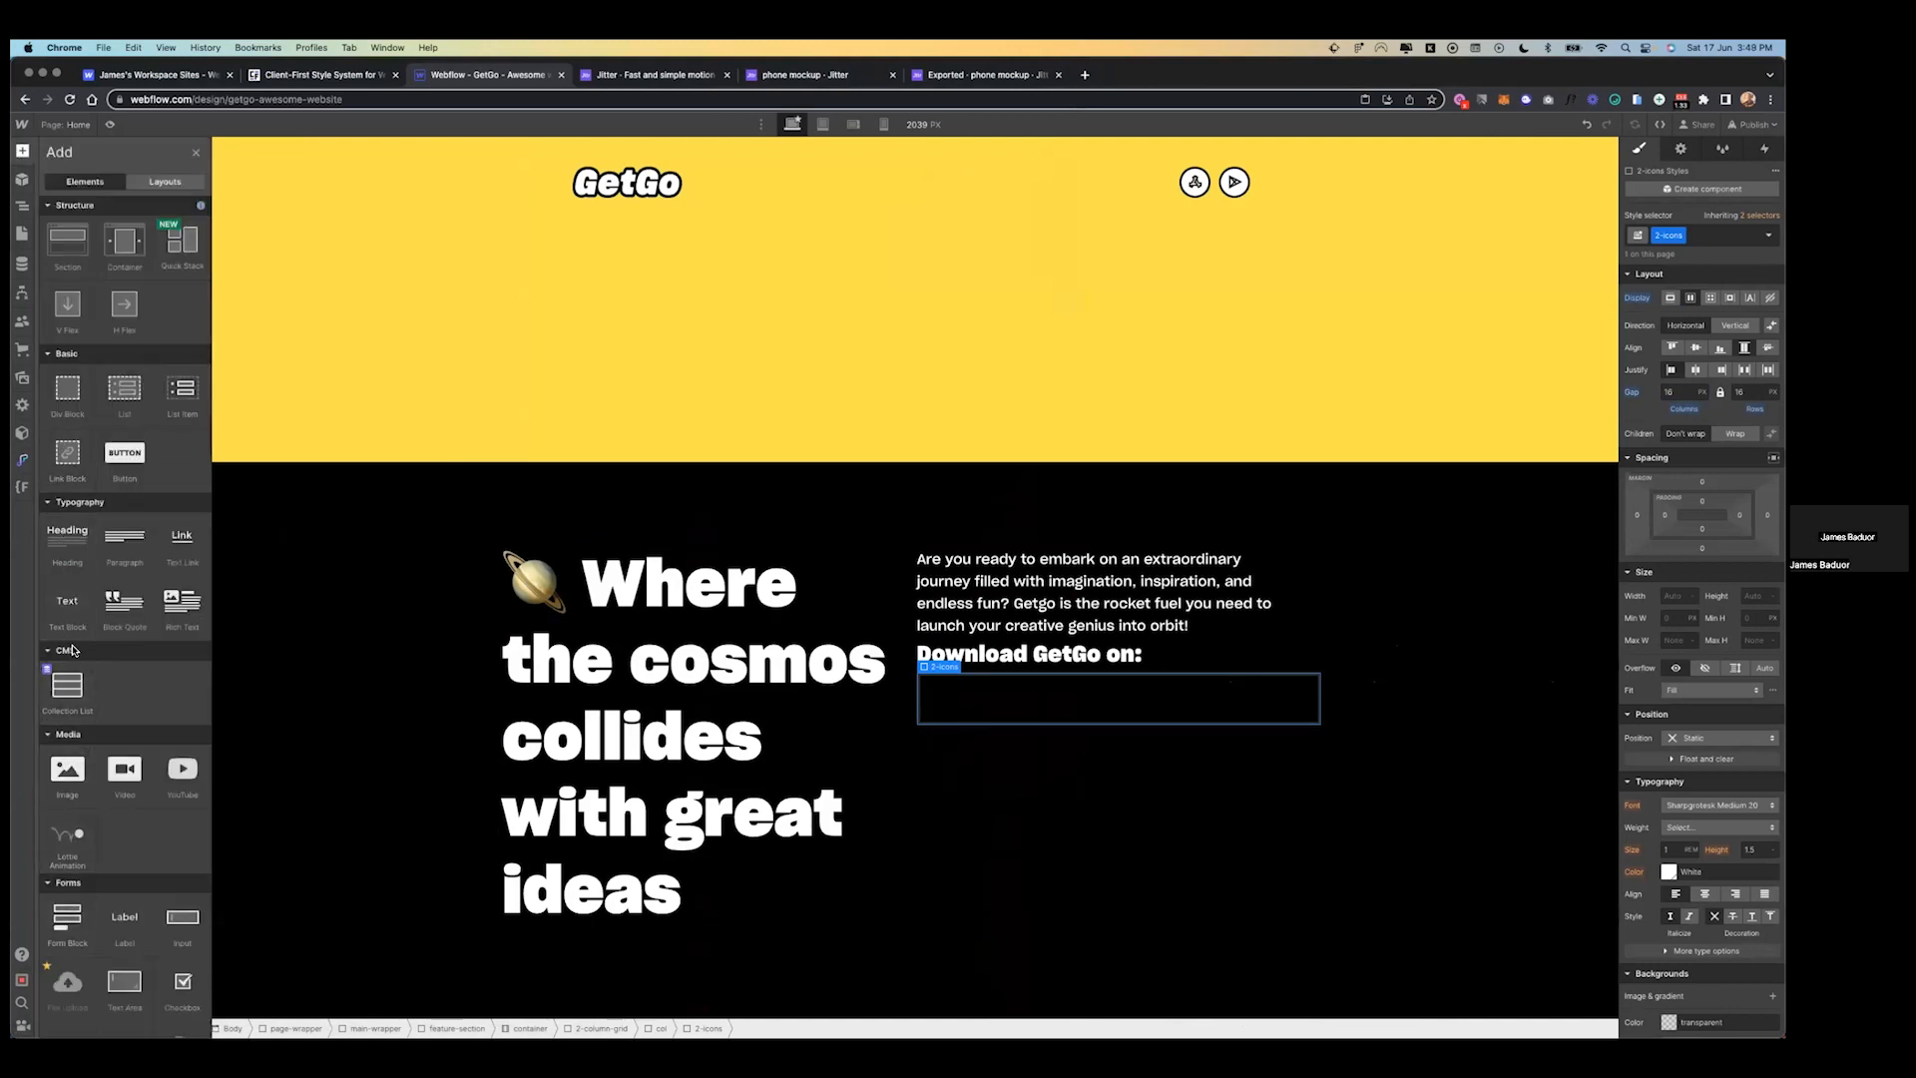
drag(68, 774, 1028, 709)
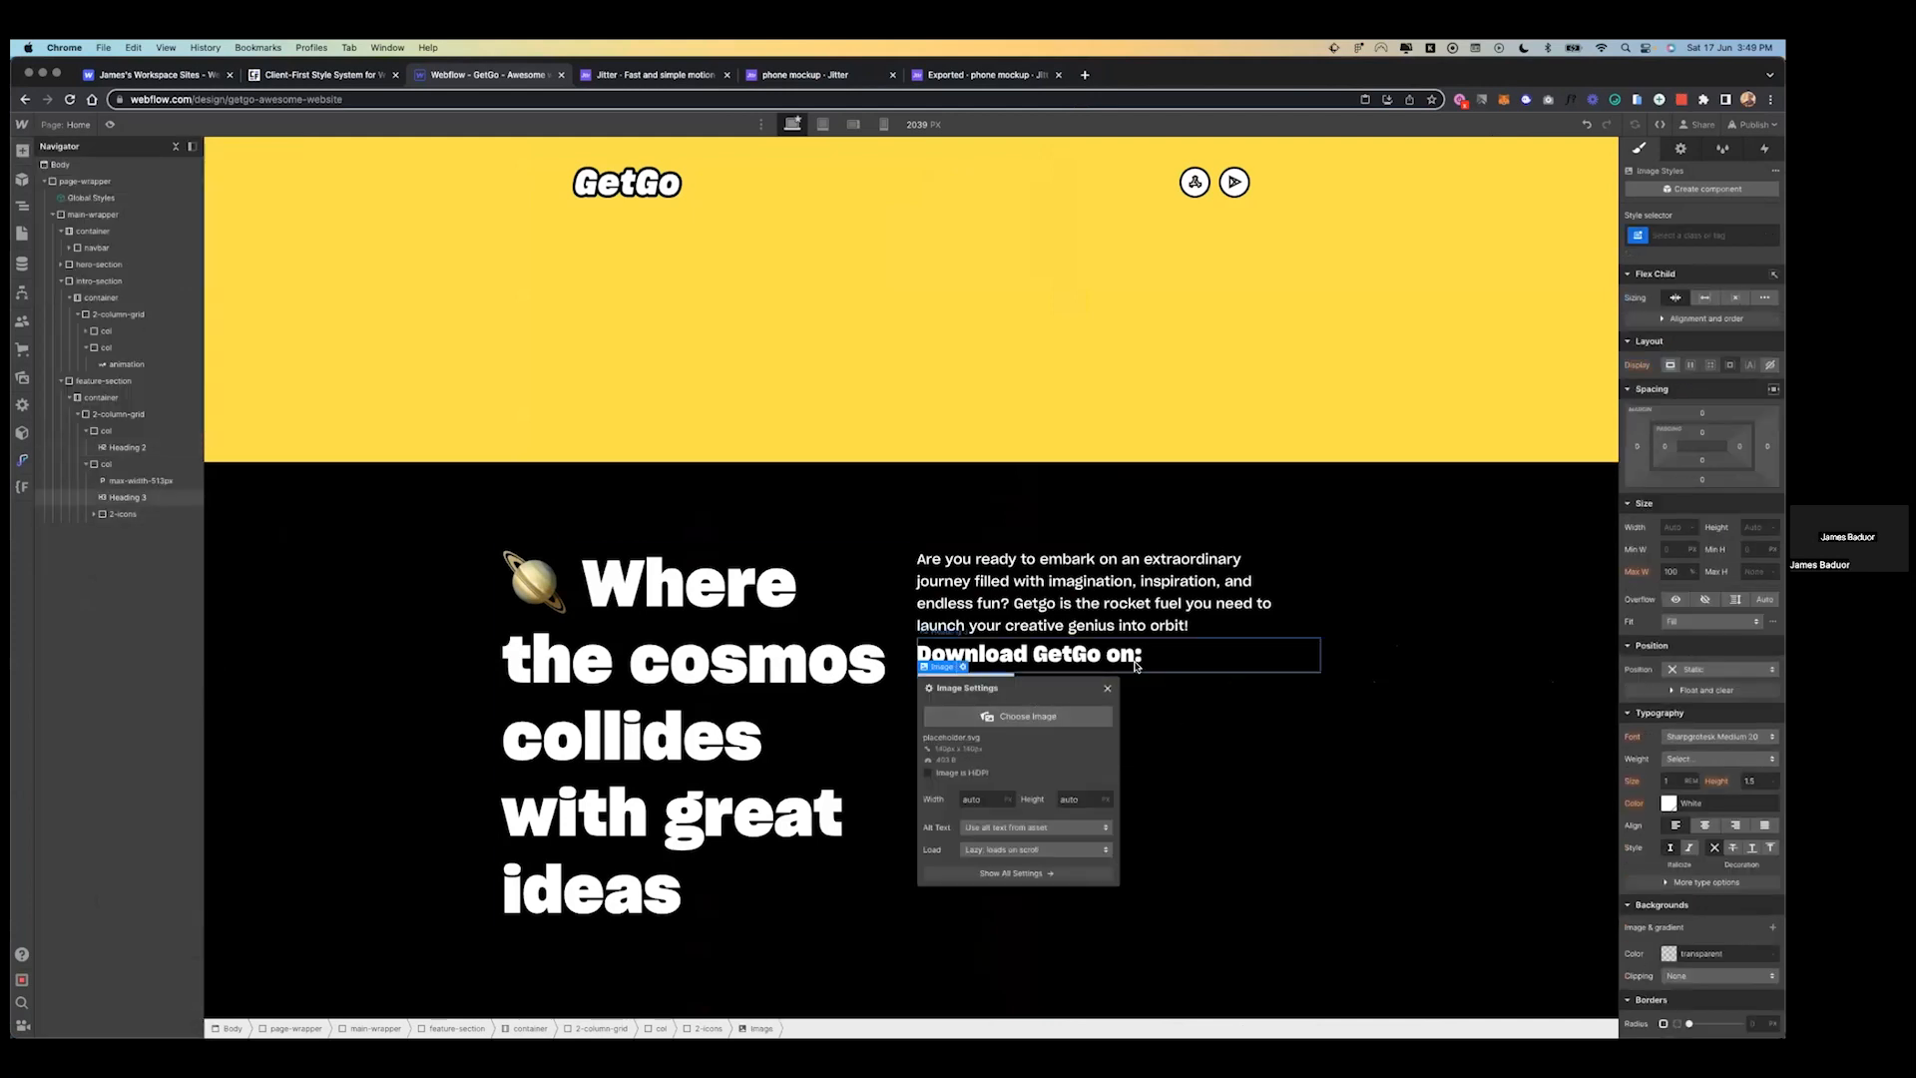
click(1006, 661)
click(984, 694)
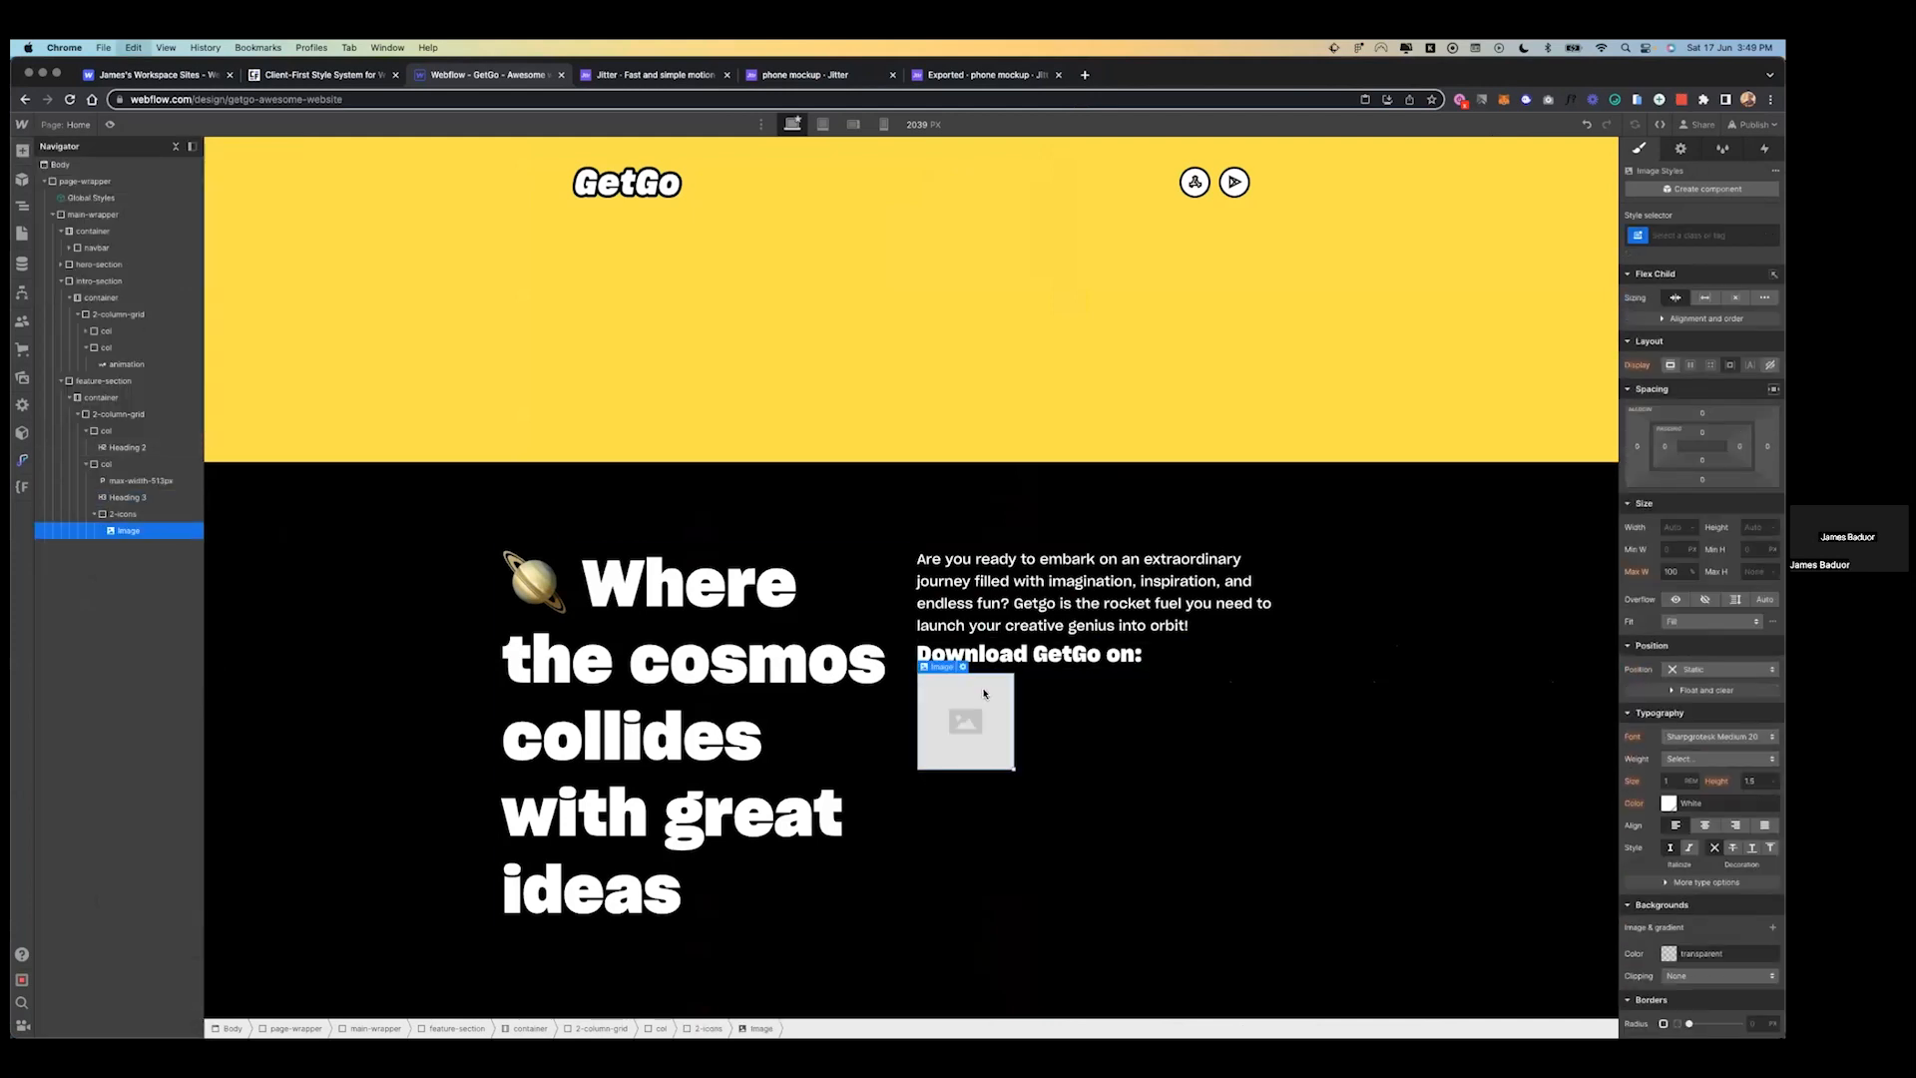
key(super+d)
key(ctrl+Left)
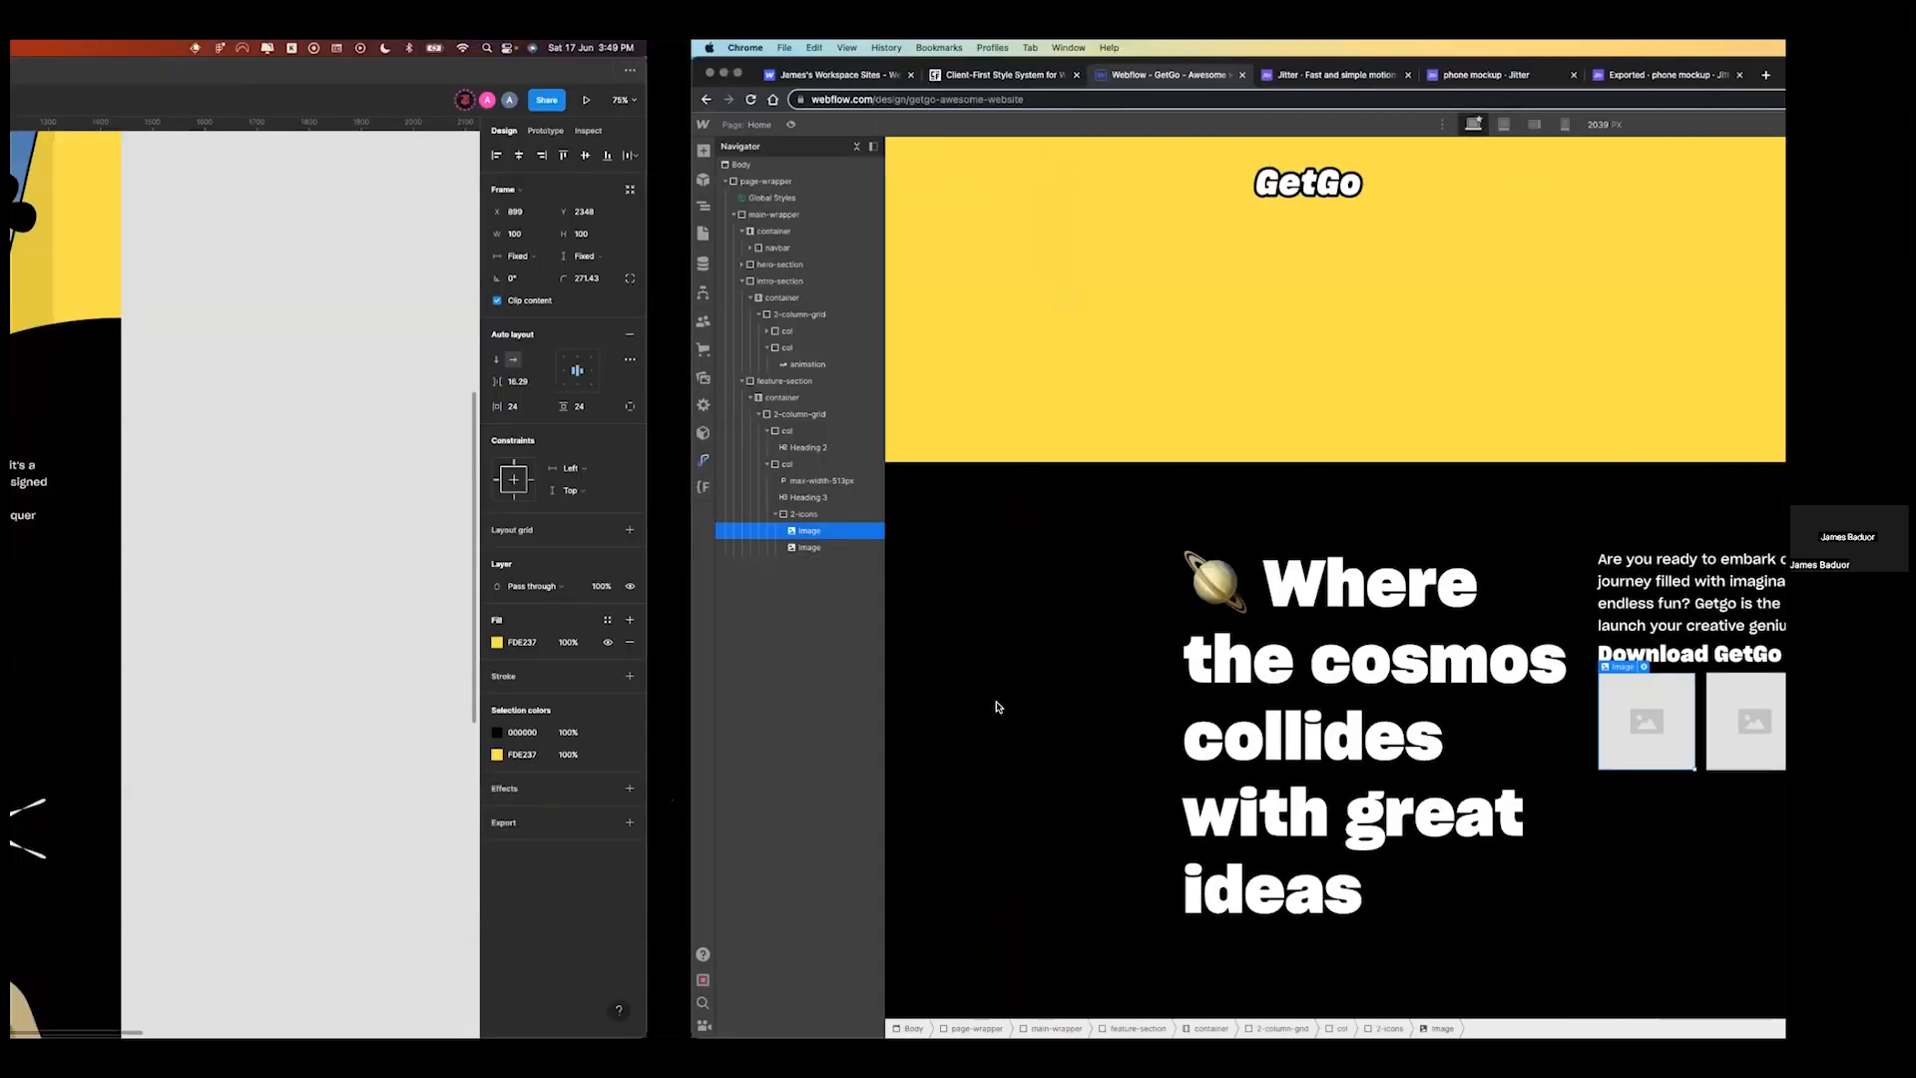
- Export the Apple and Google icons, yellow and black versions, from Figma as SVG files into the getgo folder
scroll(978, 667, down, 10)
scroll(983, 647, right, 8)
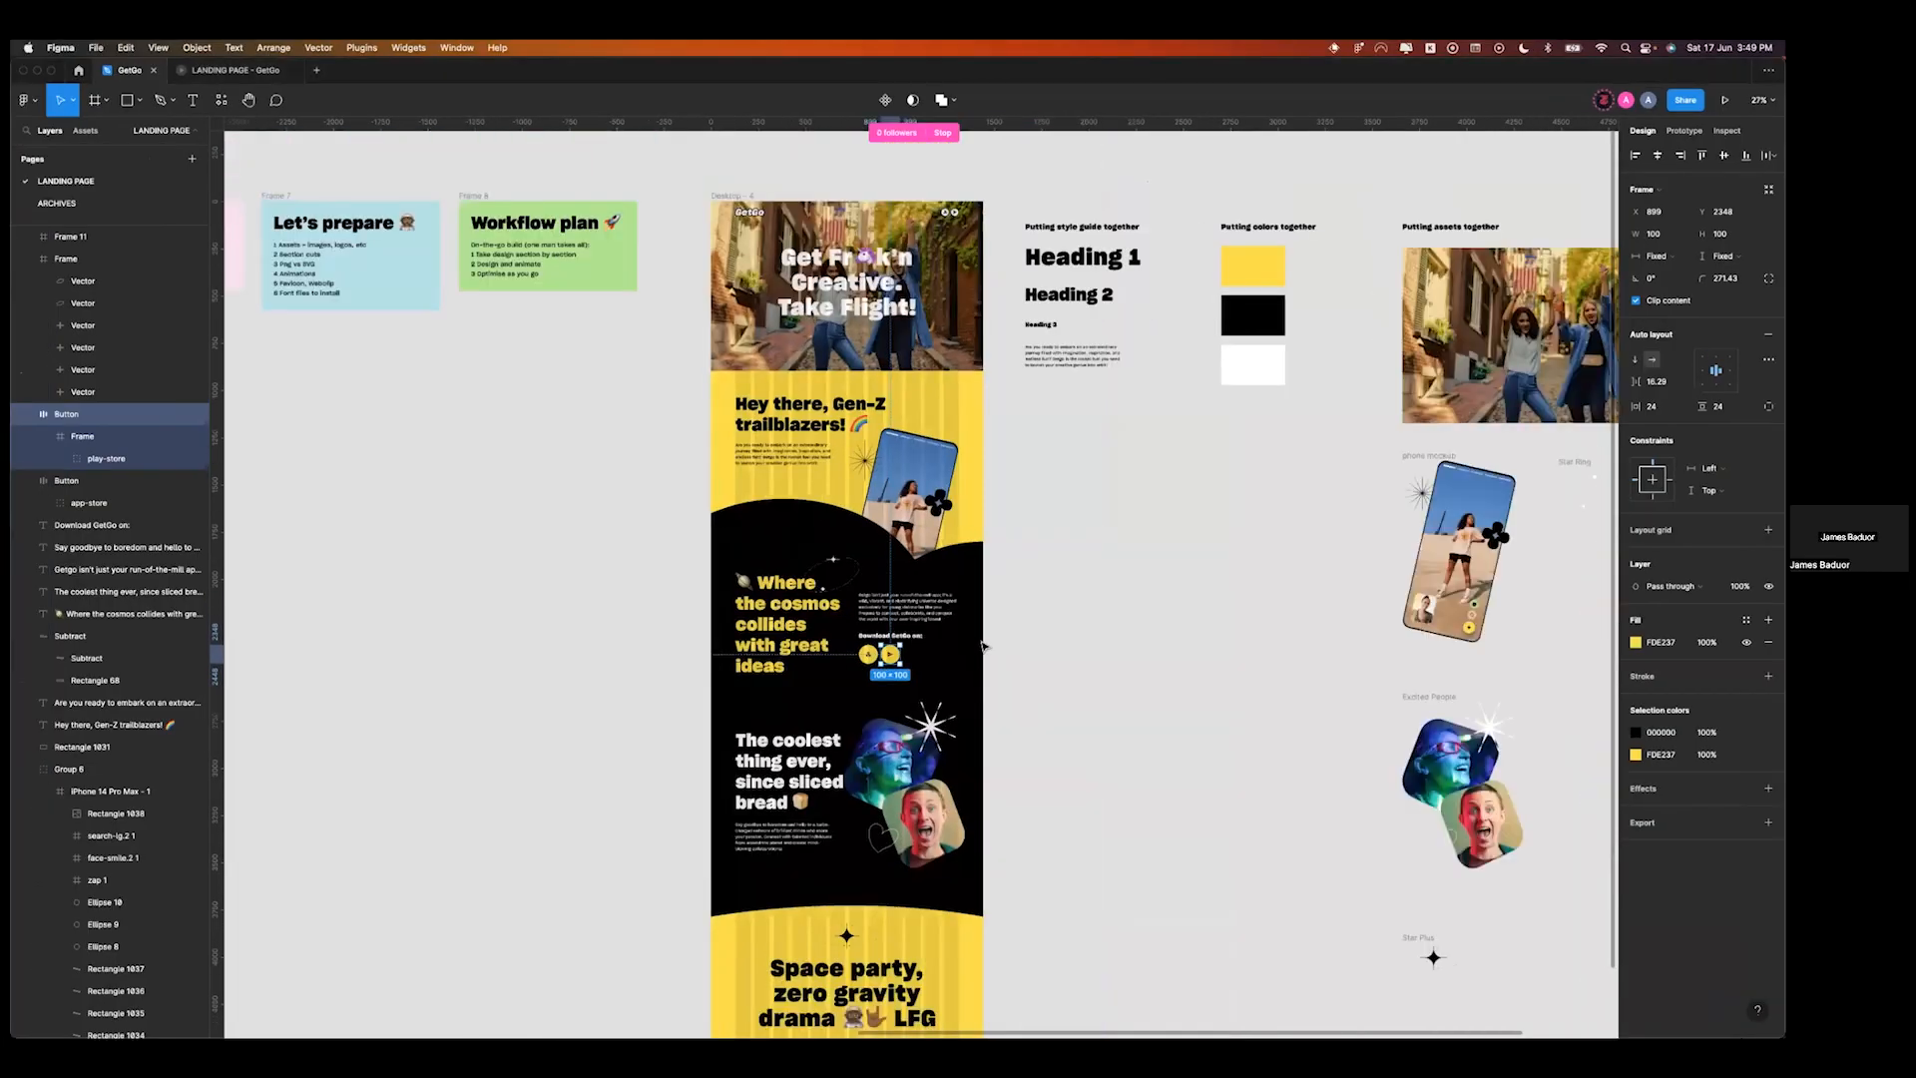
scroll(992, 308, up, 2)
scroll(994, 309, up, 5)
drag(898, 329, 1295, 710)
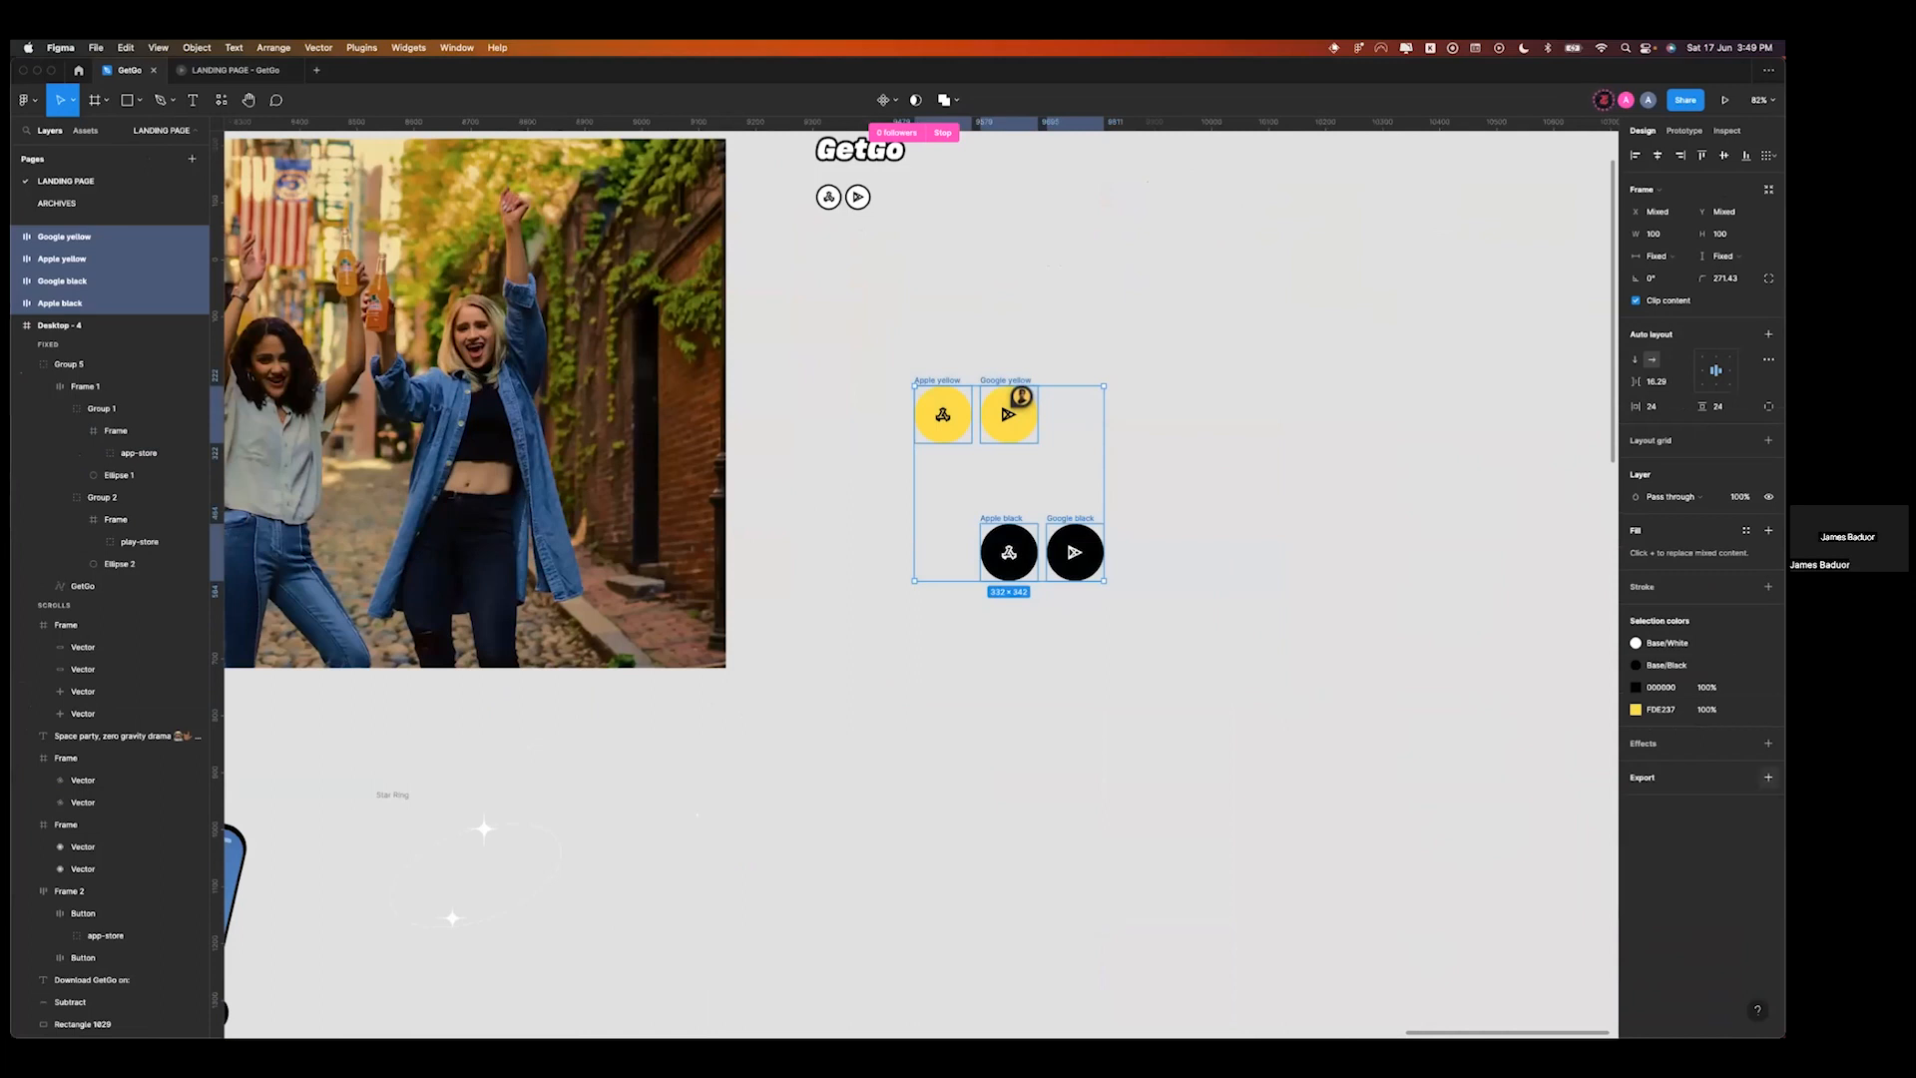
click(1769, 778)
click(1741, 821)
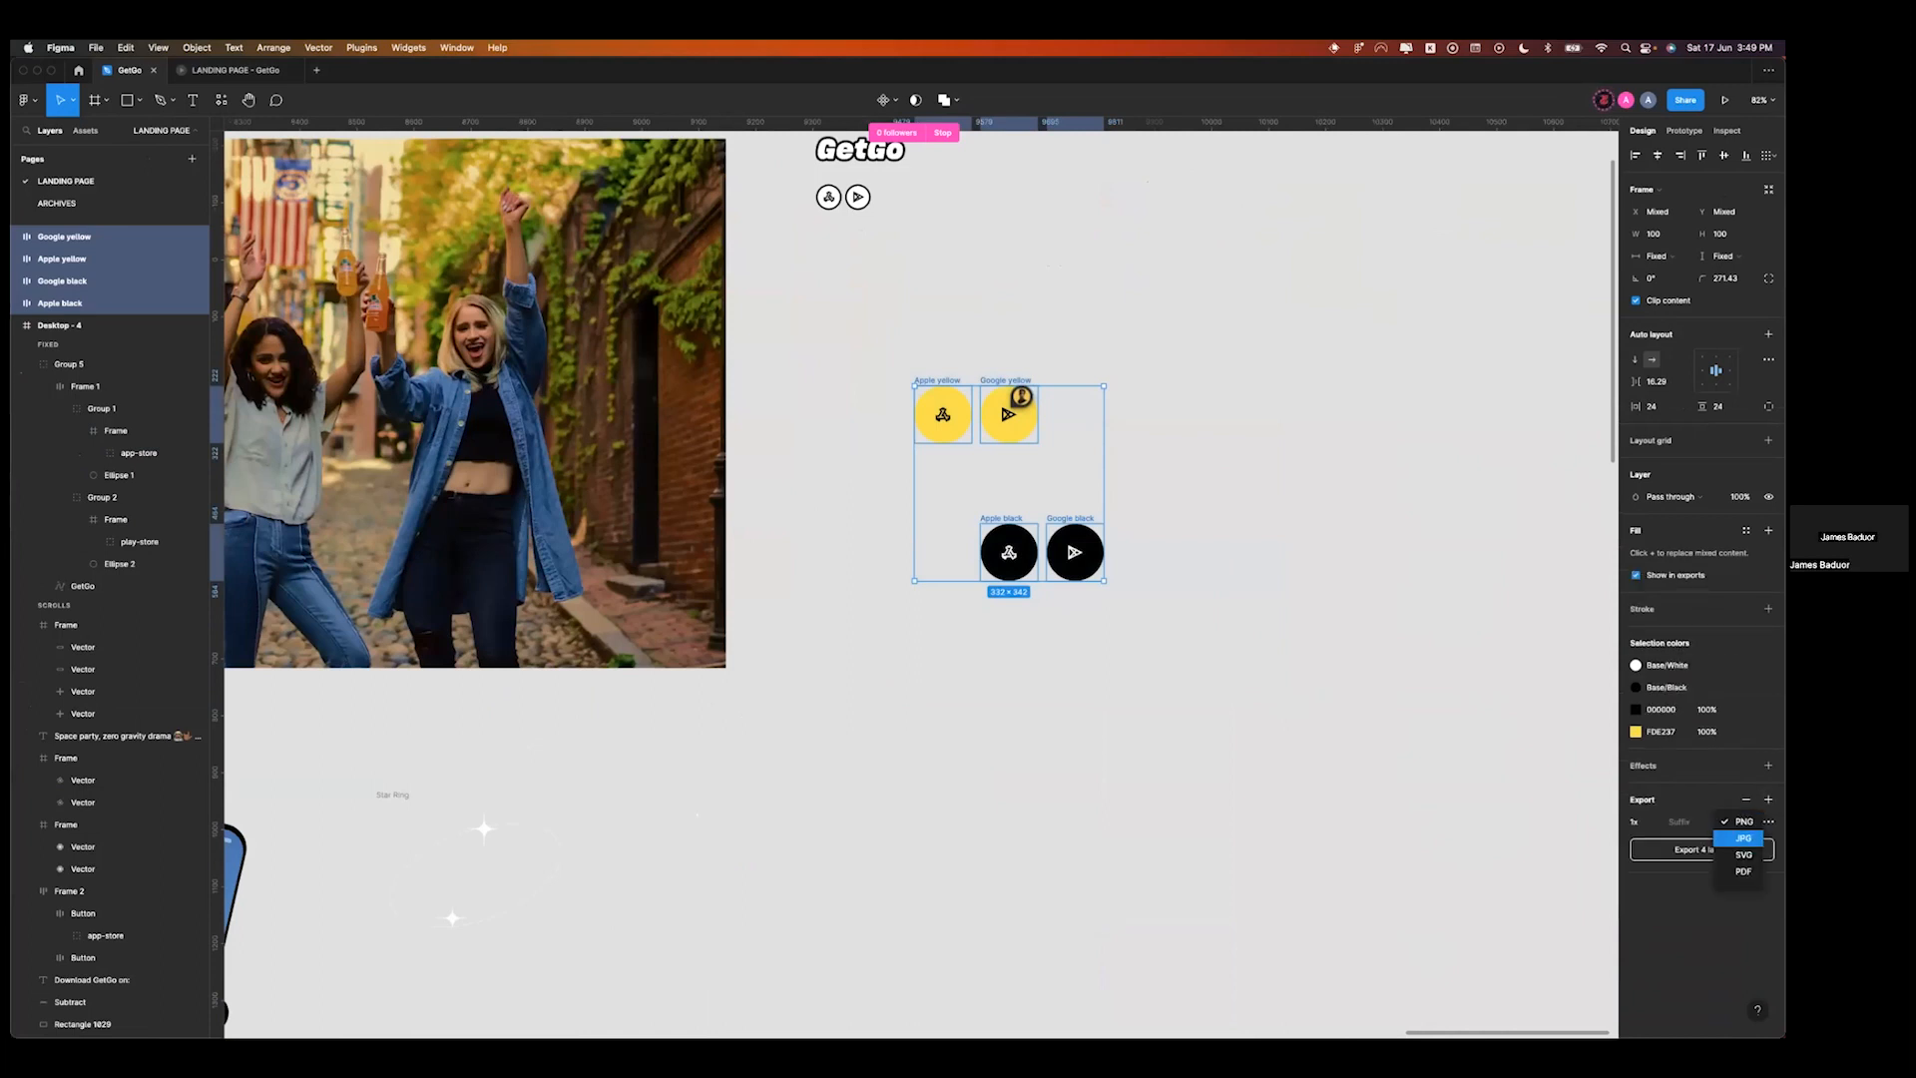
click(1743, 854)
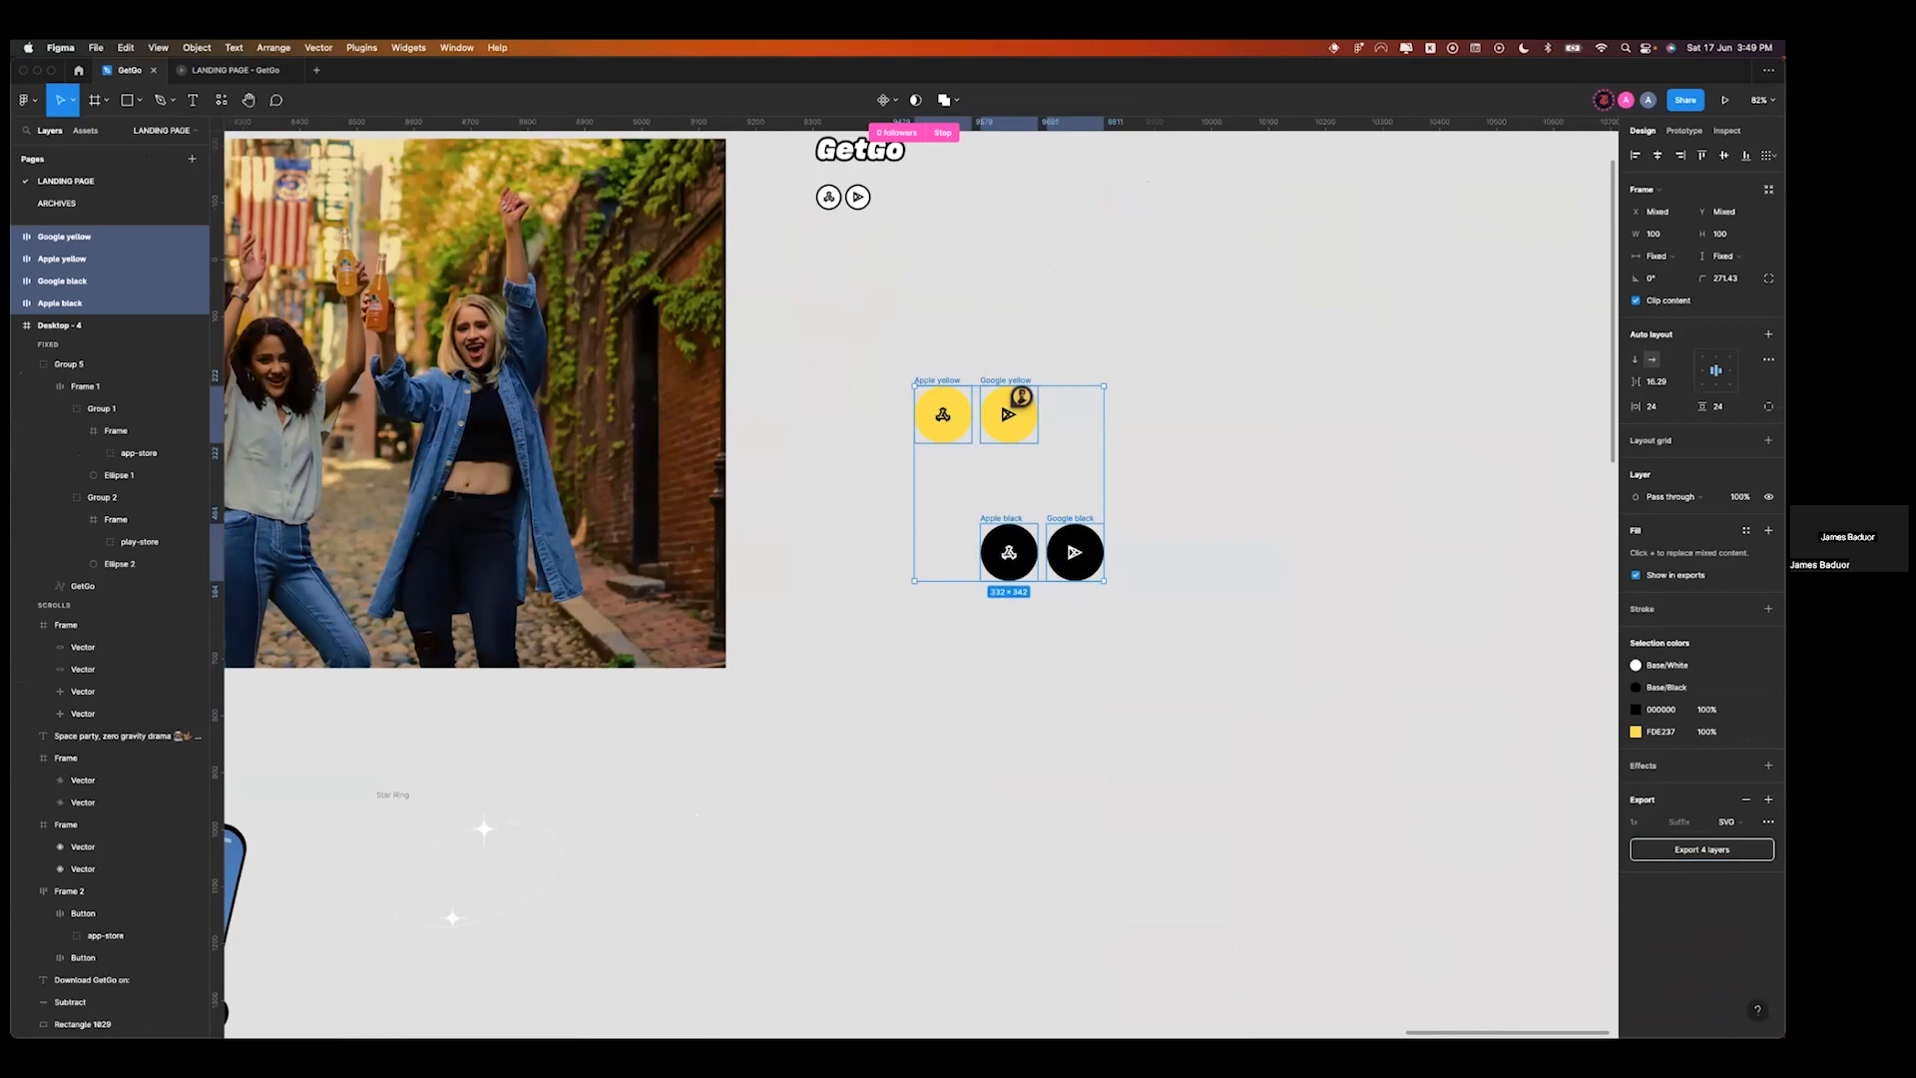
click(1701, 849)
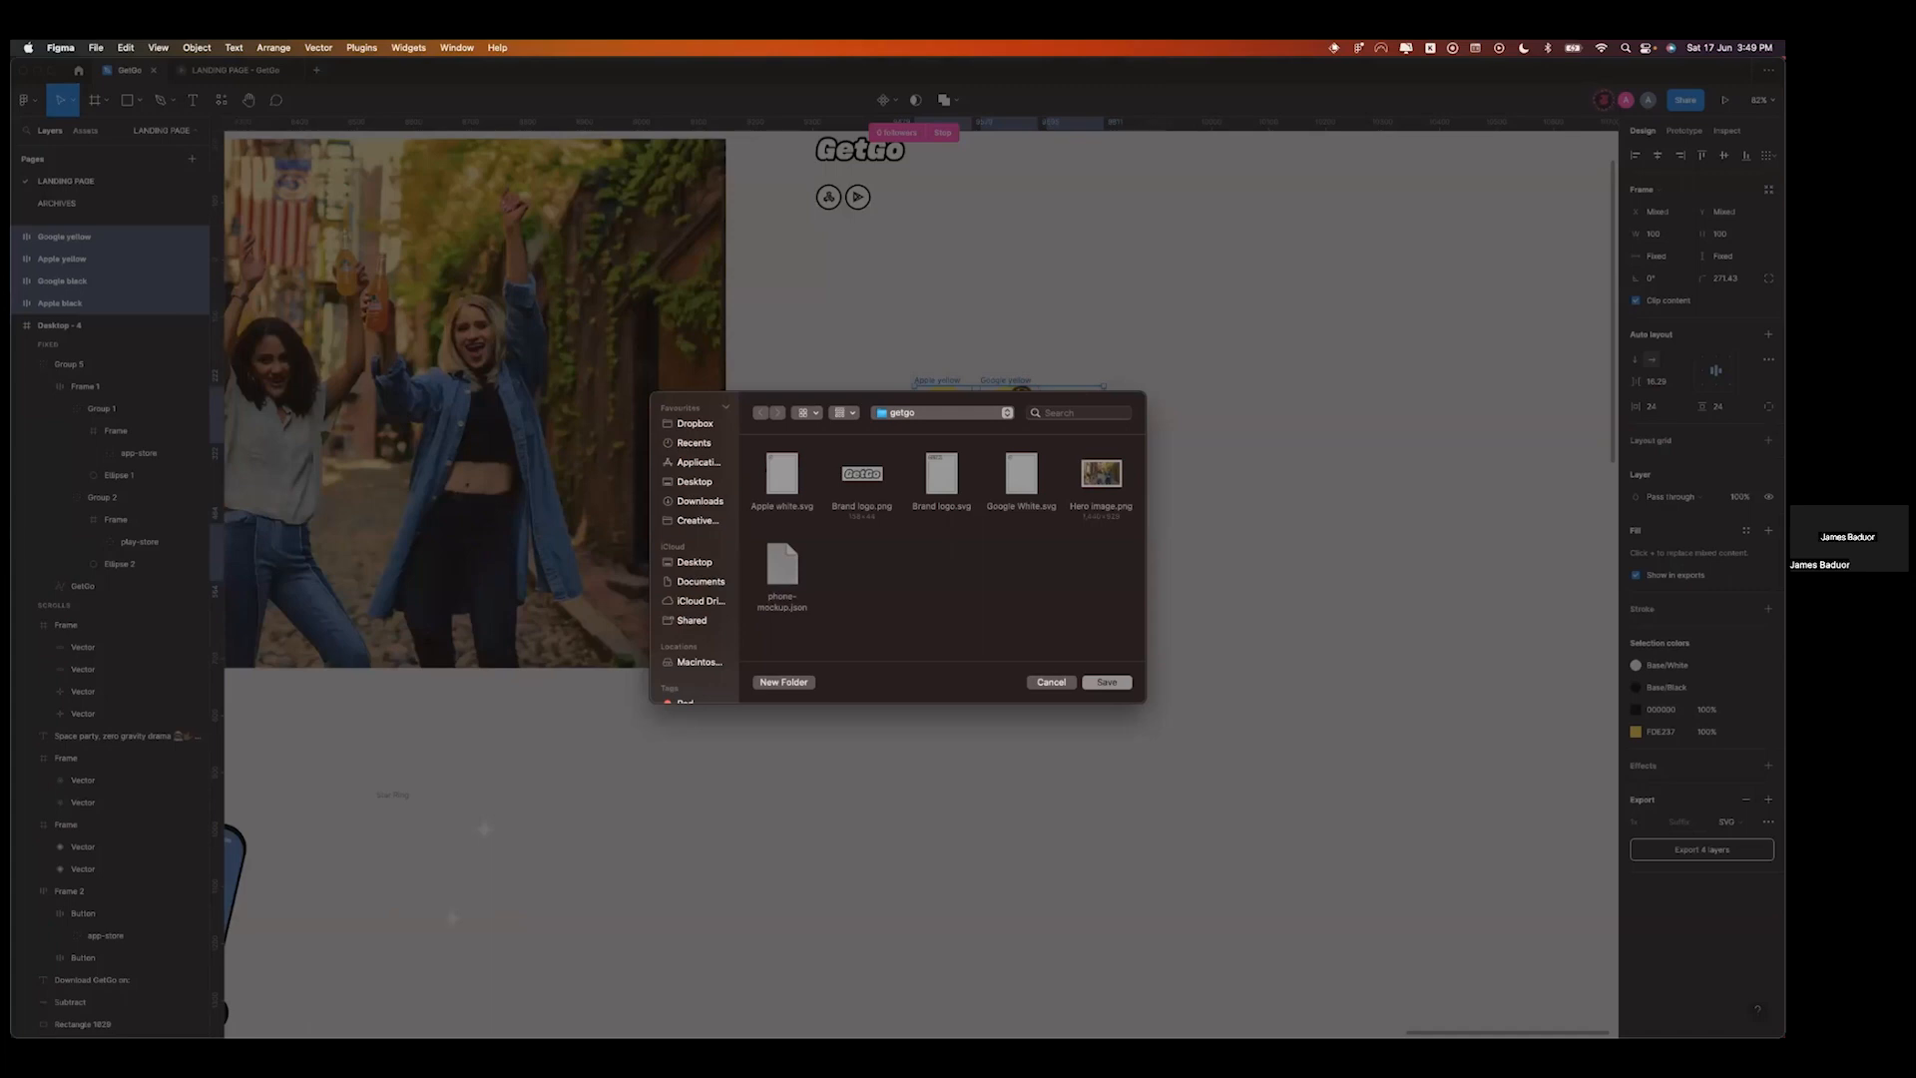
click(1103, 682)
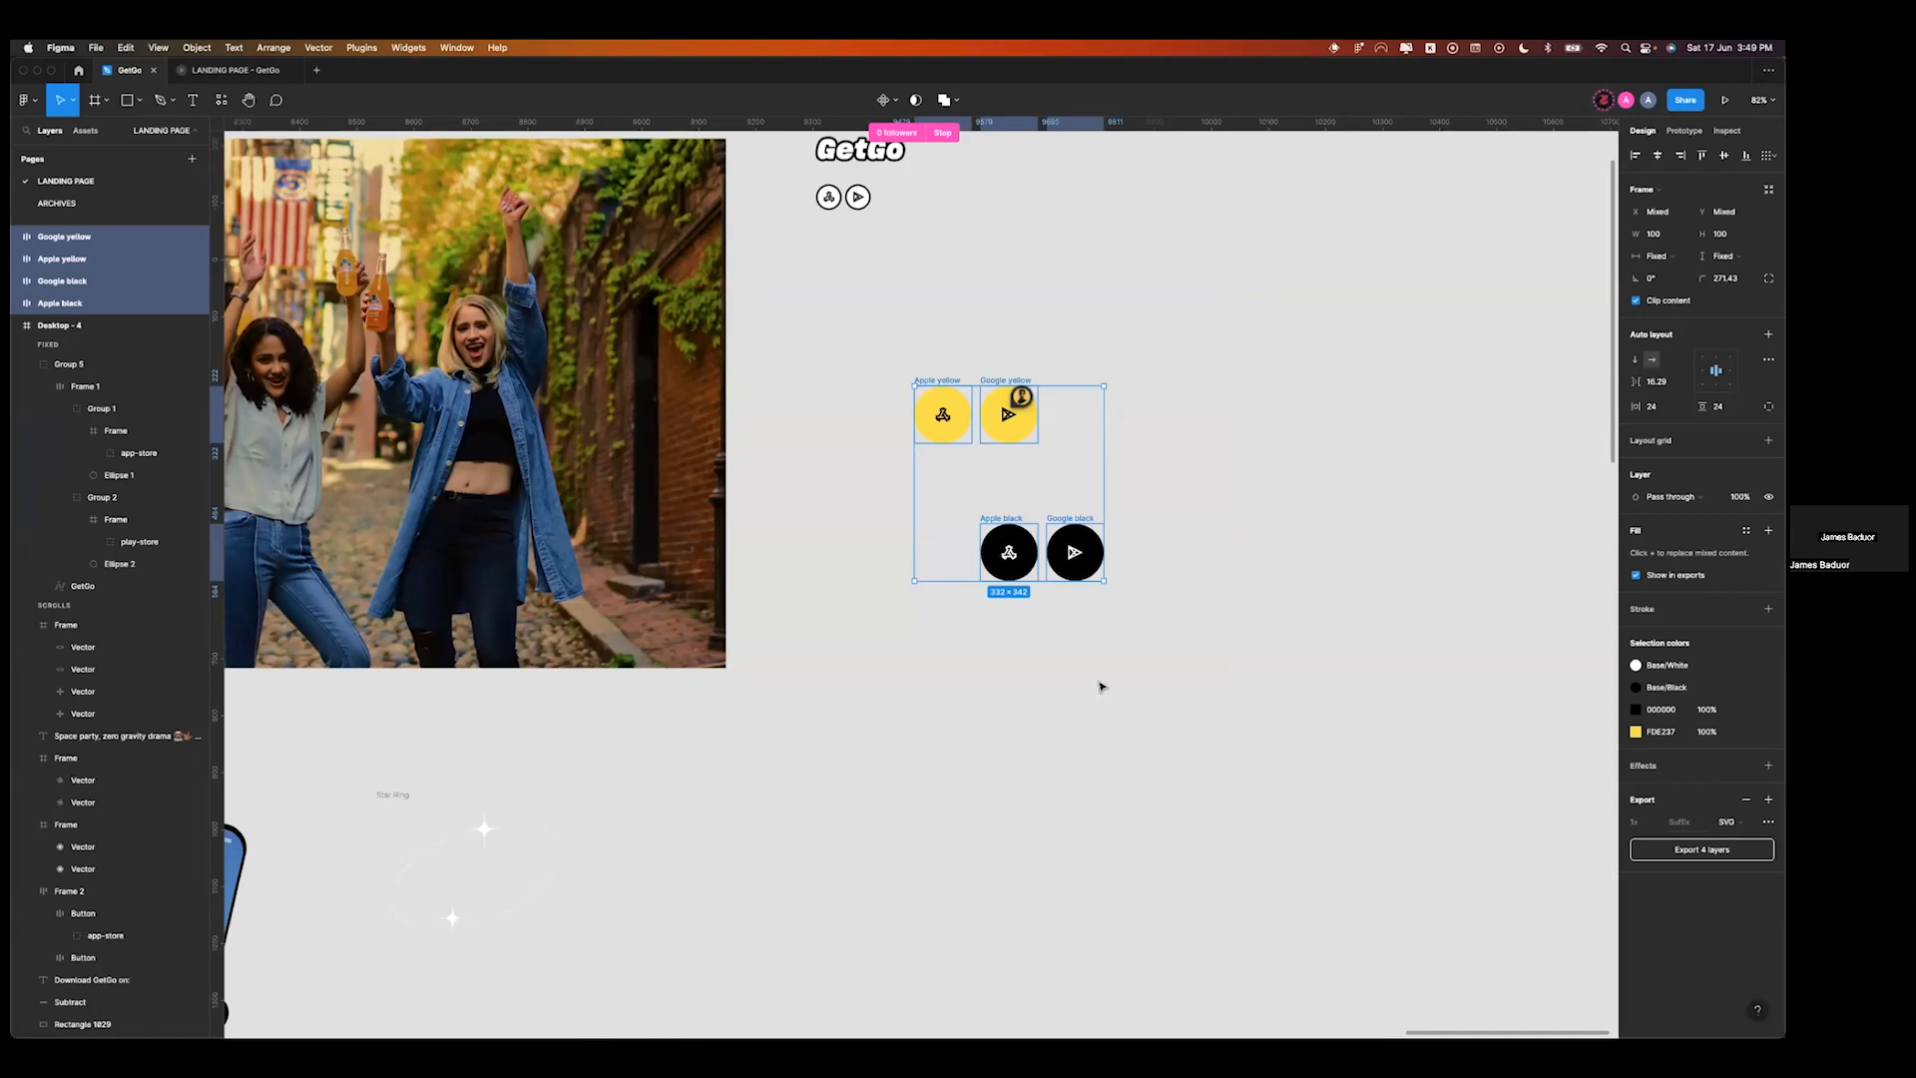
click(1098, 666)
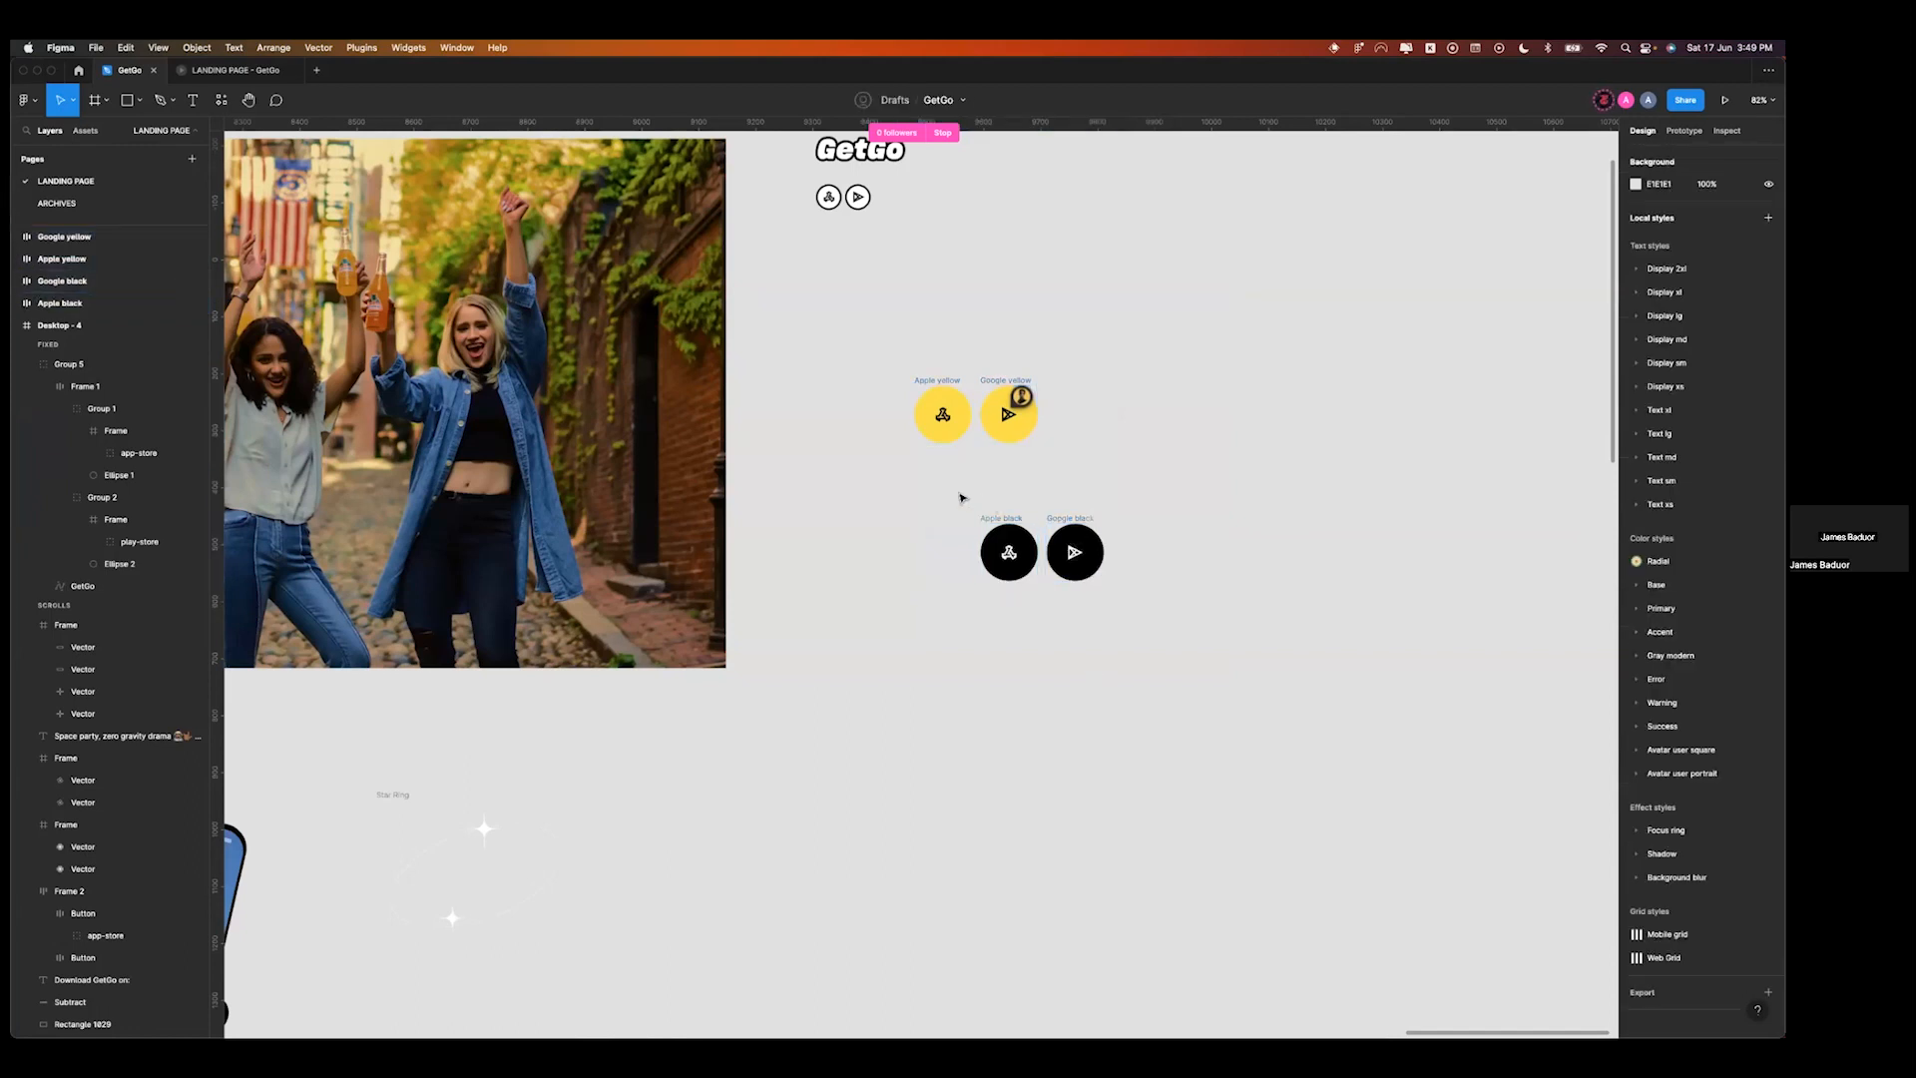
- Wrap the two black store icons in an auto layout frame and set its direction to vertical
drag(962, 496, 1230, 734)
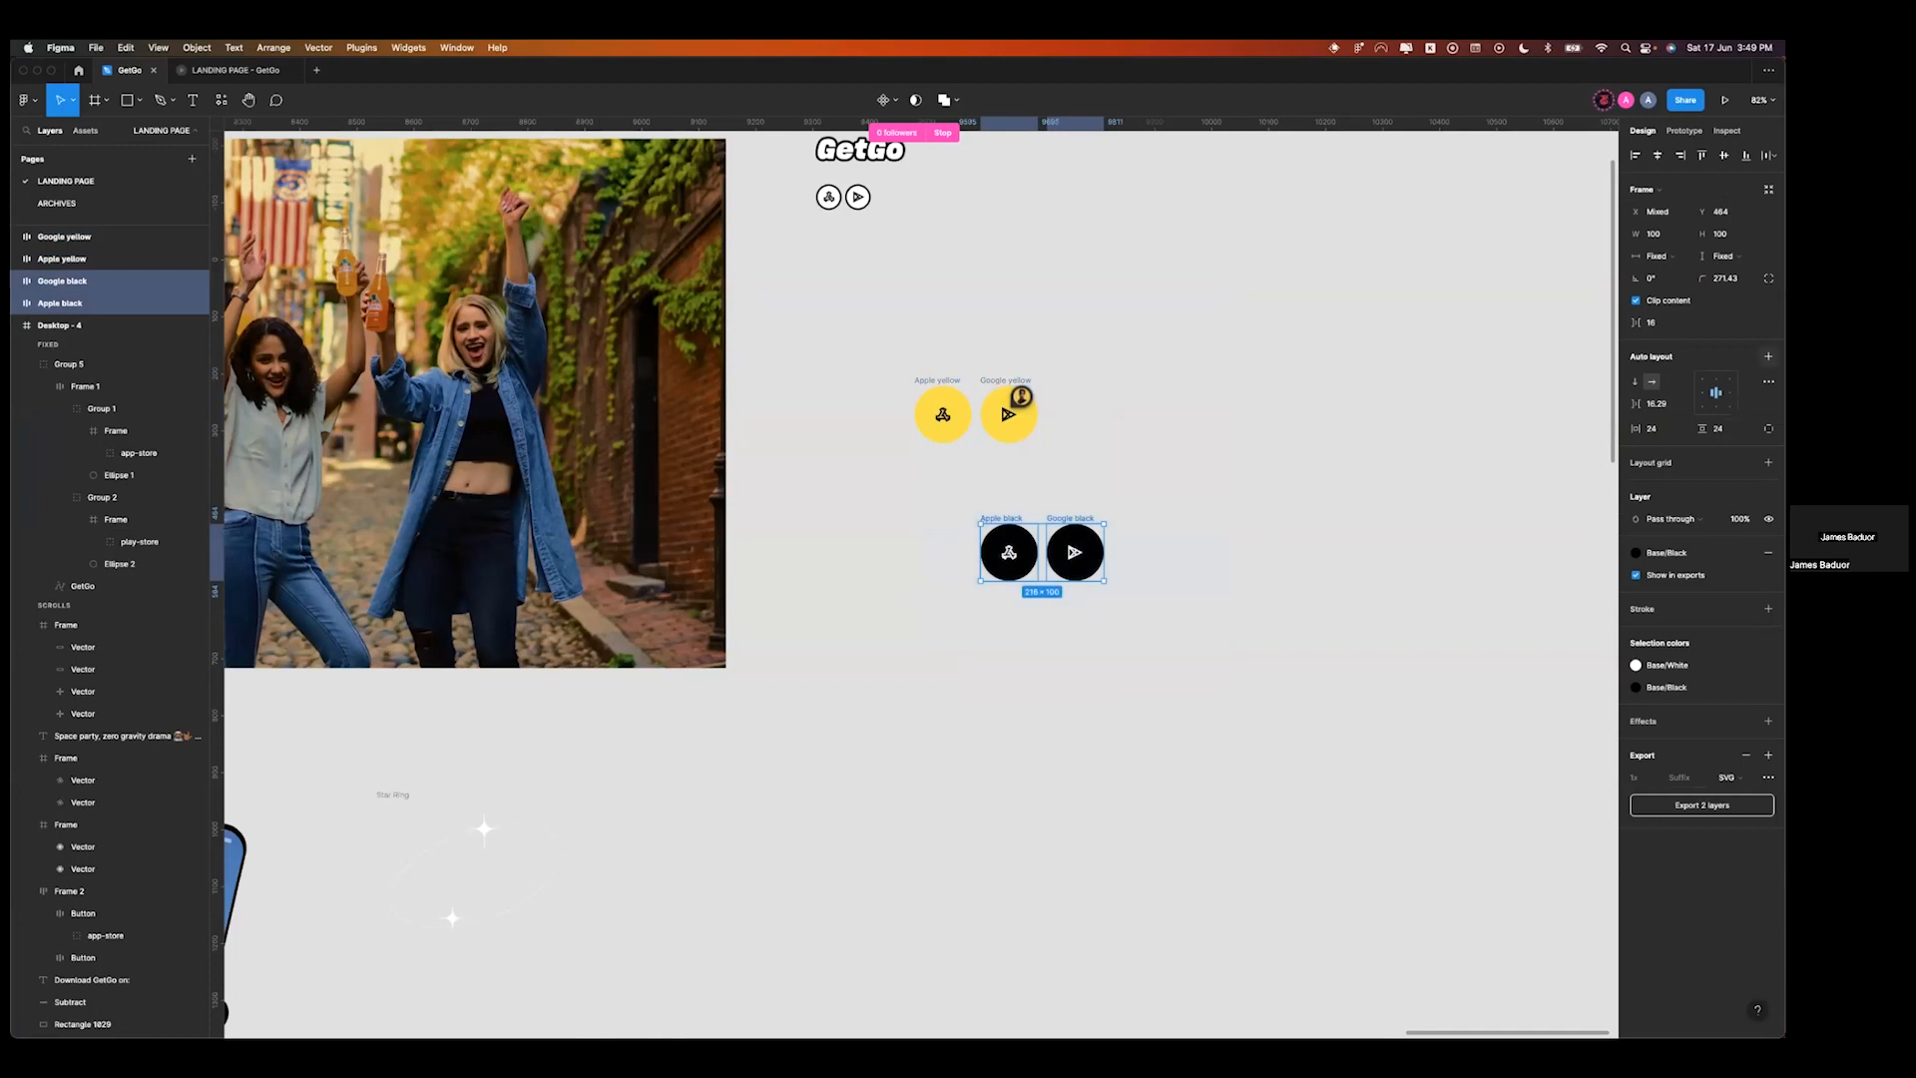
click(1767, 357)
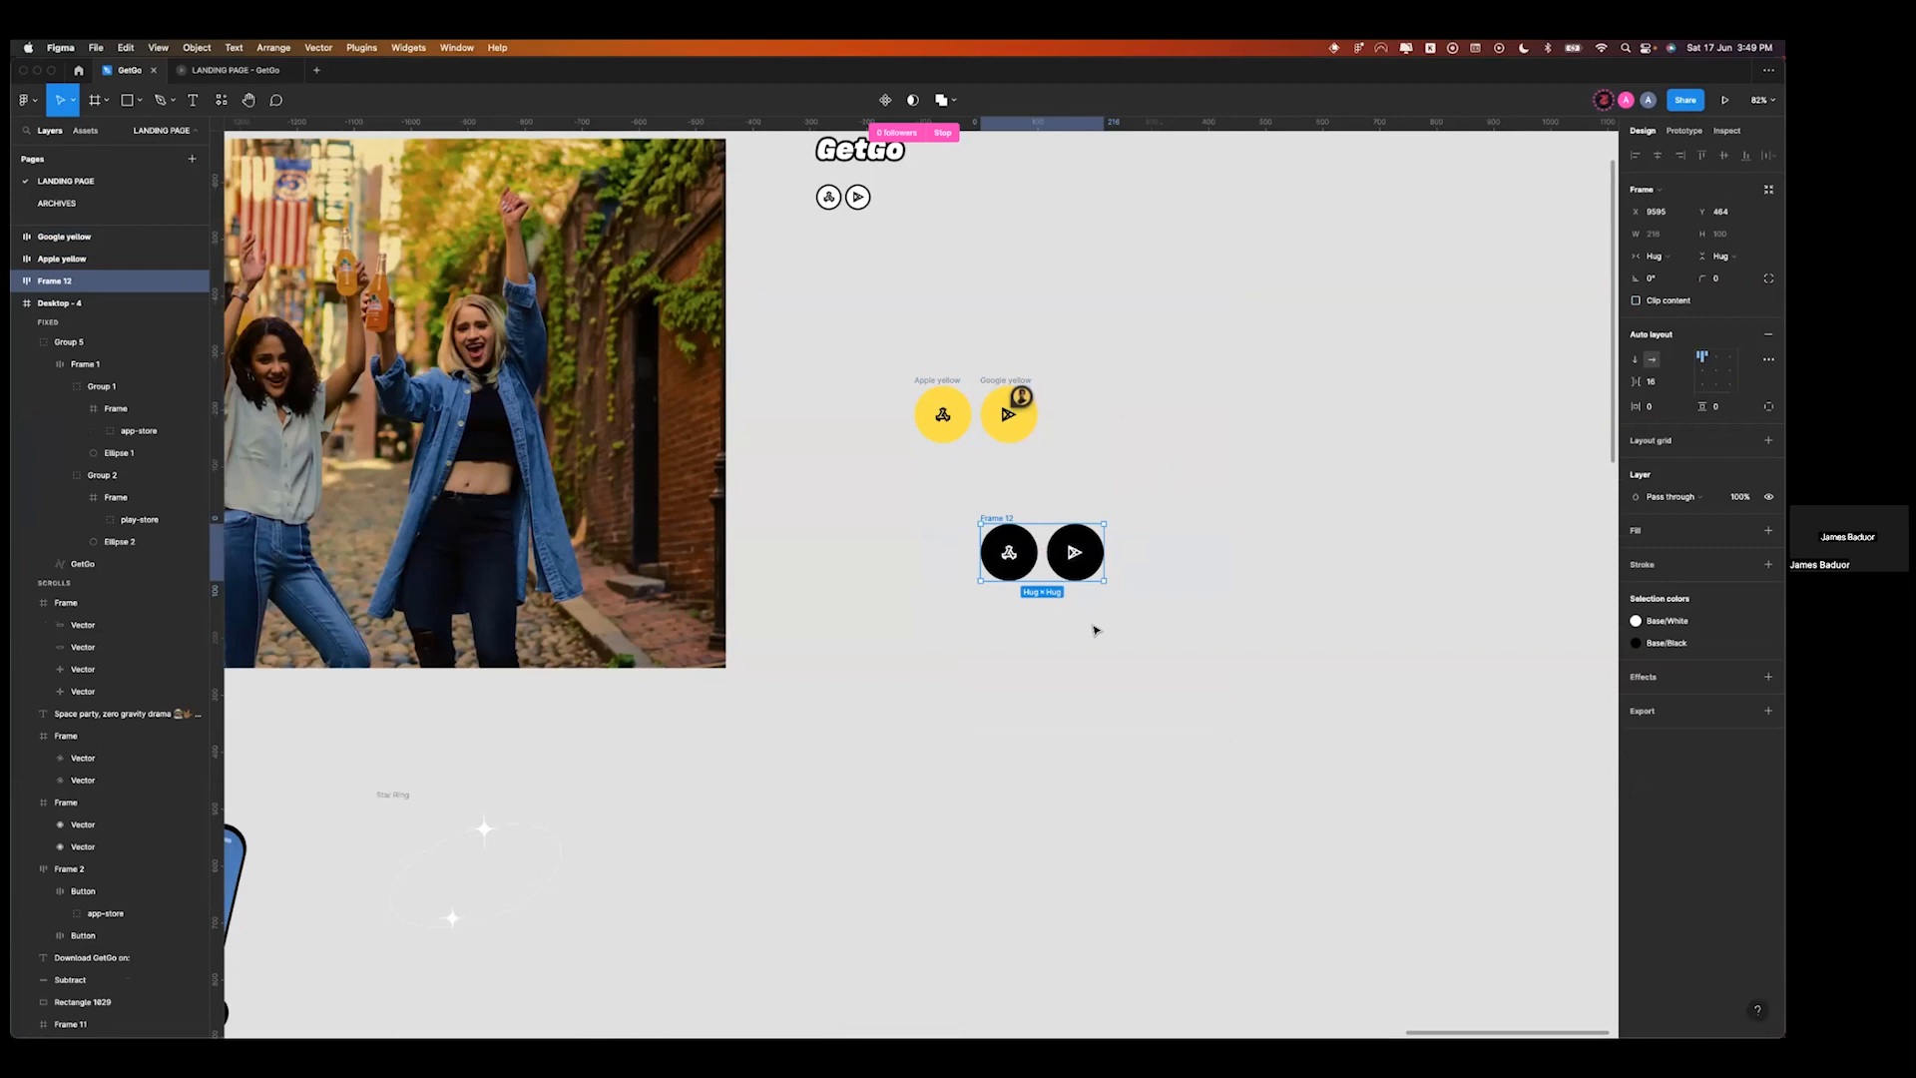
scroll(1094, 630, up, 3)
scroll(1095, 630, up, 3)
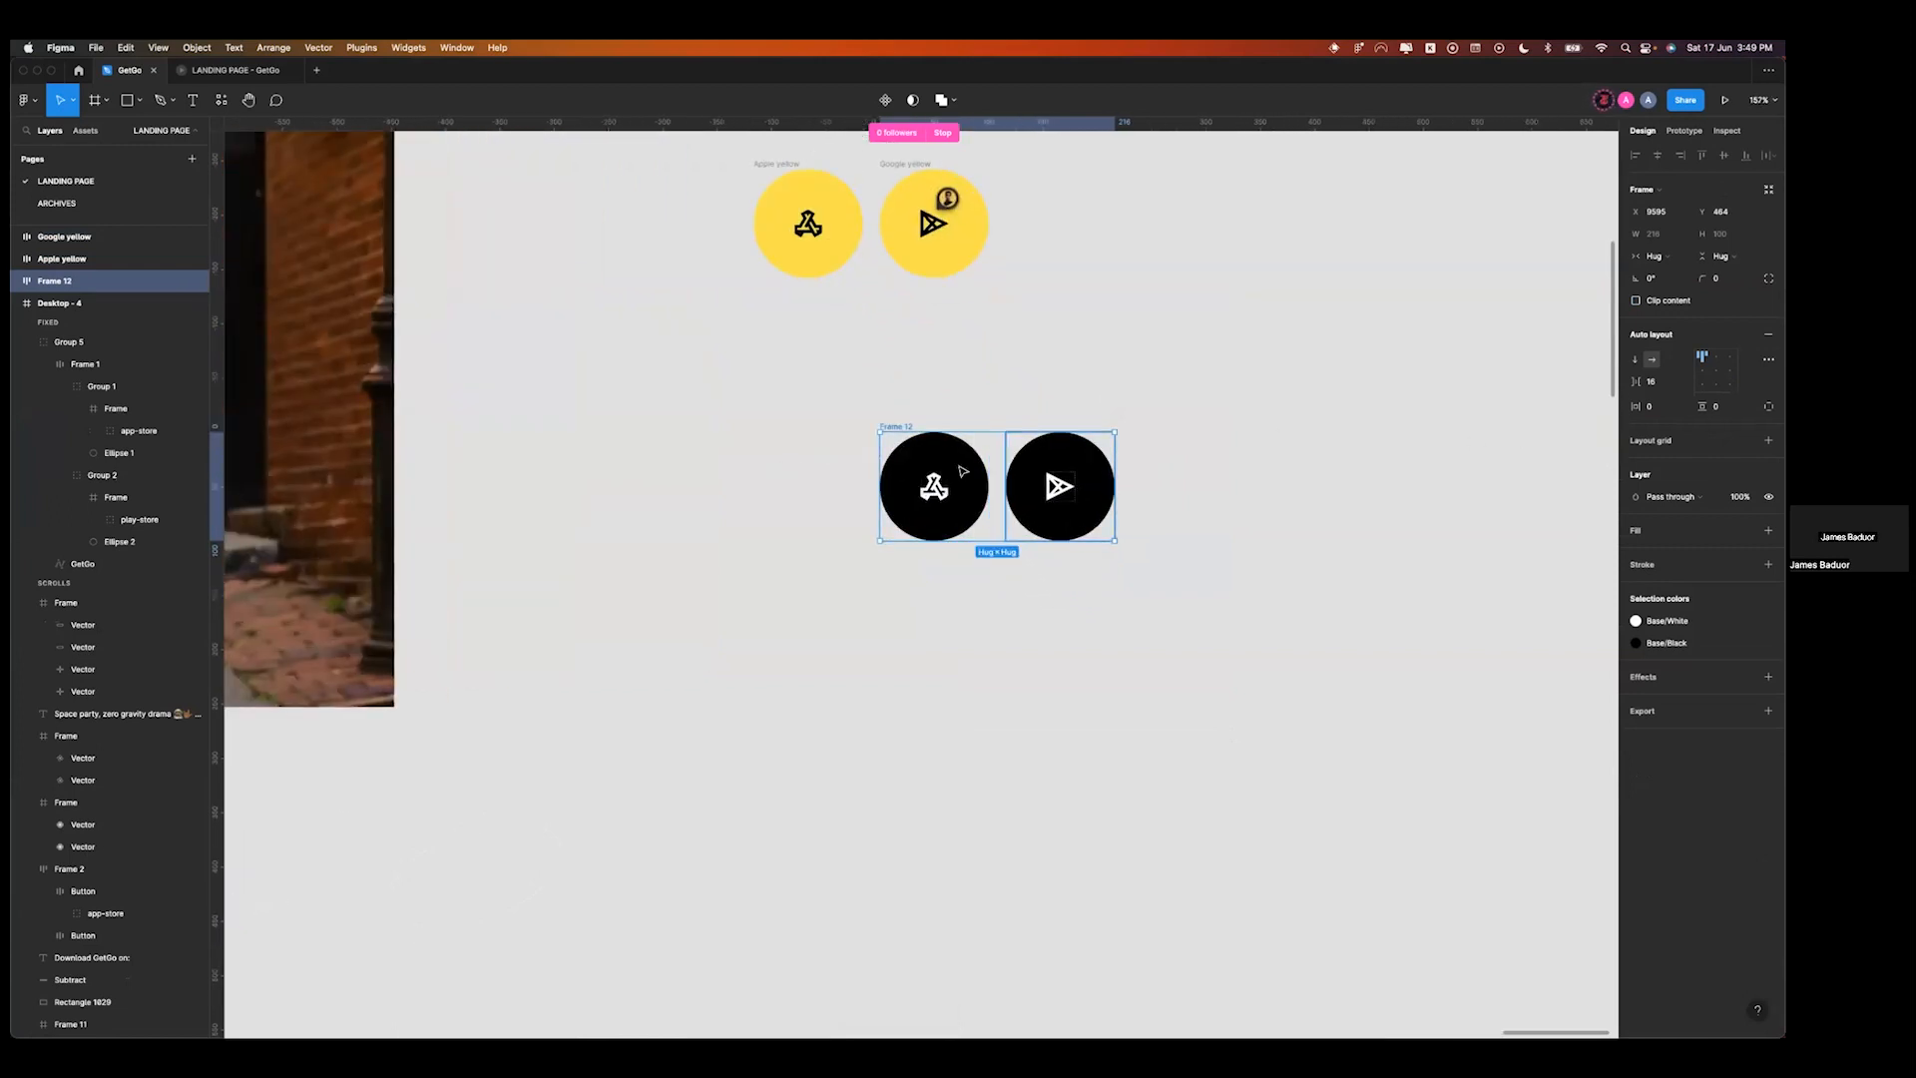
click(1636, 360)
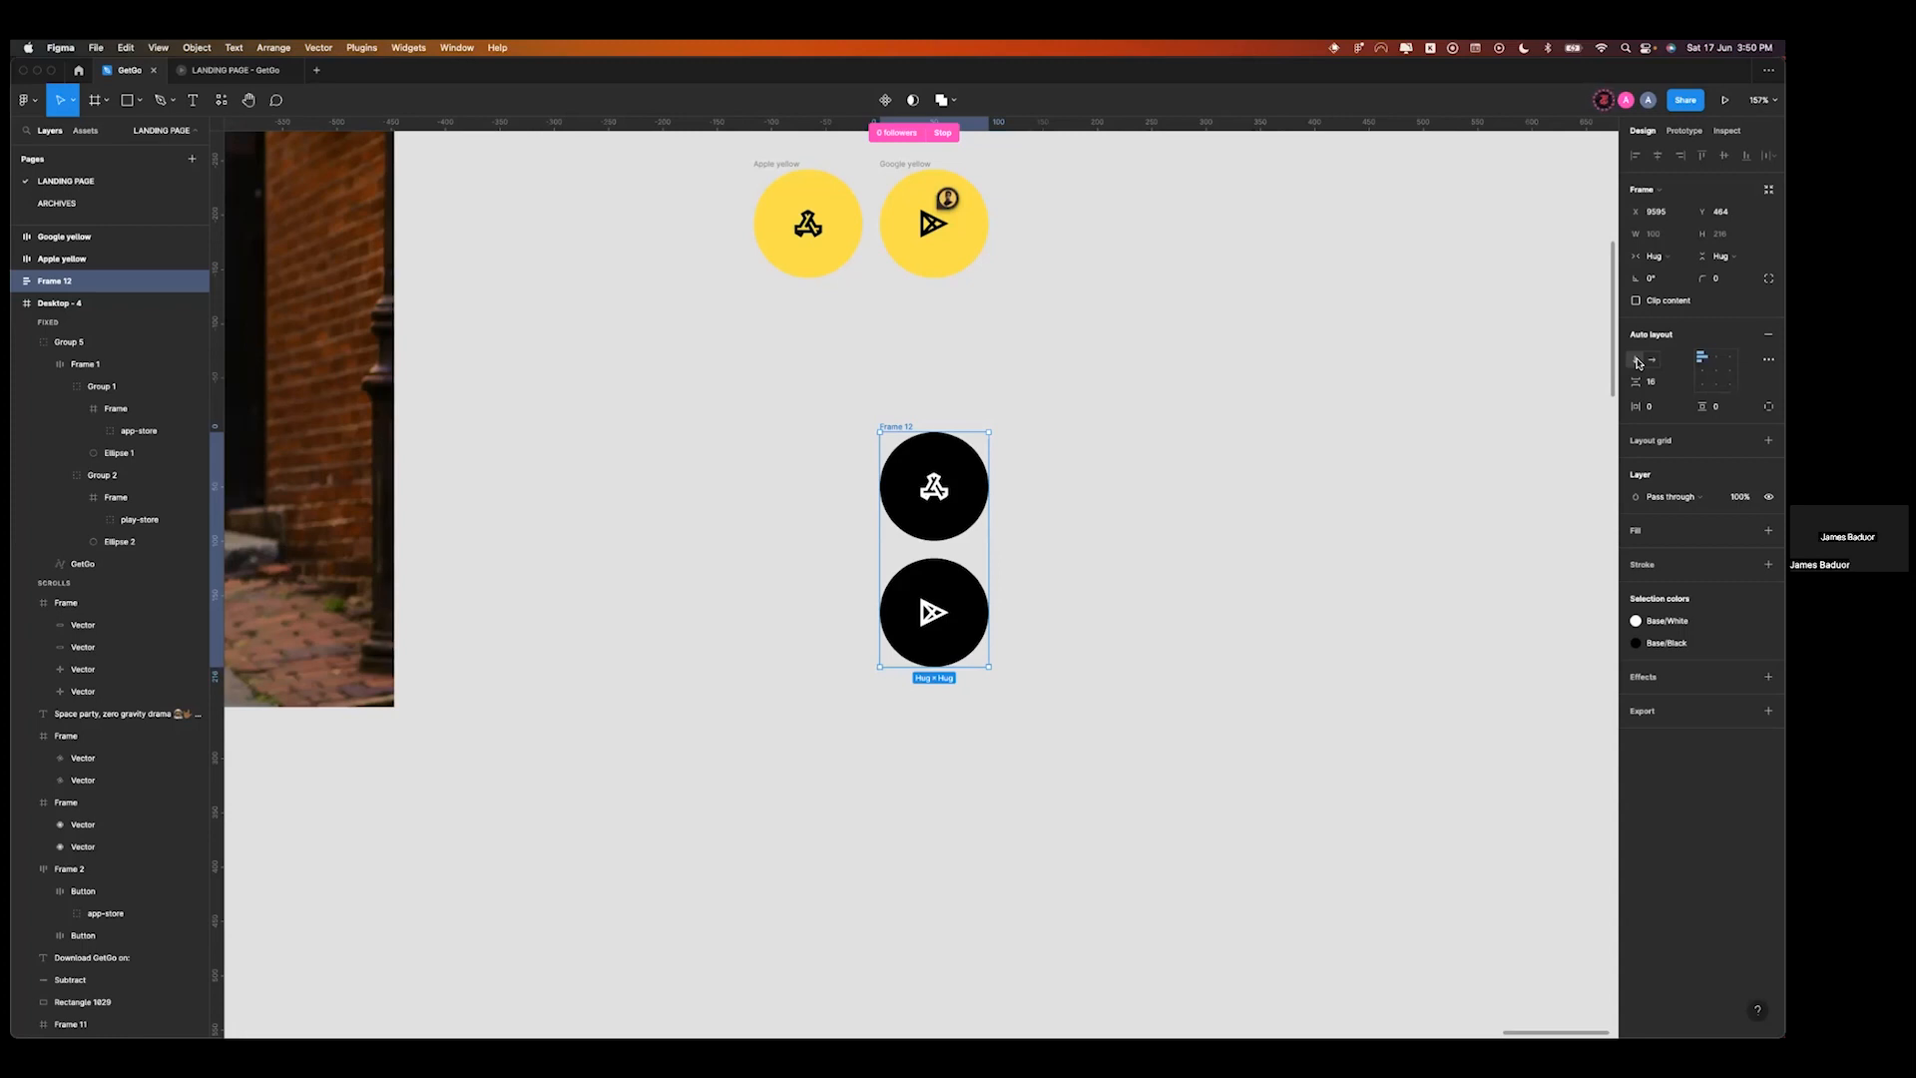
click(1648, 361)
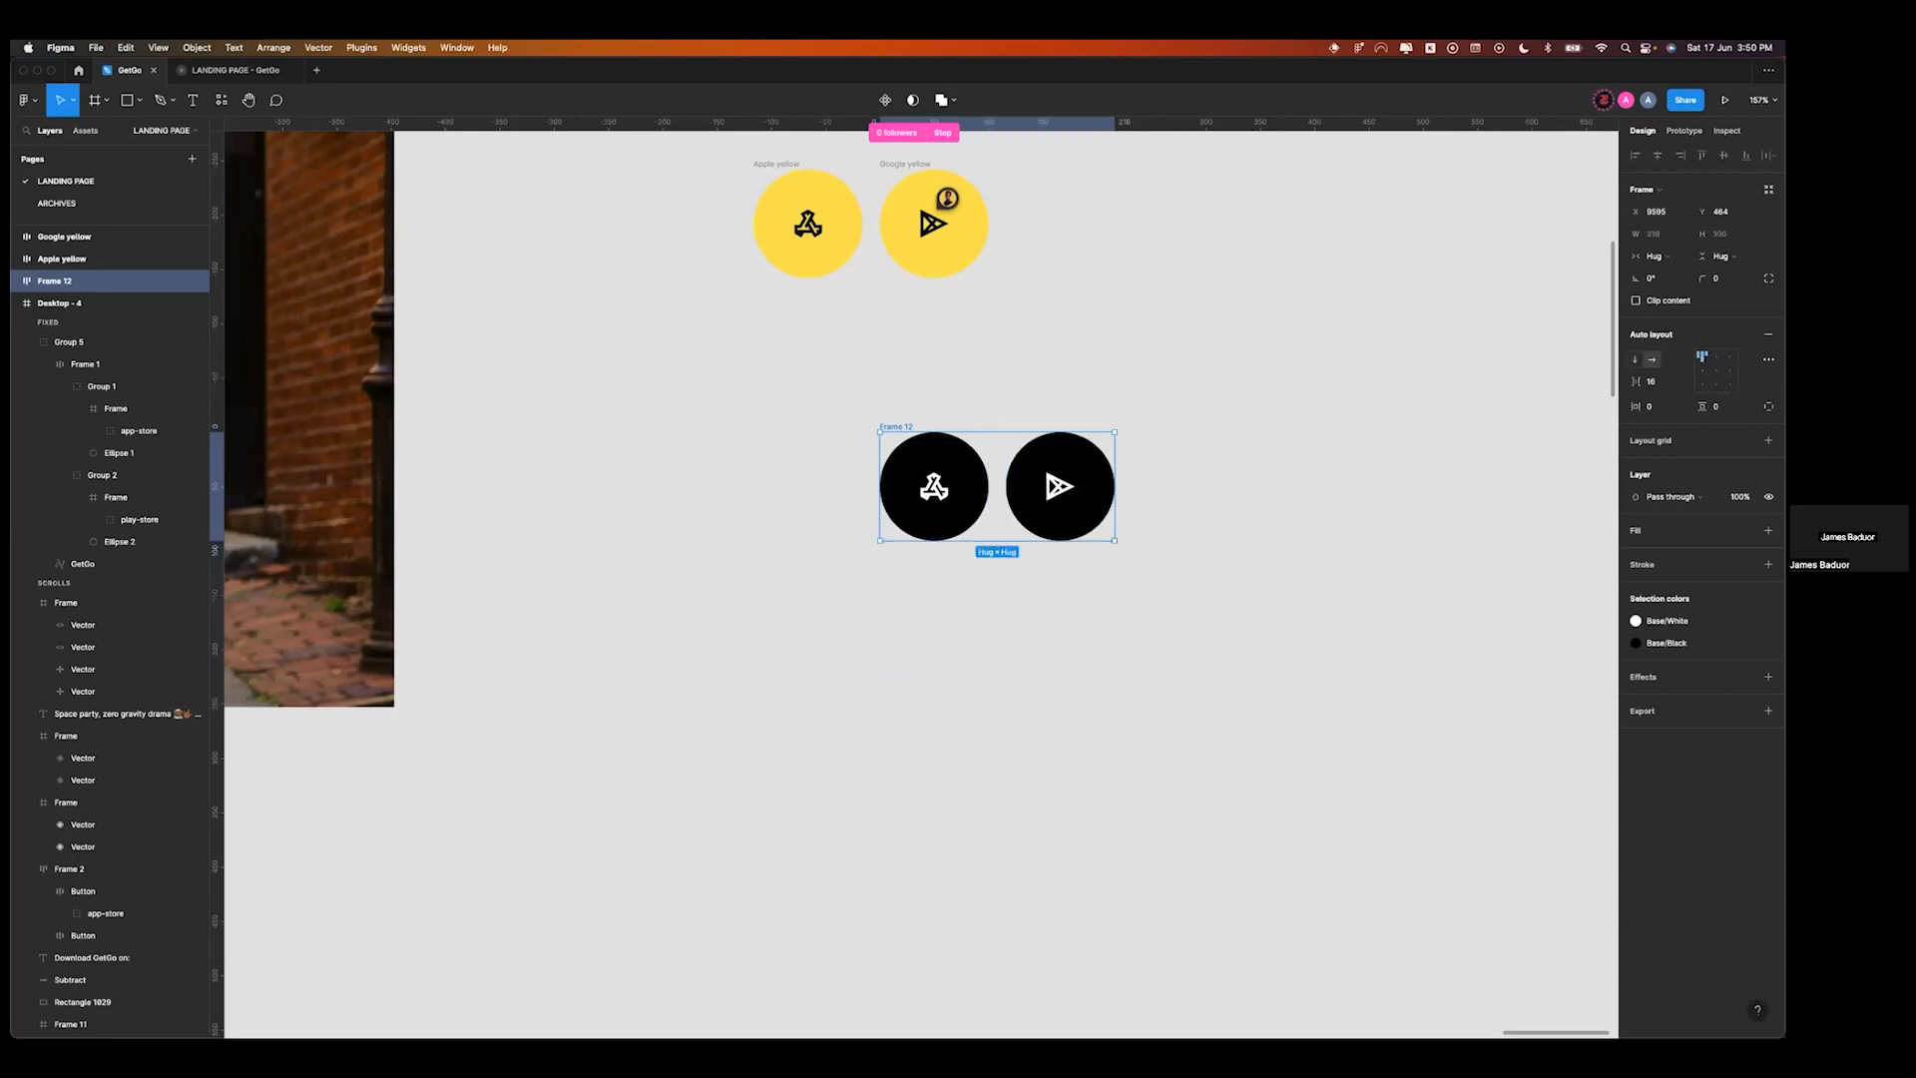
click(1637, 360)
click(1648, 360)
click(1638, 360)
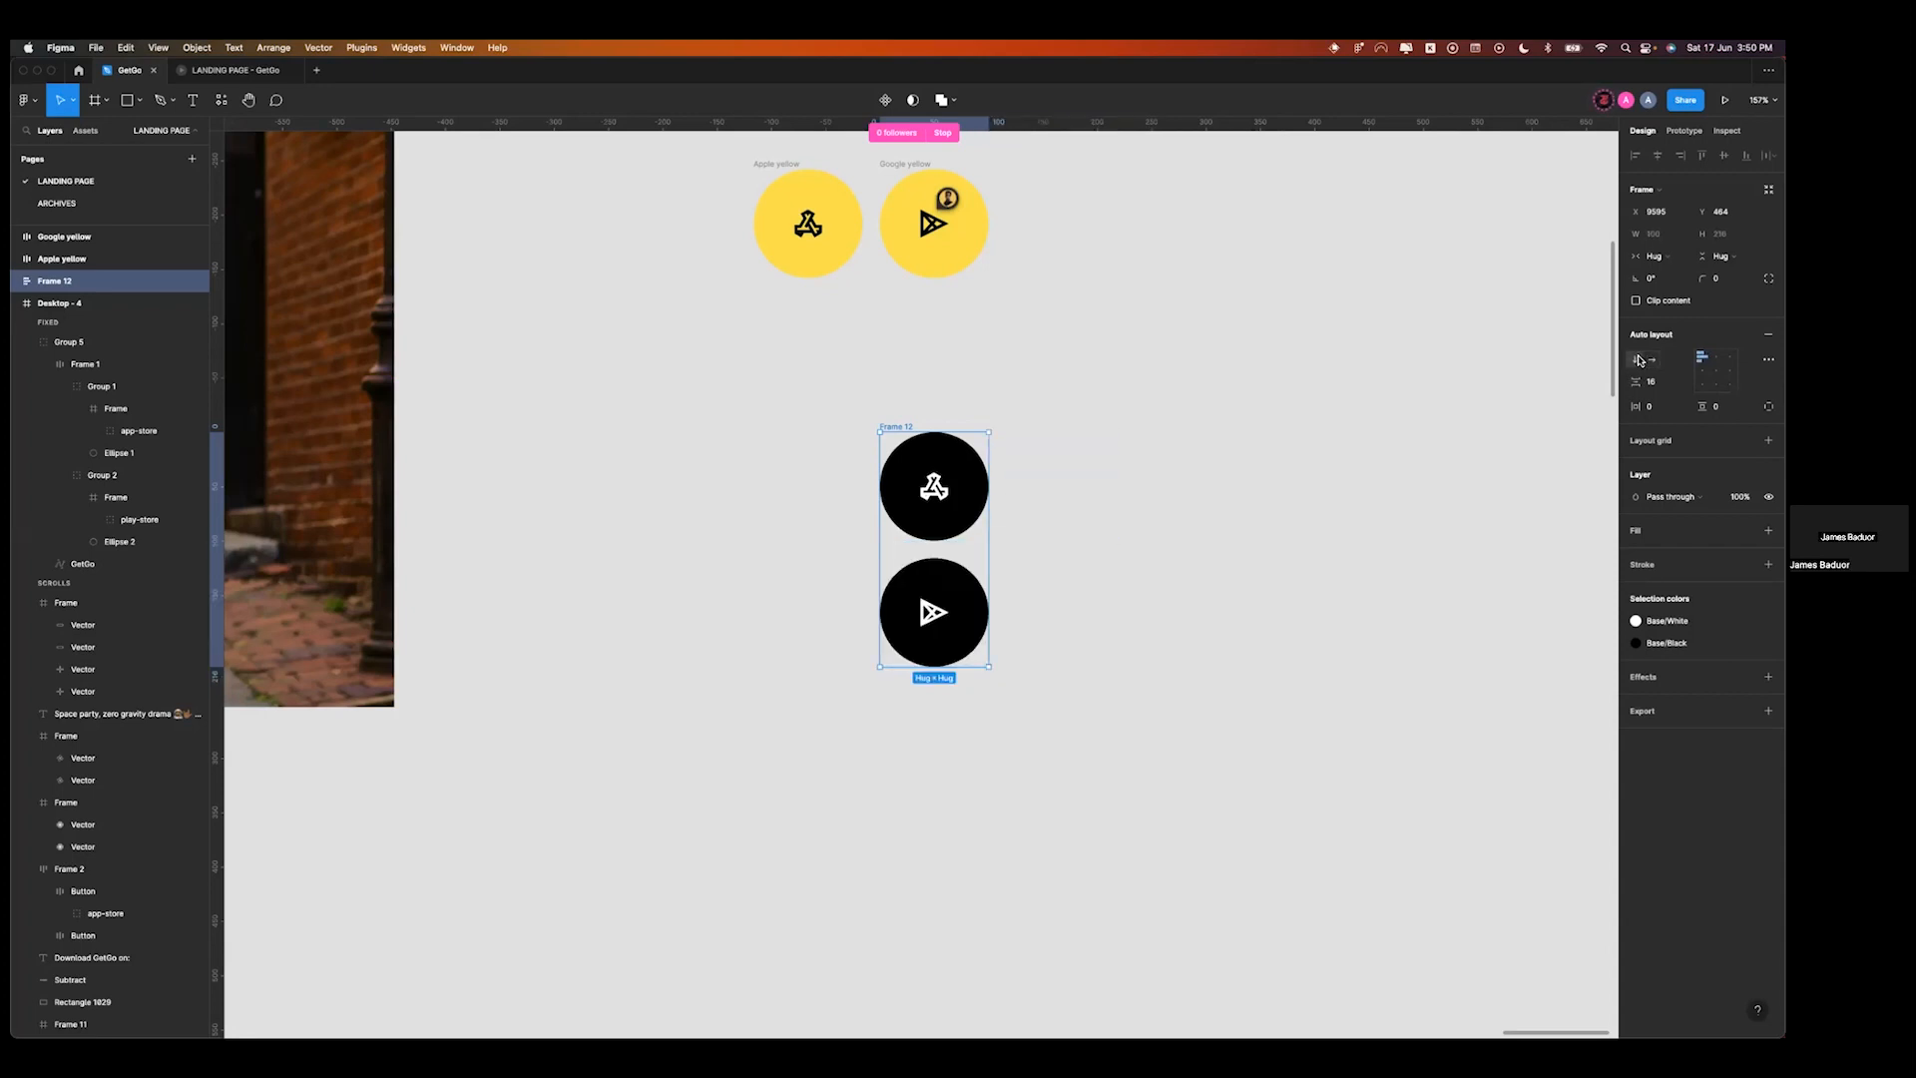
- Switch to Webflow, try the vertical direction on the 2-icons flex layout, and return it to horizontal
key(ctrl+Right)
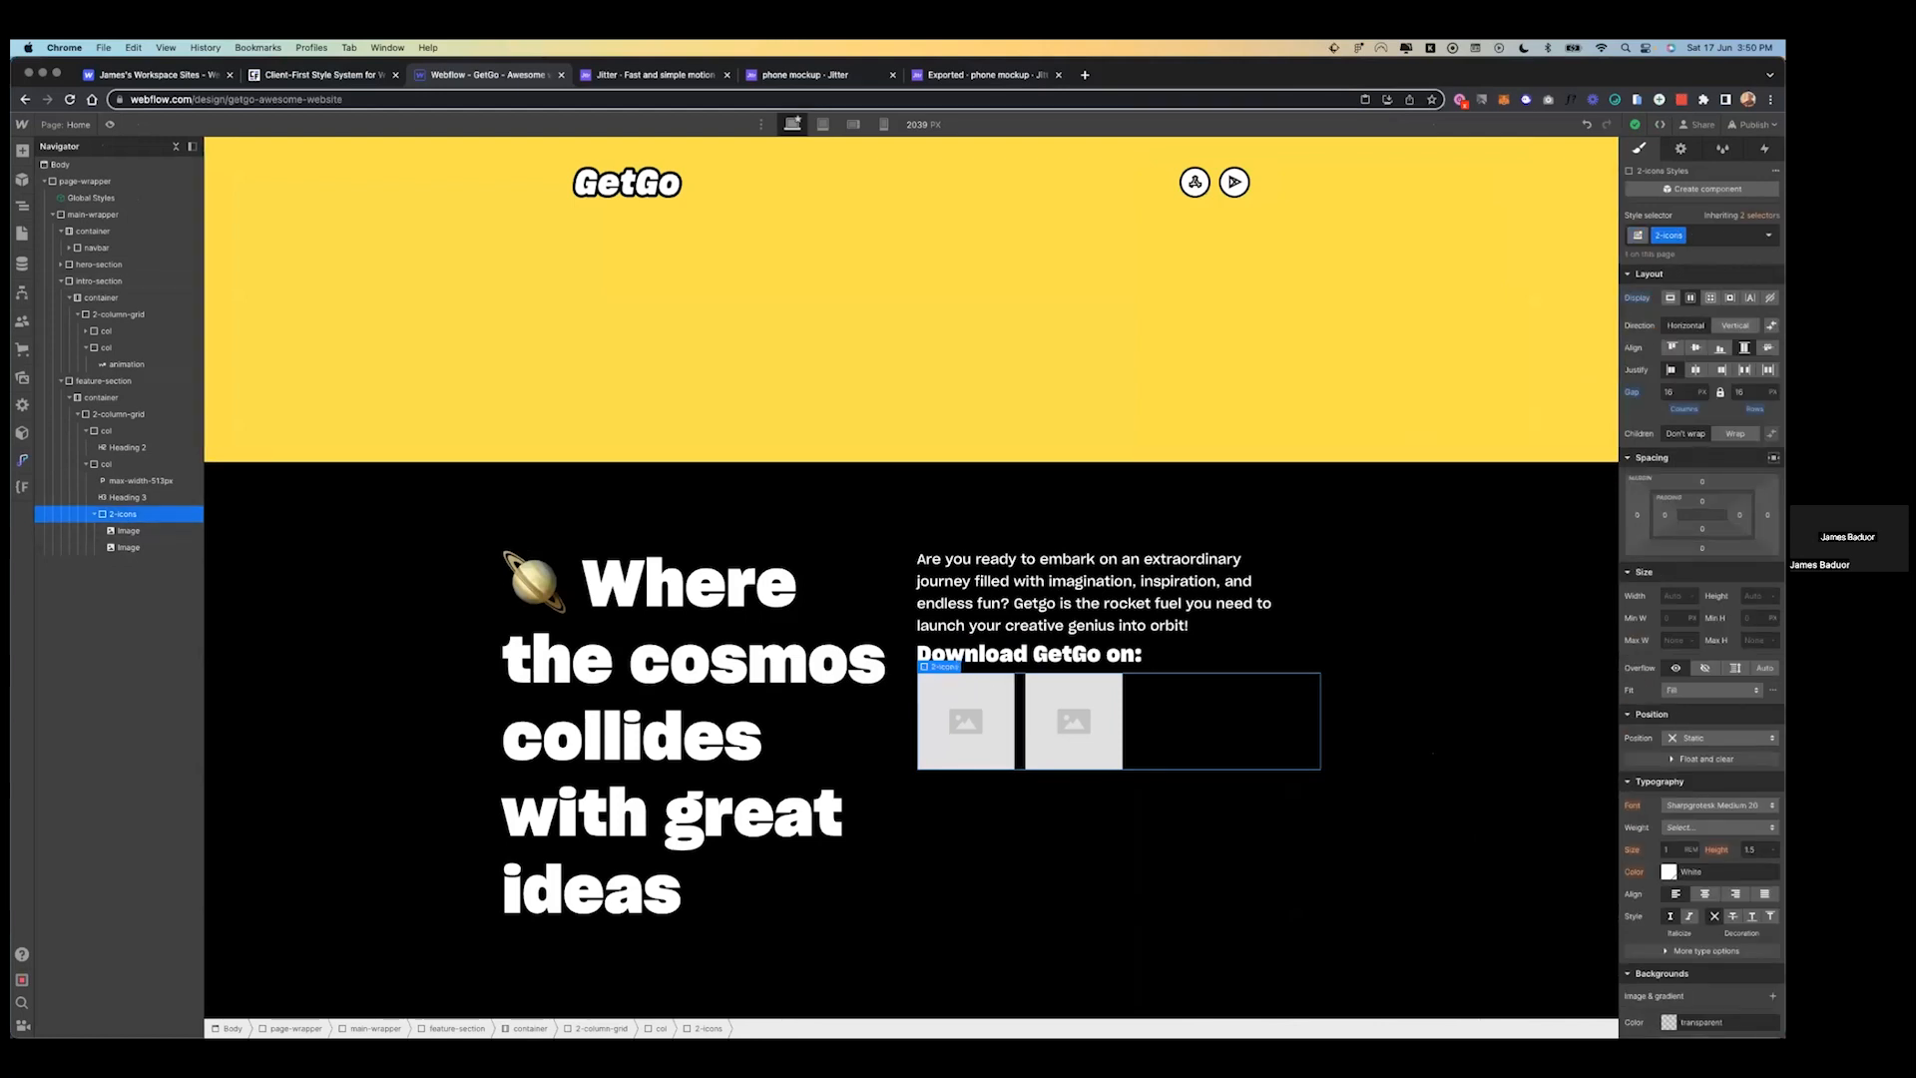
click(1735, 325)
scroll(1251, 466, down, 5)
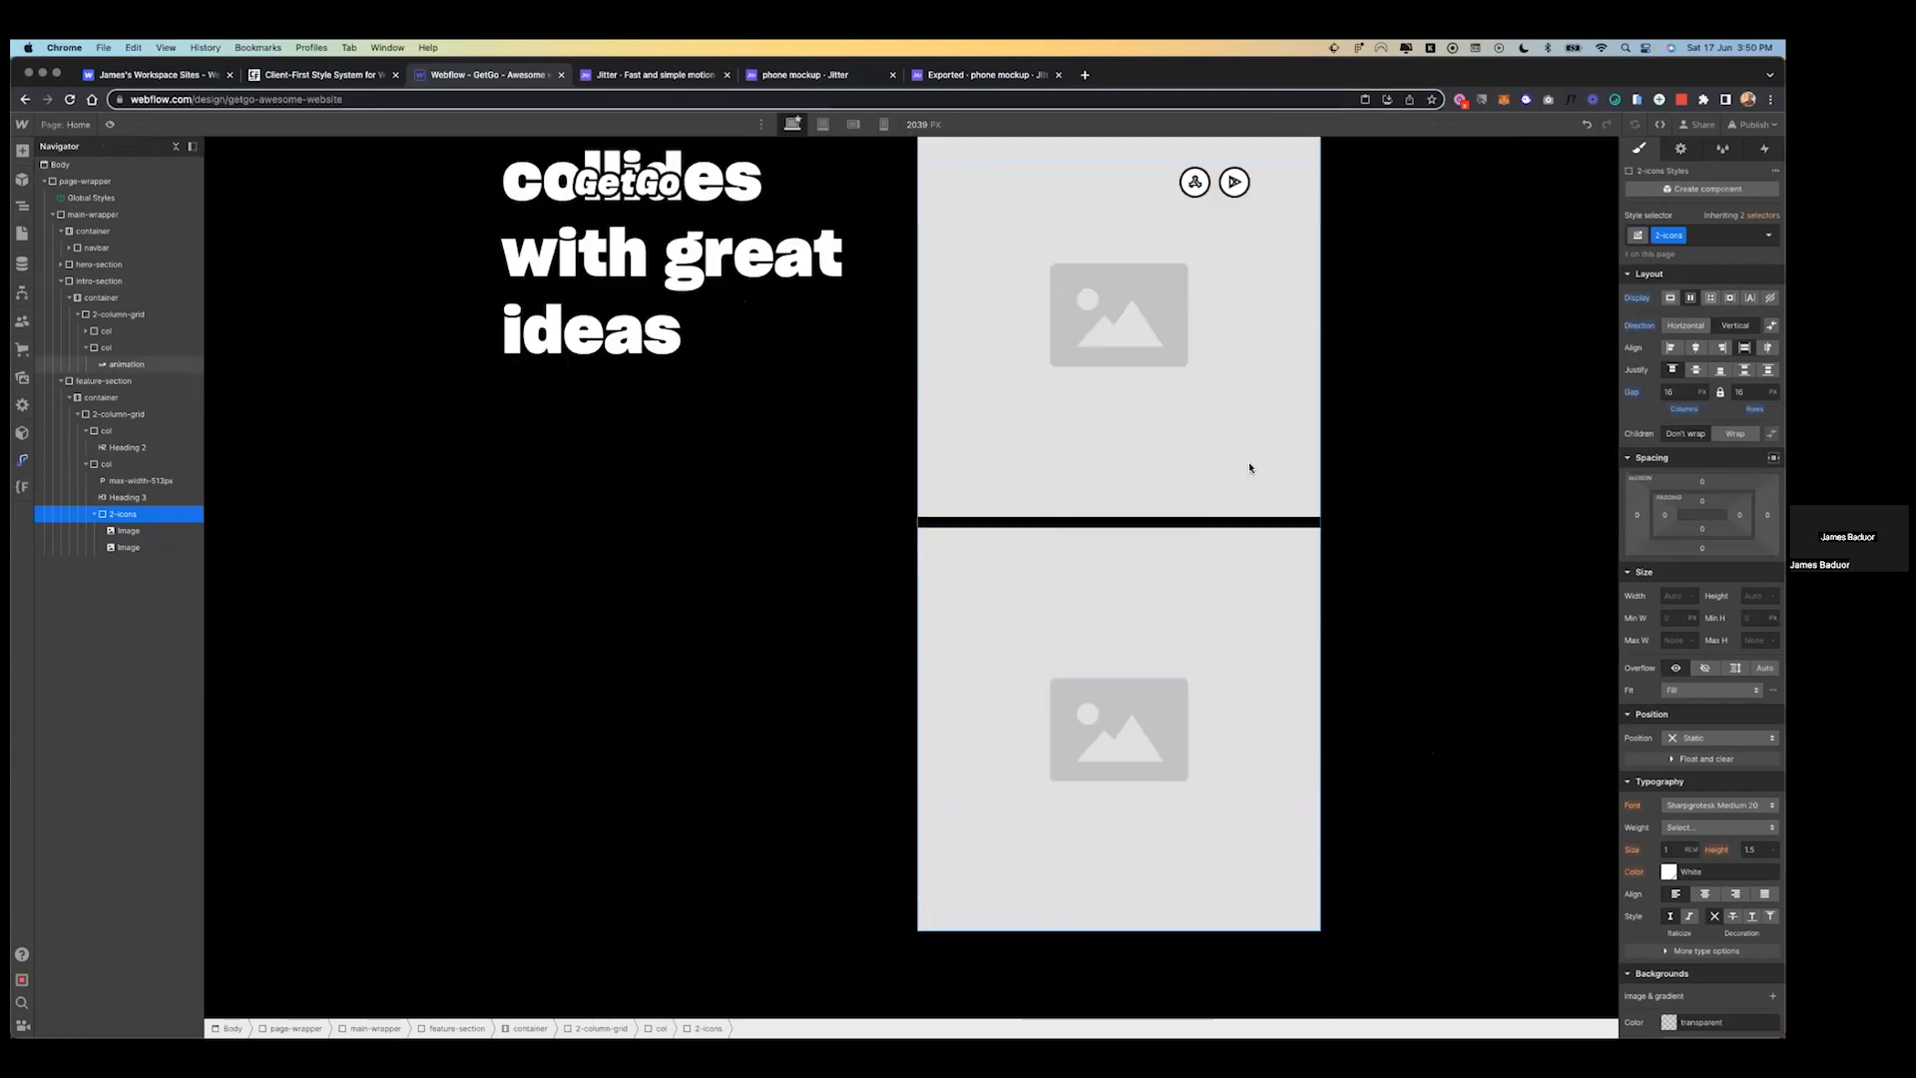
click(1685, 326)
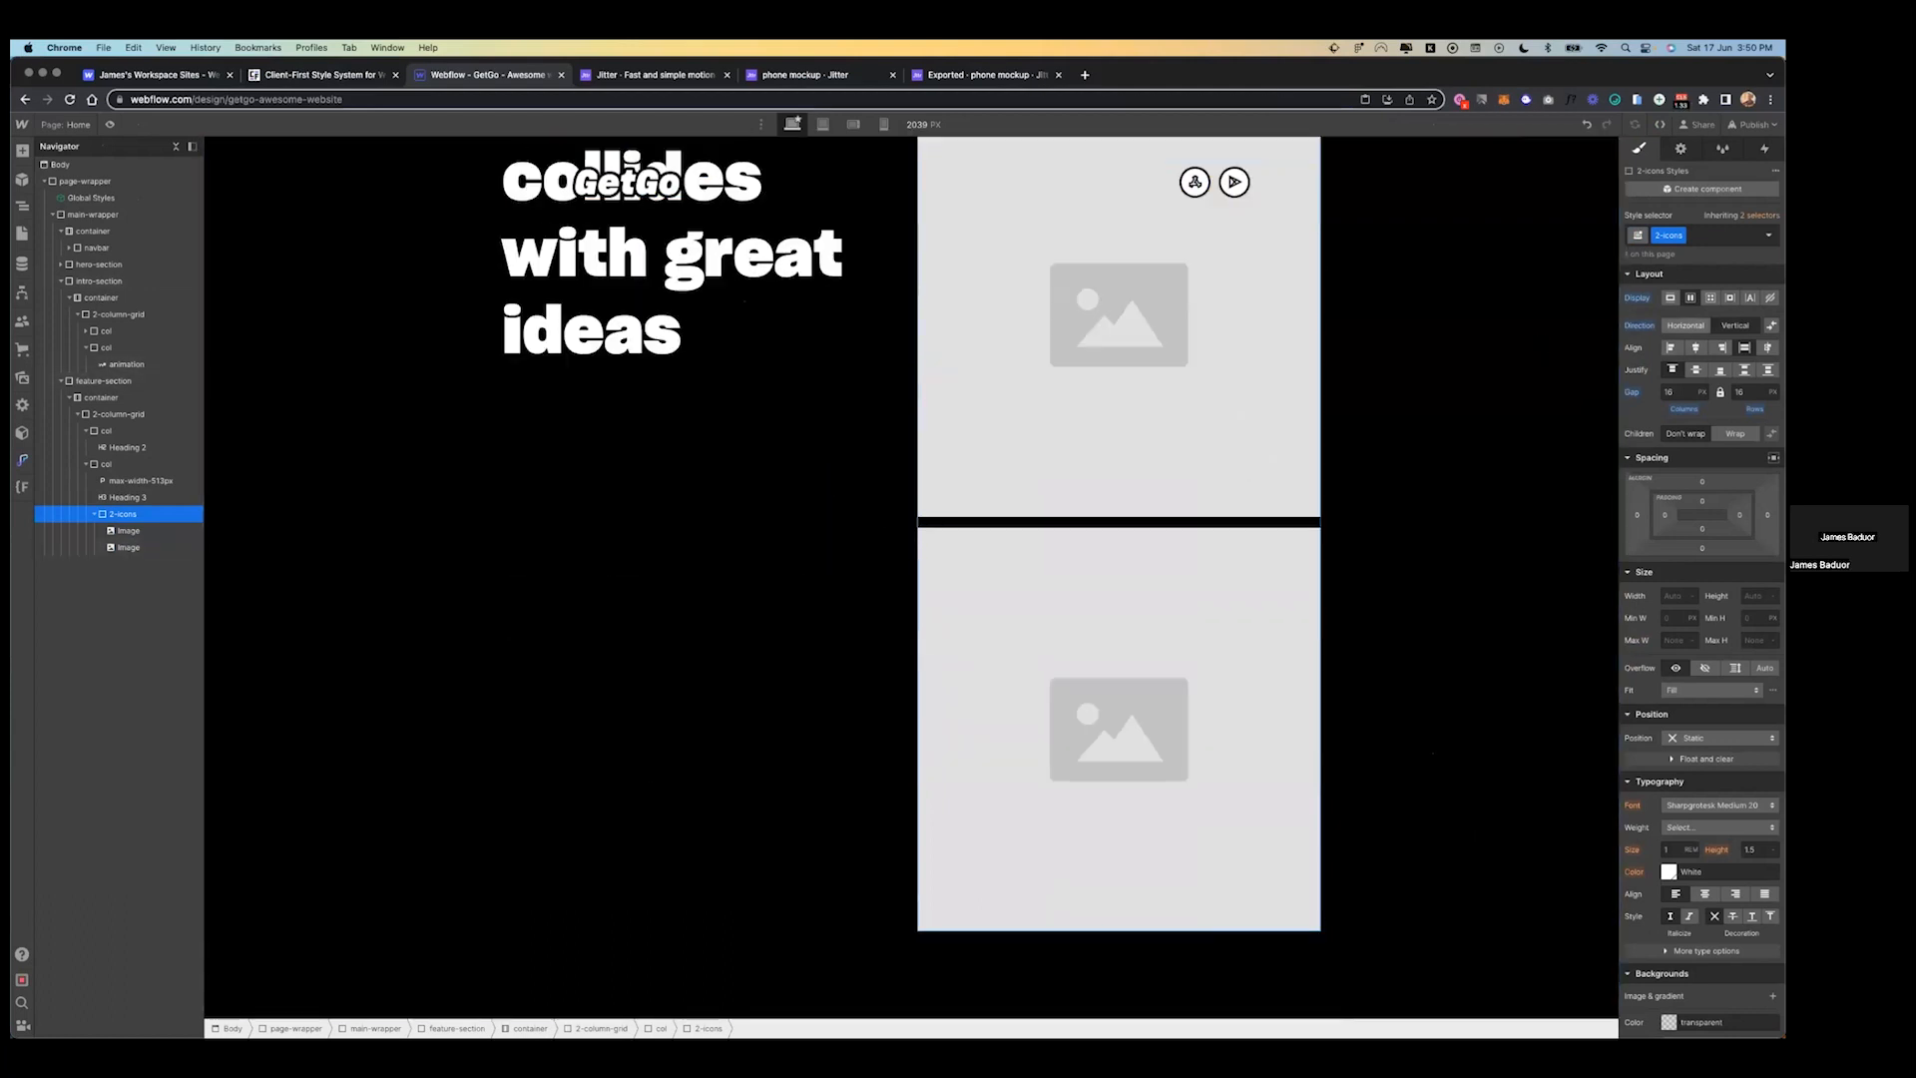
click(1734, 325)
click(1685, 325)
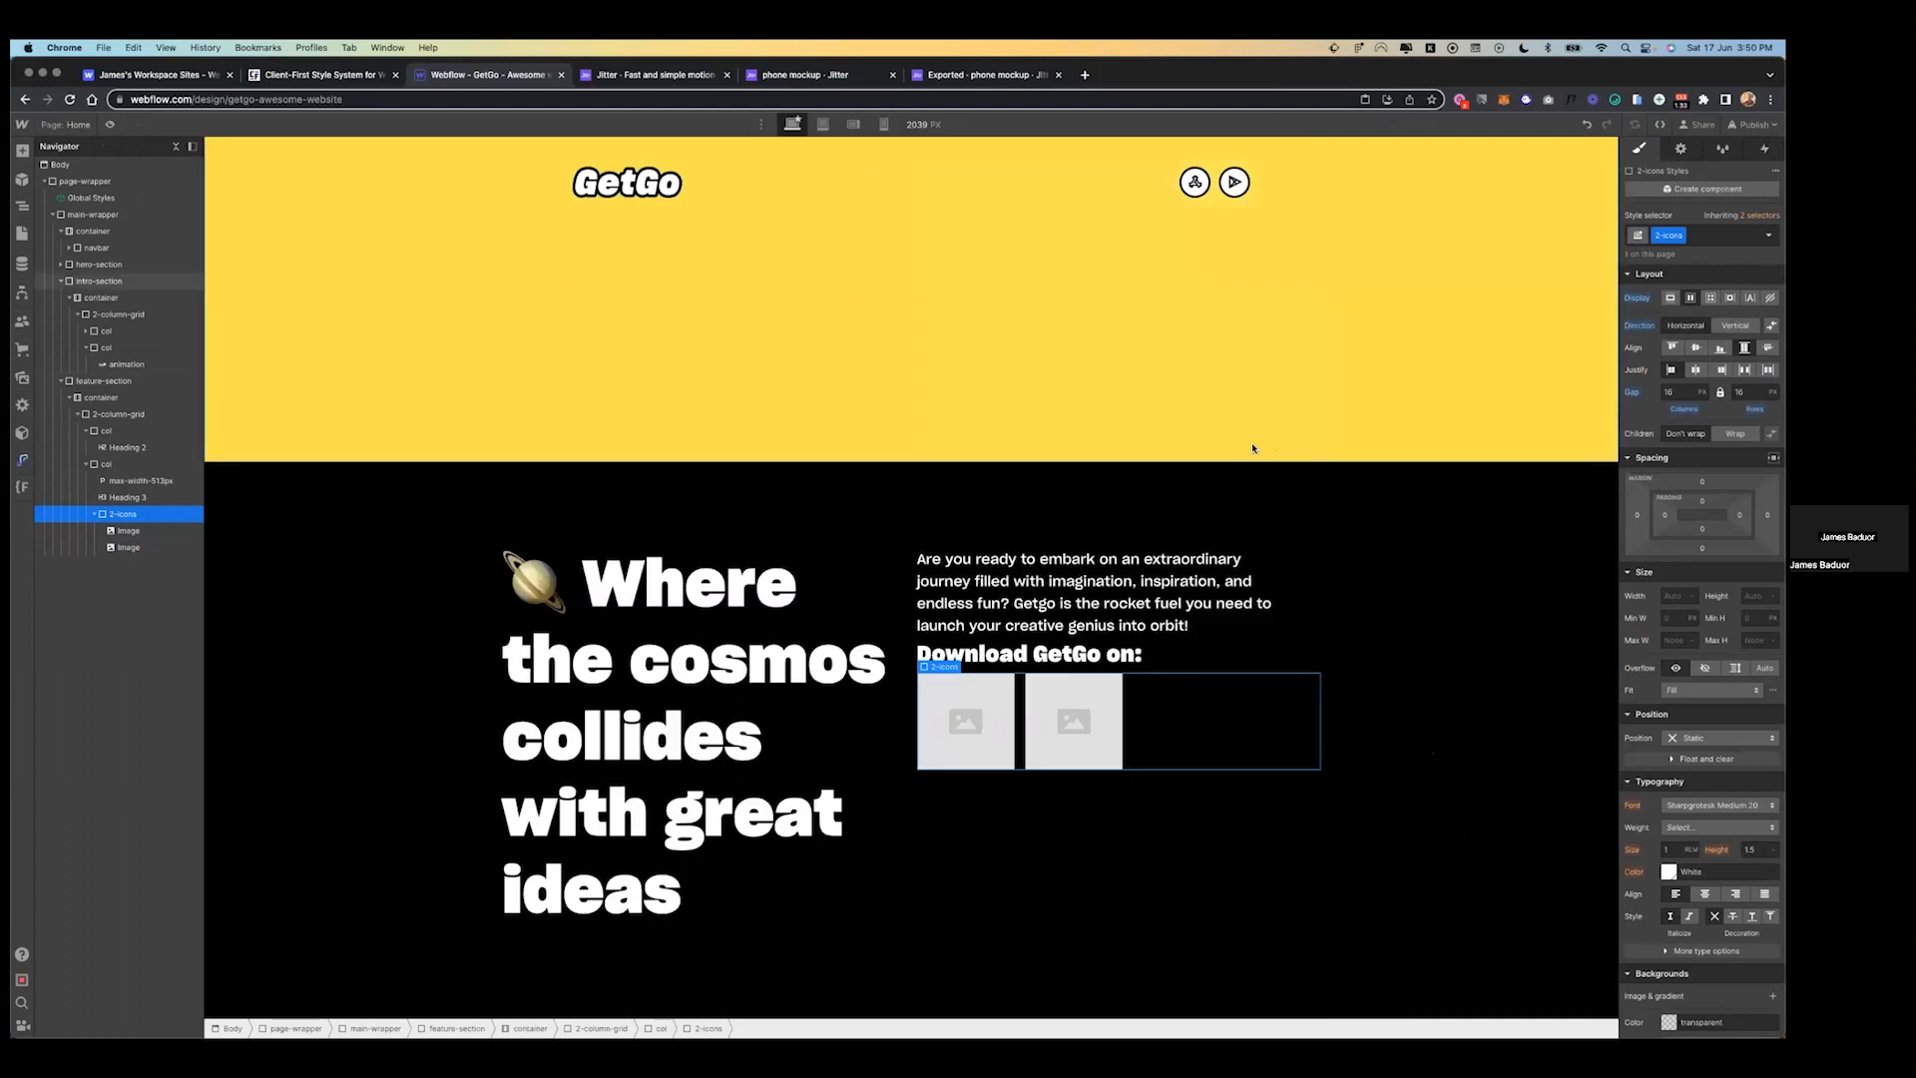
- Check the feature section in Figma and center-align the contents of its 2-column-grid vertically in Webflow
click(980, 724)
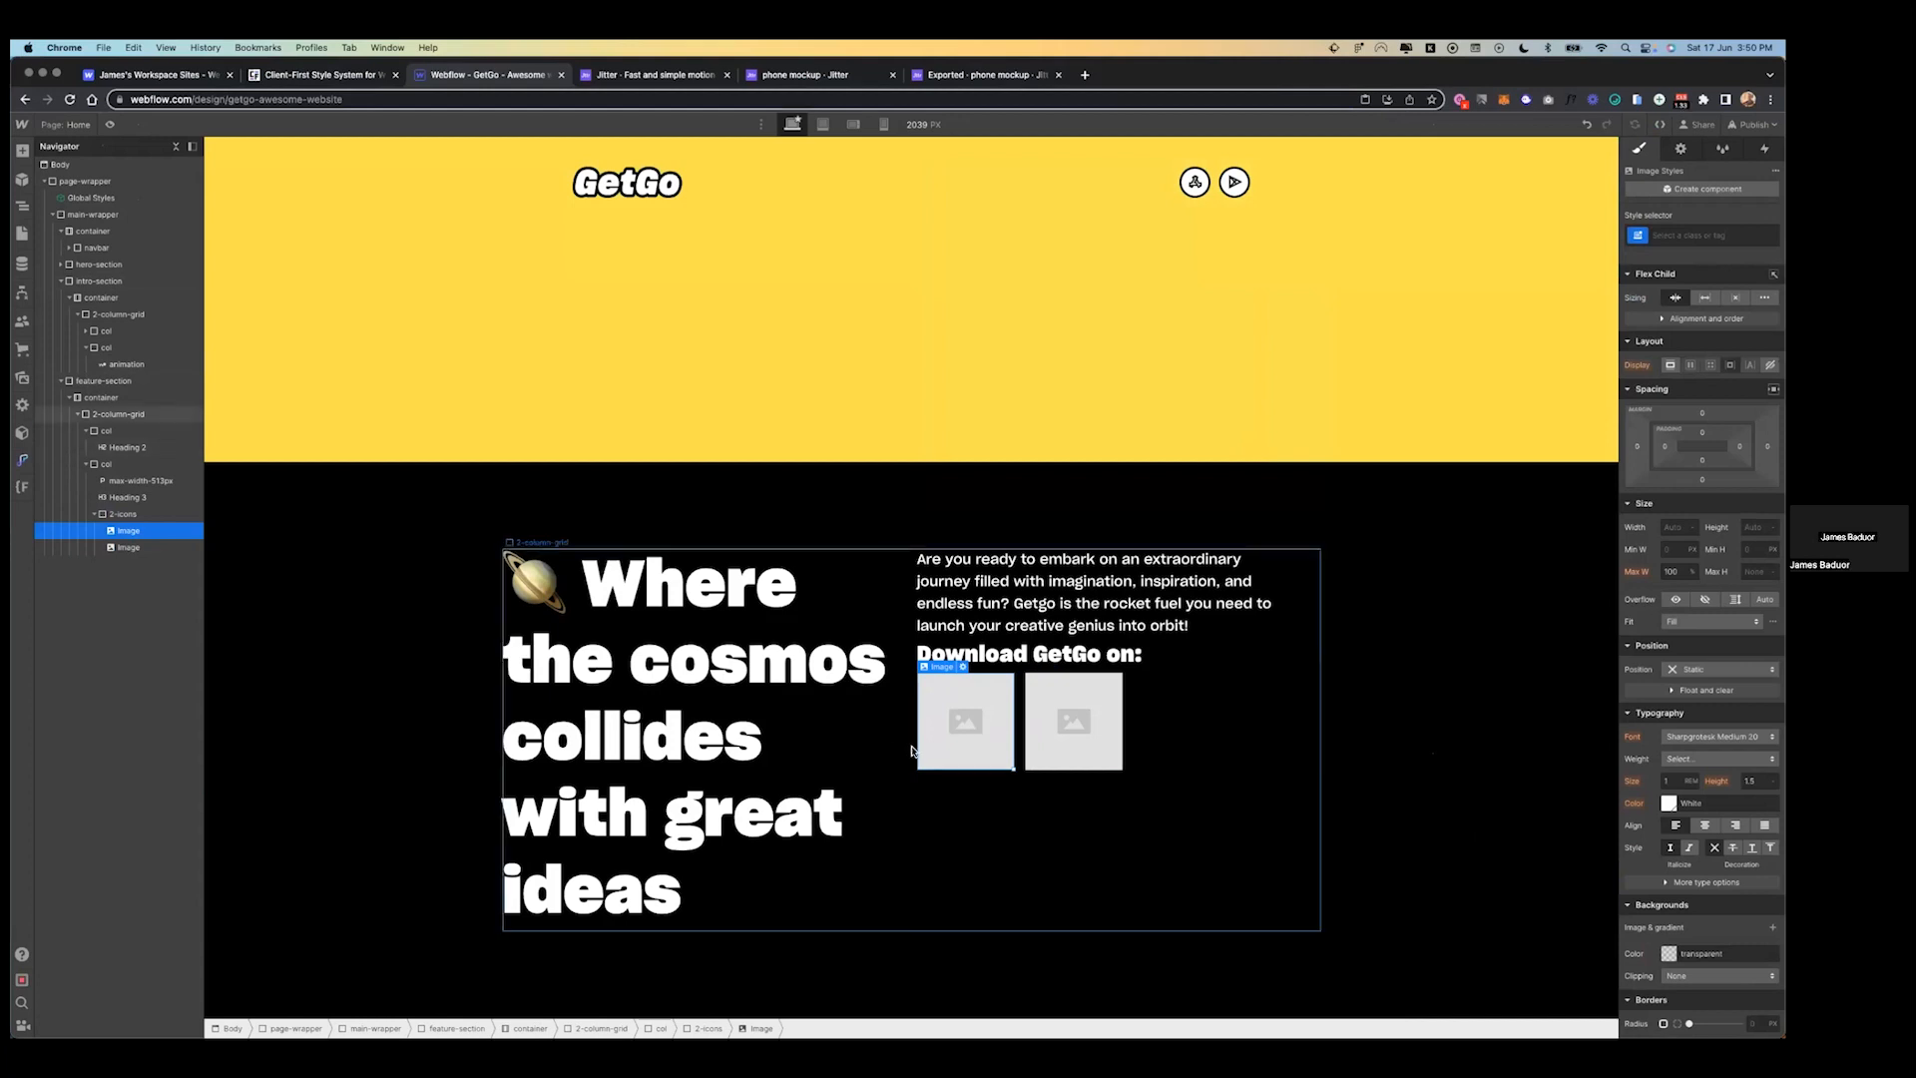
key(ctrl+Left)
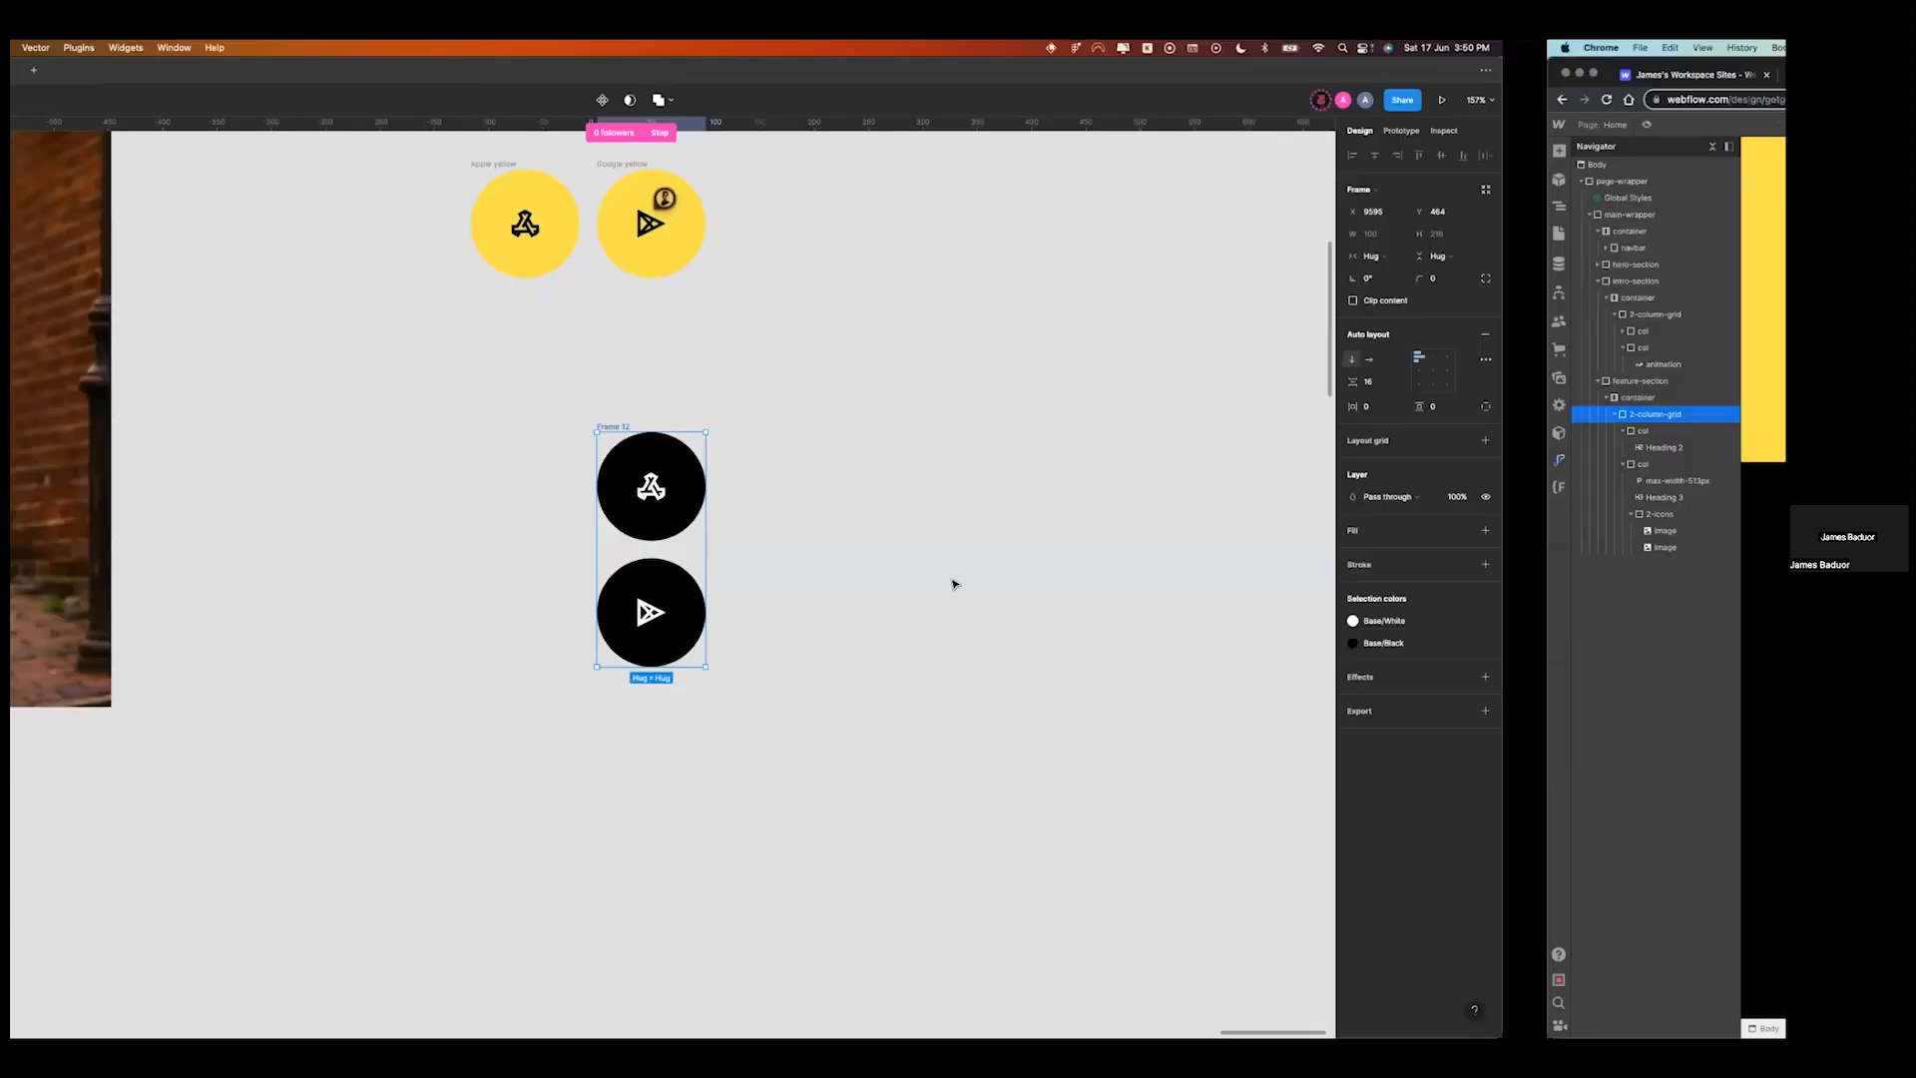
scroll(955, 584, left, 20)
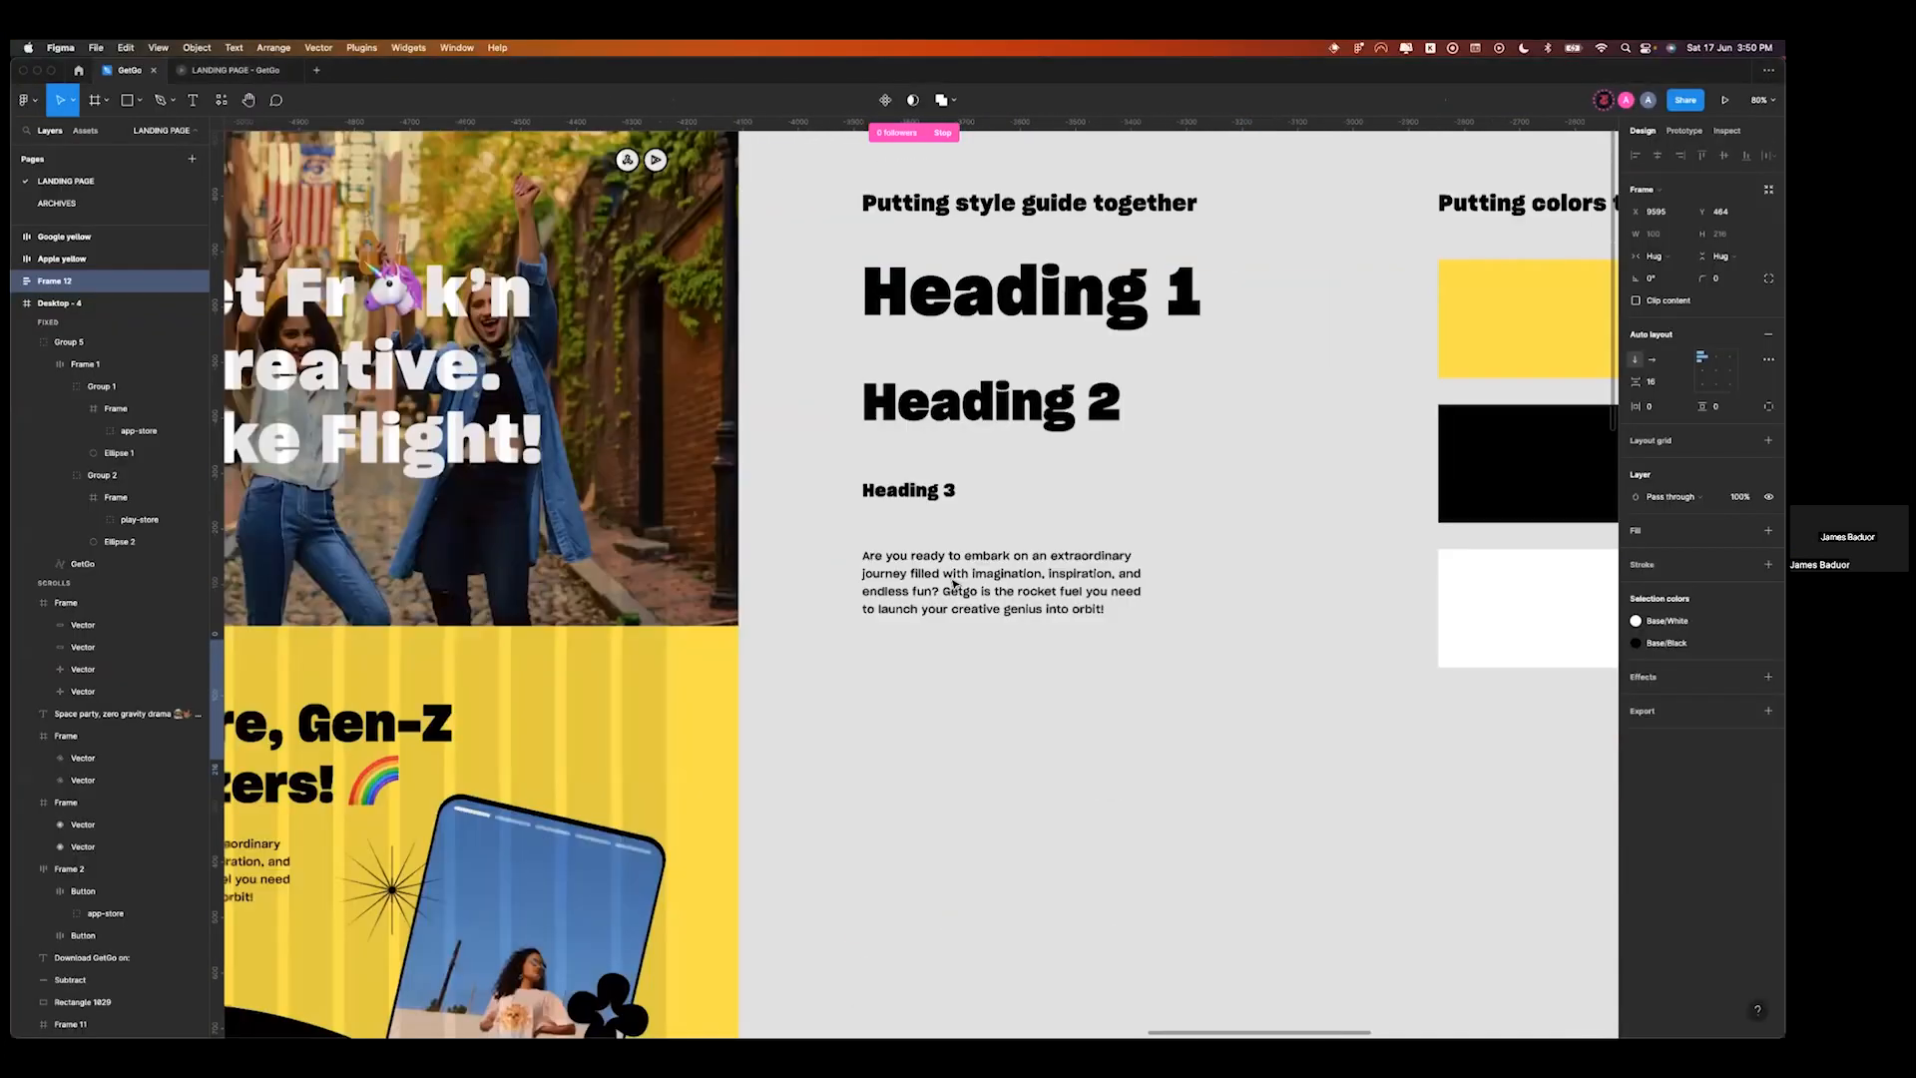
scroll(902, 582, left, 6)
scroll(902, 582, down, 7)
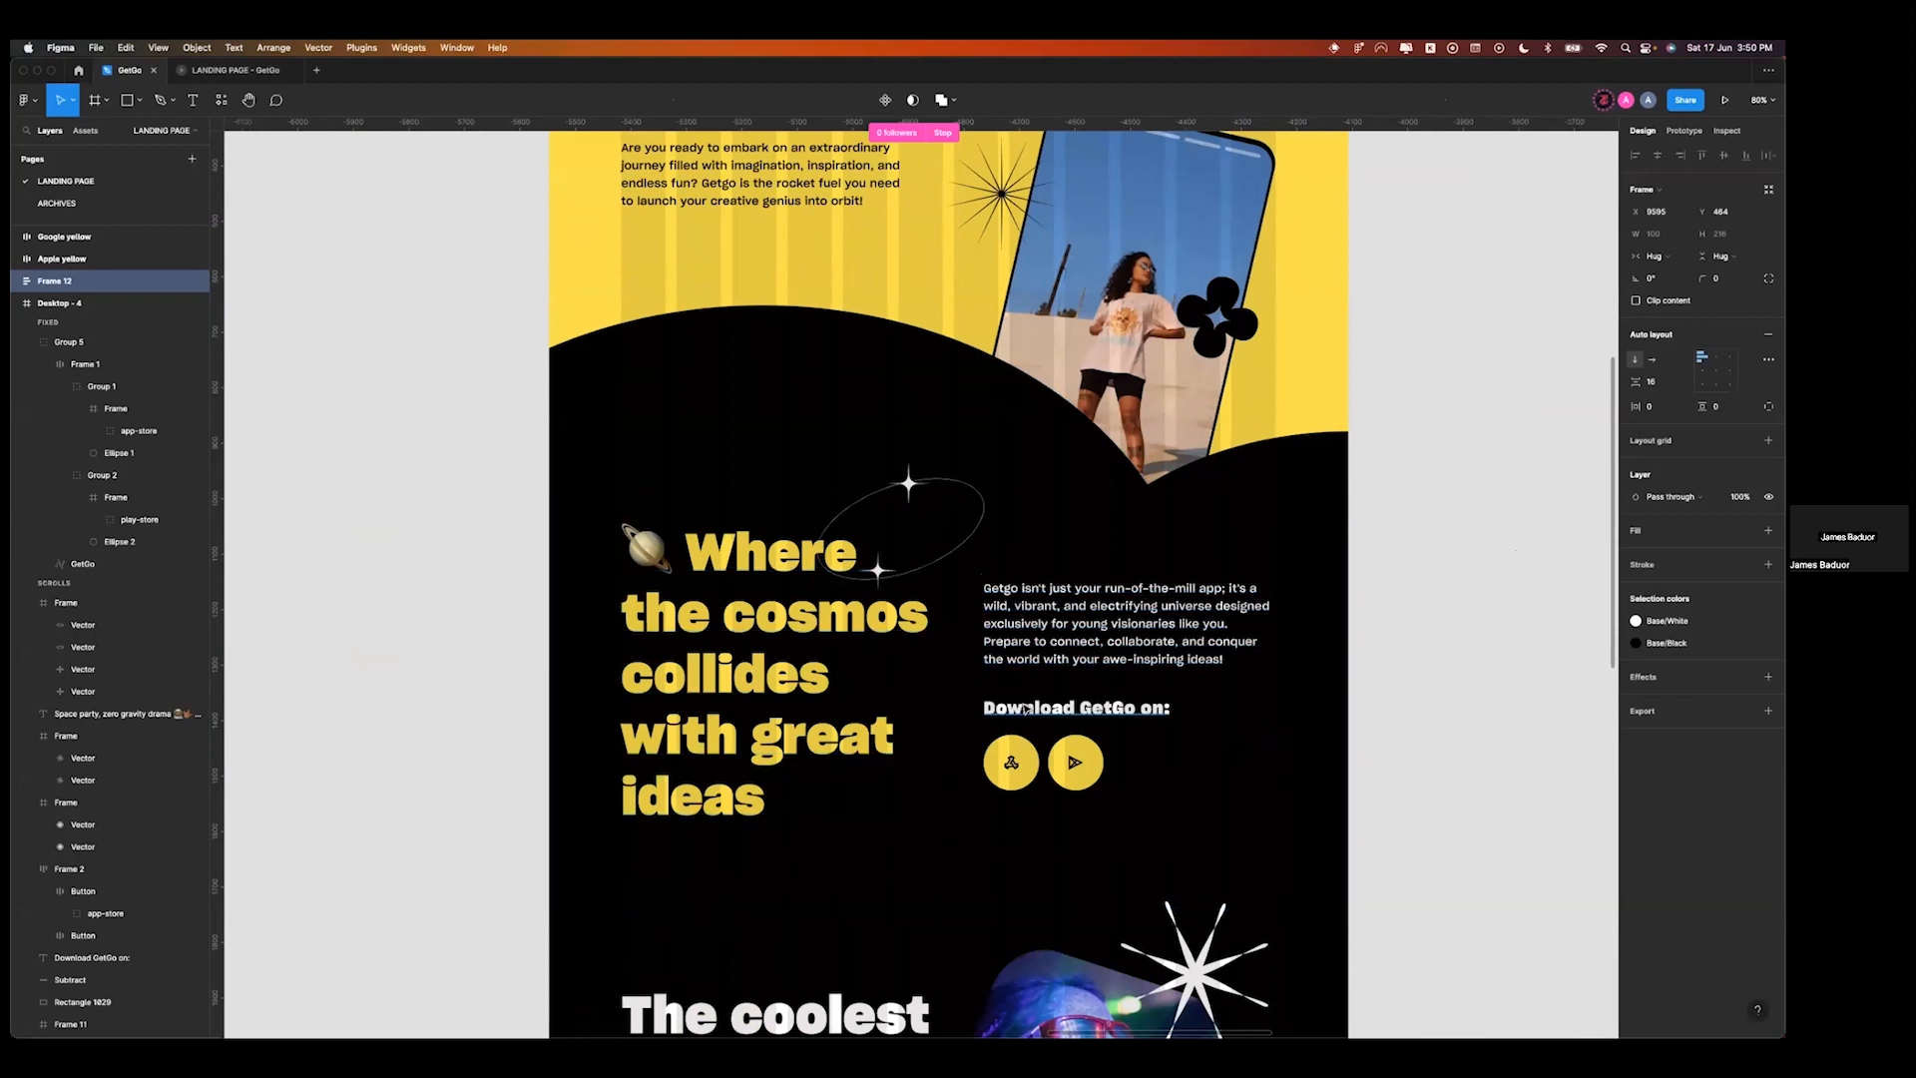
key(ctrl+Right)
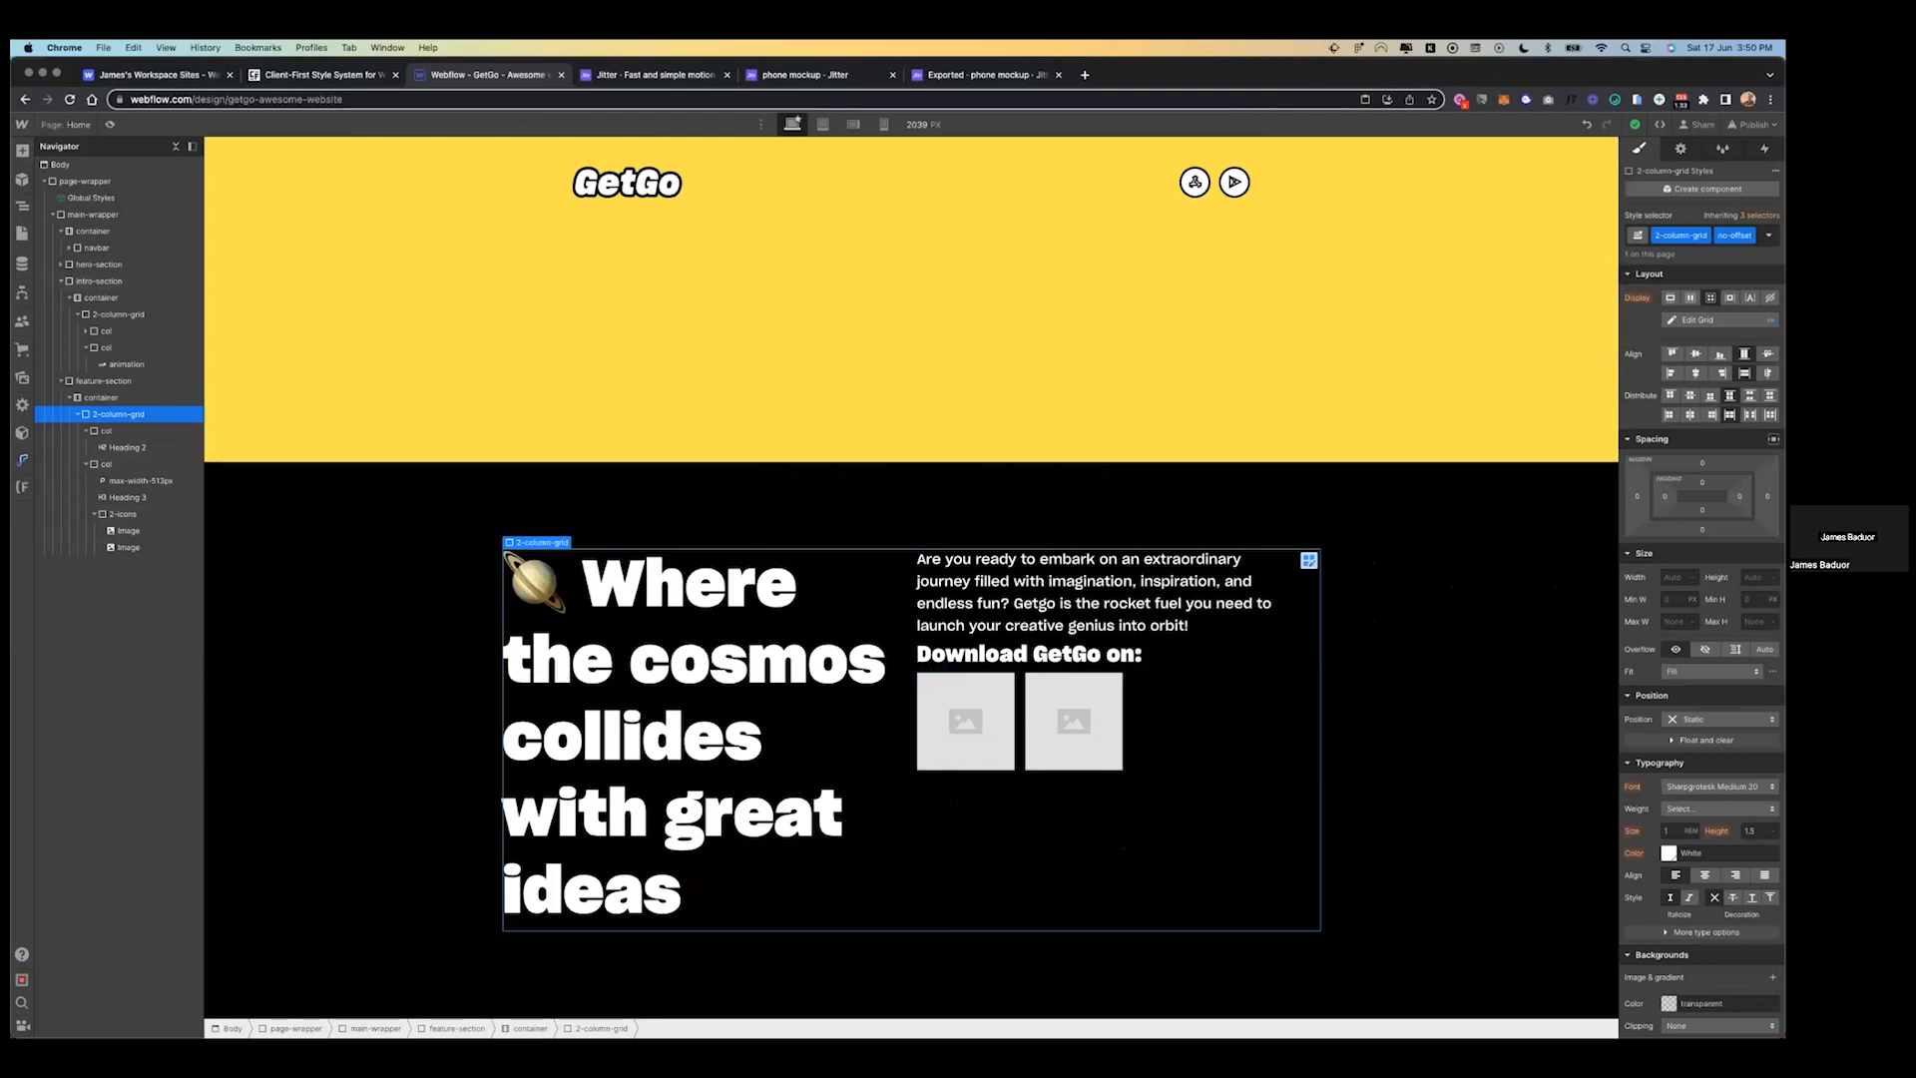
click(1695, 353)
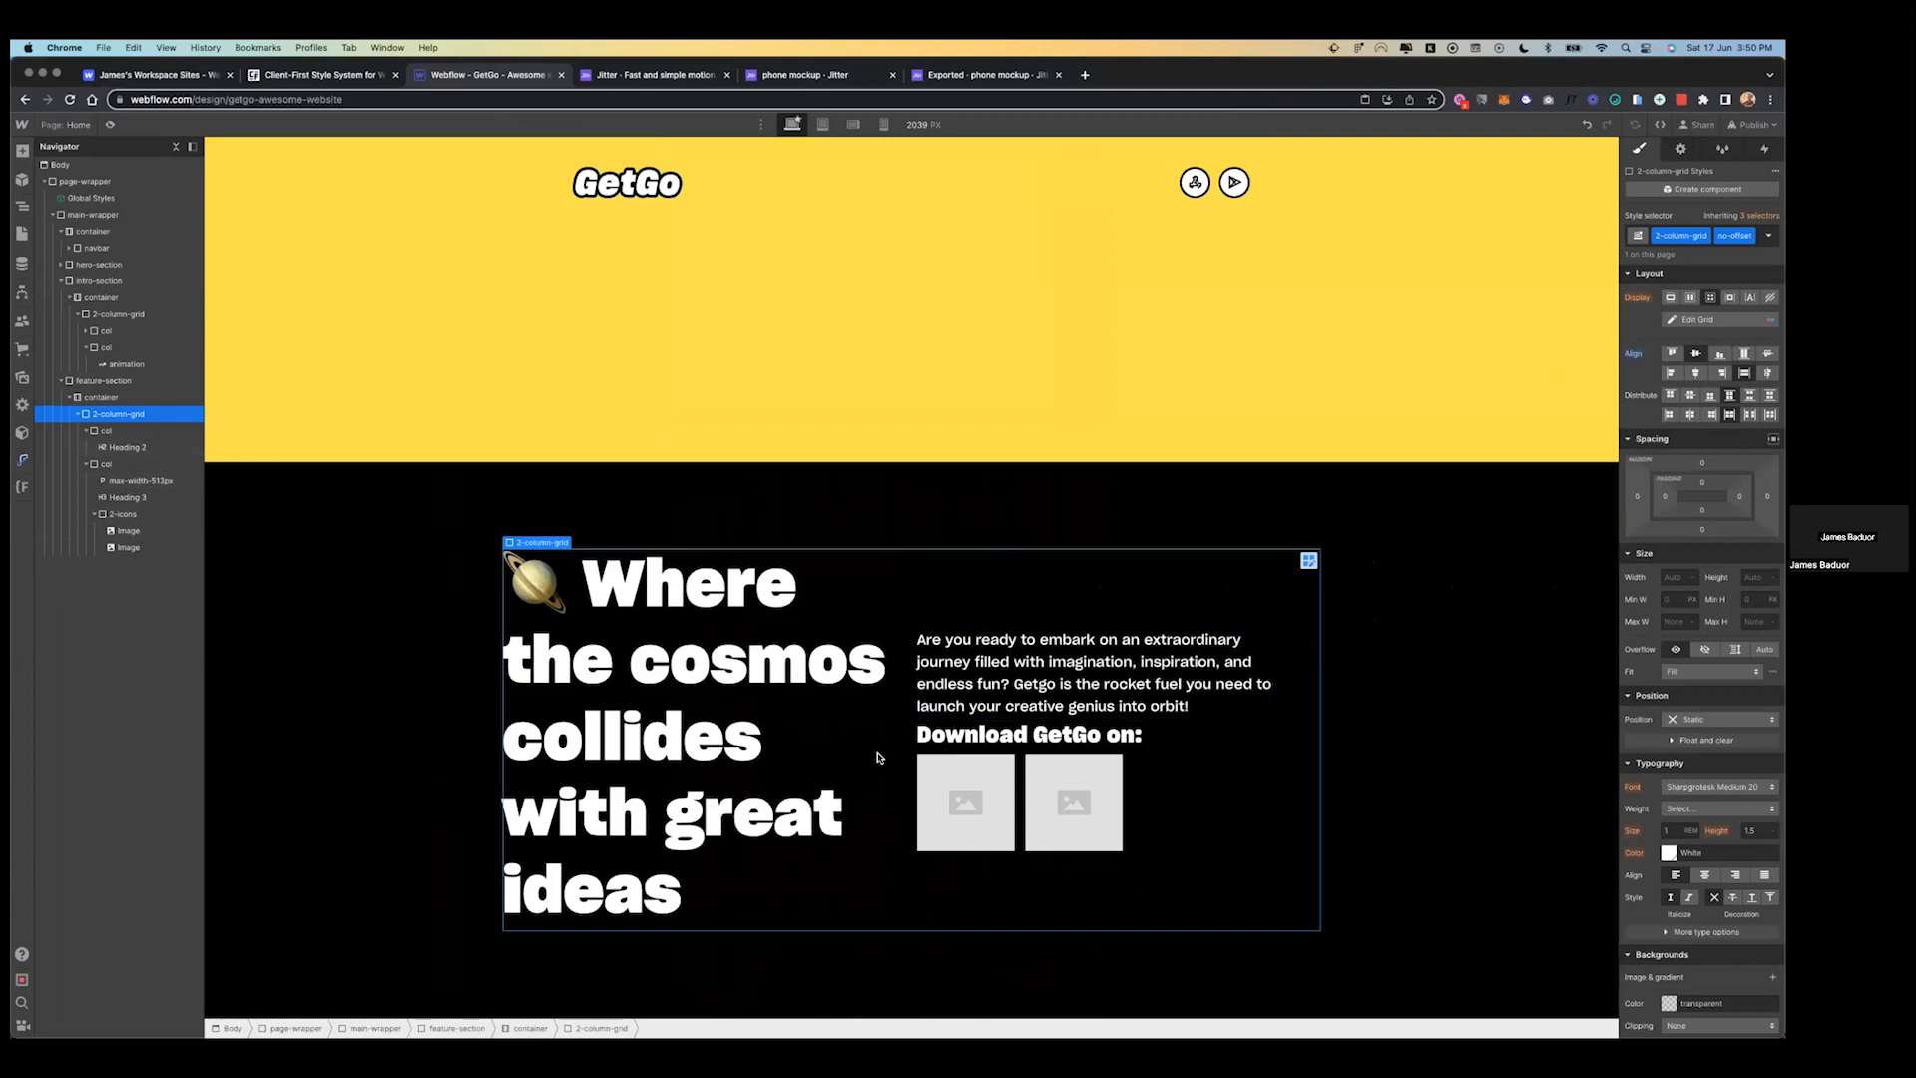
key(ctrl+Left)
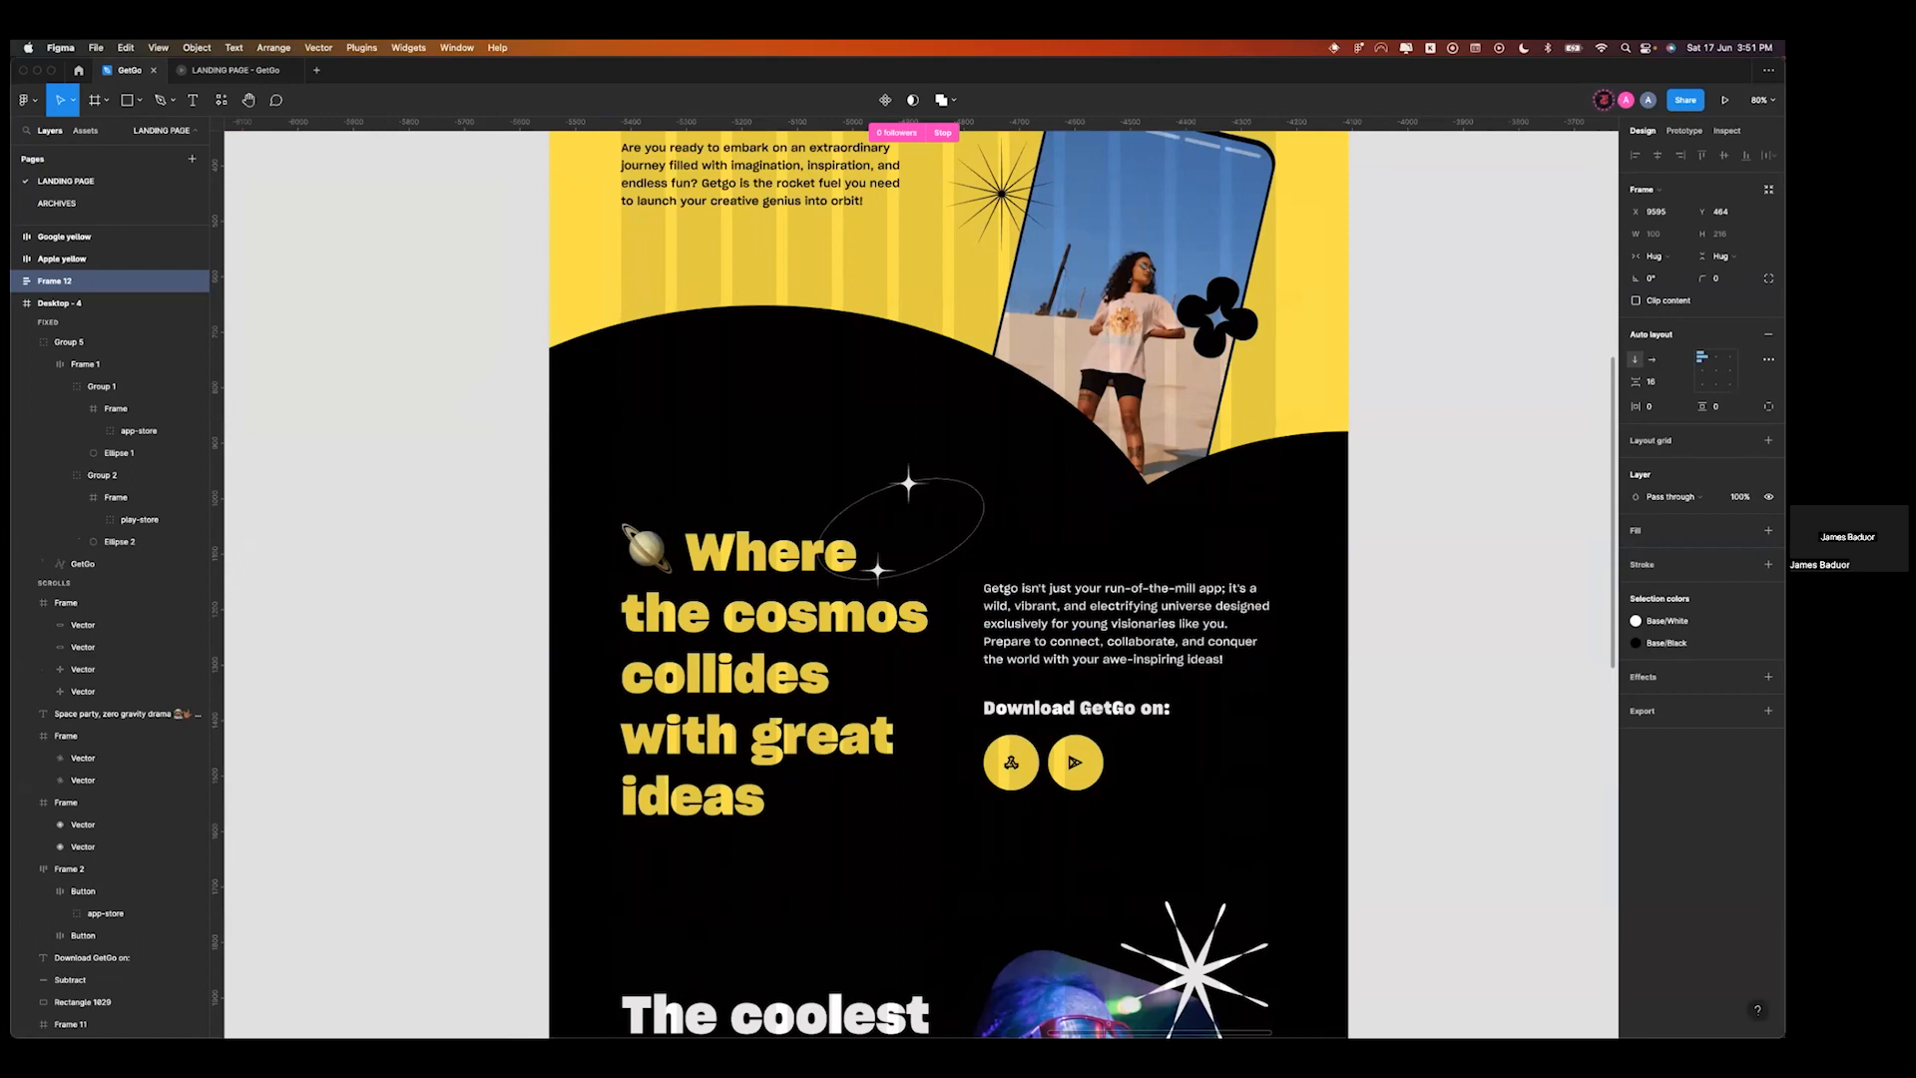
key(ctrl+Right)
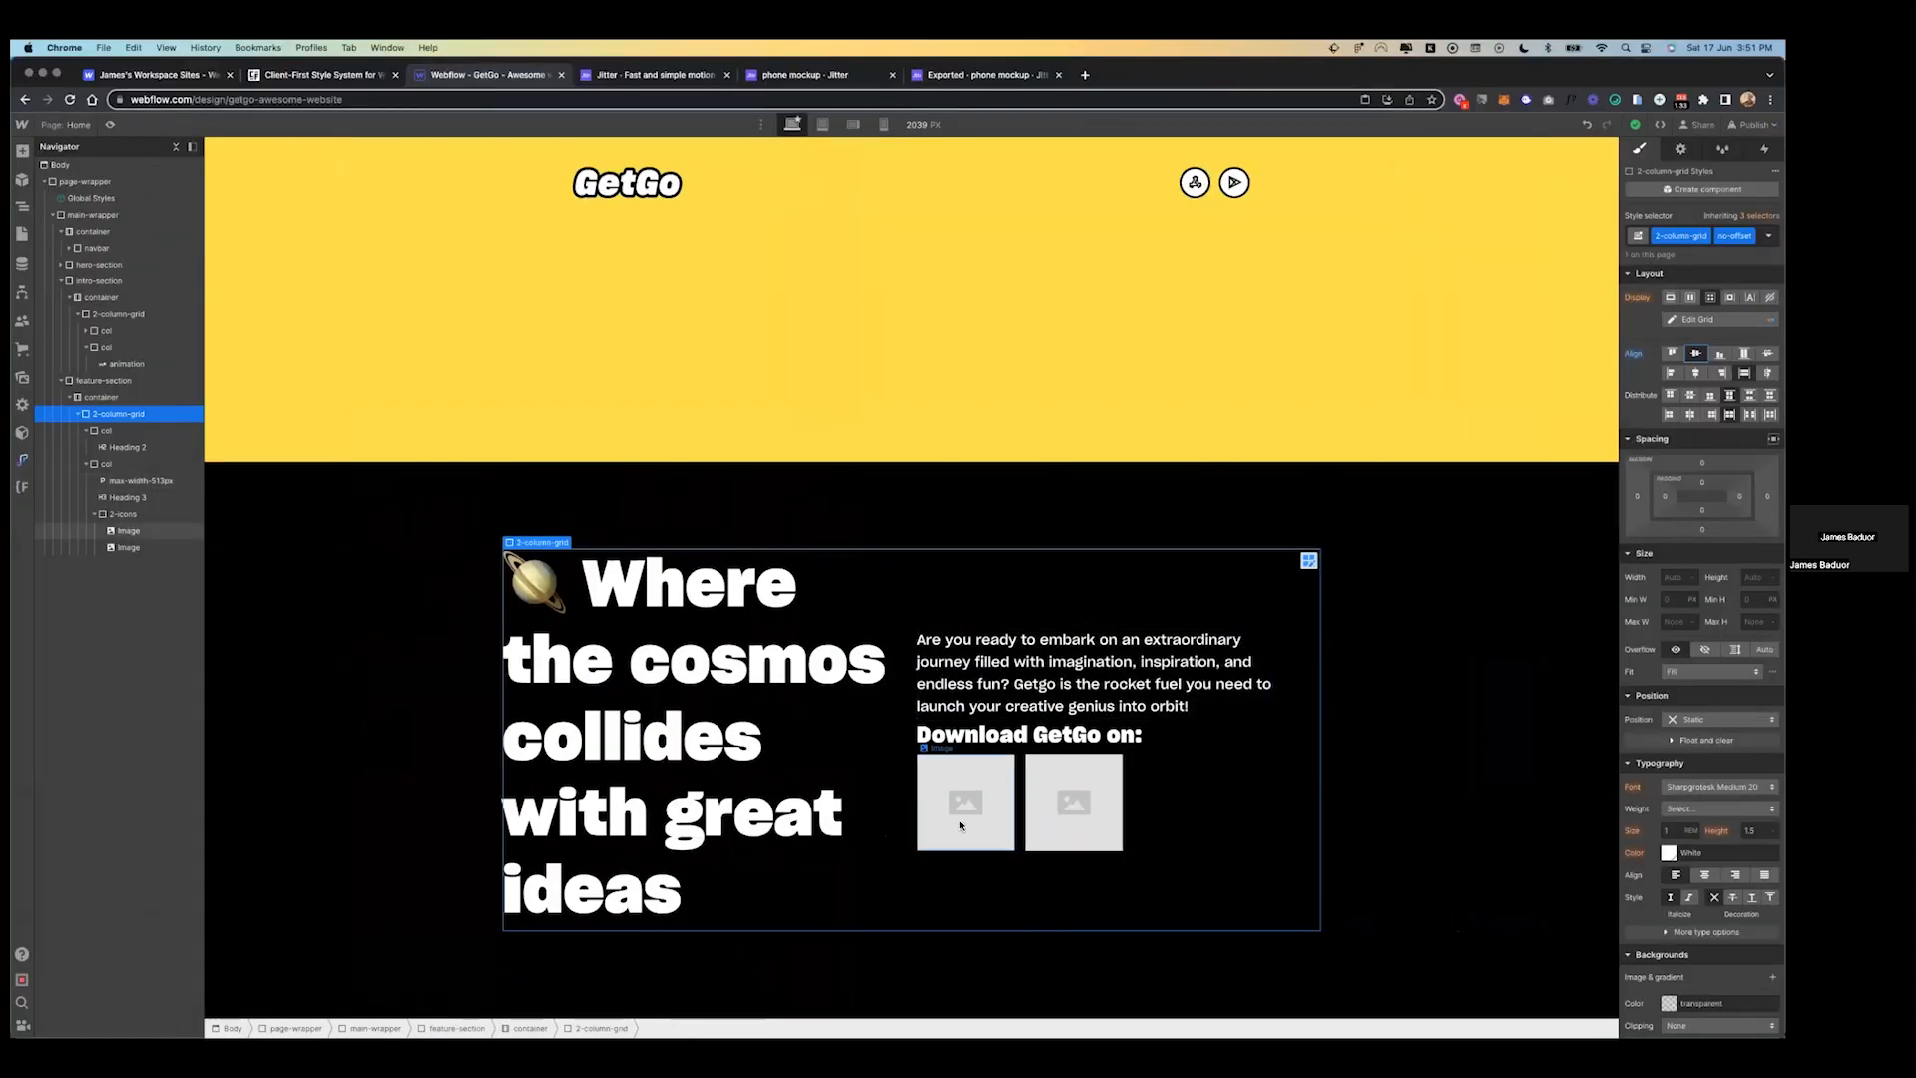
key(ctrl+Left)
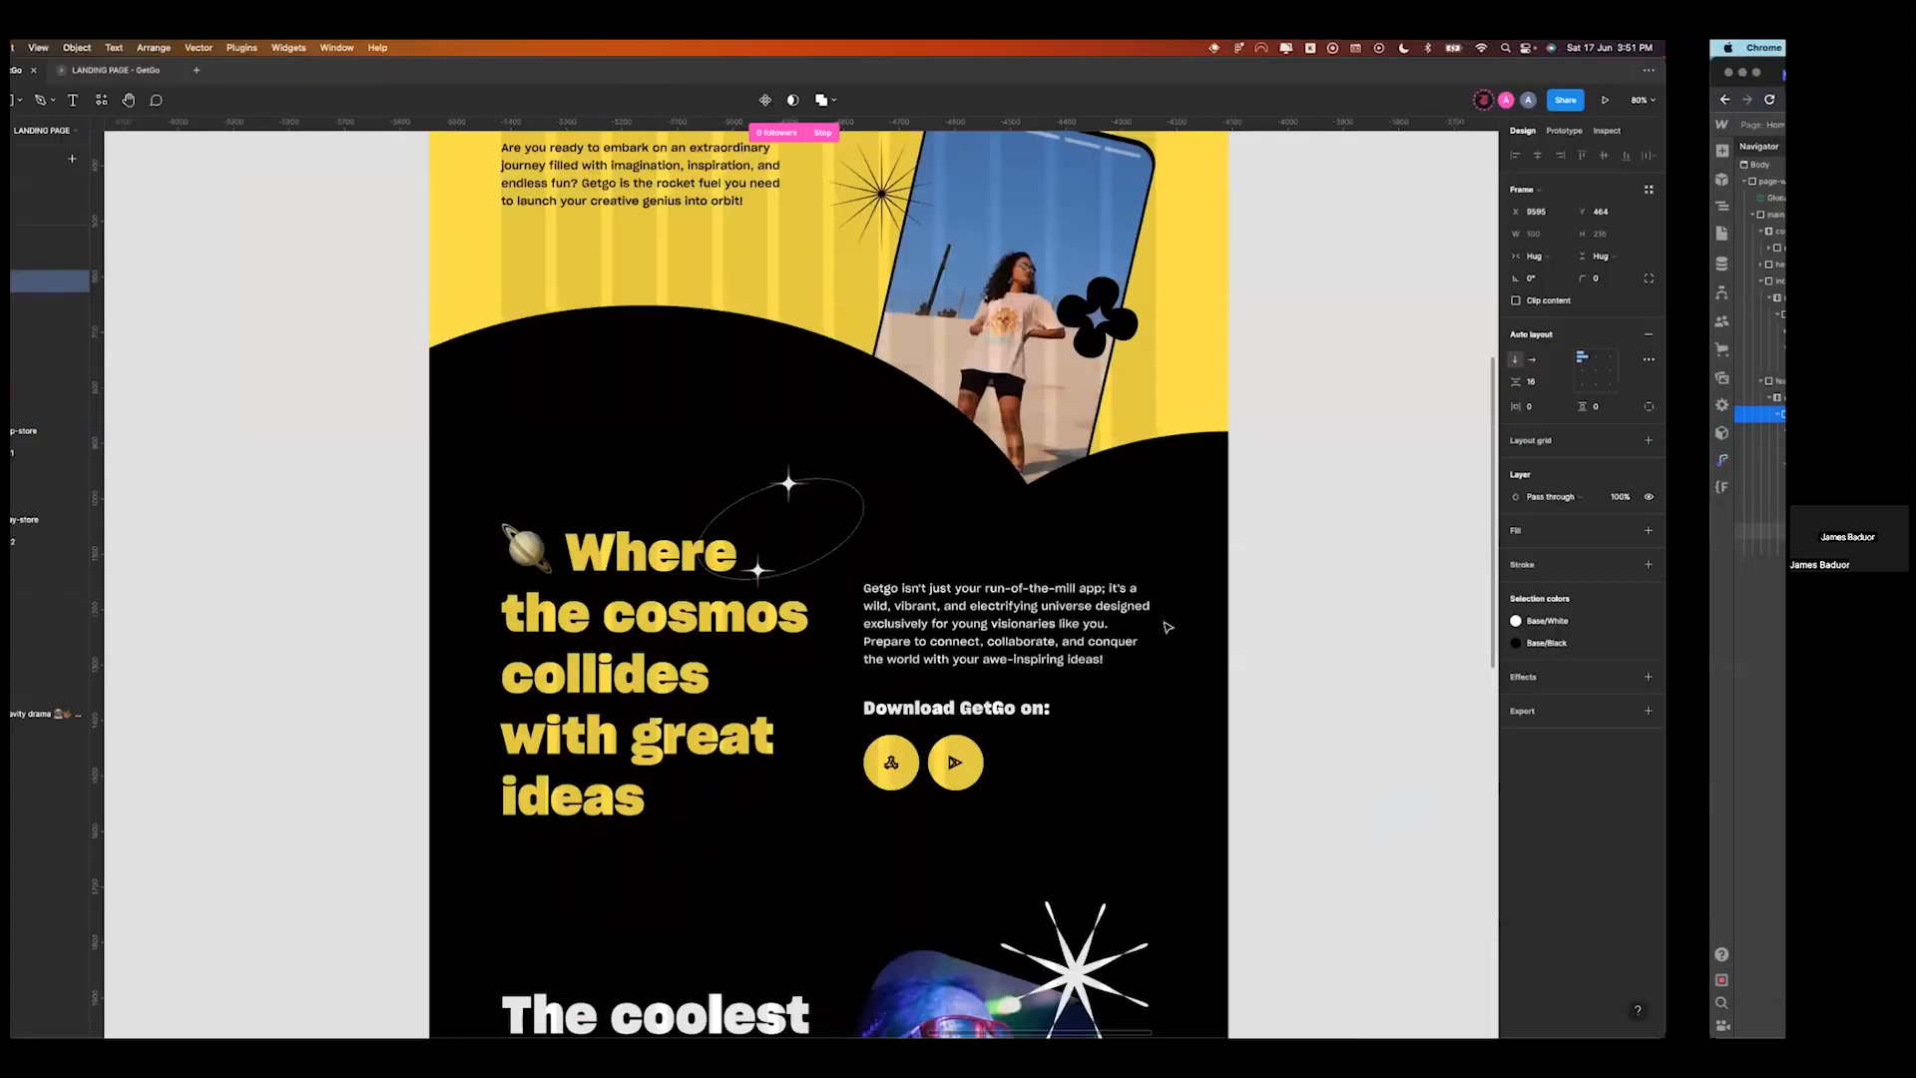
- Upload the Apple and Google black and yellow SVGs in Webflow, and set the first 2-icons image to Apple yellow.svg
key(ctrl+Right)
double_click(984, 790)
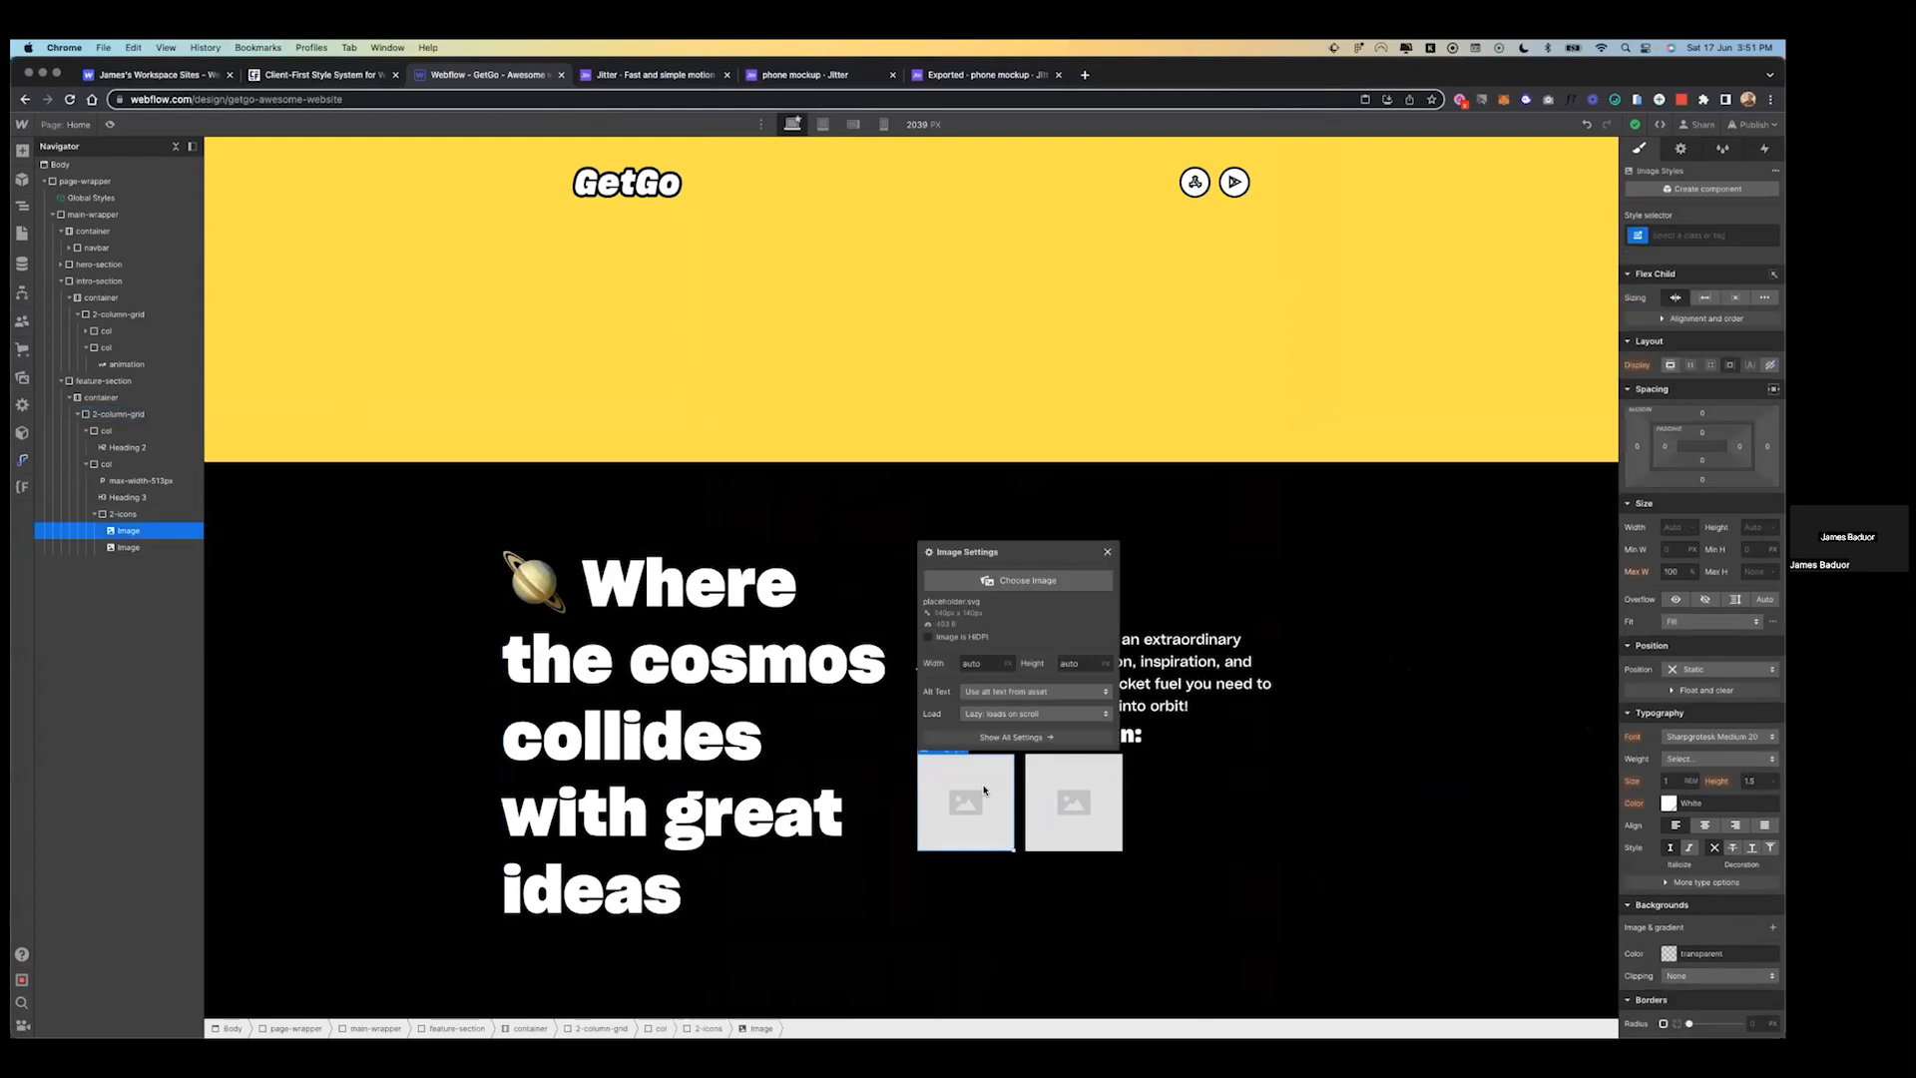
click(1034, 581)
click(193, 183)
click(818, 396)
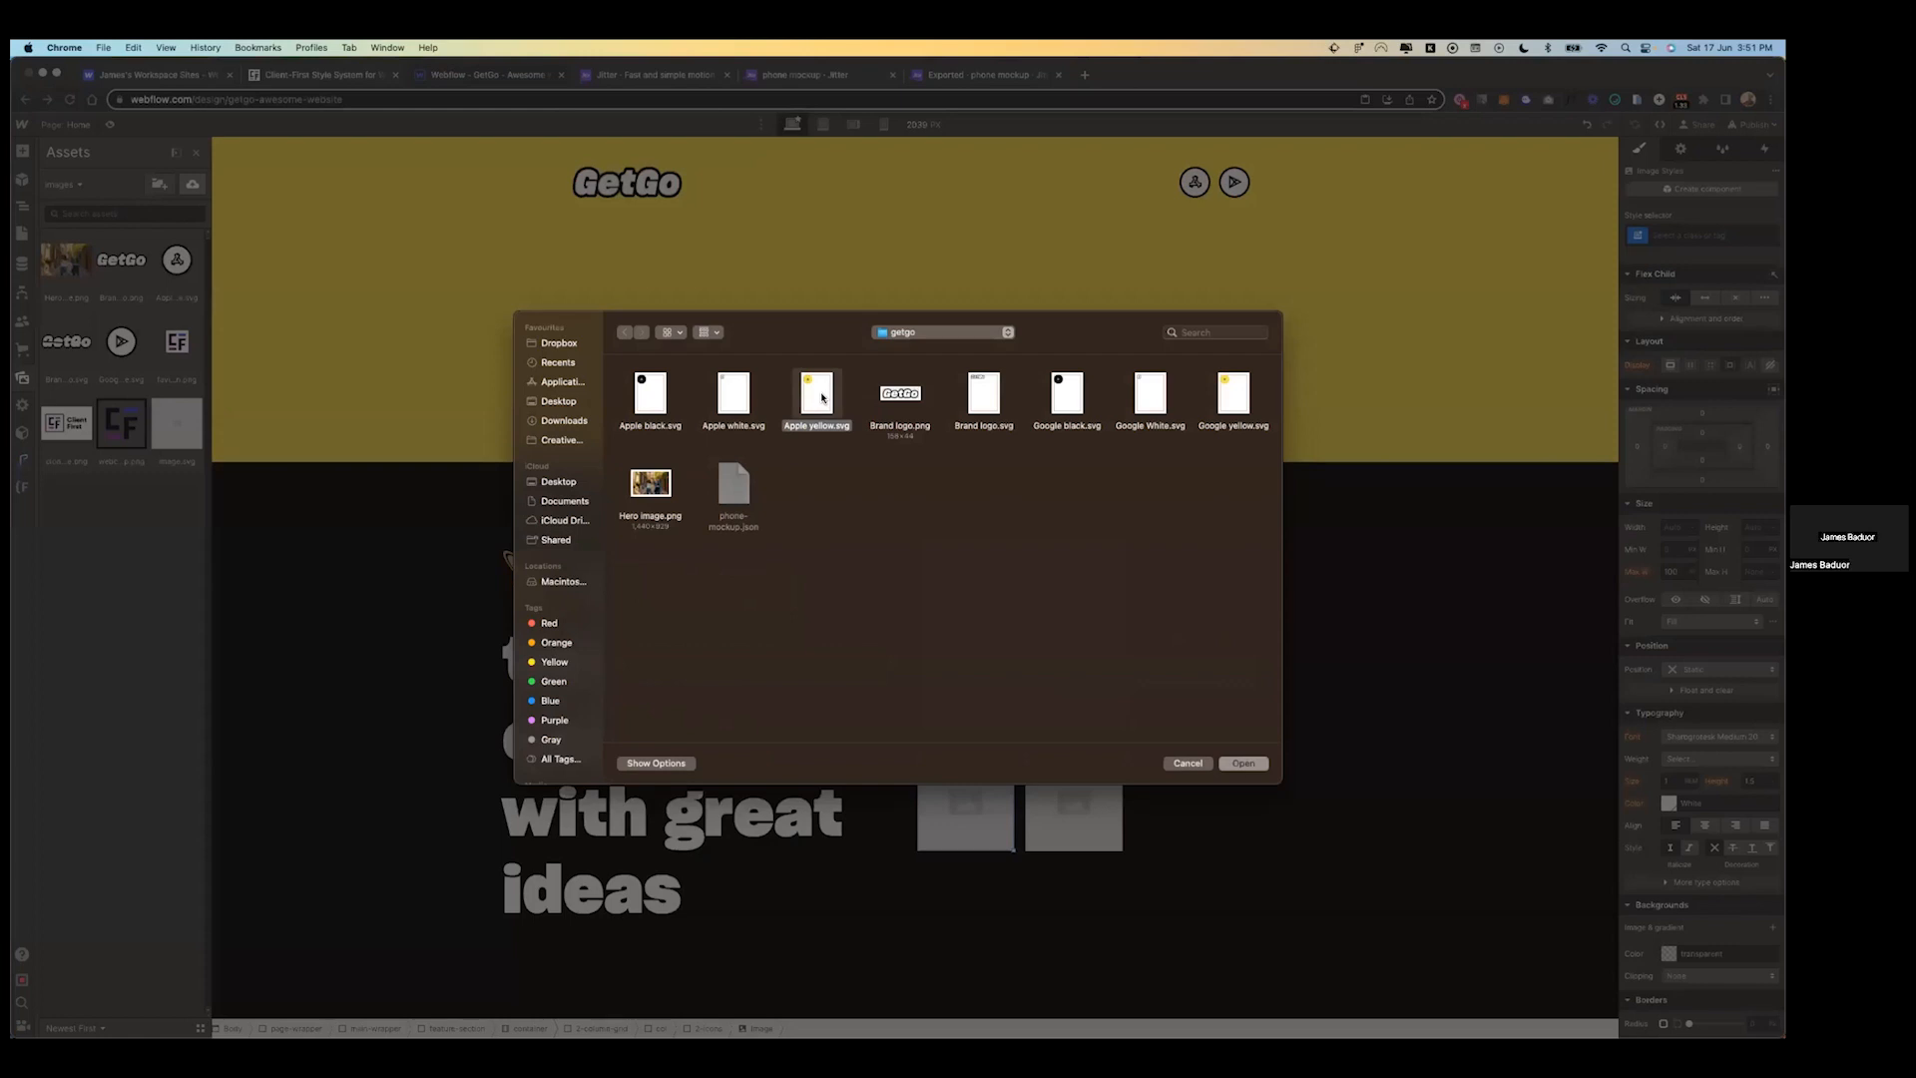
super+click(666, 404)
super+click(1067, 394)
super+click(1234, 394)
click(1242, 762)
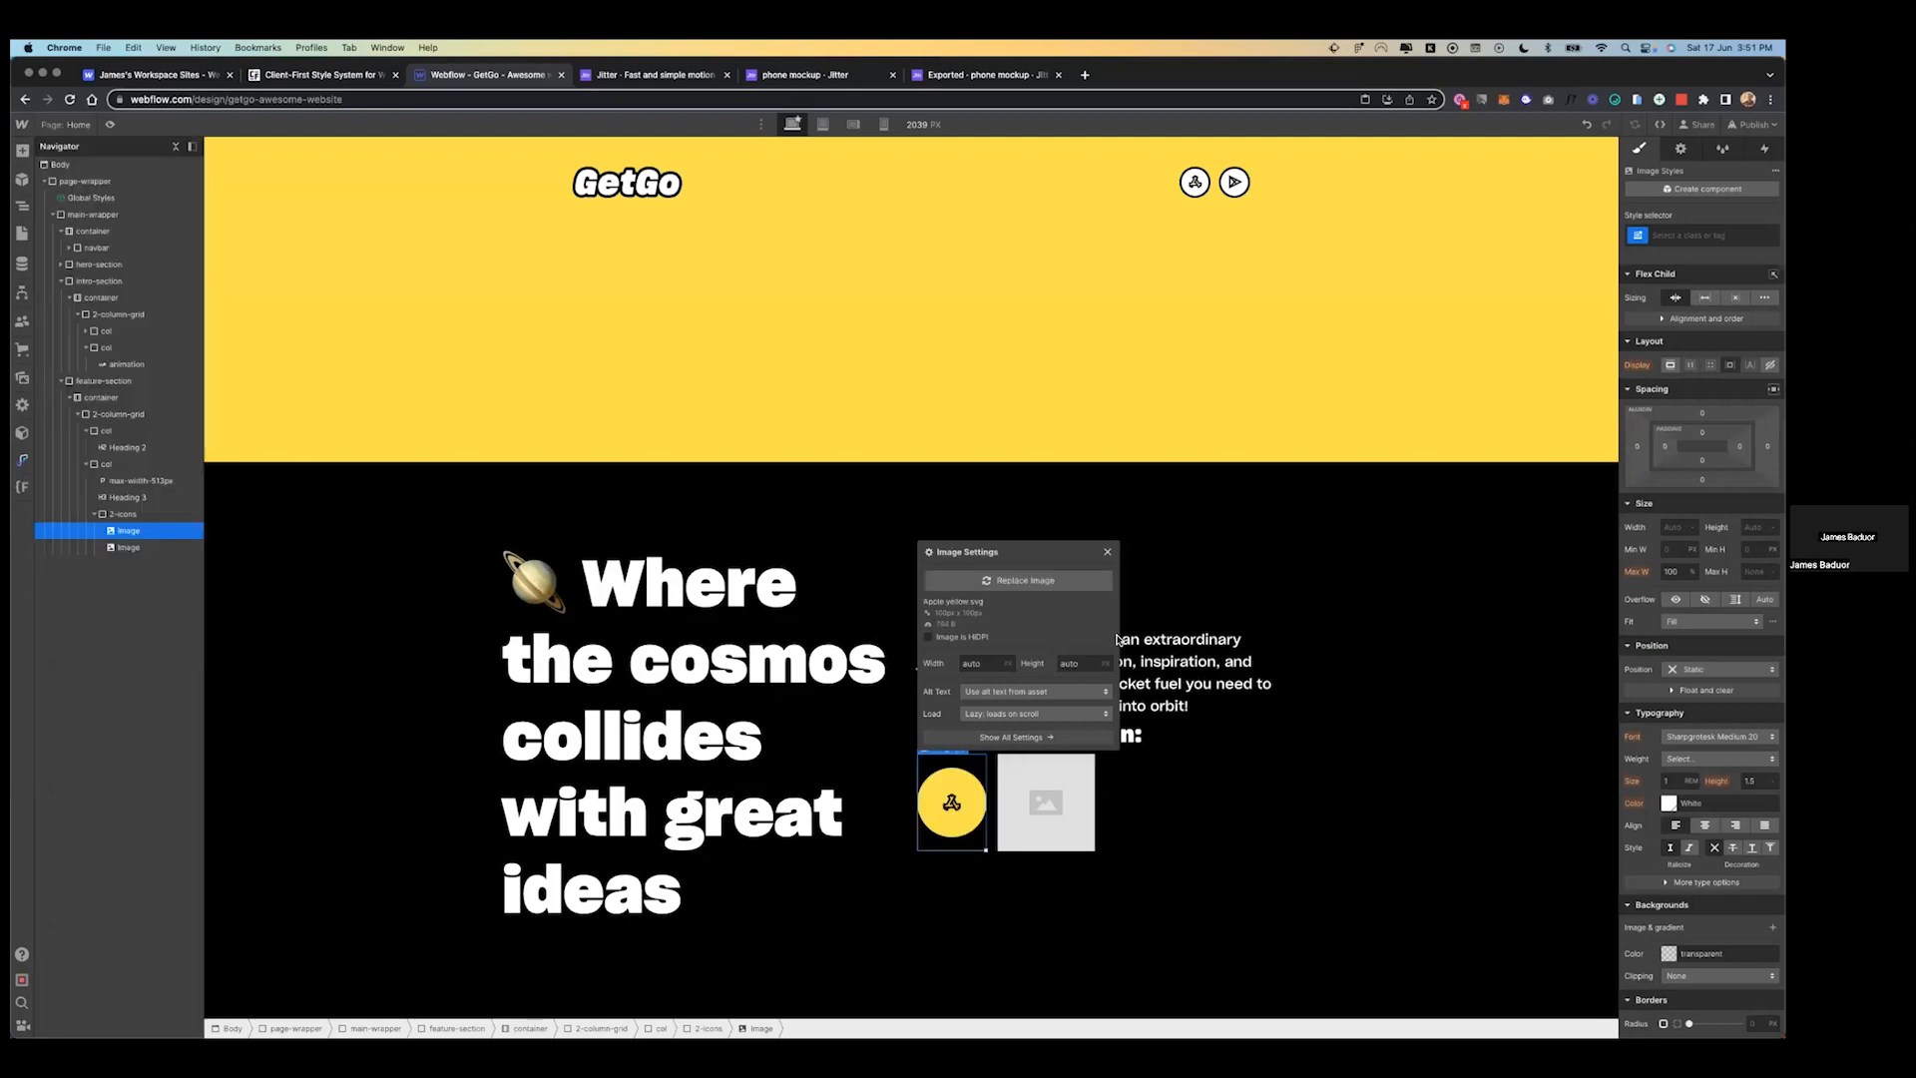
- Set the second image in the 2-icons div block to Google yellow.svg
click(1045, 804)
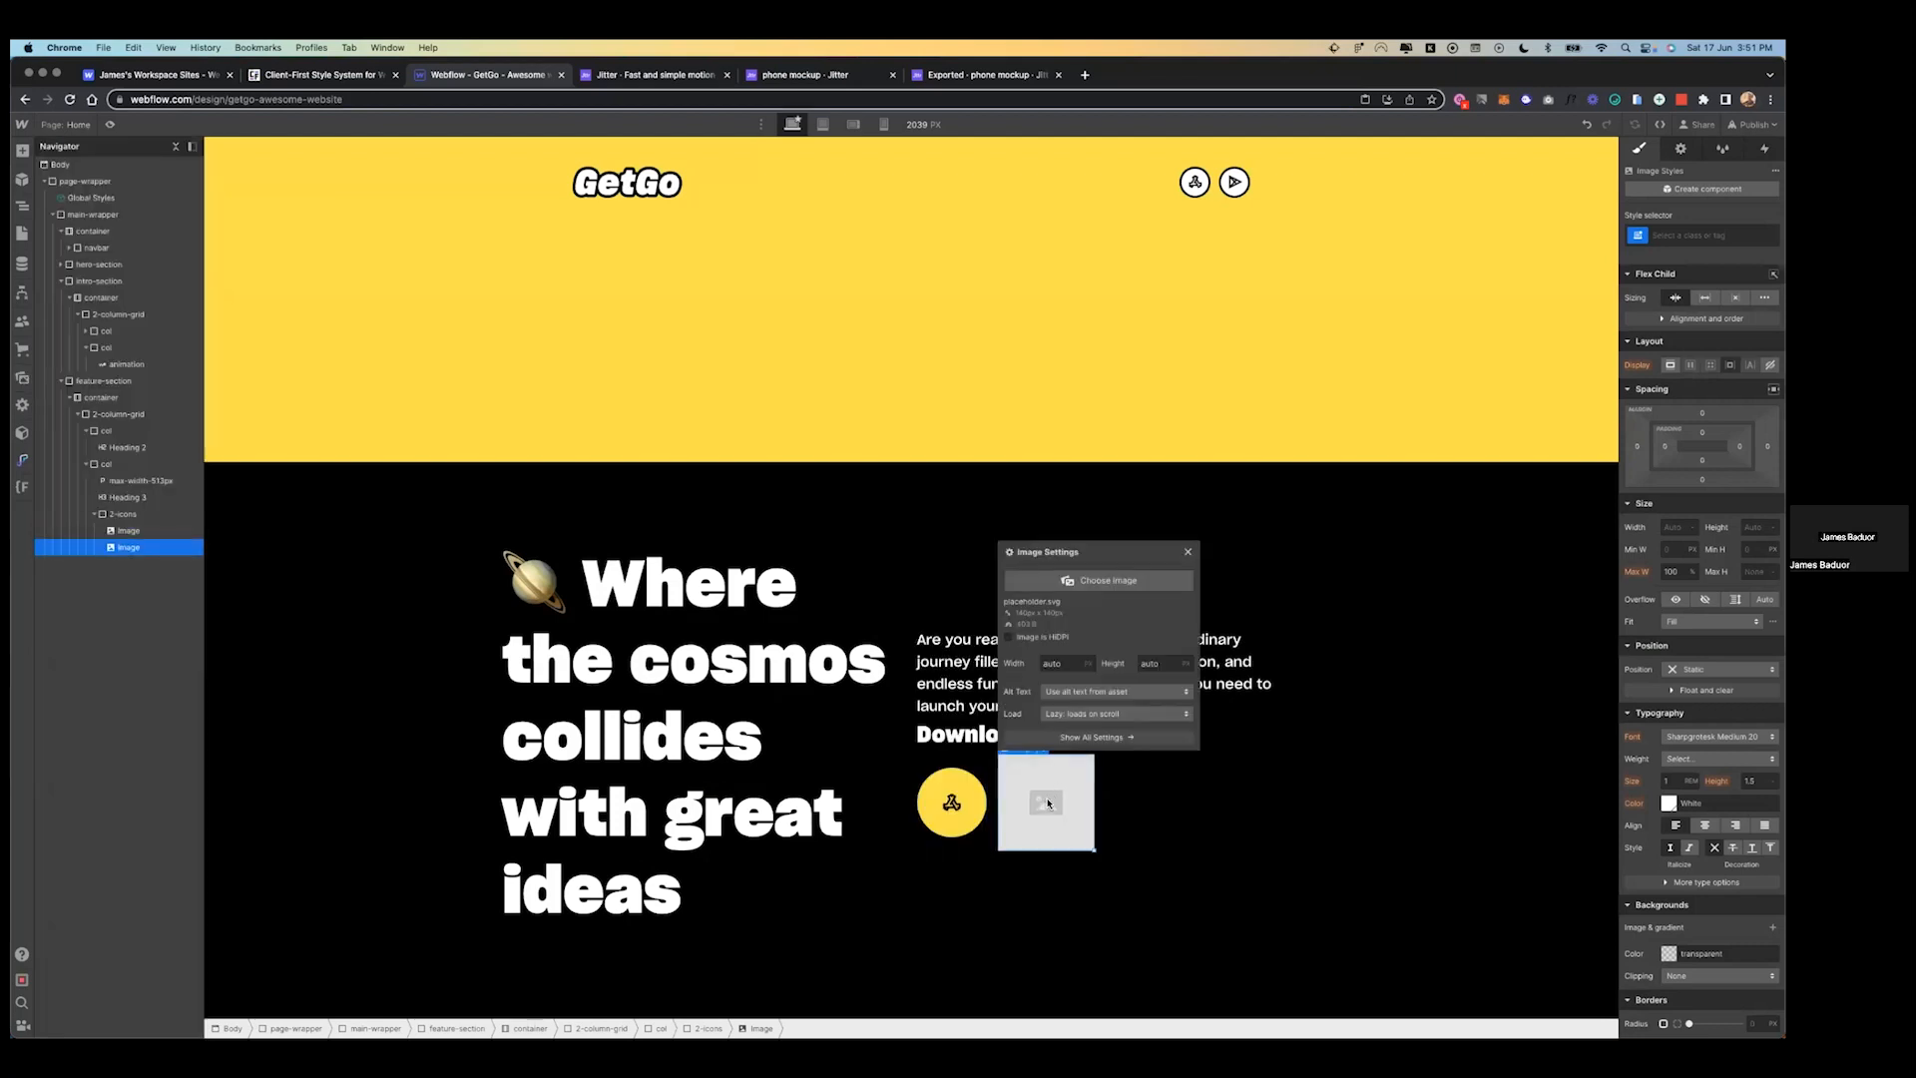
click(1100, 581)
click(66, 261)
- Wrap each of the two store icon images in its own link block, and select the first link block
click(953, 803)
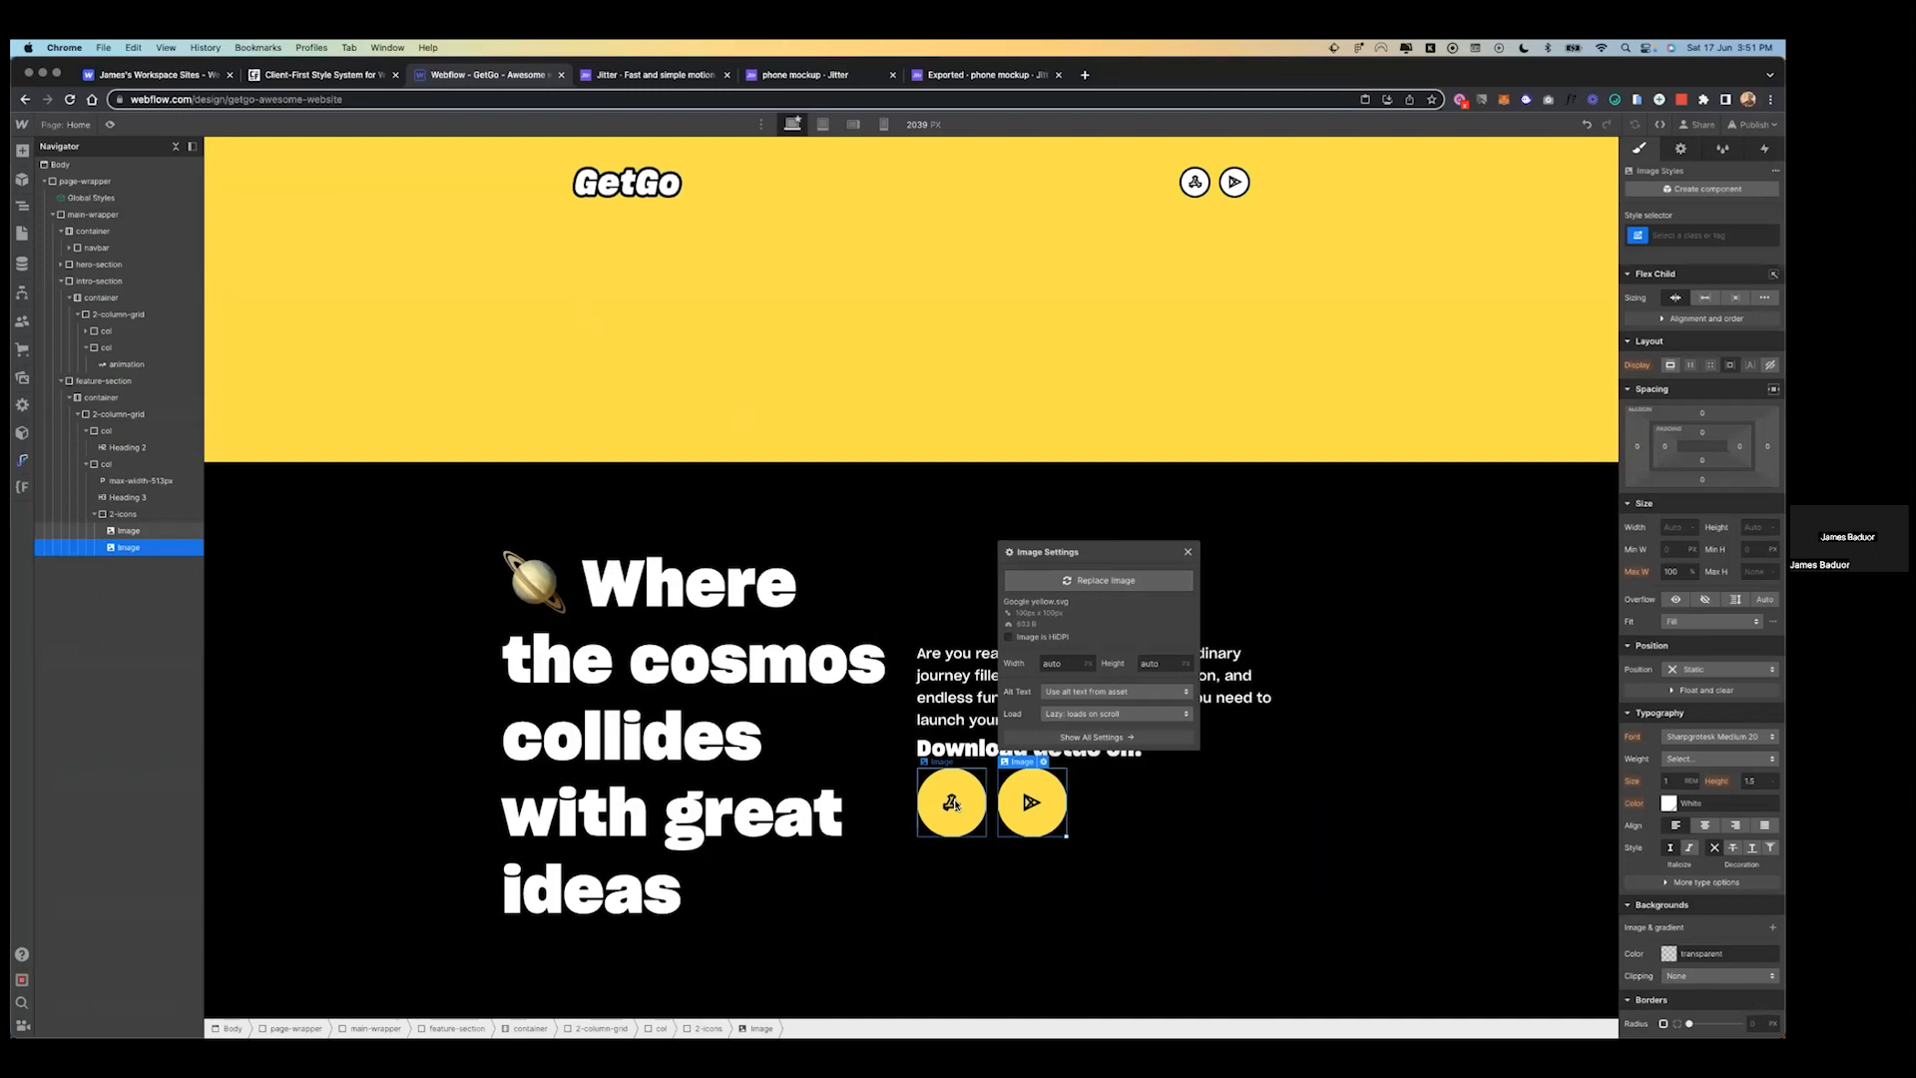
right_click(938, 806)
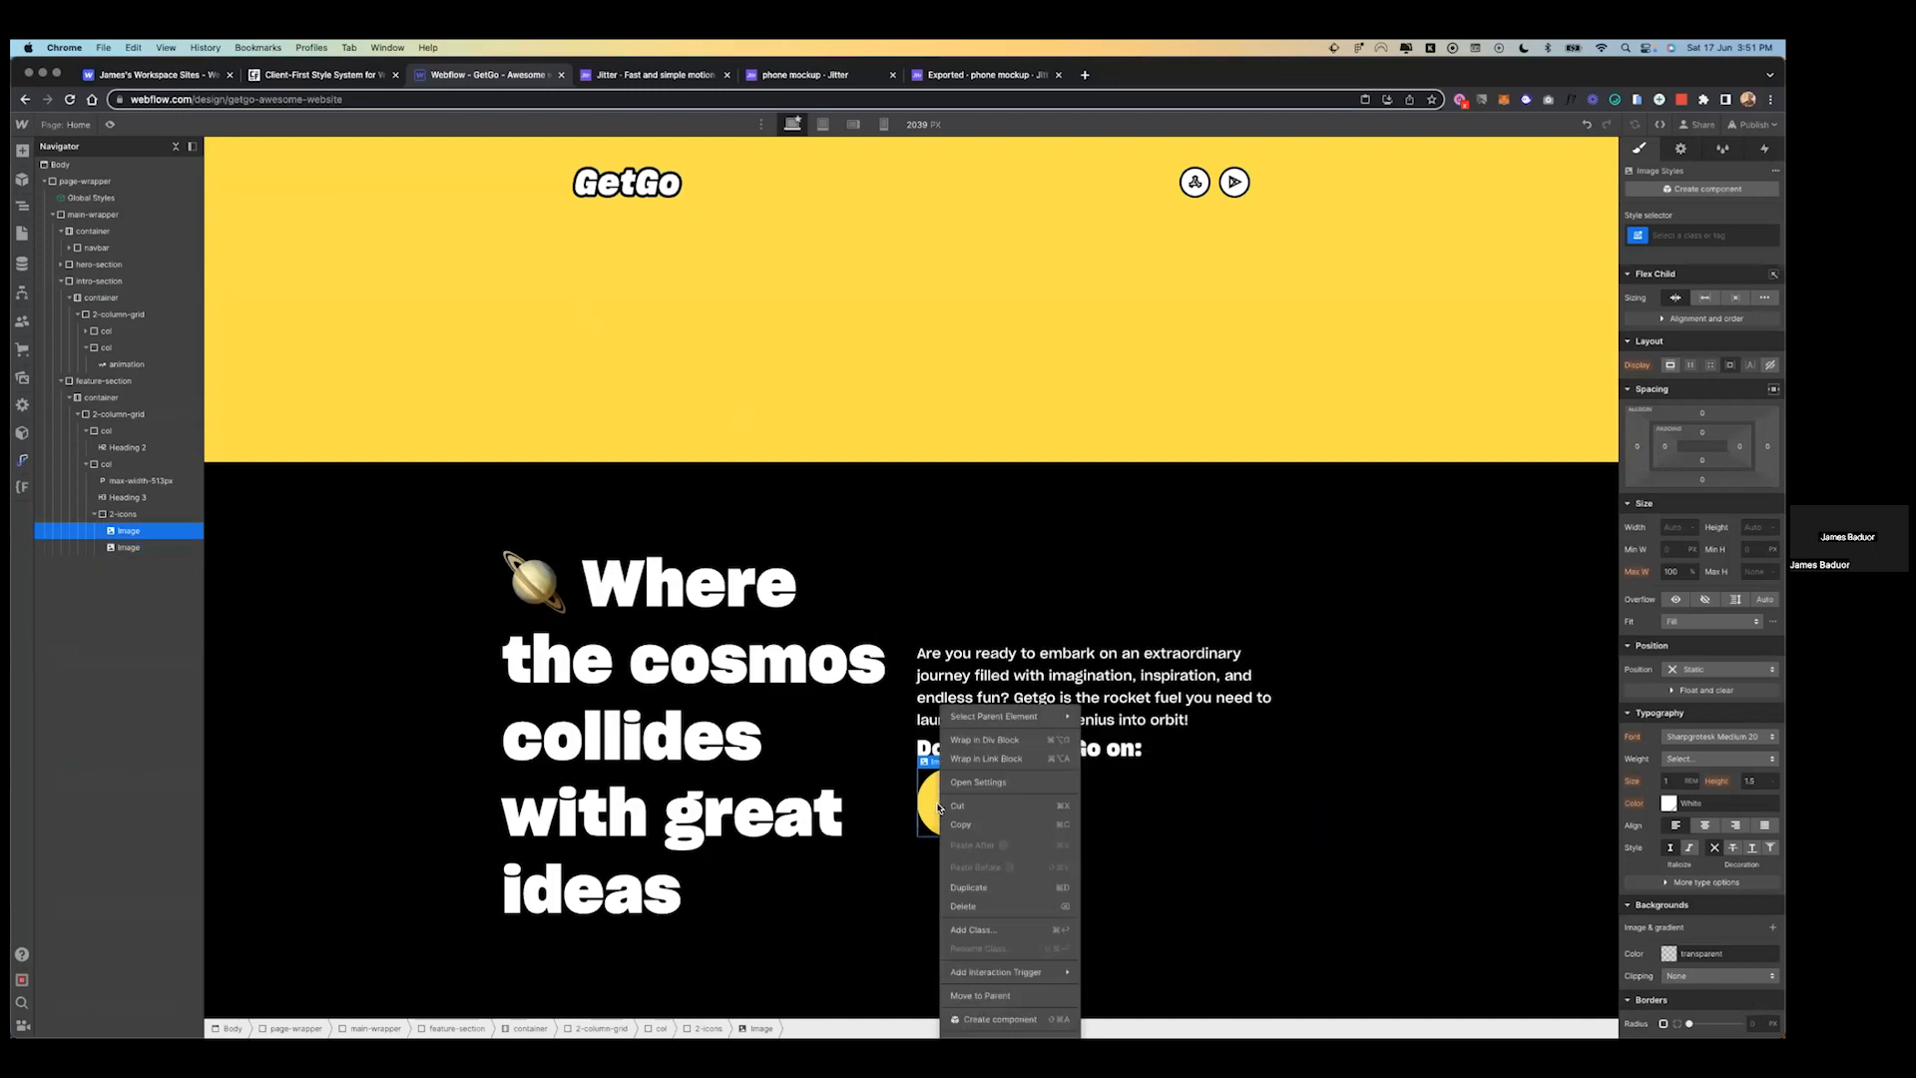
click(1008, 765)
click(1047, 800)
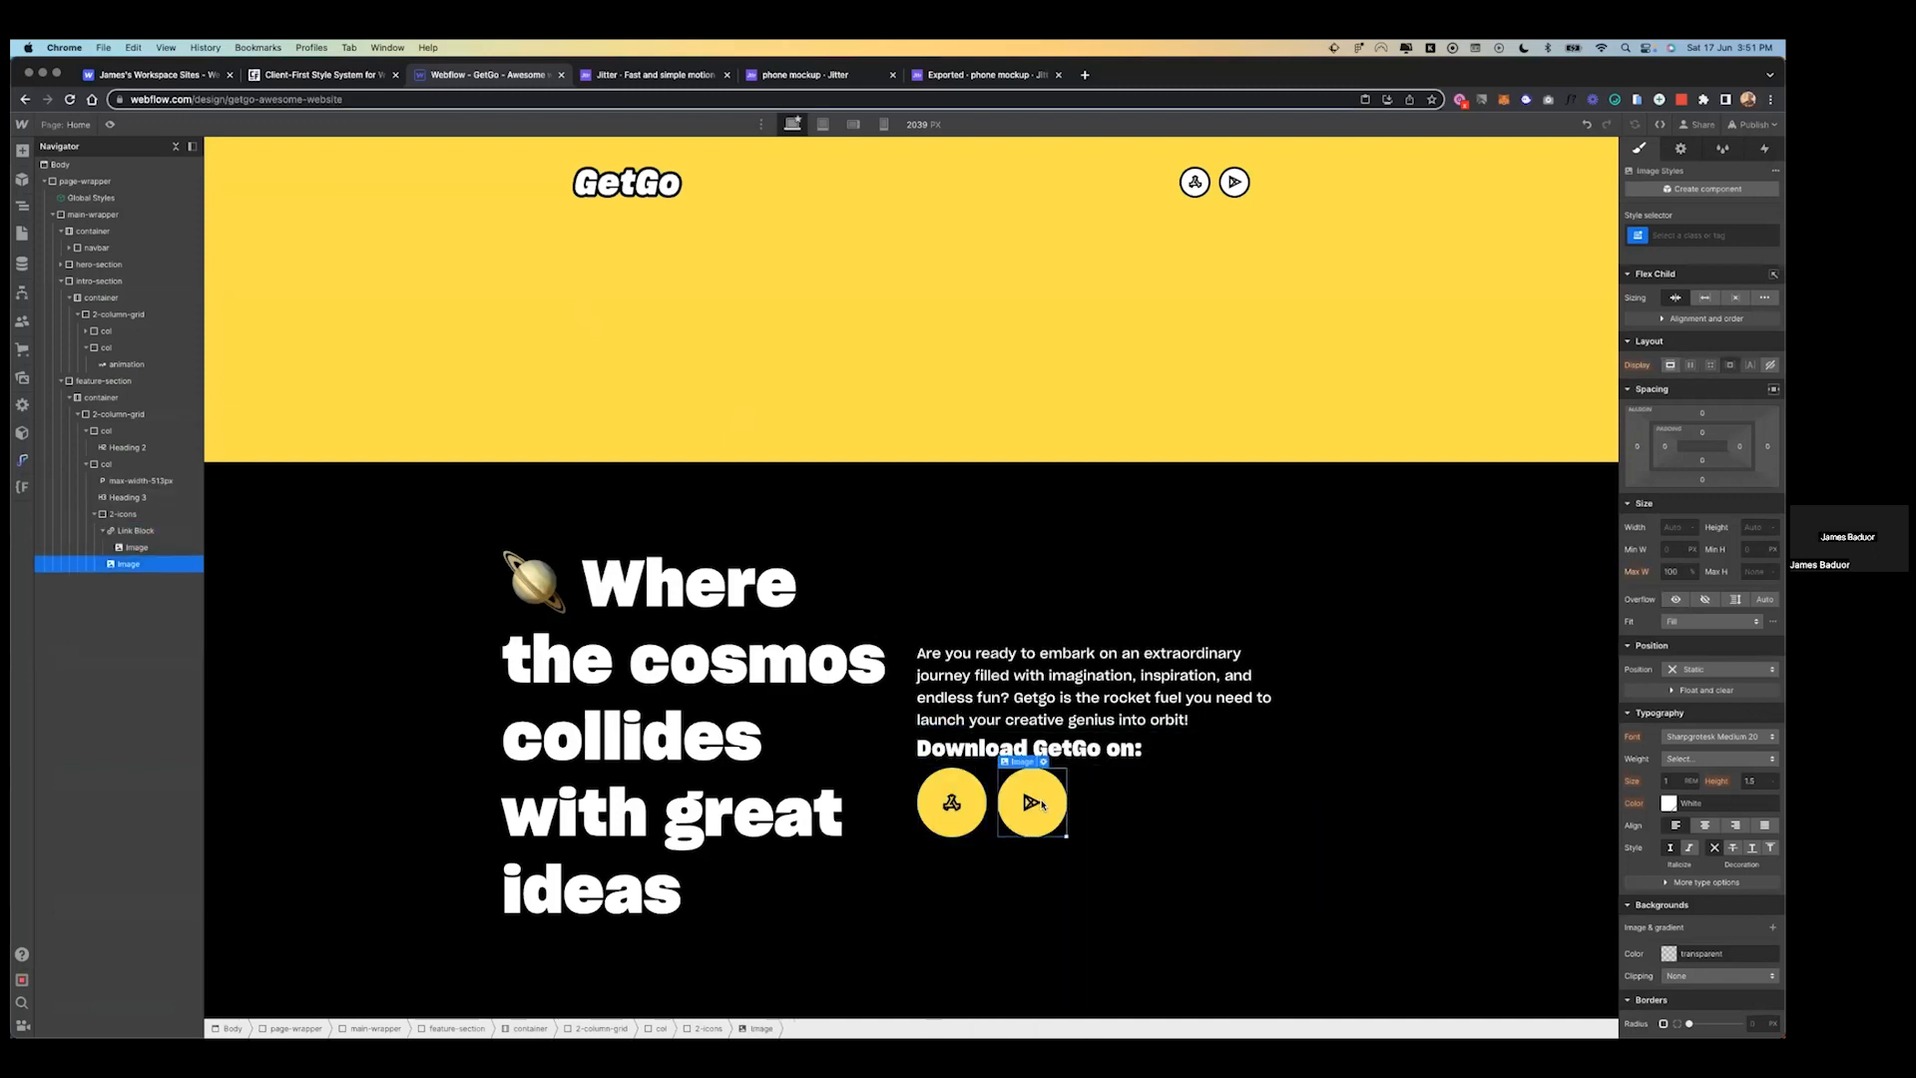
right_click(1040, 803)
click(1102, 766)
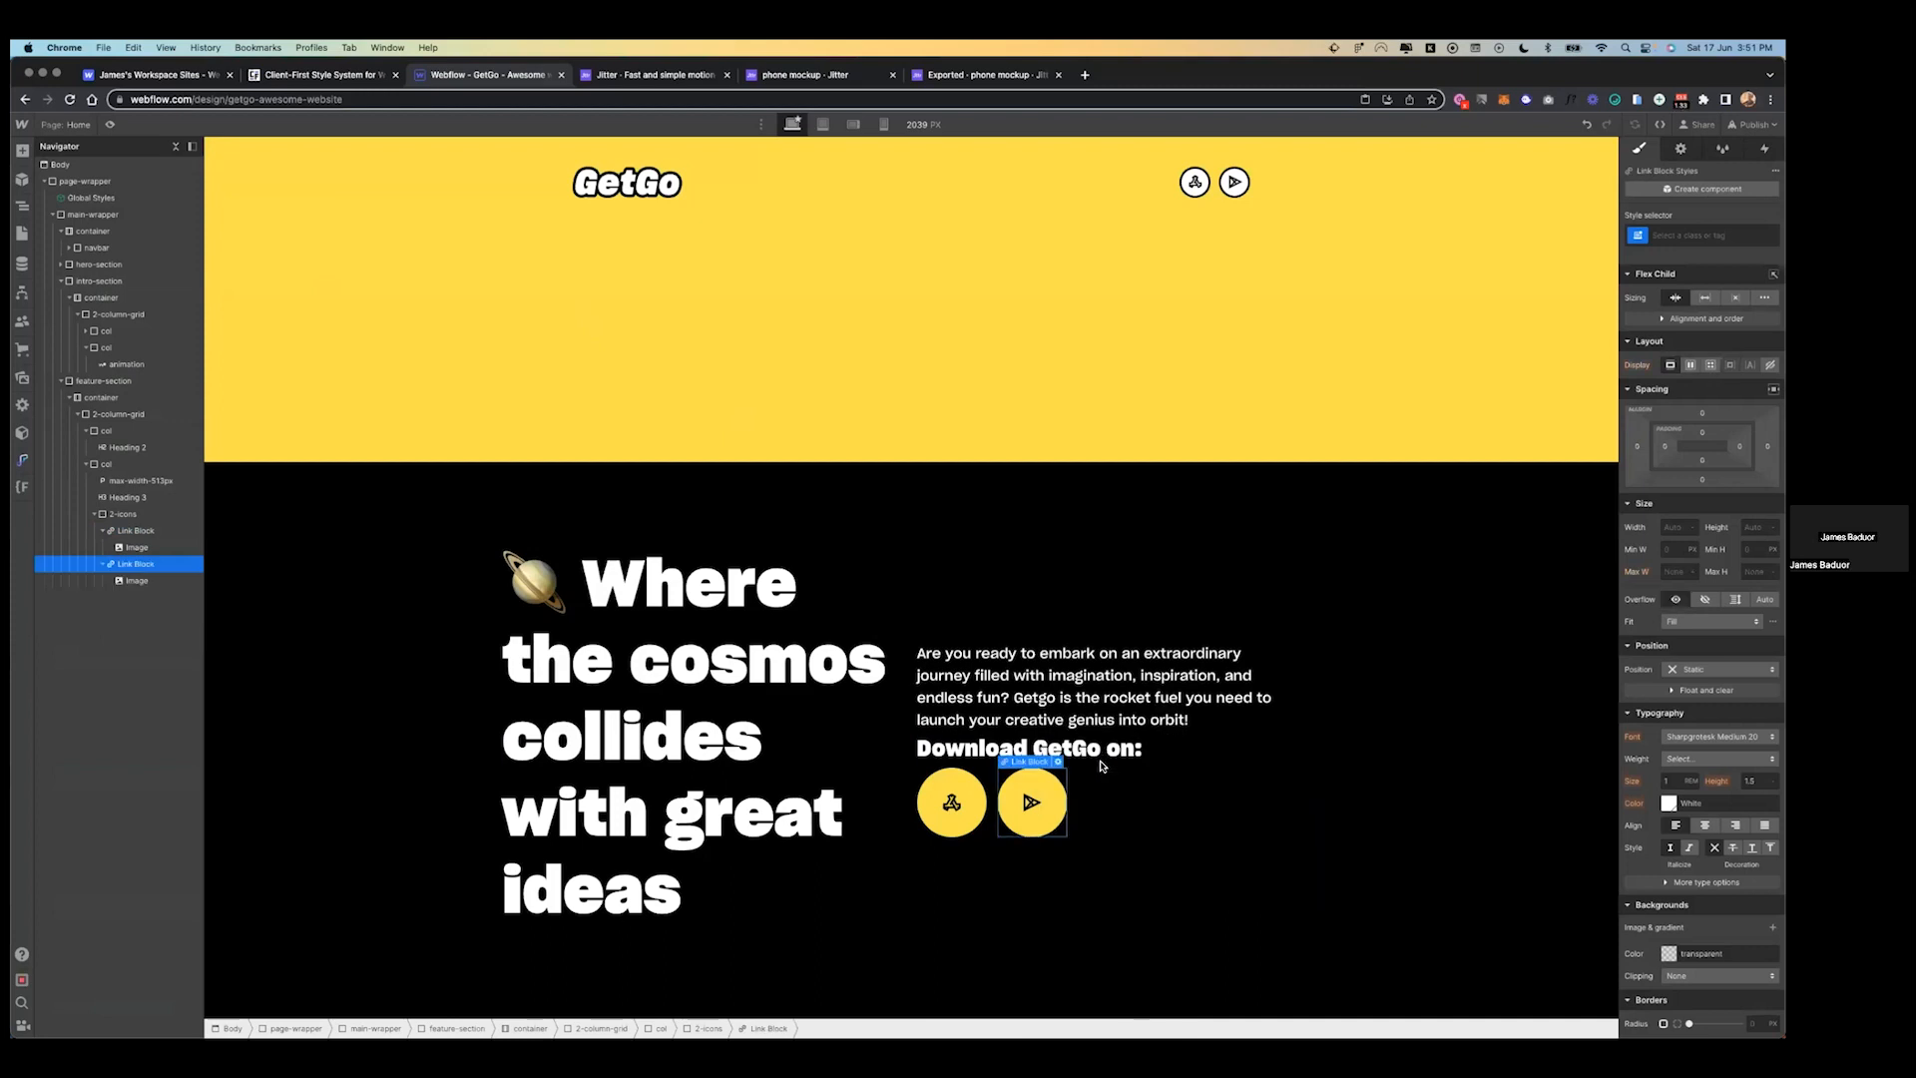
click(1031, 805)
click(136, 530)
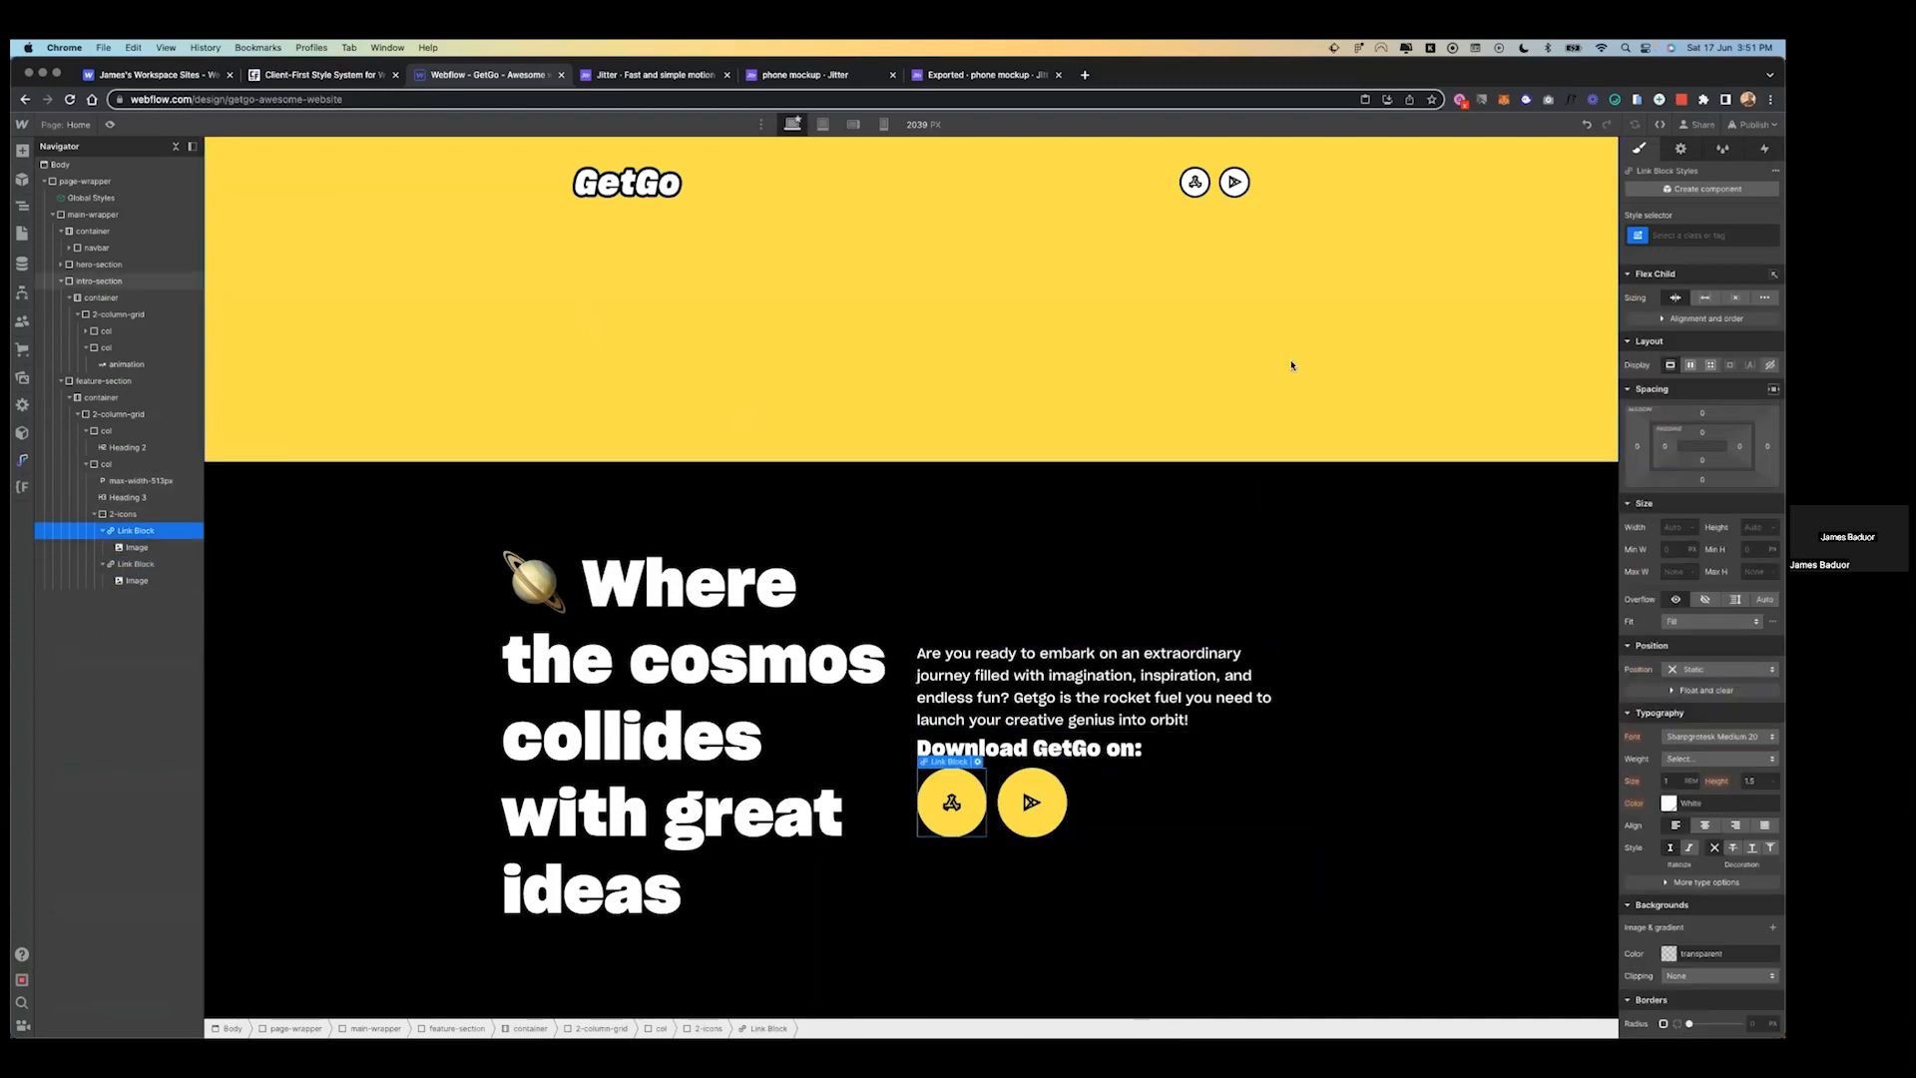
- Inspect the navbar and feature-section icons, and measure the gap between the feature paragraph and the "Download GetGo on:" heading in Figma
click(1194, 182)
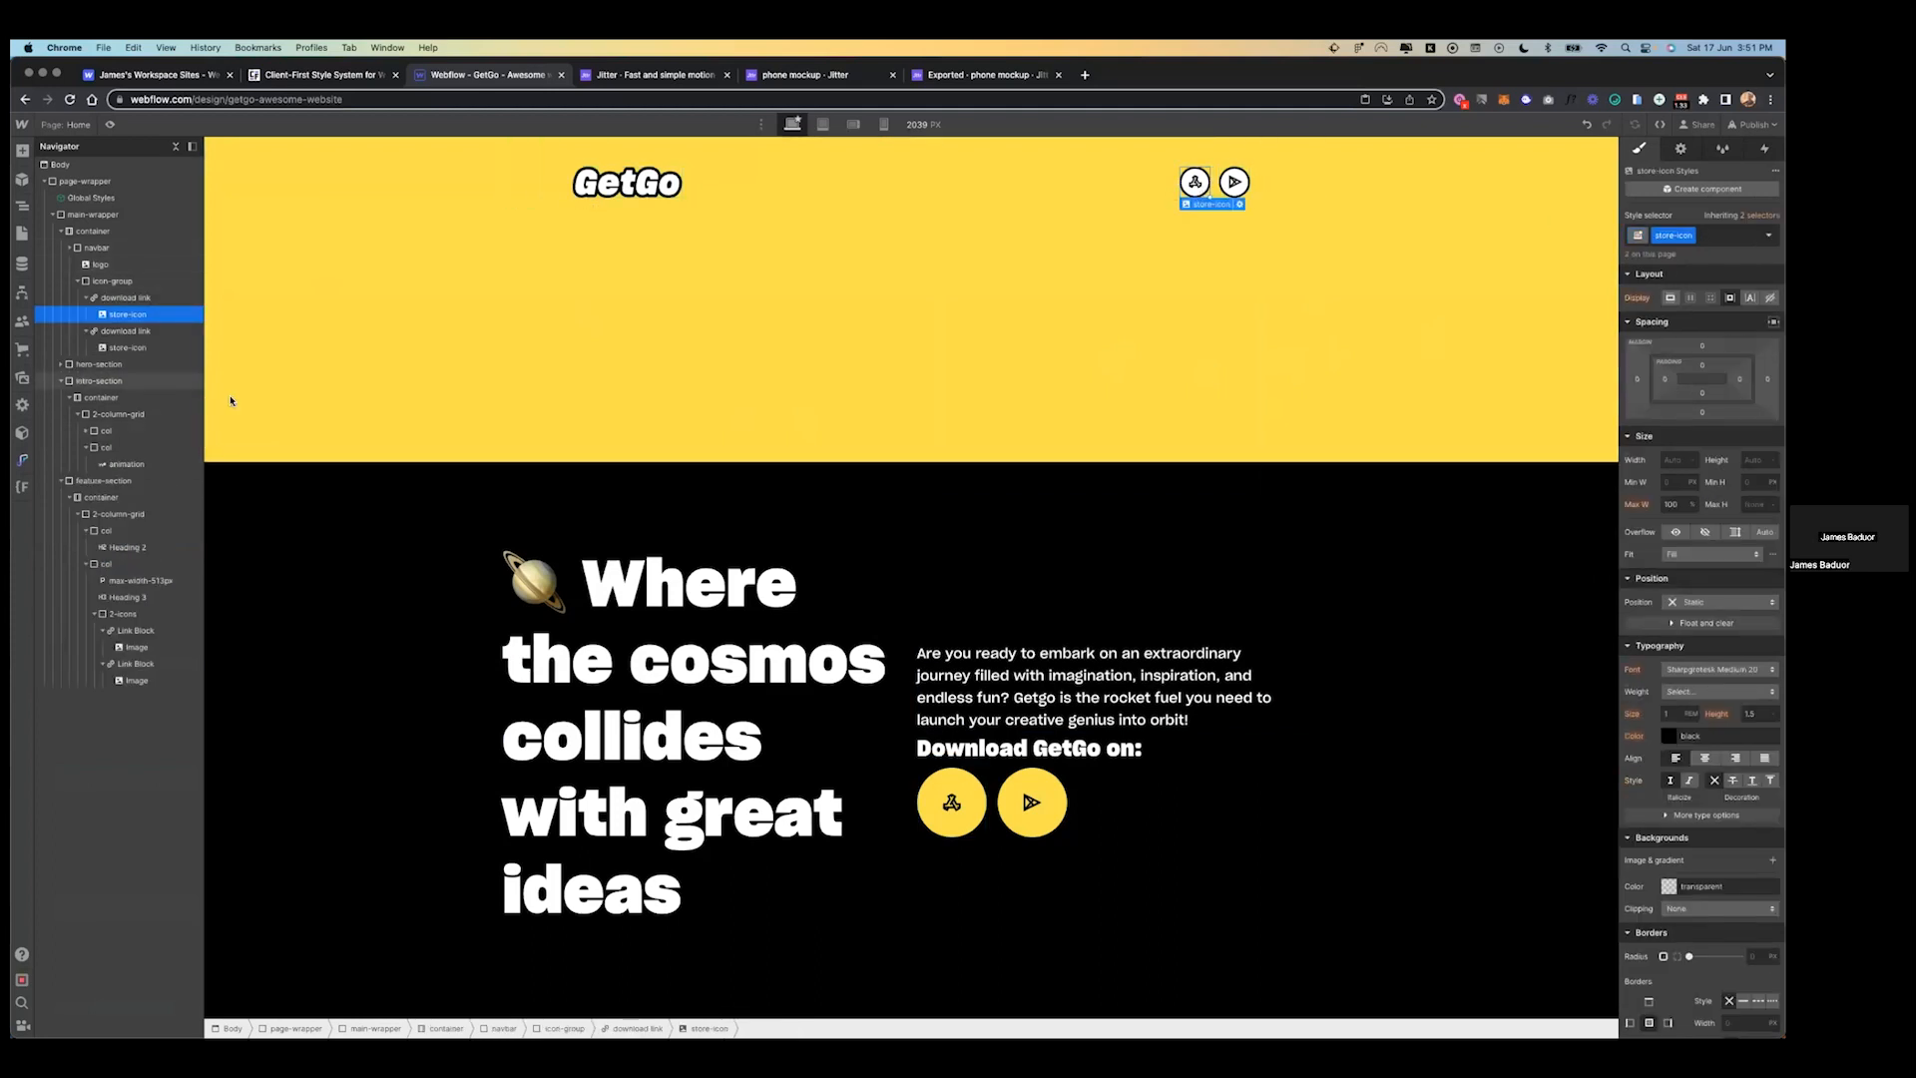
click(964, 818)
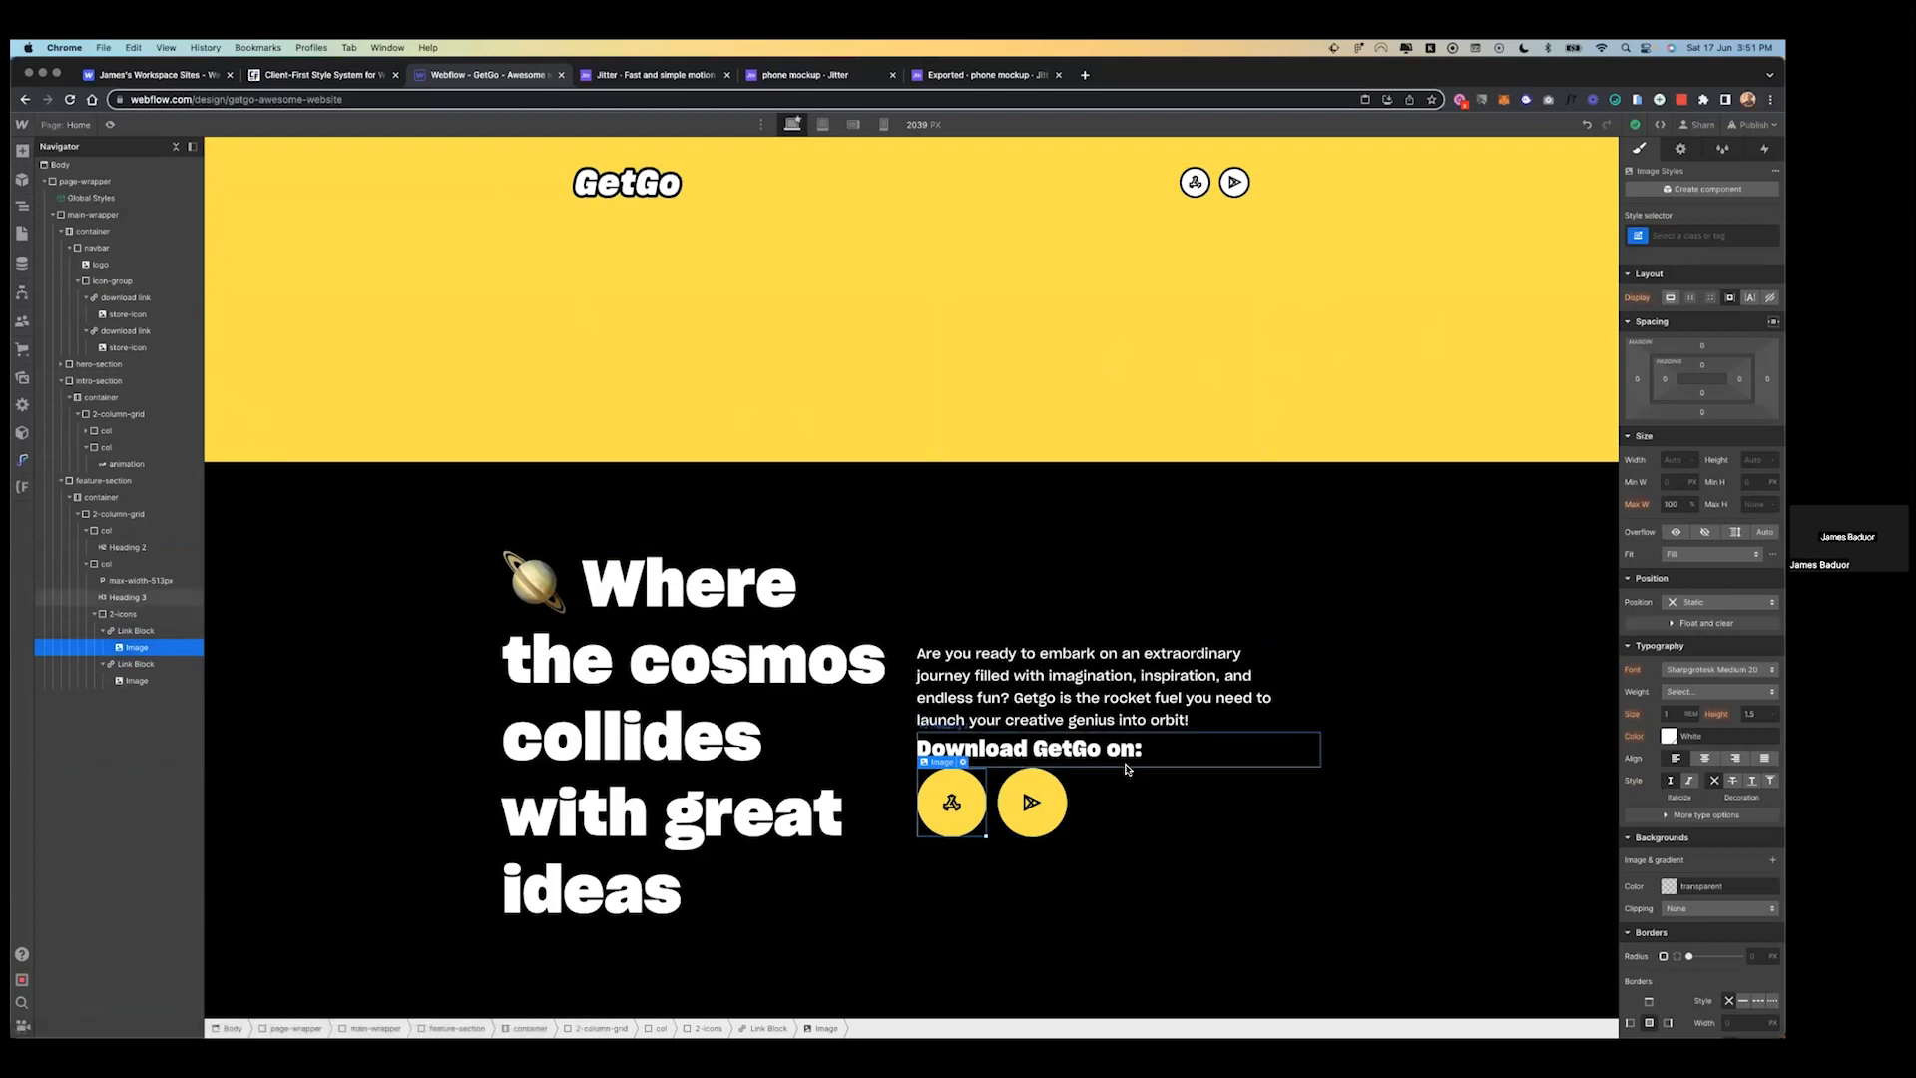
click(1202, 715)
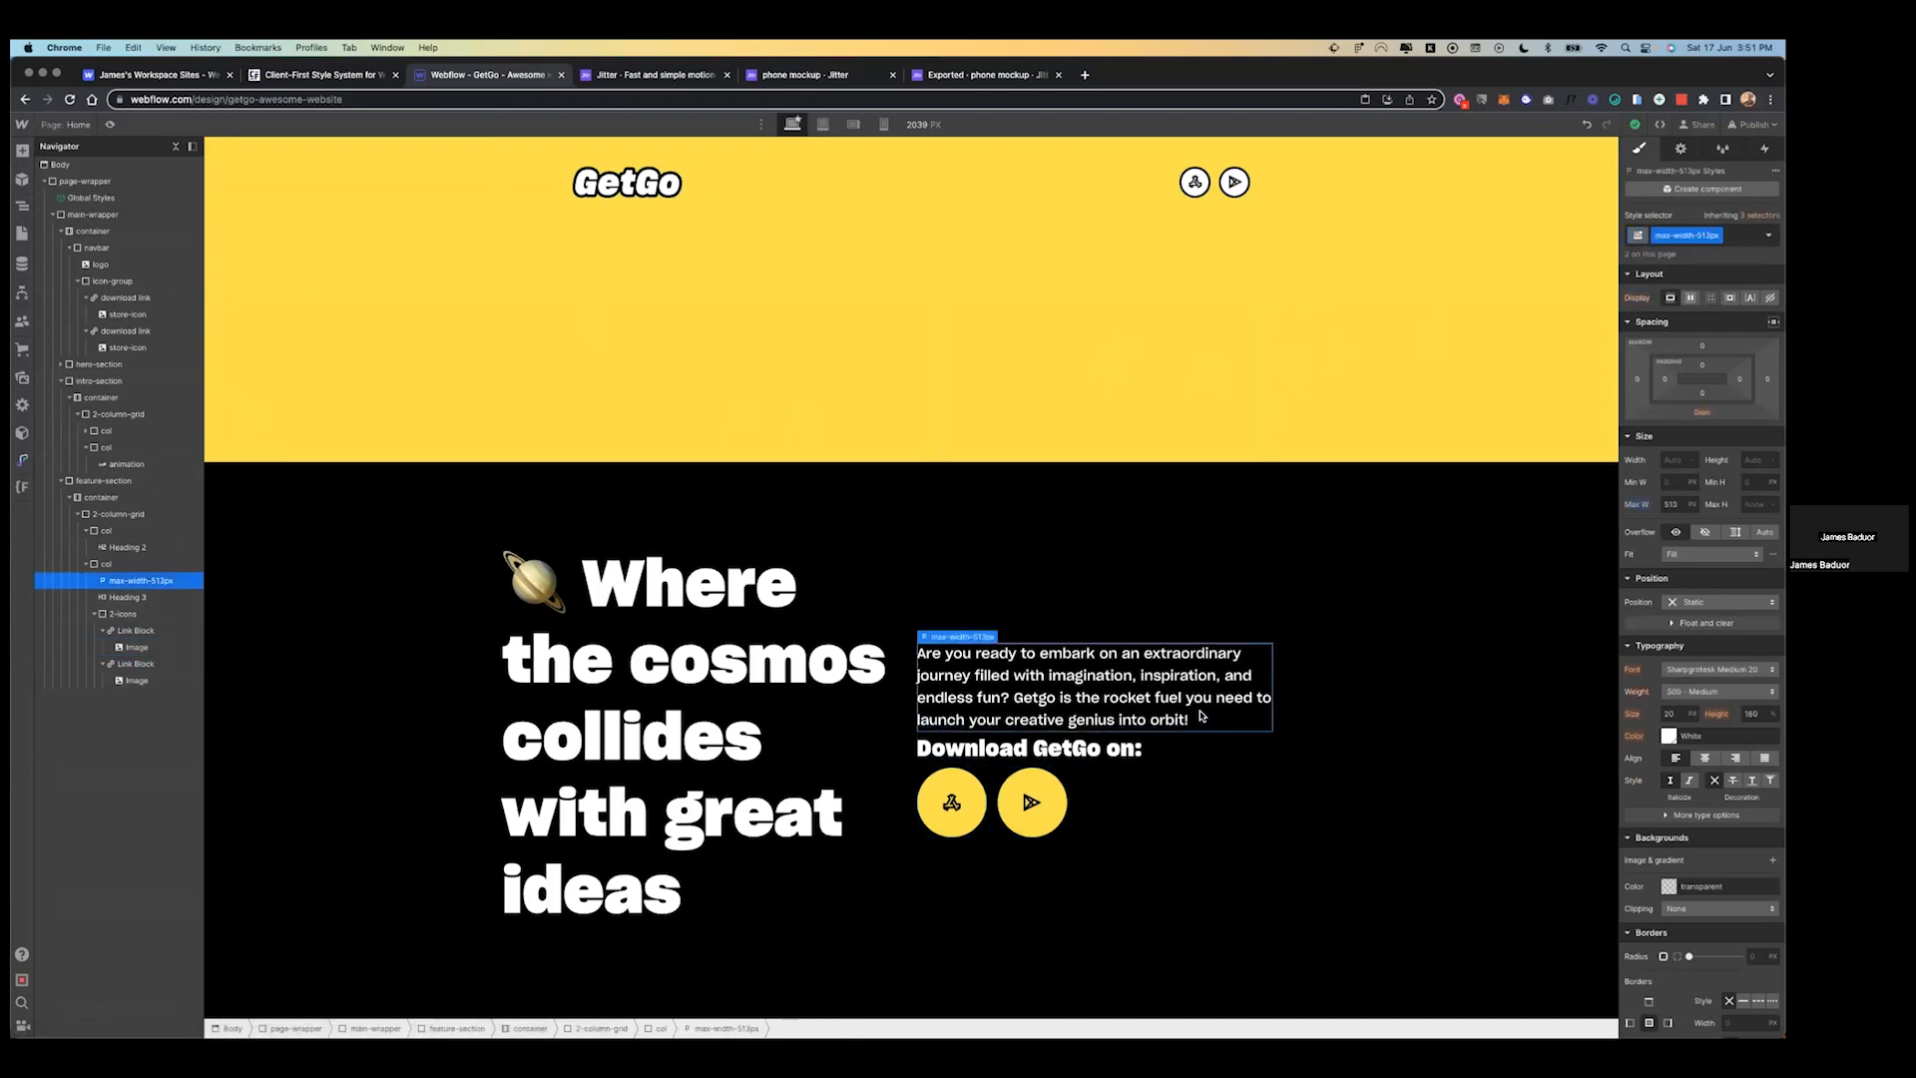
key(ctrl+Left)
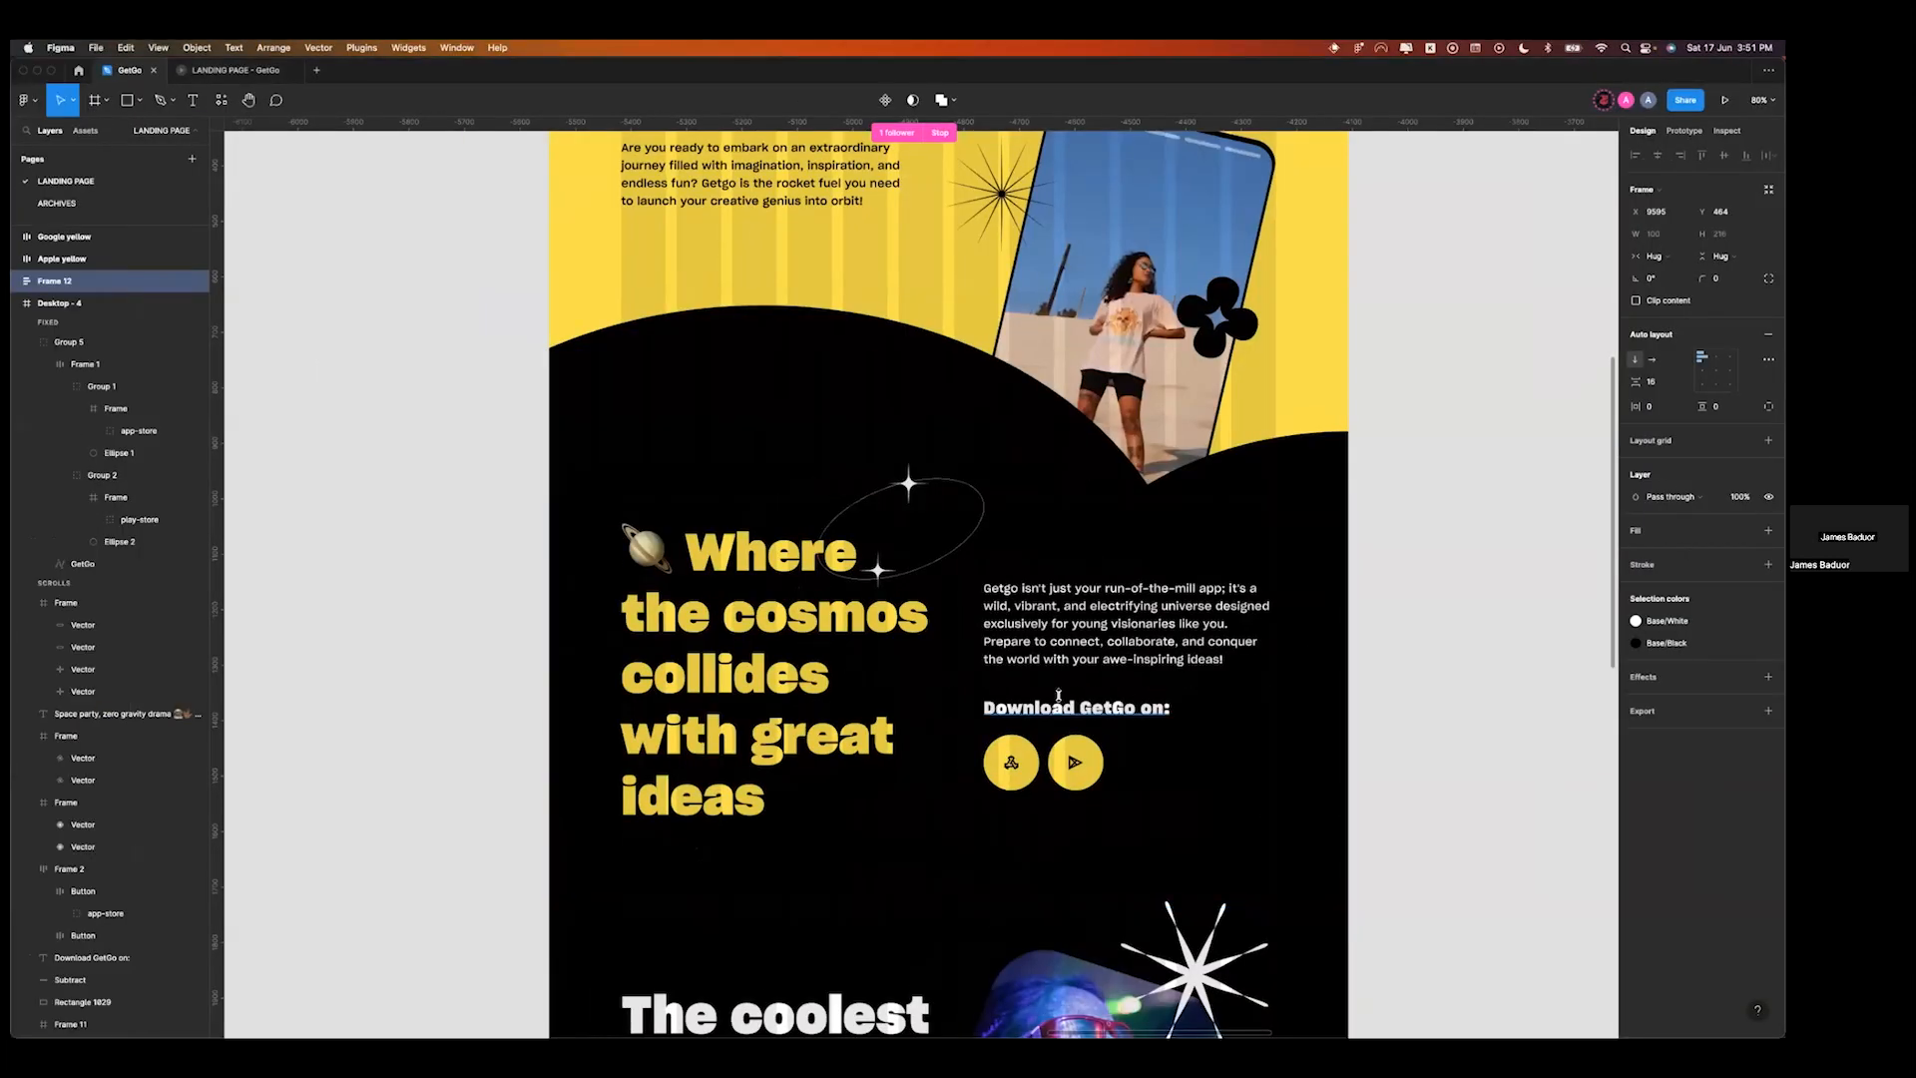
click(1059, 699)
key(alt)
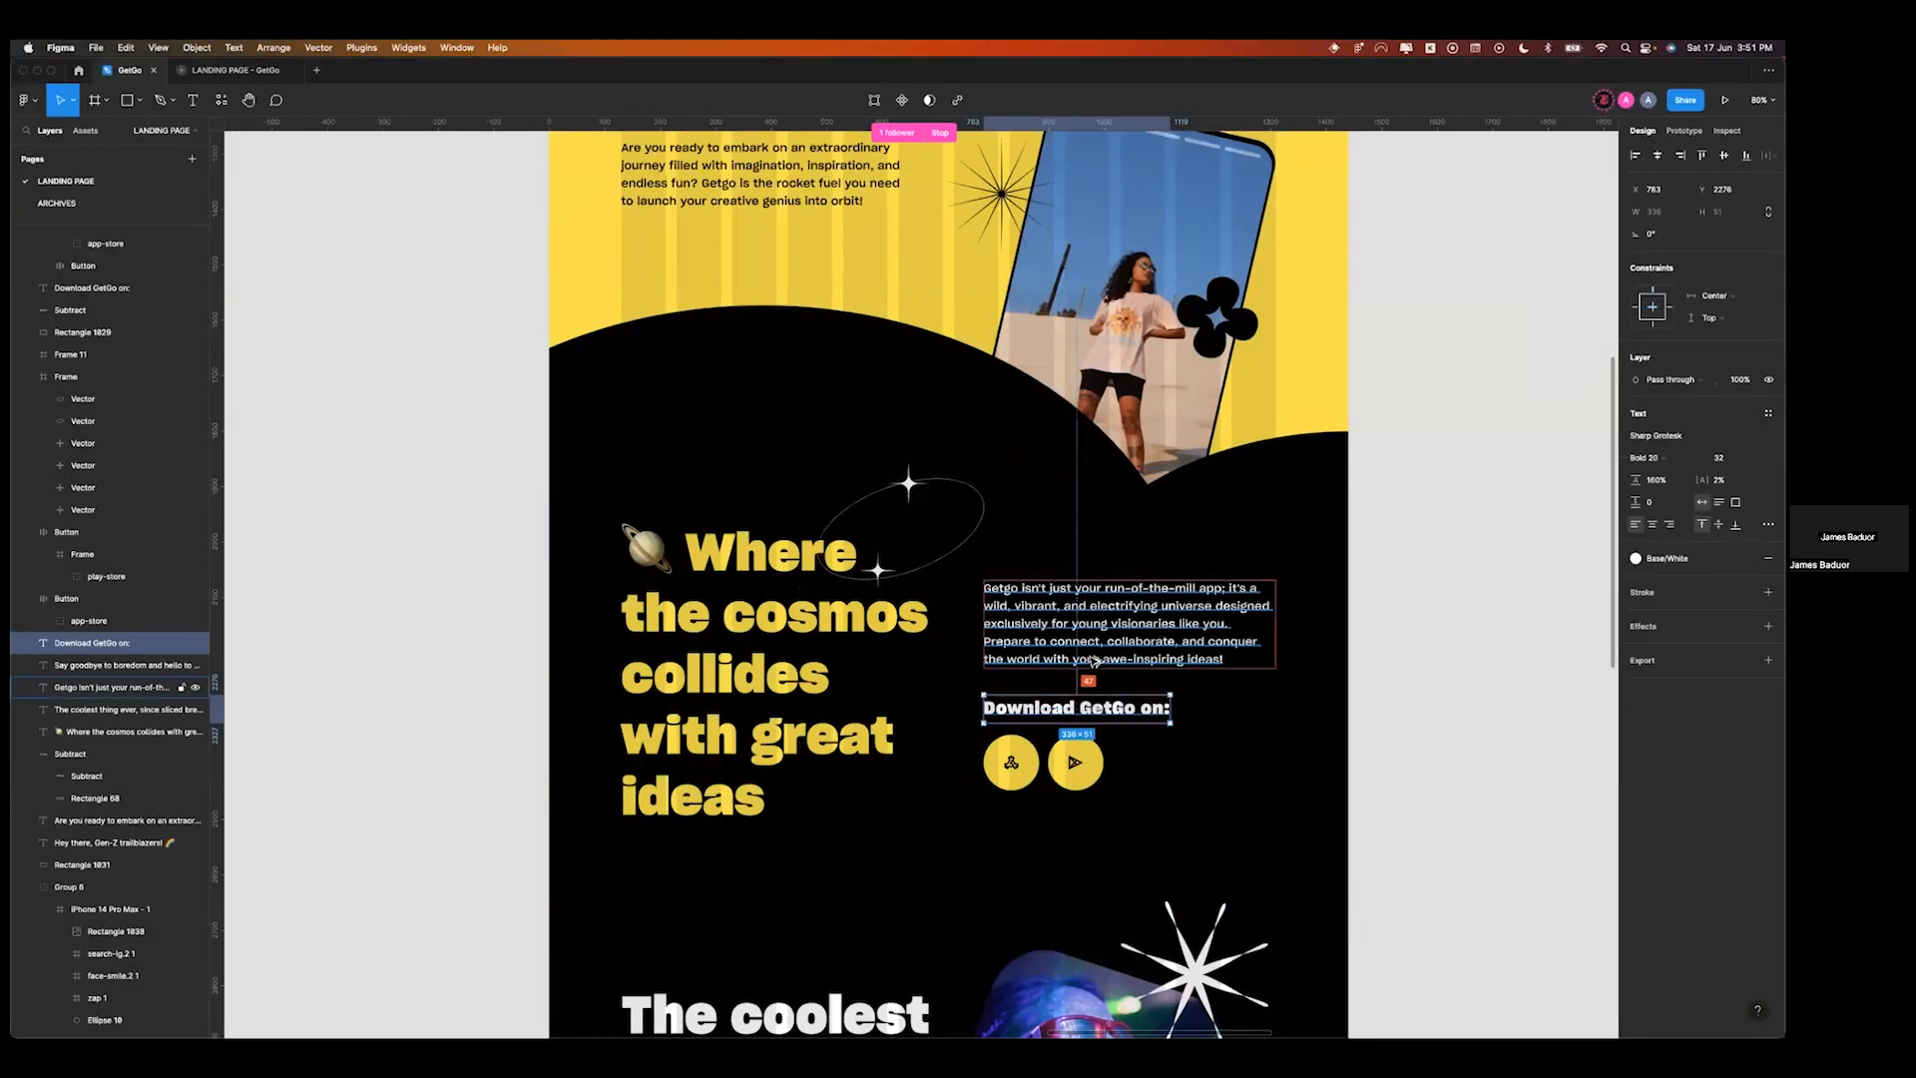
key(ctrl+Right)
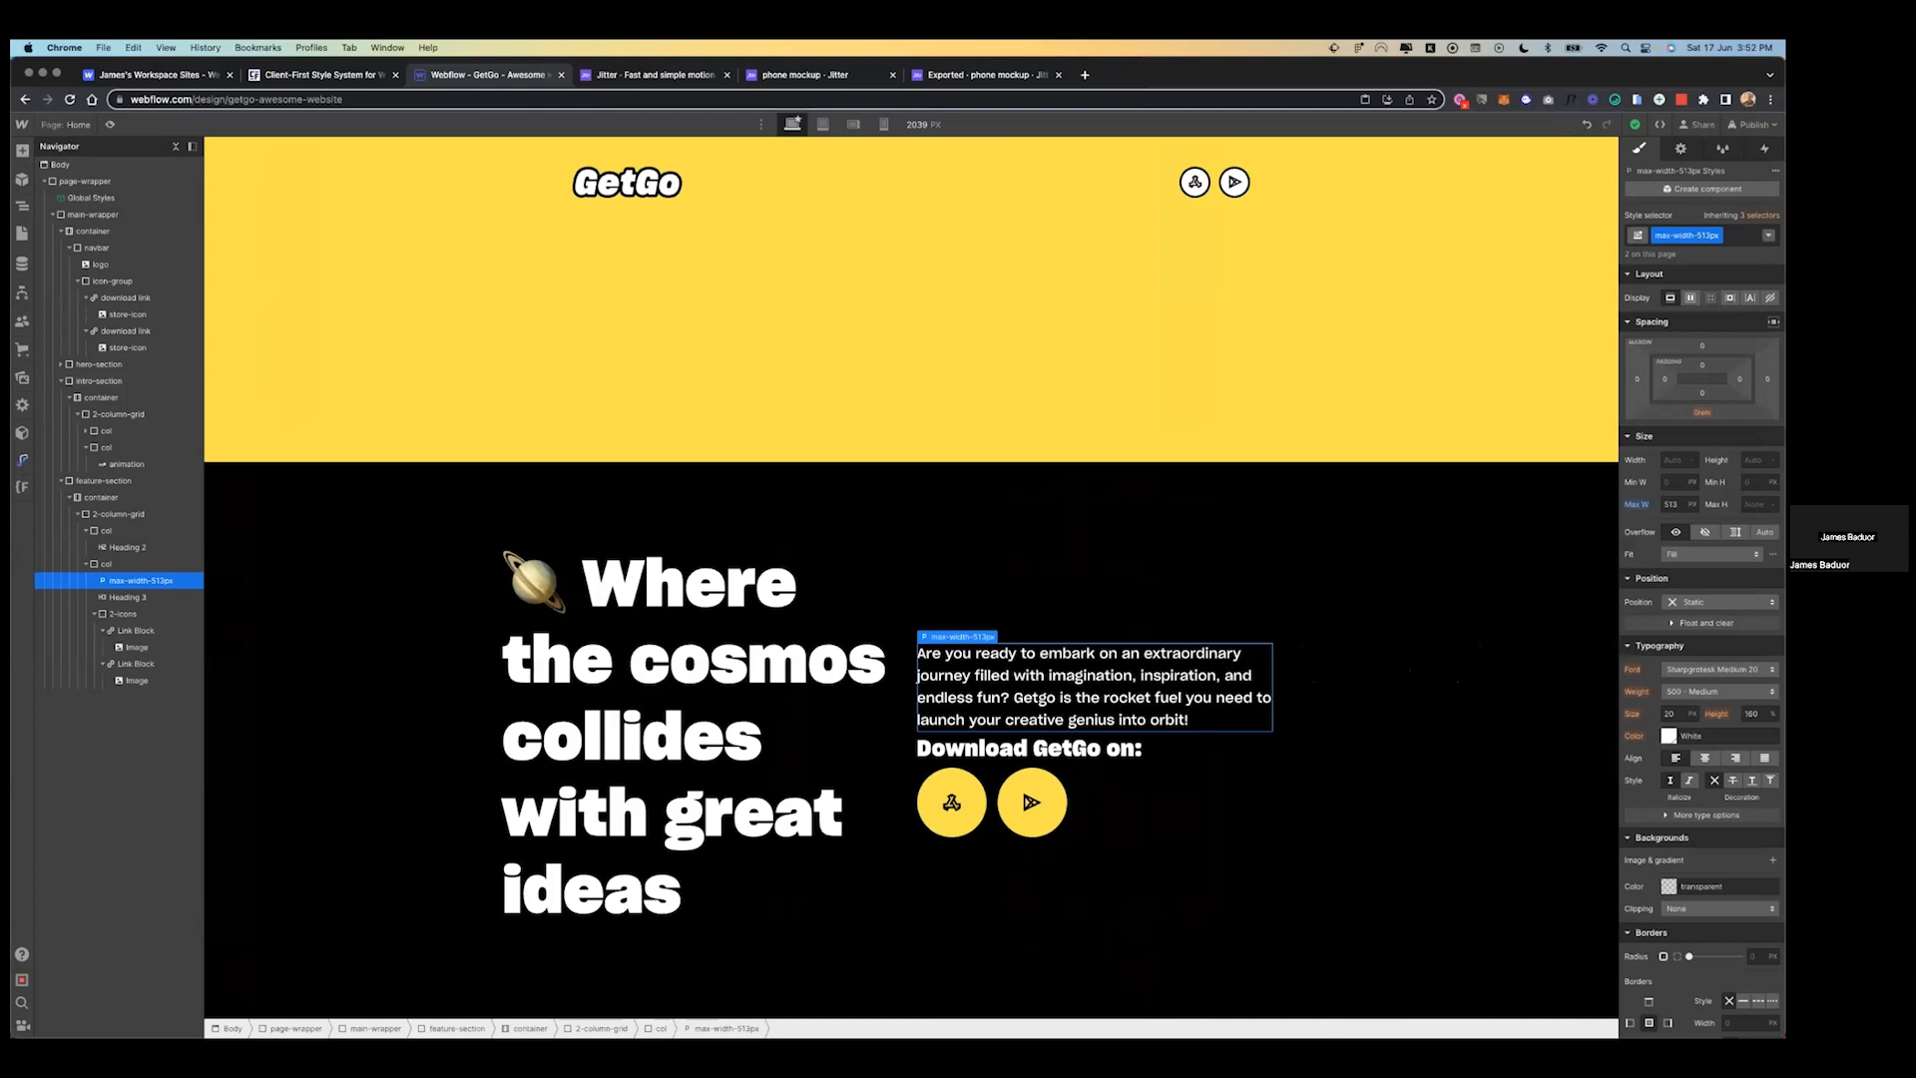
- Wrap the feature section's paragraph in a div block with the class margin-bottom-43px and set its bottom margin to 43 px
right_click(1021, 665)
click(1064, 698)
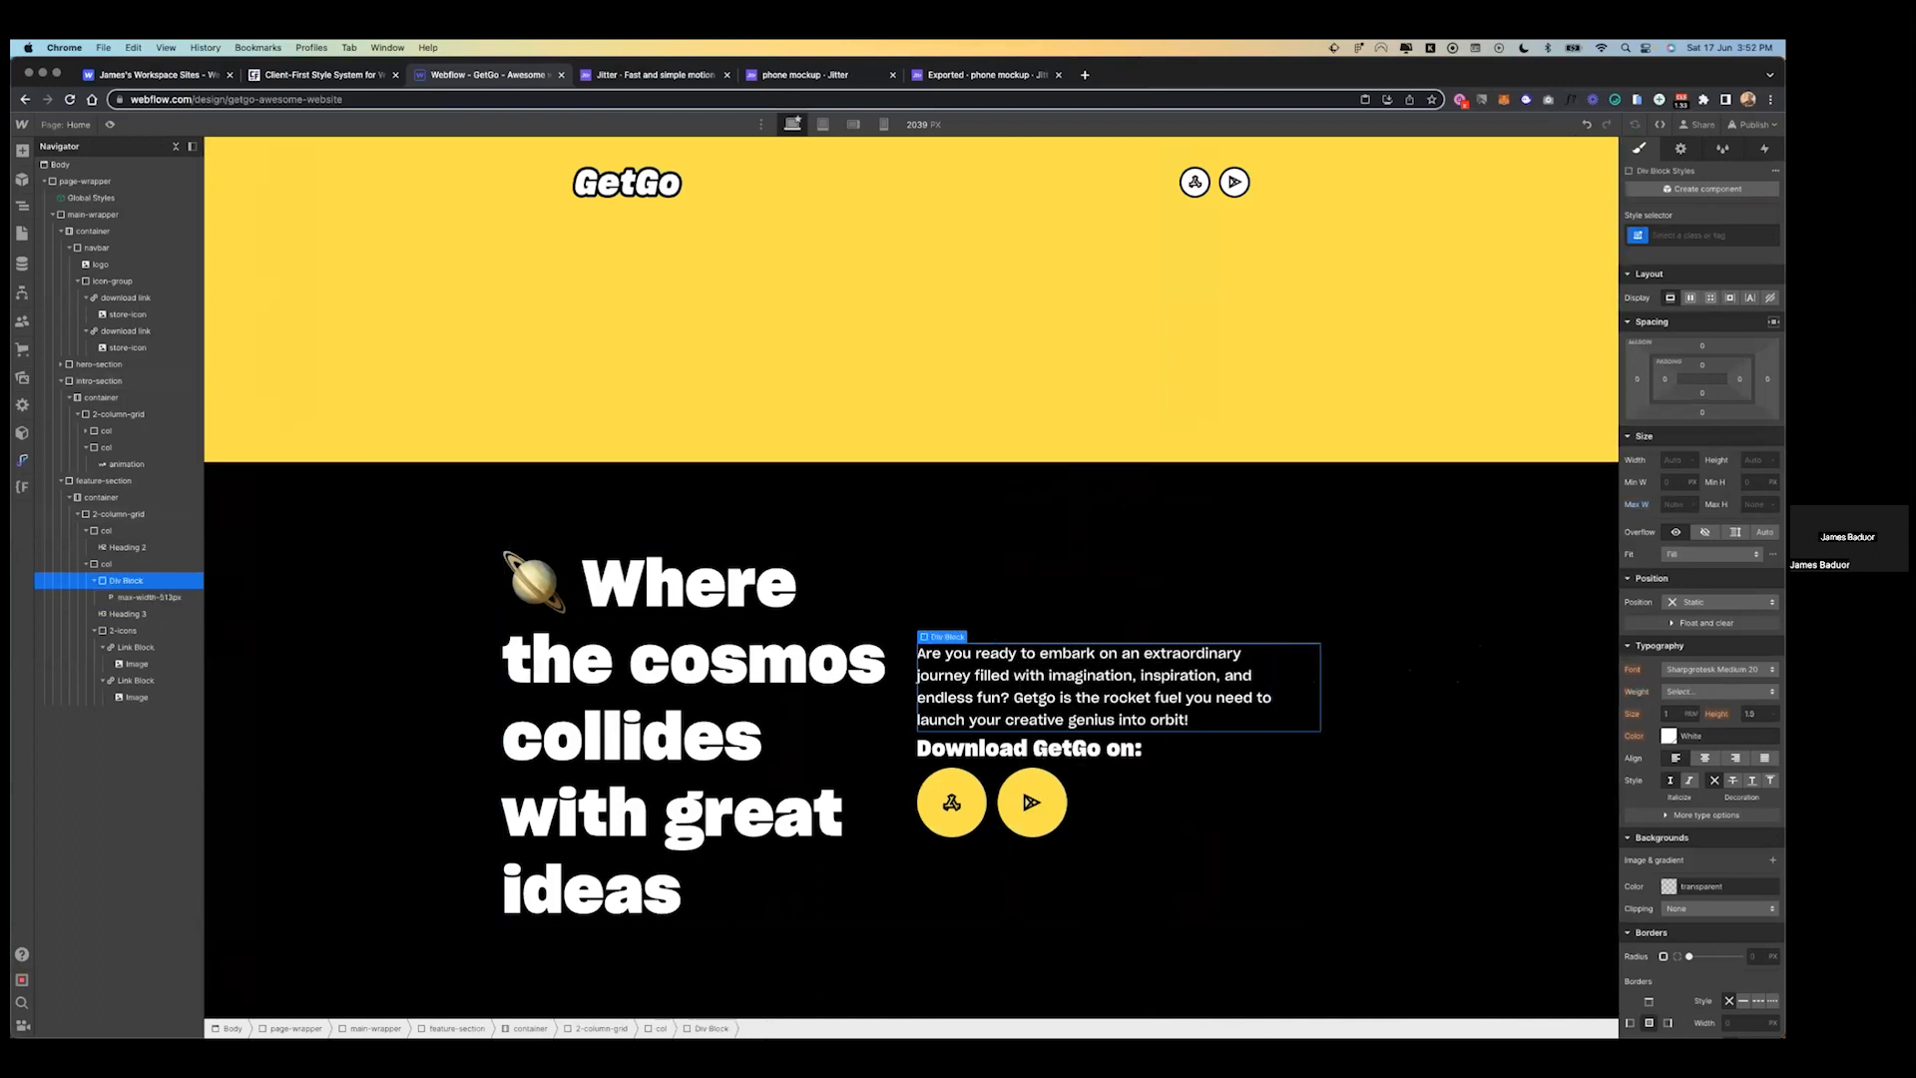
key(super+Return)
text(margin-)
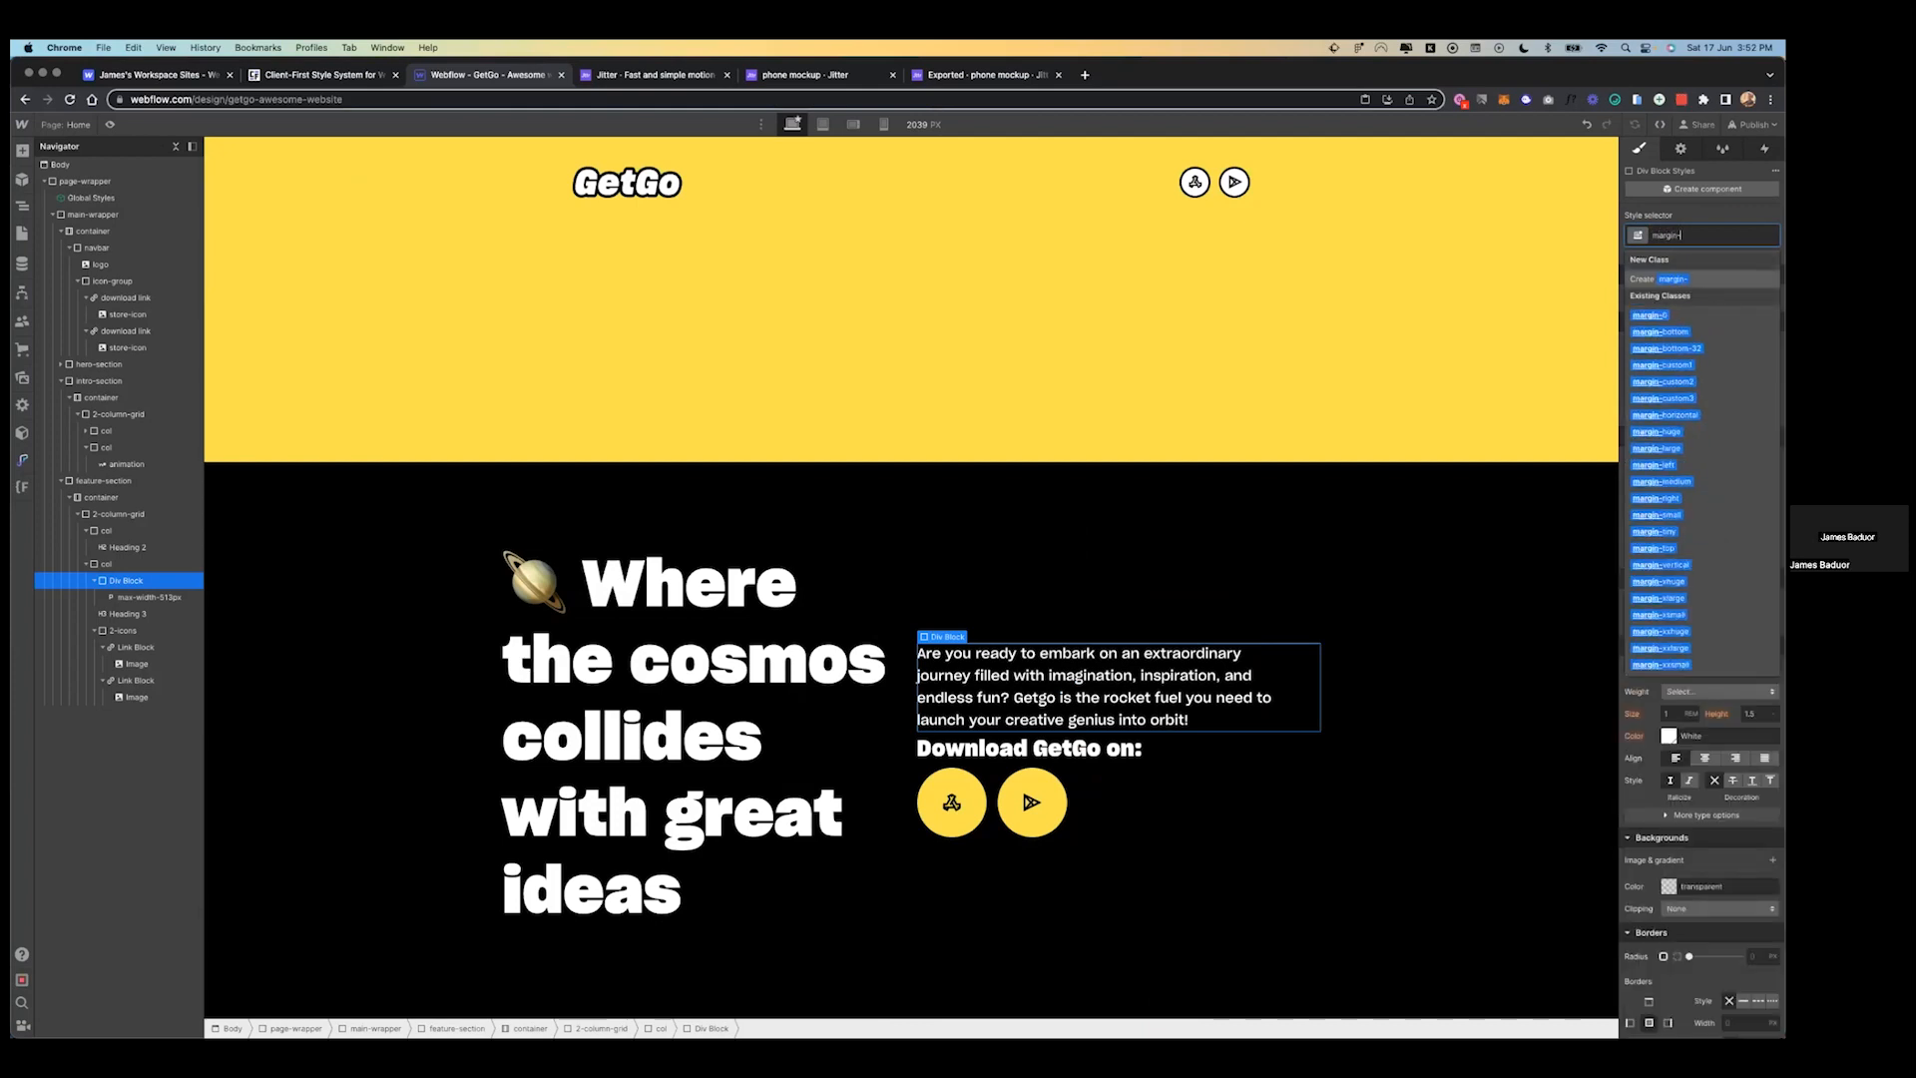
text(bottom-43px)
key(Return)
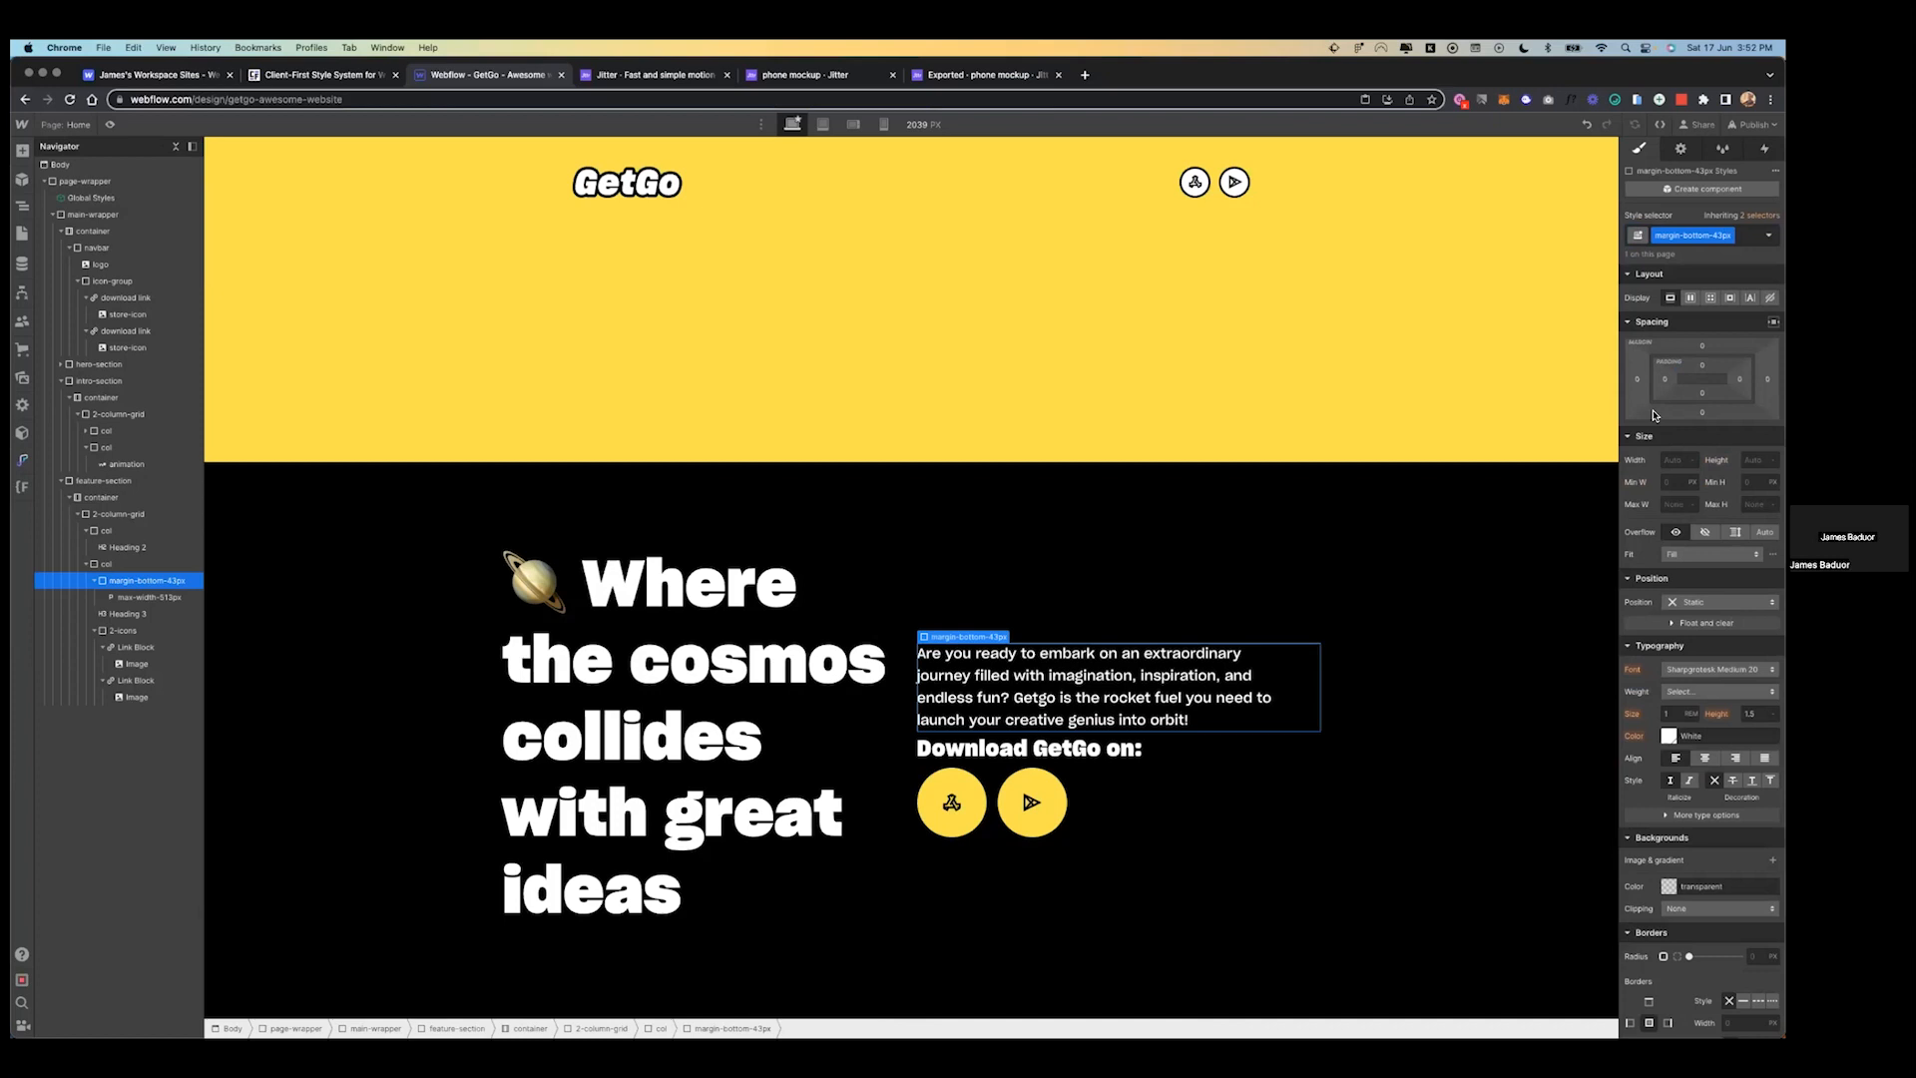
click(1702, 411)
text(43)
key(Return)
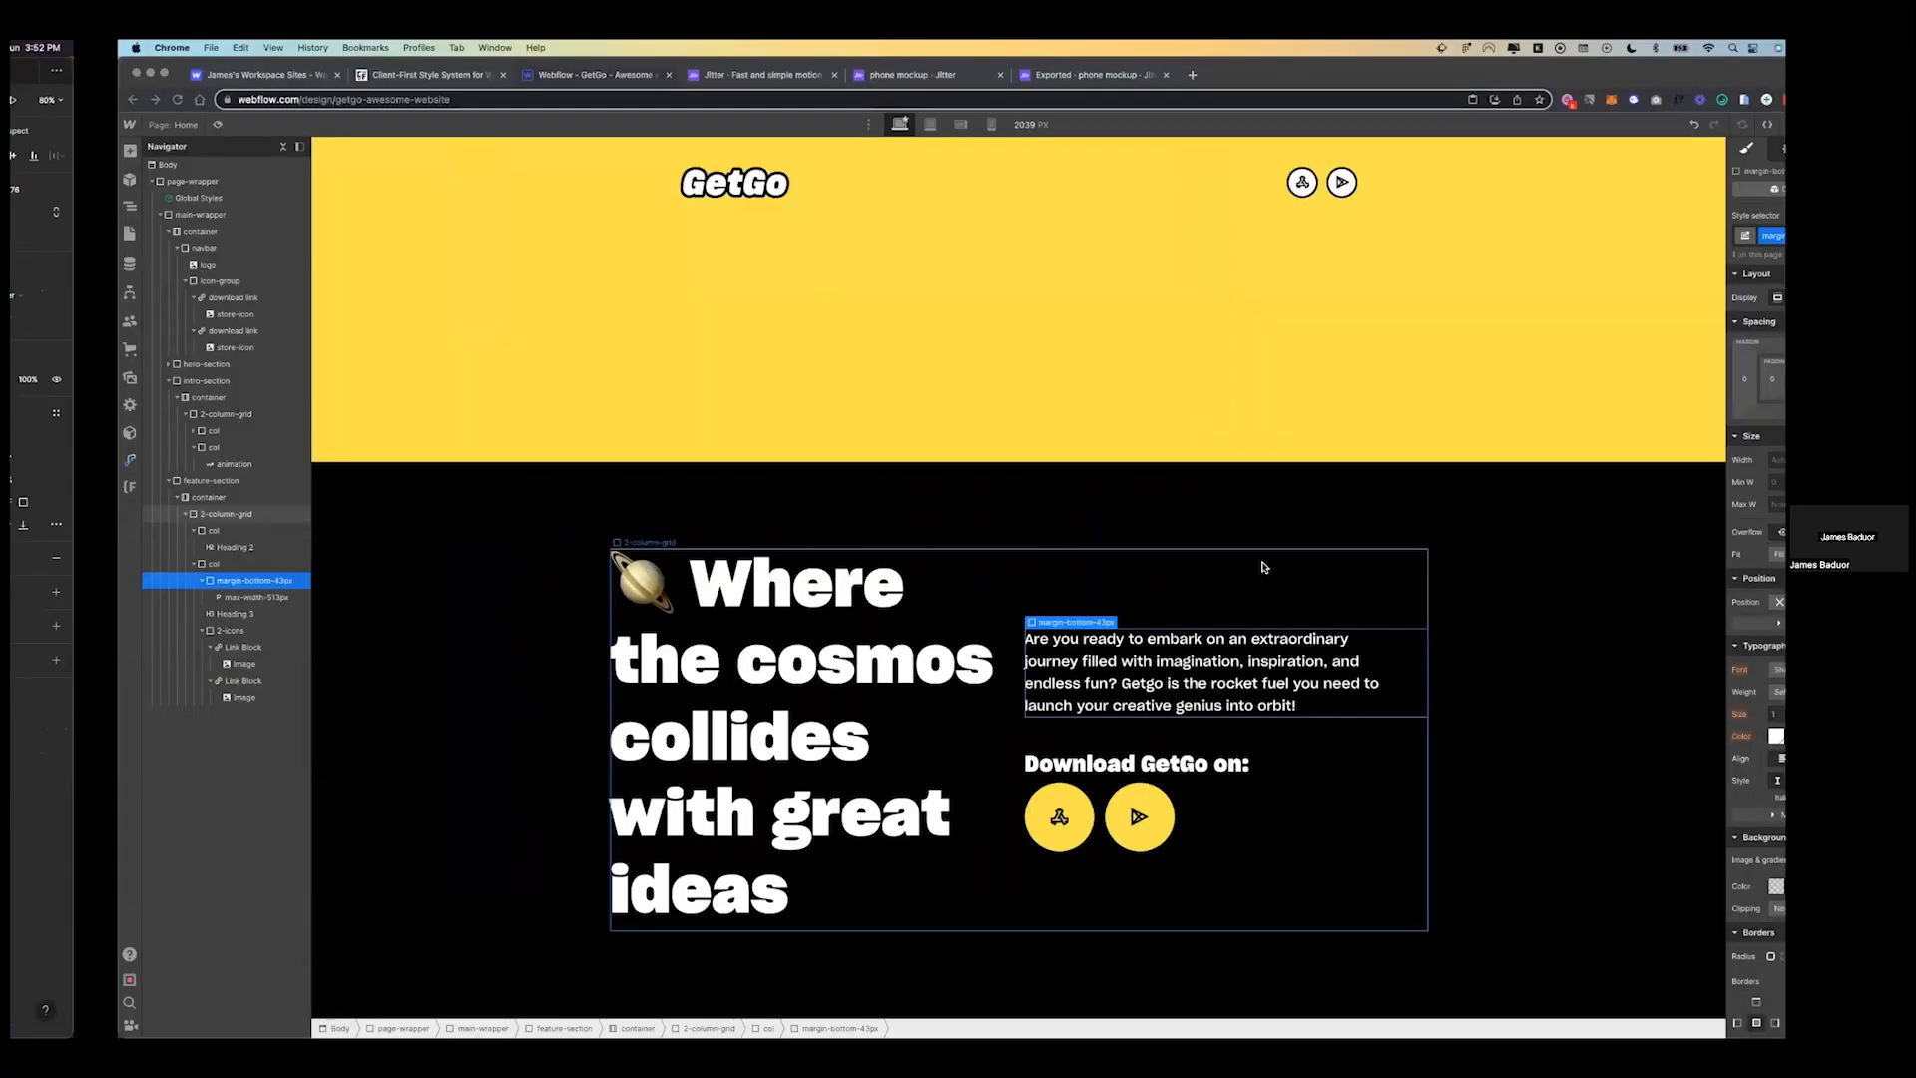
- Give the "Where the cosmos collides with great ideas" heading the class text-color-yellow and set its text colour to the yellow swatch
click(644, 758)
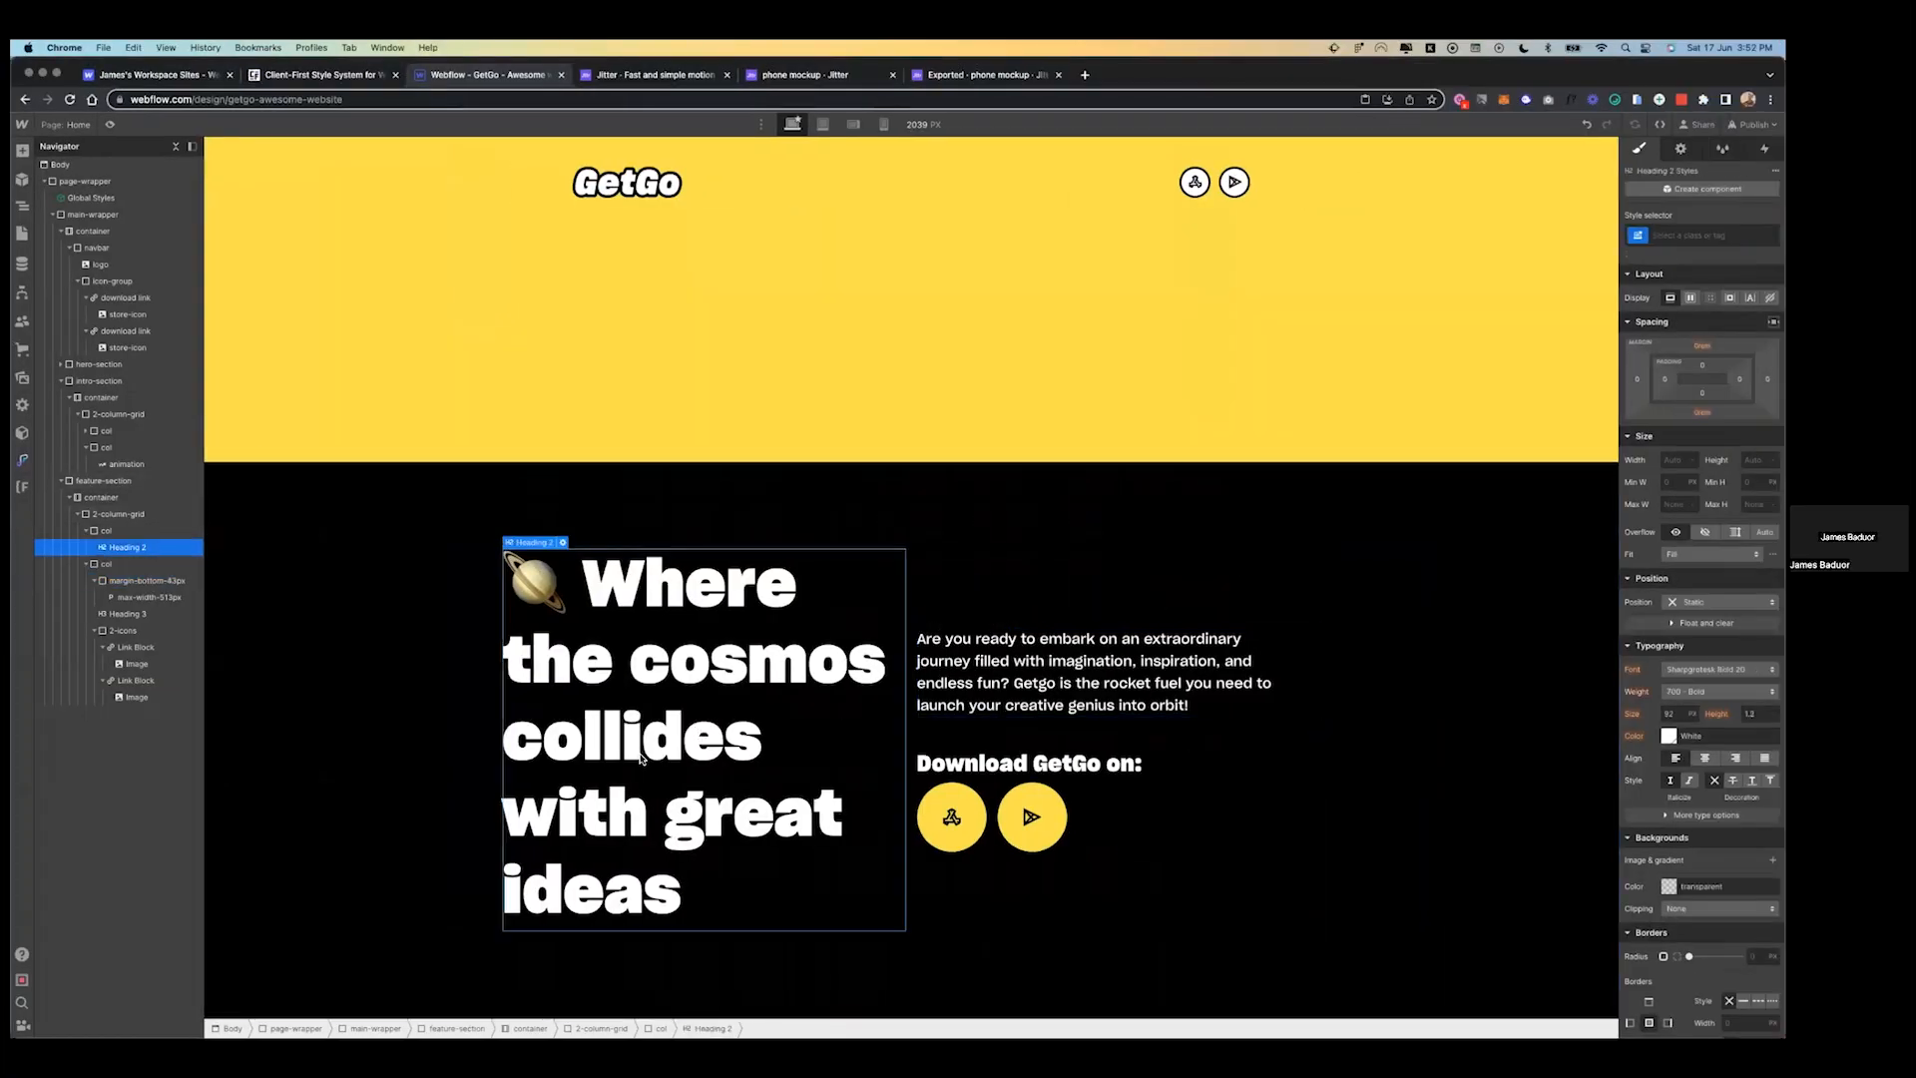
key(super+Return)
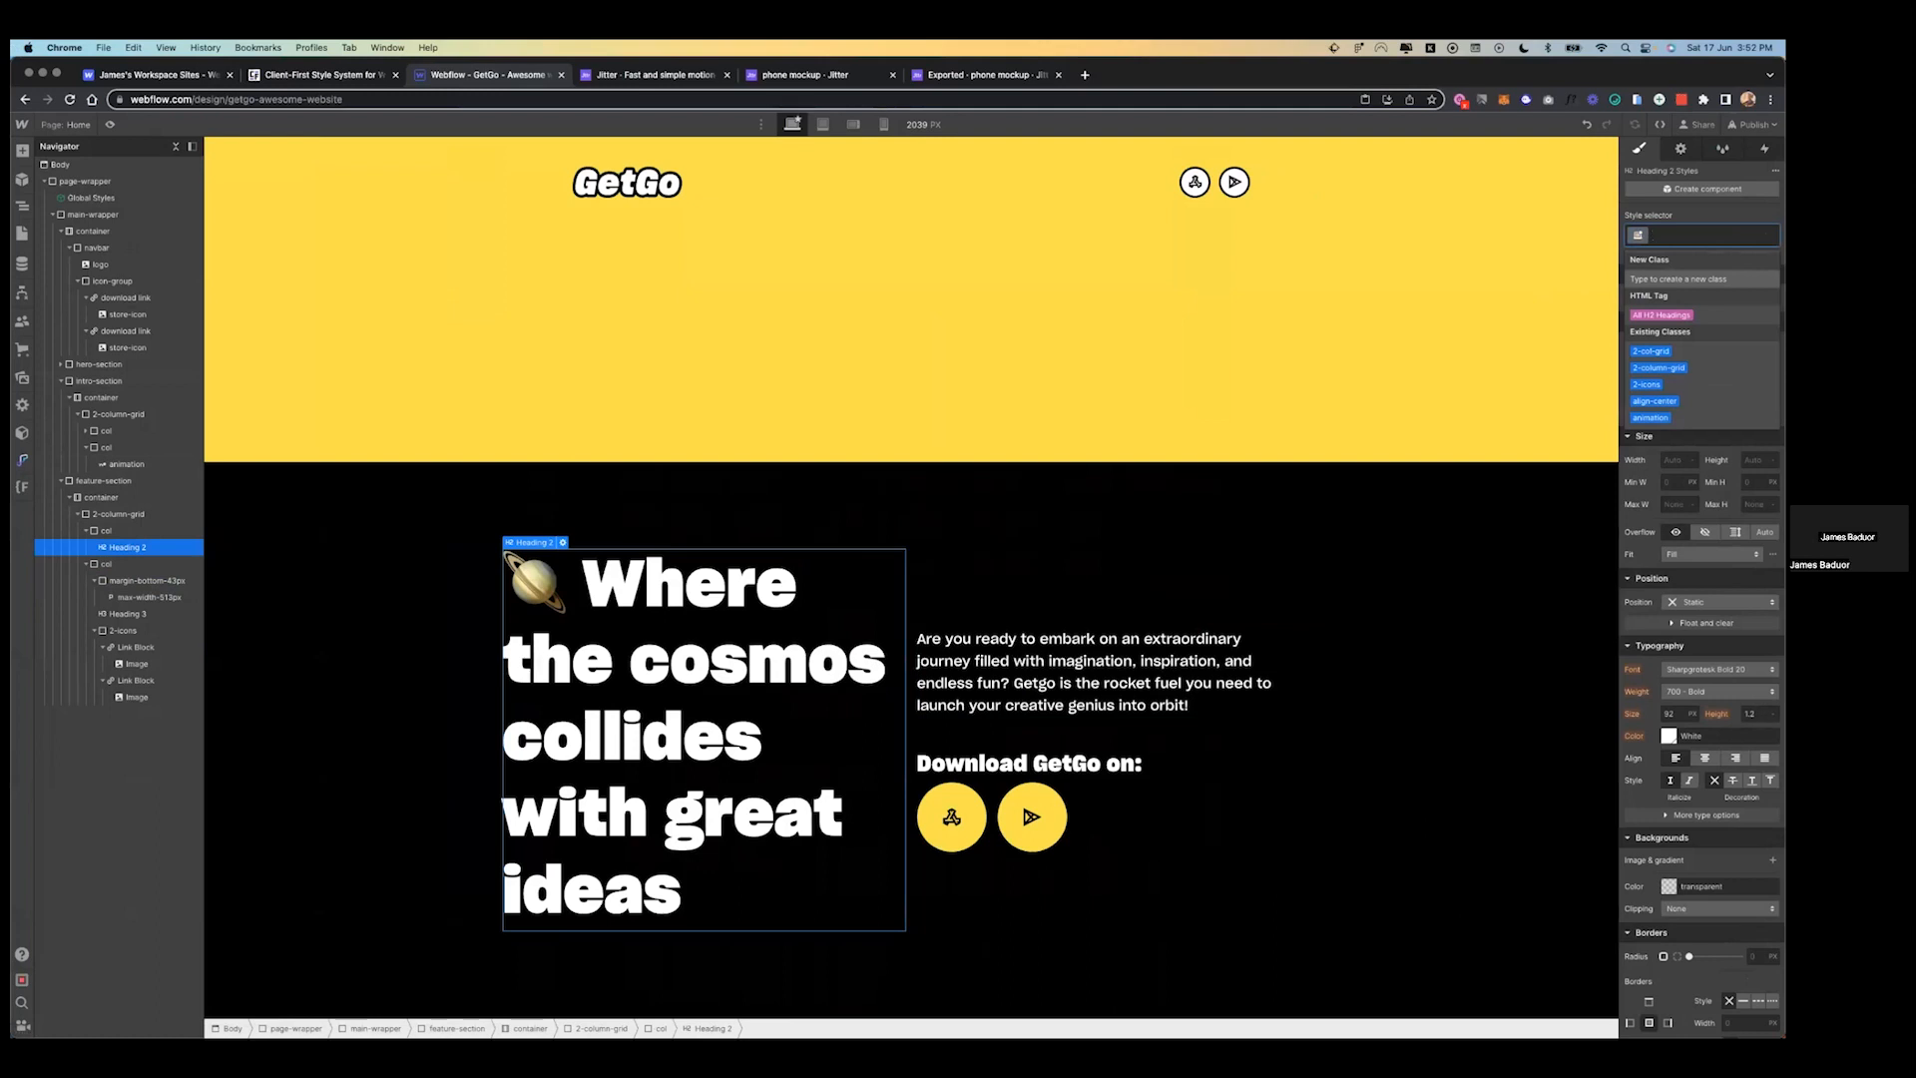
text(text-color-yellow)
key(Return)
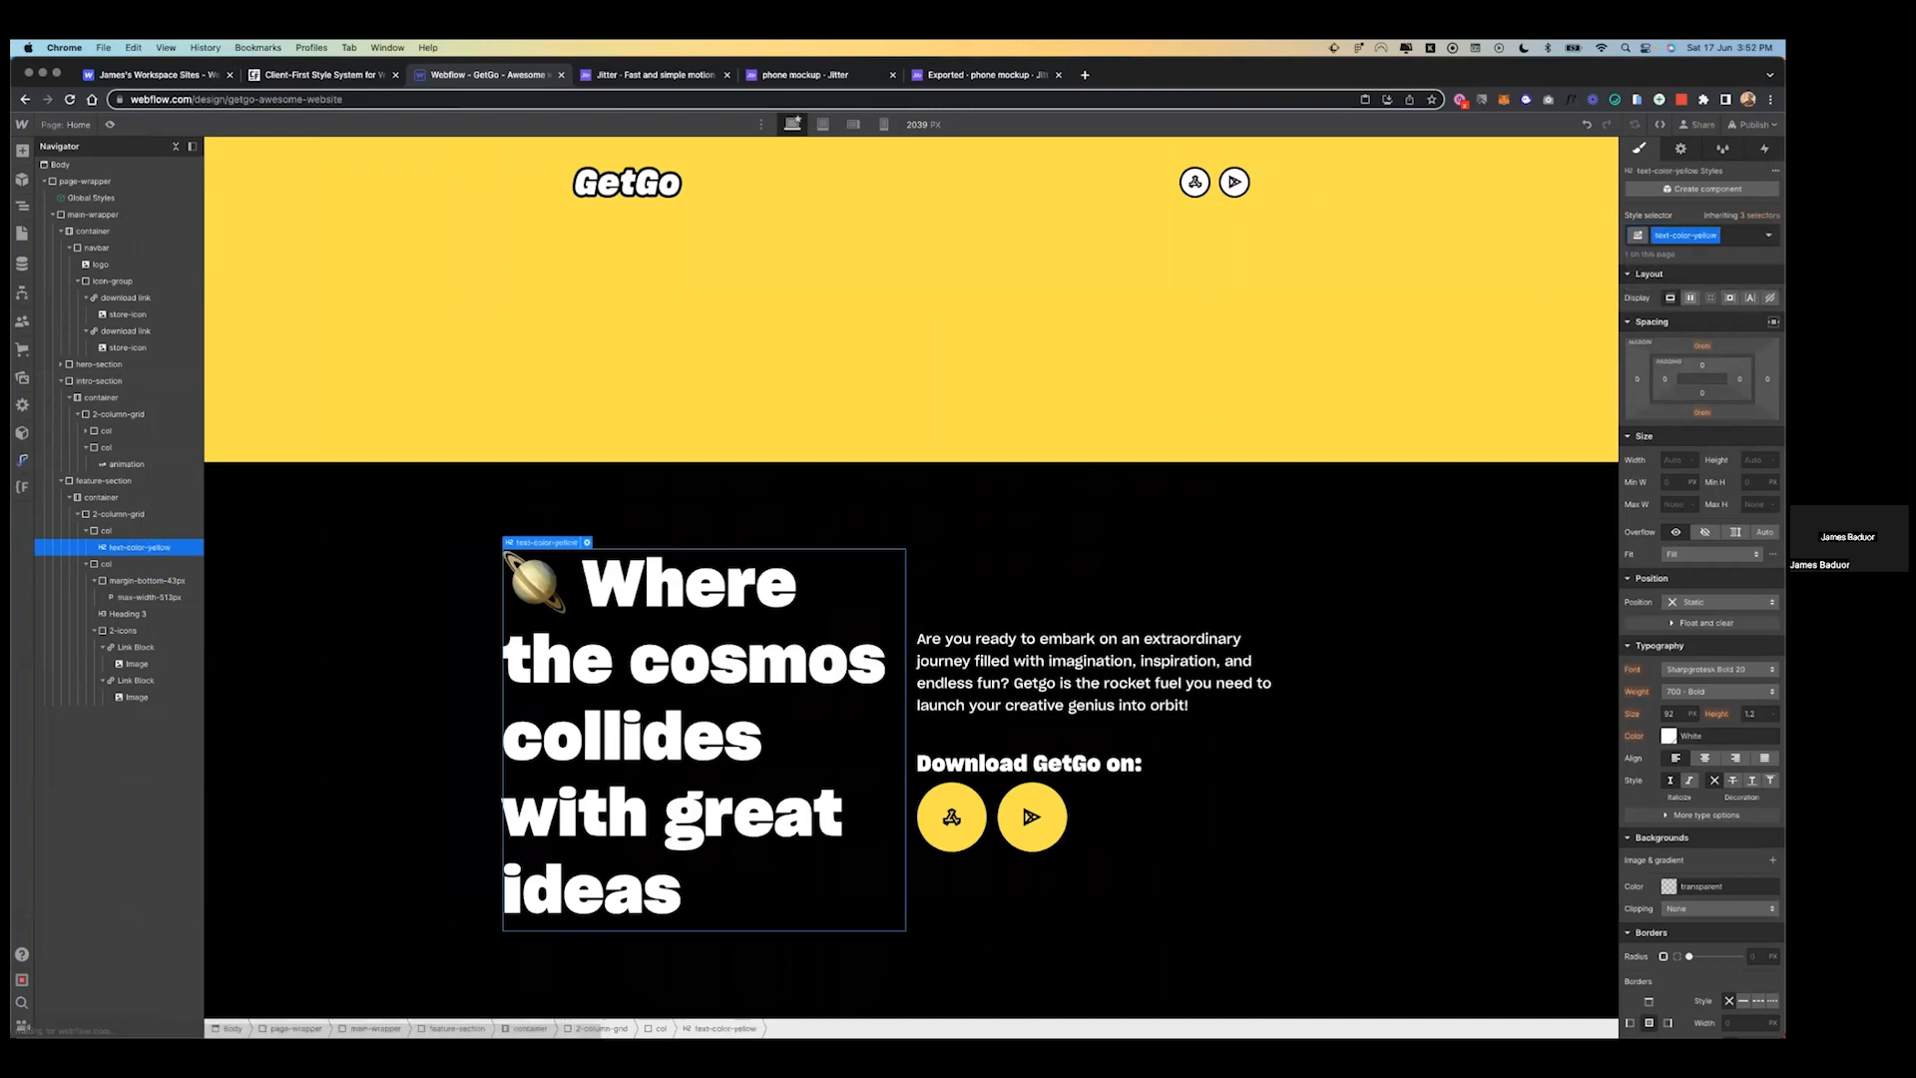
click(1669, 735)
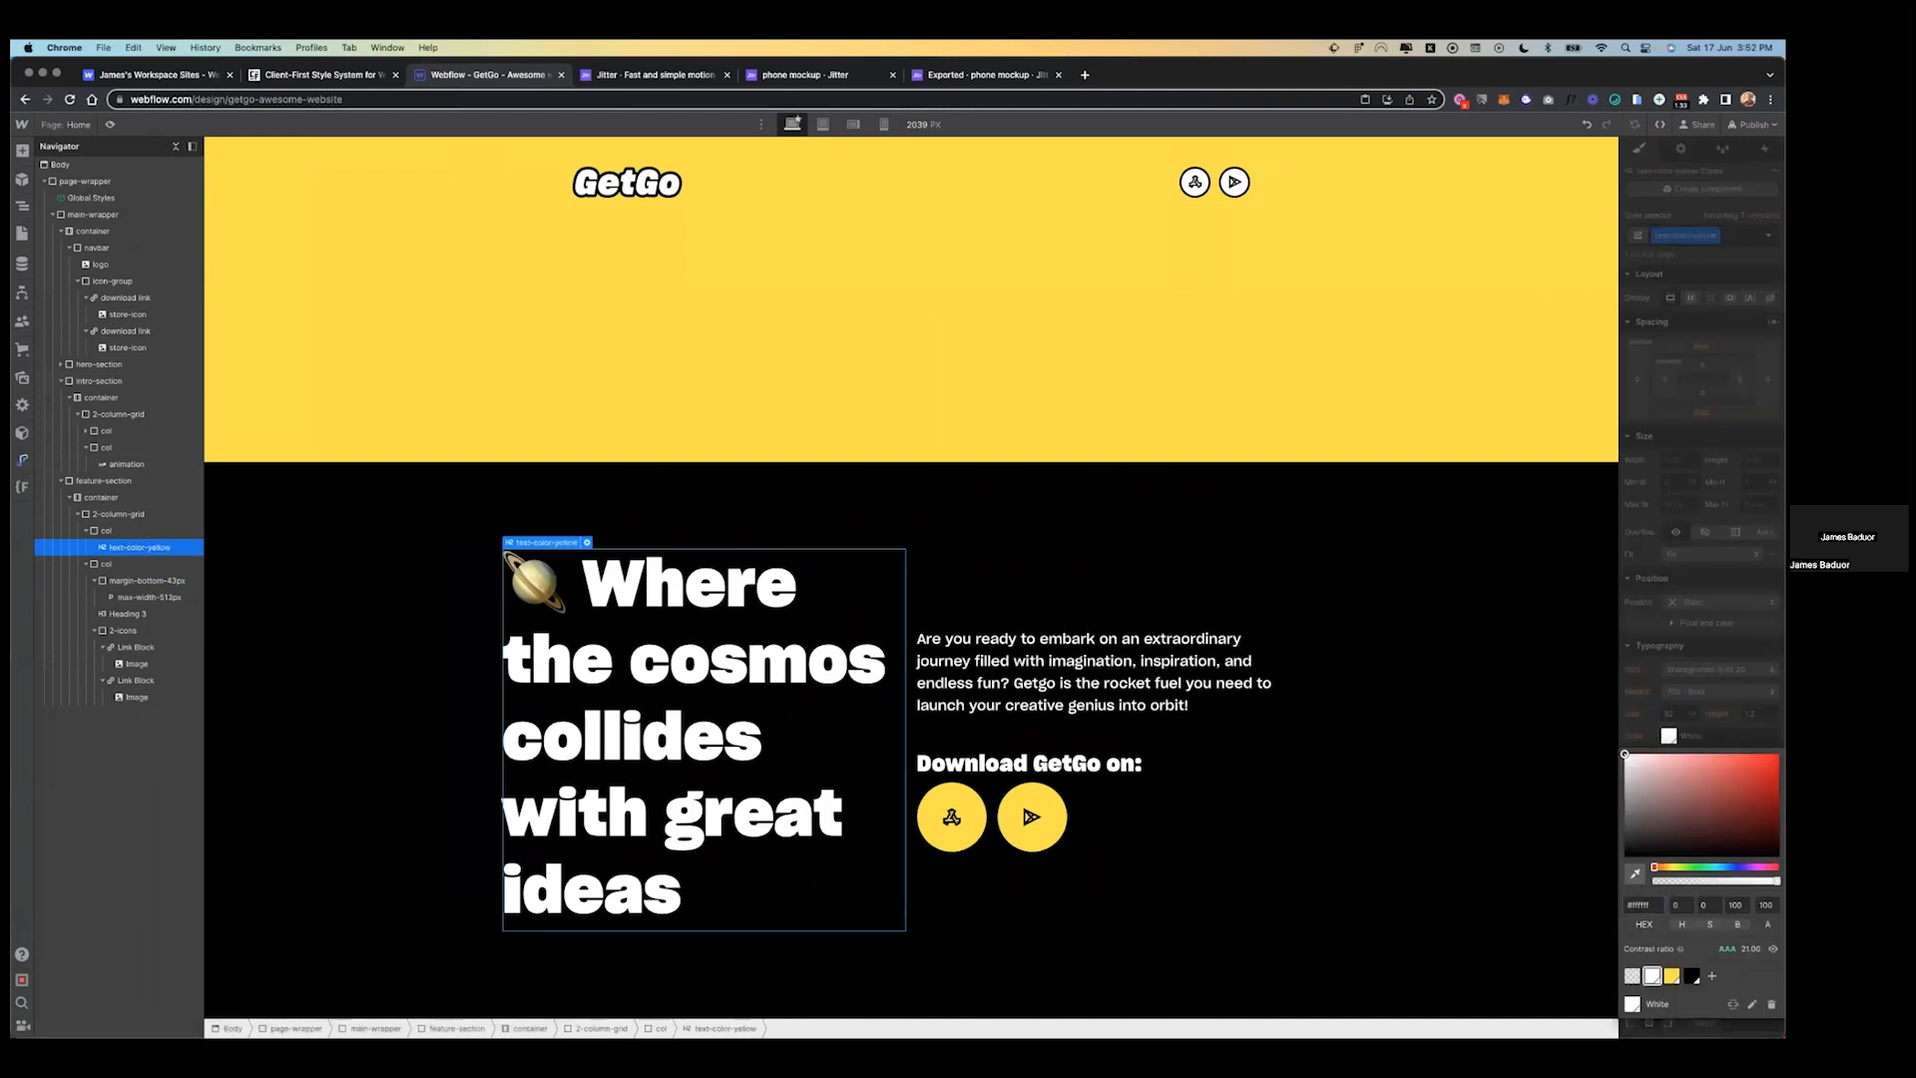
click(1672, 975)
click(1417, 611)
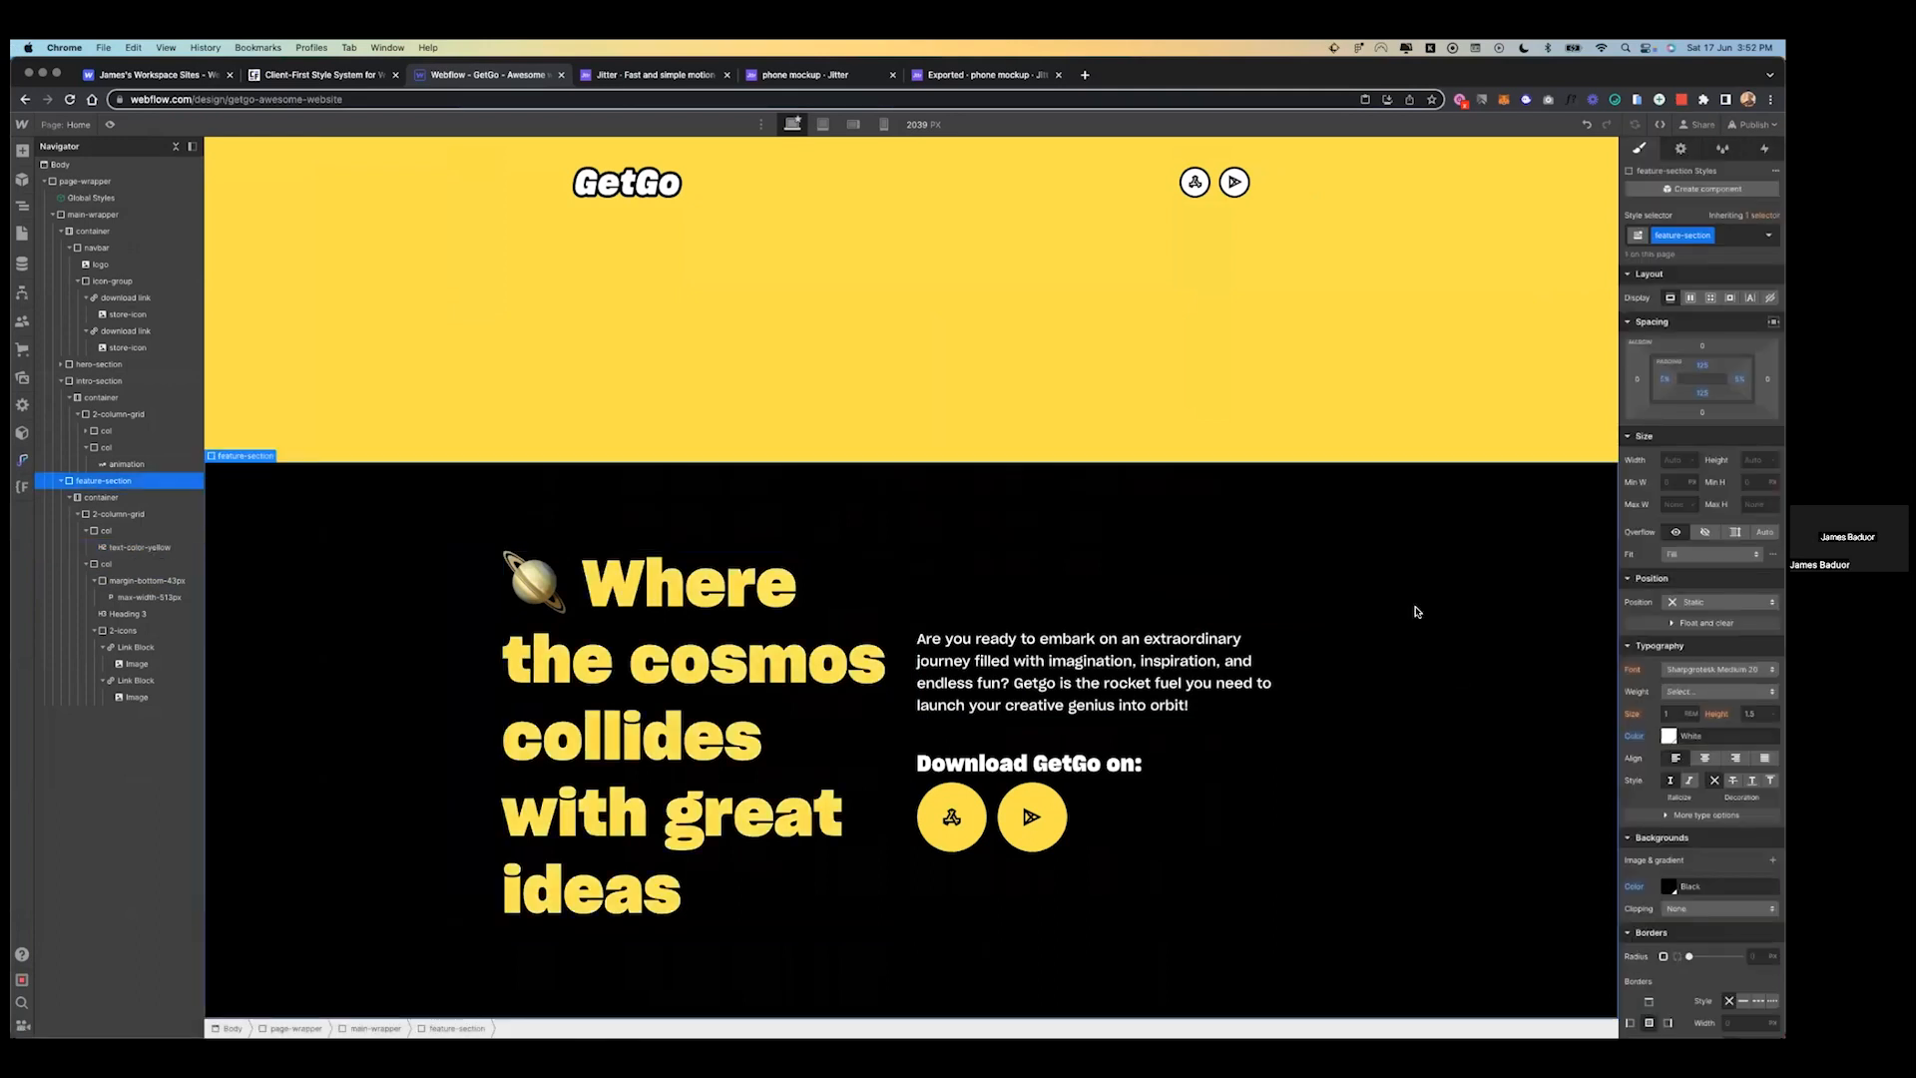
- Add the combo class margin-top-20 to the 2-icons div block under the "Download GetGo on:" heading
key(ctrl+Left)
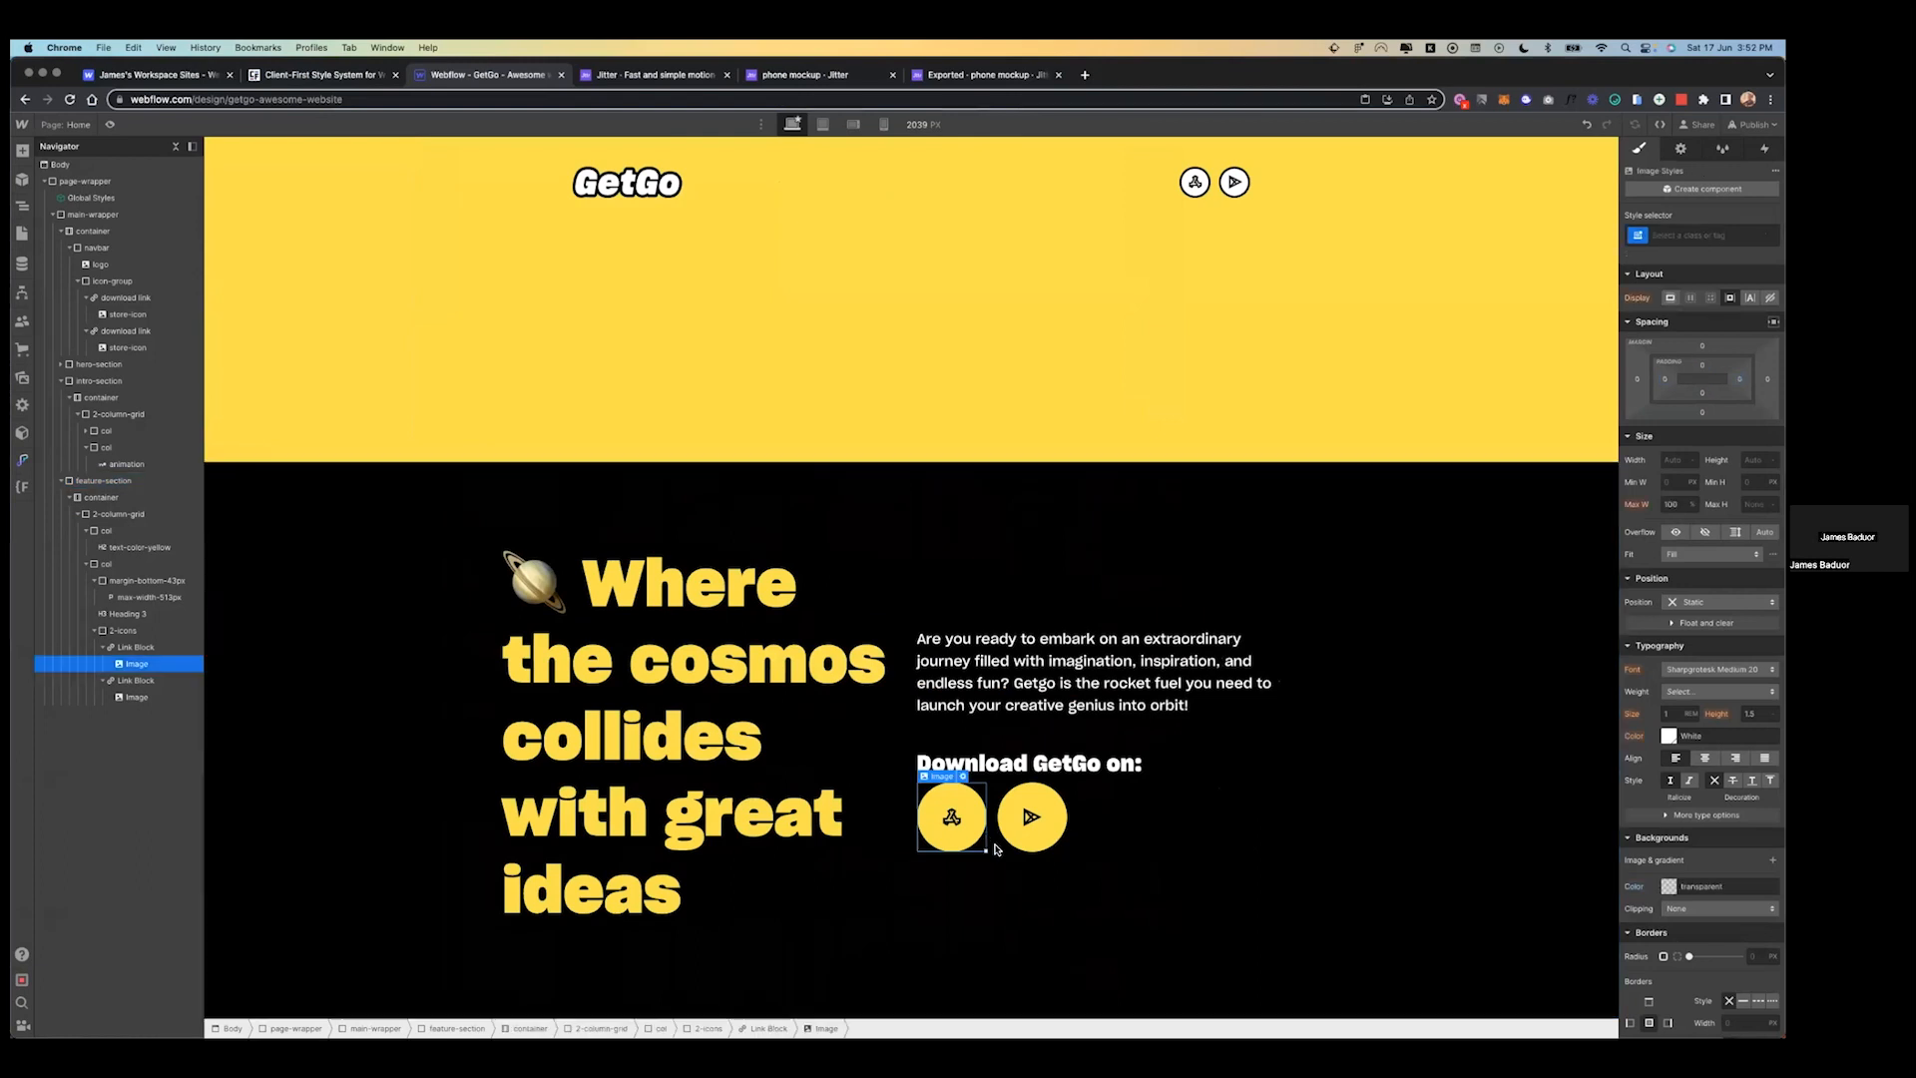
click(994, 849)
key(super+Return)
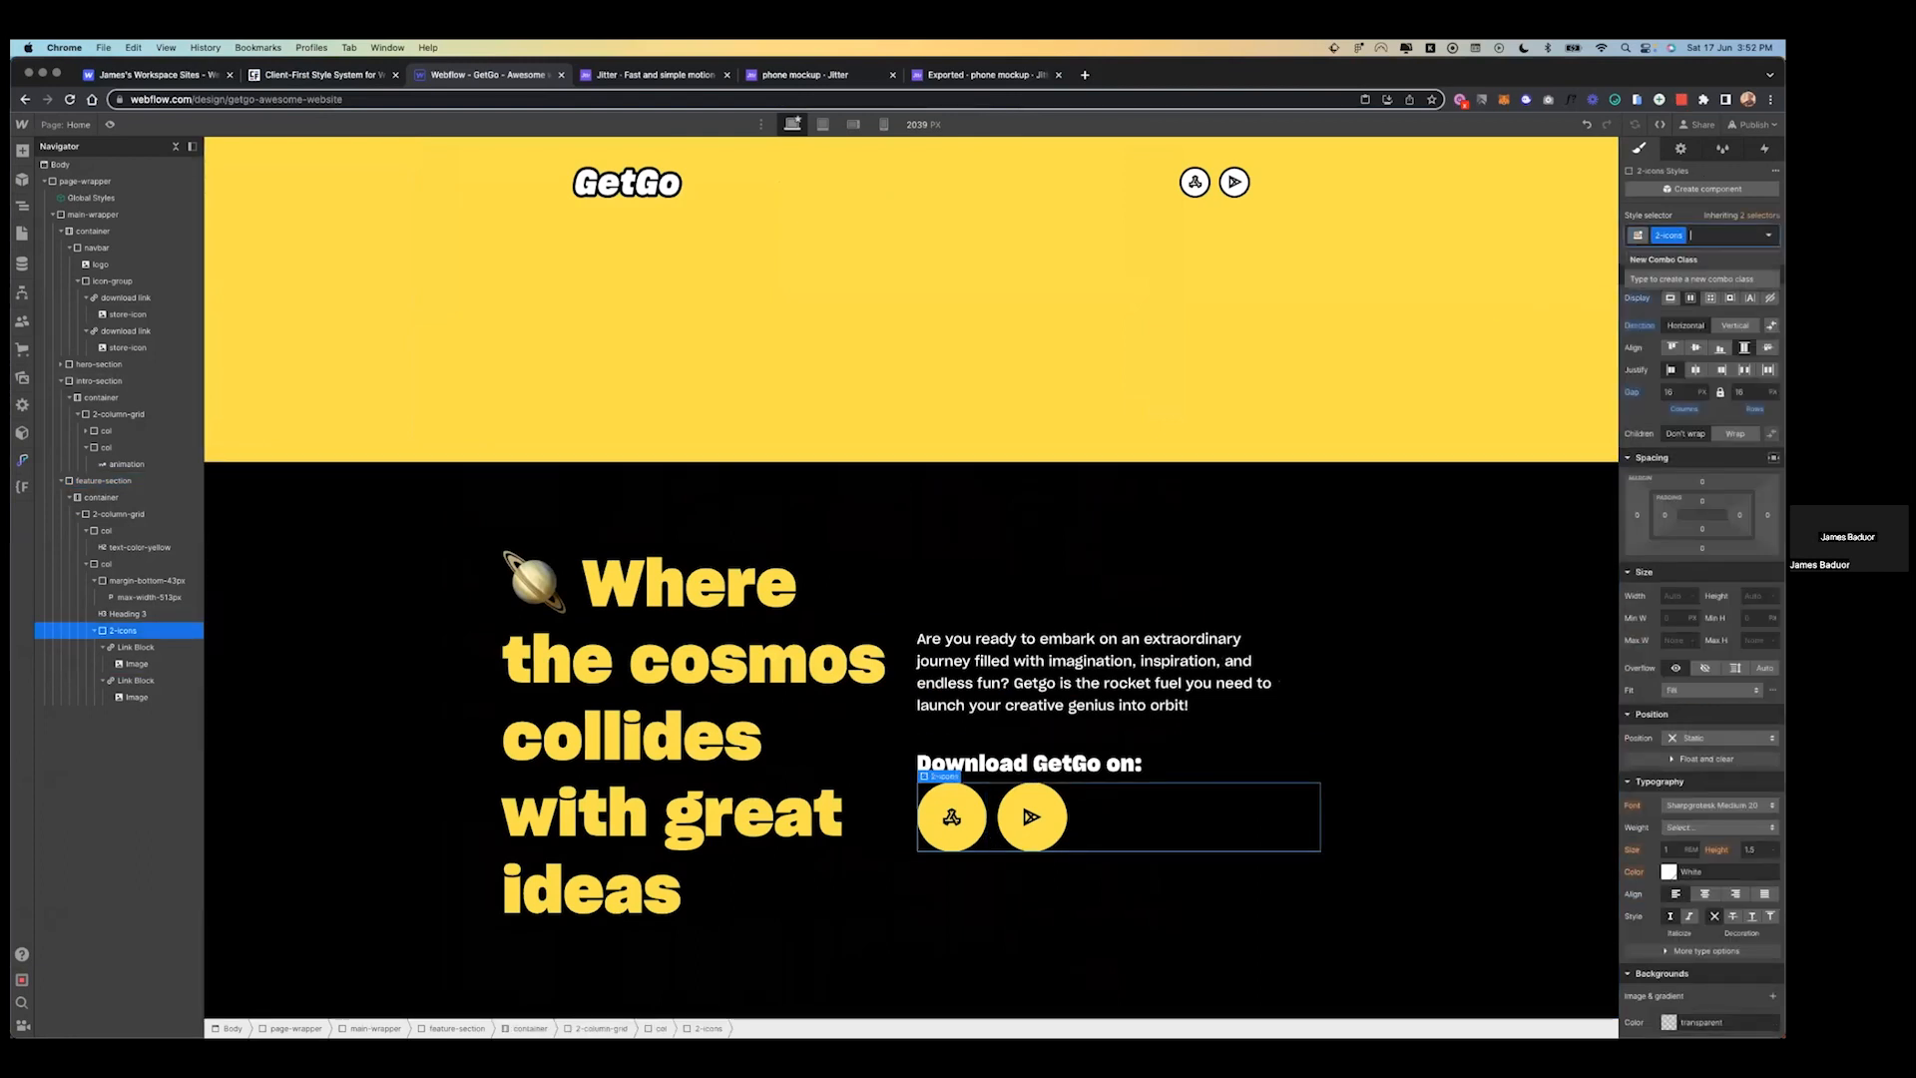
text(margin-)
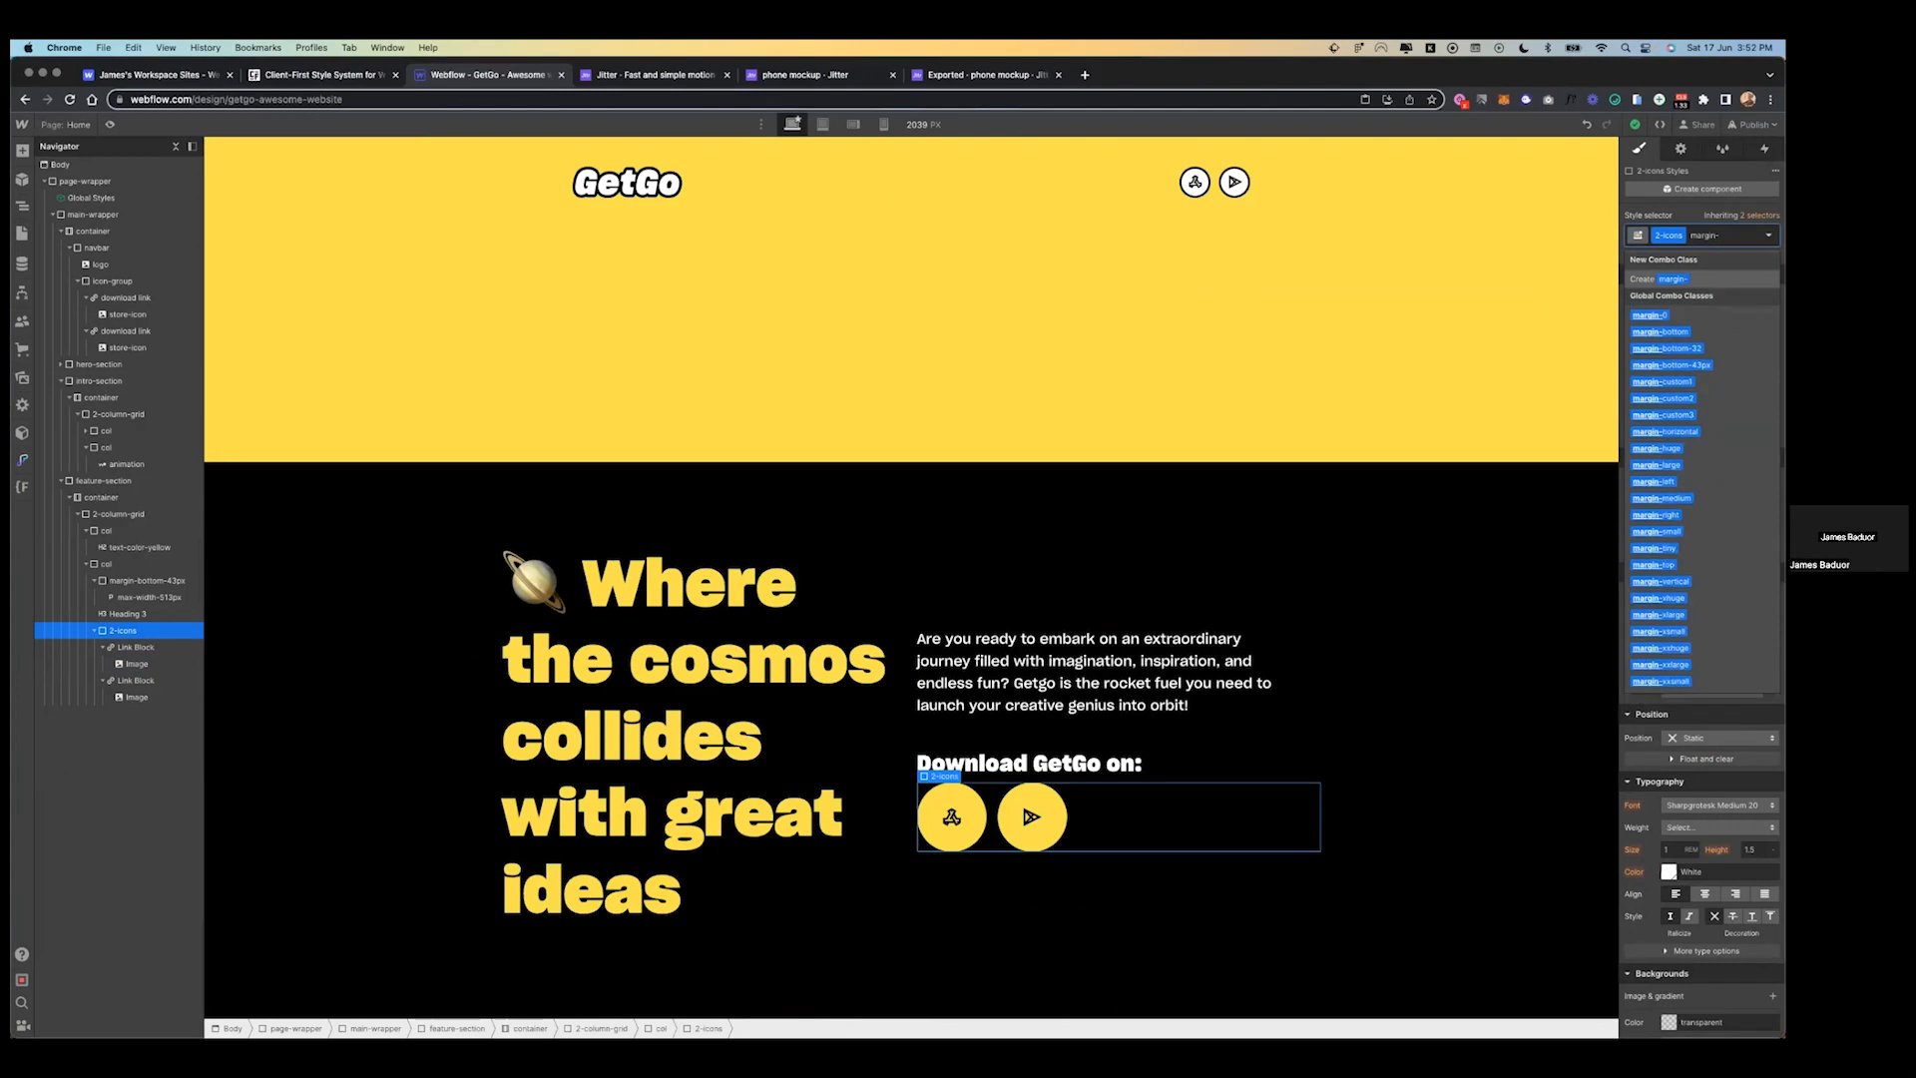
text(upper)
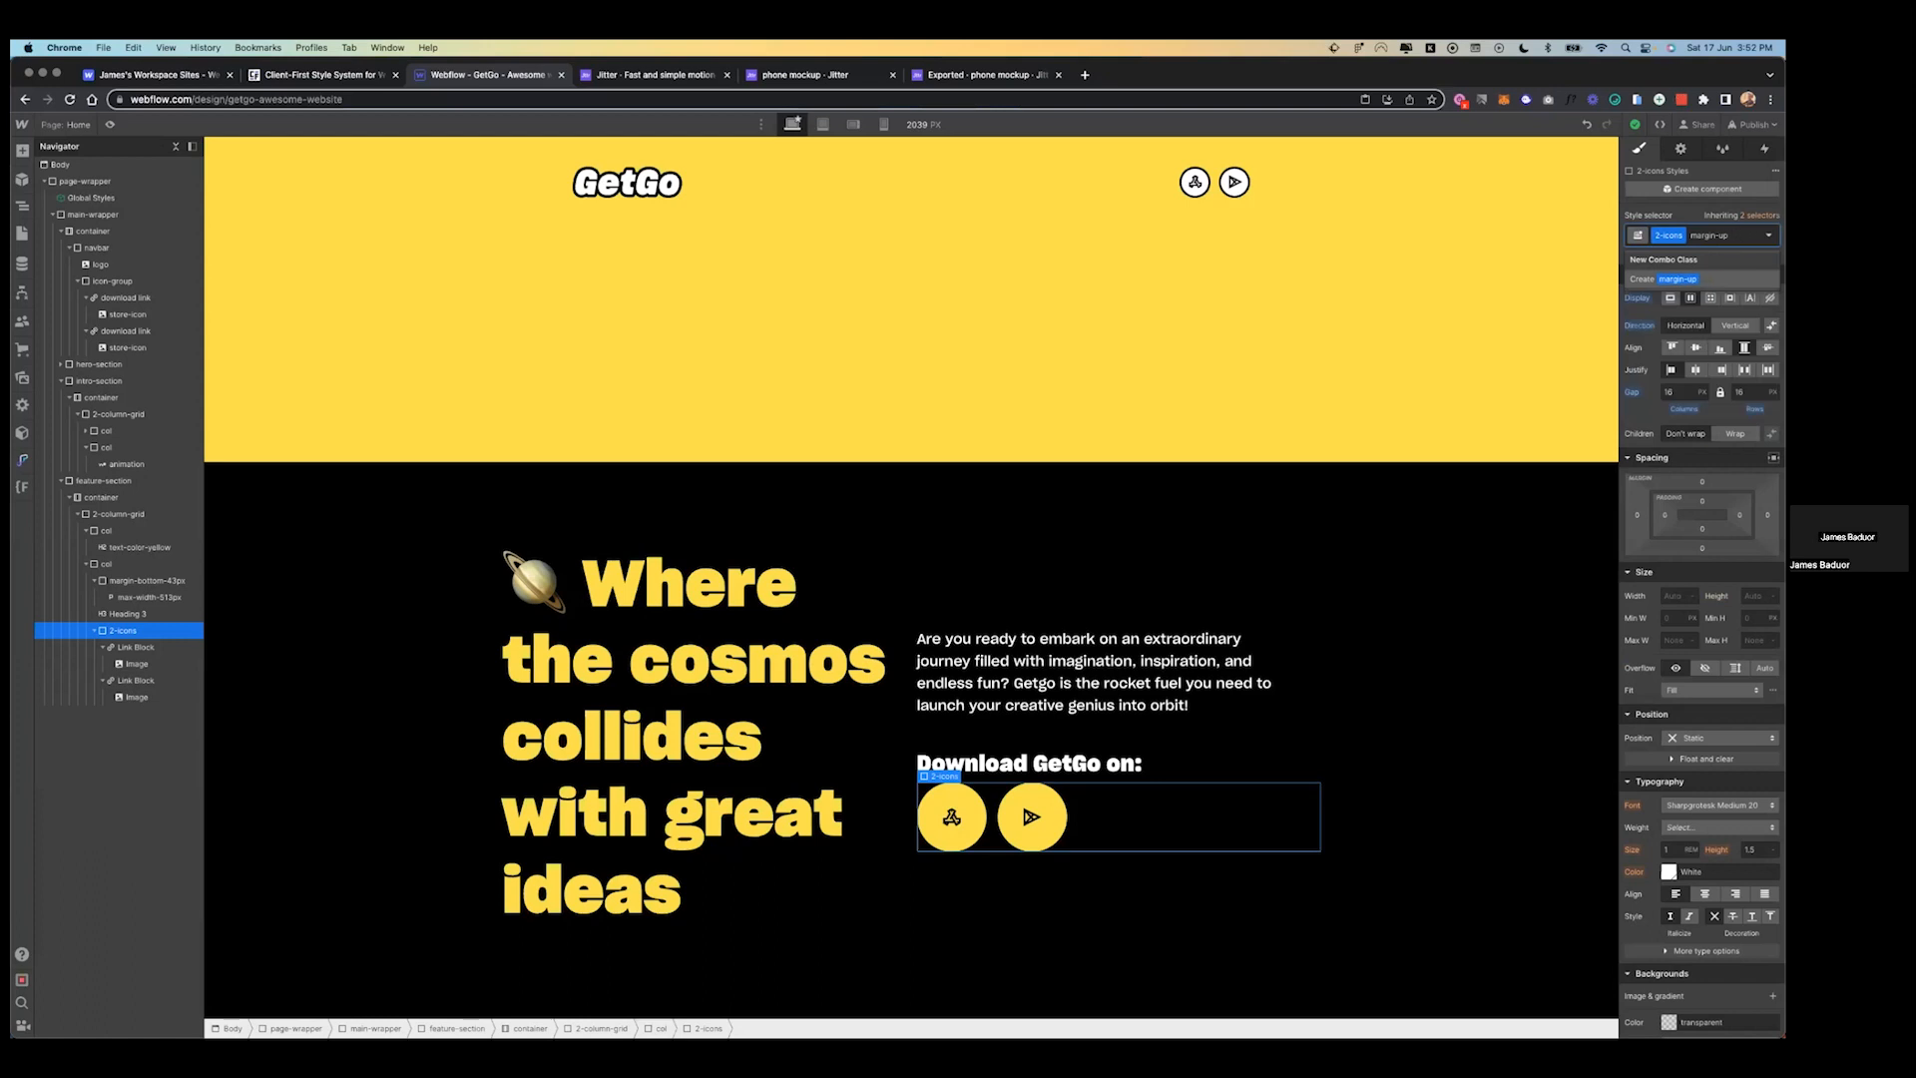
key(BackSpace)
key(BackSpace)
text(top-)
key(Return)
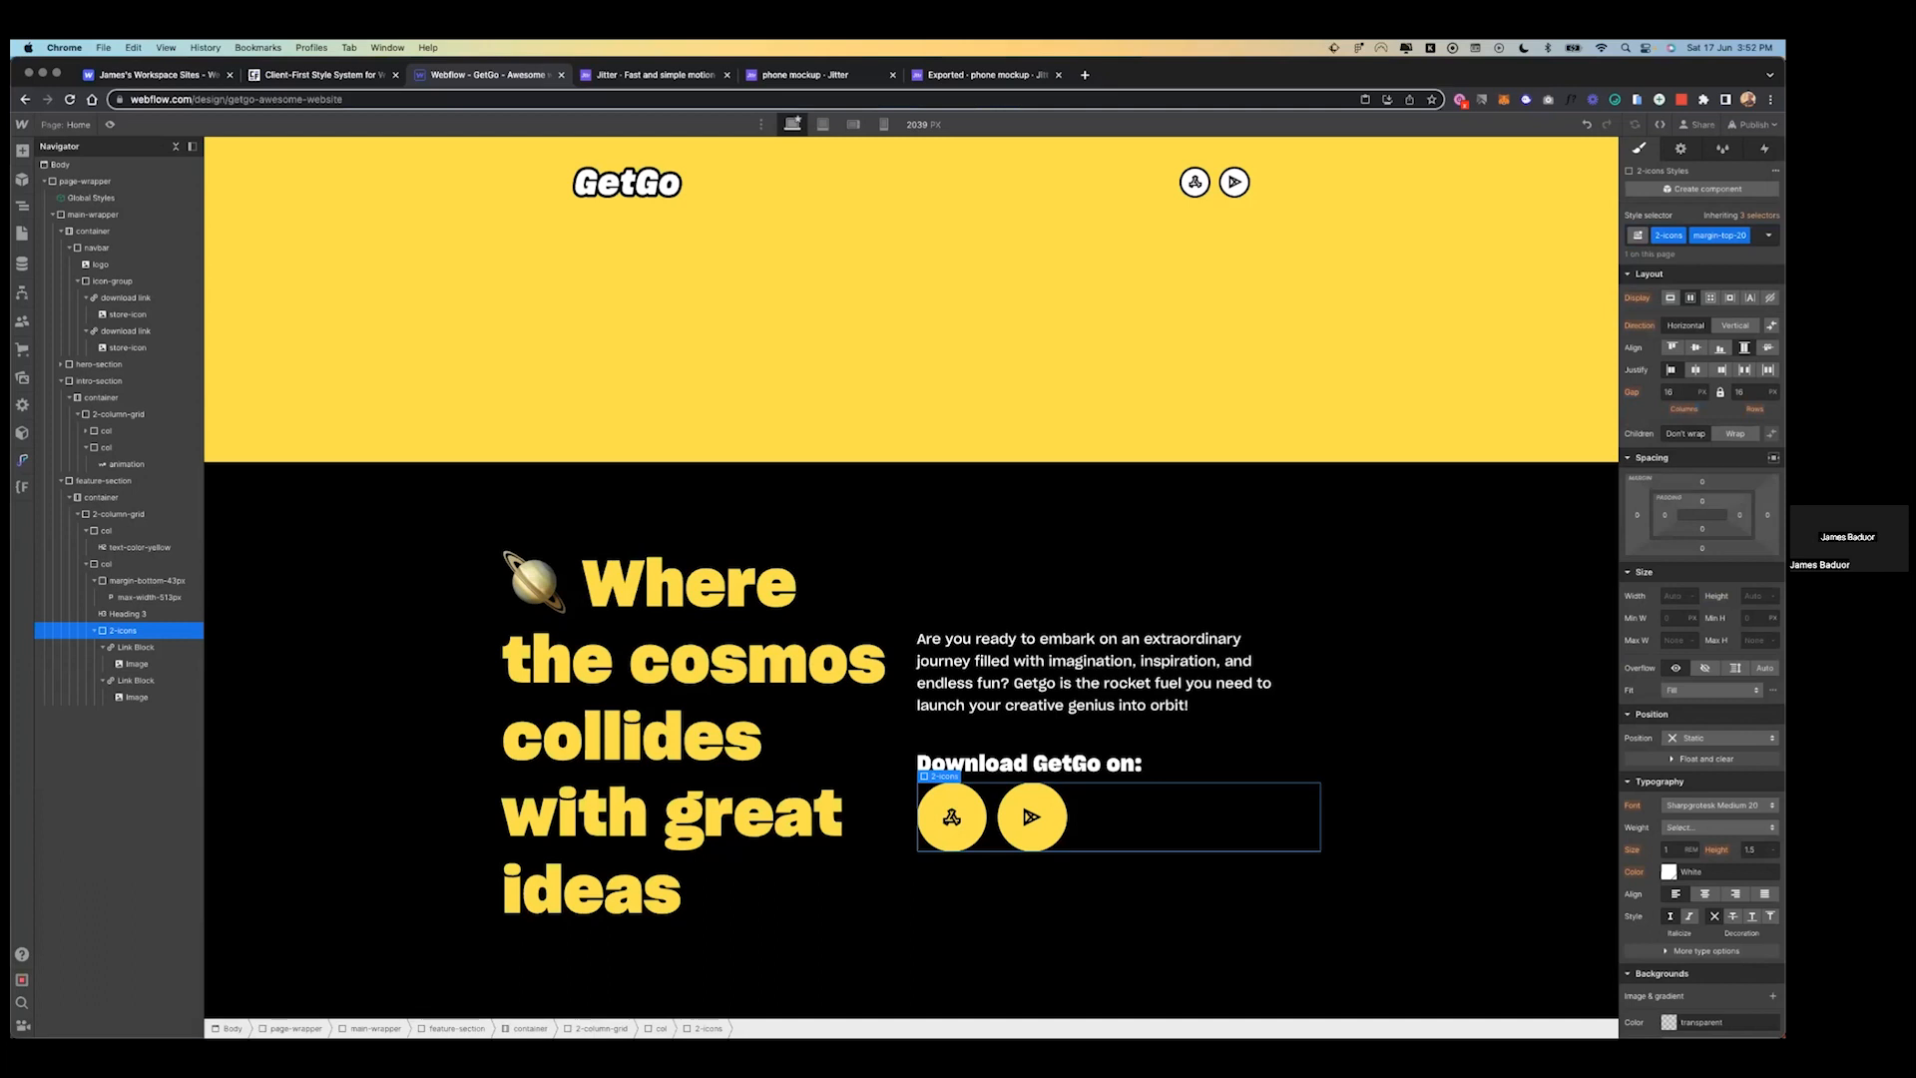
- Set the top margin of the 2-icons div block to 20 px
click(1702, 482)
text(20)
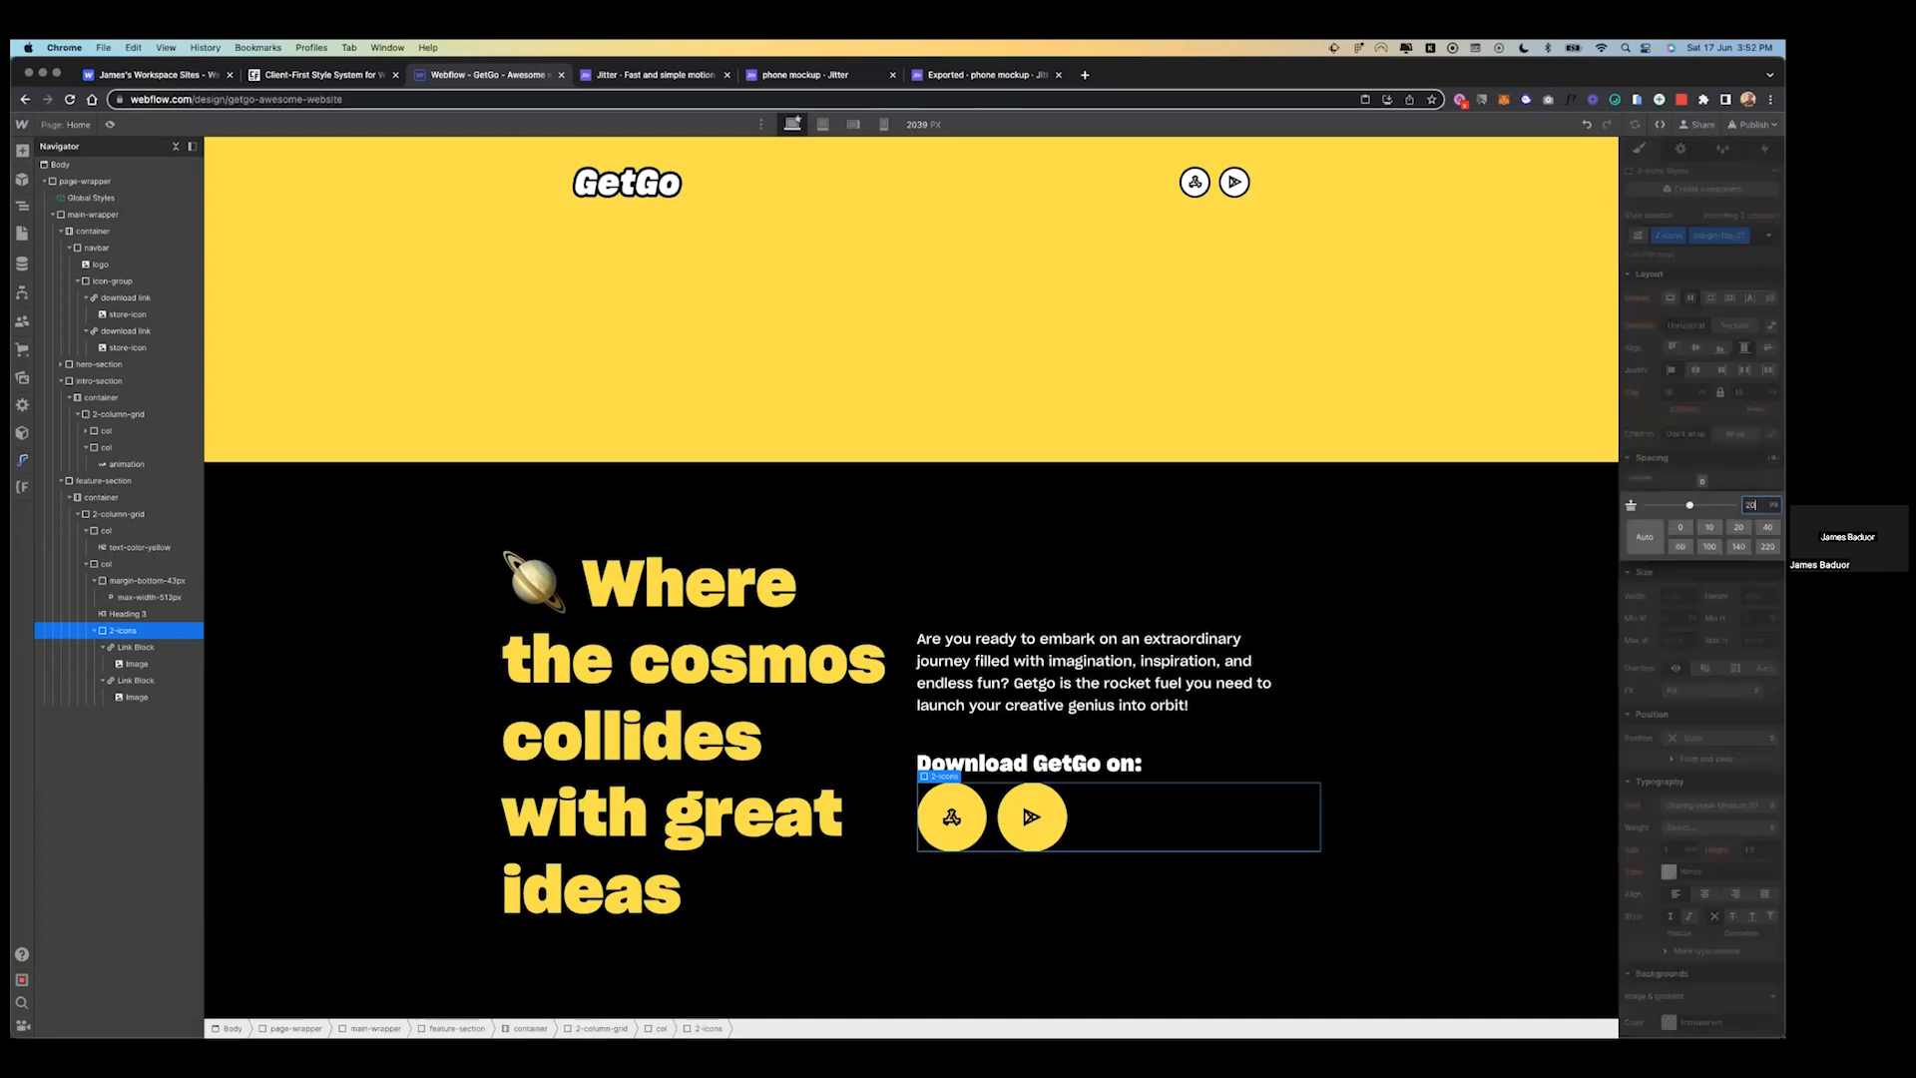
key(Return)
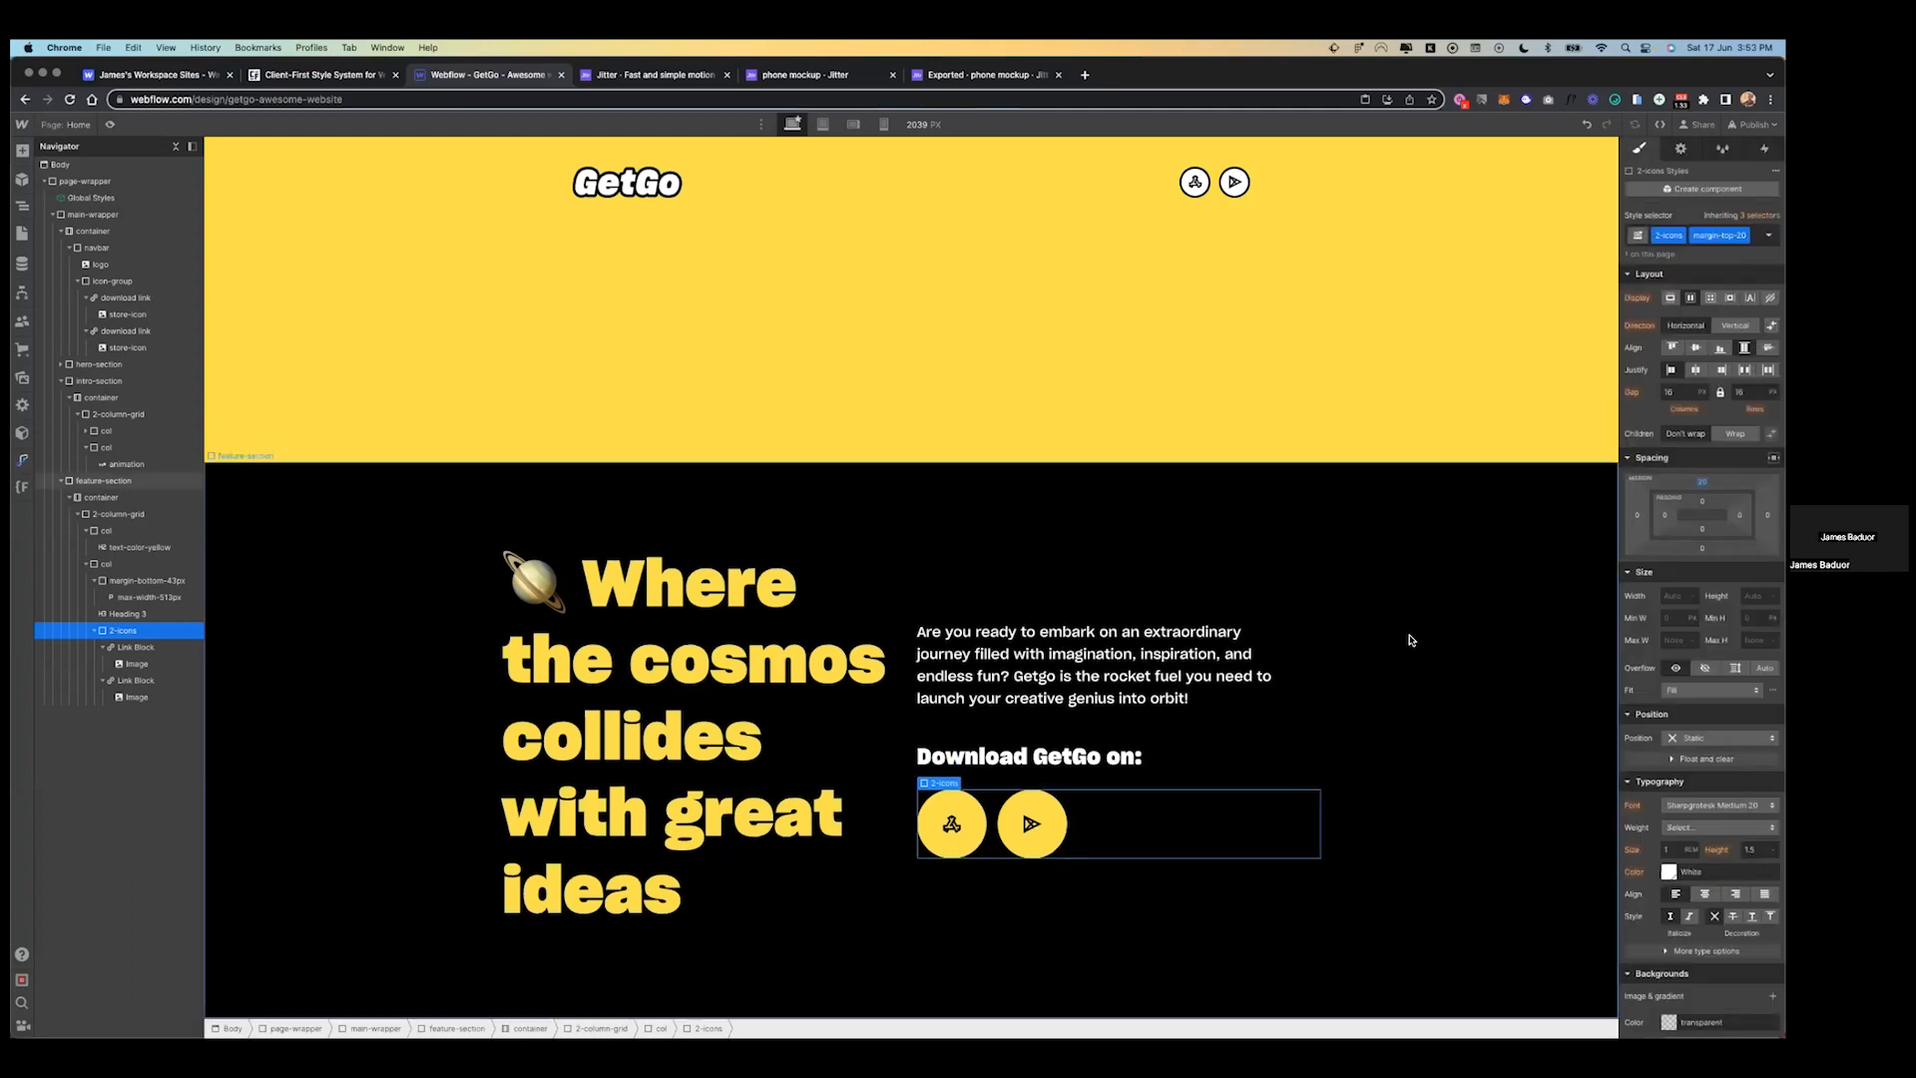
click(1410, 641)
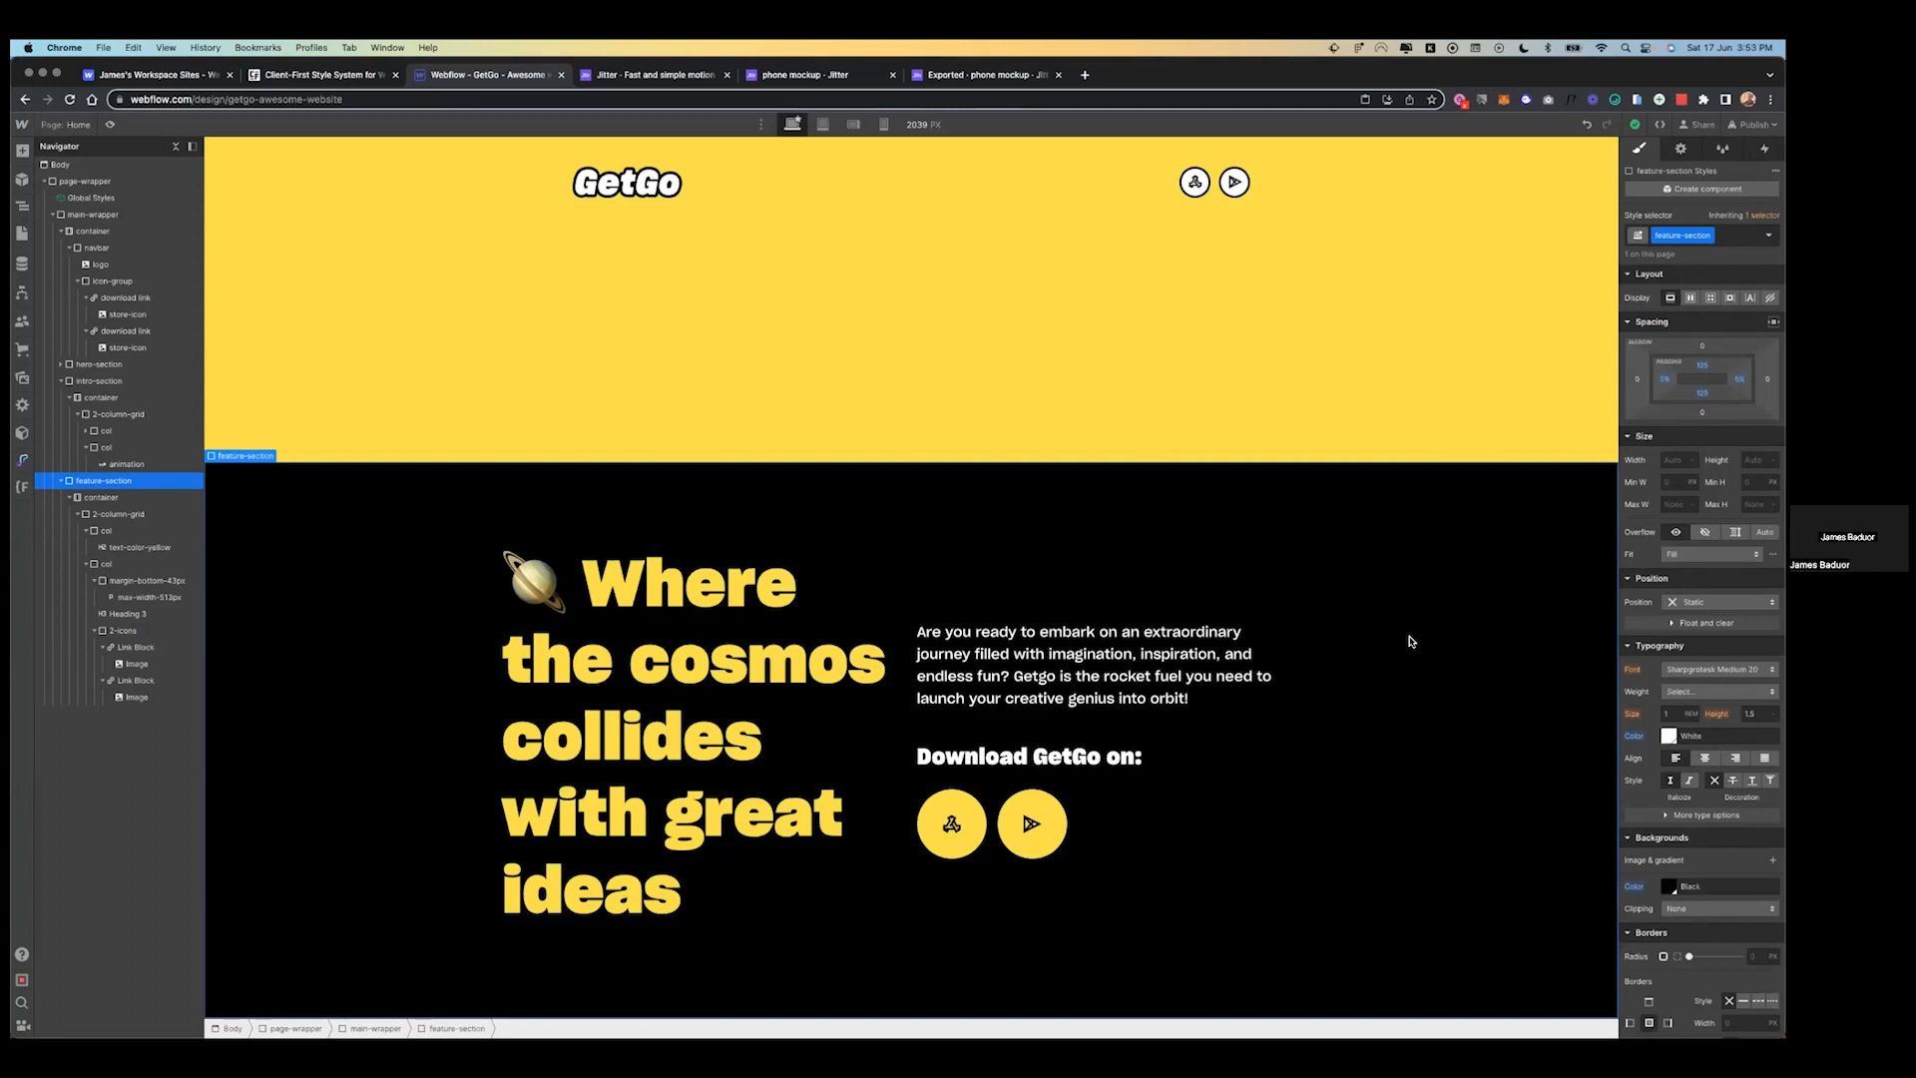
- Review the Figma landing page design alongside its style guide, colour swatches and collected assets, down to the "Space party" section
key(ctrl+Left)
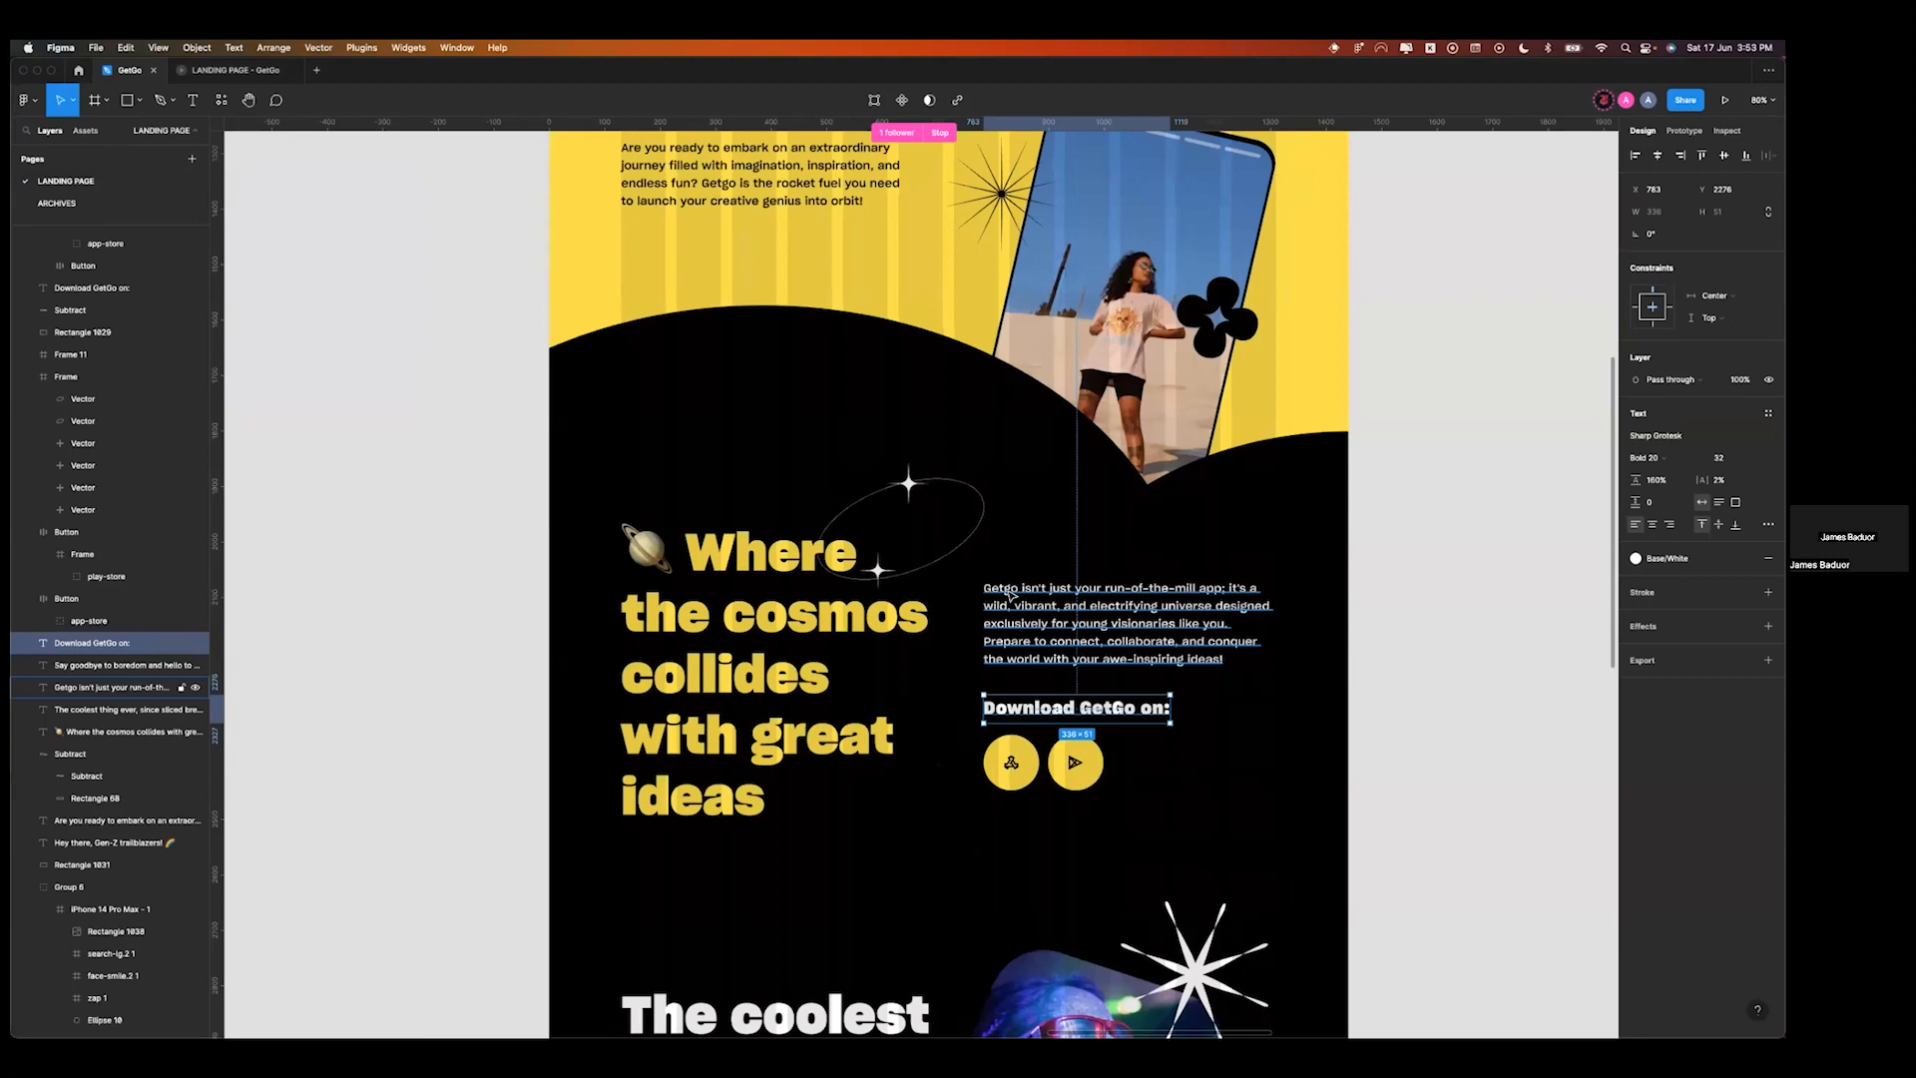
scroll(1009, 596, down, 10)
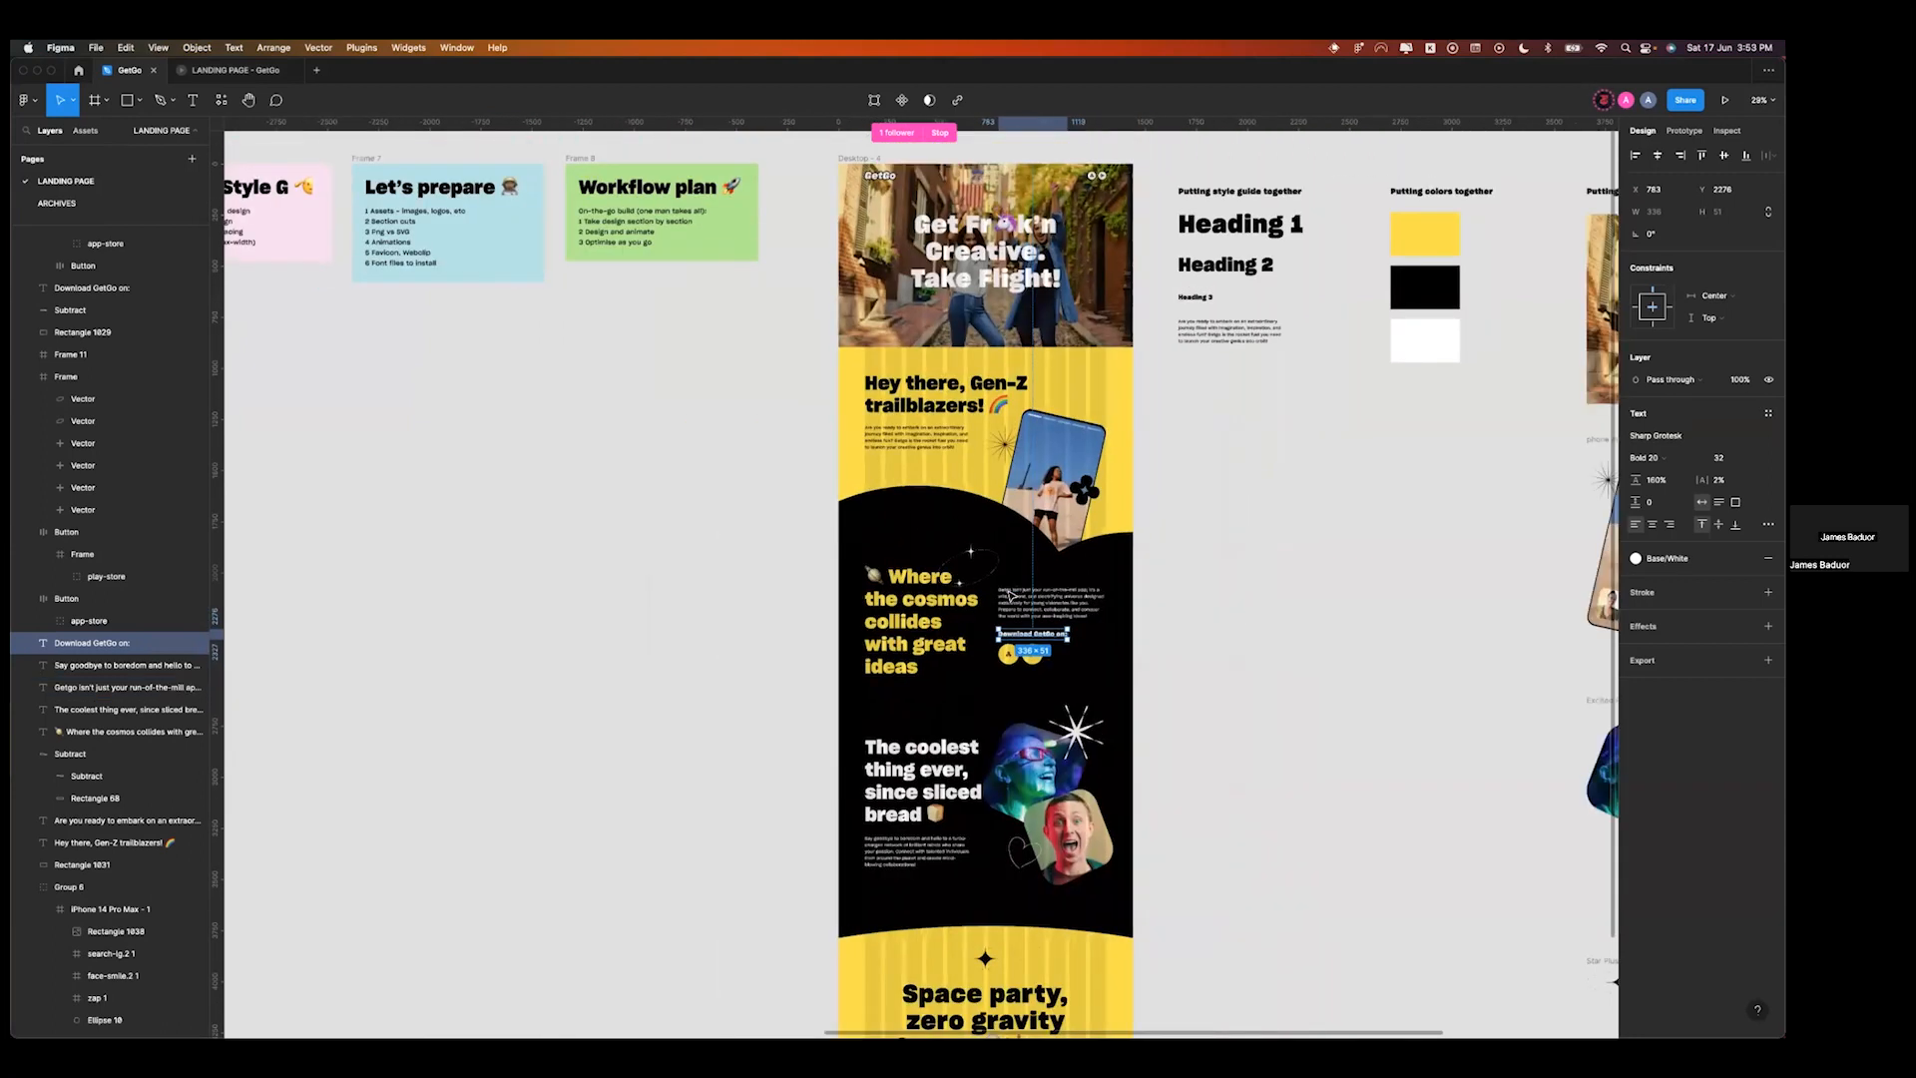
scroll(1010, 596, right, 5)
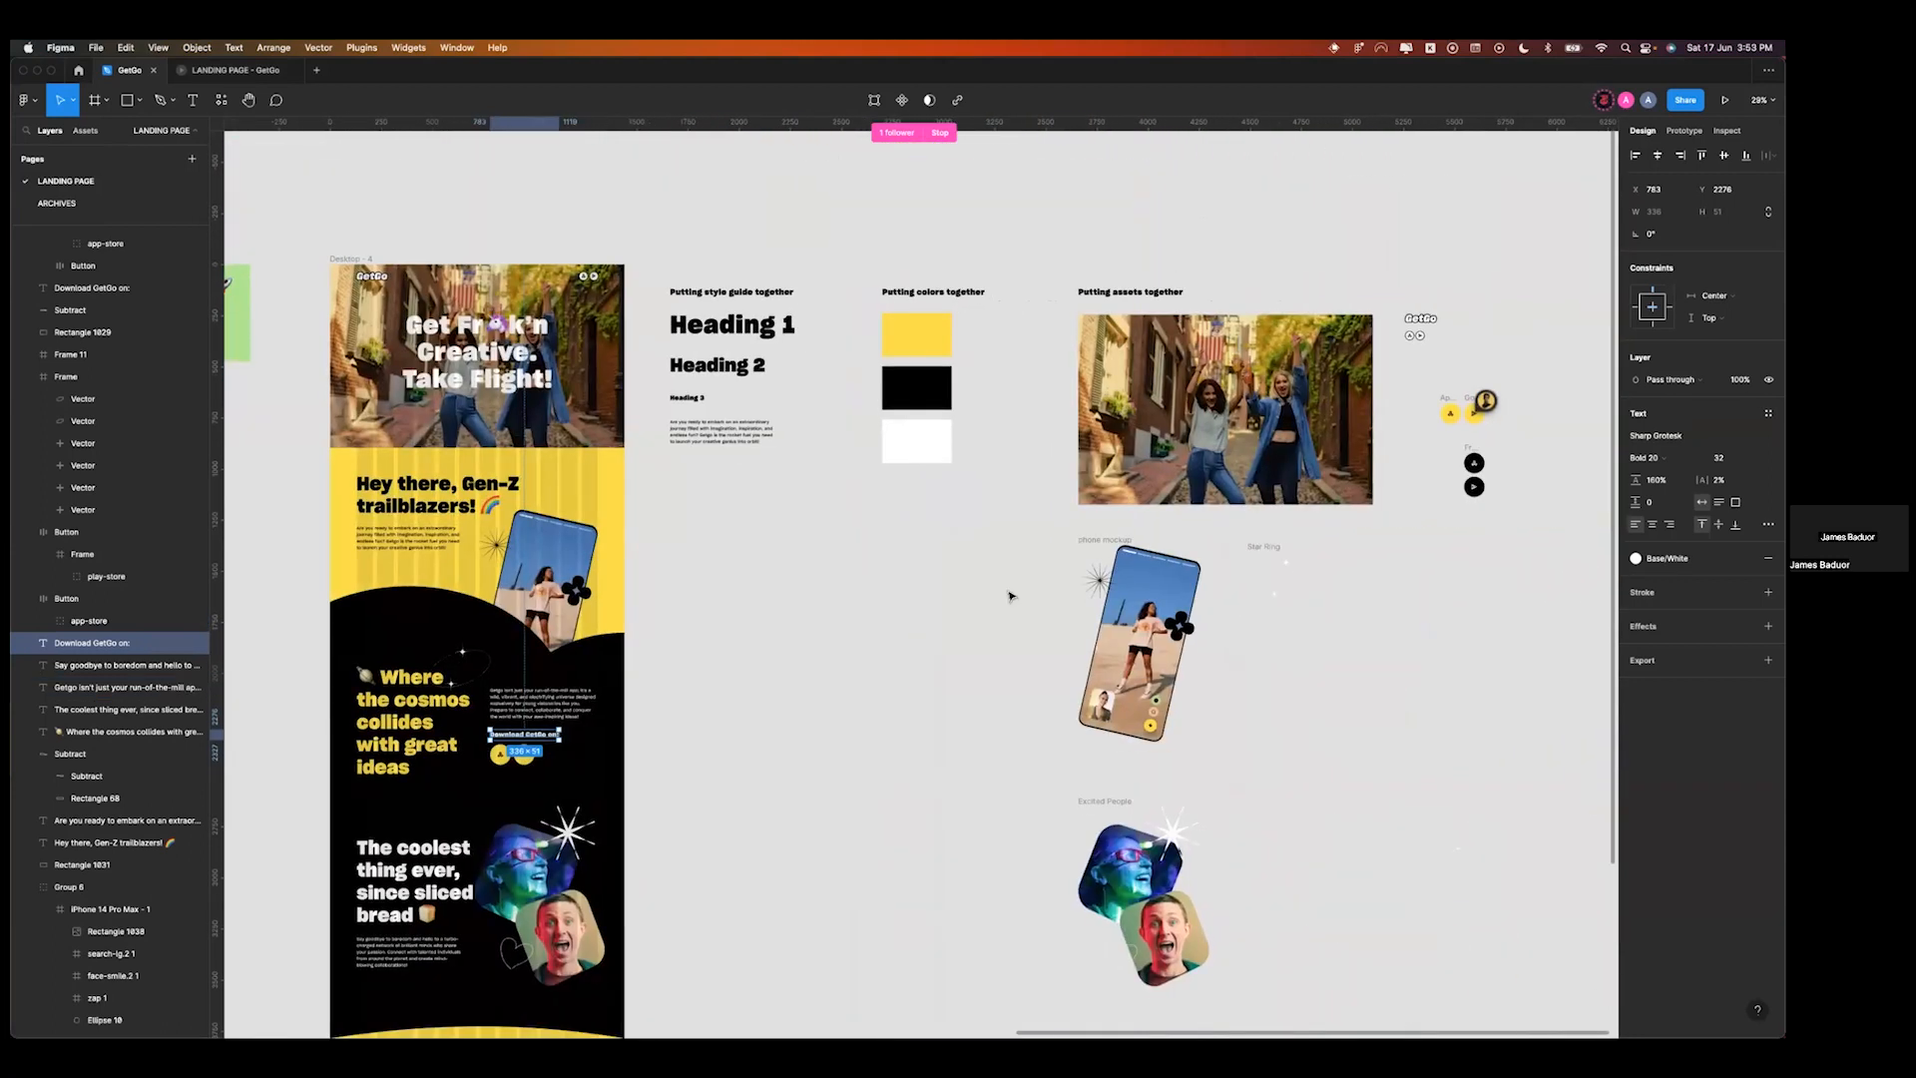
scroll(886, 559, down, 2)
click(886, 561)
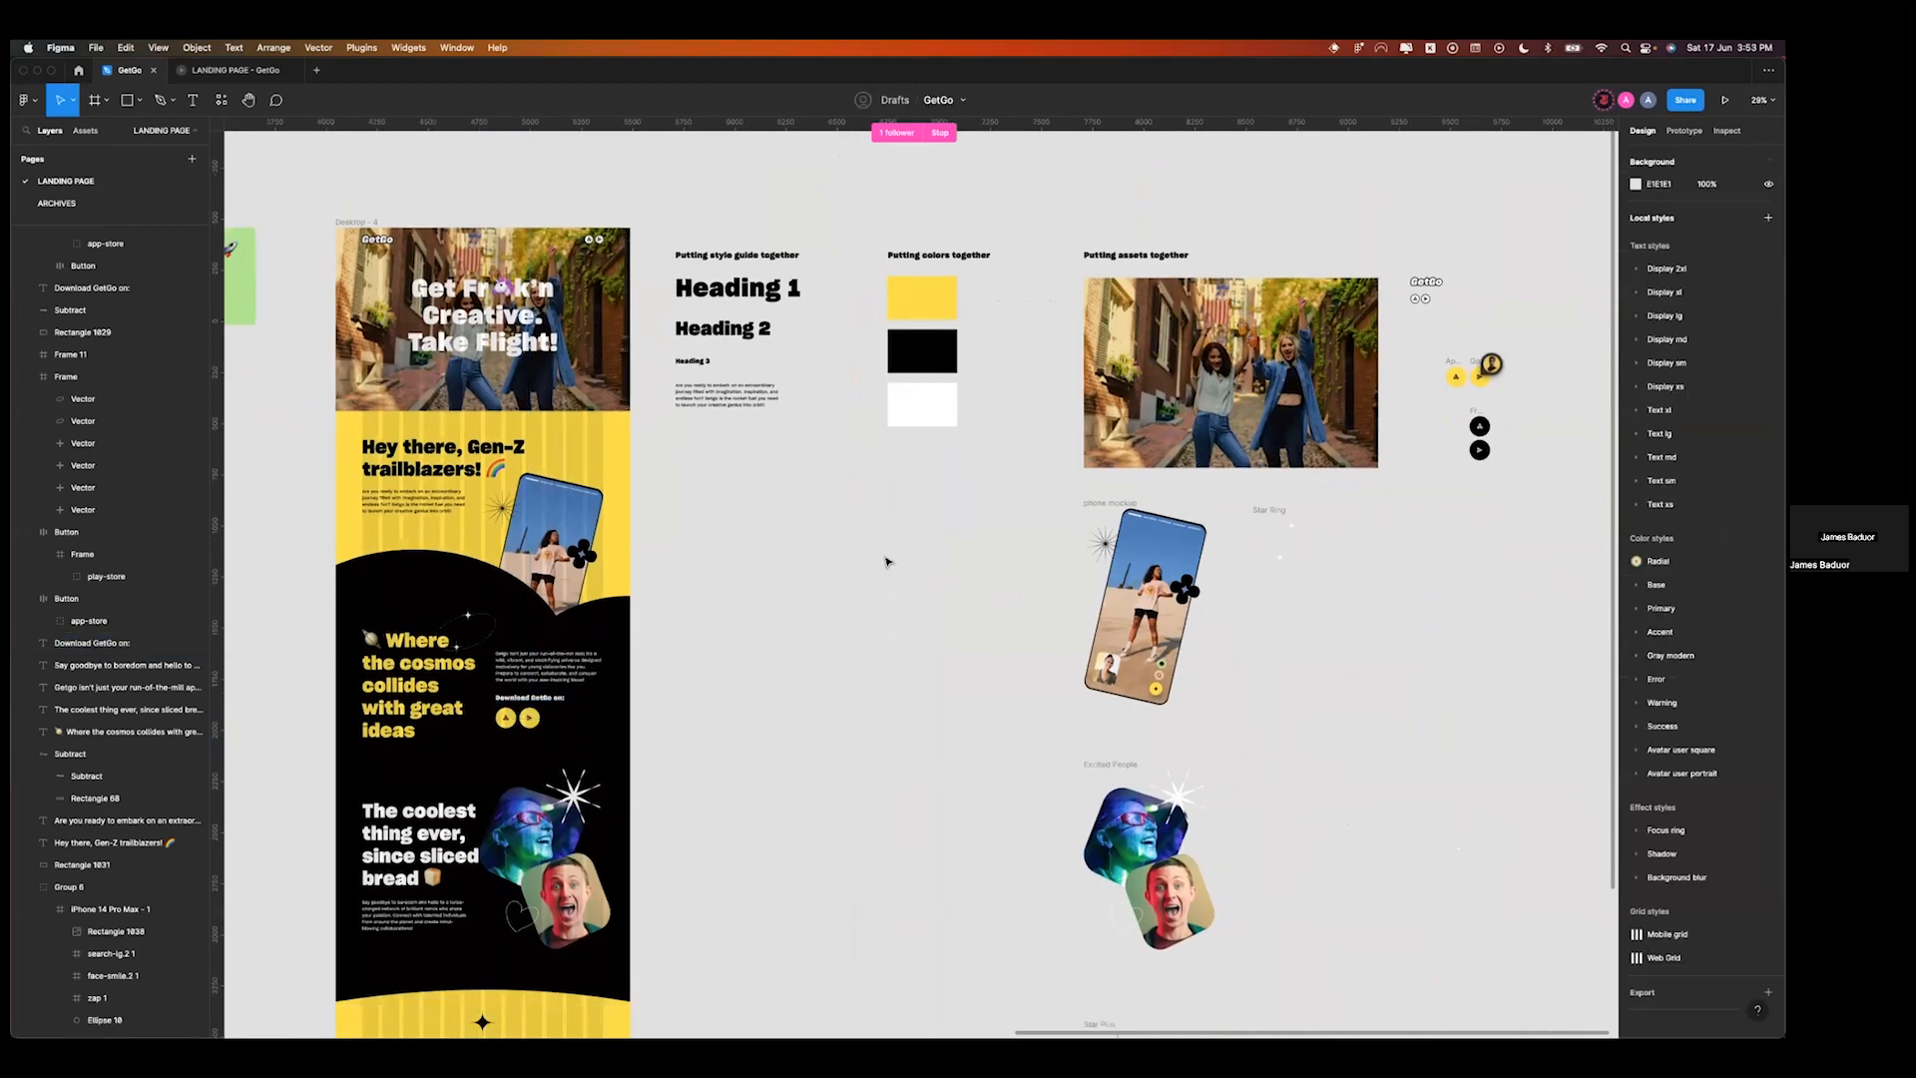
drag(645, 214, 1527, 954)
click(1525, 956)
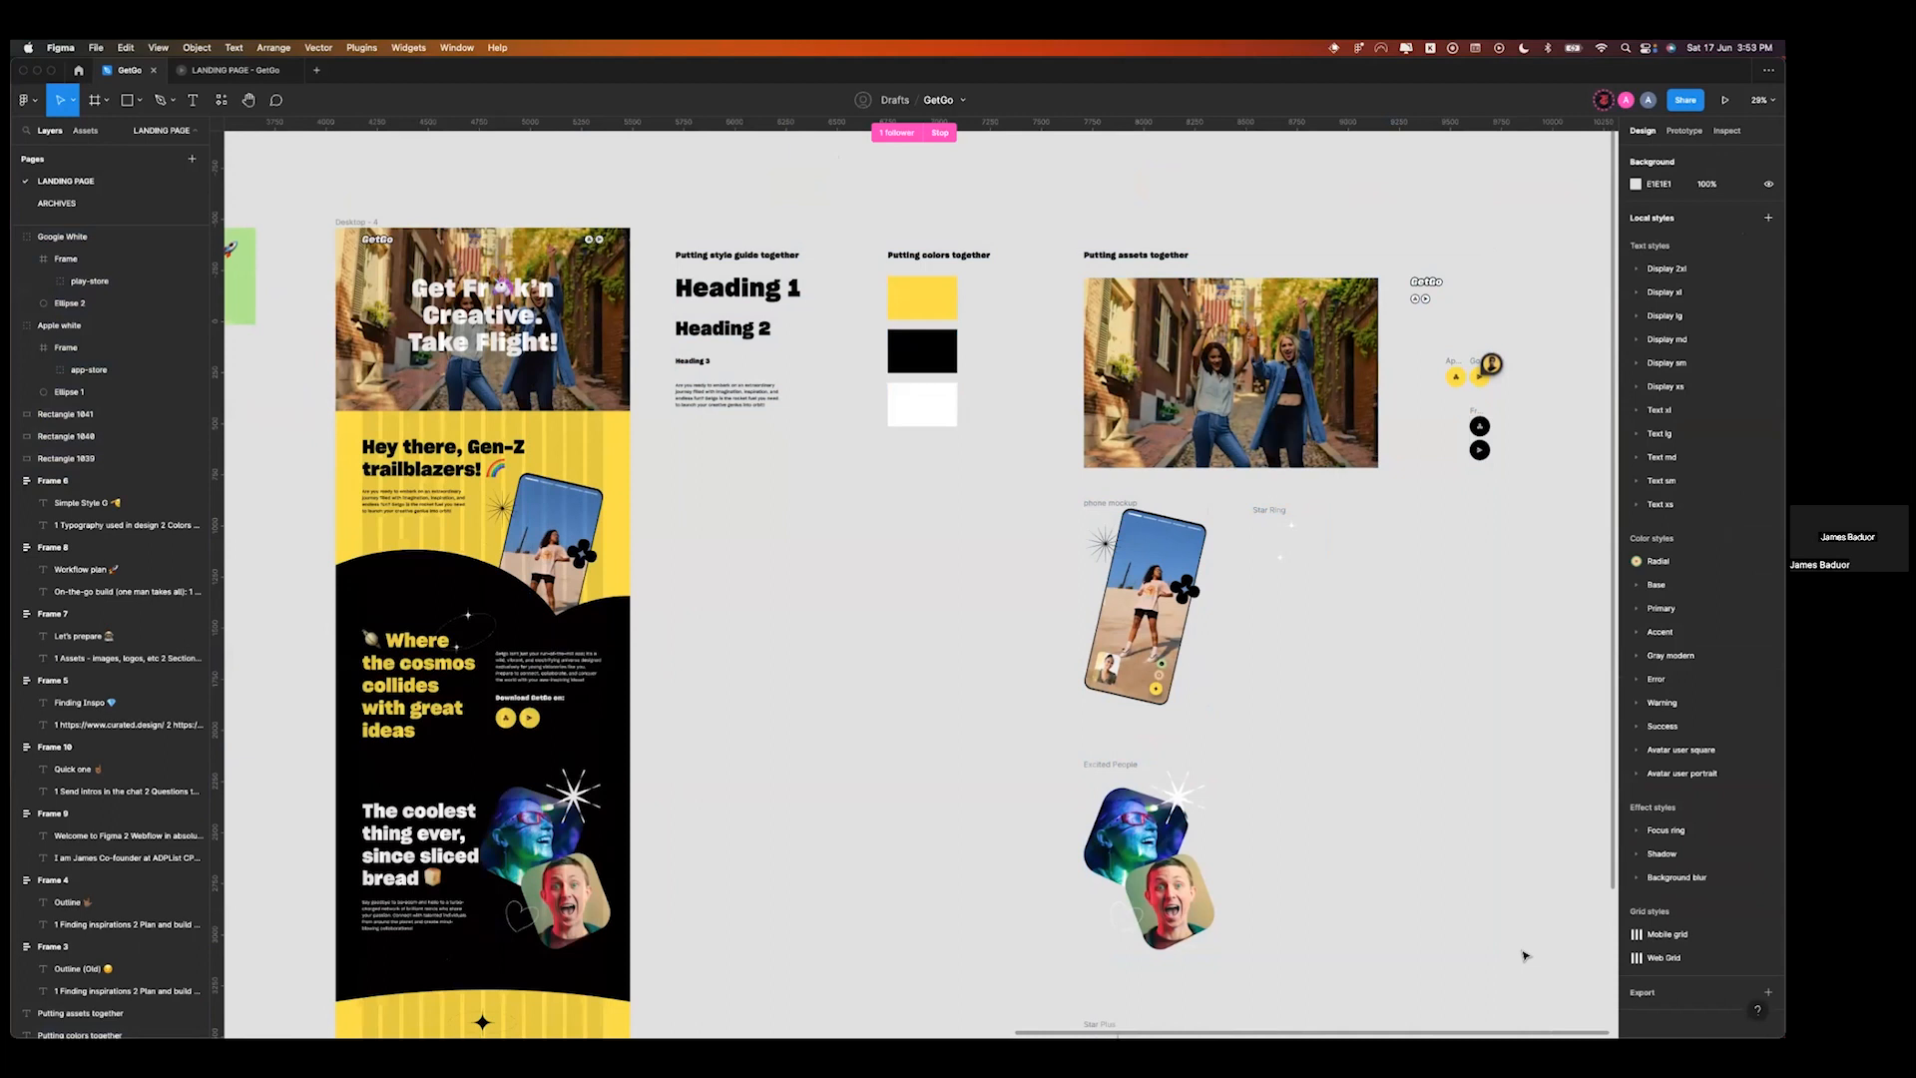
drag(660, 187, 1544, 975)
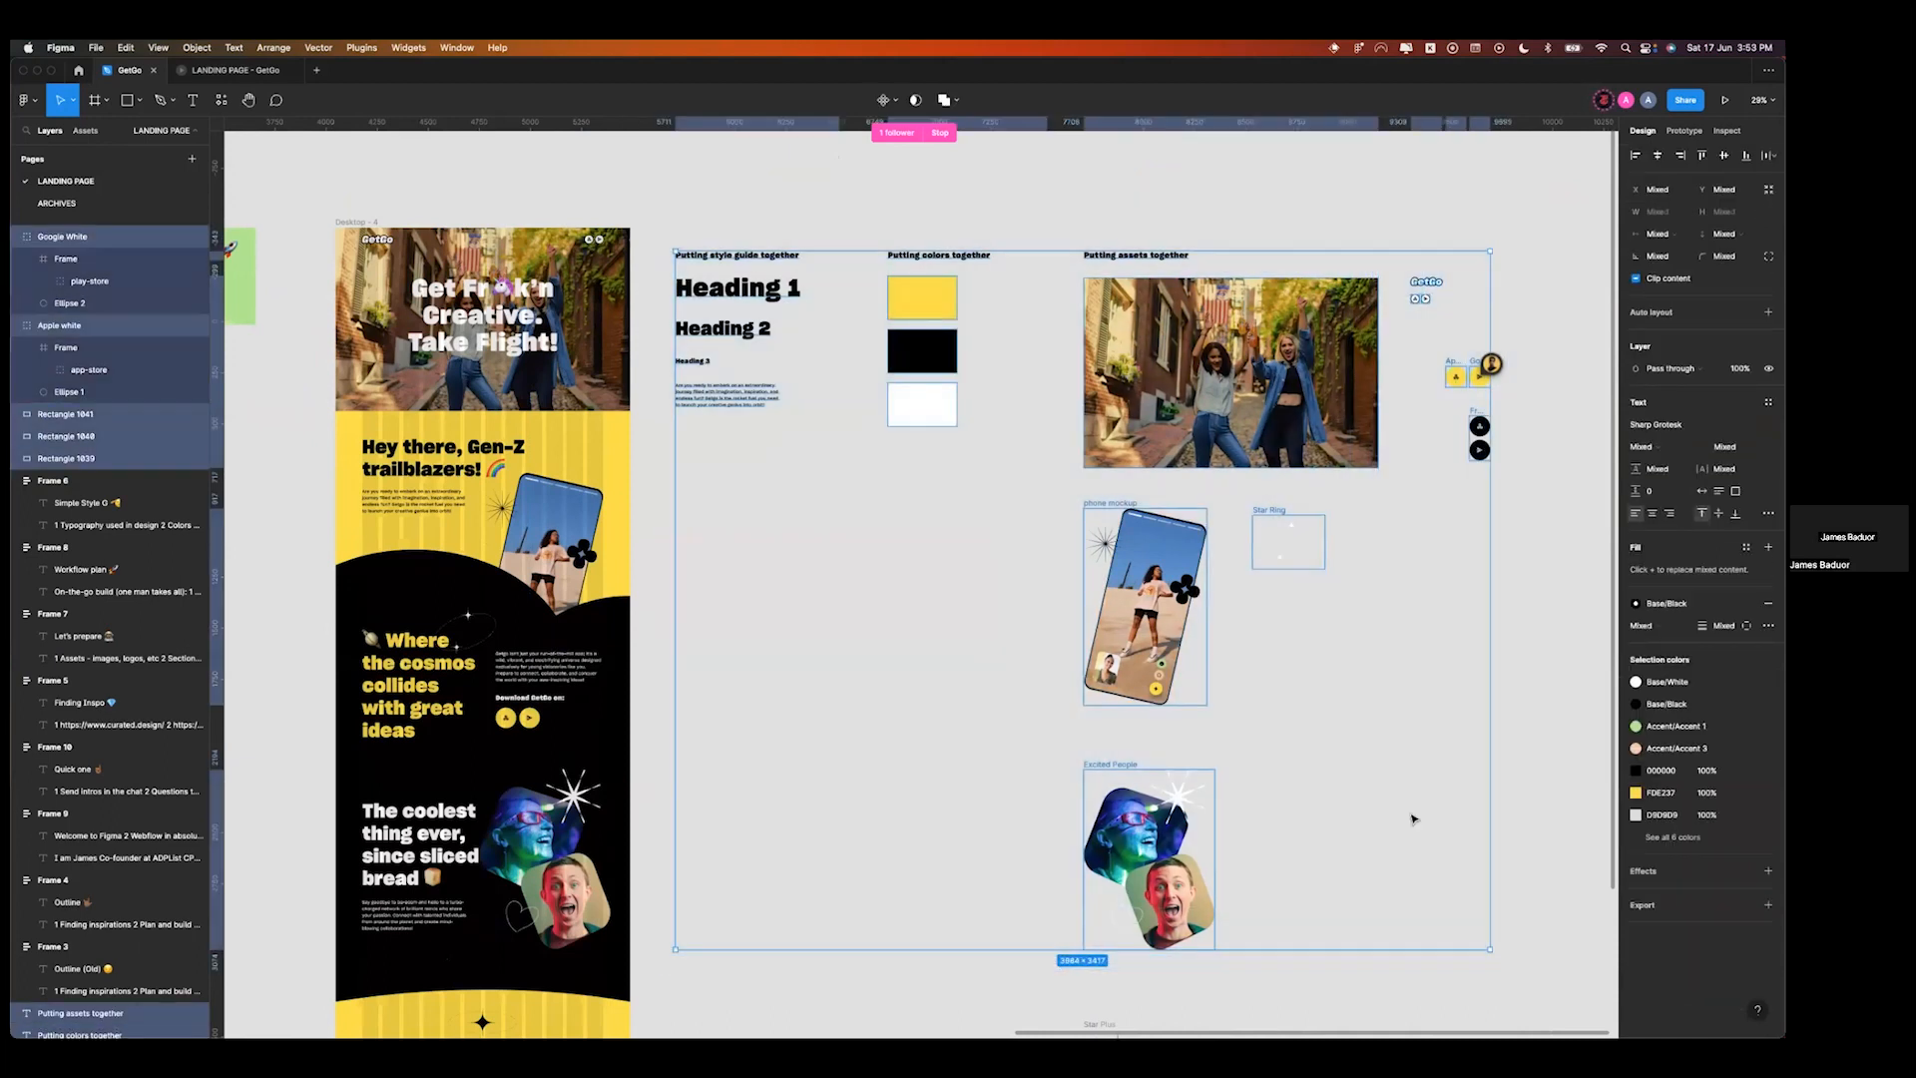
key(Escape)
click(936, 335)
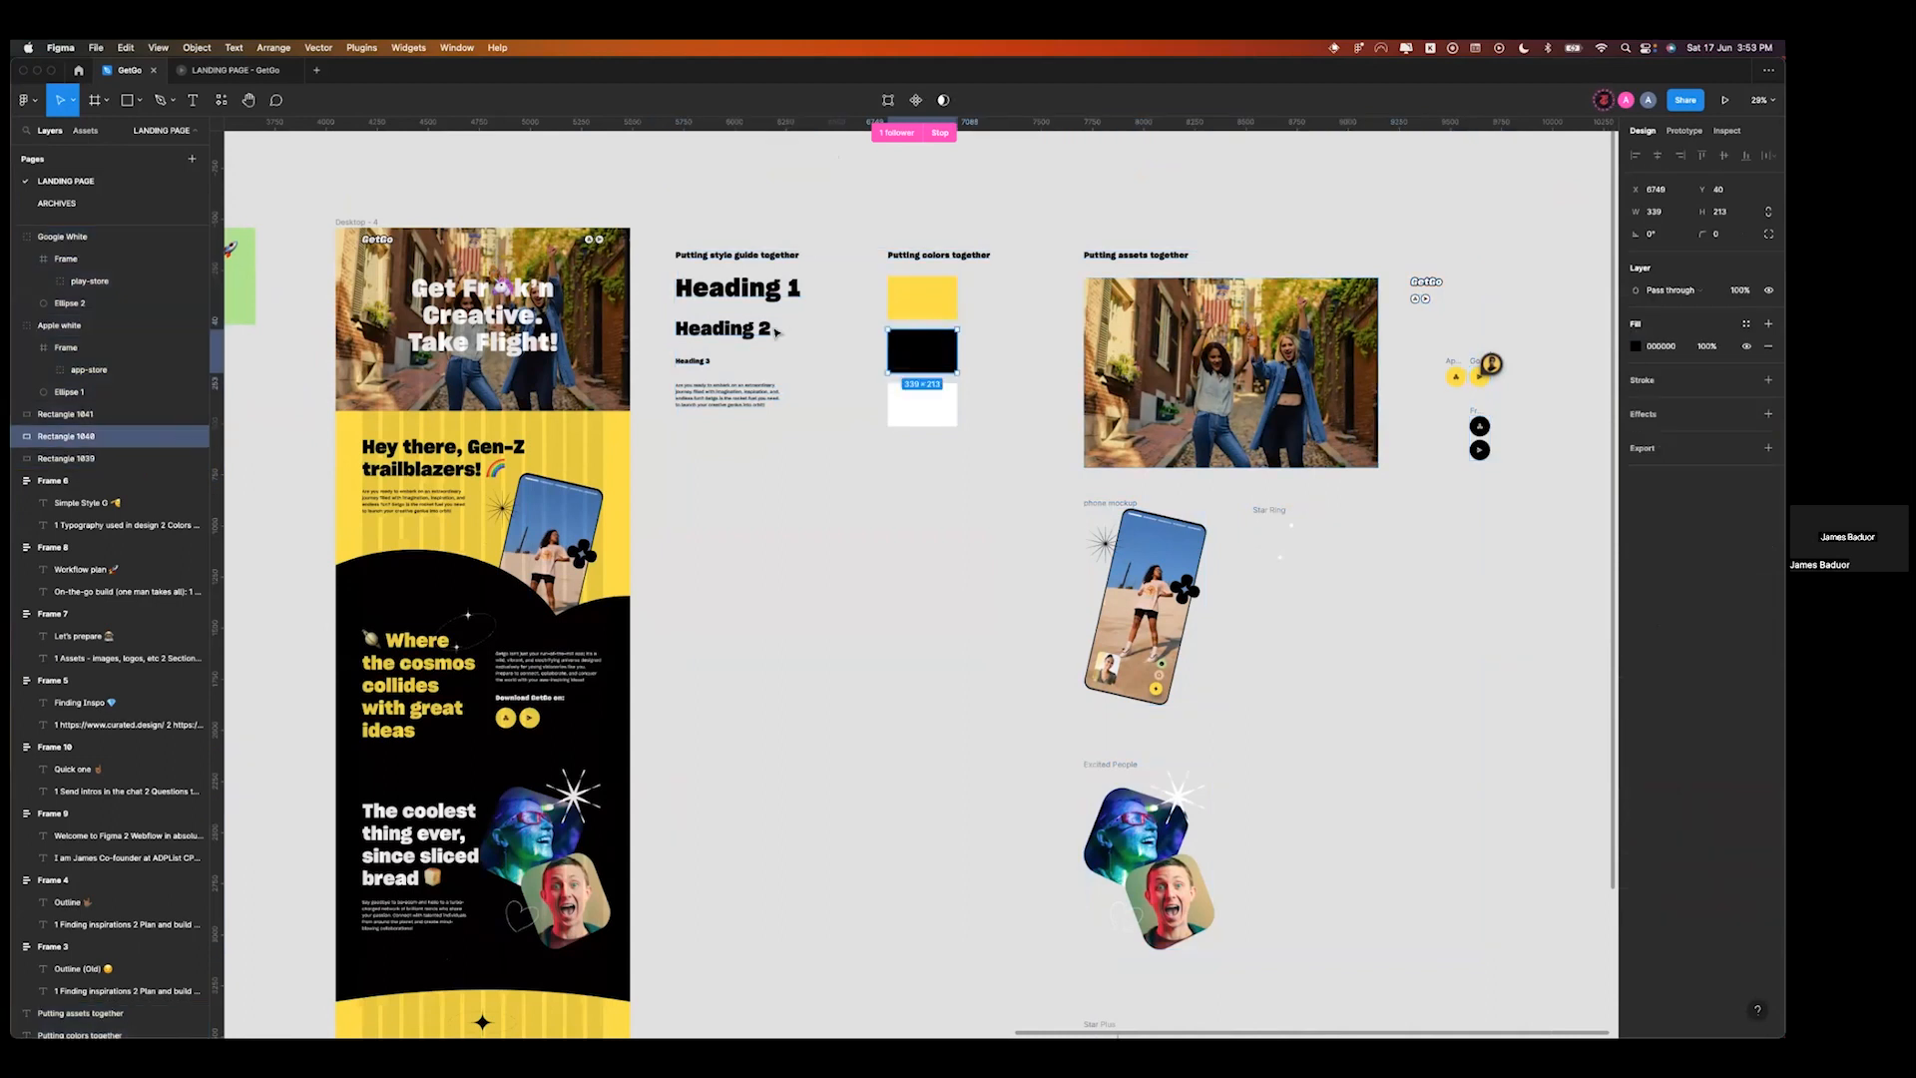
drag(659, 204, 841, 342)
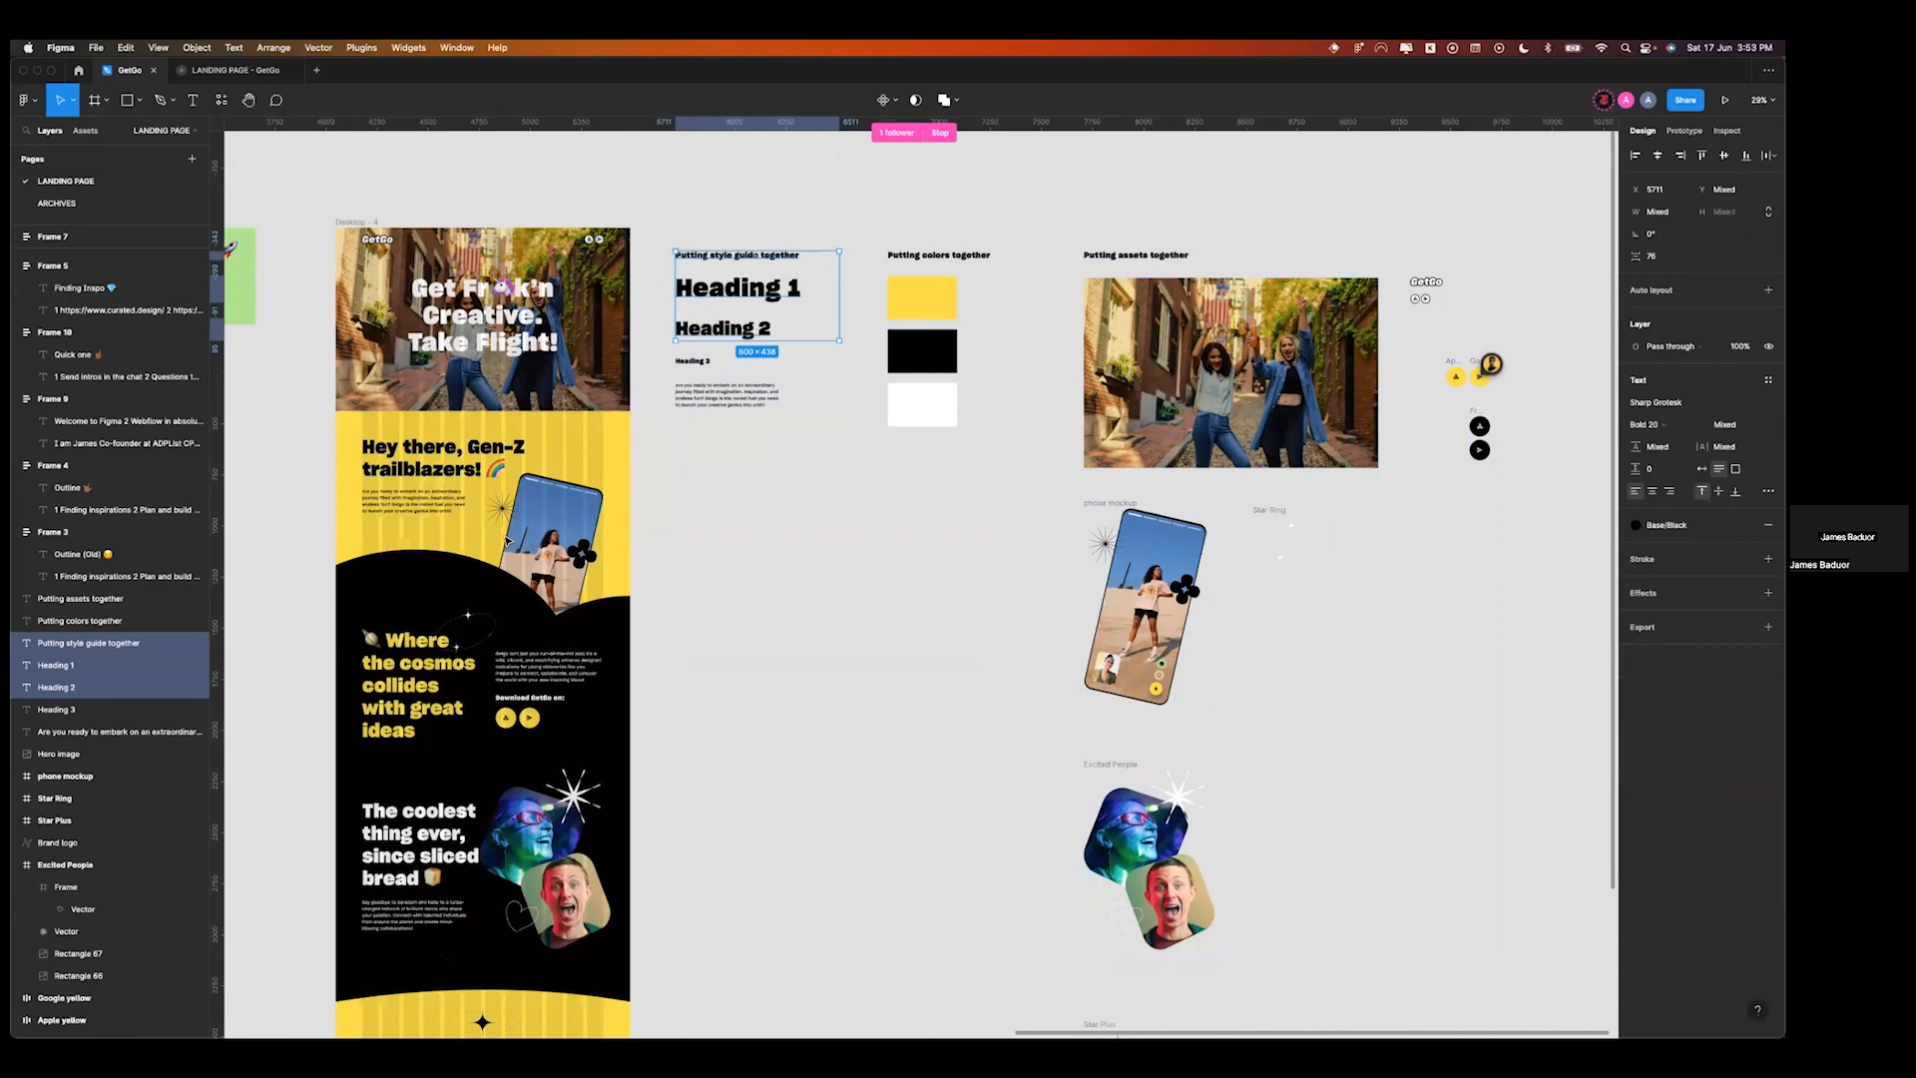
scroll(1037, 564, down, 2)
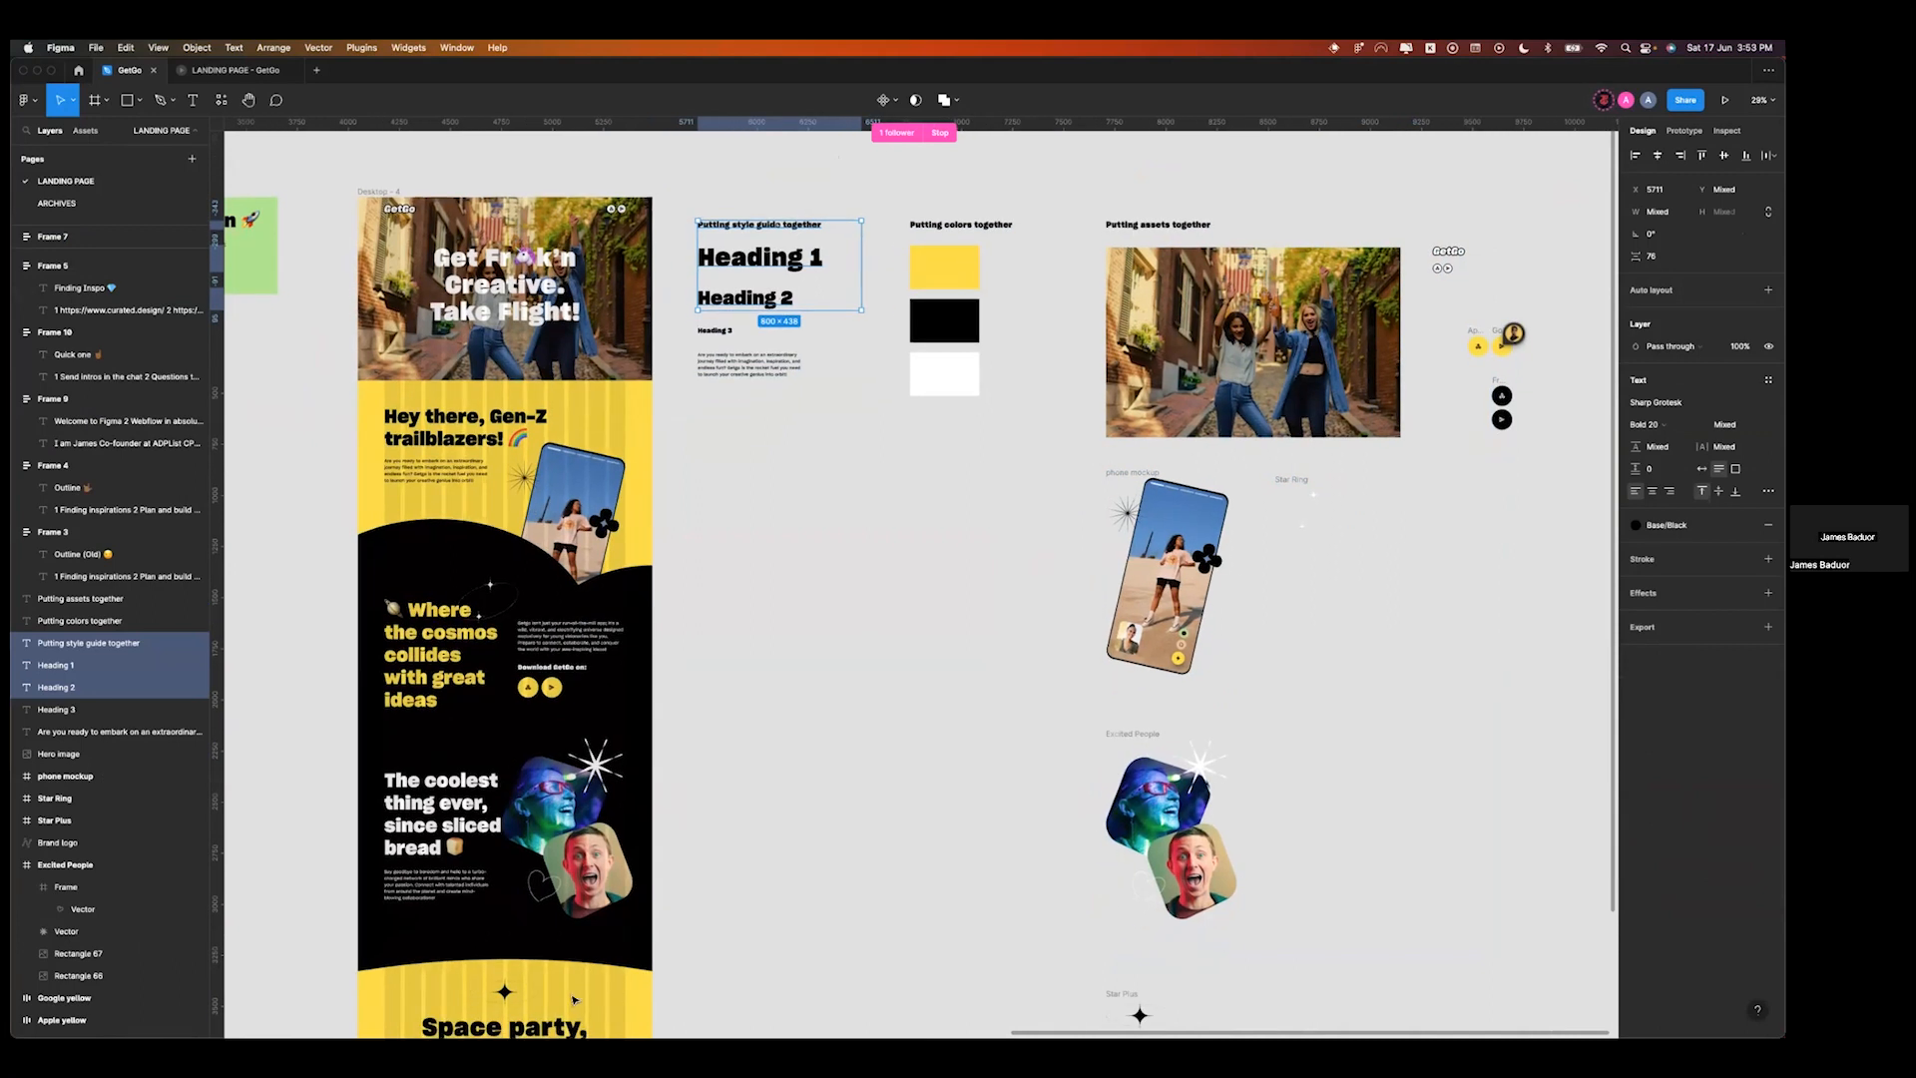
scroll(570, 973, down, 5)
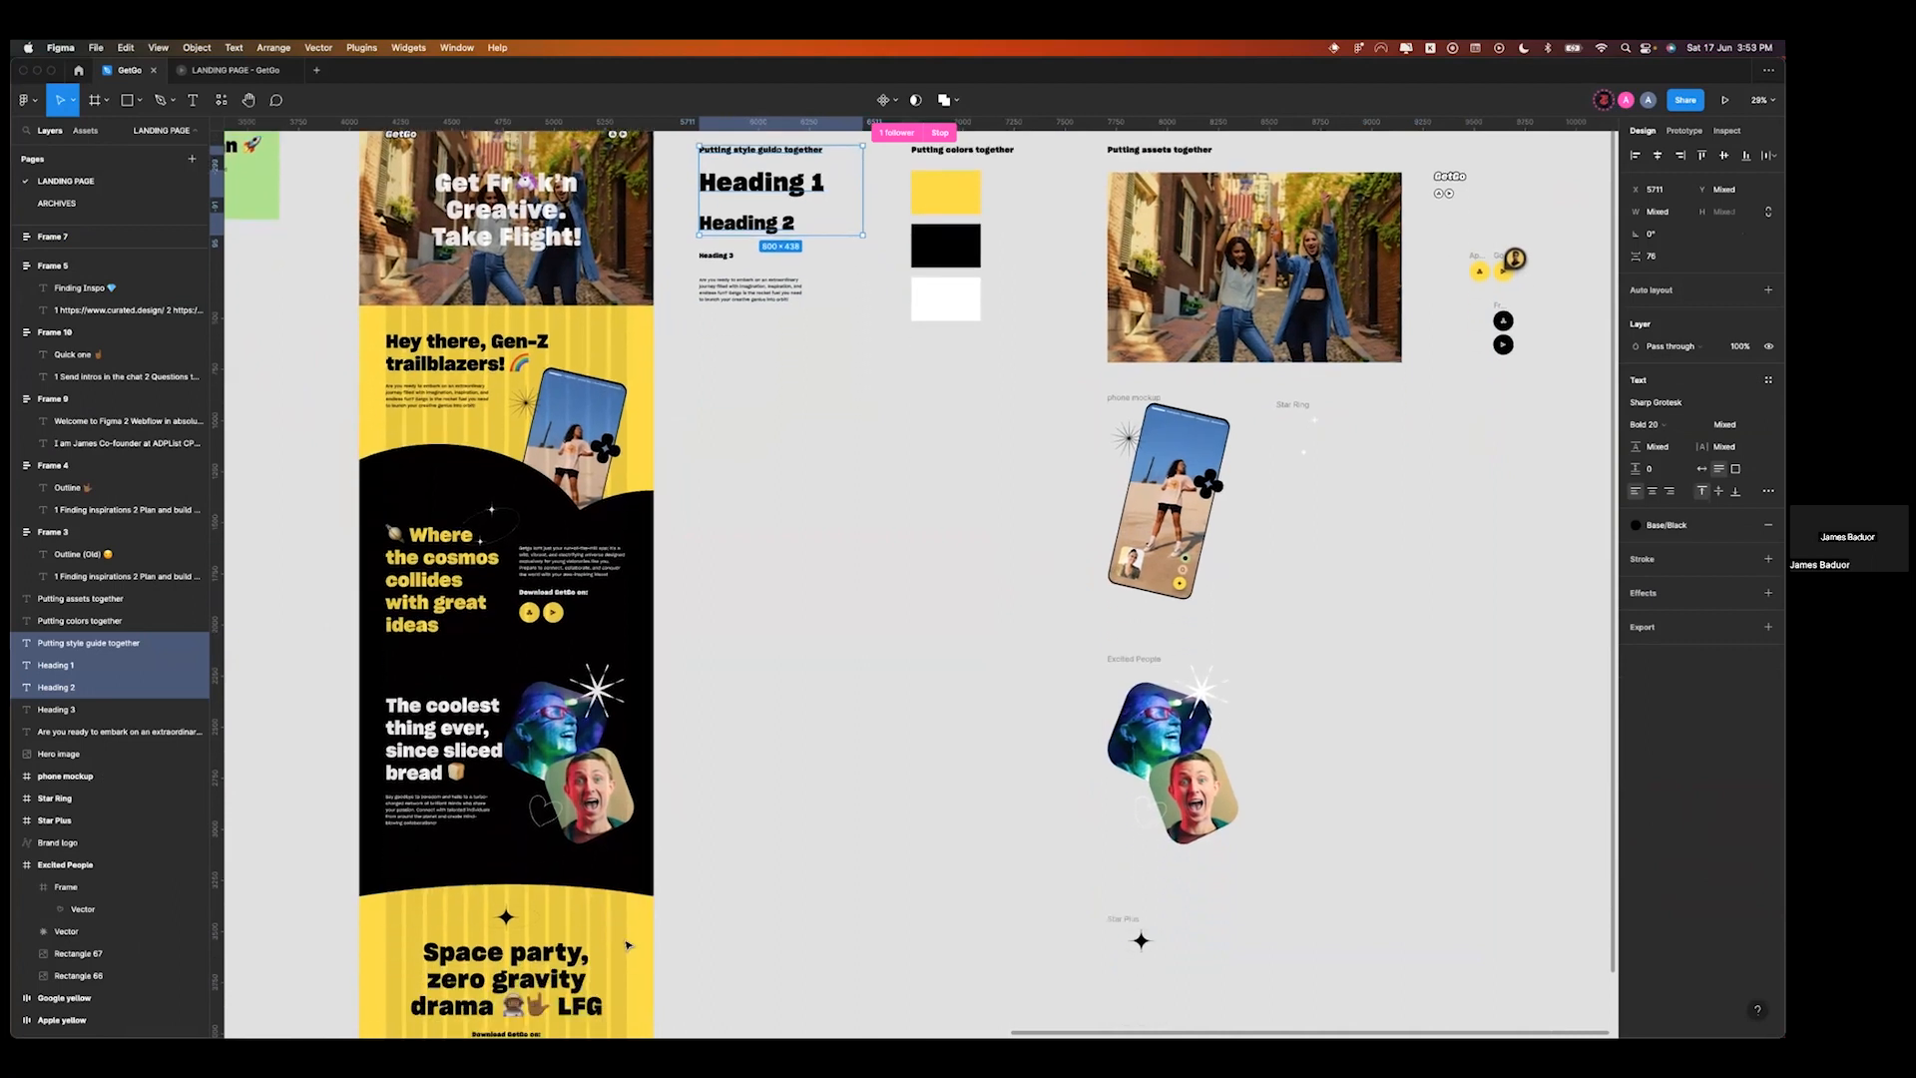
- Try a muted olive fill, 908748, on the yellow rectangle behind the "Space party" section
click(629, 944)
click(1644, 442)
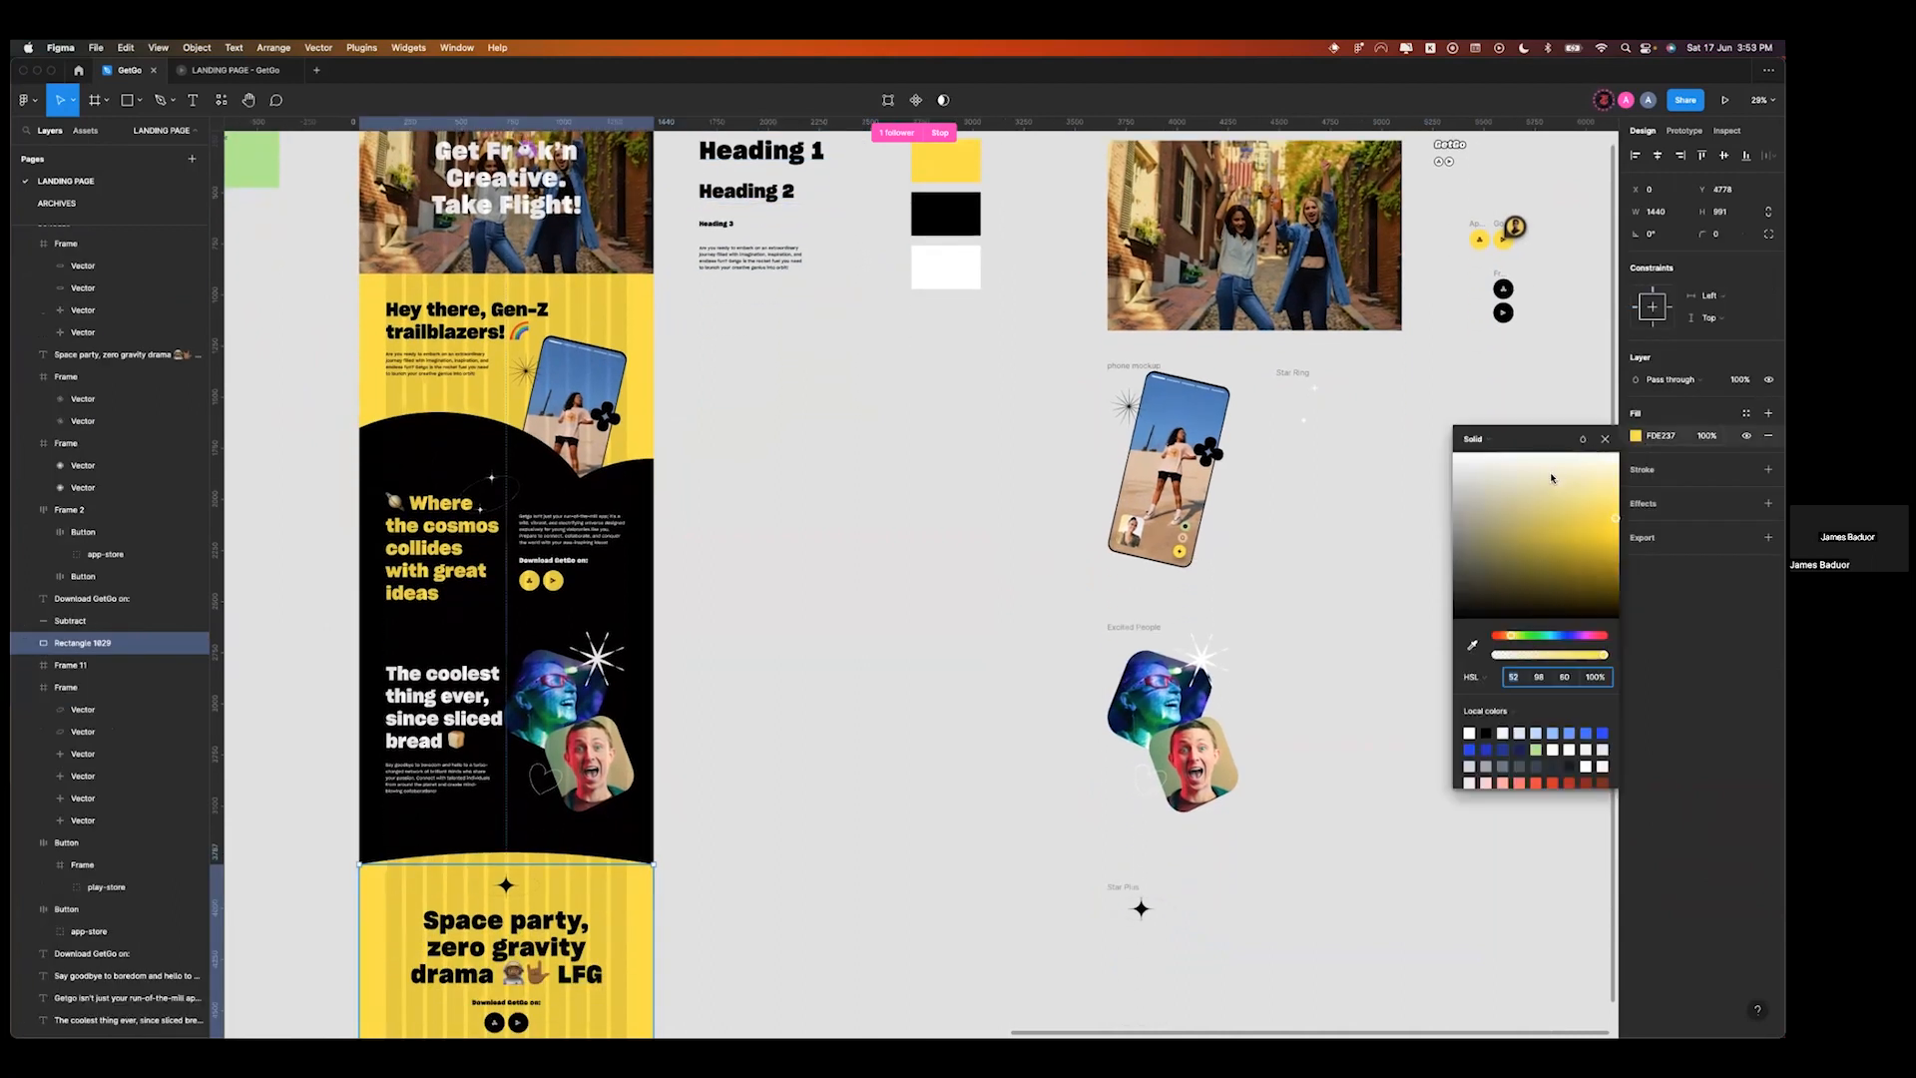
click(1552, 471)
drag(1520, 535, 1509, 554)
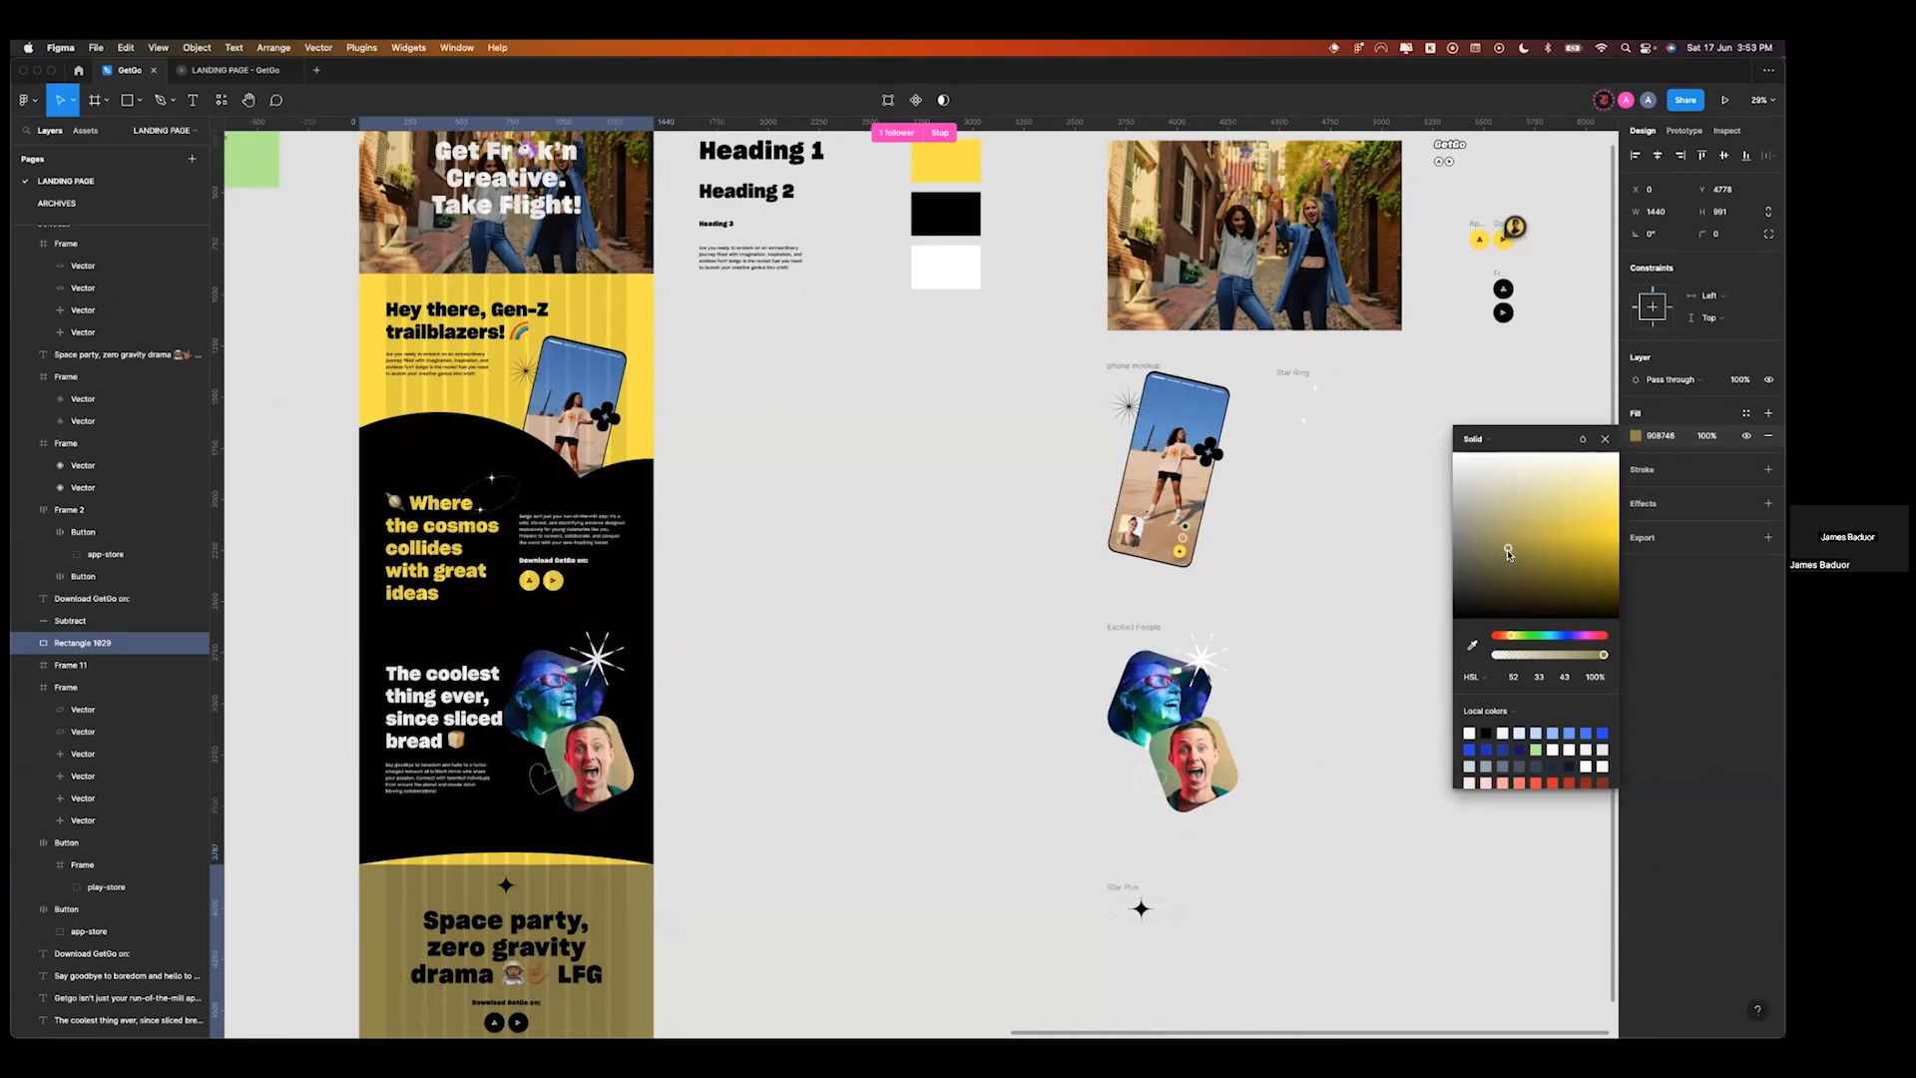
click(1048, 586)
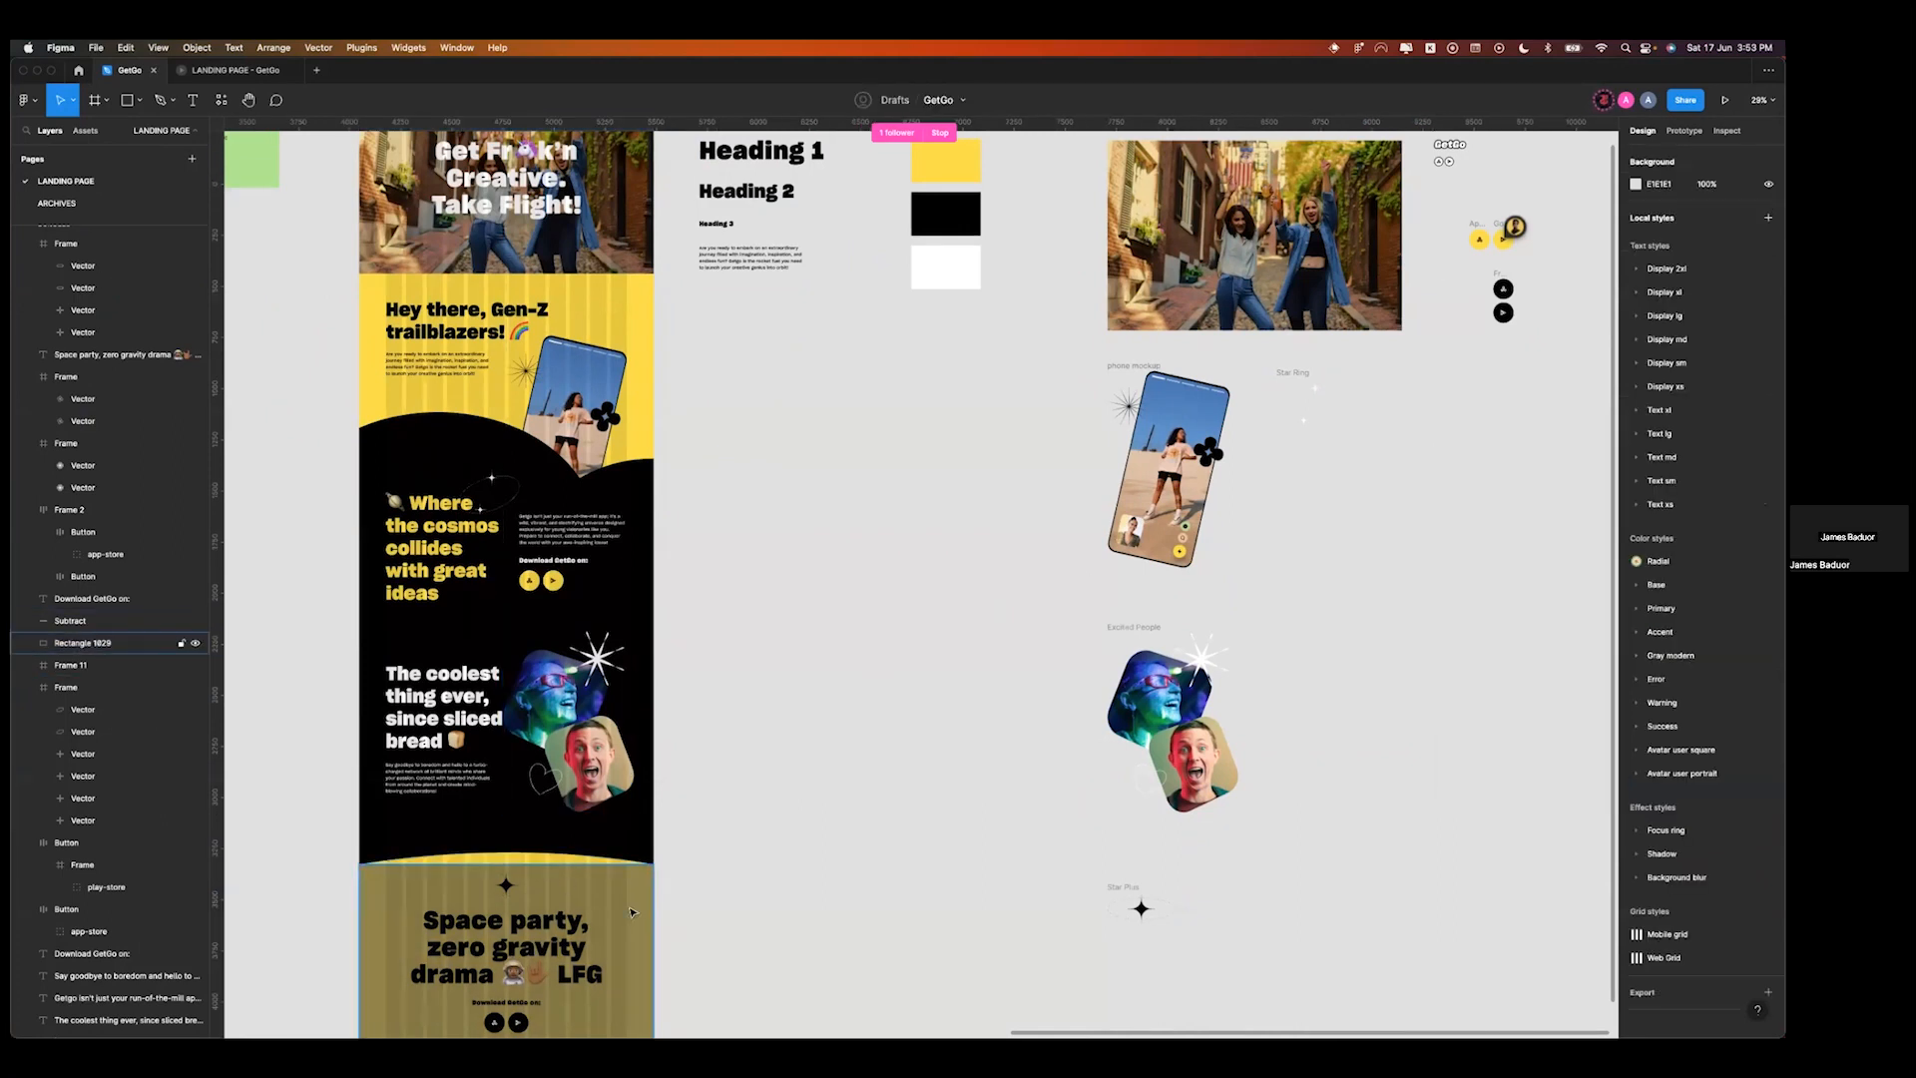
- Hide the 12-column layout grid on the Desktop - 4 frame and recheck the recoloured "Space party" background
scroll(601, 912, left, 1)
scroll(601, 912, up, 2)
scroll(601, 912, left, 2)
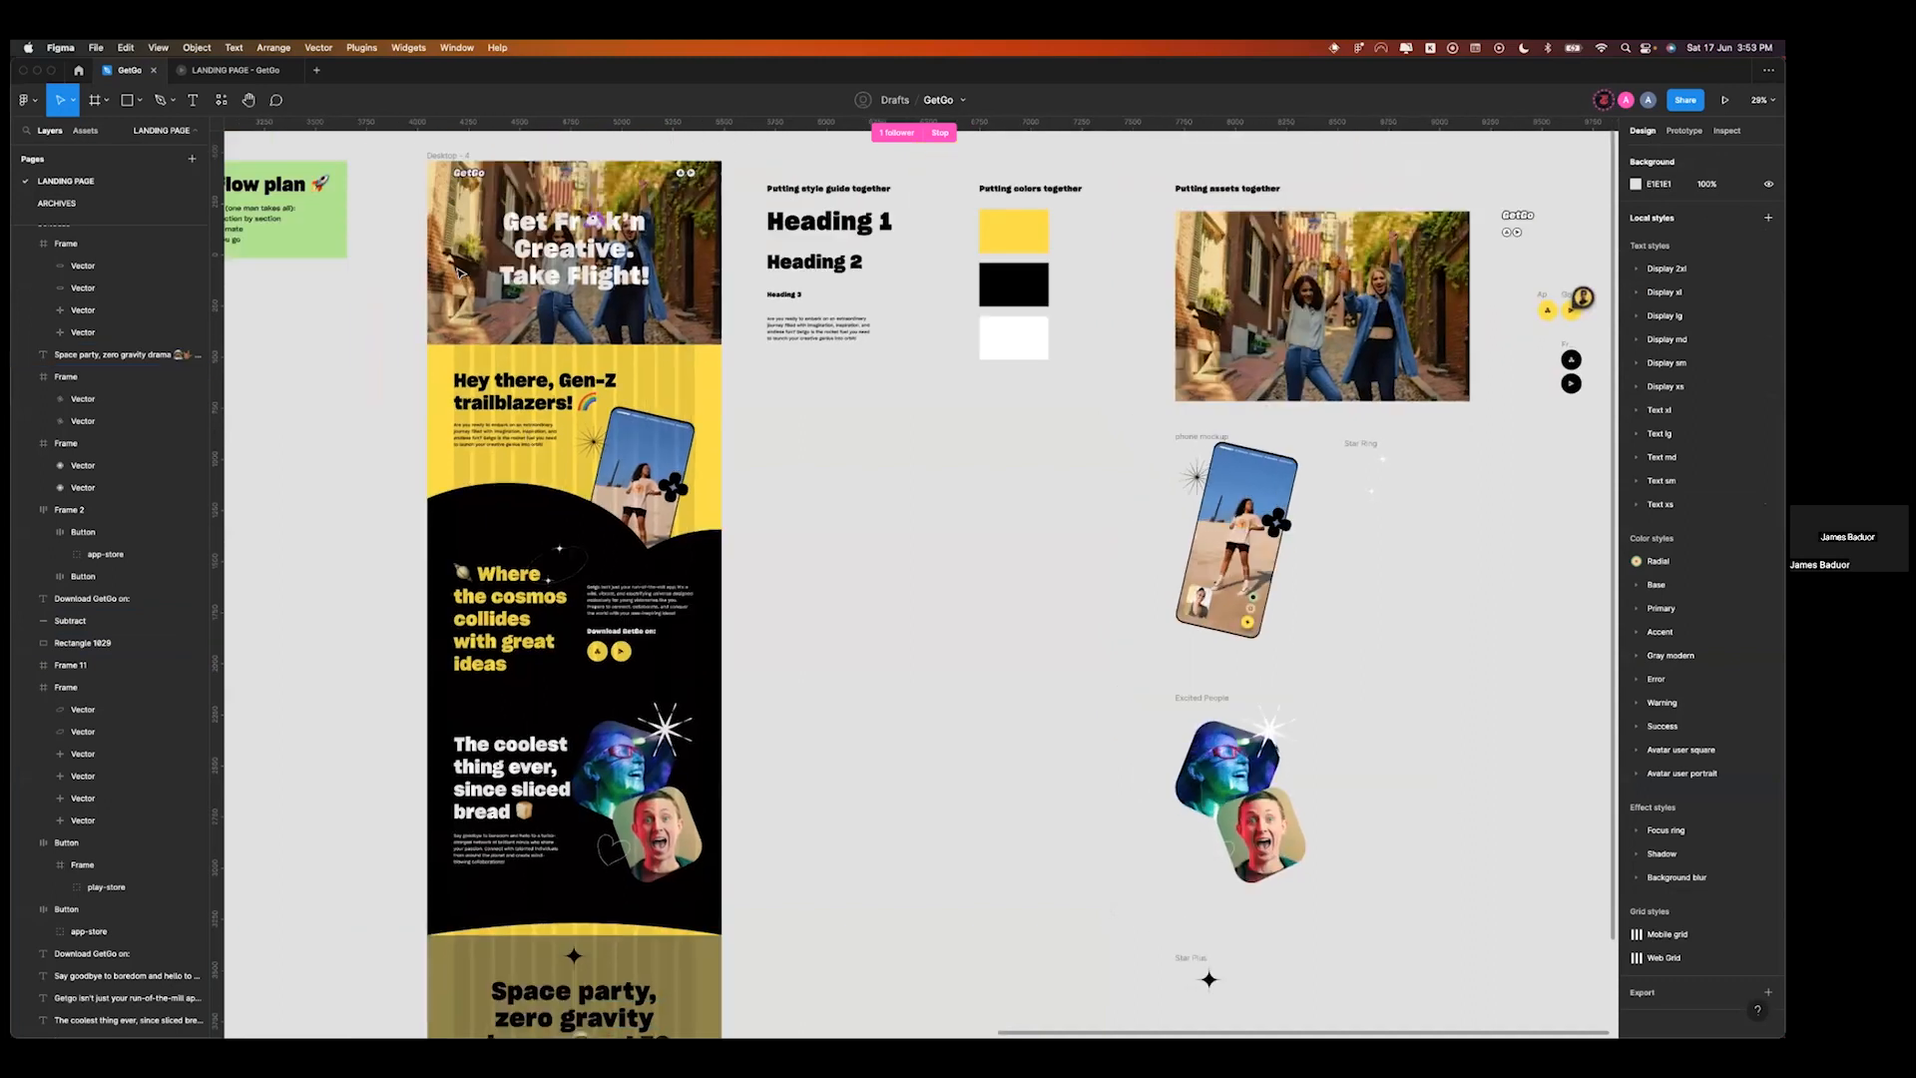
click(455, 169)
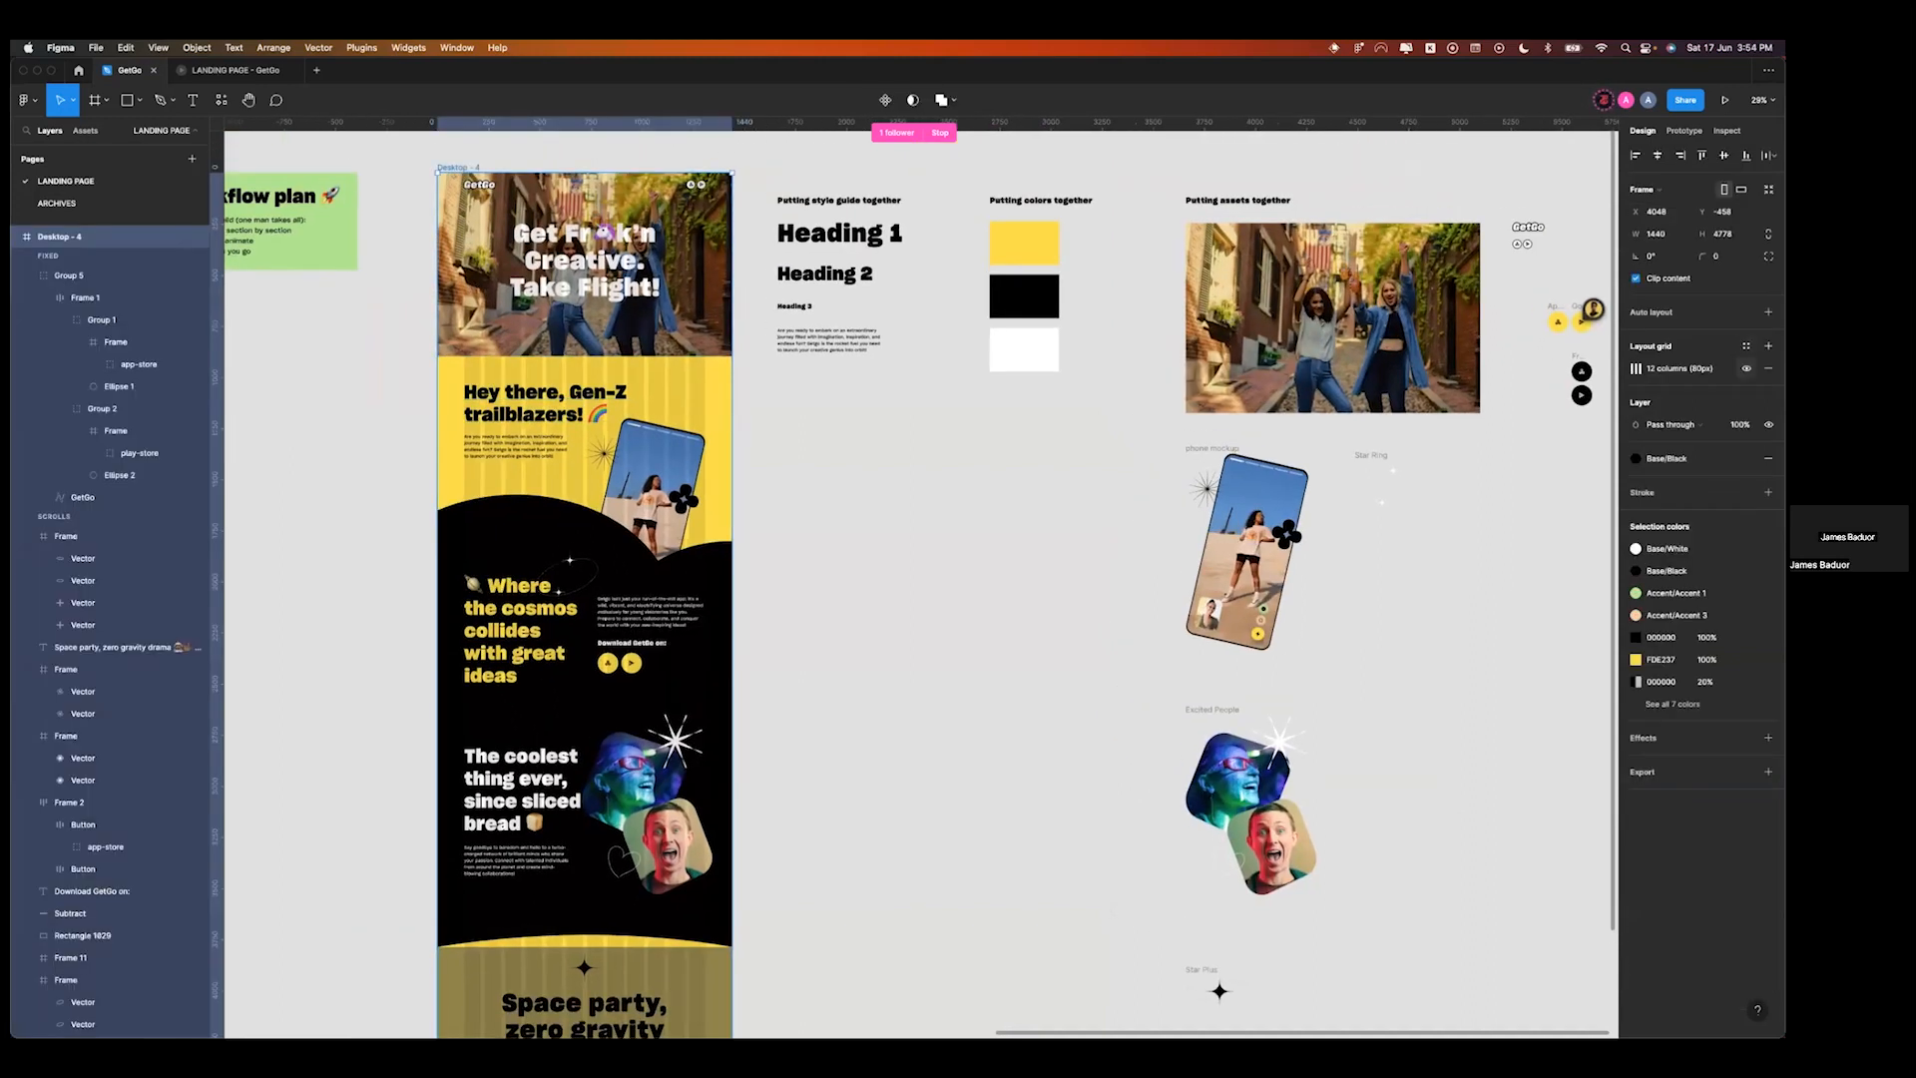
scroll(863, 740, down, 5)
scroll(864, 742, down, 1)
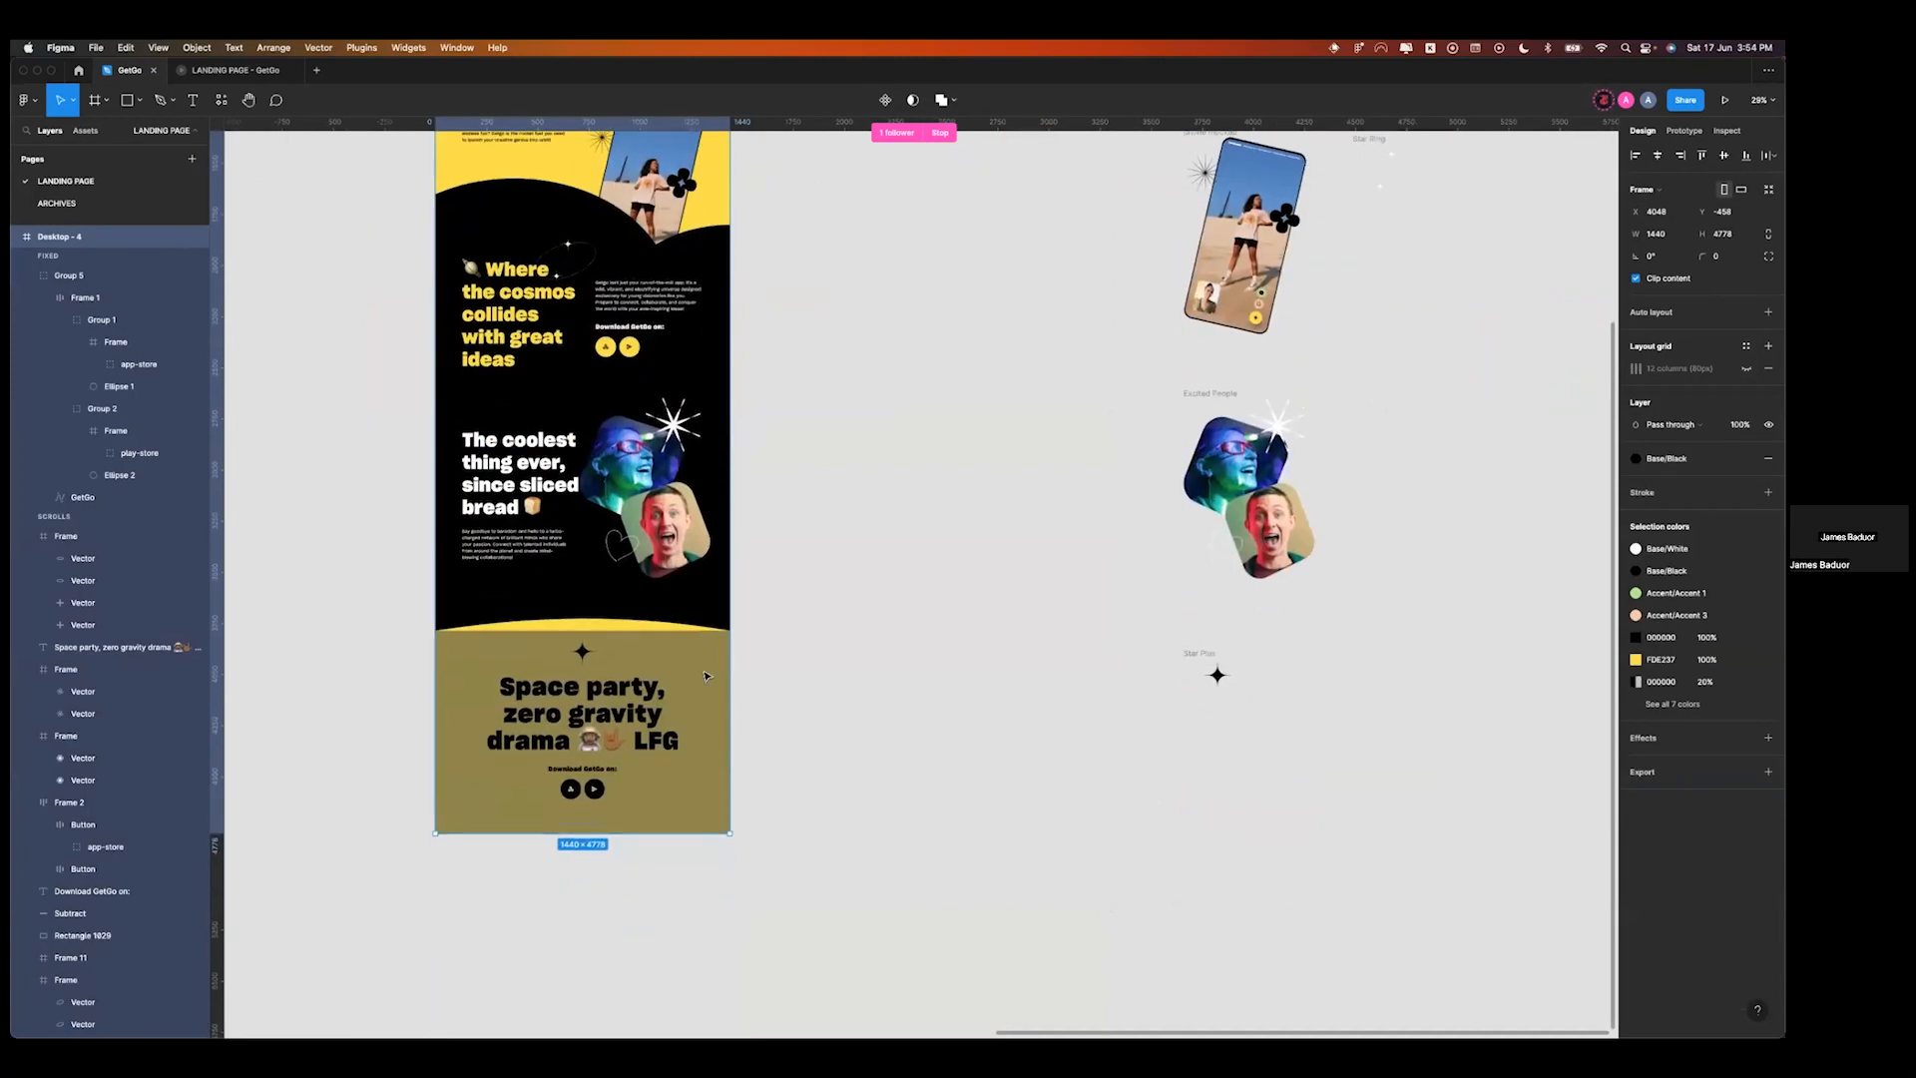
scroll(709, 675, up, 3)
click(711, 816)
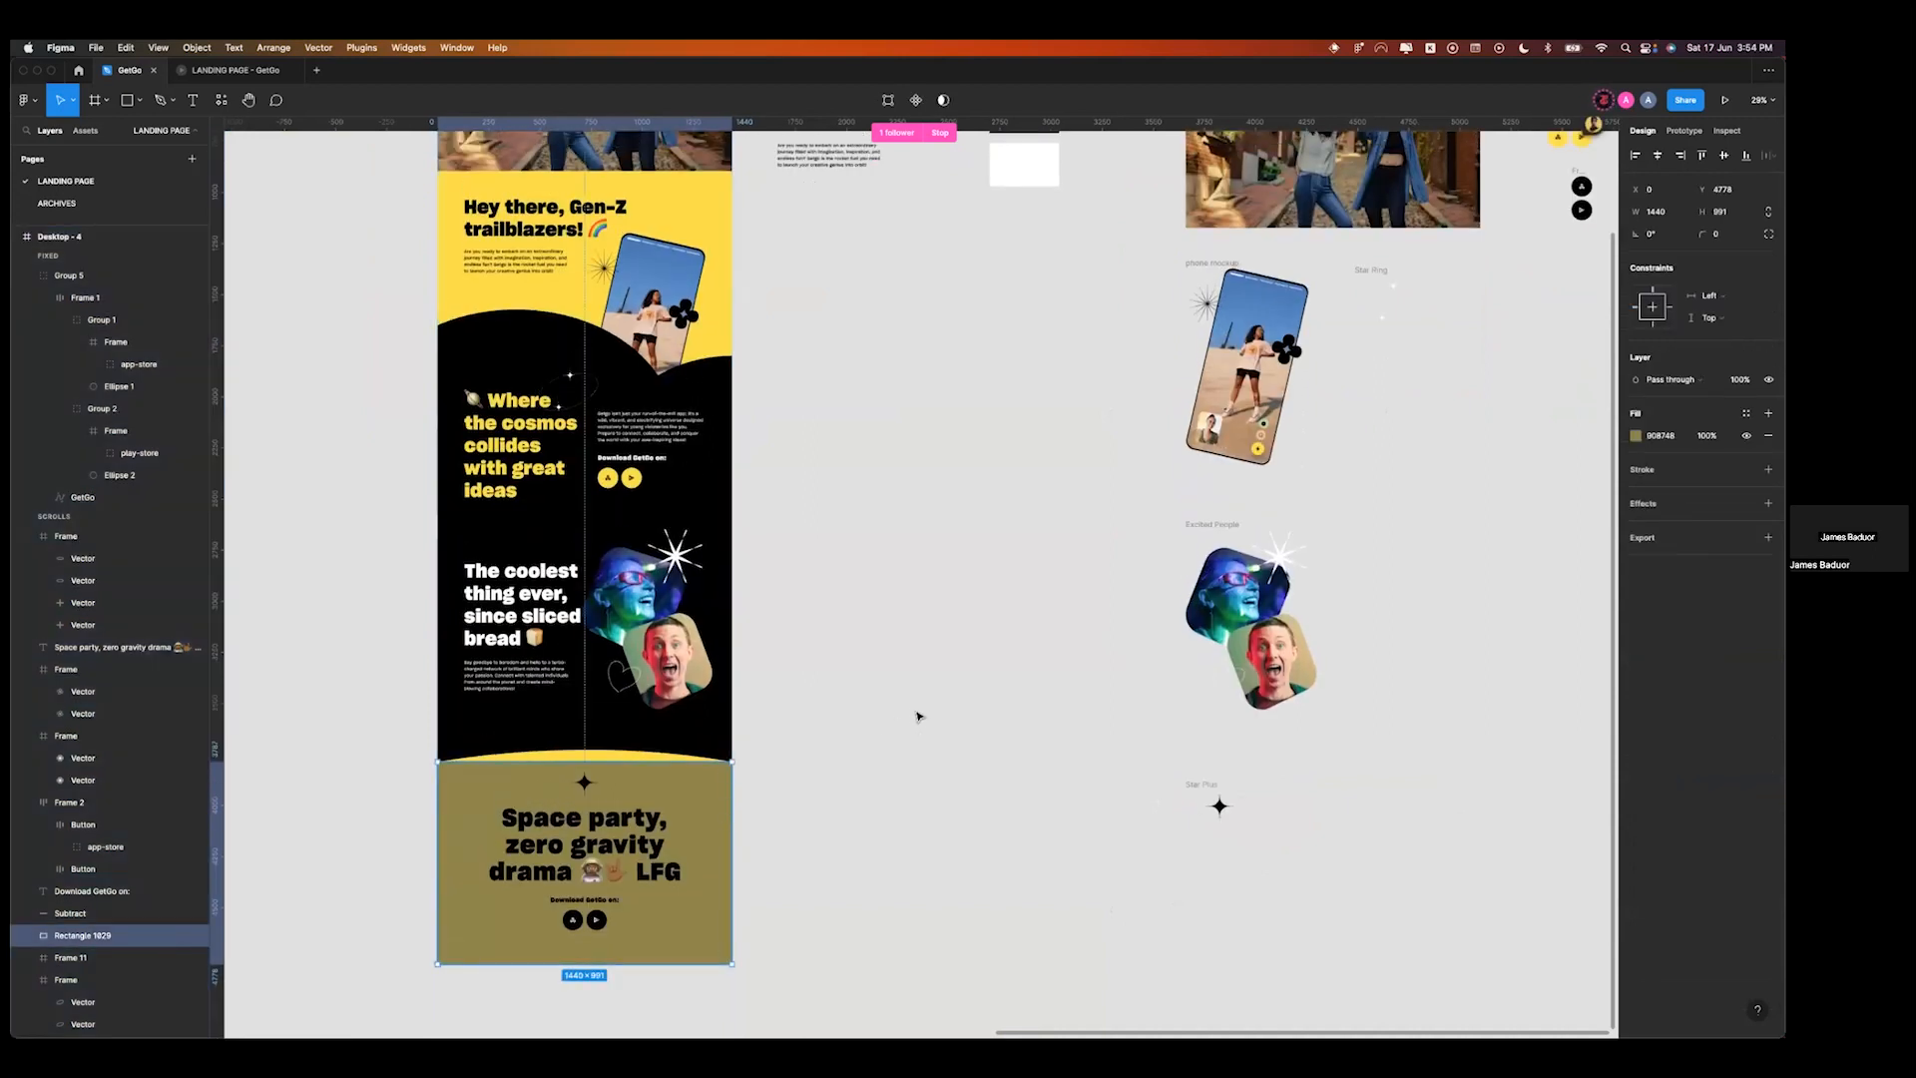
scroll(898, 722, up, 2)
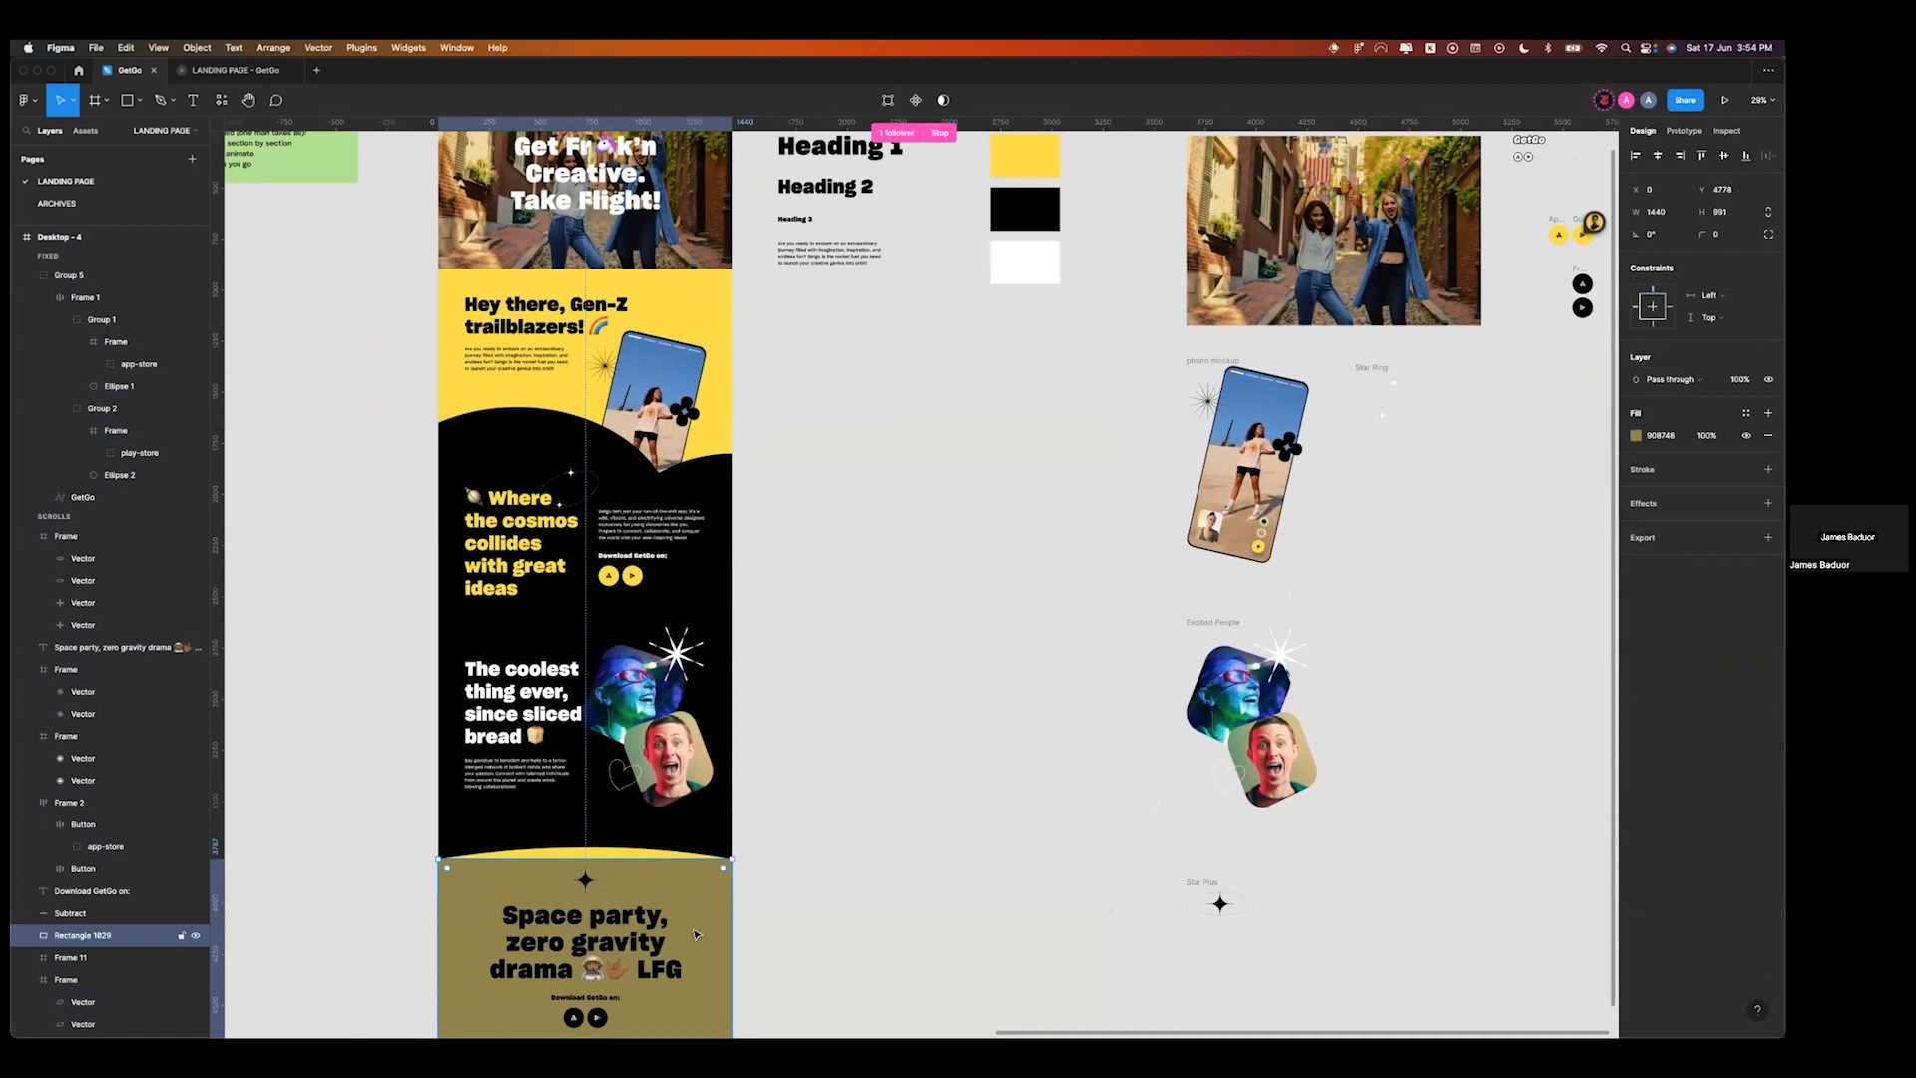
- Undo the layout grid change and the fill change on the "Space party" background rectangle
key(super+z)
key(super+z)
key(super+z)
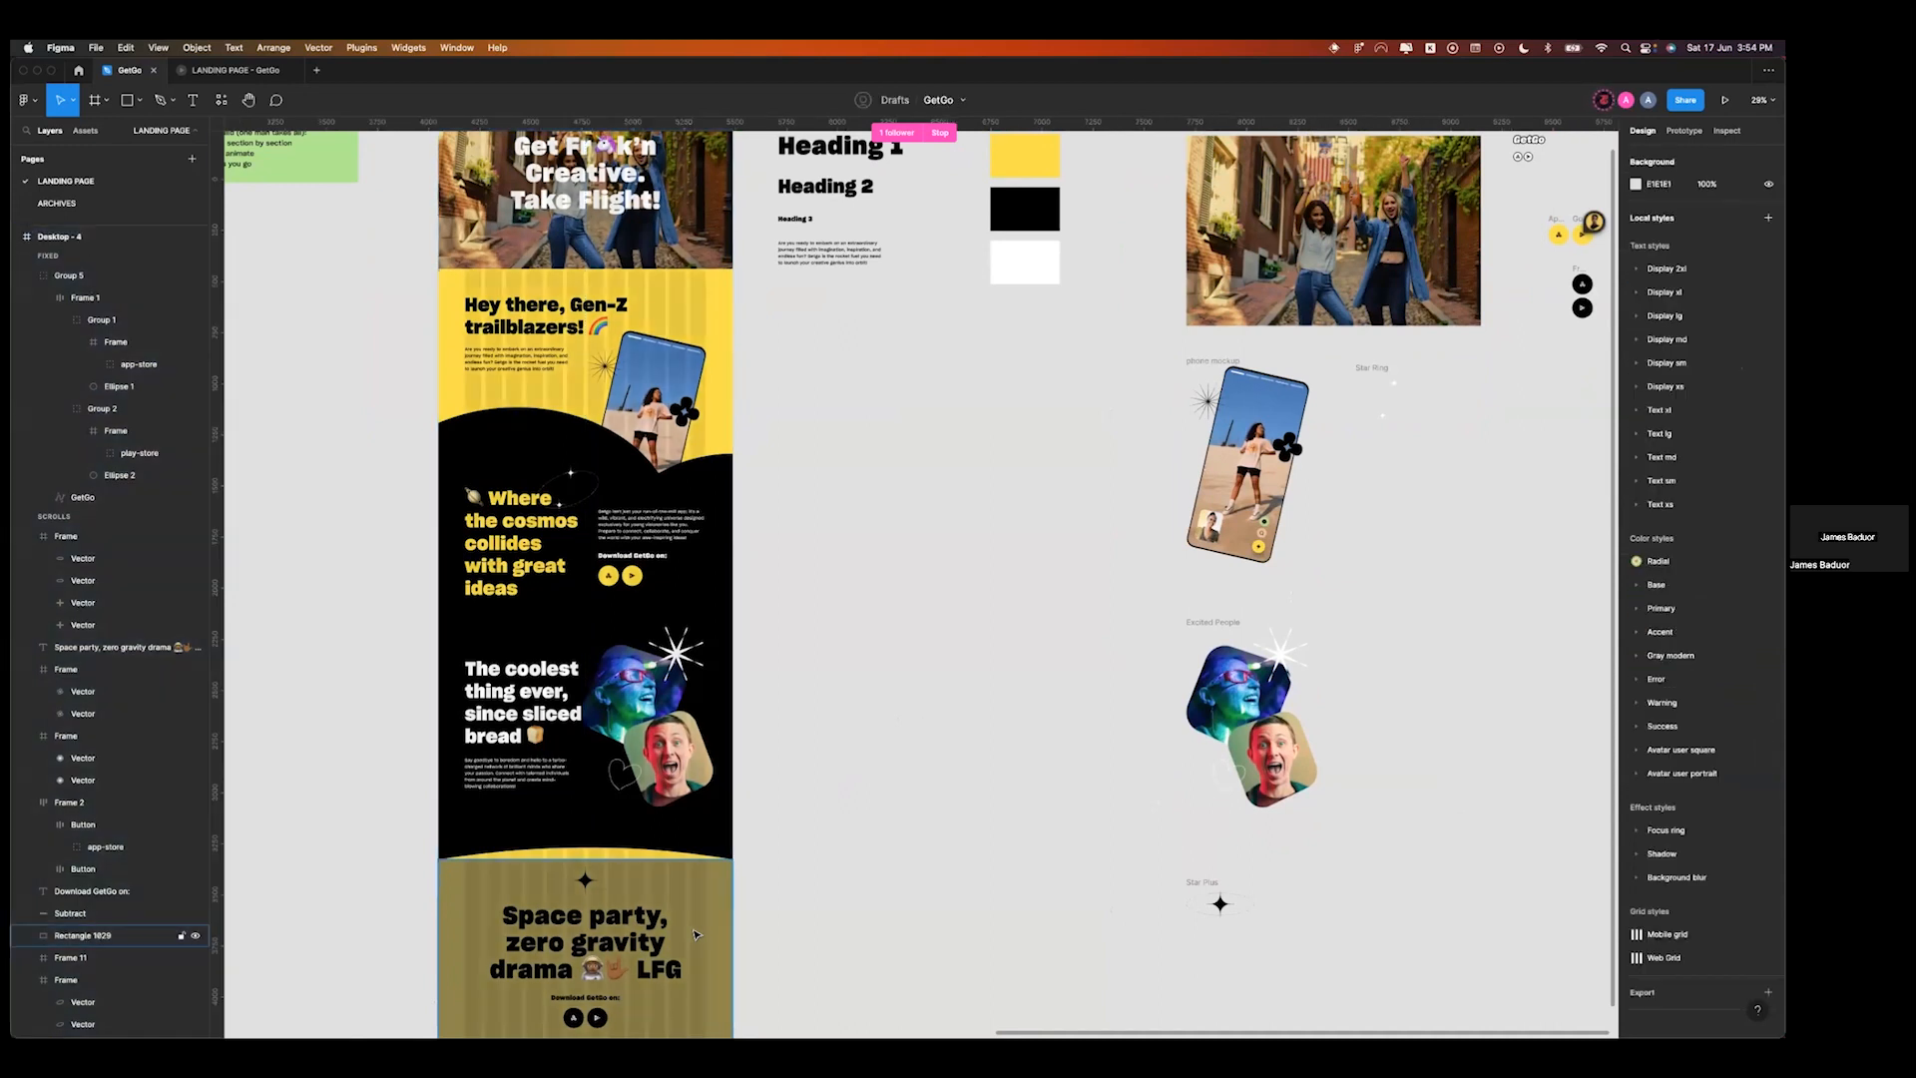
key(super+z)
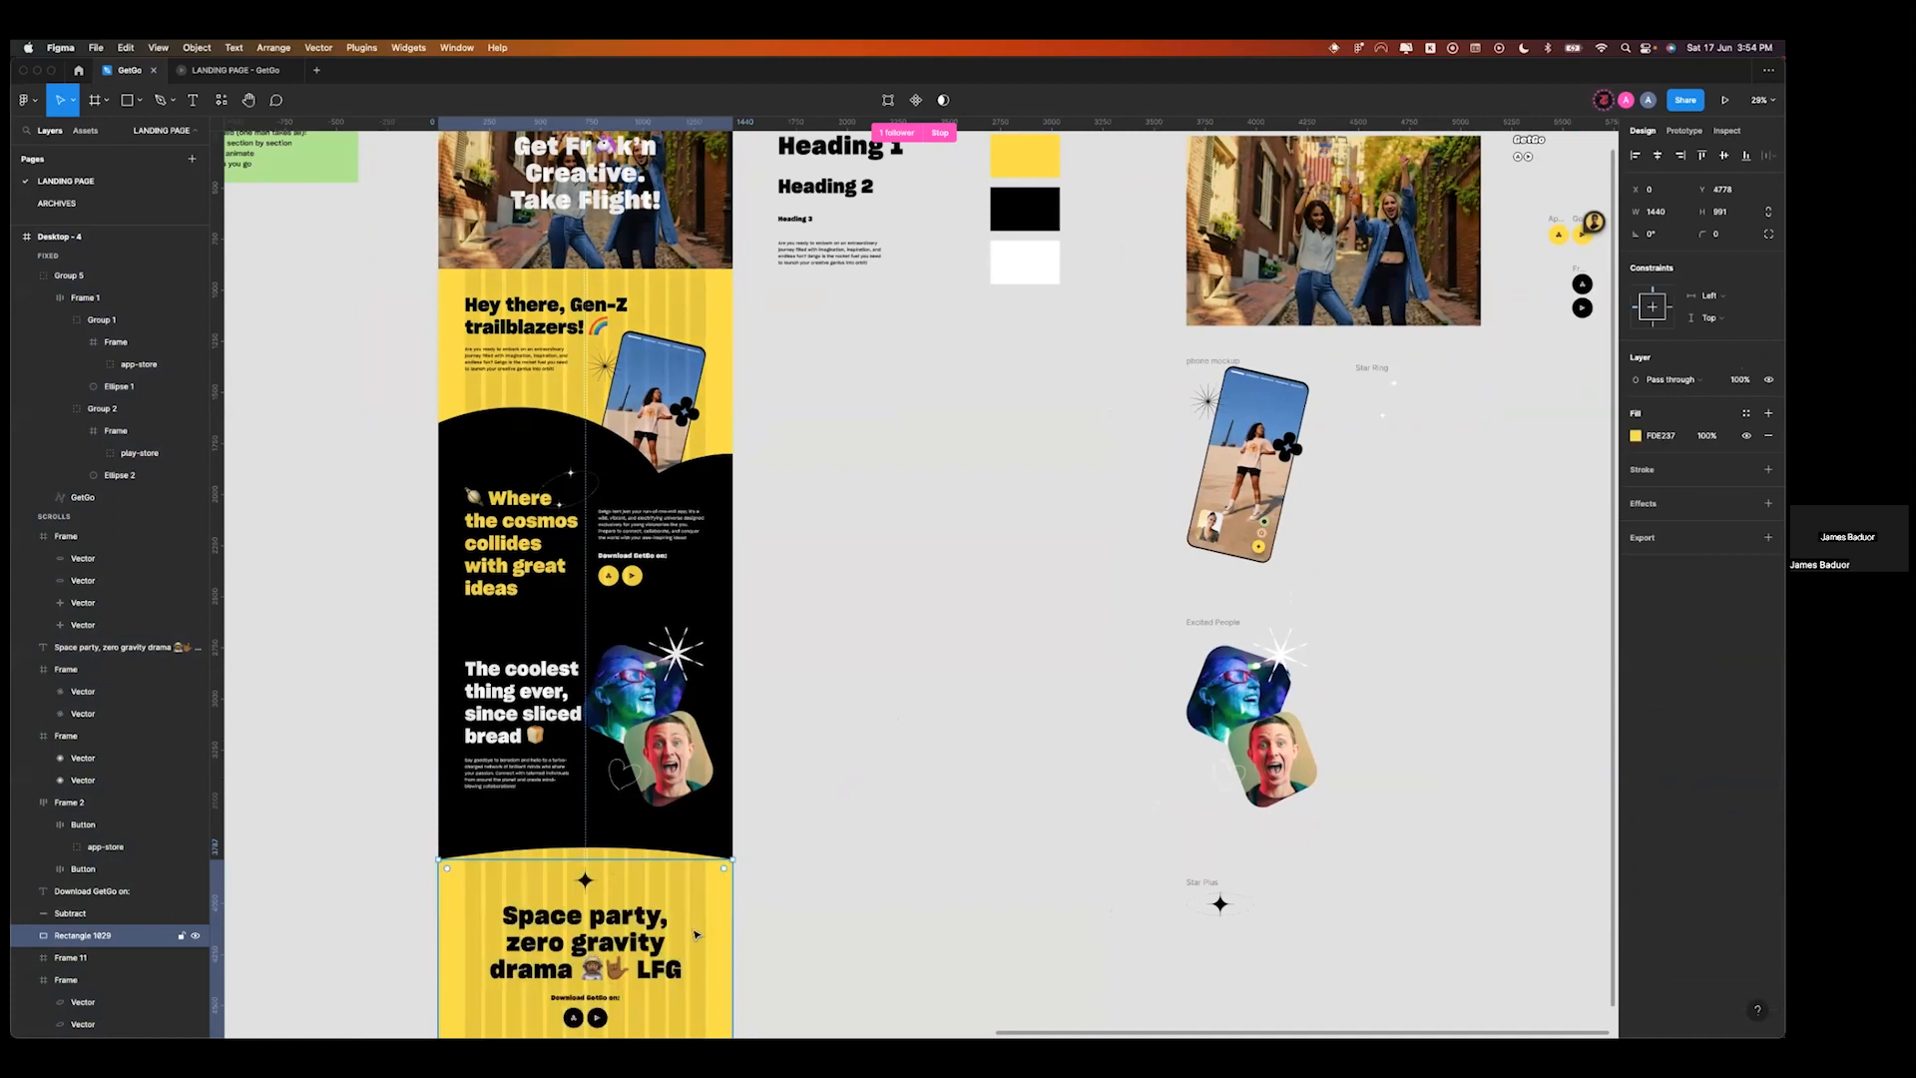
click(868, 752)
scroll(799, 208, up, 3)
scroll(799, 208, up, 1)
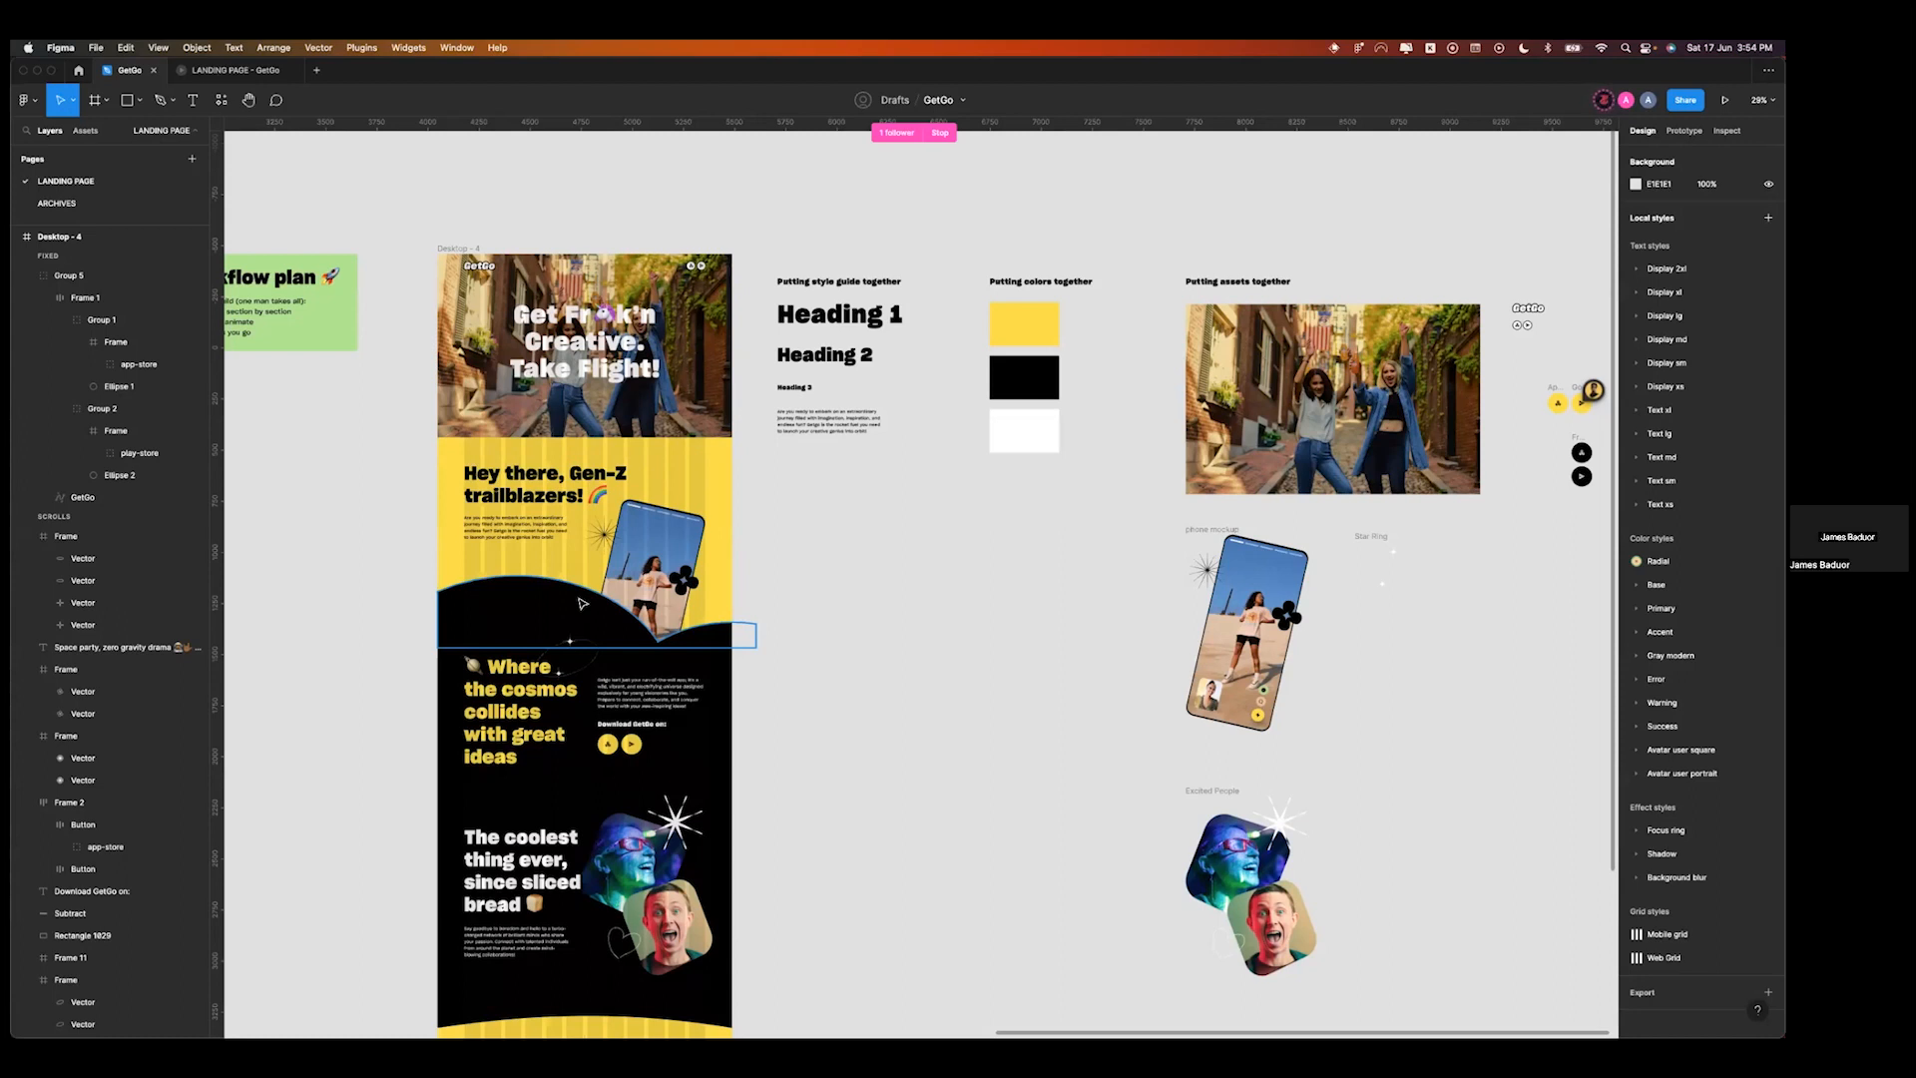
- Select the curved black shape between the yellow intro and the cosmos section in Figma, comparing it with the Webflow page
key(ctrl+Right)
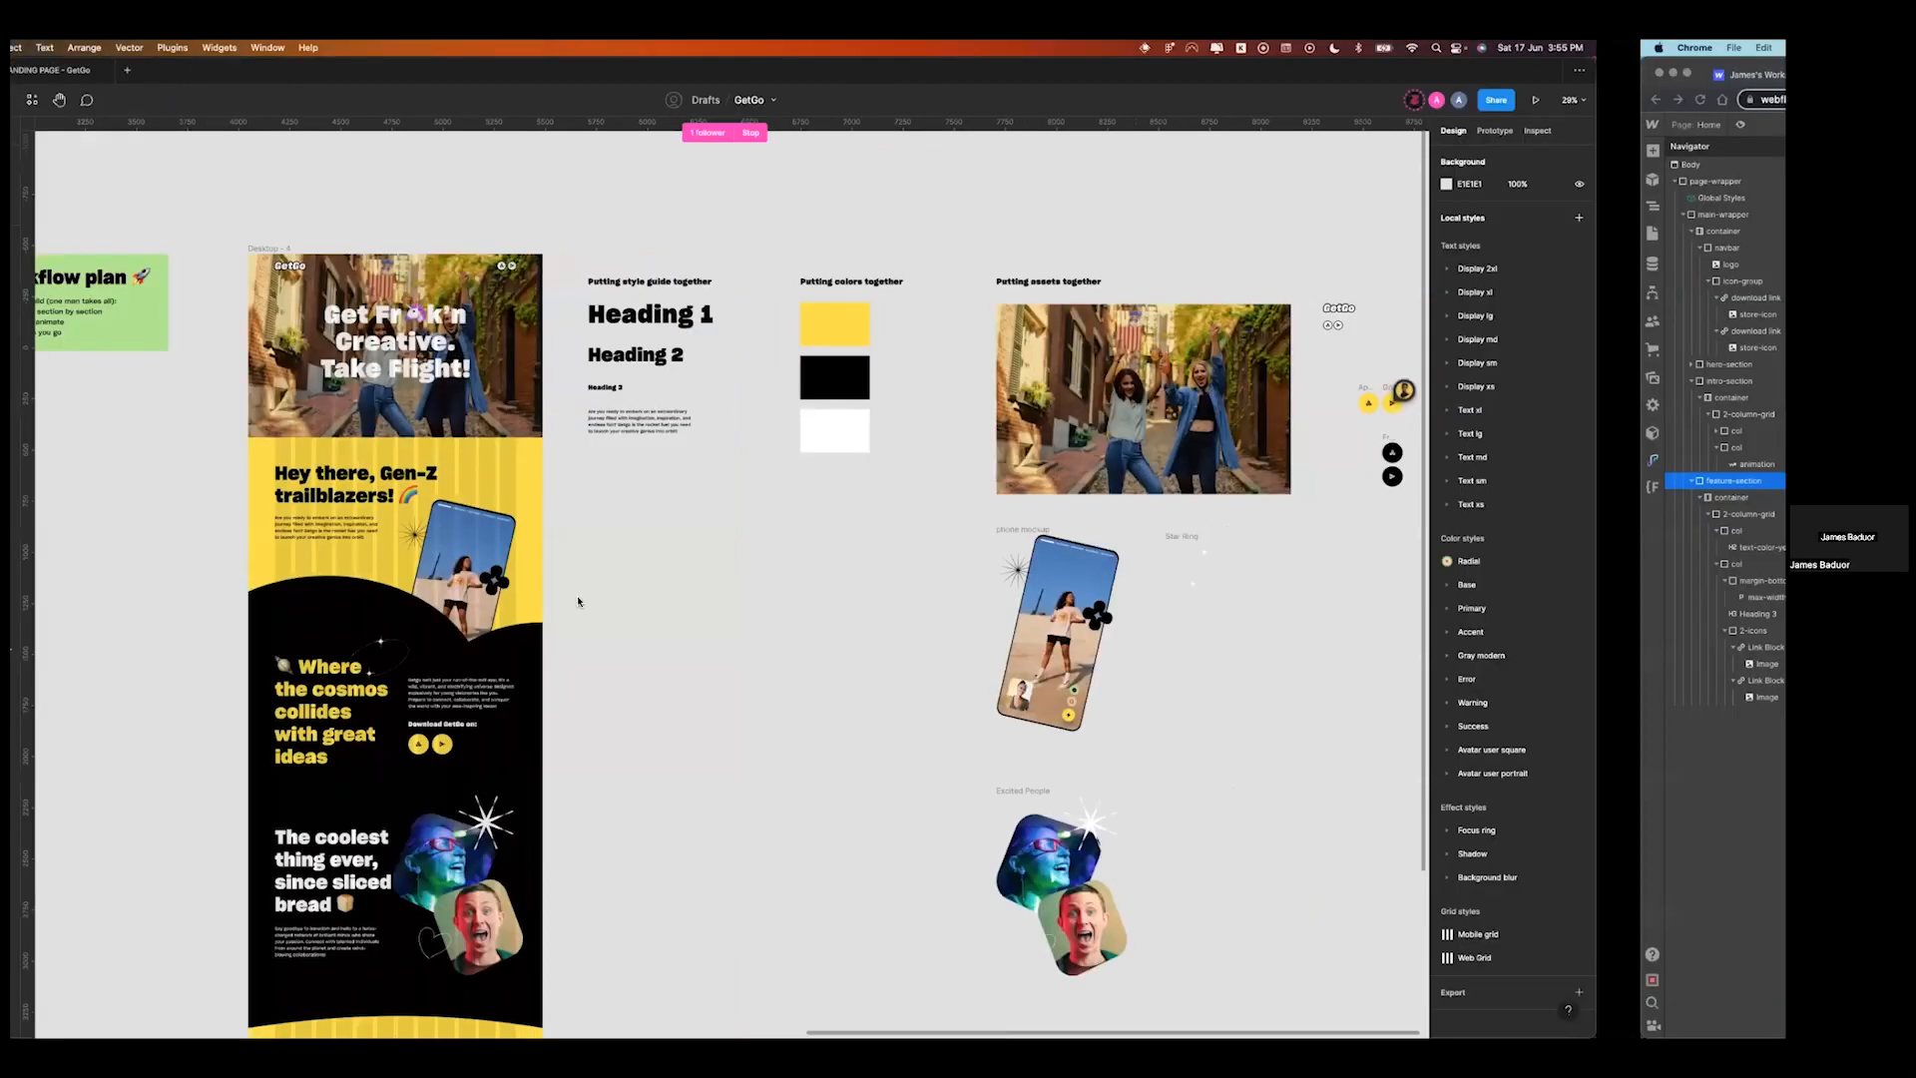
key(ctrl+Left)
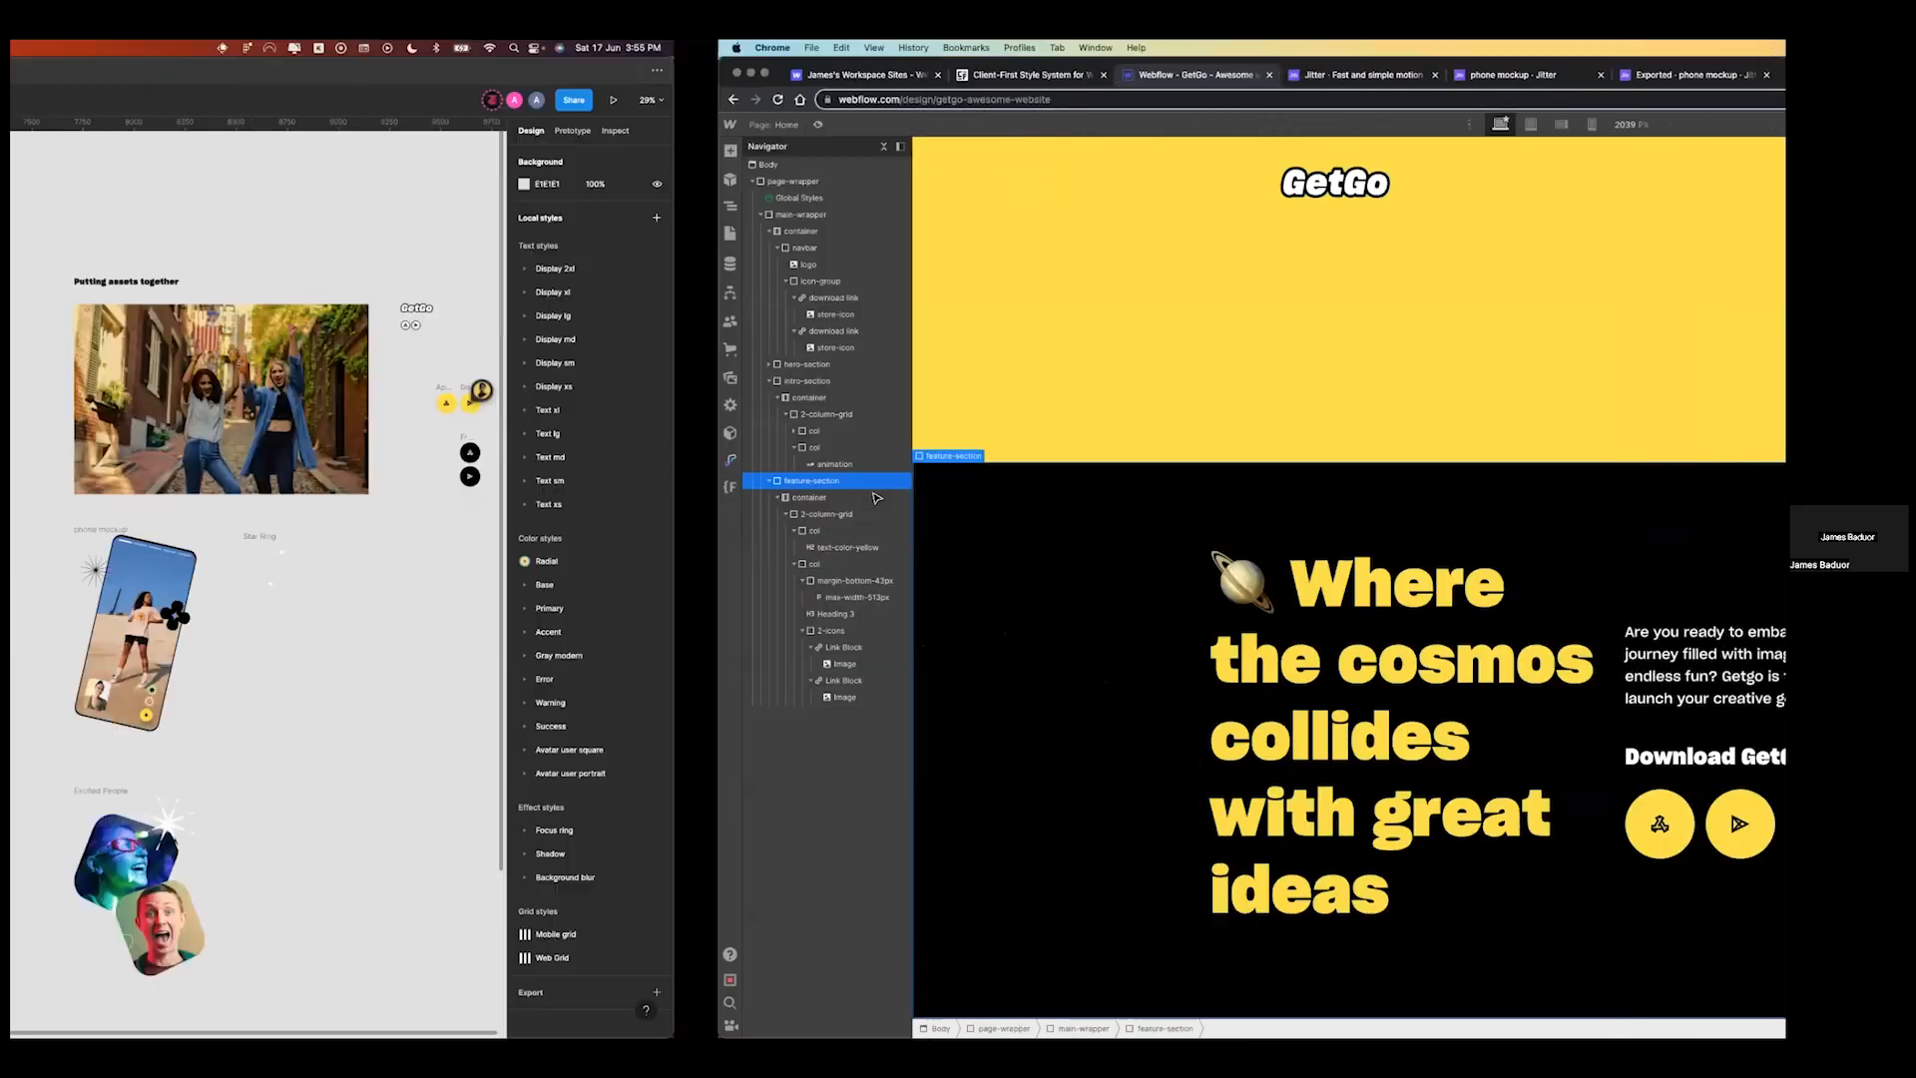
scroll(875, 496, left, 5)
scroll(875, 496, up, 5)
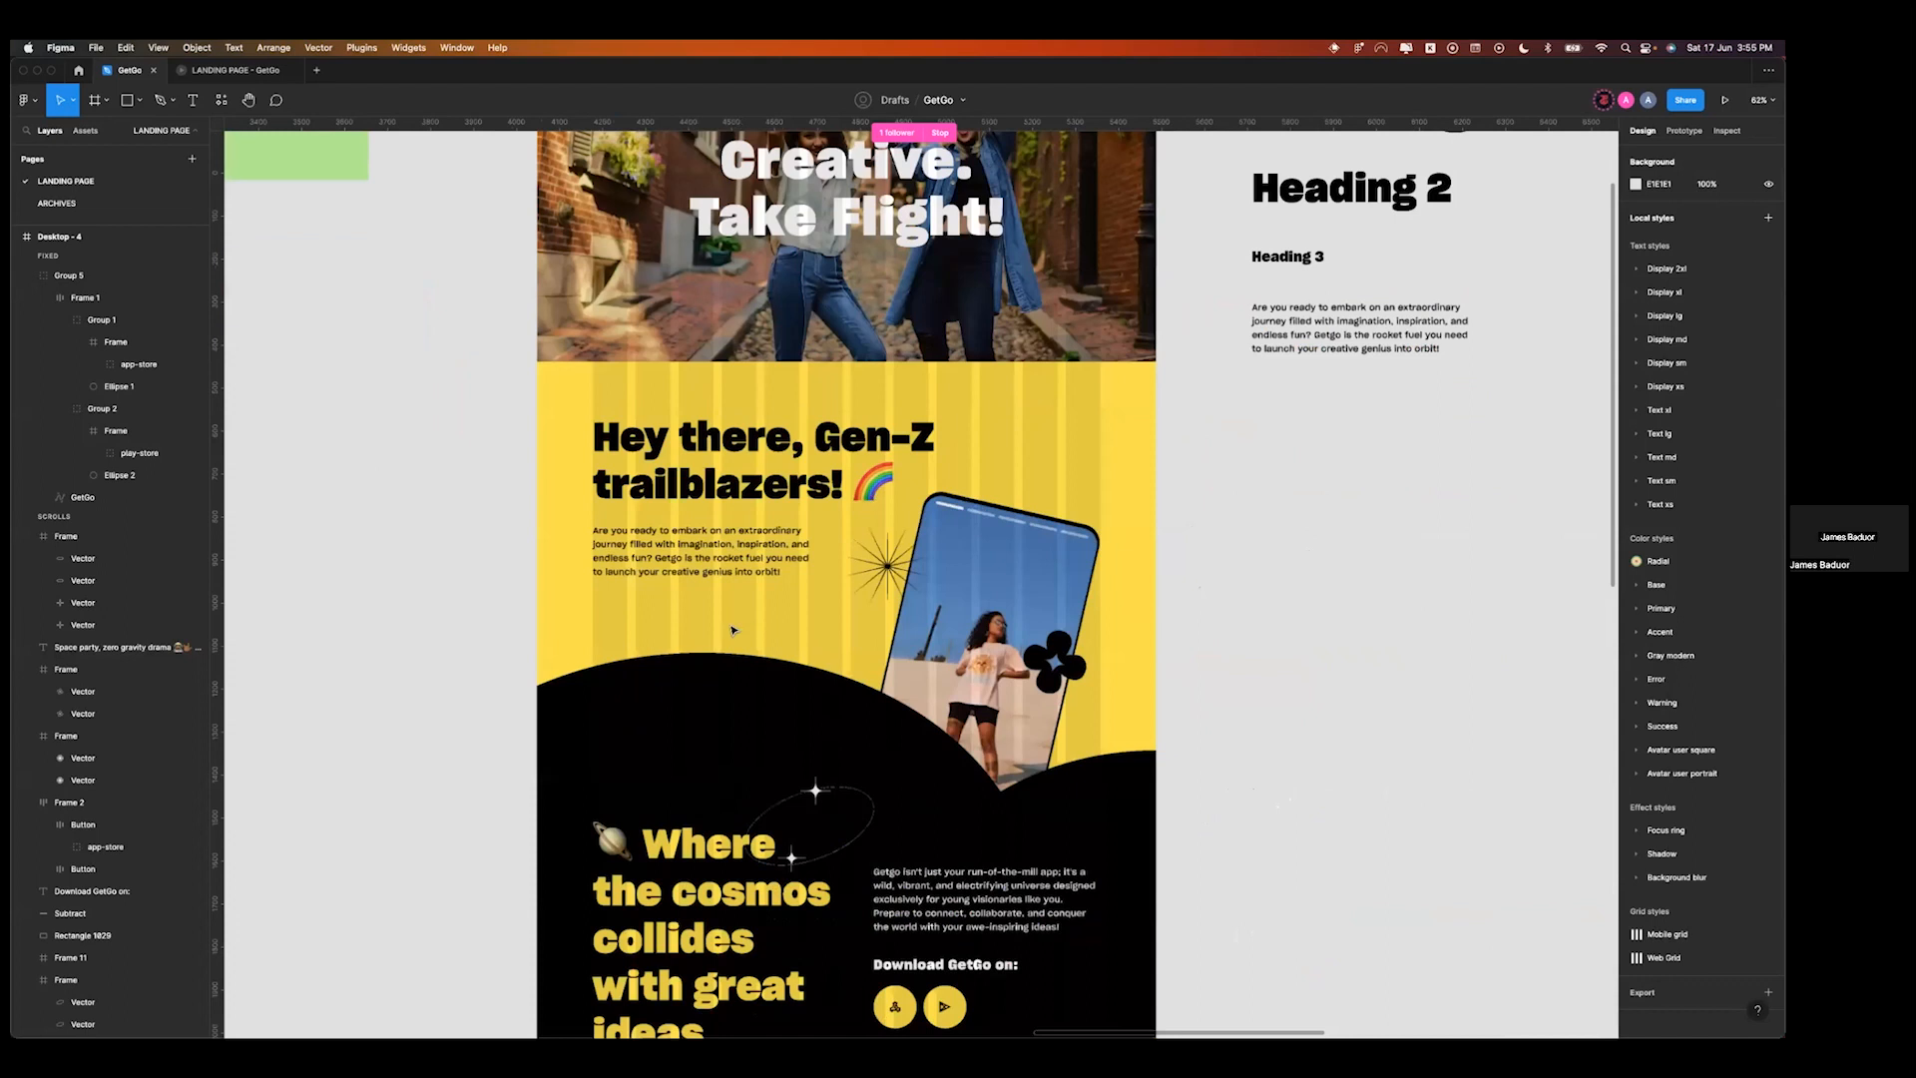
click(864, 635)
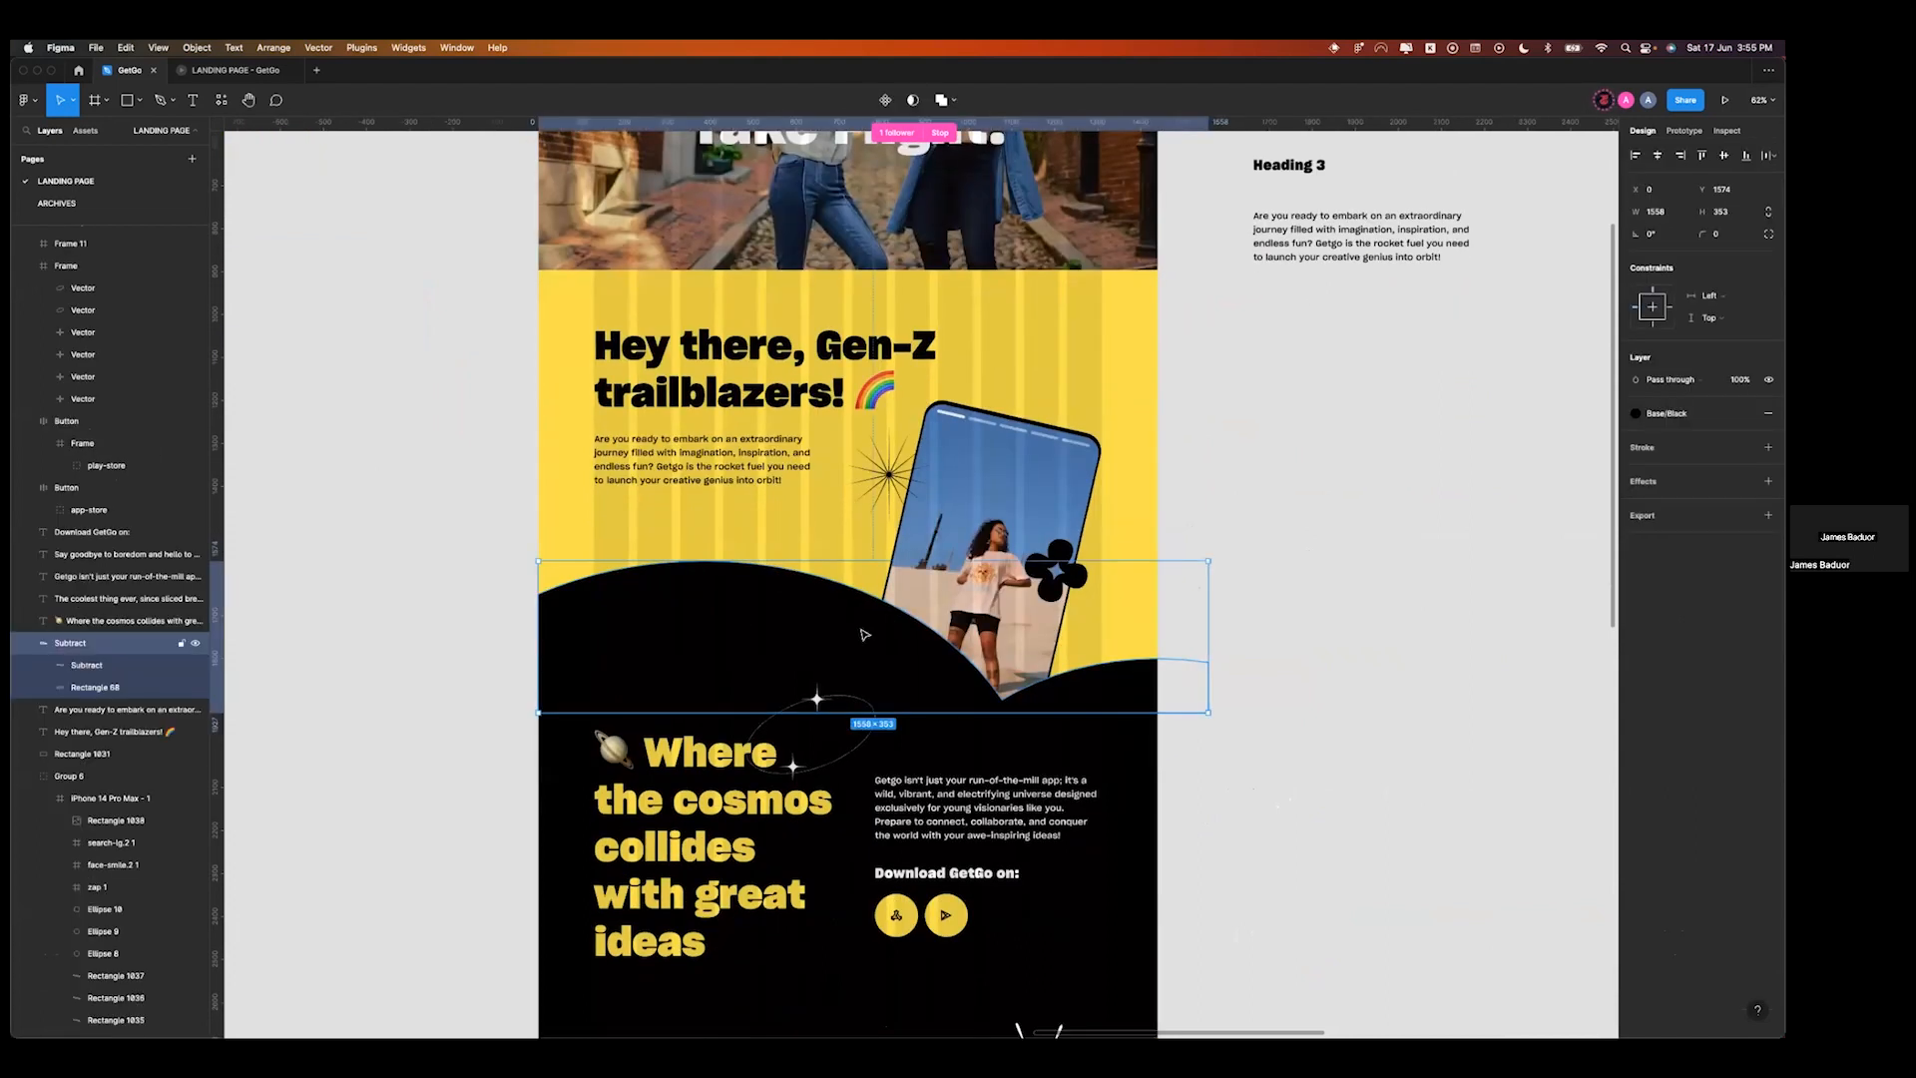
key(ctrl+Right)
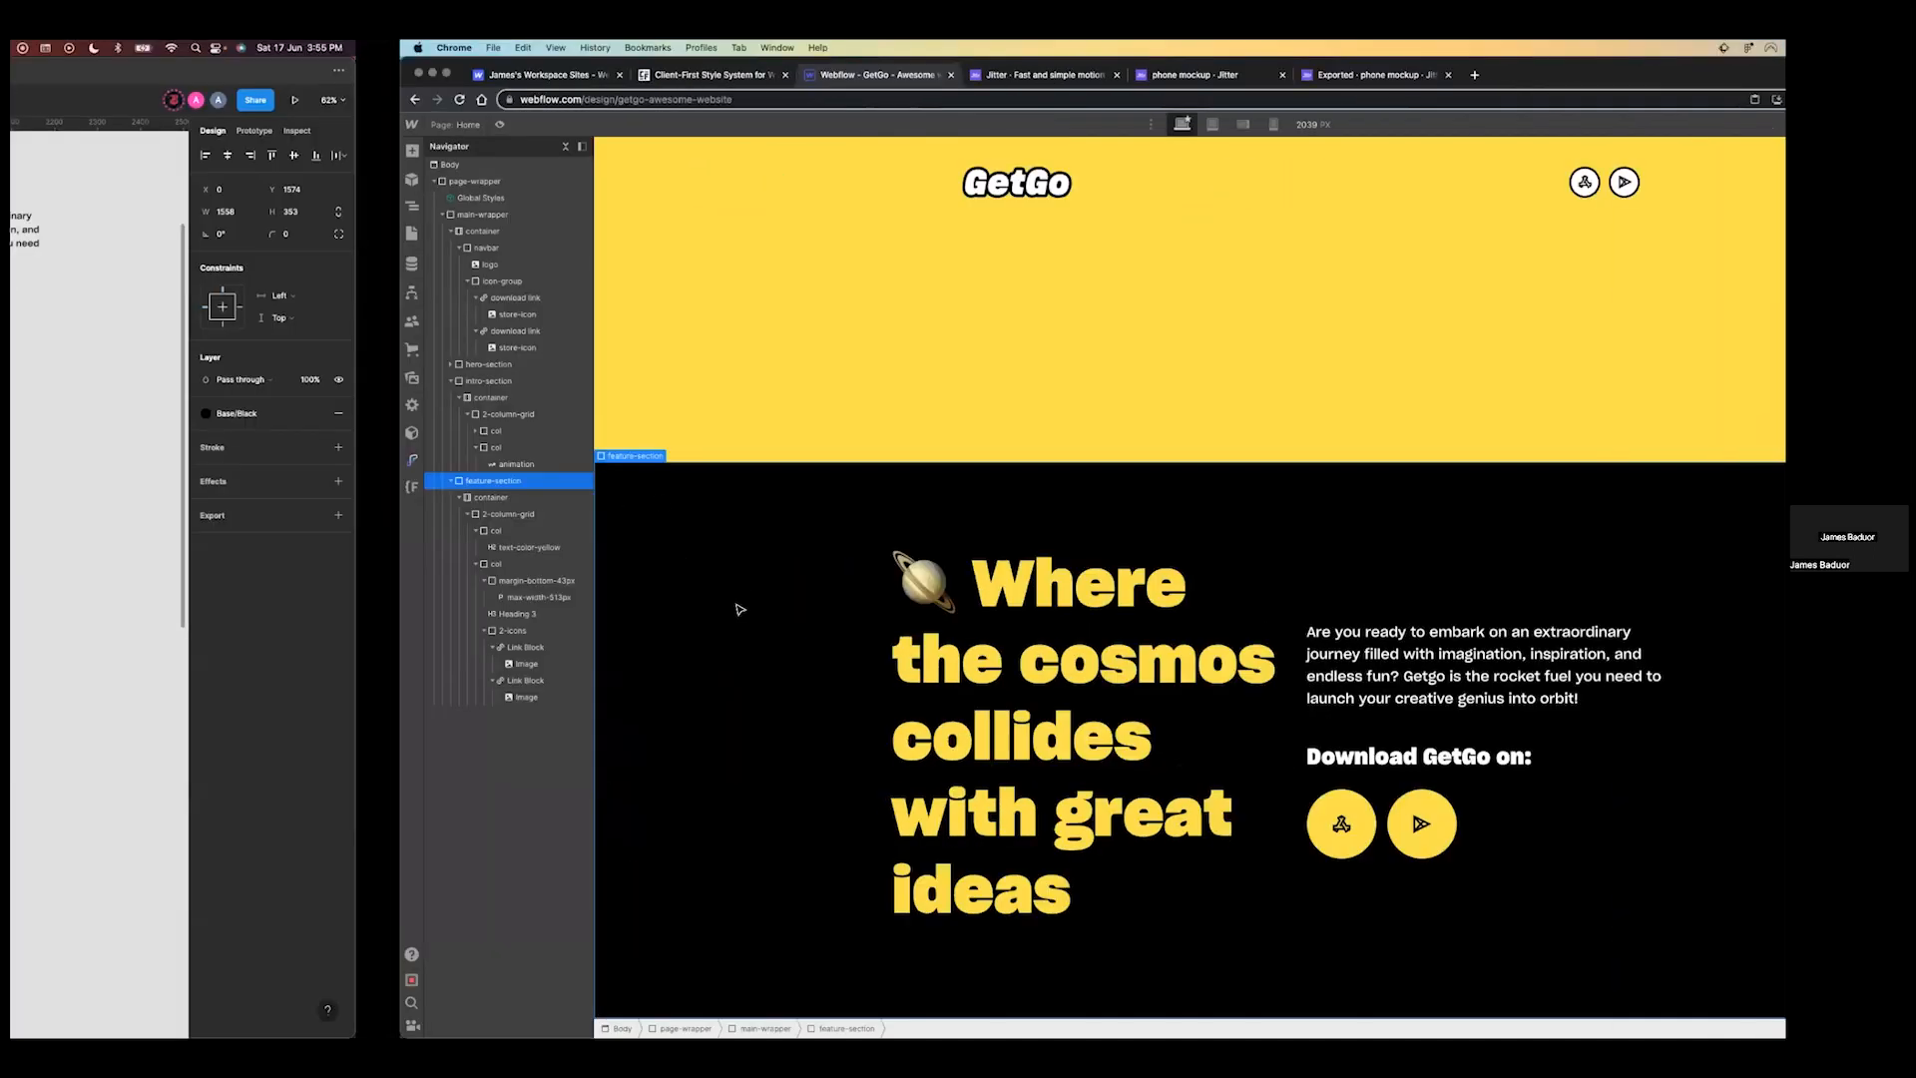
key(ctrl+Left)
- Export the curved black shape in SVG format as Subtract.svg into the getgo folder on the Desktop
click(1769, 515)
click(1733, 537)
click(1734, 579)
click(1702, 565)
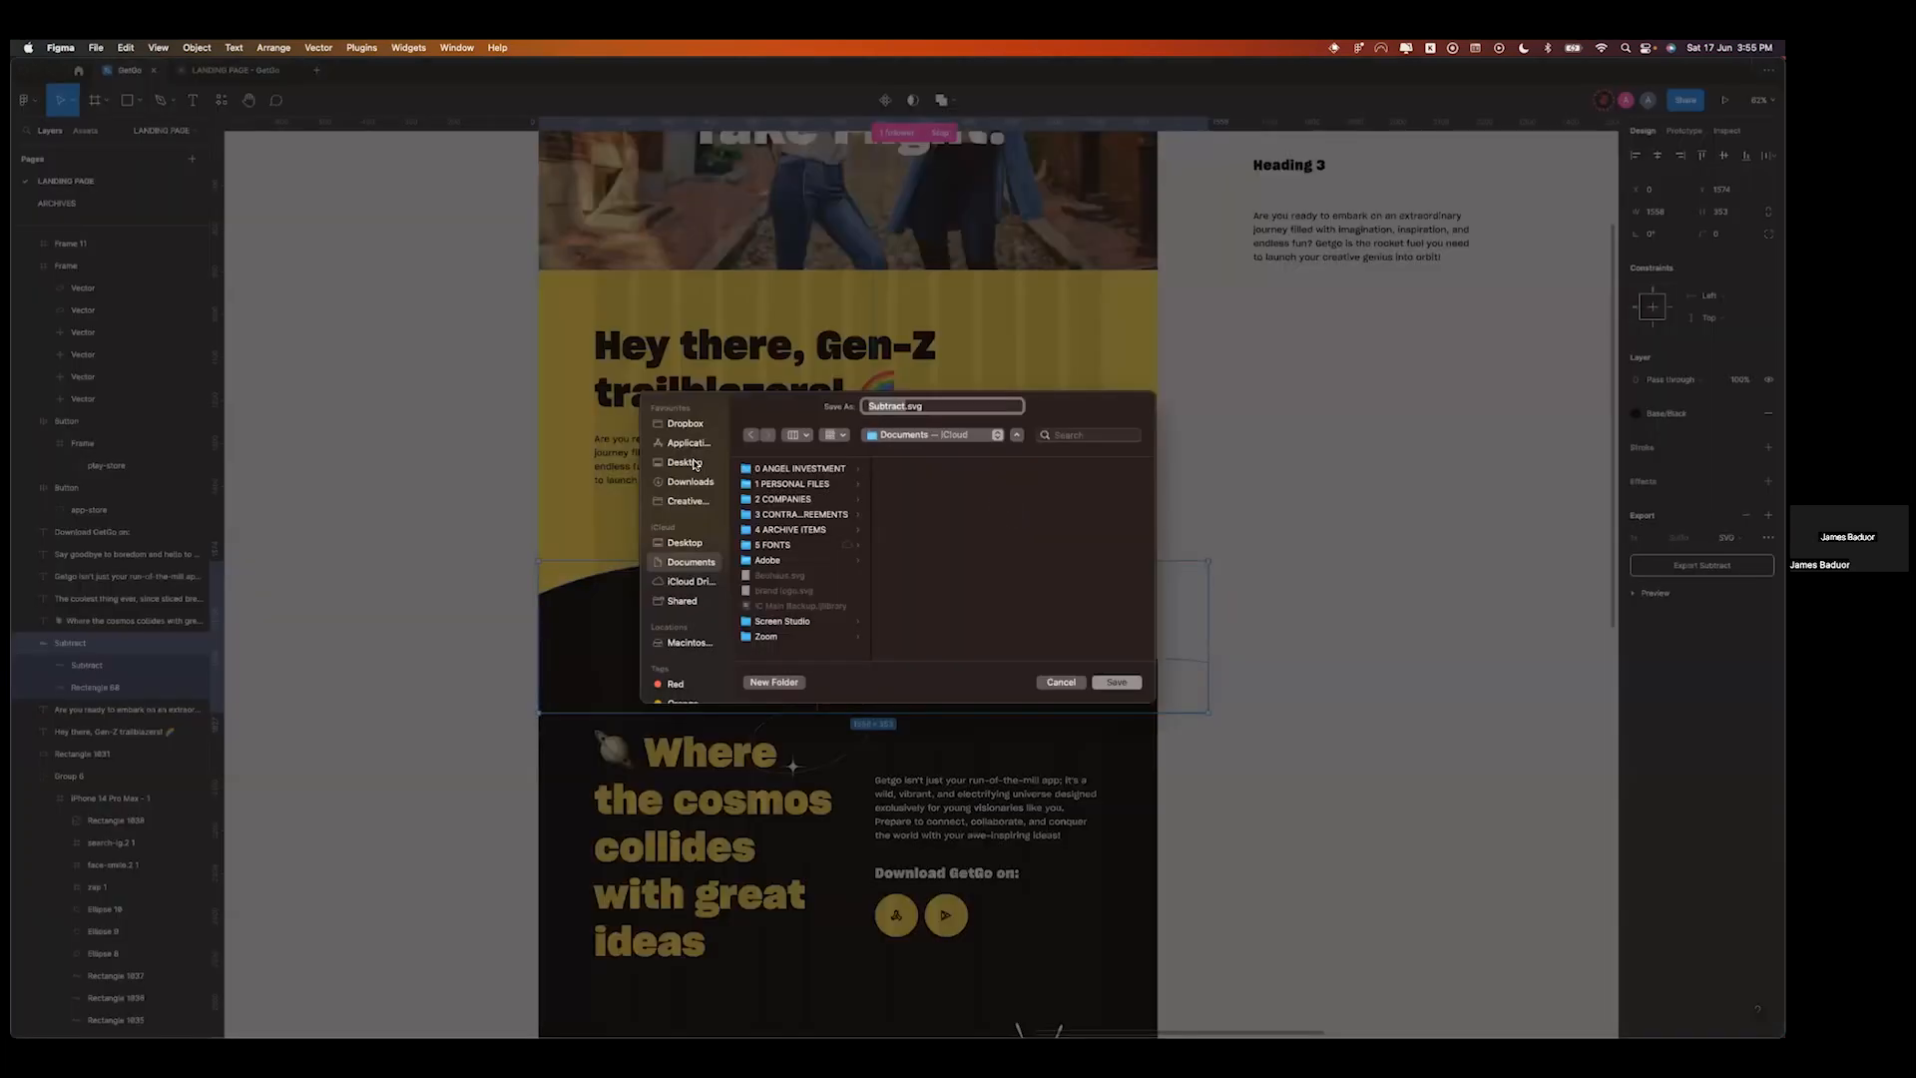
click(696, 464)
click(789, 515)
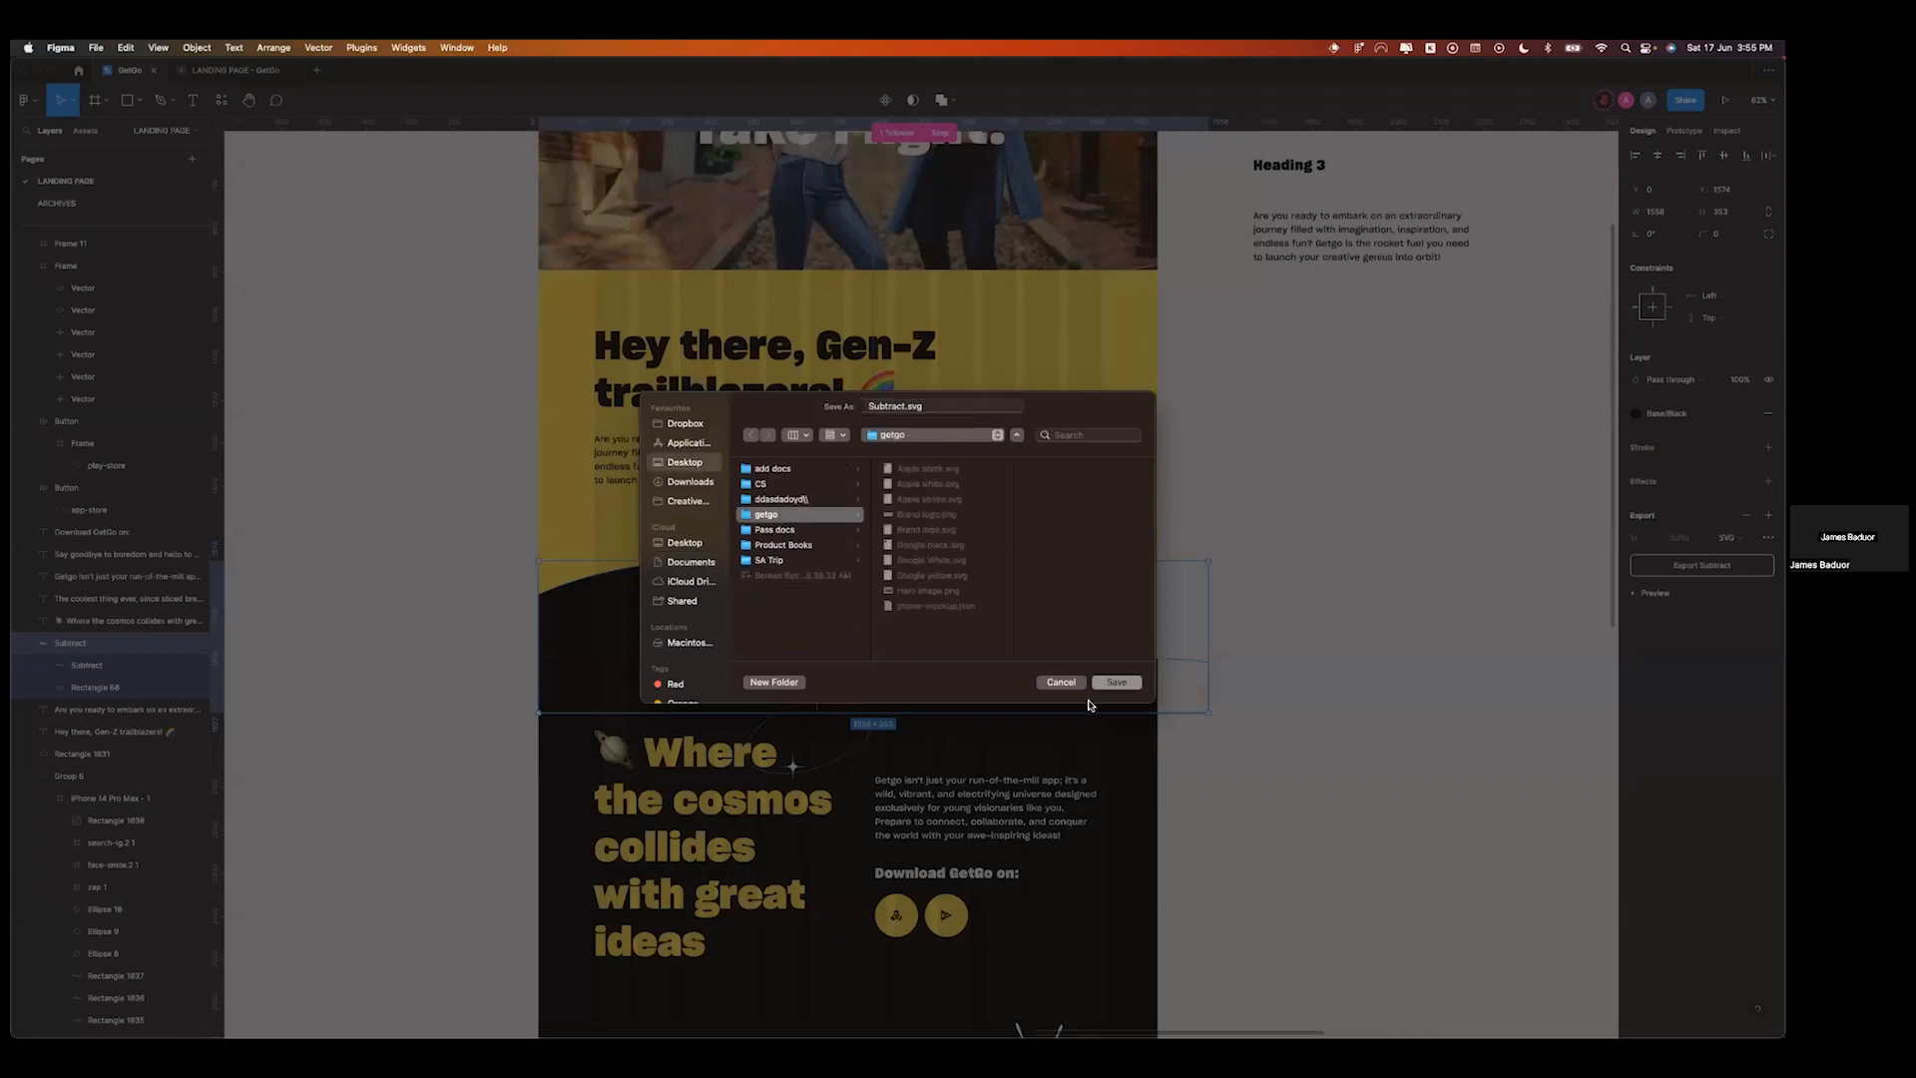
click(1117, 684)
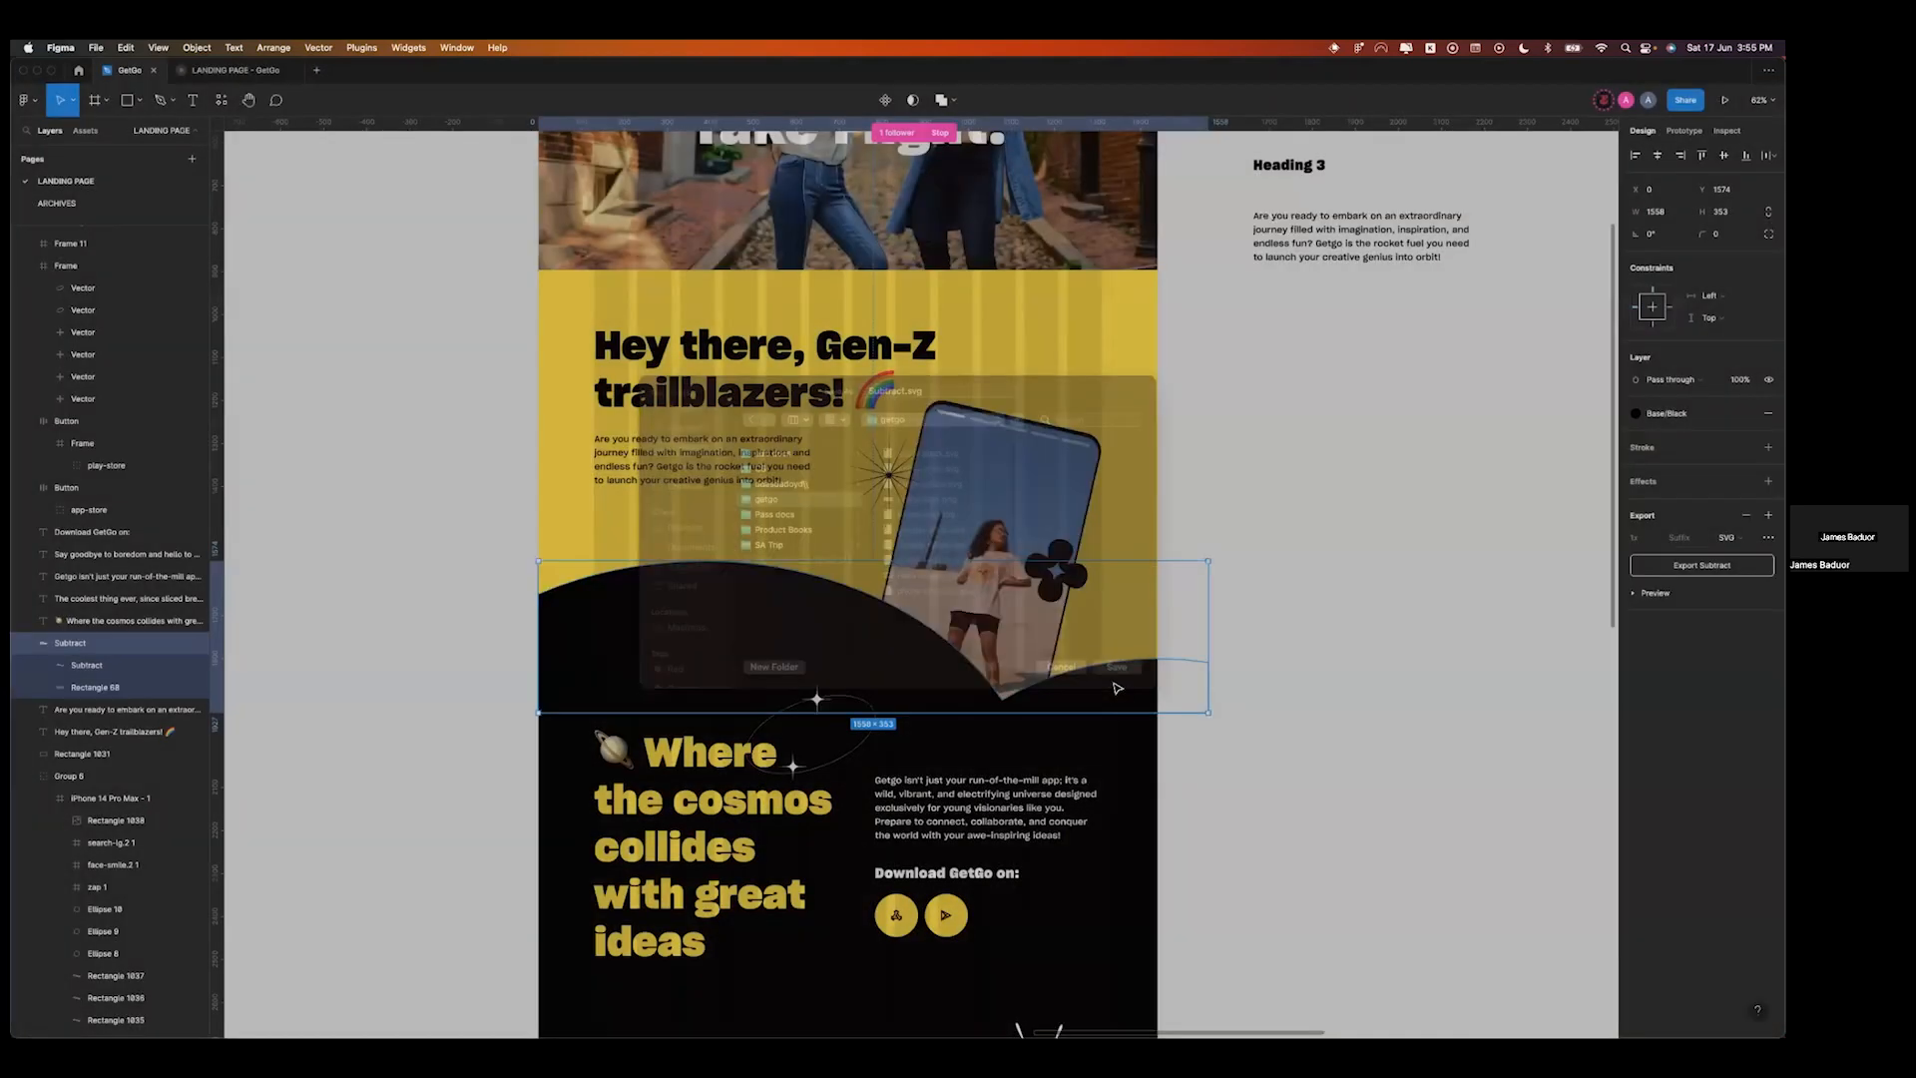
- Switch to Webflow and insert an image element into intro-section, directly below its container
key(ctrl+Right)
scroll(726, 473, up, 10)
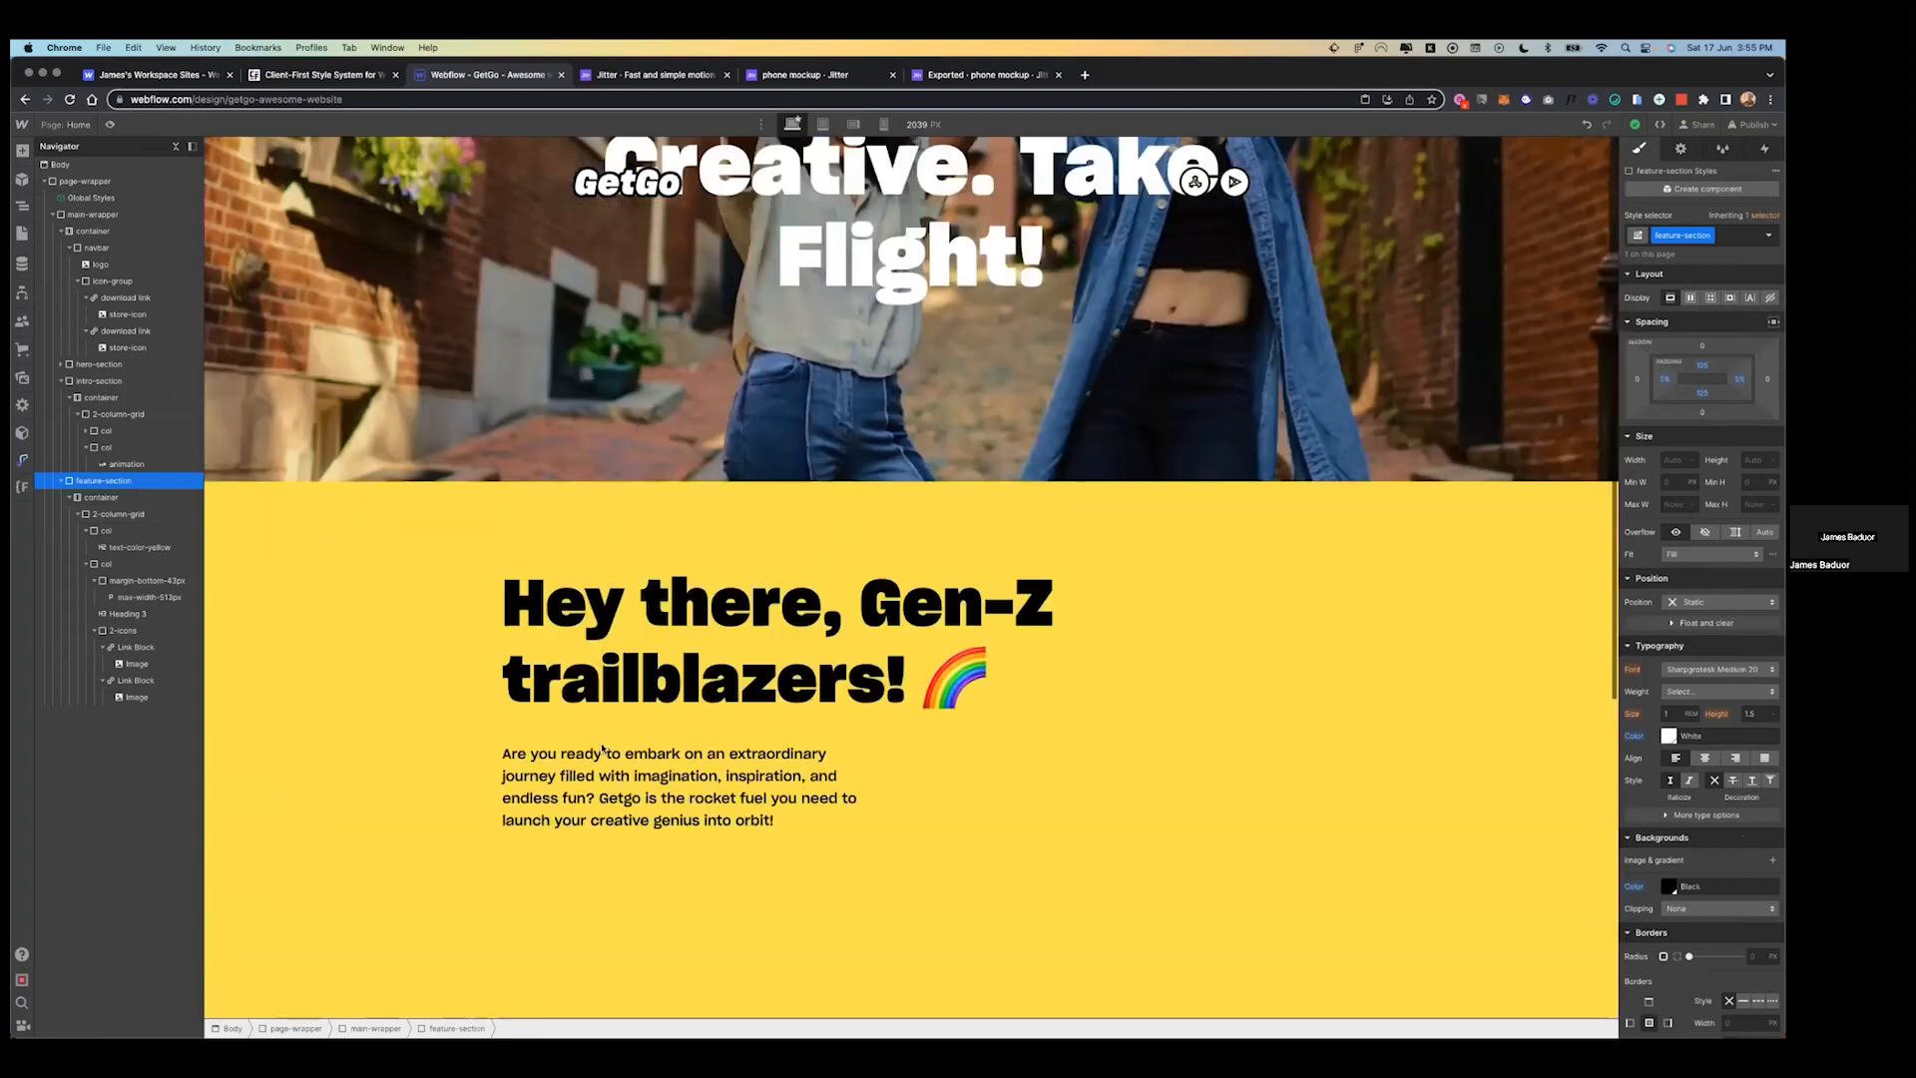
scroll(373, 561, down, 5)
click(85, 380)
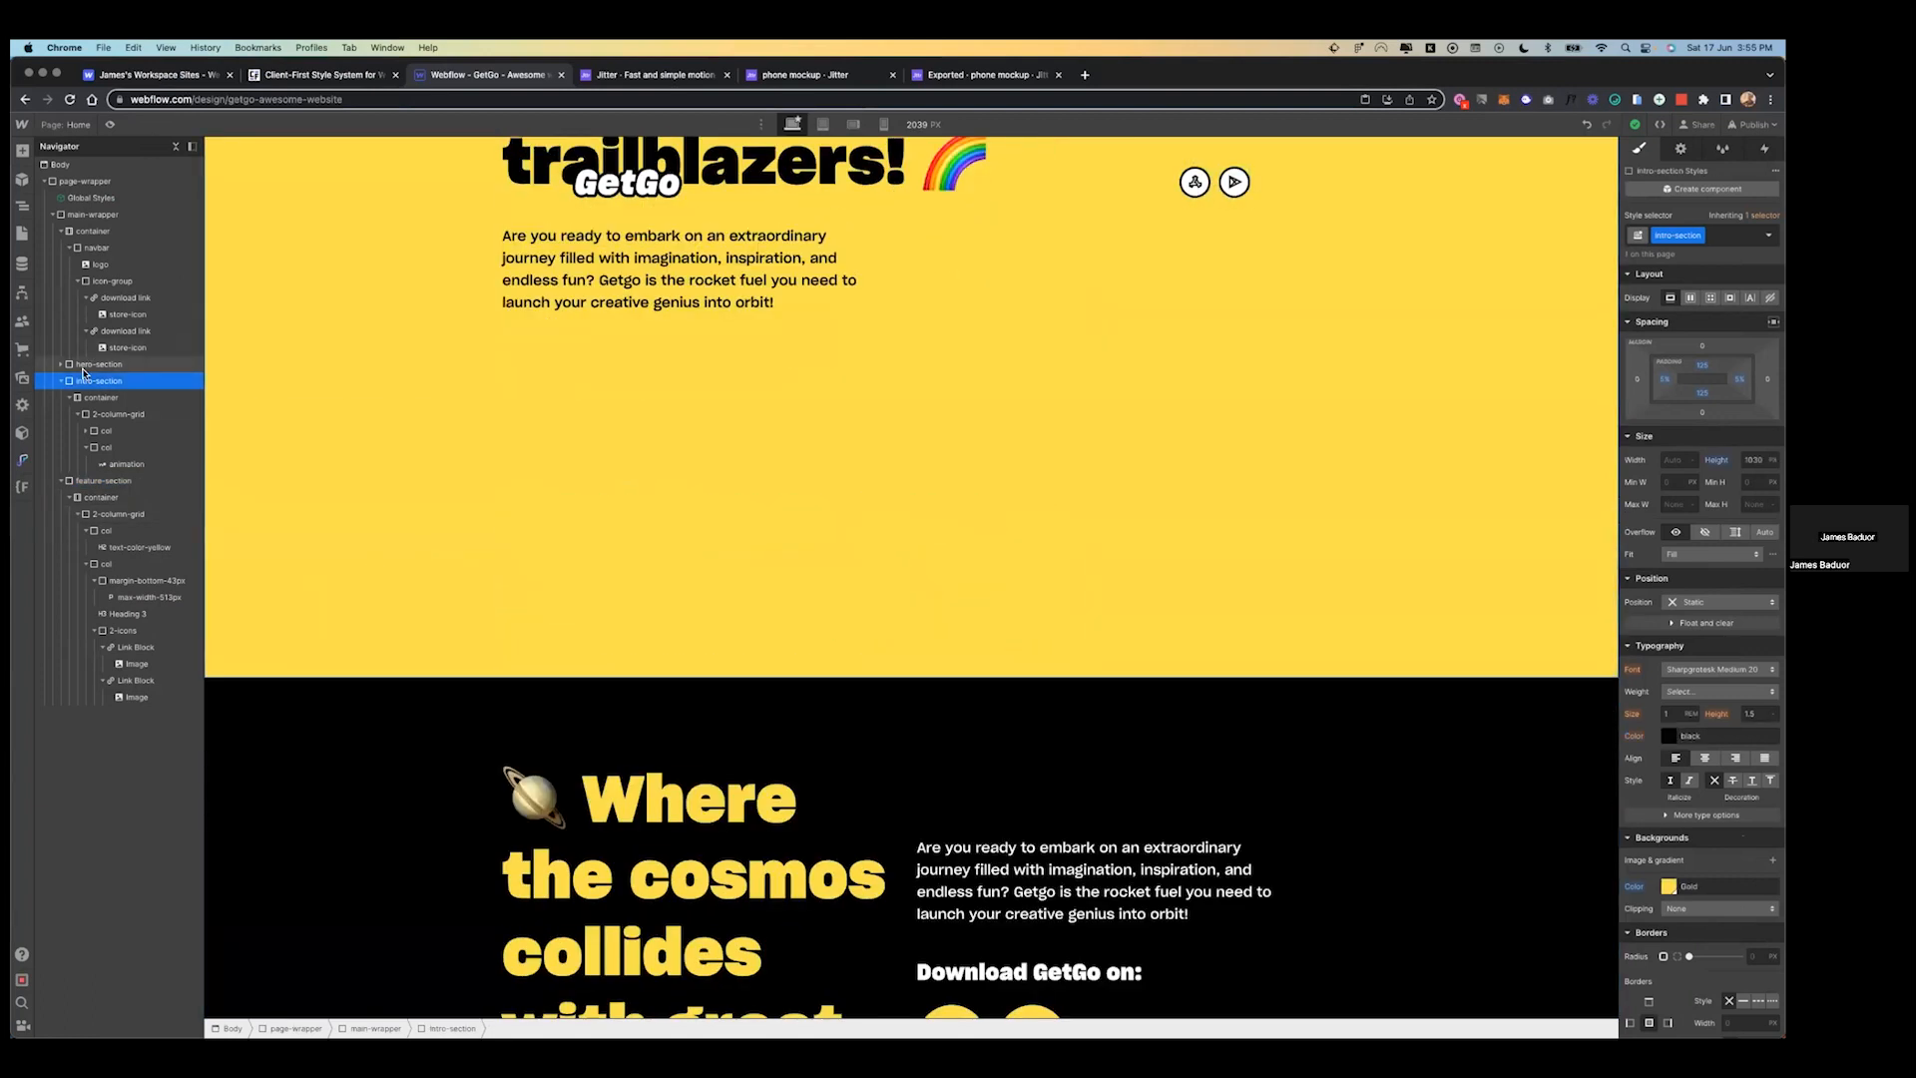
click(70, 398)
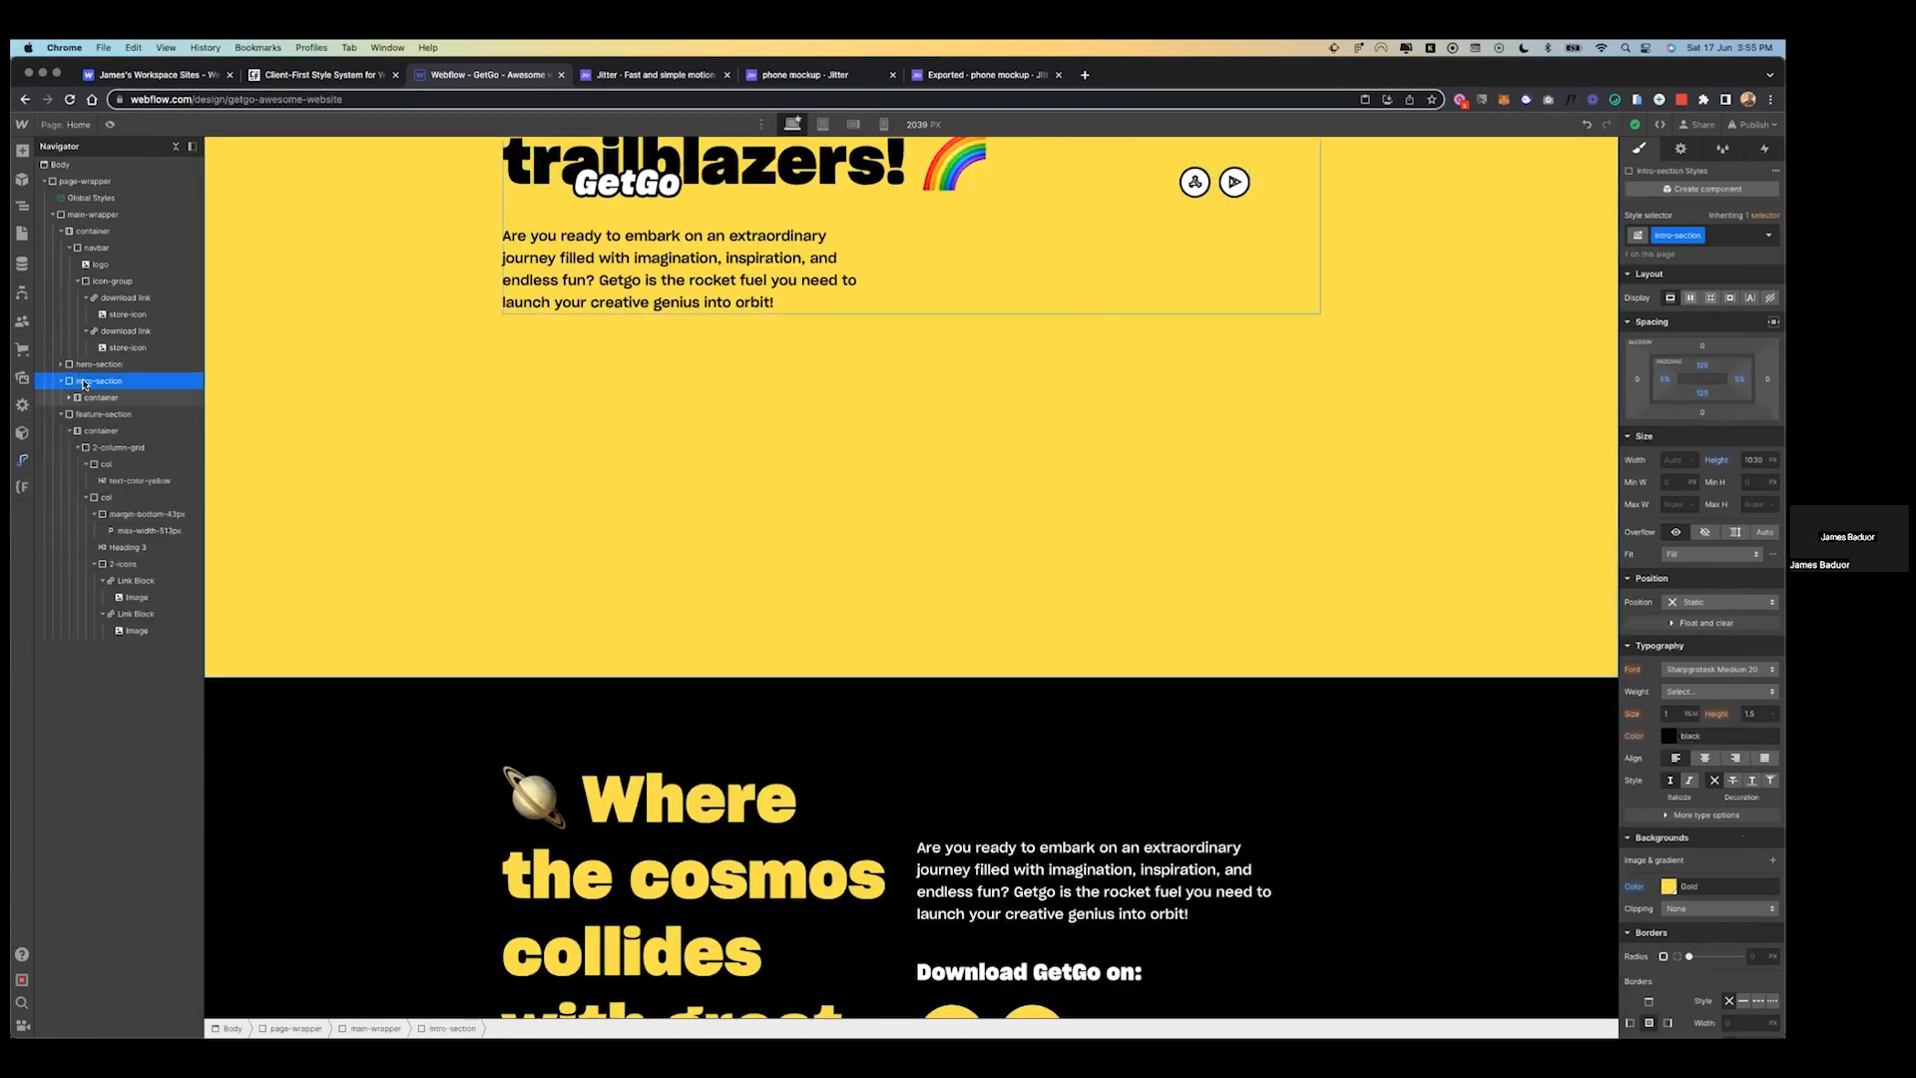
click(21, 152)
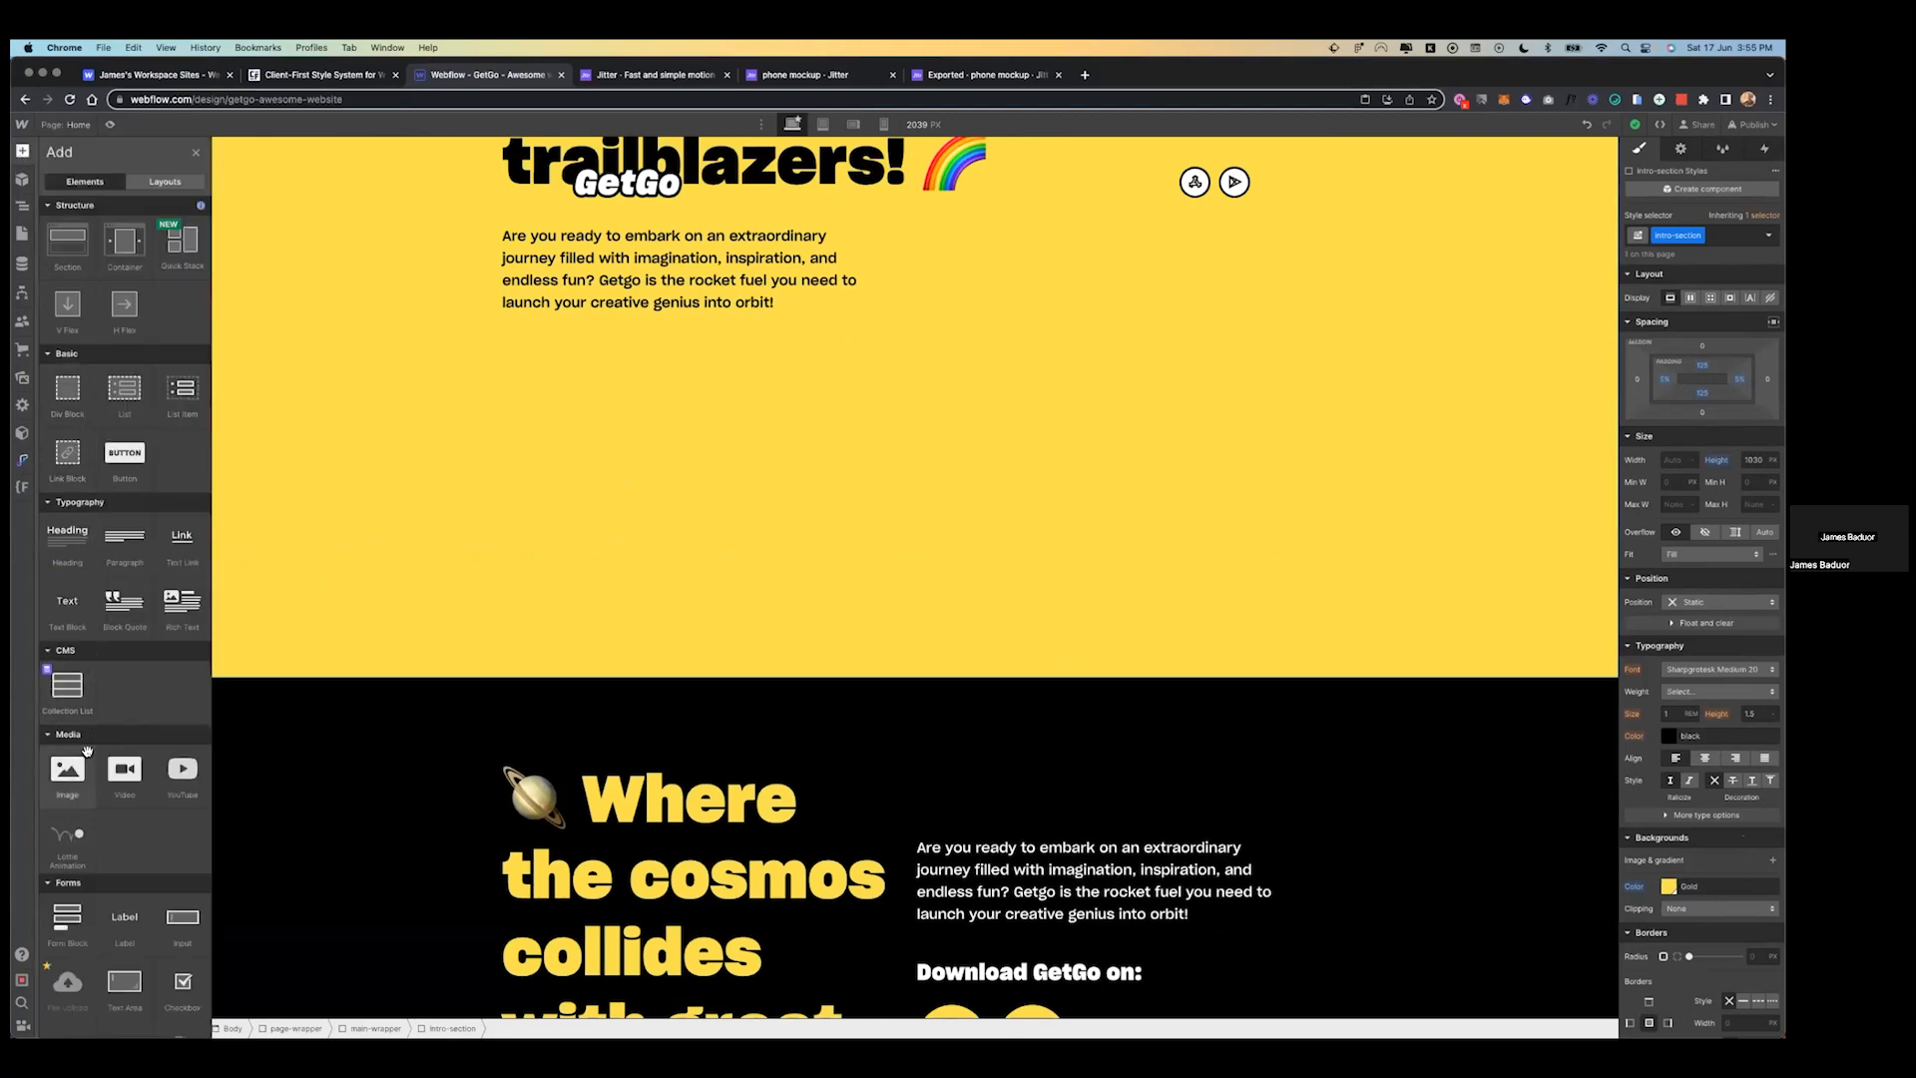
click(68, 773)
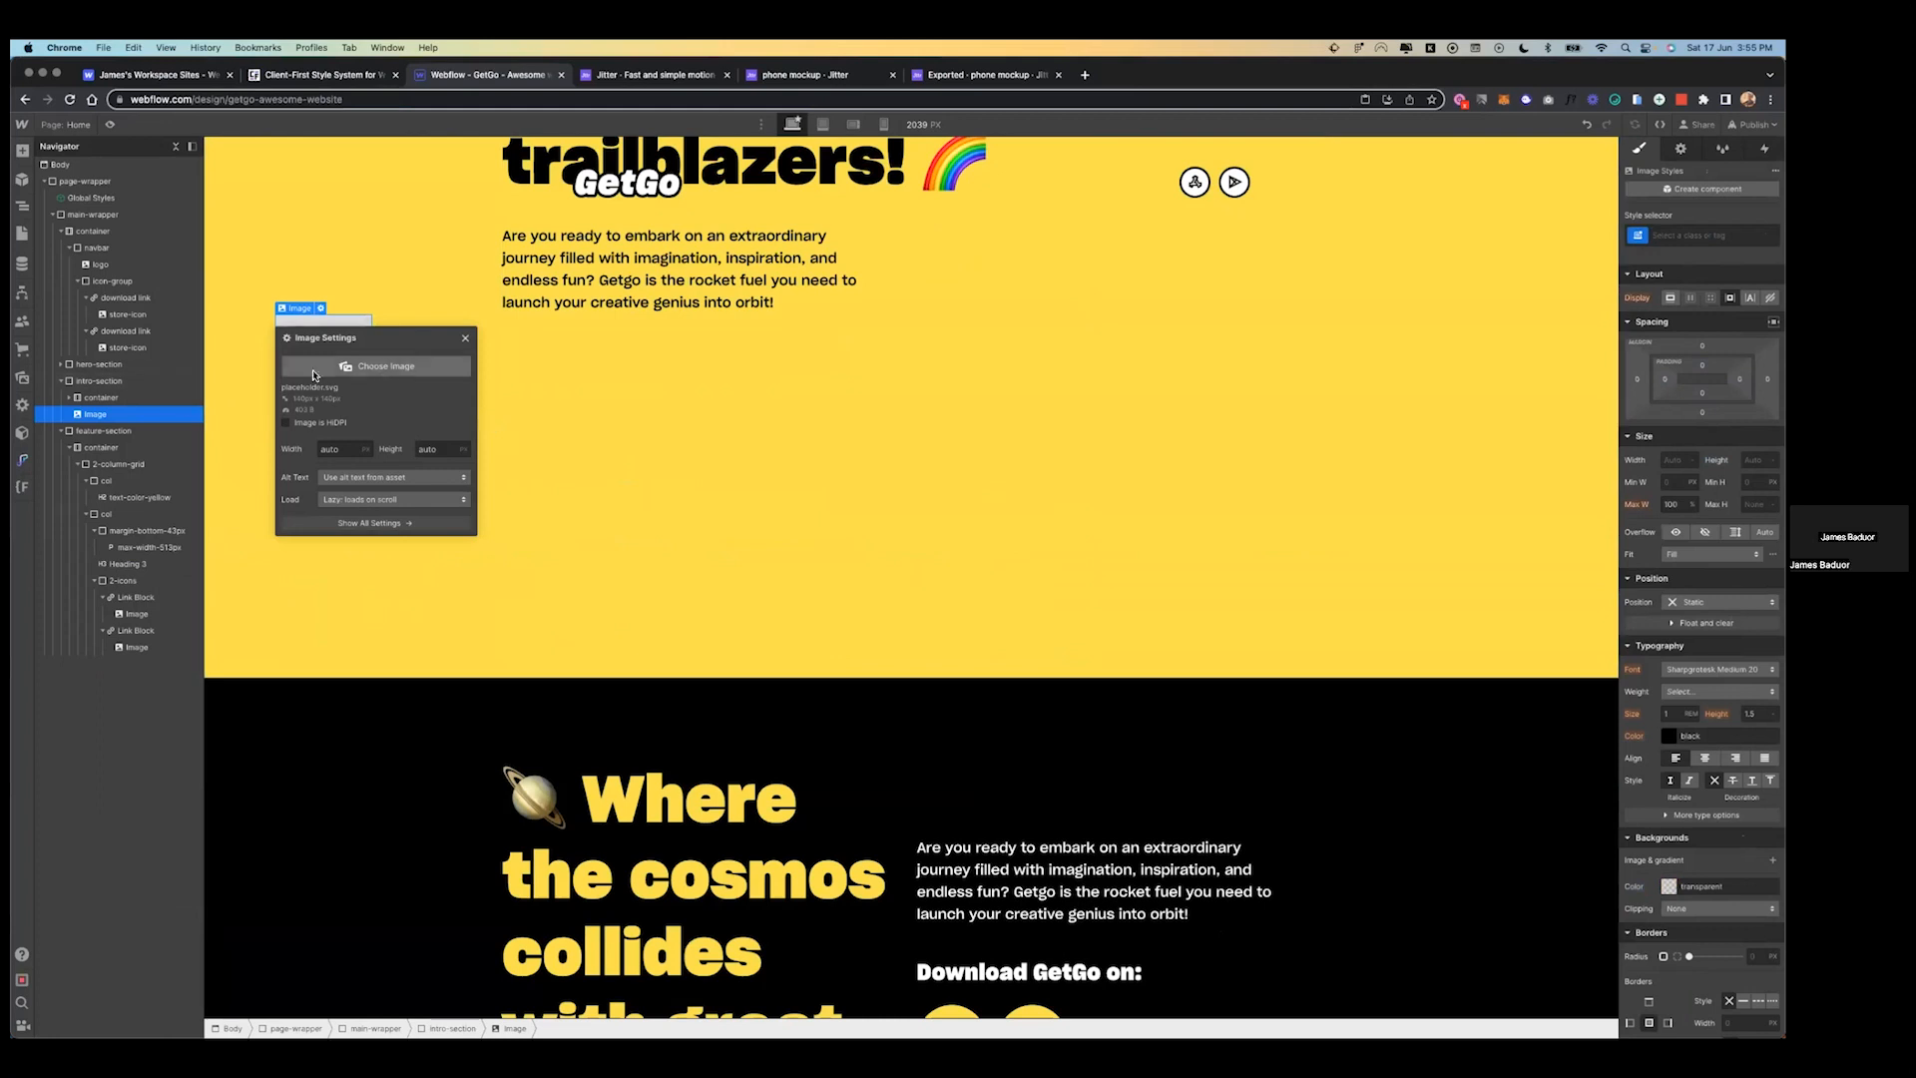
drag(97, 418, 80, 420)
key(super+z)
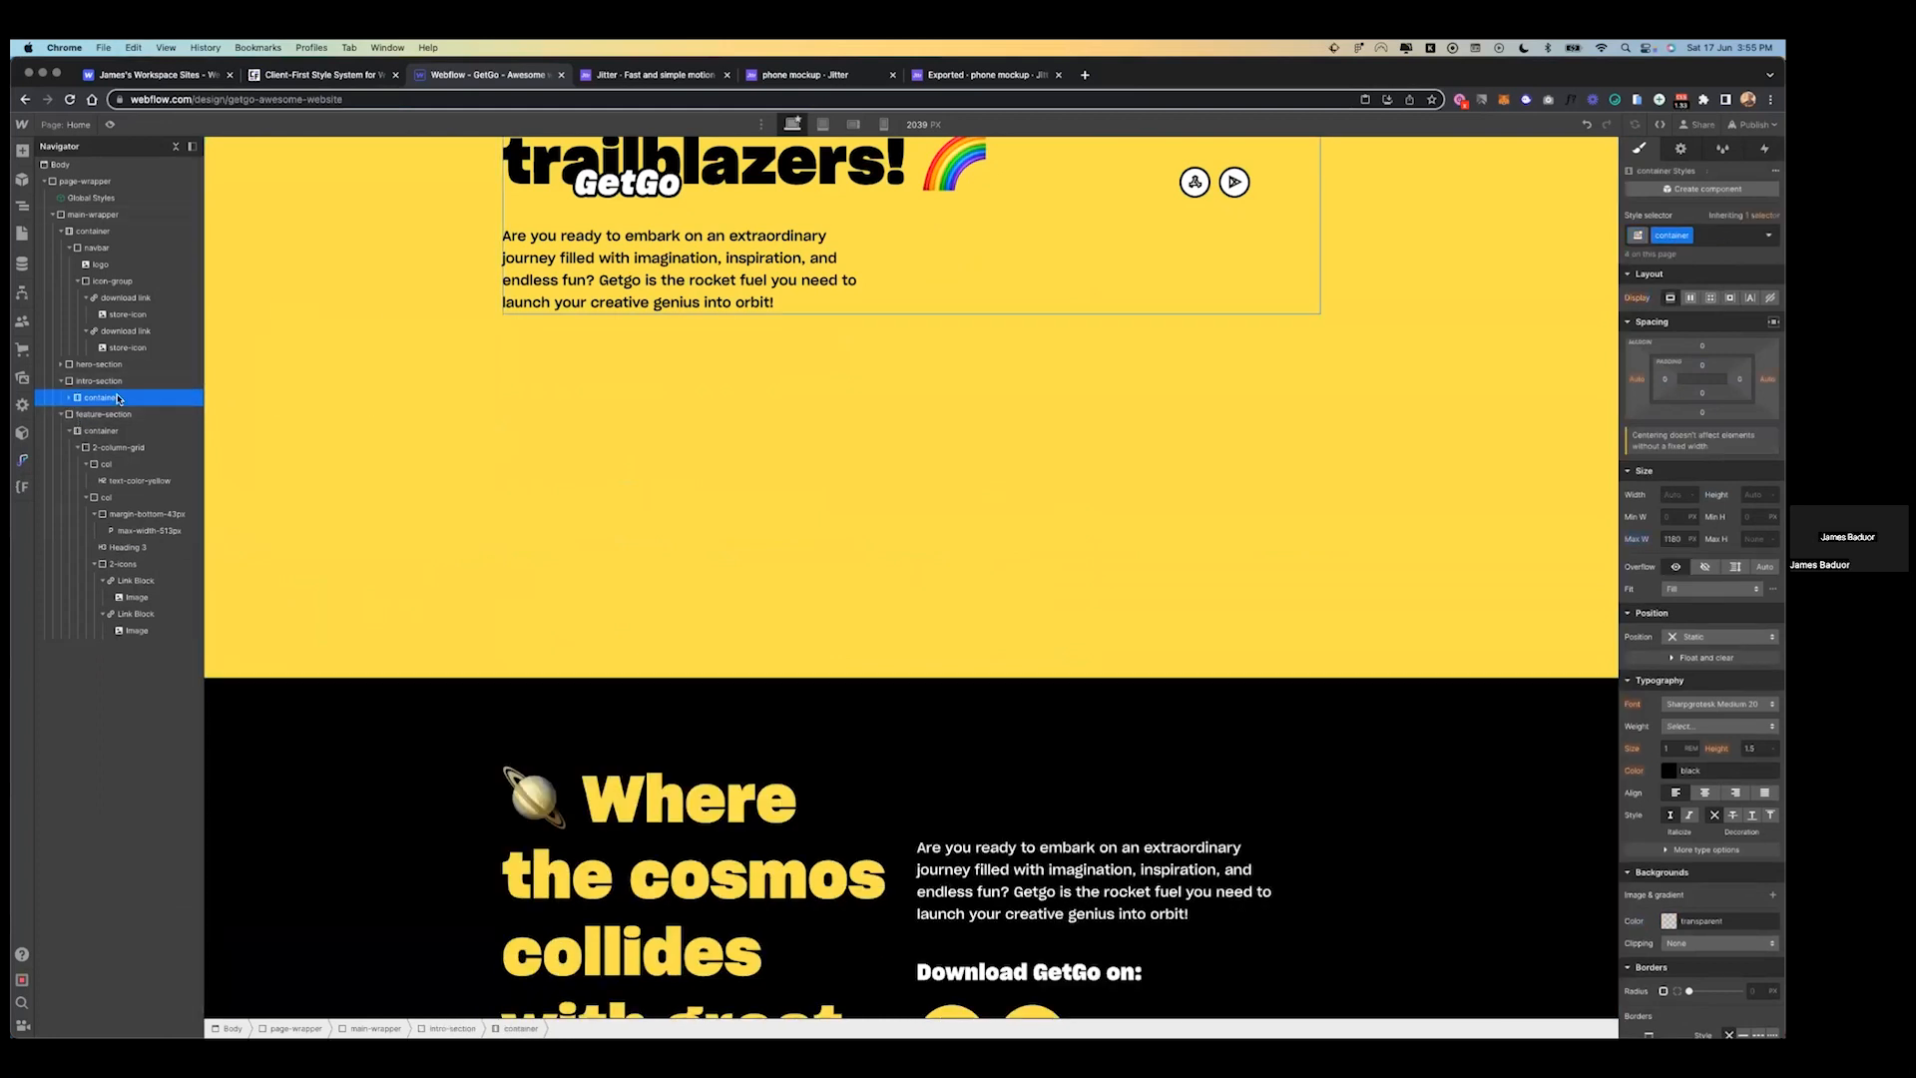
click(99, 413)
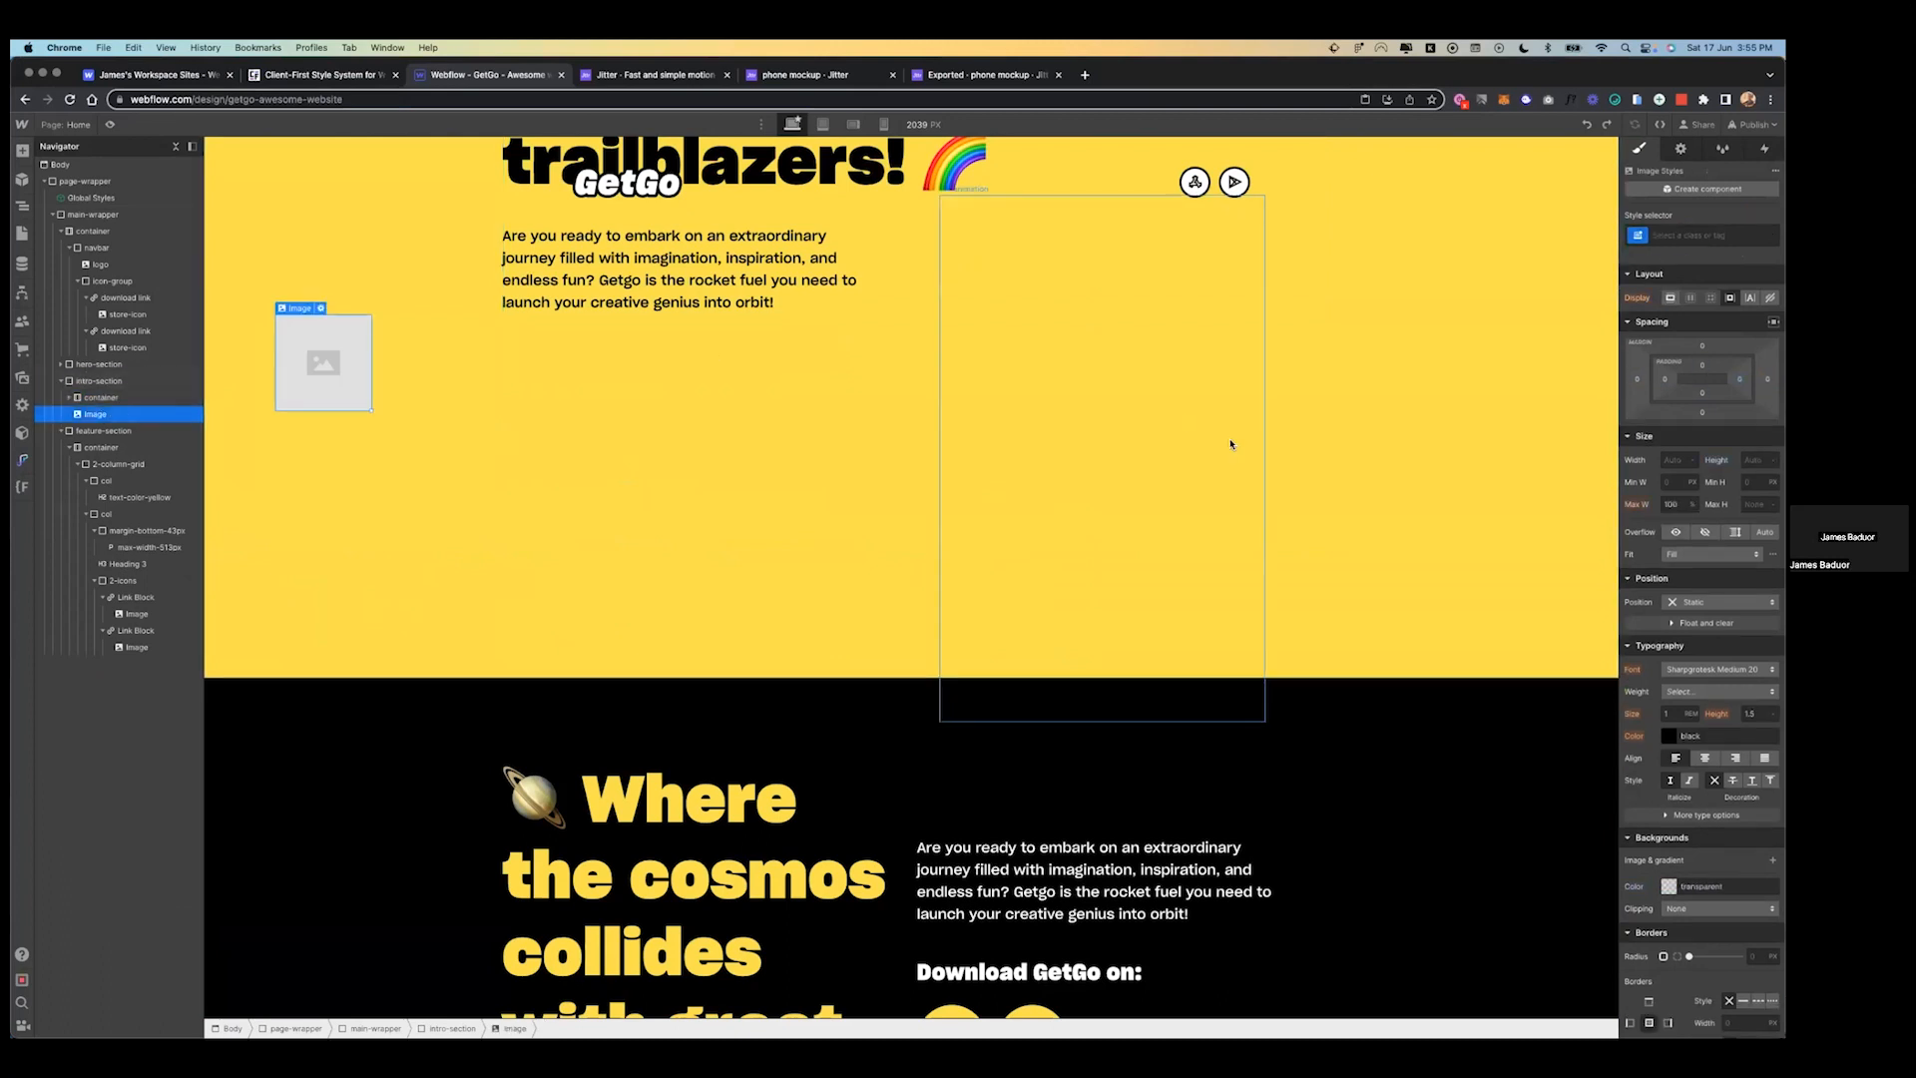
- Check the curved shape in the Figma design, and give the new Webflow image the class rounded-egde
key(ctrl+Left)
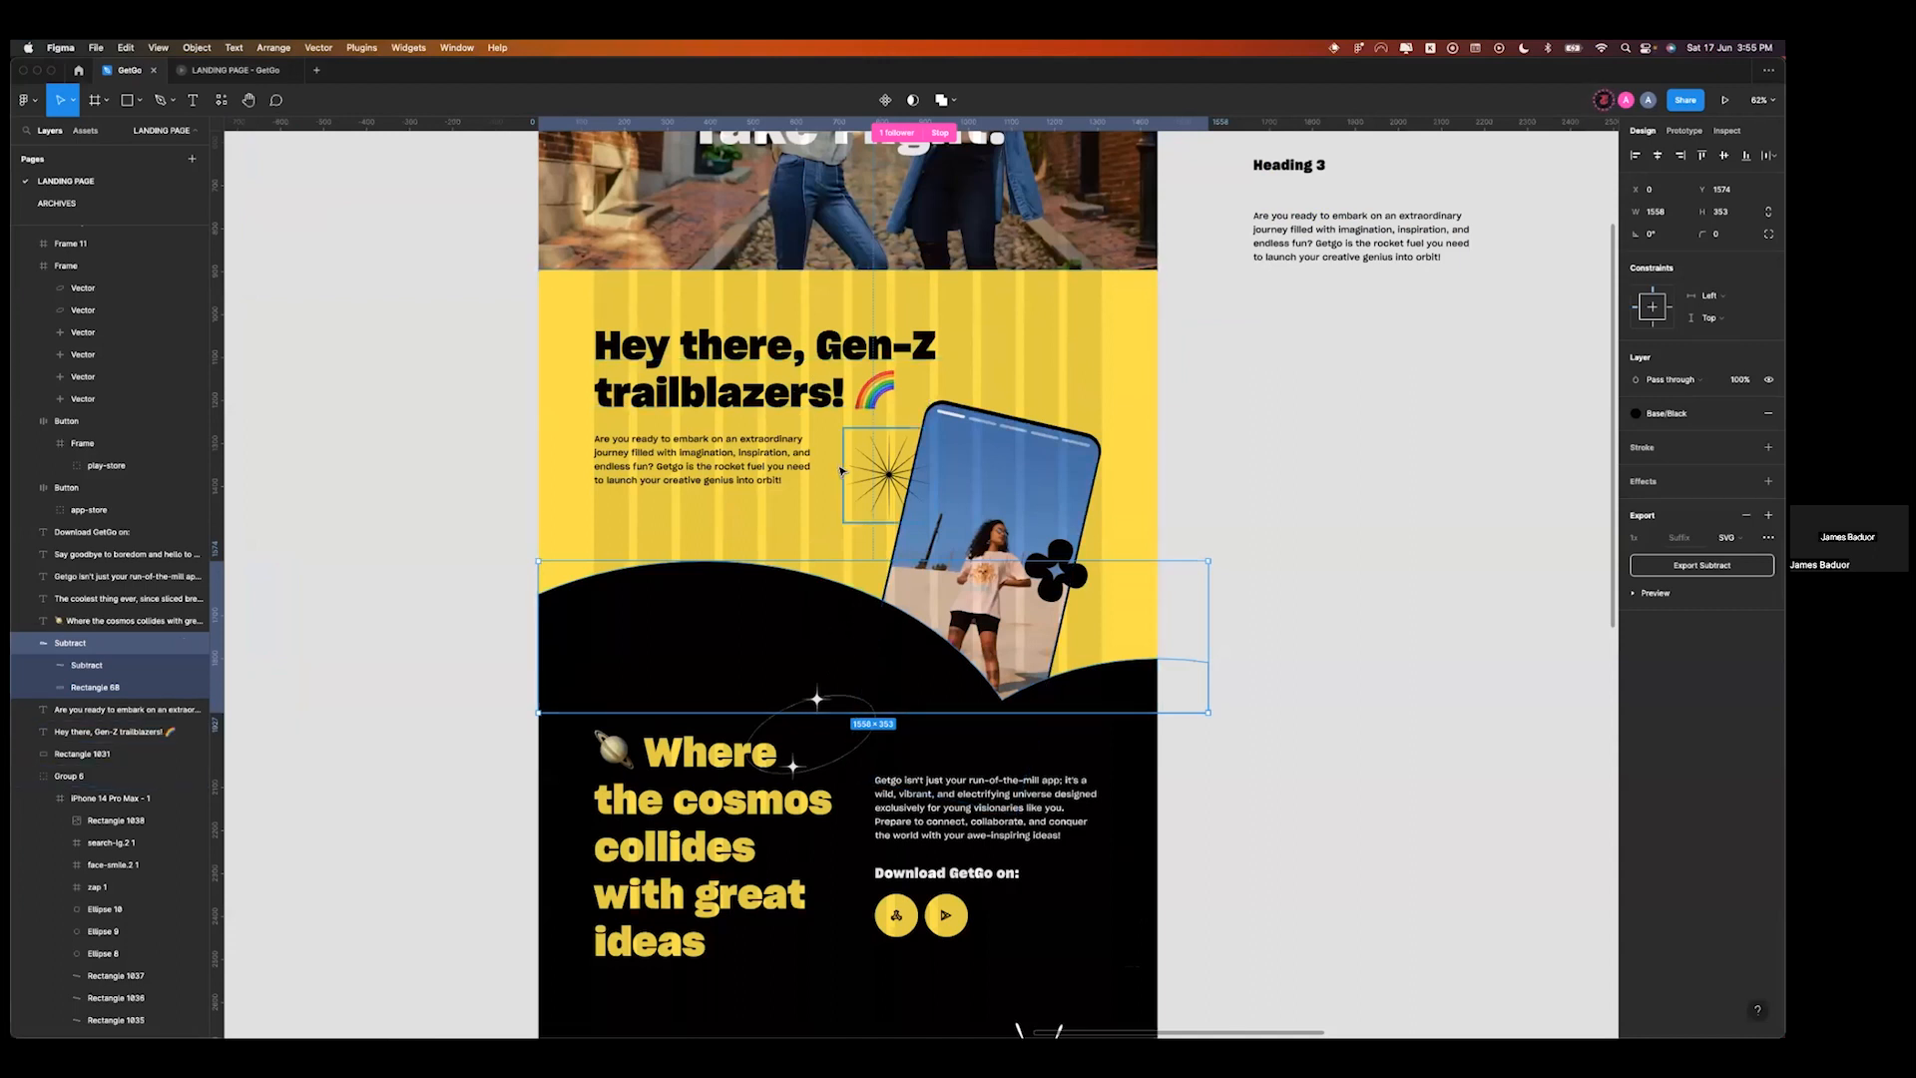
key(ctrl+Right)
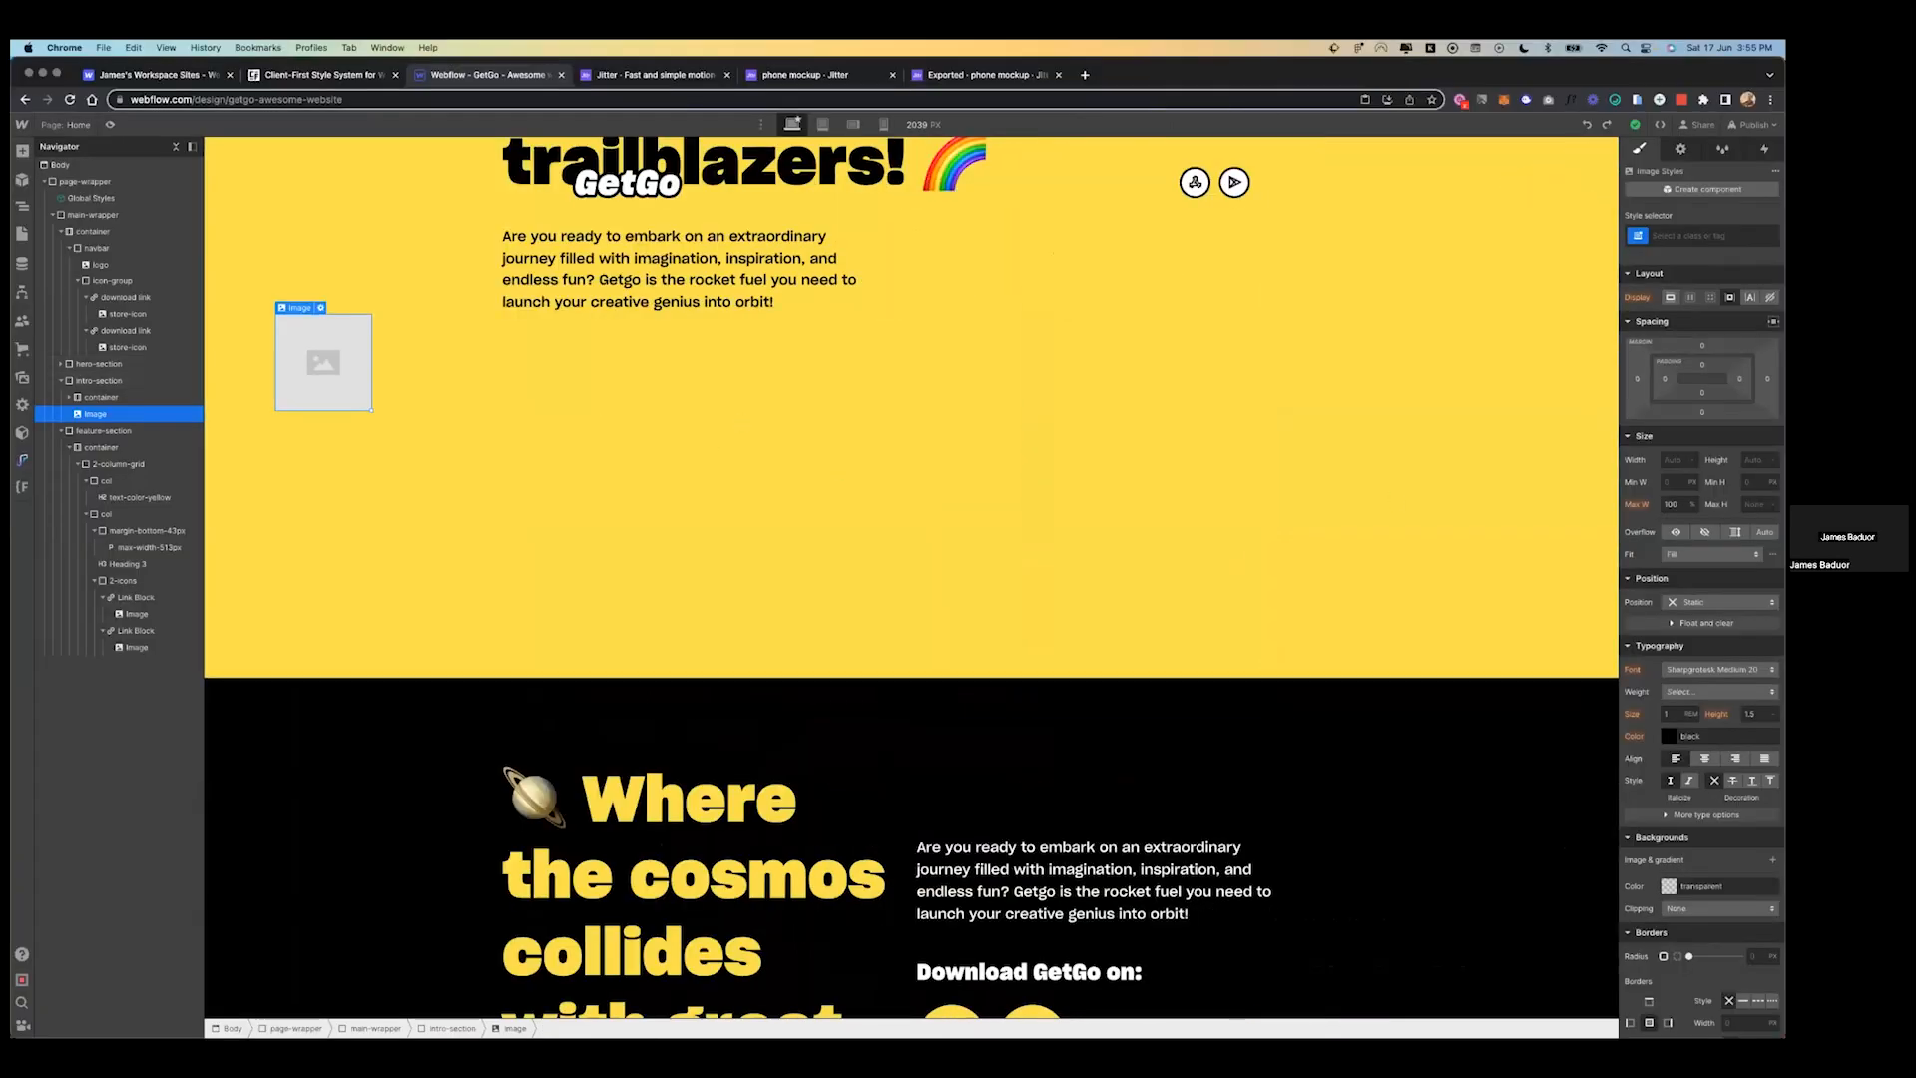
key(super+Return)
text(edge-)
key(BackSpace)
key(BackSpace)
key(BackSpace)
key(BackSpace)
key(BackSpace)
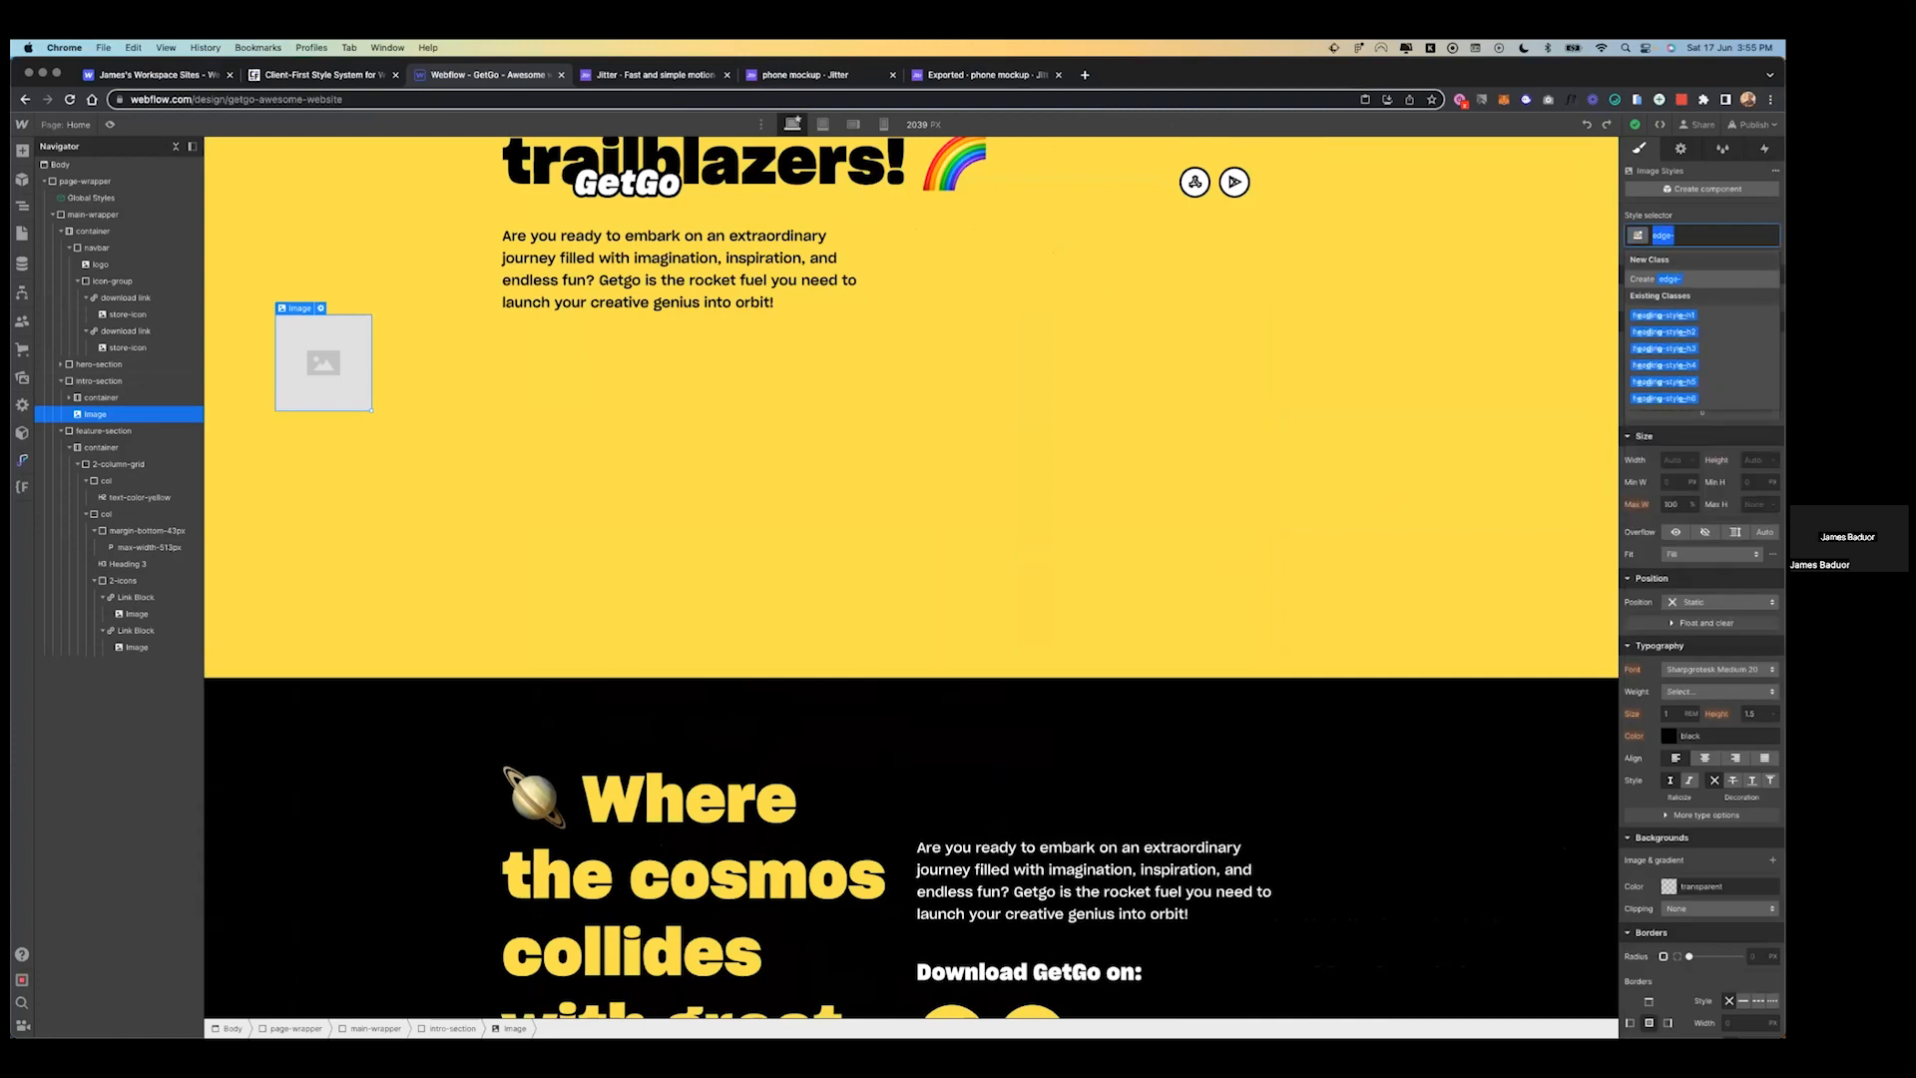
text(rounded-egde)
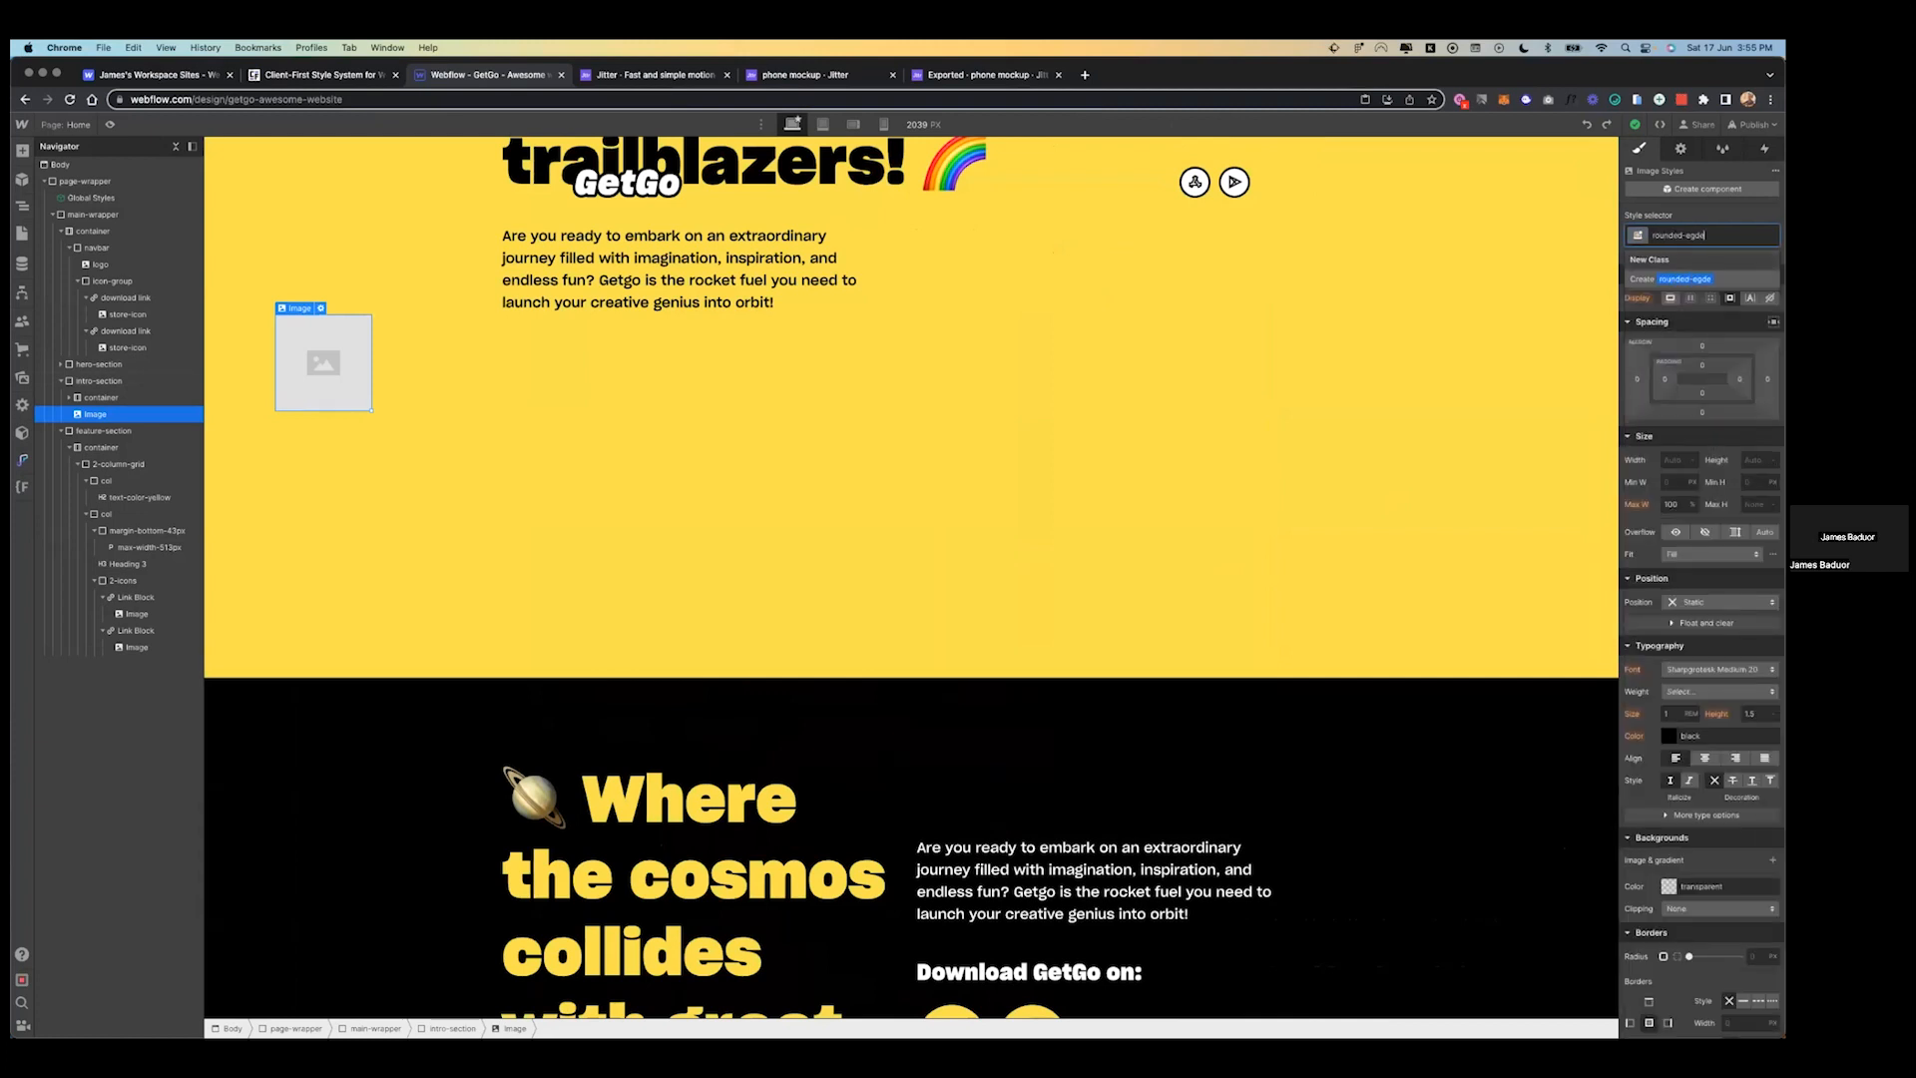
key(Return)
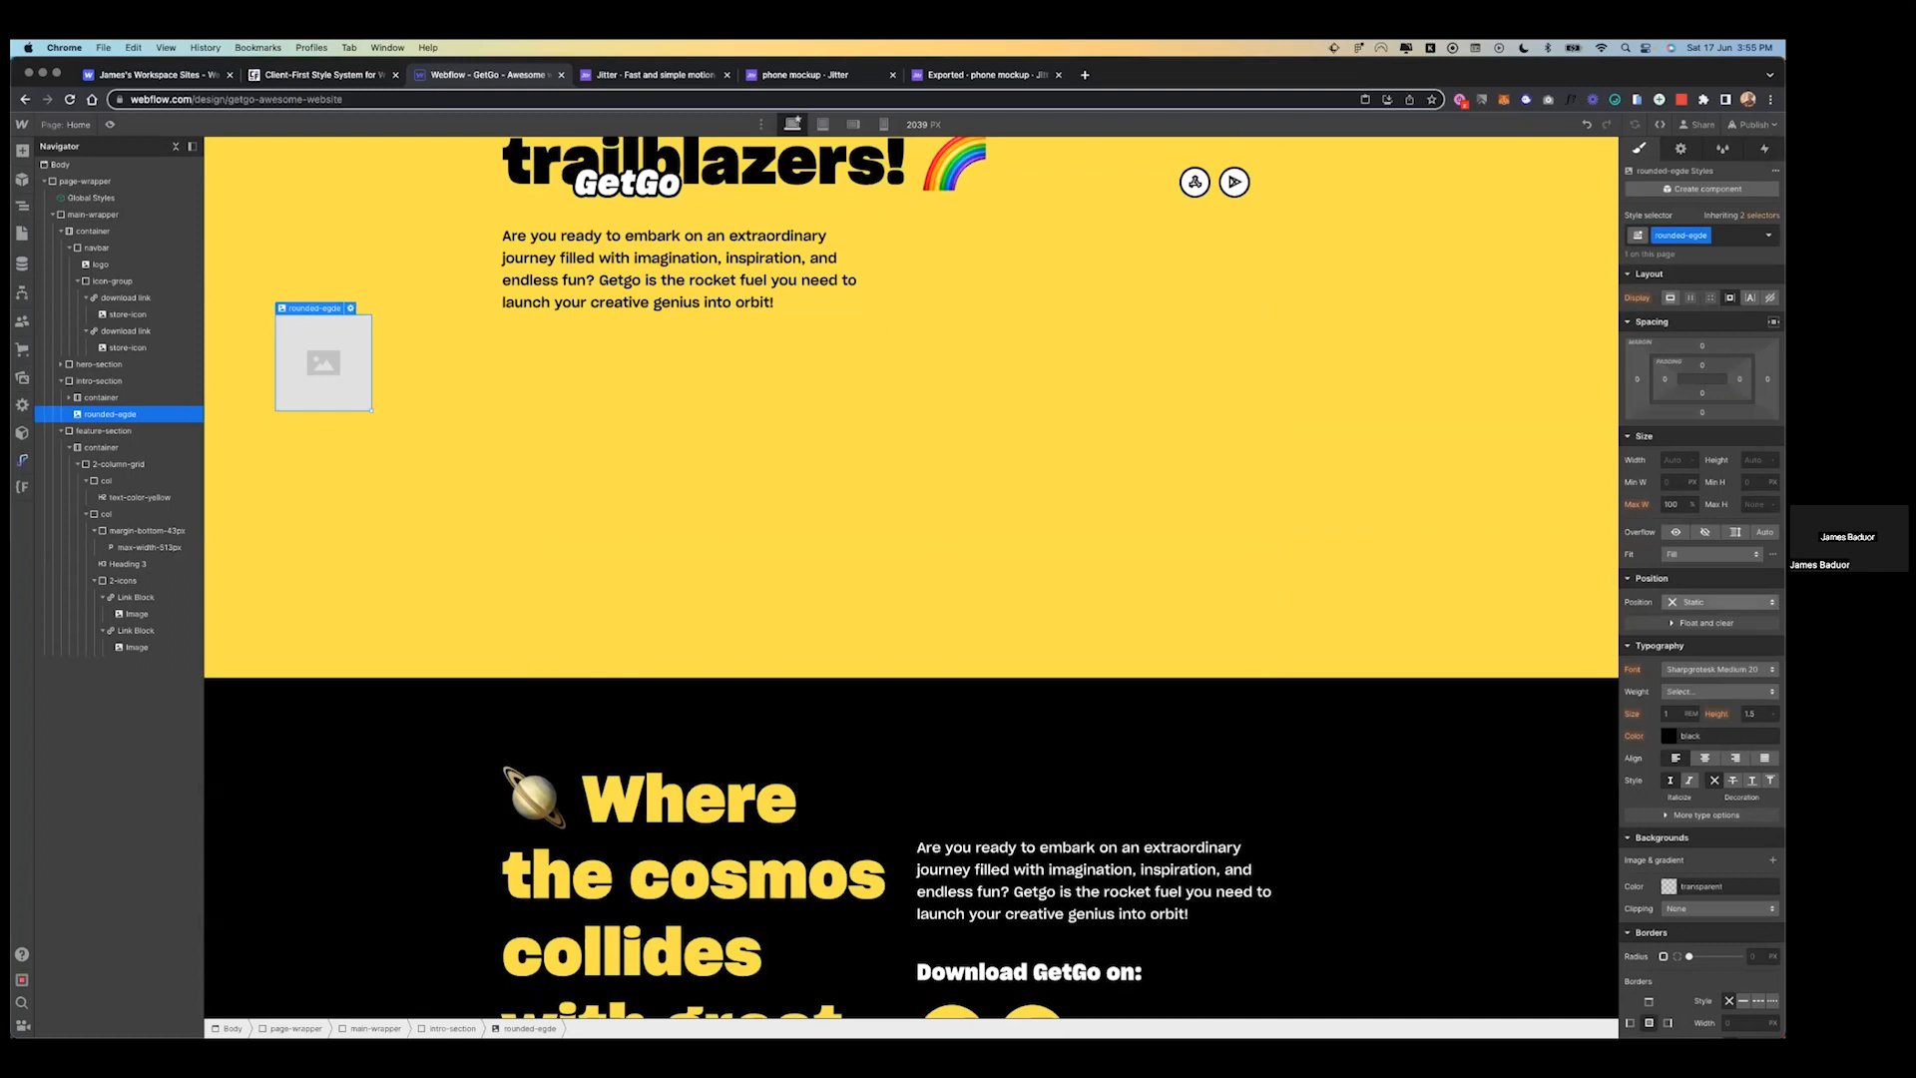
- Set the rounded-egde image's position to absolute and anchor it with the bottom preset
click(1721, 602)
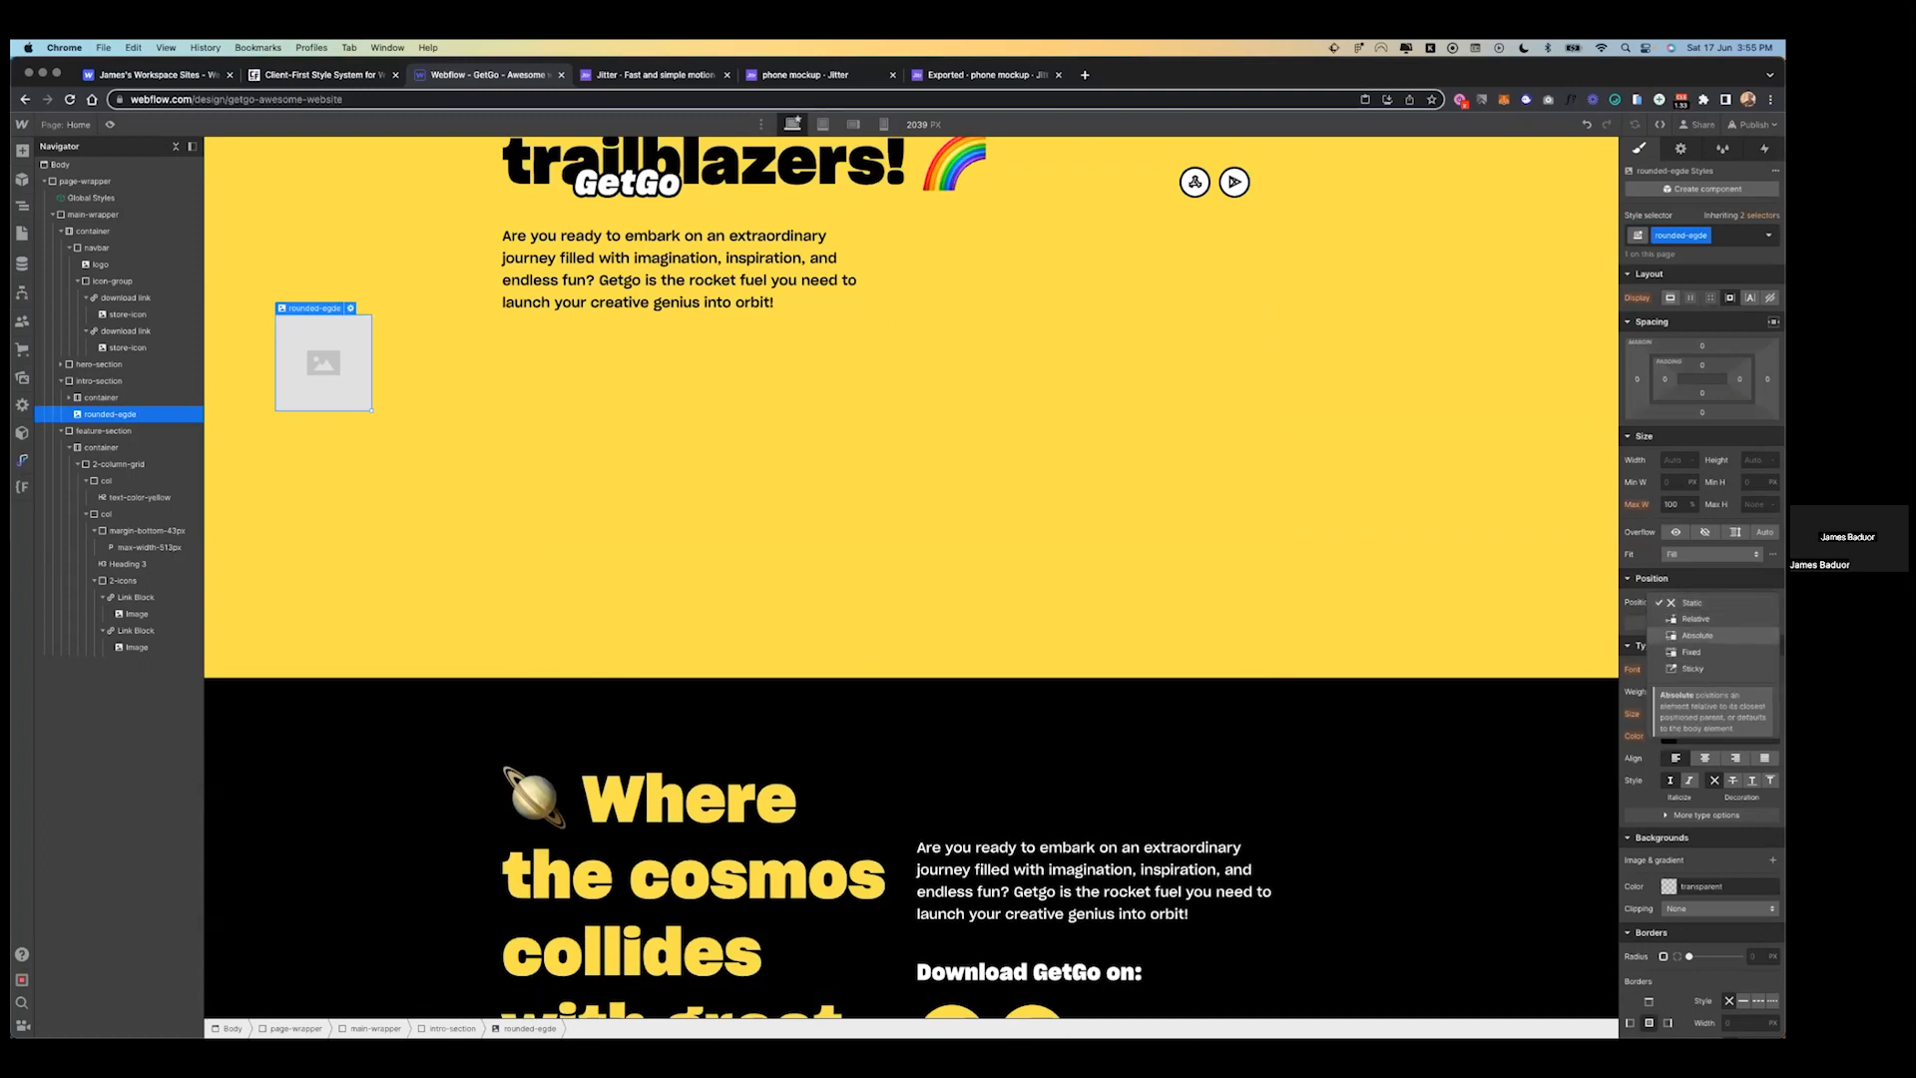
click(1697, 636)
click(1747, 621)
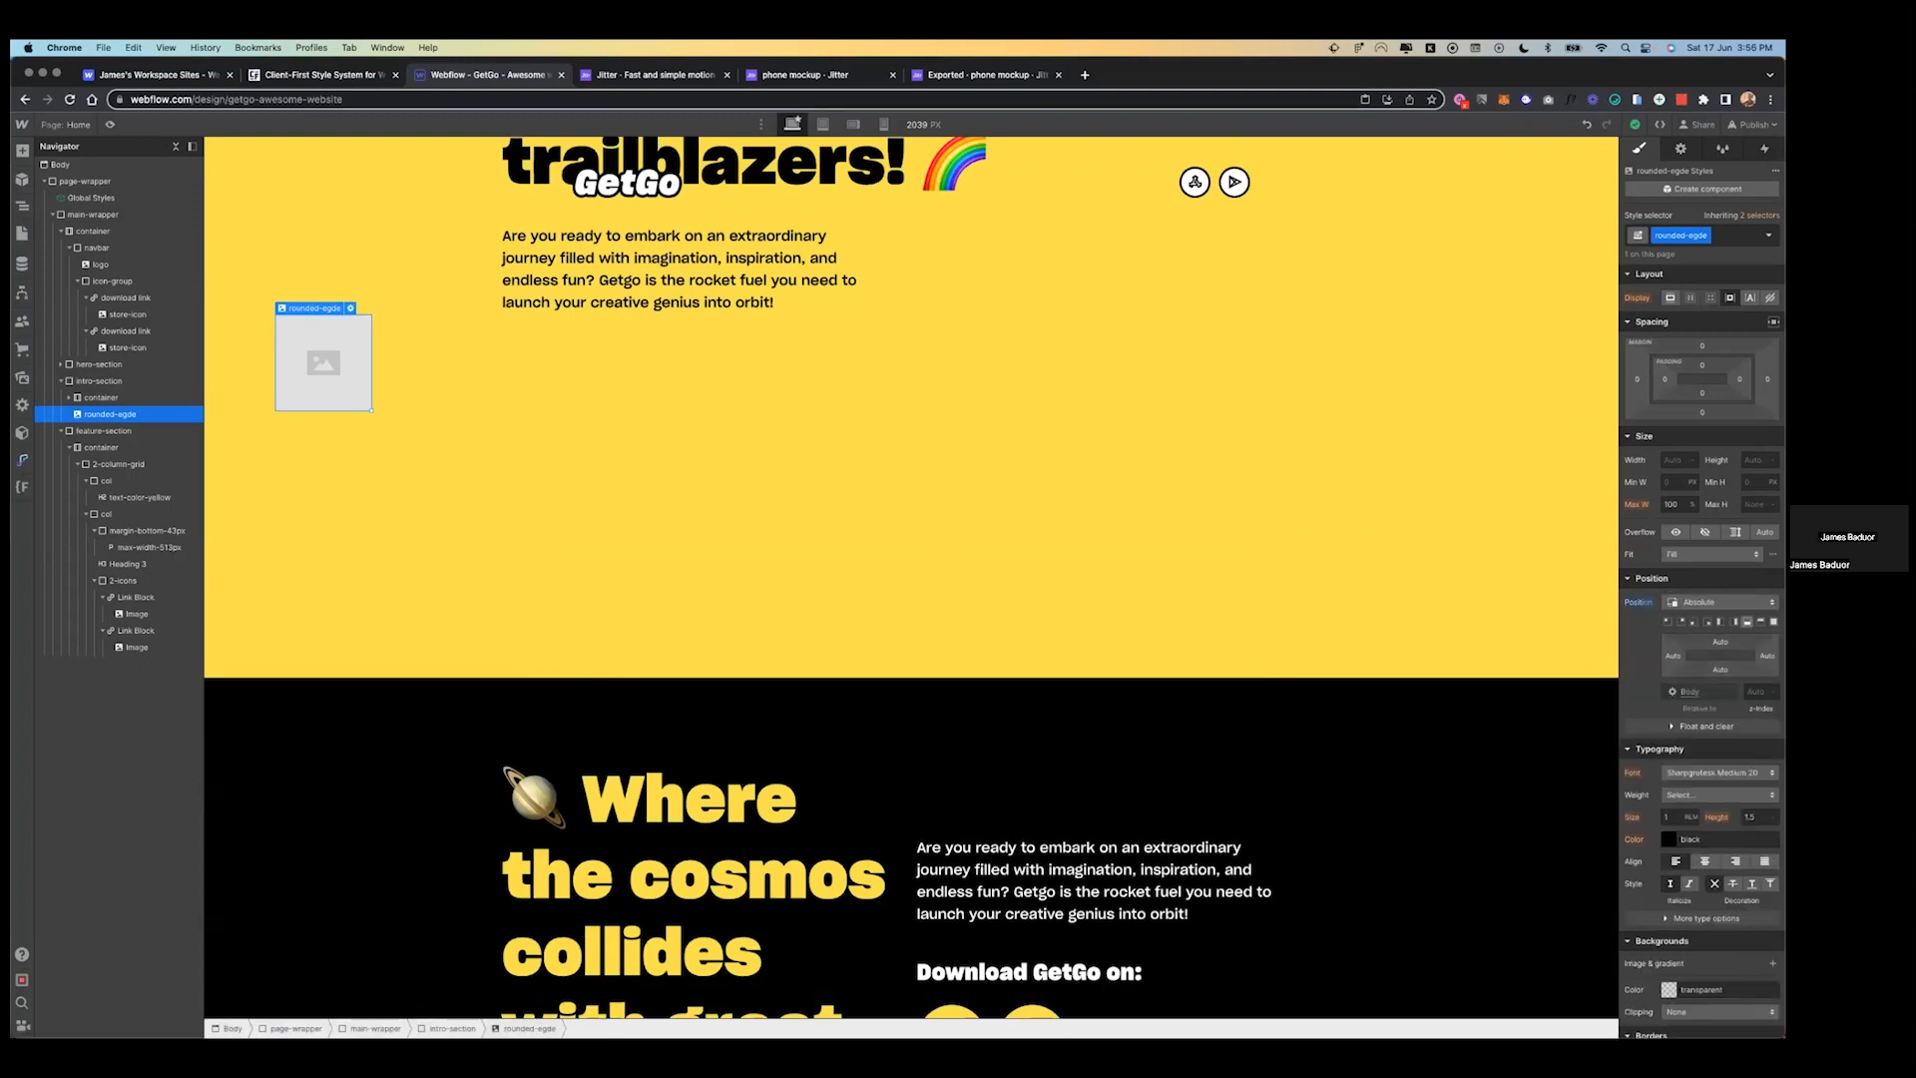
- Set the position of intro-section to relative so the absolutely positioned image anchors to that section
scroll(1373, 619, up, 3)
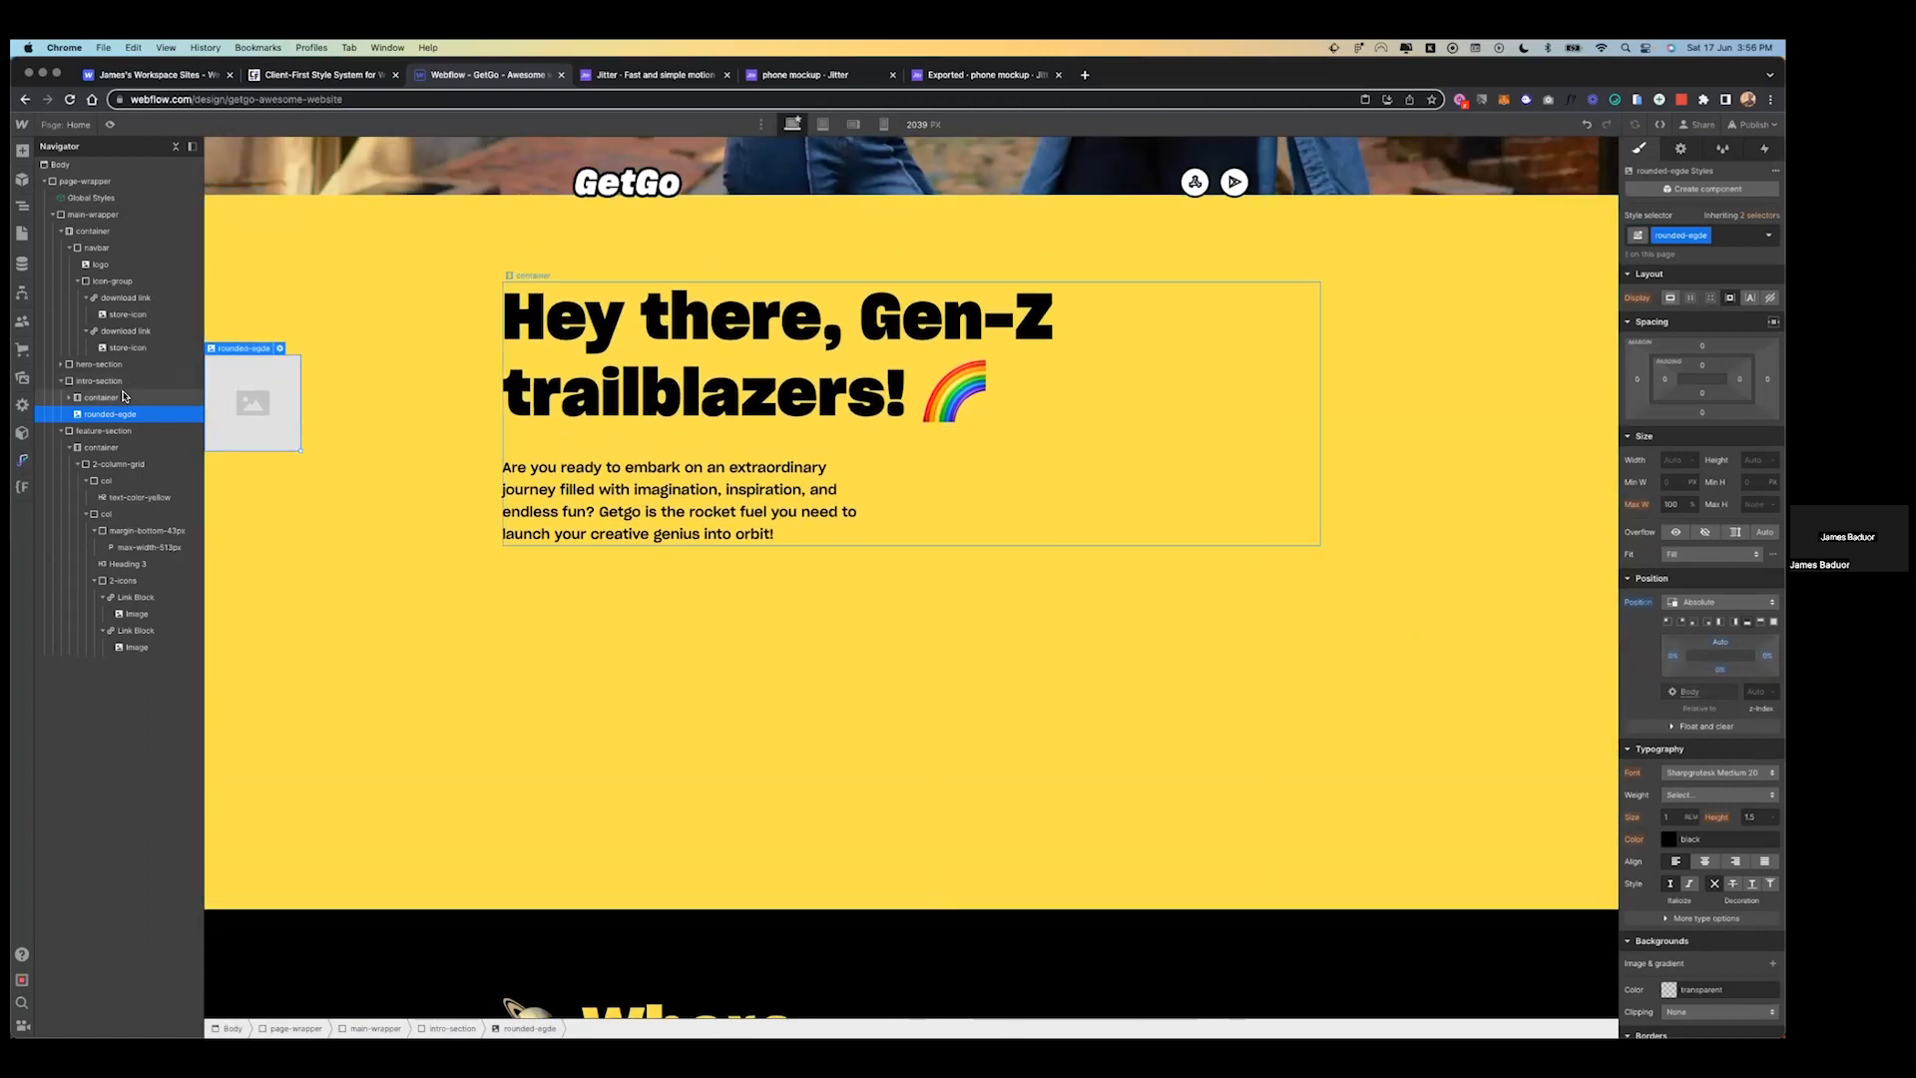
click(1398, 499)
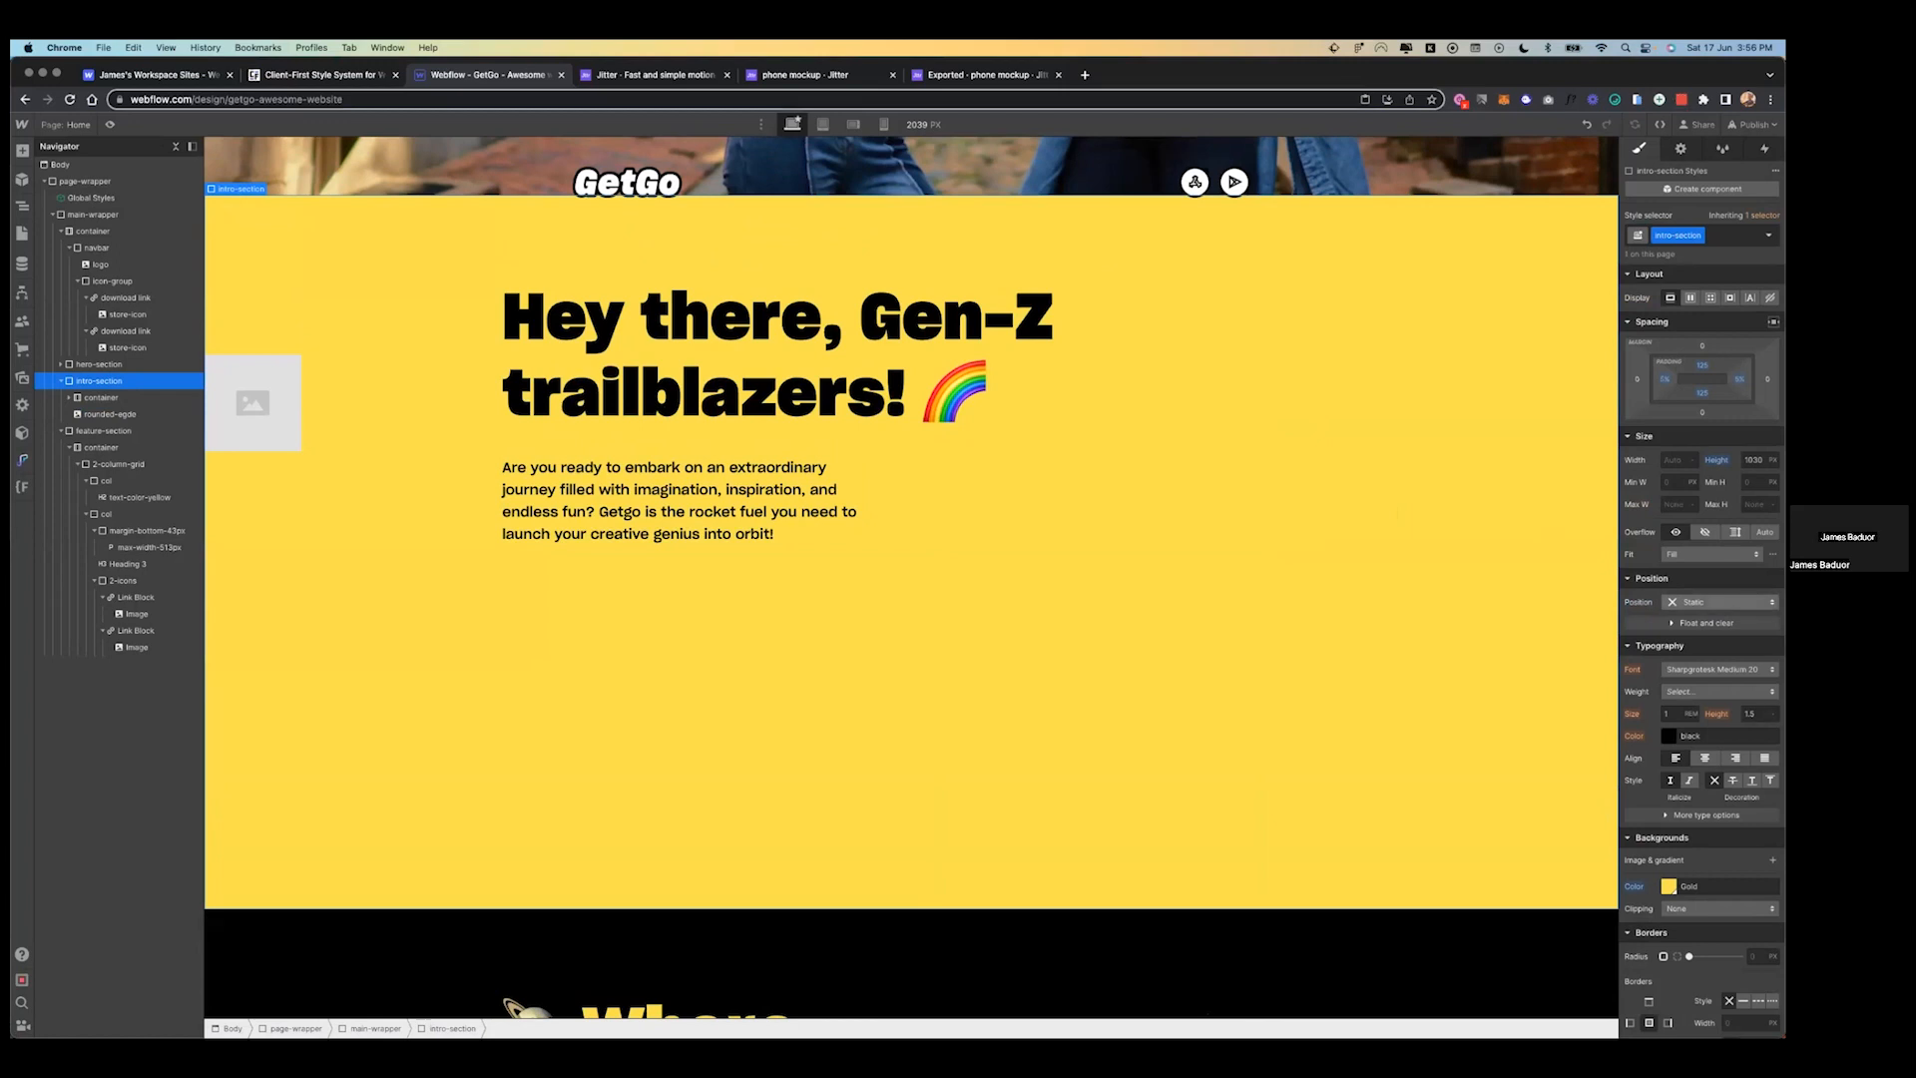
scroll(1235, 543, up, 1)
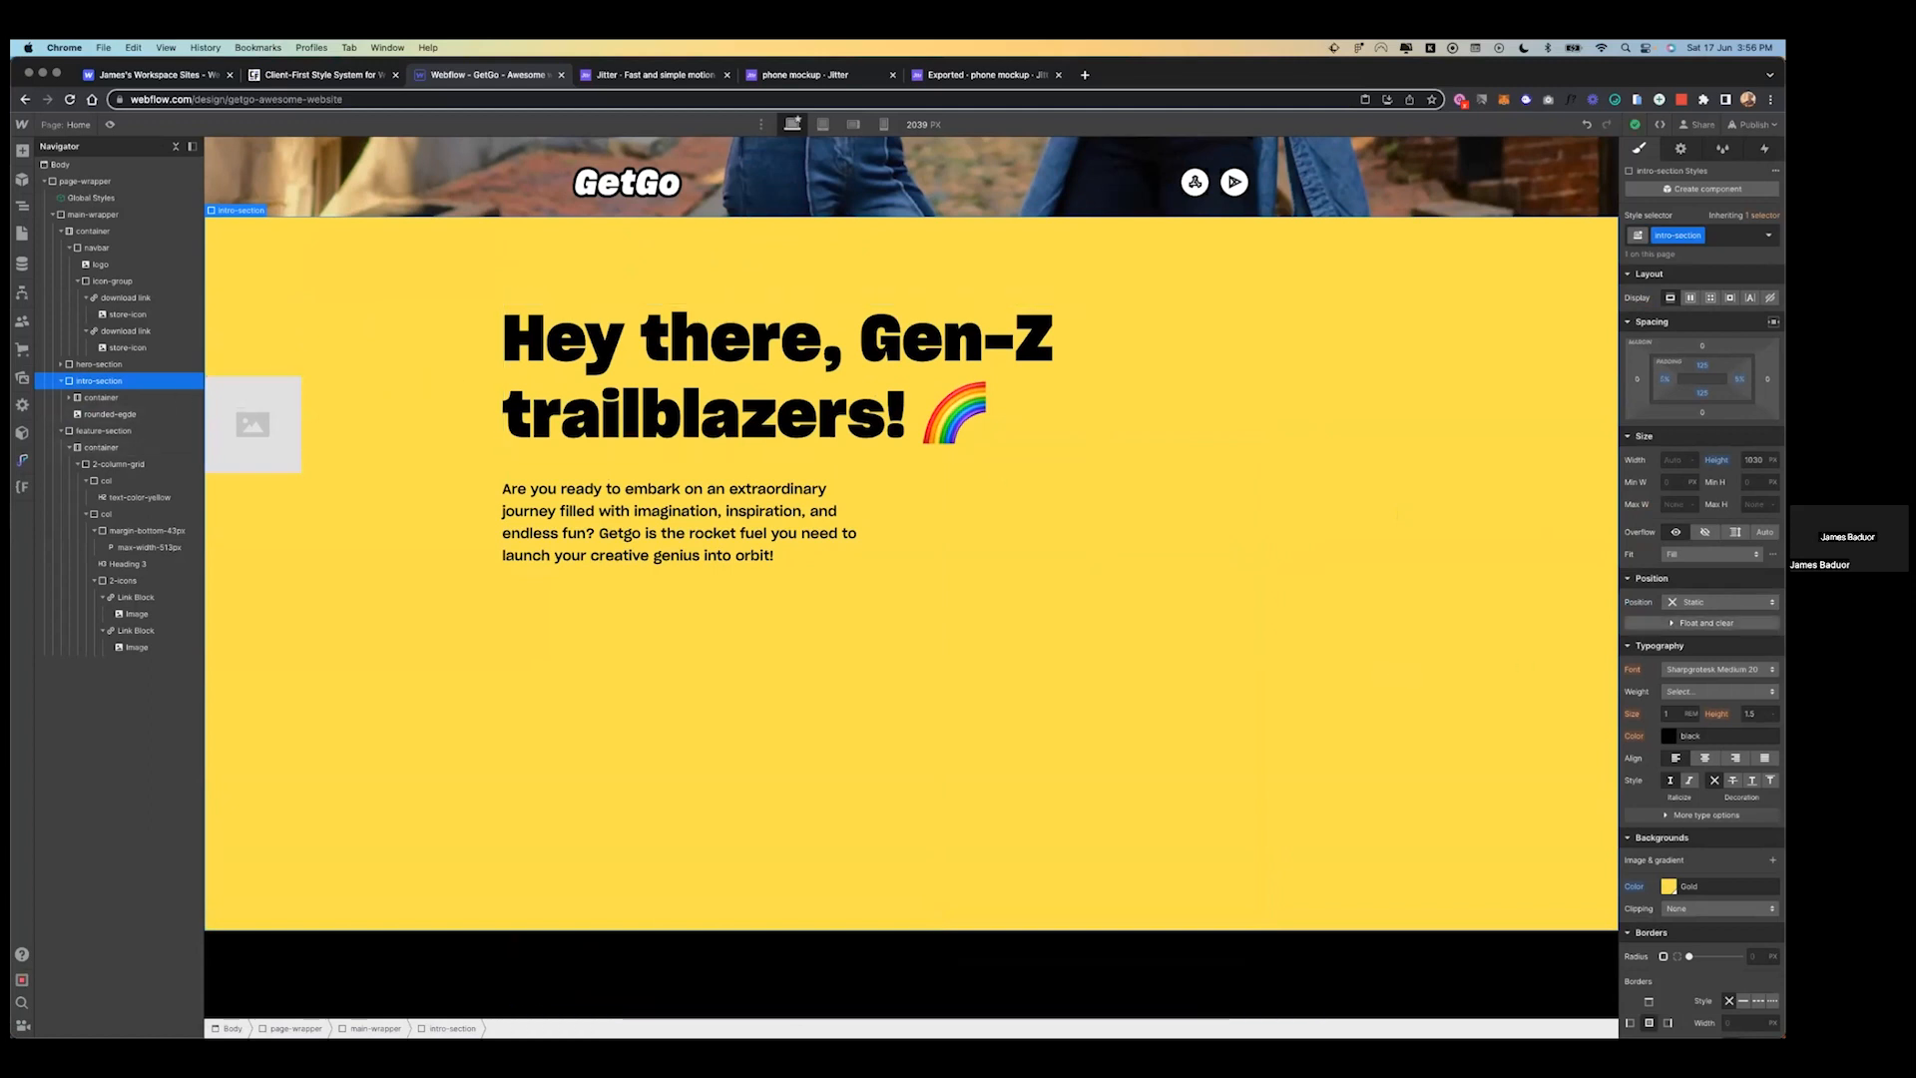
click(1720, 602)
click(1707, 620)
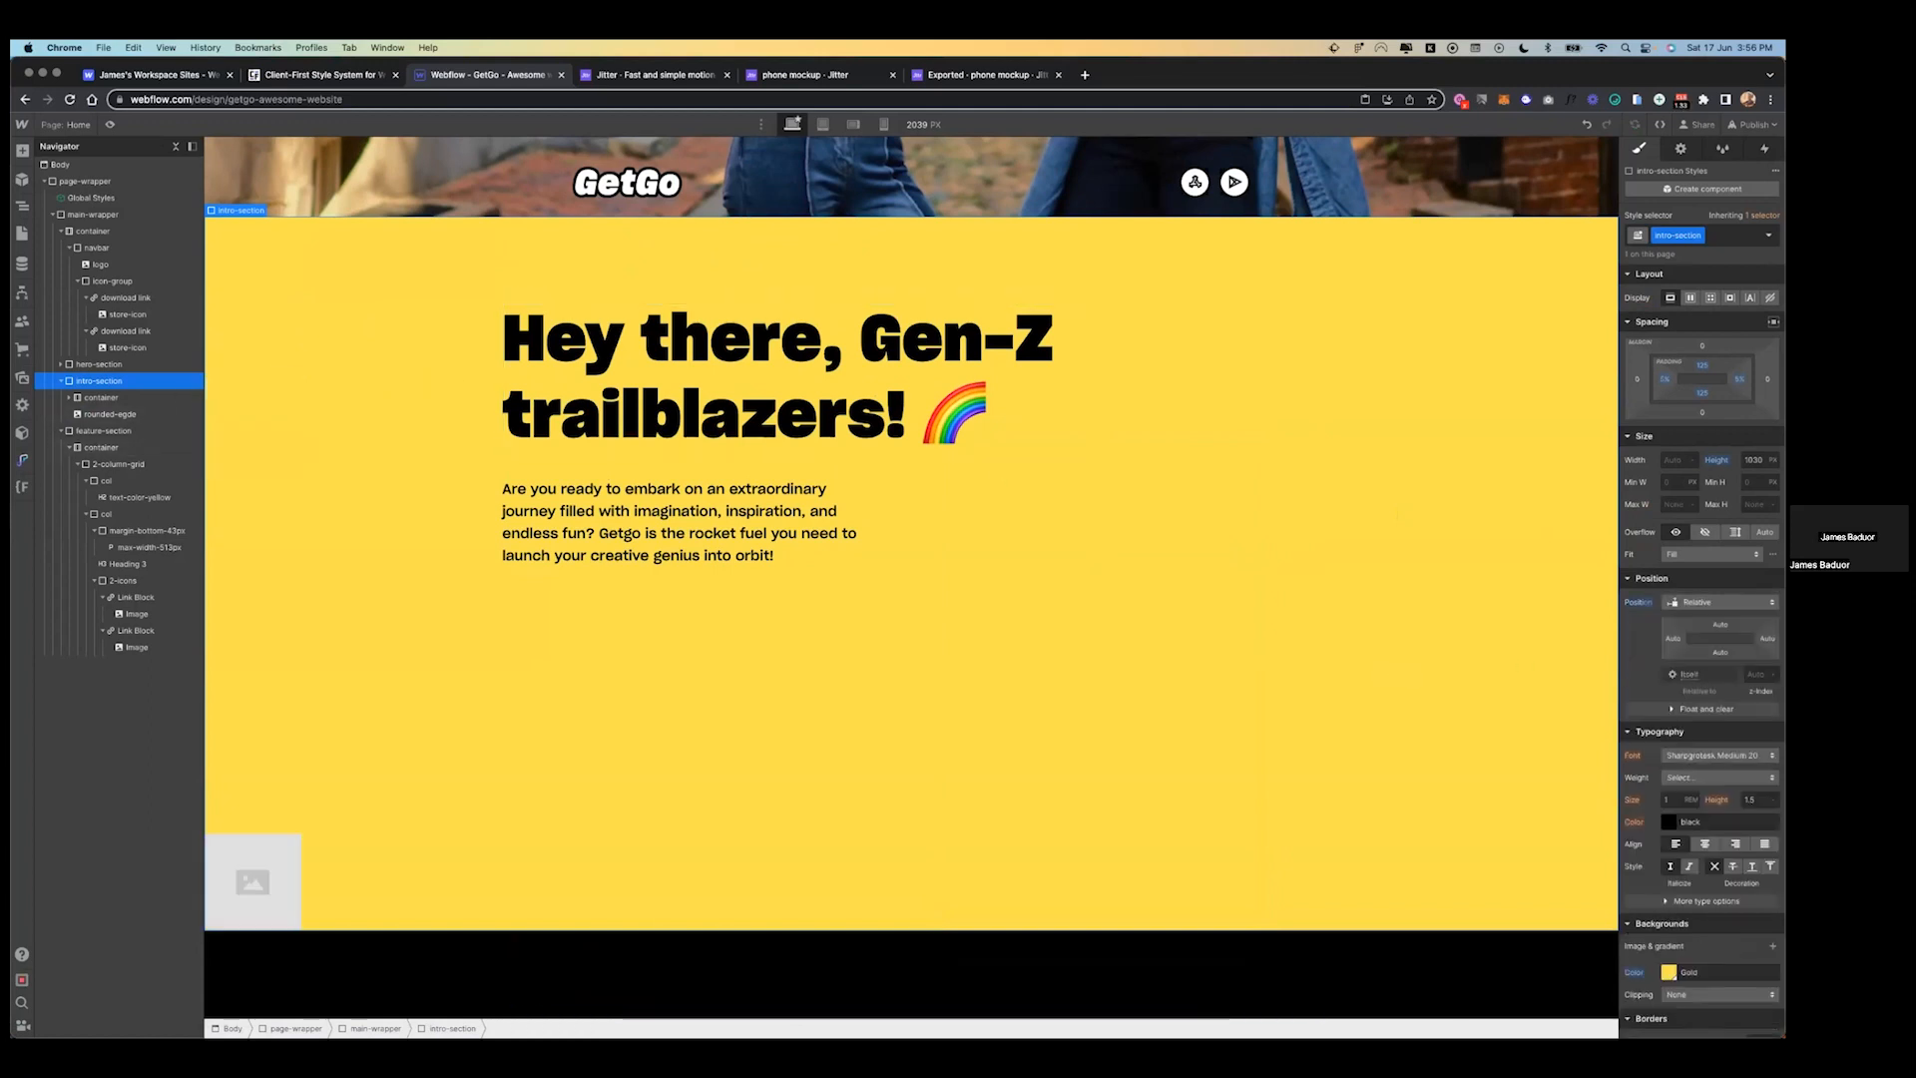
- Set the width of the rounded-egde image in intro-section to 100%
scroll(1009, 602, down, 5)
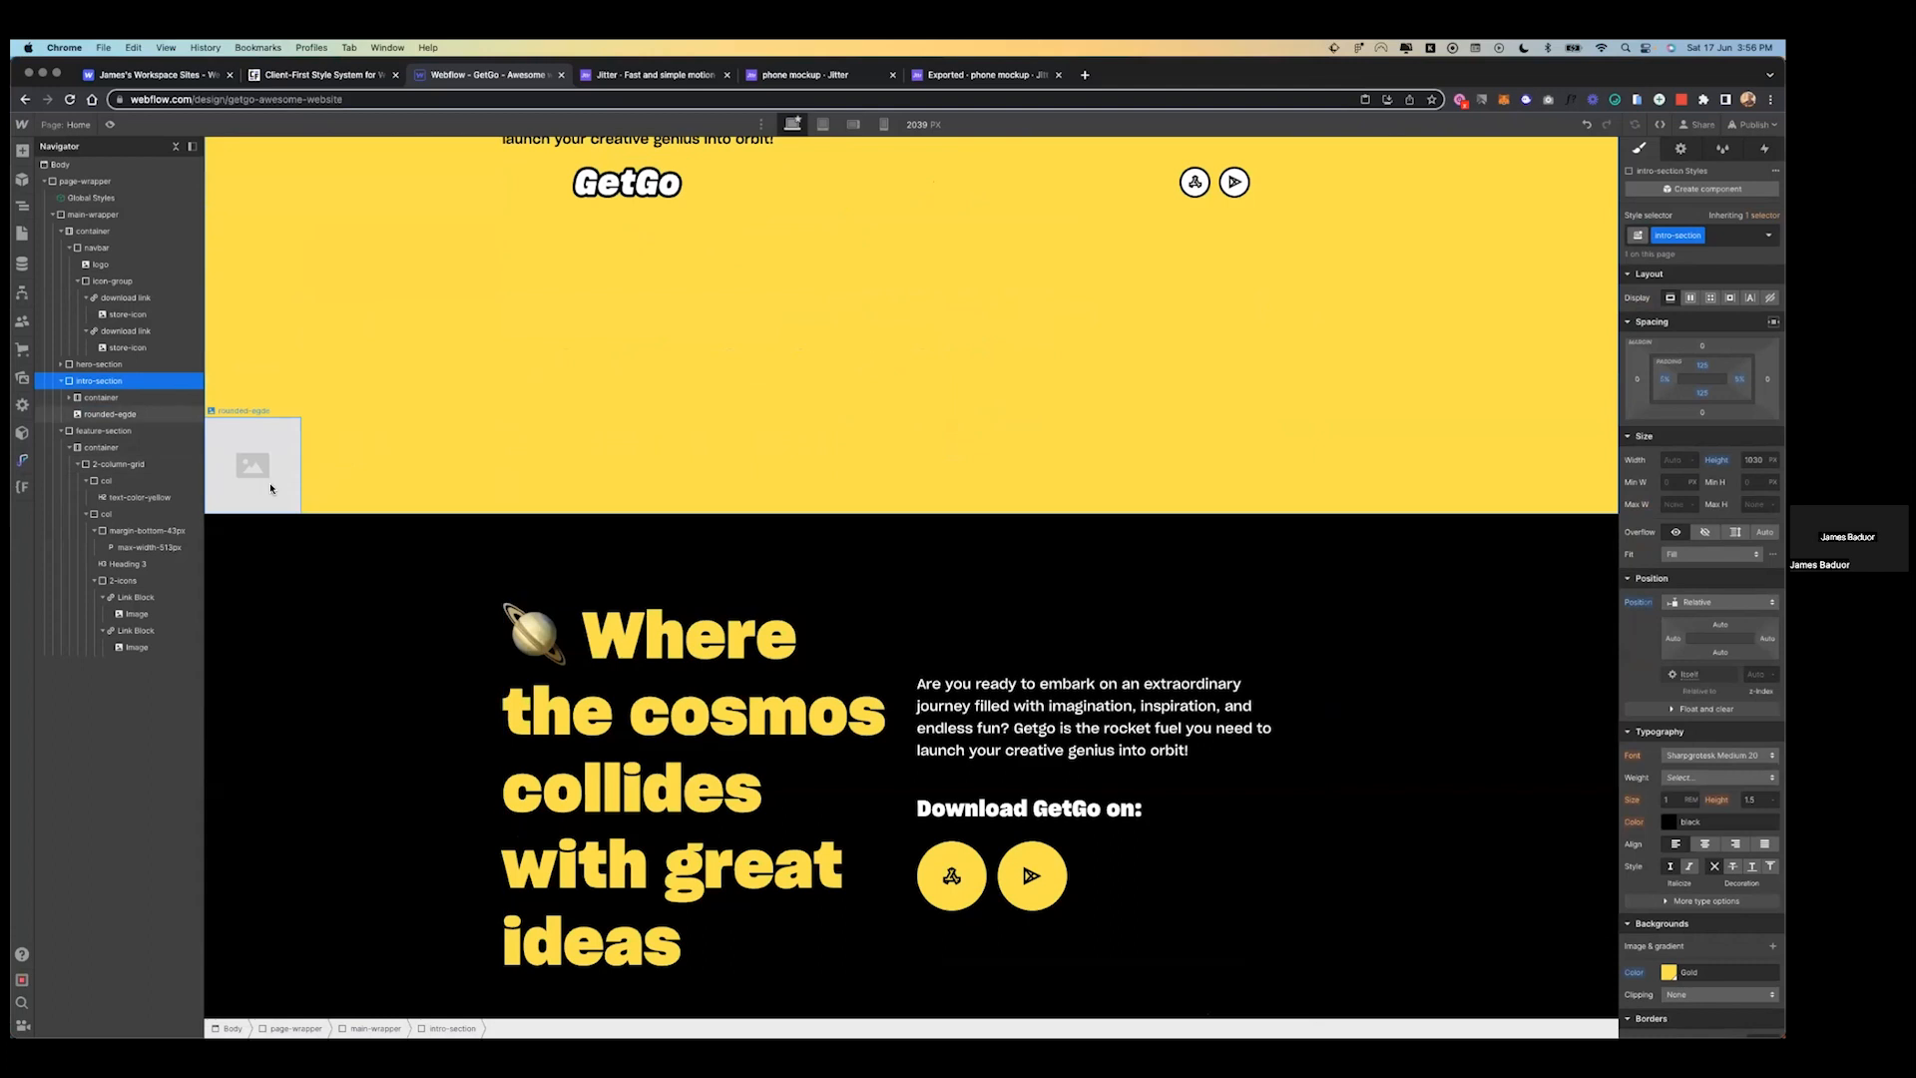
click(271, 488)
click(1678, 460)
text(100%)
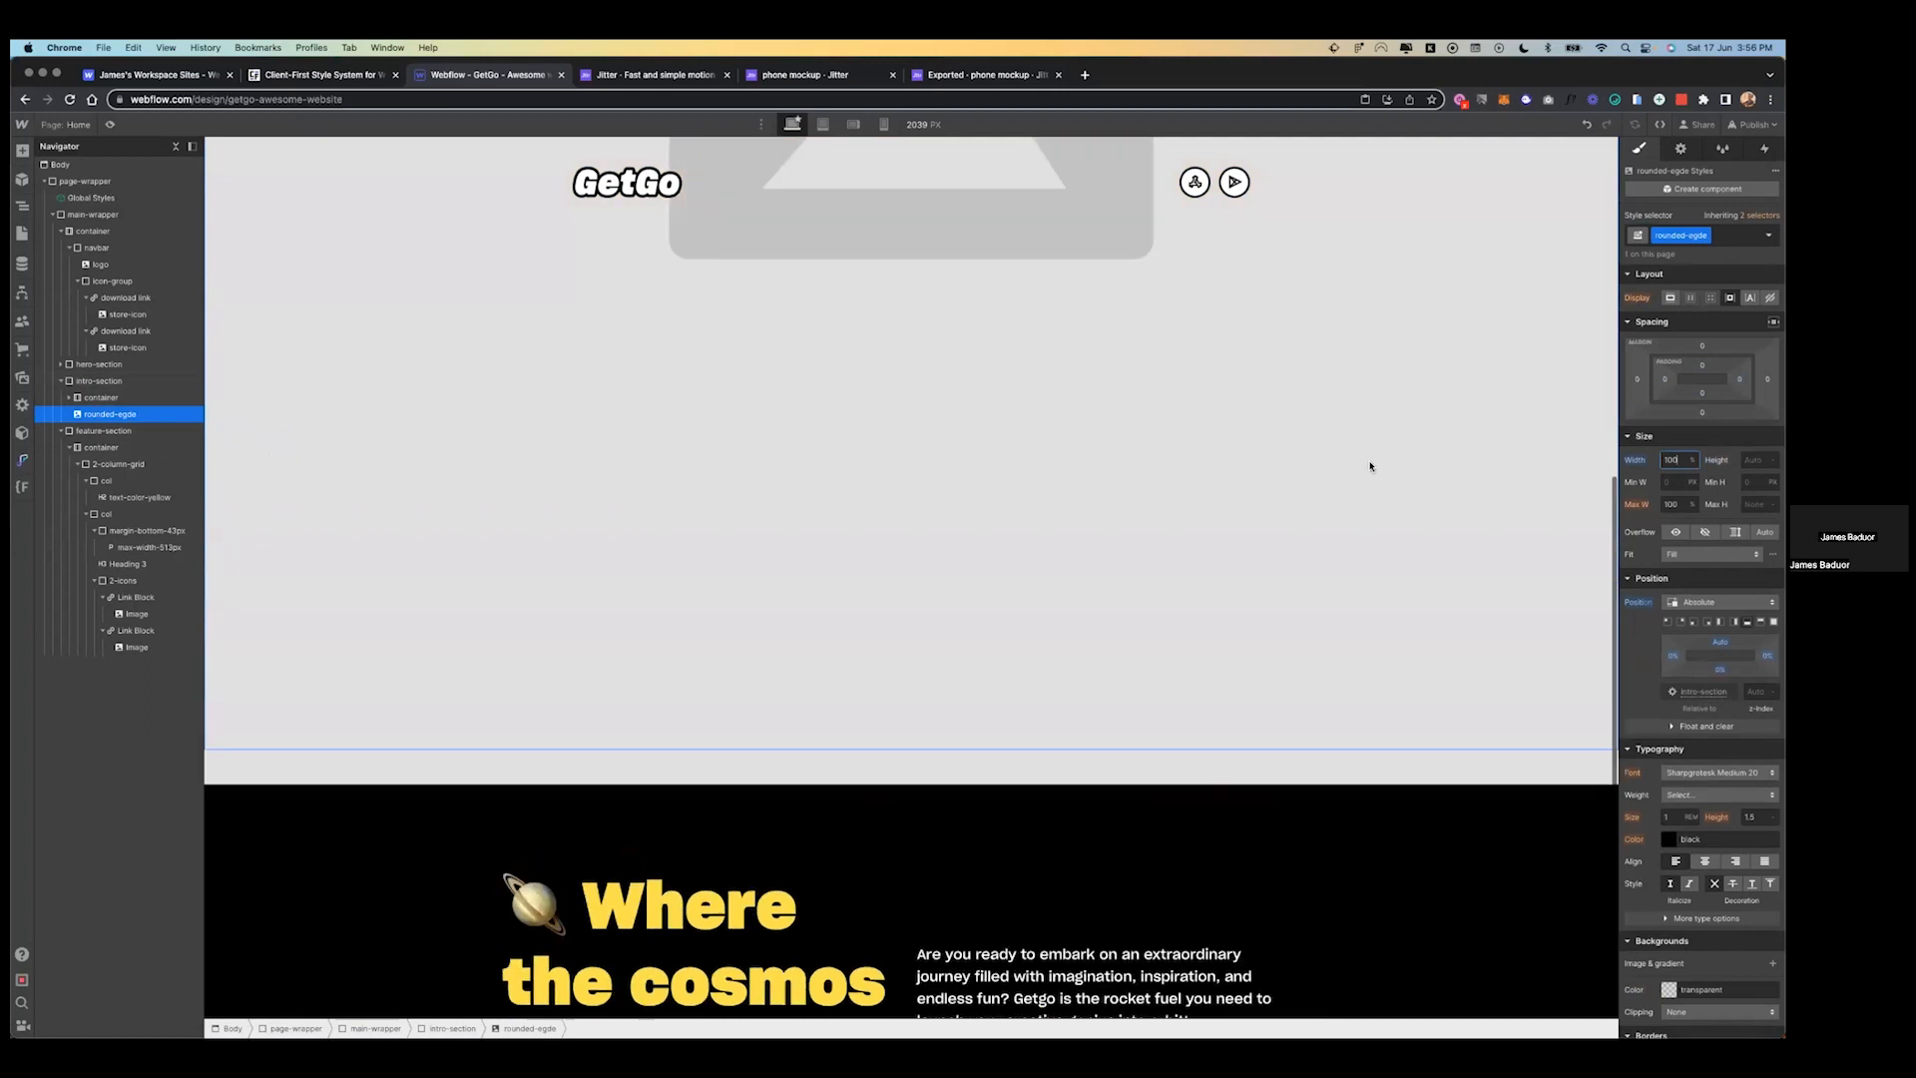
scroll(1370, 466, up, 2)
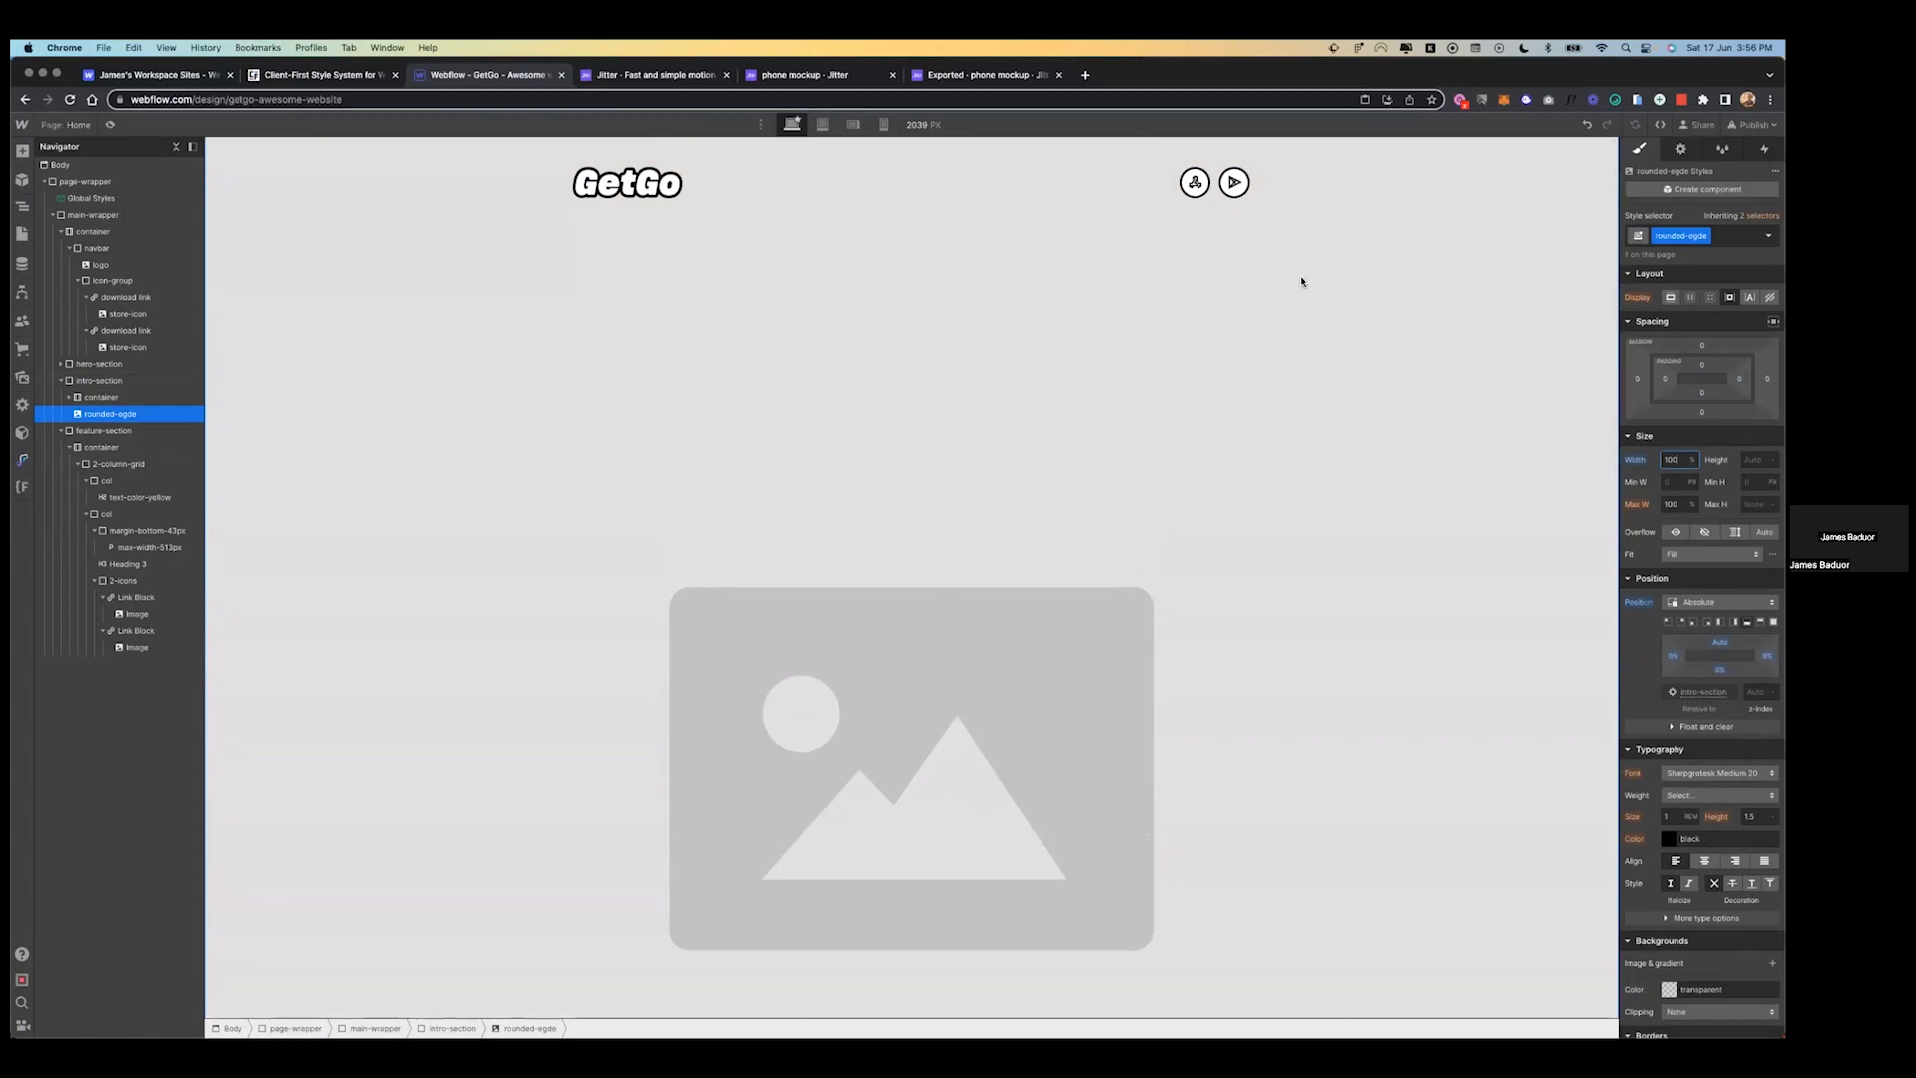
key(Return)
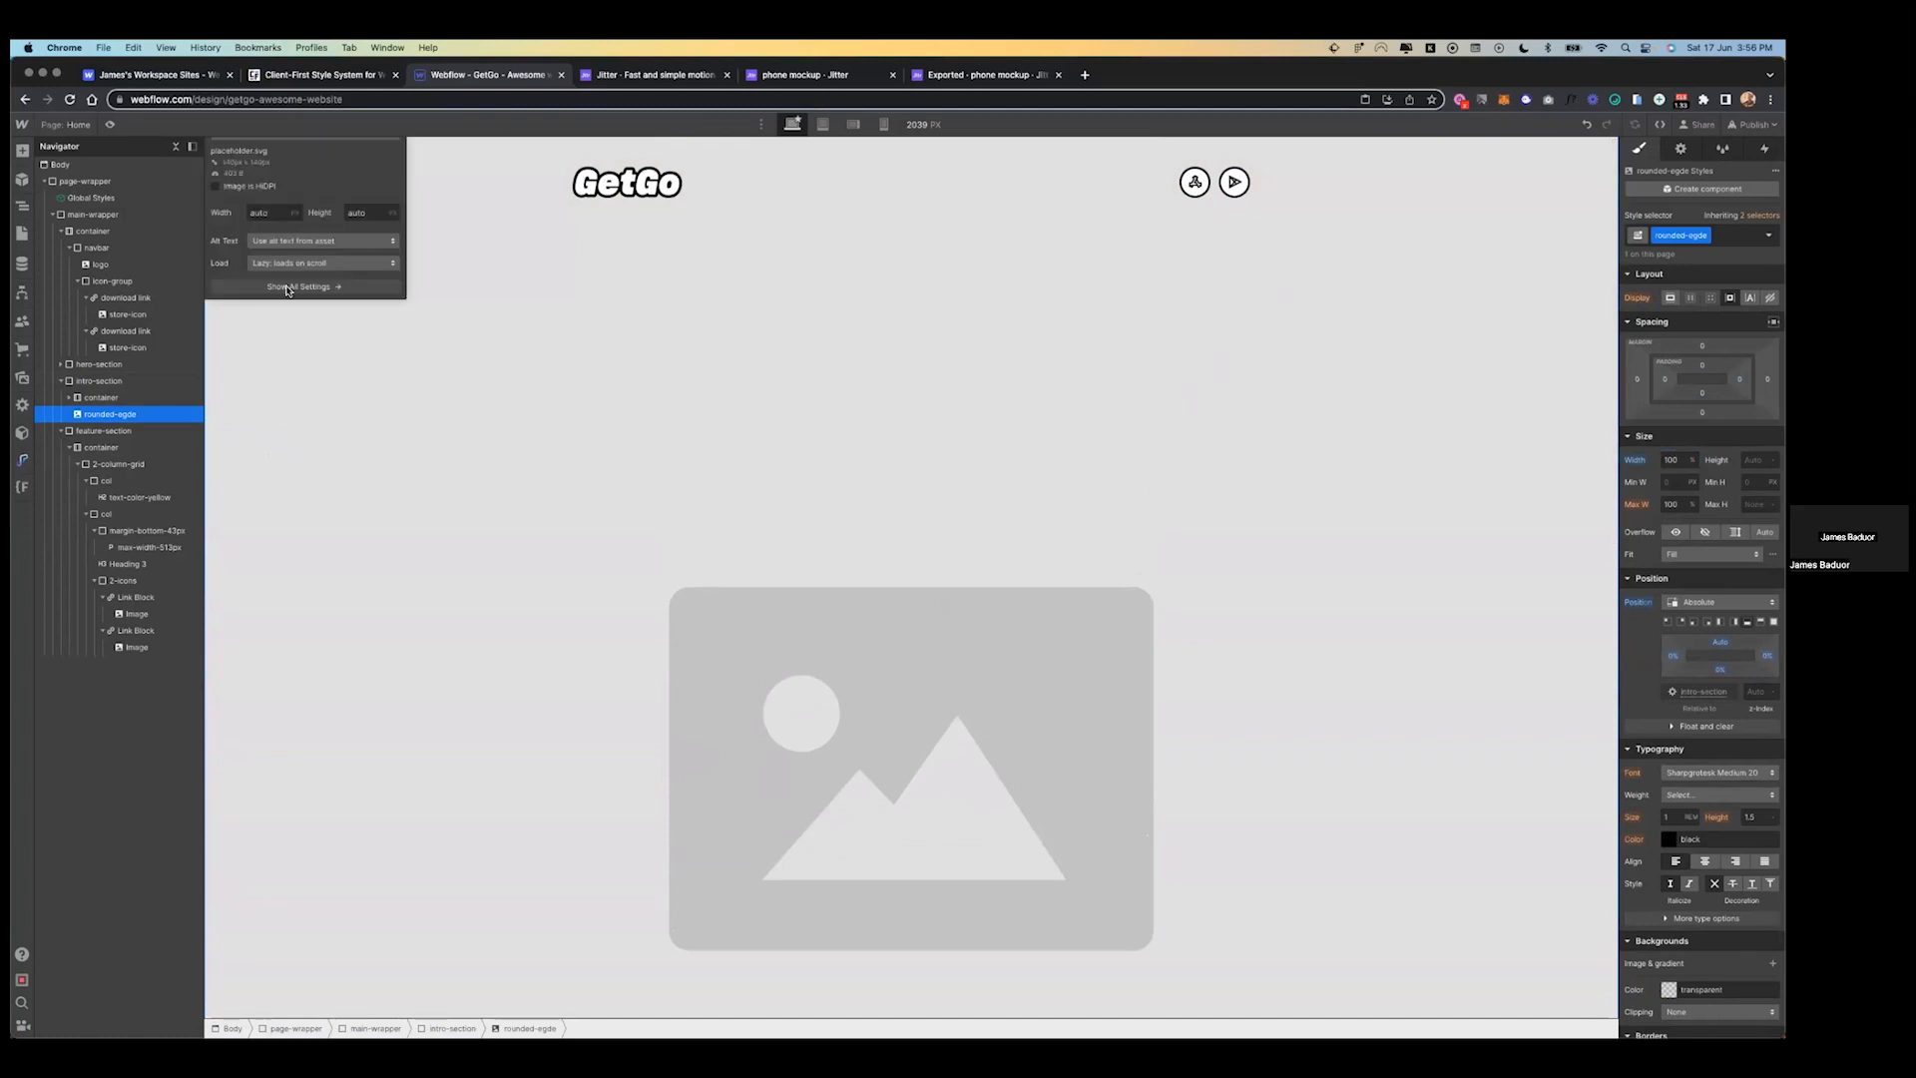
- Upload Subtract.svg from the getgo folder as the source of the rounded-egde image, replacing the placeholder
click(1680, 147)
key(j)
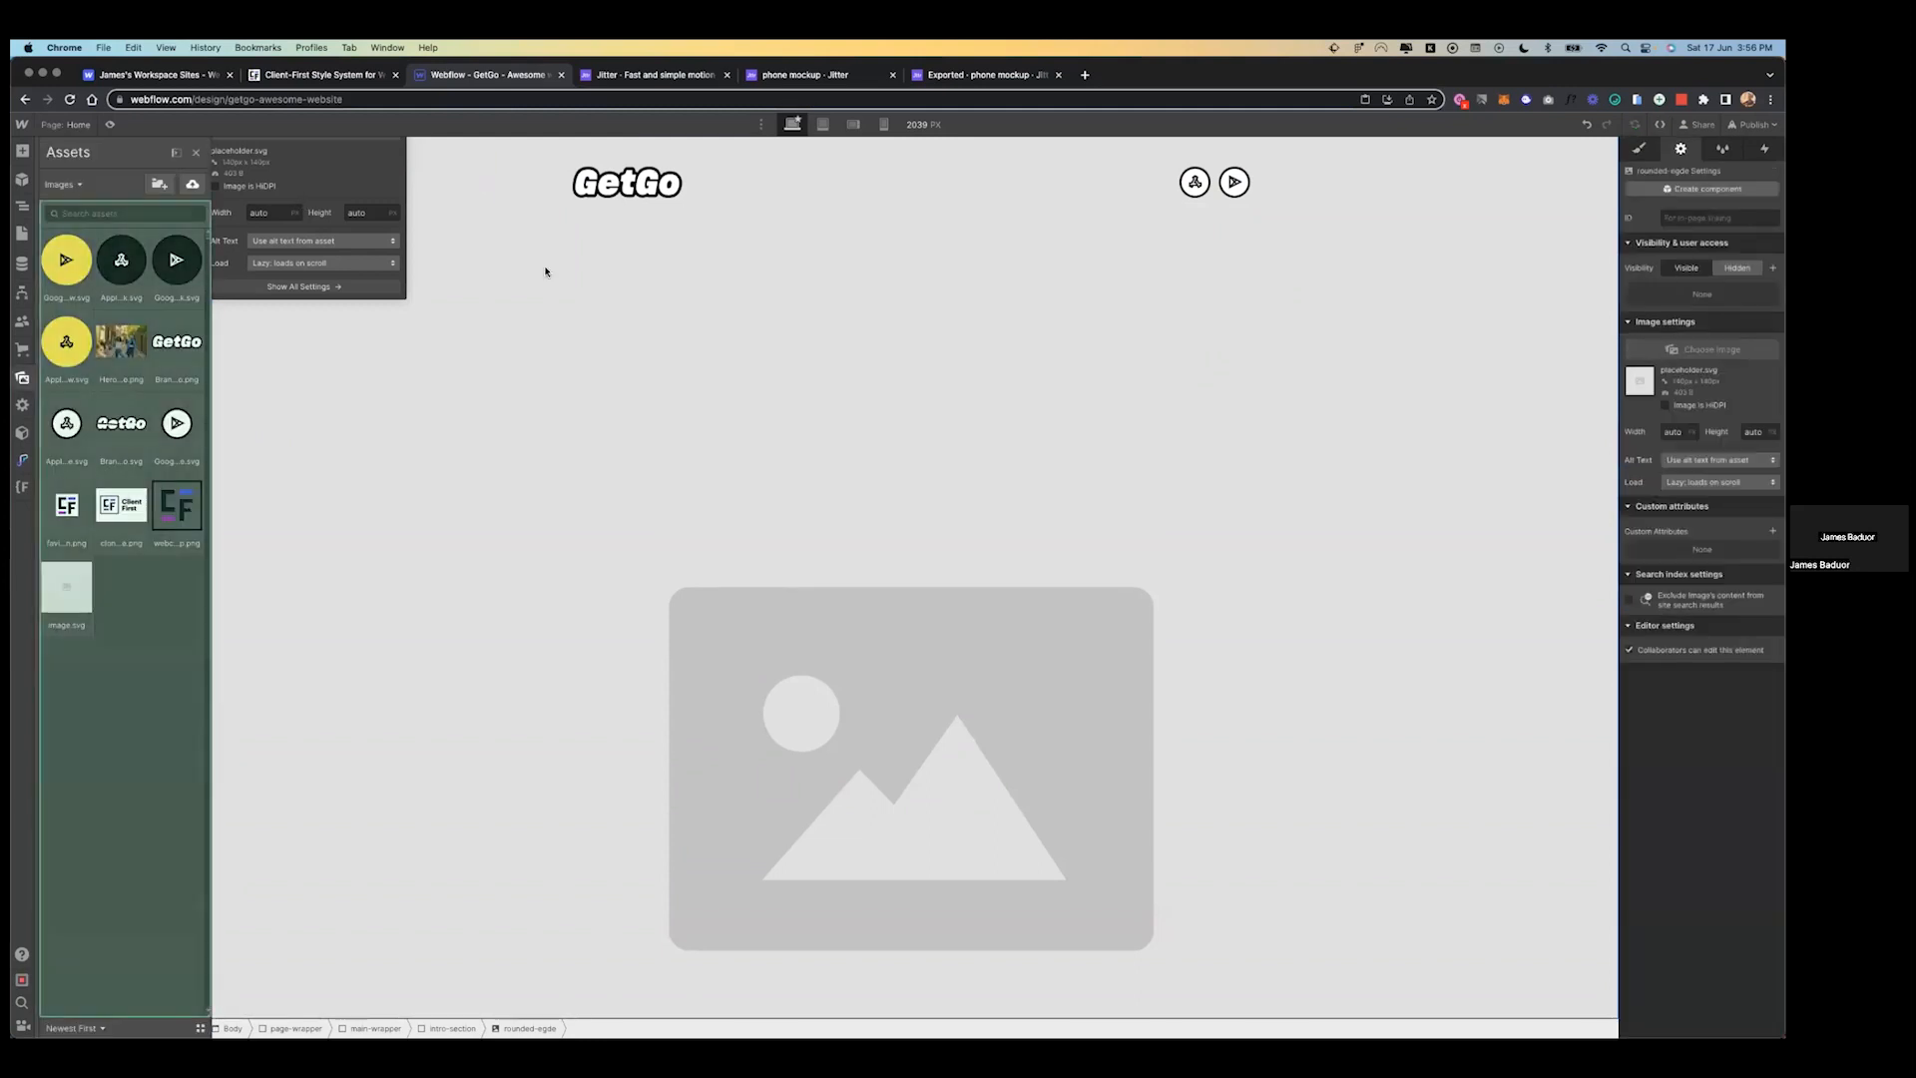
click(193, 183)
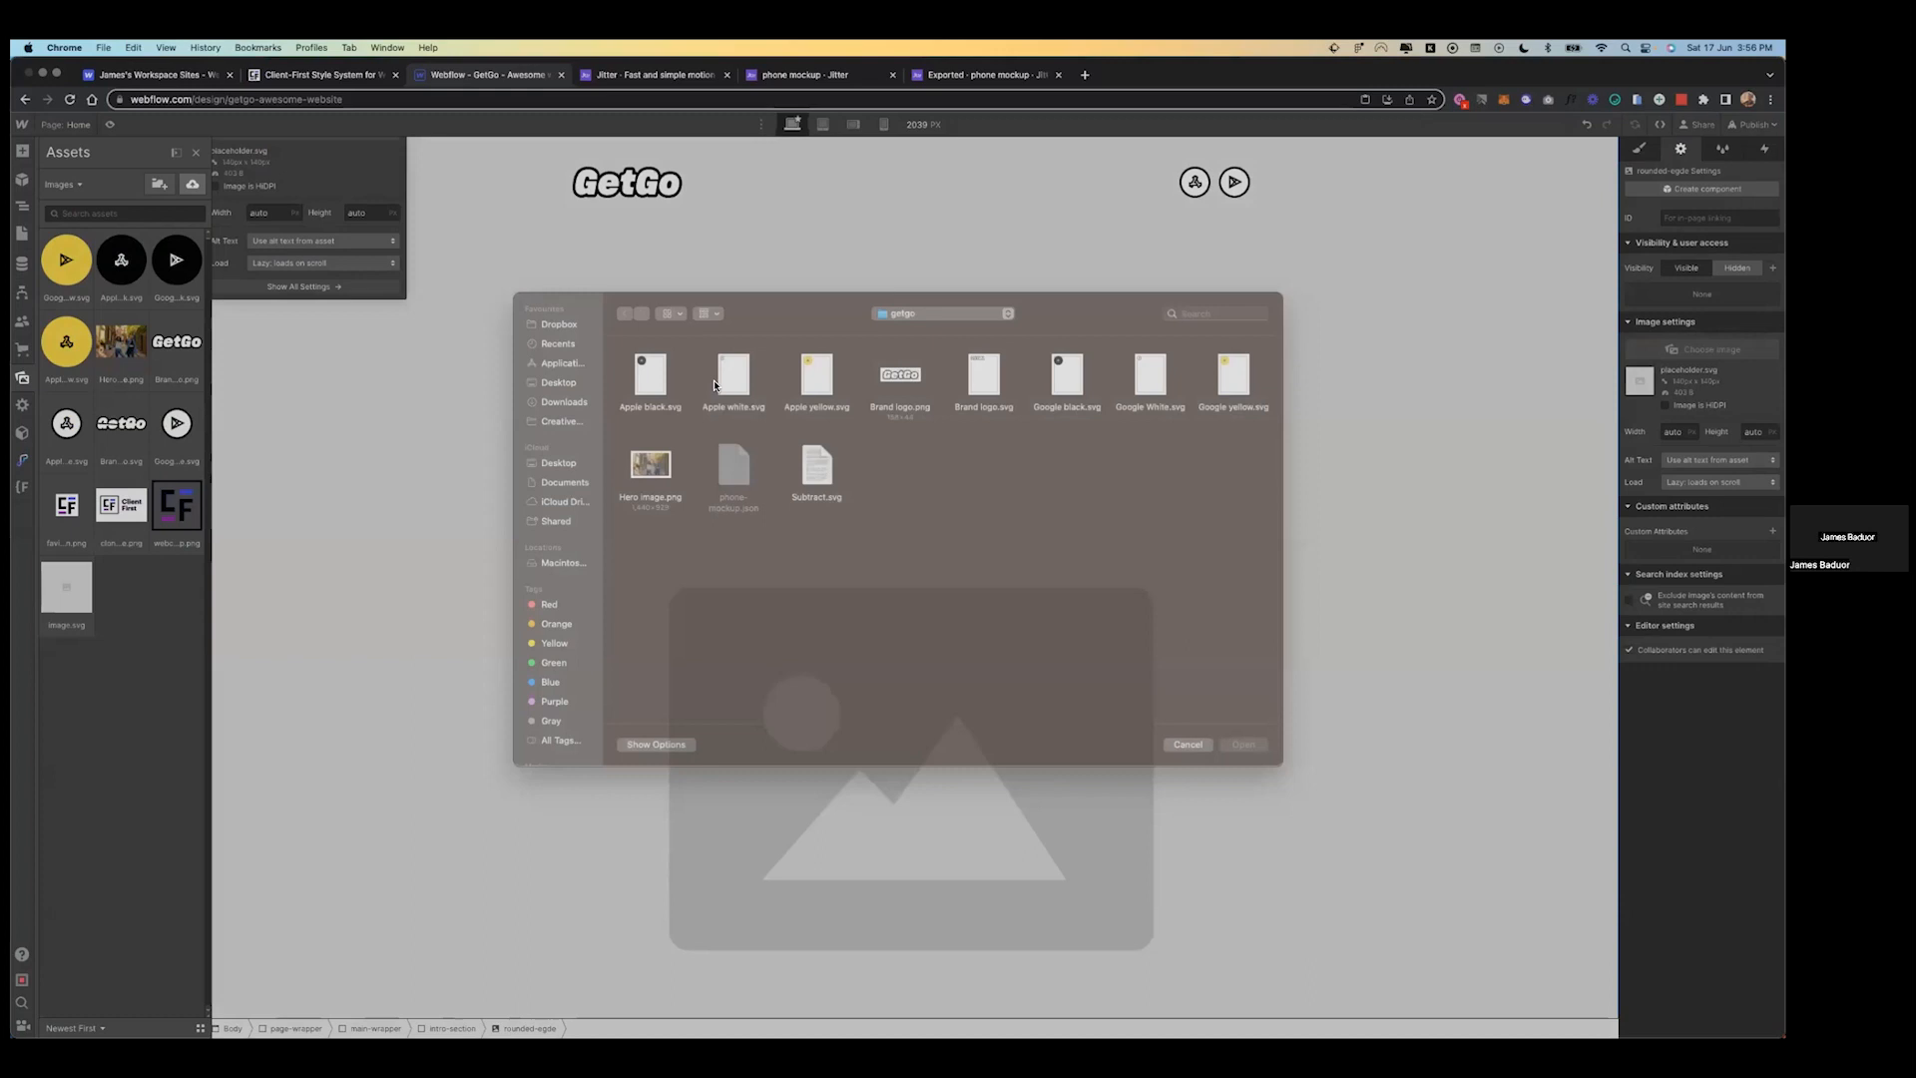
double_click(816, 482)
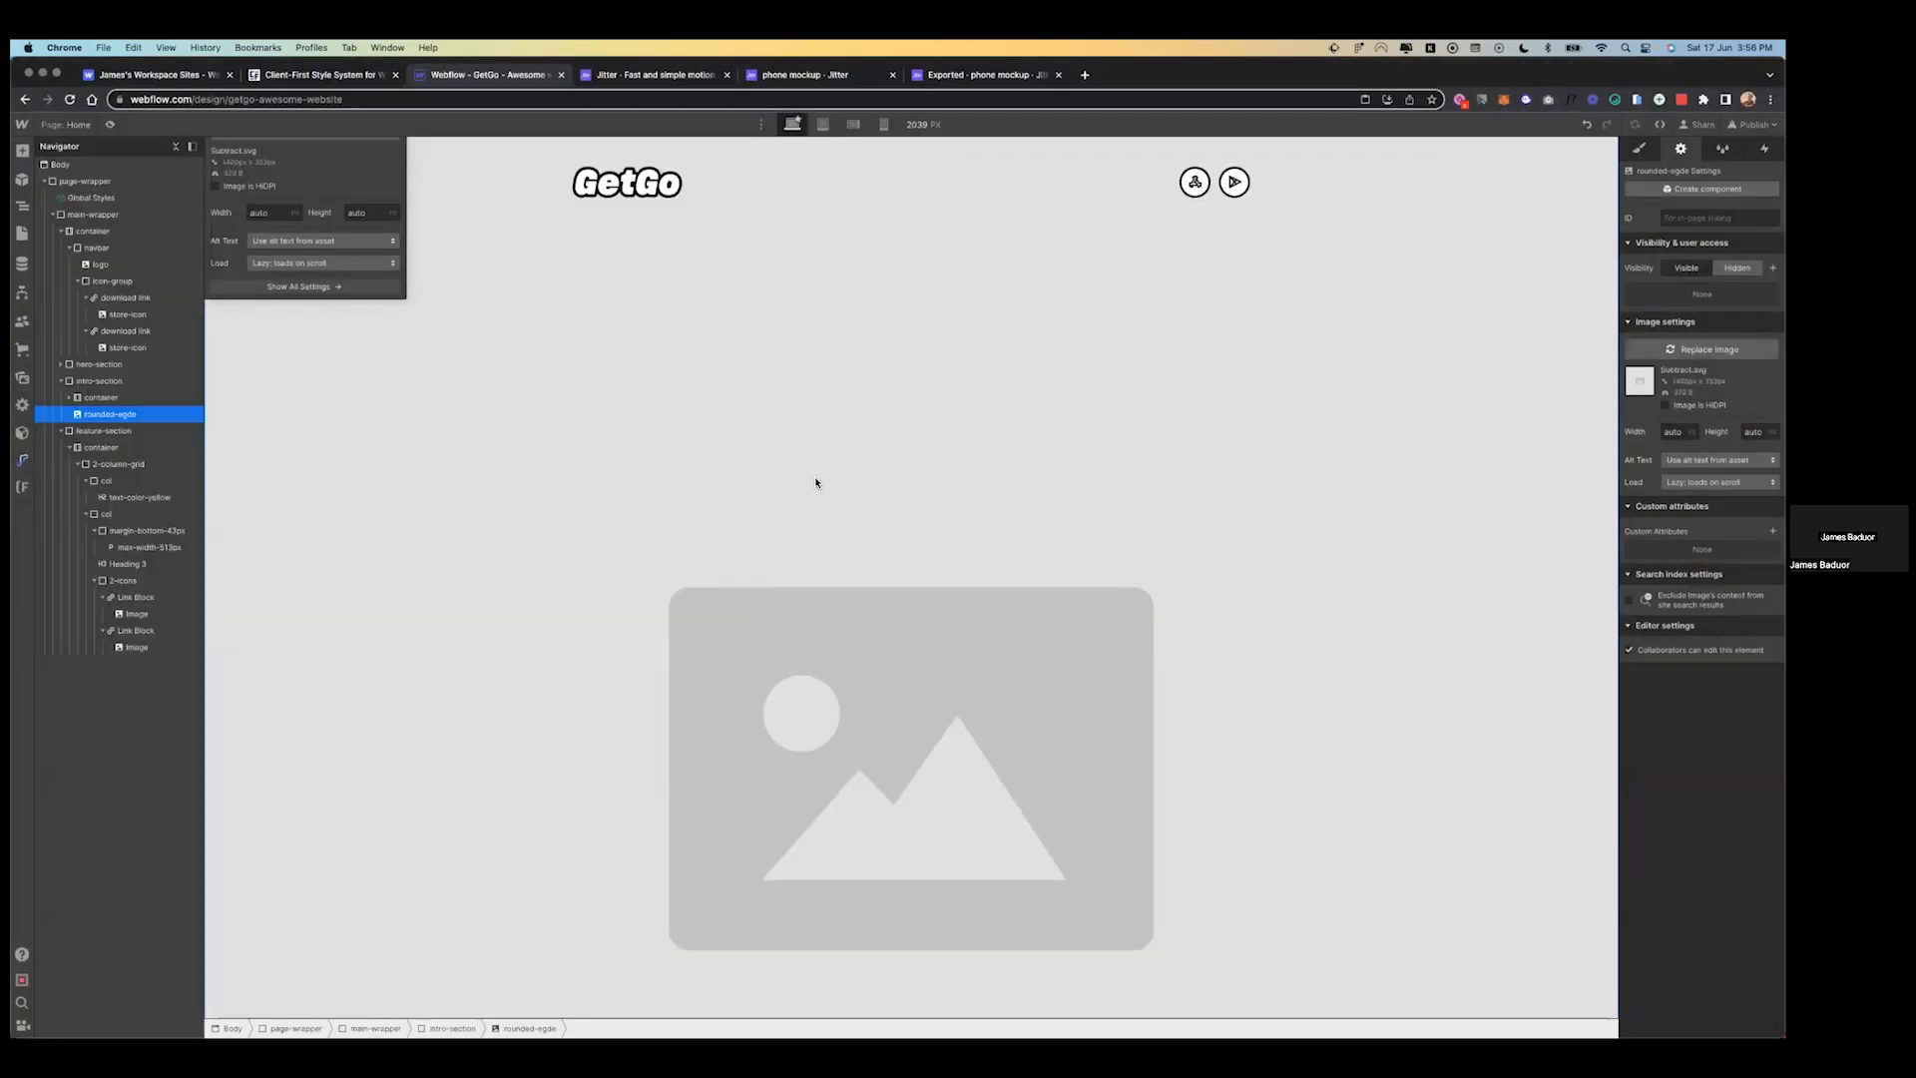
scroll(815, 482, up, 10)
scroll(815, 482, down, 8)
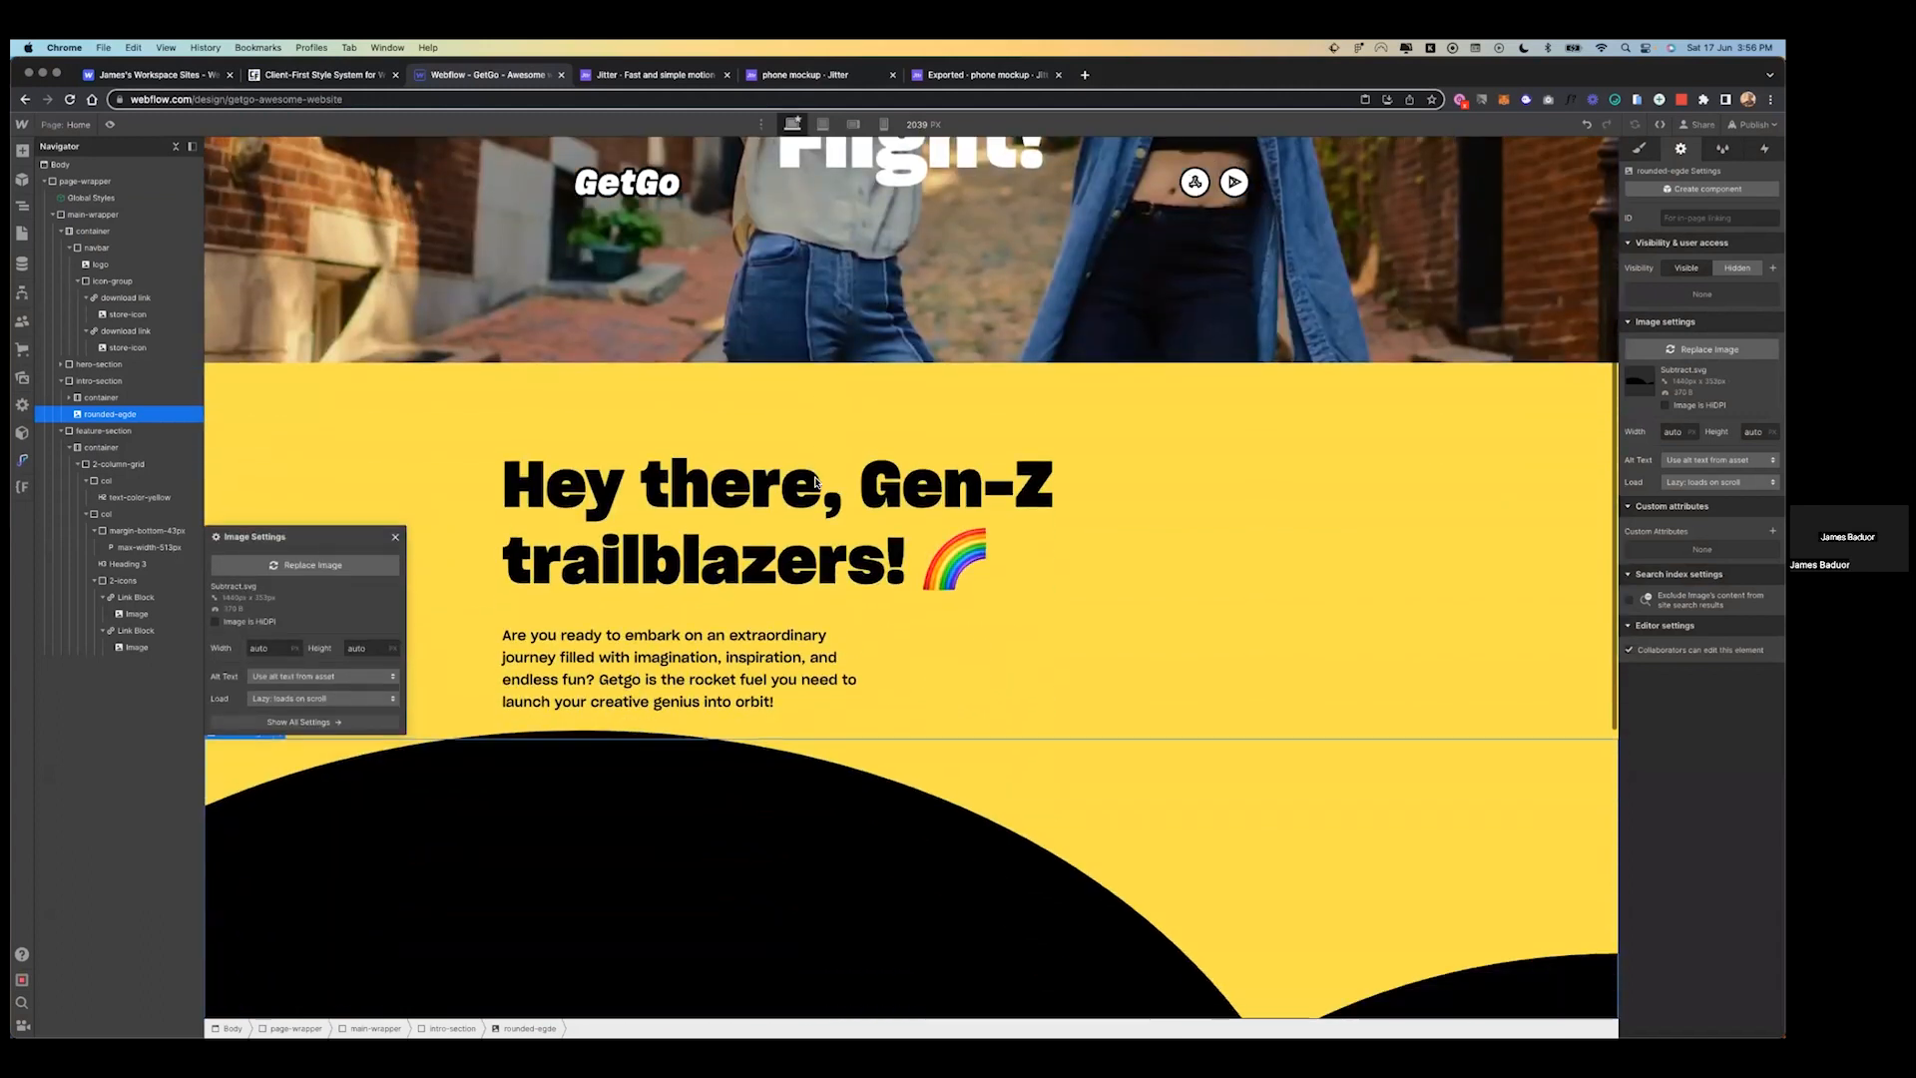
- Check the curved black edge on the canvas and in preview mode against the intro text and phone animation
scroll(815, 482, down, 1)
scroll(815, 482, up, 3)
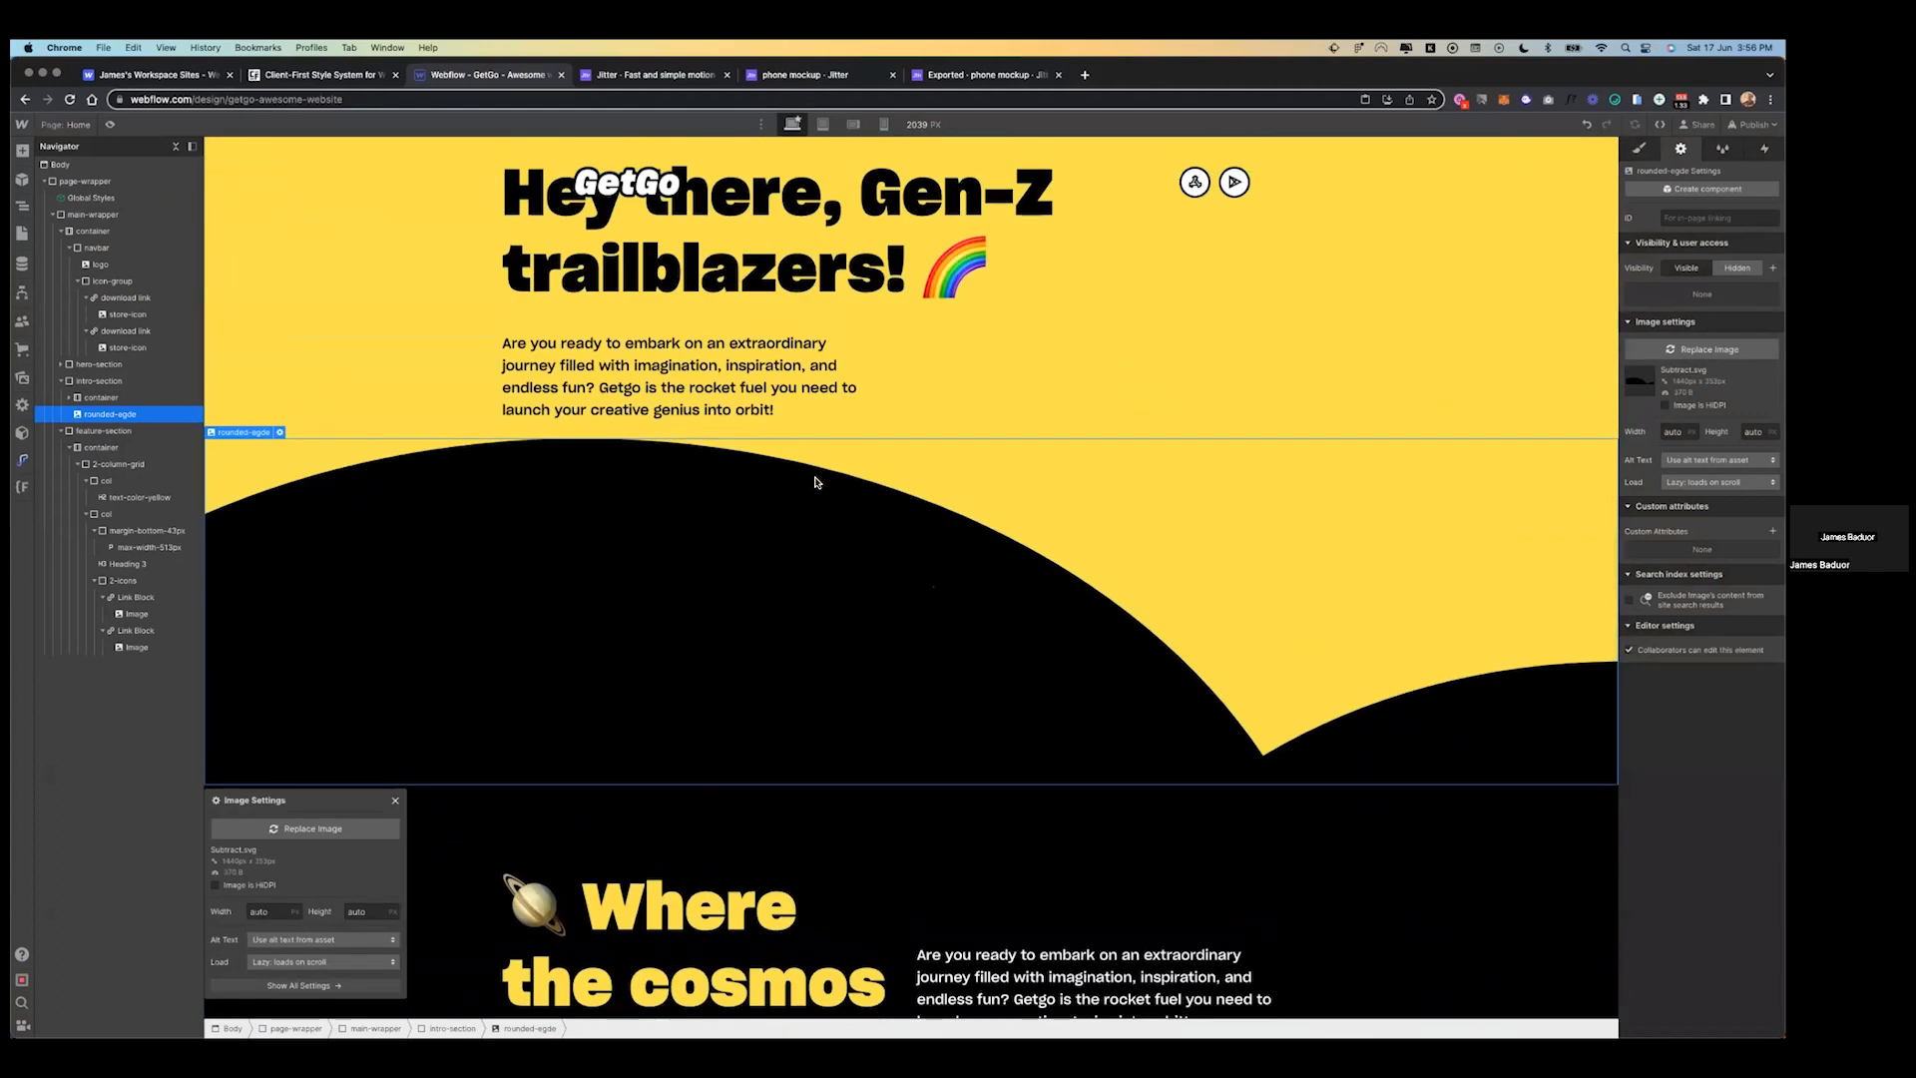
scroll(815, 482, up, 3)
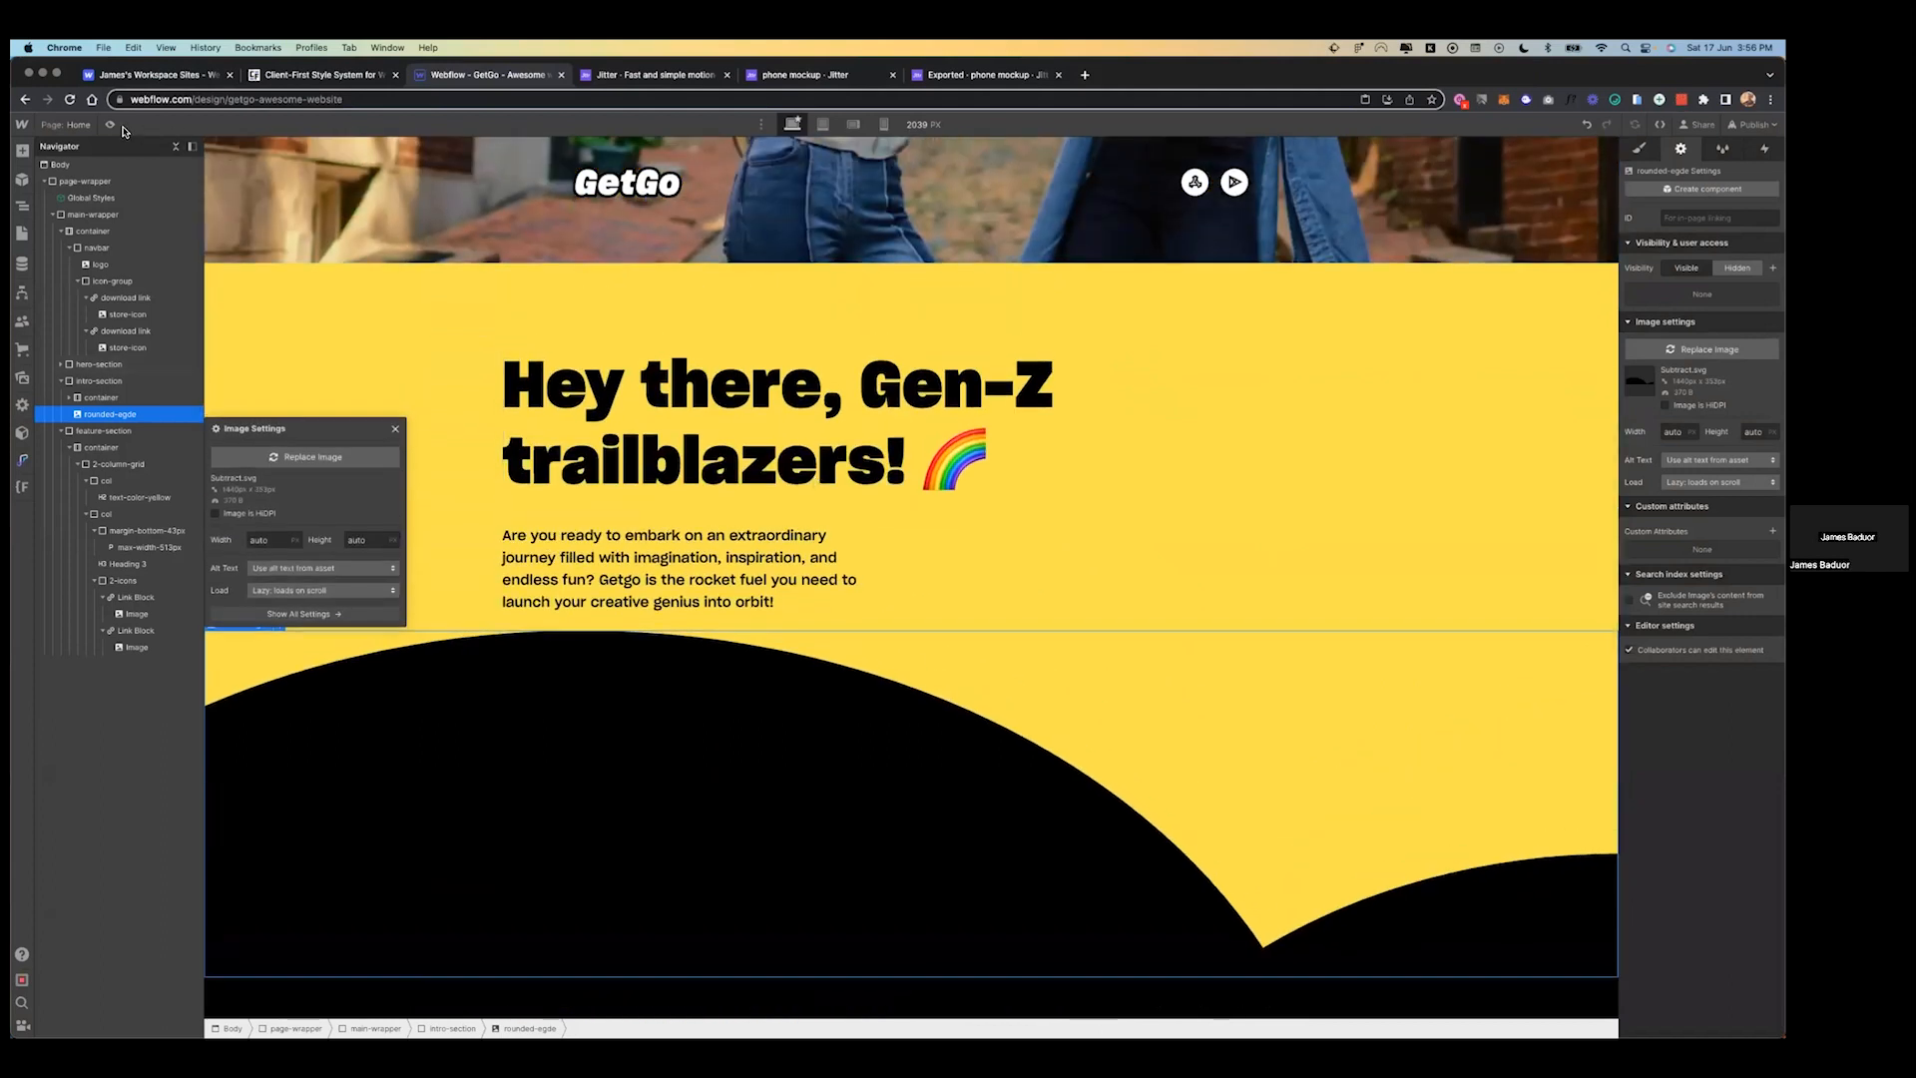
click(110, 125)
scroll(840, 317, down, 2)
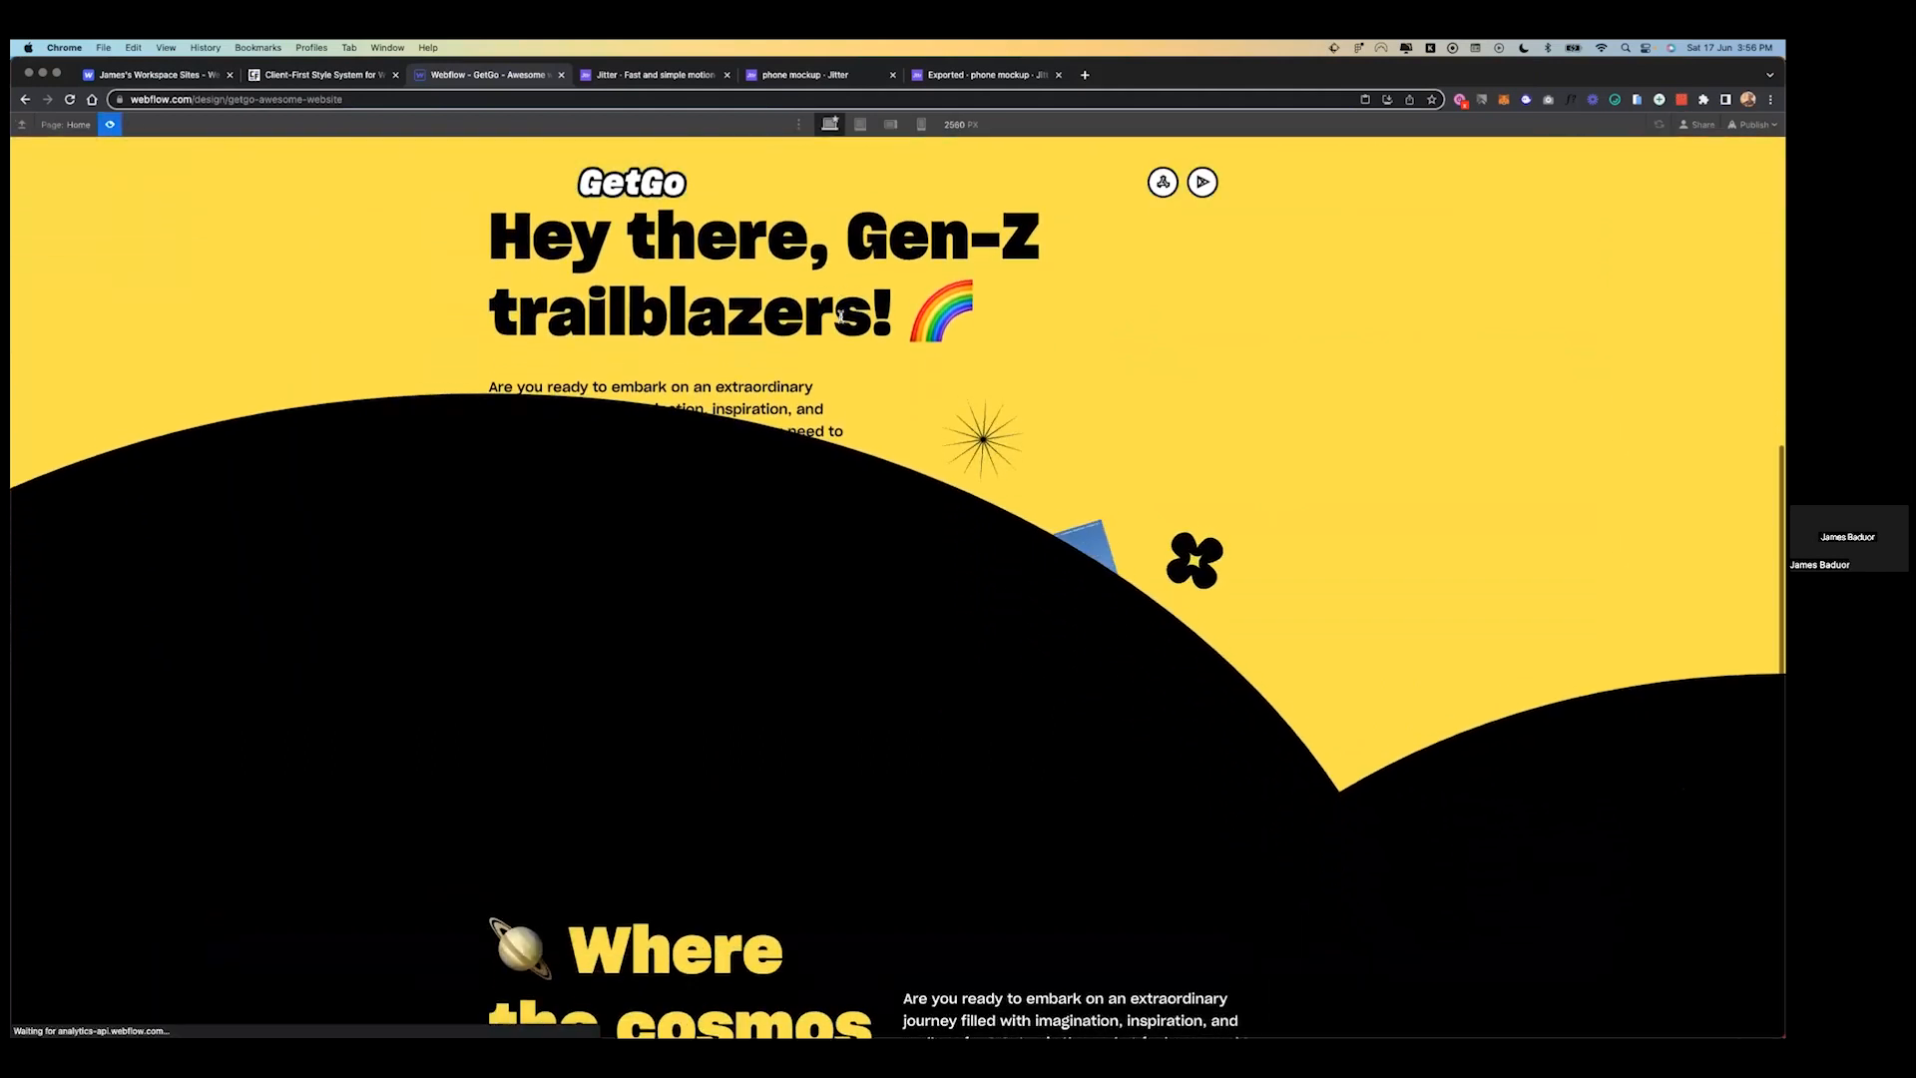
scroll(840, 317, down, 1)
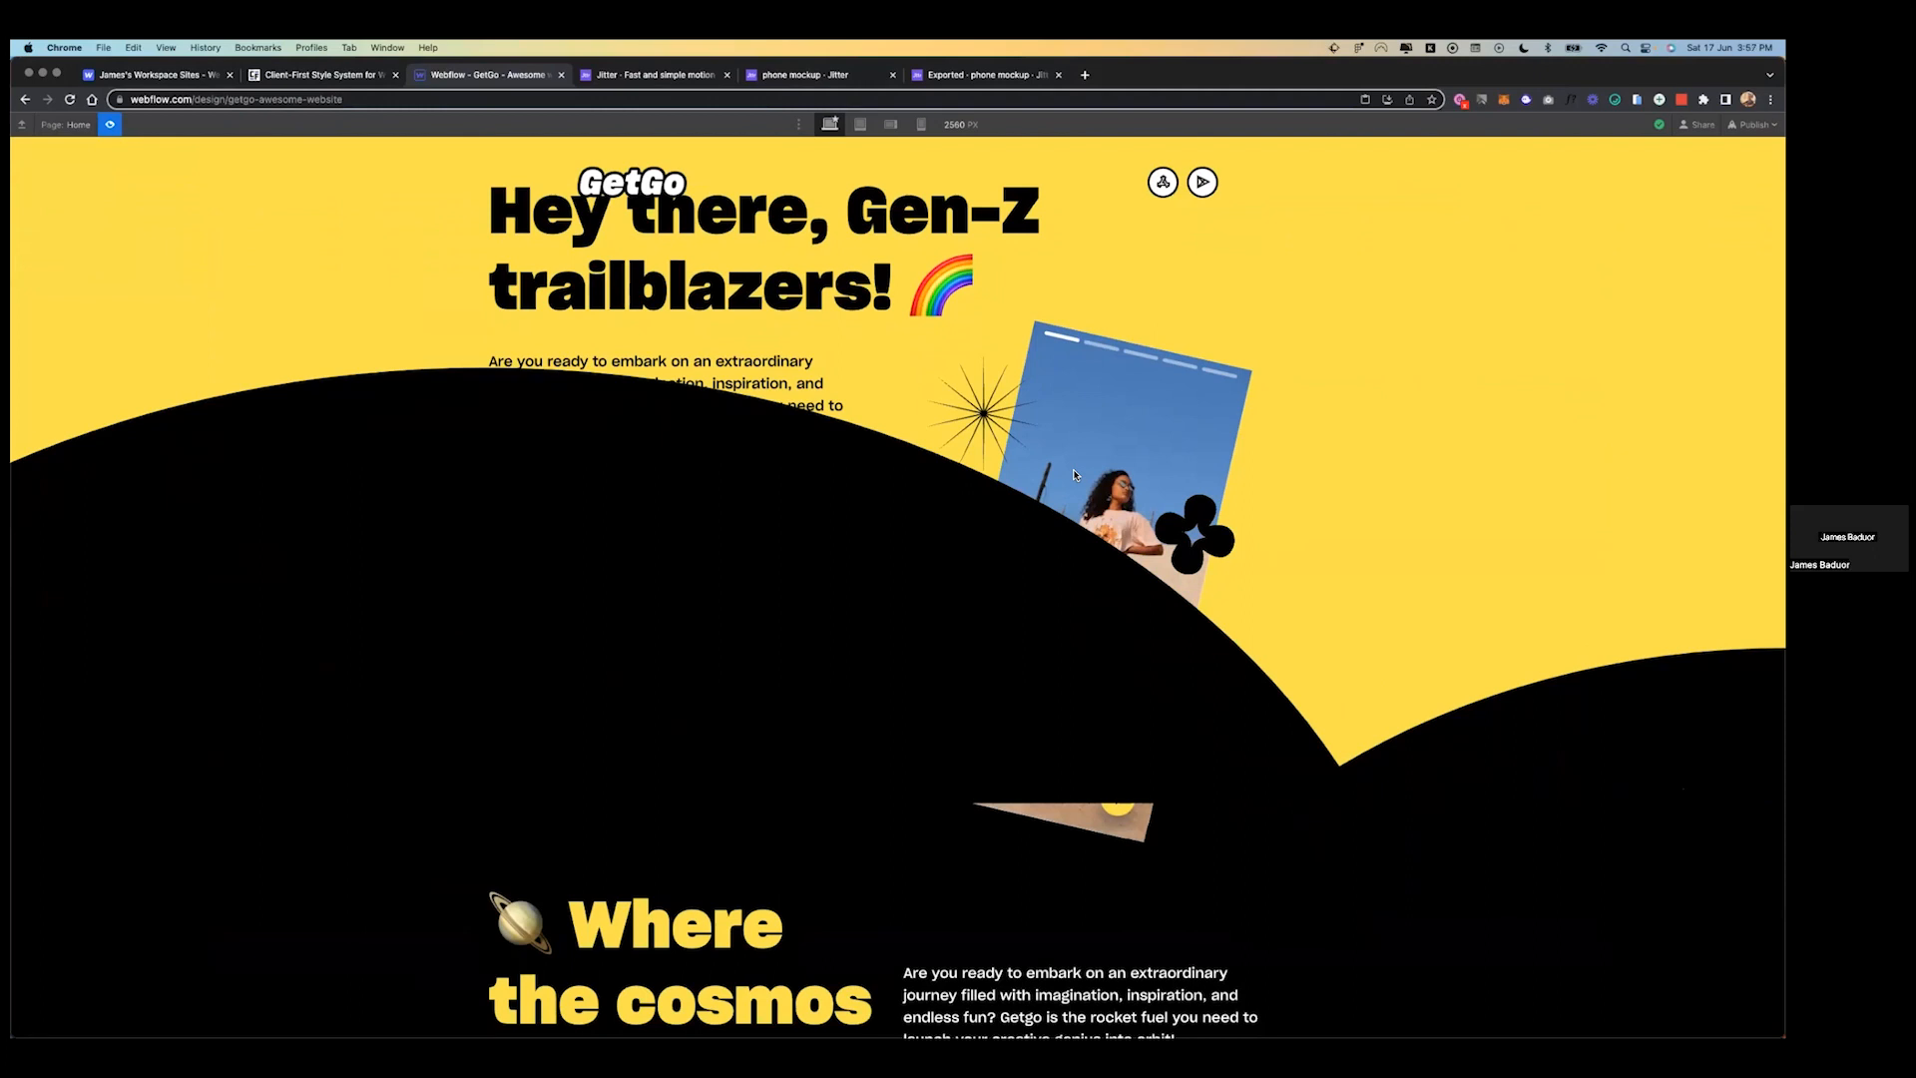
click(112, 130)
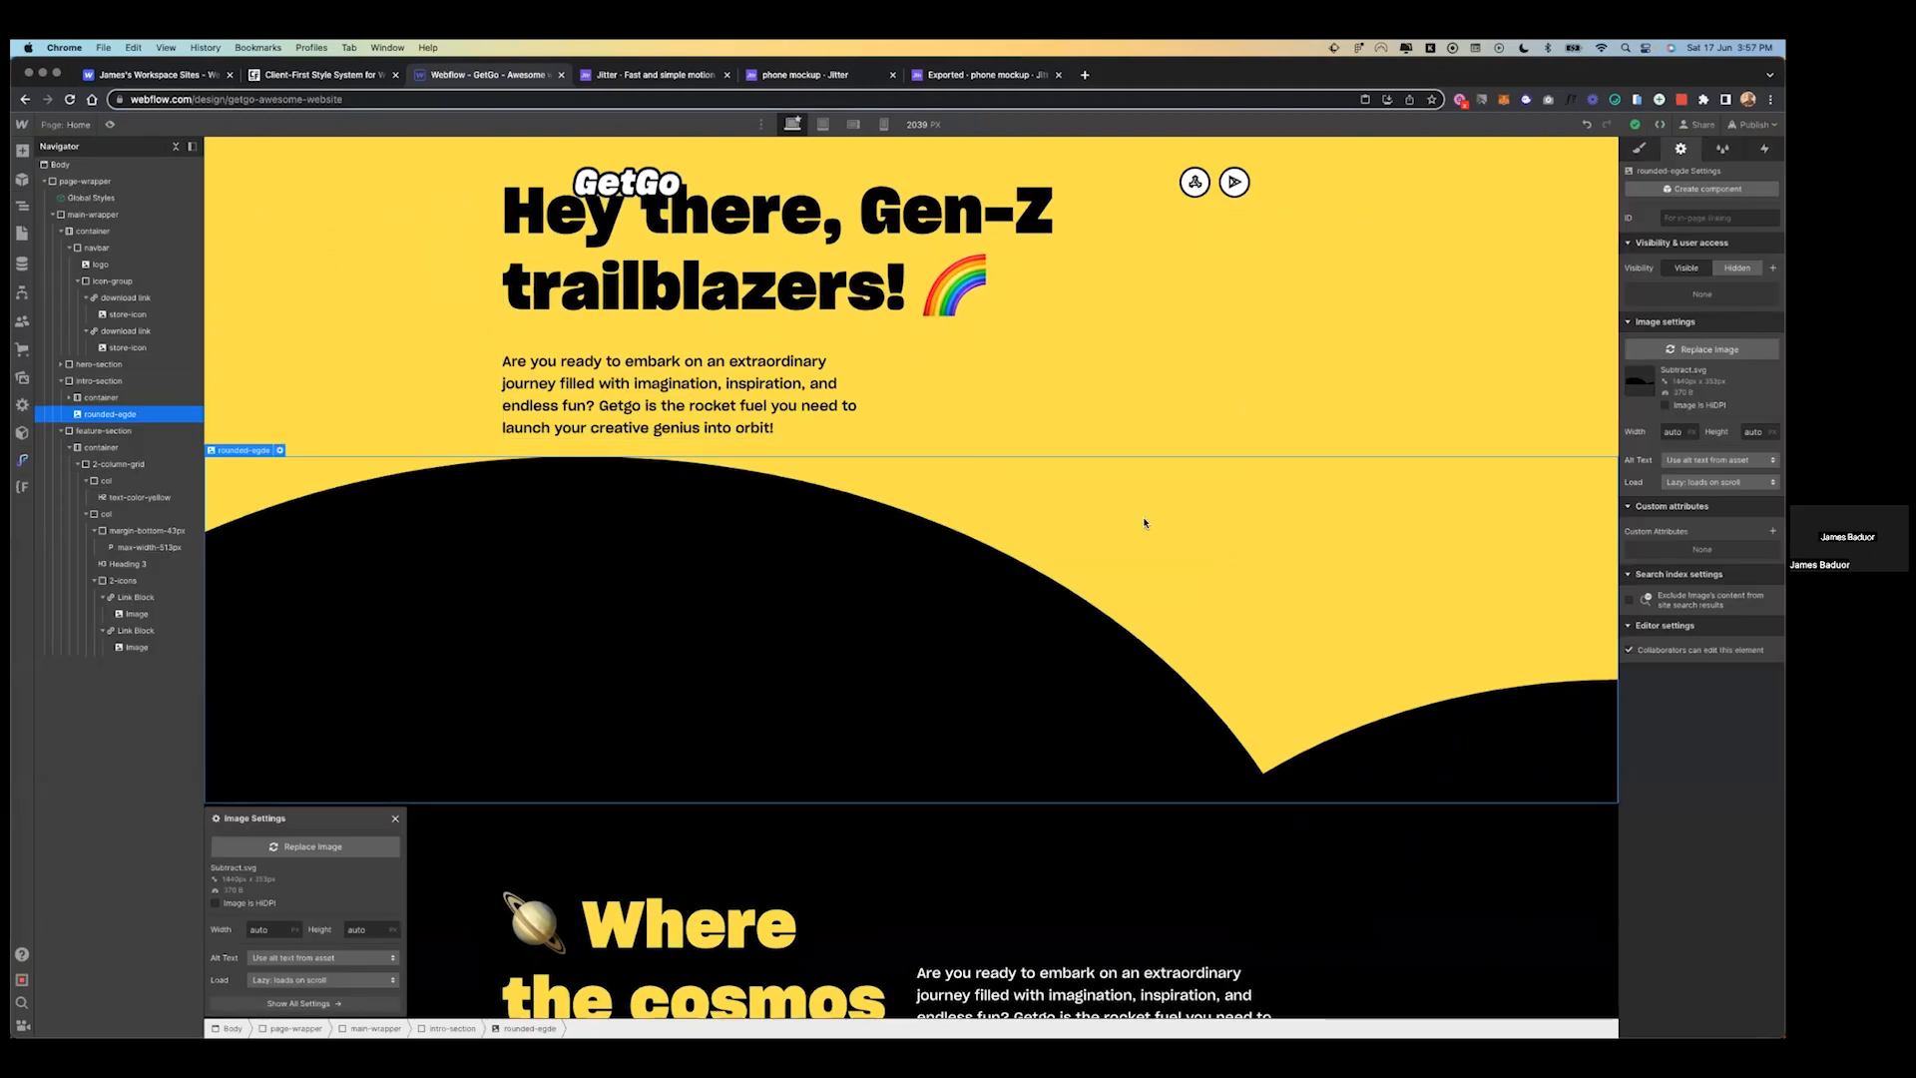
- Set feature-section's position to relative with a z-index of 1
scroll(1116, 755, down, 3)
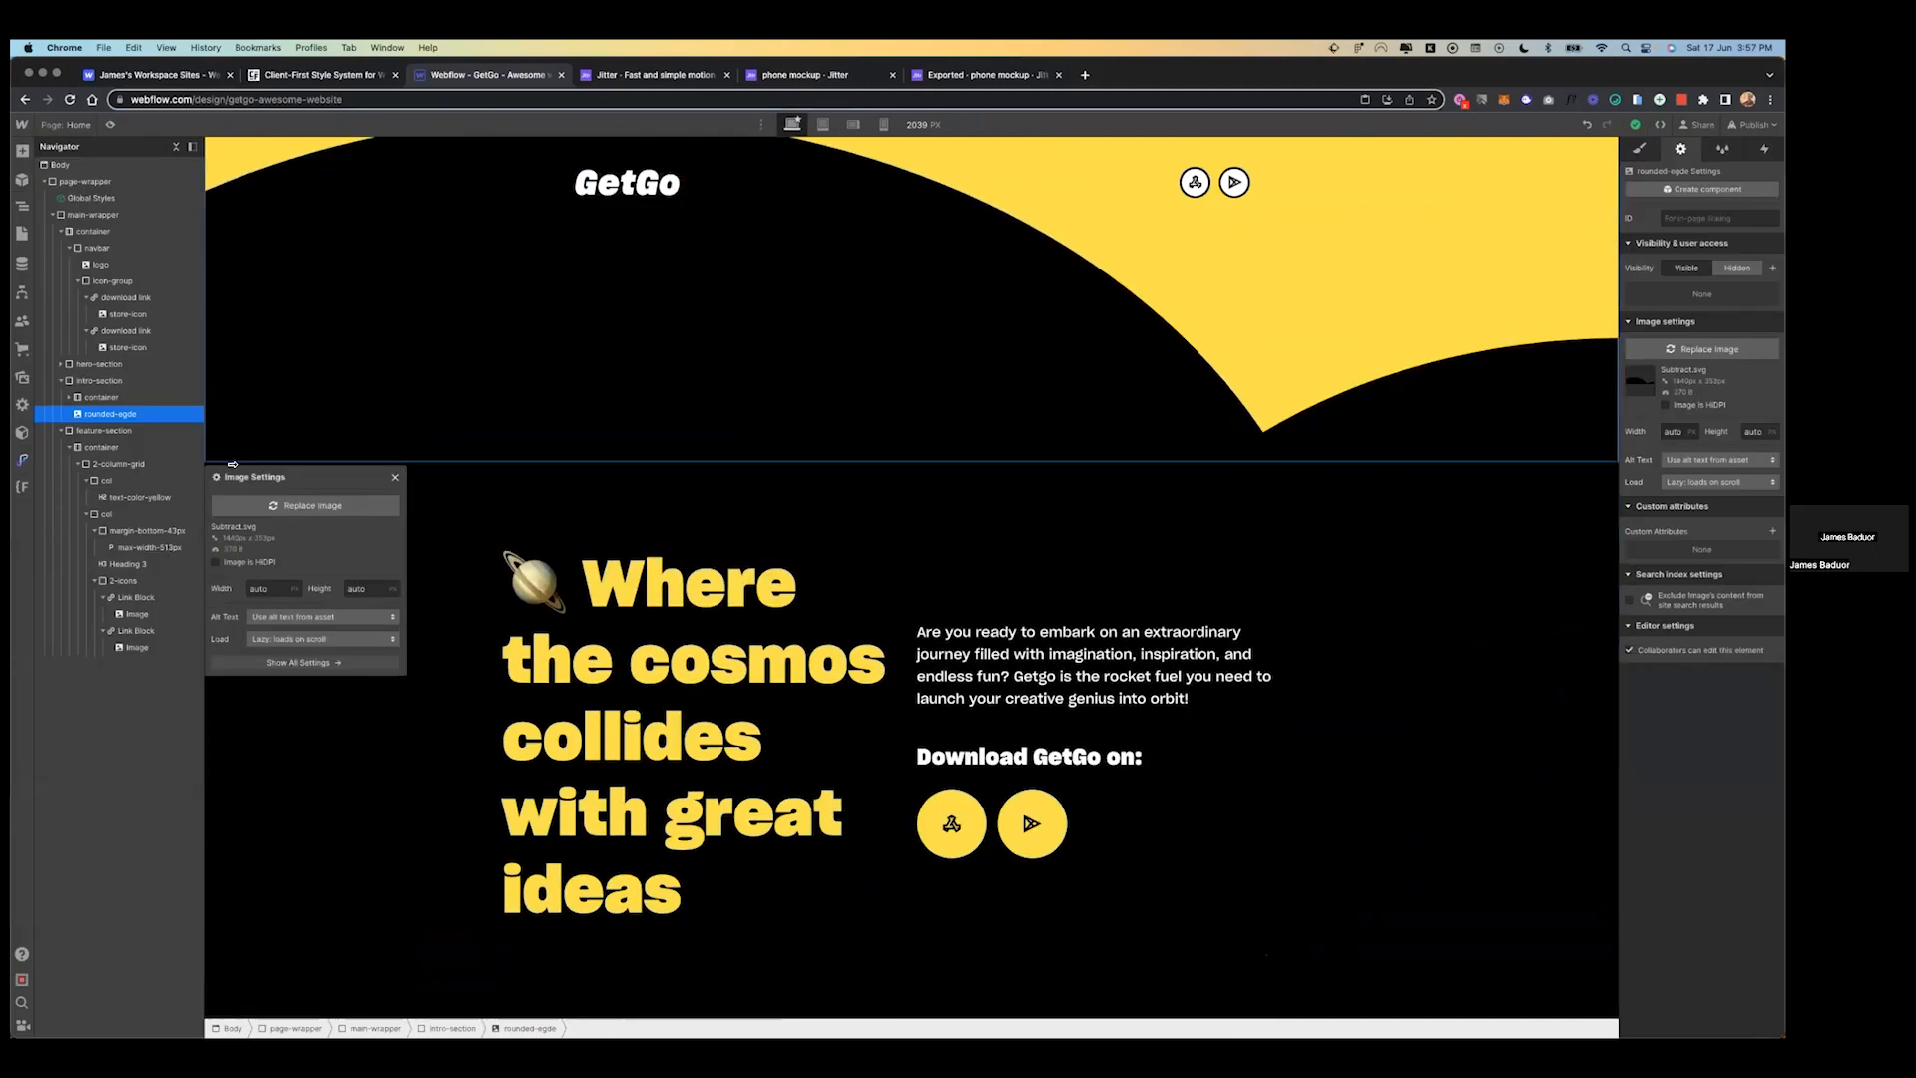
click(113, 431)
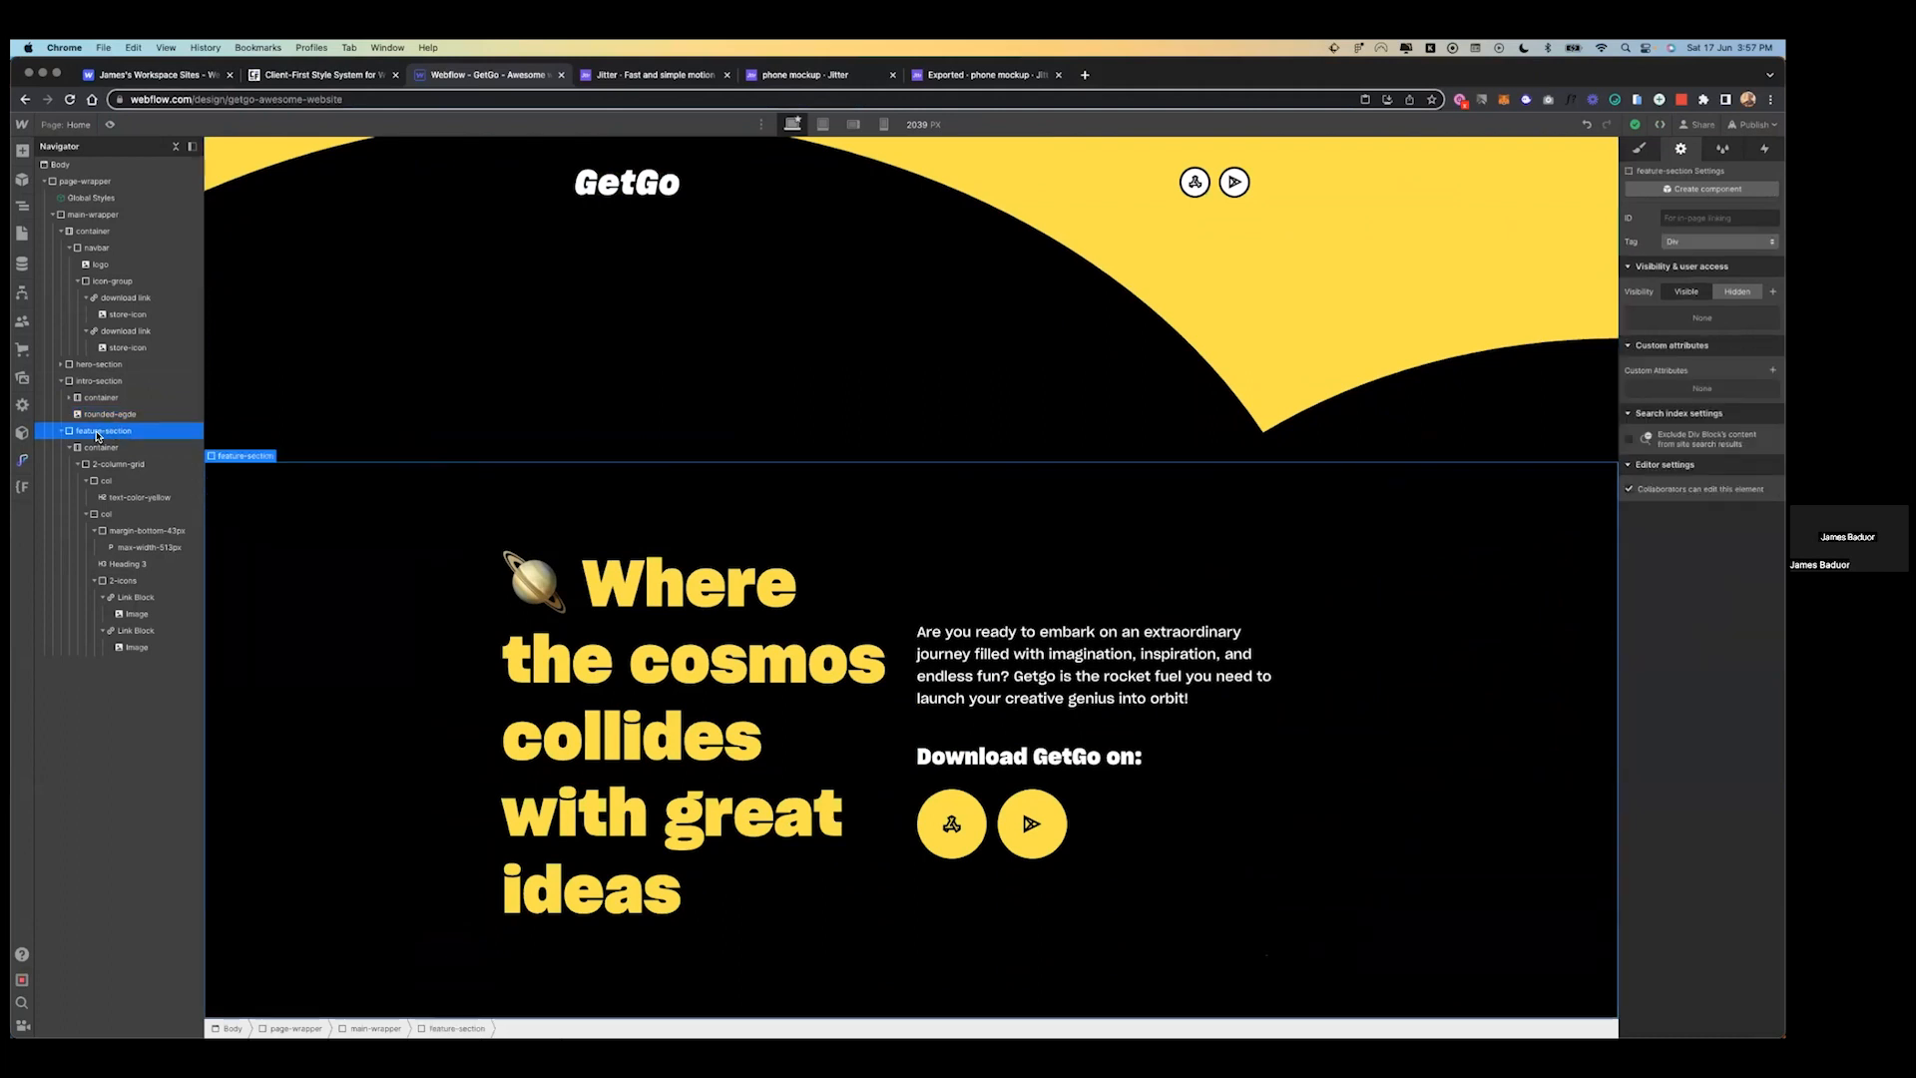
scroll(1417, 599, up, 3)
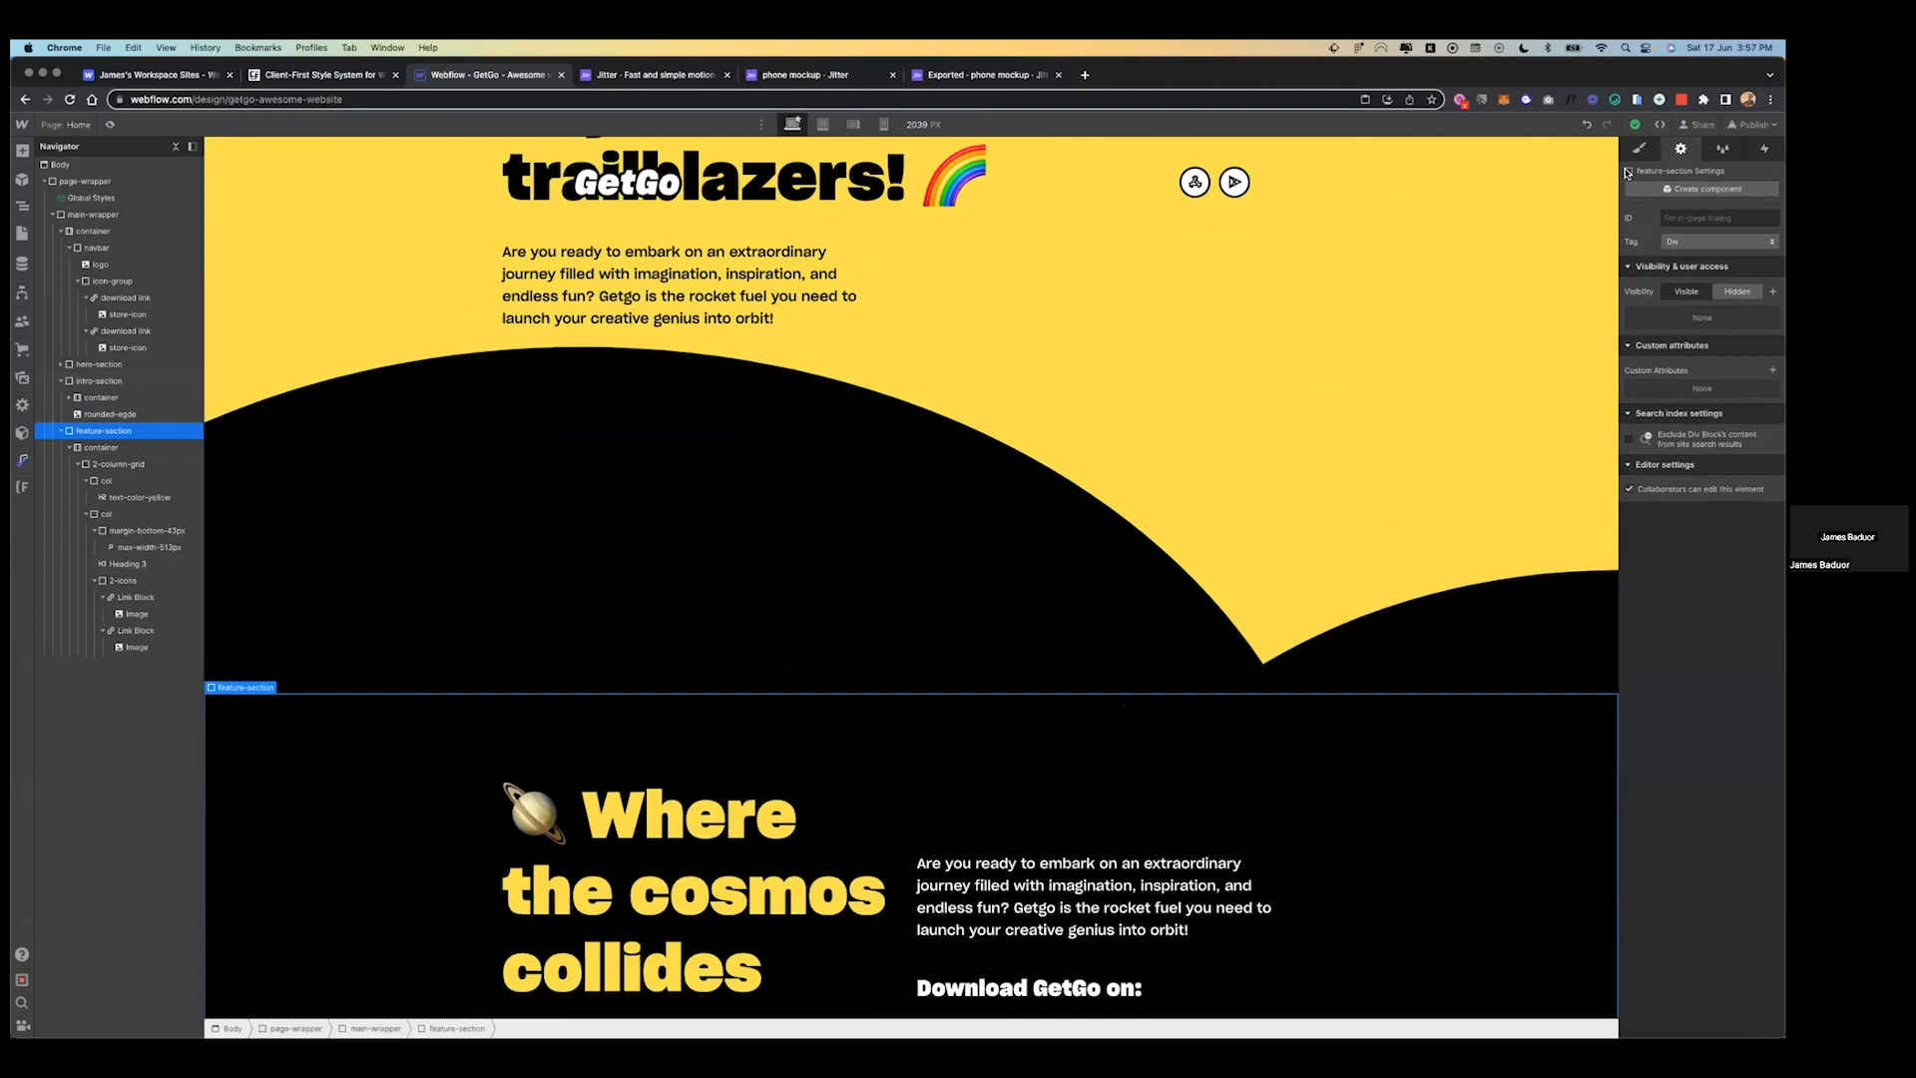
click(1640, 148)
click(1721, 601)
click(1712, 634)
click(1756, 674)
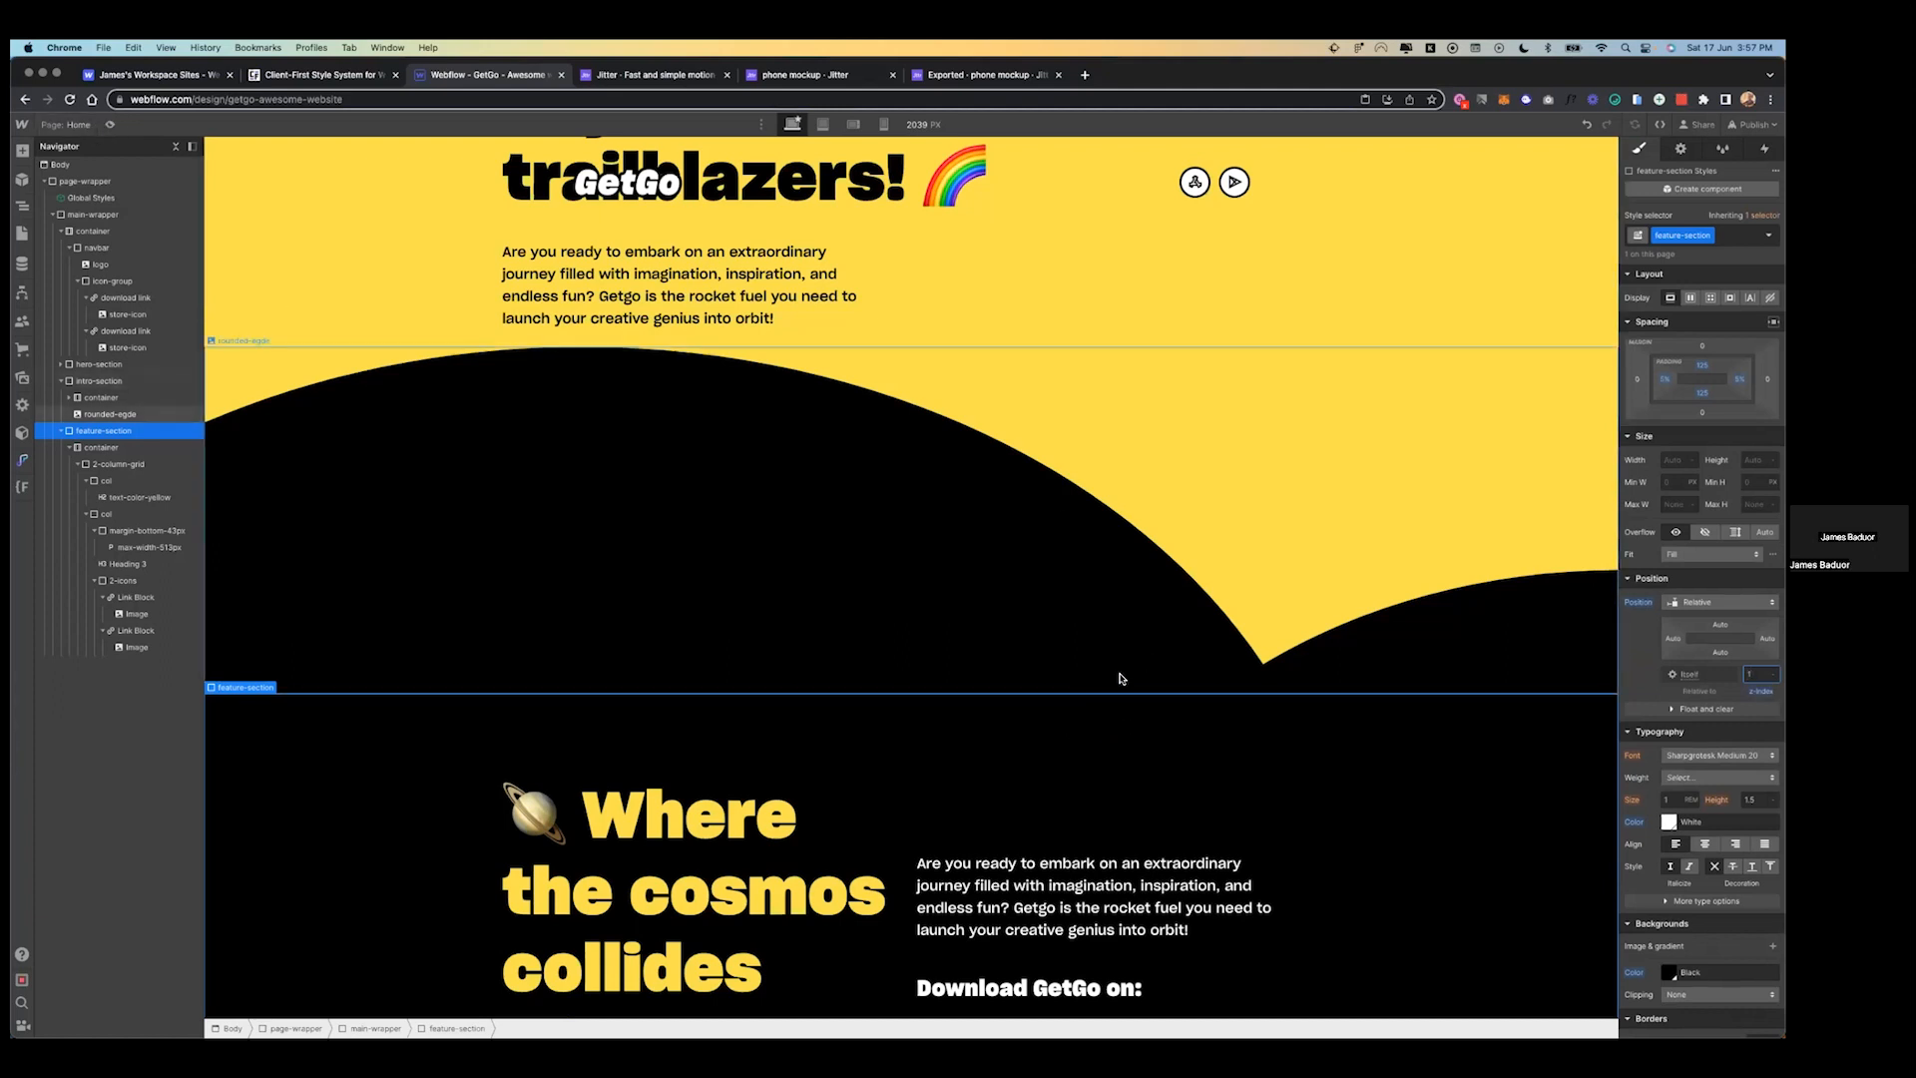
- Preview the stacking of the sections in Webflow and compare it with the yellow intro section in the Figma design
click(110, 124)
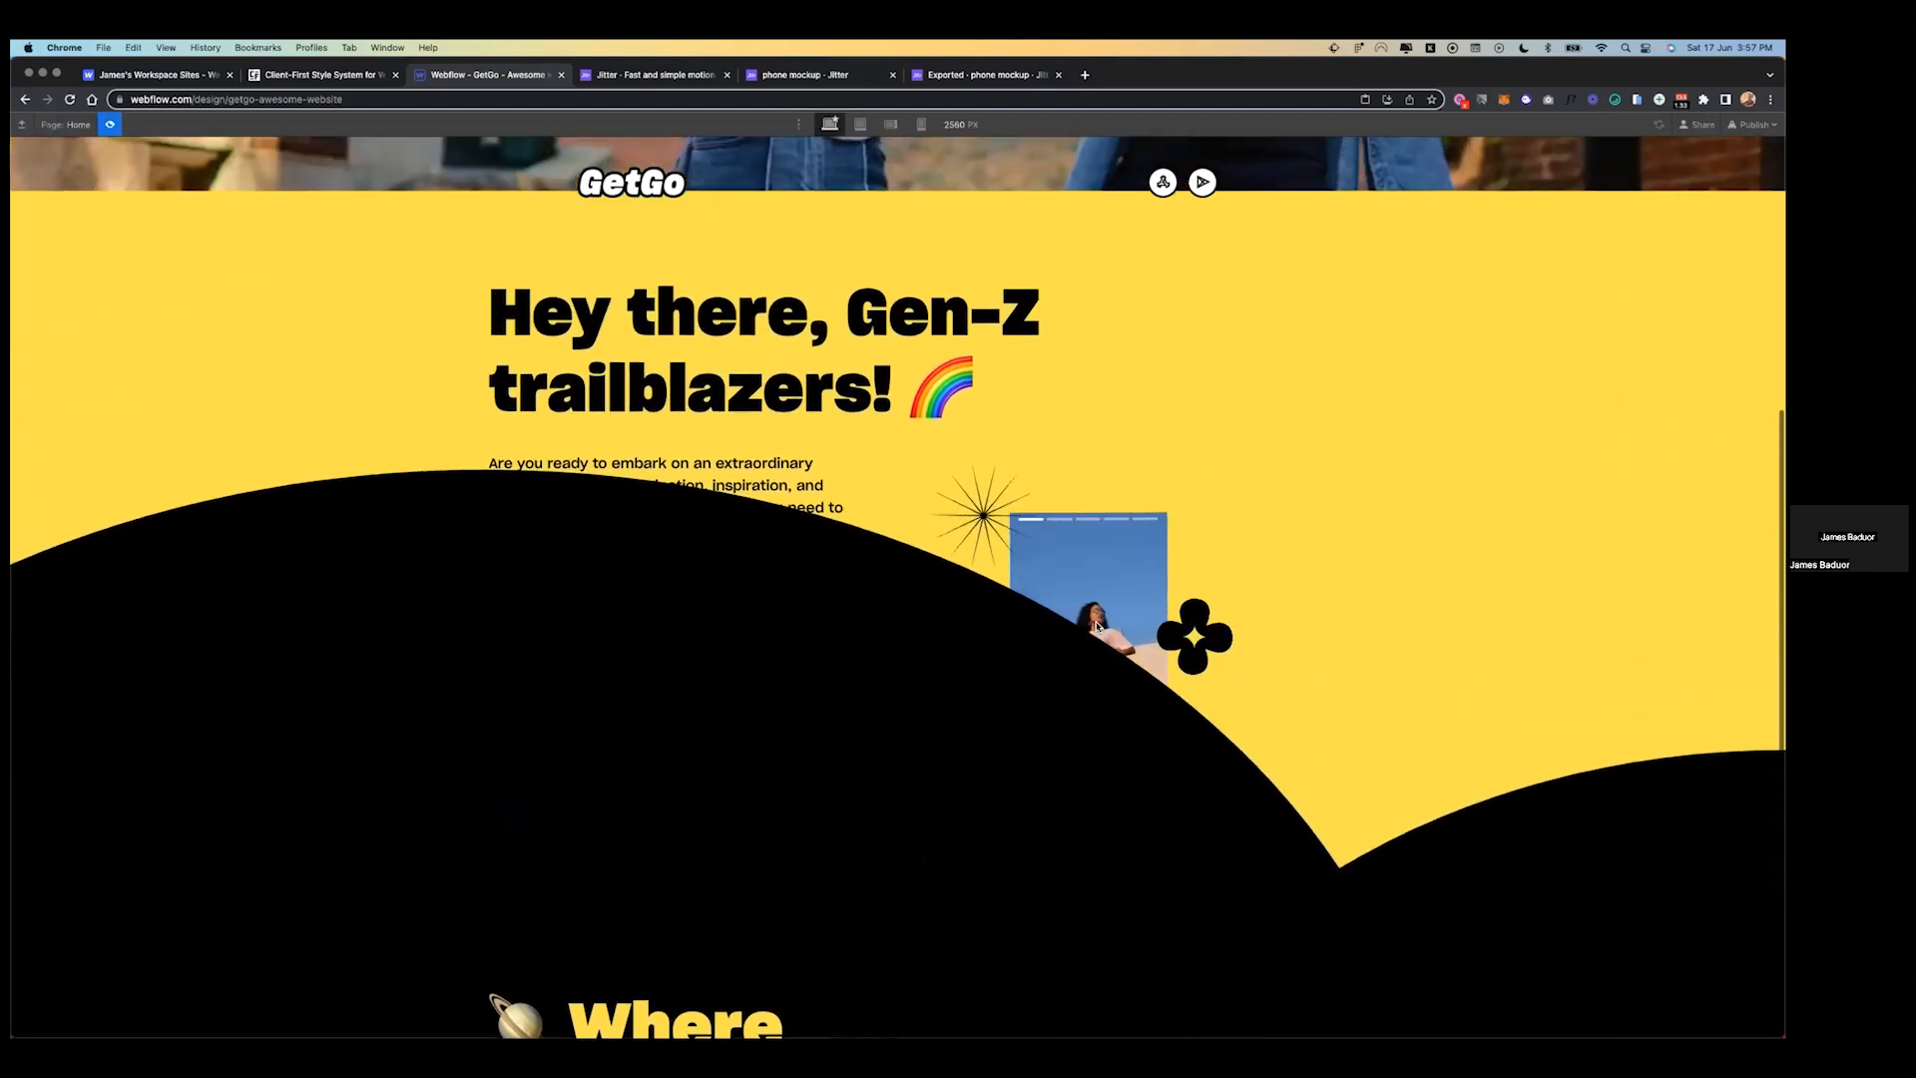
scroll(1118, 643, down, 3)
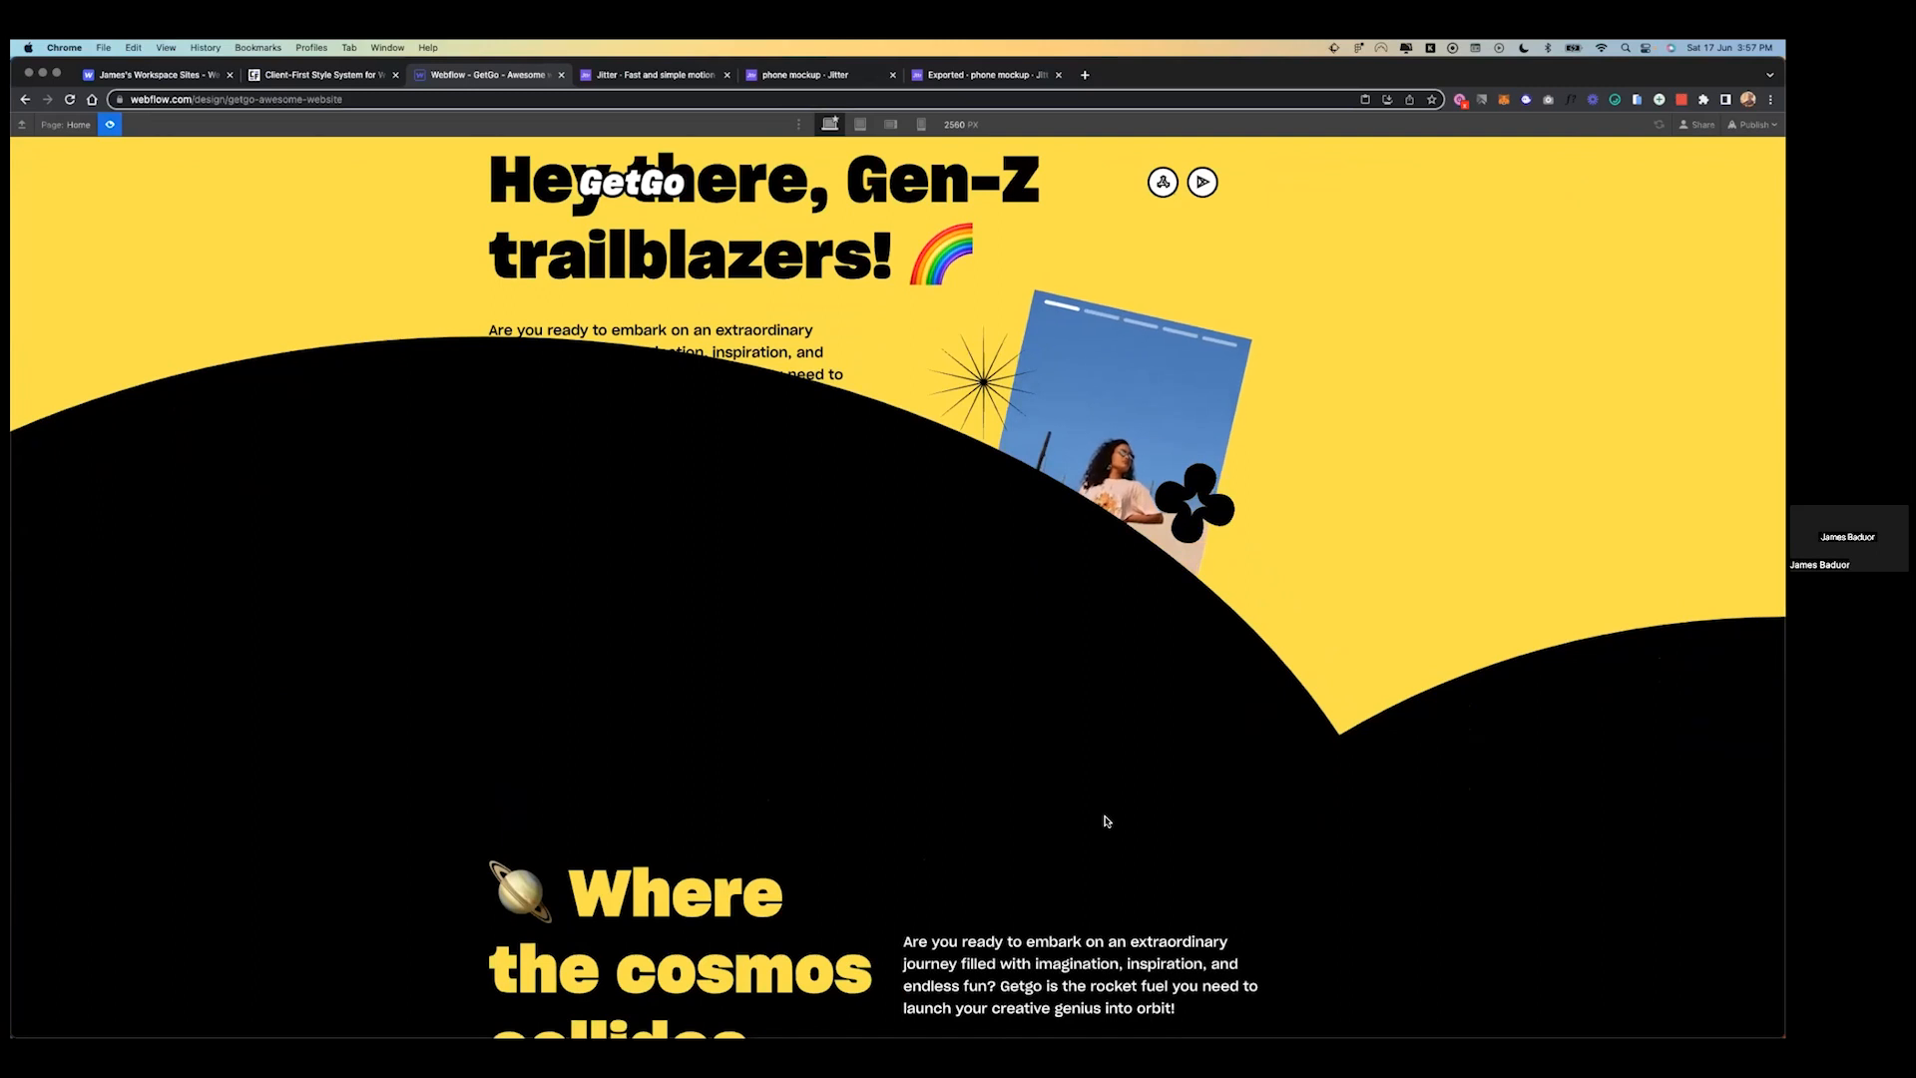
scroll(1105, 821, up, 3)
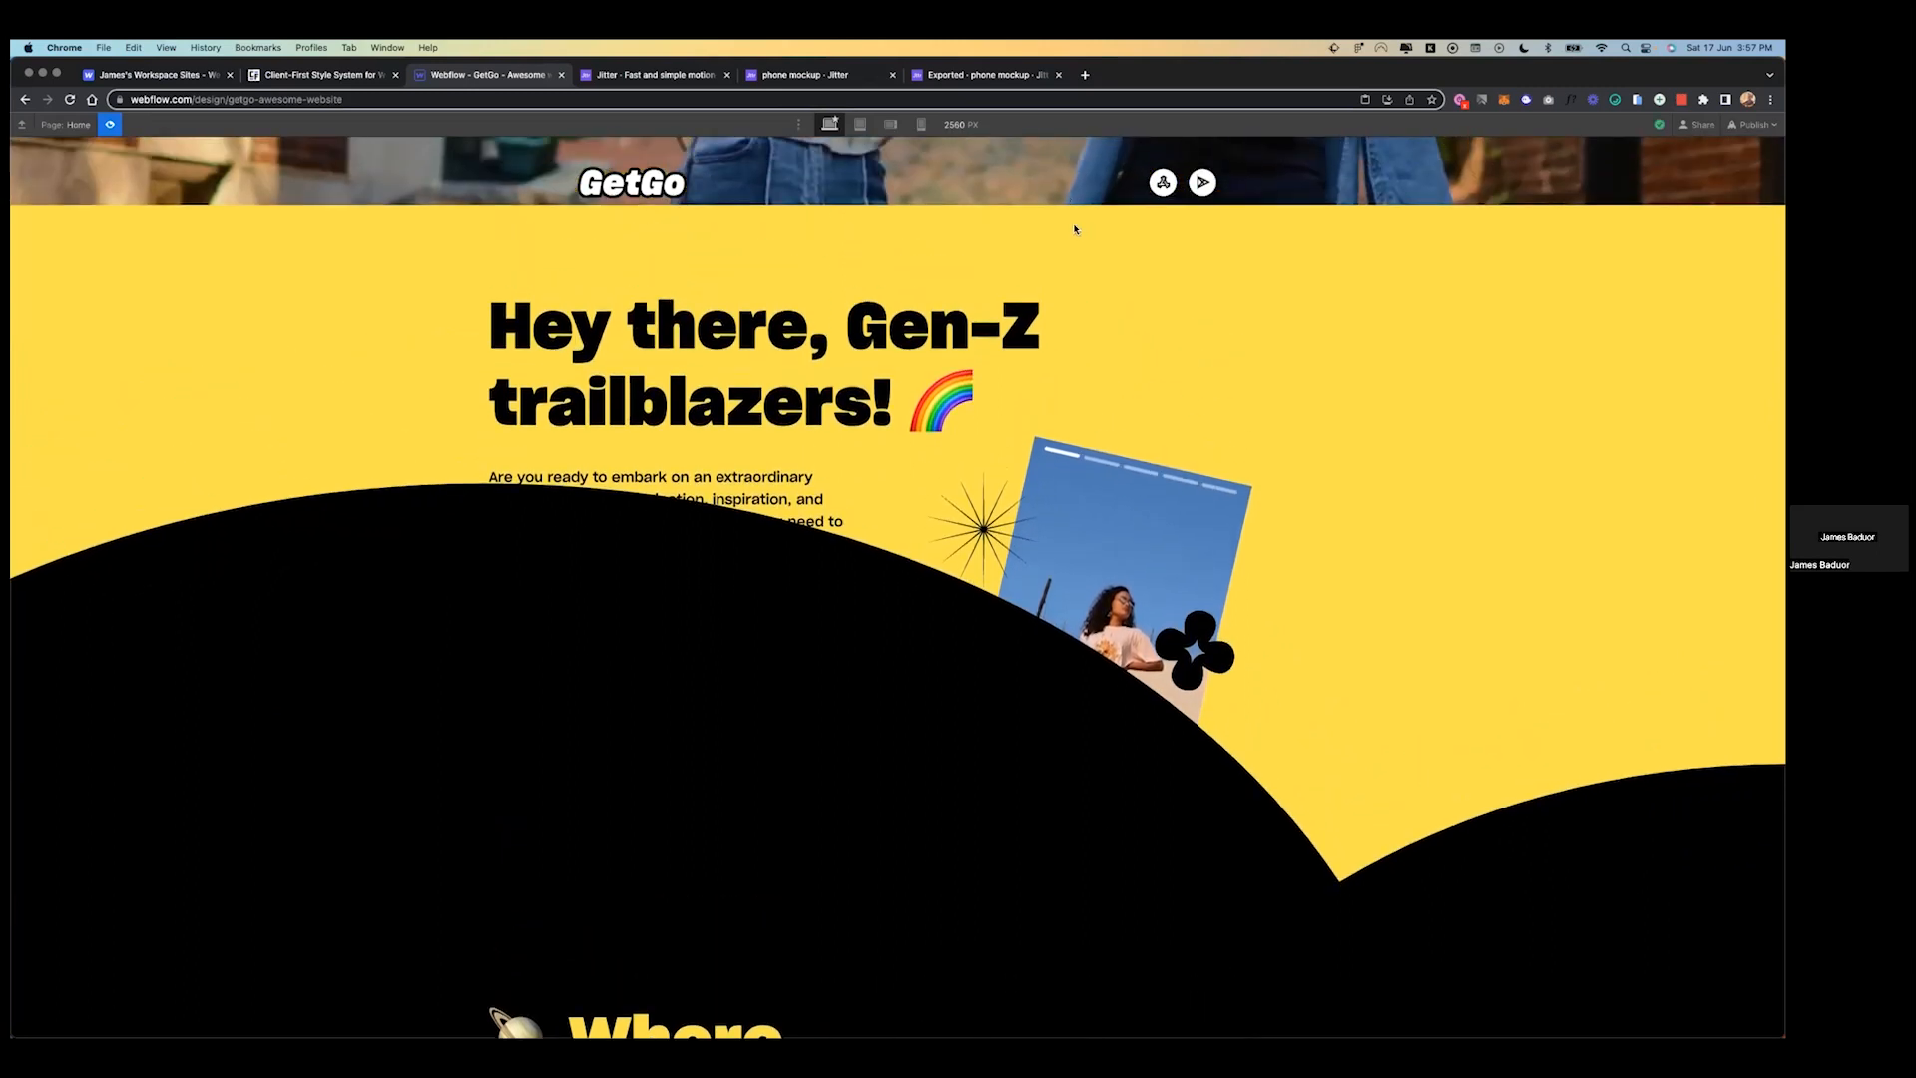
key(ctrl+Left)
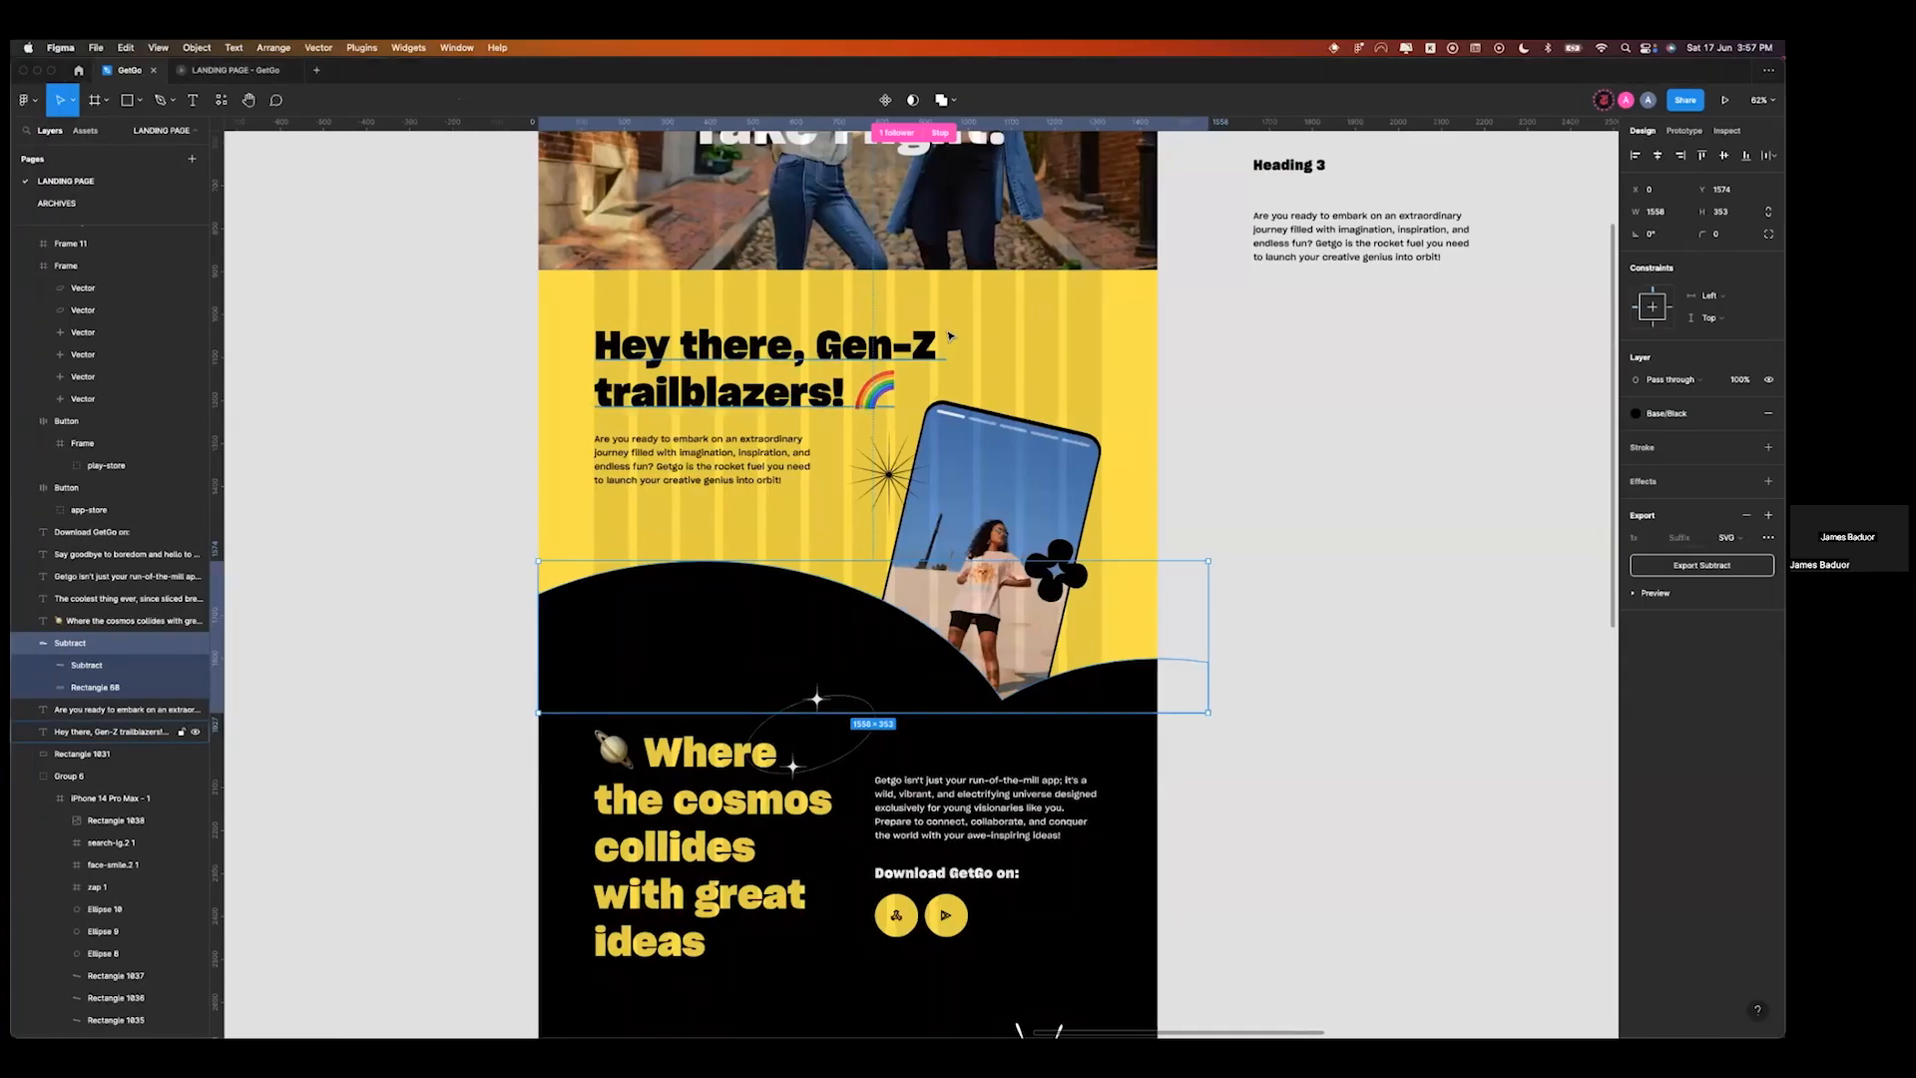
click(1094, 356)
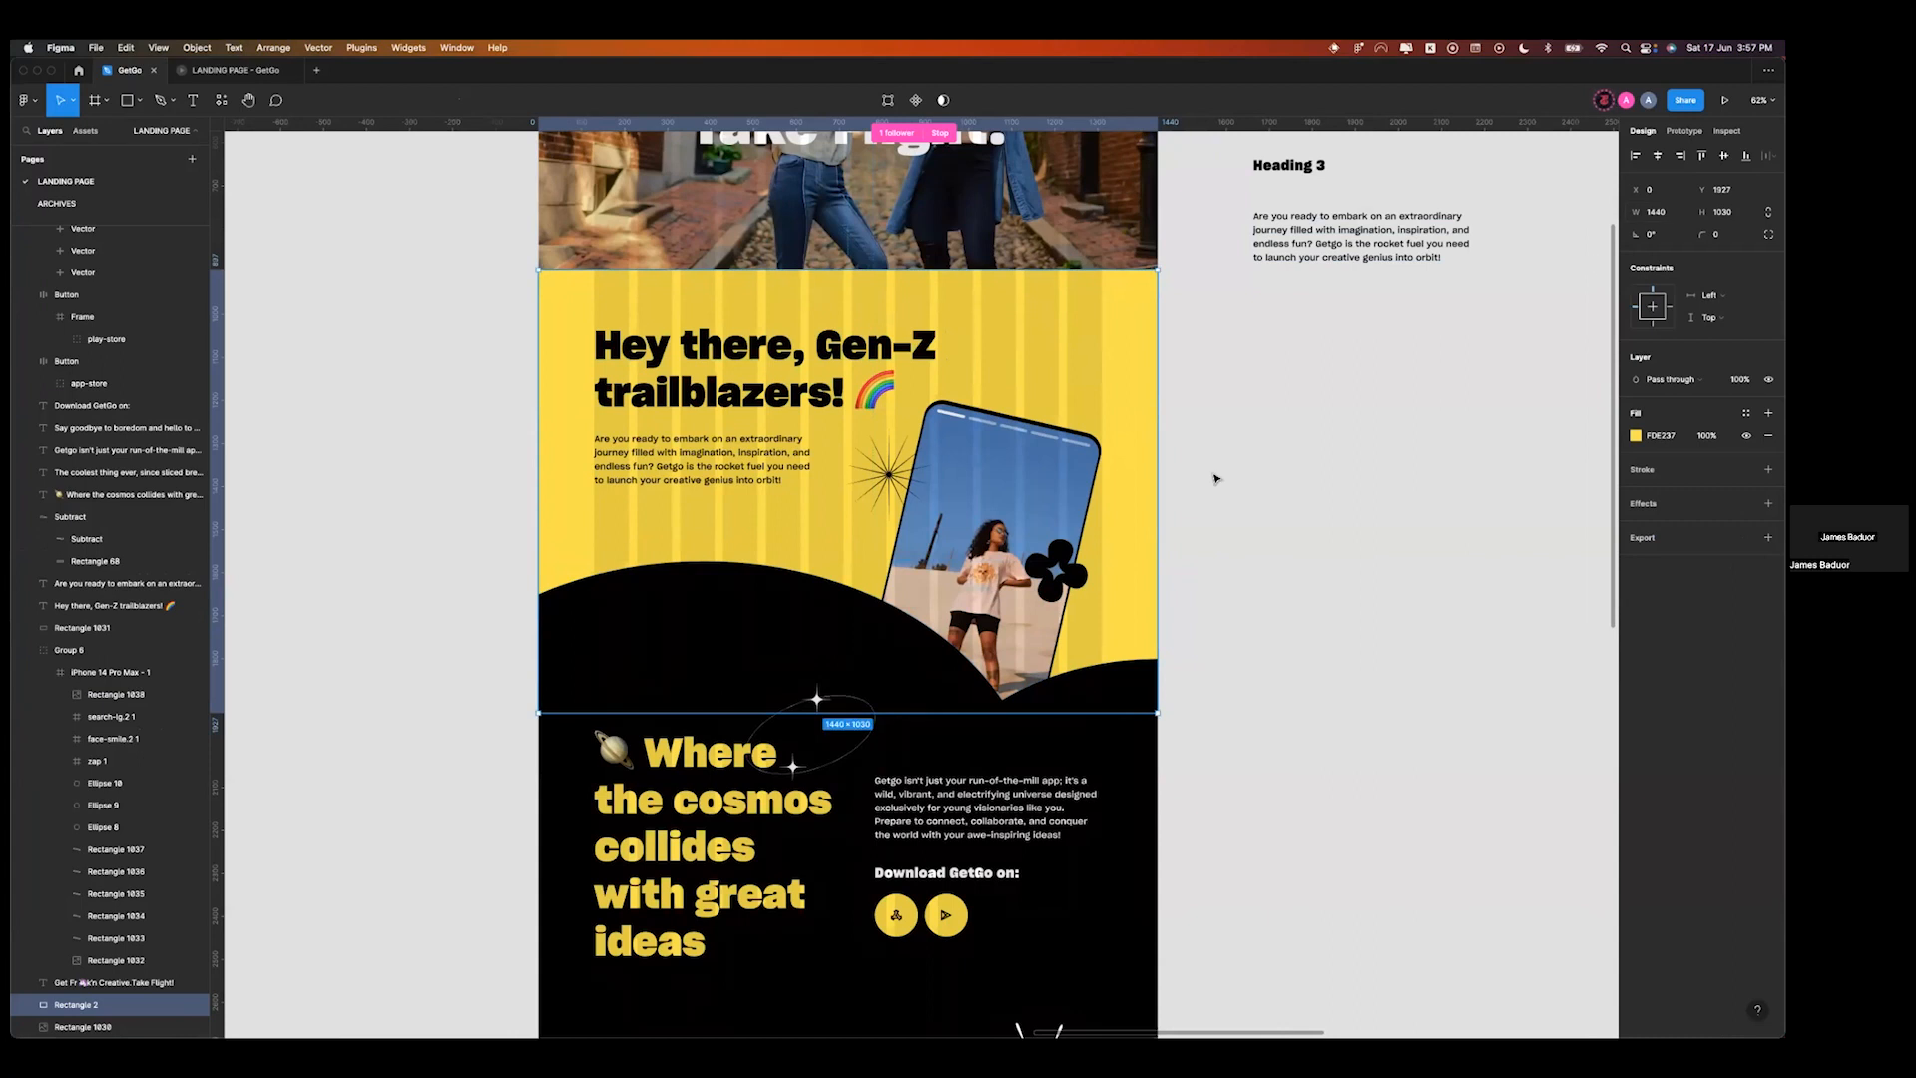
key(ctrl+Right)
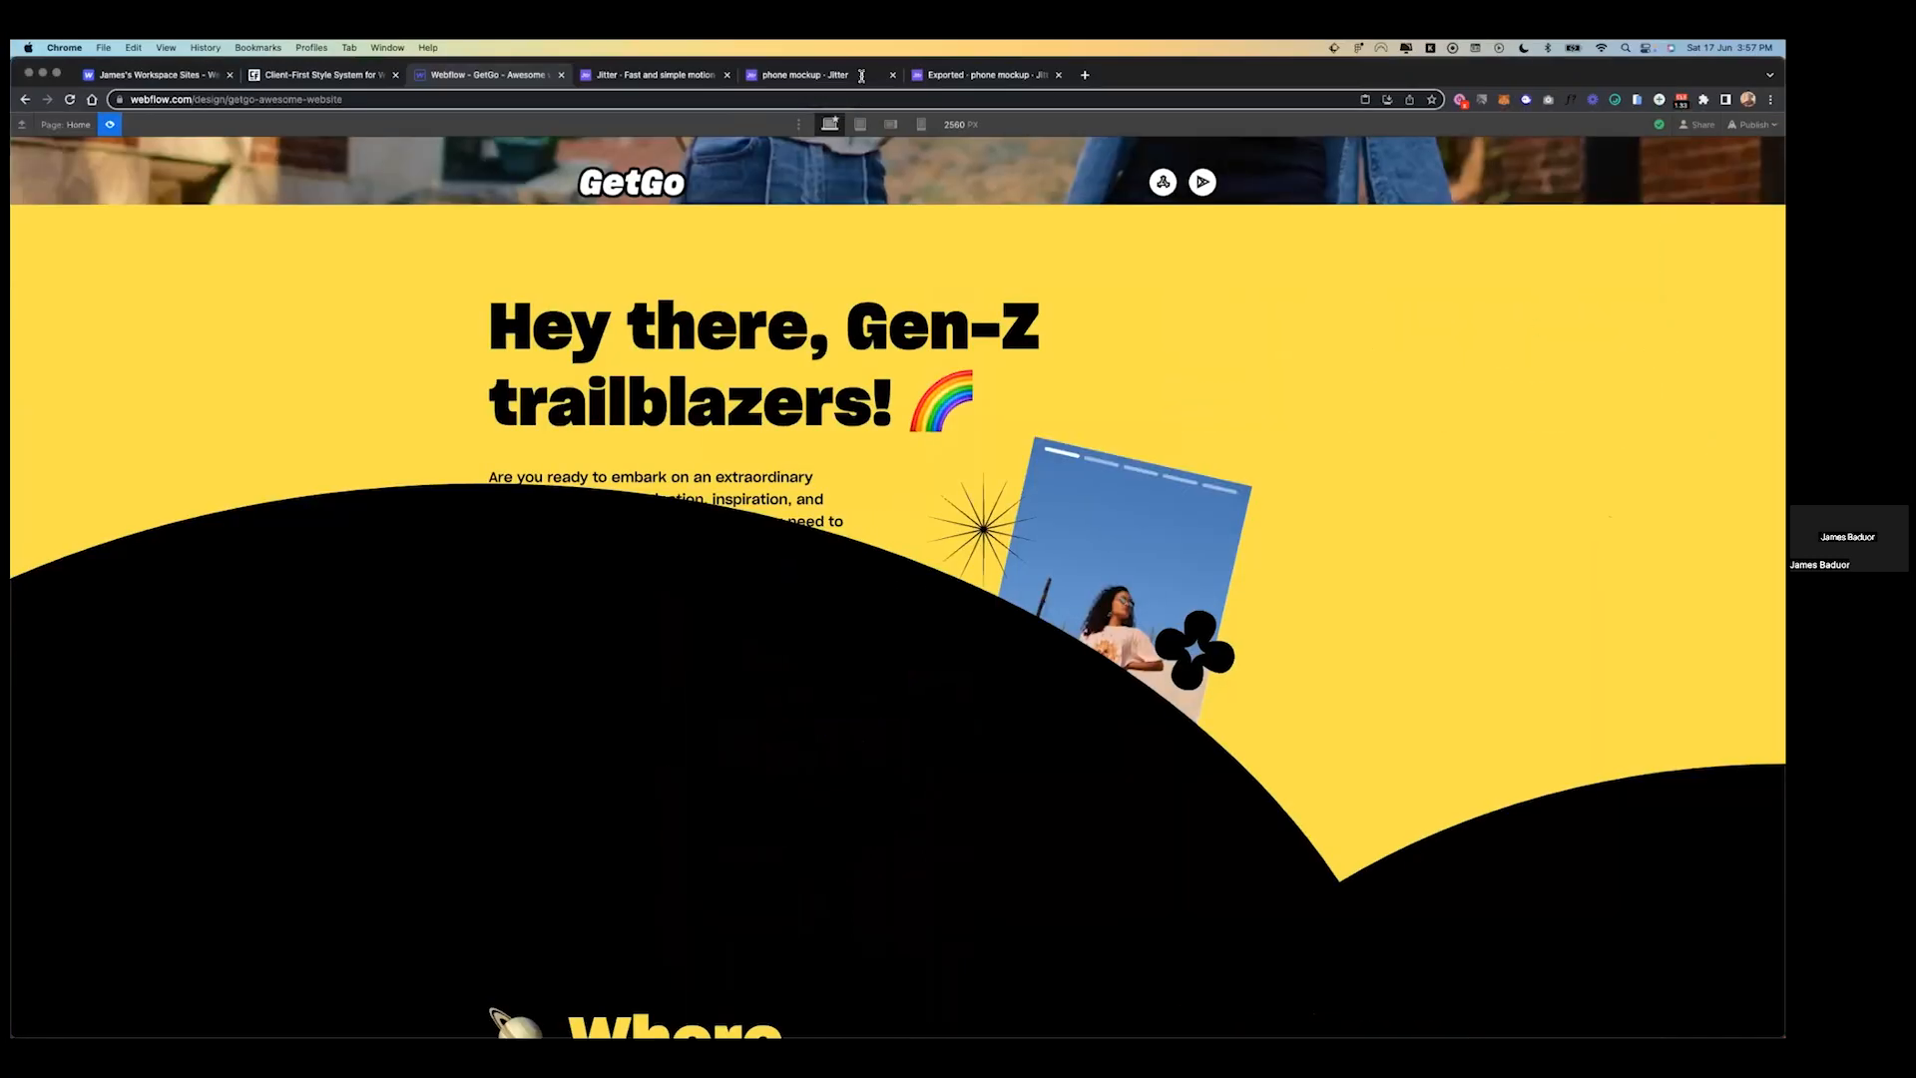
- Check the preview of the intro section at a width of 1140 px and at the tablet breakpoint, returning to desktop
click(960, 125)
text(1140)
key(Return)
click(990, 423)
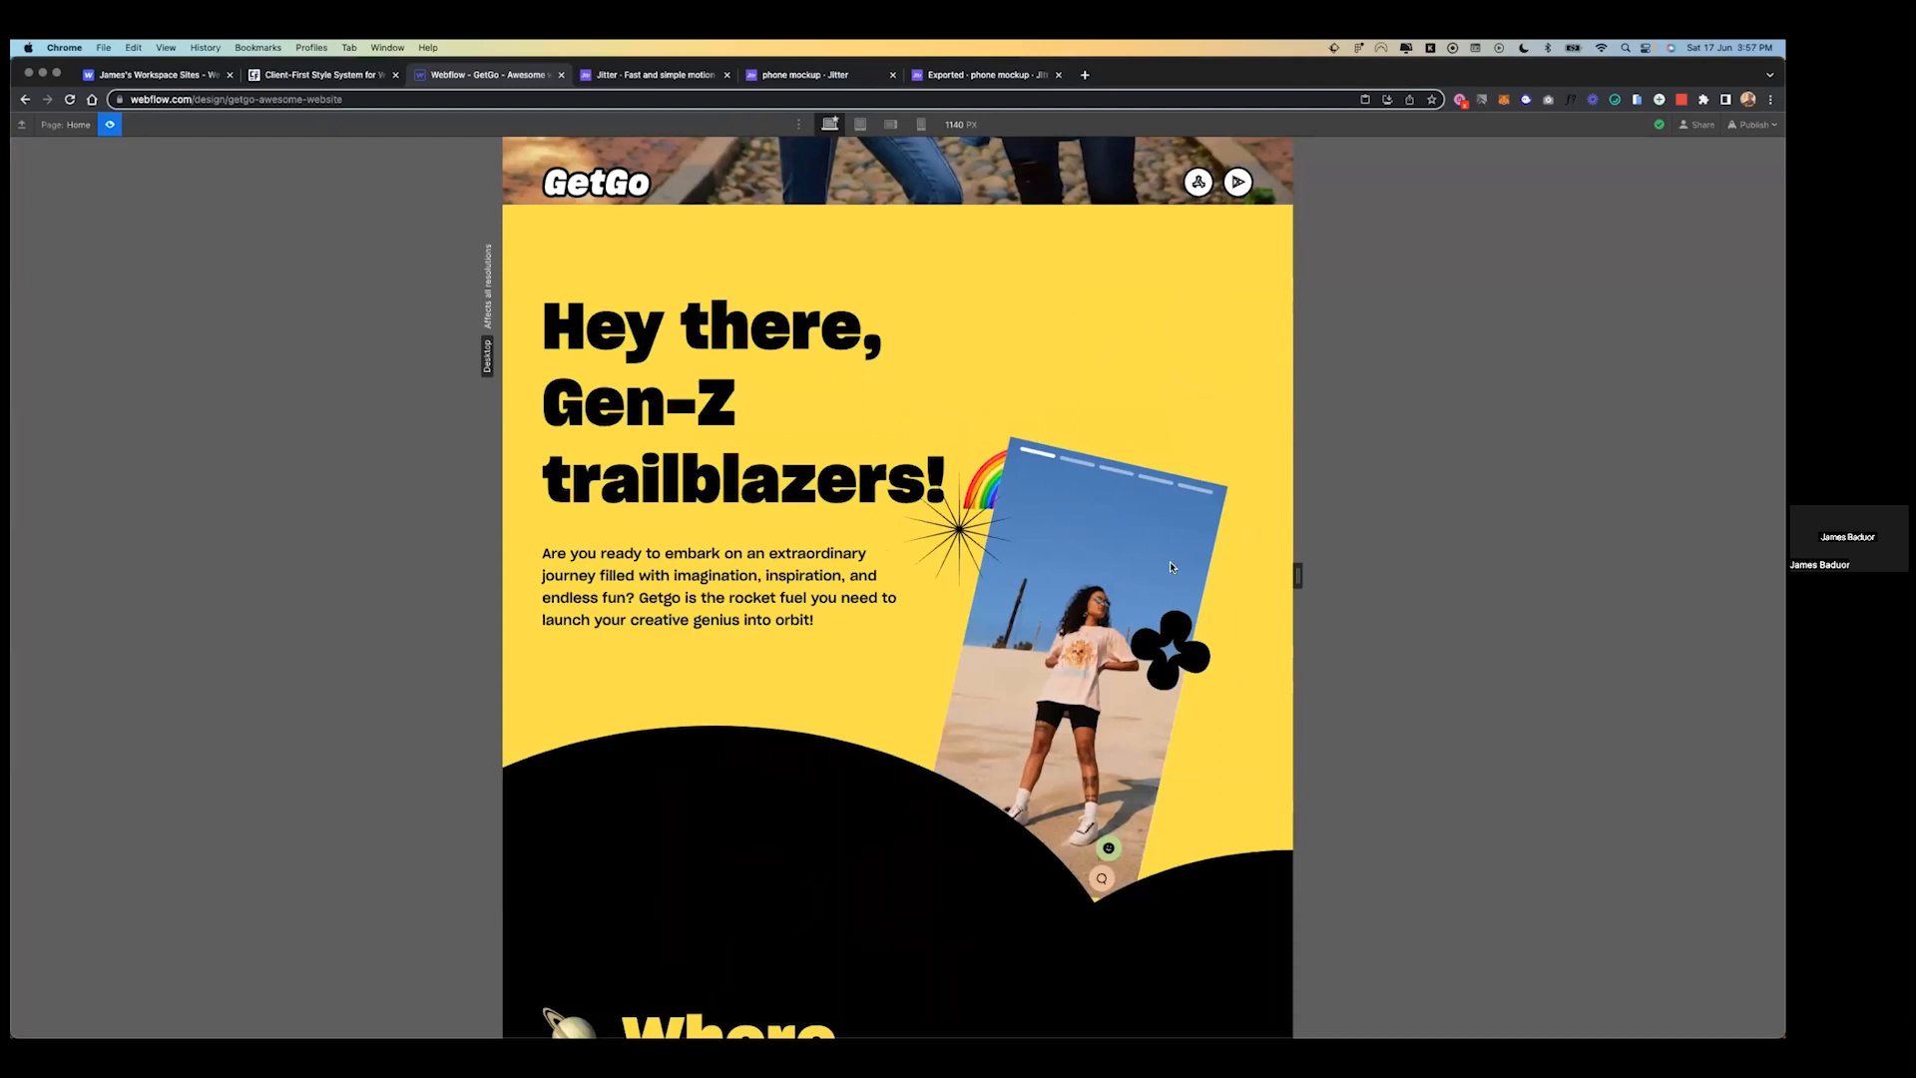
scroll(1170, 576, down, 3)
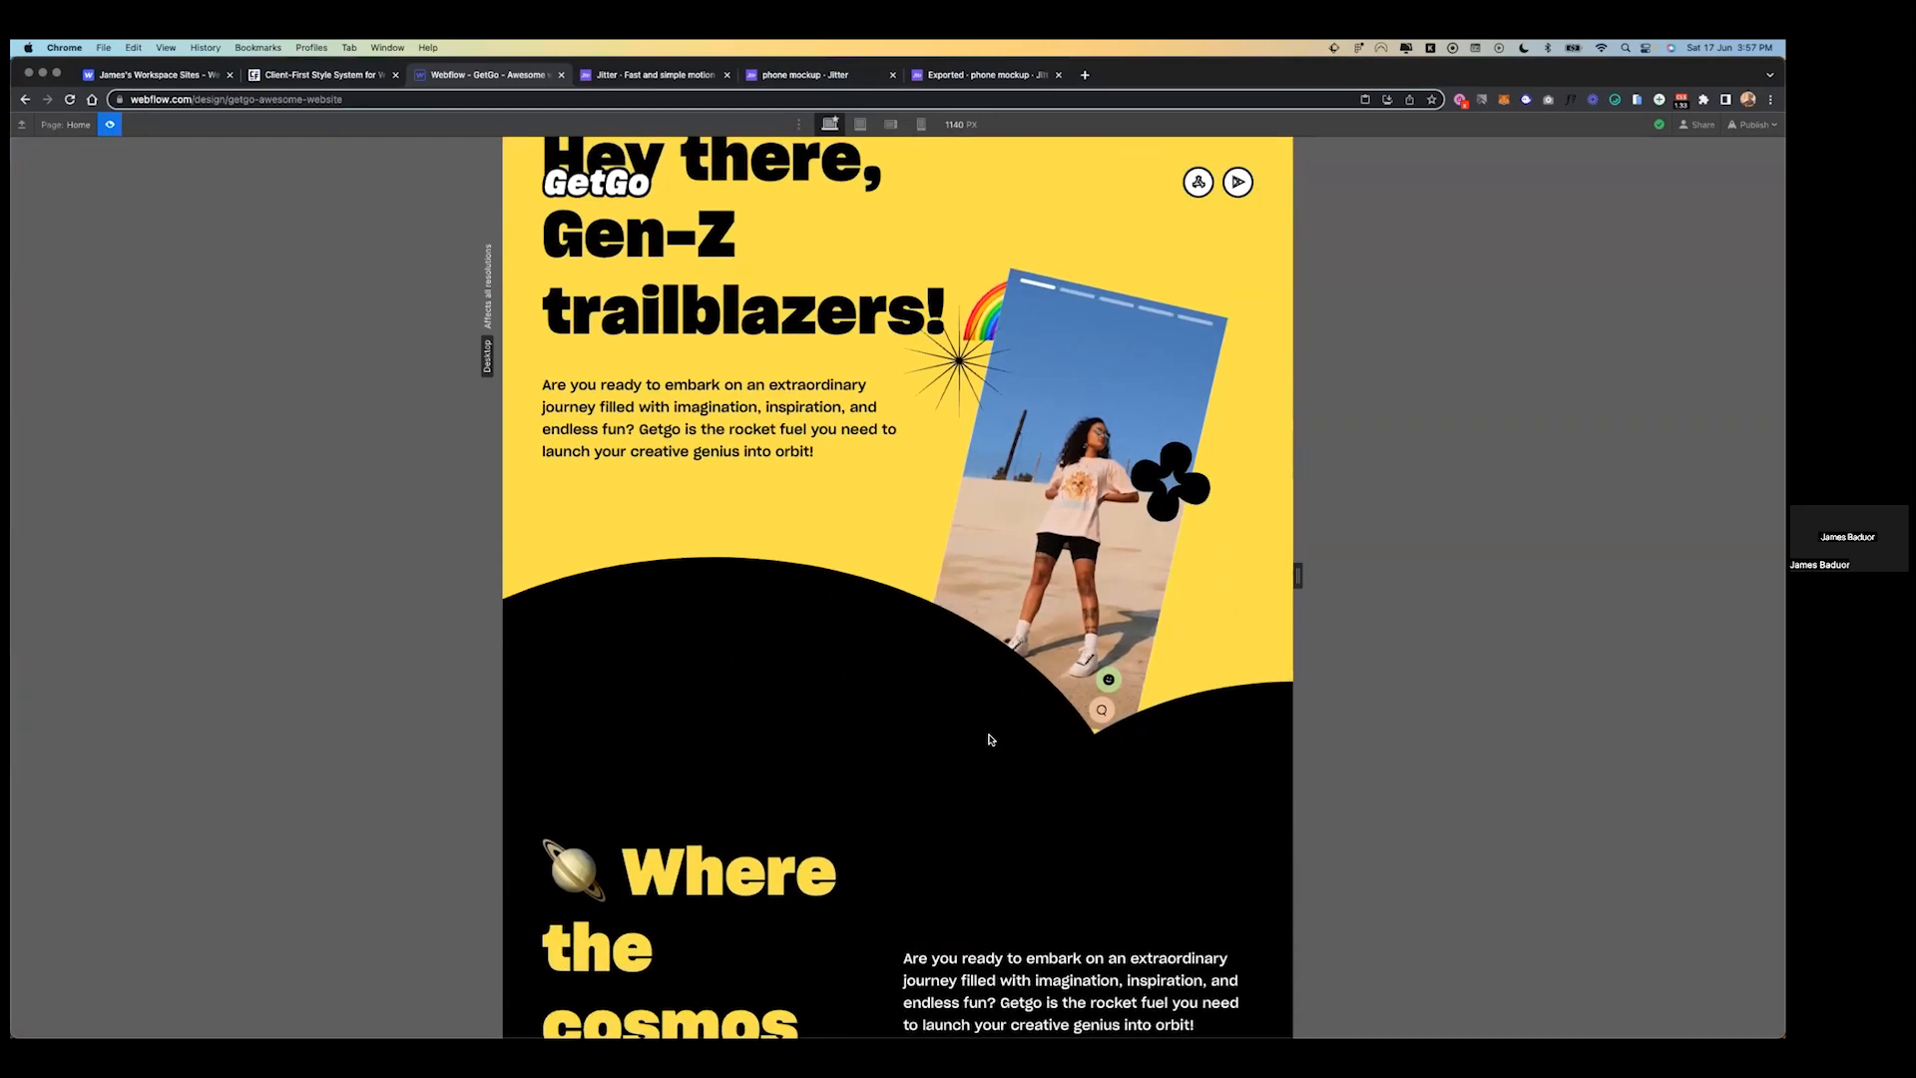
scroll(1045, 431, up, 2)
scroll(1050, 399, up, 3)
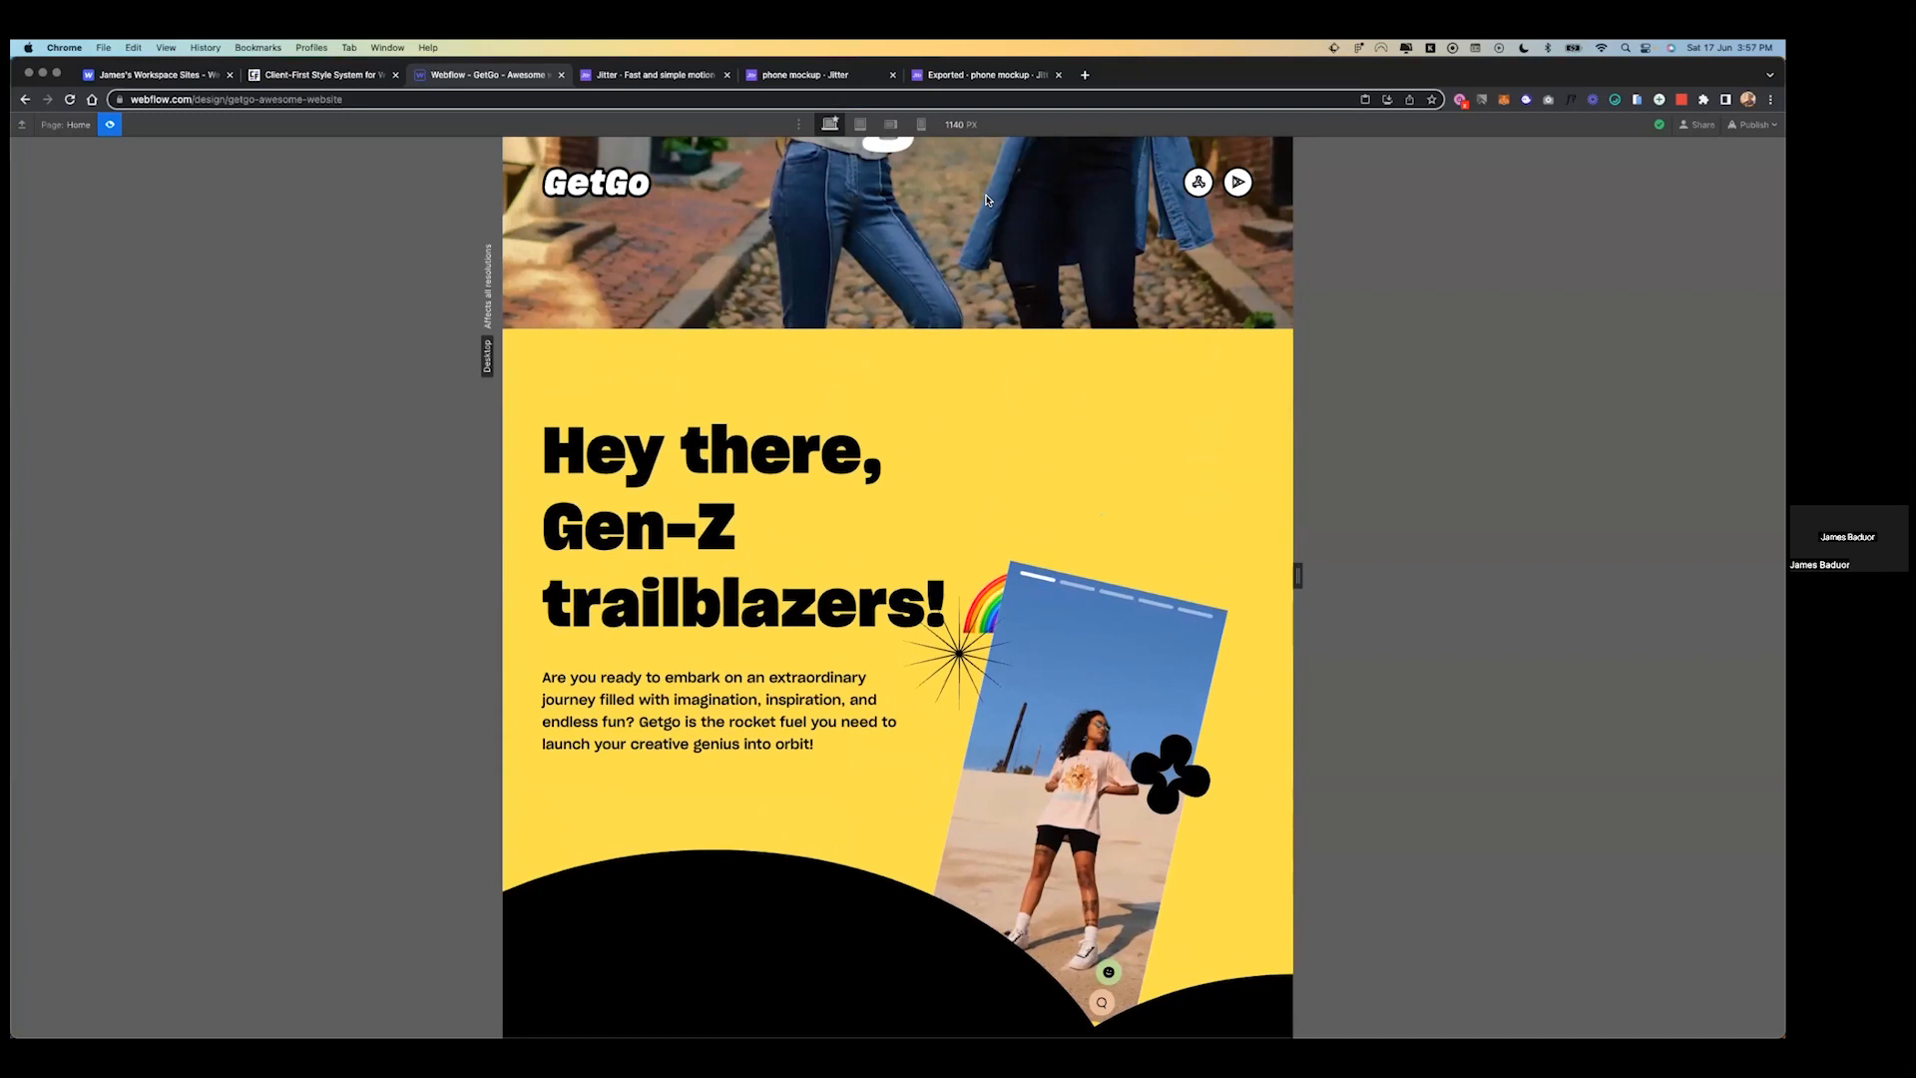
click(860, 124)
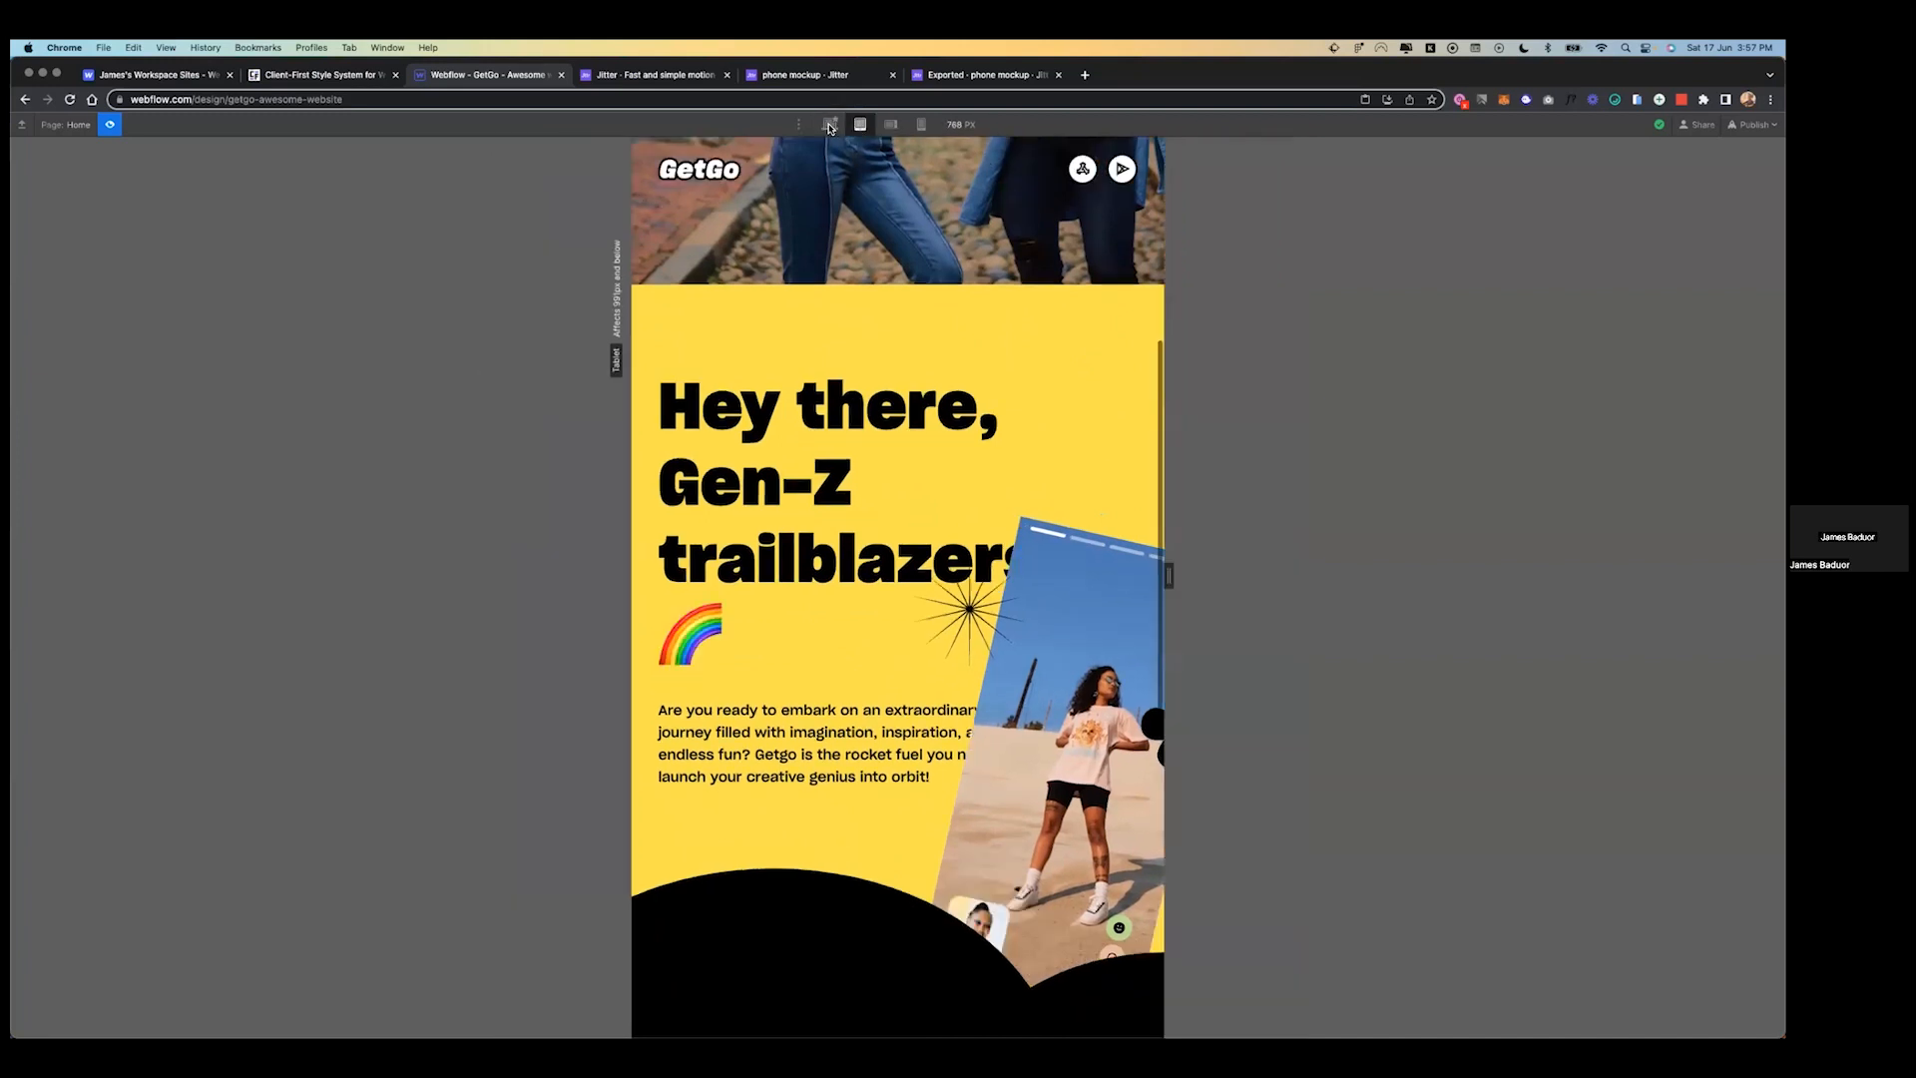
click(827, 125)
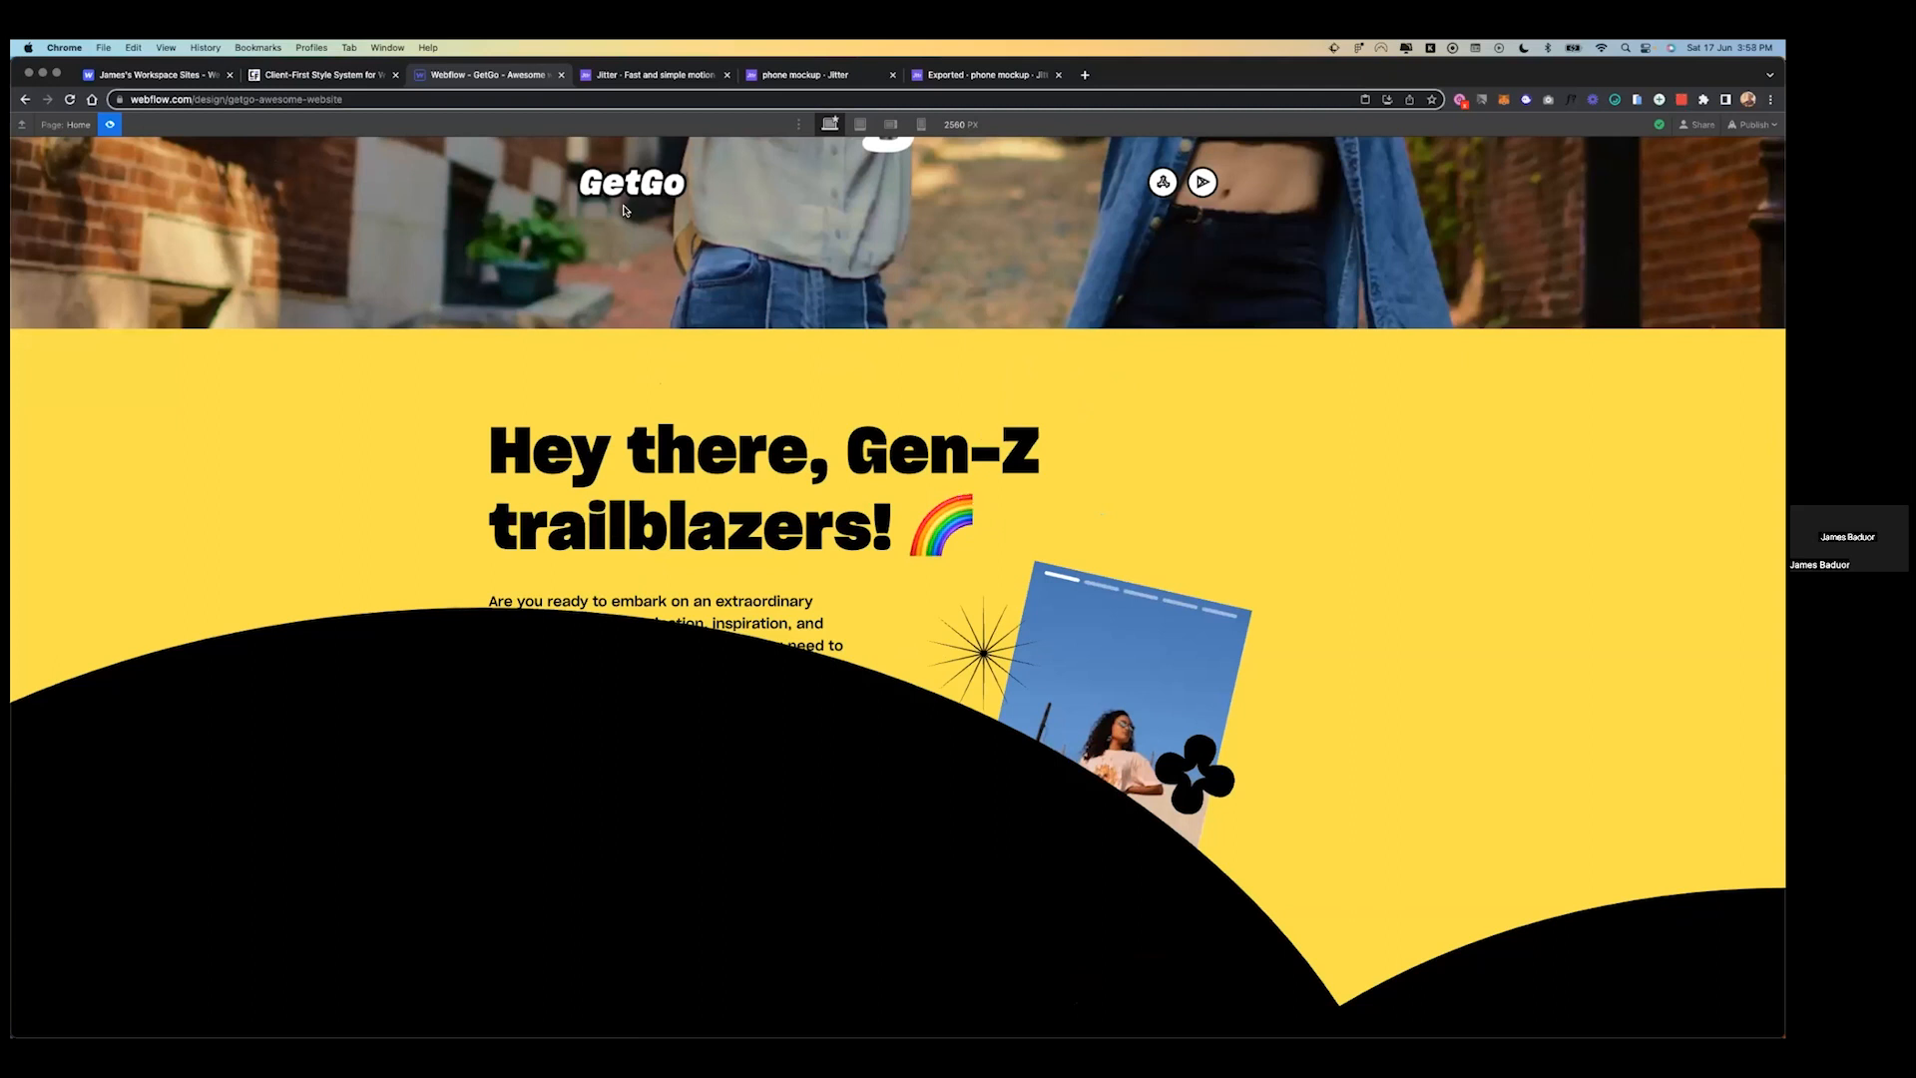
- Leave preview mode and create a larger breakpoint for 1280px and up
key(Escape)
scroll(1099, 620, down, 3)
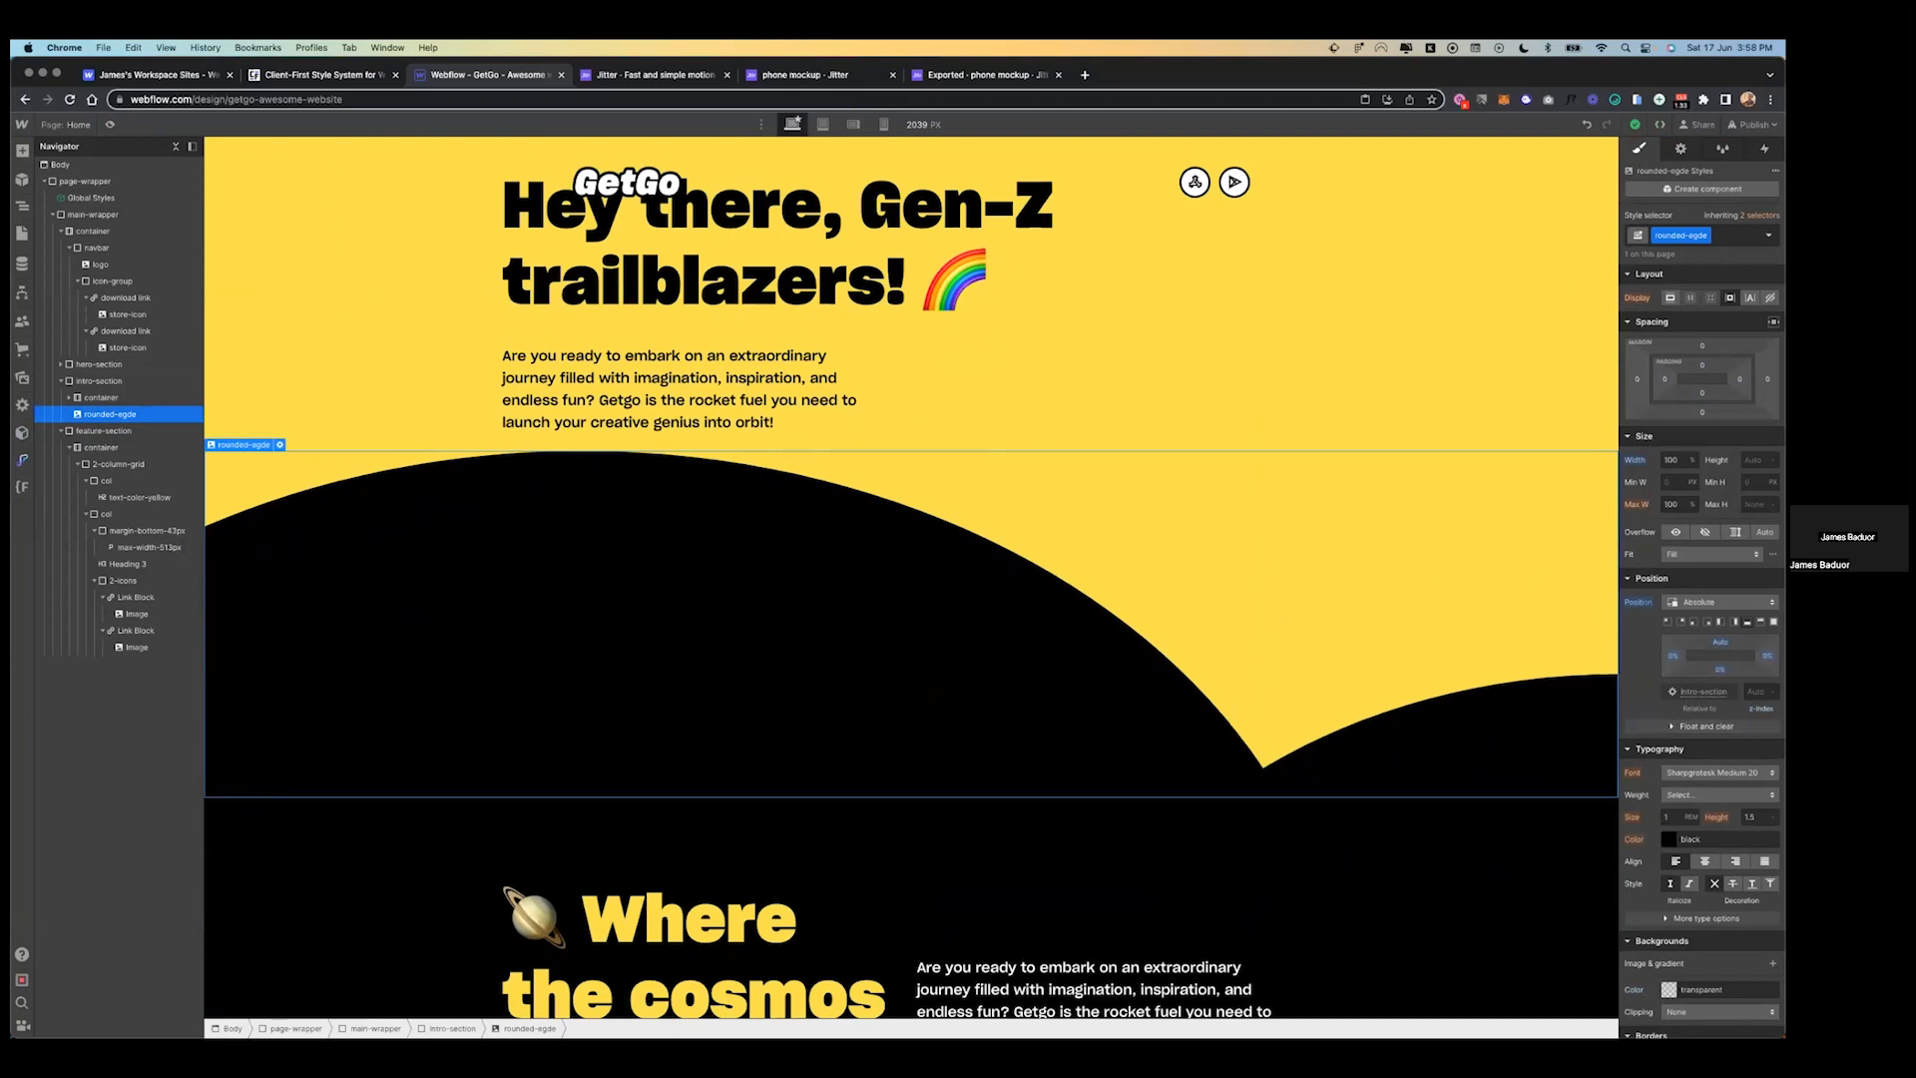
scroll(927, 477, up, 3)
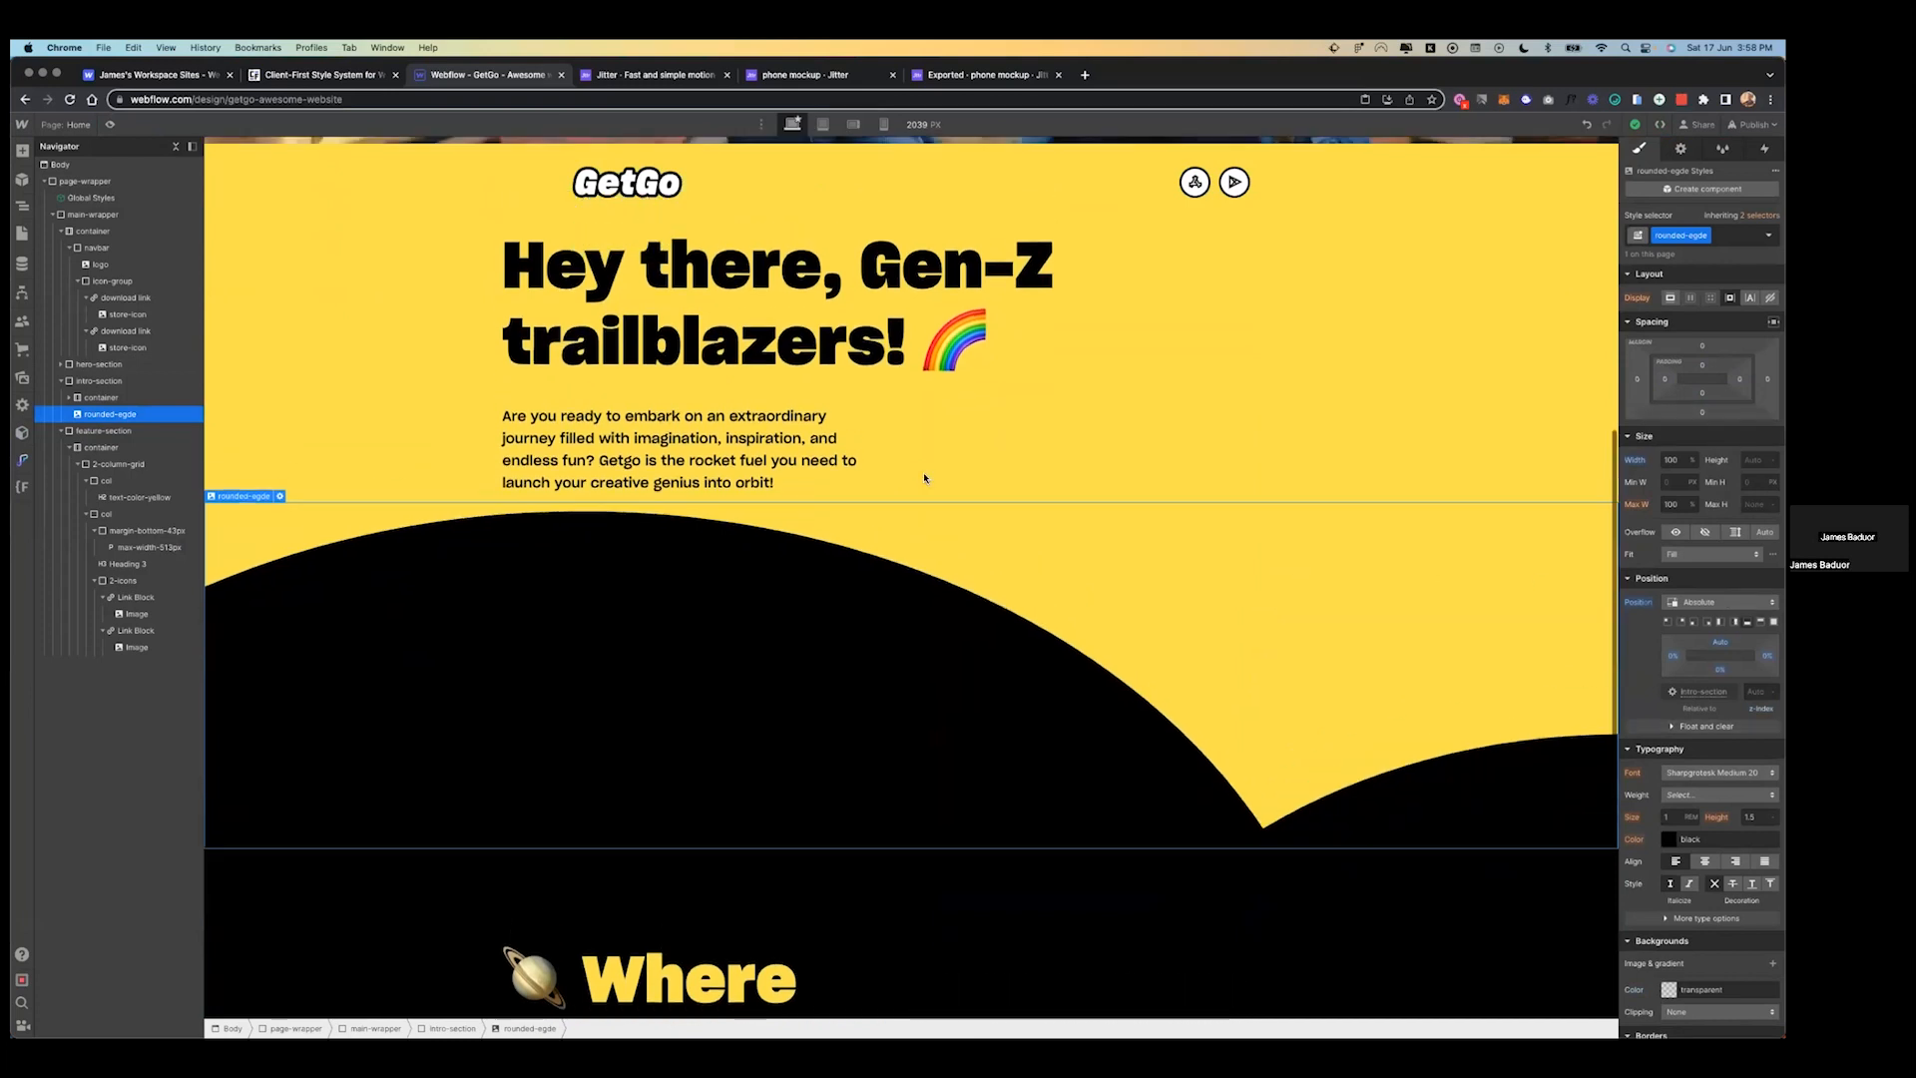
click(762, 125)
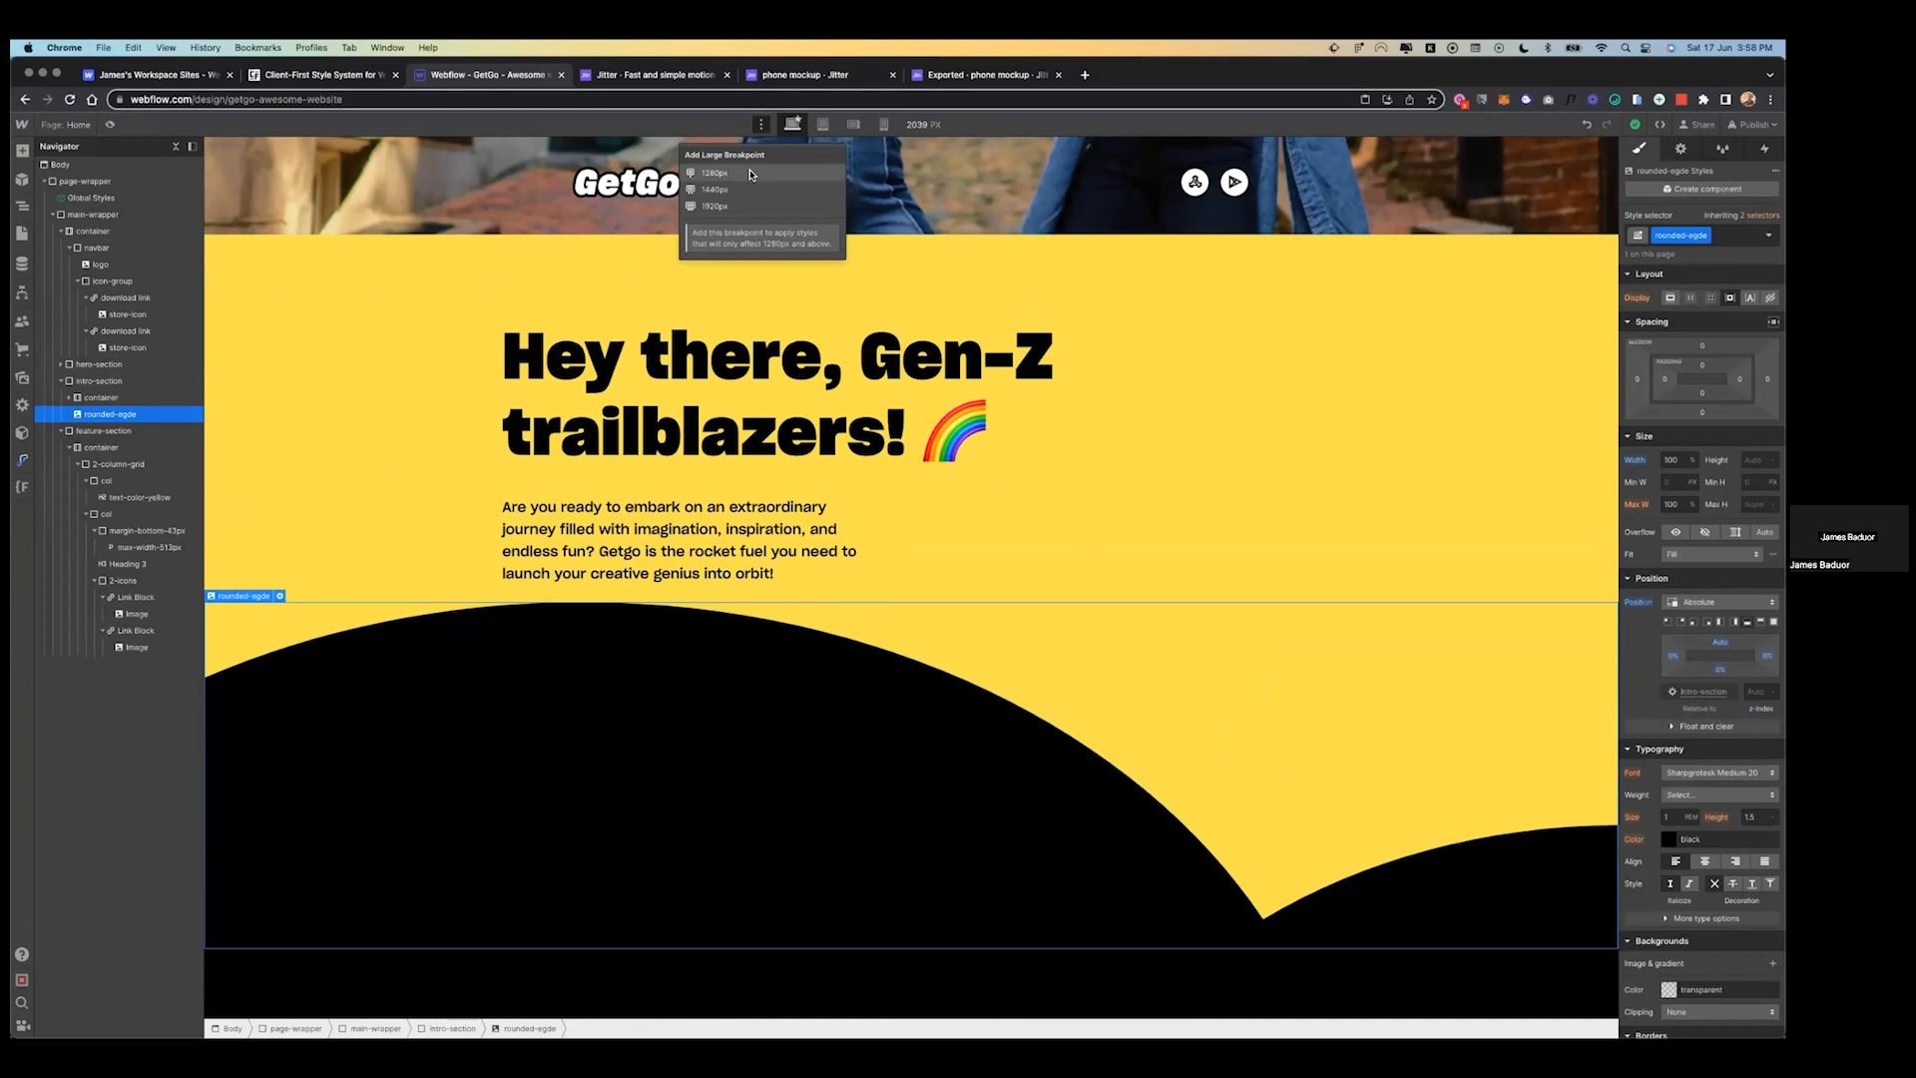
click(715, 172)
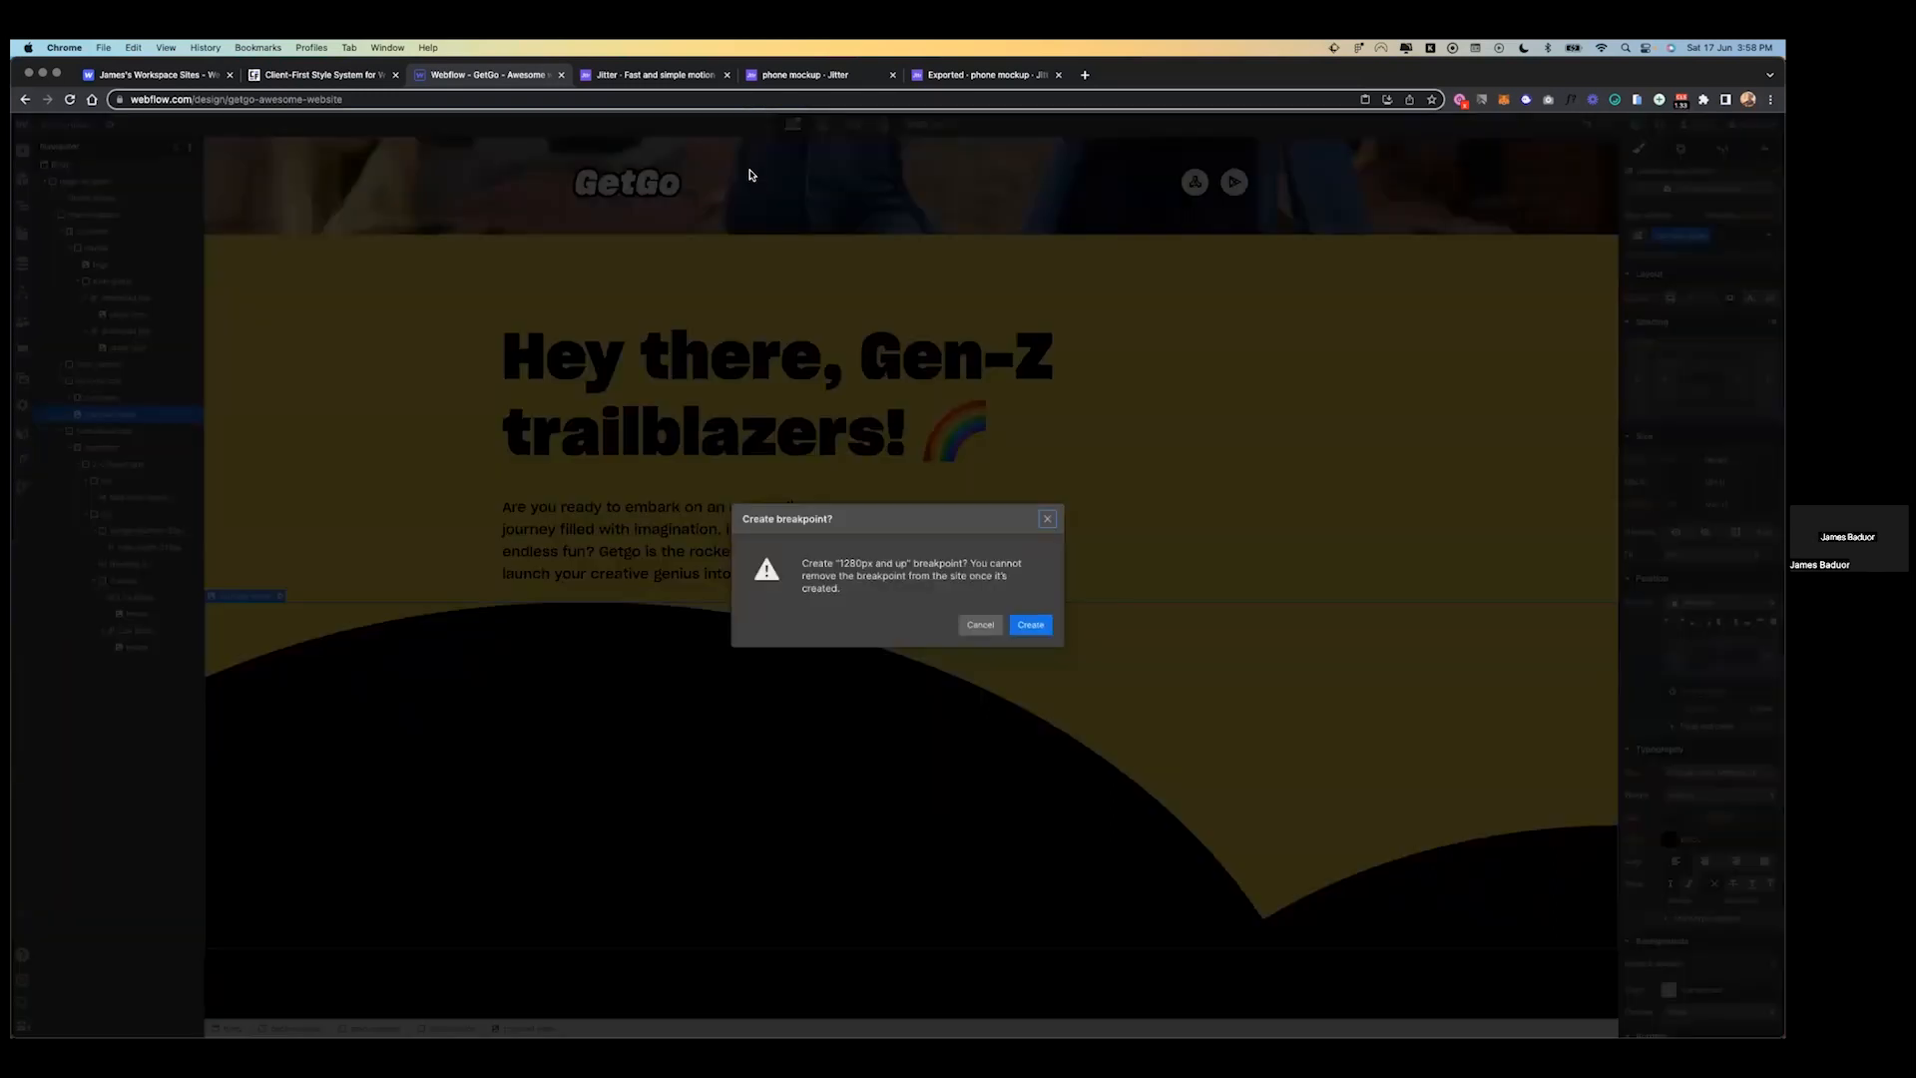
click(1036, 627)
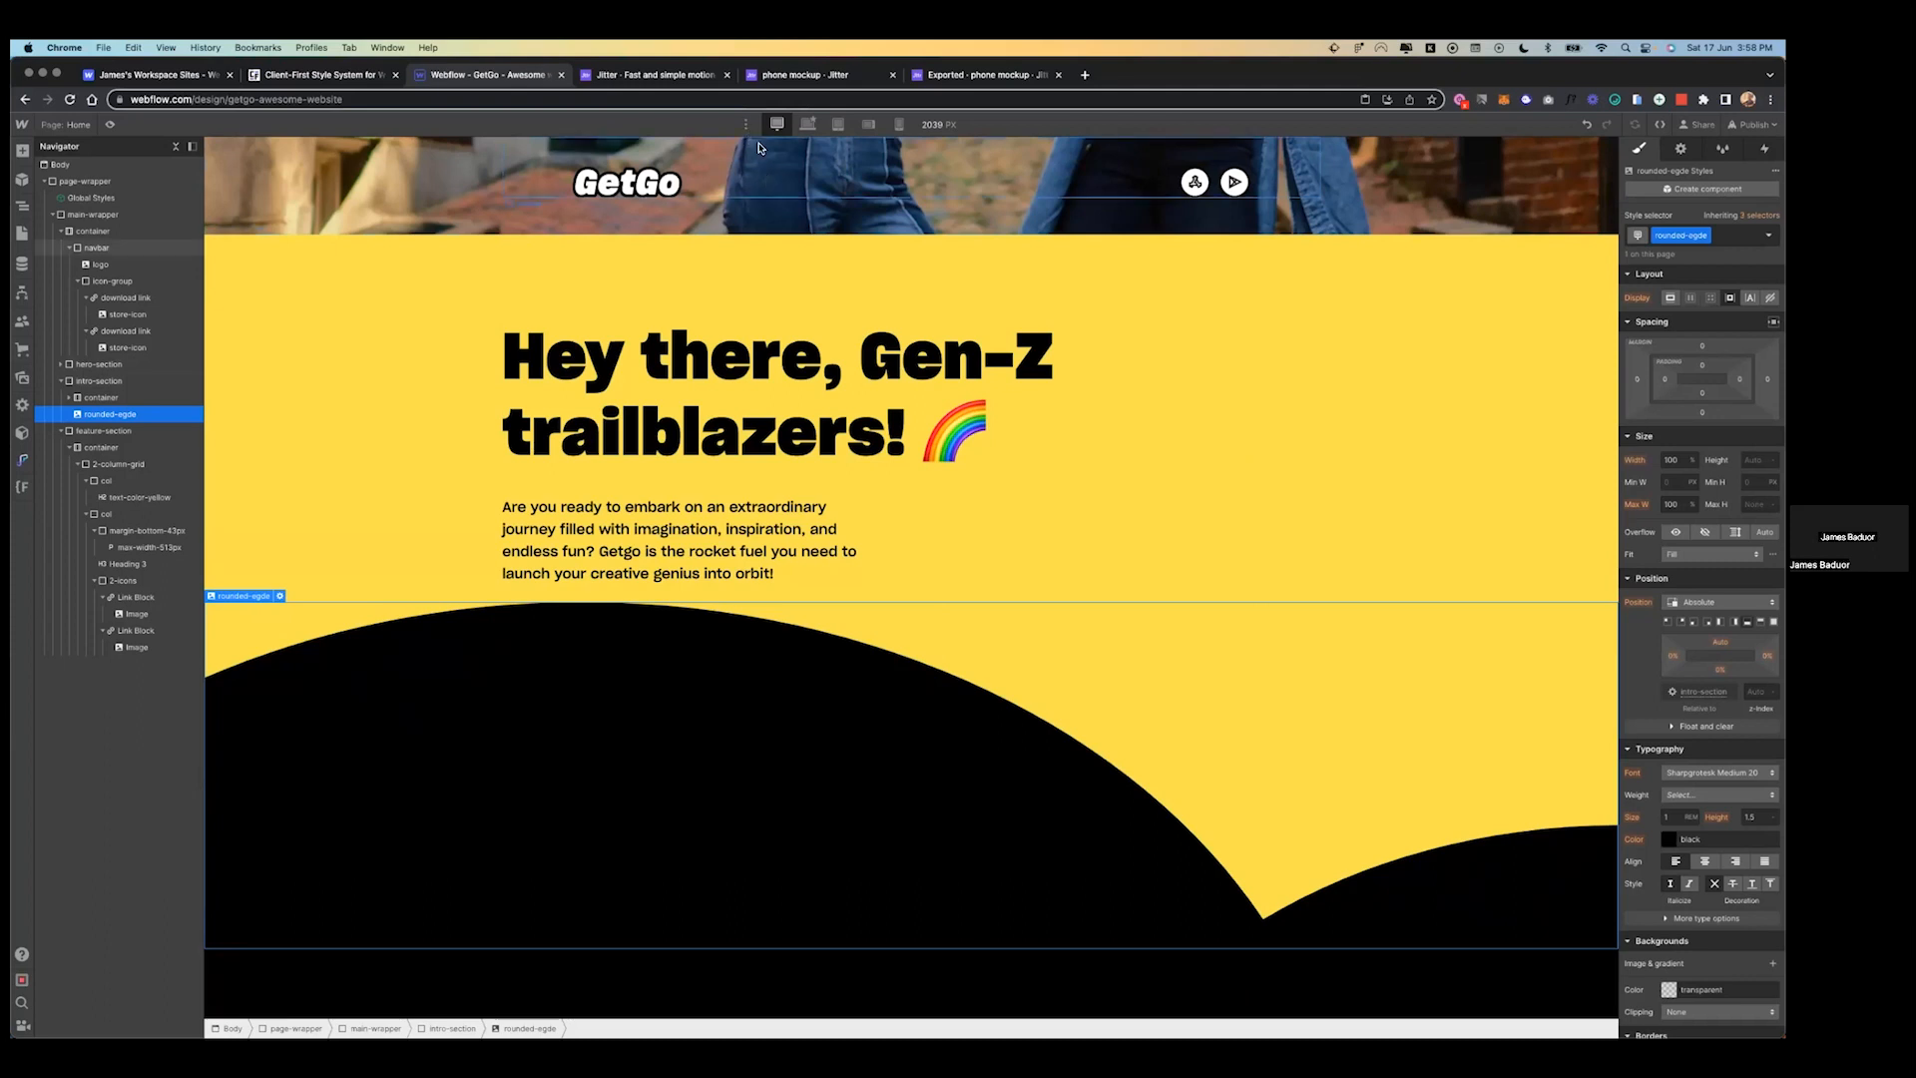
- Set intro-section's height to 1140 px on the 1280px and up breakpoint
scroll(964, 655, down, 1)
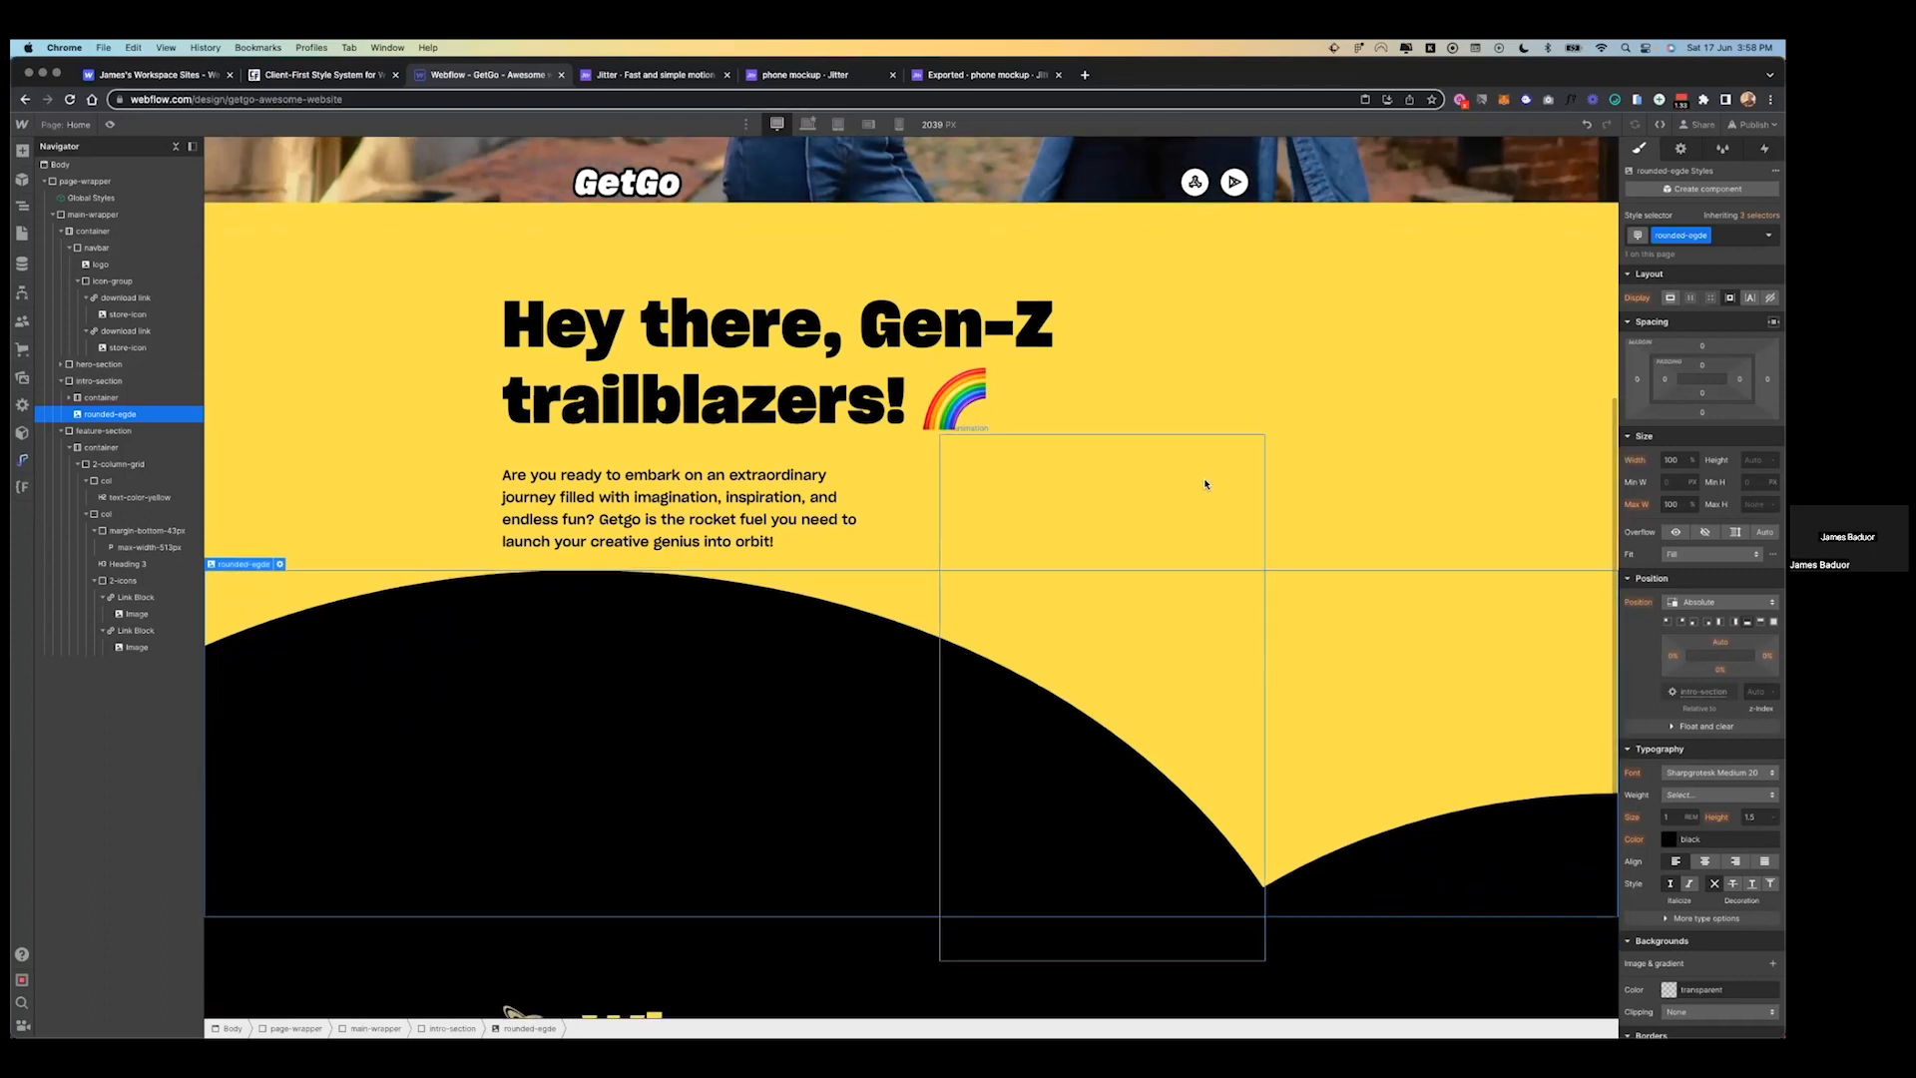
click(1411, 272)
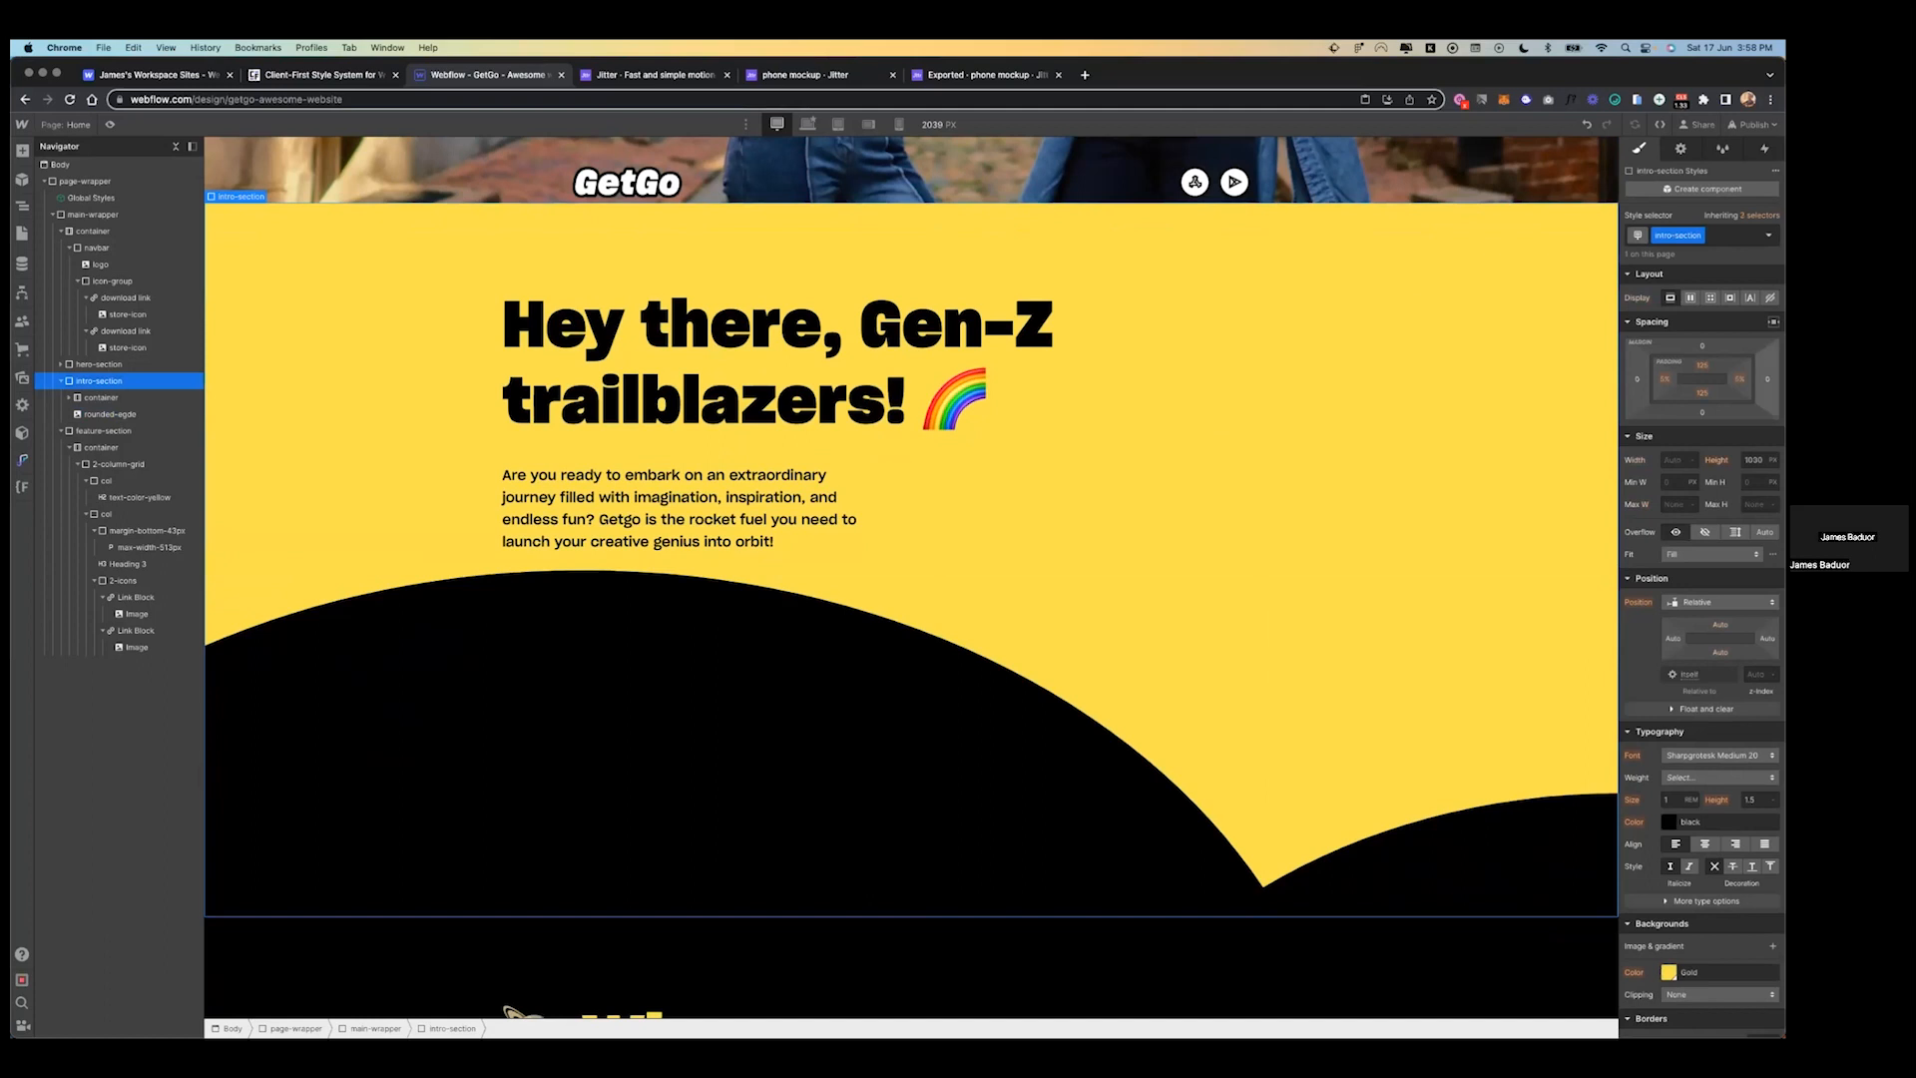
drag(1702, 393, 1703, 110)
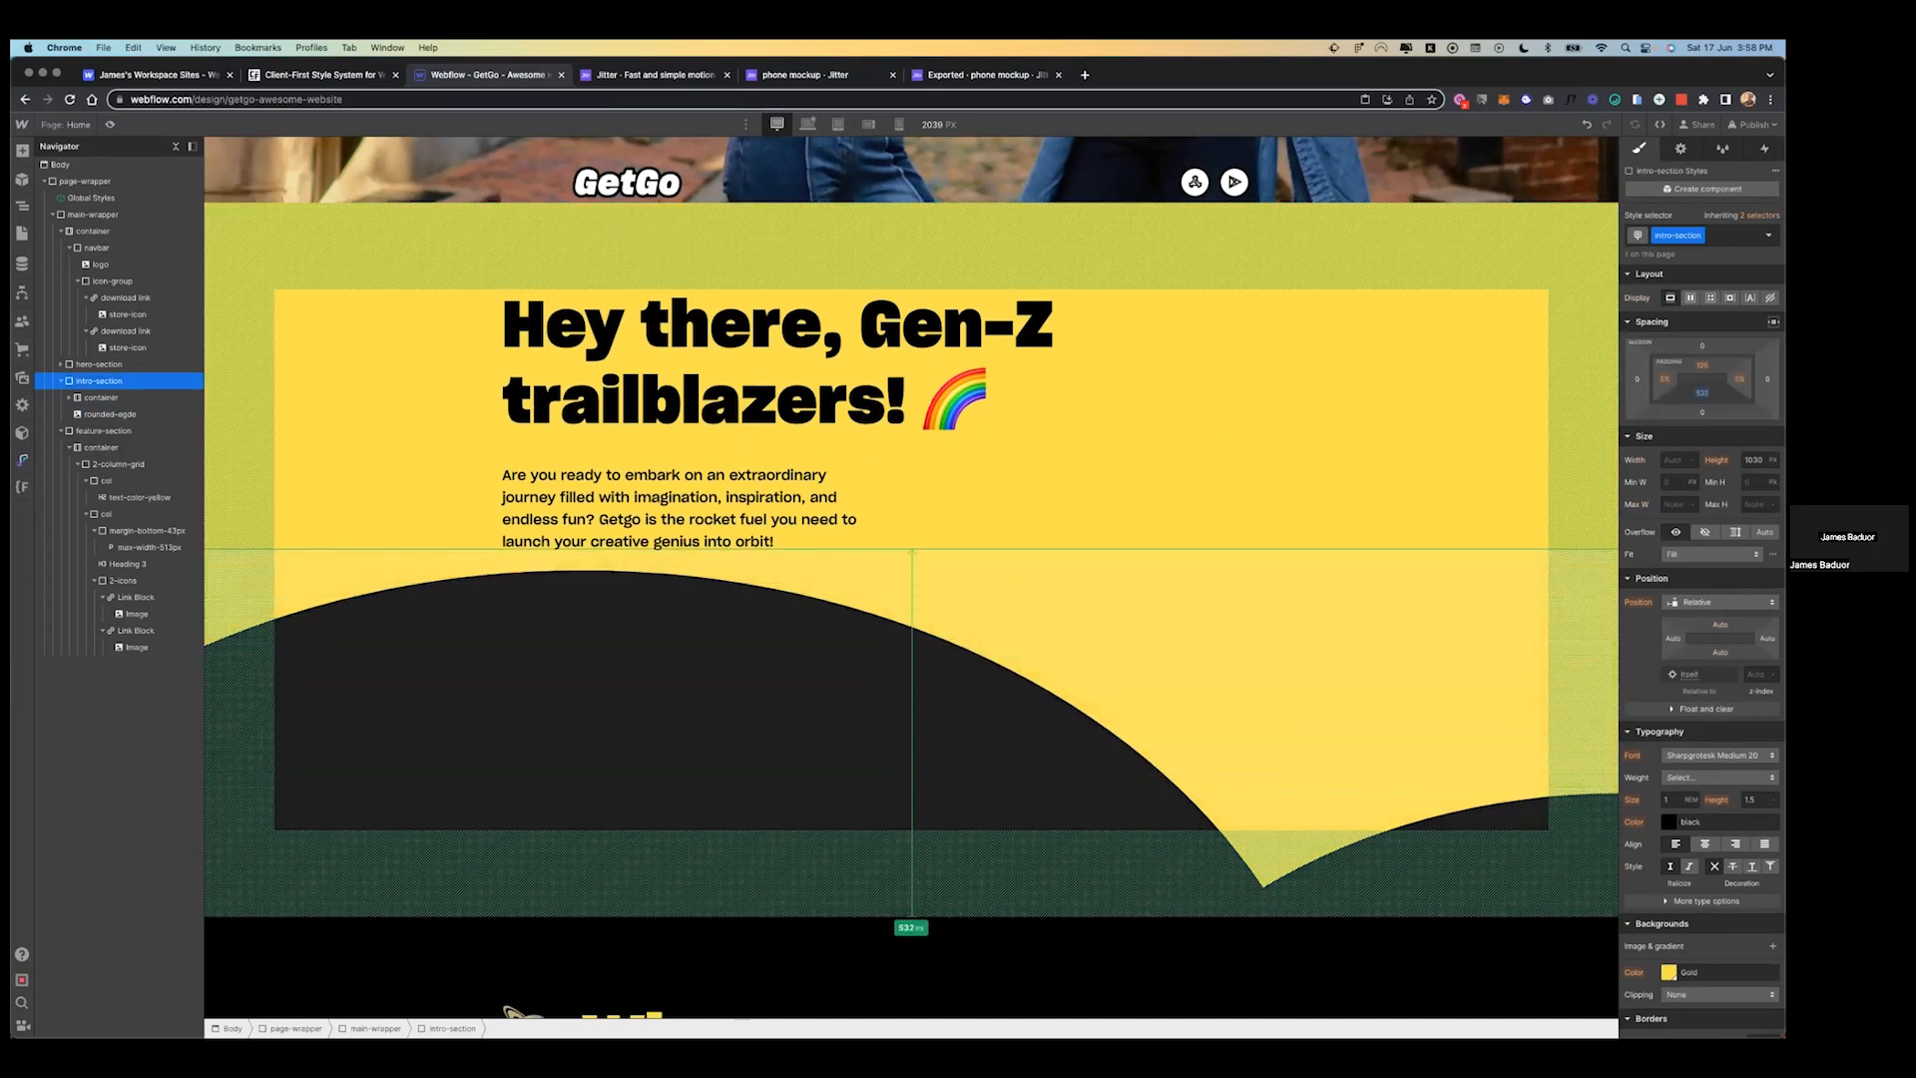
key(super+z)
click(1753, 460)
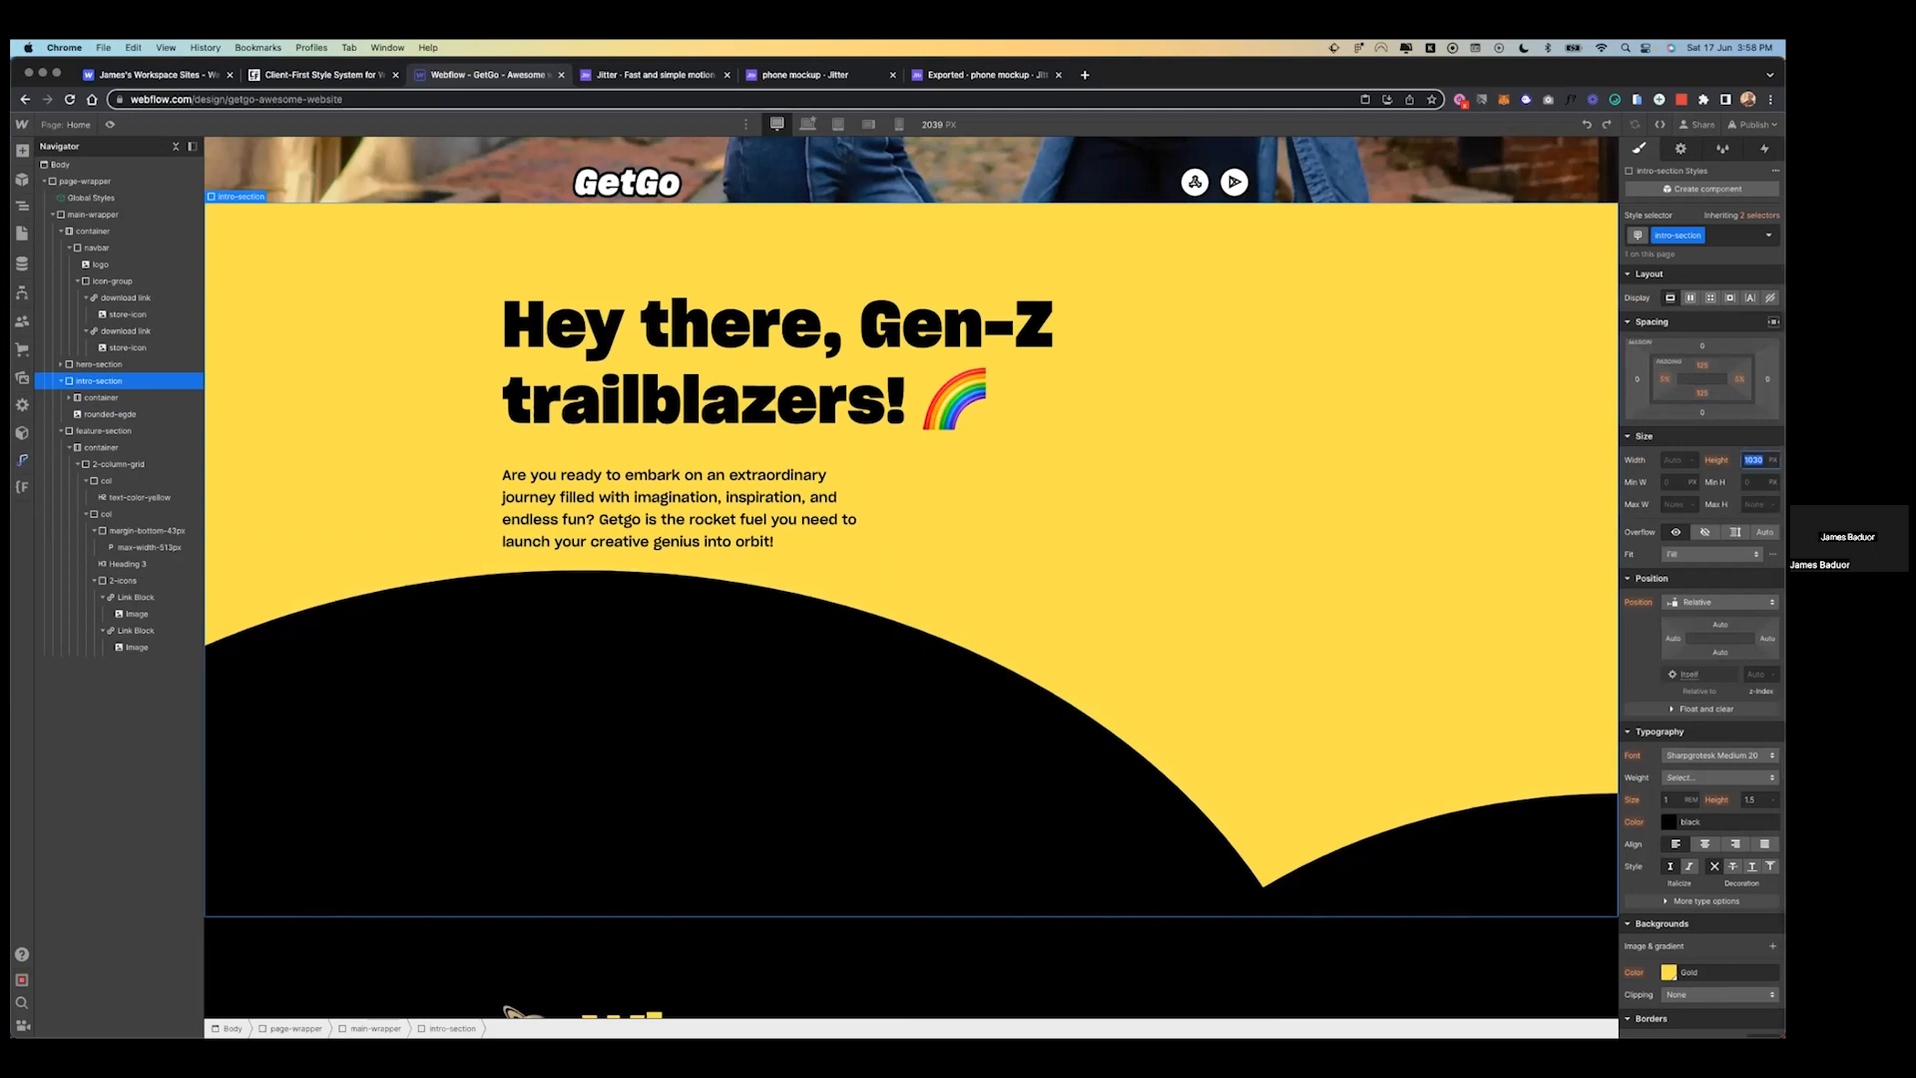
key(shift+Up)
key(shift+Up)
key(shift+Up)
key(shift+Up)
key(shift+Up)
key(shift+Up)
key(shift+Up)
key(shift+Up)
key(shift+Up)
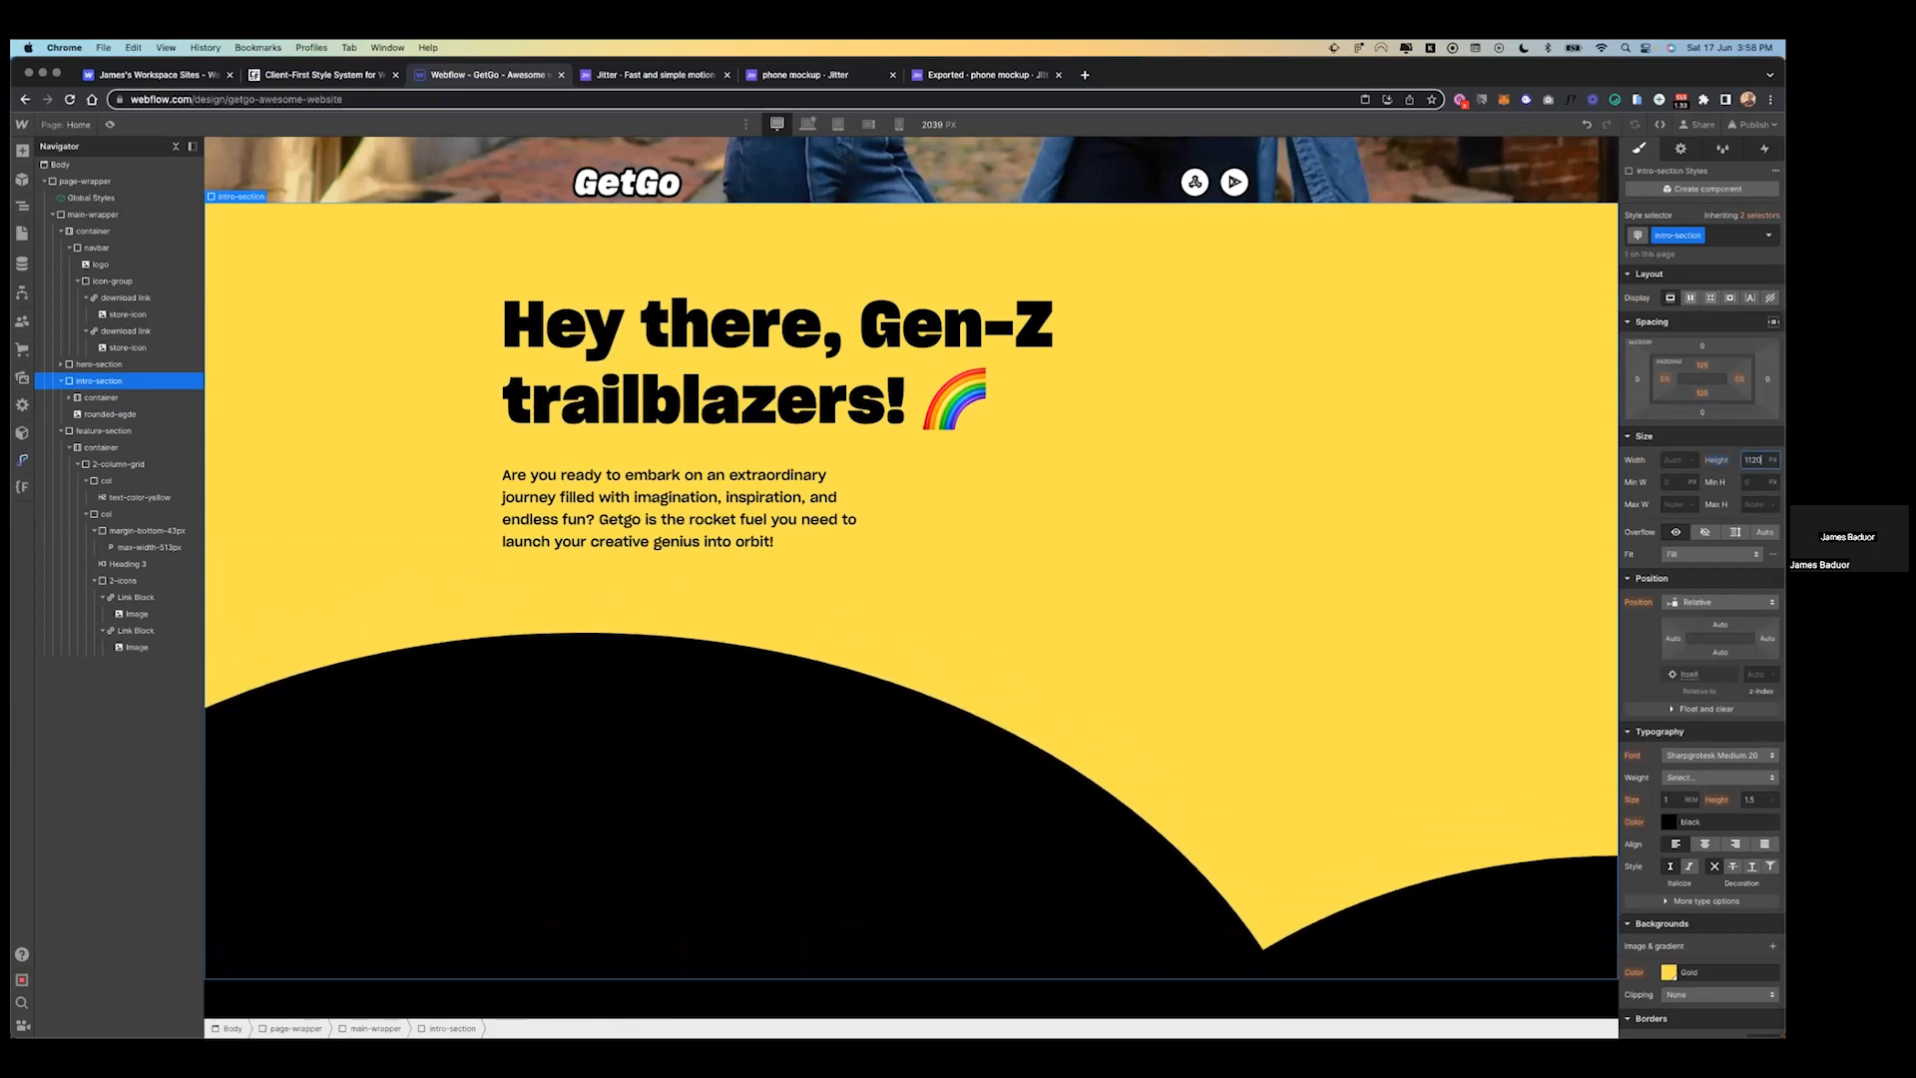
key(shift+Up)
key(shift+Up)
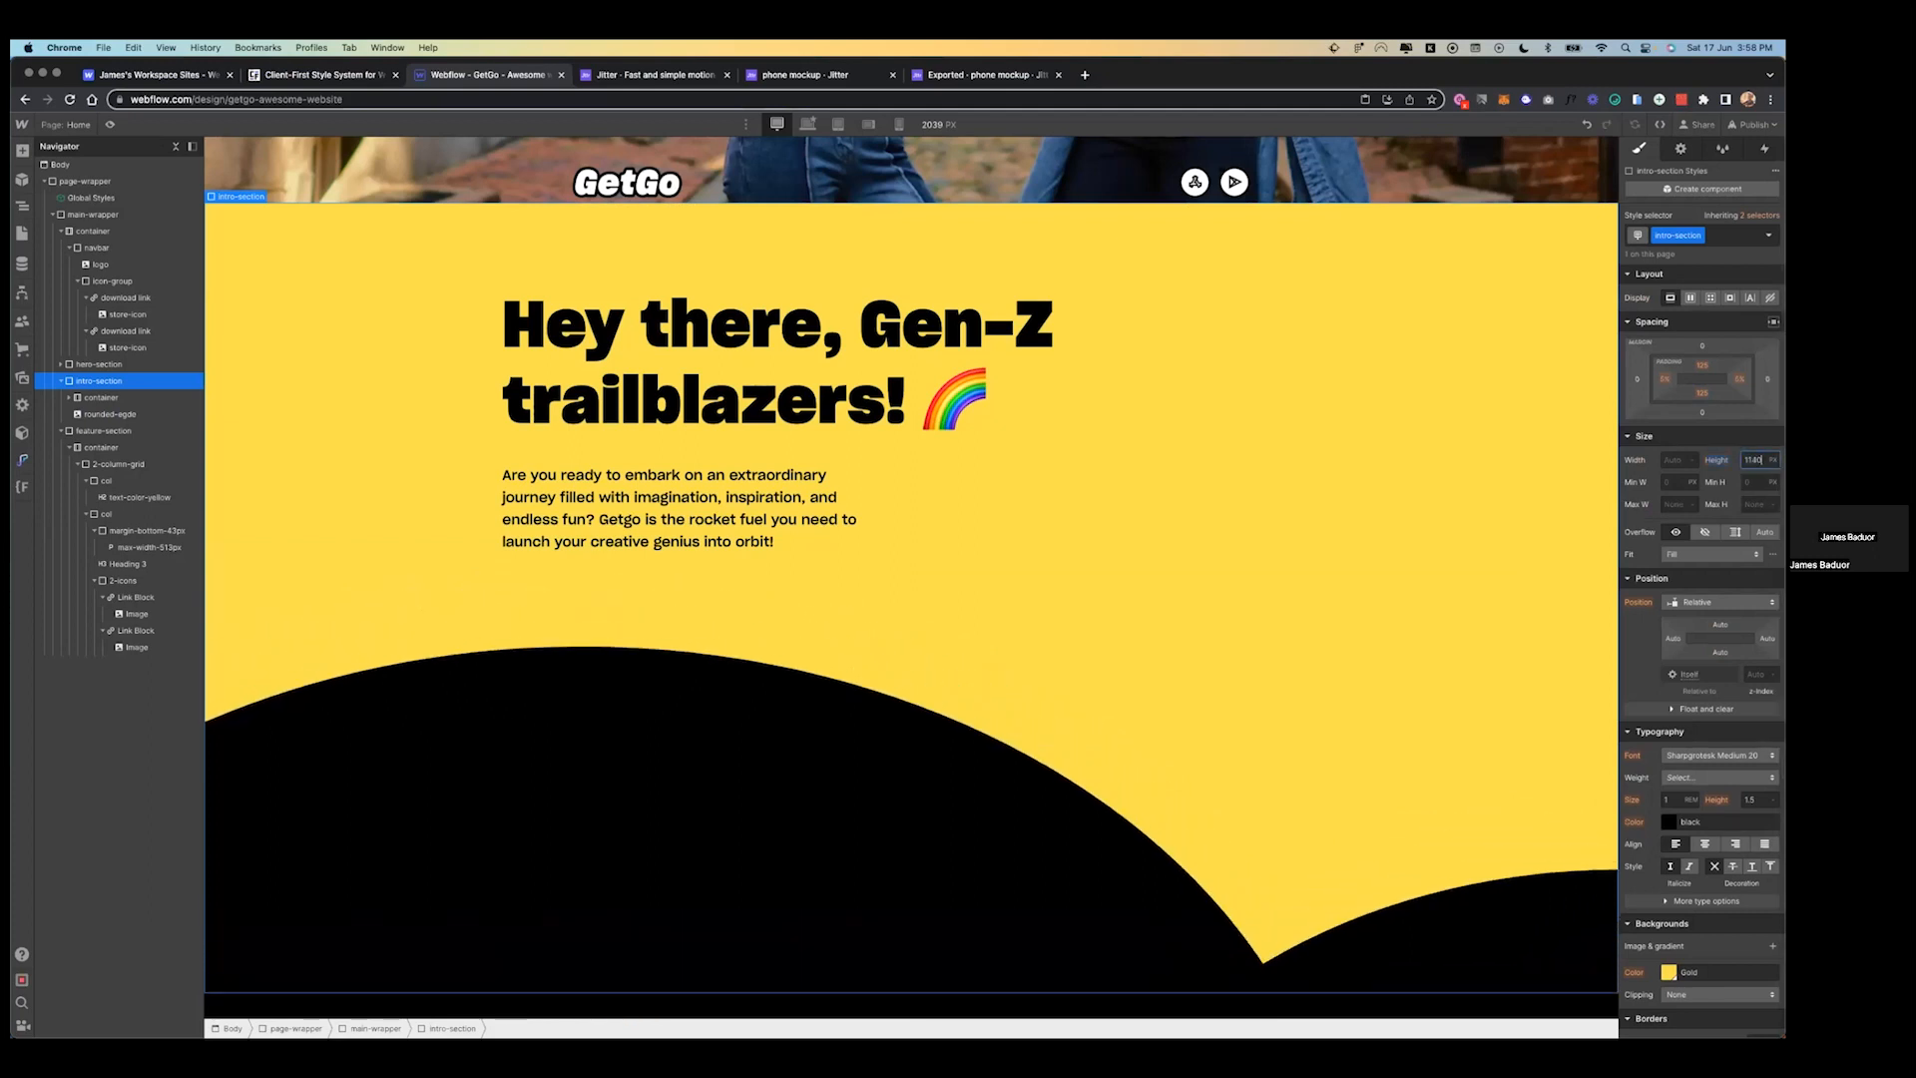
- Preview the intro section at the 1280px breakpoint and the desktop breakpoint, widening the canvas and returning to desktop
click(70, 124)
click(110, 123)
click(109, 124)
click(110, 124)
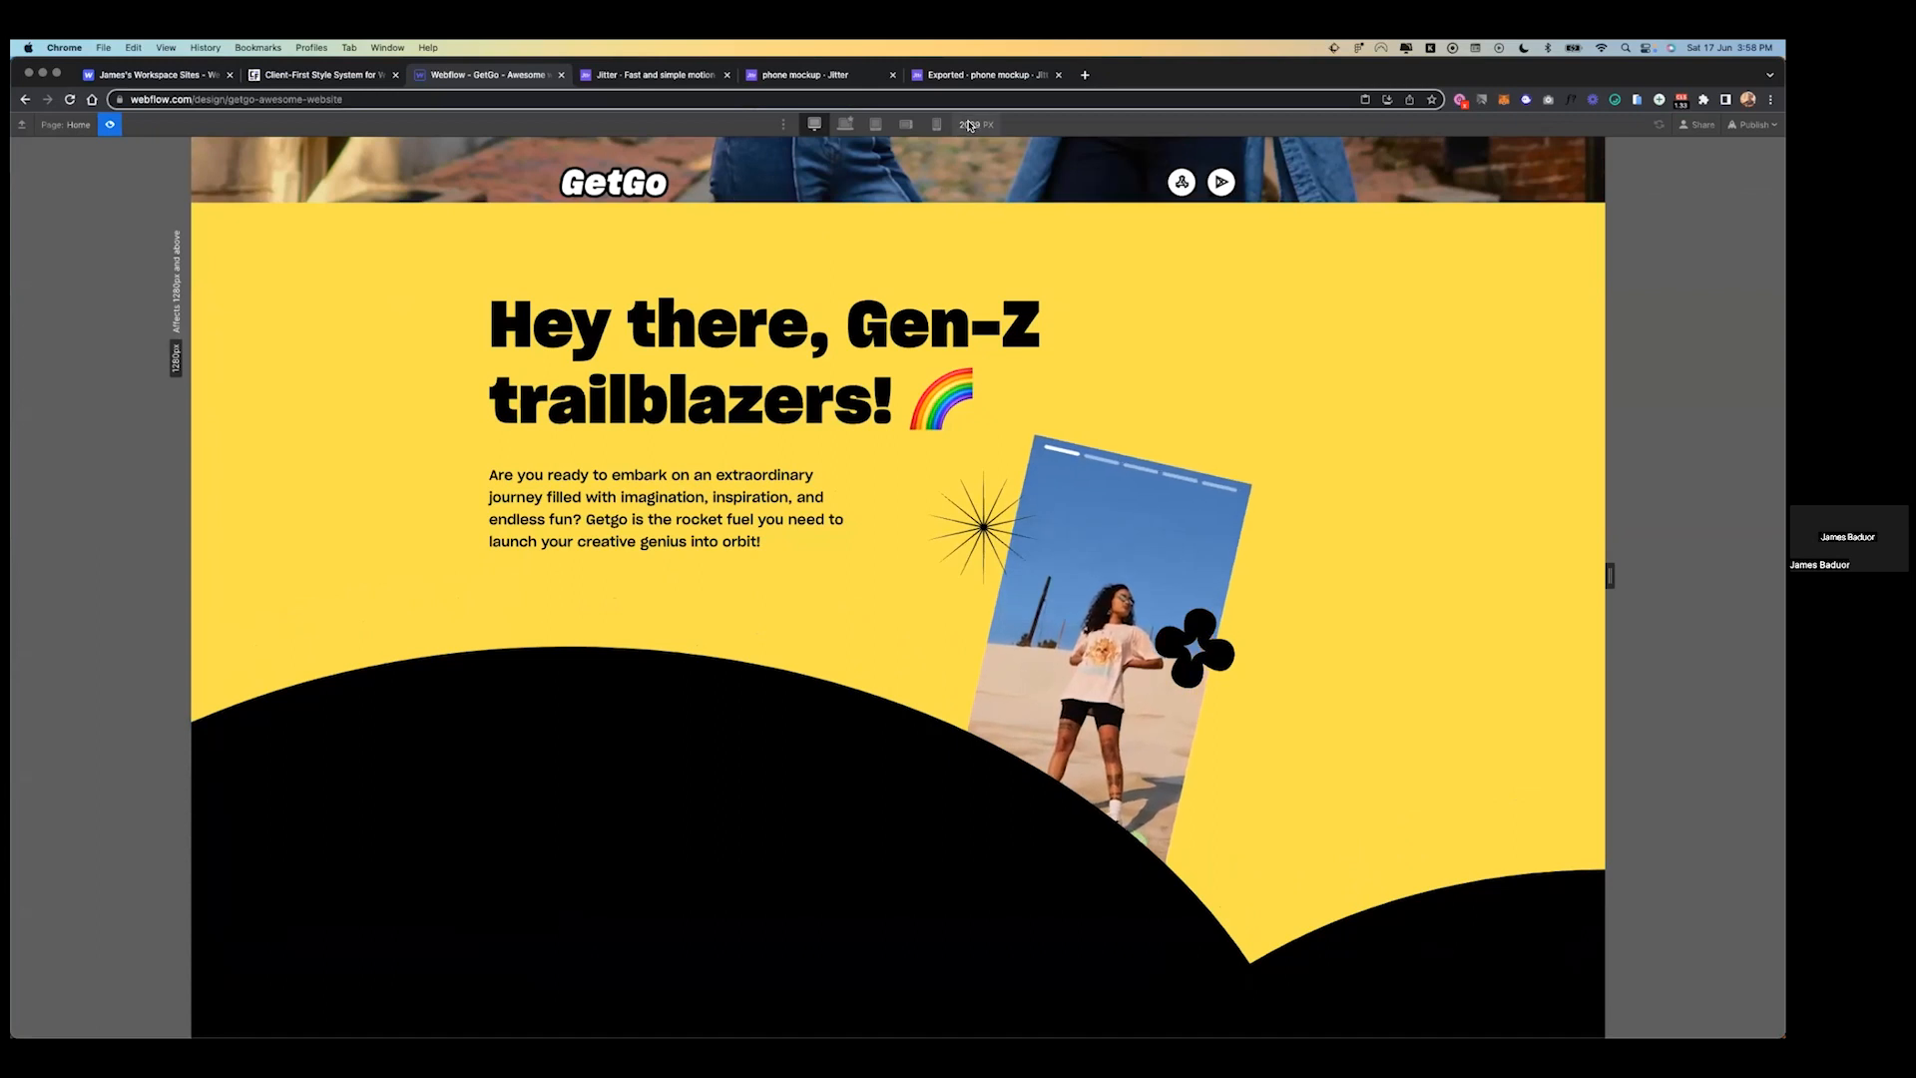
click(846, 125)
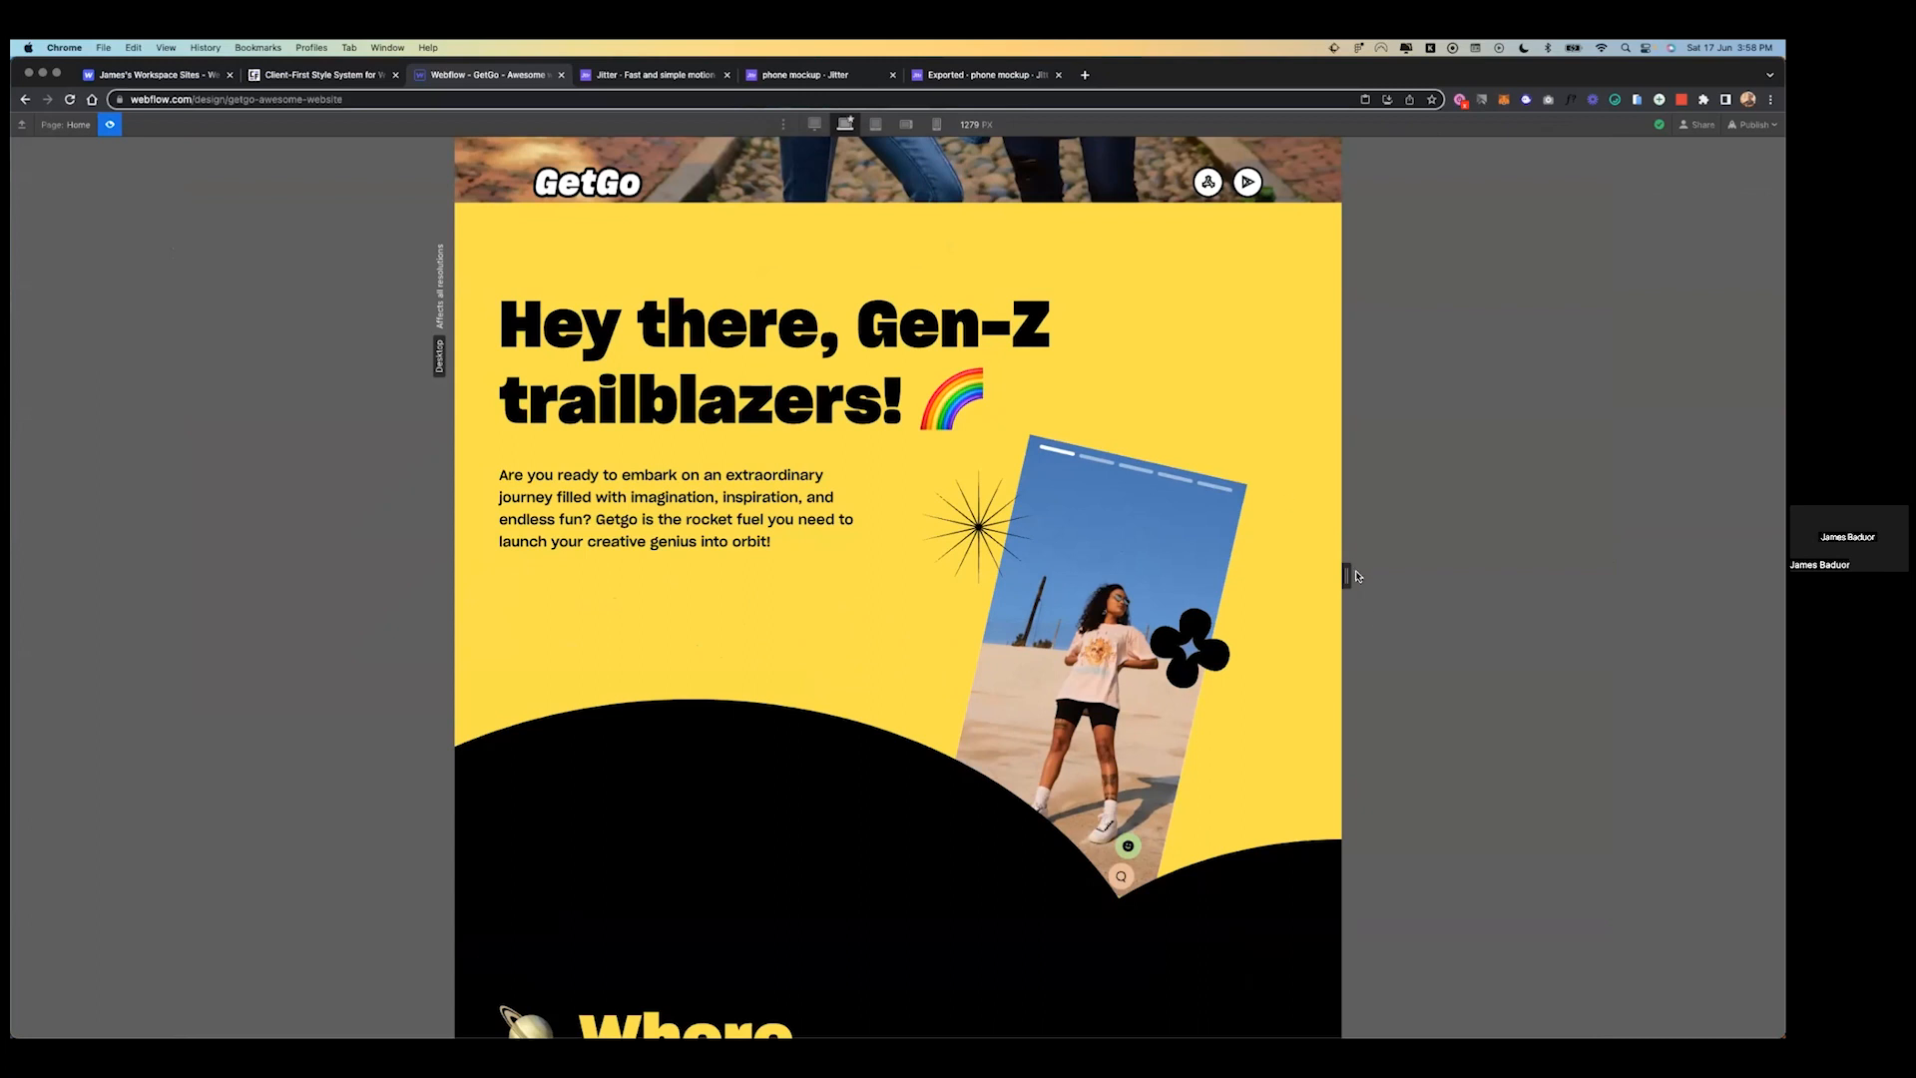
drag(1346, 575, 1628, 526)
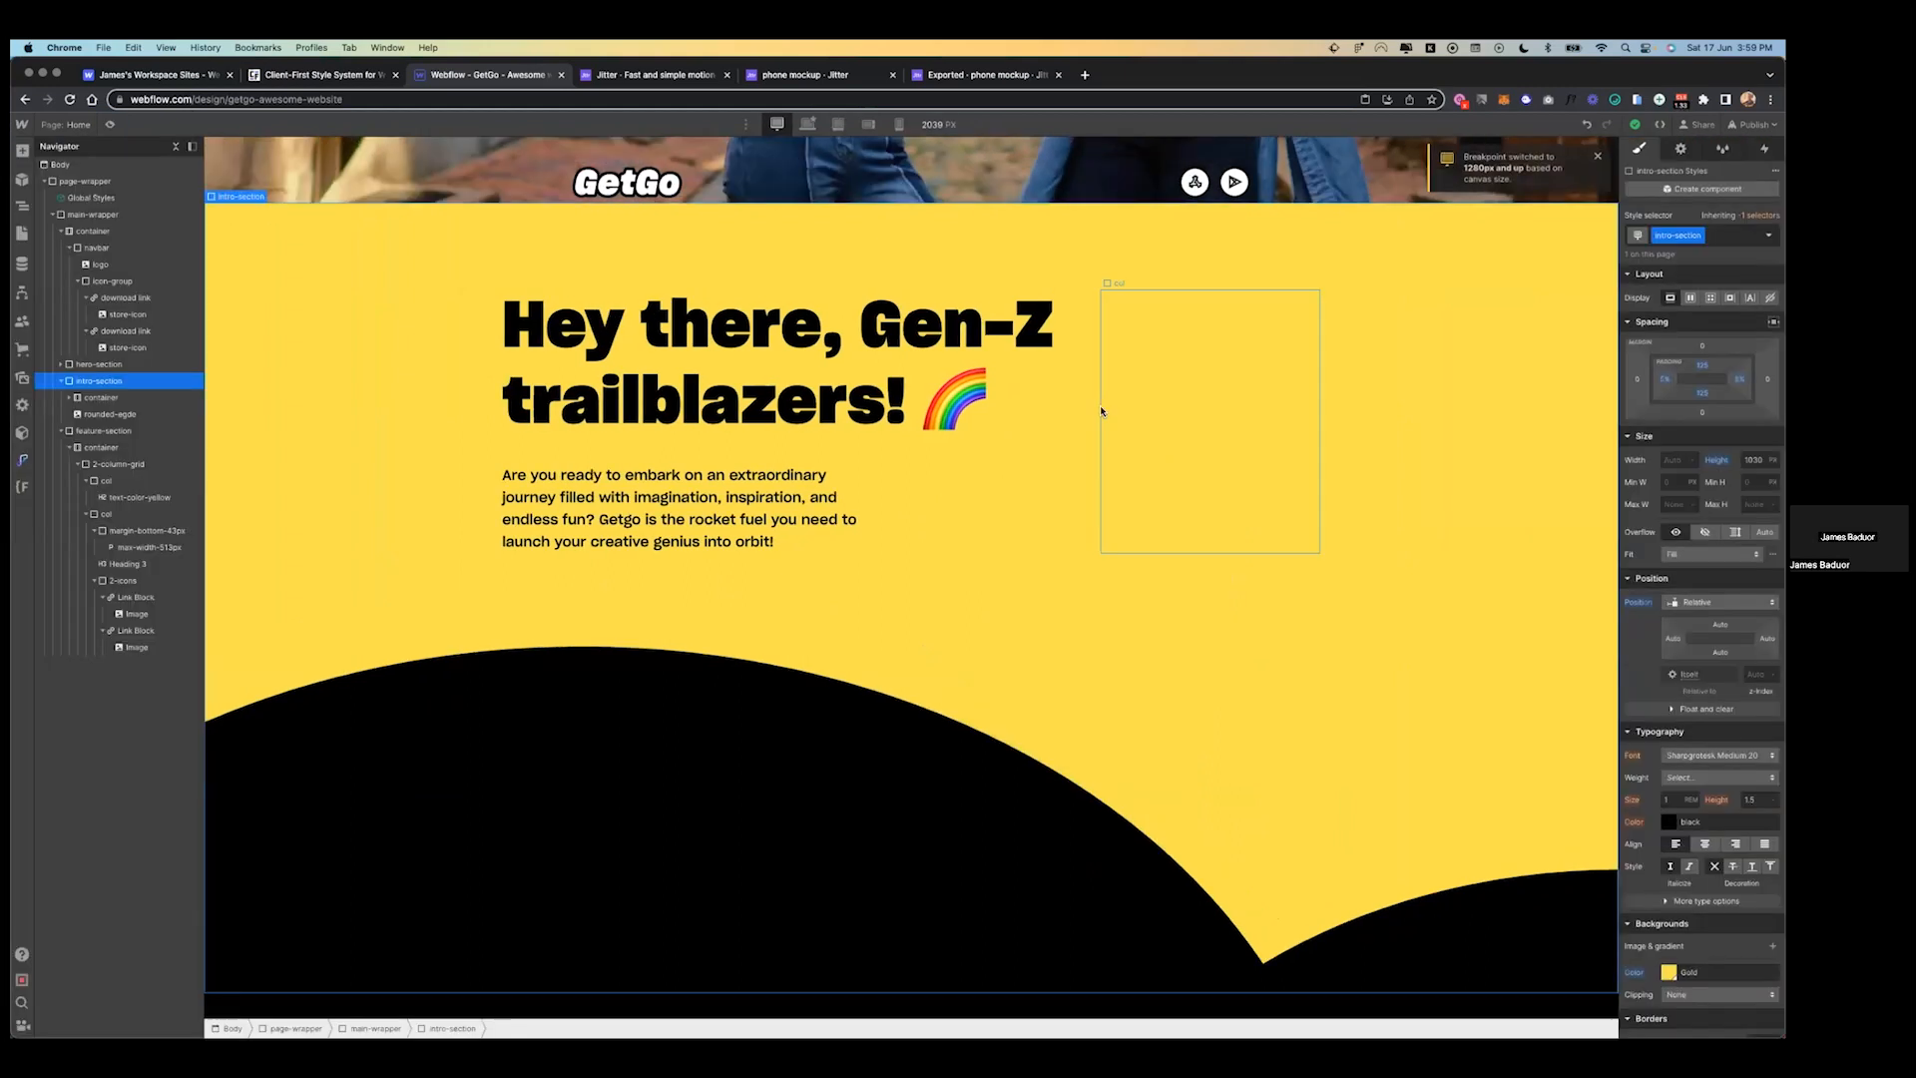
click(807, 124)
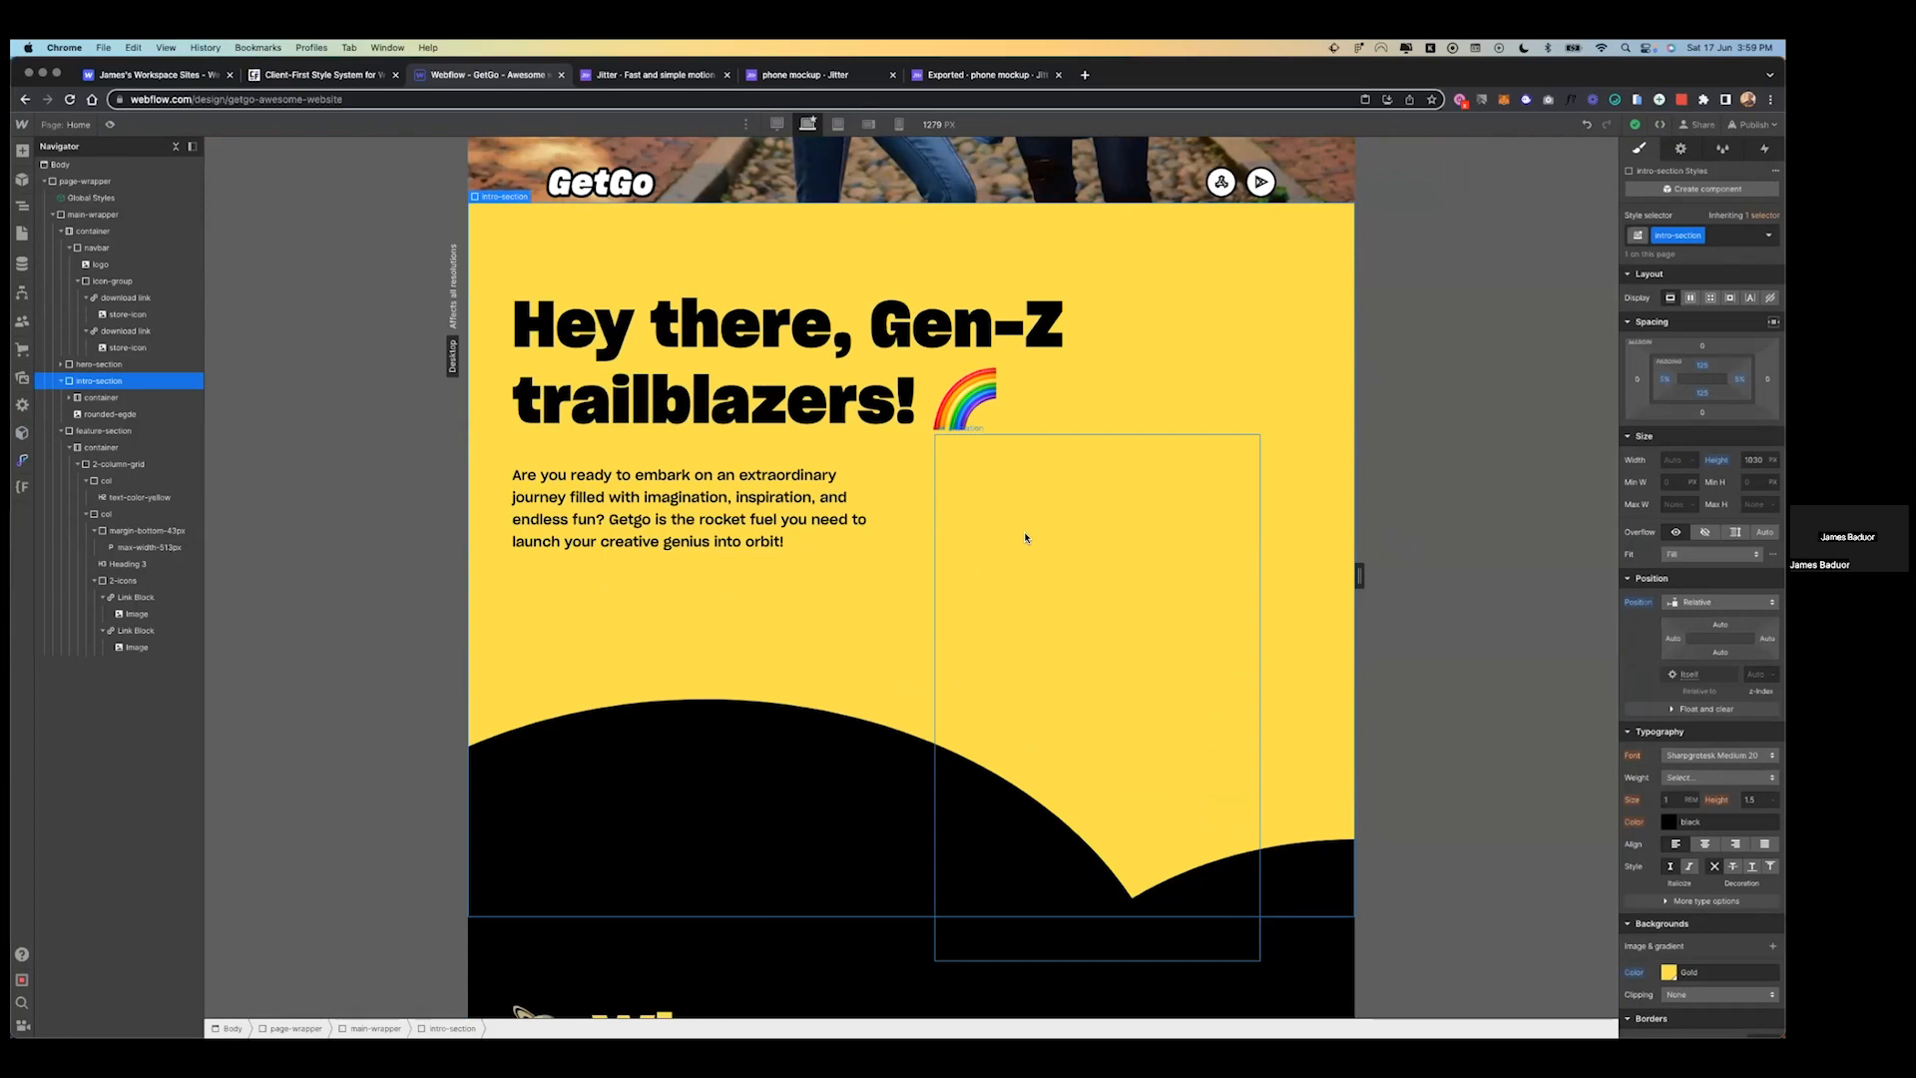
- Switch to Figma to review the landing page frame and style guide, and return to Webflow
key(ctrl+Left)
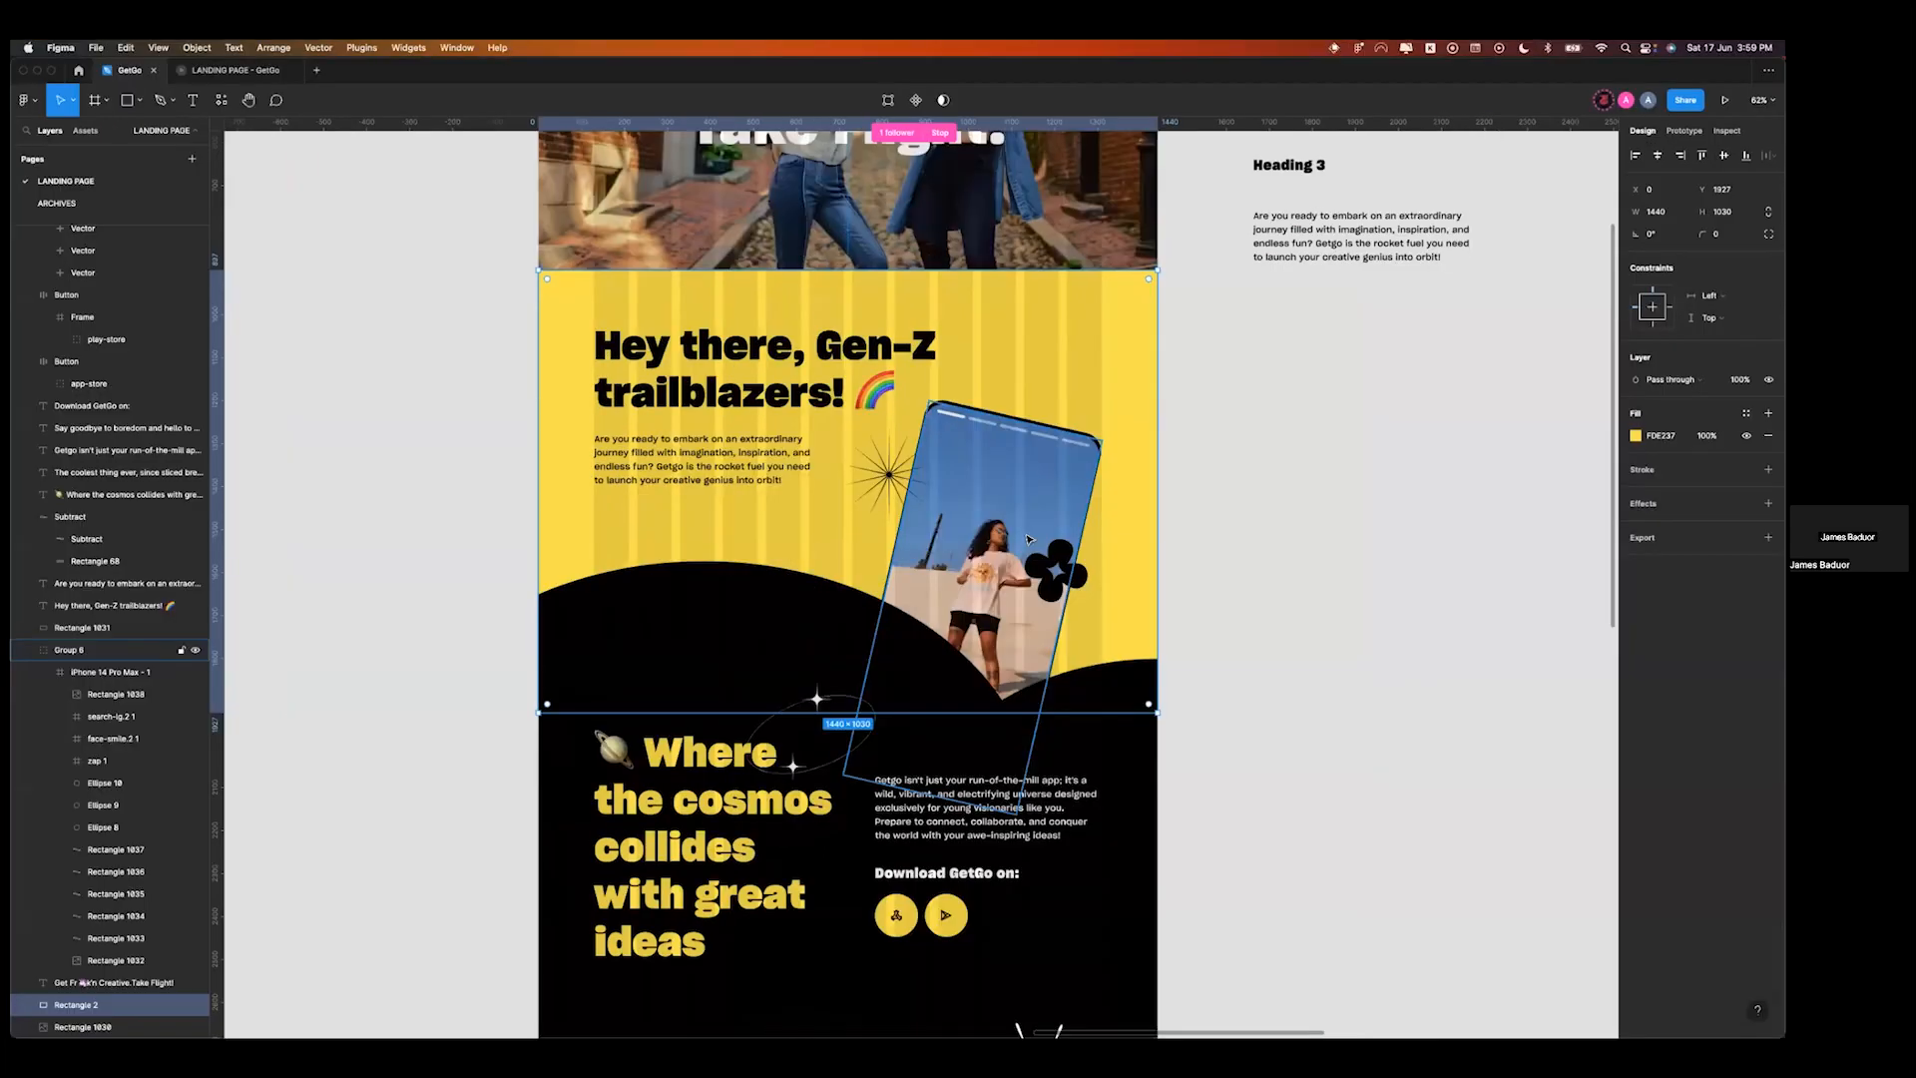
scroll(1028, 539, down, 3)
scroll(1028, 539, right, 3)
drag(993, 263, 1464, 641)
scroll(1463, 641, right, 2)
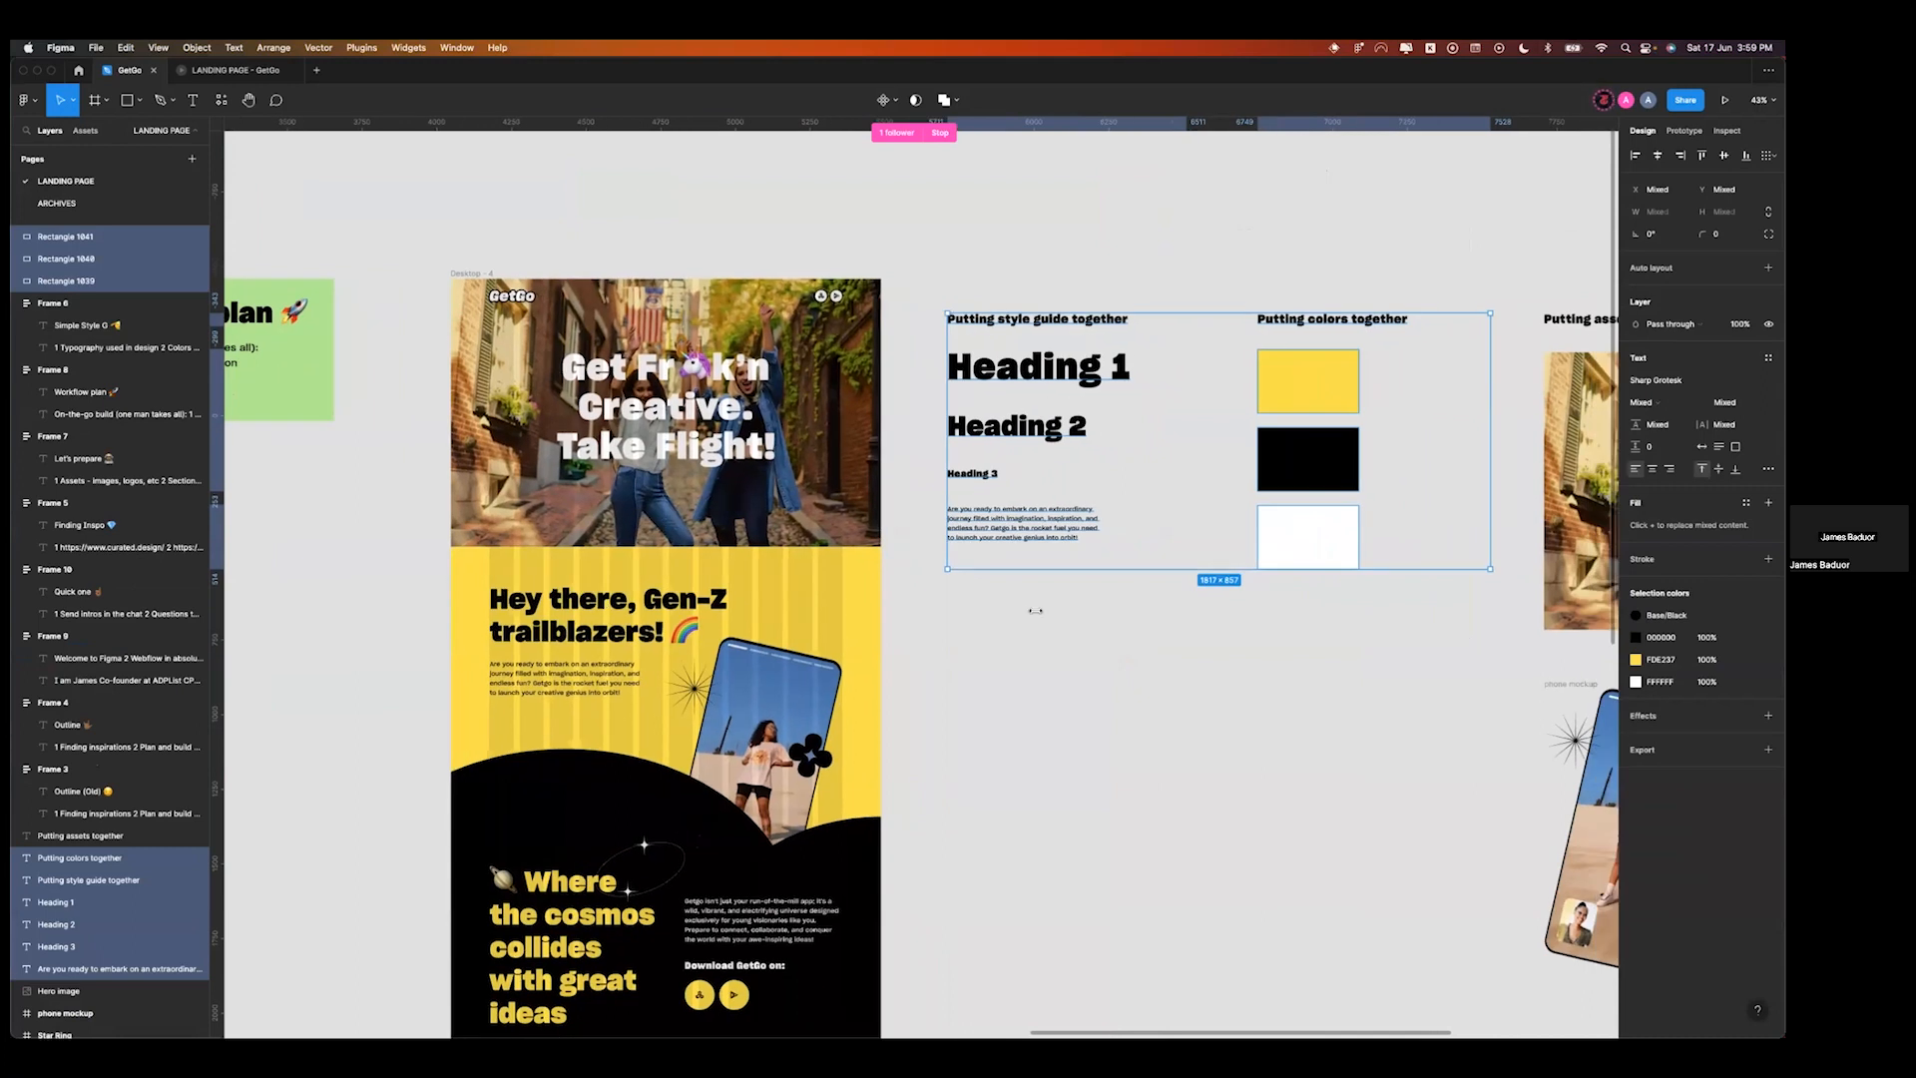
drag(416, 225, 914, 714)
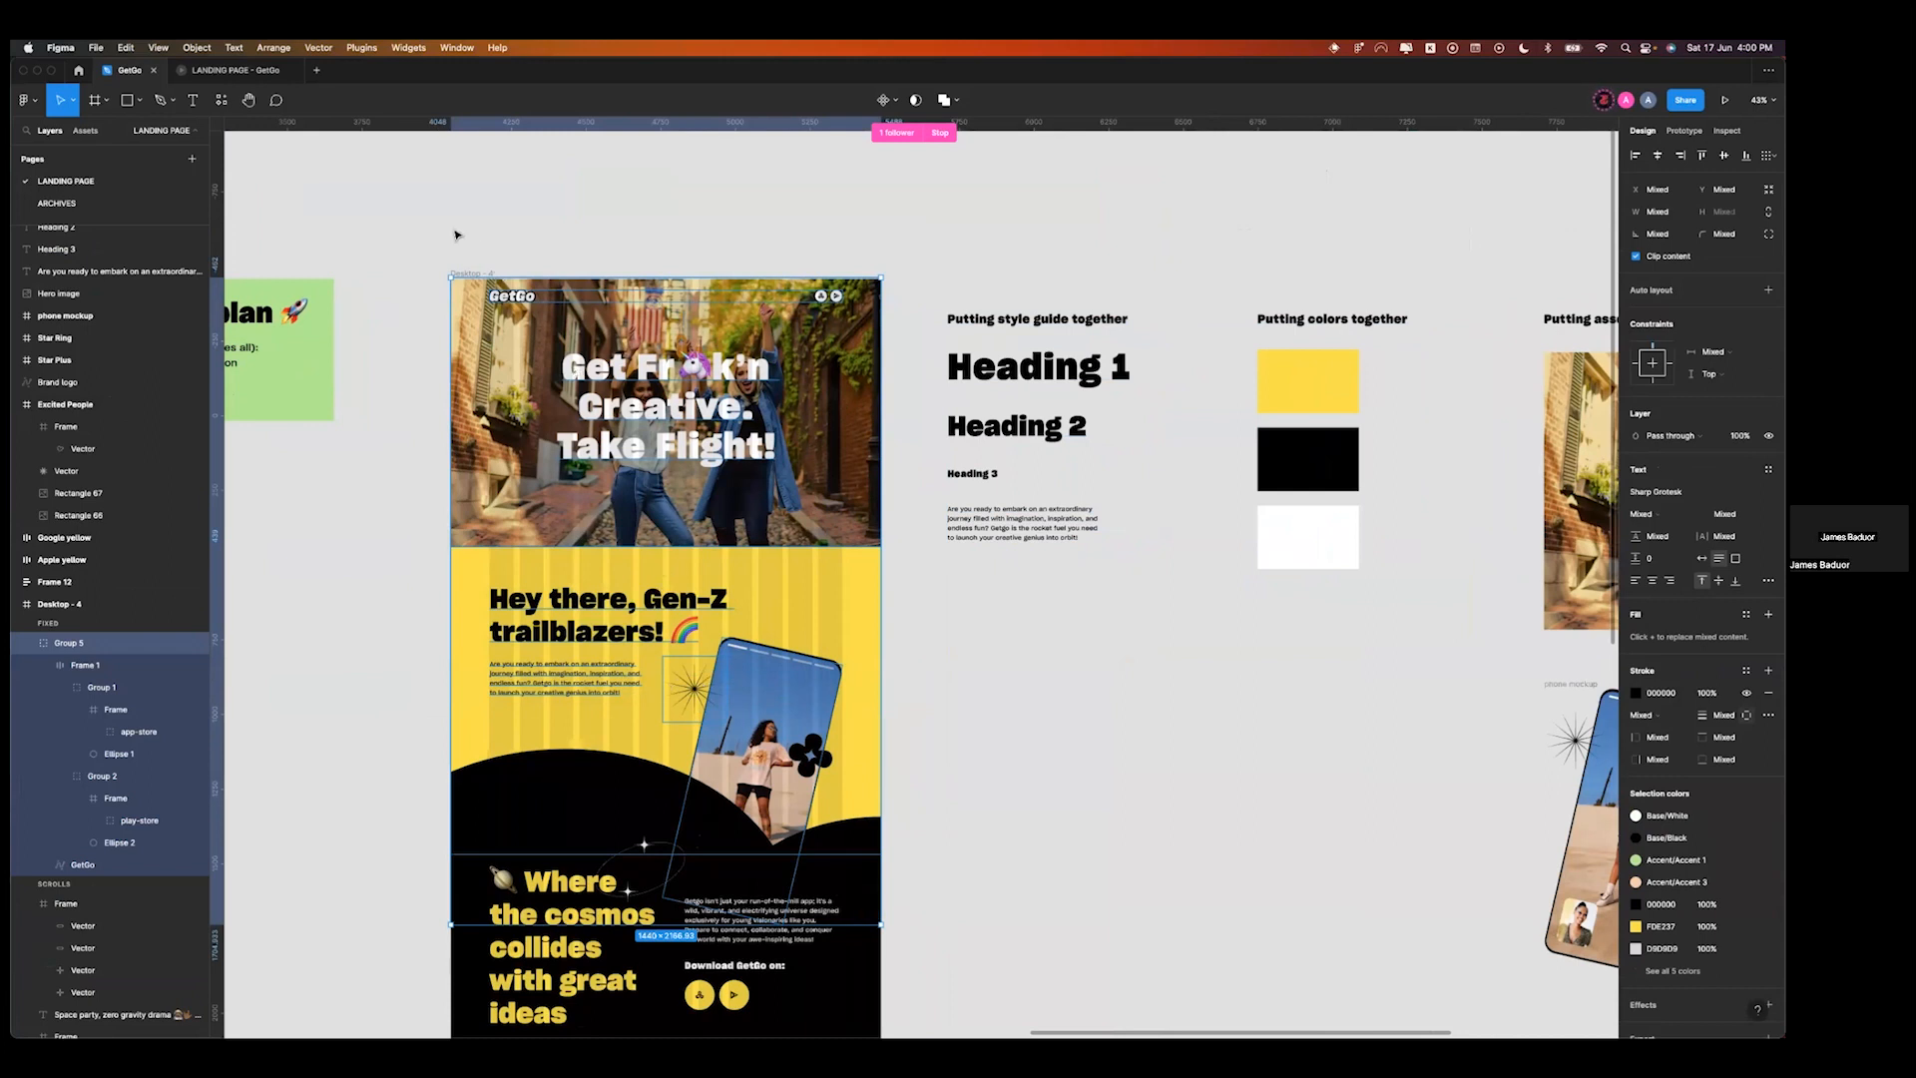
click(594, 776)
key(ctrl+Right)
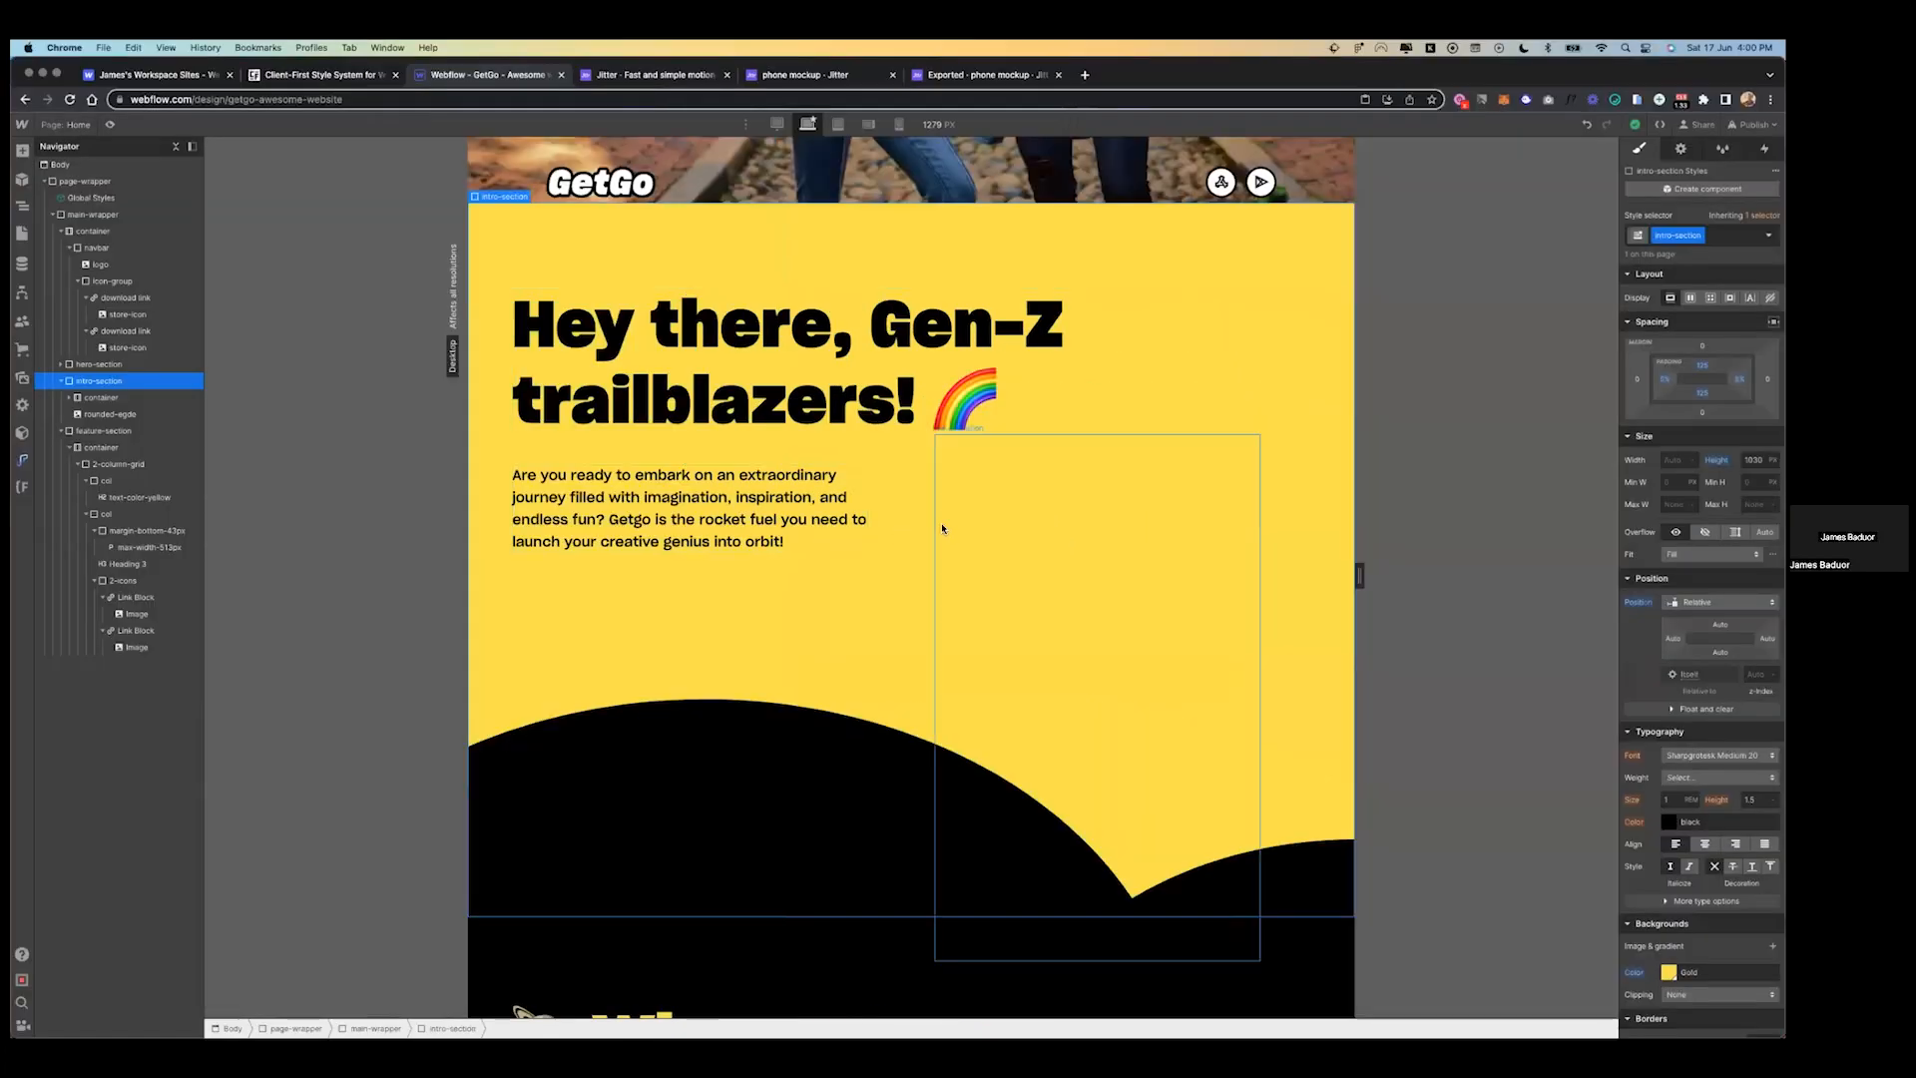
- Set page-wrapper's overflow to hidden and its max width to 1280 px, and preview the page
click(87, 181)
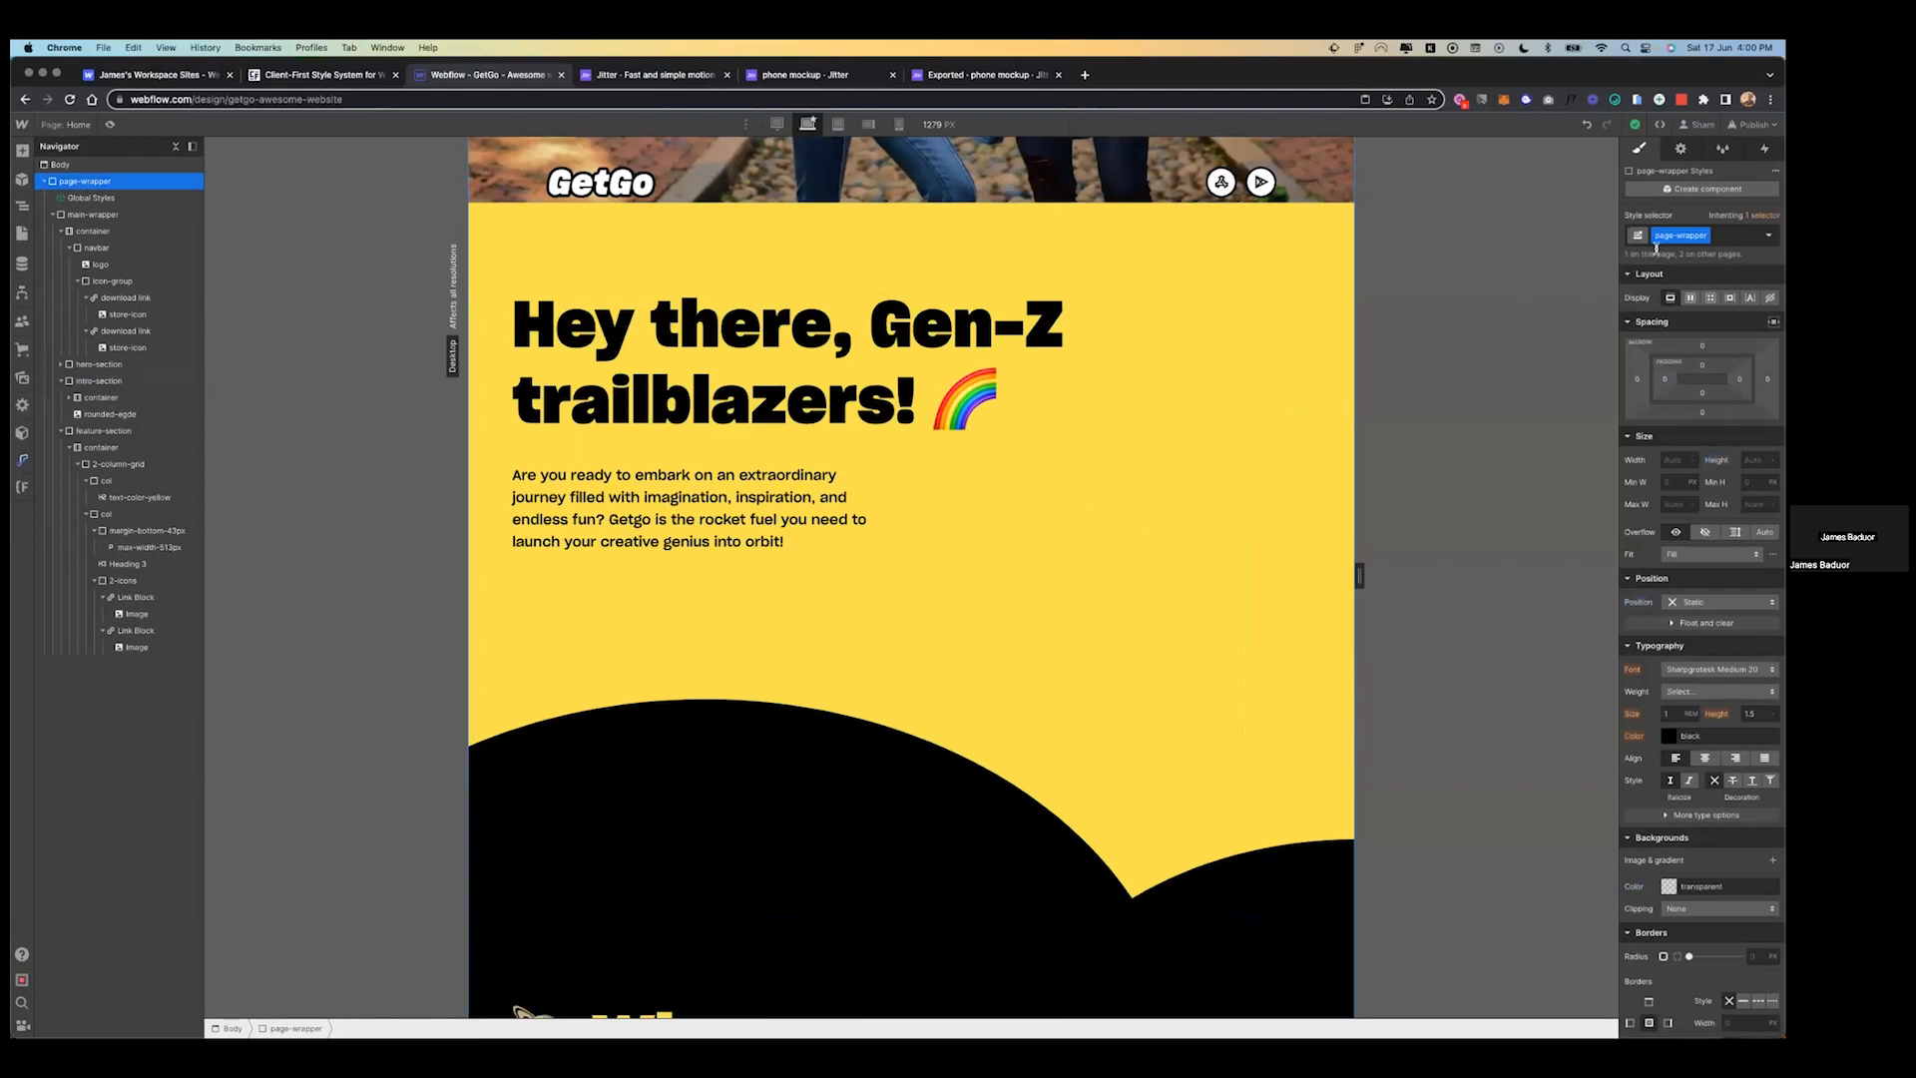
click(1704, 532)
click(1673, 505)
text(1280)
click(109, 124)
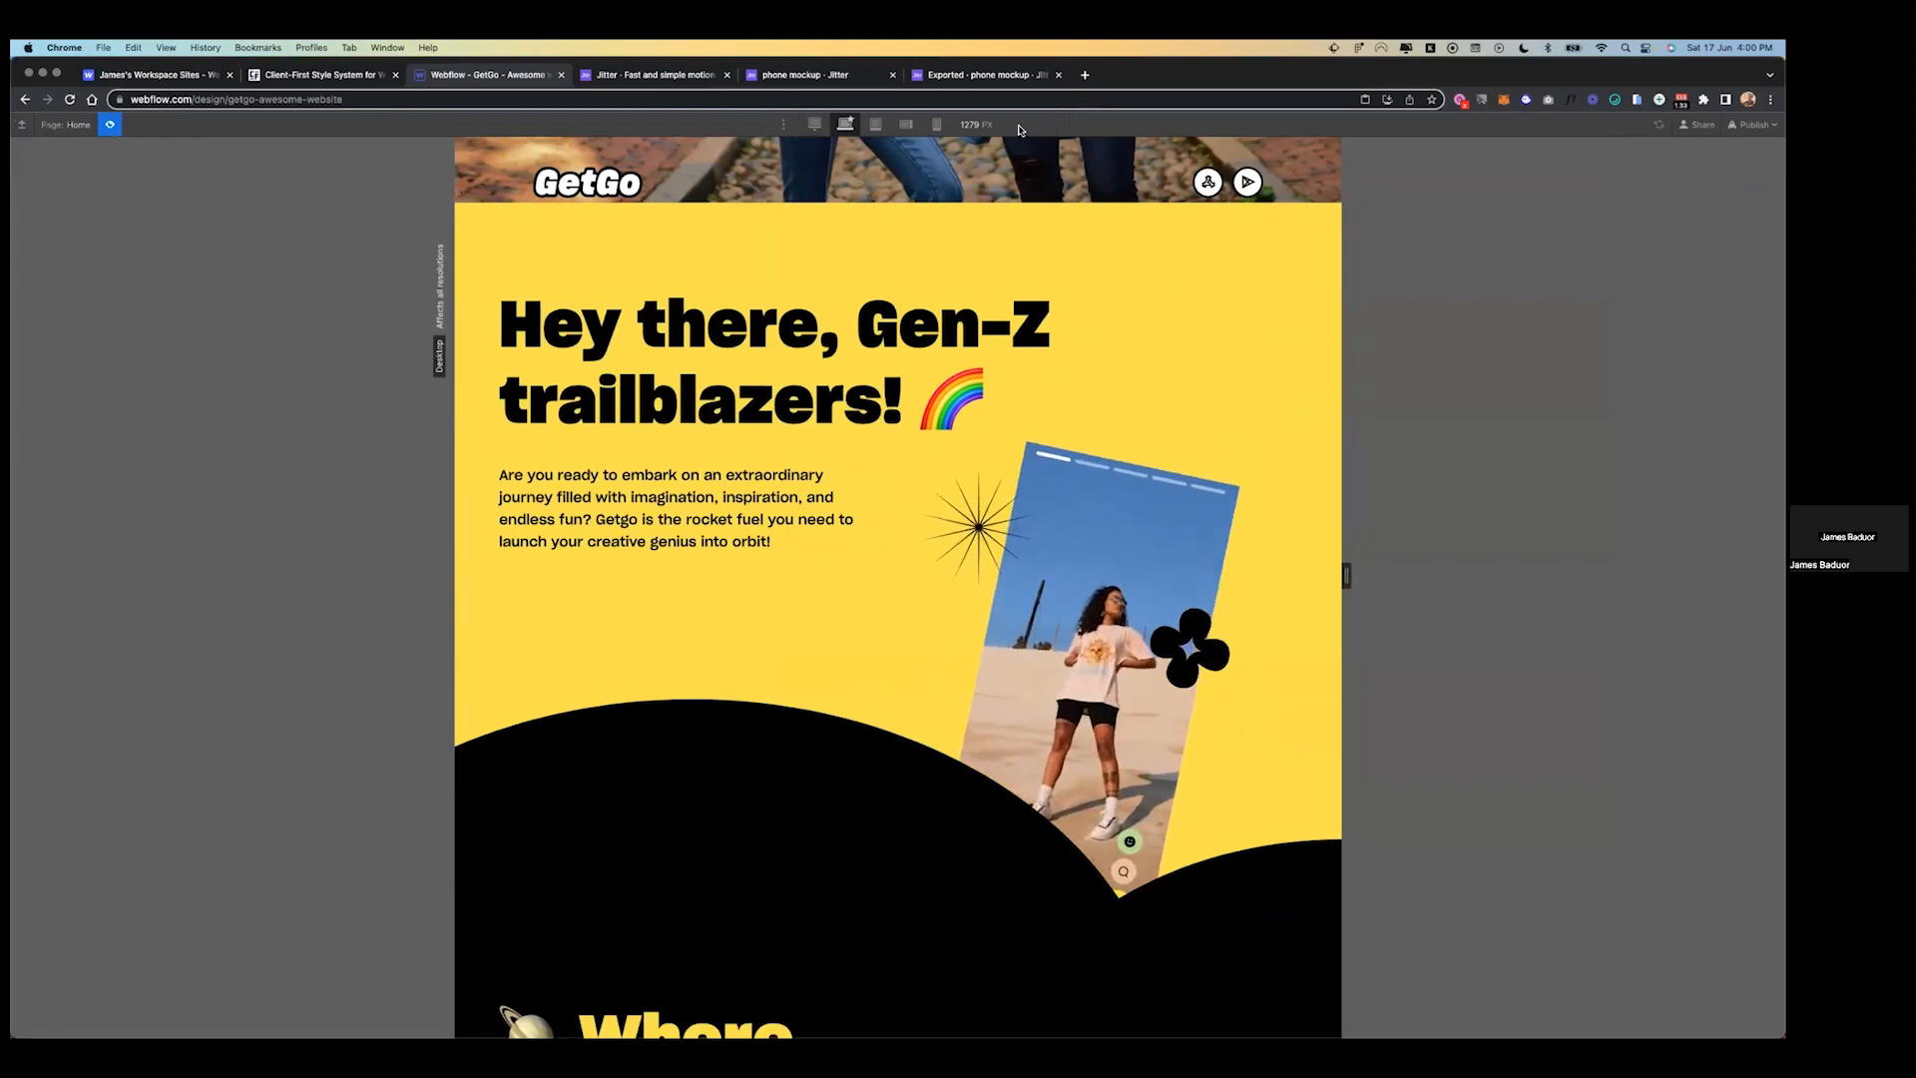
- Publish the site to getgo-awesome-website.webflow.io and open the live page
click(1753, 124)
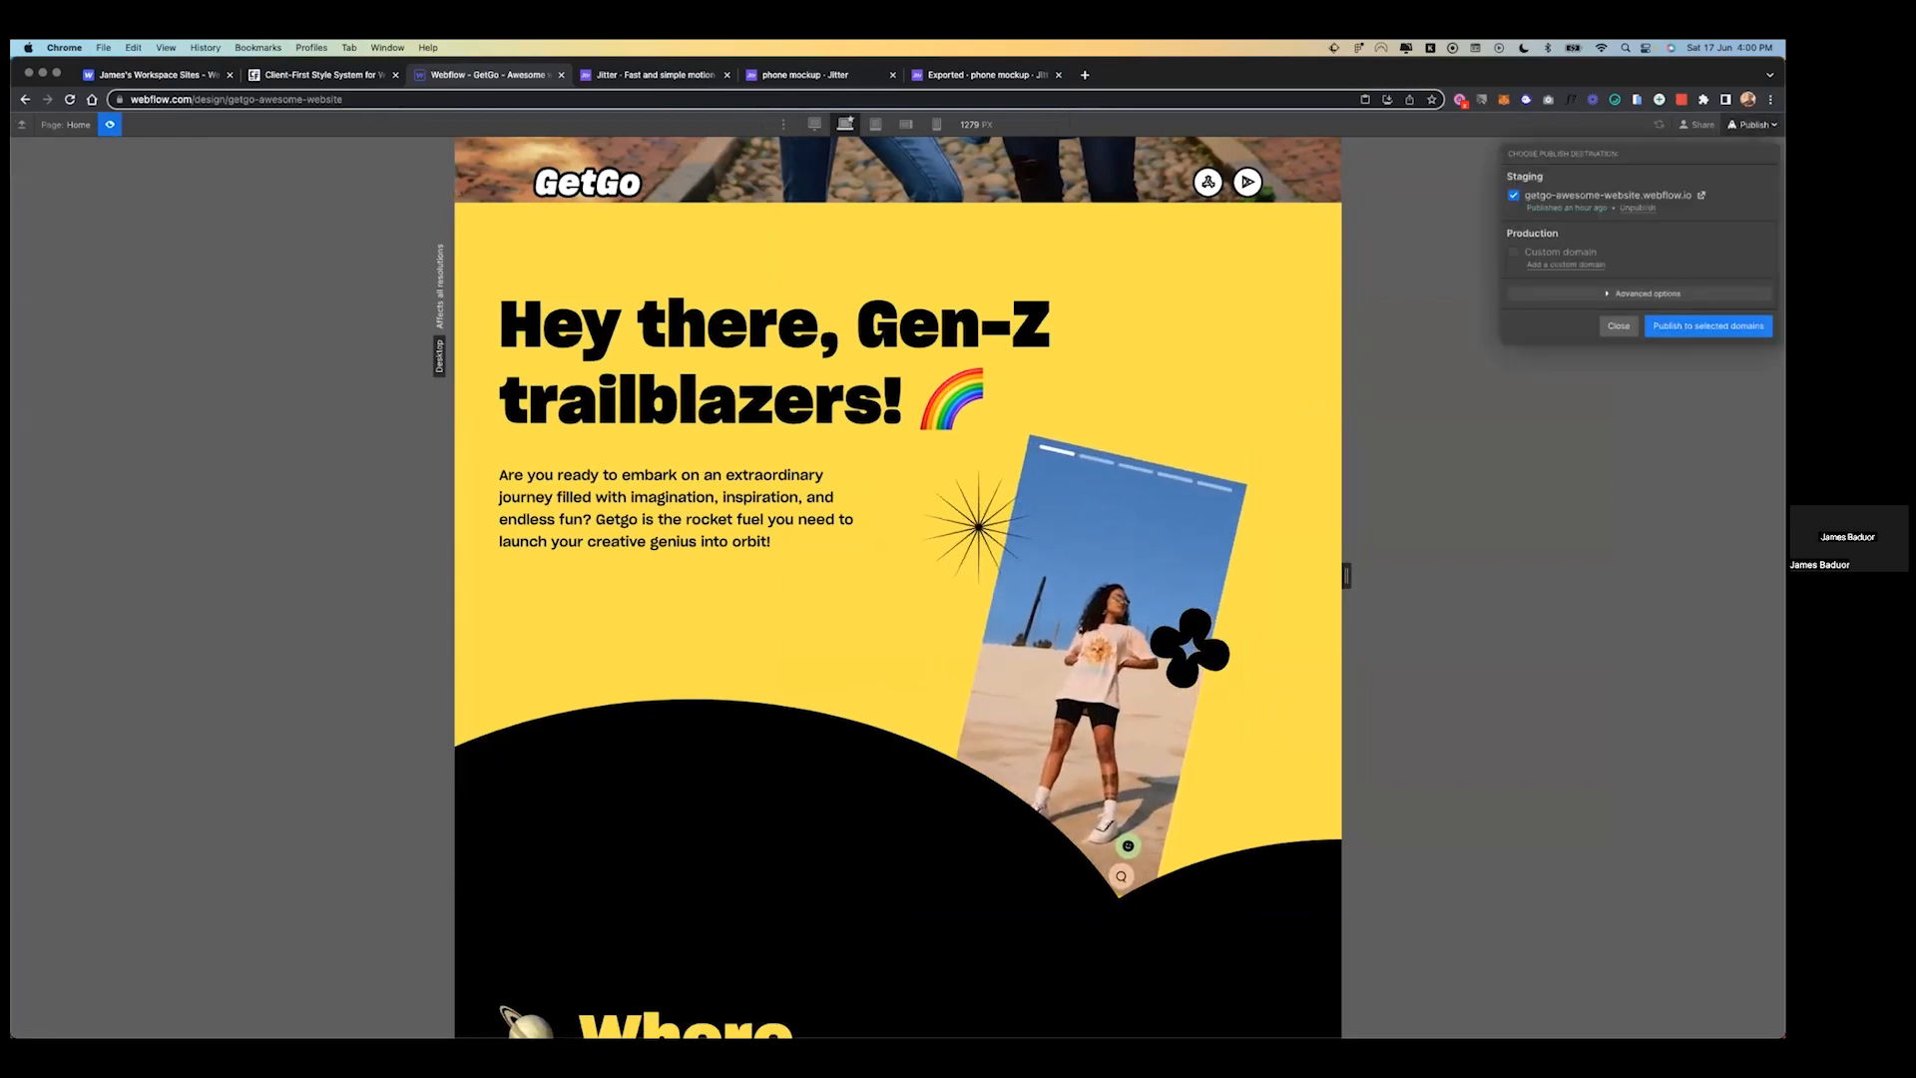
click(1764, 326)
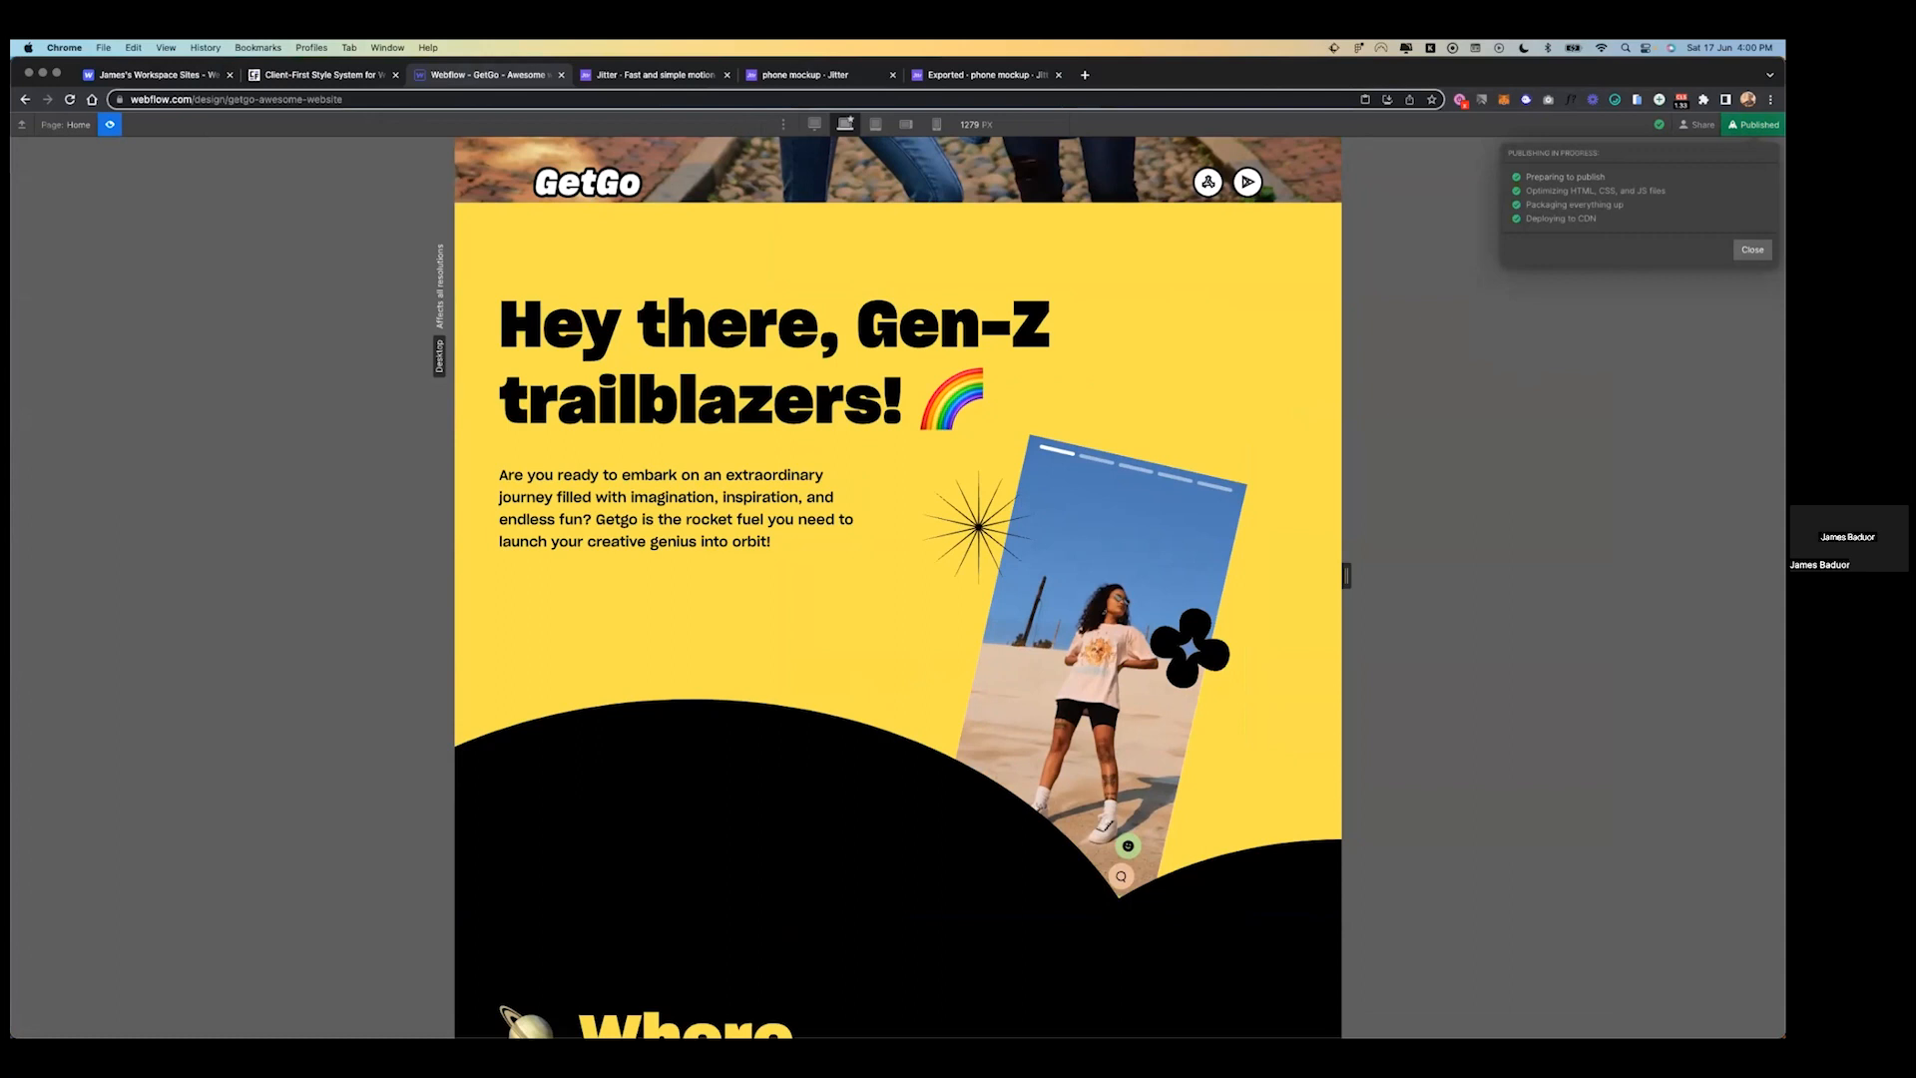
click(1753, 124)
click(1702, 193)
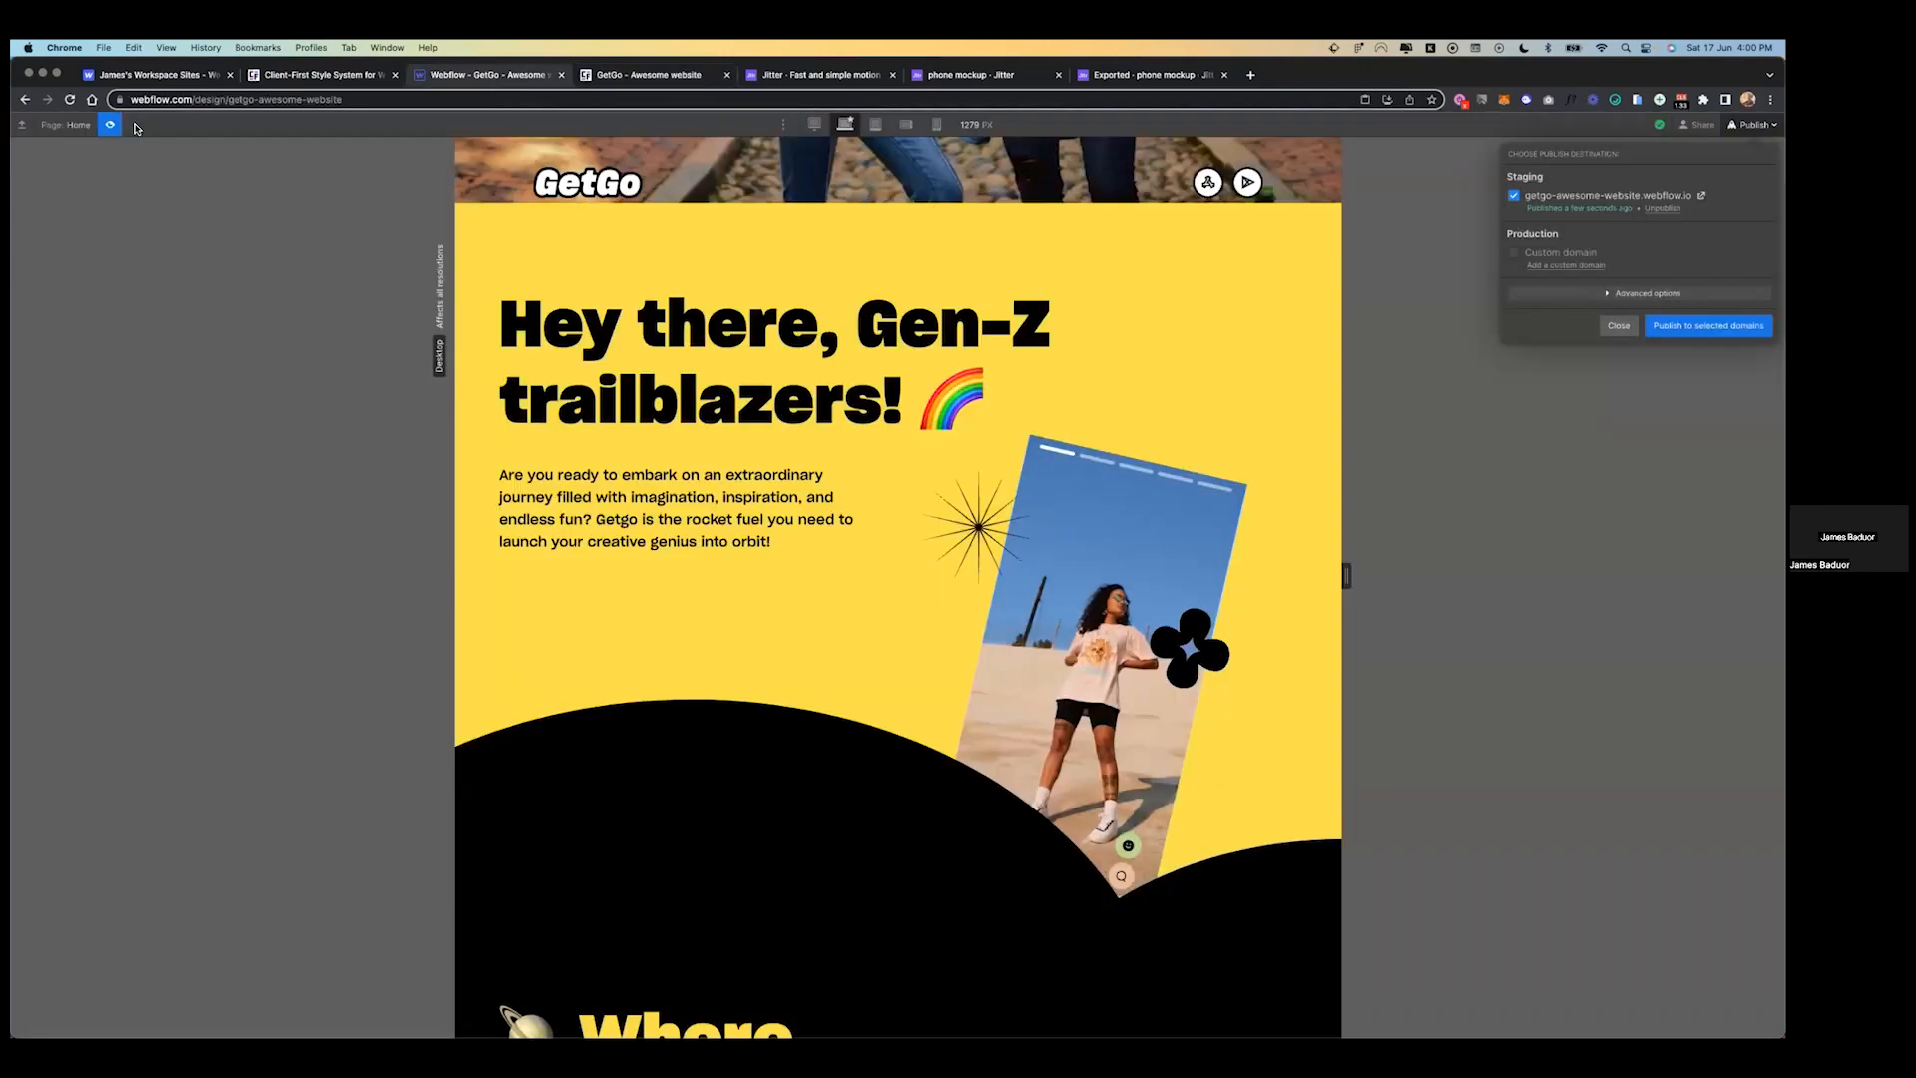
- Return to the Webflow designer and set page-wrapper's left and right margins to Auto
click(519, 75)
click(110, 125)
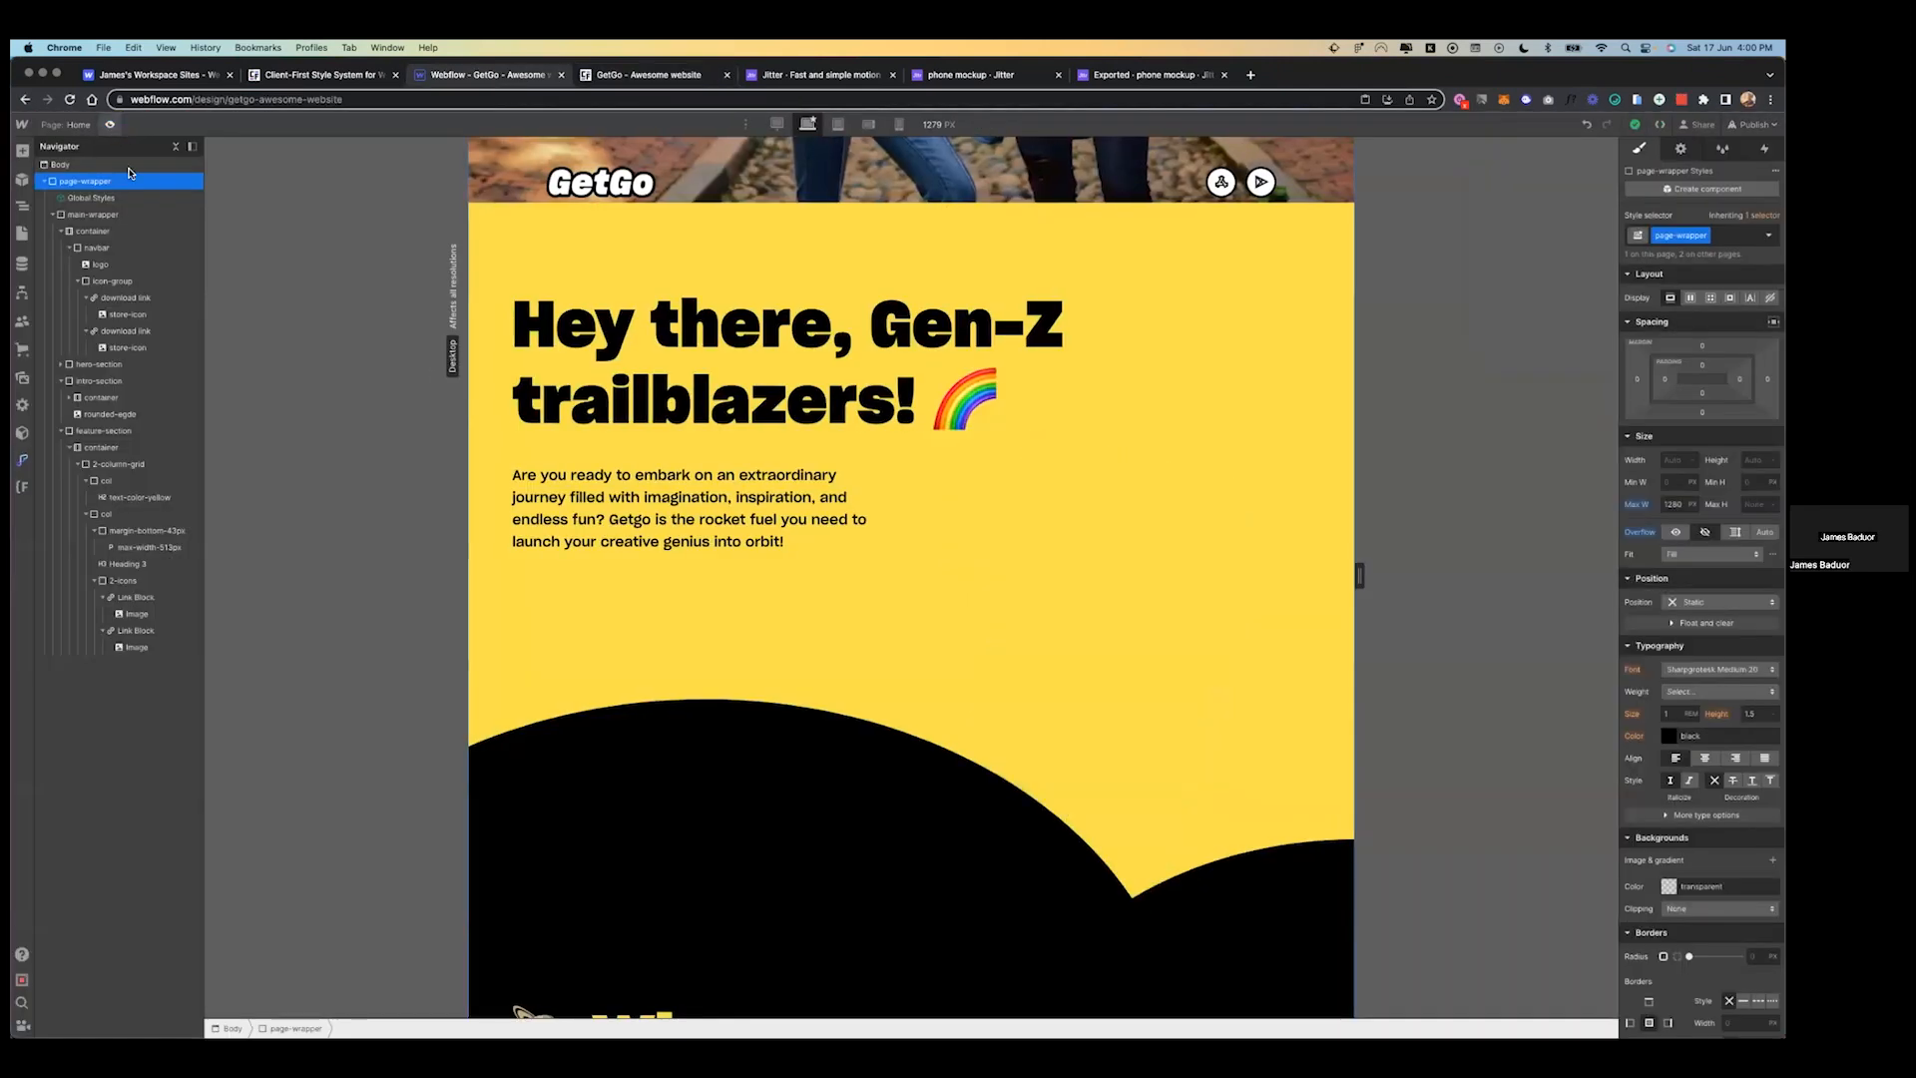
click(1641, 383)
click(1643, 434)
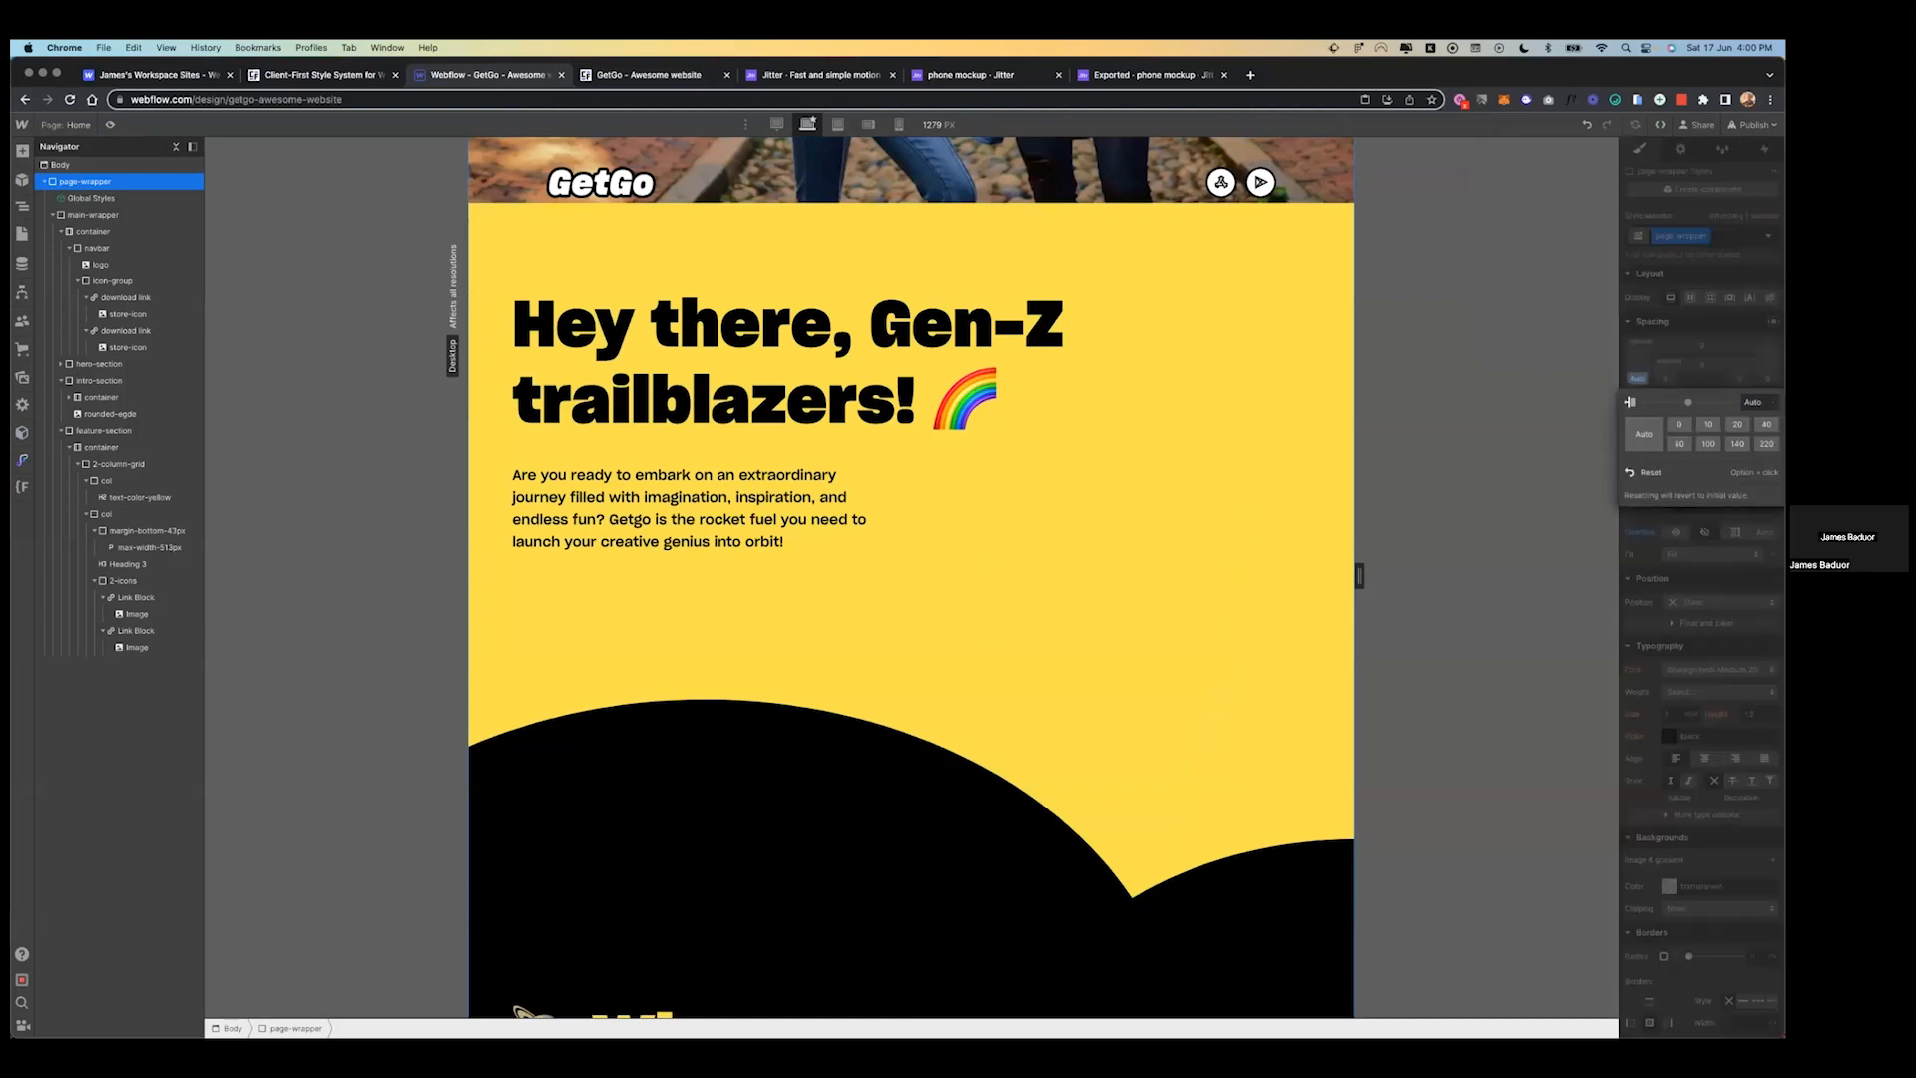
click(1767, 380)
click(1768, 380)
click(1644, 434)
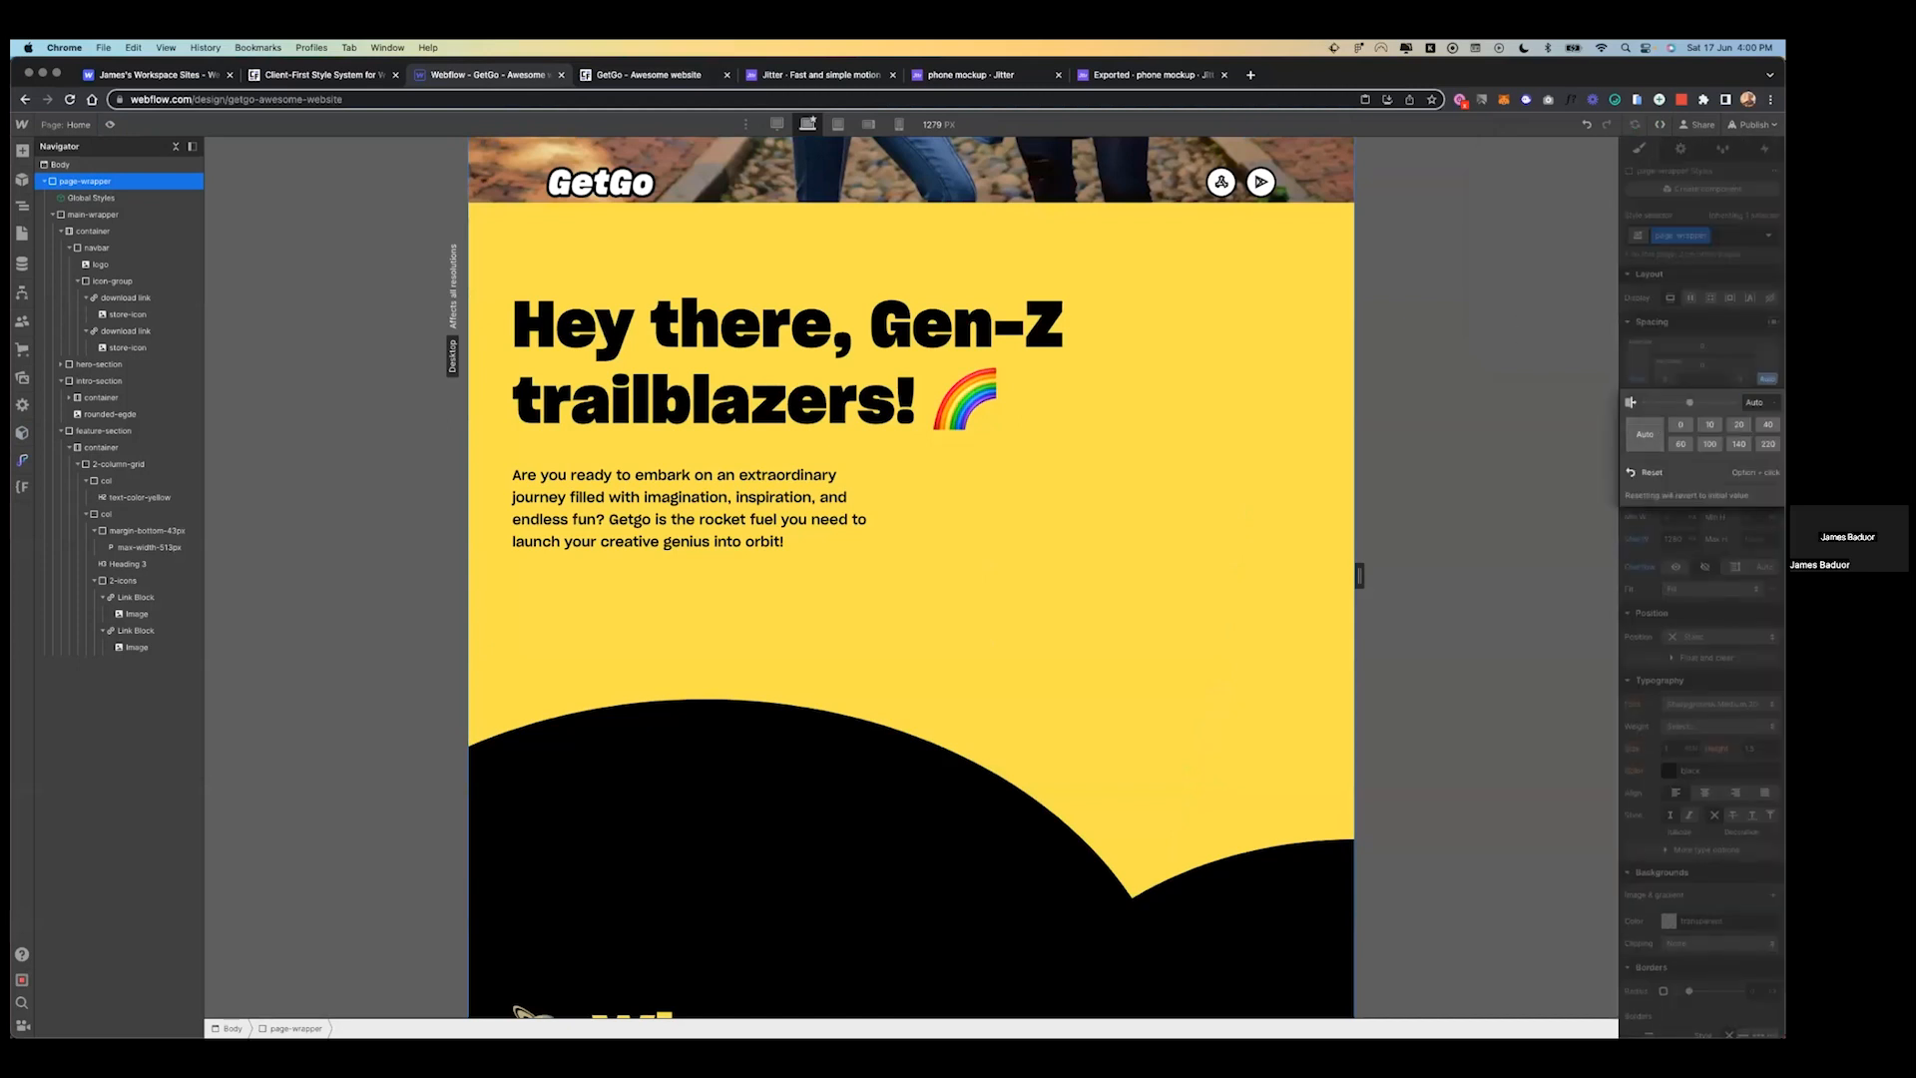
- Publish the site to the staging domain again and reload the live page
click(1753, 125)
click(1710, 326)
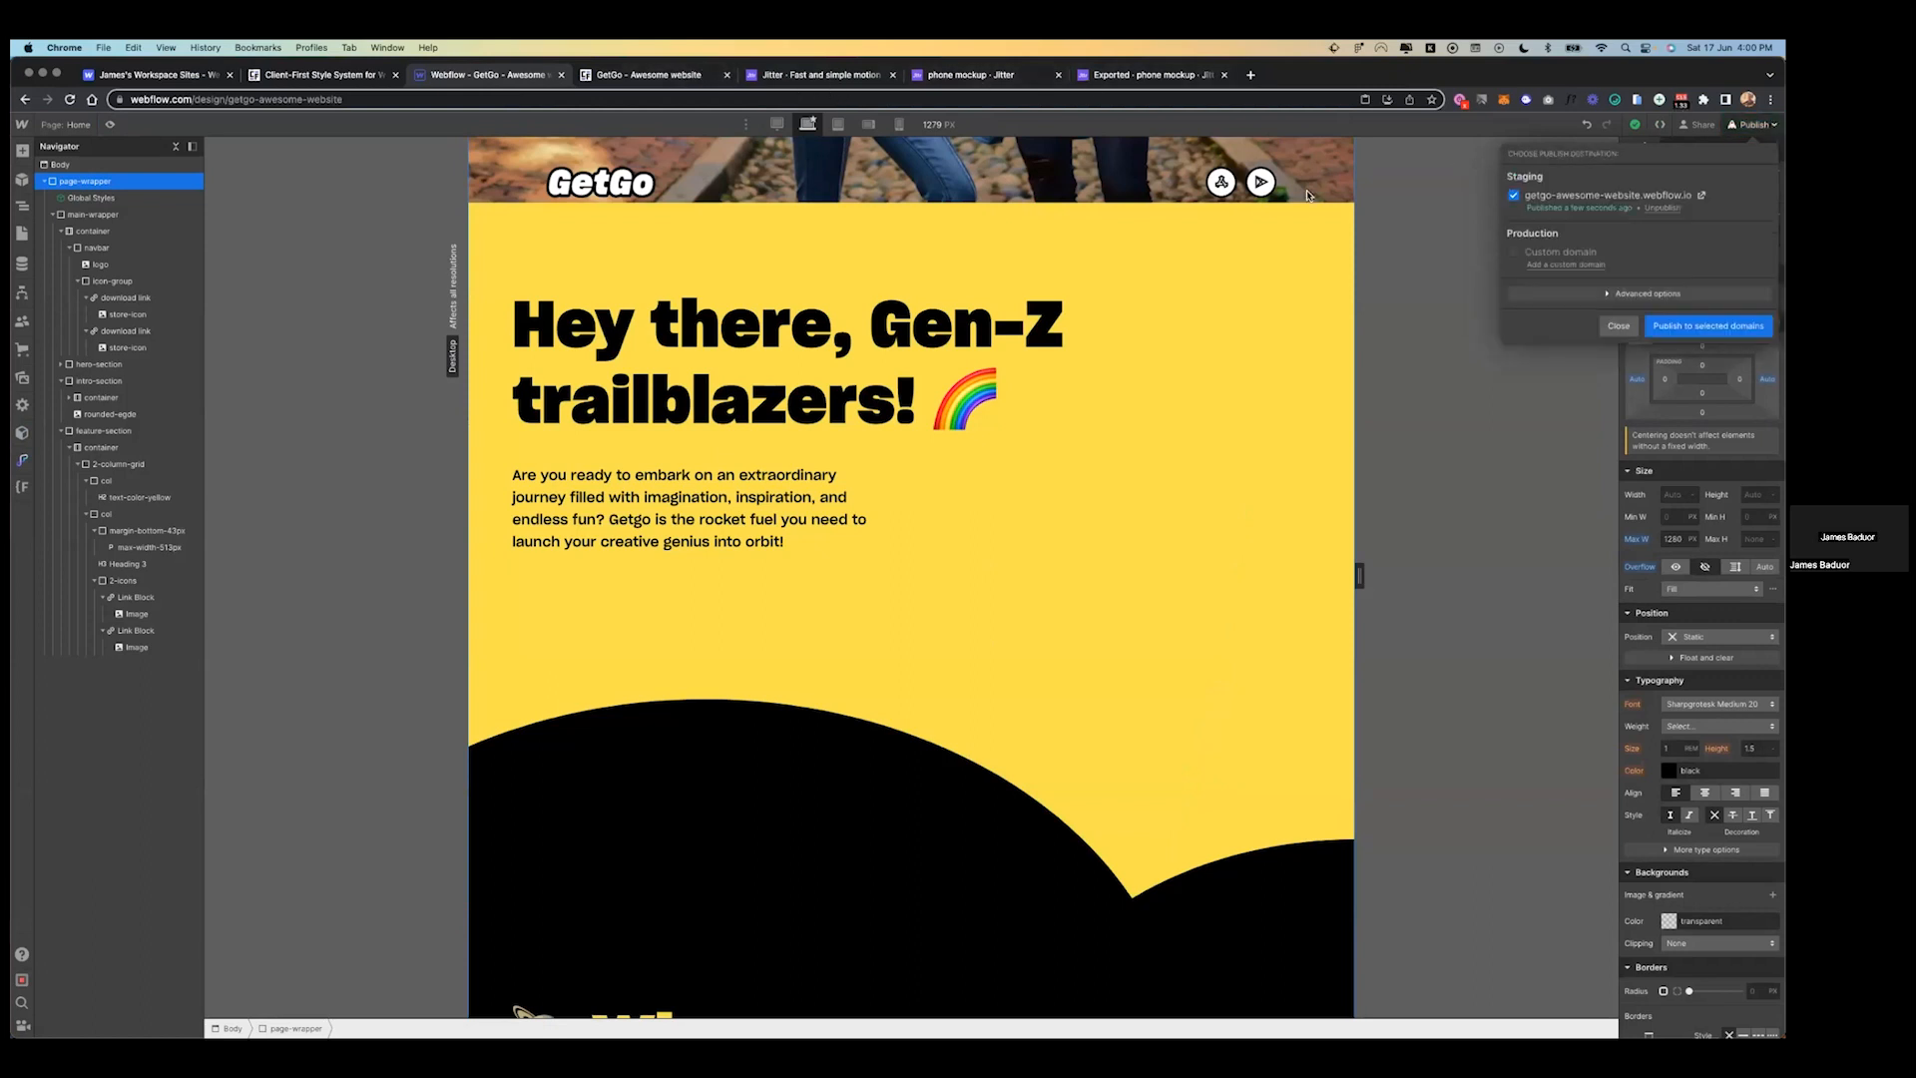
click(607, 77)
click(69, 100)
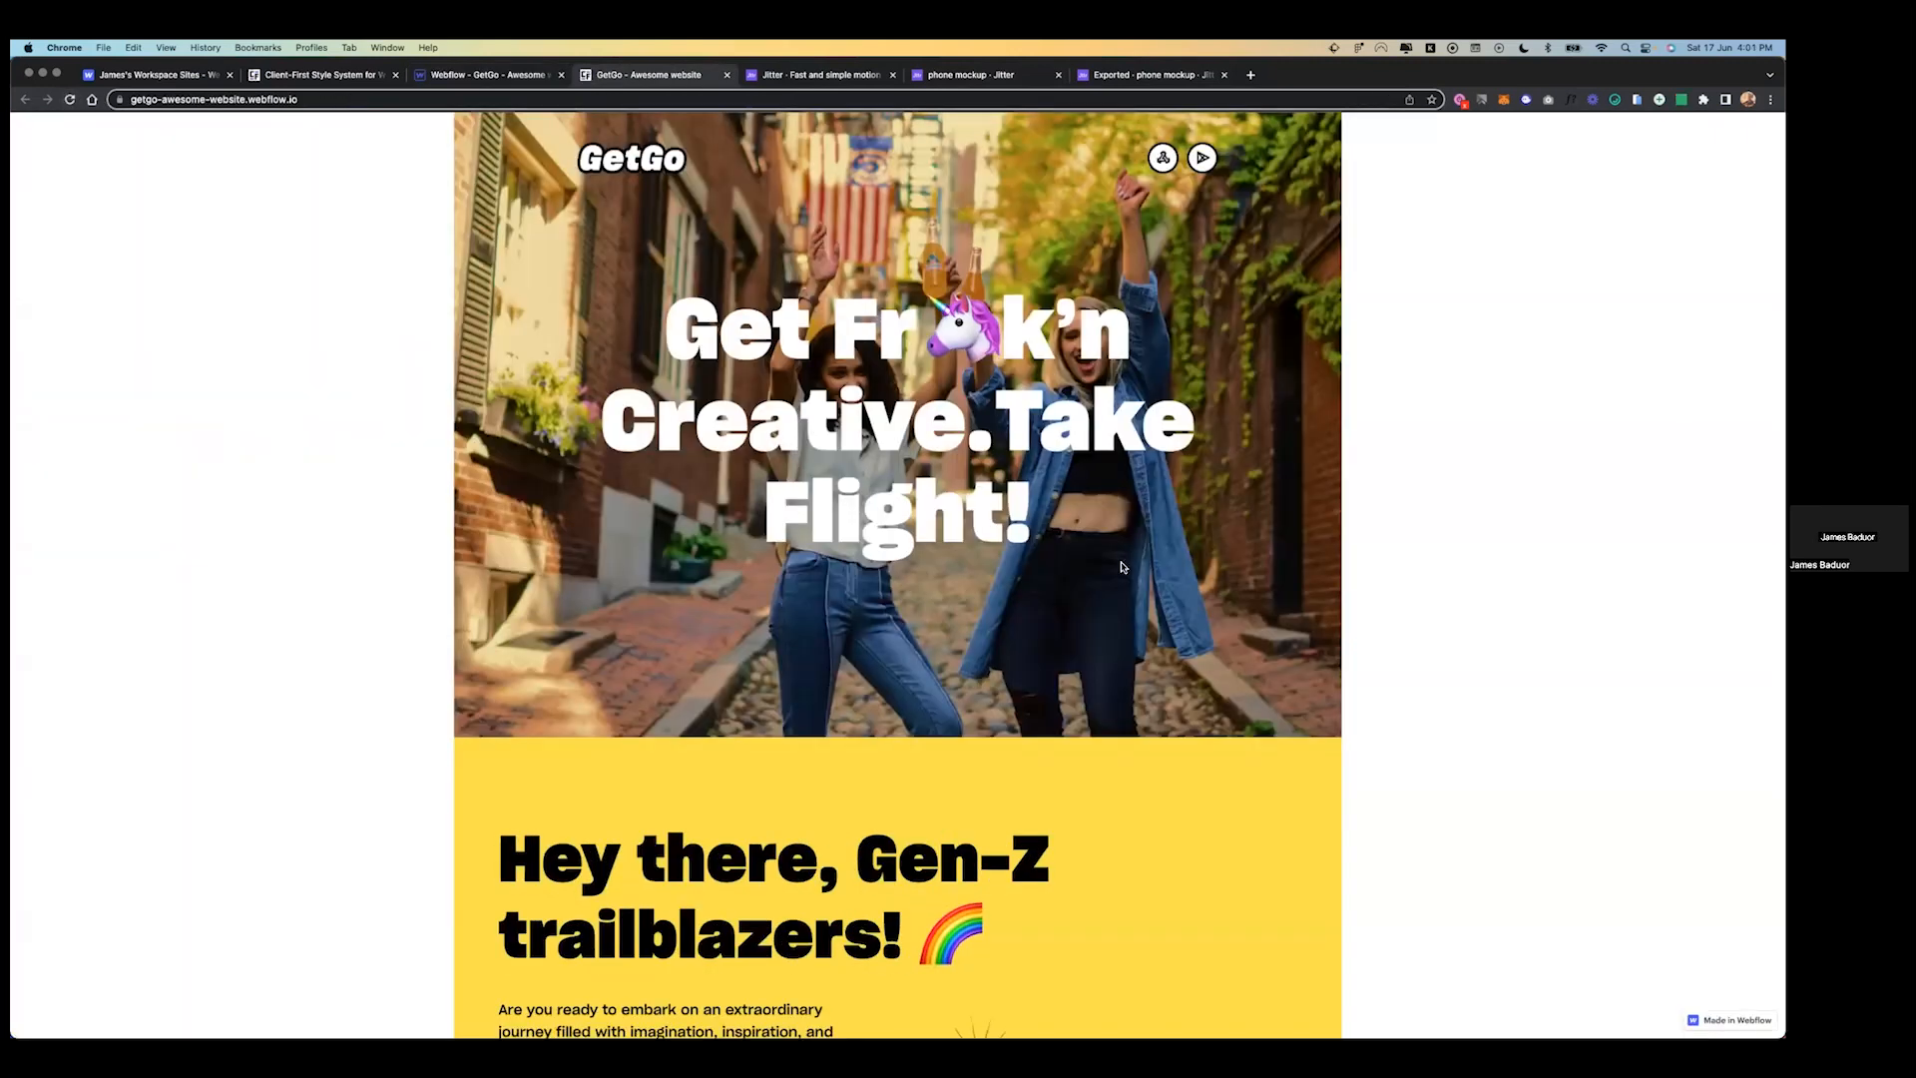
- Examine the published page's hero, intro and feature sections for centring and the fit of the curved black edge
scroll(1065, 585, down, 2)
scroll(1066, 585, down, 7)
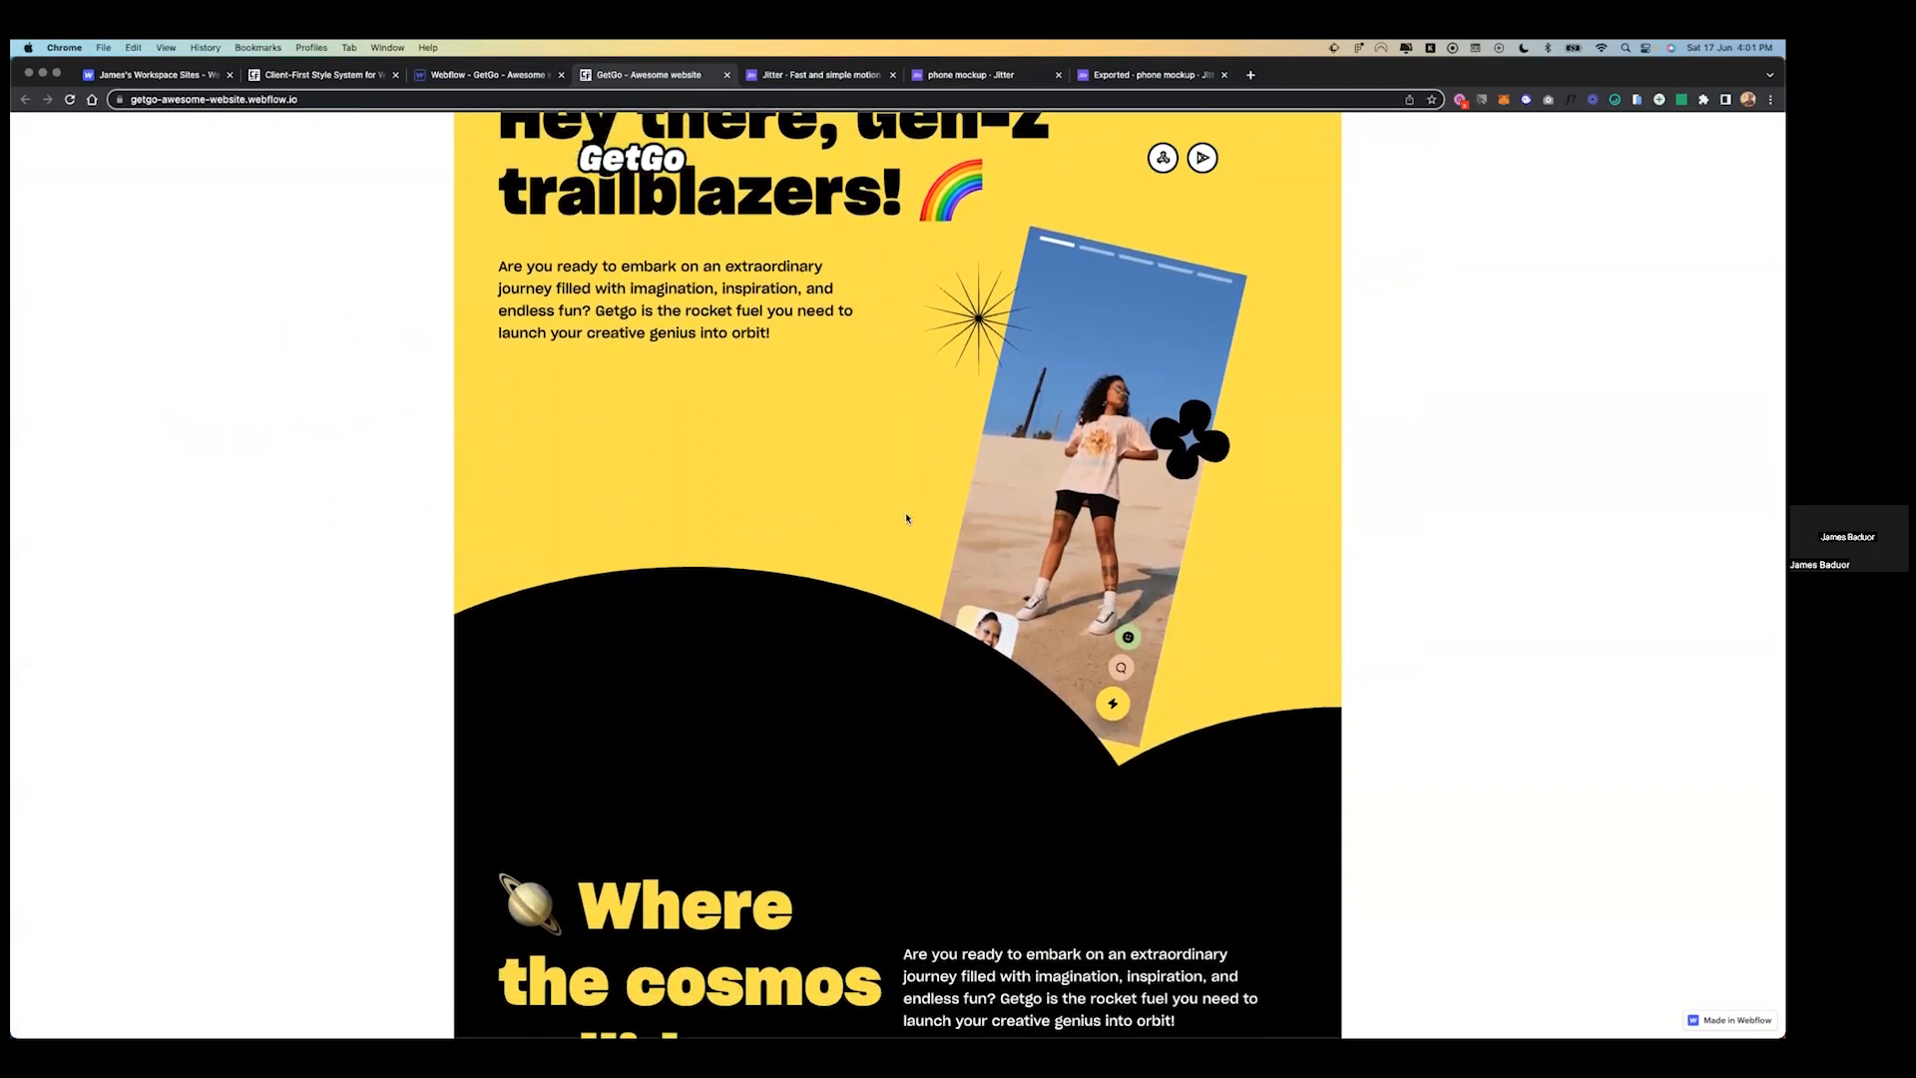
scroll(906, 518, up, 8)
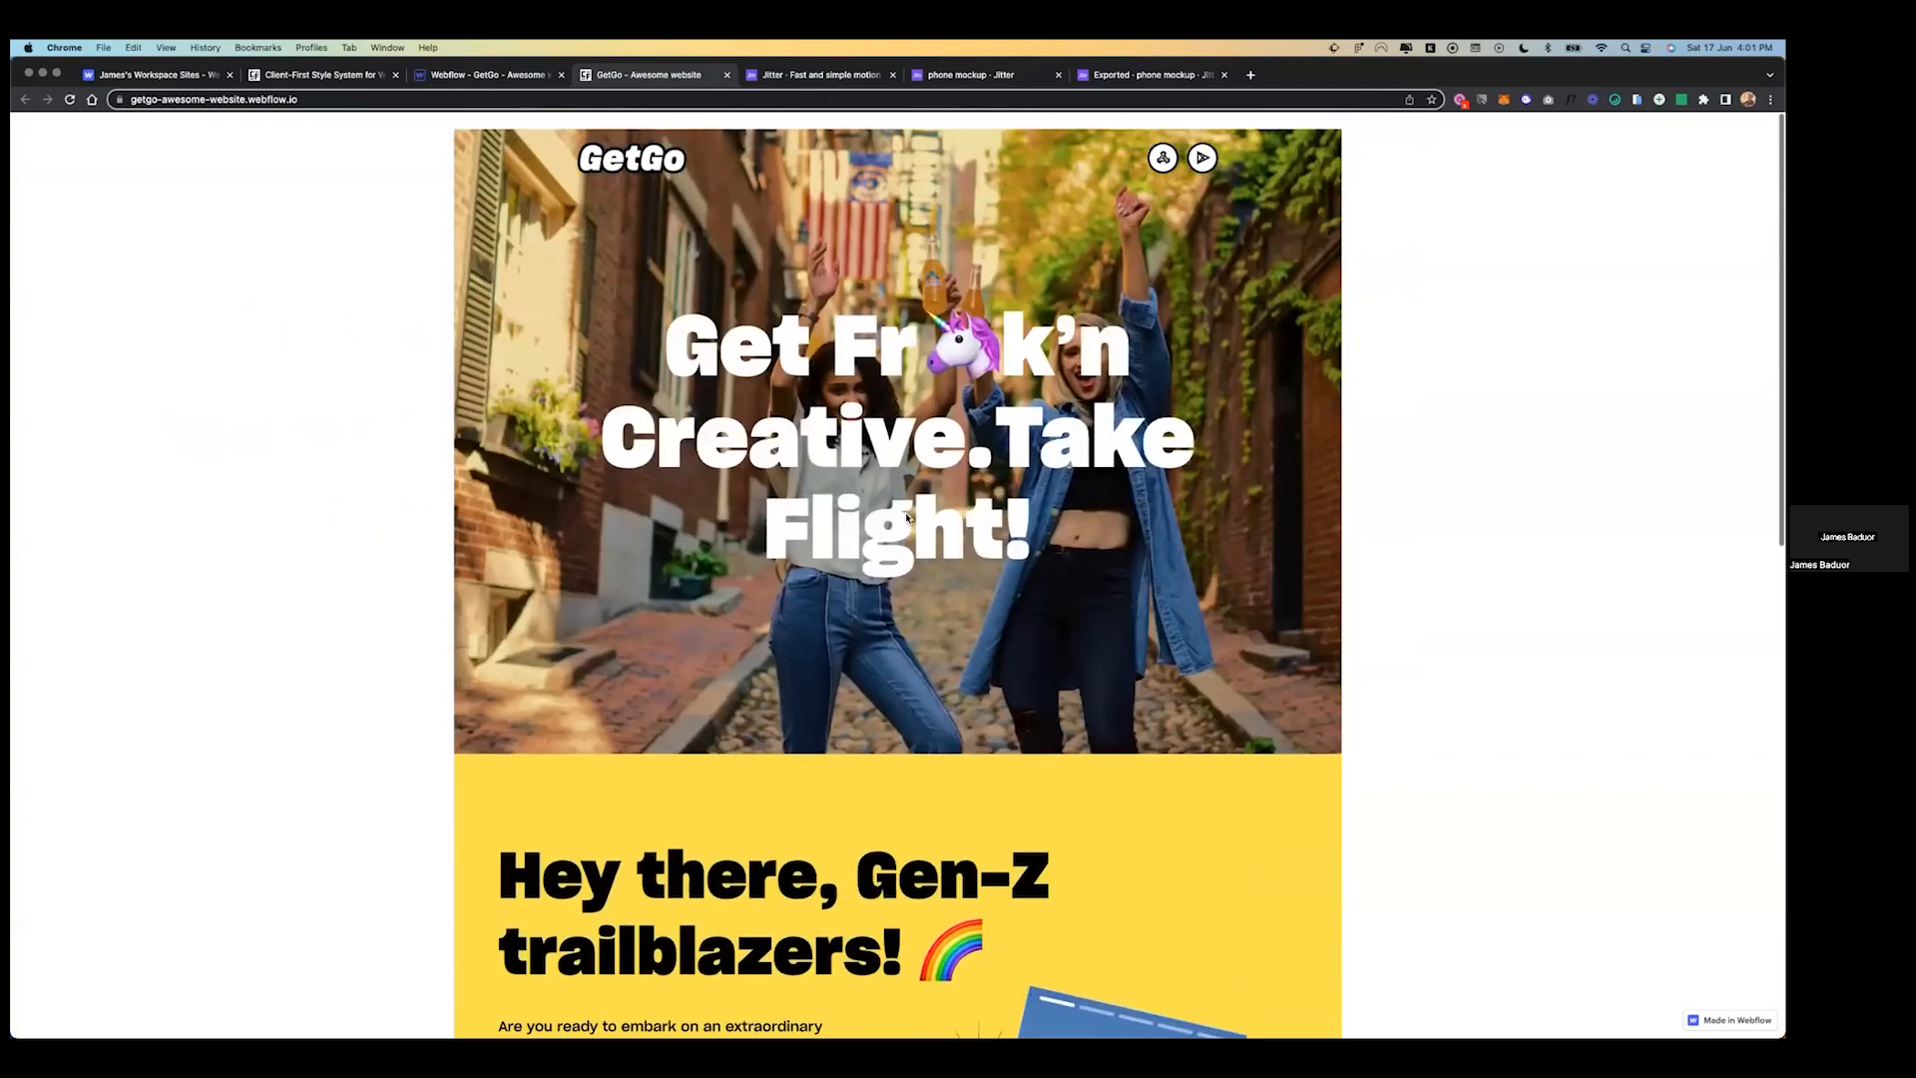
scroll(878, 578, down, 8)
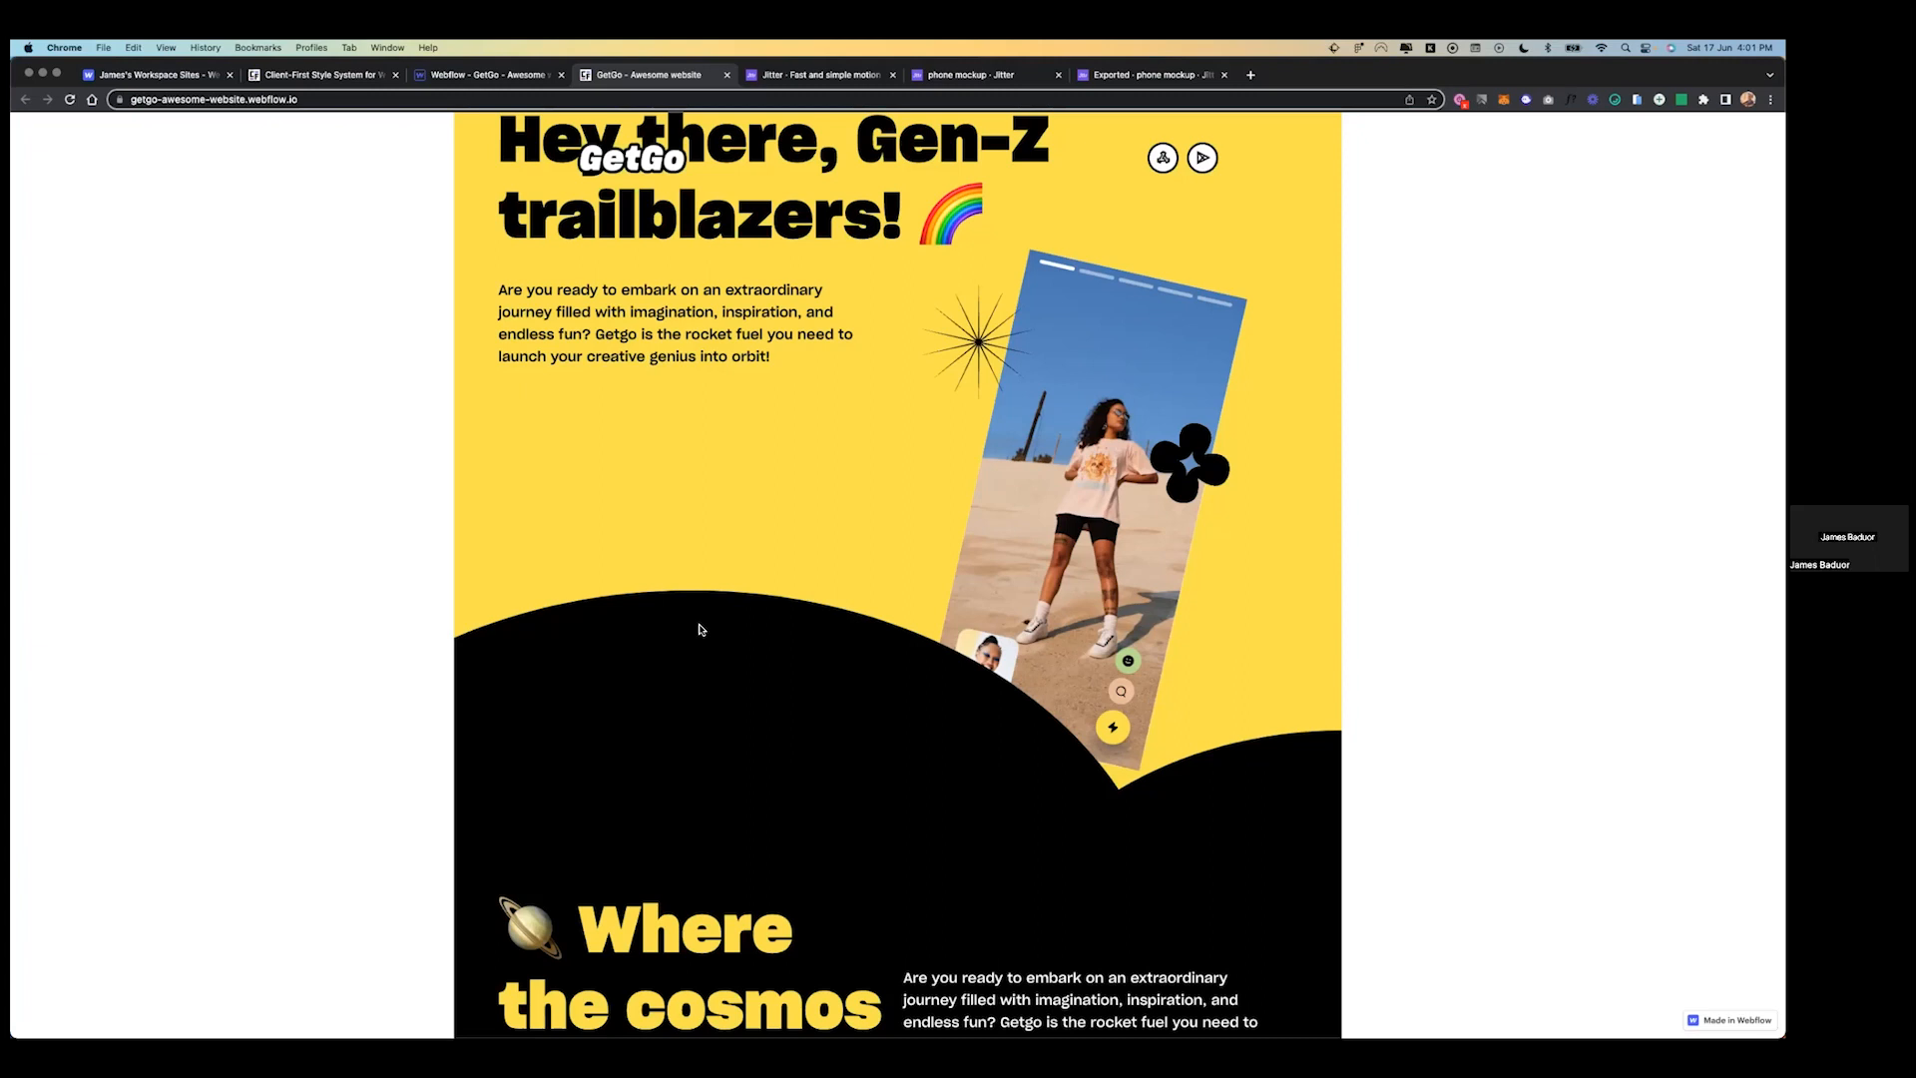
scroll(765, 565, up, 5)
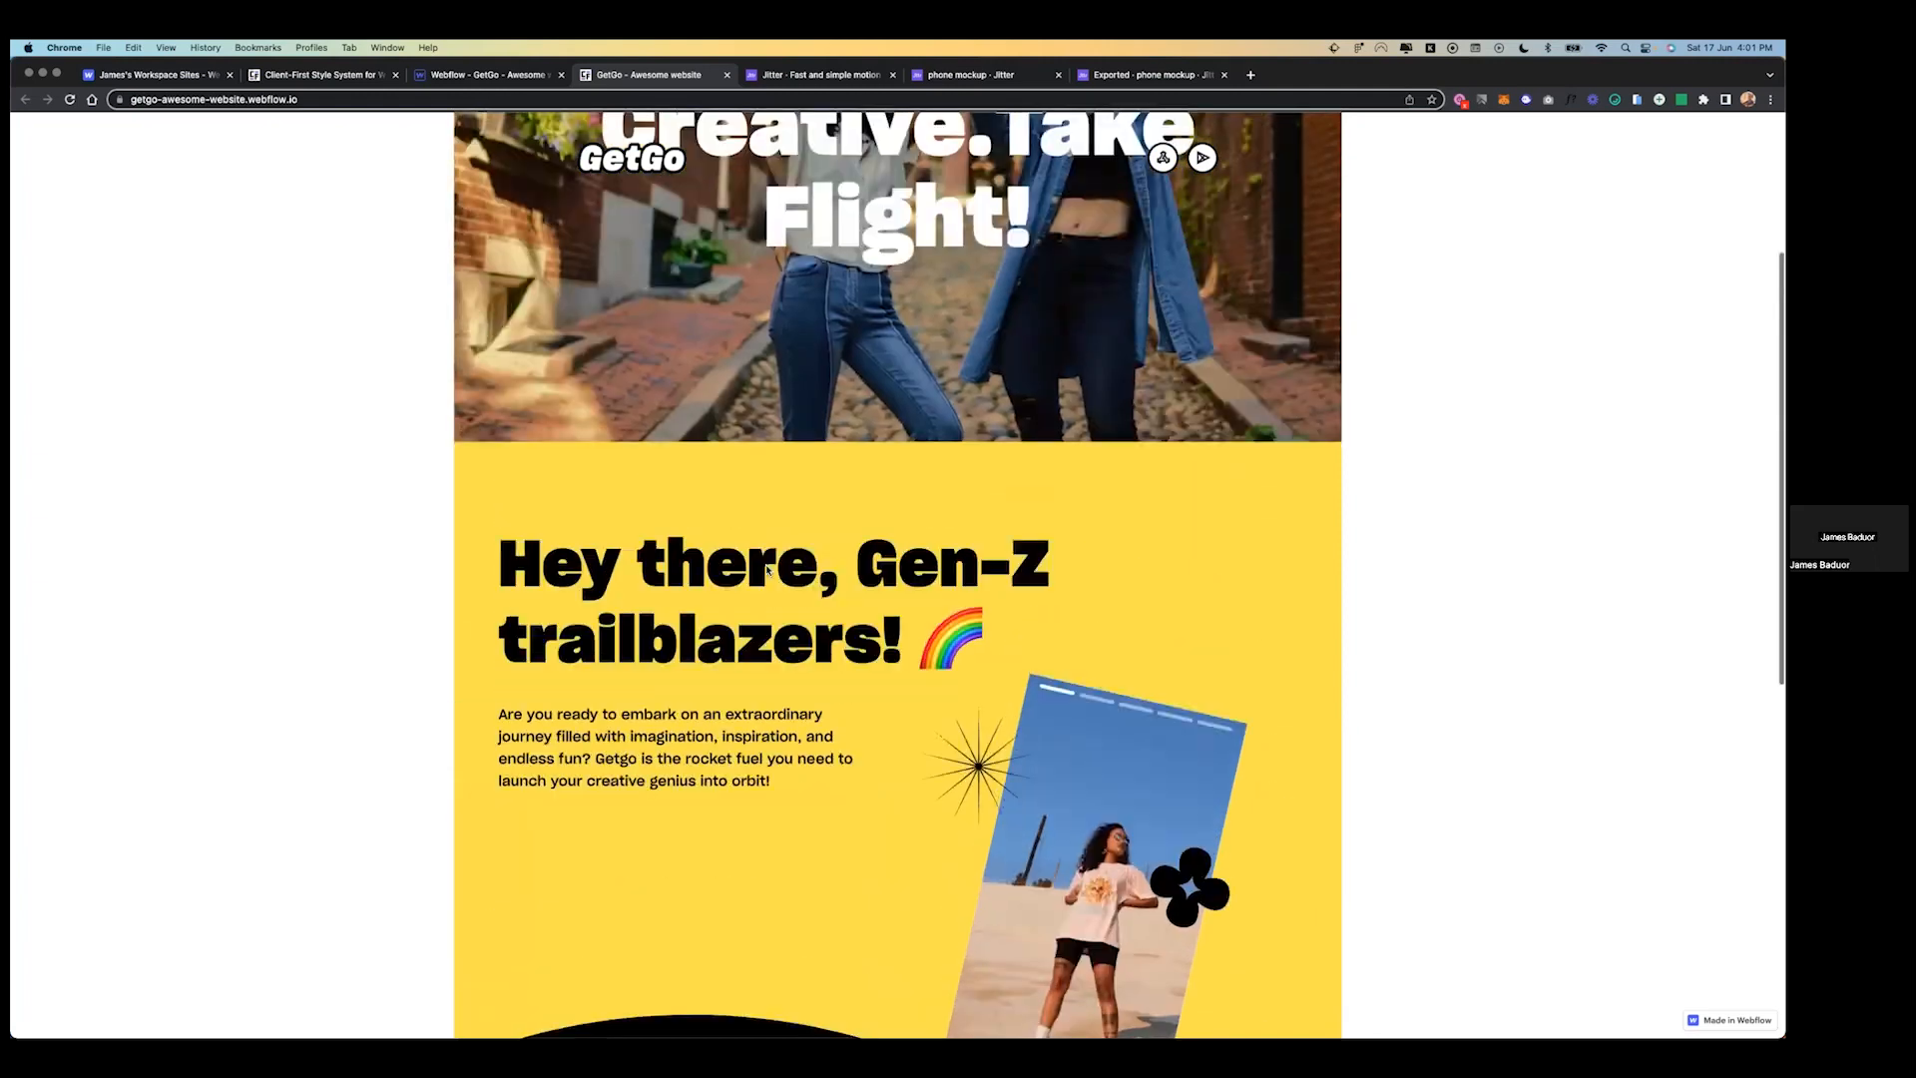
scroll(885, 465, up, 2)
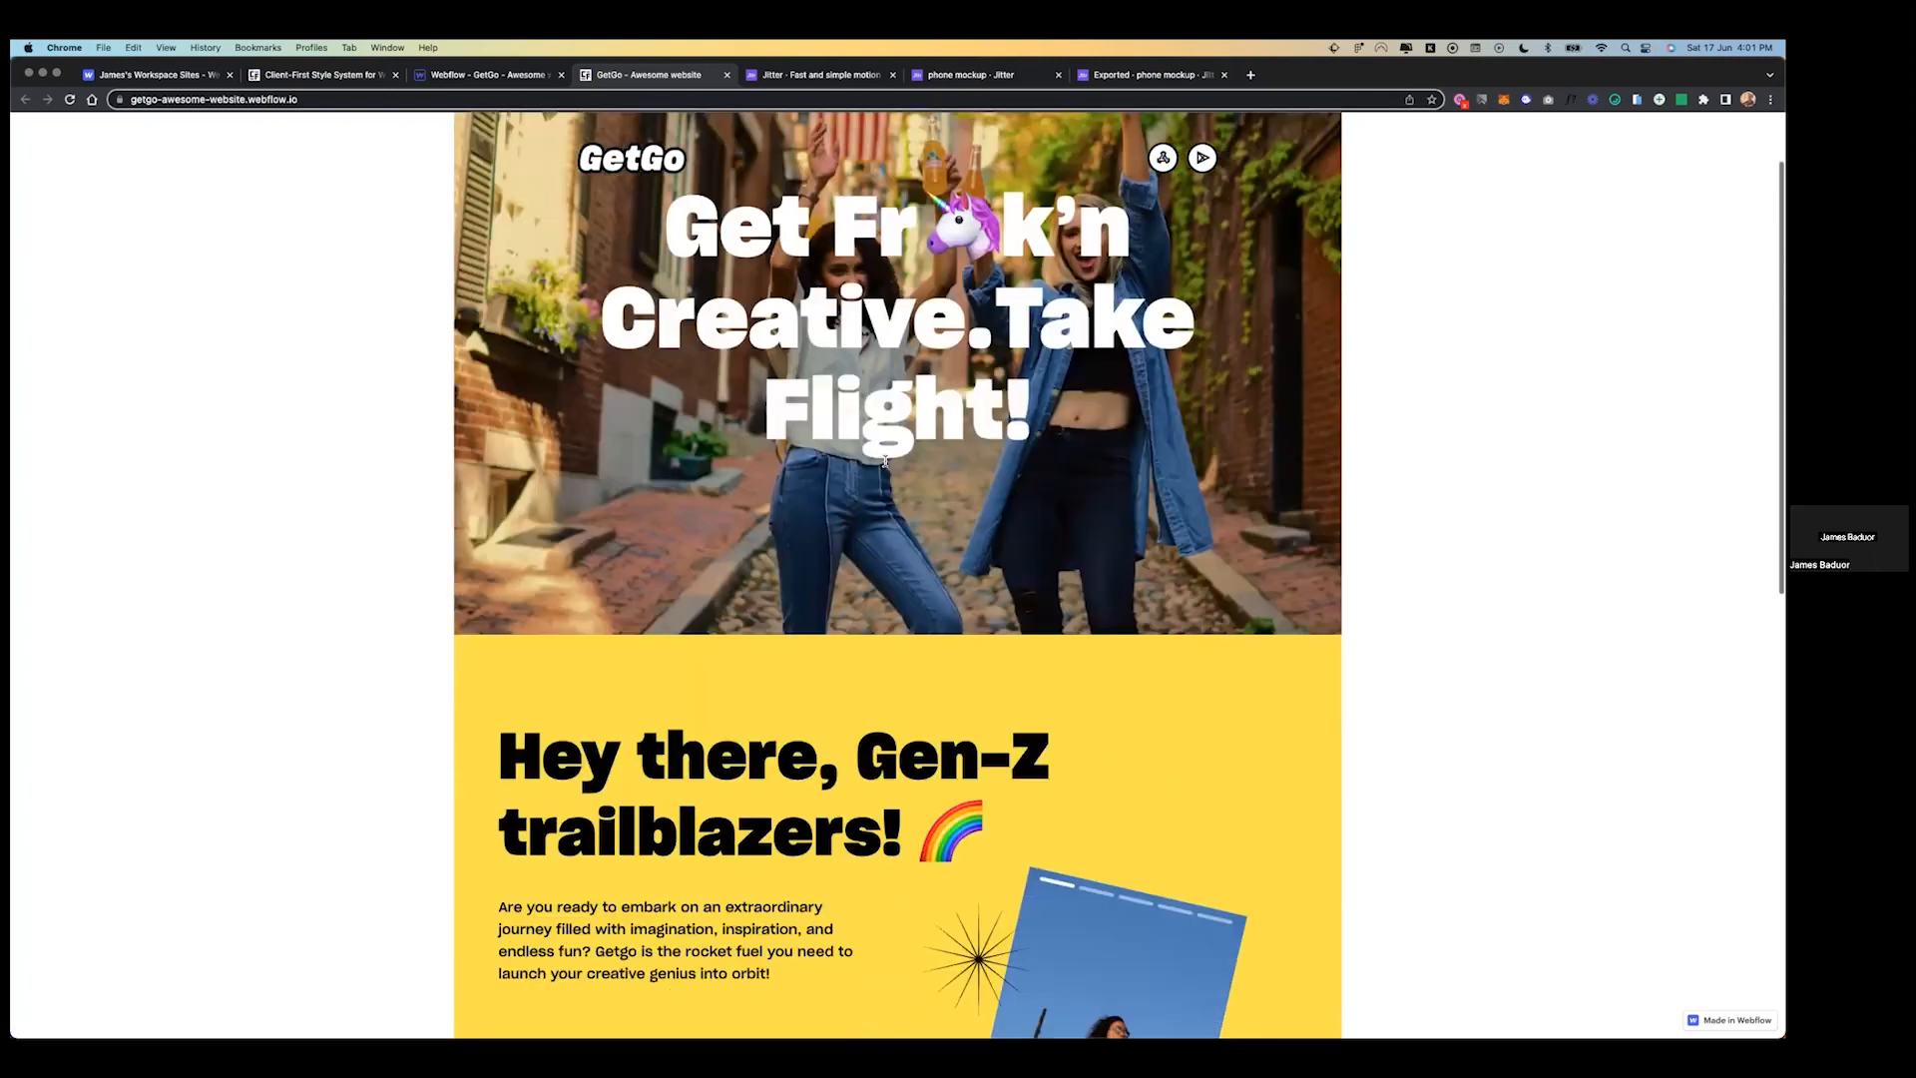
scroll(885, 465, down, 3)
scroll(885, 465, down, 1)
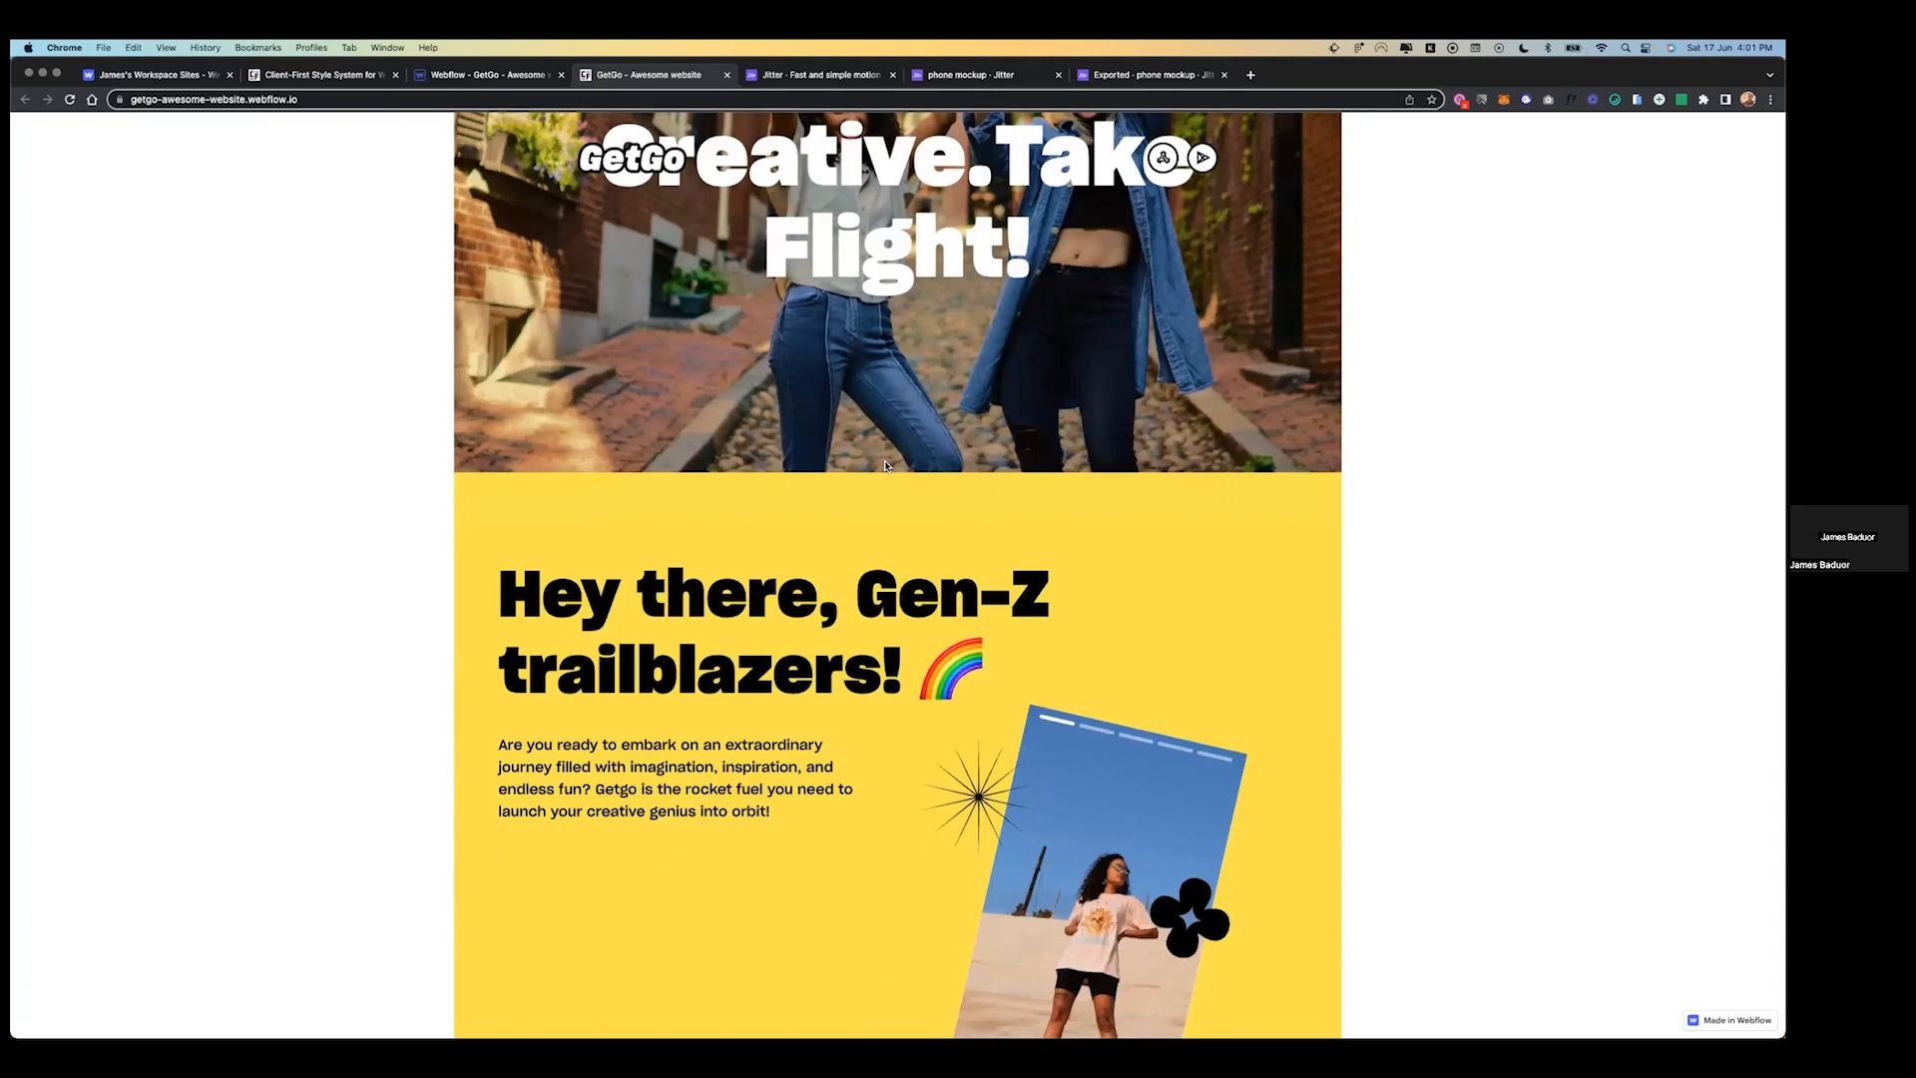
- Search Google for "html and css" in a new tab and open the W3Schools HTML Styles CSS page
scroll(885, 465, up, 3)
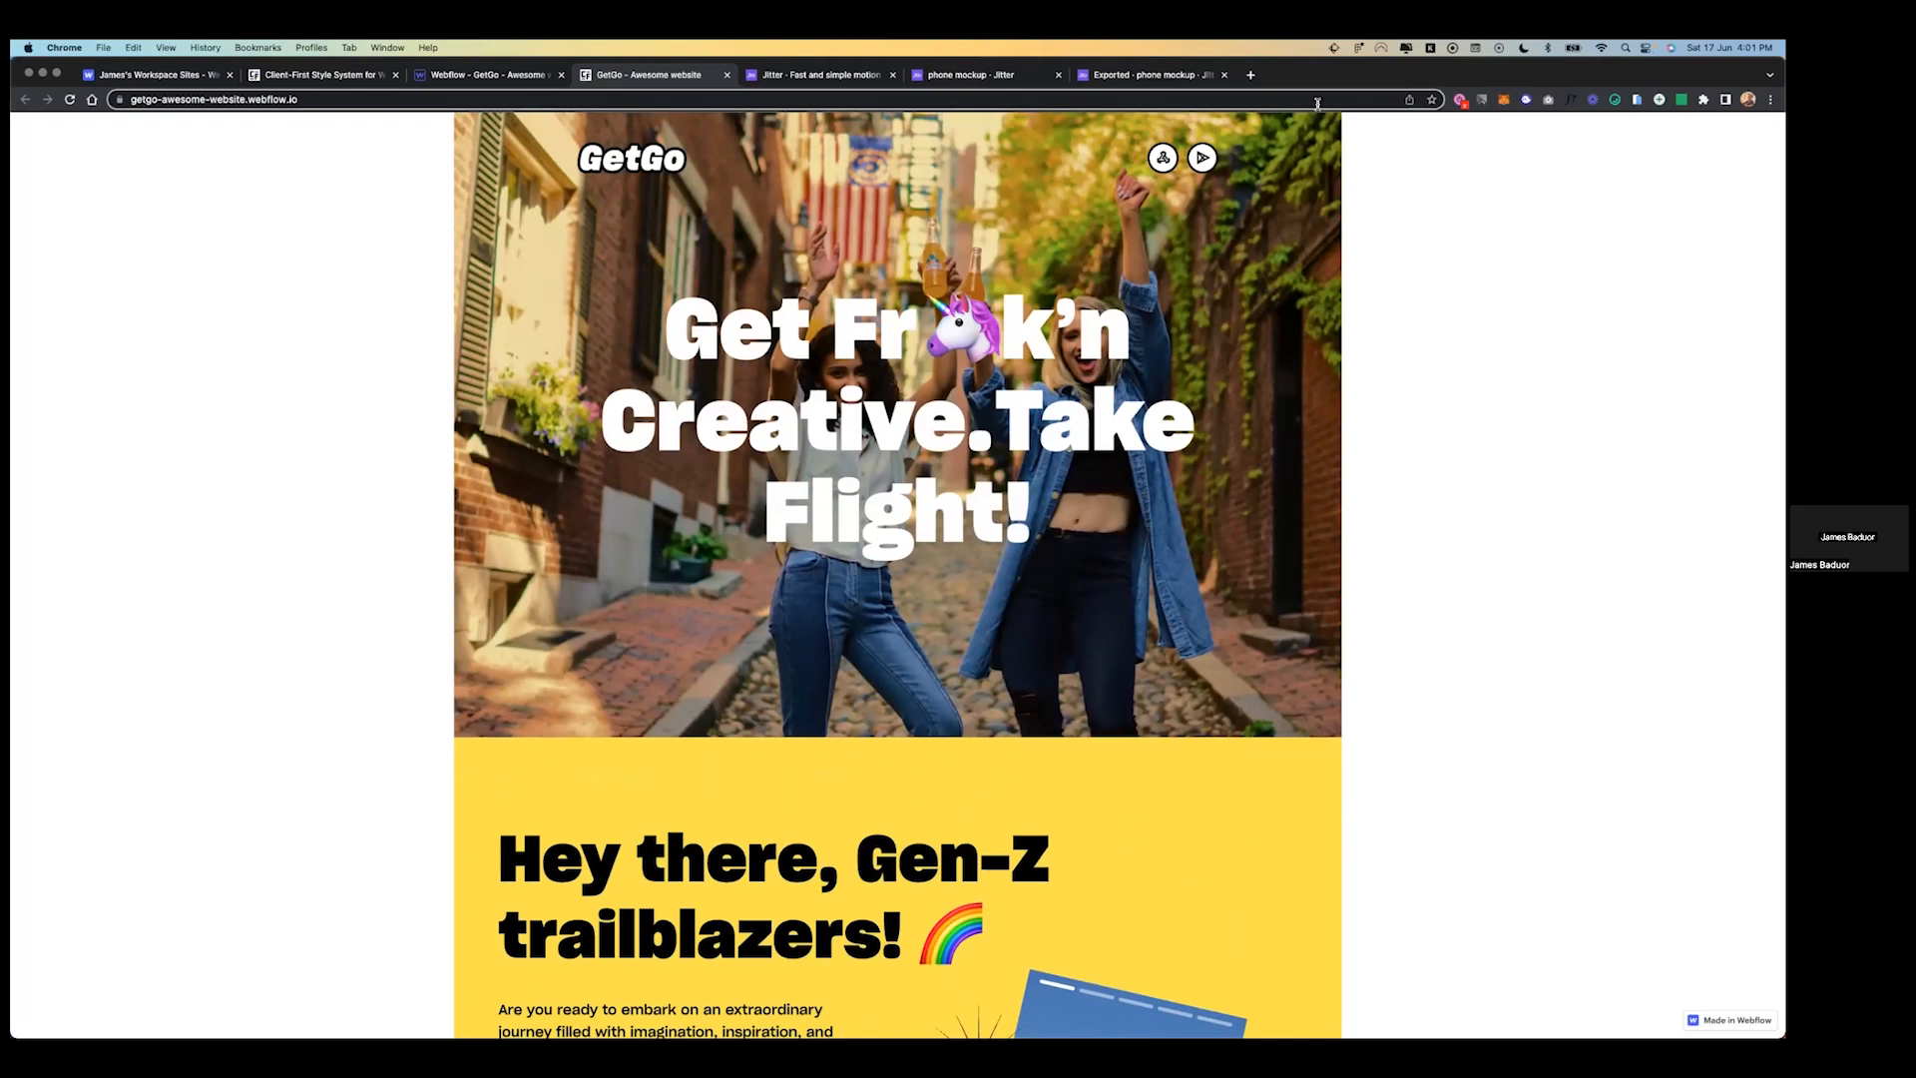
click(1251, 76)
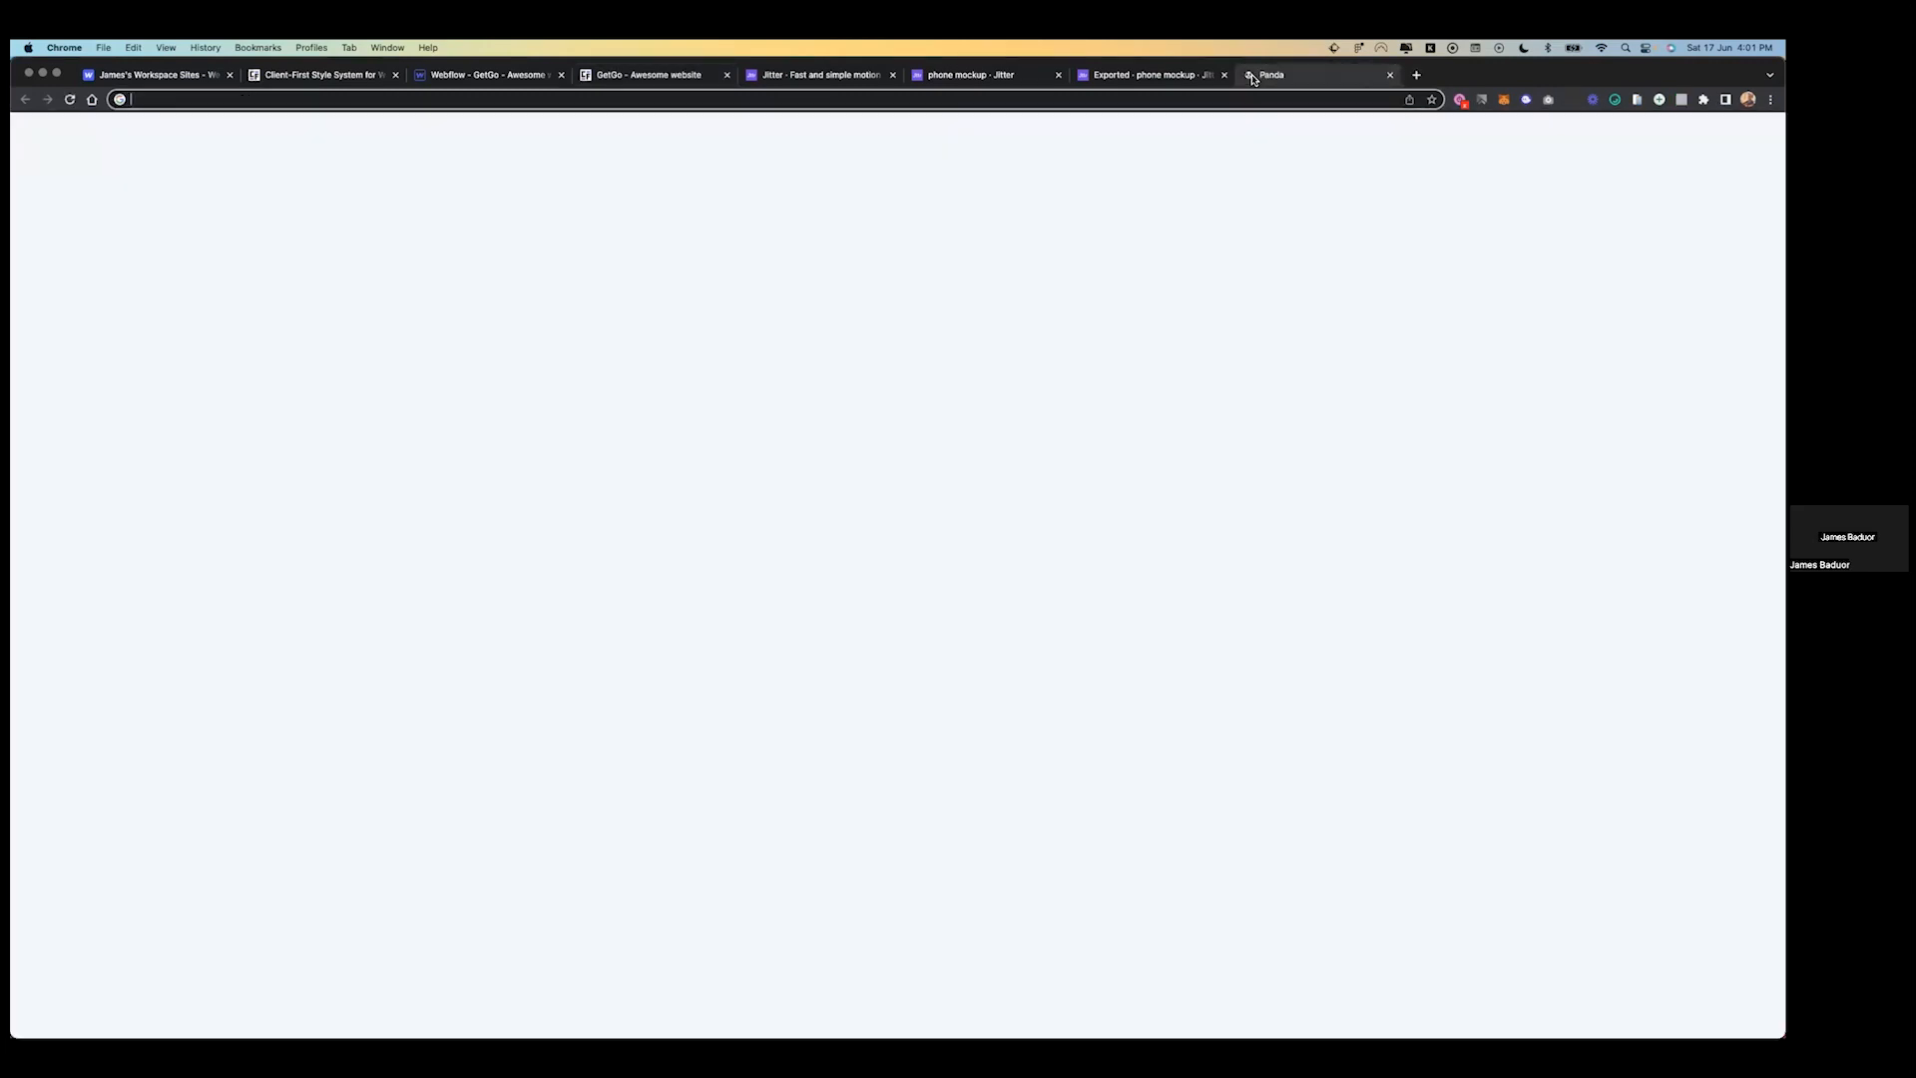
text(html and a)
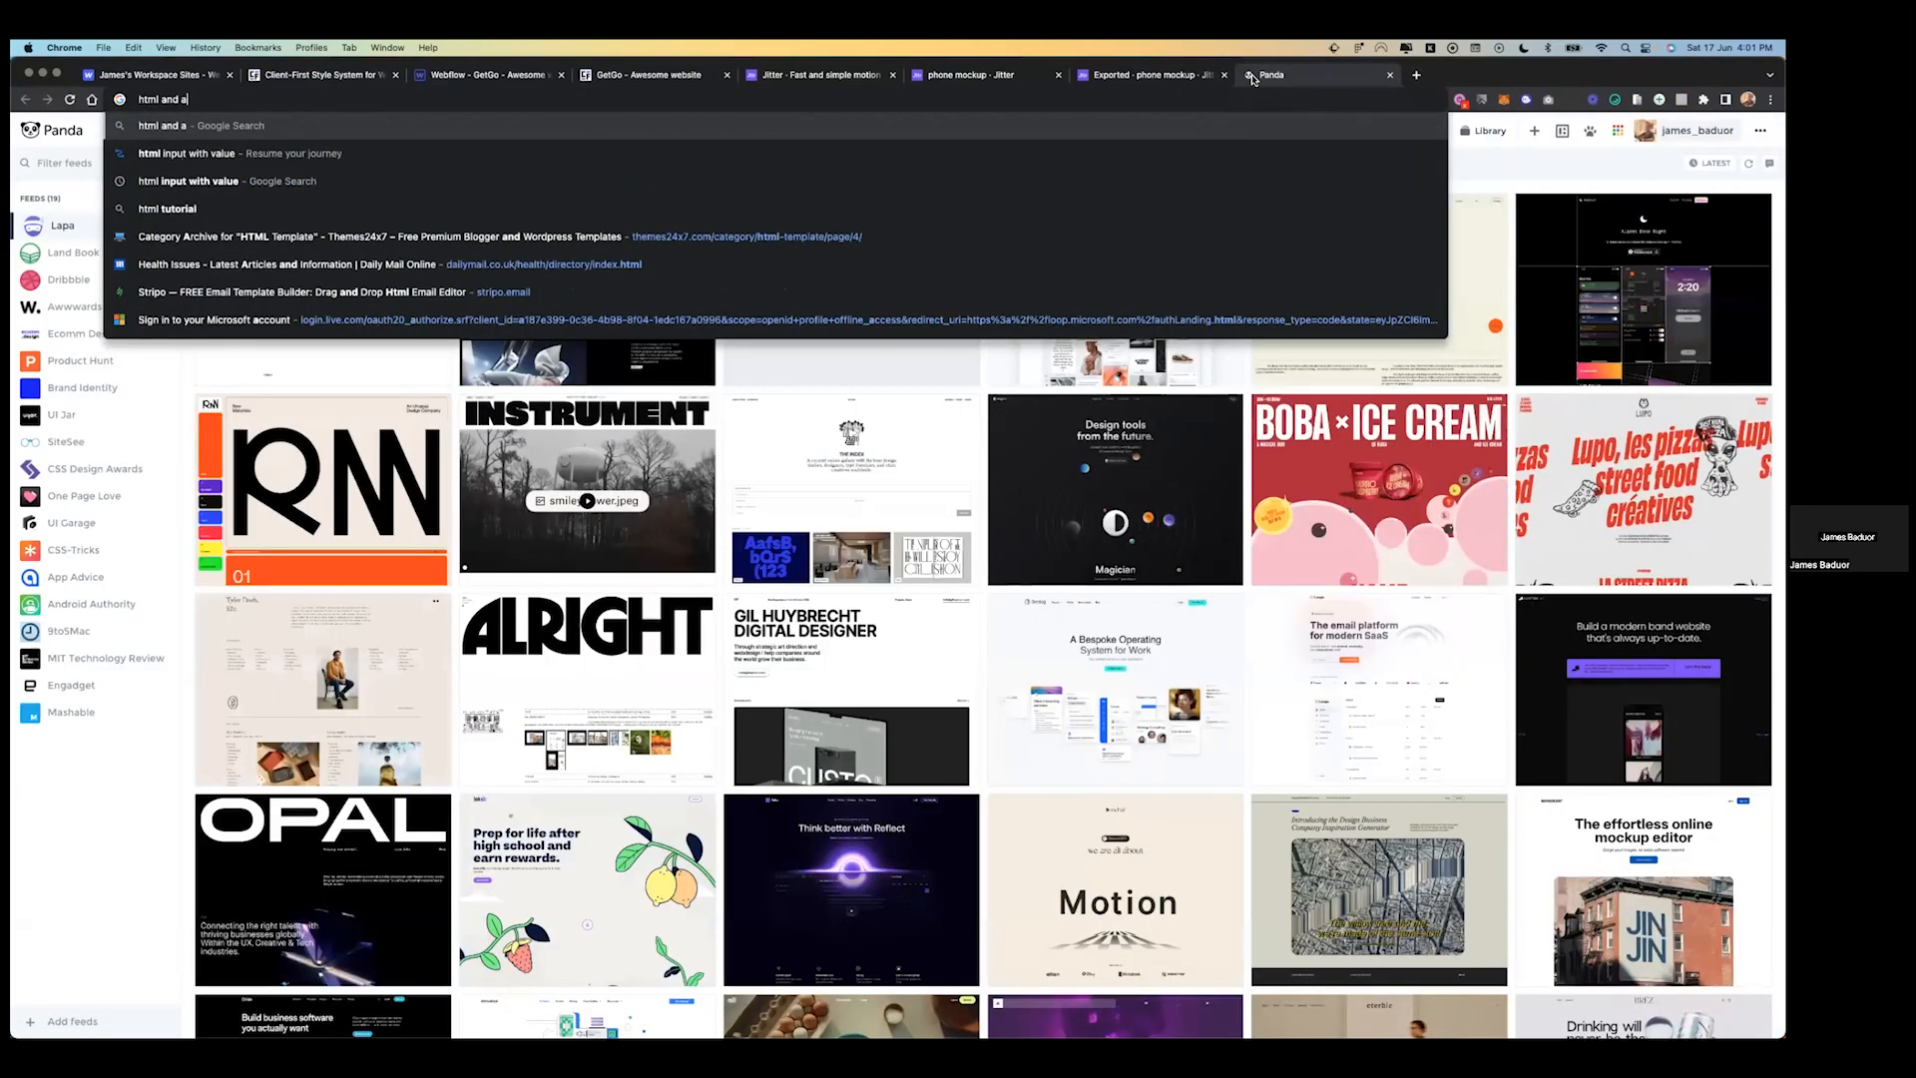
key(BackSpace)
text(css)
key(Return)
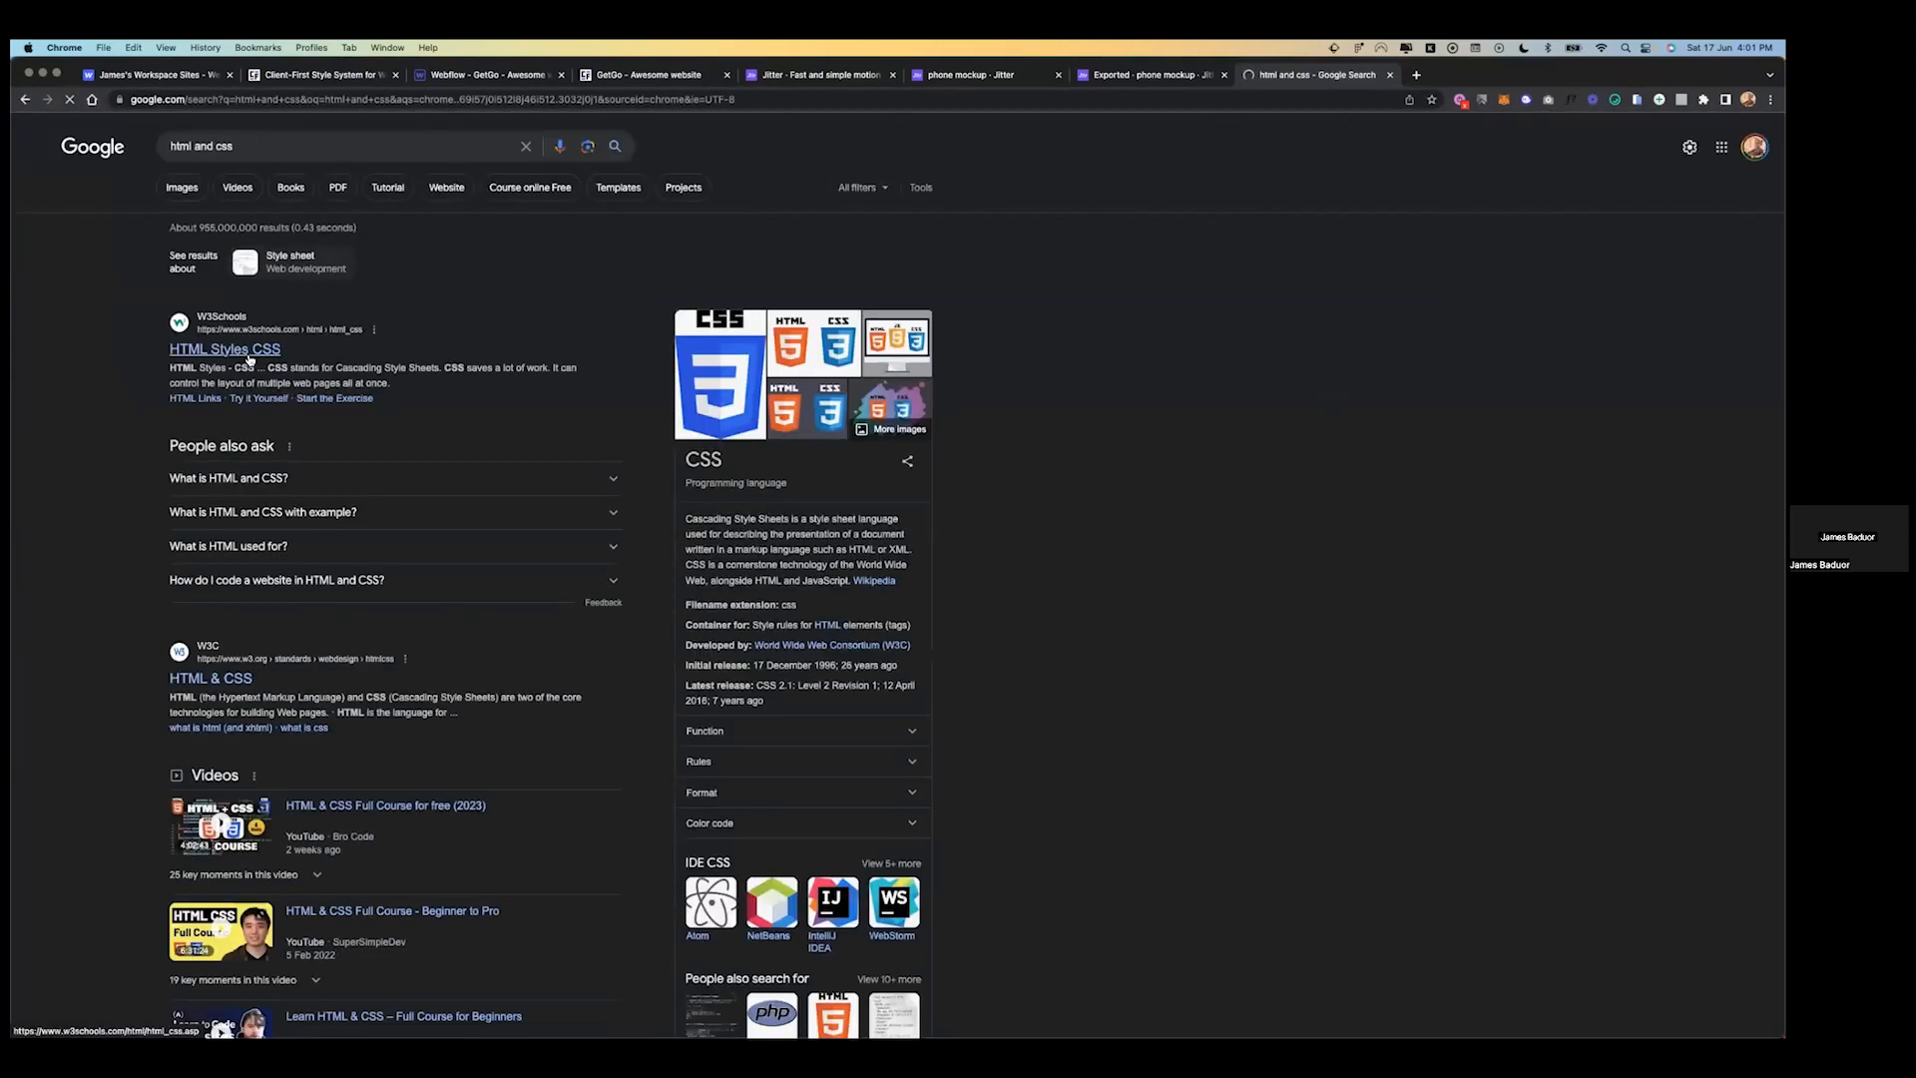
click(228, 349)
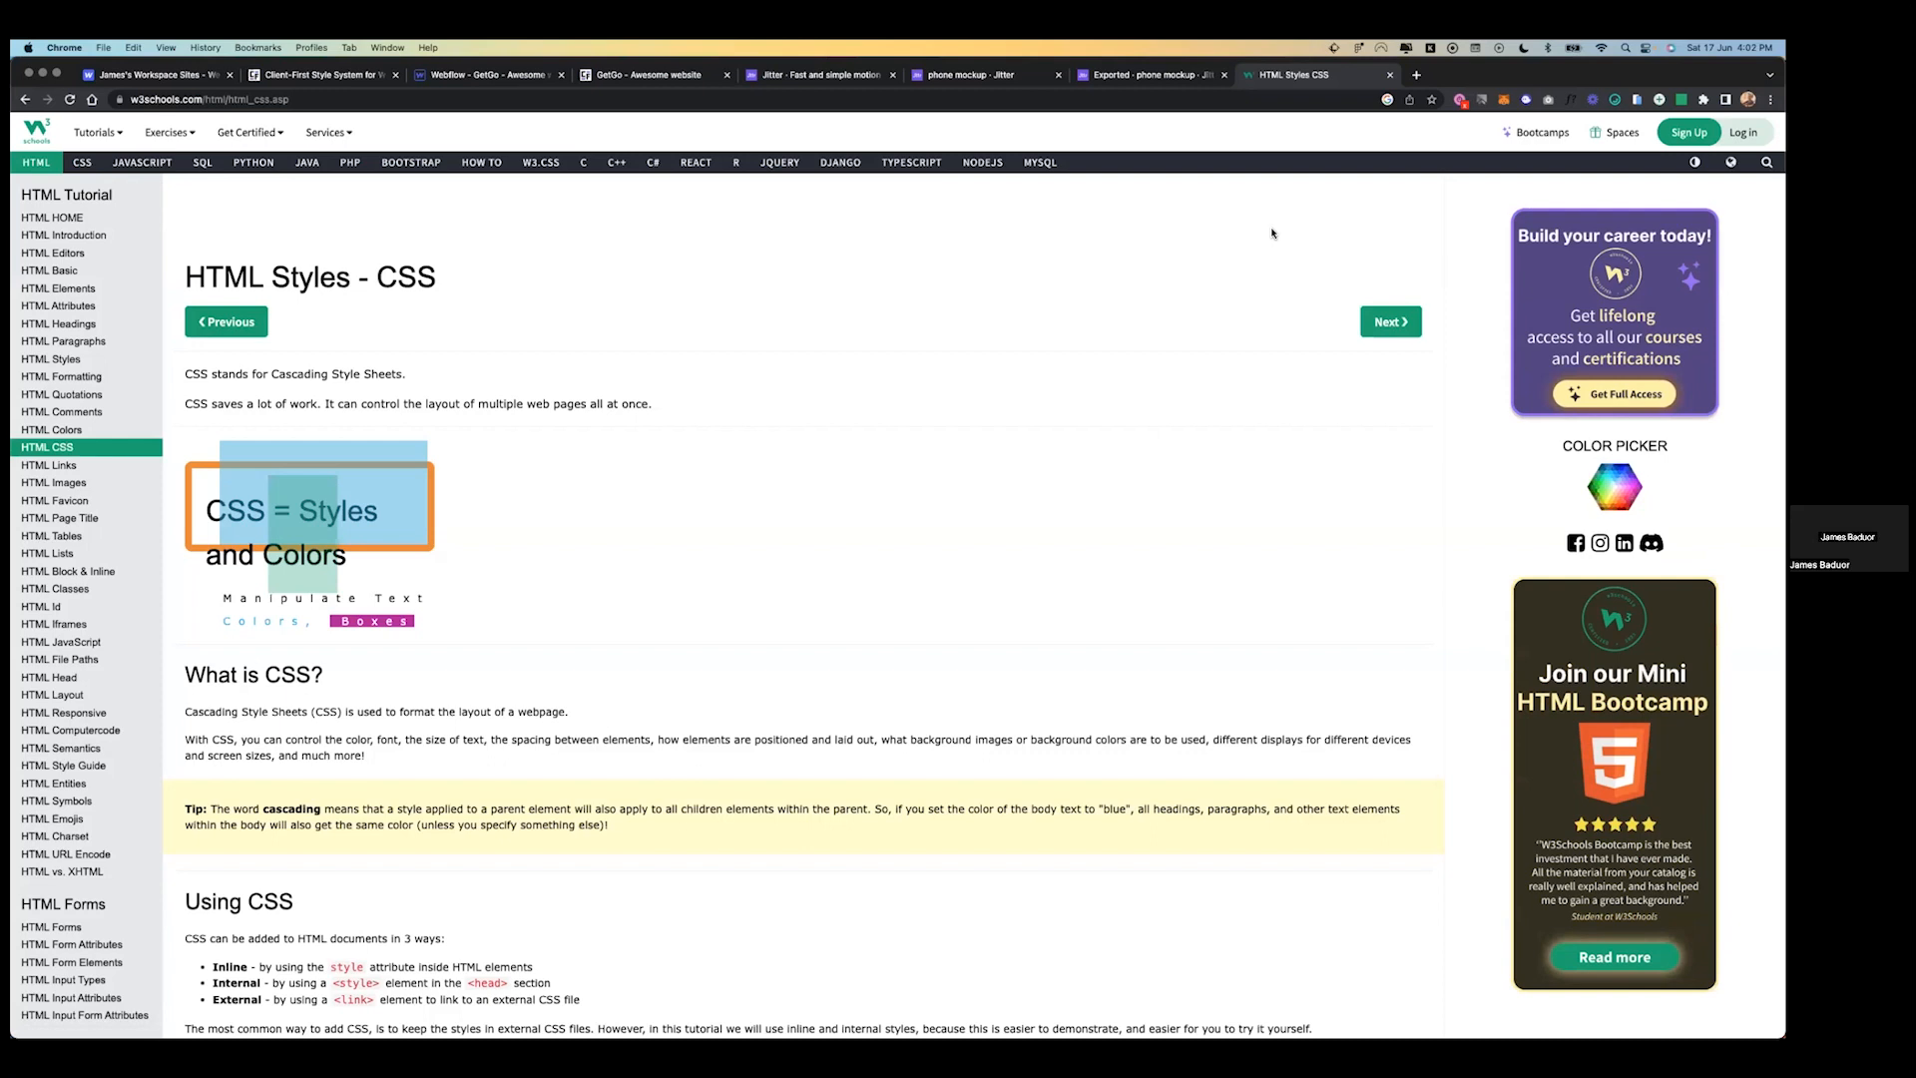
- Return to the Webflow designer, dismiss the publish options and set intro-section's height to 960 px
click(482, 76)
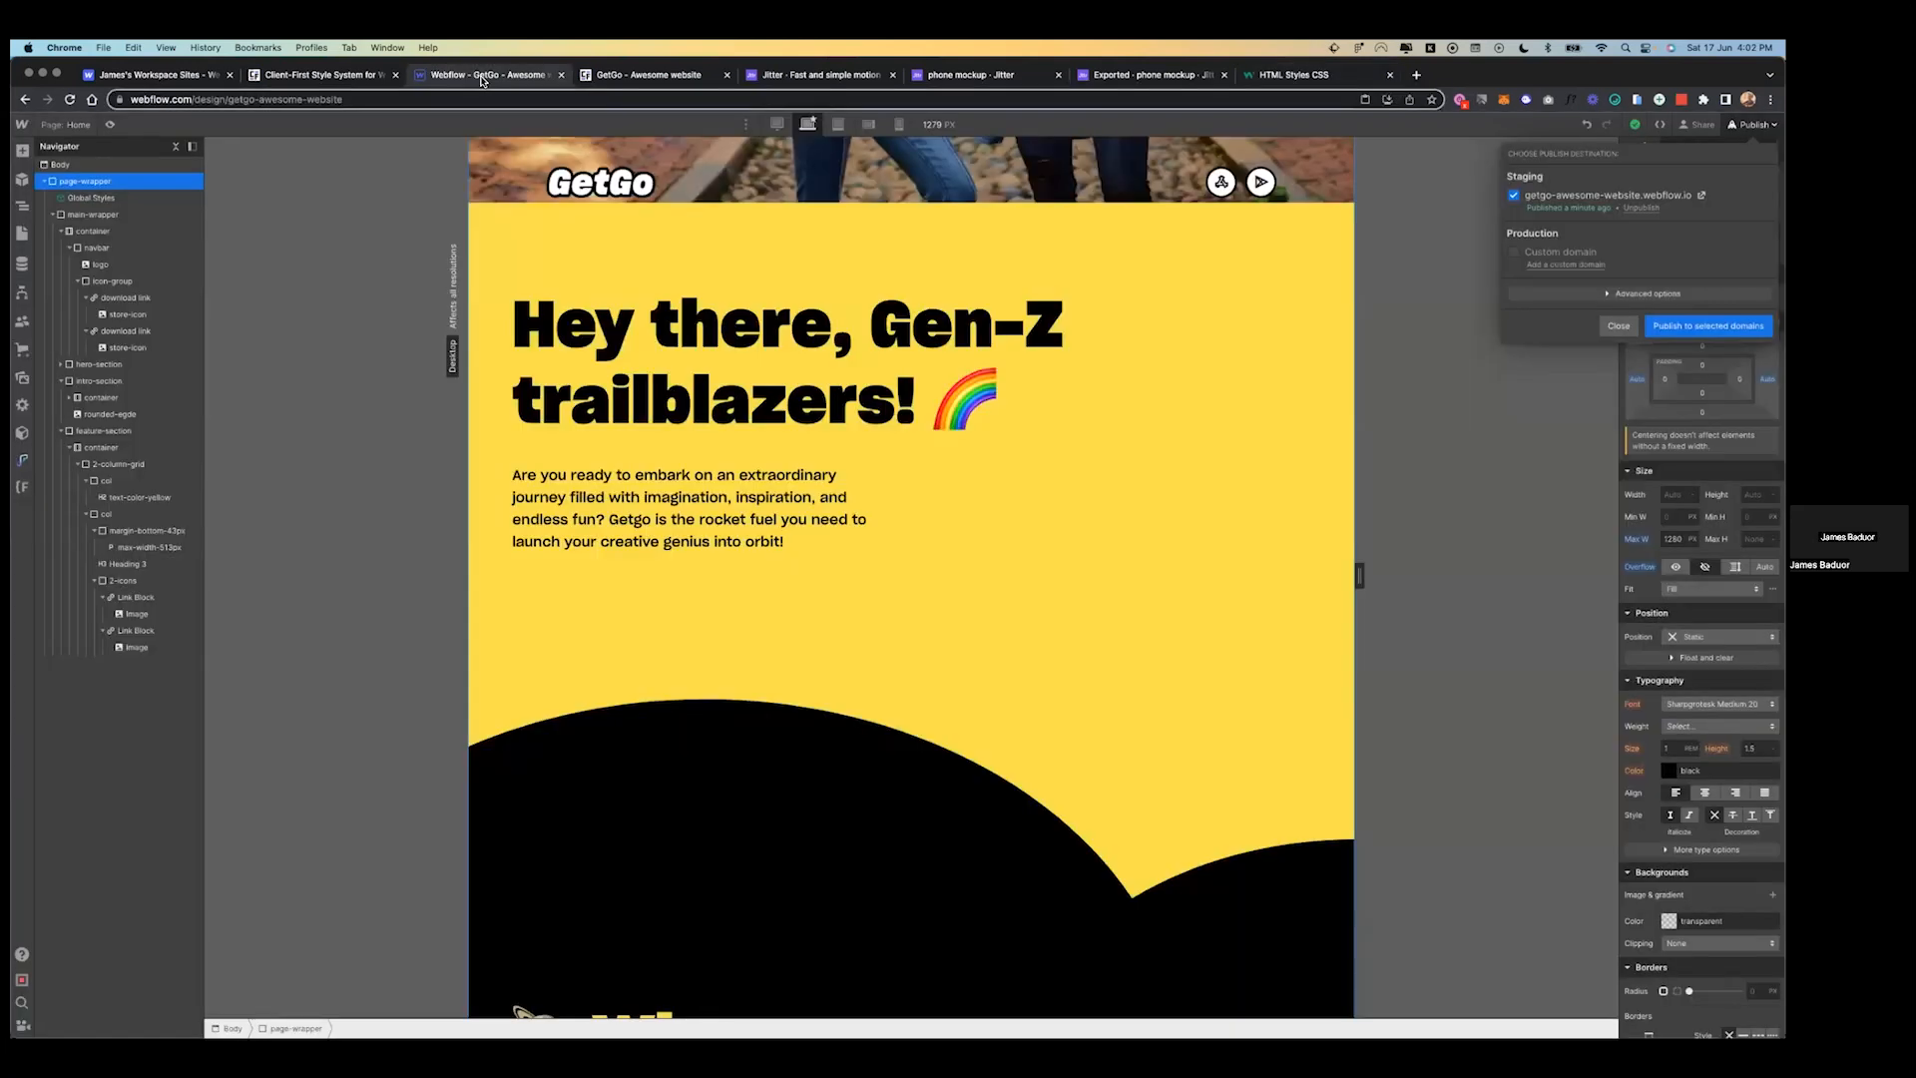
click(1122, 356)
click(833, 607)
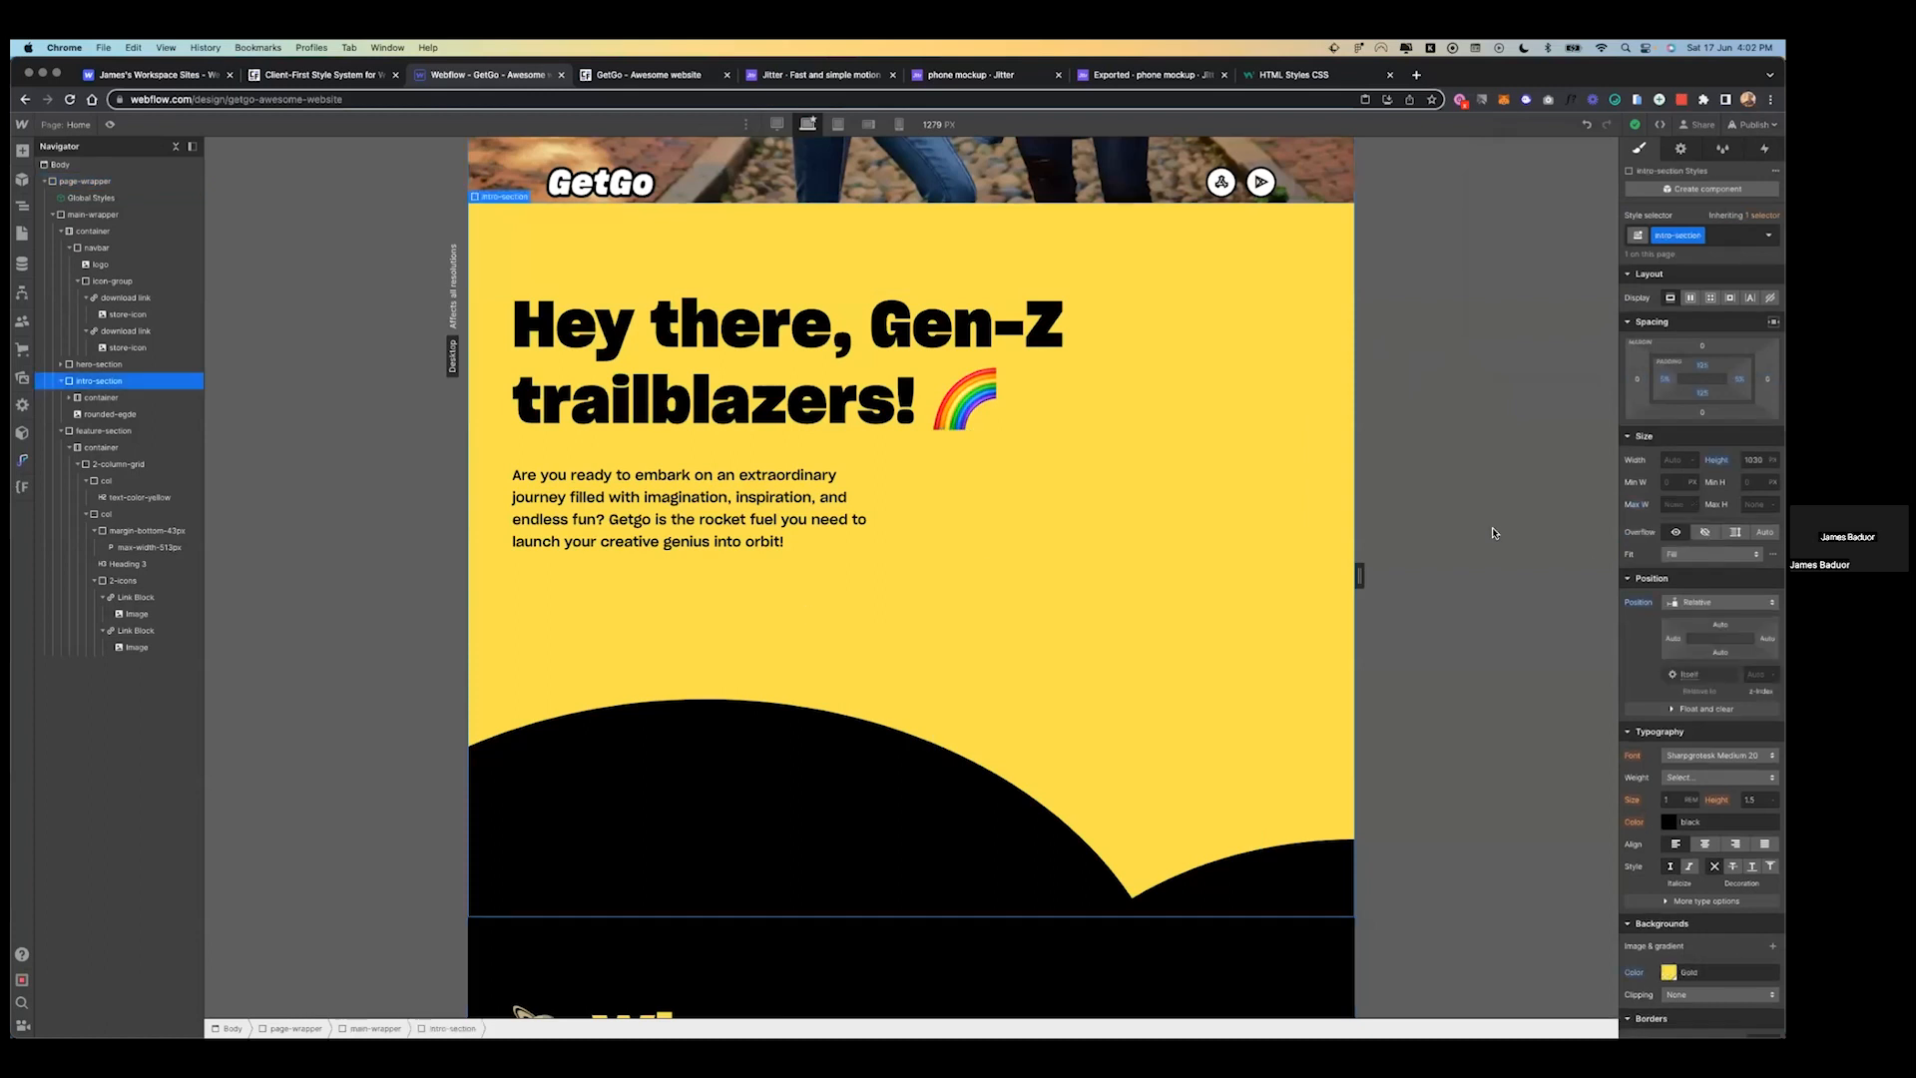
click(1753, 460)
key(shift+Down)
key(shift+Down)
key(shift+Down)
key(shift+Down)
key(shift+Down)
key(shift+Down)
key(shift+Down)
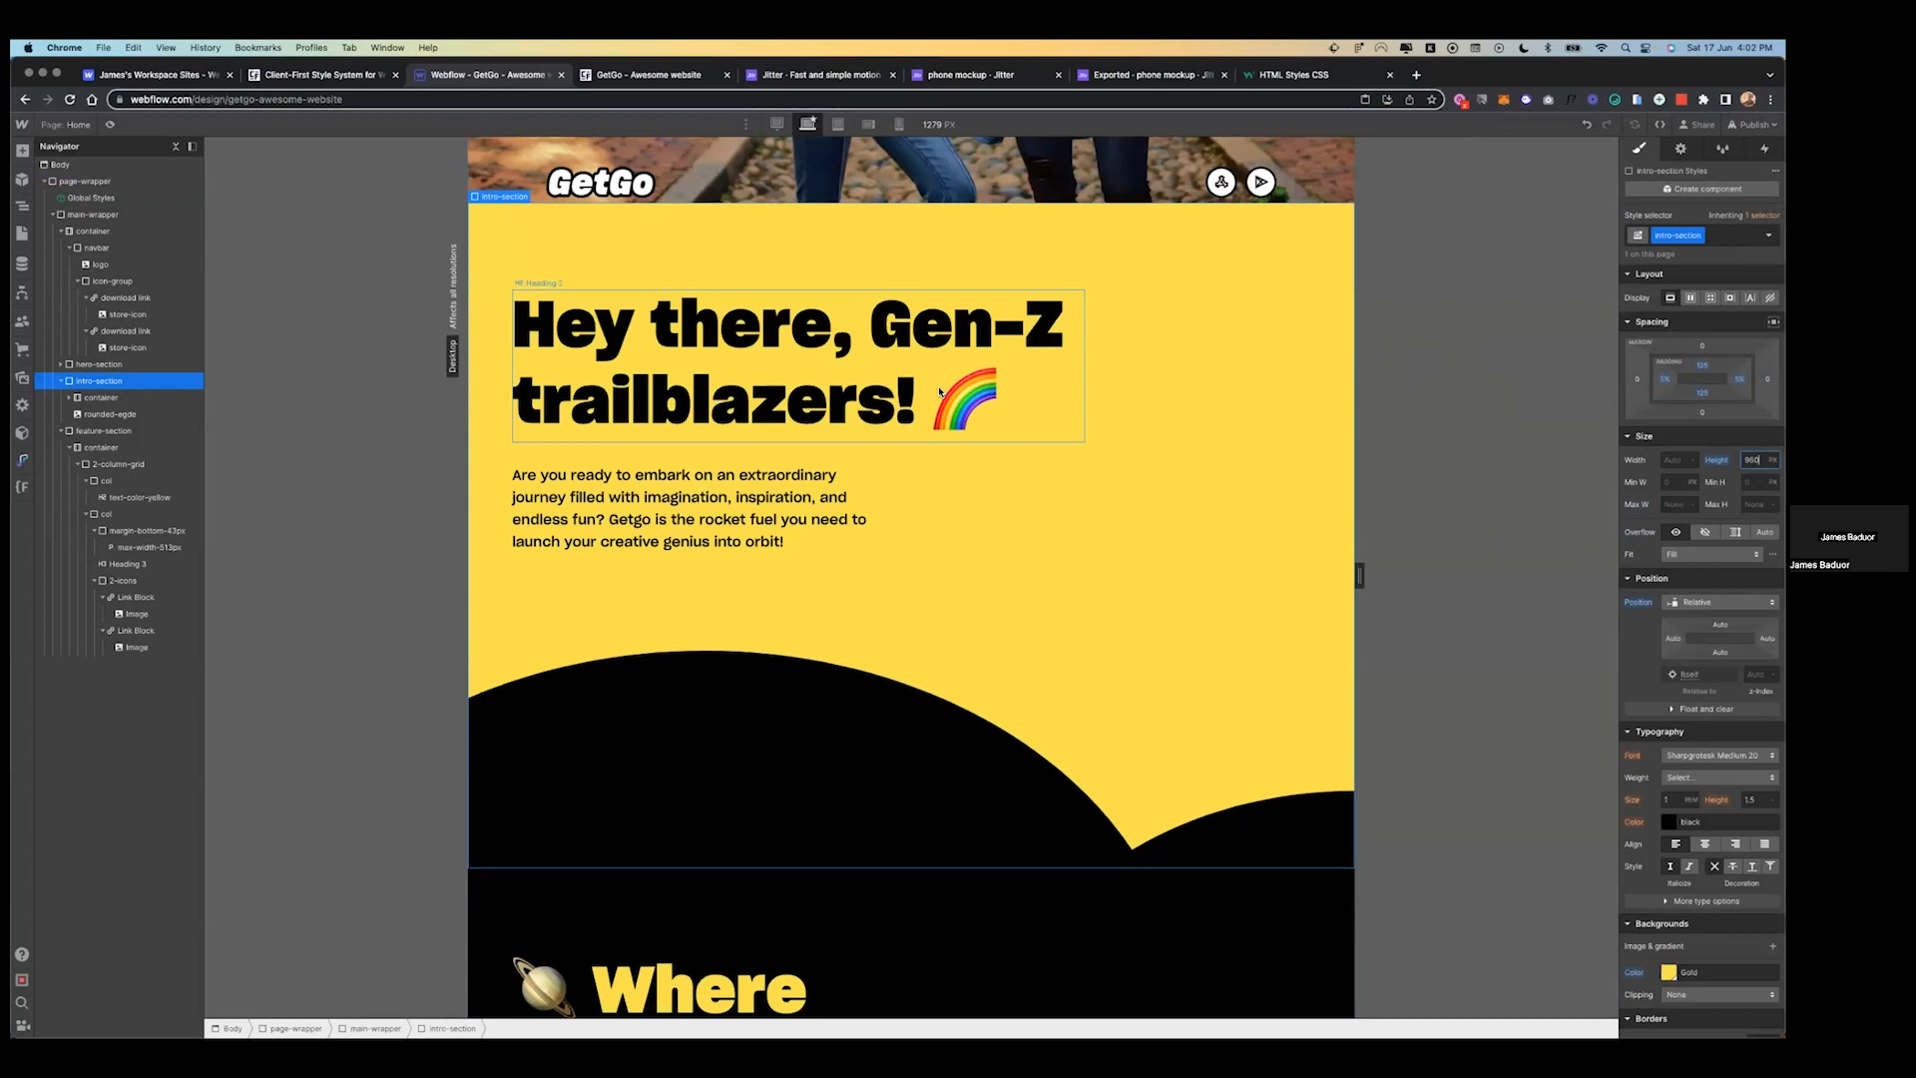
scroll(938, 392, down, 4)
scroll(938, 392, down, 1)
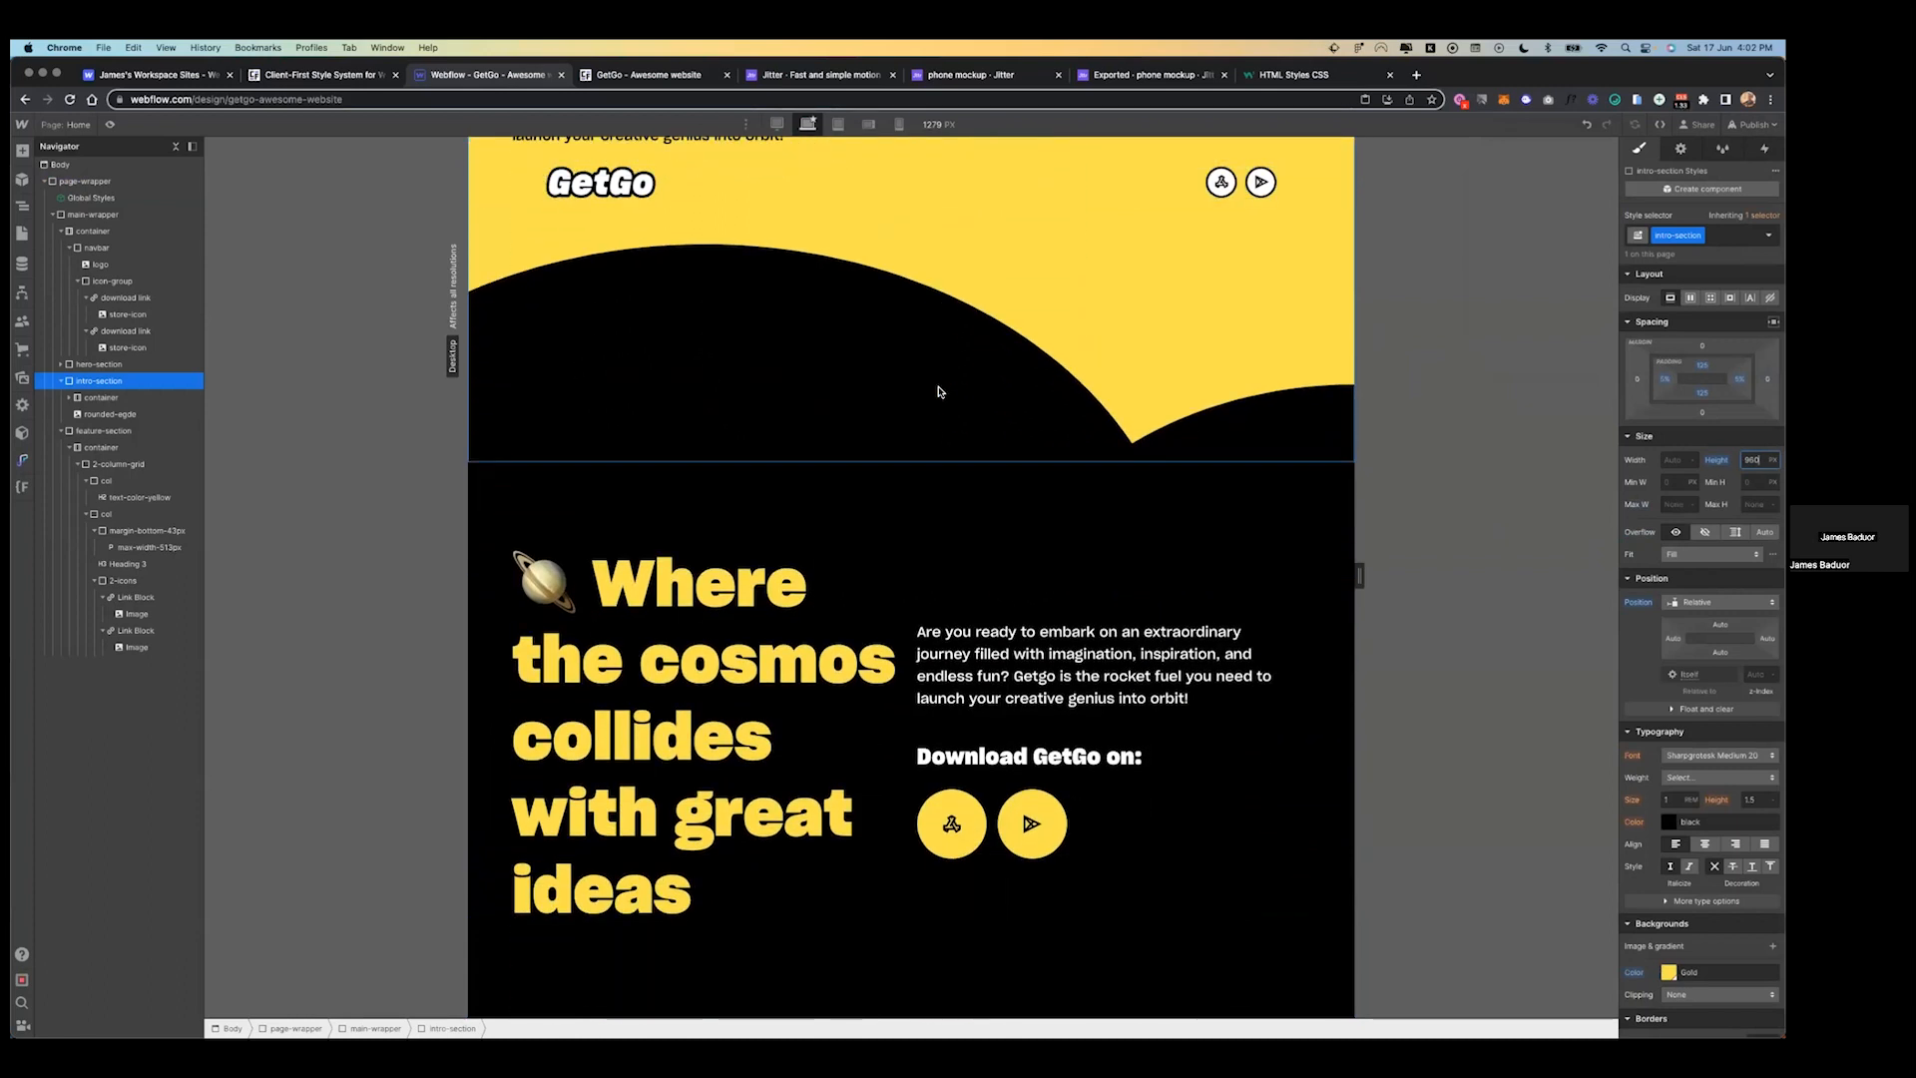
- Switch to Figma and compare the design's spacing between the curved black edge and the "Where the cosmos collides" heading with the Webflow section
click(902, 569)
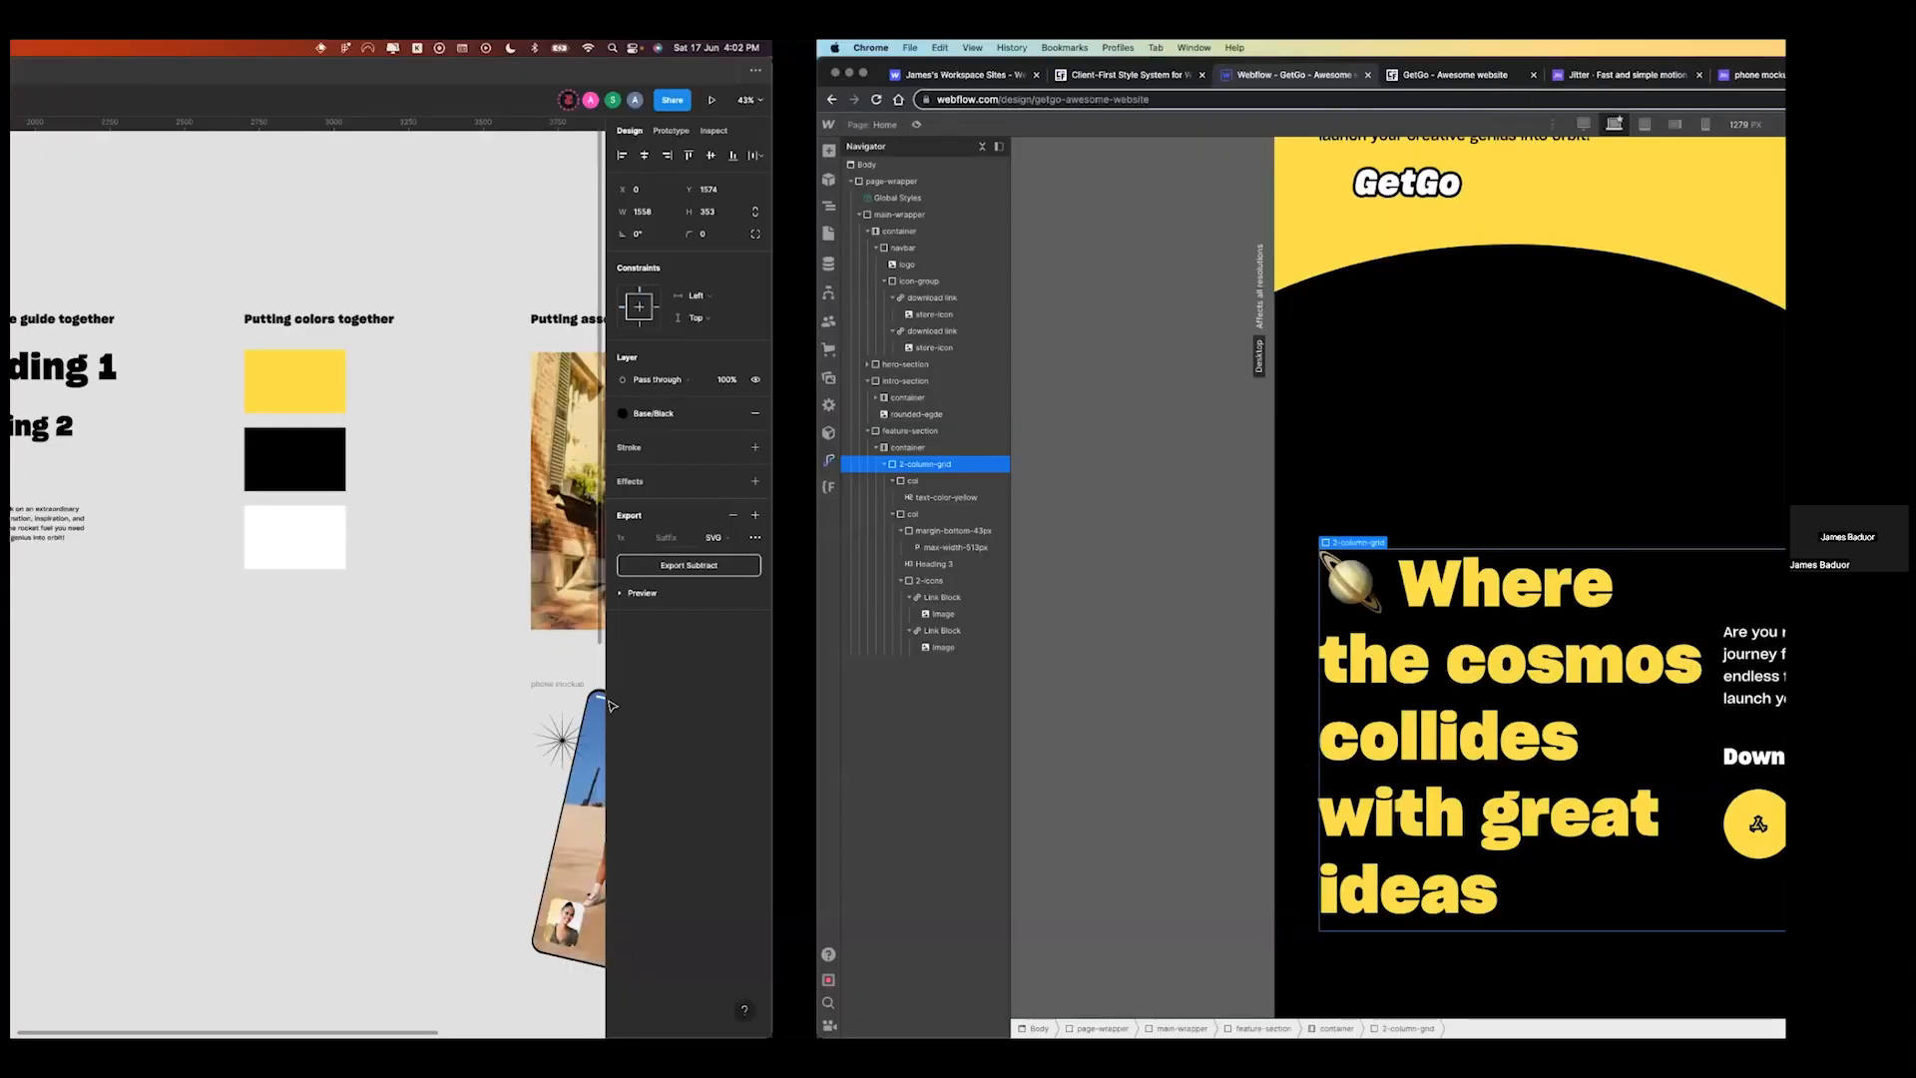
scroll(612, 706, left, 2)
scroll(854, 577, down, 4)
scroll(854, 576, up, 3)
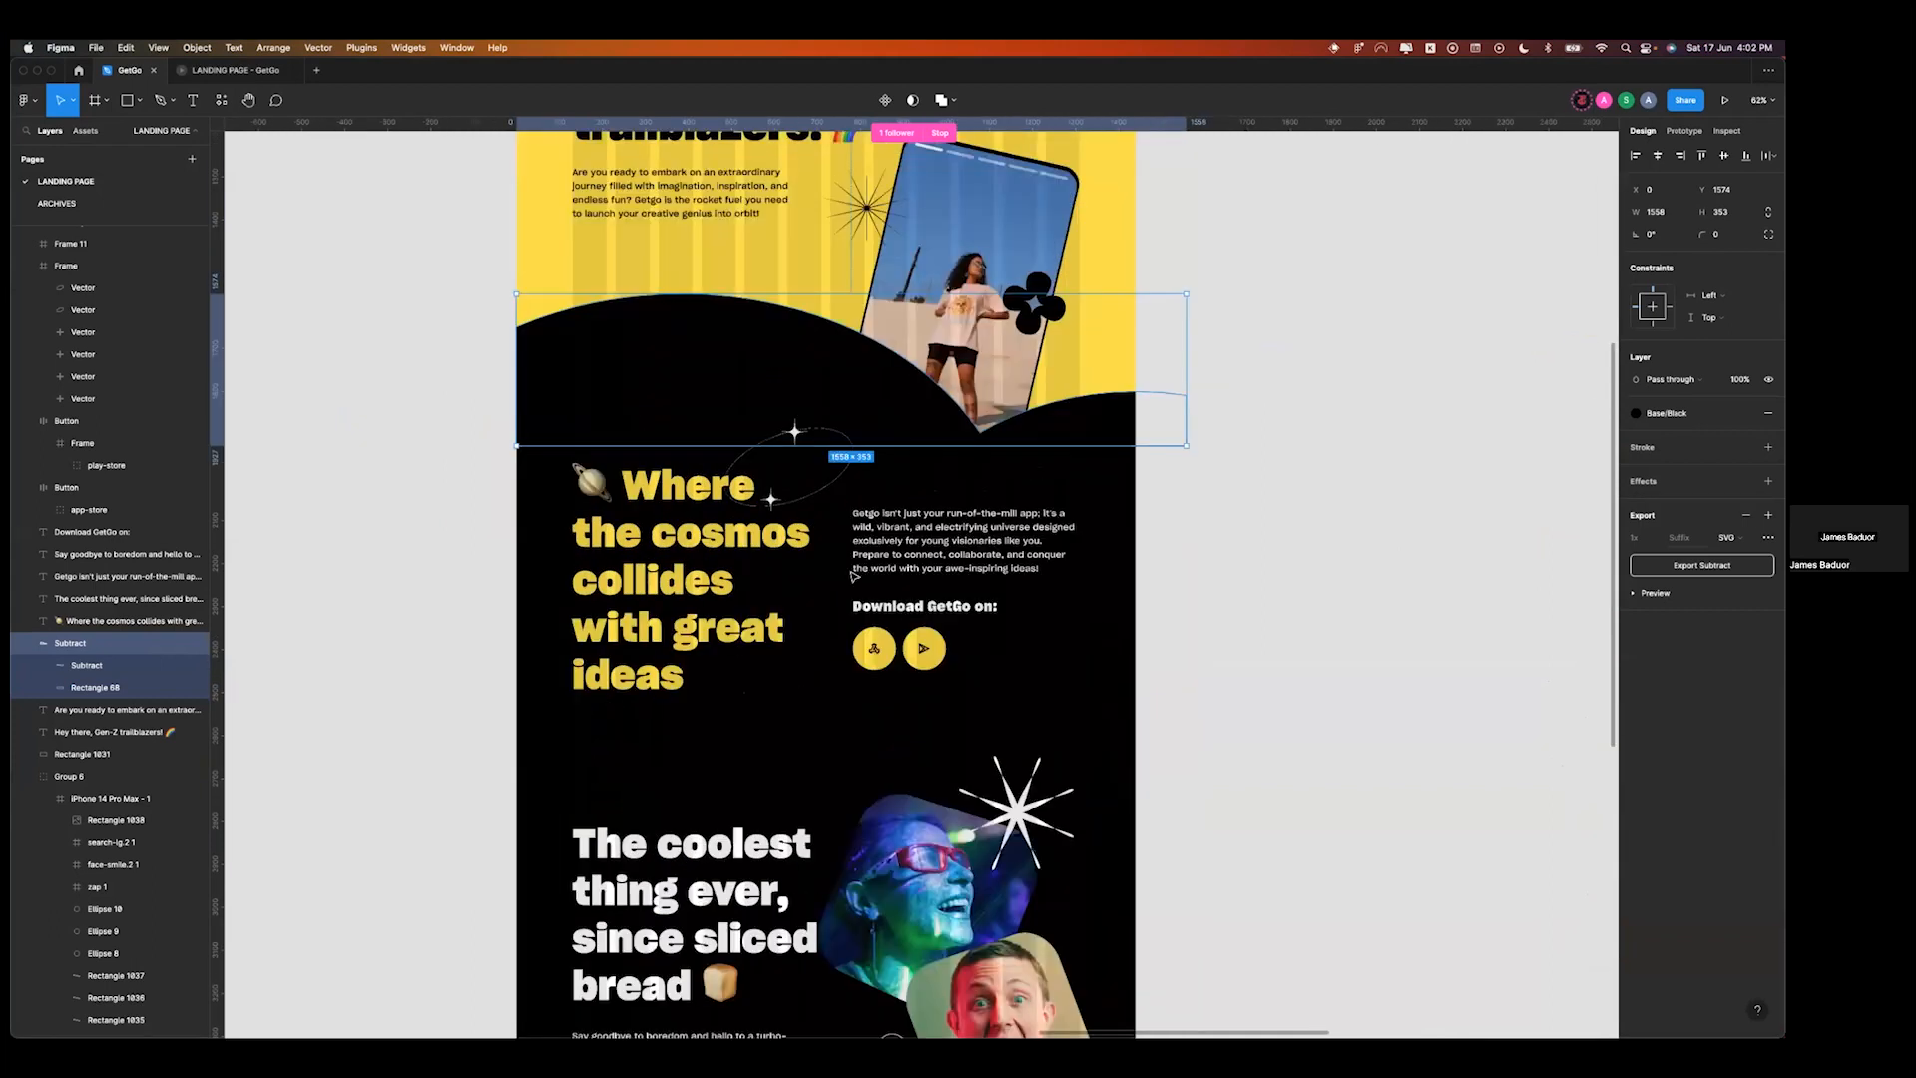
scroll(855, 577, up, 2)
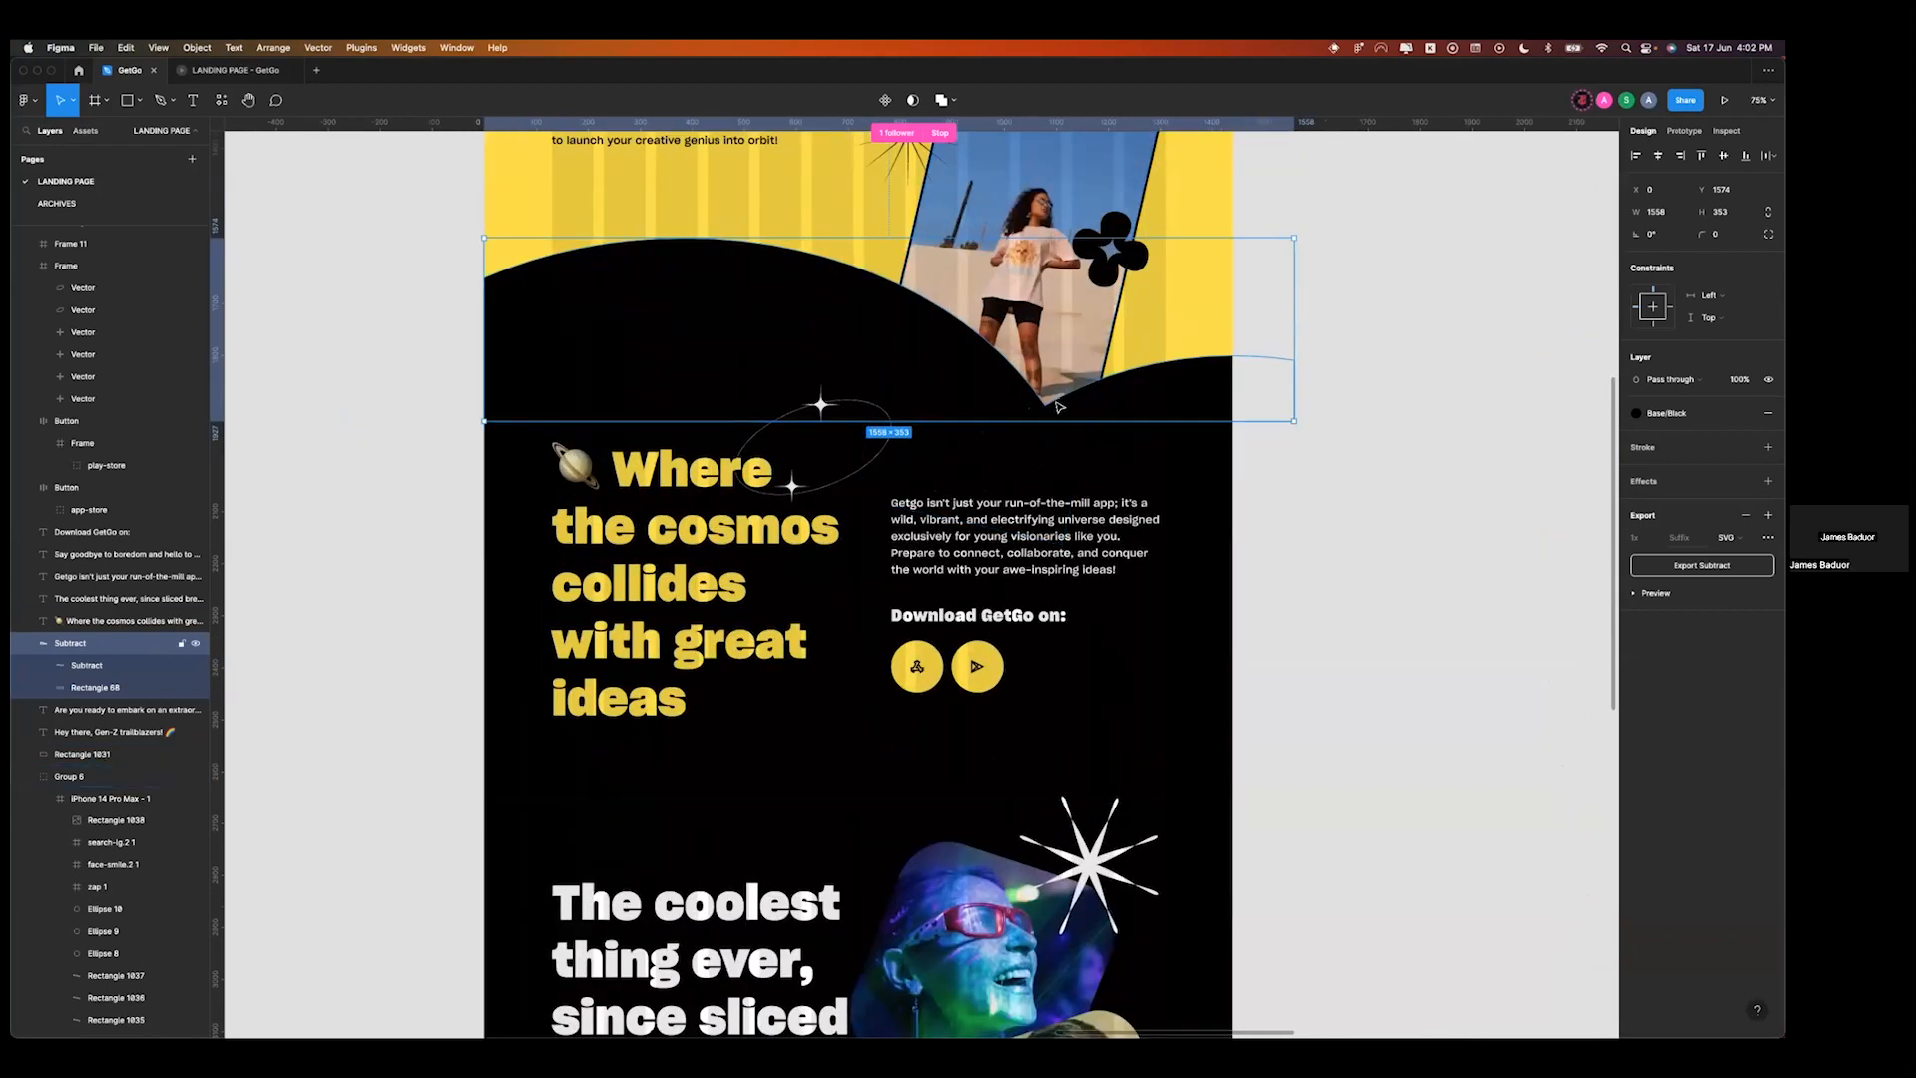
key(ctrl+Right)
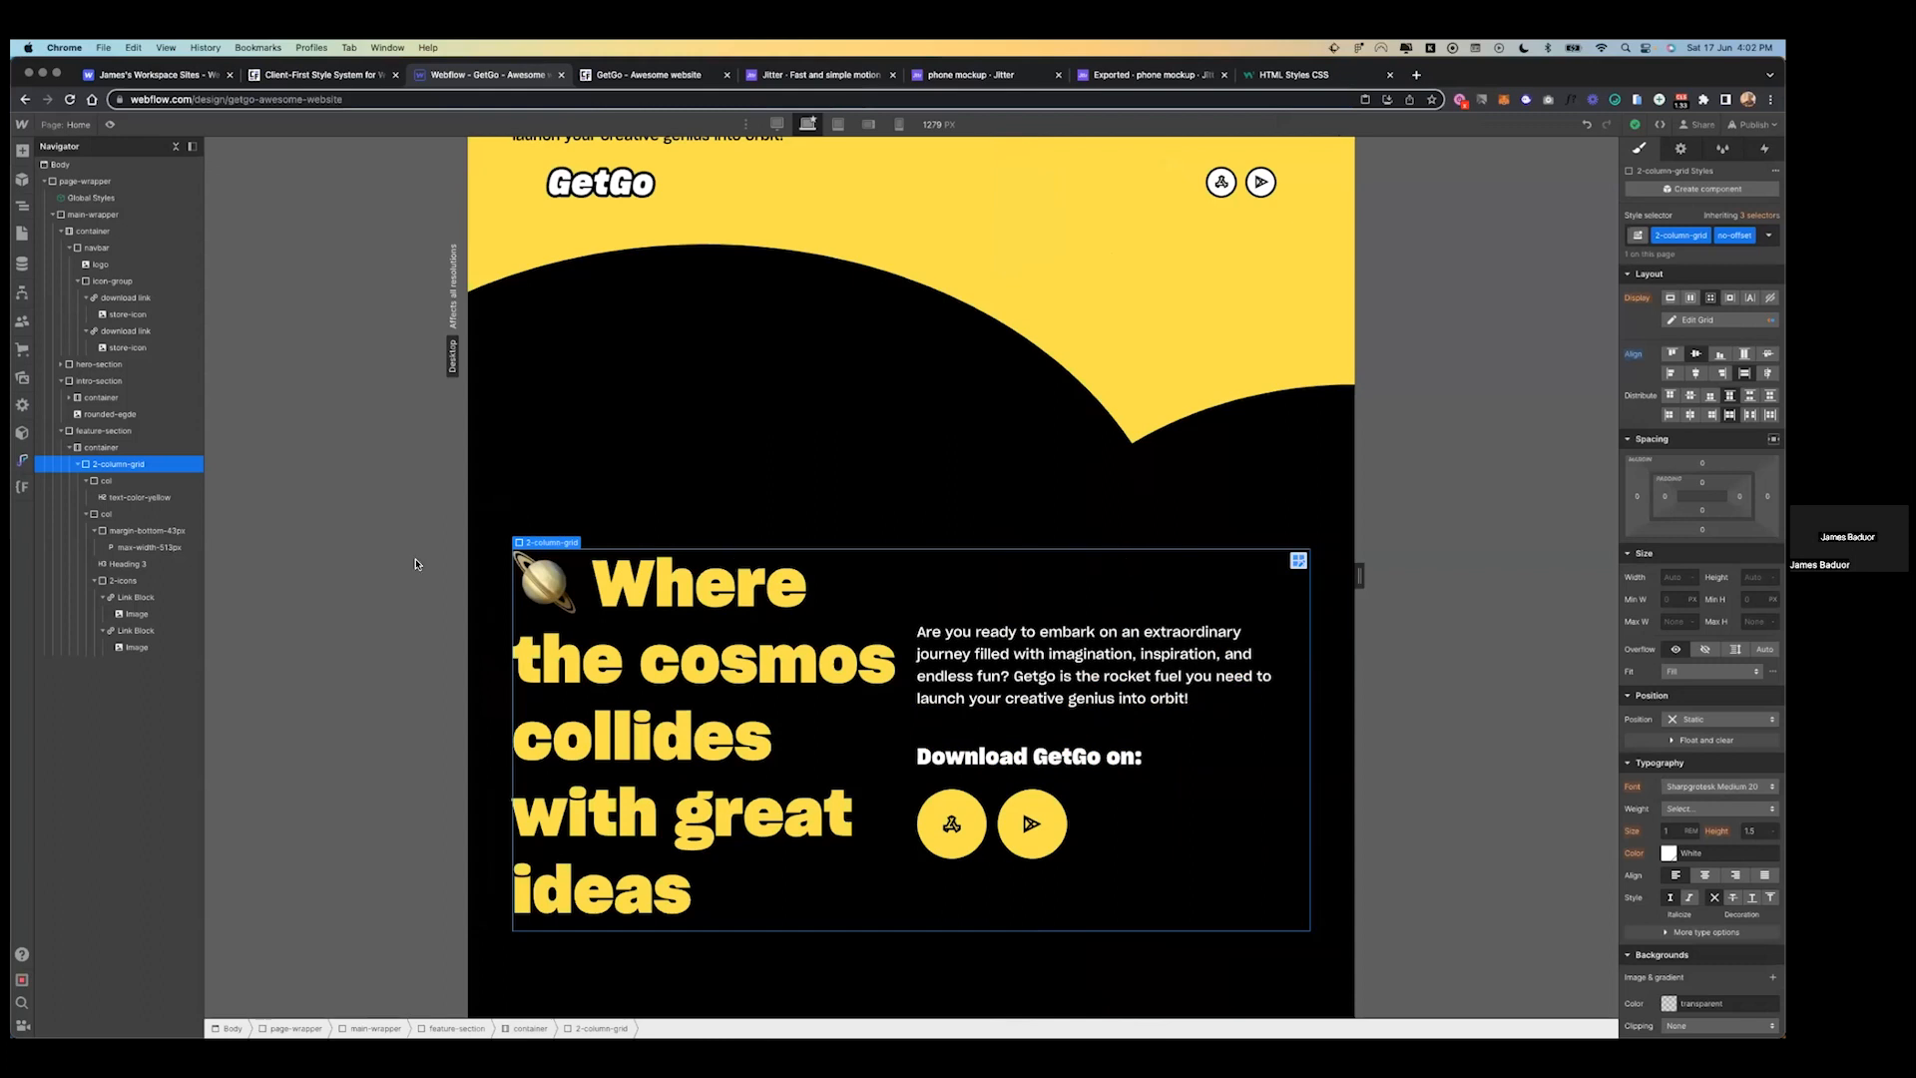
- Set feature-section's top padding to 0 in Webflow and compare it with the Figma design
click(117, 435)
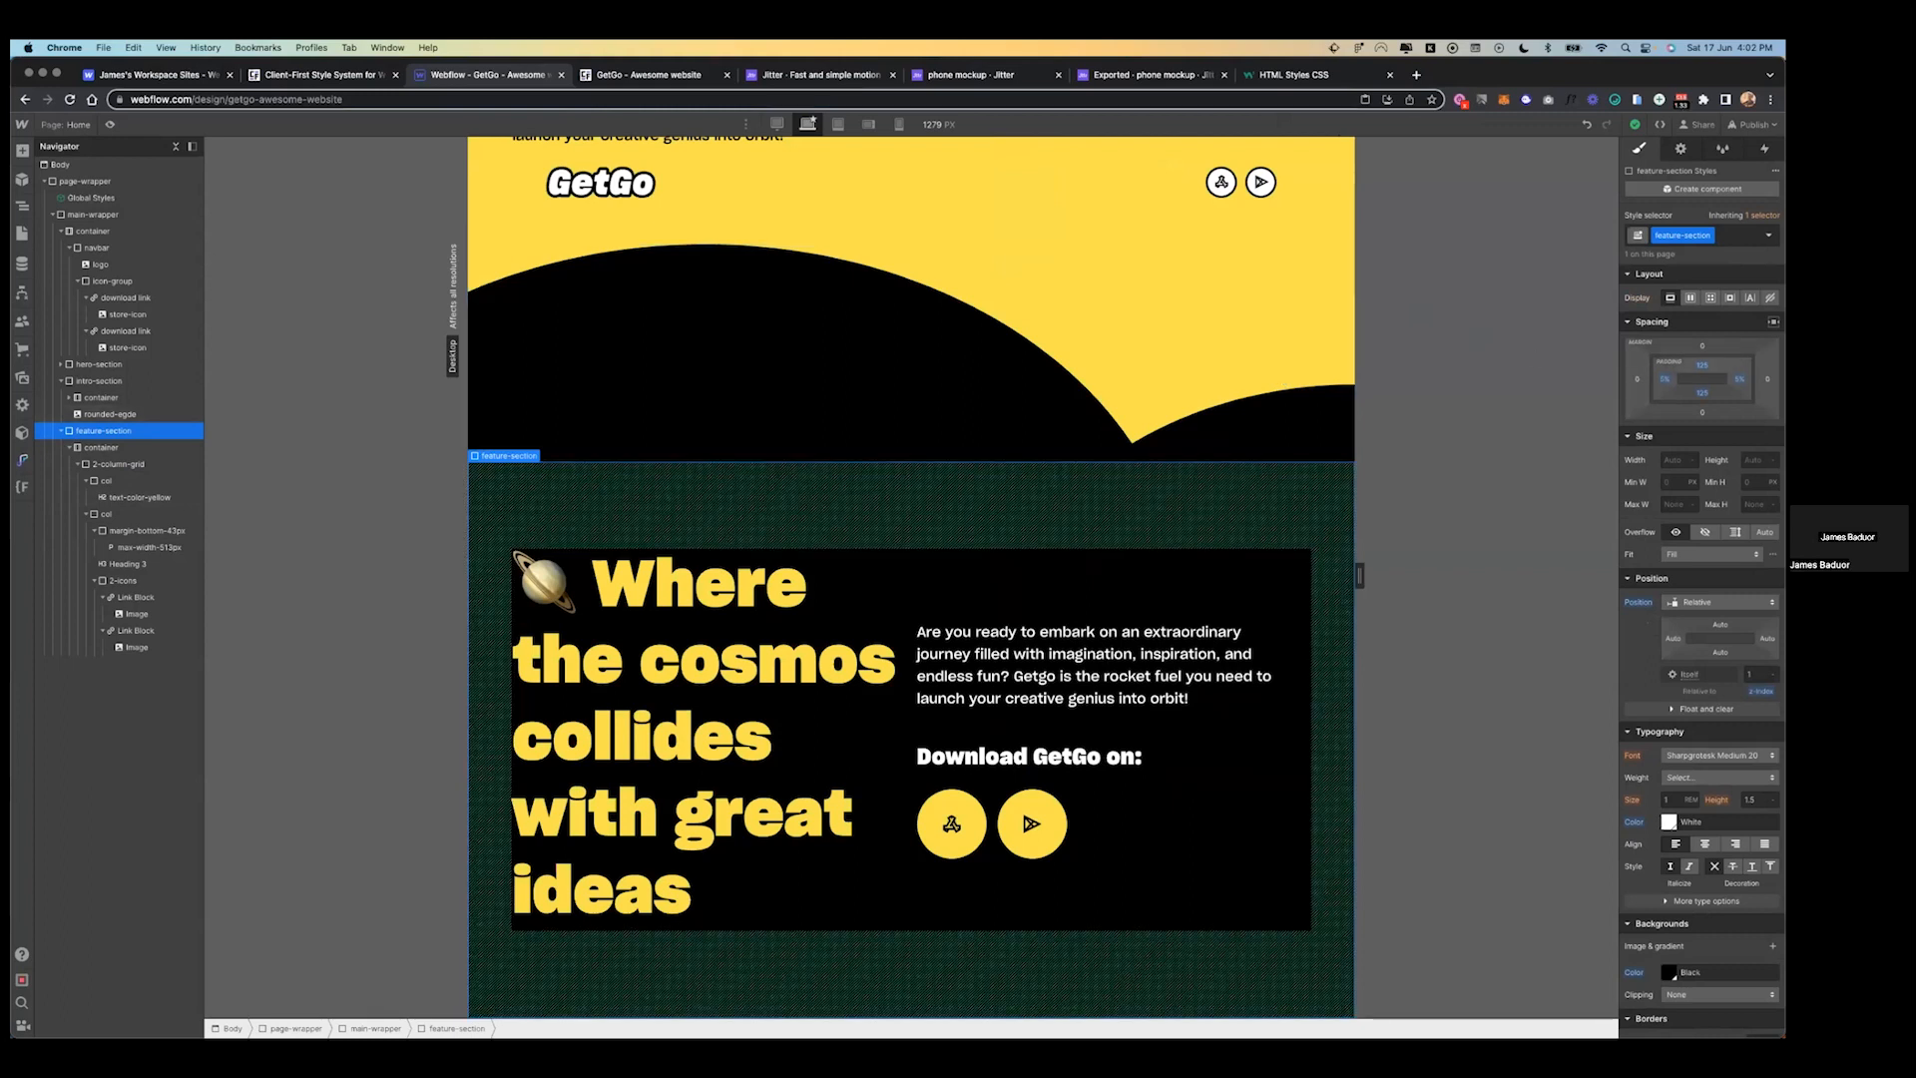
click(1701, 364)
click(1644, 412)
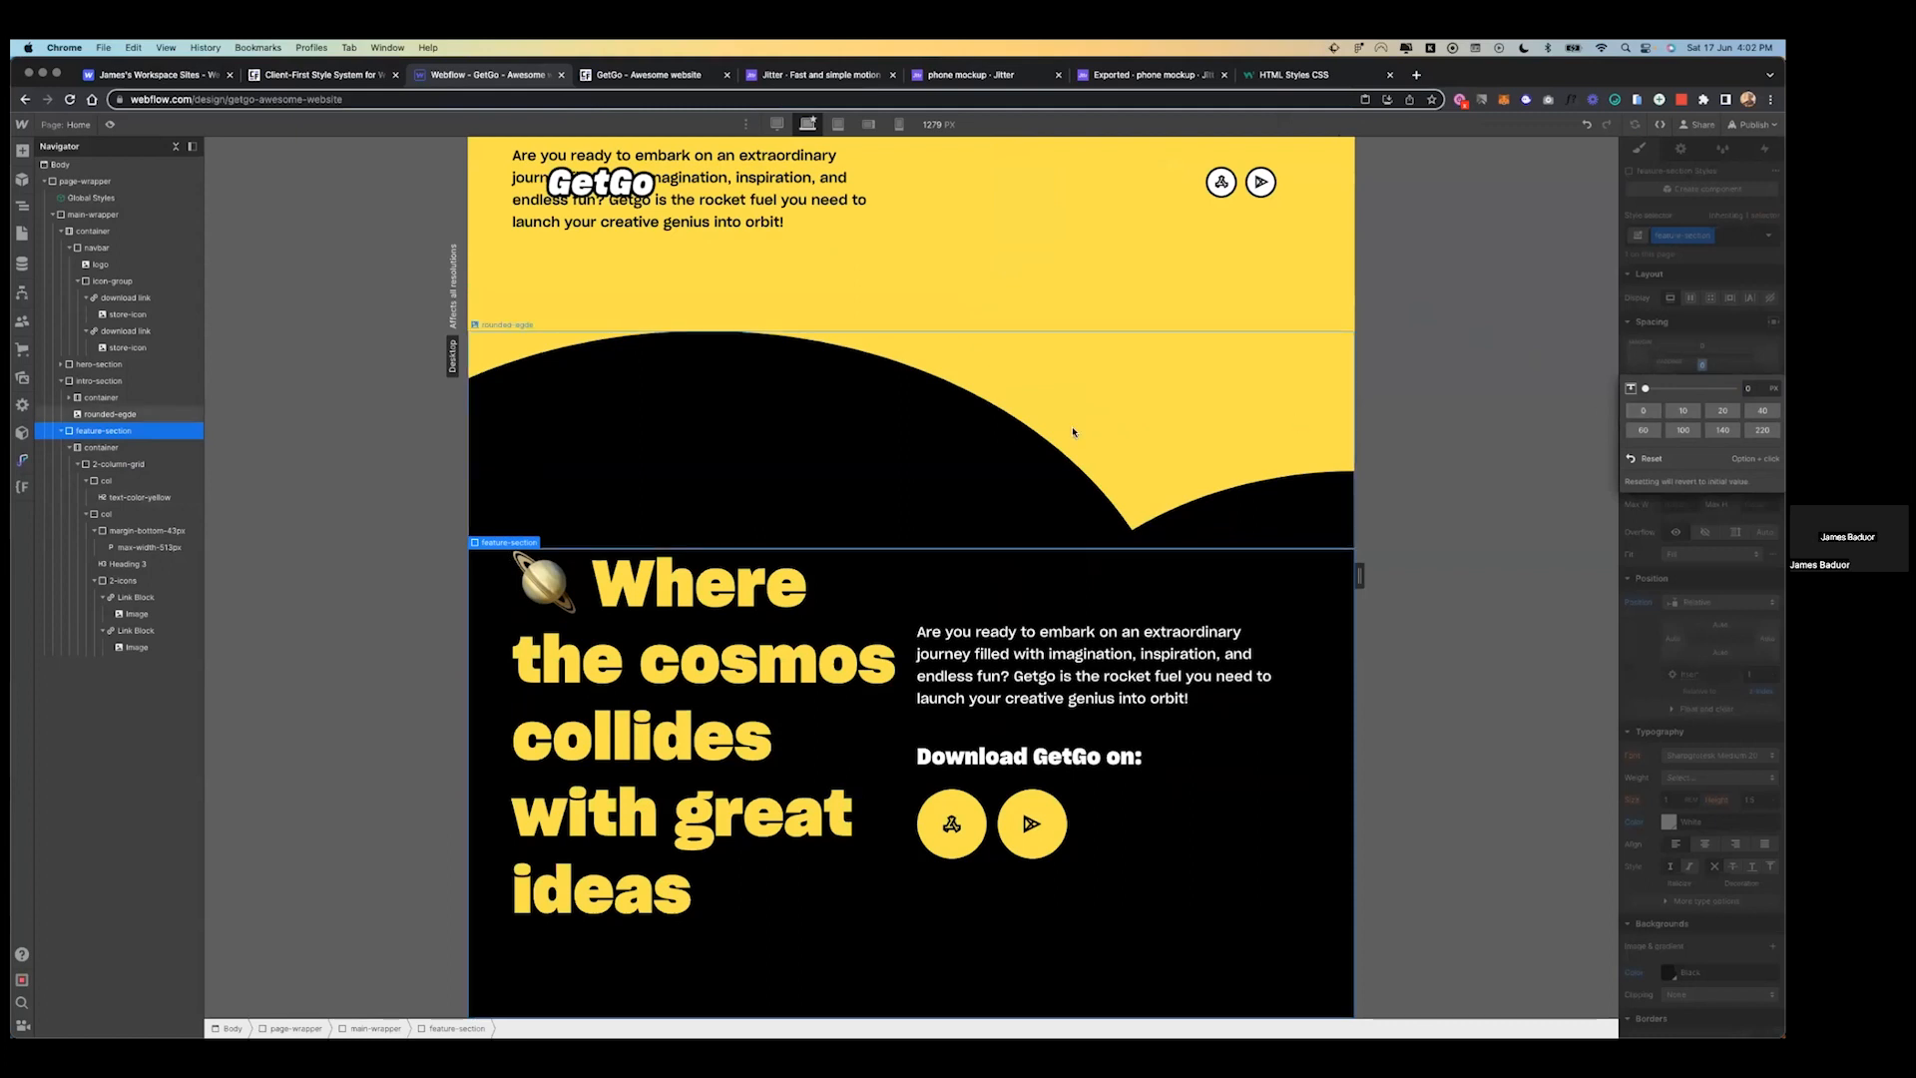
key(ctrl+Left)
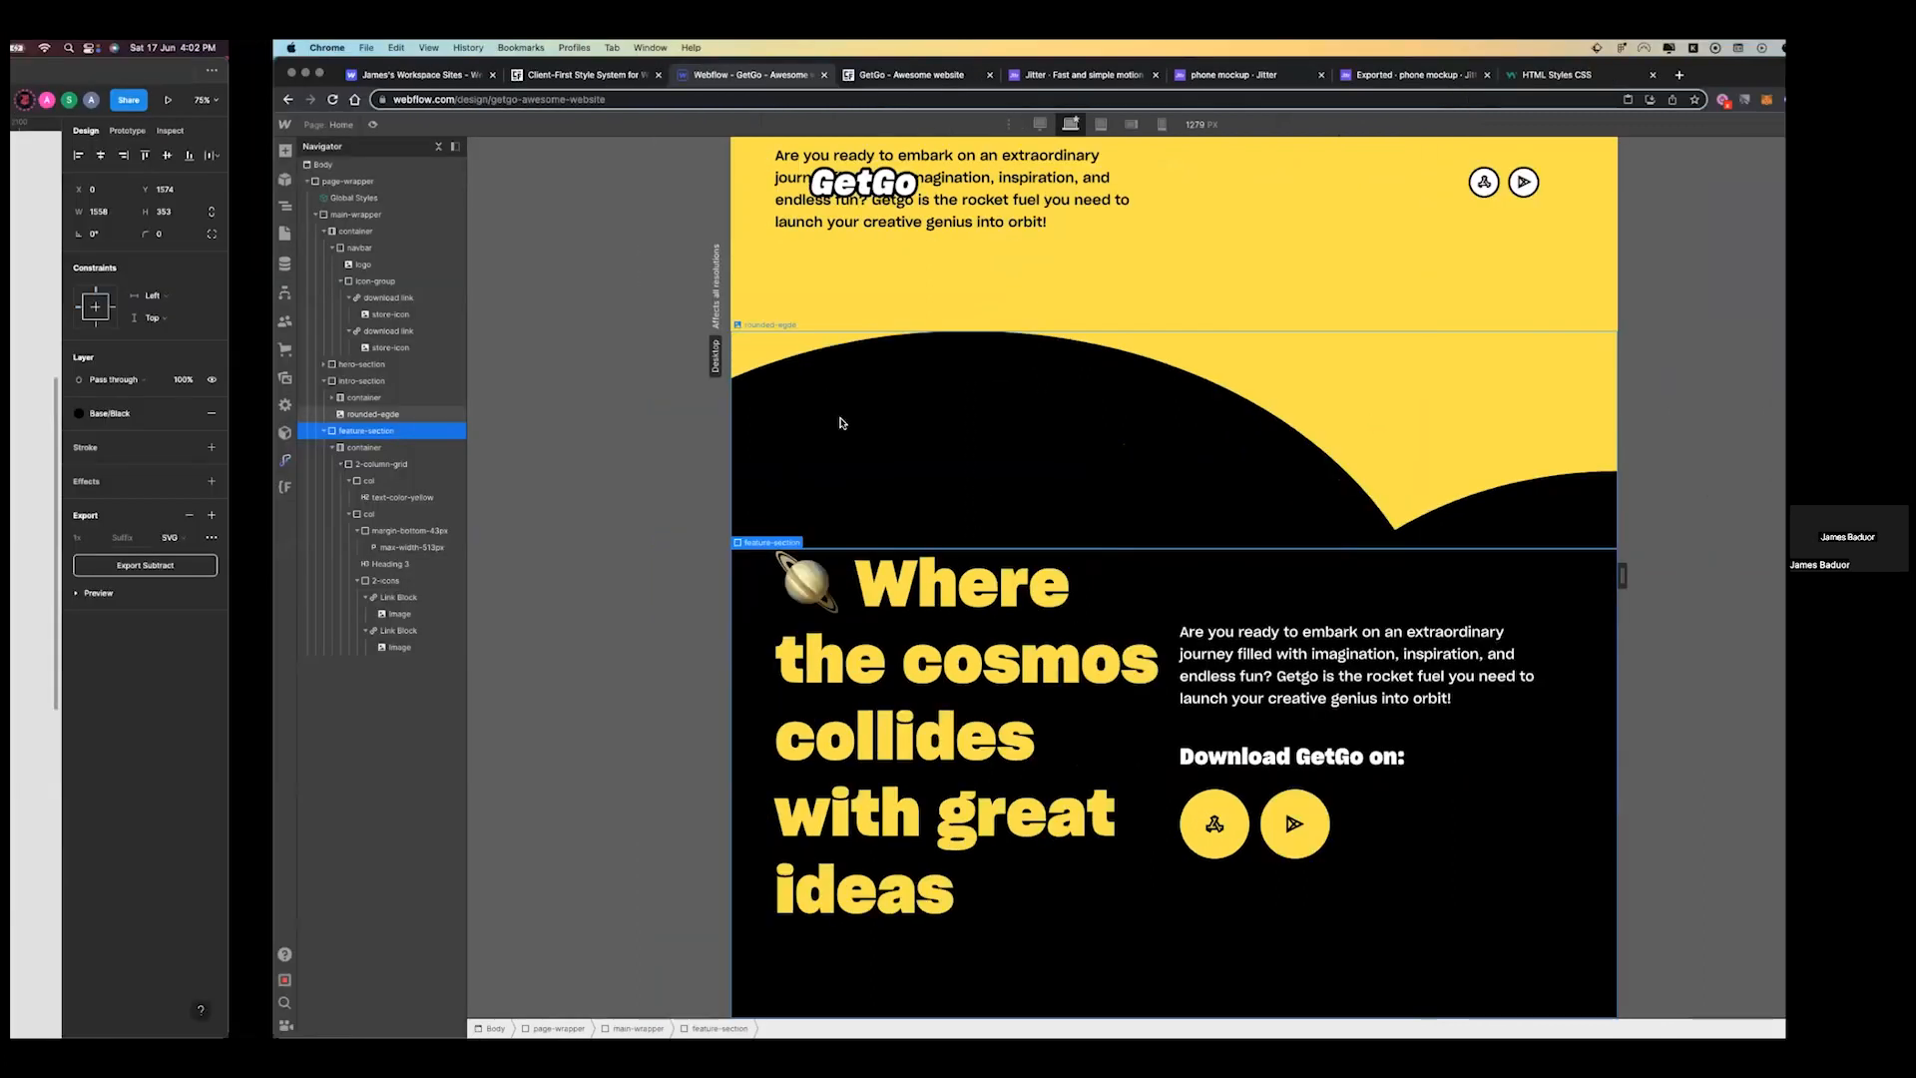
key(ctrl+Right)
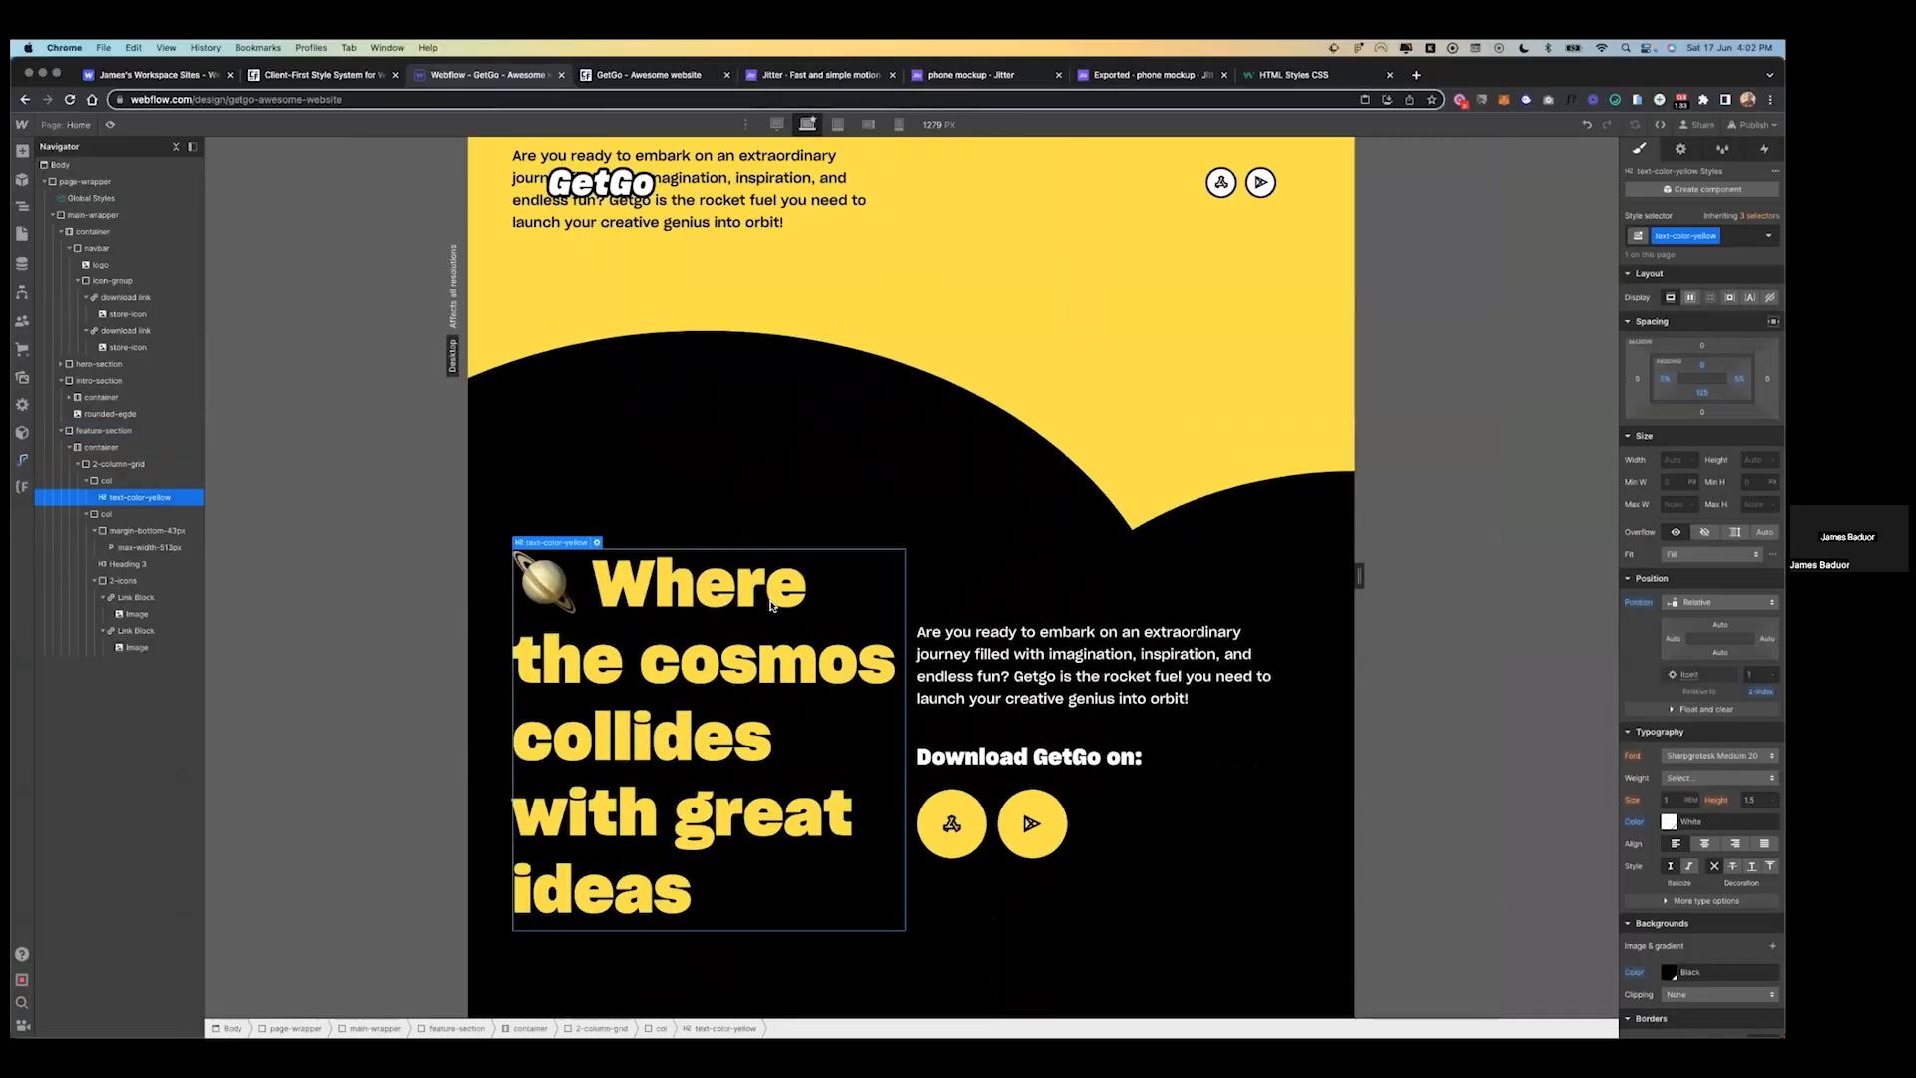
- Switch to Figma, select the separate Star Ring frame beside the phone mockup and open it in the Jitter animation plugin
key(ctrl+Left)
click(856, 424)
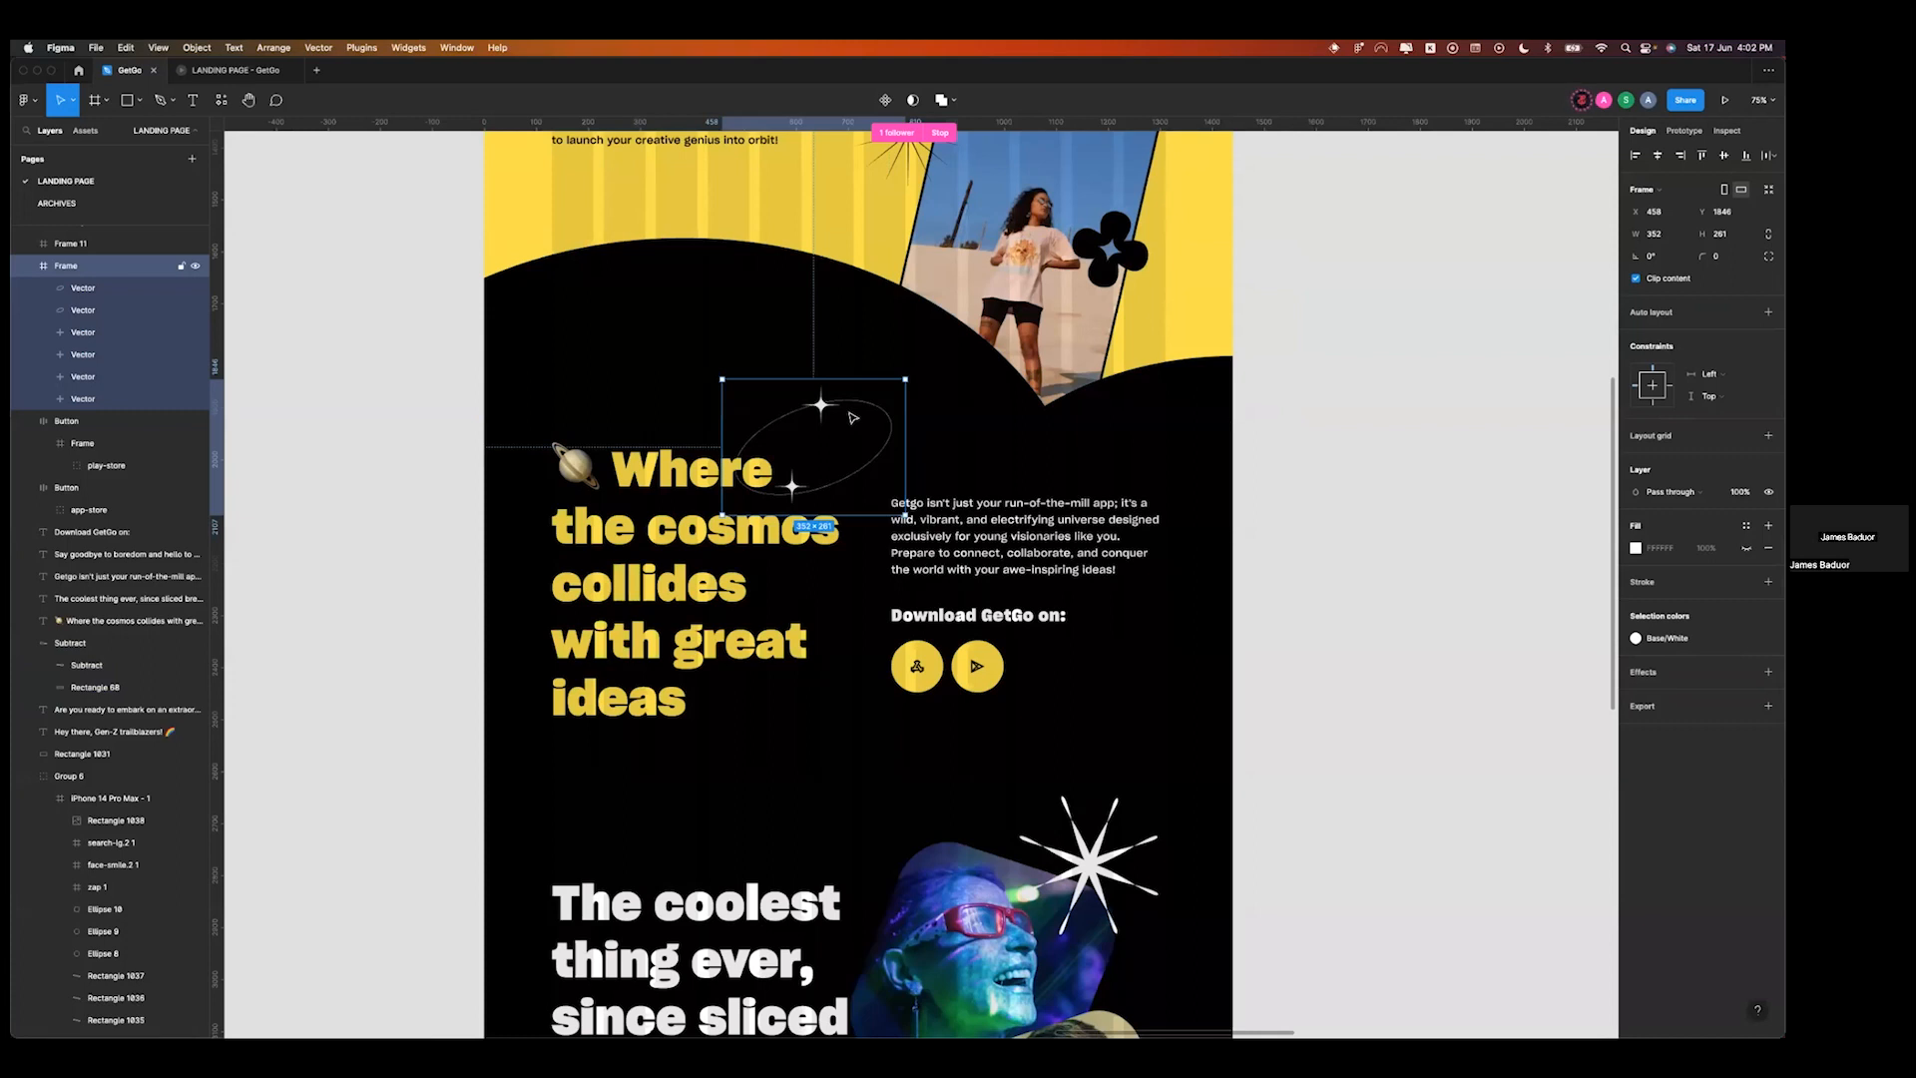
scroll(853, 417, down, 5)
scroll(853, 417, right, 5)
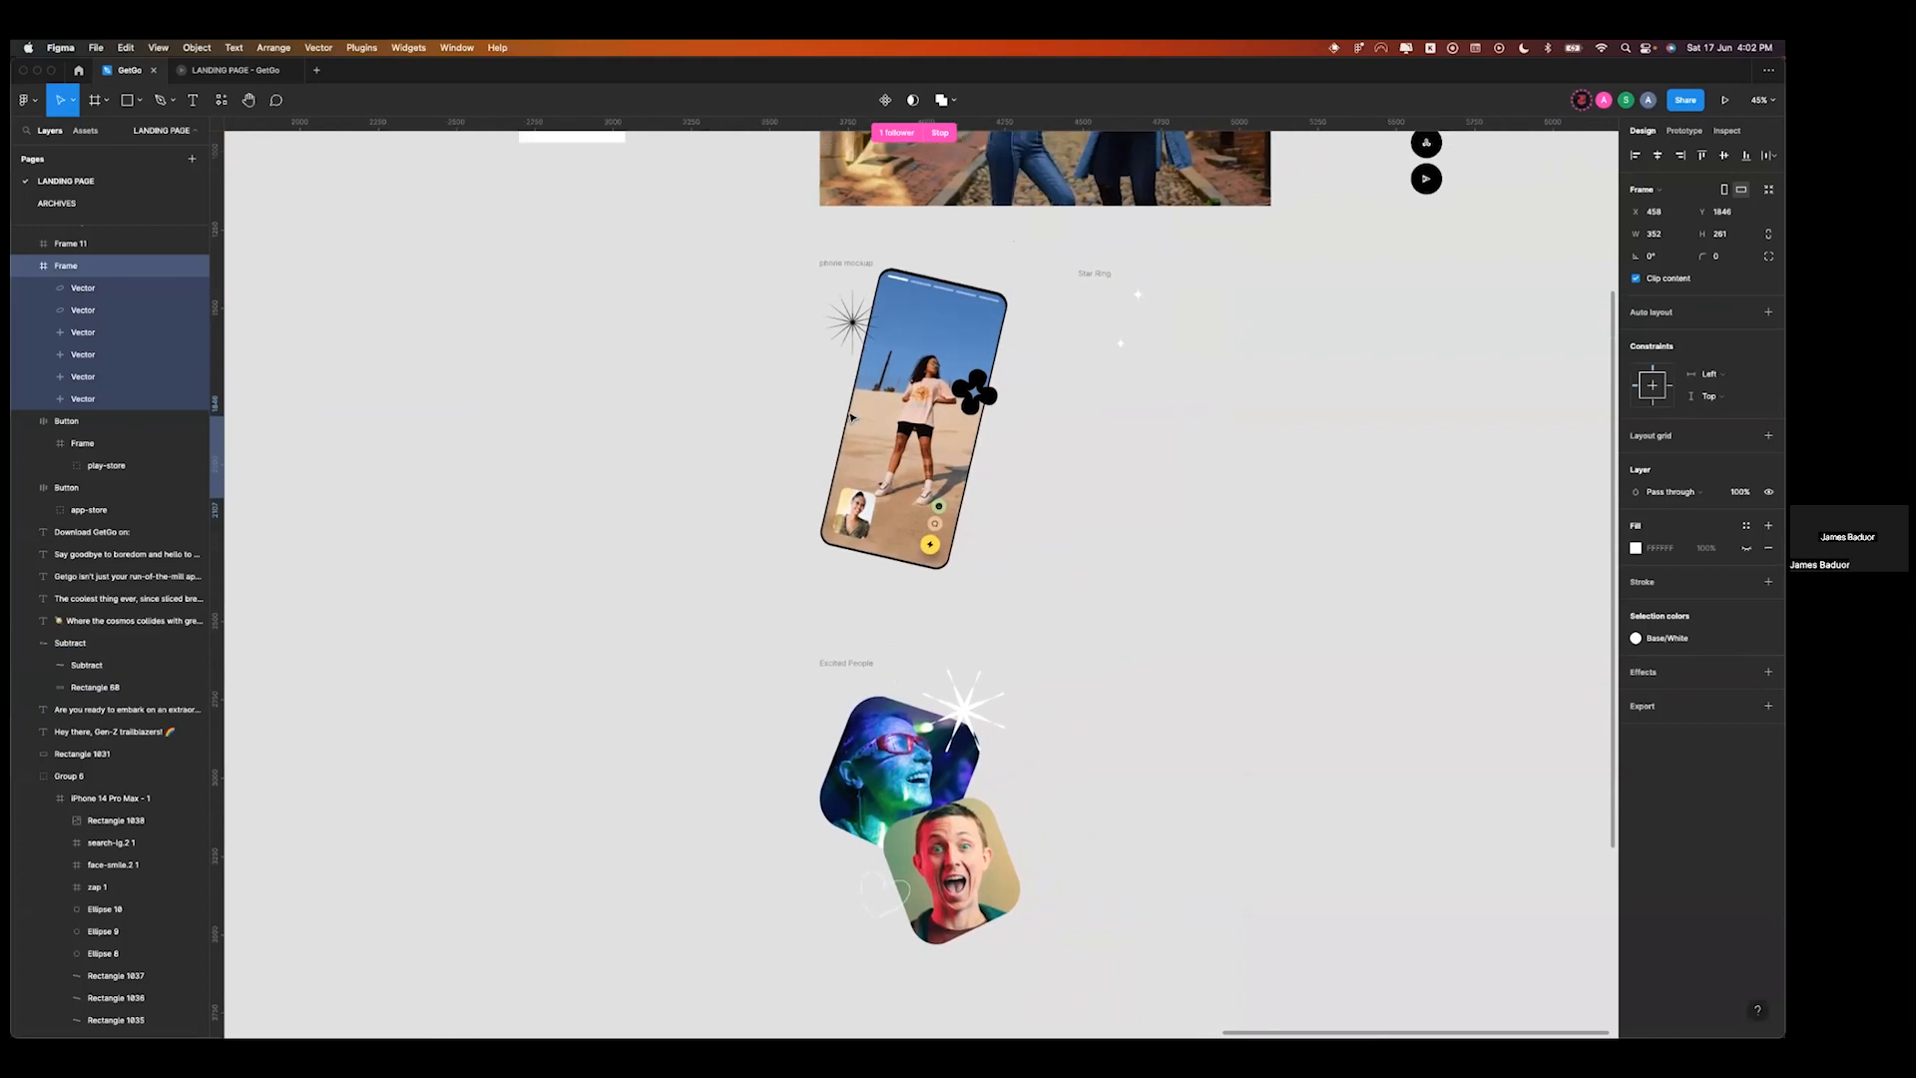
scroll(851, 417, right, 4)
scroll(878, 389, up, 5)
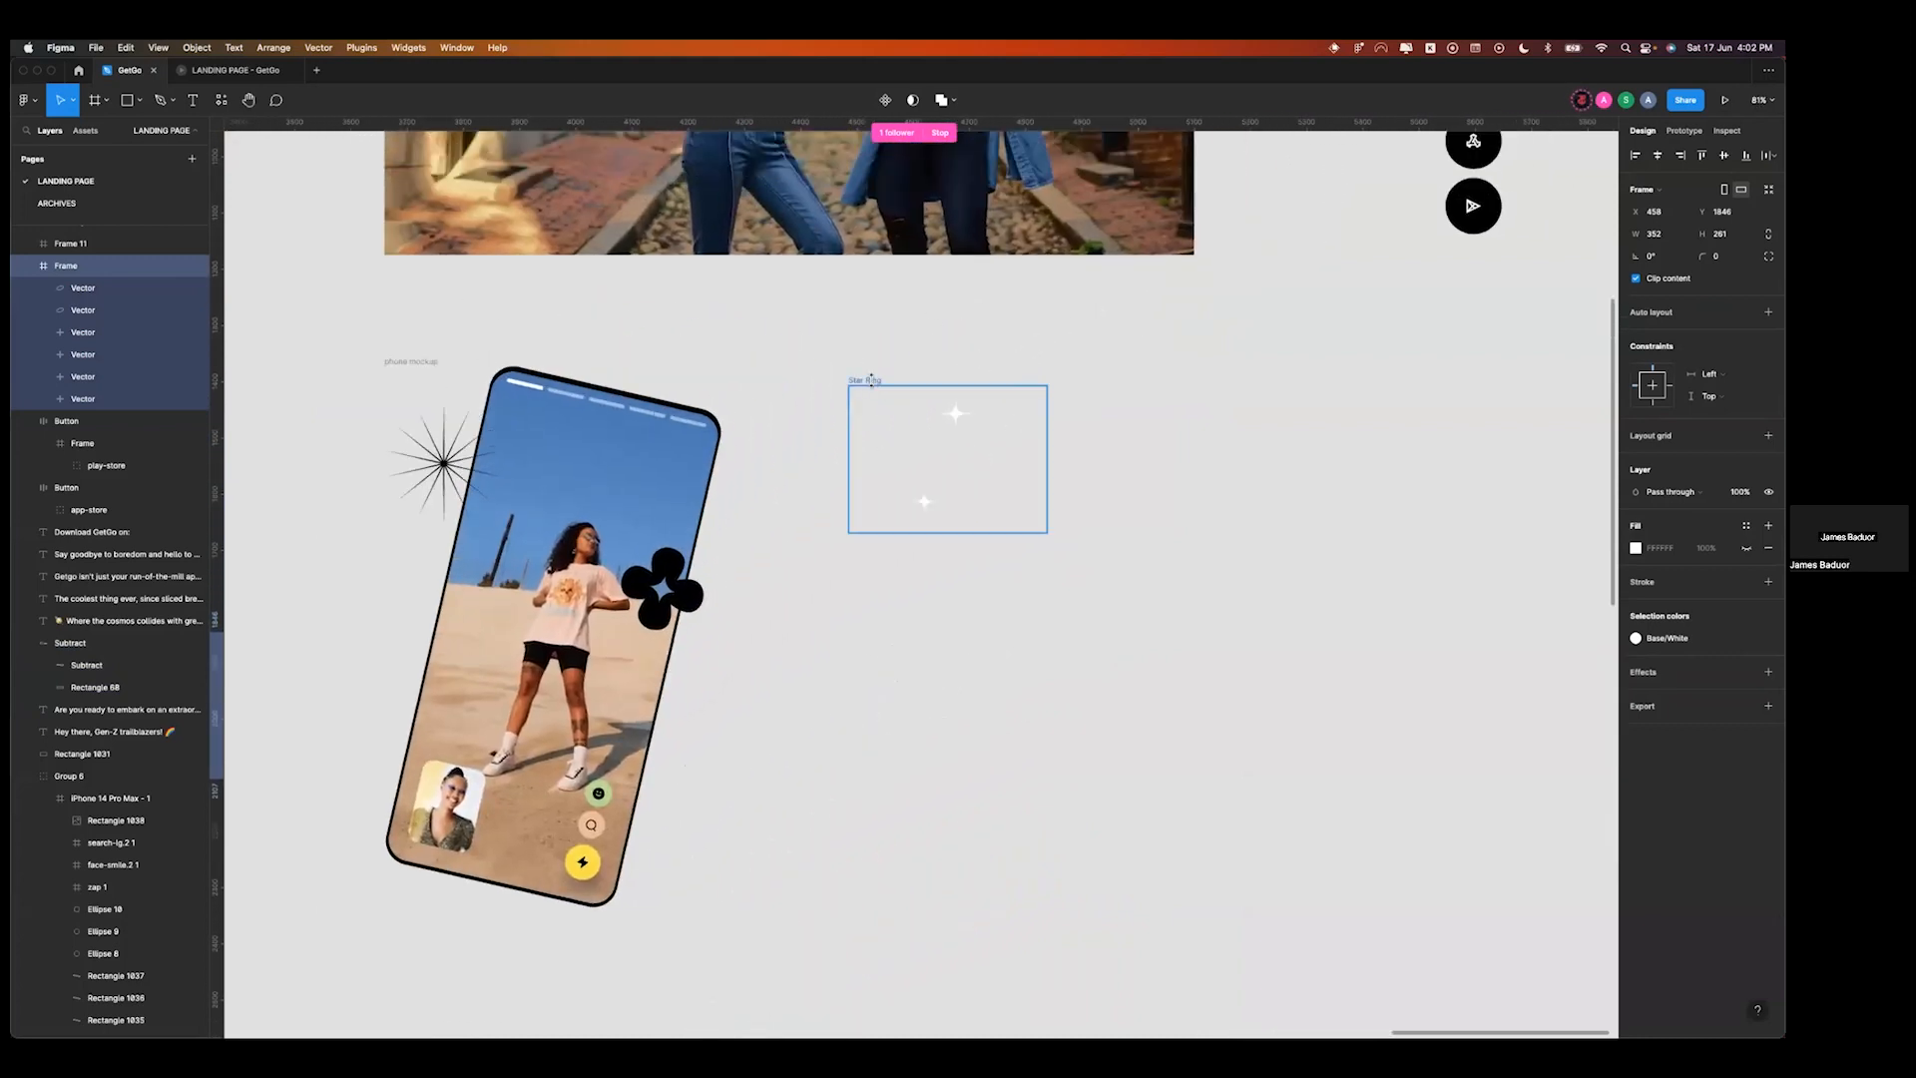
click(870, 380)
scroll(876, 385, right, 3)
scroll(876, 386, up, 3)
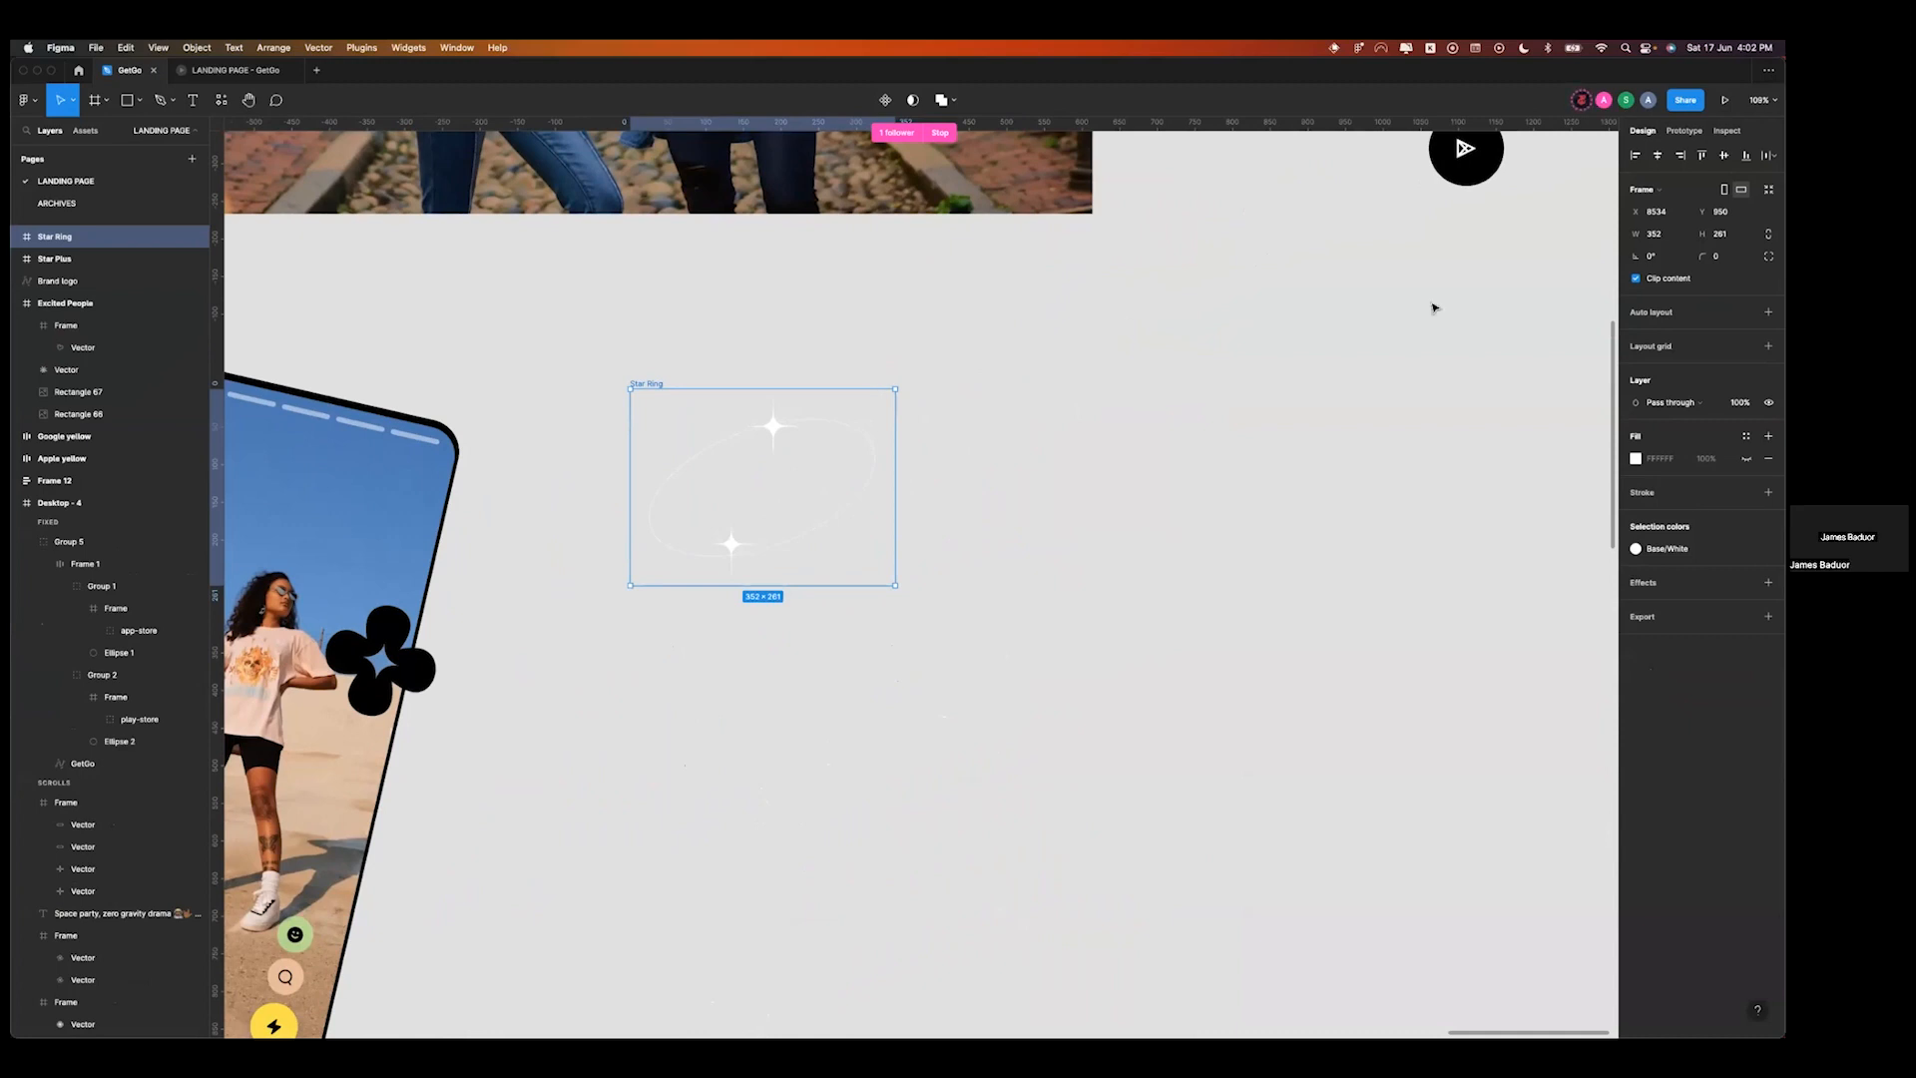
click(361, 48)
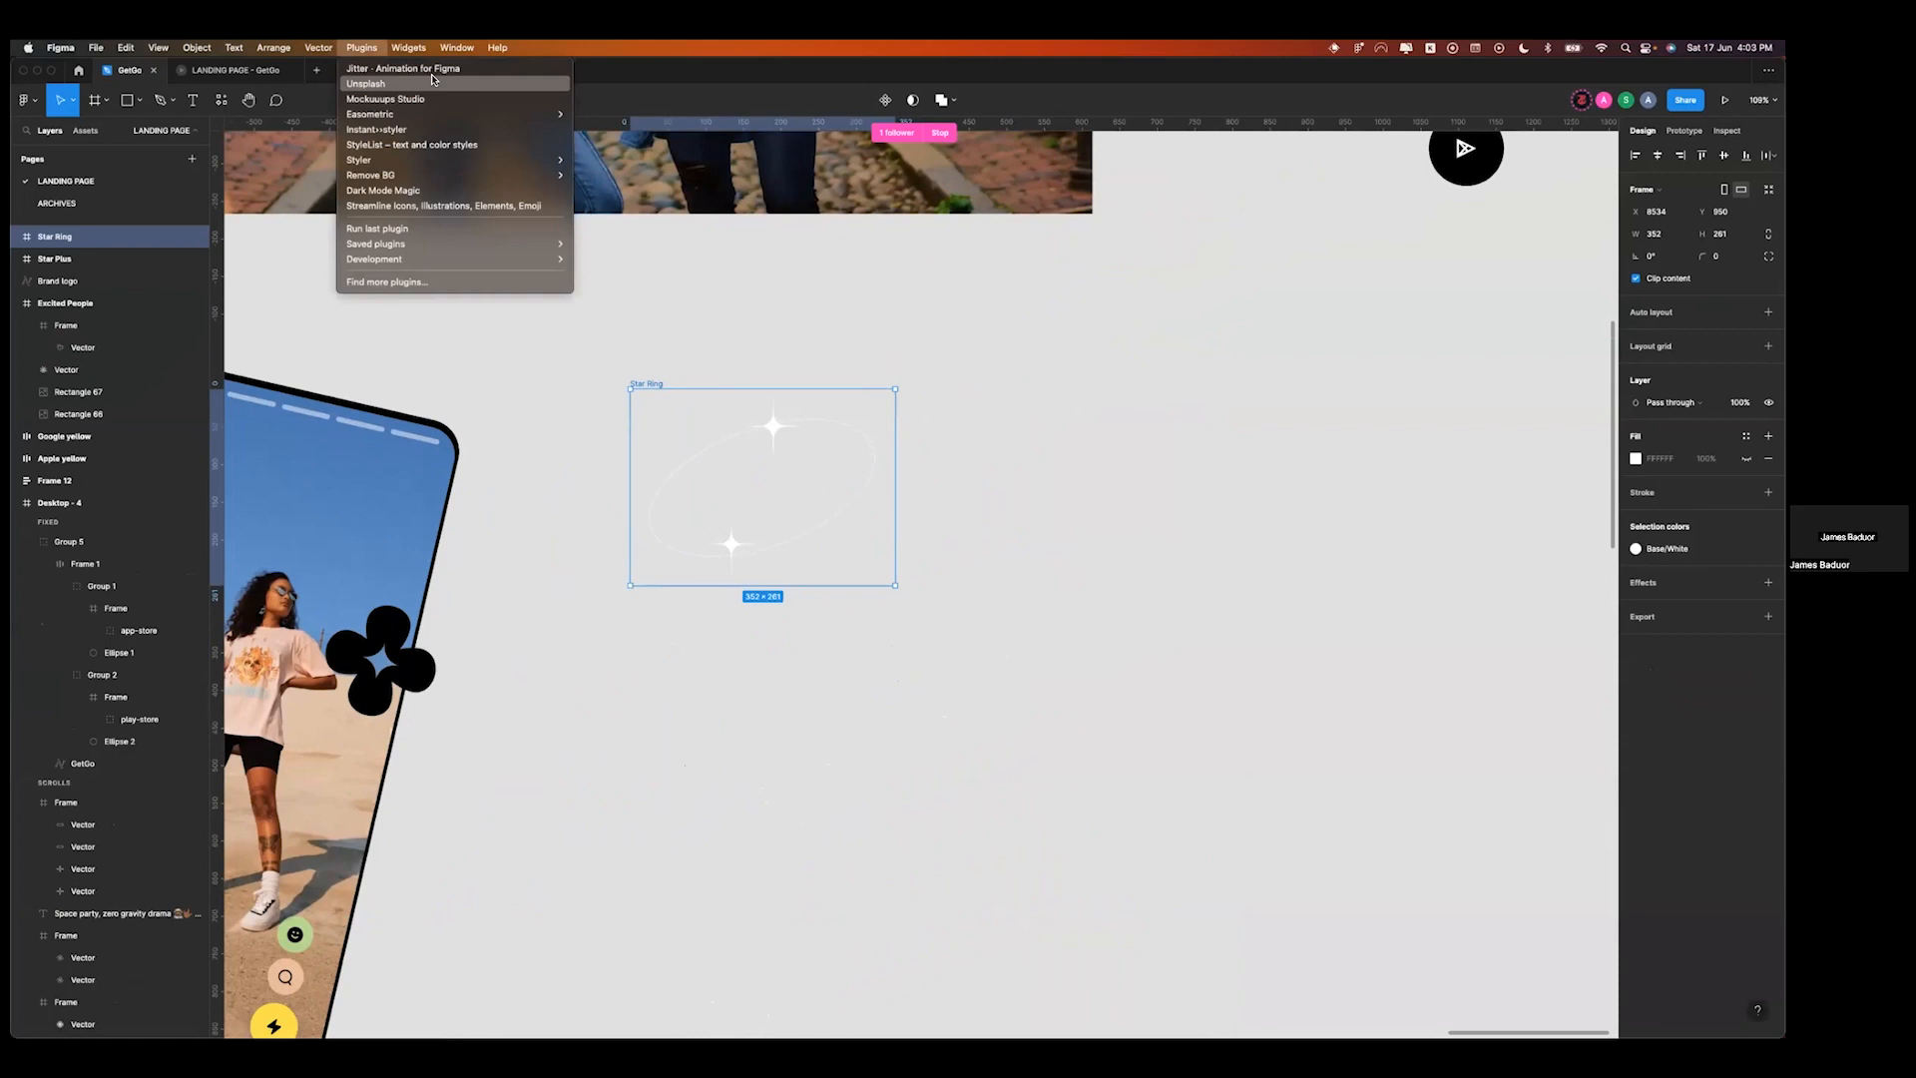
click(1019, 321)
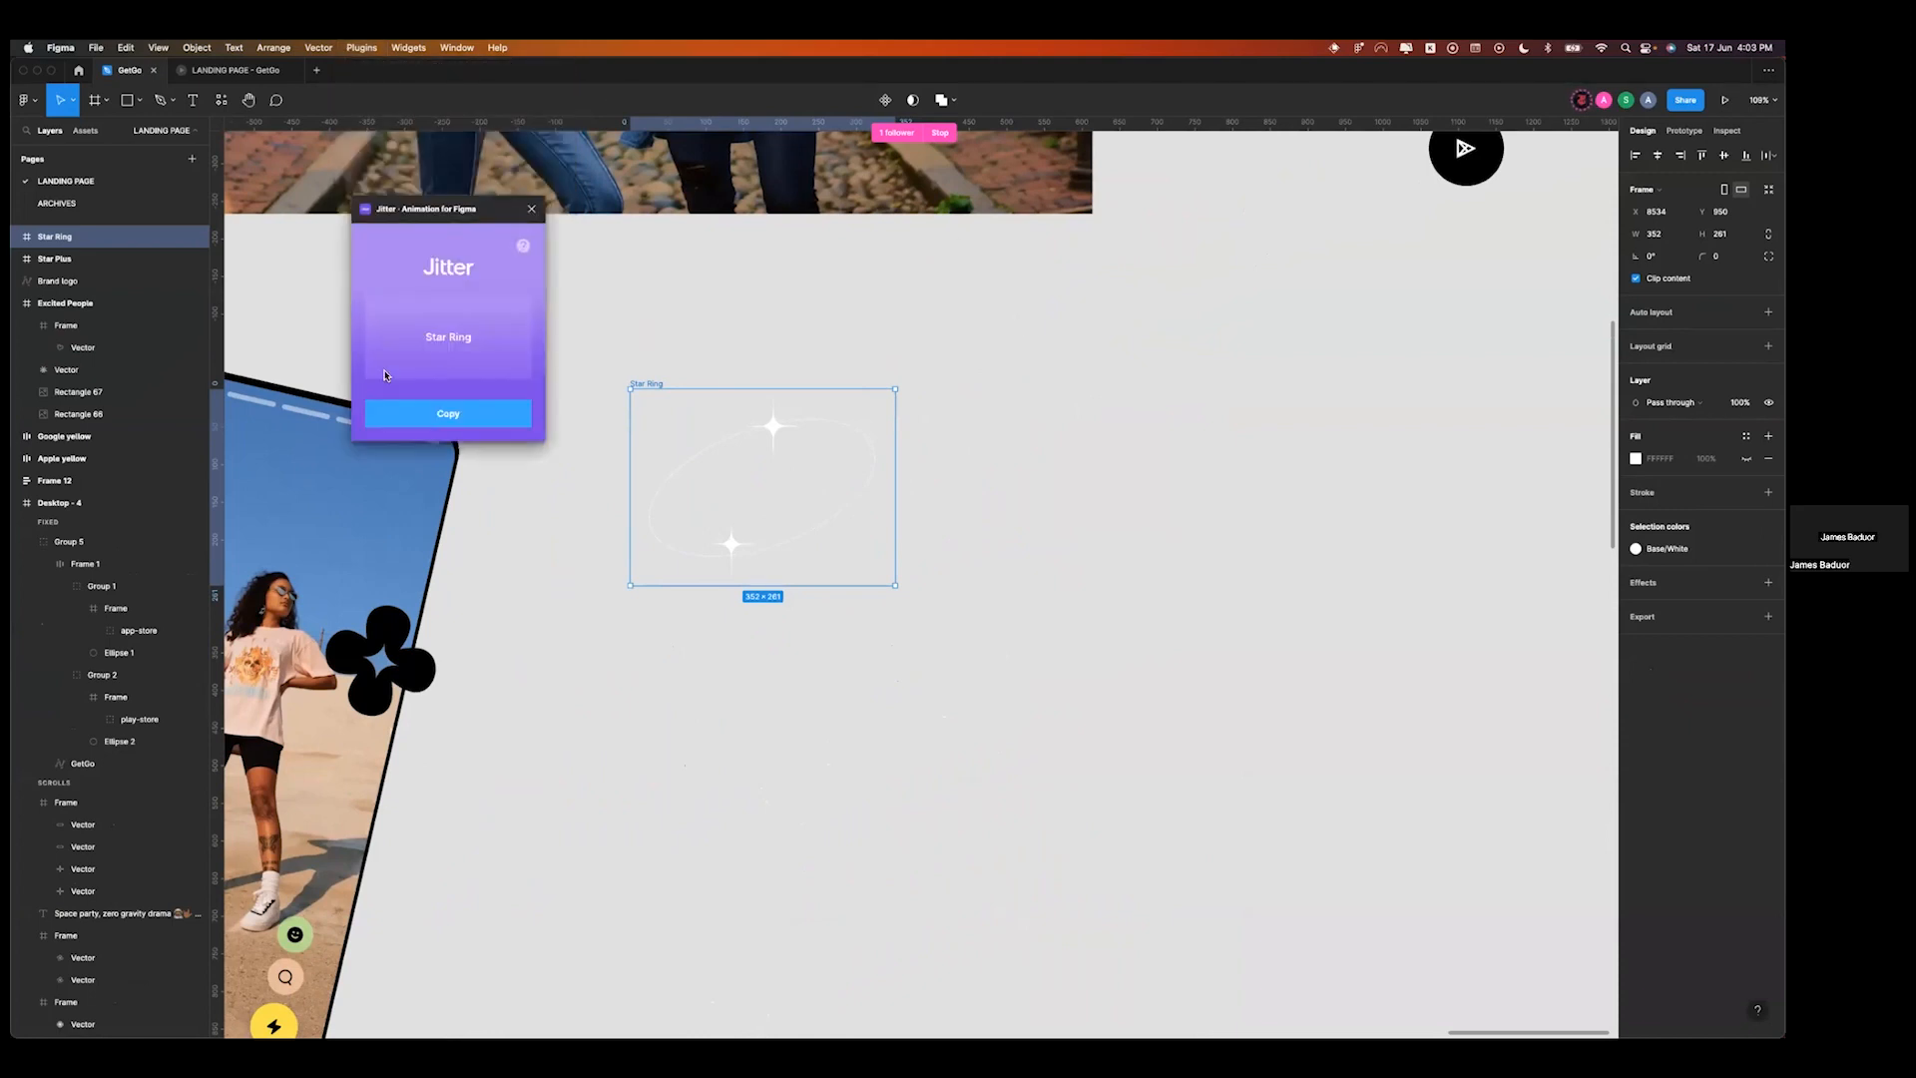
- Copy the Star Ring frame with the Jitter plugin and open it as a new file in Jitter
click(455, 414)
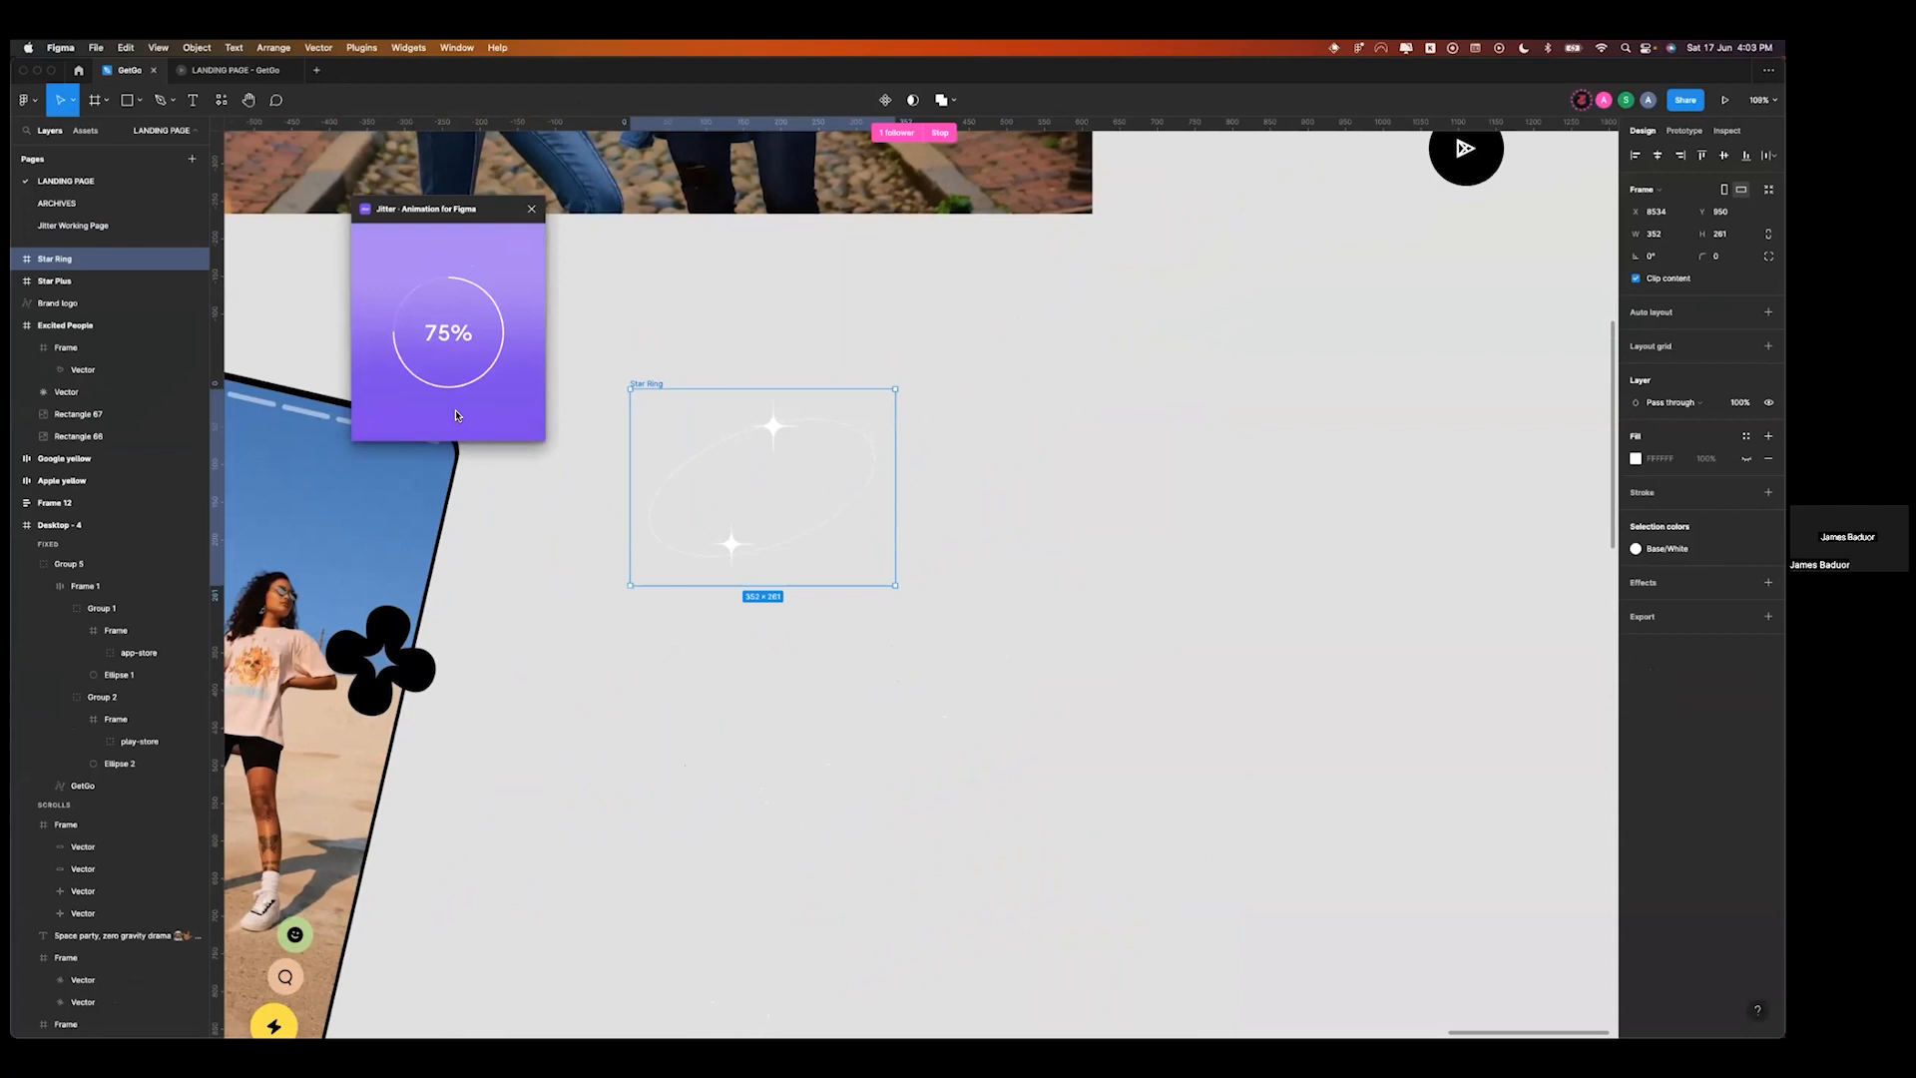
click(466, 400)
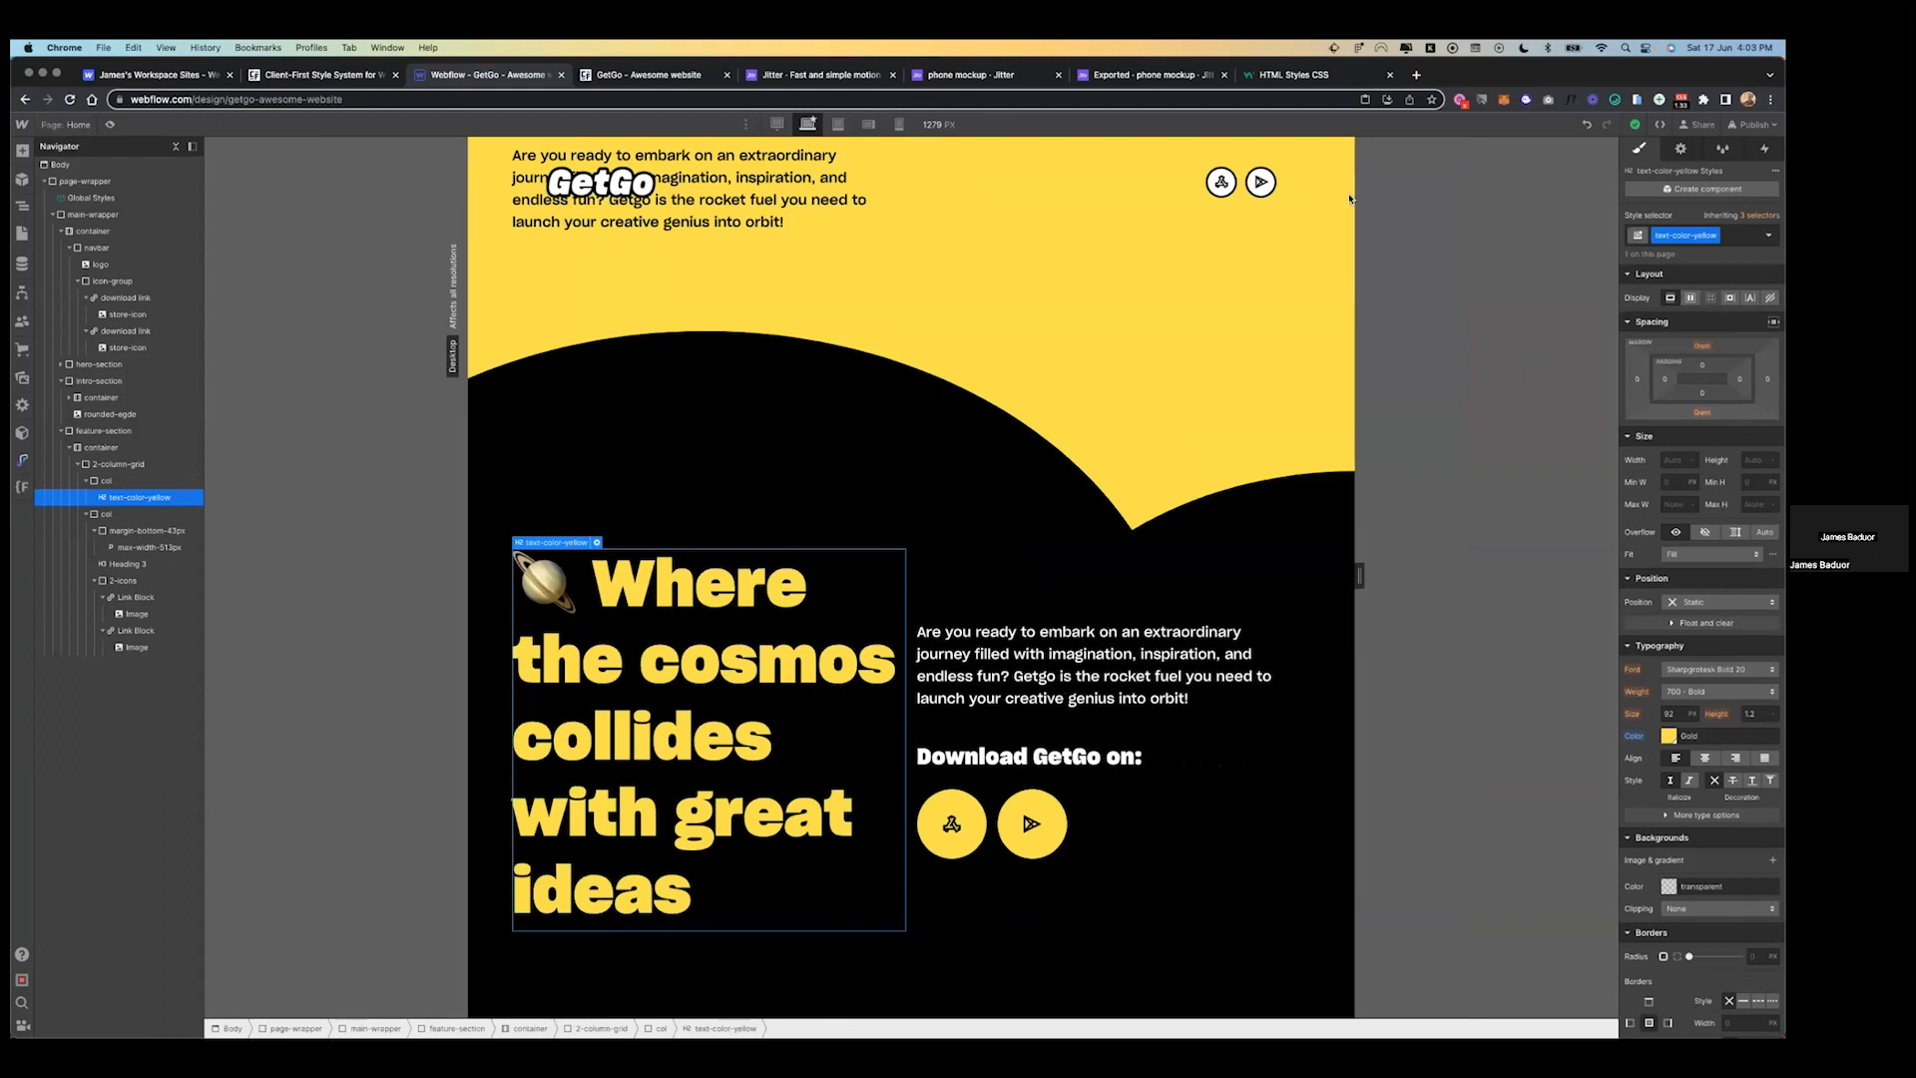
key(ctrl+Left)
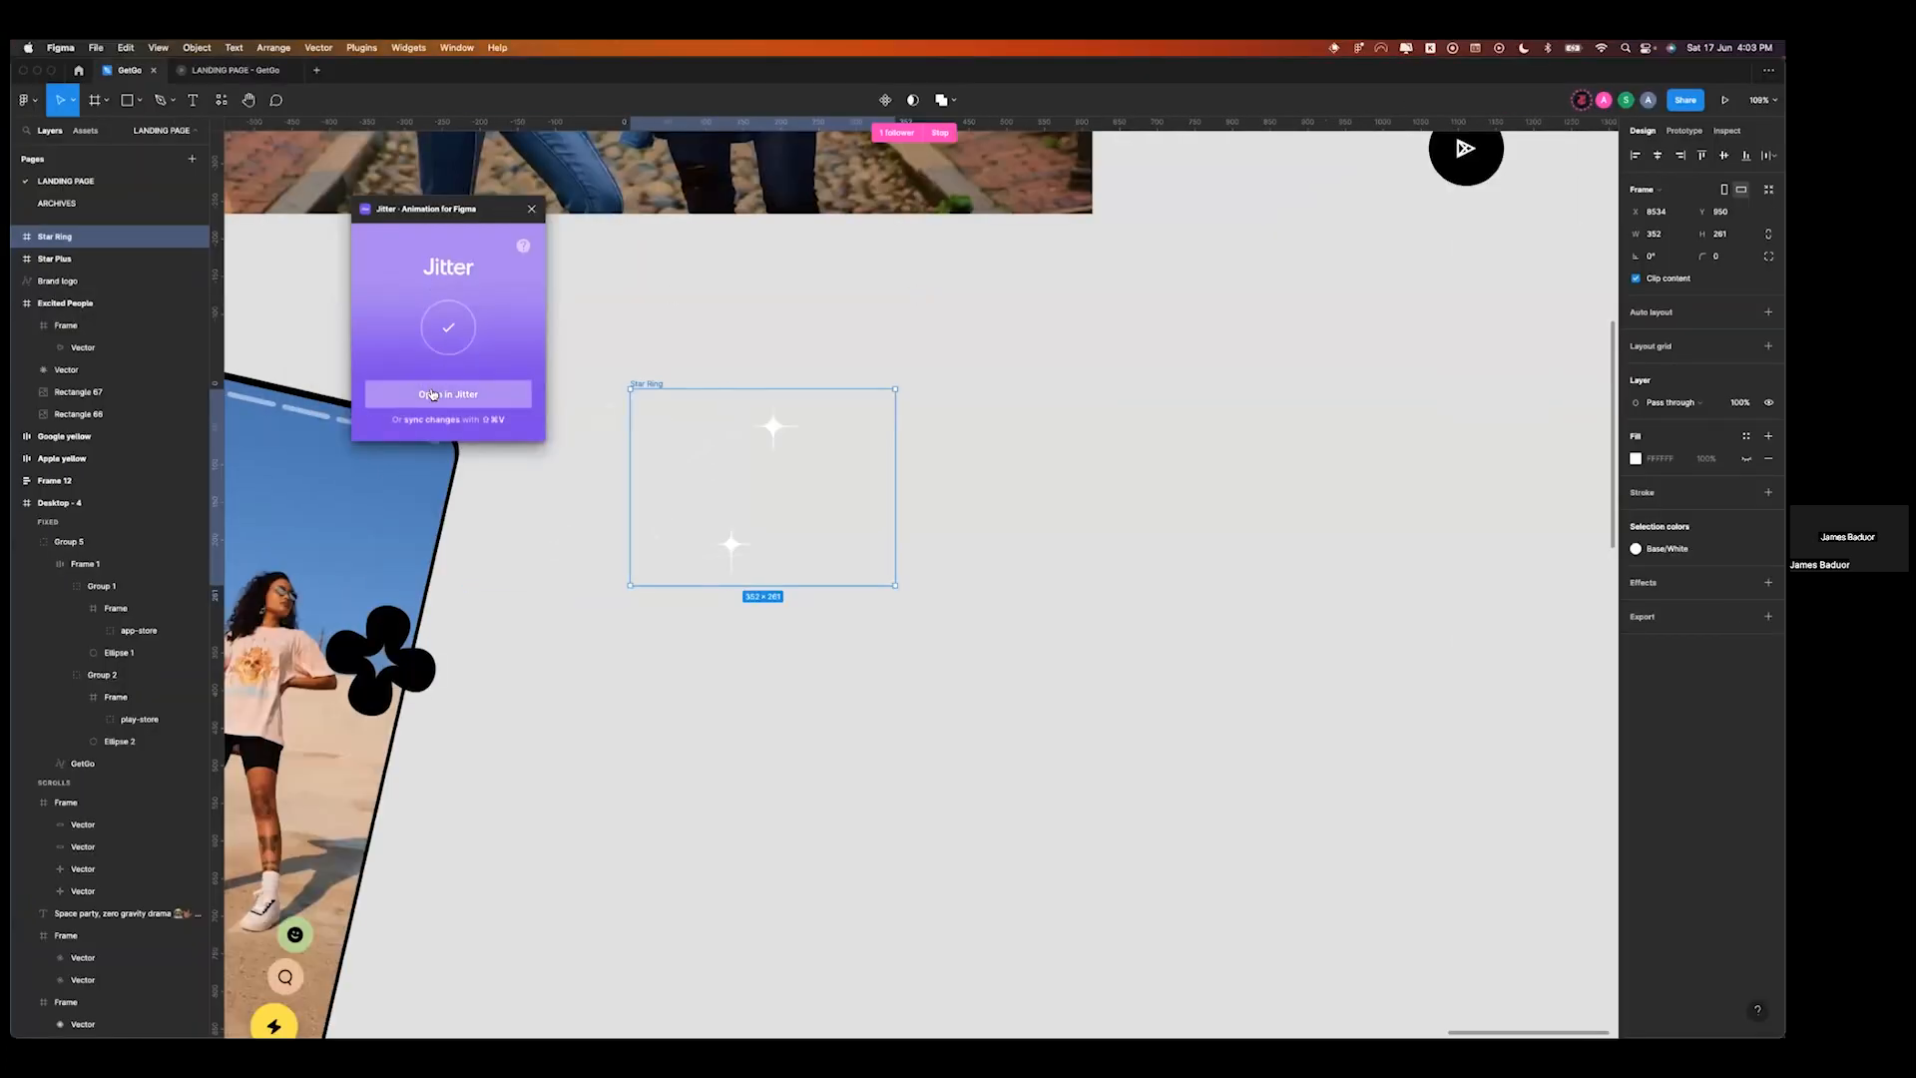
click(431, 393)
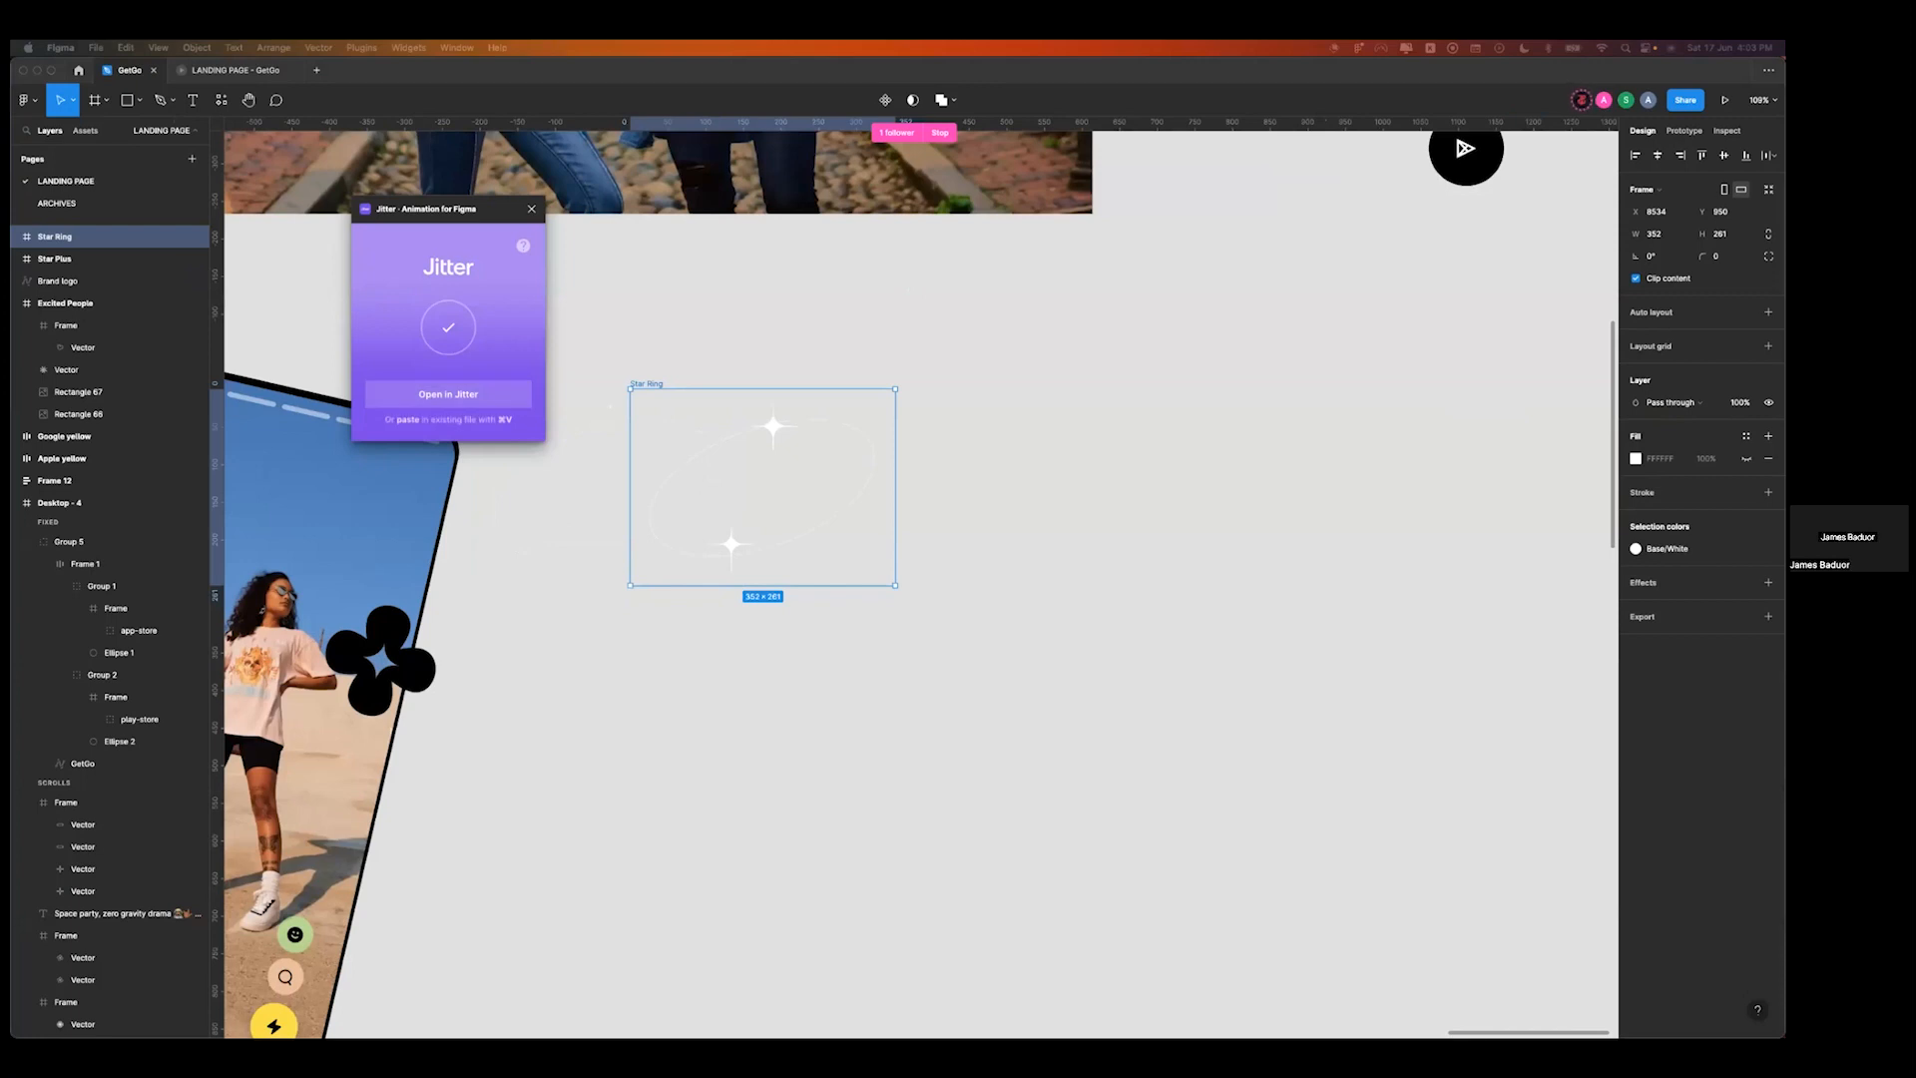
key(ctrl+Right)
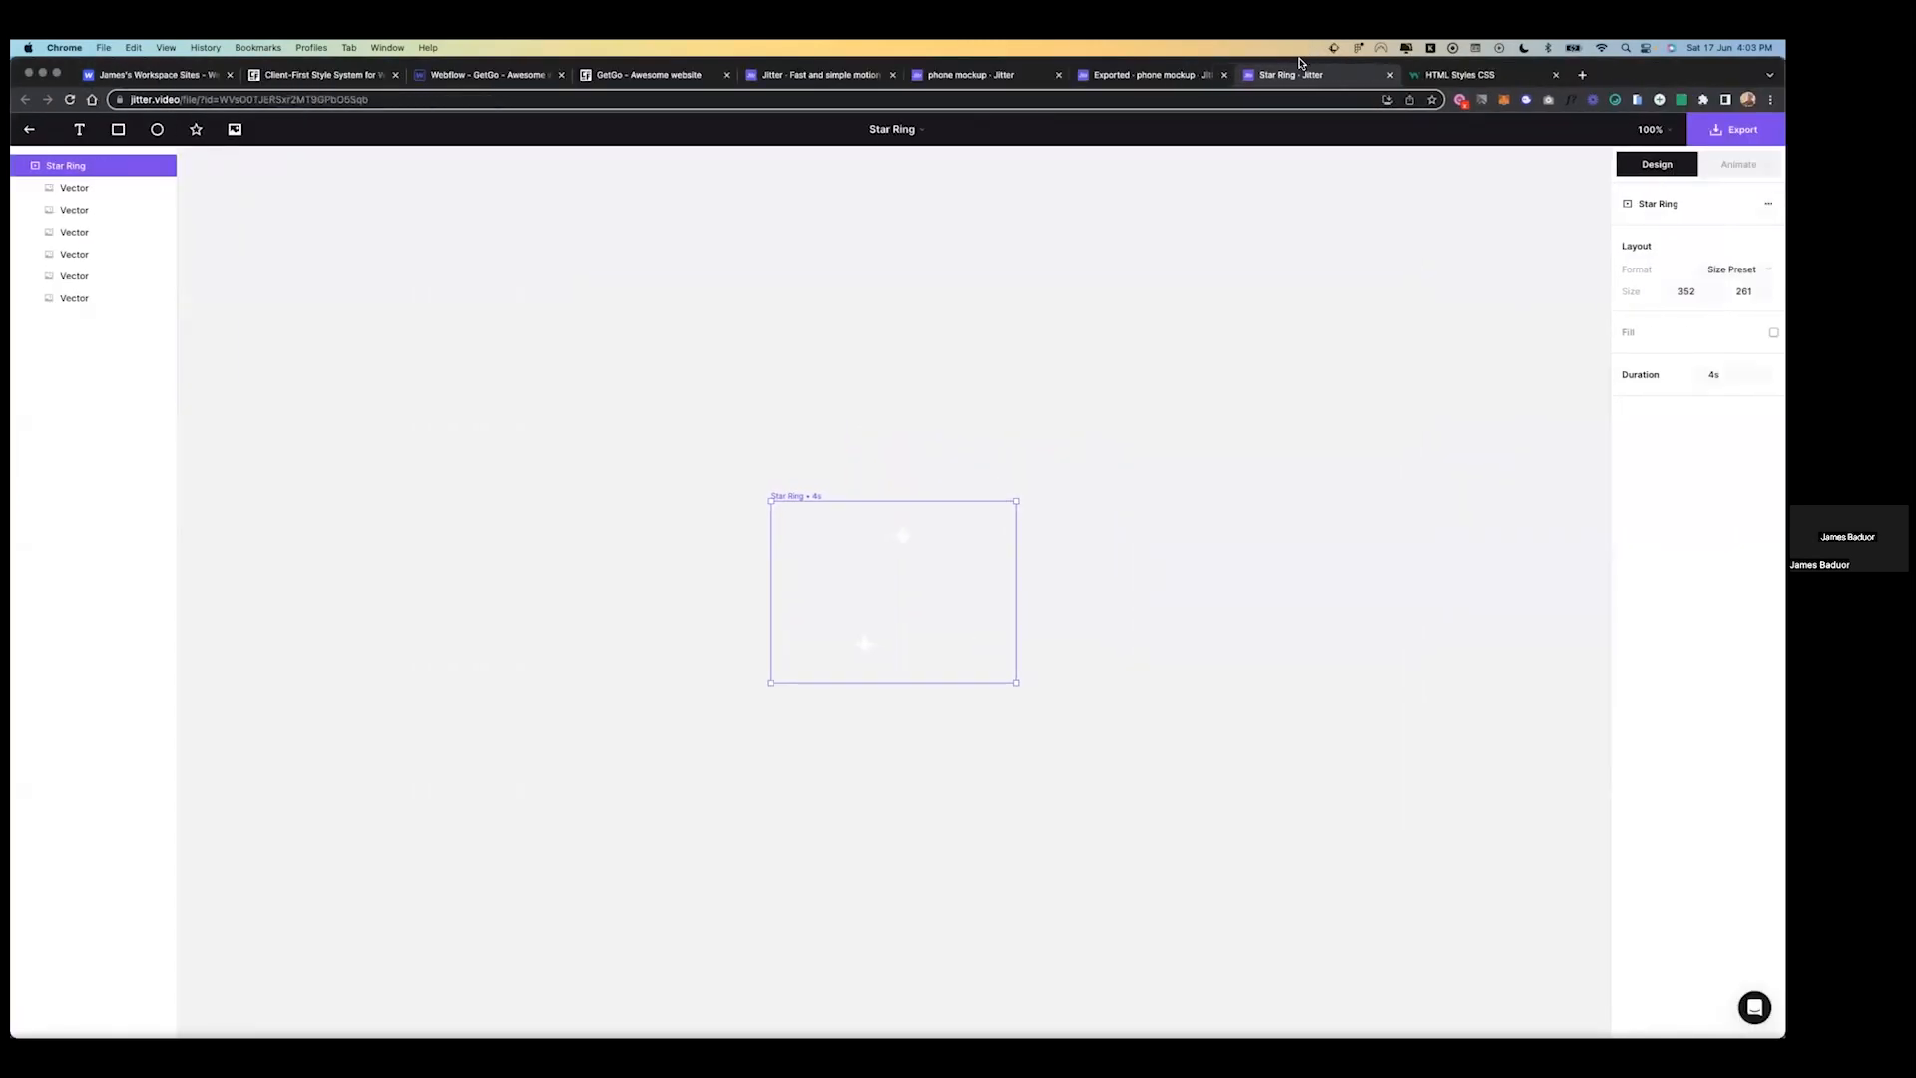
- Apply the Grow in animation to both star vectors of the Star Ring artboard
scroll(933, 645, up, 5)
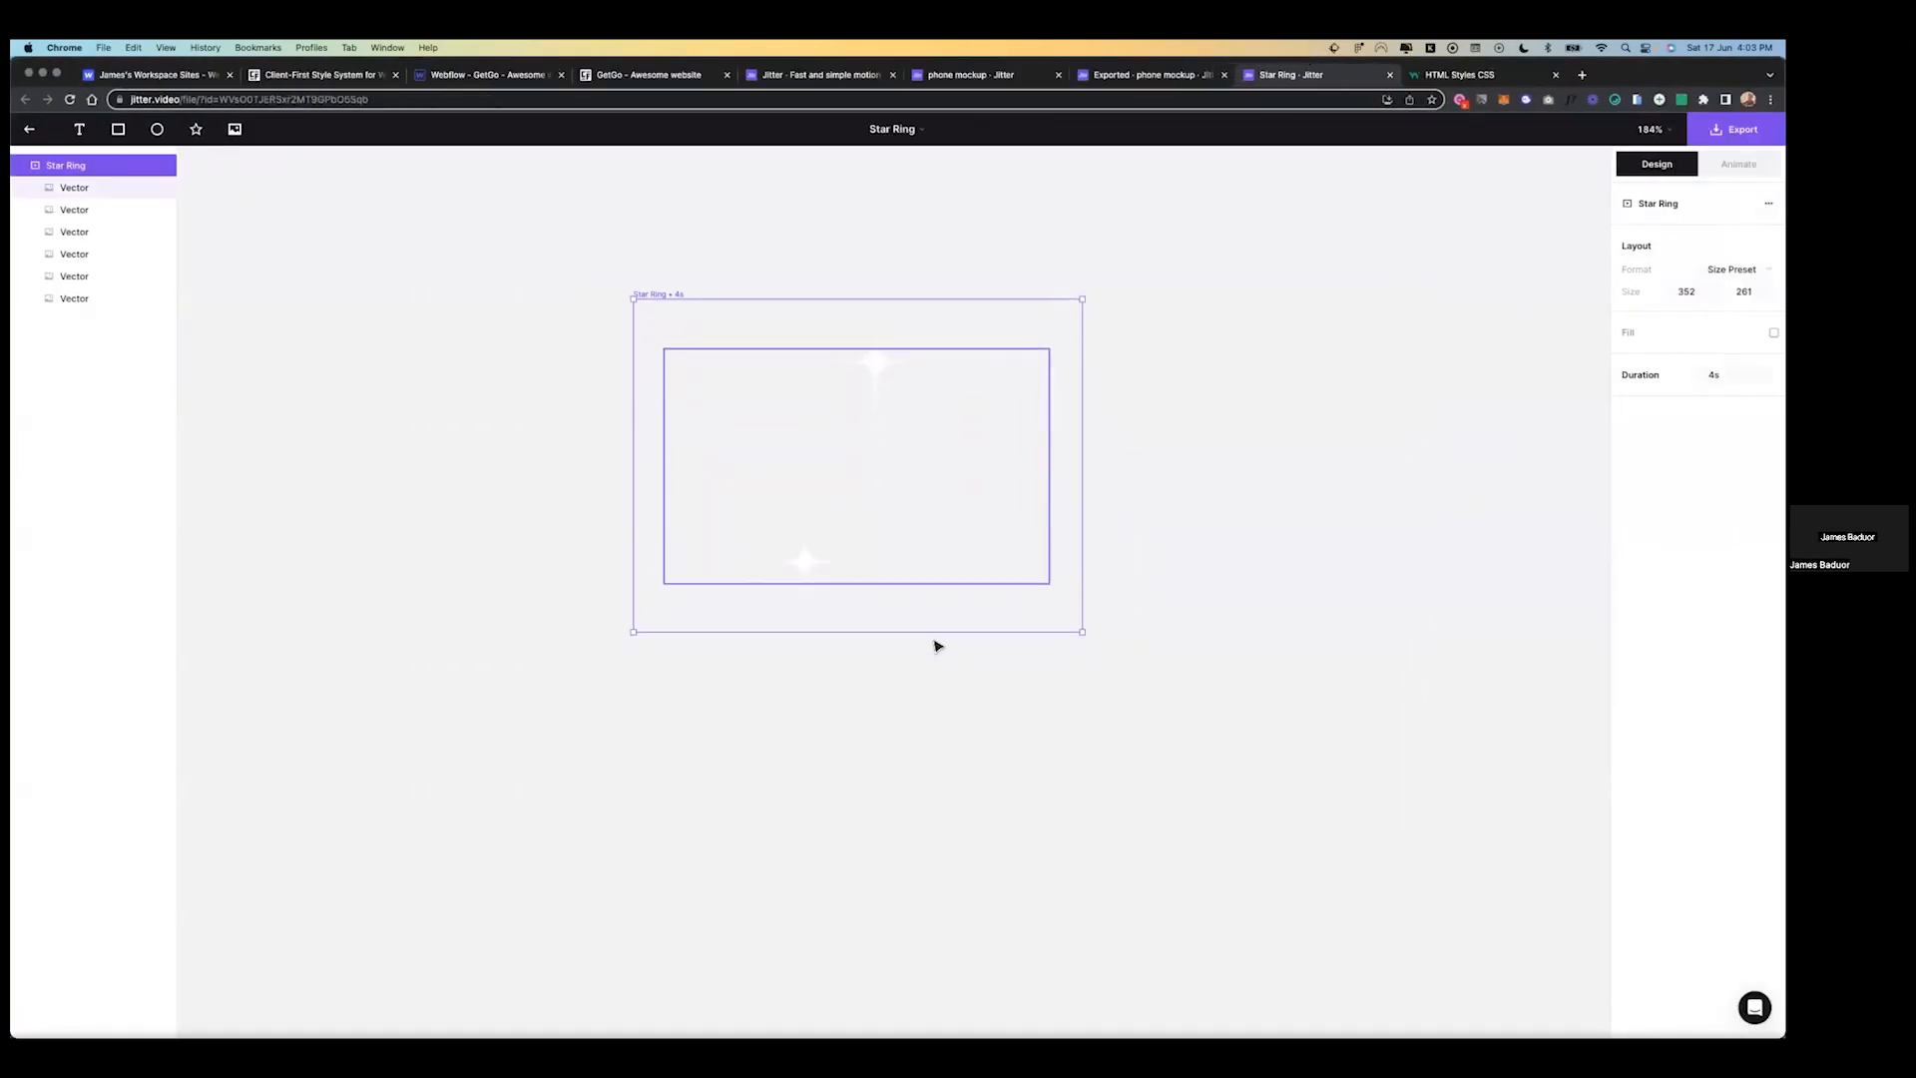
click(876, 365)
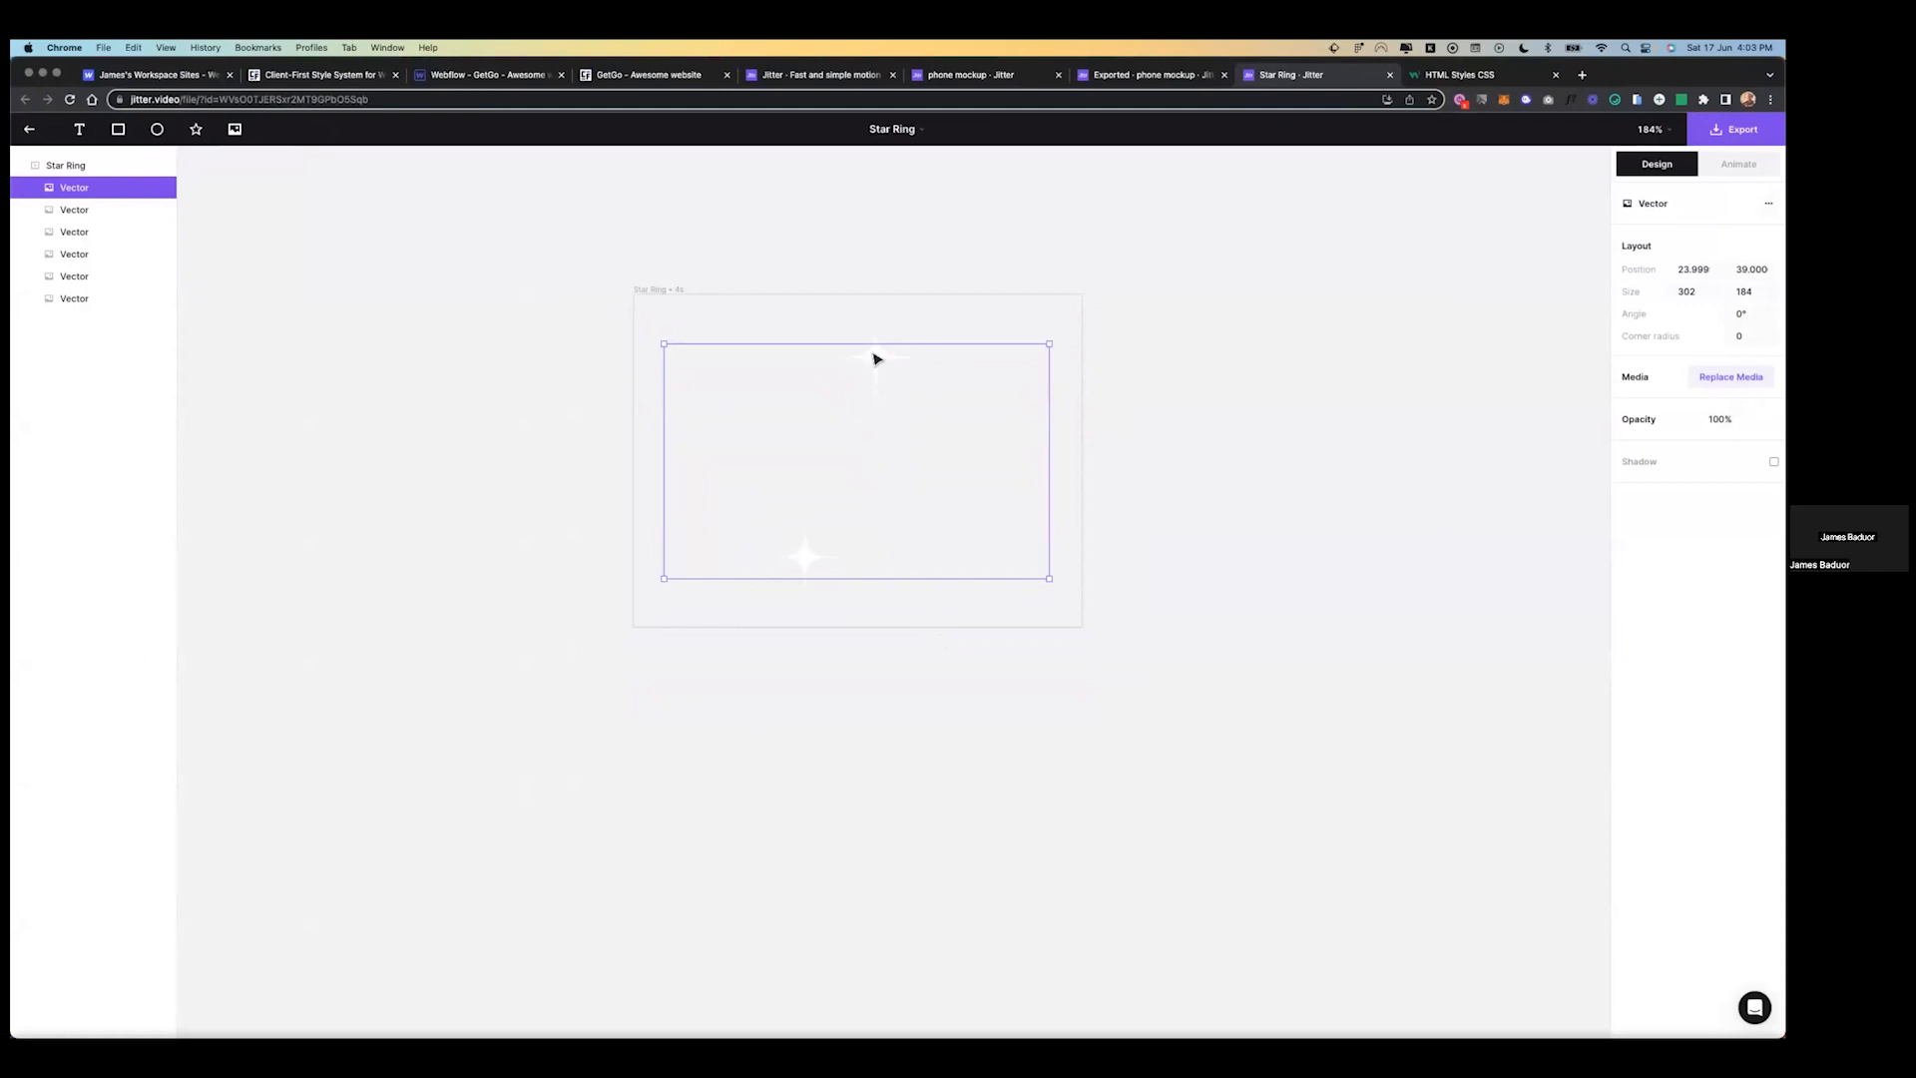
click(885, 323)
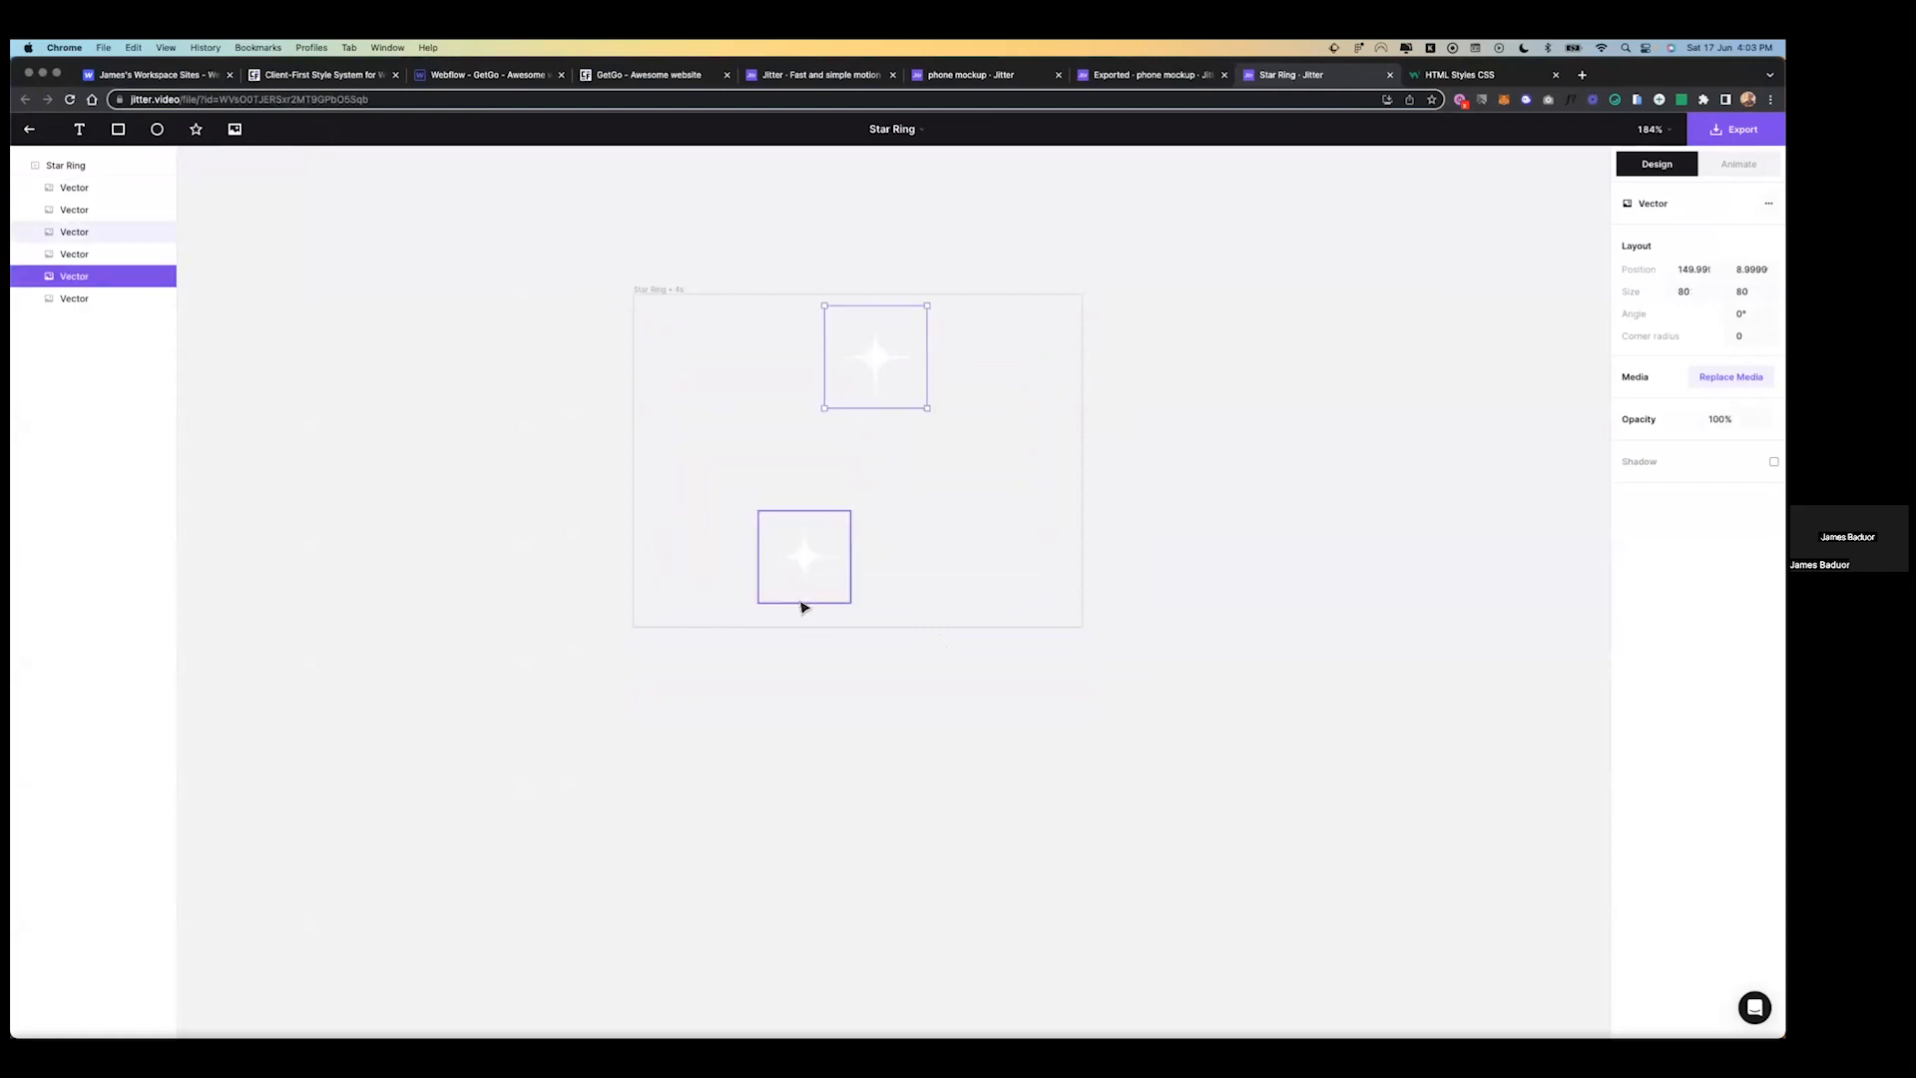
shift+click(804, 591)
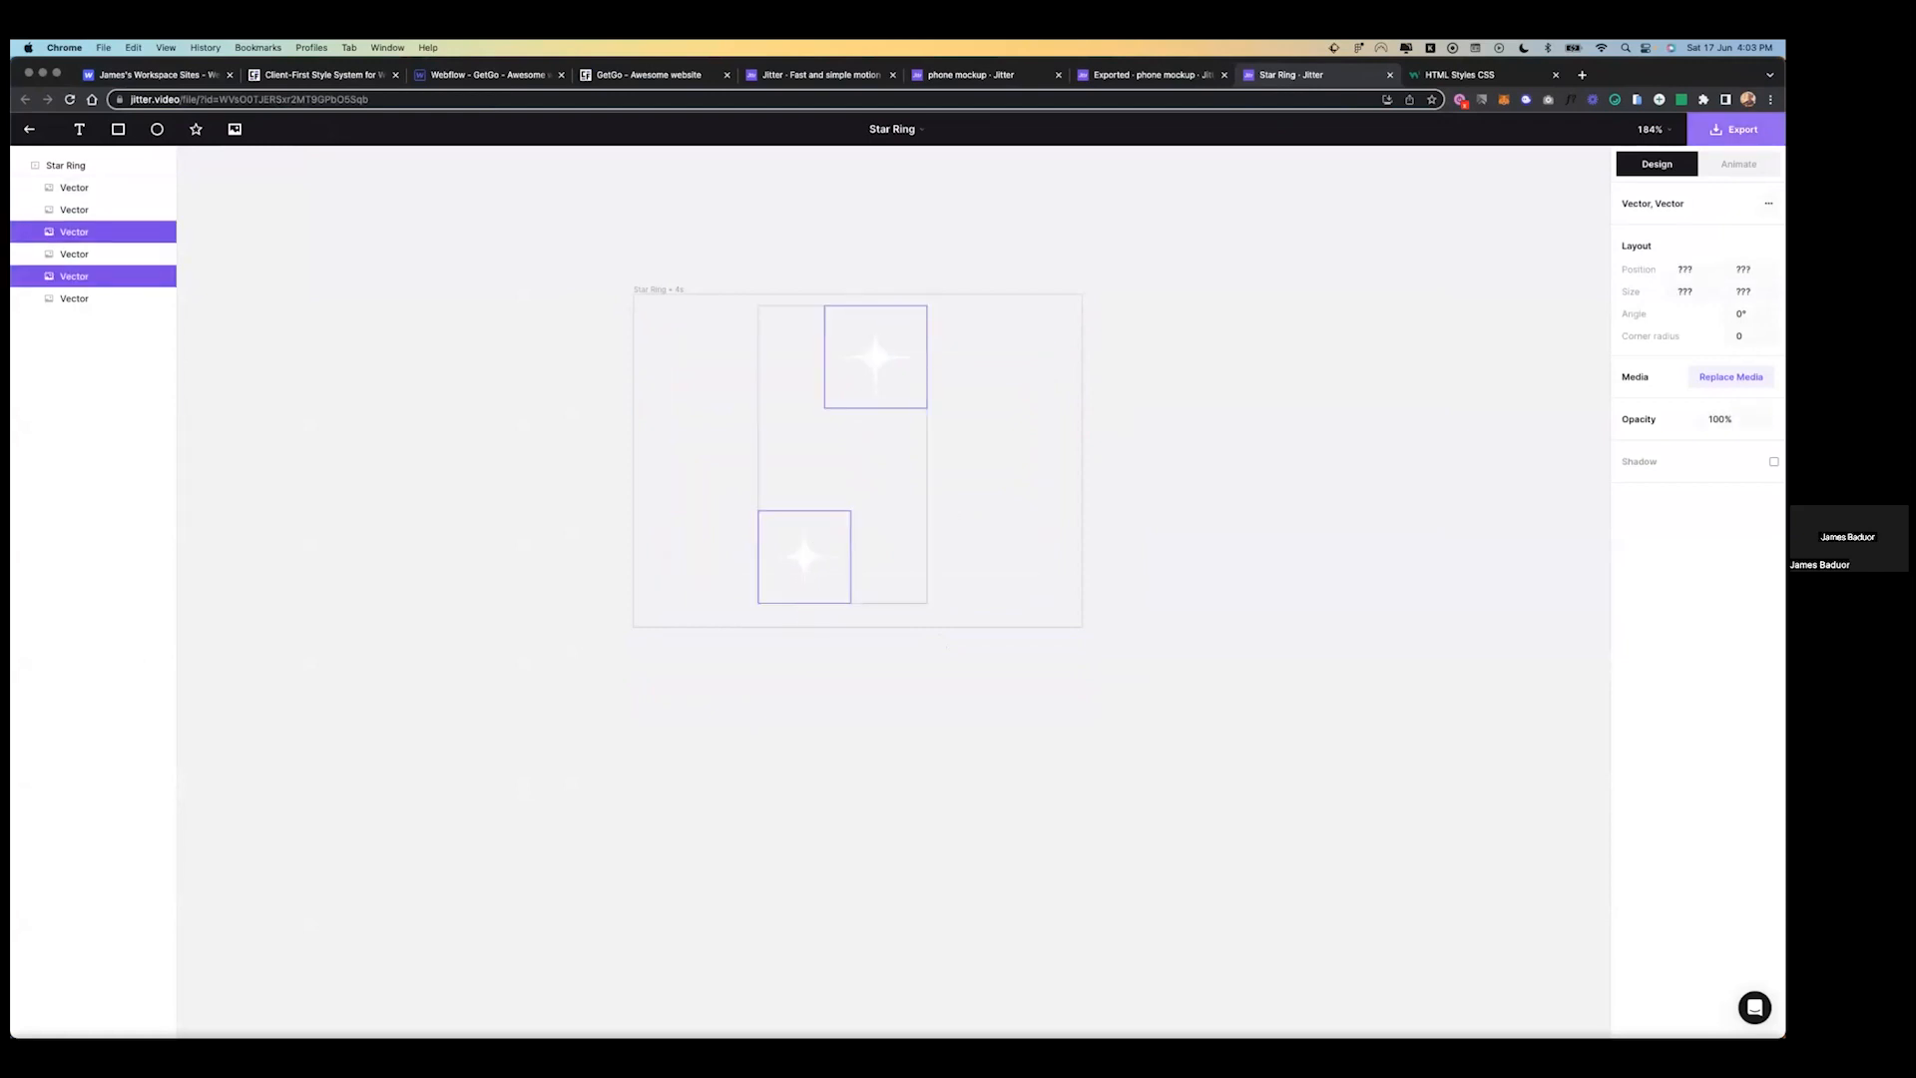
click(1738, 164)
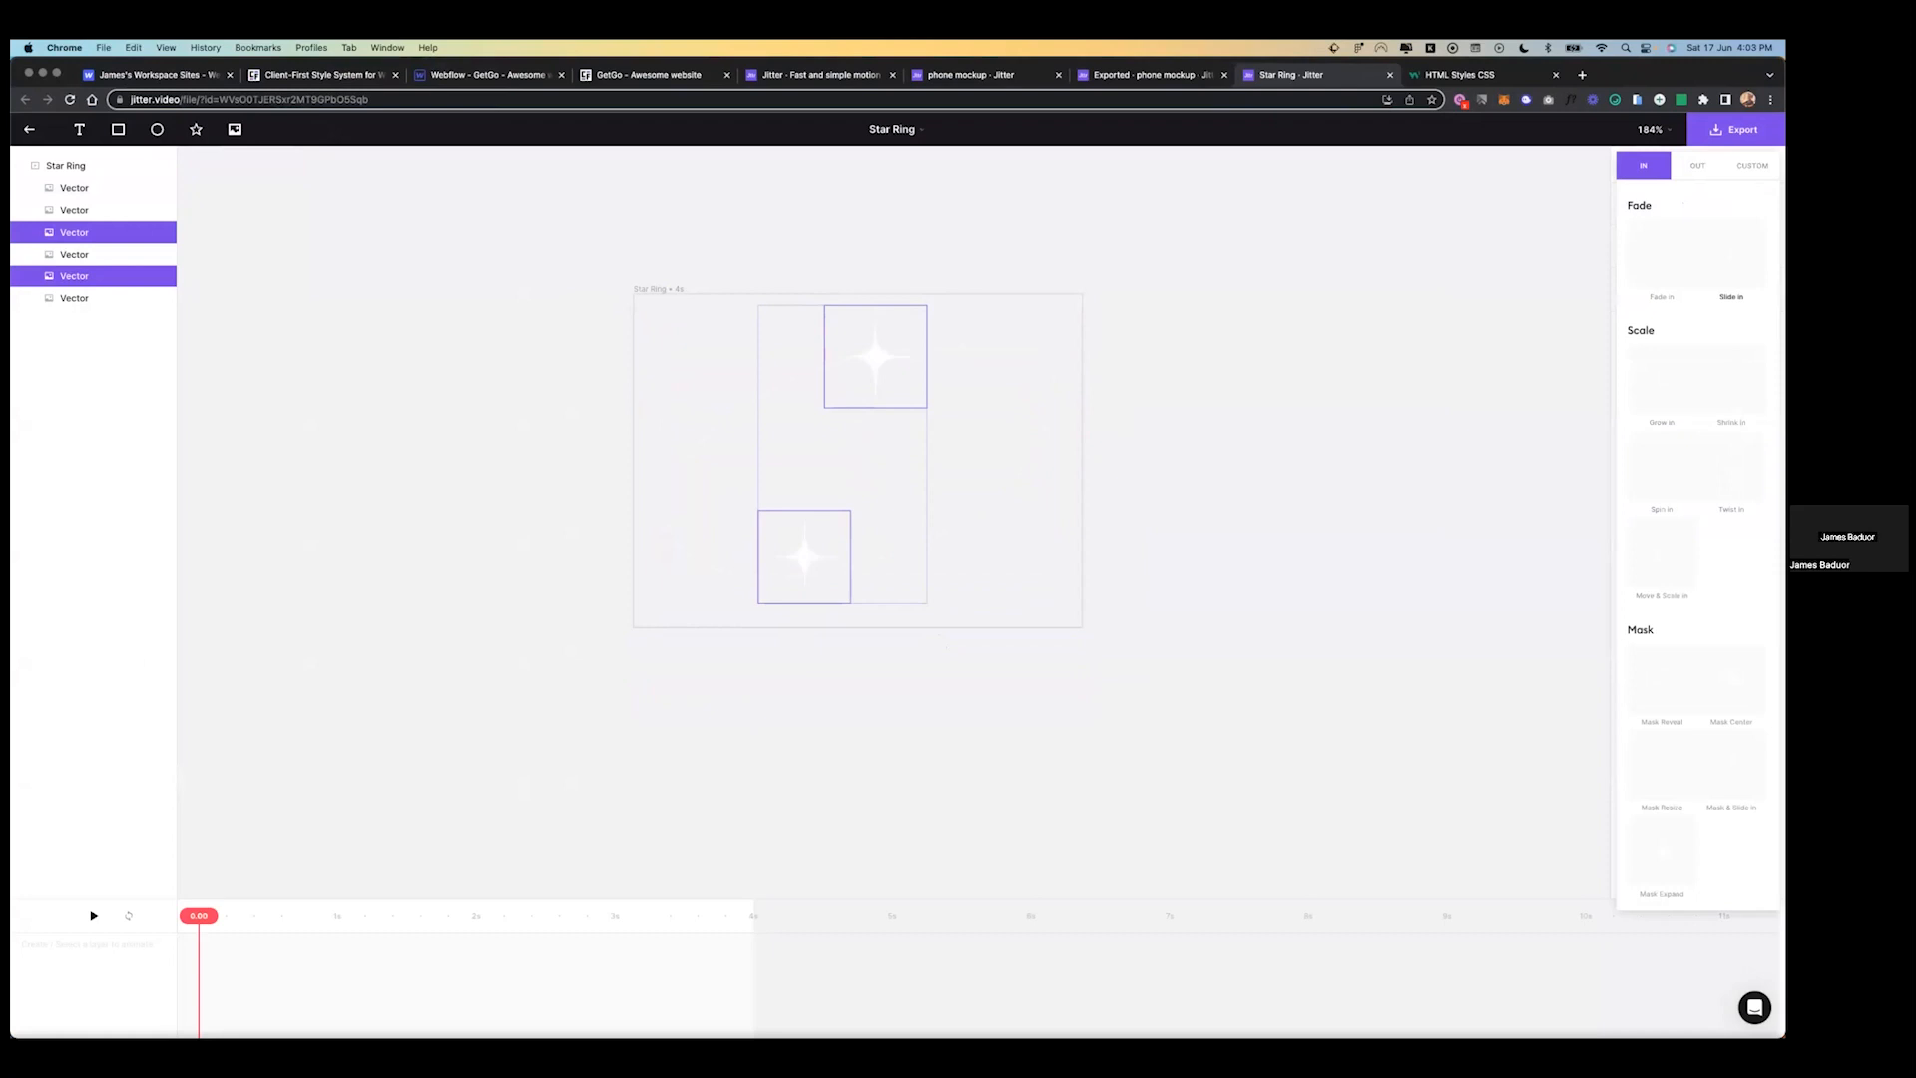
click(1662, 389)
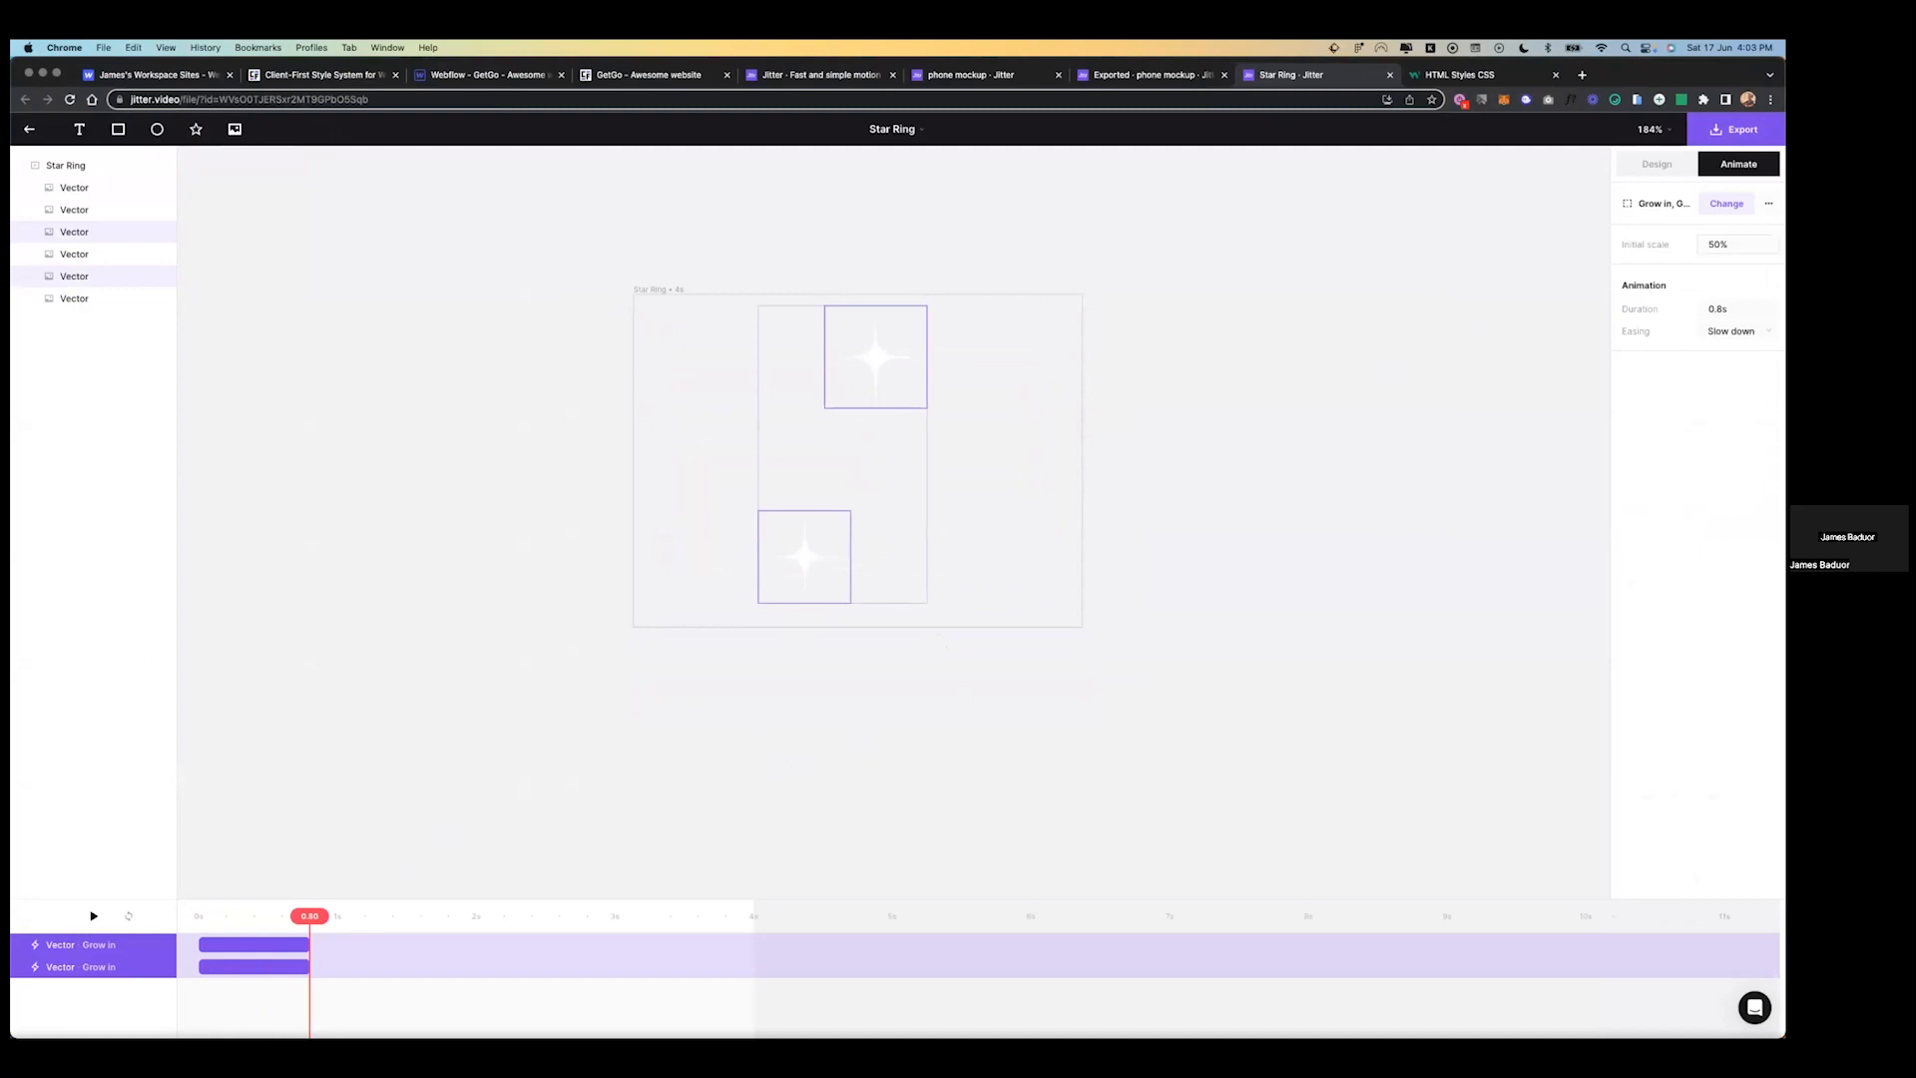
- Try an initial scale of 100% on both stars' animations, and reapply the Grow in preset
click(1731, 245)
text(100)
key(Tab)
click(1727, 204)
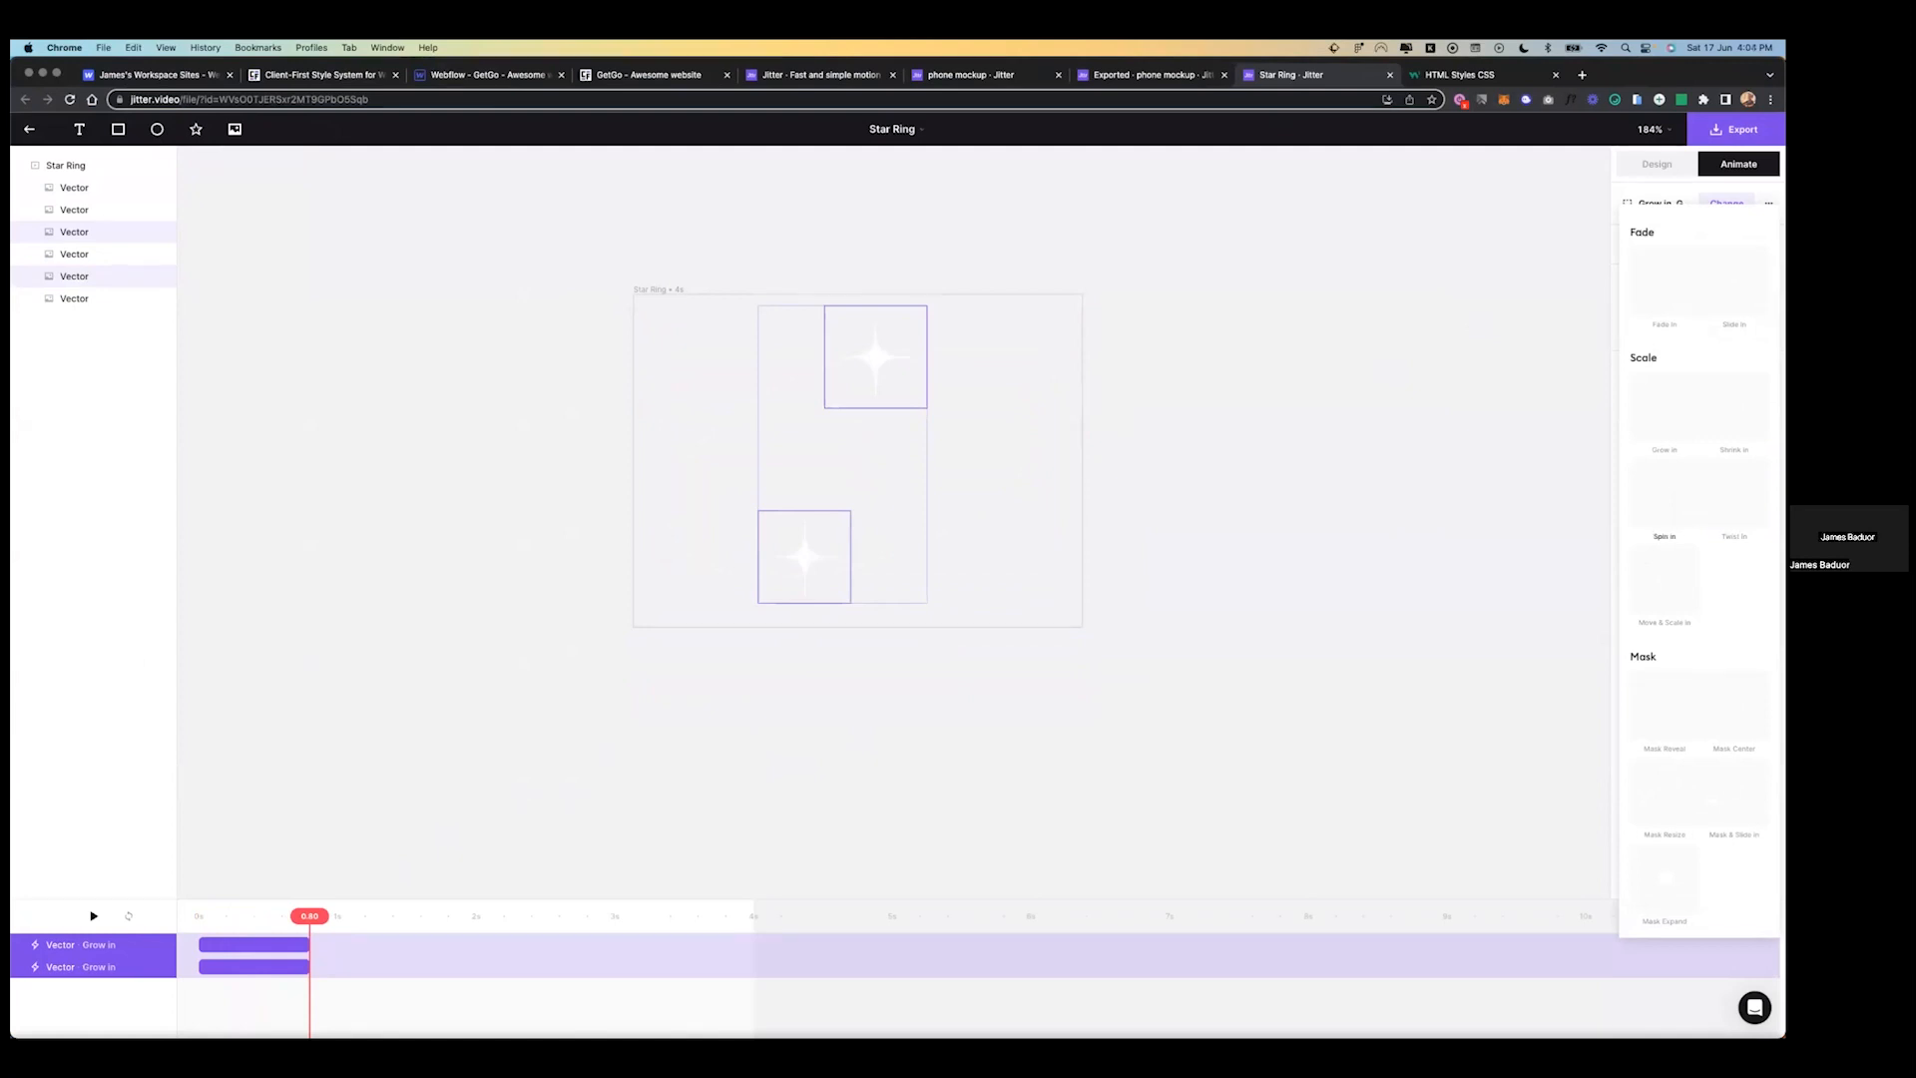
click(1664, 411)
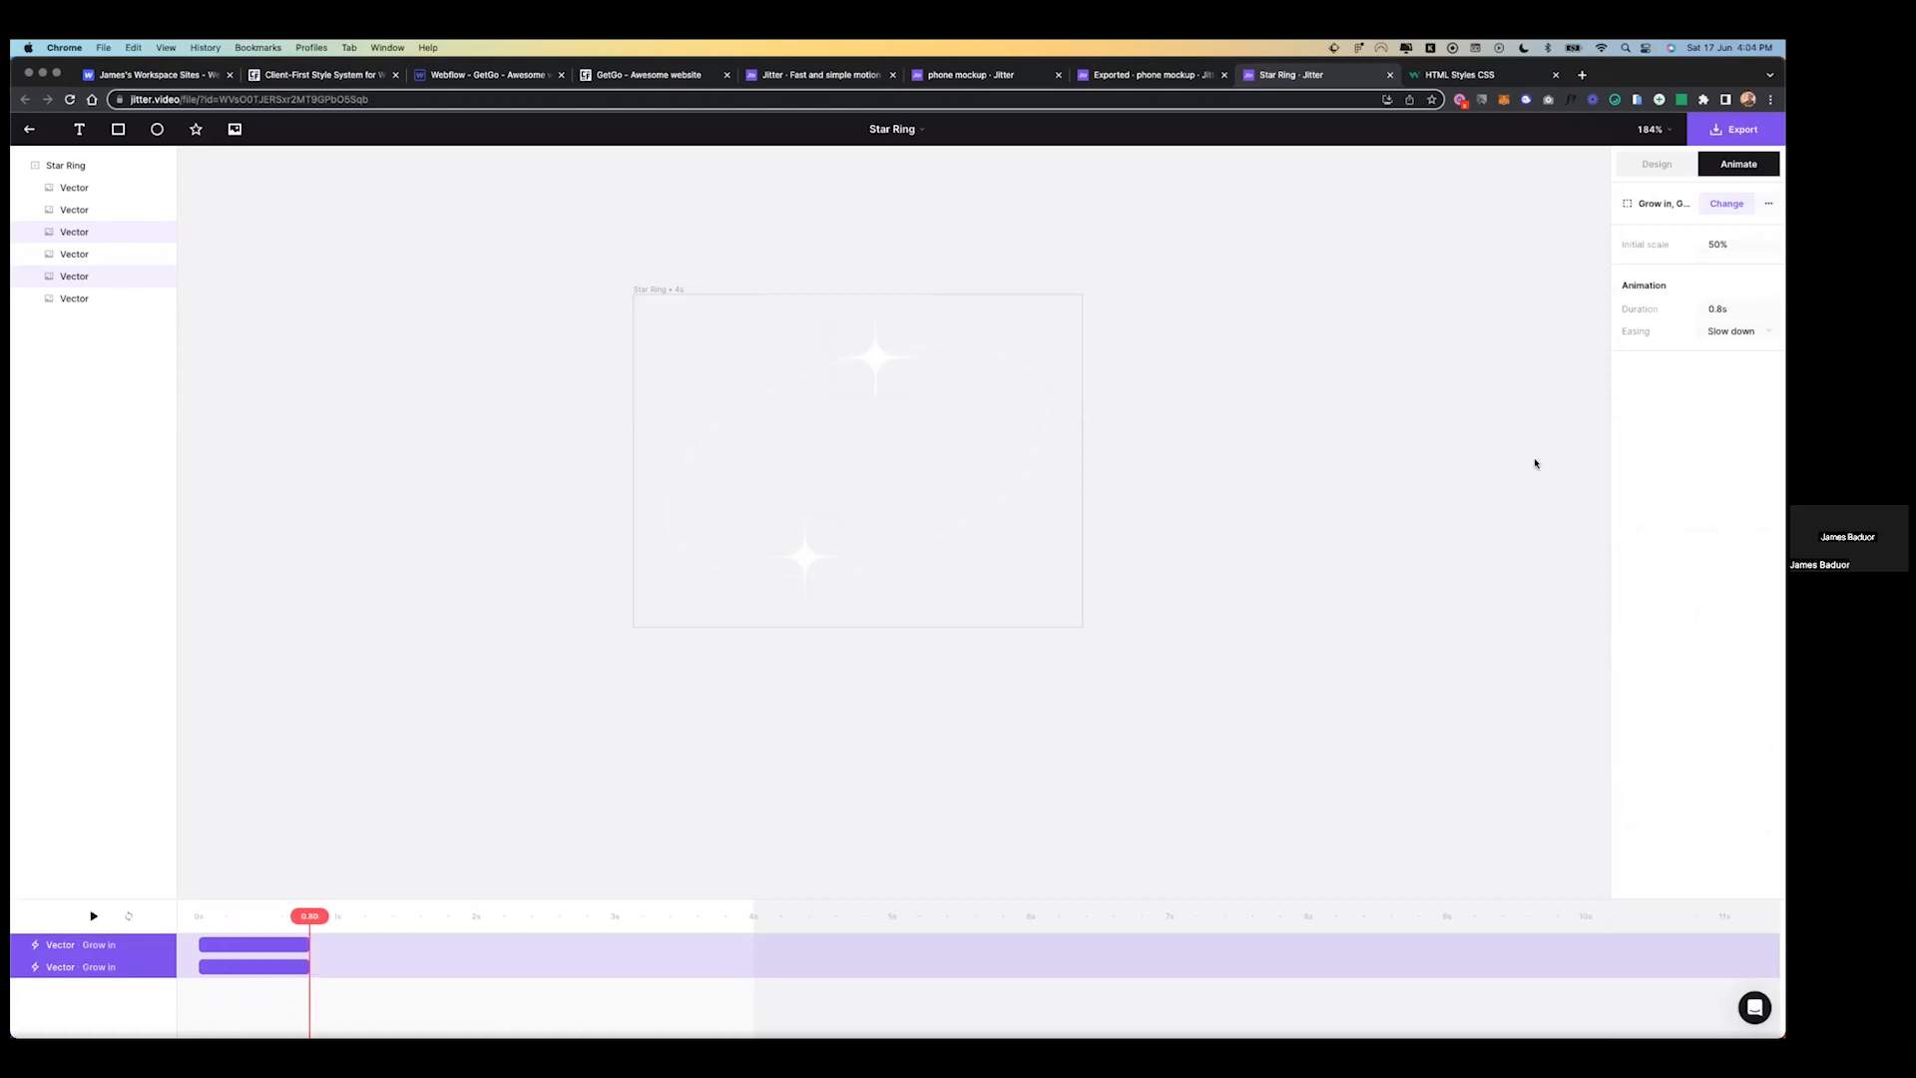
- Shift the lower star's Grow in animation on the timeline to start at about 0.8 s
click(278, 999)
click(313, 972)
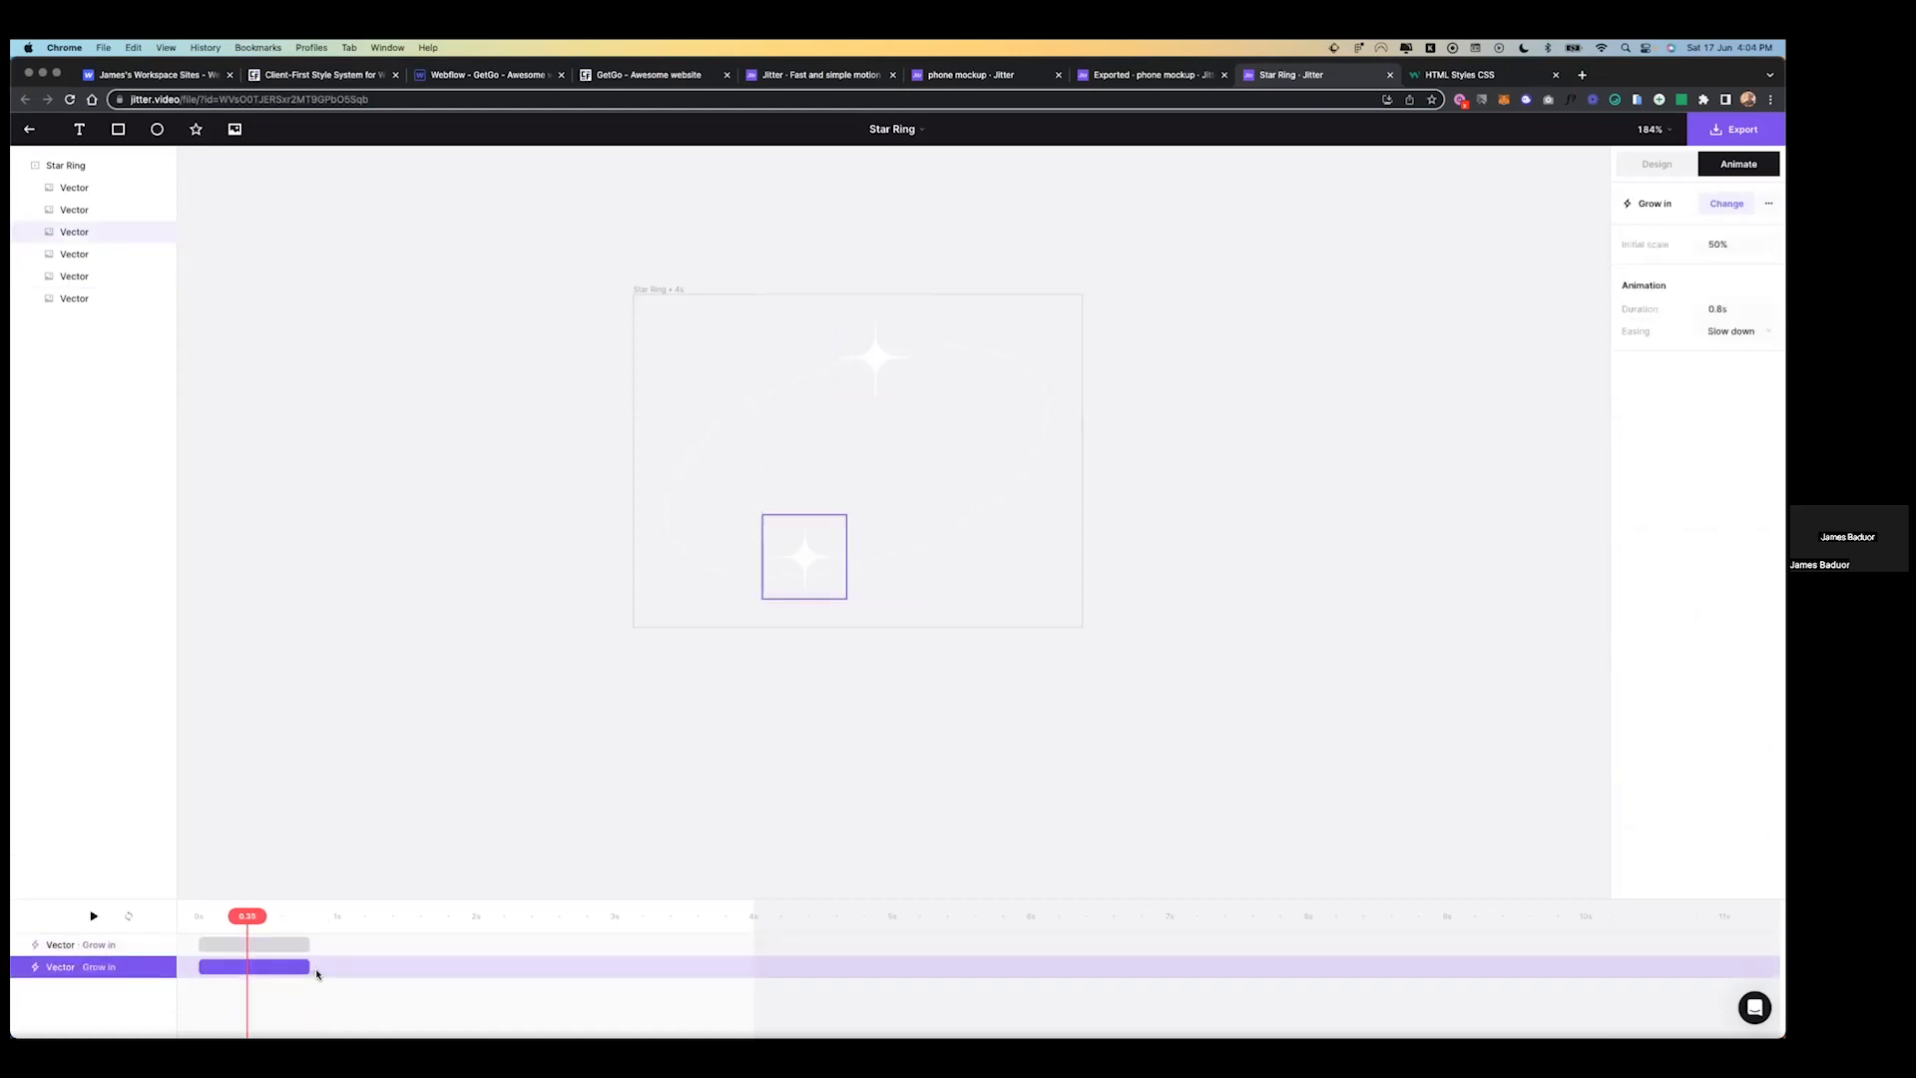
drag(284, 971, 392, 971)
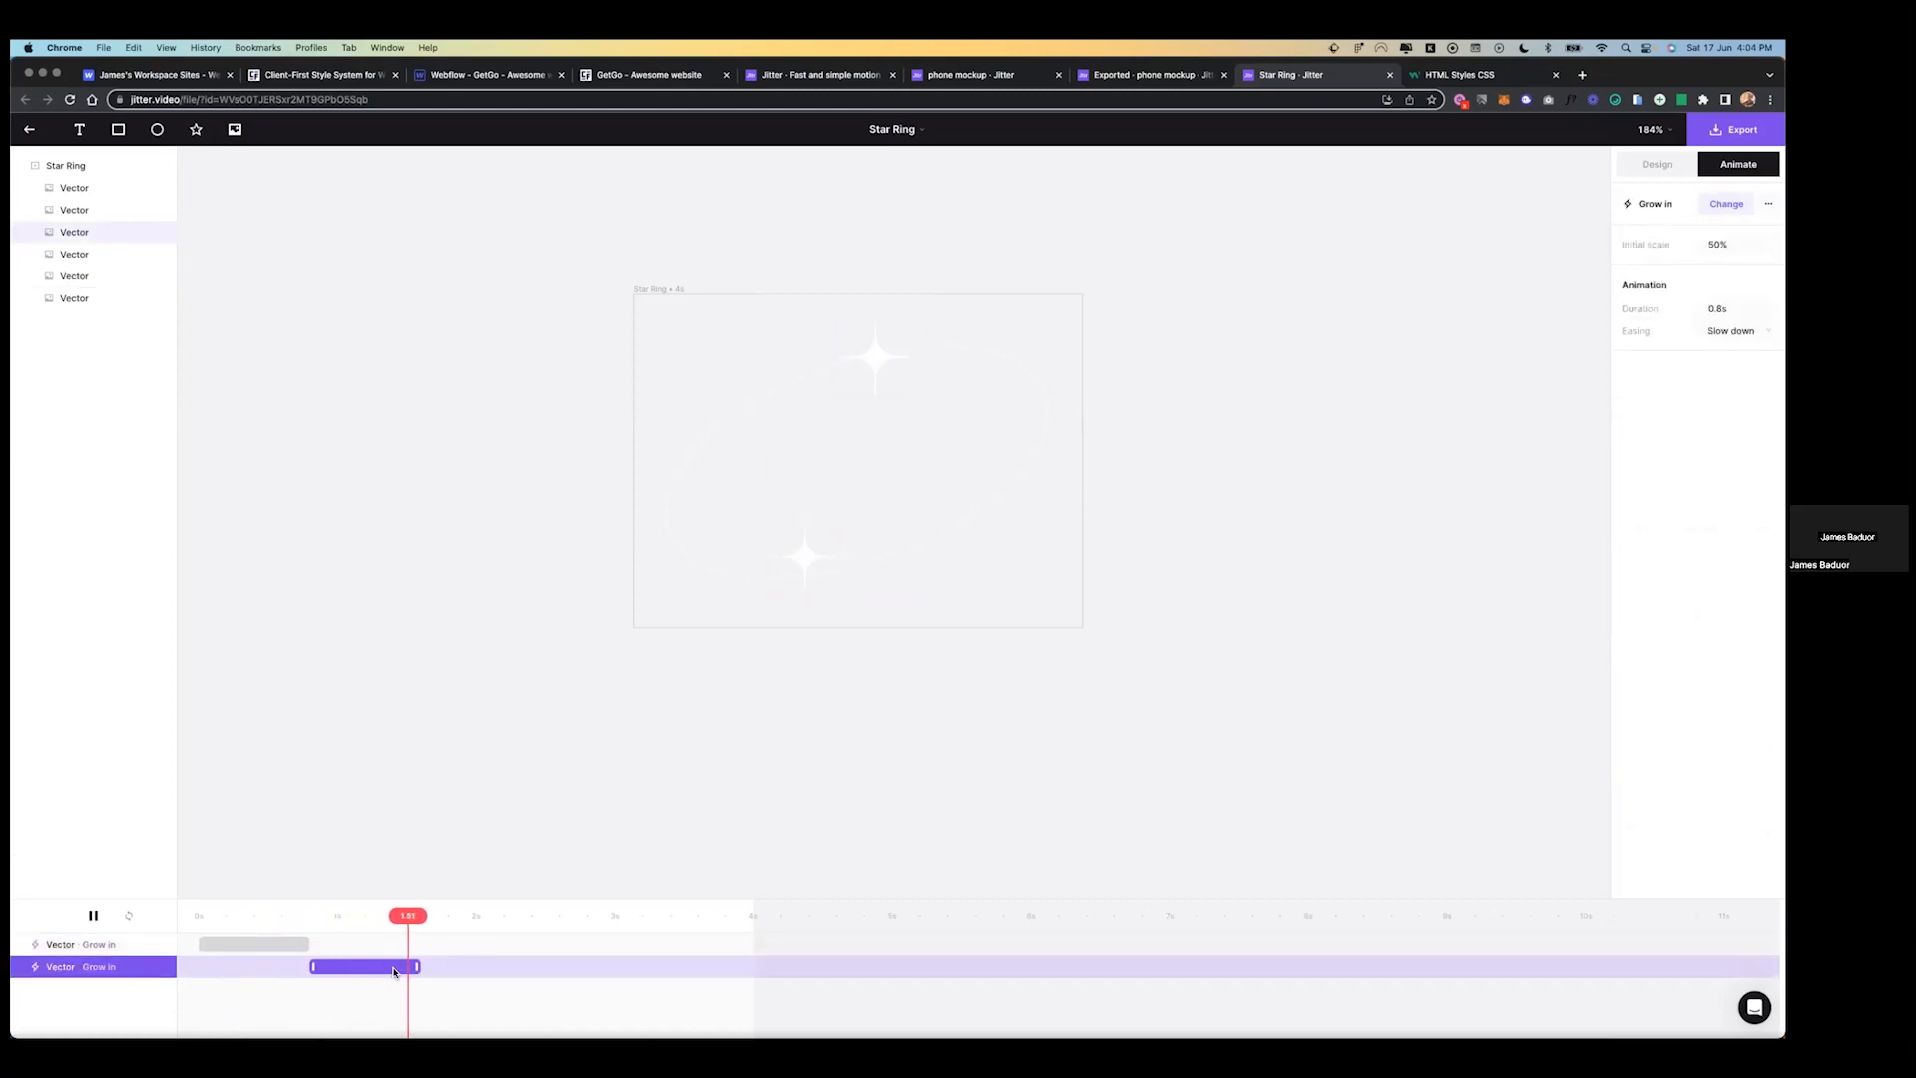
- Change the animations of both stars from Grow in to Spin in
click(808, 570)
click(809, 571)
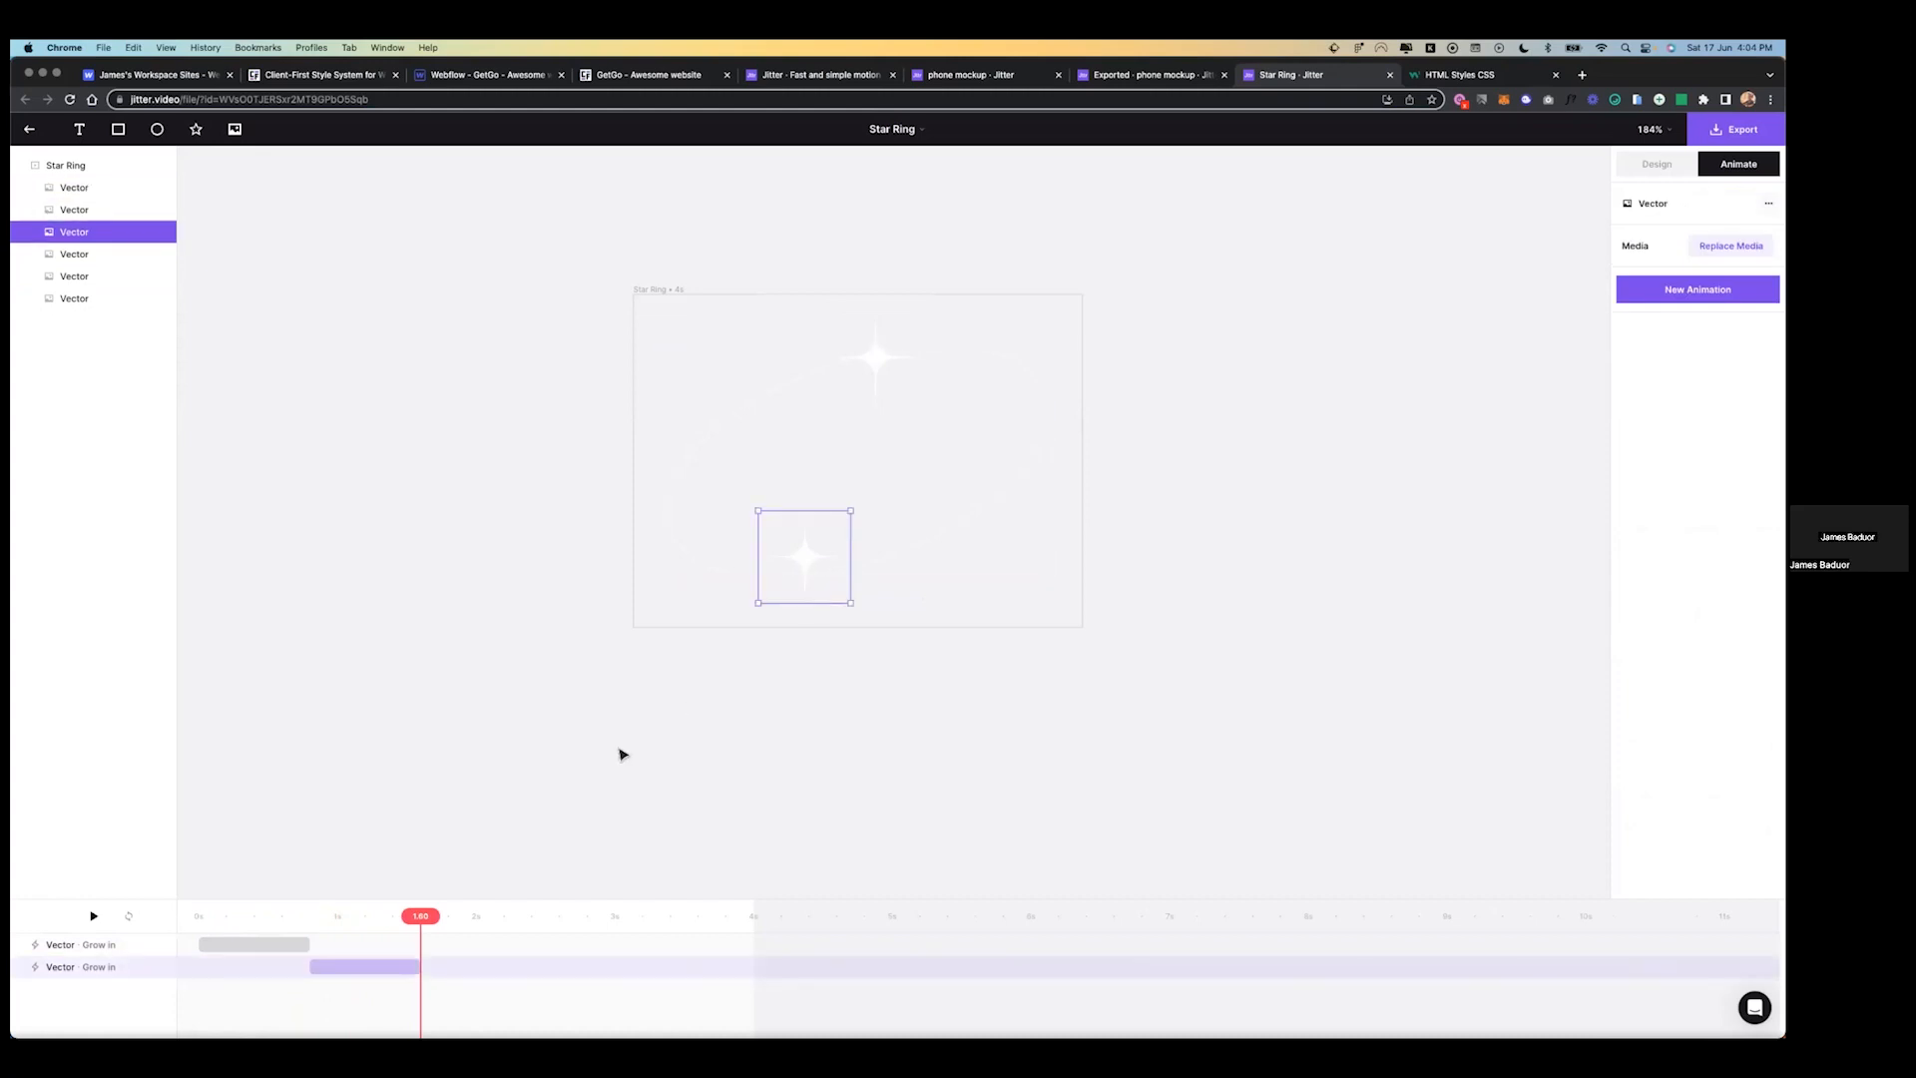
drag(411, 918, 455, 918)
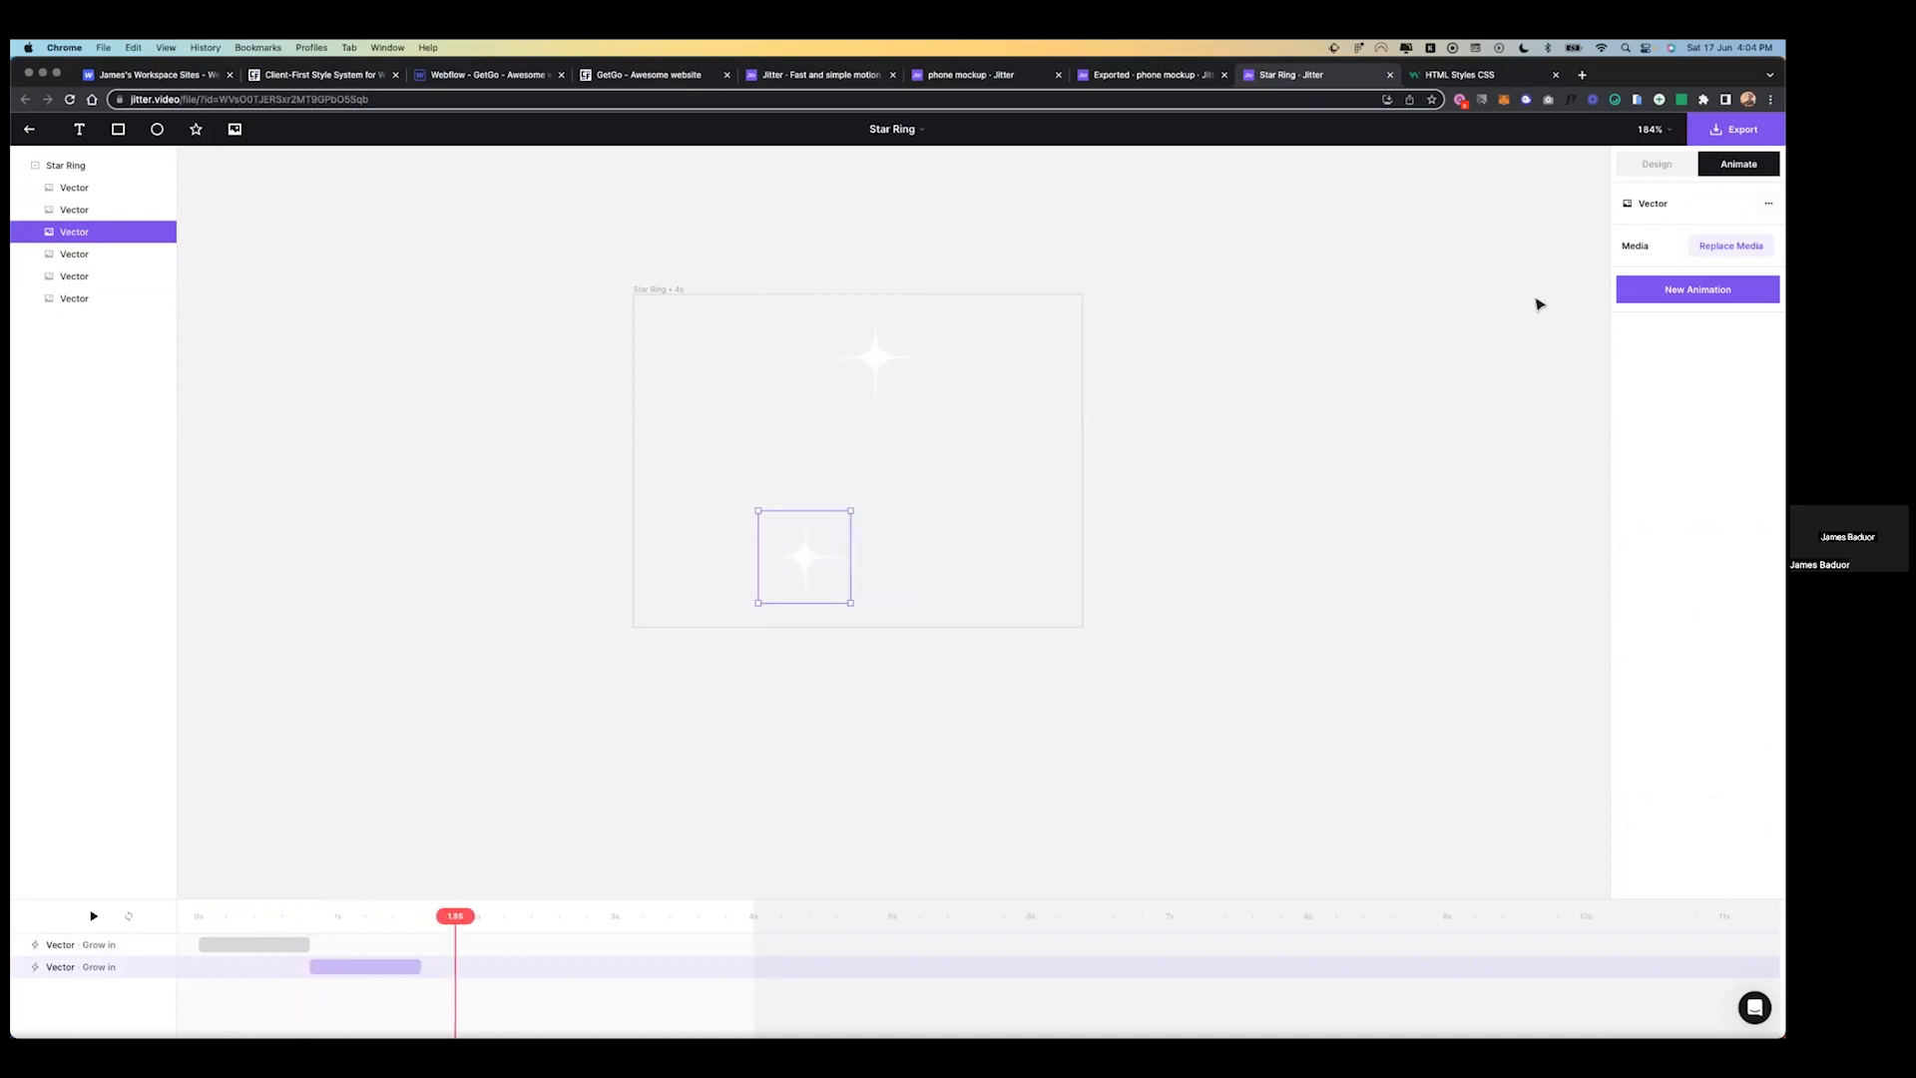
shift+click(881, 318)
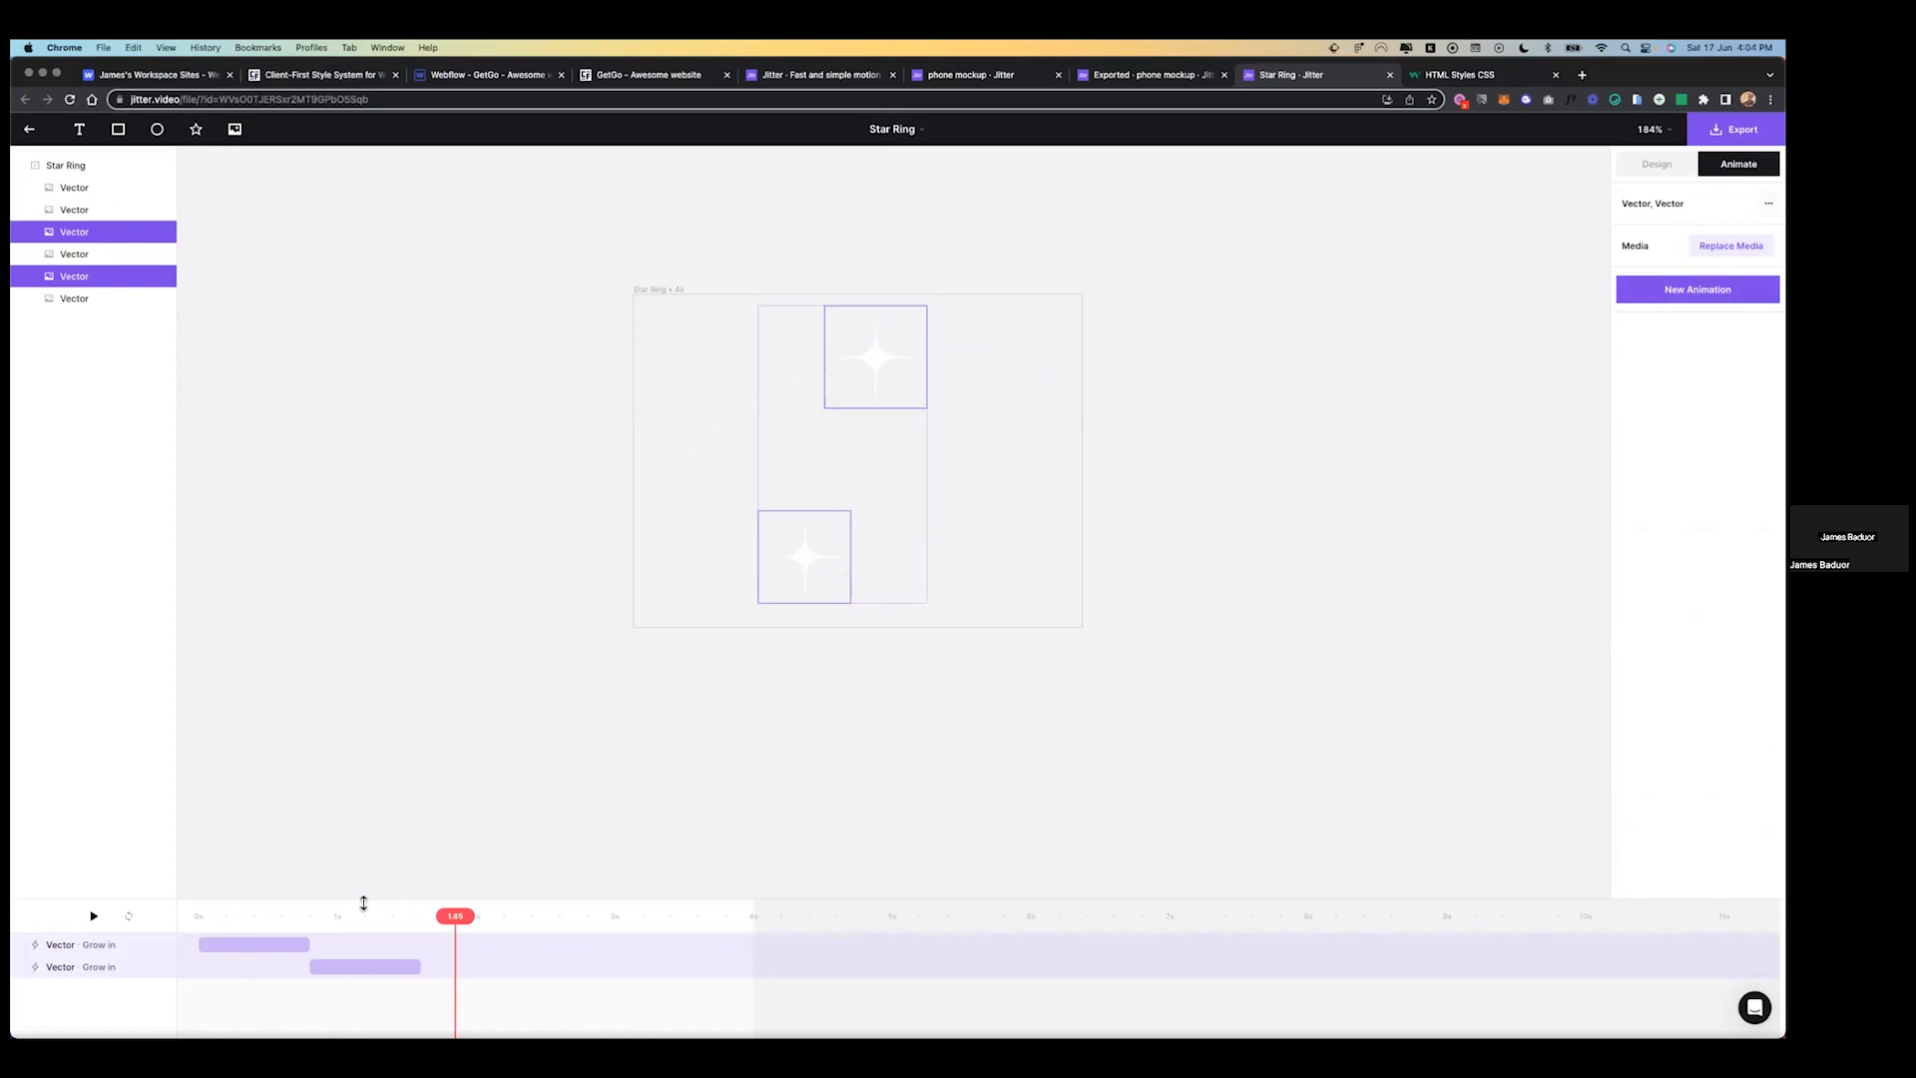
click(268, 955)
shift+click(372, 966)
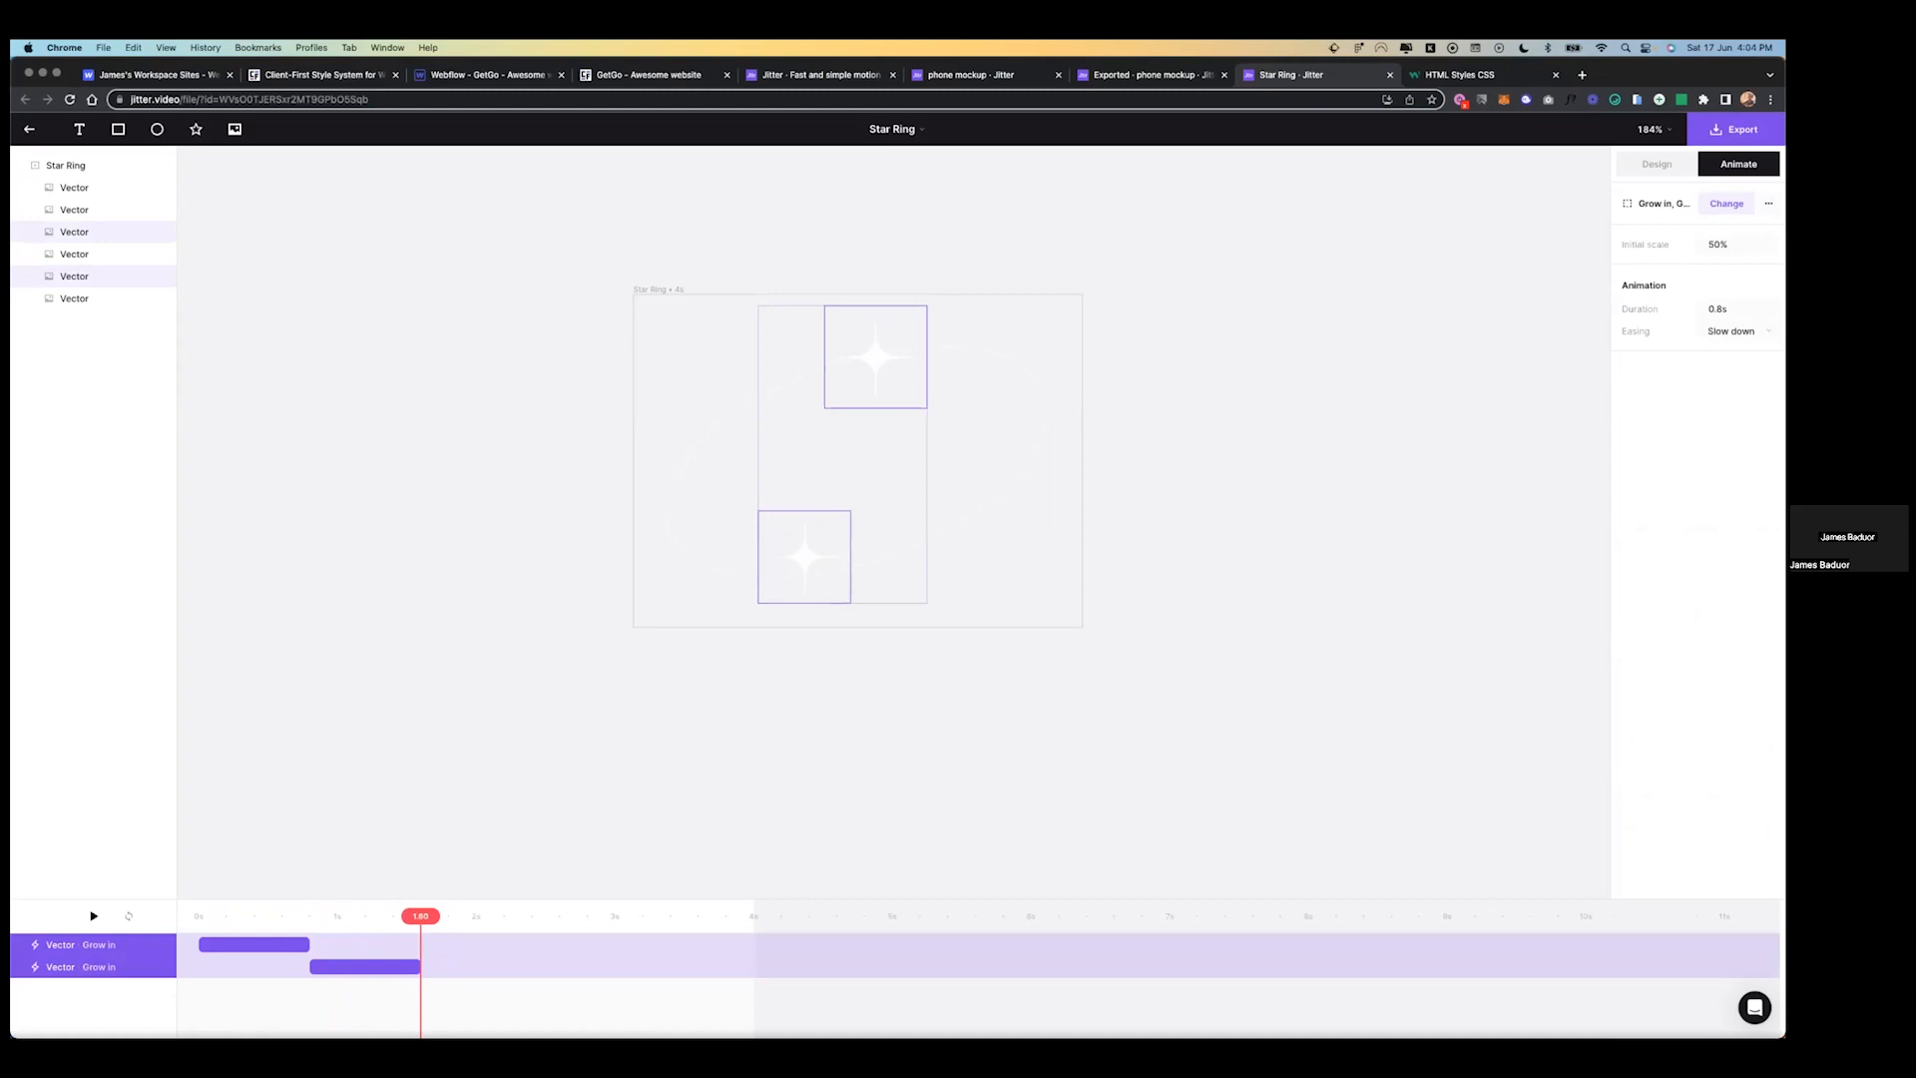
click(1664, 509)
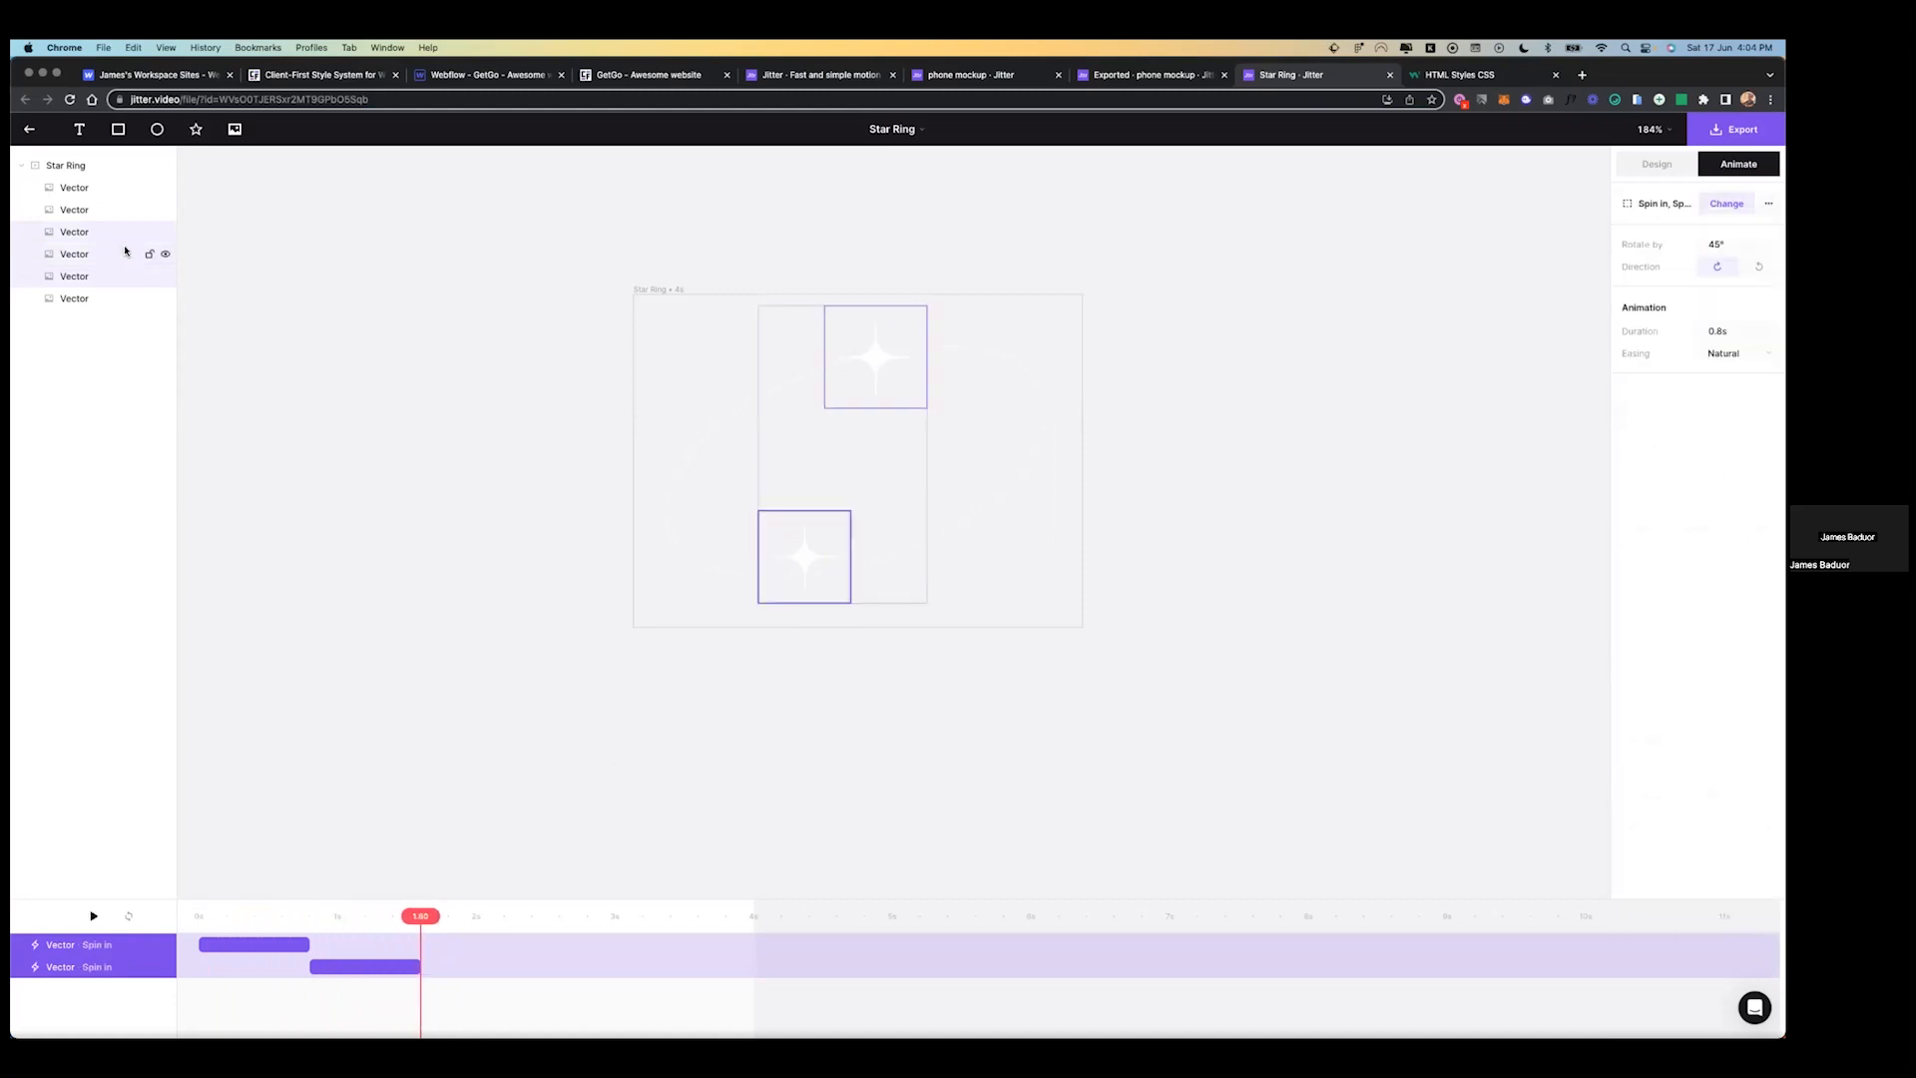
- Delete the unanimated duplicate vector of the lower star
click(124, 253)
key(Delete)
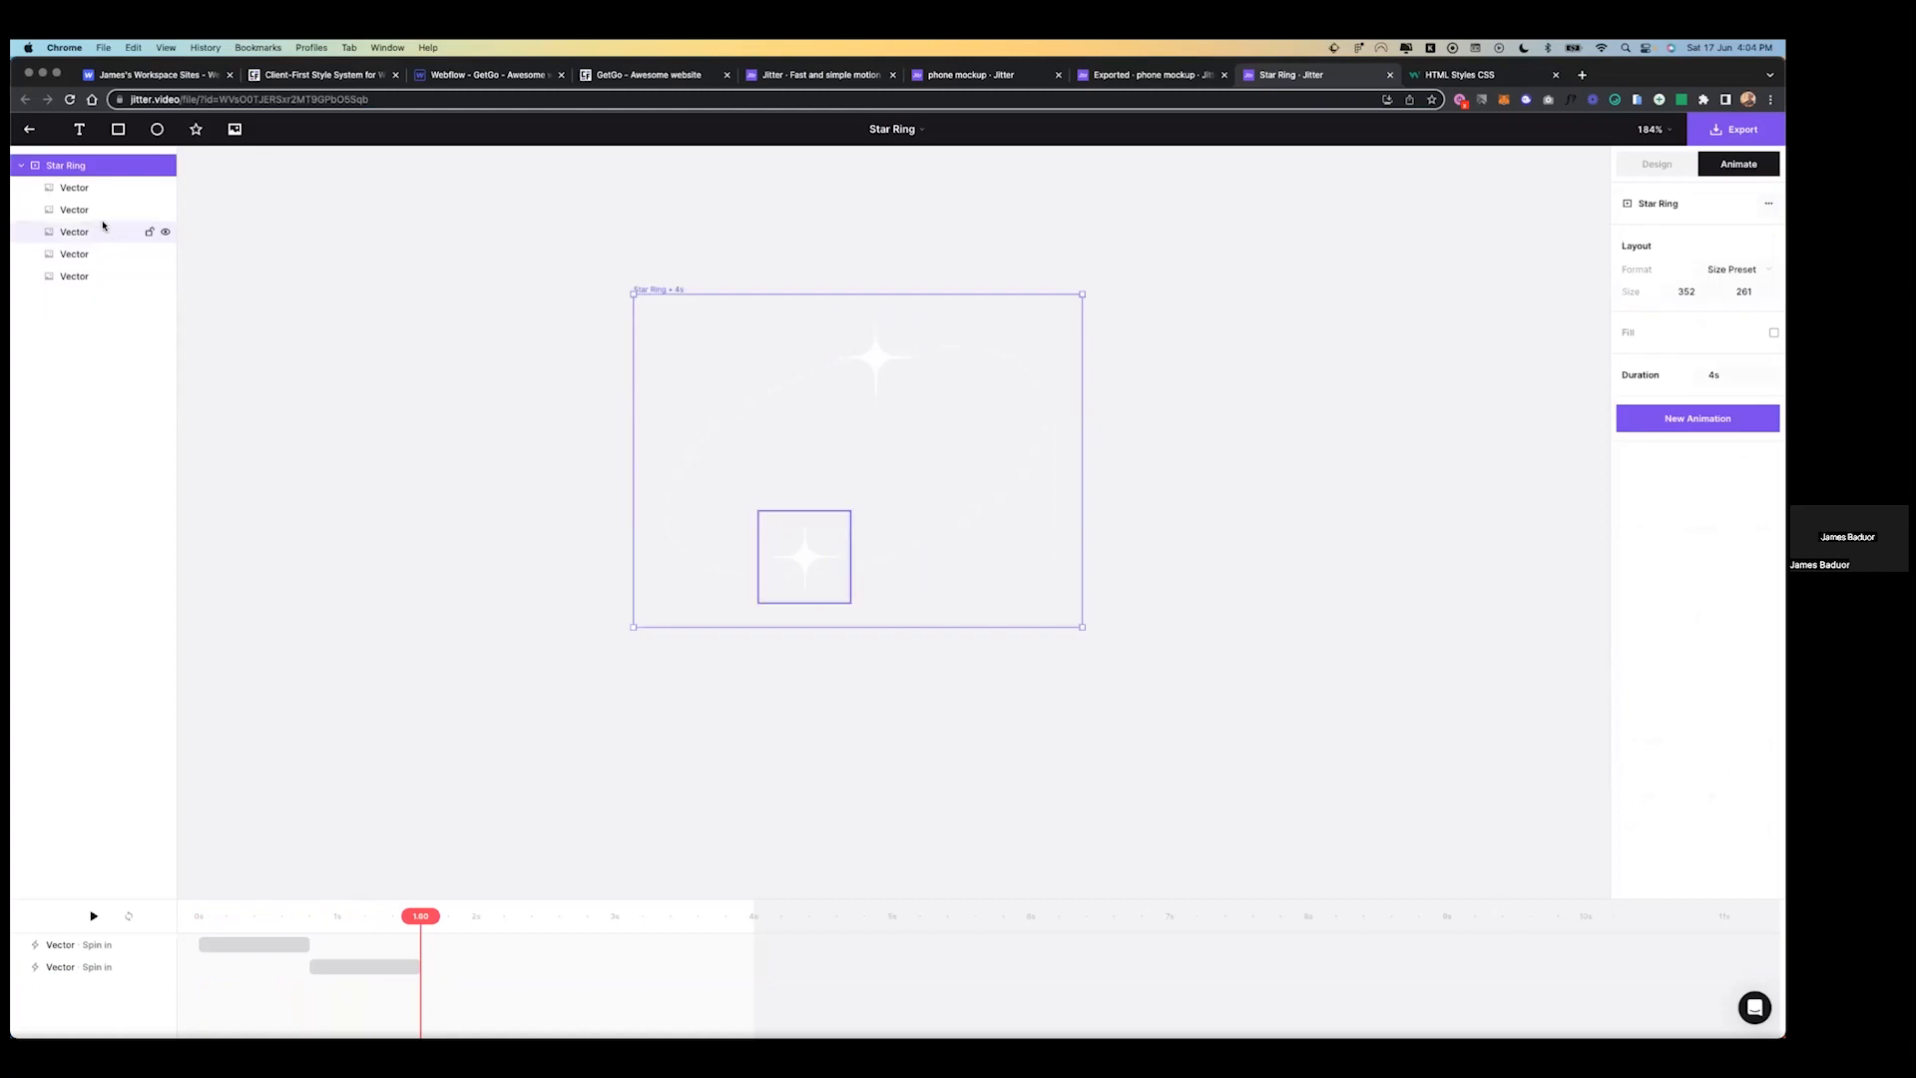
click(101, 211)
click(101, 234)
key(Delete)
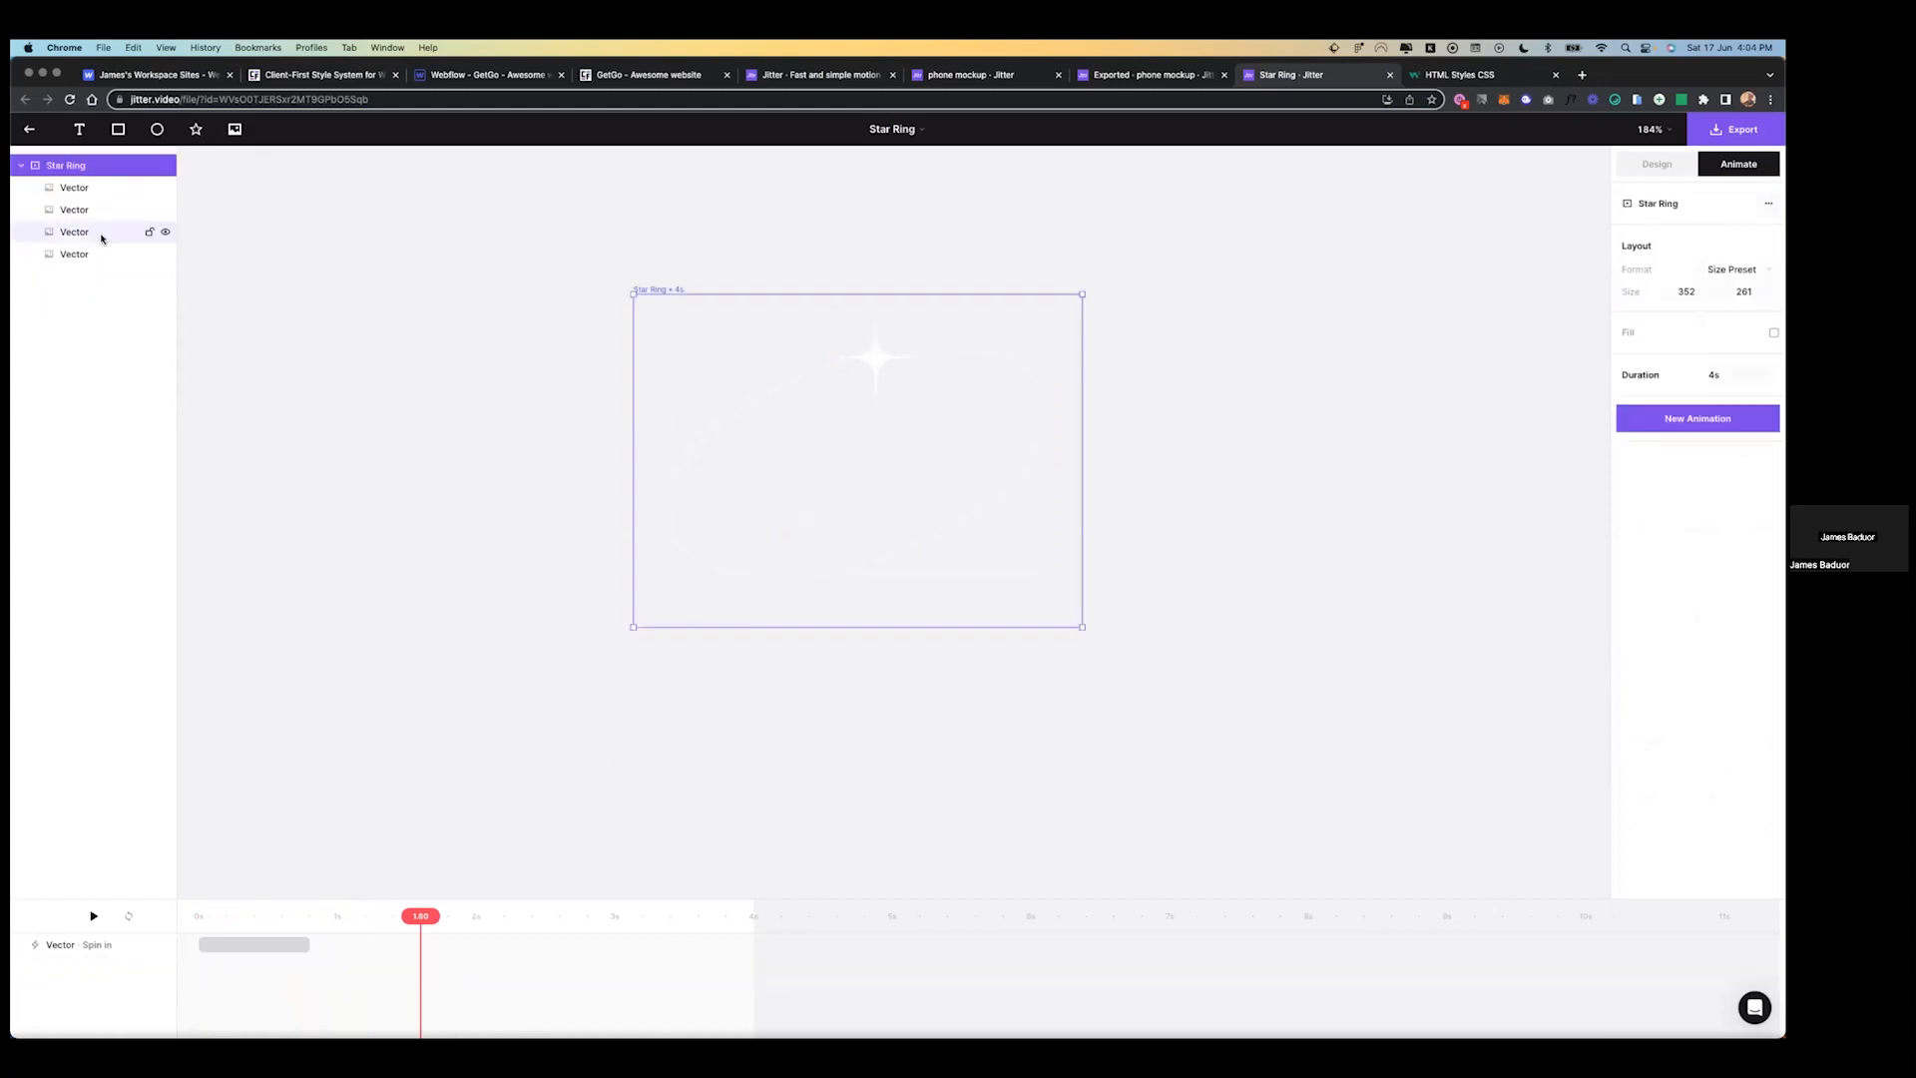
key(super+z)
- Delete the animated copy of the upper star and return the playhead to 0 s
click(87, 257)
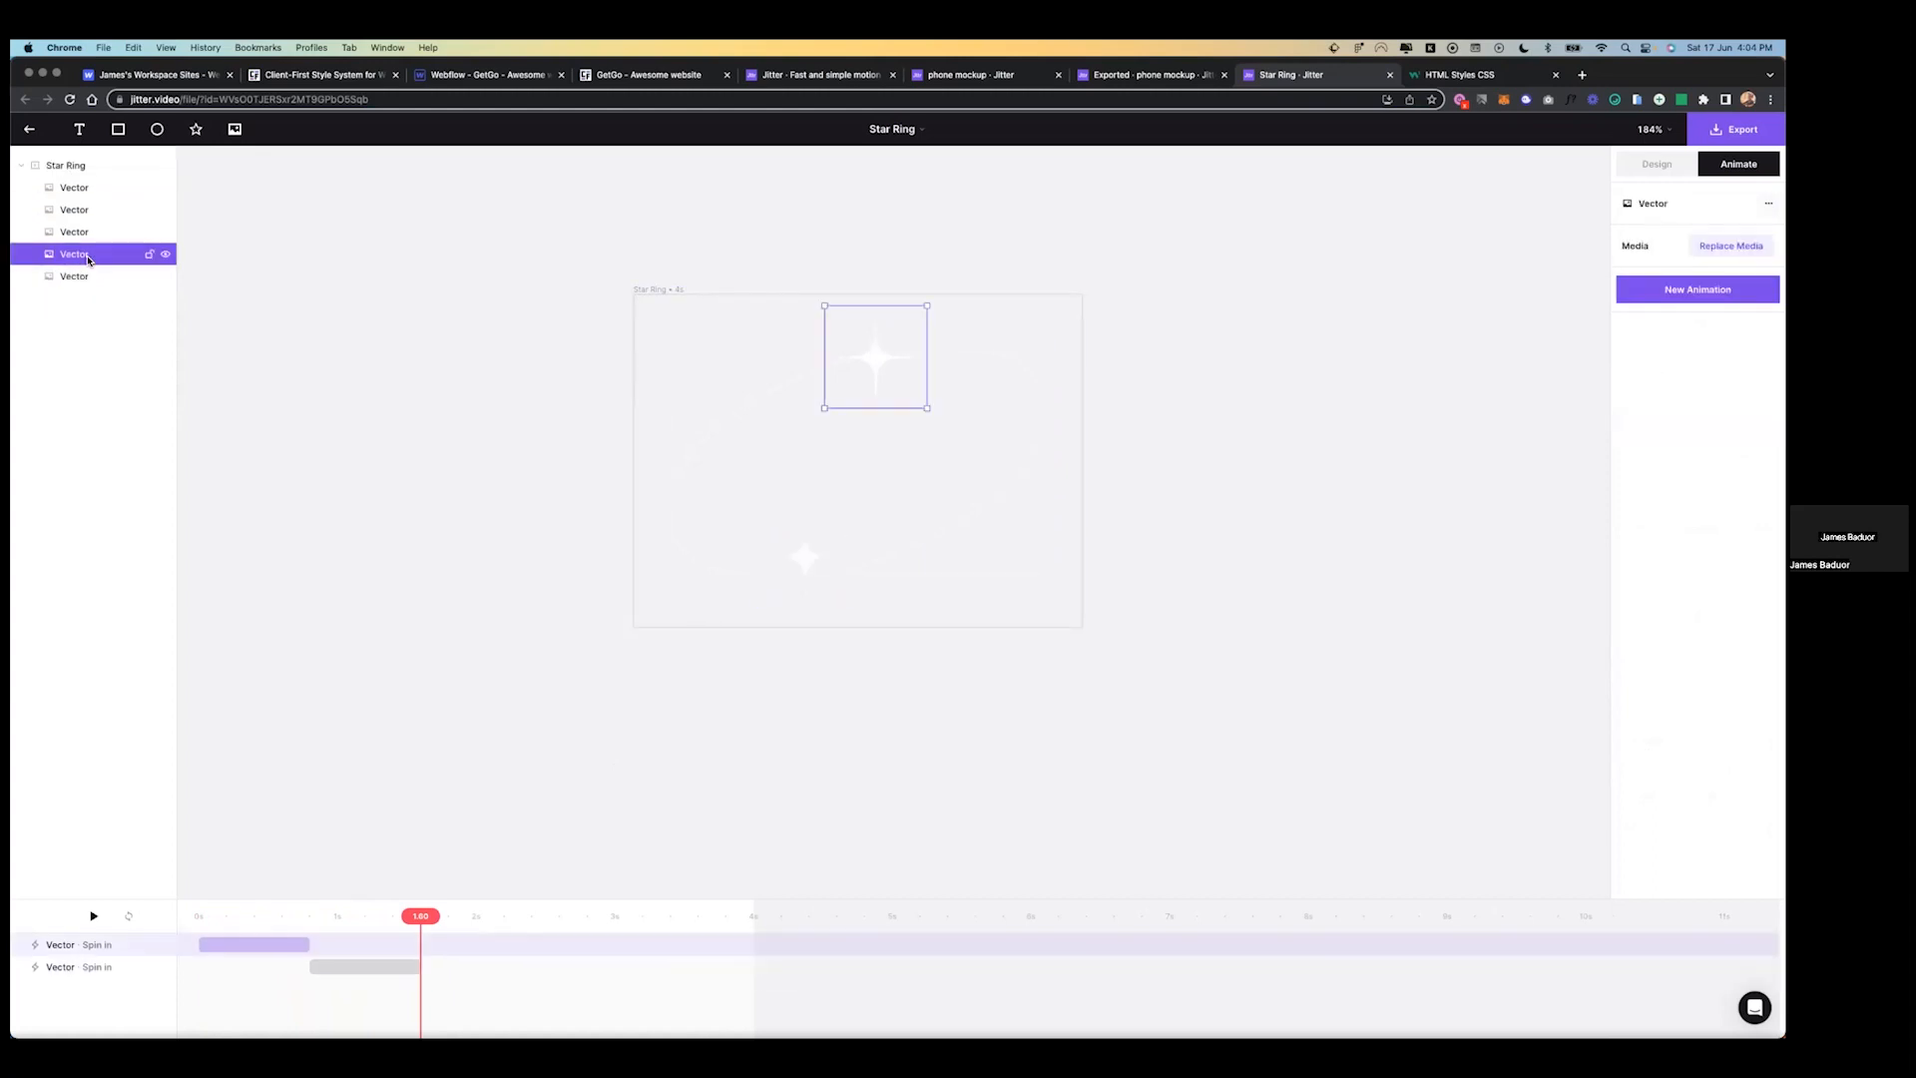
key(Delete)
click(101, 234)
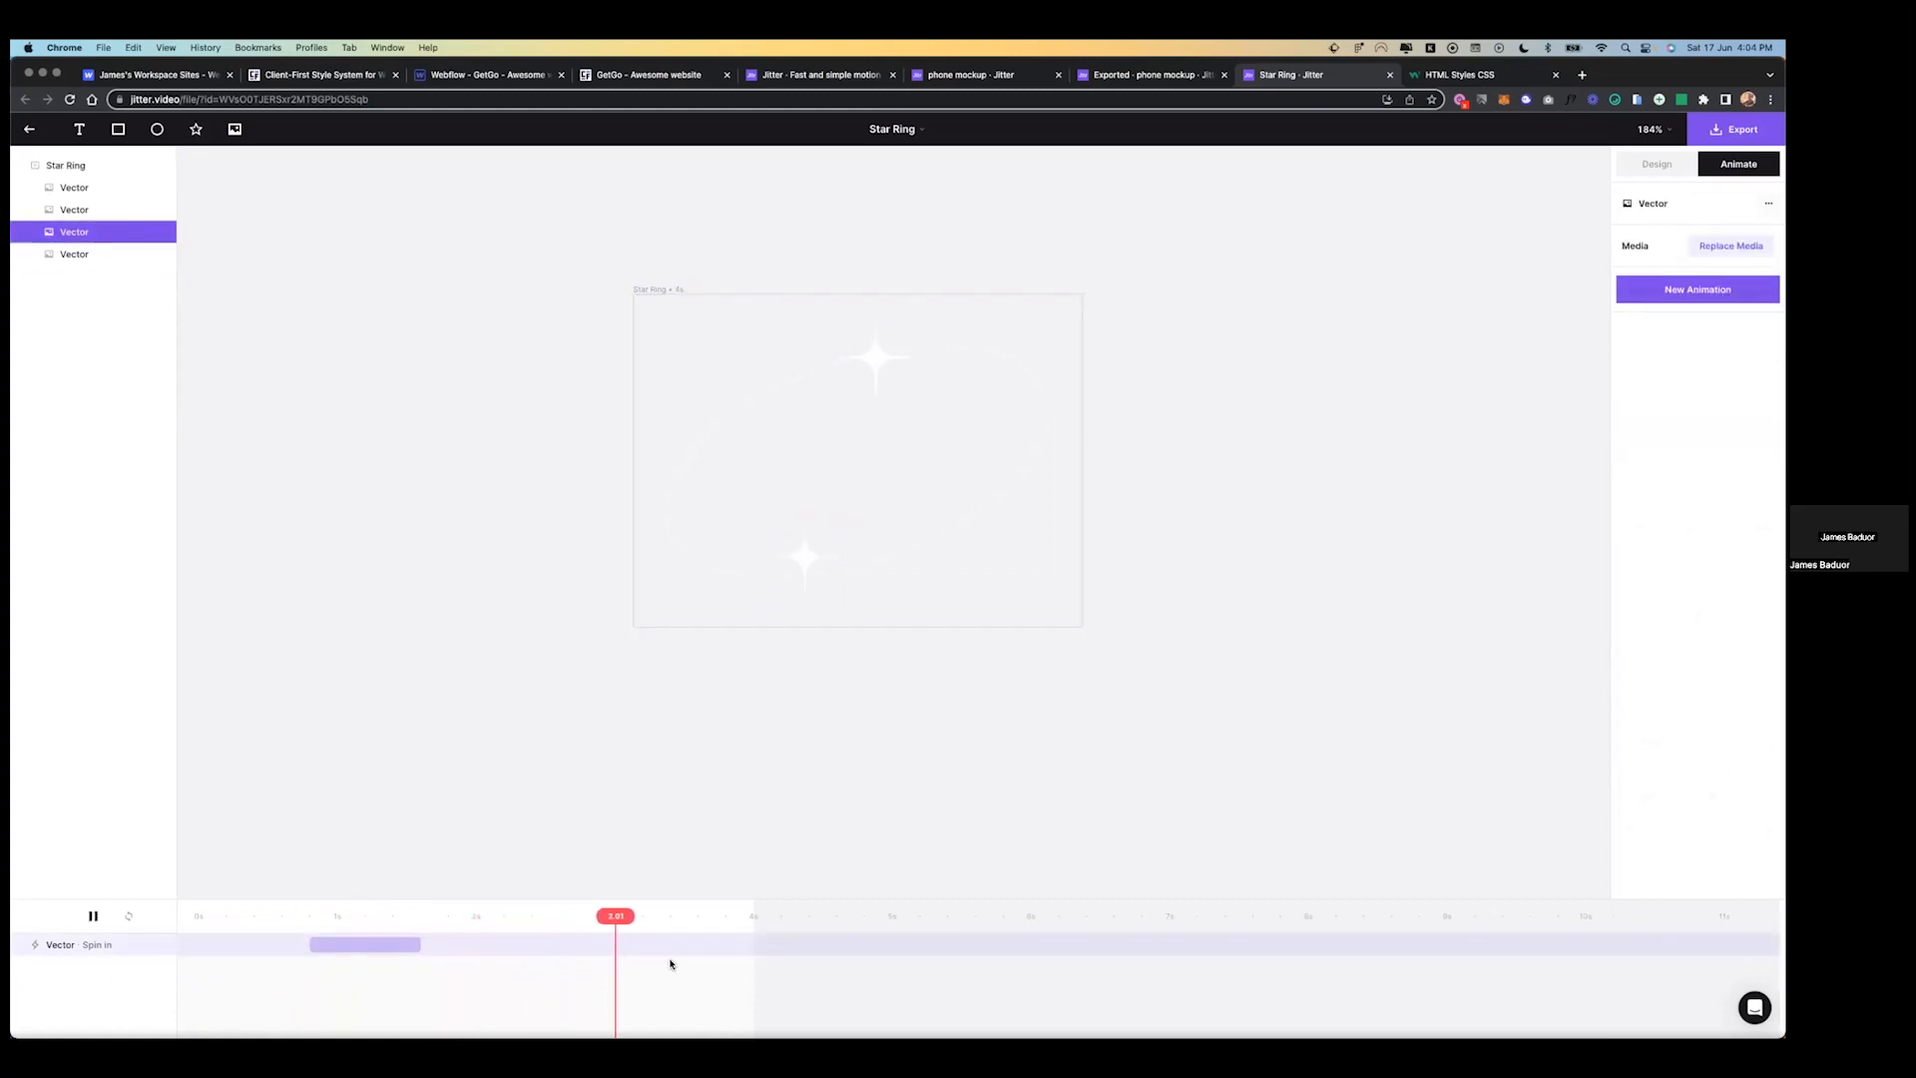
drag(435, 919, 320, 916)
drag(192, 898, 188, 884)
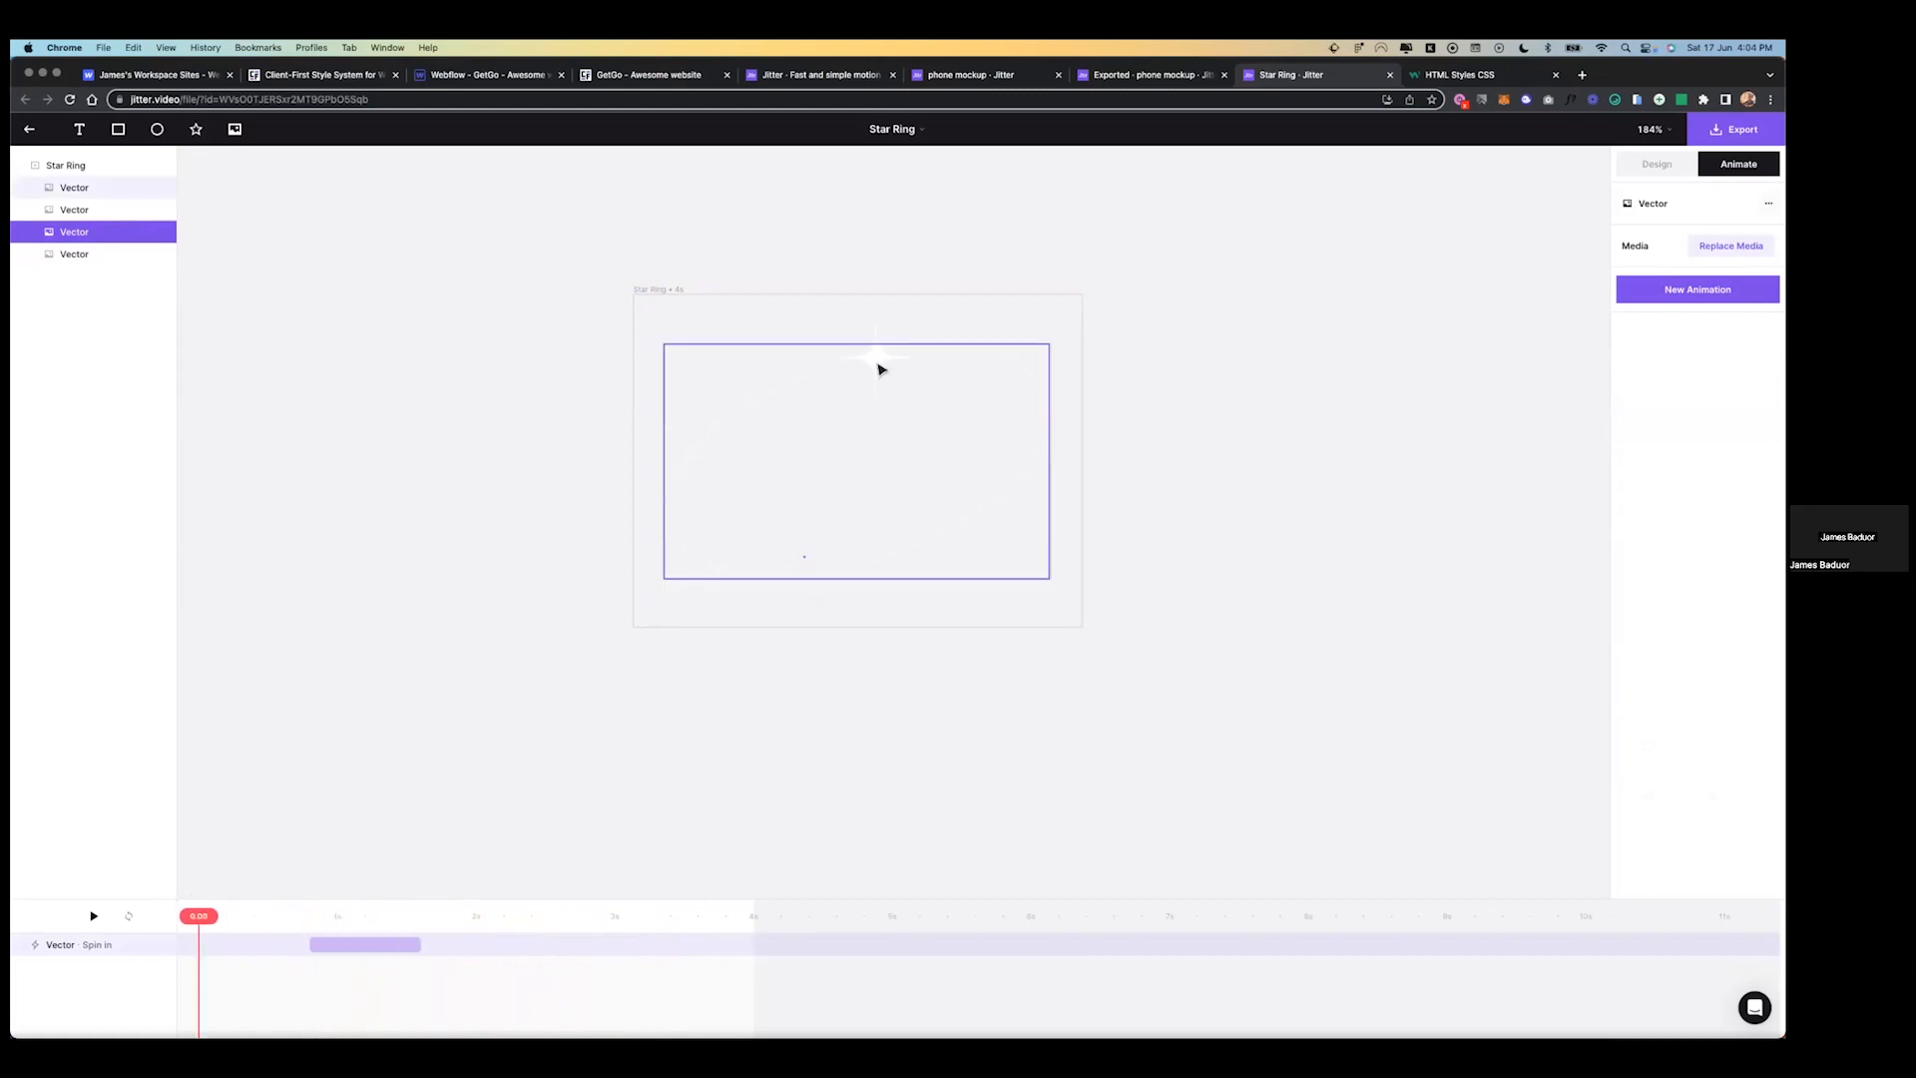
- Add a Spin in animation to the remaining upper star and shift the lower star's animation to start at about 1.2 s
click(880, 366)
click(881, 335)
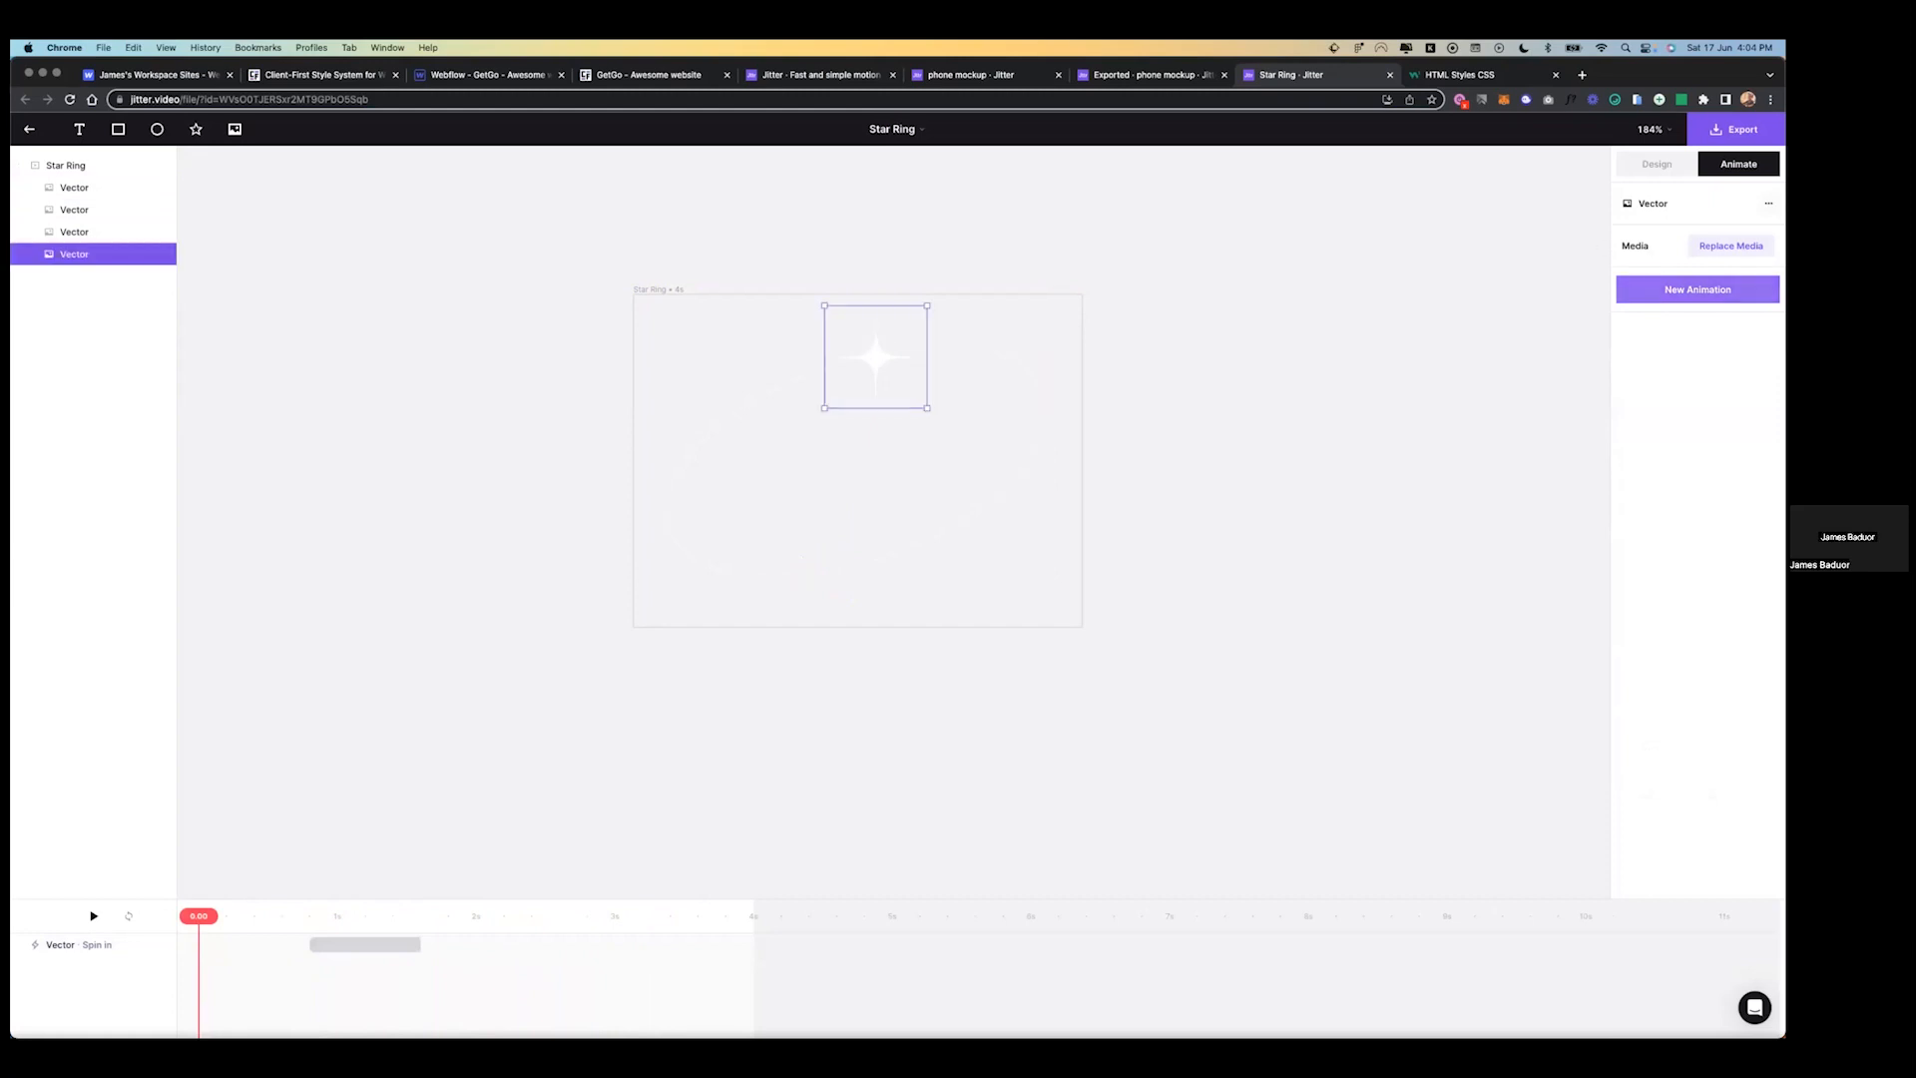
click(1669, 289)
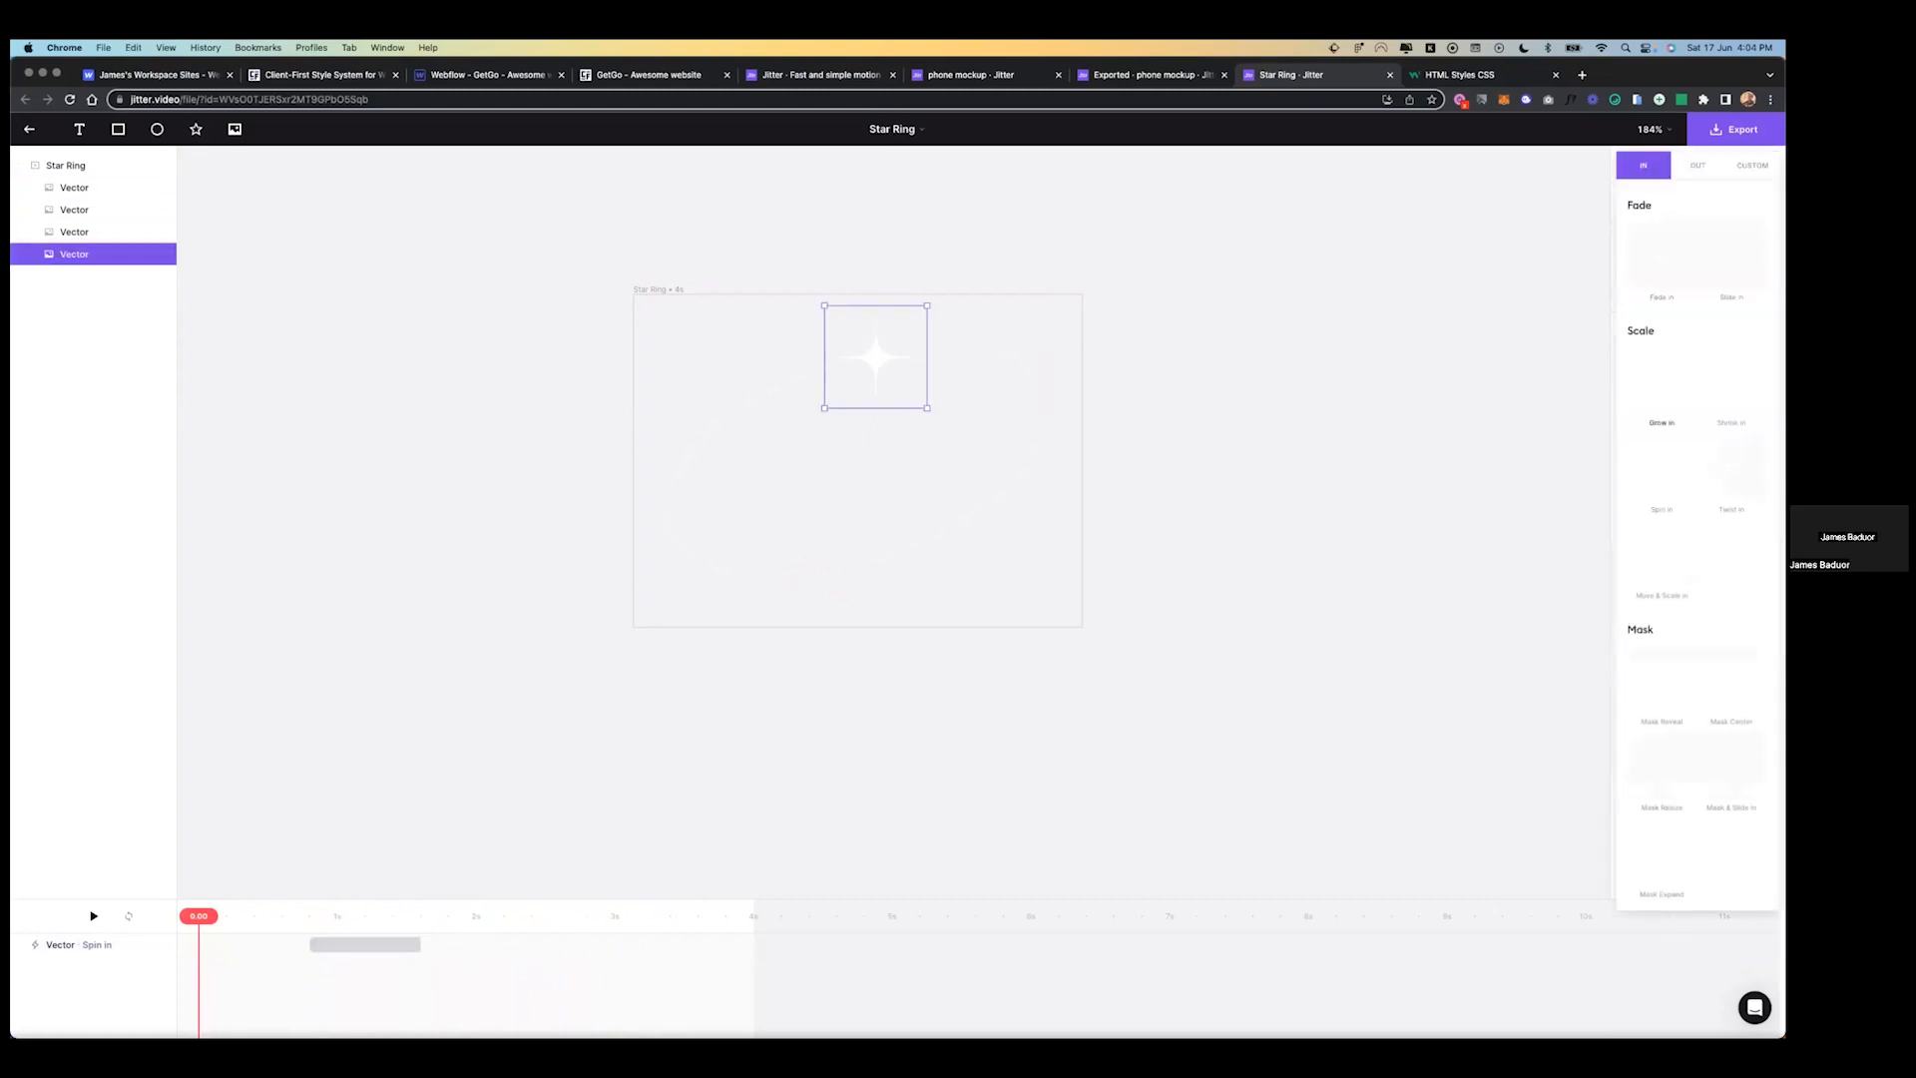
click(1661, 474)
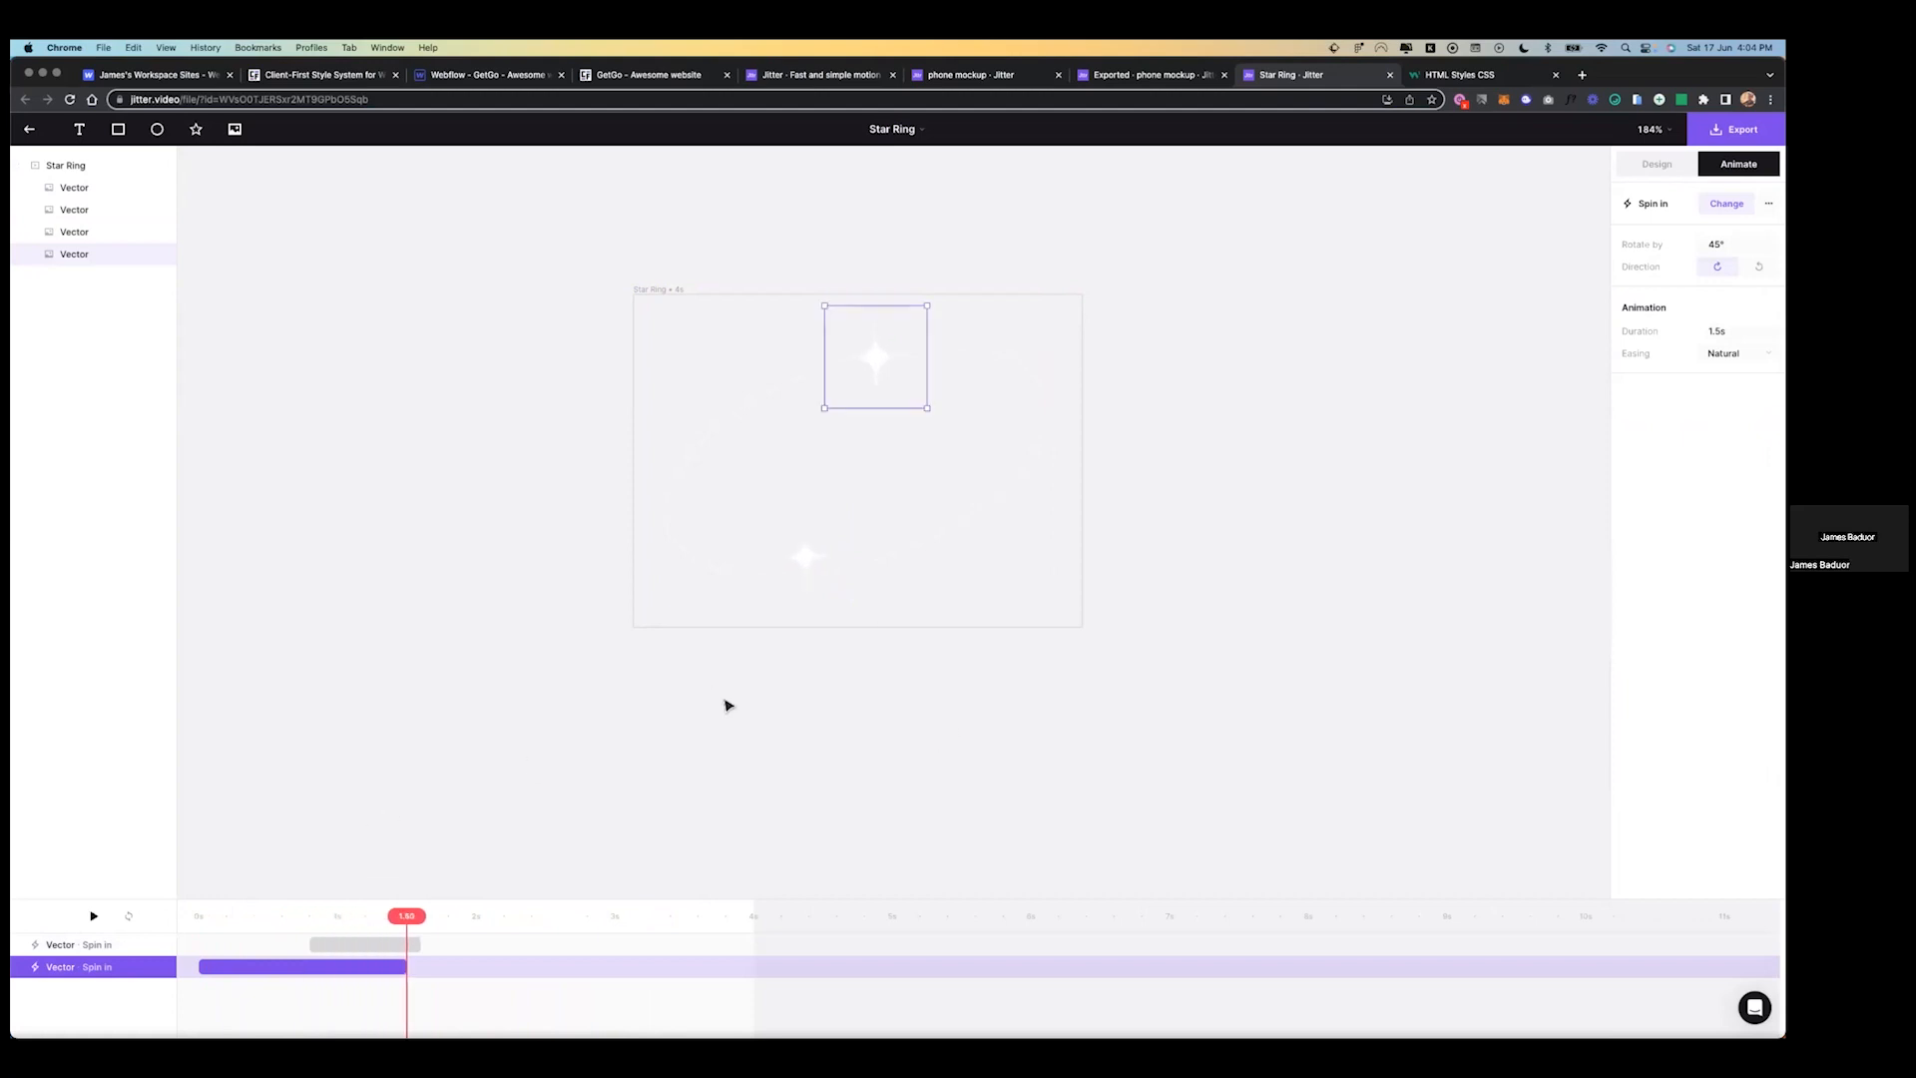
drag(383, 945, 435, 945)
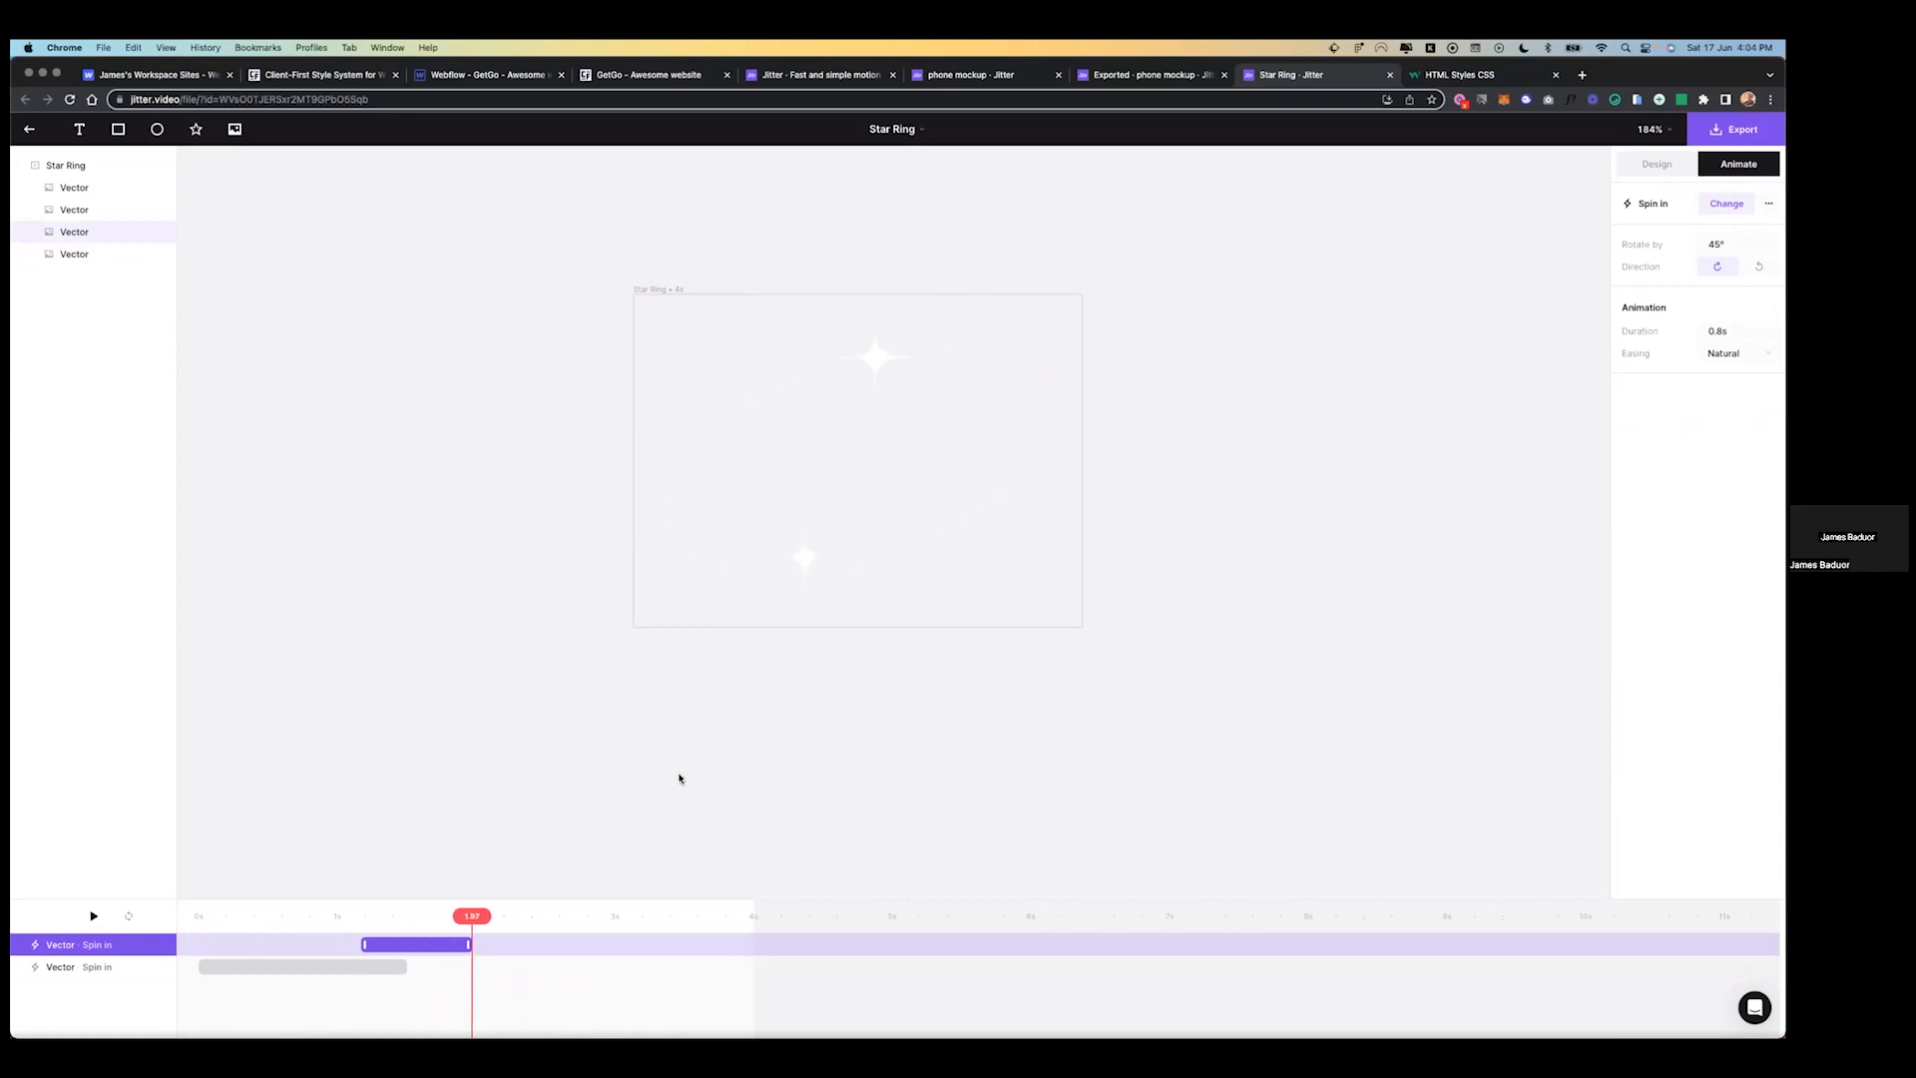
- Export the Star Ring animation as a Lottie file and download it as Star-Ring.json
click(1737, 129)
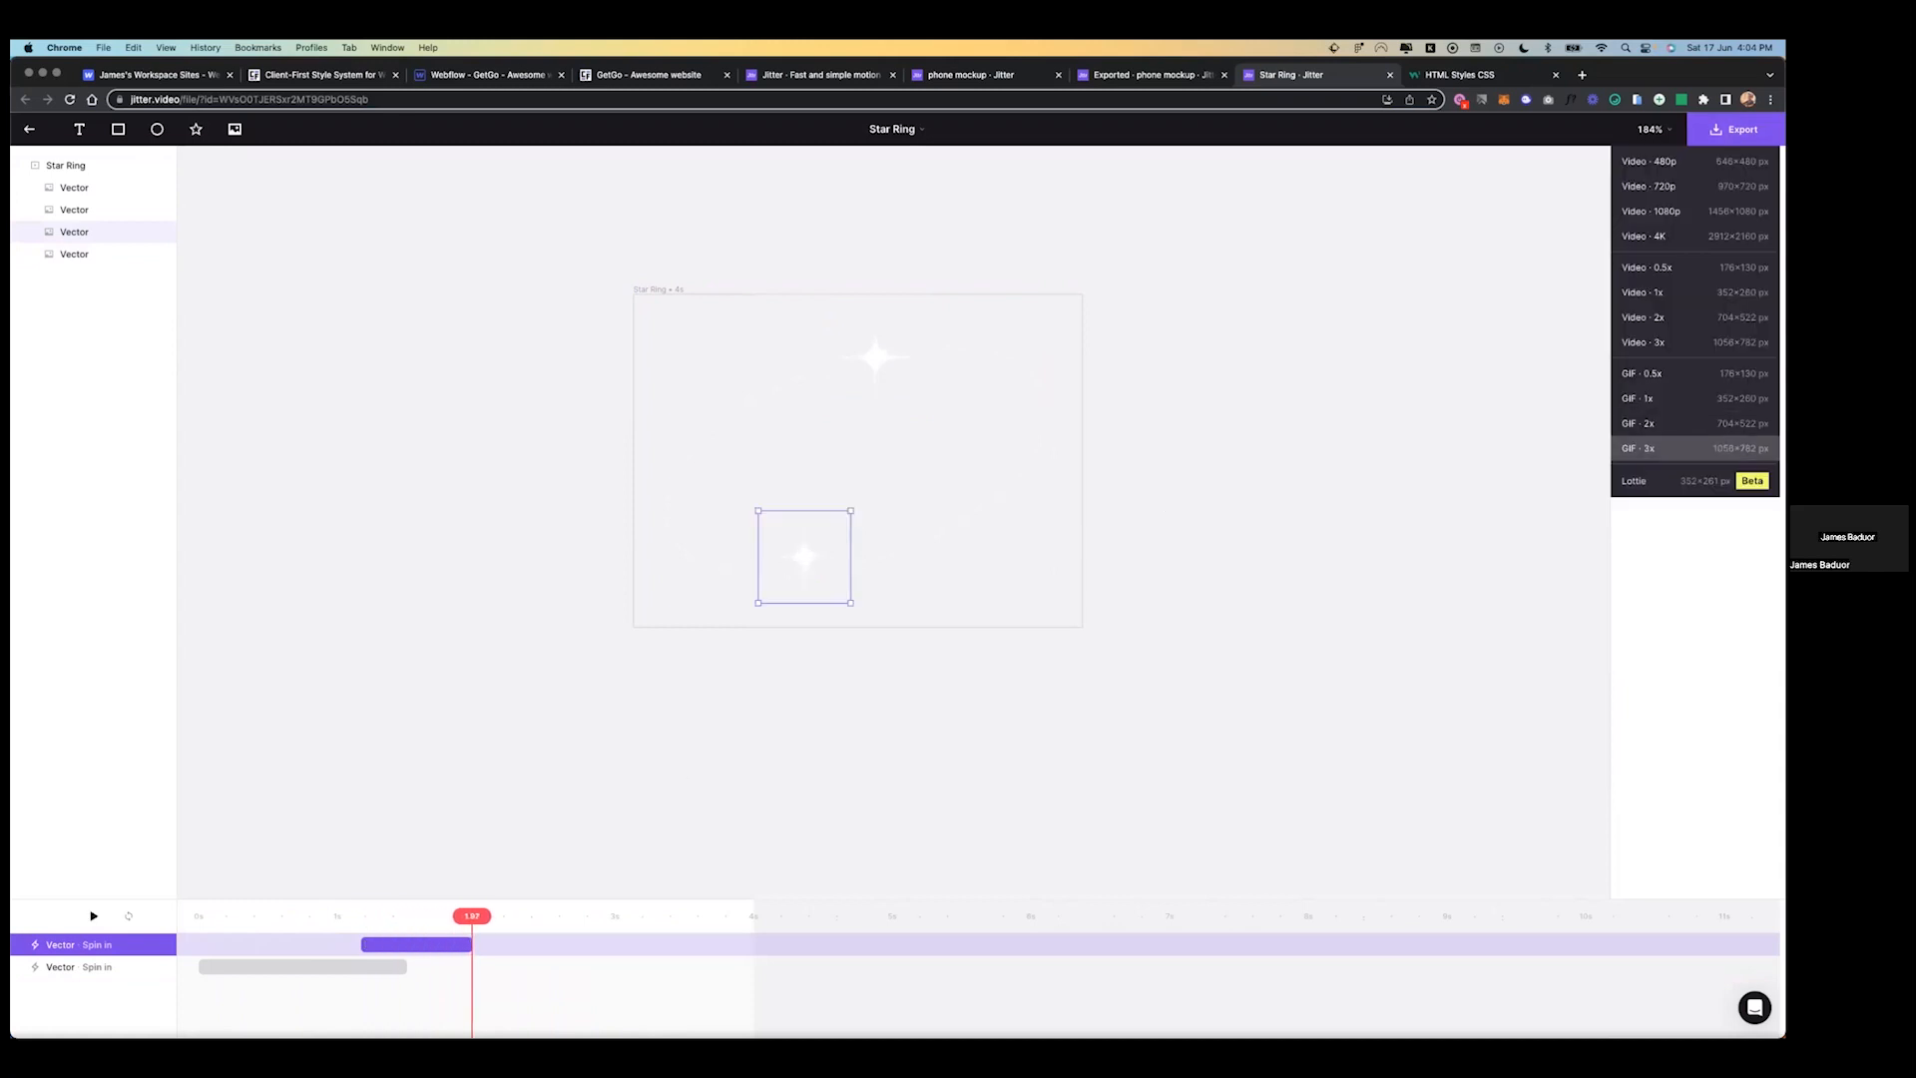
click(1656, 481)
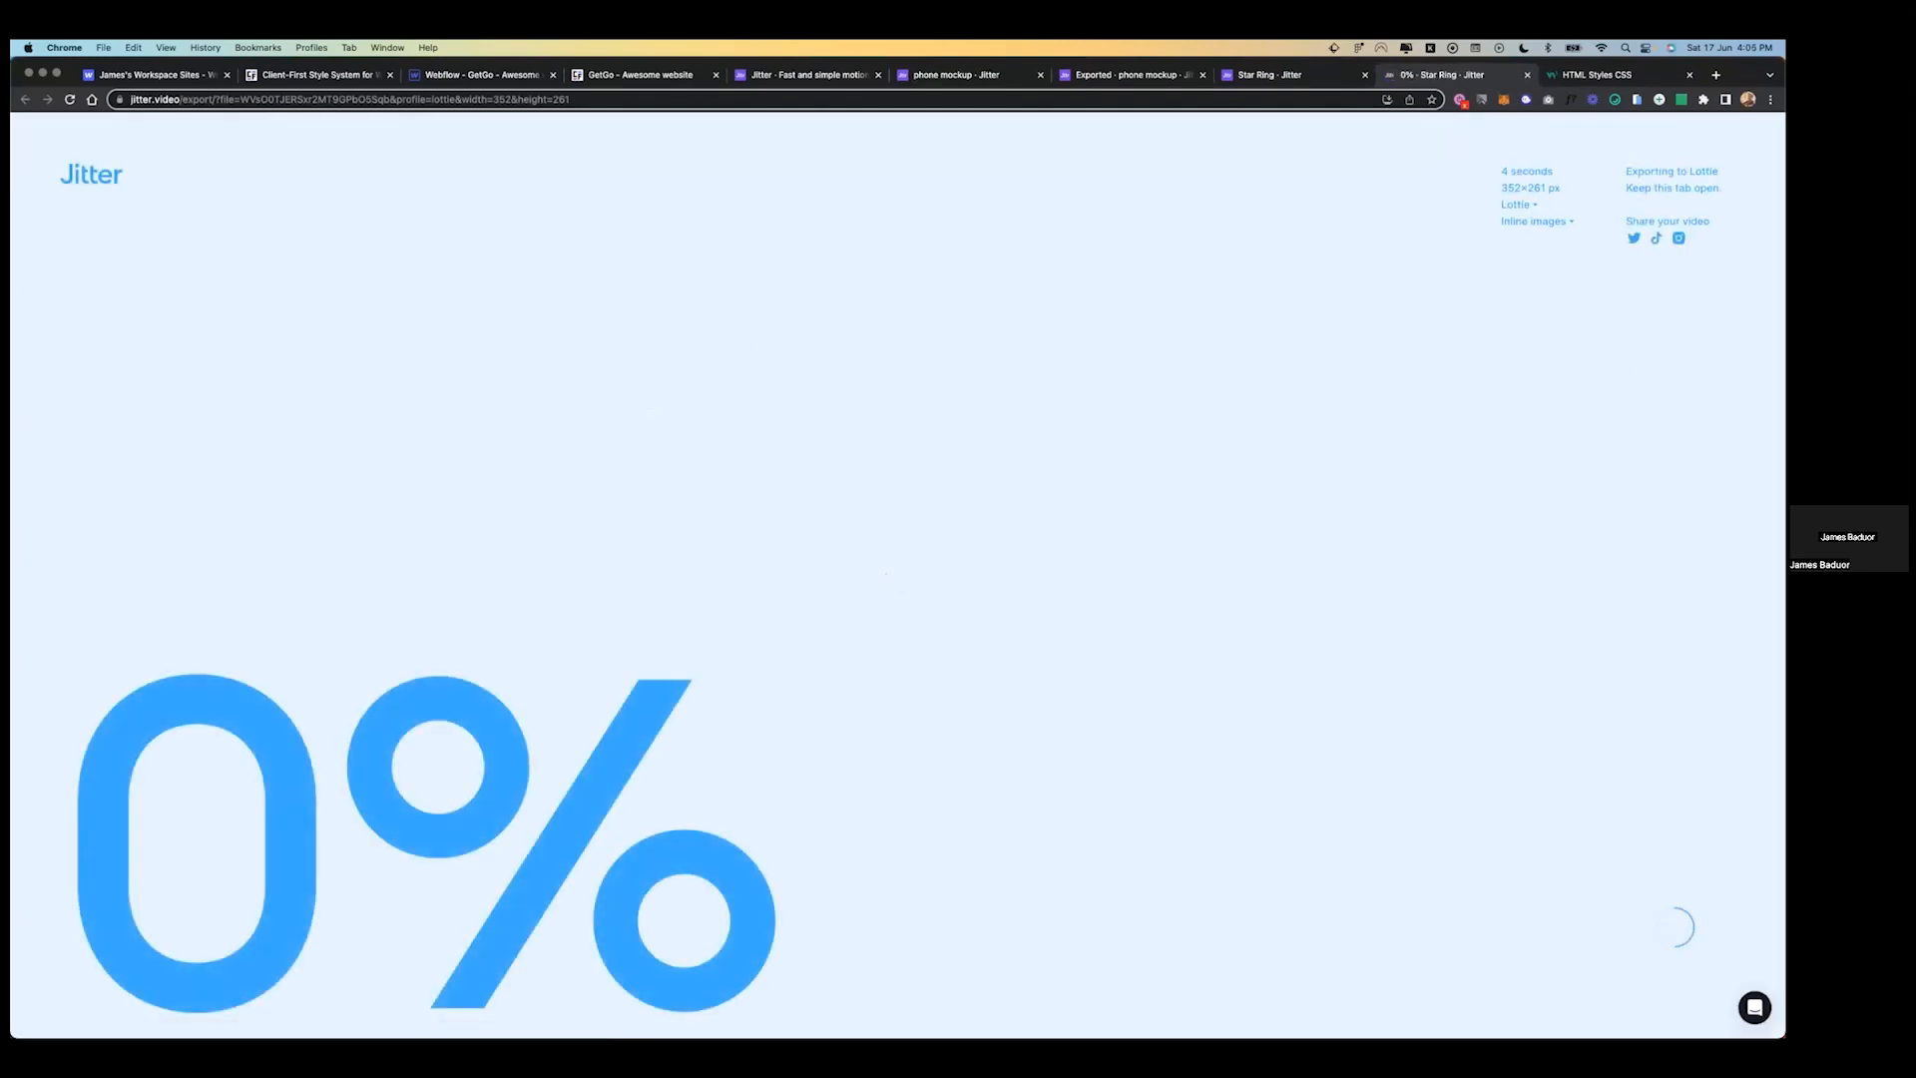
click(1674, 926)
click(1120, 680)
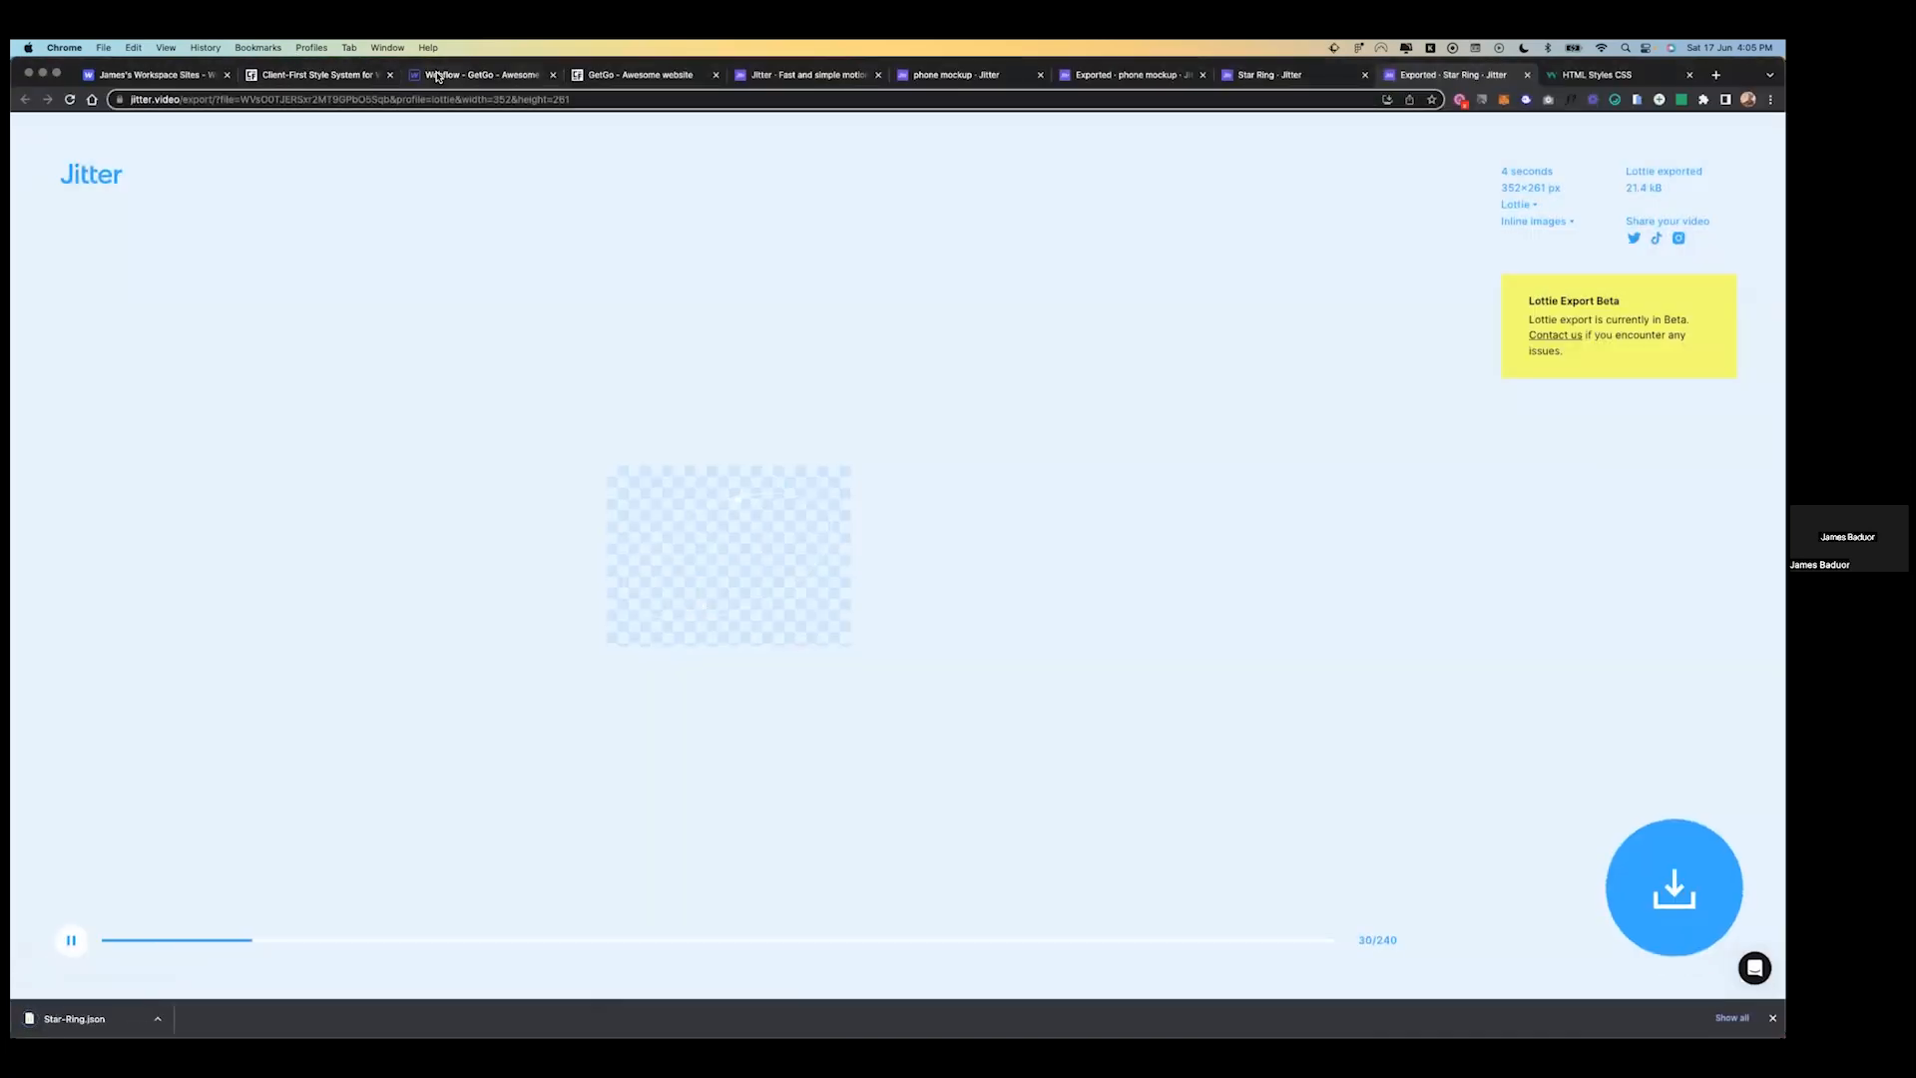
- Switch to the GetGo project in Webflow and set the position of the col around the yellow heading to Relative
click(438, 77)
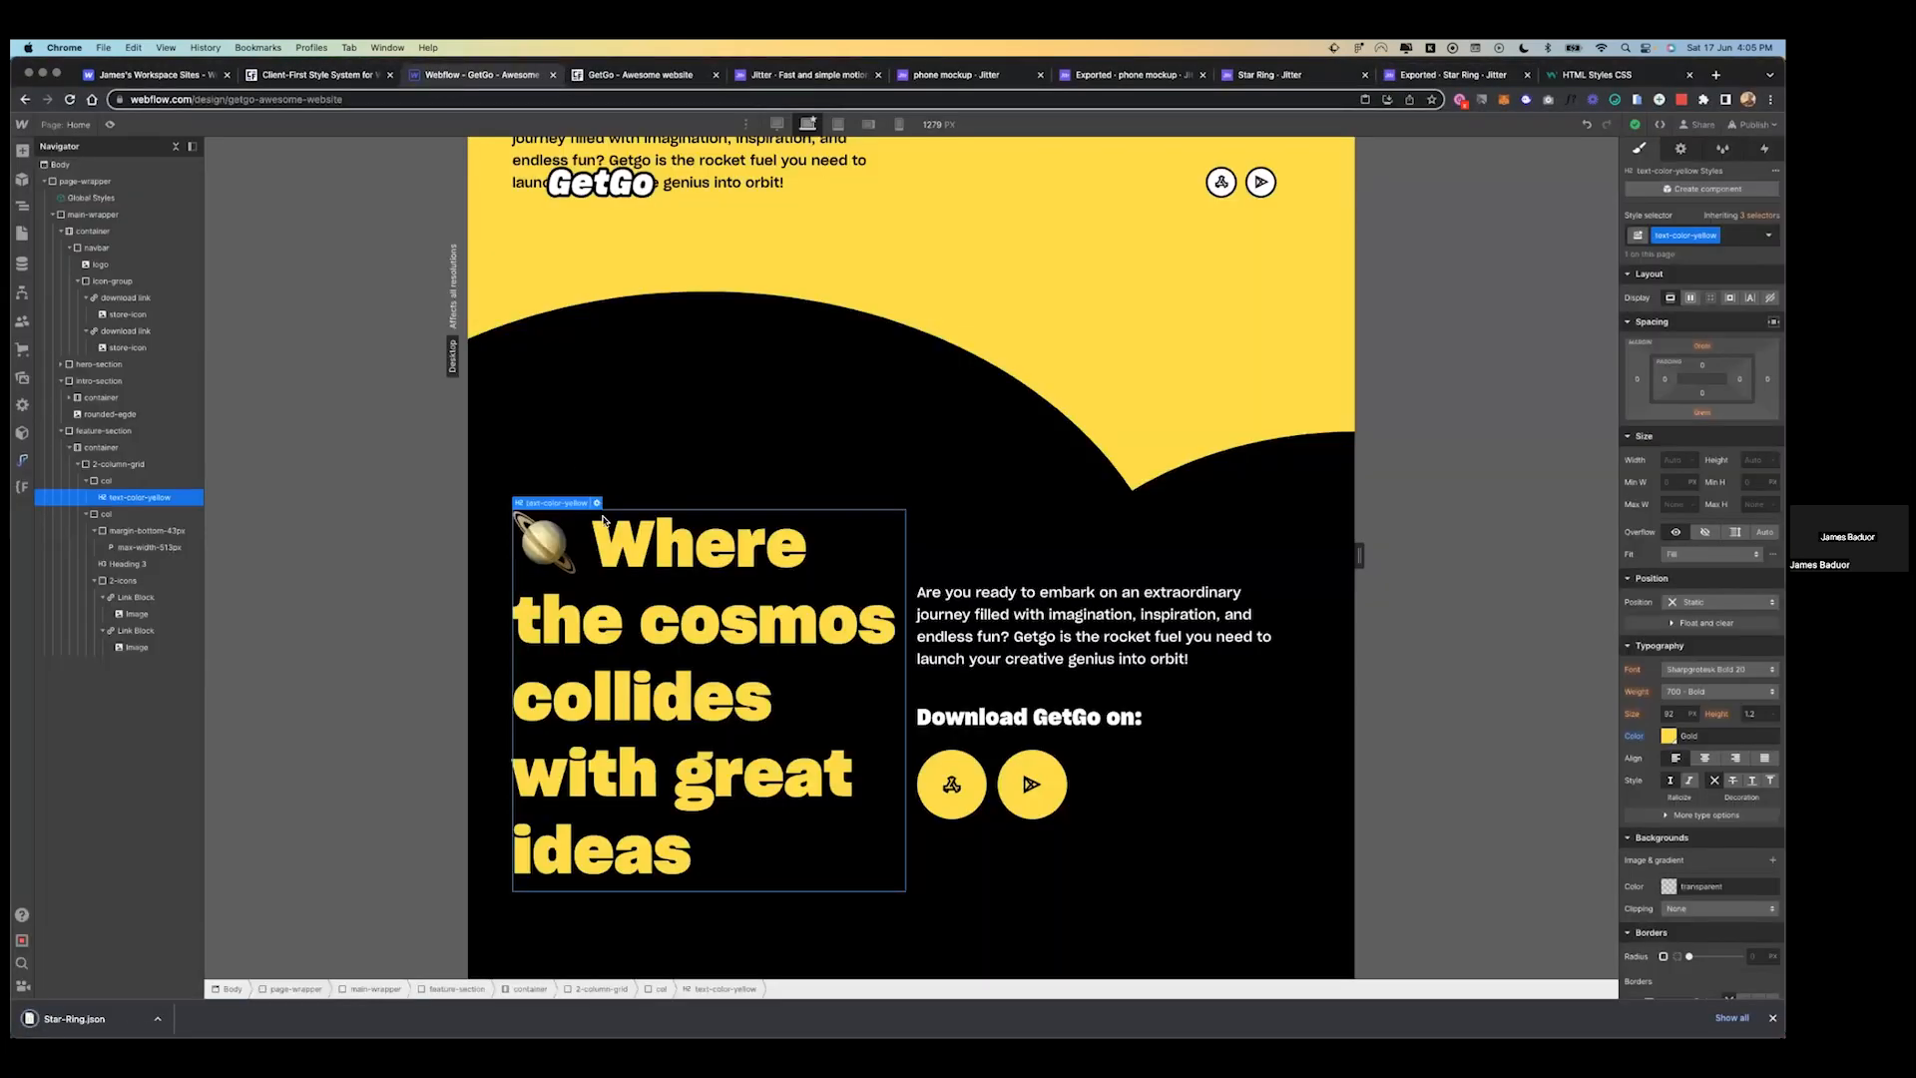
click(107, 481)
scroll(1701, 649, down, 2)
click(1719, 651)
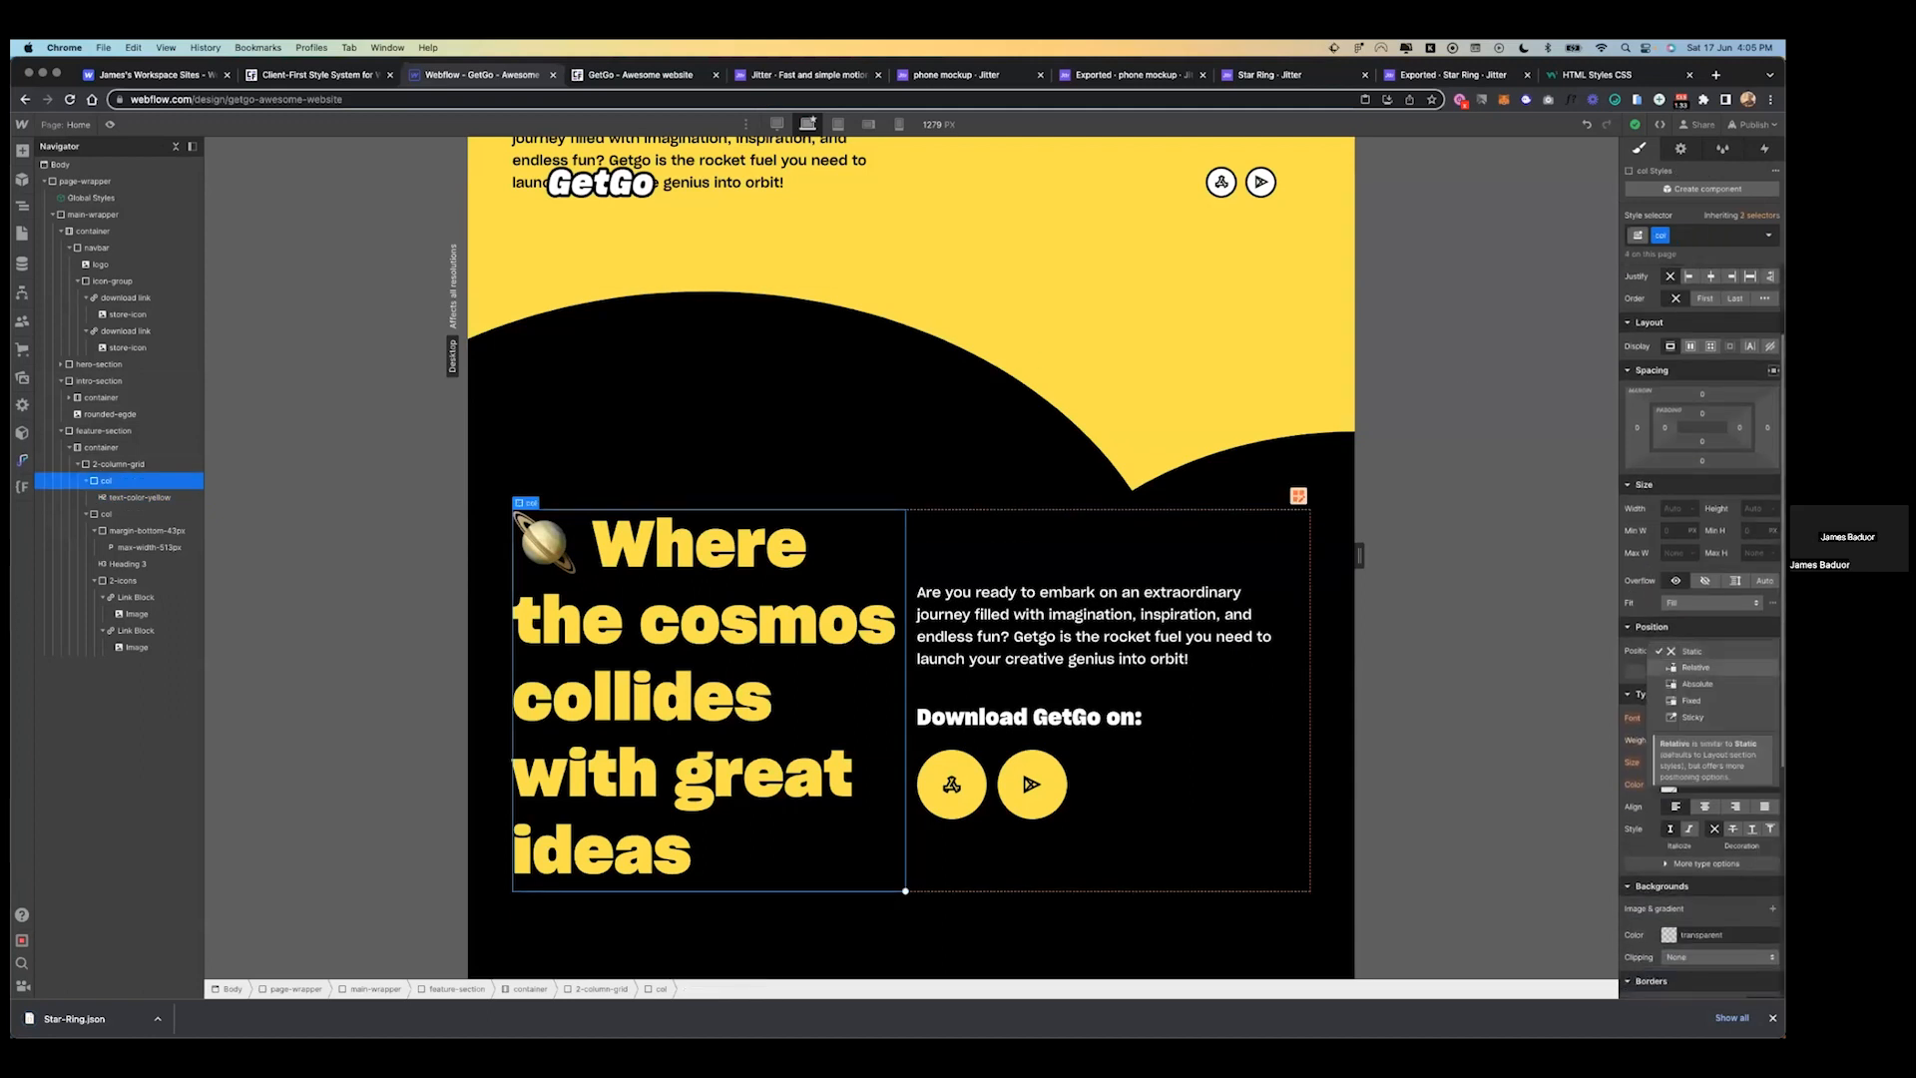
click(1696, 666)
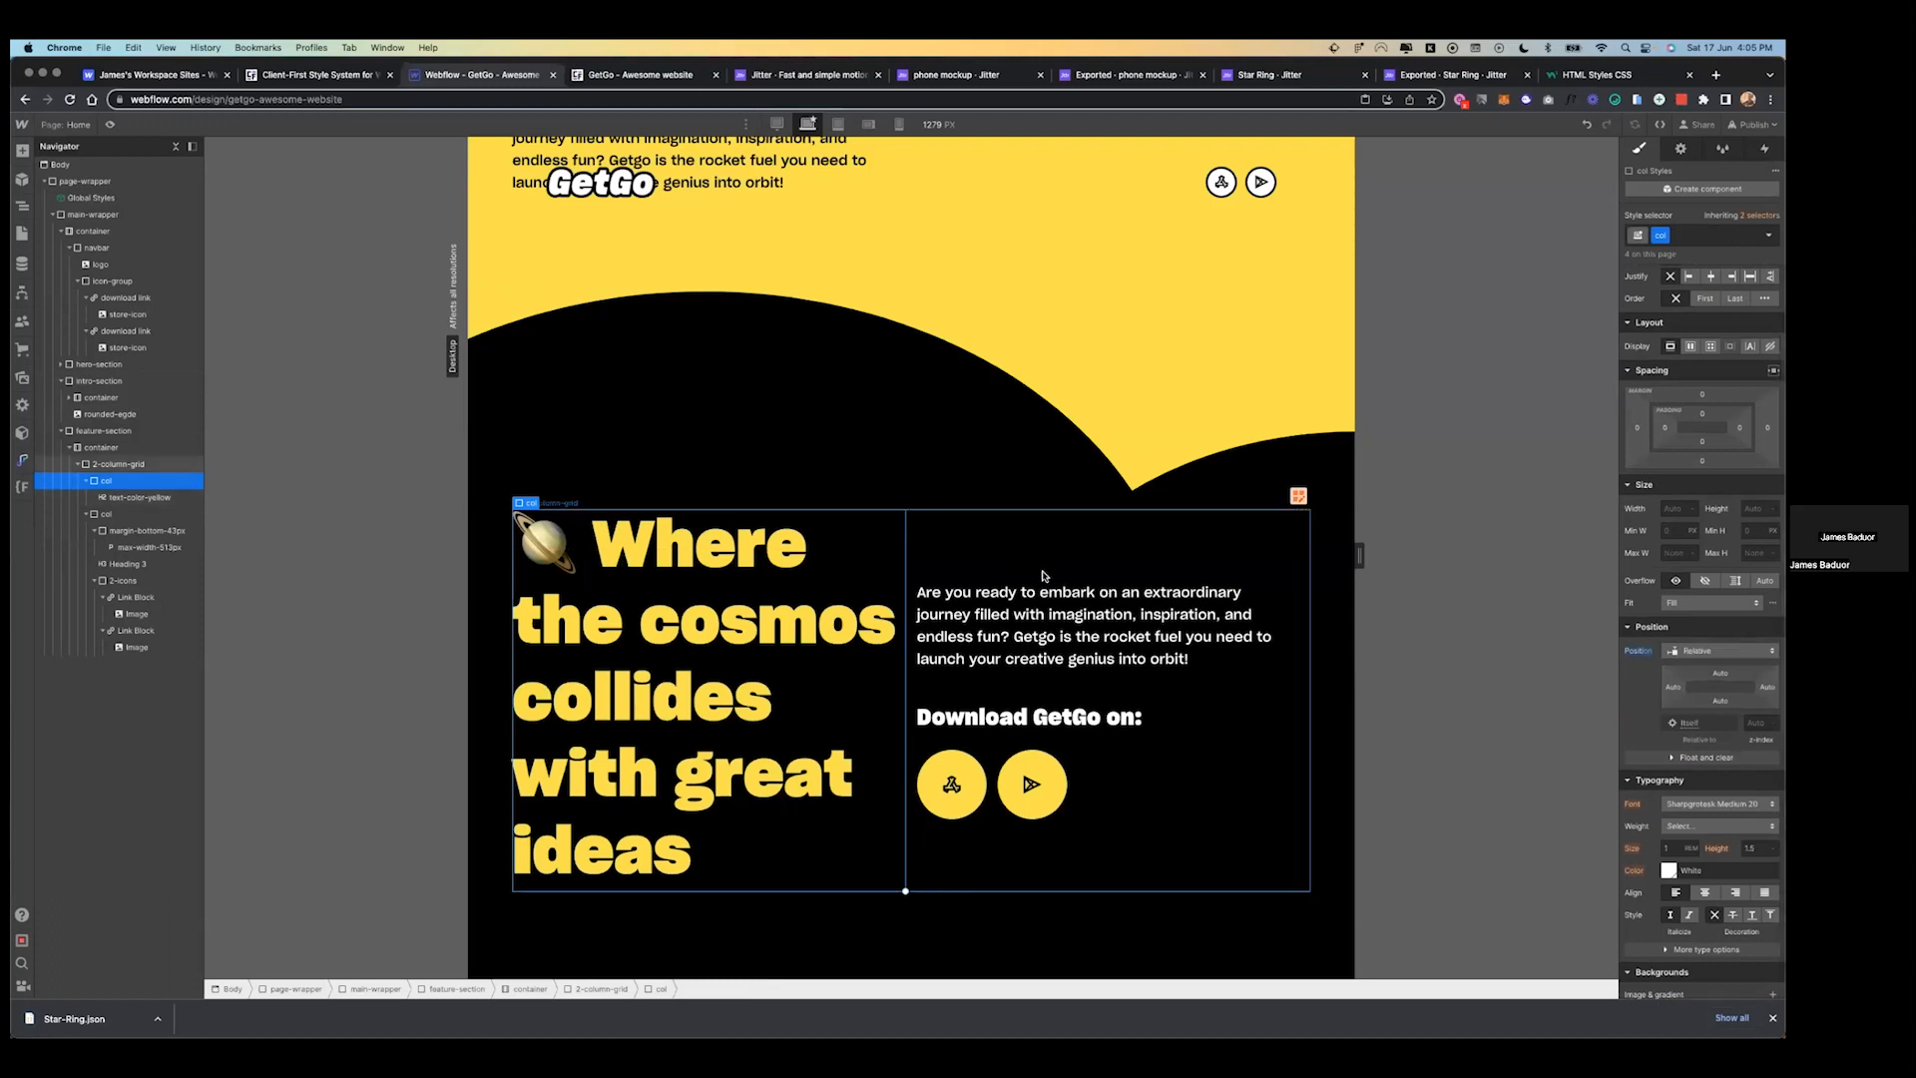
click(22, 150)
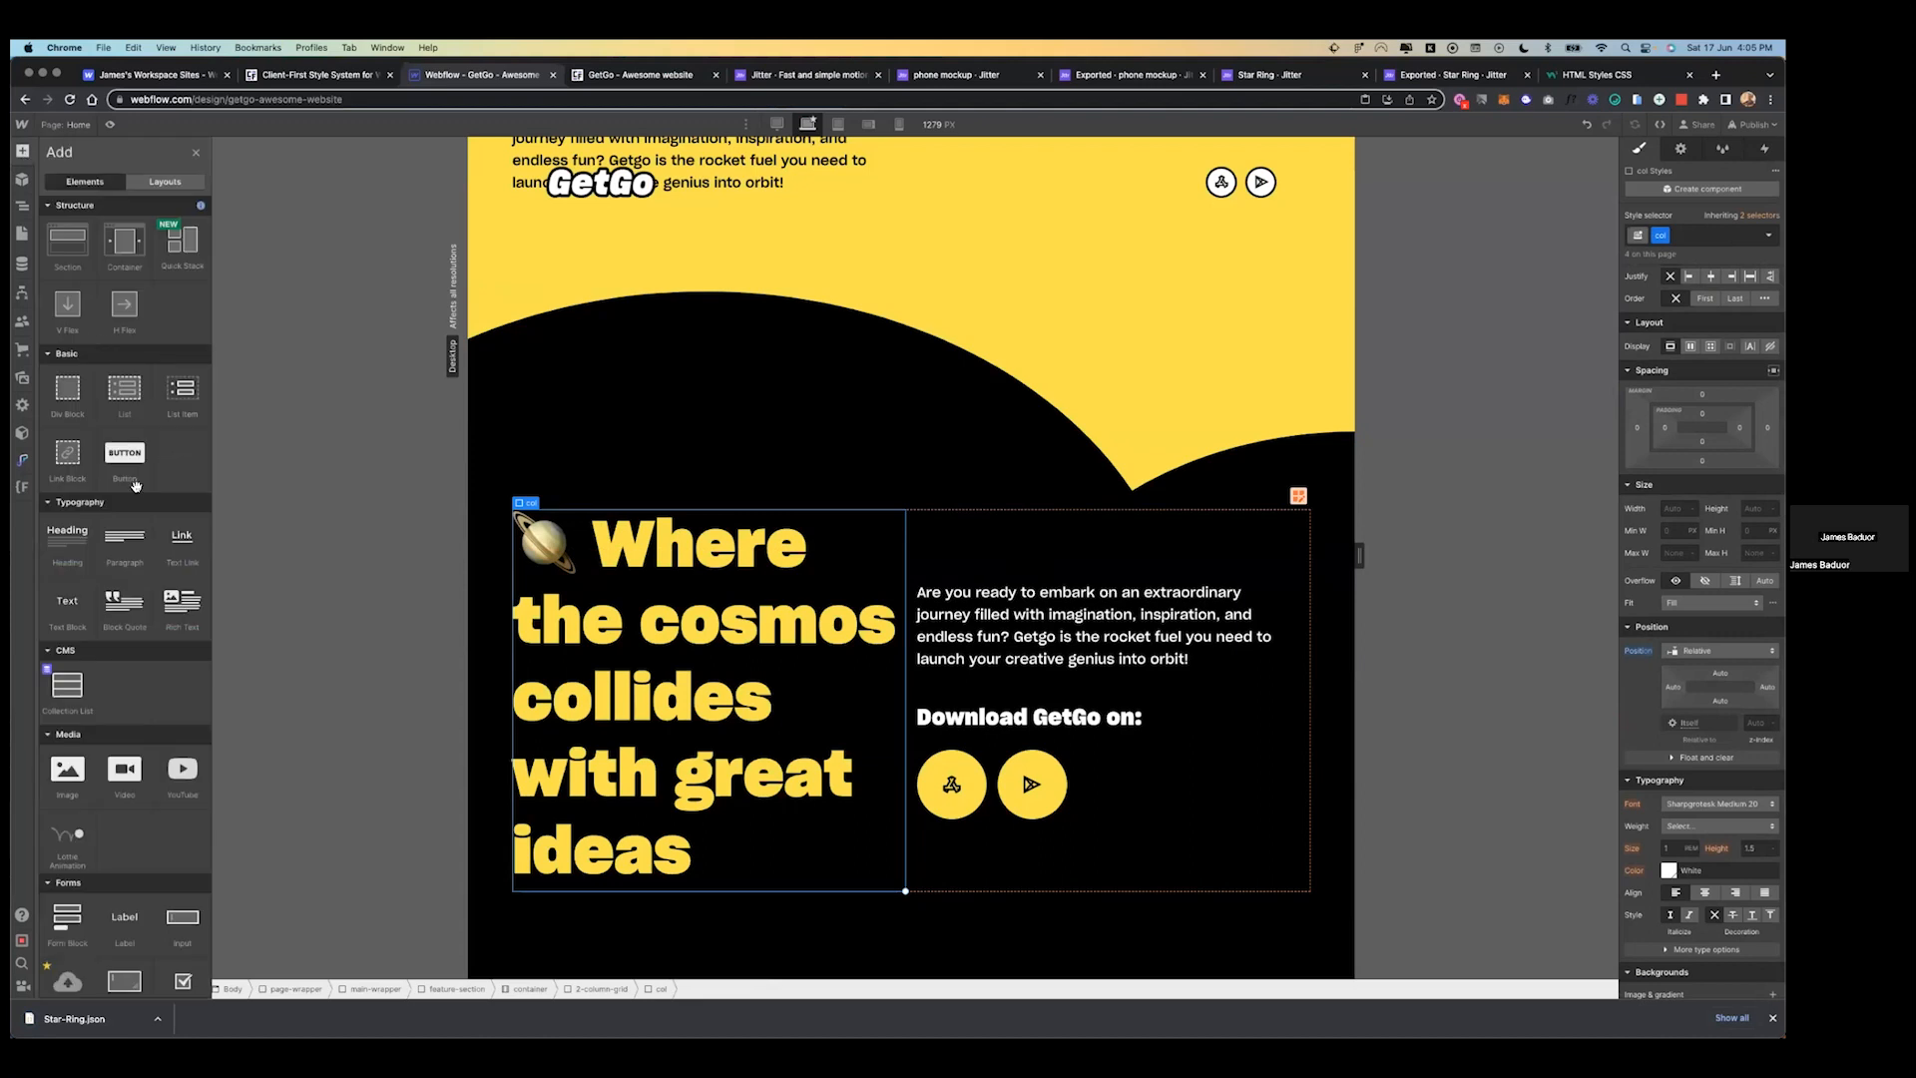
click(75, 766)
key(Delete)
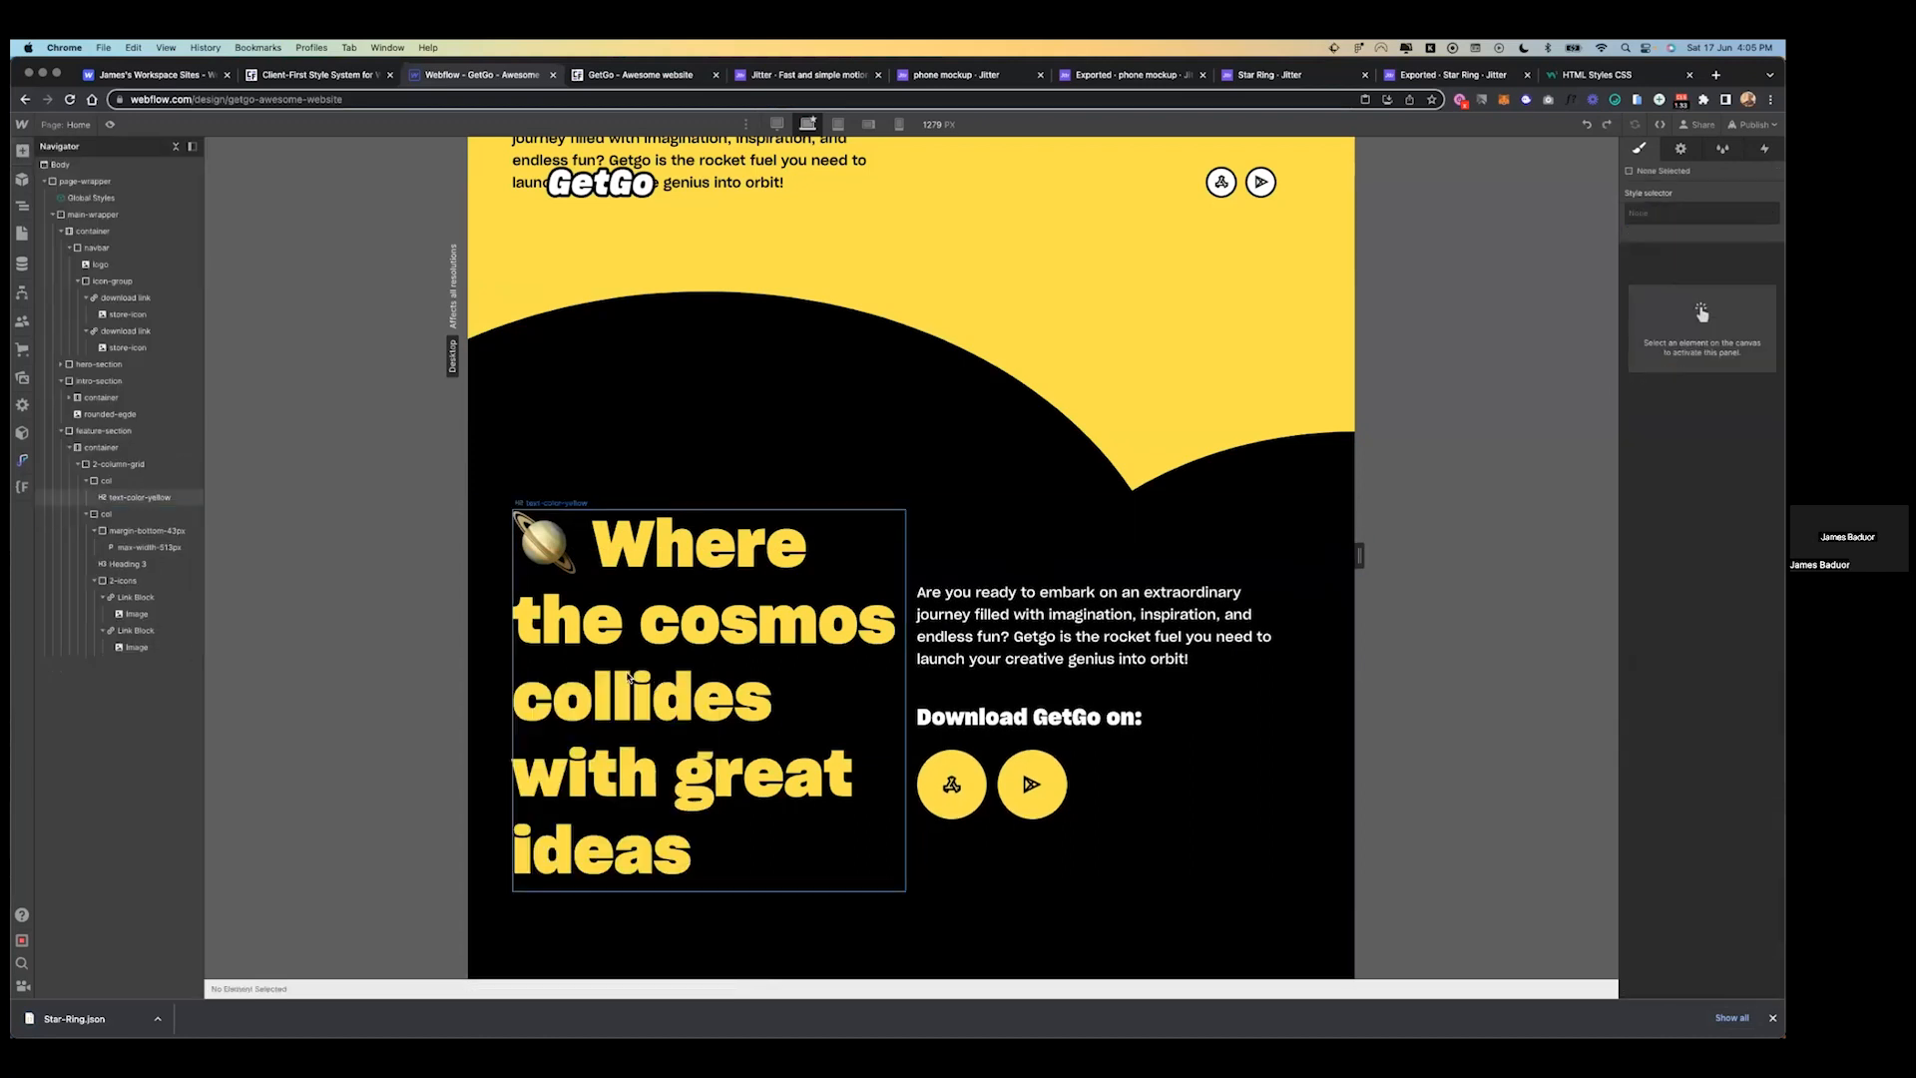
- Insert a Lottie Animation element in the col above the yellow heading and give it the class star-man
click(22, 151)
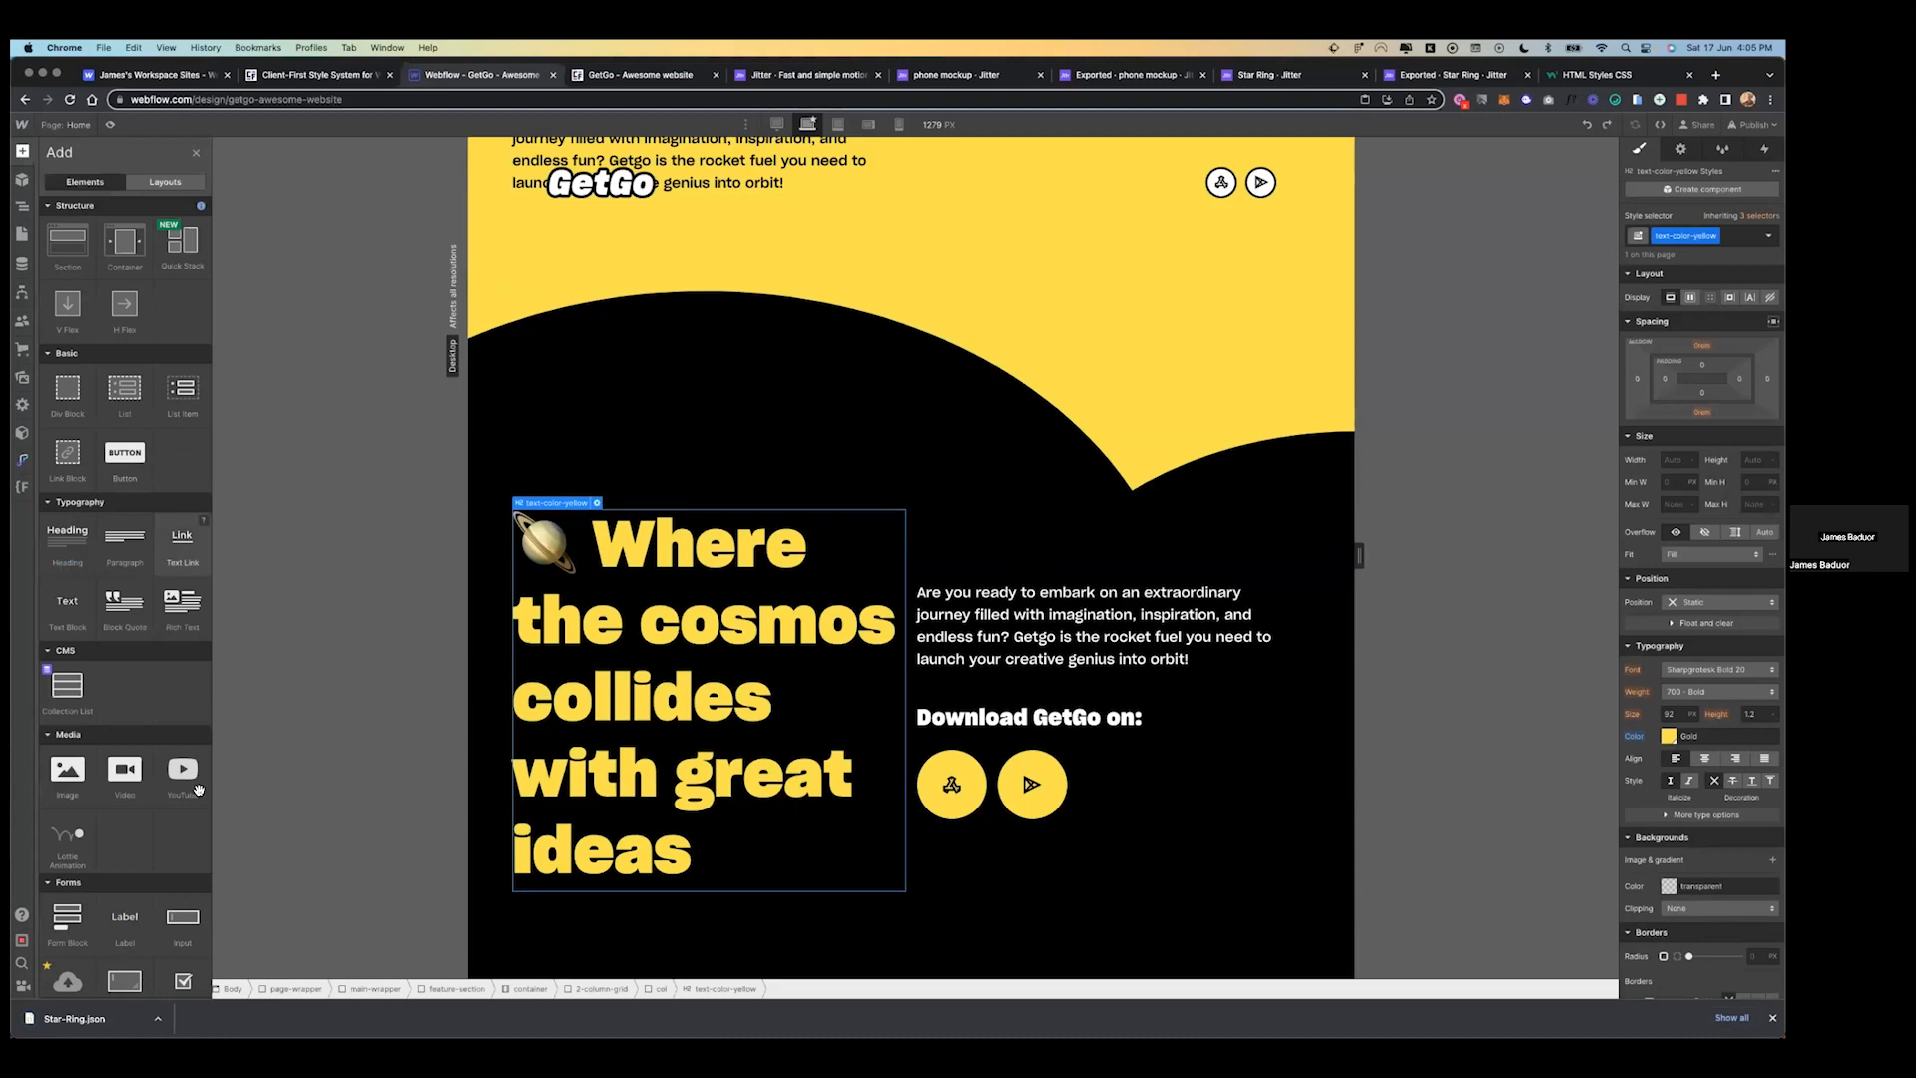
click(67, 838)
drag(104, 517, 105, 489)
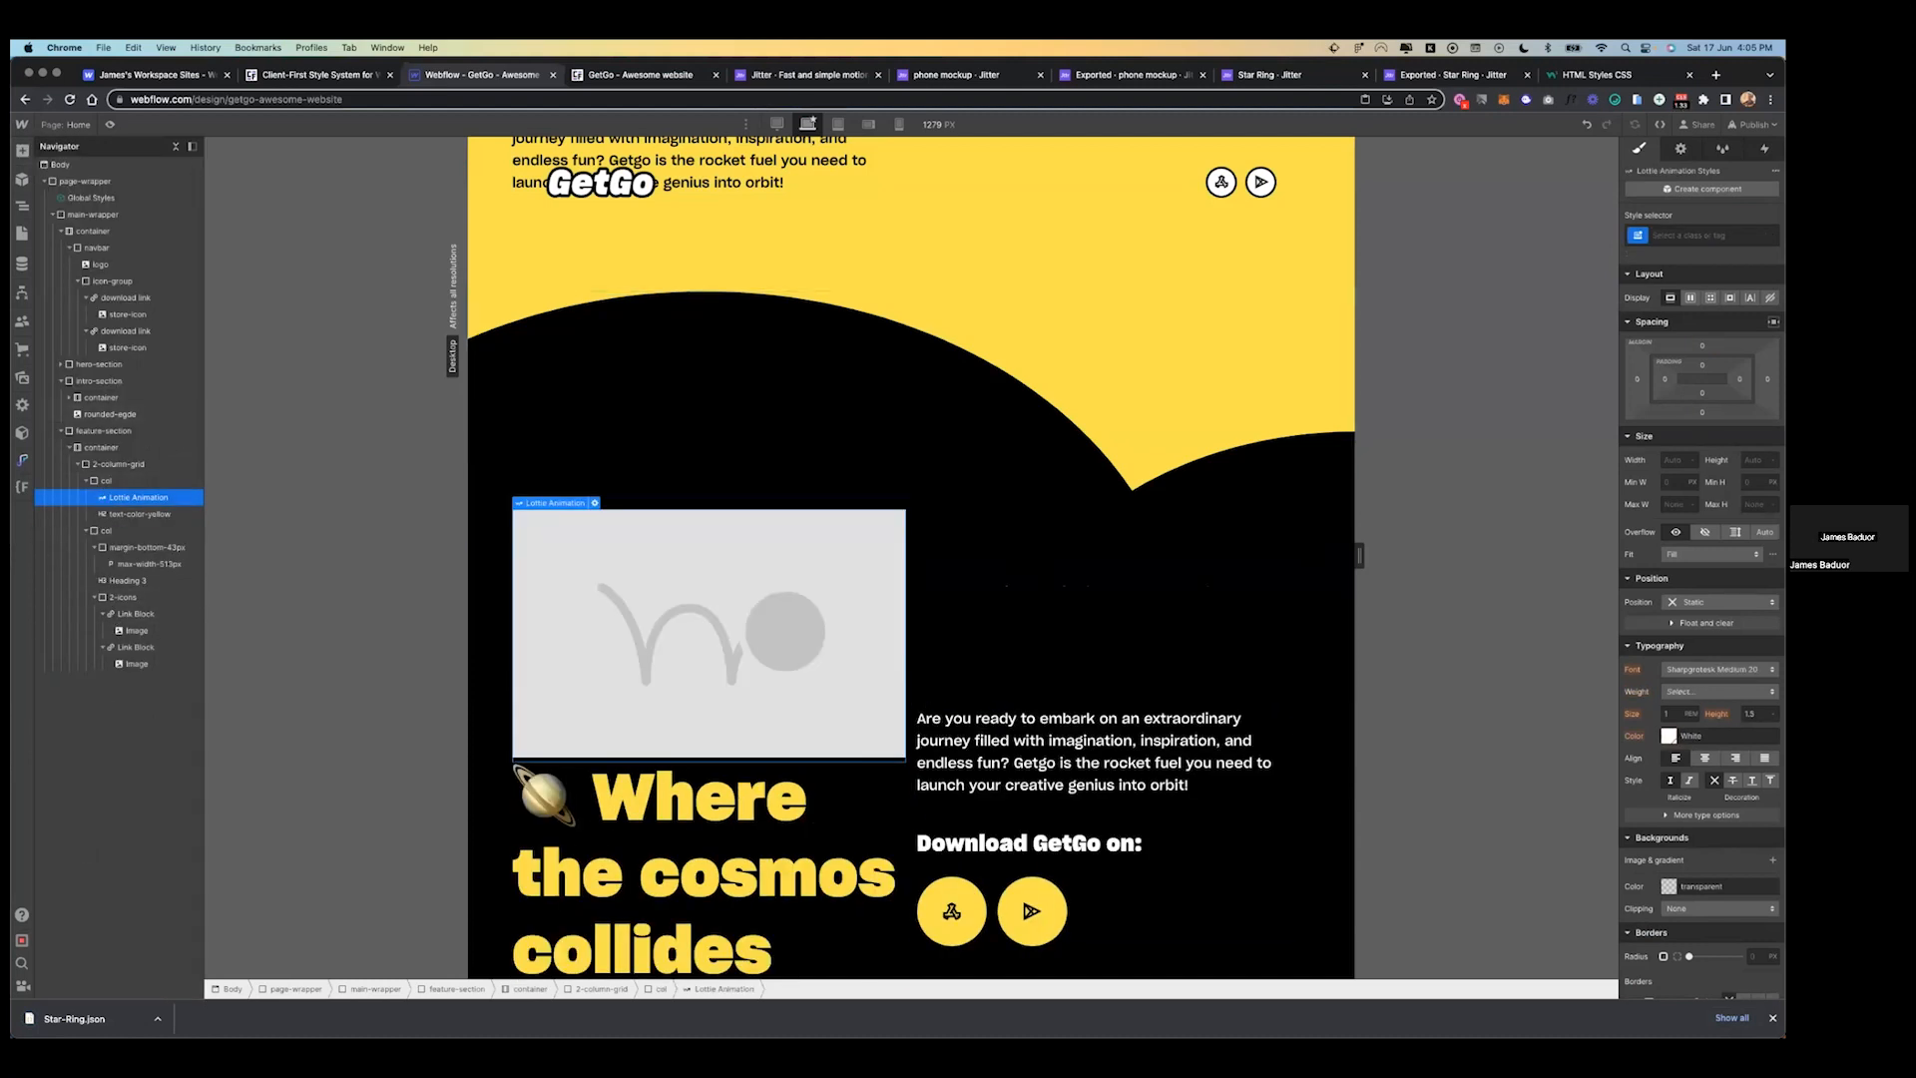
click(1709, 235)
text(star-man)
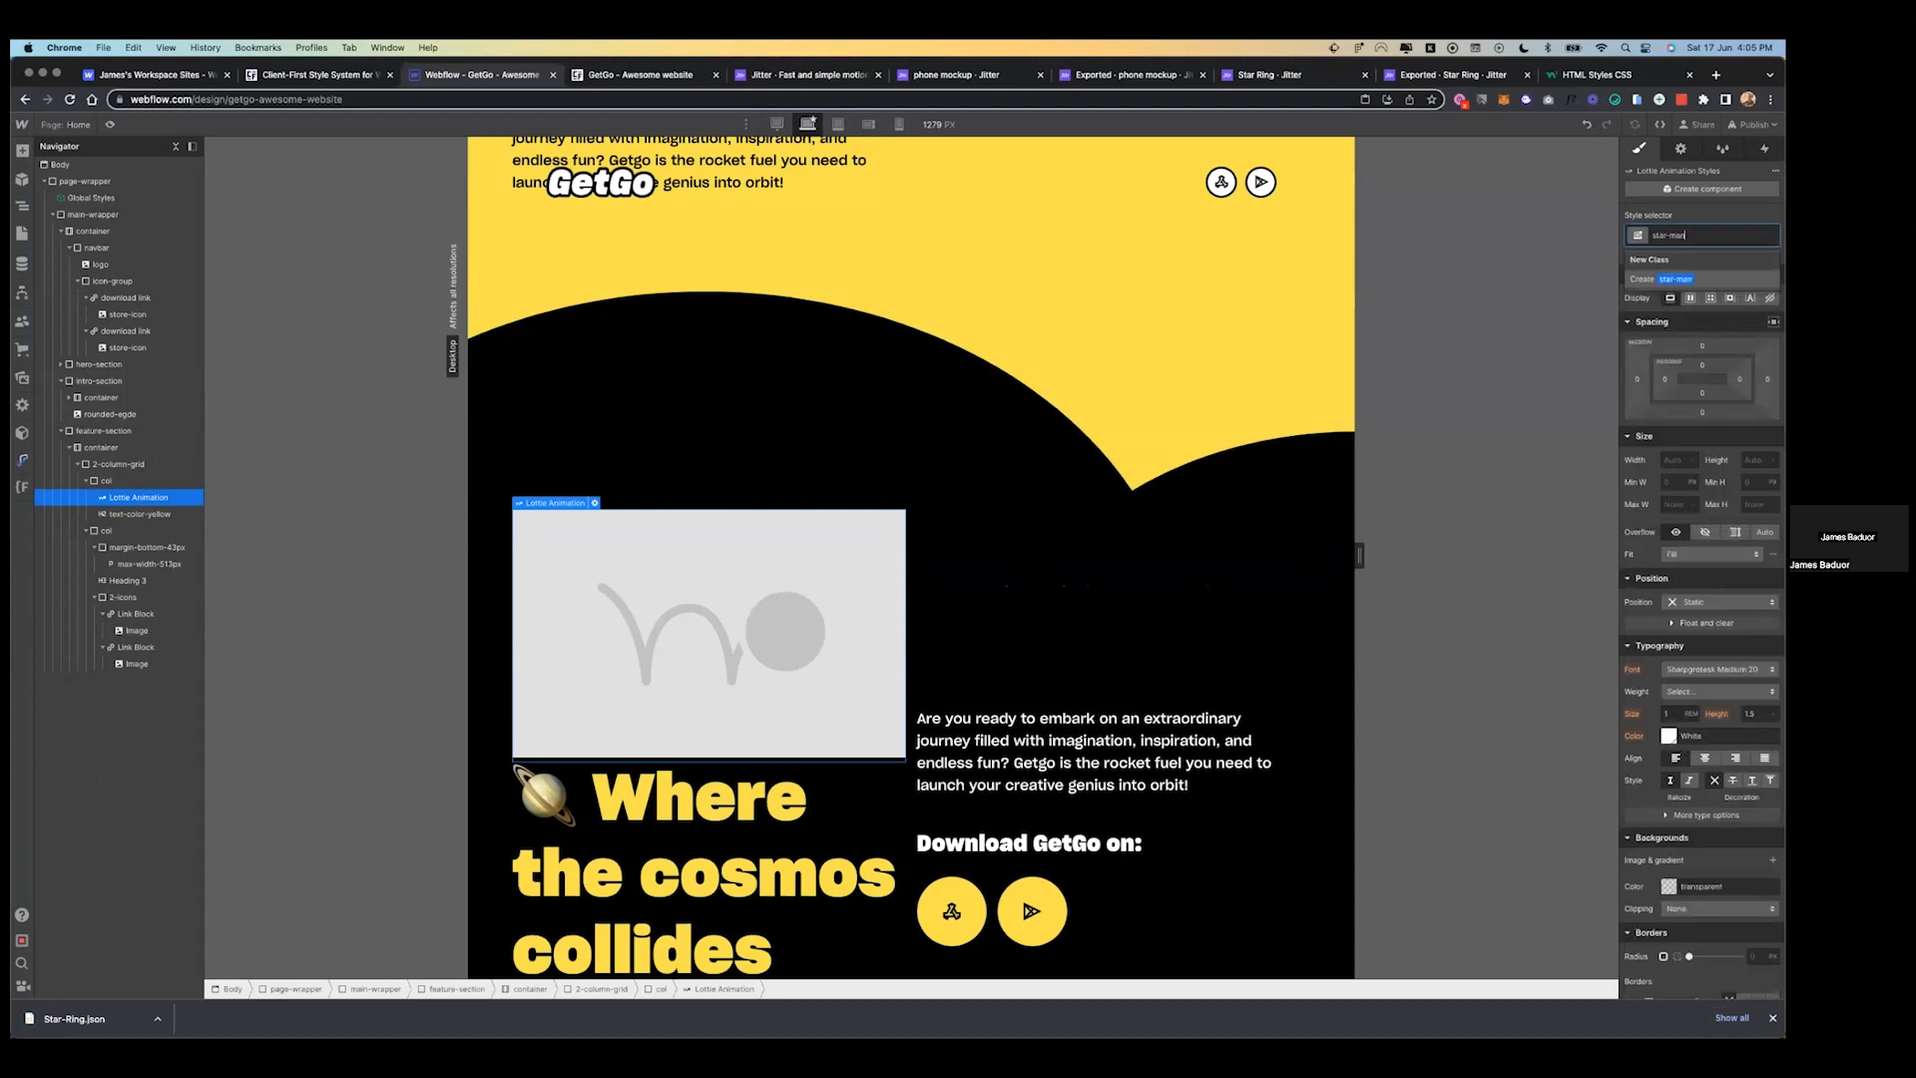
key(Return)
- Set the star-man element's position to Absolute and anchor it to the upper-right corner of its col
scroll(1701, 619, down, 5)
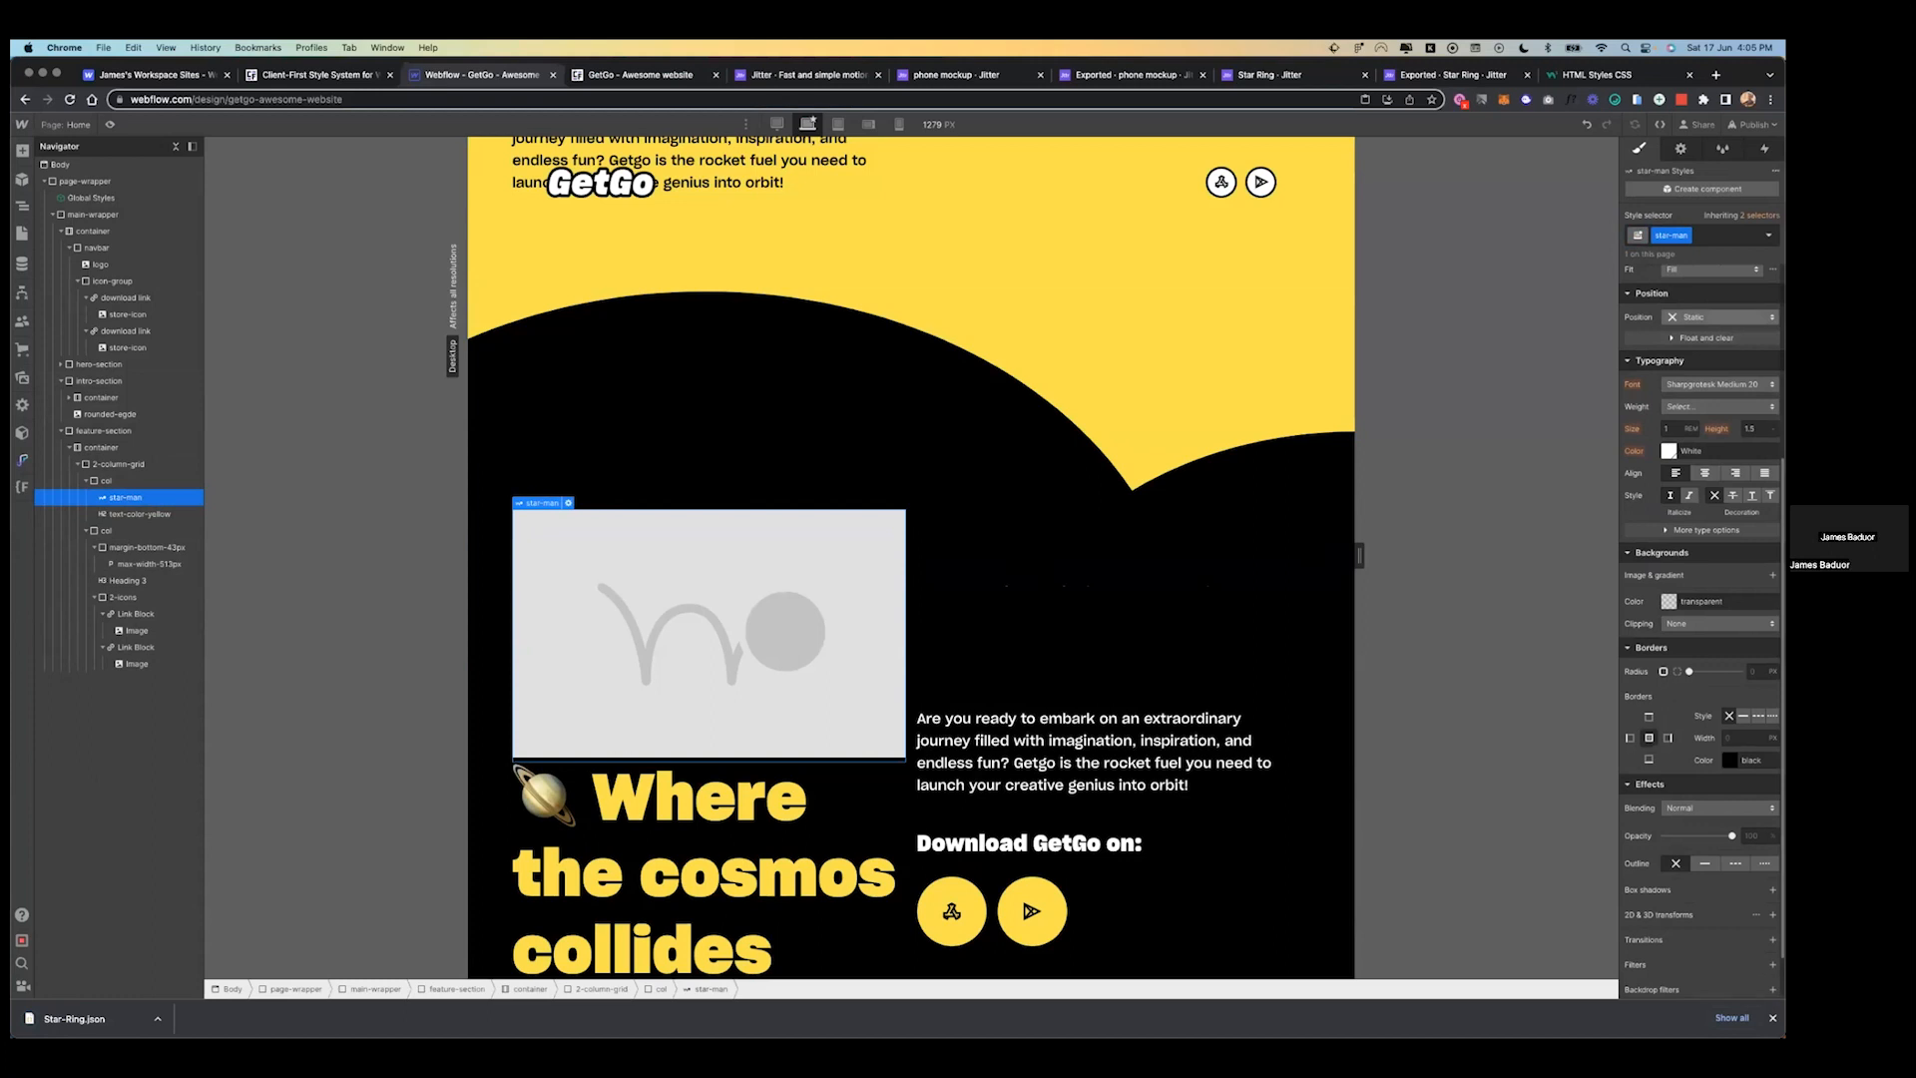
click(1718, 318)
click(1709, 351)
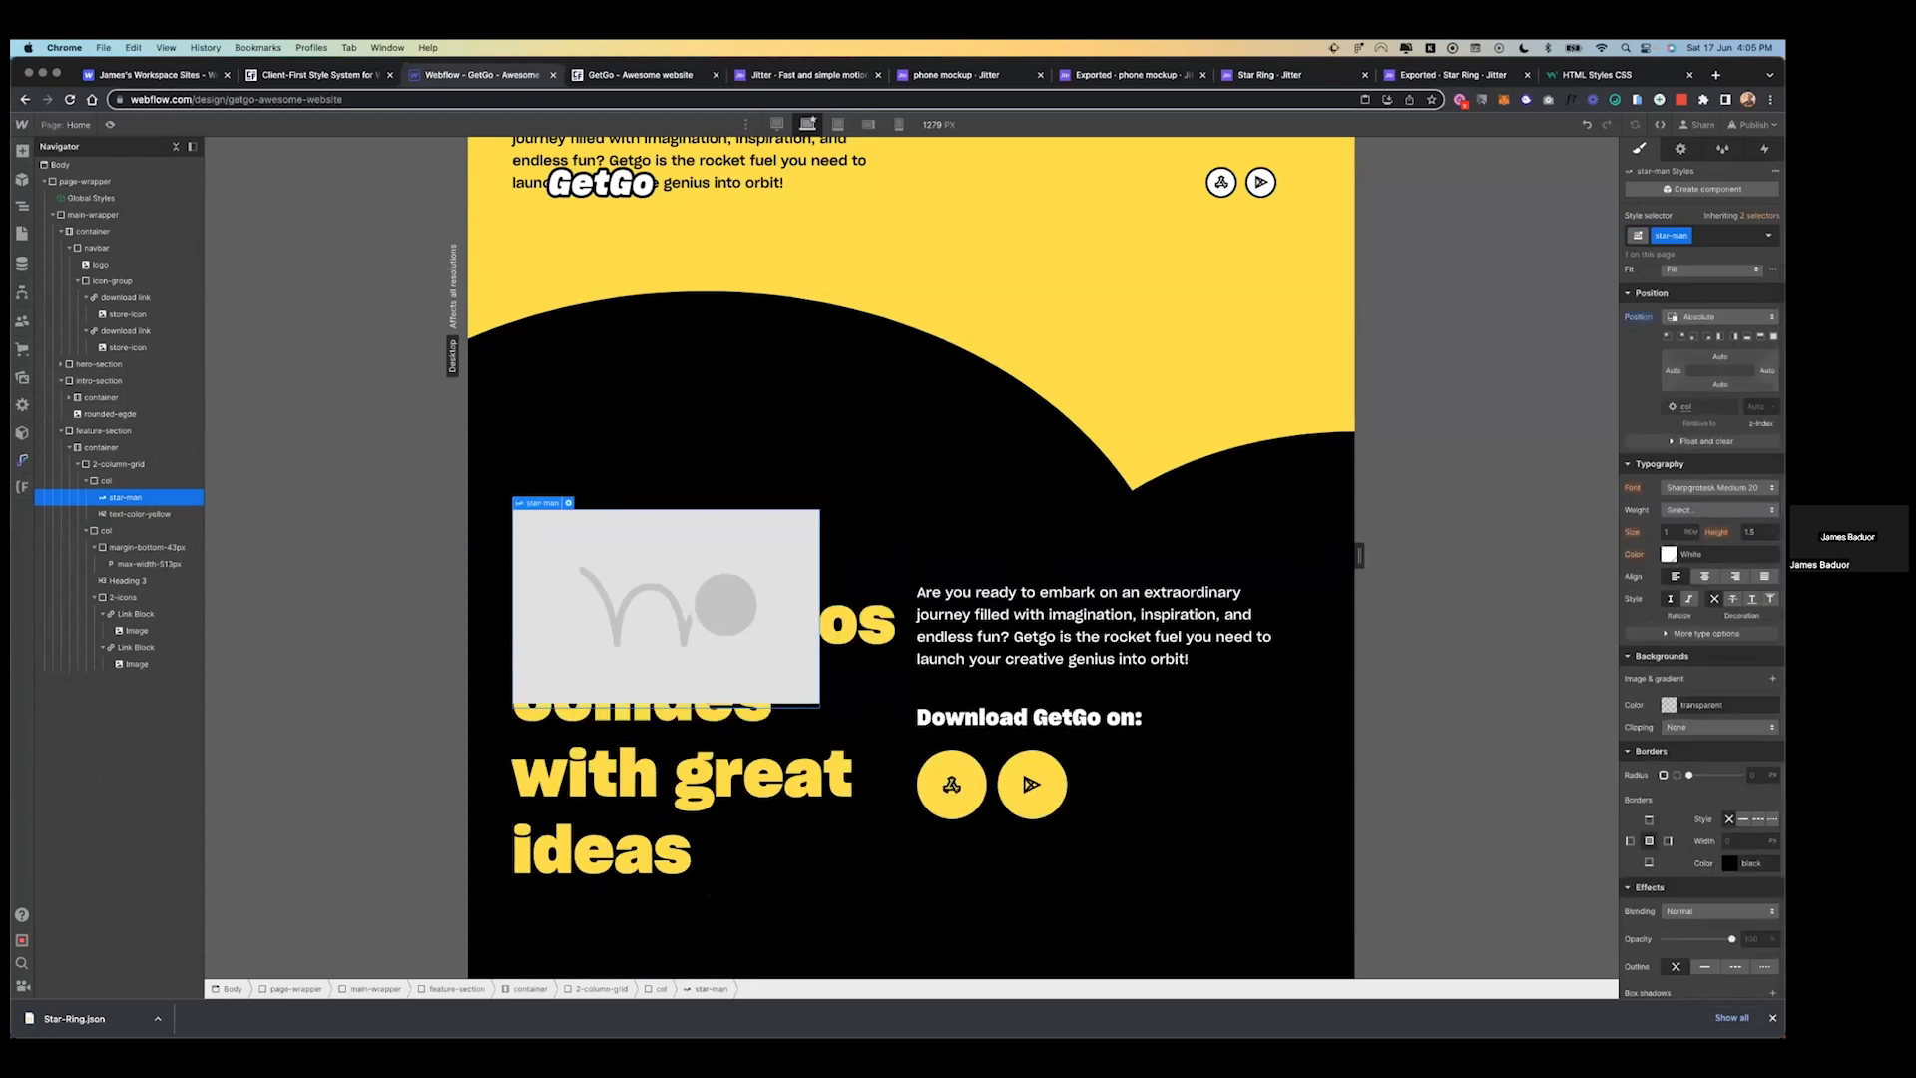
click(1680, 337)
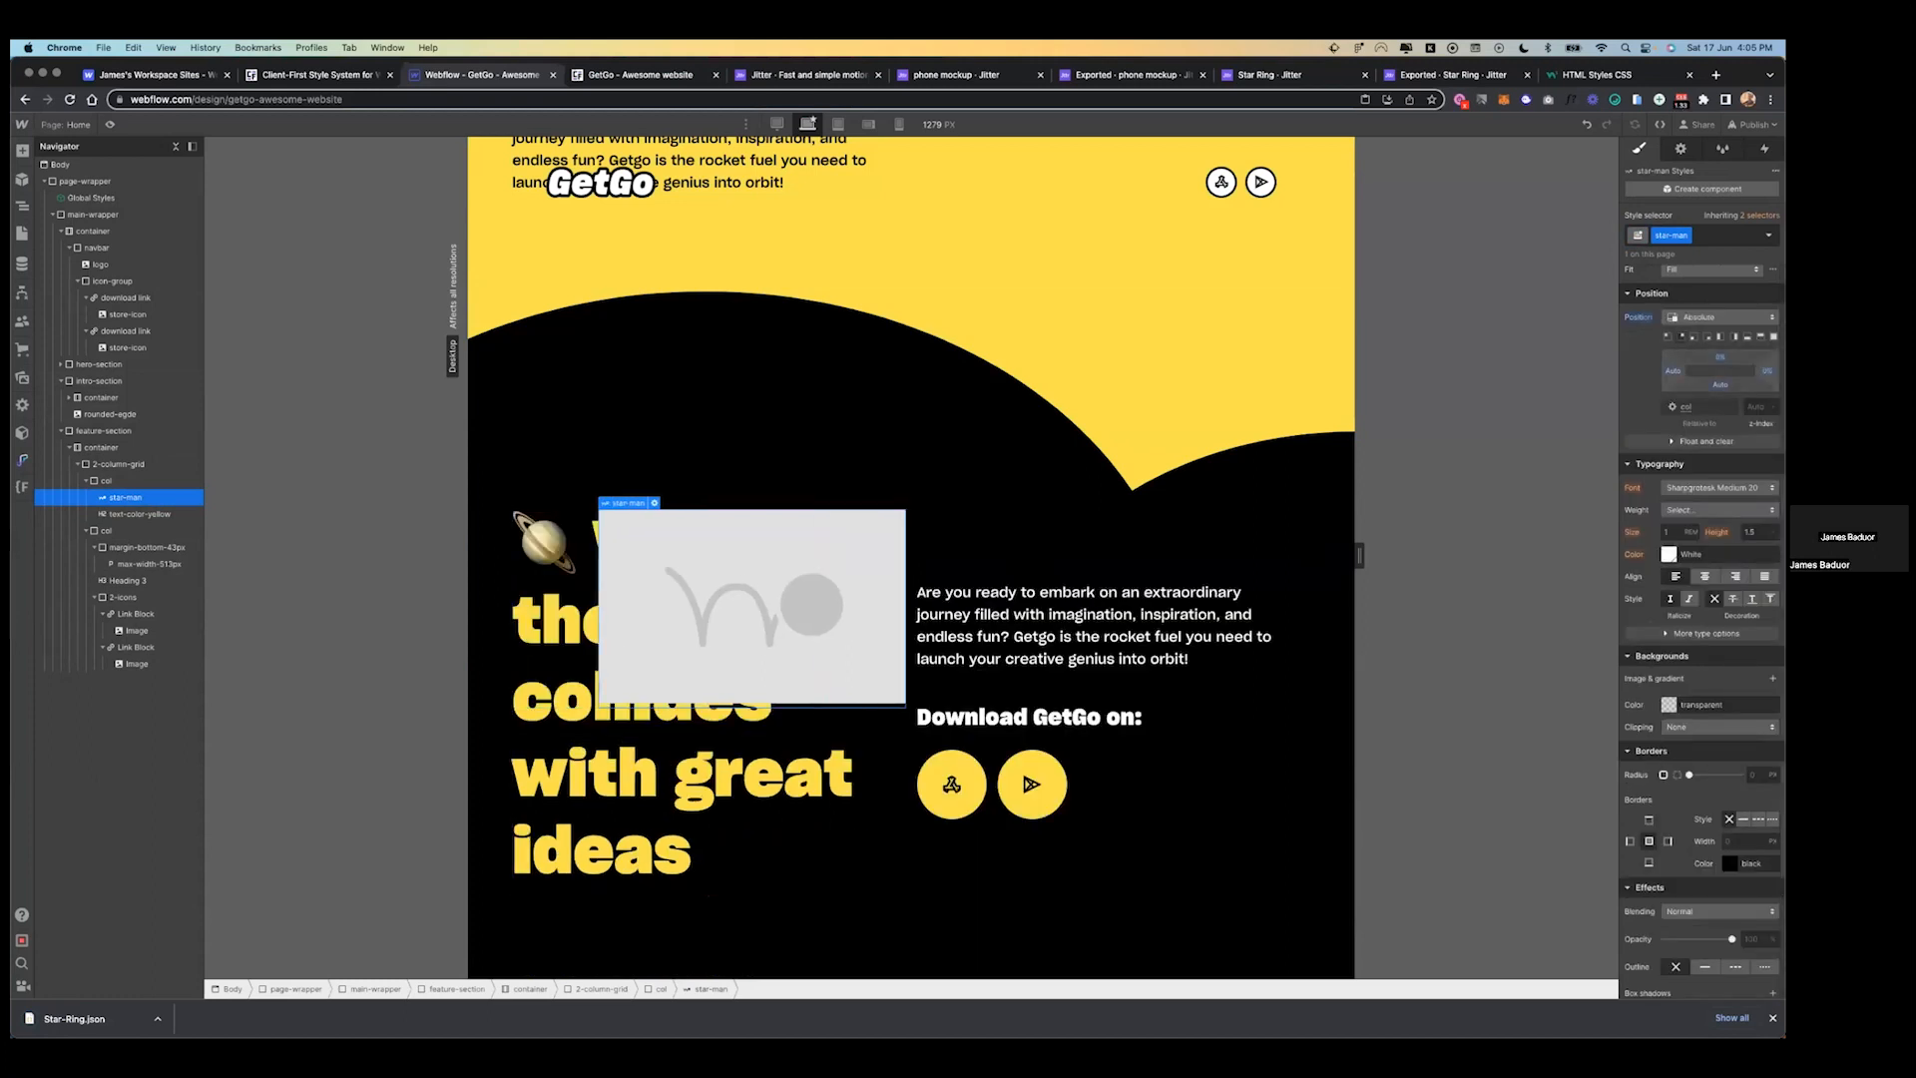
- Replace the placeholder Lottie sequence in the star-man element with Star-Ring.json
double_click(818, 601)
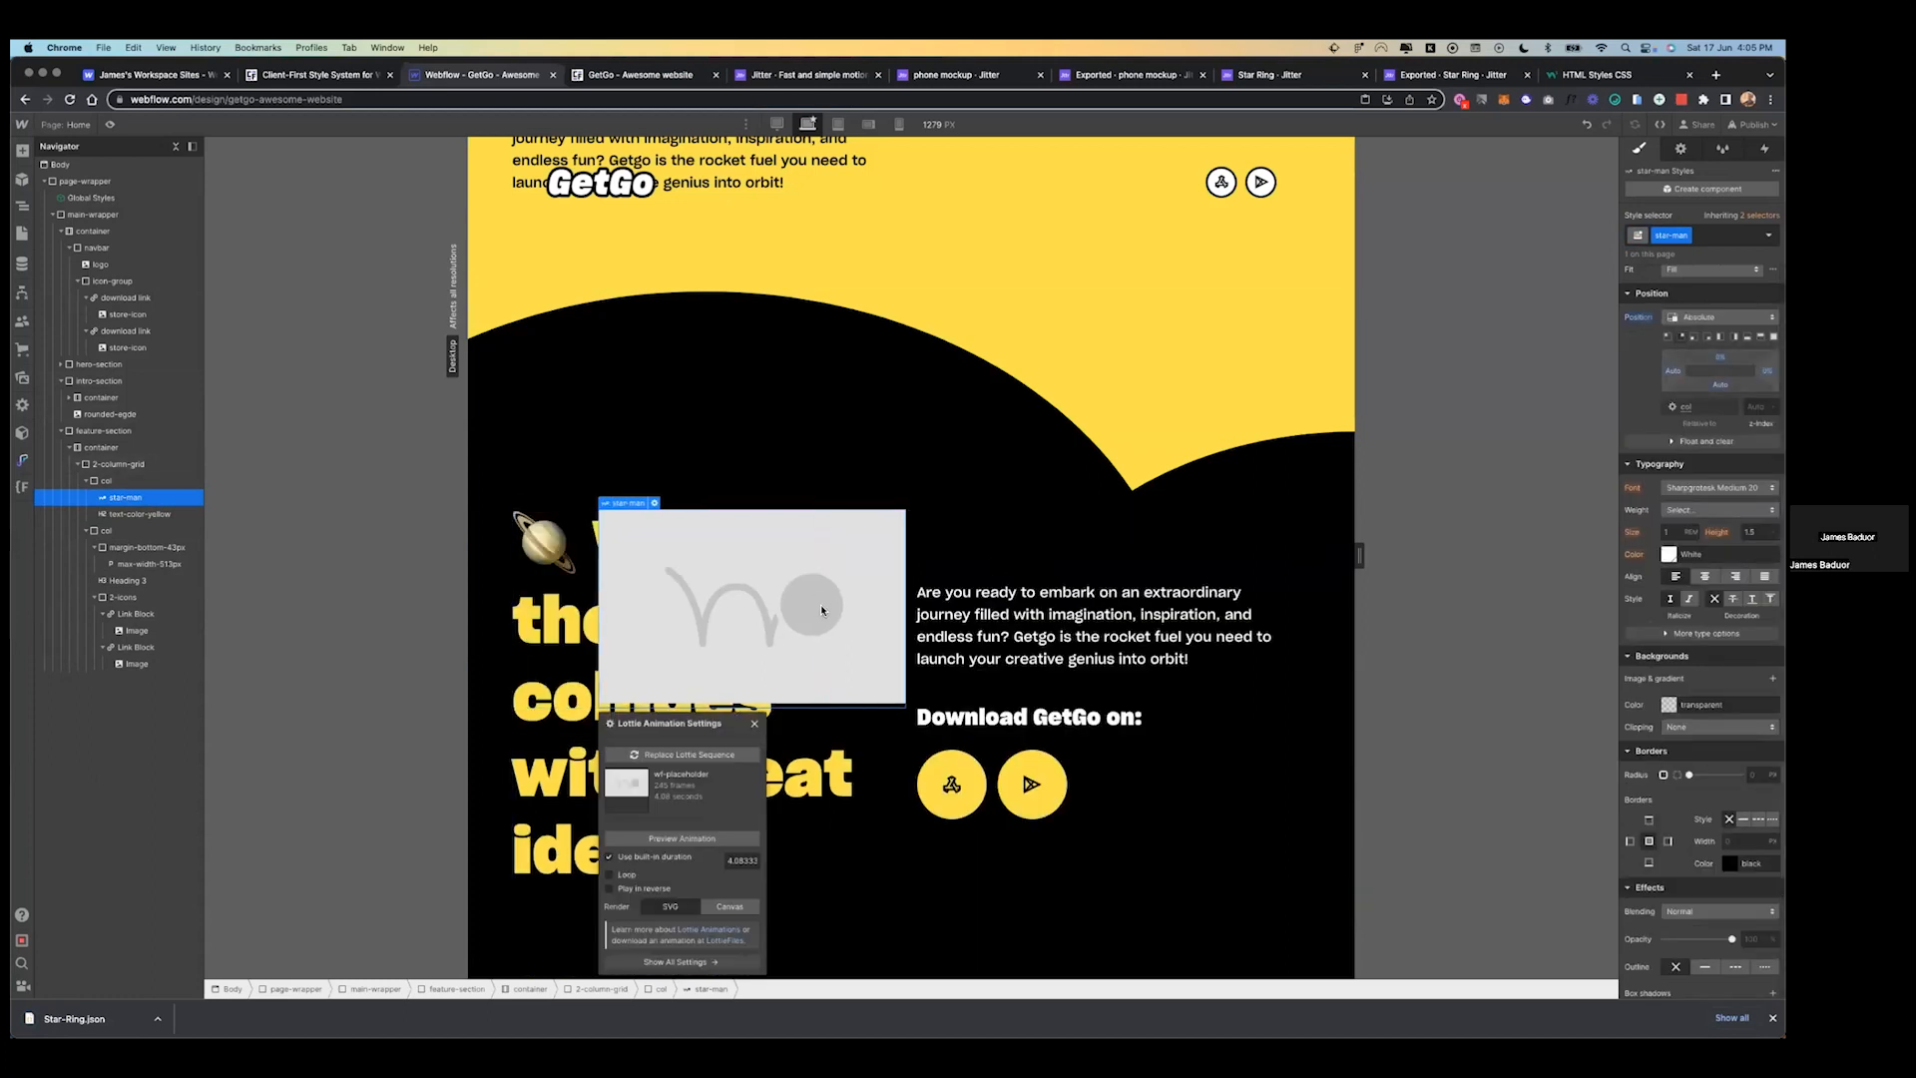
click(718, 758)
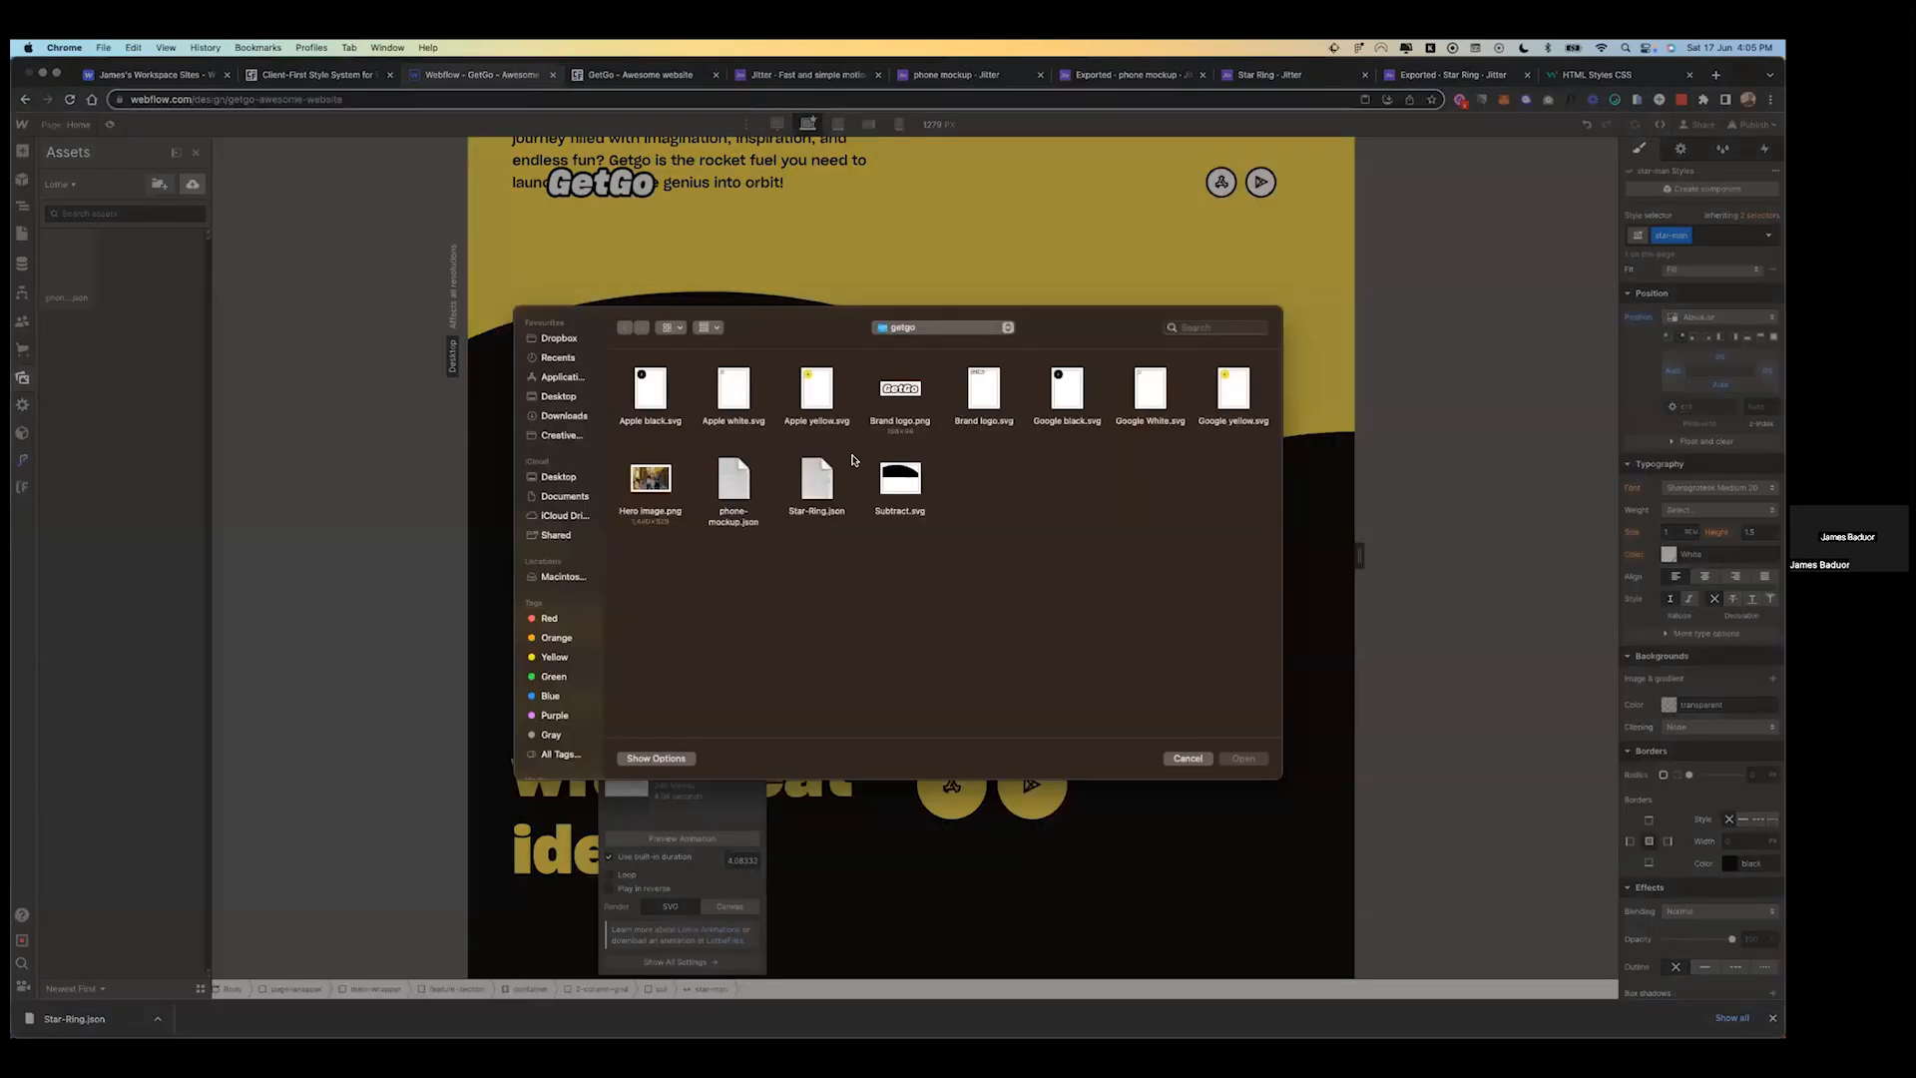
double_click(813, 486)
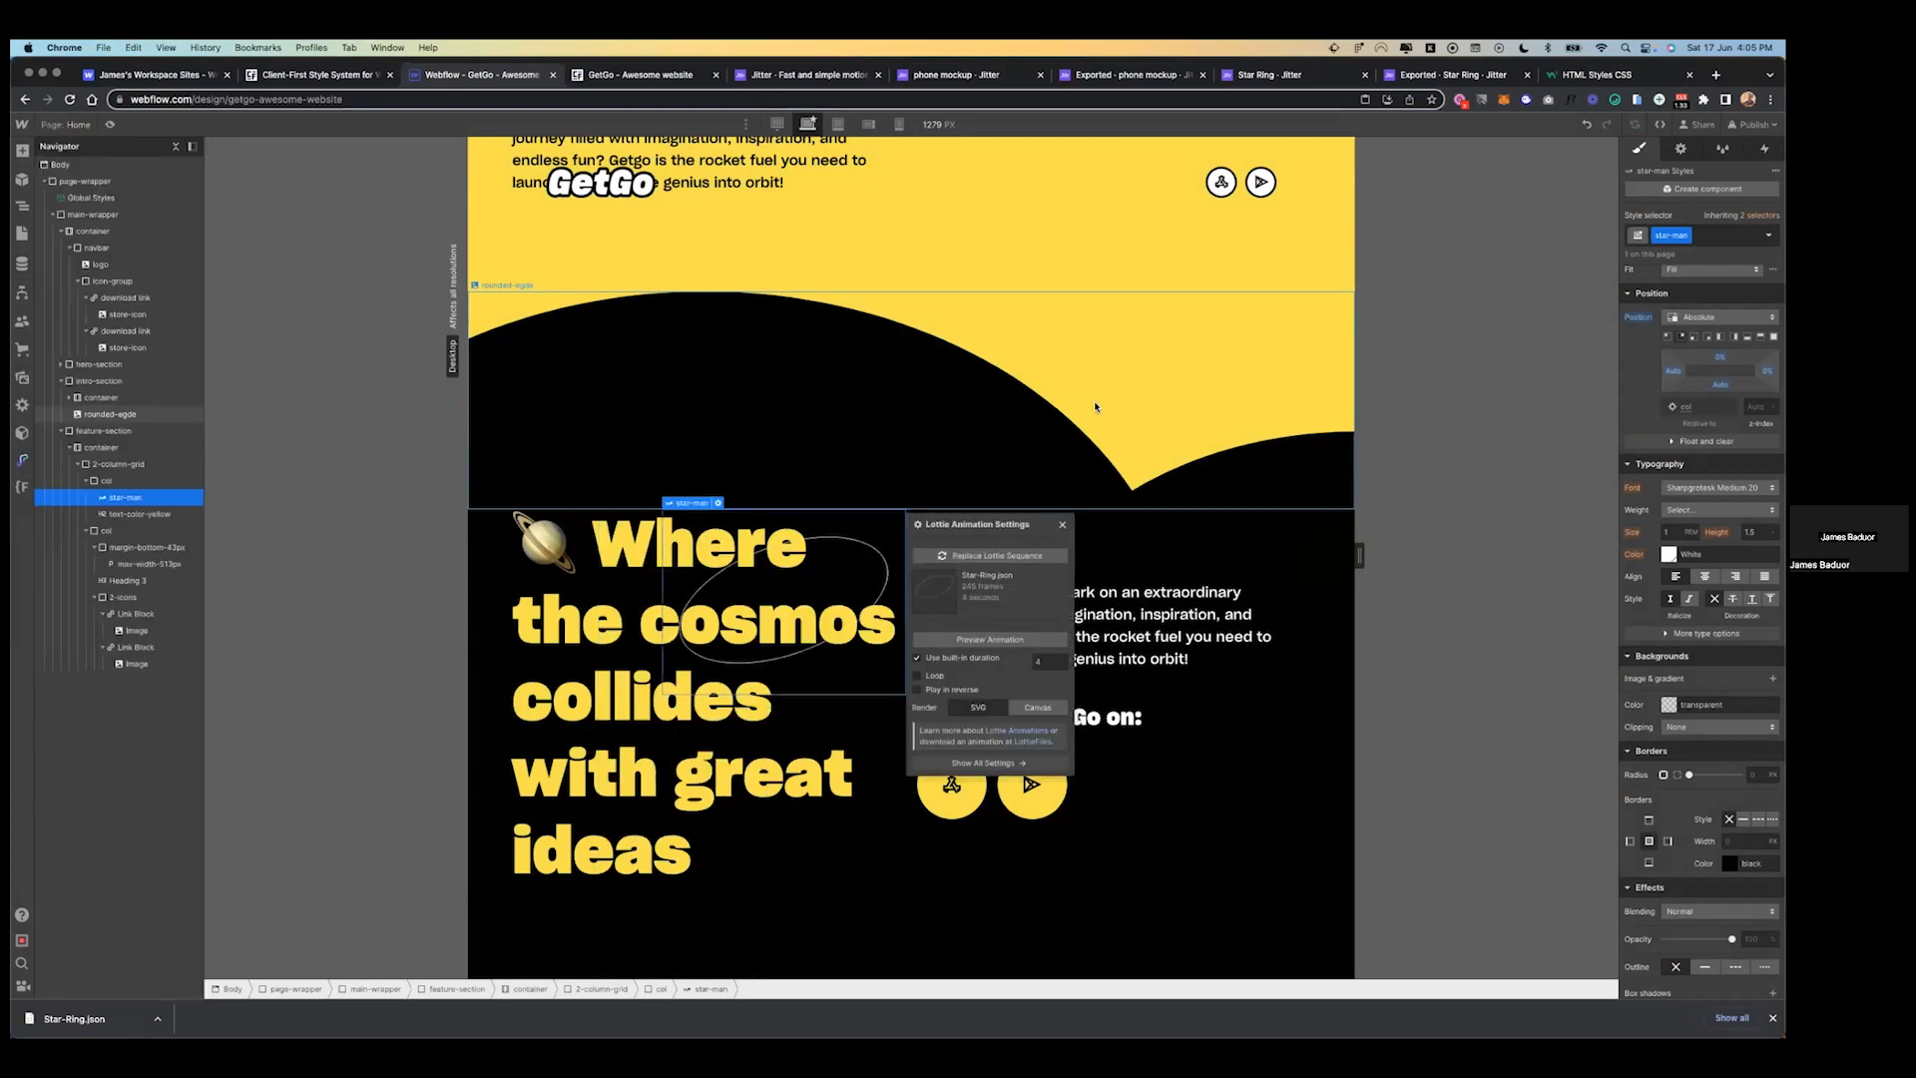
- Preview the ring animation on the page, return to editing and set the star-man element's top offset to -20%
click(110, 129)
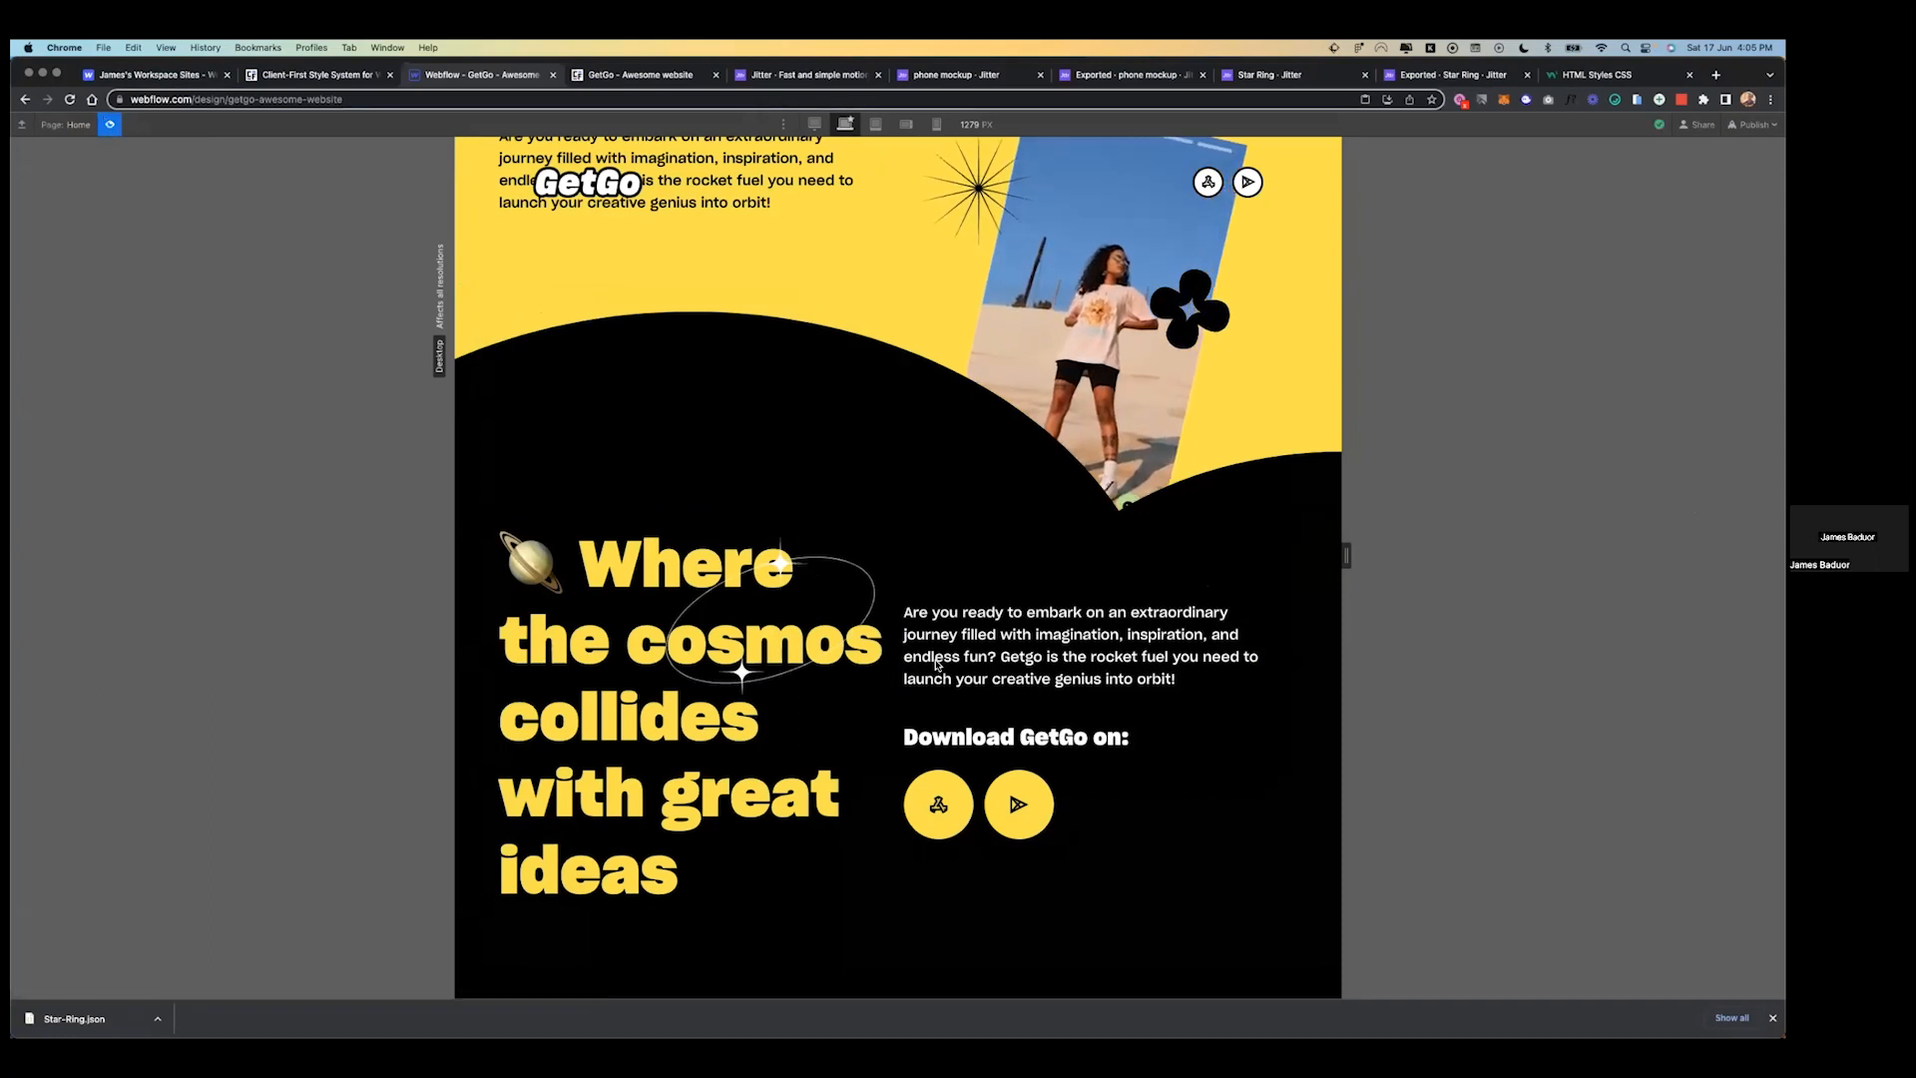
click(108, 122)
text(-21)
key(Return)
key(Up)
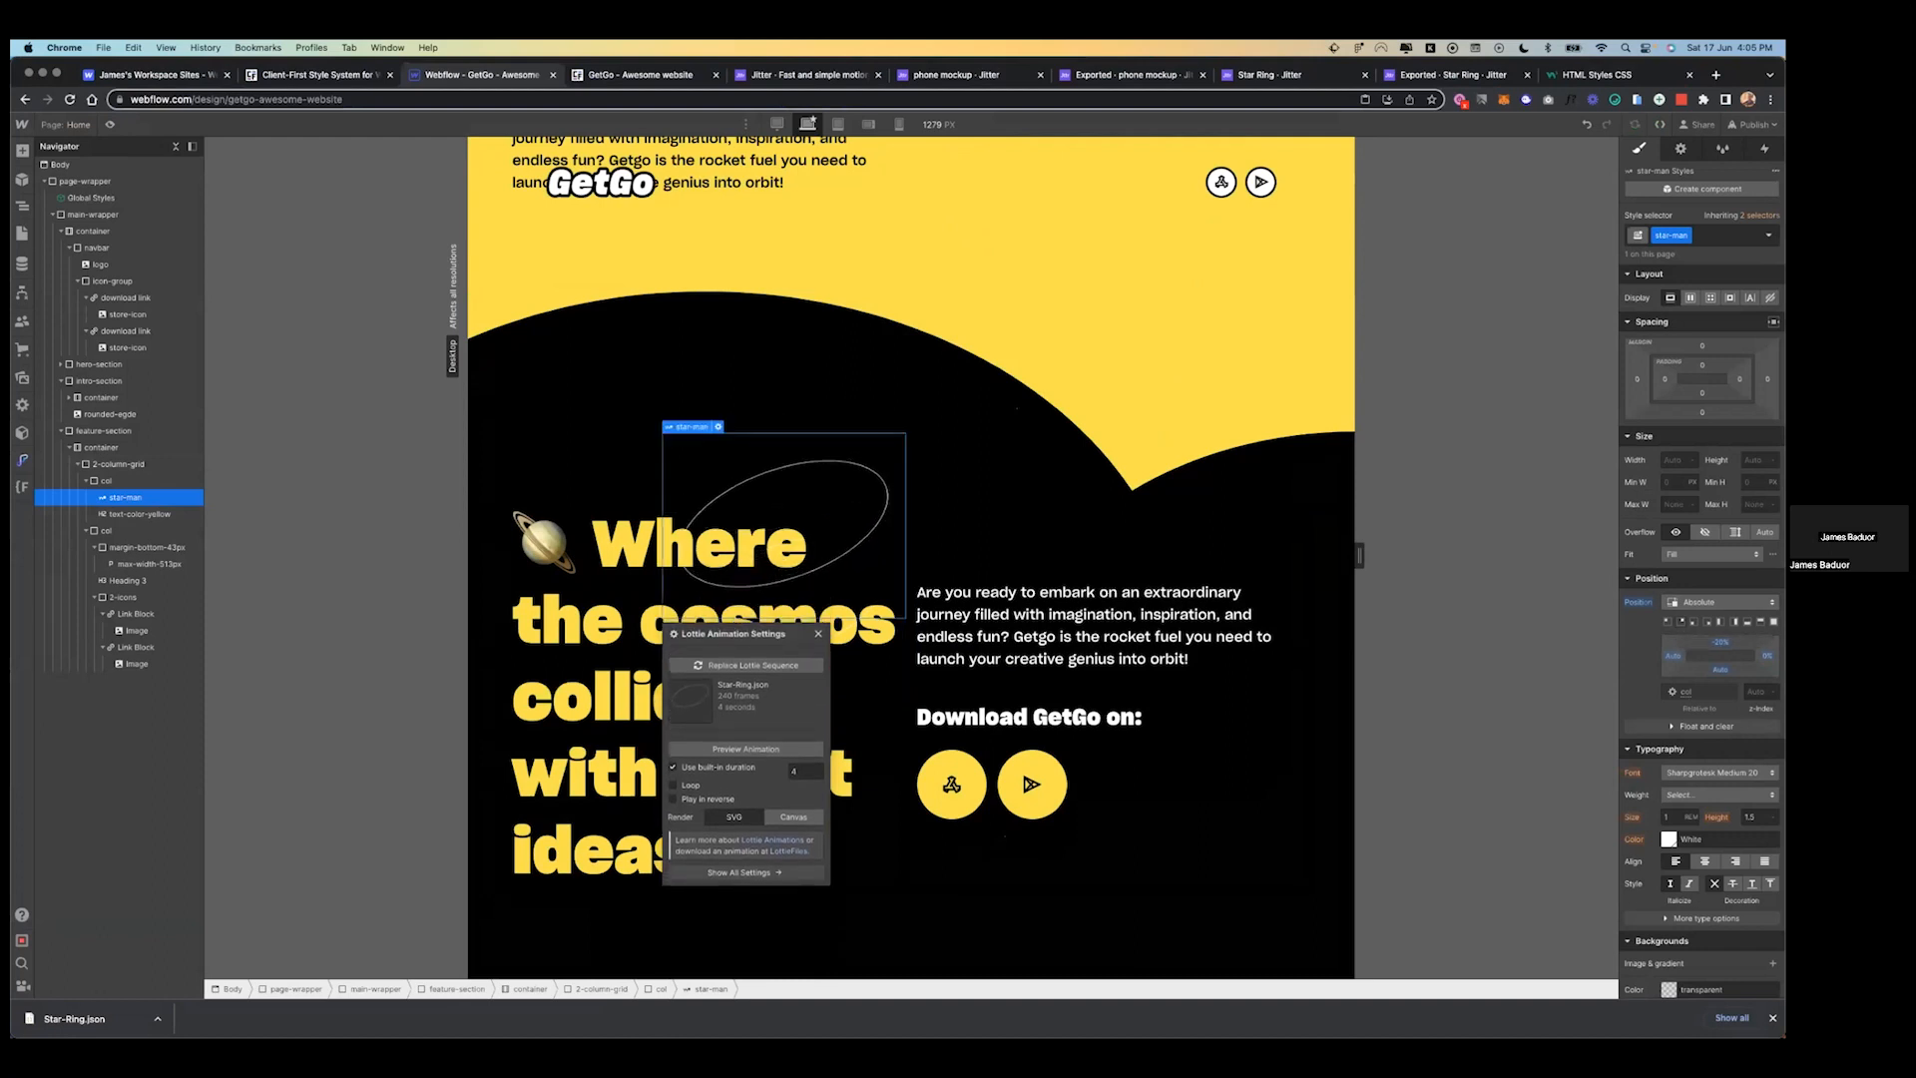
- Switch to the GetGo design in Figma to check the ring's placement beside the heading, and return to Webflow
key(ctrl+alt+Right)
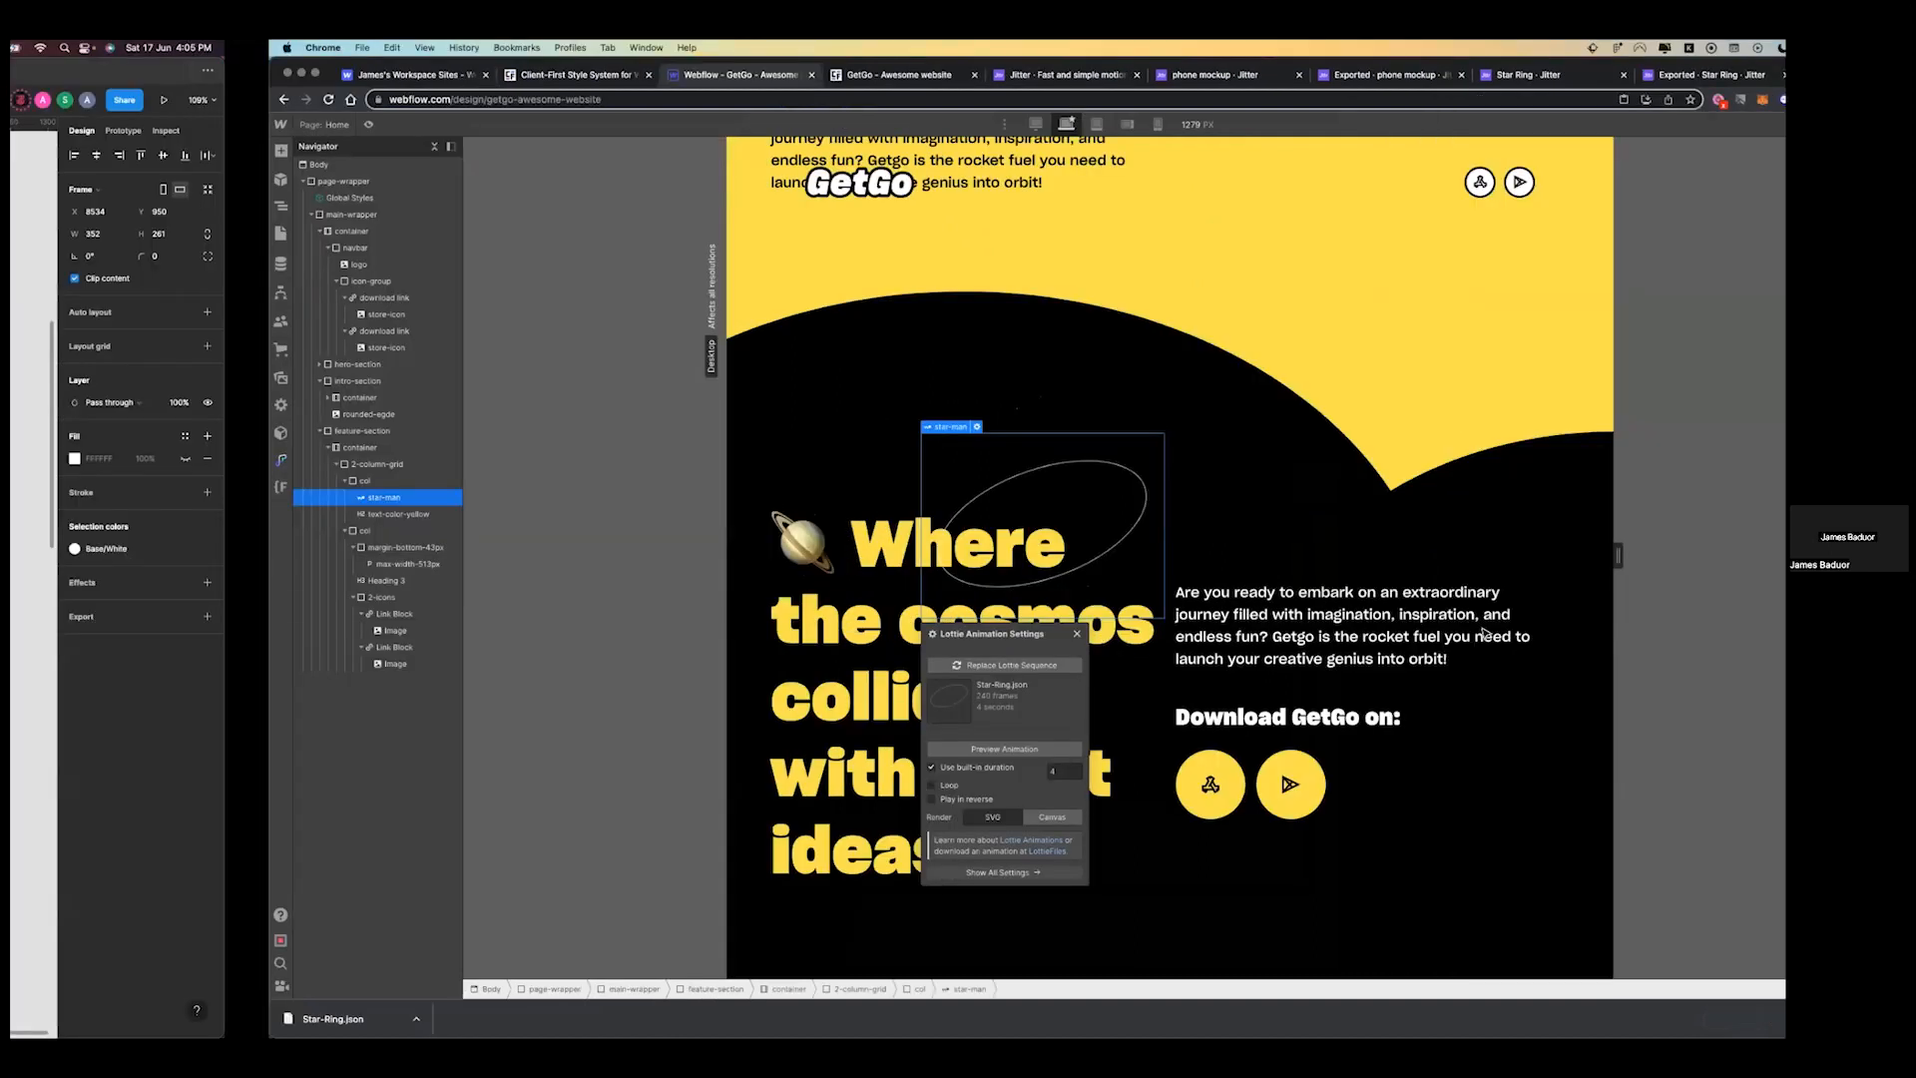
key(ctrl+alt+Return)
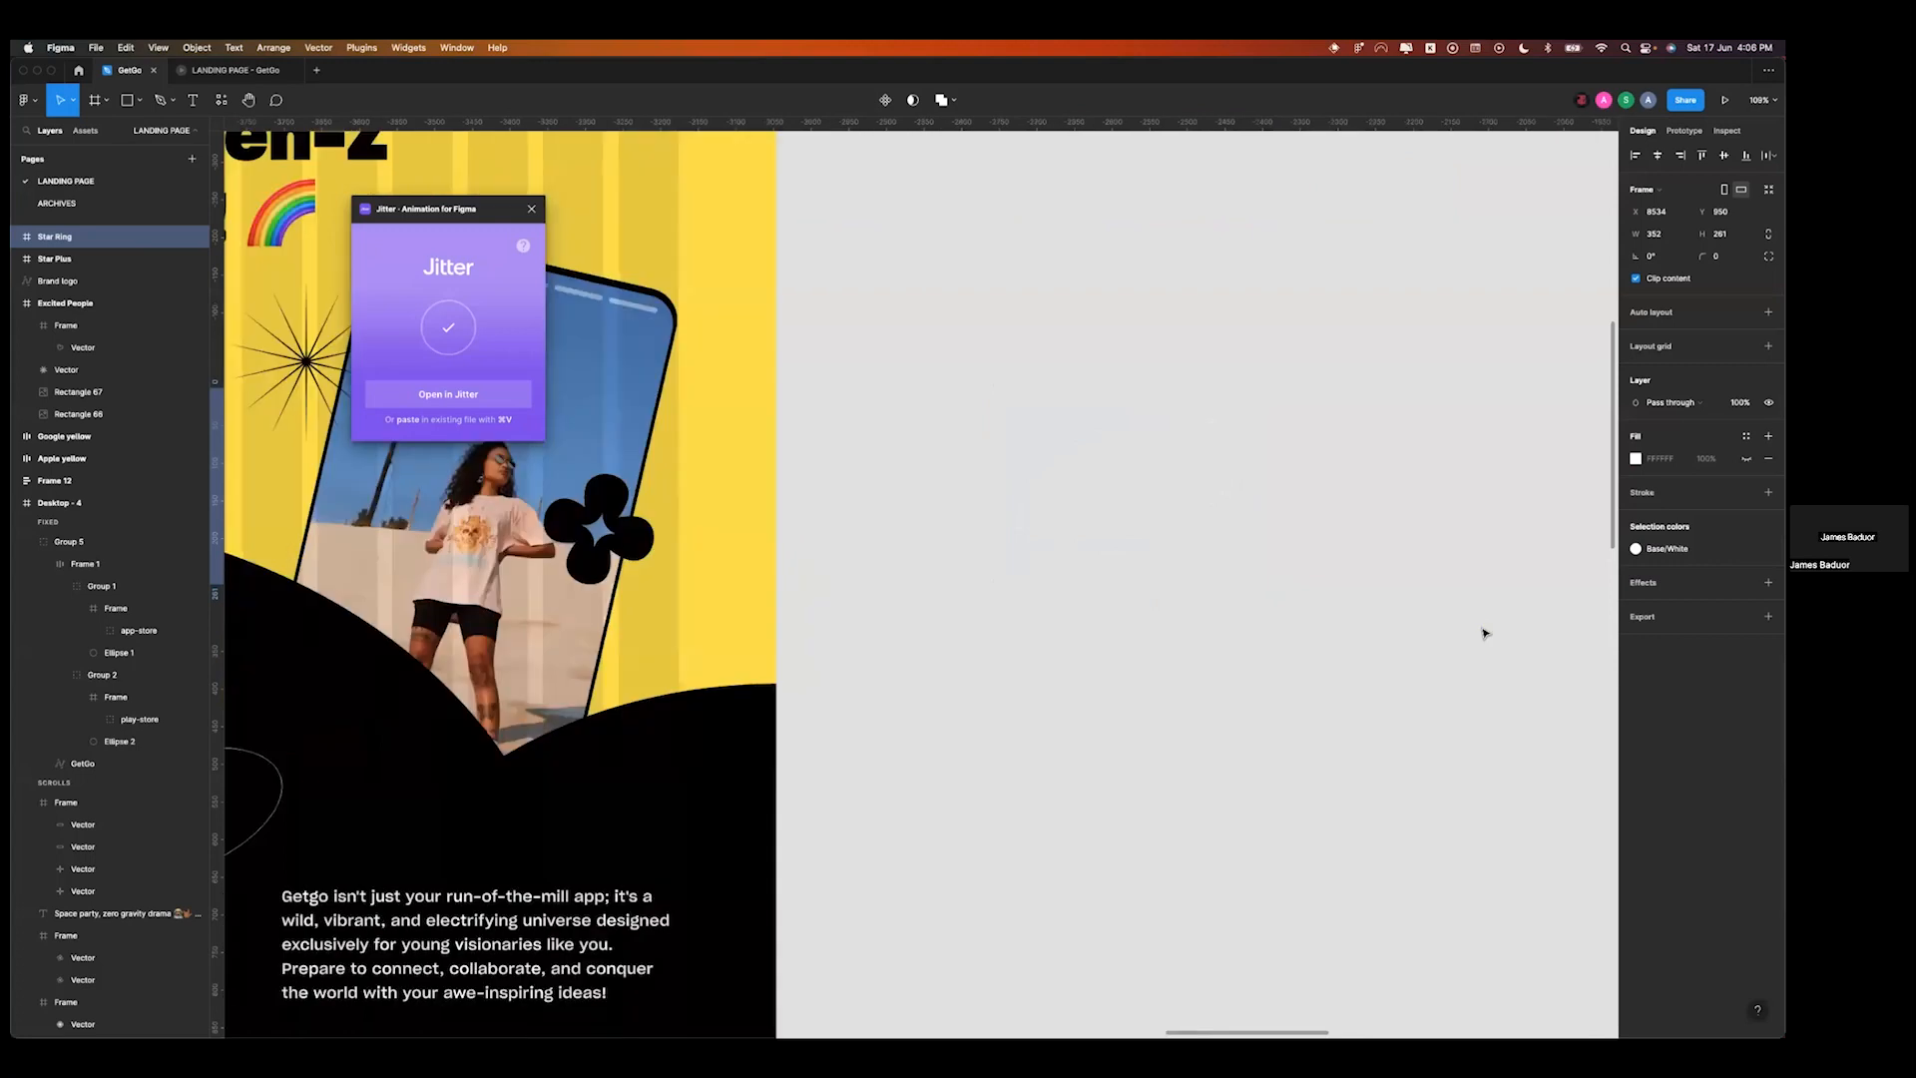
scroll(1484, 633, left, 10)
scroll(1483, 633, down, 4)
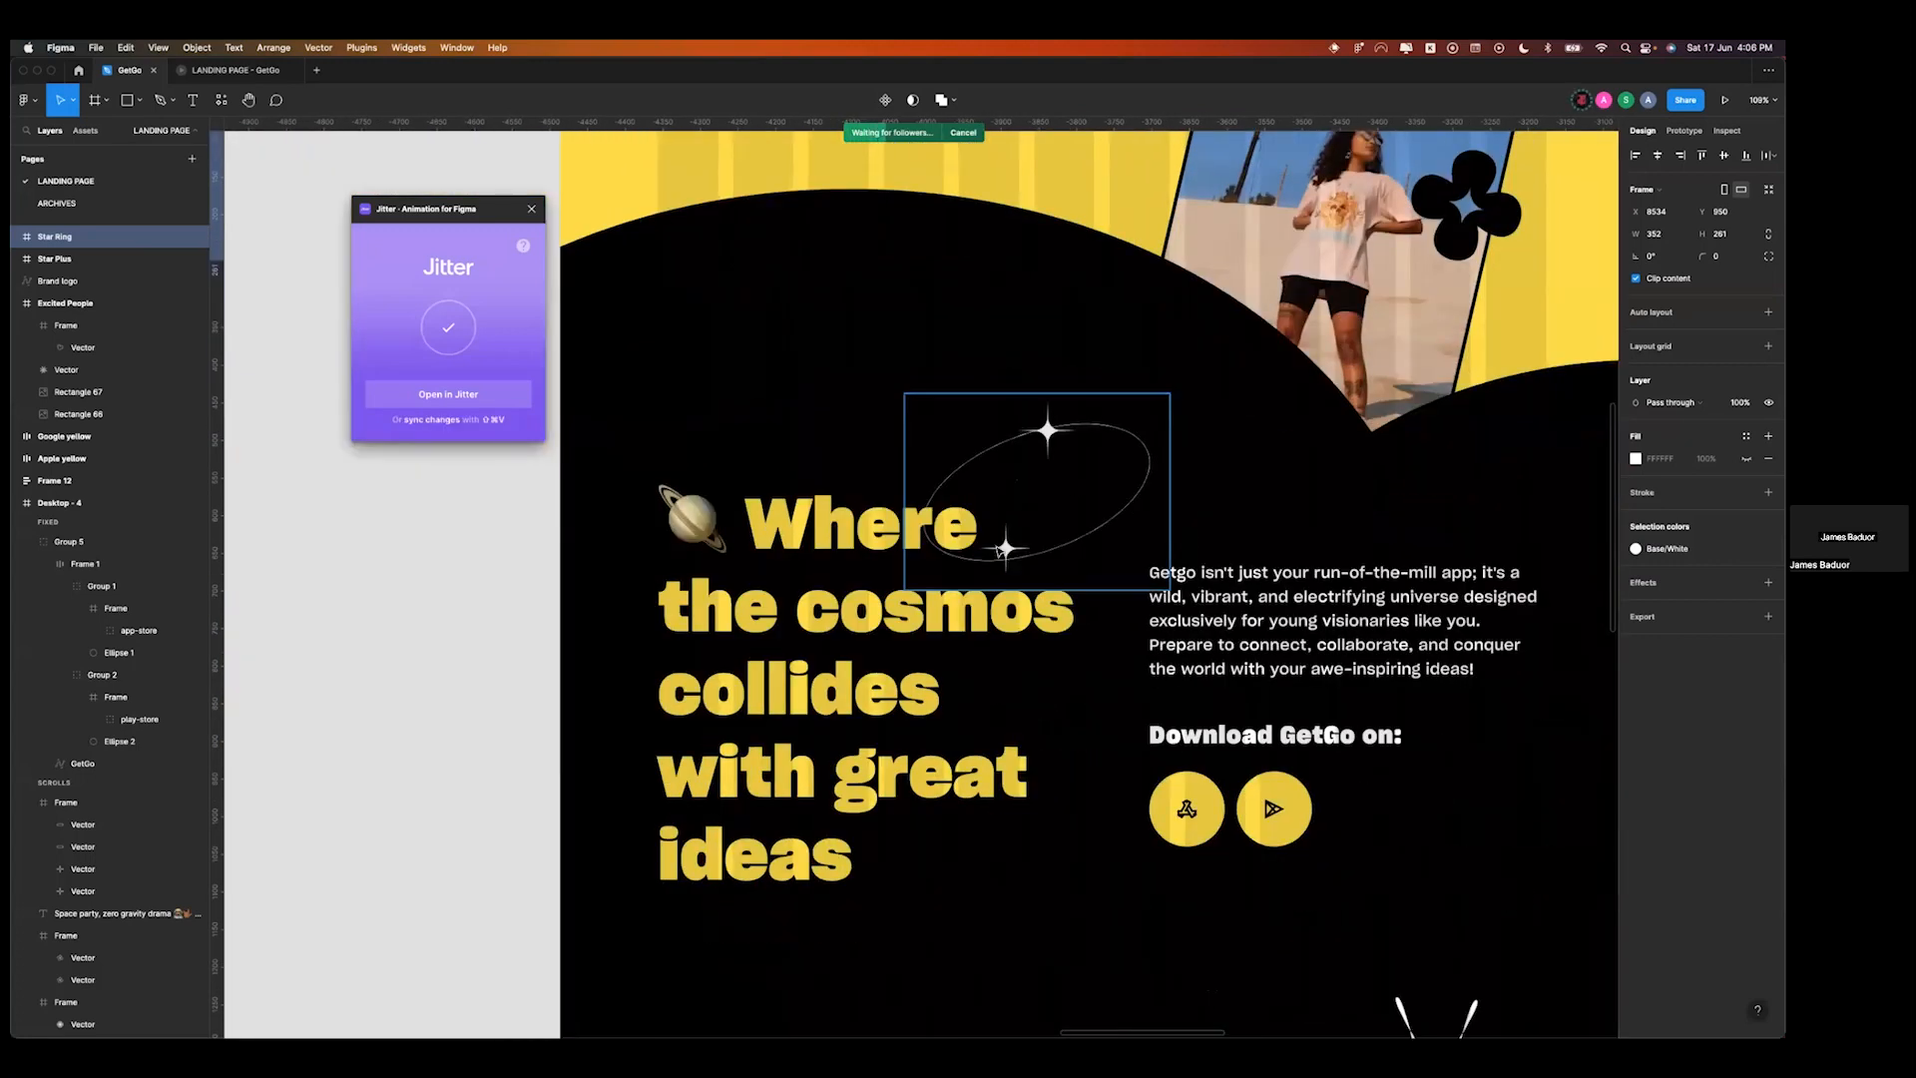
key(ctrl+Right)
drag(1673, 657, 1674, 645)
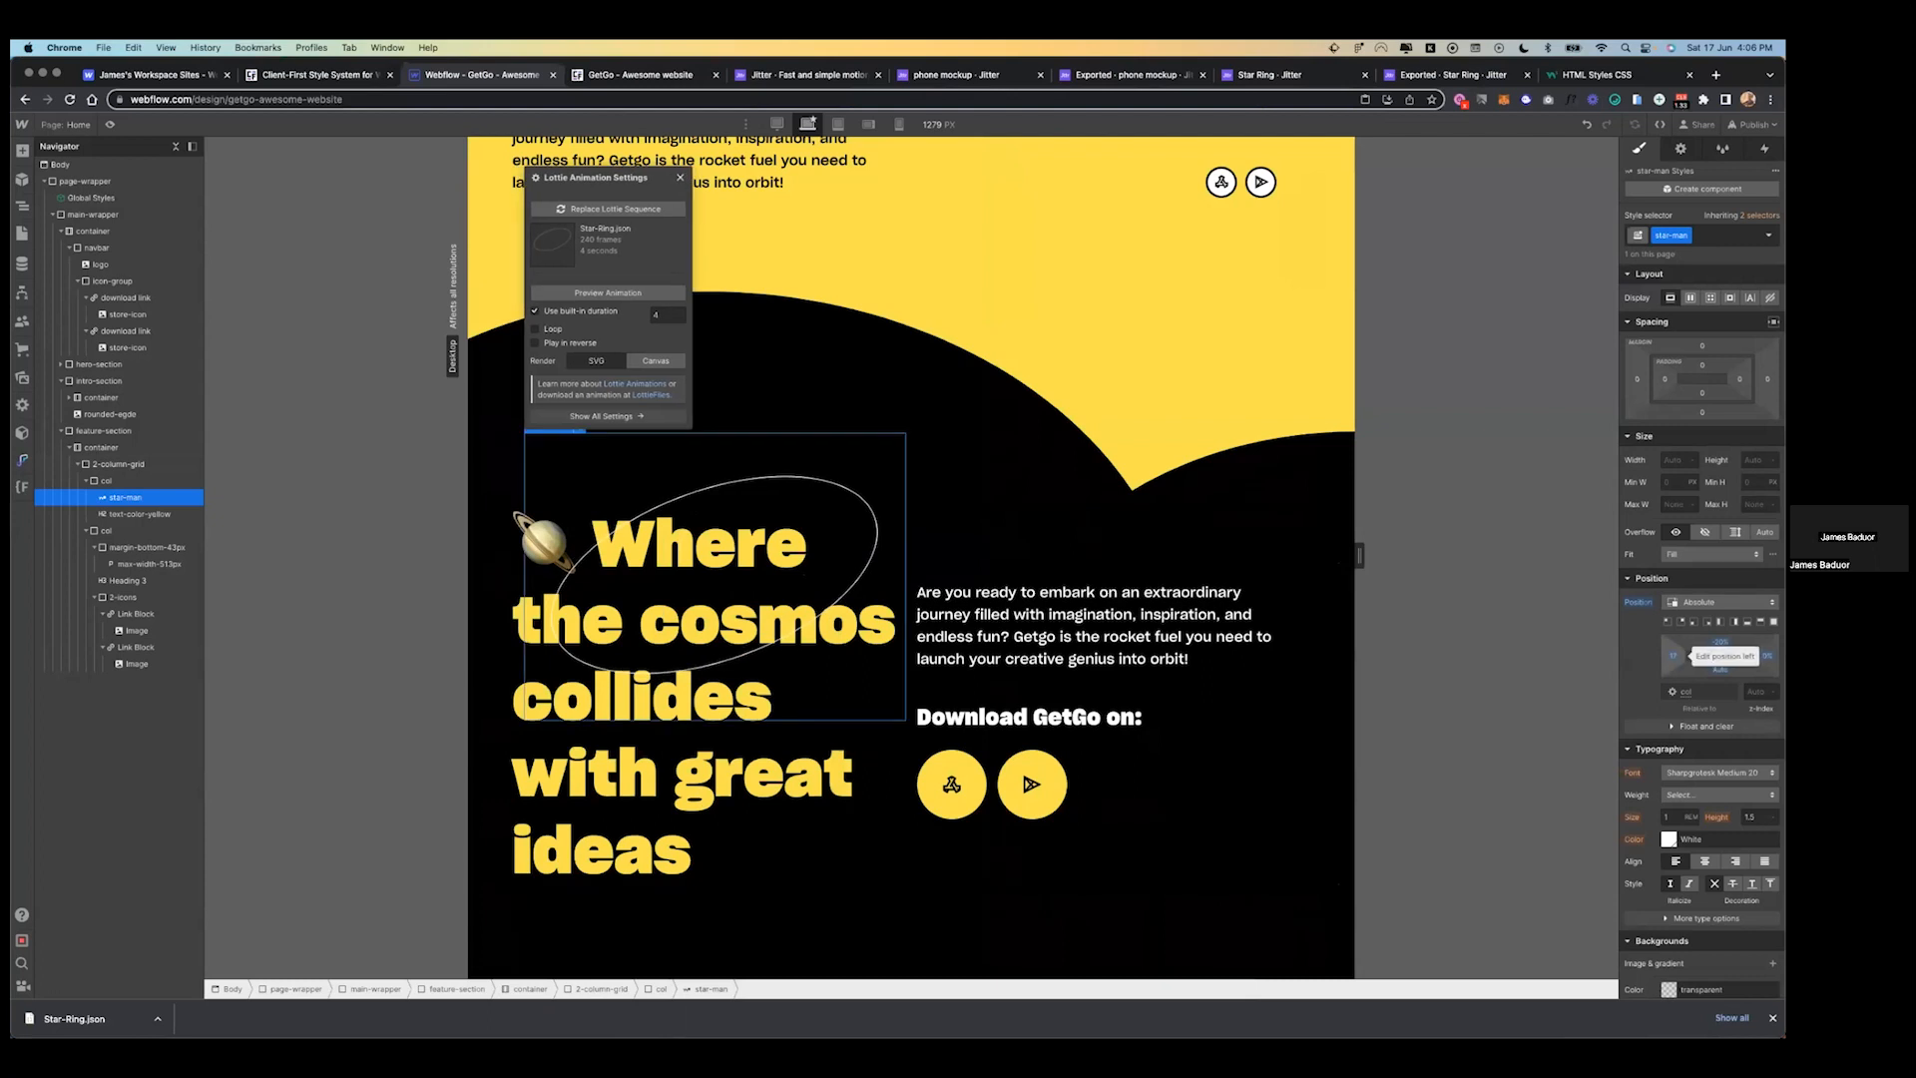
key(super+z)
drag(1673, 655, 1673, 599)
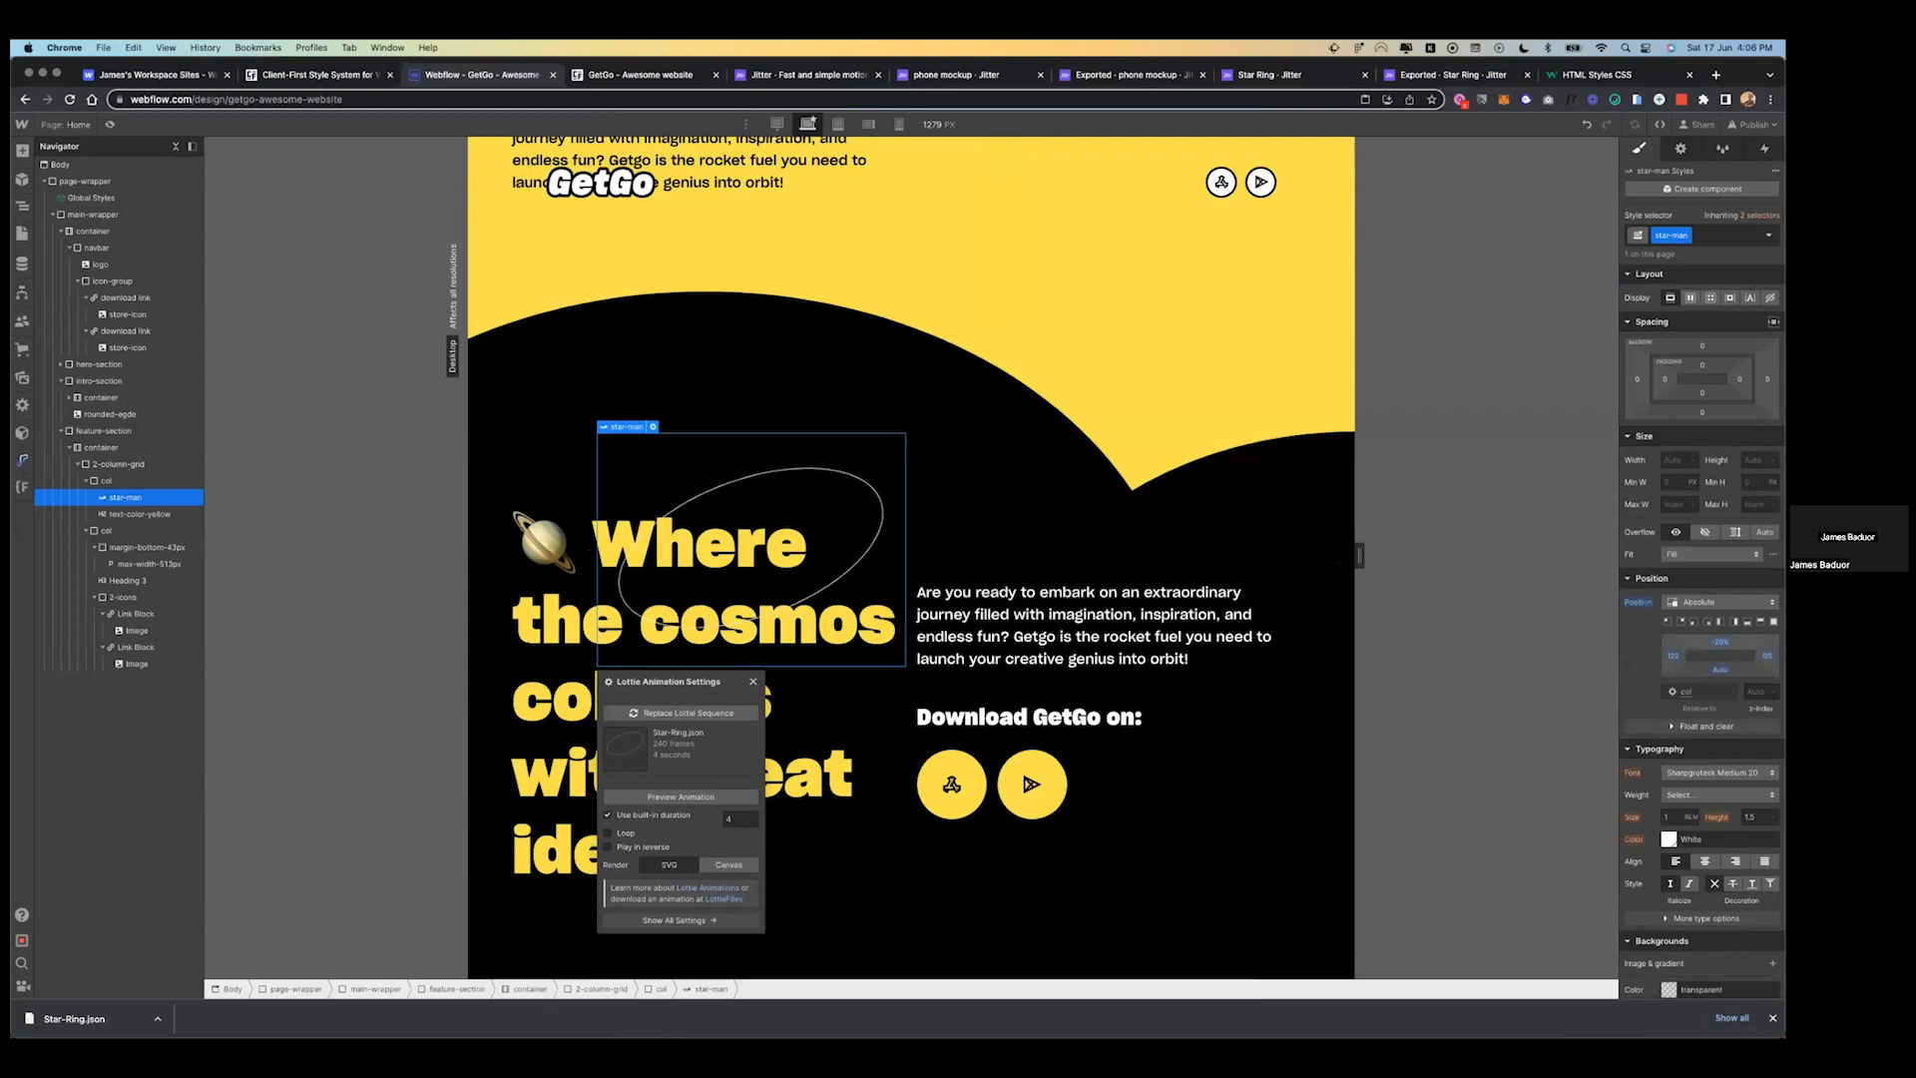
key(super+z)
- Set the star-man element's right offset to -17%
click(1768, 656)
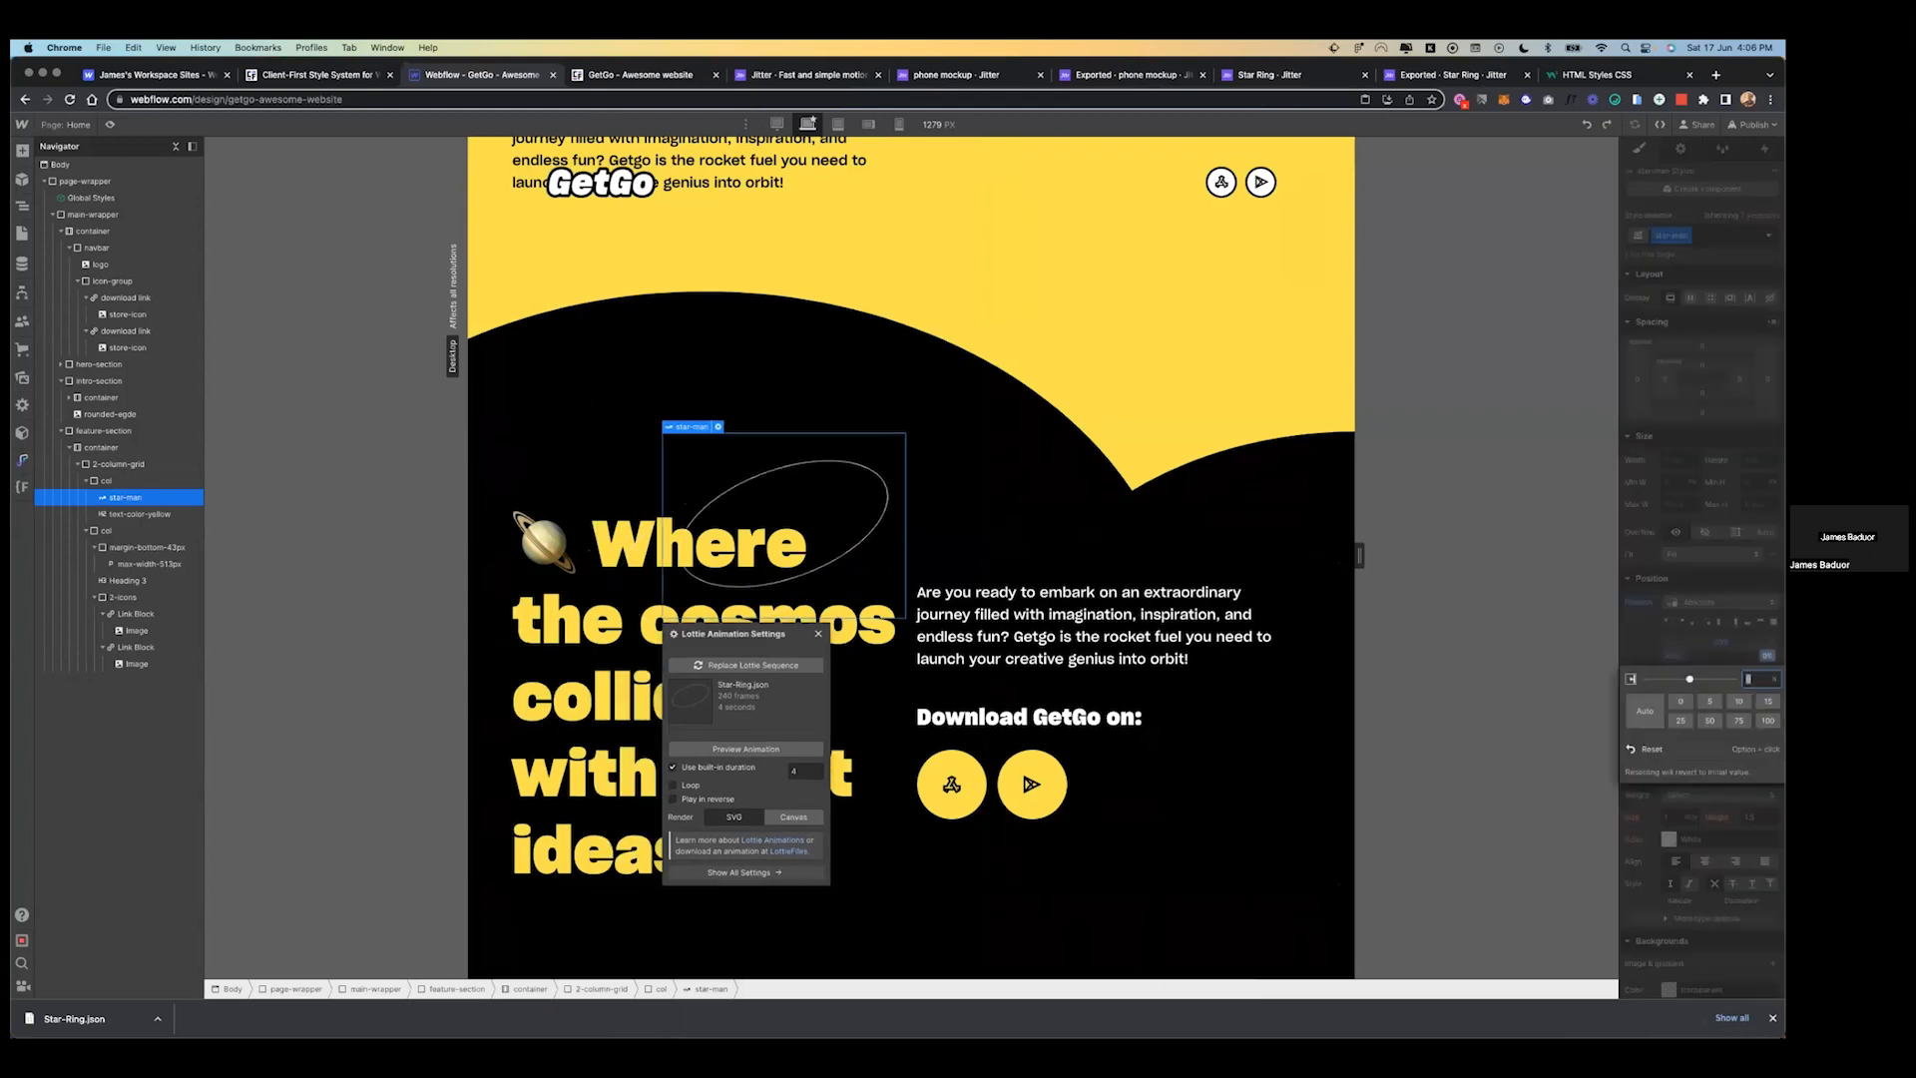
text(-20)
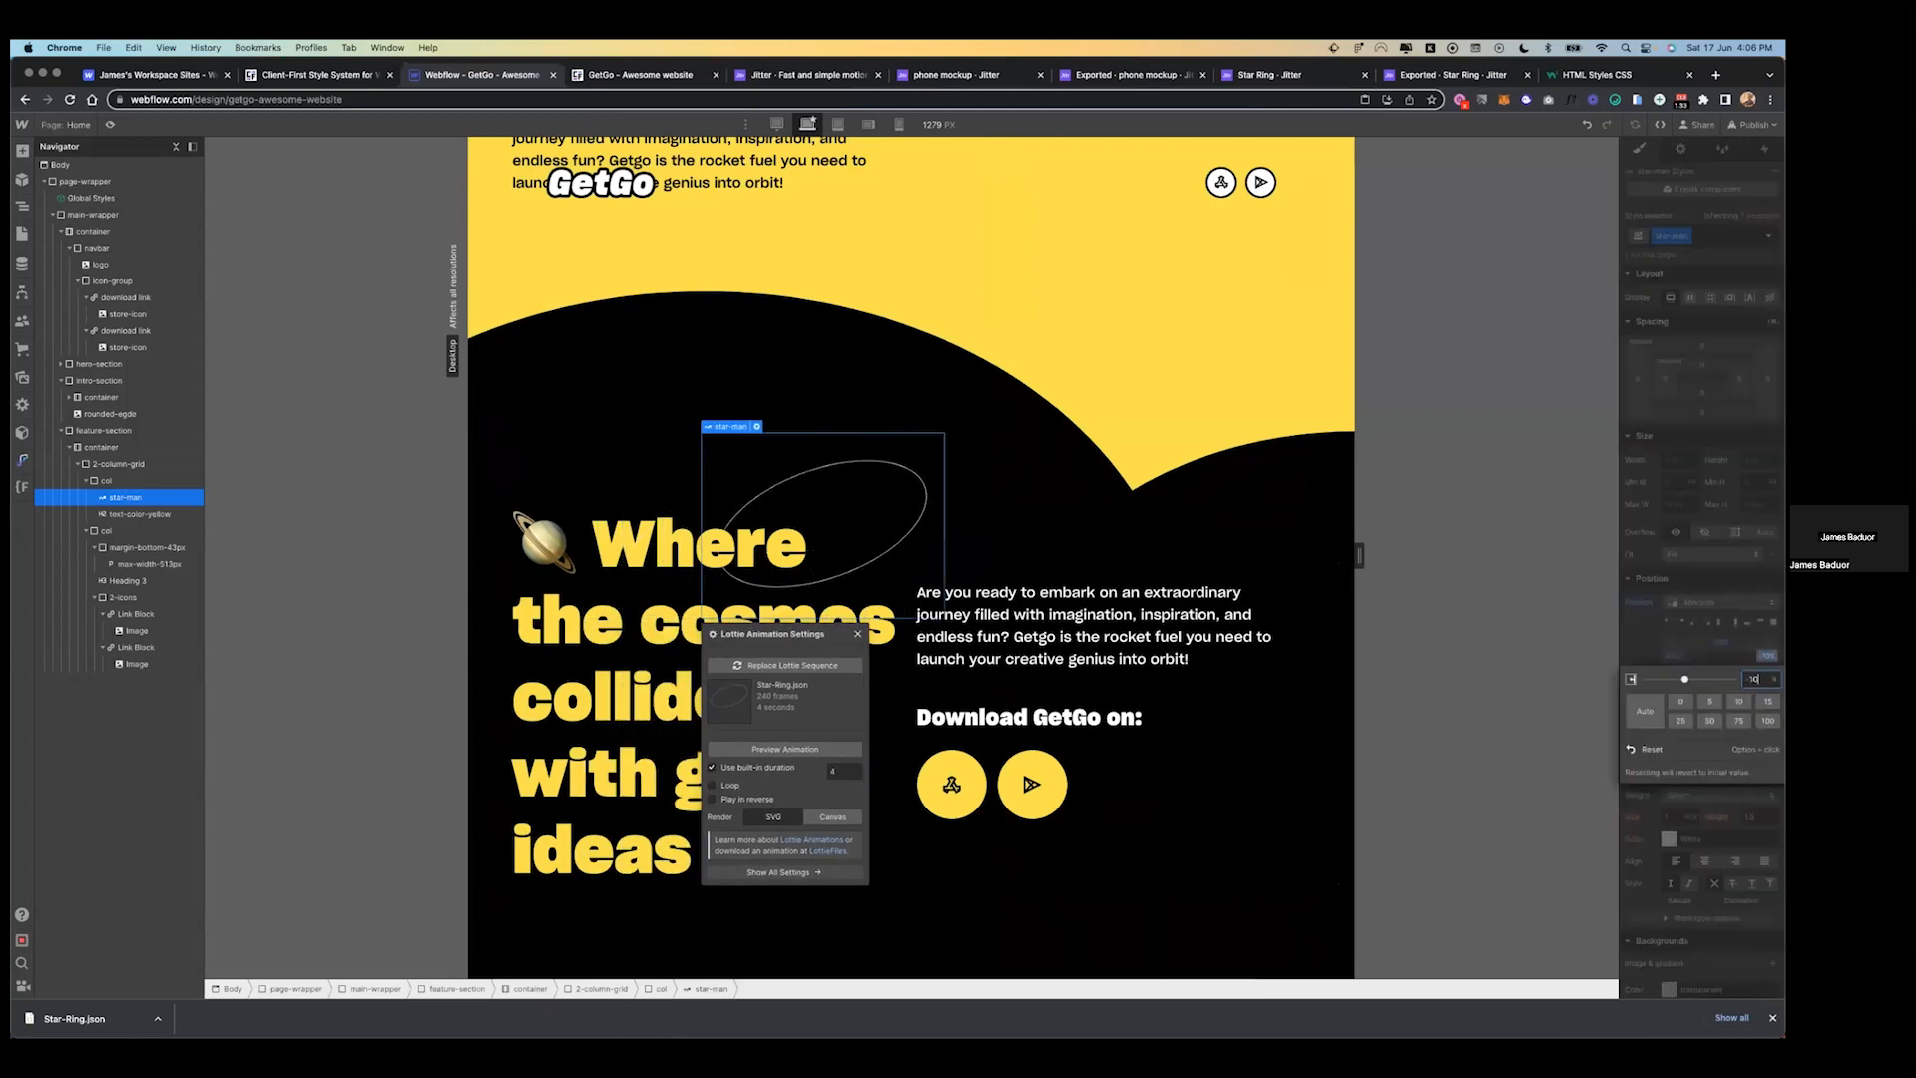
key(Up)
key(Up)
key(Up)
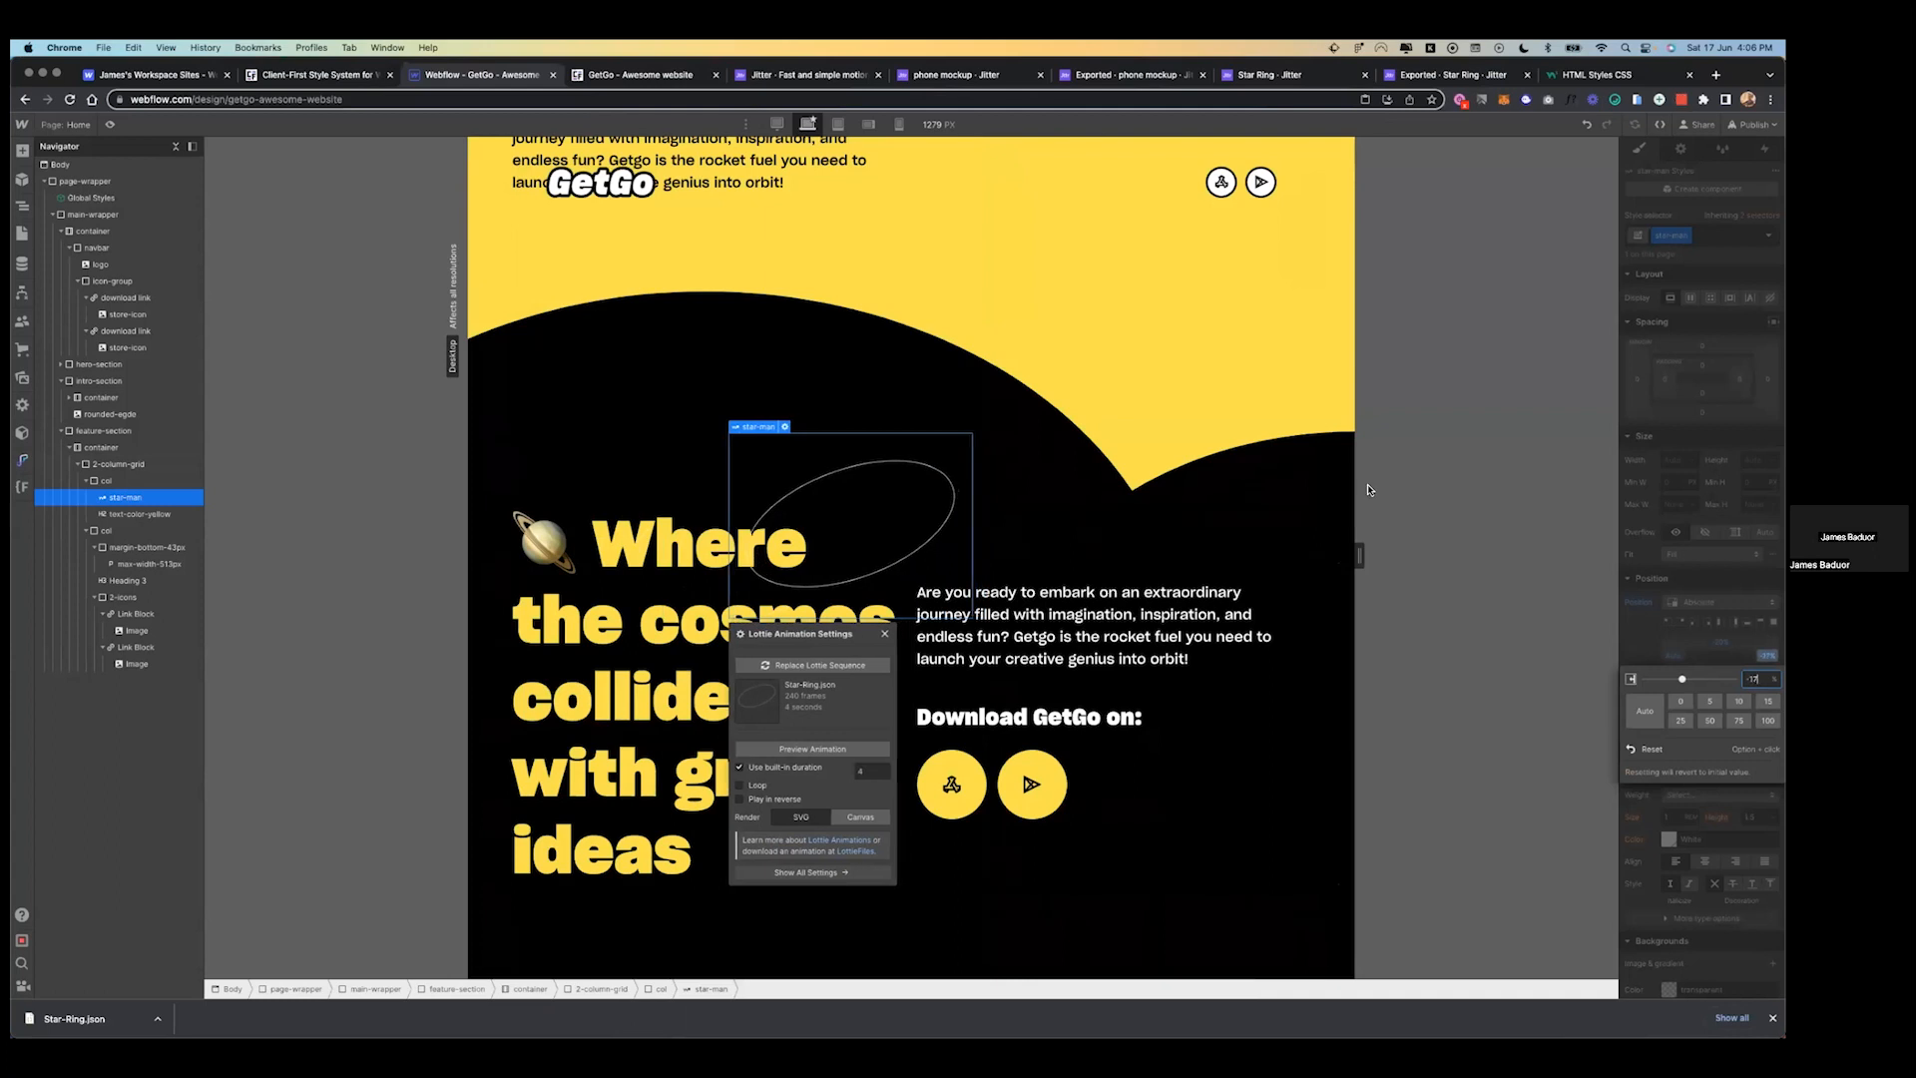
click(1240, 477)
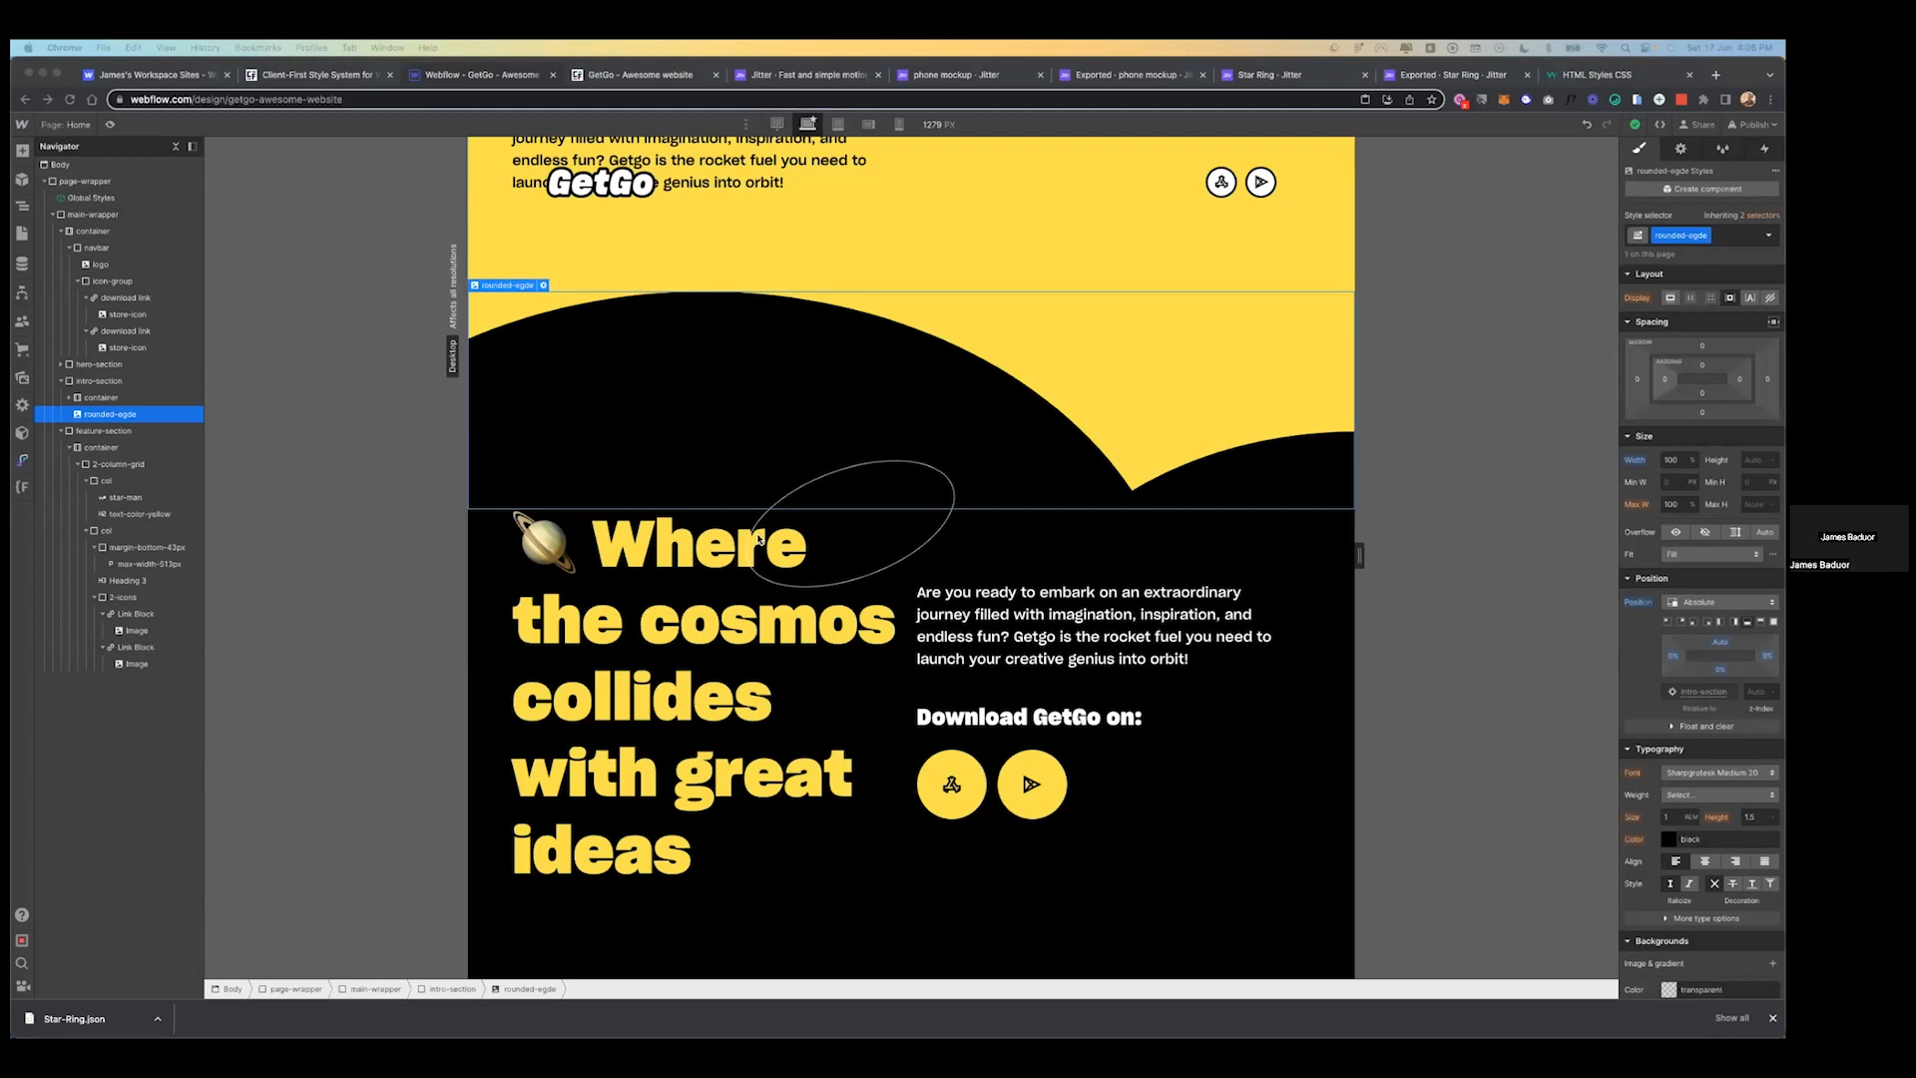
- Duplicate the hero-section directly below the original
click(492, 573)
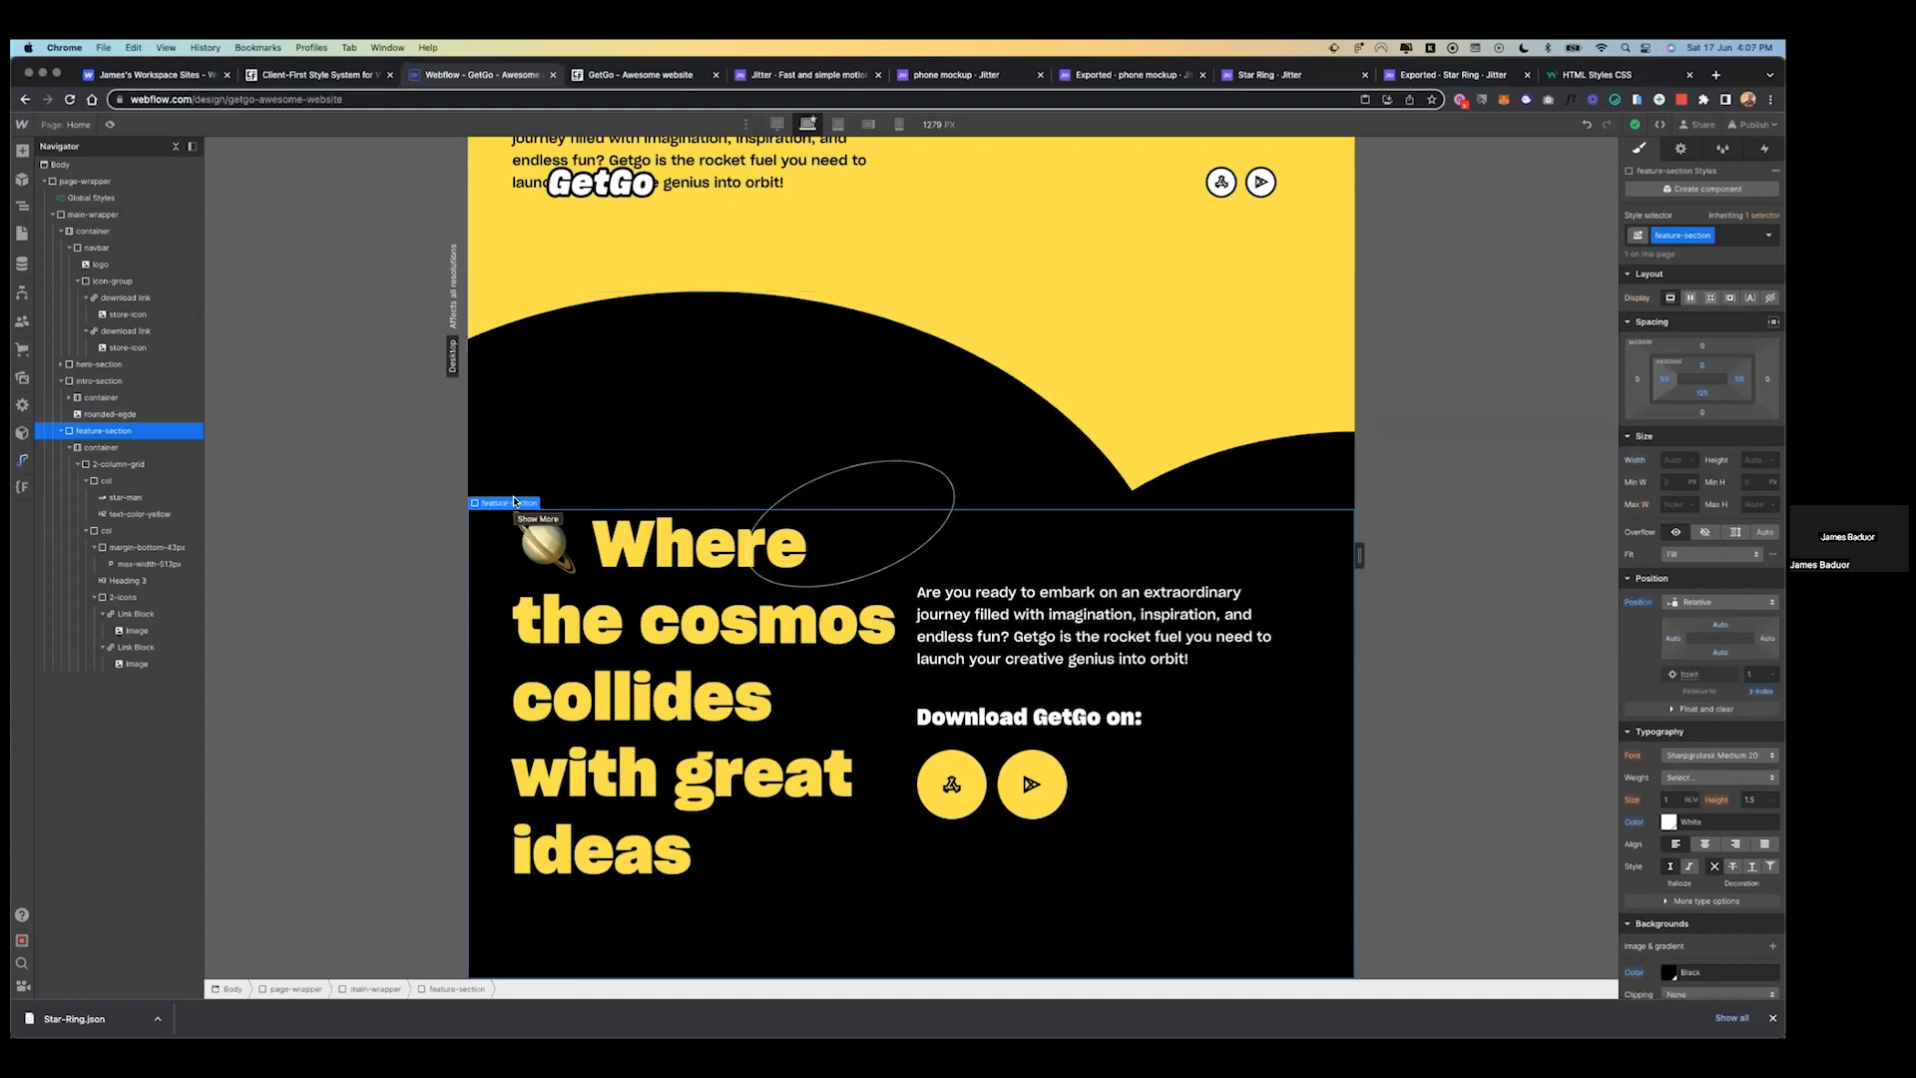
scroll(509, 648, up, 12)
click(507, 688)
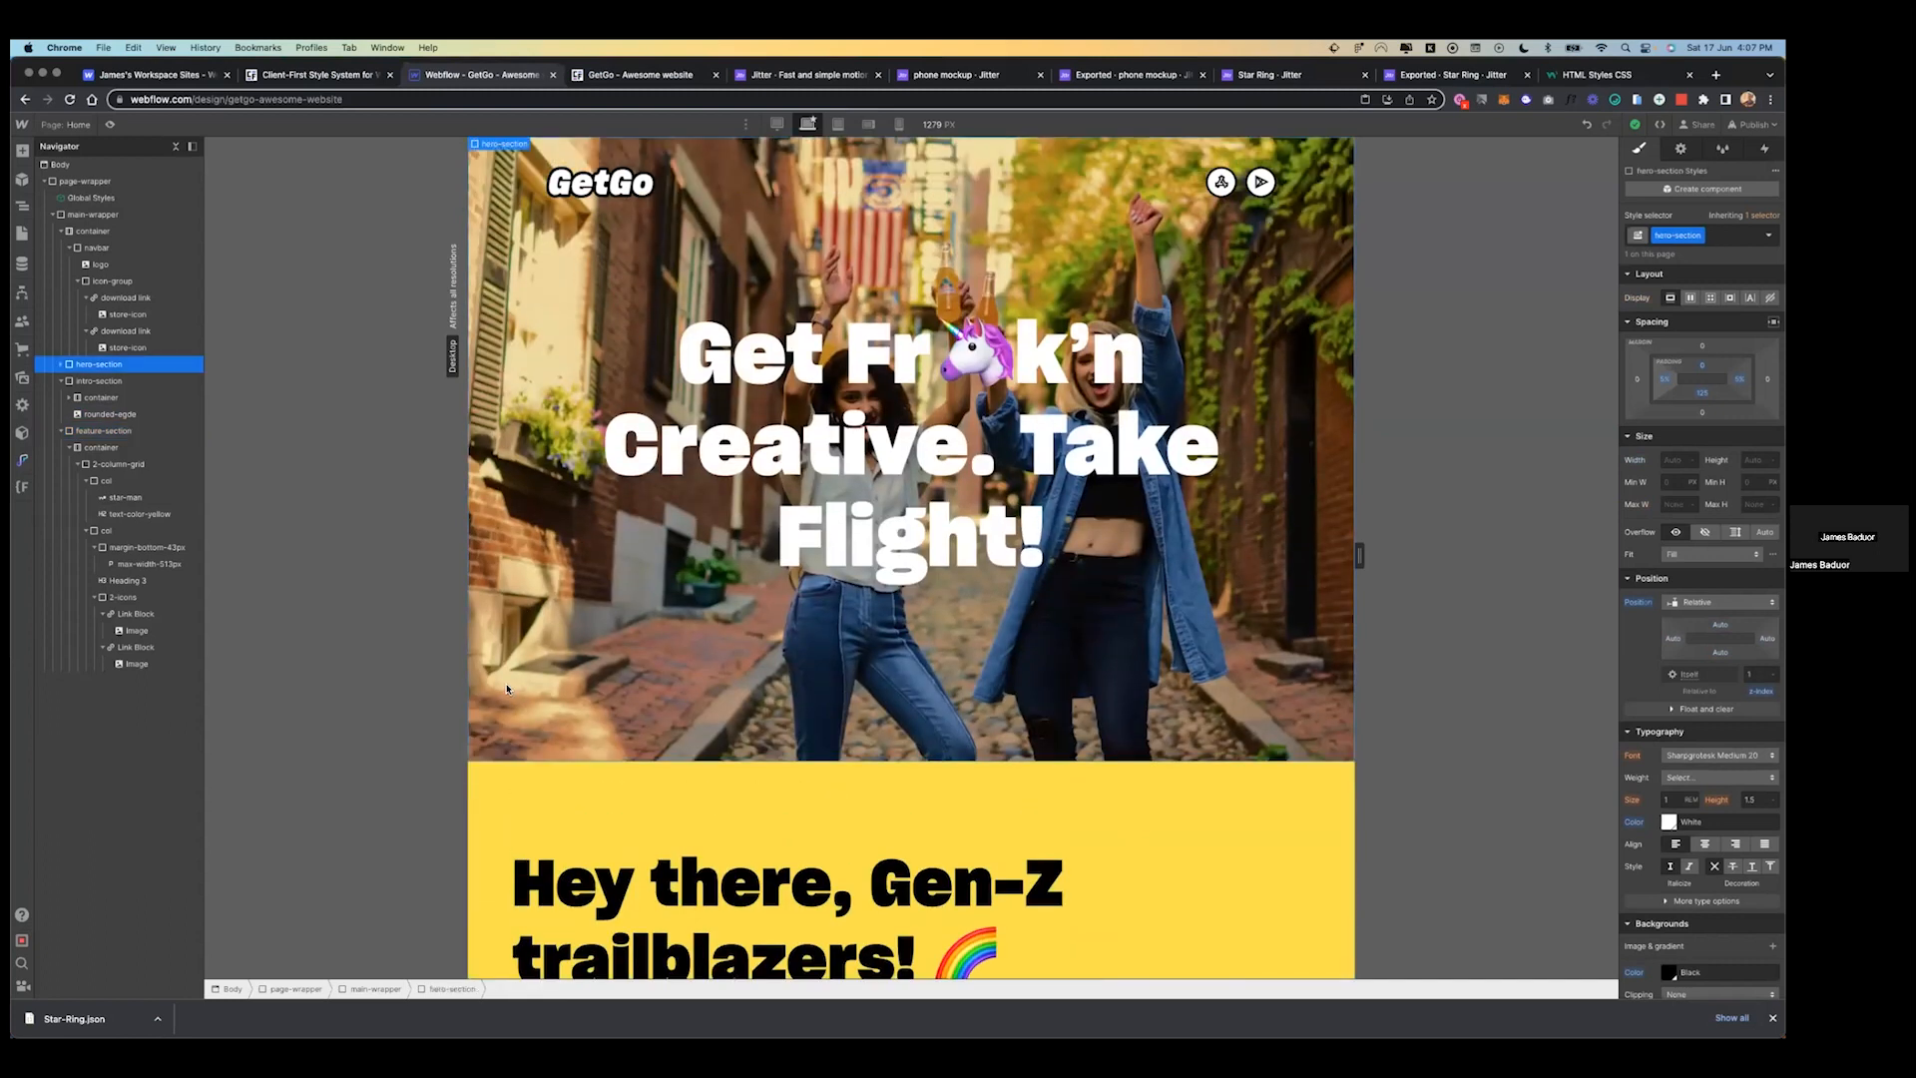
key(super+c)
key(super+v)
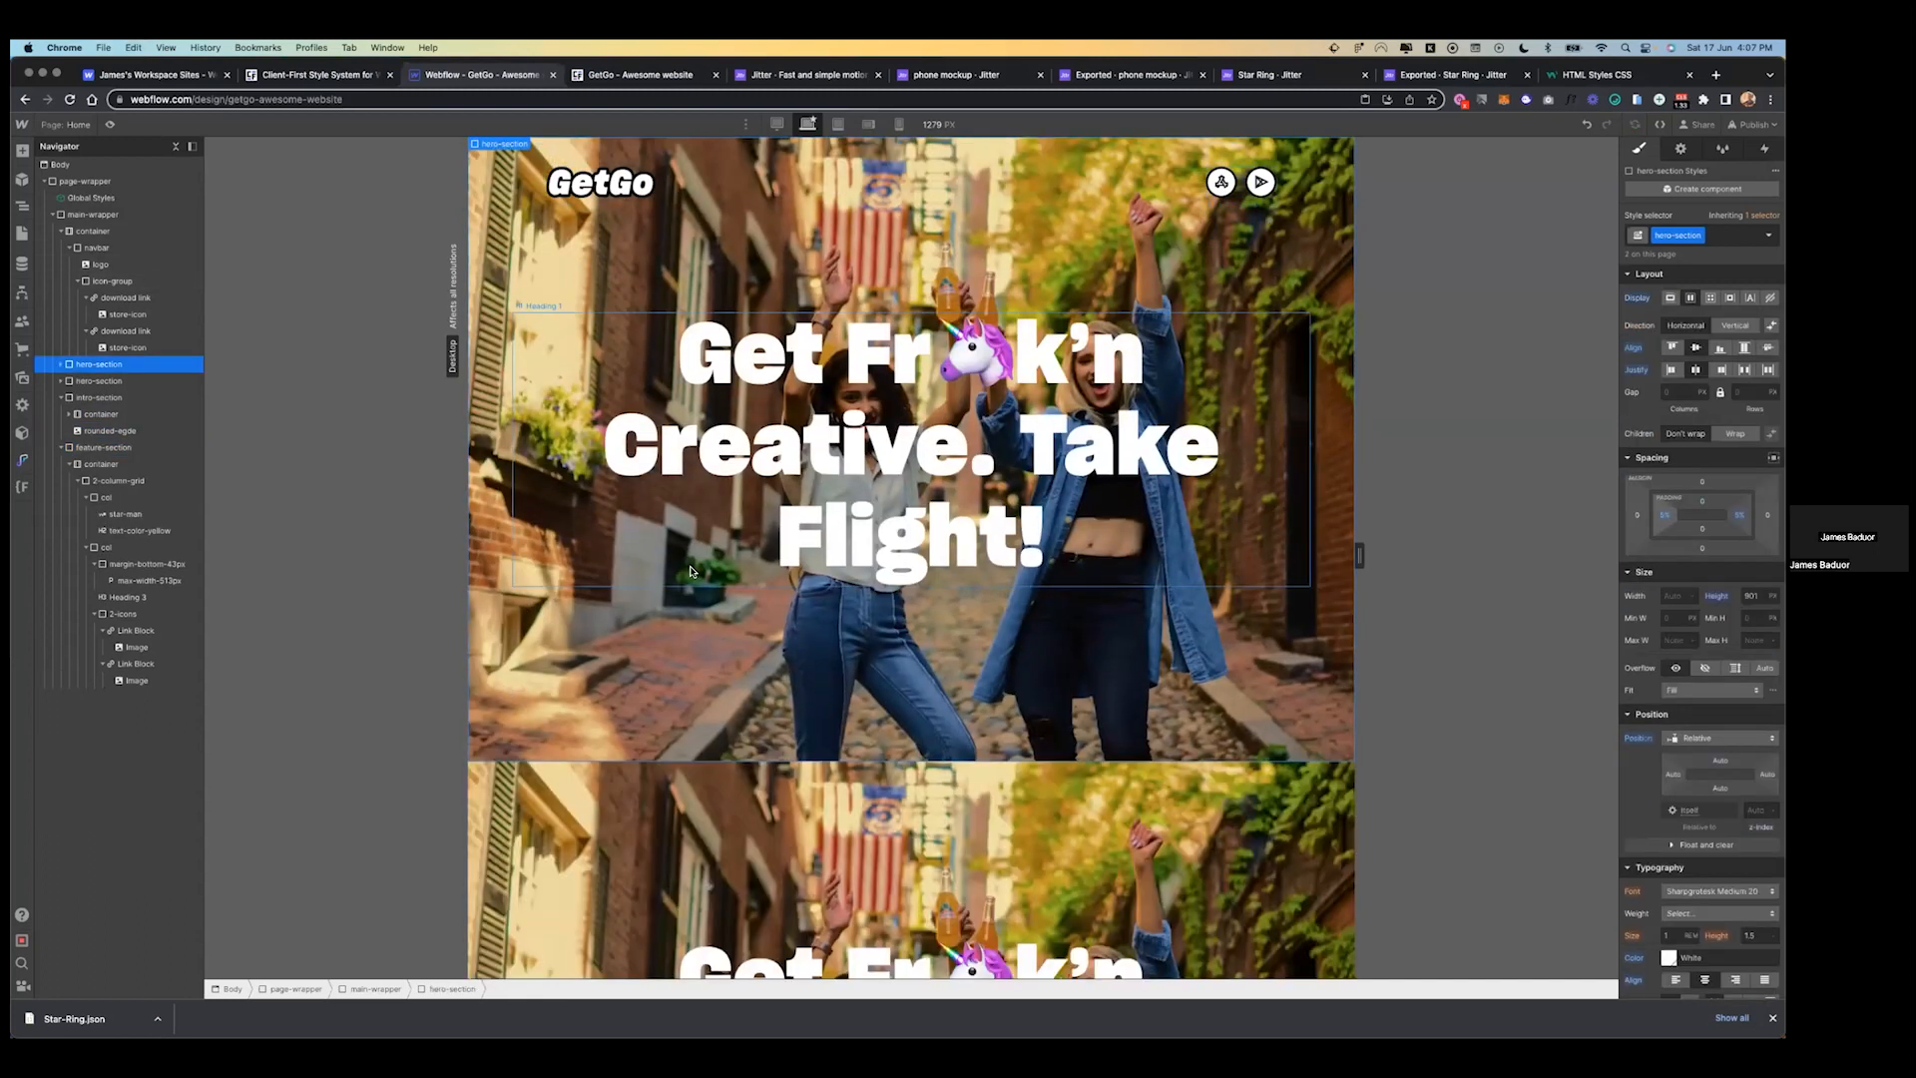
- Add the combo class dark to the duplicated hero-section
scroll(691, 572, down, 5)
click(512, 353)
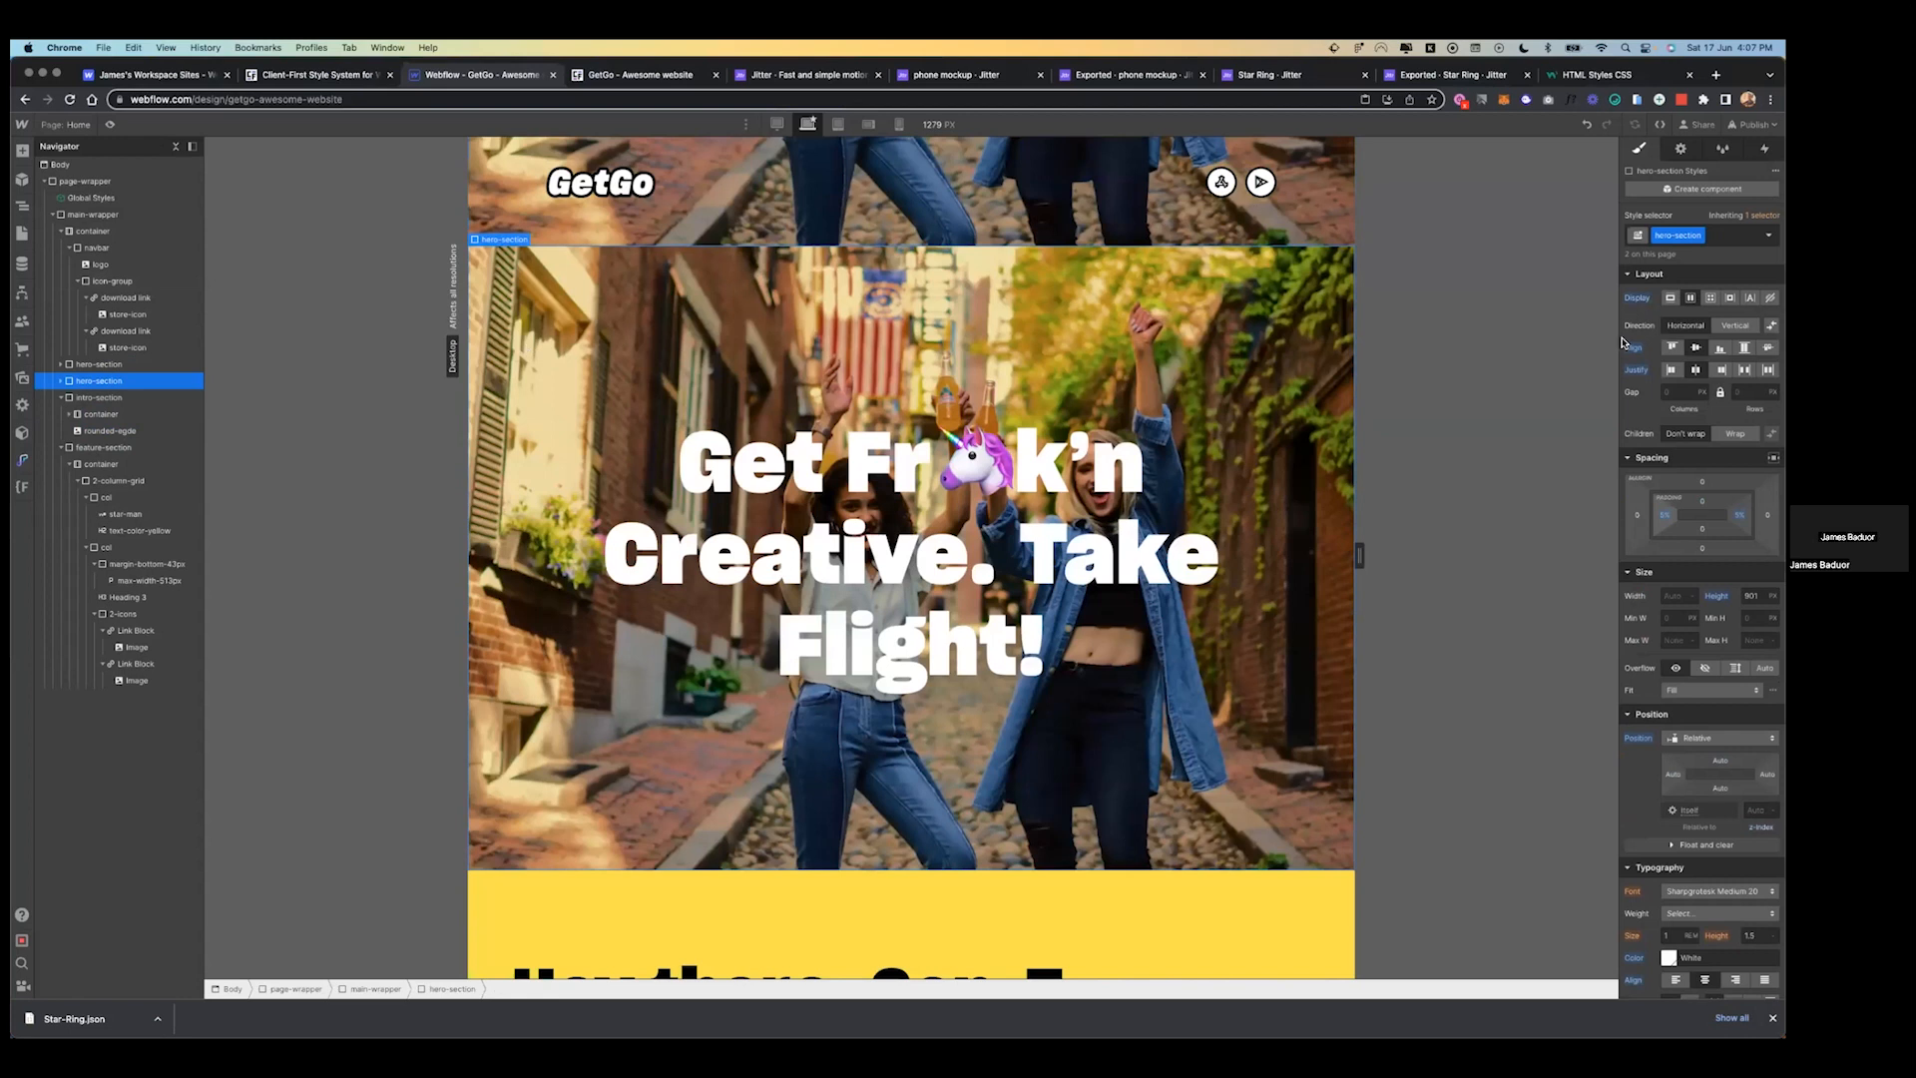
key(super+Return)
text(dark)
key(Return)
- Set the duplicated hero-section's background color to Black and hide its hero background image
scroll(1701, 629, down, 4)
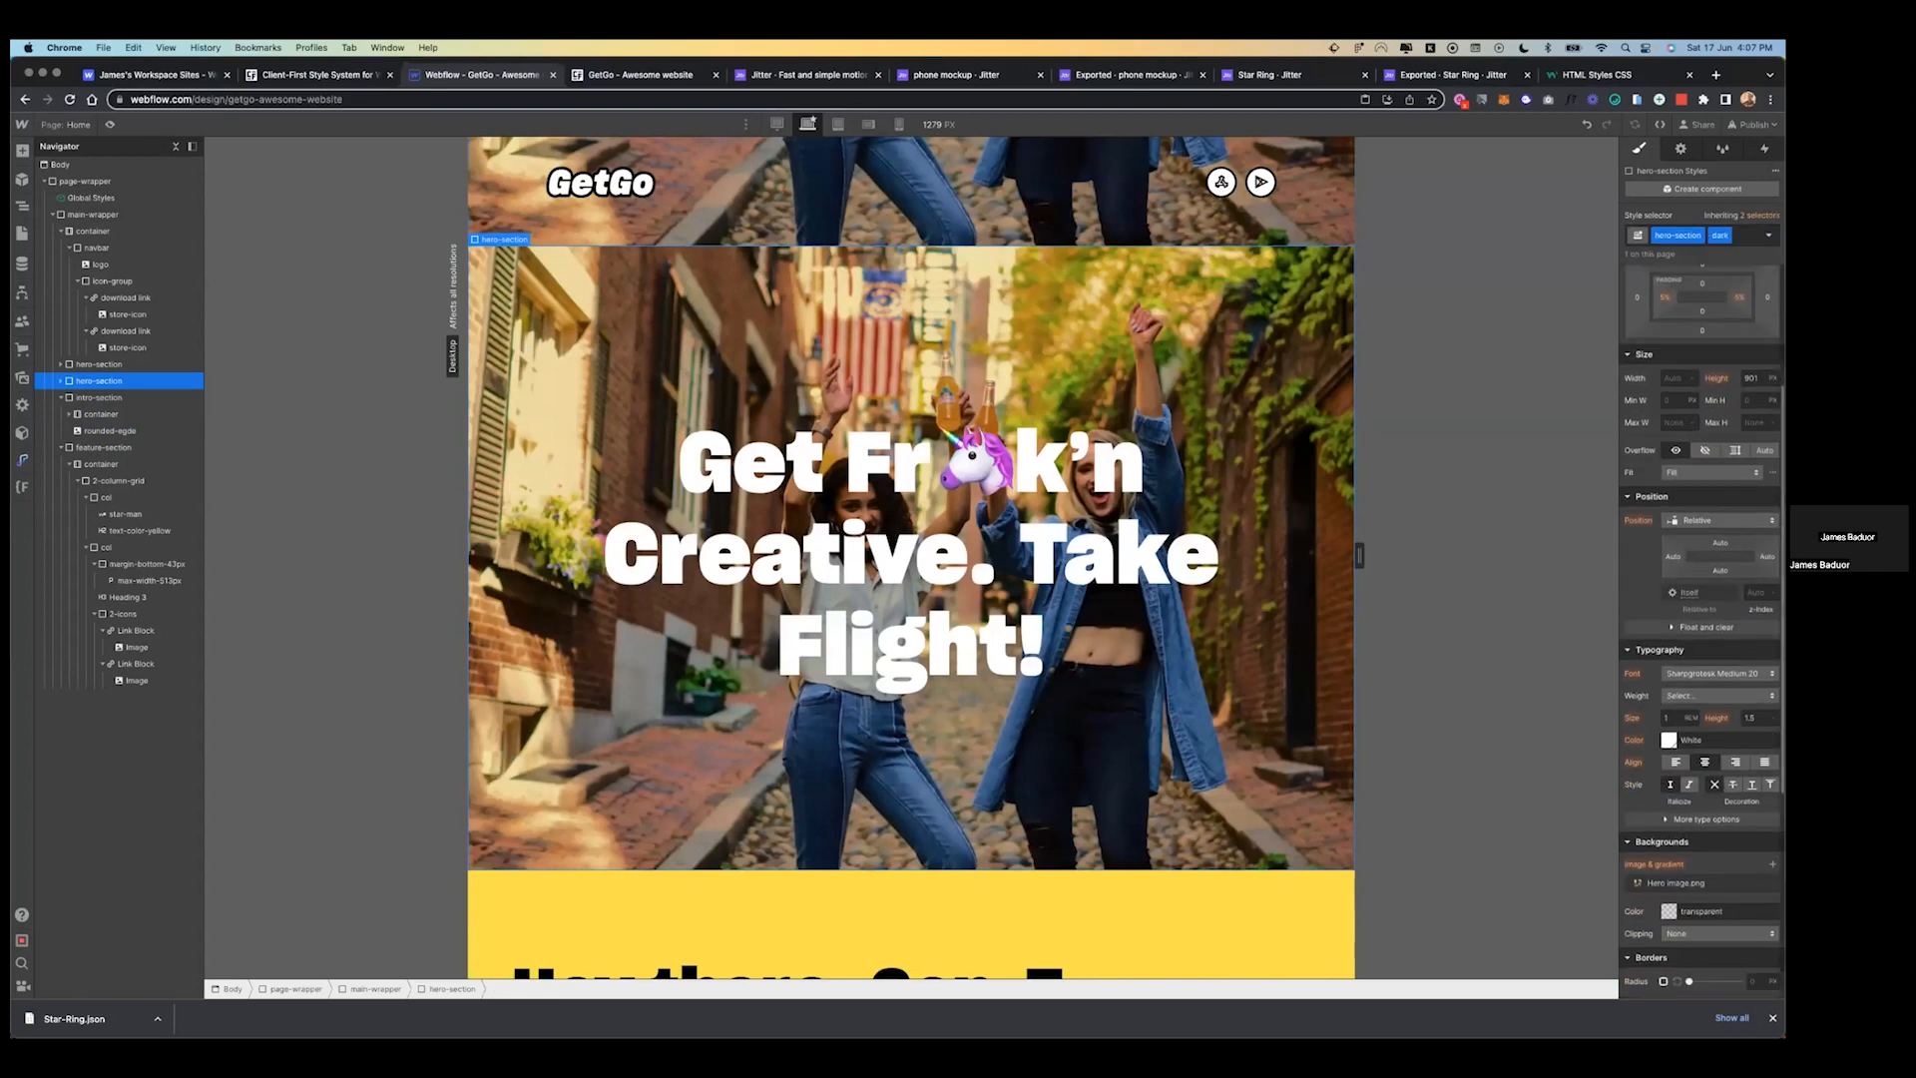
click(1669, 912)
click(1691, 885)
key(Escape)
scroll(1092, 687, up, 5)
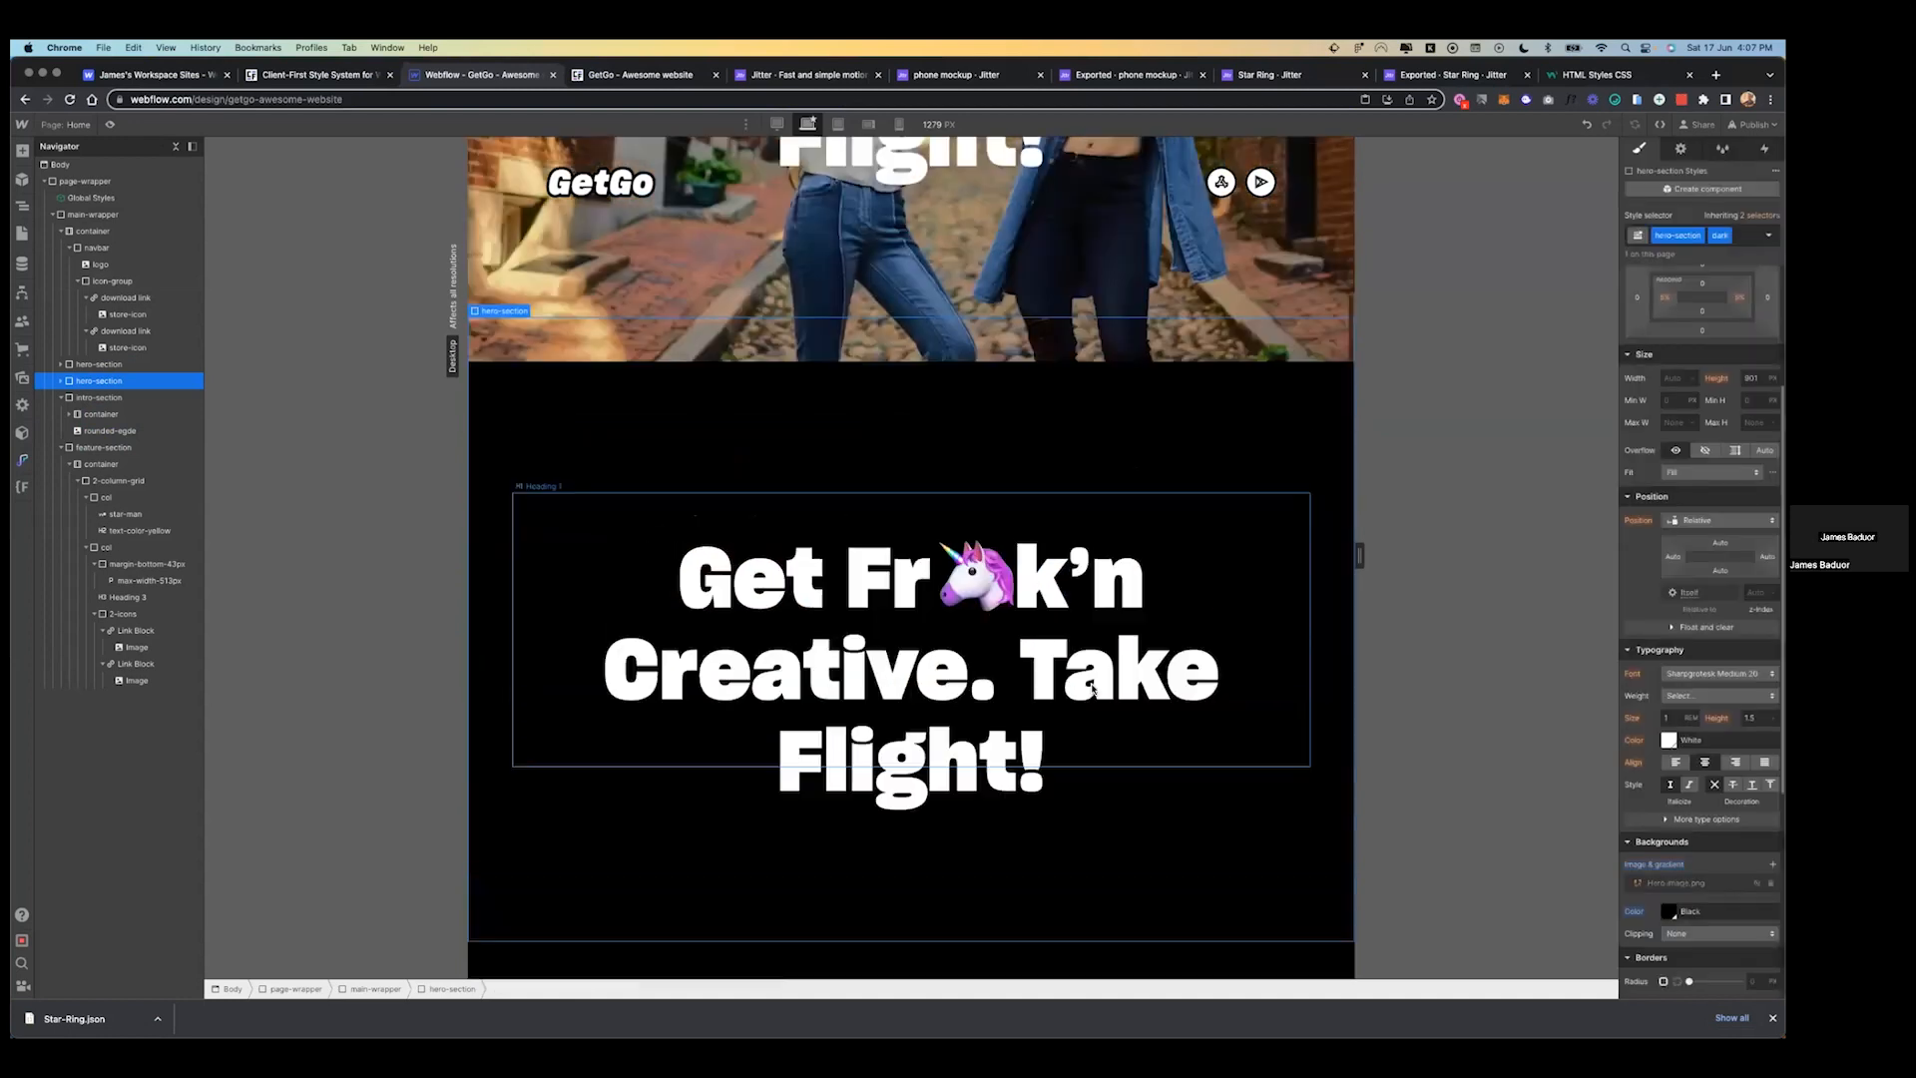
- Open the element settings of the original hero-section and add a blank custom attribute to it
click(788, 717)
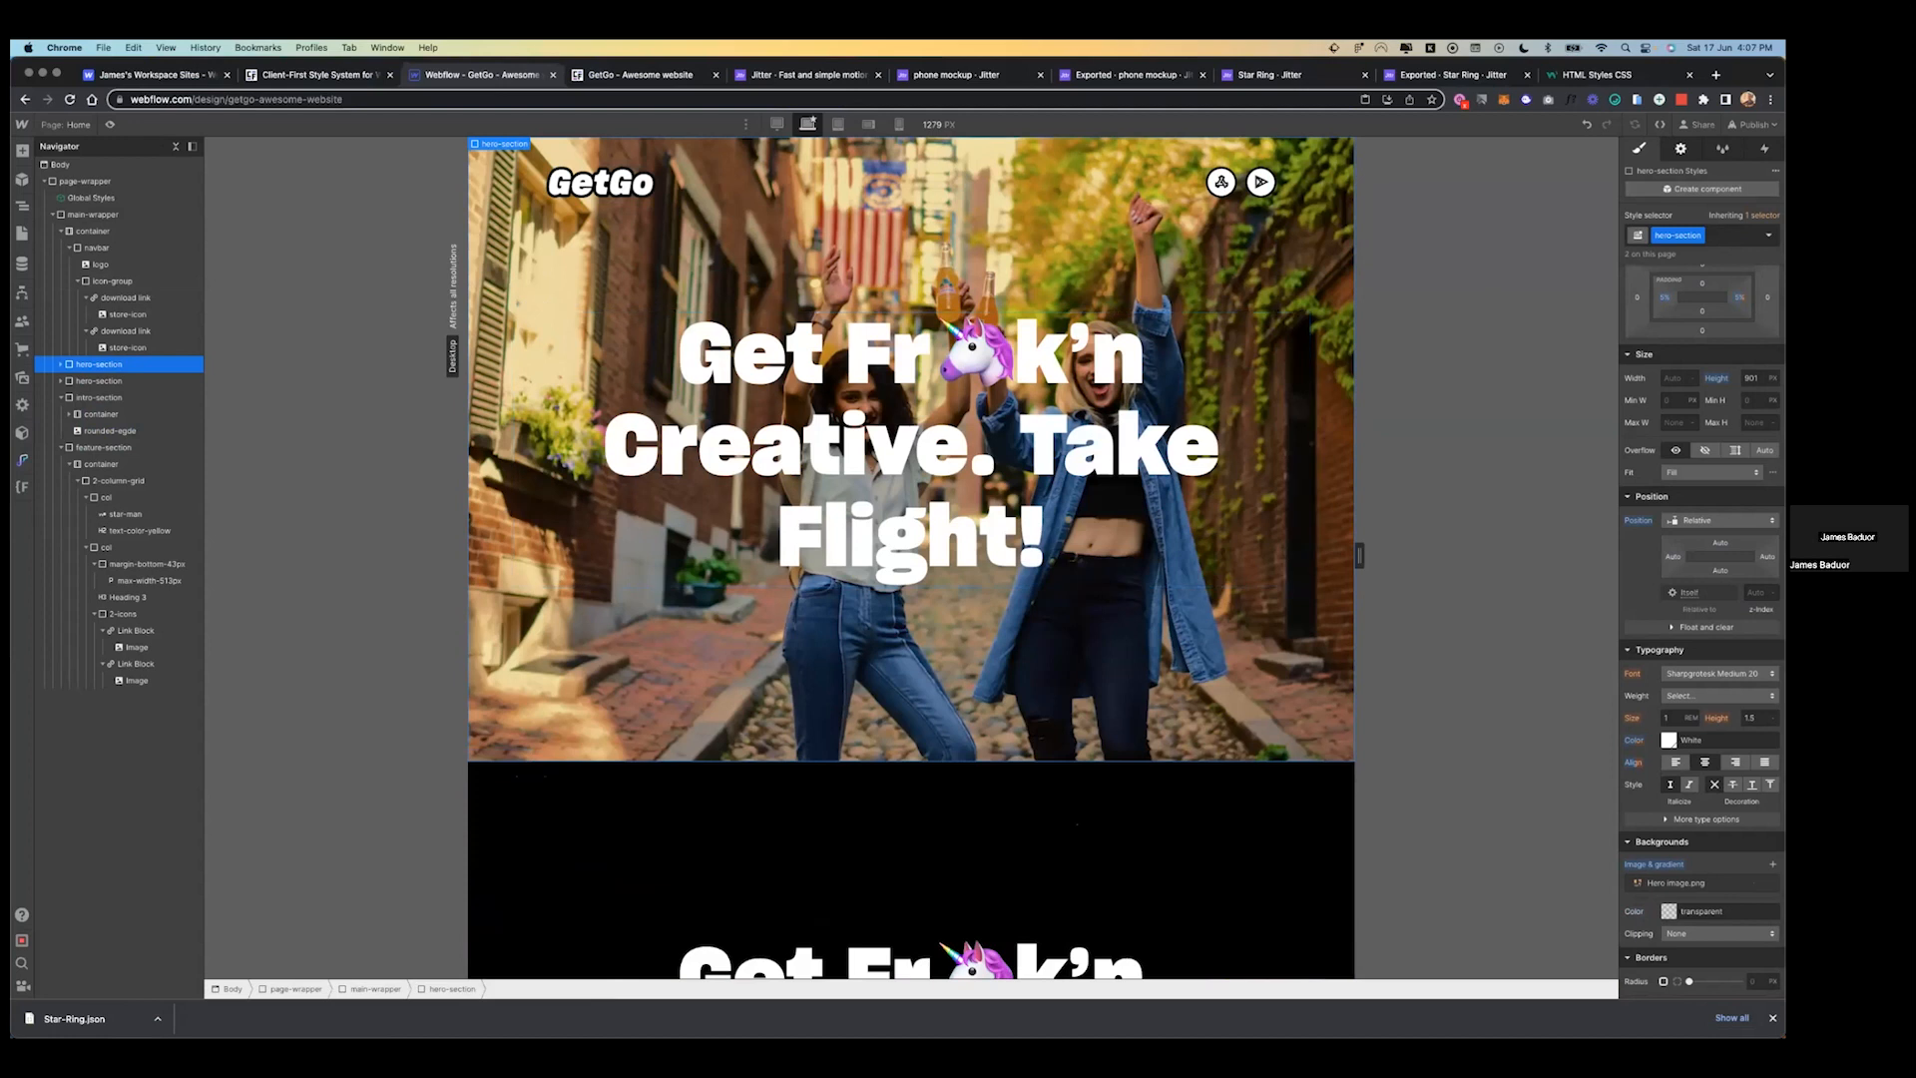
key(d)
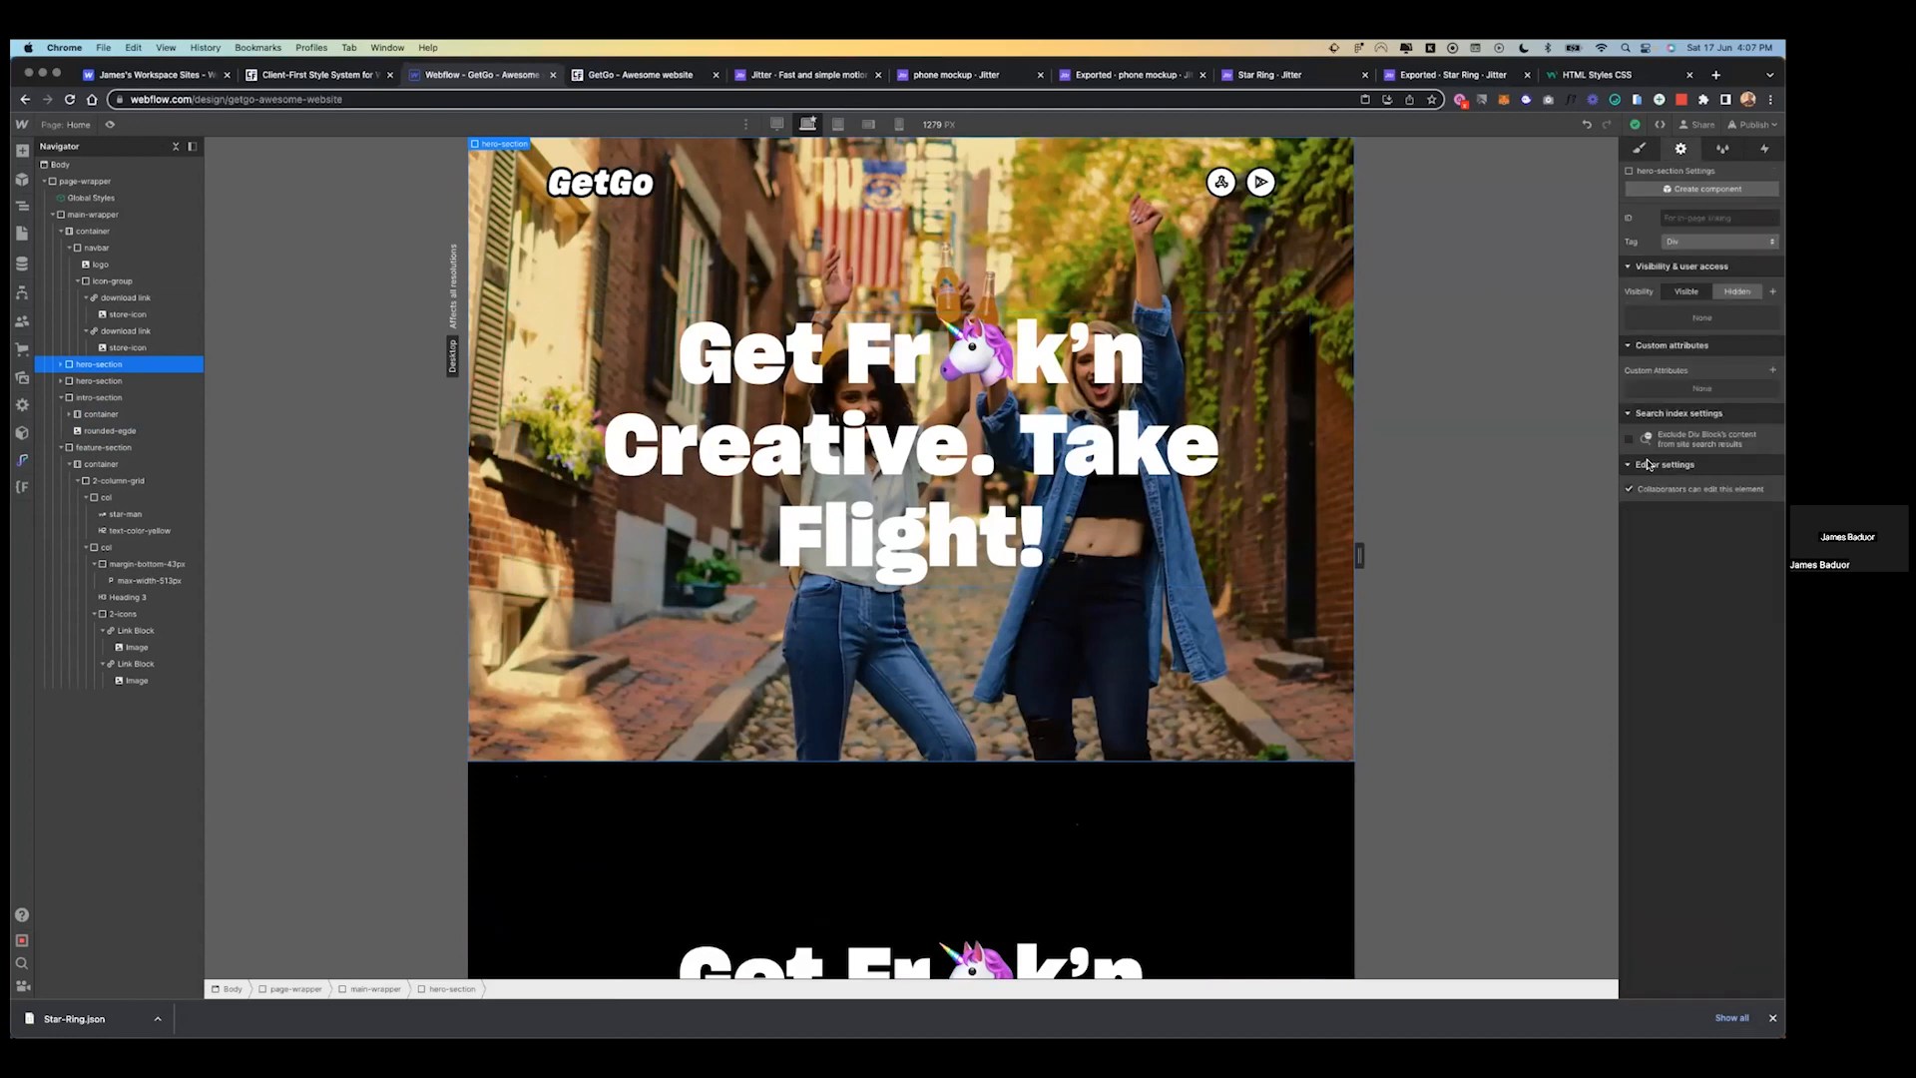
click(1772, 370)
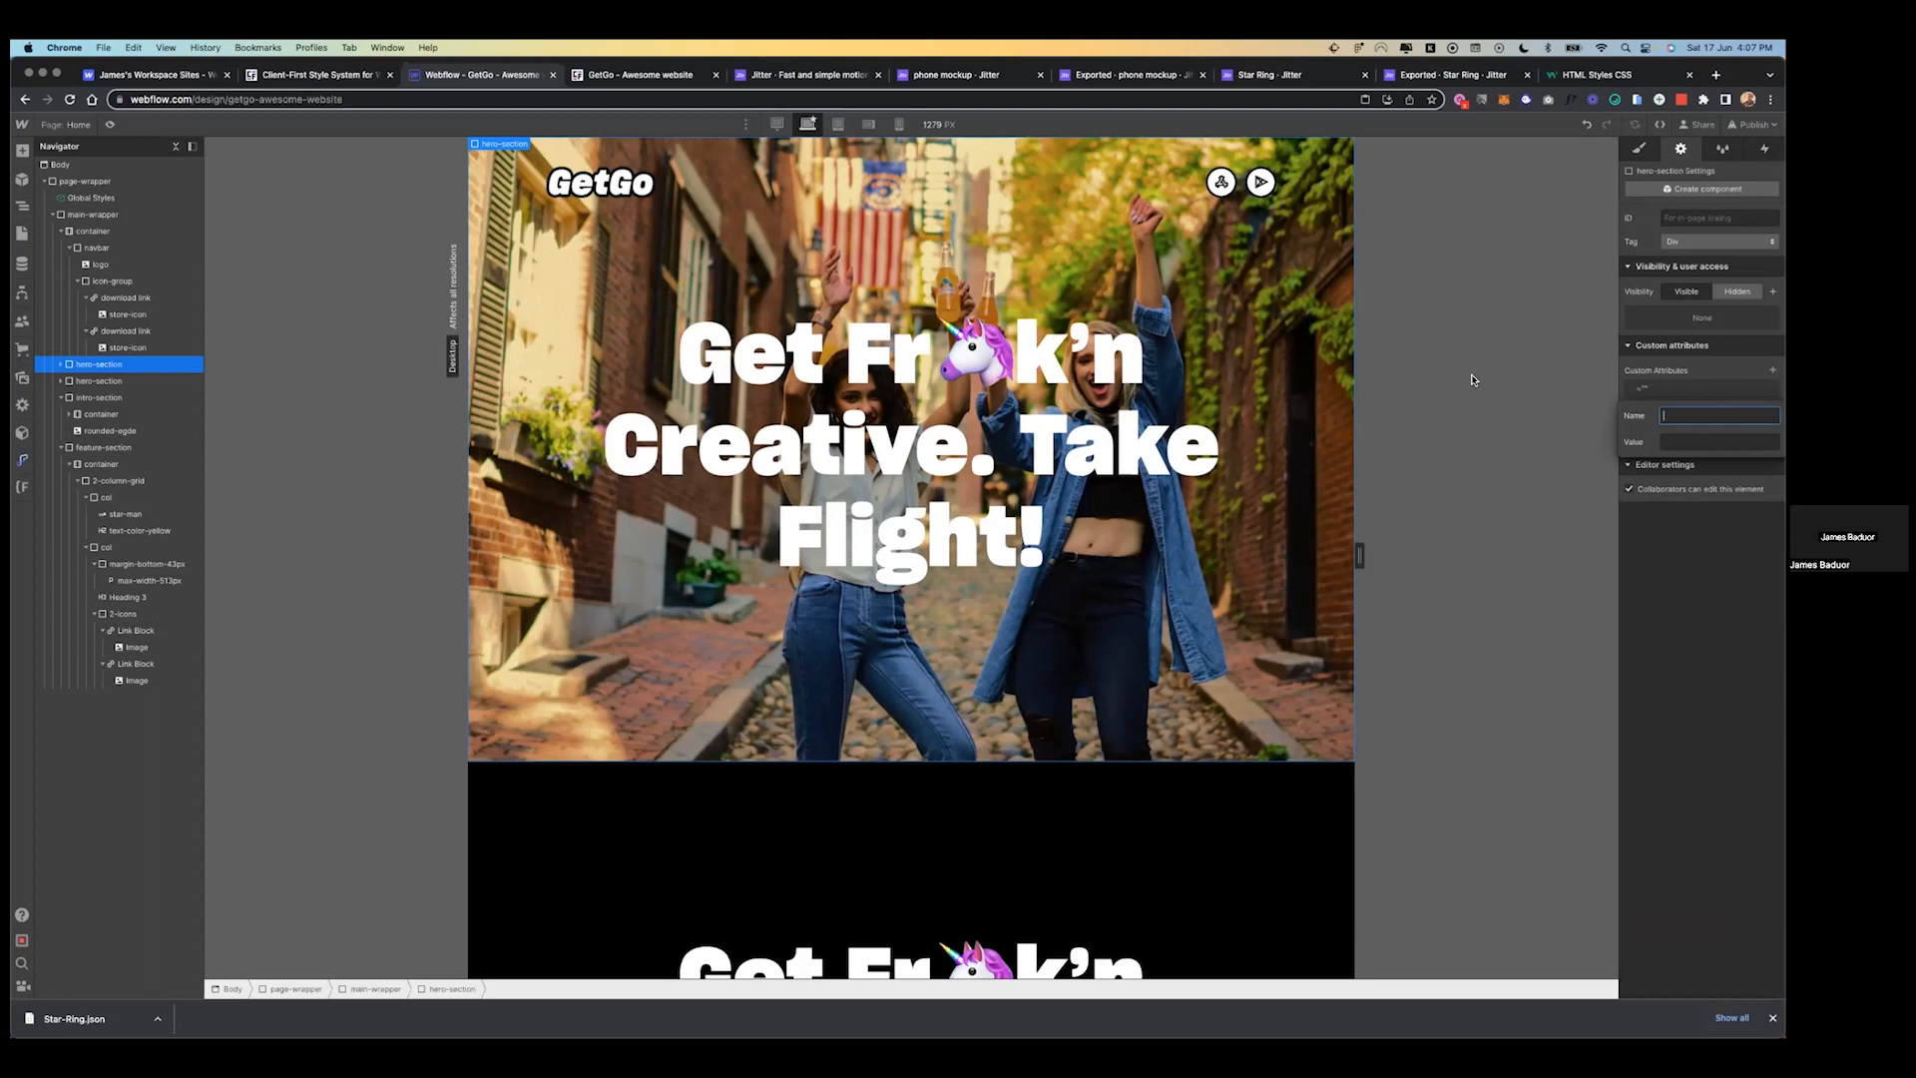
click(1400, 430)
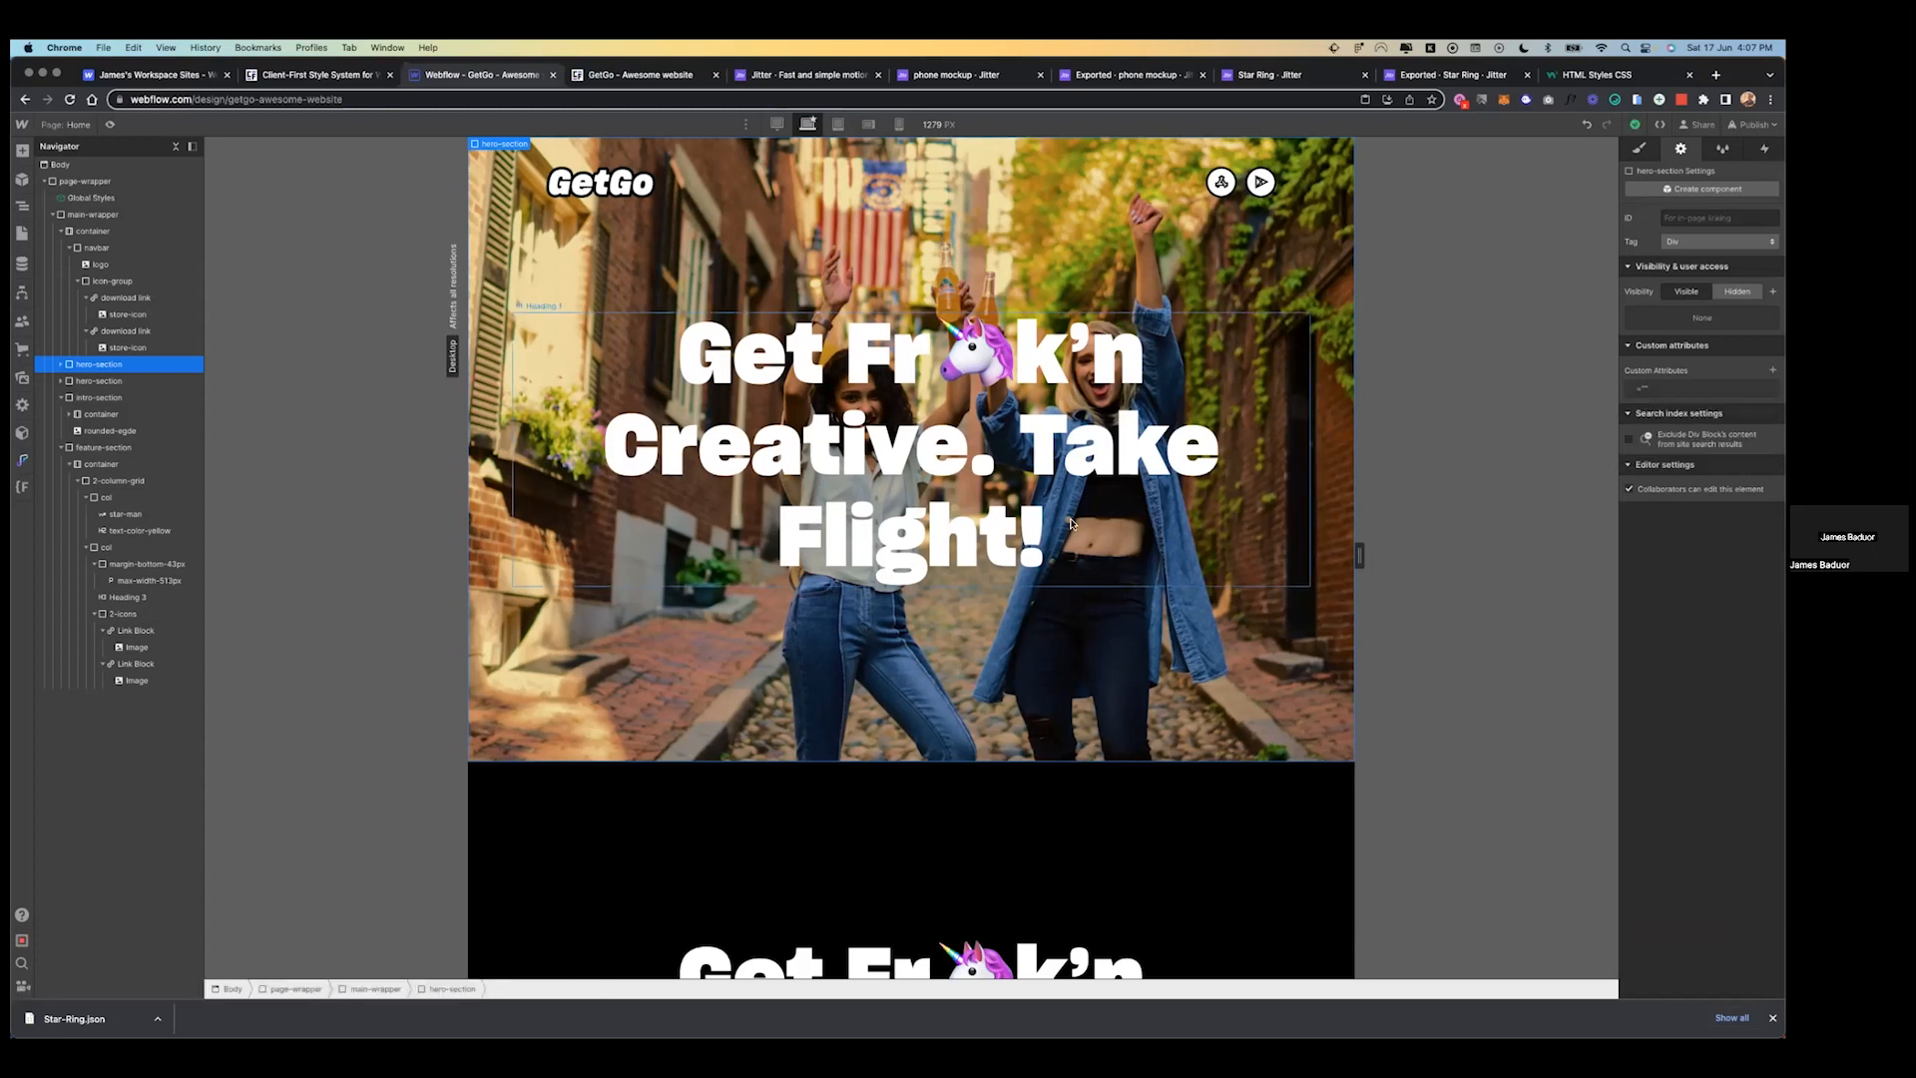
- Look over the boundary between the original hero-section and its black copy, and the sections that follow
scroll(1072, 524, down, 3)
scroll(1072, 524, down, 4)
scroll(633, 389, up, 4)
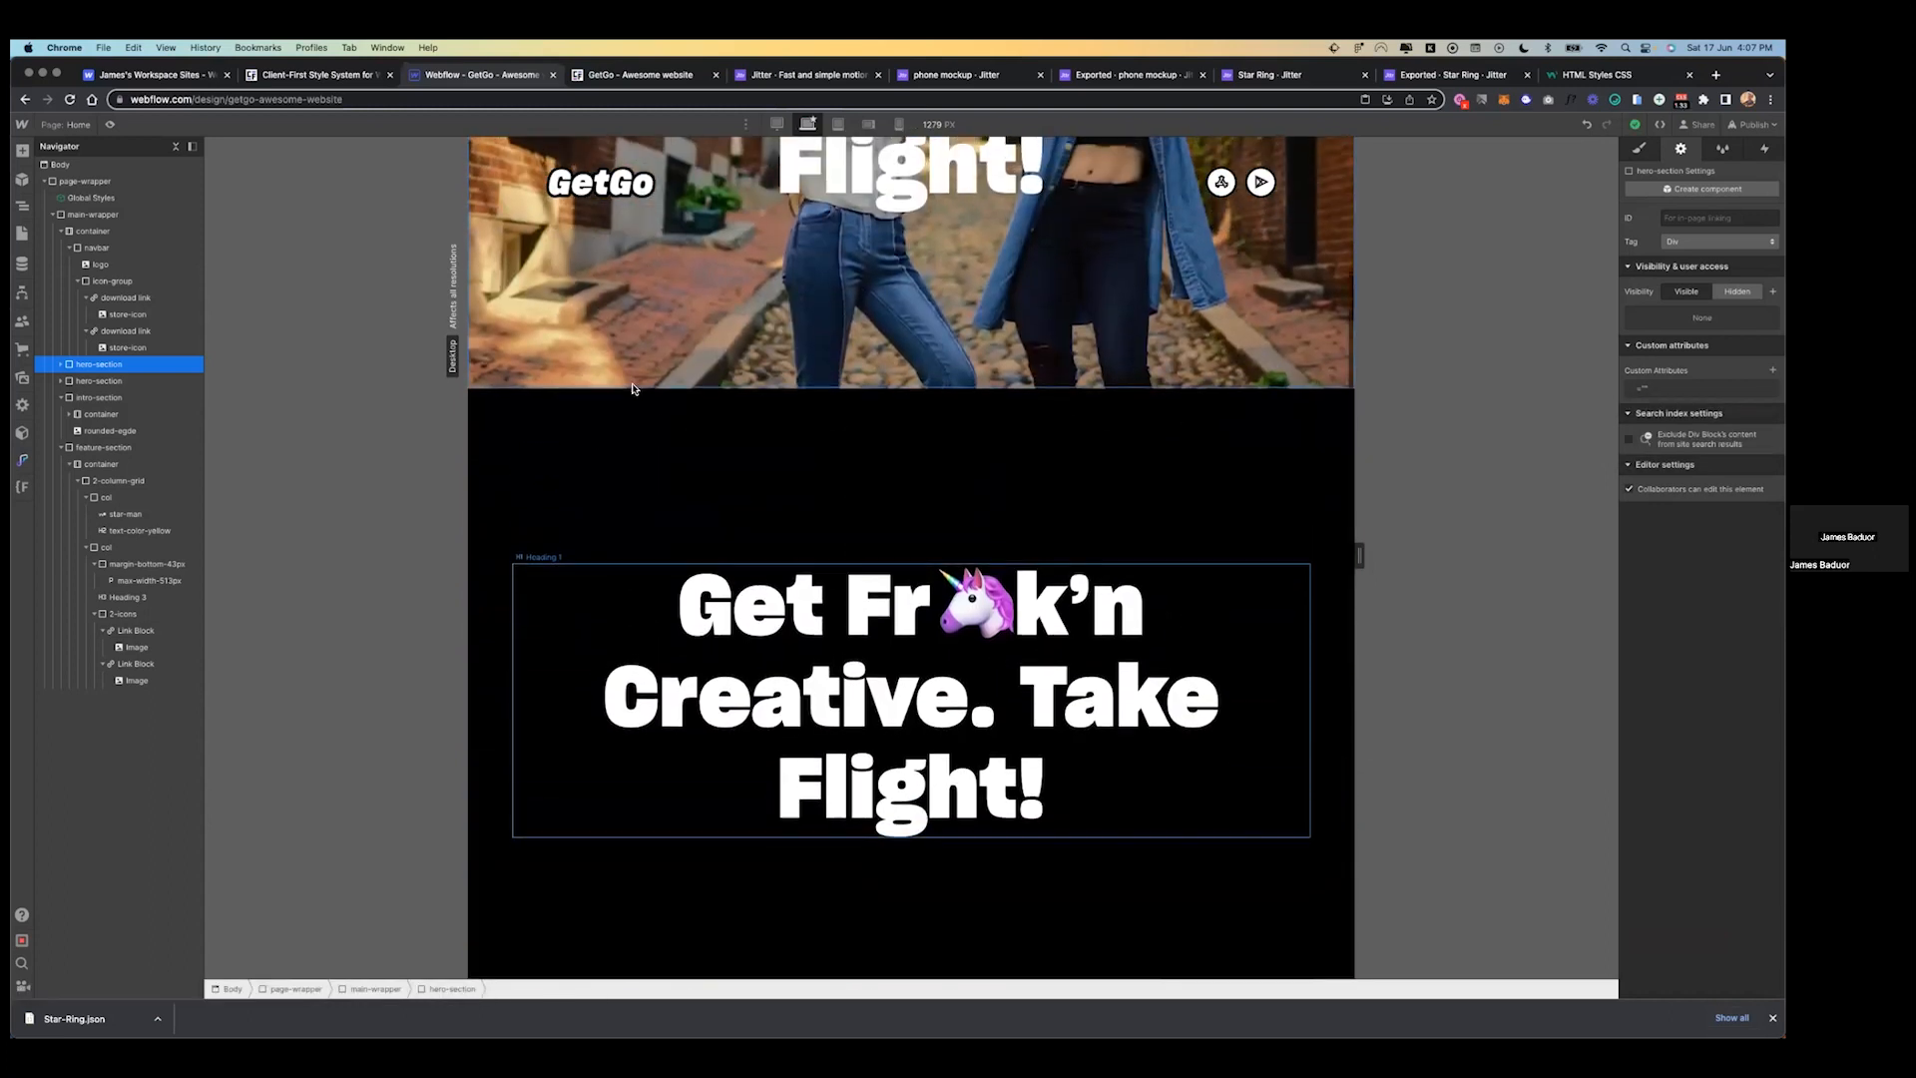
click(542, 423)
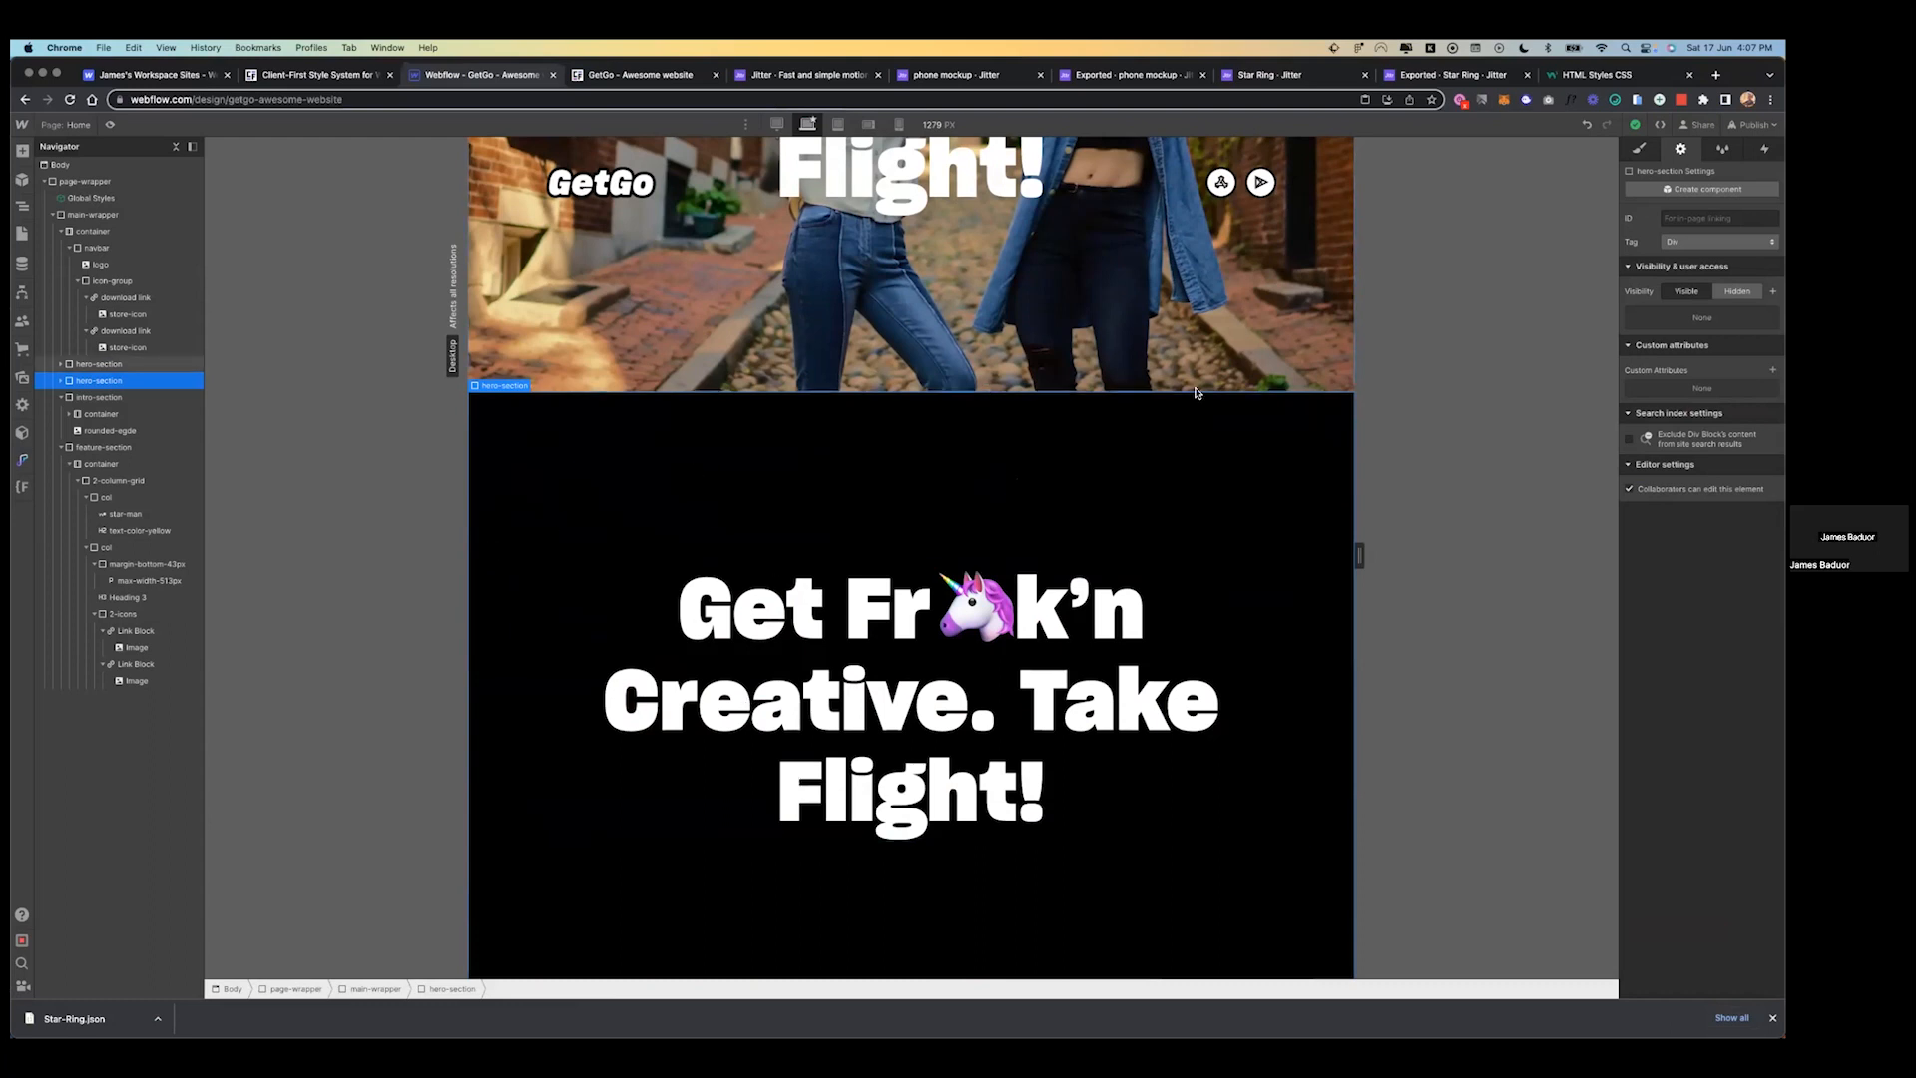
scroll(917, 625, up, 2)
scroll(917, 625, up, 3)
scroll(878, 699, down, 15)
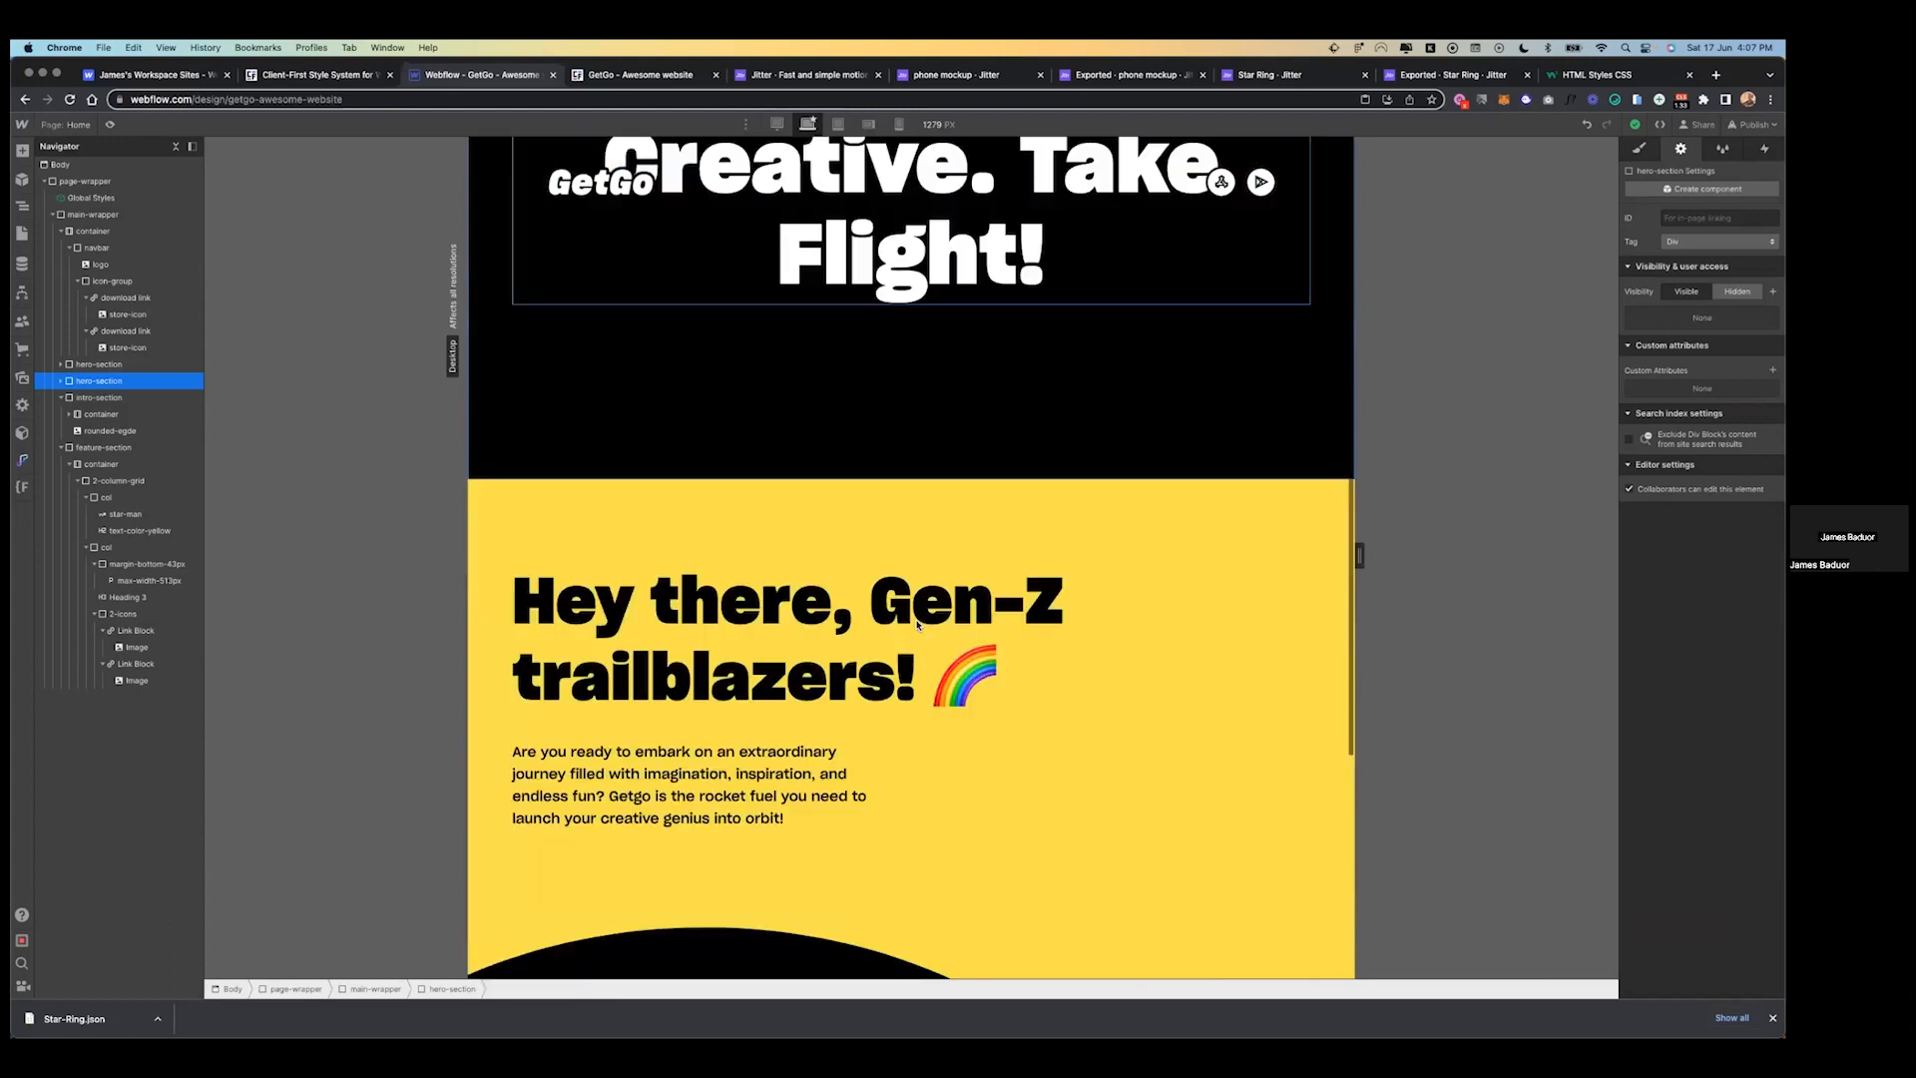
- Select the original hero-section and open the list of the site's pages
scroll(849, 756, up, 15)
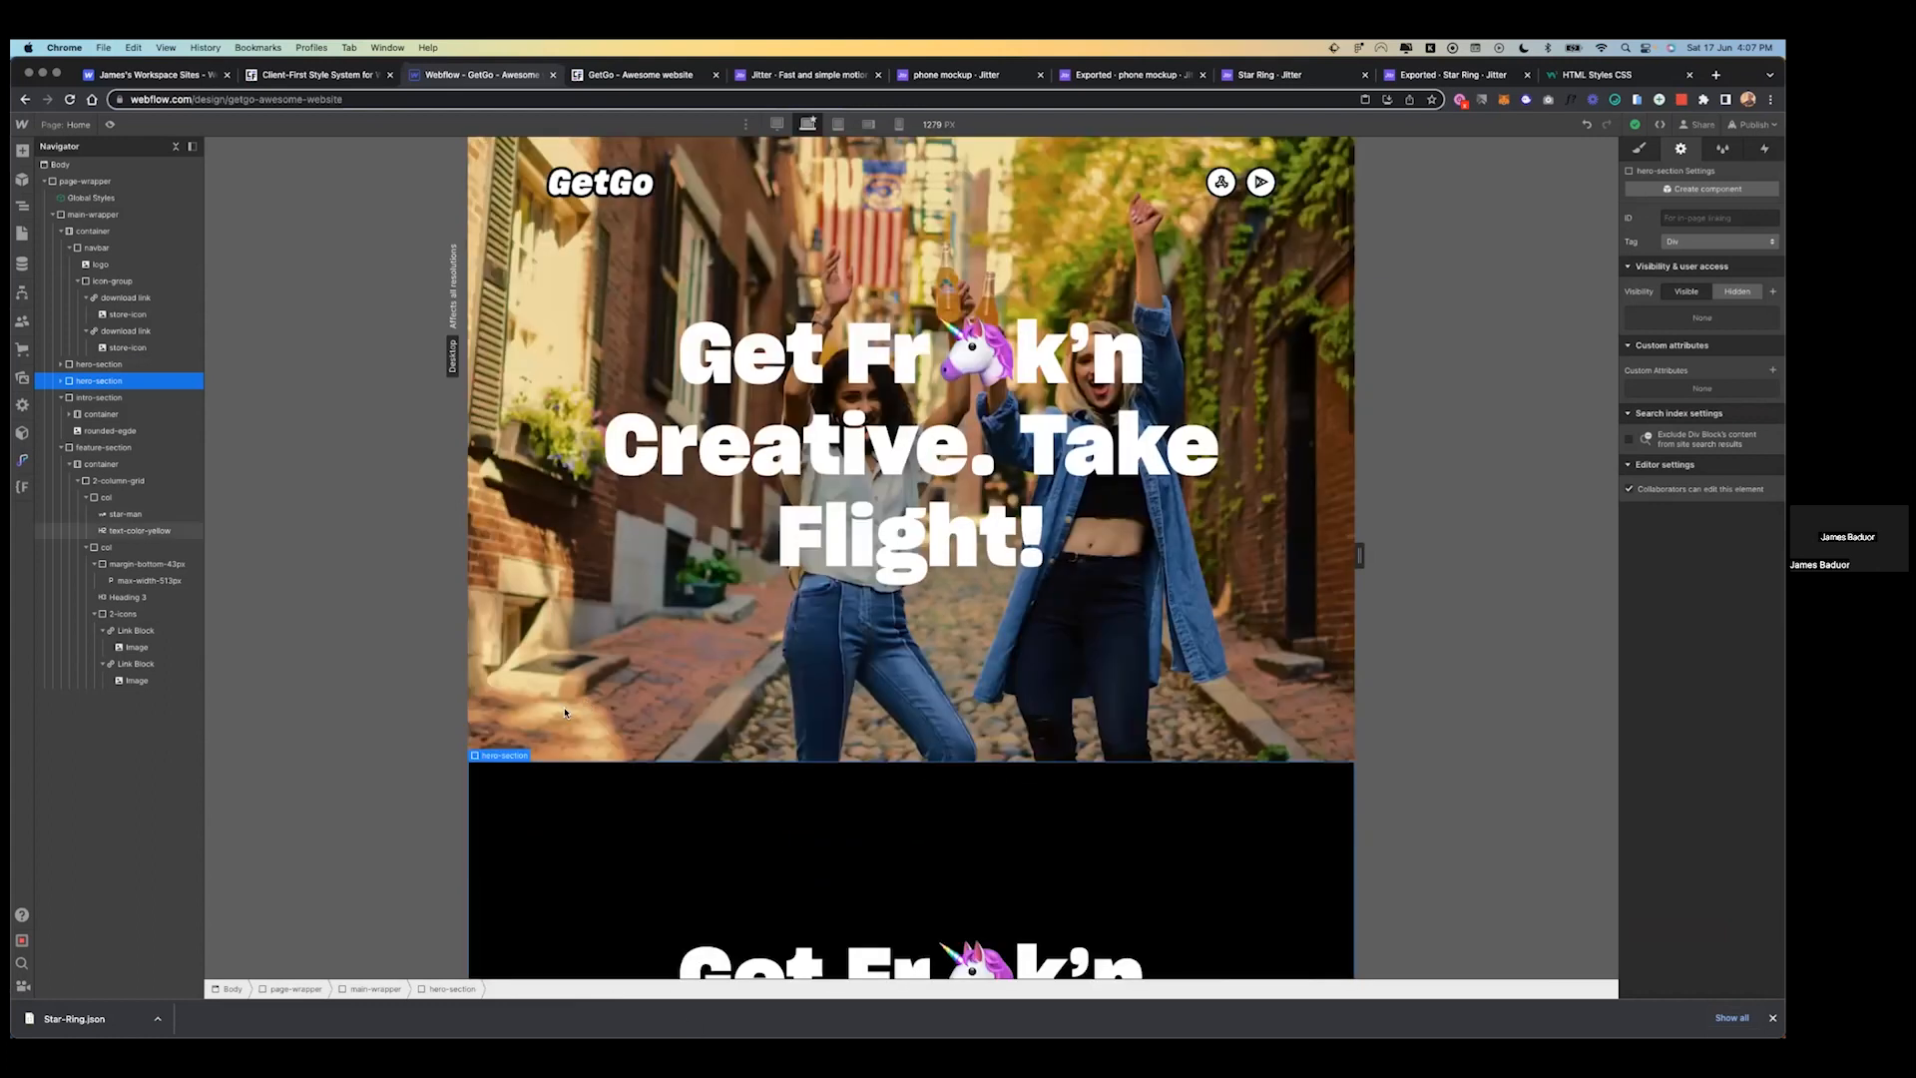
click(901, 452)
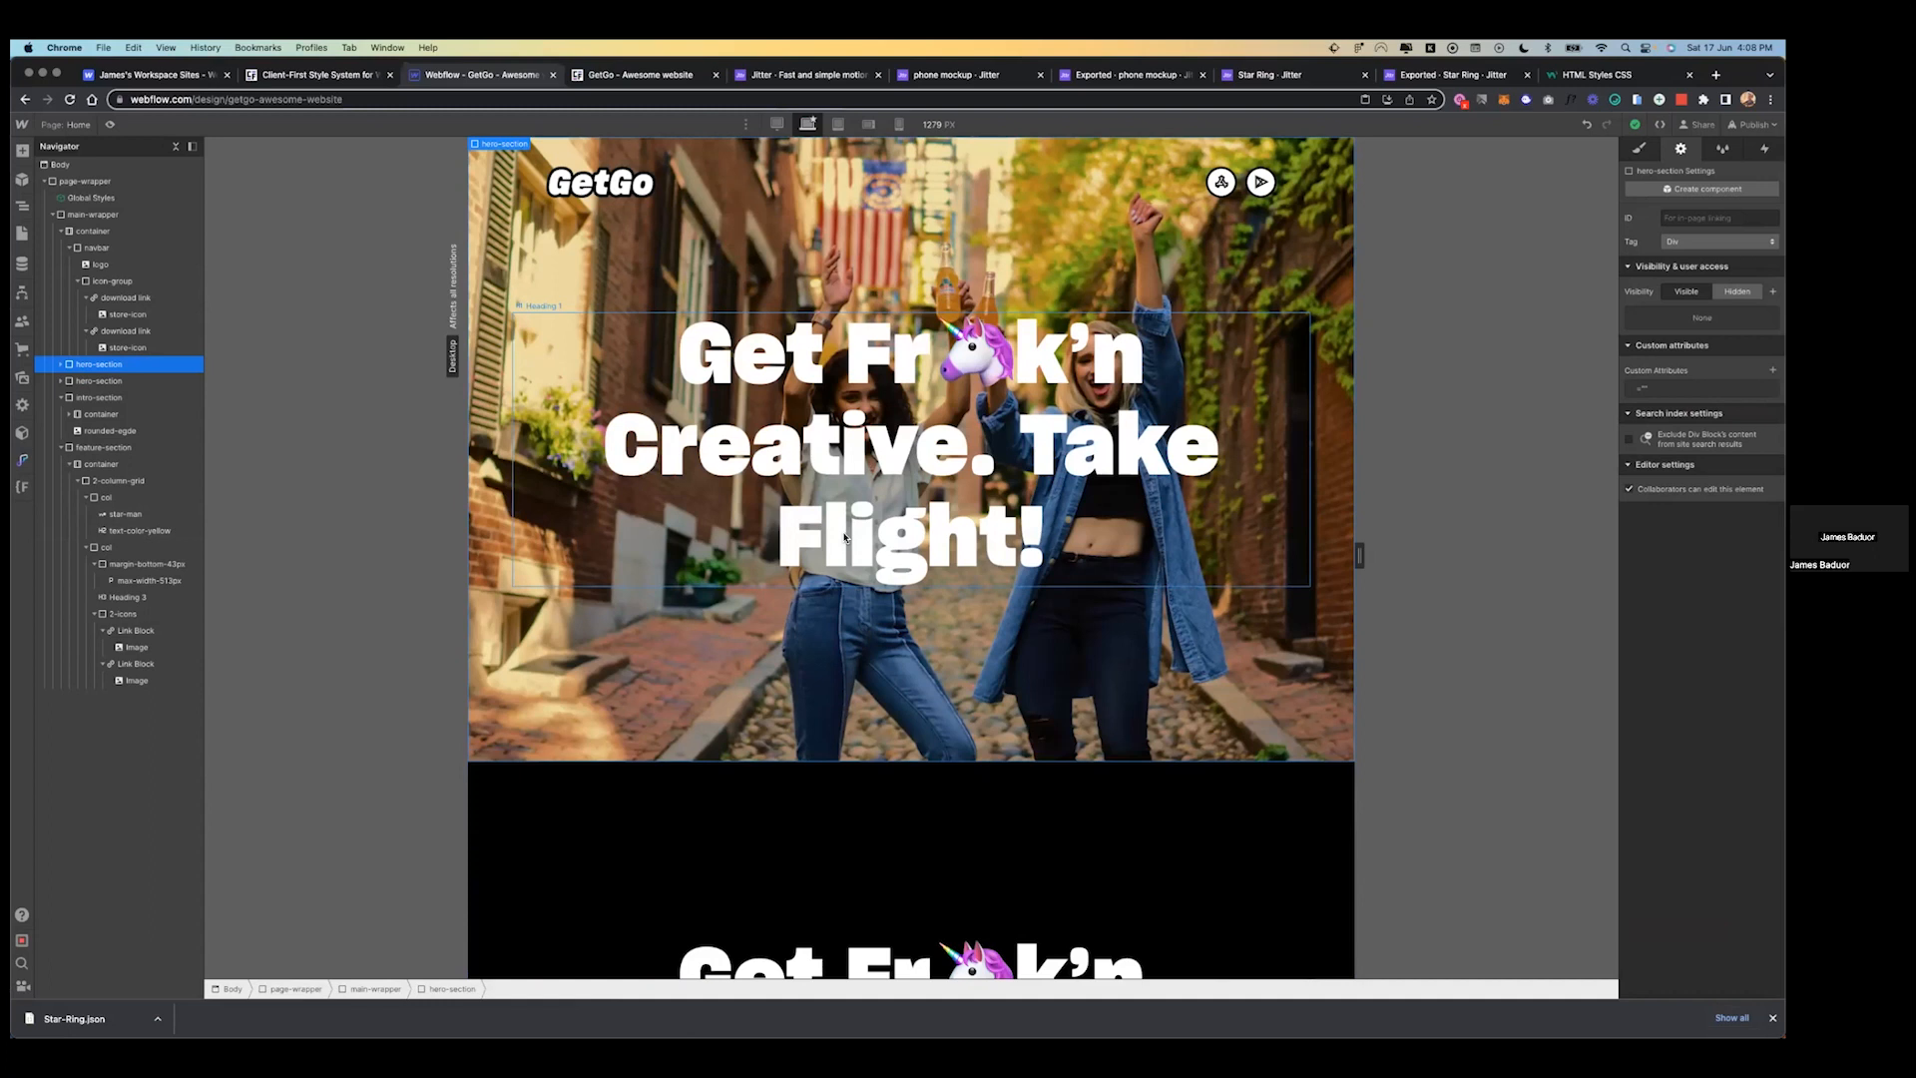
click(22, 232)
mouse_move(142, 232)
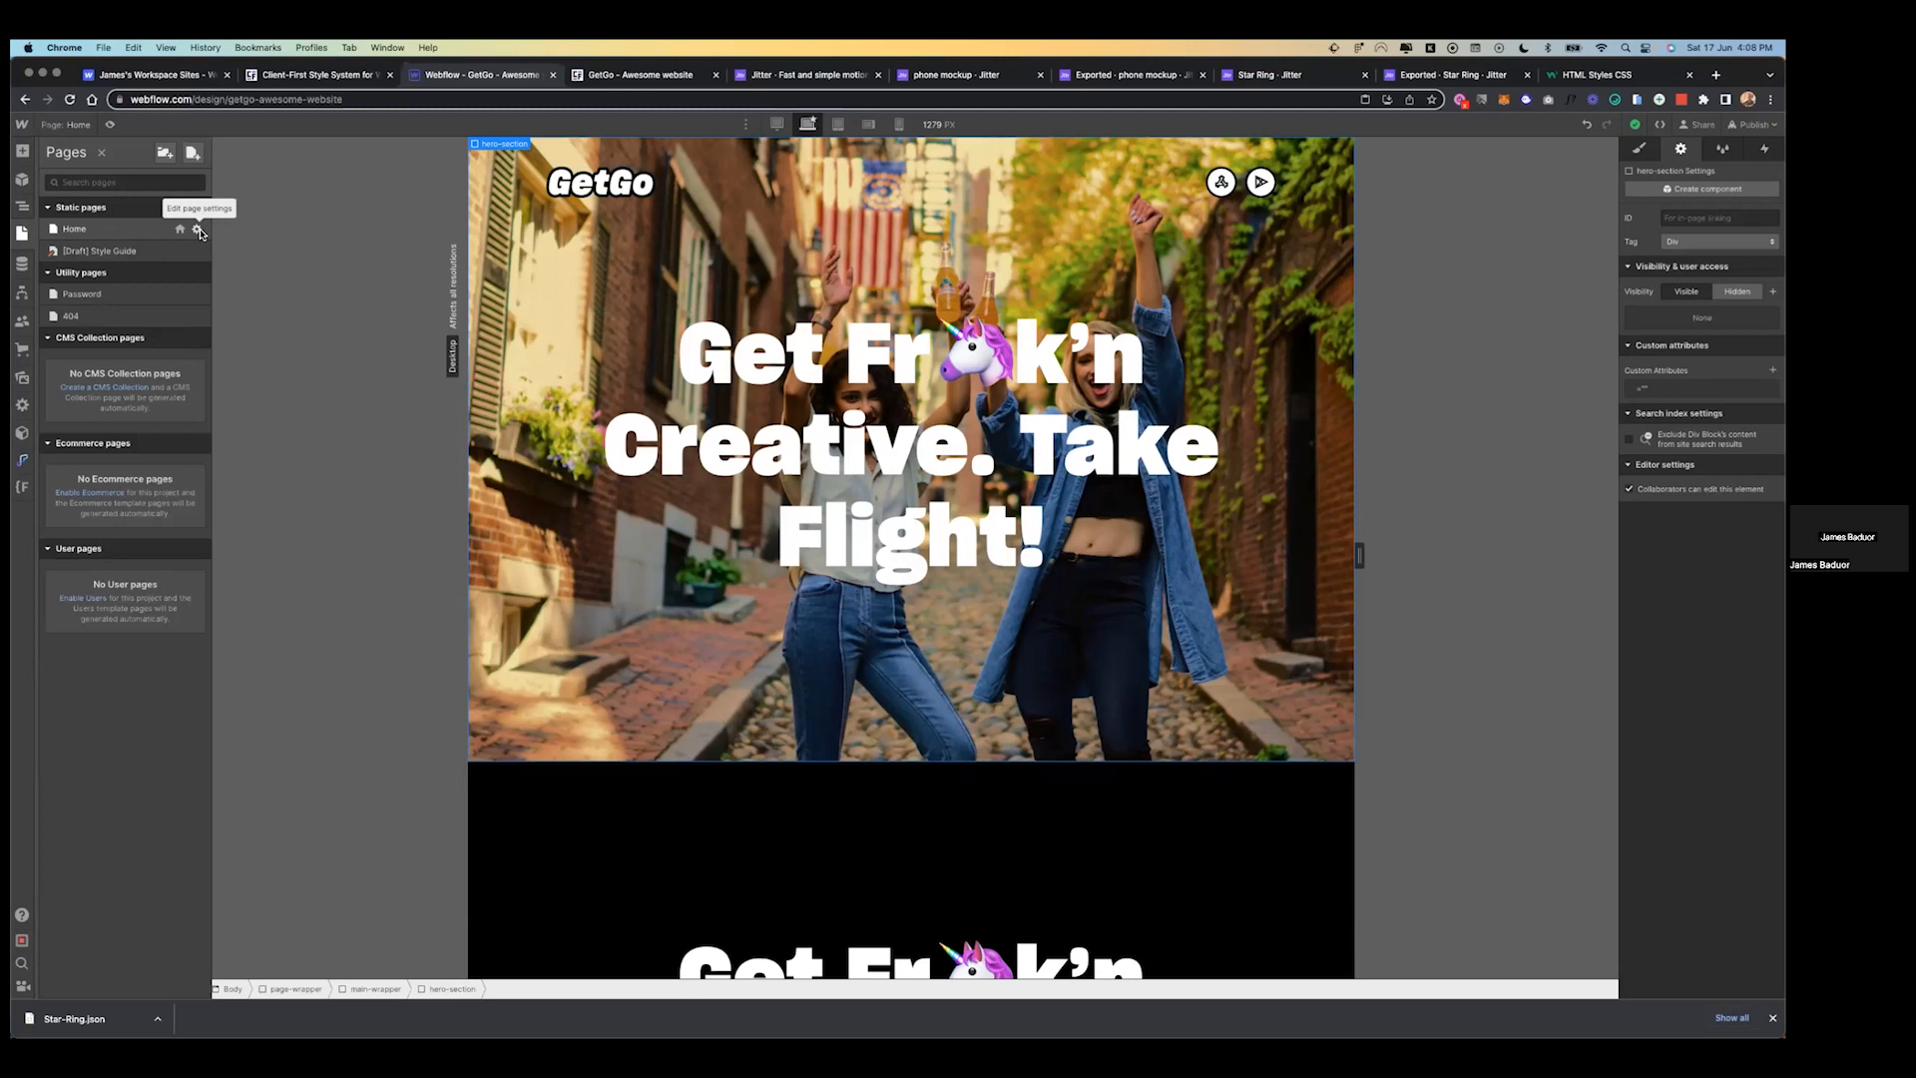
- Delete the black copy of the hero-section below the original
scroll(536, 427, down, 4)
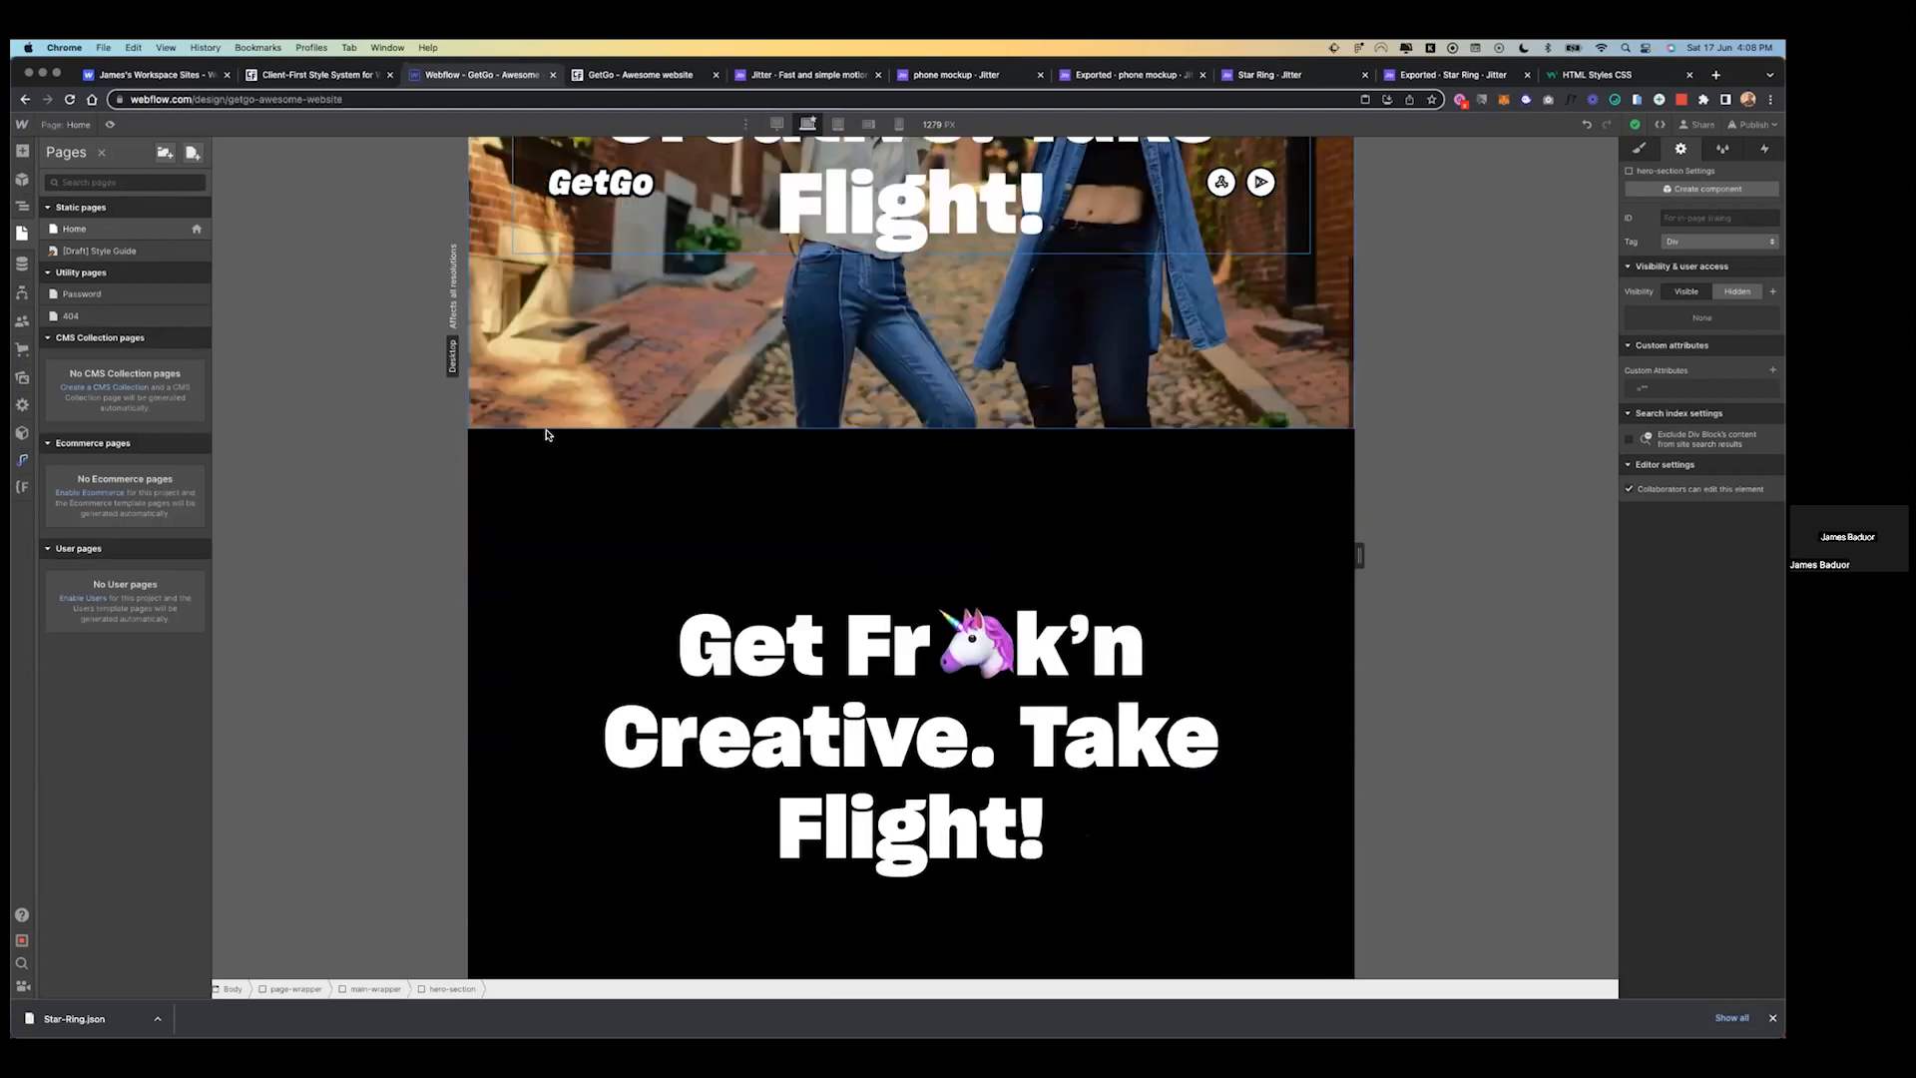
click(538, 429)
key(Delete)
scroll(1028, 454, down, 3)
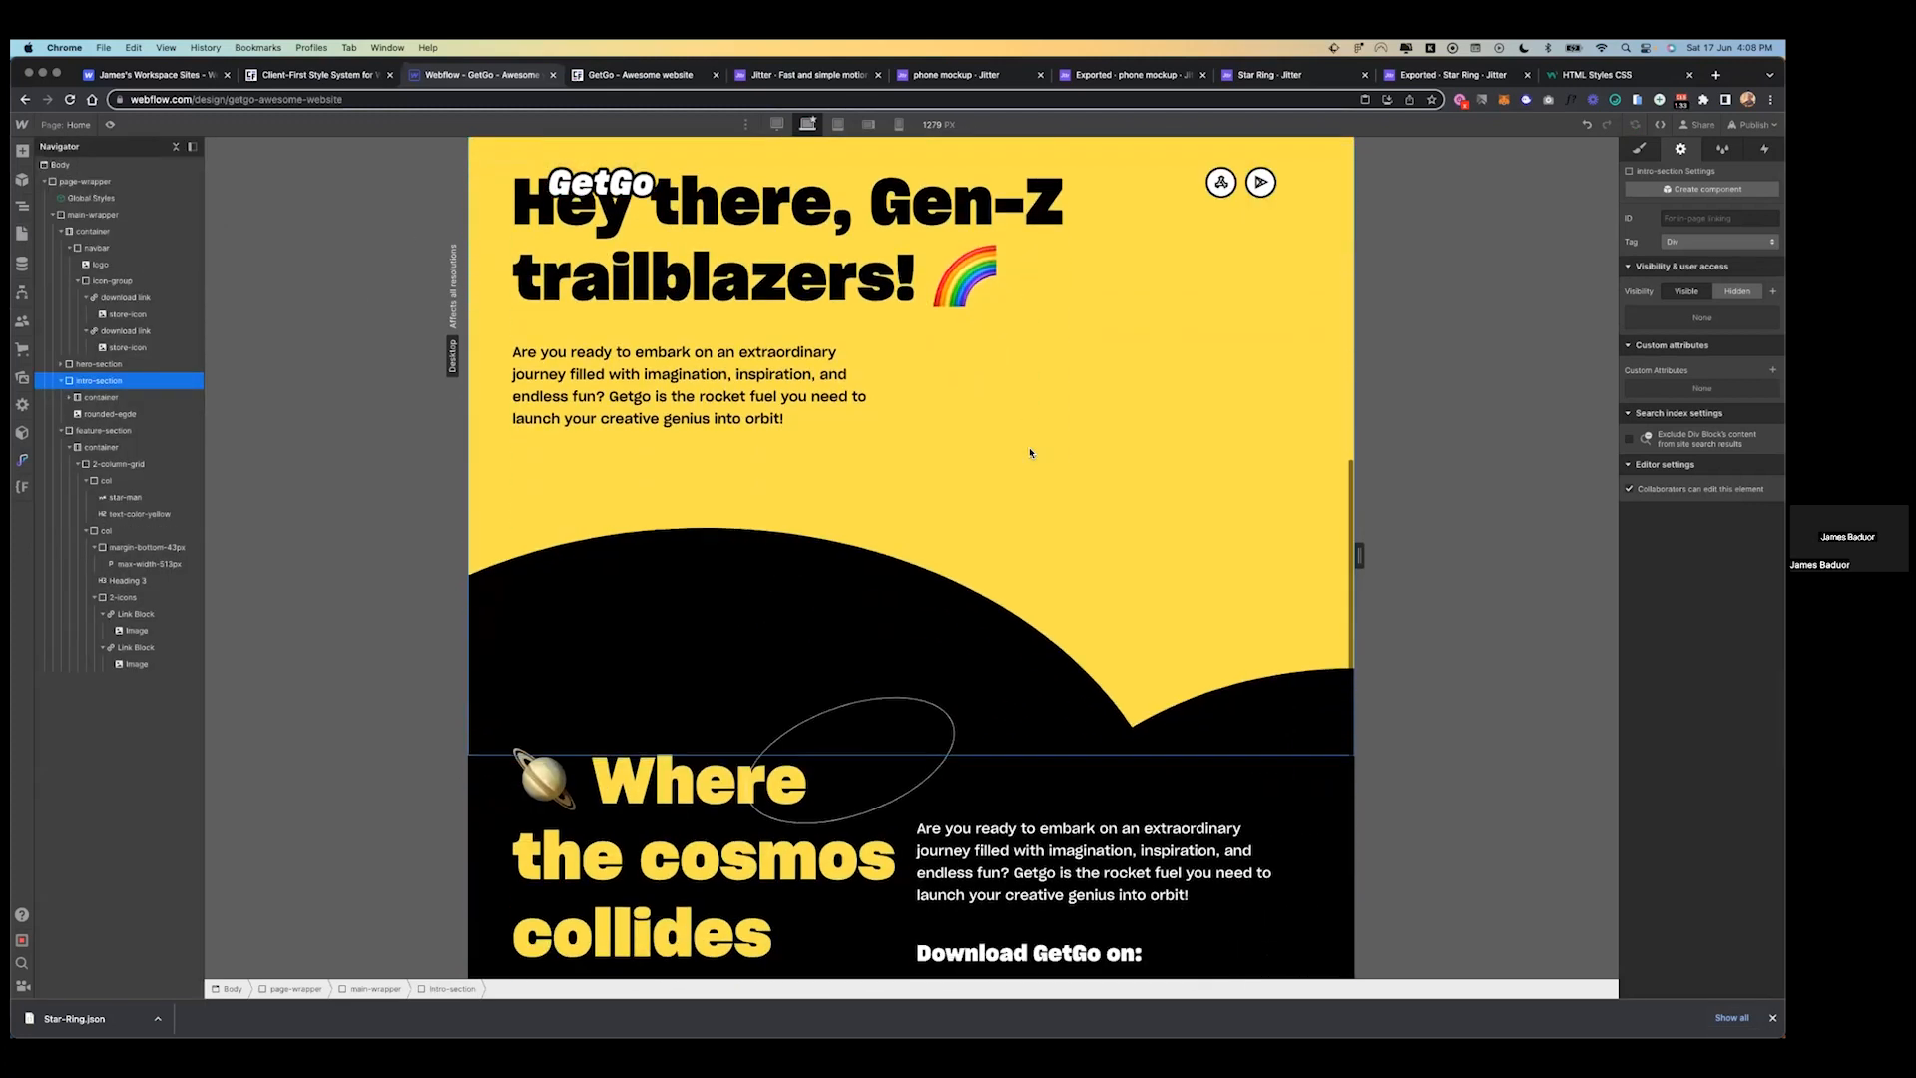
- Preview the page to check the Star Ring animation beside the feature-section heading, closing the downloads bar and leaving the preview
scroll(1029, 449, down, 3)
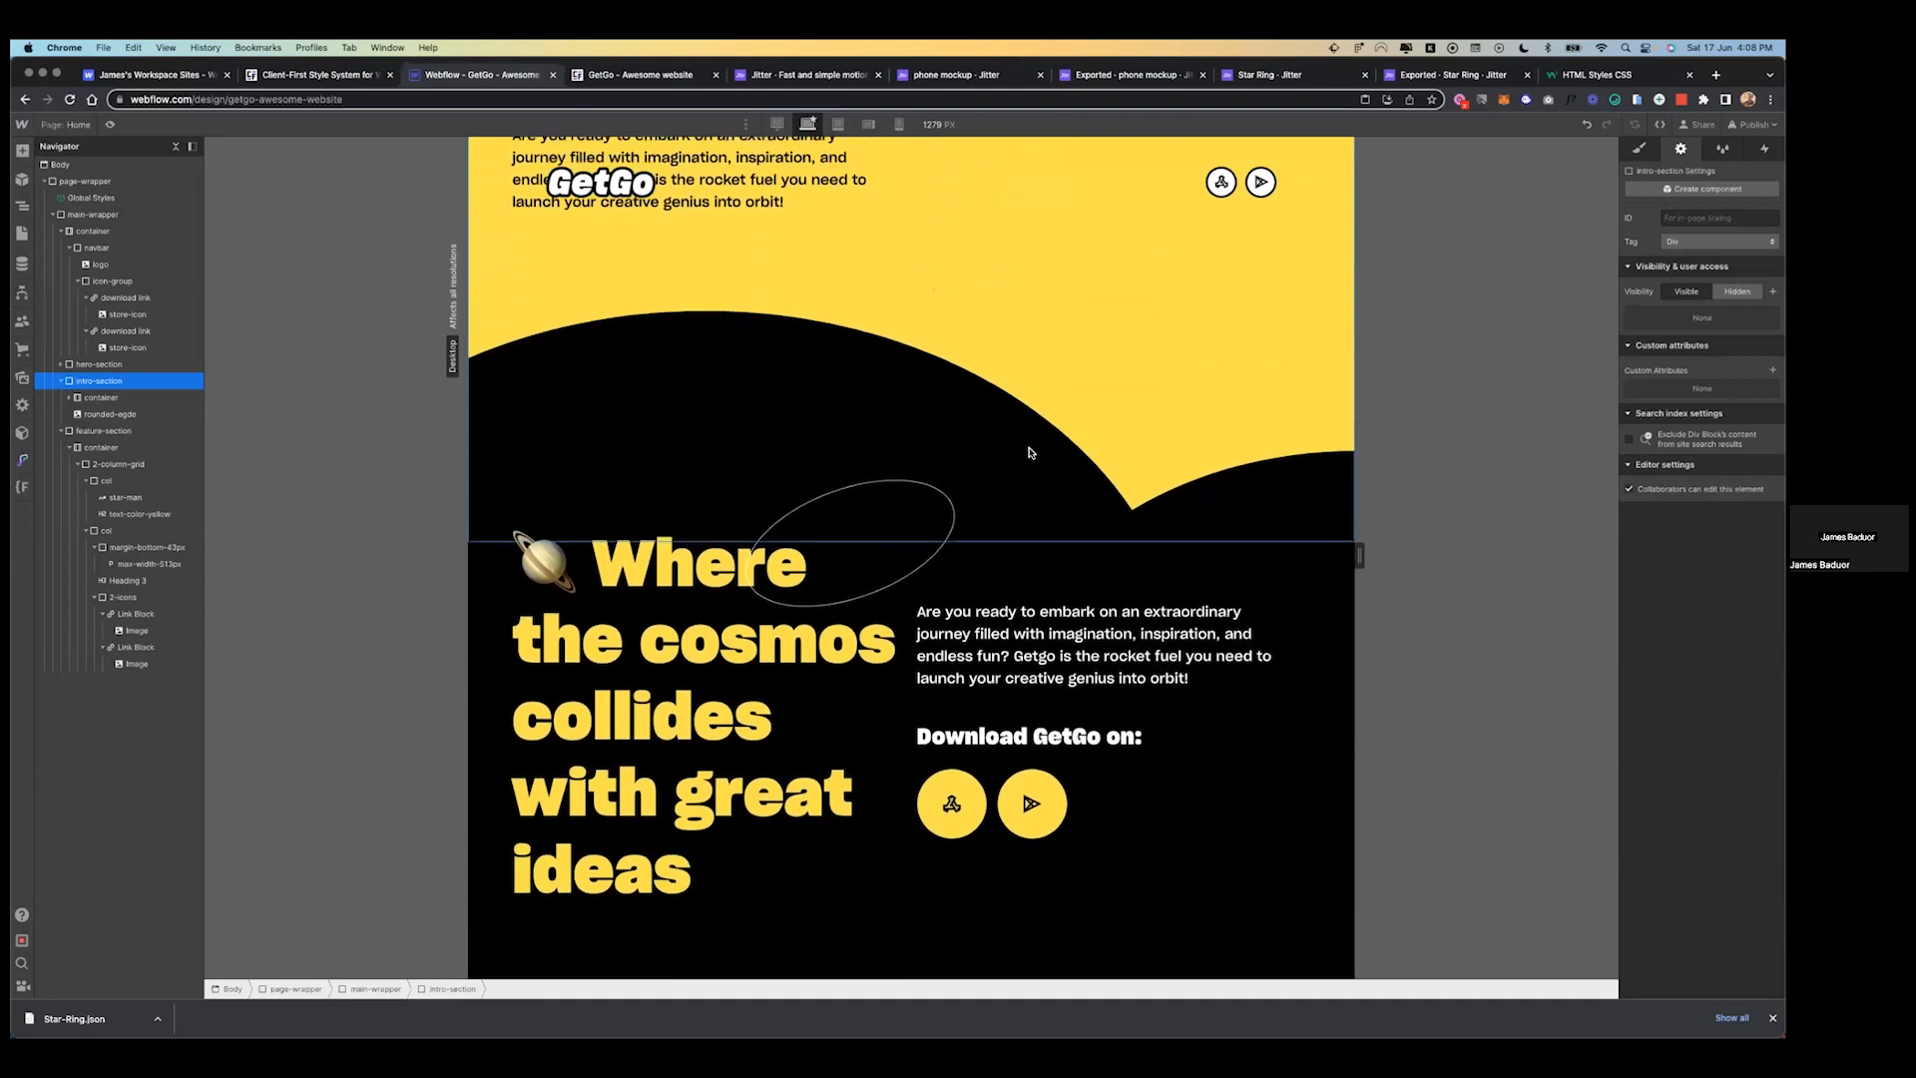
click(111, 126)
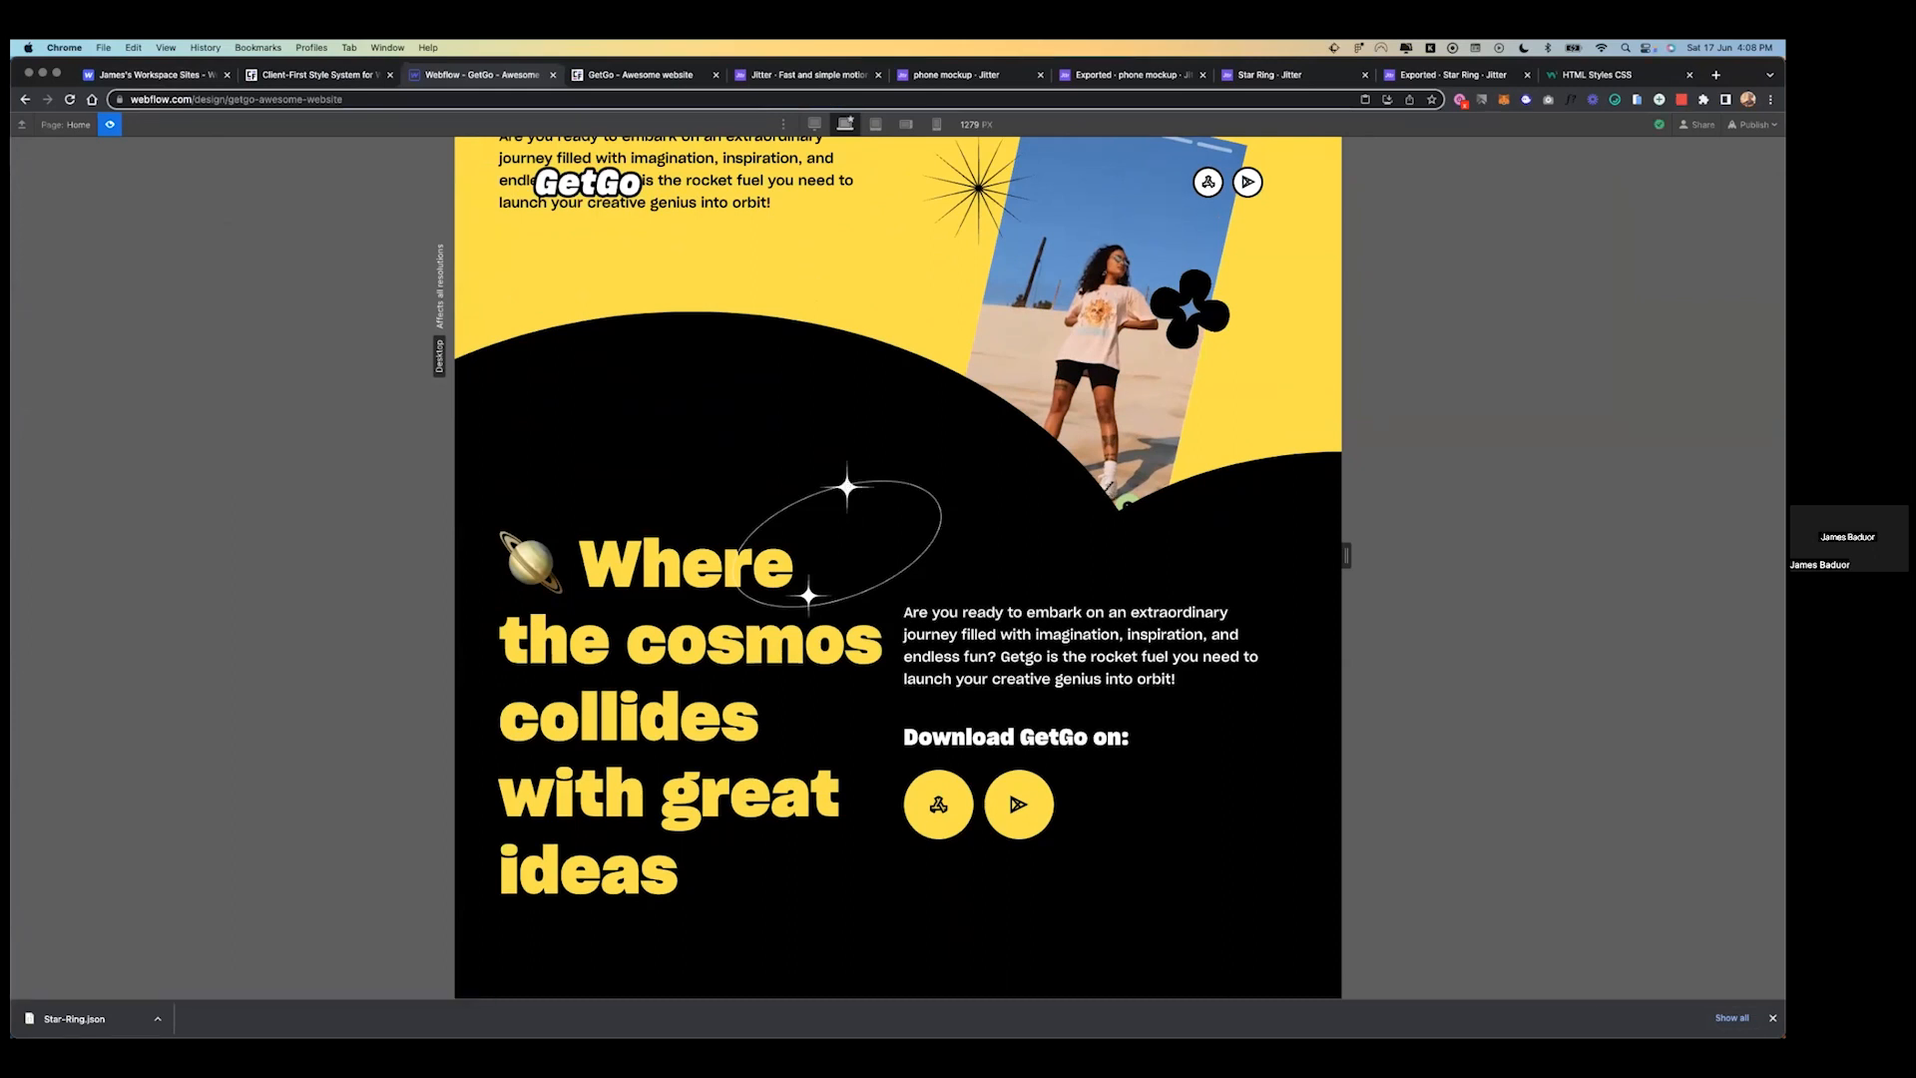
click(1772, 1018)
scroll(1099, 810, left, 2)
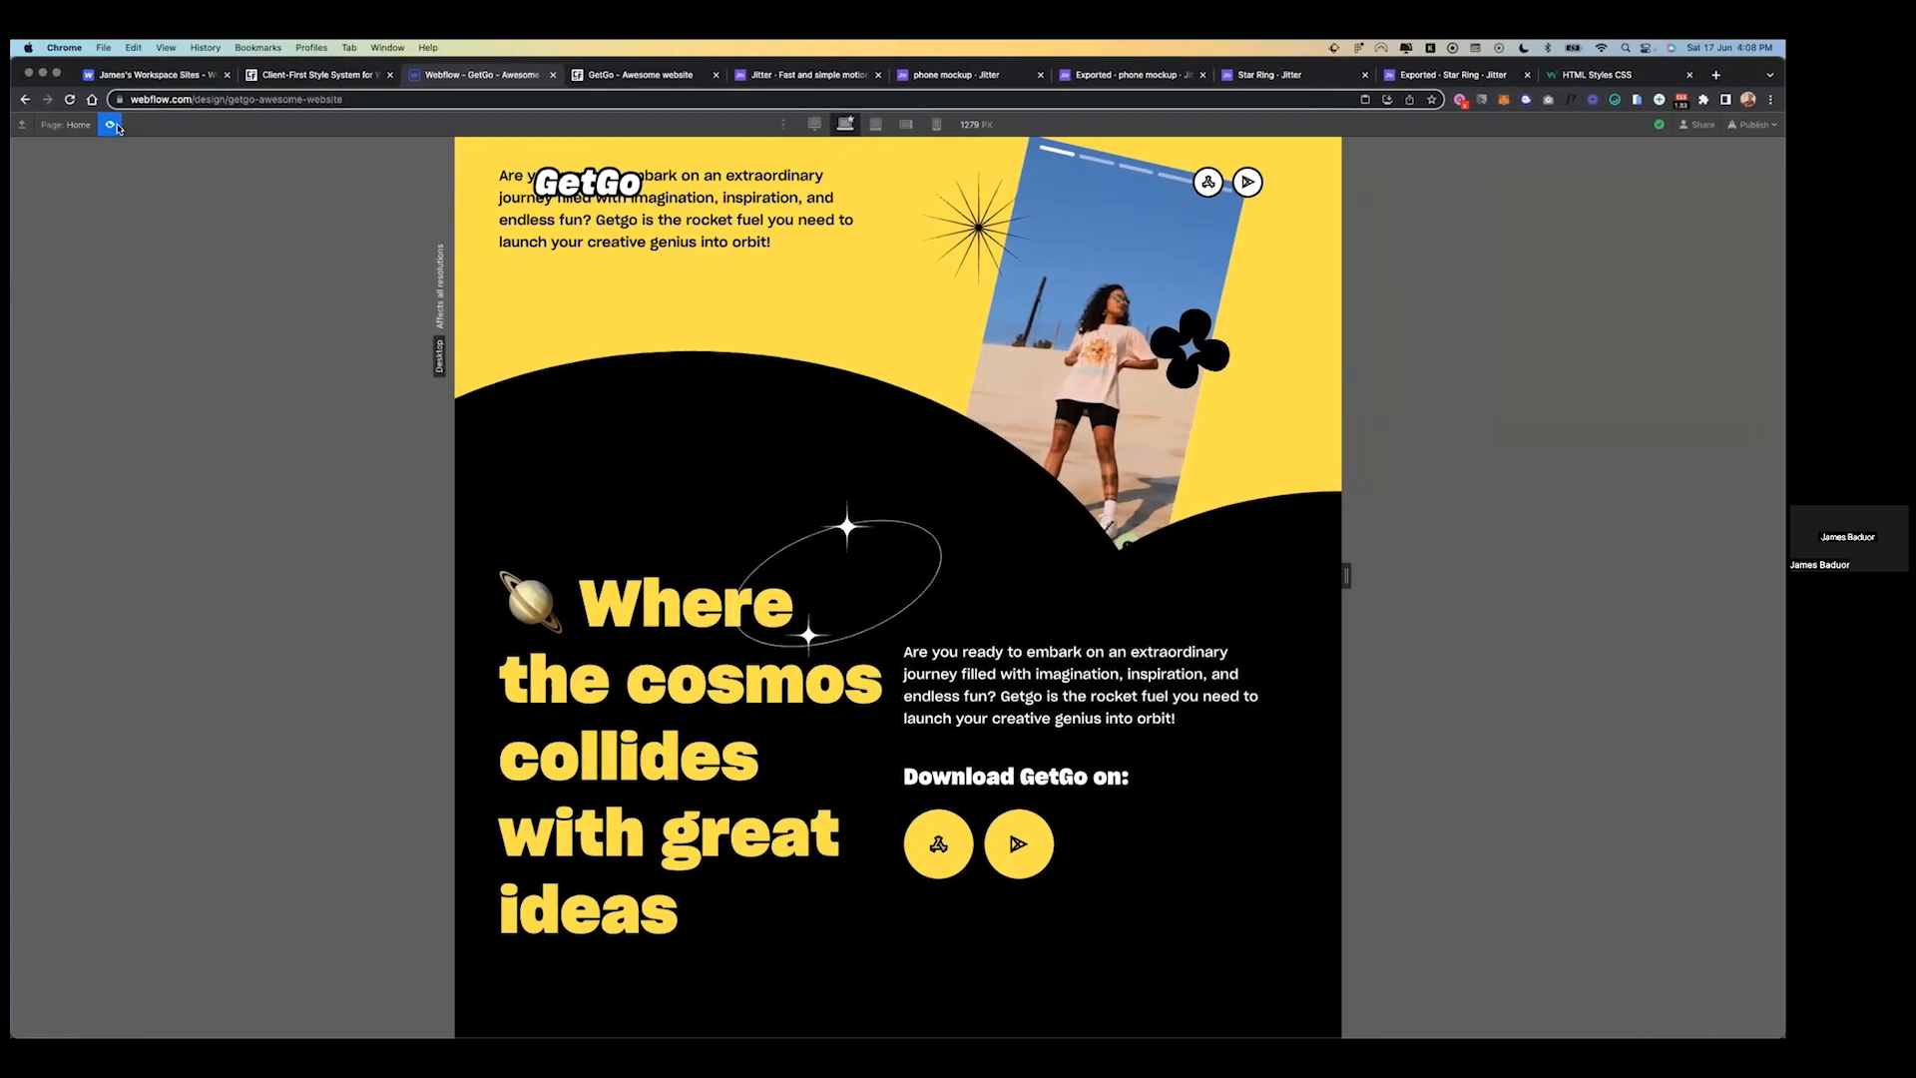
key(super+shift+p)
- Switch to the Figma landing page design and examine the sections that follow the "Where the cosmos collides" section, returning to Webflow
key(ctrl+Left)
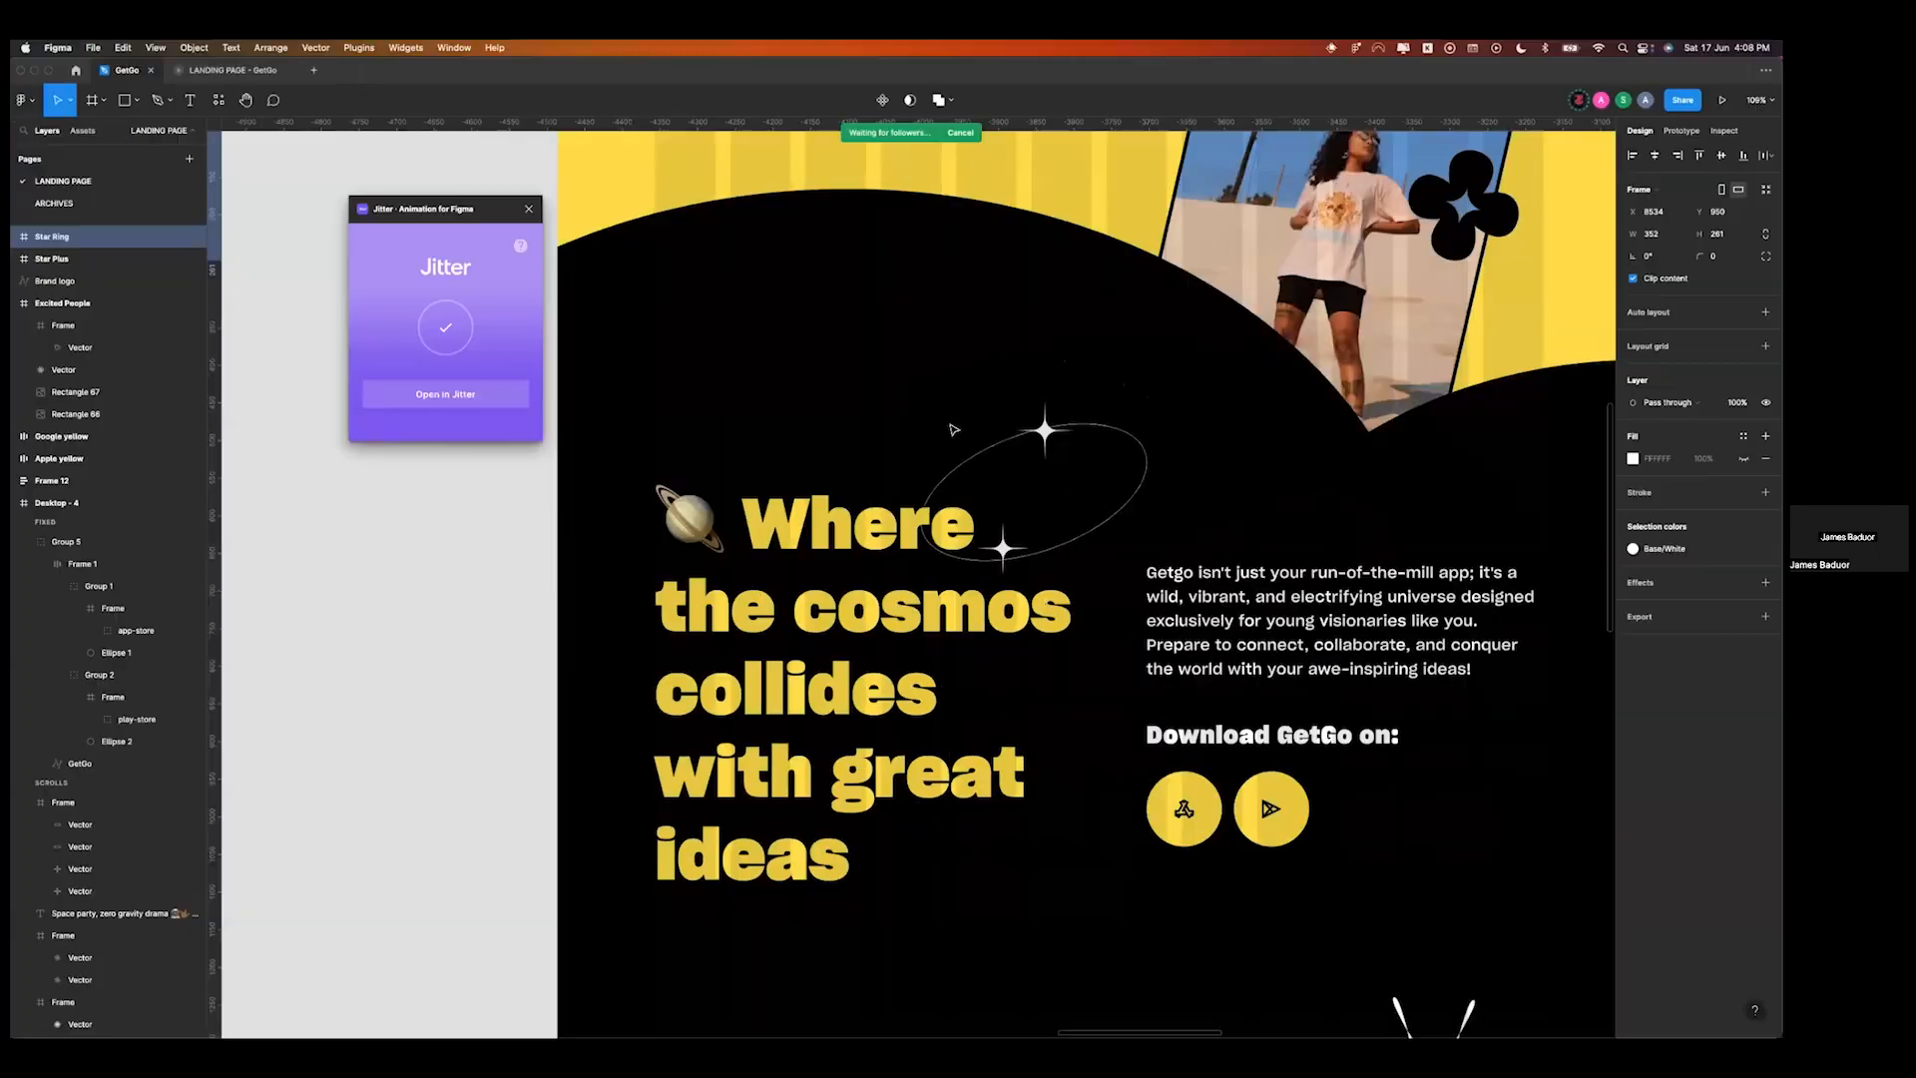
scroll(954, 430, down, 5)
scroll(954, 429, down, 7)
scroll(954, 429, up, 6)
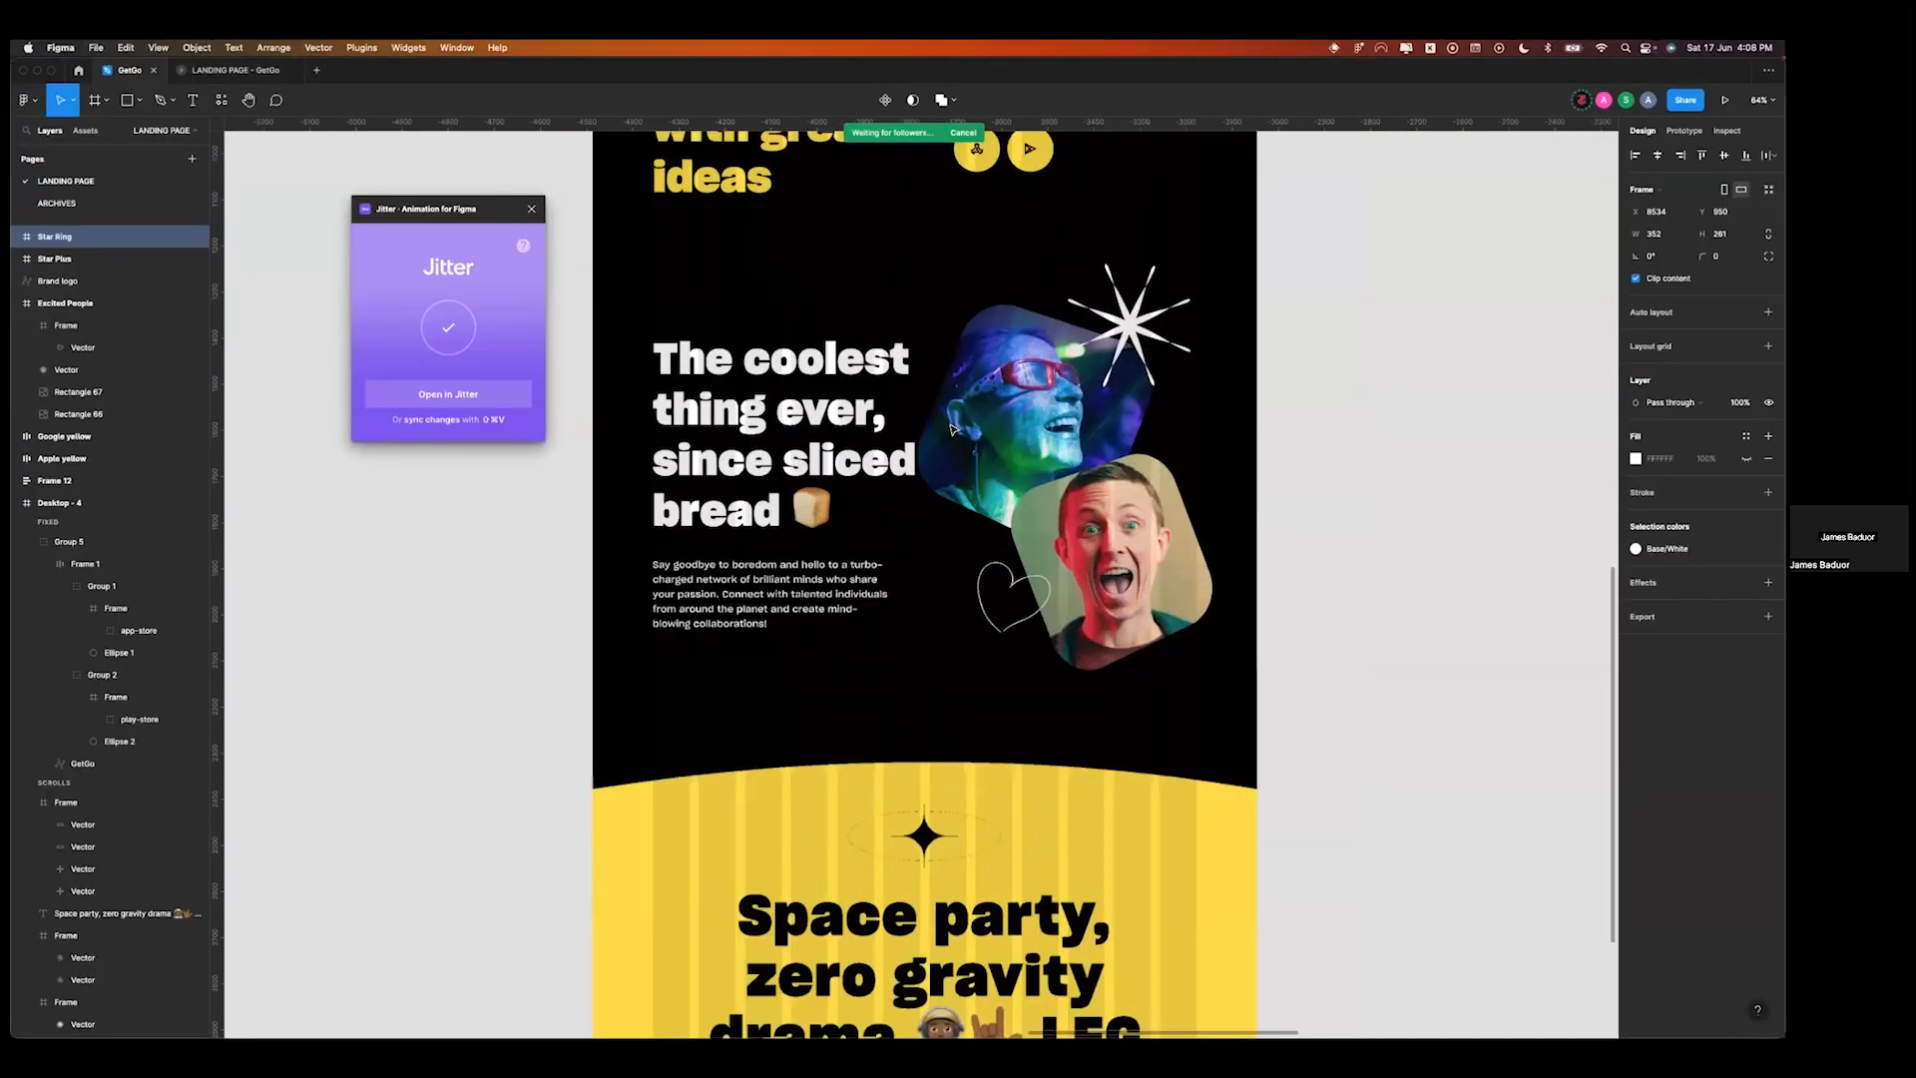
scroll(951, 429, up, 1)
scroll(998, 429, down, 5)
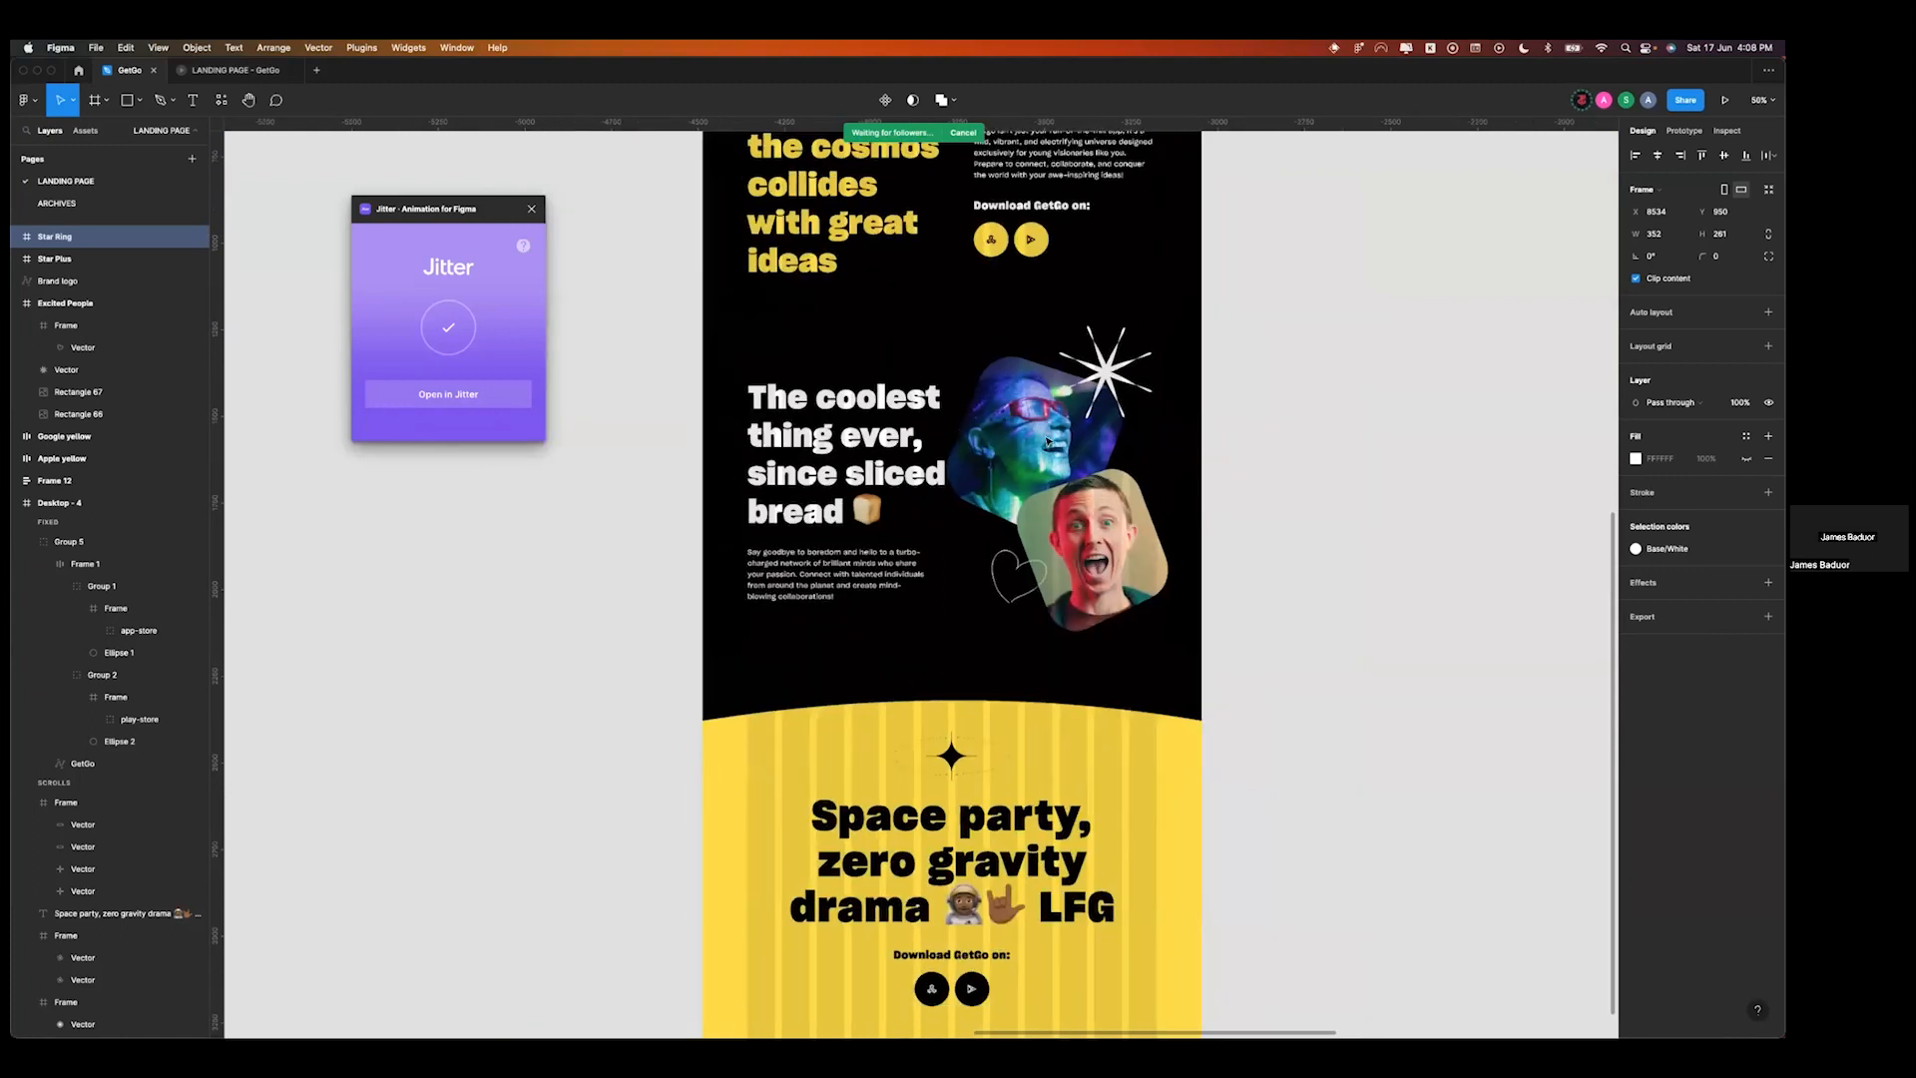
scroll(986, 830, up, 4)
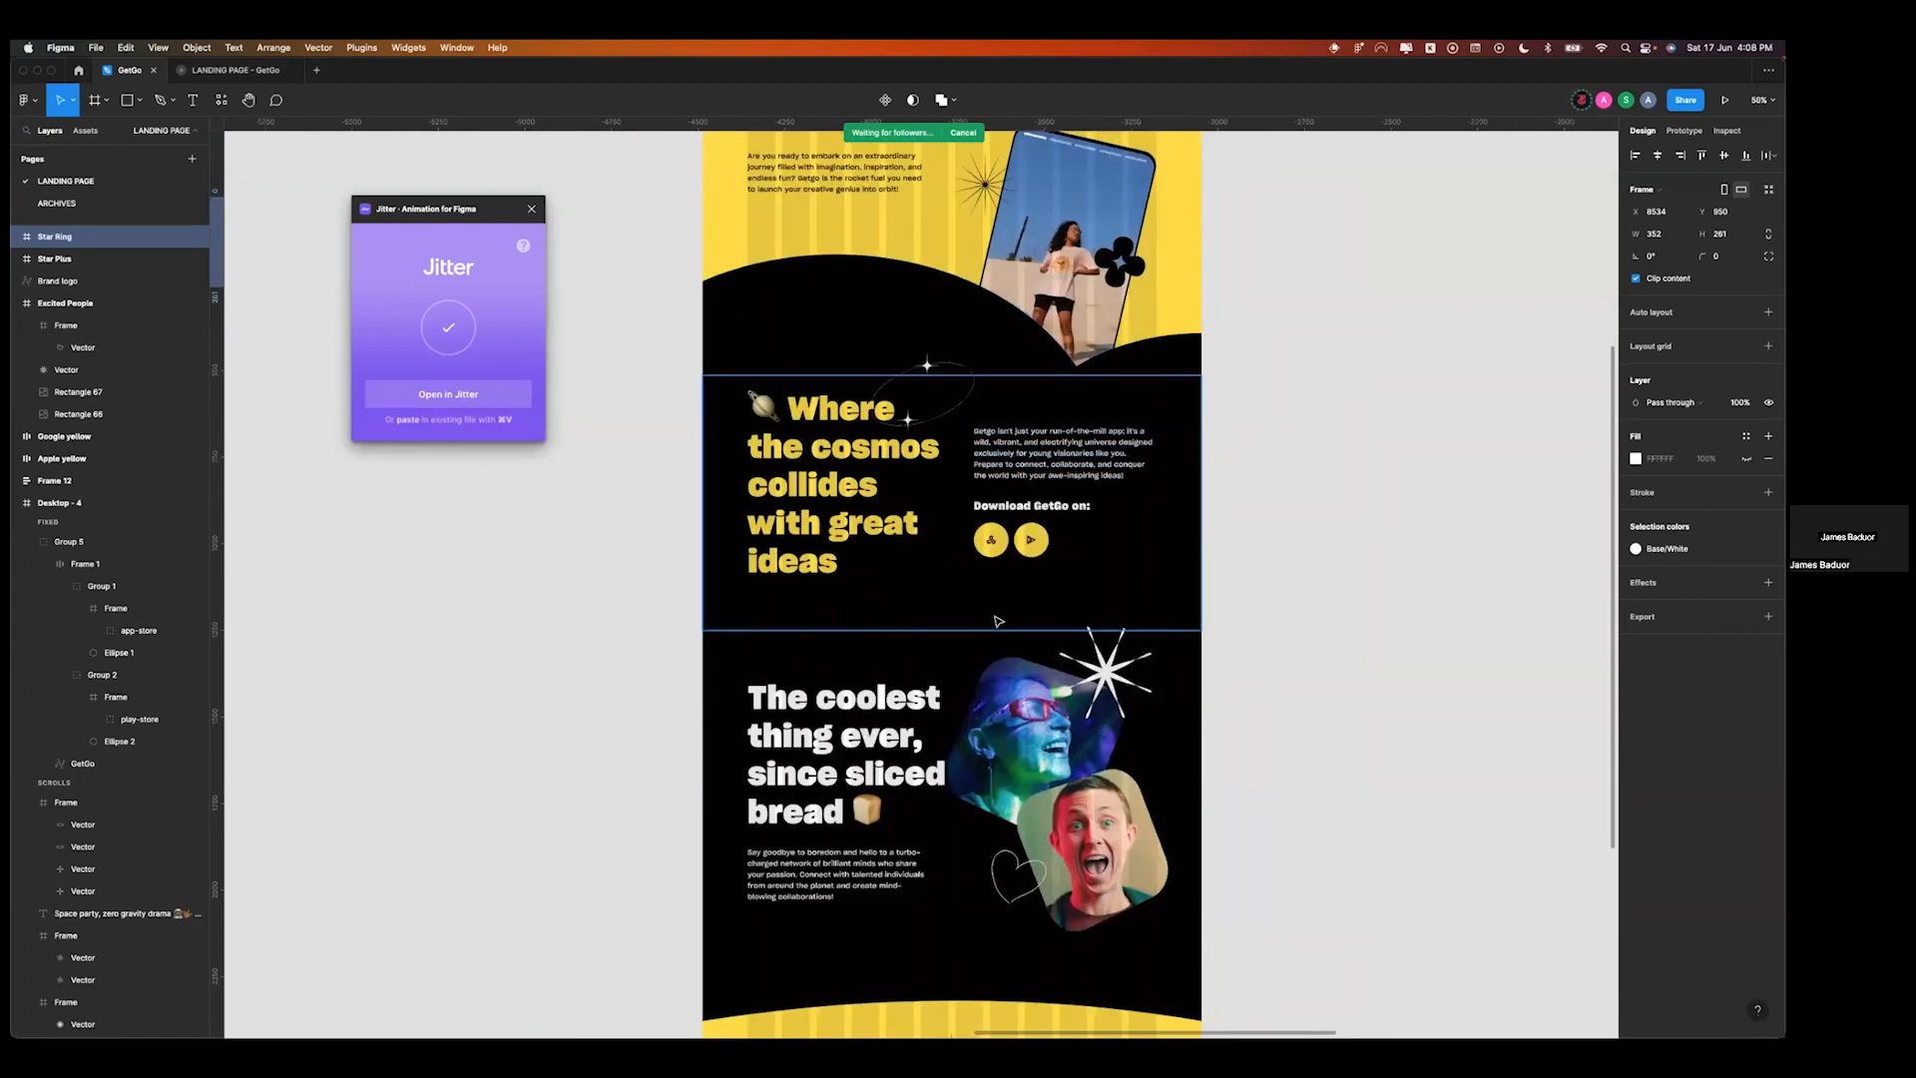
scroll(996, 621, down, 2)
scroll(996, 620, down, 2)
scroll(996, 620, up, 5)
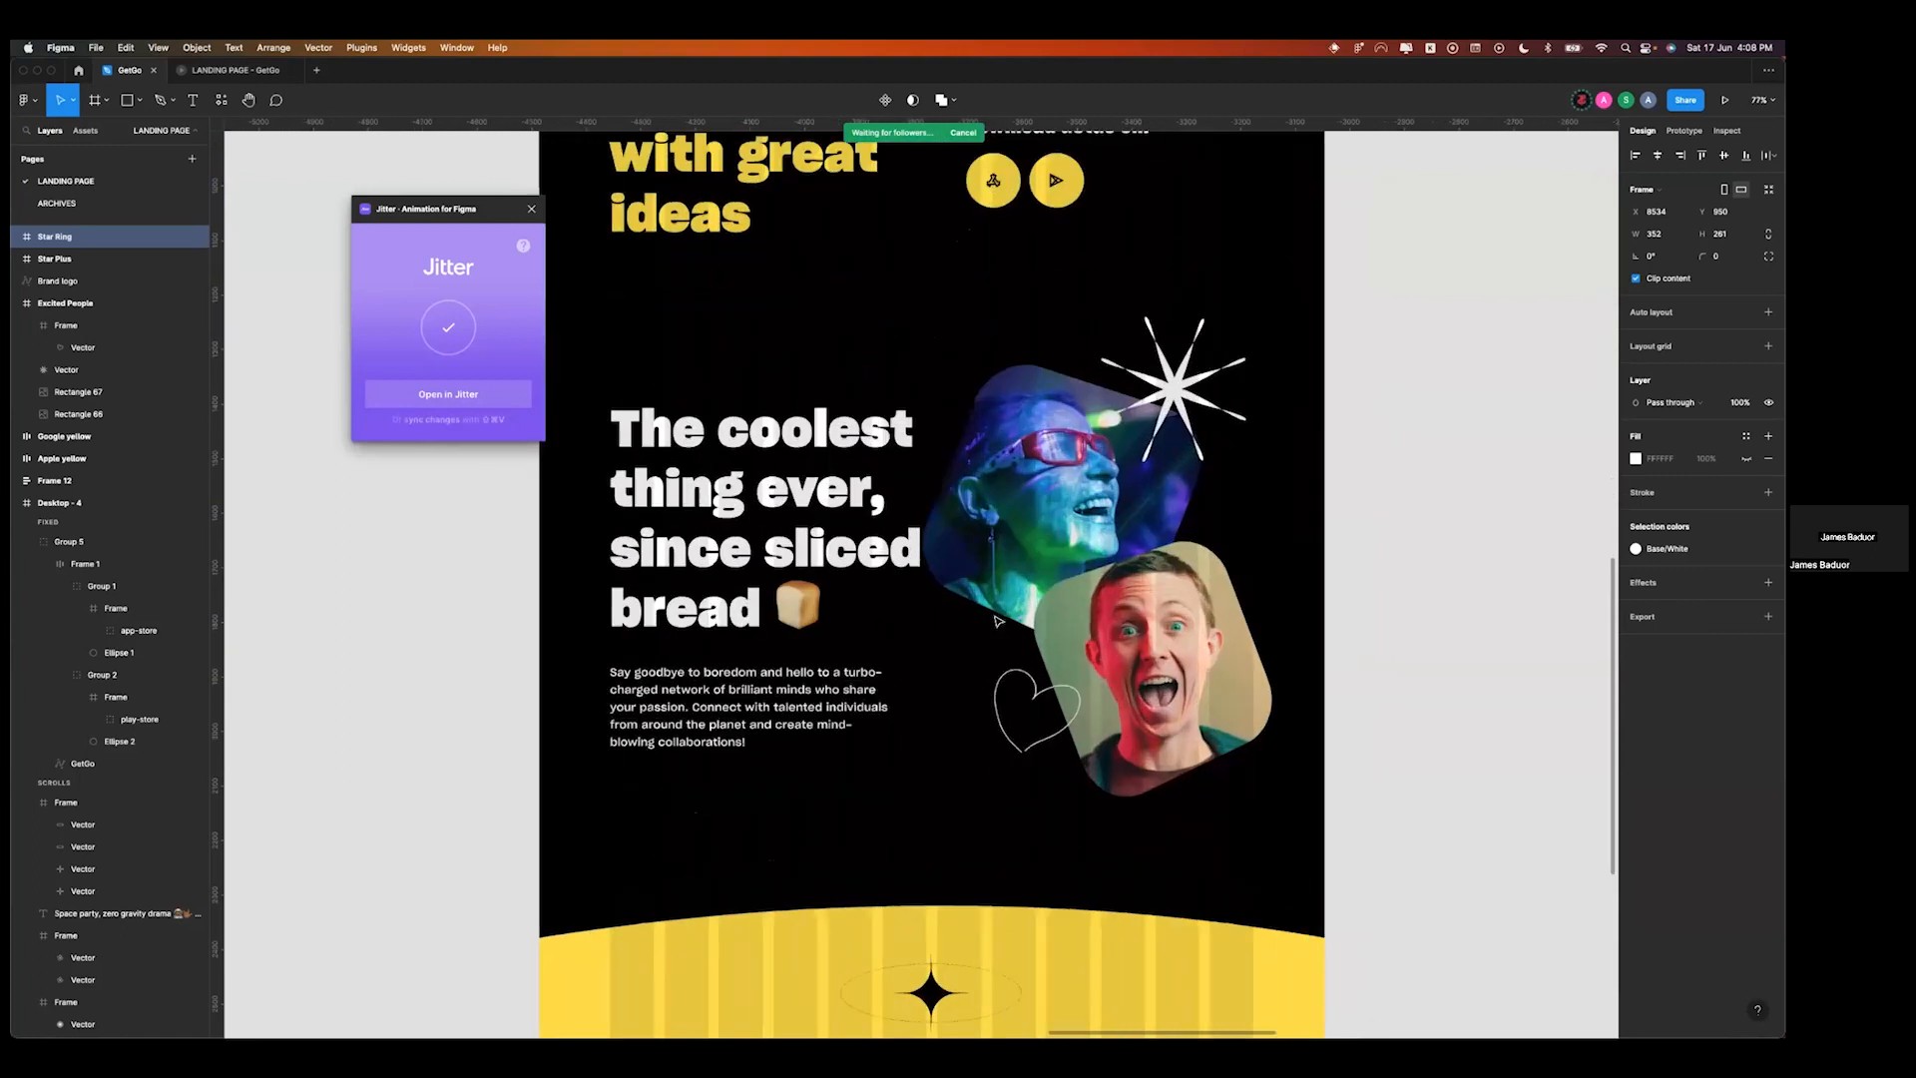
key(ctrl+Right)
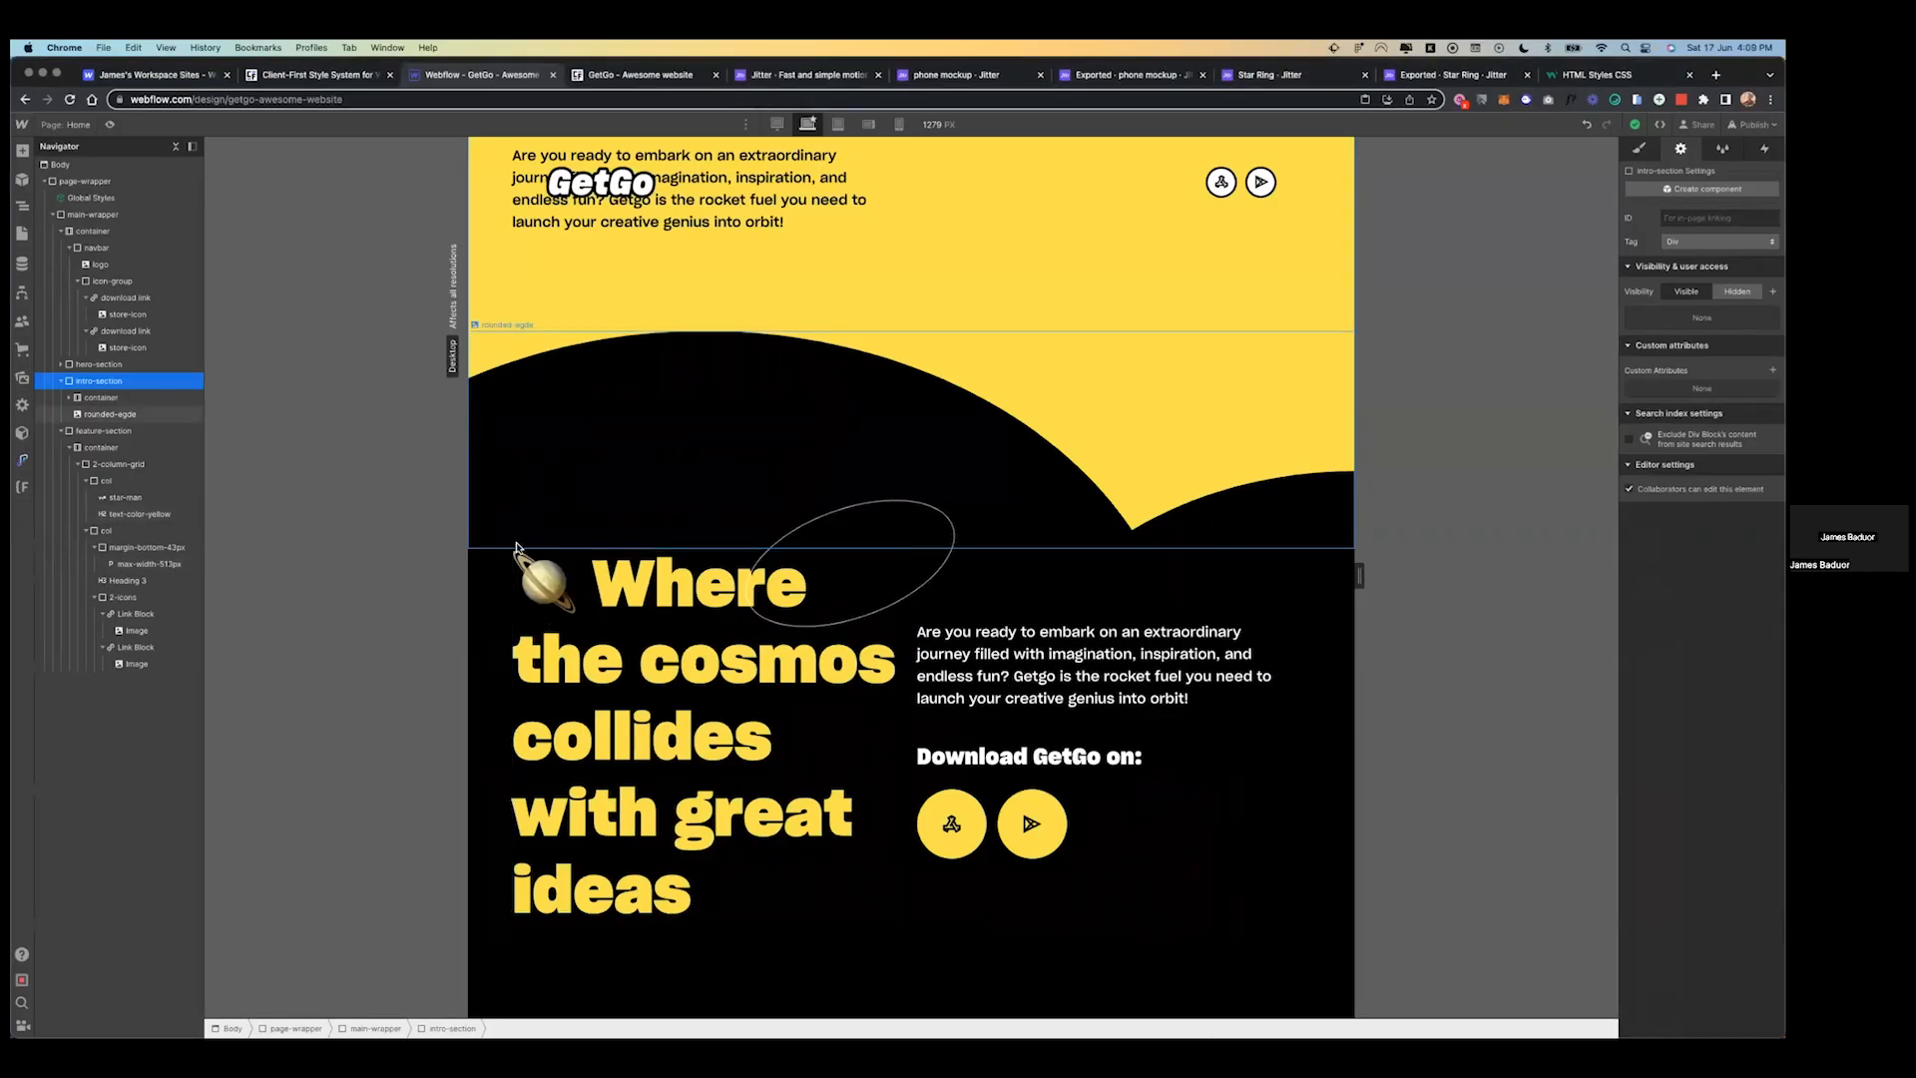
- Copy the whole feature-section and paste the duplicate directly below it
click(489, 639)
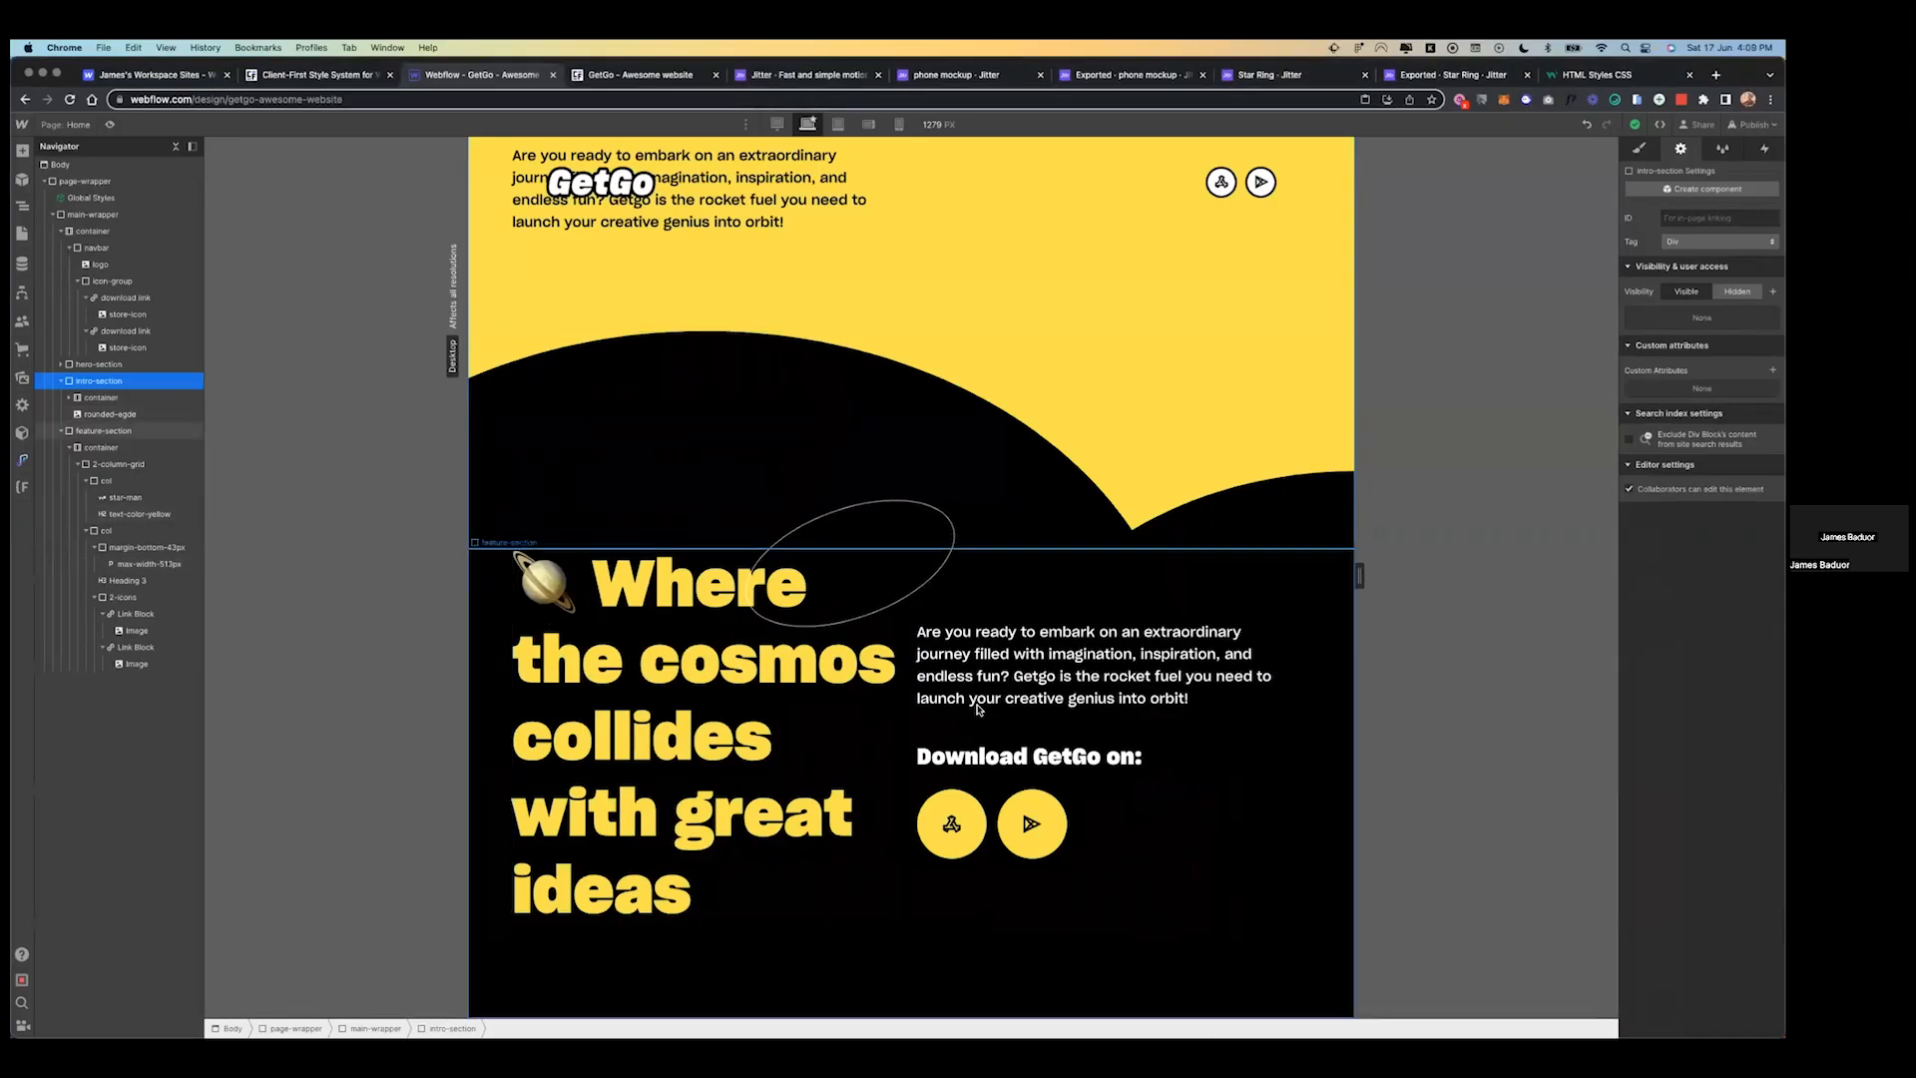
click(920, 900)
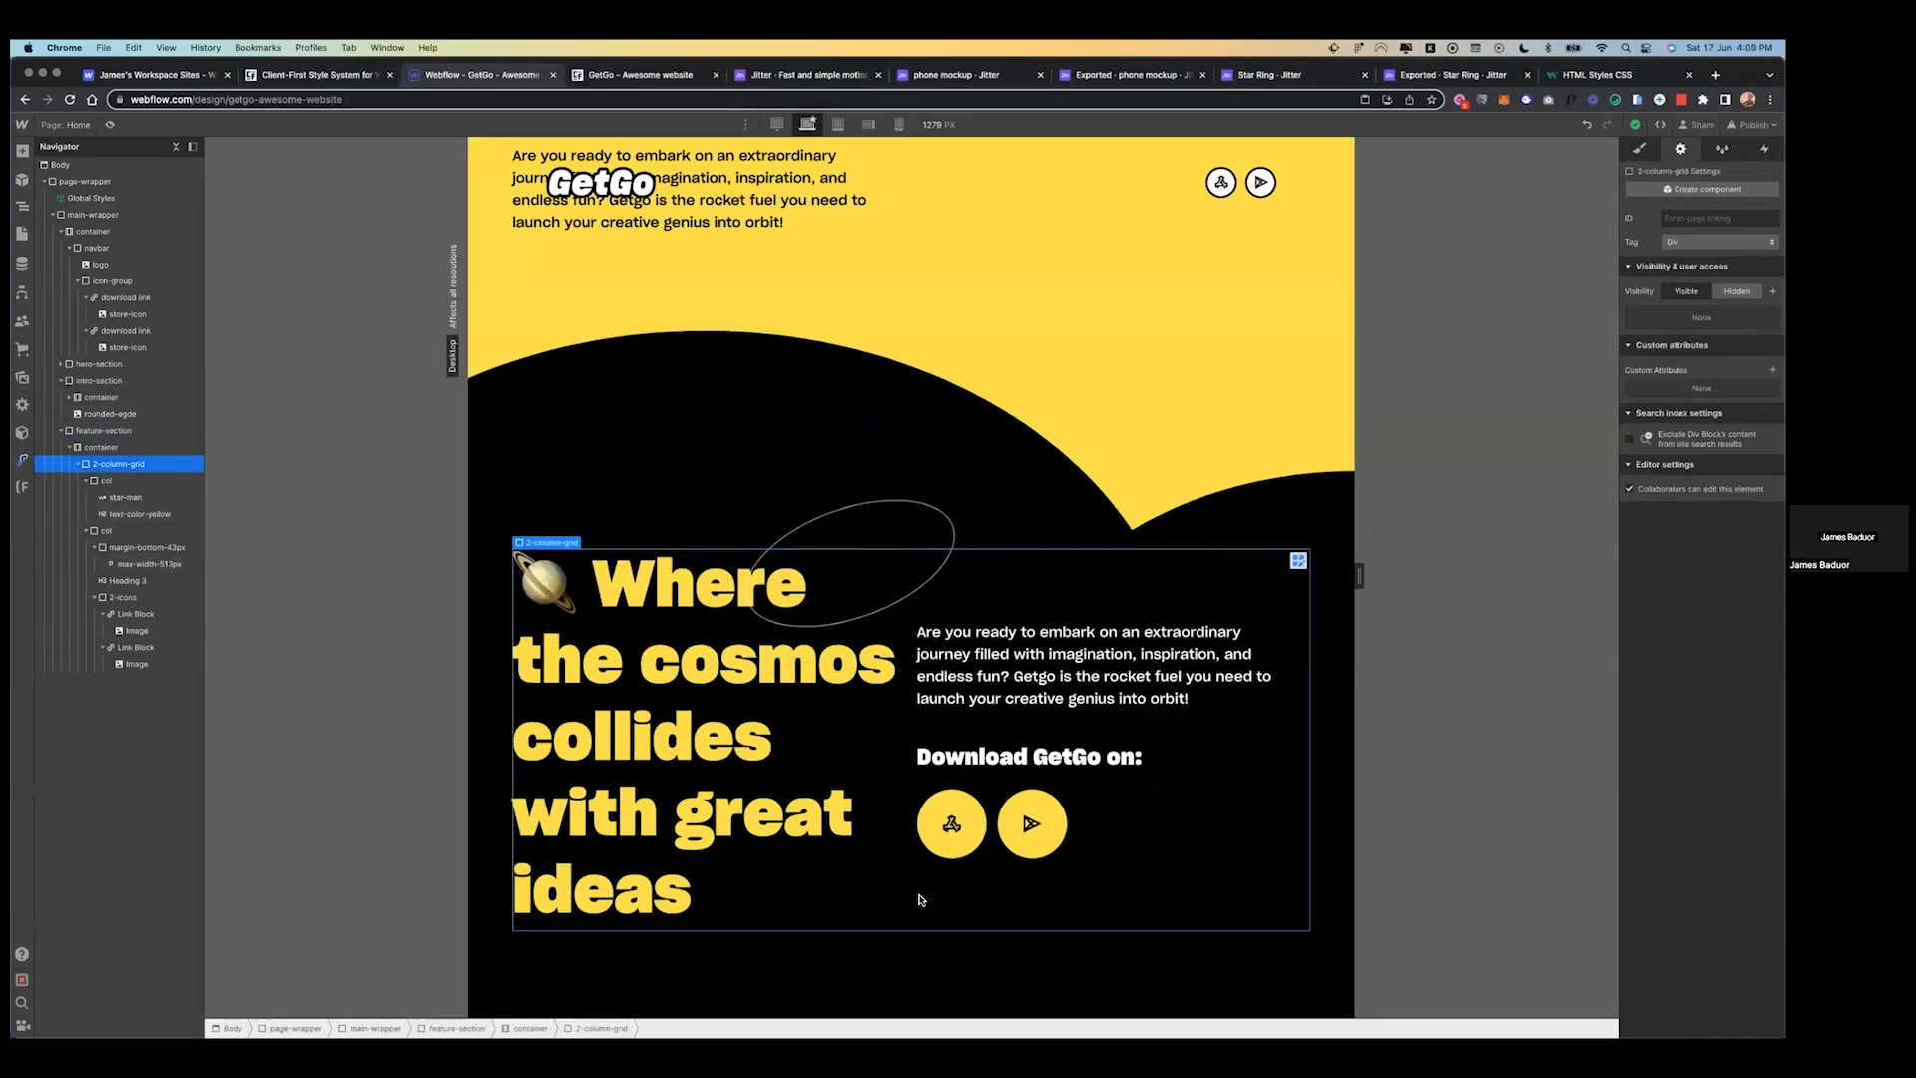
click(92, 447)
click(79, 432)
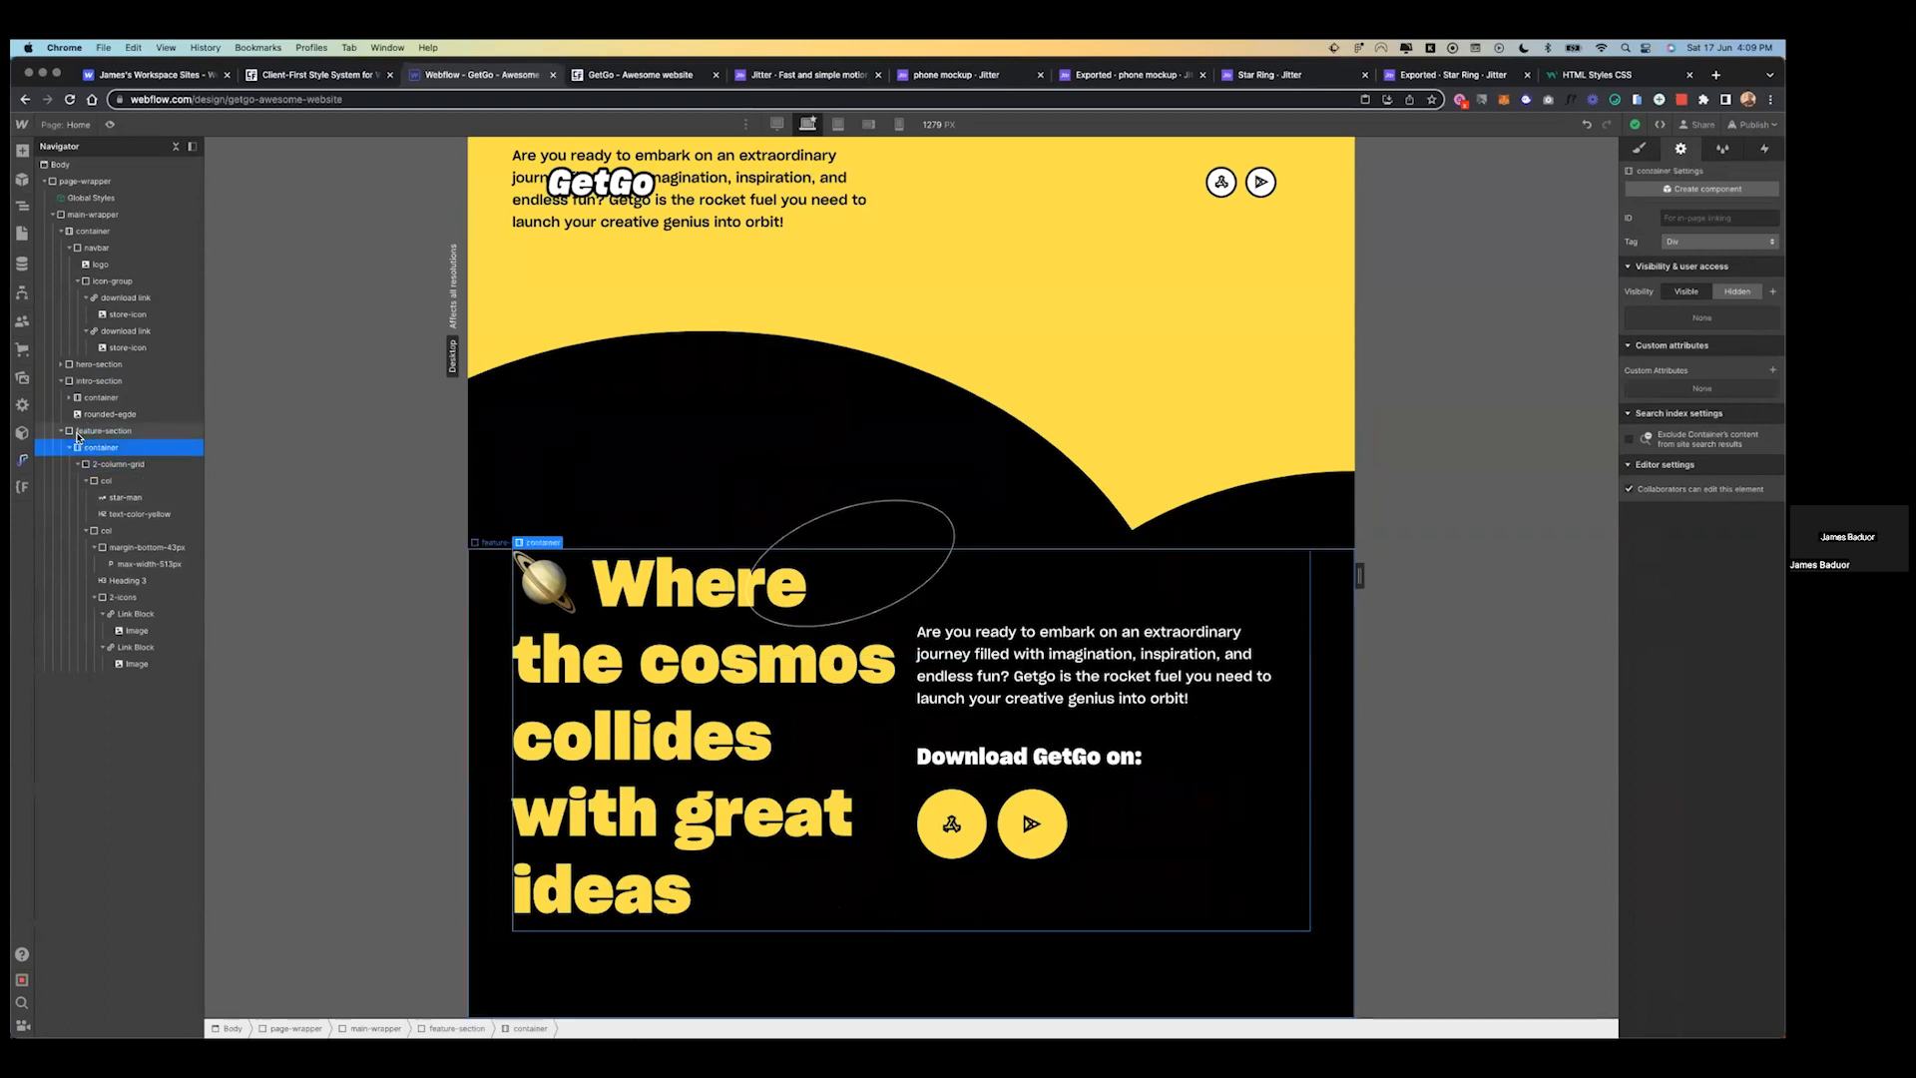
key(super+c)
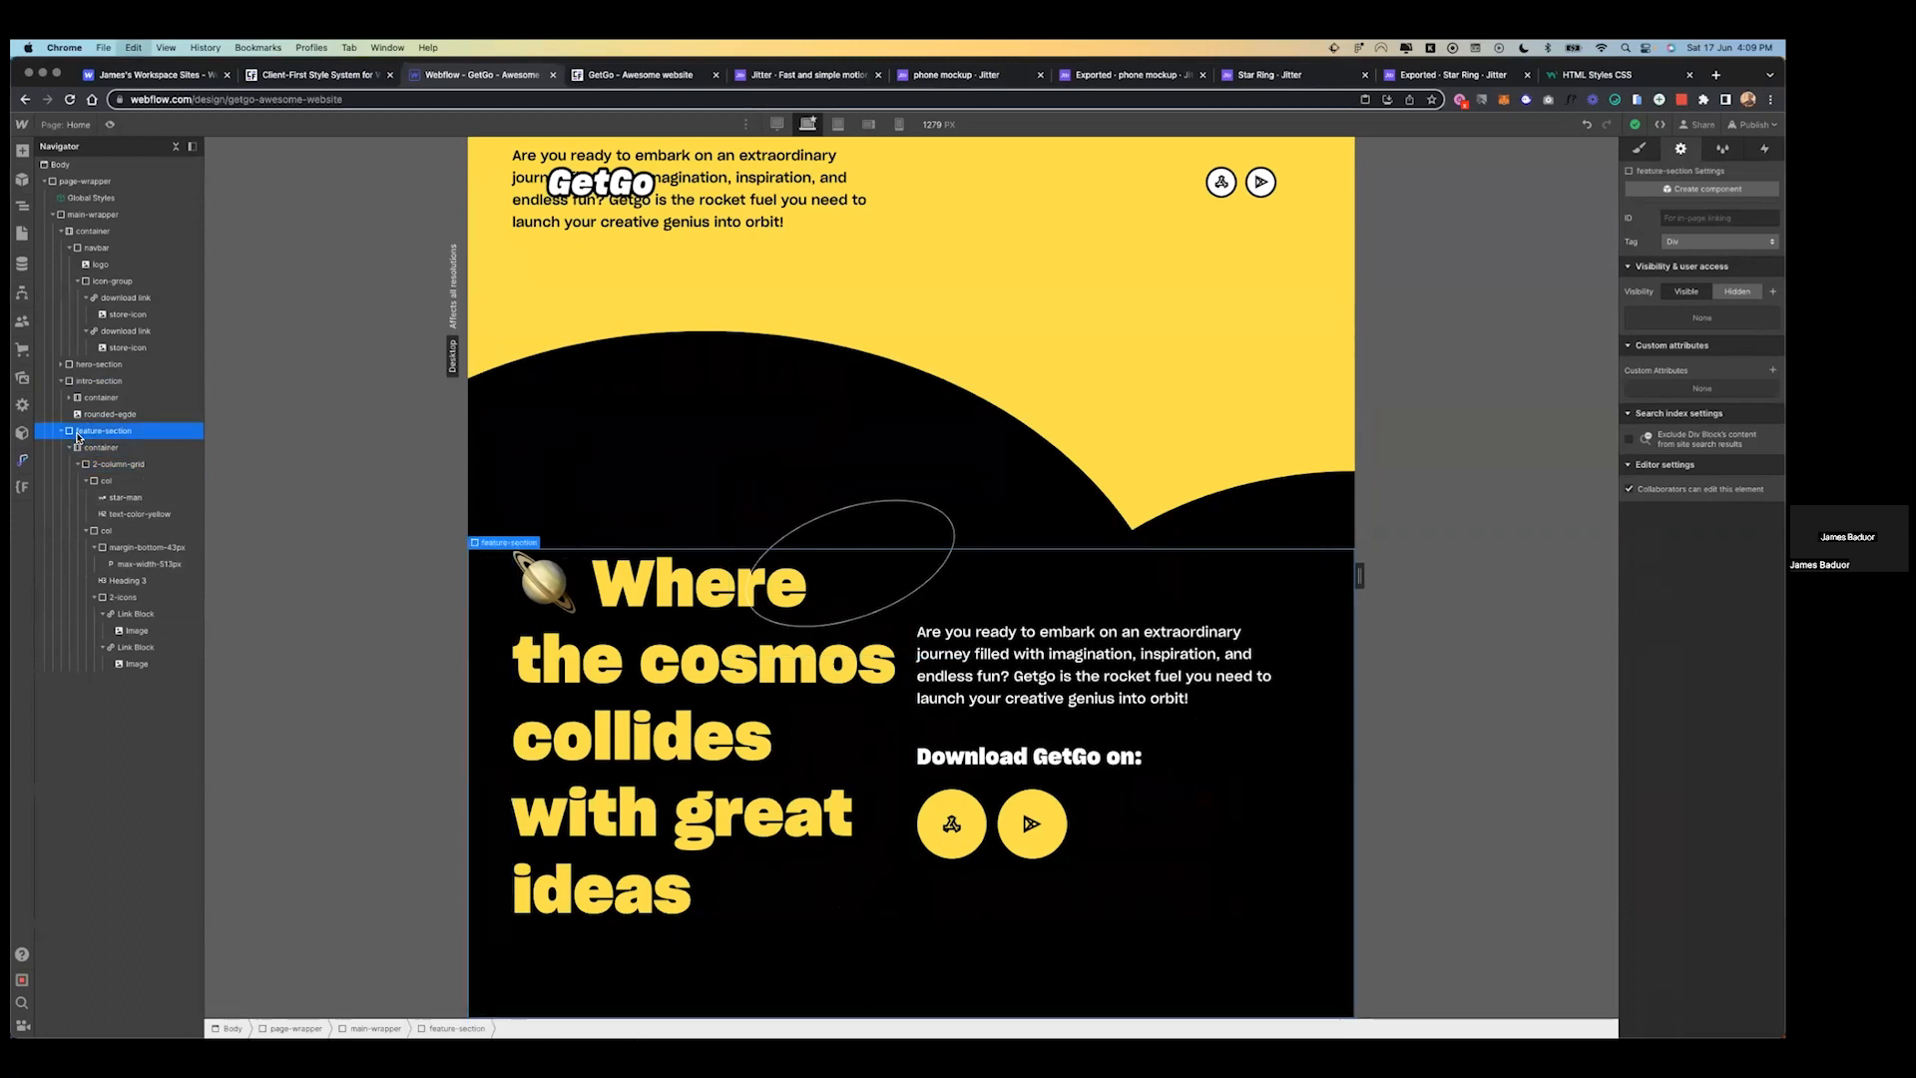
key(super+v)
- In the duplicated feature-section, delete the star-man Lottie and remove the text-color-yellow class from the heading
click(855, 614)
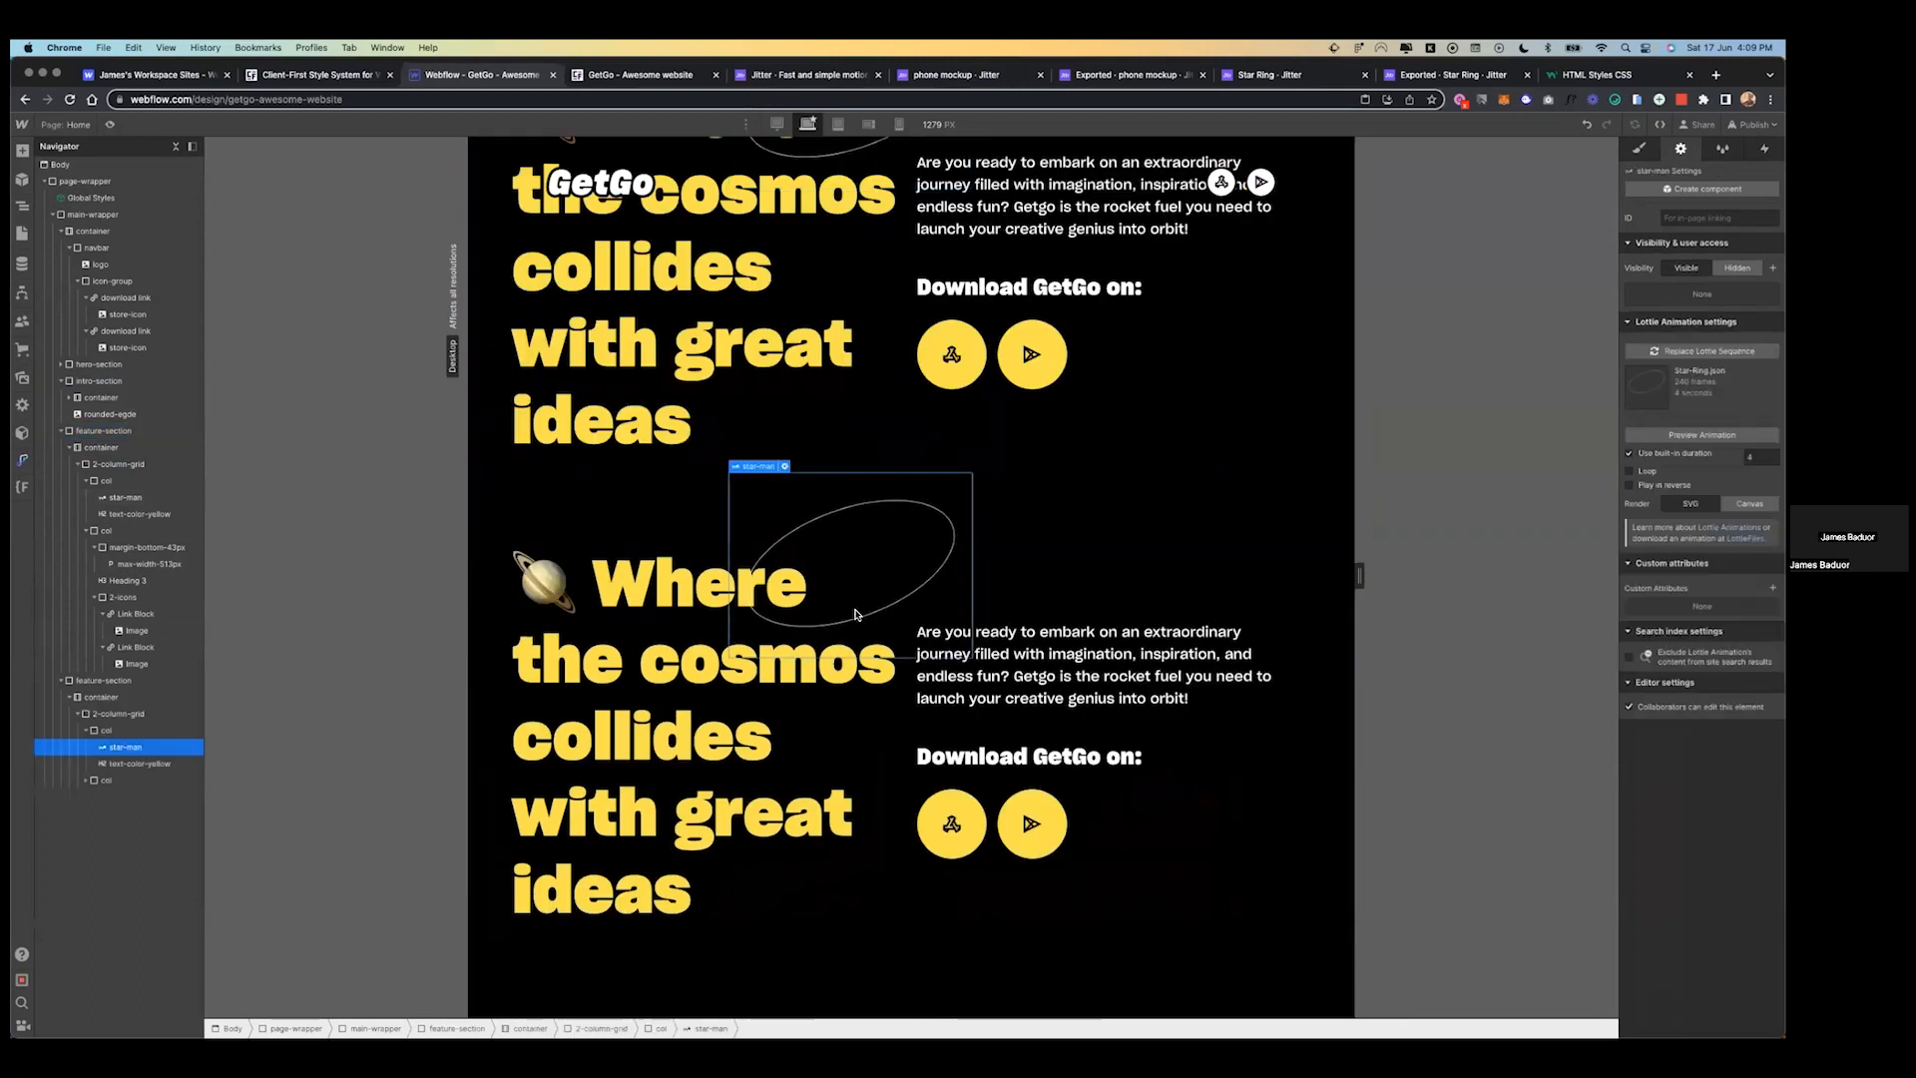
key(Delete)
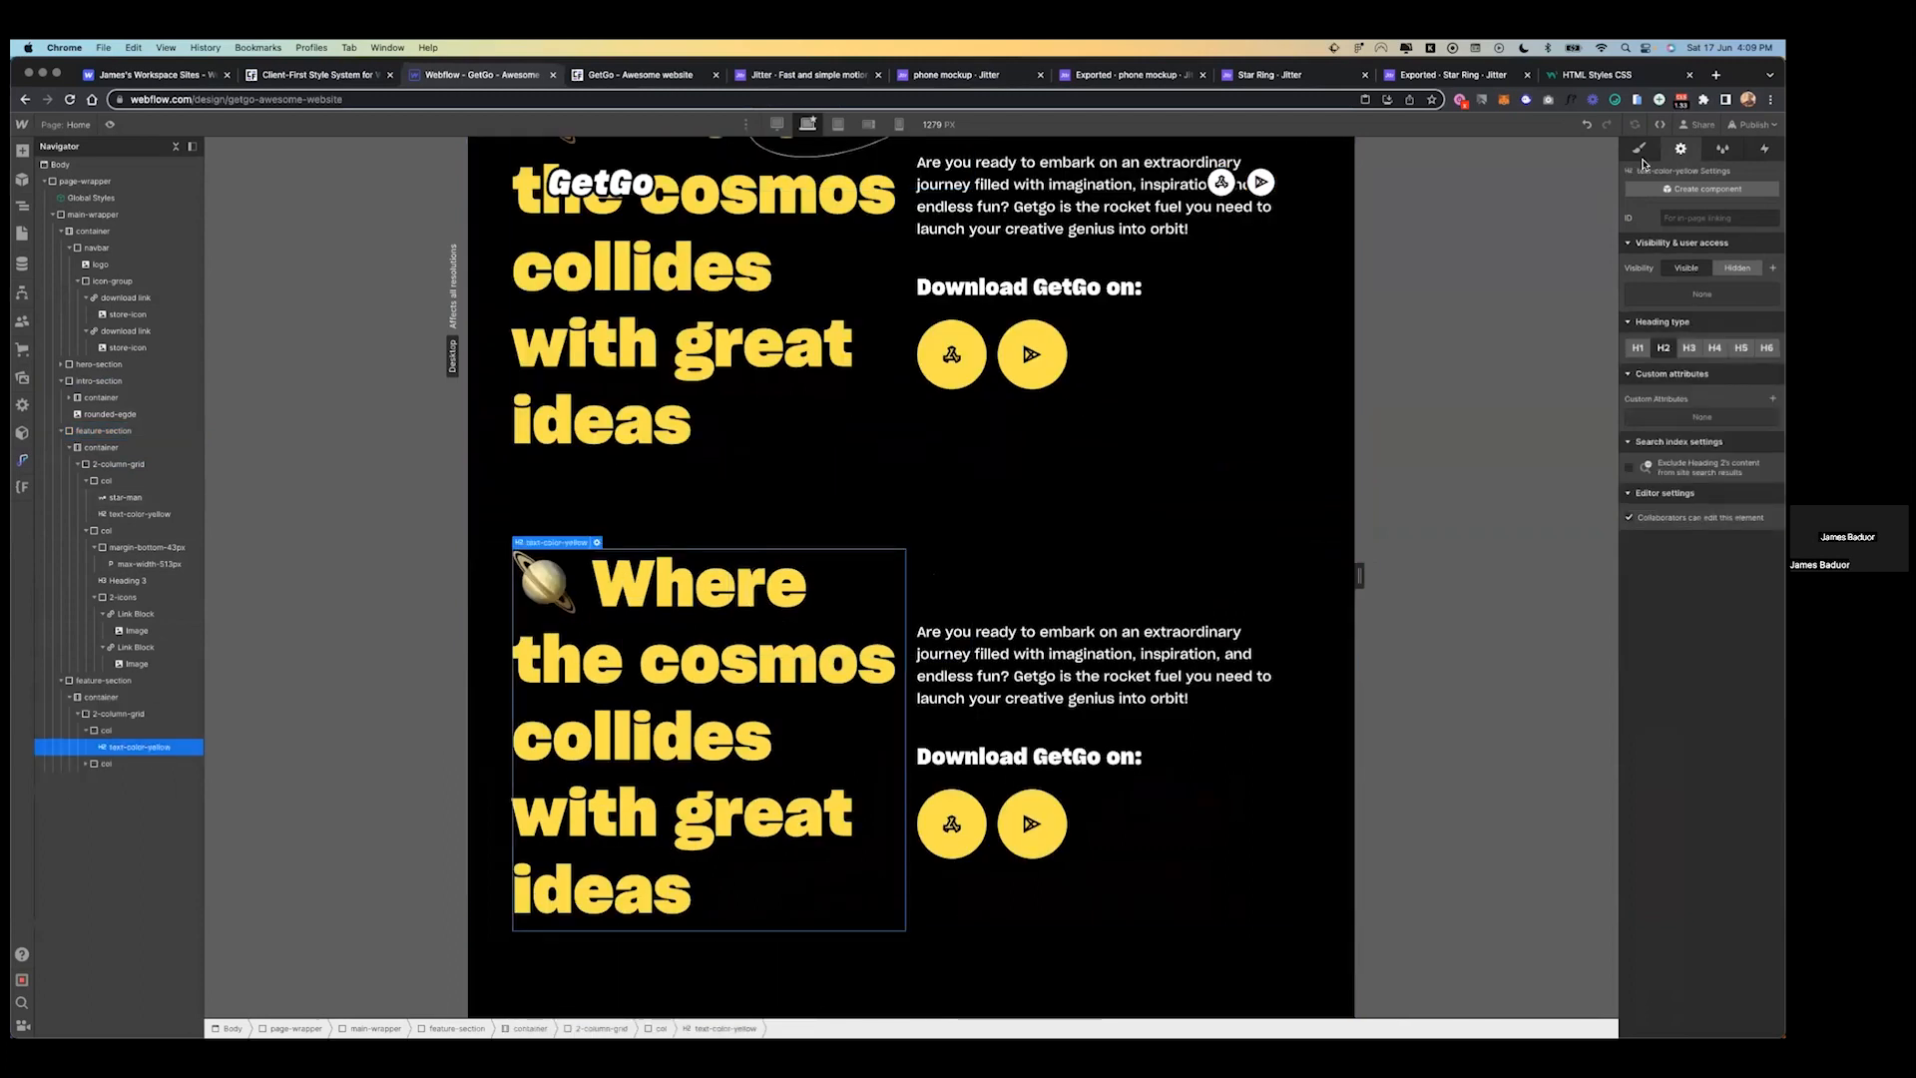
click(1638, 148)
click(1737, 235)
key(BackSpace)
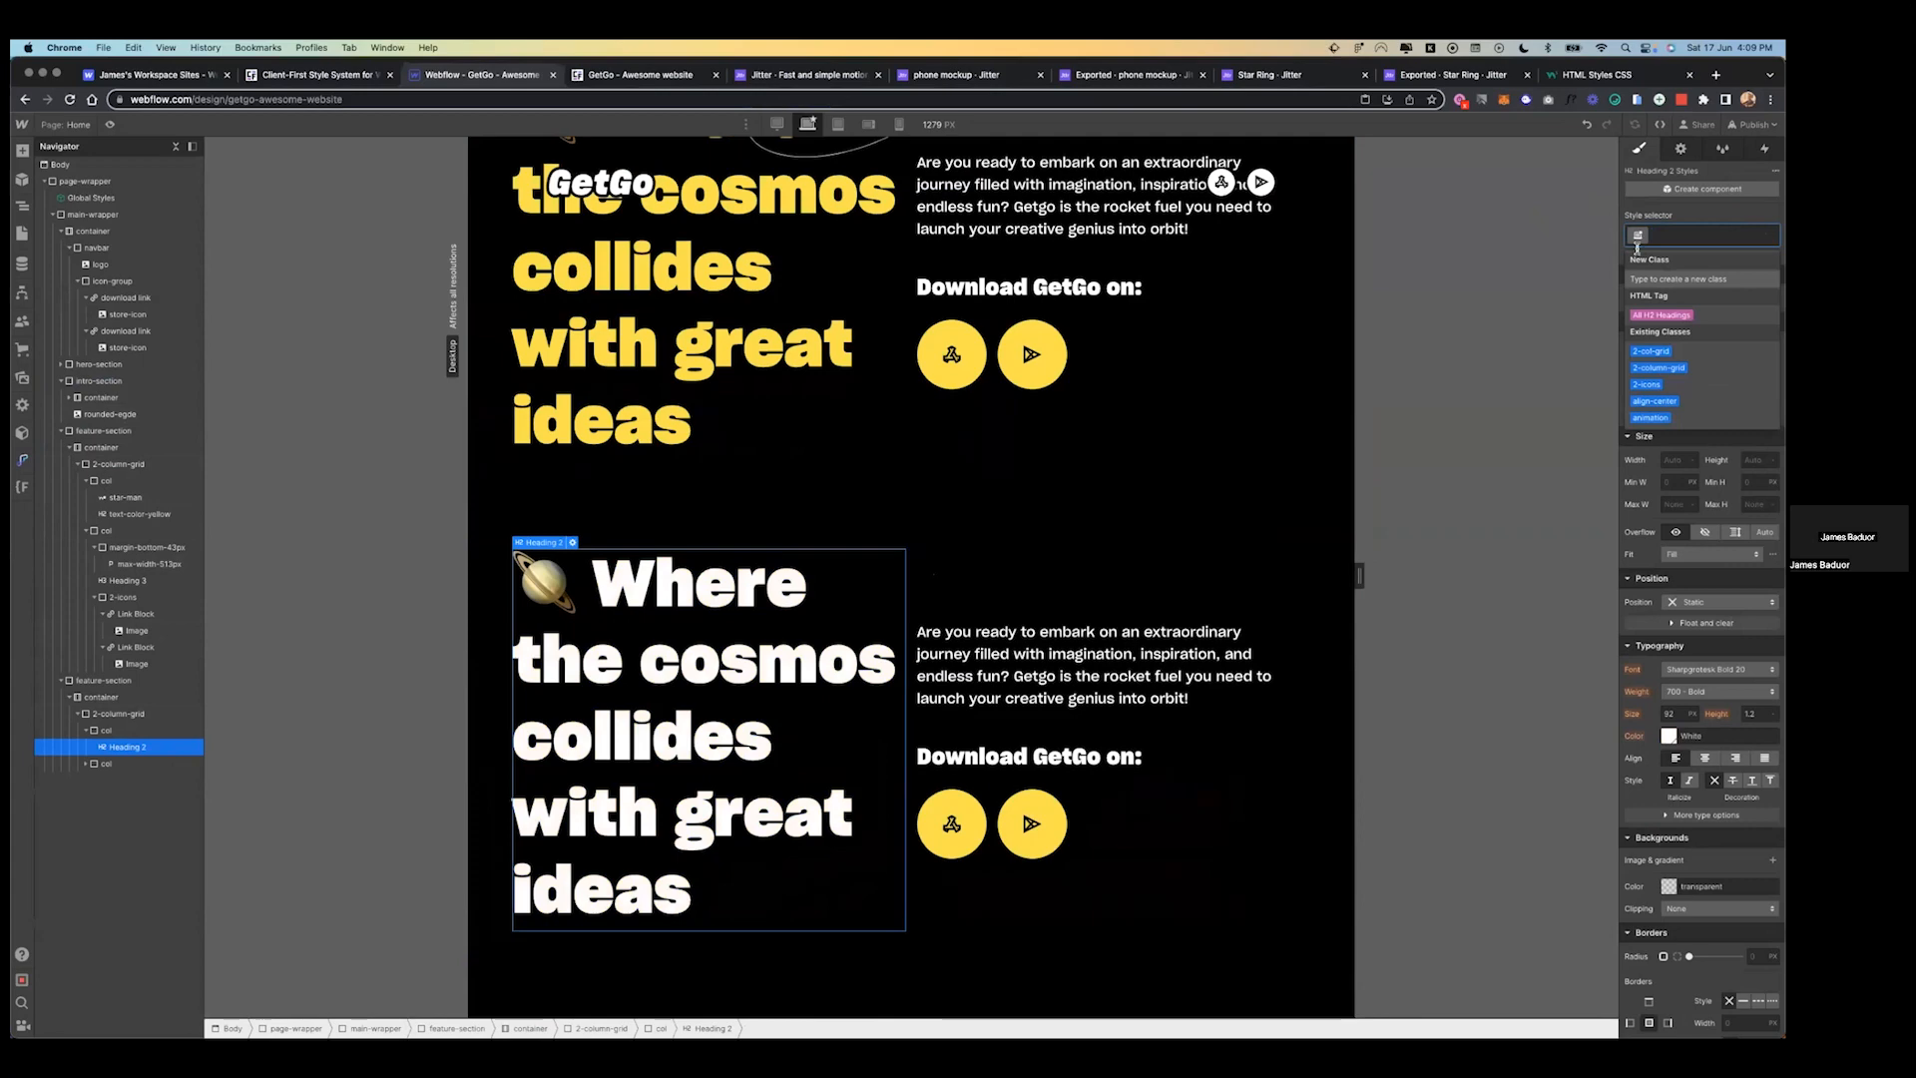
- Replace the duplicated section's heading with "The coolest thing ever, since sliced bread 🍞" copied from the Figma design
key(ctrl+Left)
click(788, 633)
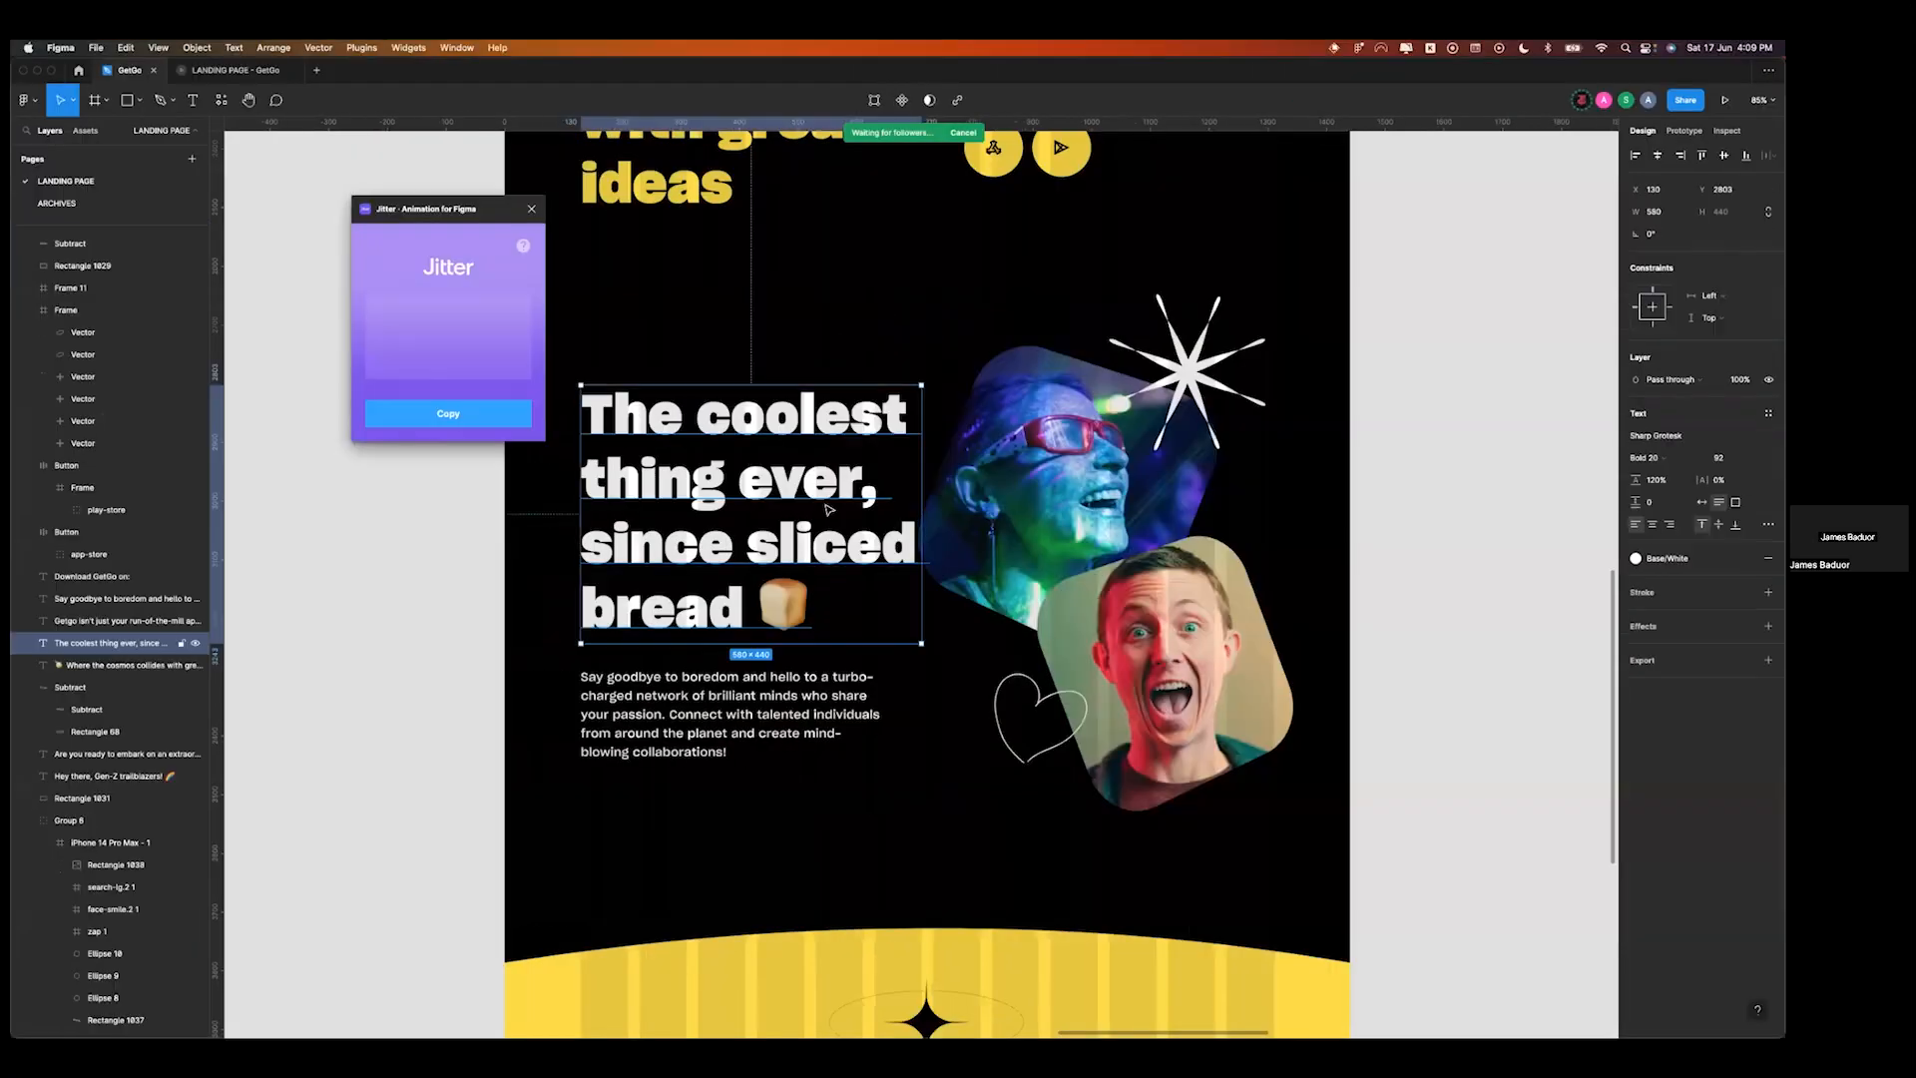
key(ctrl+Right)
key(super+v)
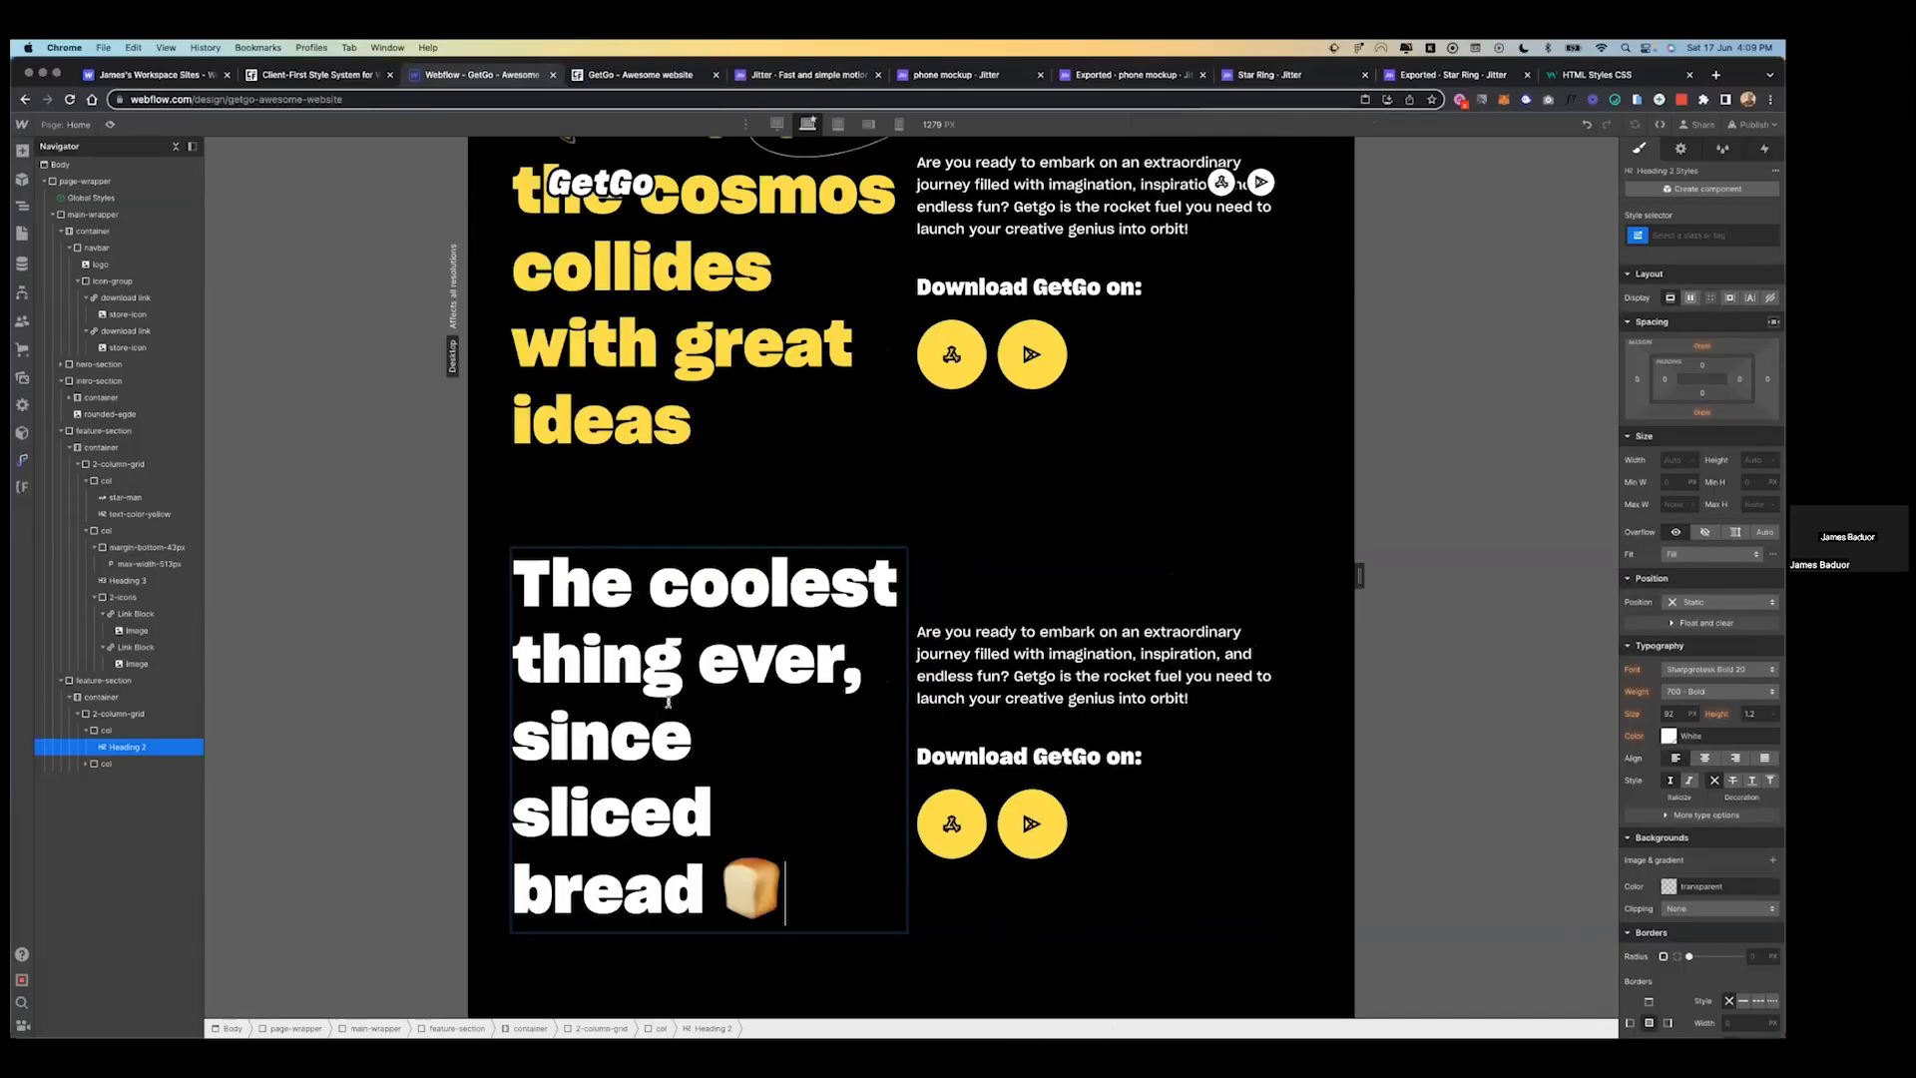
- Switch to Figma, copy the paragraph below the "The coolest thing ever" heading, and return to Webflow
key(ctrl+Left)
click(711, 736)
key(super+c)
key(ctrl+Right)
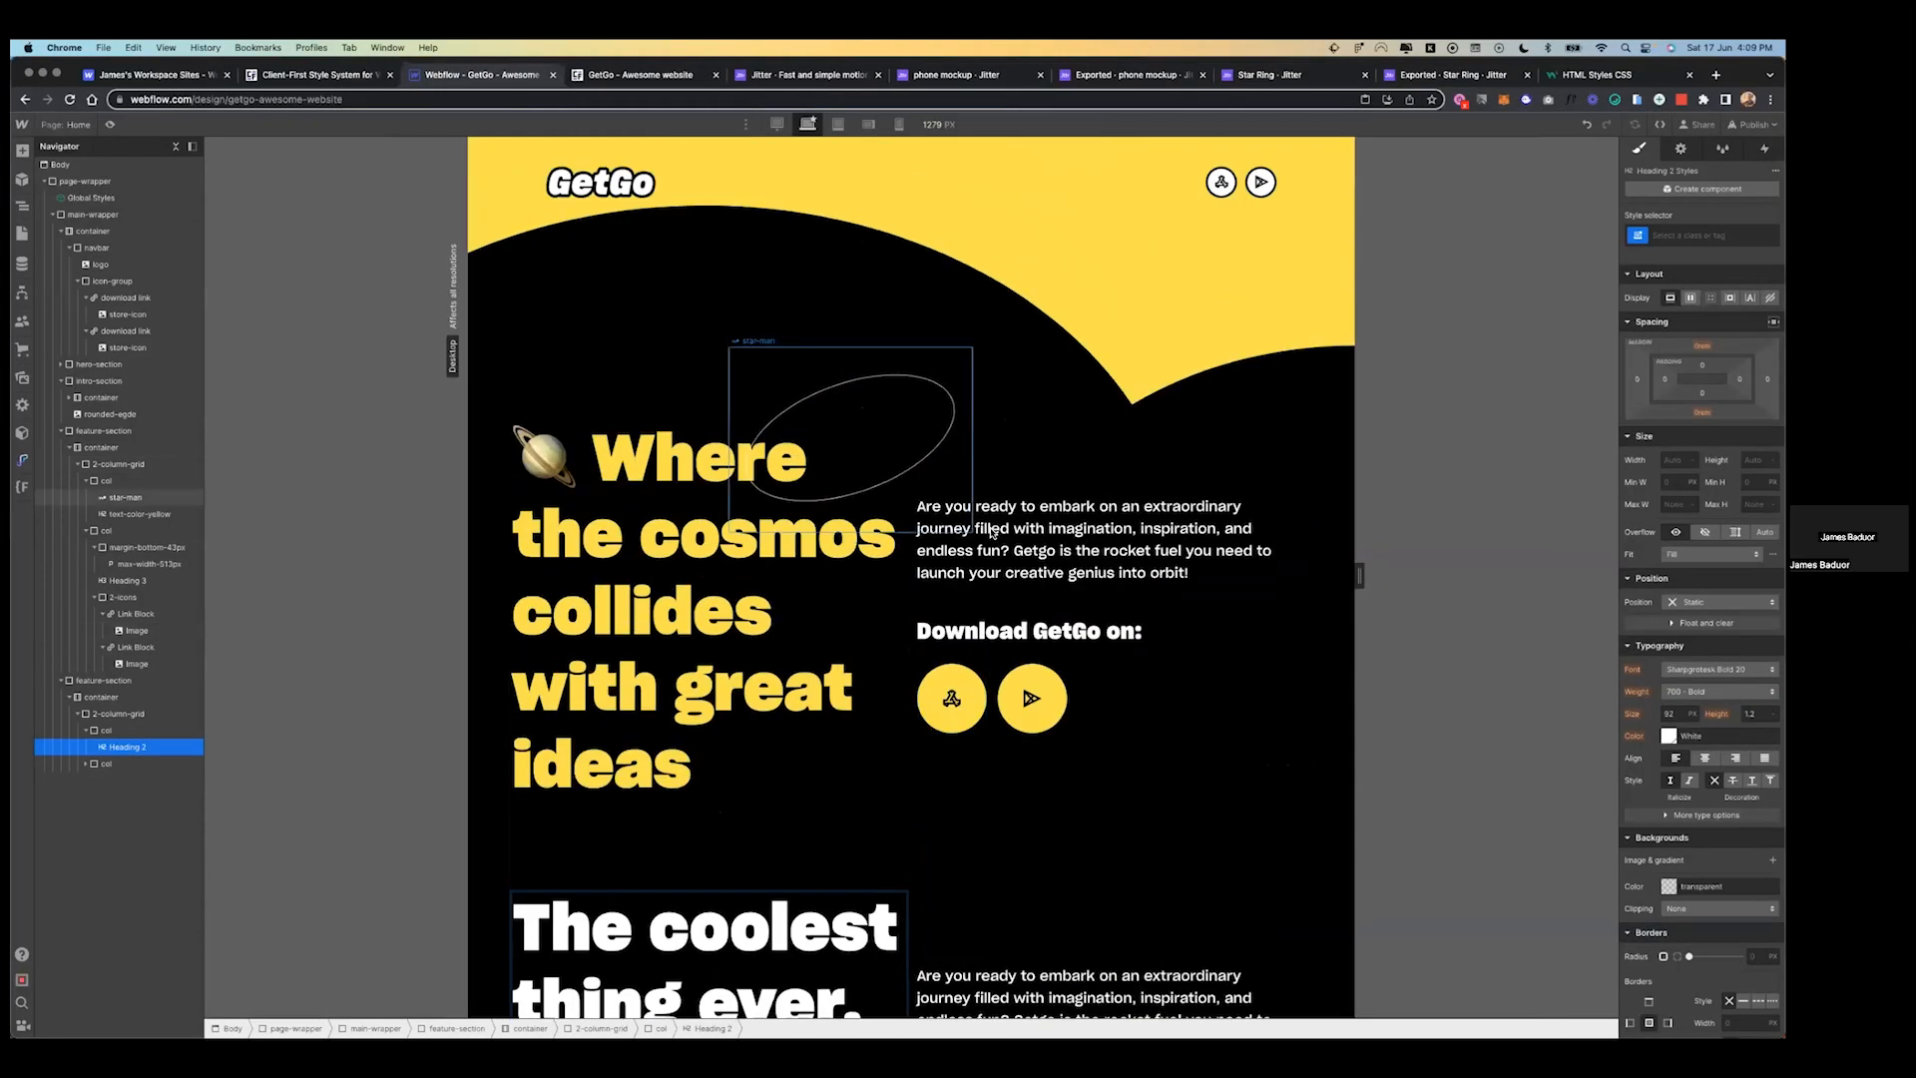
- Copy the max-width-513px paragraph from the first feature-section and paste it below the "The coolest thing ever" heading
click(1016, 574)
key(super+c)
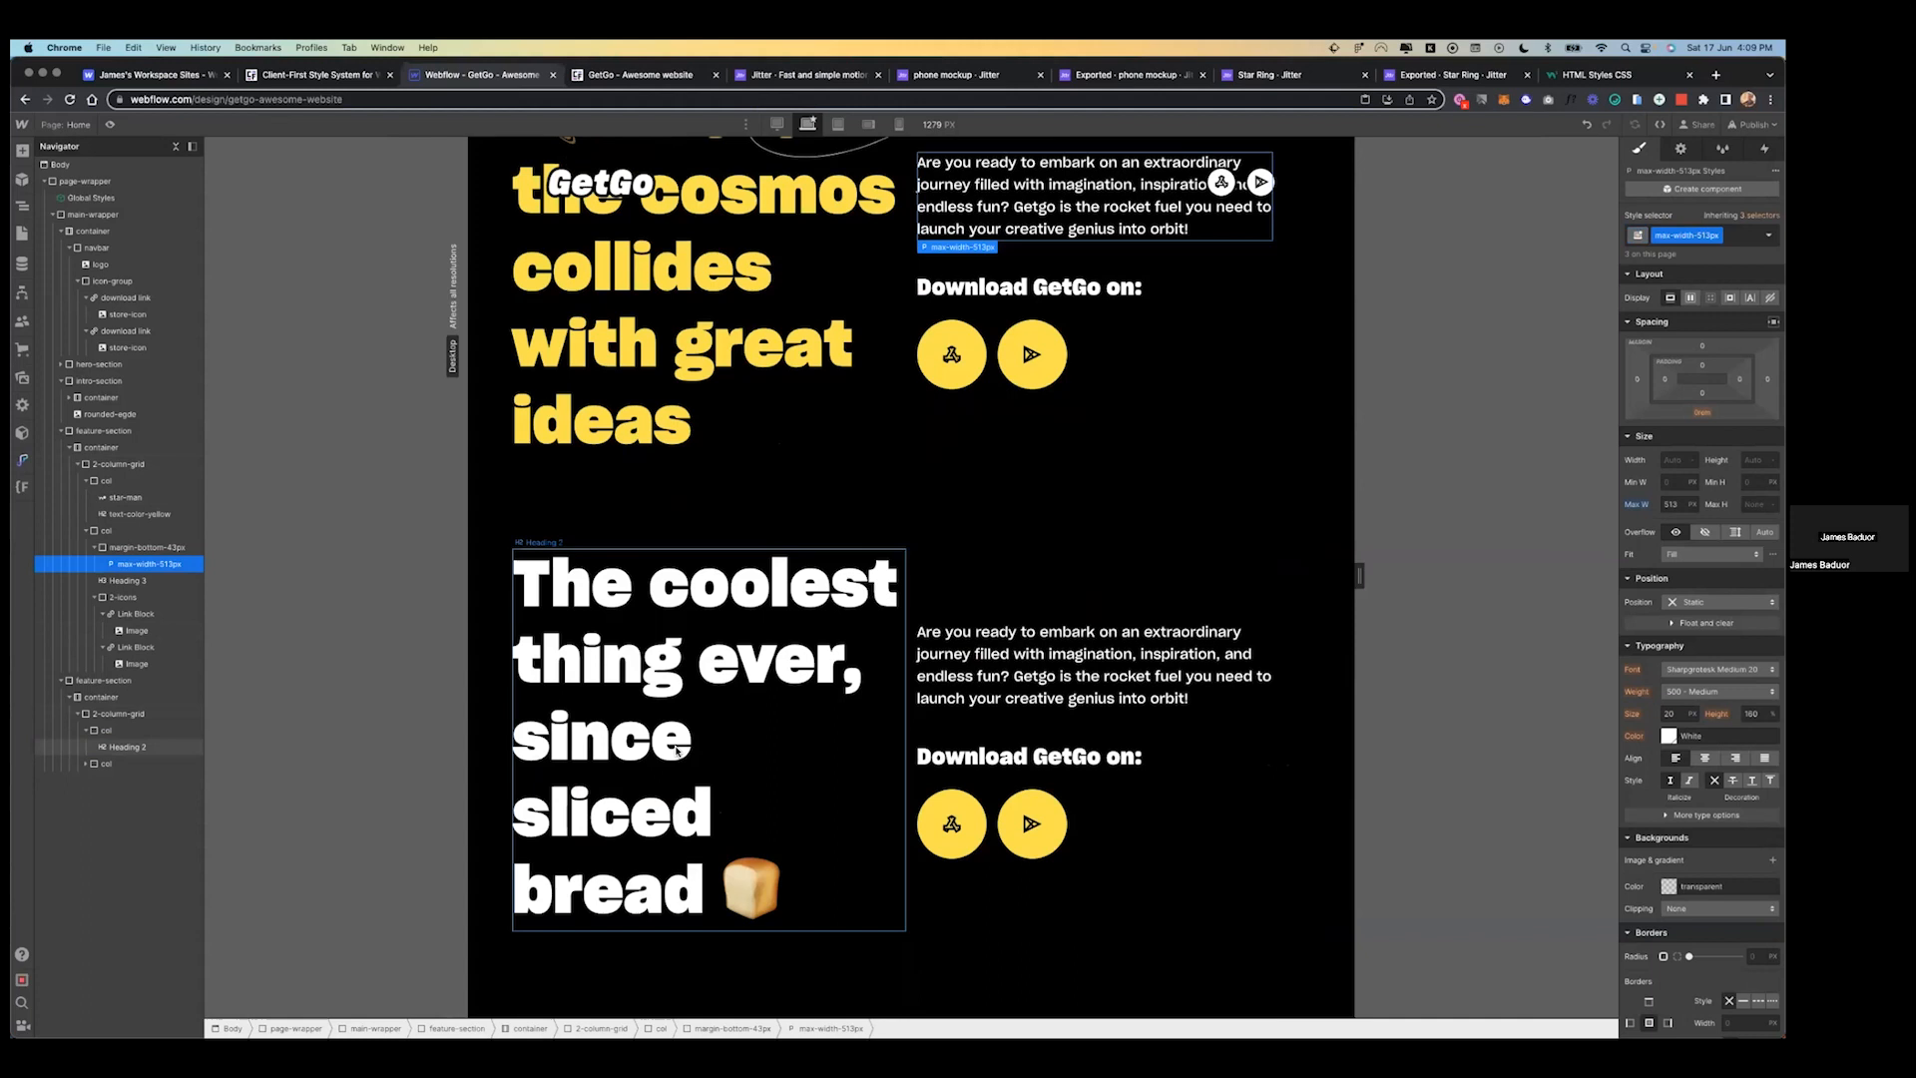
click(675, 751)
key(super+v)
- Check the intro-section heading's wrapper, wrap the "The coolest thing ever" heading in a div block, and give it the margin-bottom-32 class
scroll(675, 751, up, 4)
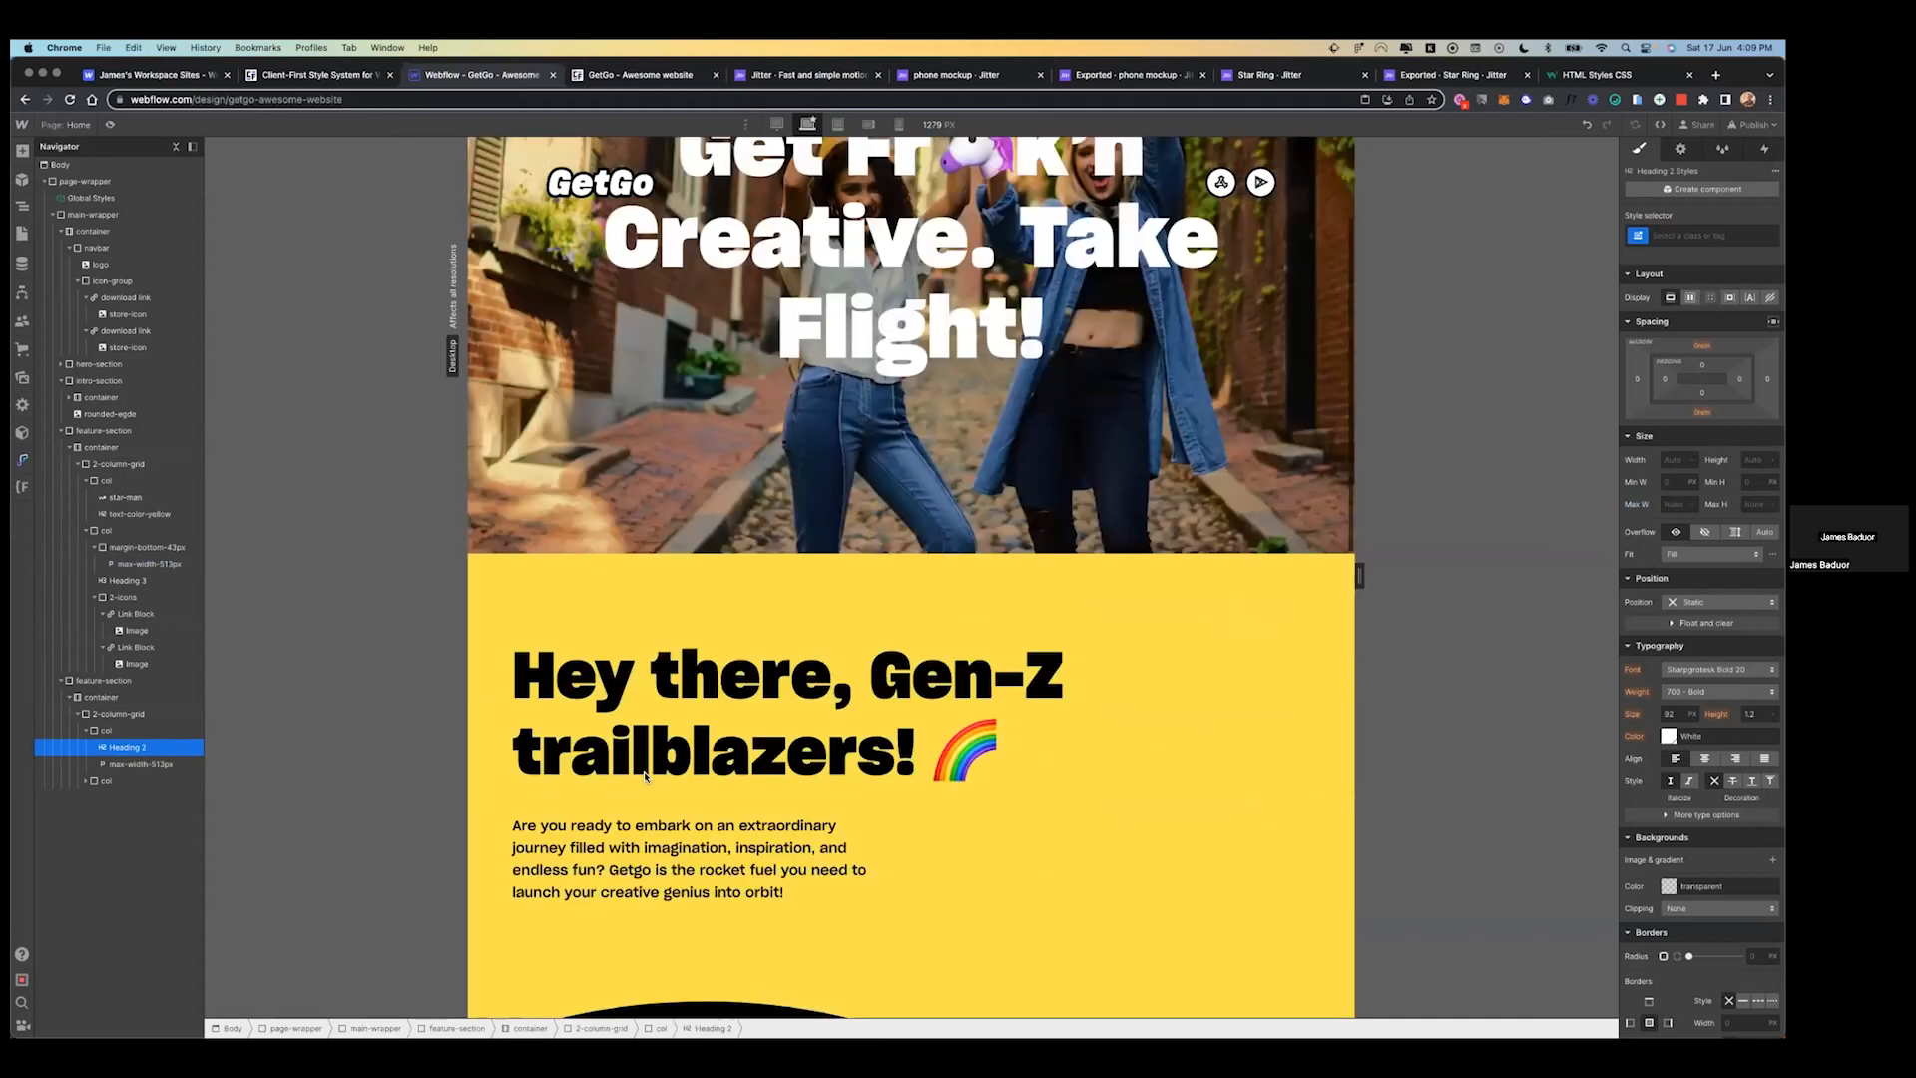
click(529, 679)
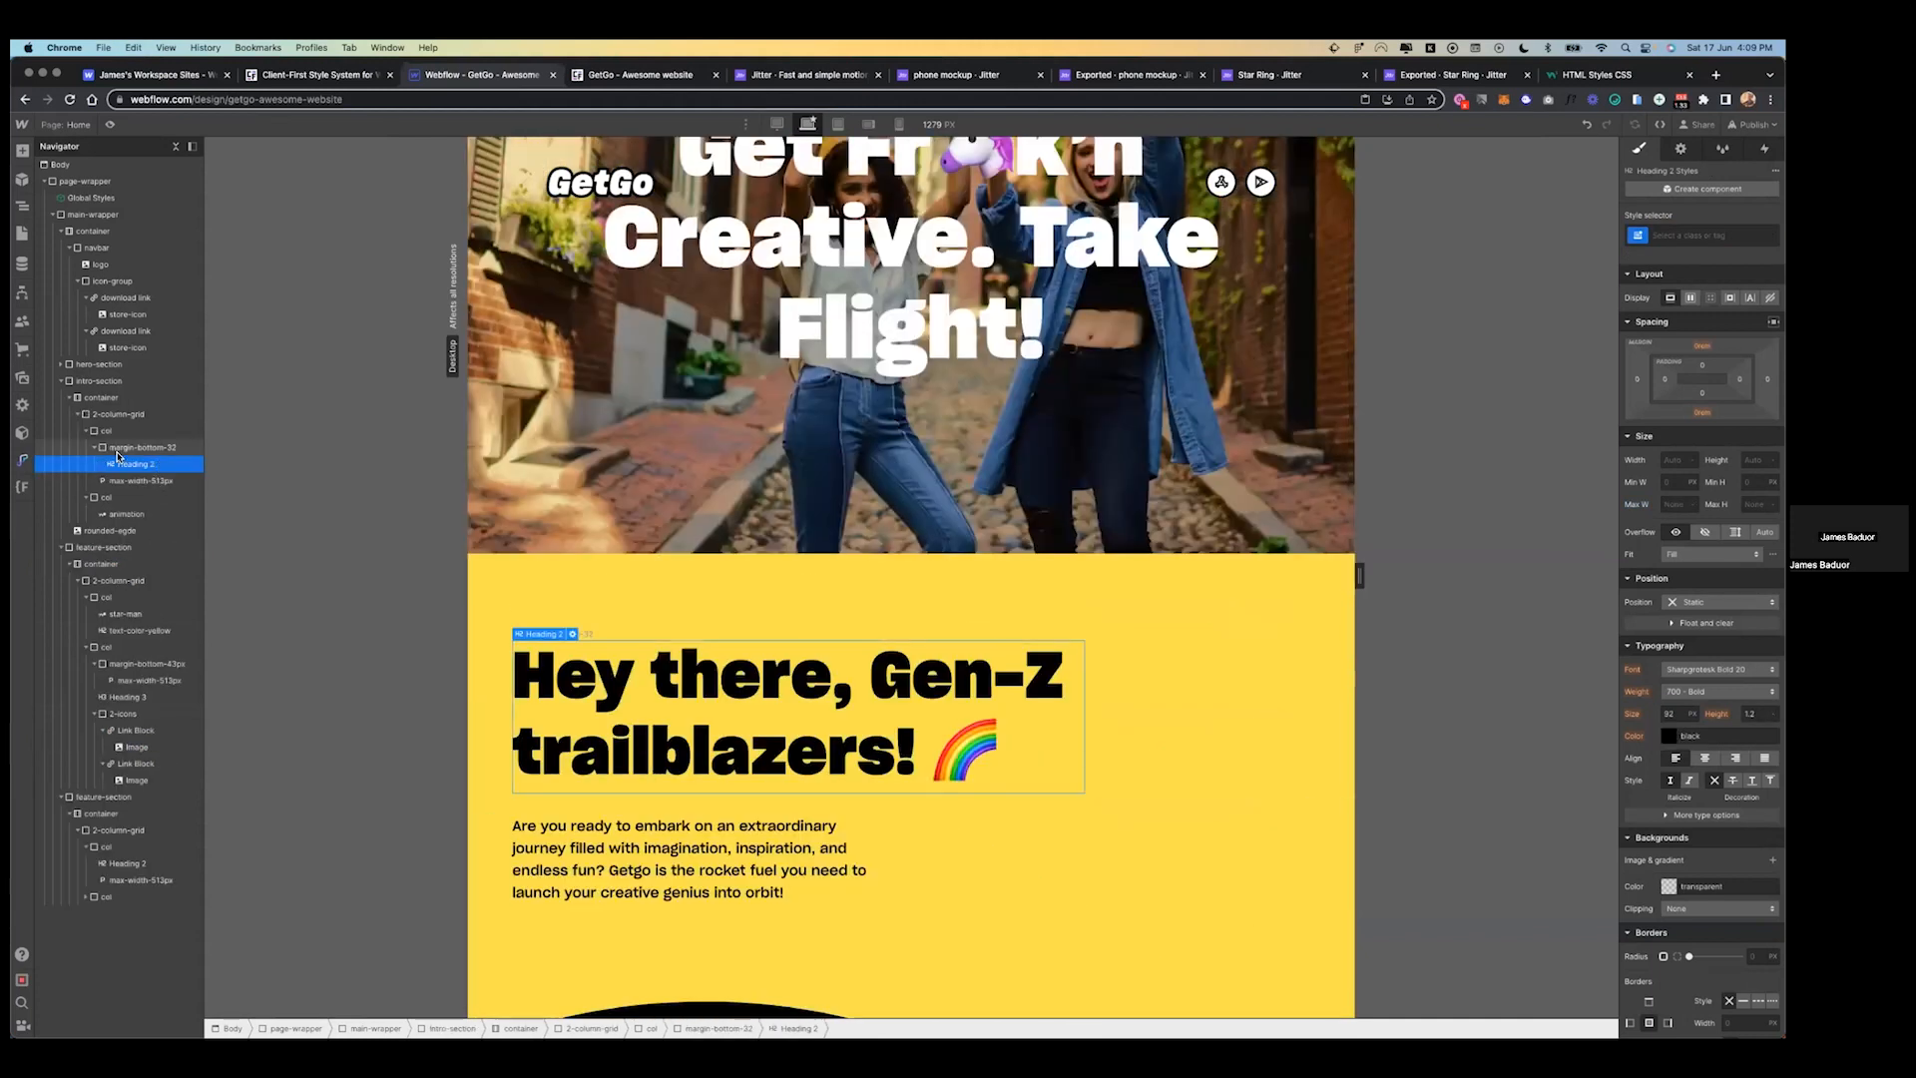
scroll(758, 828, down, 15)
right_click(681, 765)
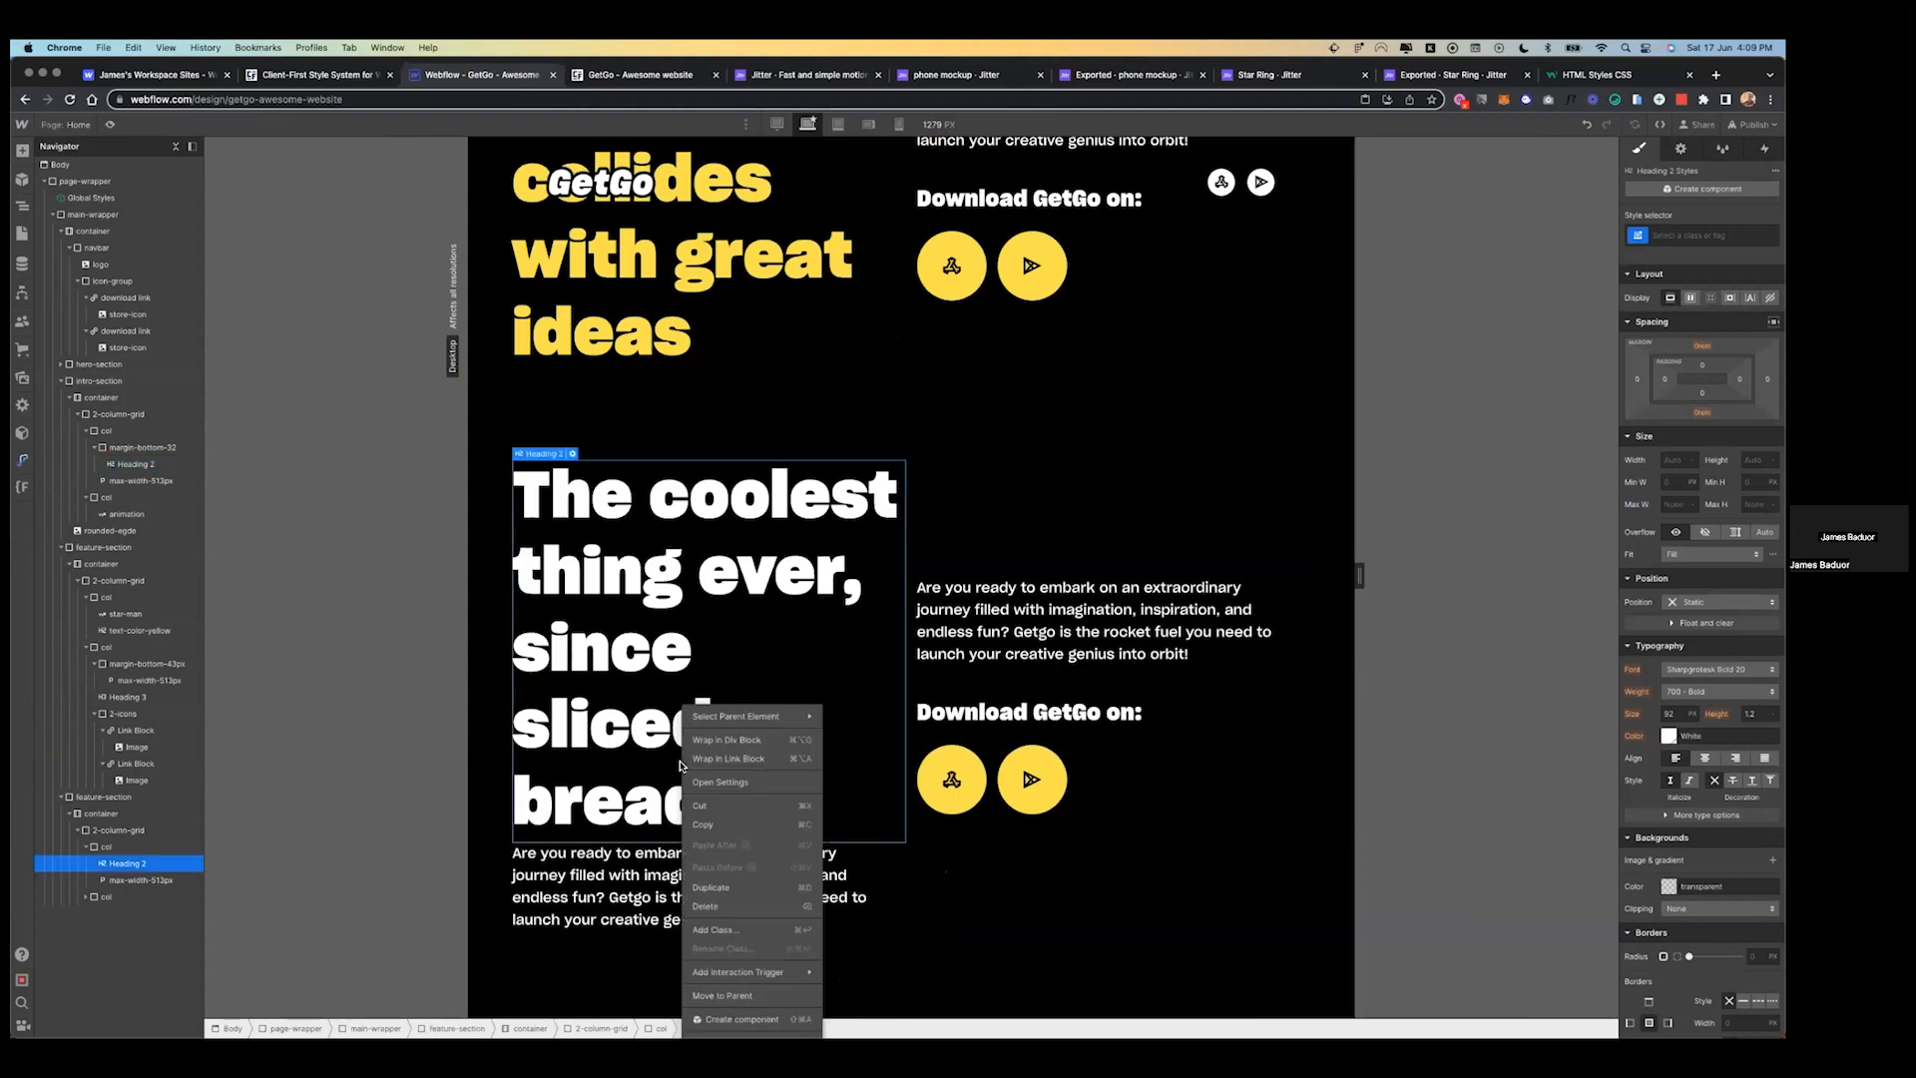
click(734, 740)
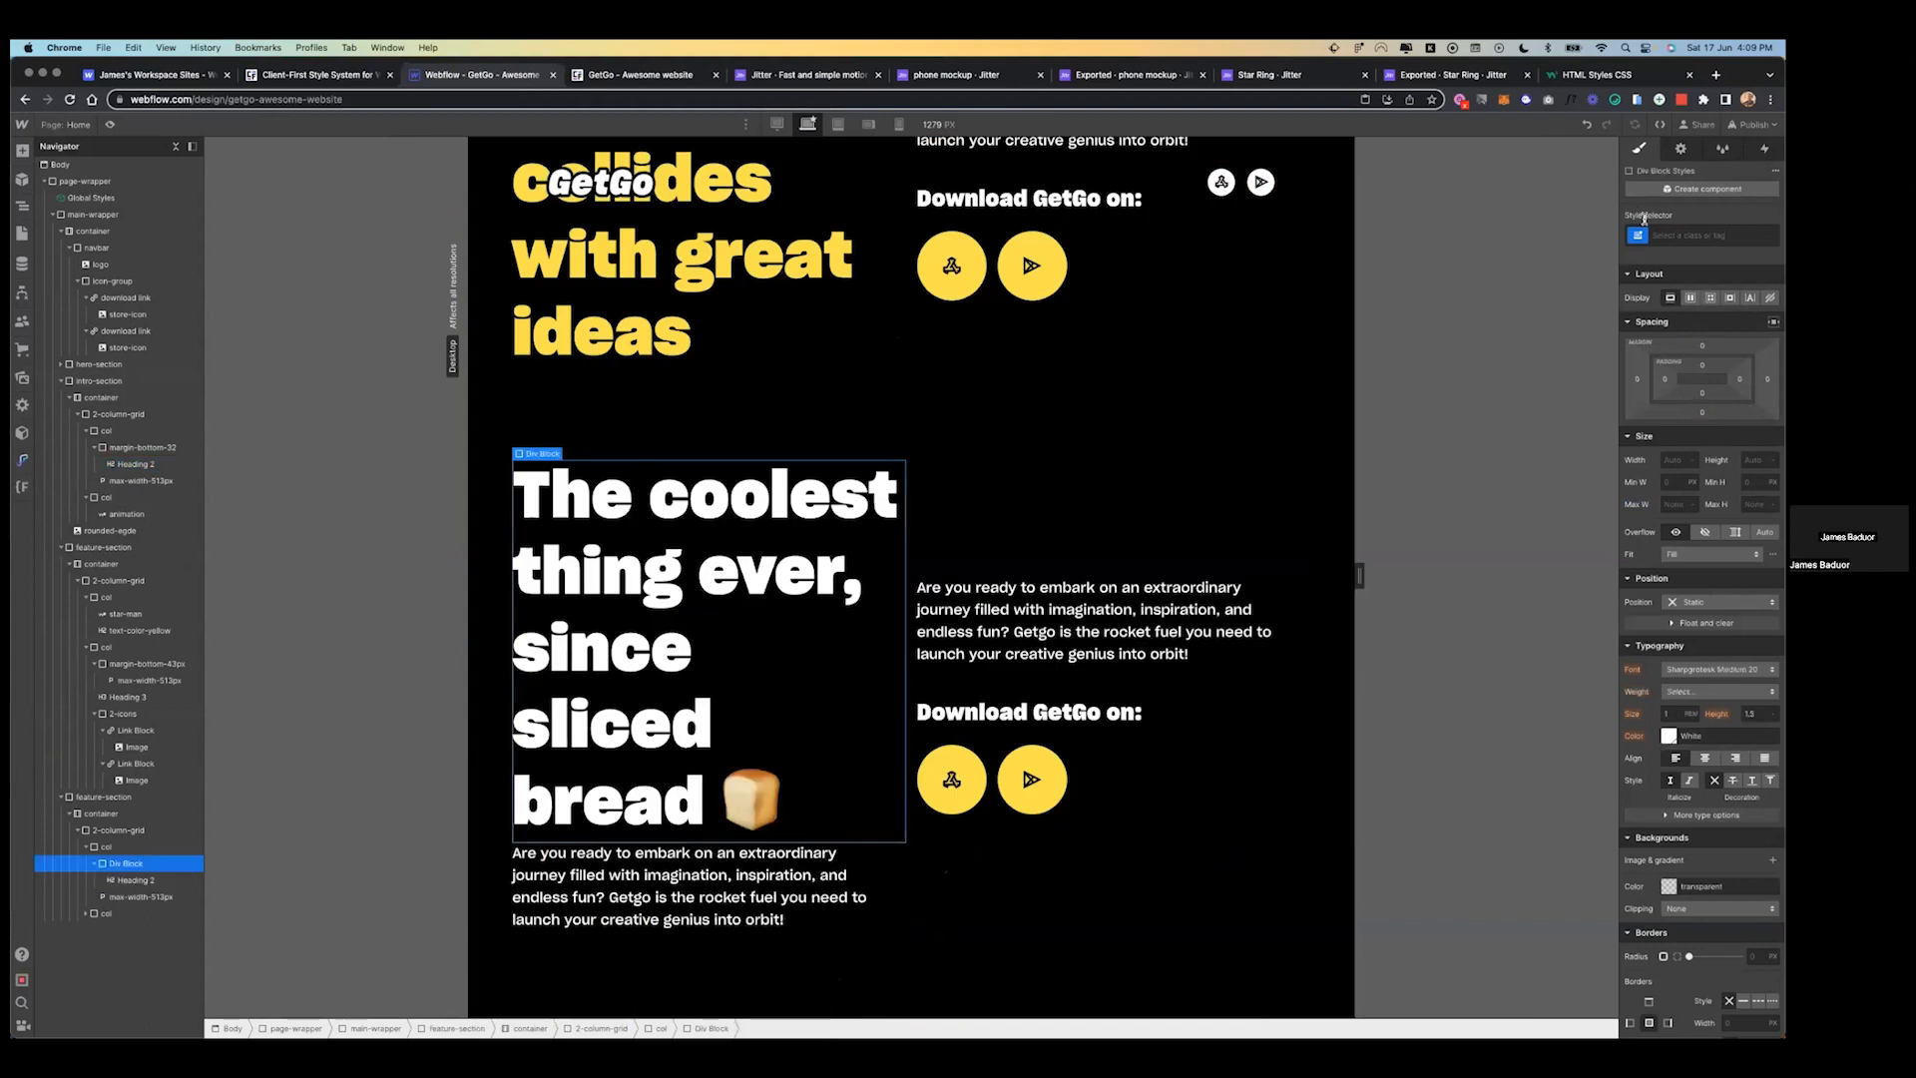
click(1652, 234)
text(margin)
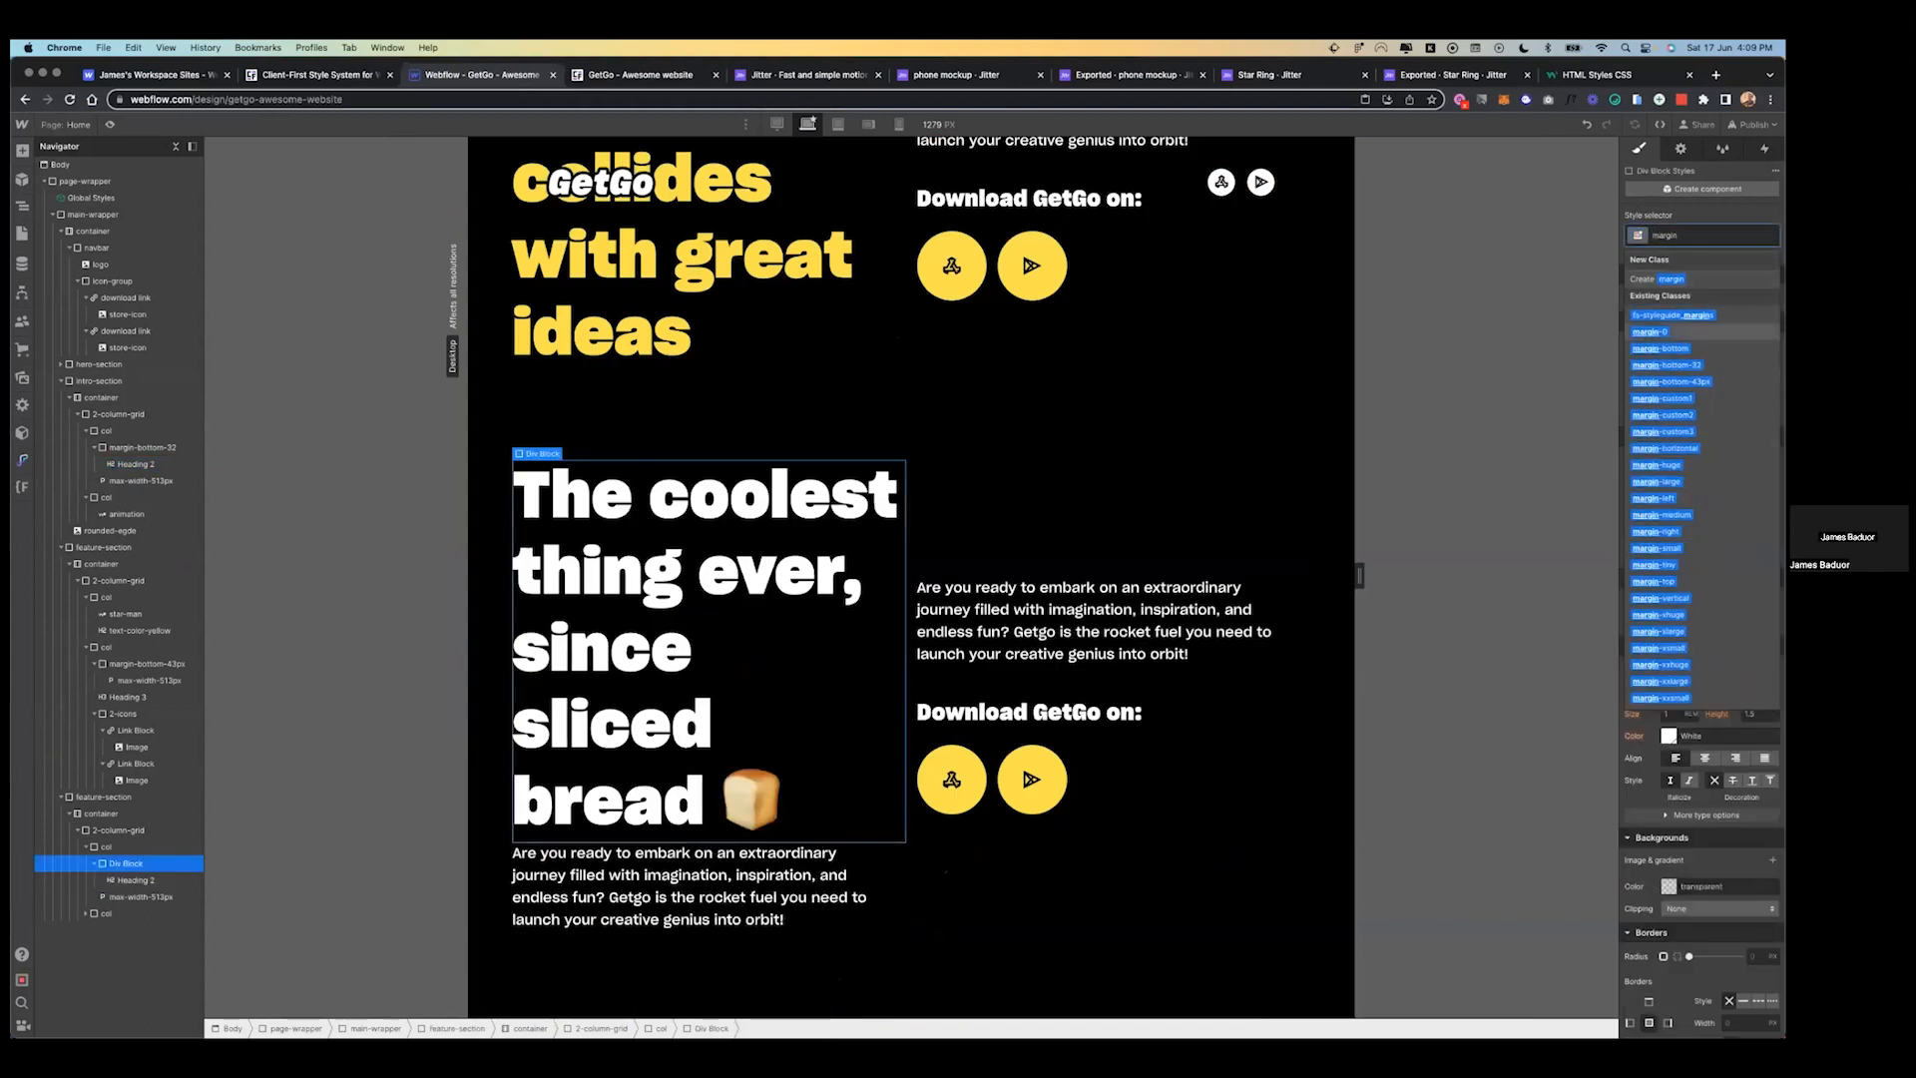
click(1664, 366)
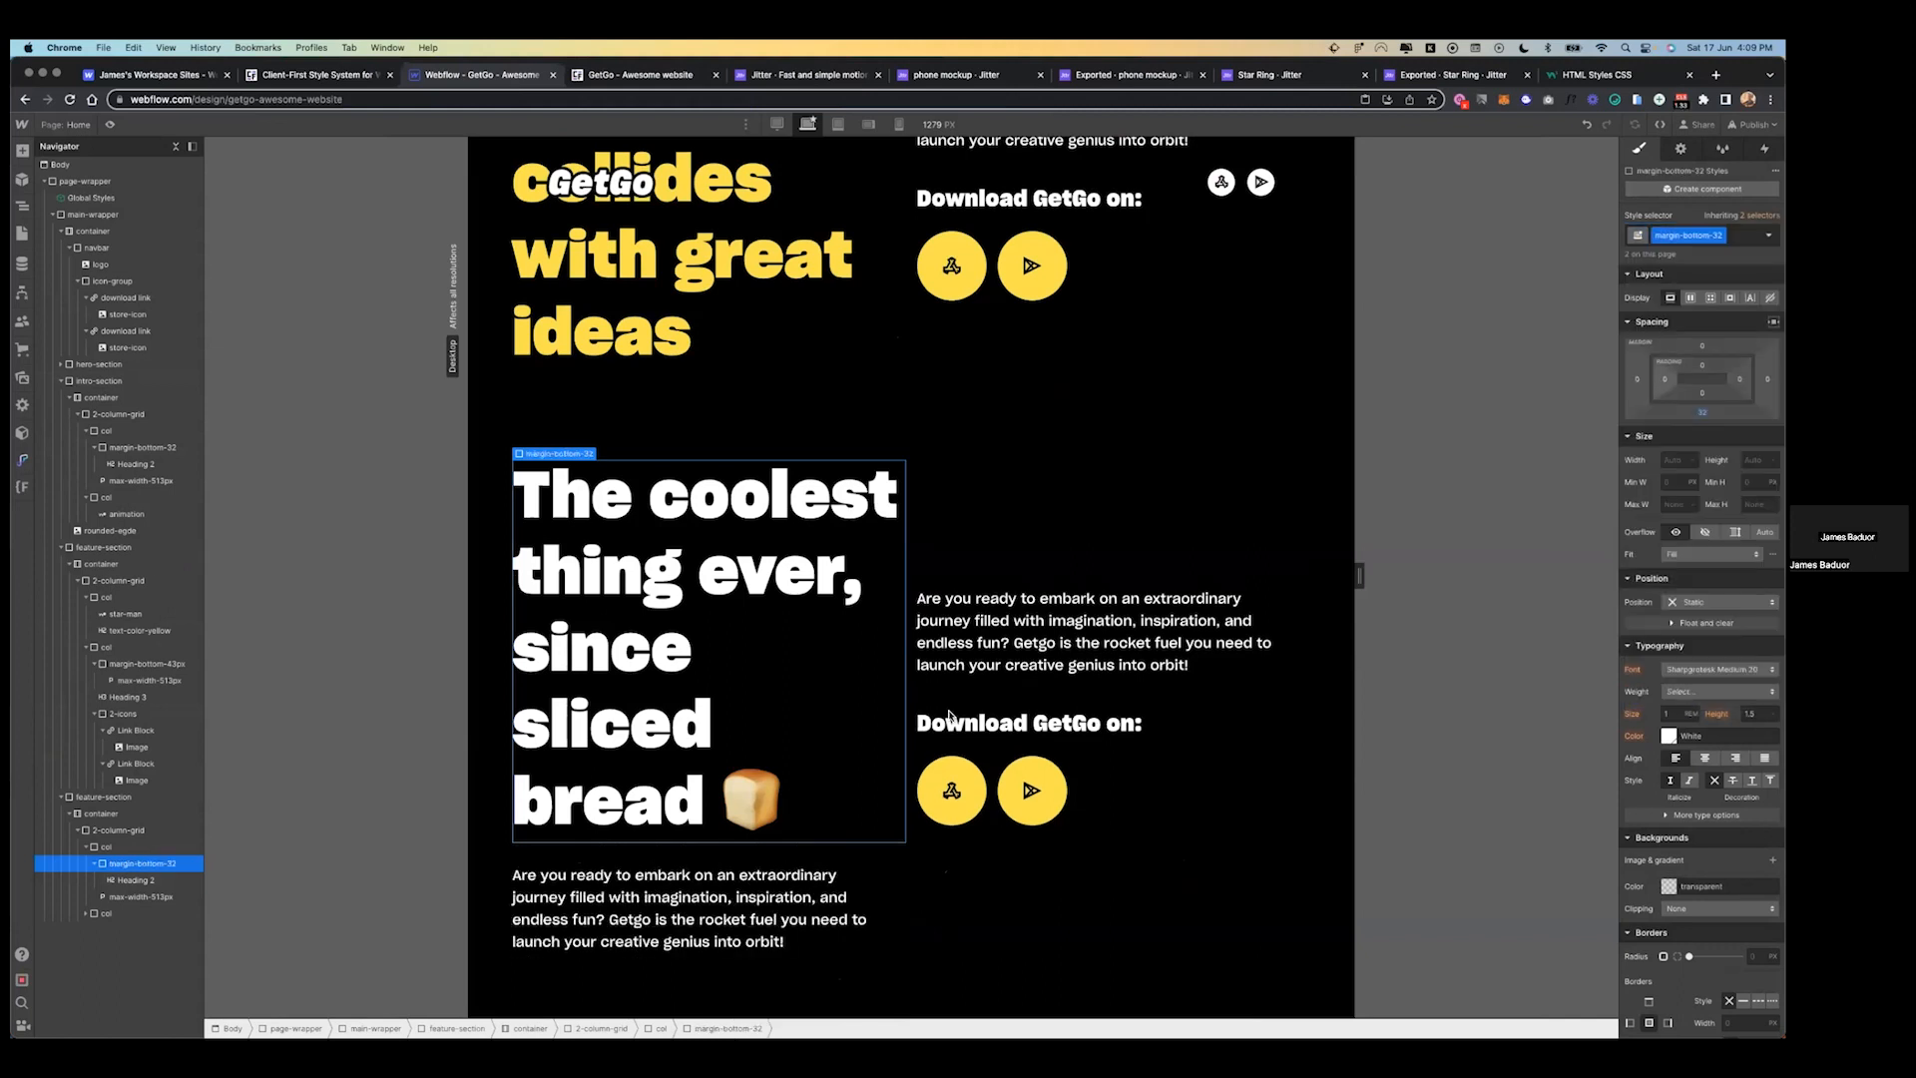
- Replace the pasted paragraph's text with the "Say goodbye to boredom and hello to a turbo-charged network" copy from Figma
click(714, 885)
key(ctrl+Left)
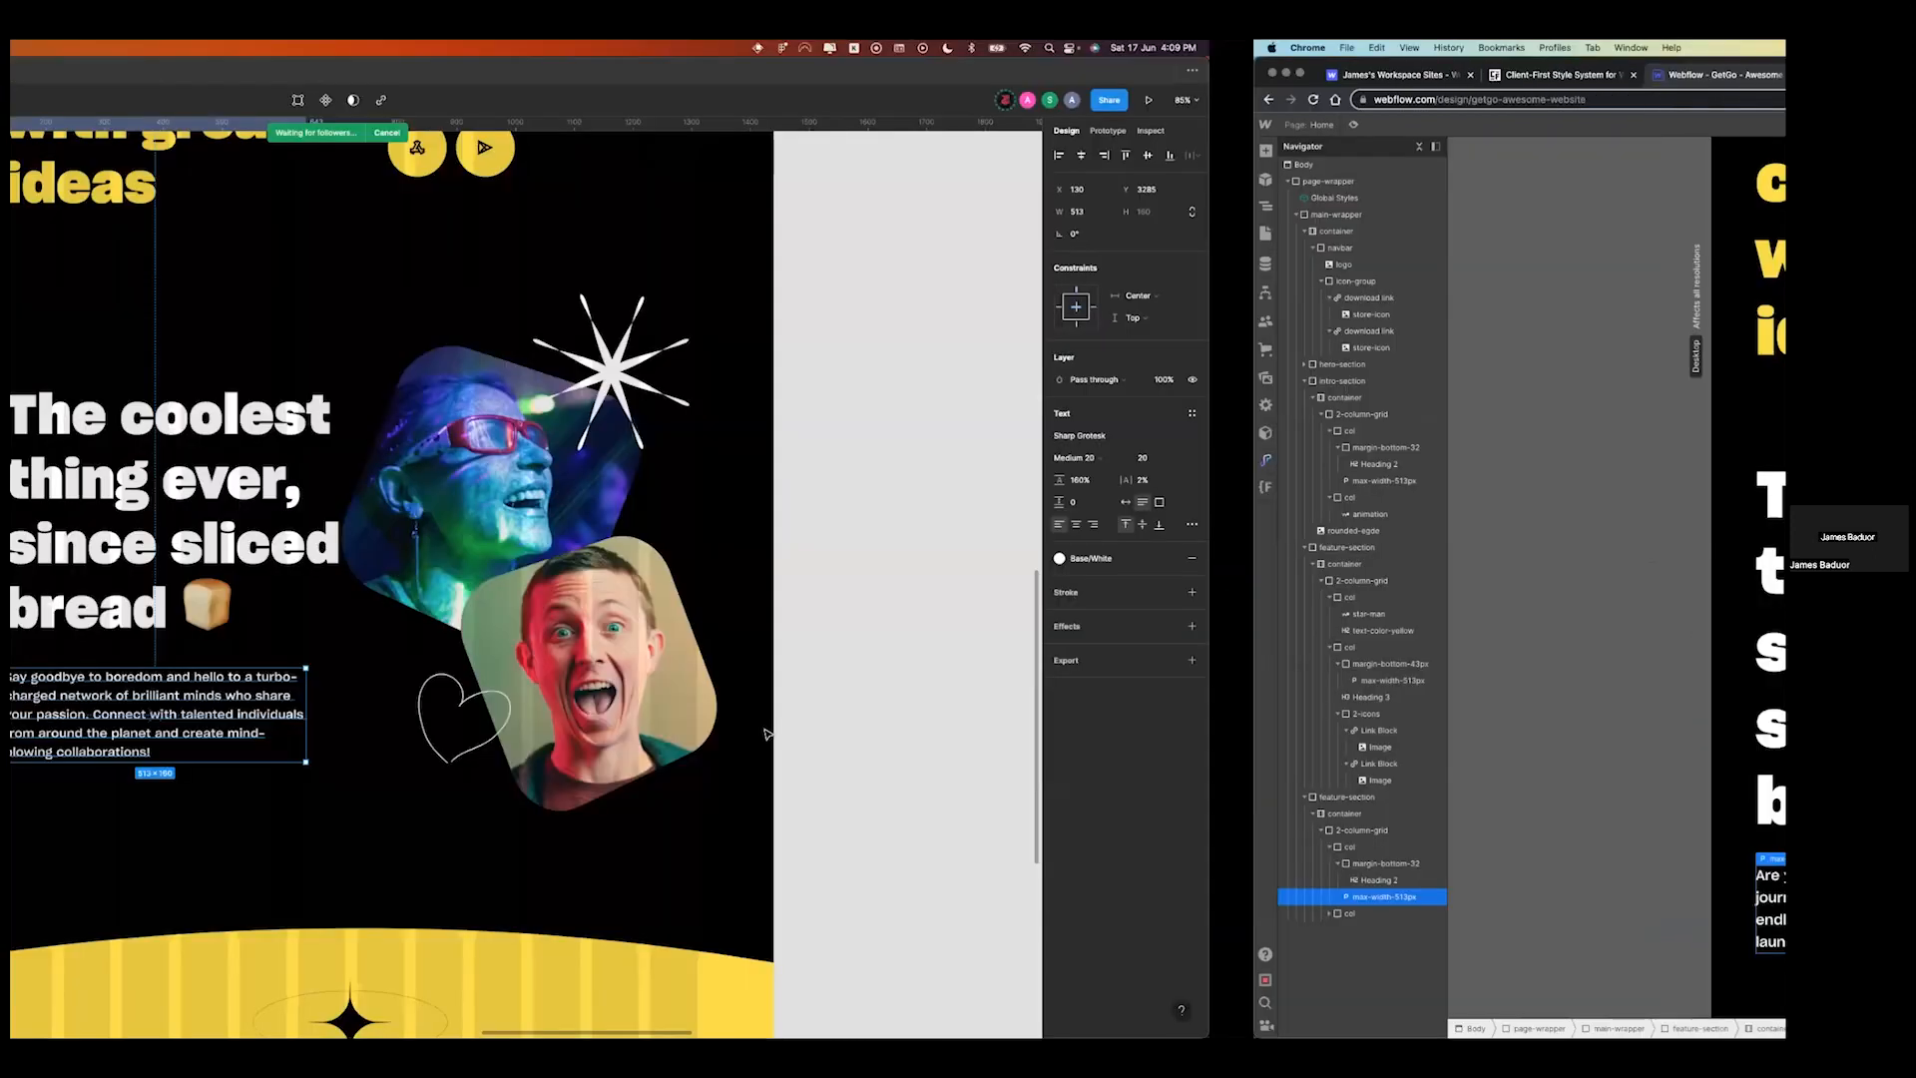
key(ctrl+Right)
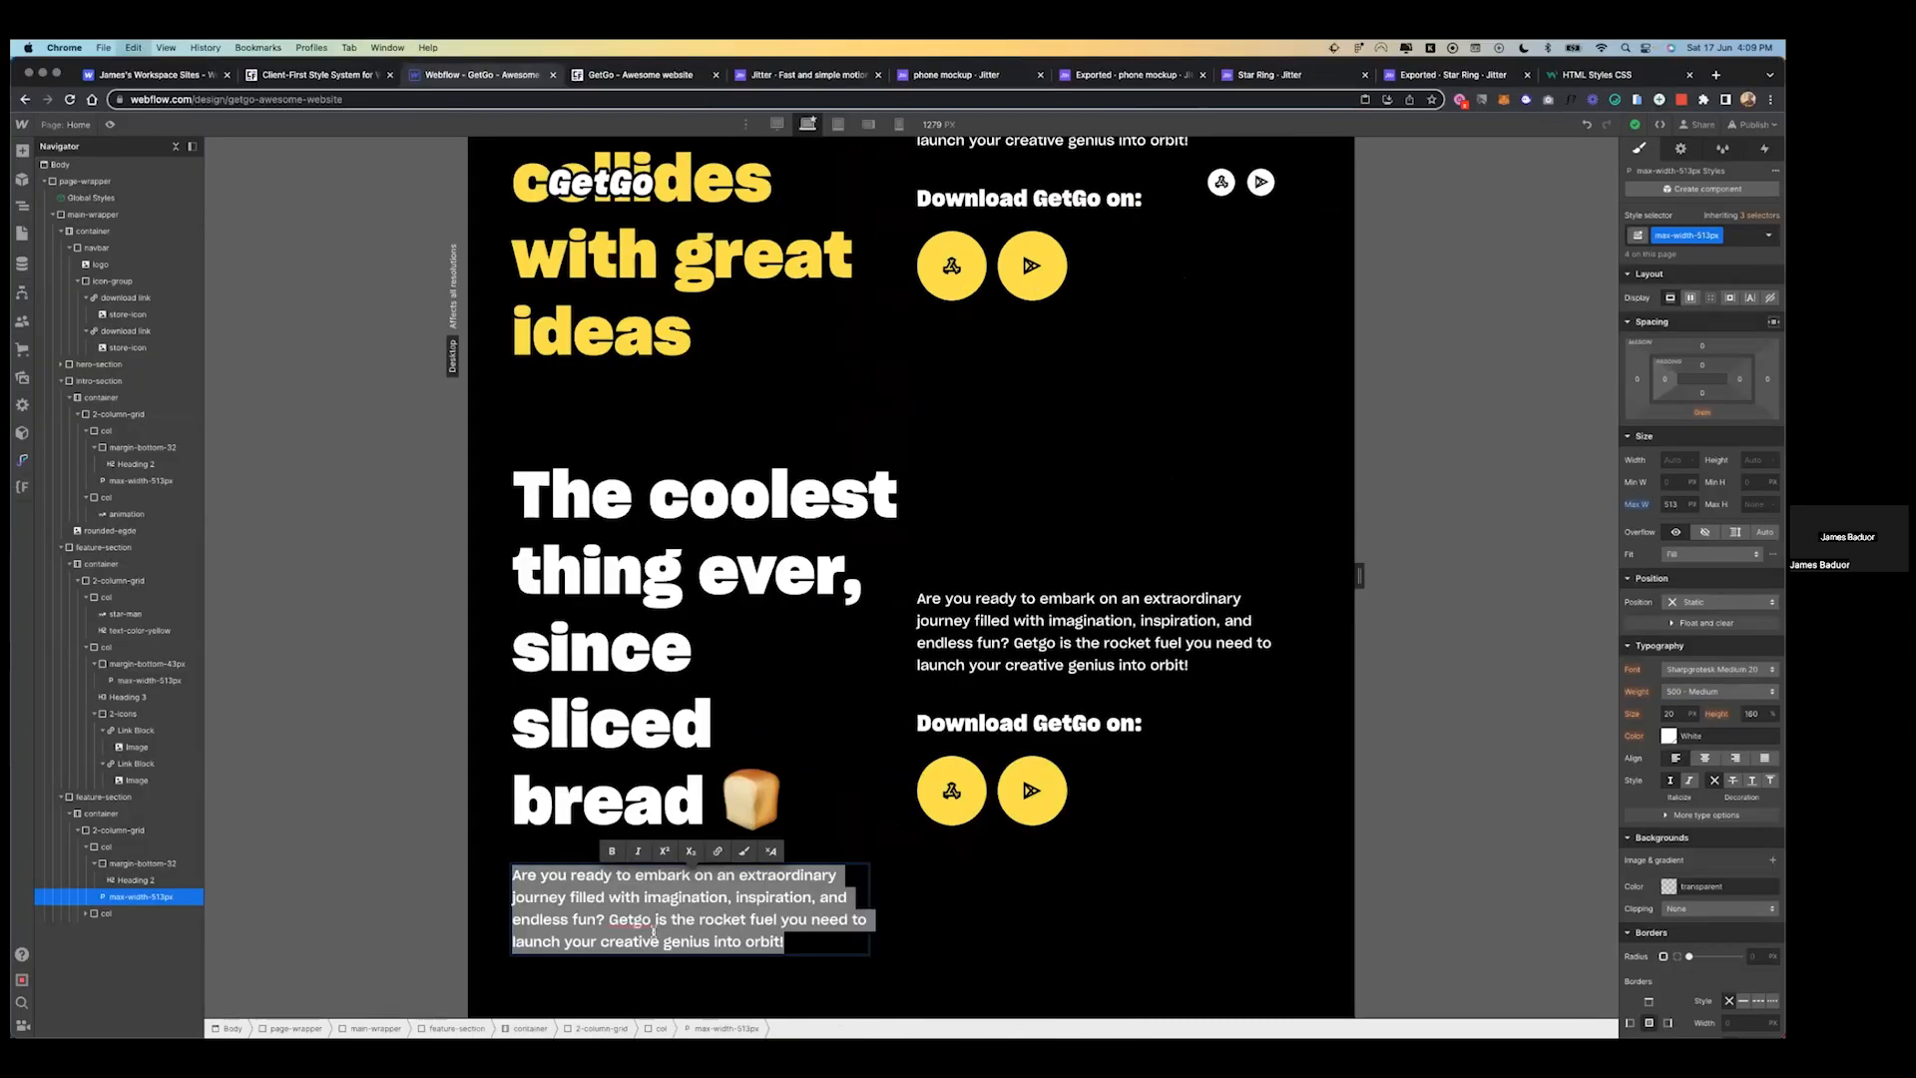
- Delete the paragraph, the "Download GetGo on:" heading and the store icons from the coolest-thing section's second col, and select the emptied col
click(1076, 669)
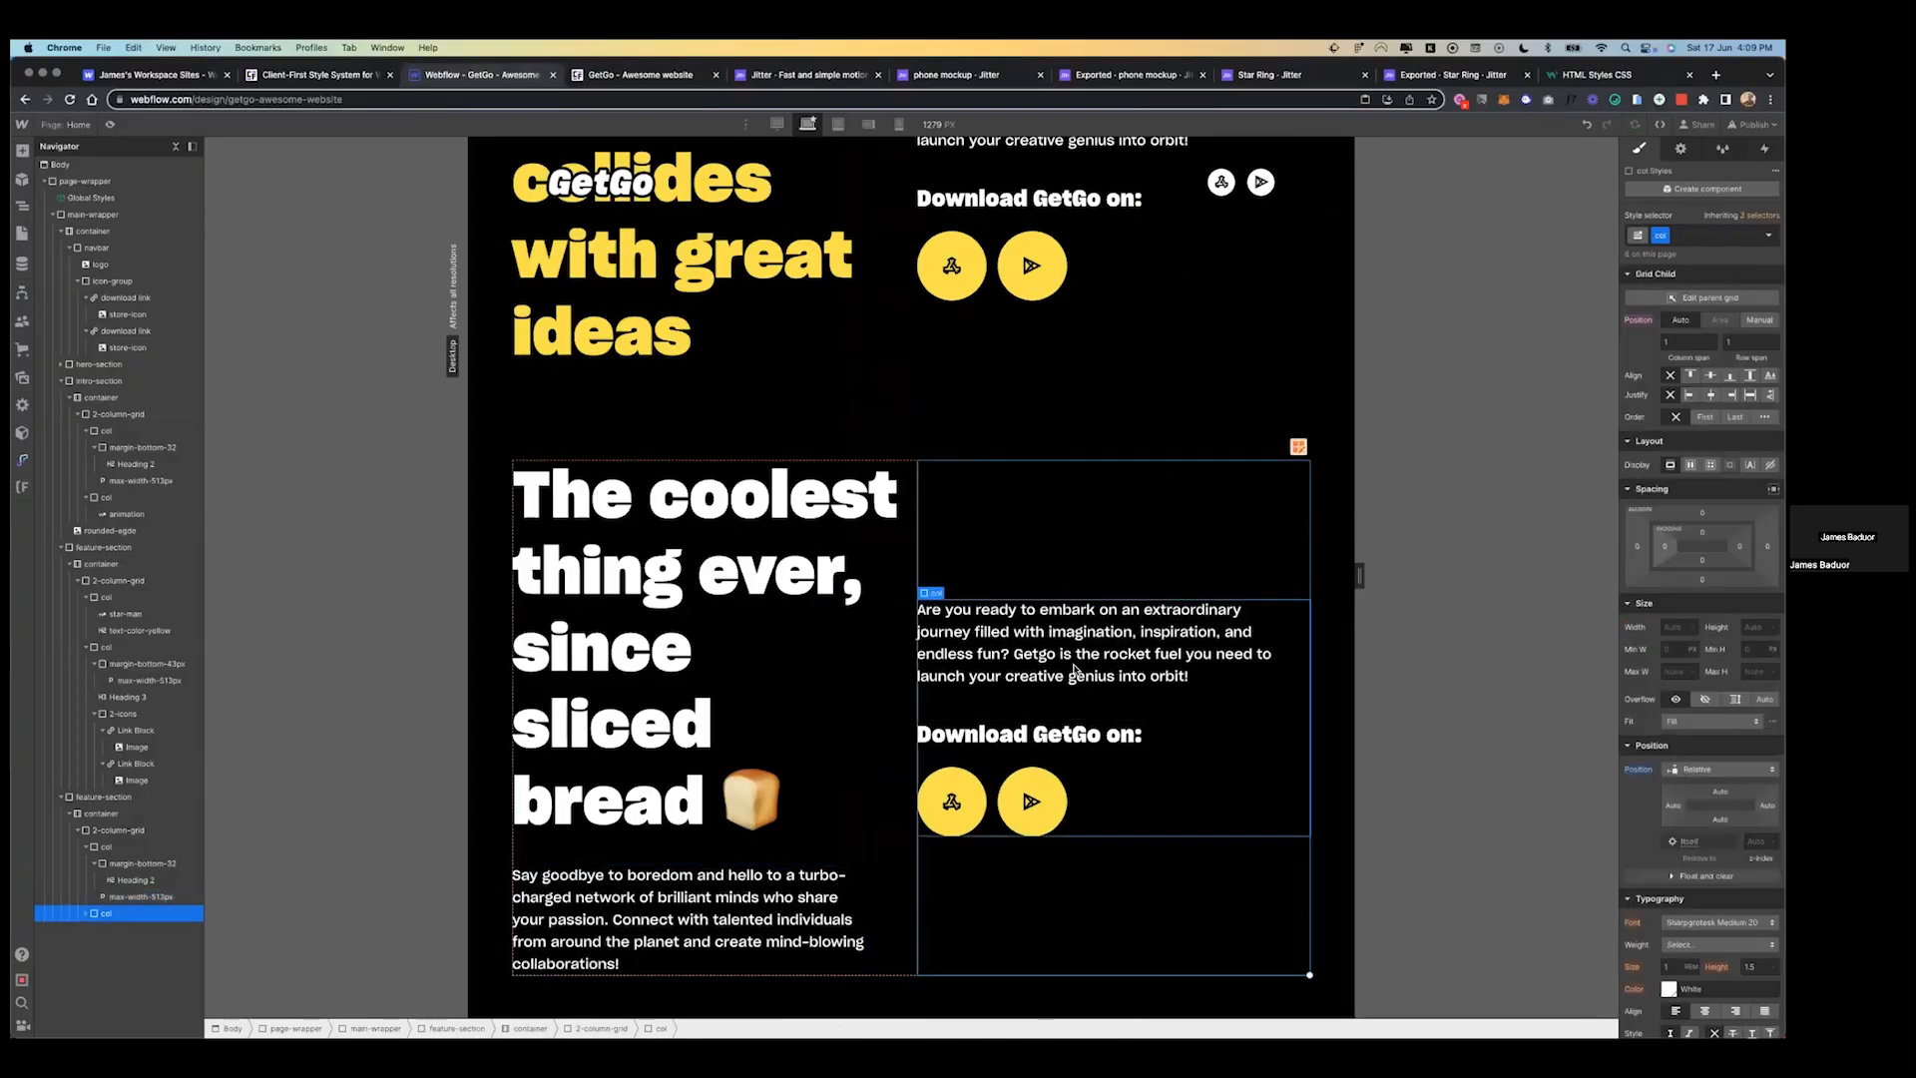
key(Delete)
key(Delete)
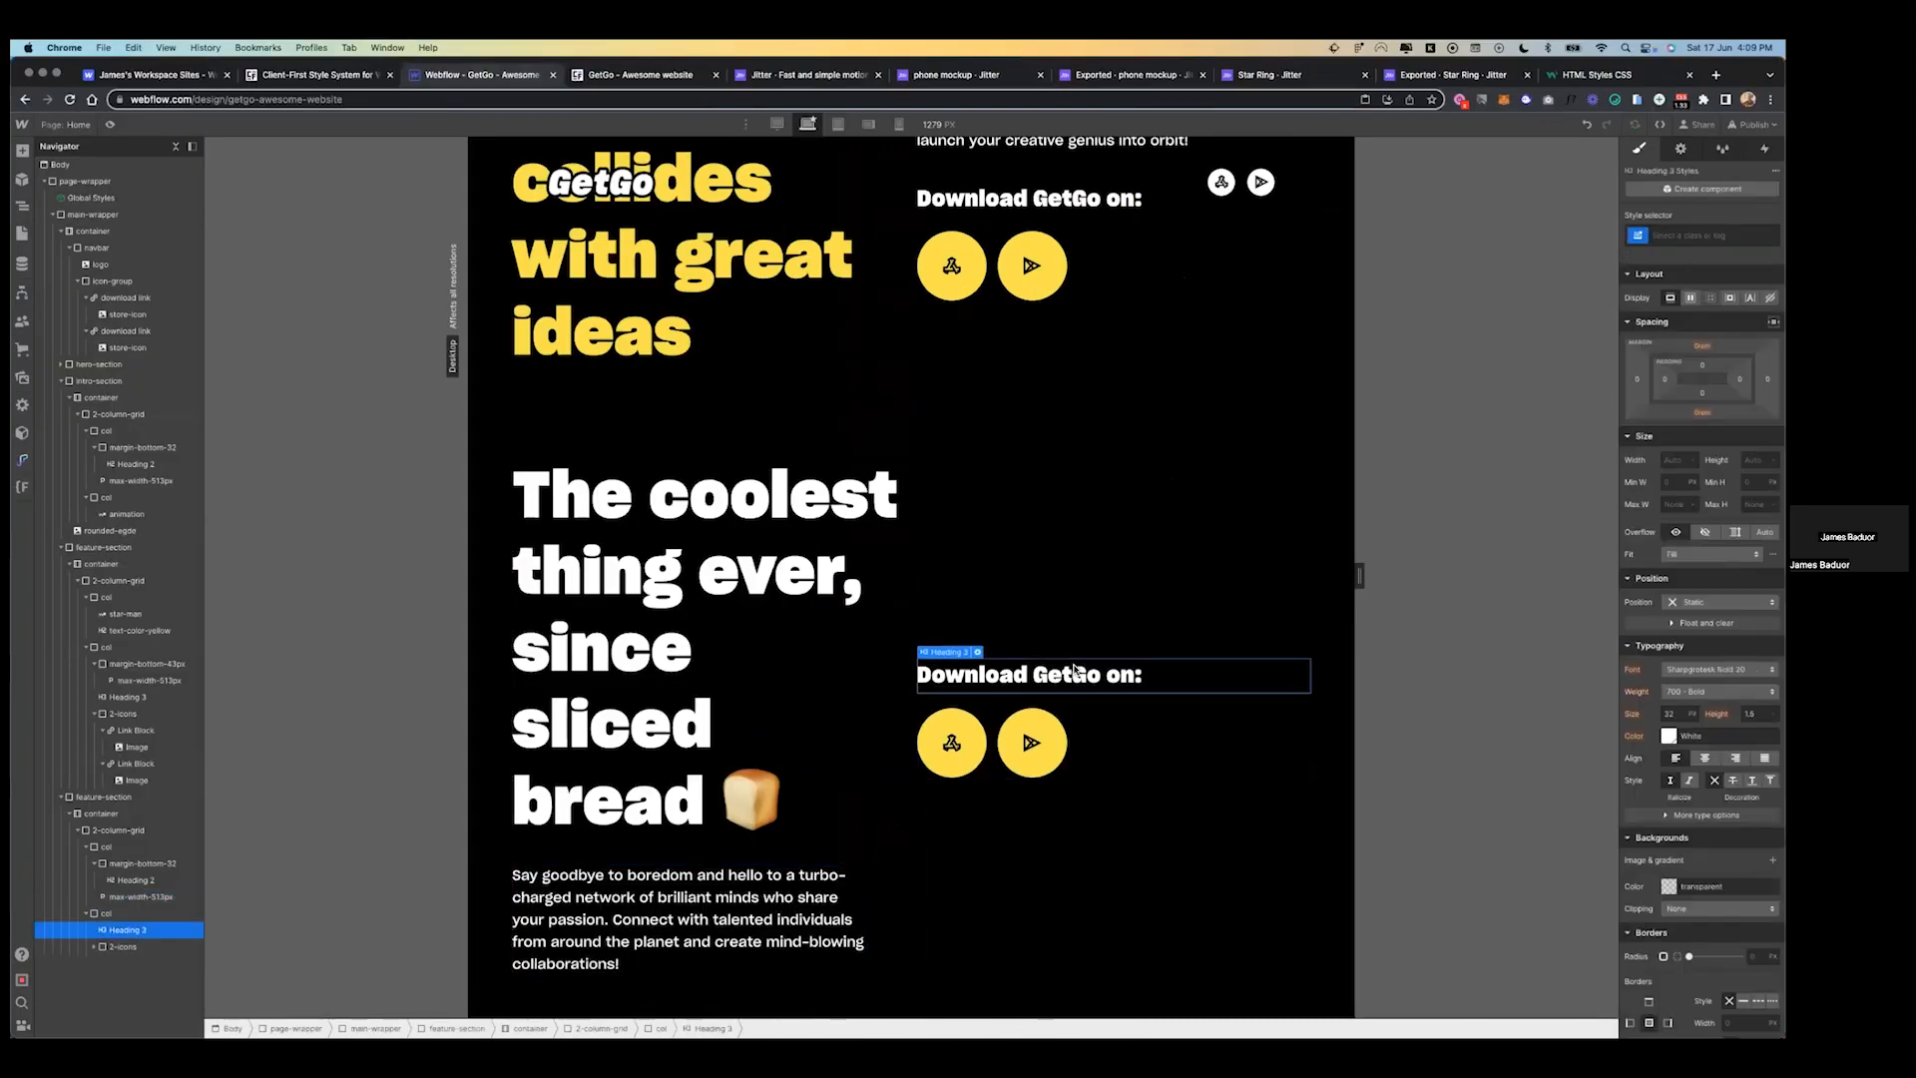
key(Delete)
key(Delete)
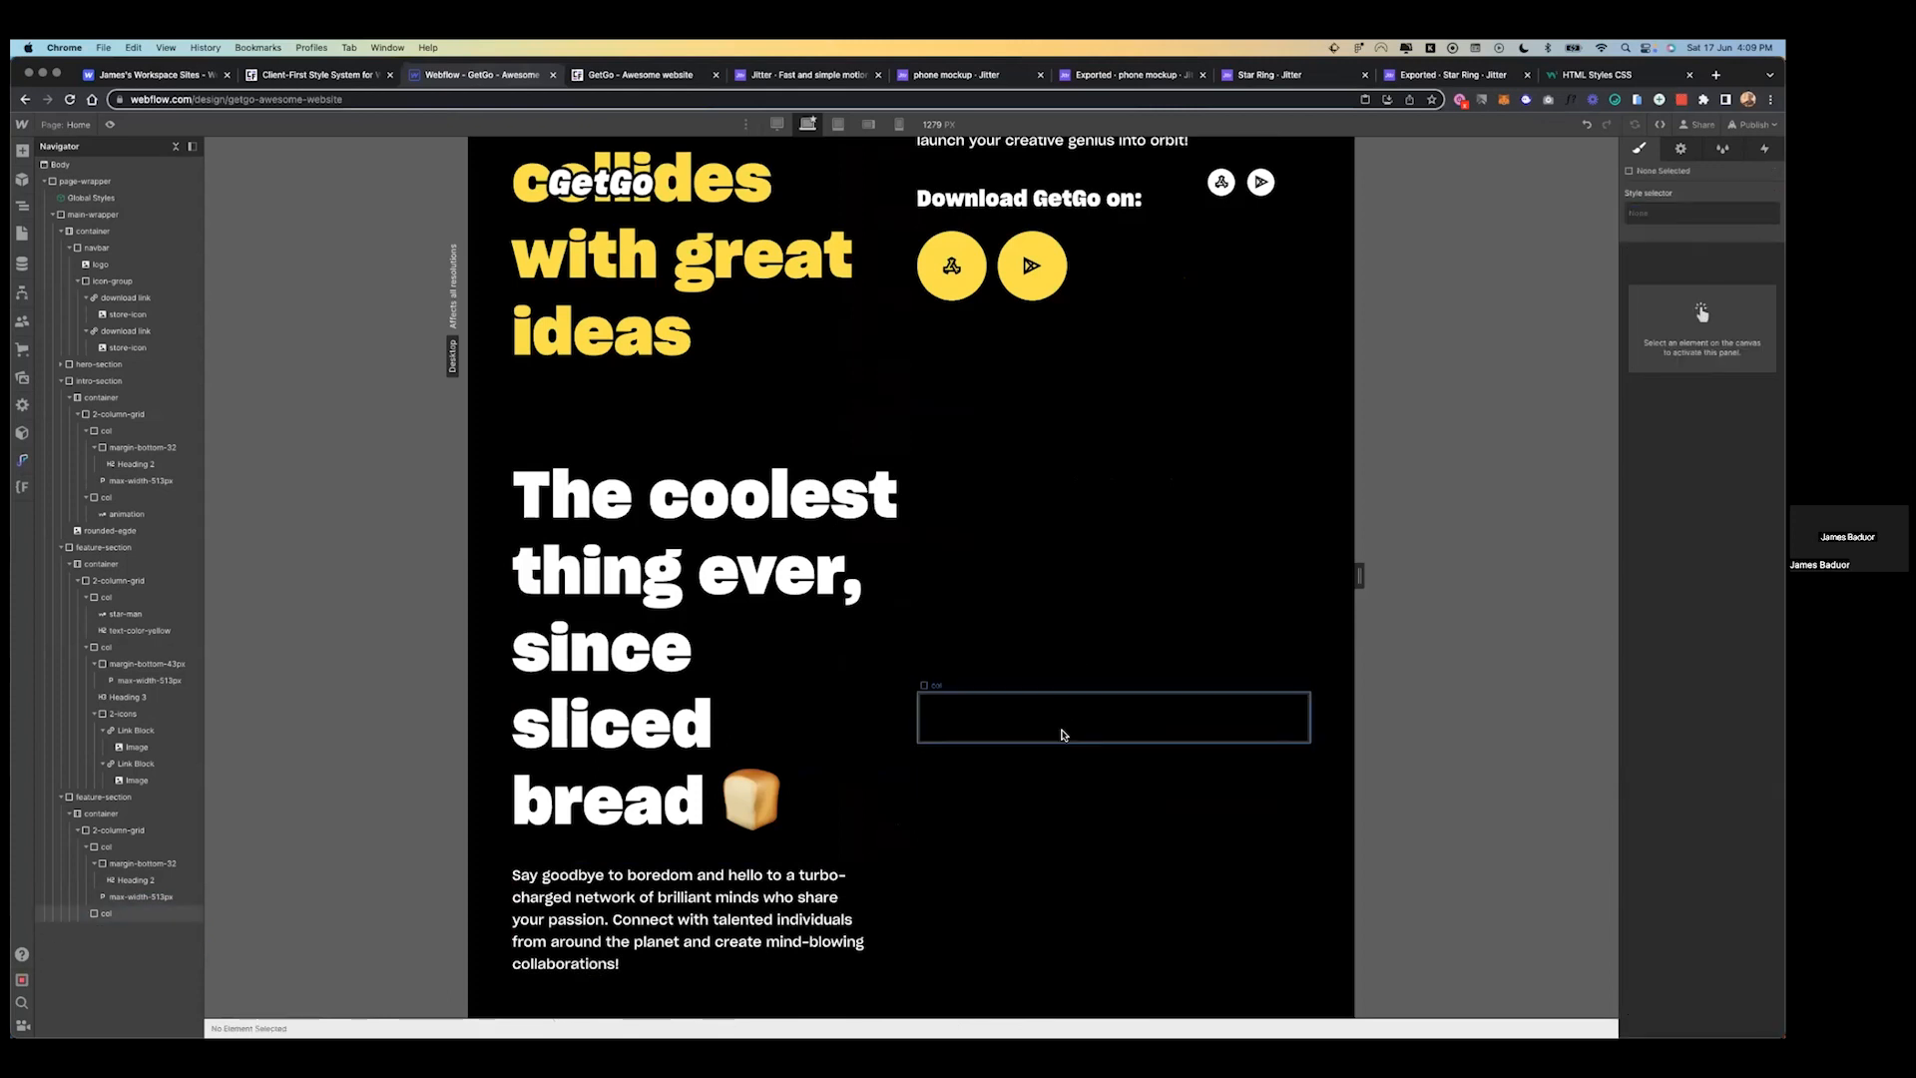
click(1061, 733)
- Switch to Figma, select the Excited People frame, copy it with the Jitter plugin, and open it in Jitter
key(ctrl+Left)
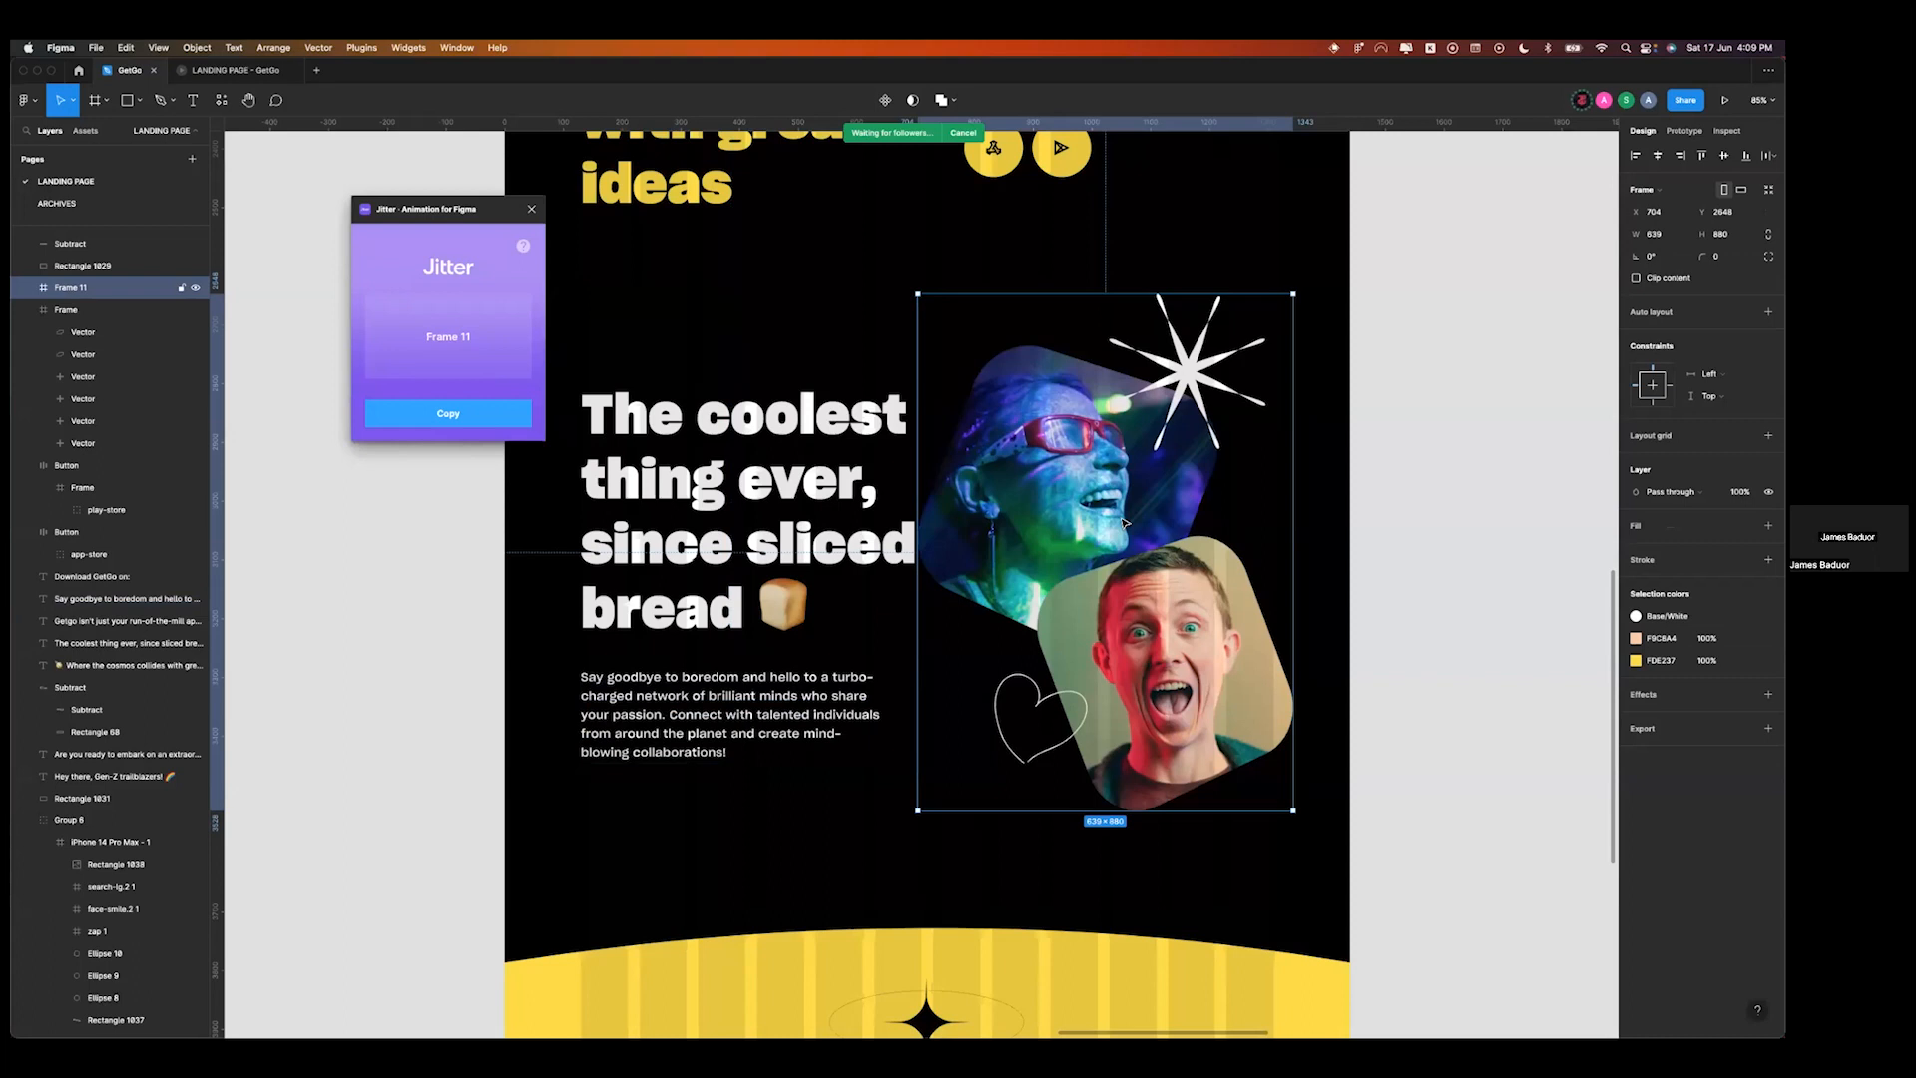
scroll(1124, 521, down, 5)
scroll(1125, 522, right, 10)
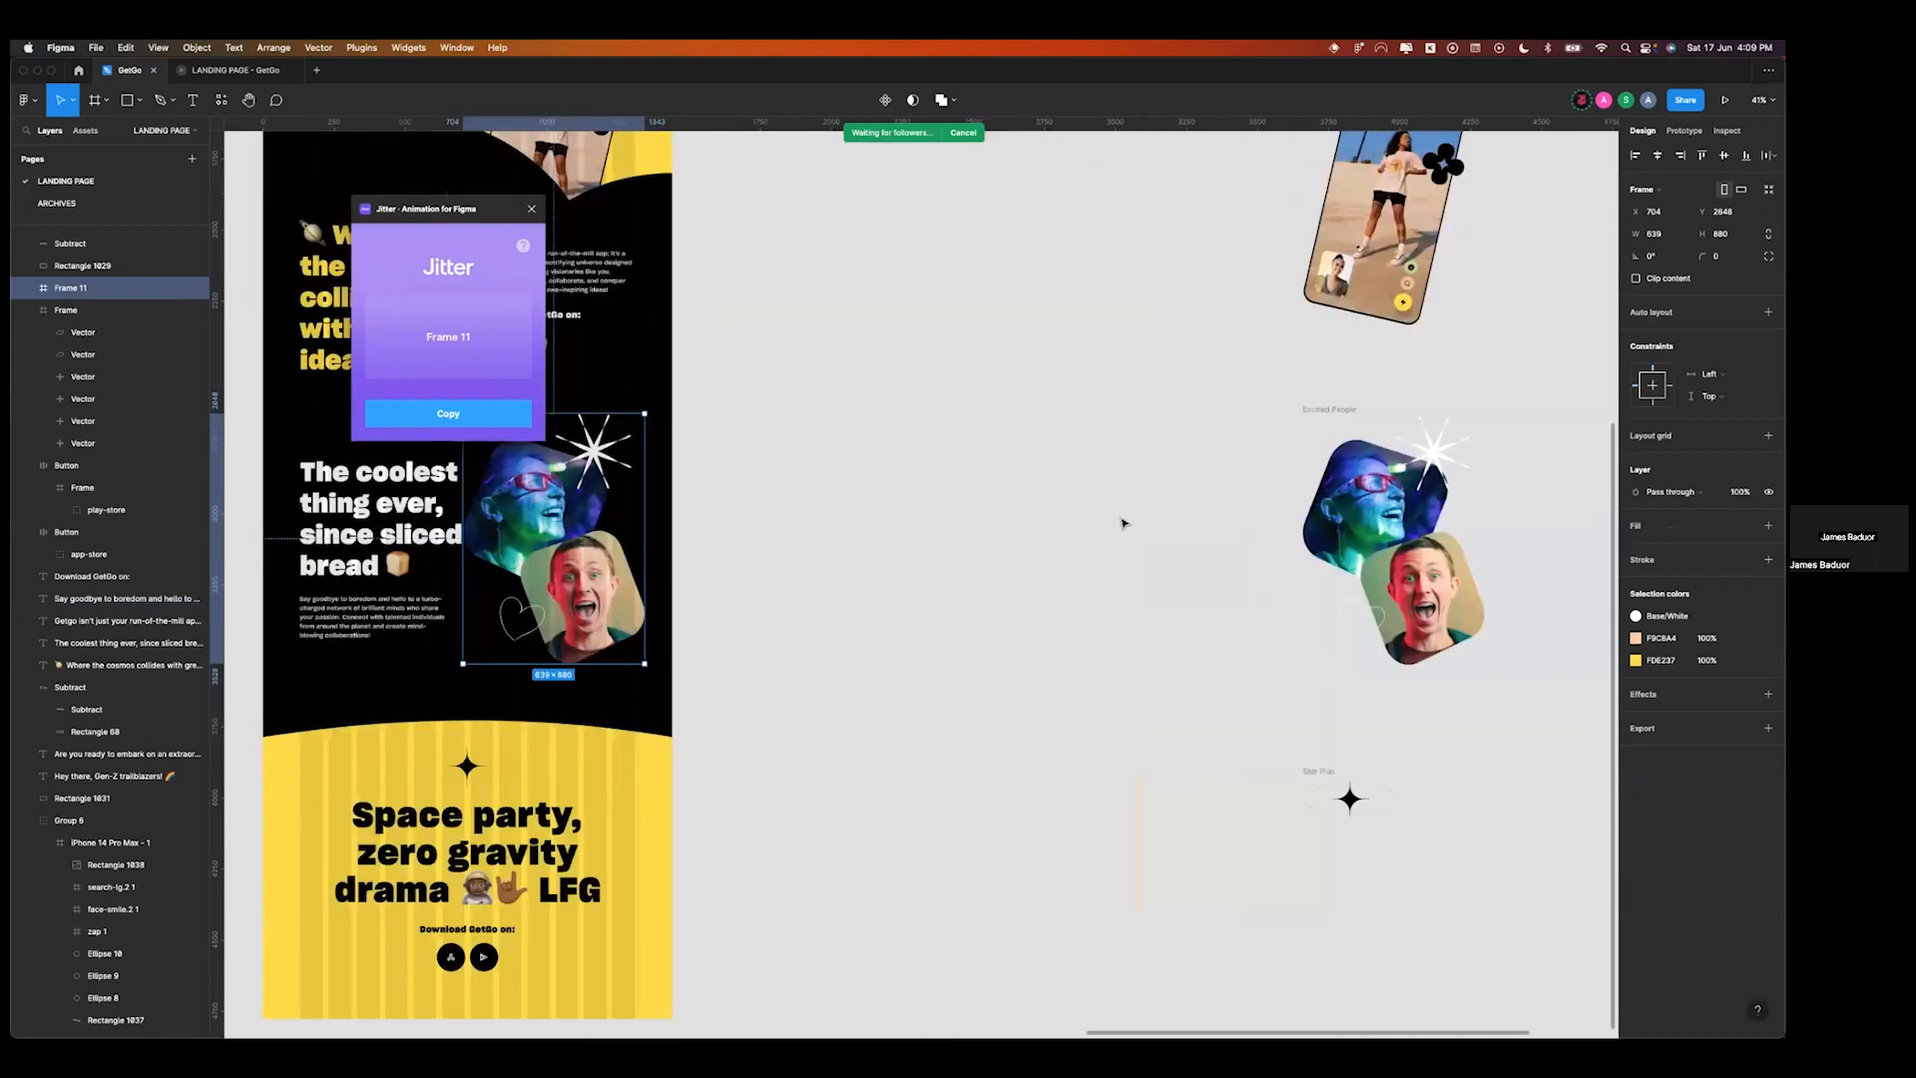
click(973, 412)
scroll(958, 413, up, 5)
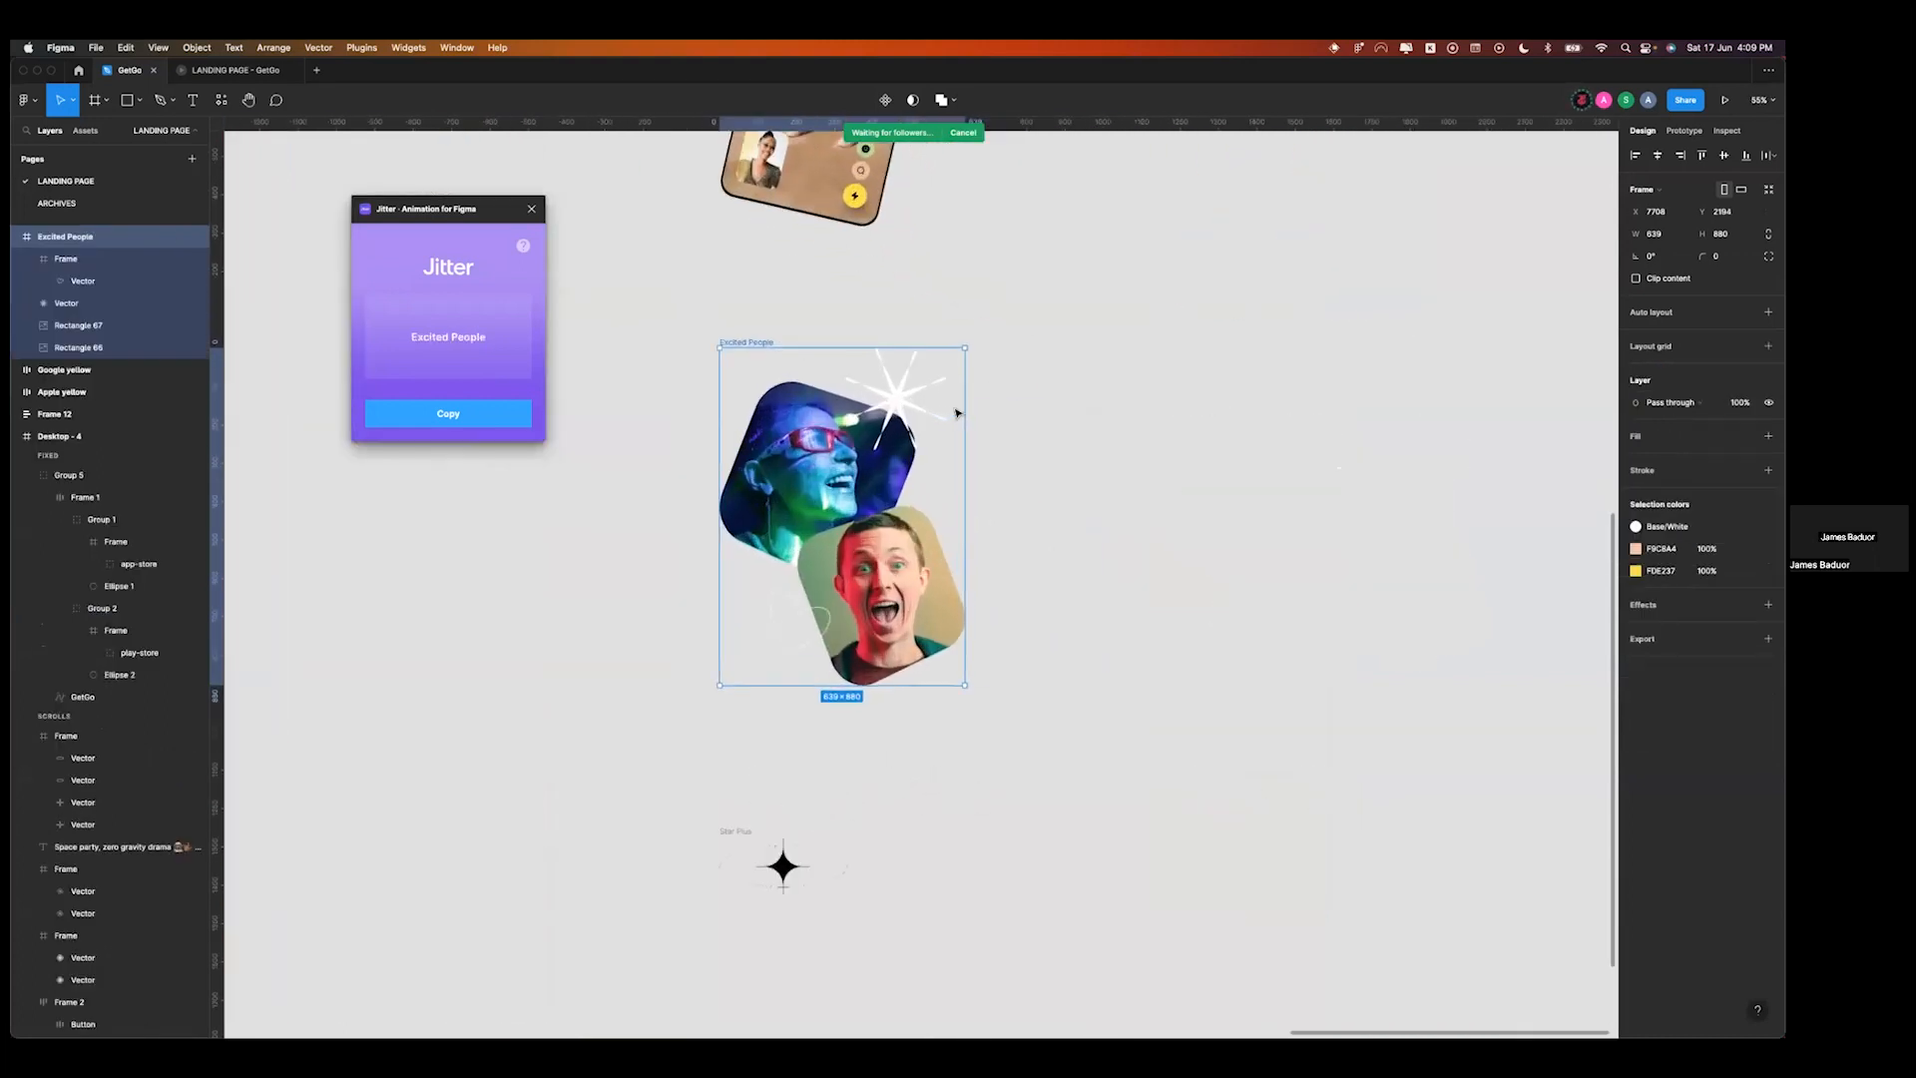
click(479, 423)
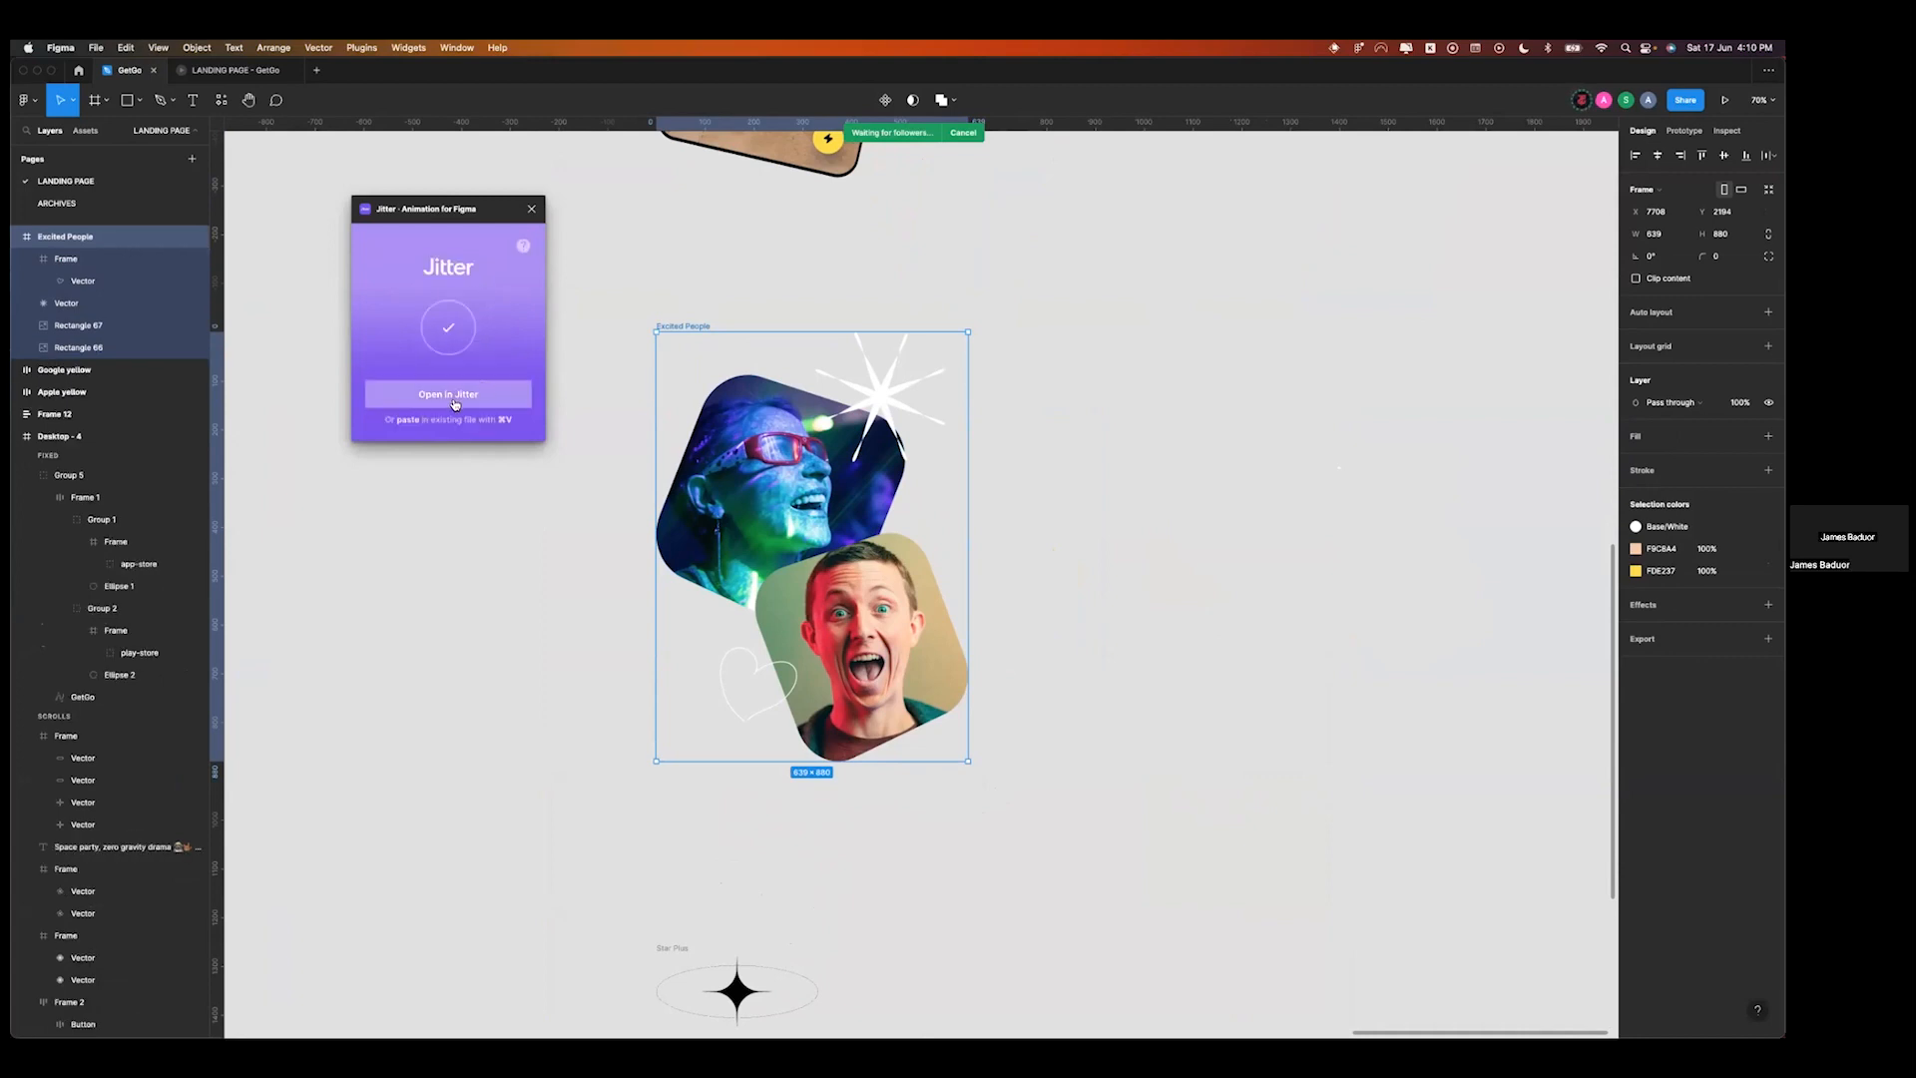
click(455, 395)
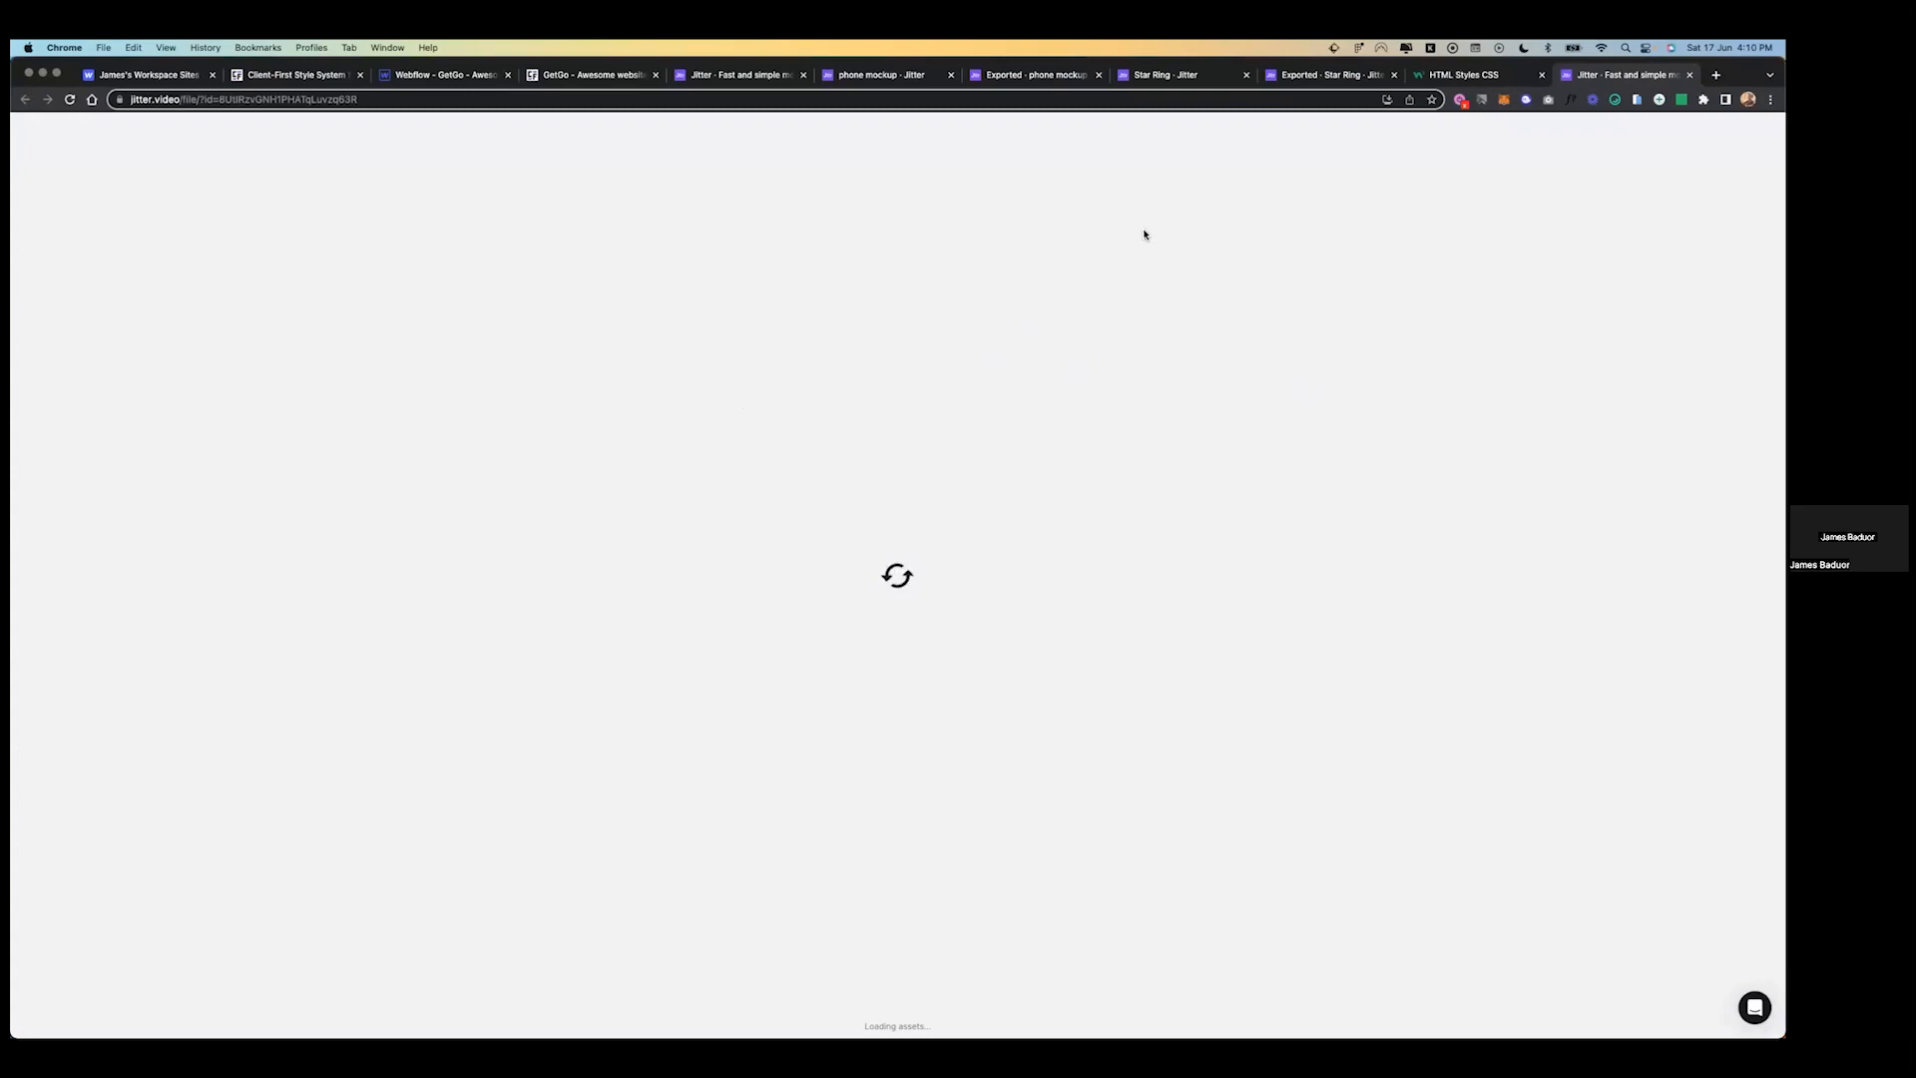
- Close the old phone mockup, Star Ring, their export, and HTML Styles CSS browser tabs
click(951, 76)
click(951, 76)
click(951, 76)
click(951, 76)
click(951, 76)
- Select the star vector and the heart frame together and apply a Spin in animation to both
click(989, 463)
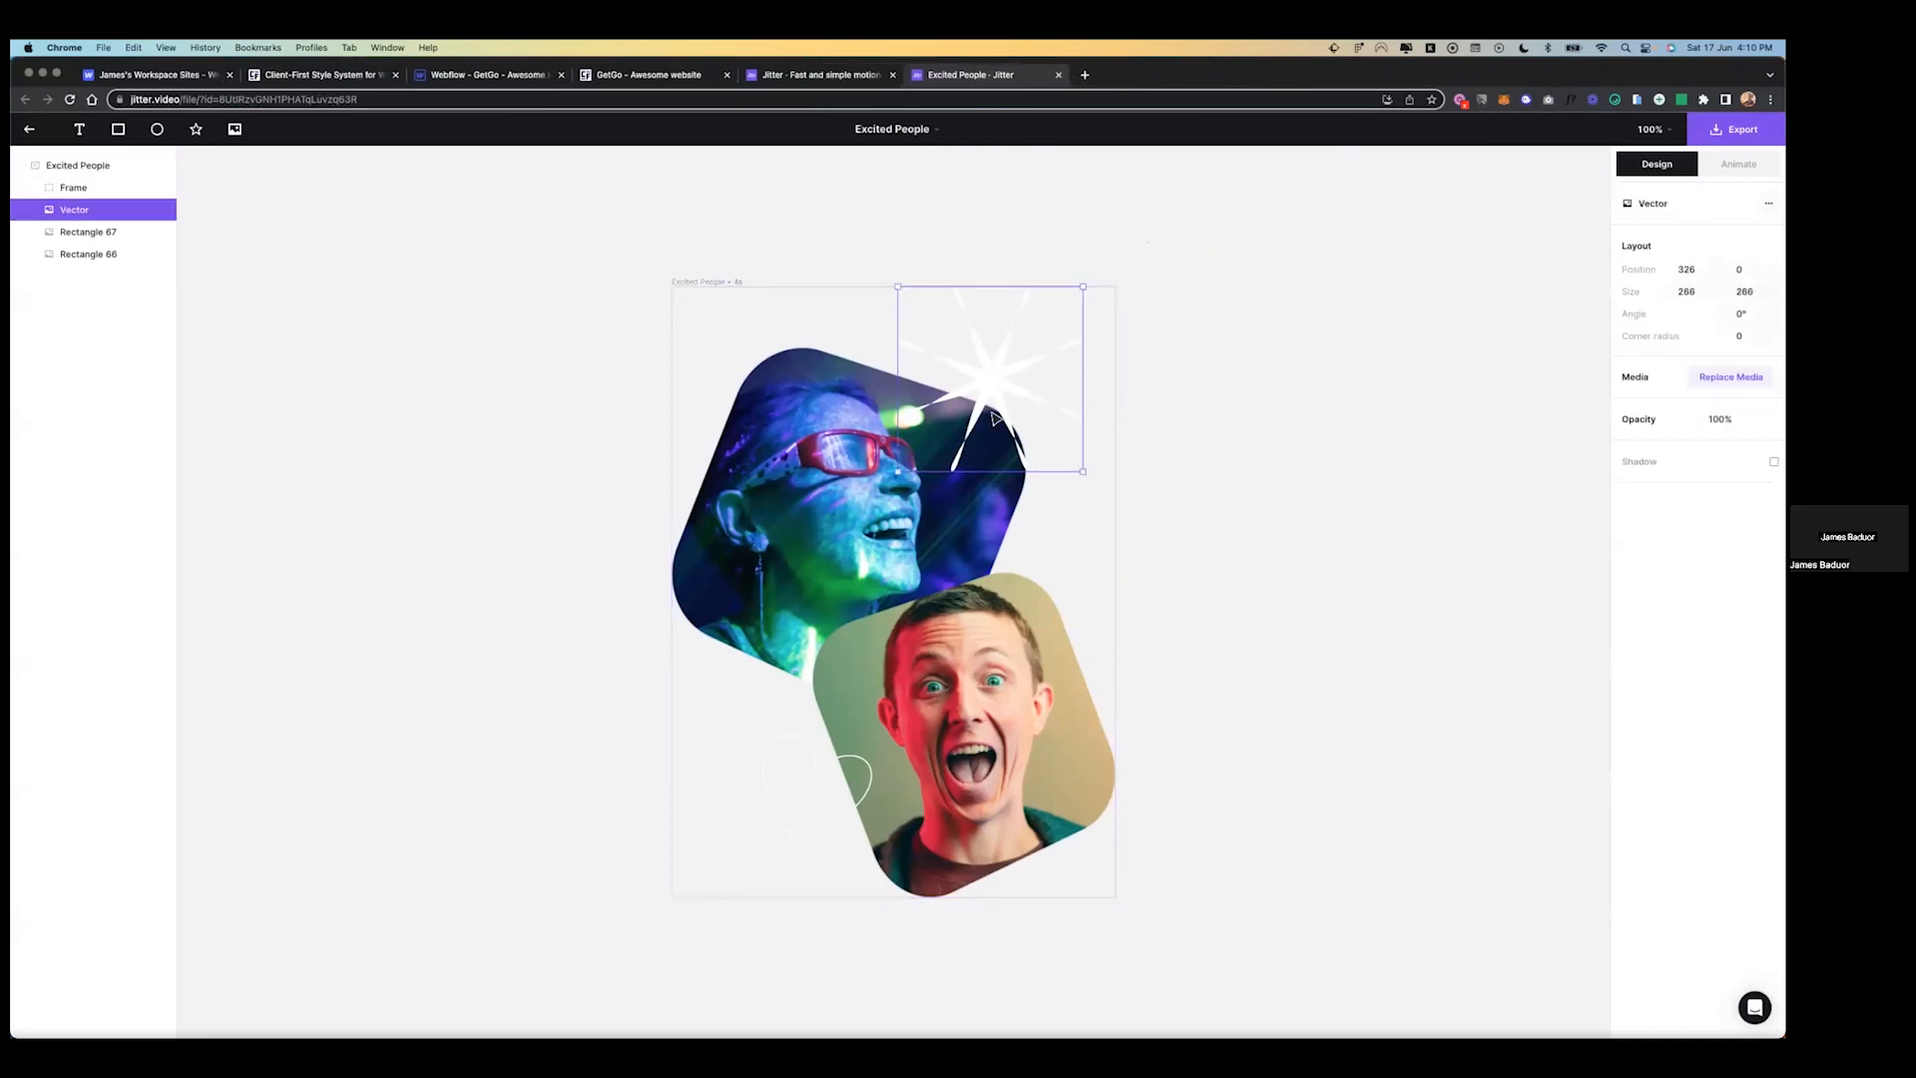
shift+click(827, 761)
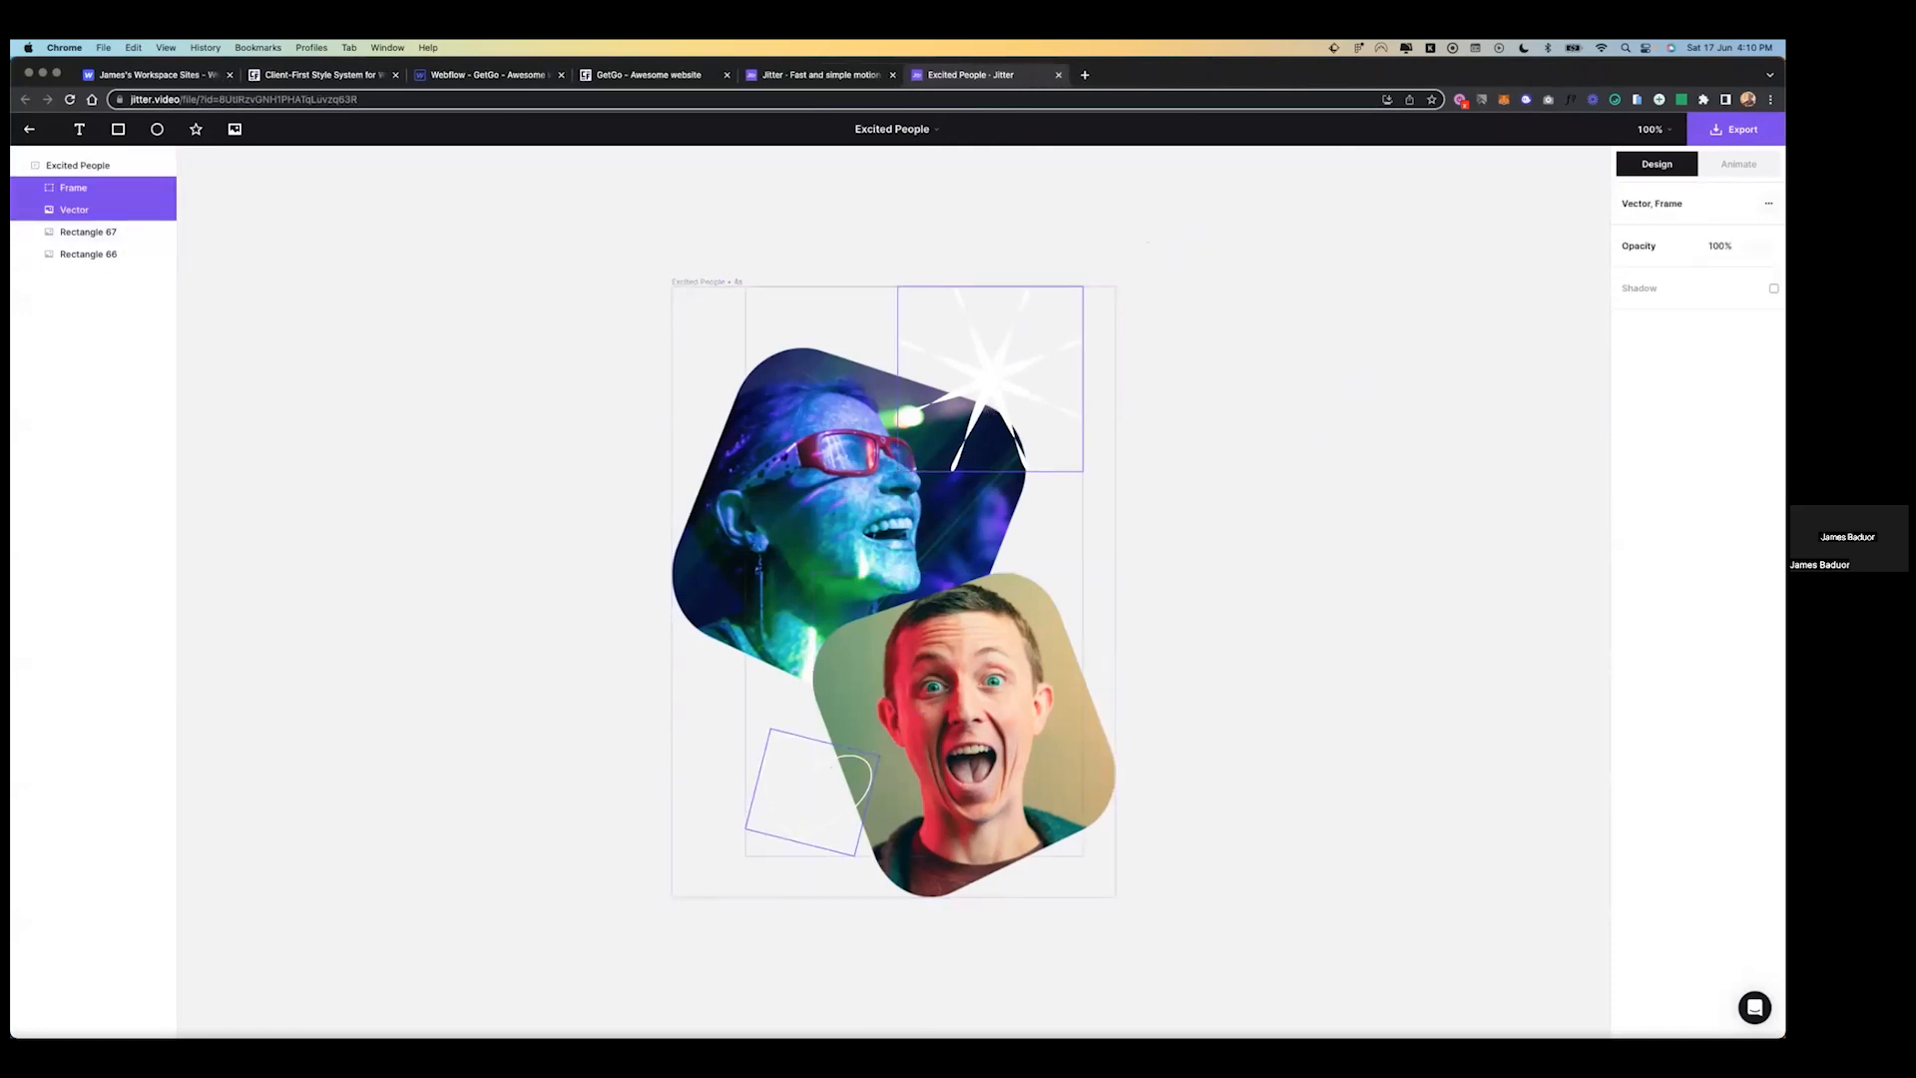
click(1738, 163)
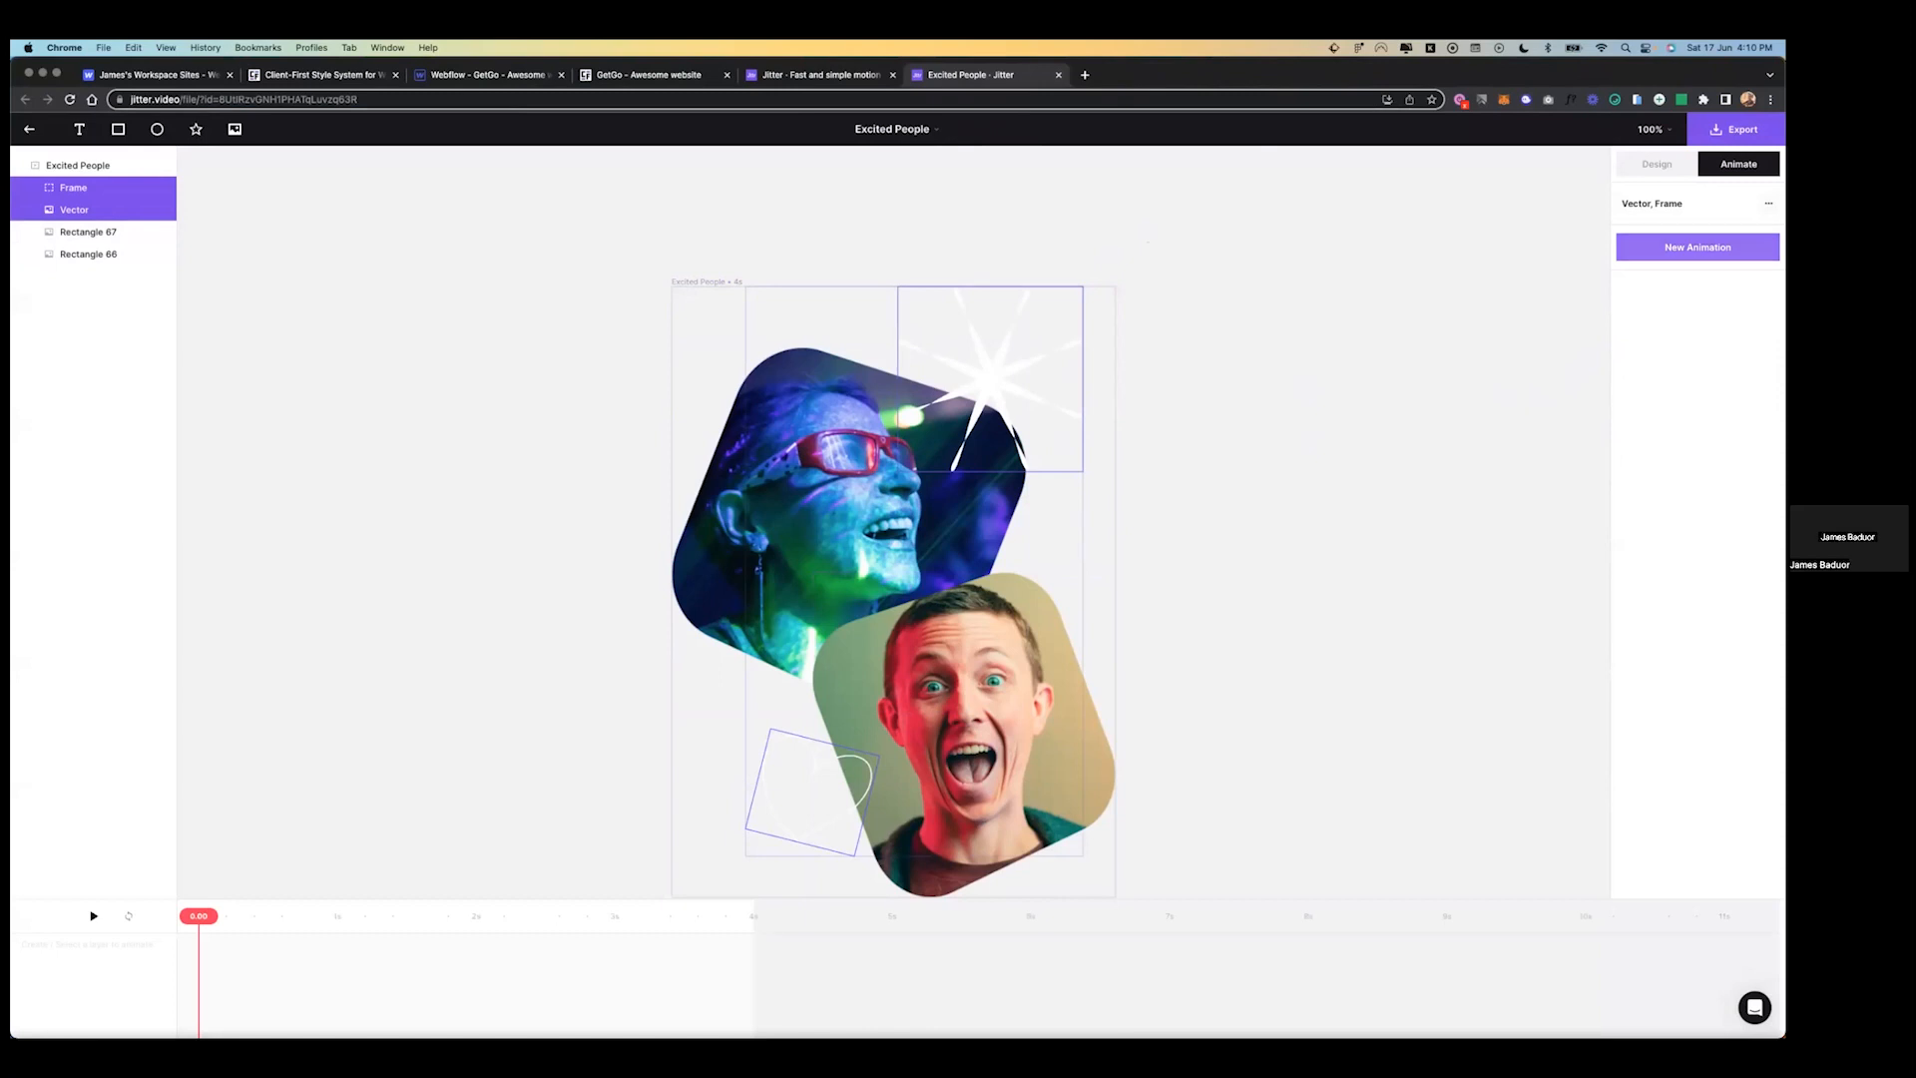
click(1693, 255)
click(1647, 481)
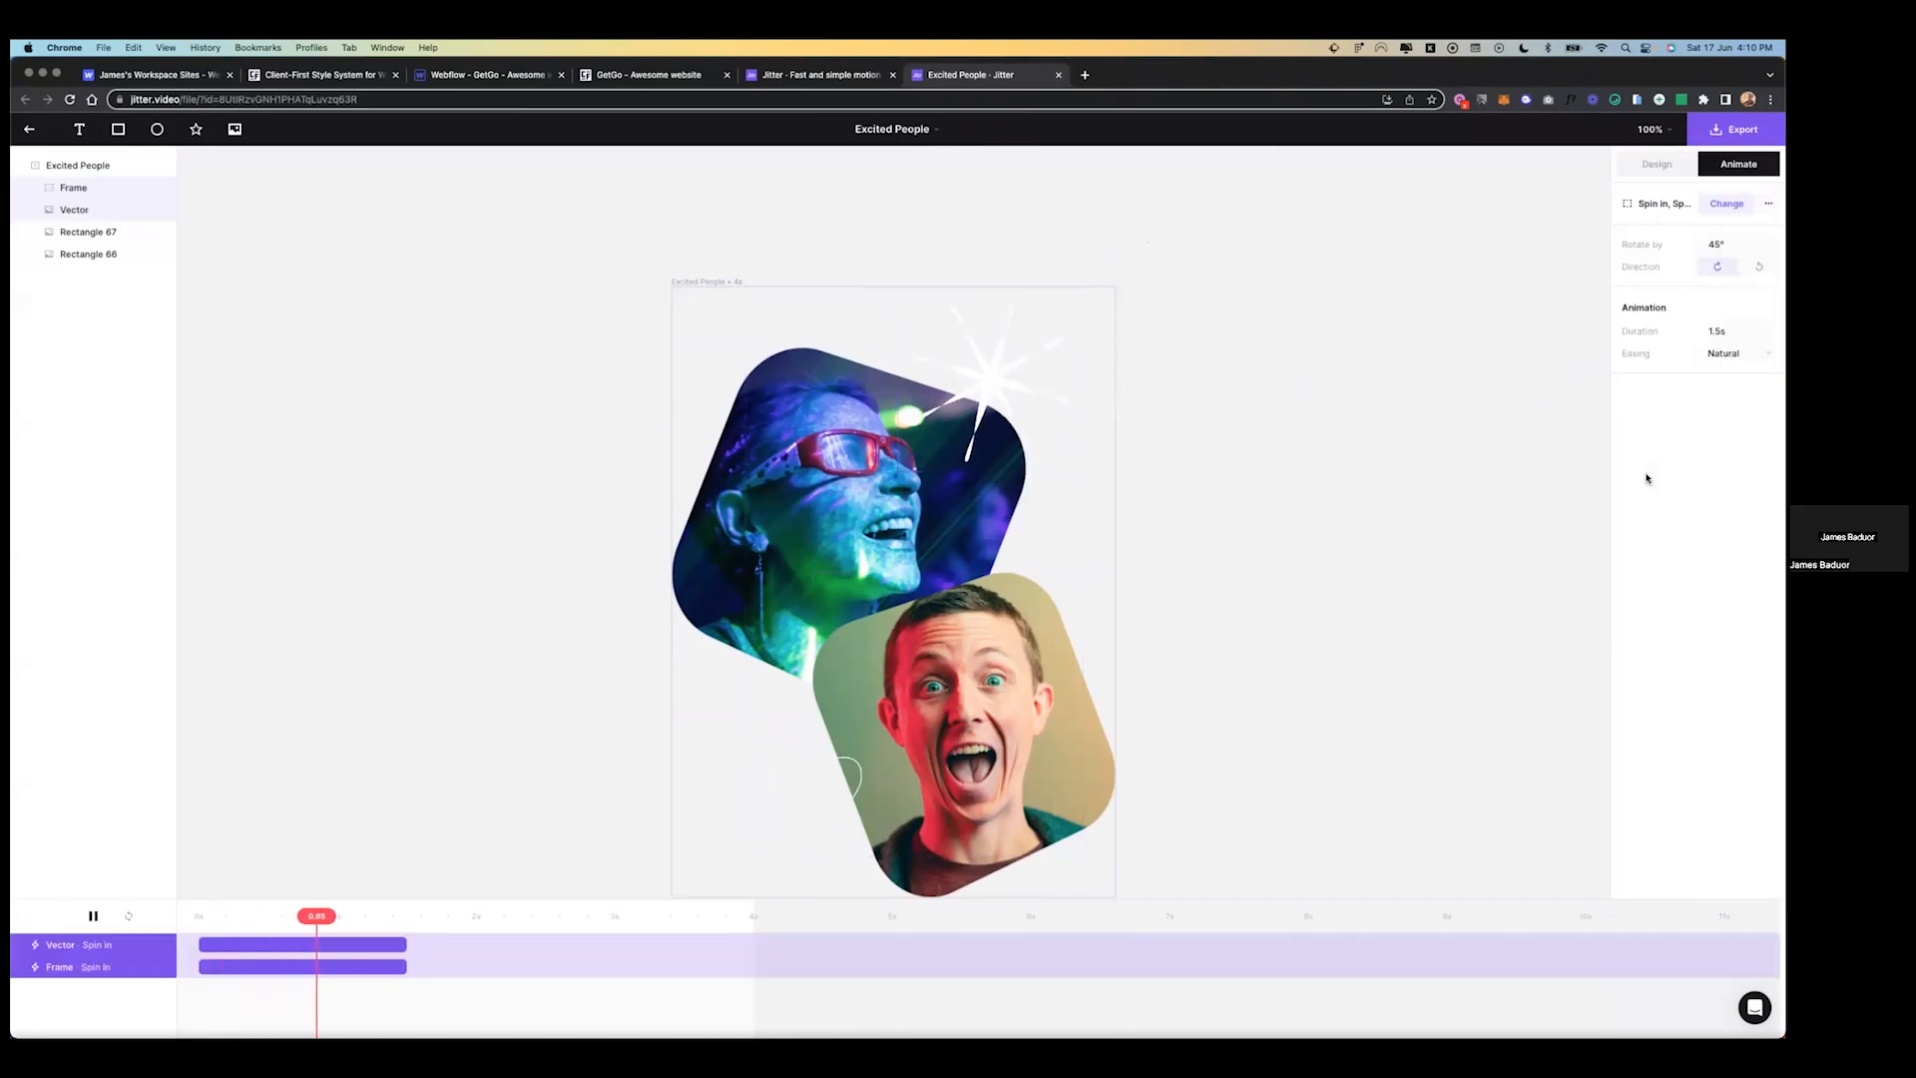
- Select both portrait images, Rectangle 67 and Rectangle 66, and add a Spin in animation to them
click(1034, 632)
shift+click(946, 527)
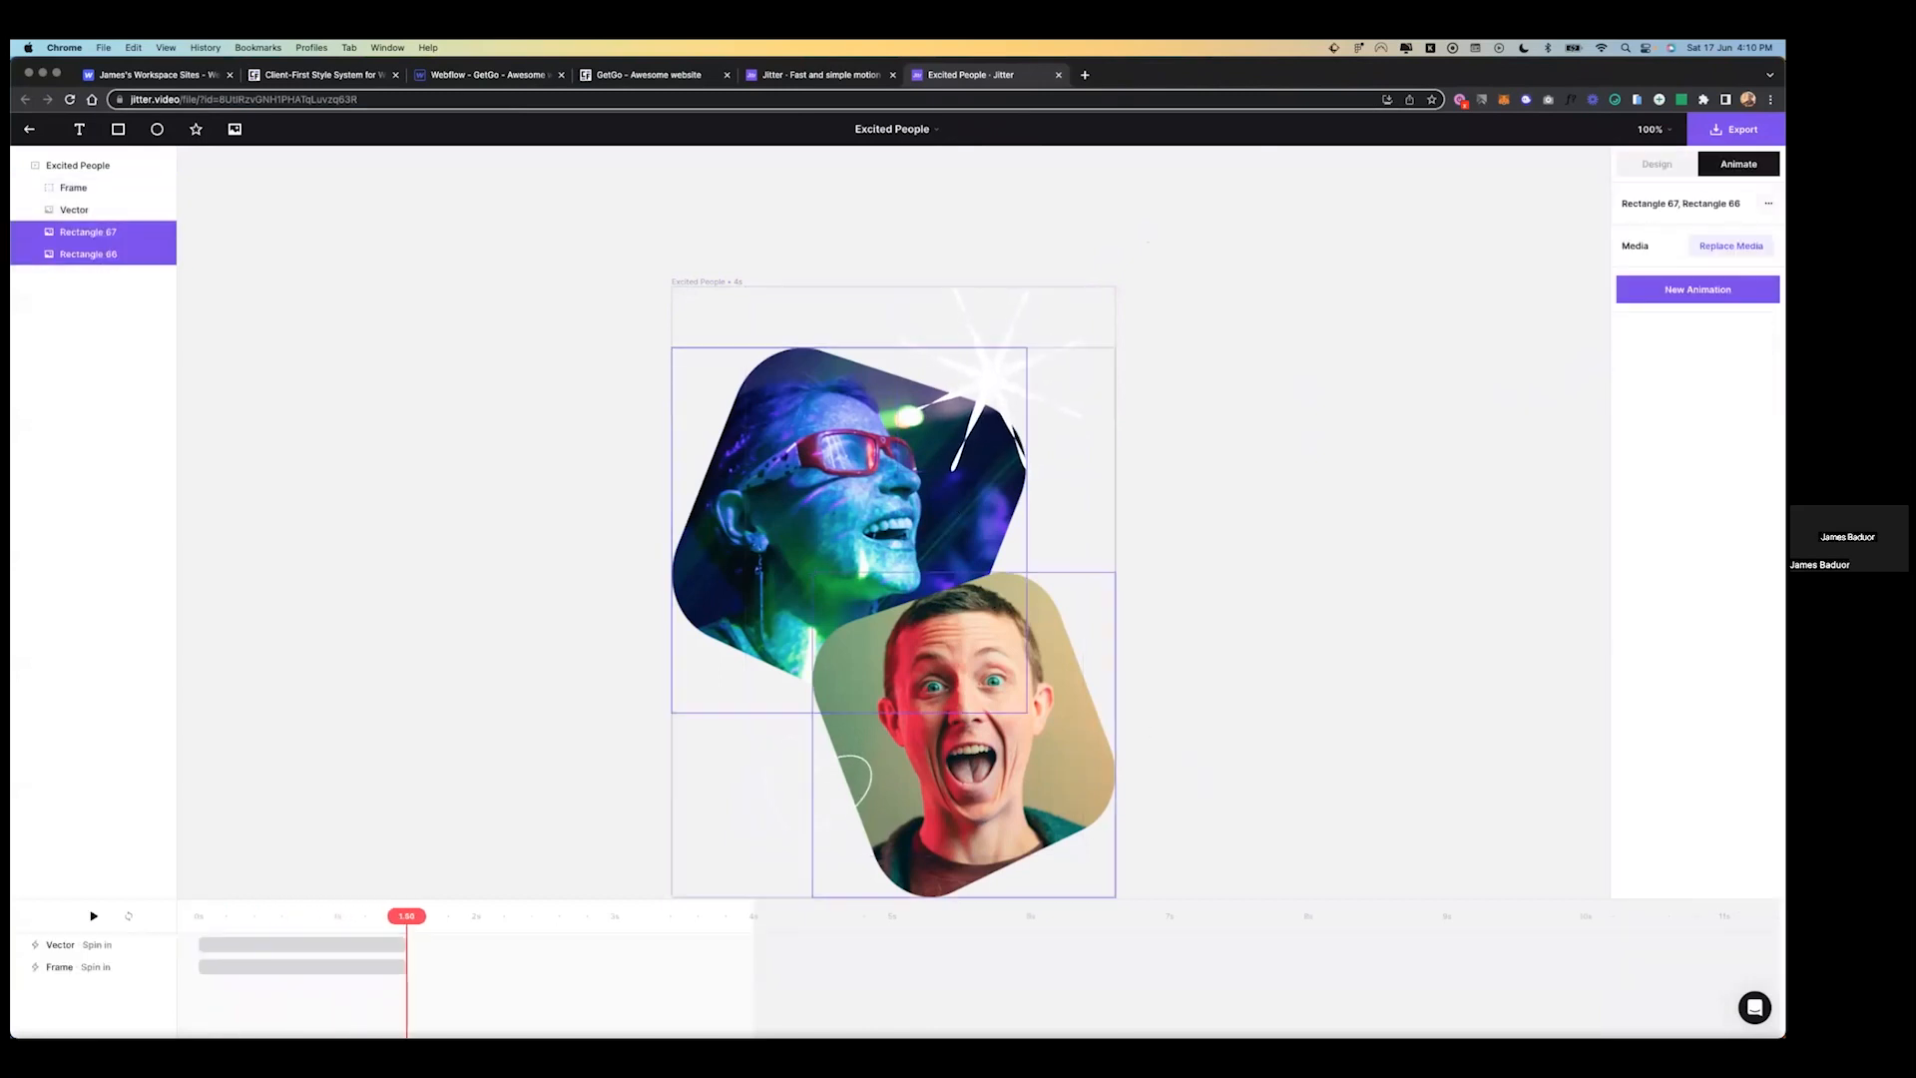
click(1697, 289)
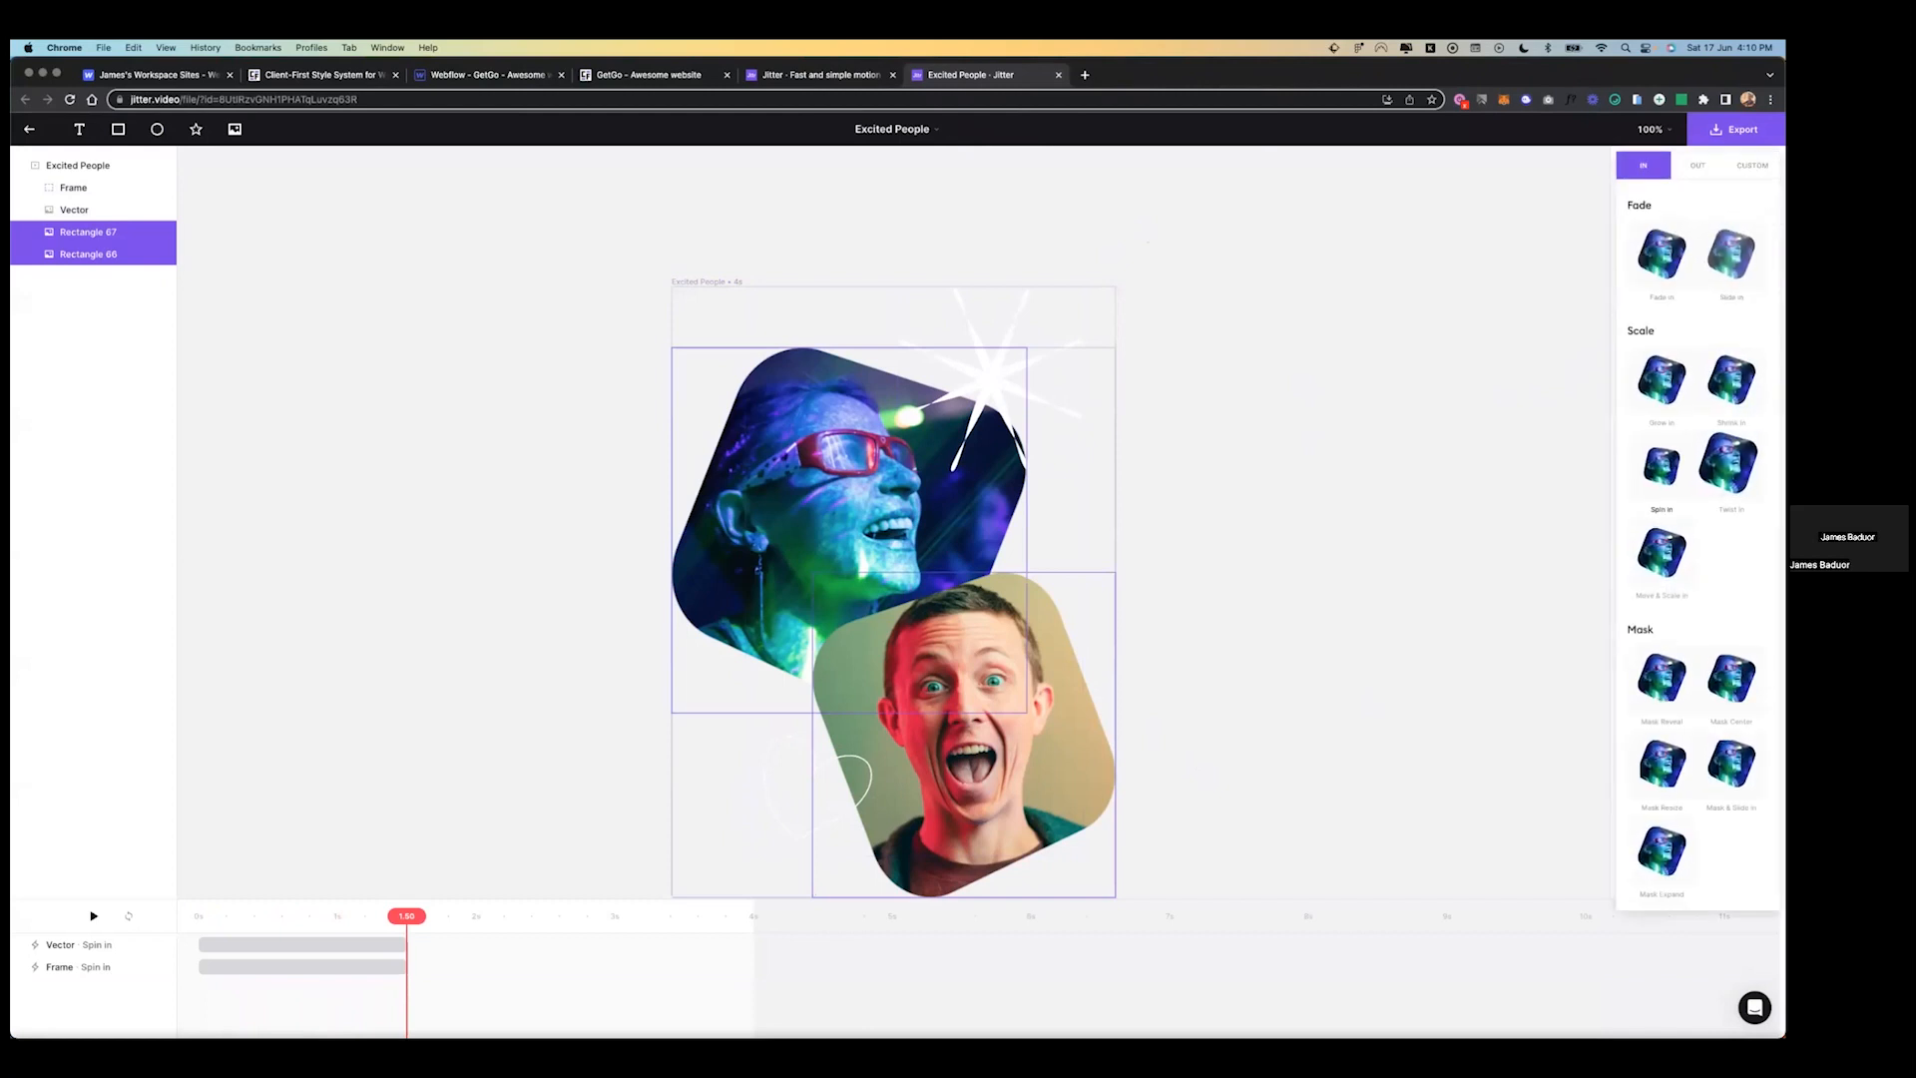
click(1647, 481)
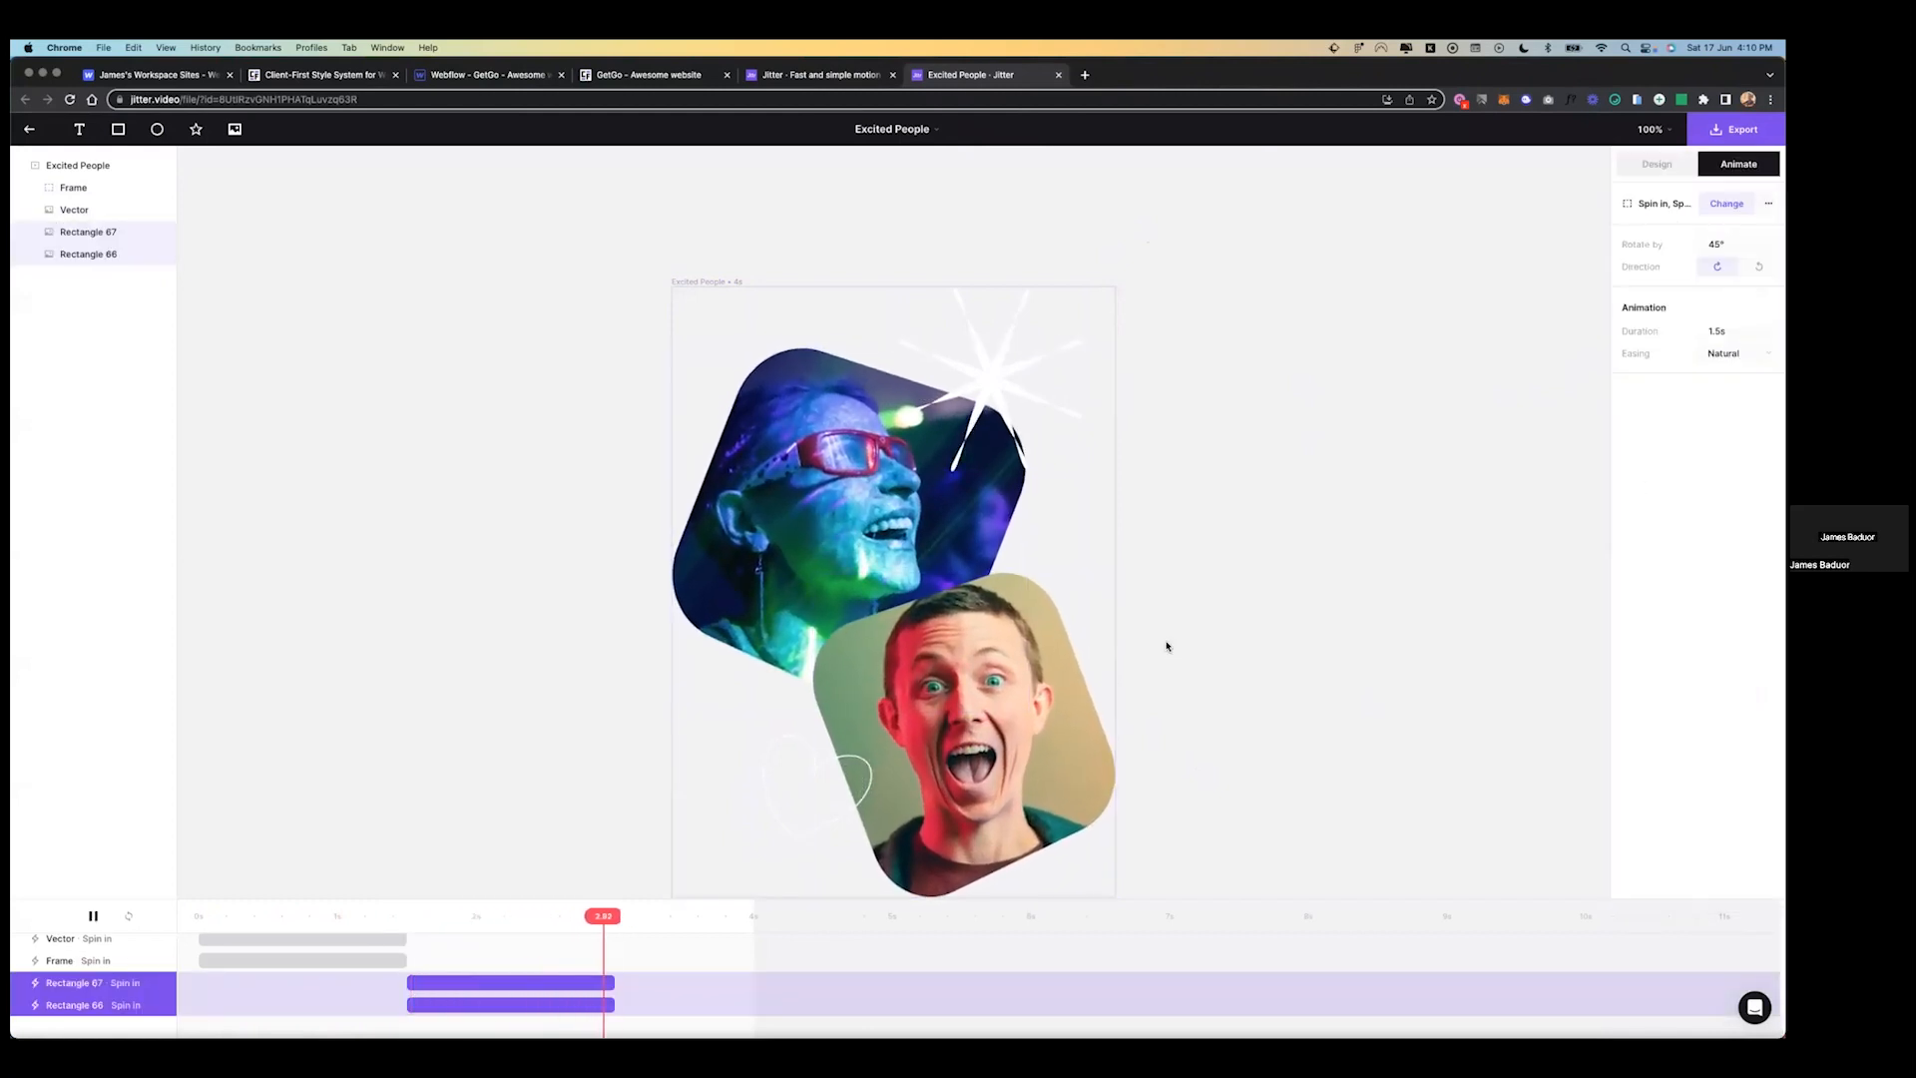
- Preview the whole Excited People animation, export it as Lottie, and save the Excited-People file in the getgo folder
click(127, 176)
key(space)
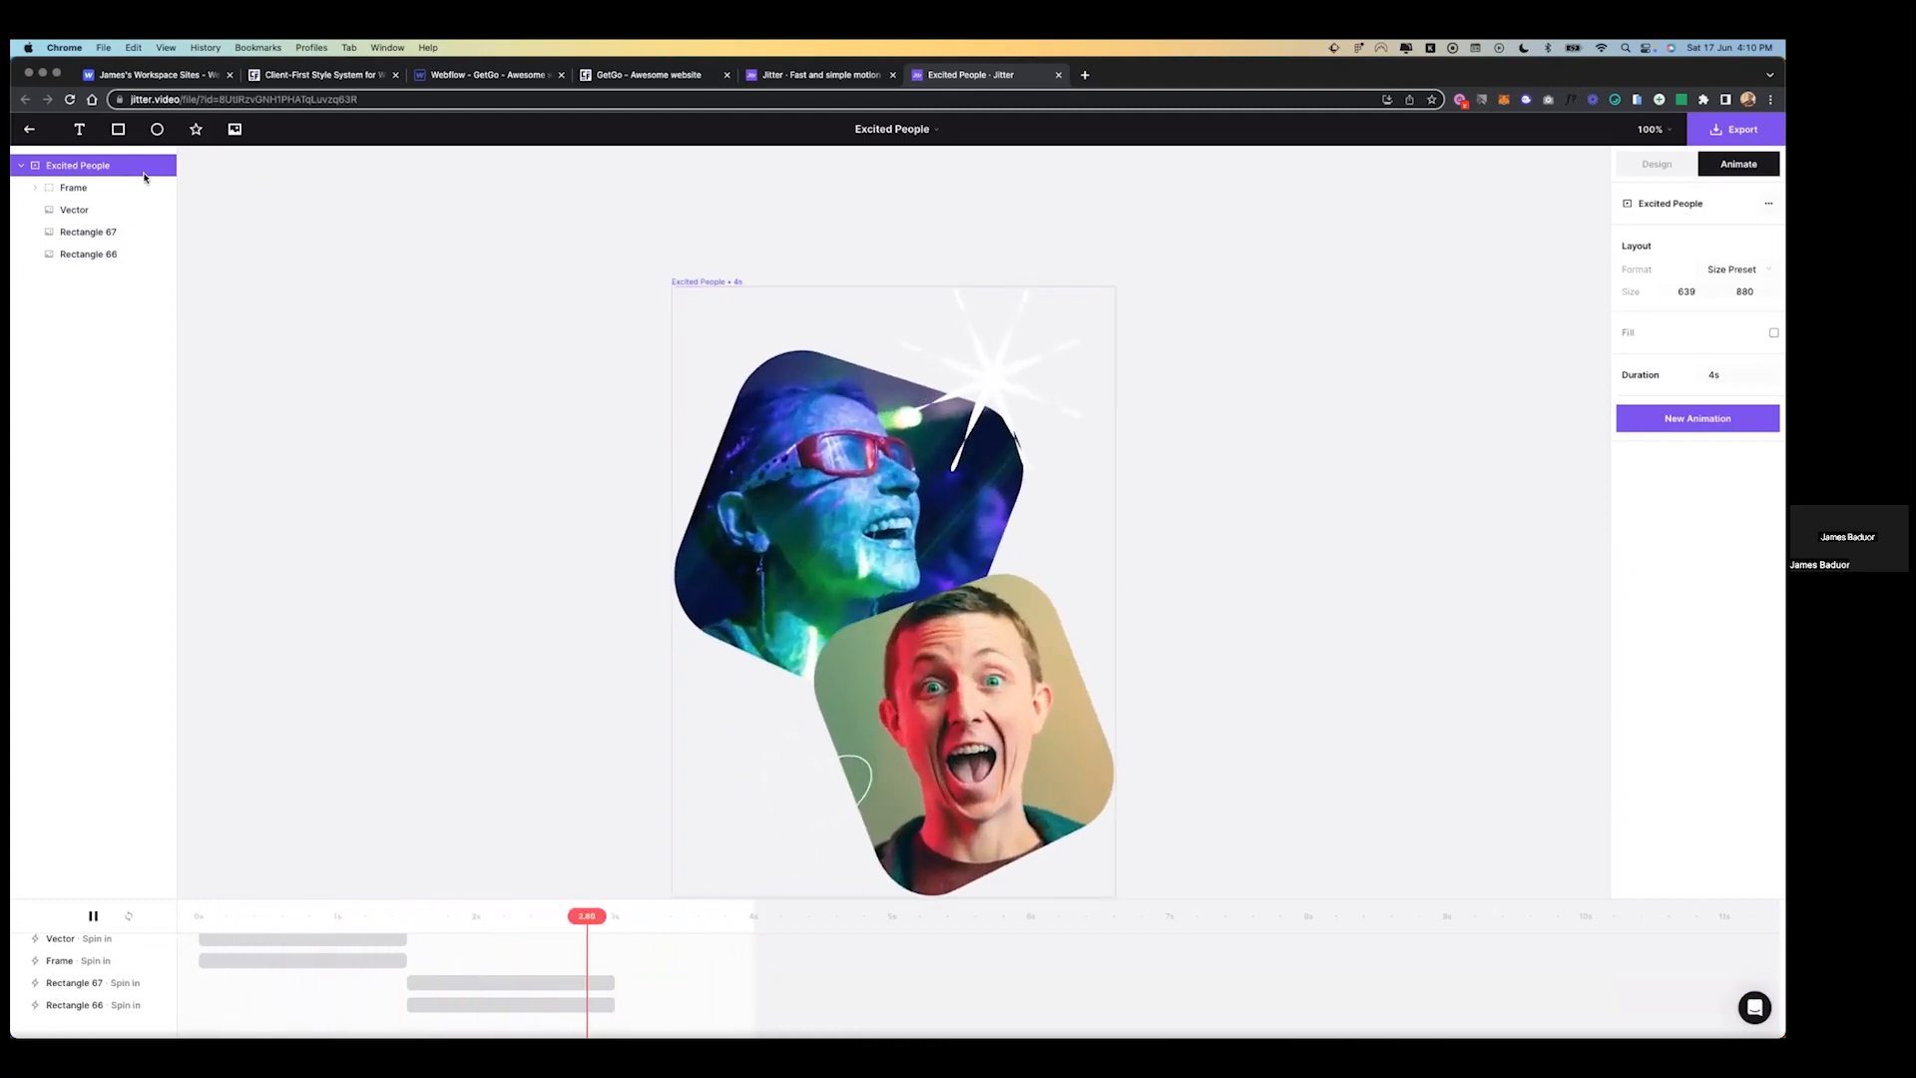
click(1735, 128)
click(1637, 480)
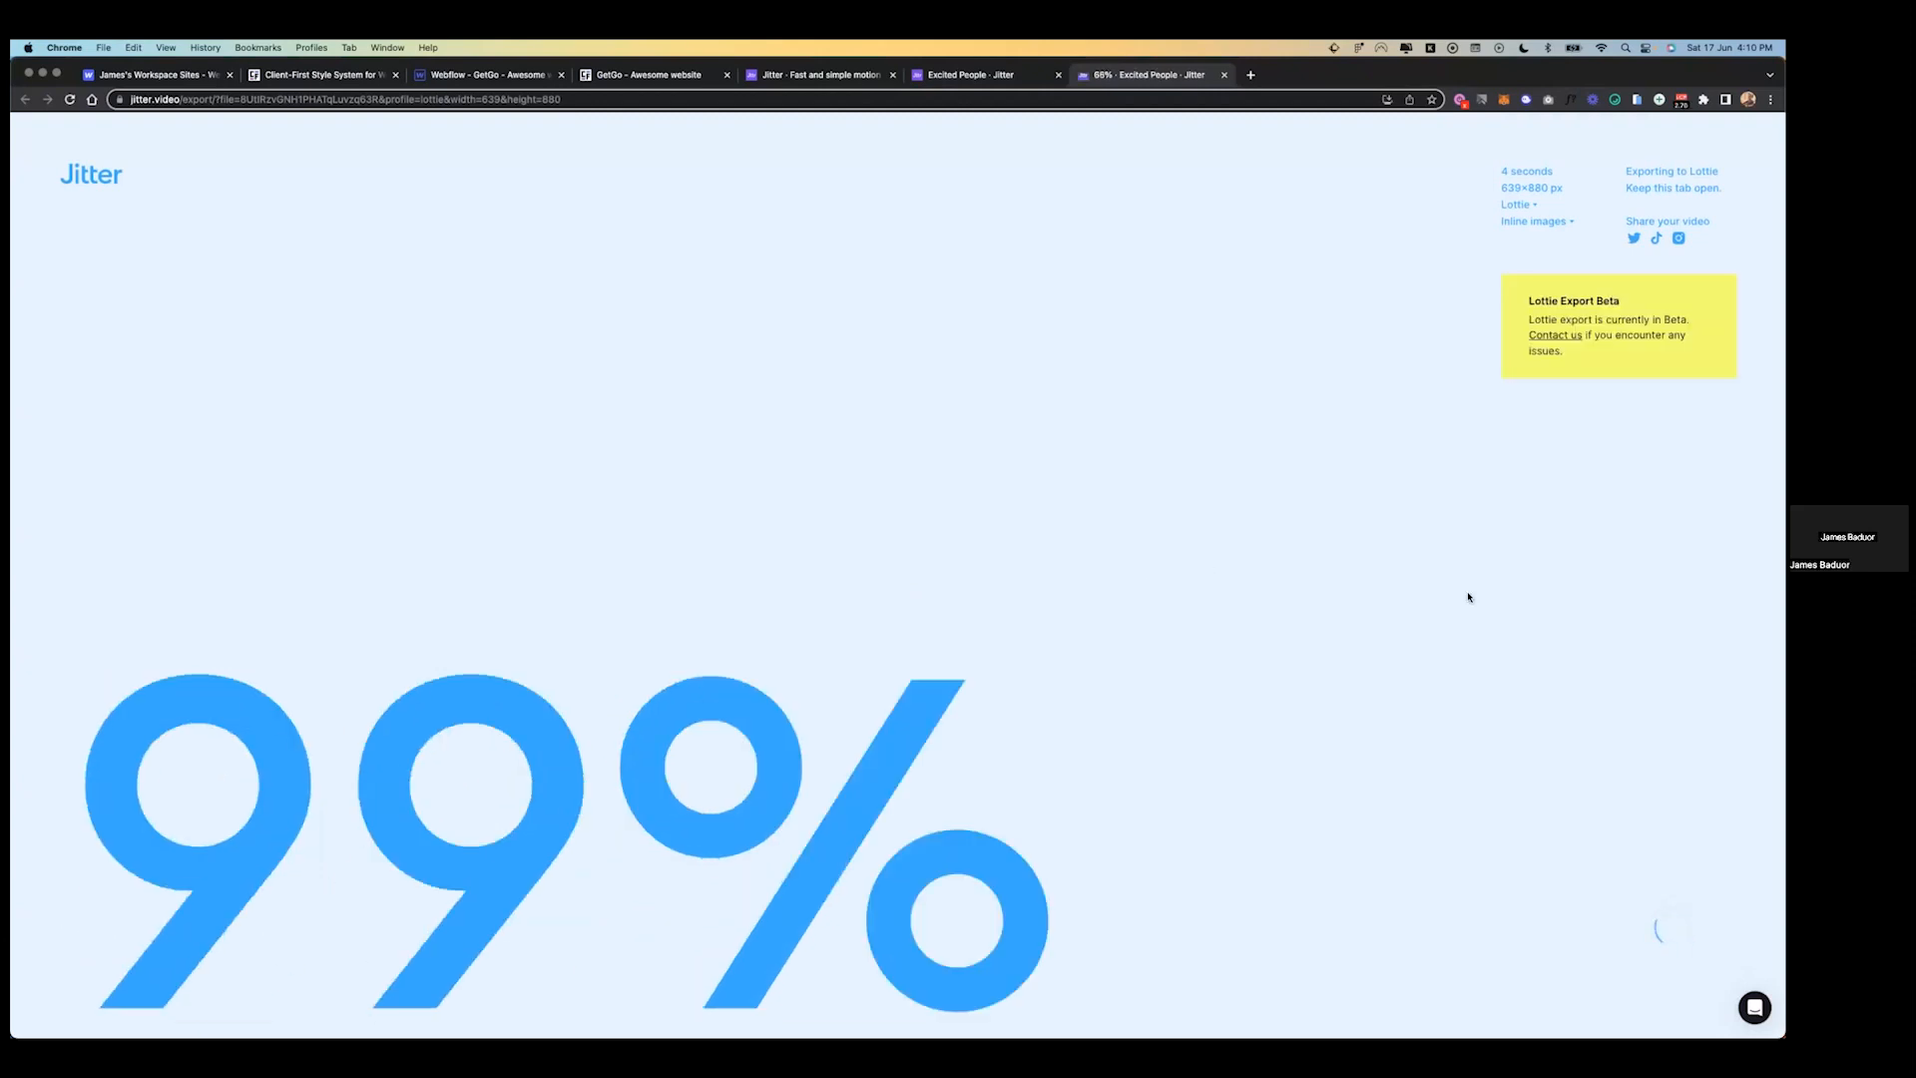
click(1673, 926)
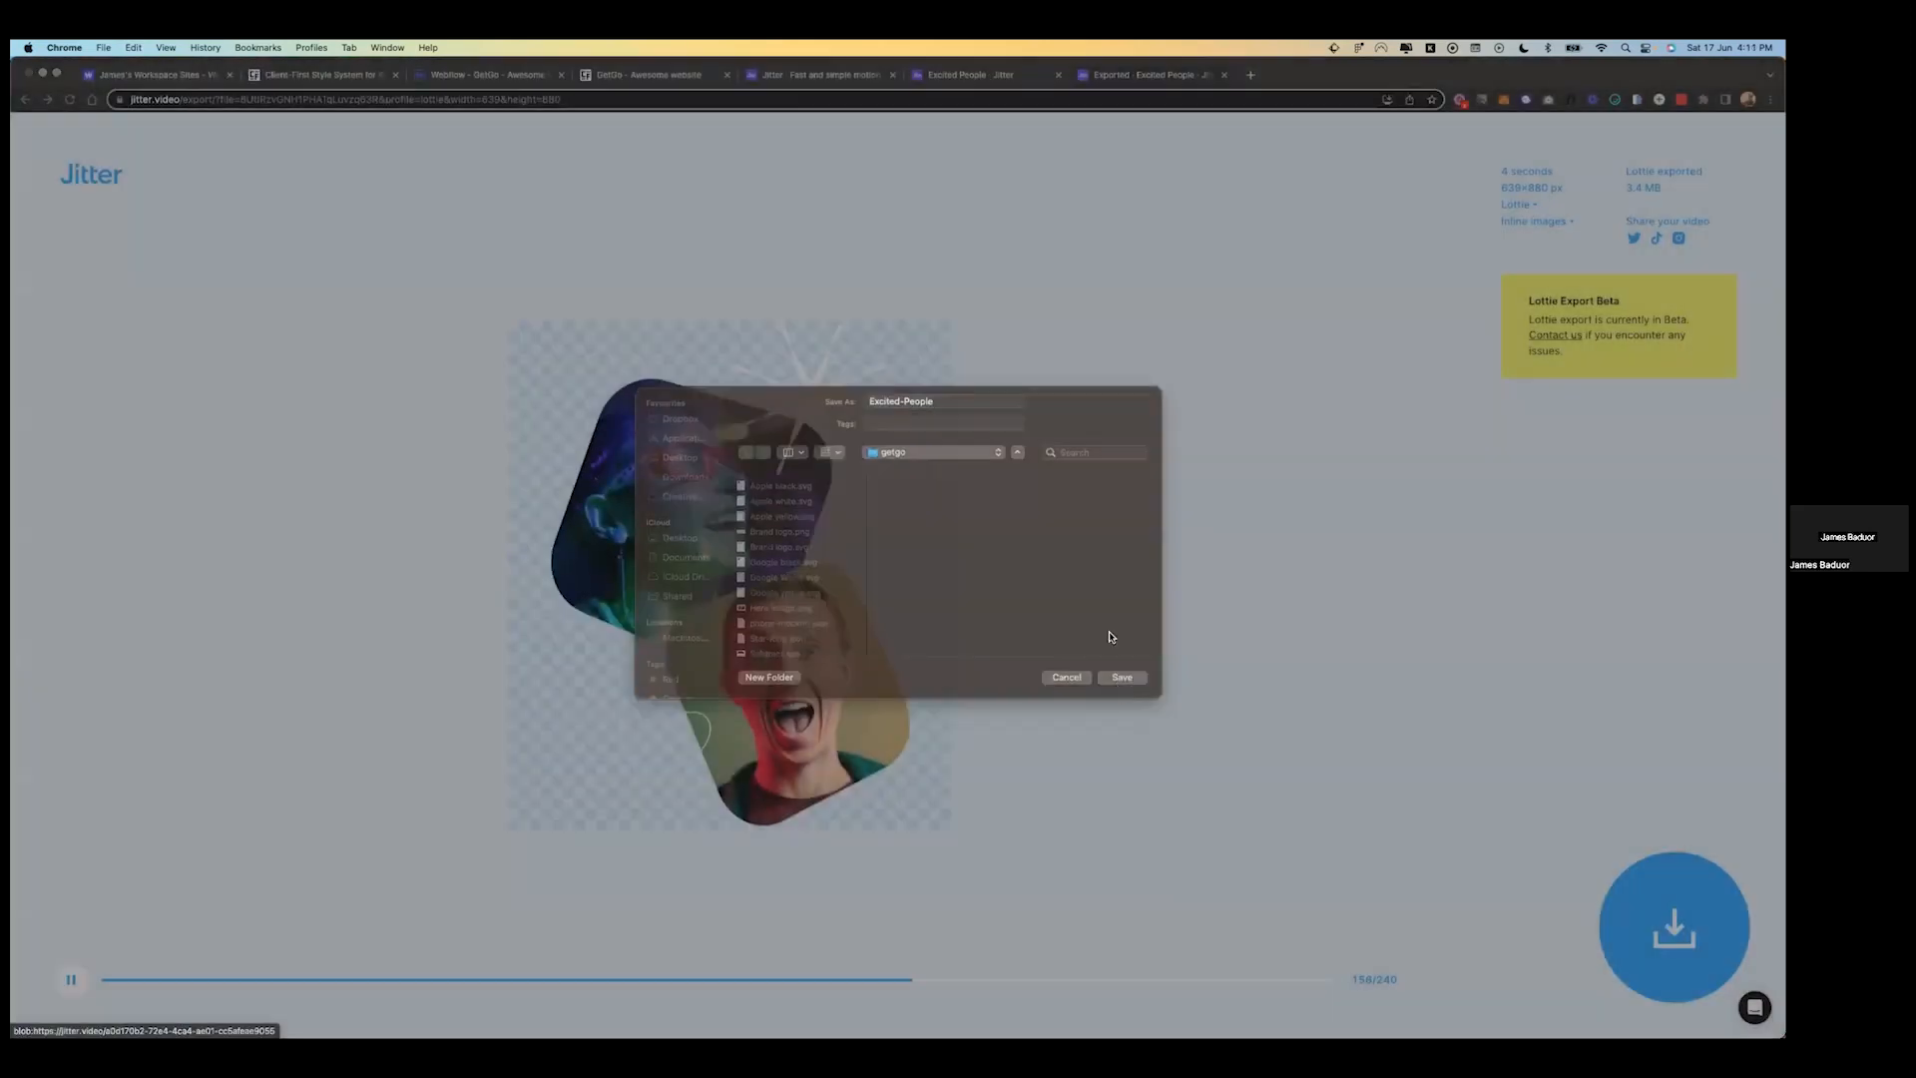
click(1122, 677)
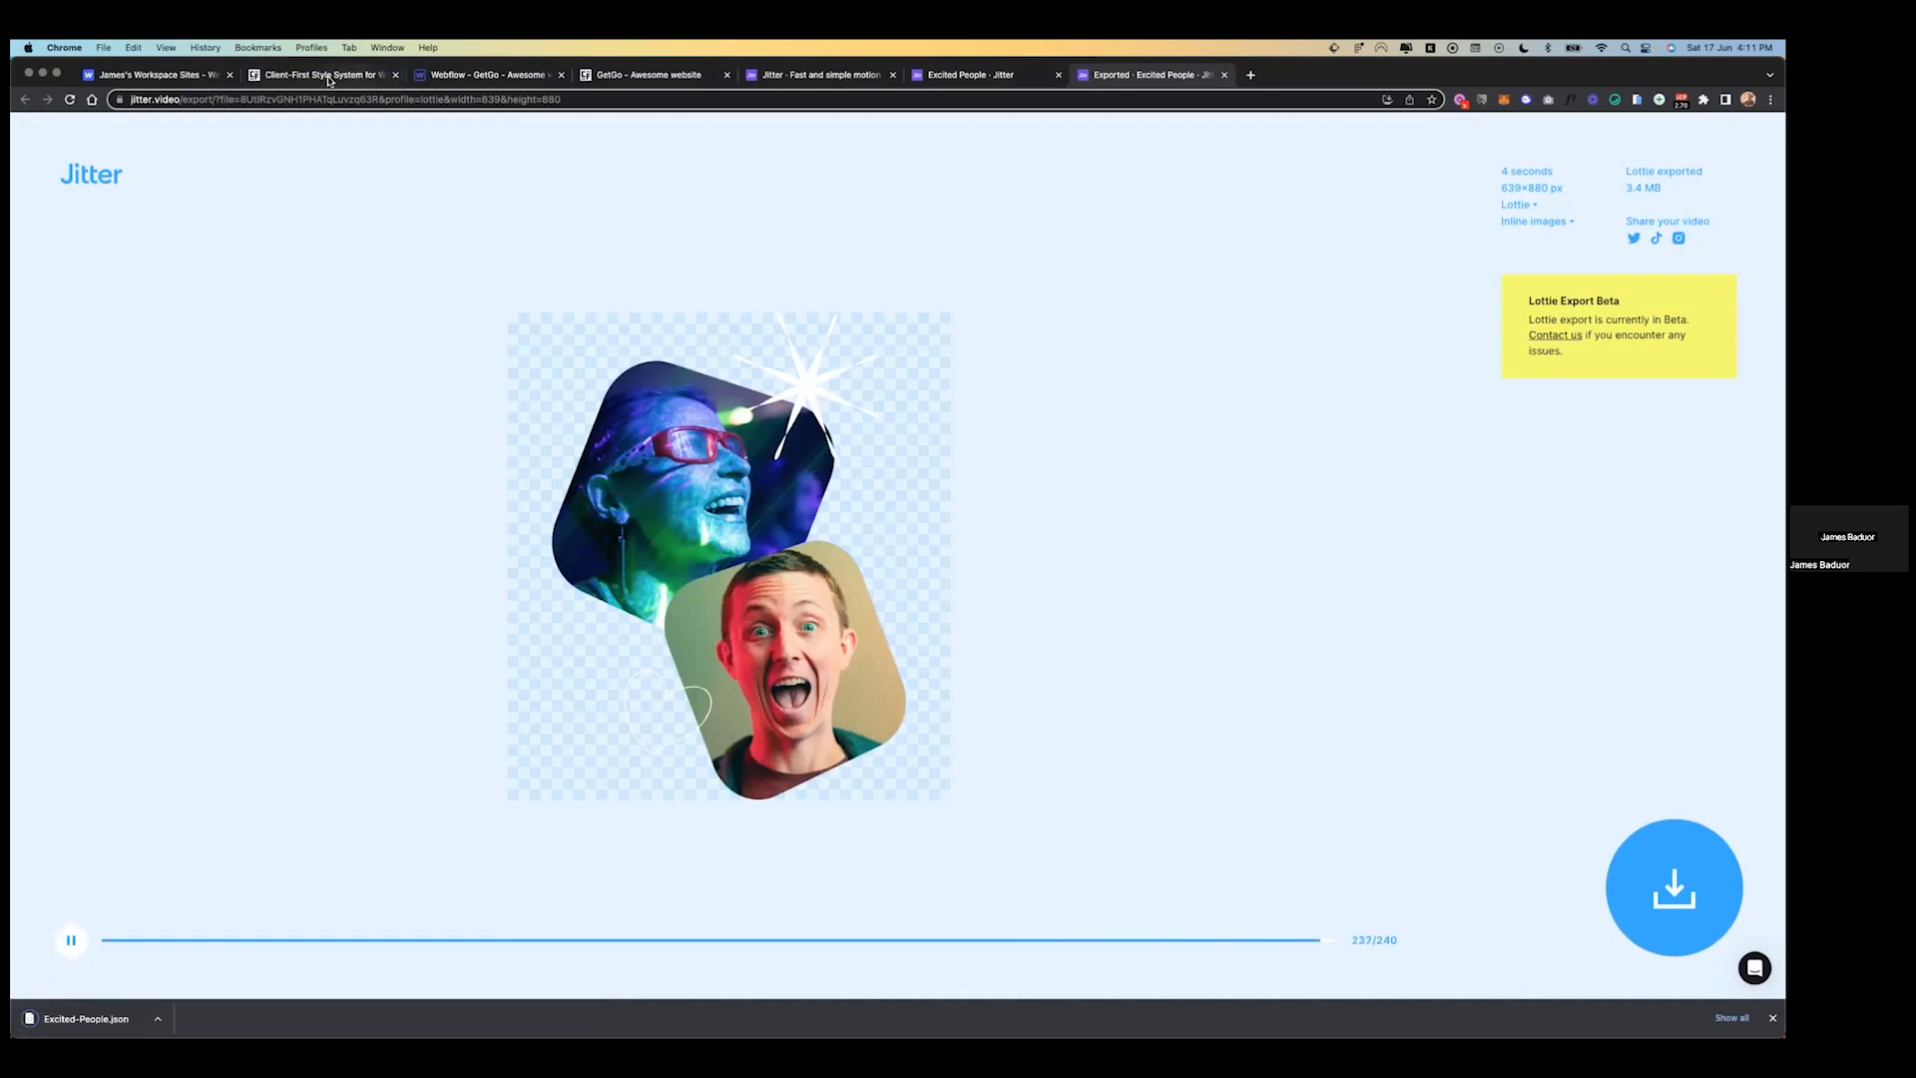
- Return to Webflow, insert a Lottie Animation in the empty col, and replace its placeholder sequence with Excited-People.json
click(464, 80)
scroll(1020, 649, down, 2)
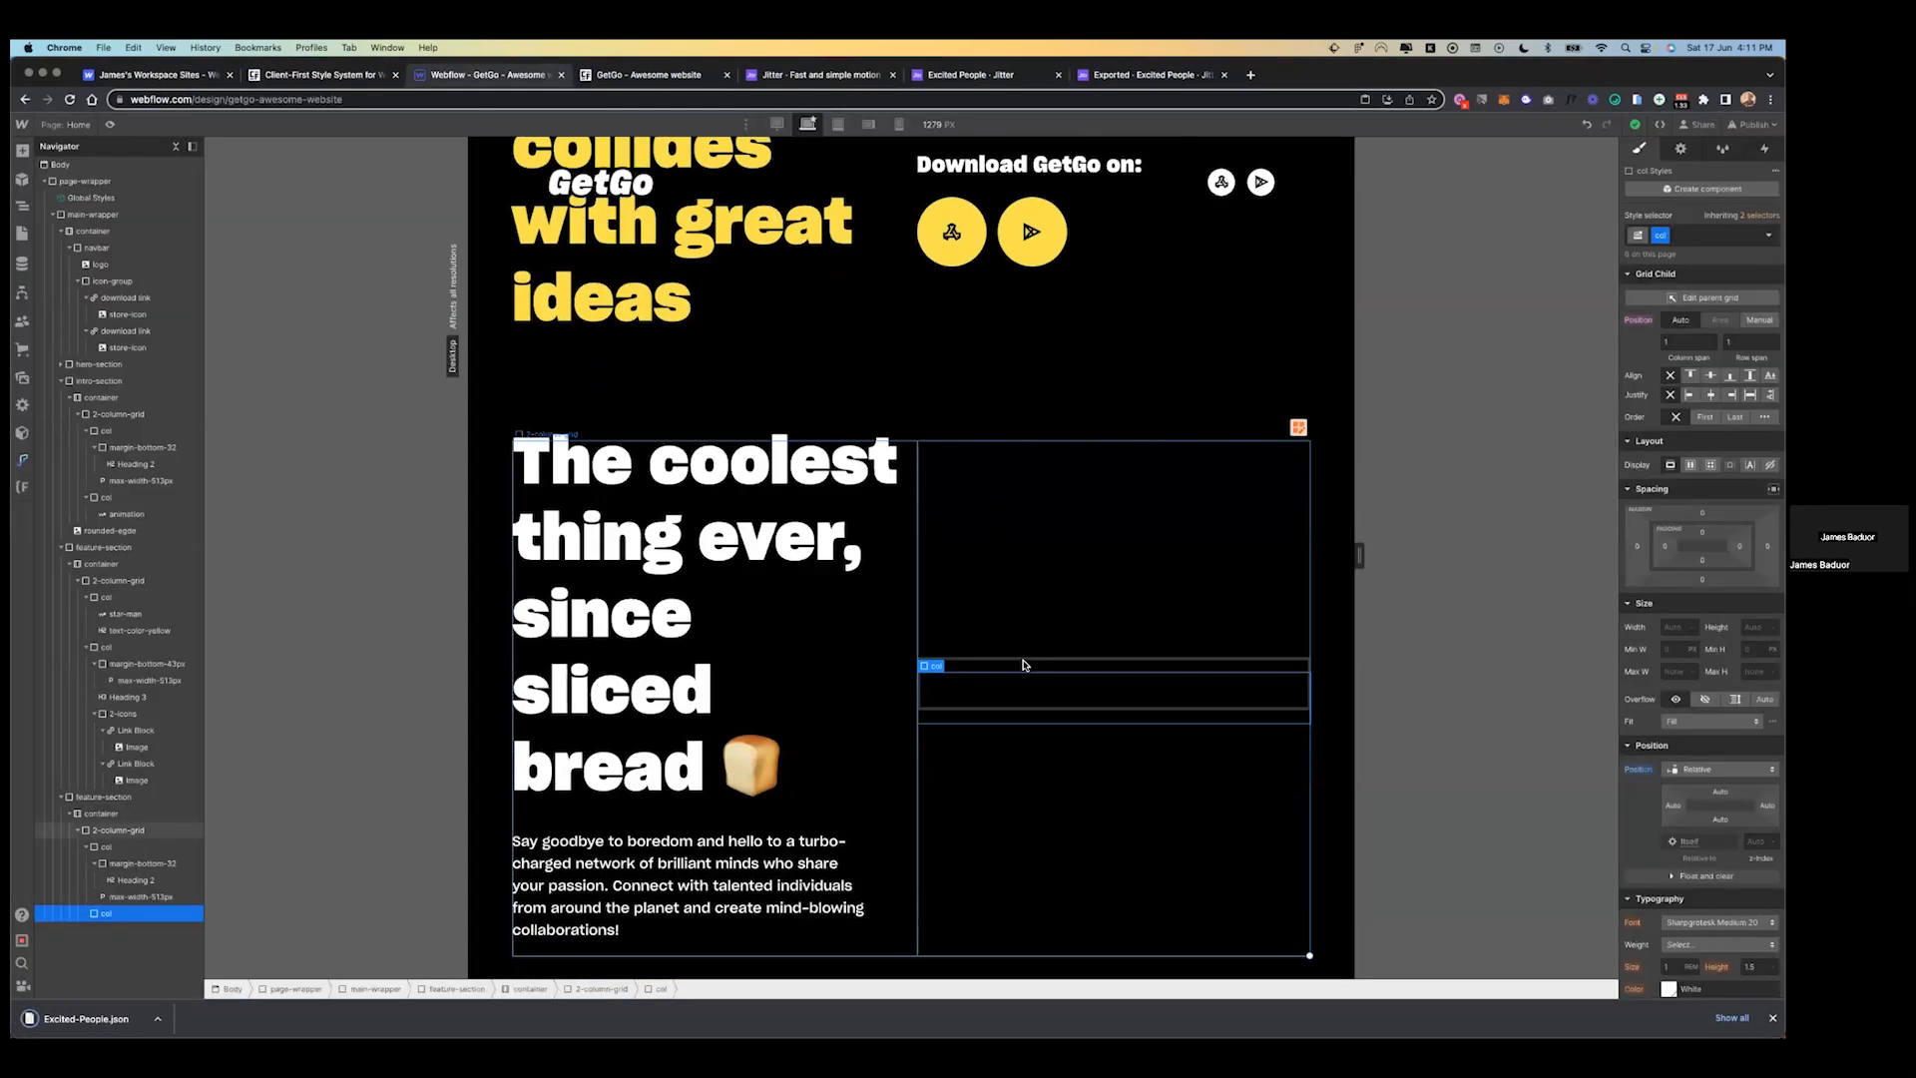
click(22, 150)
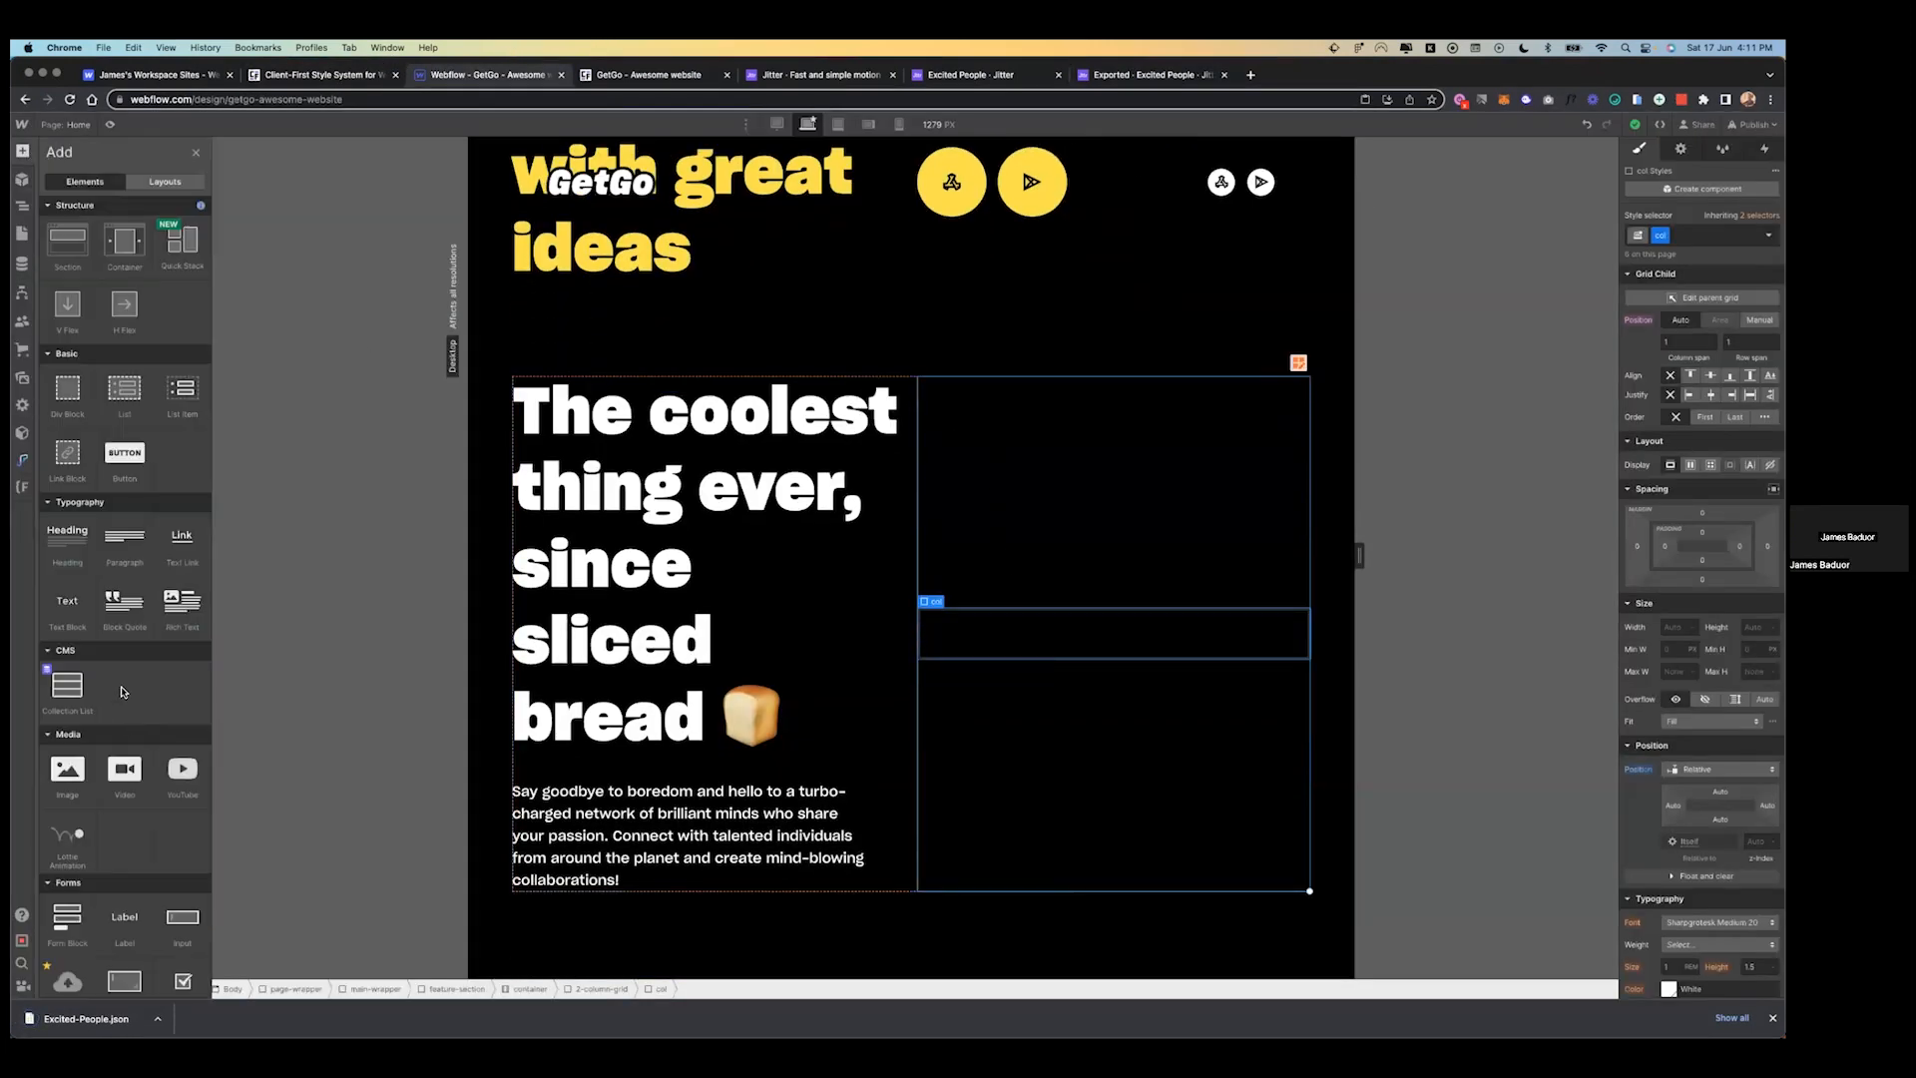
click(81, 824)
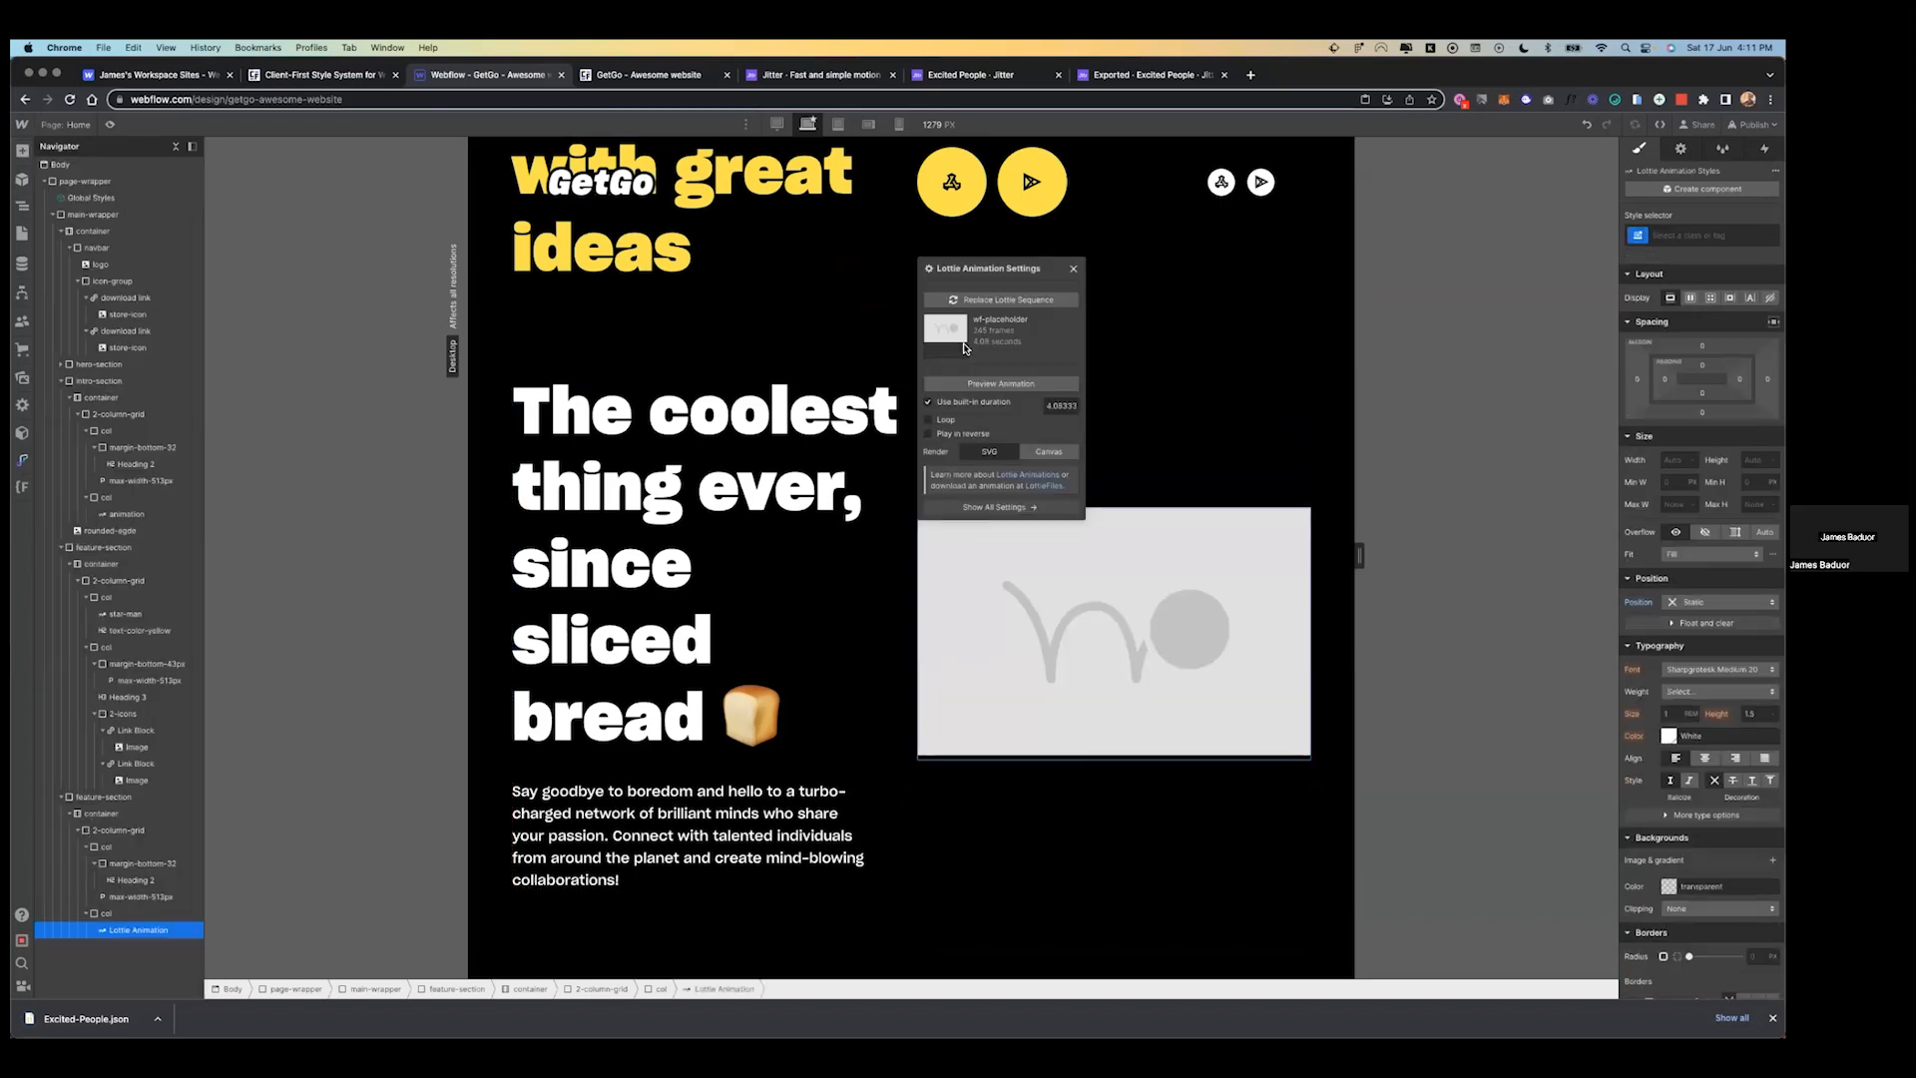
click(968, 299)
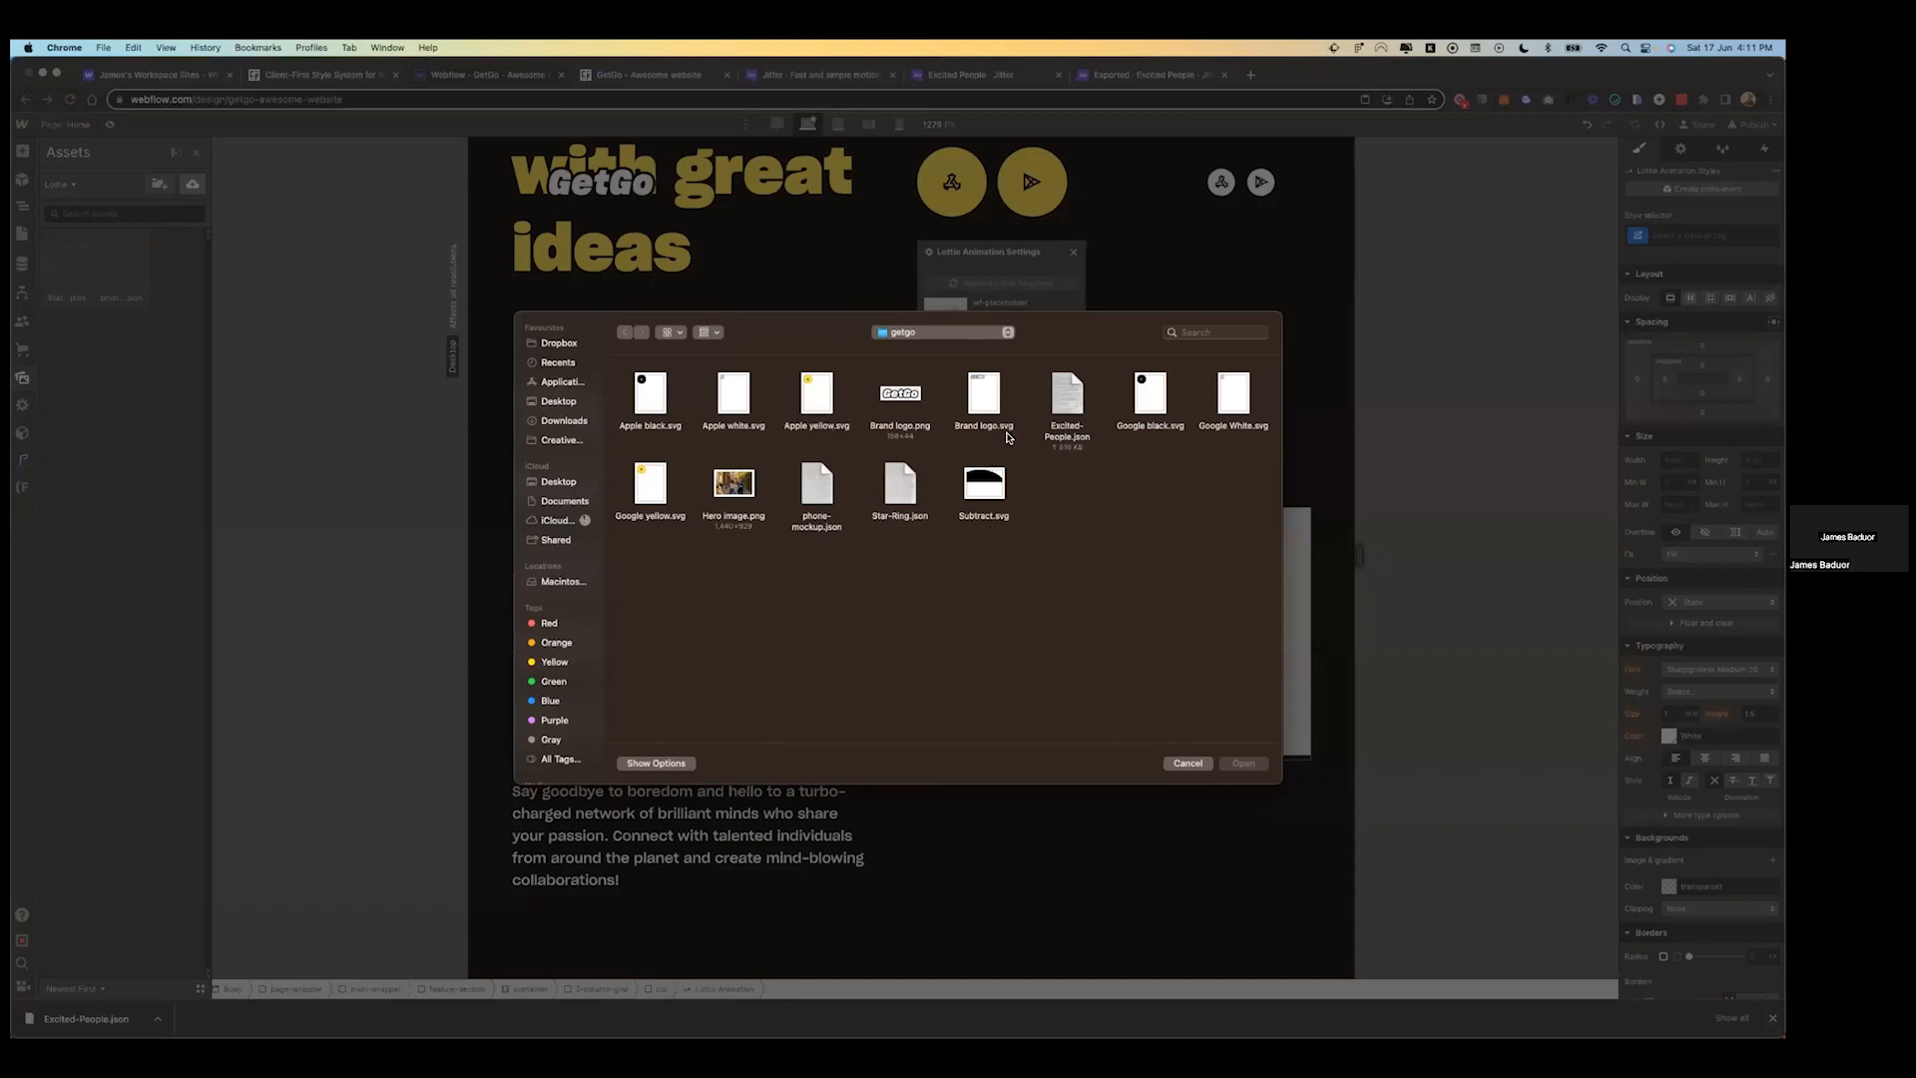
click(1069, 392)
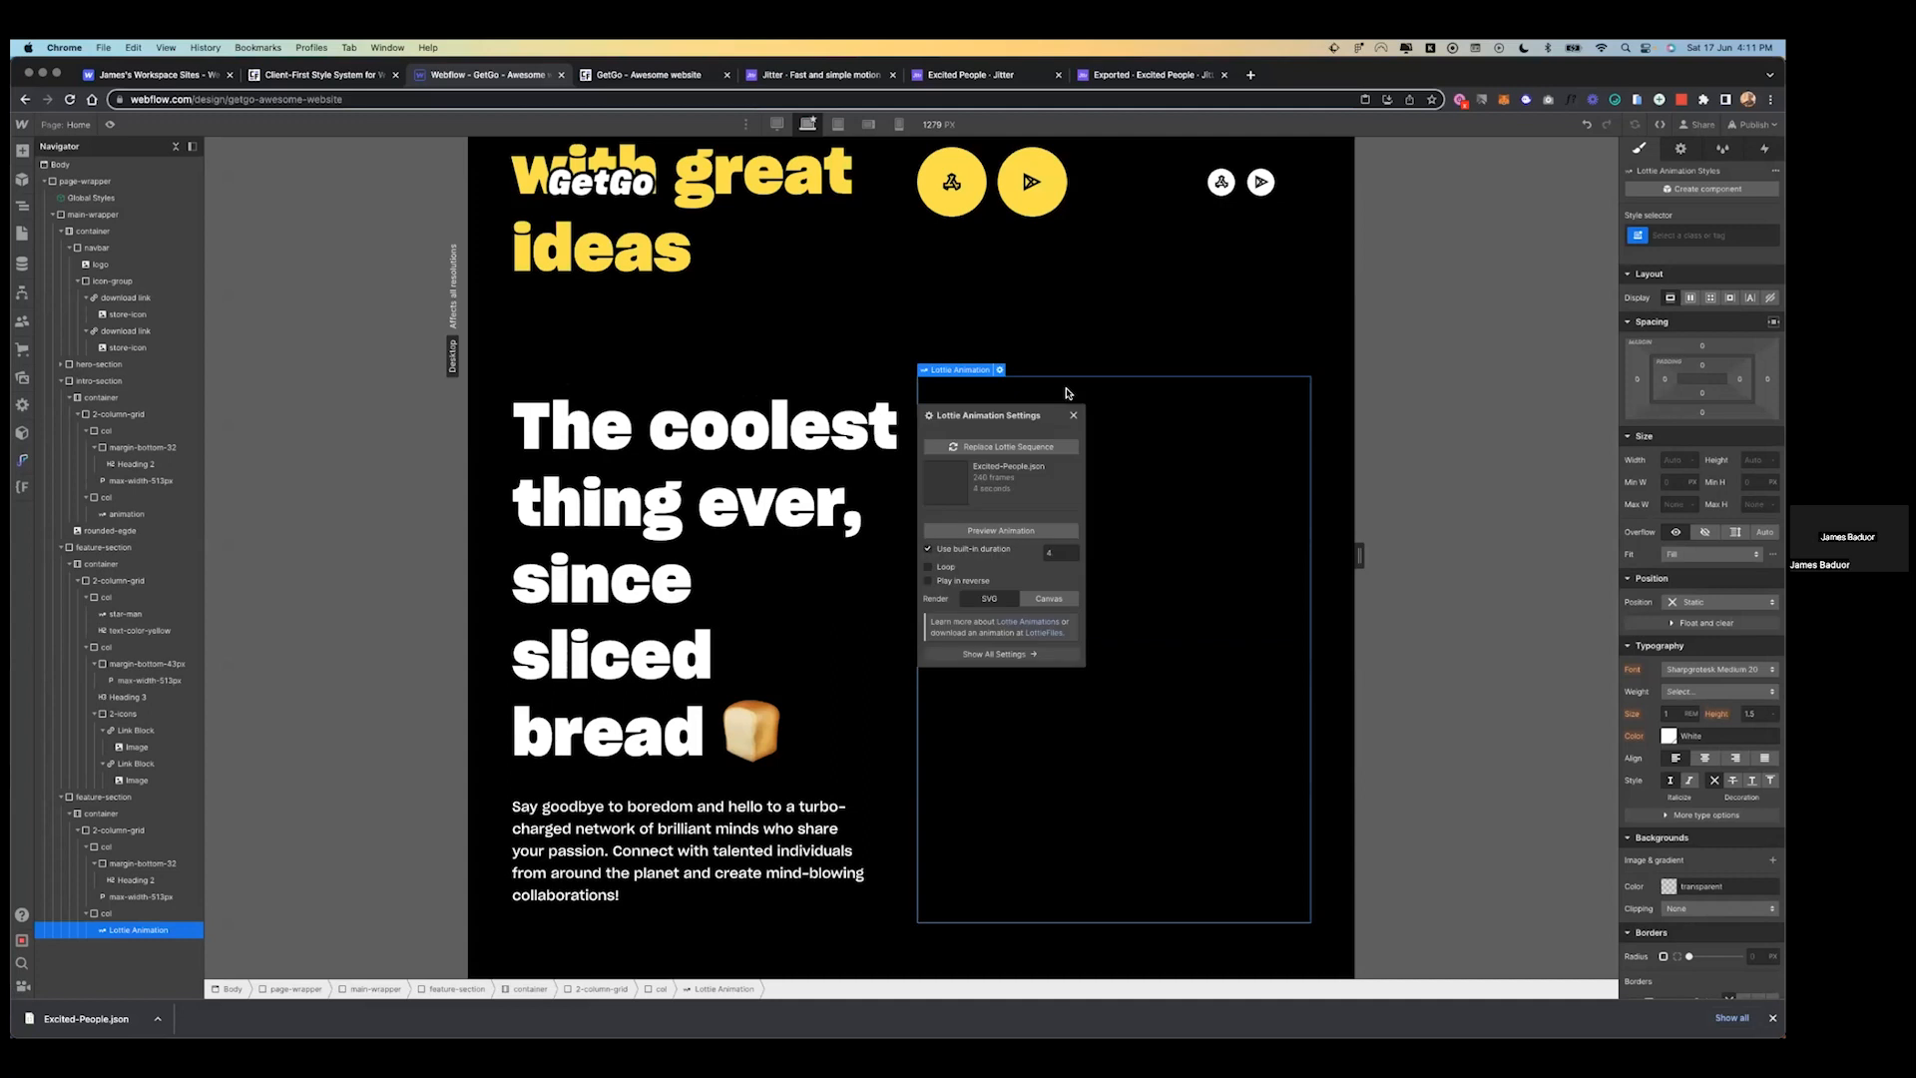
- Preview the page to watch the Excited People animation play, replay it, and return to the Designer
click(110, 123)
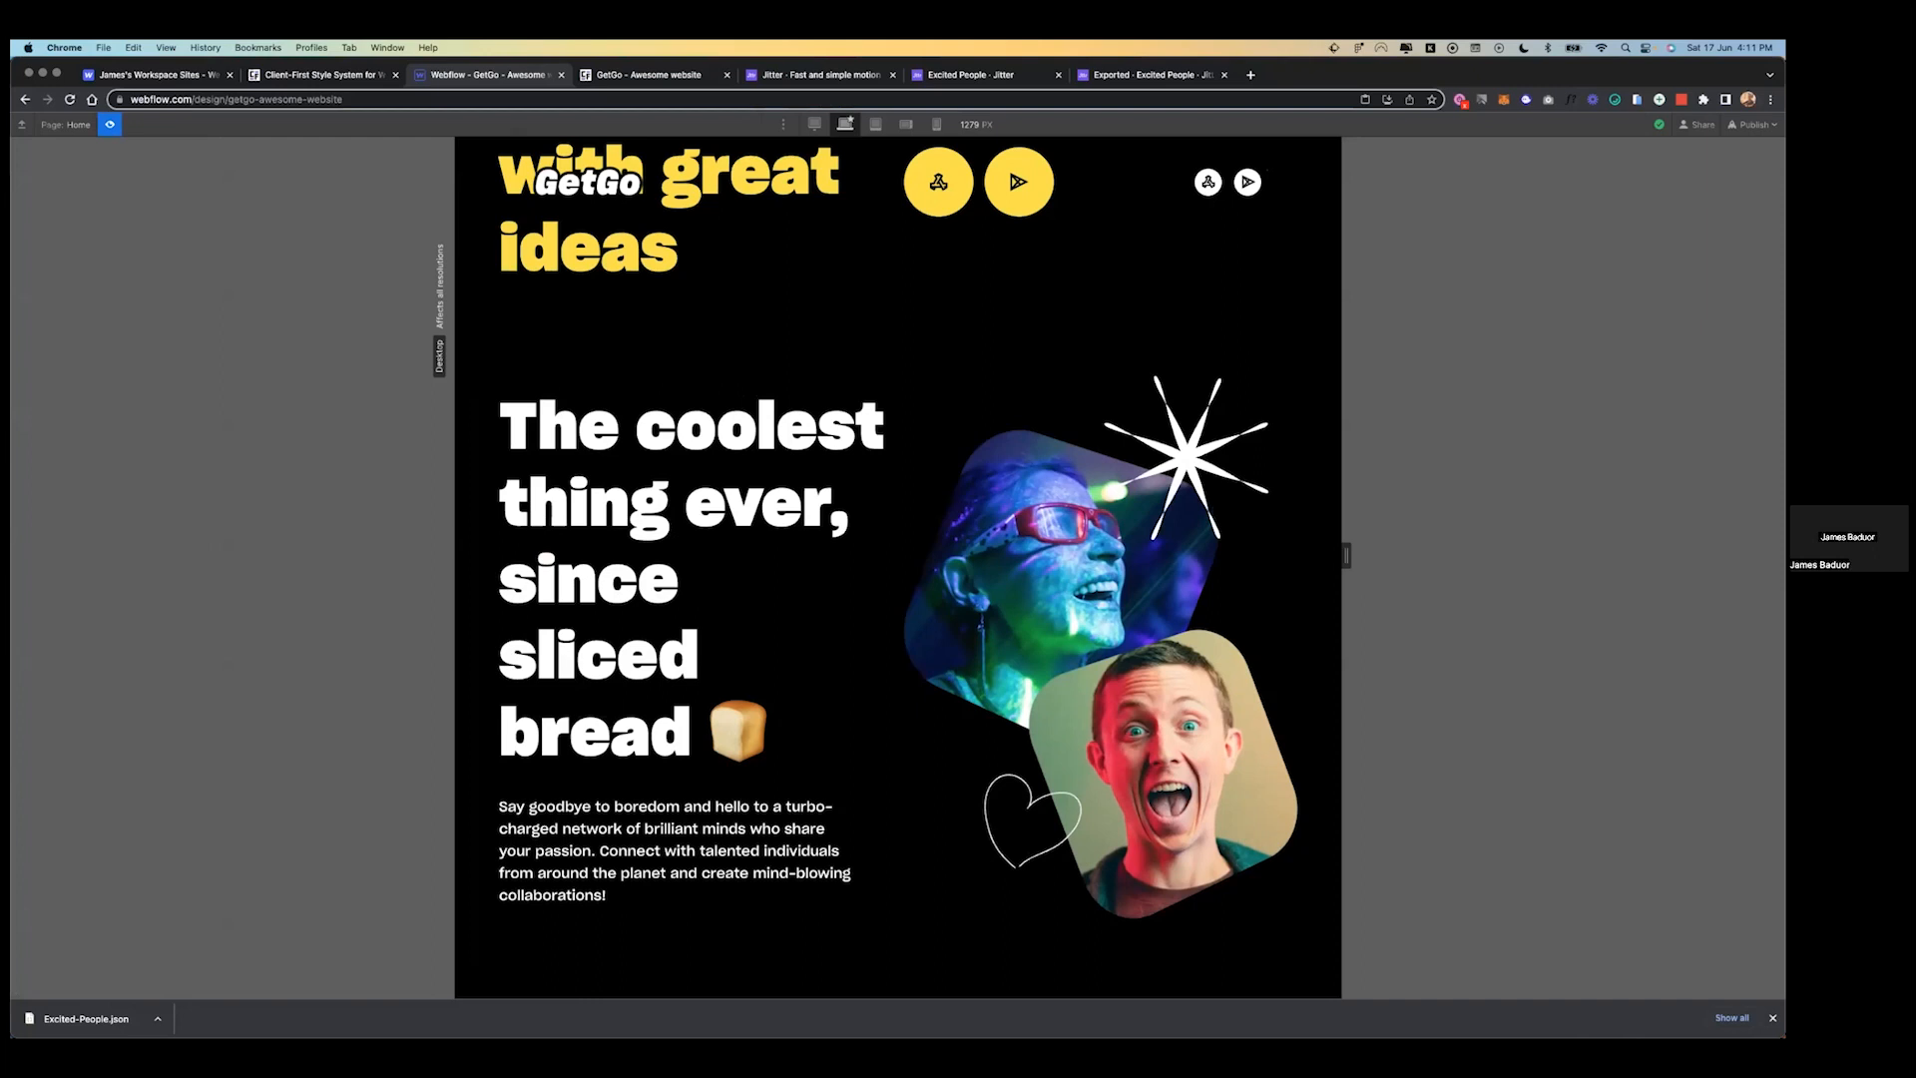
click(1772, 1018)
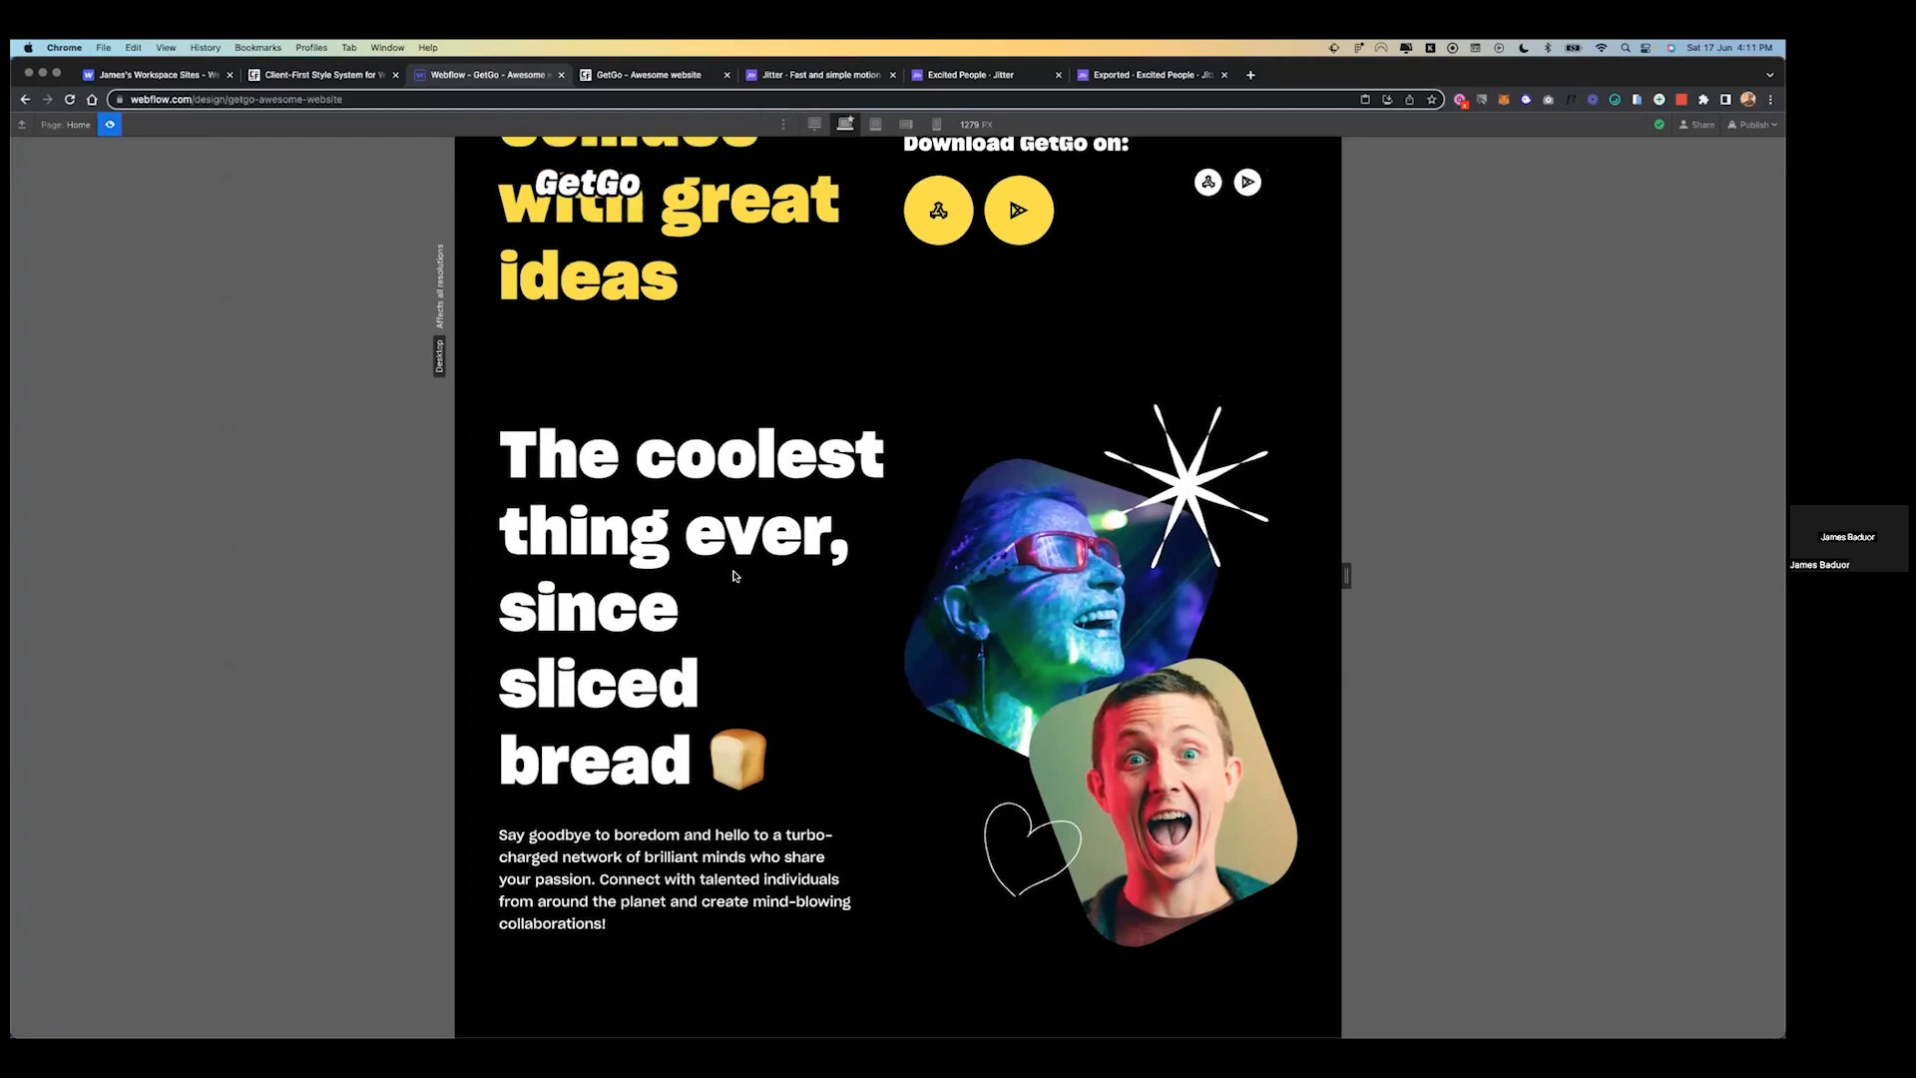
click(110, 127)
click(110, 127)
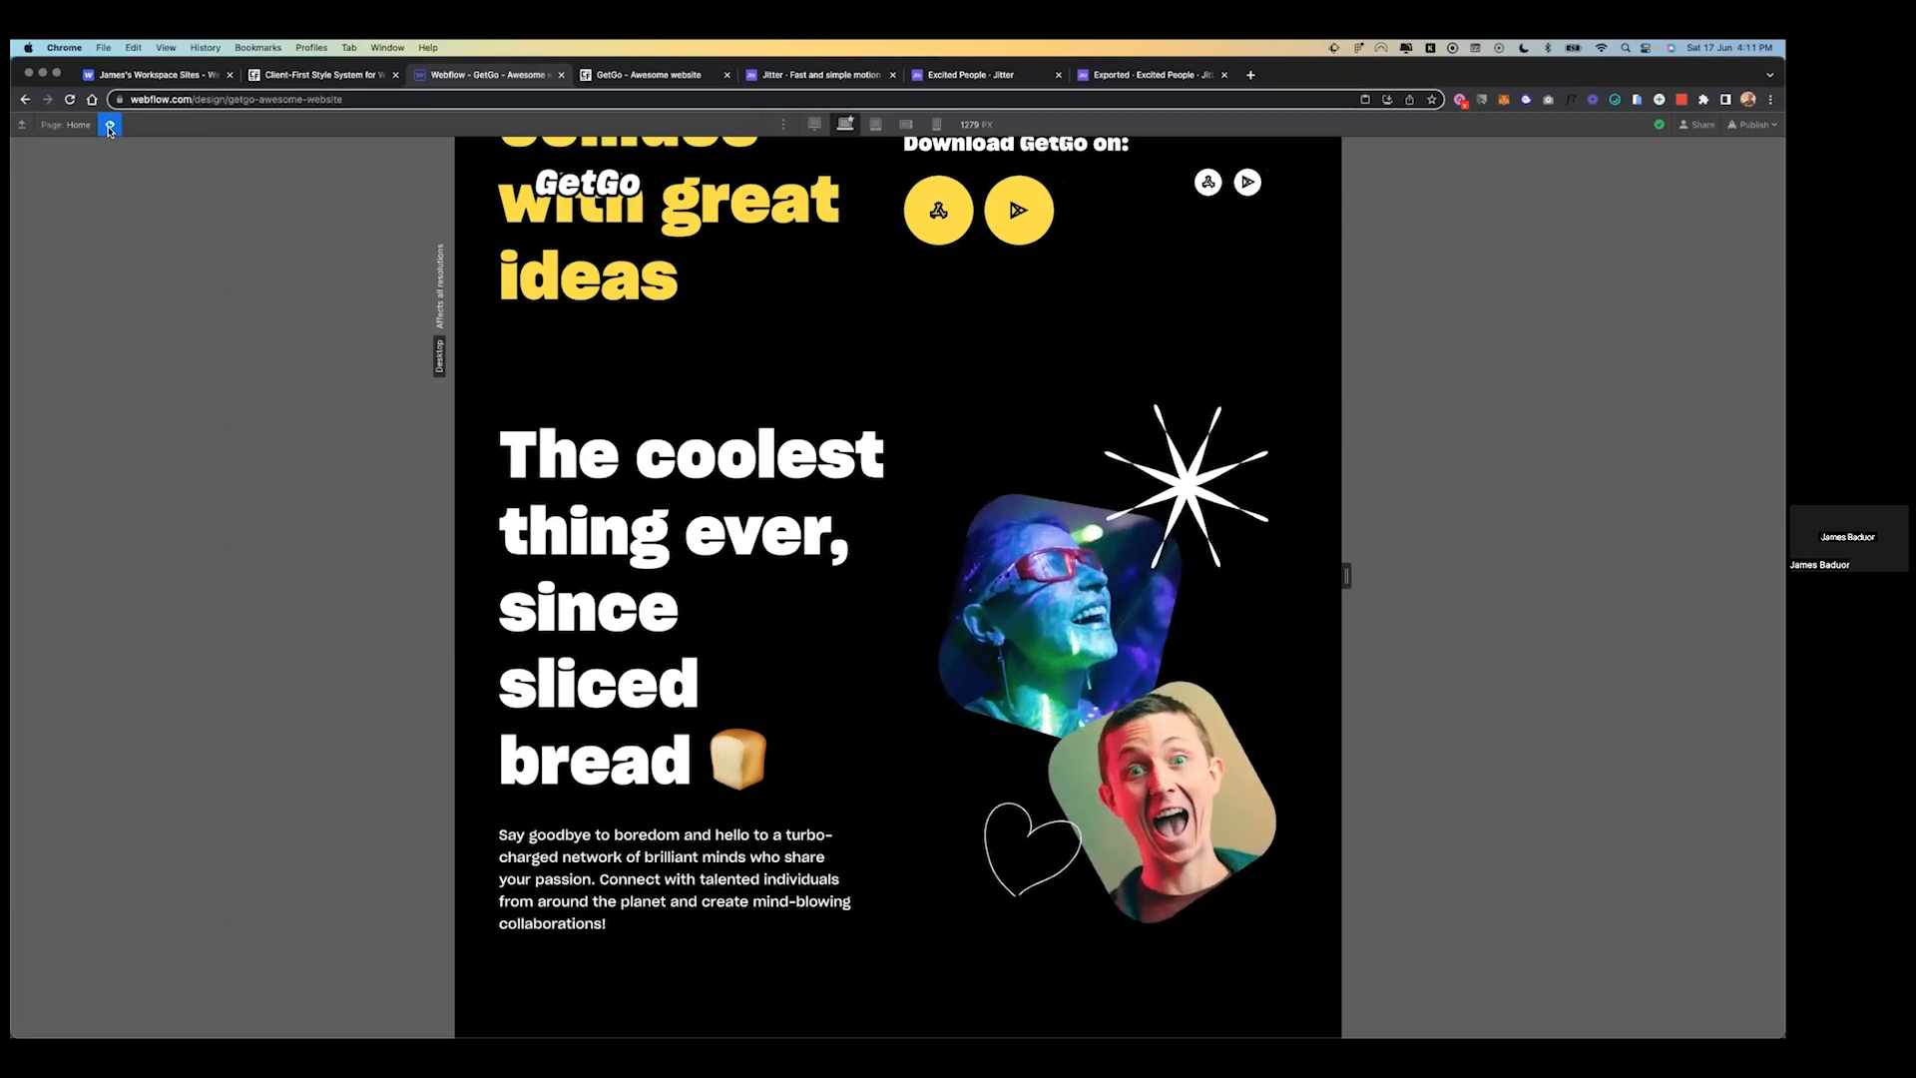
click(110, 127)
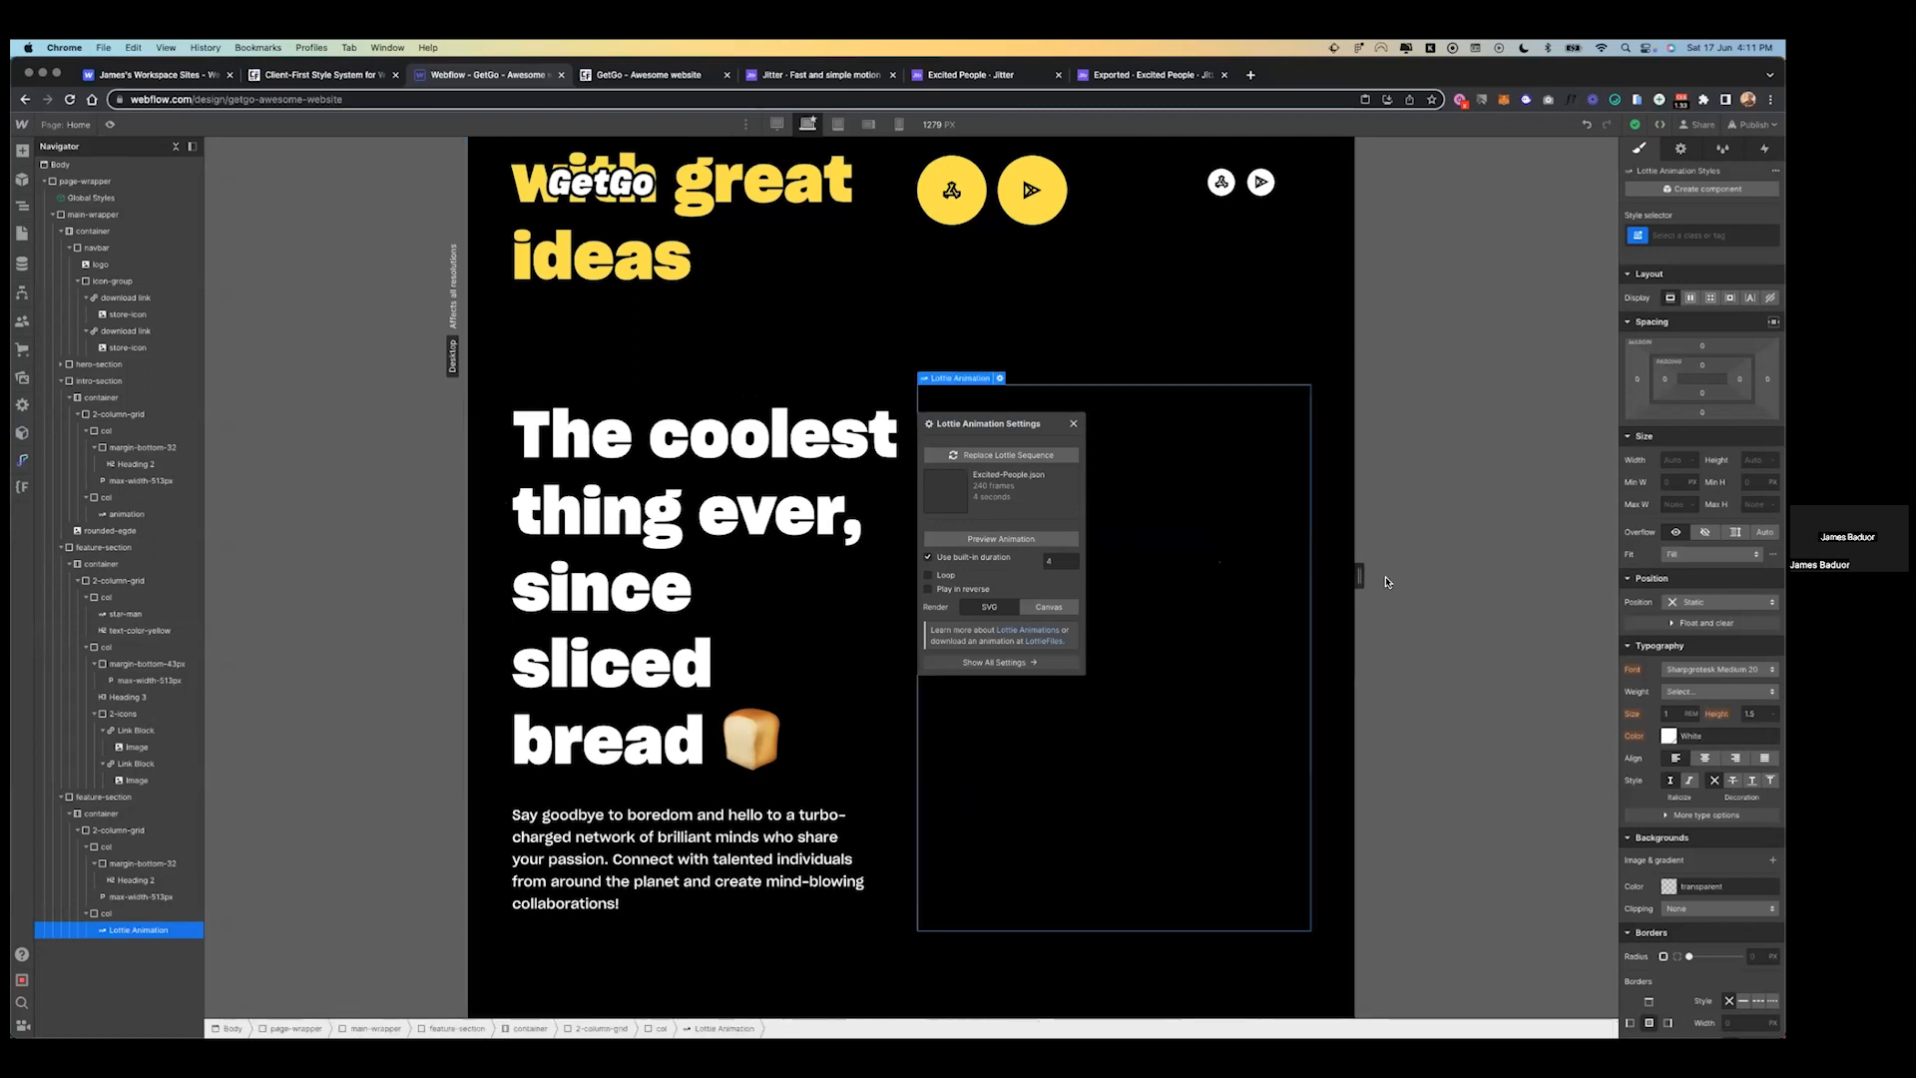
- Examine the curved top edge of the yellow "Space party, zero gravity drama" section in Figma, return to Webflow, and select the hero-section
click(1177, 290)
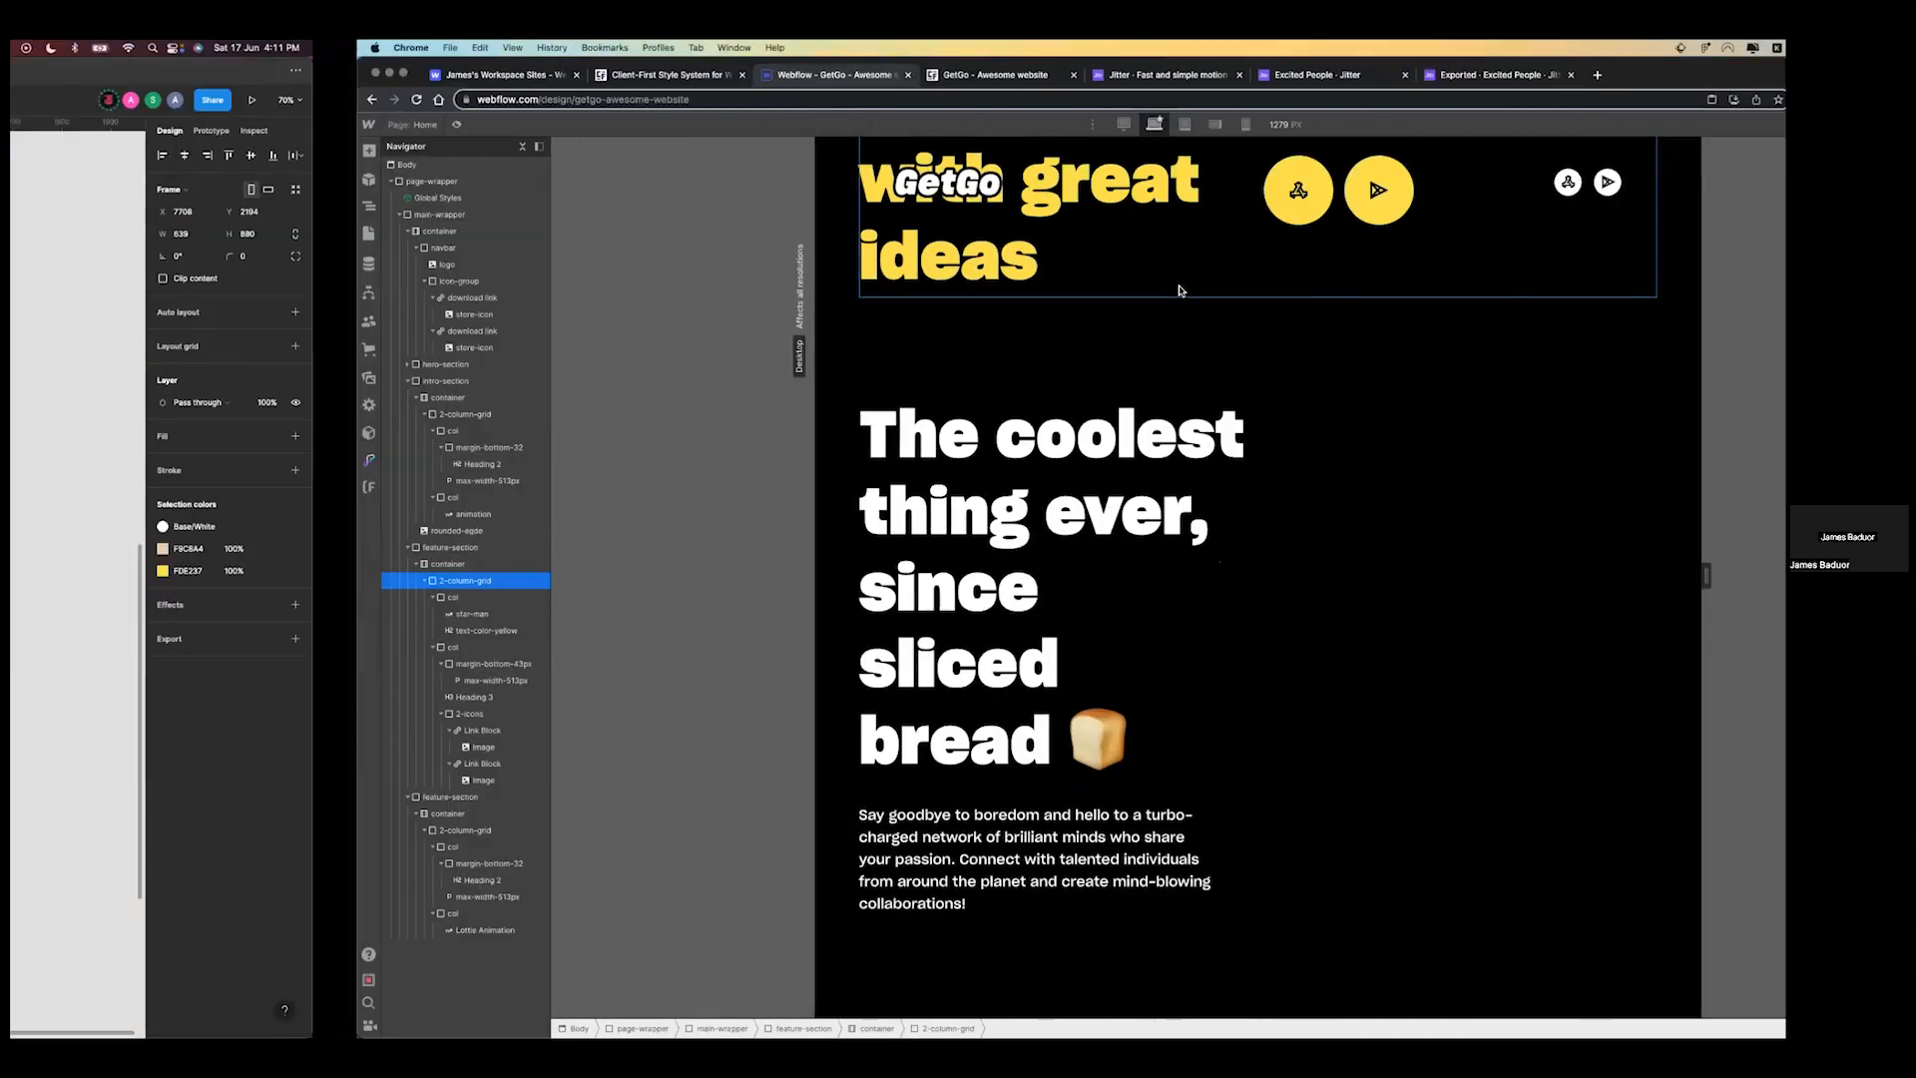
scroll(966, 469, down, 5)
scroll(966, 469, left, 3)
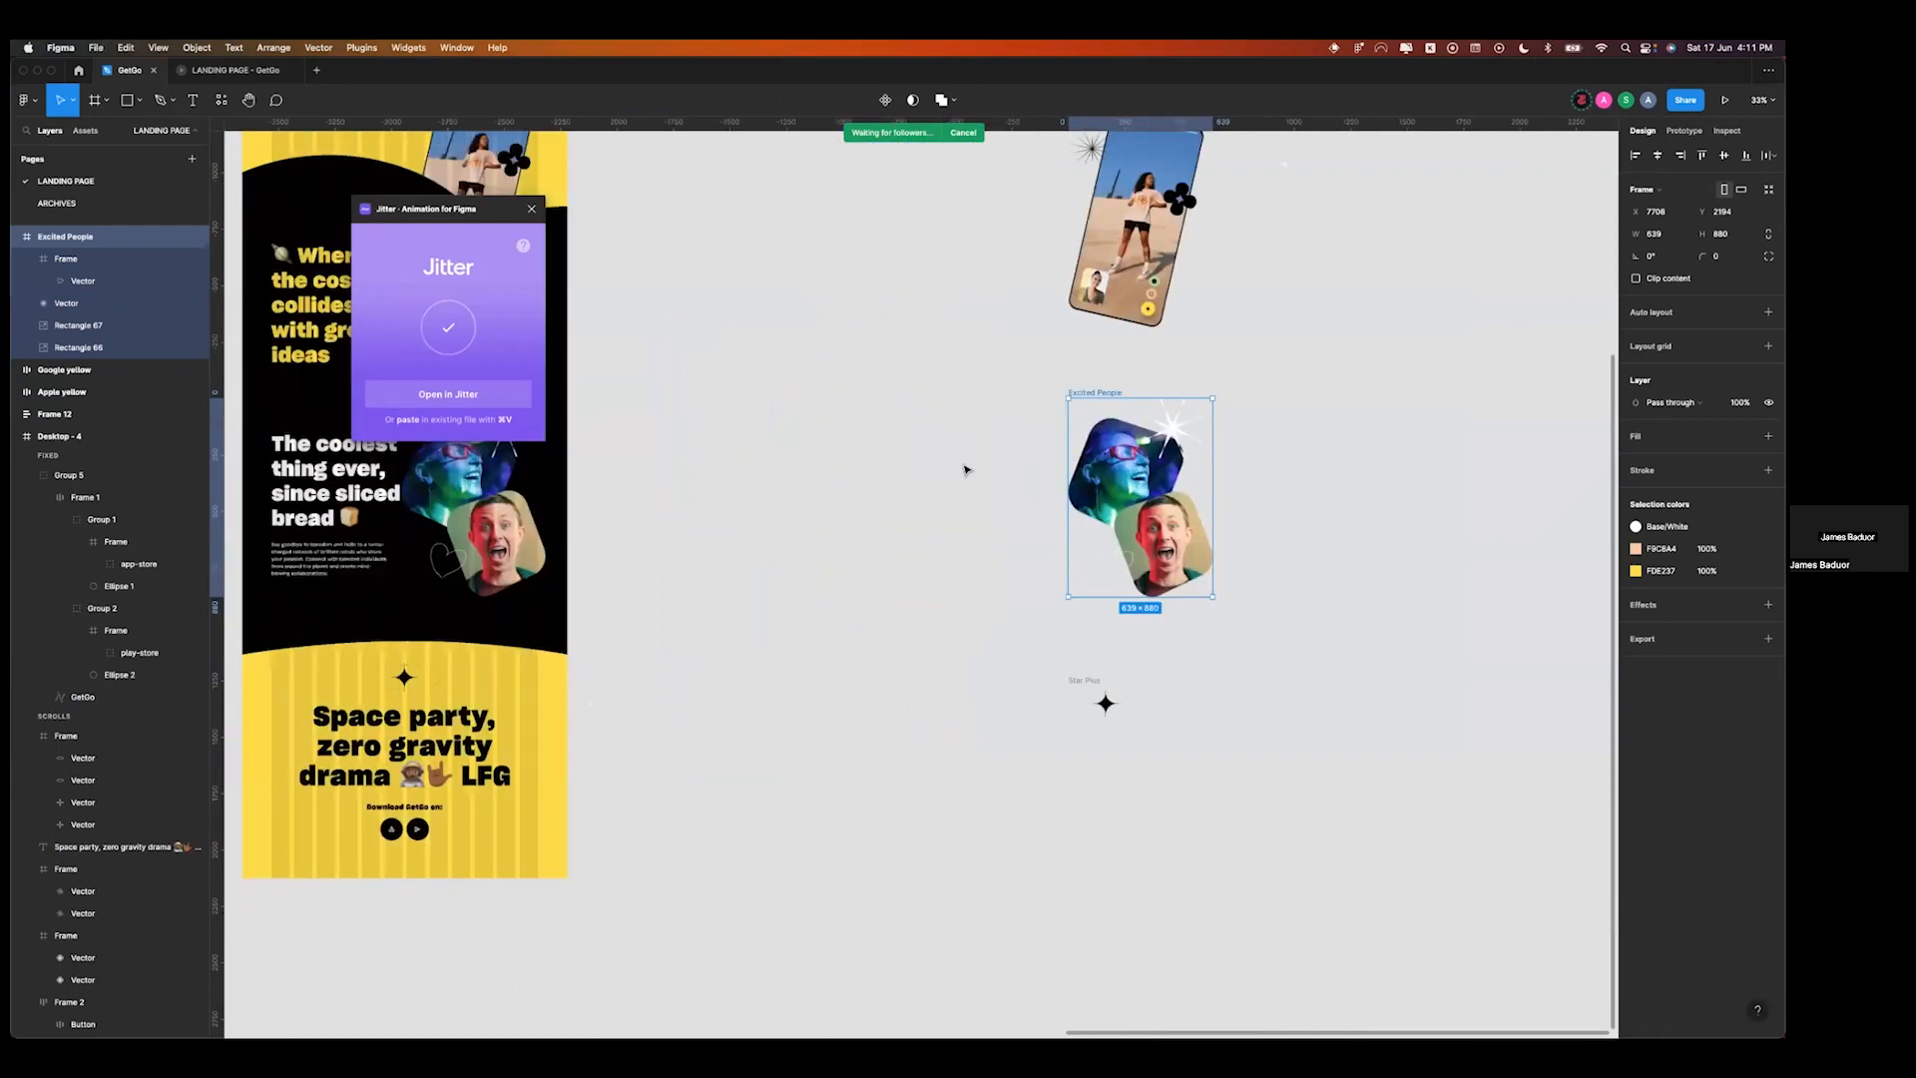
scroll(966, 469, left, 5)
scroll(828, 387, up, 5)
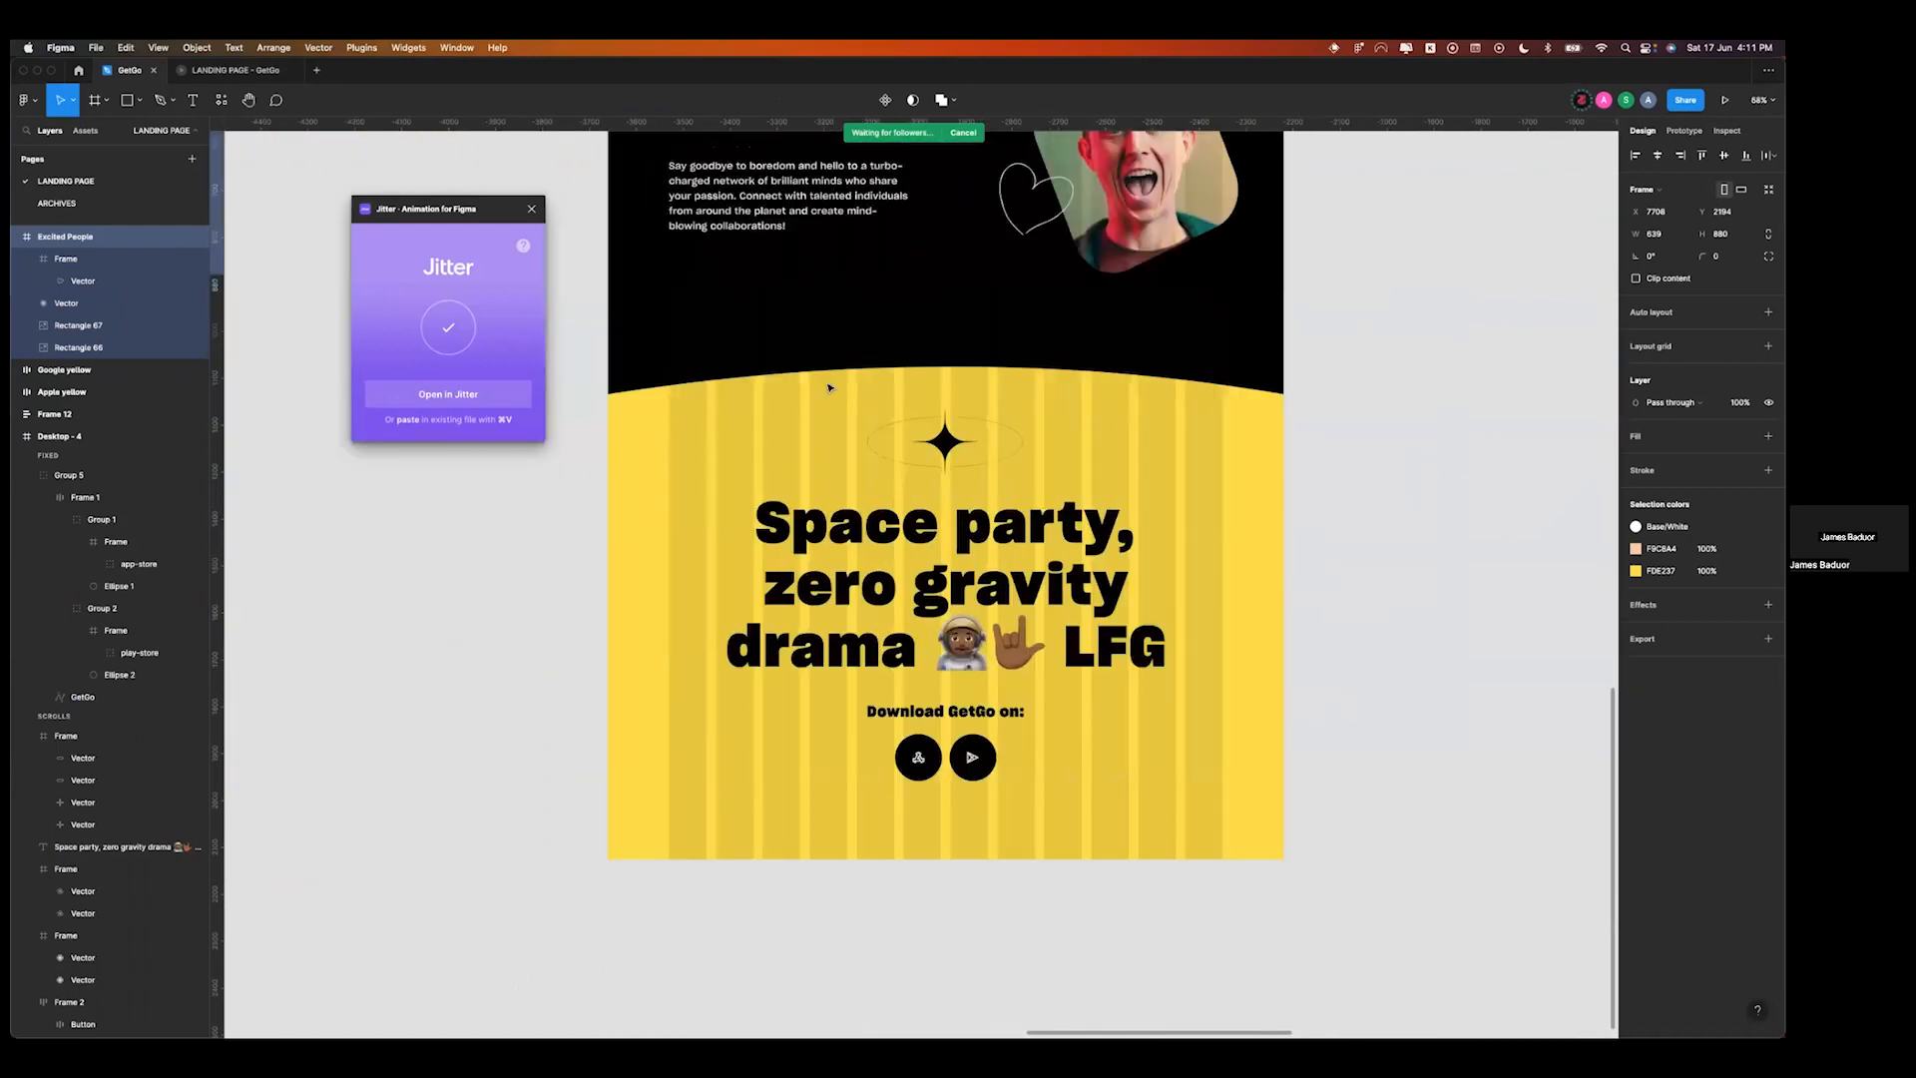
click(828, 387)
key(ctrl+Right)
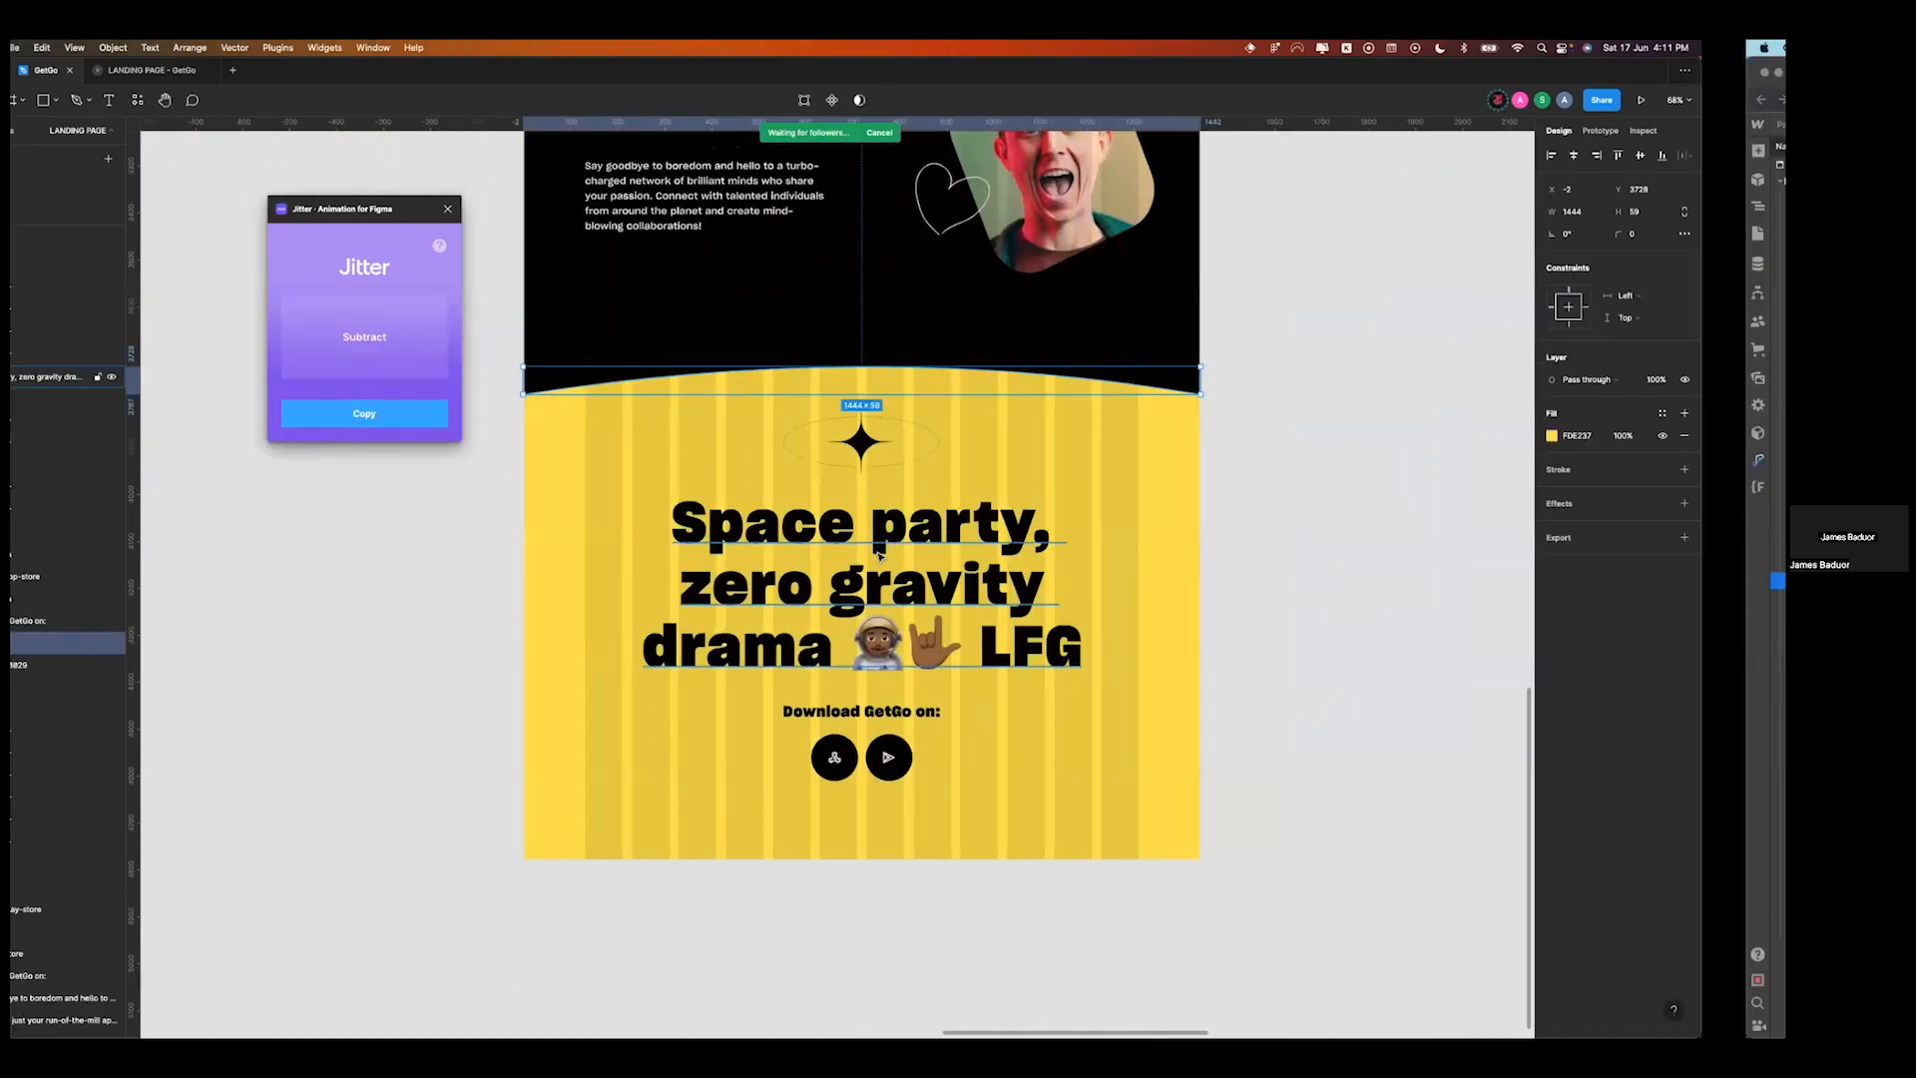
key(ctrl+Left)
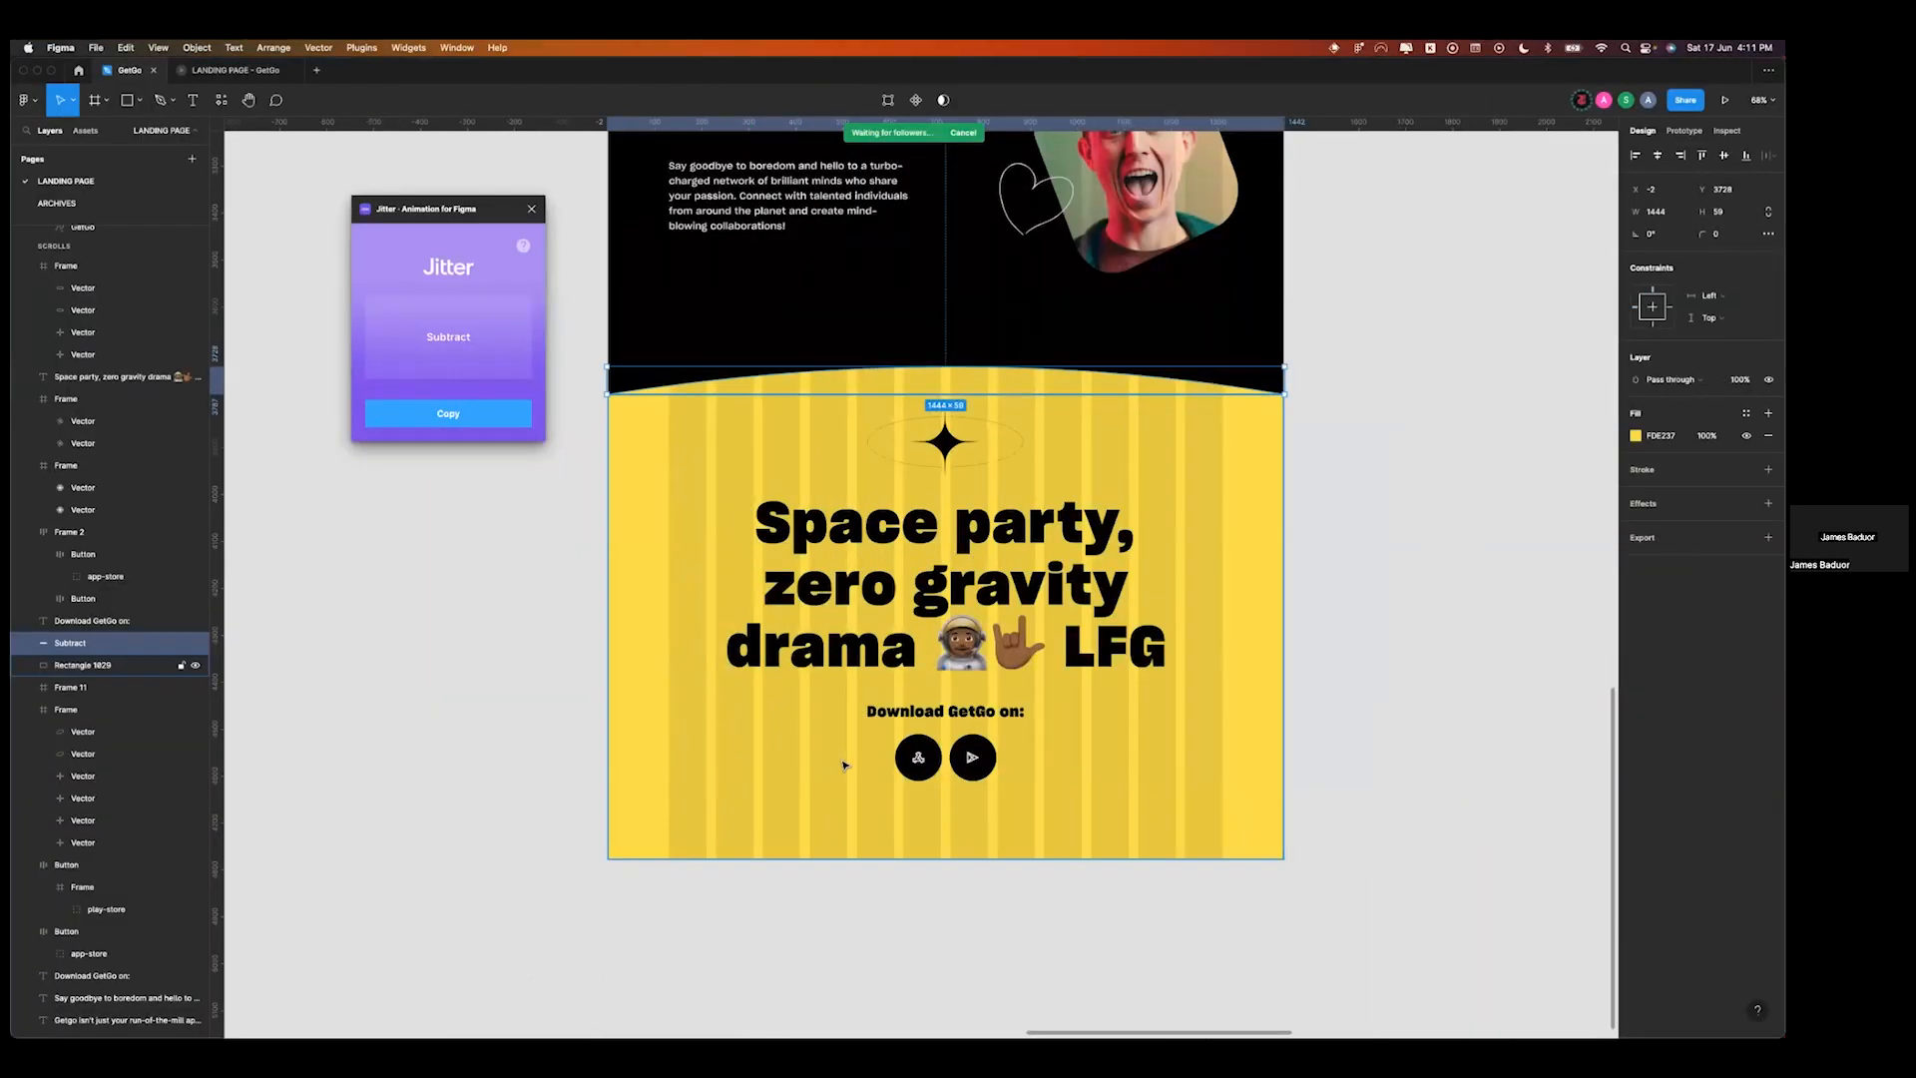
key(ctrl+Right)
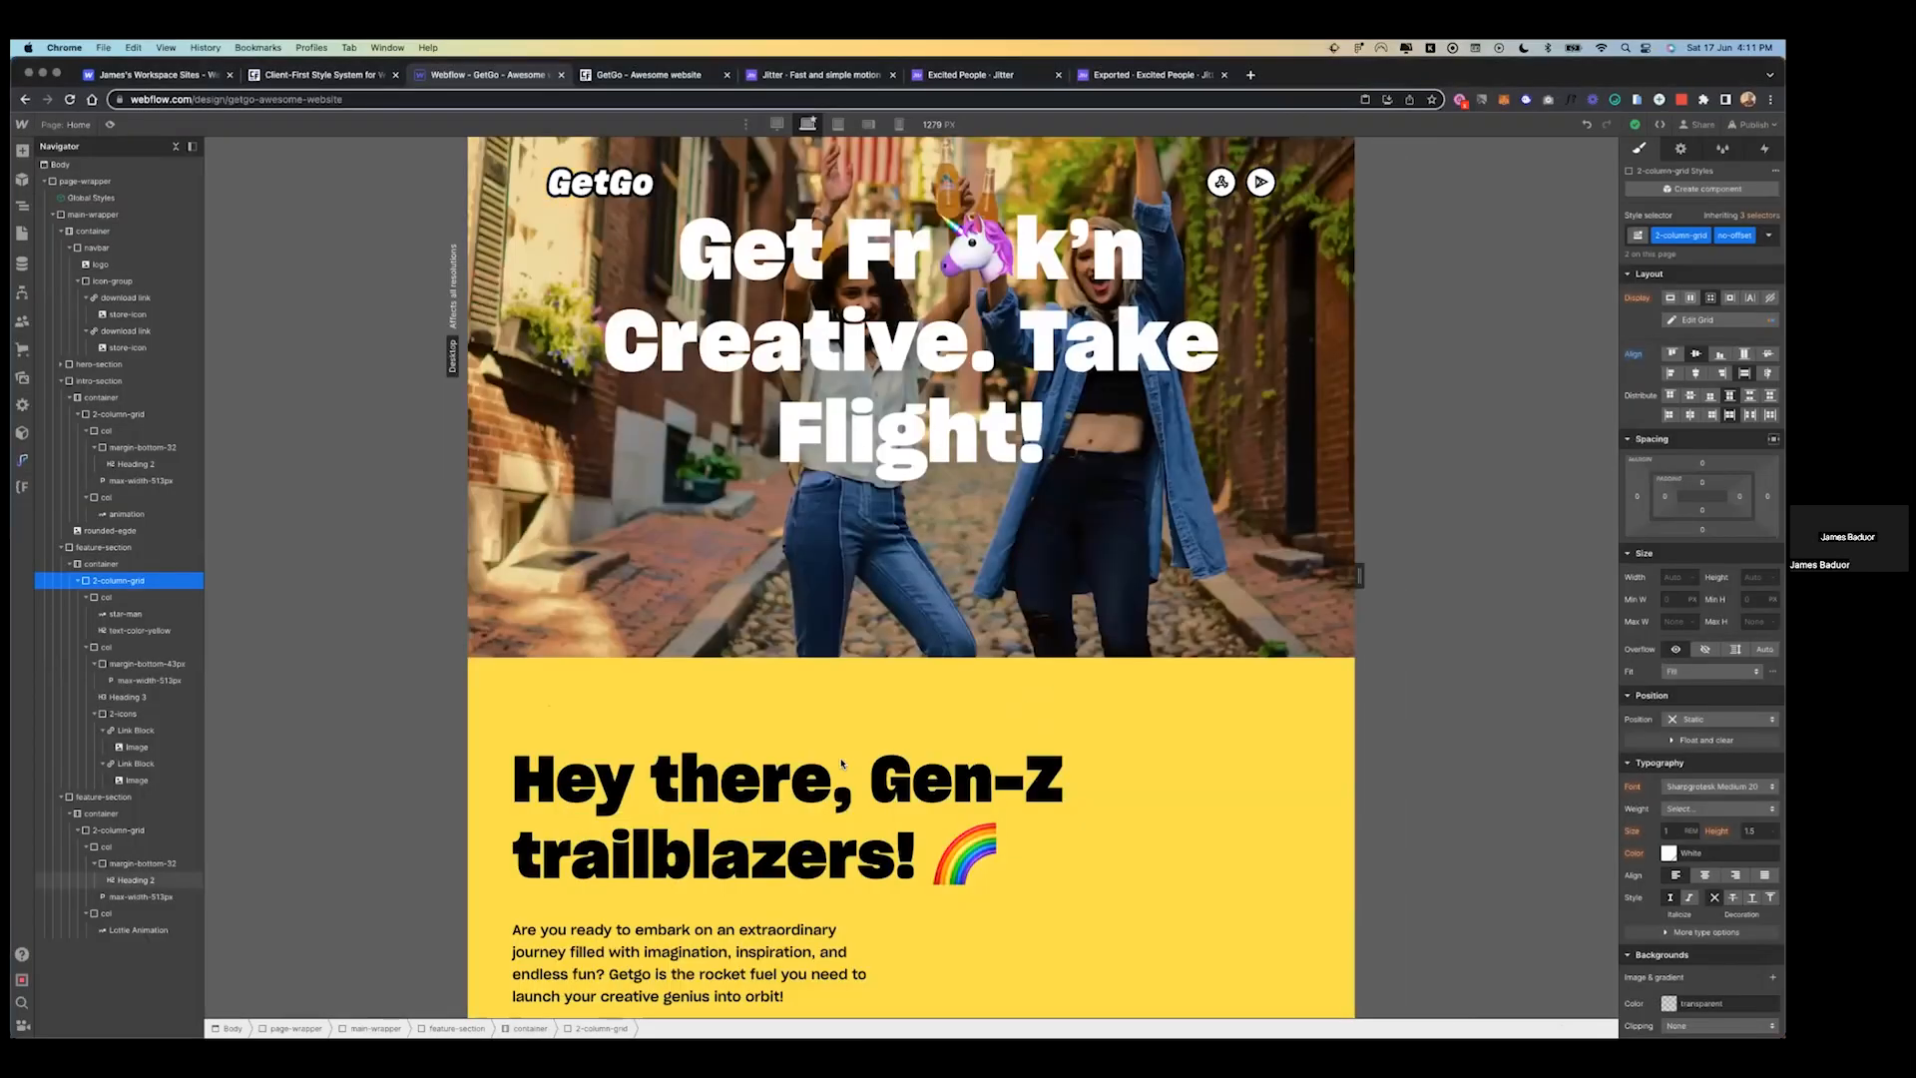
click(813, 669)
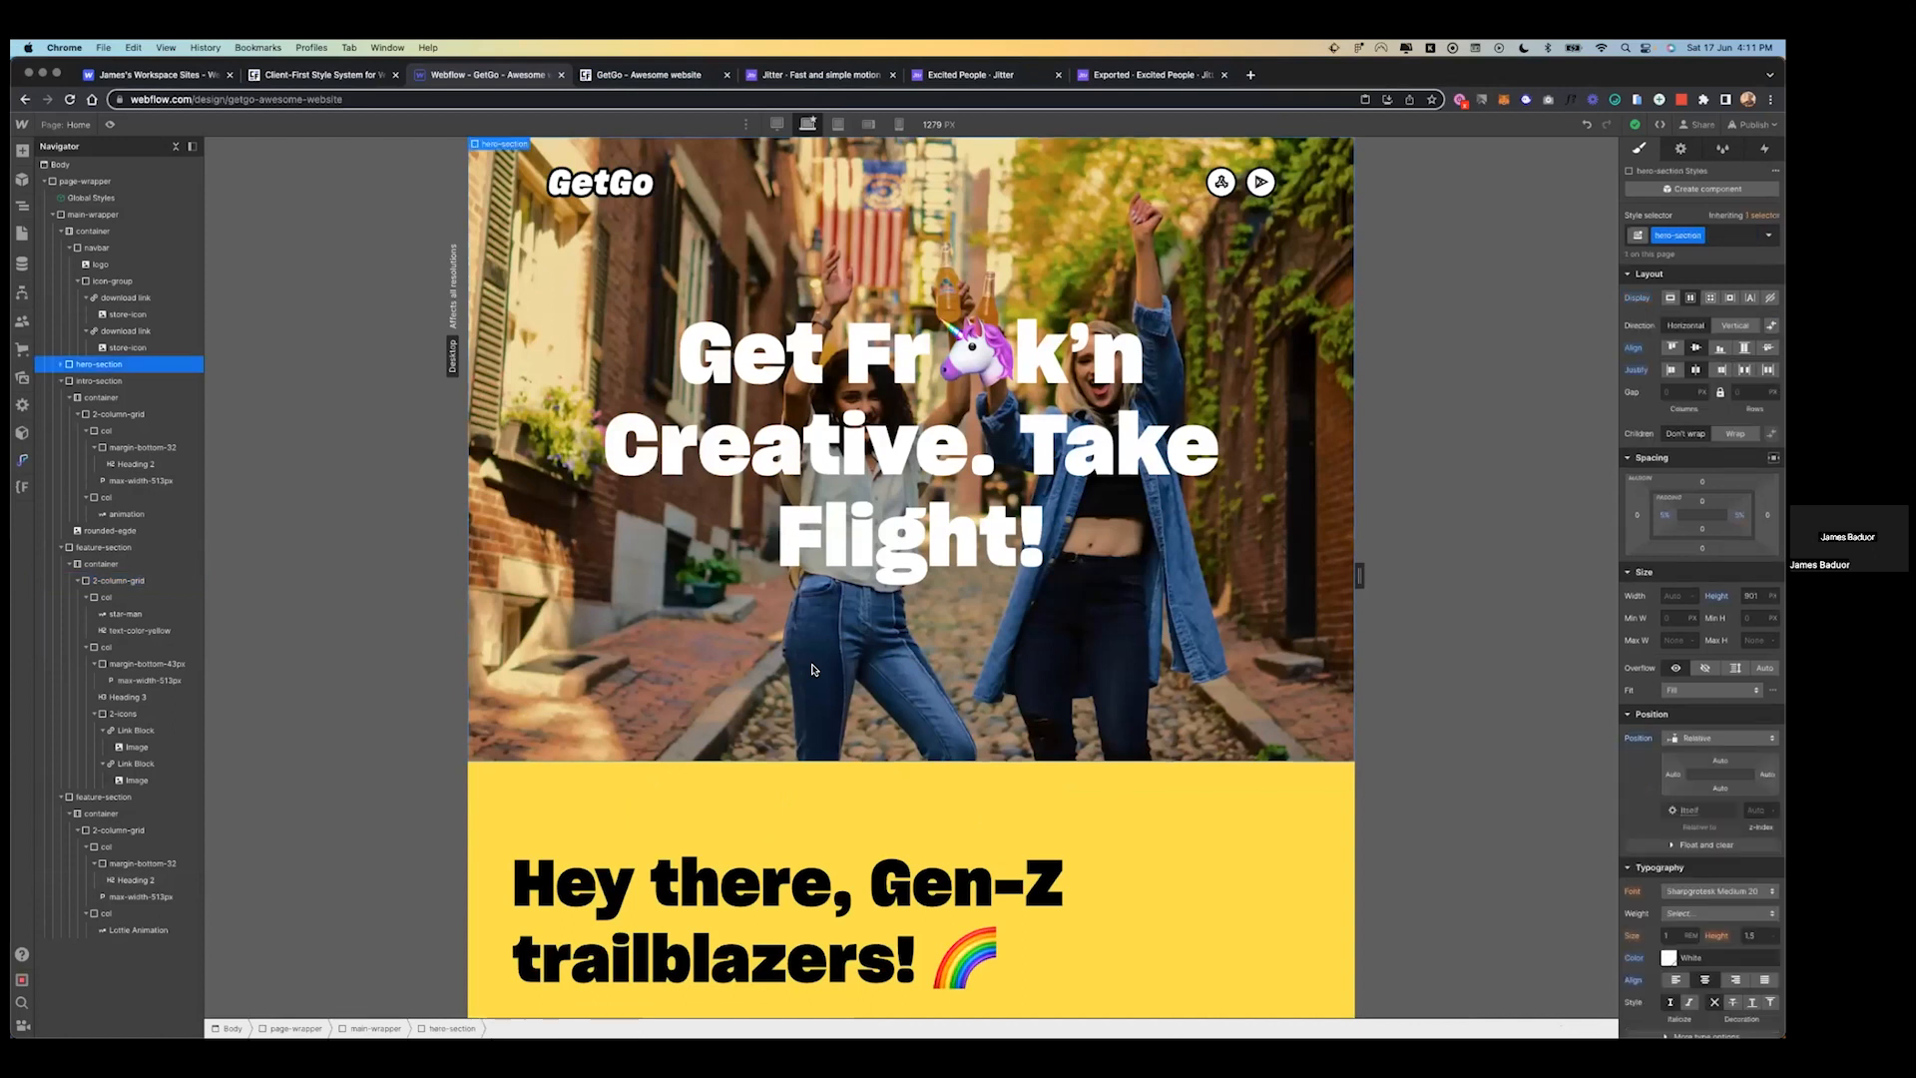
- Duplicate the hero-section and move the copy below the last feature-section at the end of the page
key(ctrl+Left)
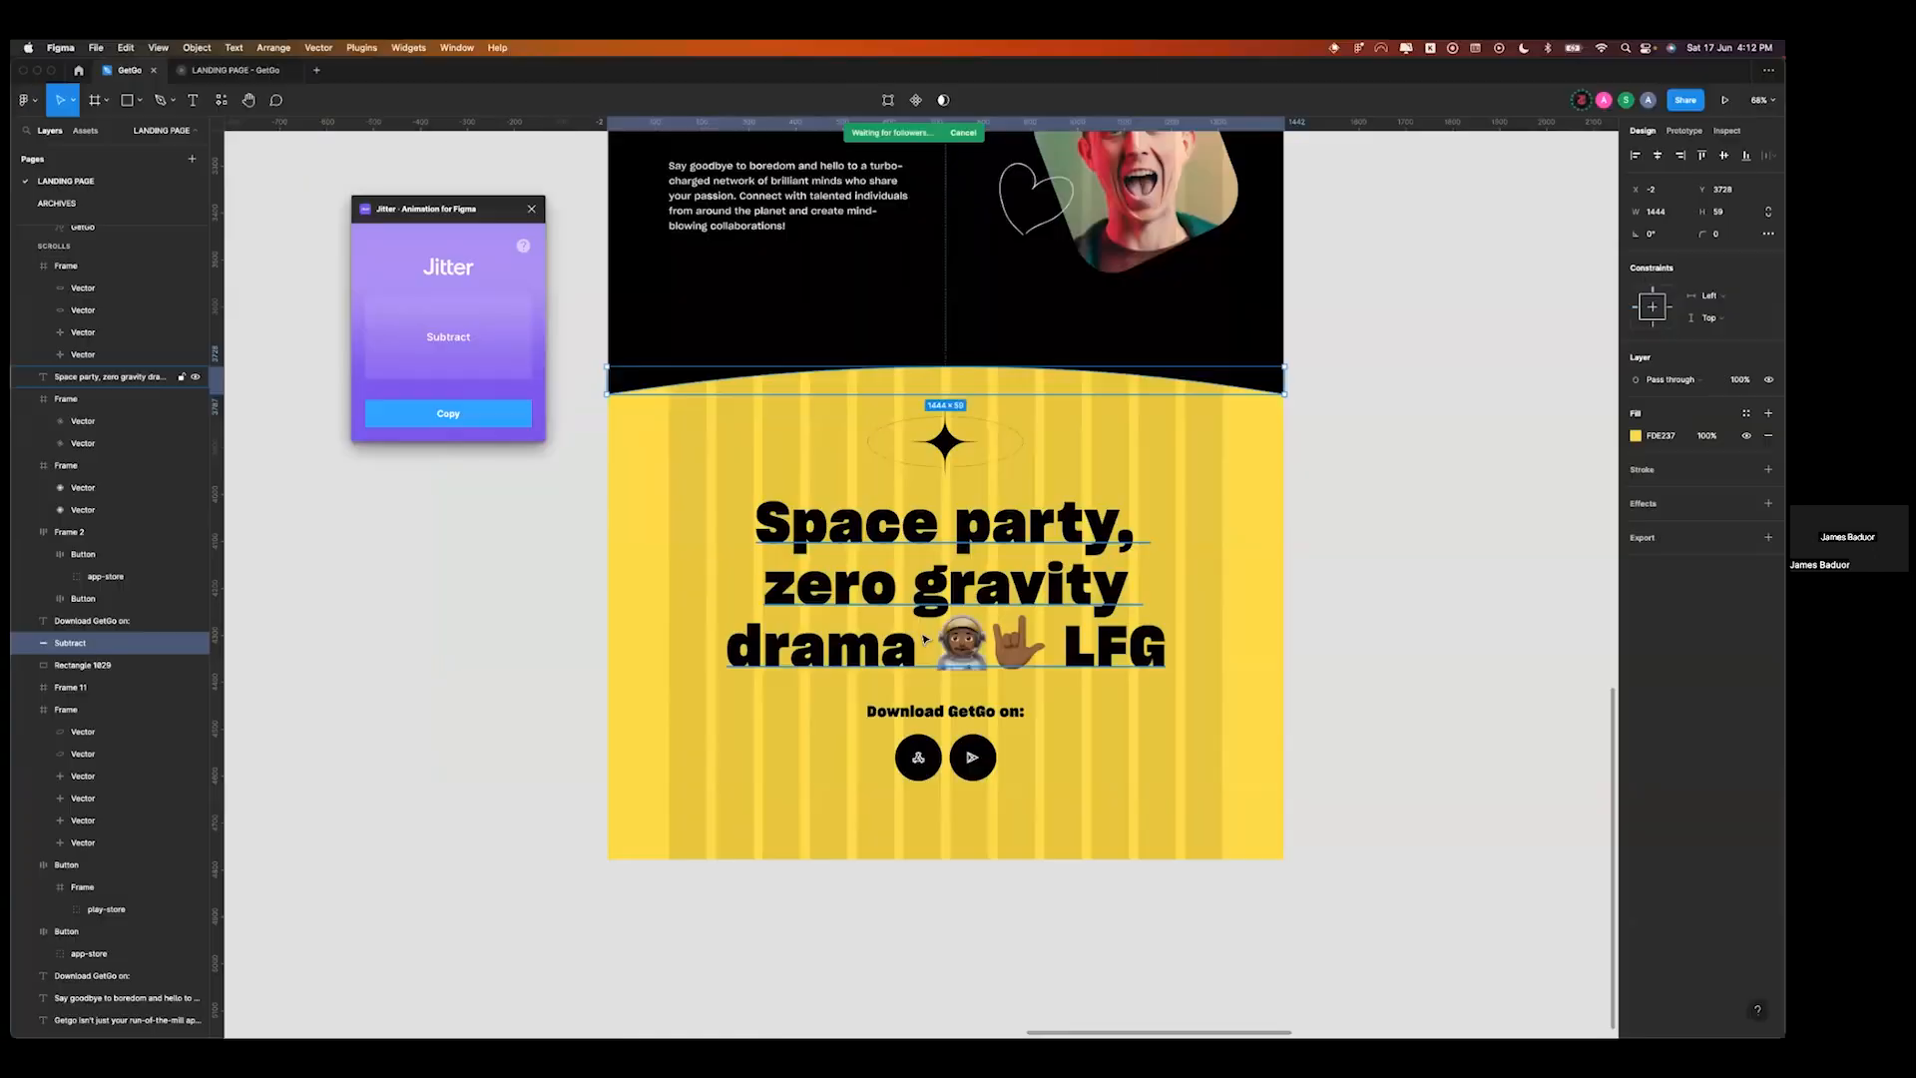
key(ctrl+Right)
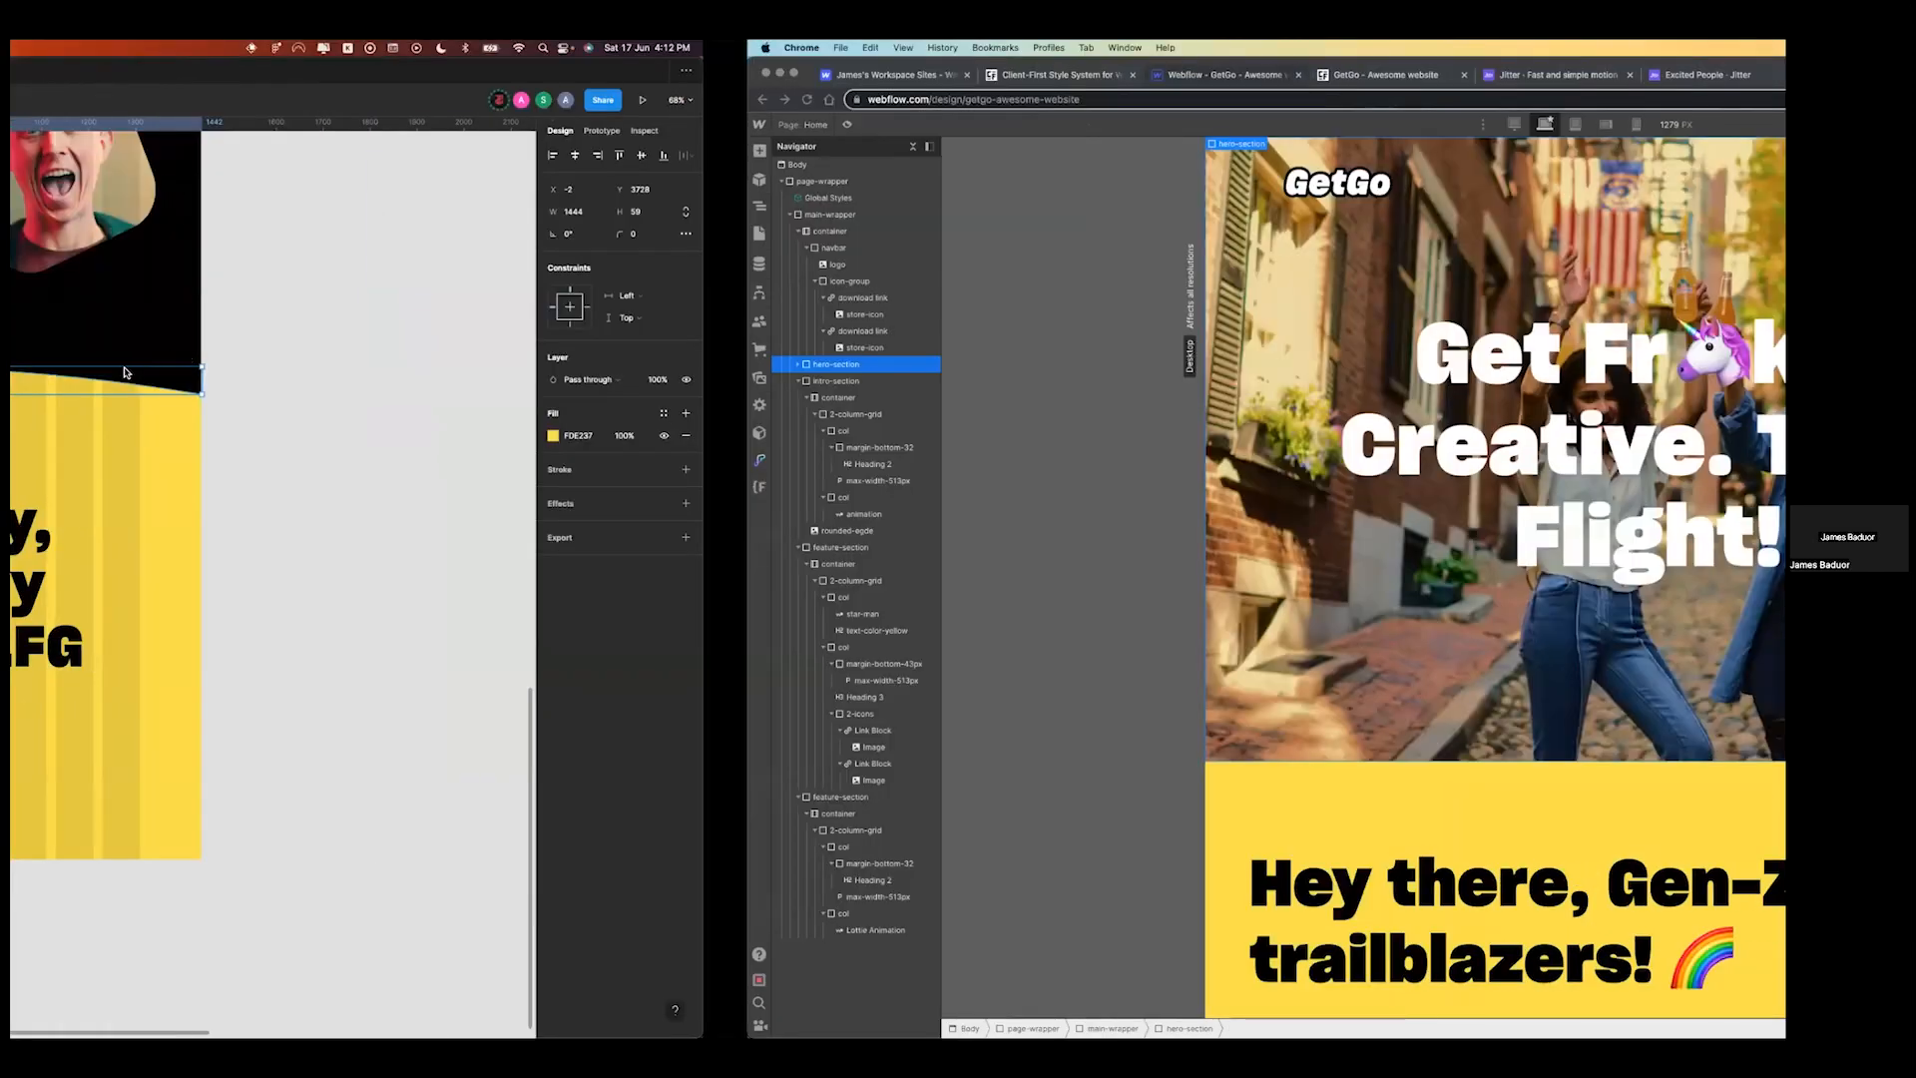
key(super+d)
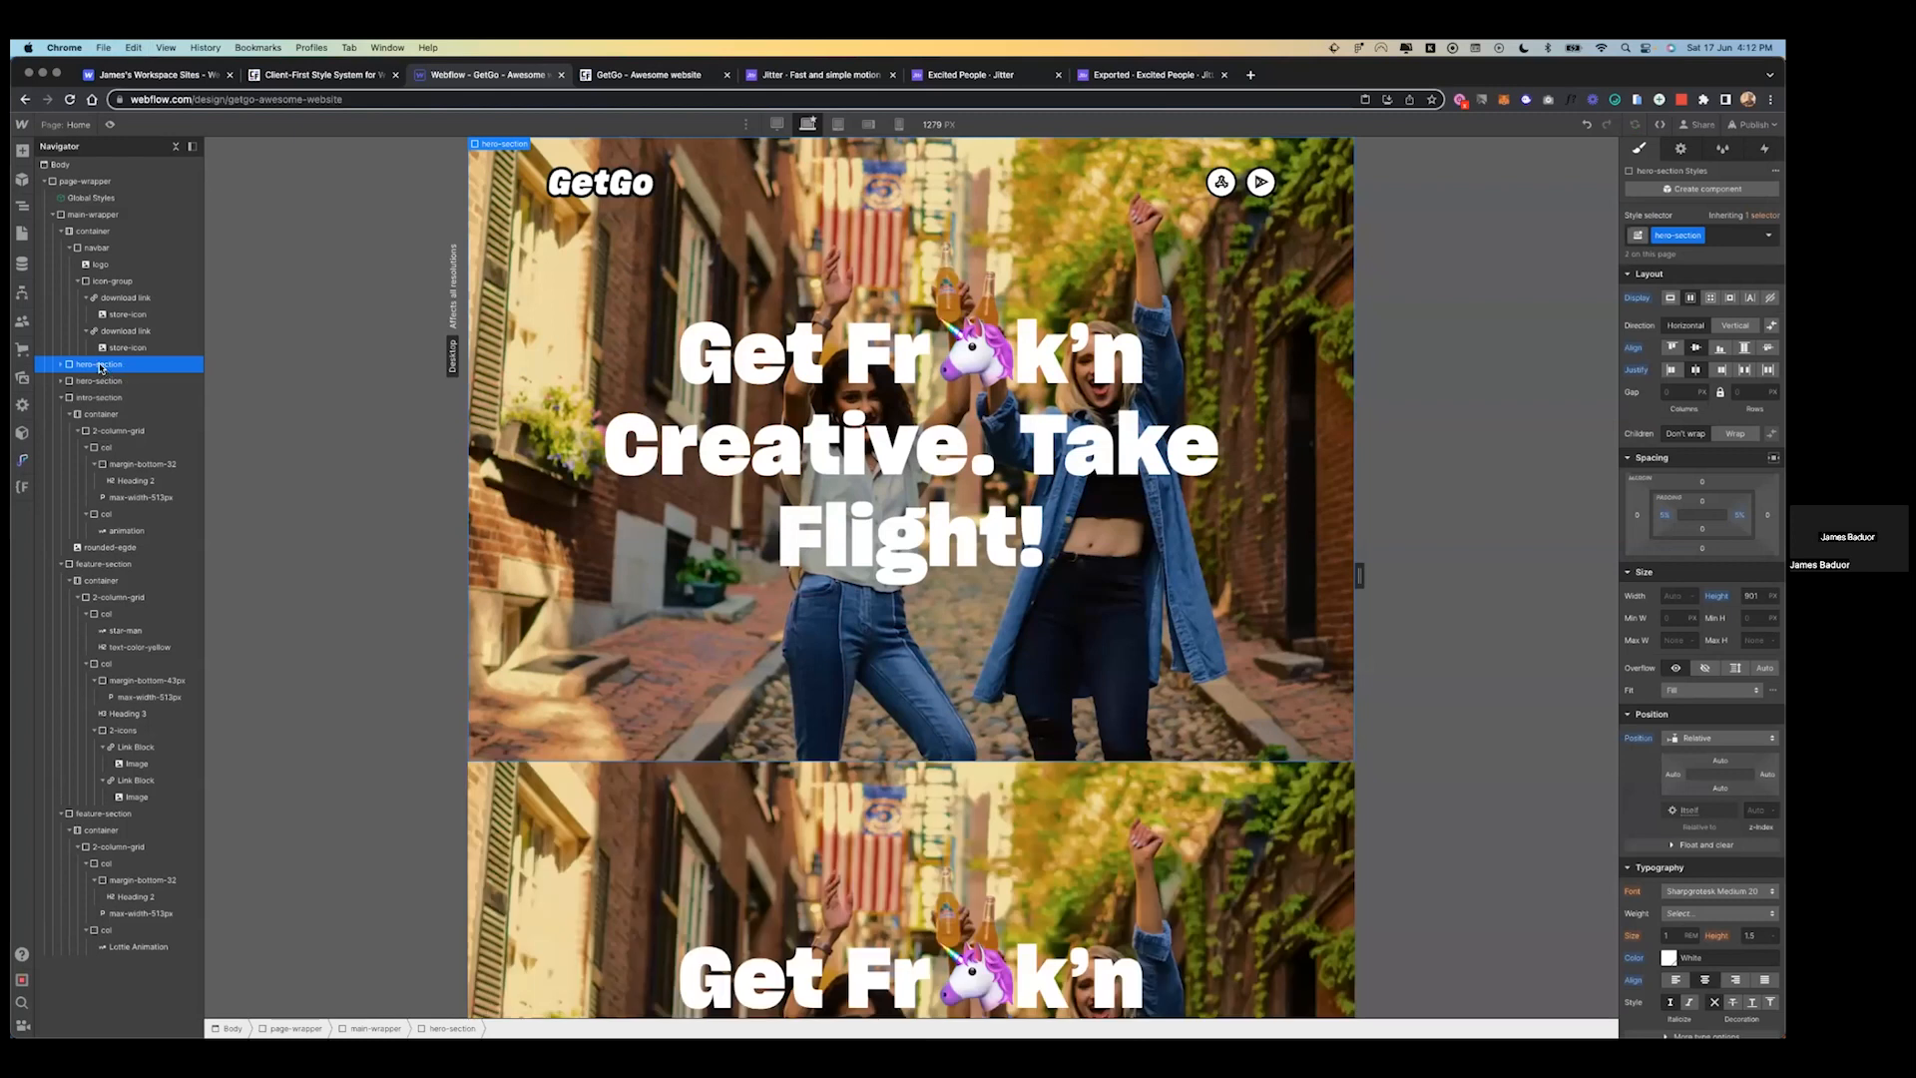
click(61, 398)
click(61, 414)
click(61, 431)
drag(98, 400, 96, 457)
scroll(1009, 605, down, 3)
scroll(874, 501, down, 2)
- Add the combo class footer to the copied hero-section at the end of the page
key(super+Return)
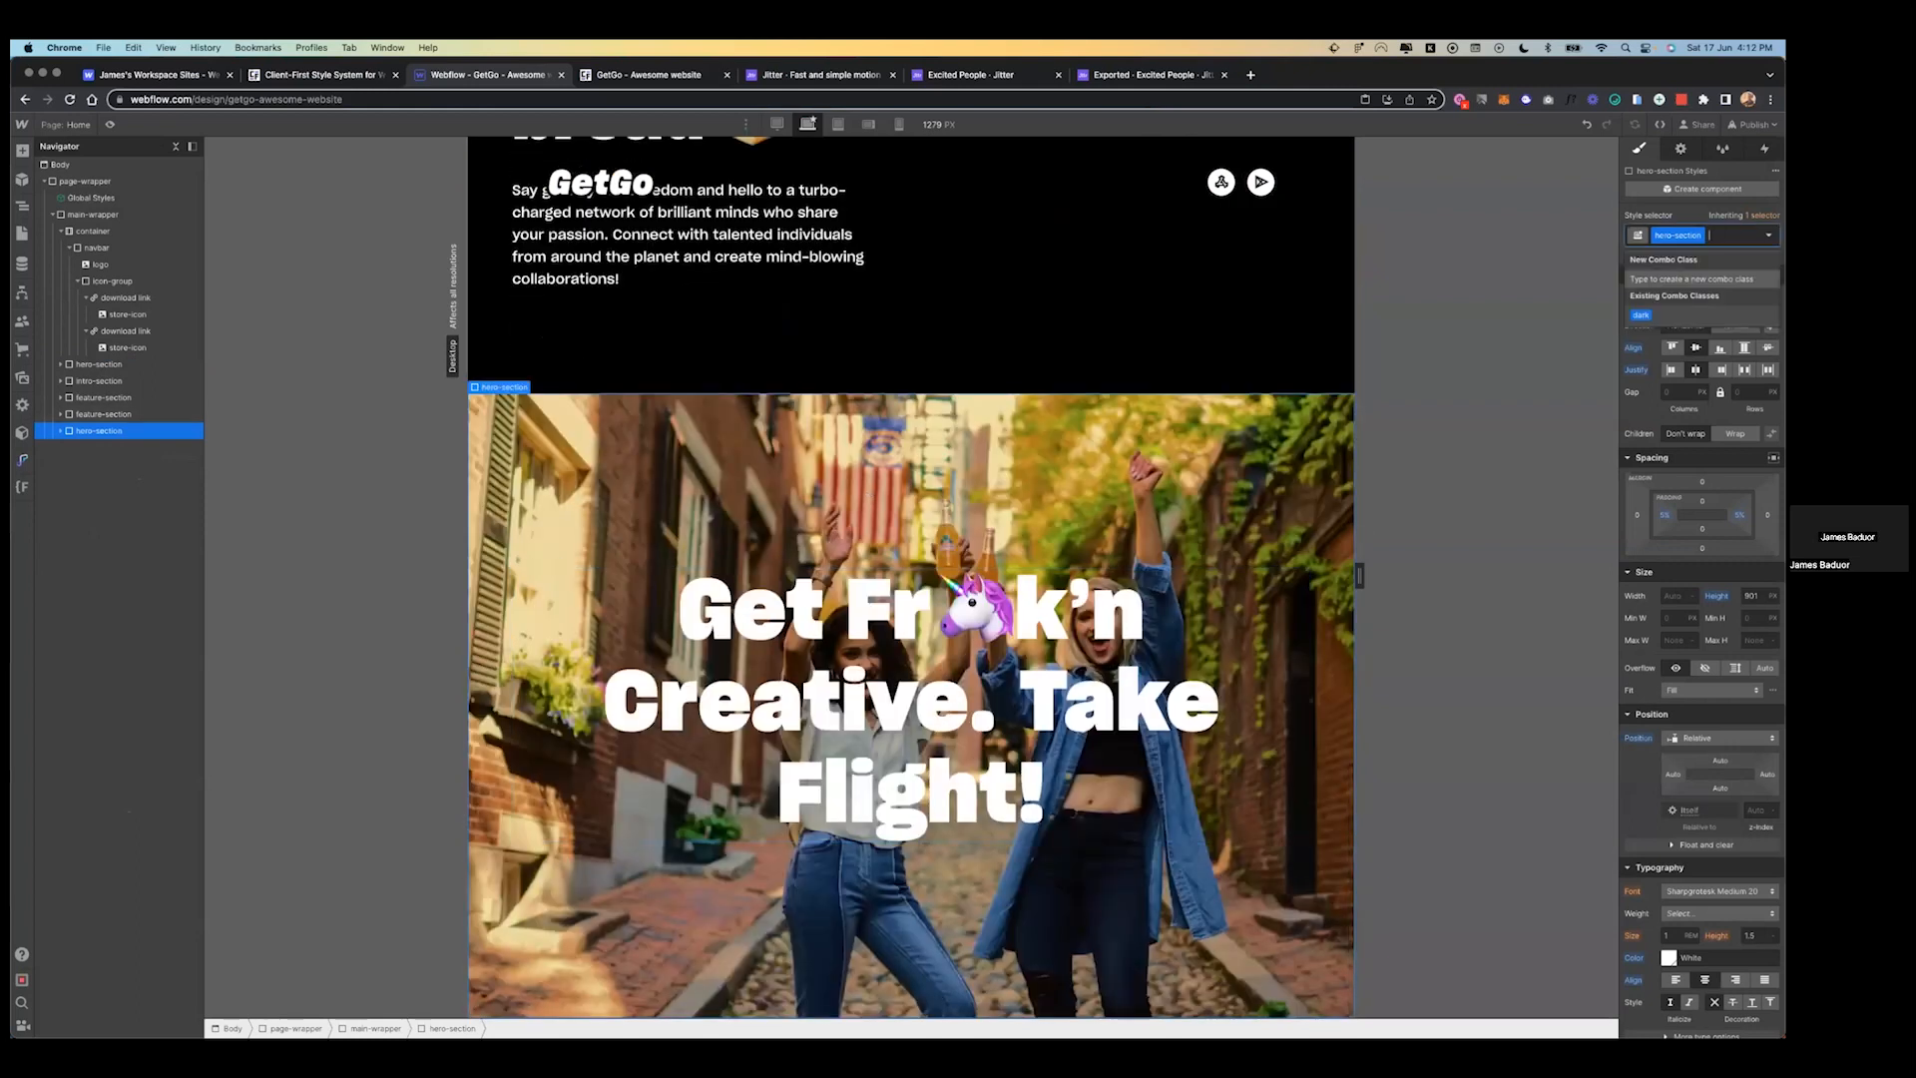
text(foo)
key(Return)
- Hide the footer section's background image, set its background to the yellow swatch, and make its text black
scroll(1701, 649, down, 10)
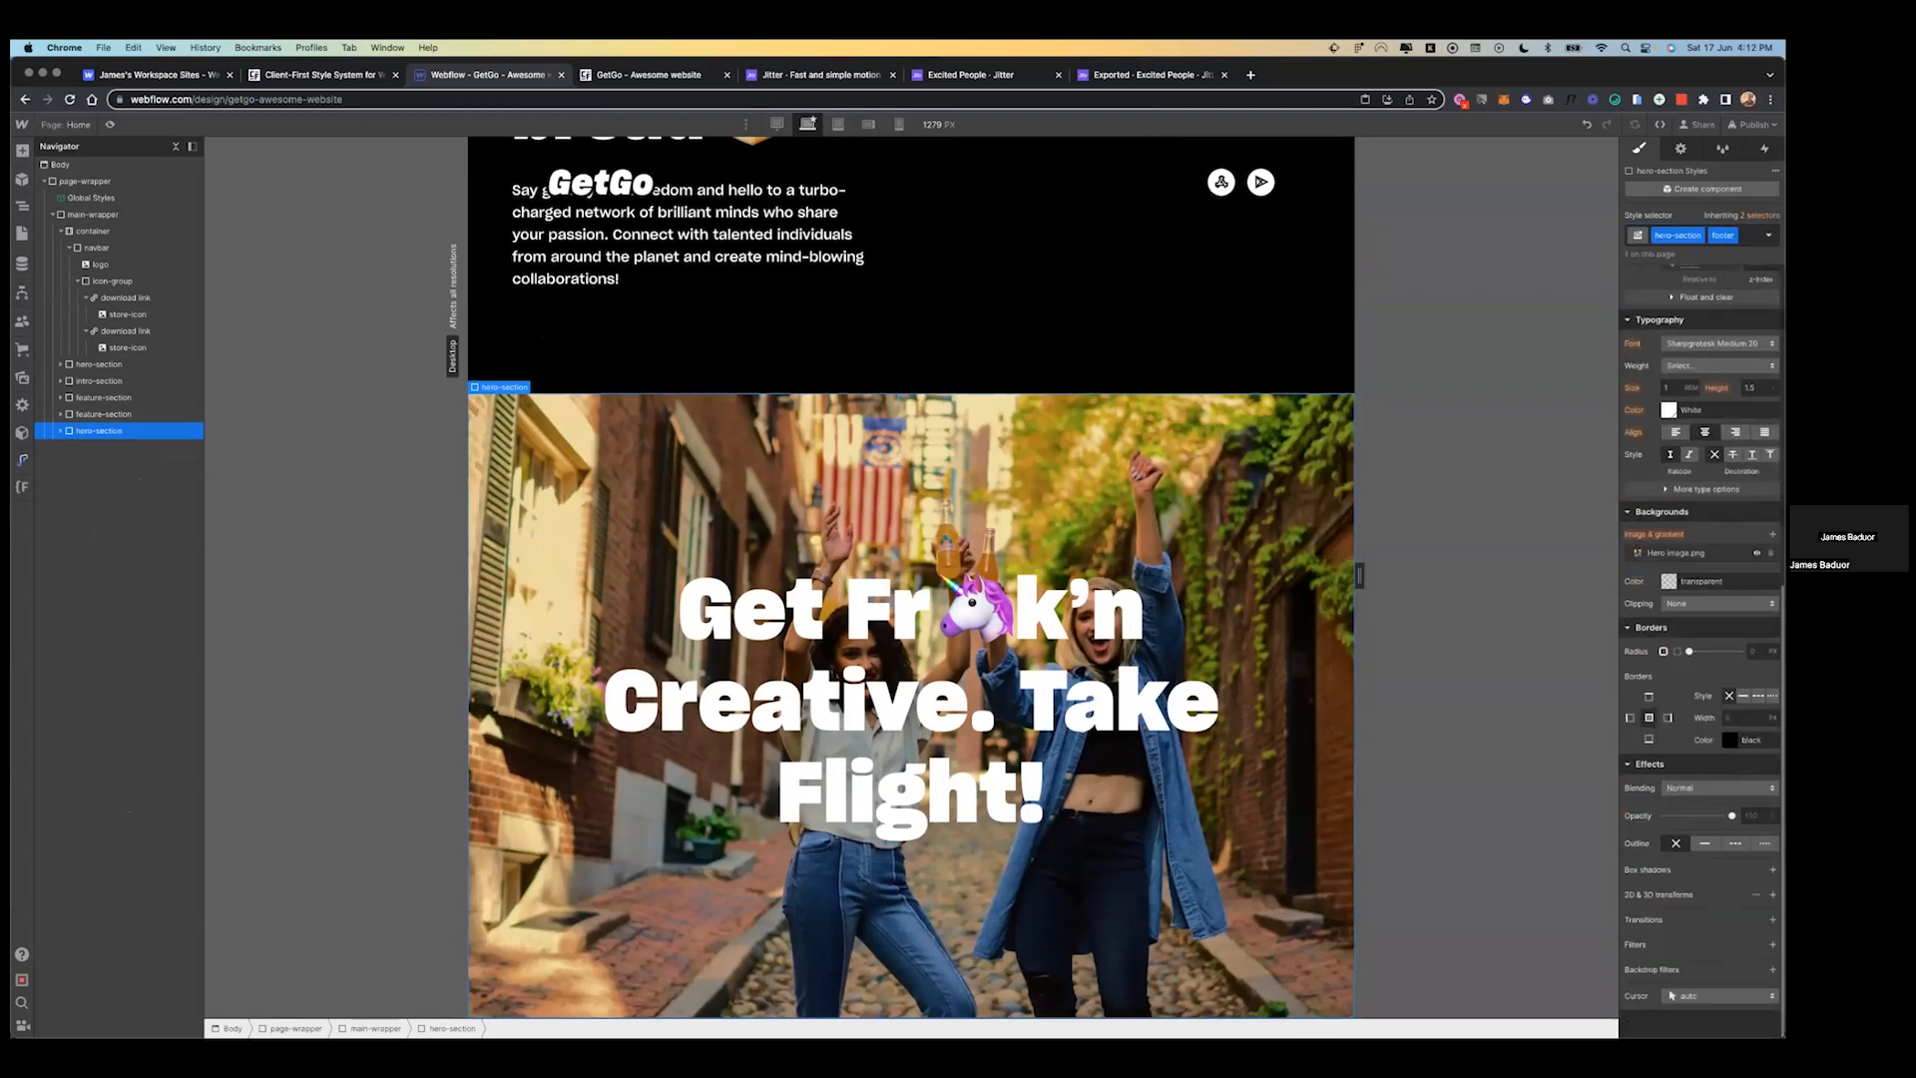
click(1756, 553)
click(1668, 581)
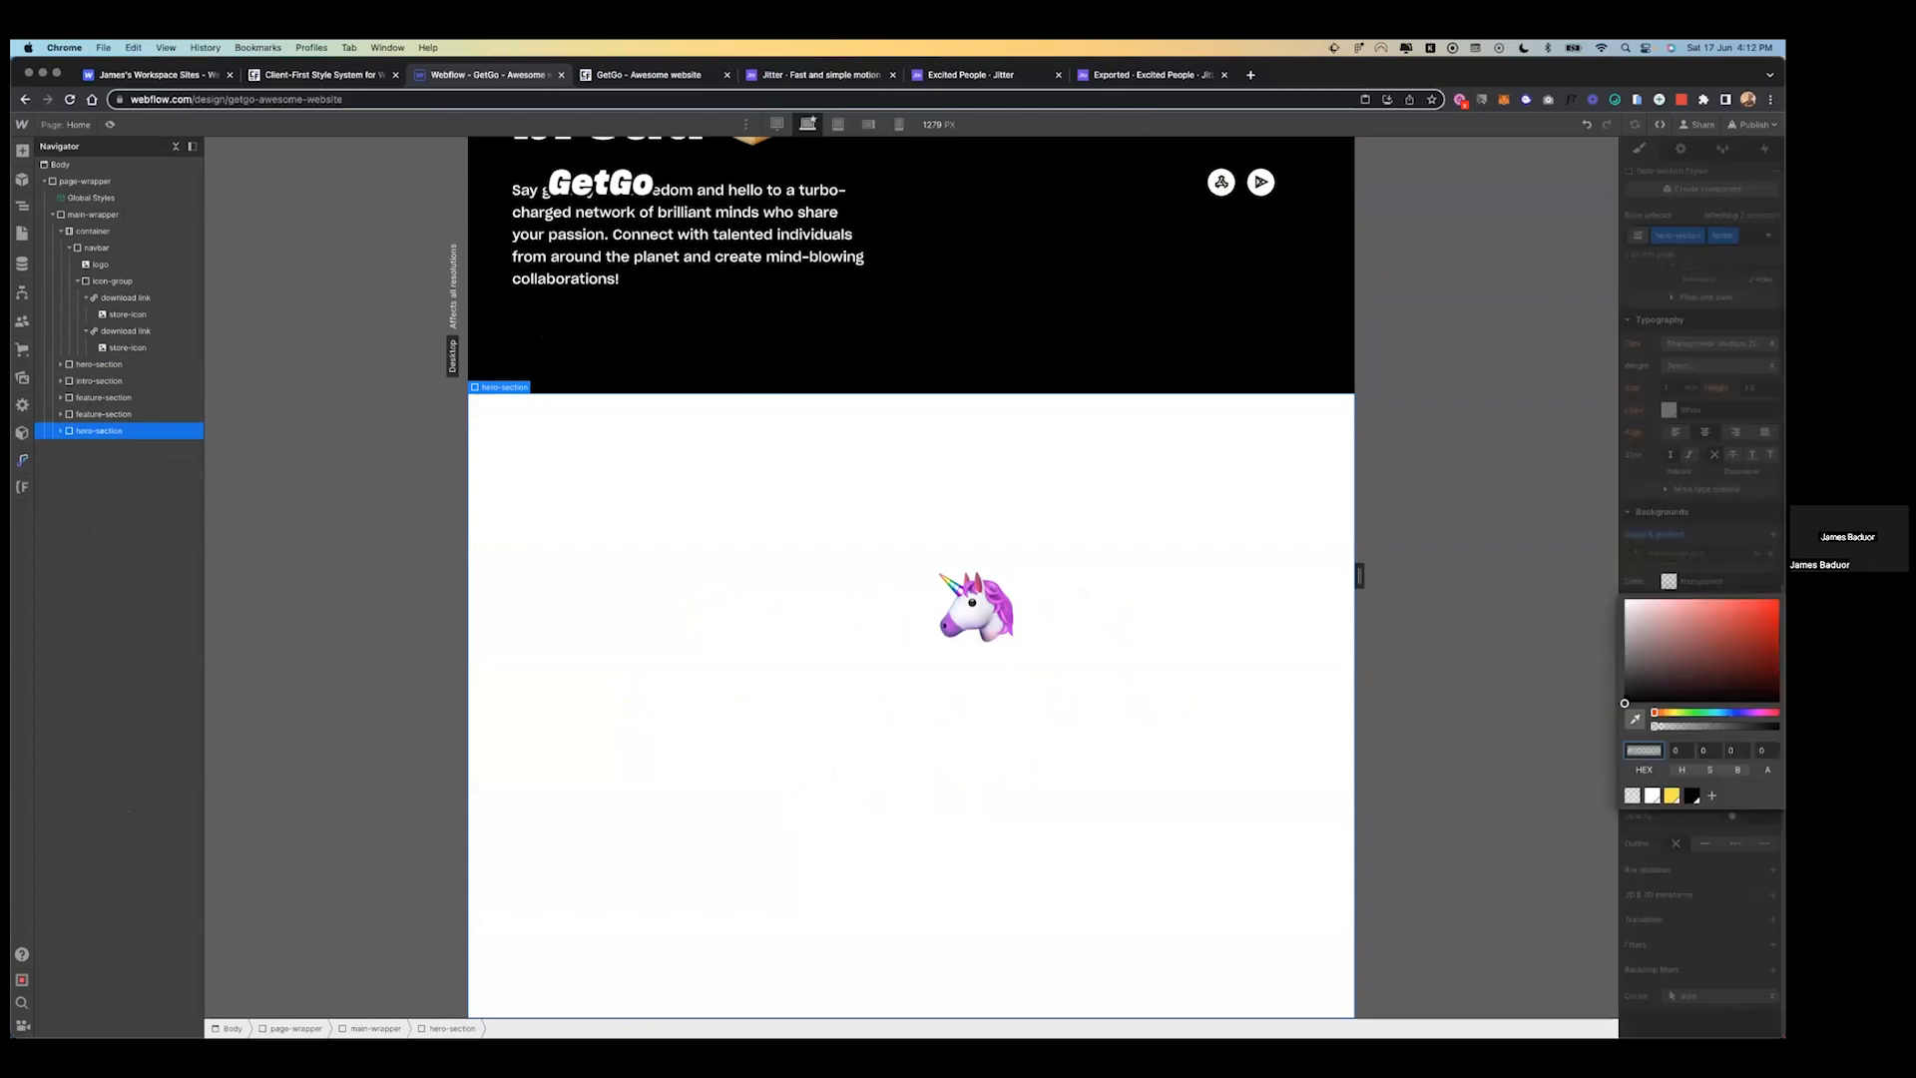
click(1672, 795)
key(ctrl+Left)
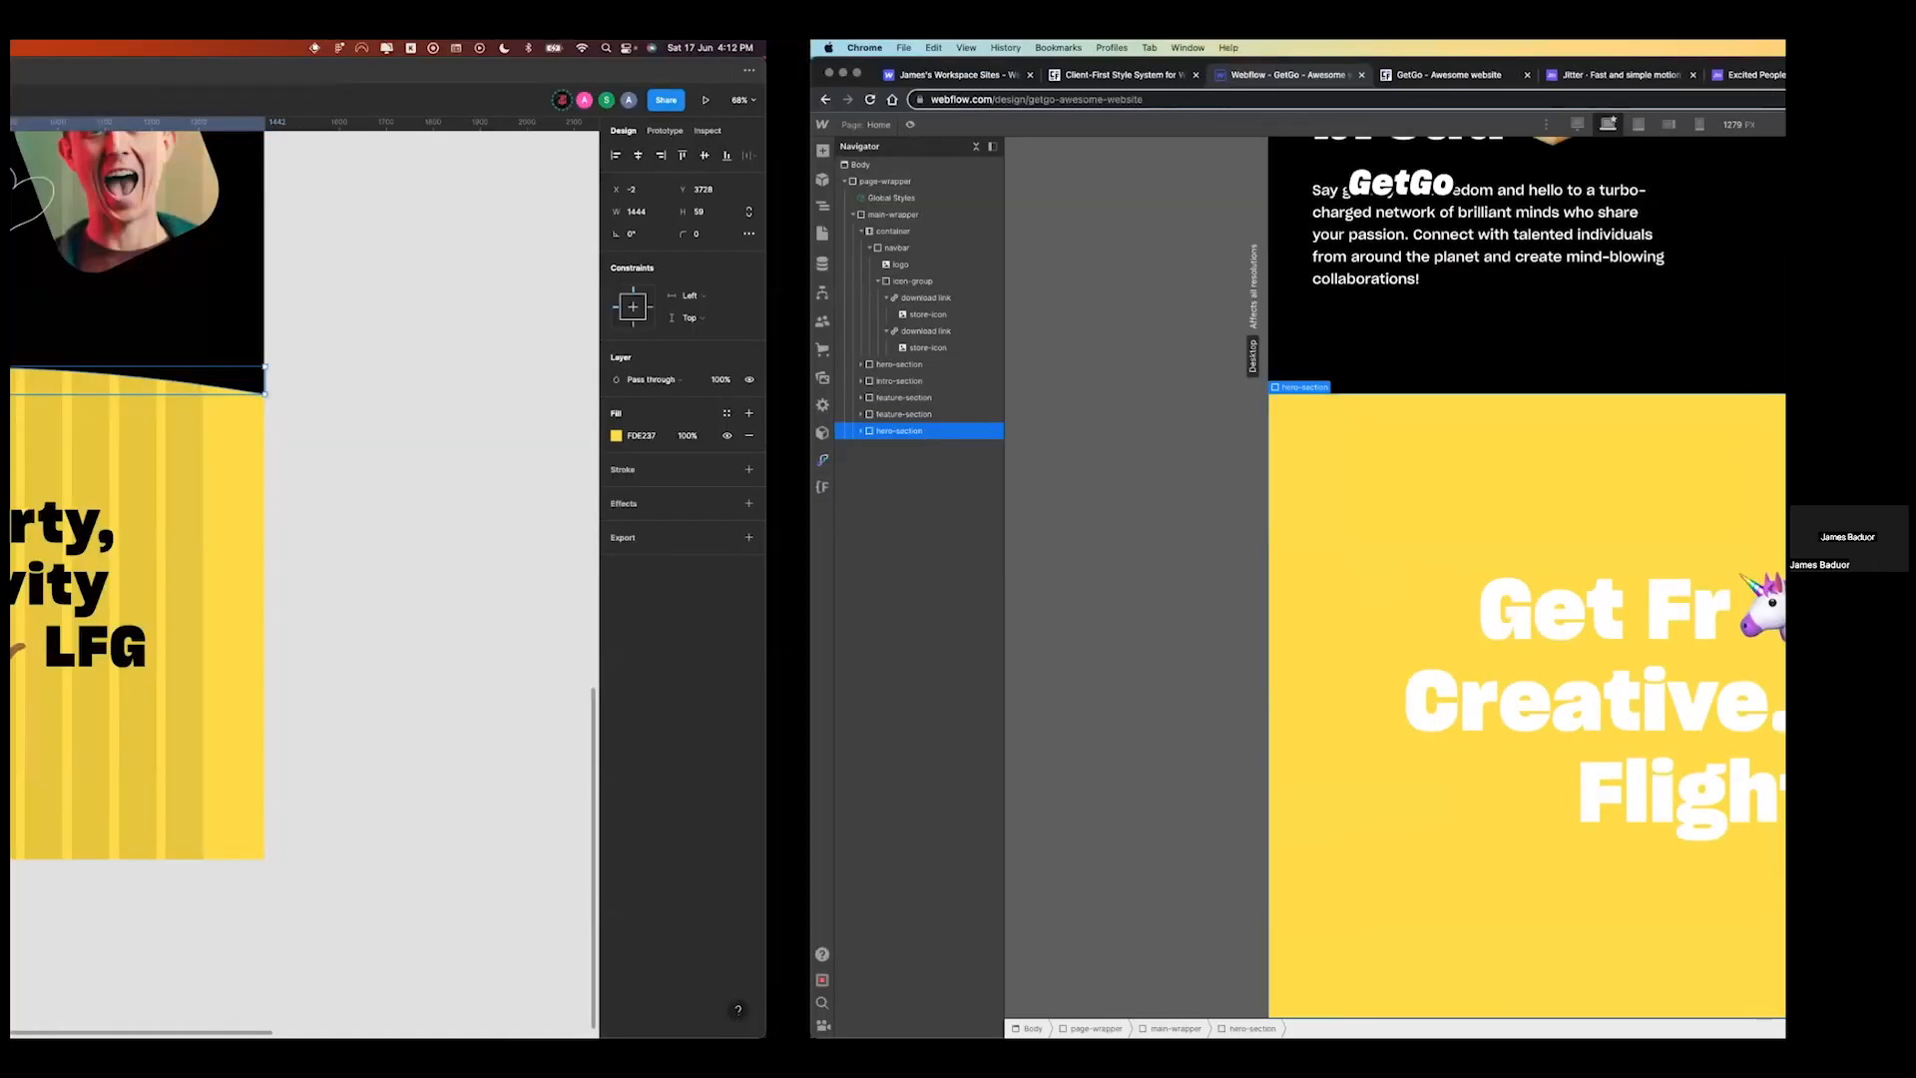
key(ctrl+Right)
click(1669, 410)
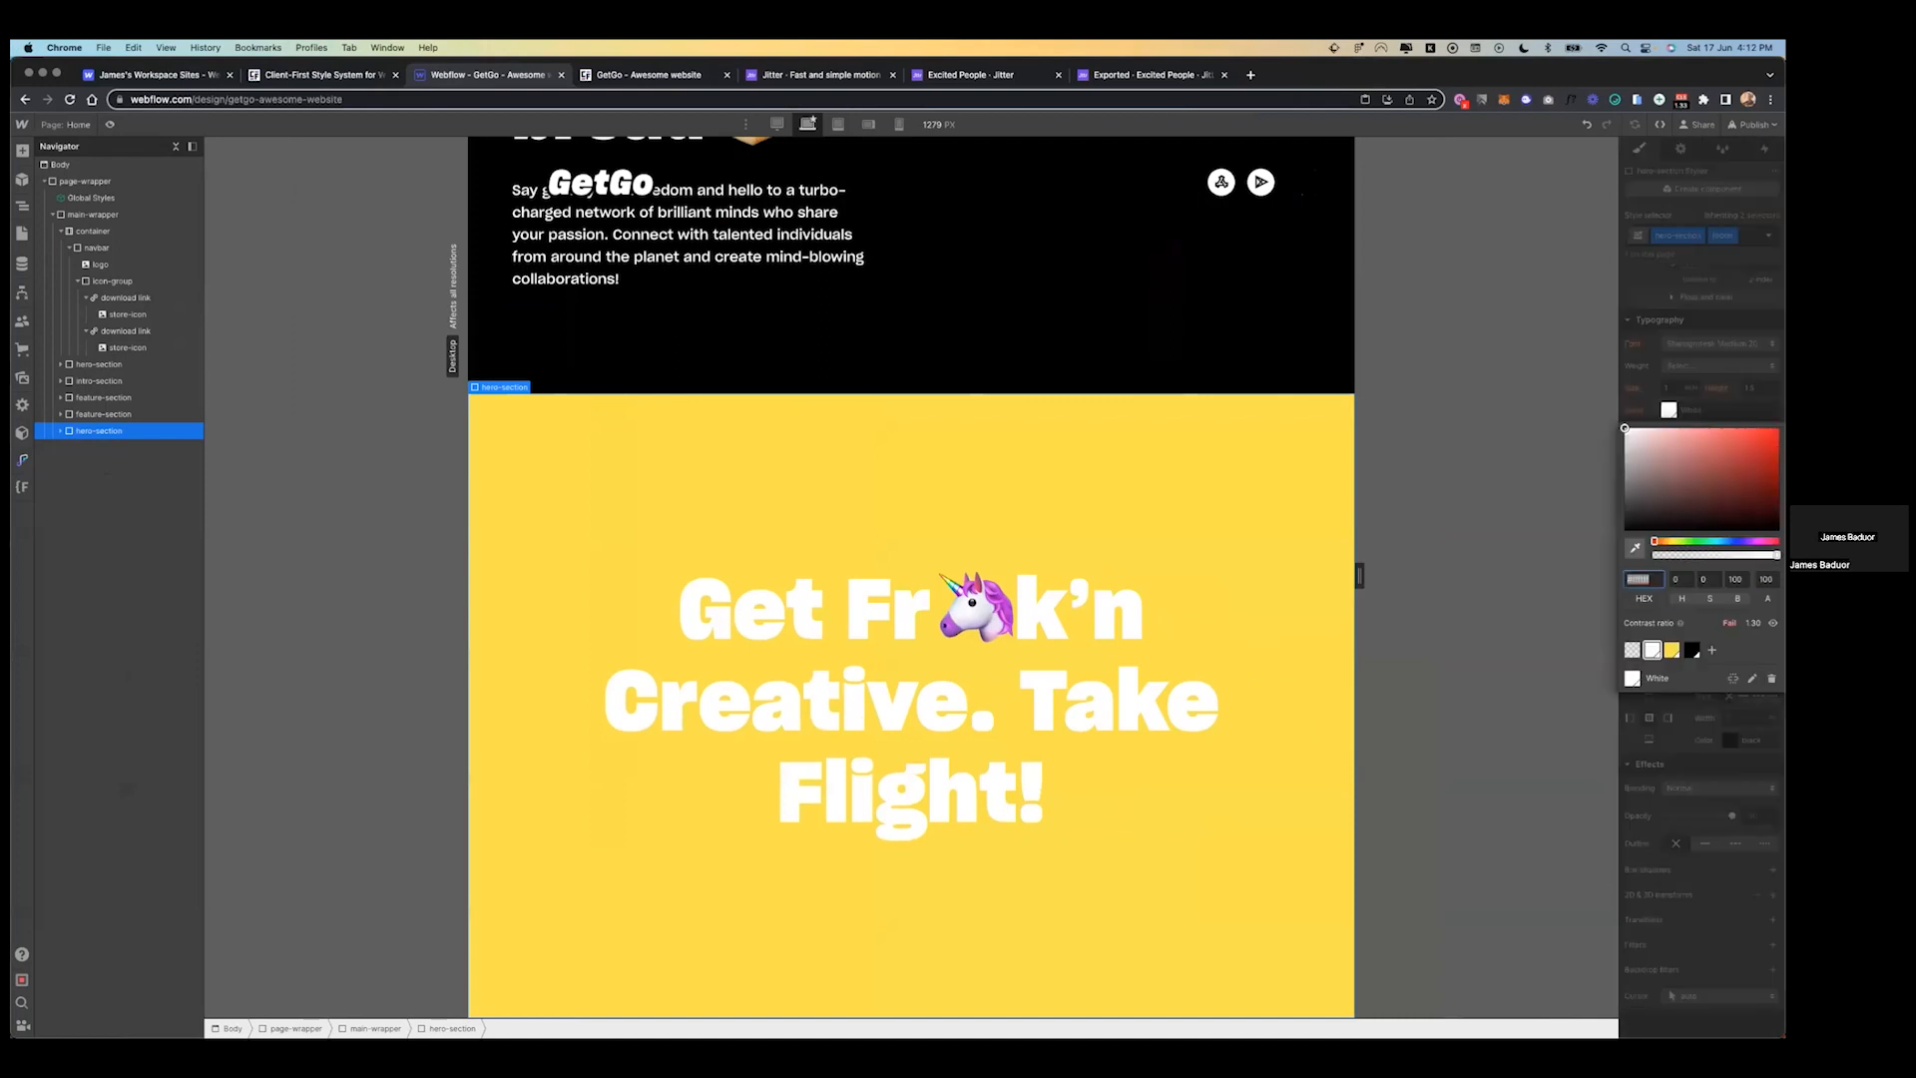
click(1691, 650)
- Copy the "Space party, zero gravity drama LFG" text from Figma and replace the footer heading in Webflow with it
key(ctrl+Left)
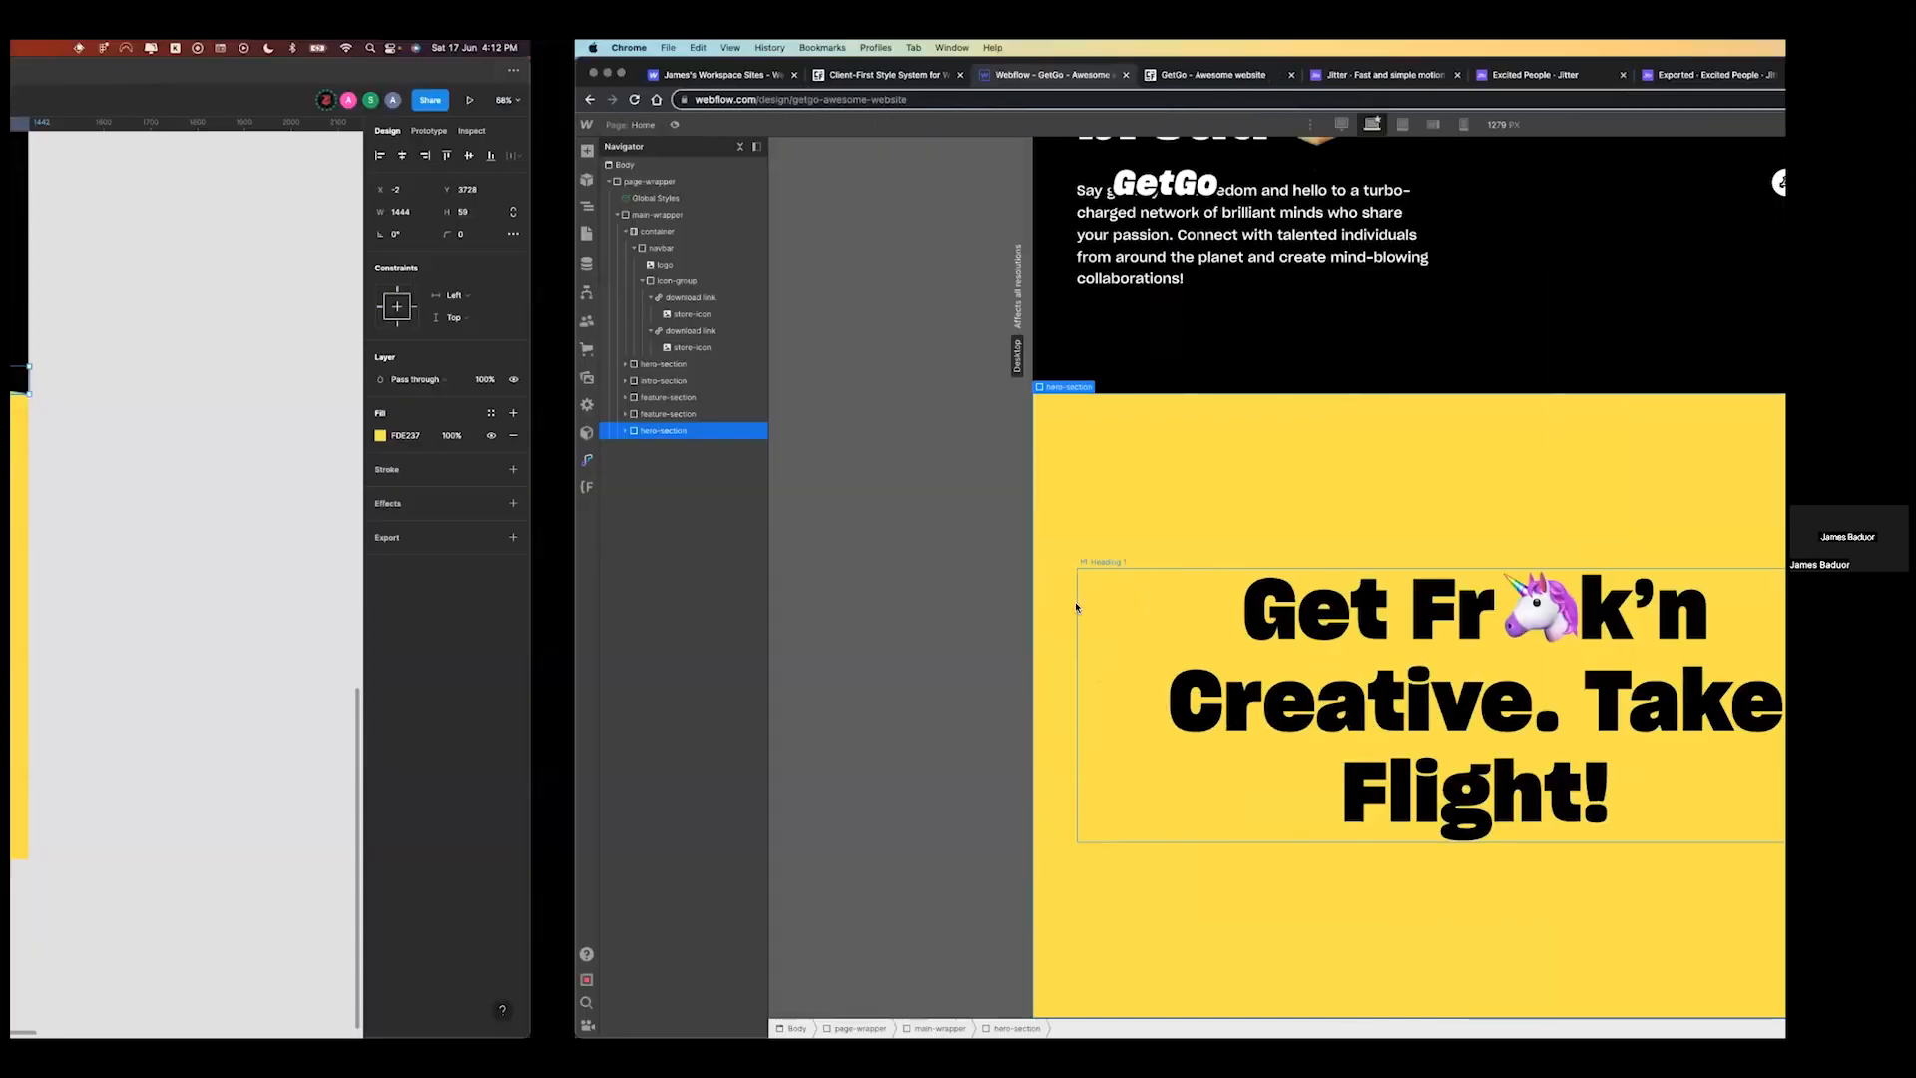
double_click(940, 549)
key(super+c)
key(ctrl+Right)
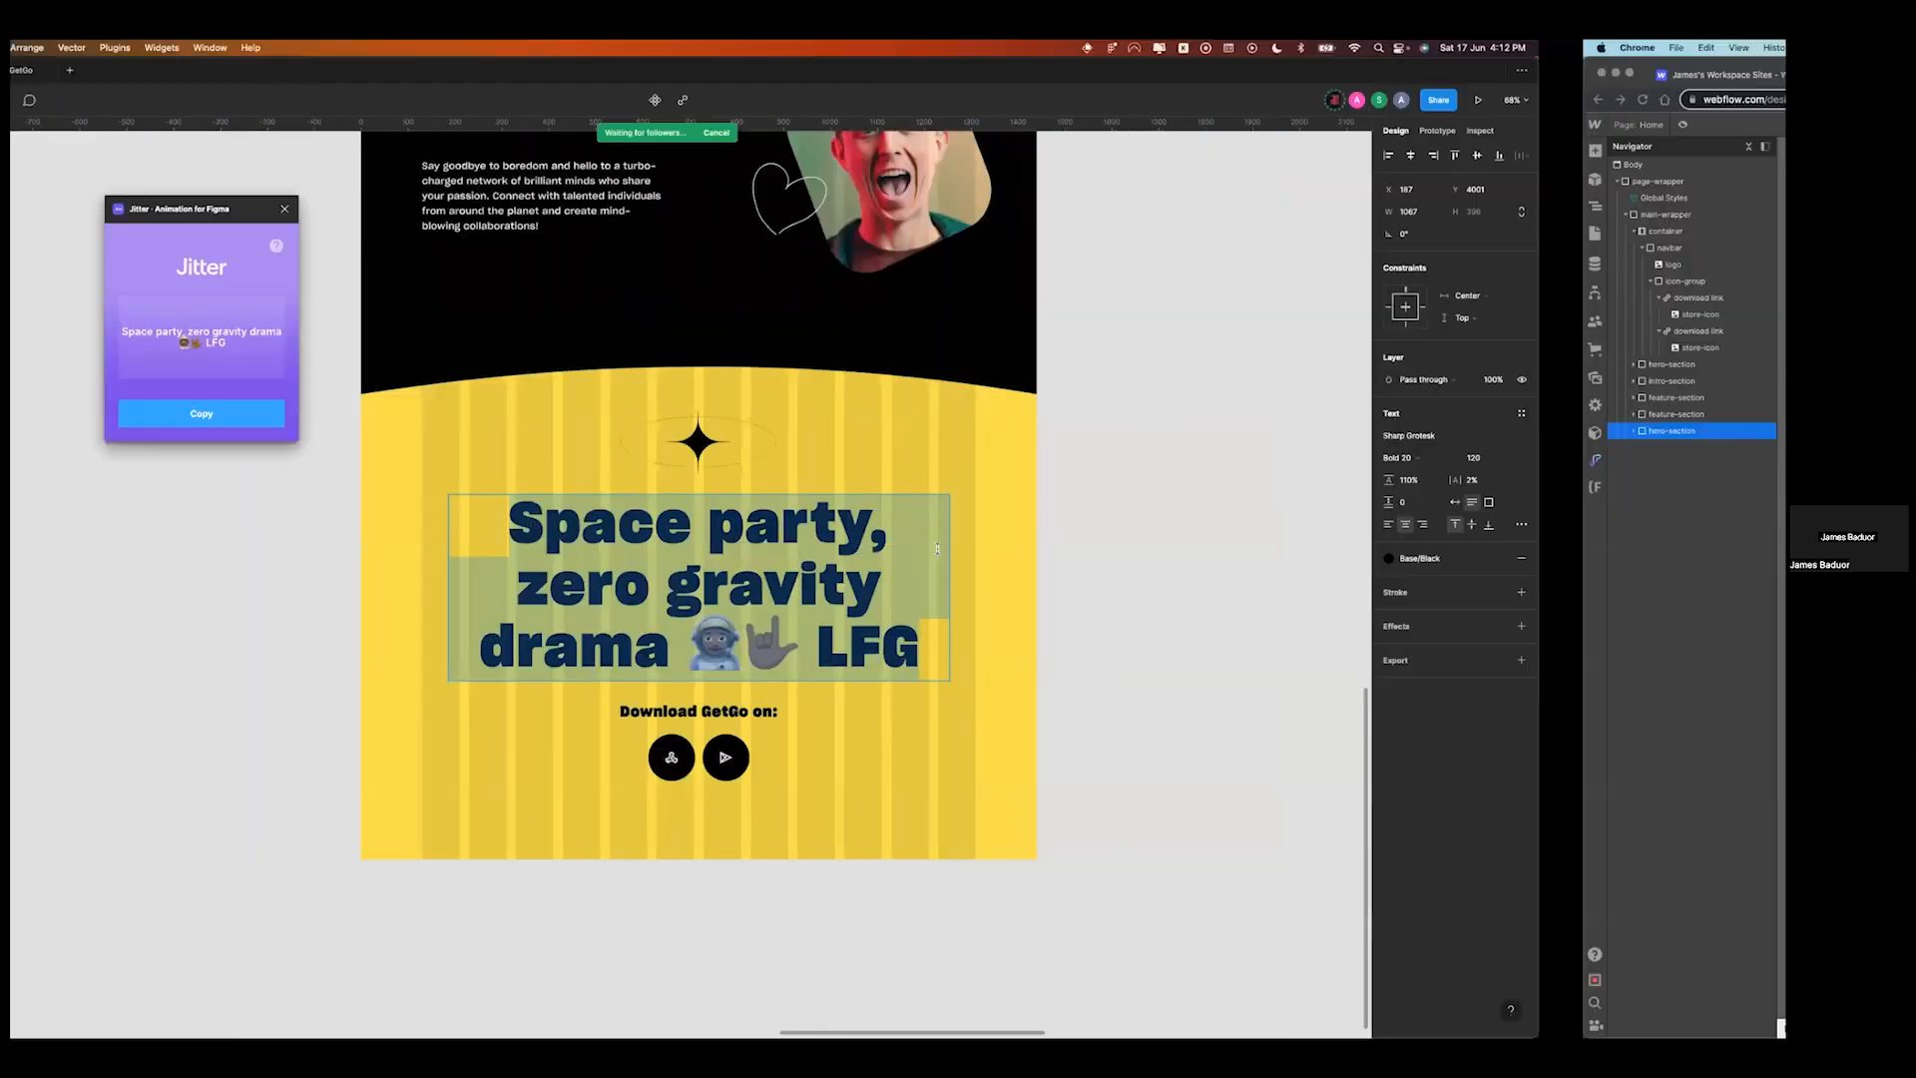
- Copy the "Download GetGo on:" heading from the cosmos section and paste it under the footer's Space party heading
scroll(903, 629, up, 15)
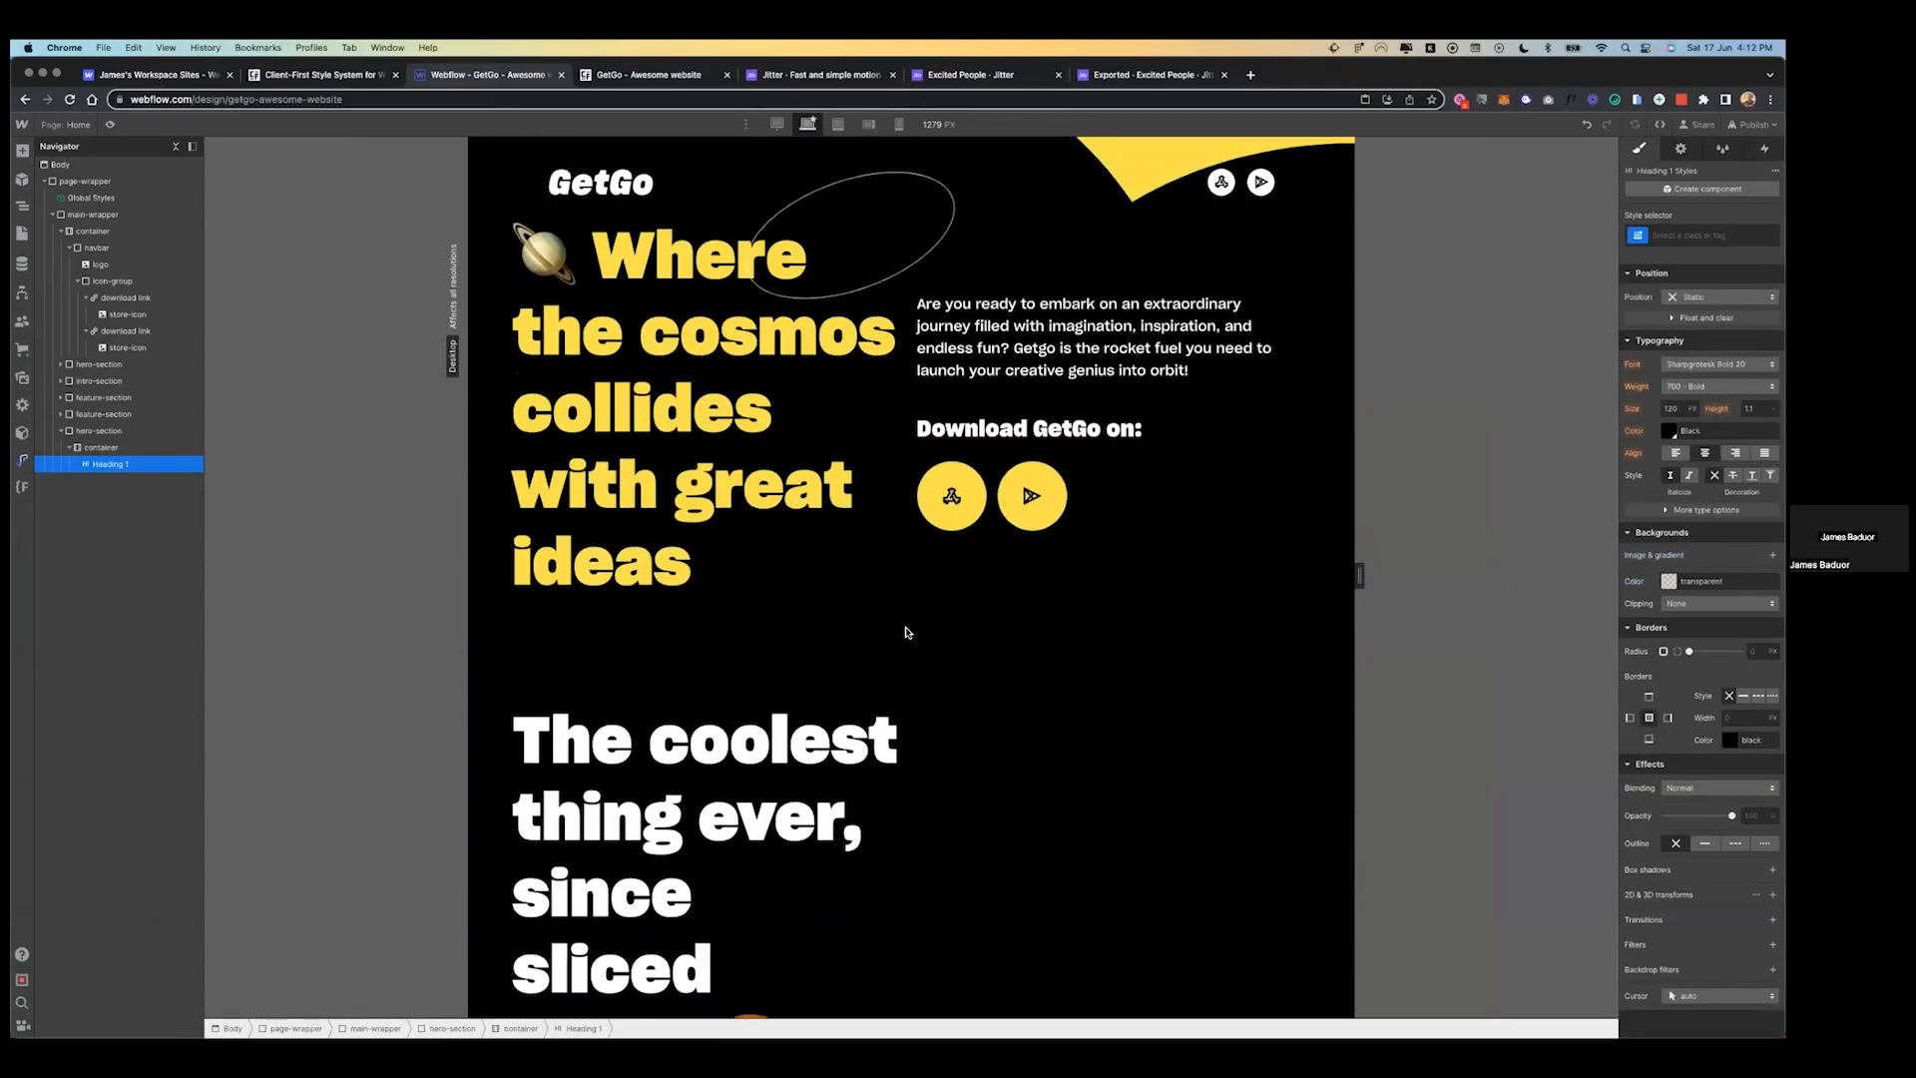
scroll(1076, 599, up, 2)
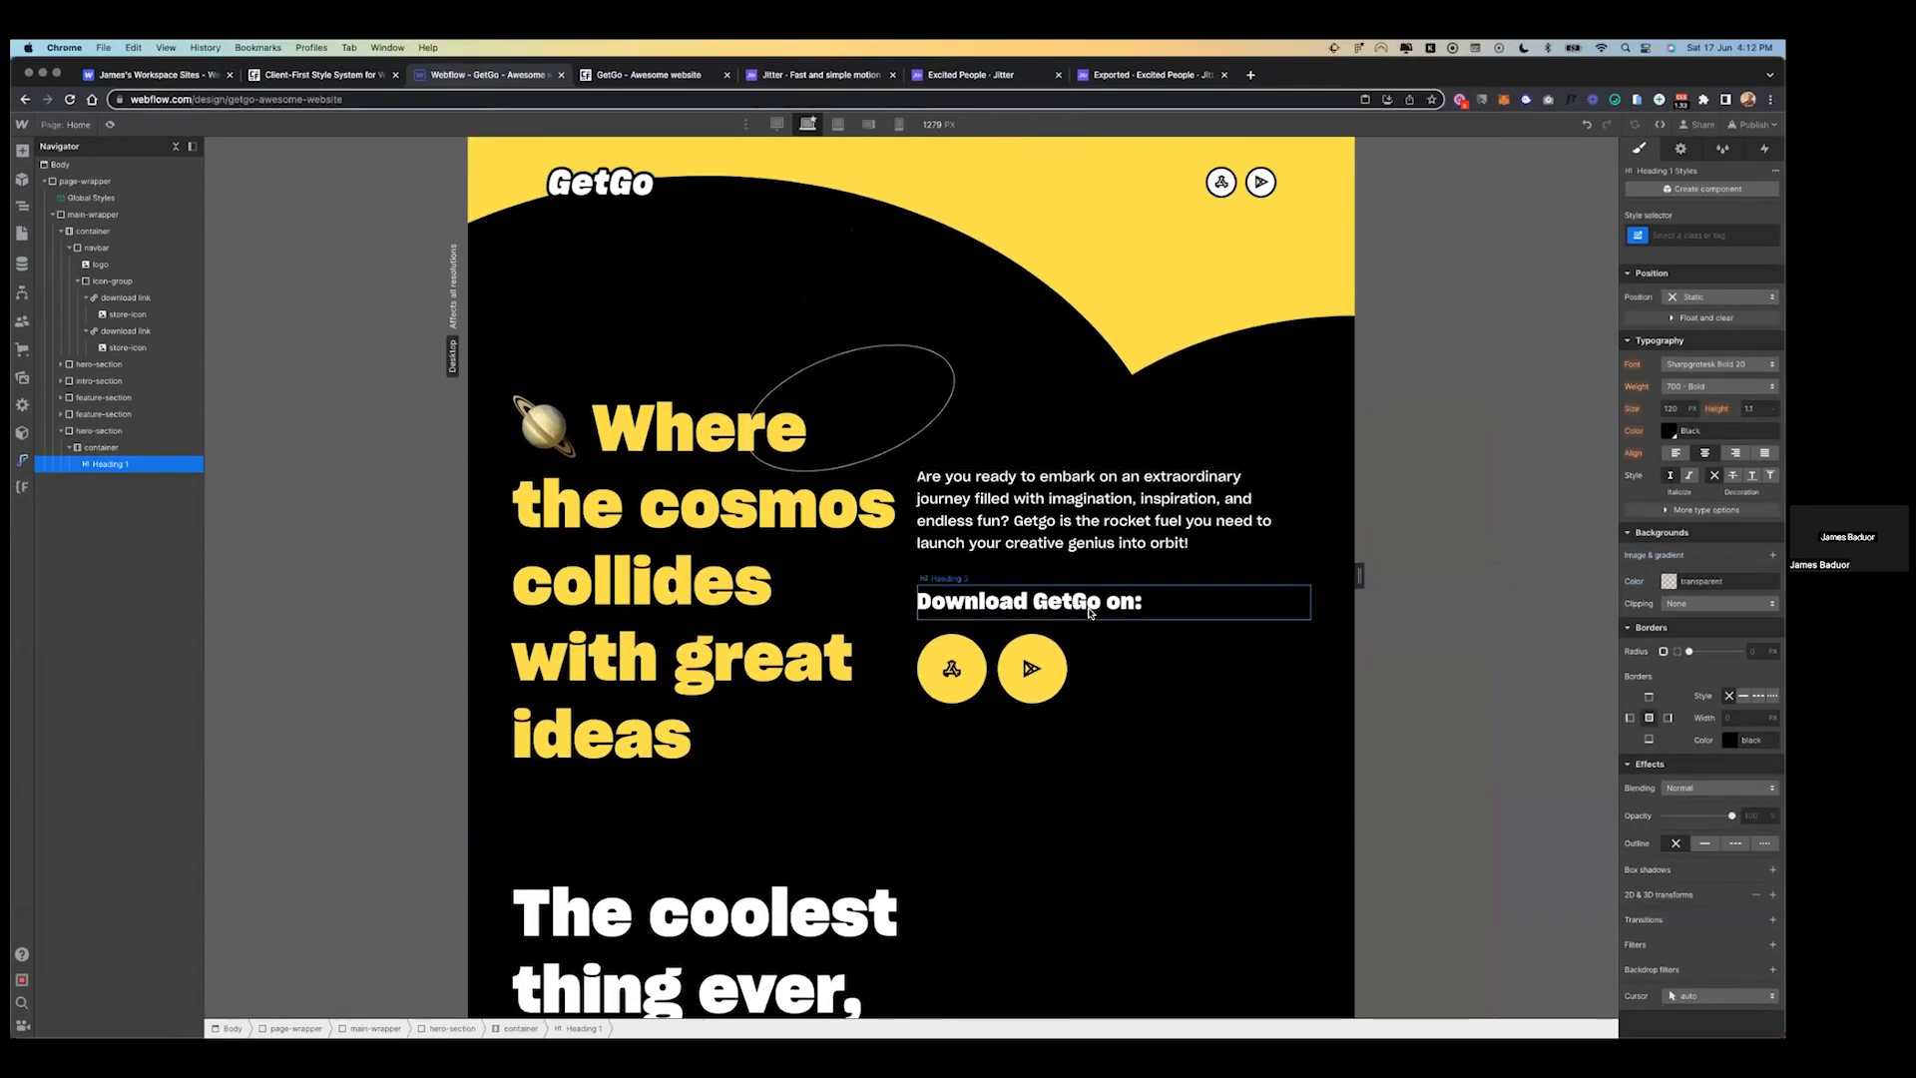
click(1102, 602)
scroll(1106, 584, down, 11)
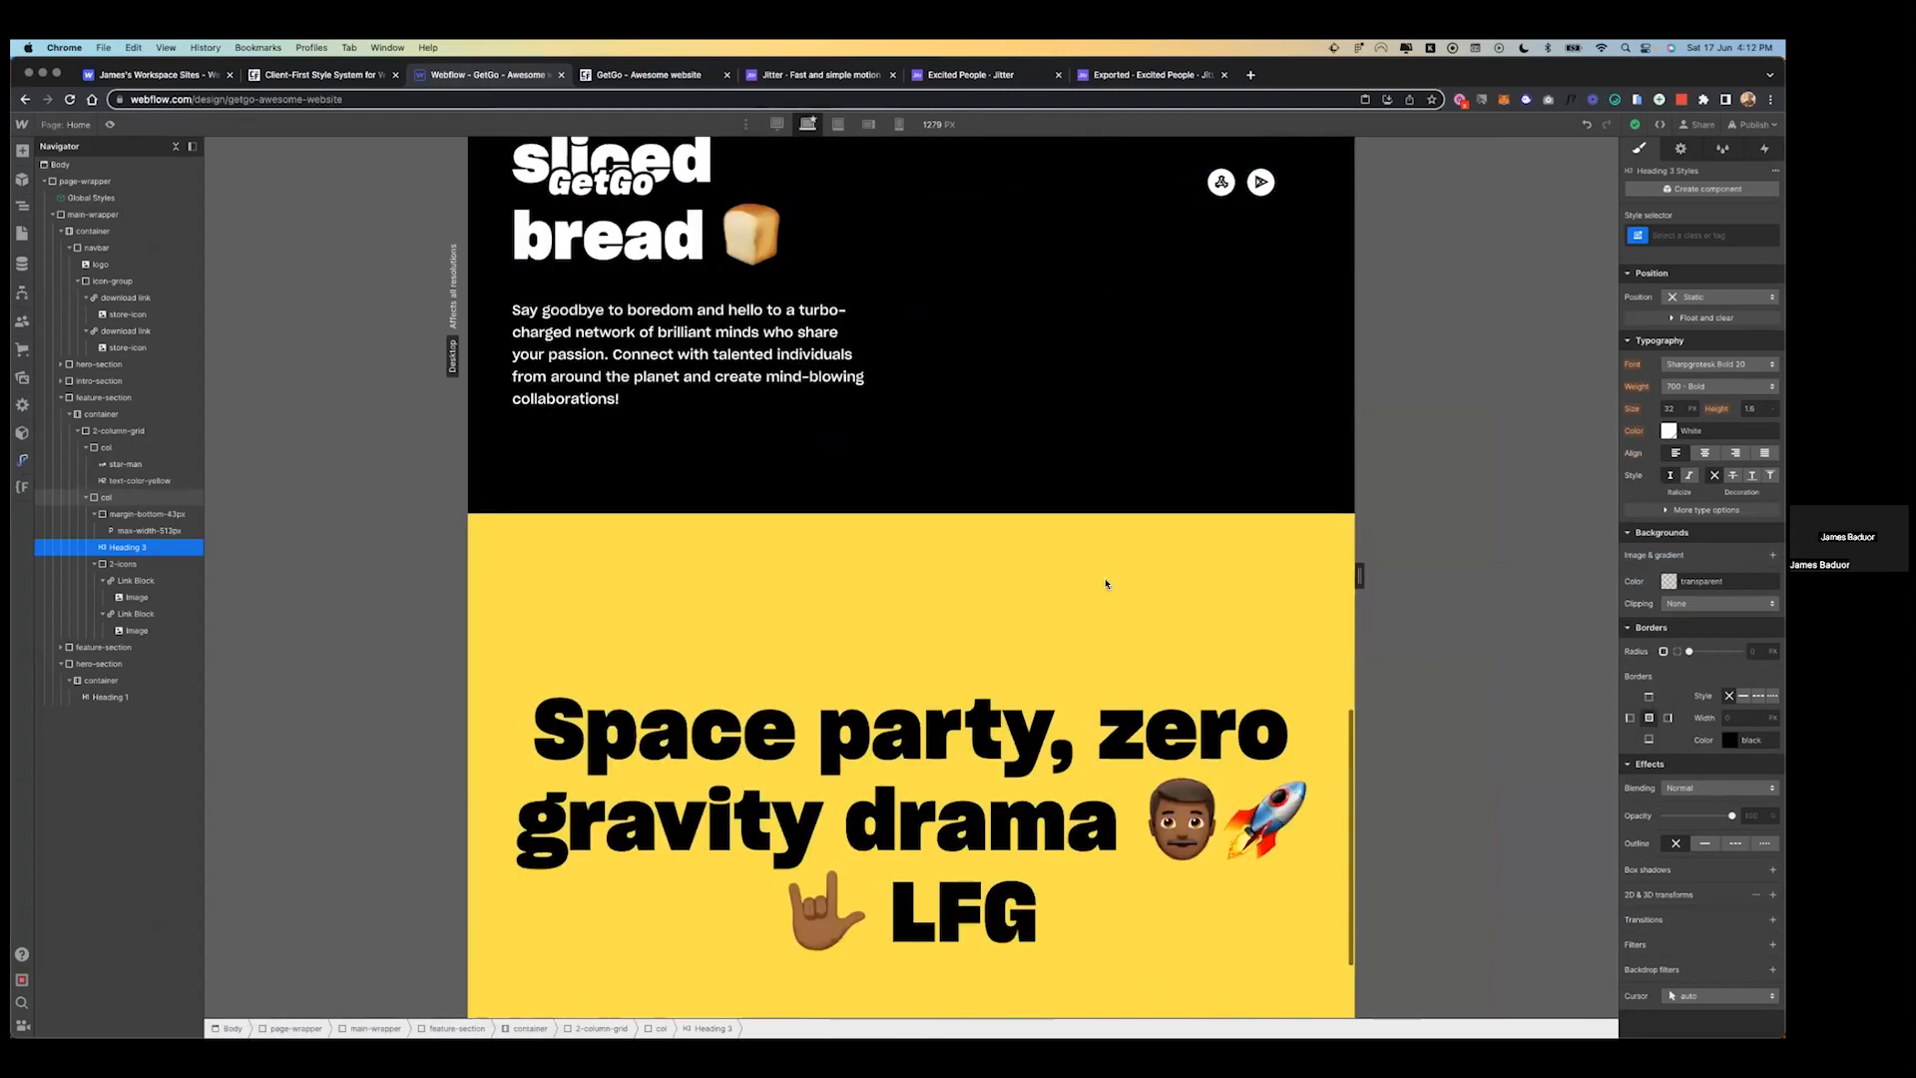
click(948, 690)
key(super+v)
- Copy the 2-icons block from the cosmos section and paste it beneath the footer's "Download GetGo on:" heading
scroll(948, 690, up, 7)
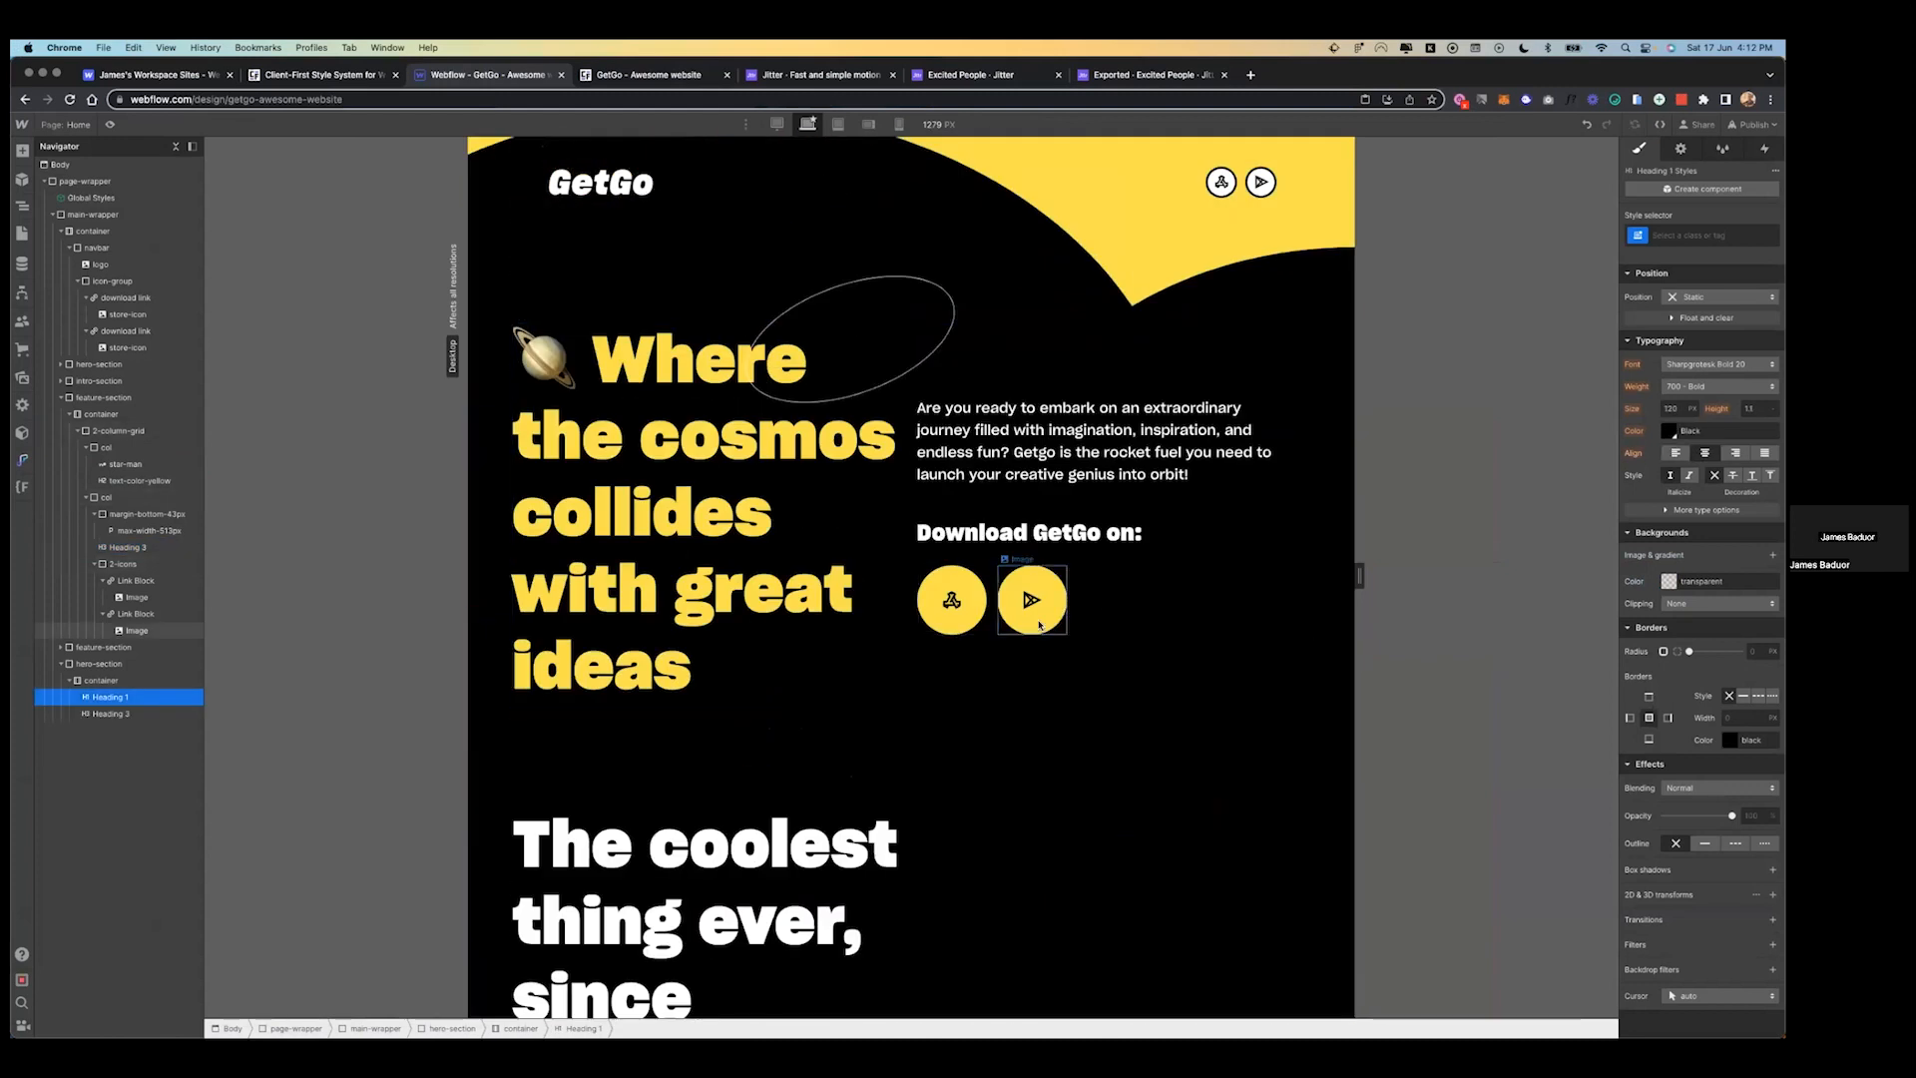
click(992, 627)
scroll(991, 627, down, 10)
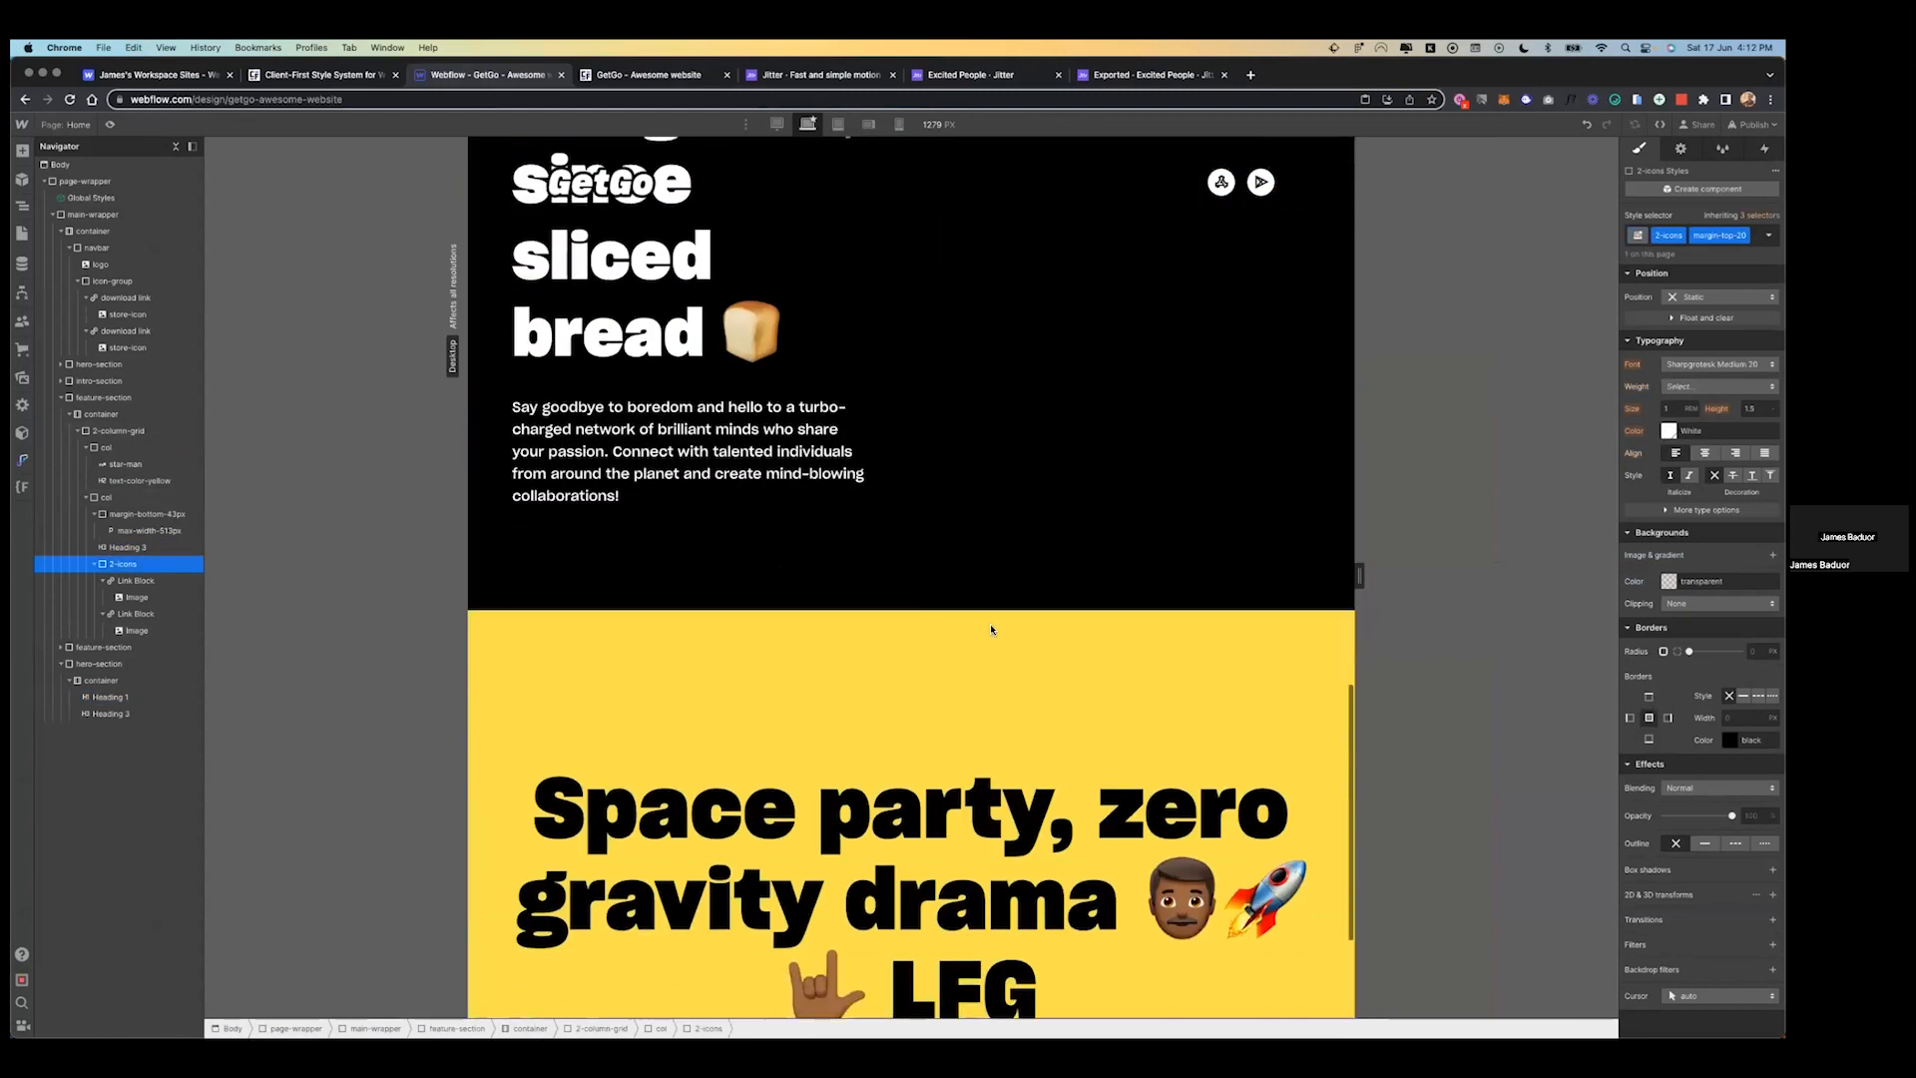
click(1055, 750)
click(1004, 841)
key(super+v)
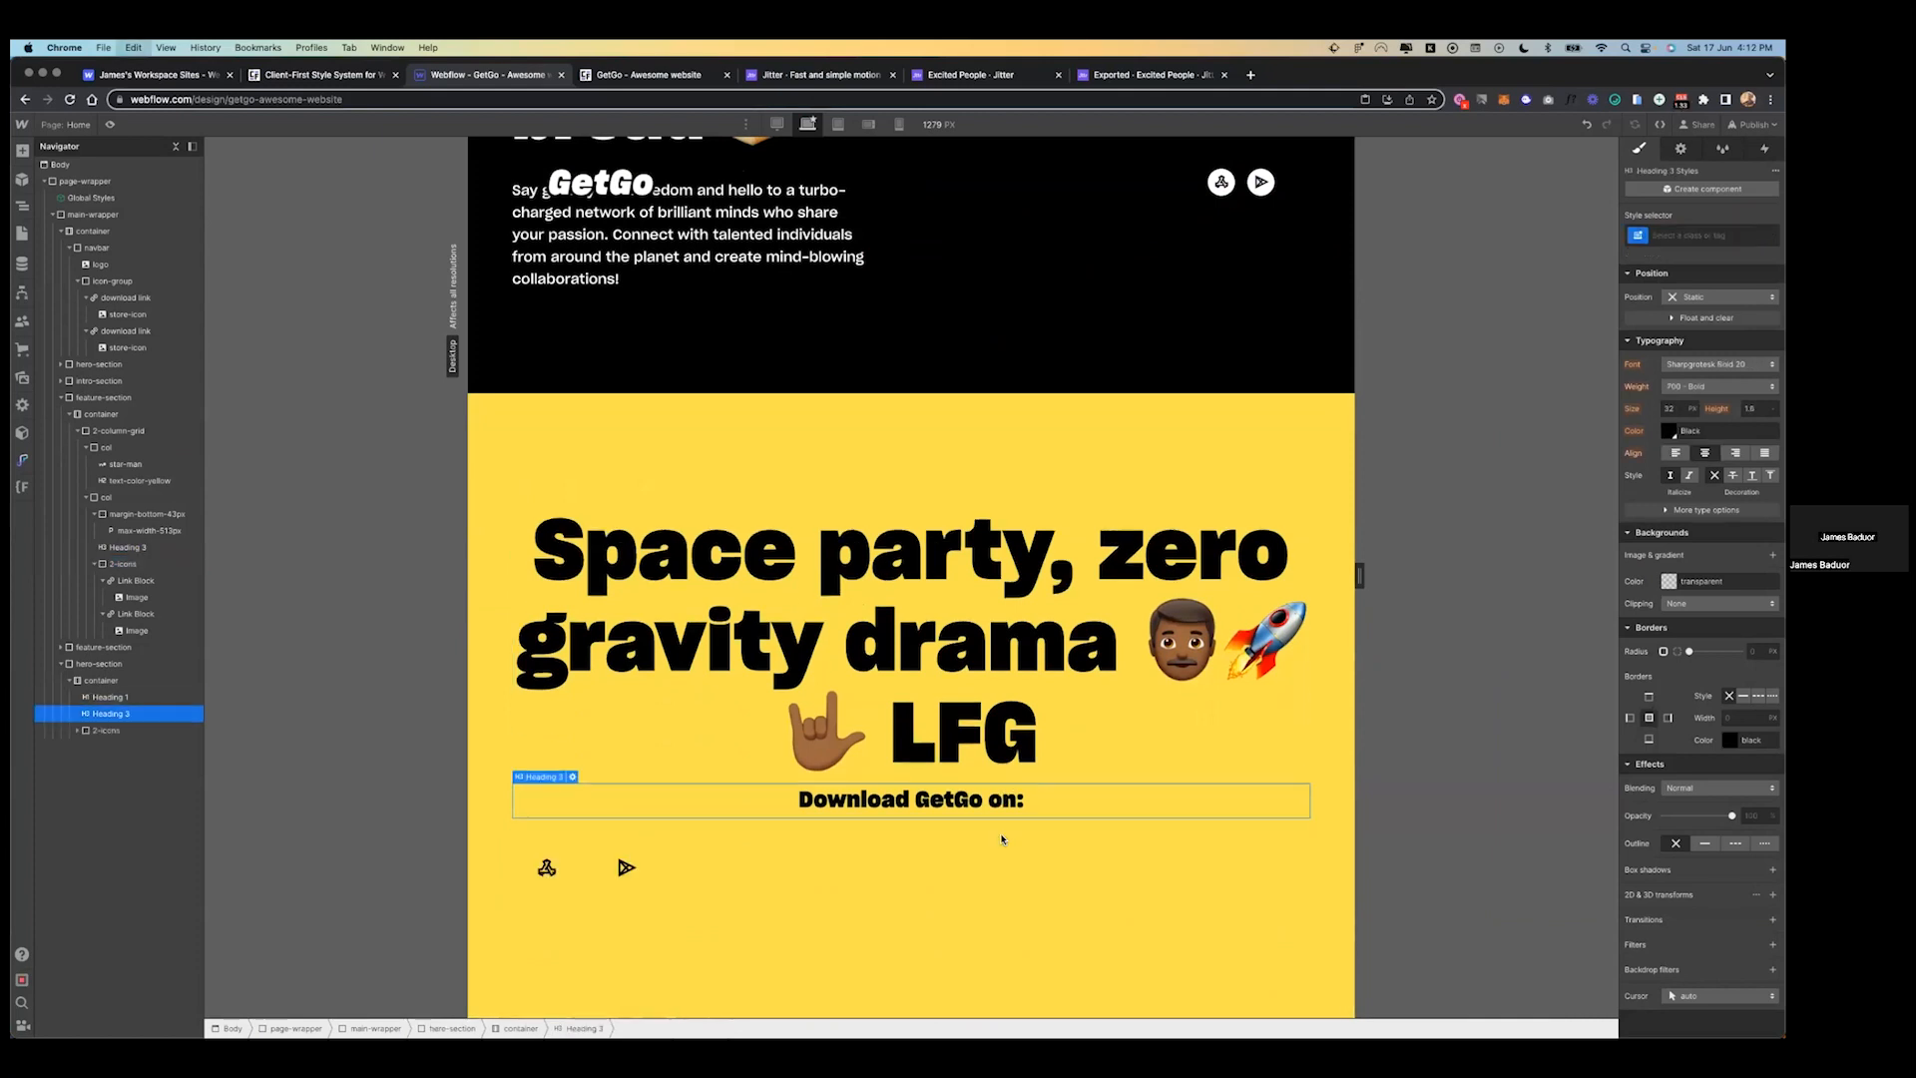
- Replace the footer's two yellow store icons with the black Apple and black Google images
double_click(552, 873)
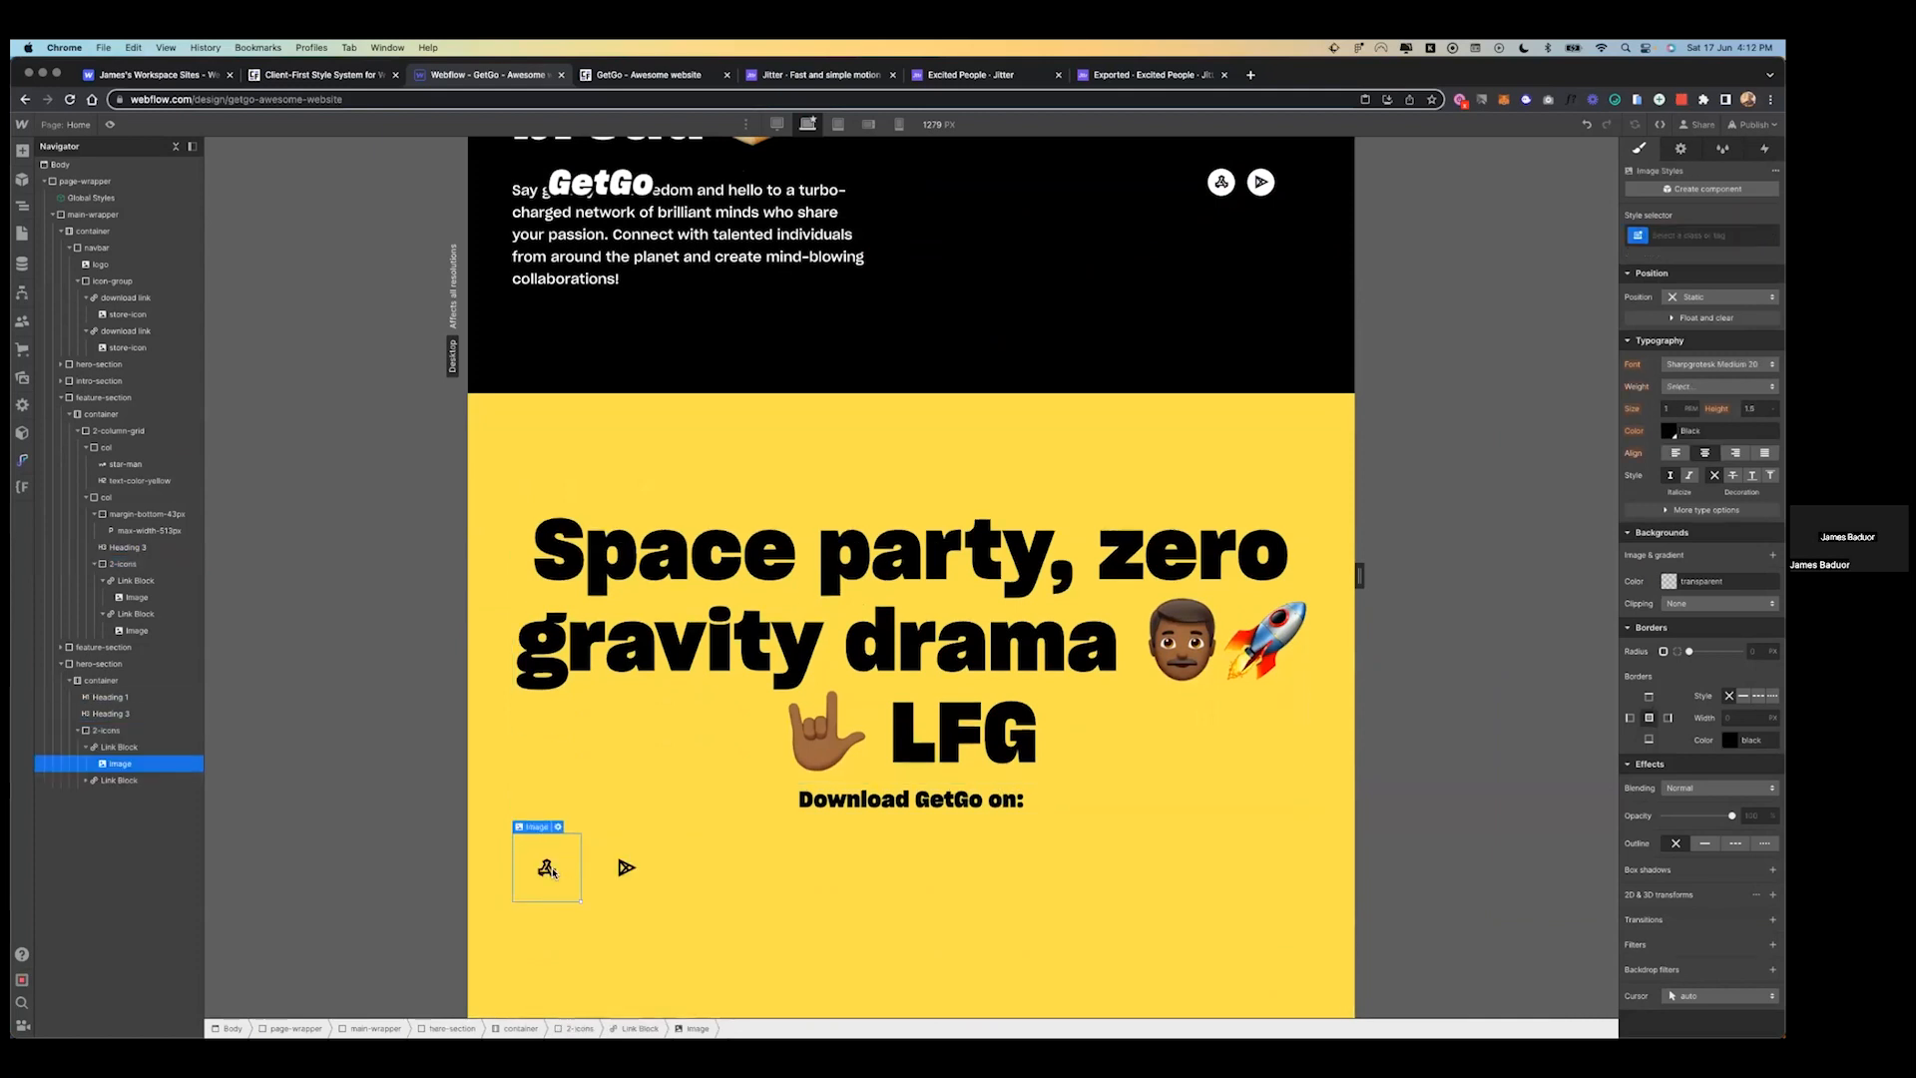
click(637, 662)
click(159, 271)
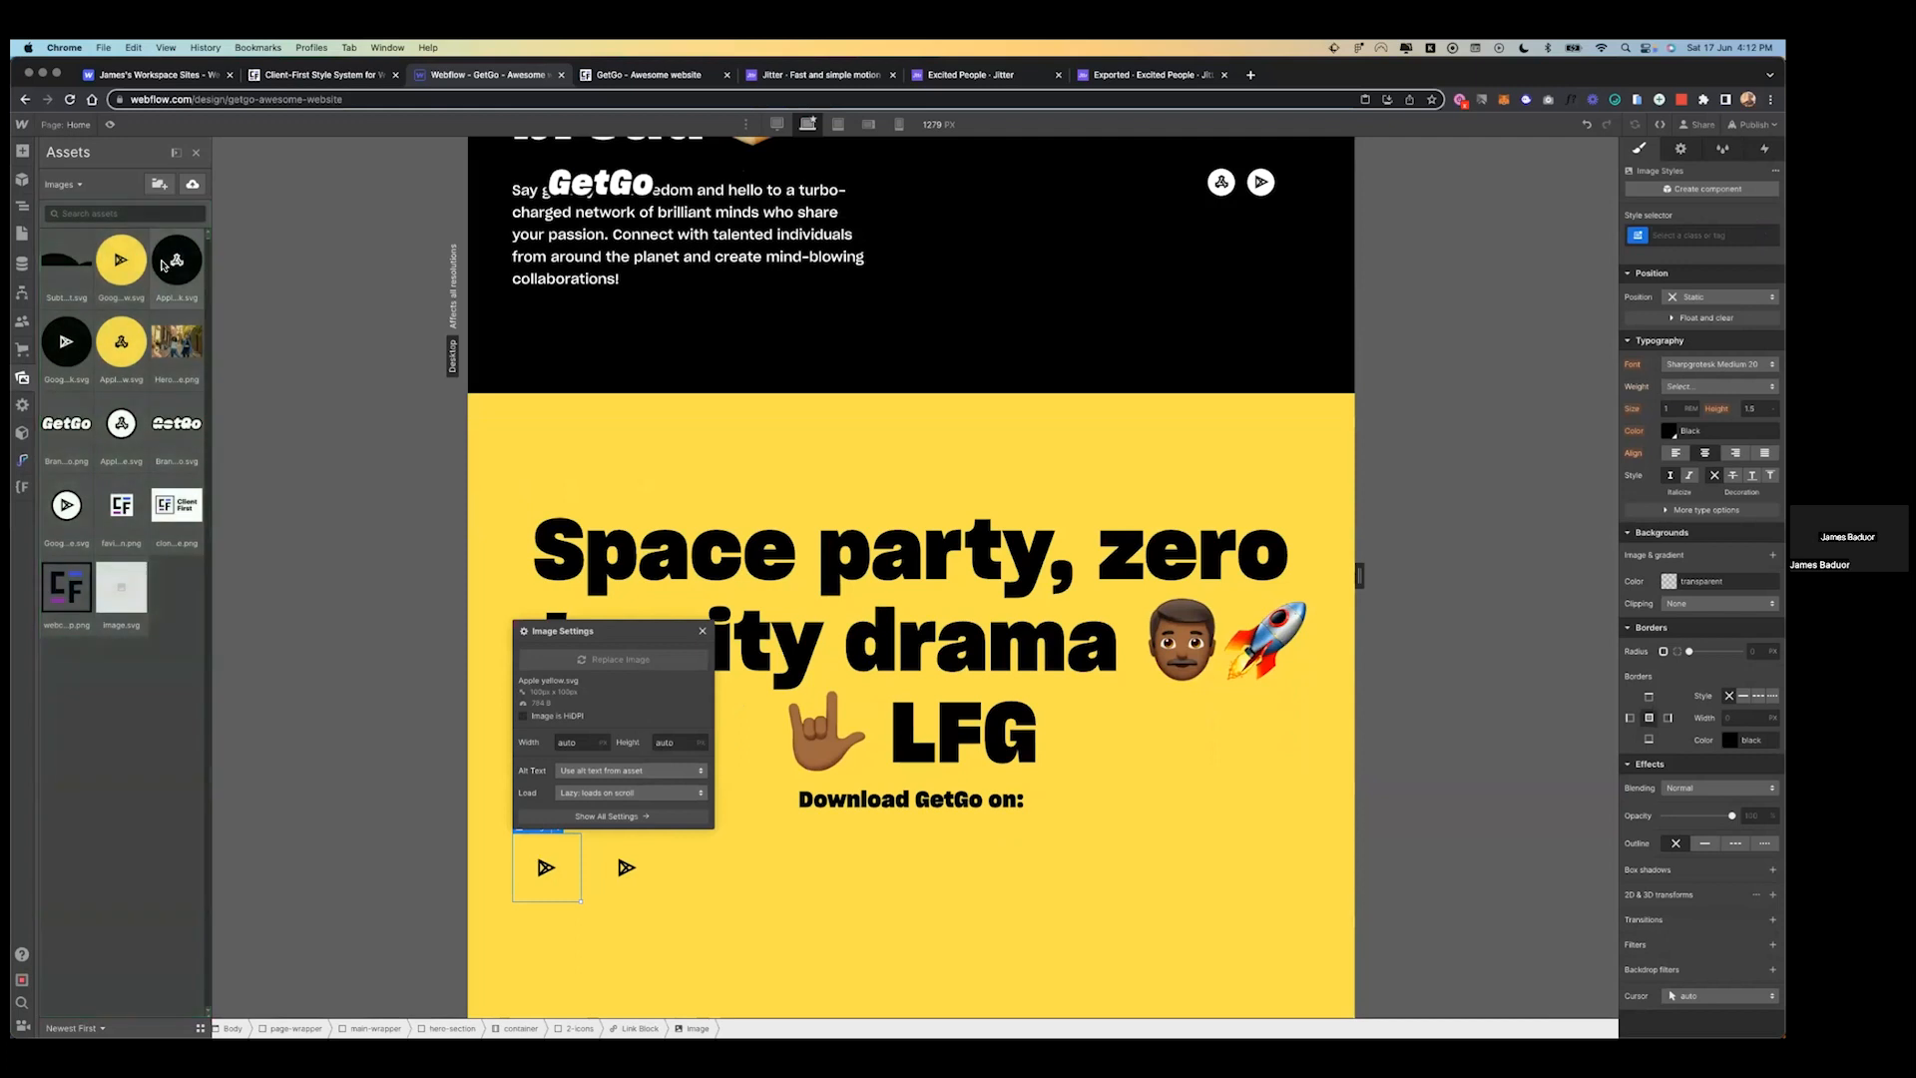
click(625, 866)
double_click(624, 866)
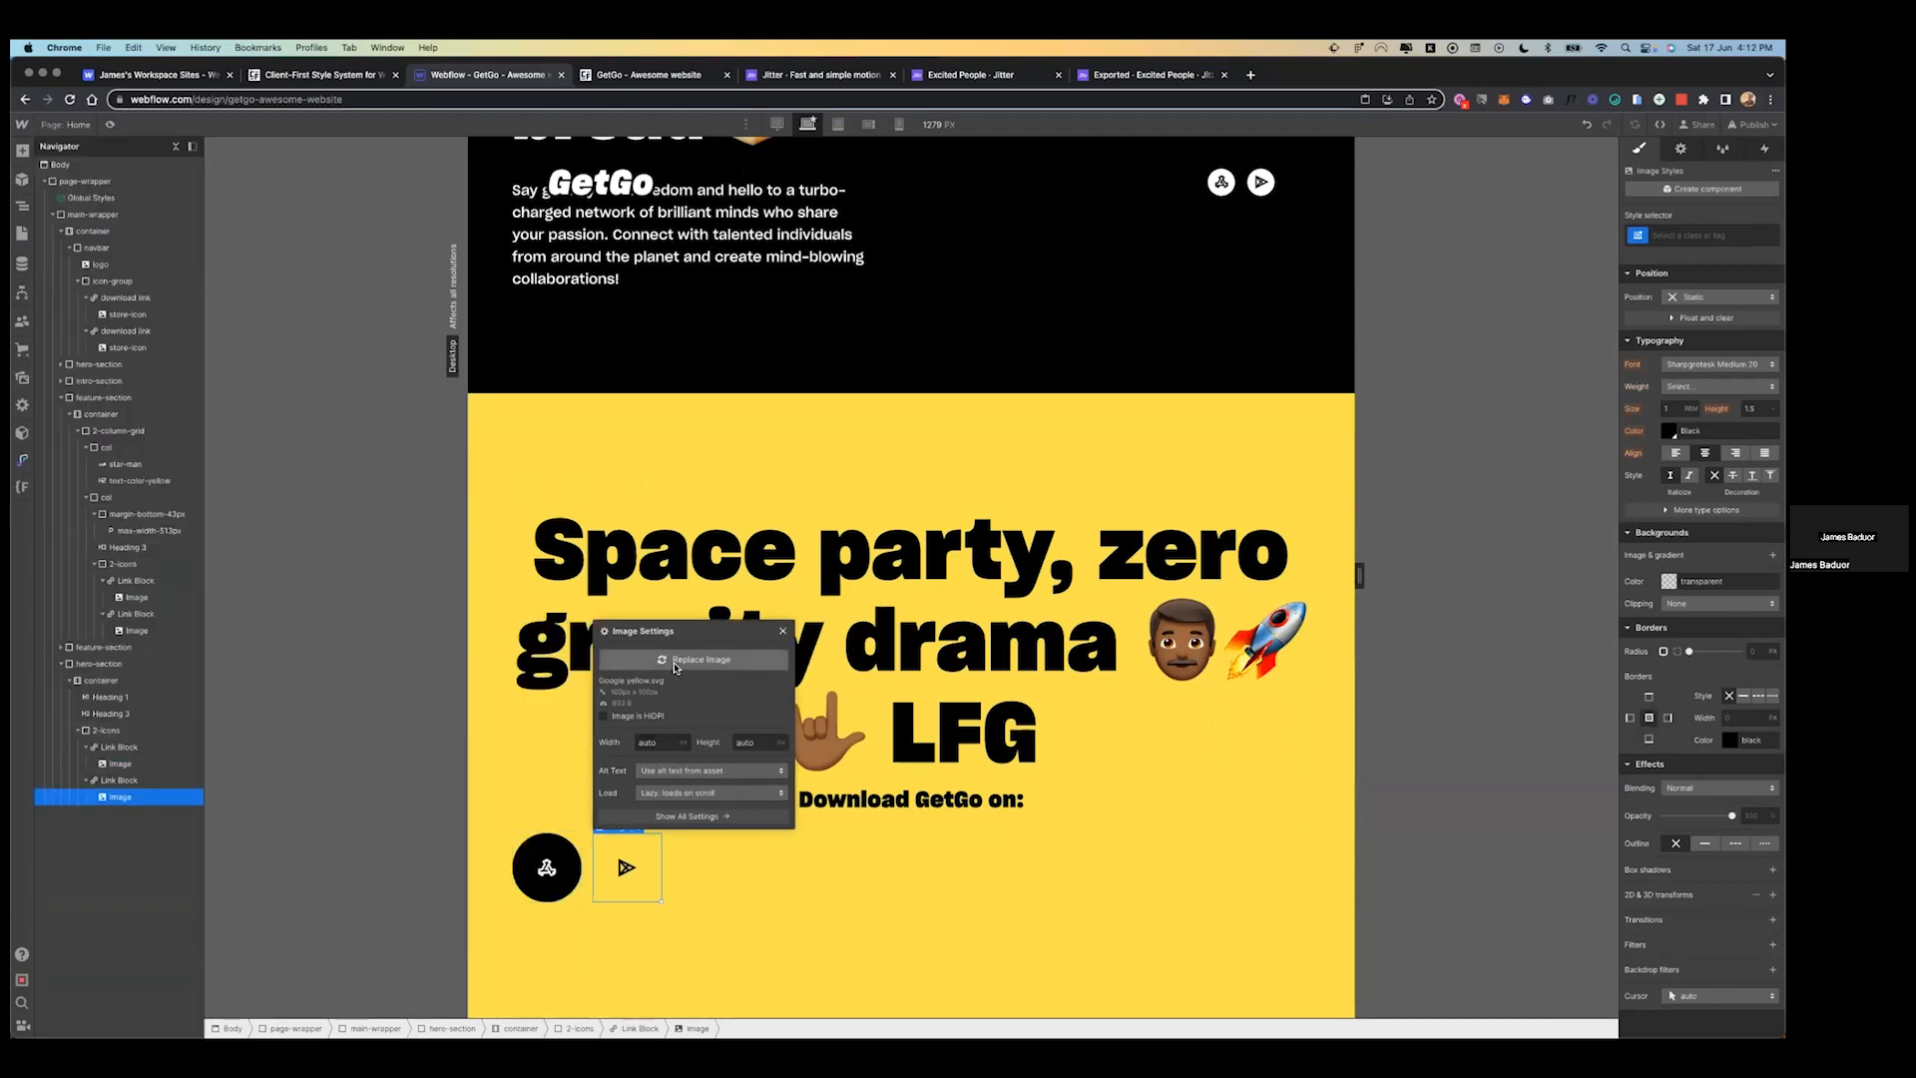
click(678, 661)
click(123, 351)
click(72, 352)
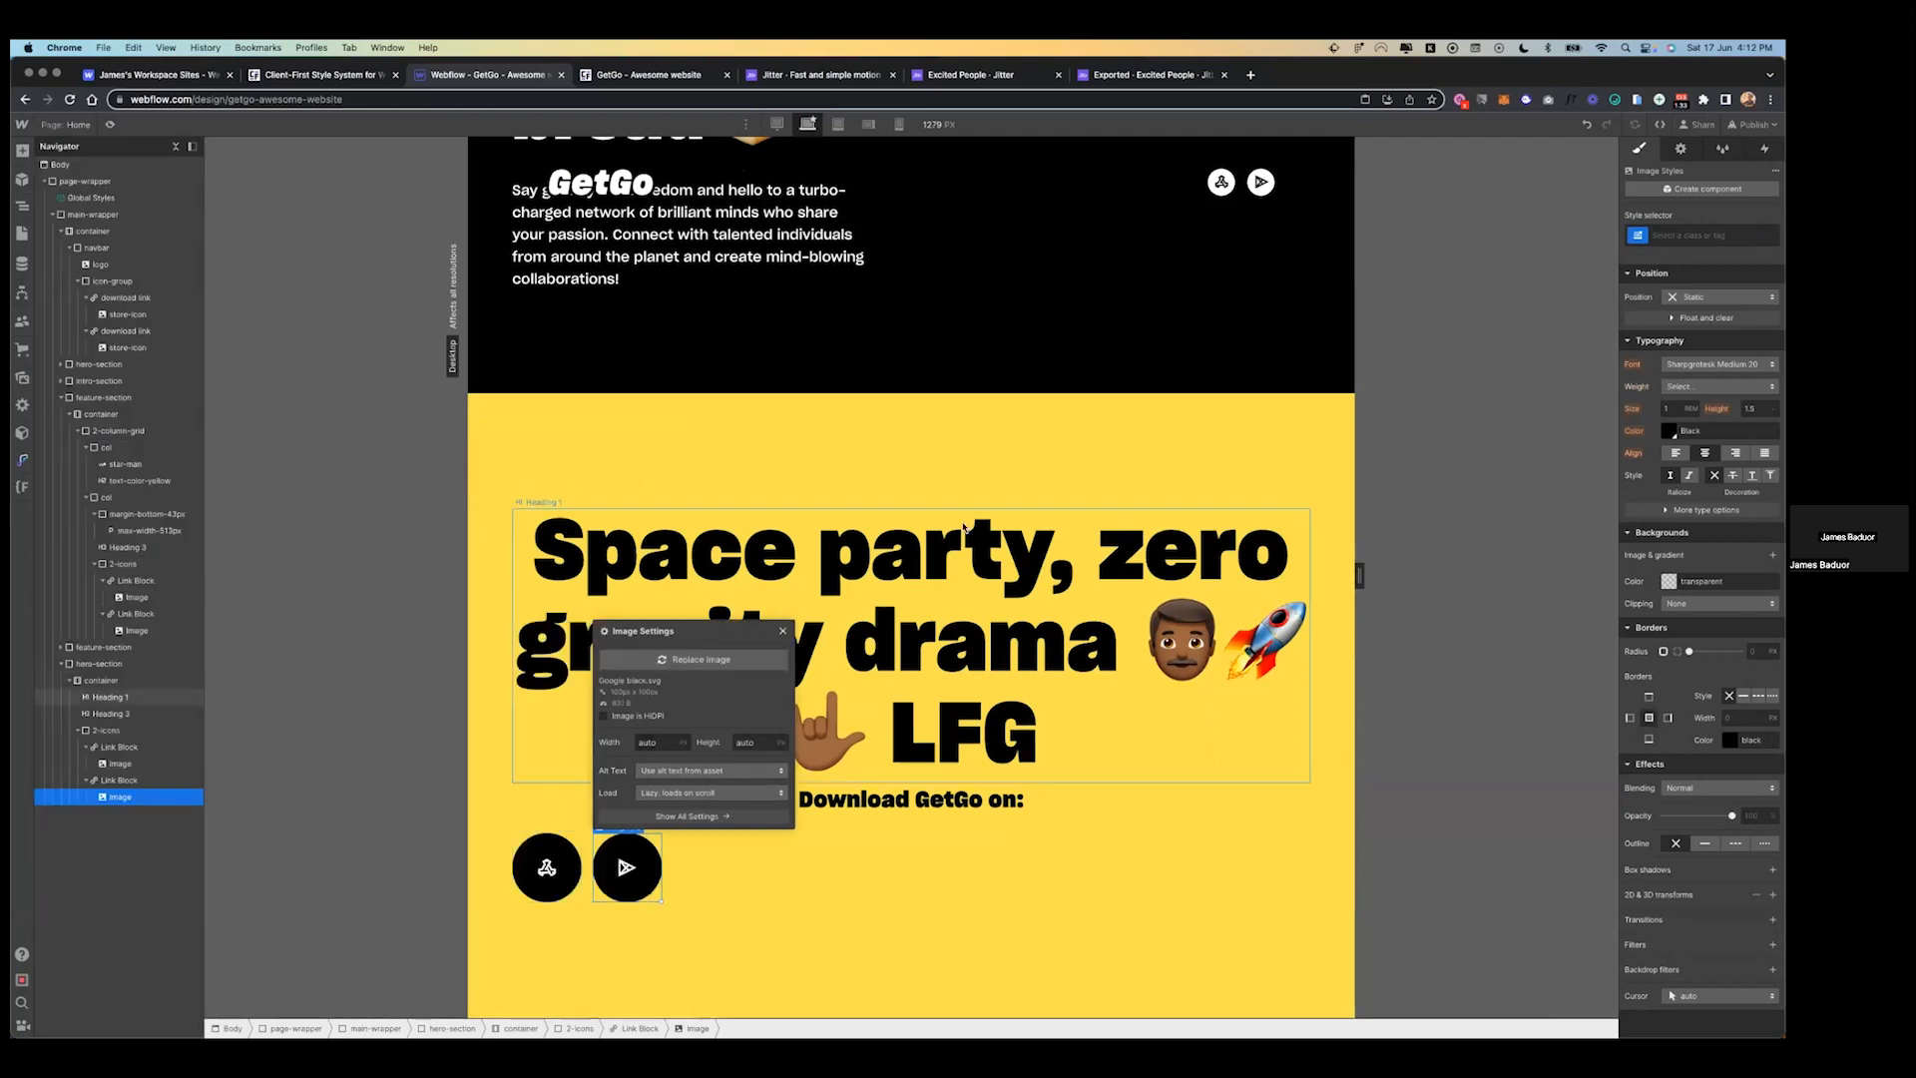
- Add the combo class align-center to the footer's 2-icons block and justify its icons to the center
click(975, 525)
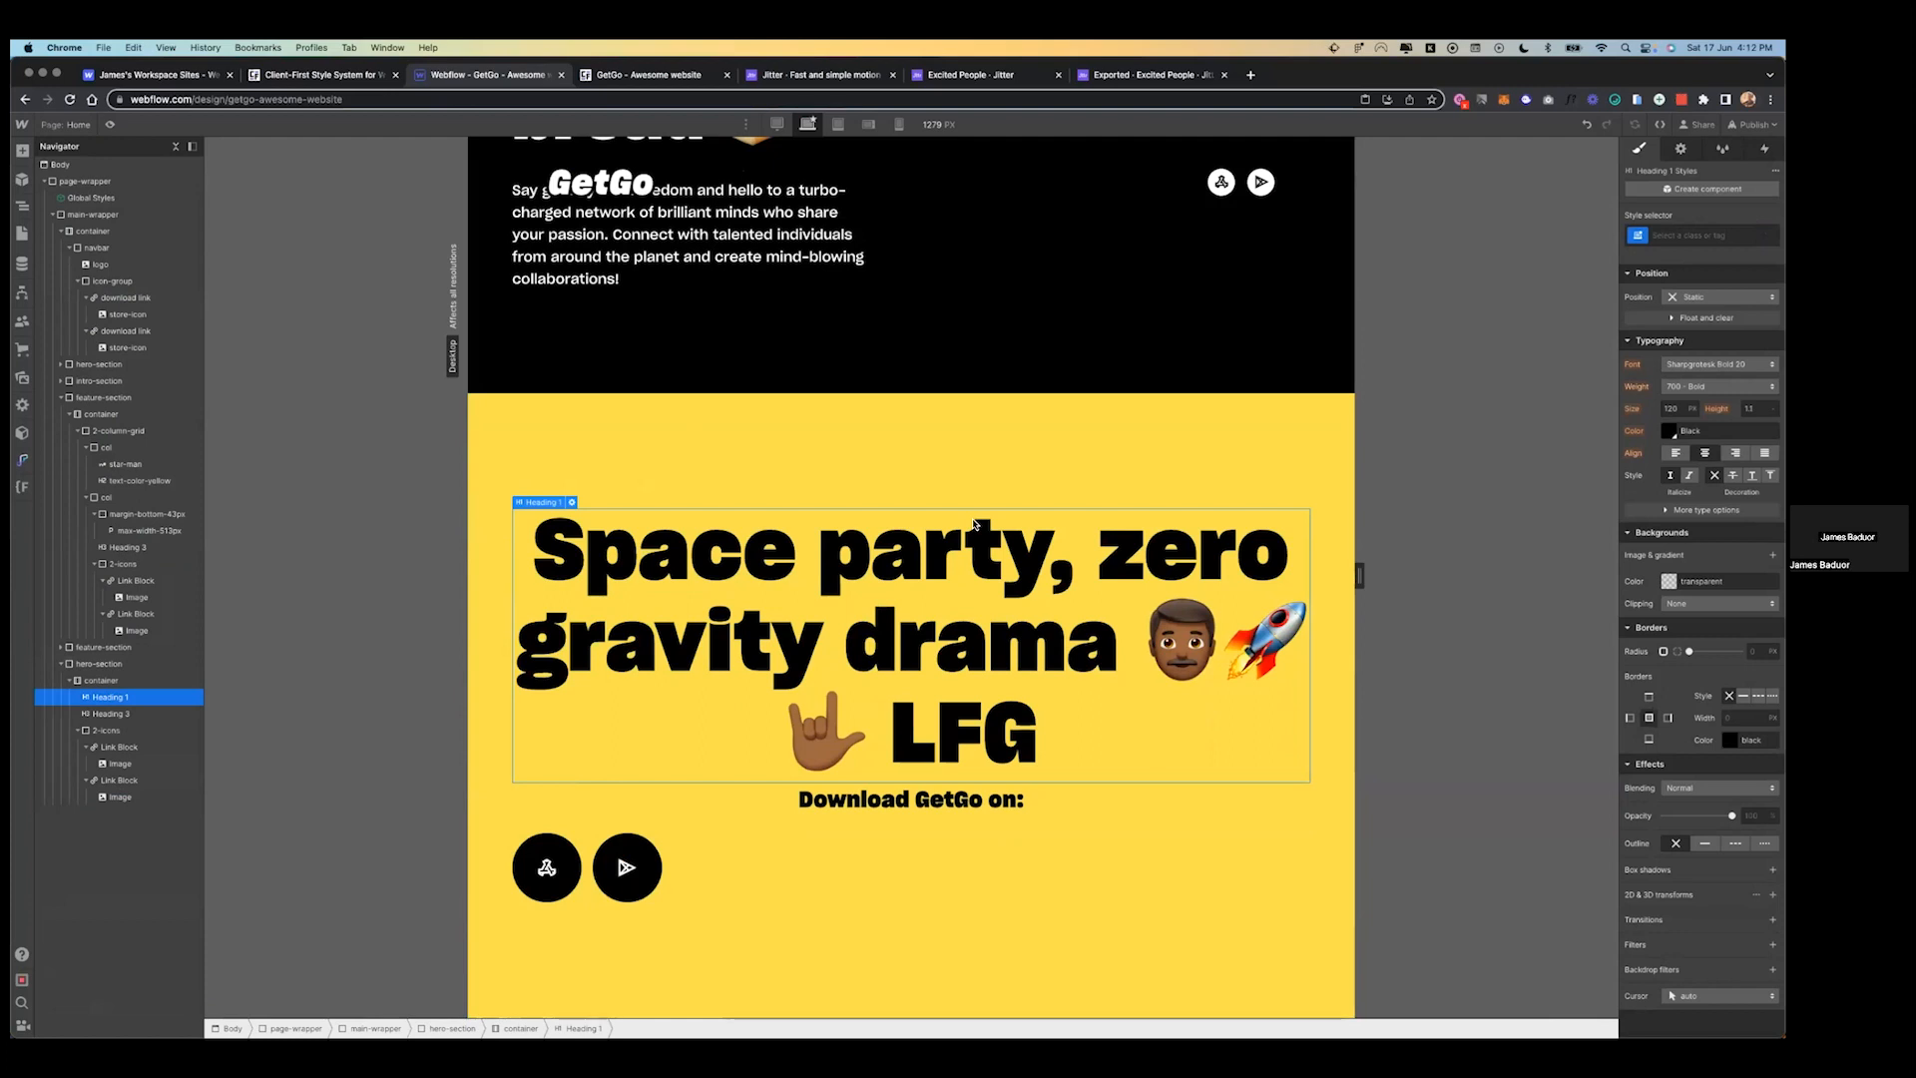
click(912, 898)
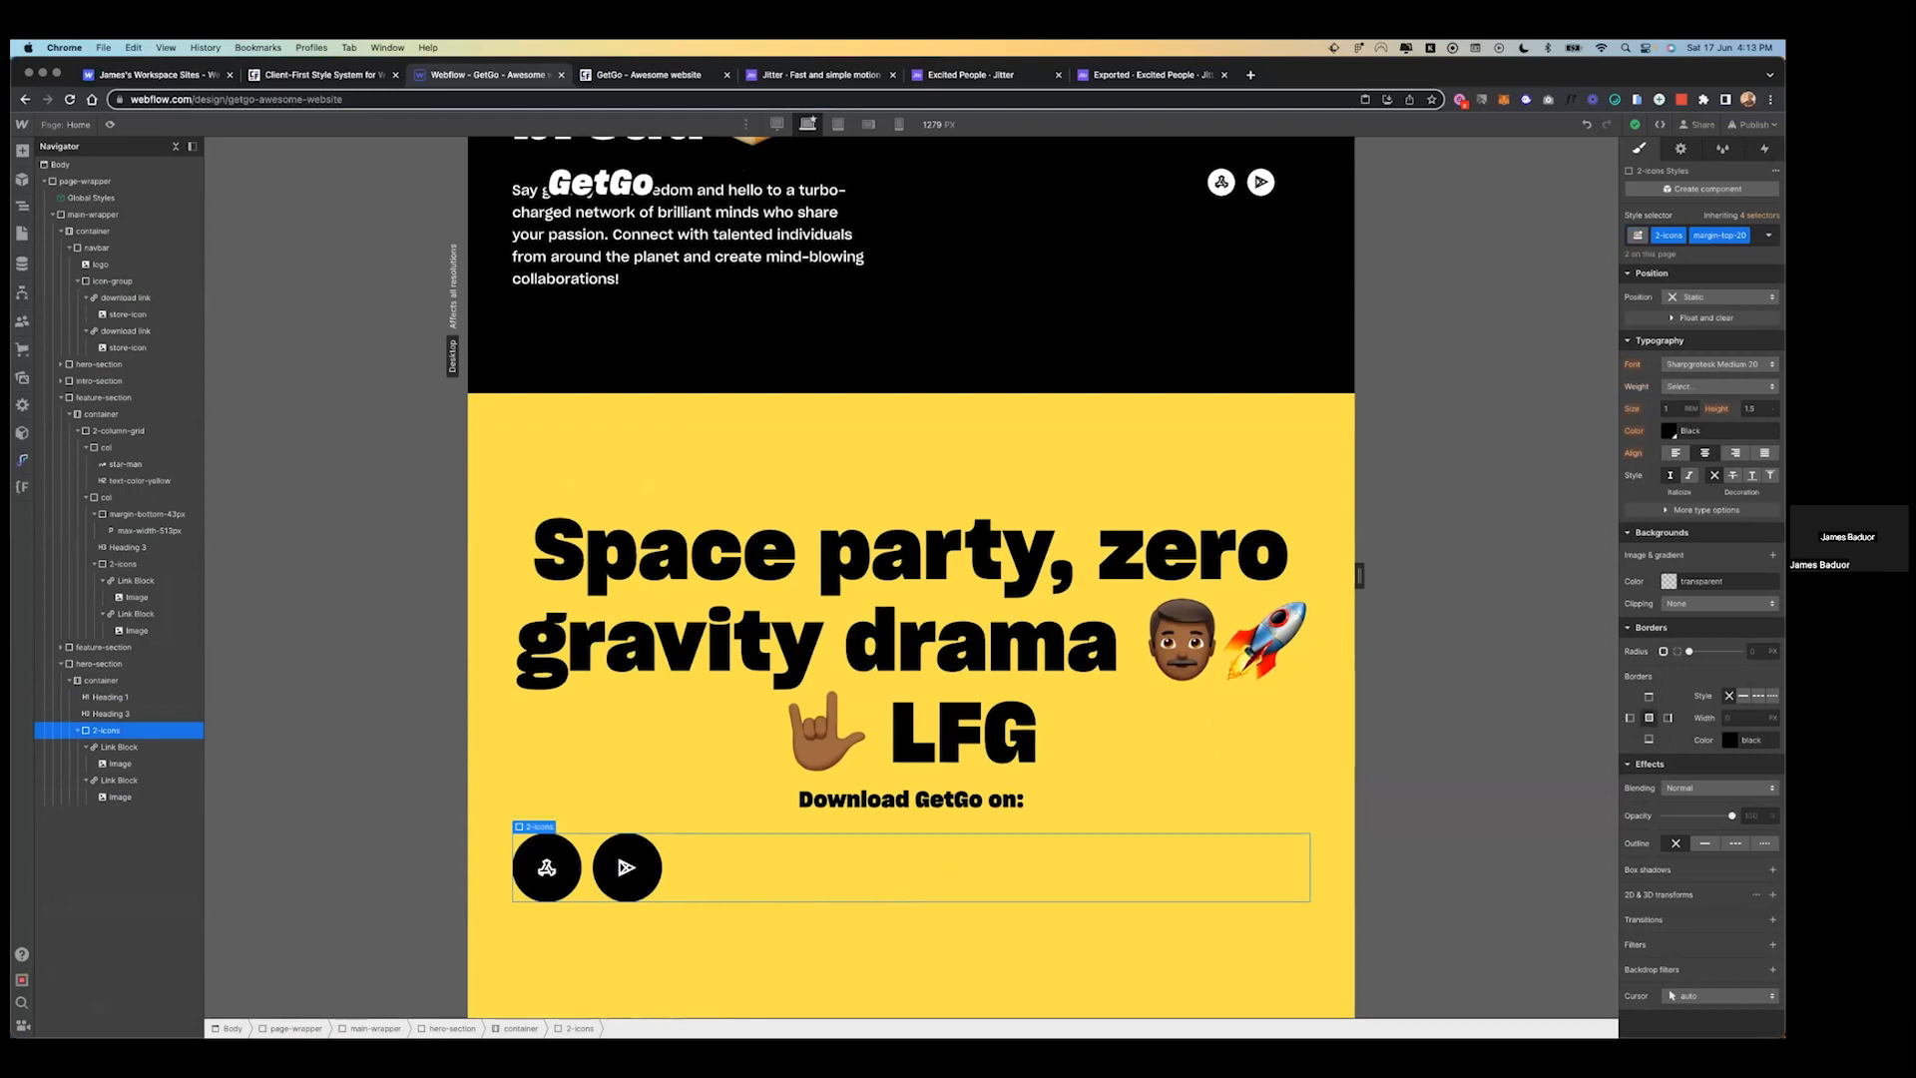
click(1742, 240)
text(align-ce)
key(Return)
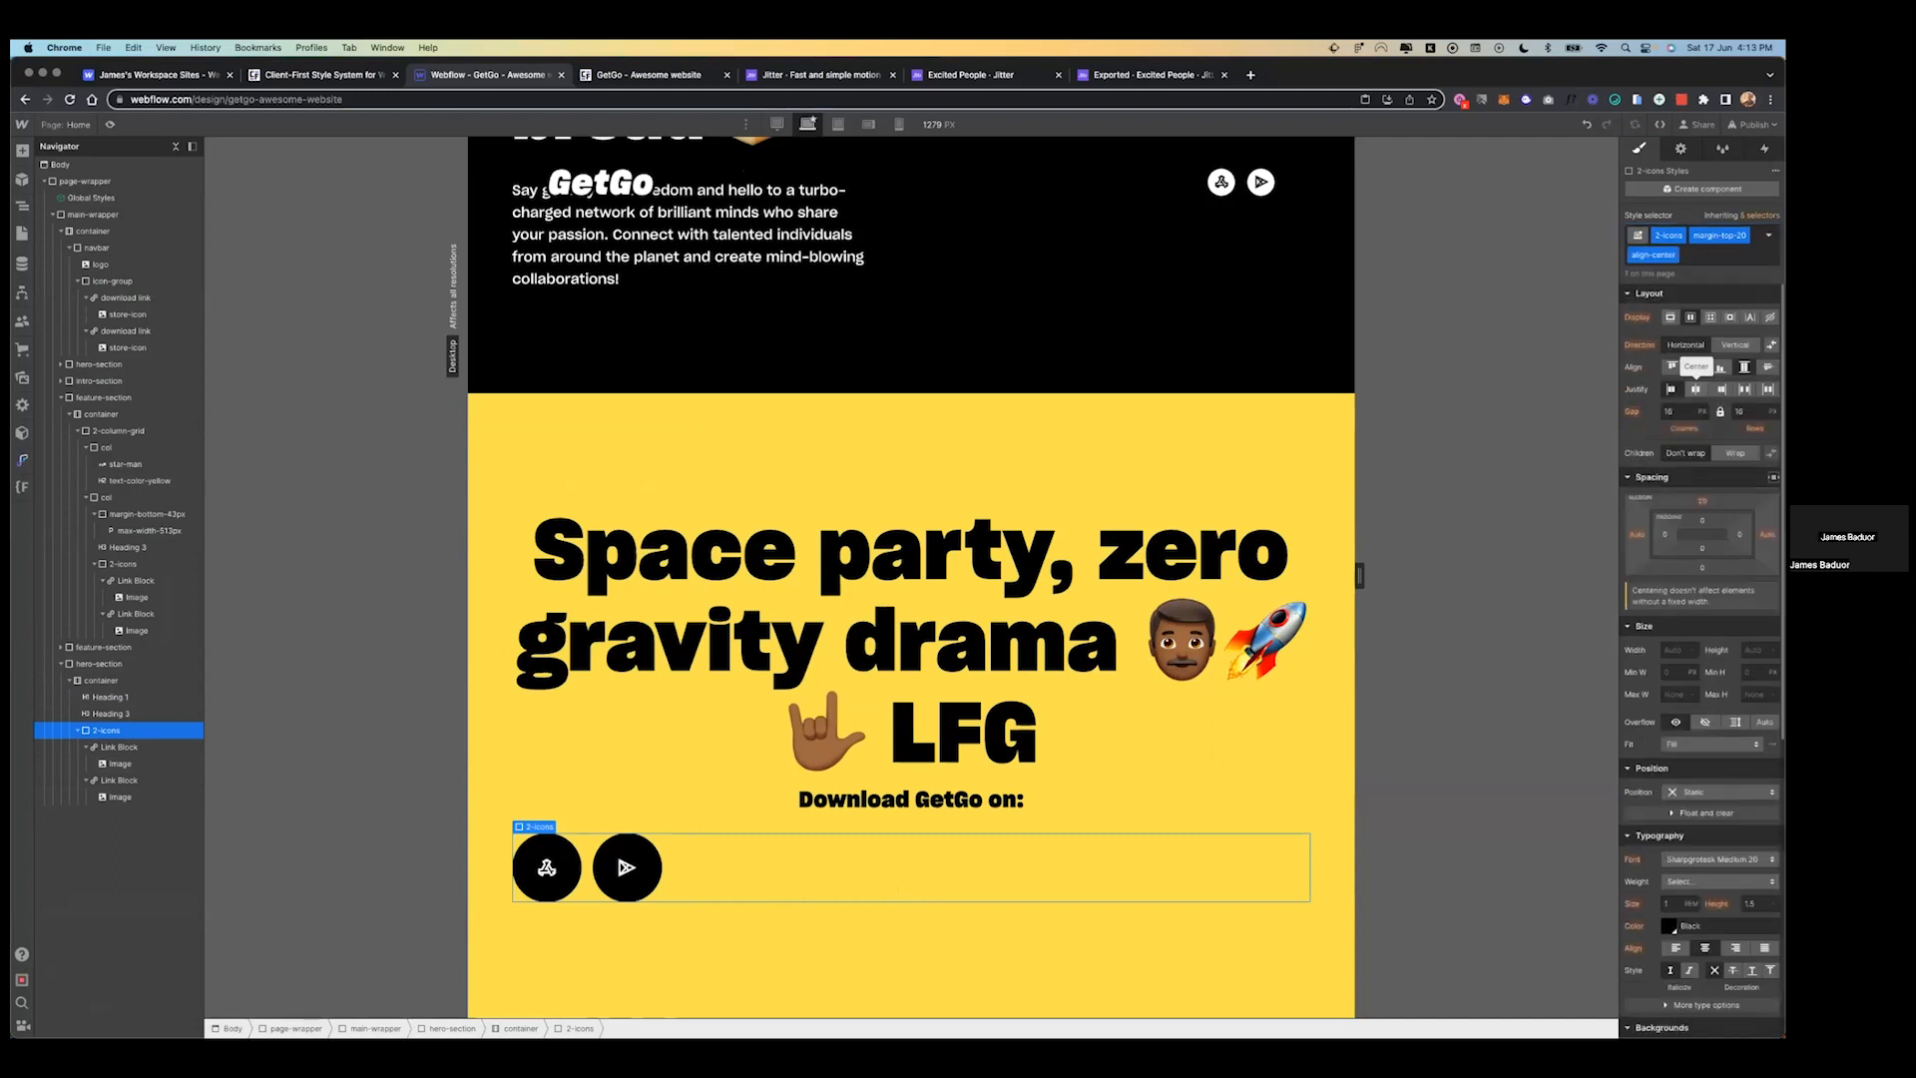
click(1696, 390)
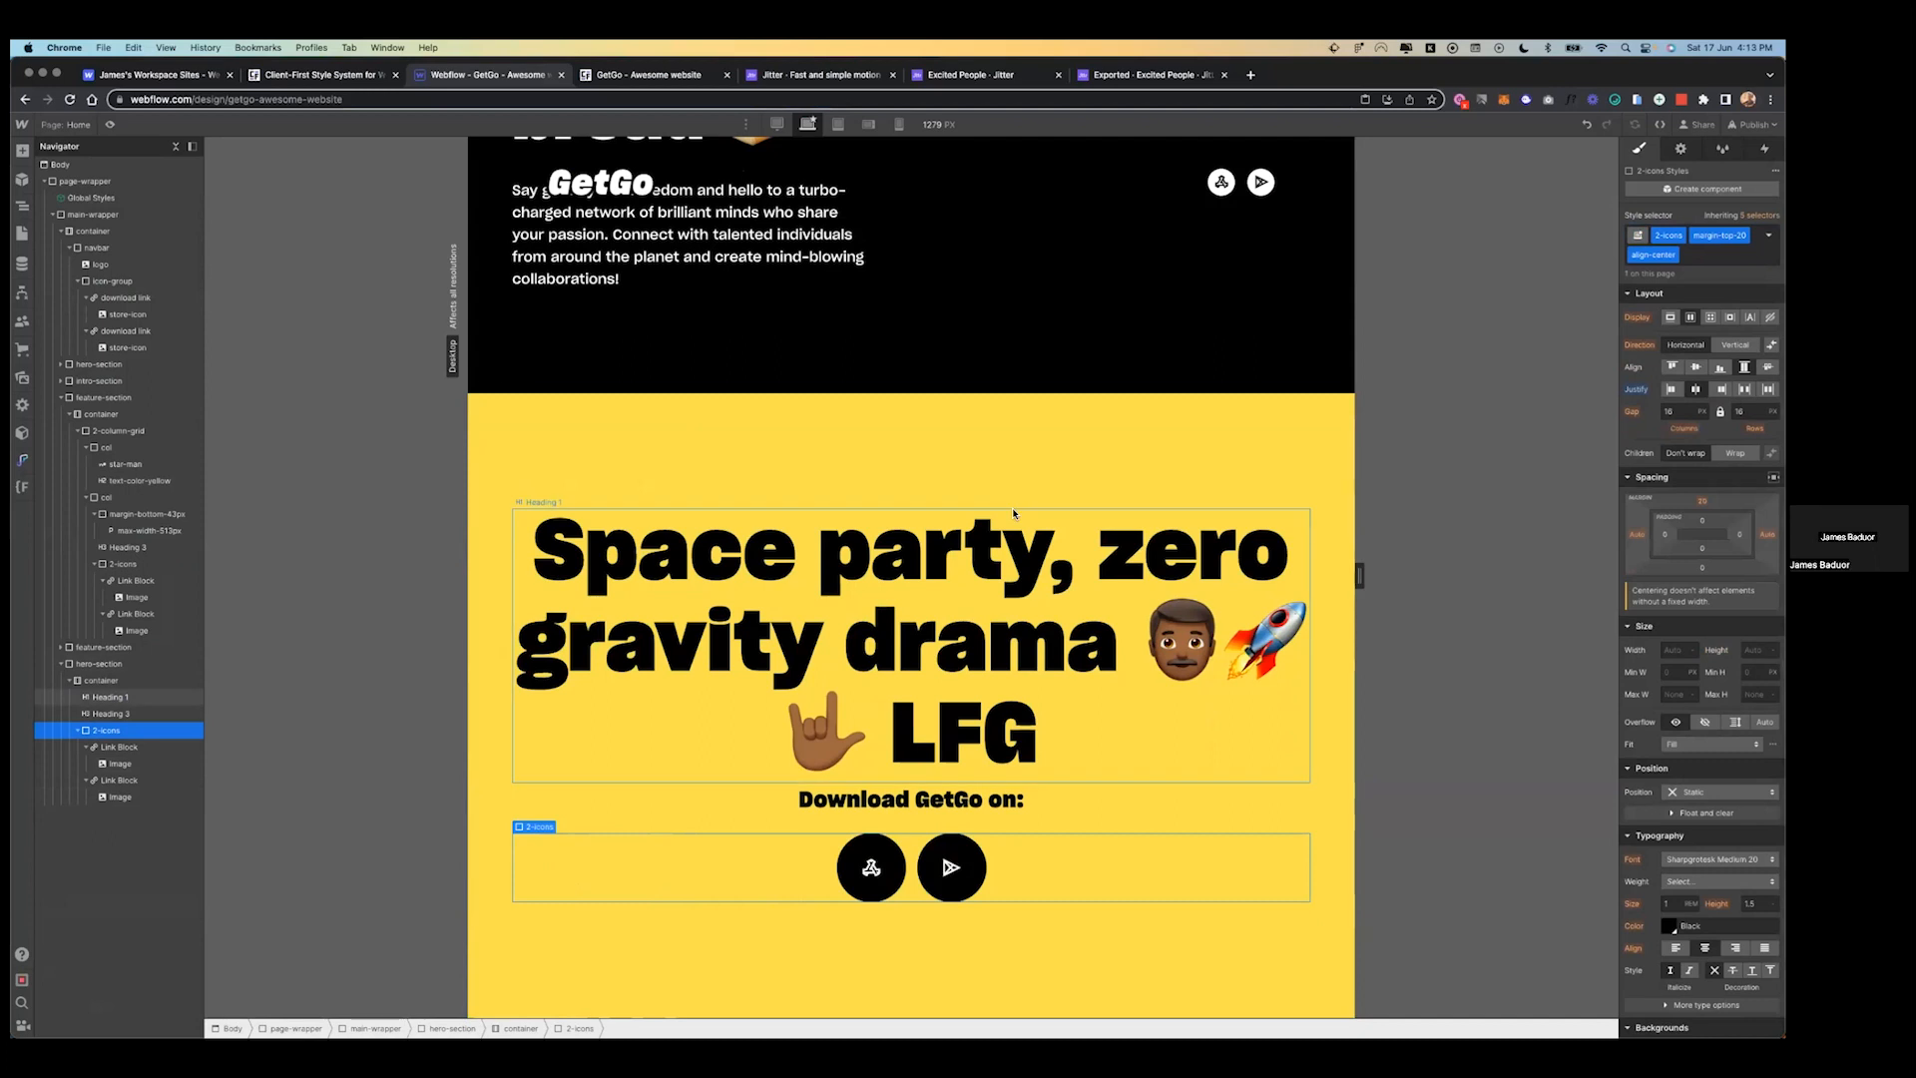
- Compare the widths of the "Space party" heading and the "Get Fr k'n Creative" hero heading in the Figma design
key(ctrl+Left)
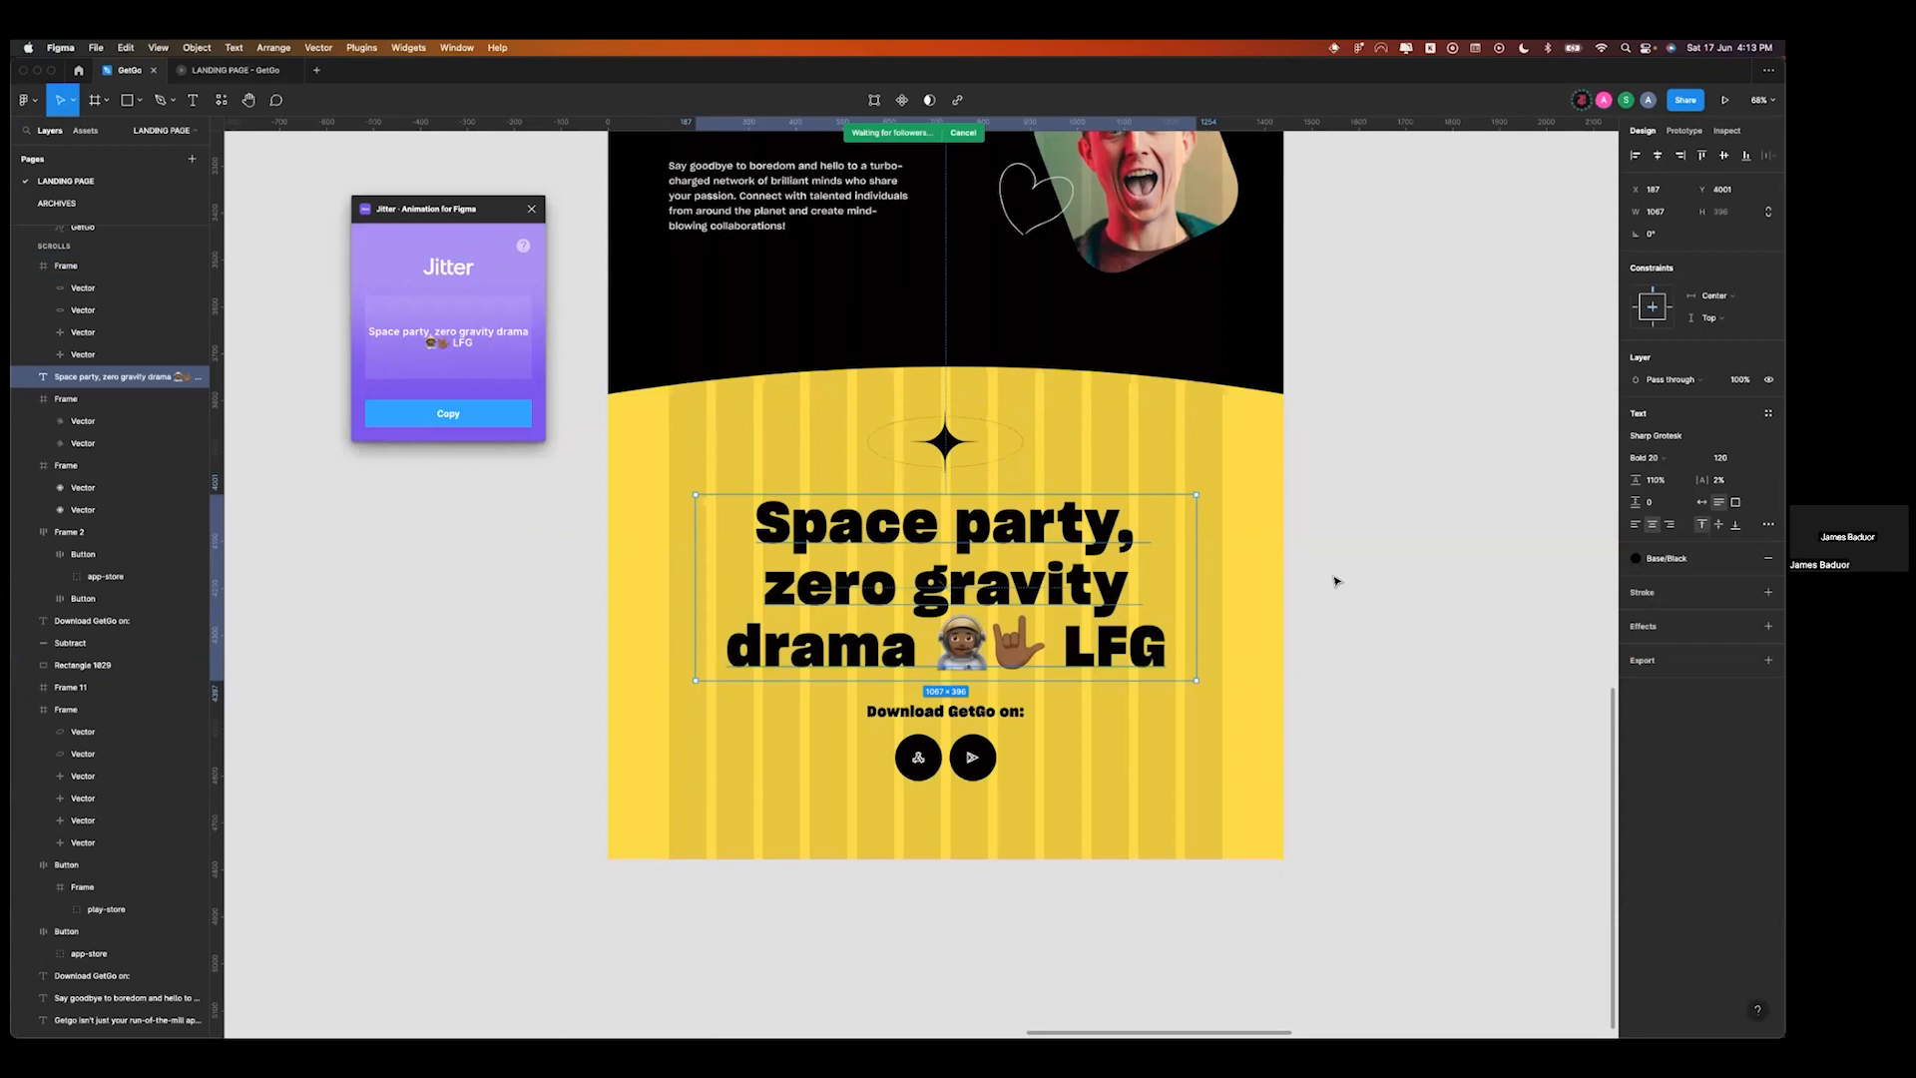
key(ctrl+Right)
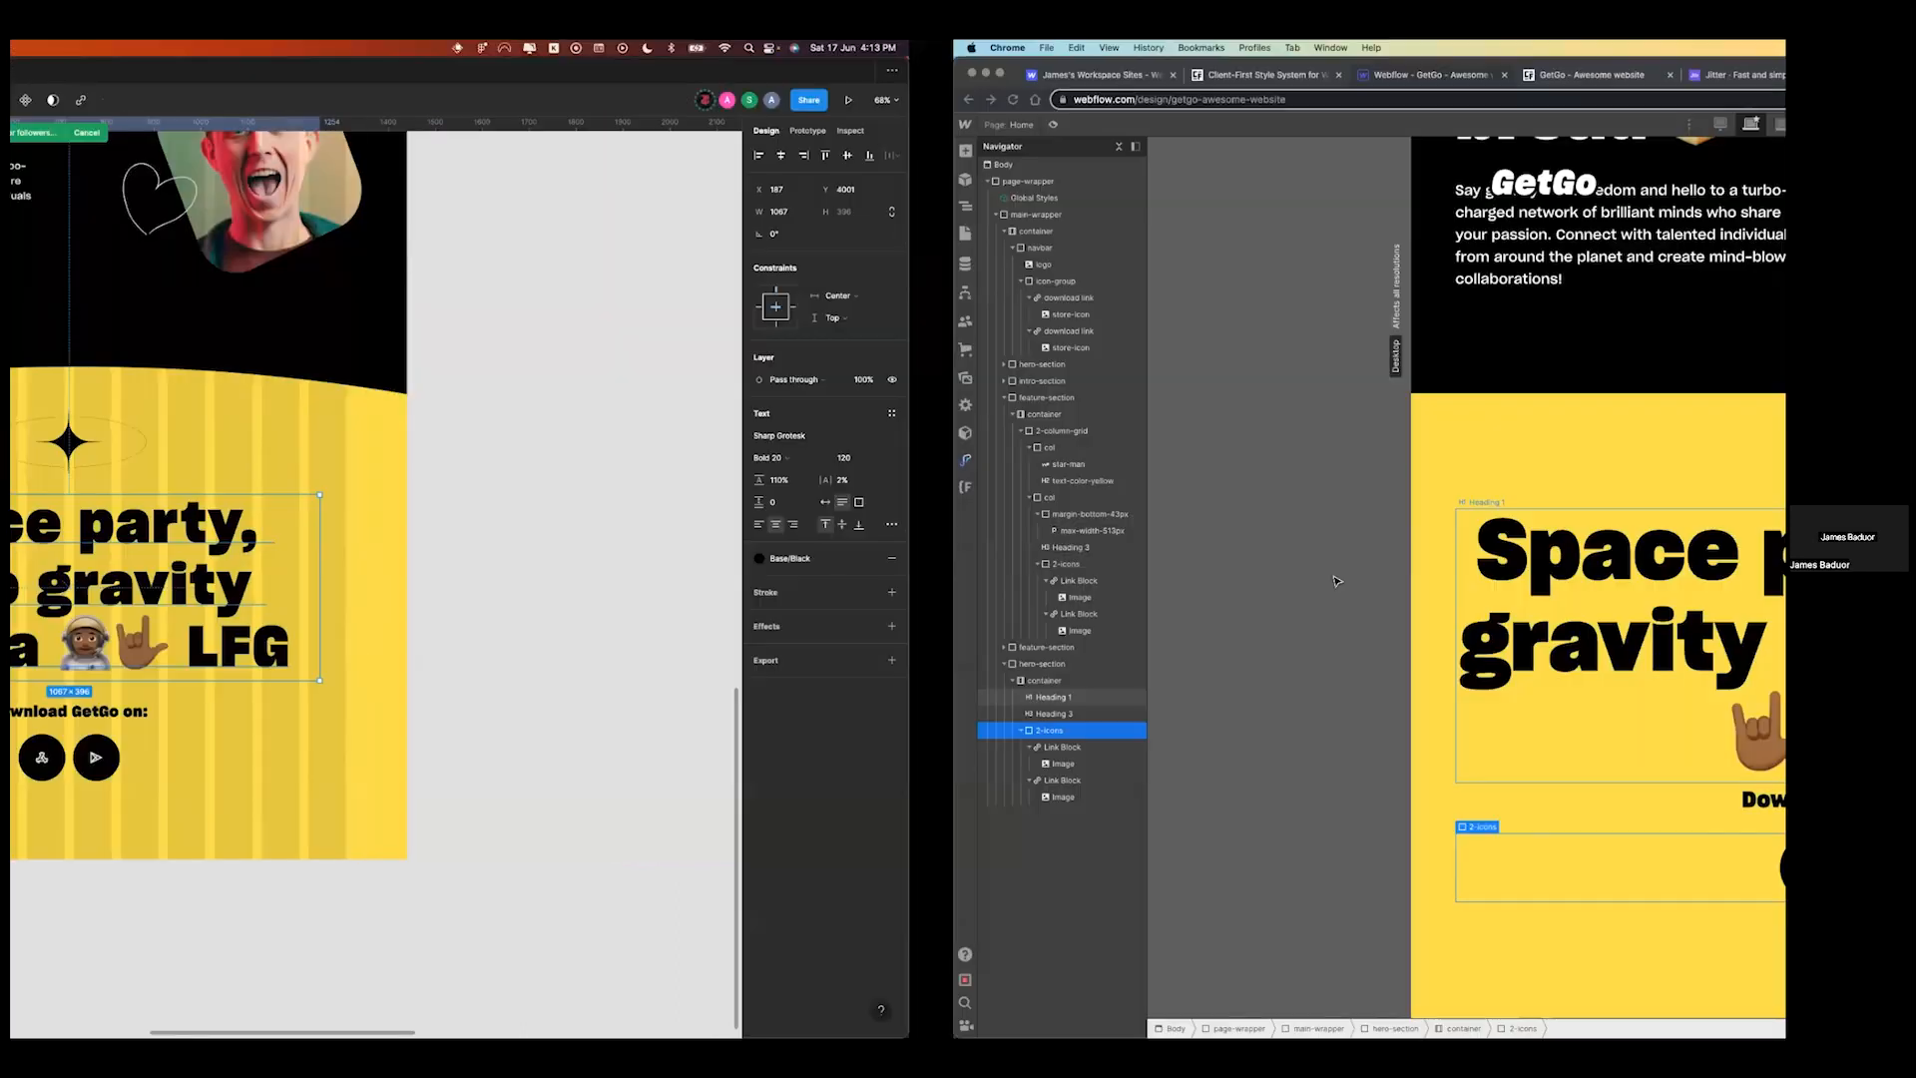
key(ctrl+Left)
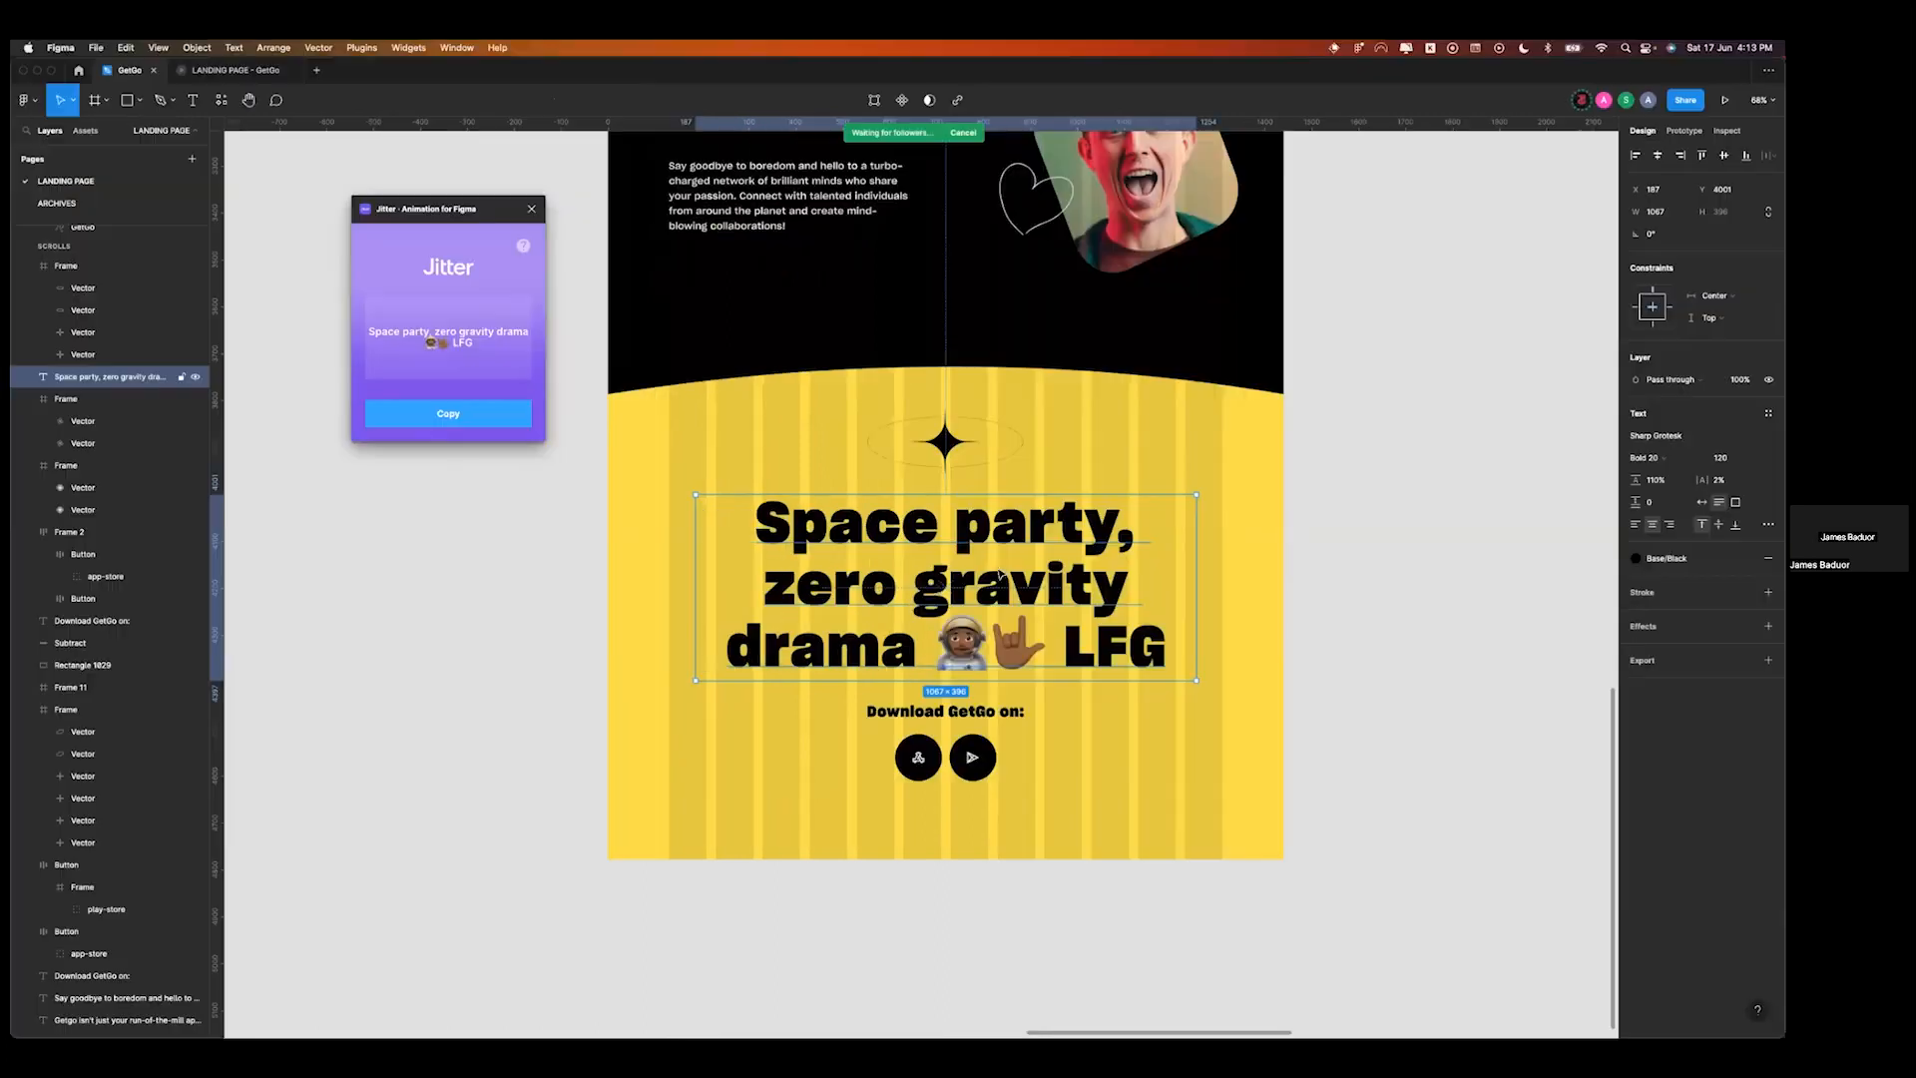
scroll(956, 571, up, 5)
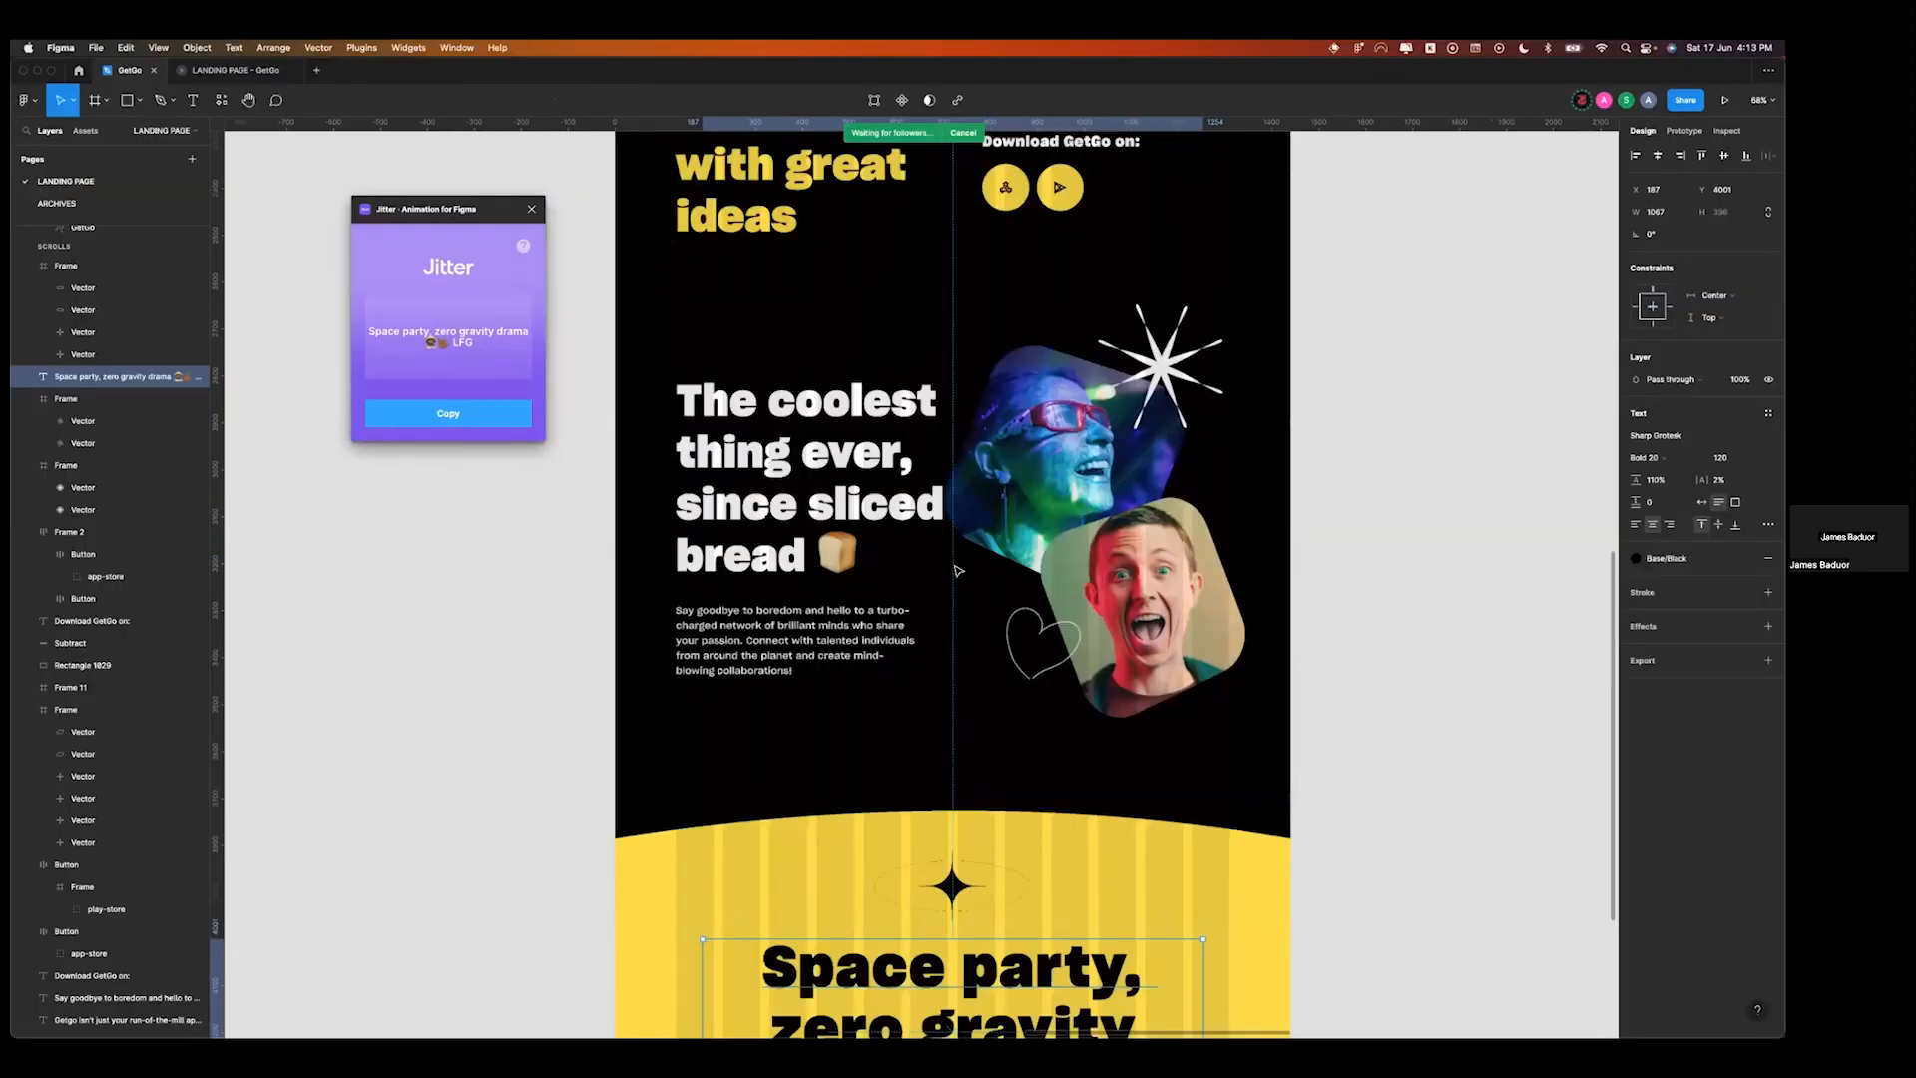
scroll(956, 571, up, 10)
click(953, 699)
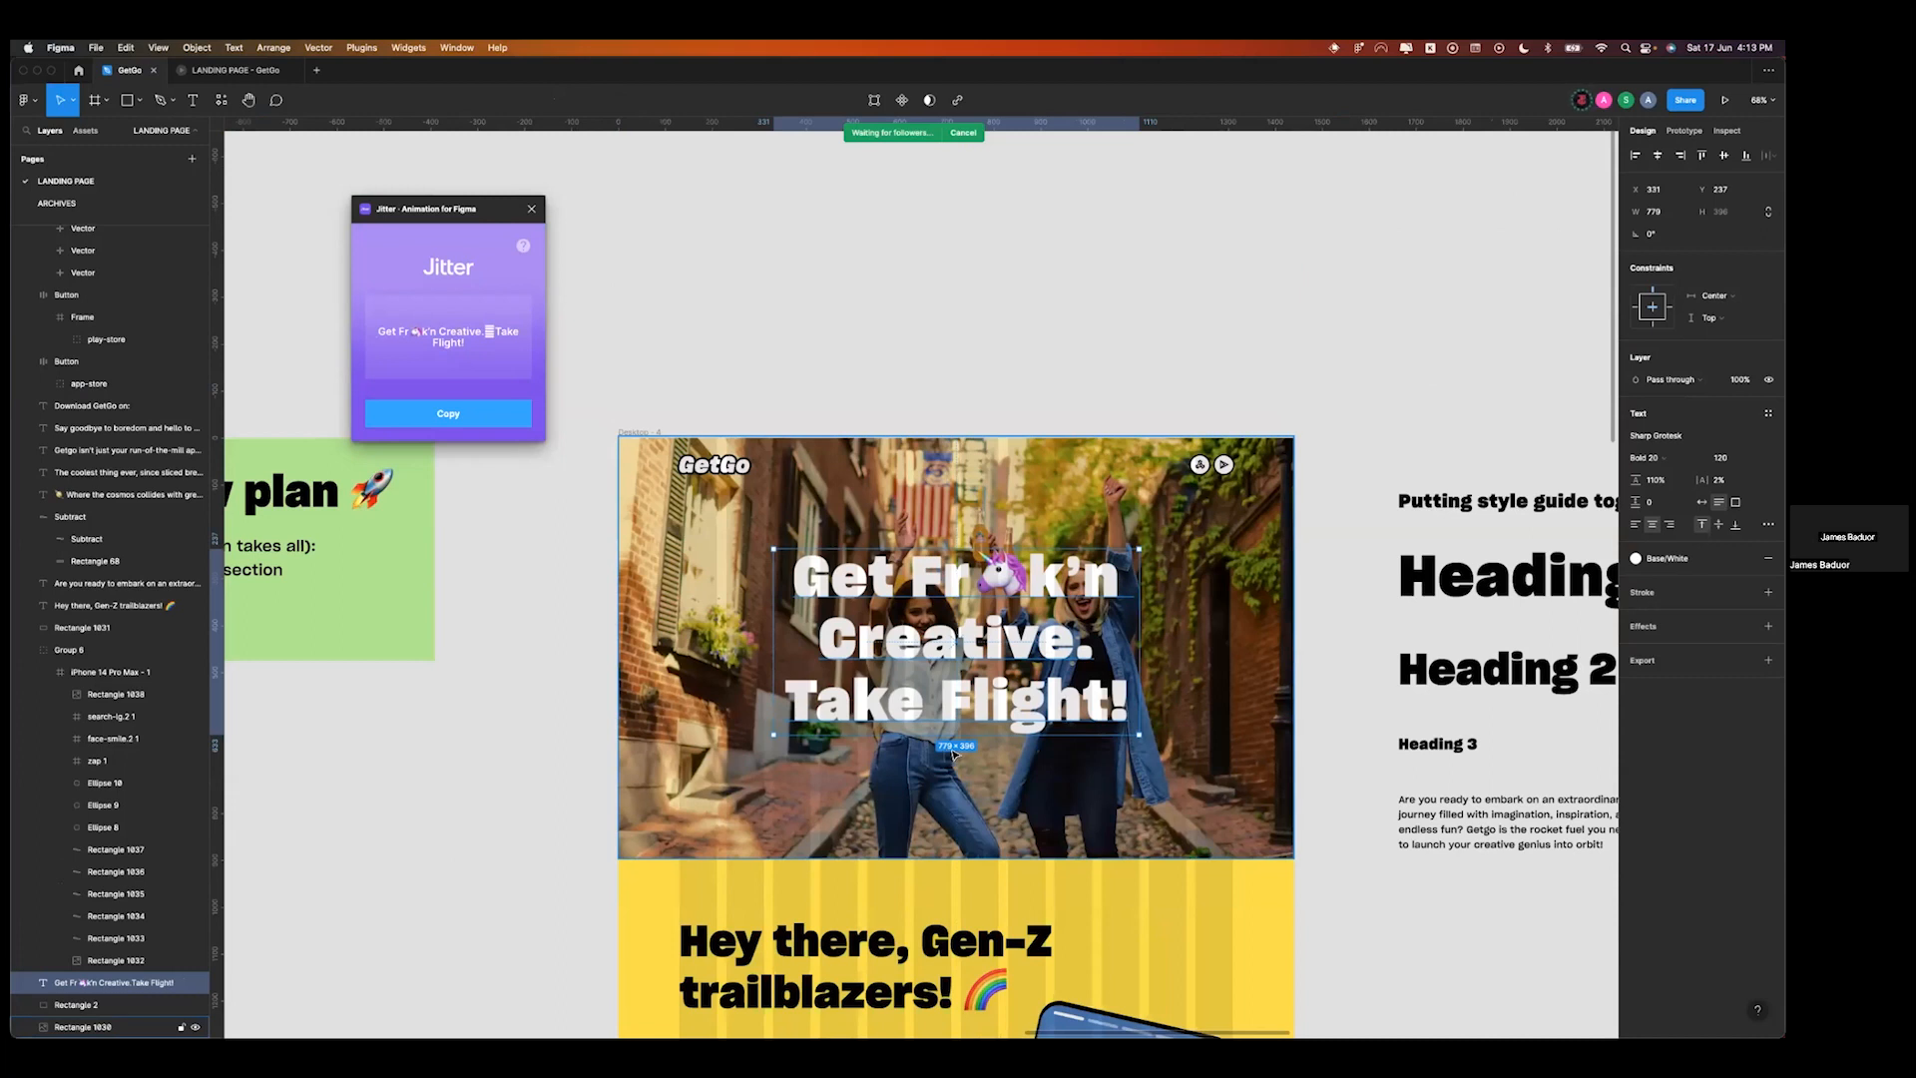
scroll(953, 755, down, 15)
click(1003, 364)
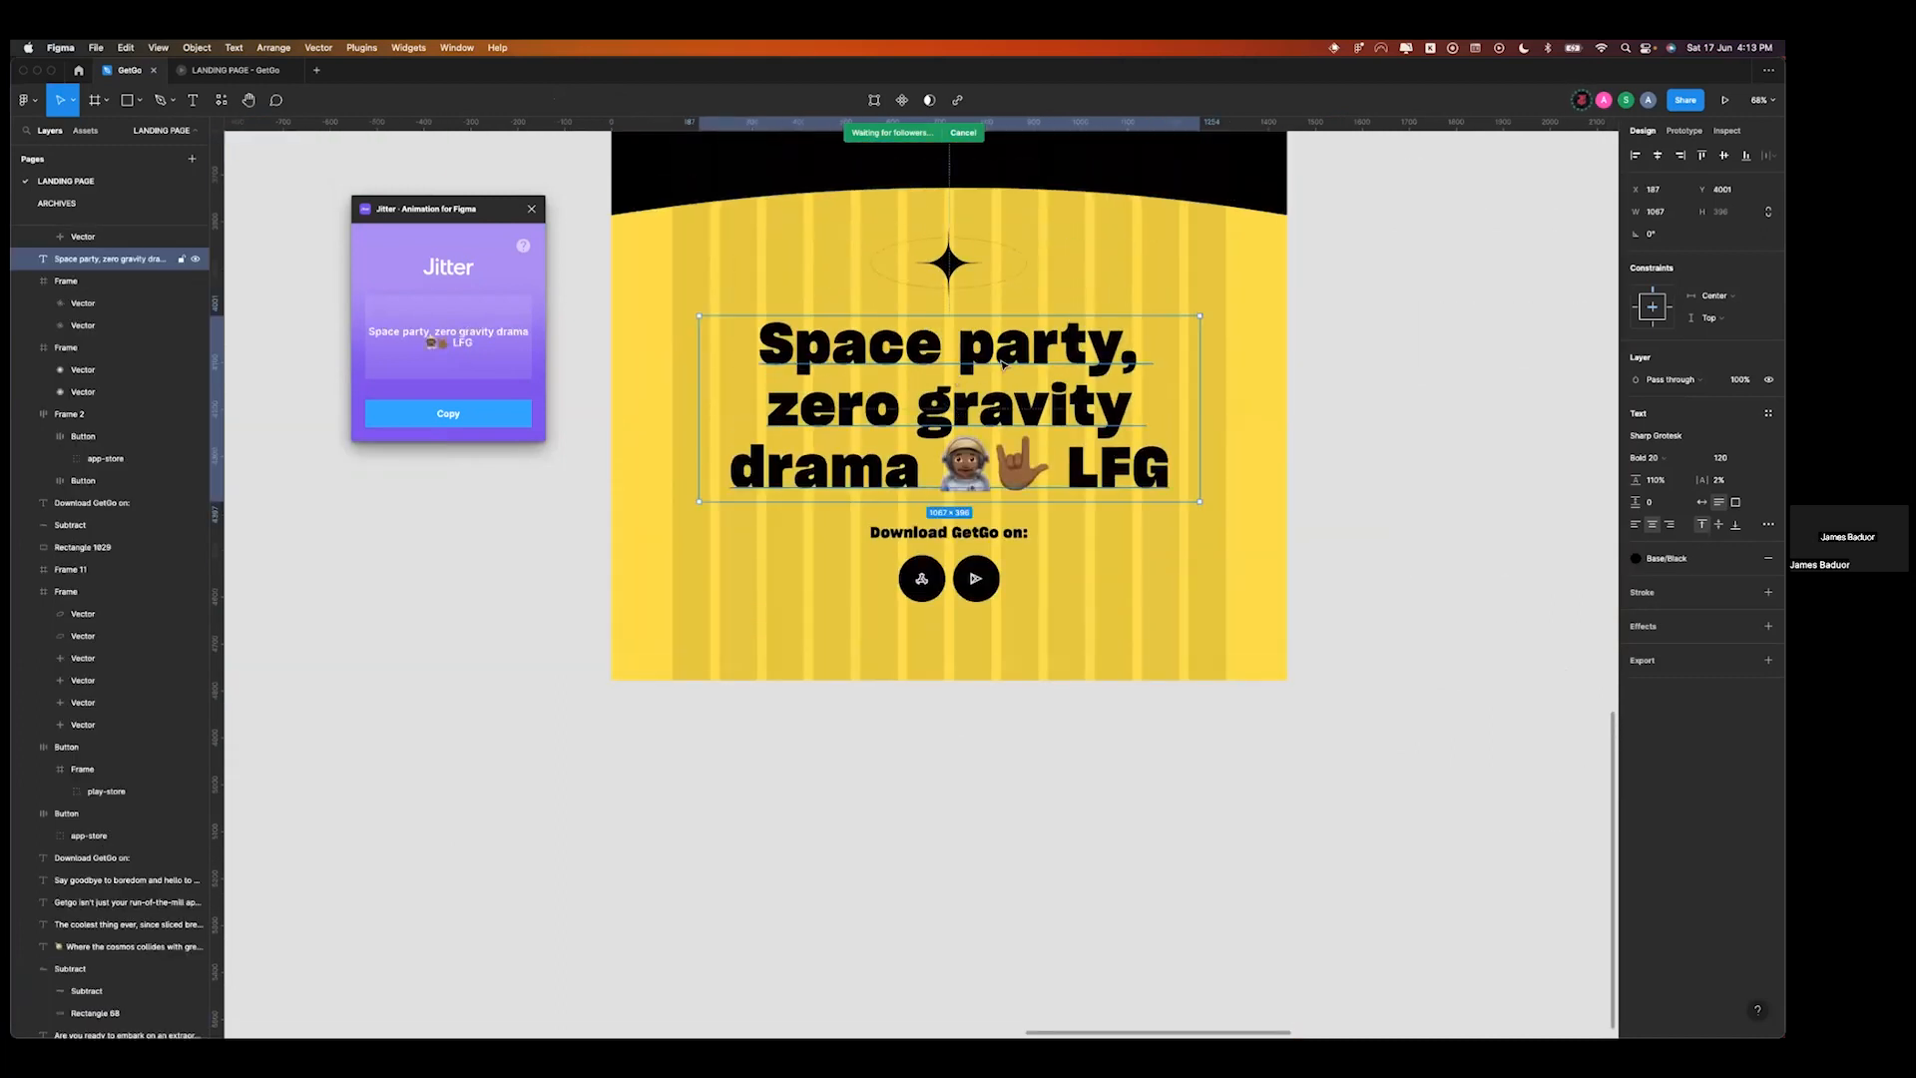
- Return to Webflow, give the footer's Space party heading the new class max-799, and set its maximum width to 799 px
key(super+Tab)
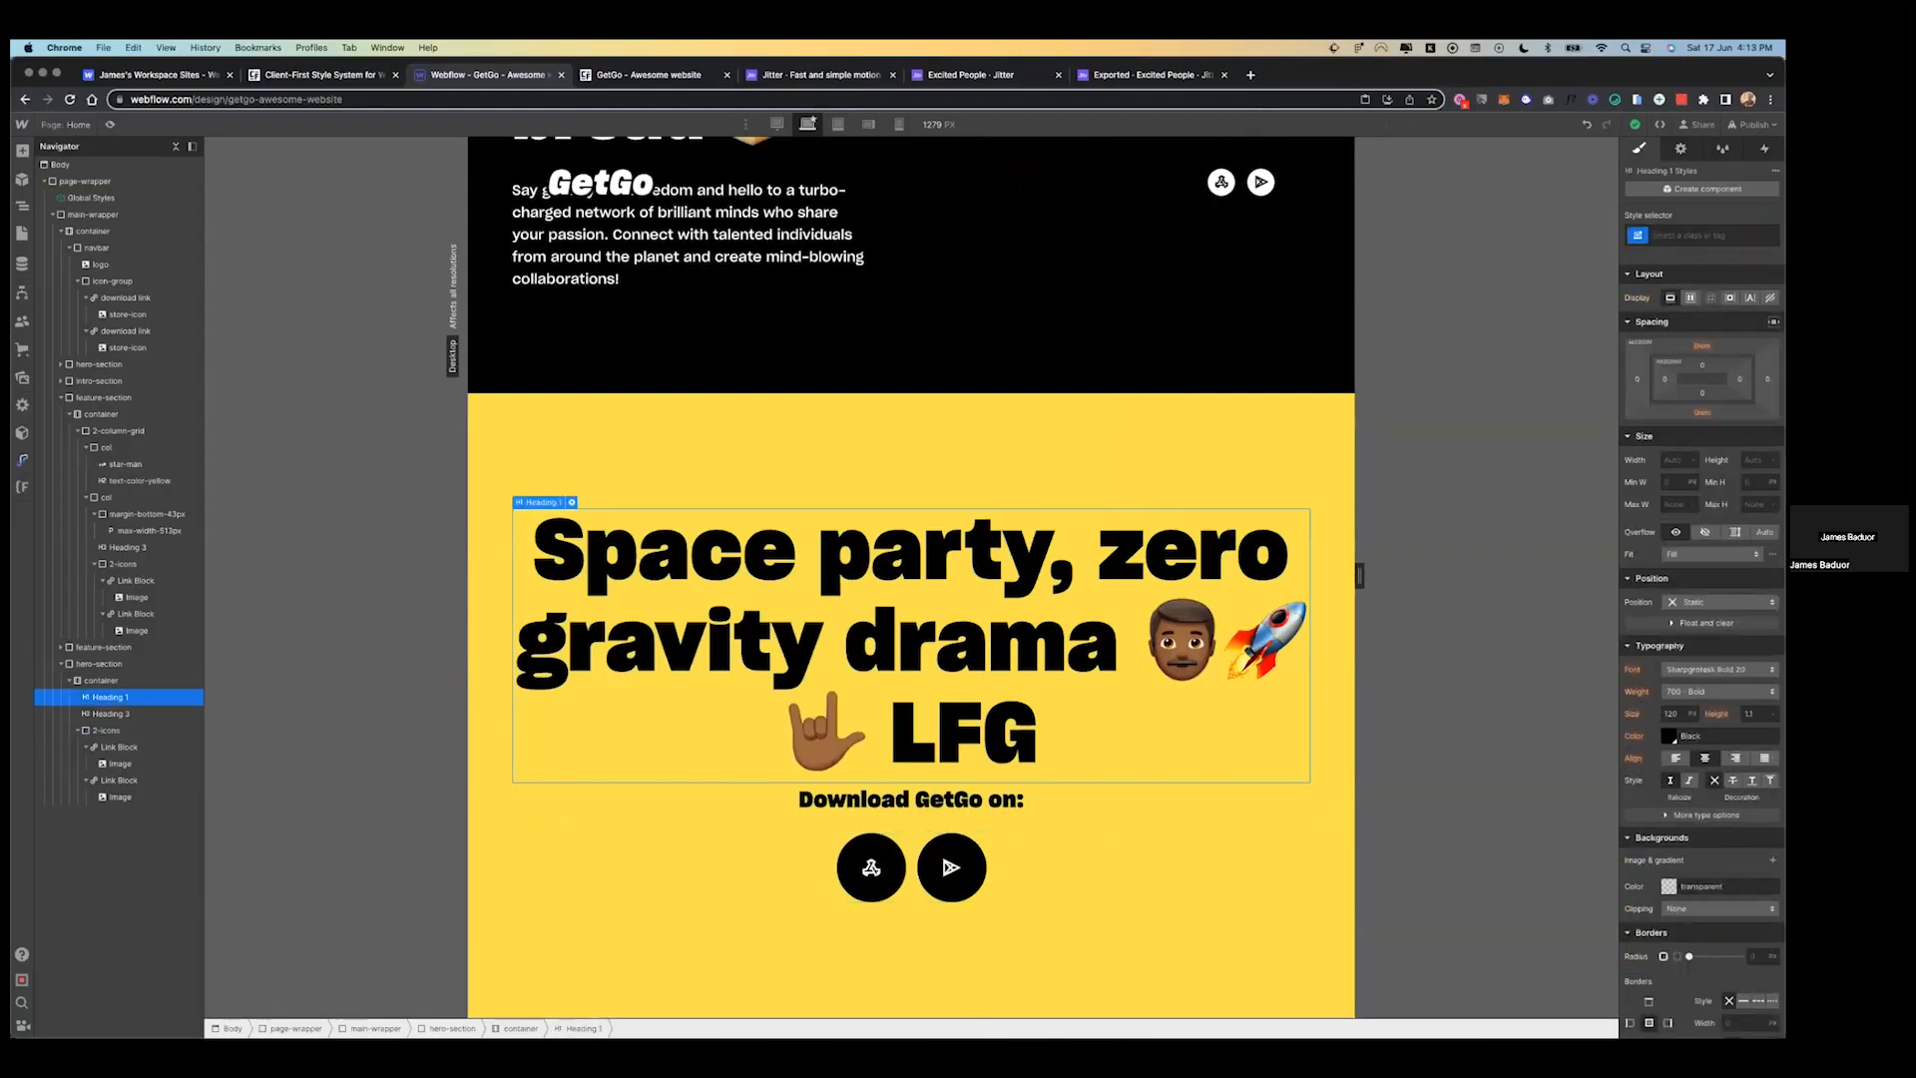
click(1712, 235)
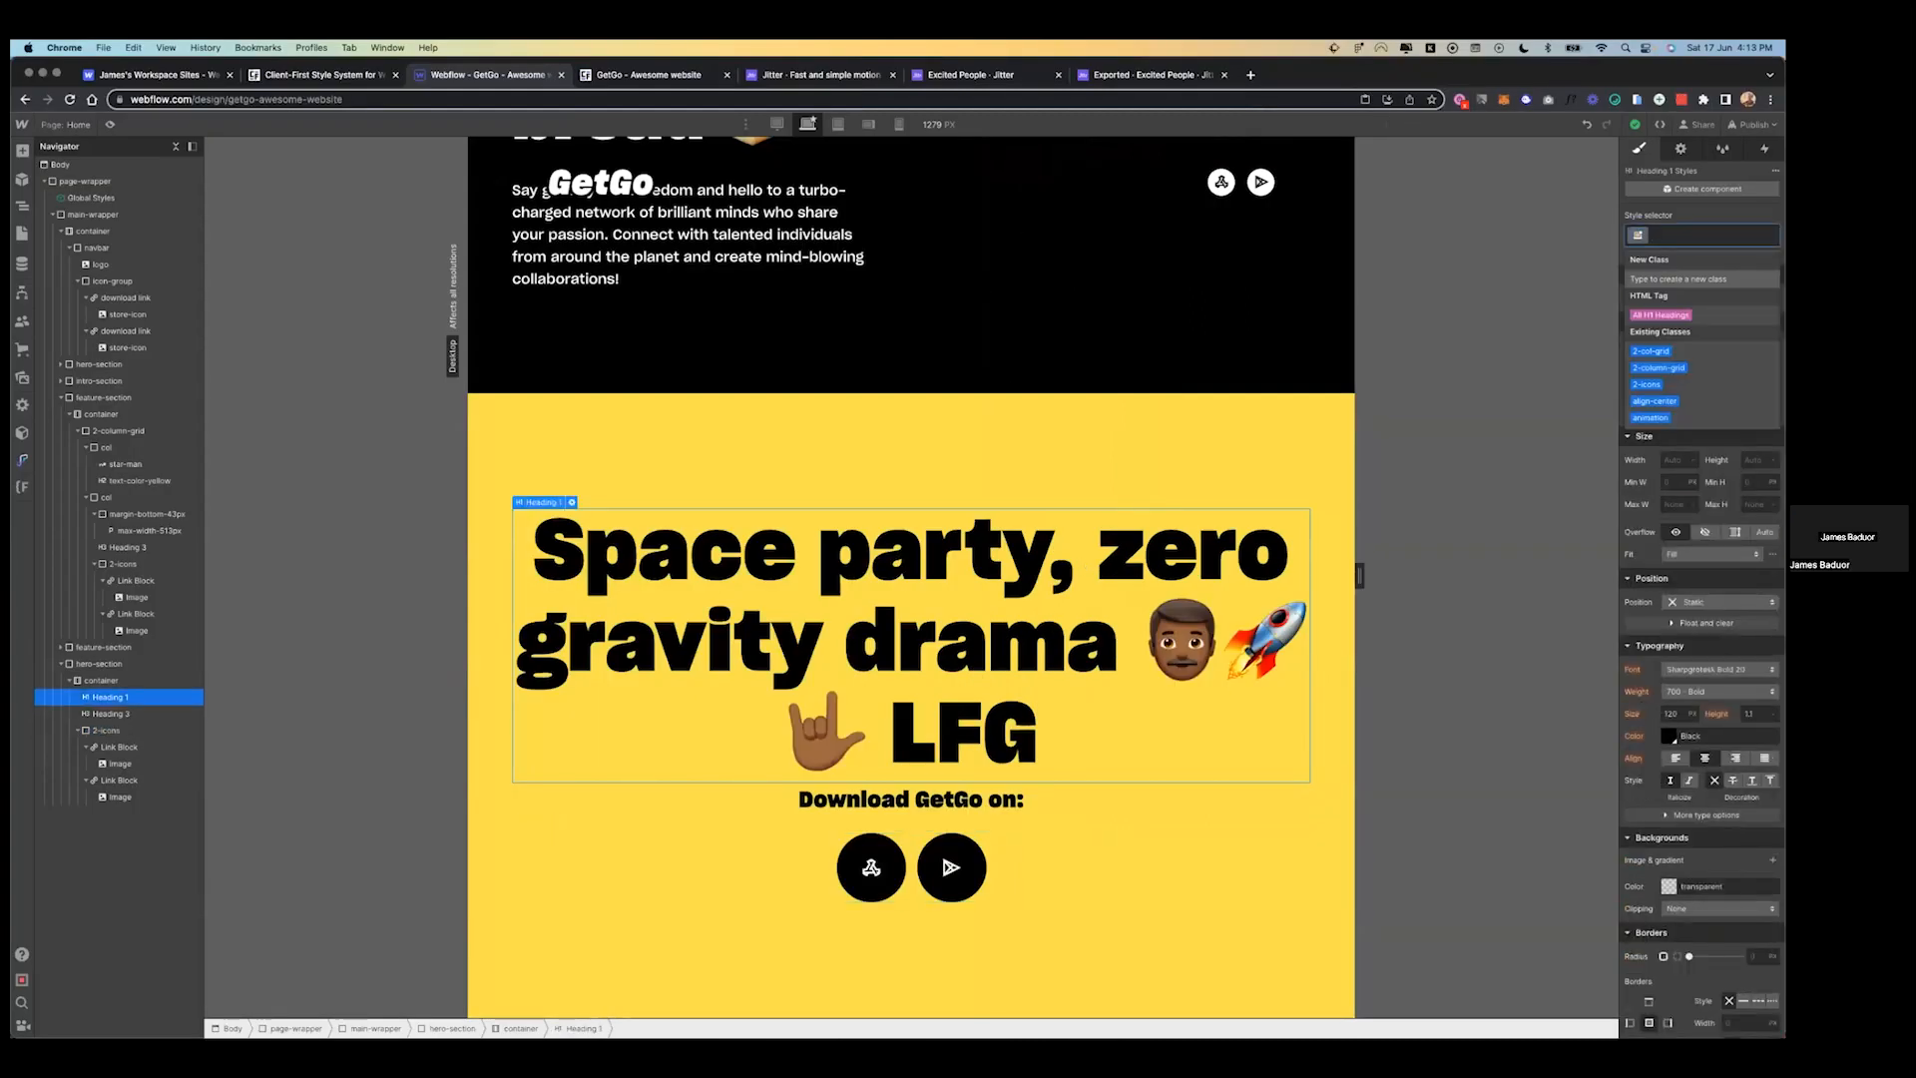
text(max-)
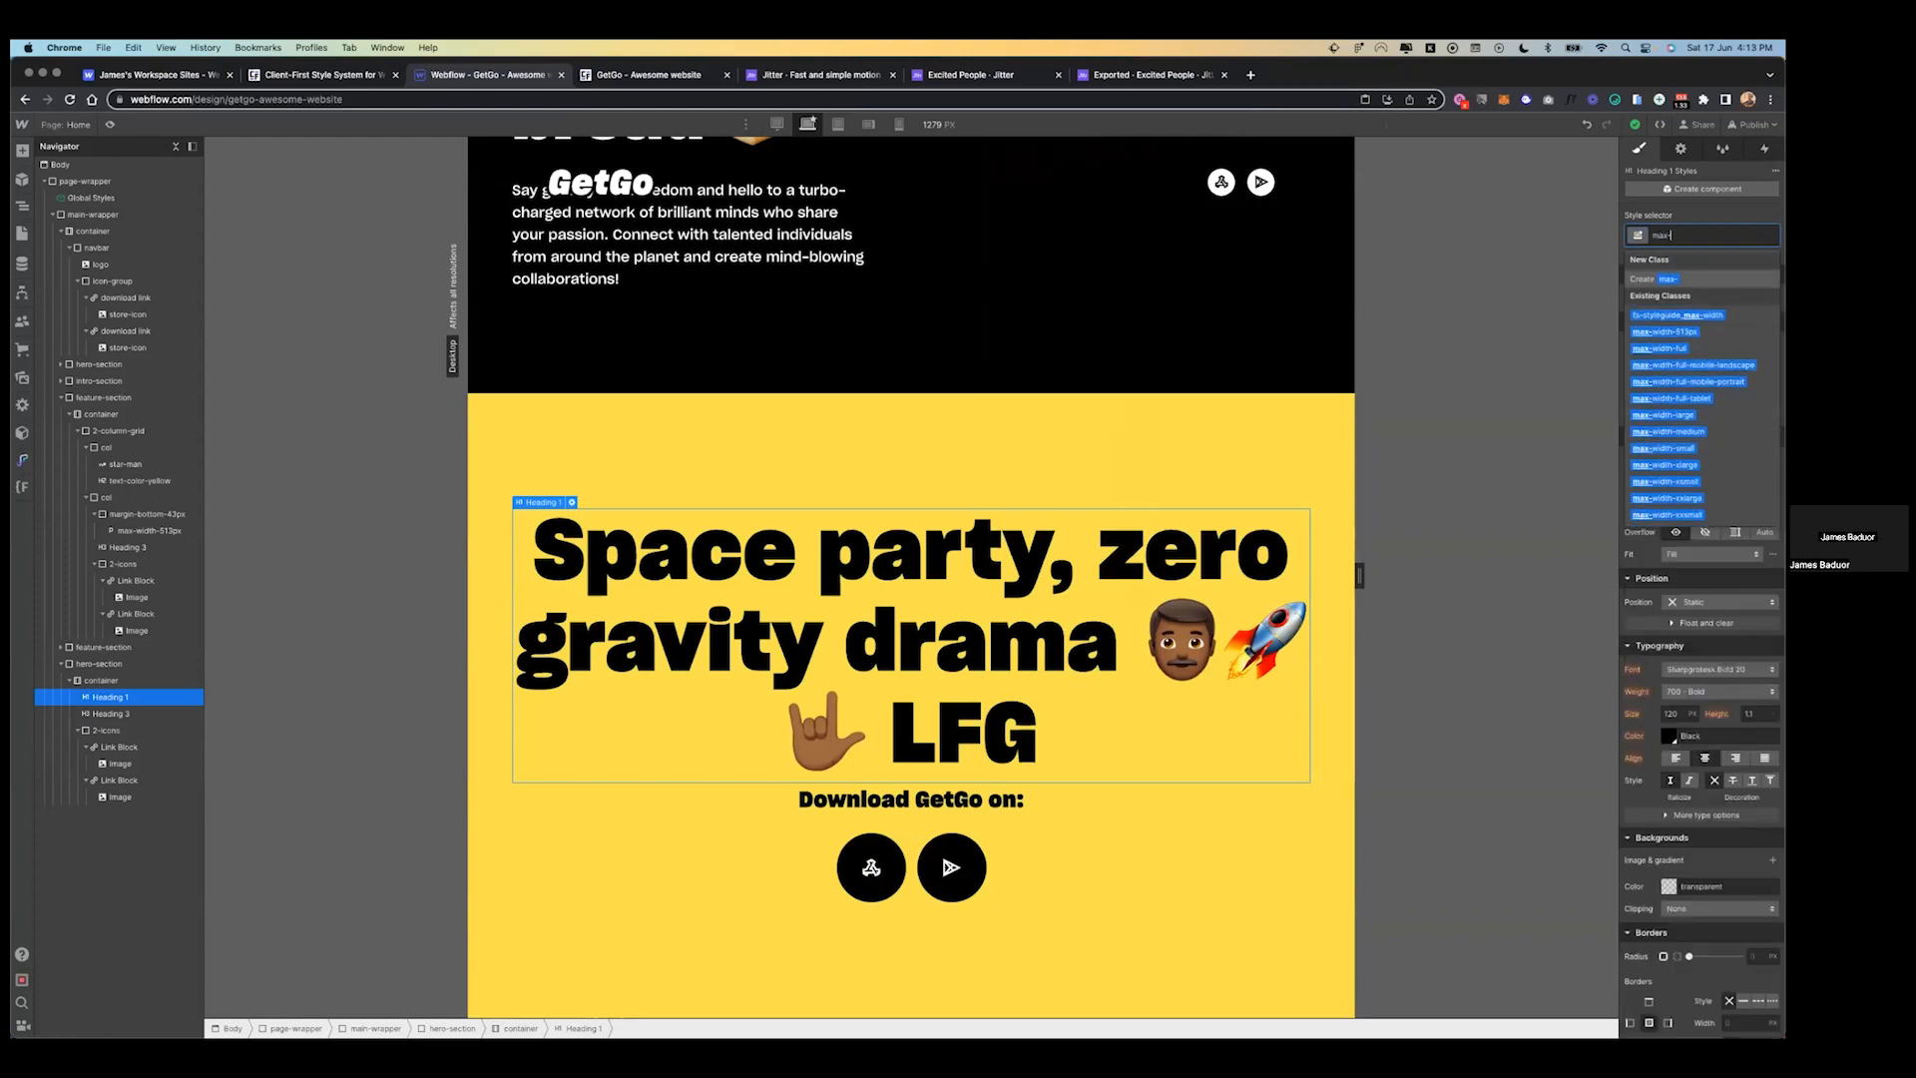
text(799)
key(Return)
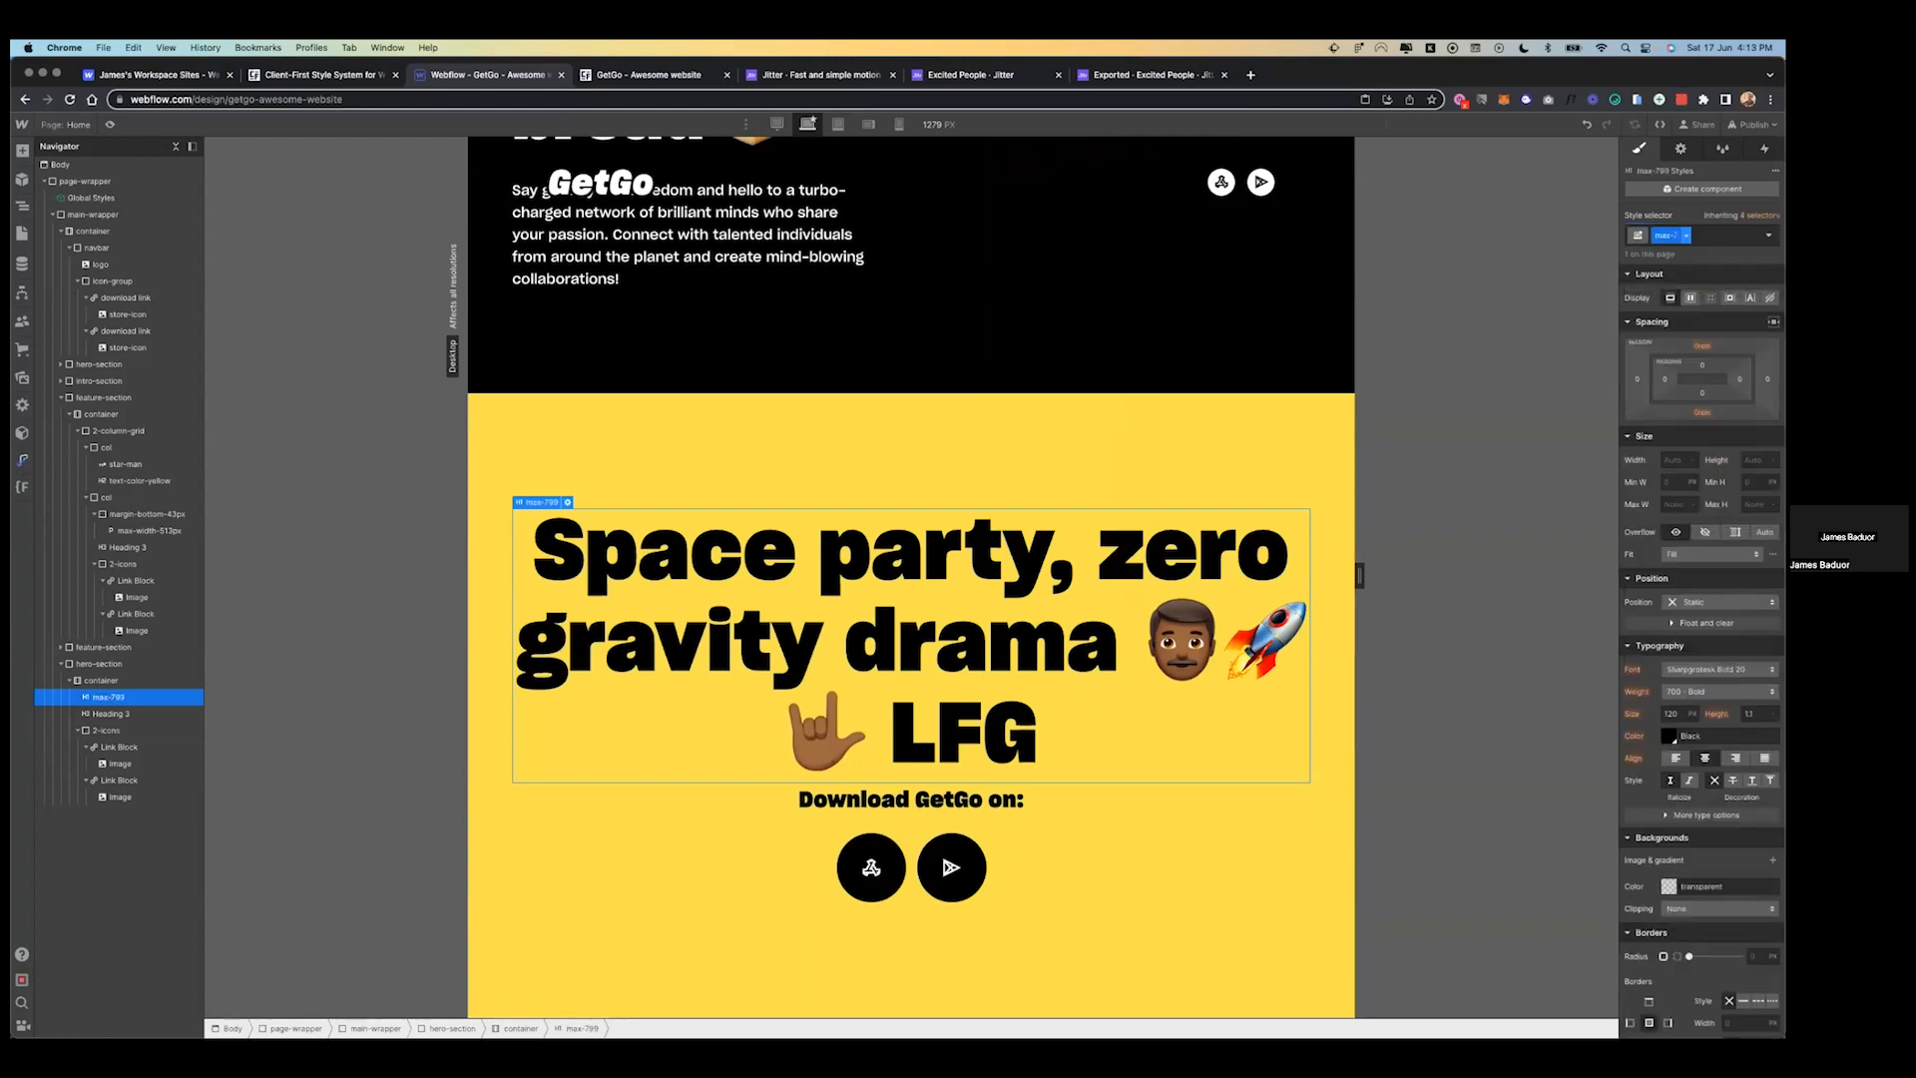
click(1673, 505)
text(799)
key(Return)
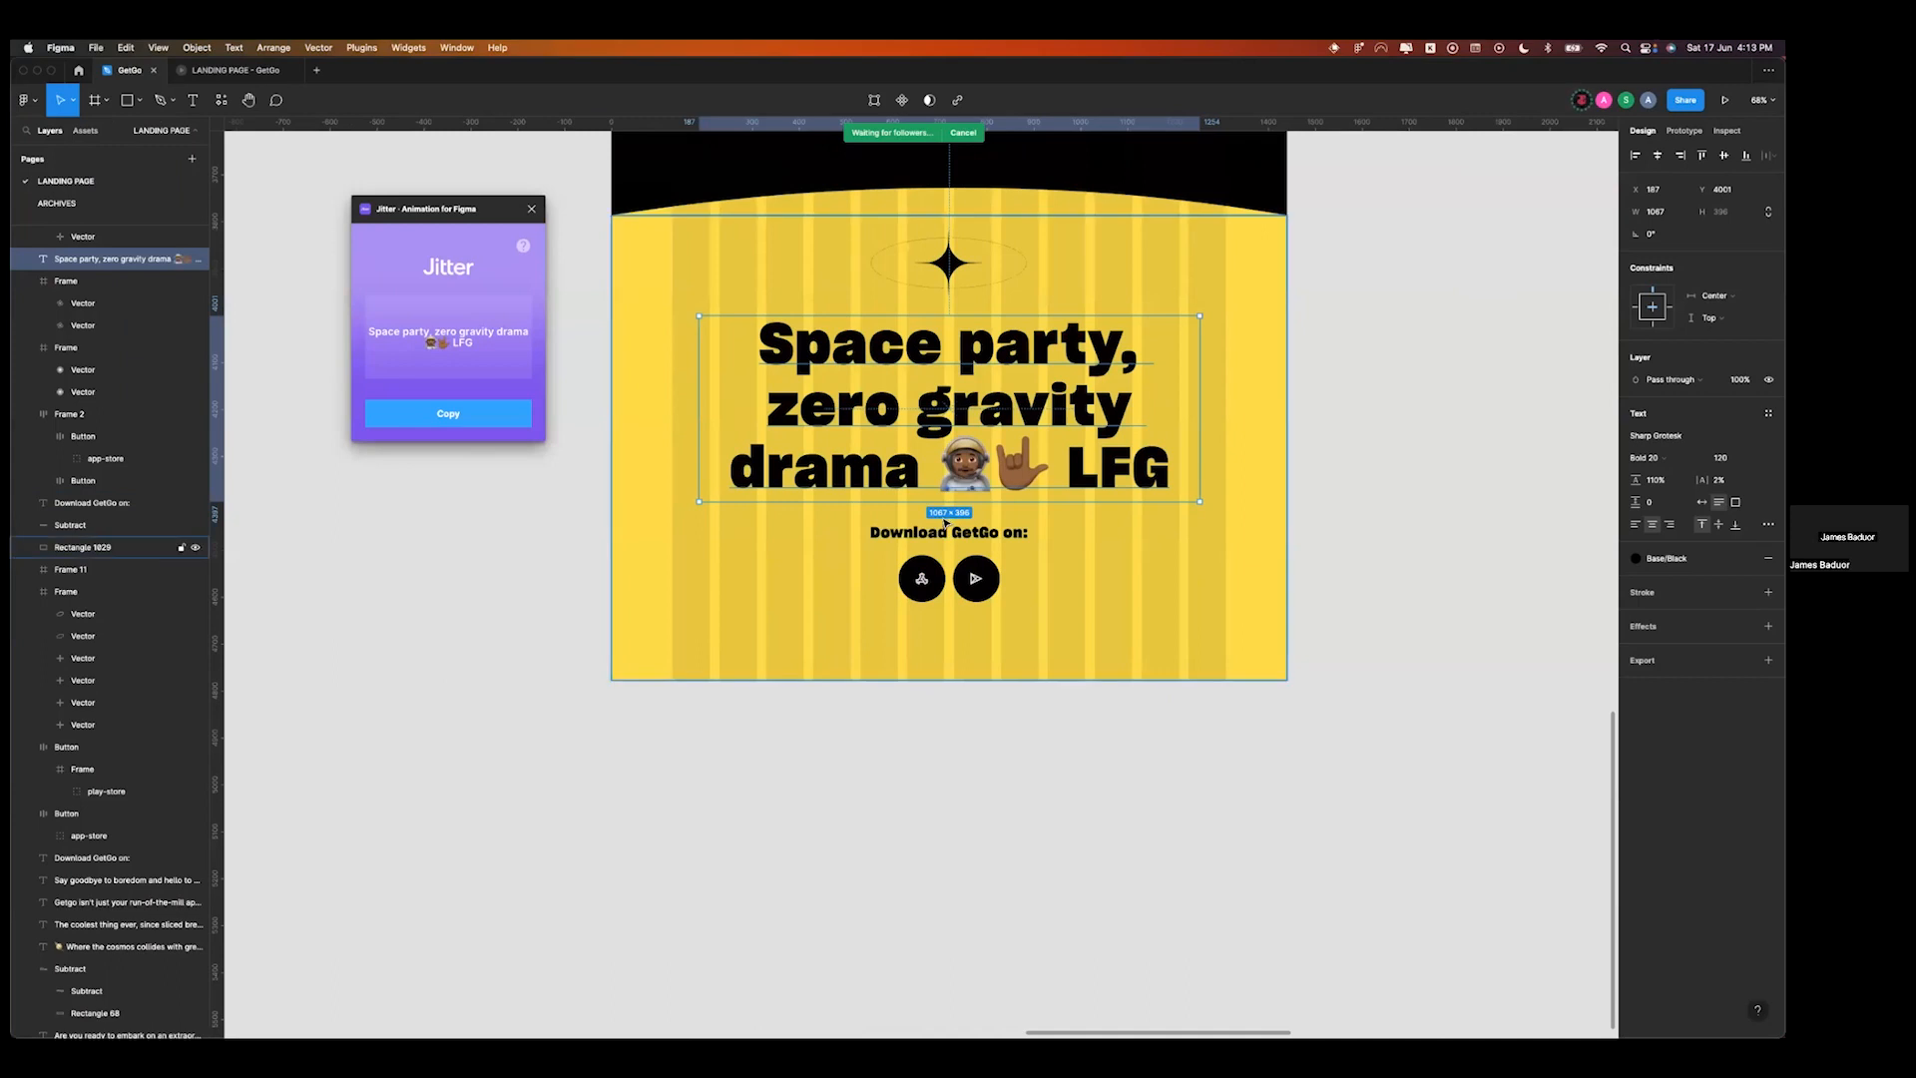
- Return to Webflow, add the combo class footer to the Space party heading, and set its maximum width to 1067 px
key(ctrl+Right)
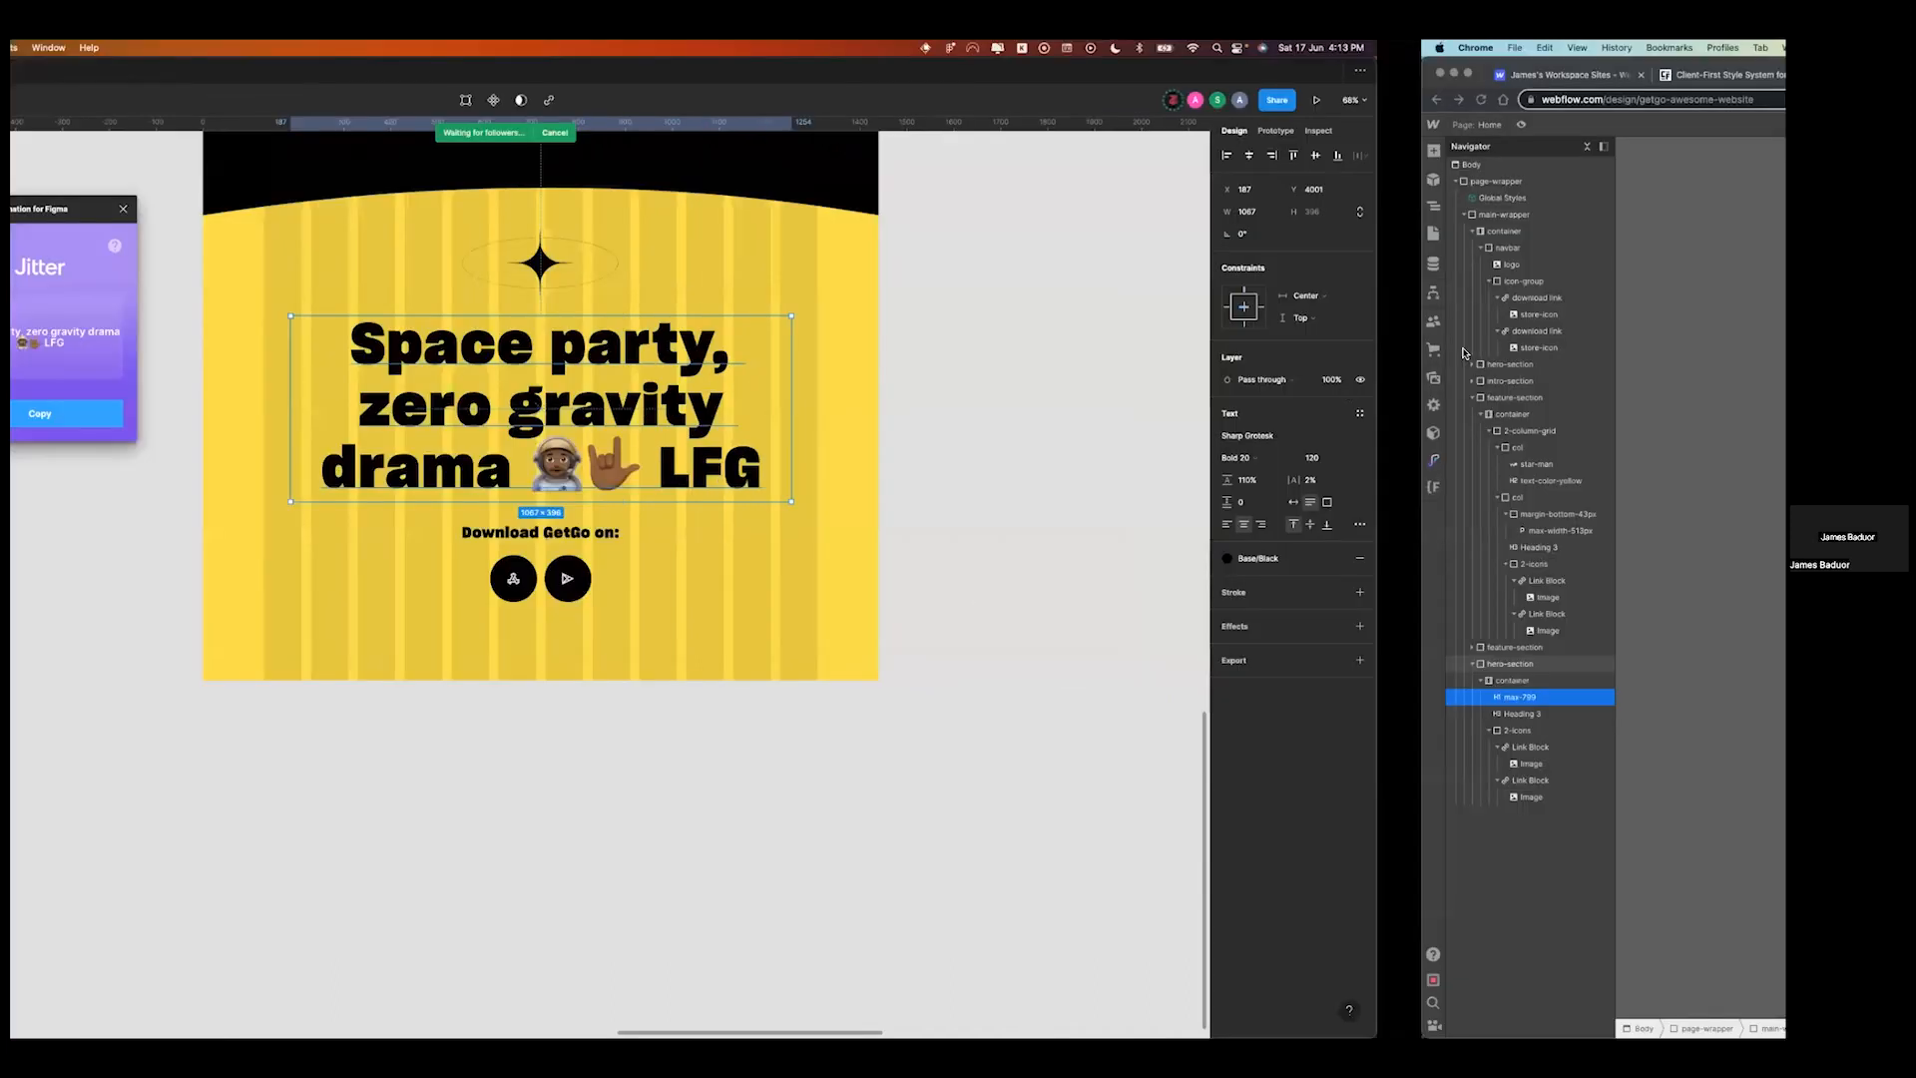
key(super+Return)
text(footer)
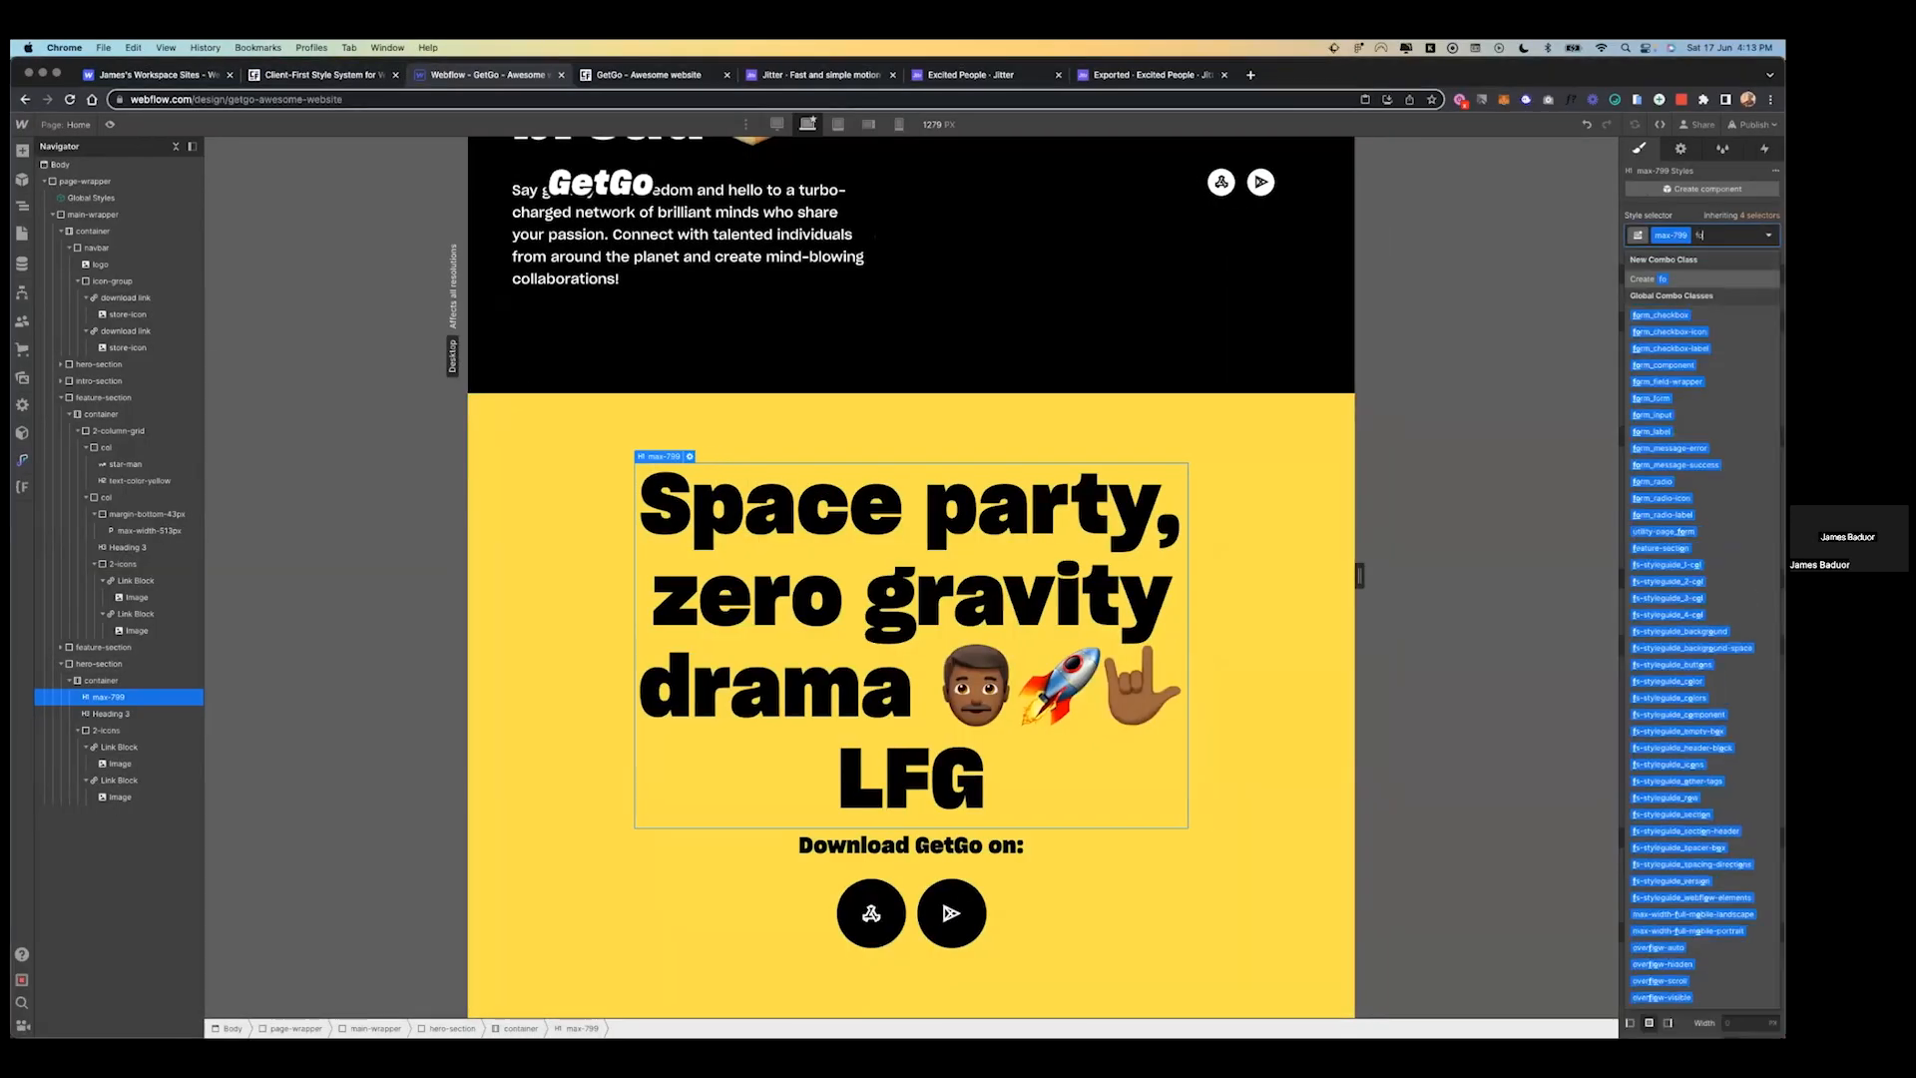
key(Return)
click(1671, 505)
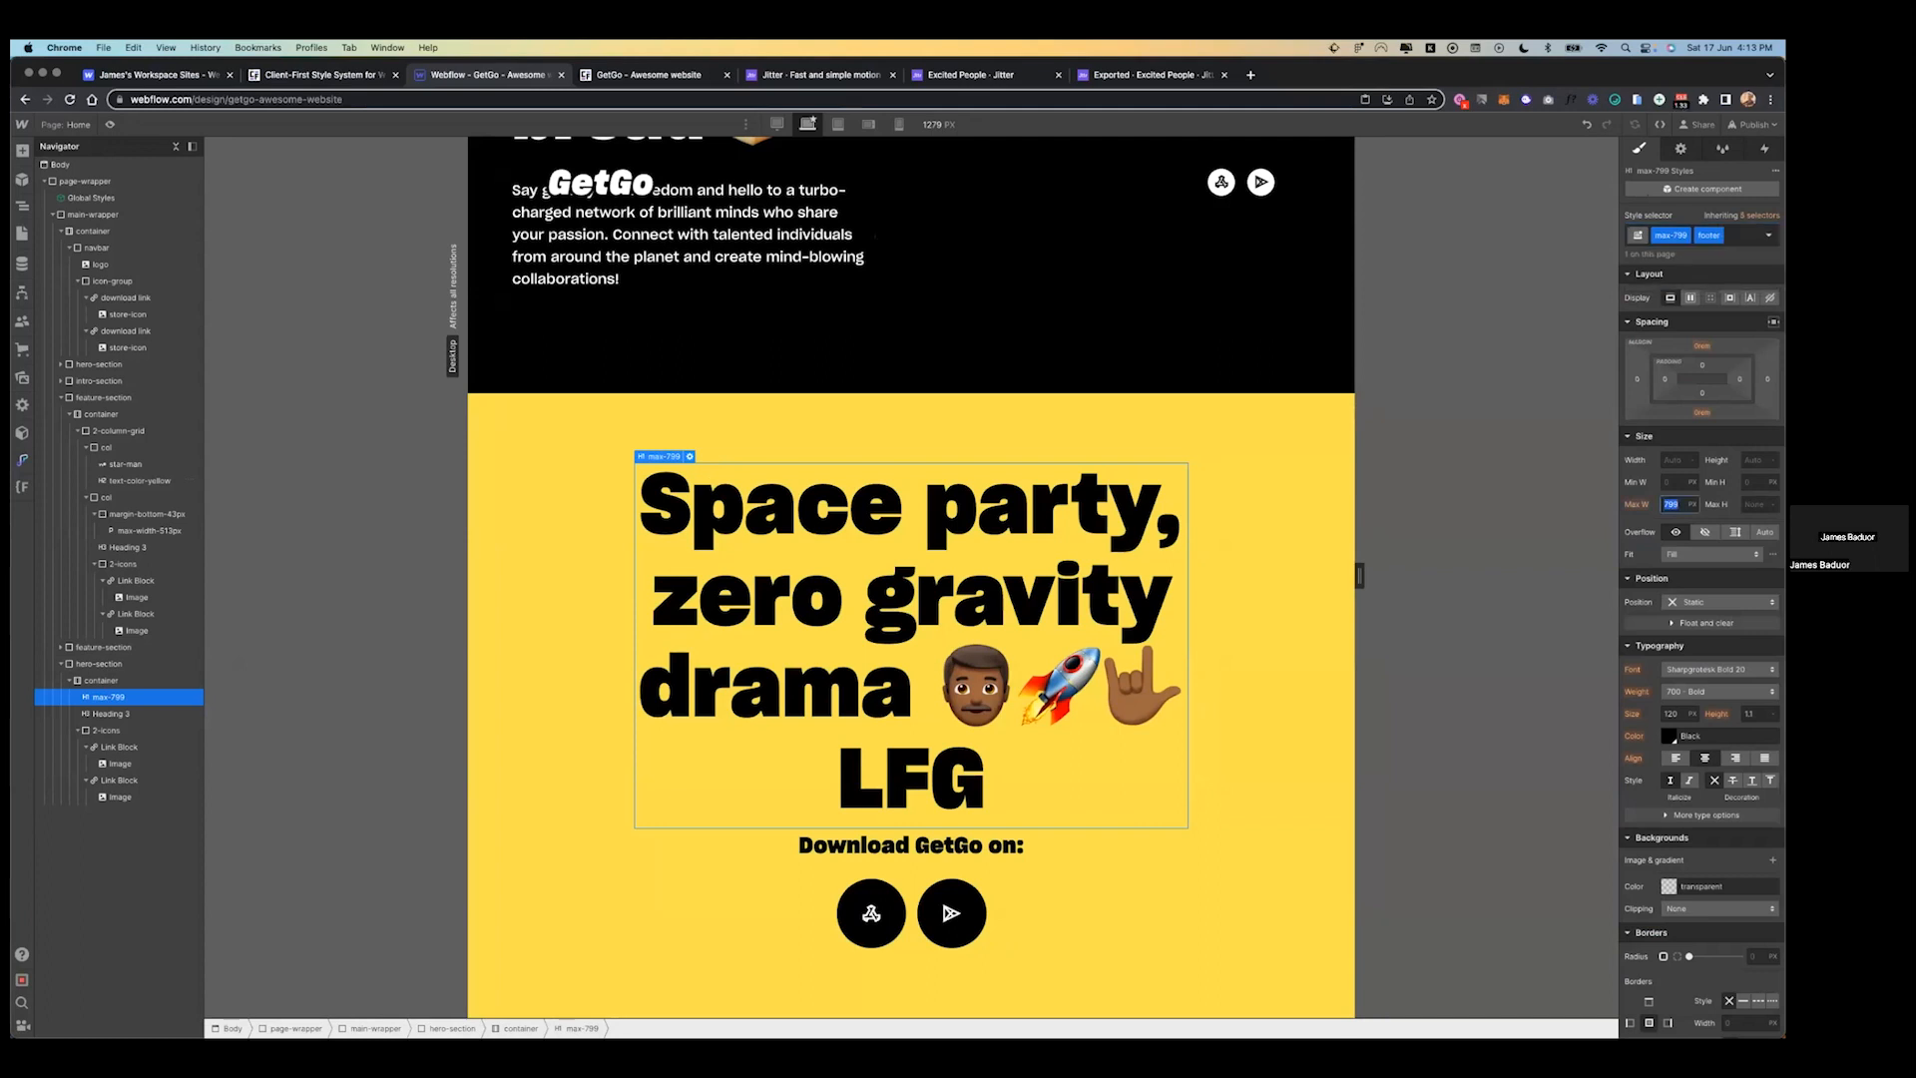
text(1067)
key(Return)
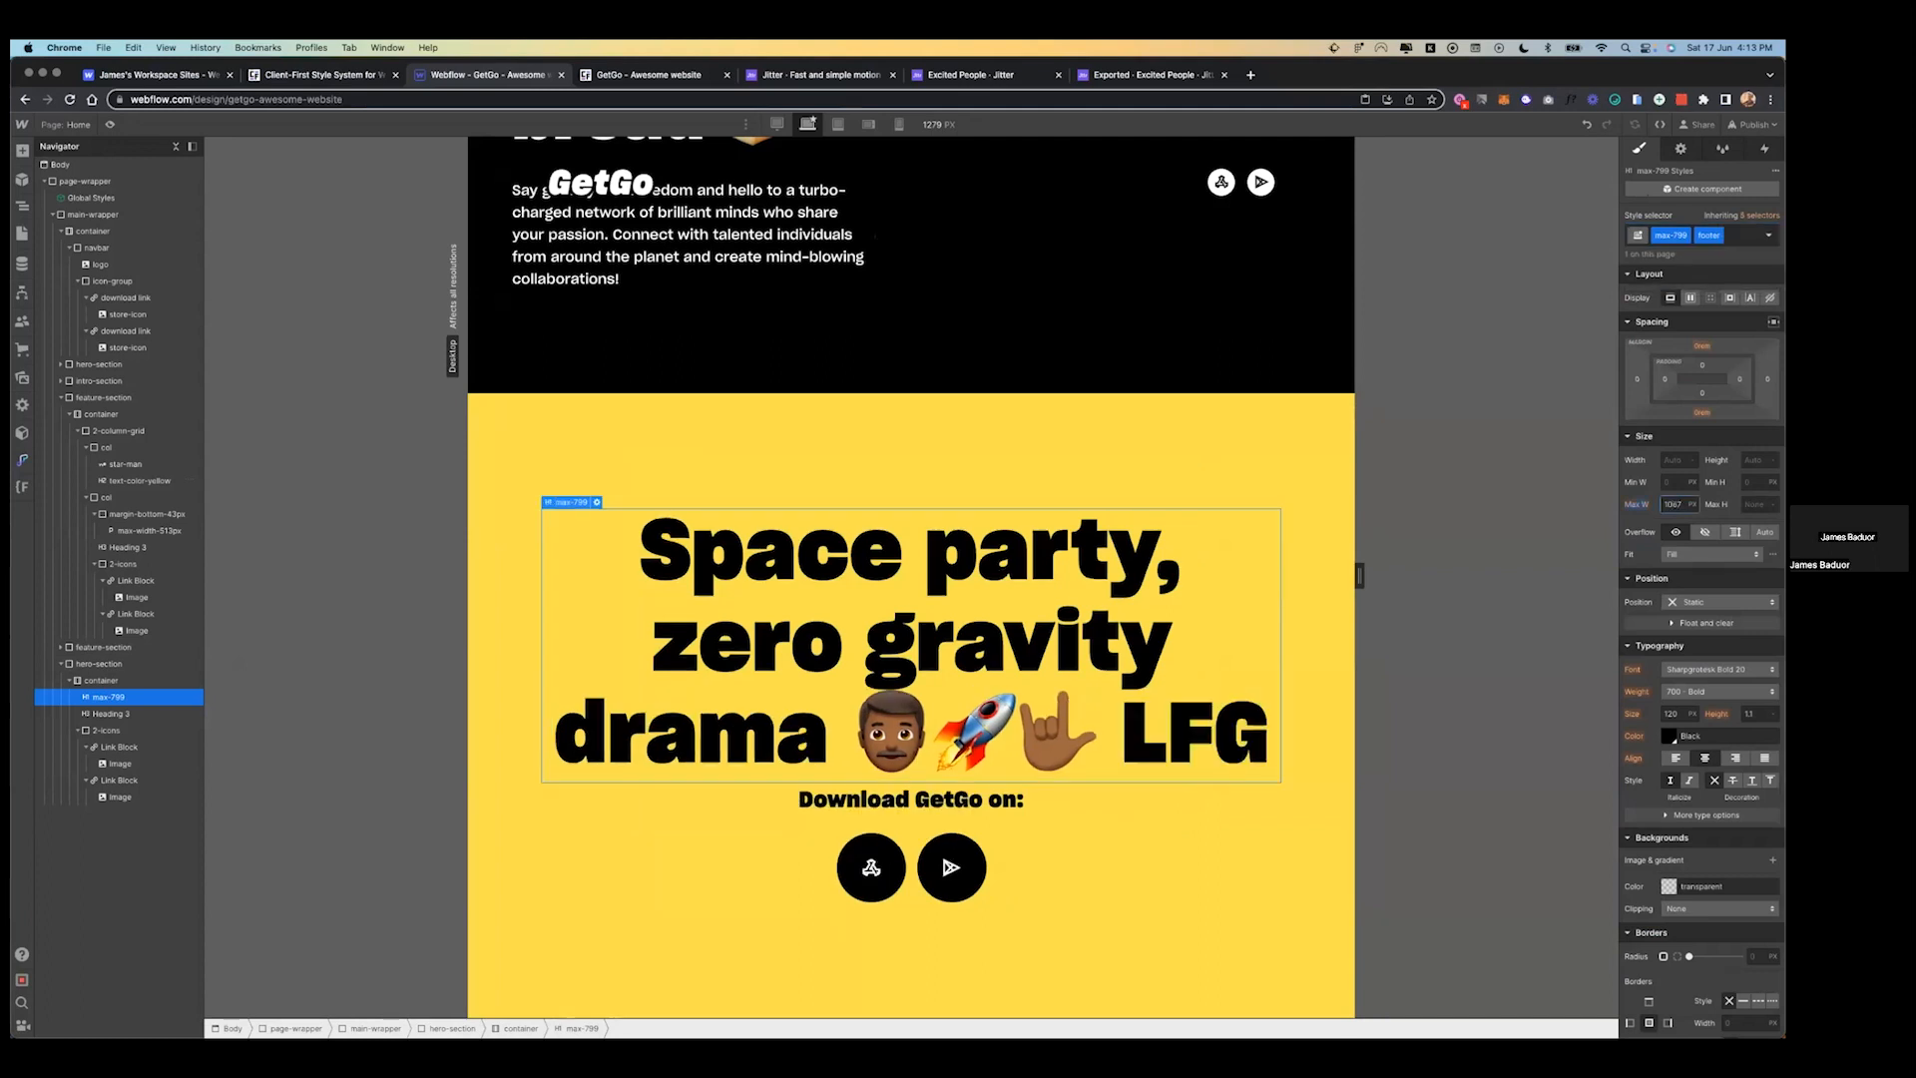
- Apply the existing class max-799 to the "Get Fr k'n Creative. Take Flight!" heading in the hero section
scroll(1161, 569, up, 10)
scroll(1161, 569, up, 10)
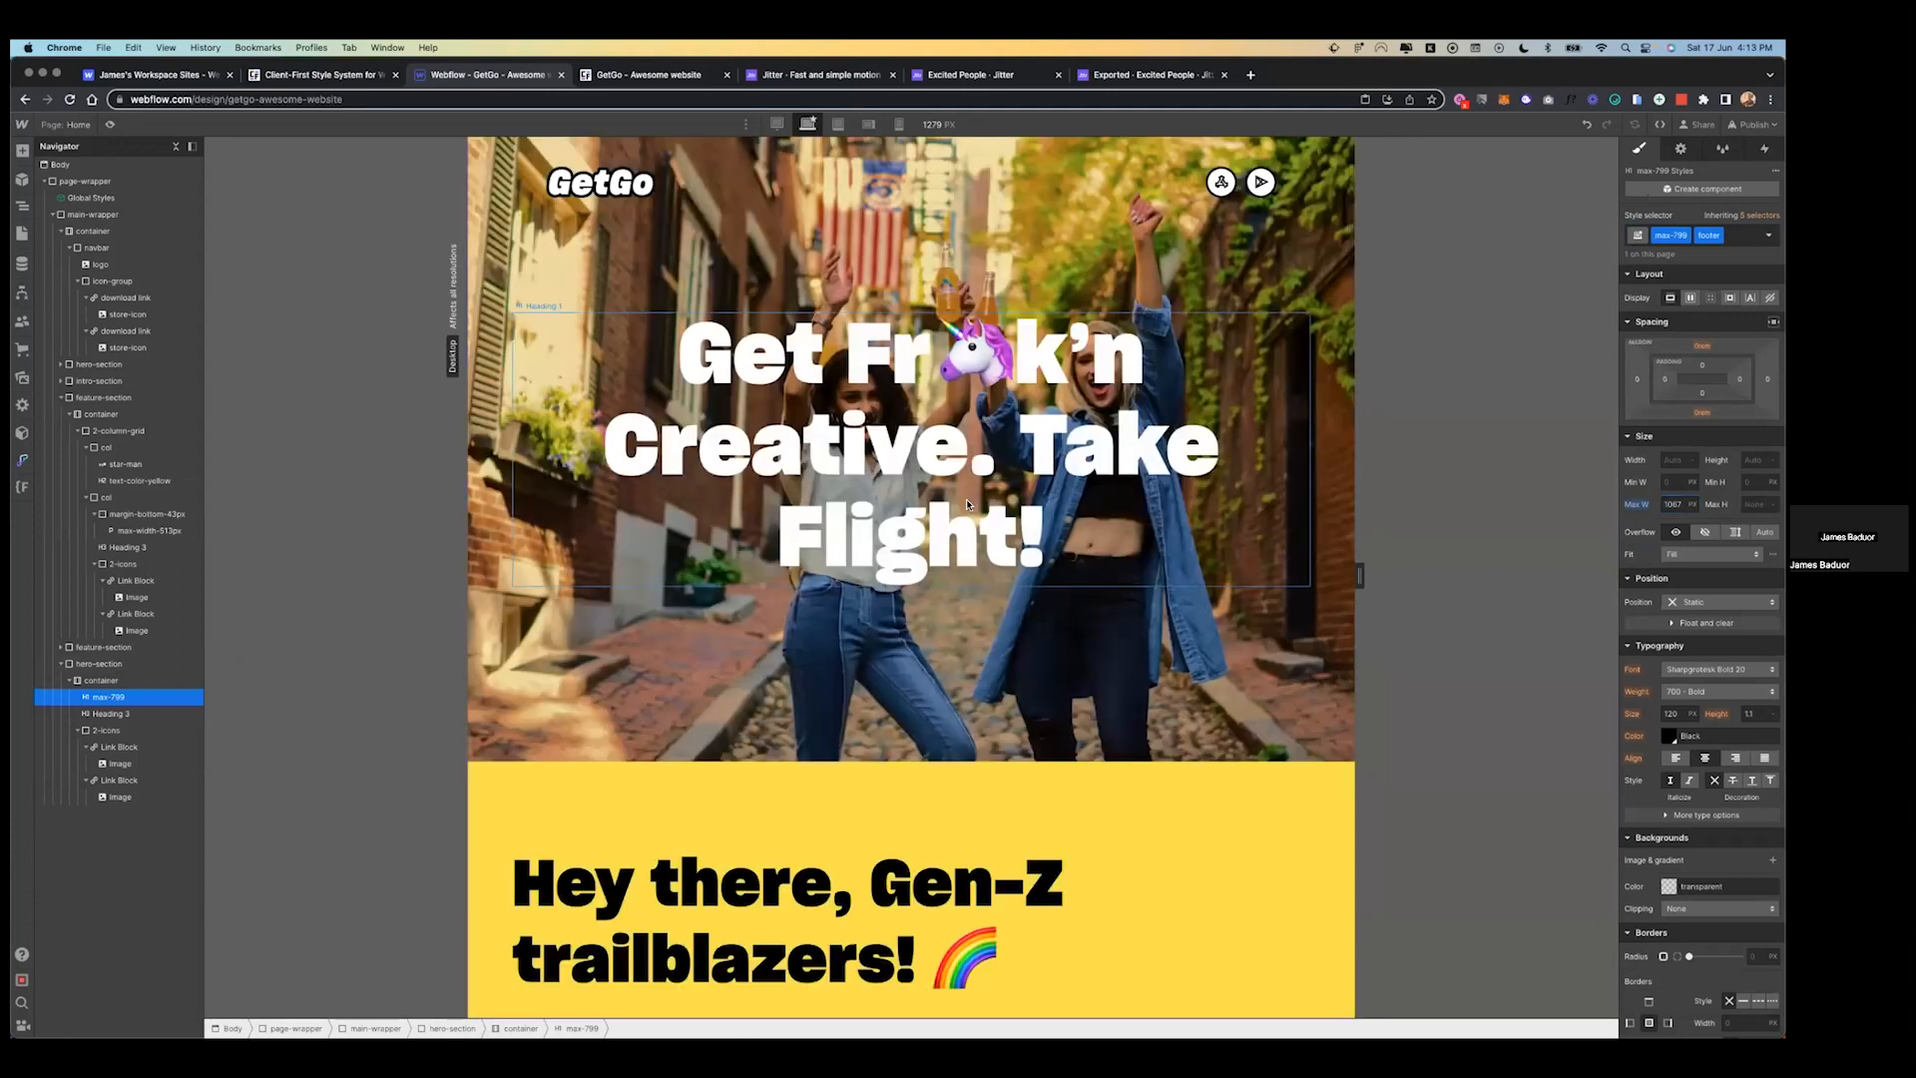
click(1161, 569)
key(super+Return)
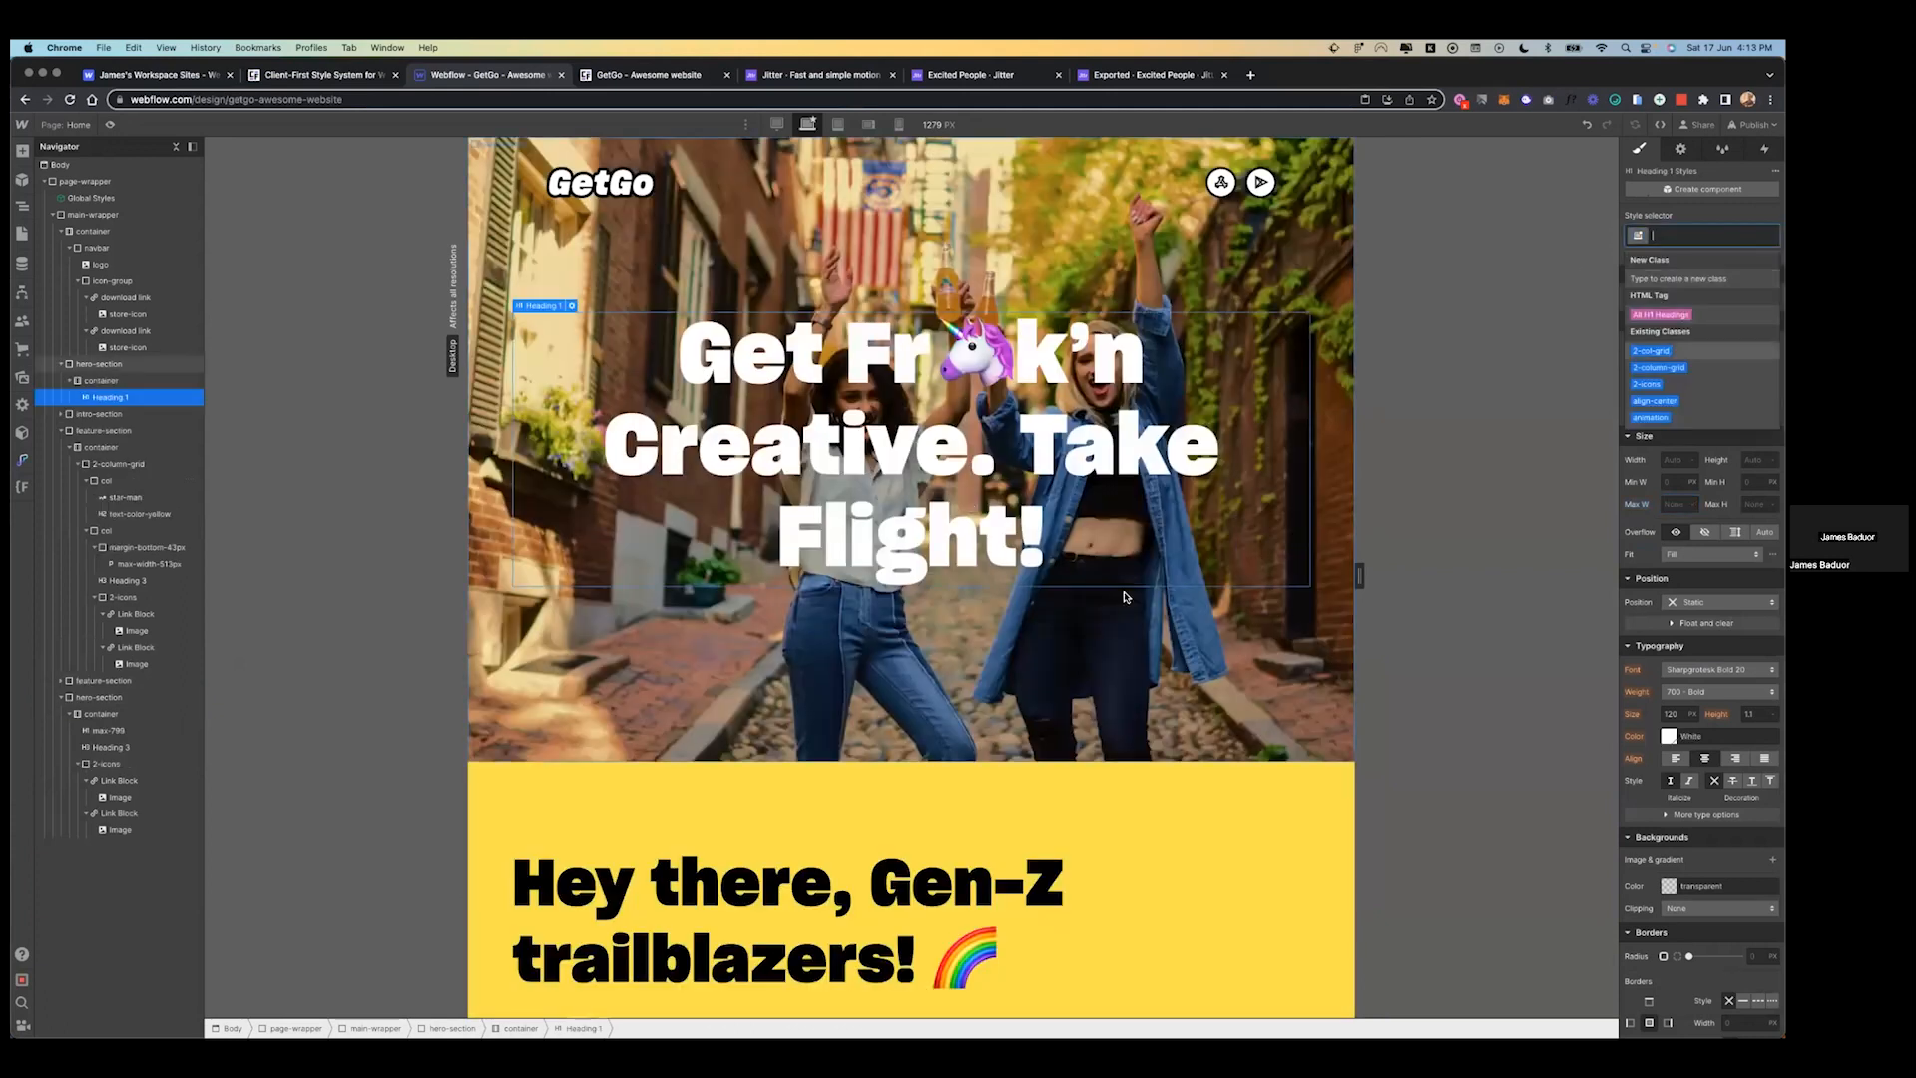
scroll(1078, 650, down, 15)
click(943, 890)
scroll(1035, 387, up, 18)
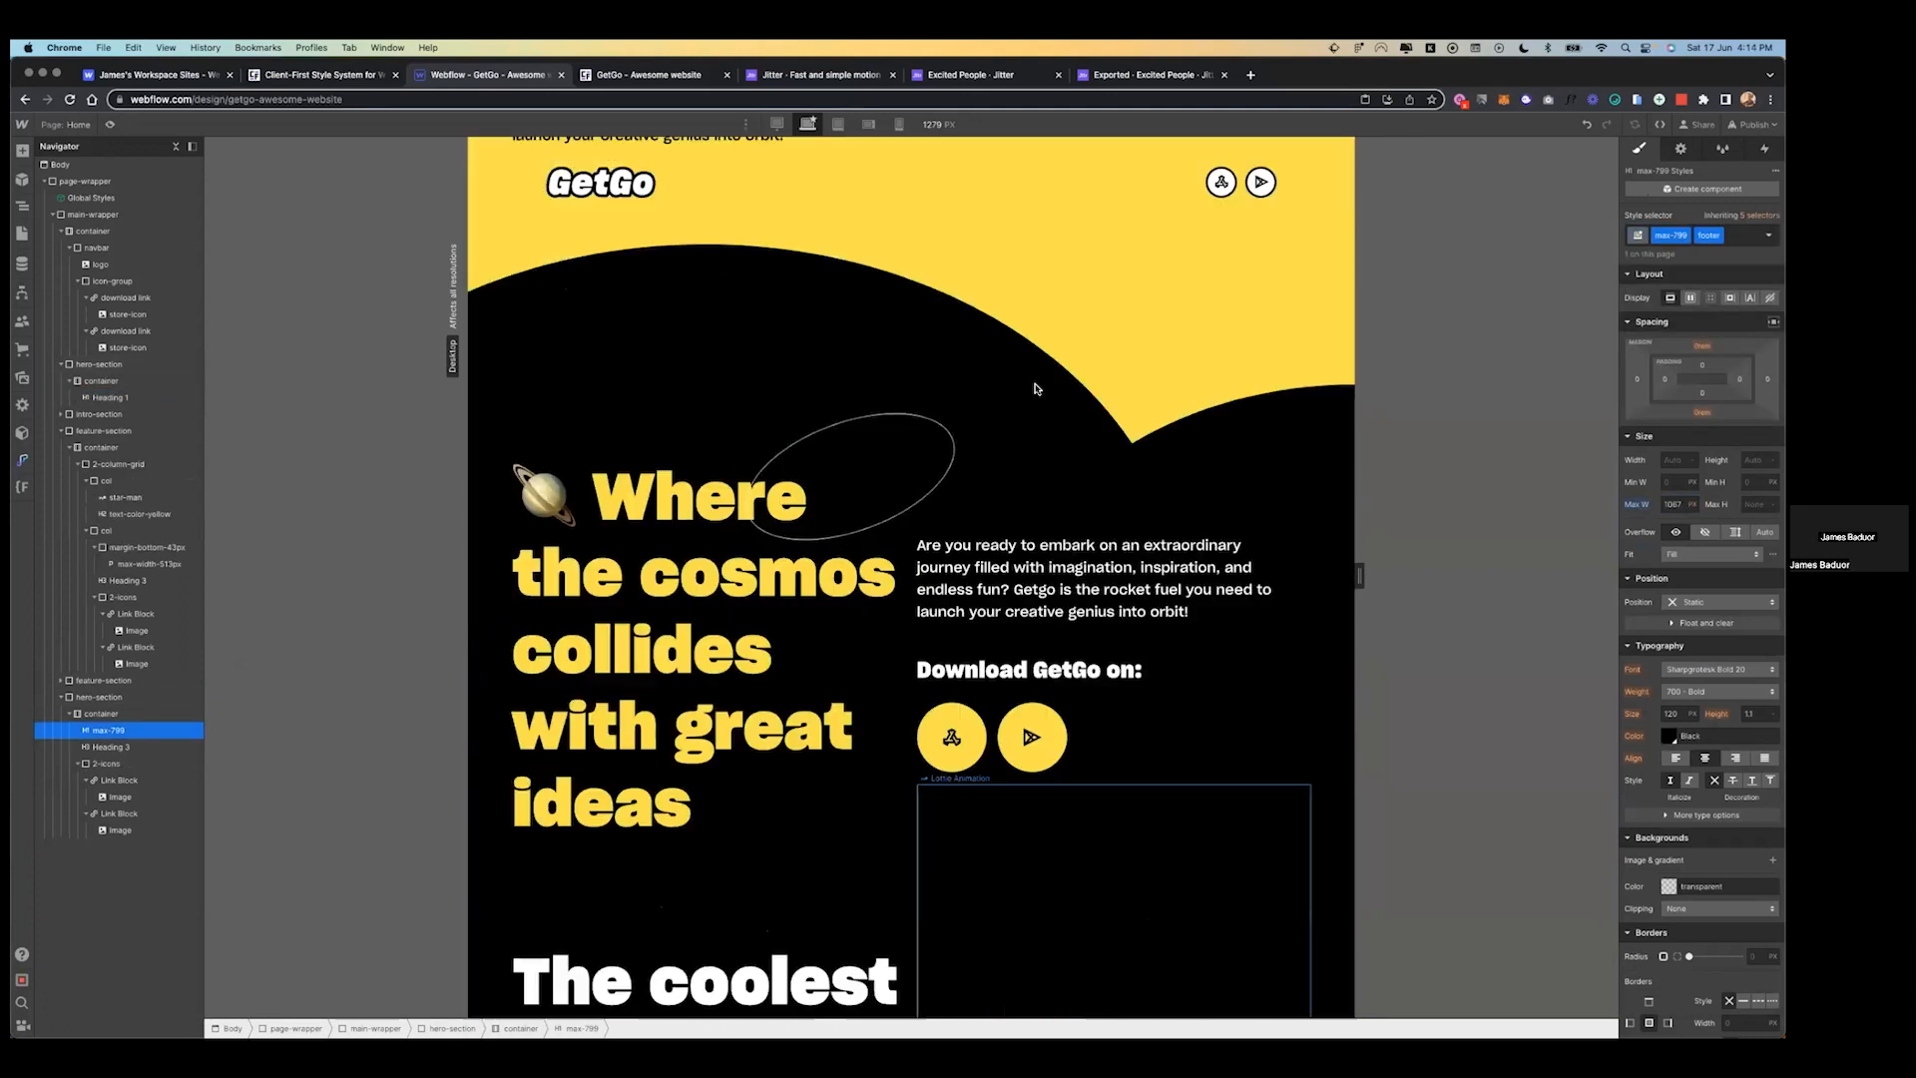
click(938, 410)
key(super+Return)
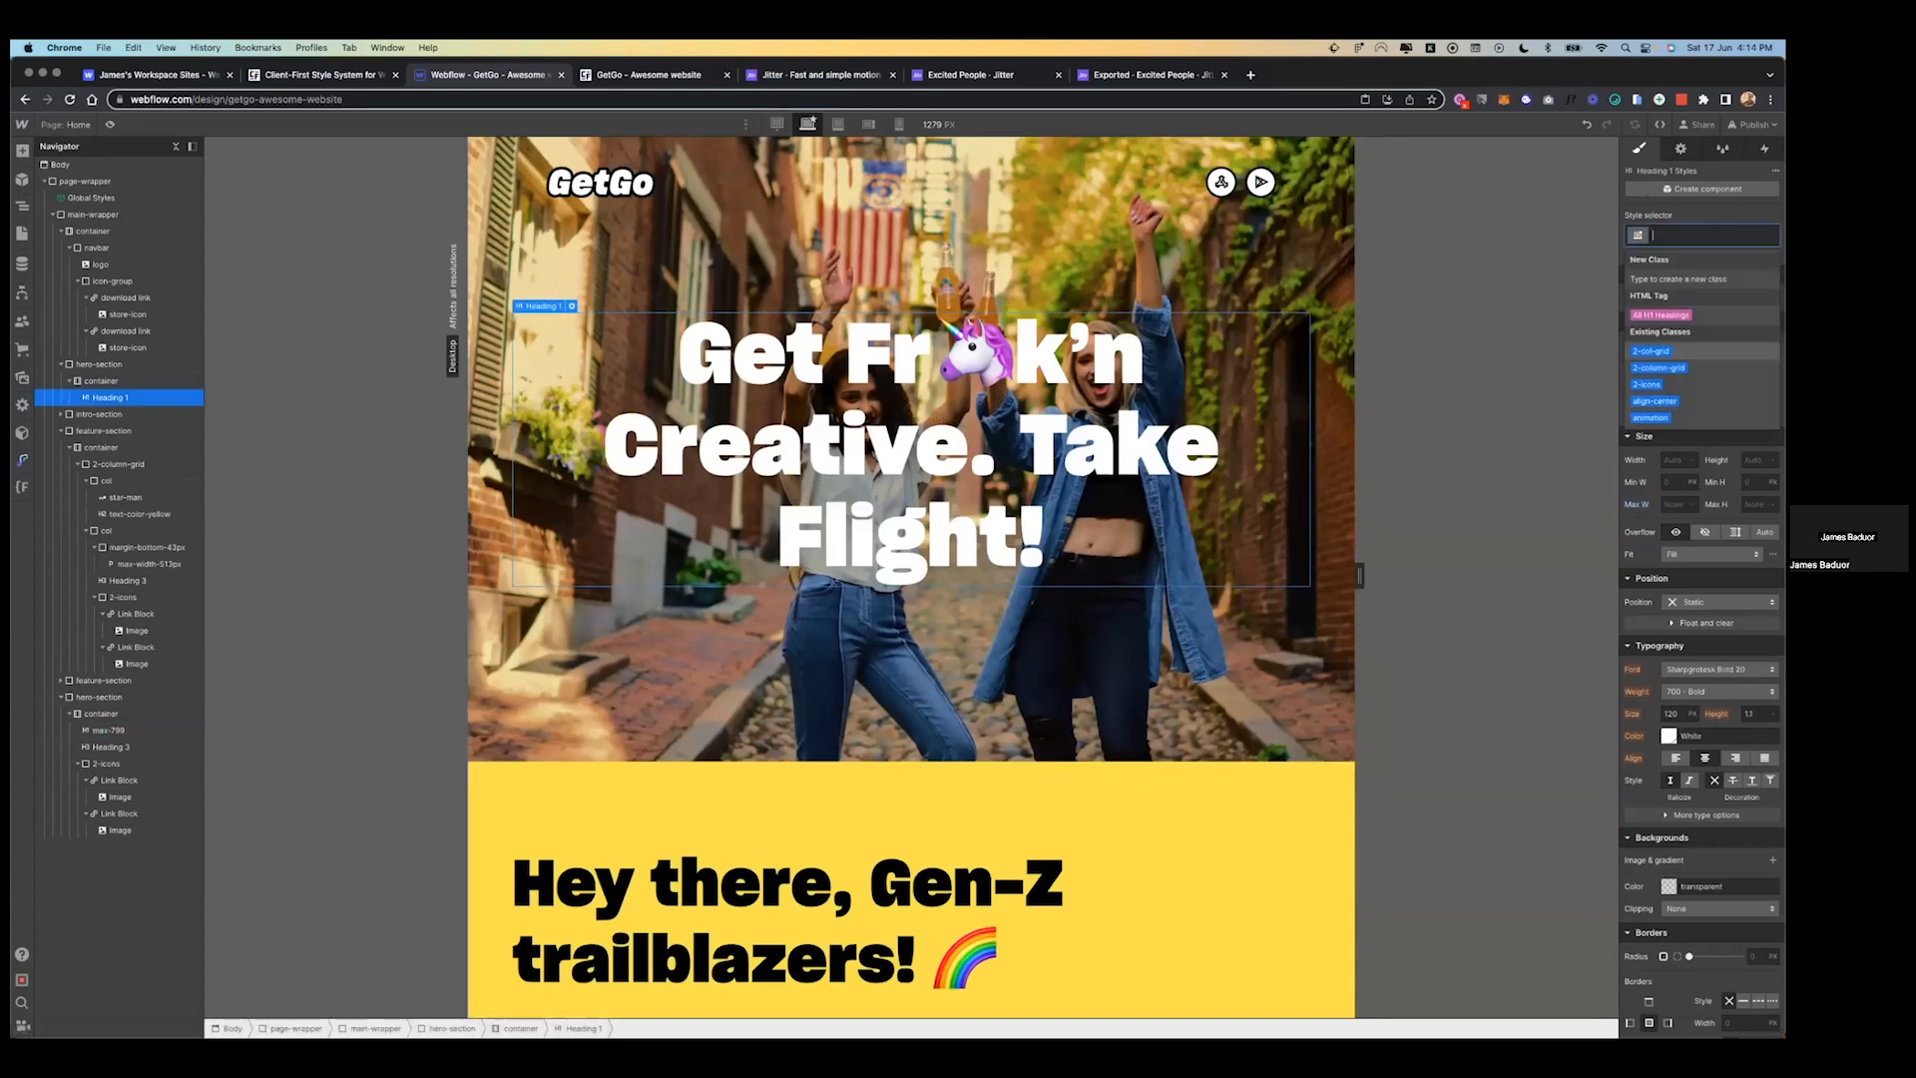
text(max)
click(1687, 332)
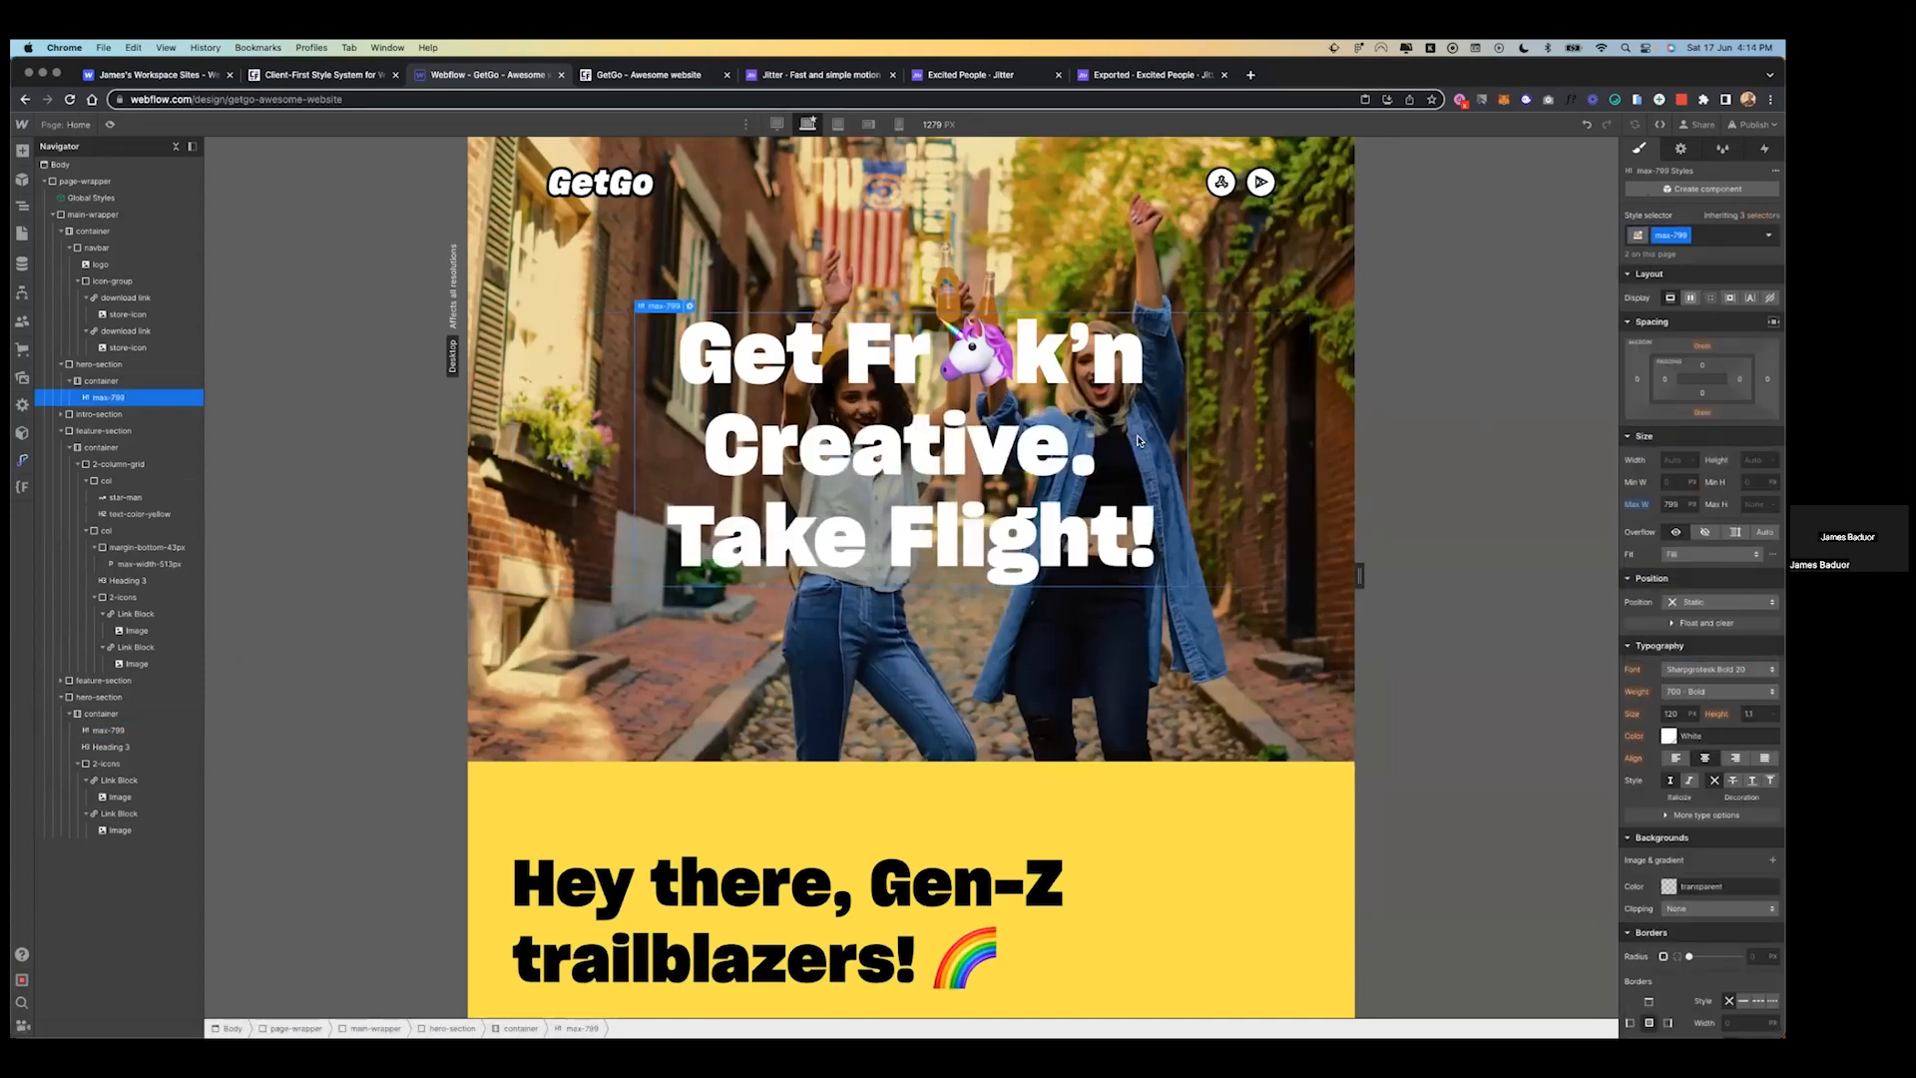
- Check the Space party heading in the Figma design, and delete the man emoji from the footer heading in Webflow
click(1266, 425)
scroll(1266, 426, down, 20)
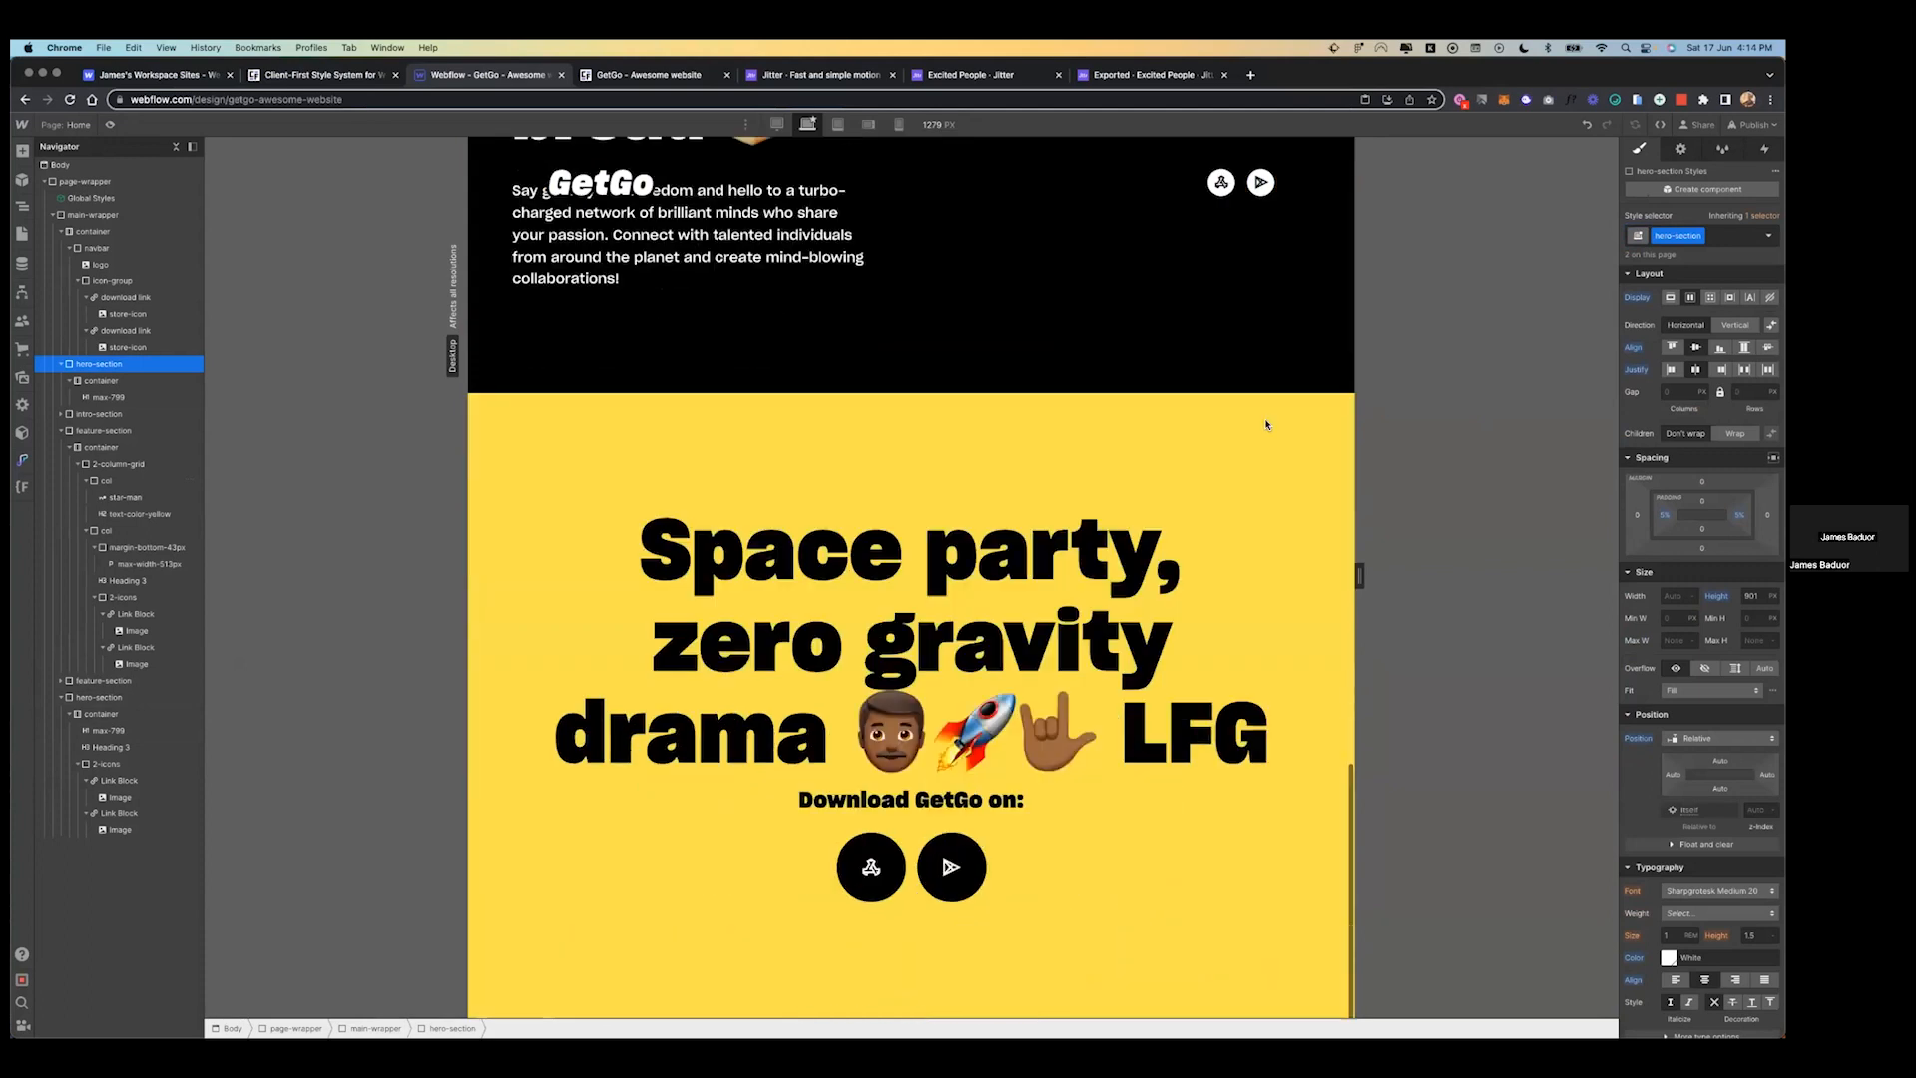
key(ctrl+Left)
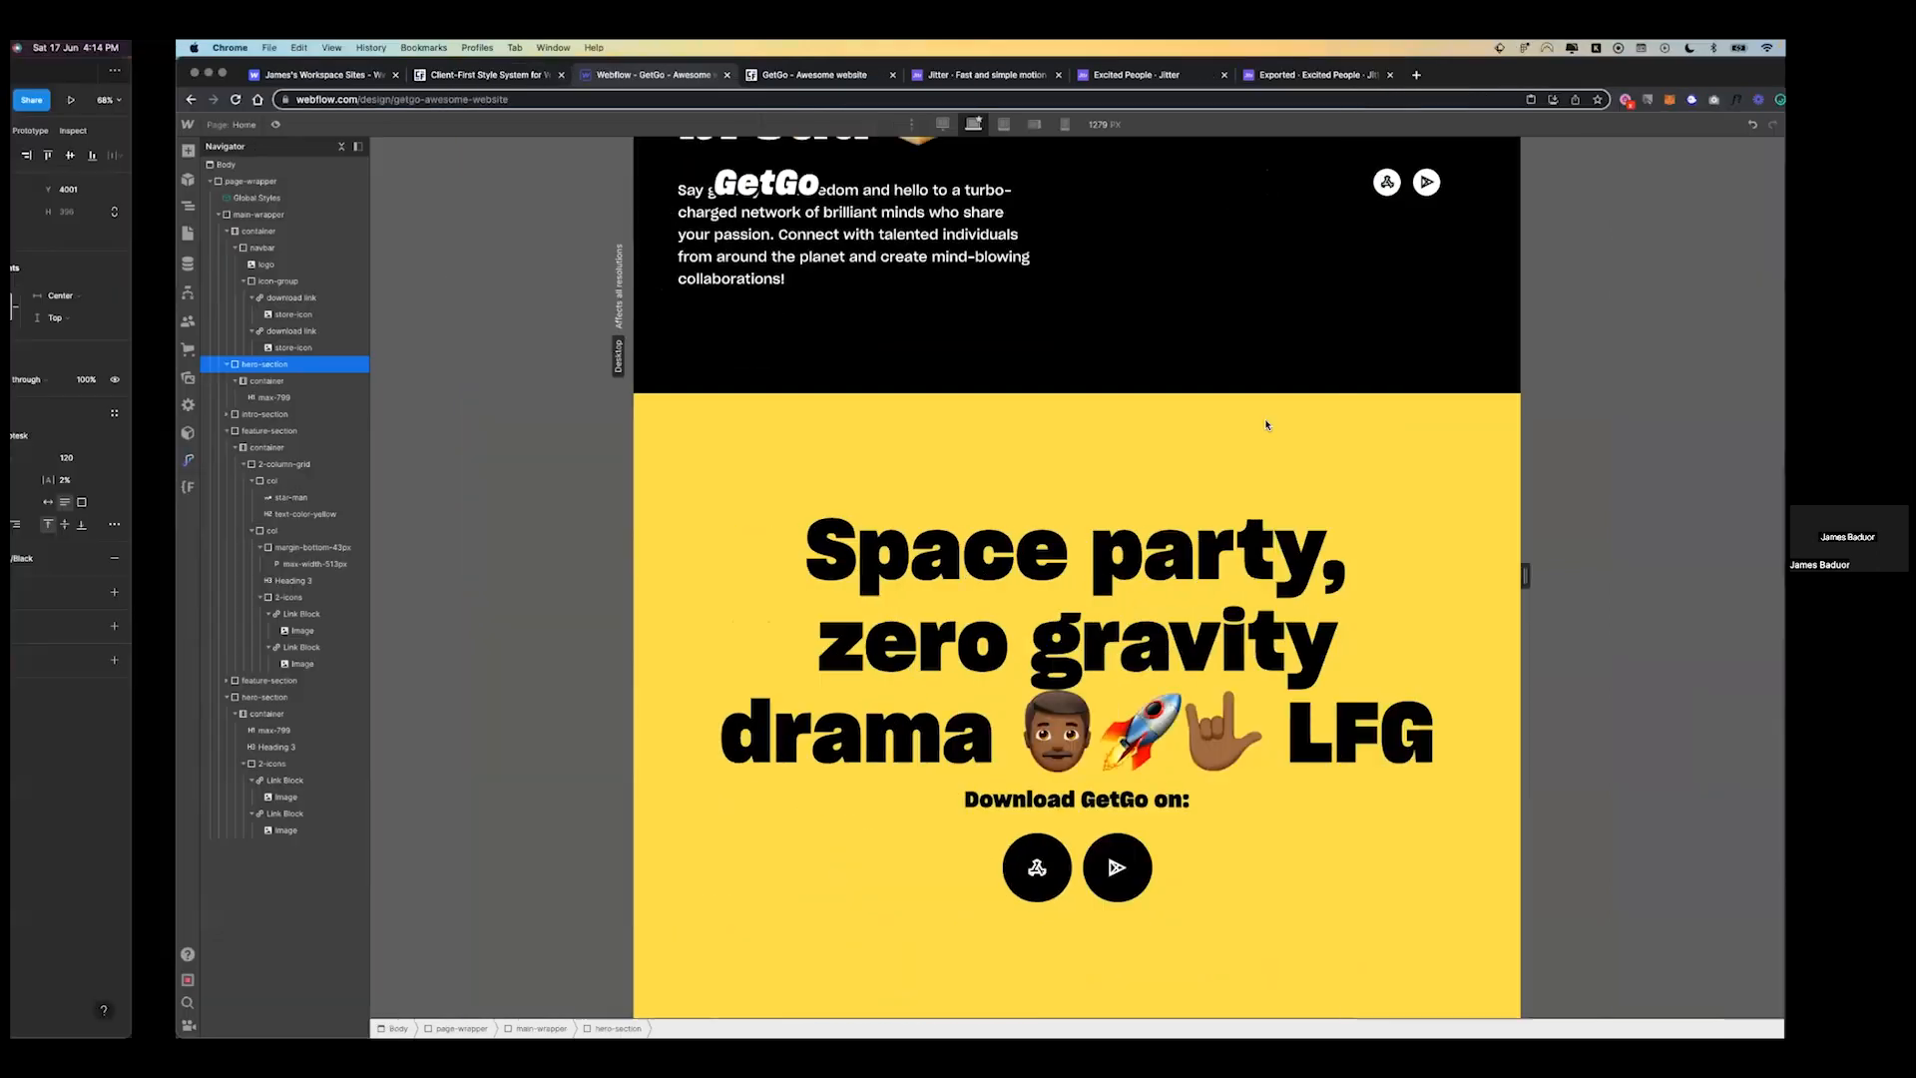
scroll(1004, 480, up, 5)
key(ctrl+Right)
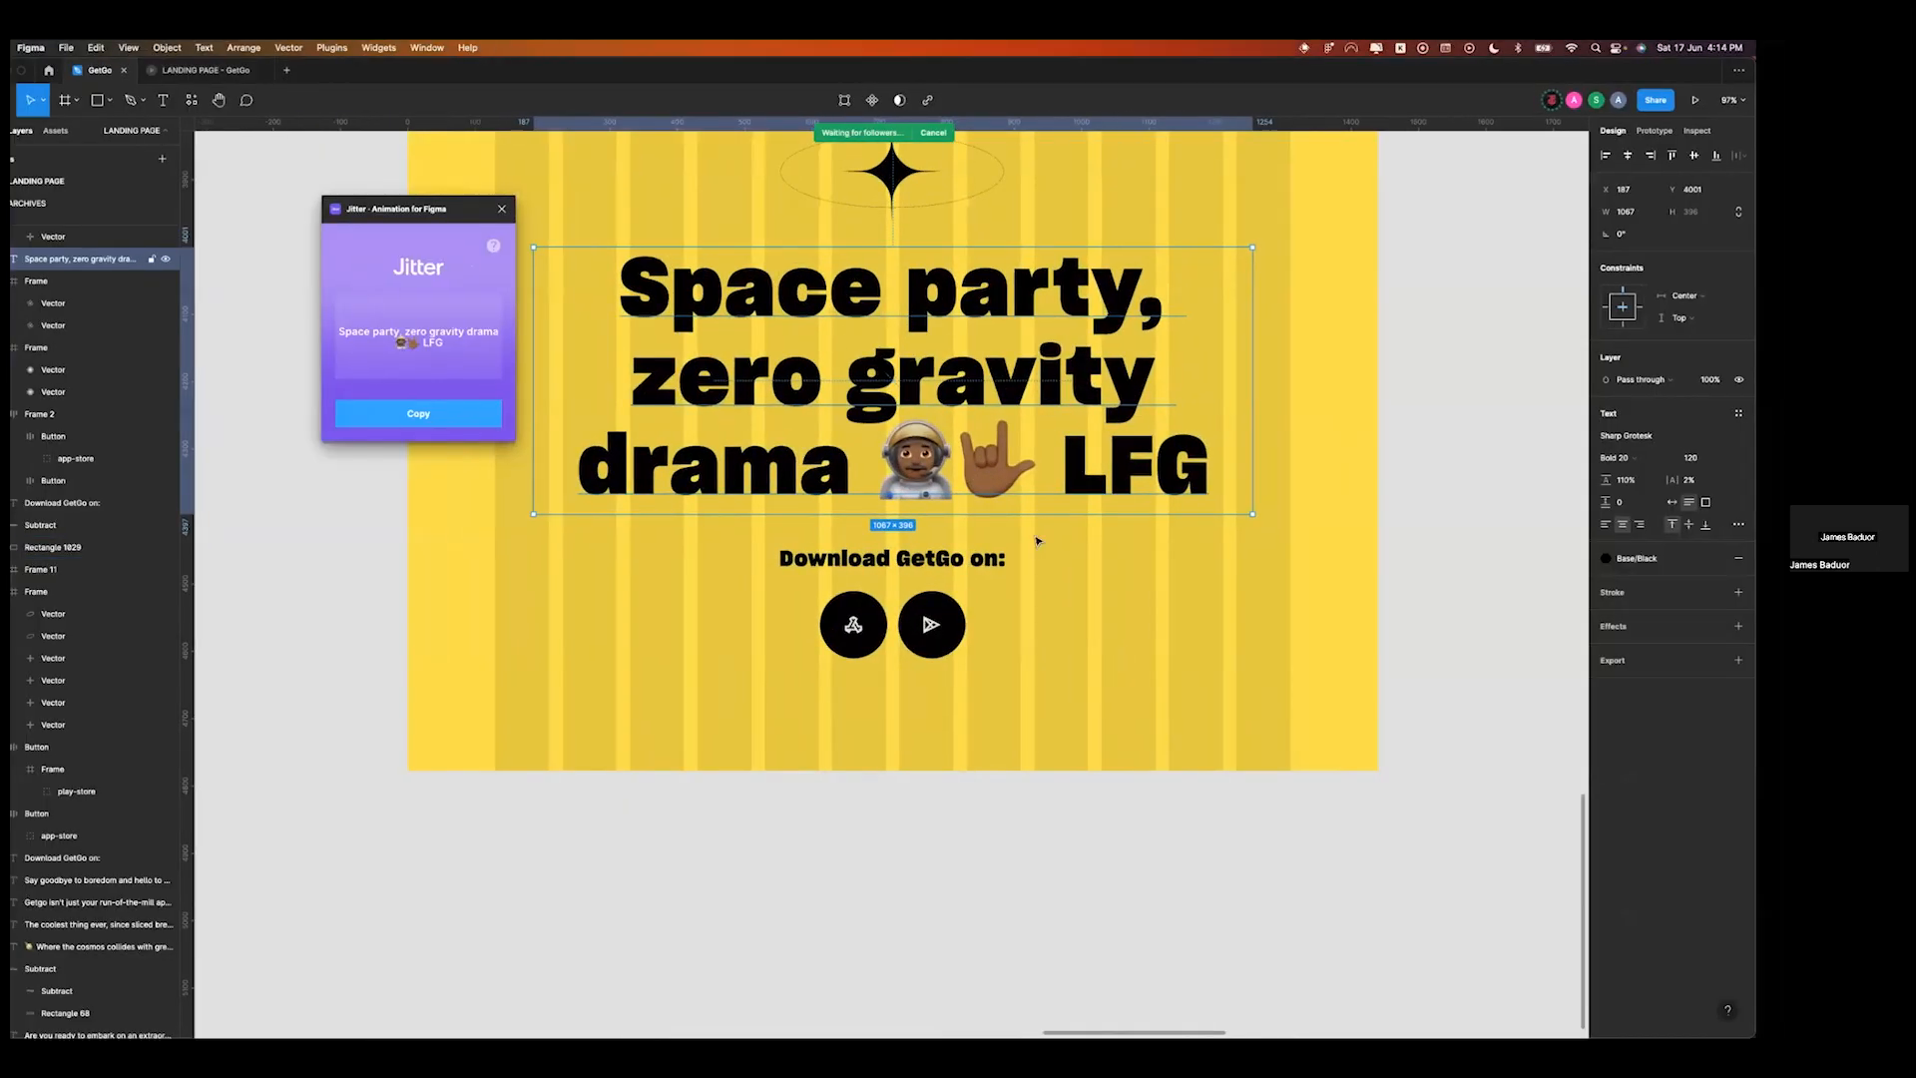
double_click(934, 747)
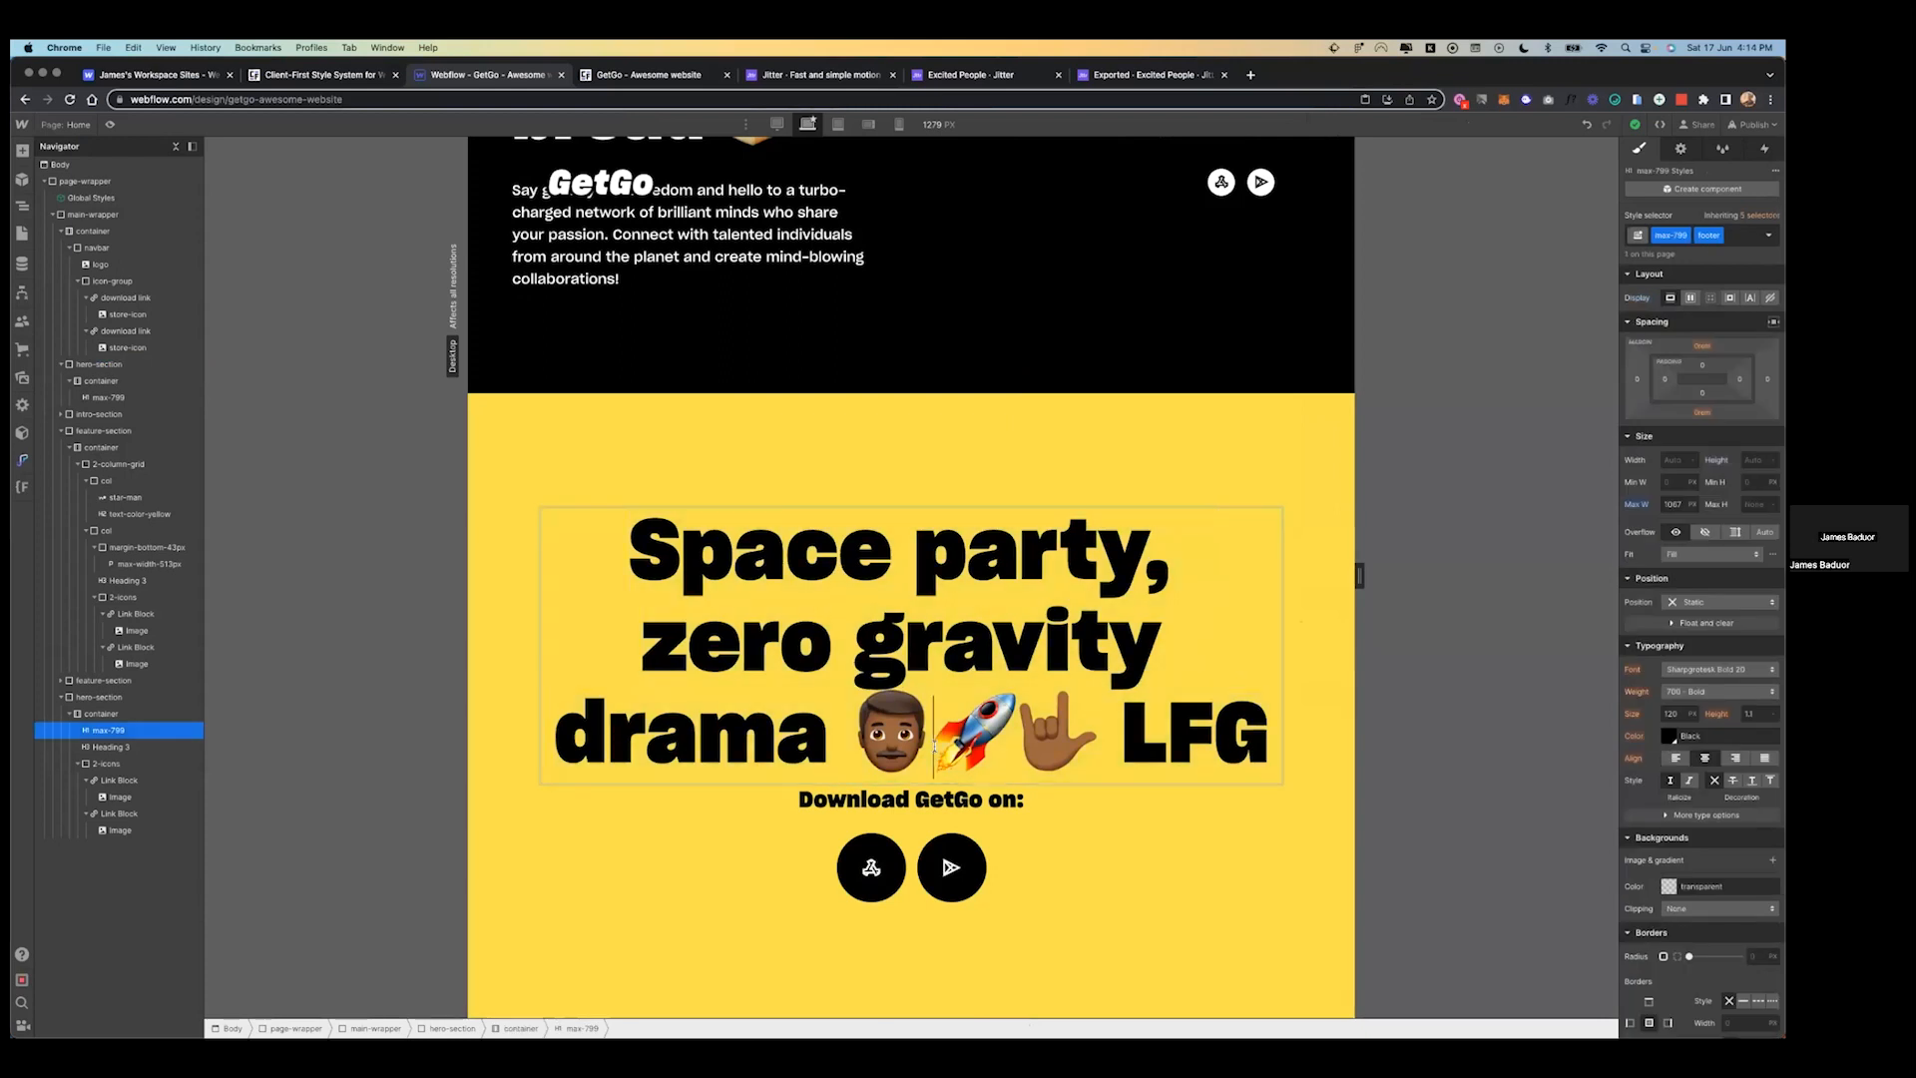
text(Space party, zero gravity drama 👨�🚀🤘🏾 LFG)
key(BackSpace)
key(BackSpace)
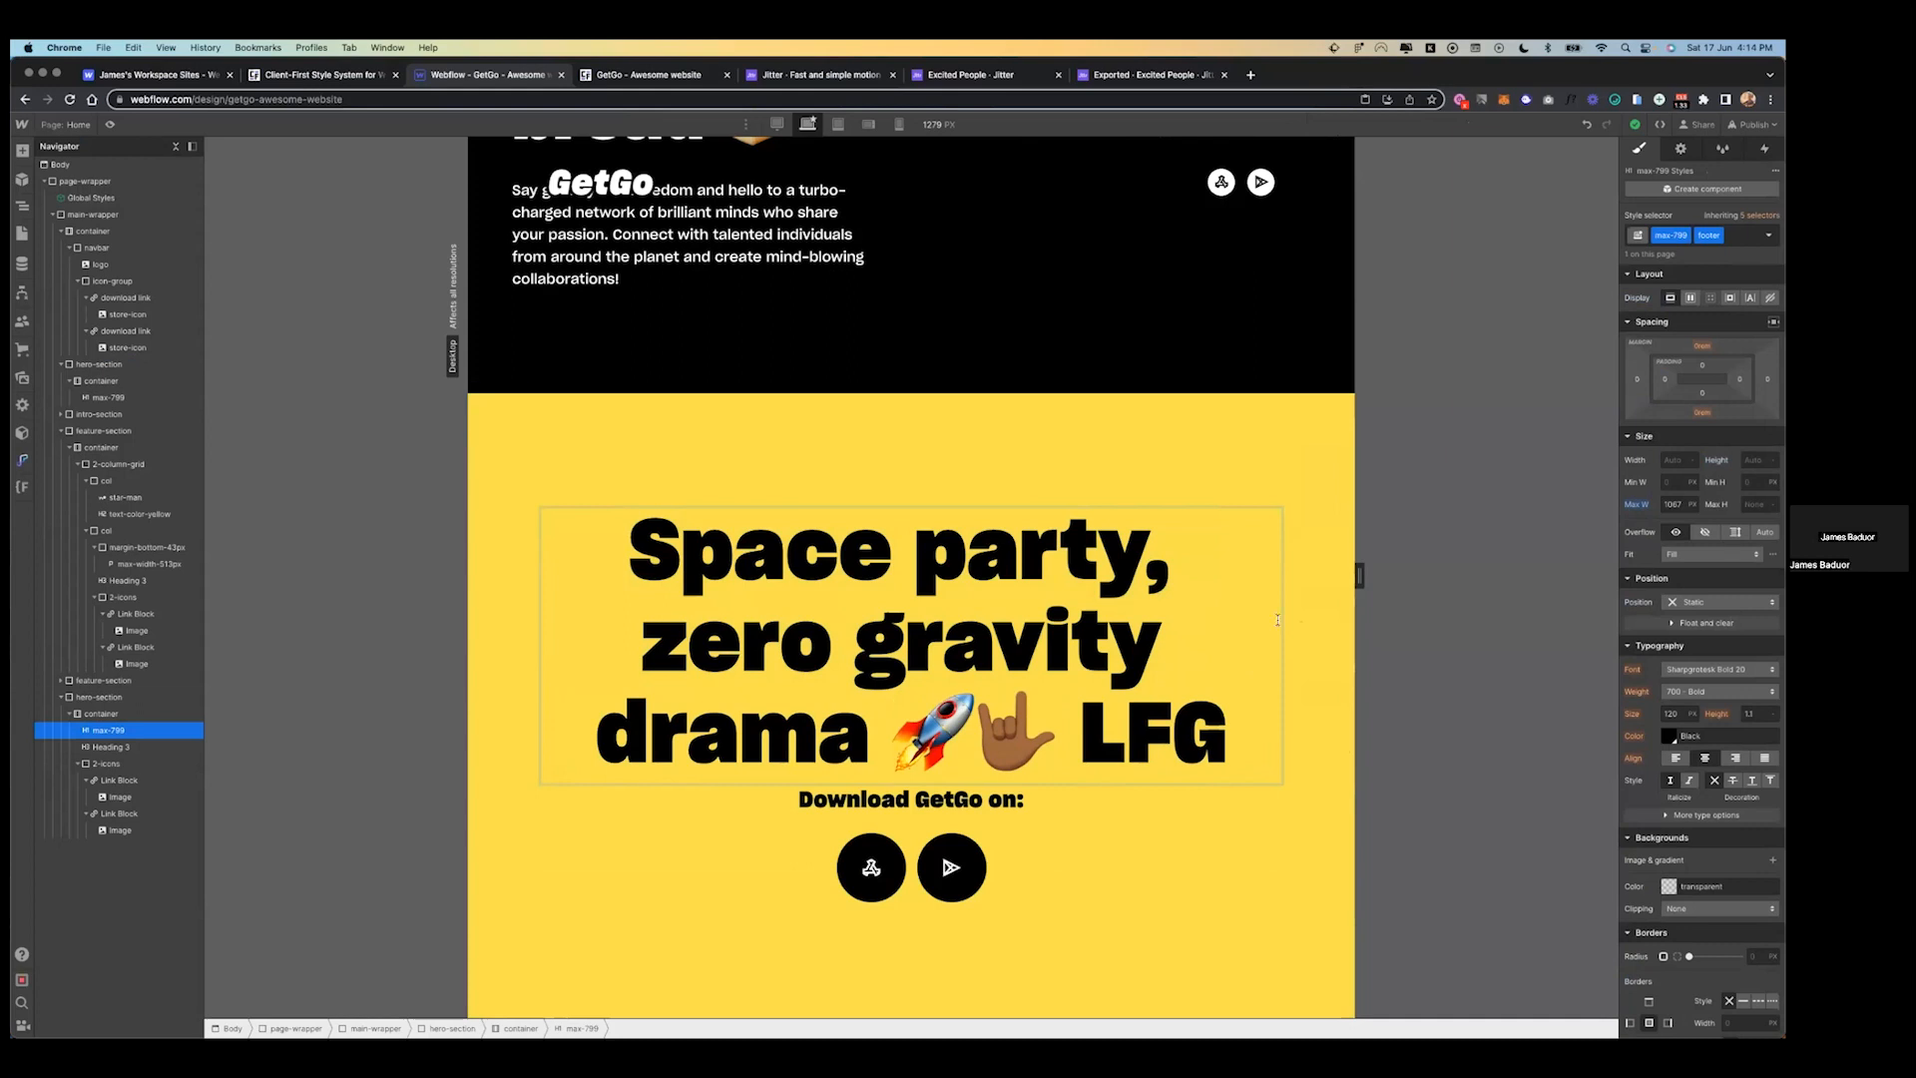
- In Figma, copy the footer's black star-and-ellipse frame to empty canvas below the Excited People frame and name it Star Plus
click(1310, 494)
key(ctrl+Left)
key(ctrl+Right)
key(ctrl+Left)
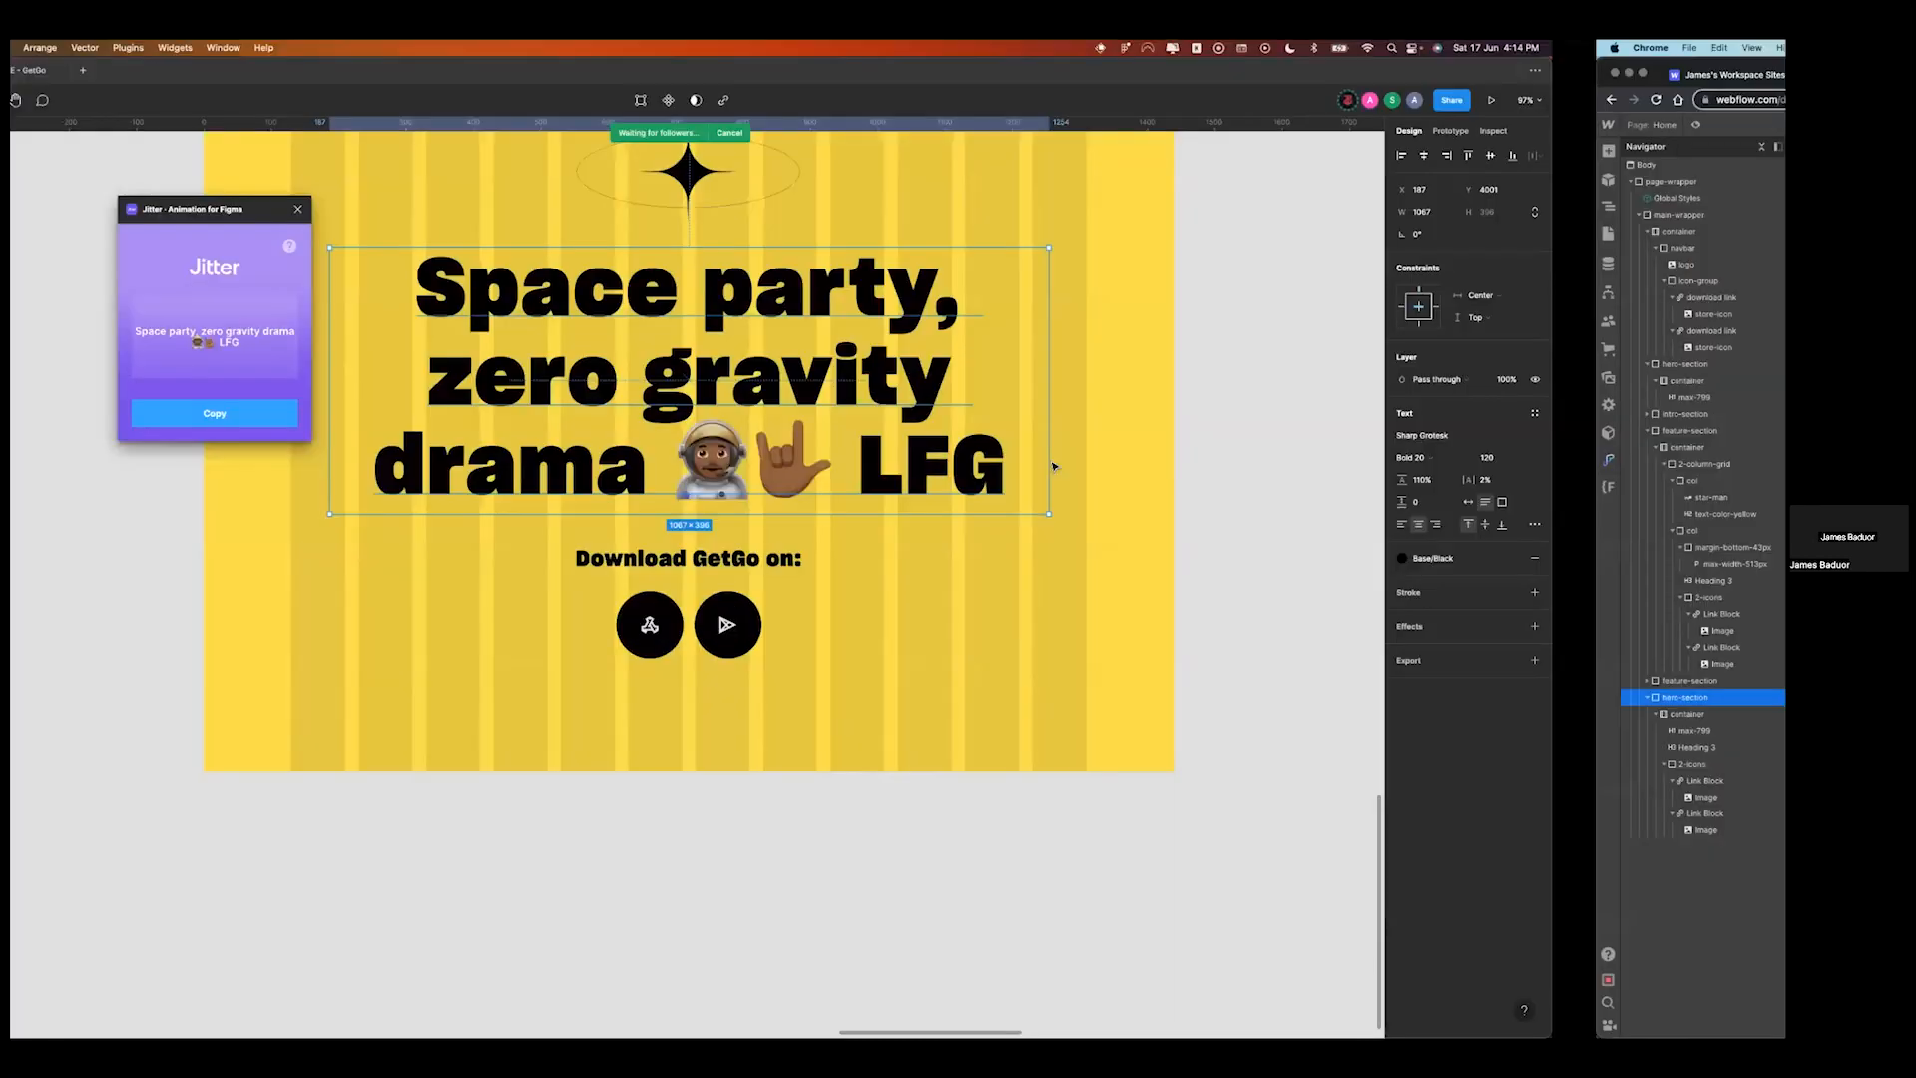
scroll(1051, 466, up, 3)
click(953, 417)
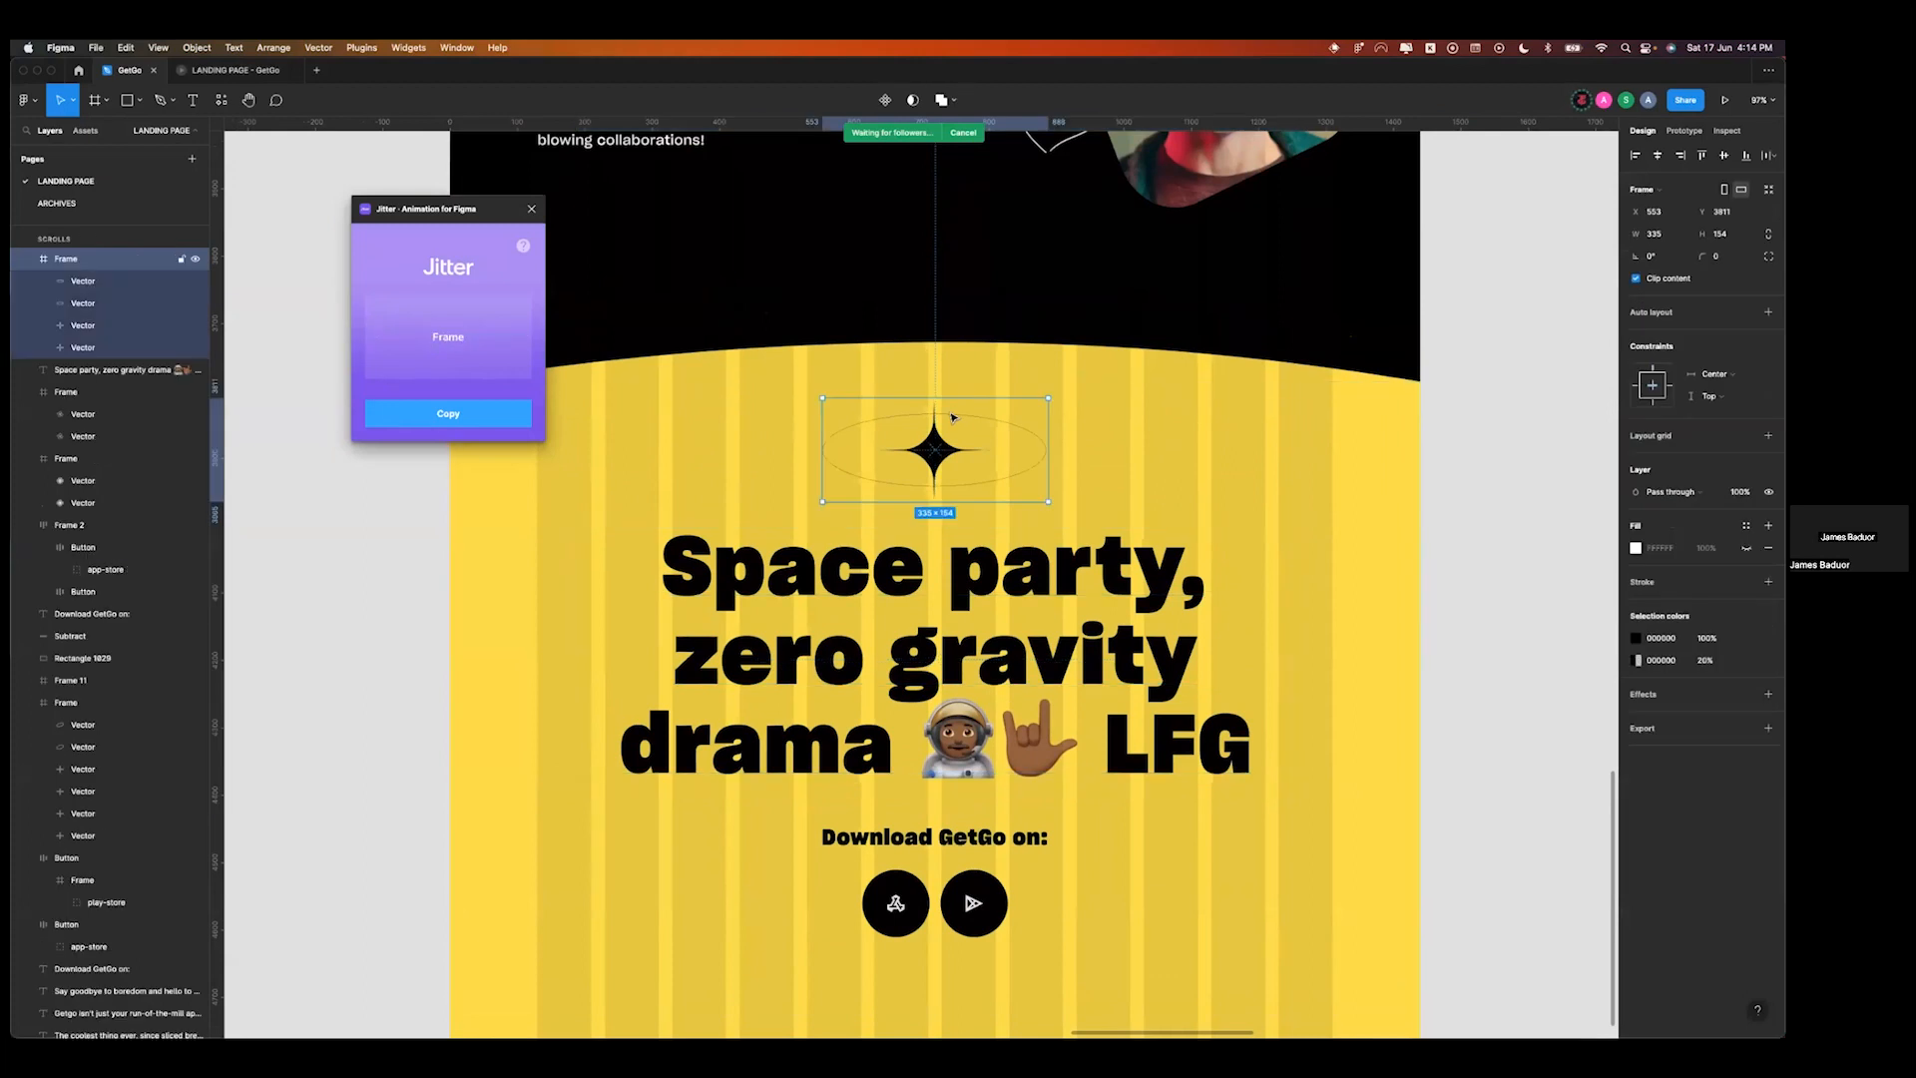
scroll(953, 426, down, 5)
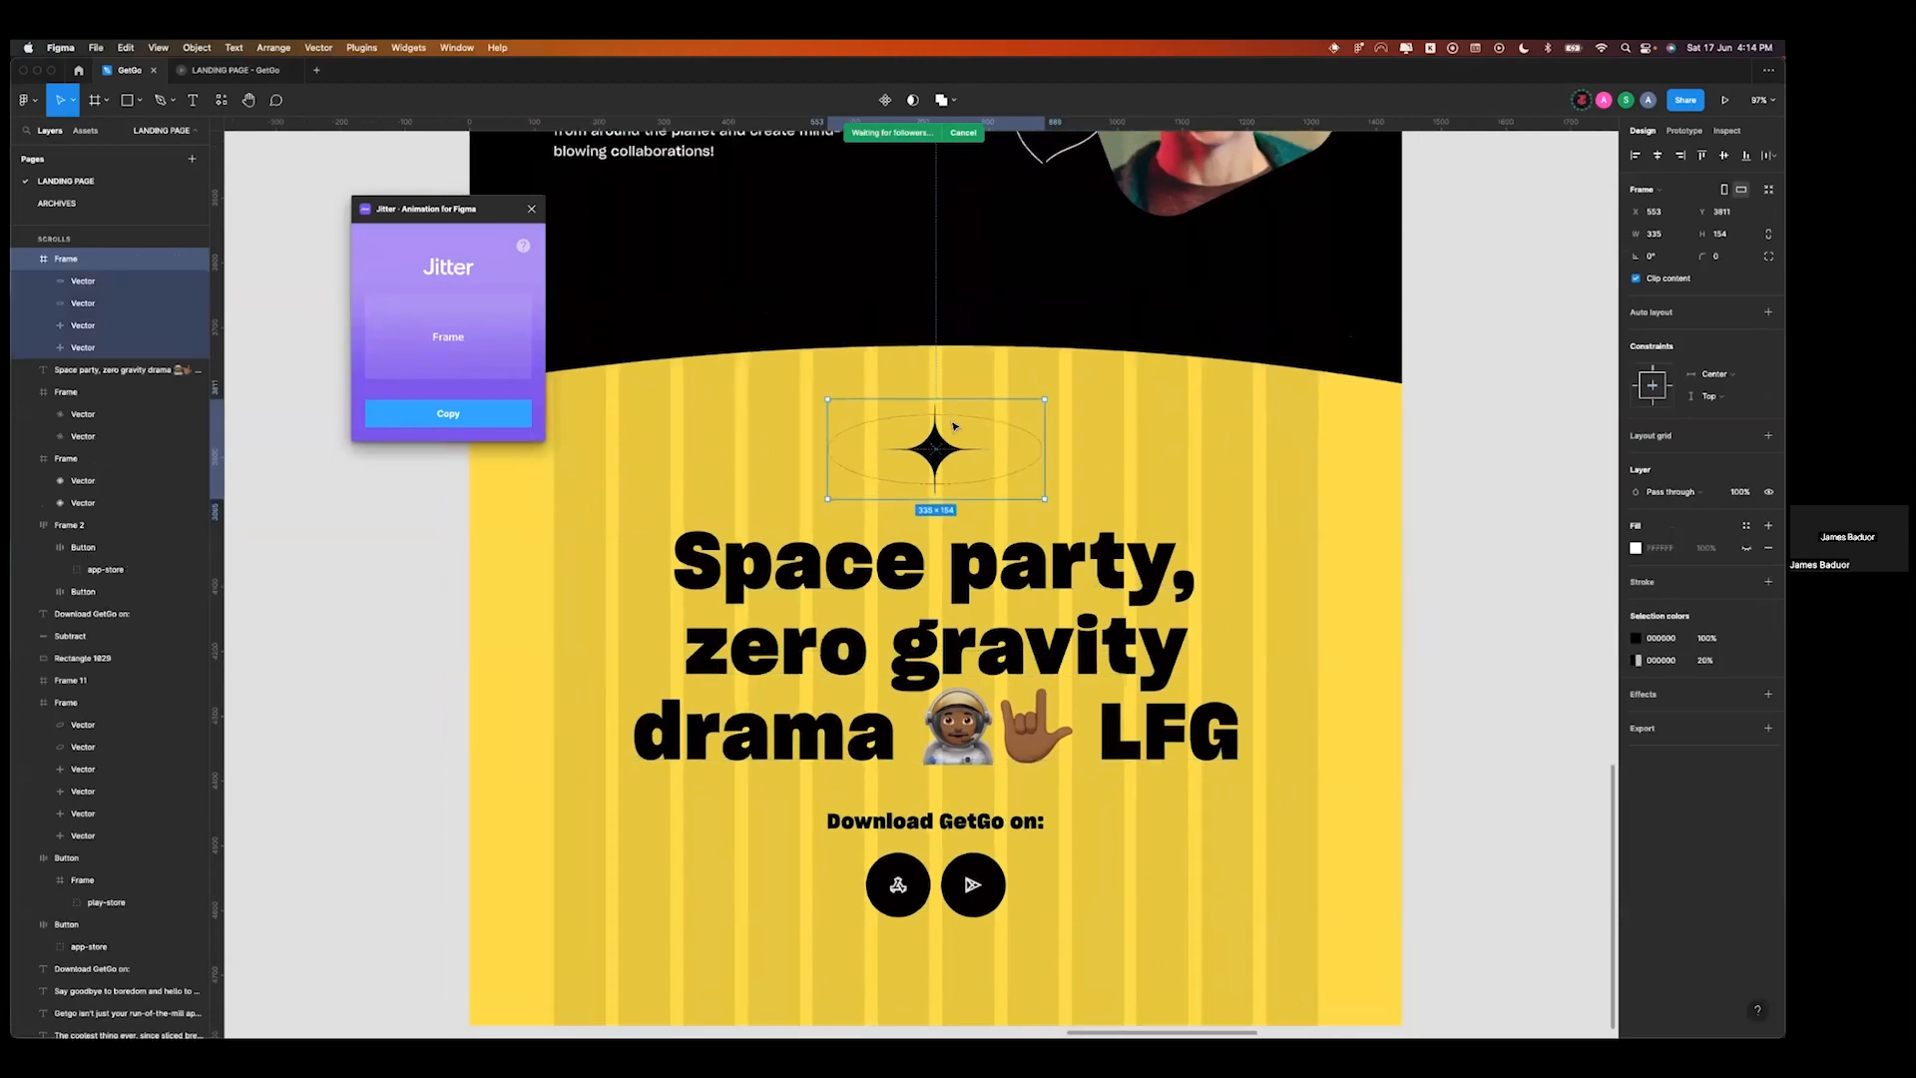
click(811, 465)
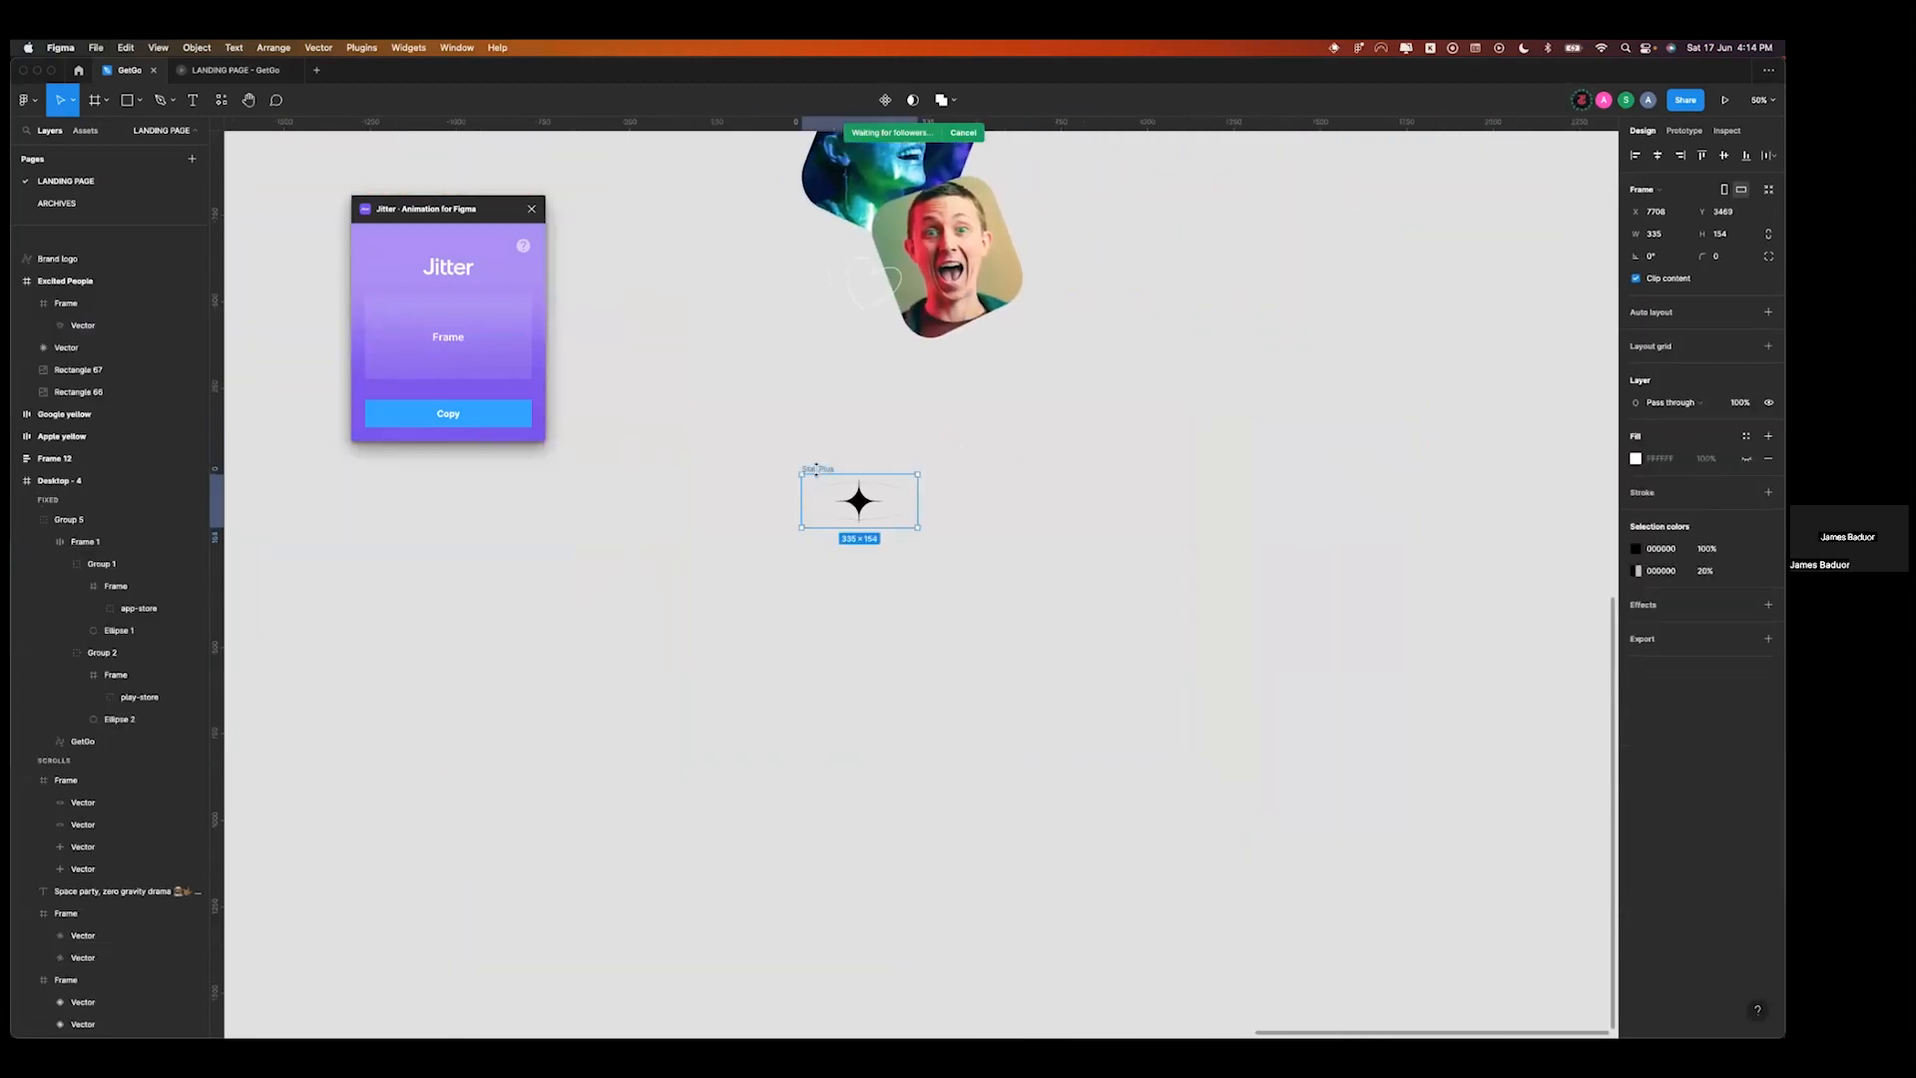
- Export the Star Plus frame as a PNG named Star Plus.png into the getgo folder
click(1727, 683)
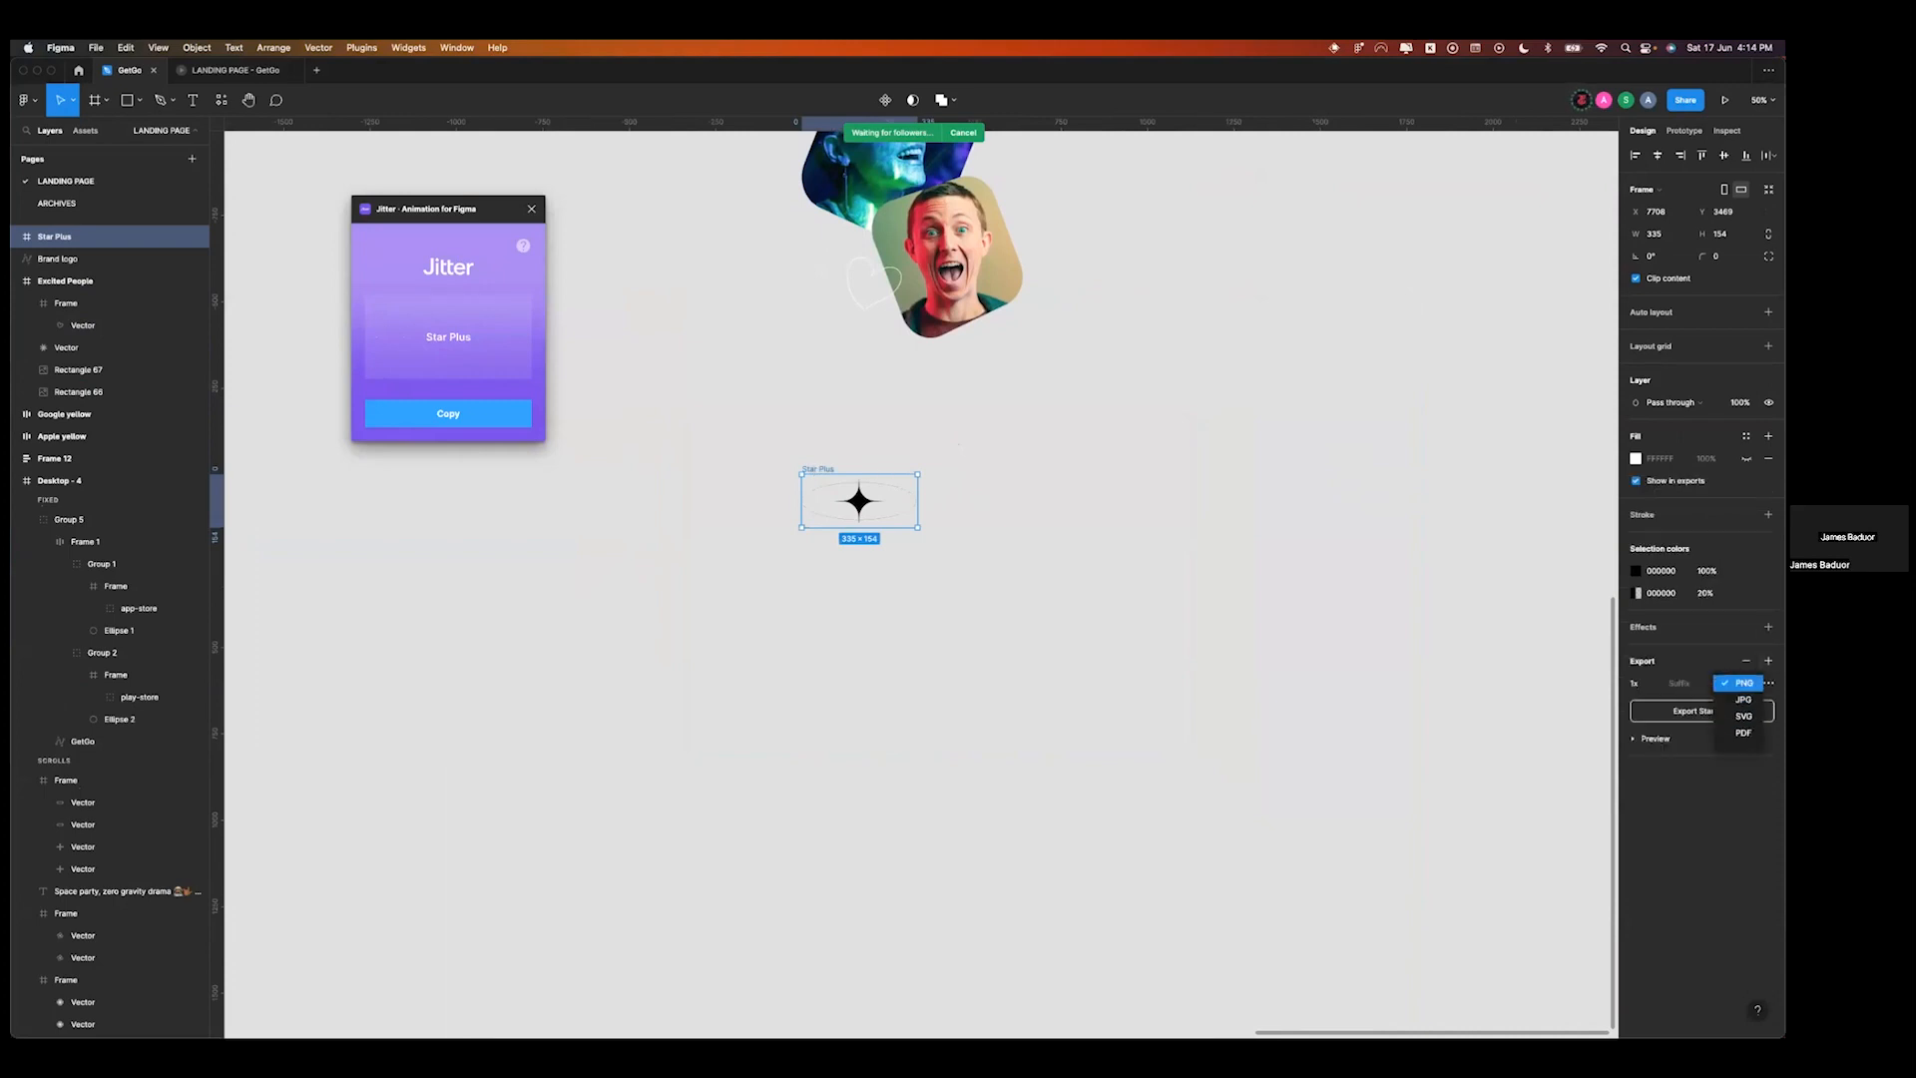
click(1741, 683)
click(1702, 710)
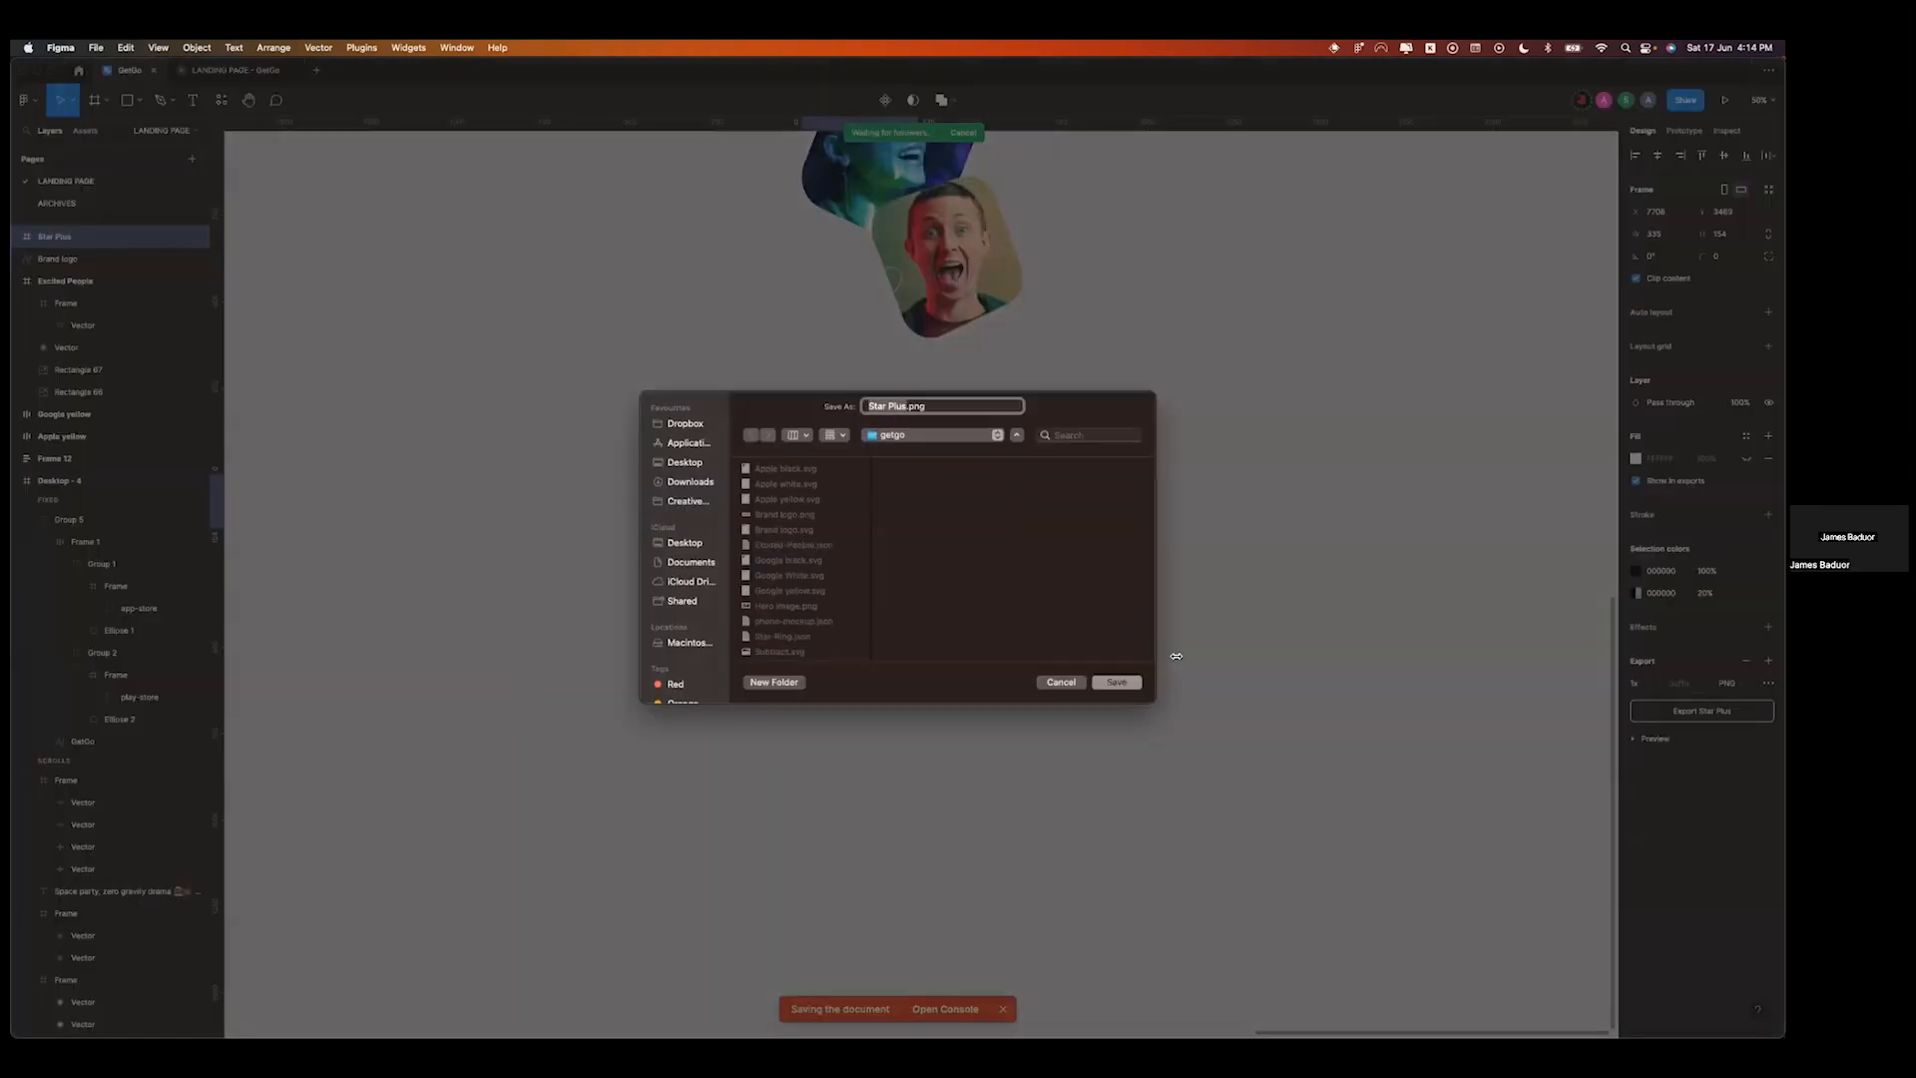
click(1115, 682)
- Back in Webflow, insert an image above the footer's Space party heading and upload Star Plus.png as its source
key(ctrl+Right)
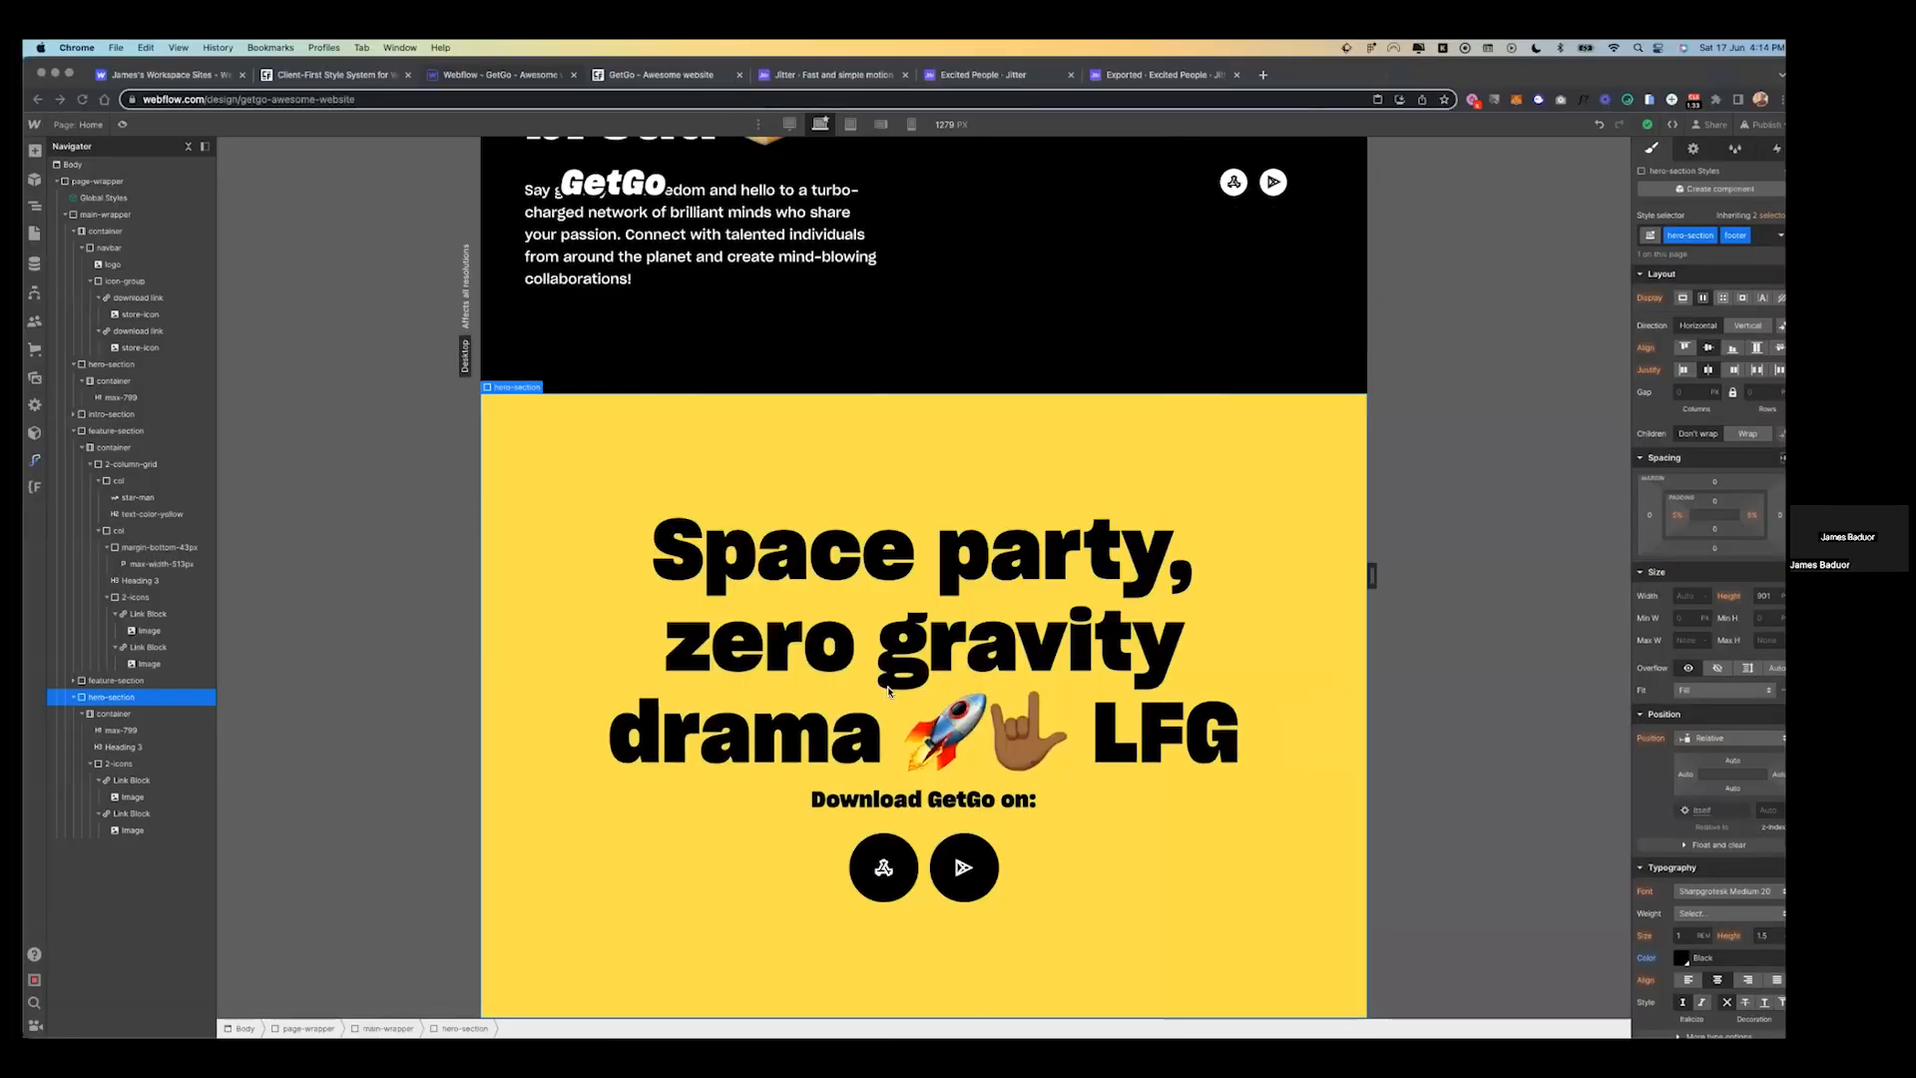
click(22, 151)
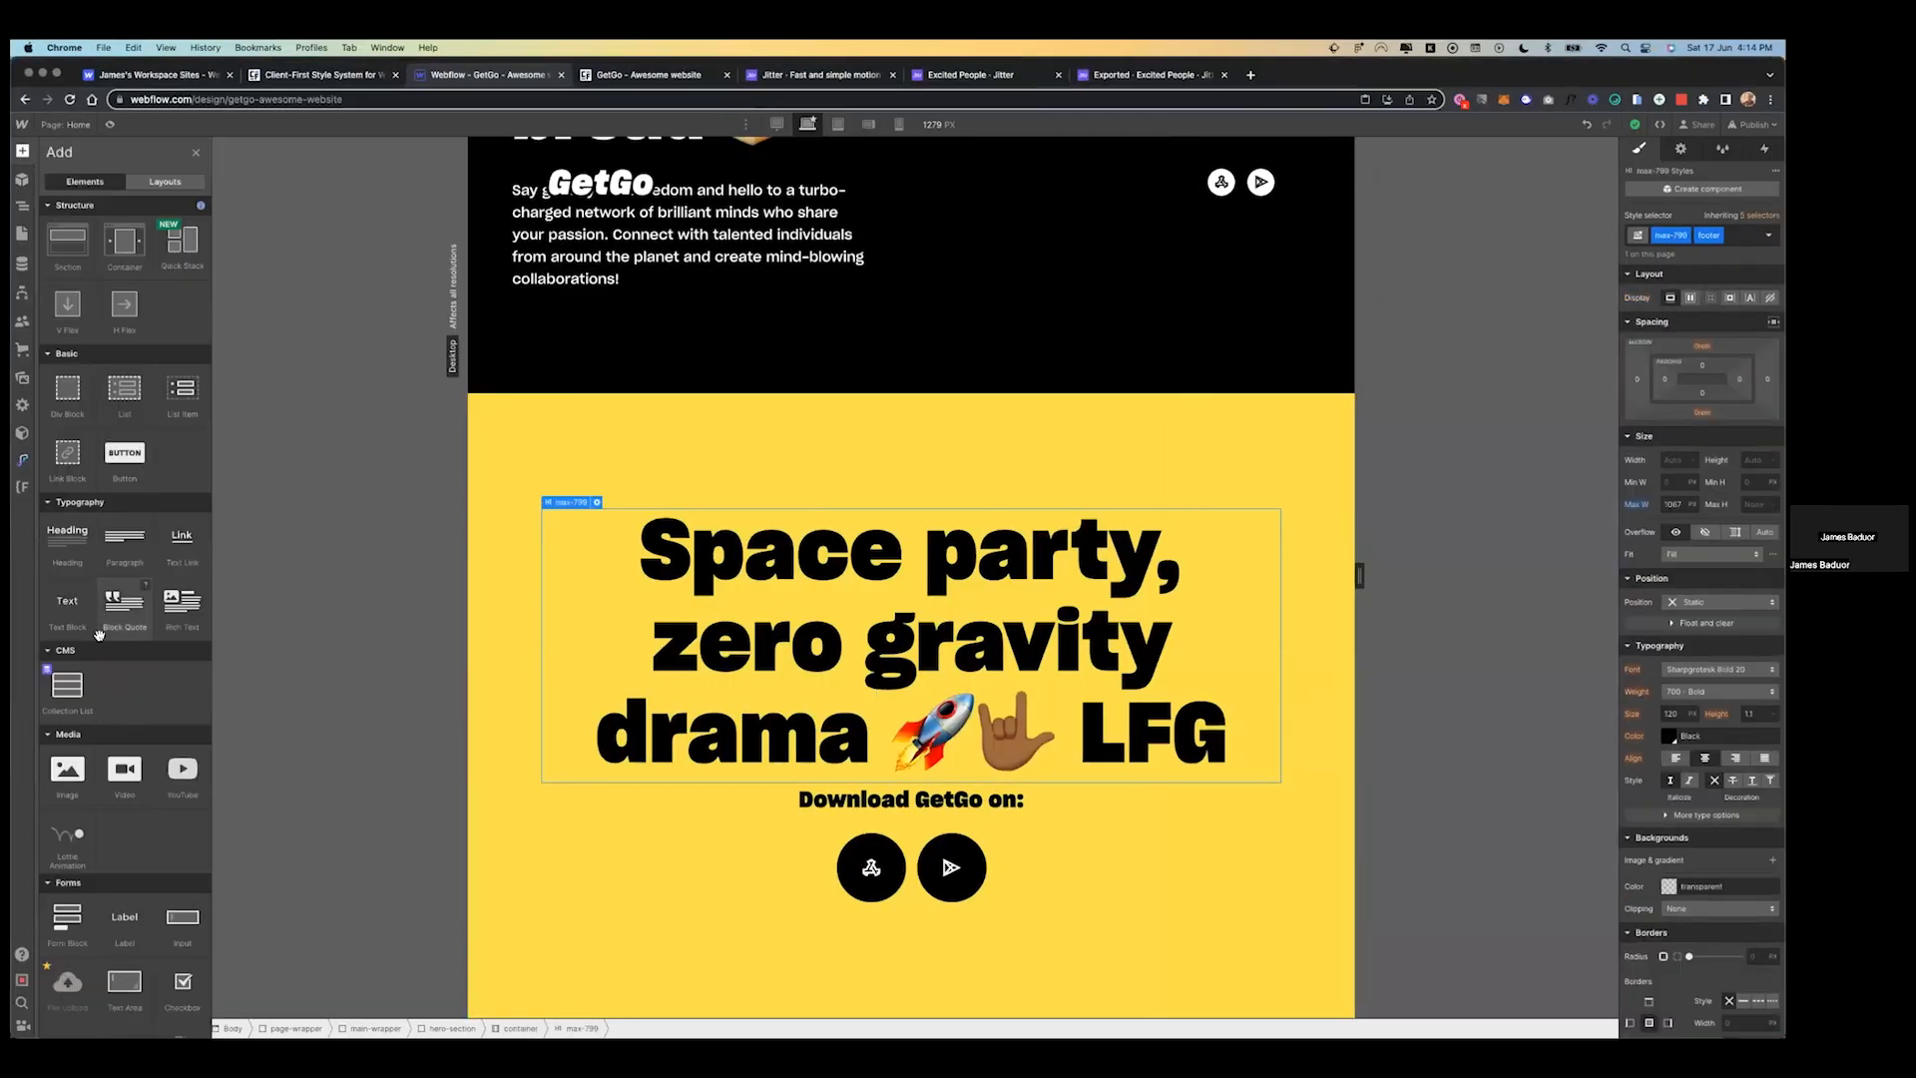
drag(70, 793, 848, 514)
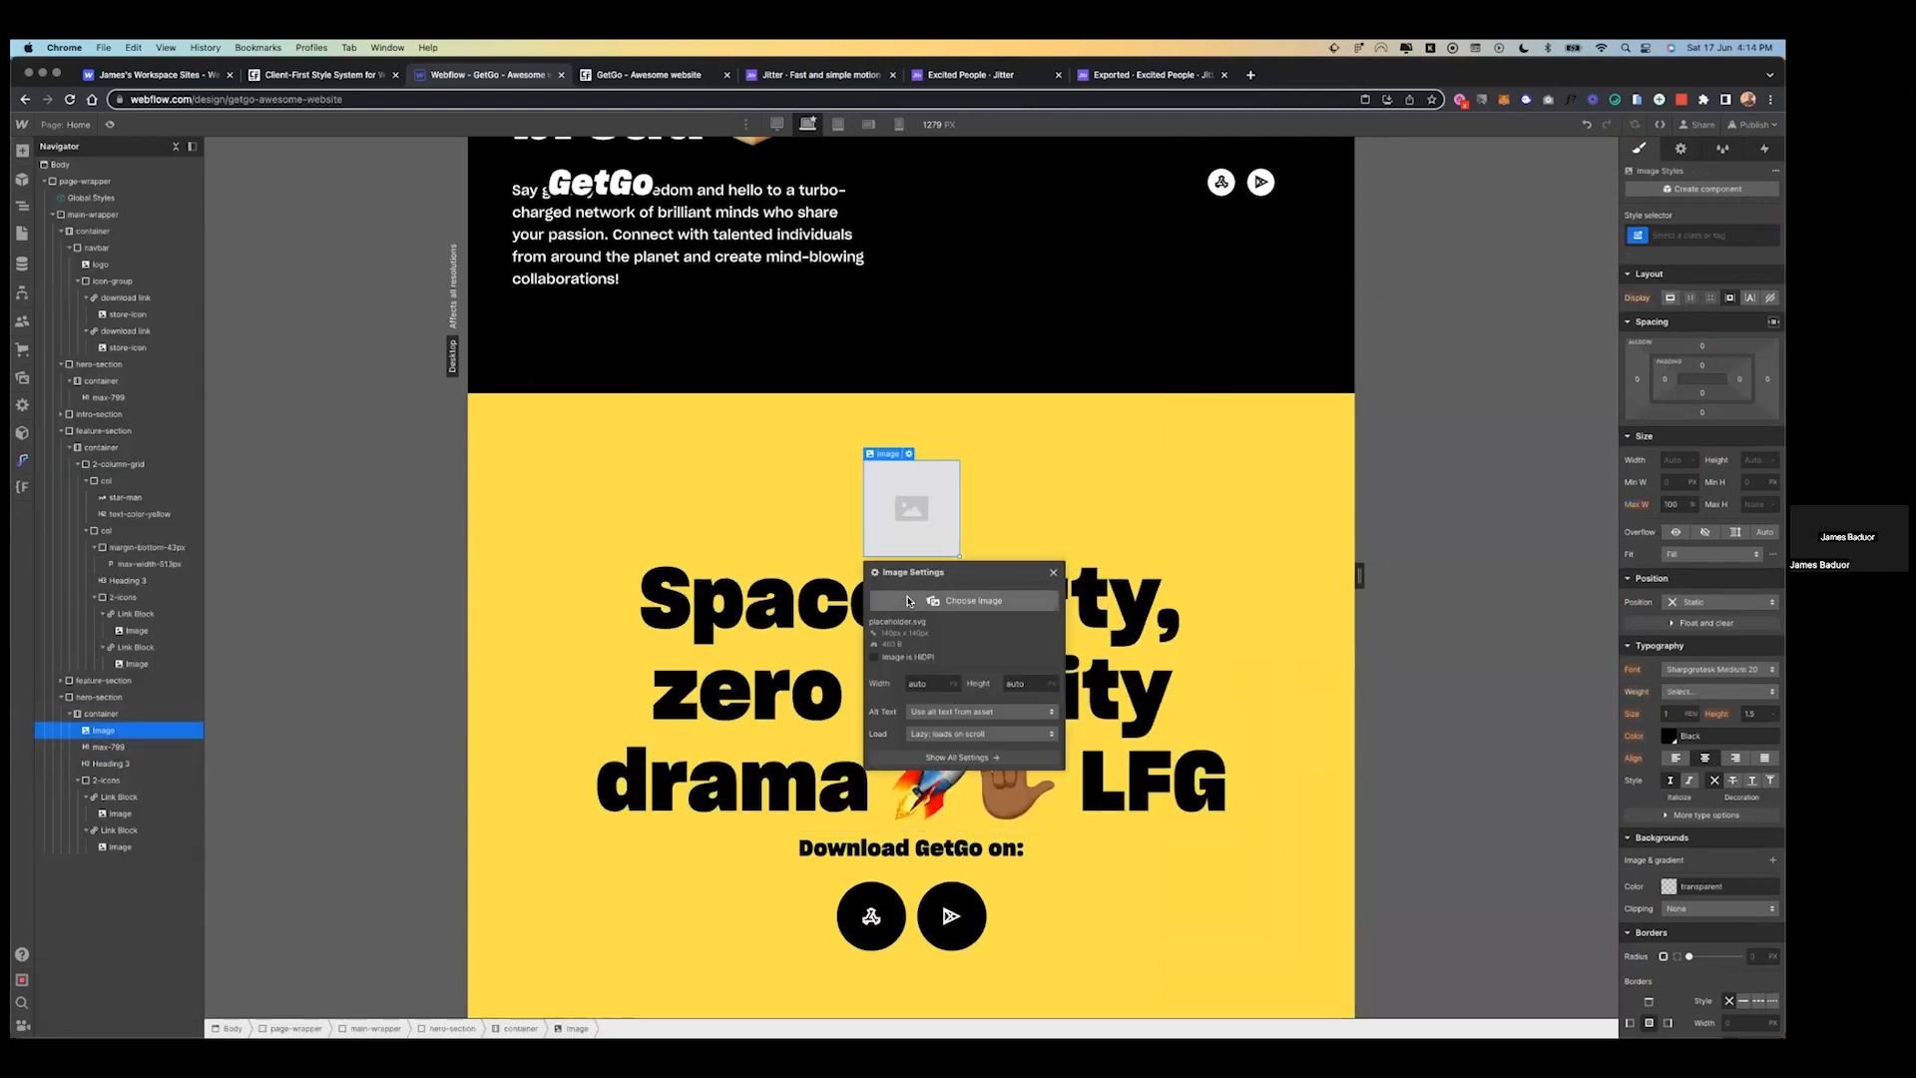
click(963, 599)
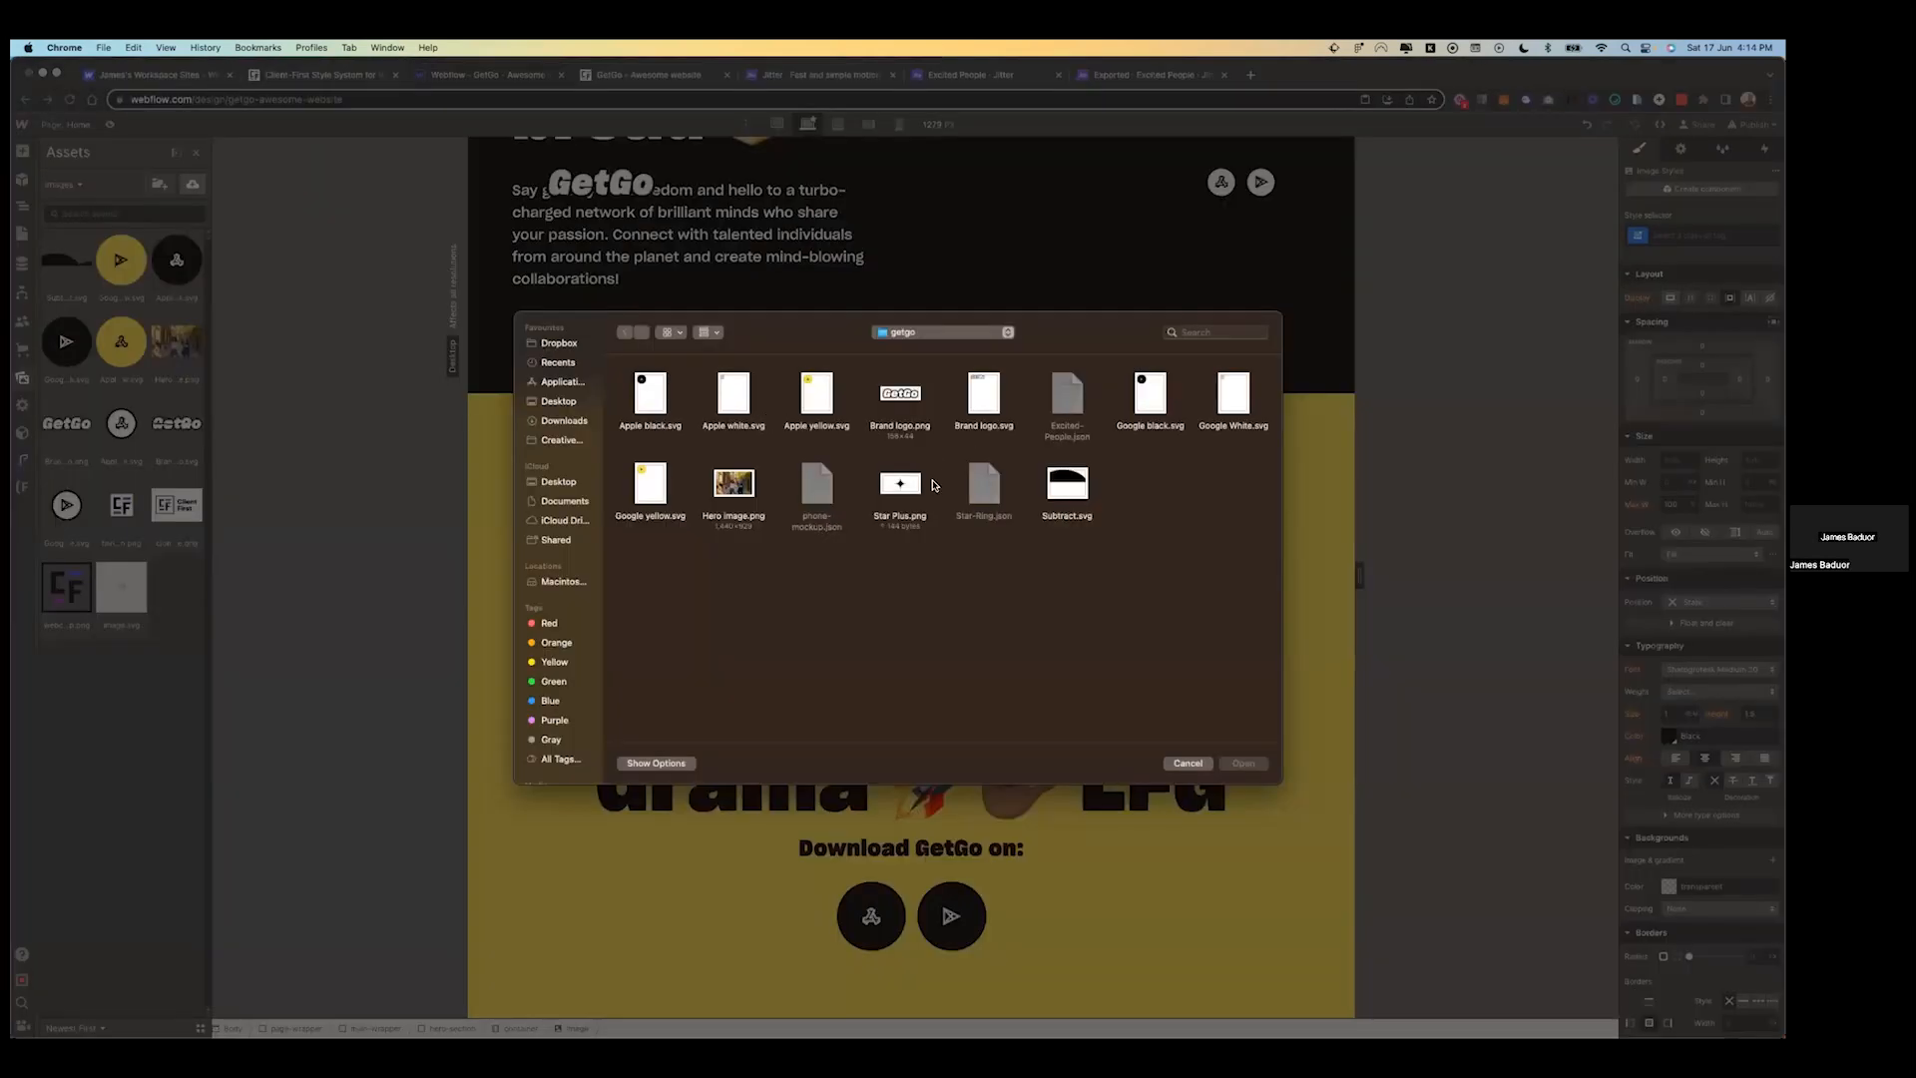
double_click(912, 486)
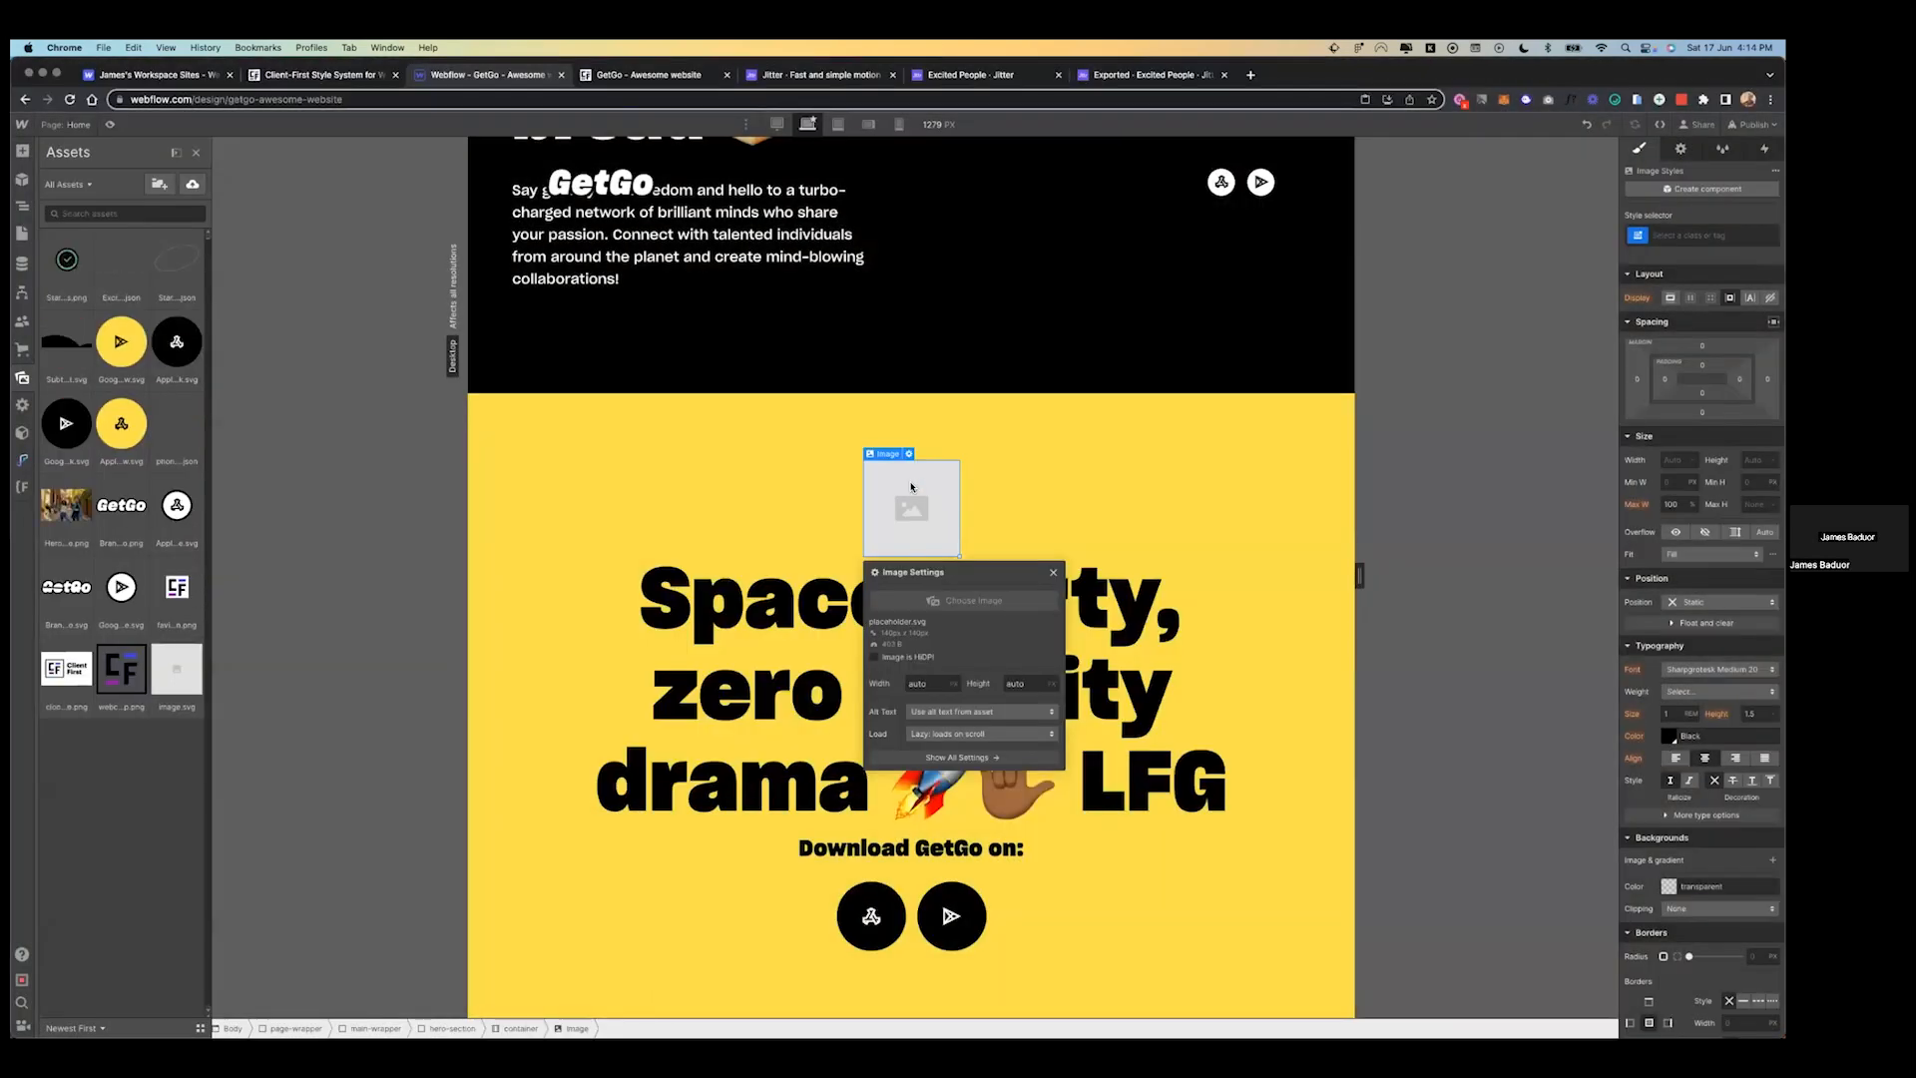
click(1128, 427)
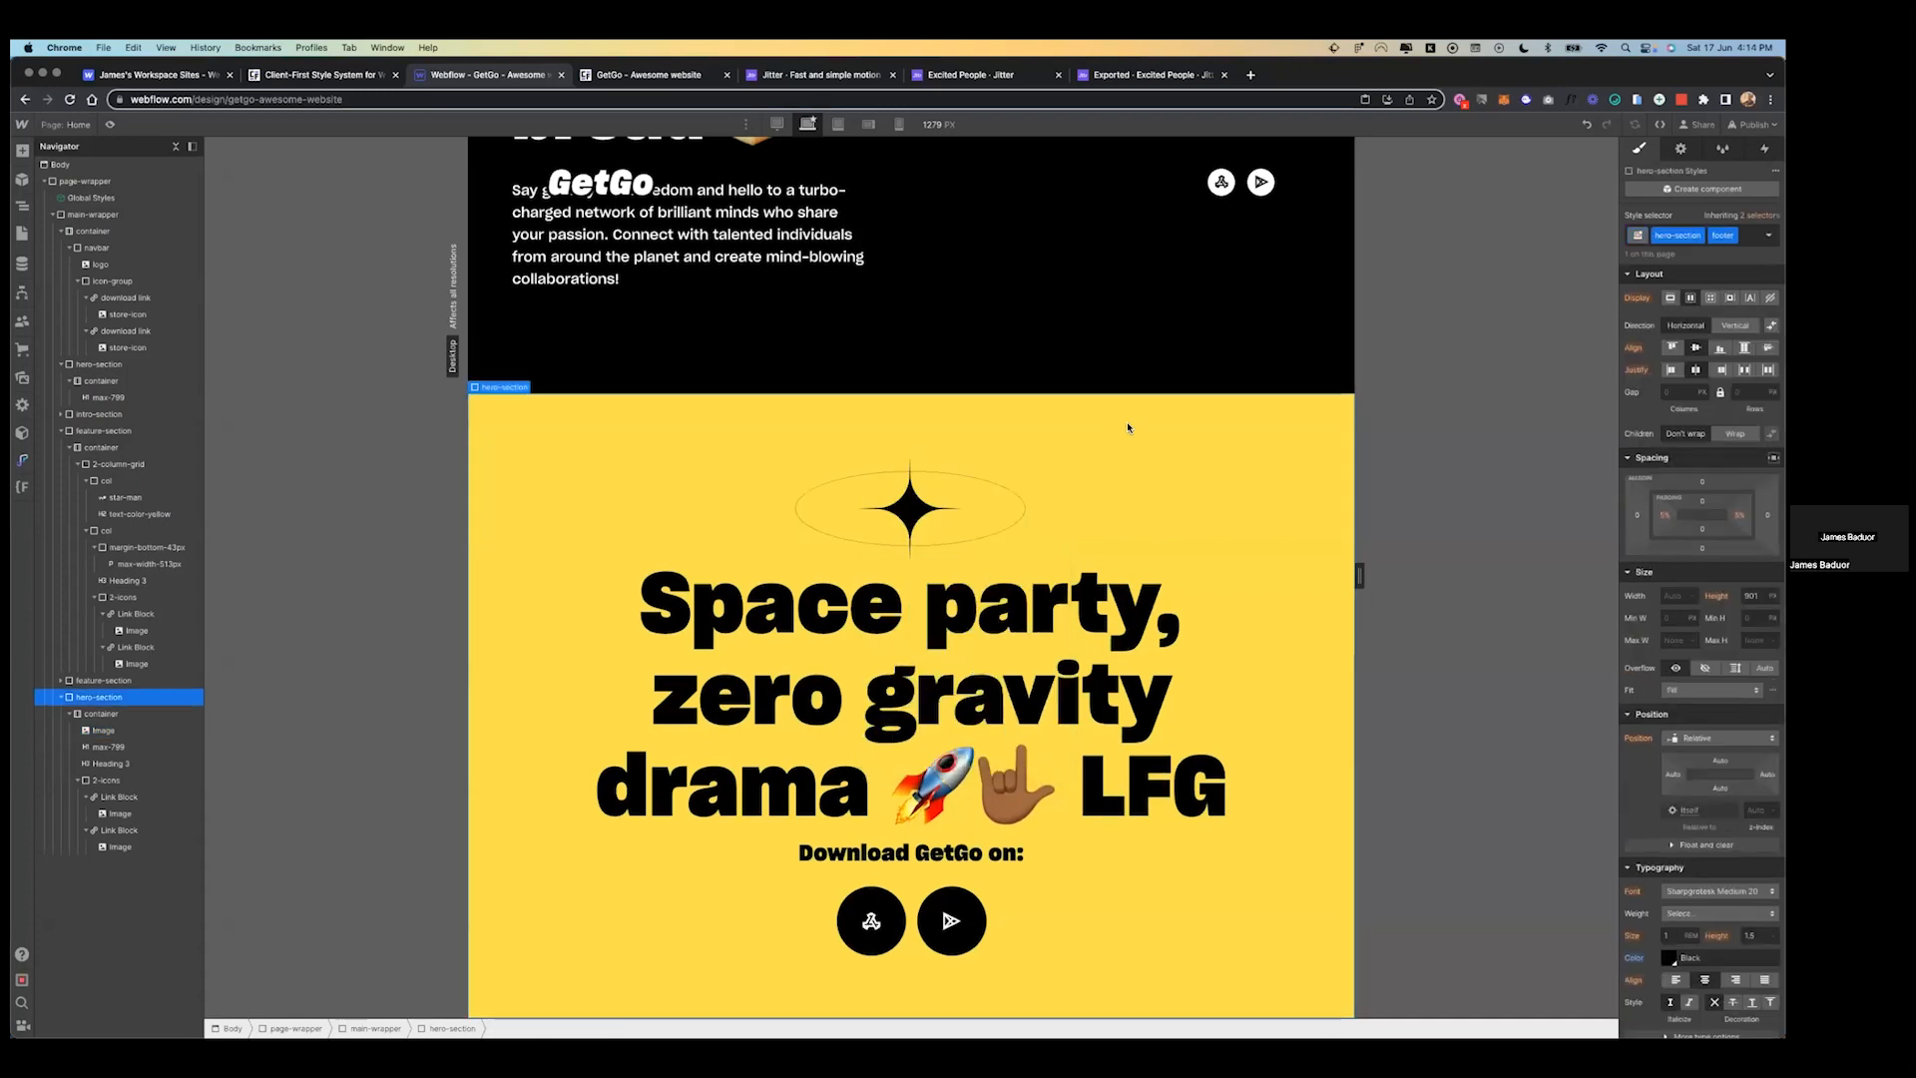
- In Figma, select the yellow curved Subtract shape above the footer and export it as Subtract.png into the getgo folder
key(ctrl+Left)
scroll(913, 507, down, 3)
scroll(911, 507, down, 2)
scroll(911, 505, left, 10)
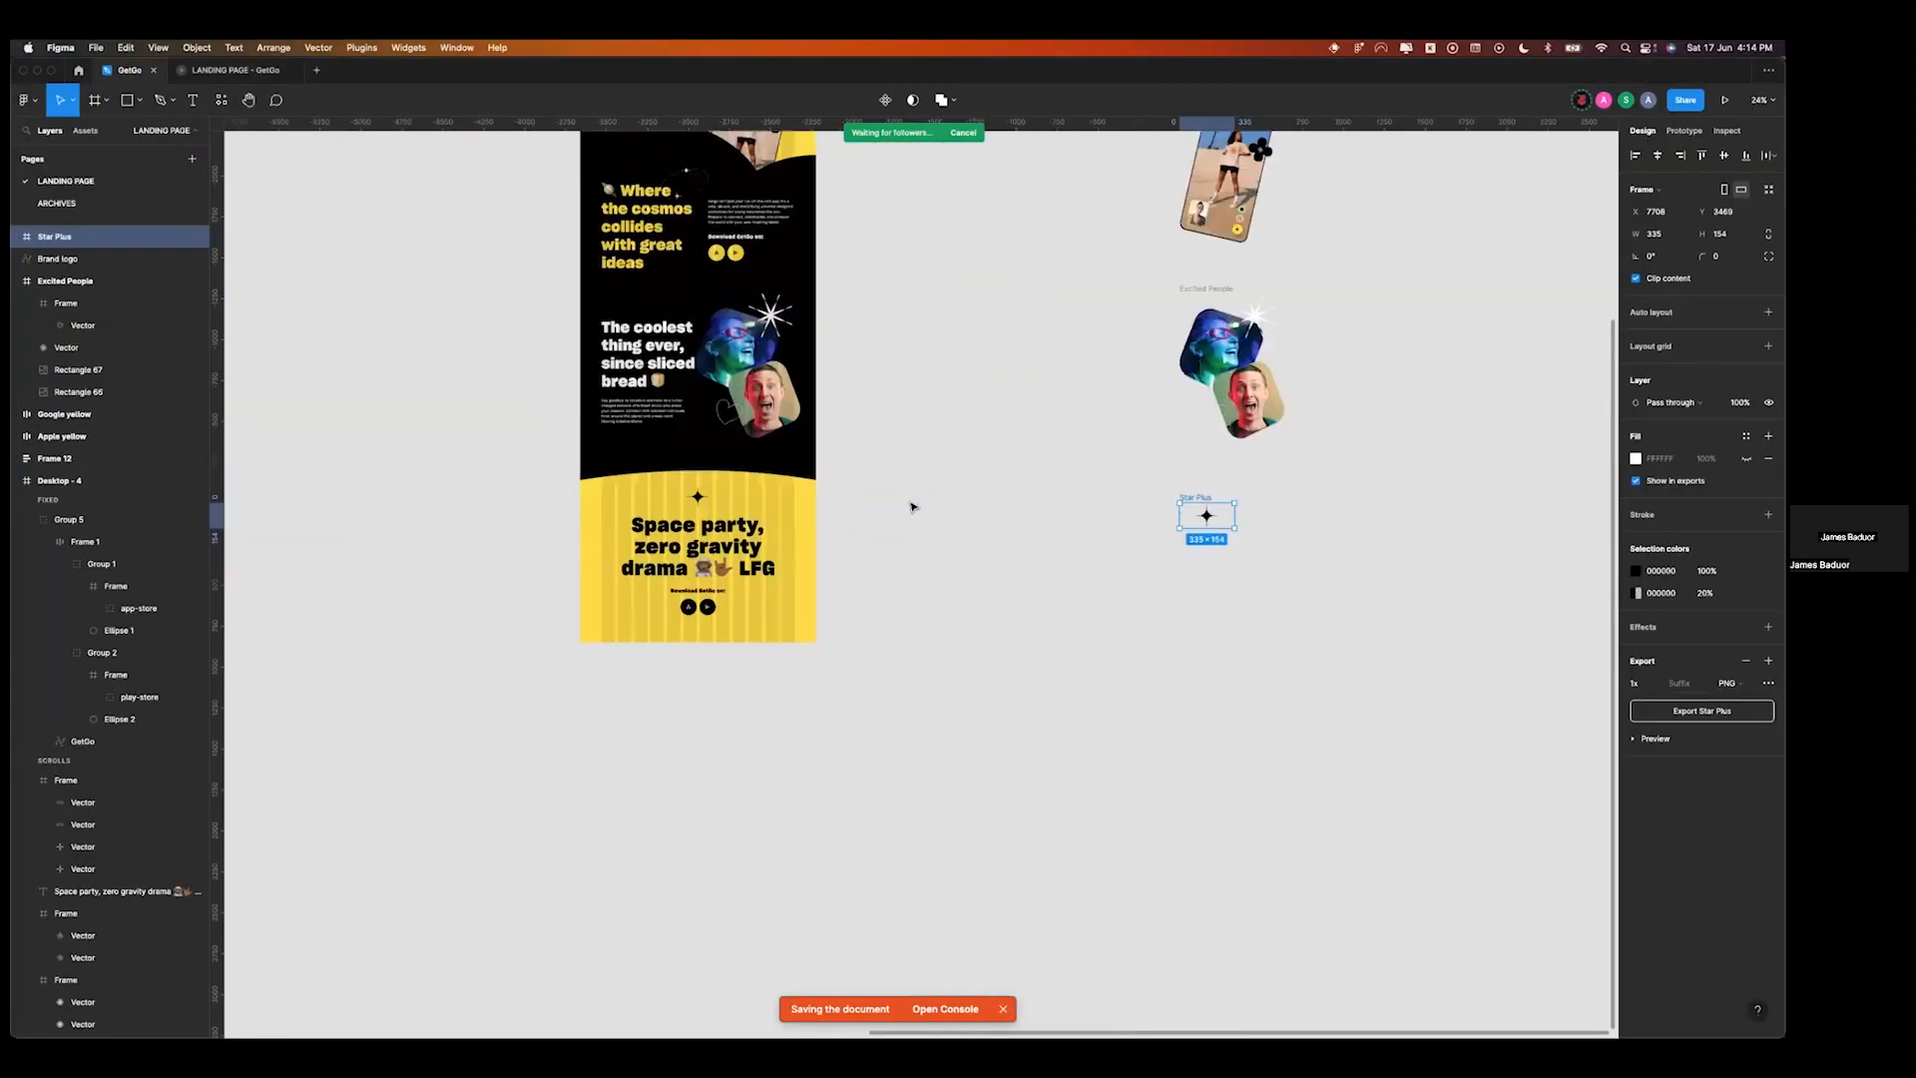
right_click(883, 511)
click(756, 539)
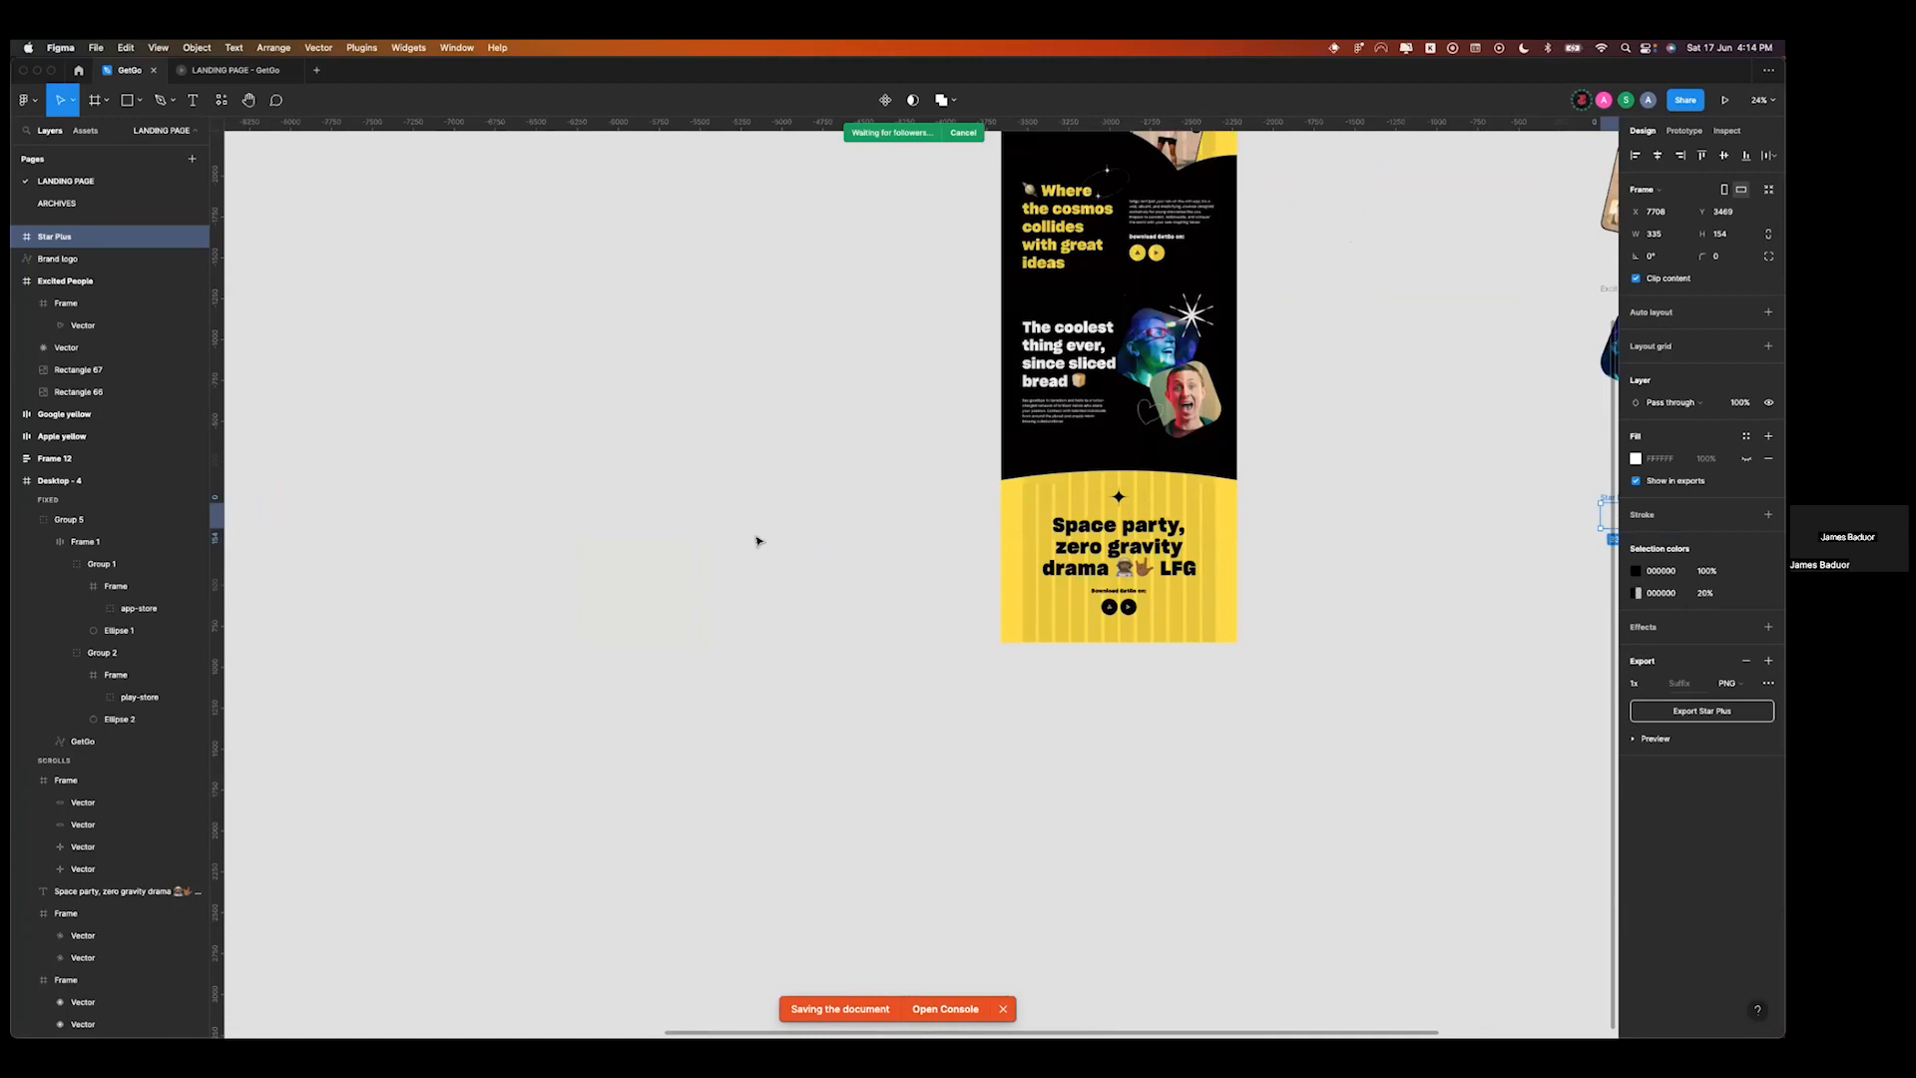
scroll(757, 539, right, 5)
scroll(756, 539, up, 5)
scroll(759, 541, up, 3)
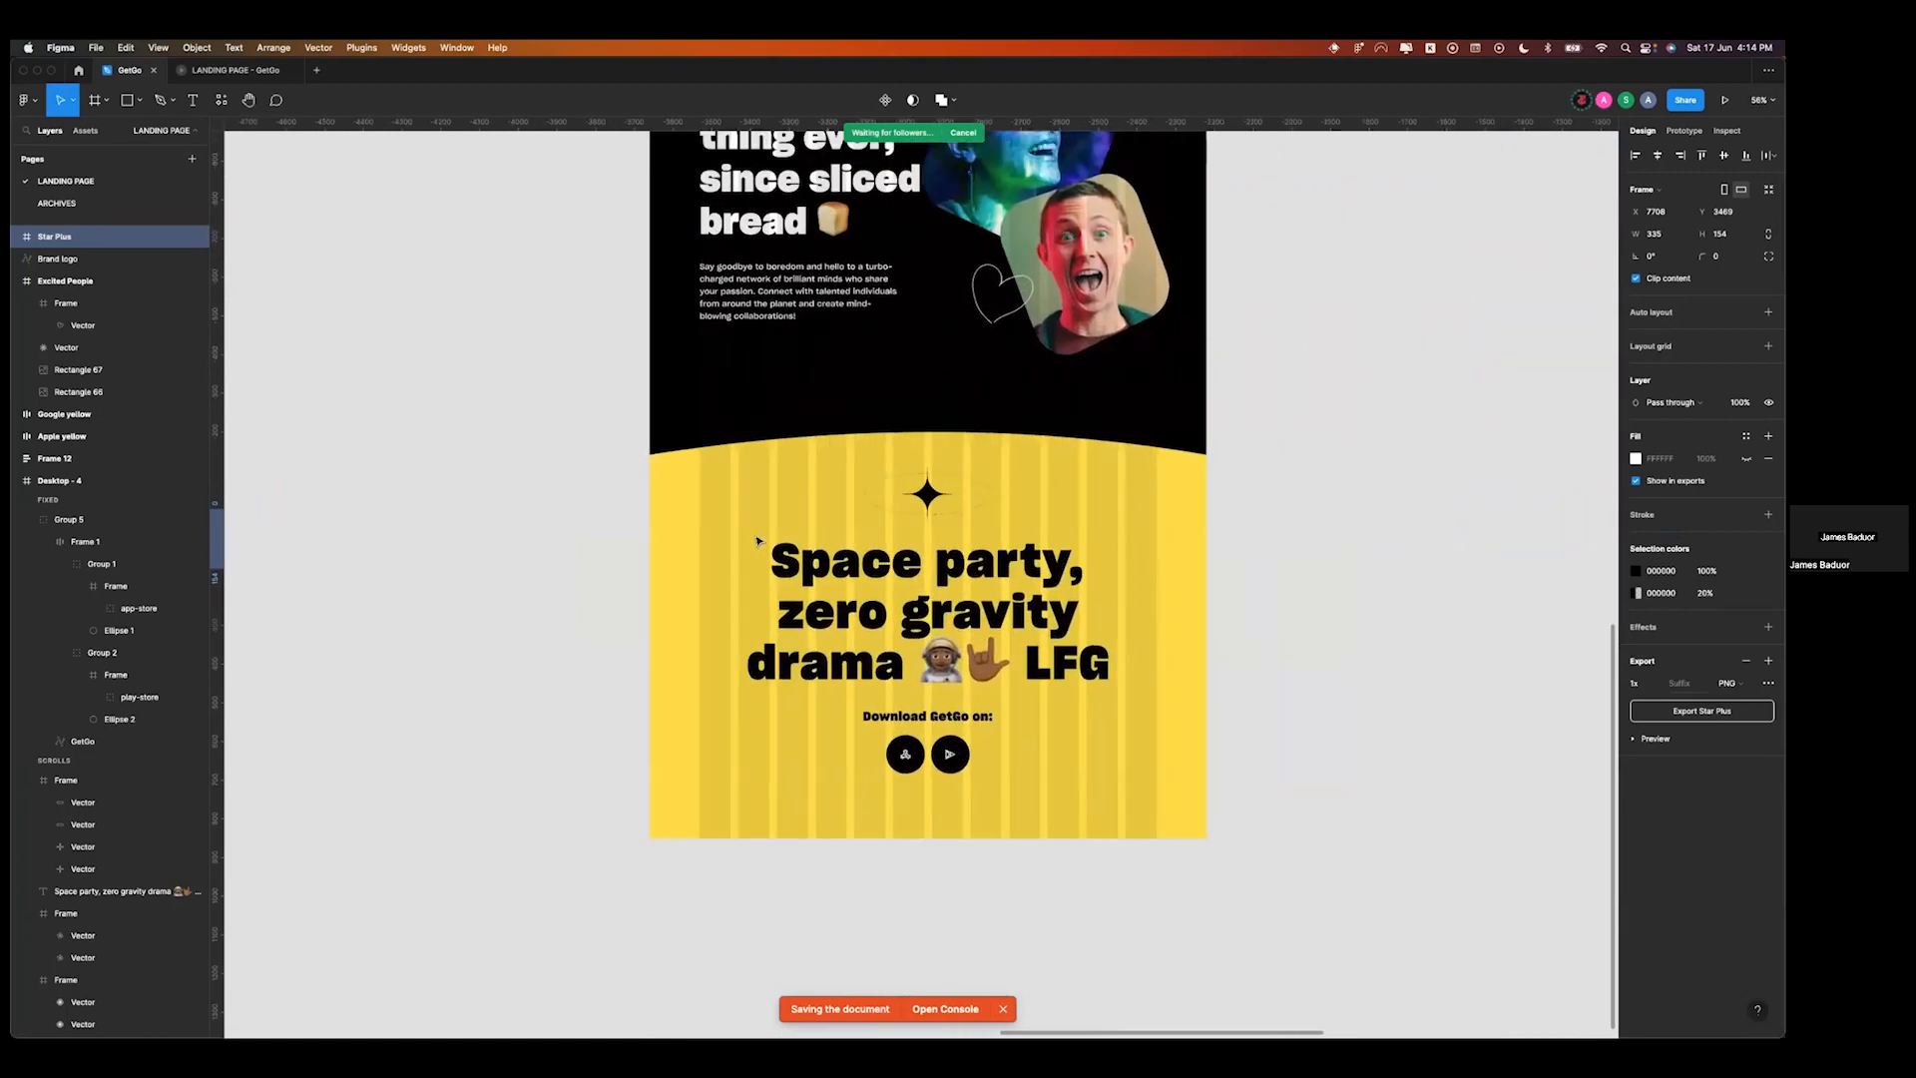
click(916, 451)
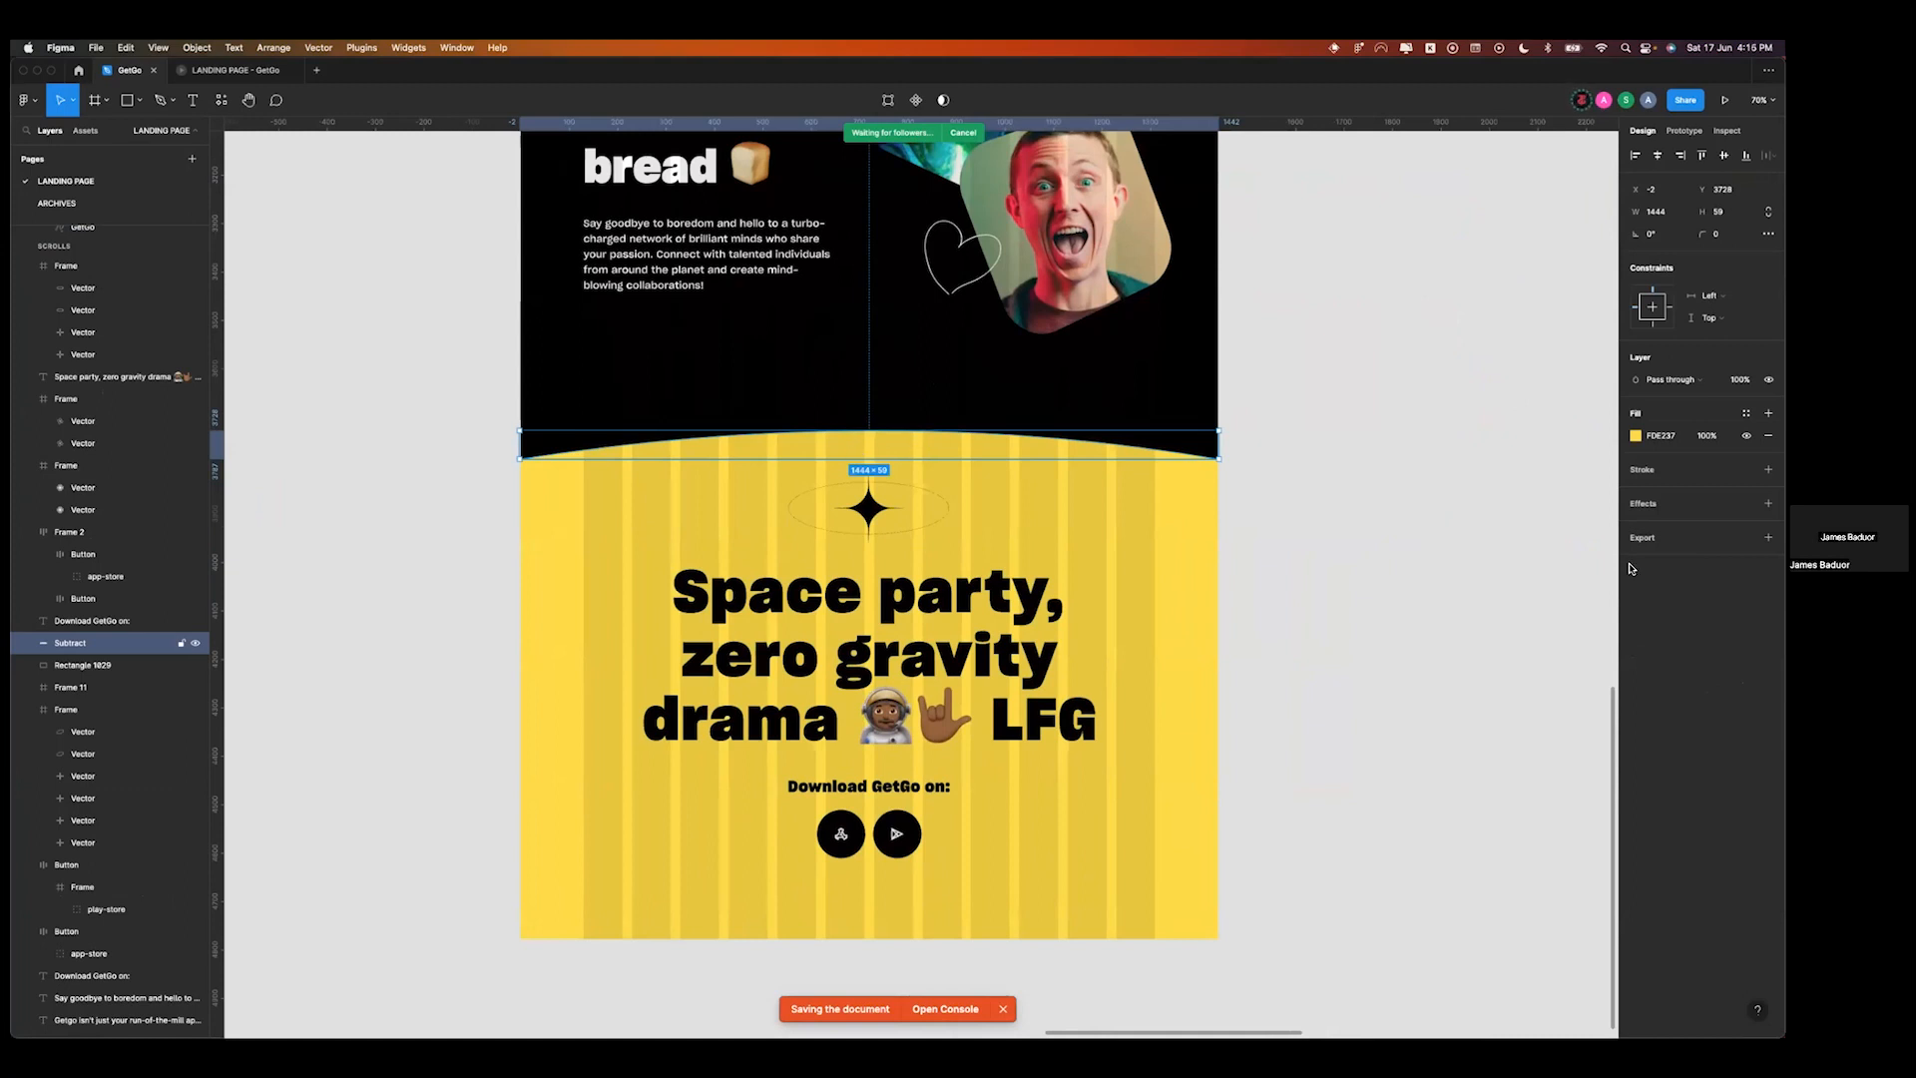
click(1768, 538)
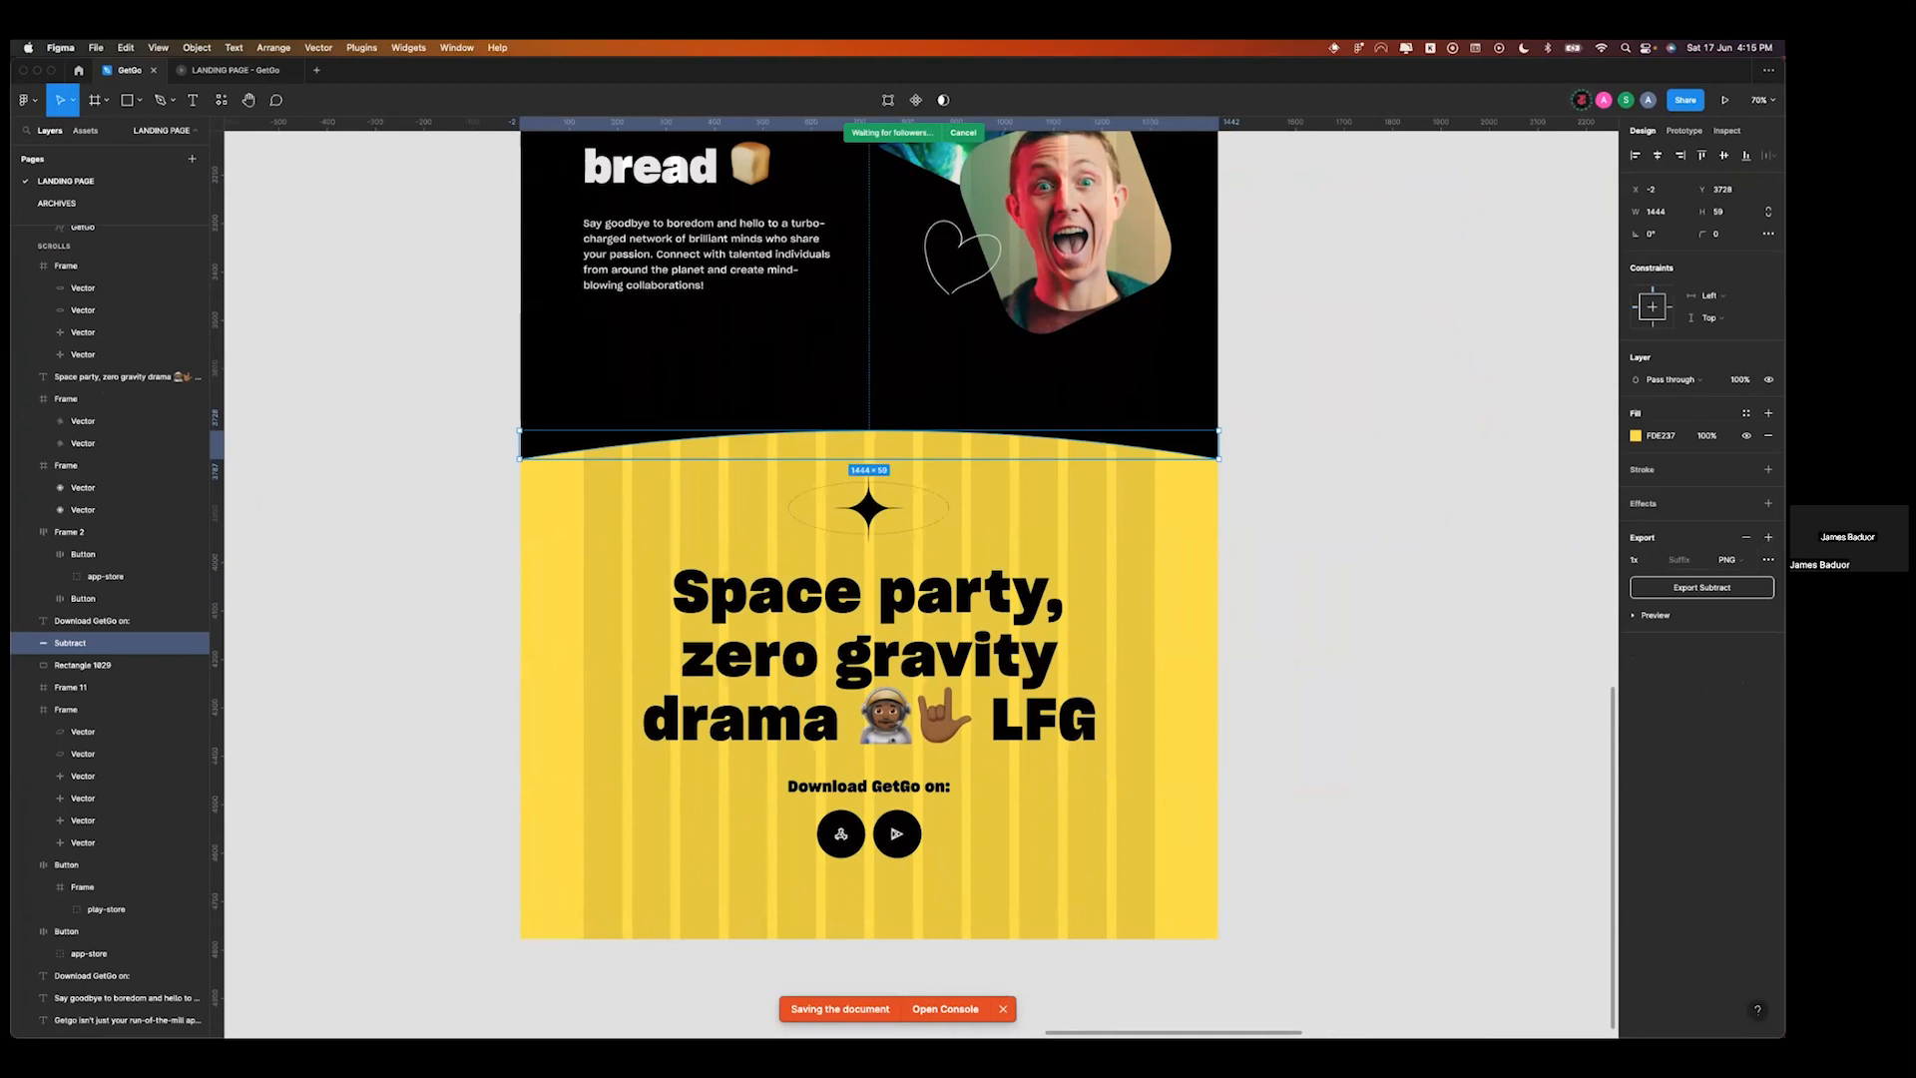
click(1702, 587)
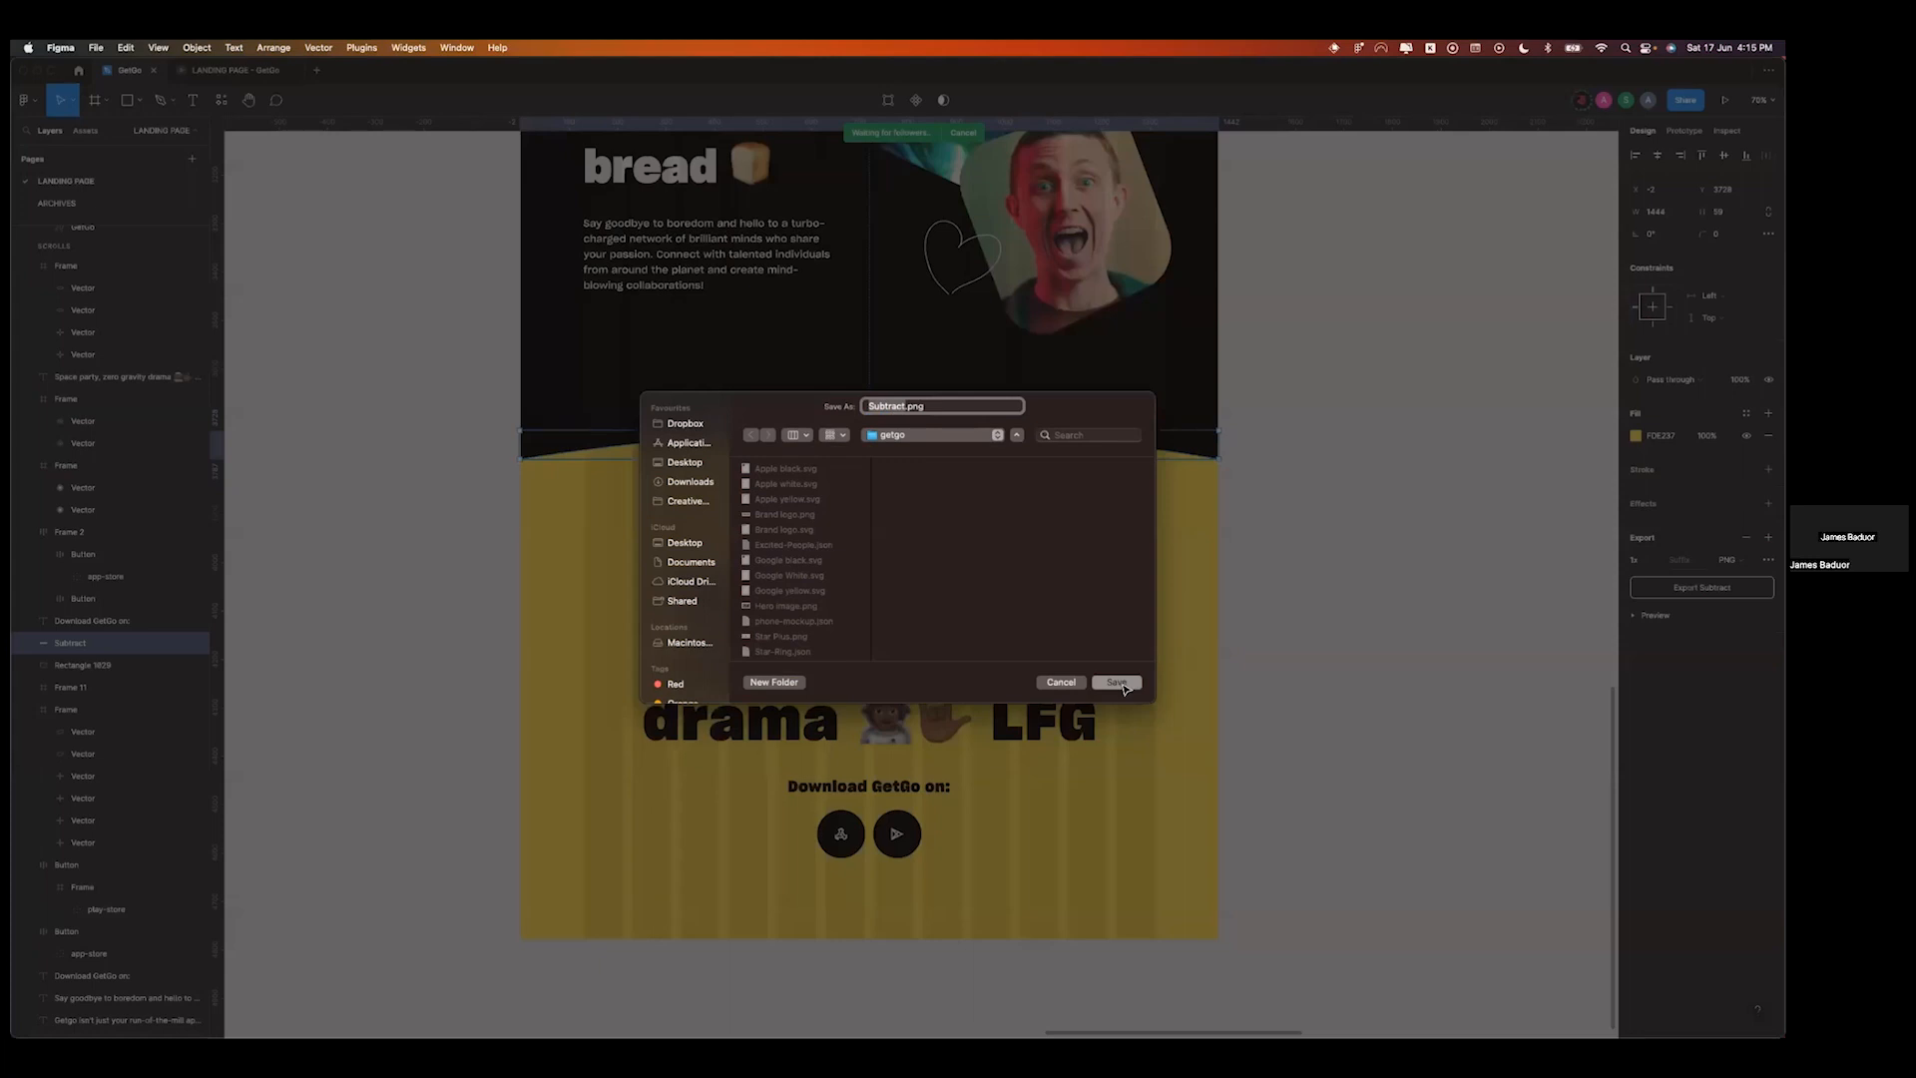
click(1117, 683)
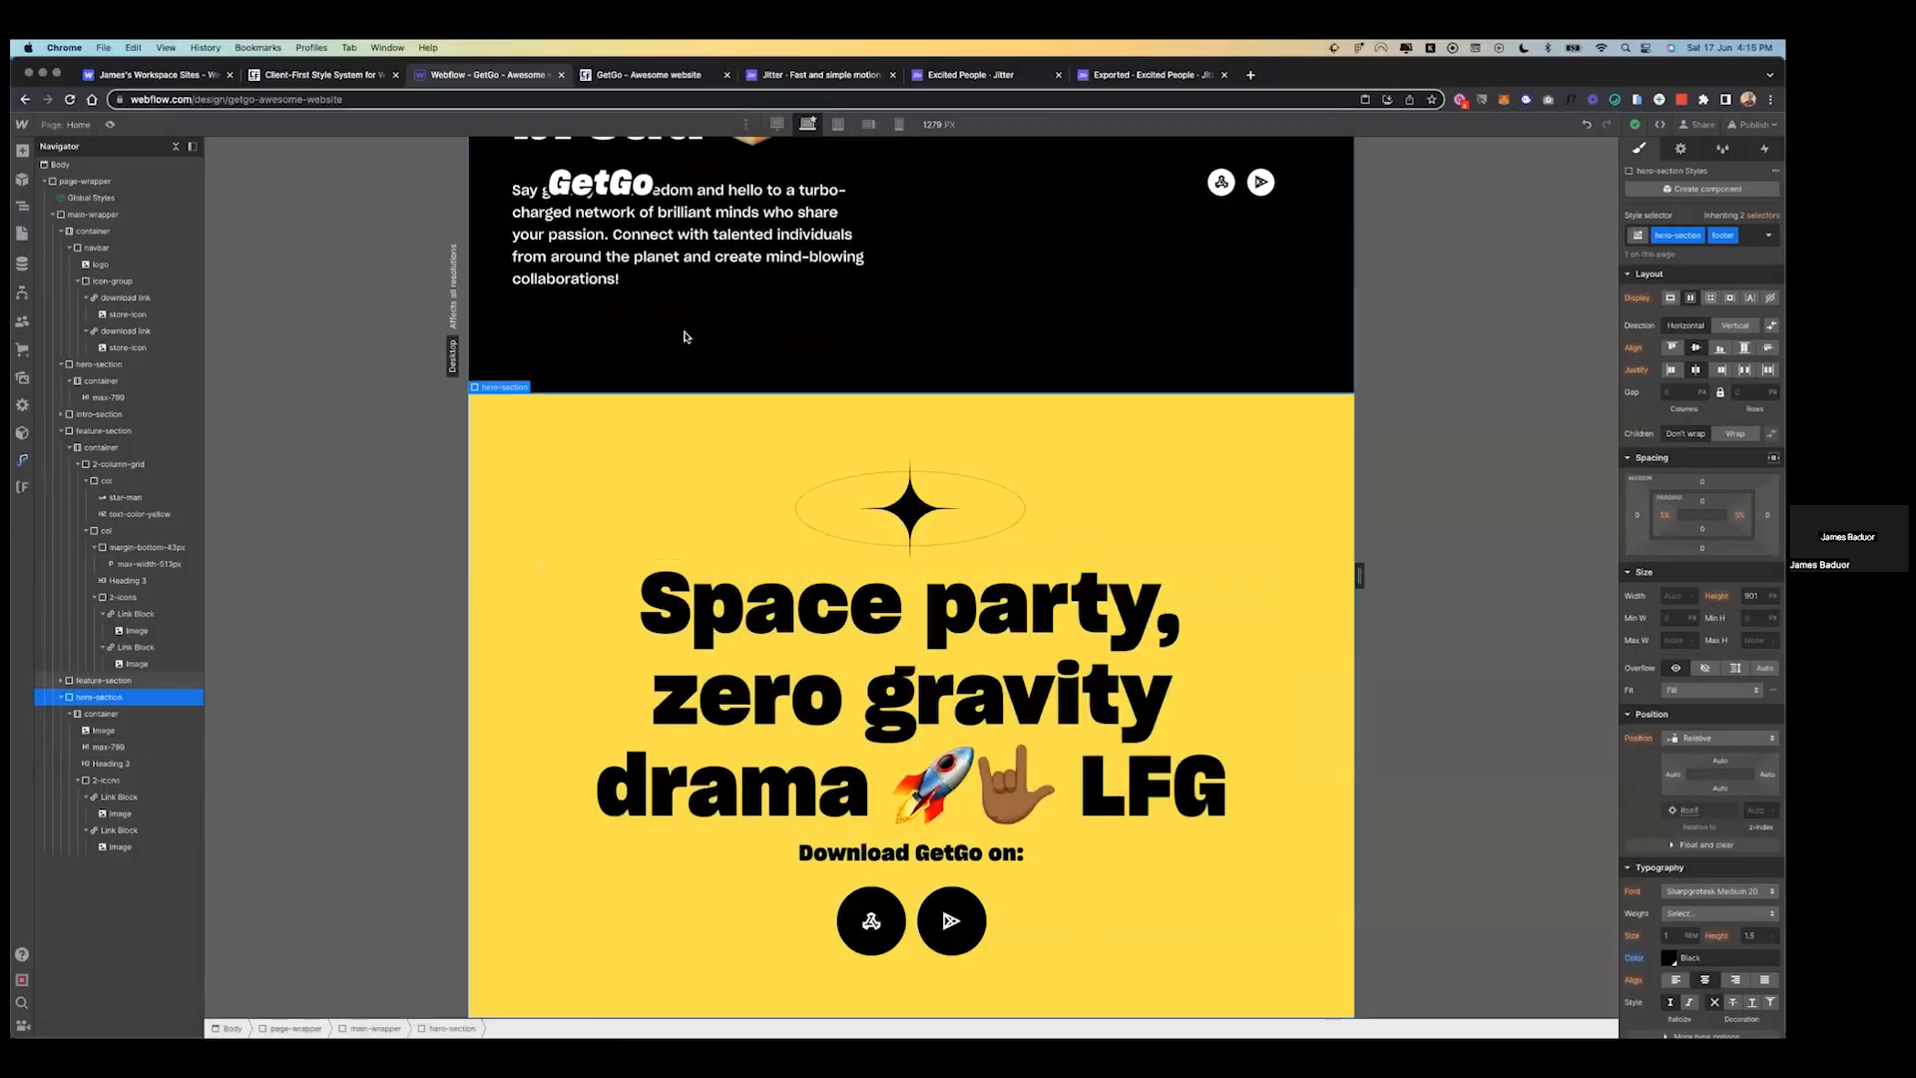
- Insert an image element in the sliced-bread feature section and move it out between that section and the Space party section
click(686, 337)
scroll(783, 499, up, 5)
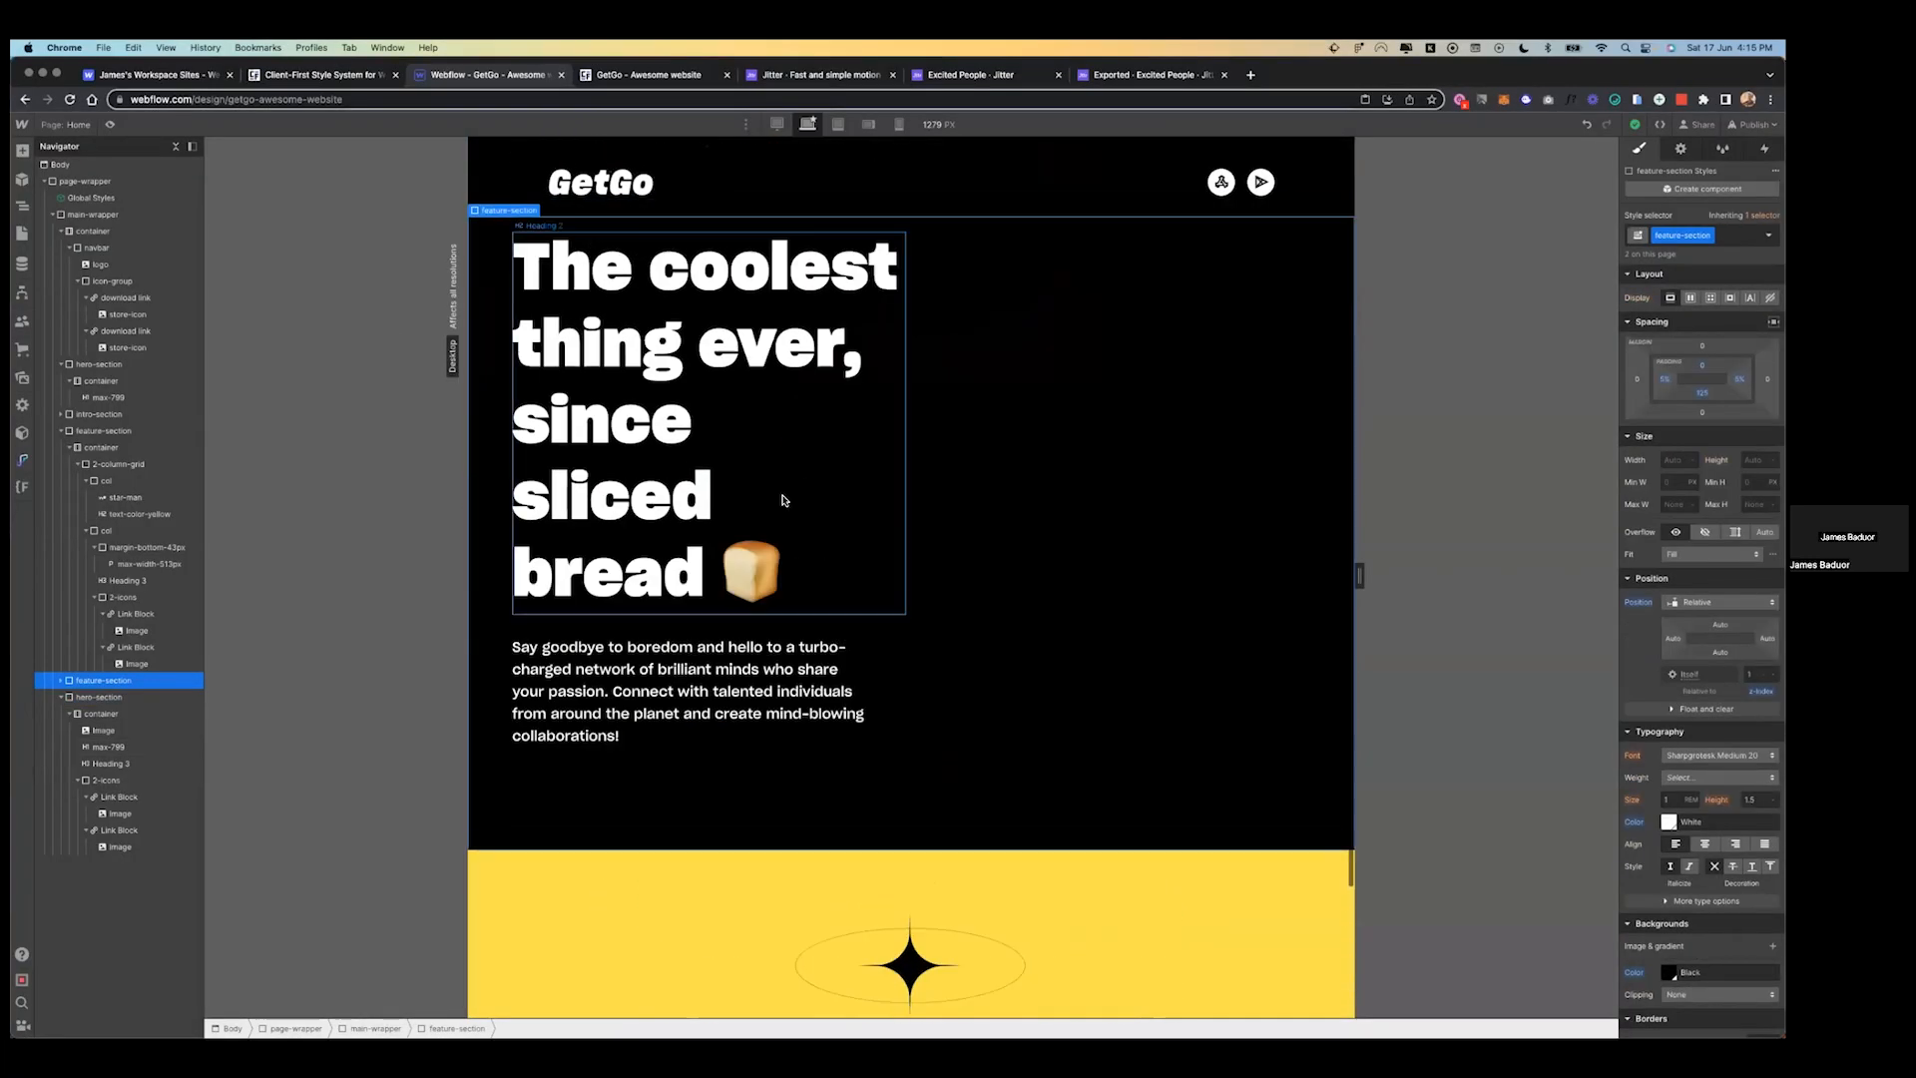
click(22, 152)
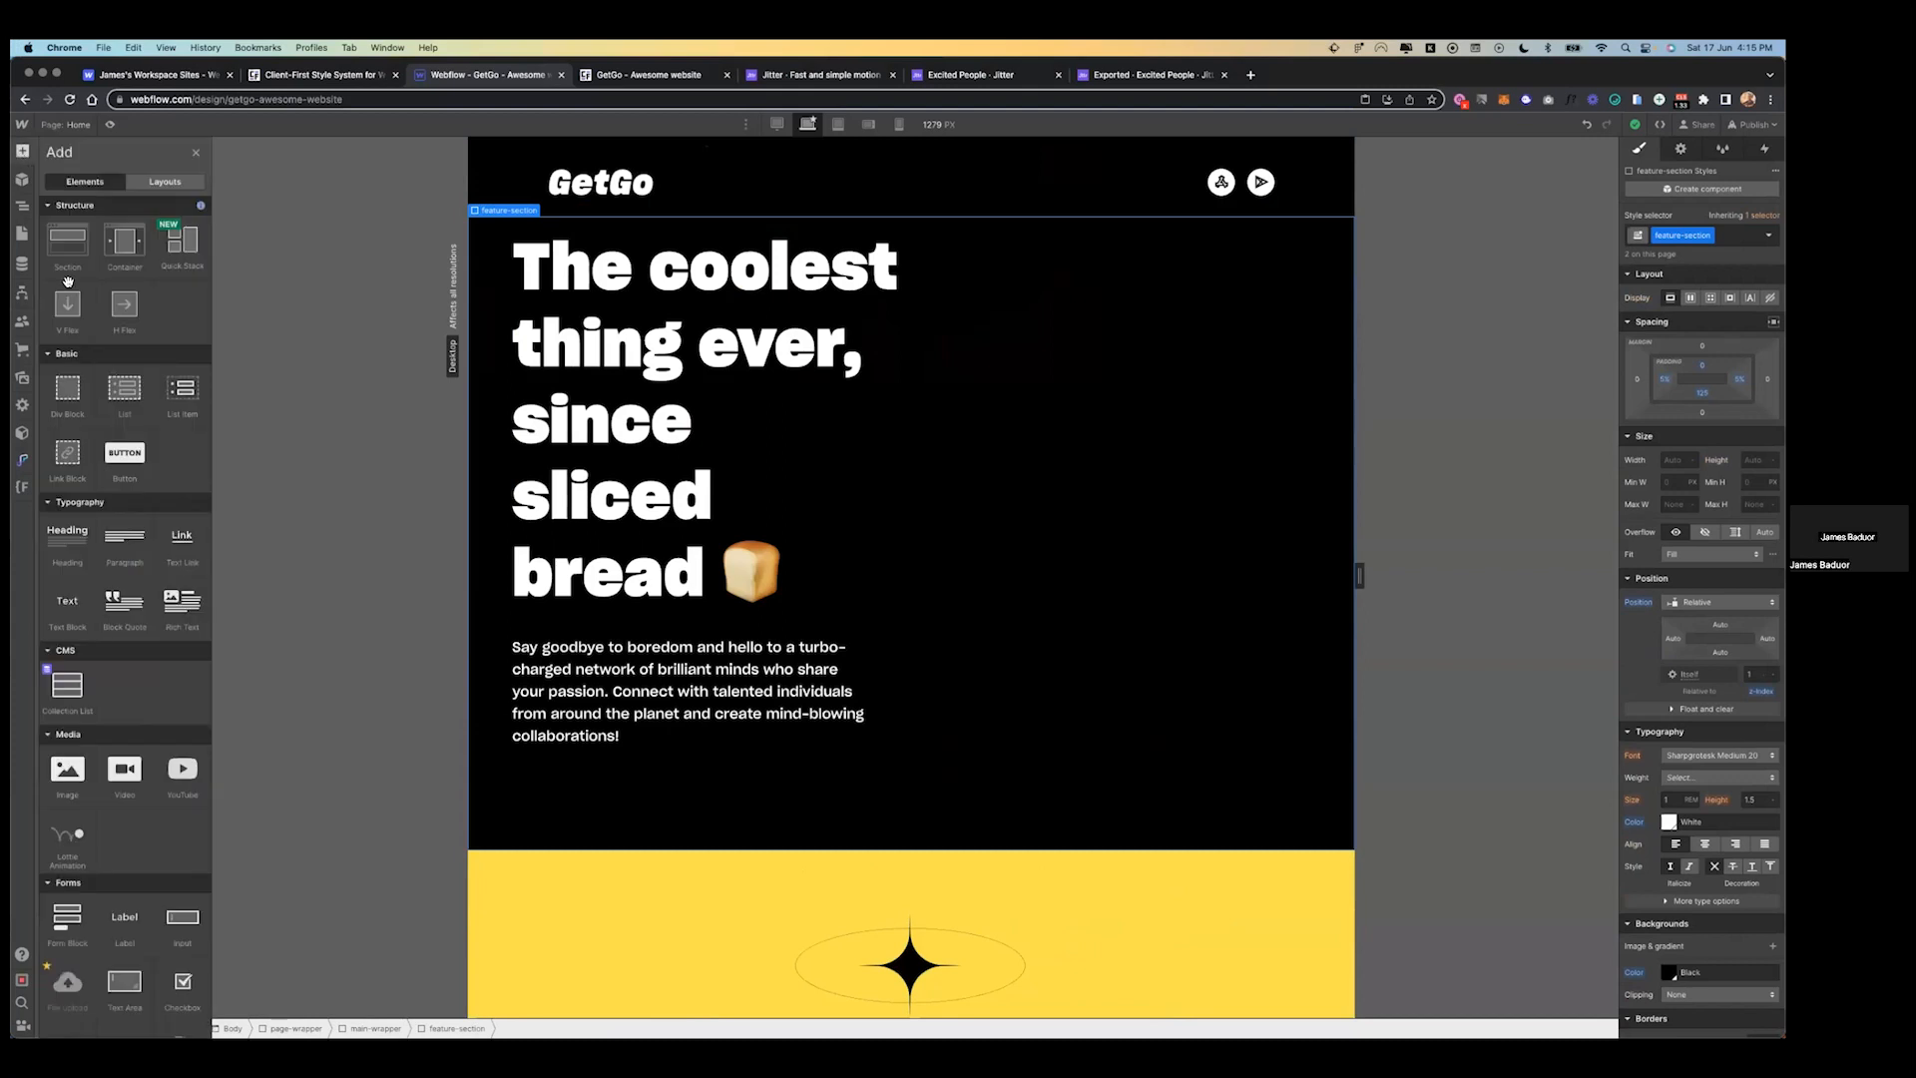
click(68, 769)
scroll(909, 504, down, 3)
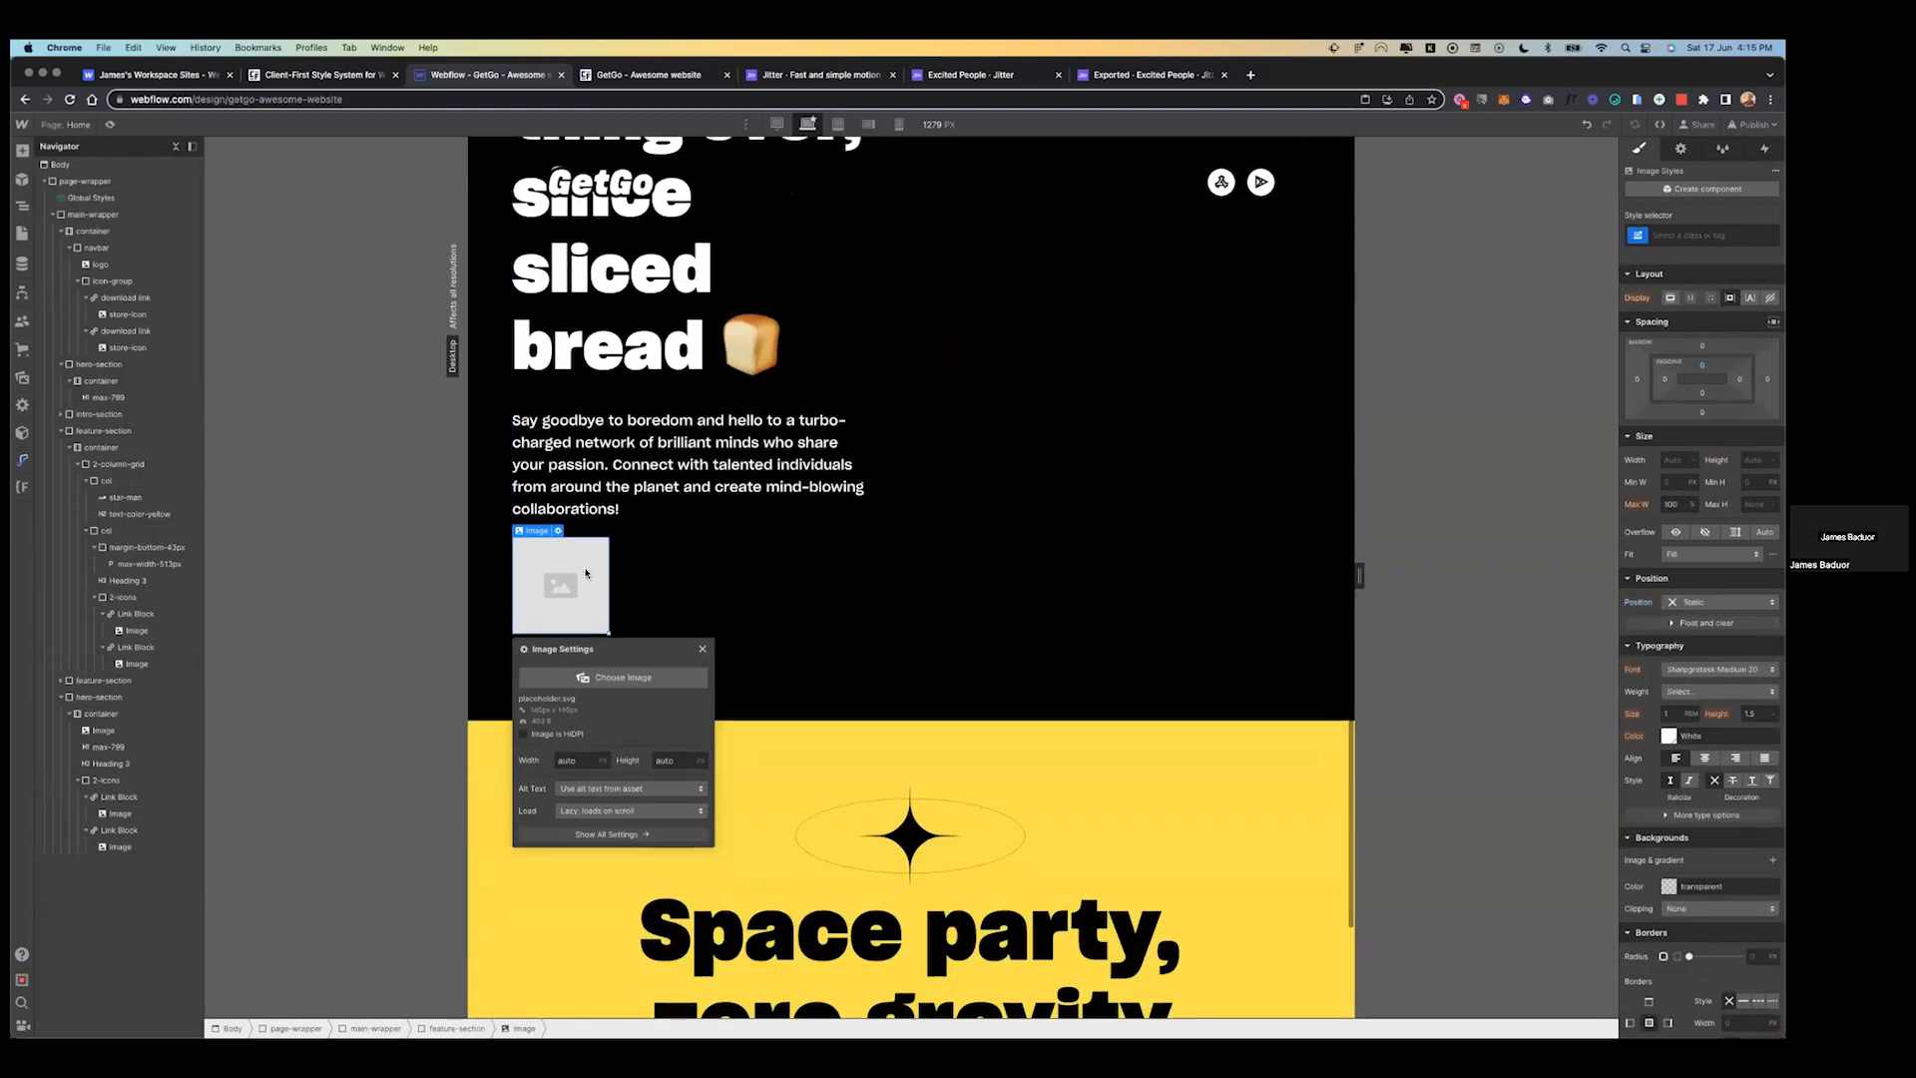
click(90, 829)
drag(75, 850, 58, 836)
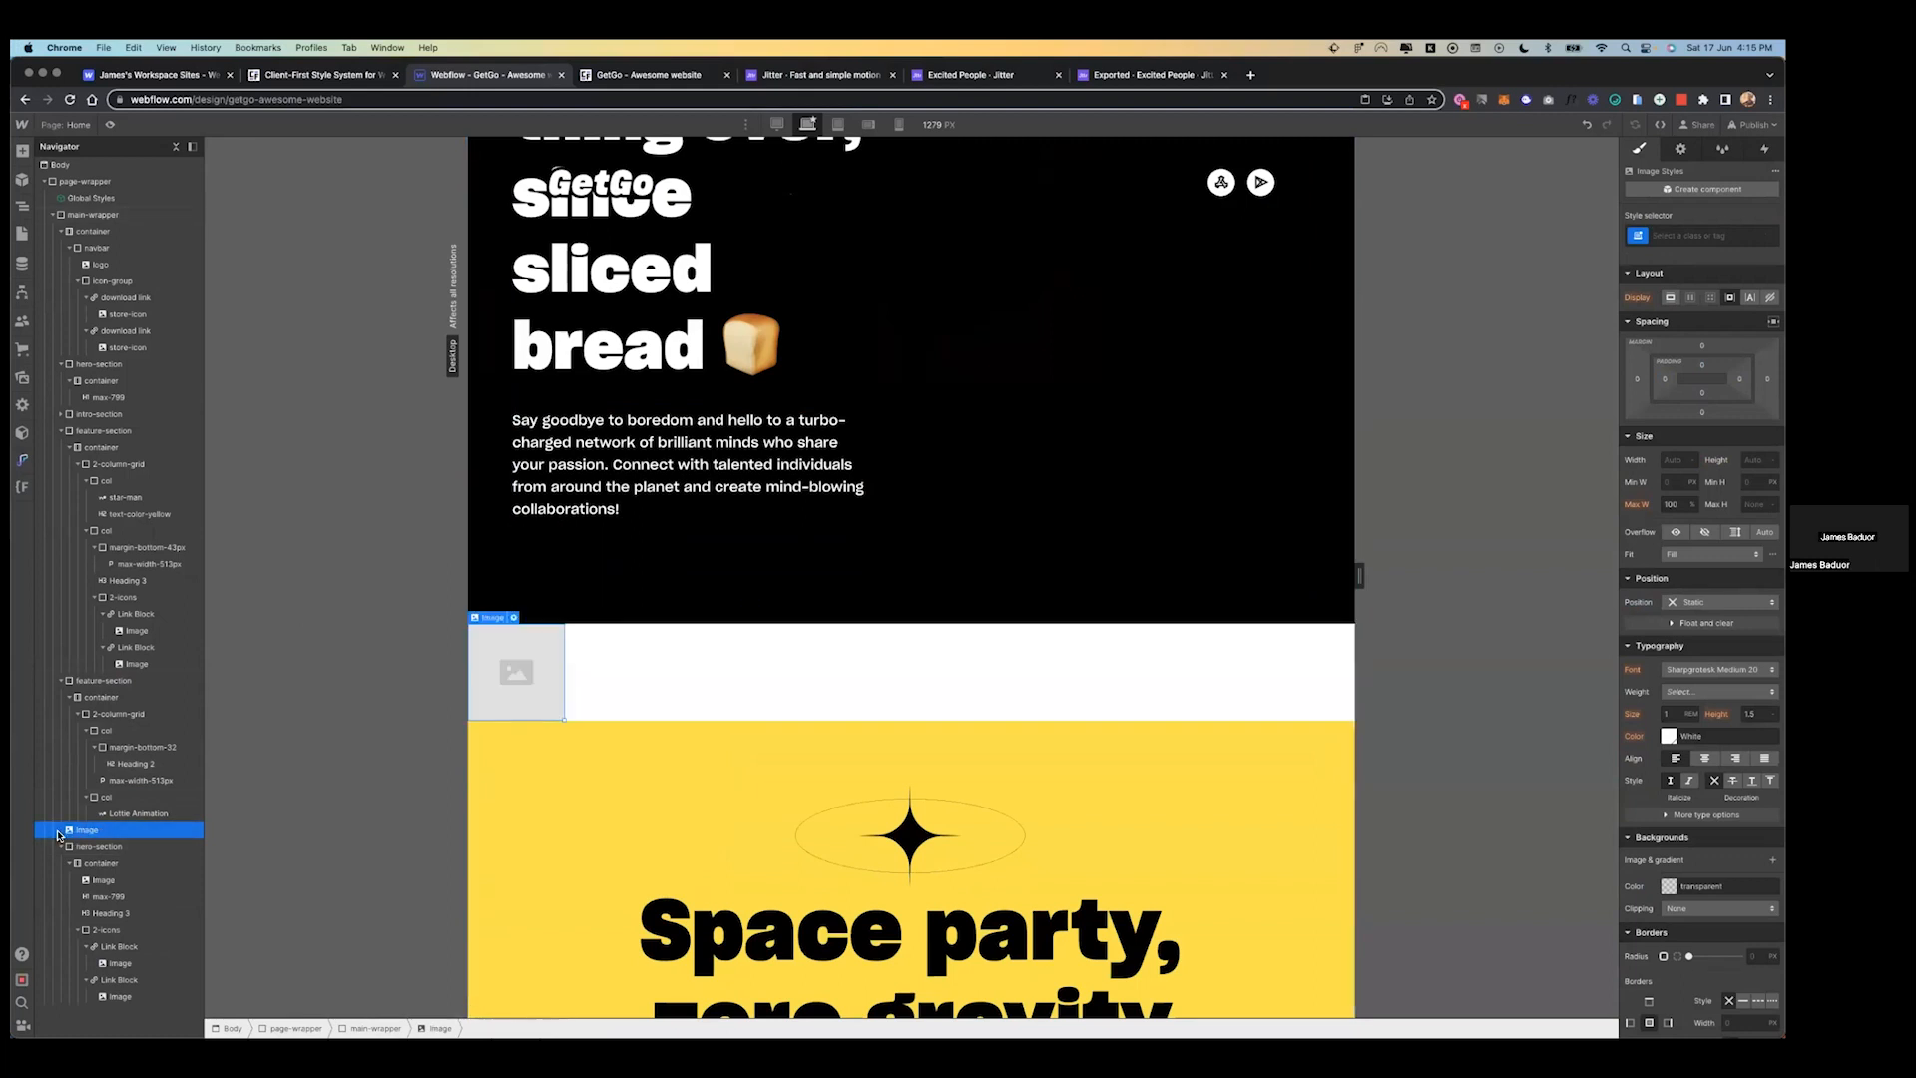
- Upload Subtract.png from the getgo folder as the new image's source
double_click(556, 672)
click(576, 765)
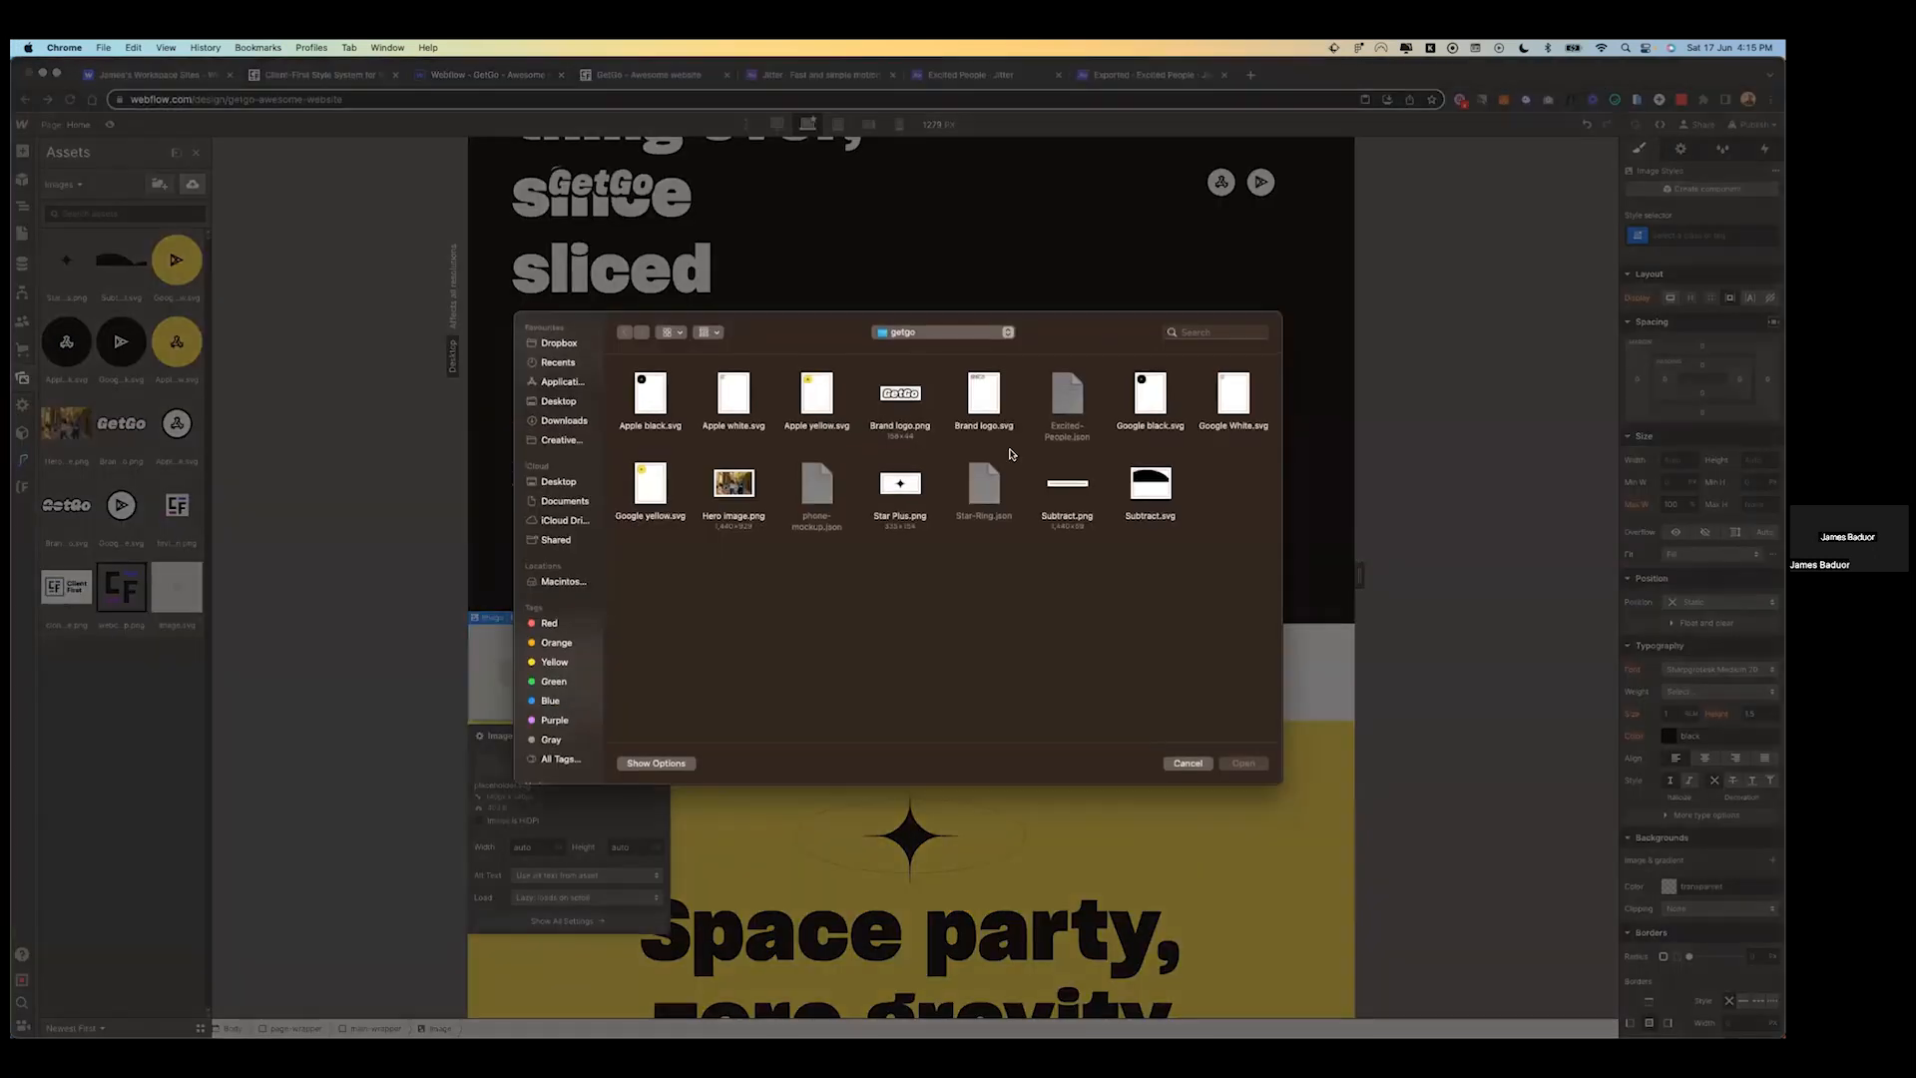
double_click(1058, 487)
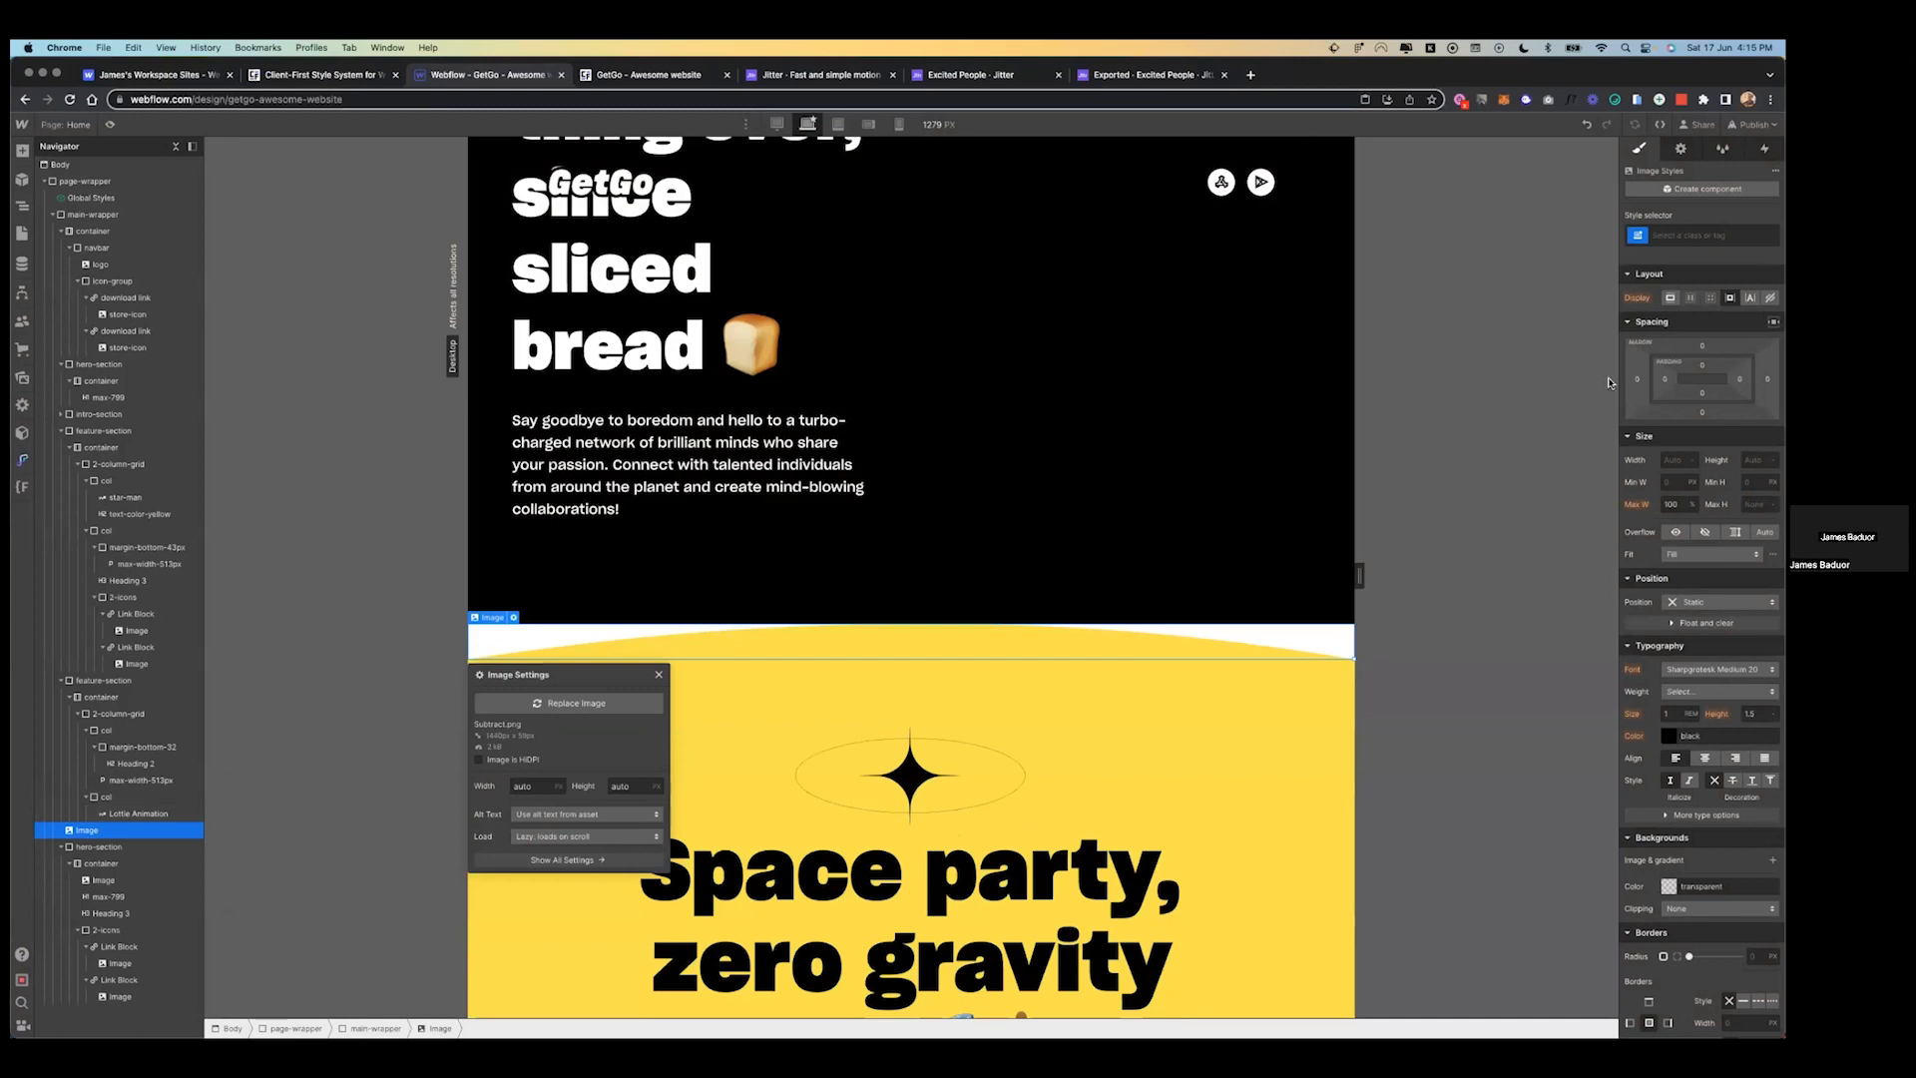
- Apply the existing max-width-full class to the curved yellow image
click(1703, 236)
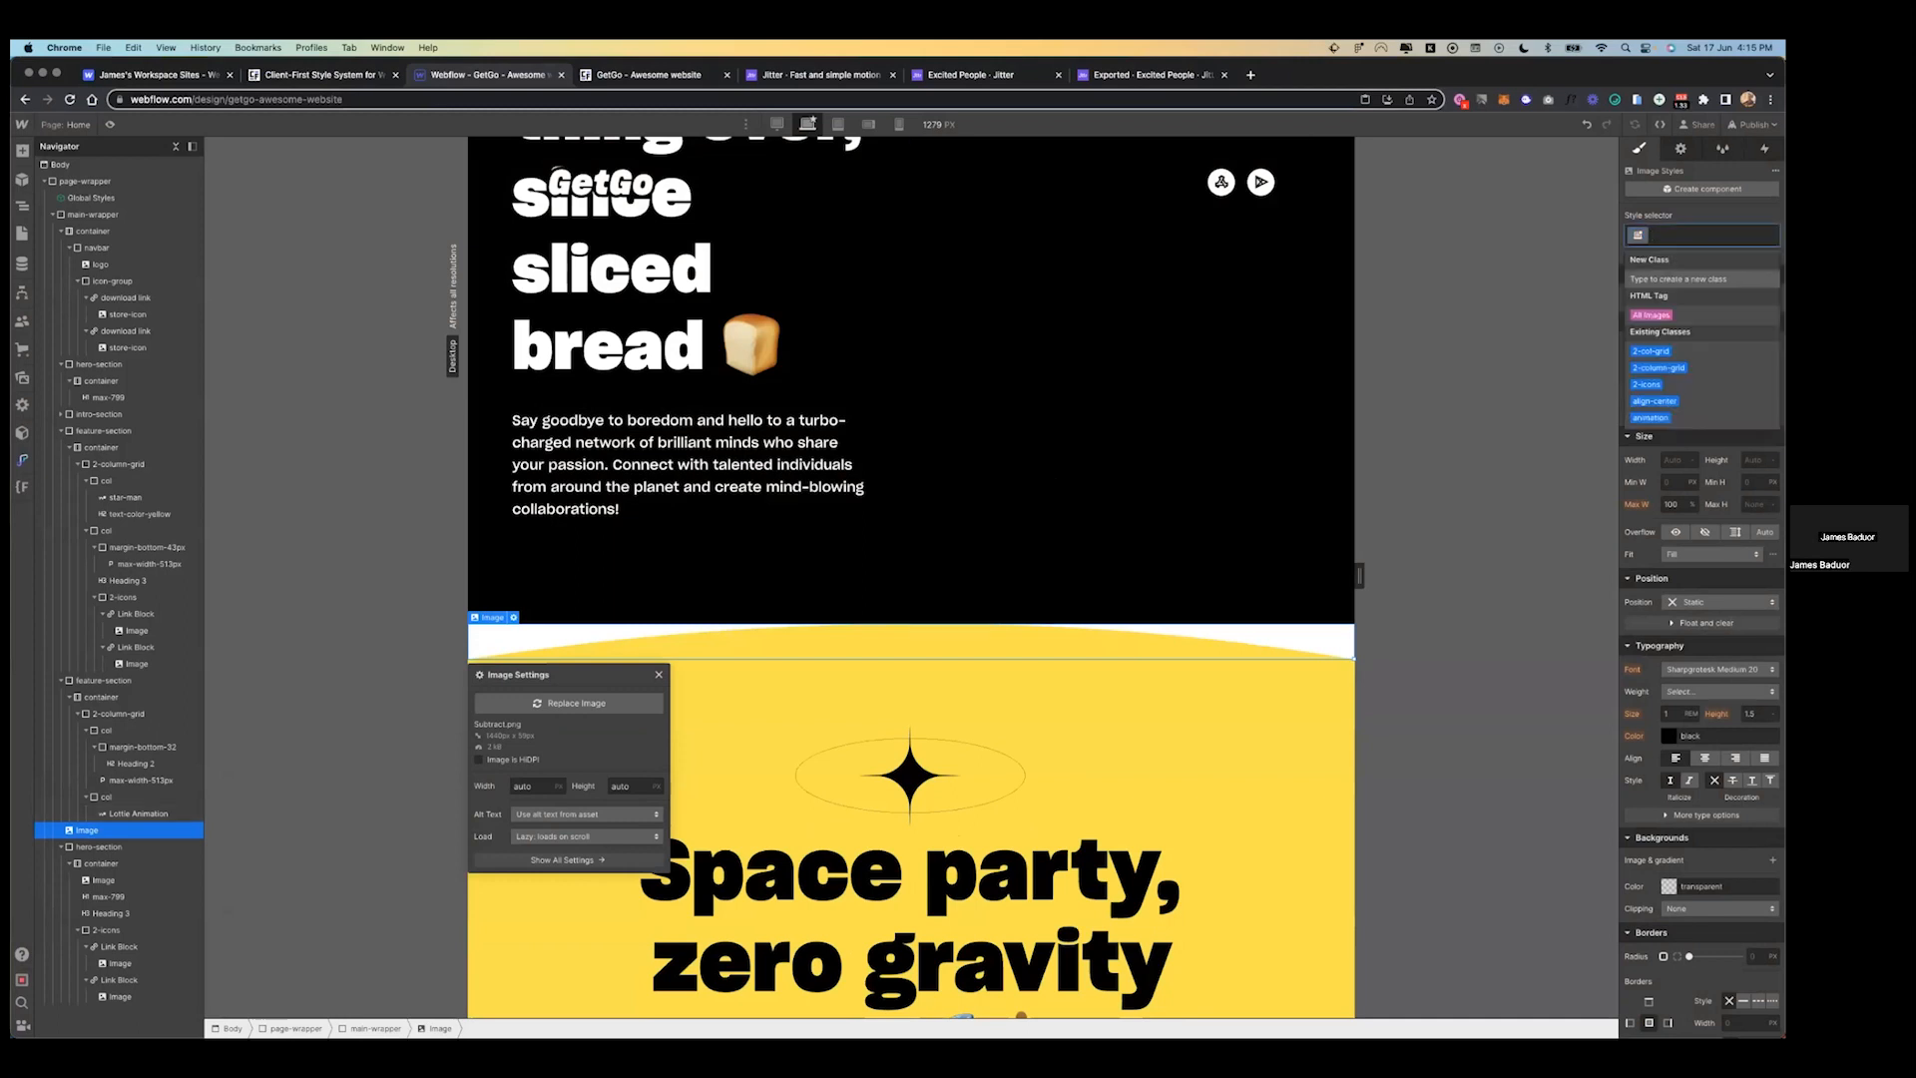
text(100)
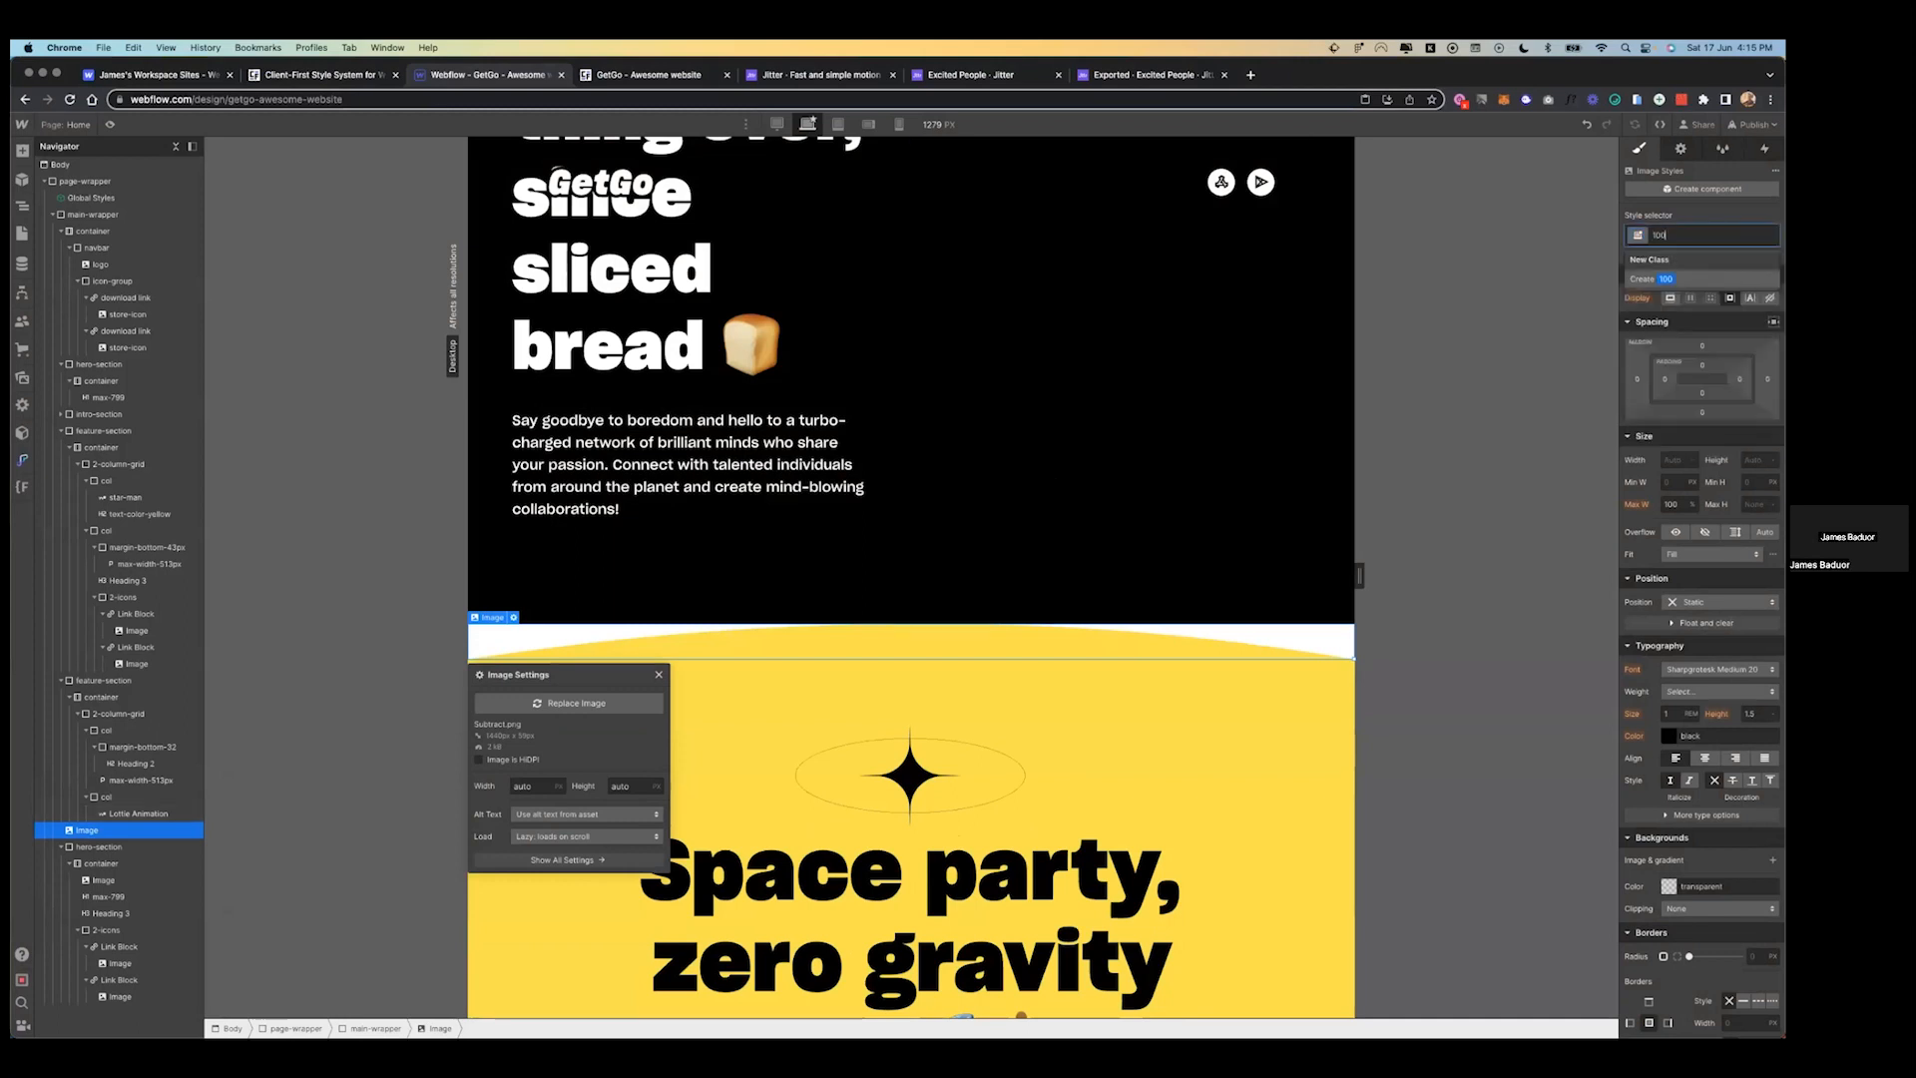
key(BackSpace)
key(BackSpace)
key(BackSpace)
text(full)
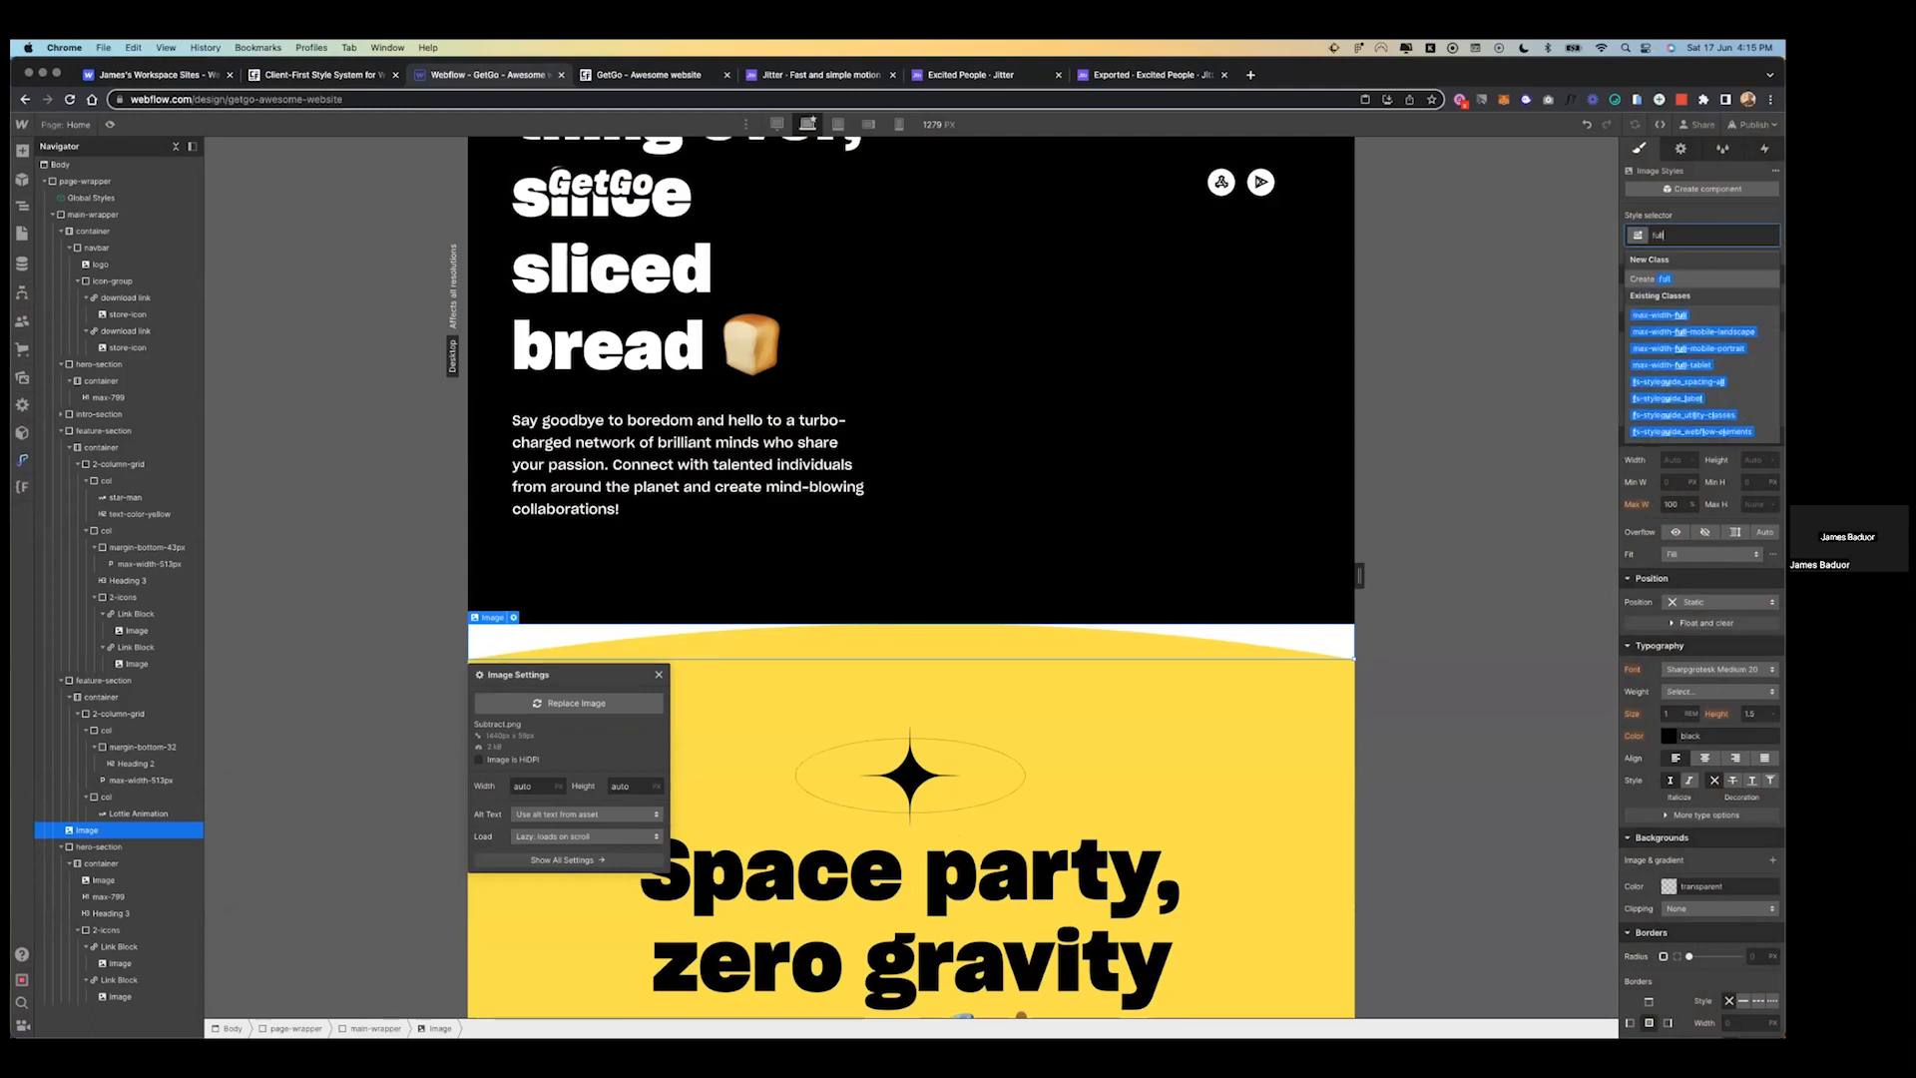
key(Down)
key(Return)
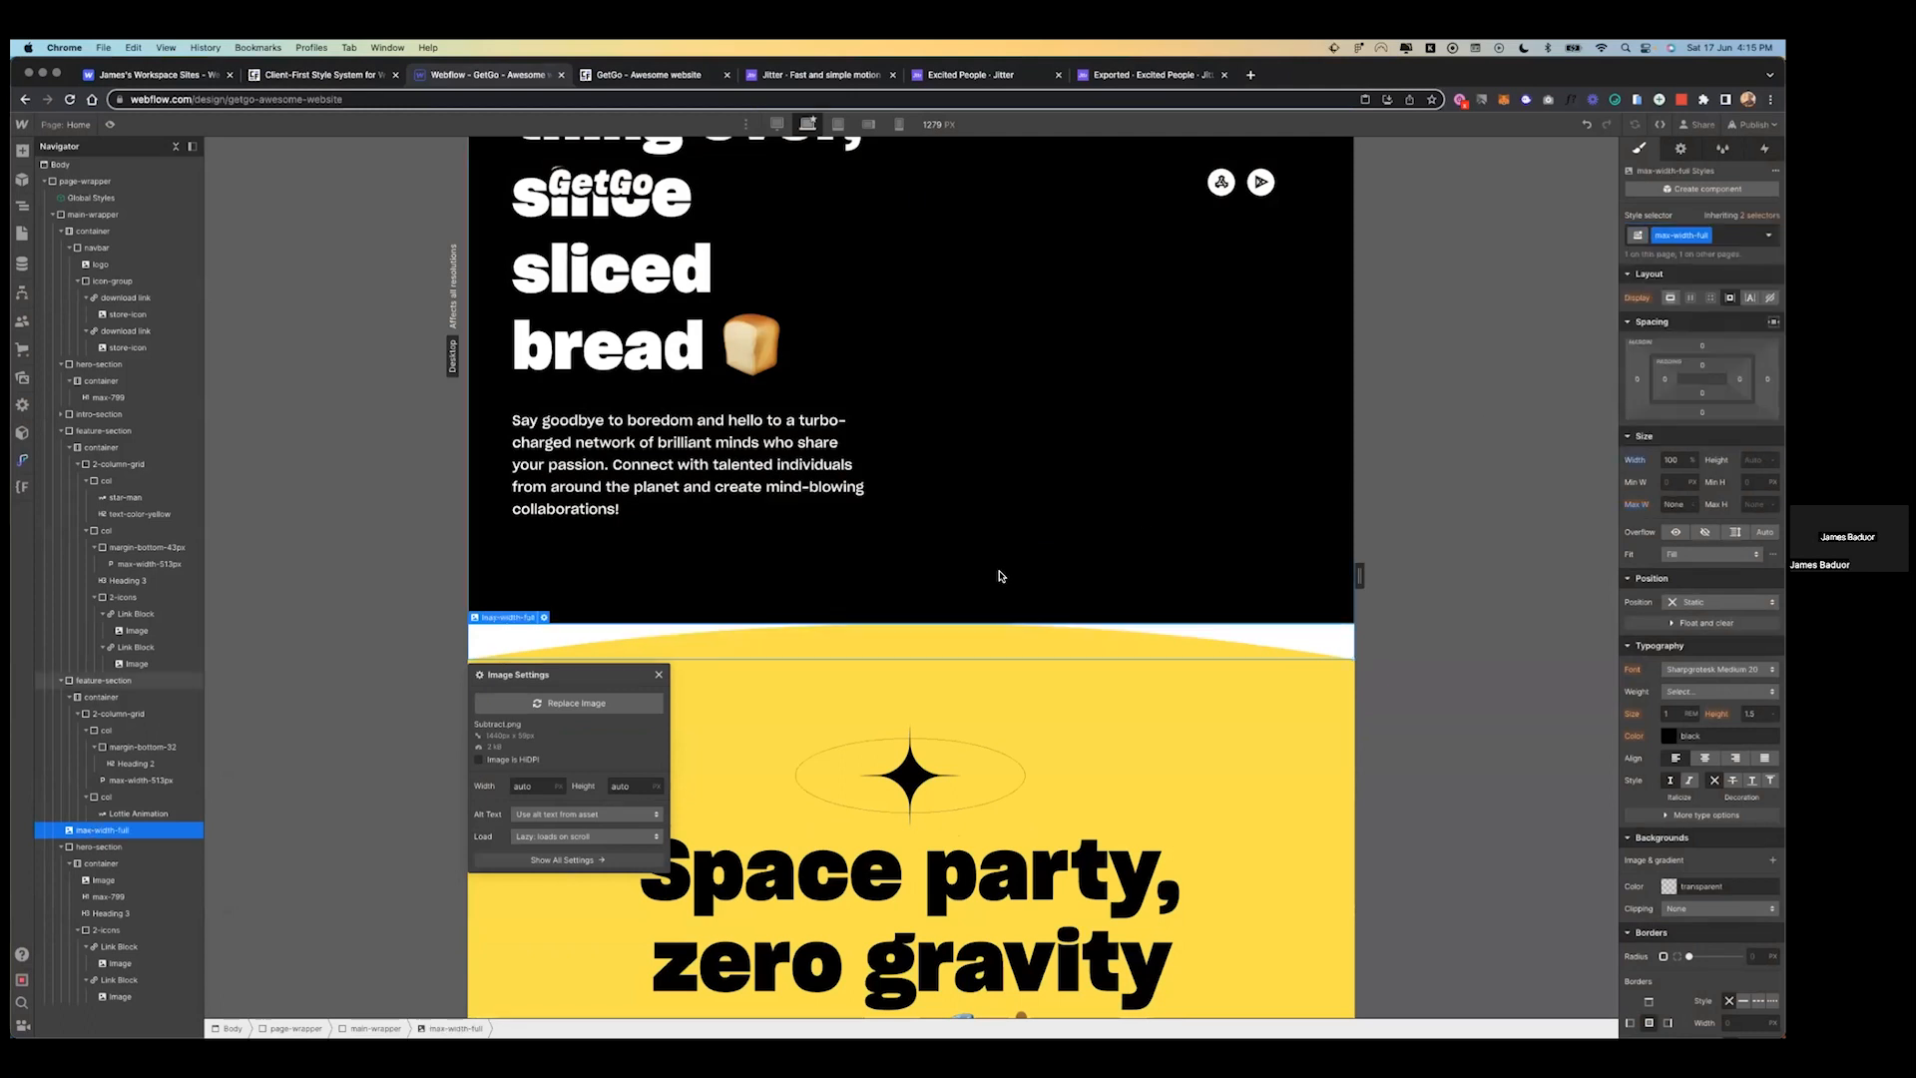
- Nest the curved yellow image inside the sliced-bread feature section, directly after its container
click(69, 699)
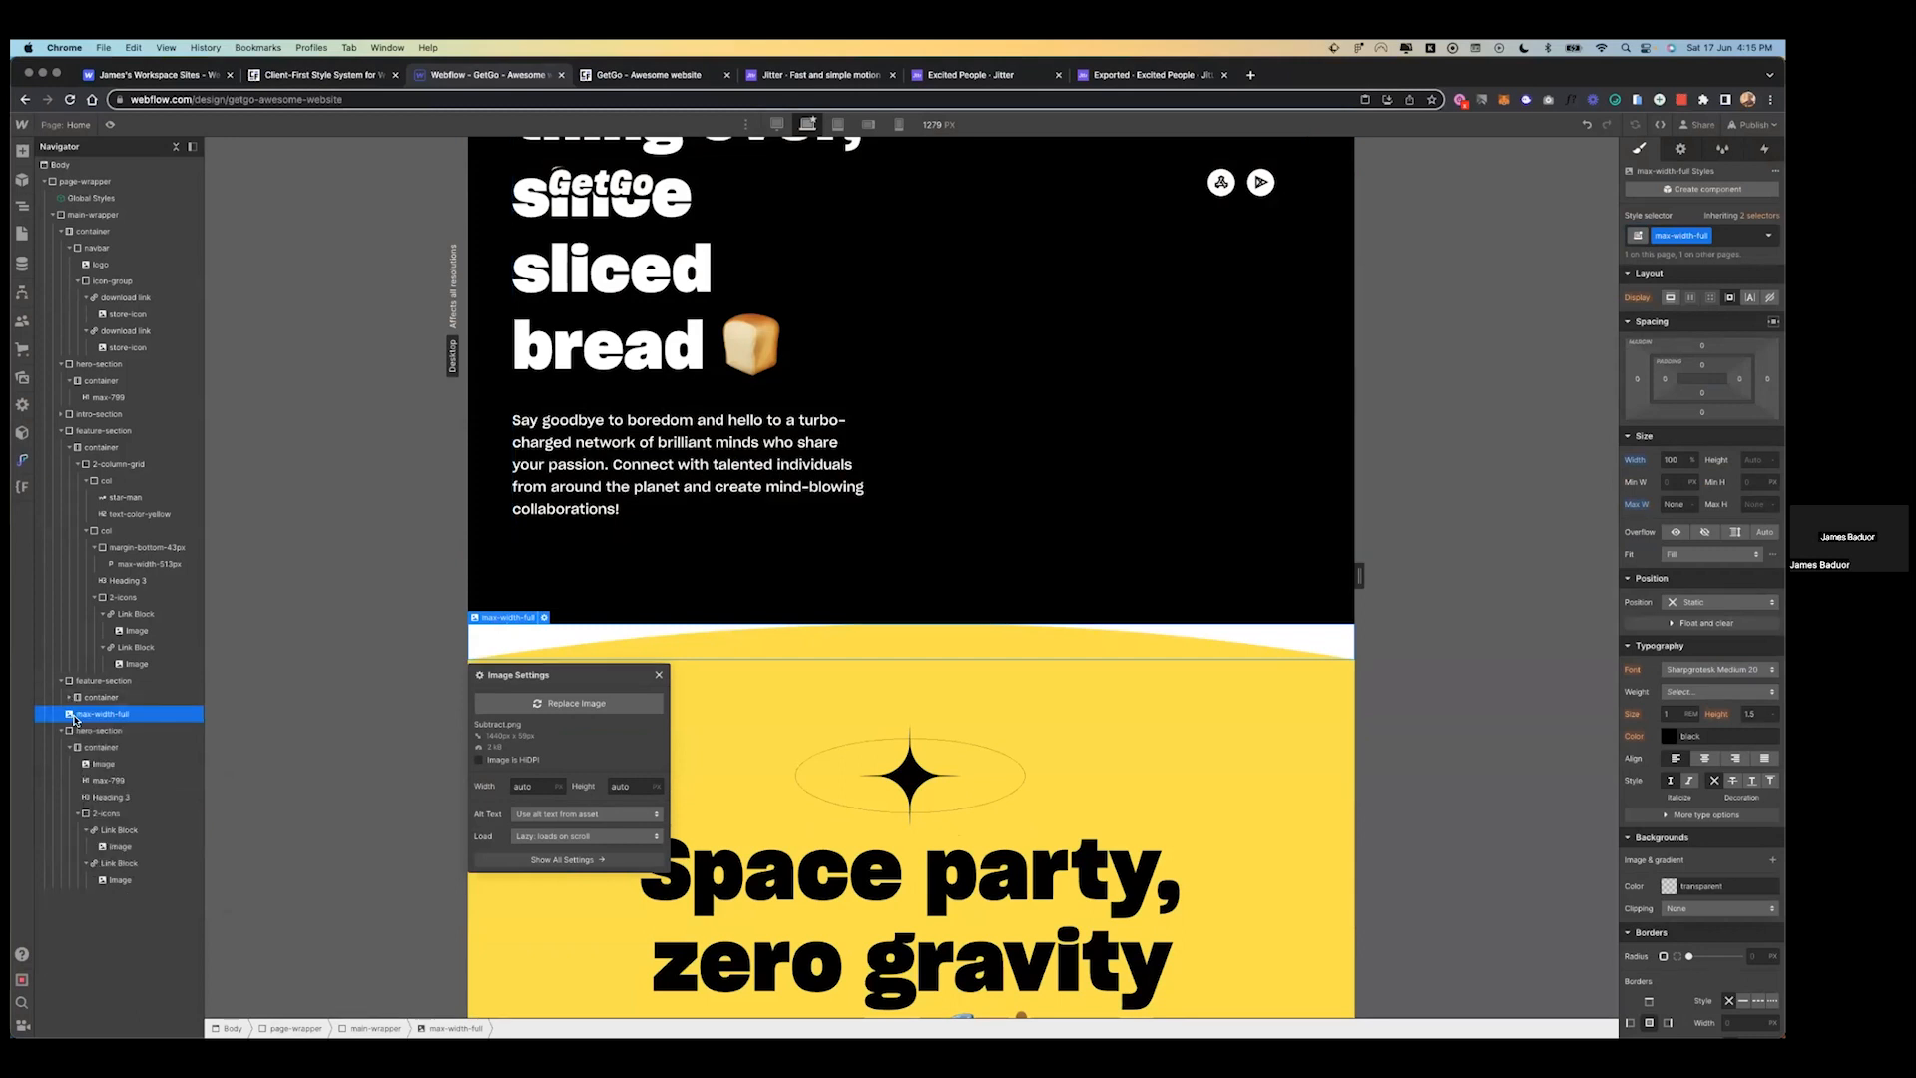
click(73, 681)
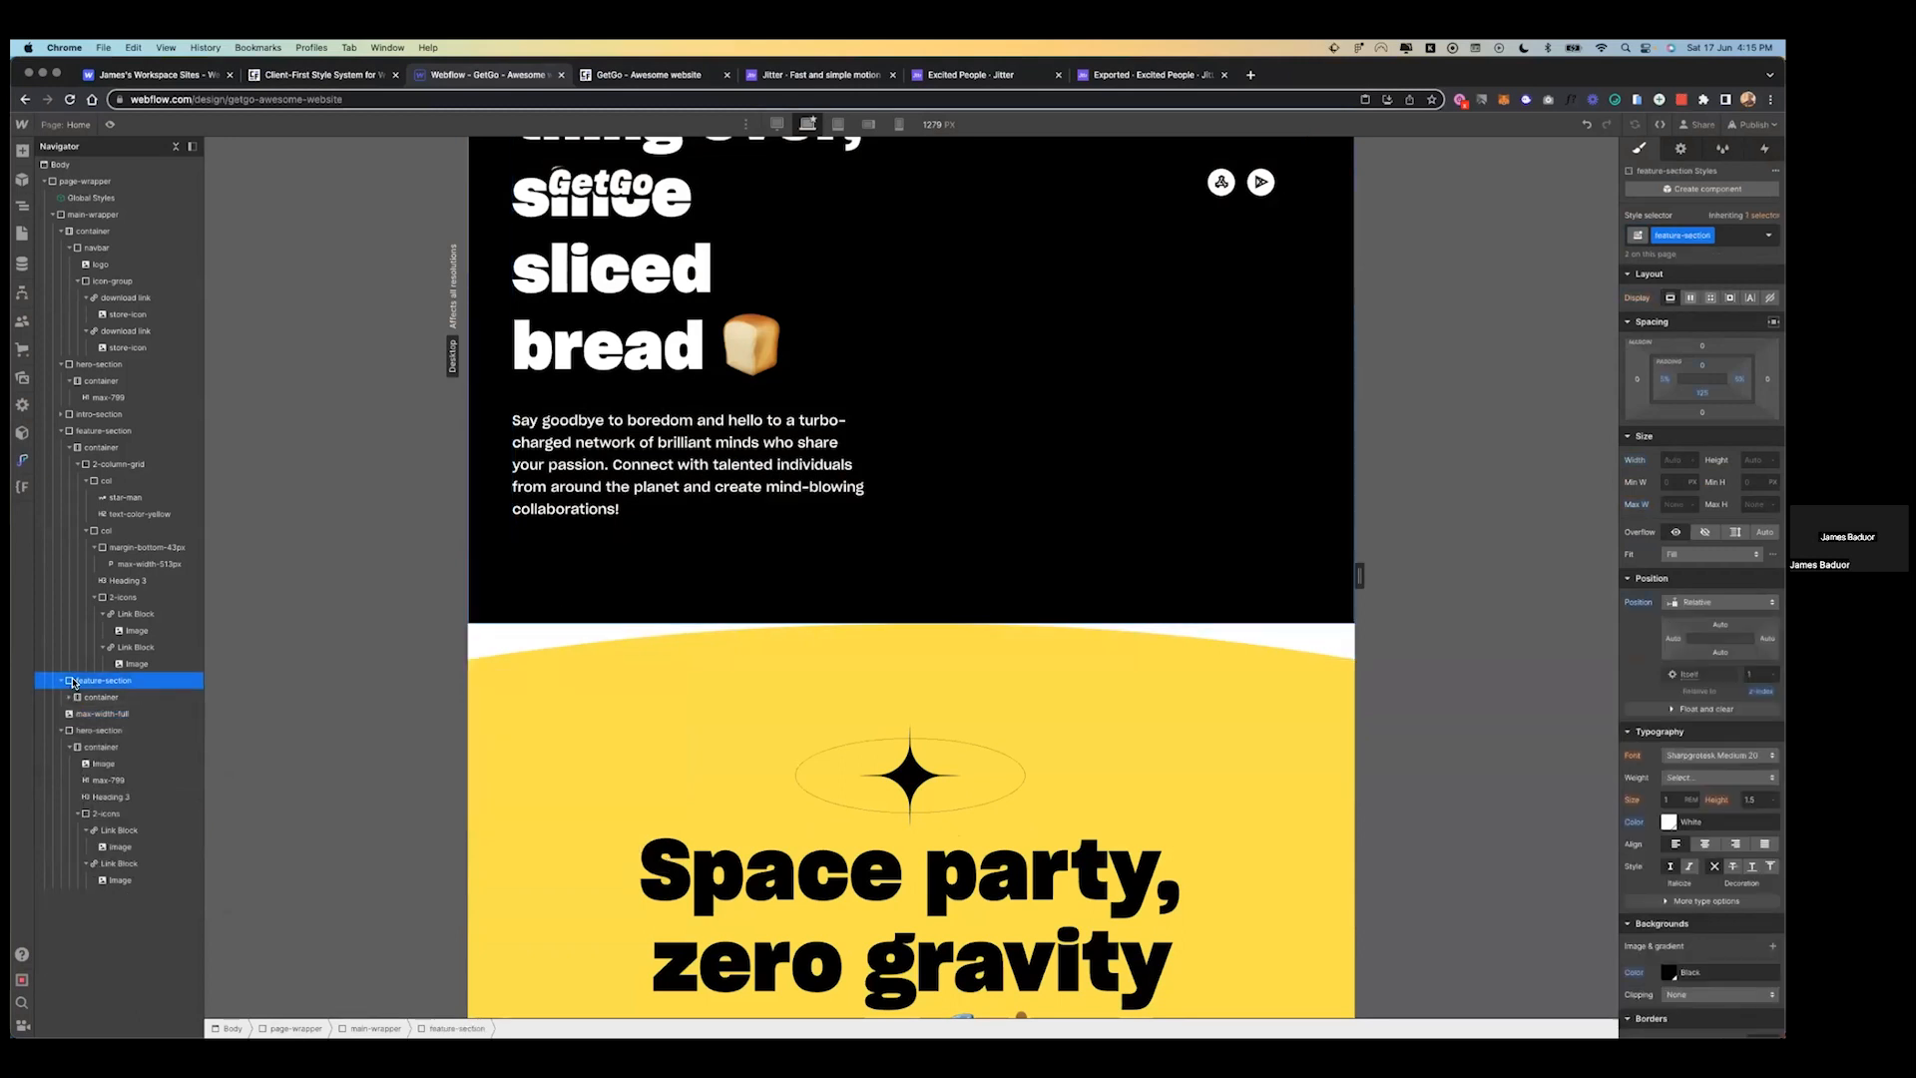
click(63, 682)
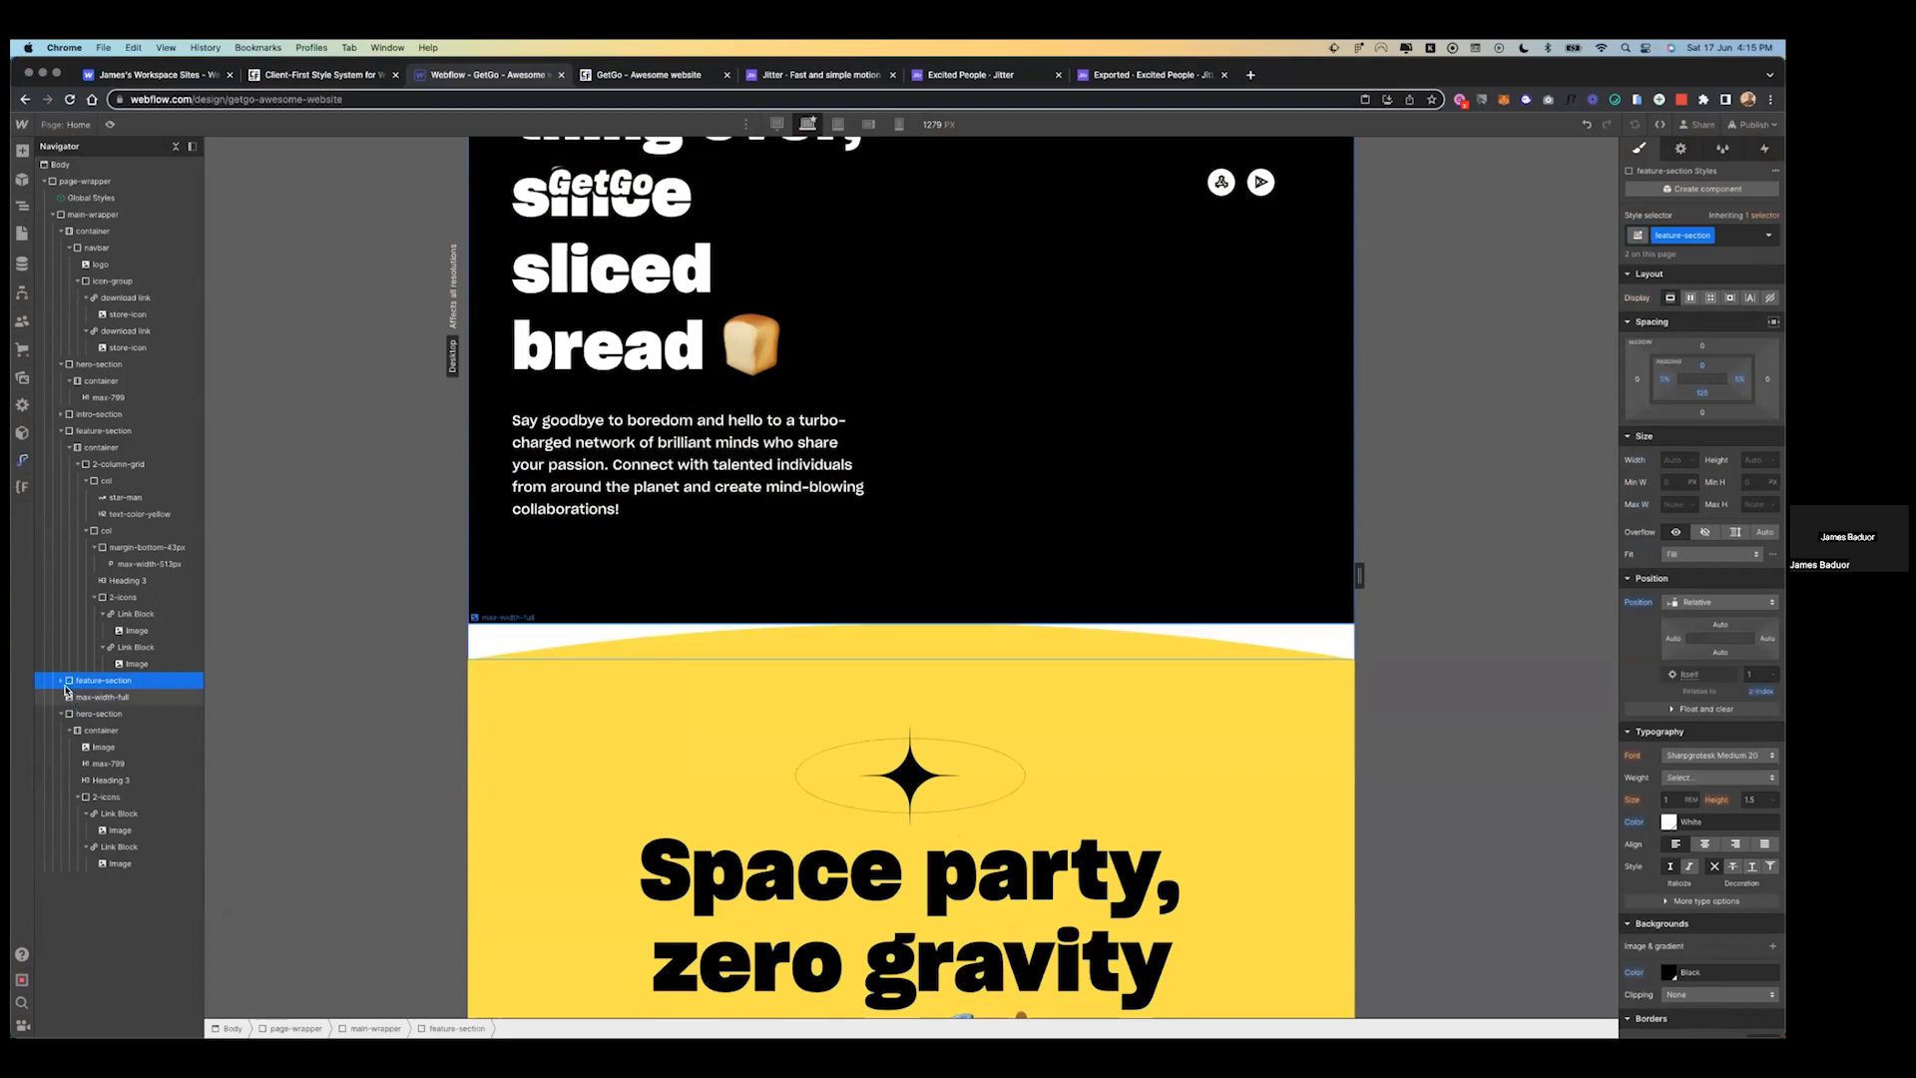
click(62, 682)
drag(74, 714, 80, 696)
scroll(729, 548, up, 2)
scroll(734, 546, down, 8)
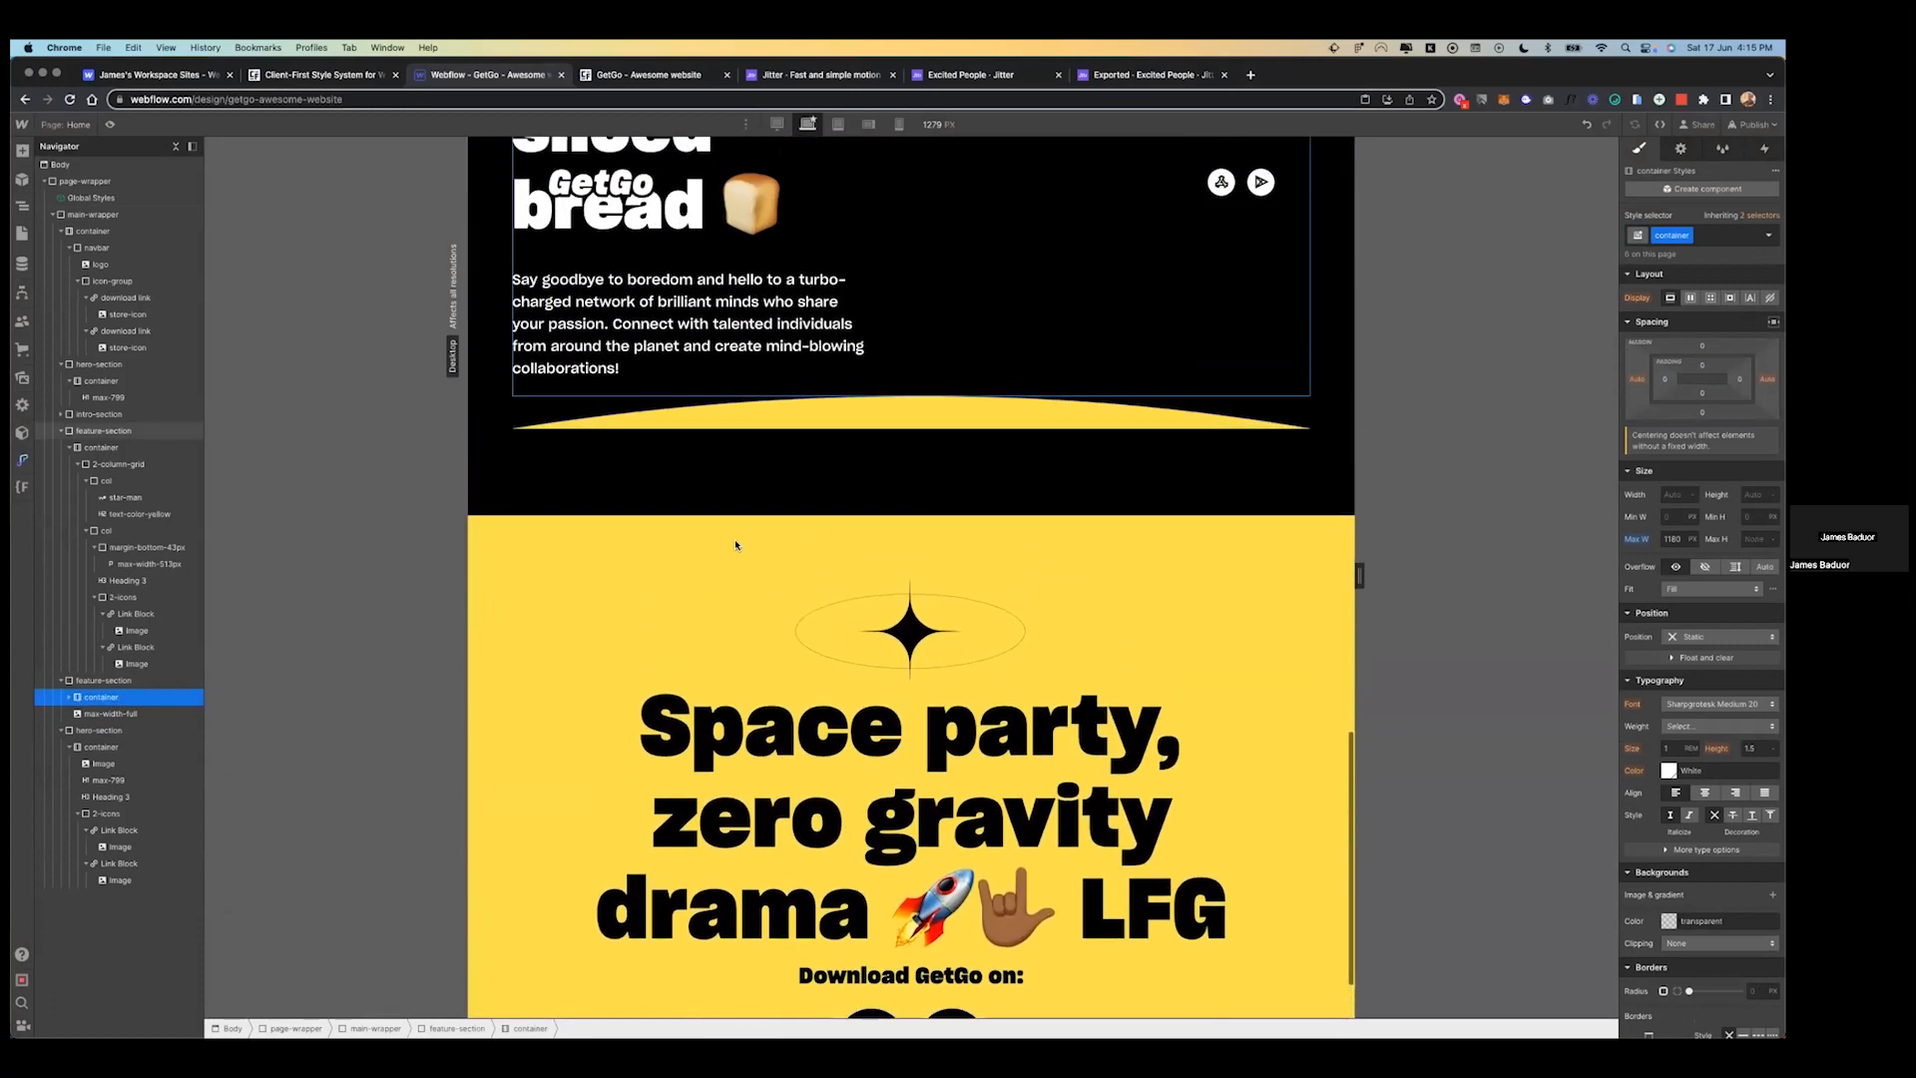
- Copy the rounded-egde class from the intro section's black curve image and apply it to the curved yellow image in place of max-width-full
scroll(903, 434, up, 1)
scroll(905, 433, up, 15)
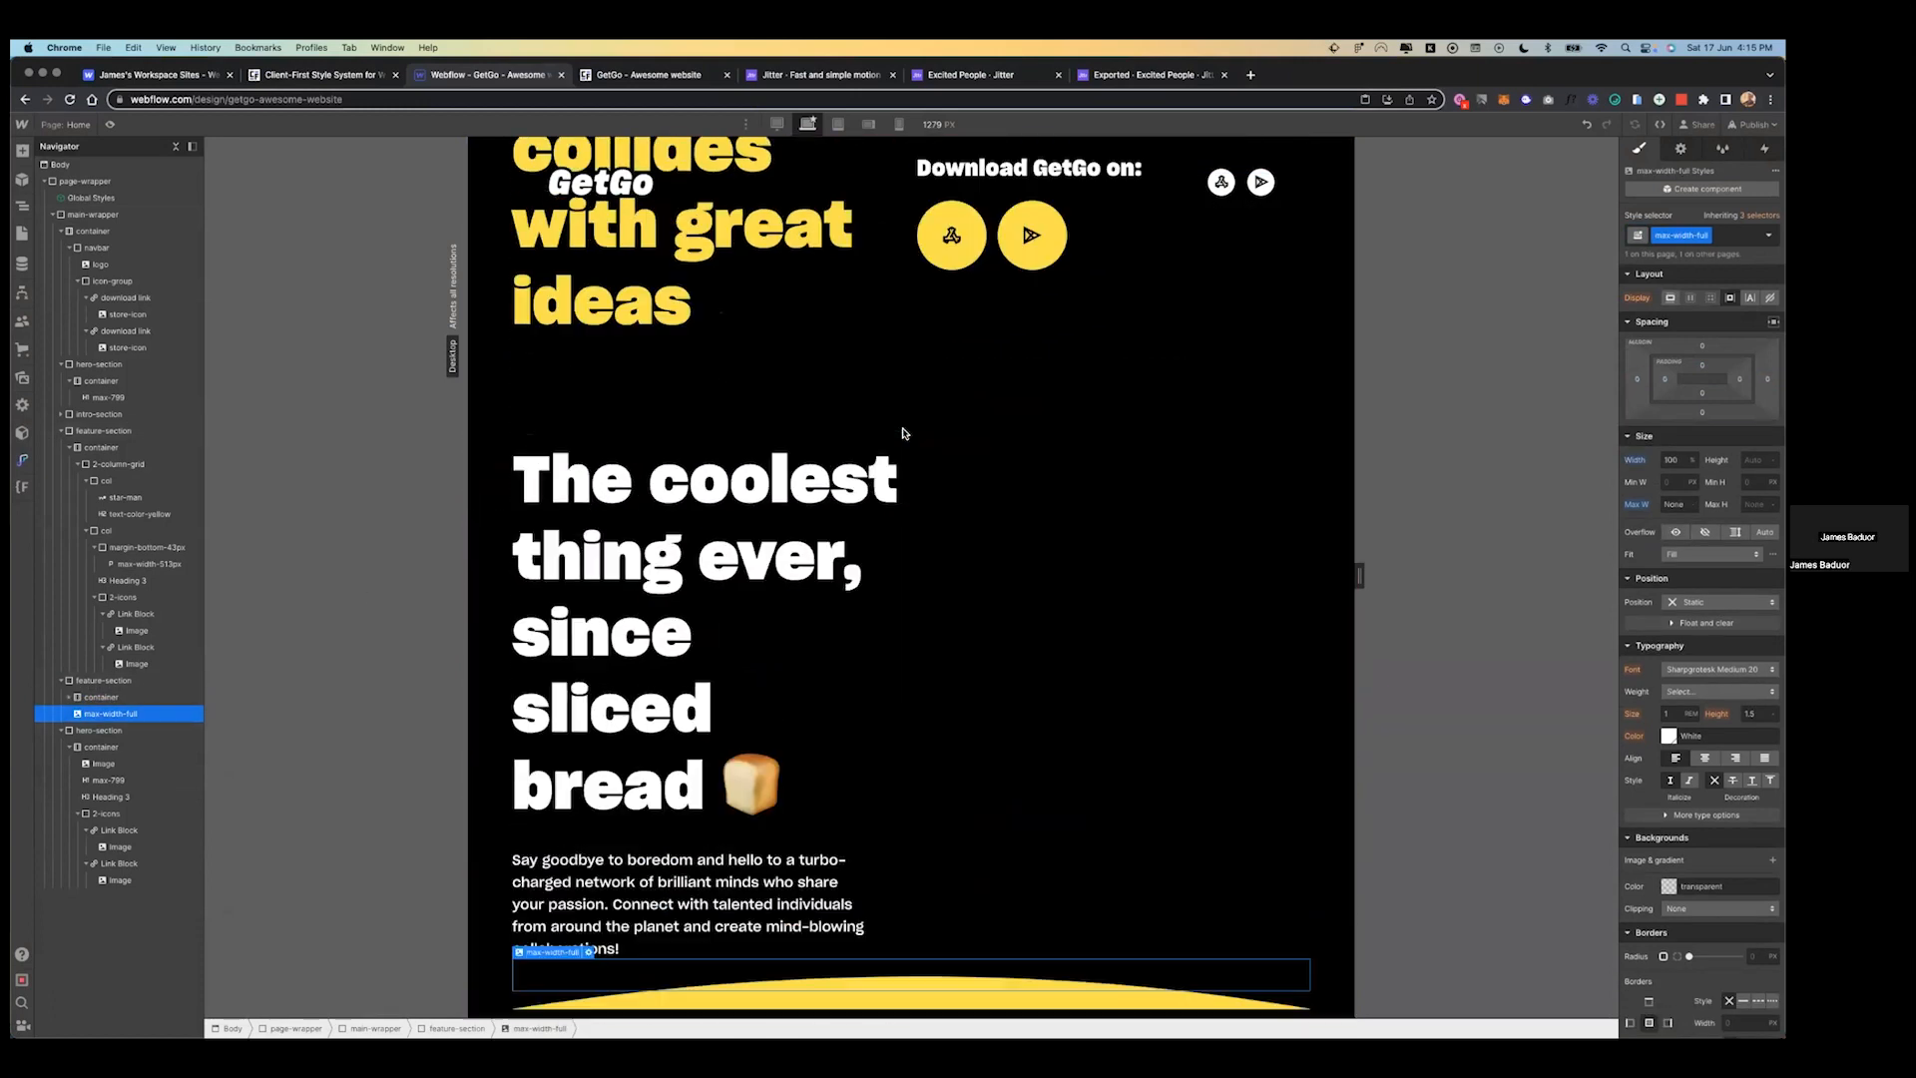
click(895, 634)
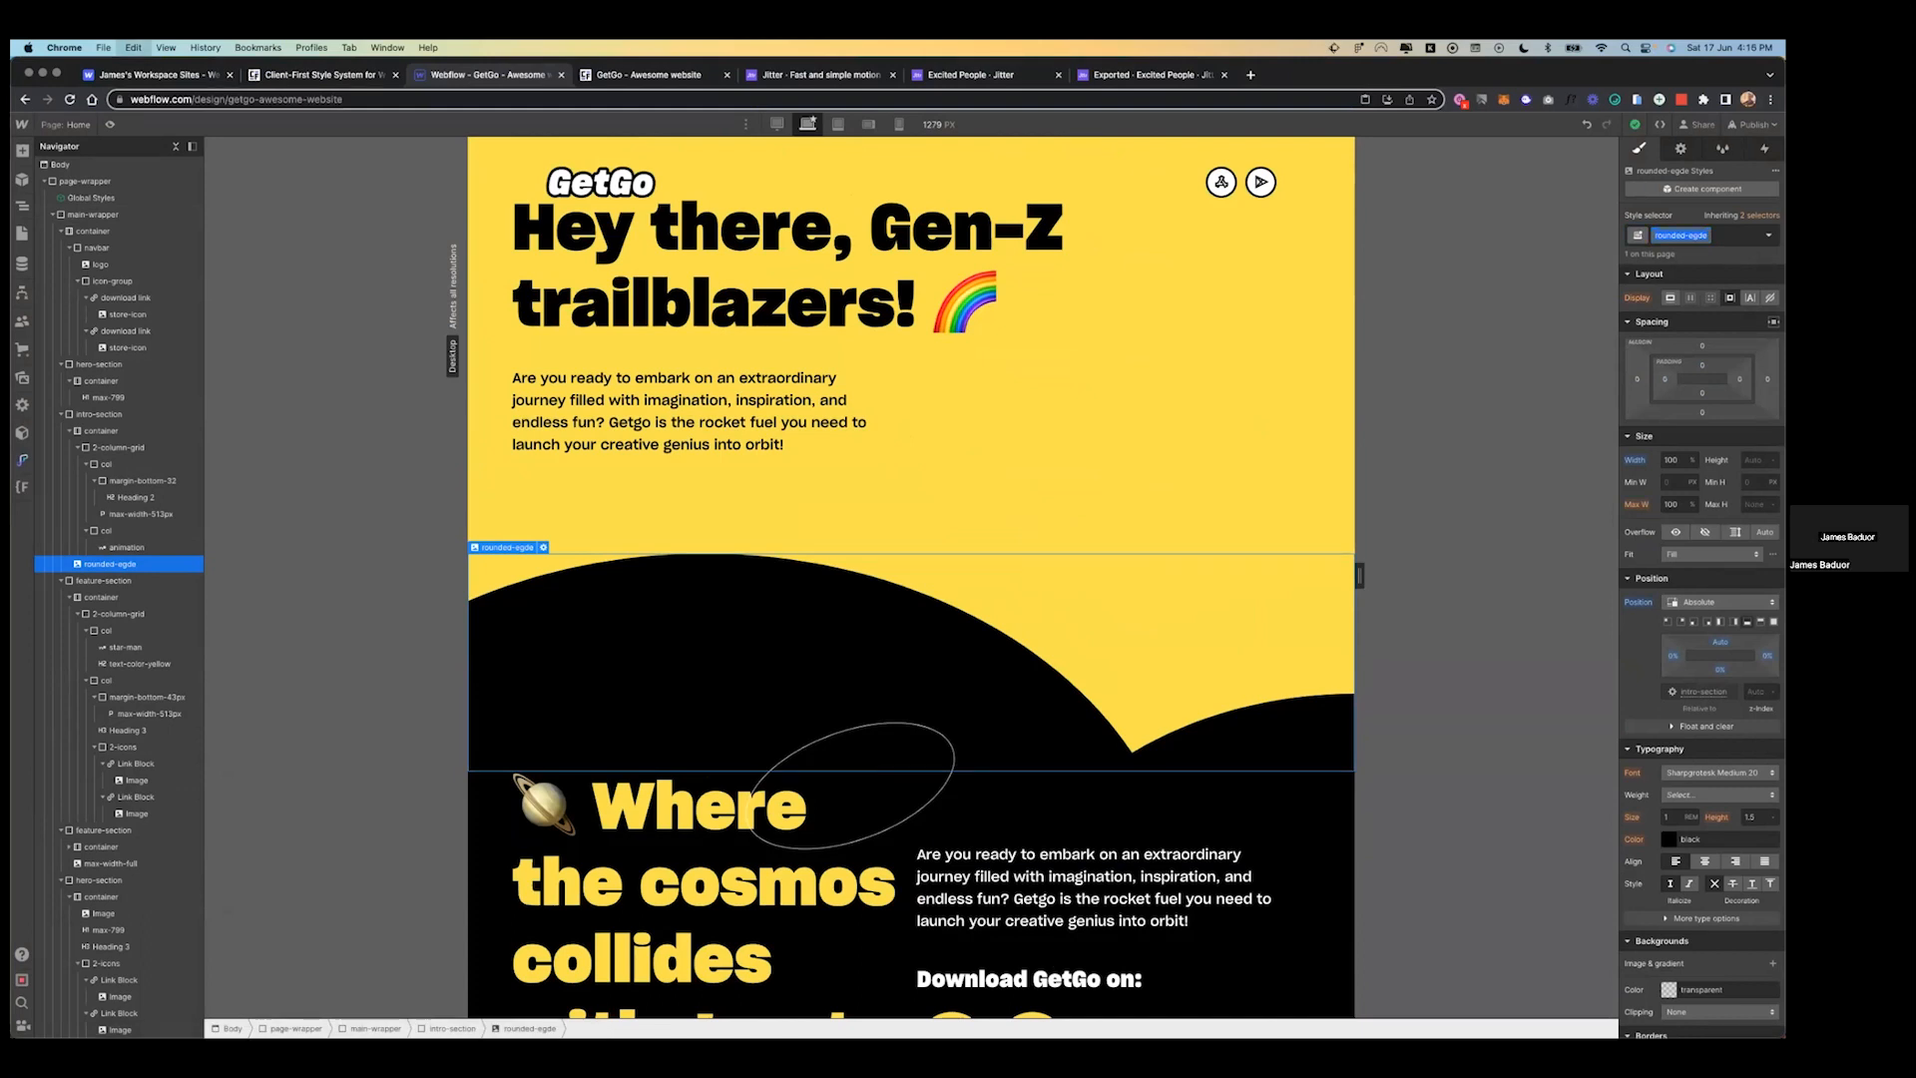
scroll(1125, 417, down, 10)
scroll(1125, 418, down, 5)
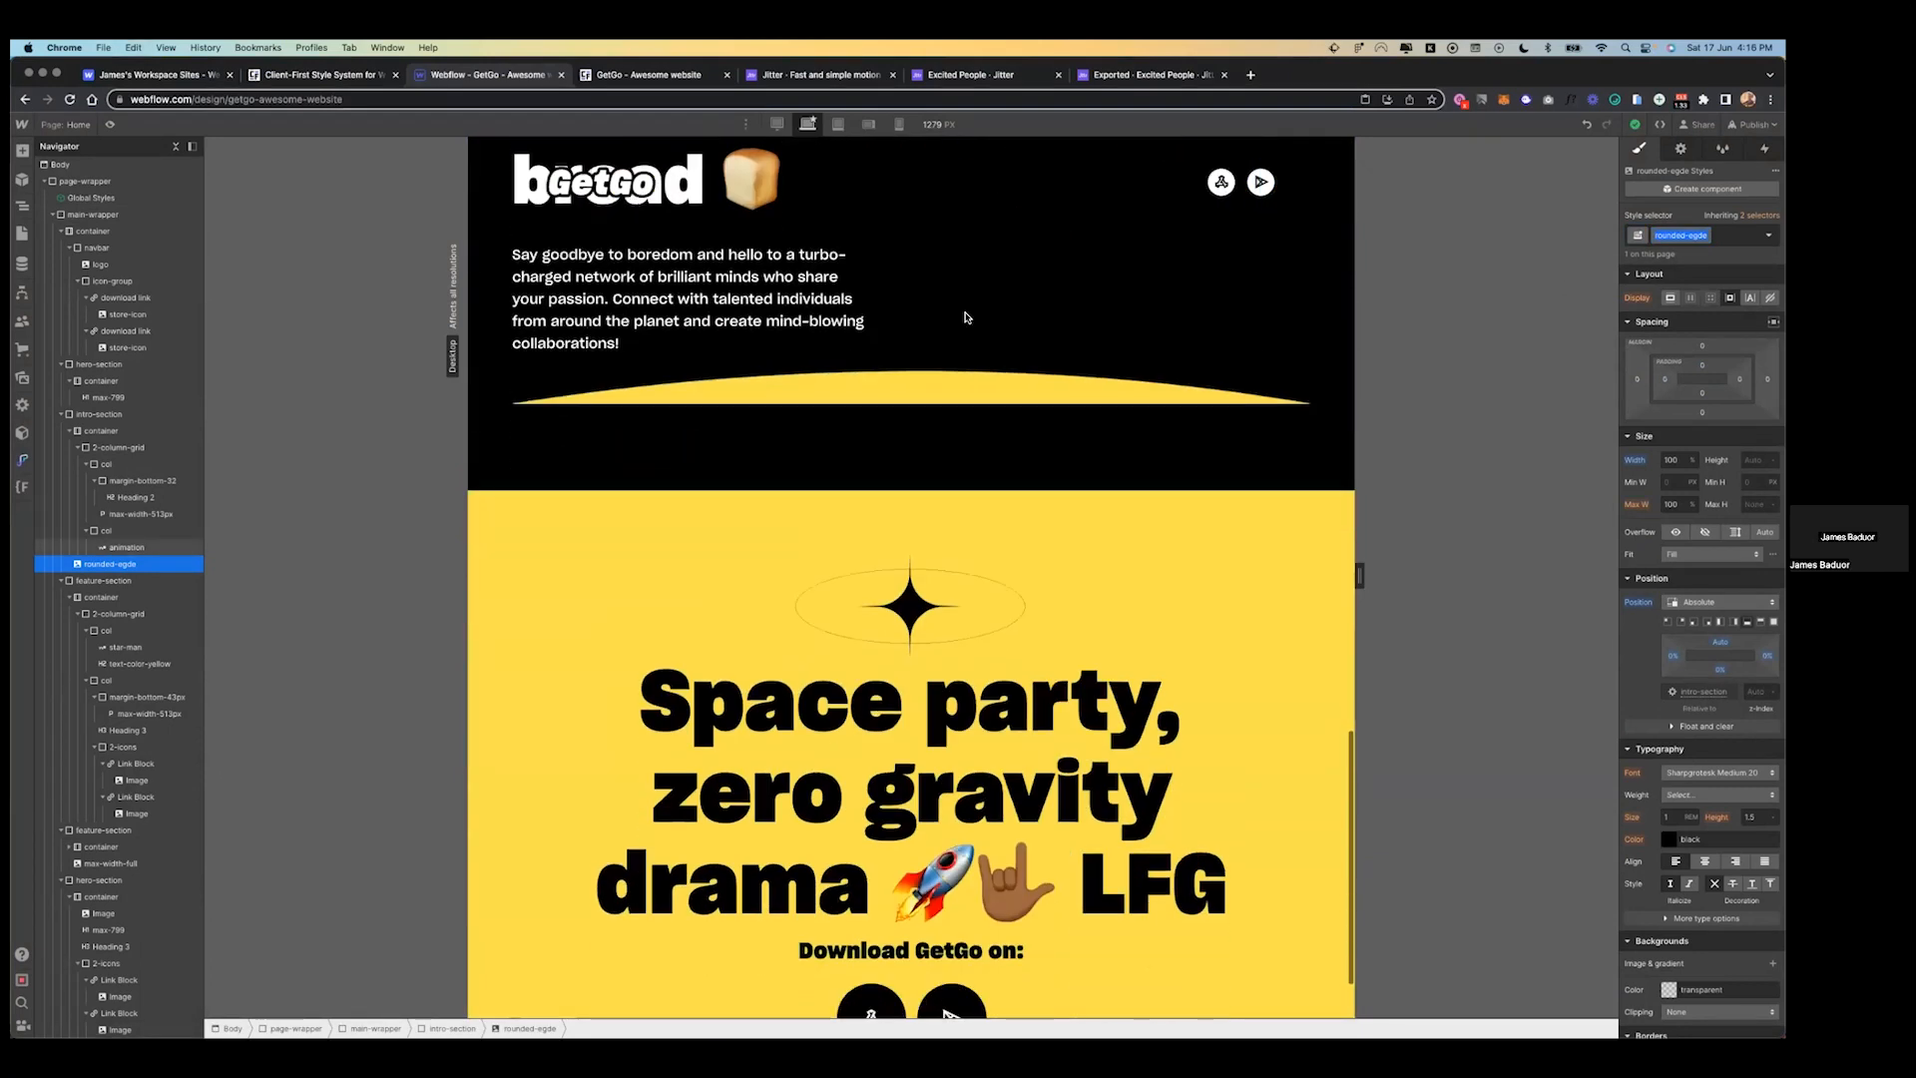
click(962, 294)
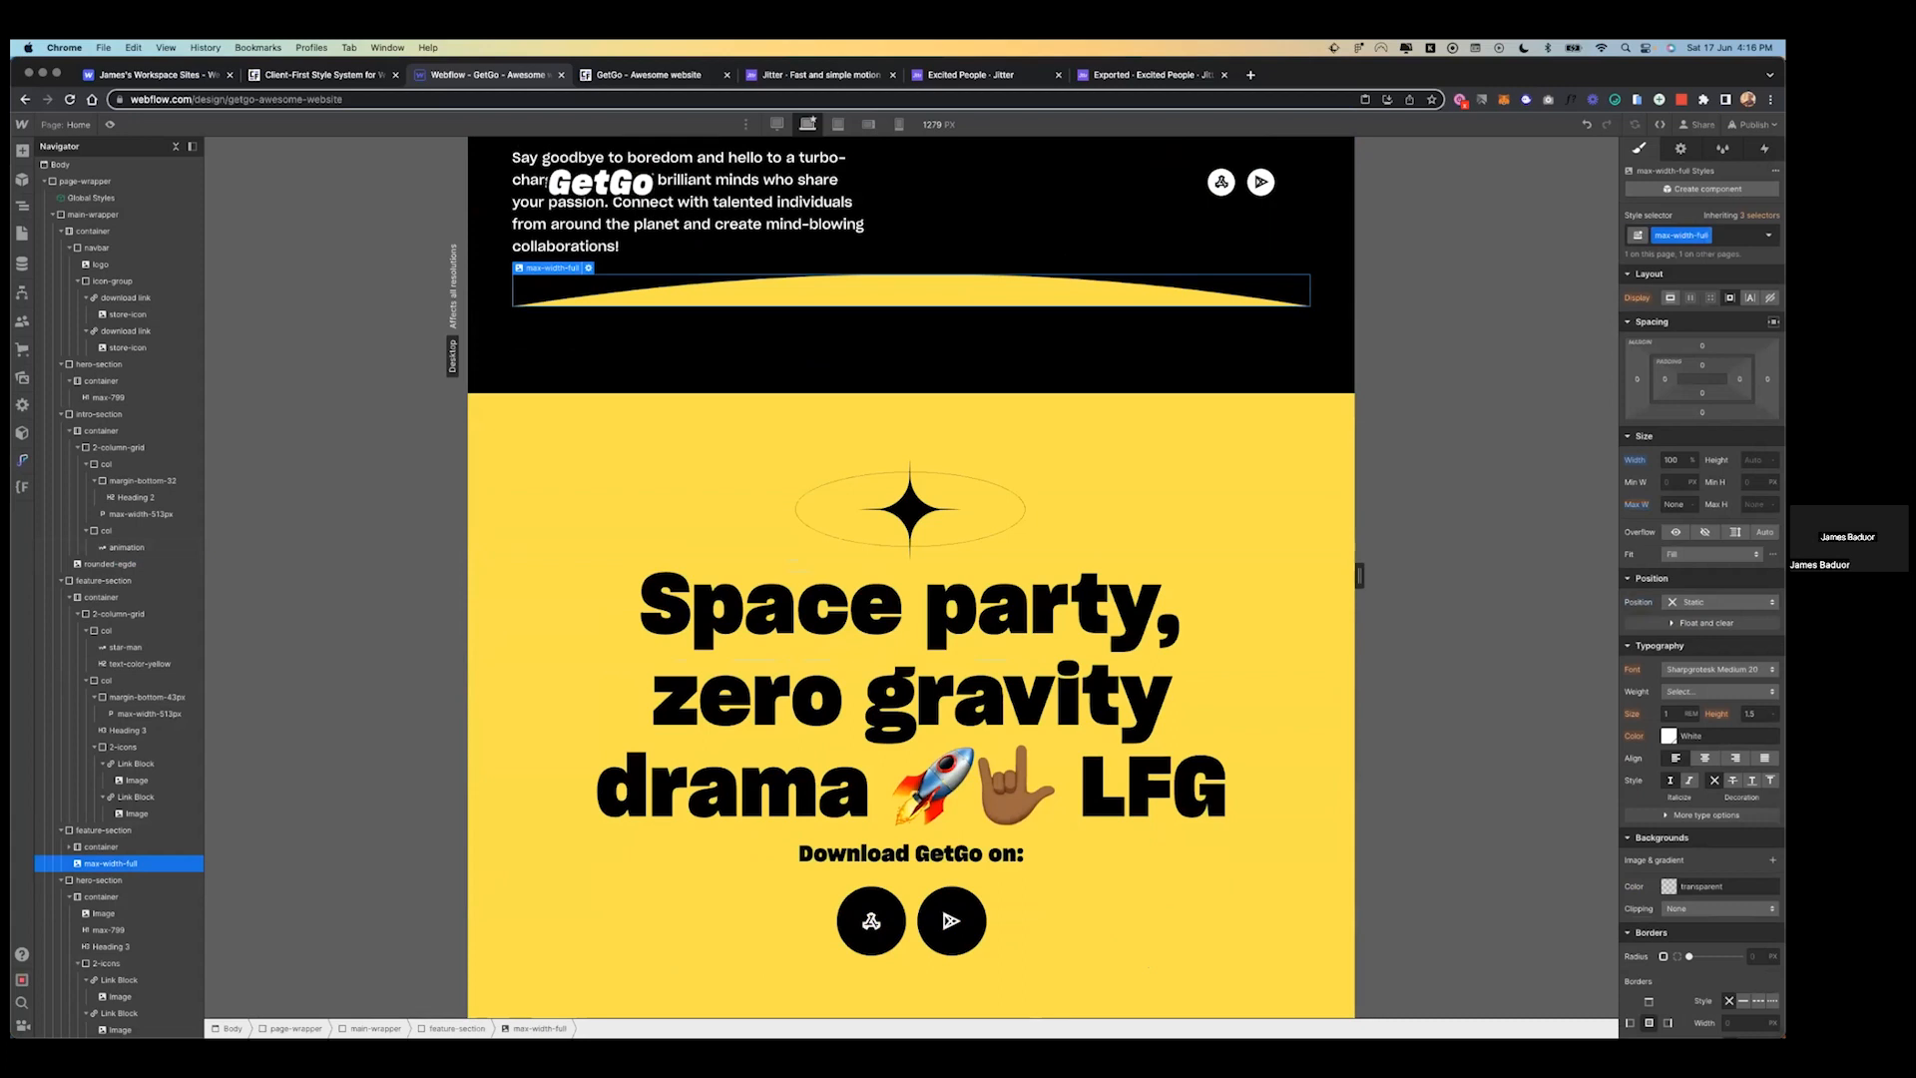
key(super+z)
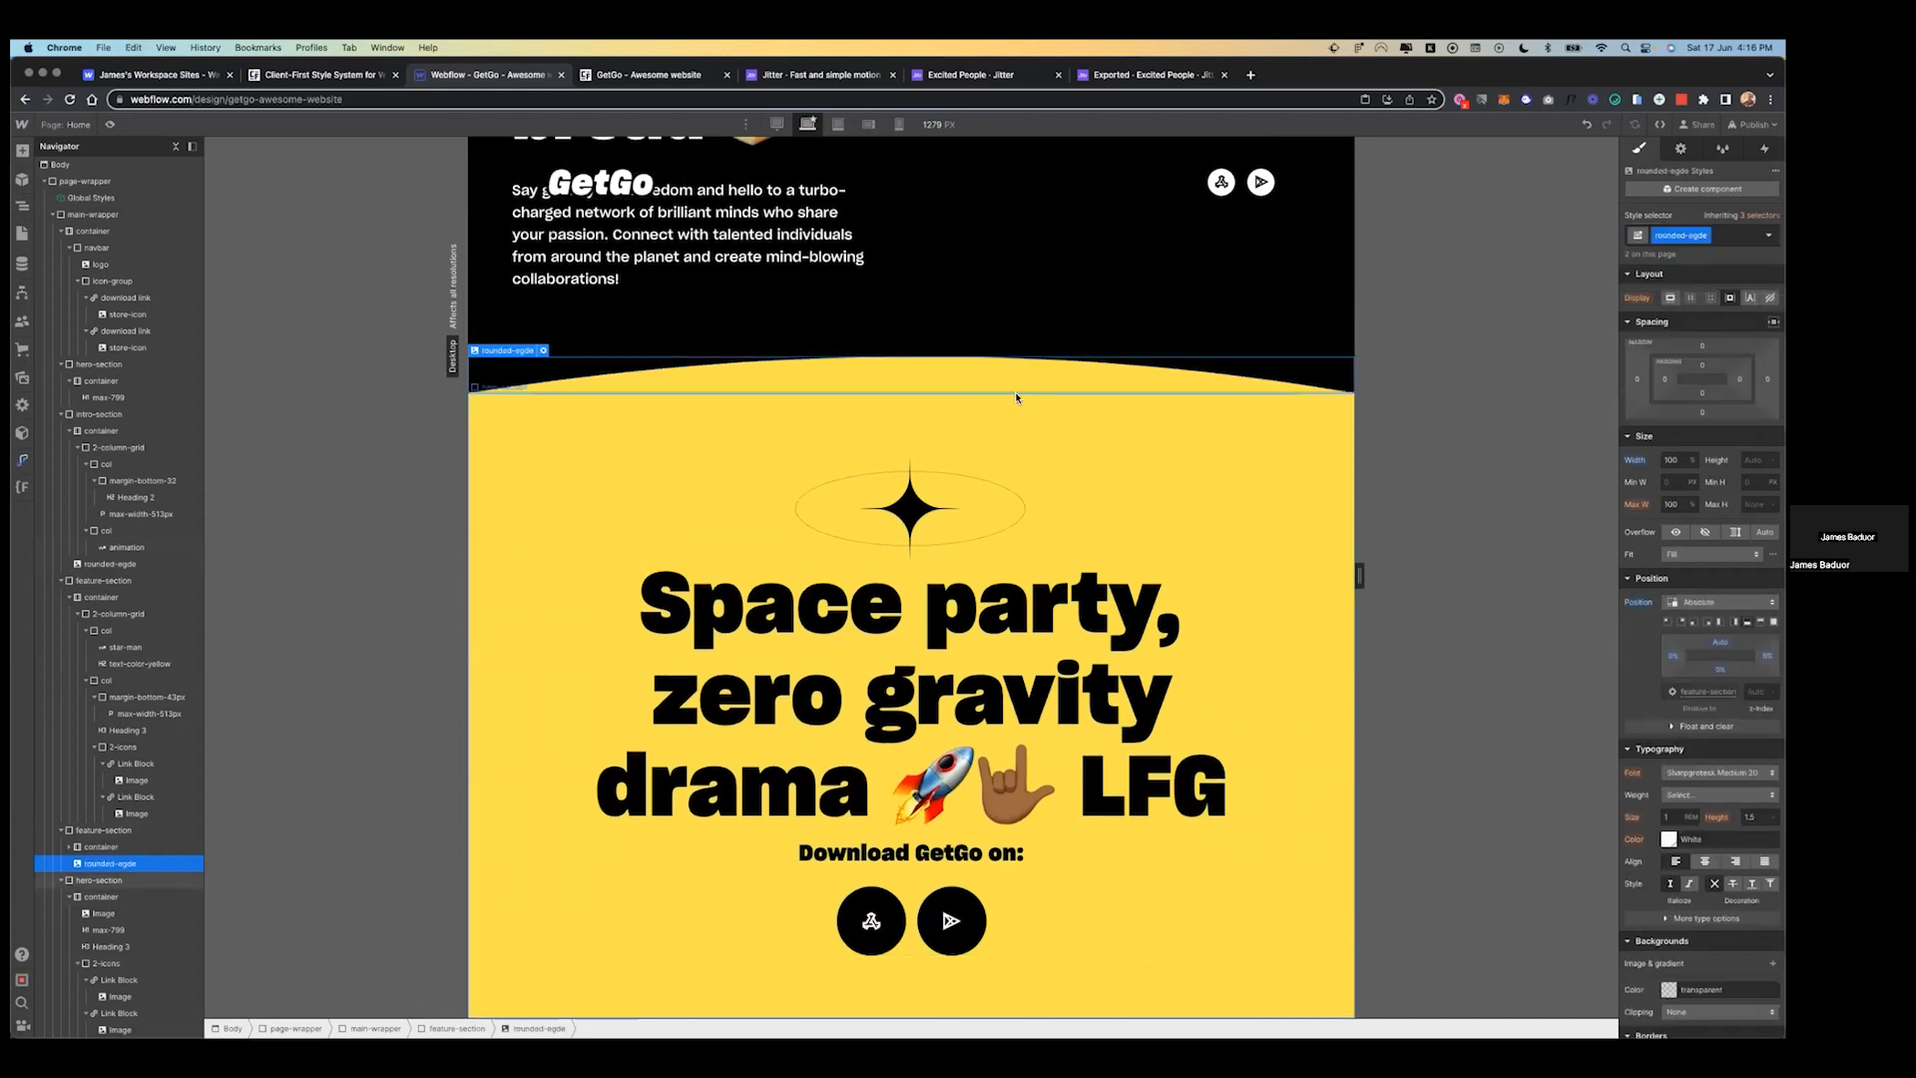
scroll(1015, 396, up, 5)
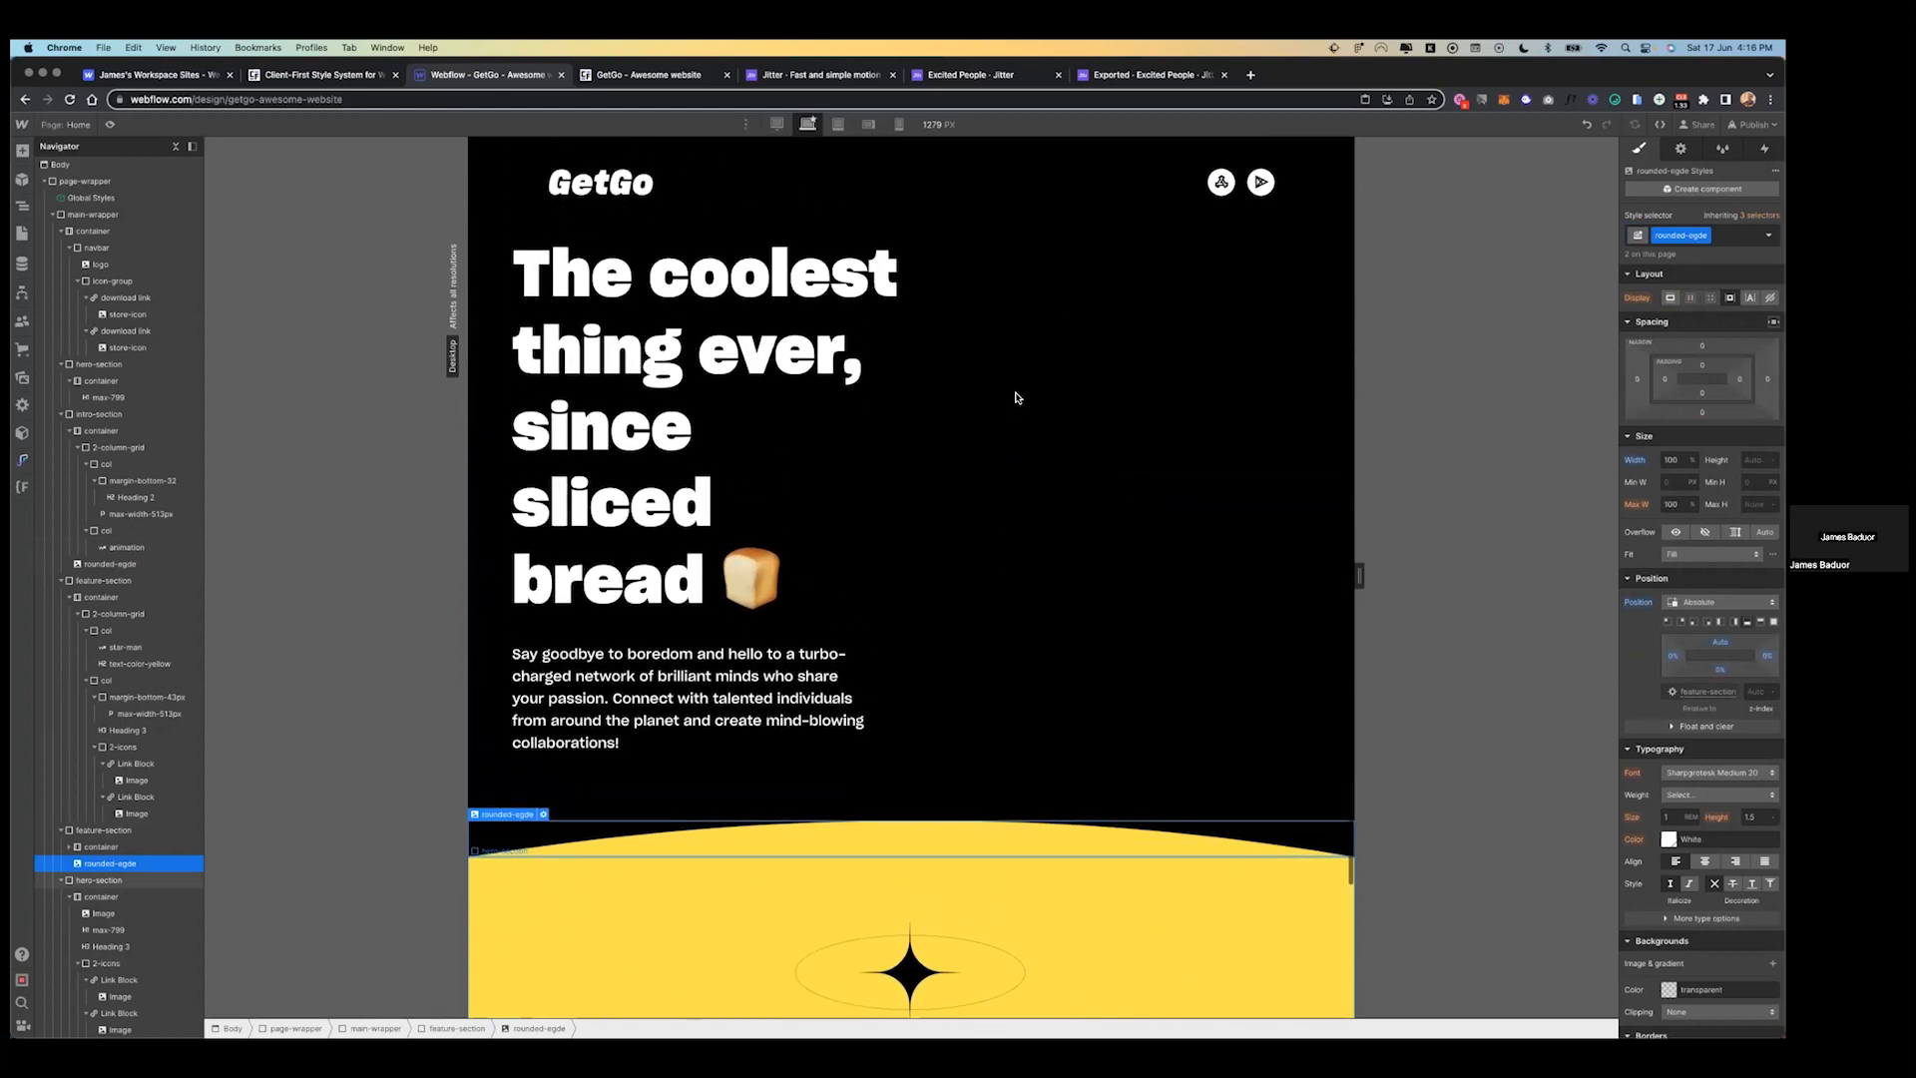
- Preview the page and check the footer's curved edge and the sections above it up to the hero
click(775, 795)
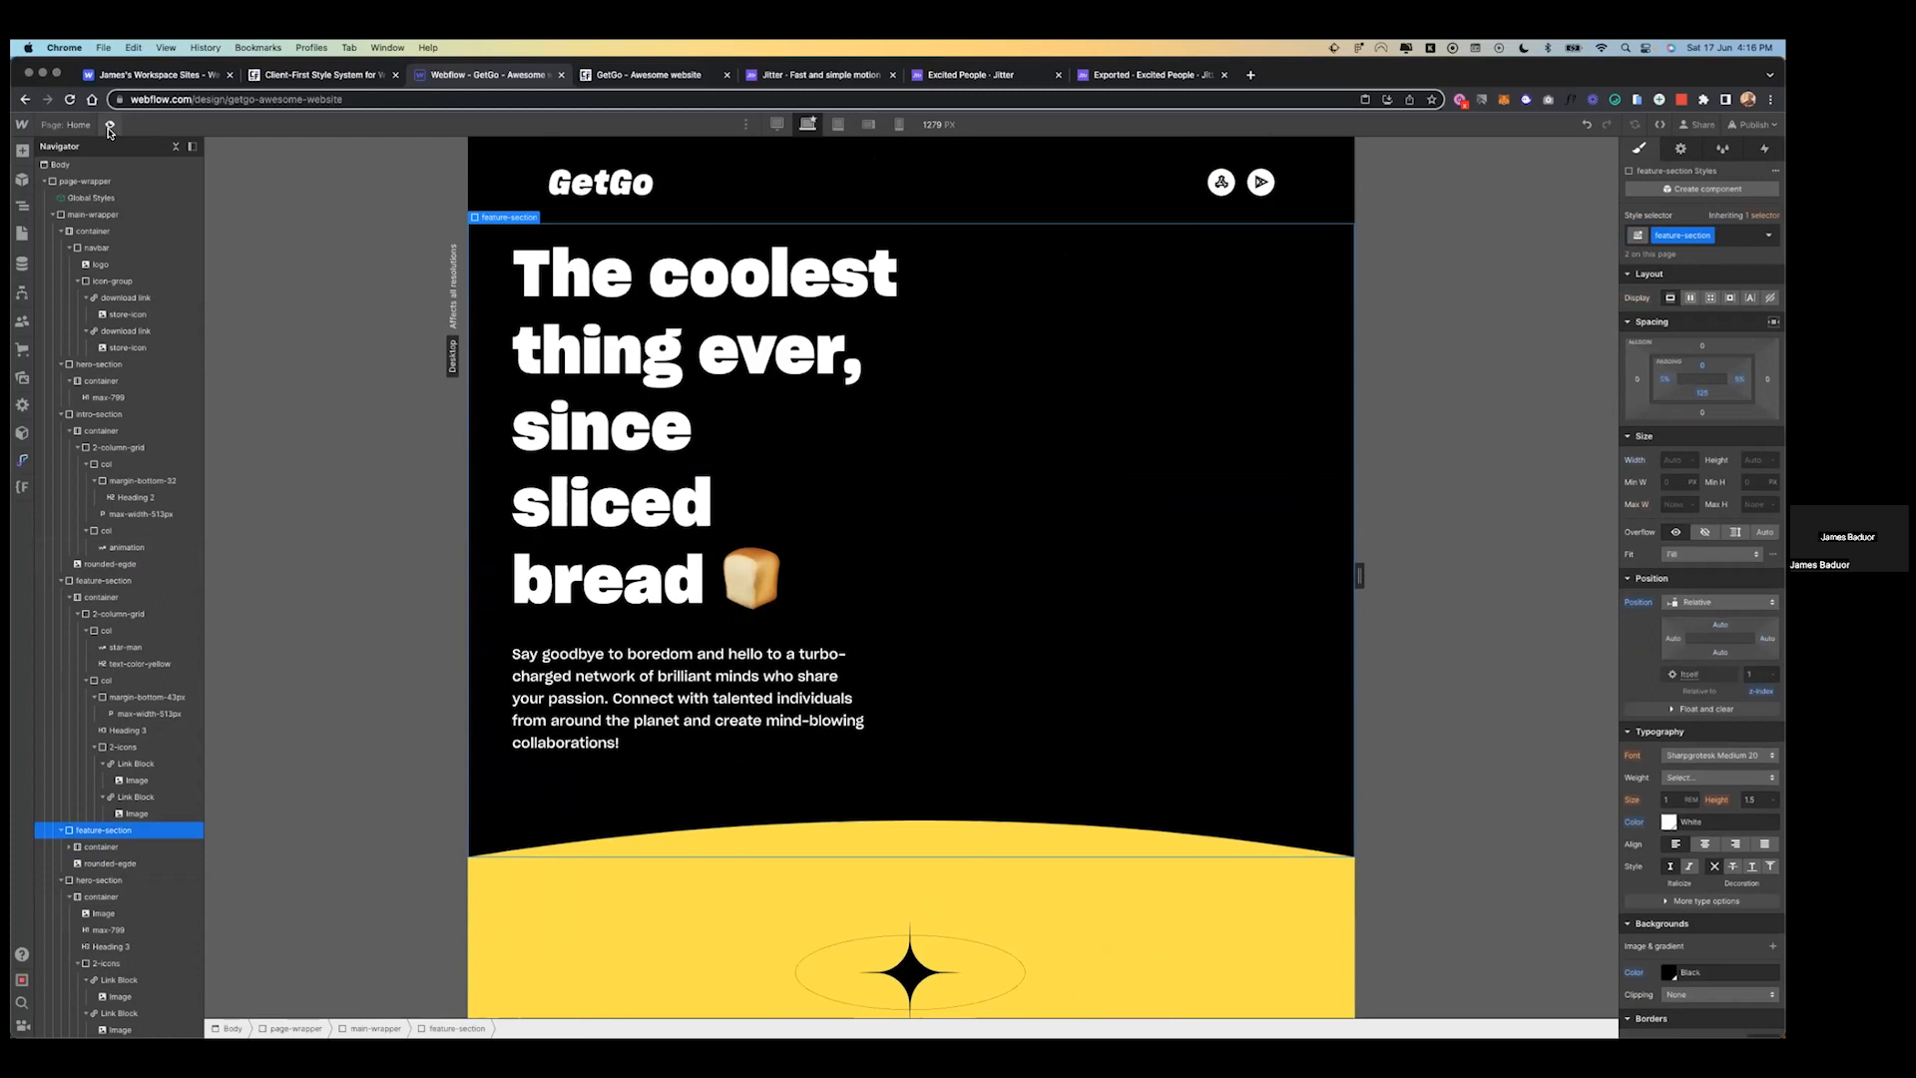
key(super+shift+p)
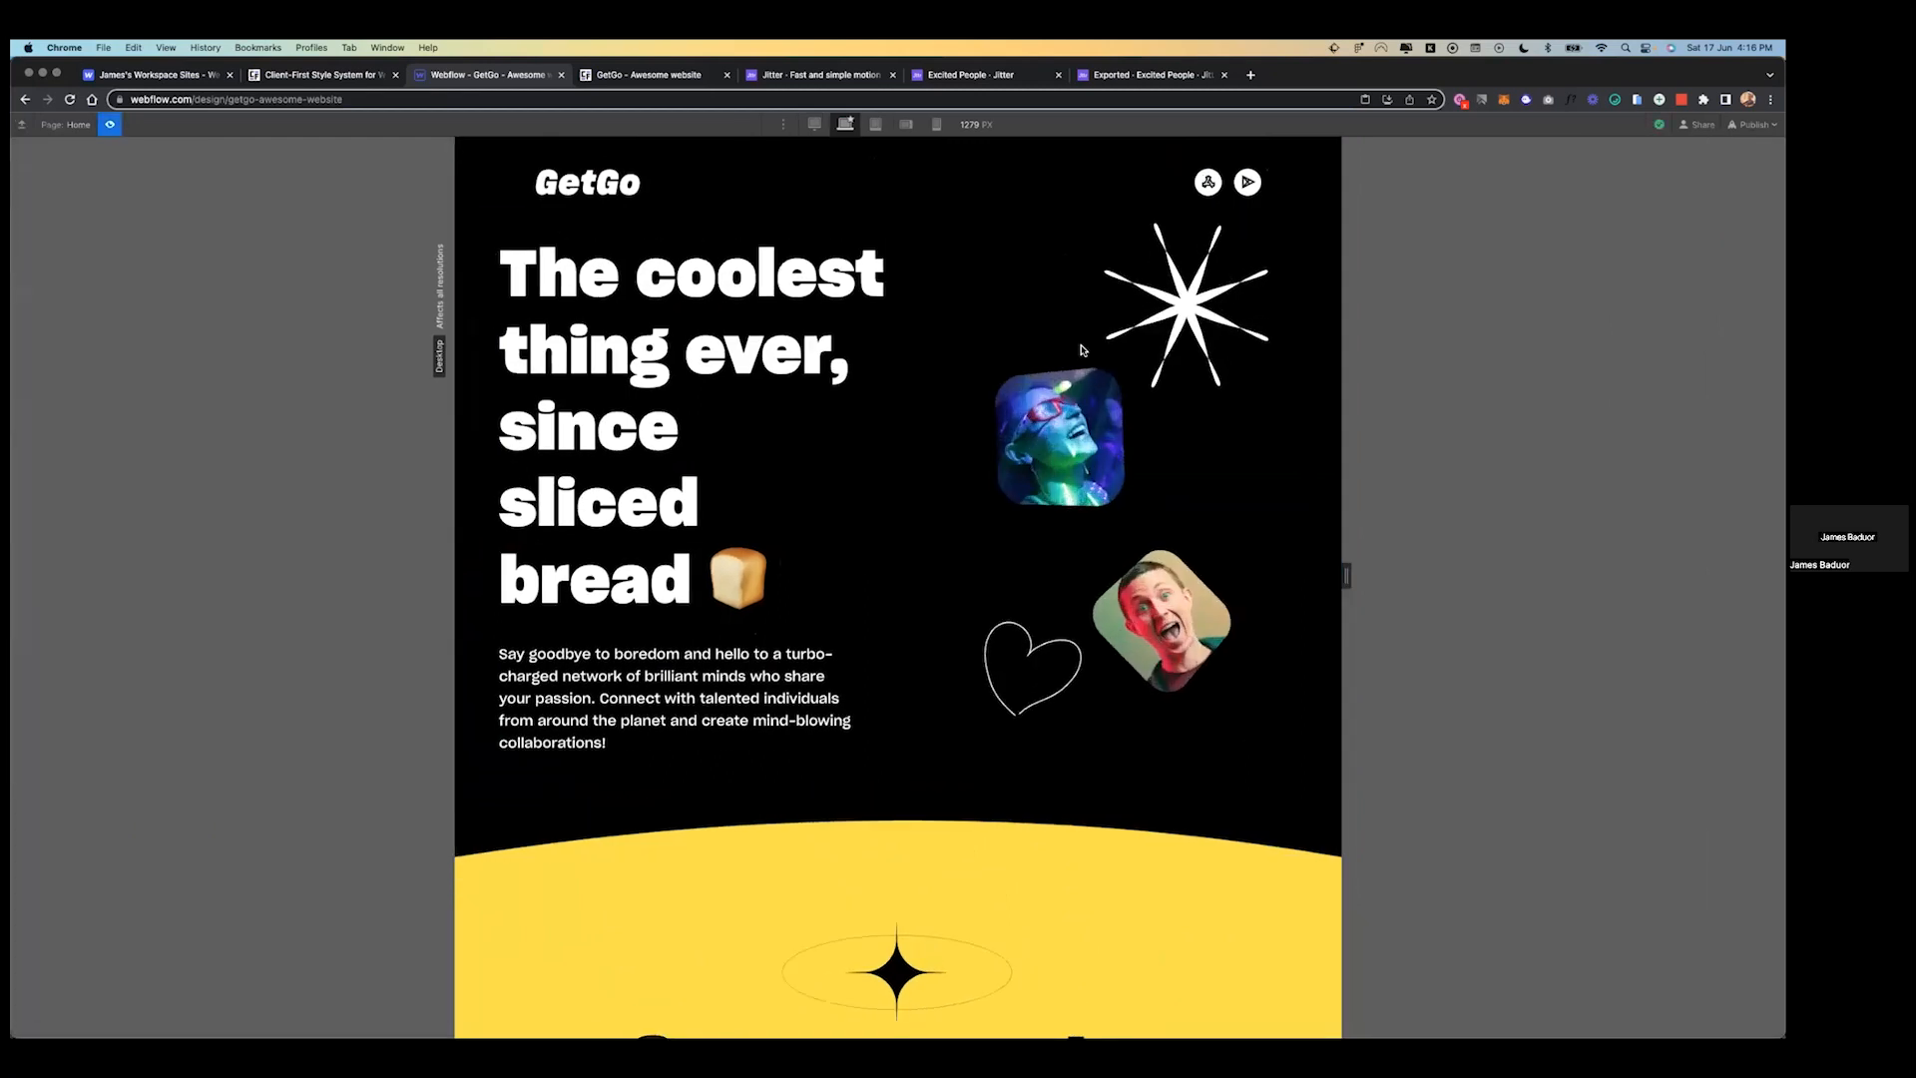
scroll(1143, 635, down, 5)
scroll(1143, 635, up, 5)
scroll(1142, 635, up, 10)
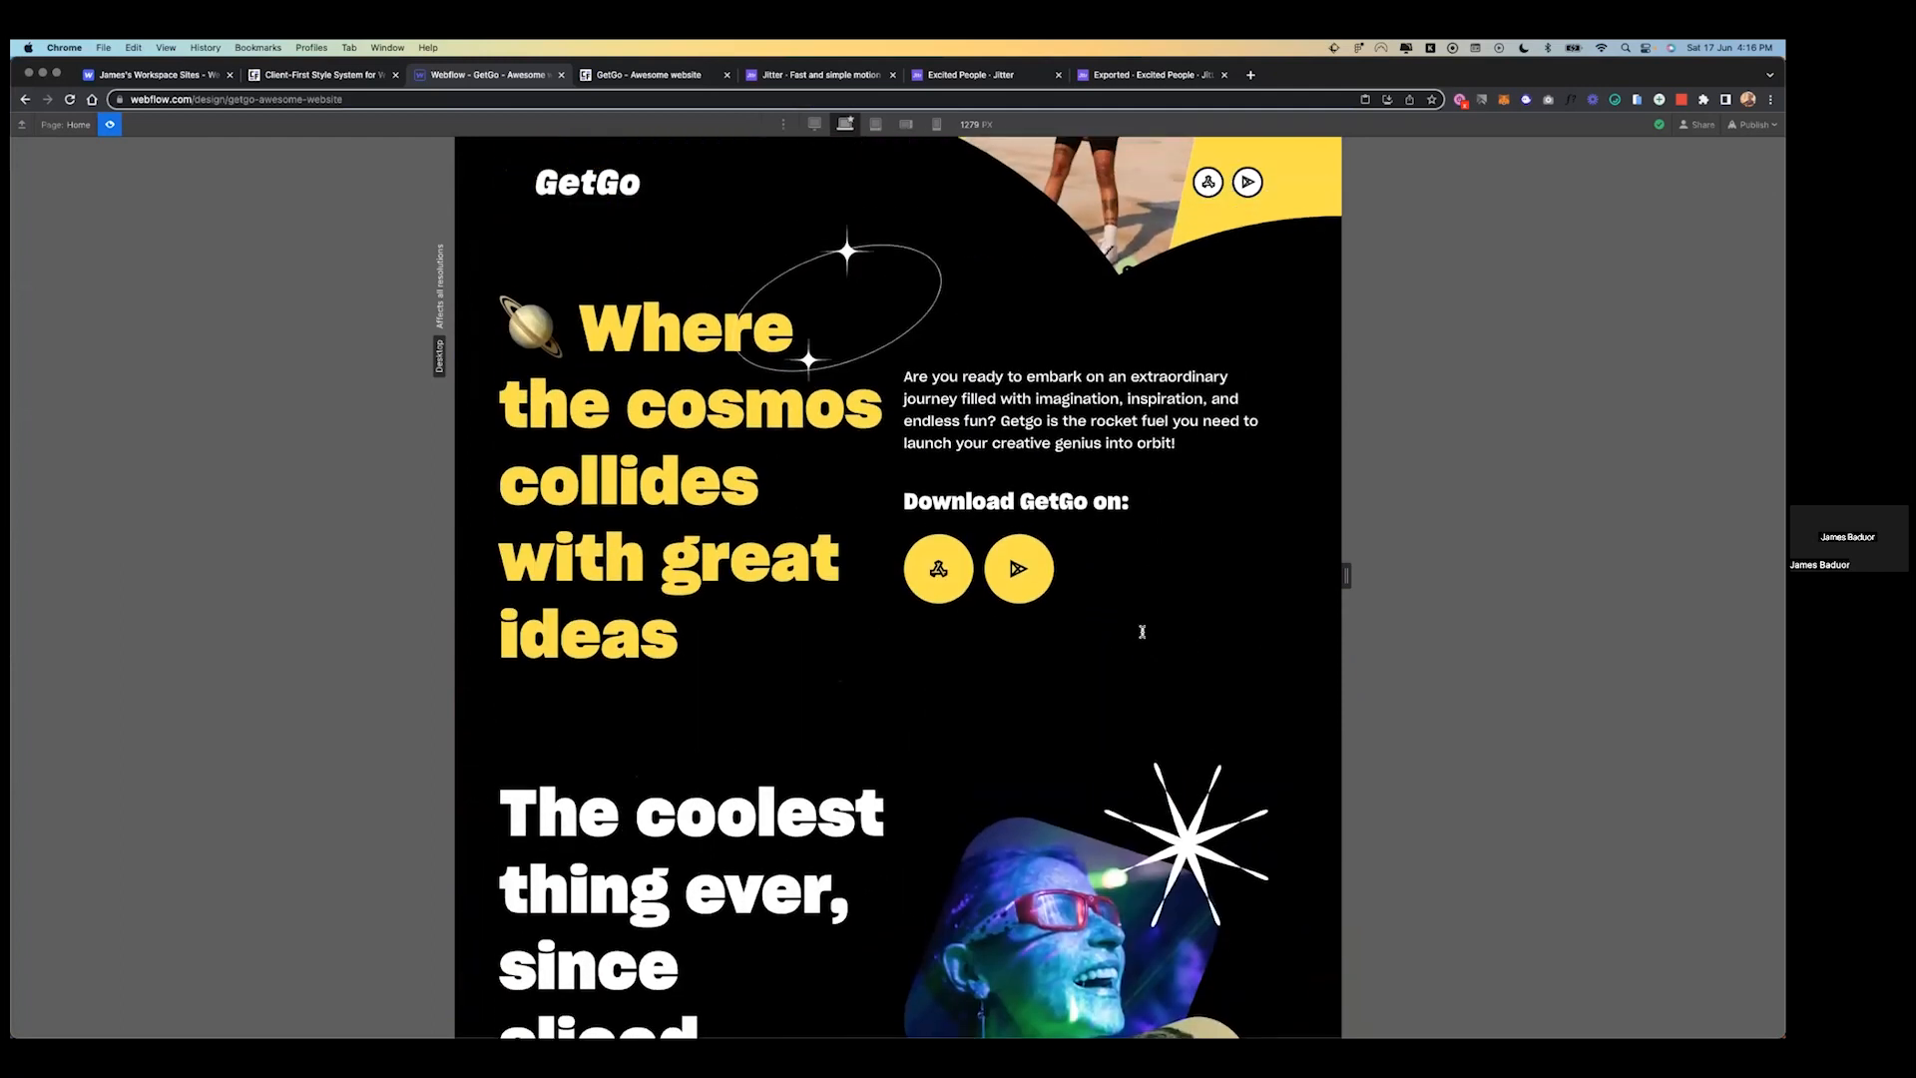
scroll(1143, 635, up, 6)
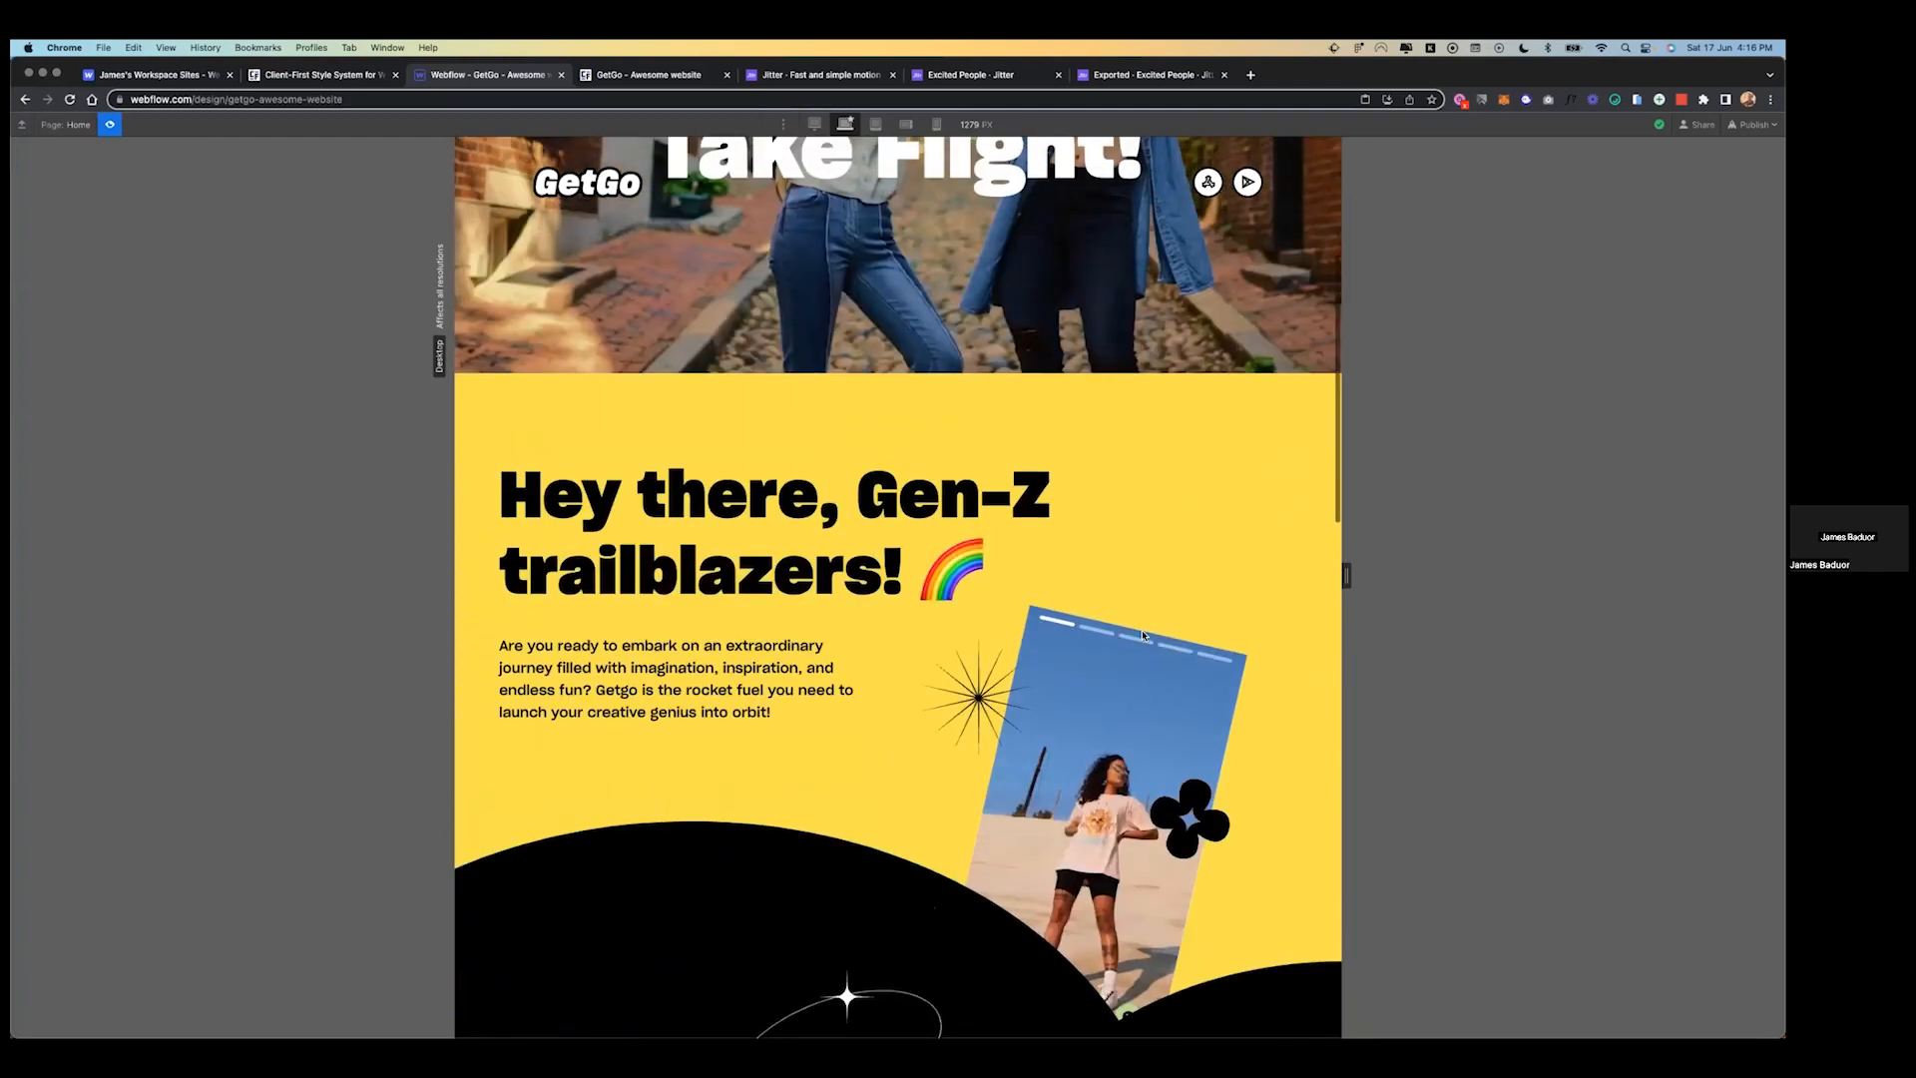
scroll(1135, 625, up, 2)
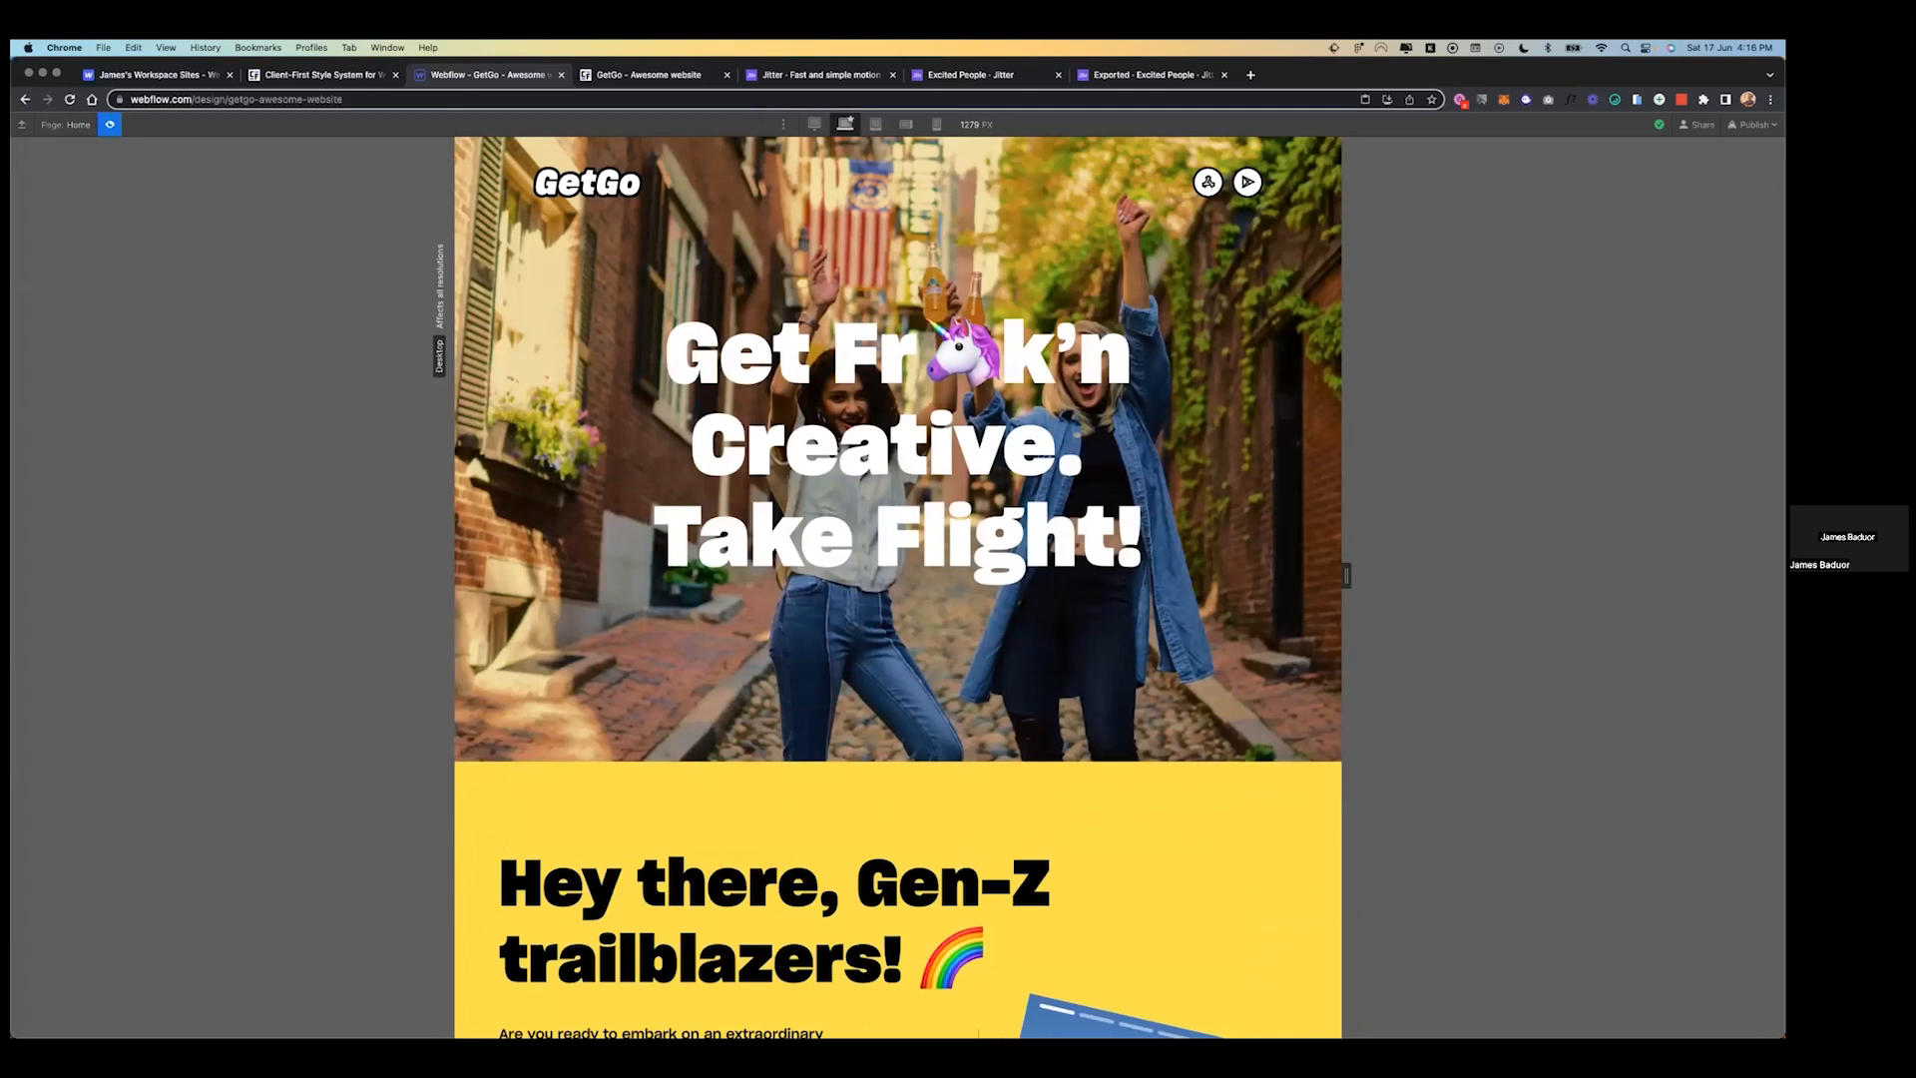
- Publish the site to the getgo-awesome-website.webflow.io staging domain and reload the live page
click(1754, 123)
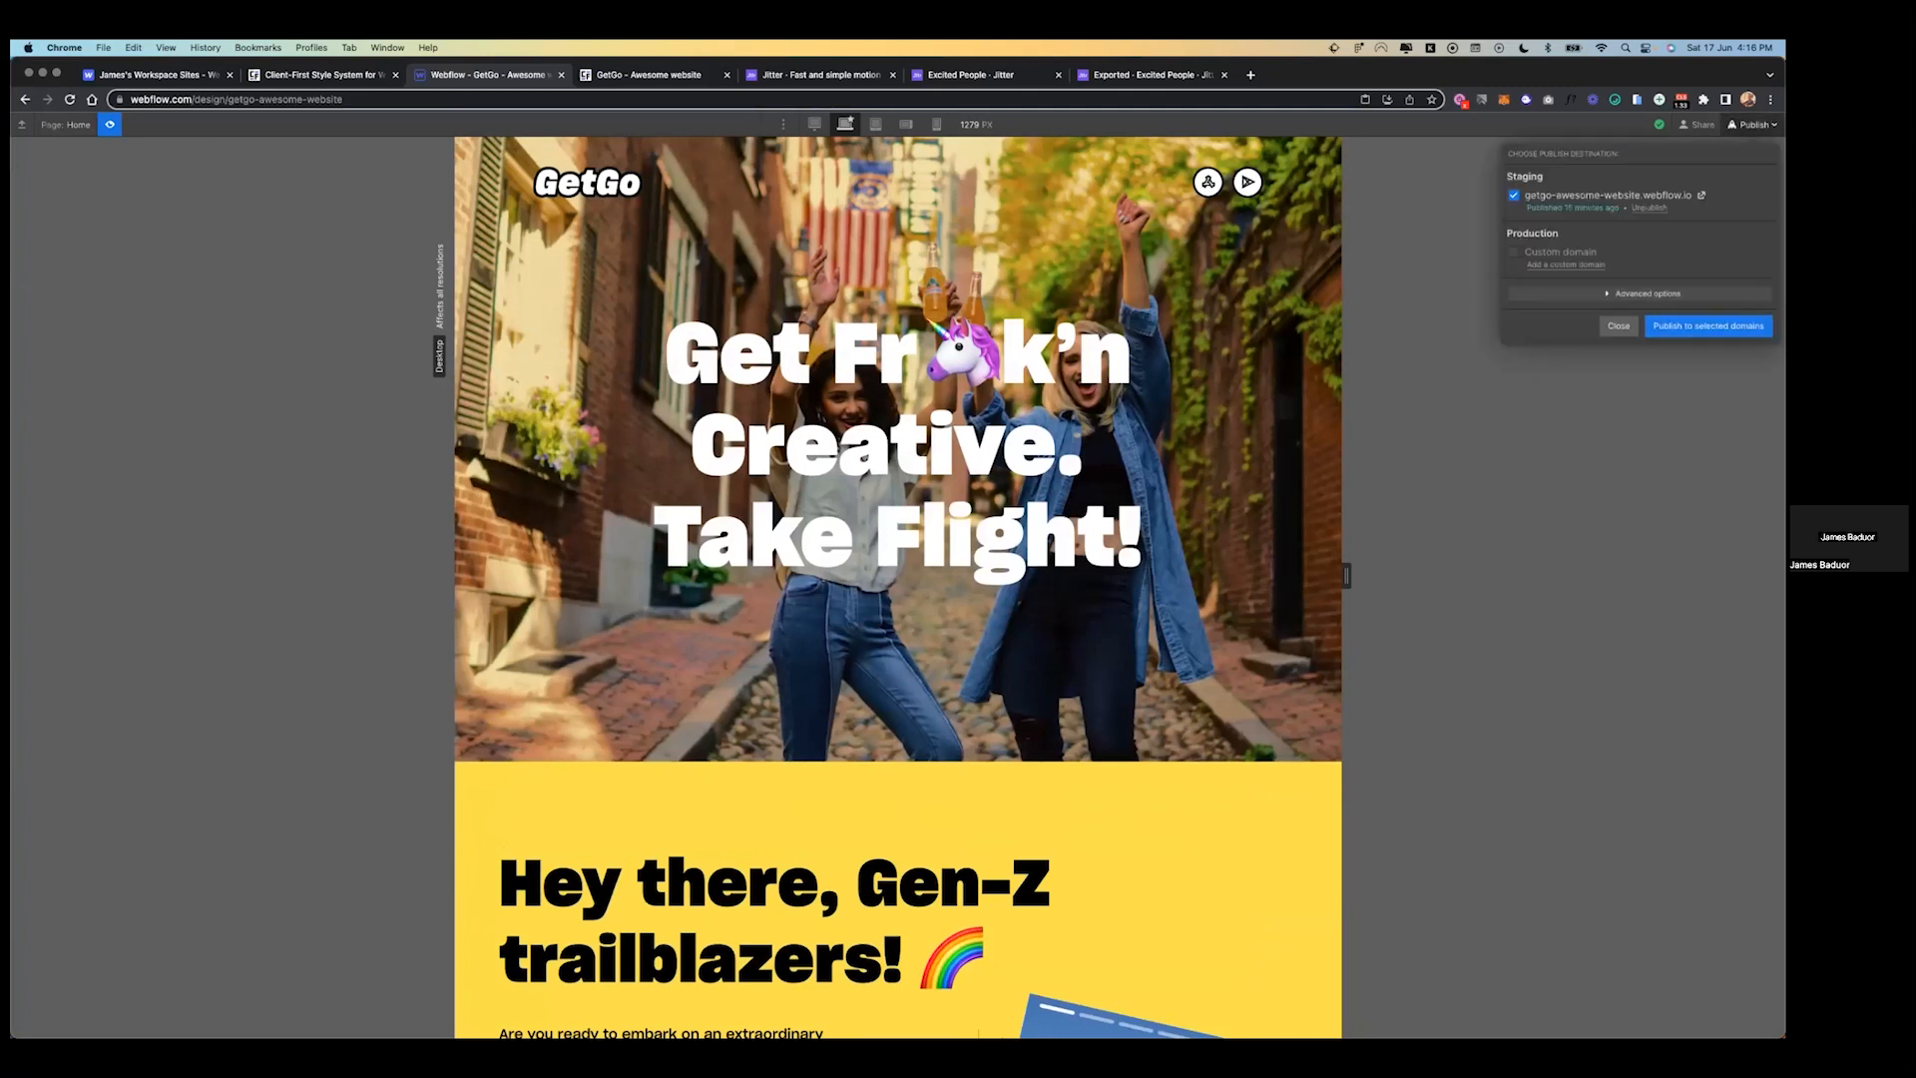
click(1761, 325)
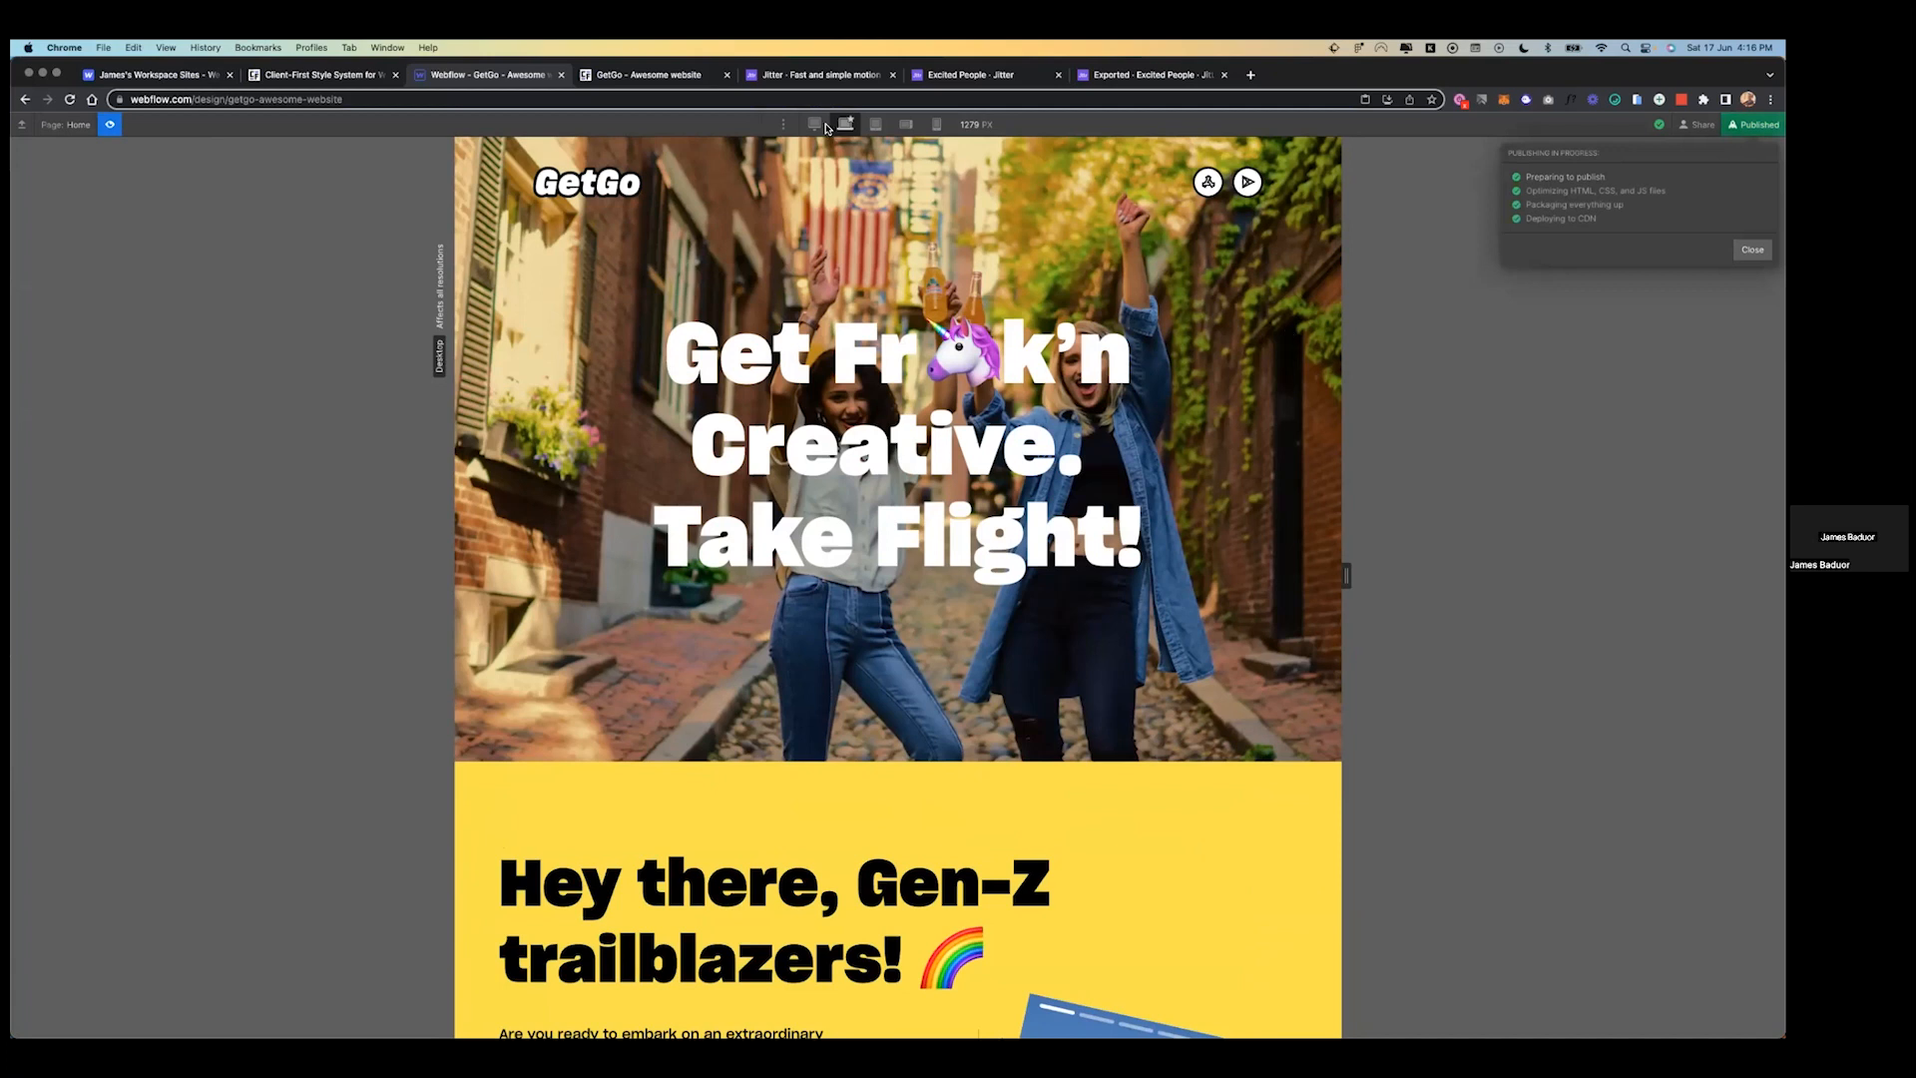
click(654, 76)
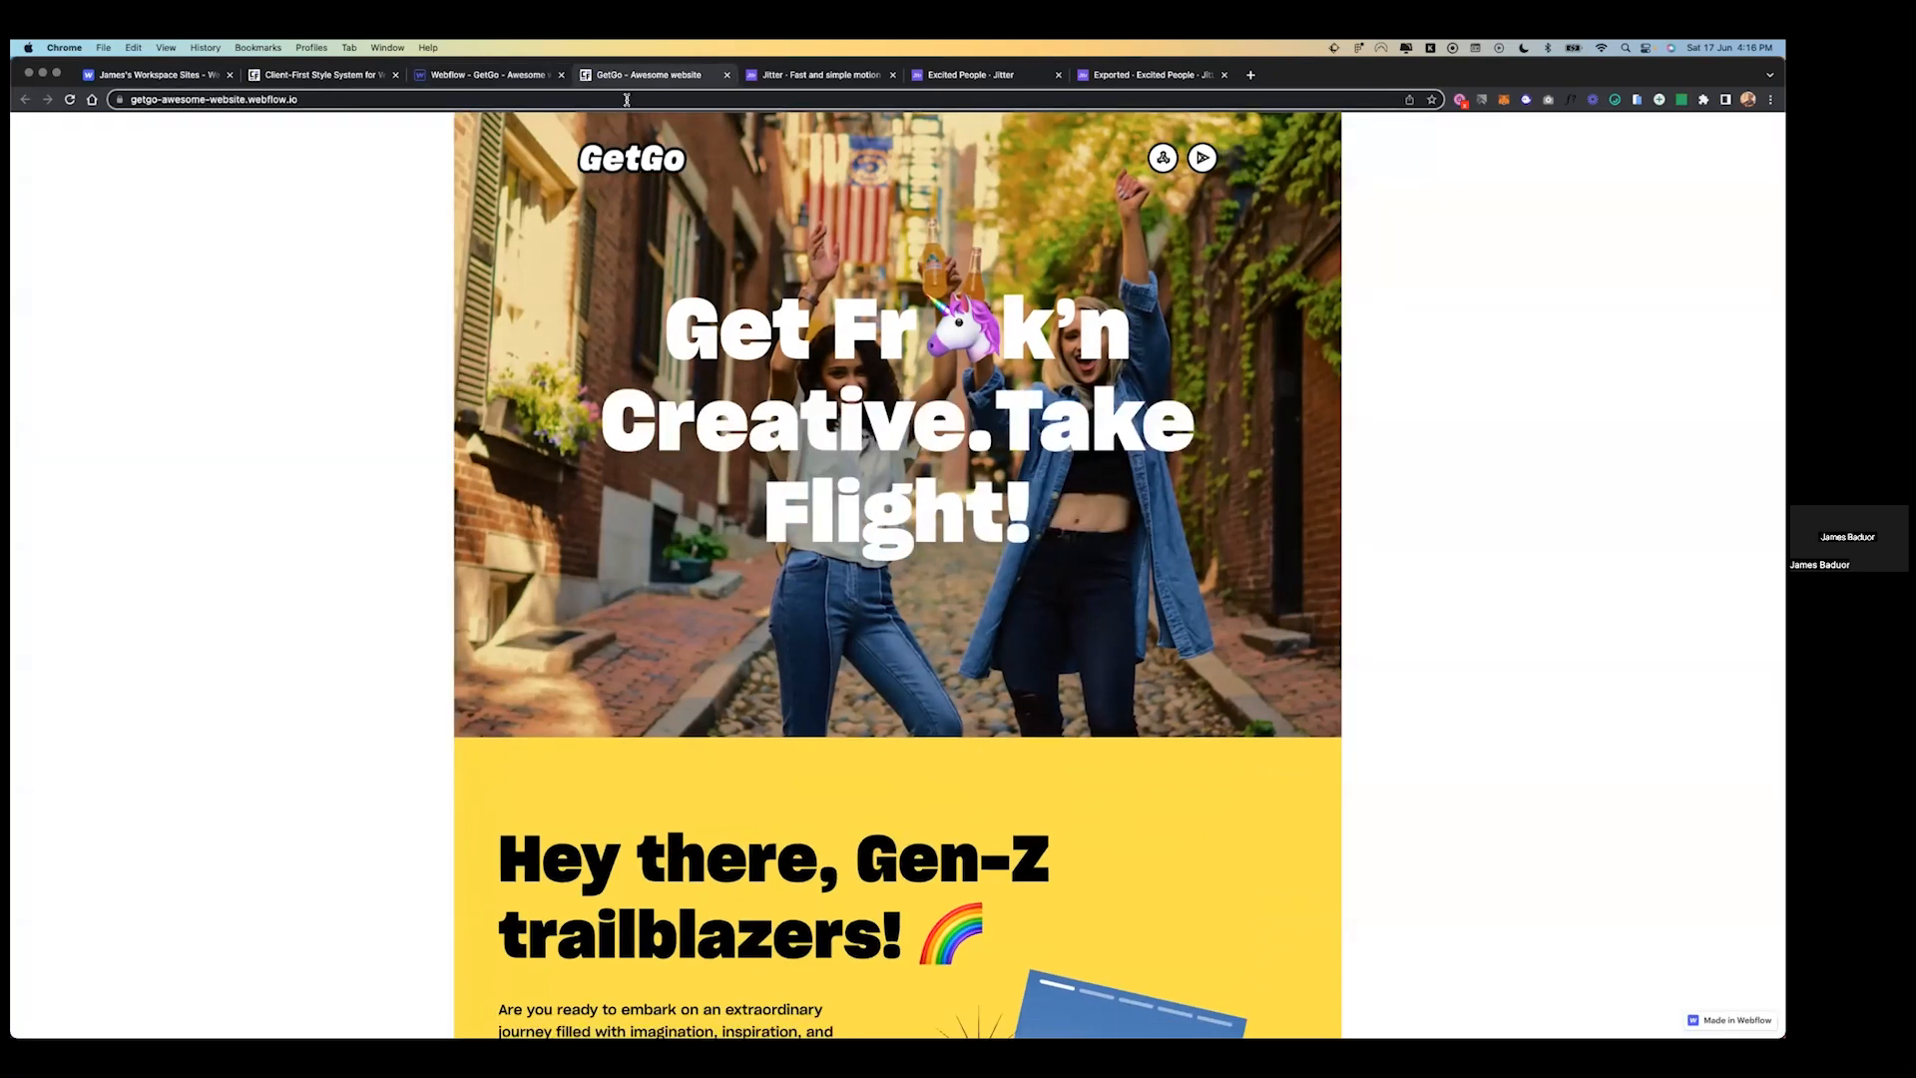
key(Return)
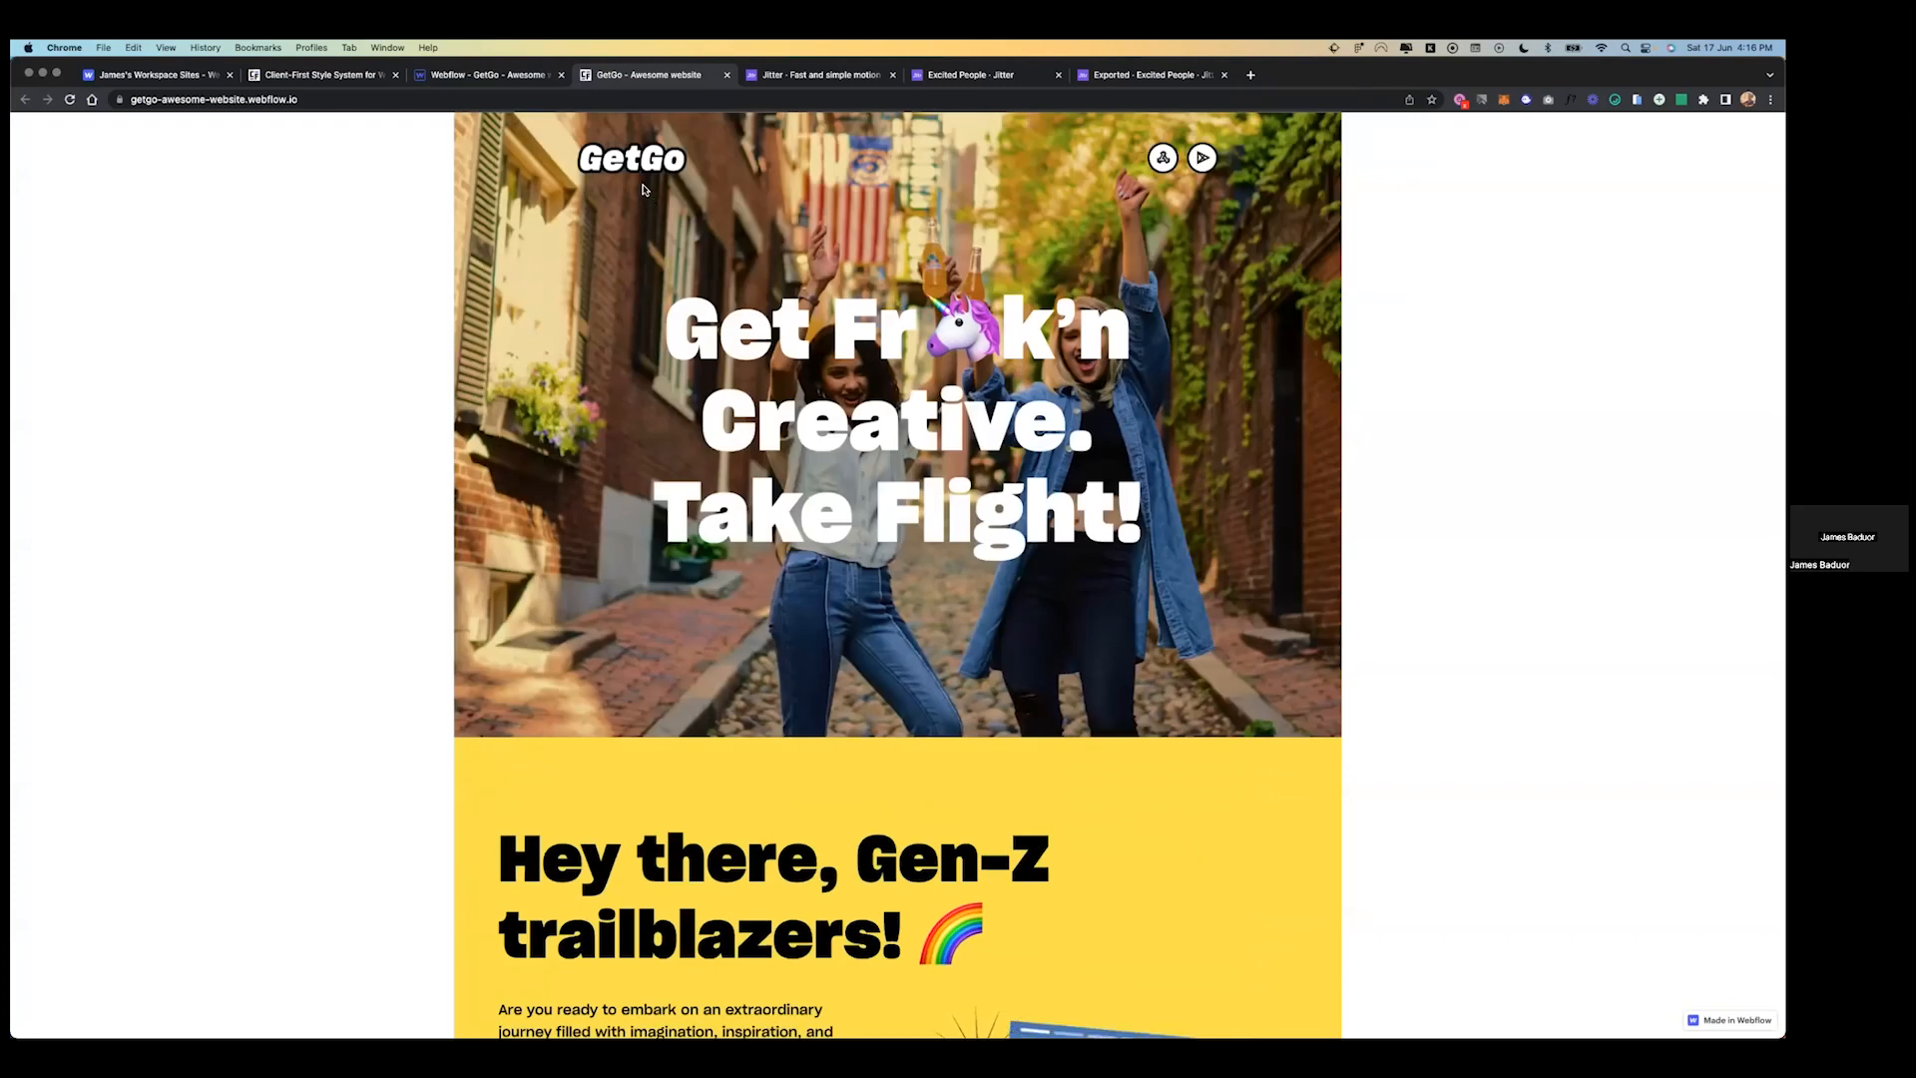
- Examine the published page's layout and animations from the hero to the footer and back
scroll(1229, 348, down, 3)
scroll(1228, 349, down, 5)
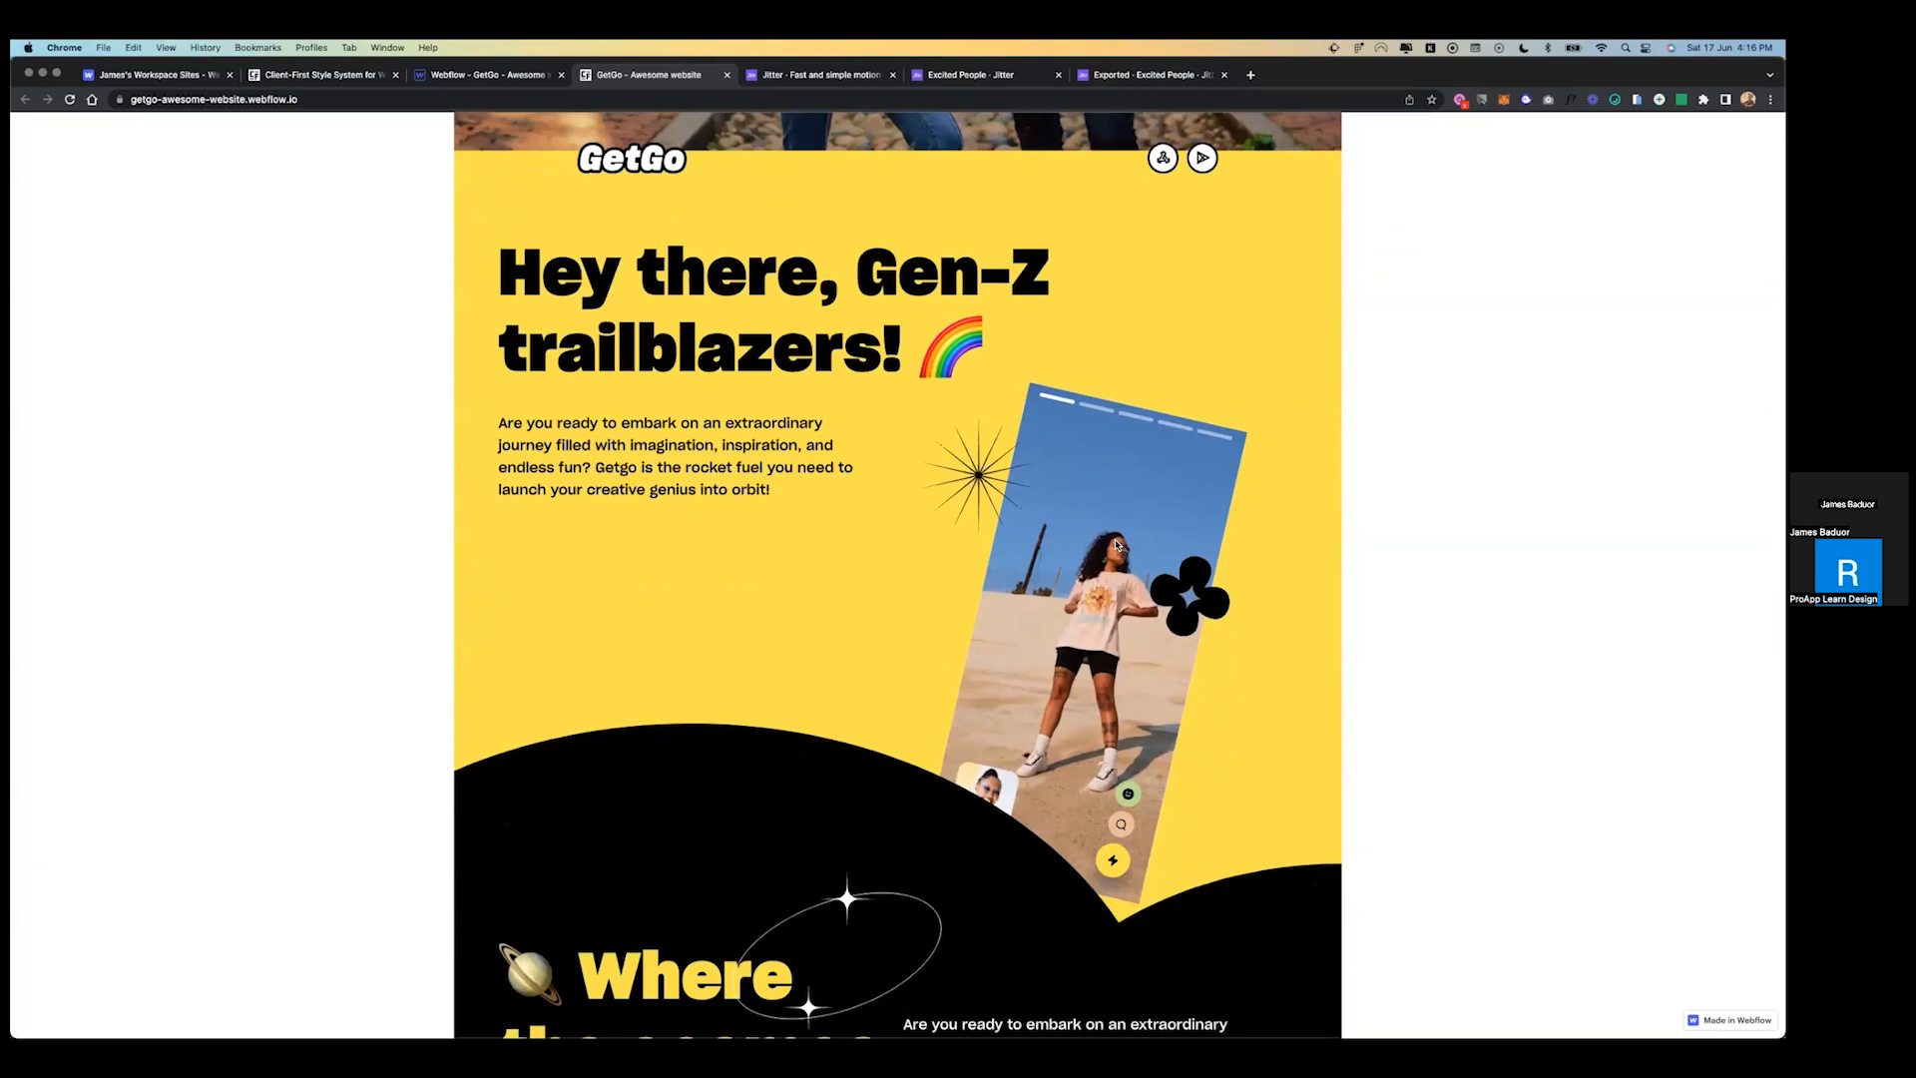
scroll(1118, 544, down, 9)
scroll(1117, 544, up, 3)
scroll(1461, 841, down, 2)
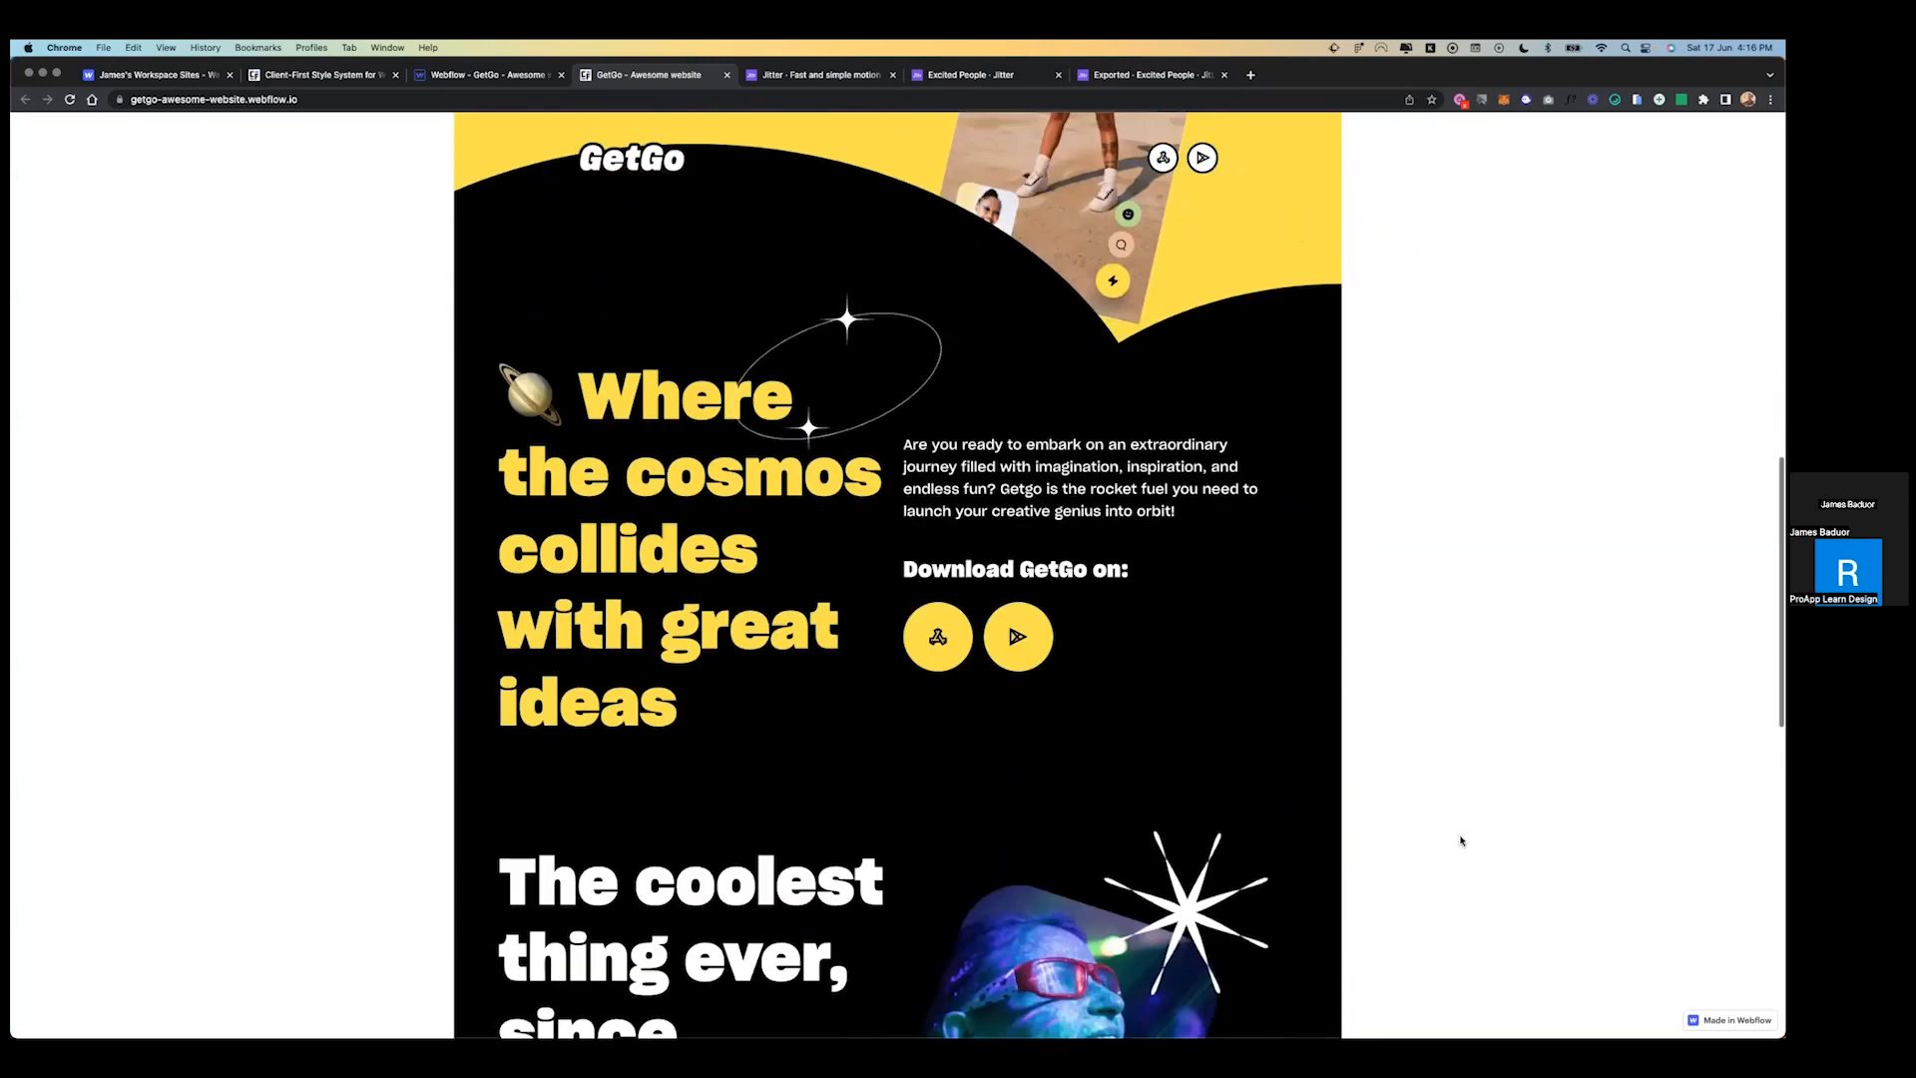
scroll(1103, 588, down, 15)
scroll(1104, 596, up, 6)
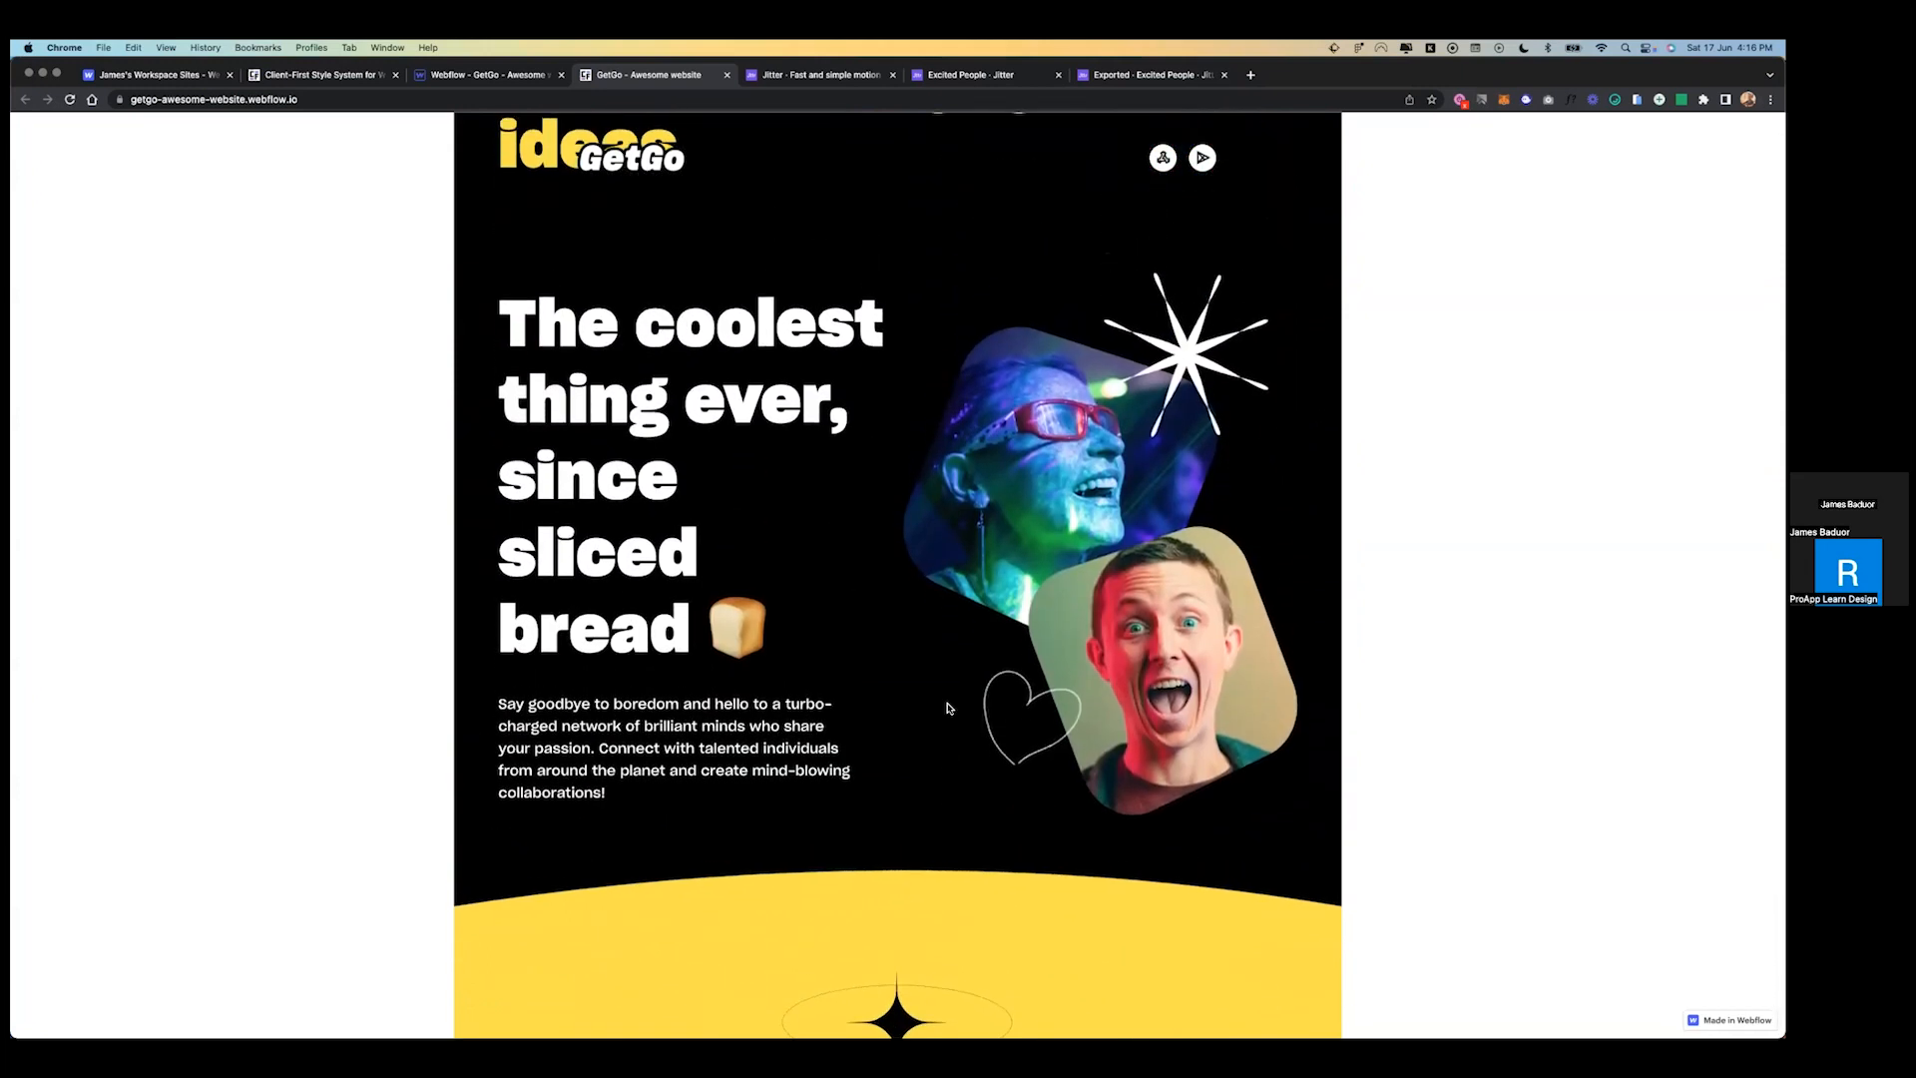
scroll(948, 708, up, 3)
scroll(963, 668, down, 2)
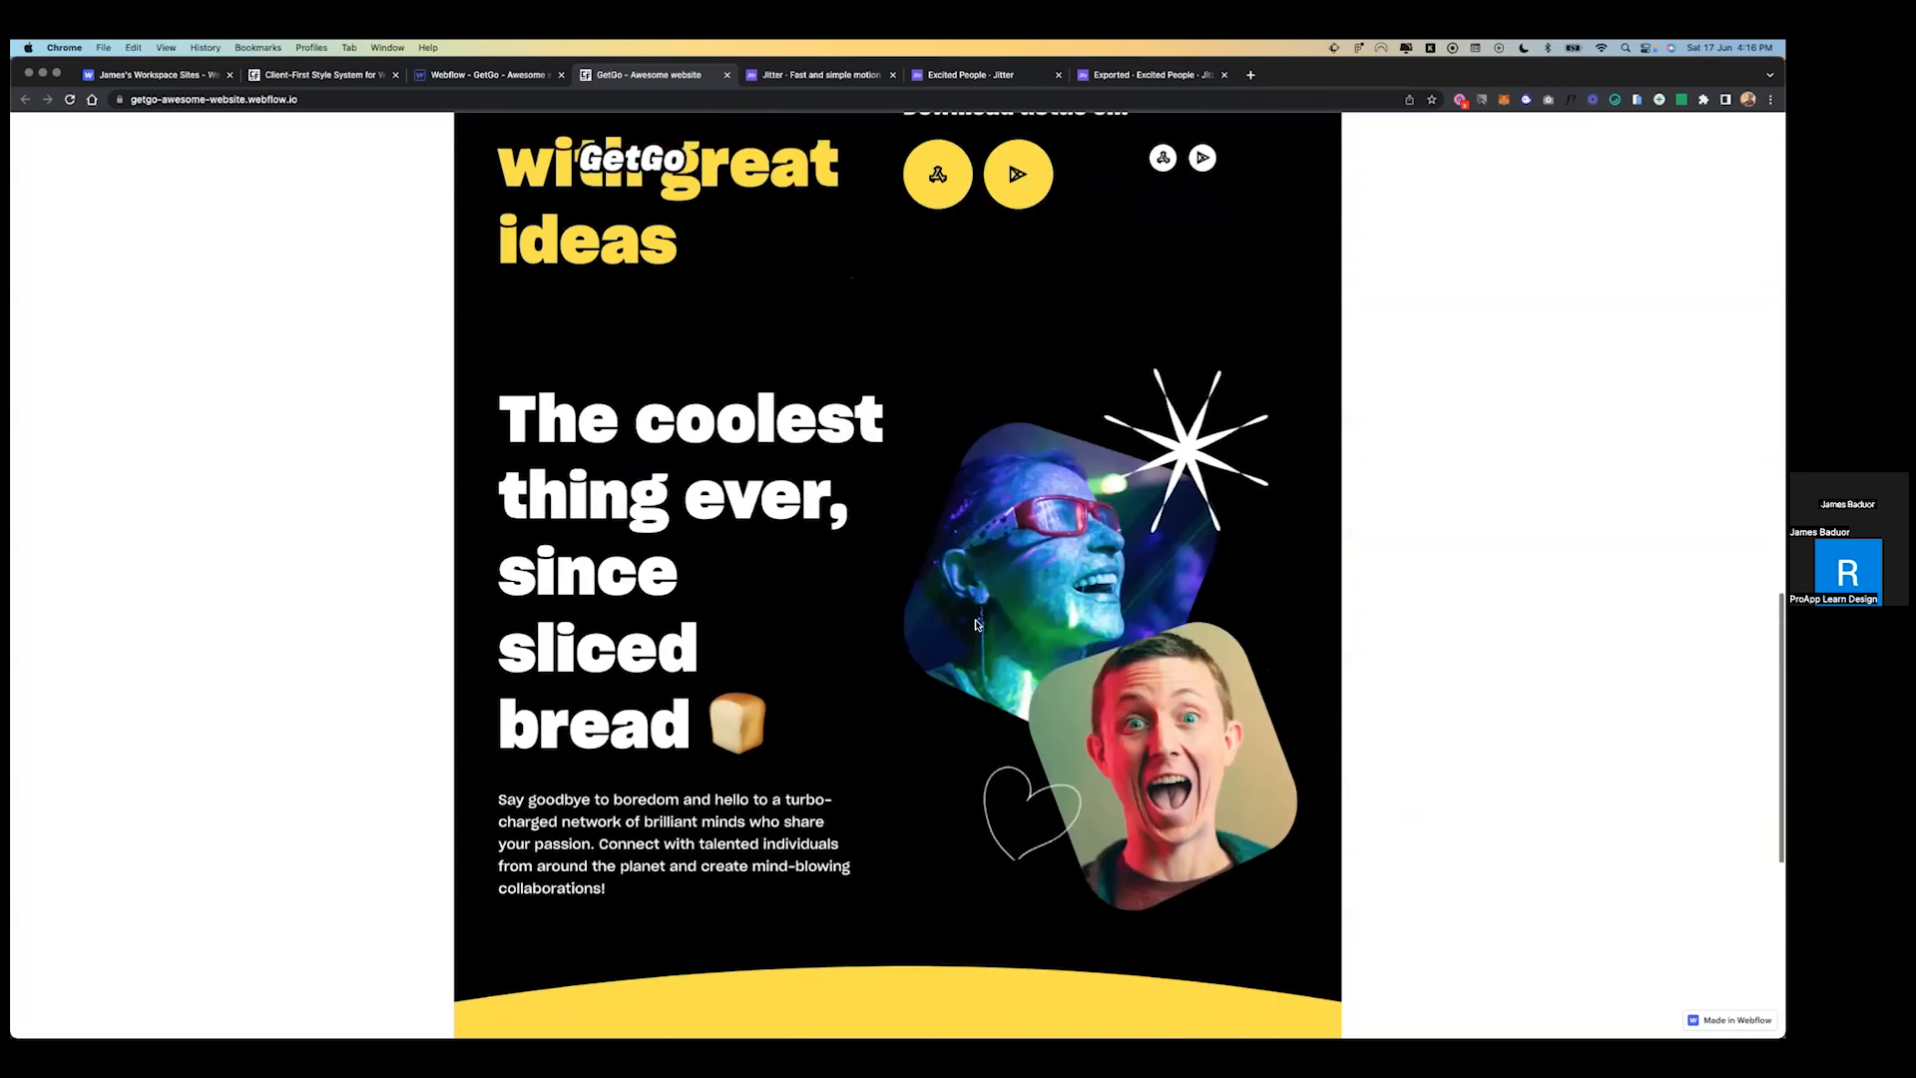
scroll(958, 449, up, 15)
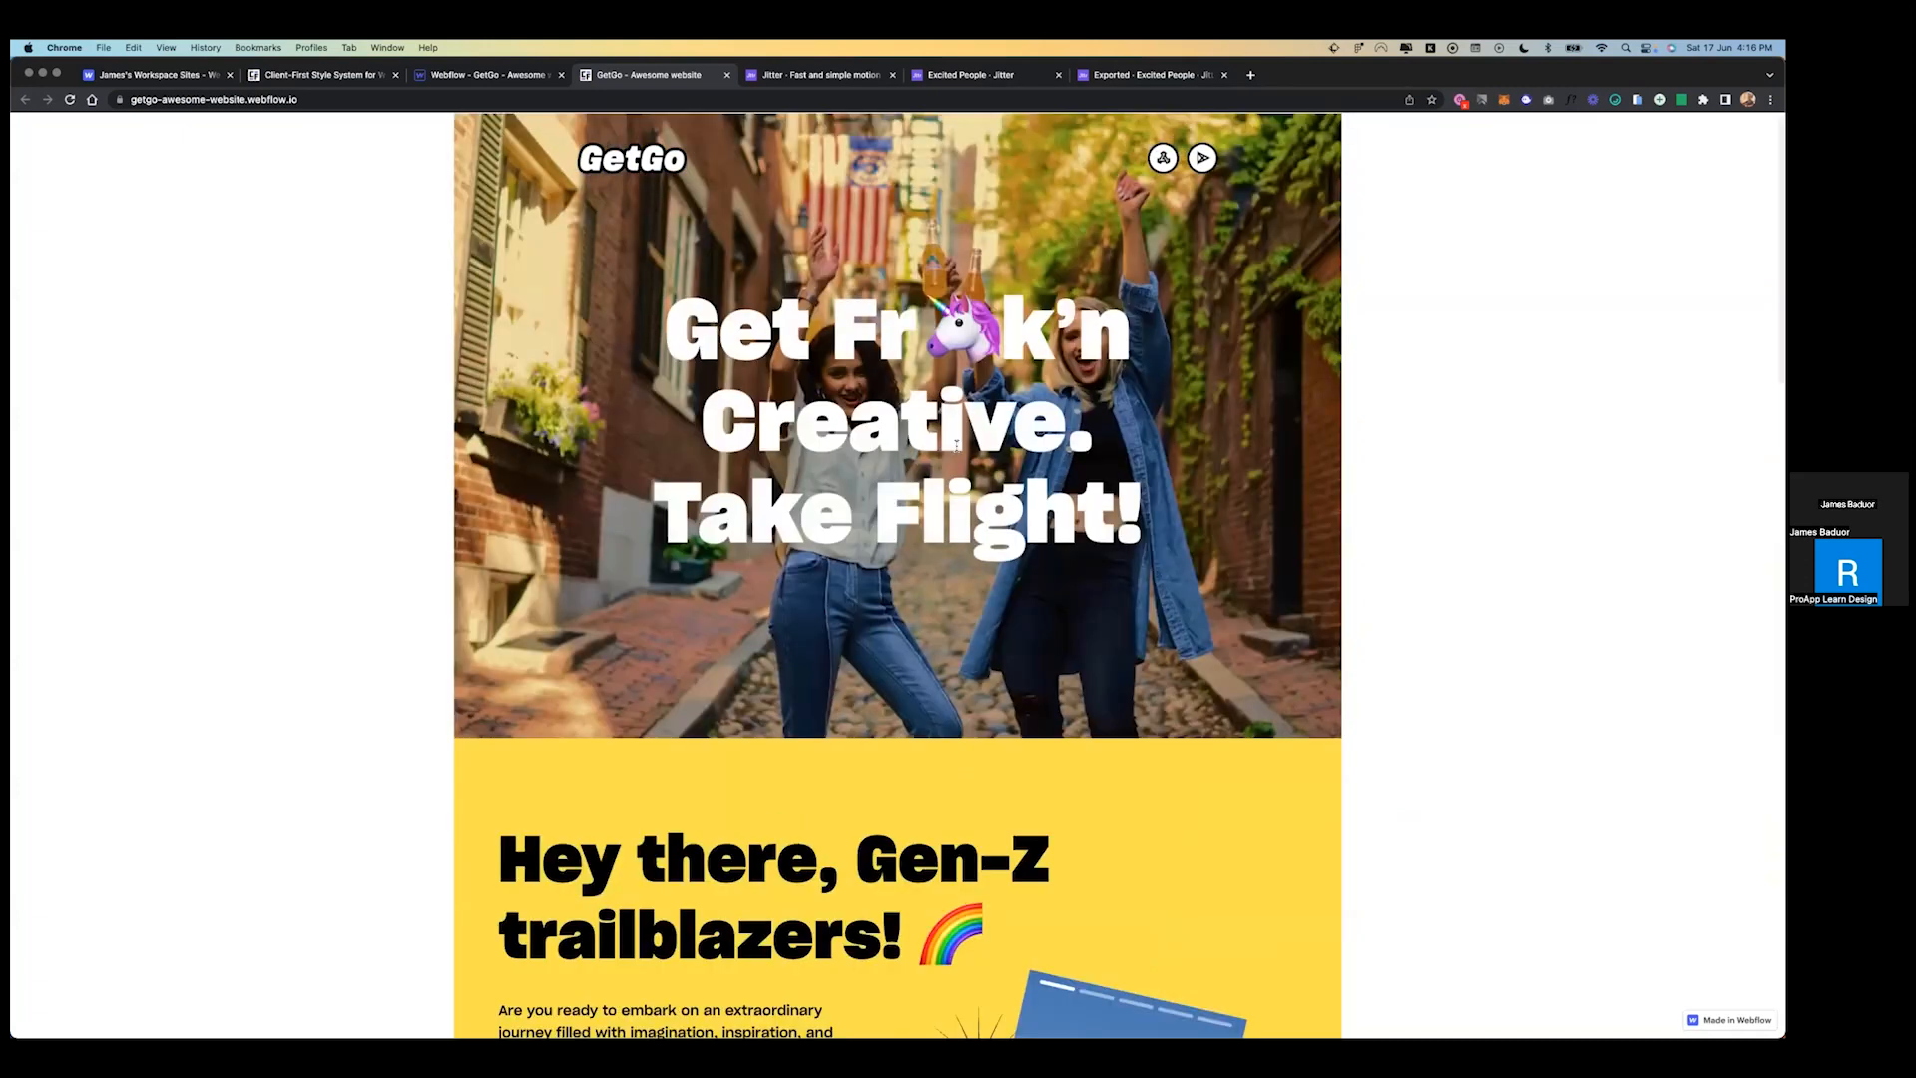
scroll(958, 446, down, 3)
scroll(958, 446, up, 3)
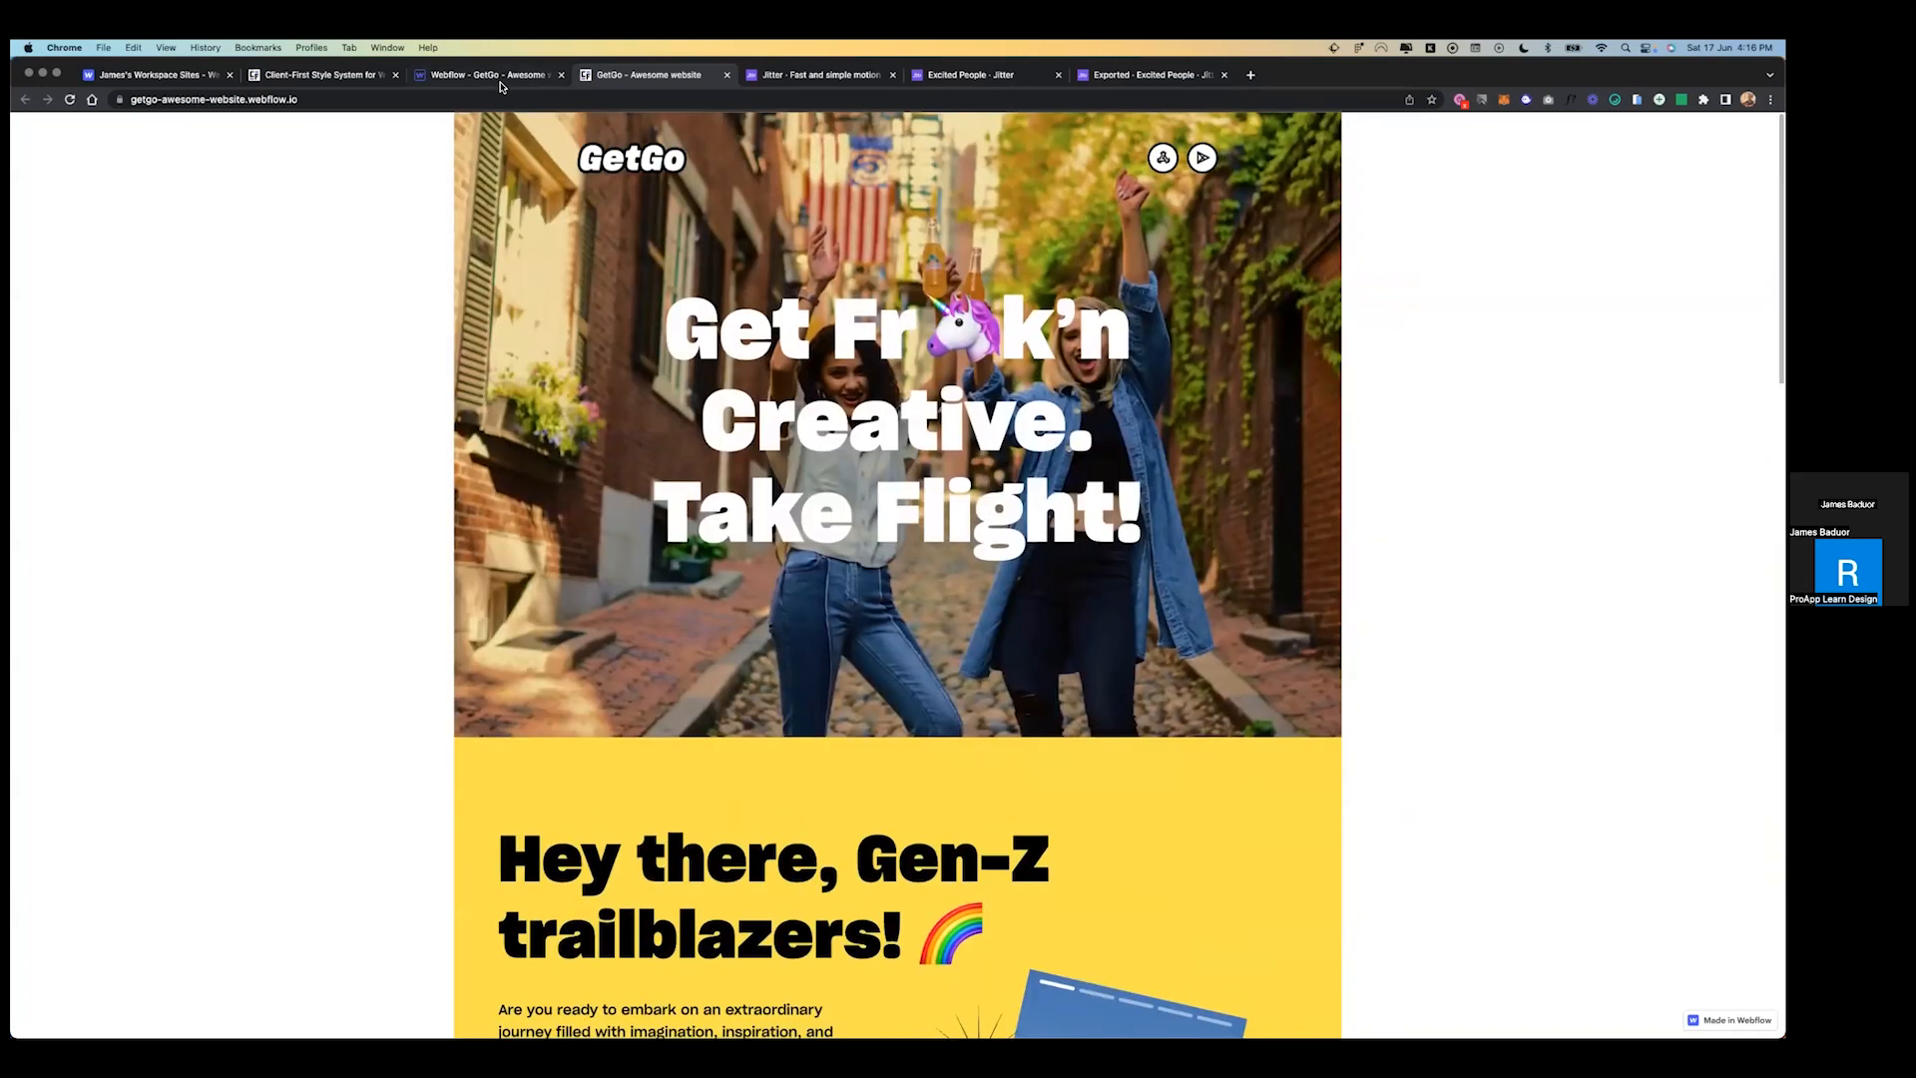
- Back in the Webflow designer, give the navbar a scroll-into-view interaction with a Slide action, sliding in From Top
click(496, 77)
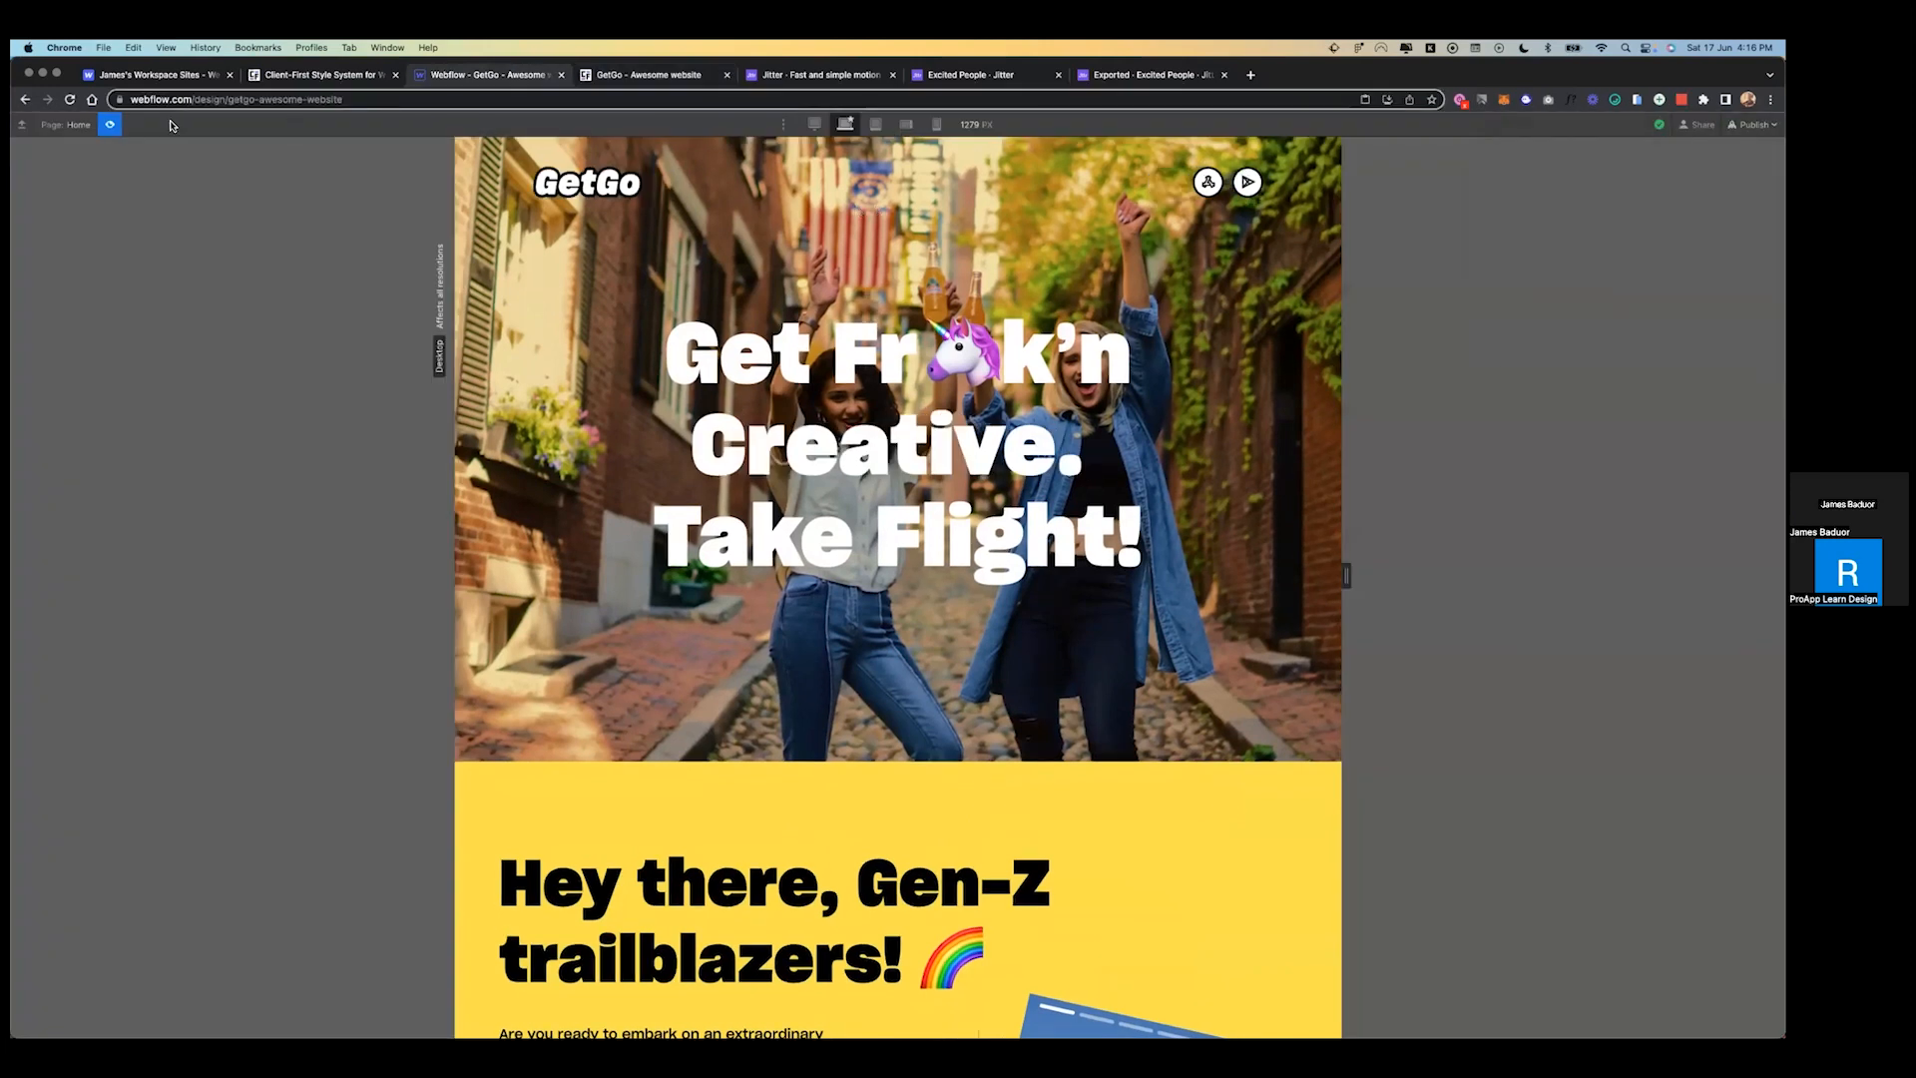
click(110, 124)
click(968, 178)
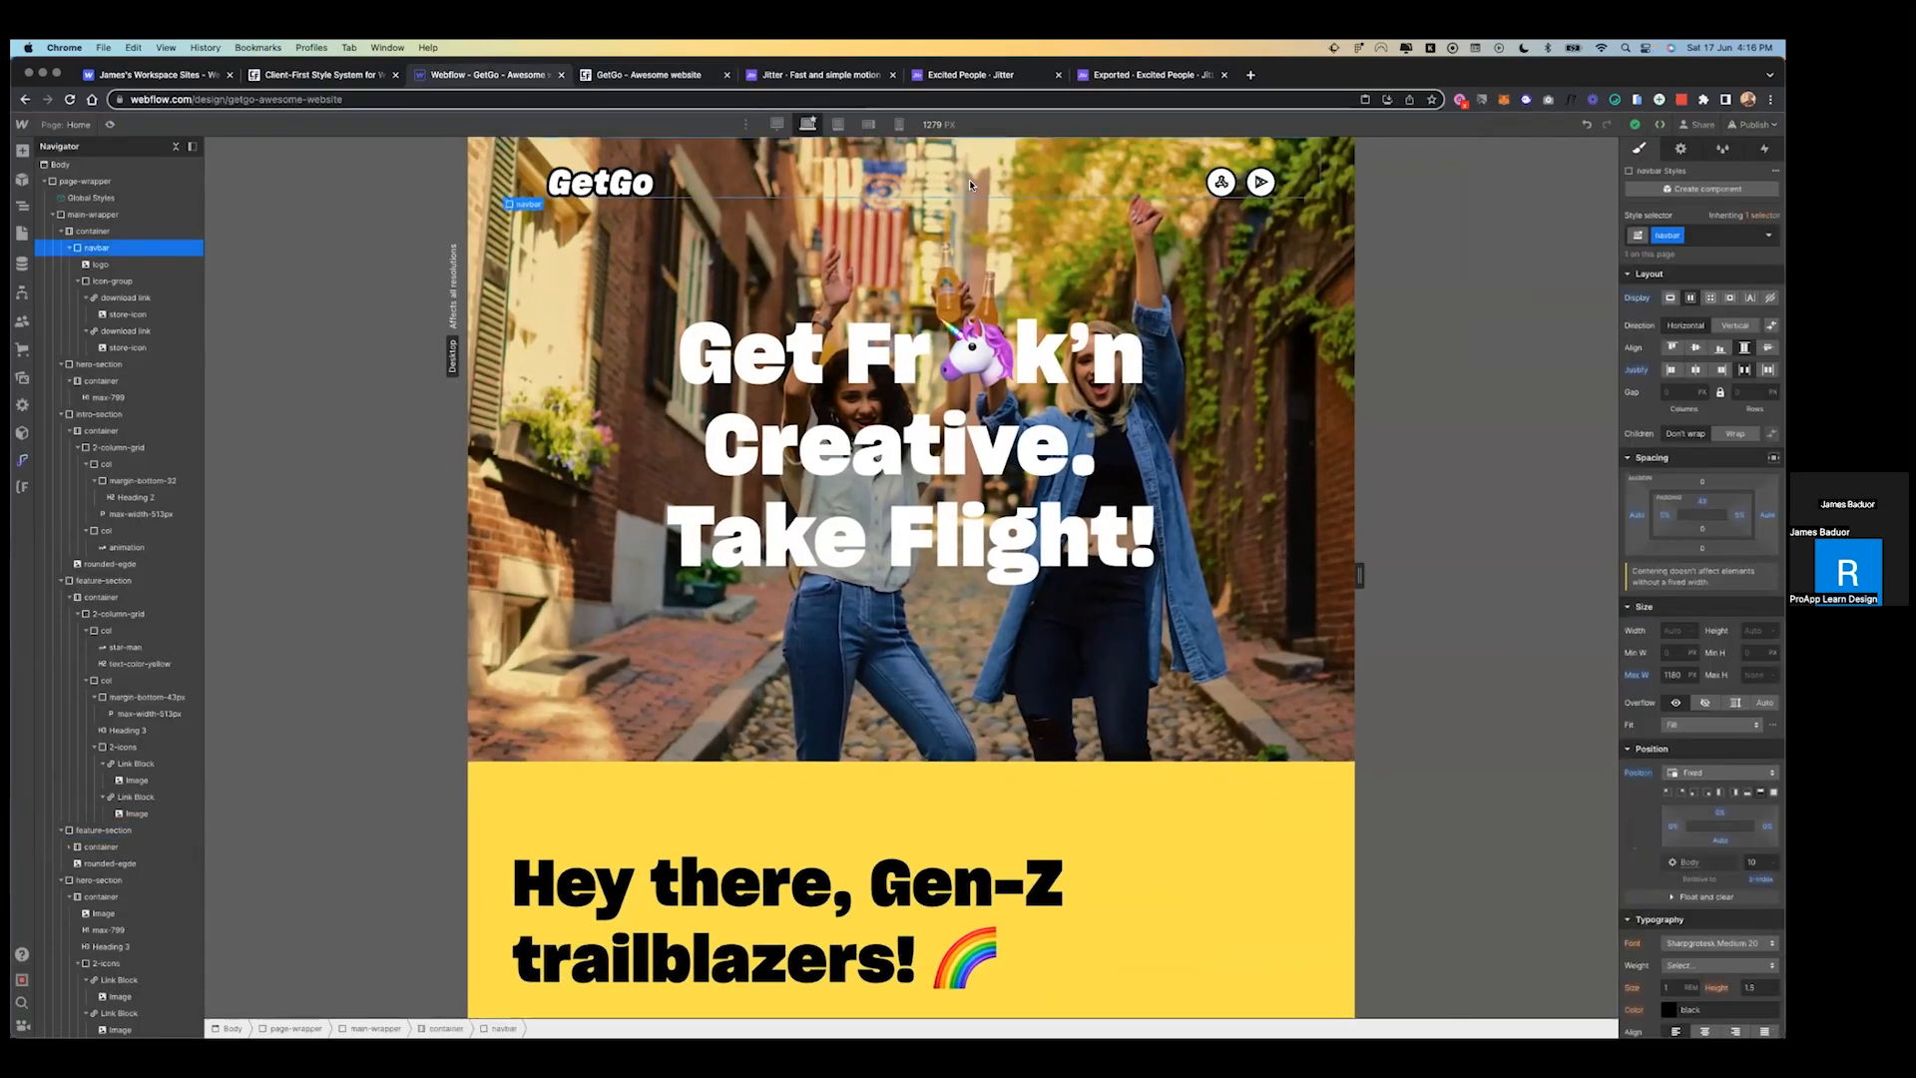
click(1764, 149)
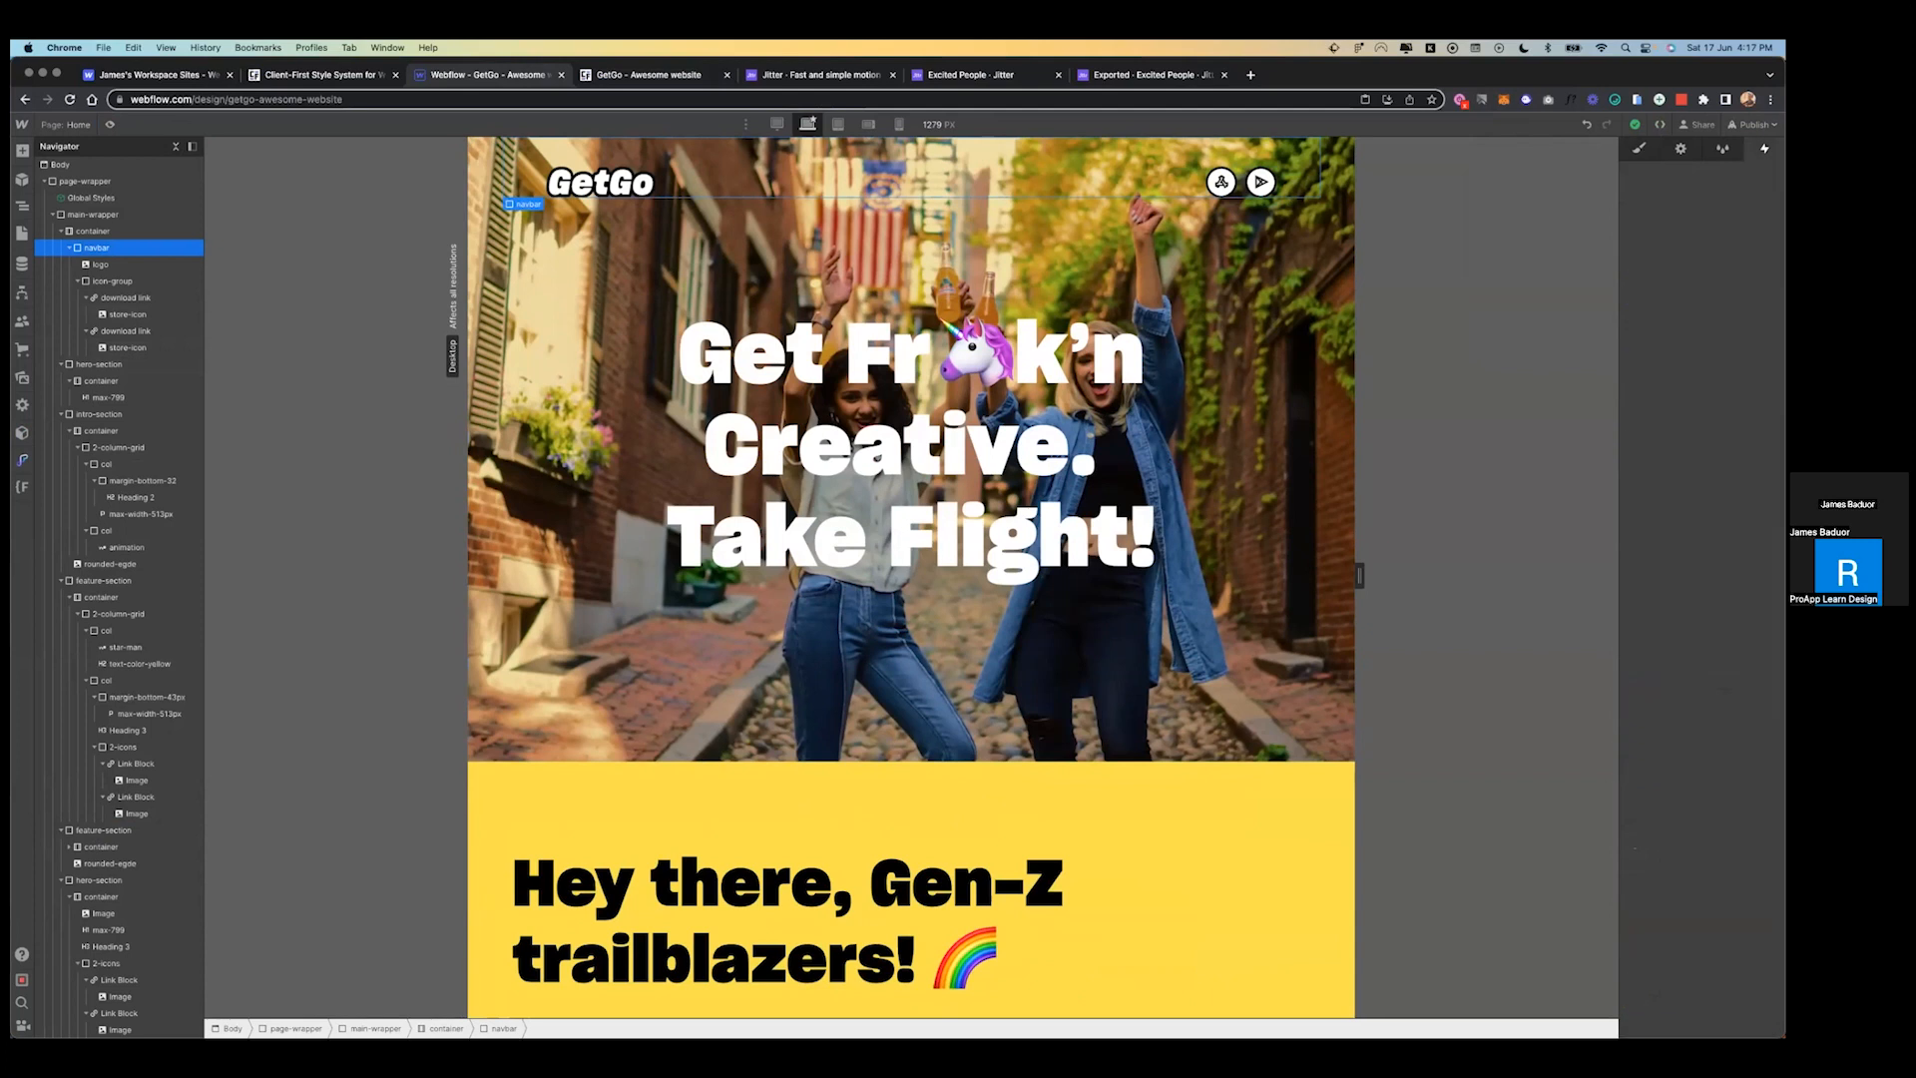
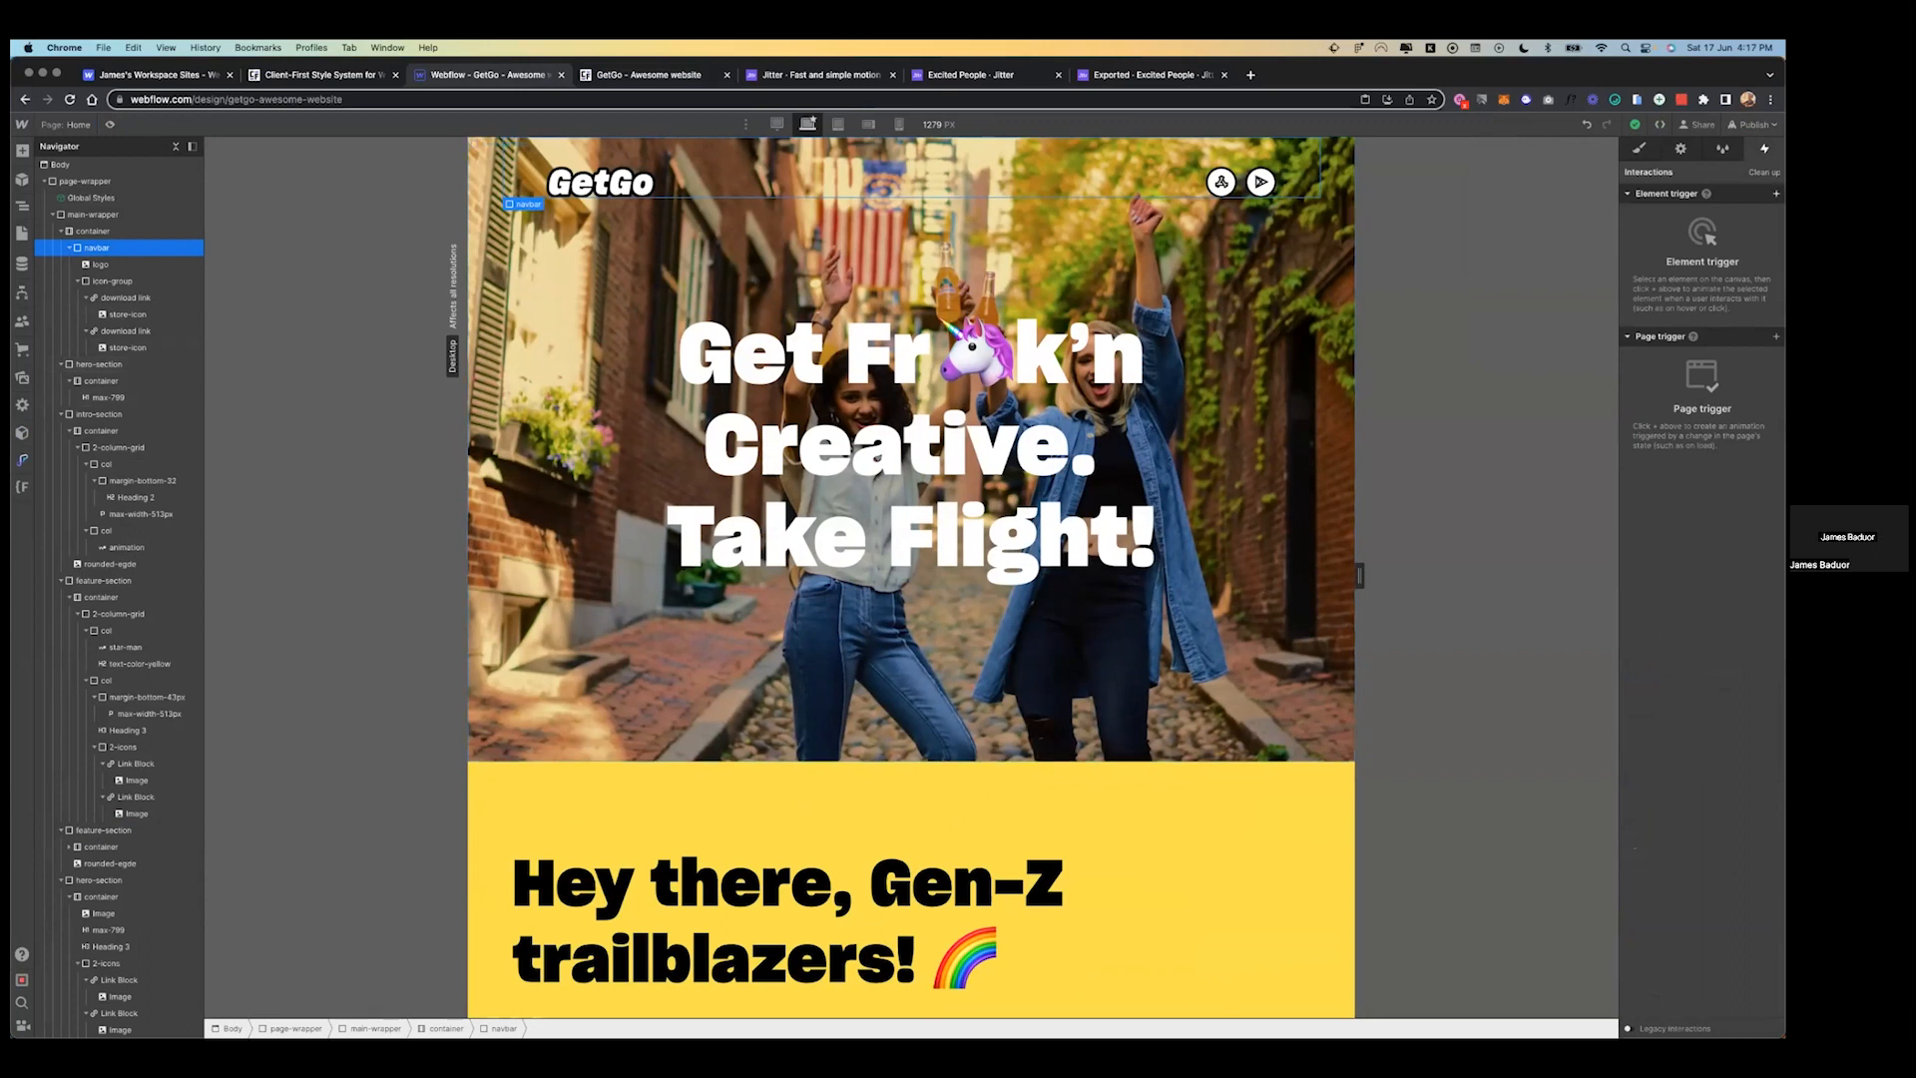
click(1775, 193)
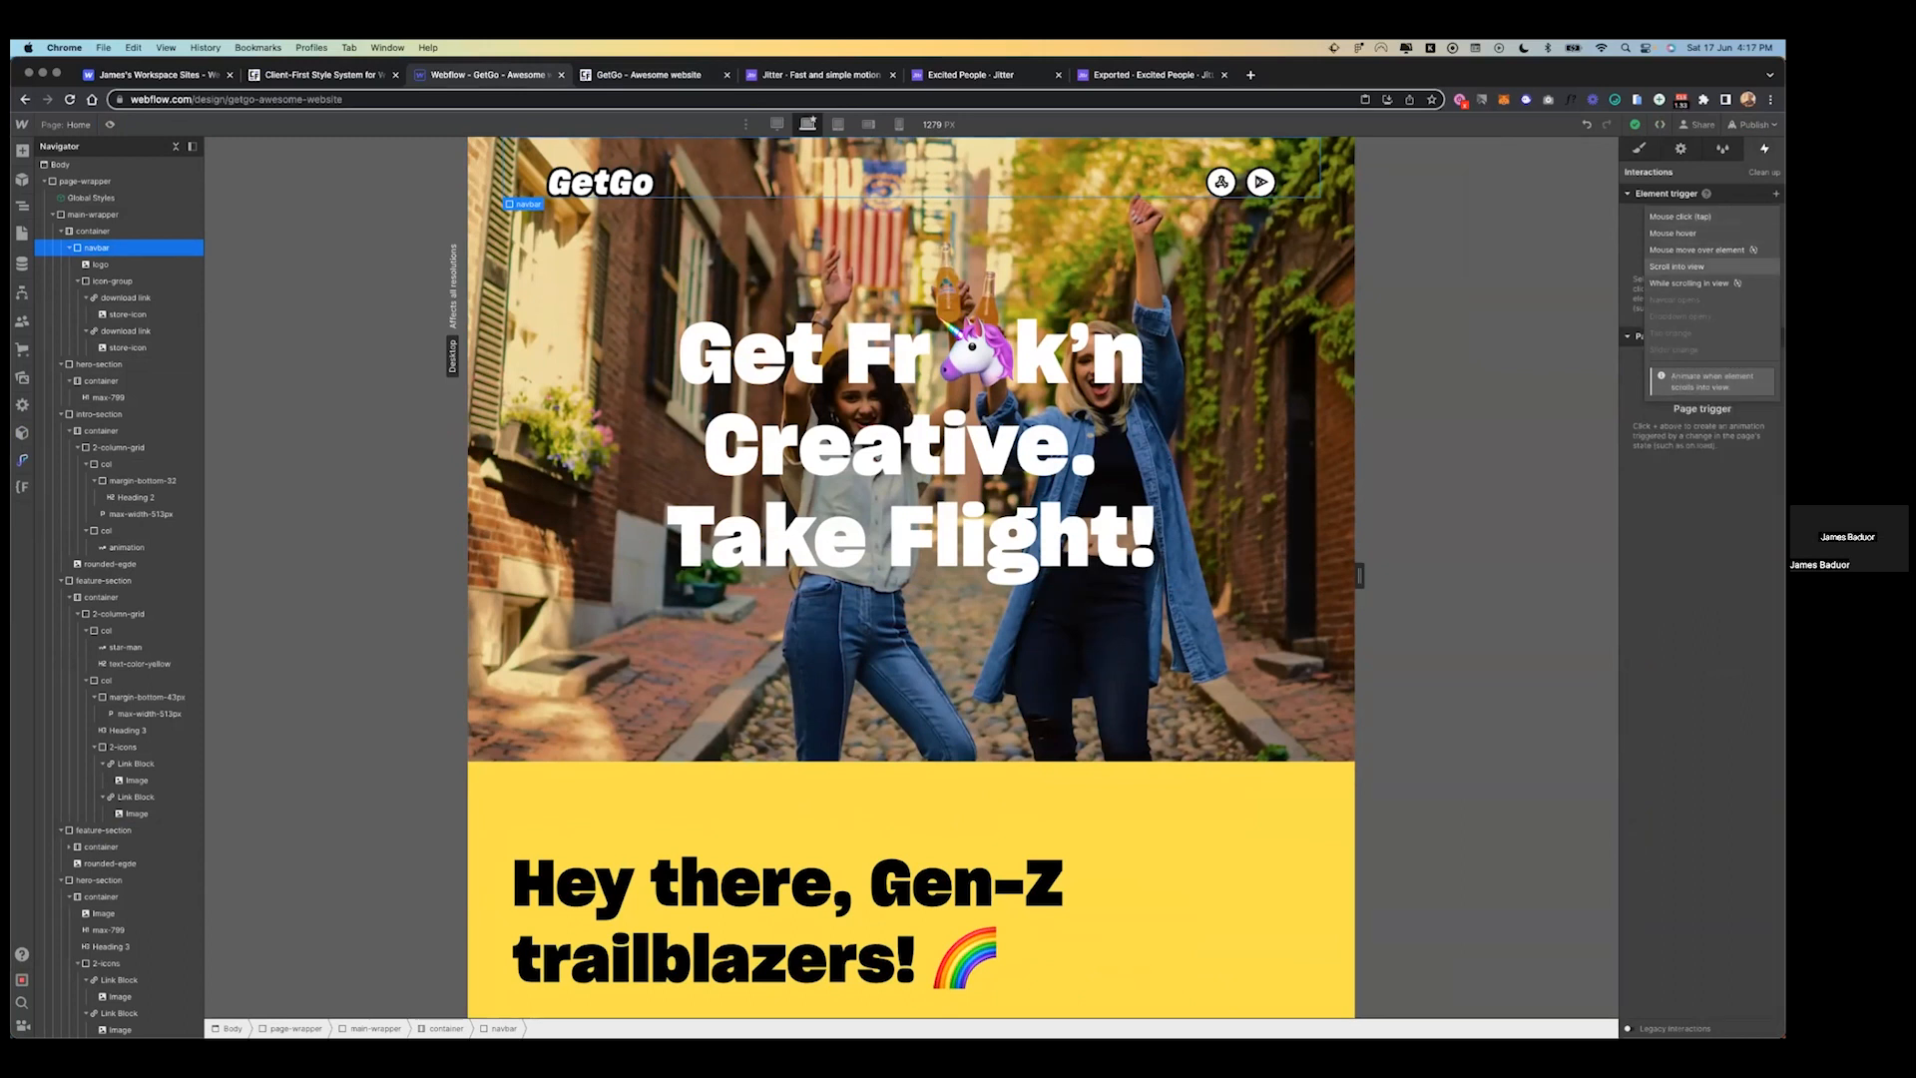
click(1676, 267)
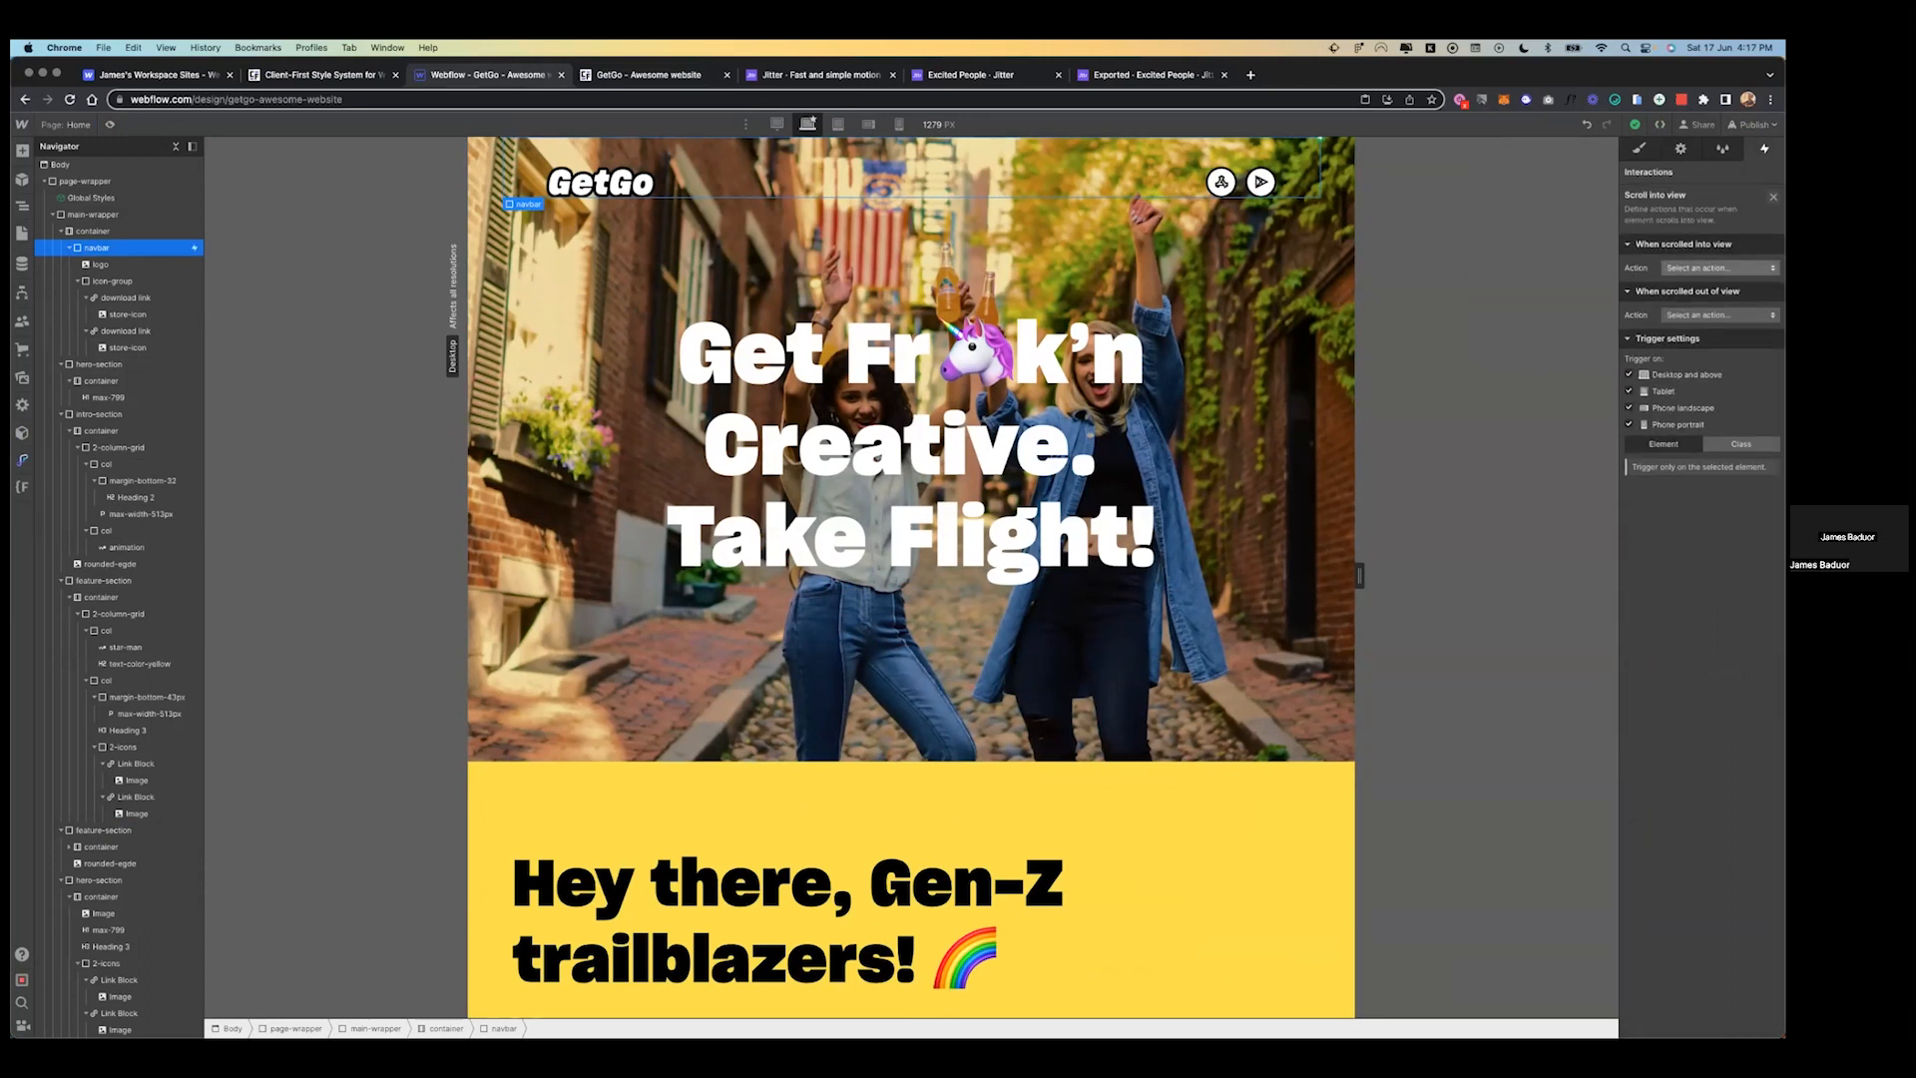
click(1718, 267)
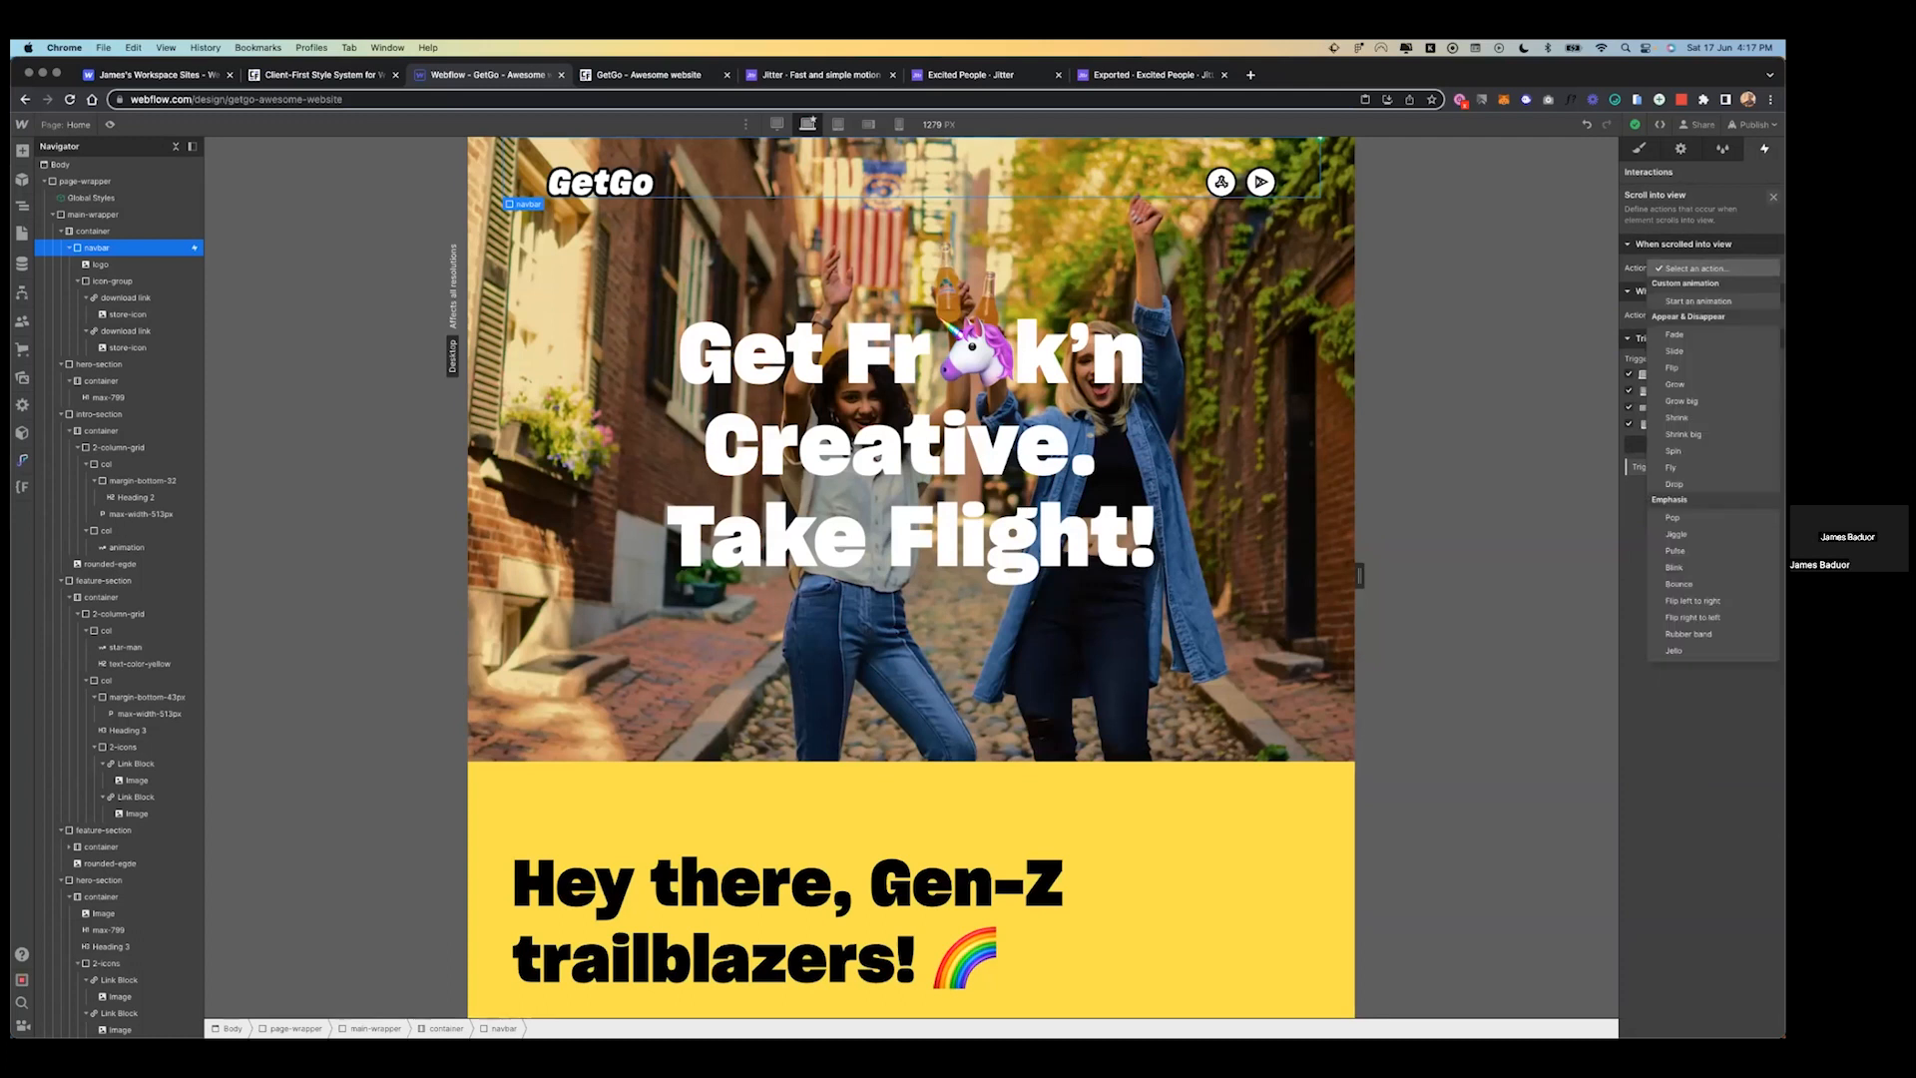
click(1711, 351)
click(1721, 312)
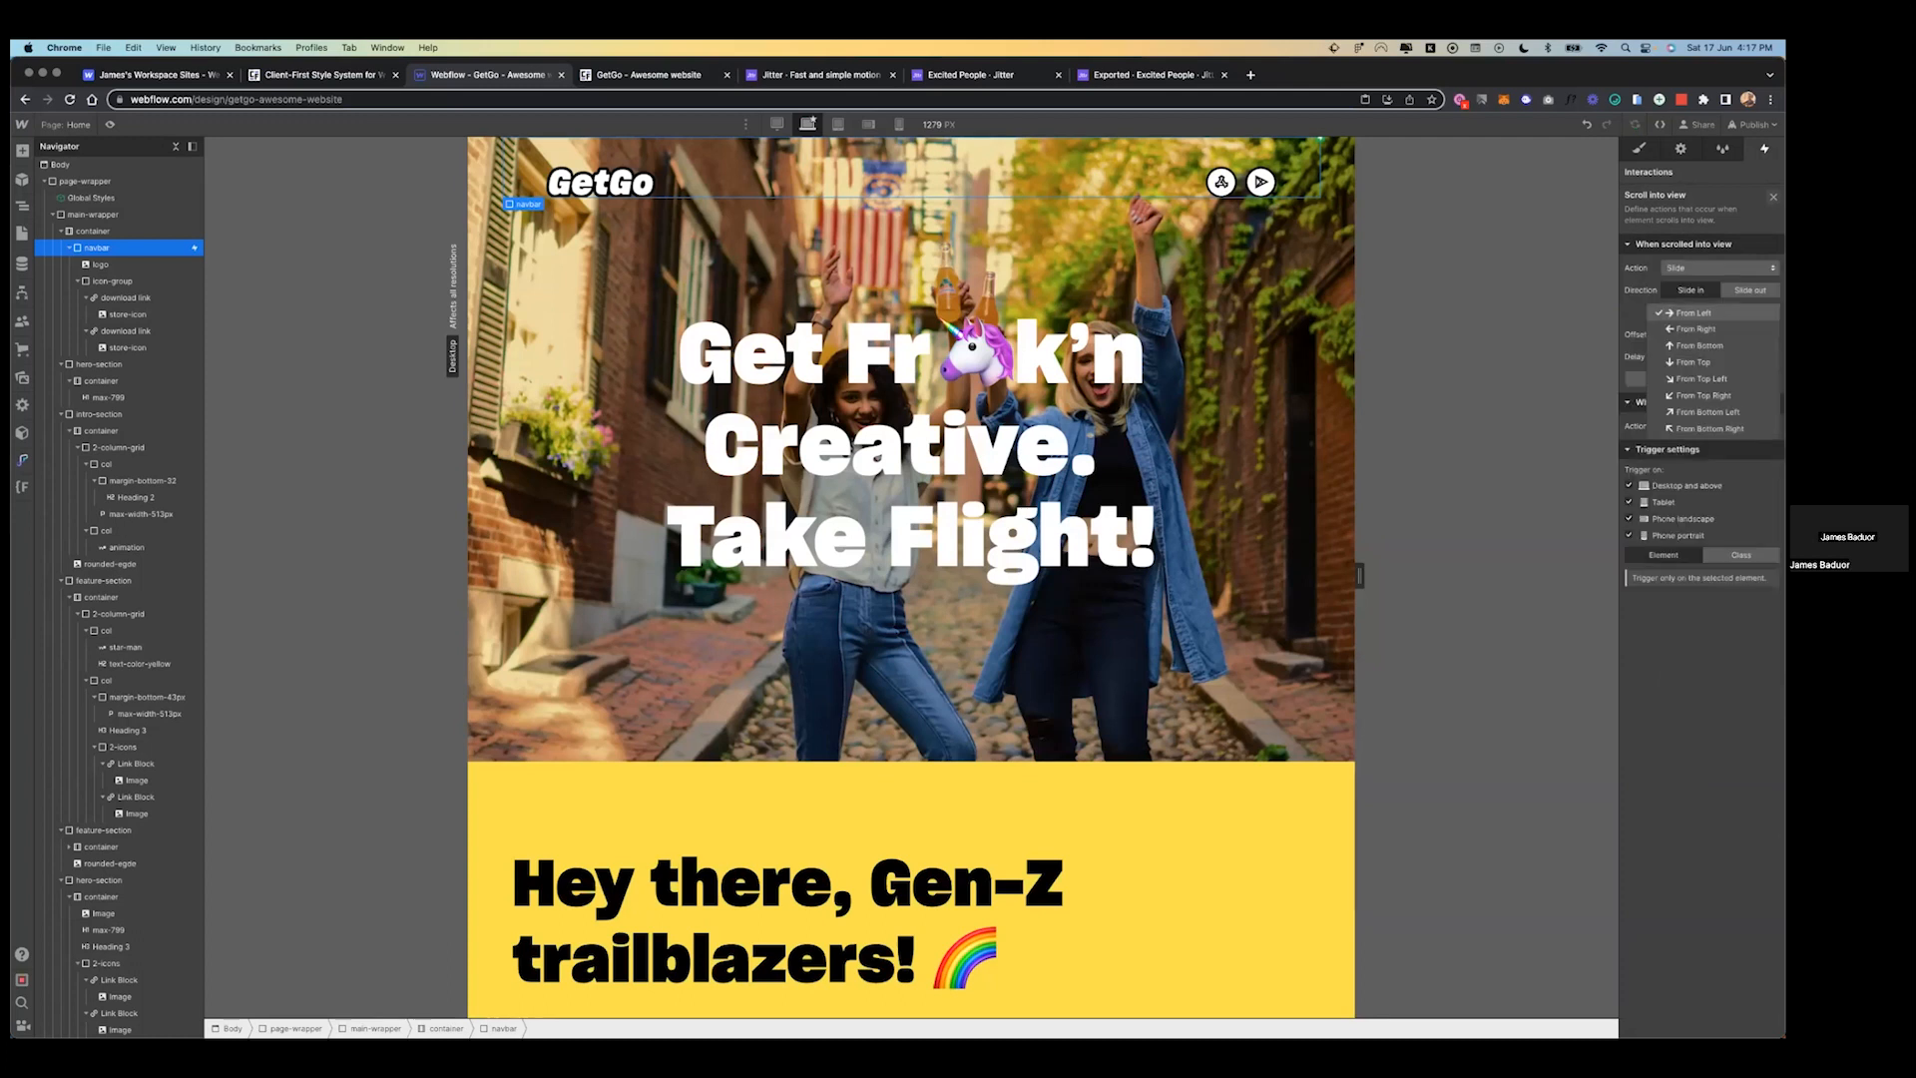
click(1696, 362)
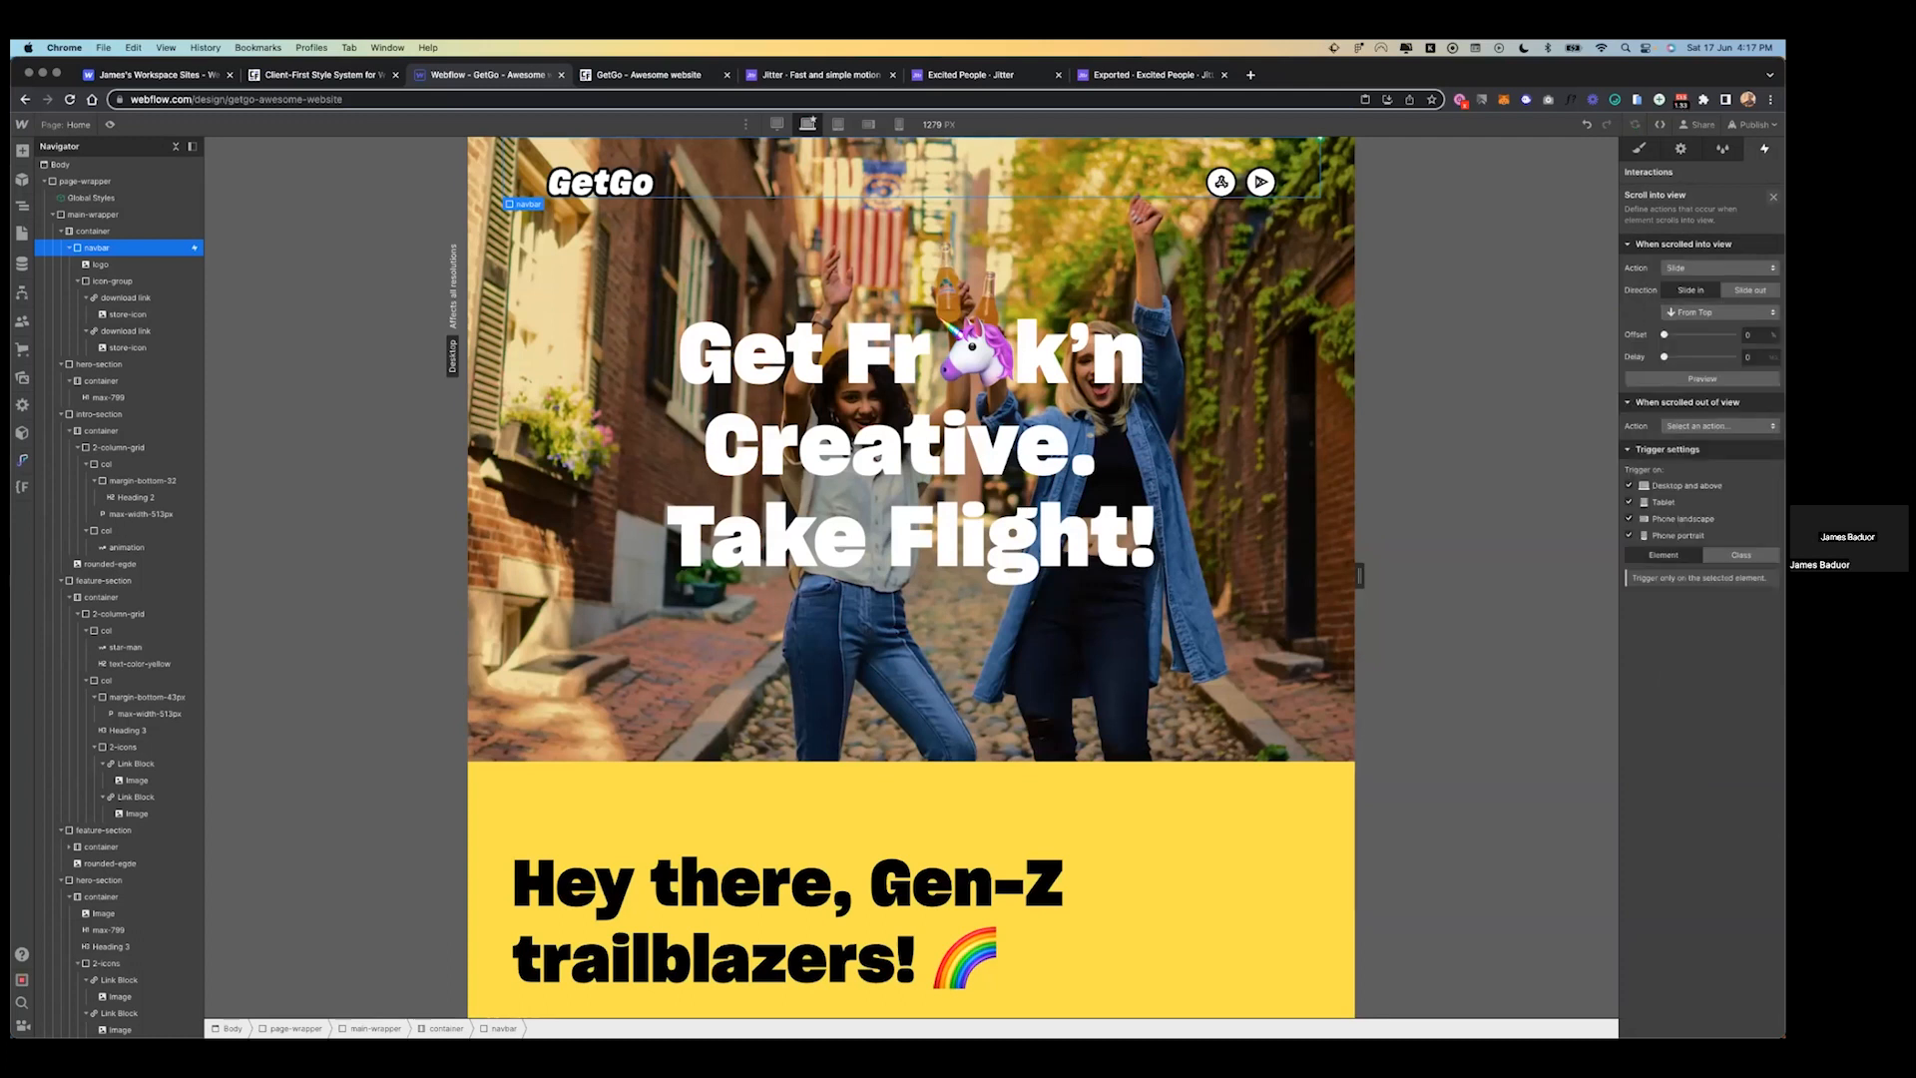
- Preview the page to check the navbar's slide-in animation, and return to editing
click(109, 124)
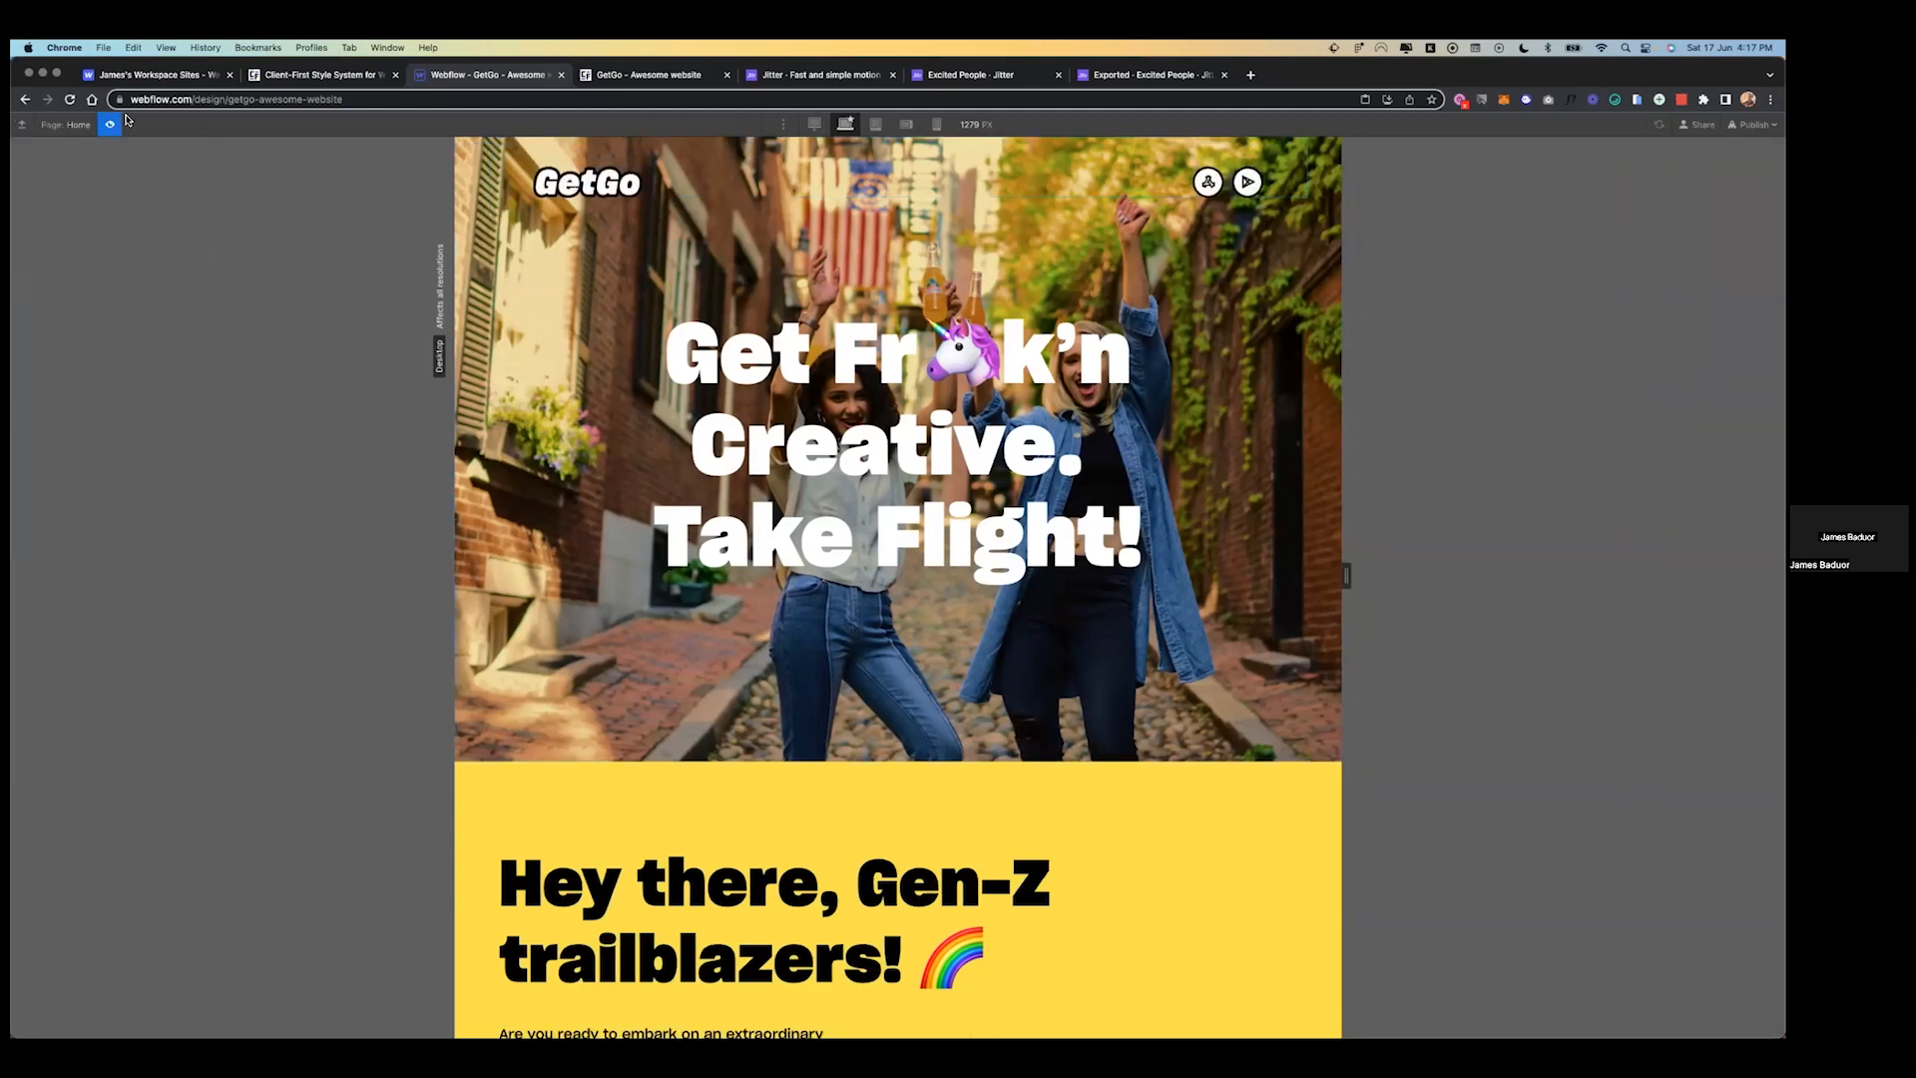
click(112, 124)
click(112, 123)
key(super+shift+p)
- Add a scroll-into-view interaction to the hero heading with a Slide action, sliding in From Bottom
click(1049, 444)
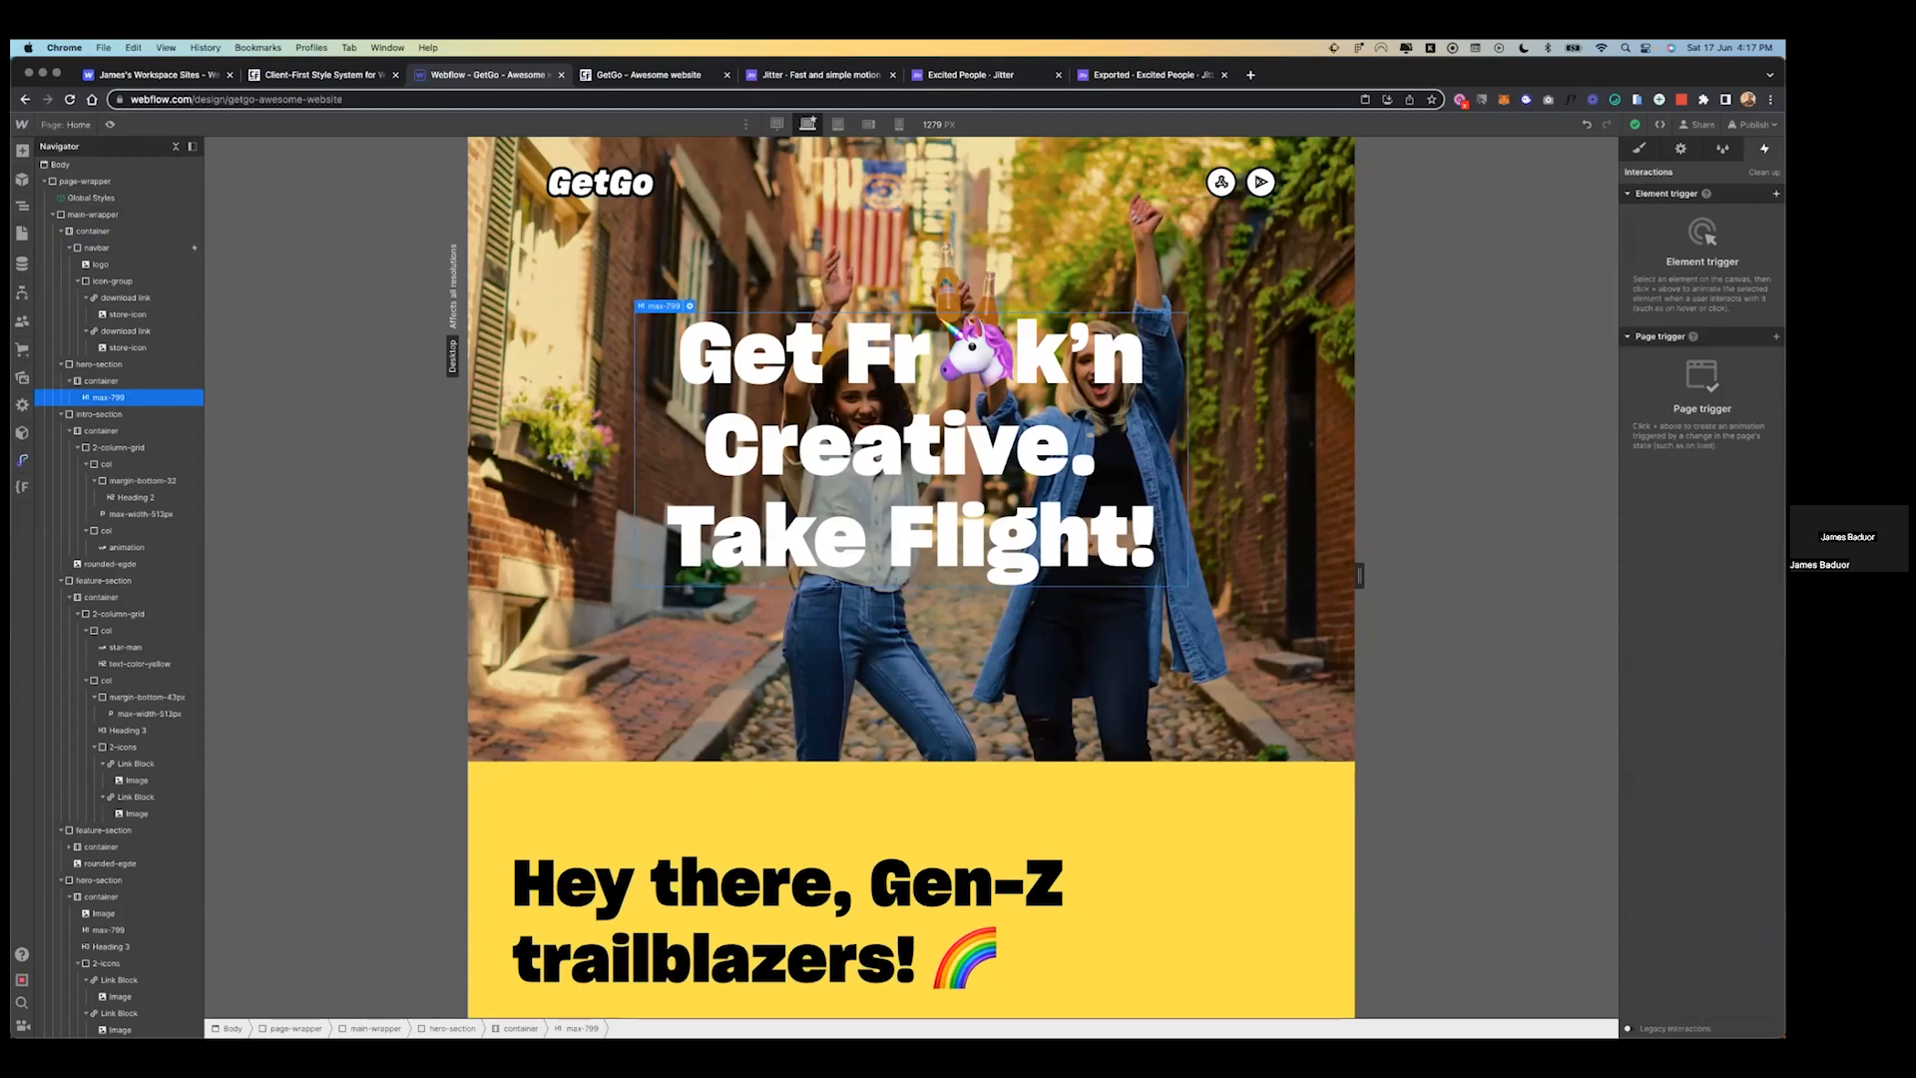
click(1775, 194)
click(1703, 266)
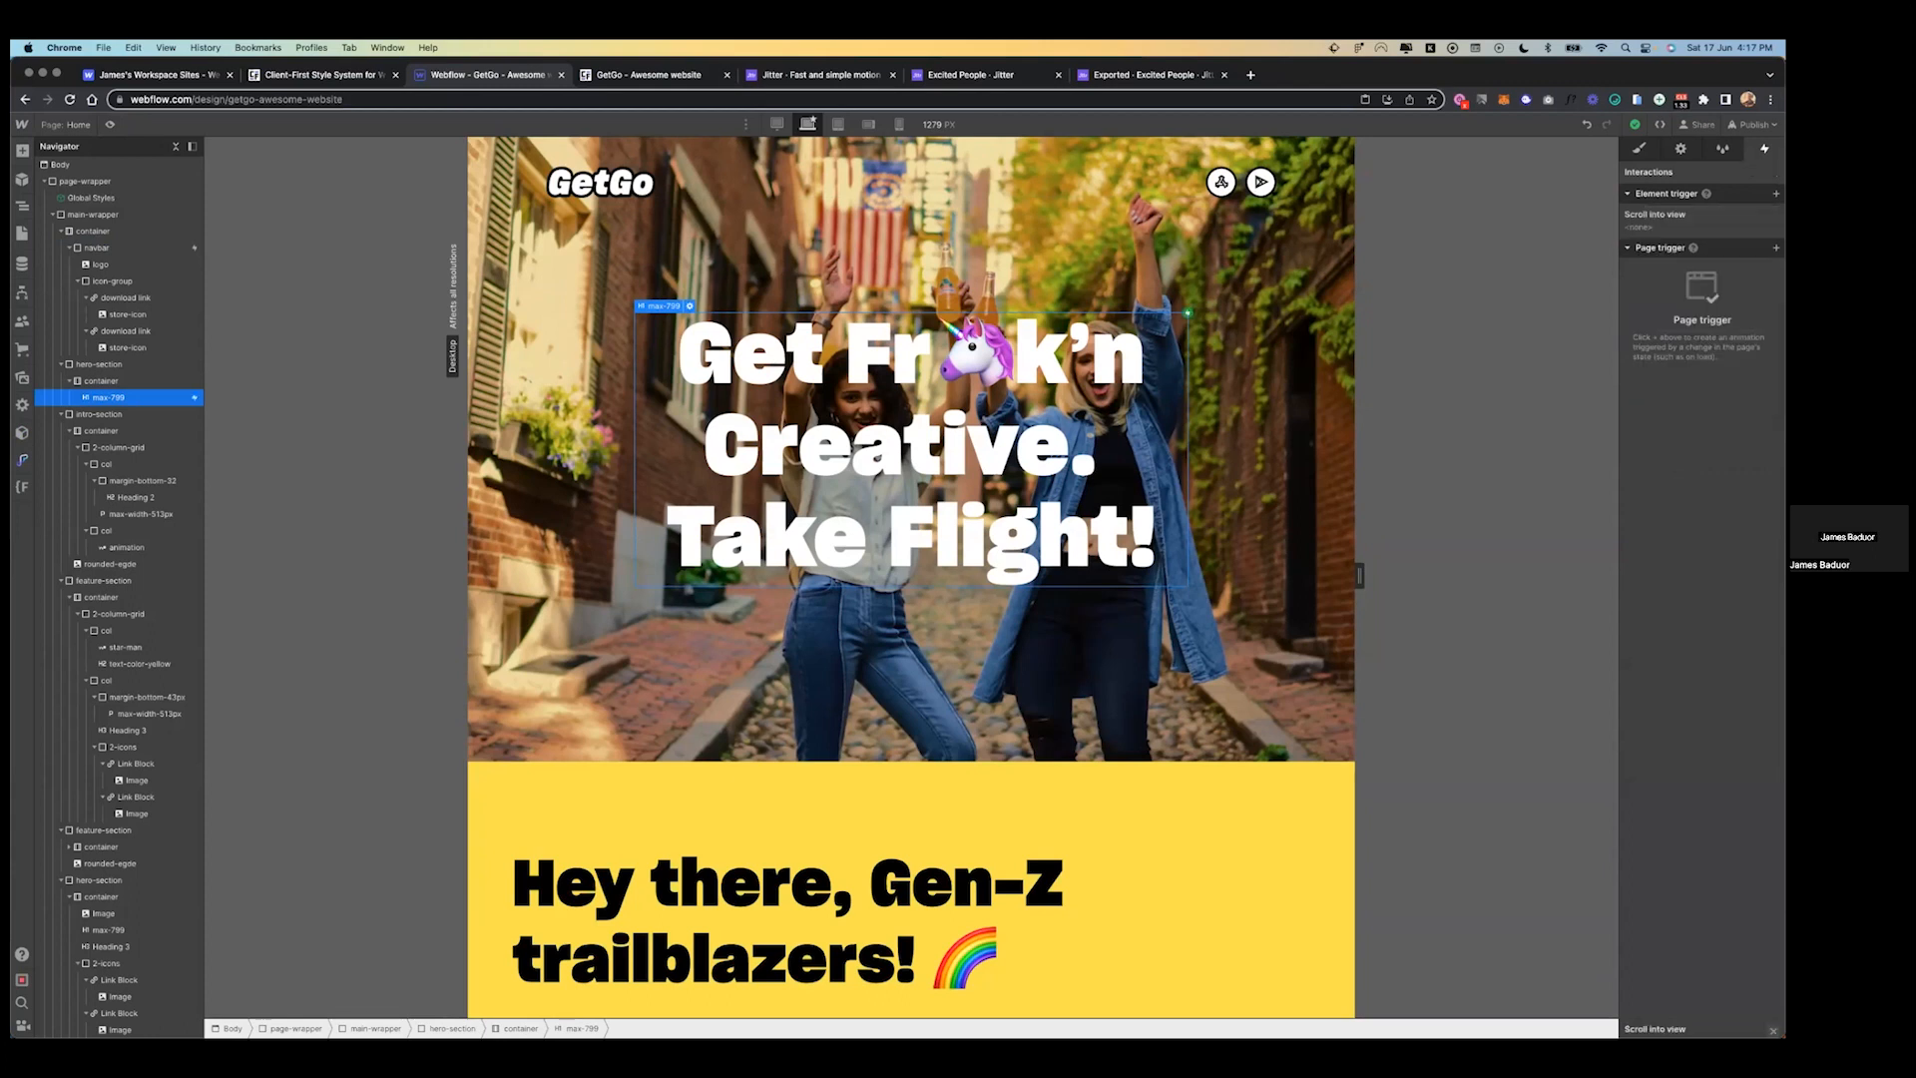
click(1719, 268)
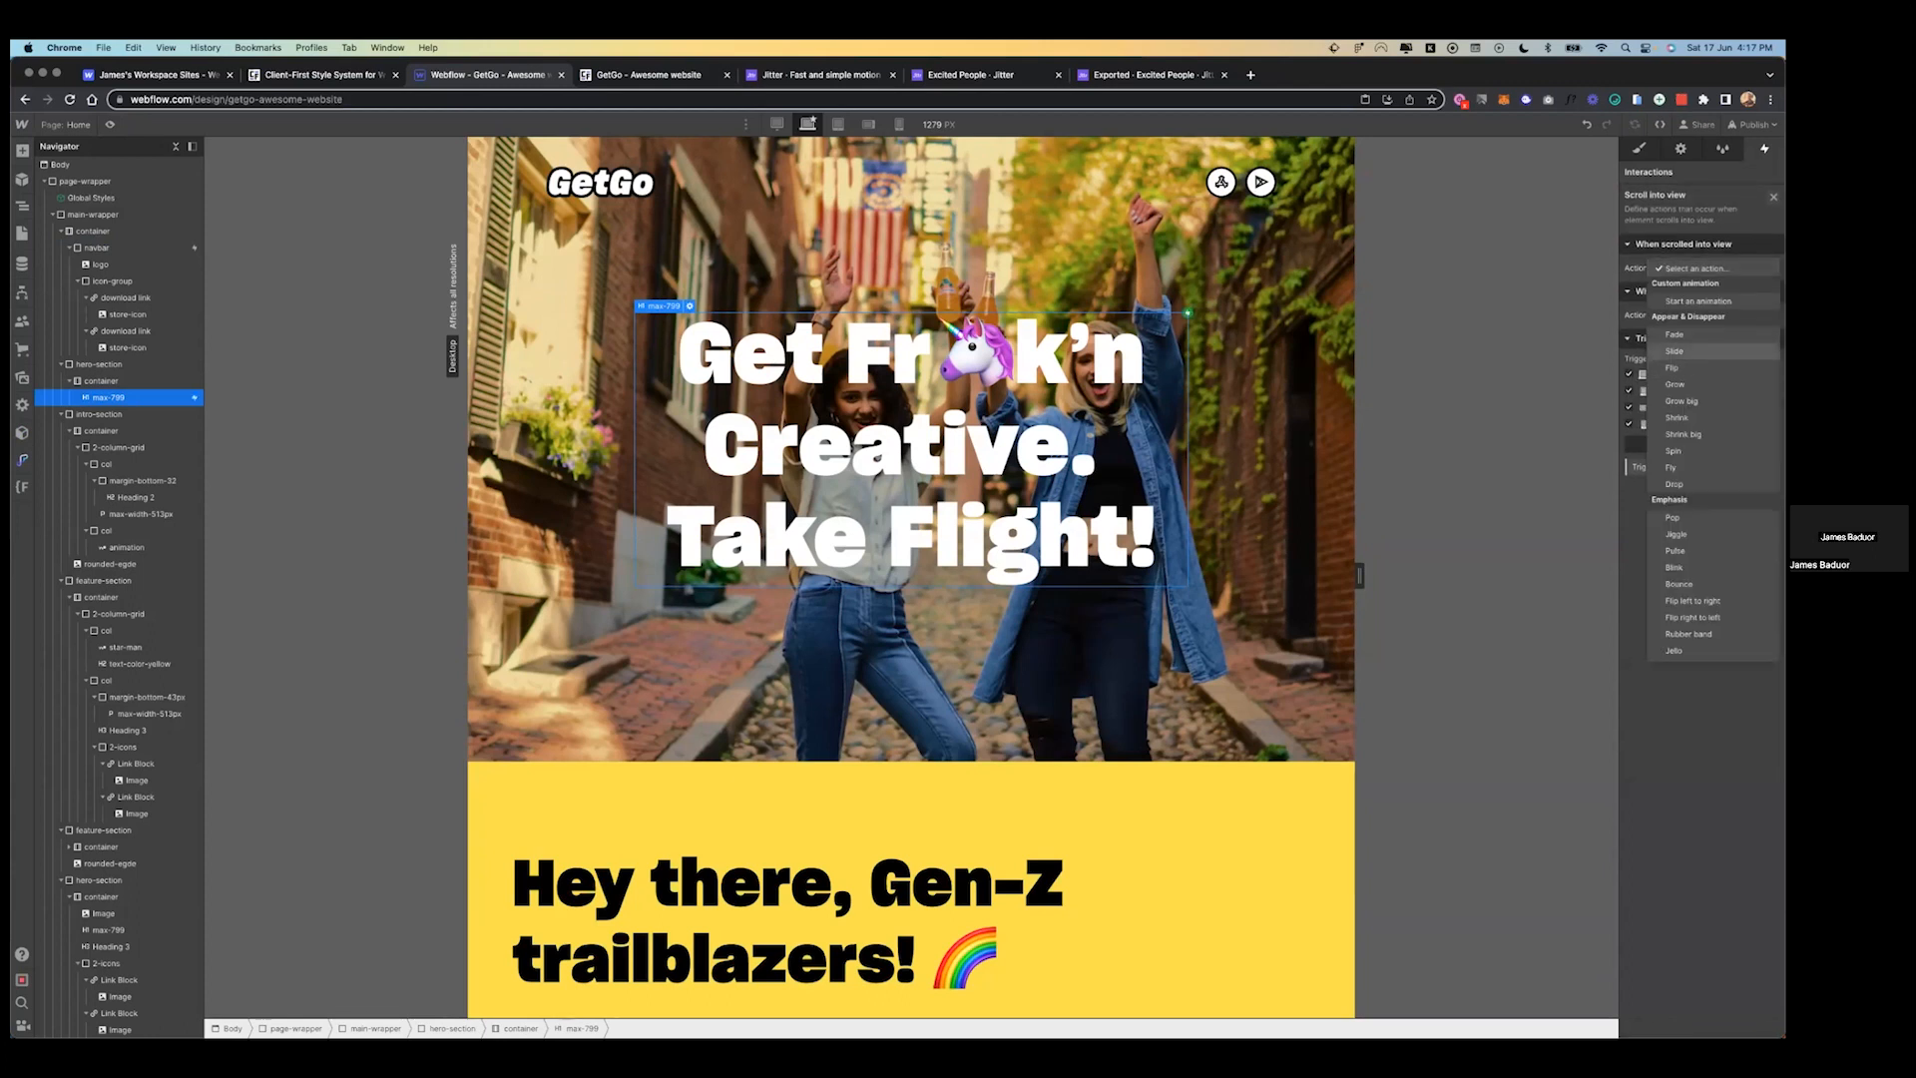
click(1696, 351)
click(1719, 312)
click(1706, 345)
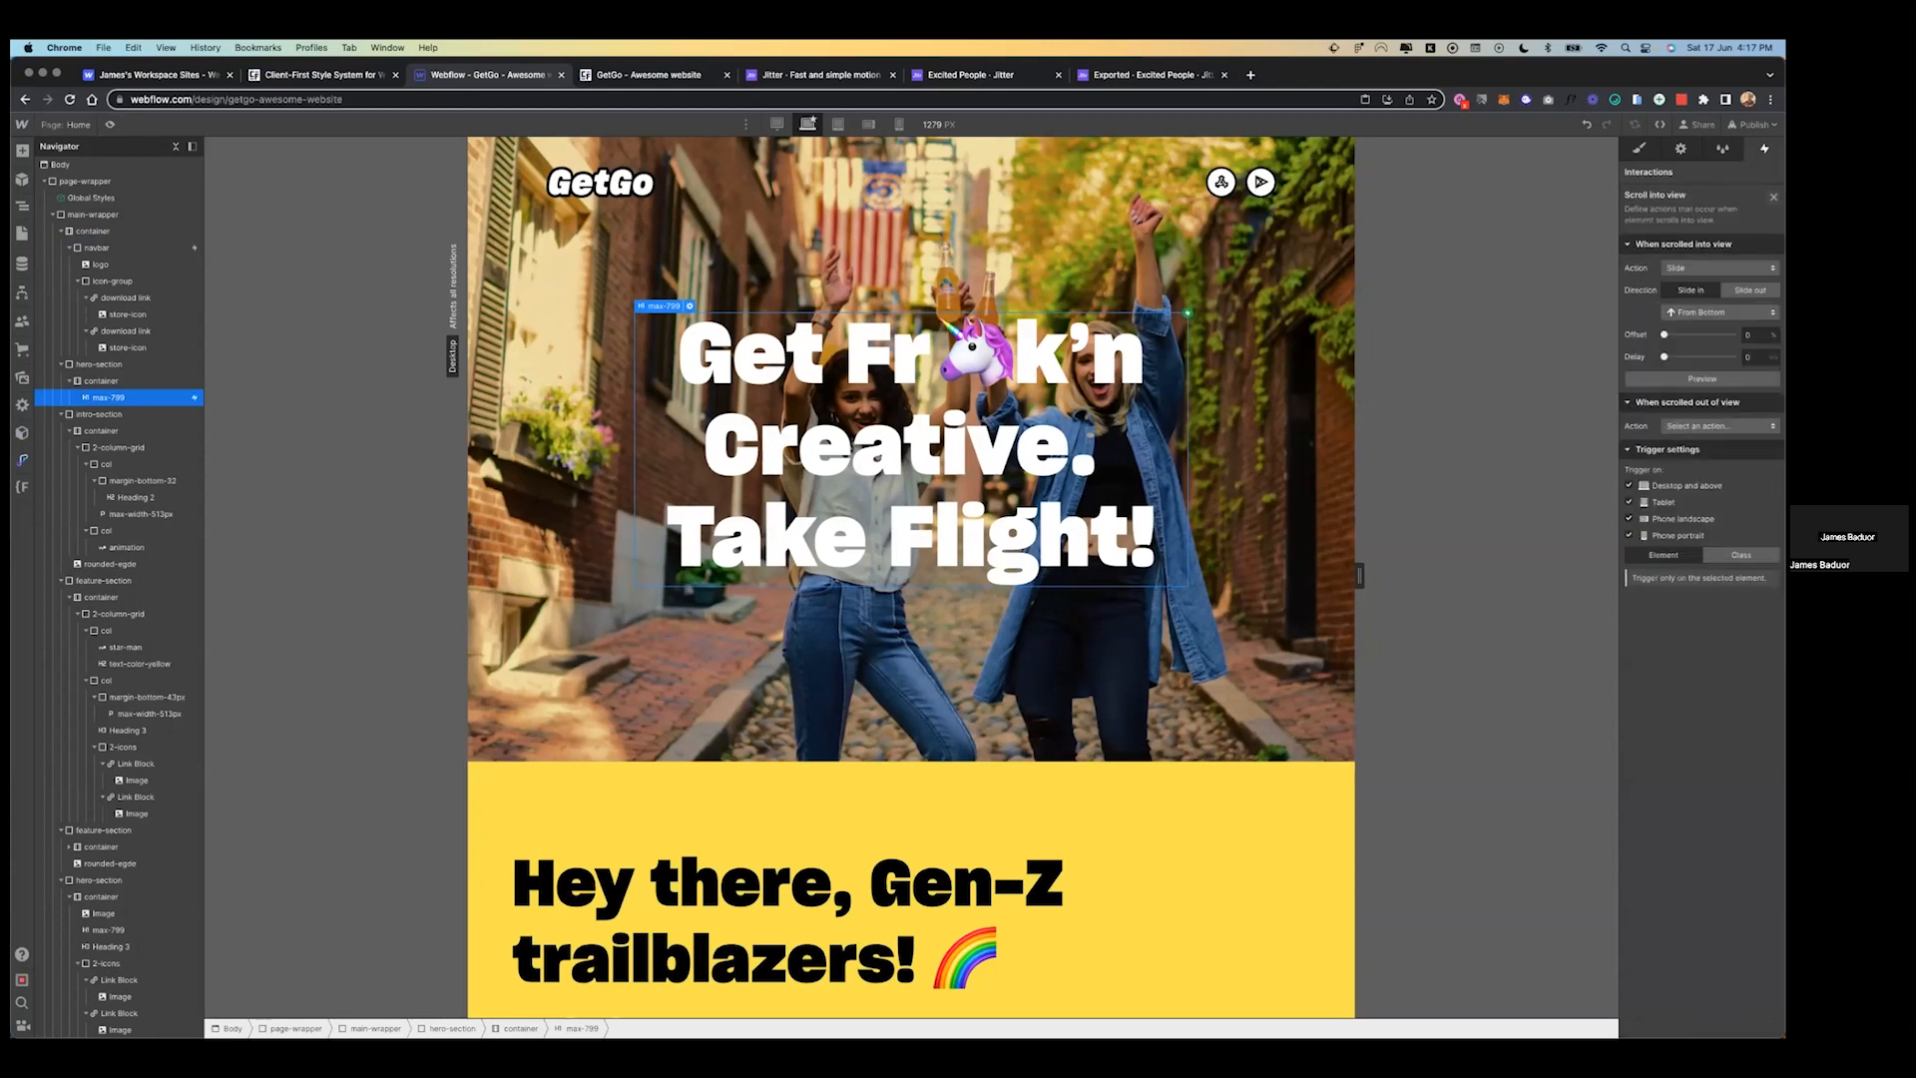
- Preview the hero heading and navbar animations, look down to the intro section, and exit the preview
click(108, 125)
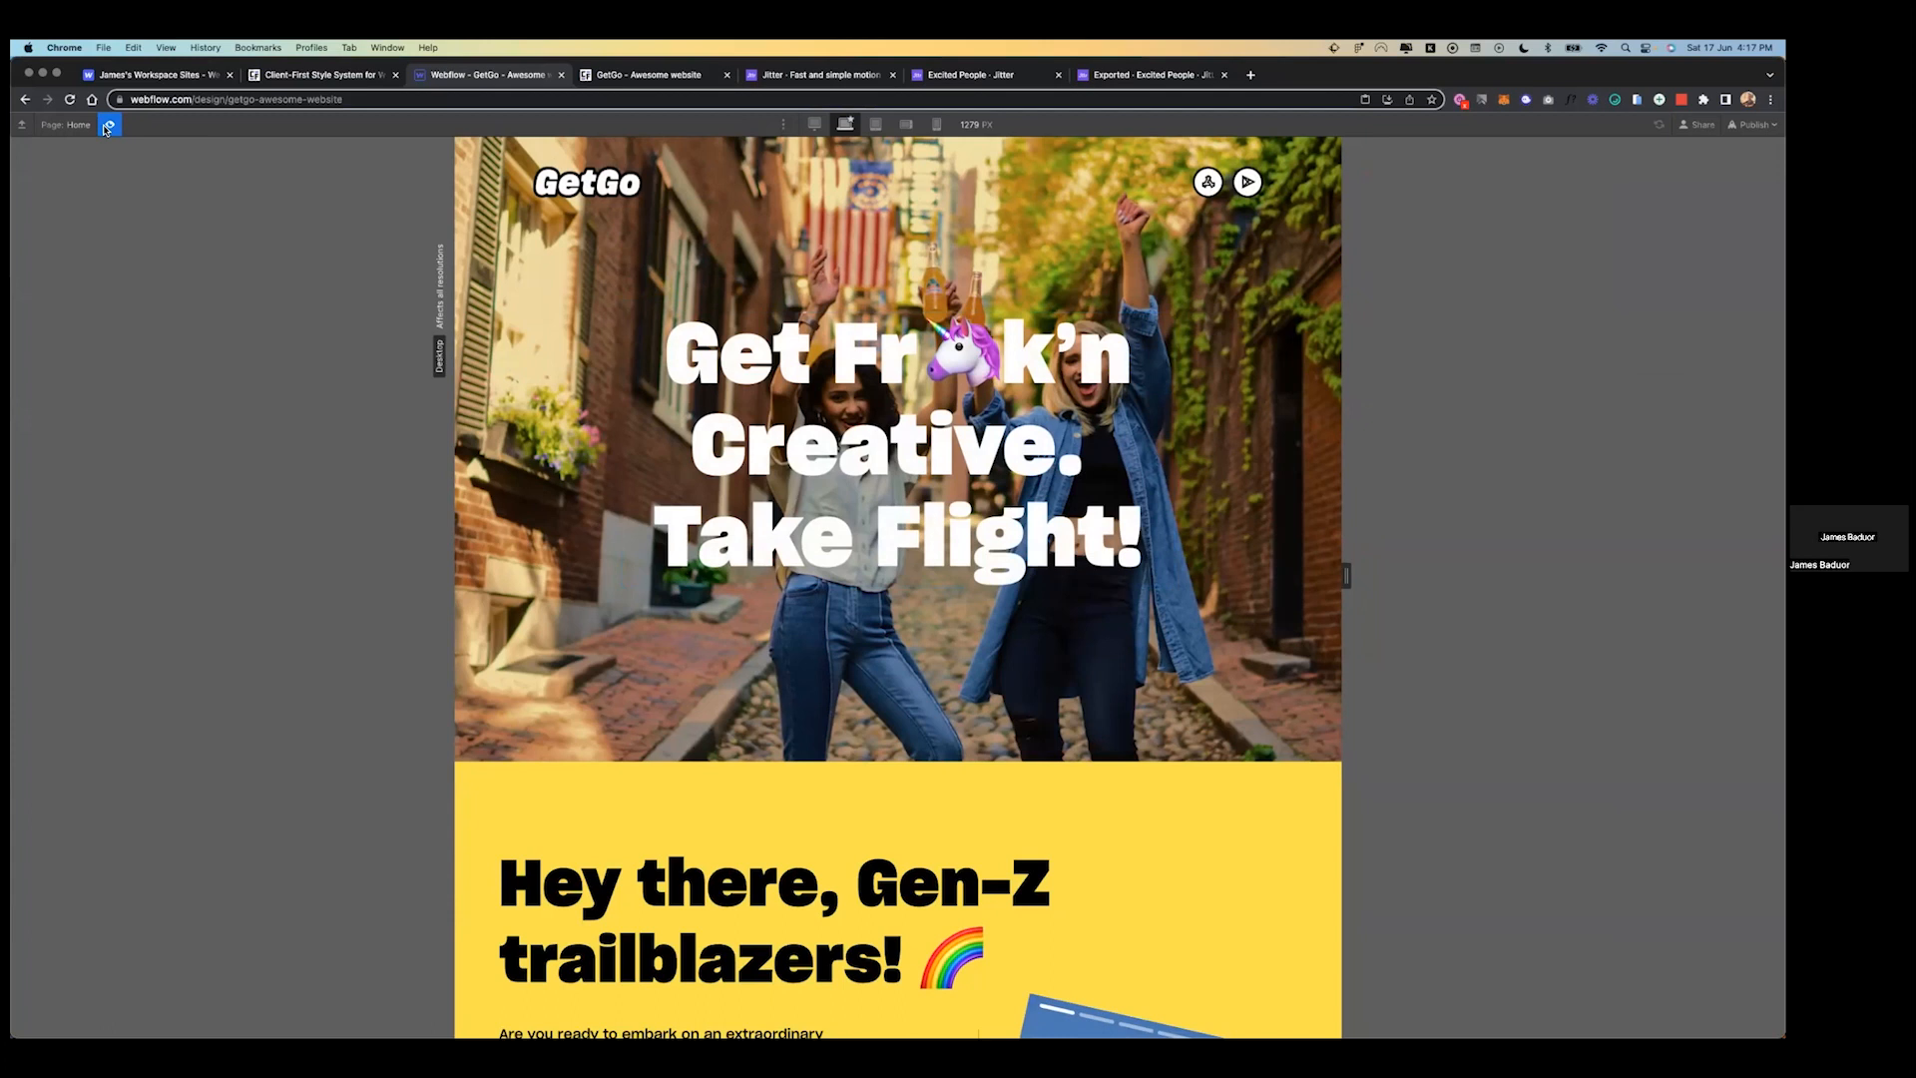
click(108, 125)
click(108, 125)
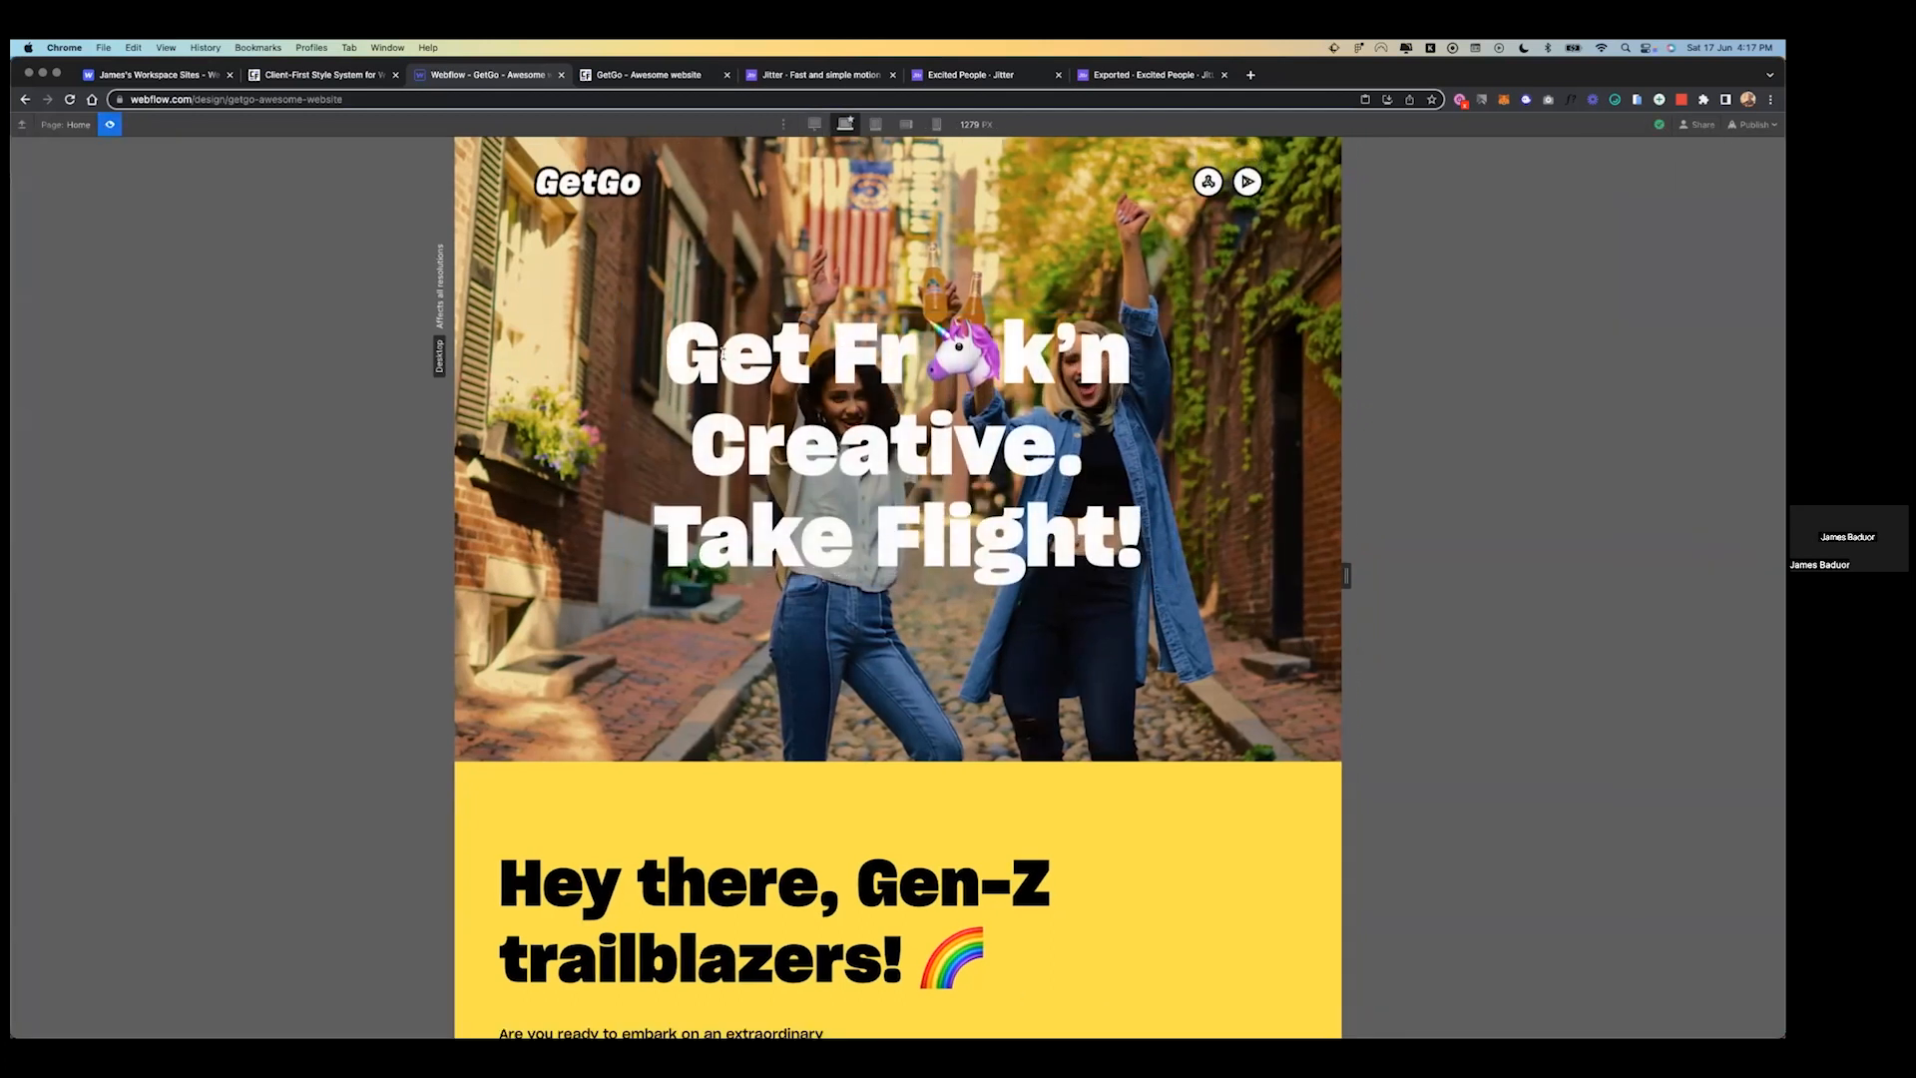
scroll(1027, 453, down, 4)
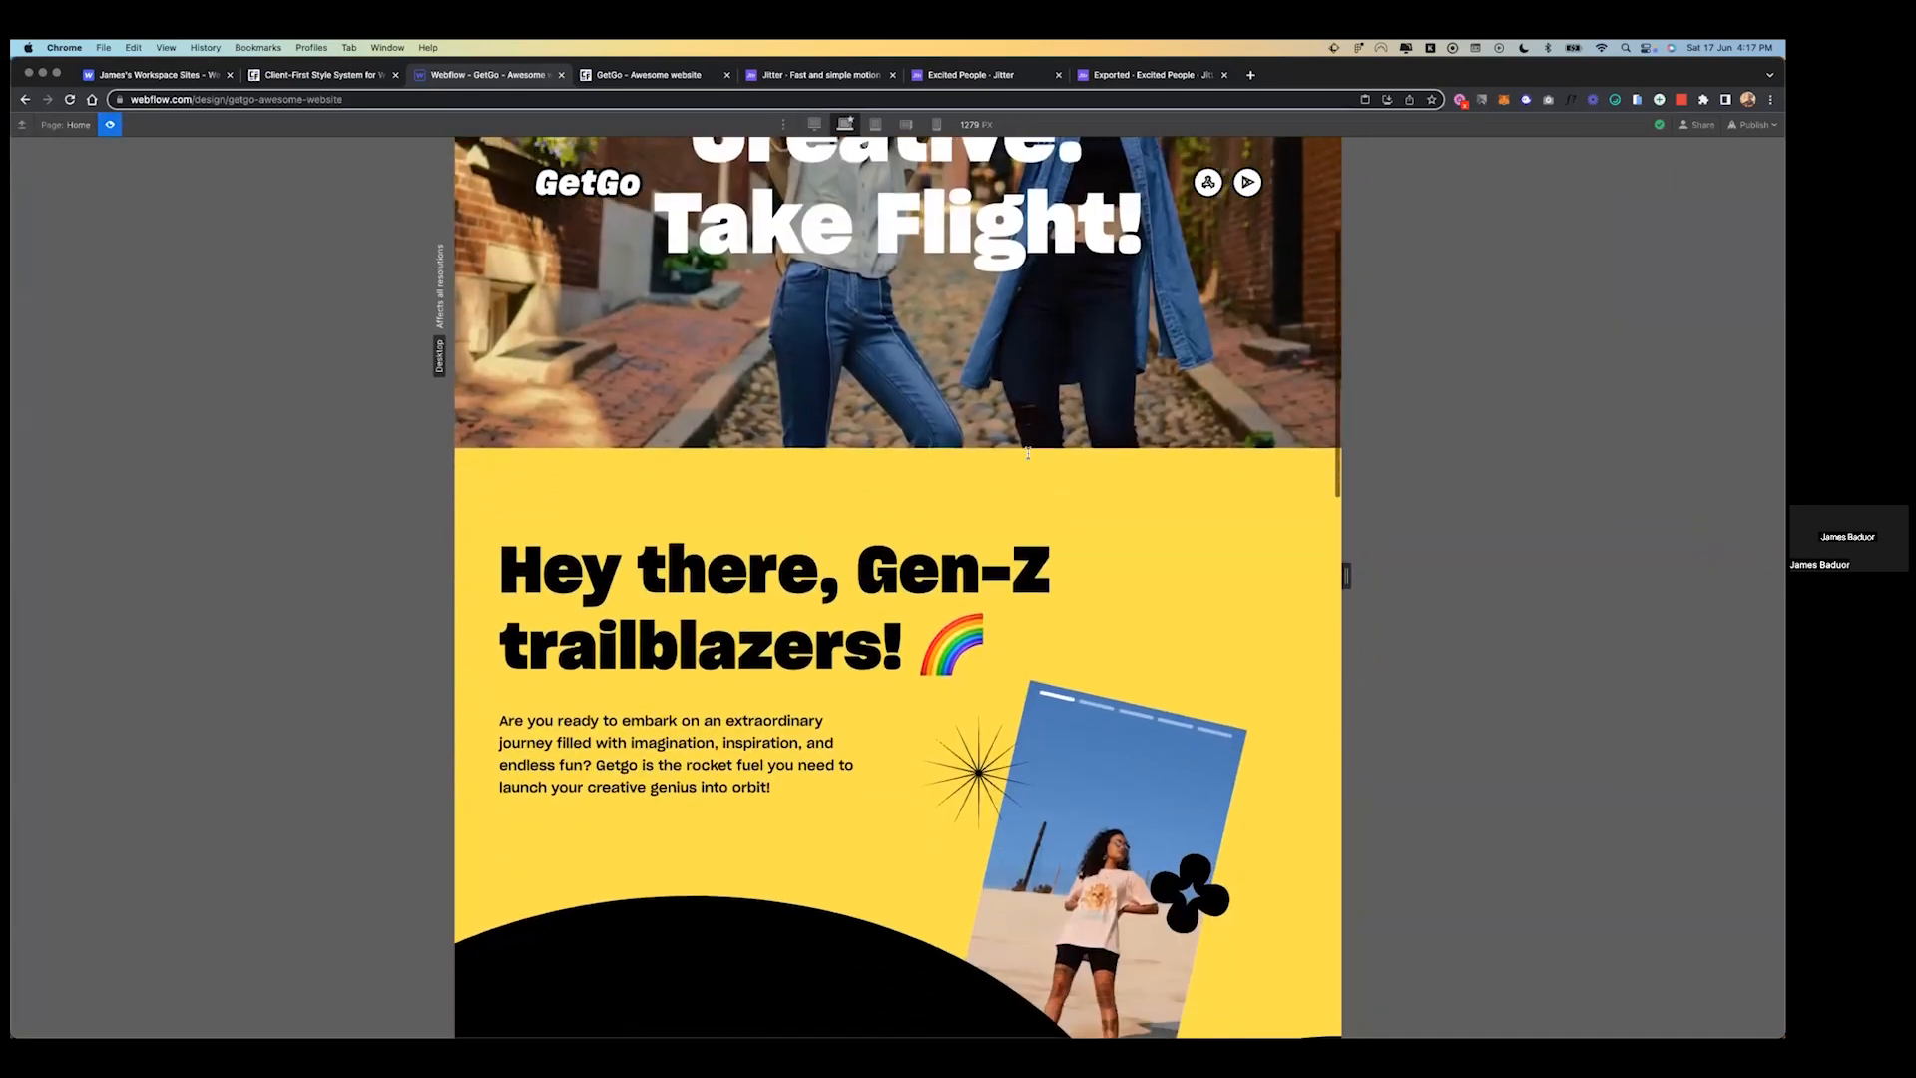
scroll(1028, 453, down, 2)
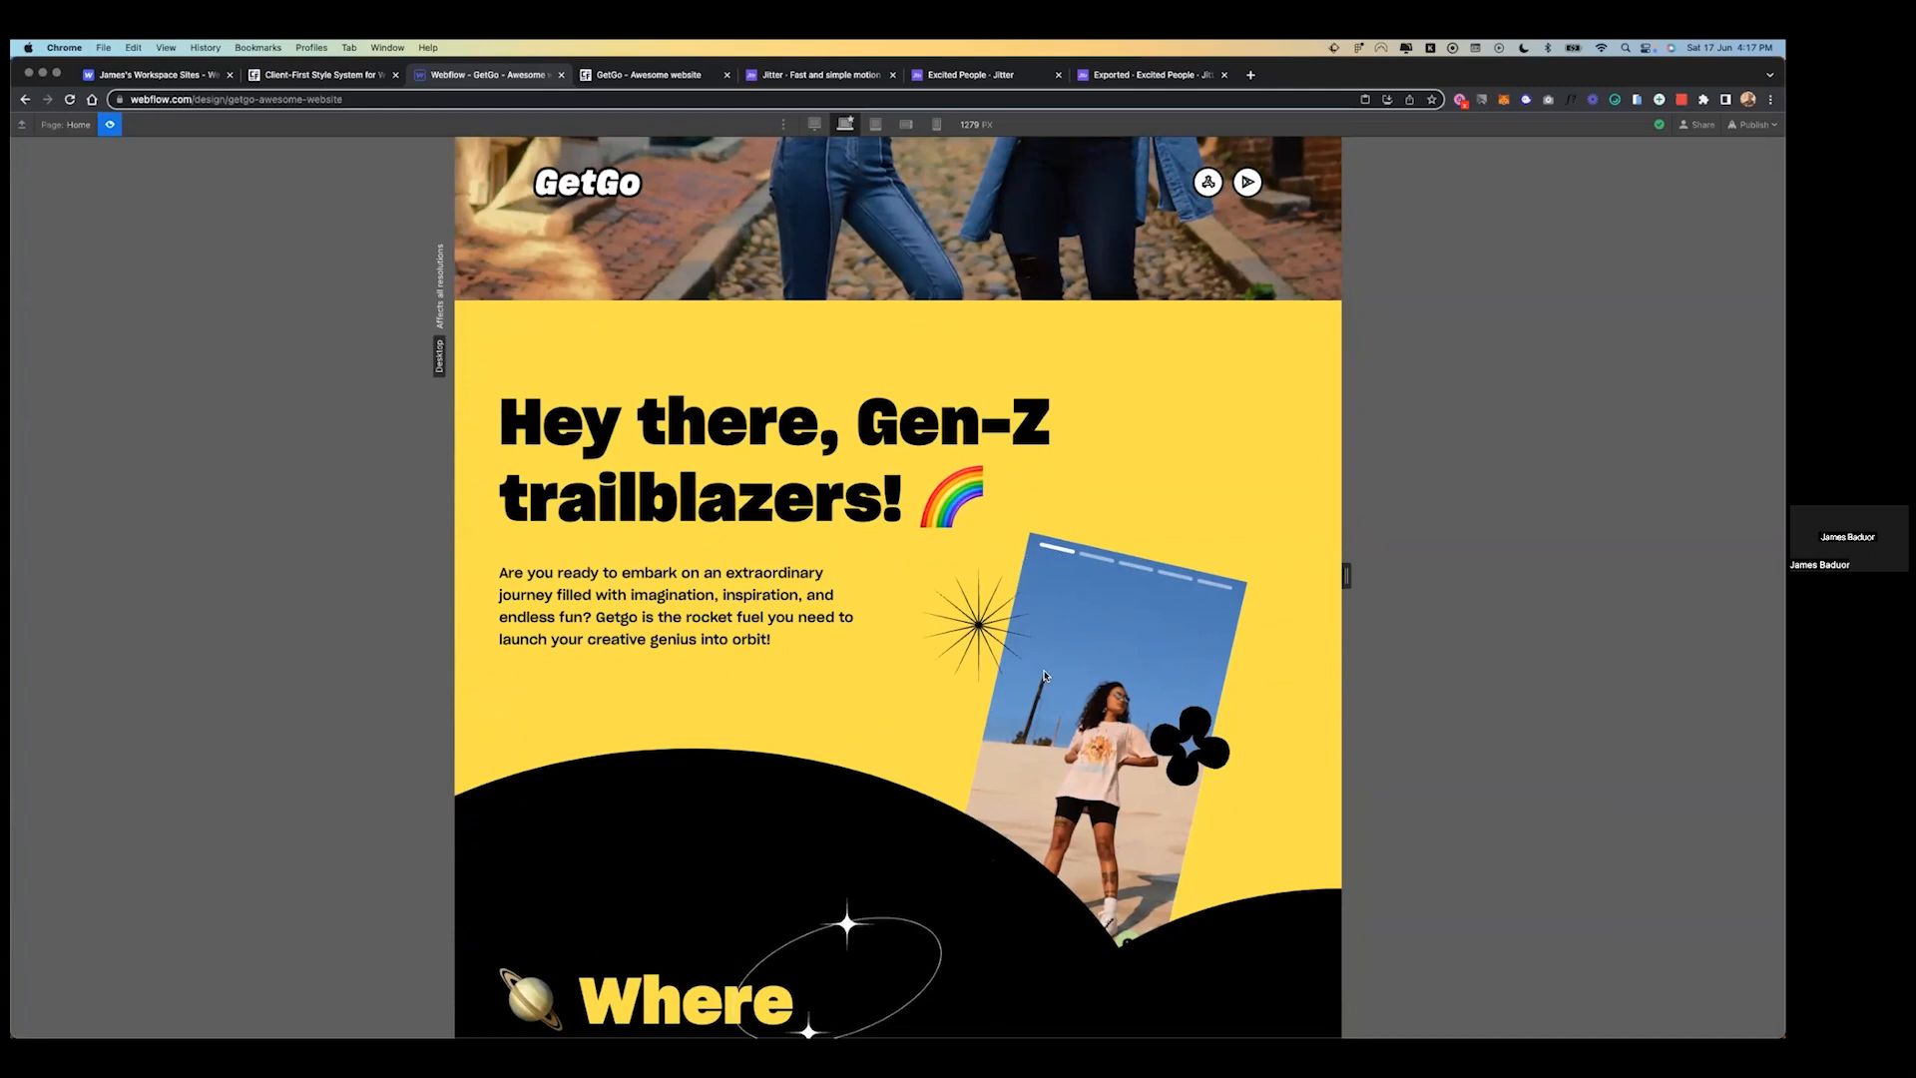
click(109, 125)
- Give the intro section's "Hey there, Gen-Z trailblazers!" heading a scroll-into-view Slide interaction, sliding in From Bottom
click(649, 549)
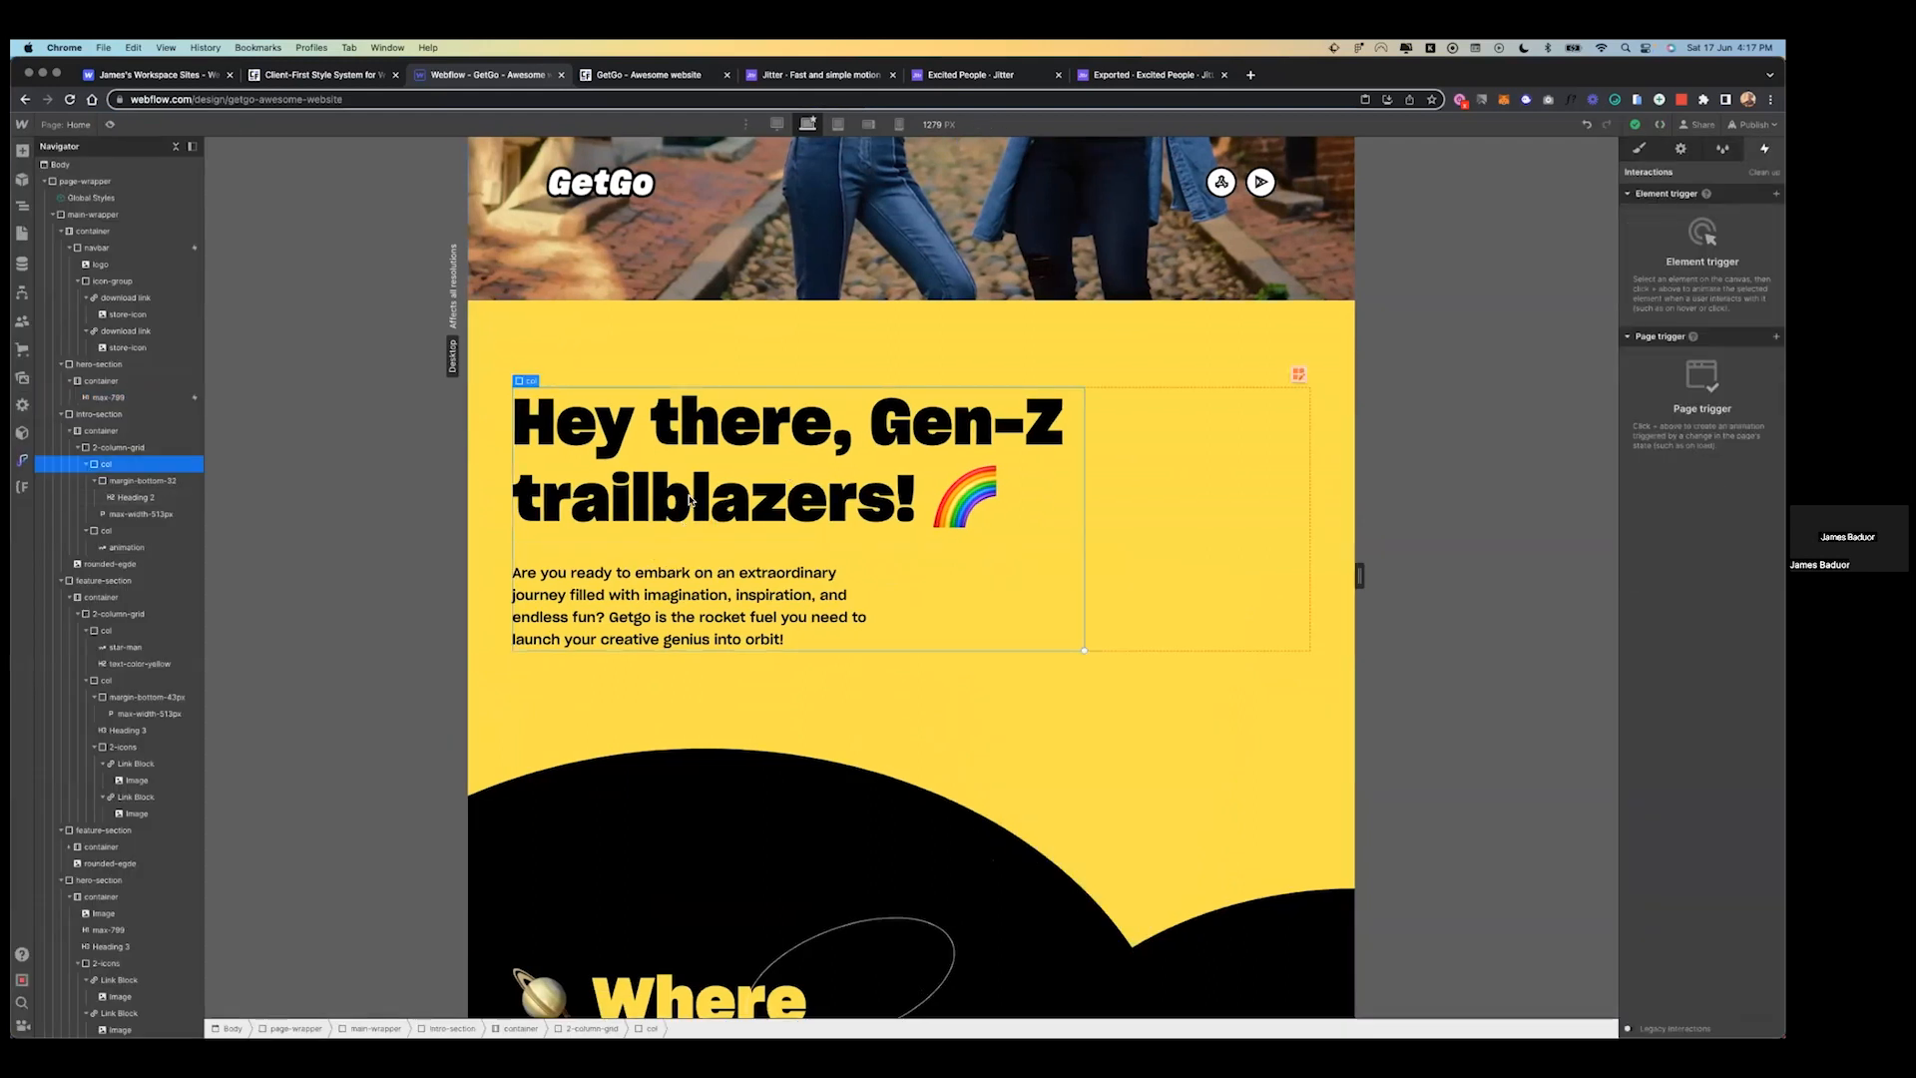
click(664, 512)
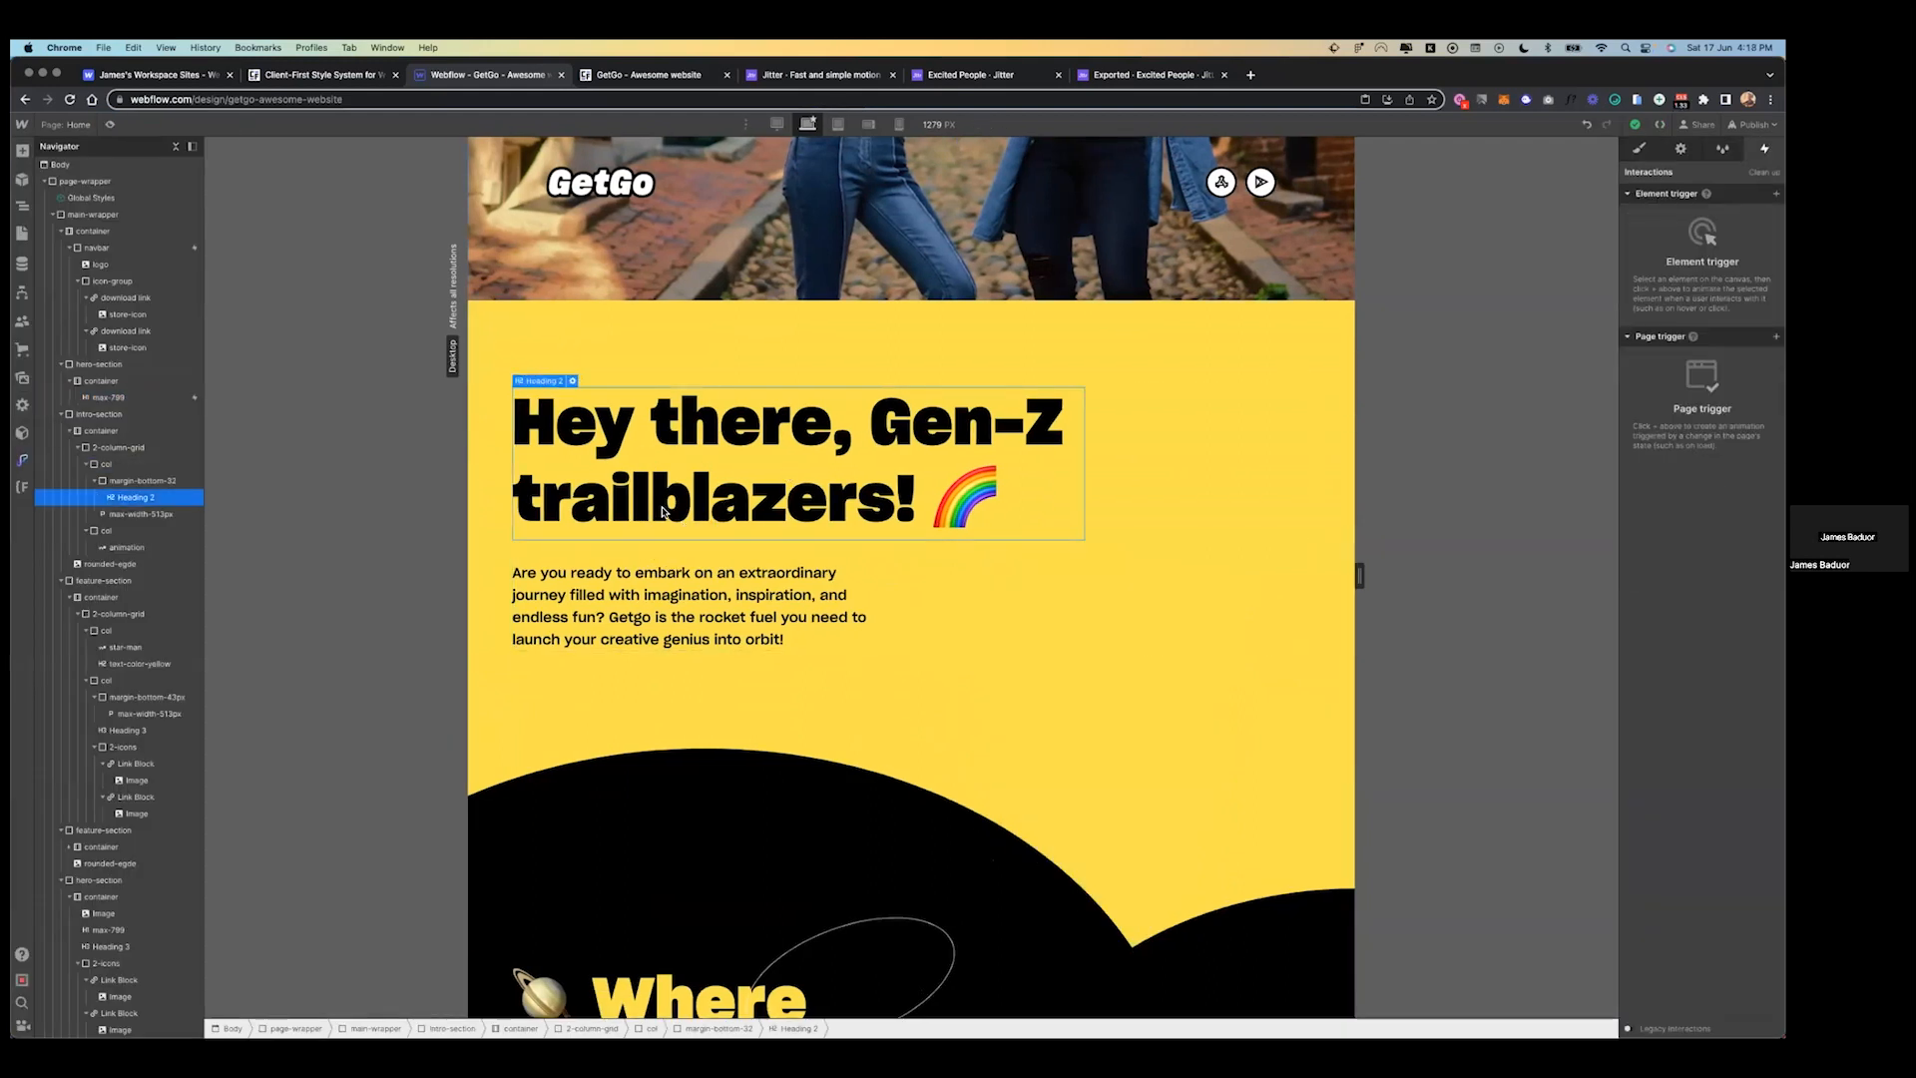
click(1777, 193)
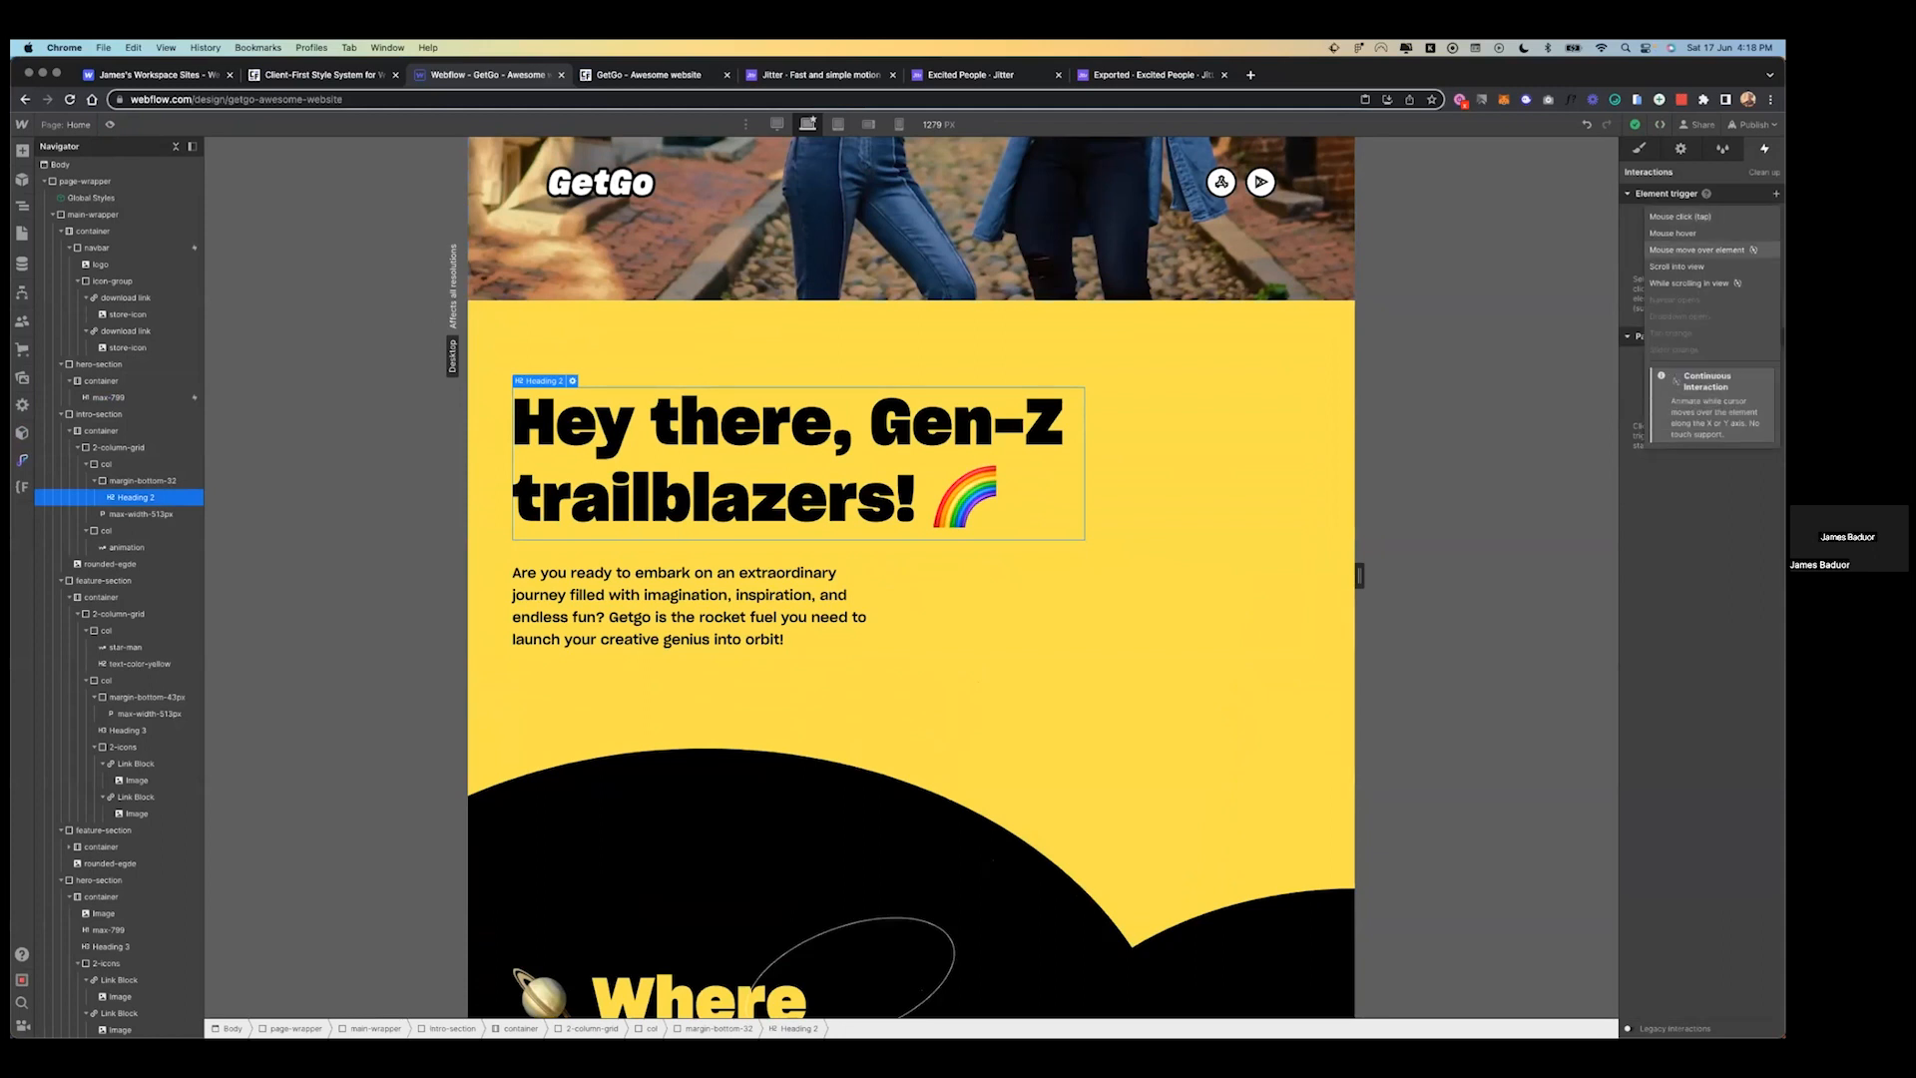
click(1704, 266)
click(1719, 268)
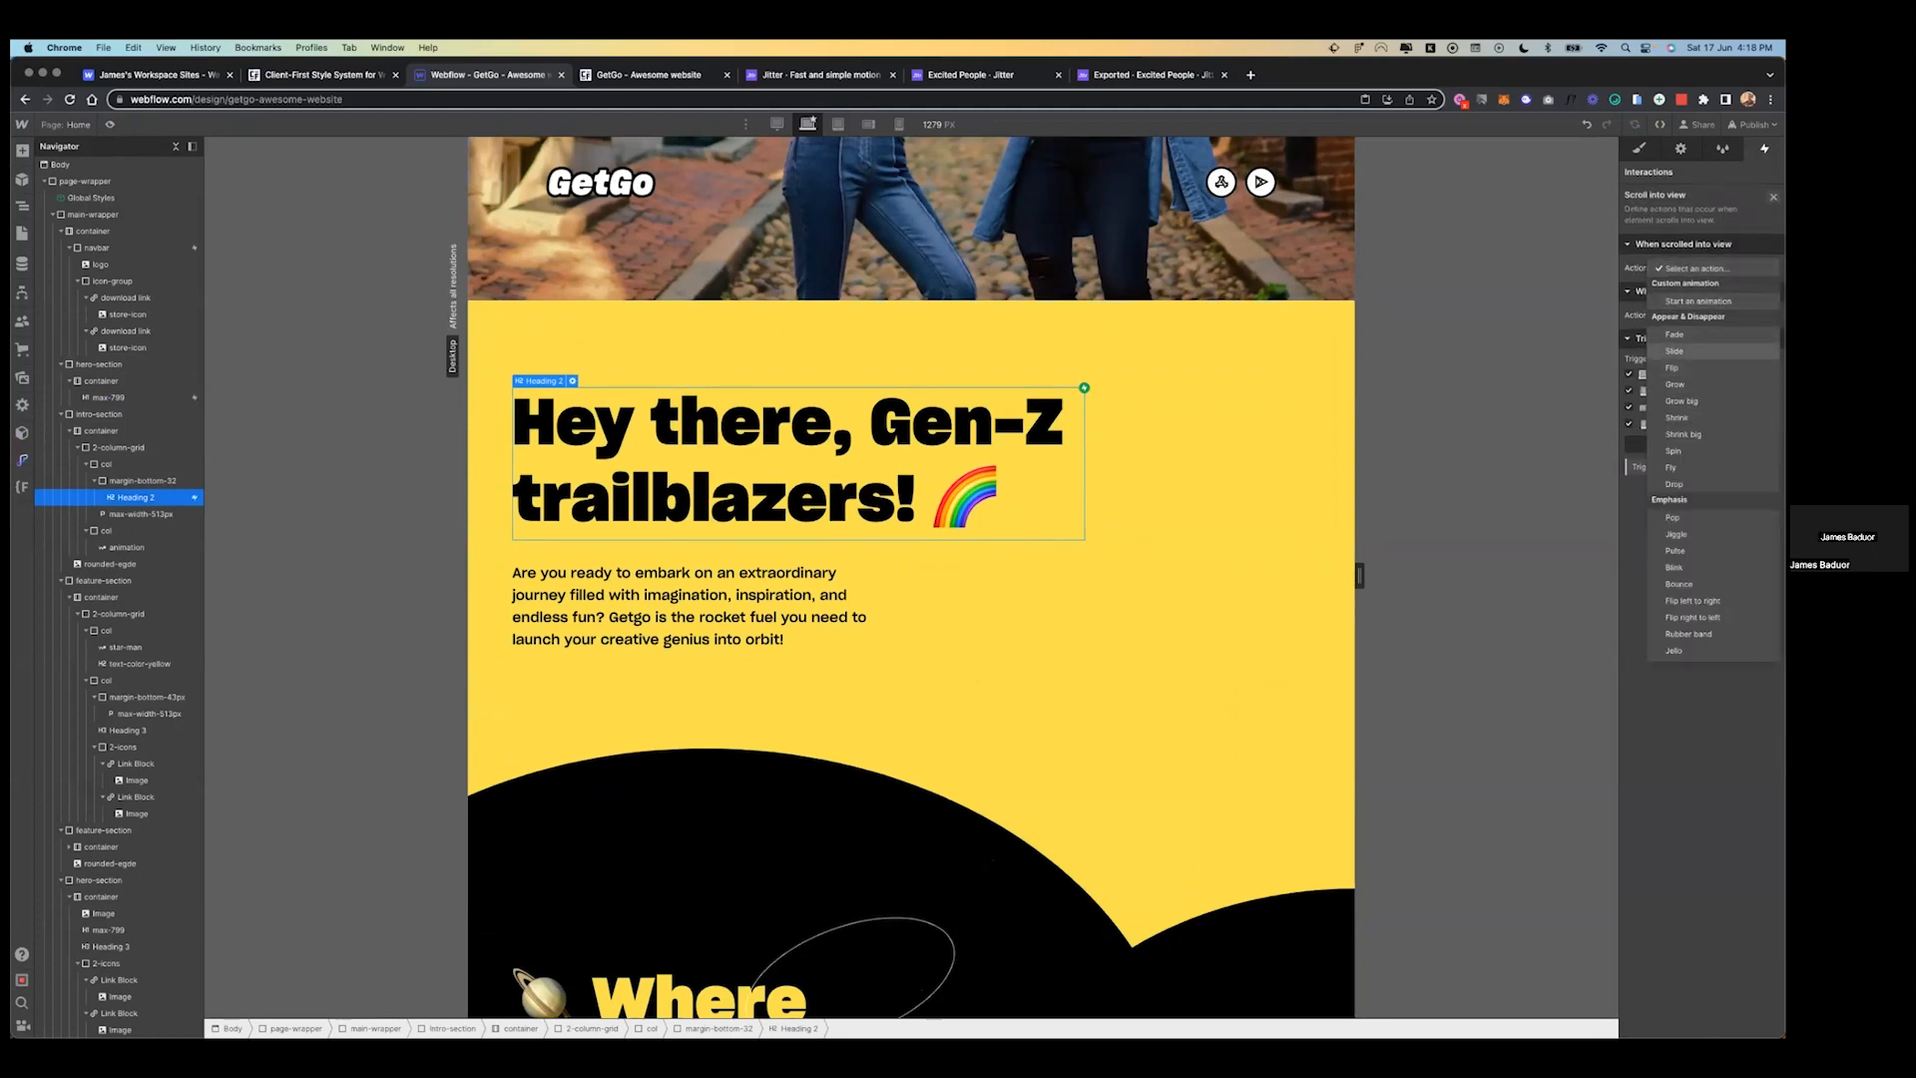
click(1687, 350)
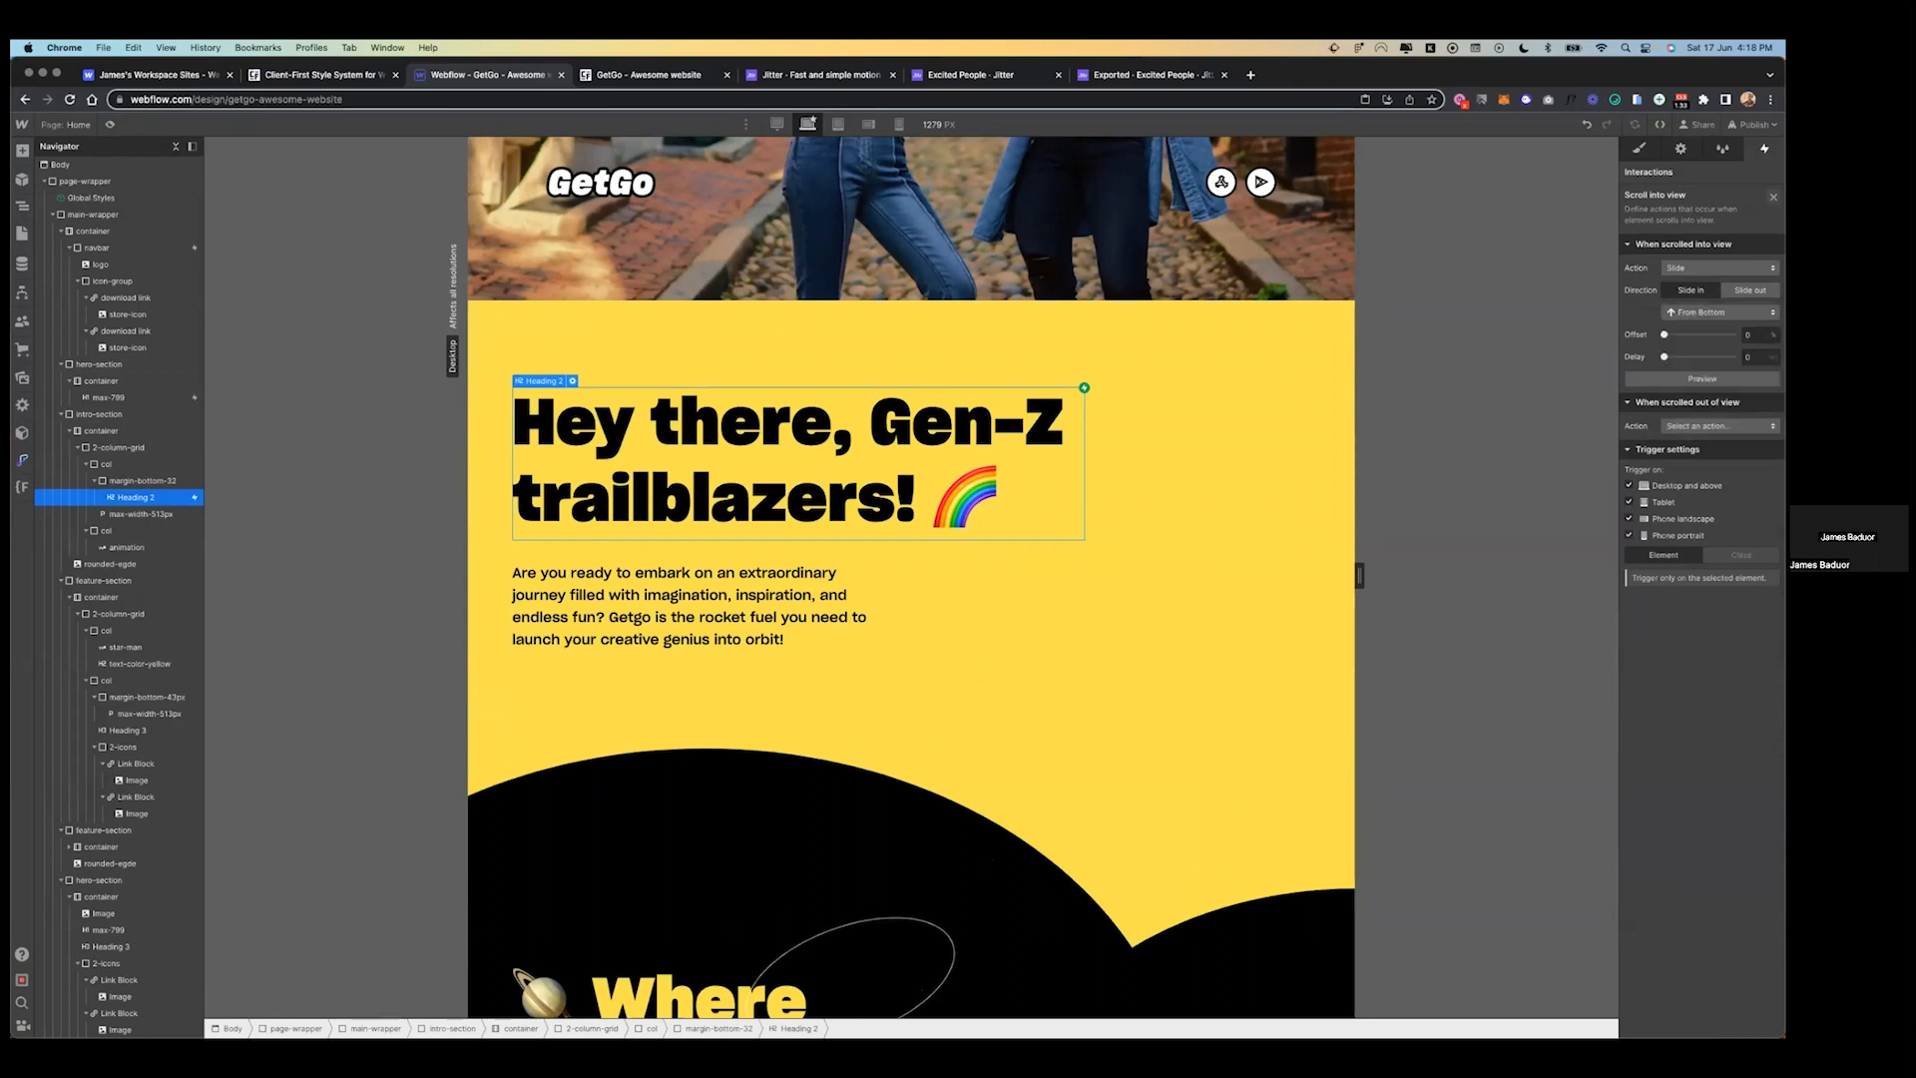
click(1750, 358)
- Give the paragraph below the intro heading a scroll-into-view Slide interaction, sliding in From Bottom
click(723, 616)
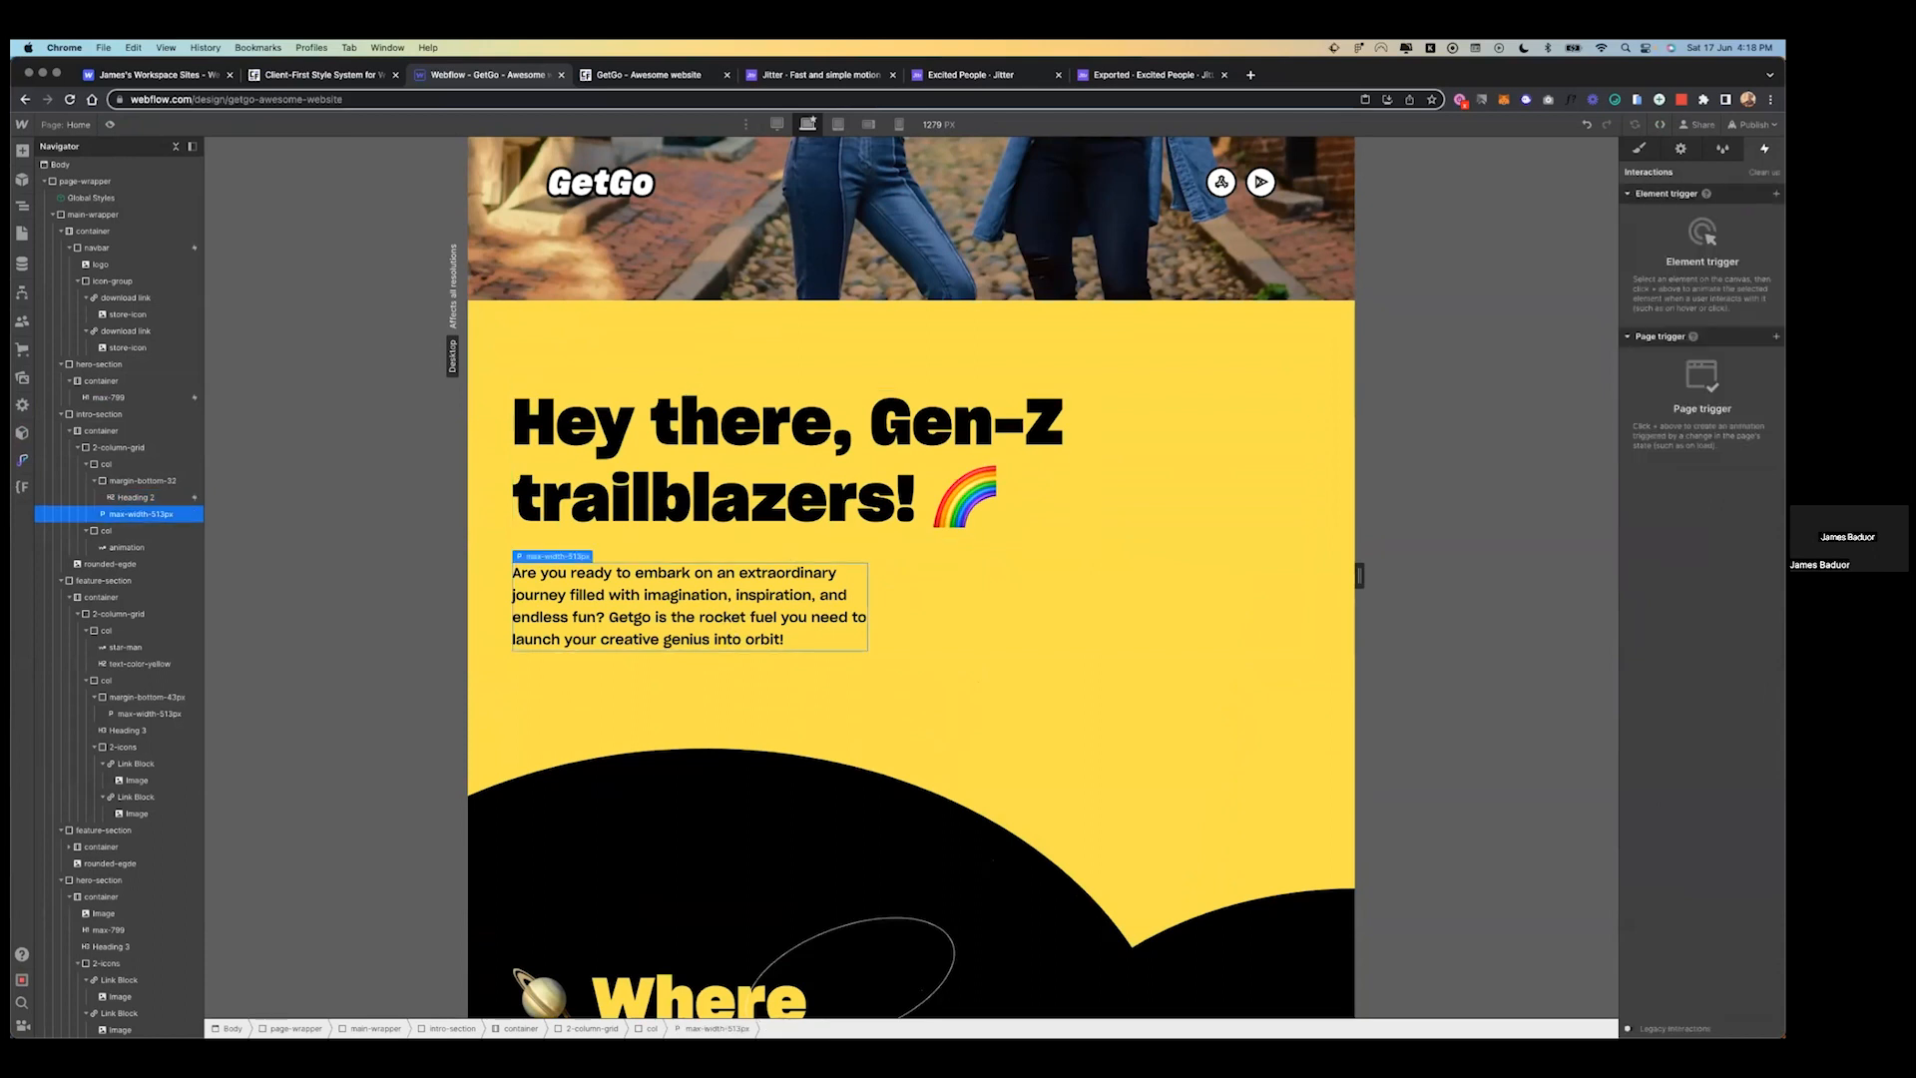
click(1775, 193)
click(1697, 267)
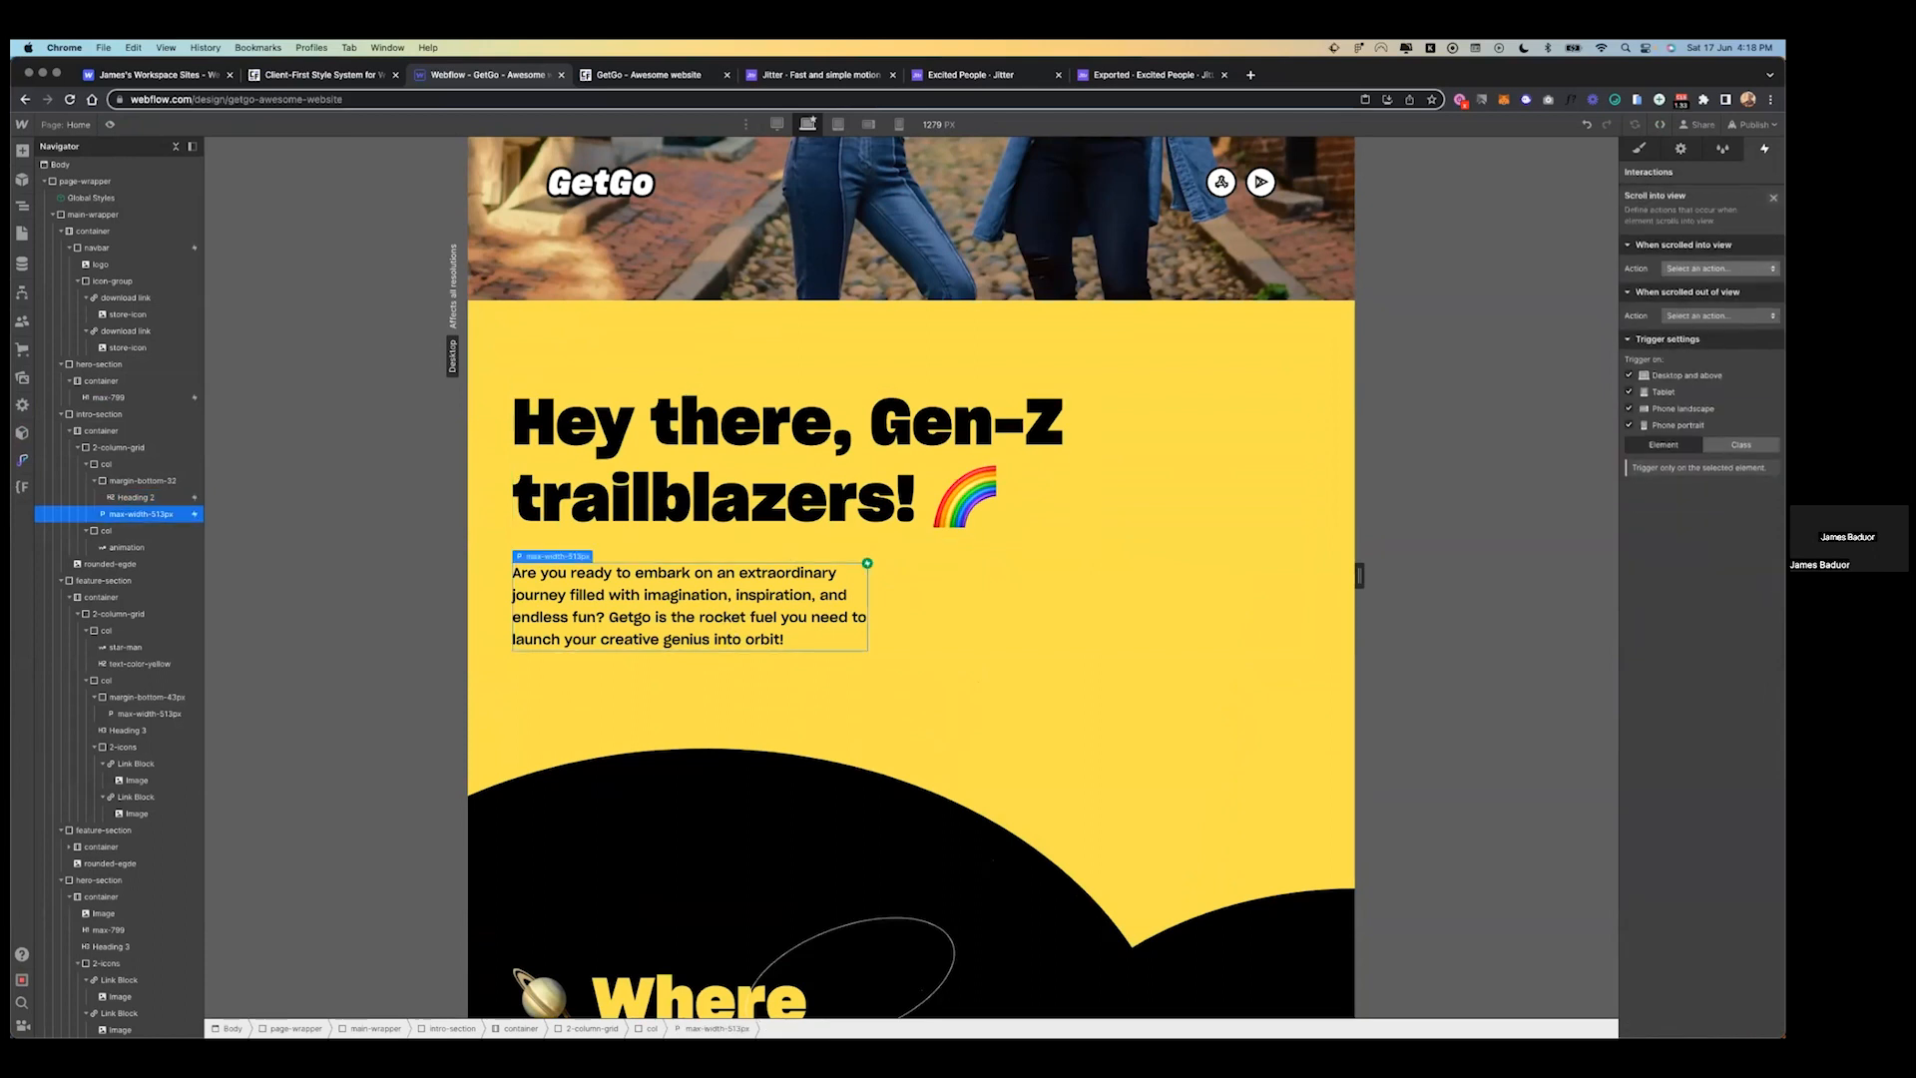
click(1719, 268)
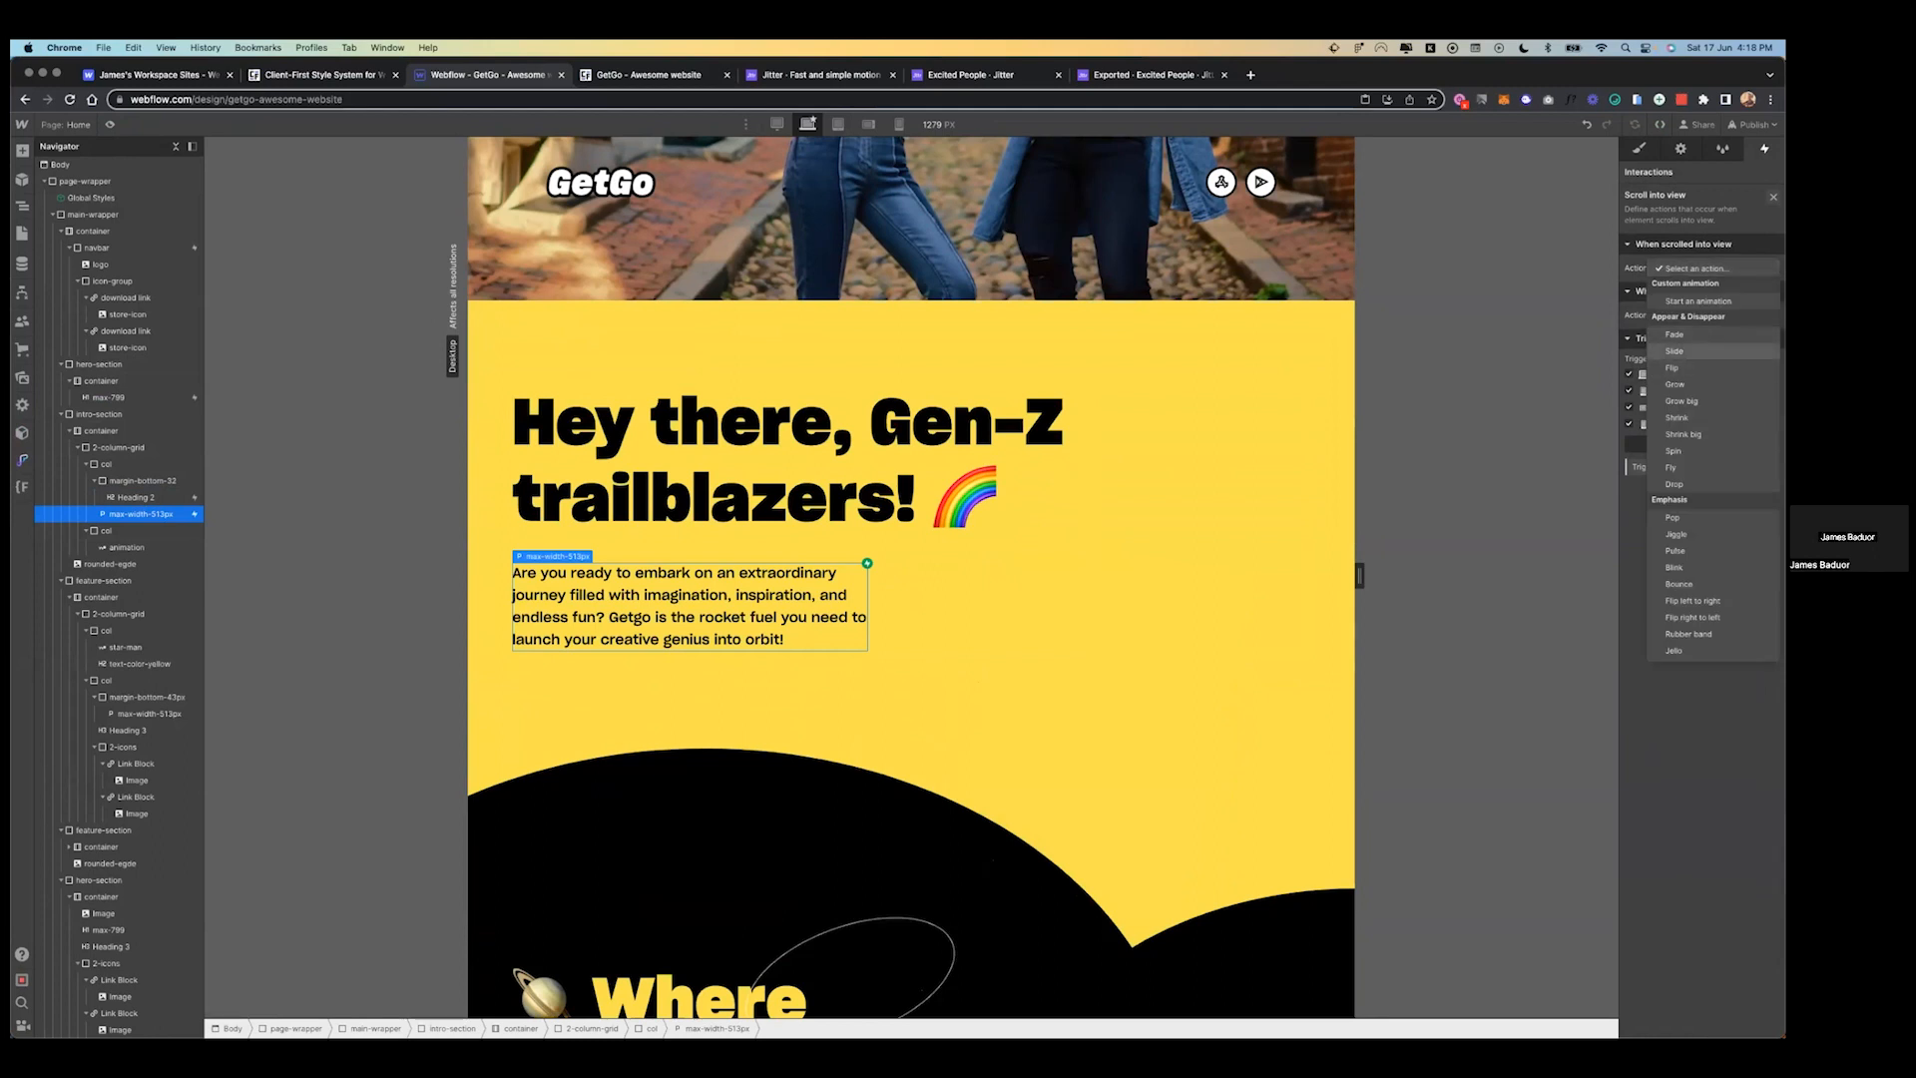
click(1708, 350)
click(1718, 313)
click(1708, 344)
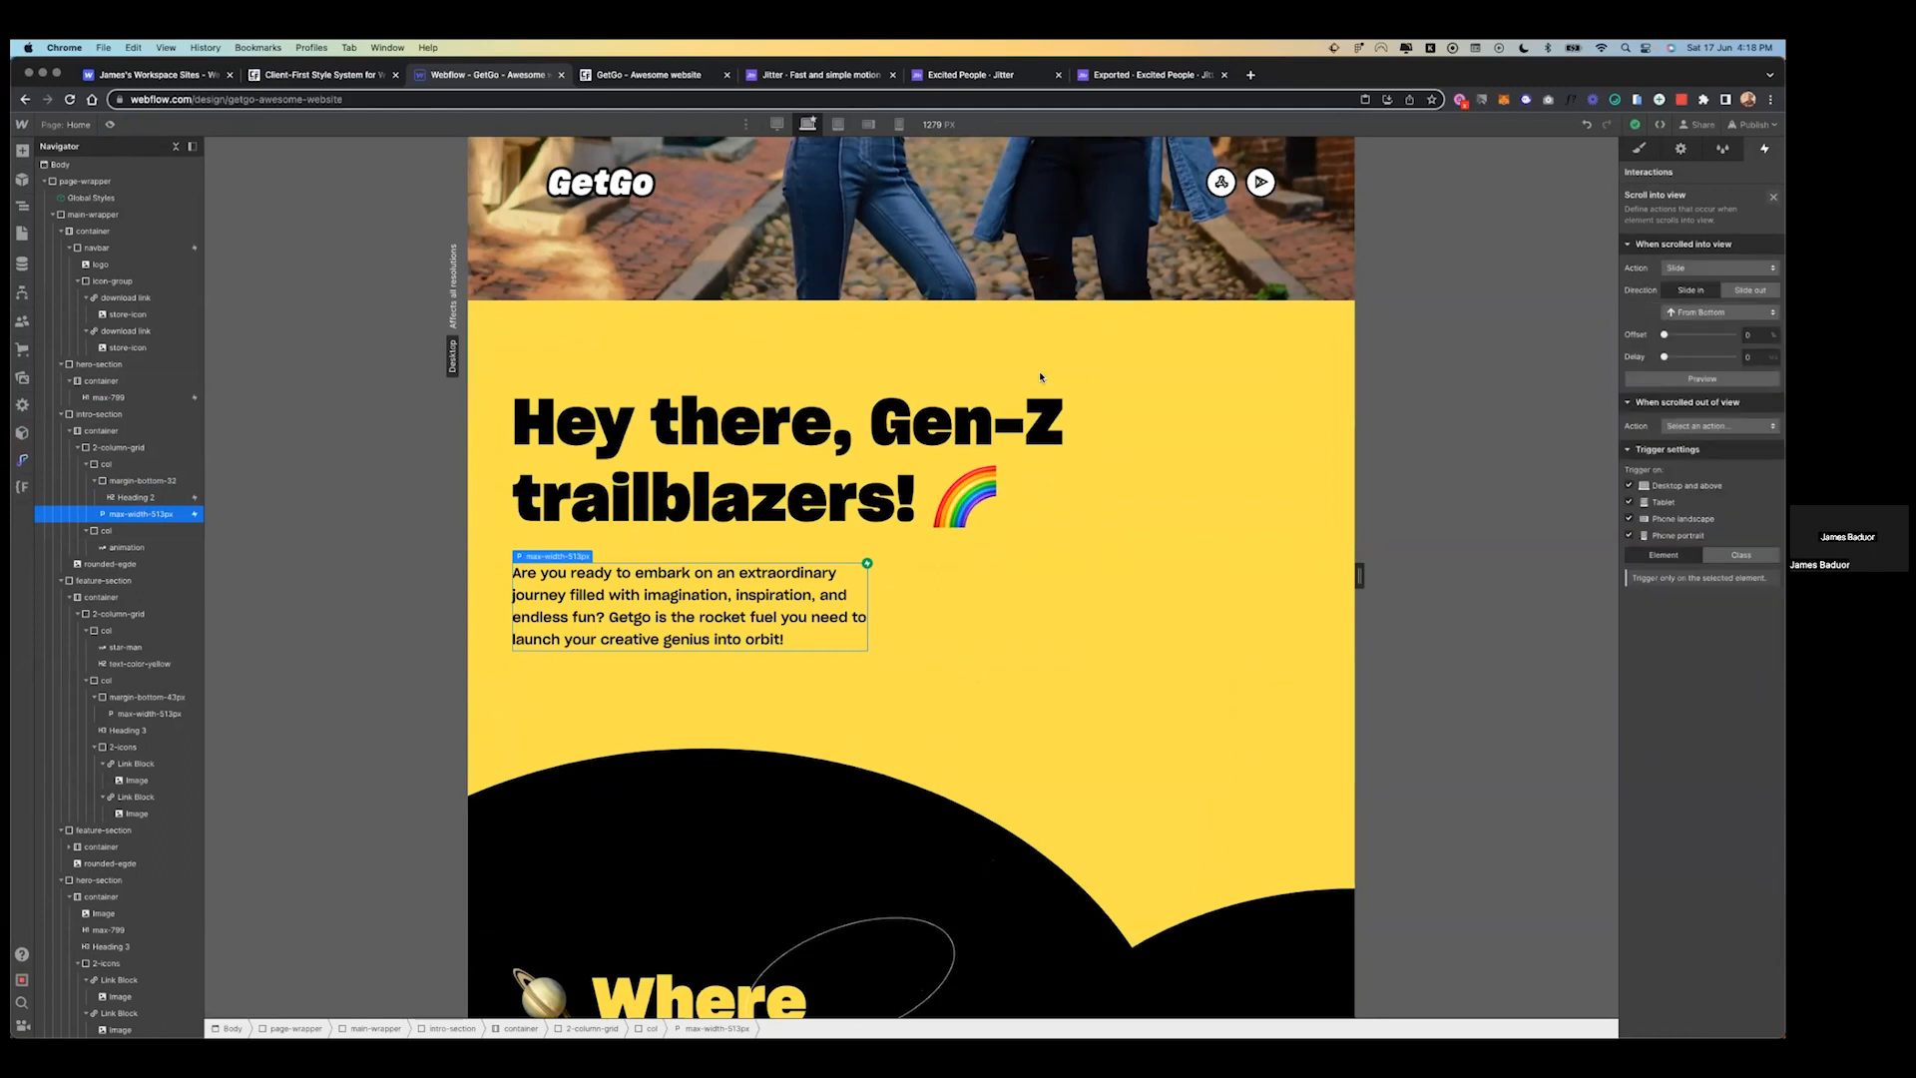
- Preview the page, moving between the hero and intro section to check the text's slide-in animations, and exit the preview
key(super+shift+p)
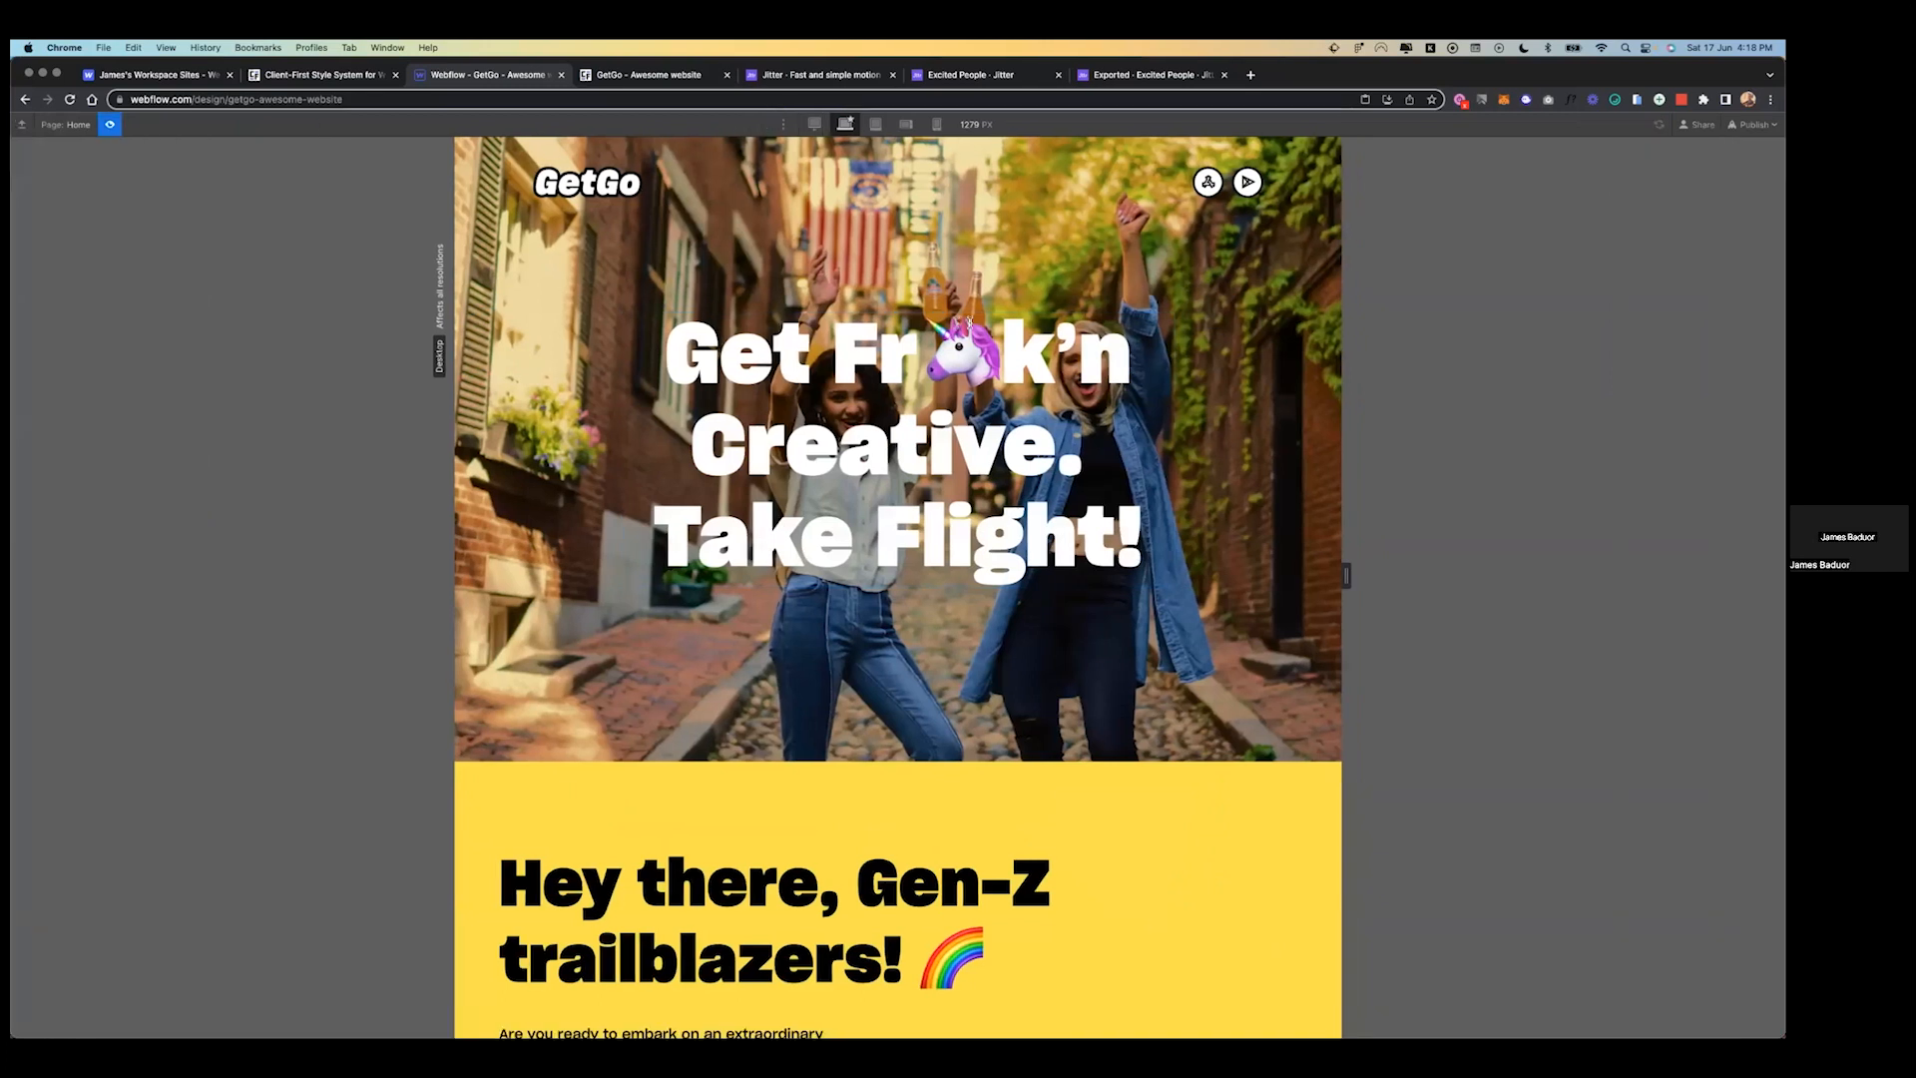
scroll(855, 956, down, 5)
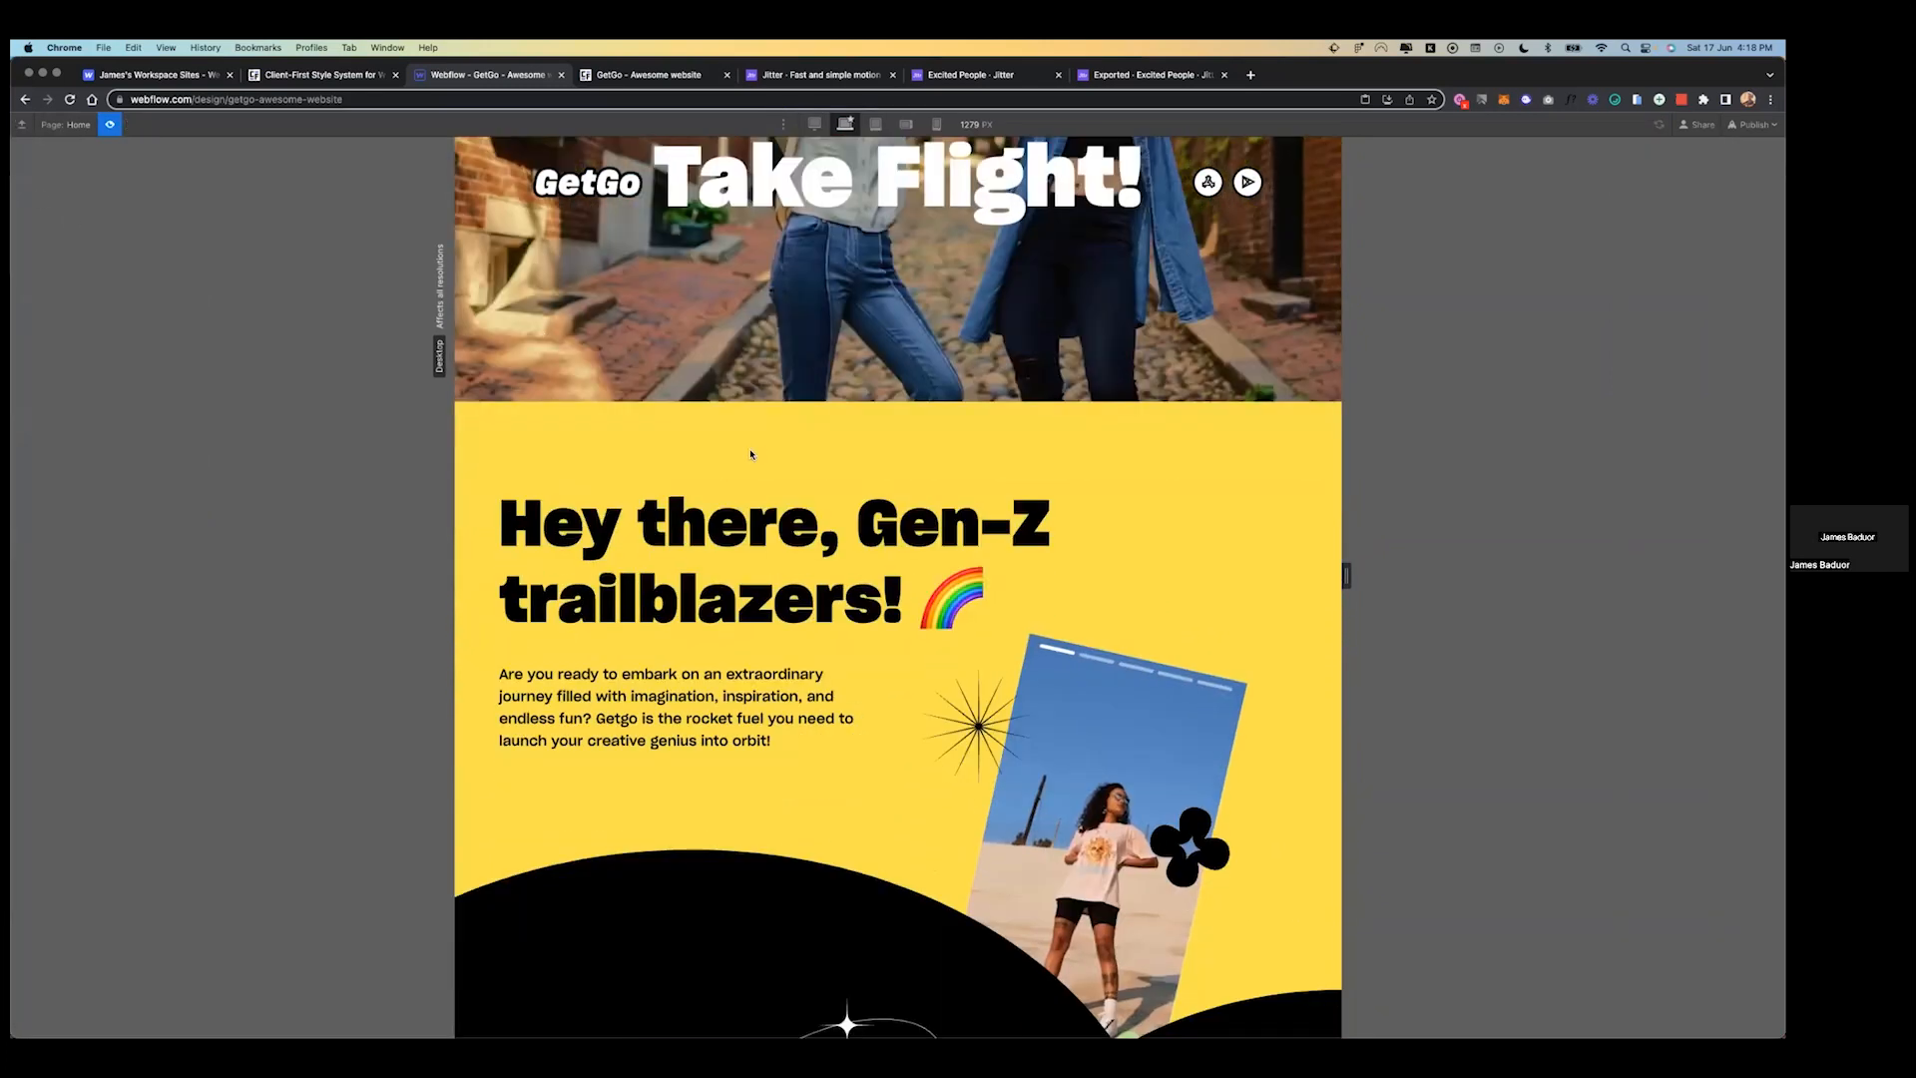
scroll(752, 454, up, 5)
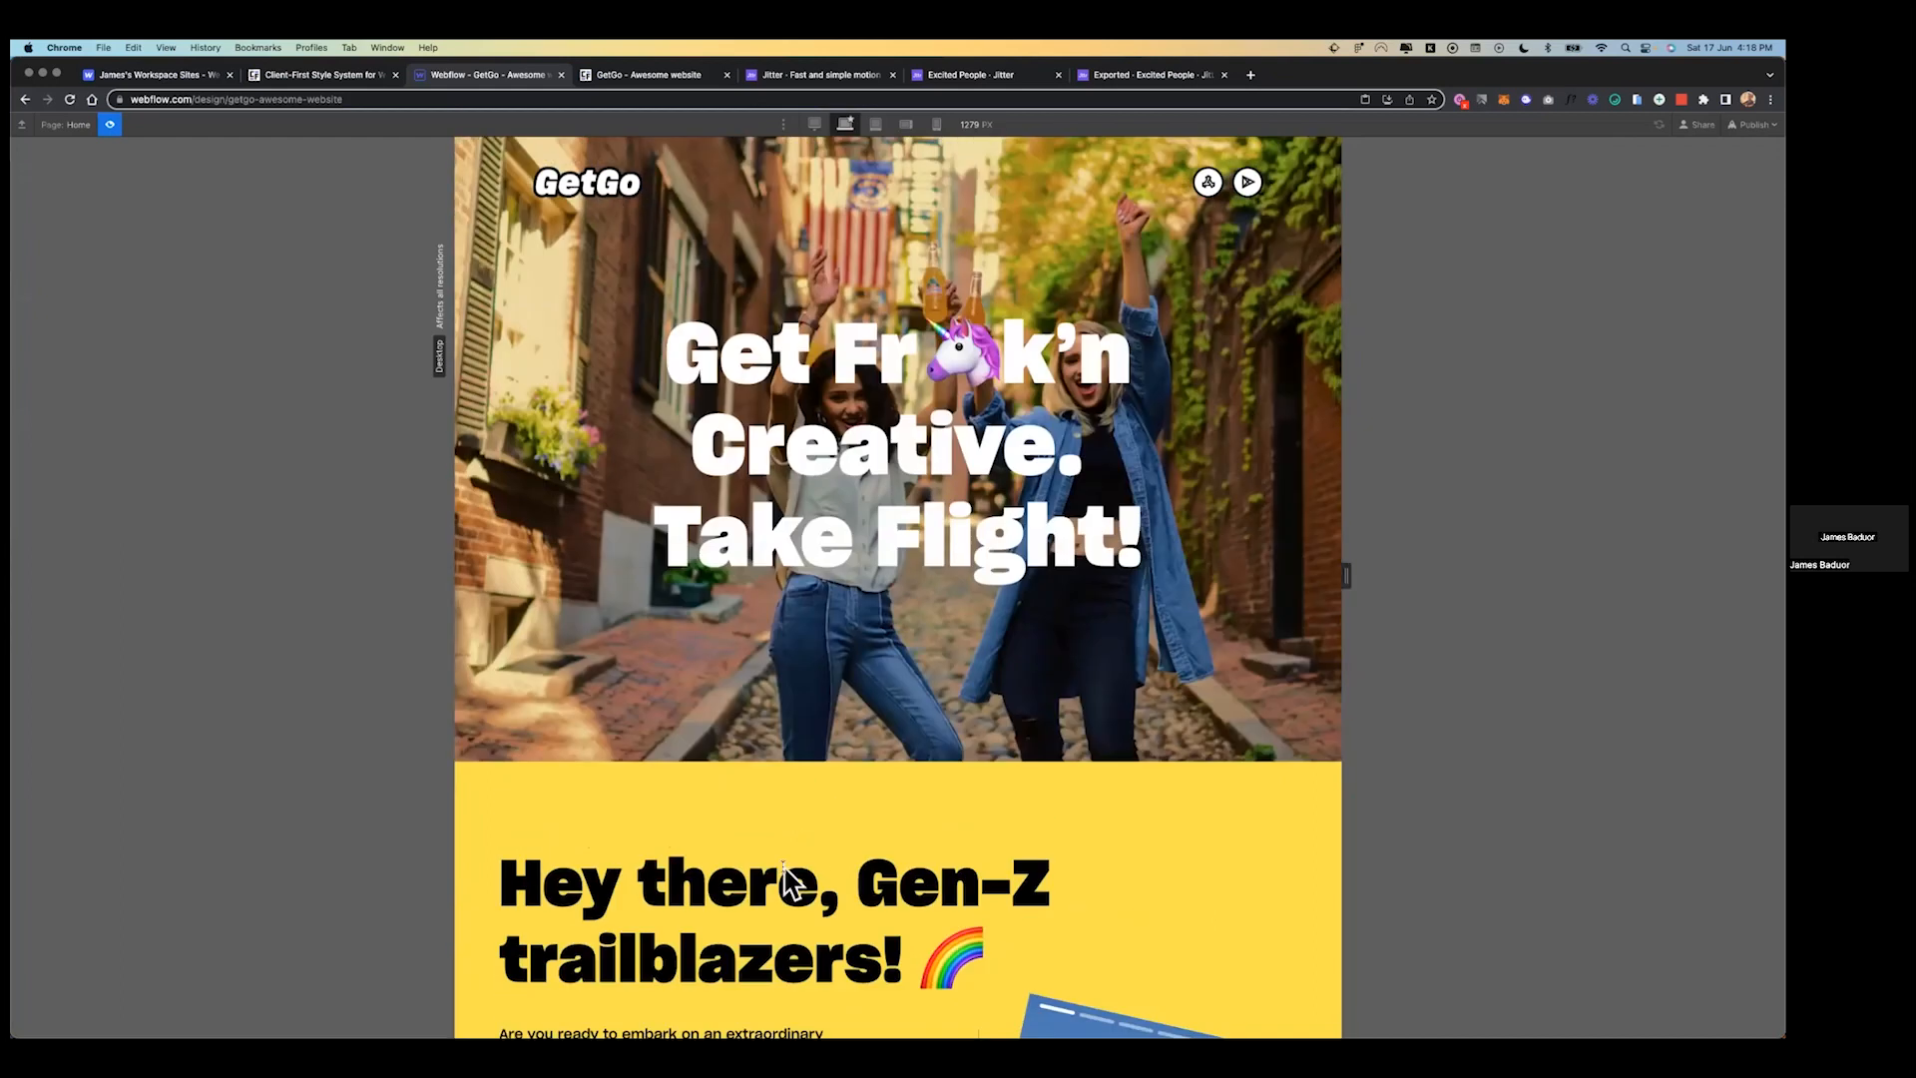
scroll(789, 883, down, 5)
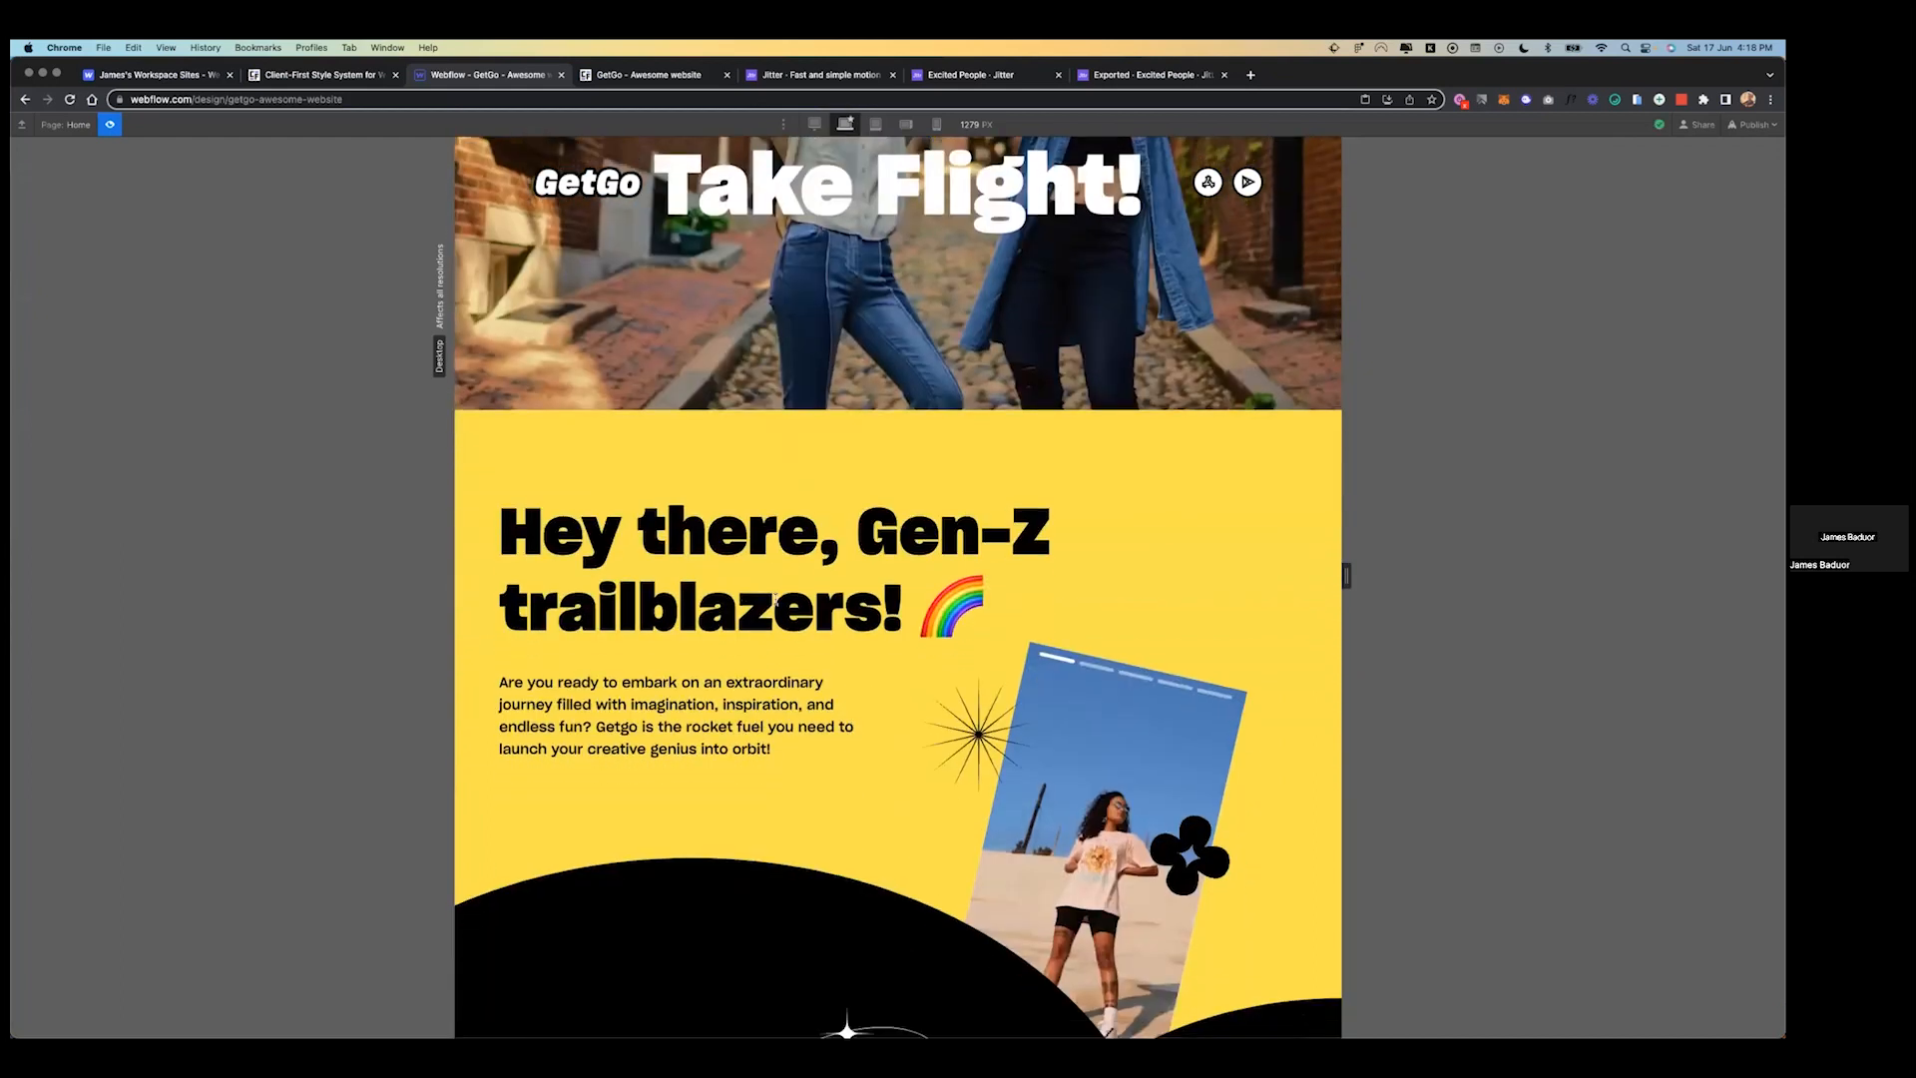
scroll(775, 600, up, 5)
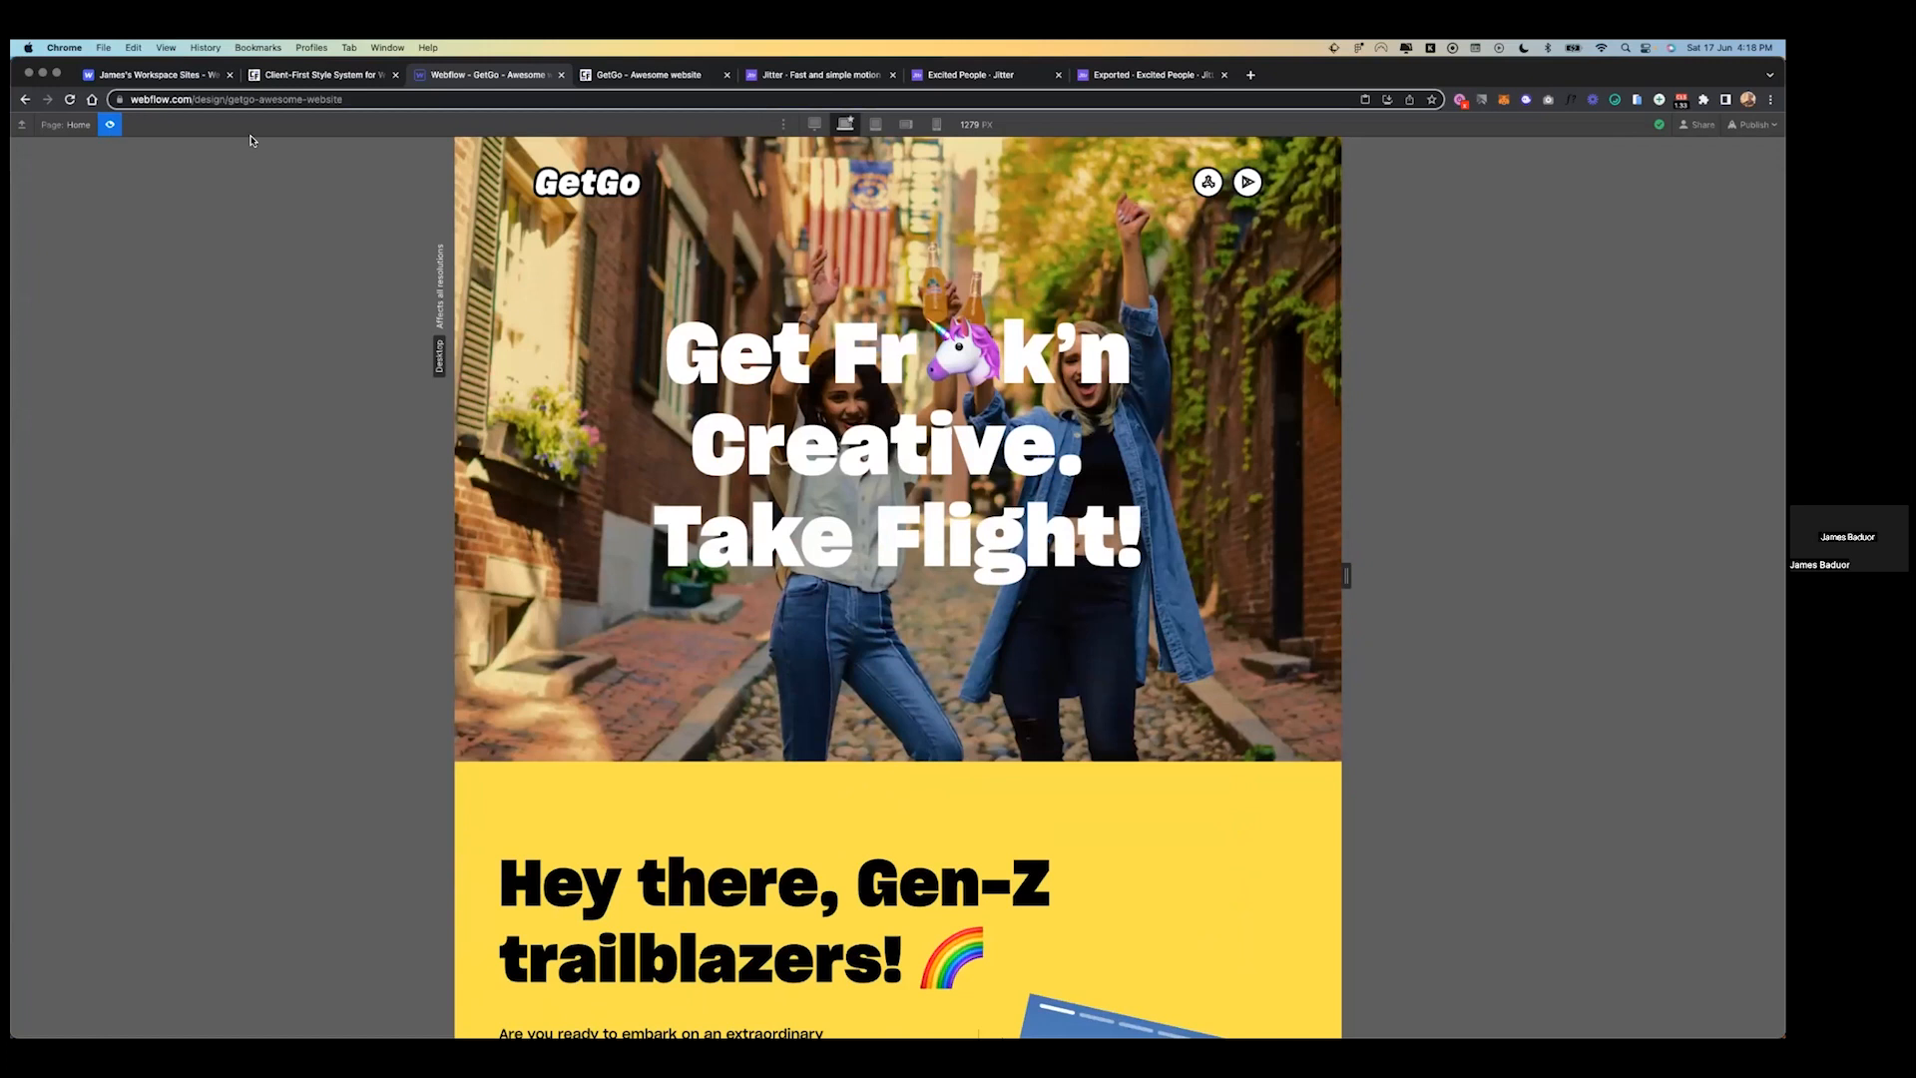
key(super+shift+p)
- Set the offset of the intro heading's scroll-into-view slide interaction to 50%
scroll(995, 480, down, 4)
click(836, 605)
scroll(844, 599, down, 1)
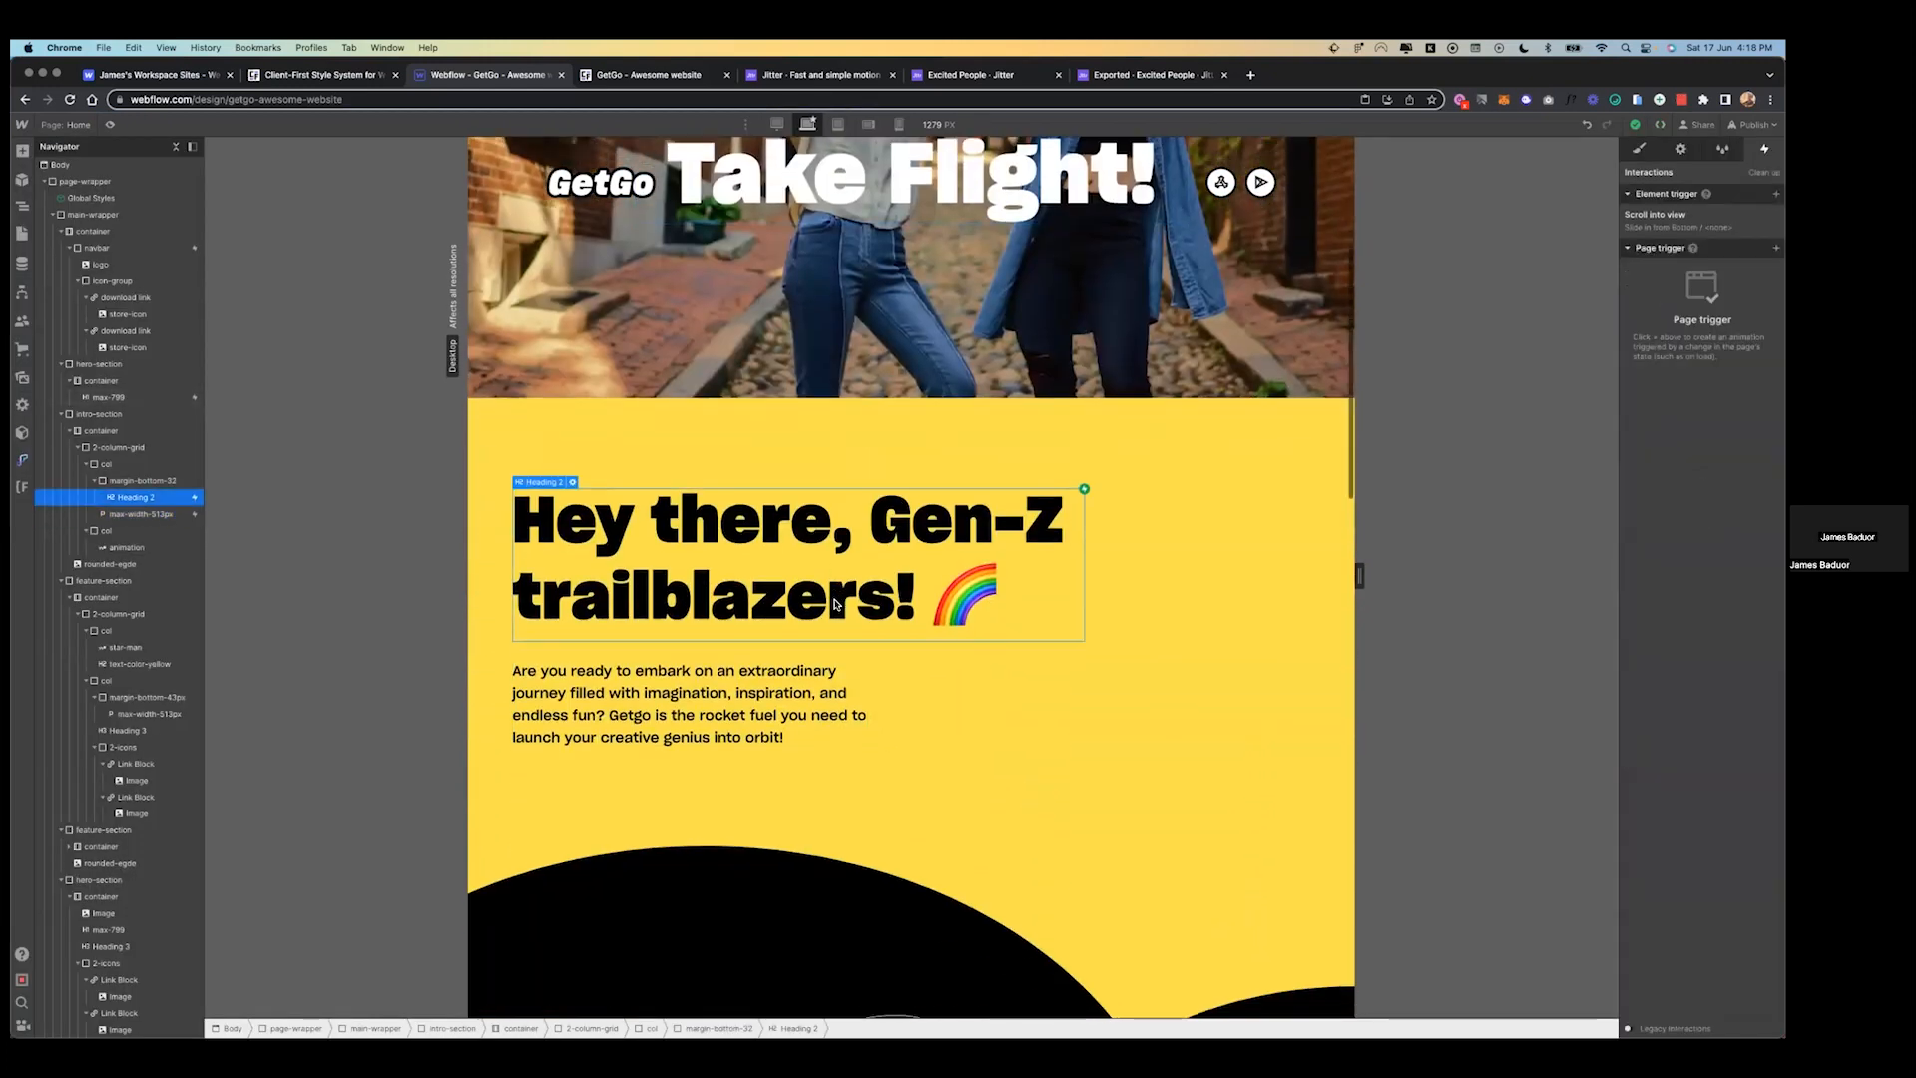
click(1655, 216)
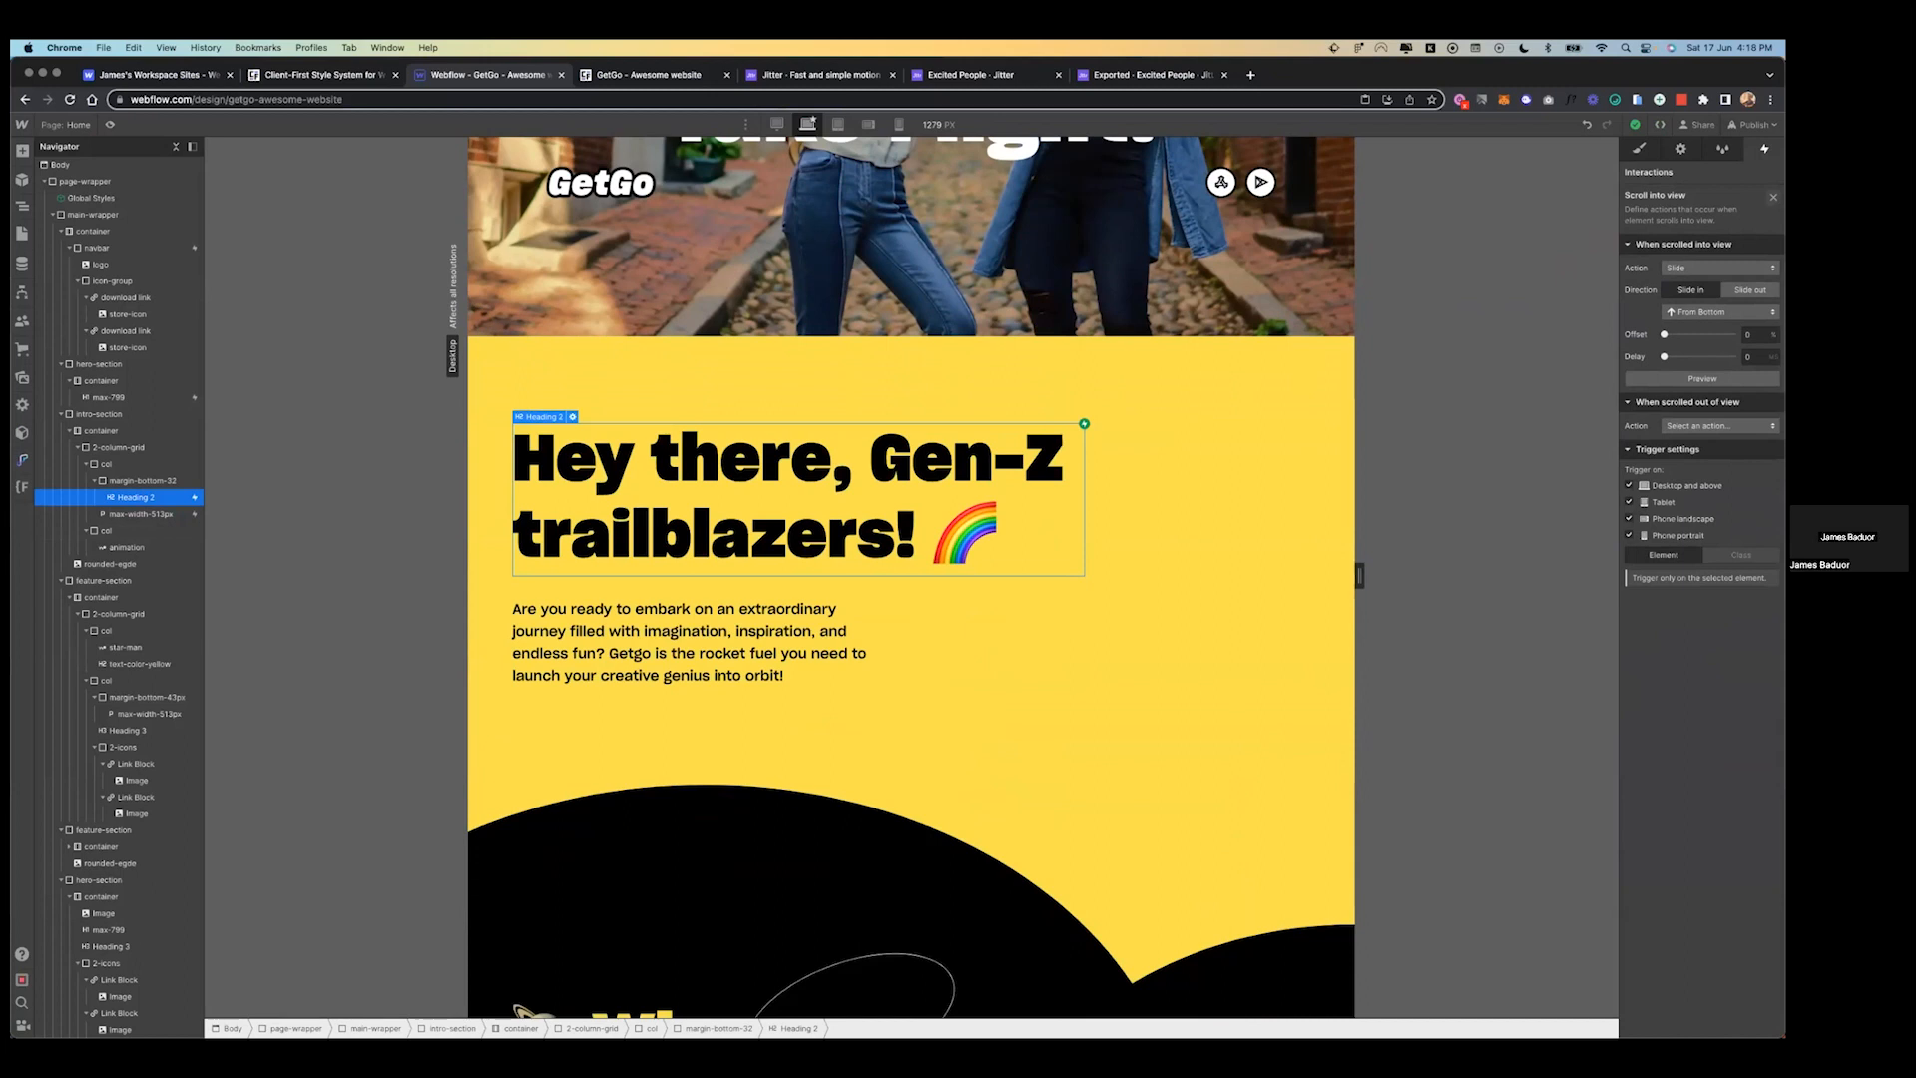
click(1749, 336)
scroll(911, 579, up, 5)
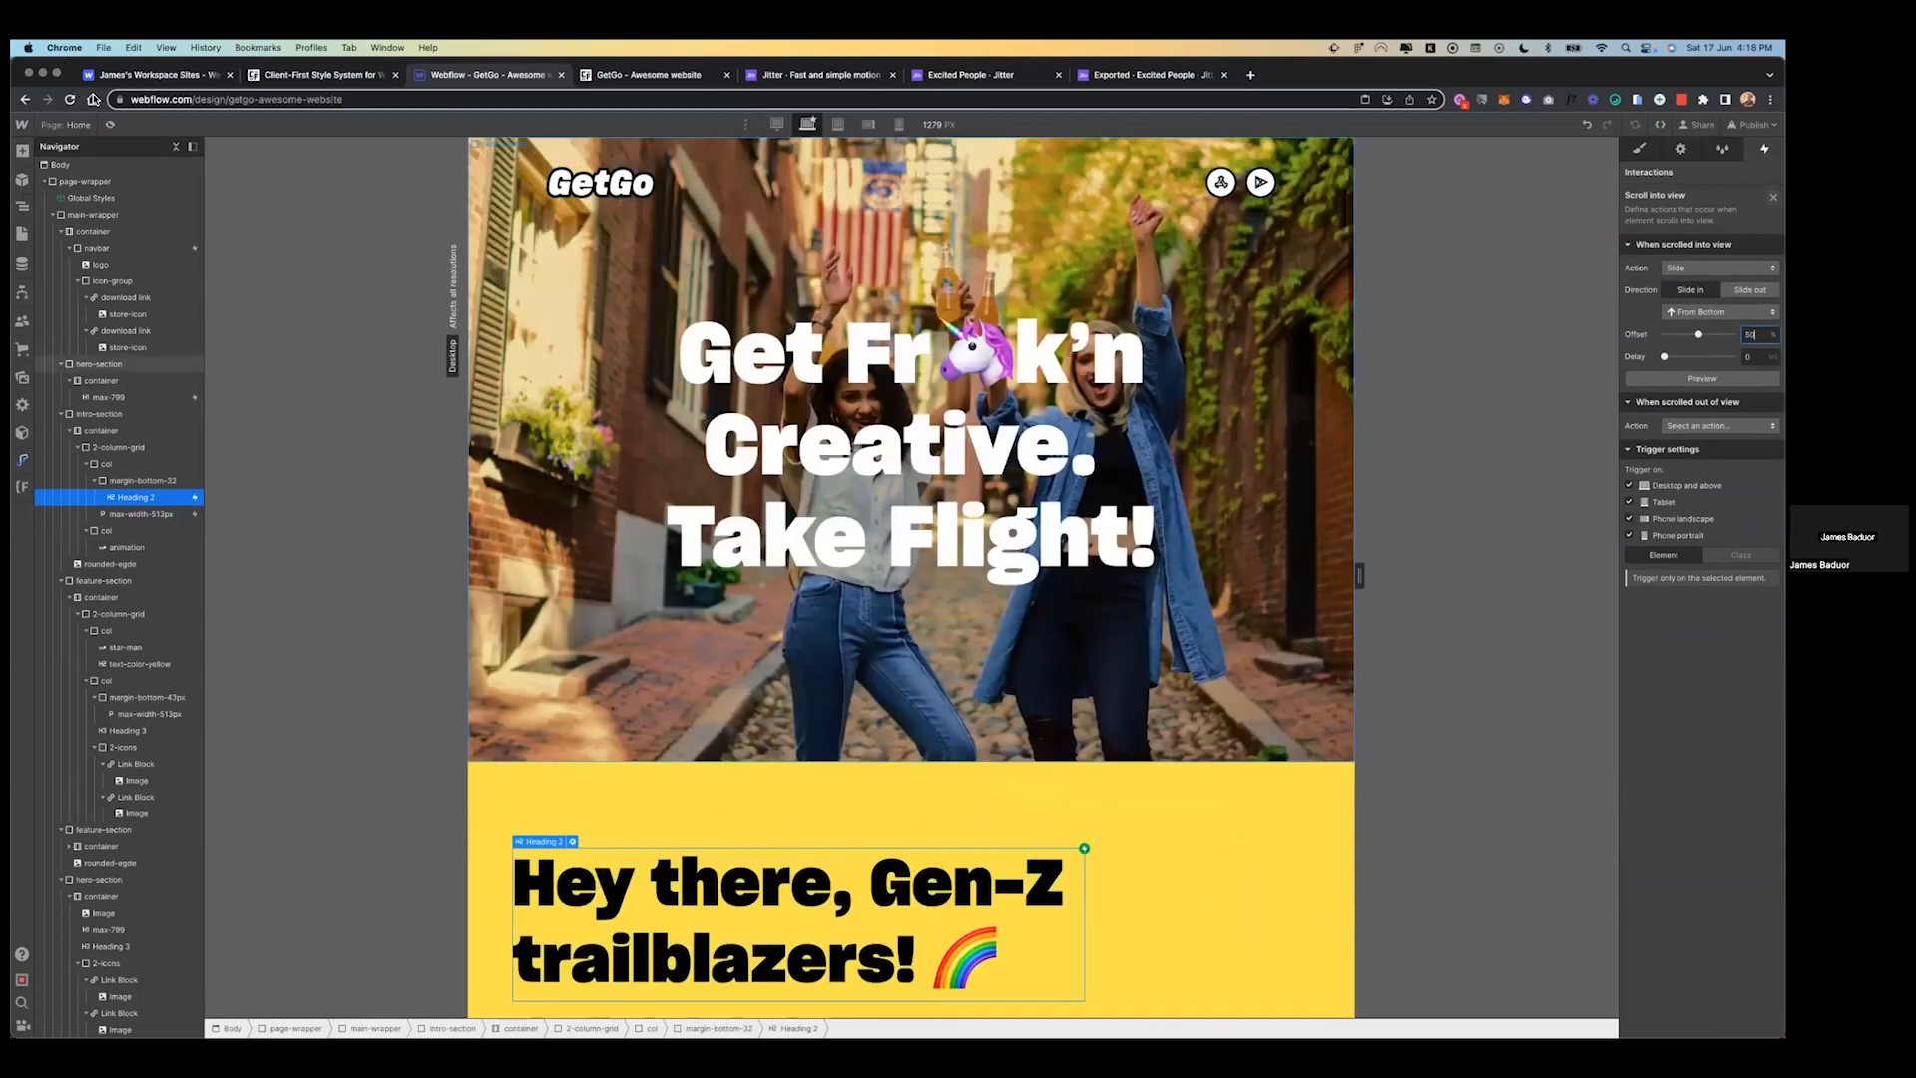
- Preview the page down to the intro section to check the heading's slide-in timing, and exit the preview
click(110, 125)
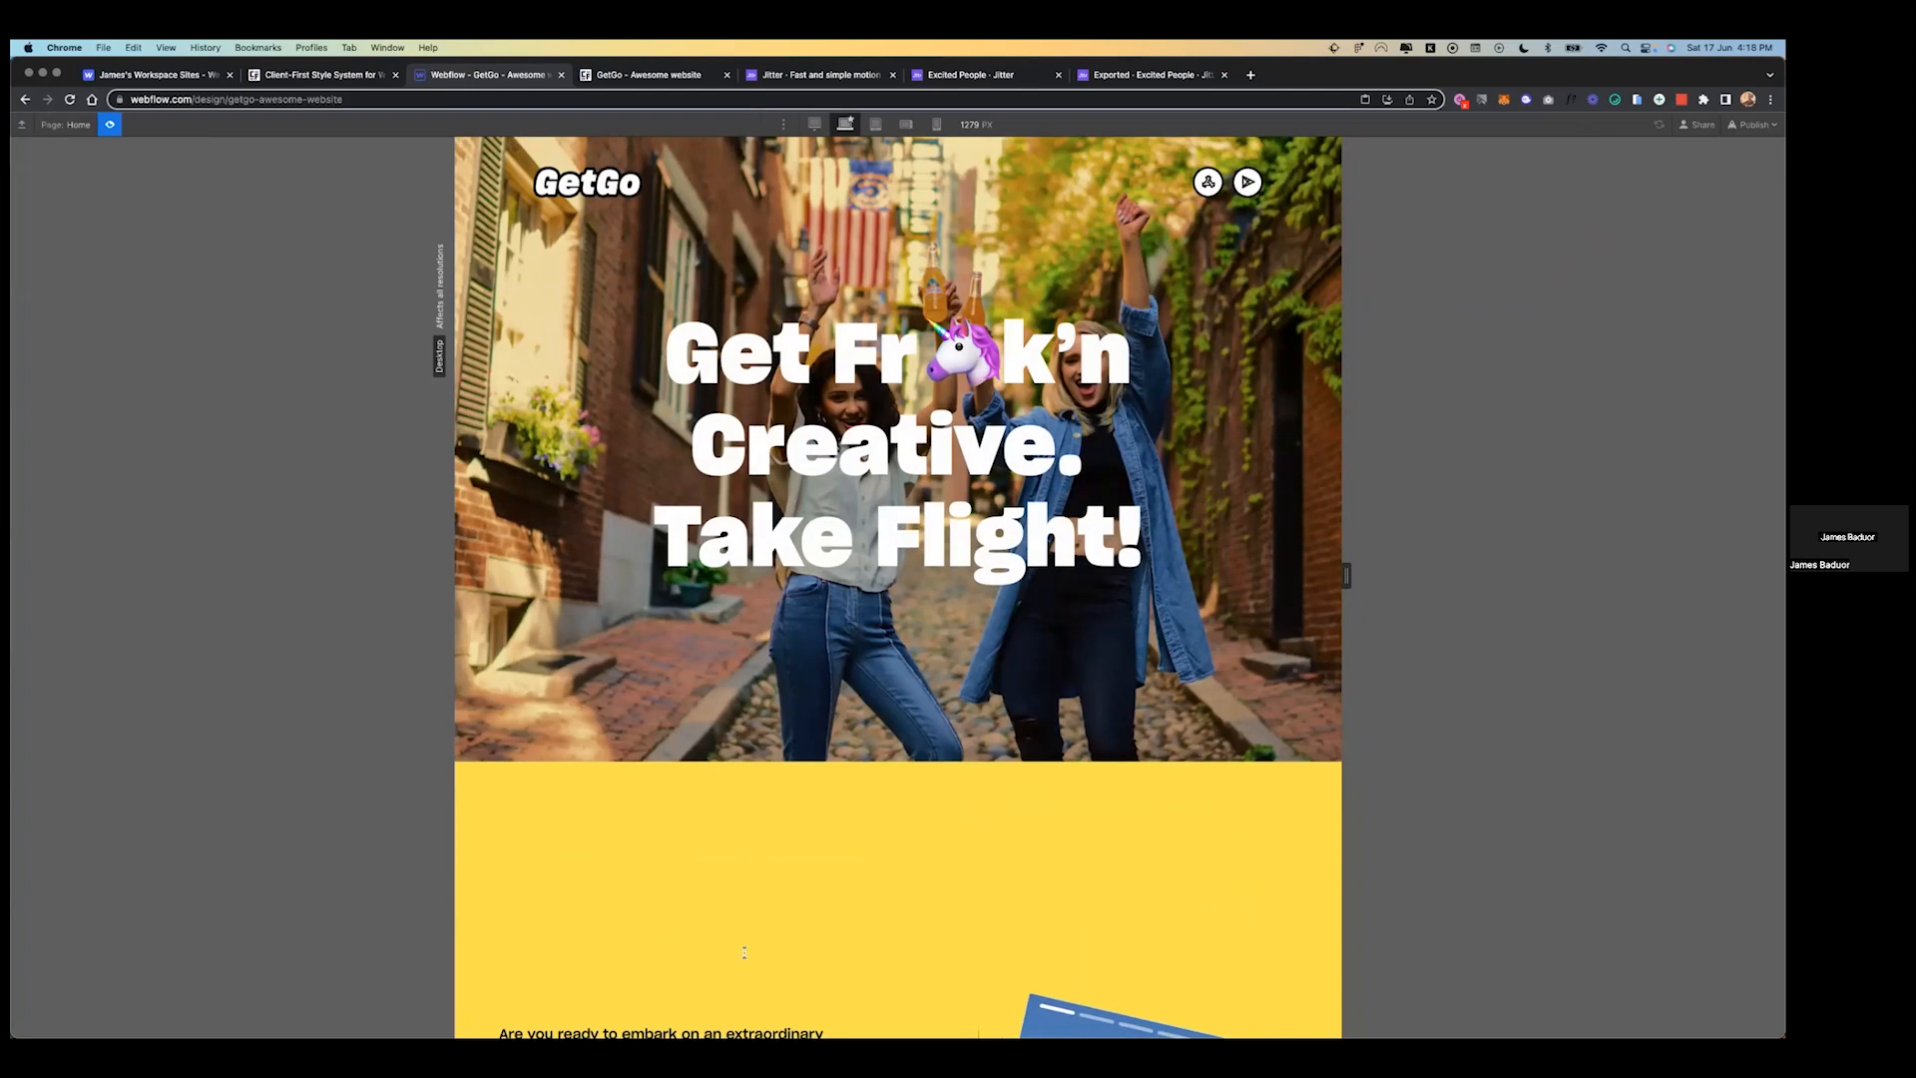
scroll(744, 953, down, 5)
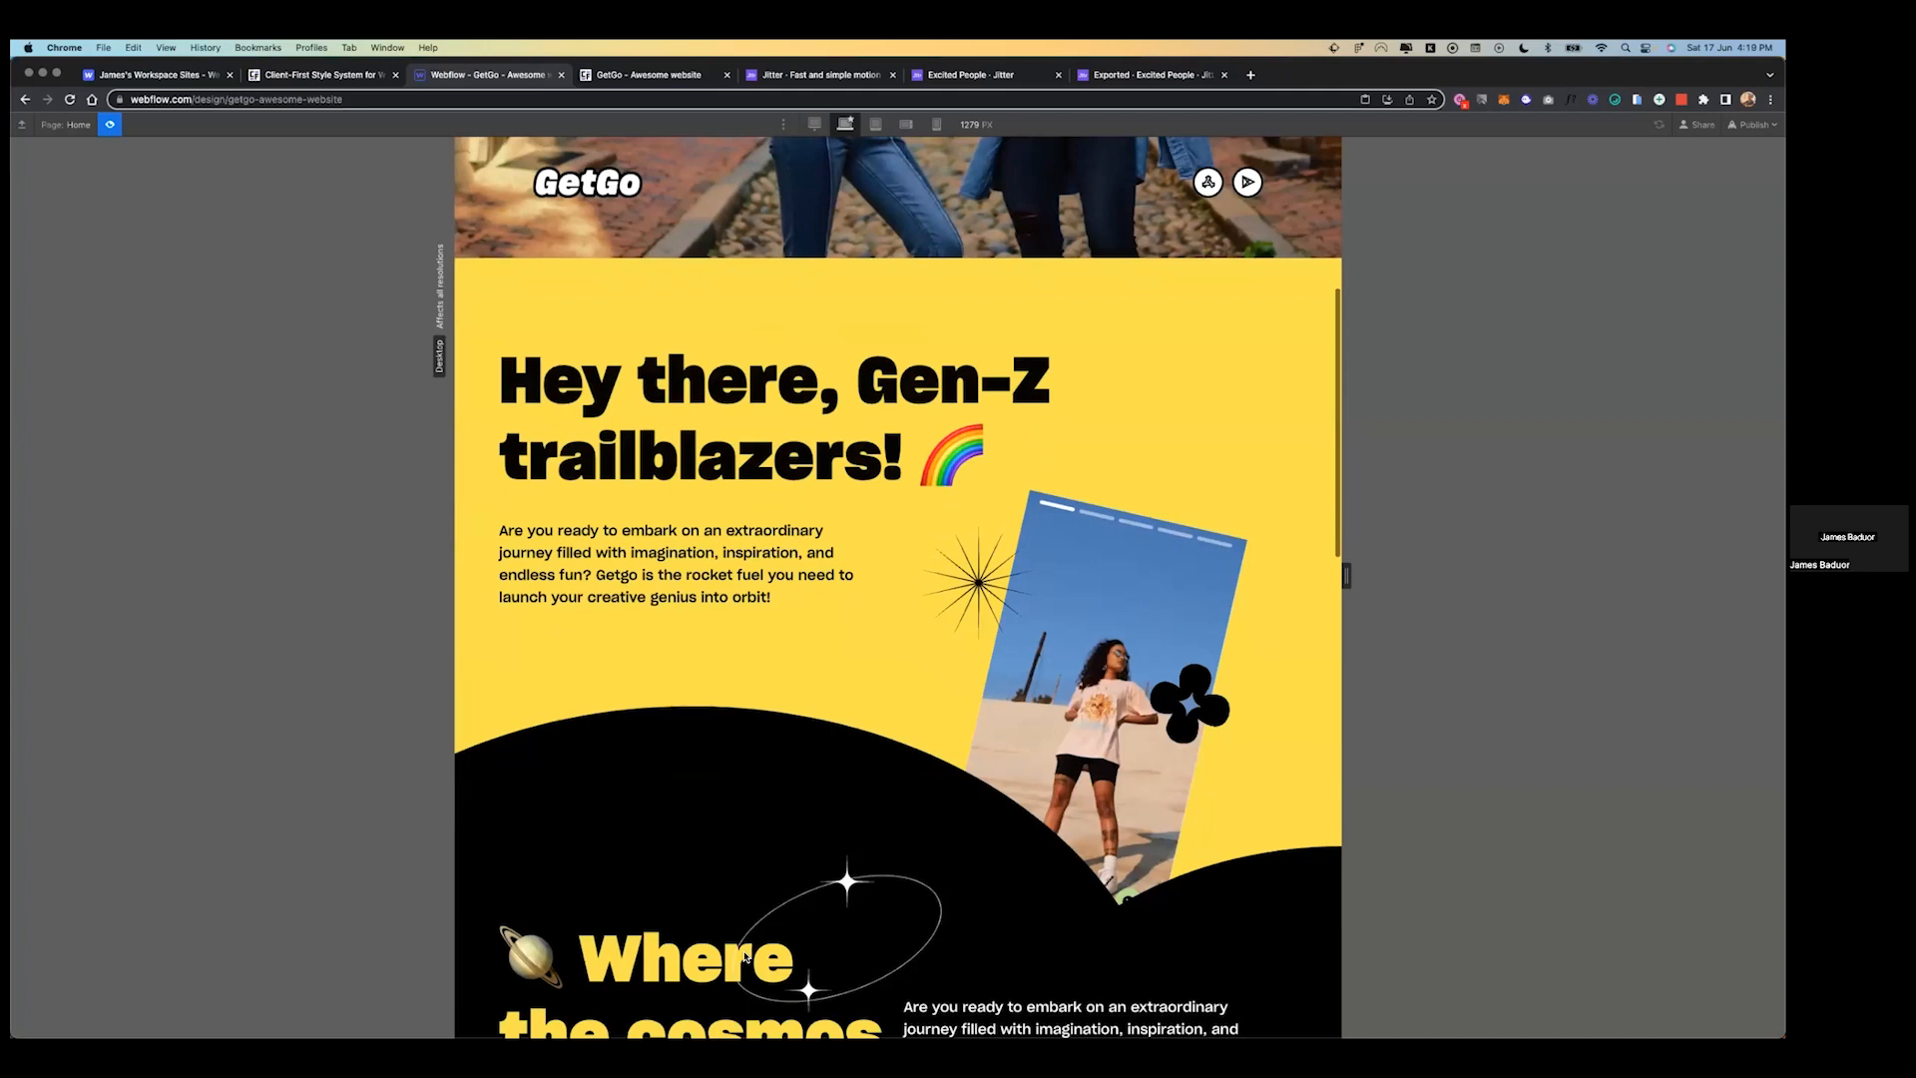
key(super+shift+p)
- Set the offset of the intro paragraph's scroll-into-view slide interaction to 30%
scroll(940, 789, up, 1)
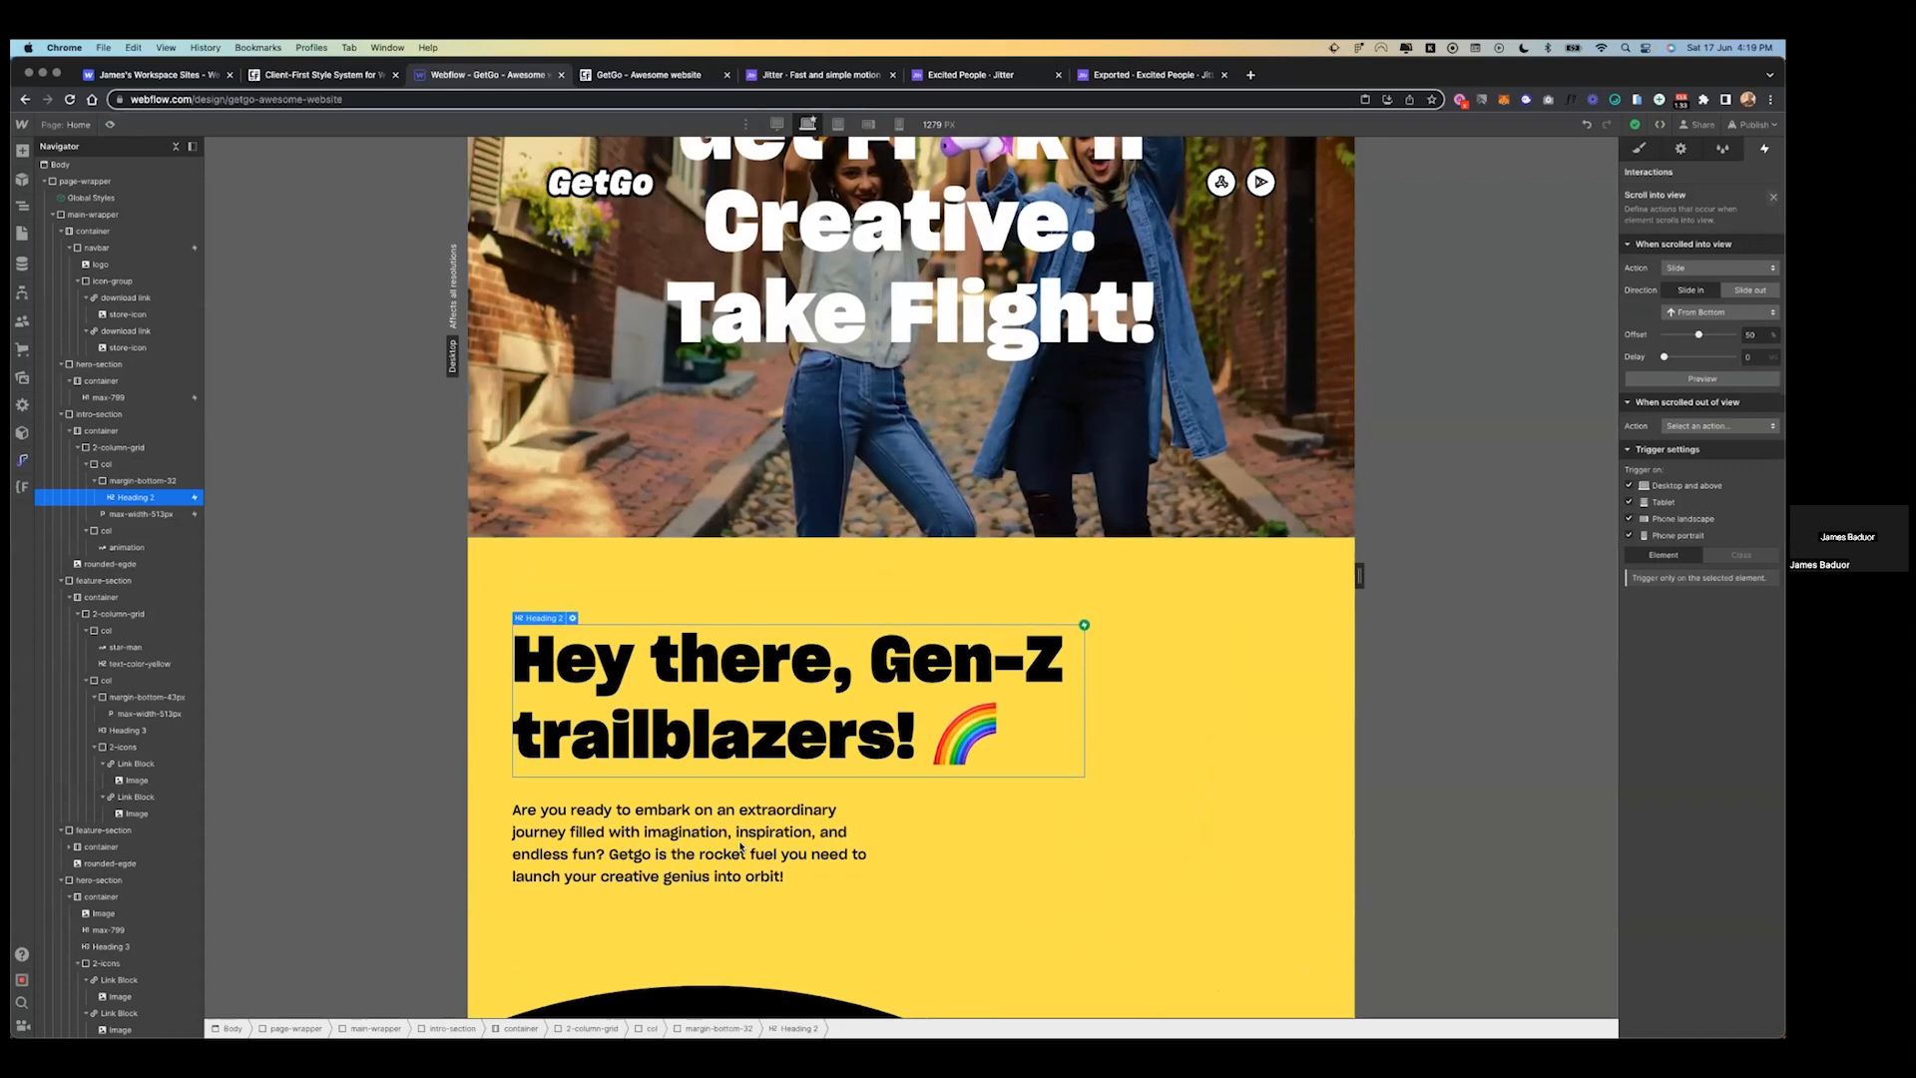
click(740, 847)
click(1686, 221)
click(1750, 335)
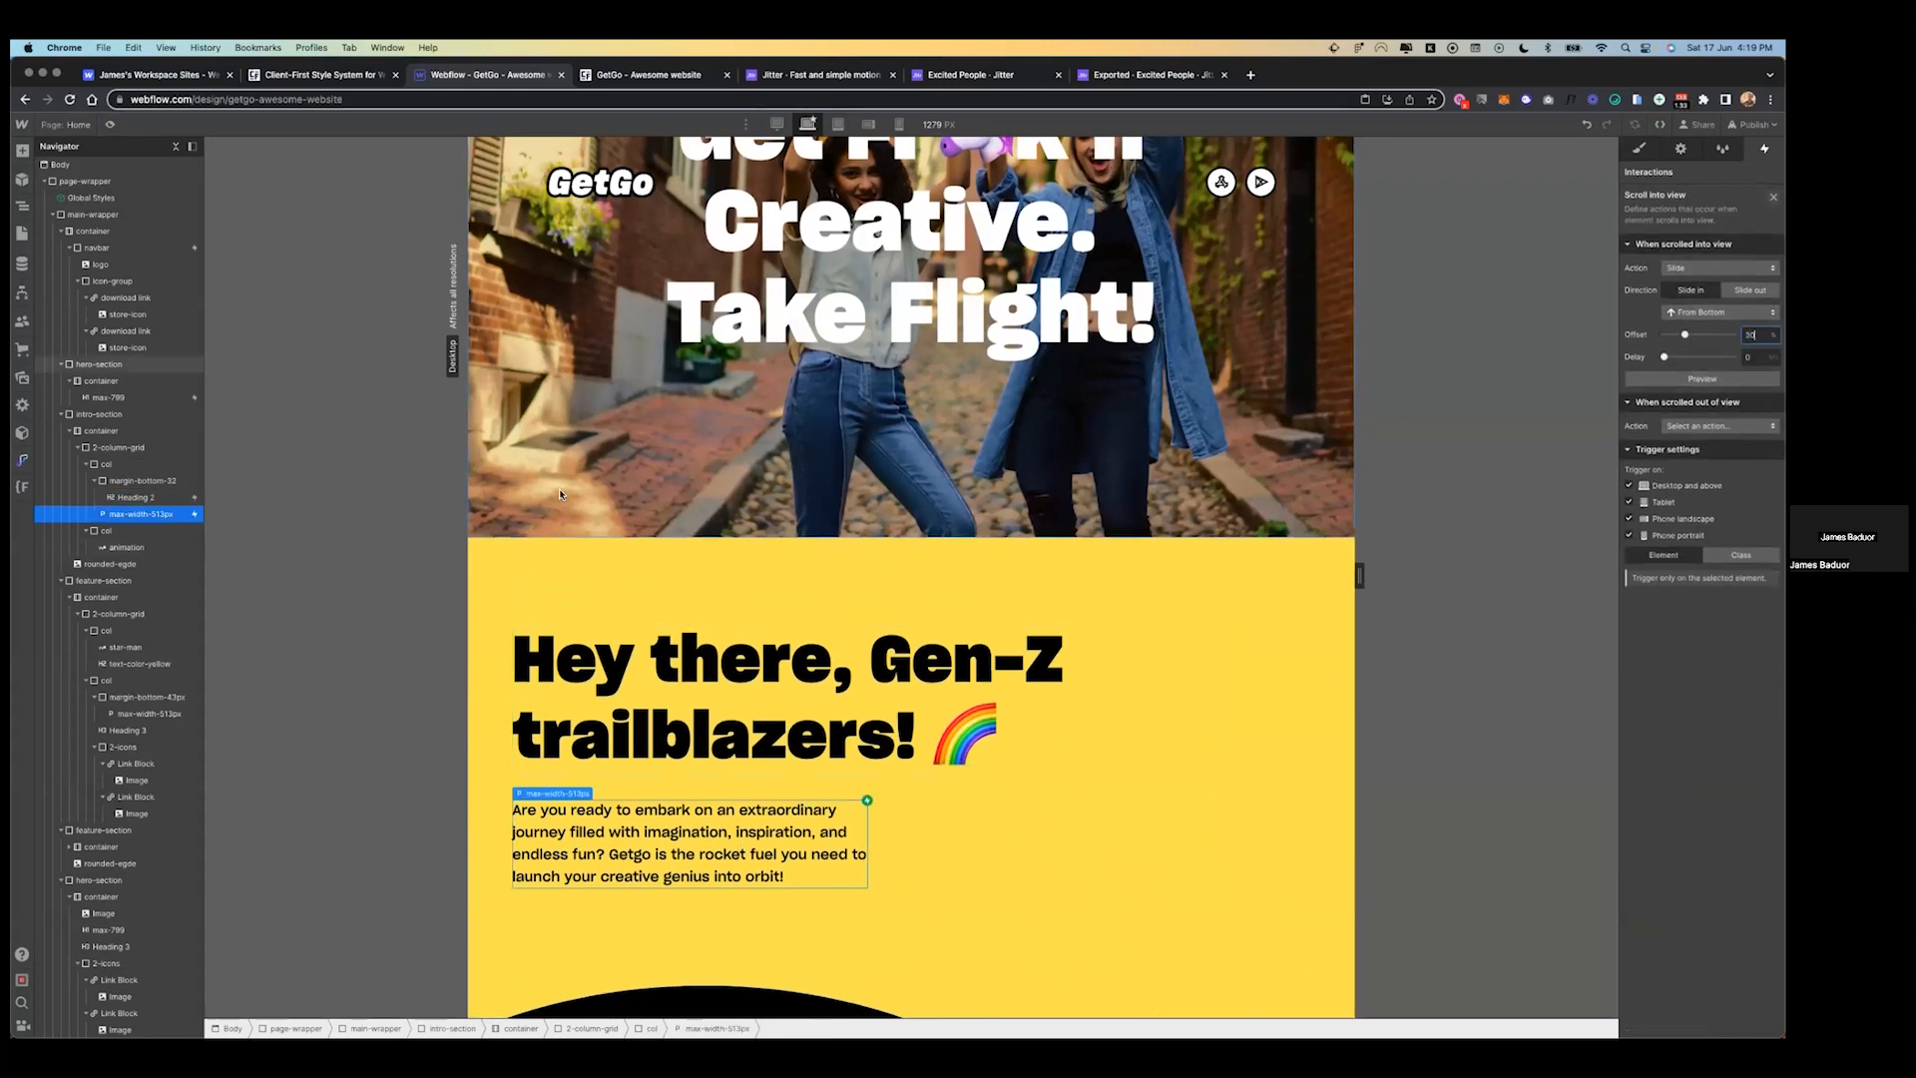
- Preview the page from the hero to the intro section to check the heading and paragraph slide-ins together, and exit the preview
scroll(559, 488, up, 3)
key(super+shift+p)
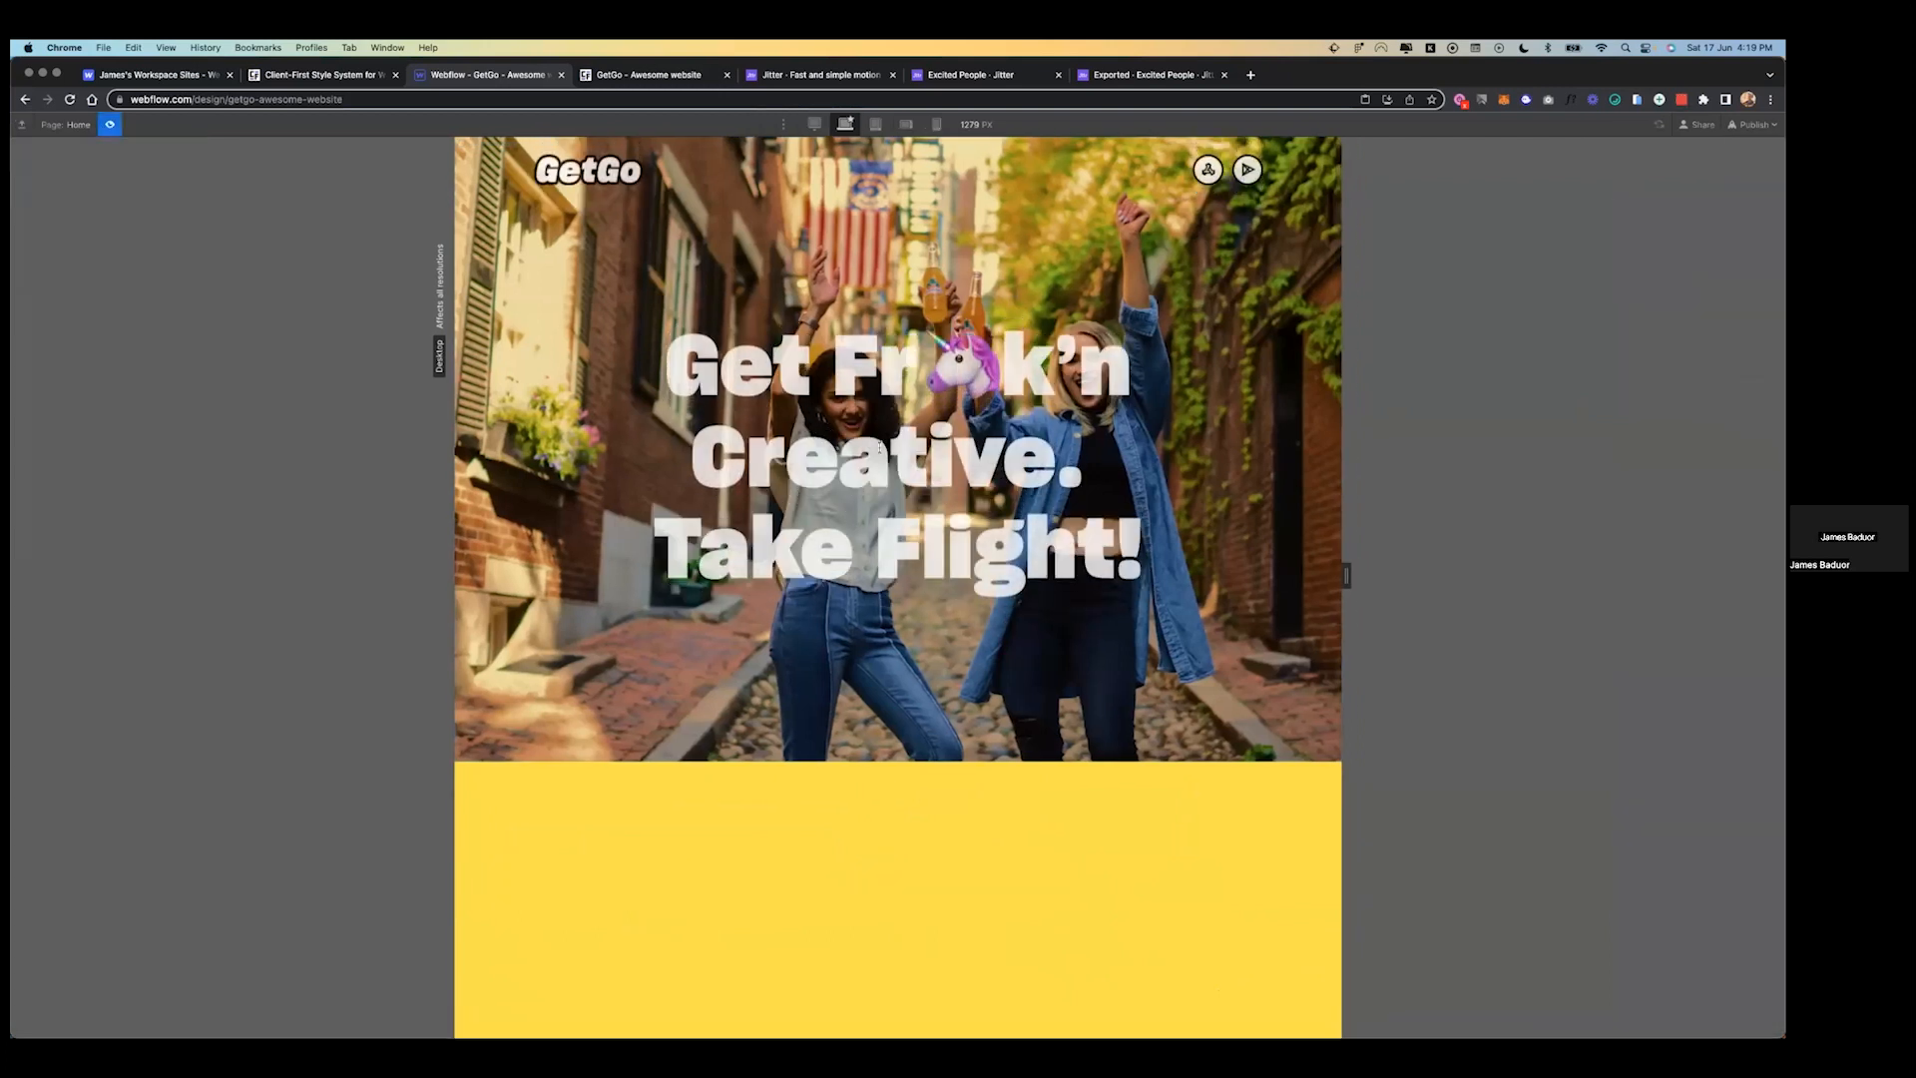
scroll(879, 450, down, 5)
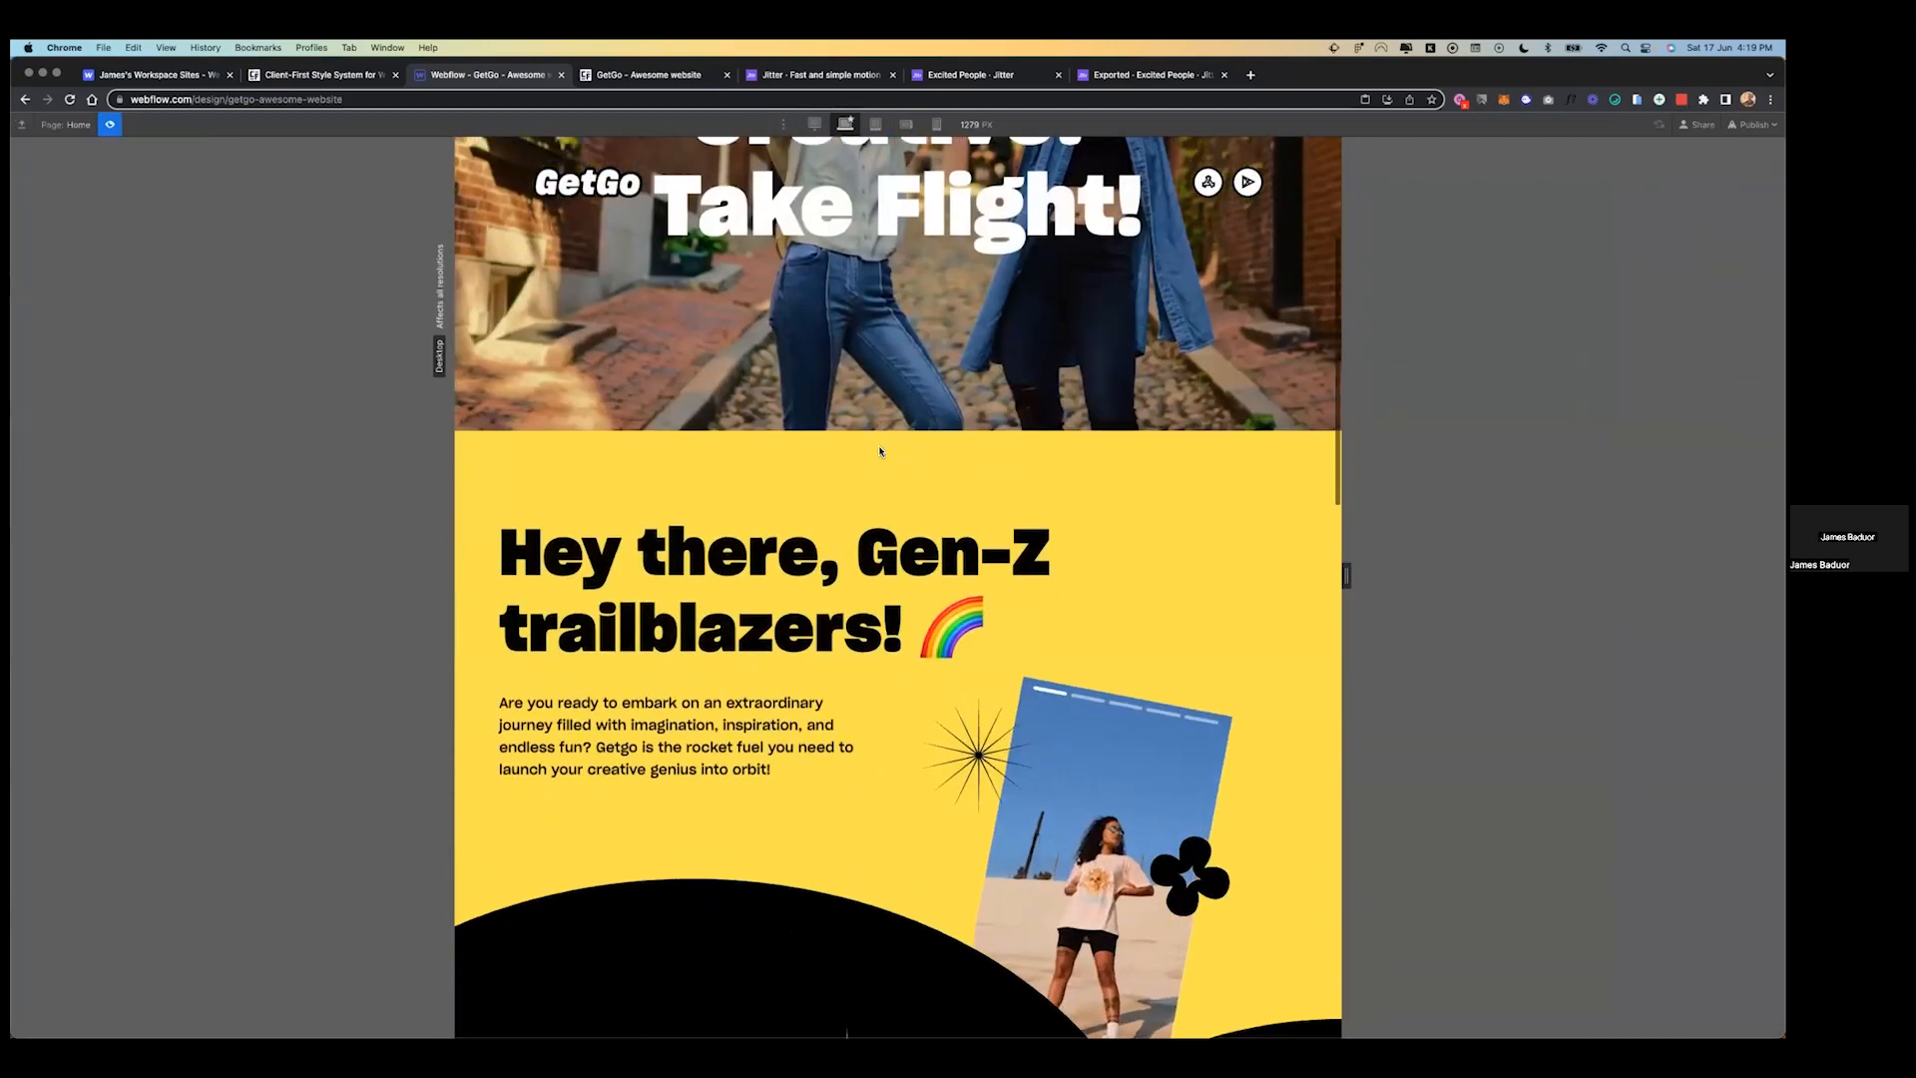
scroll(879, 450, up, 4)
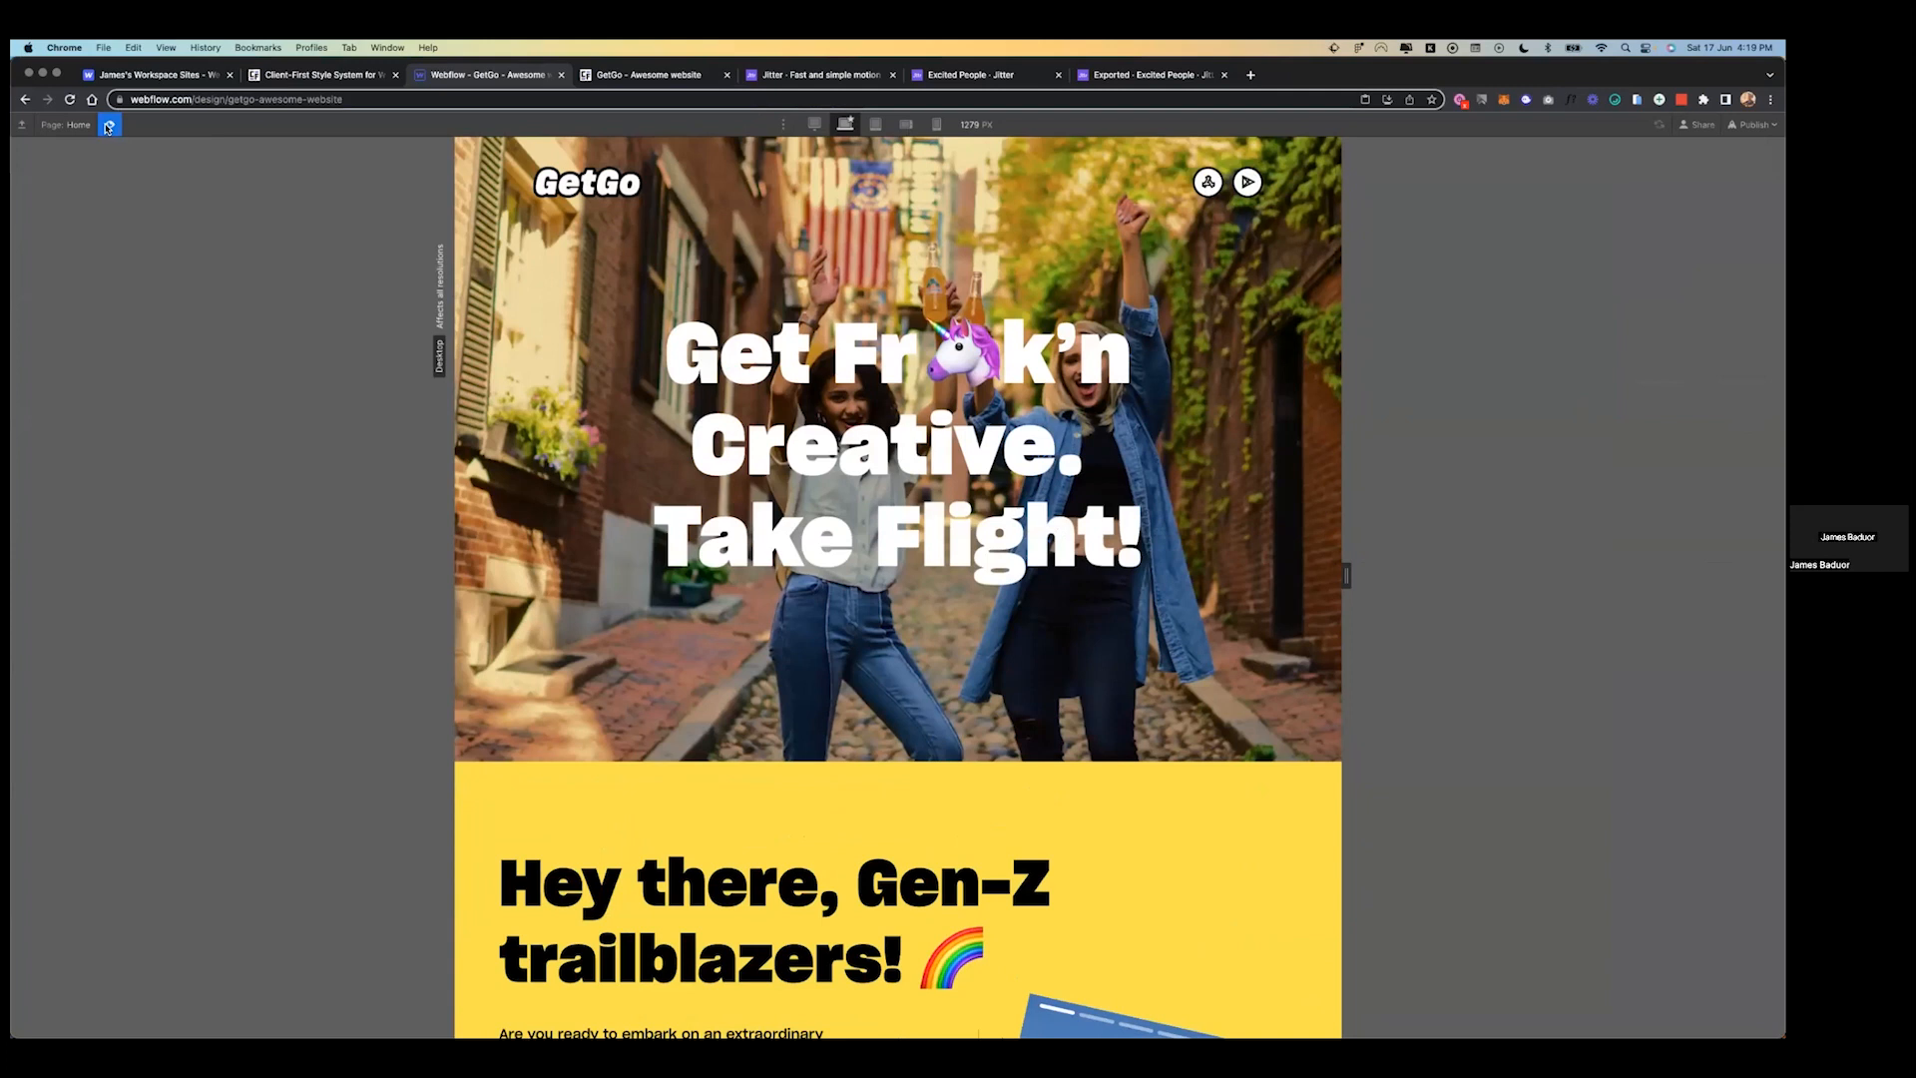
scroll(1050, 482, down, 5)
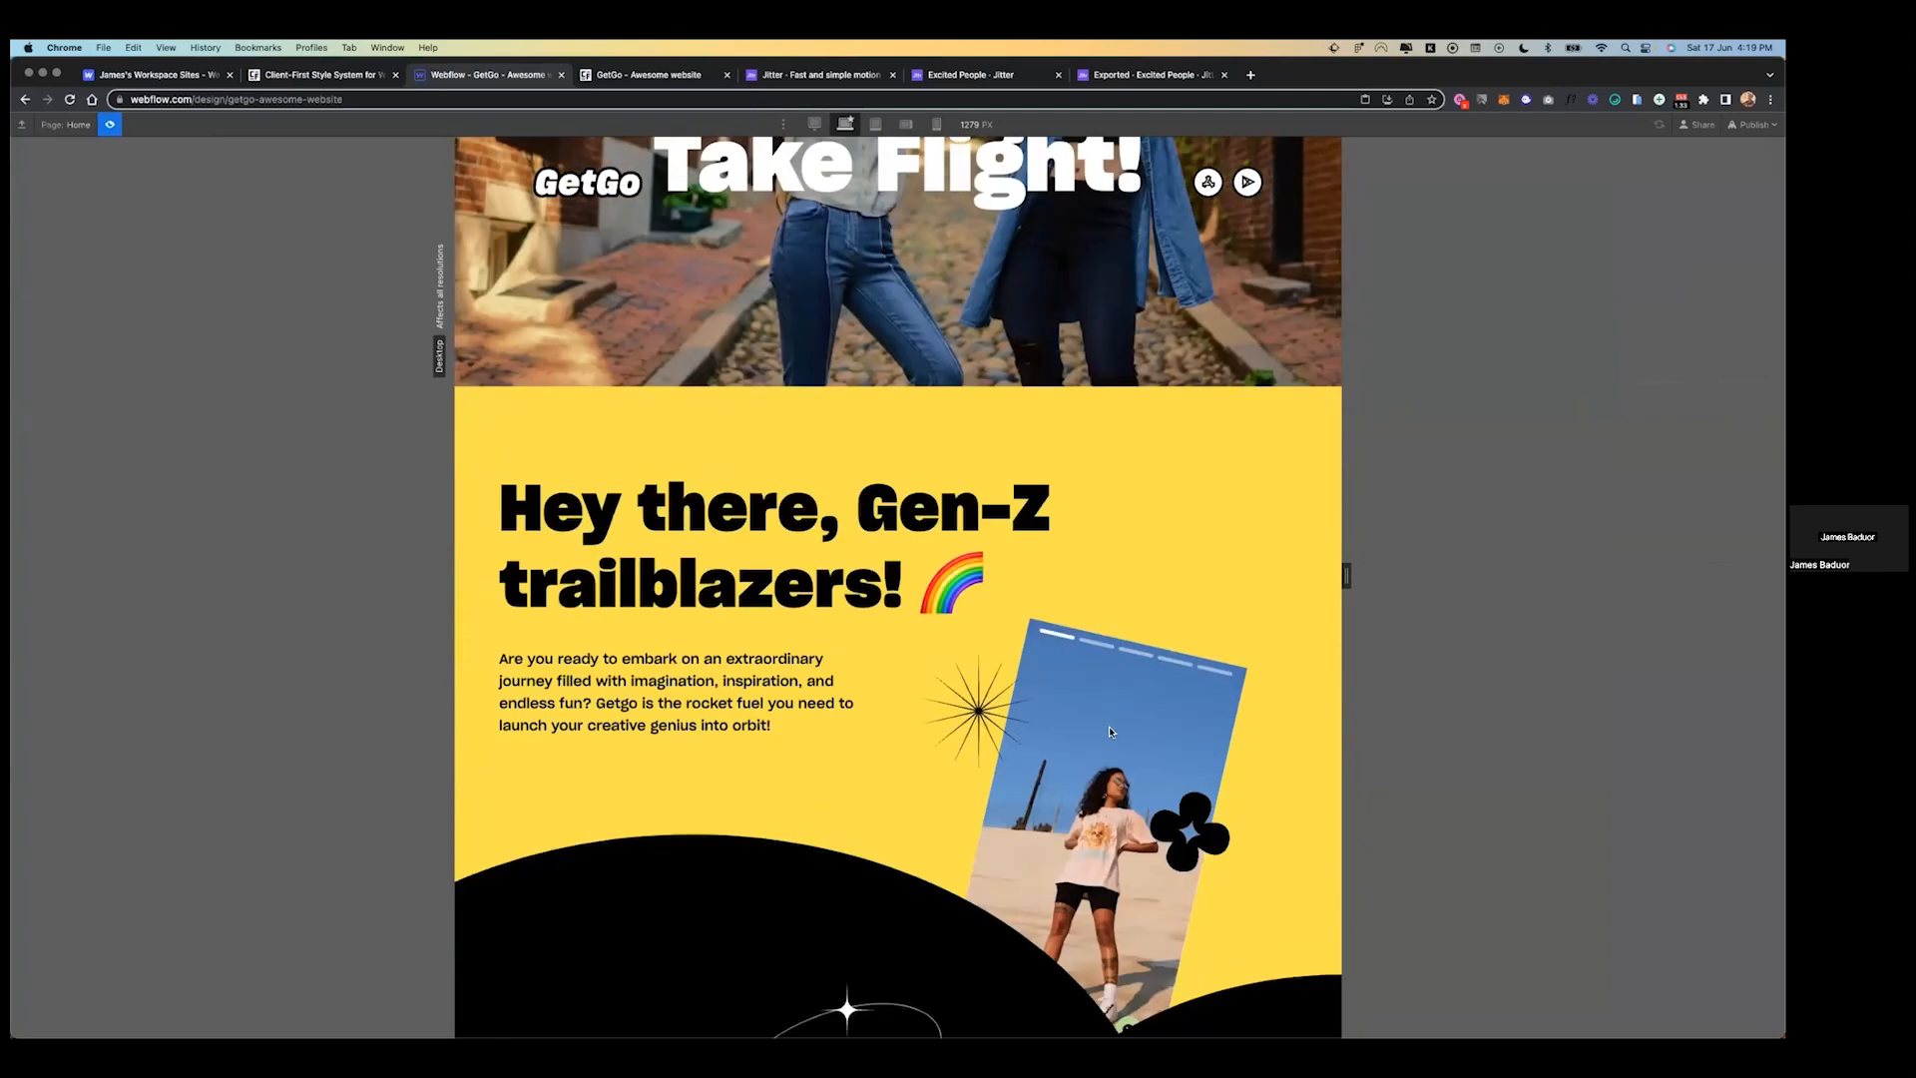
click(109, 124)
- Give the intro section's Lottie element a scroll-into-view interaction that starts a new timed animation named "Play Lottie"
scroll(935, 459, down, 3)
click(1074, 483)
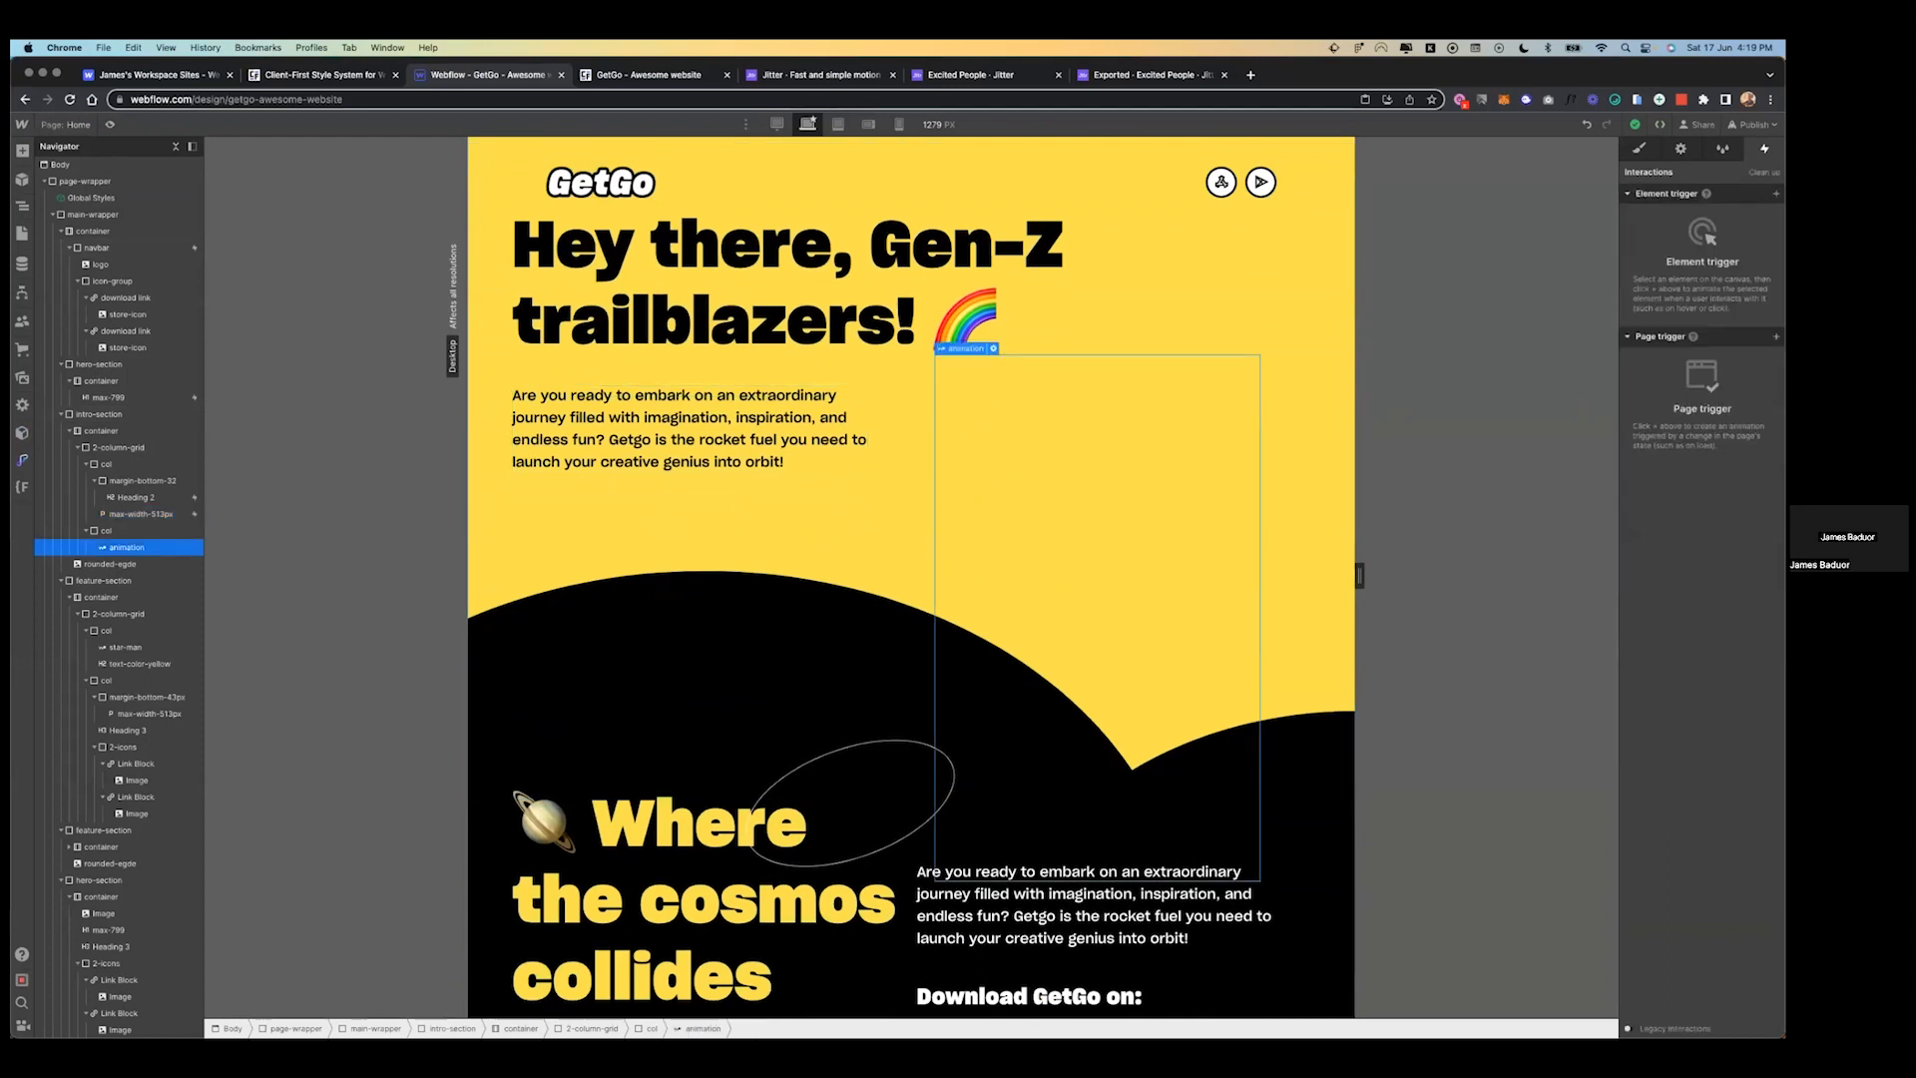
click(1775, 193)
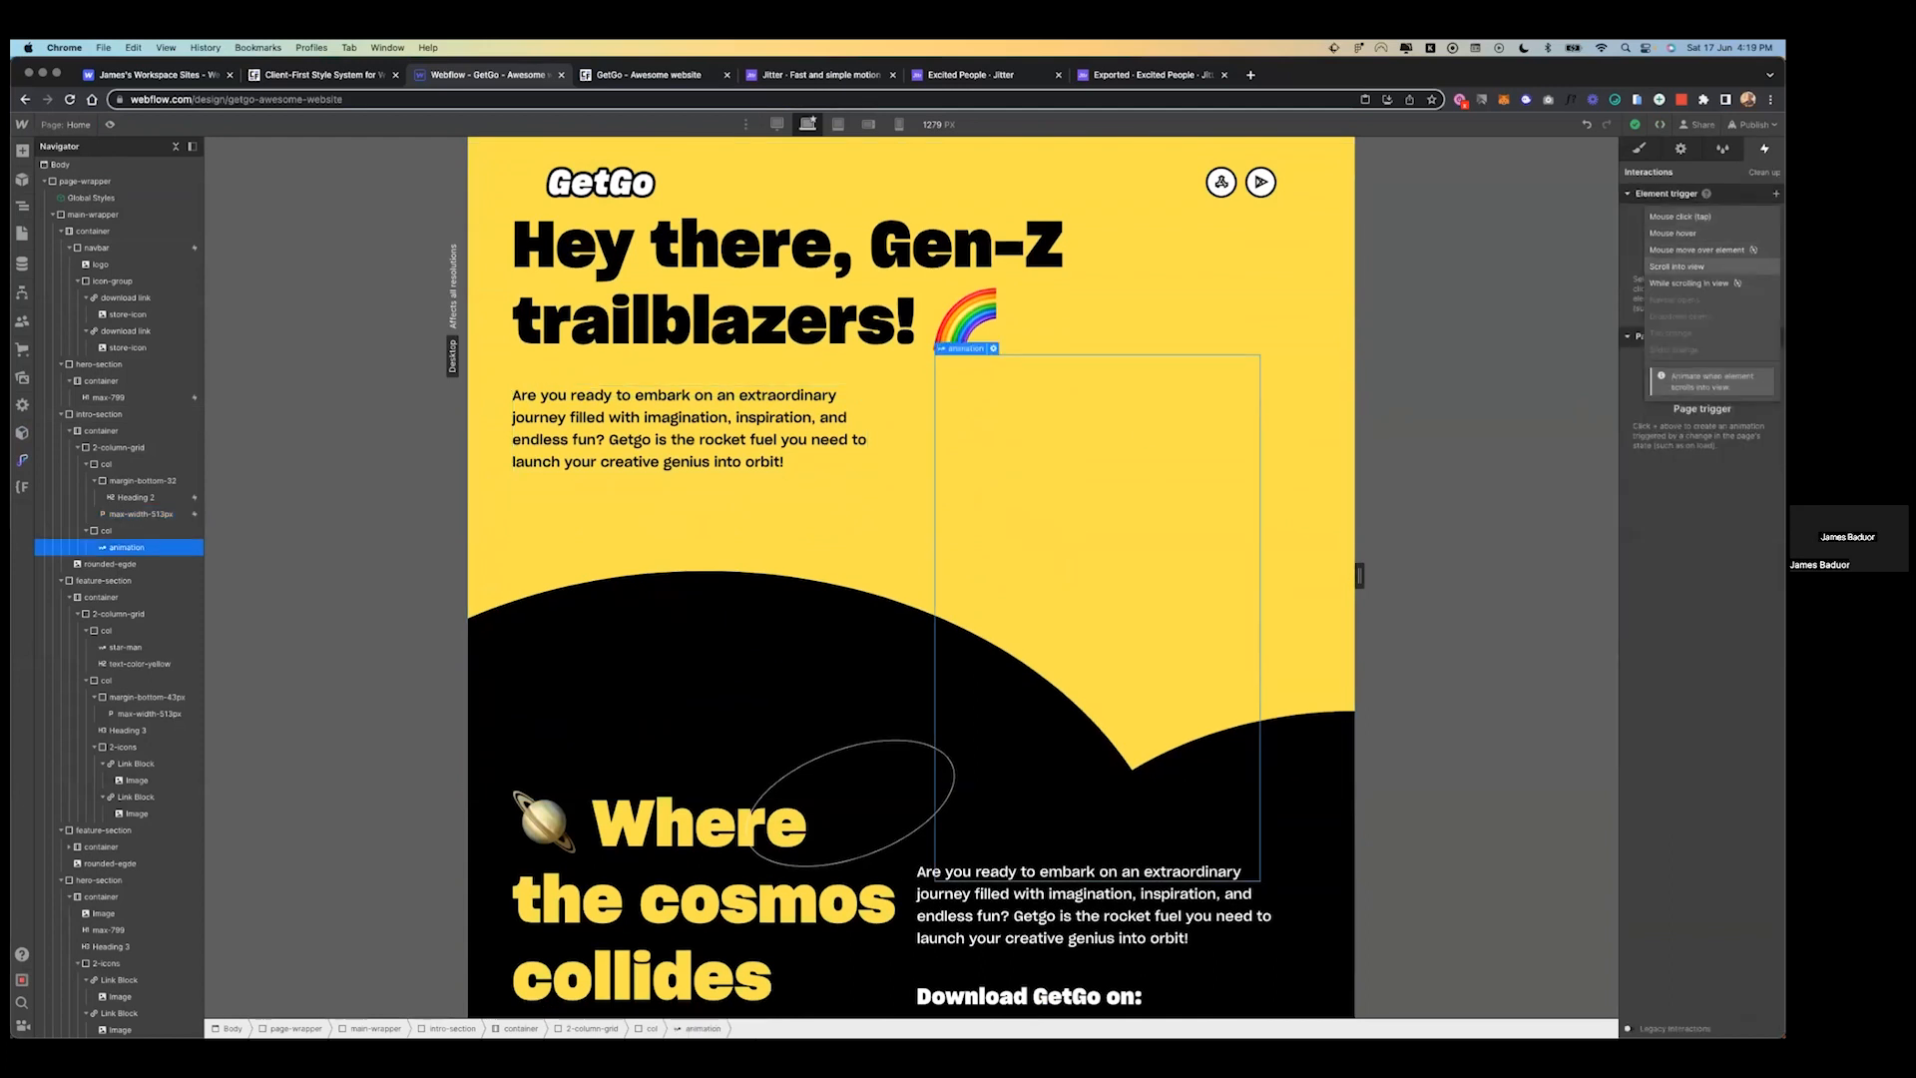
click(1696, 261)
click(1716, 268)
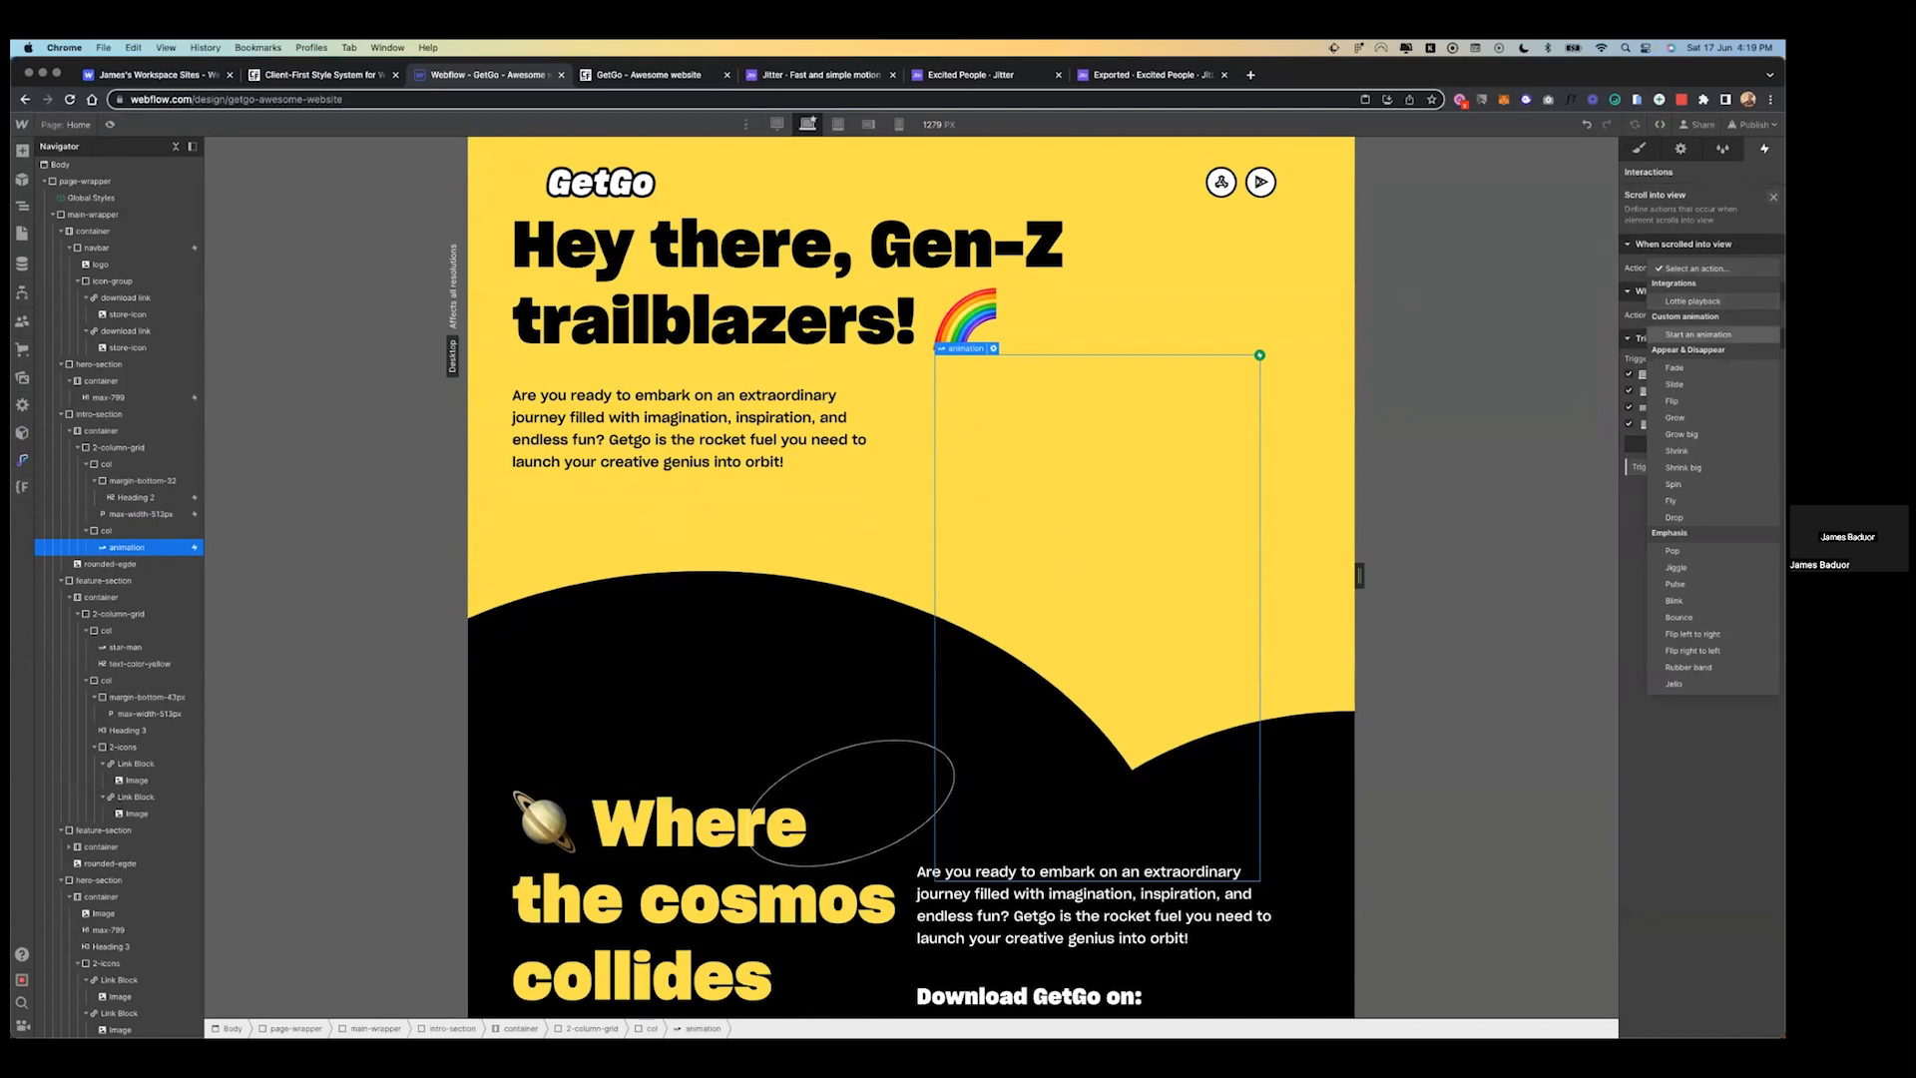
click(1712, 334)
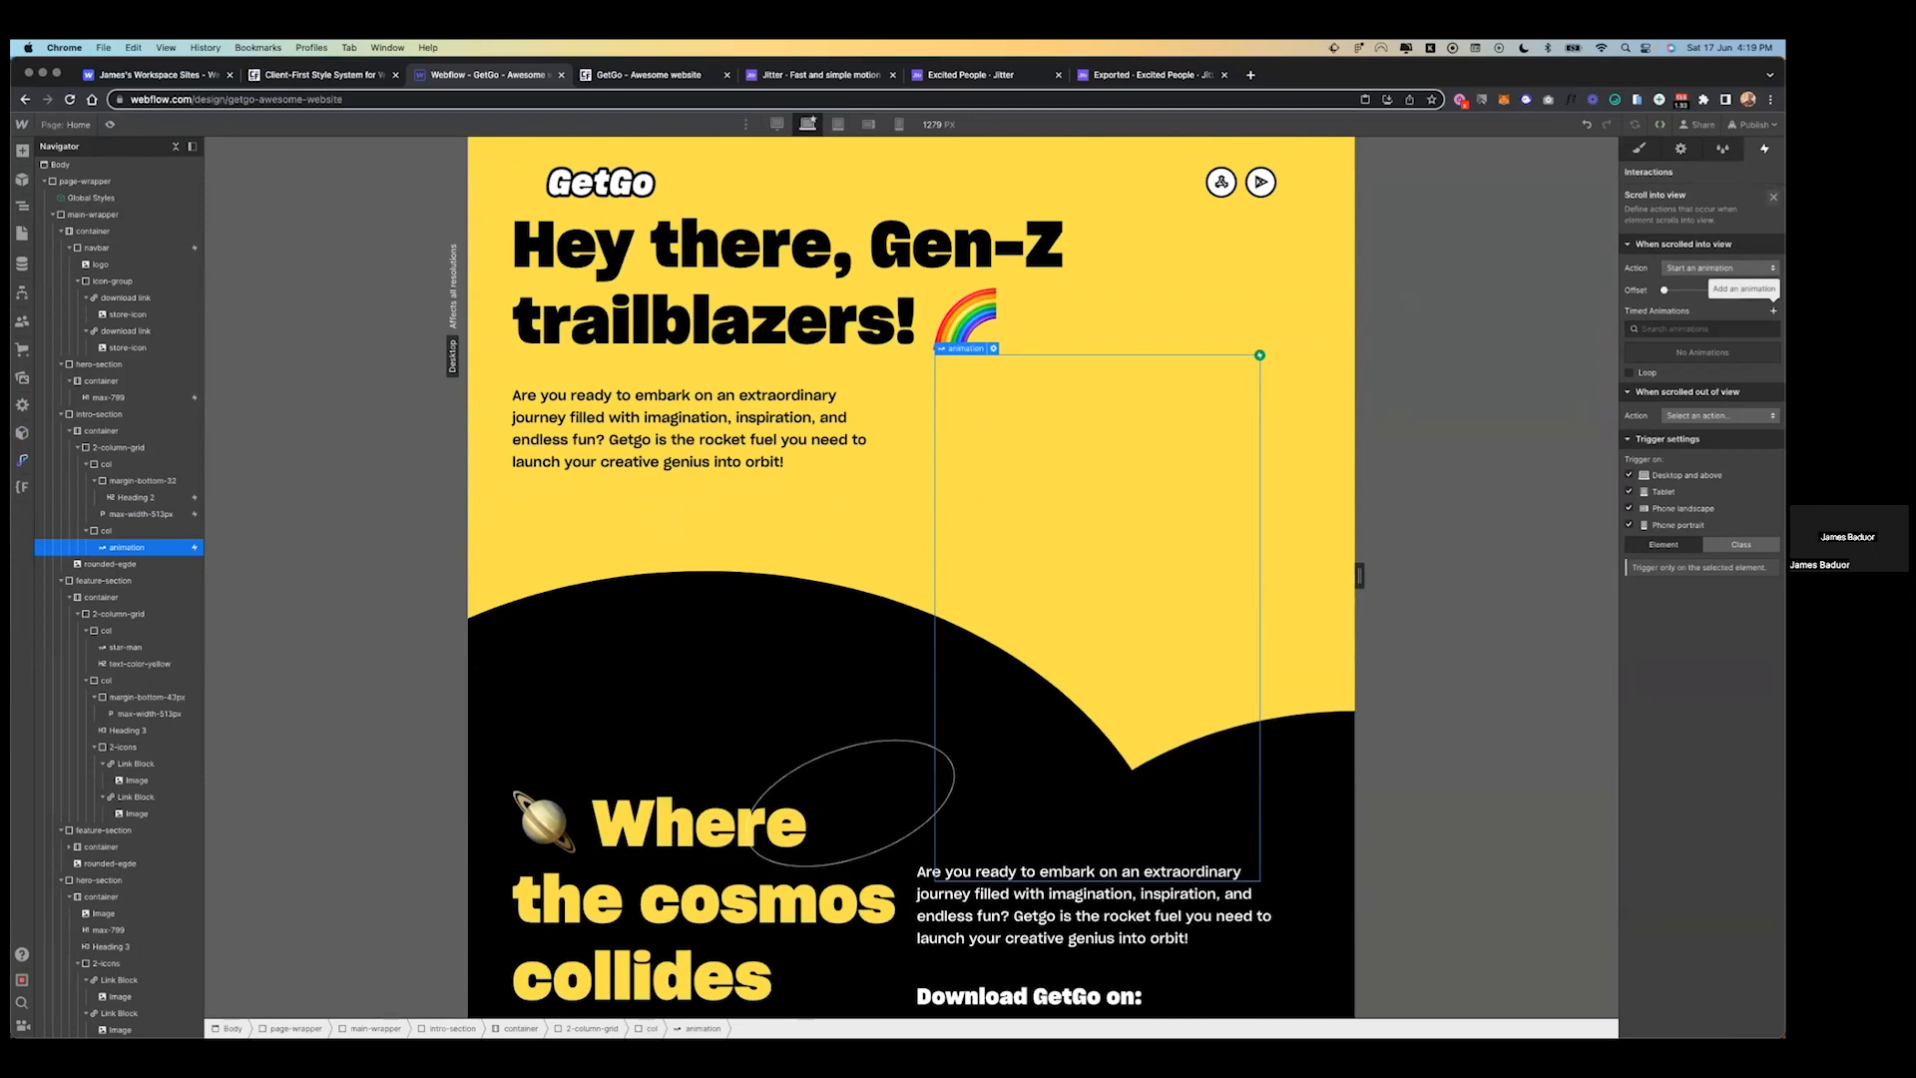
click(1774, 311)
text(Ilay Lottie)
key(Return)
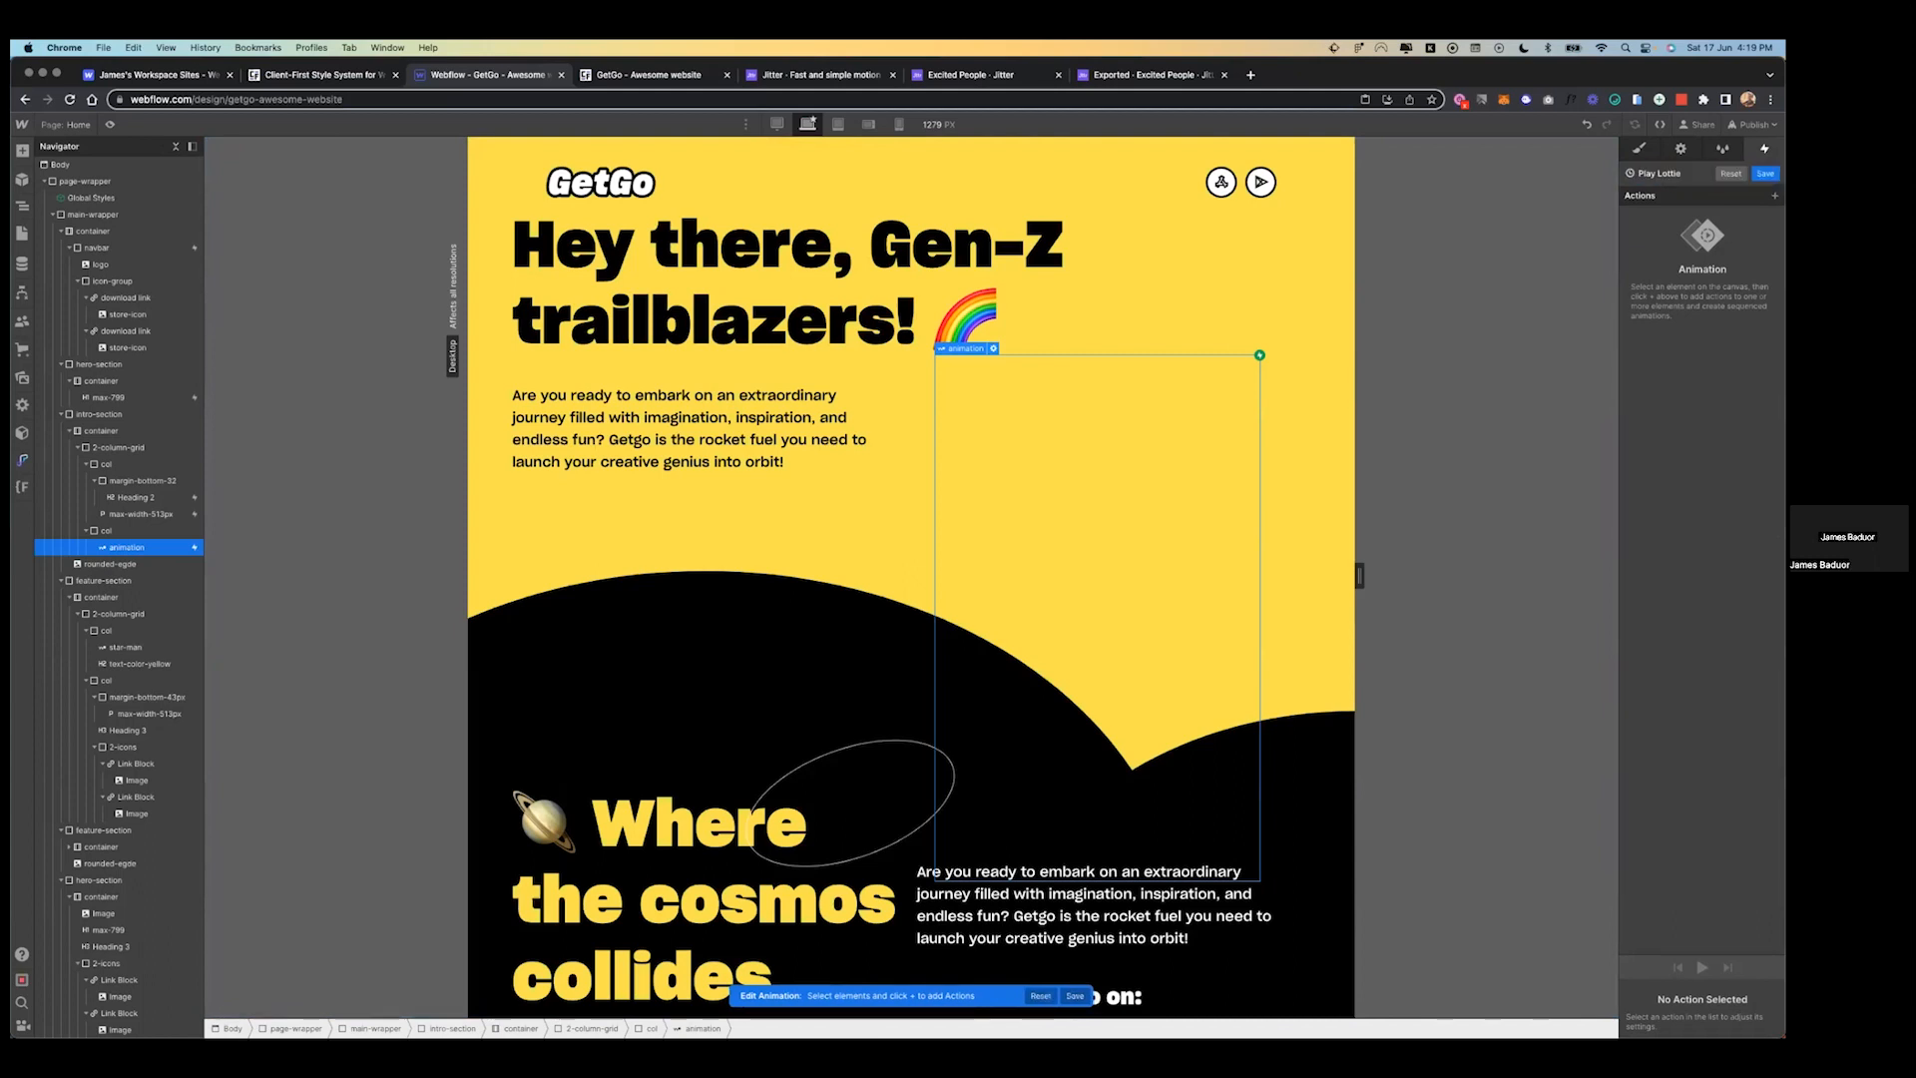
- Add a Lottie action to the Play Lottie animation as its initial state, with the Lottie position at 10%
click(1774, 196)
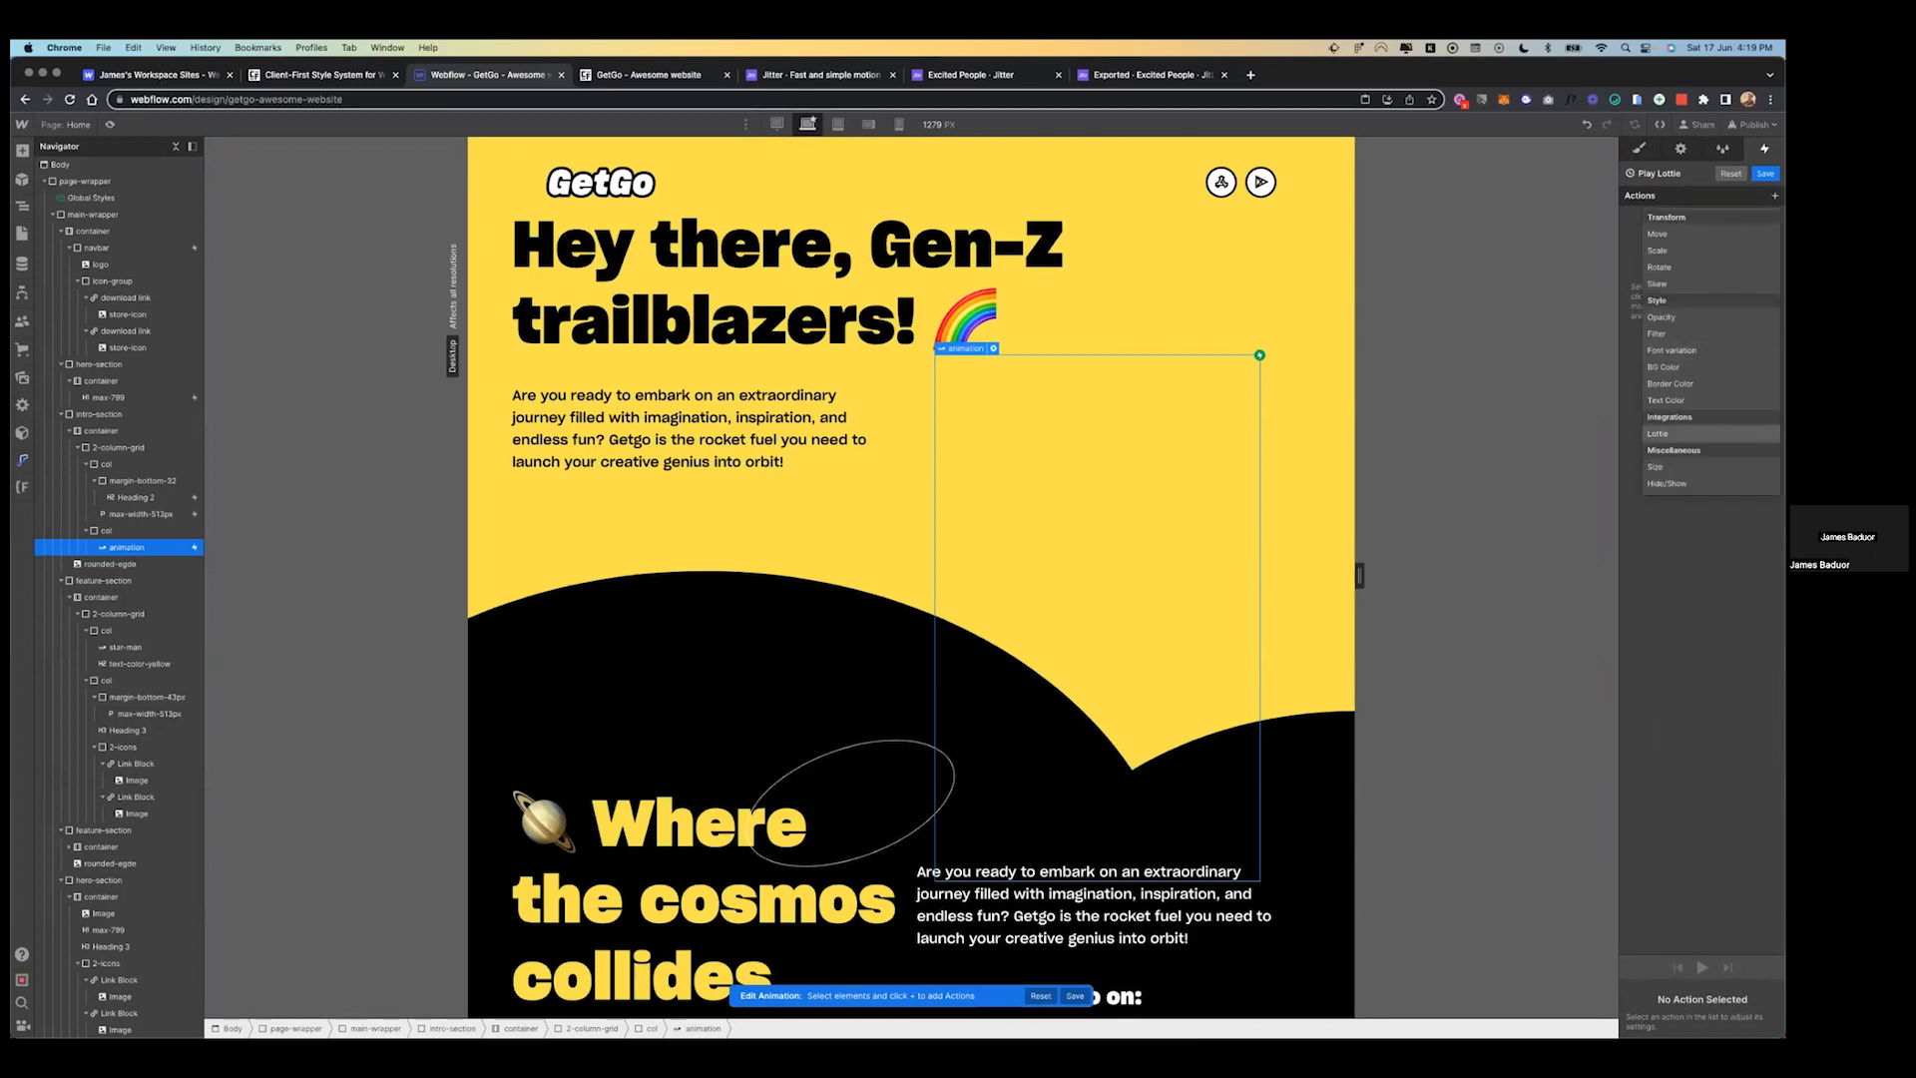
click(1662, 433)
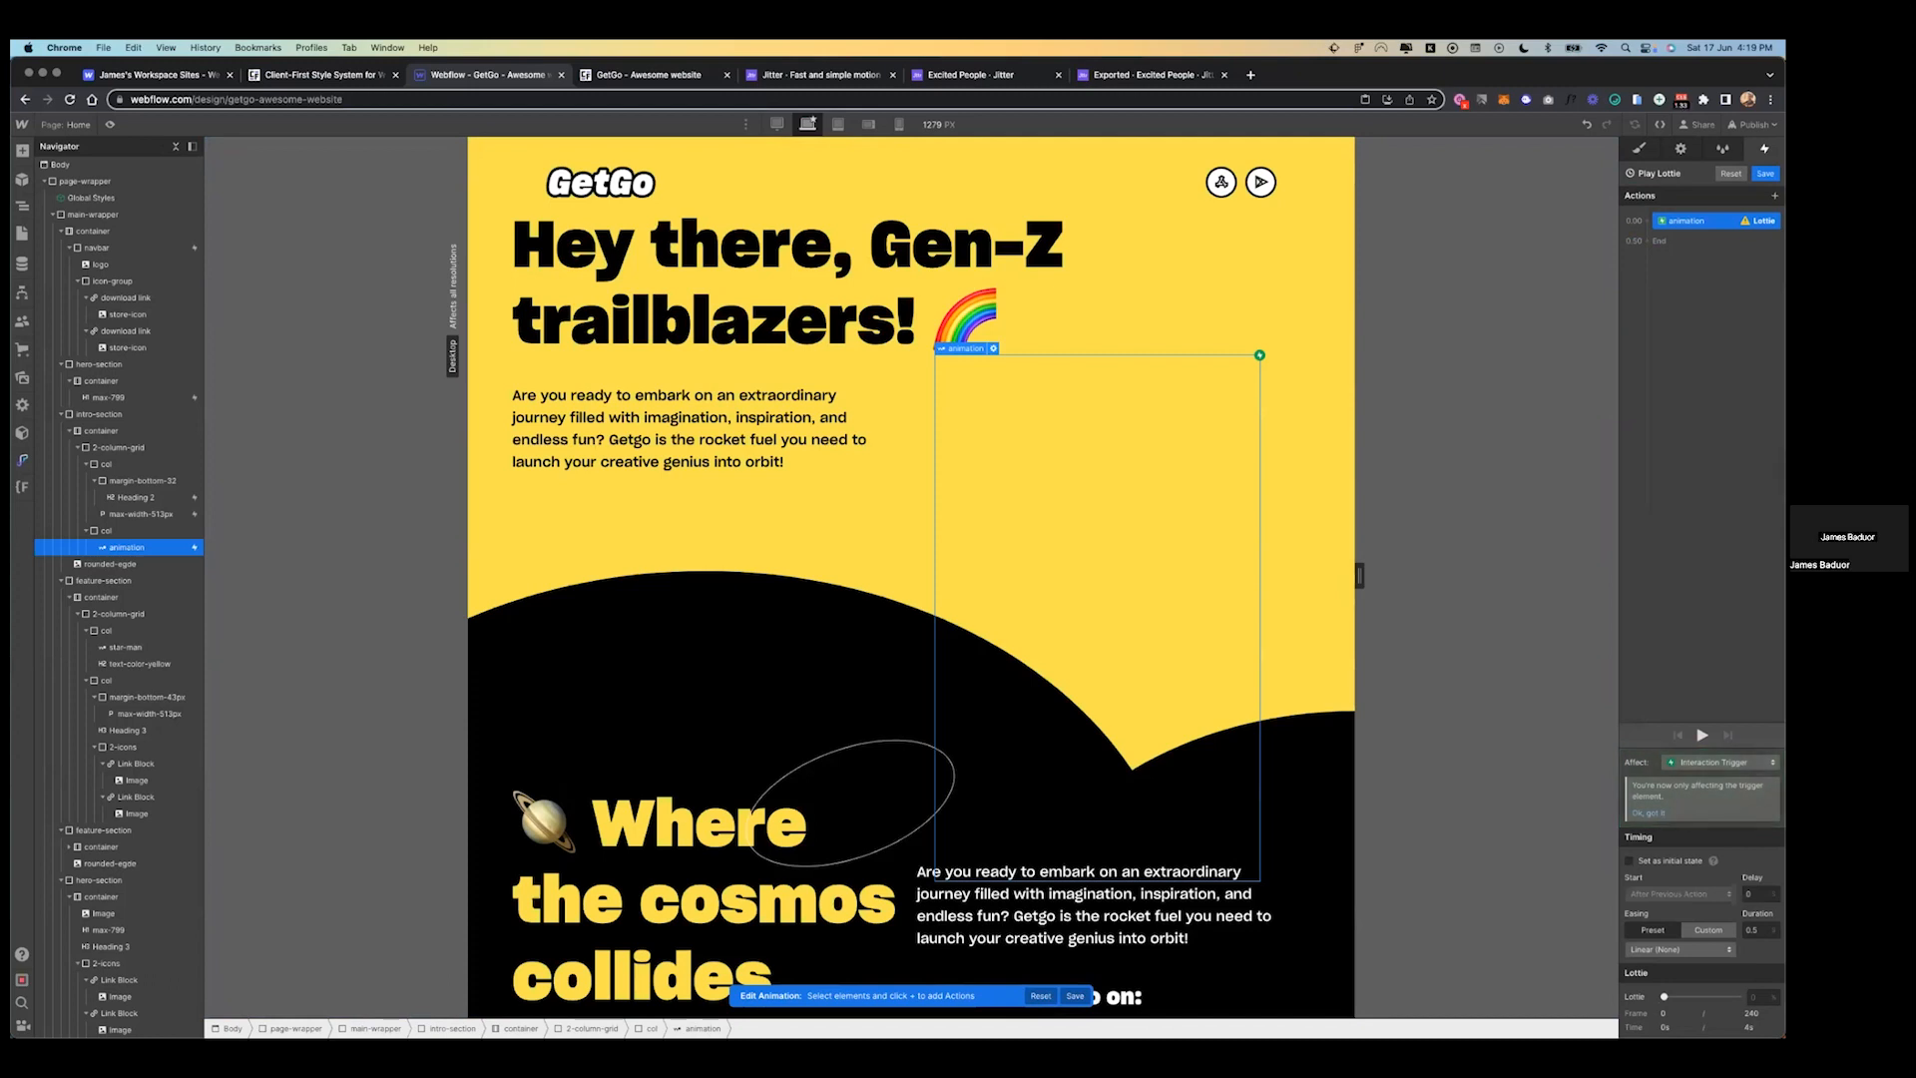
click(1630, 861)
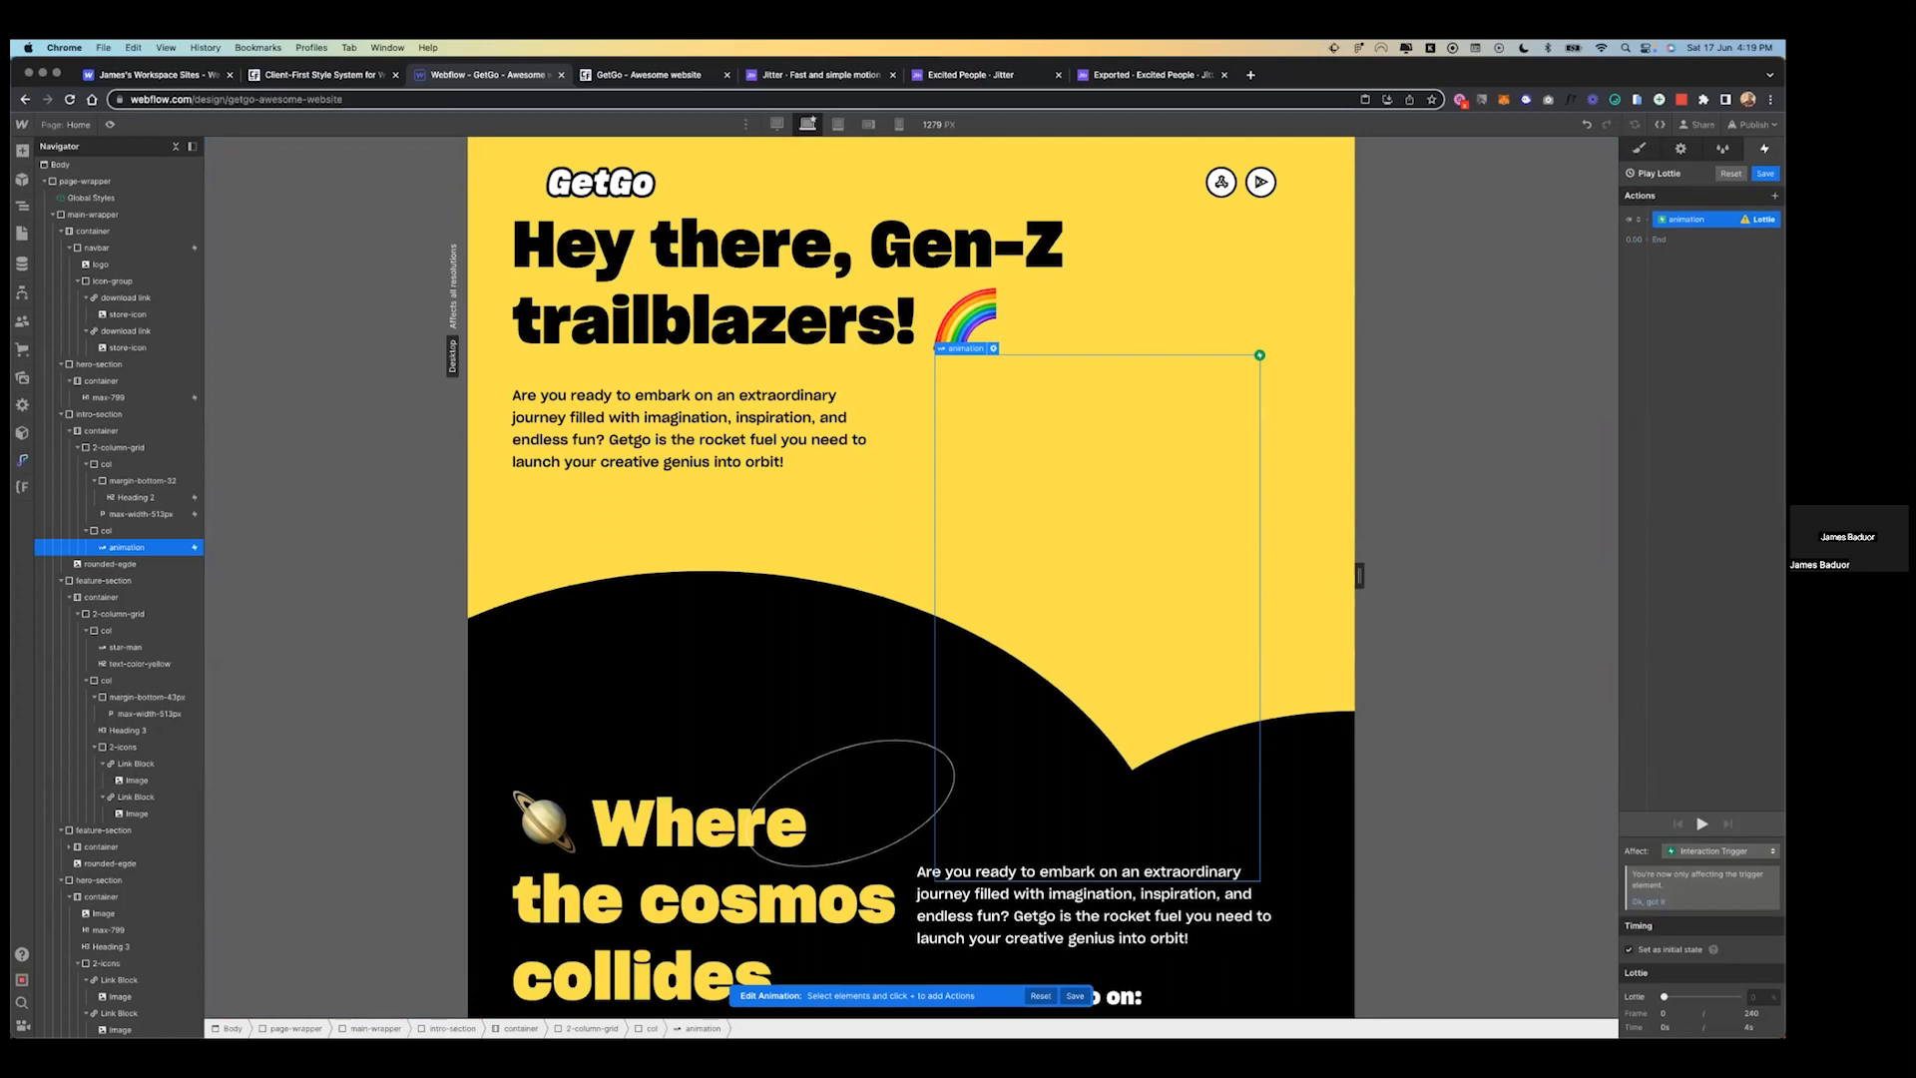
click(1757, 997)
text(10)
key(Return)
- Add a second Lottie action after the initial state, with the Lottie position at 98%
click(1648, 240)
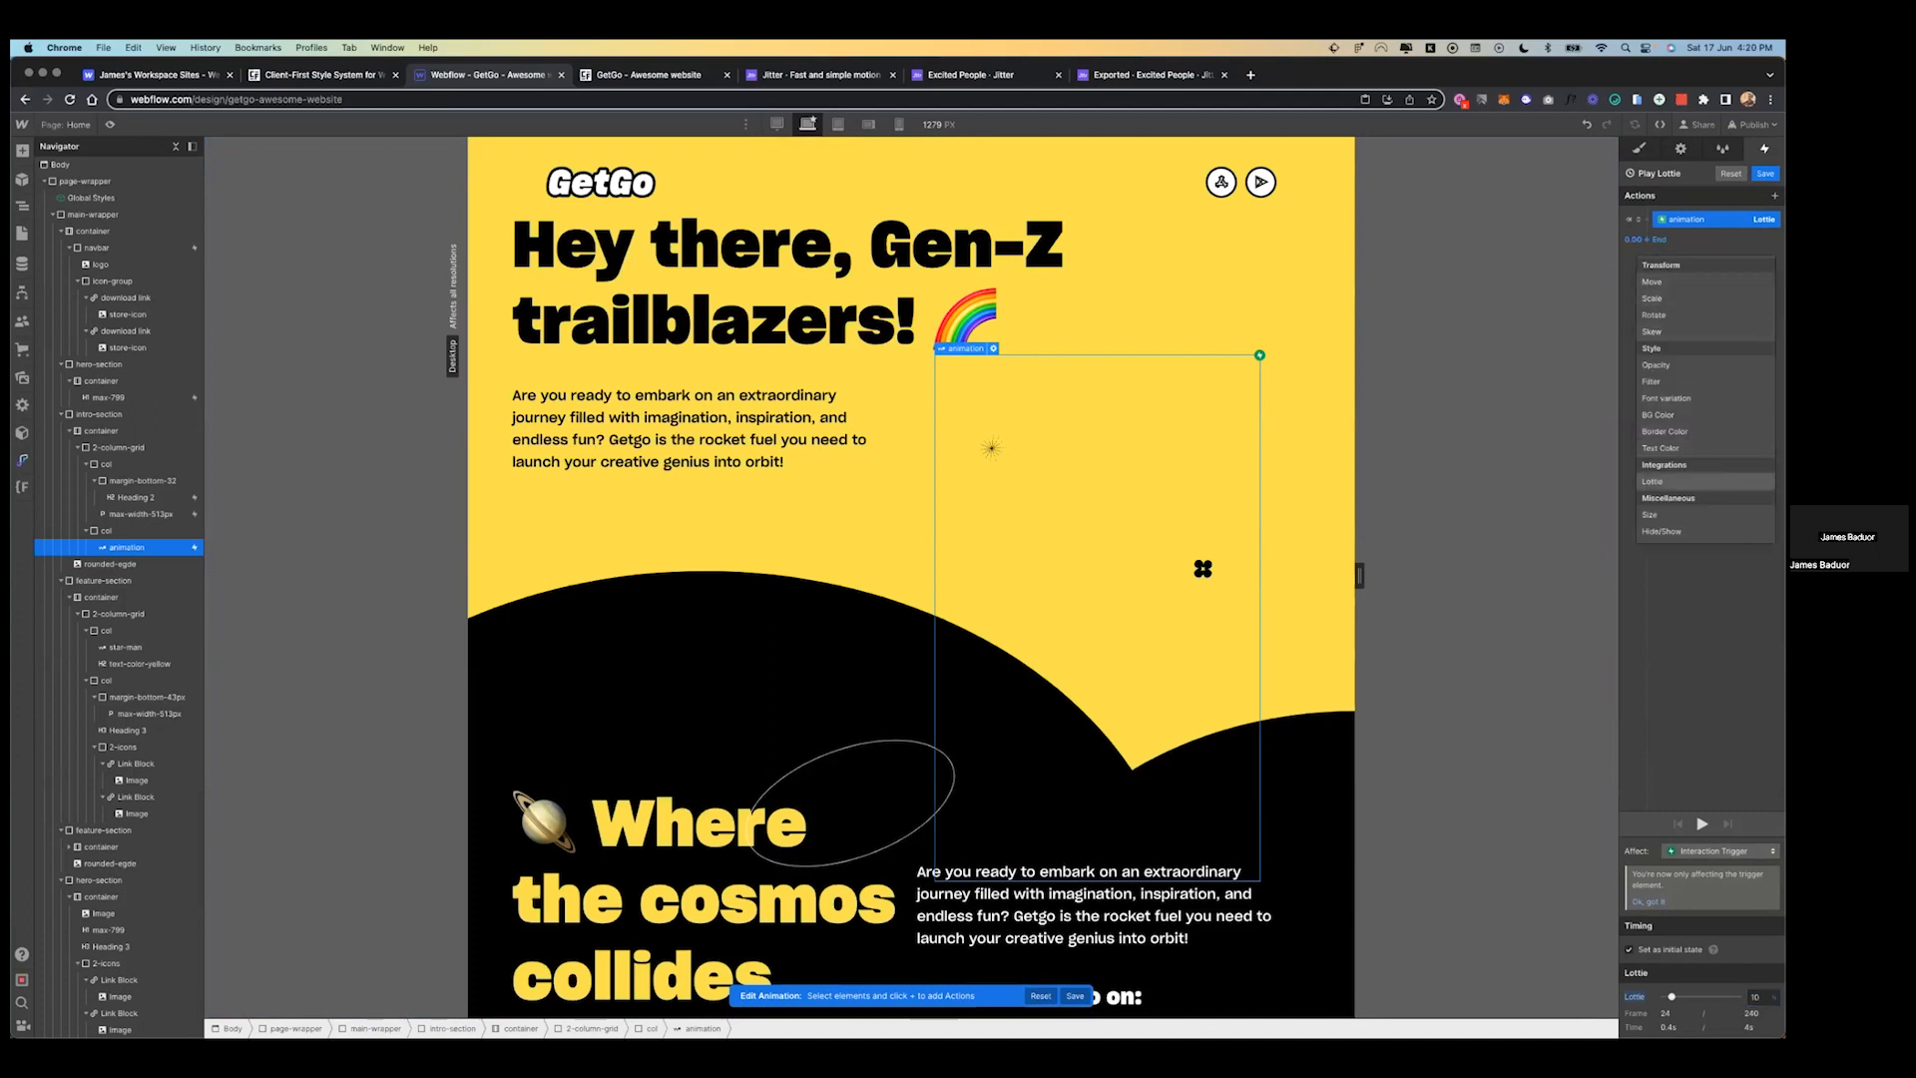
click(1653, 481)
click(1758, 997)
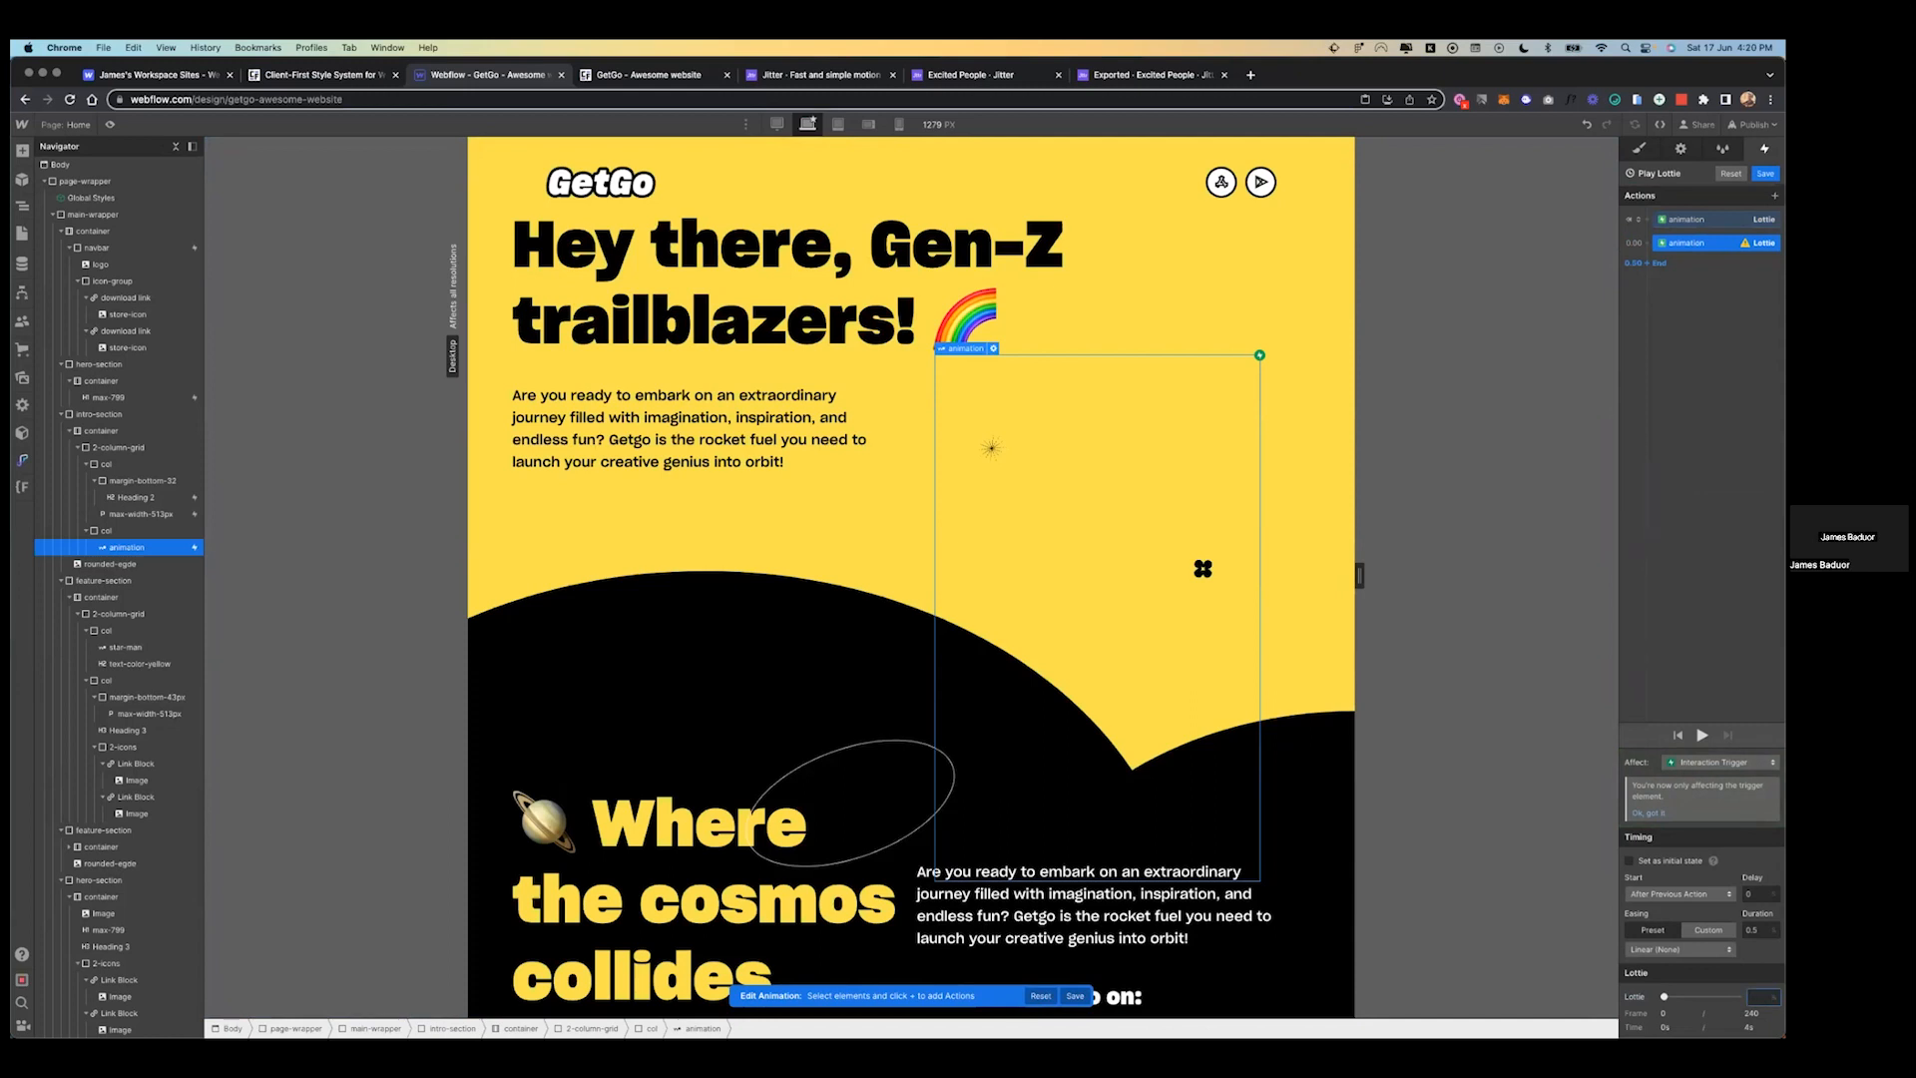
key(Return)
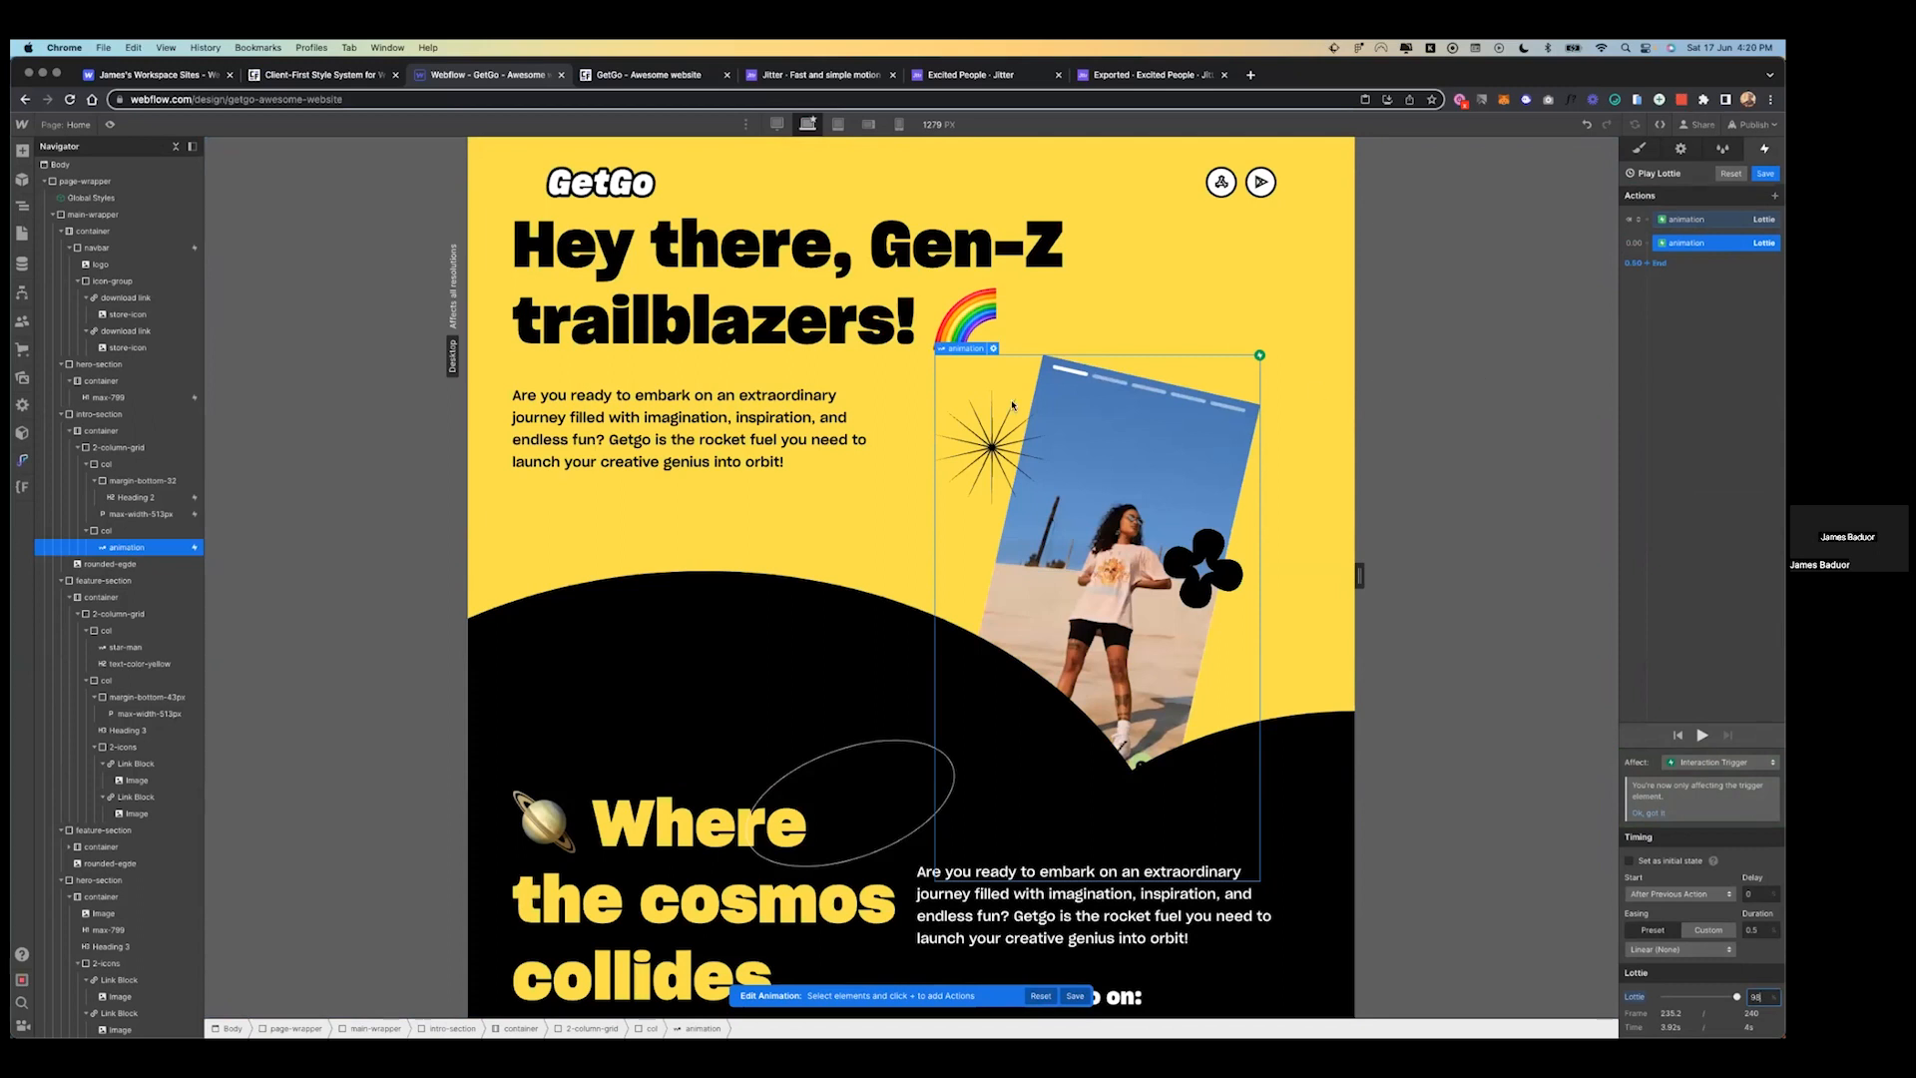
- Preview the page, moving repeatedly between the hero and intro section to check how the Lottie animation plays on scroll
scroll(1012, 404, up, 6)
key(super+shift+p)
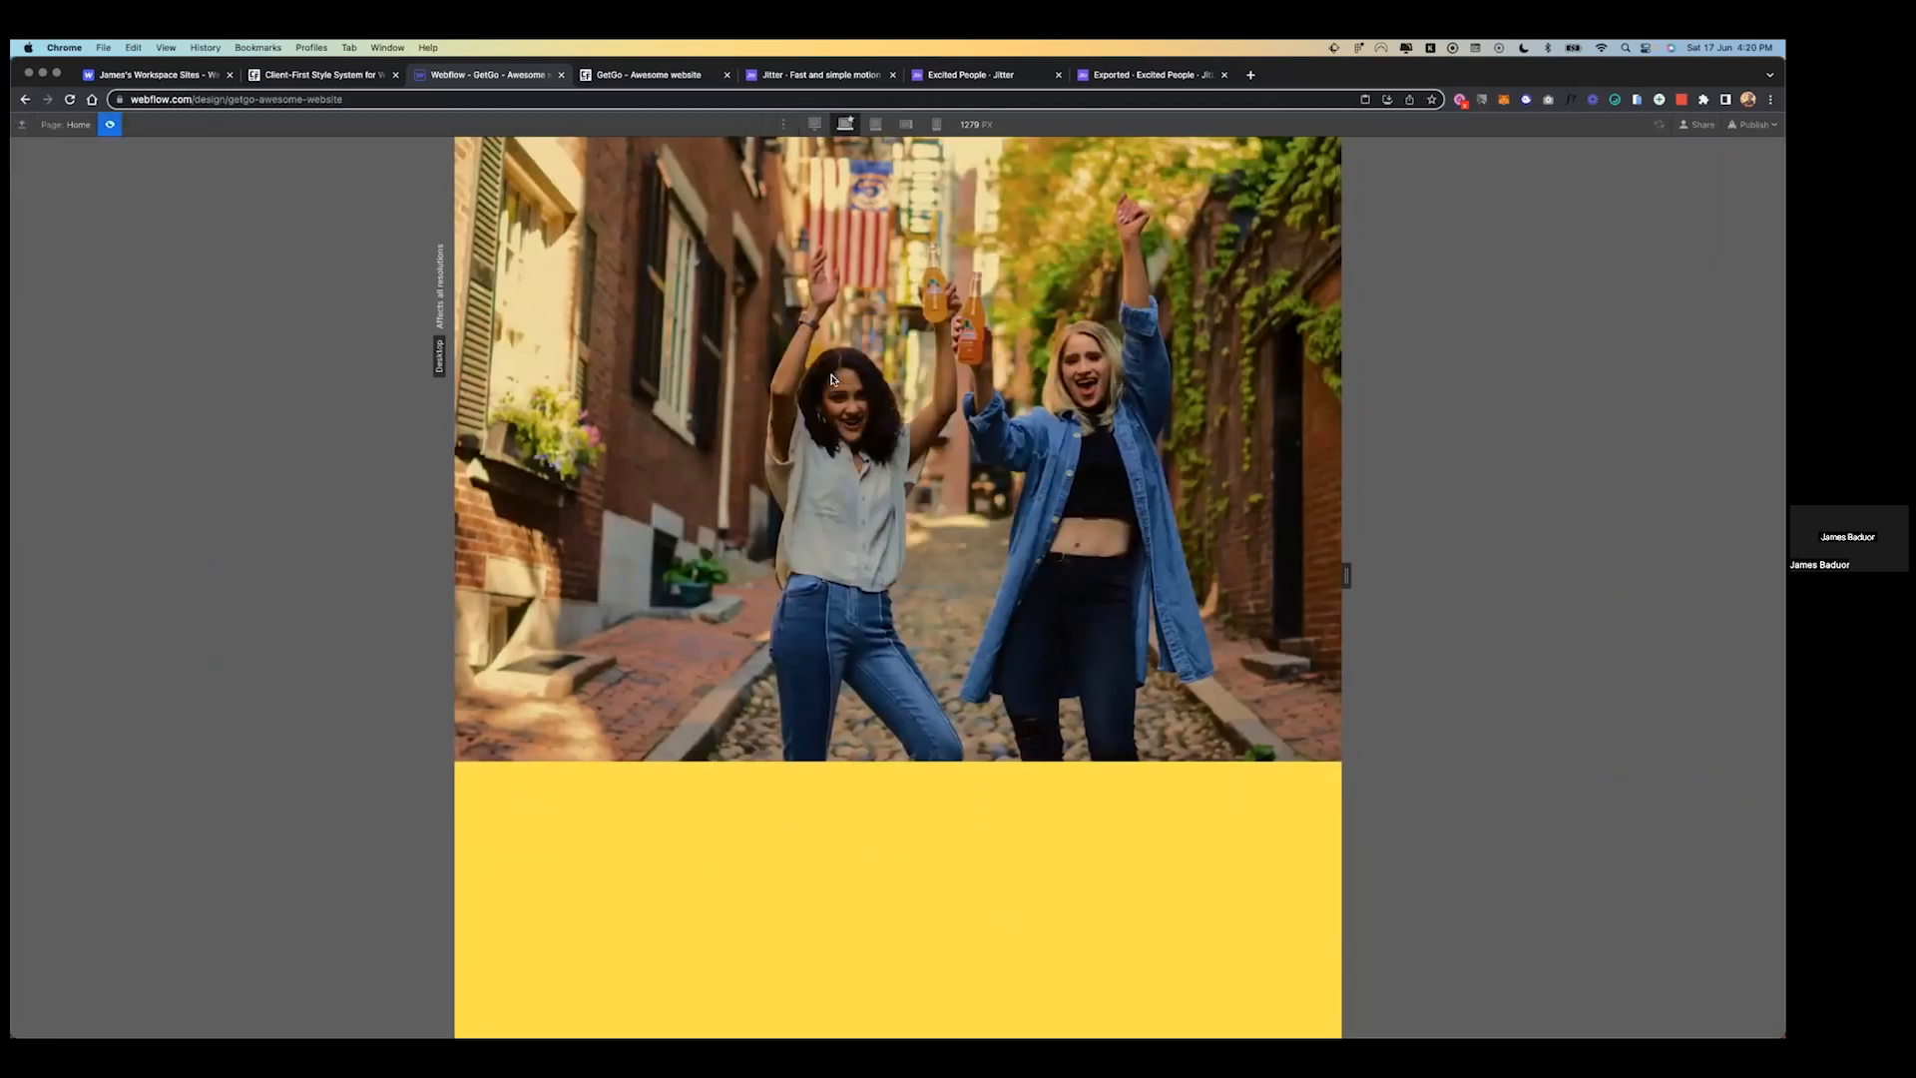
scroll(1138, 736, down, 5)
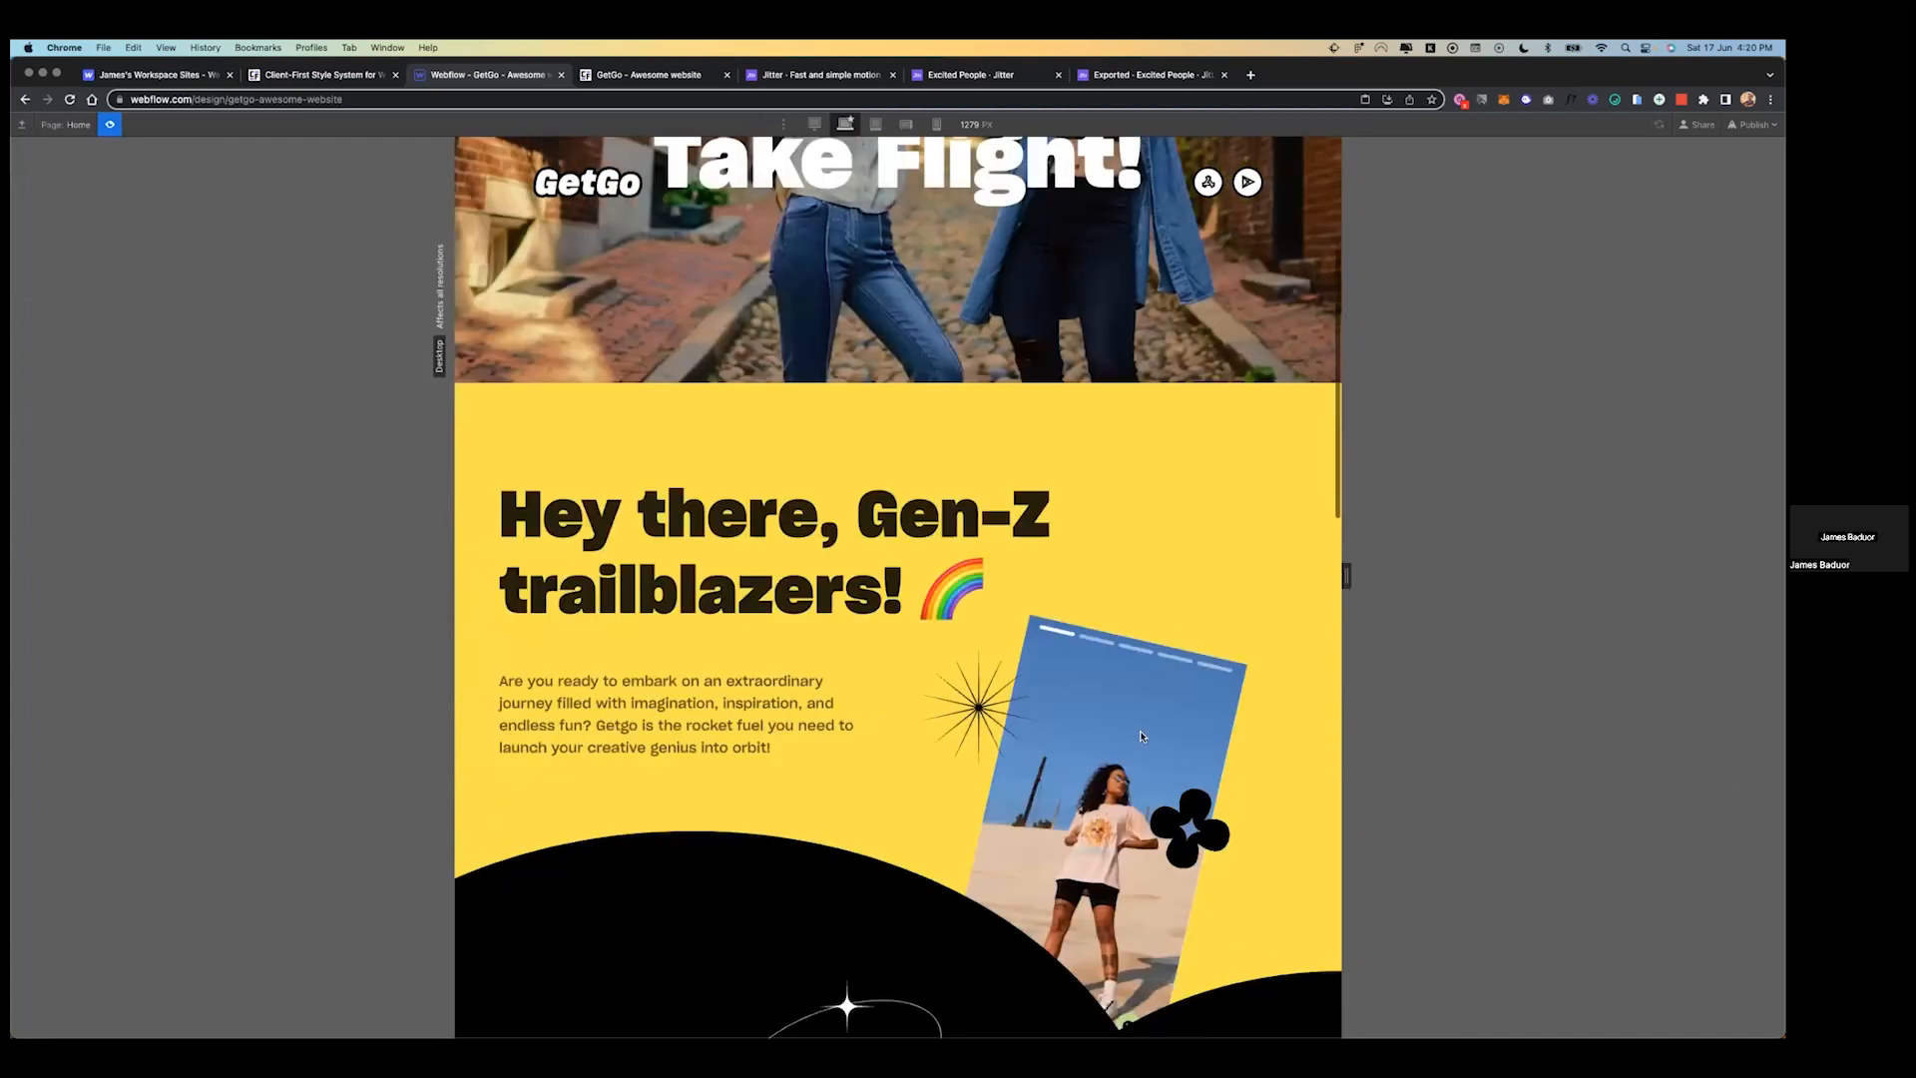
scroll(1142, 735, up, 3)
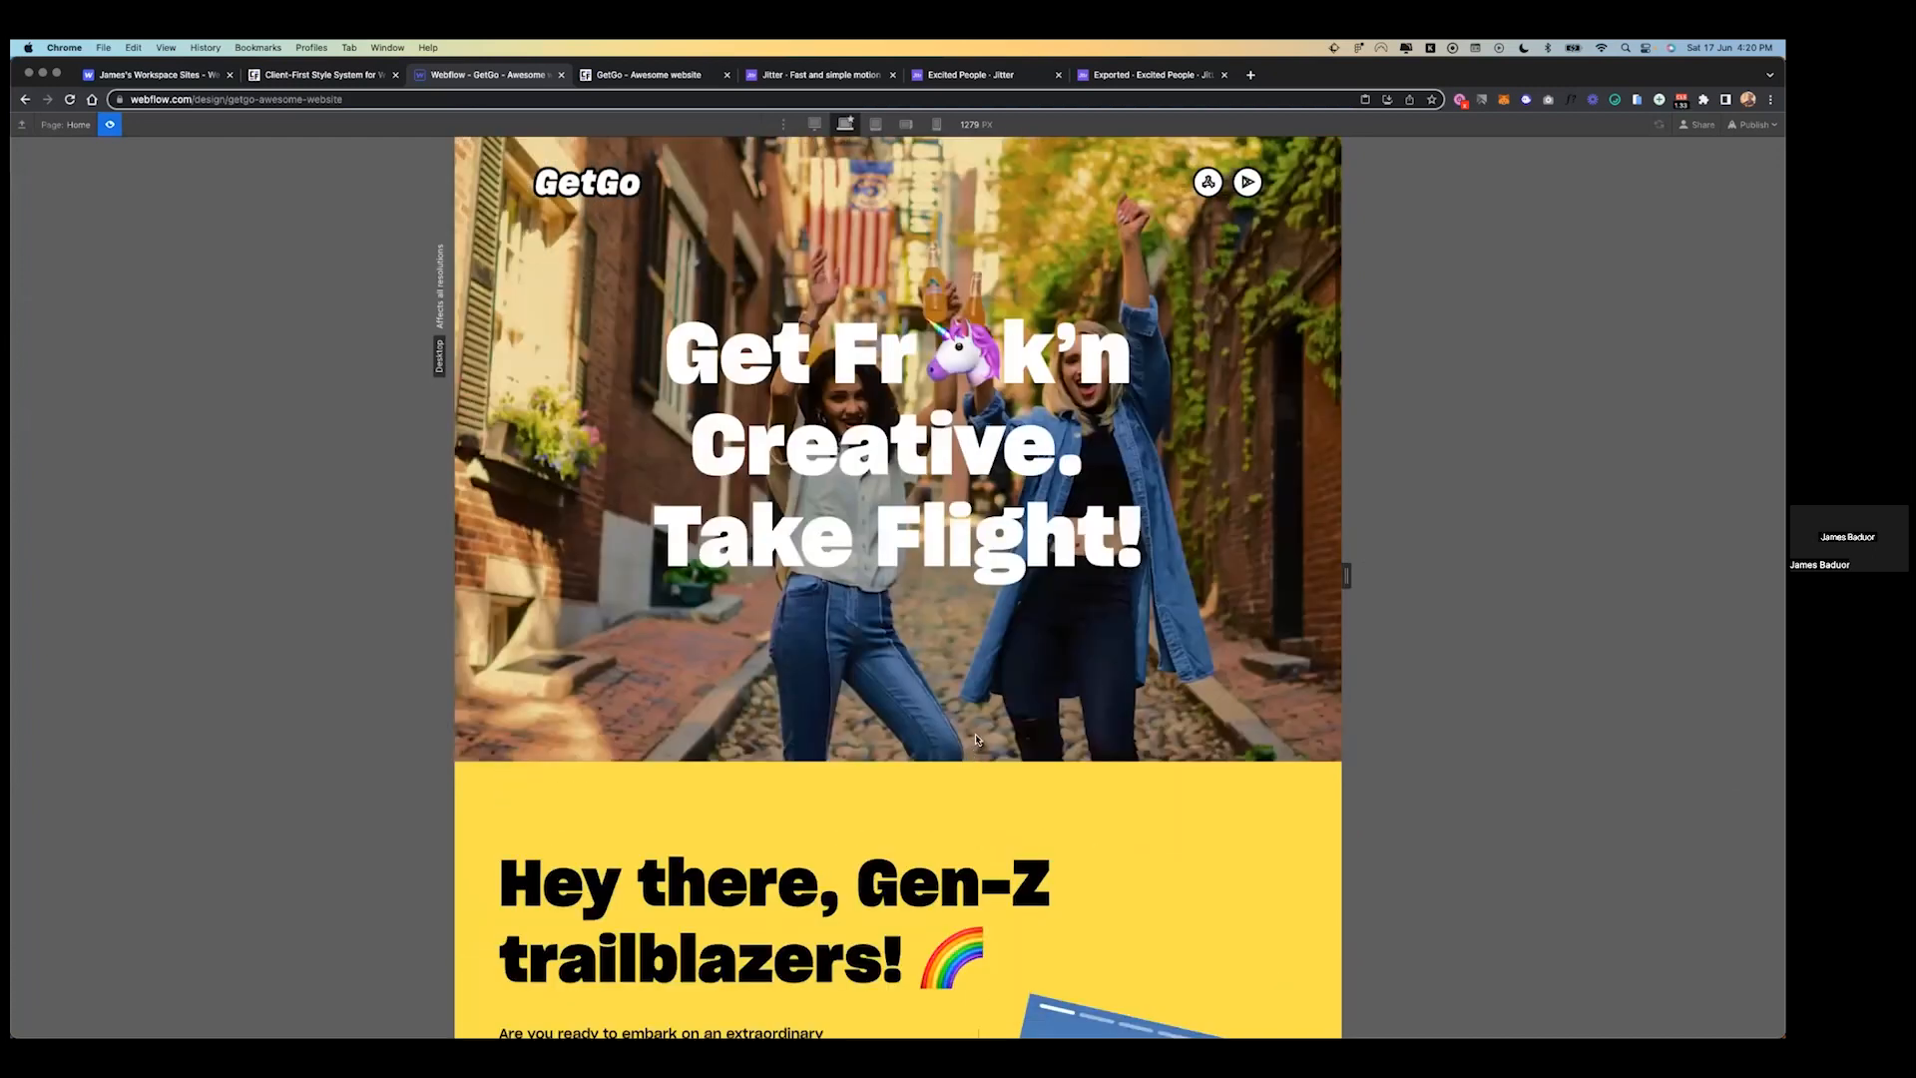
scroll(975, 750, down, 6)
scroll(922, 530, up, 2)
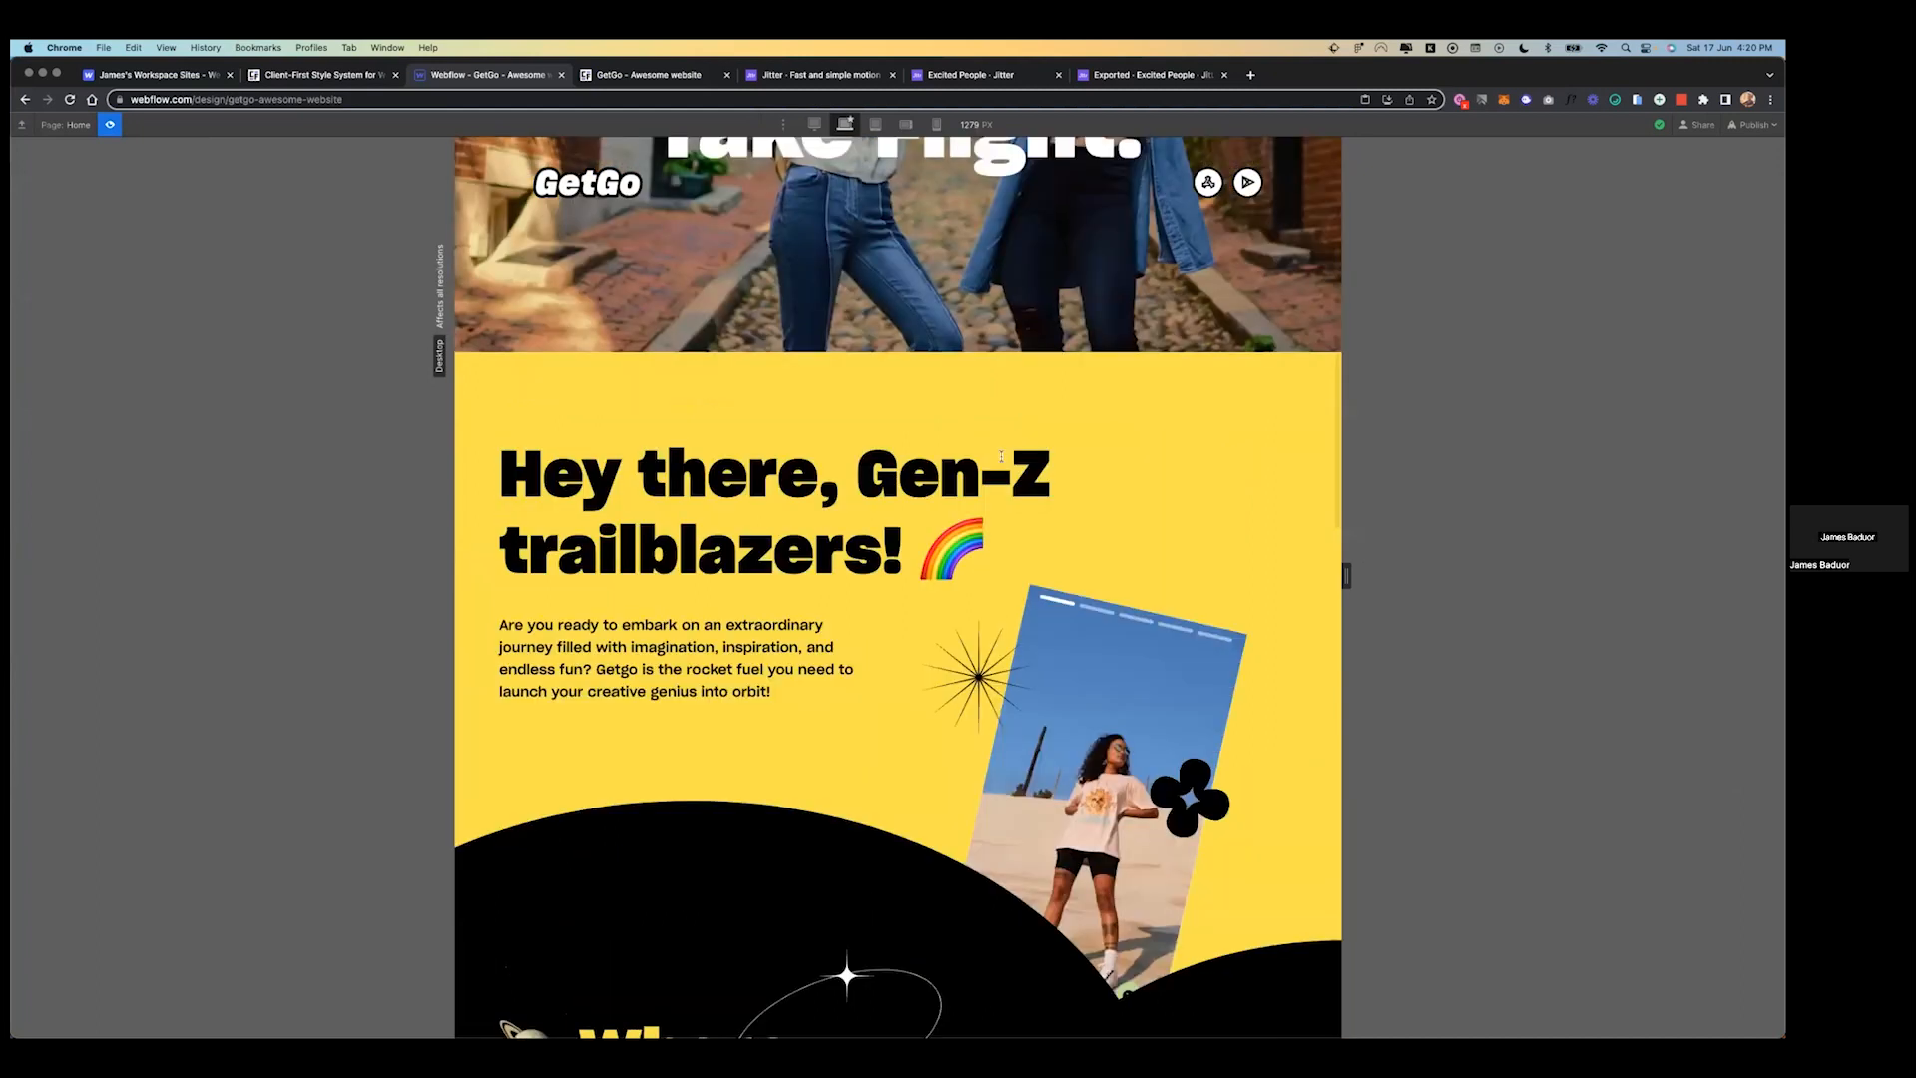
scroll(908, 347, up, 5)
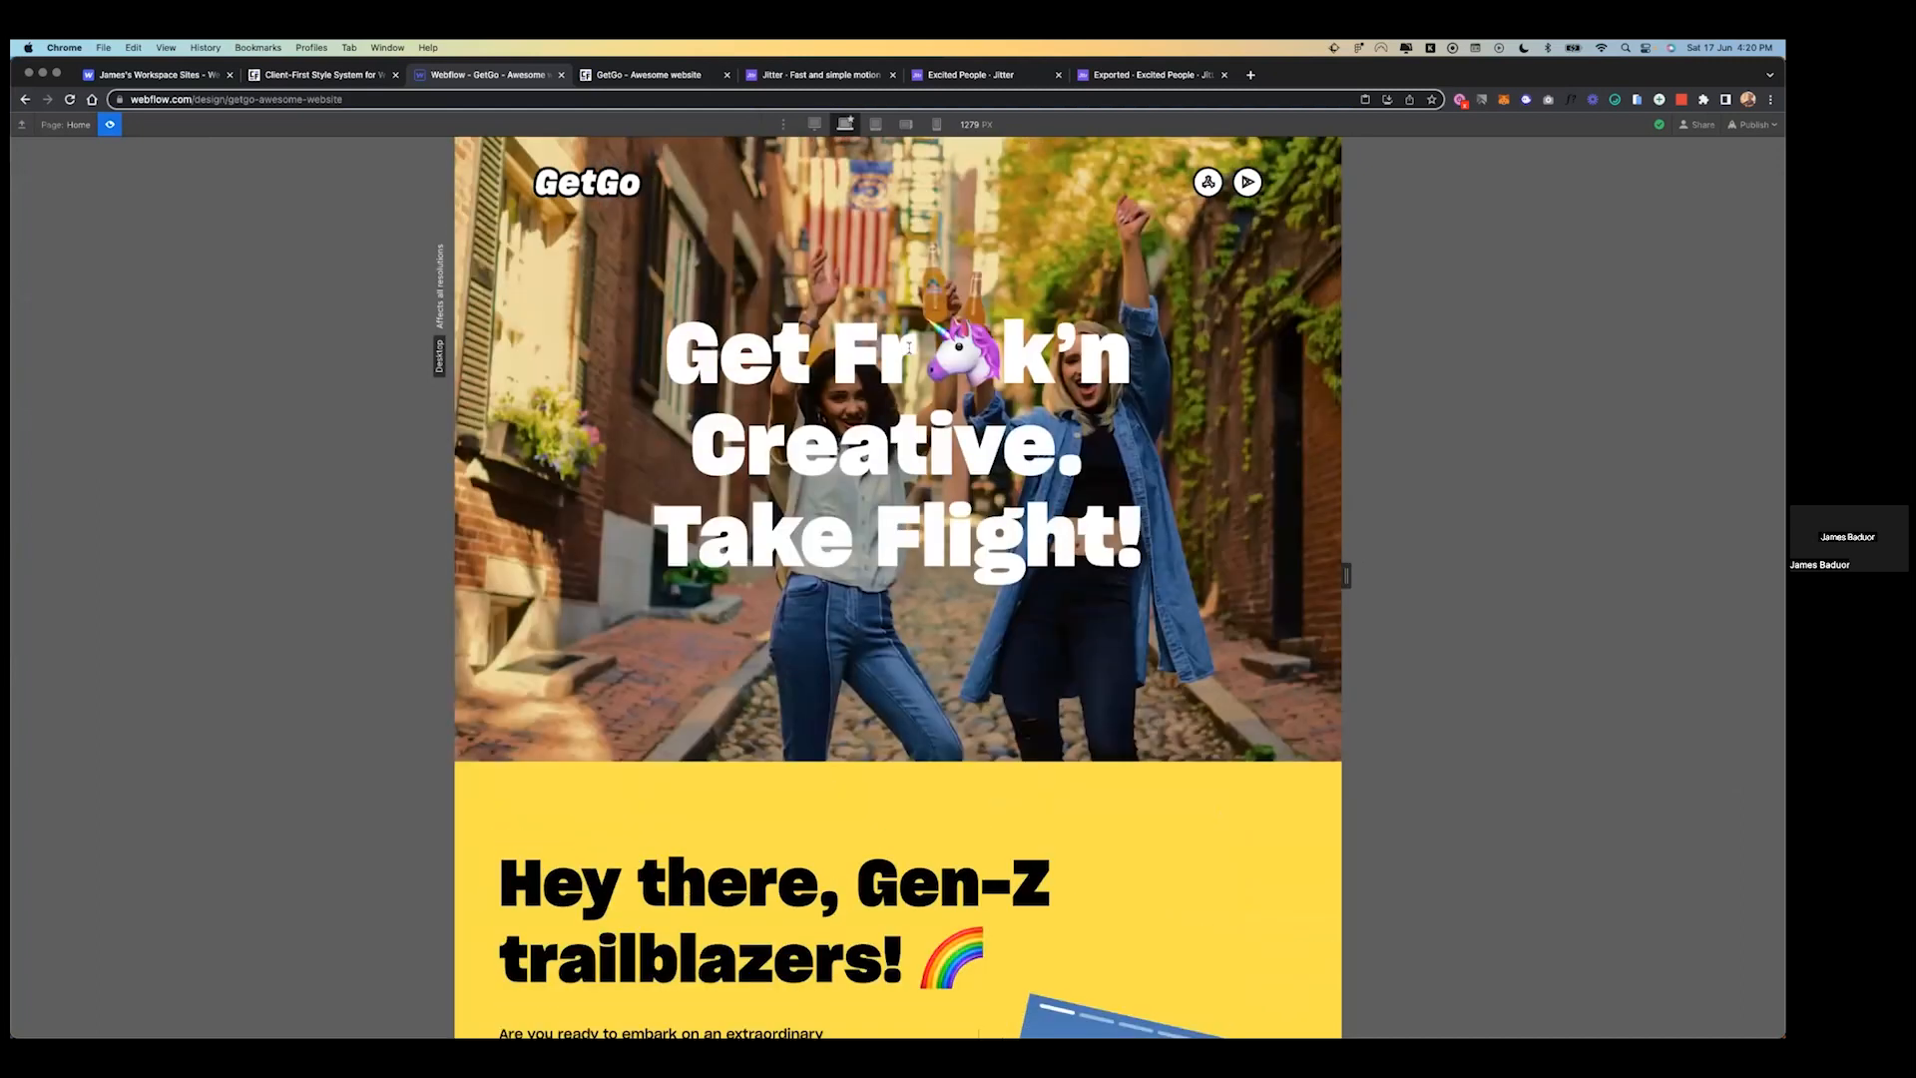
scroll(991, 484, down, 5)
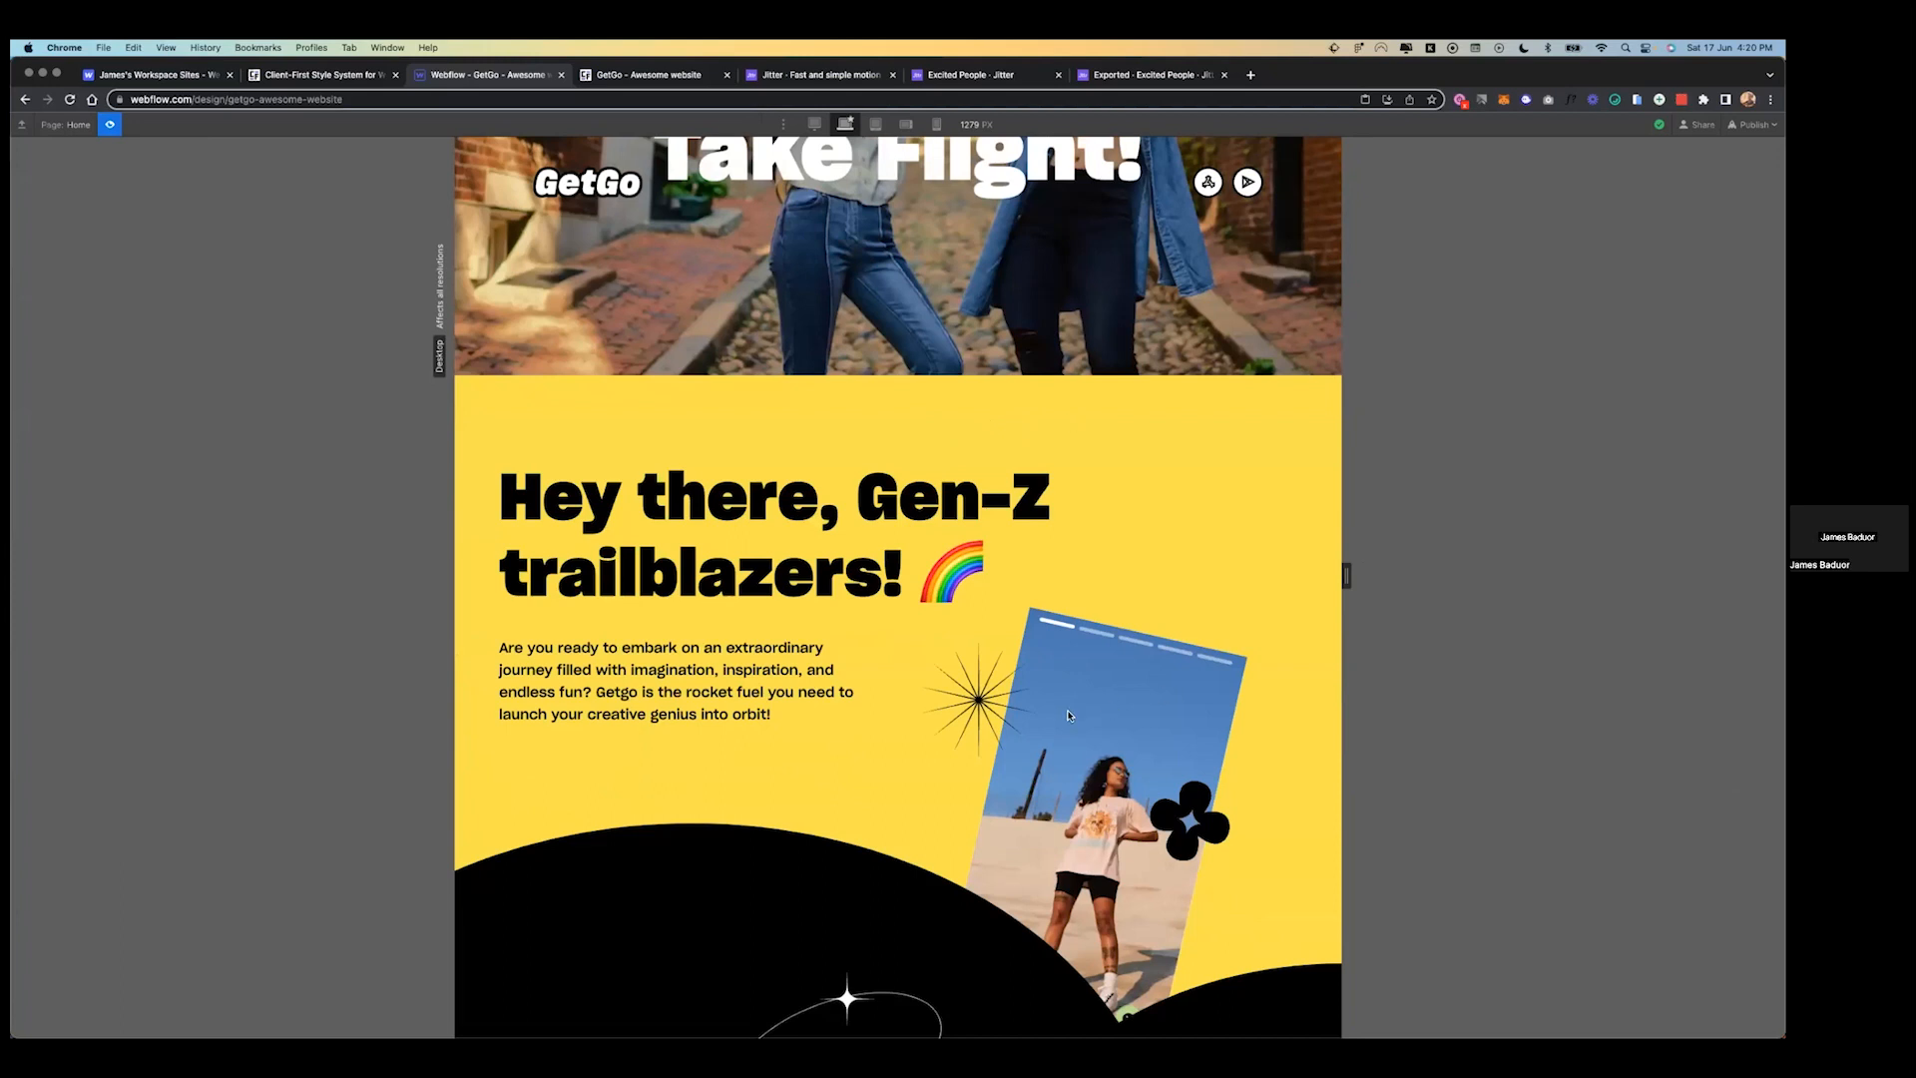
scroll(1068, 716, up, 5)
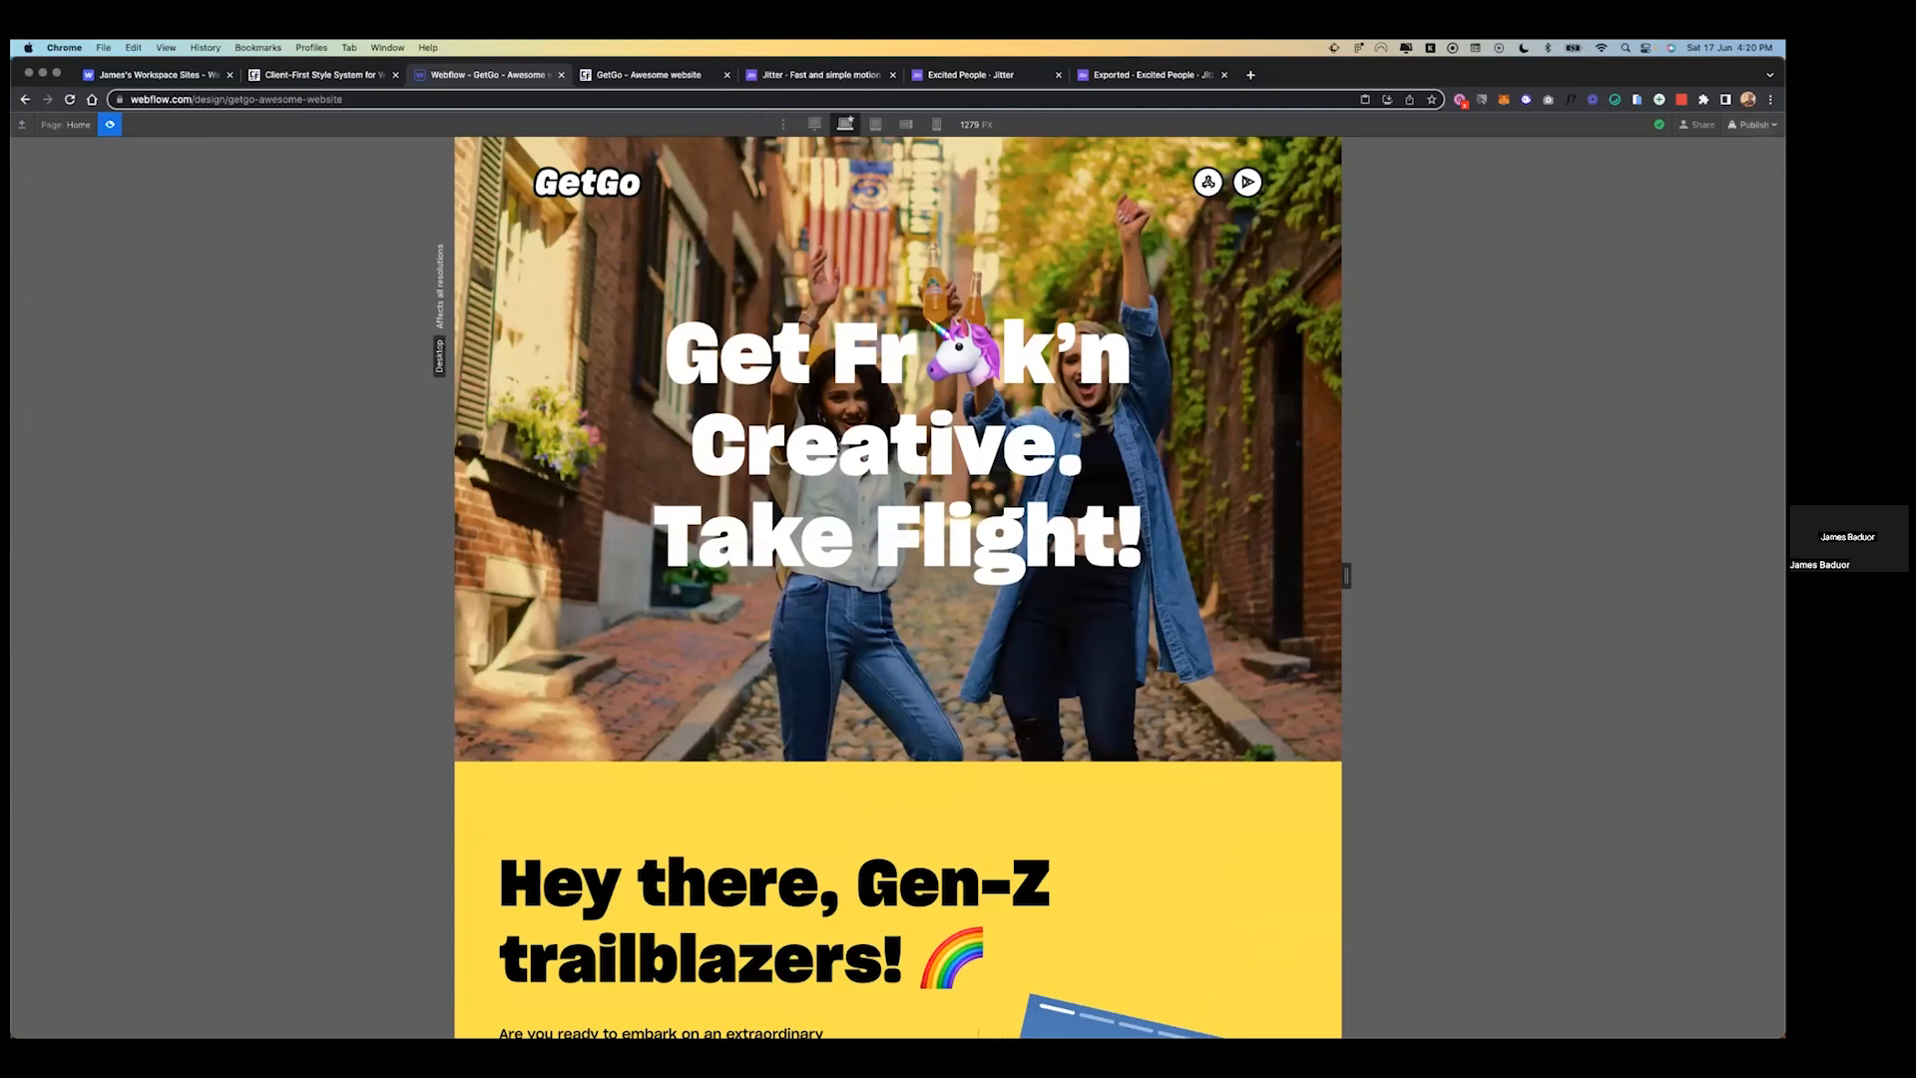
- Publish the site with the new interactions and switch to the live GetGo page
click(1753, 124)
click(1761, 326)
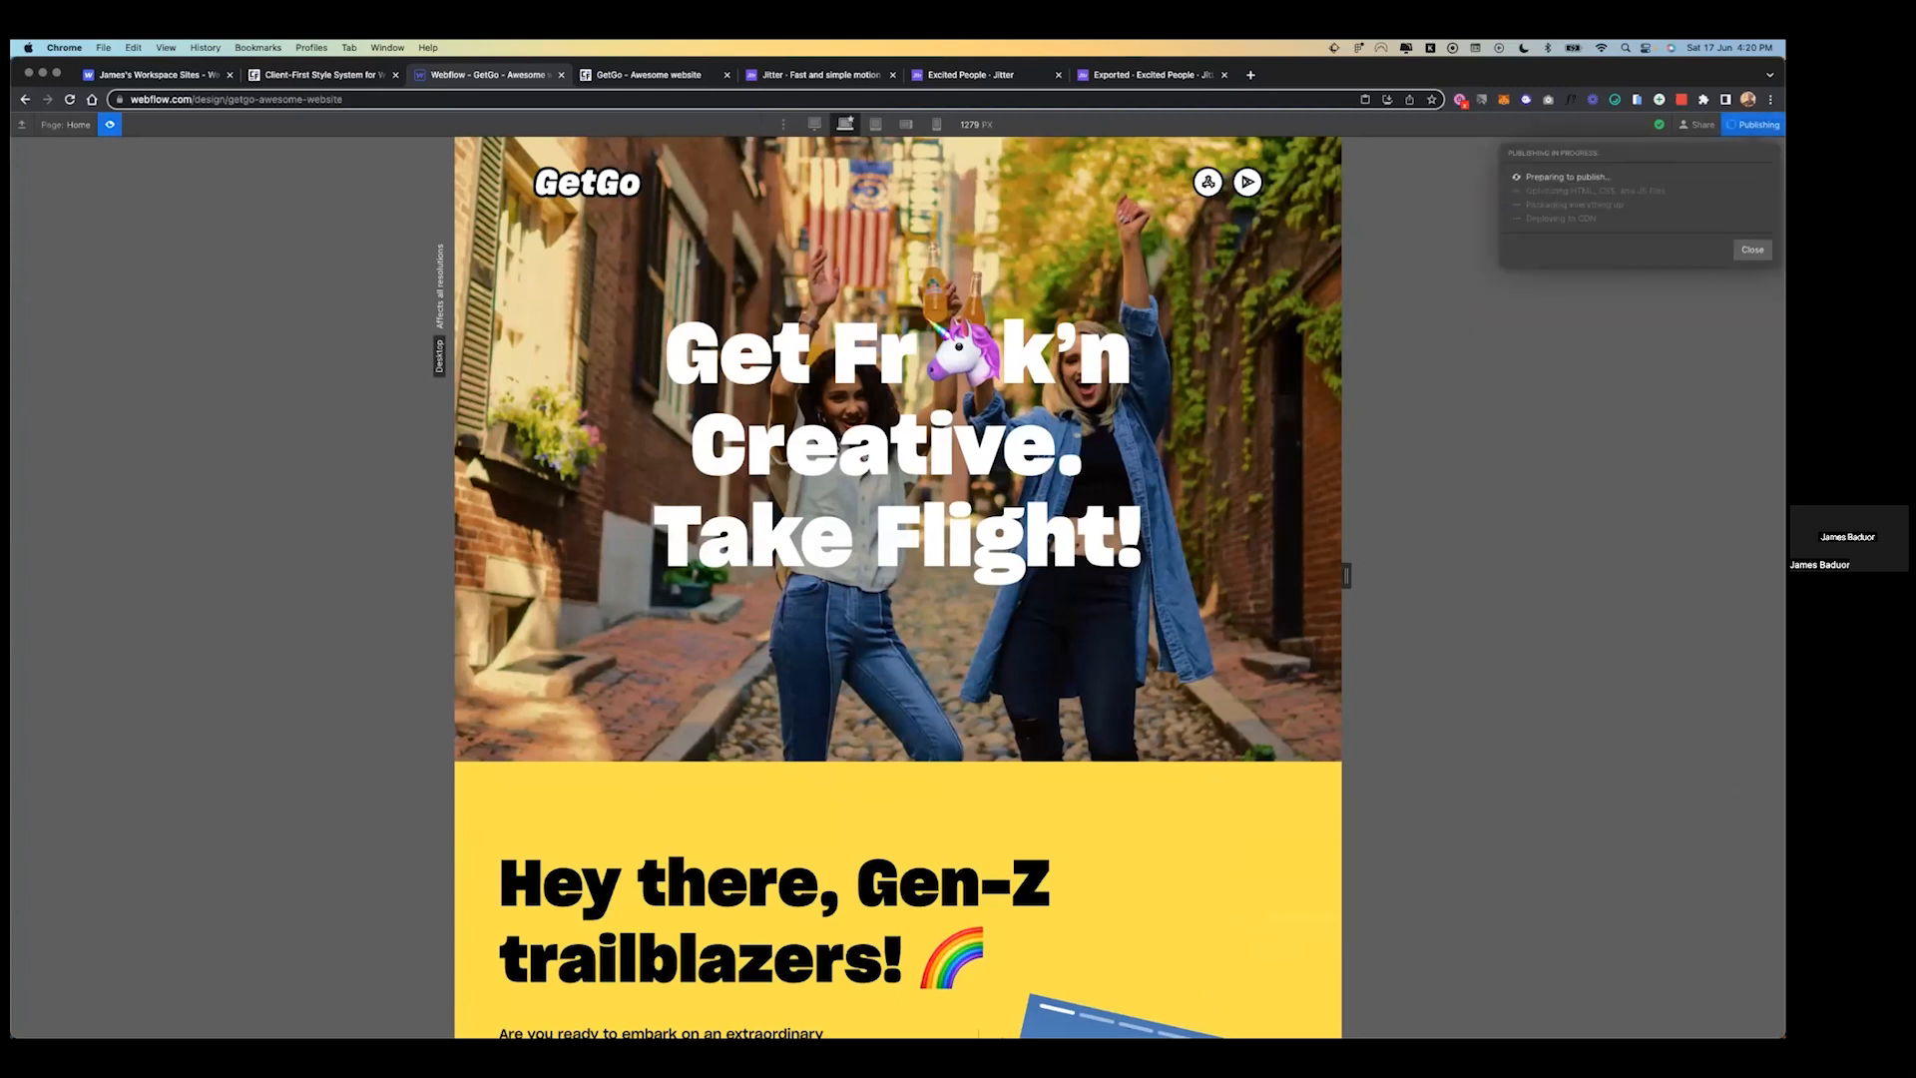
click(610, 77)
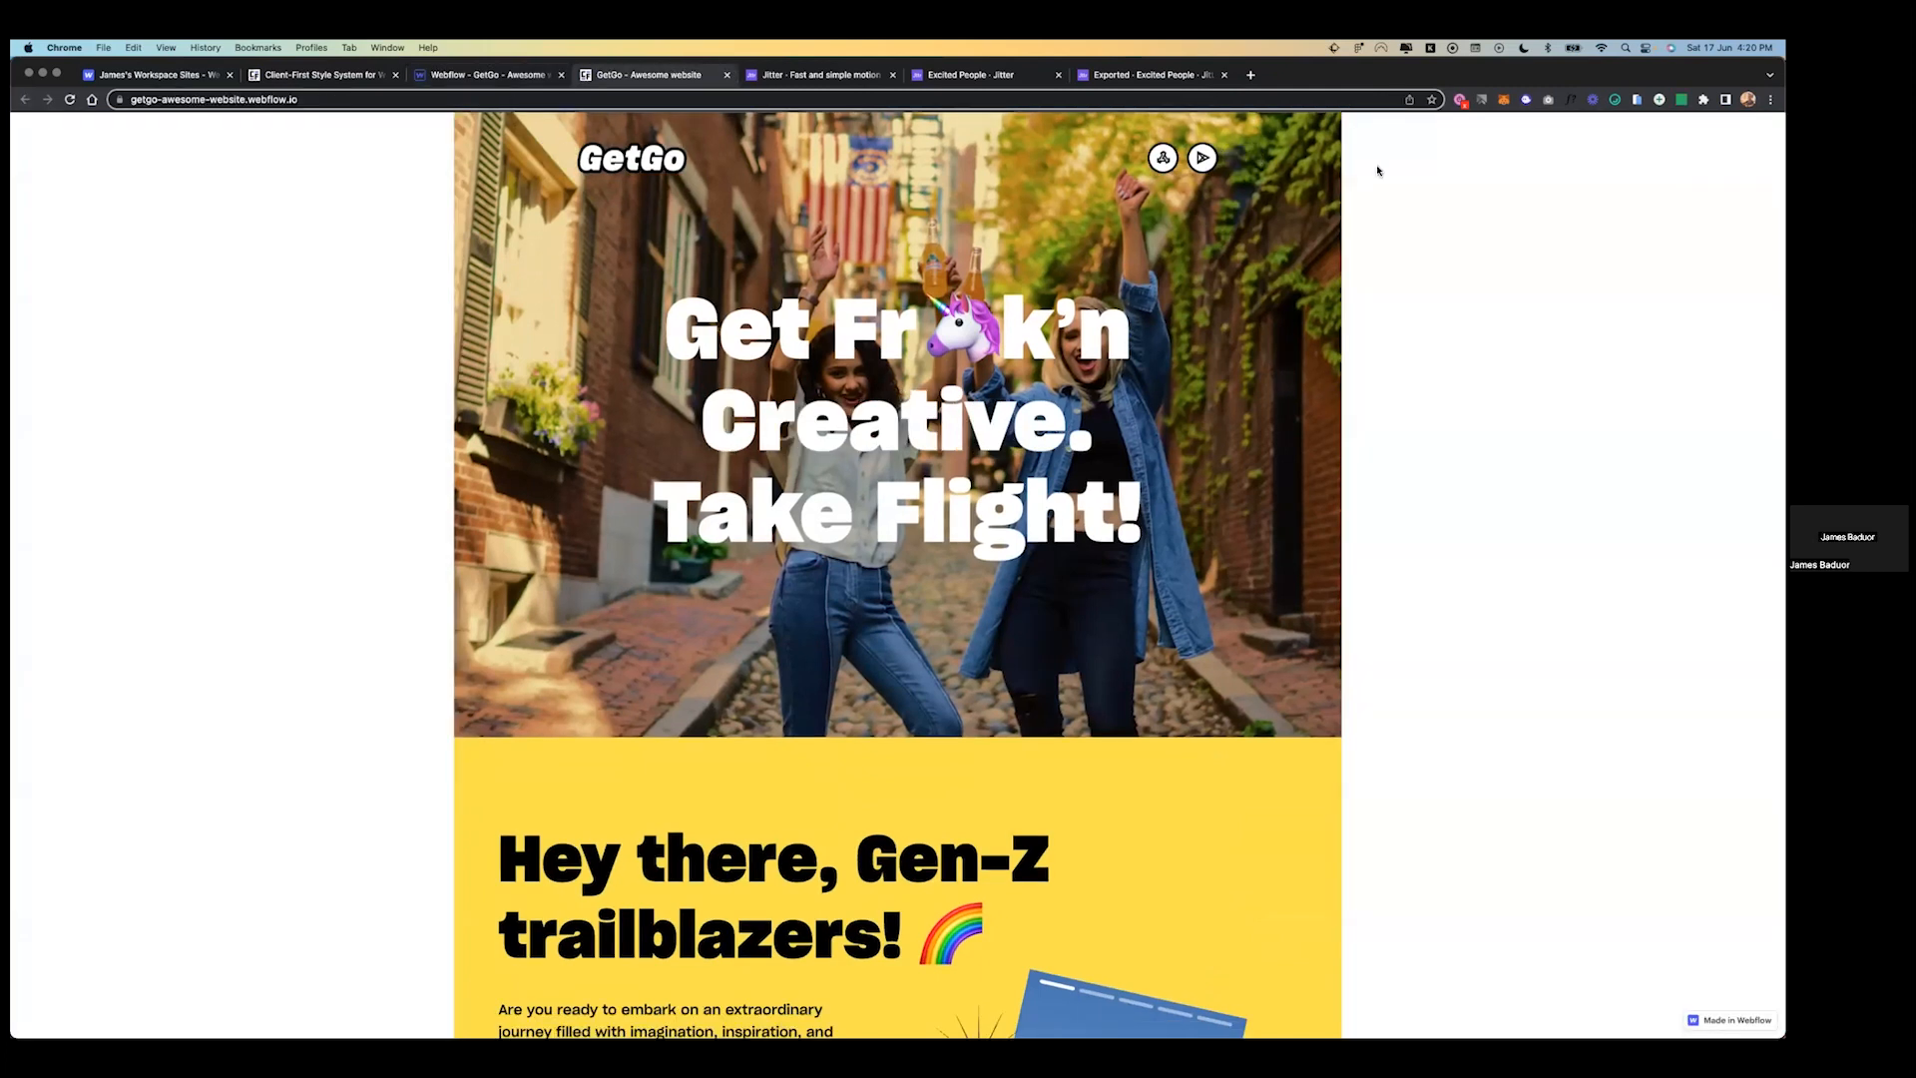
- Simulate the live page on a MacBook Air and examine the hero and intro section animations while scrolling
click(1637, 100)
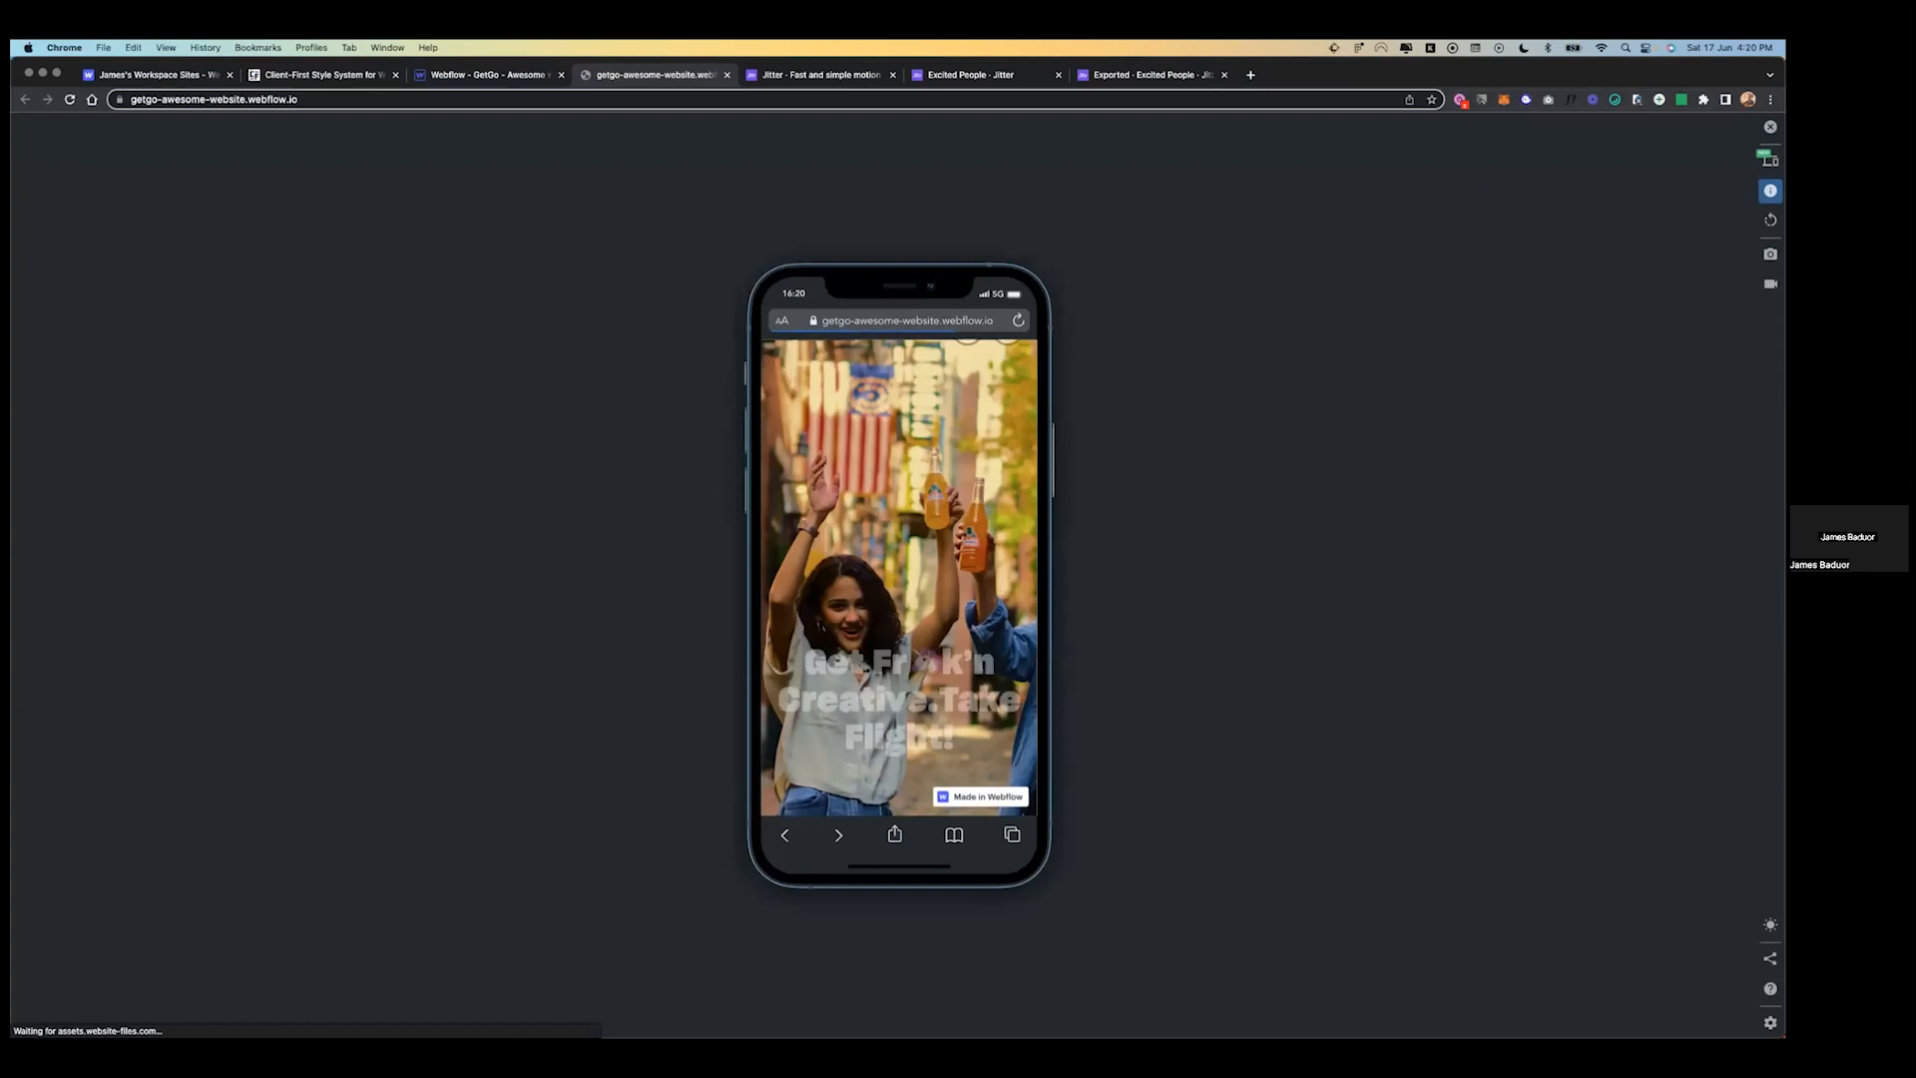
click(1769, 160)
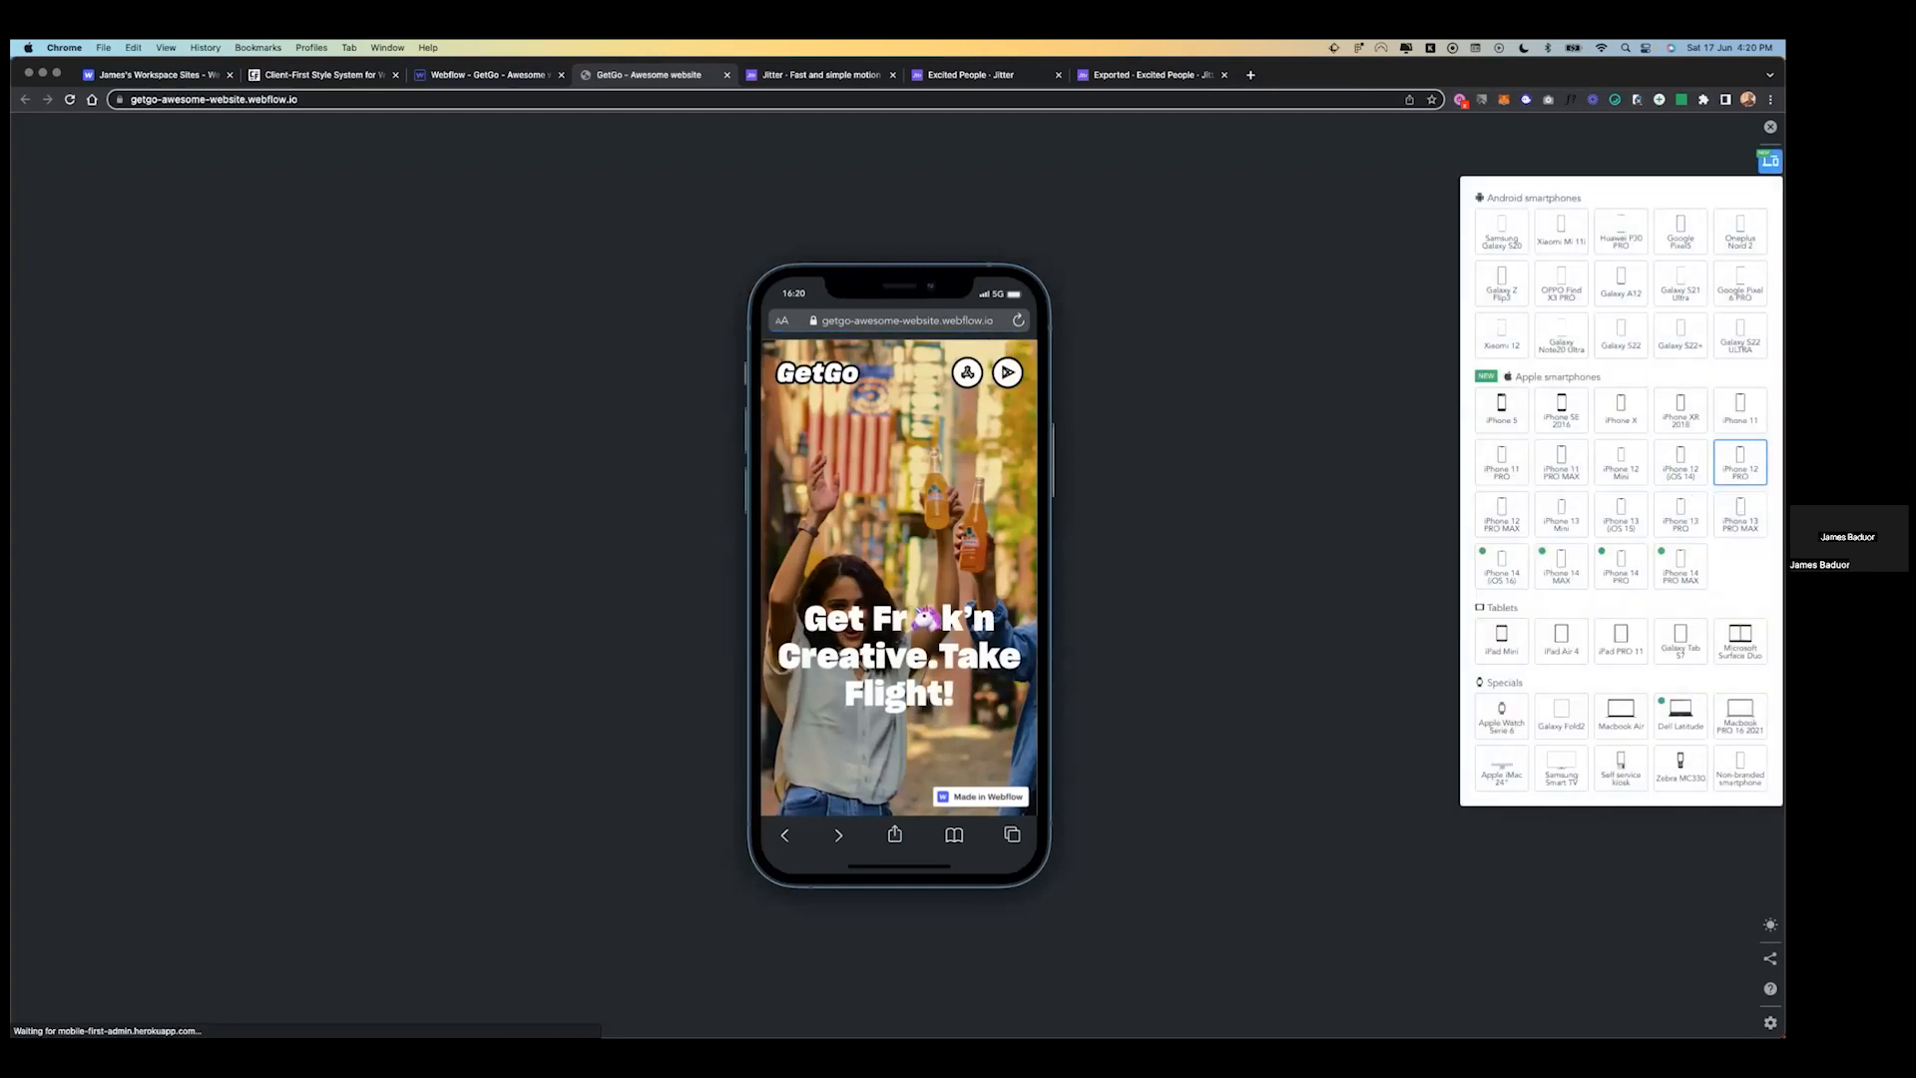
click(1621, 710)
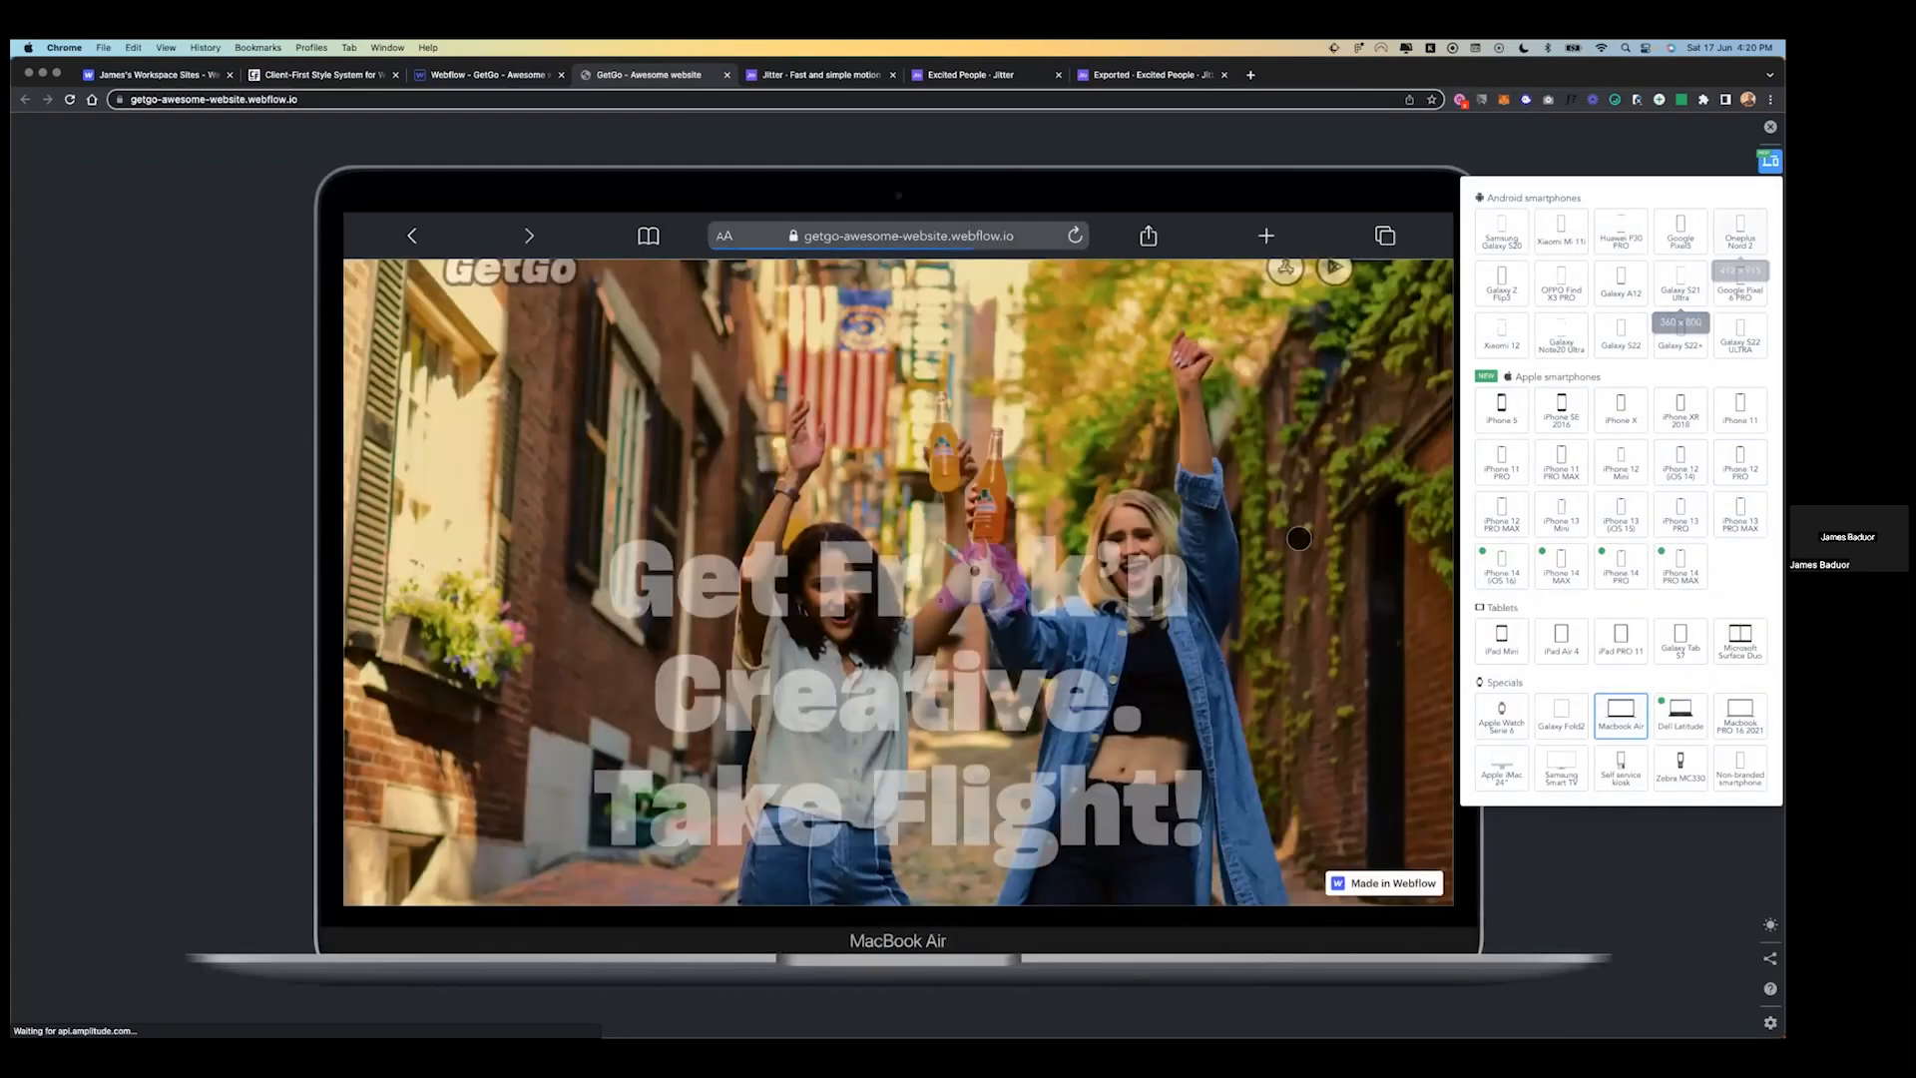
click(1282, 570)
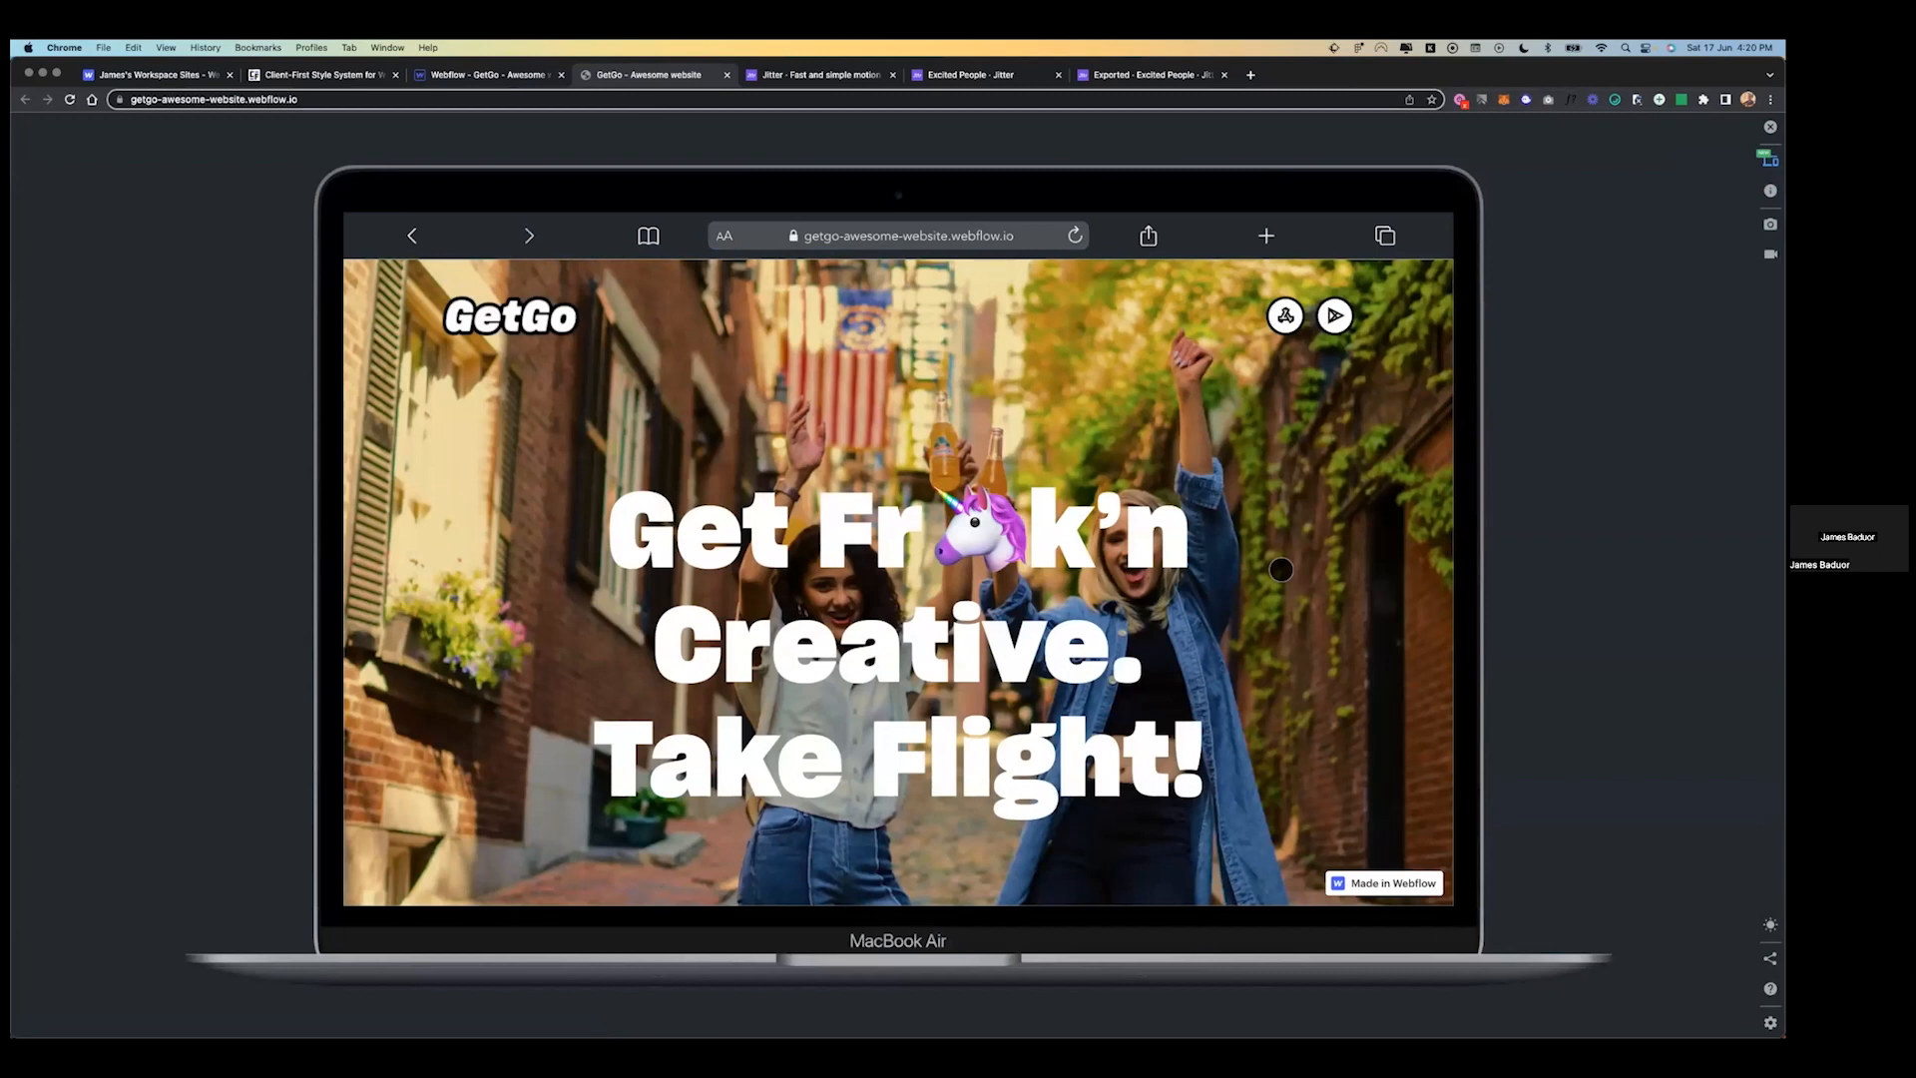
scroll(1282, 570, down, 10)
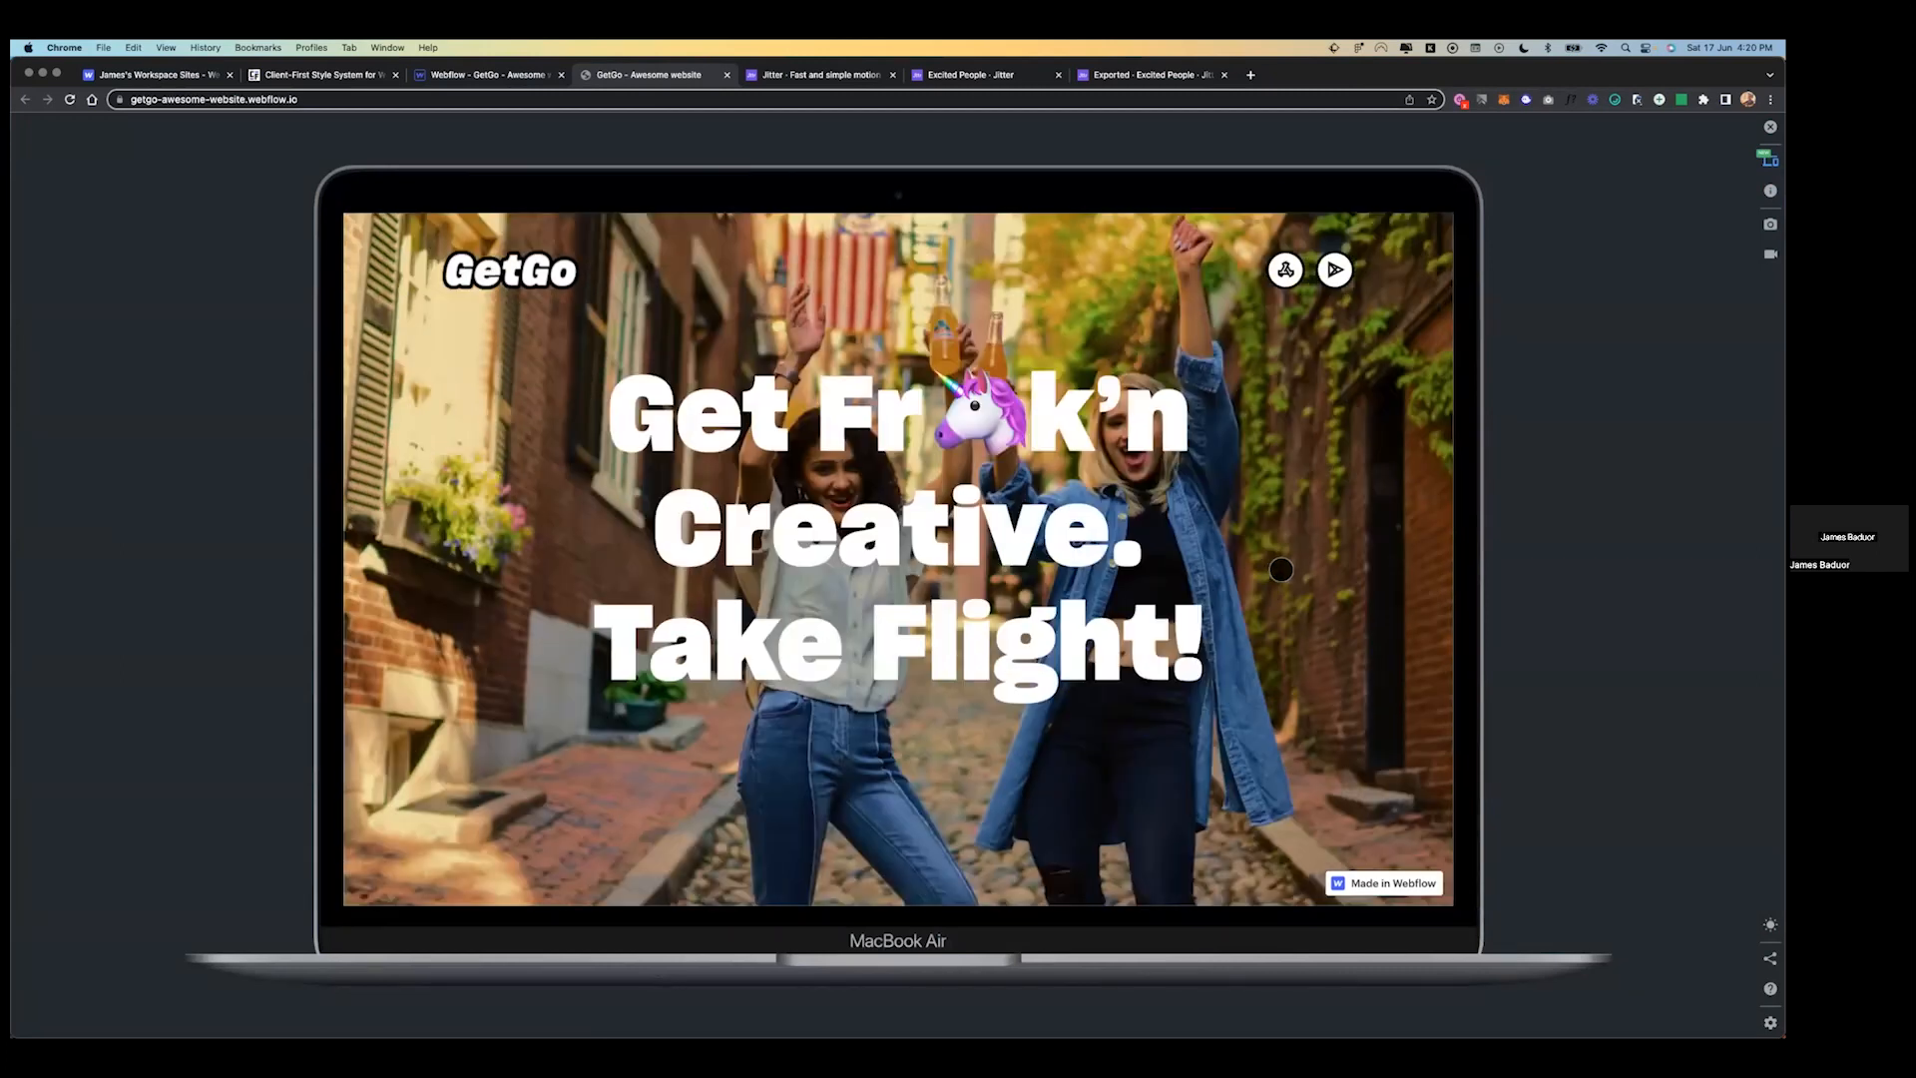
scroll(1282, 569, down, 5)
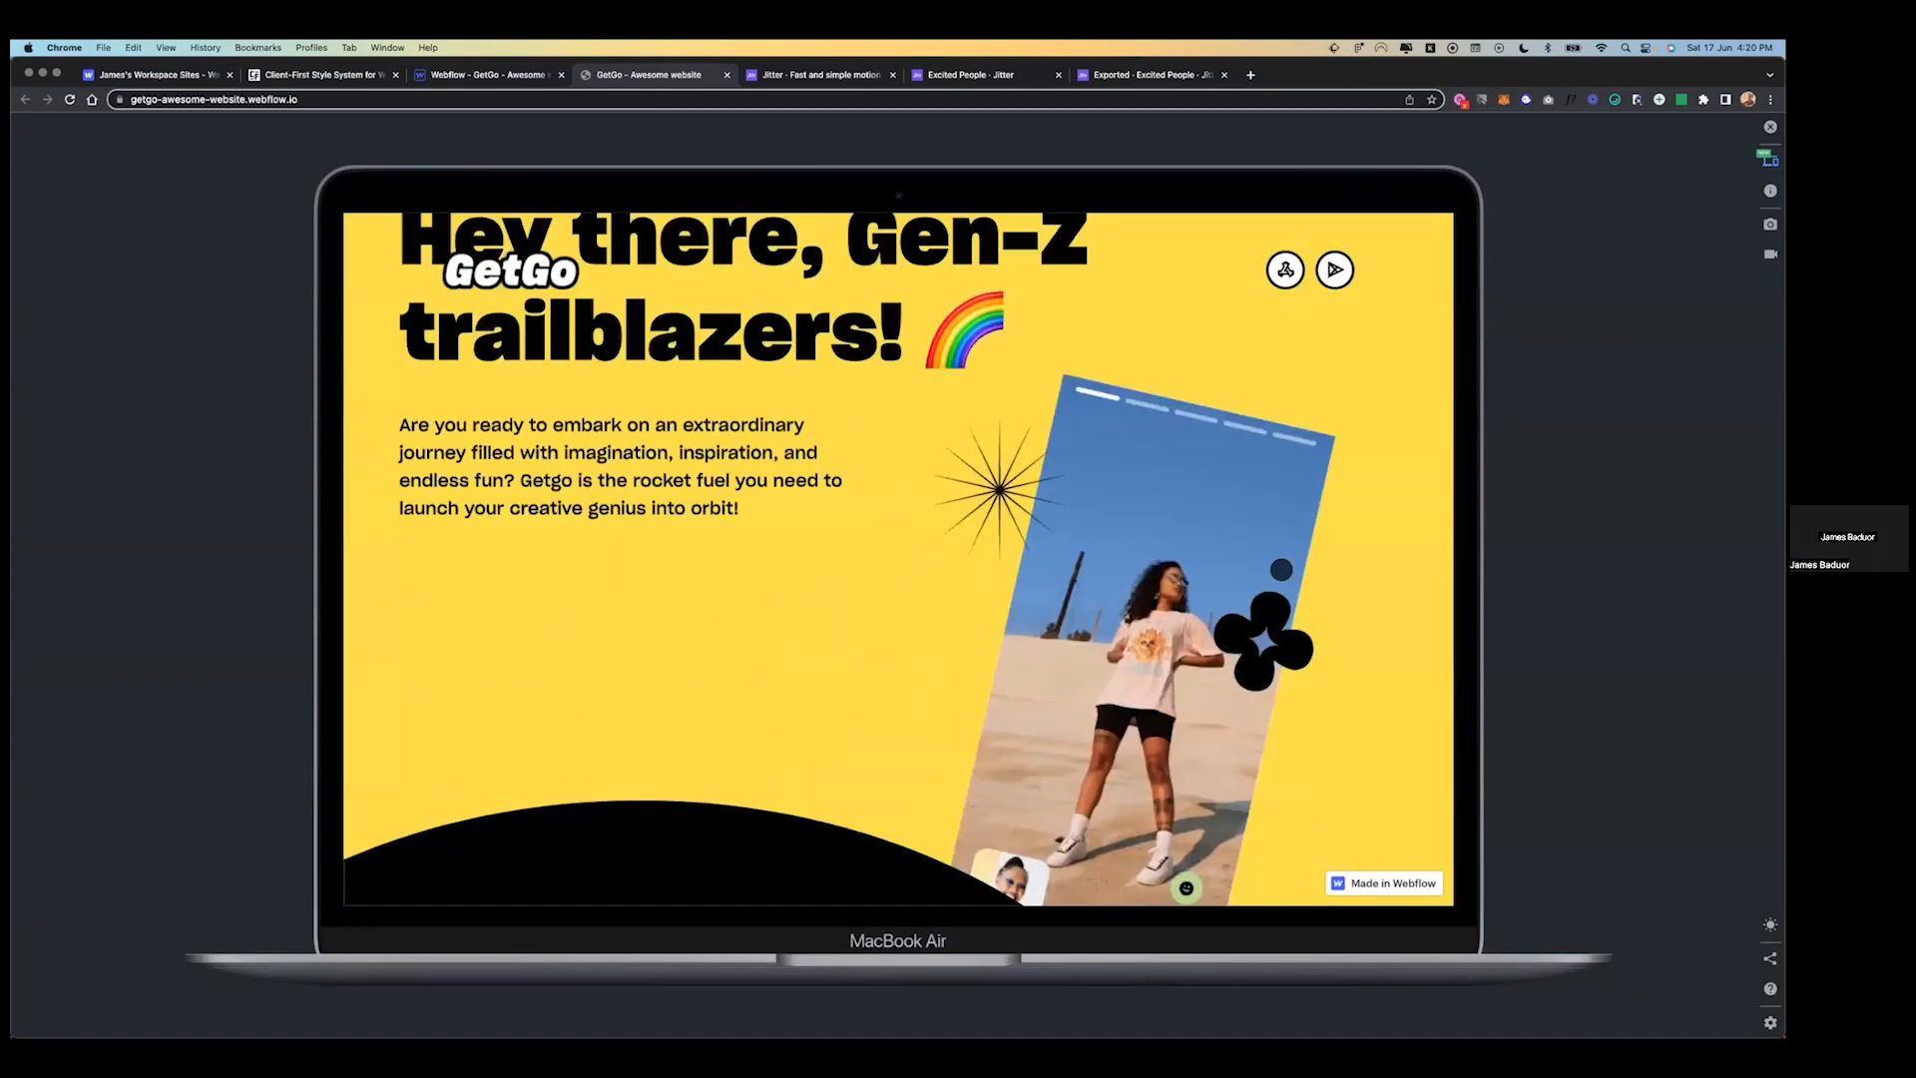
scroll(1282, 570, up, 6)
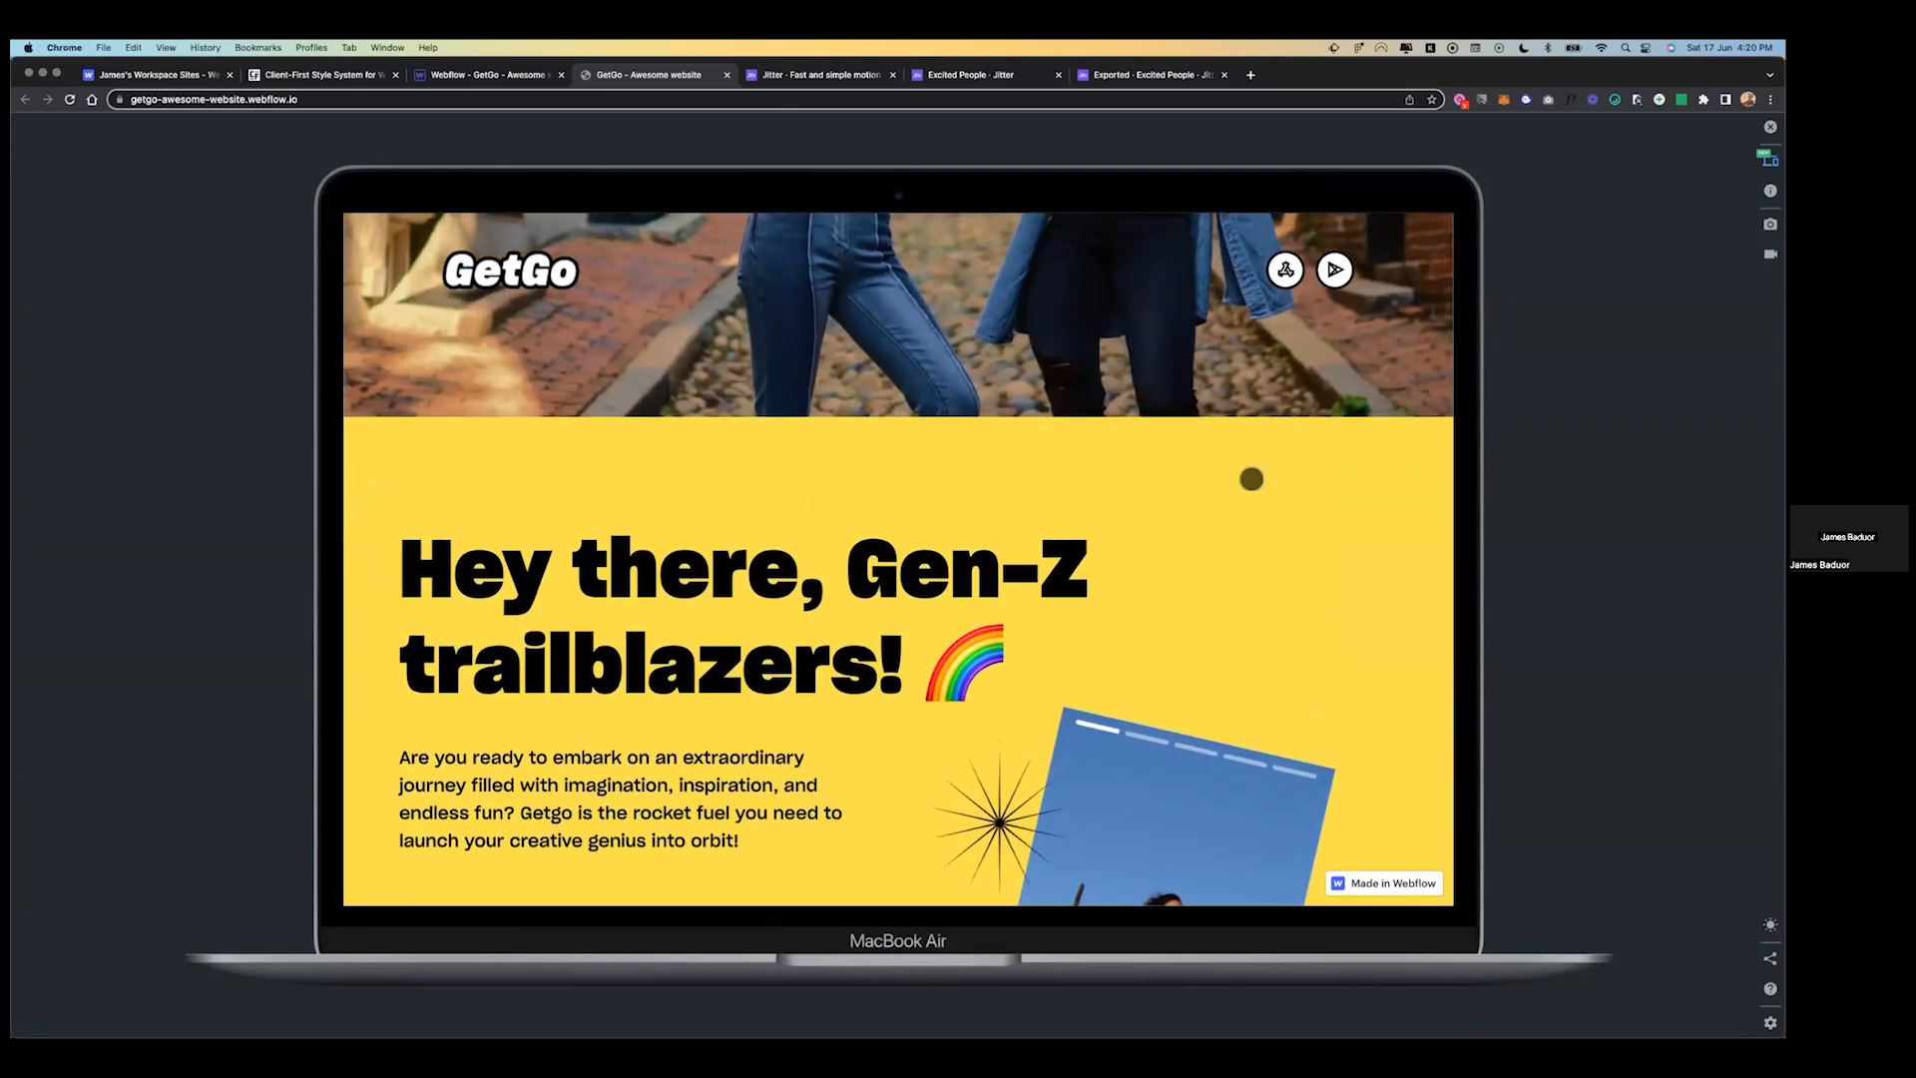
- Return to the Webflow Designer, set the Lottie action duration in the Play Lottie animation to 4 seconds, and save it
click(493, 80)
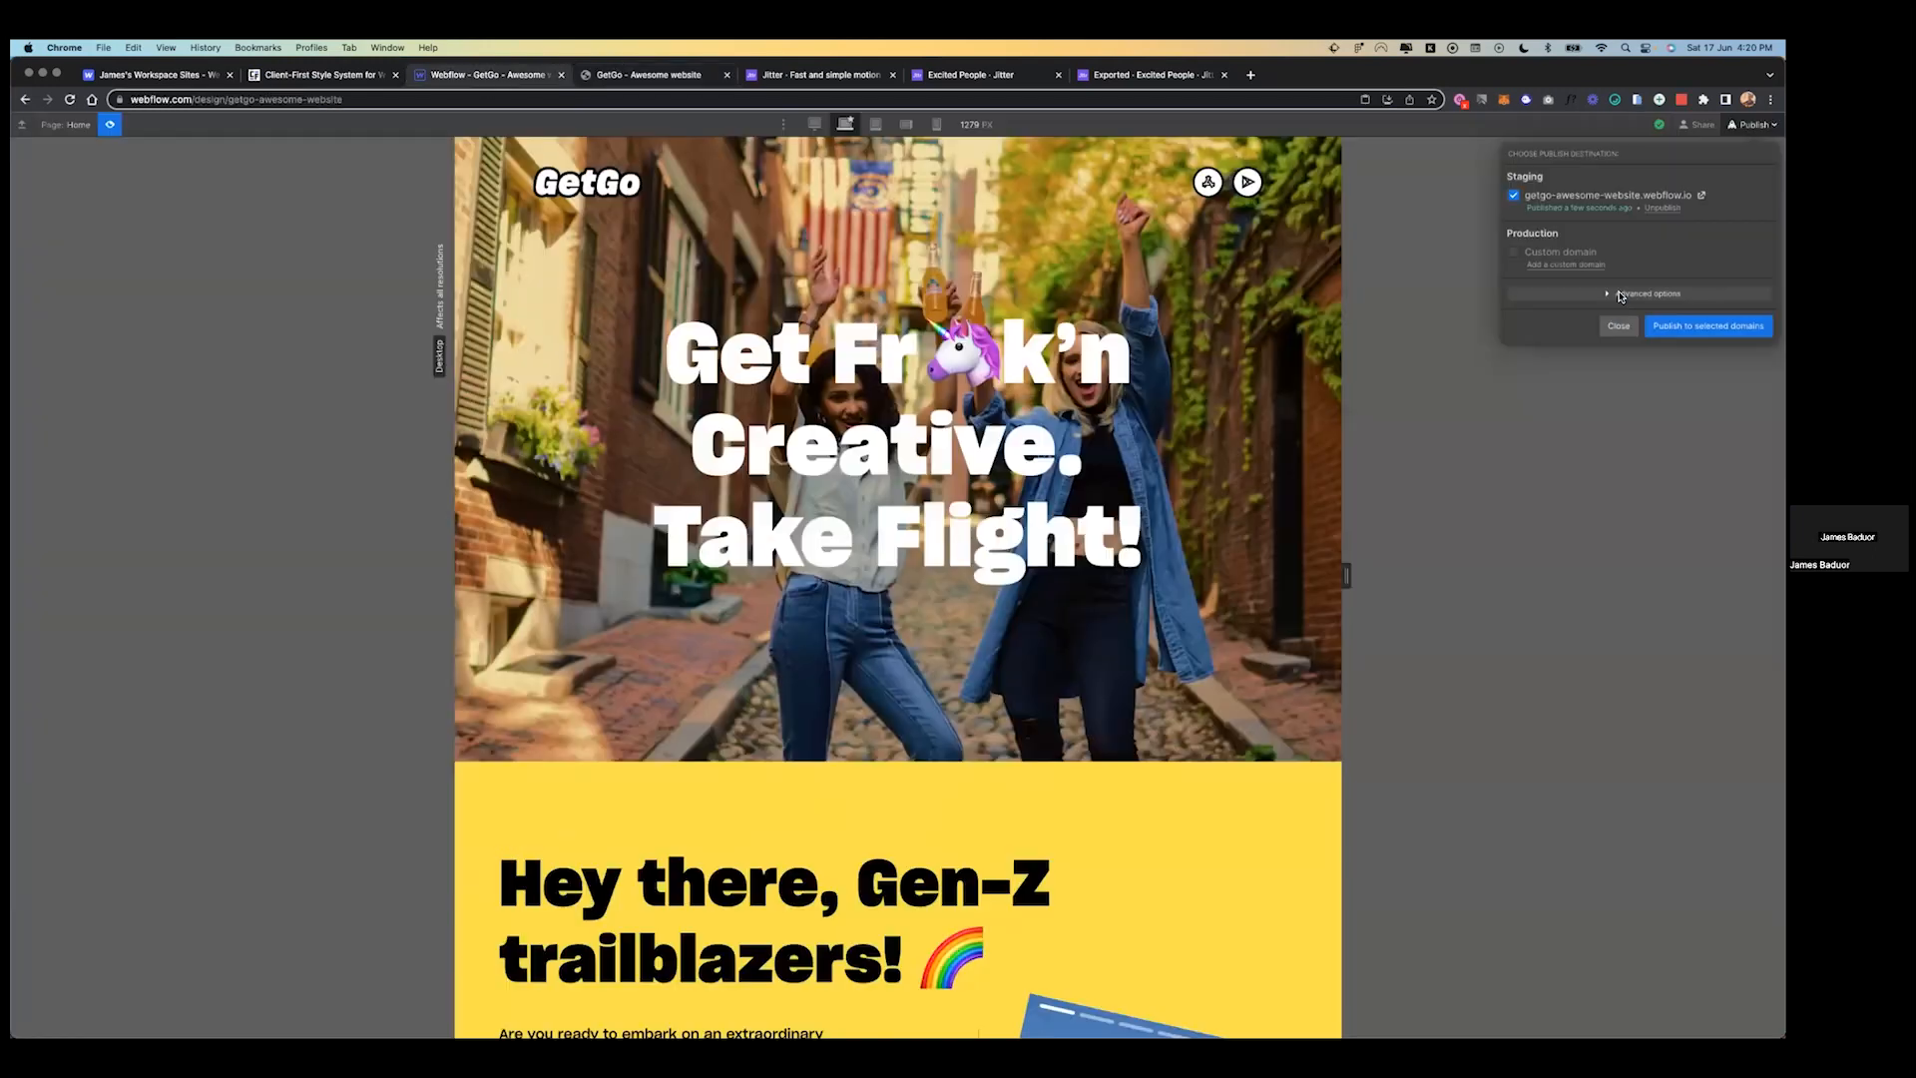
click(110, 124)
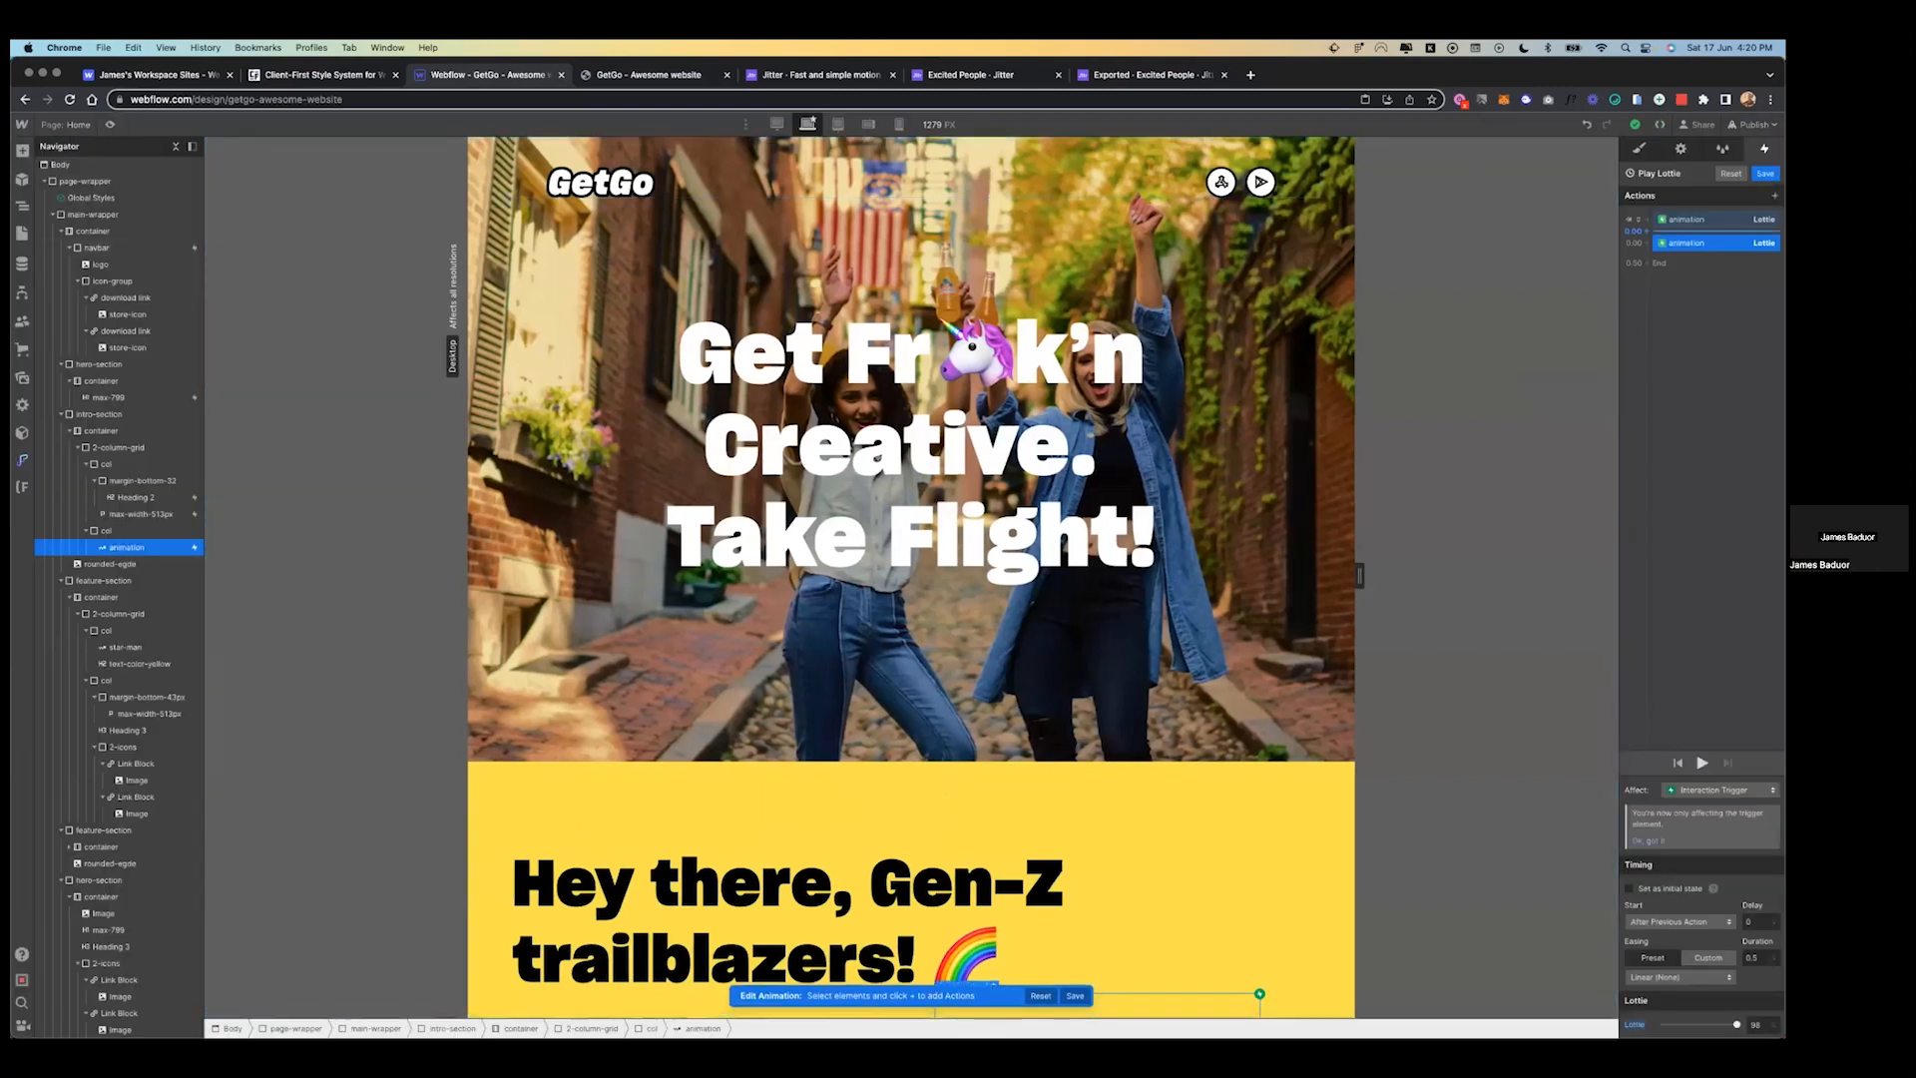
click(1716, 219)
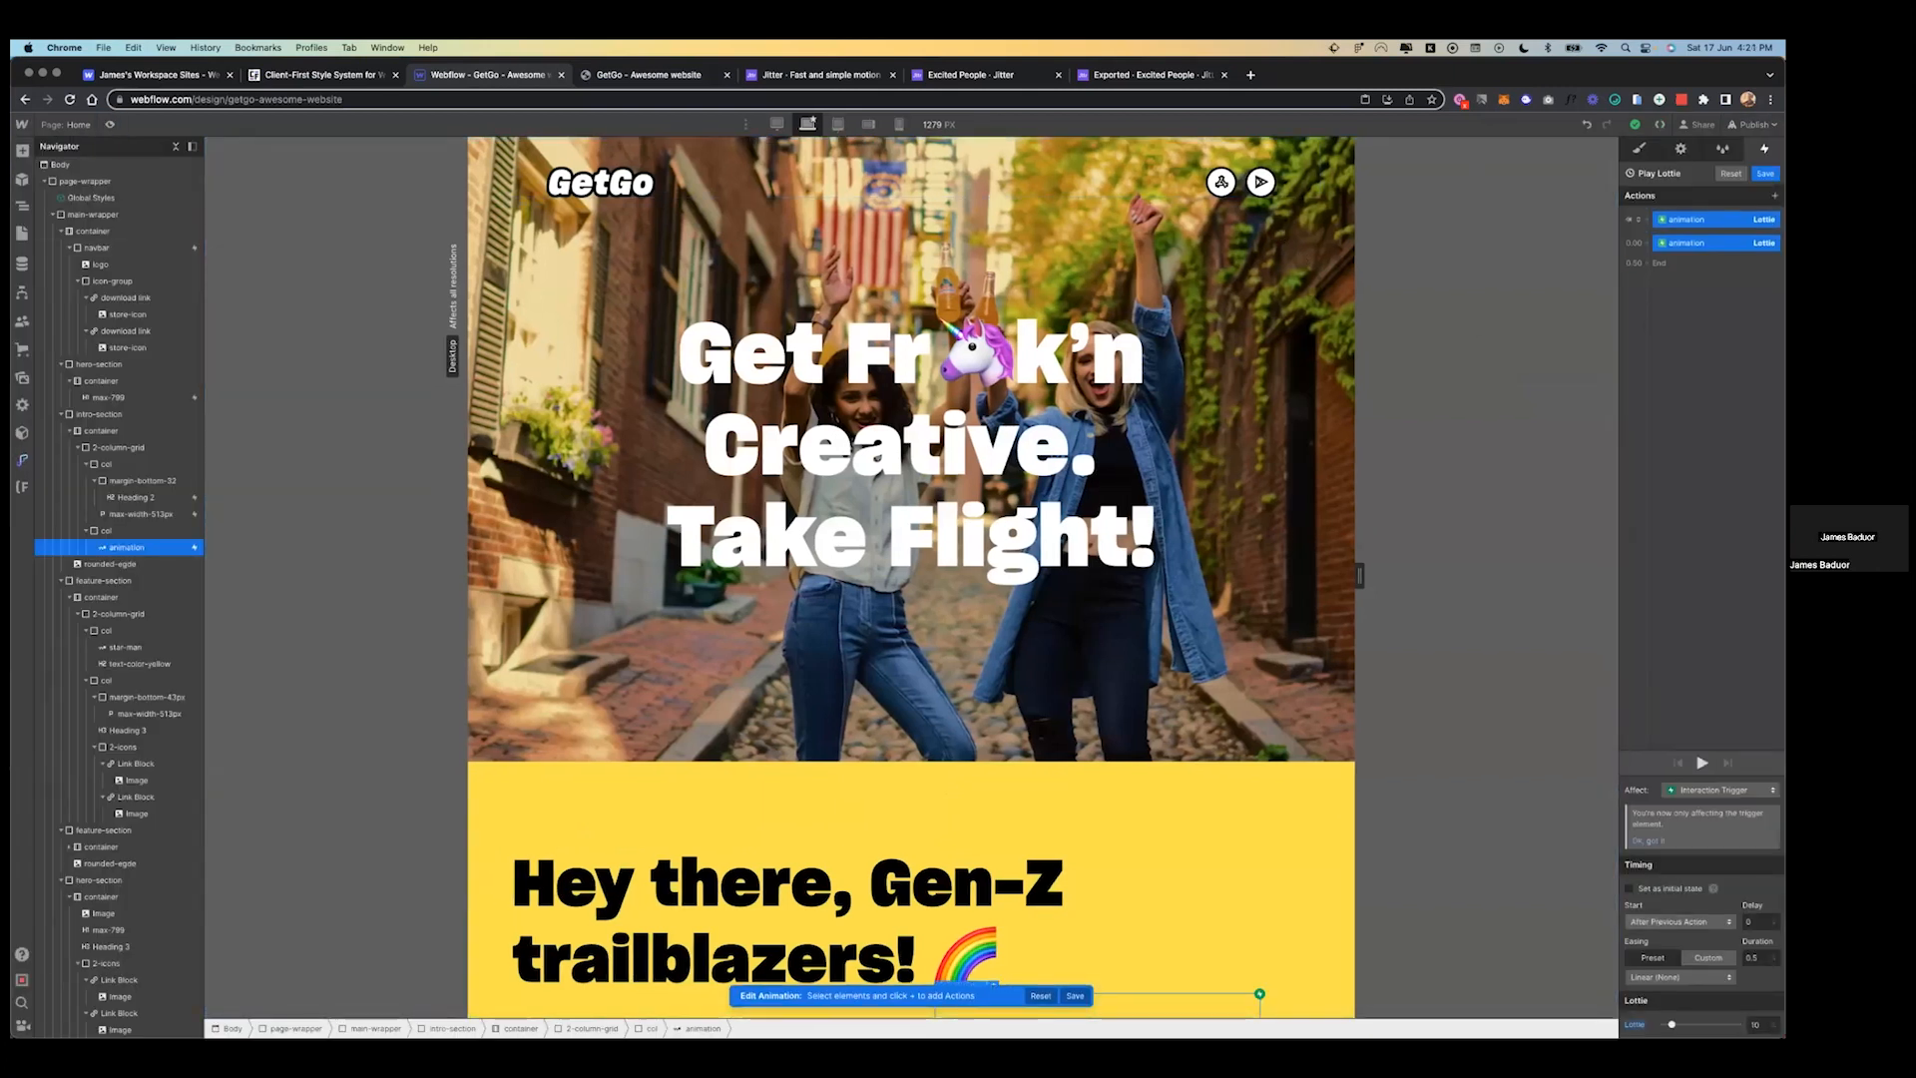
click(1754, 958)
text(4)
click(1765, 173)
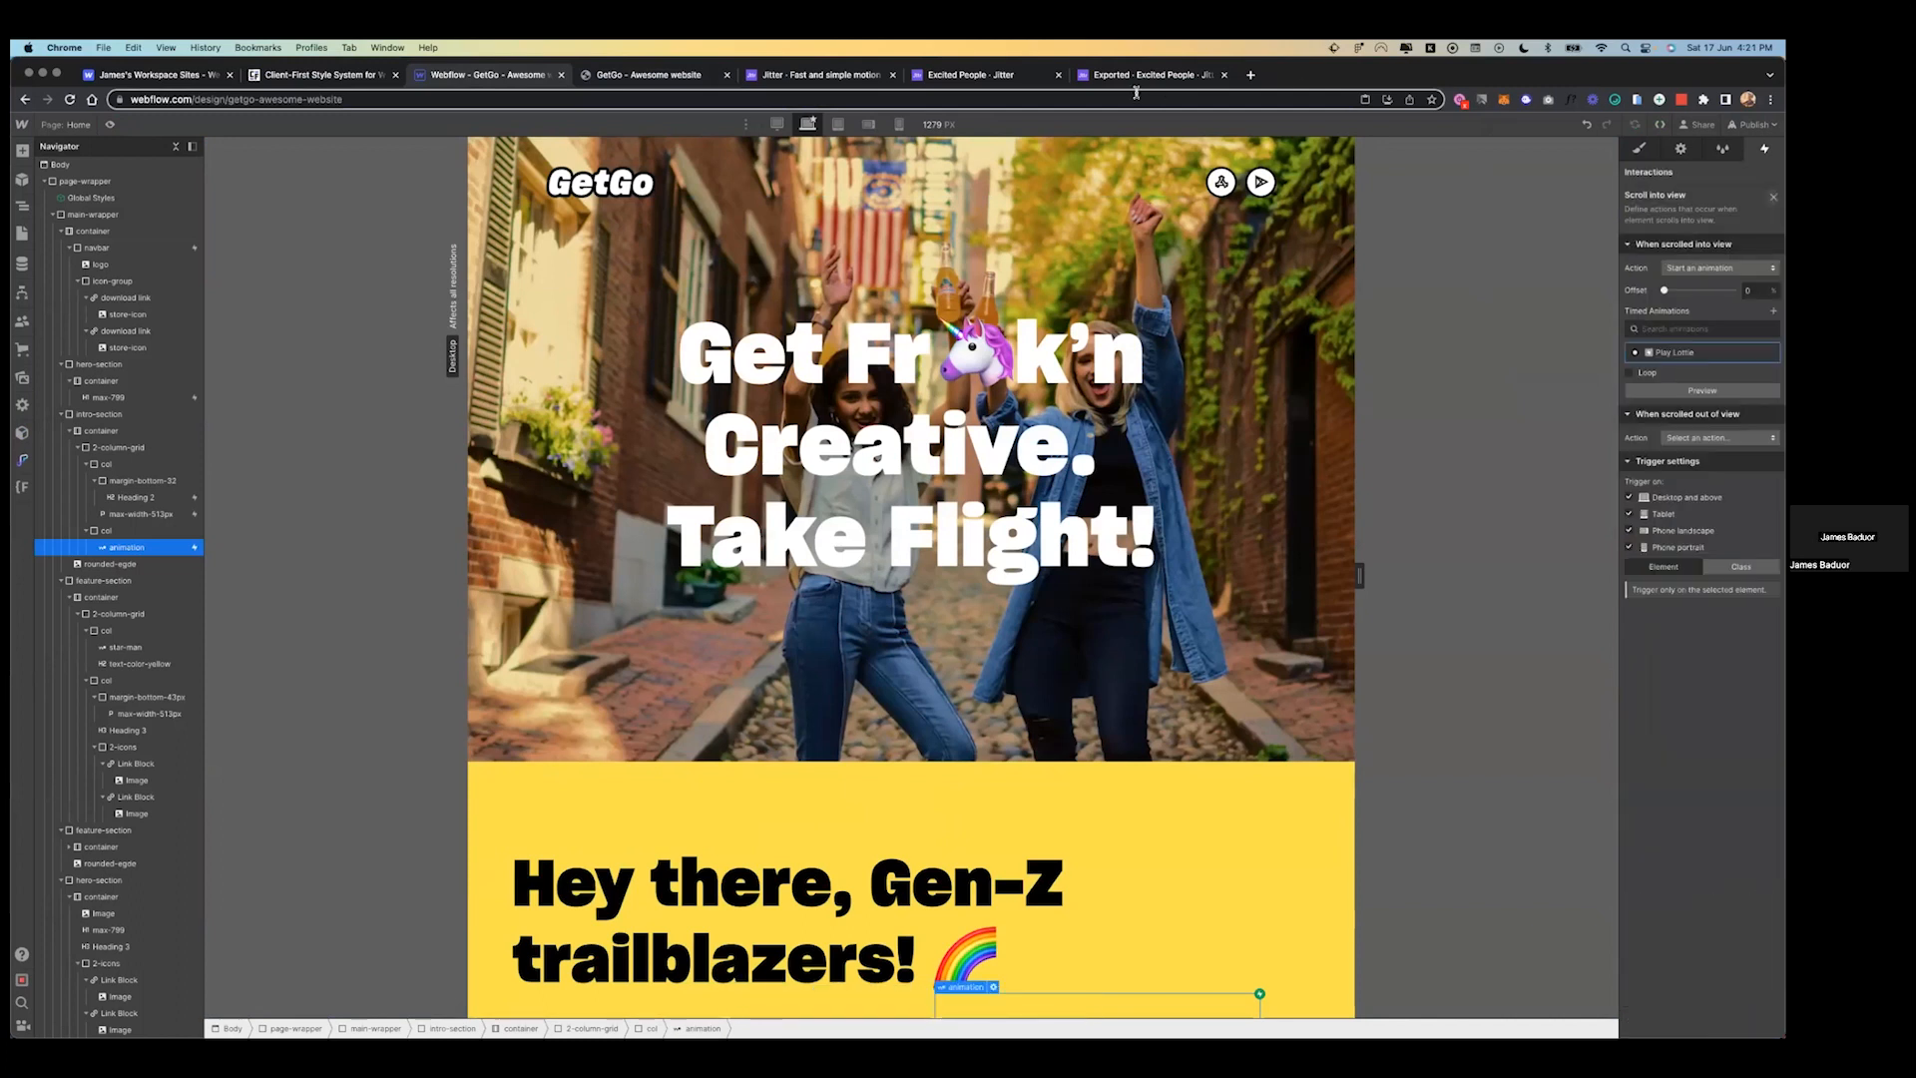
- Publish the updated site to the staging domain and reload the live GetGo page in the MacBook Air mockup
click(1753, 125)
click(1709, 355)
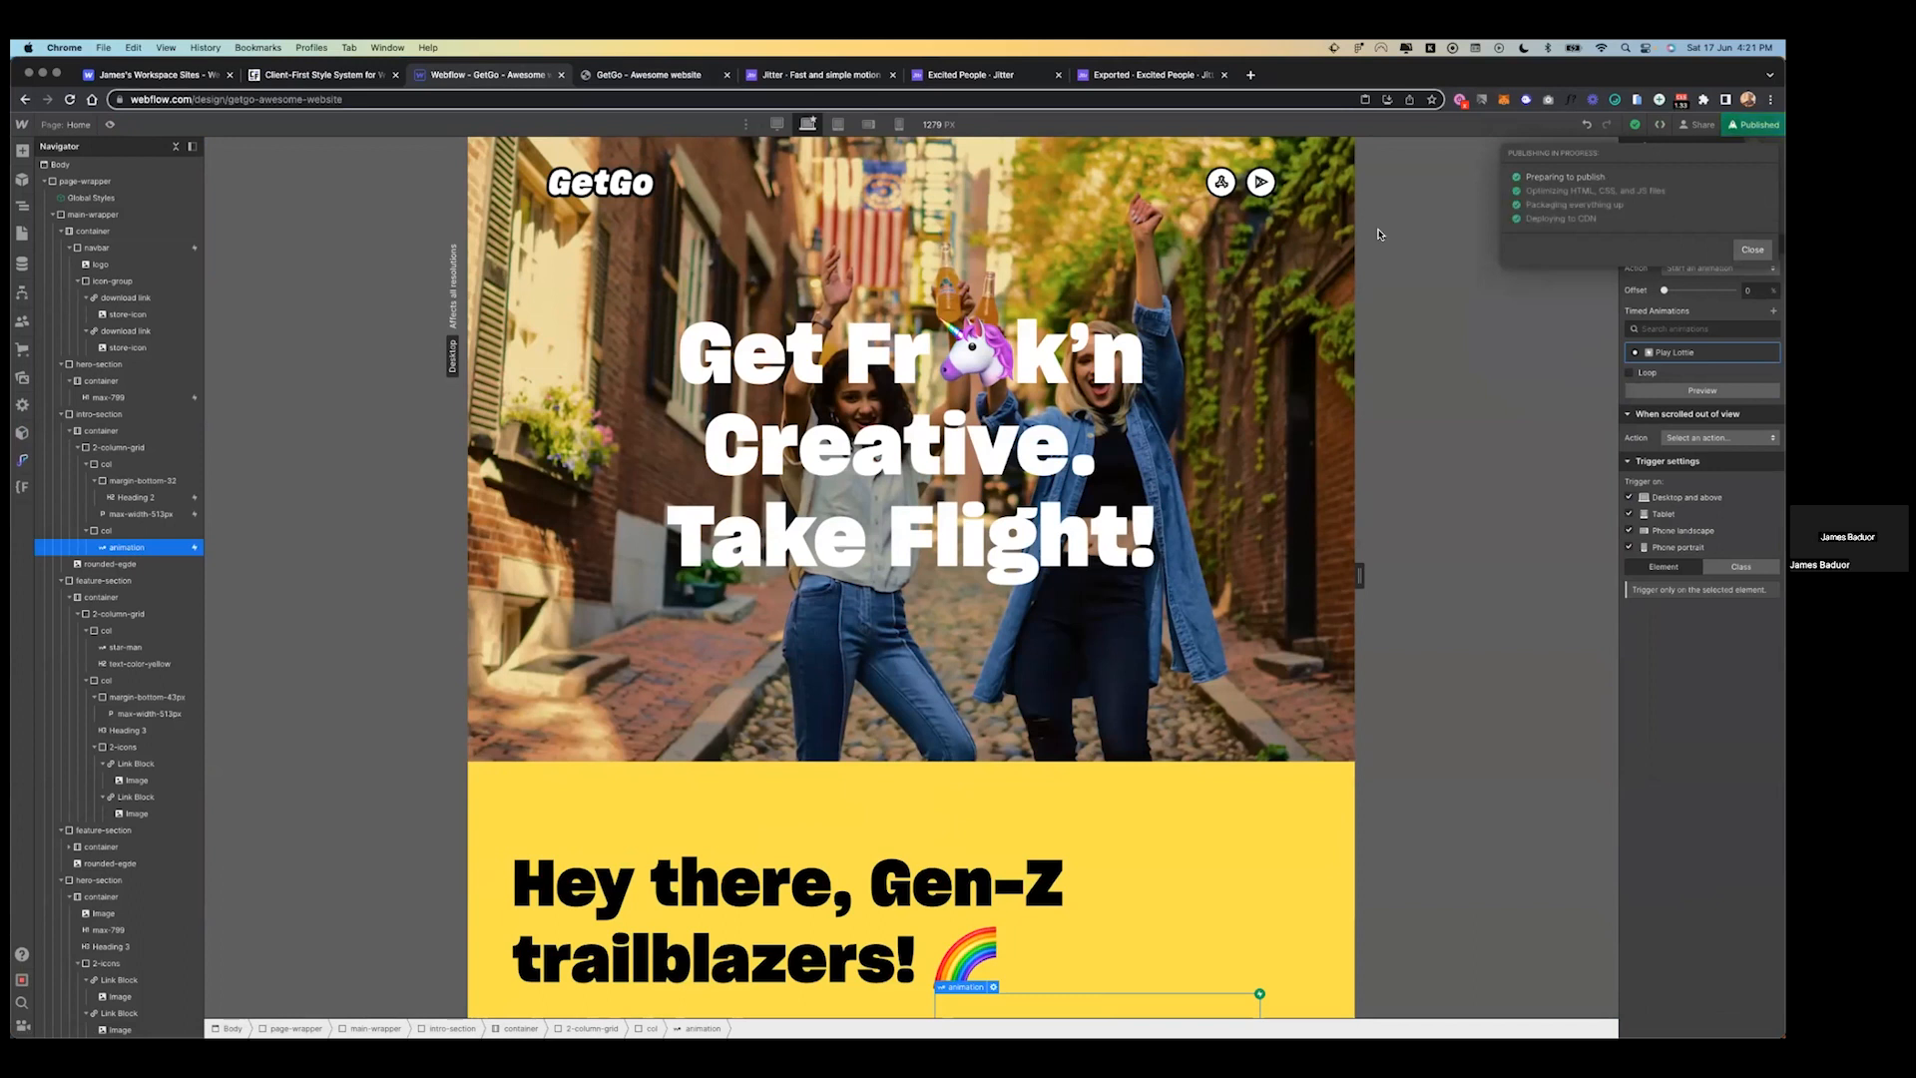
click(699, 72)
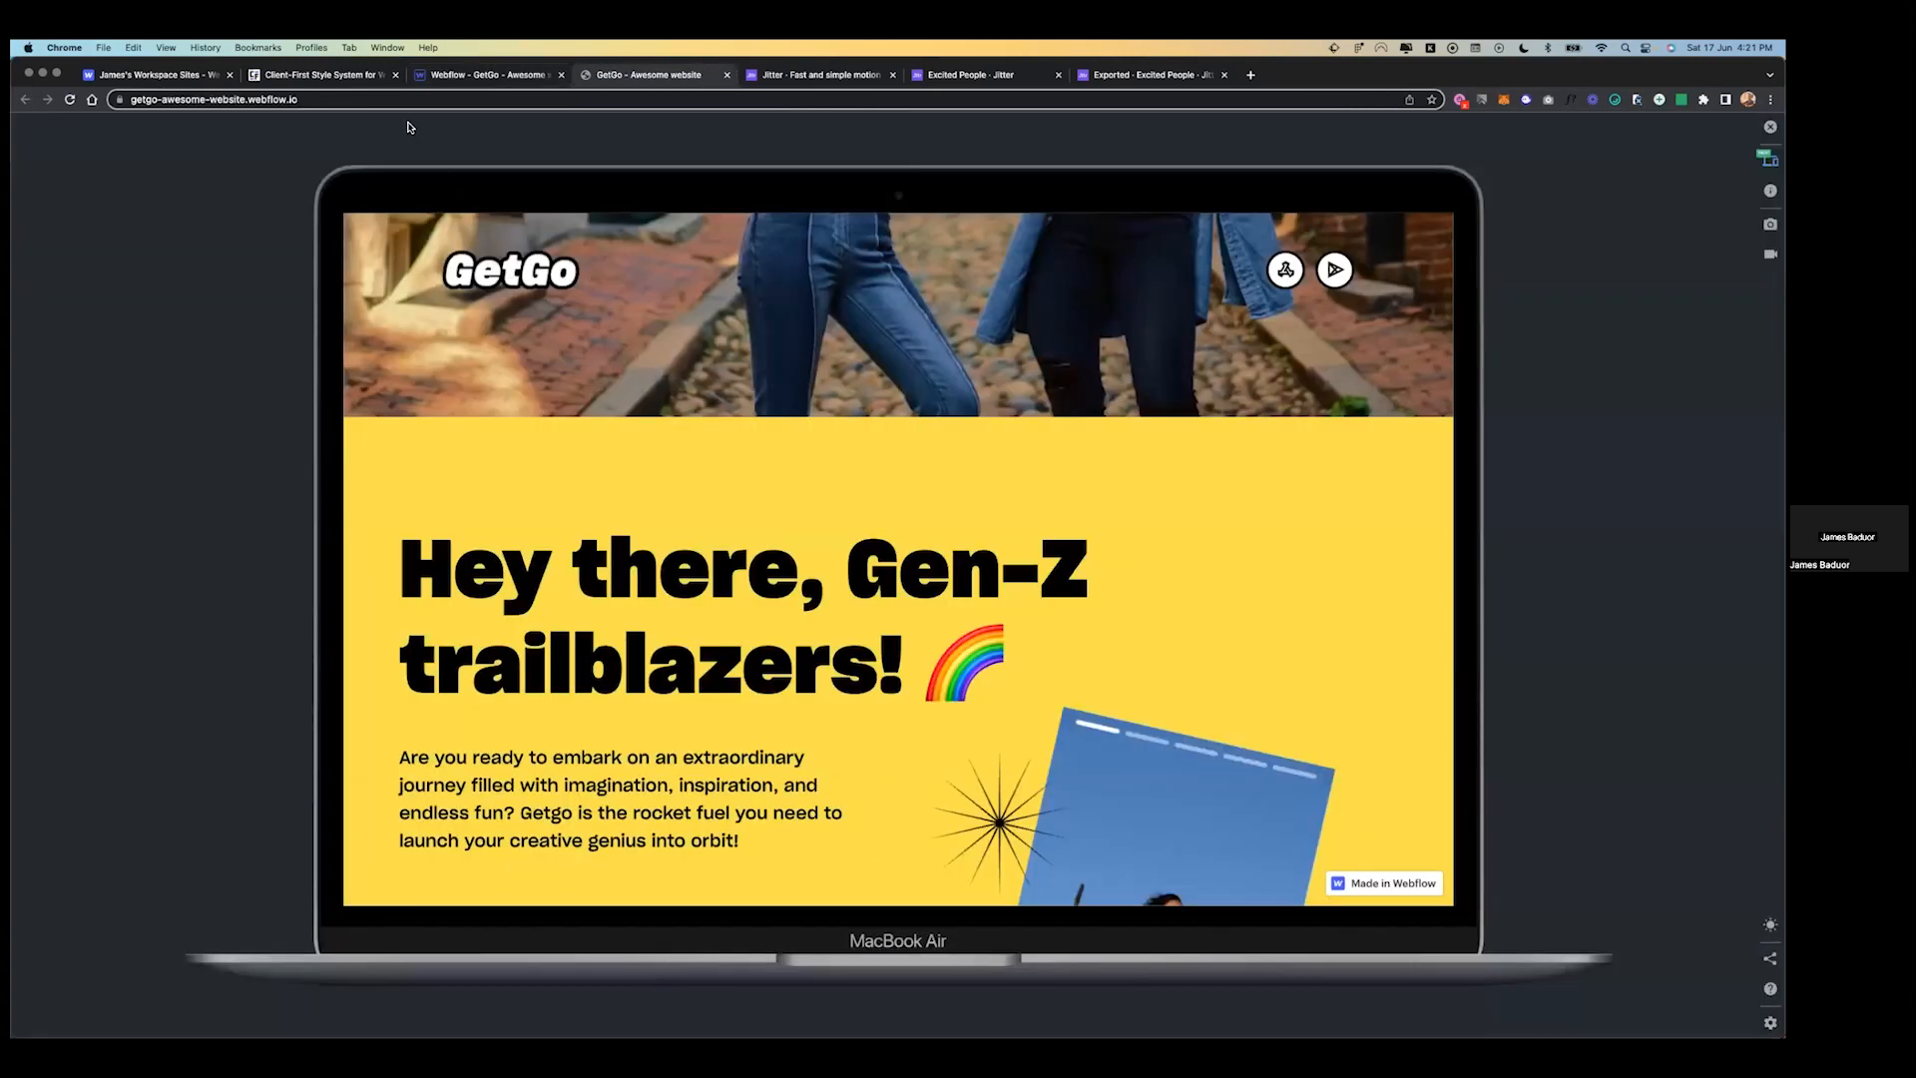
click(402, 96)
key(Return)
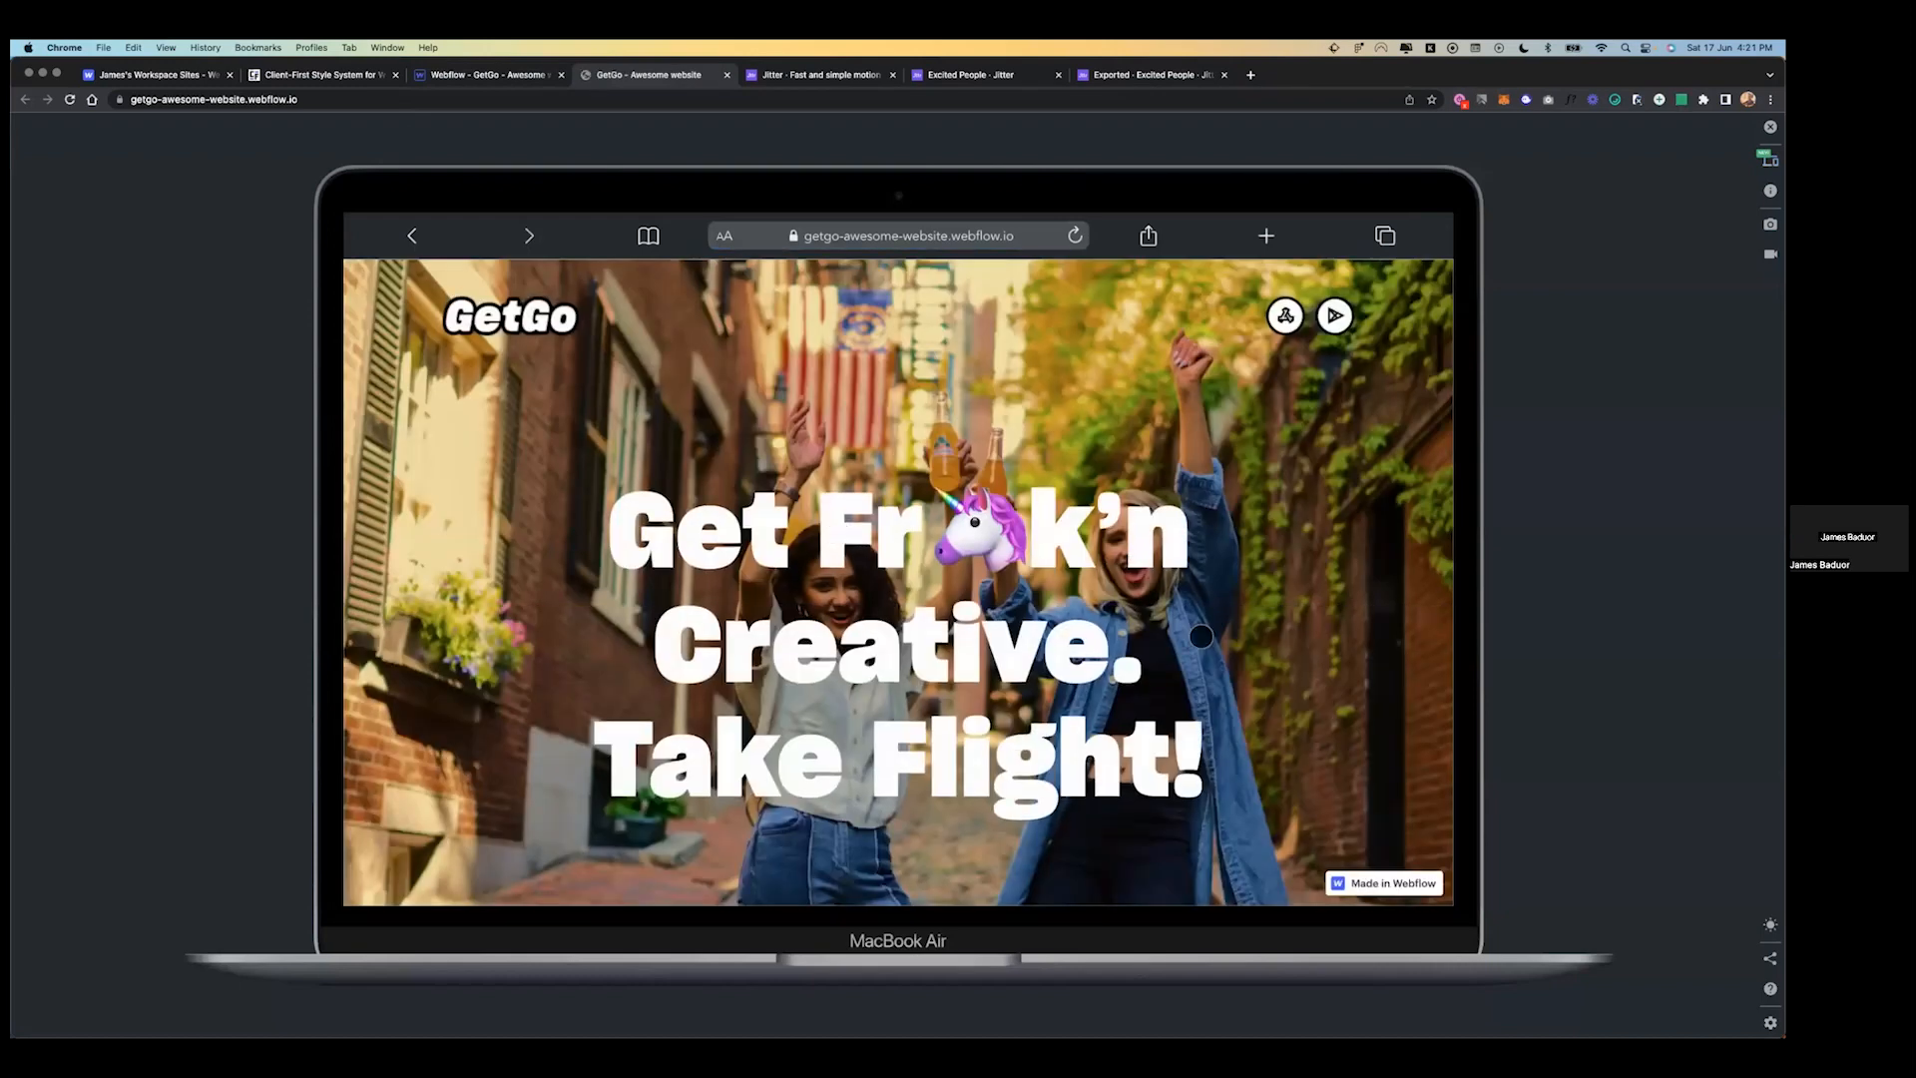
- Examine the slower Lottie animation and the lower edge of the intro section on the live page
scroll(1200, 636, down, 10)
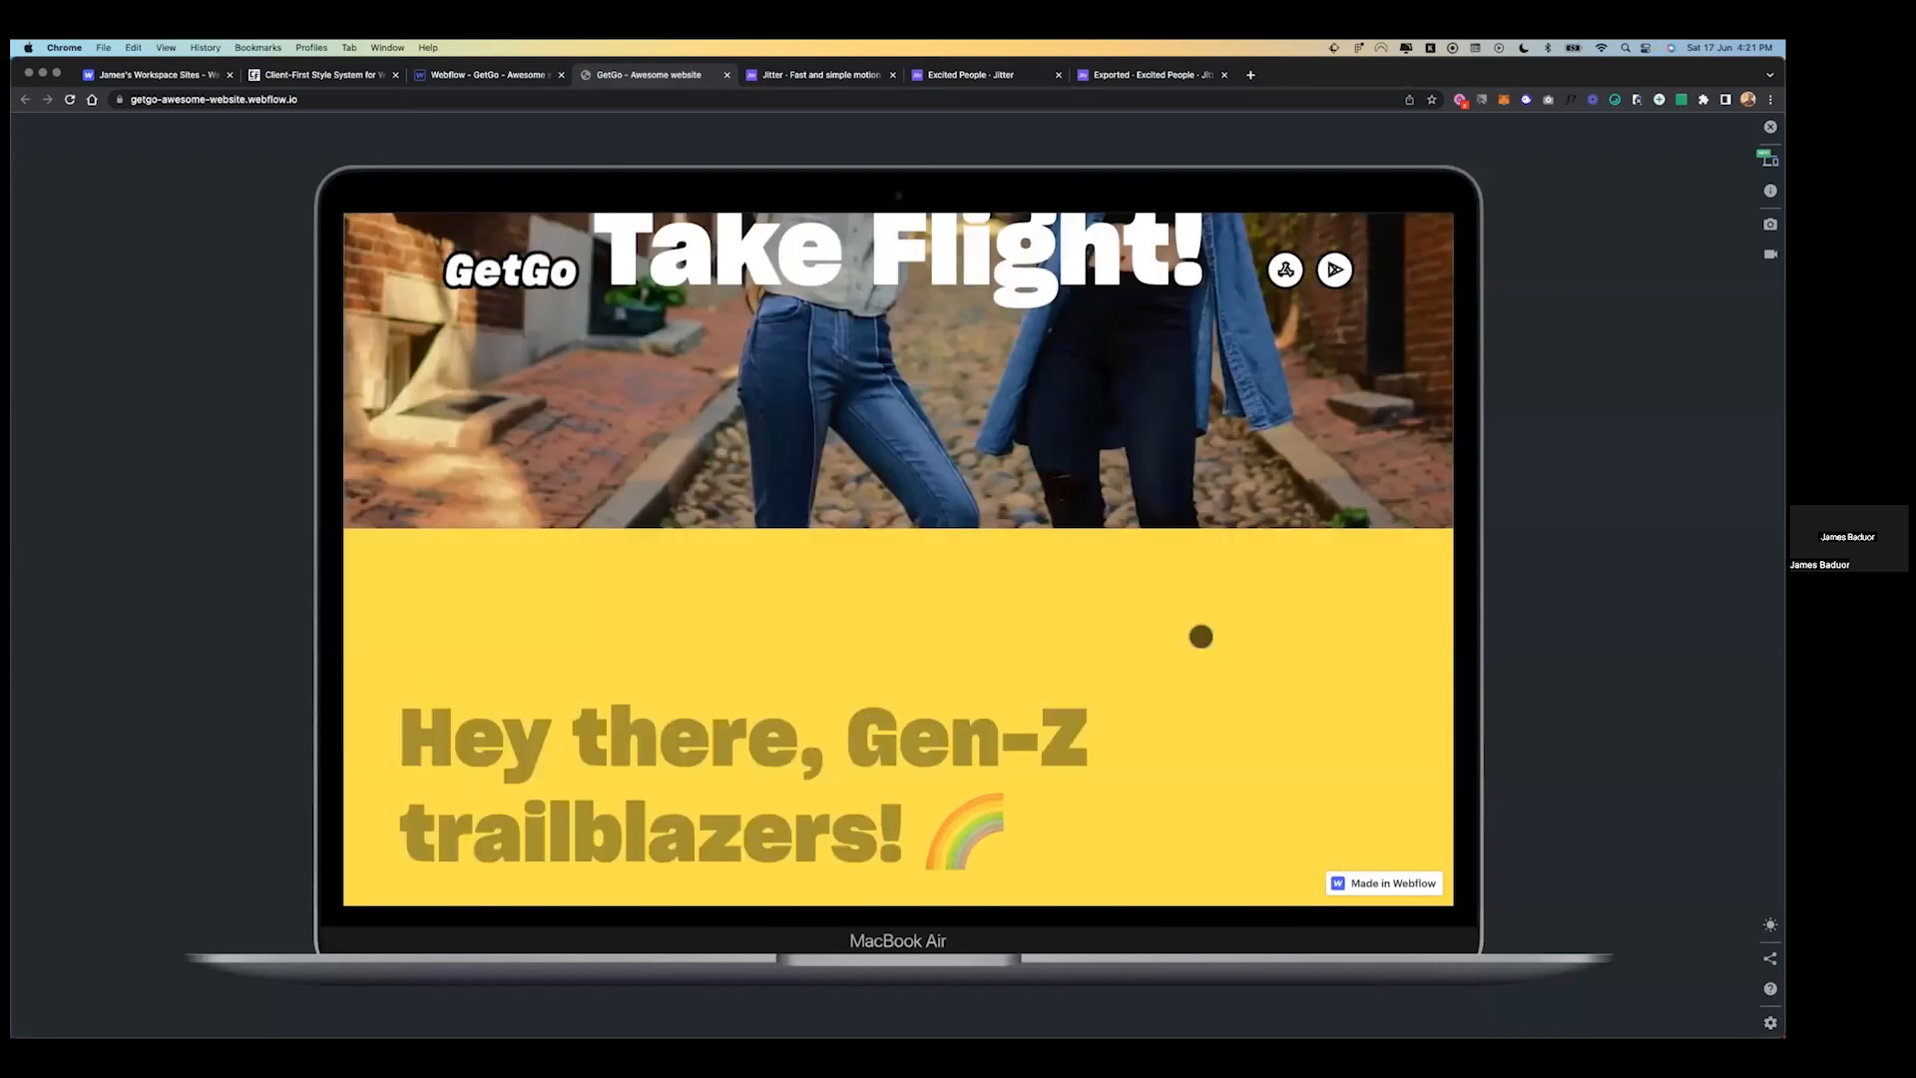
scroll(1201, 636, down, 5)
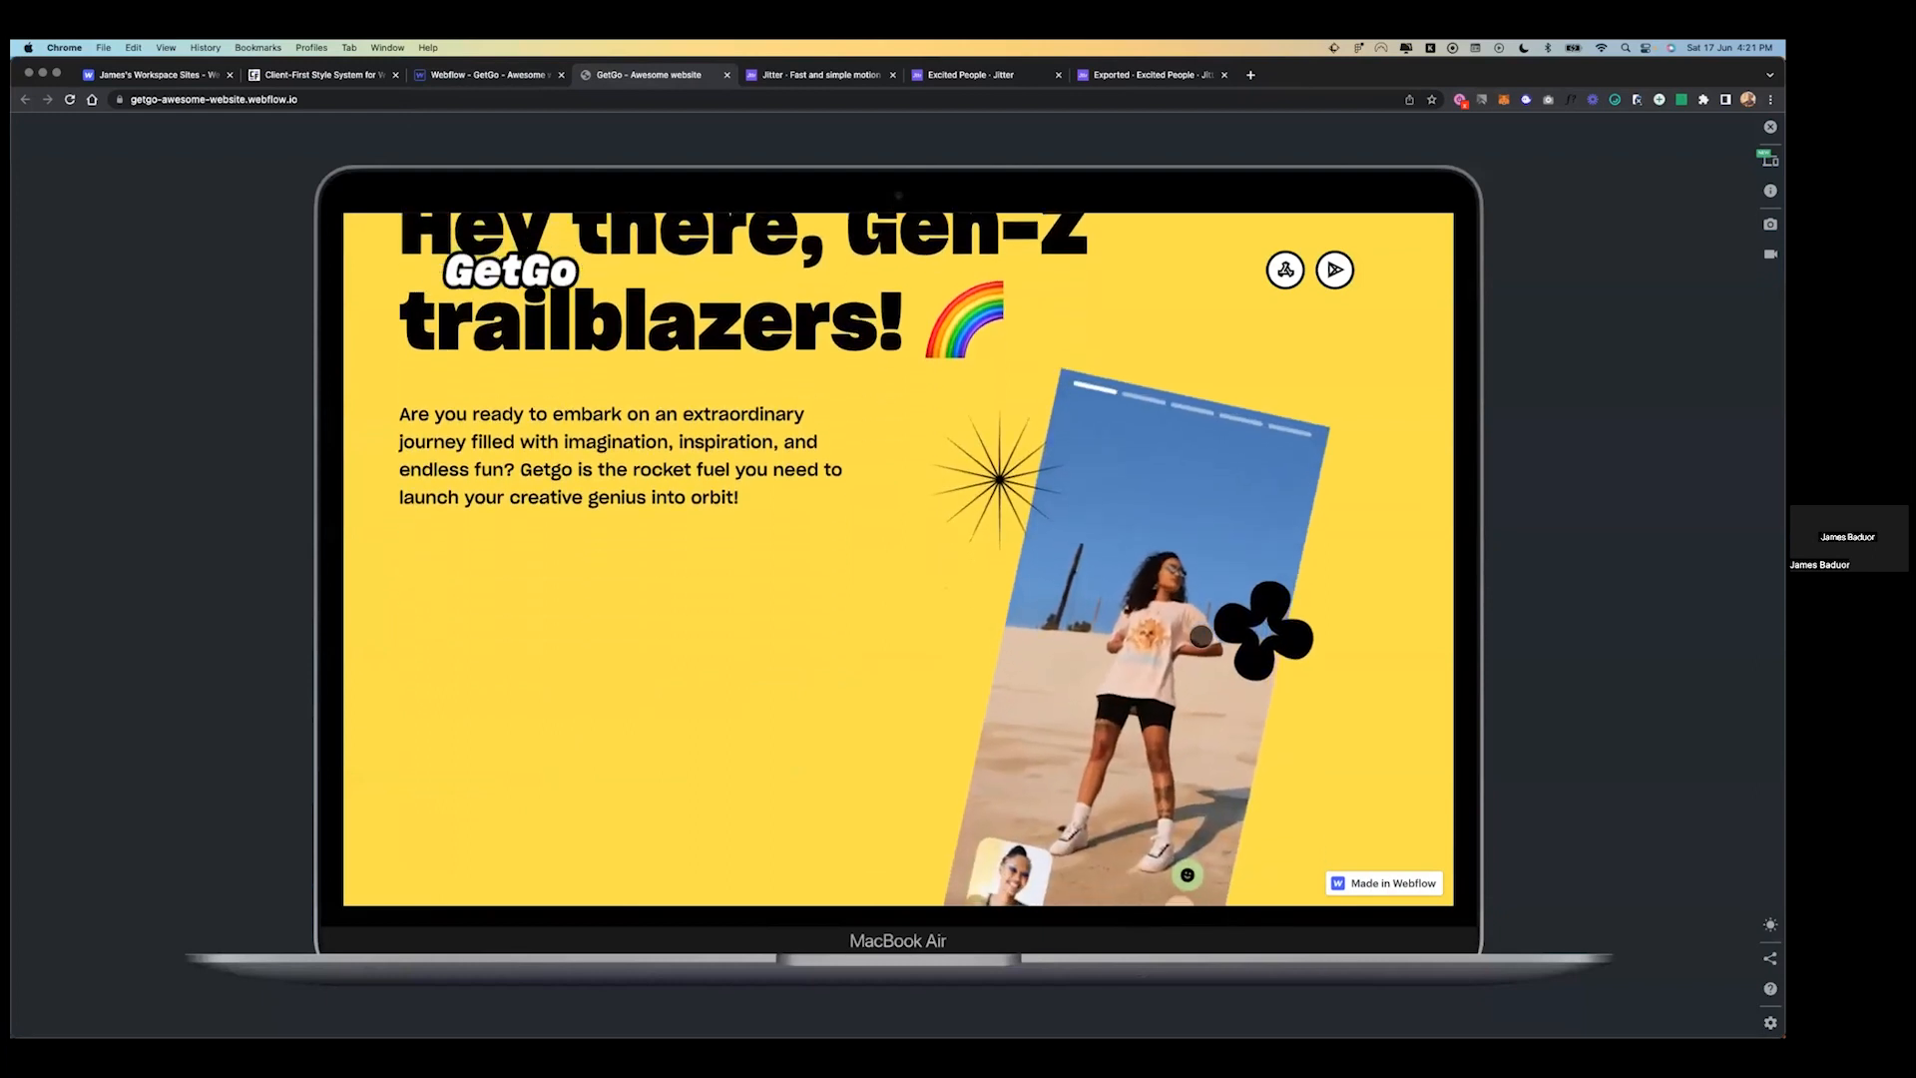
scroll(1200, 636, down, 6)
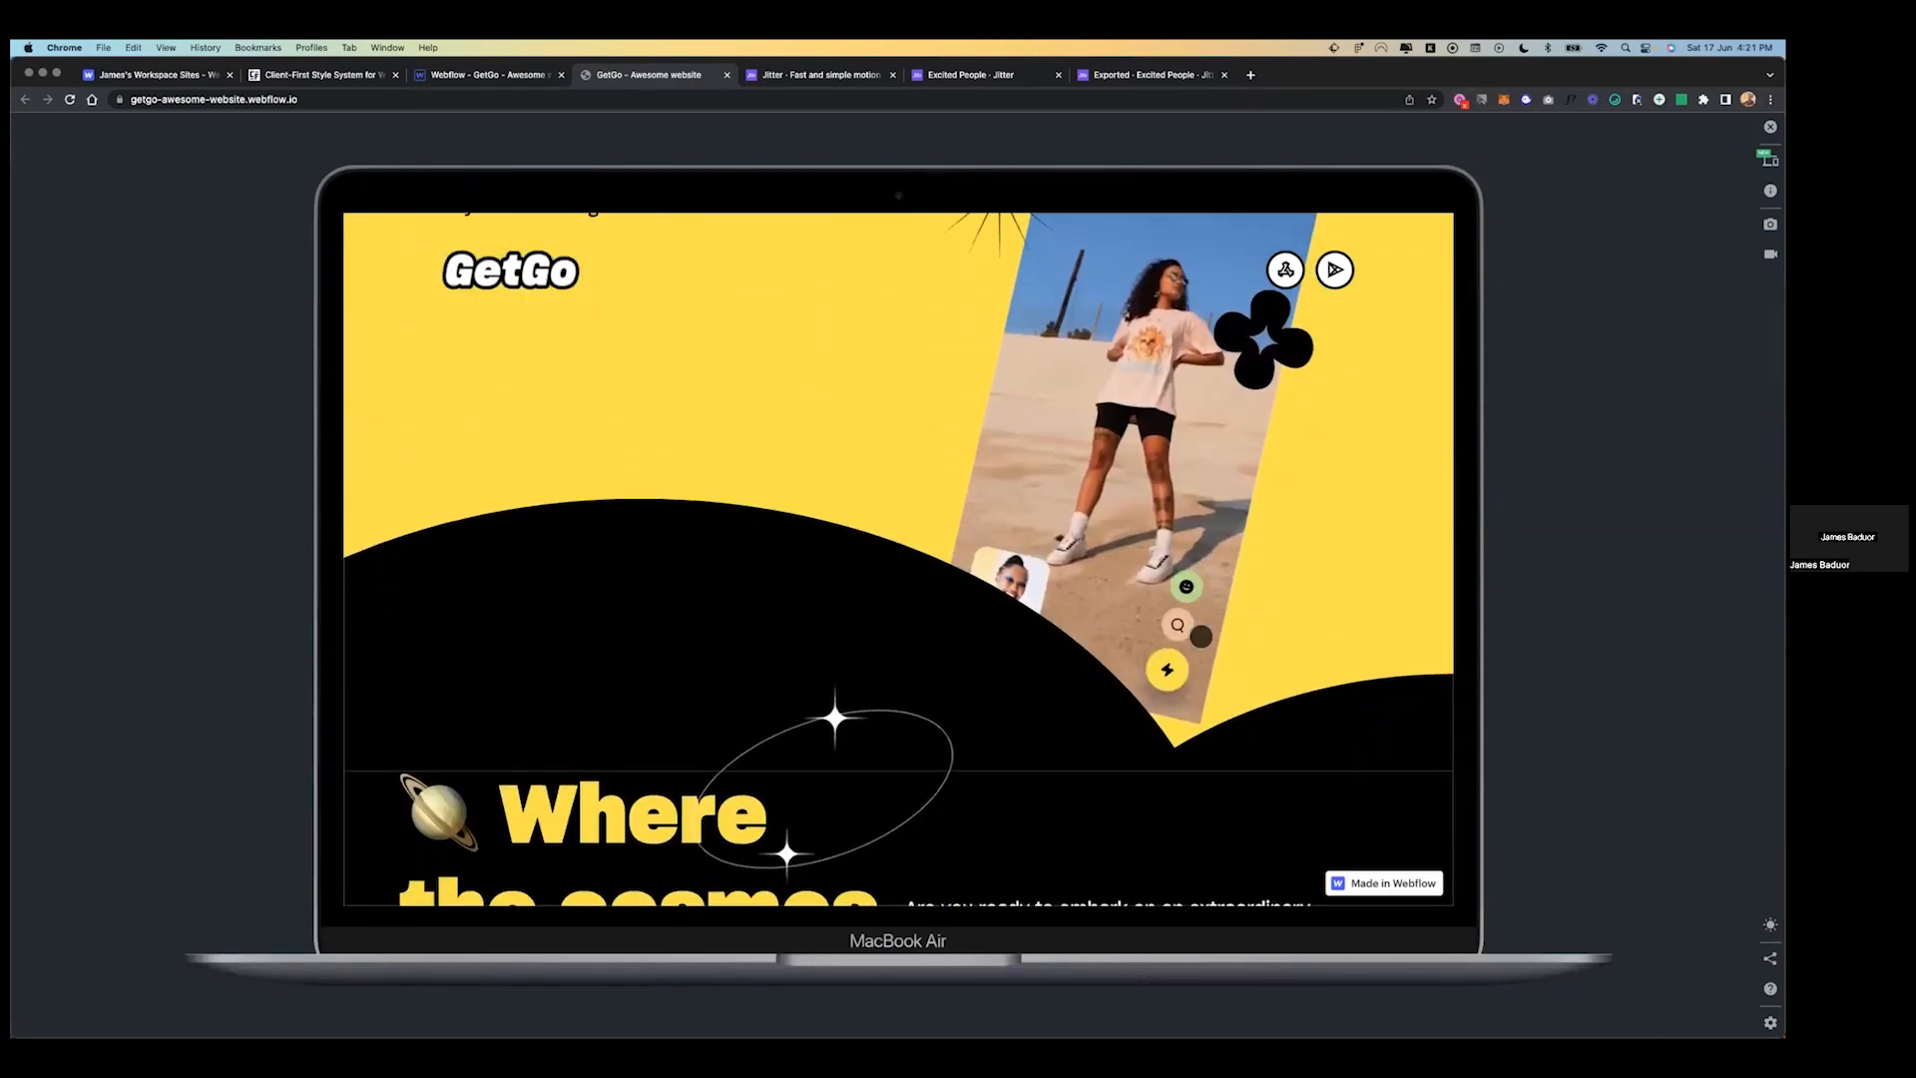
scroll(1200, 636, down, 2)
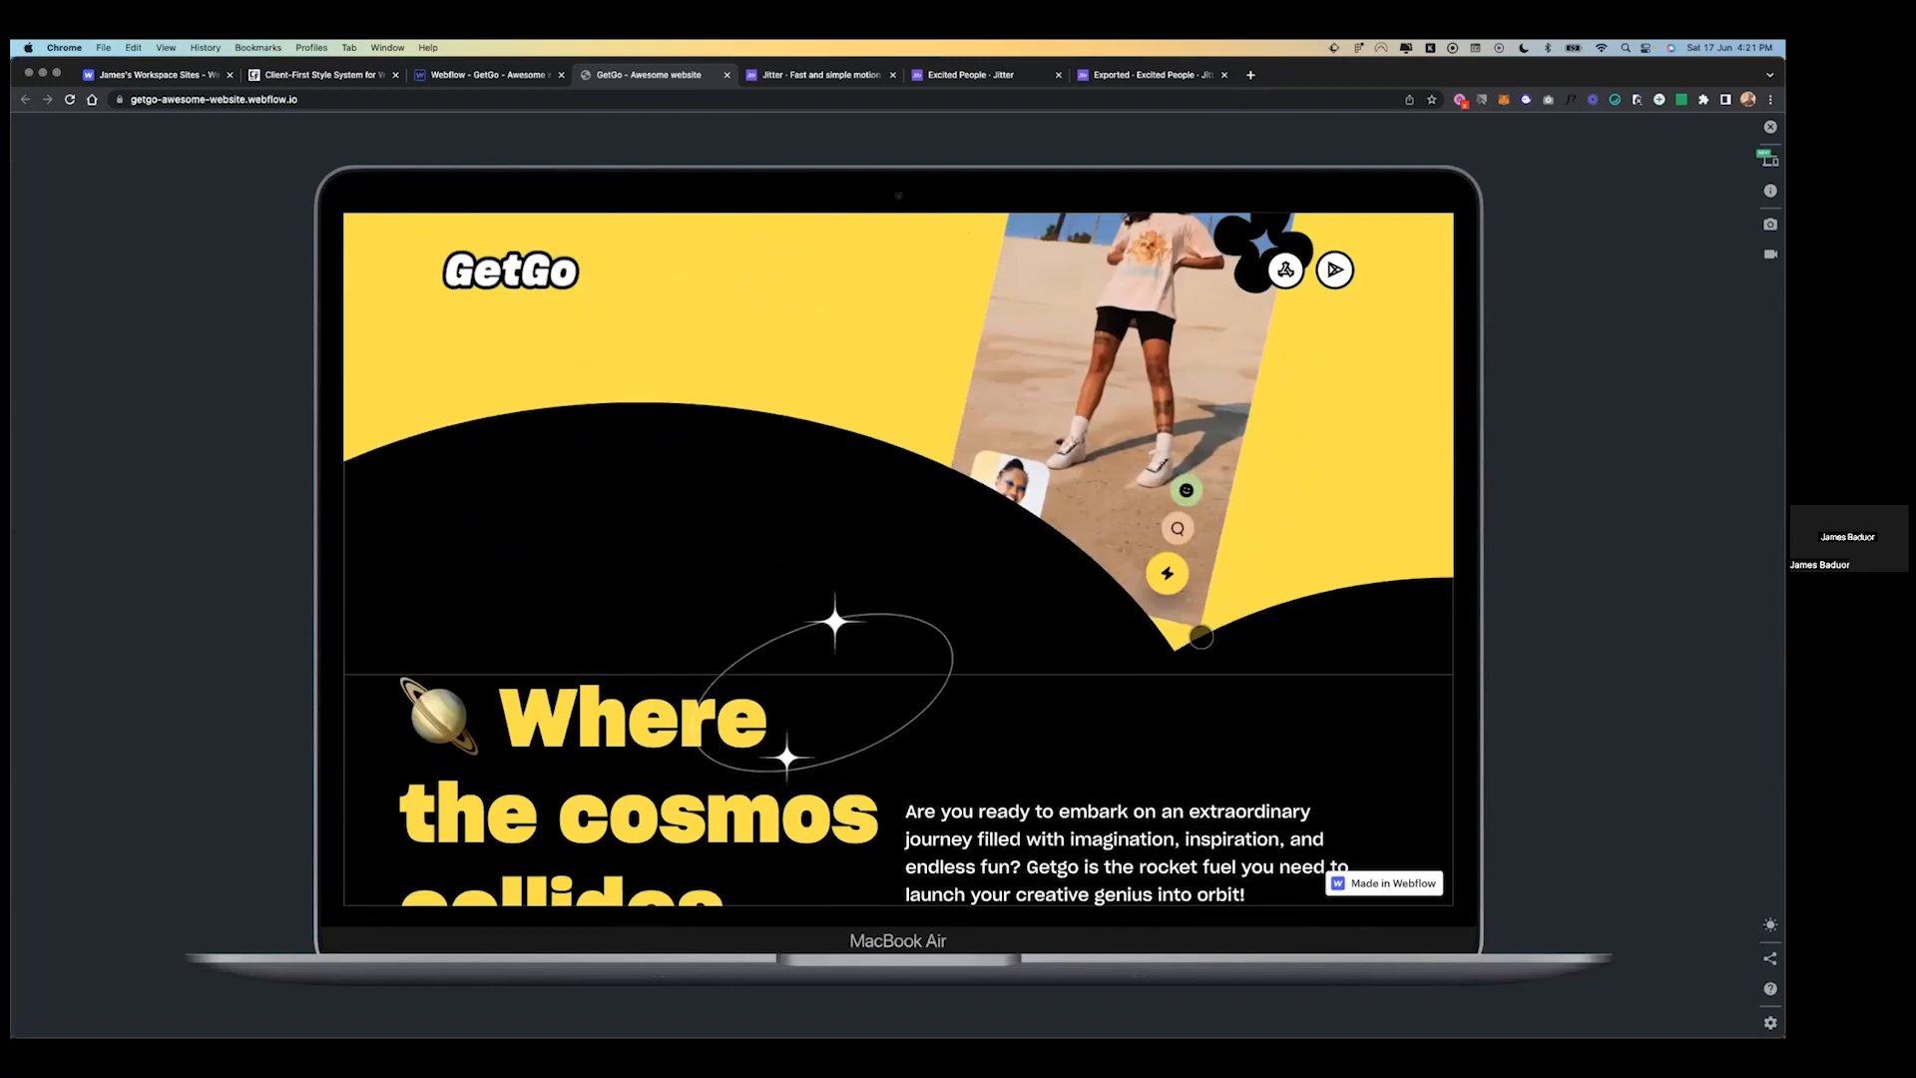
scroll(1201, 635, up, 8)
scroll(1200, 636, down, 8)
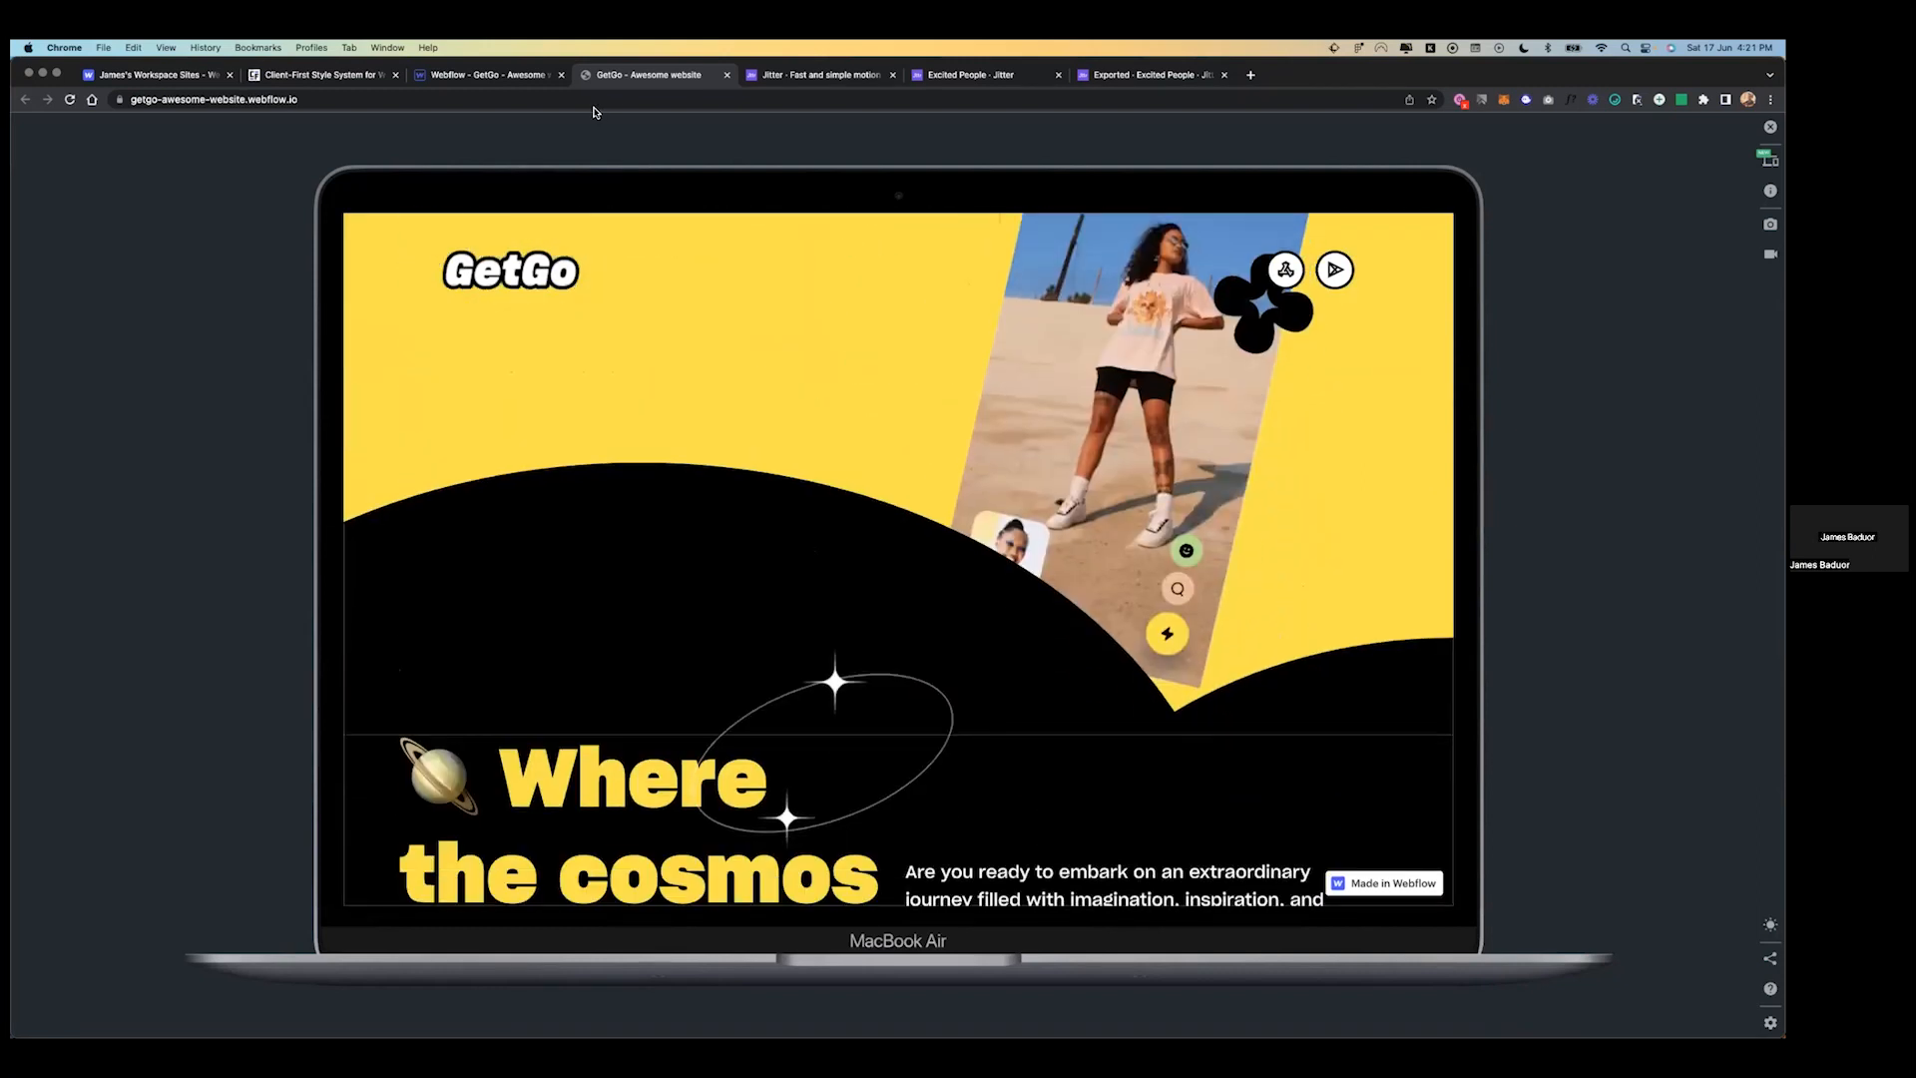
- Select the intro-section in the Webflow Designer and set its height to 900 px
key(ctrl+shift+Tab)
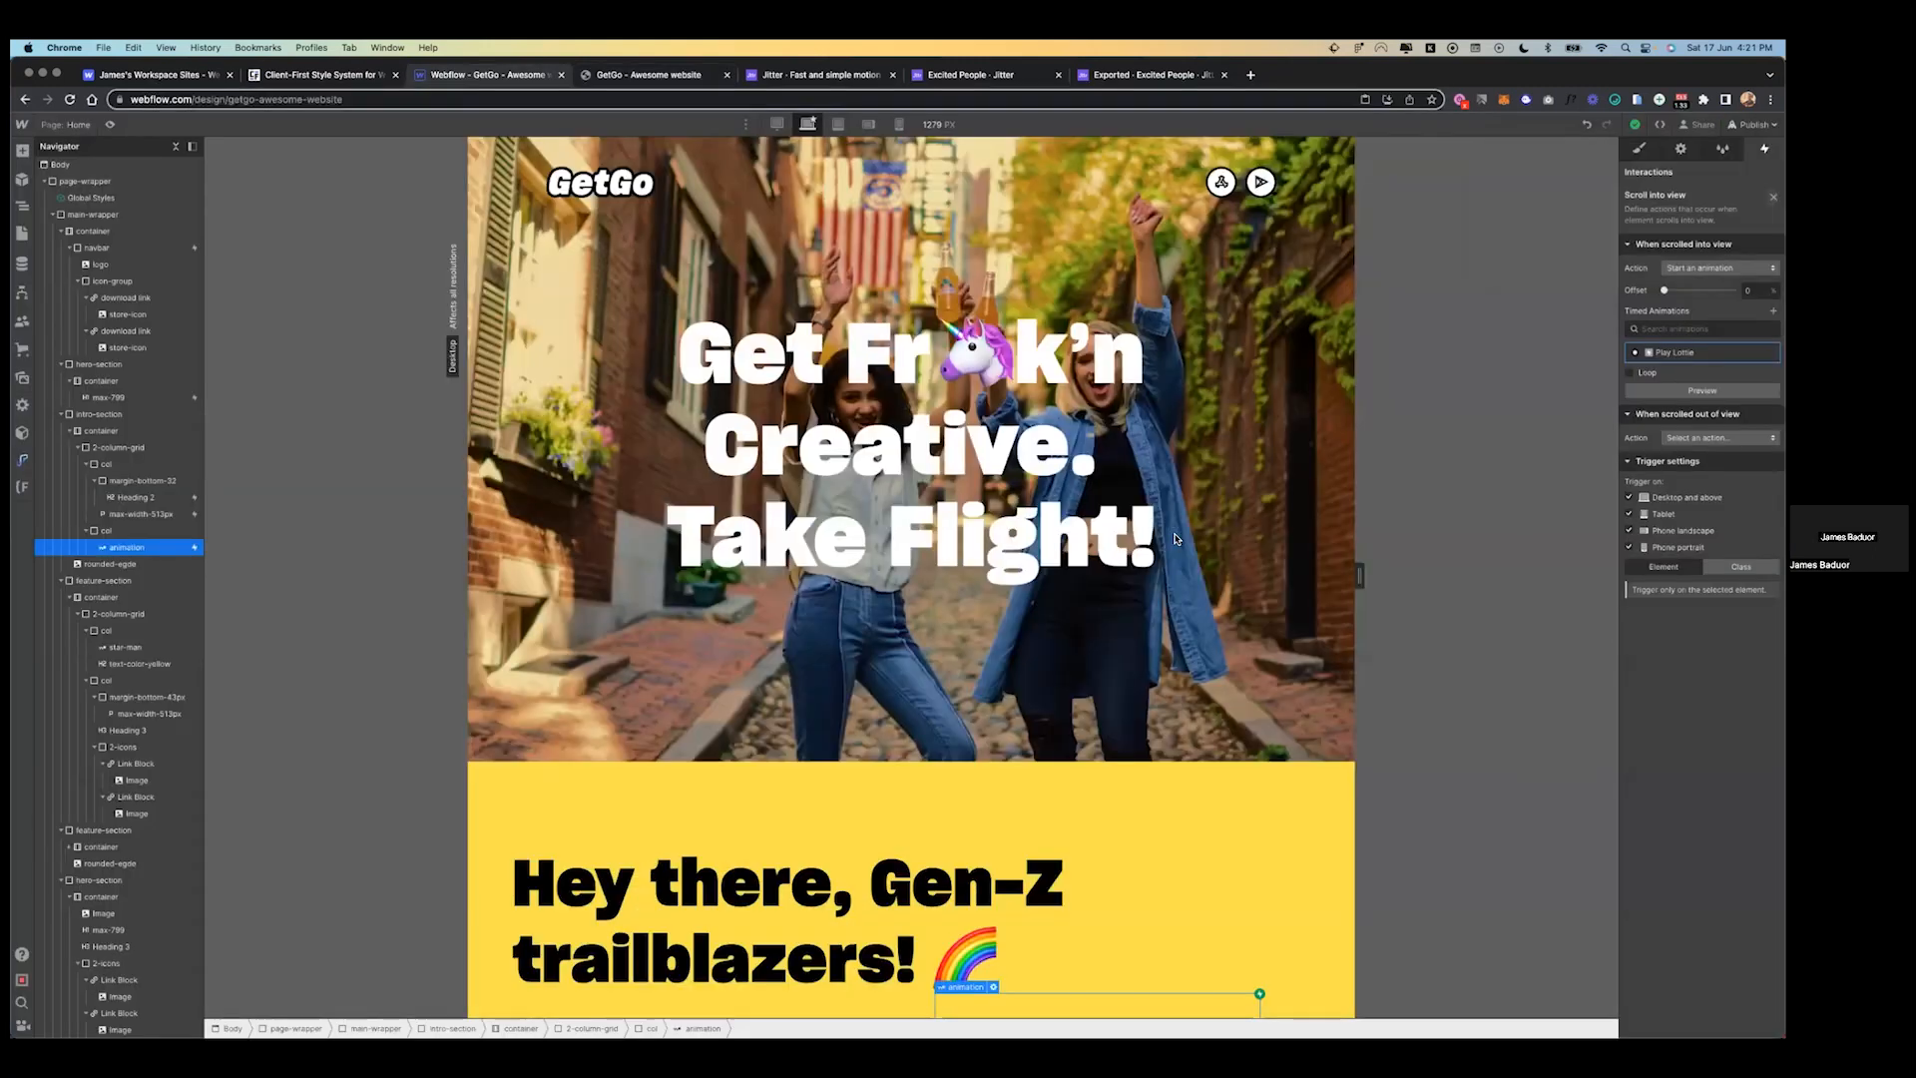
scroll(1292, 321, down, 4)
scroll(1292, 321, down, 2)
click(1292, 321)
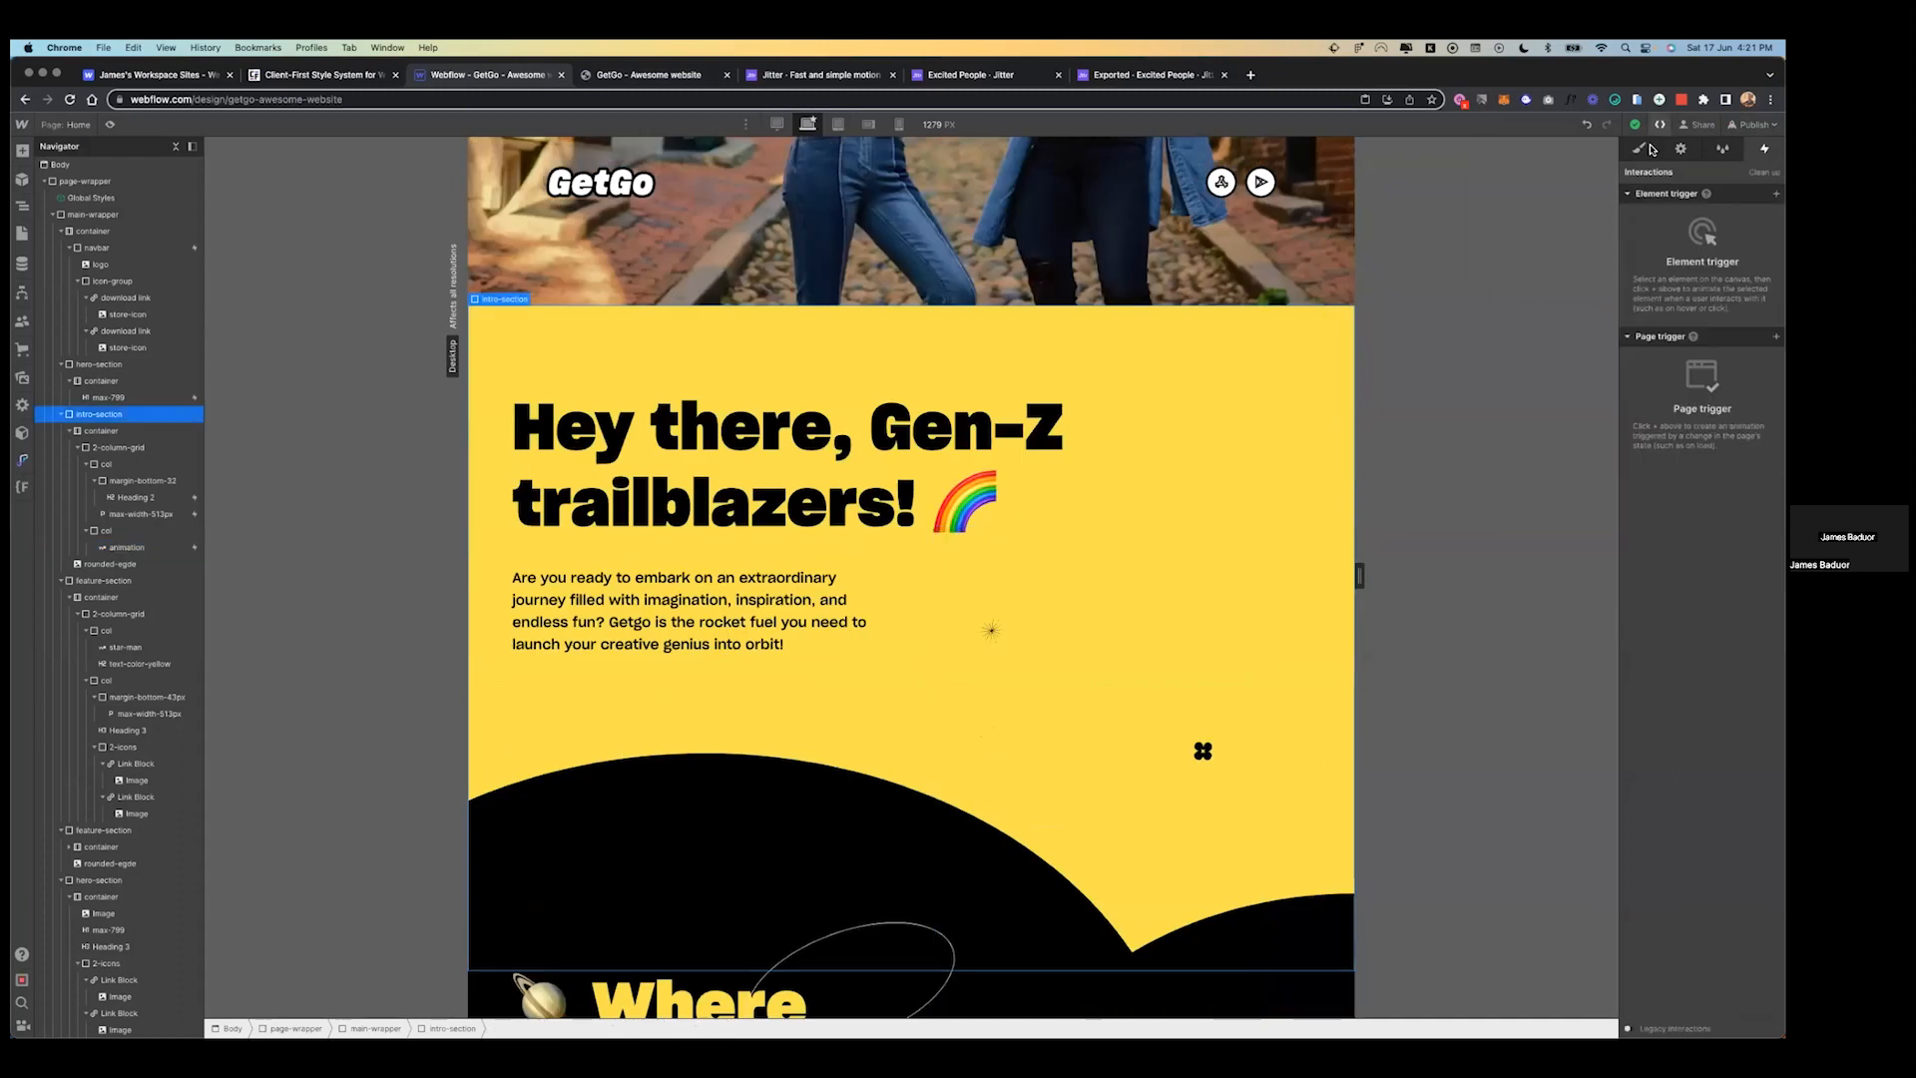
click(1753, 460)
text(900)
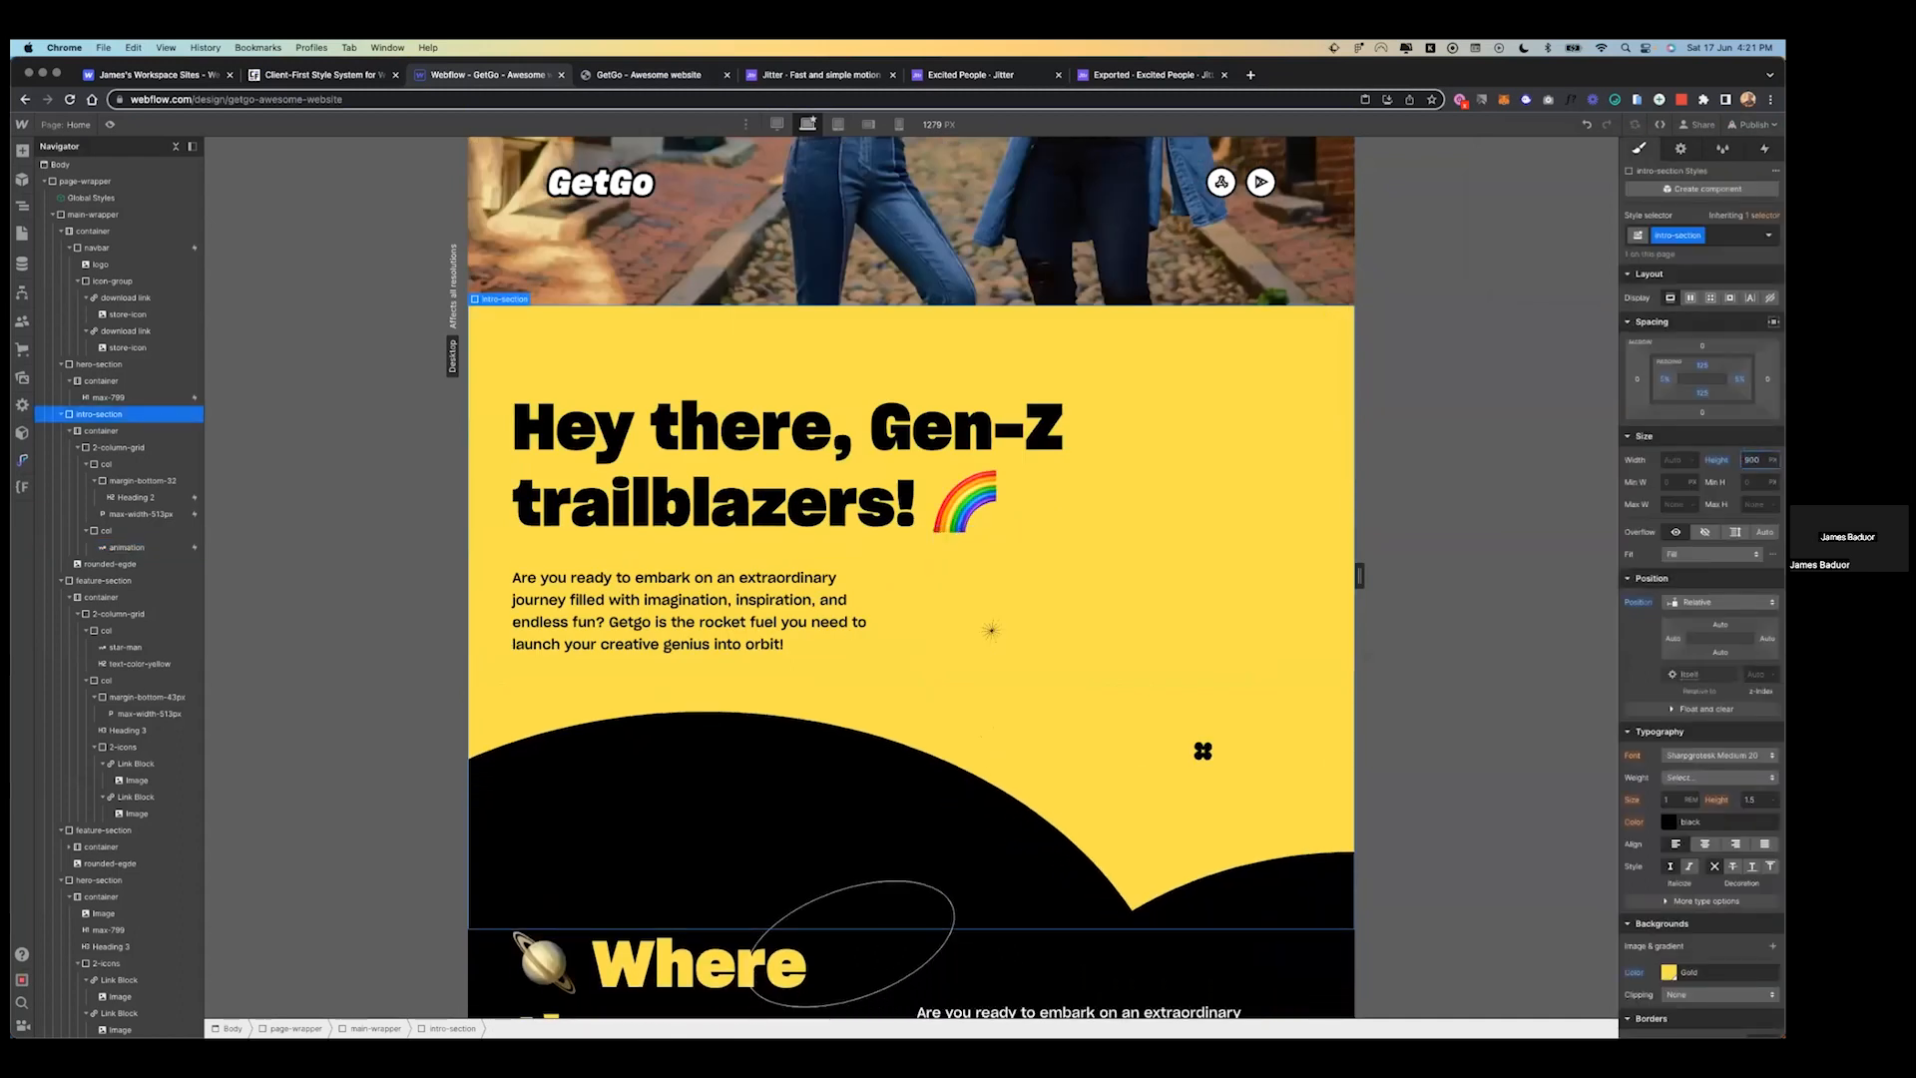
- Publish the new intro section height to staging and reload the live page in the MacBook Air mockup
click(1752, 125)
click(1708, 354)
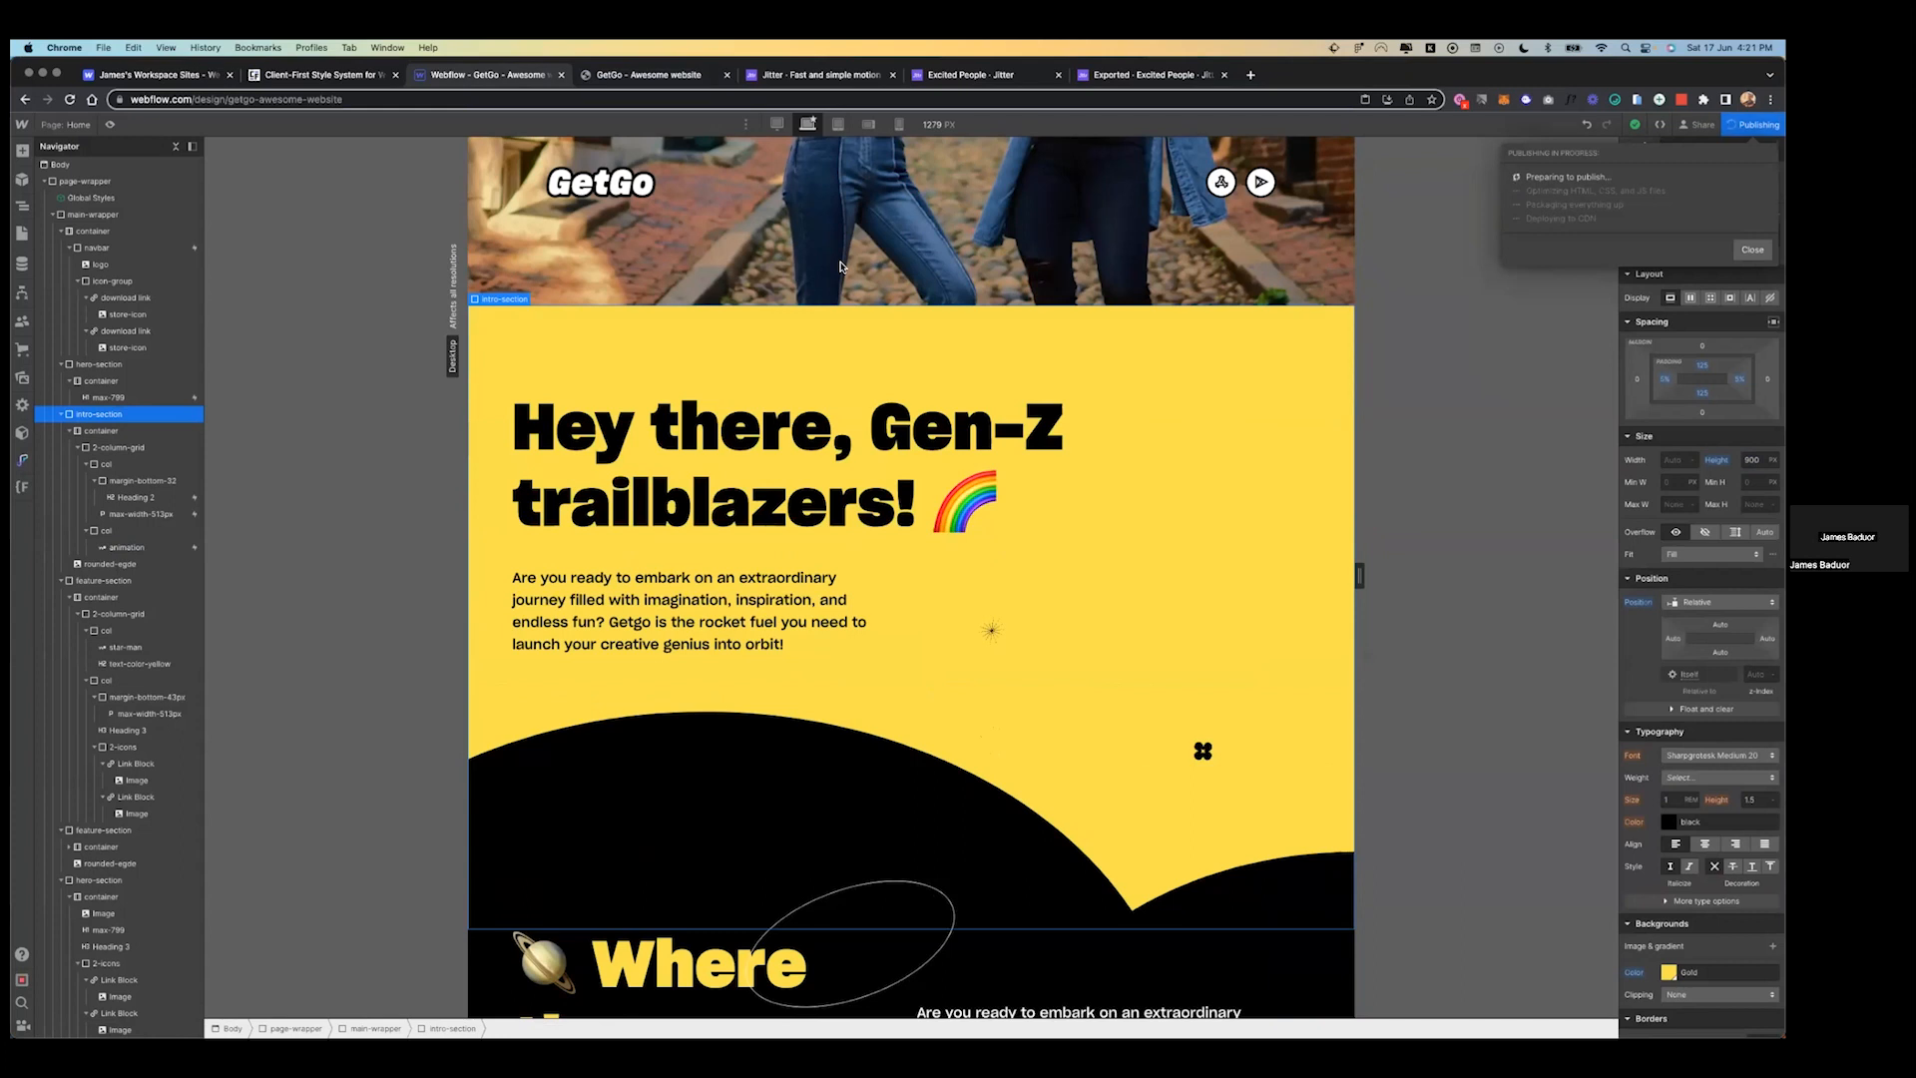
click(643, 76)
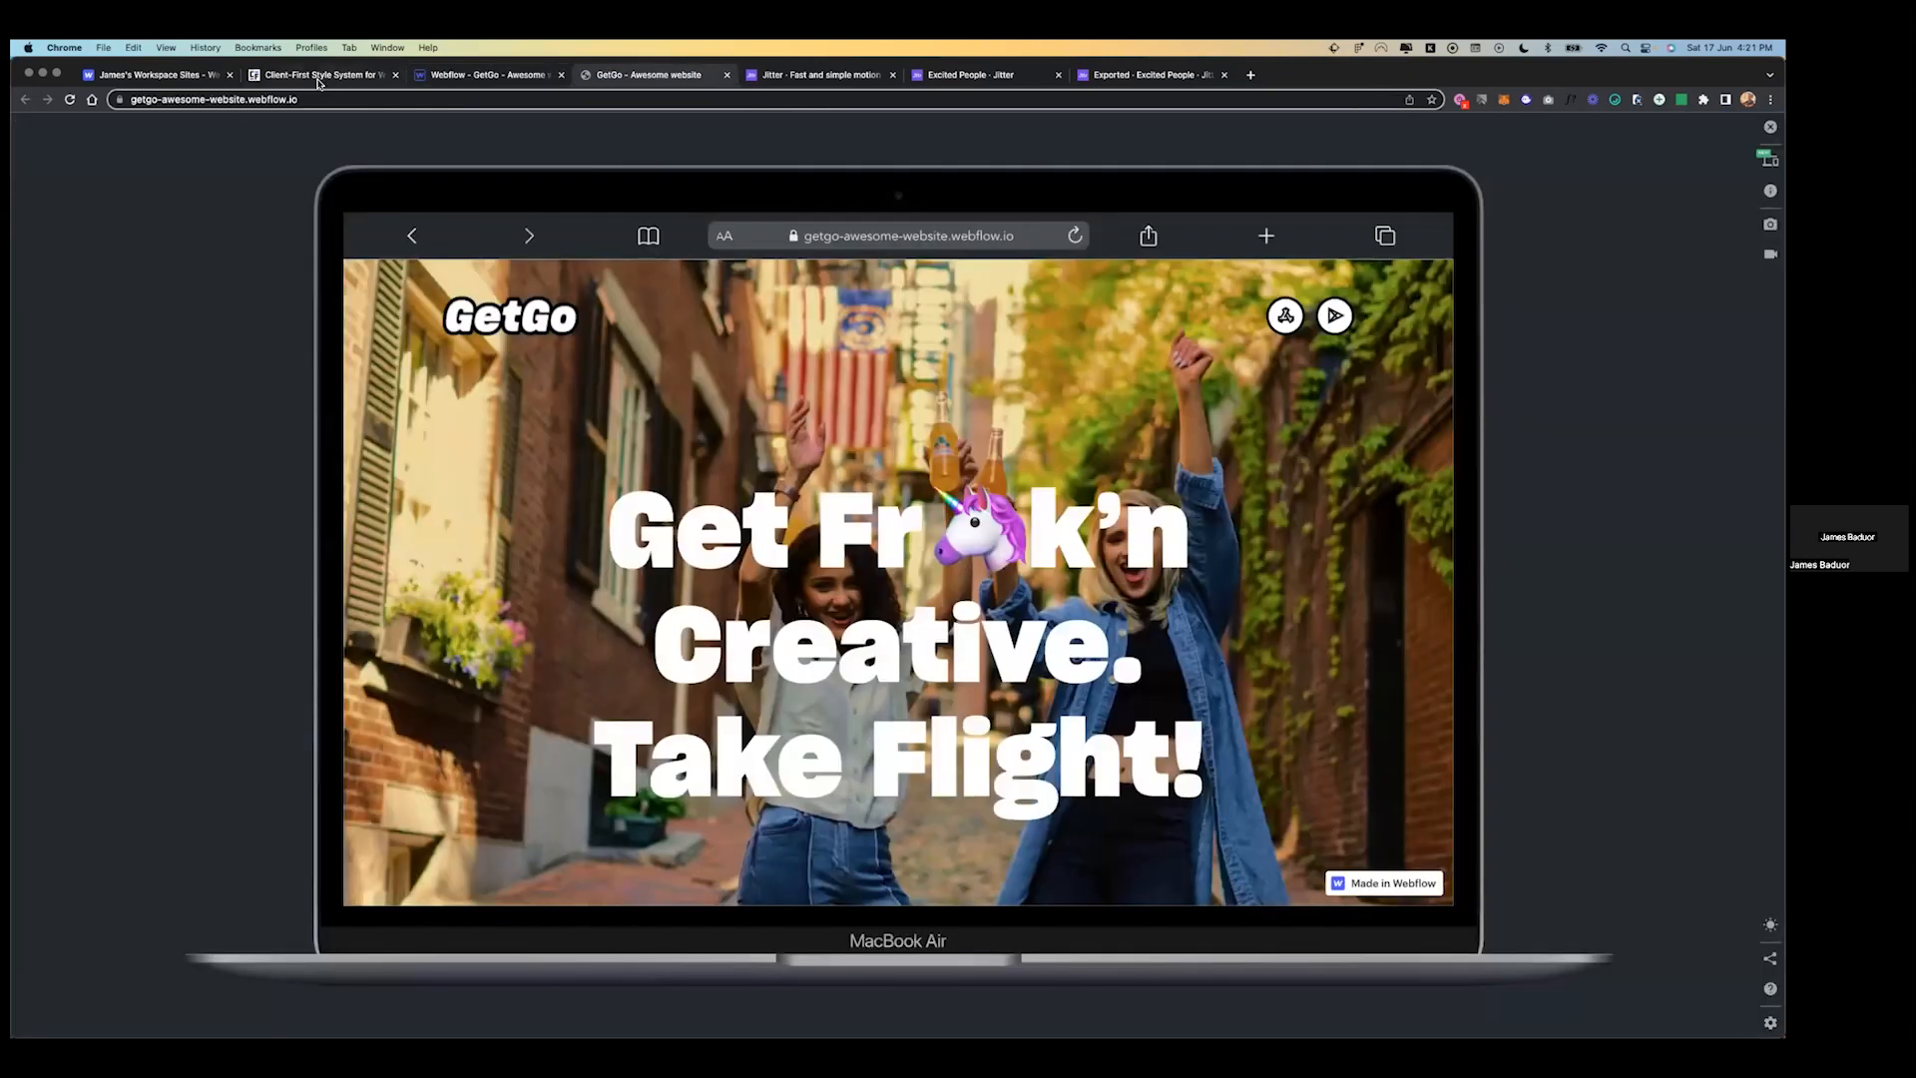
click(317, 99)
key(Return)
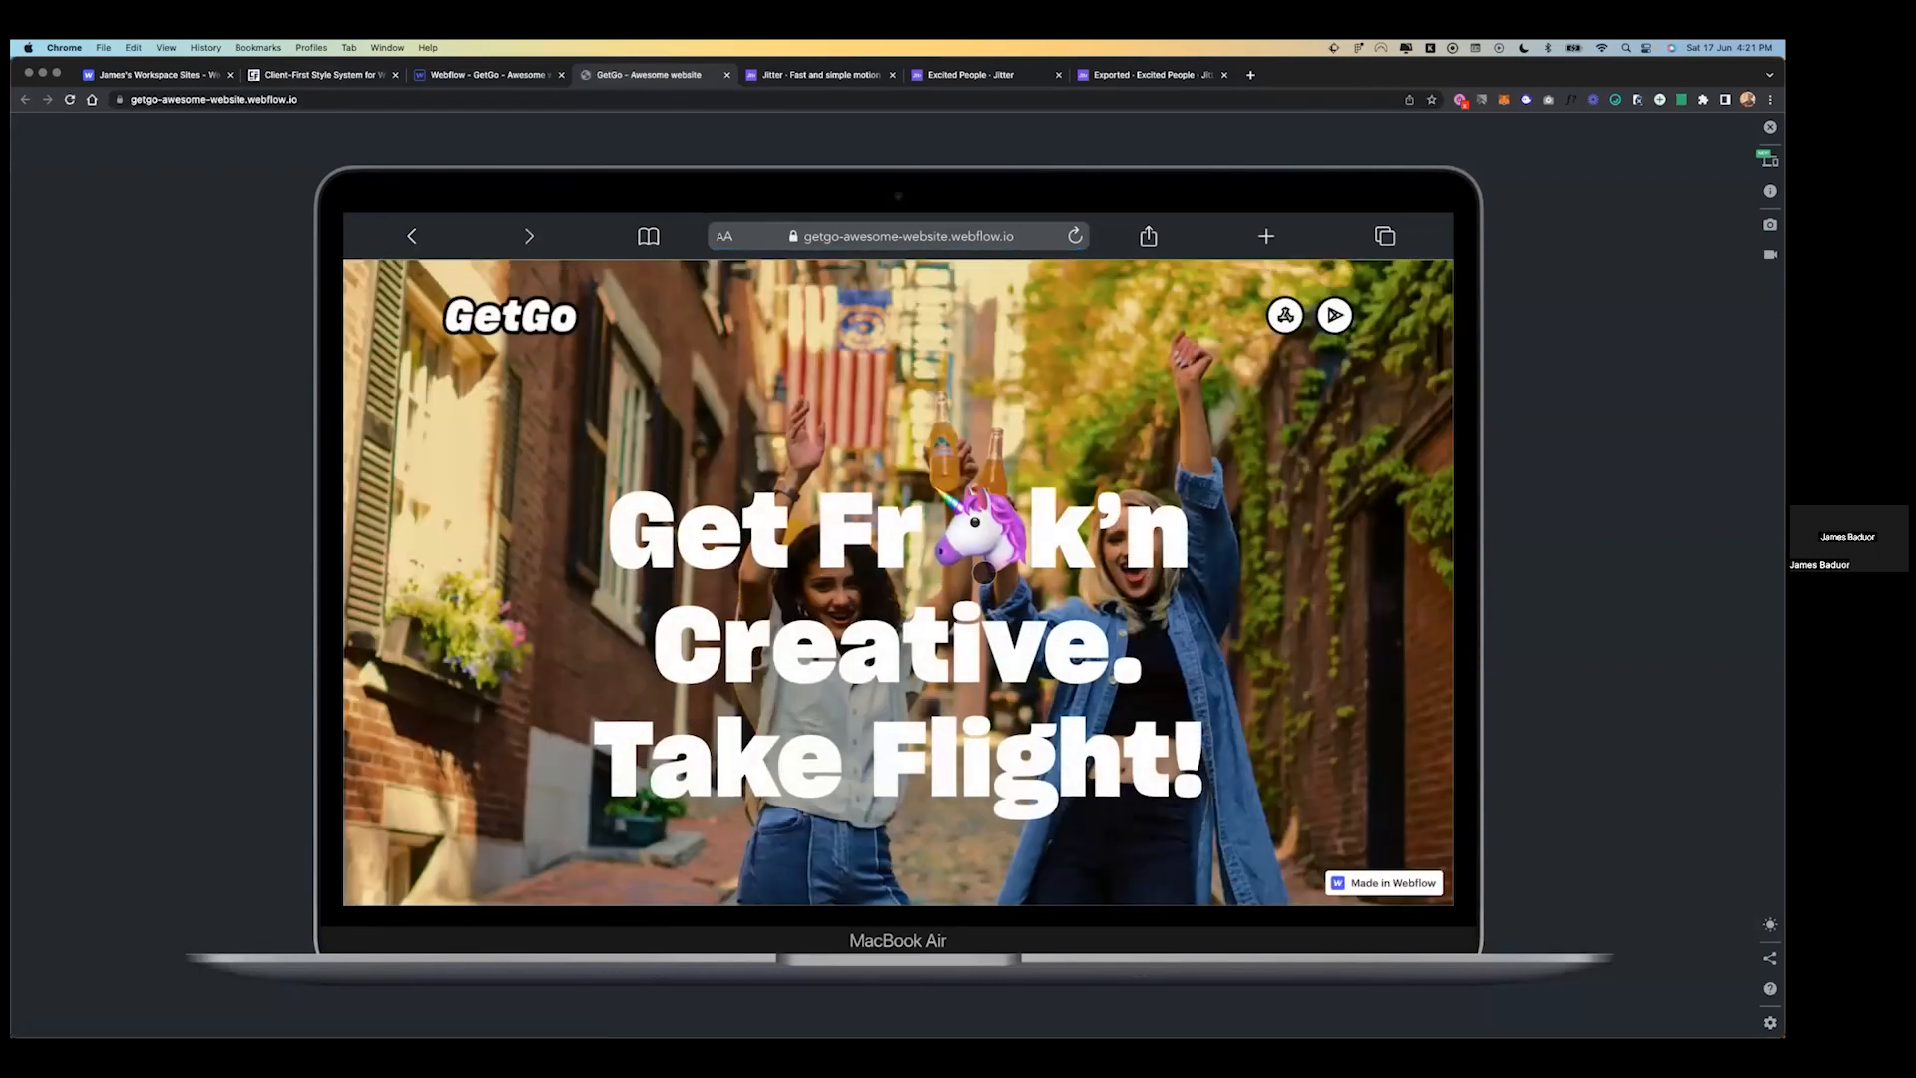
- Examine the hero, intro and feature sections in the MacBook Air mockup, checking the scroll animations and the intro section's spacing
scroll(984, 571, down, 10)
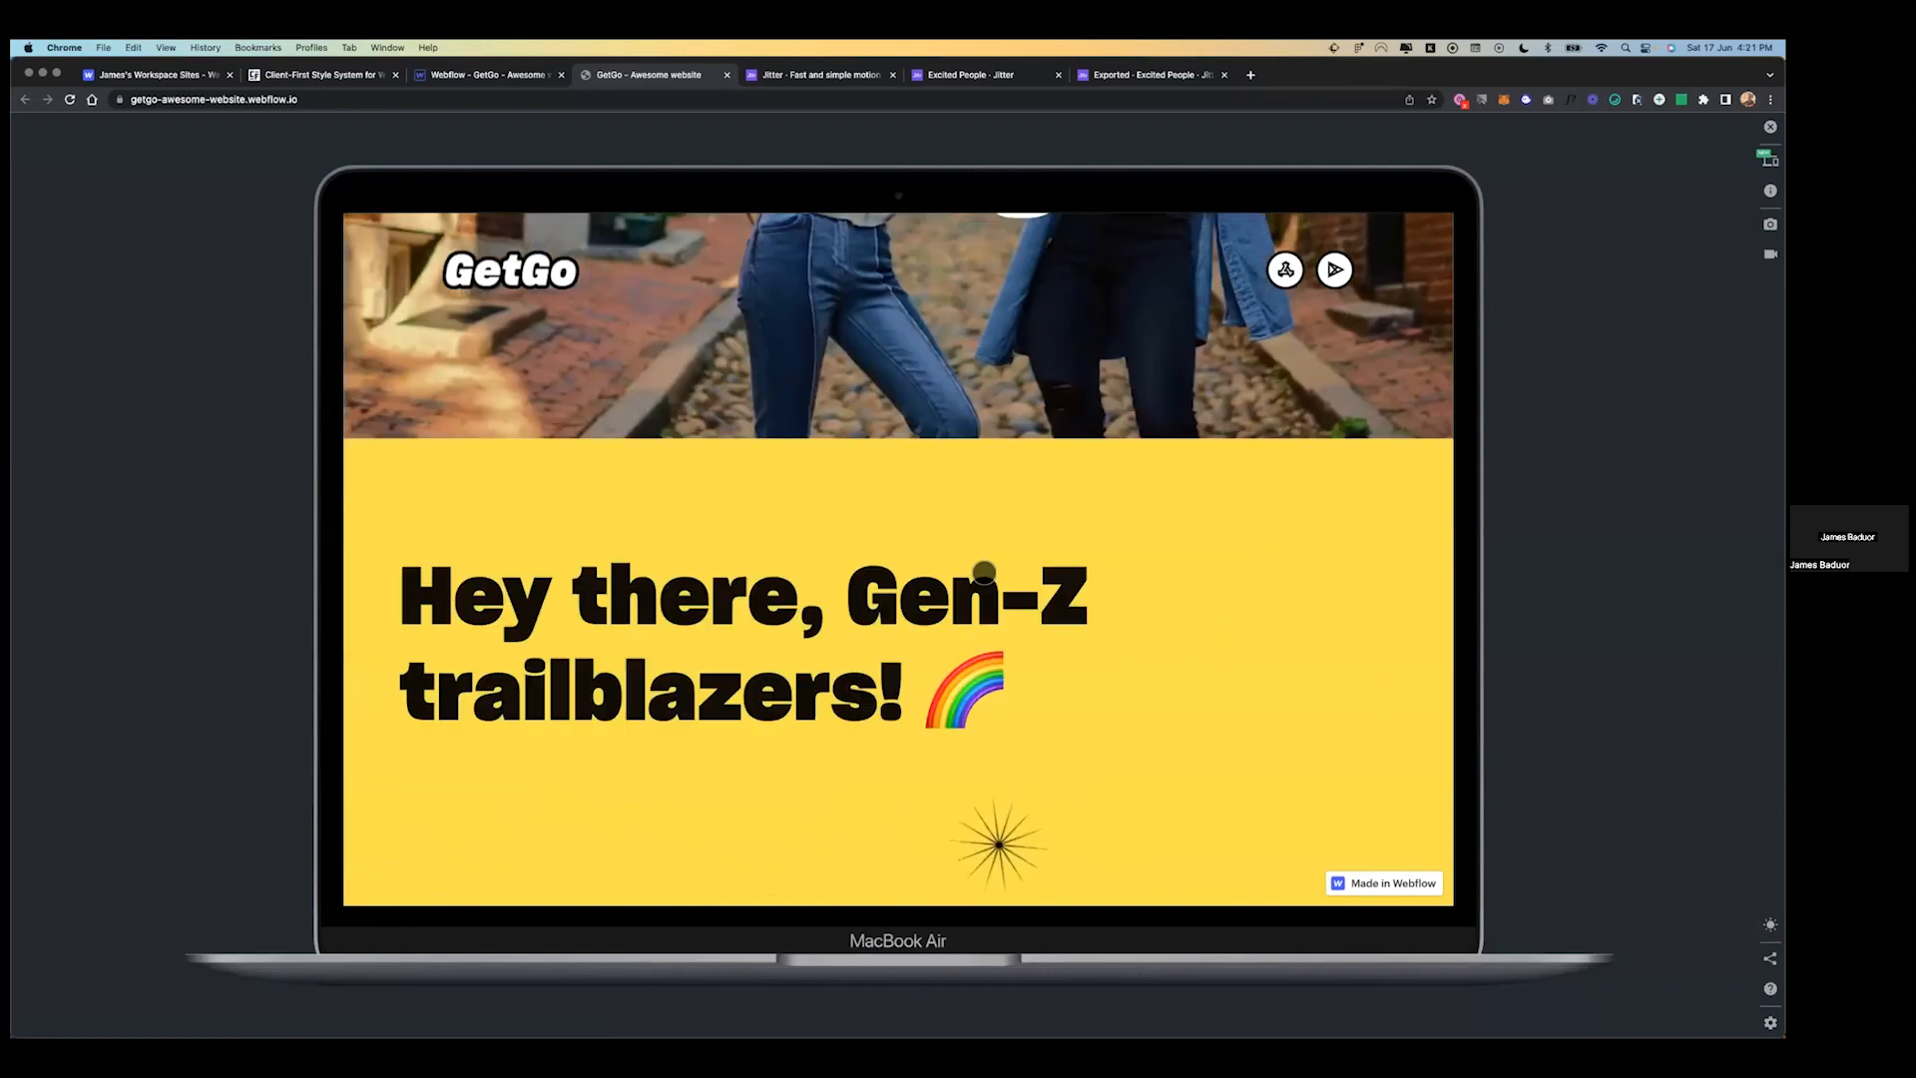
scroll(984, 571, down, 10)
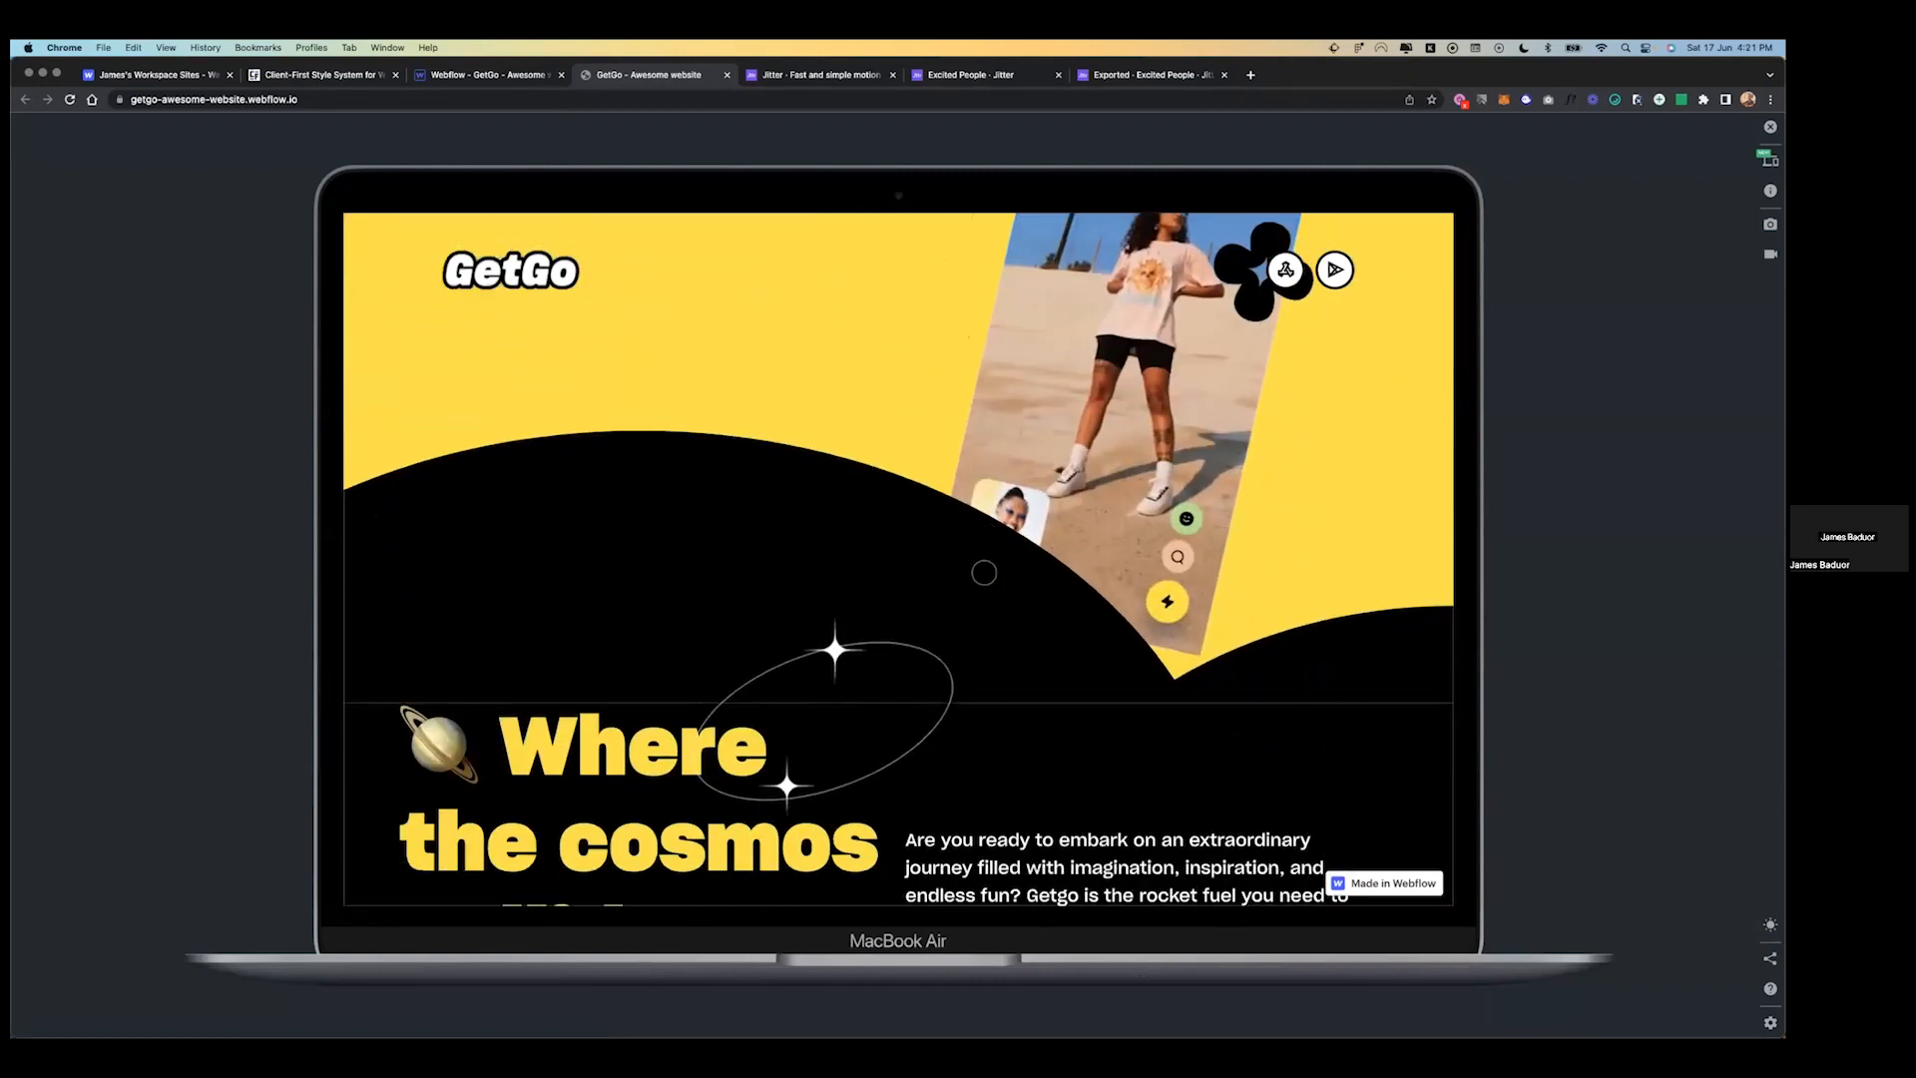
scroll(984, 571, down, 5)
scroll(984, 572, up, 3)
scroll(984, 571, down, 3)
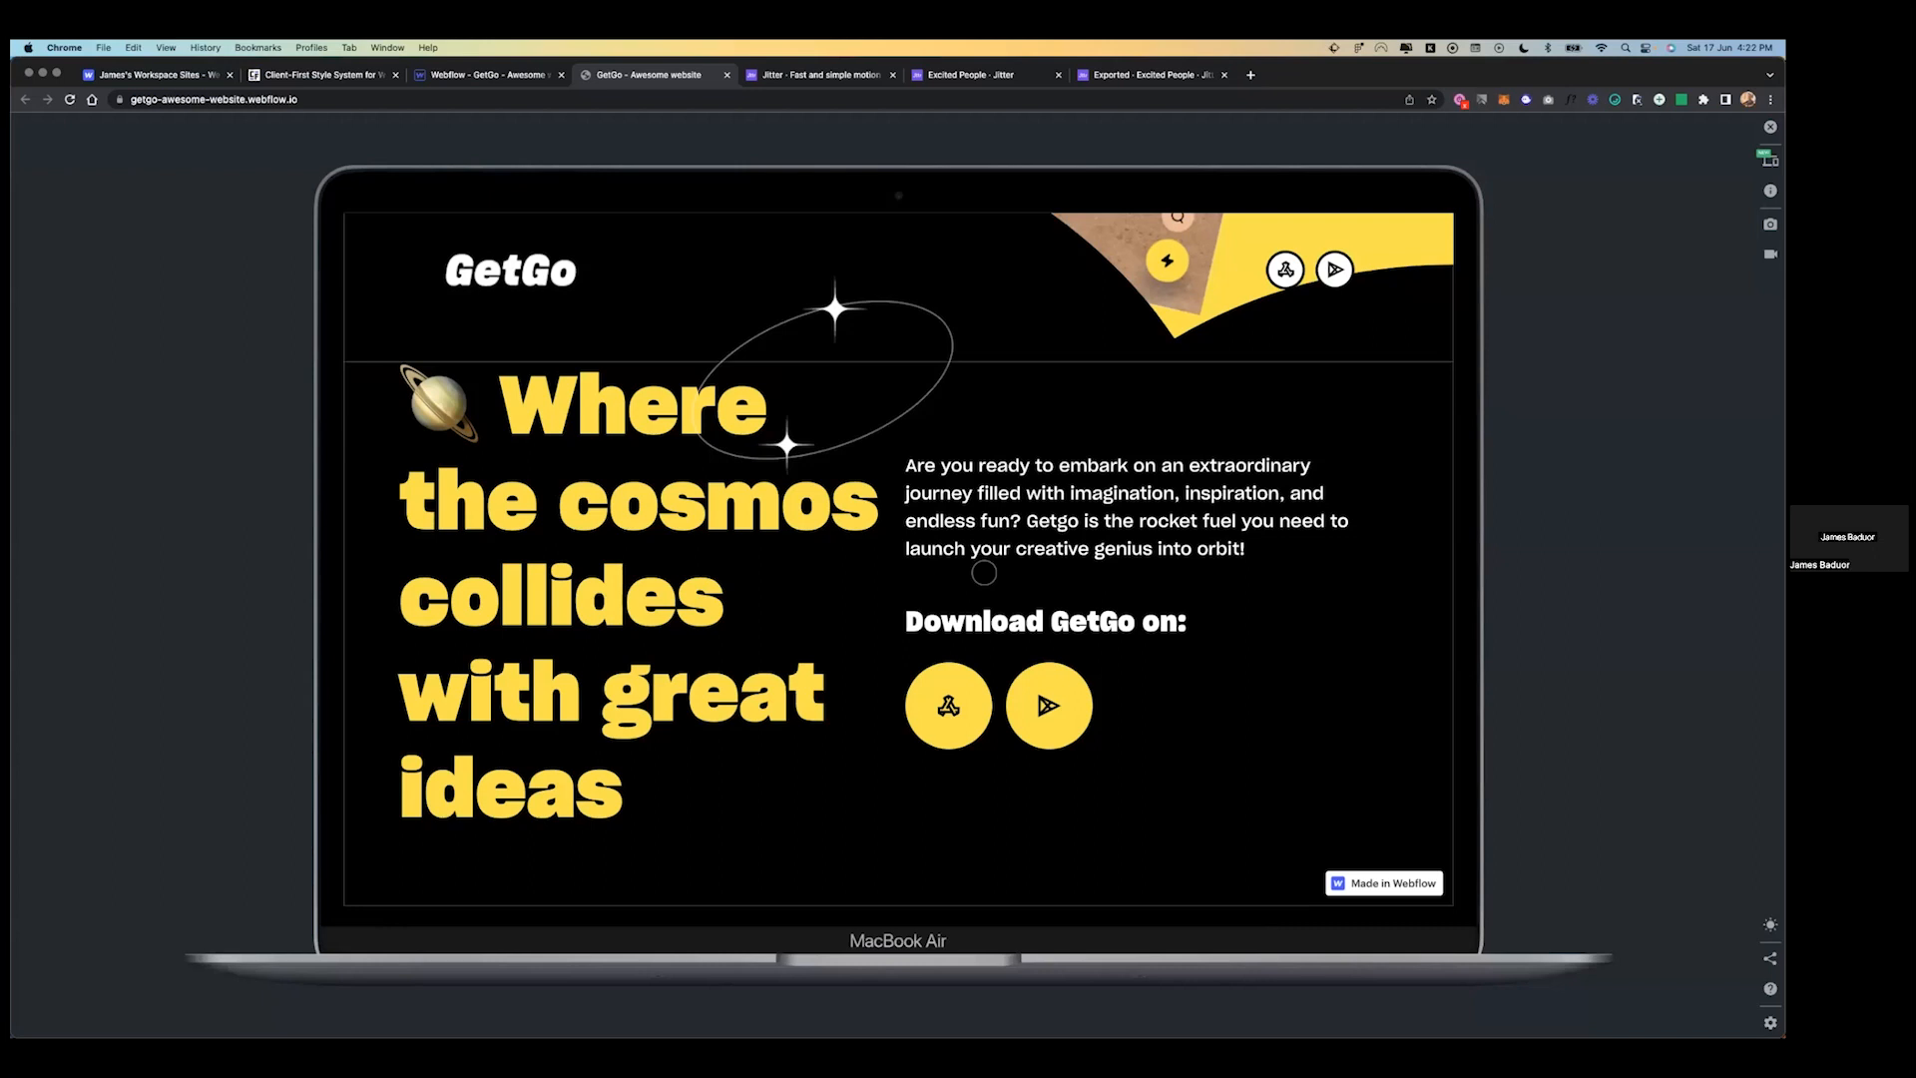
scroll(984, 573, up, 20)
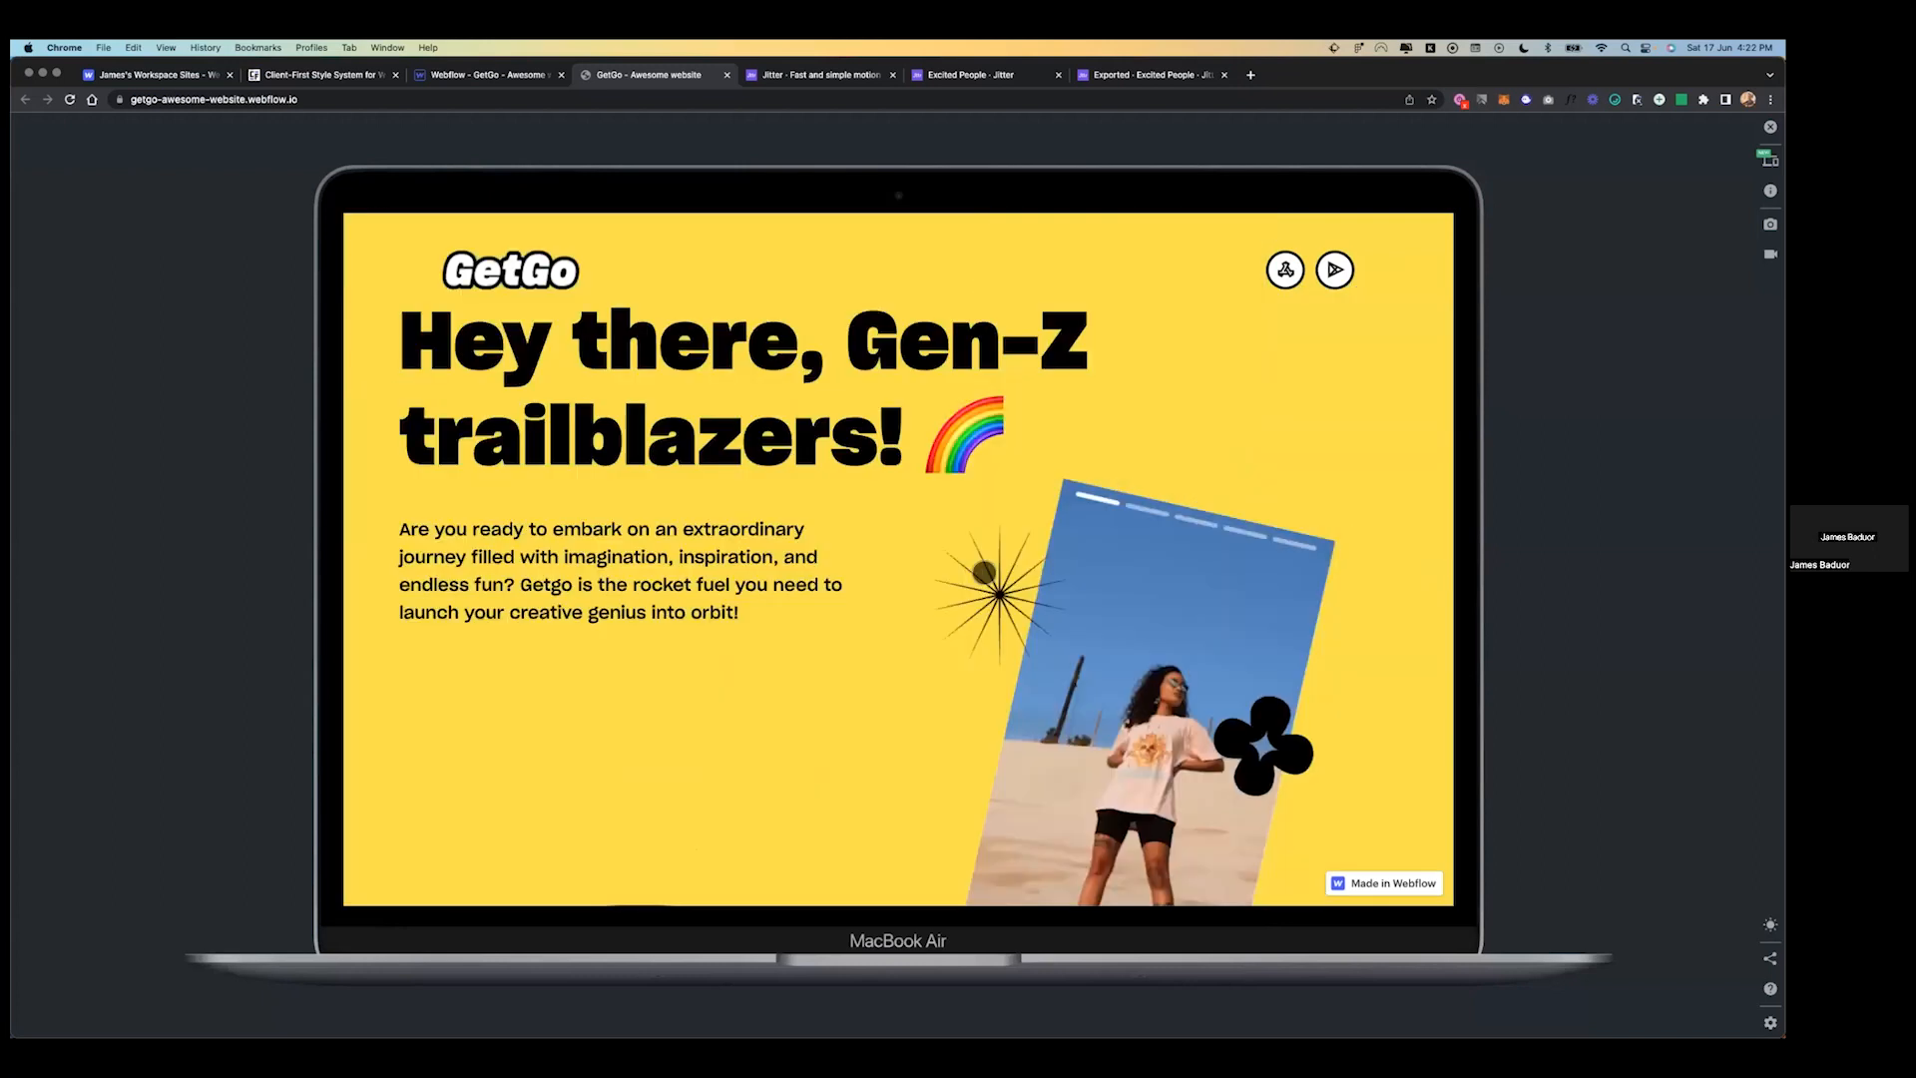
scroll(844, 521, down, 10)
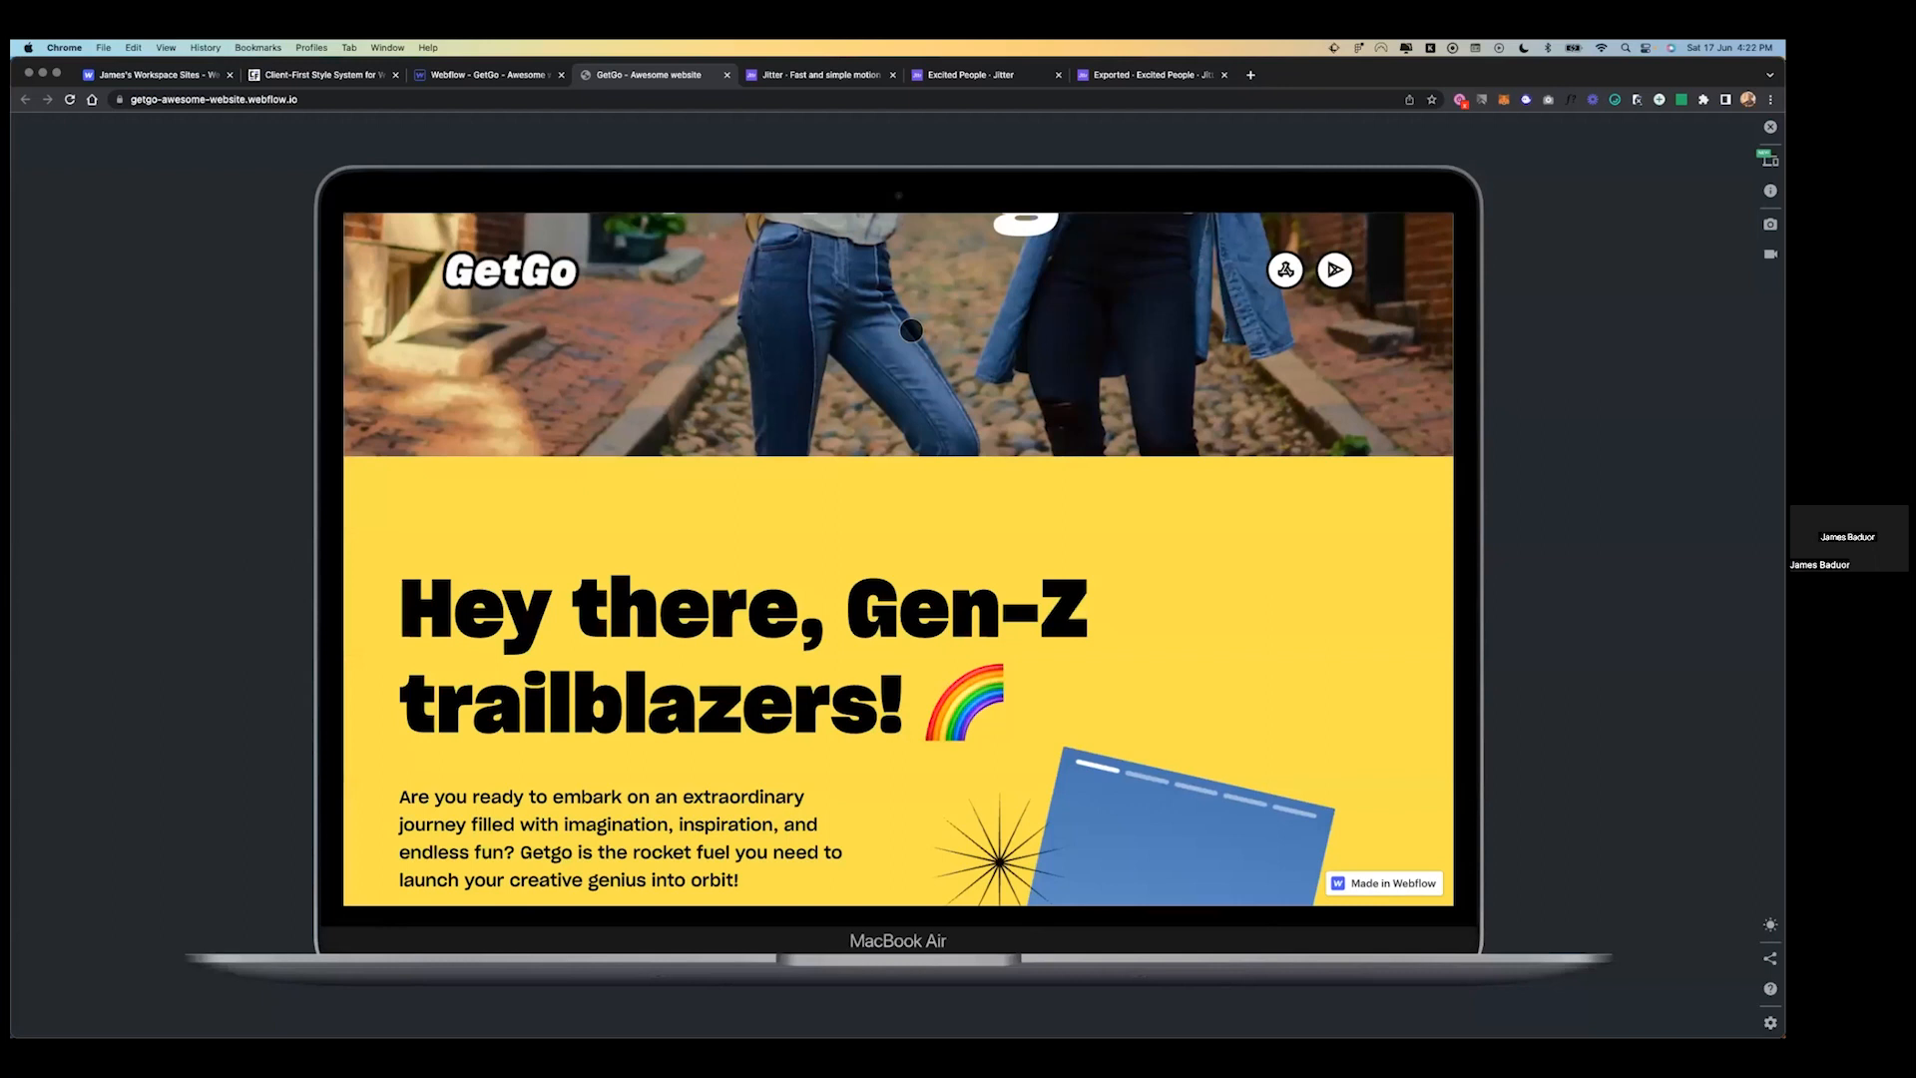
scroll(911, 330, up, 10)
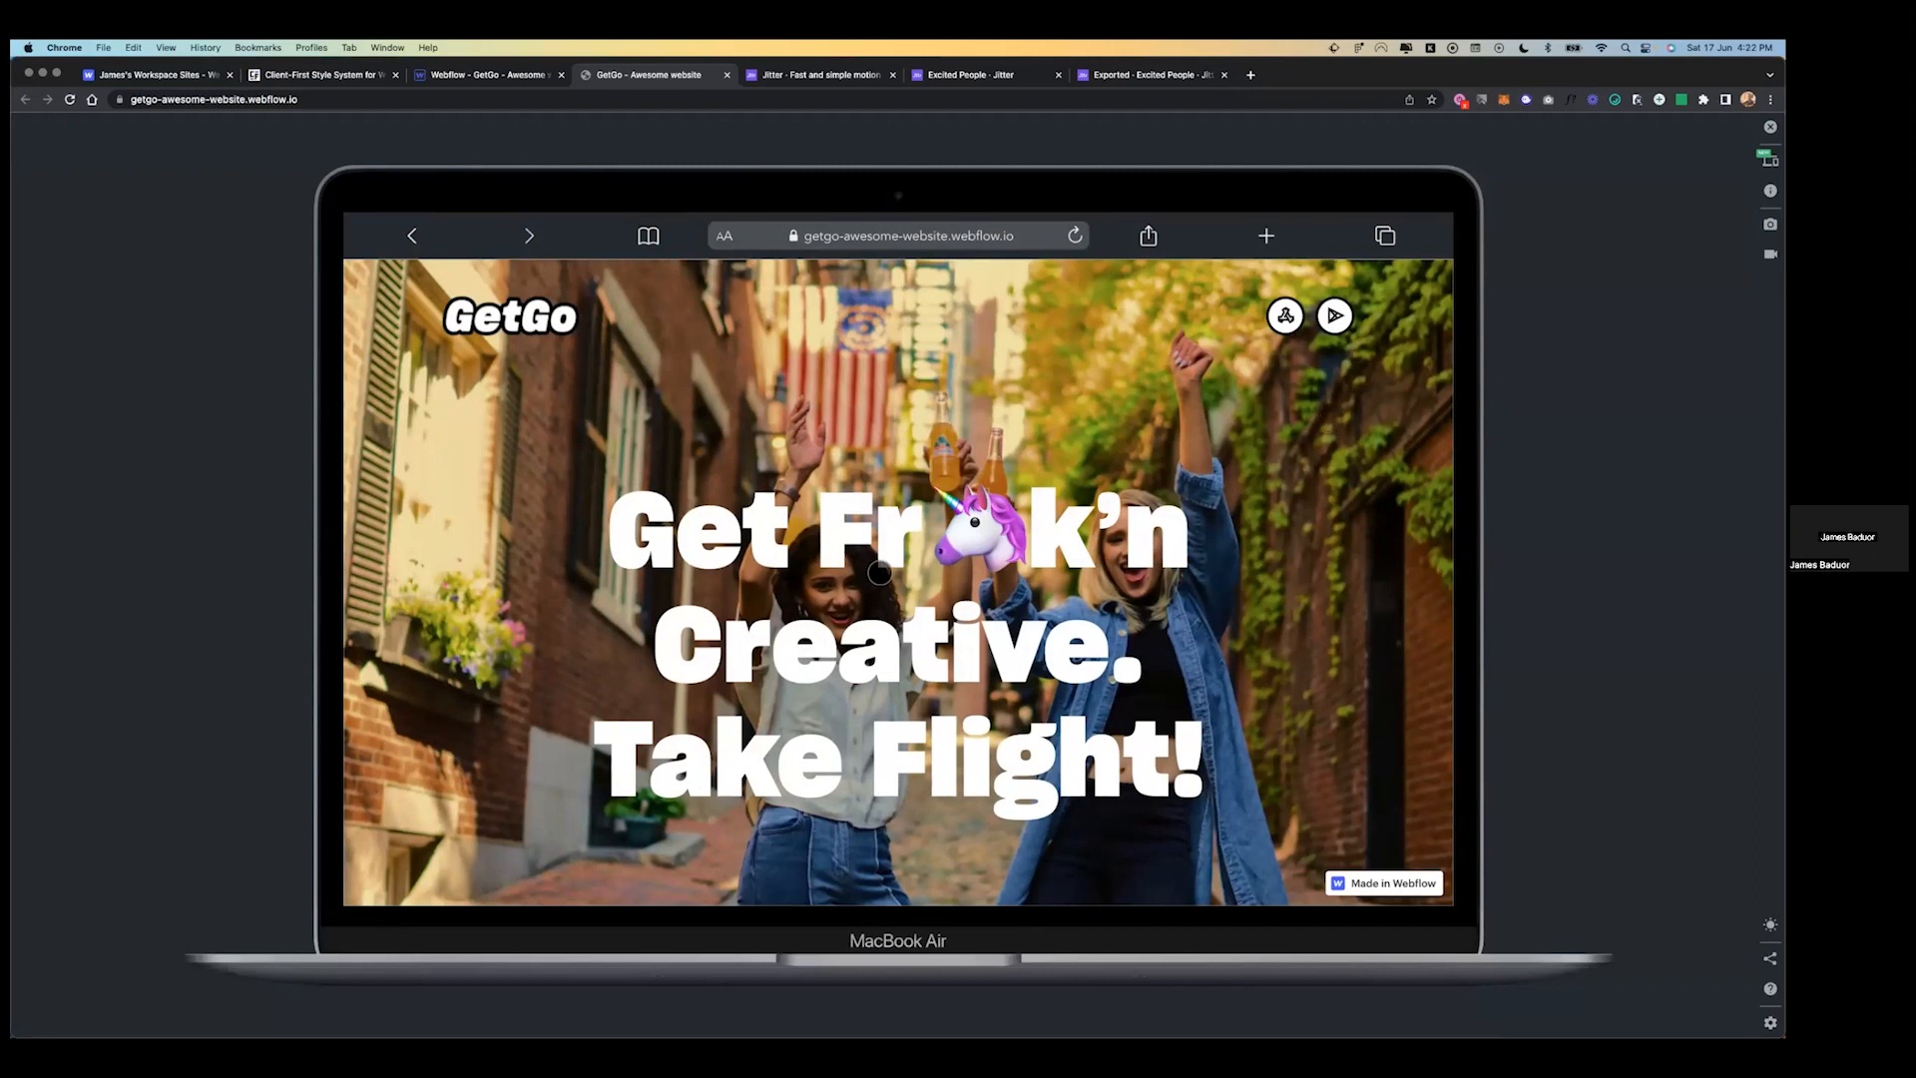
scroll(880, 572, down, 1)
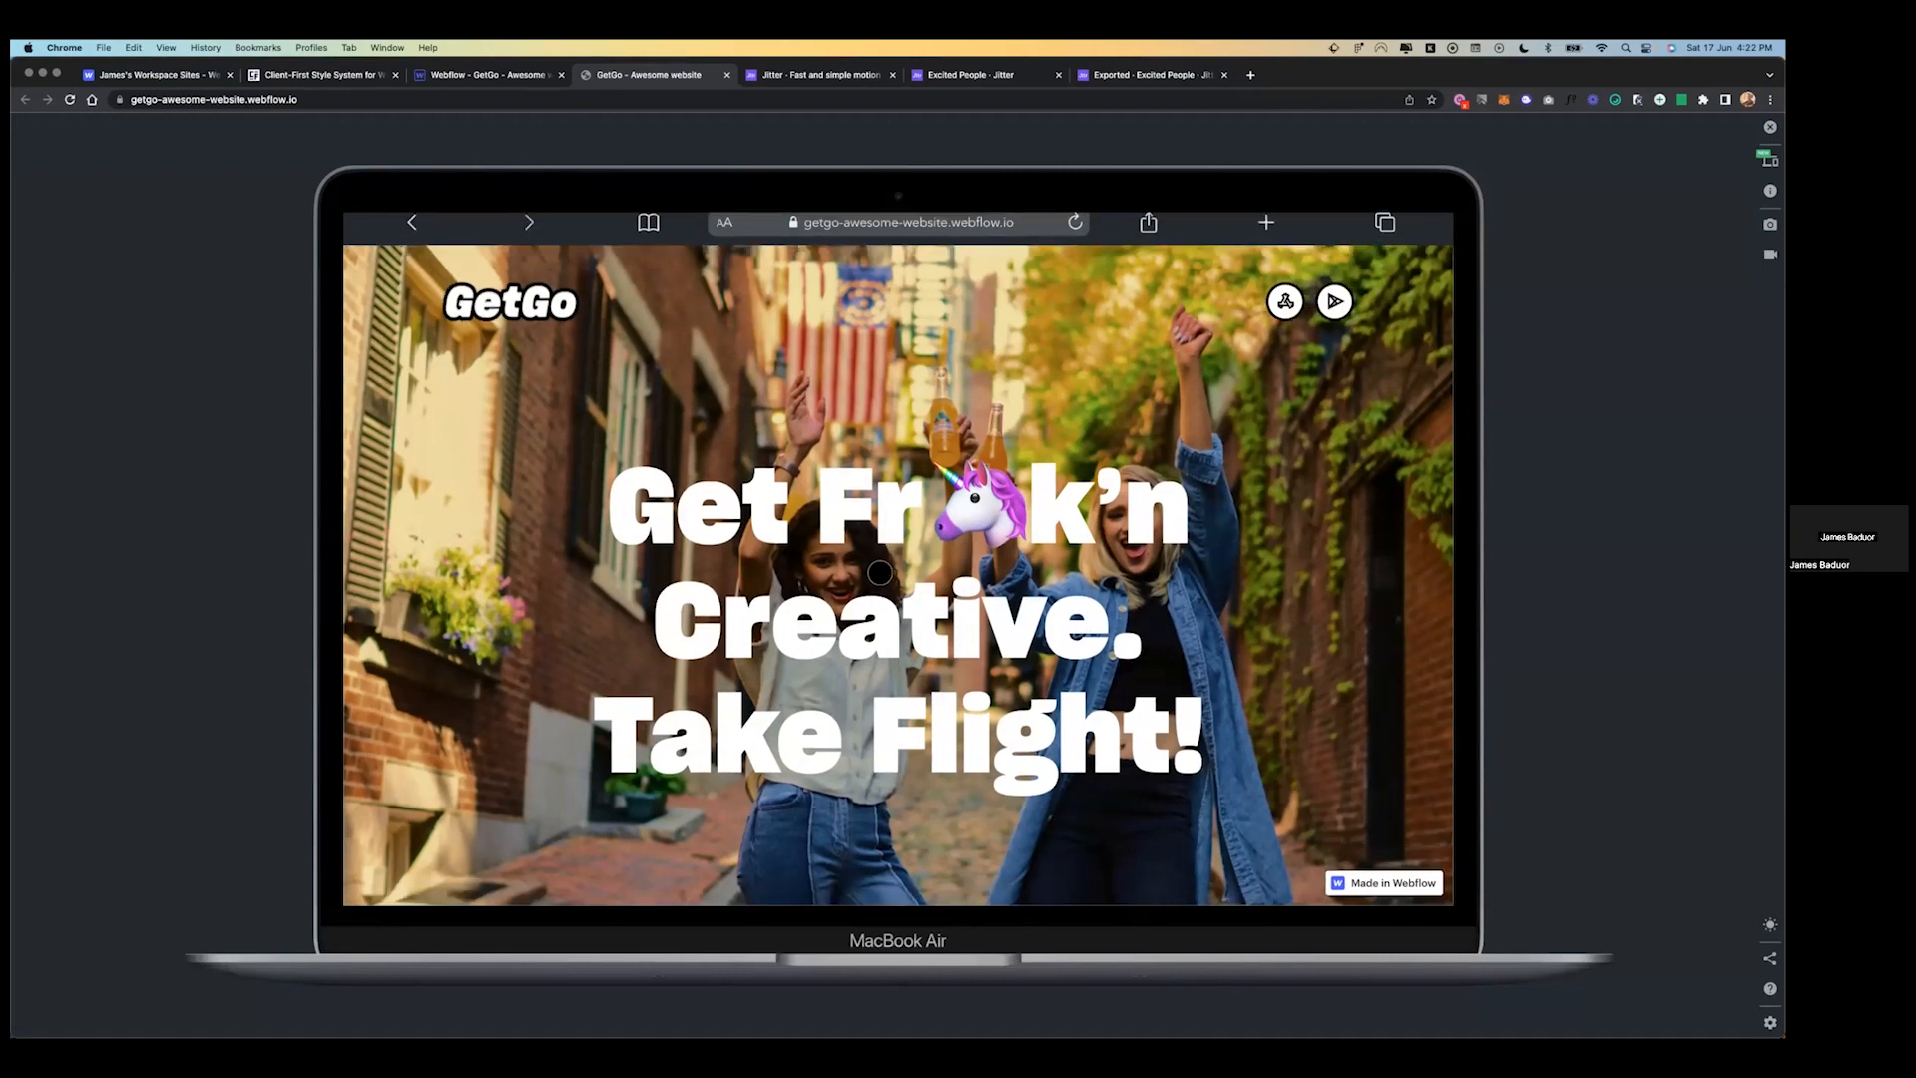
scroll(880, 571, down, 5)
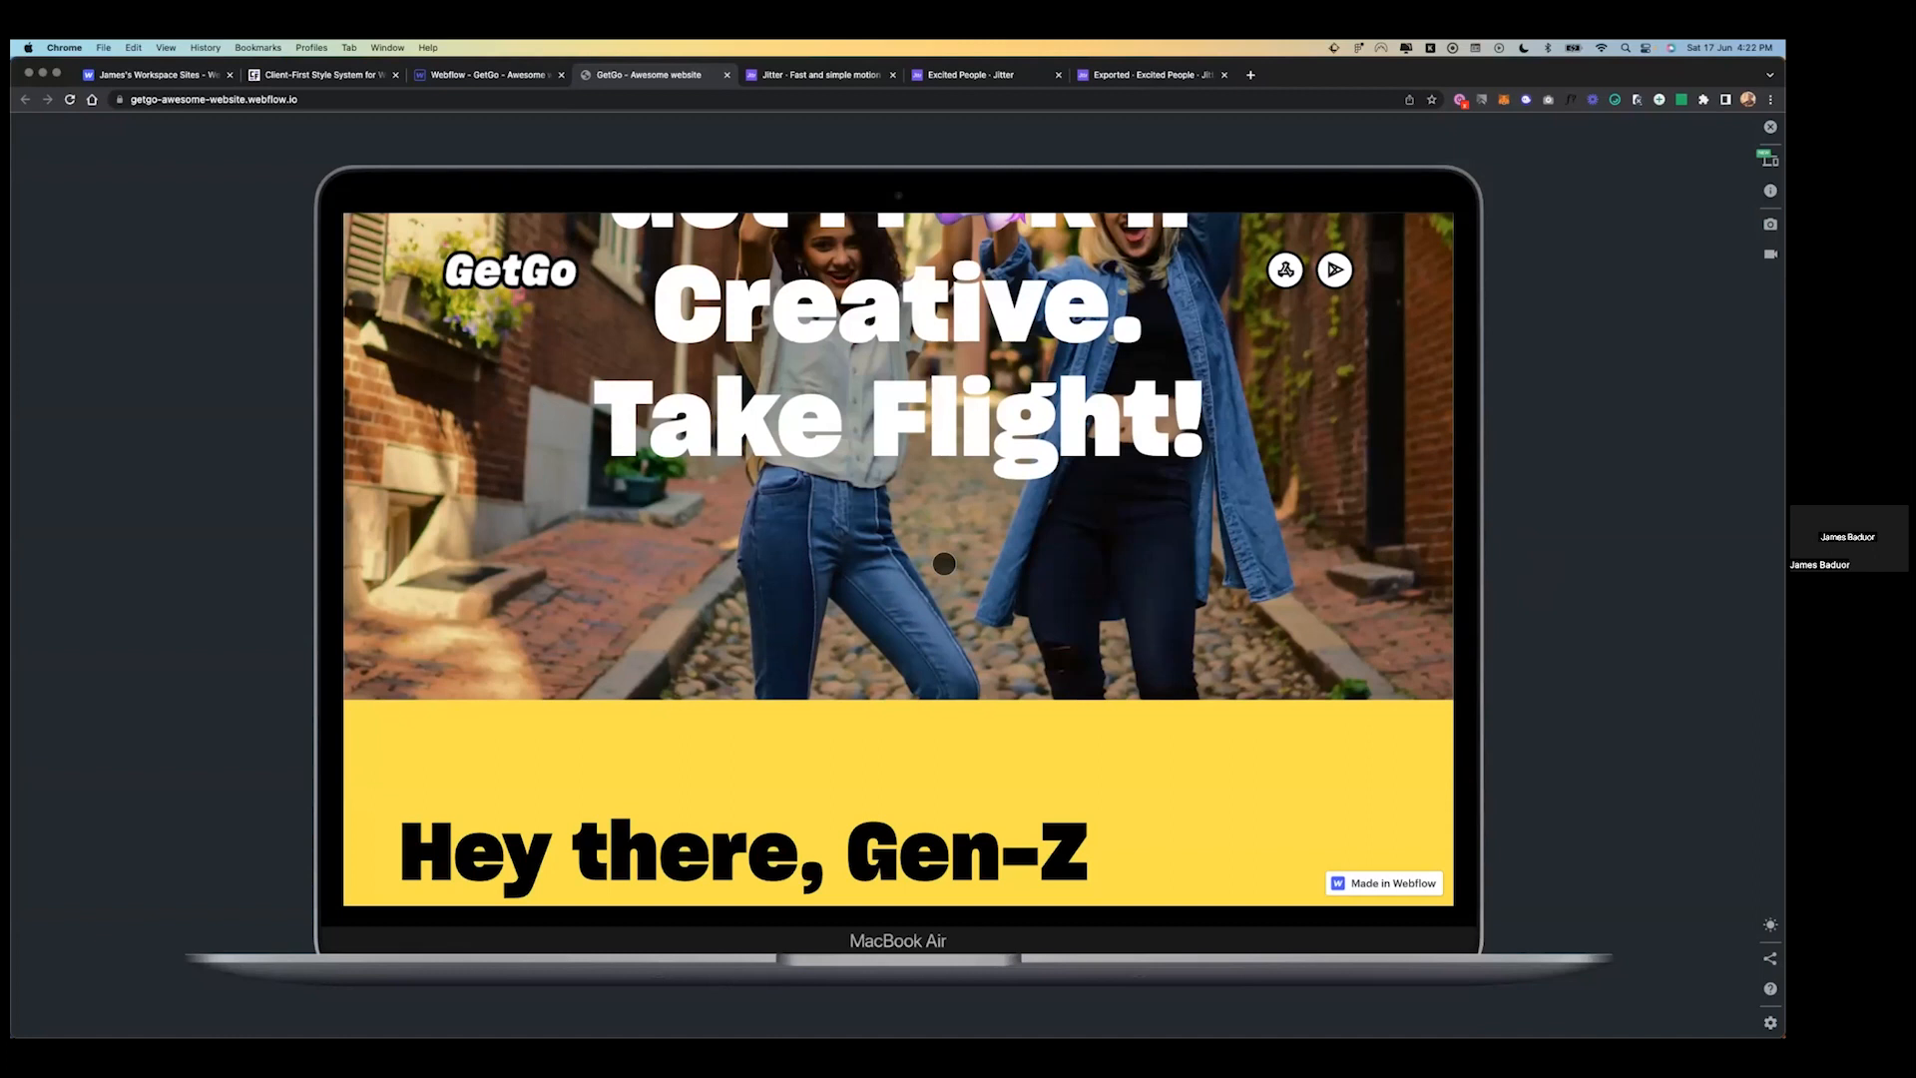
scroll(948, 499, up, 5)
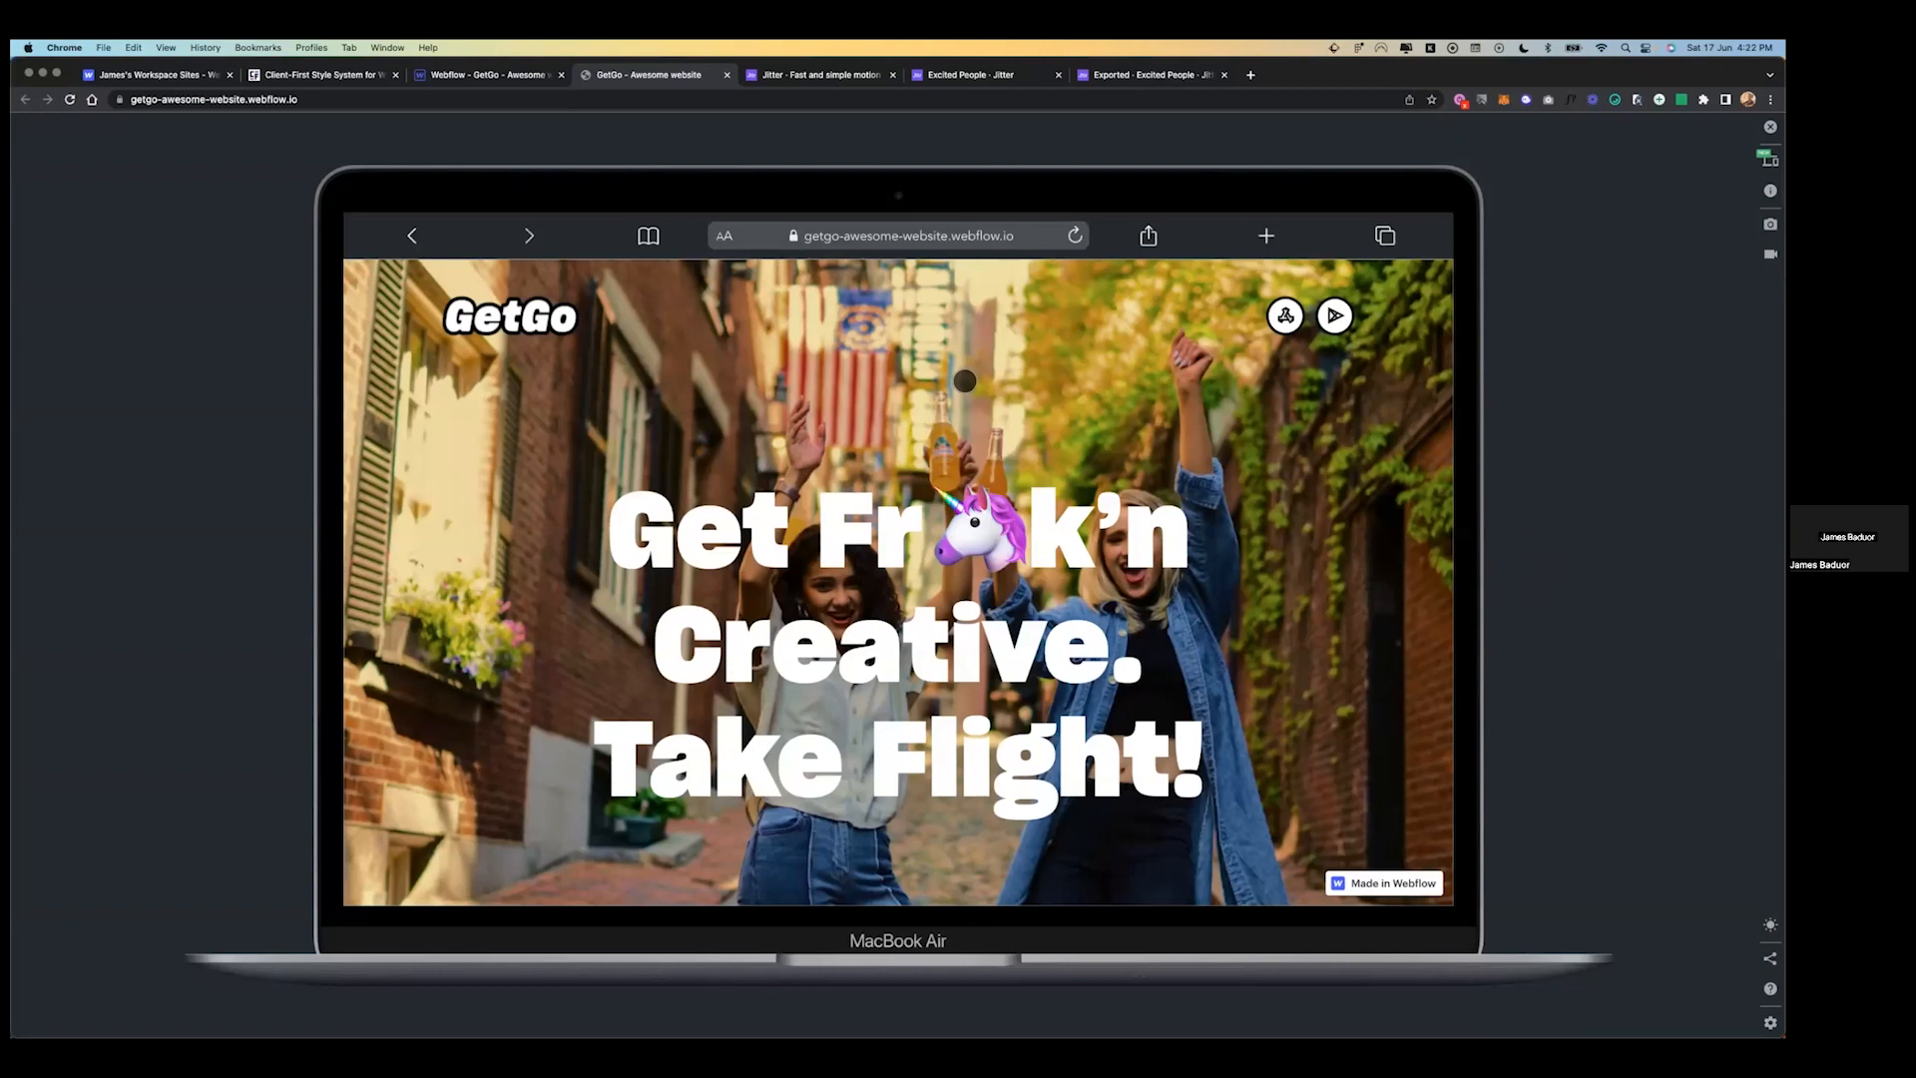
scroll(964, 380, down, 10)
scroll(964, 380, up, 2)
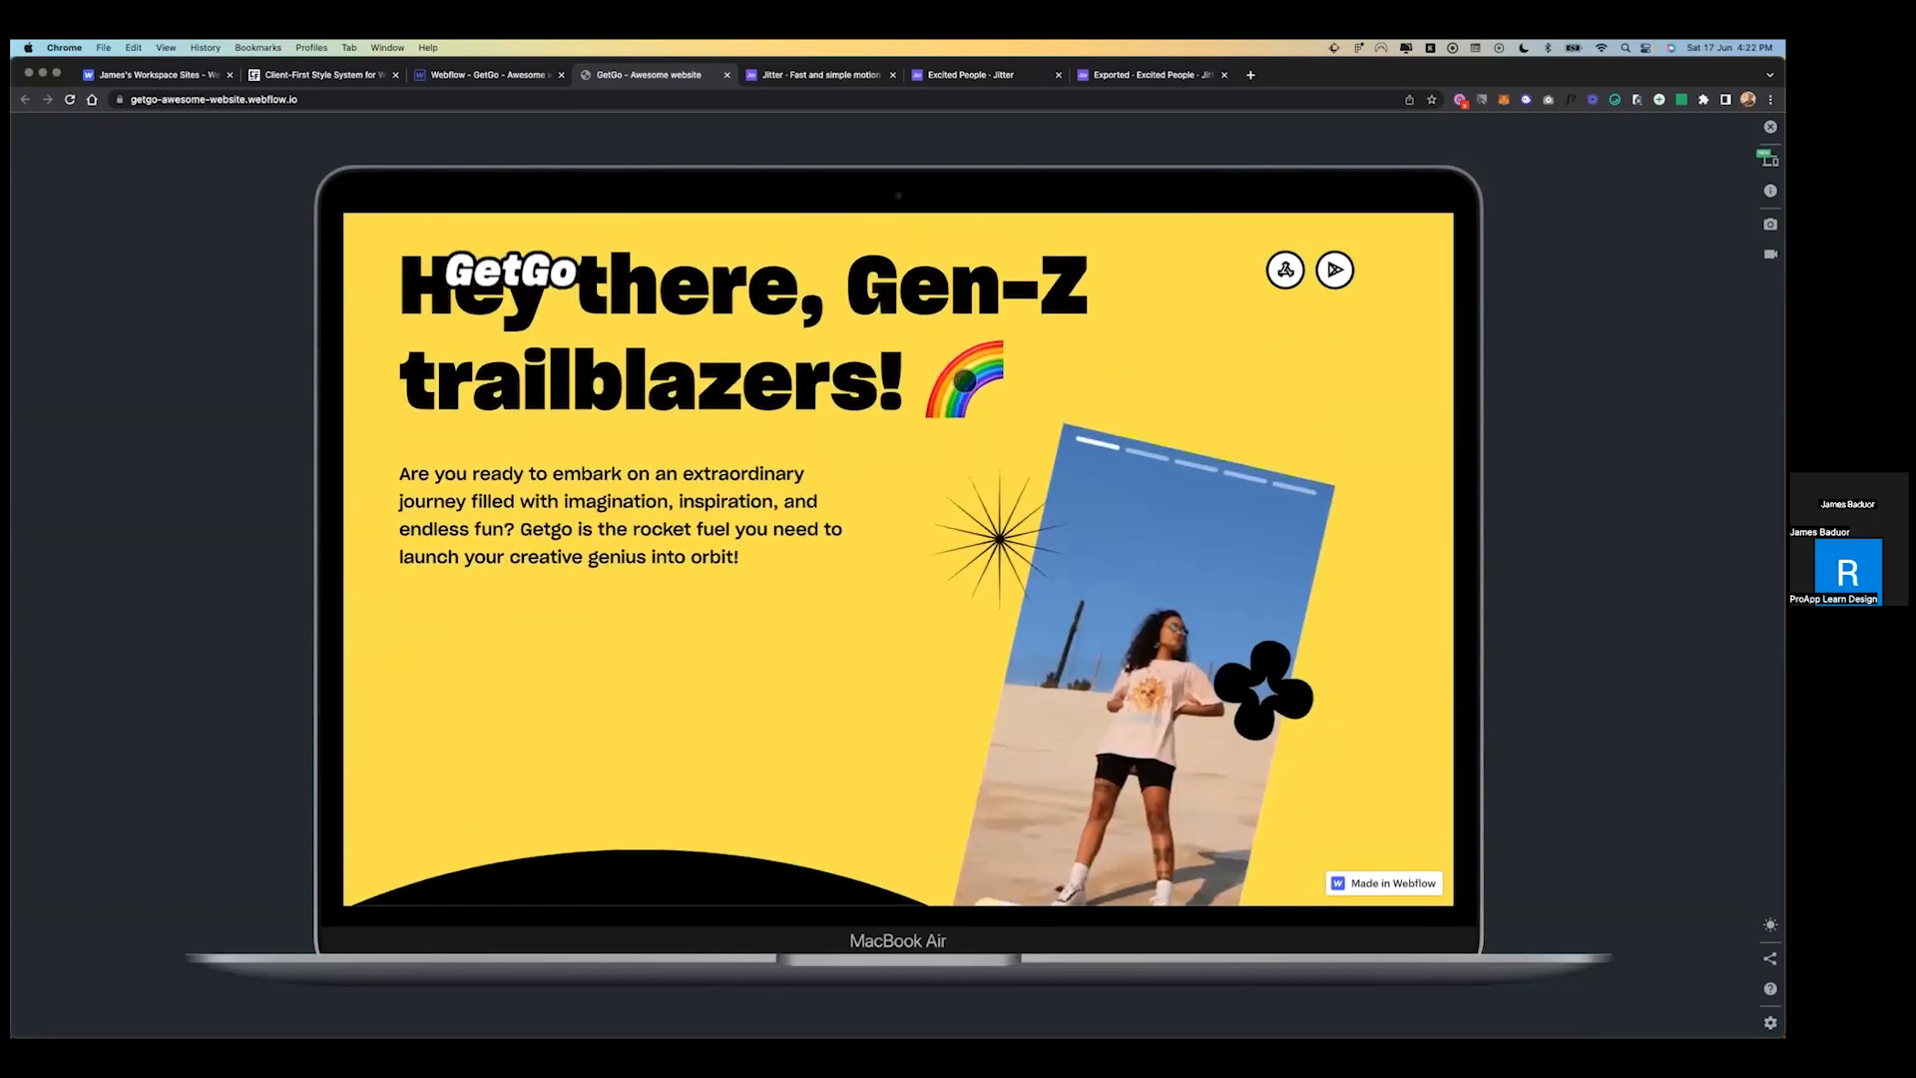
- Exit the device simulation and check the hero and intro animations on the live page at full browser width
click(1771, 127)
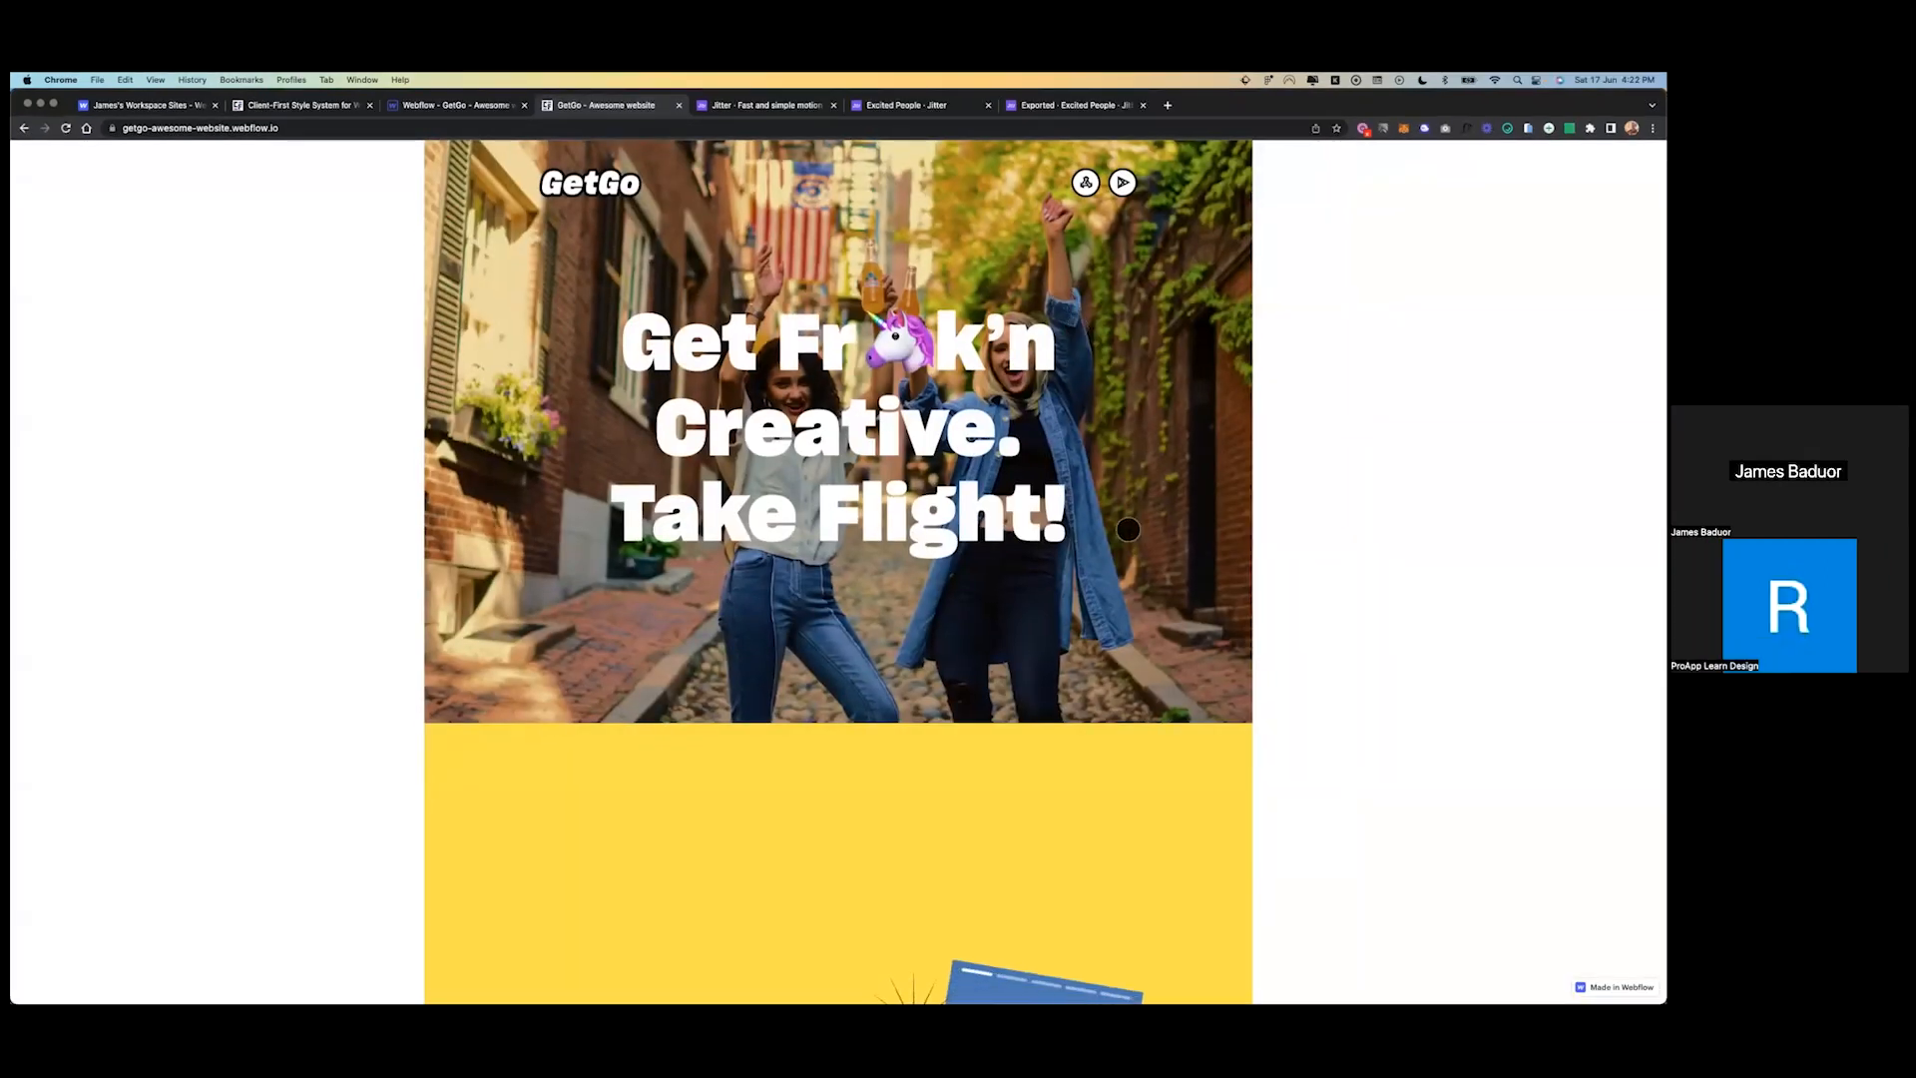
scroll(1127, 530, down, 3)
scroll(1128, 530, down, 3)
scroll(1128, 530, up, 5)
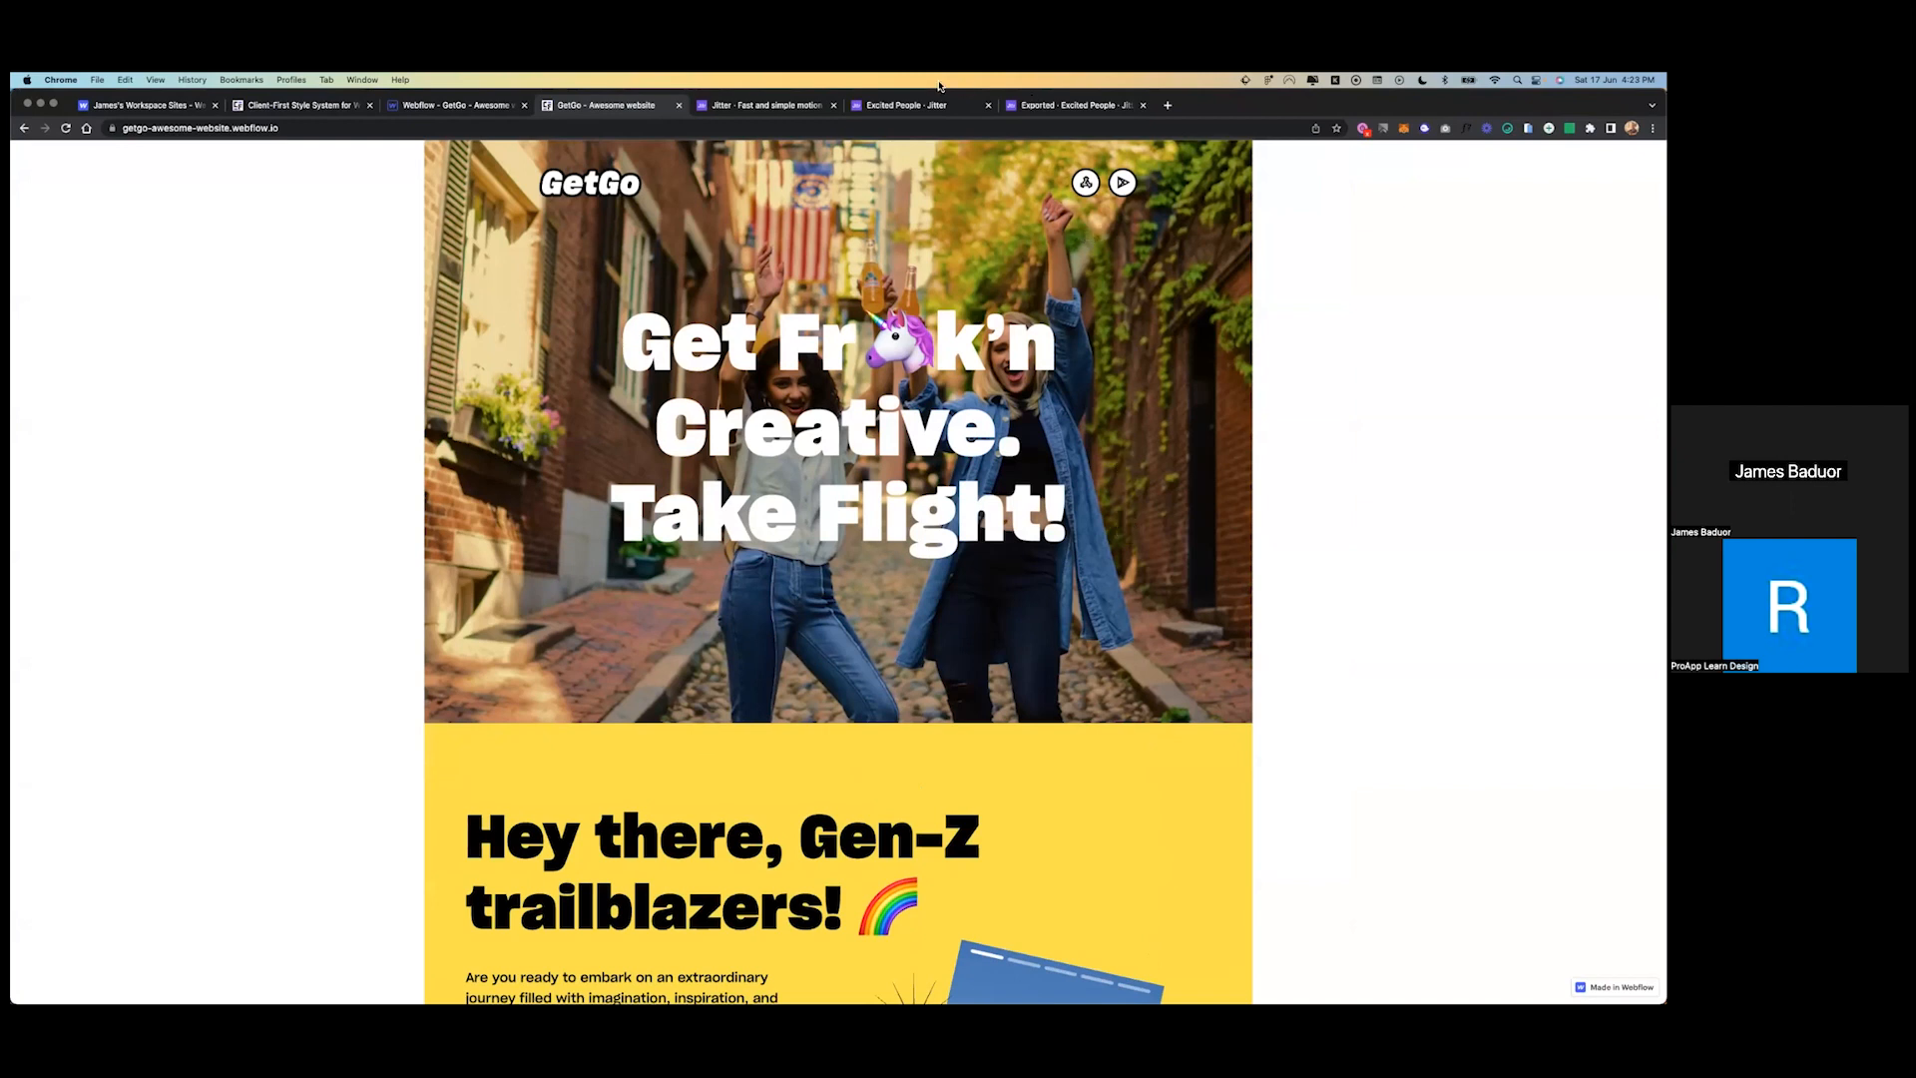
scroll(1017, 834, down, 10)
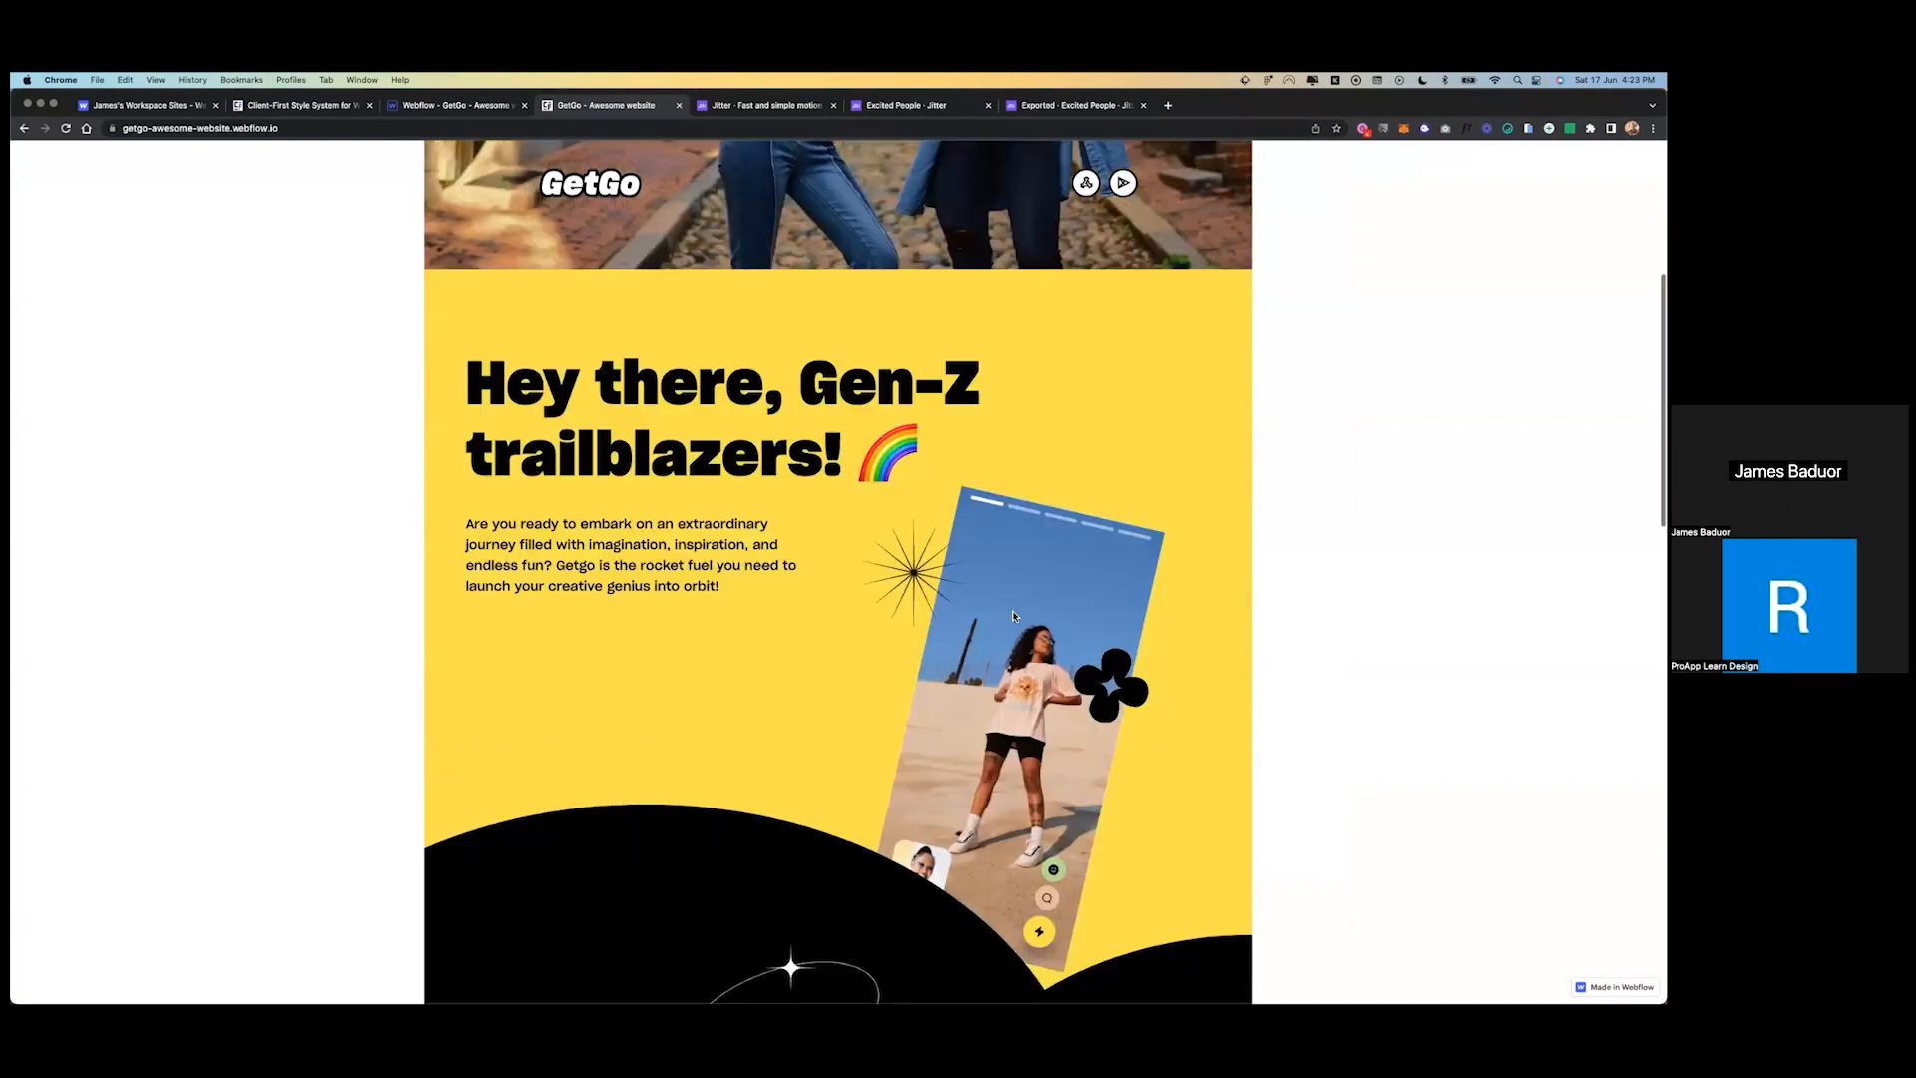
scroll(1010, 579, up, 3)
scroll(1006, 539, up, 6)
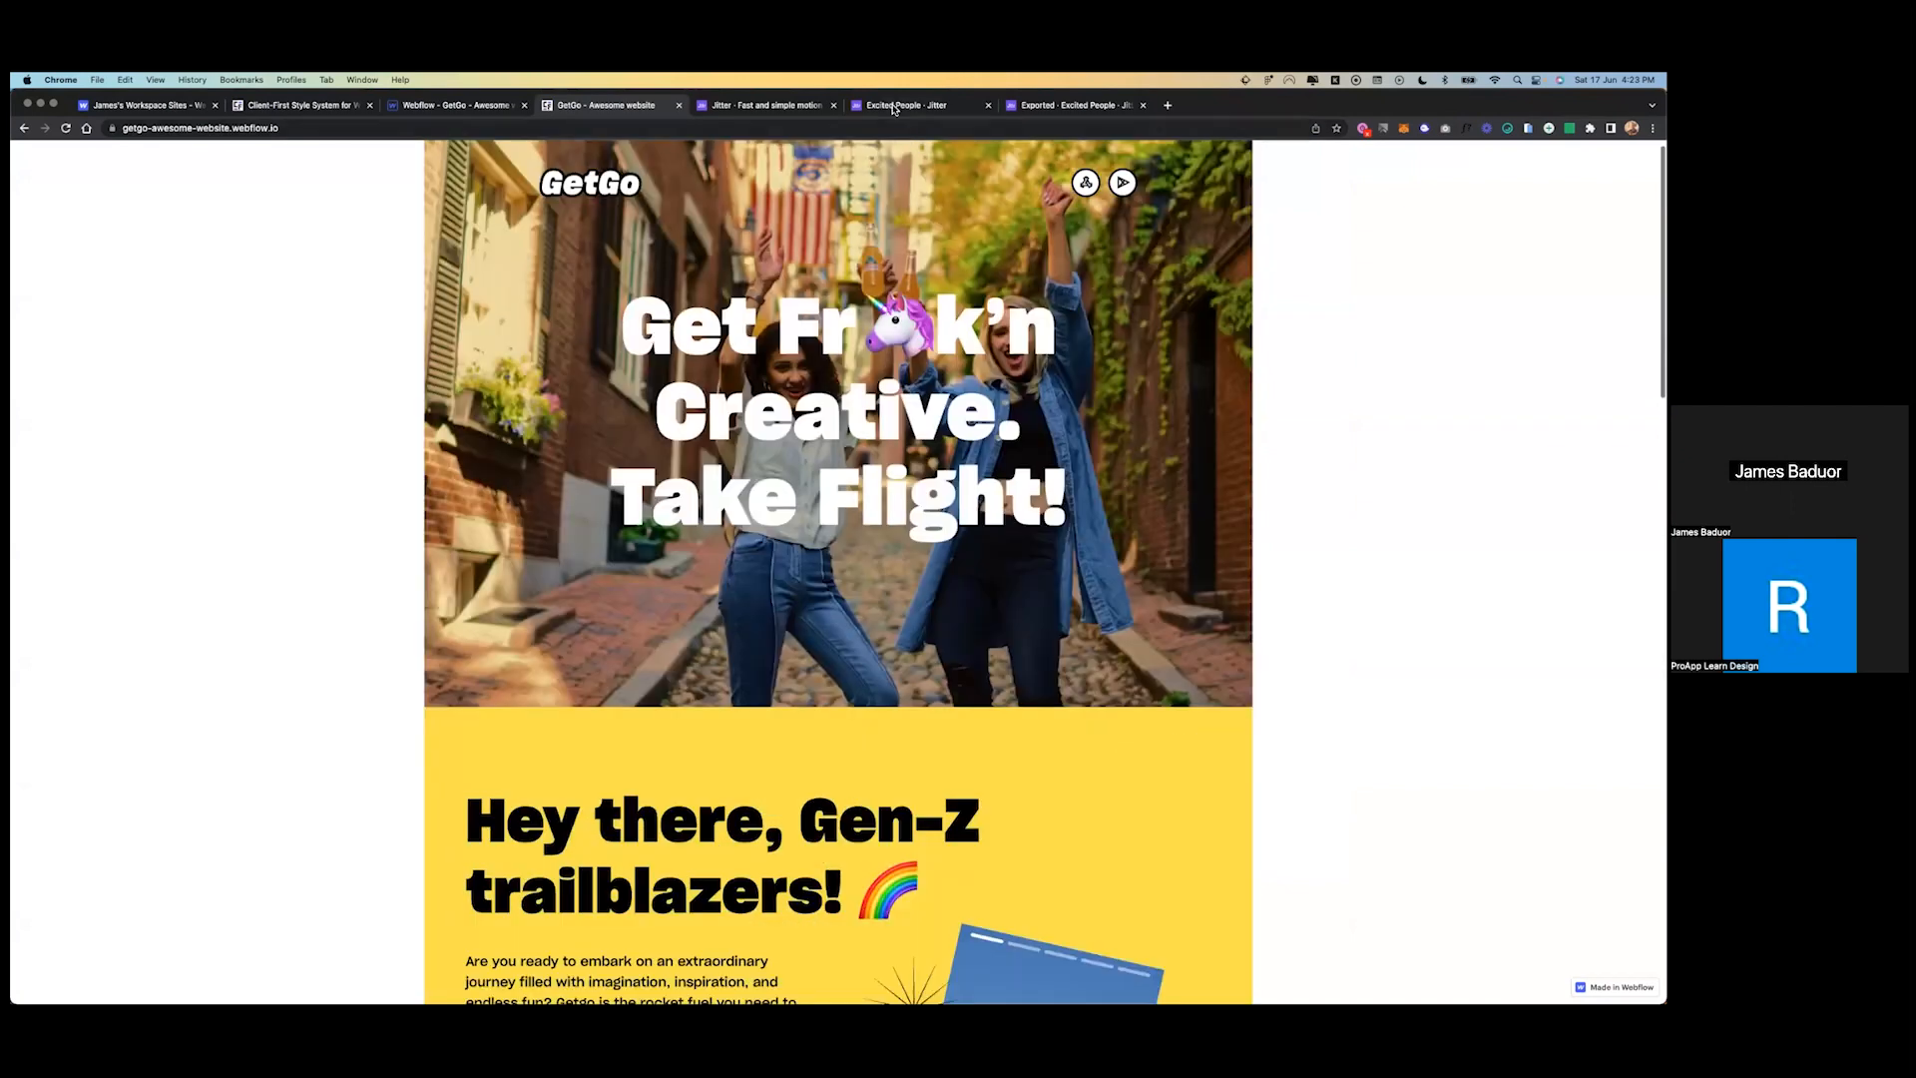
- Close the Excited People Jitter file and its exported Lottie page
click(958, 105)
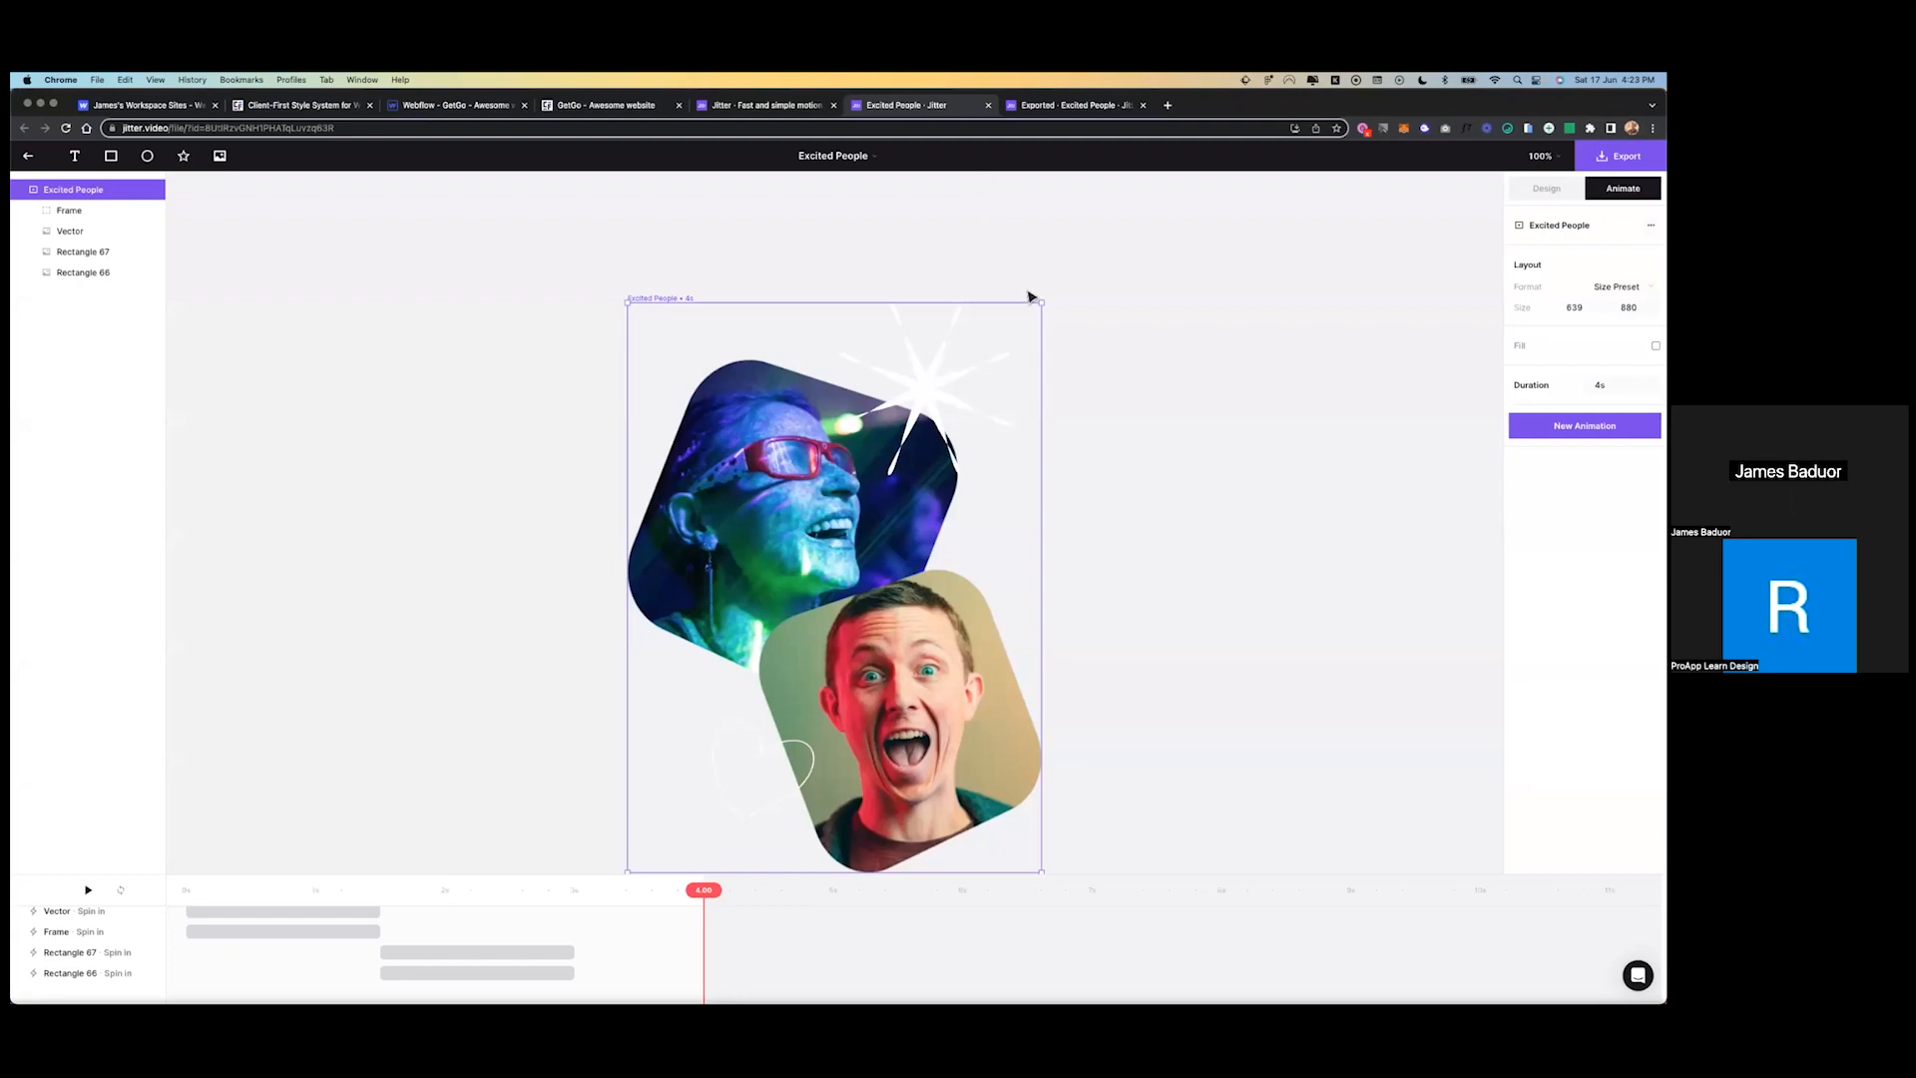
click(989, 105)
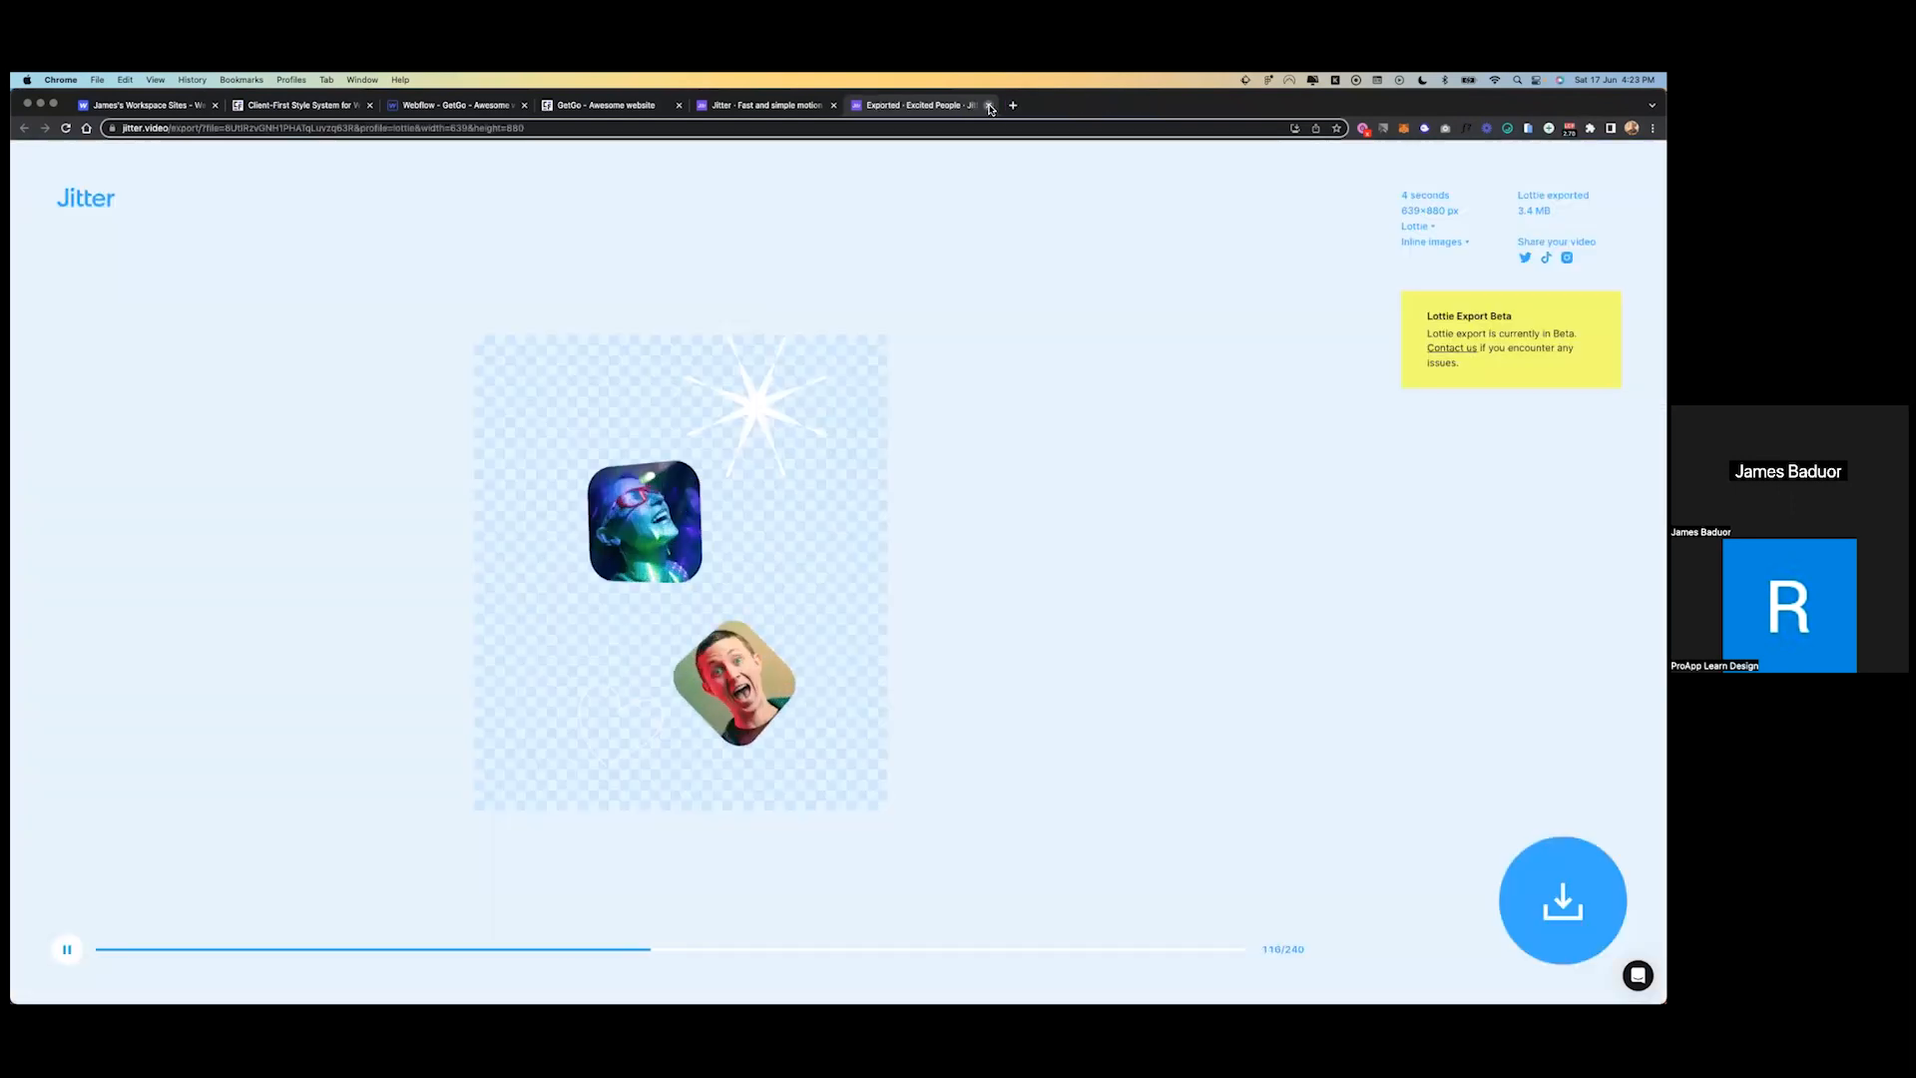
click(989, 105)
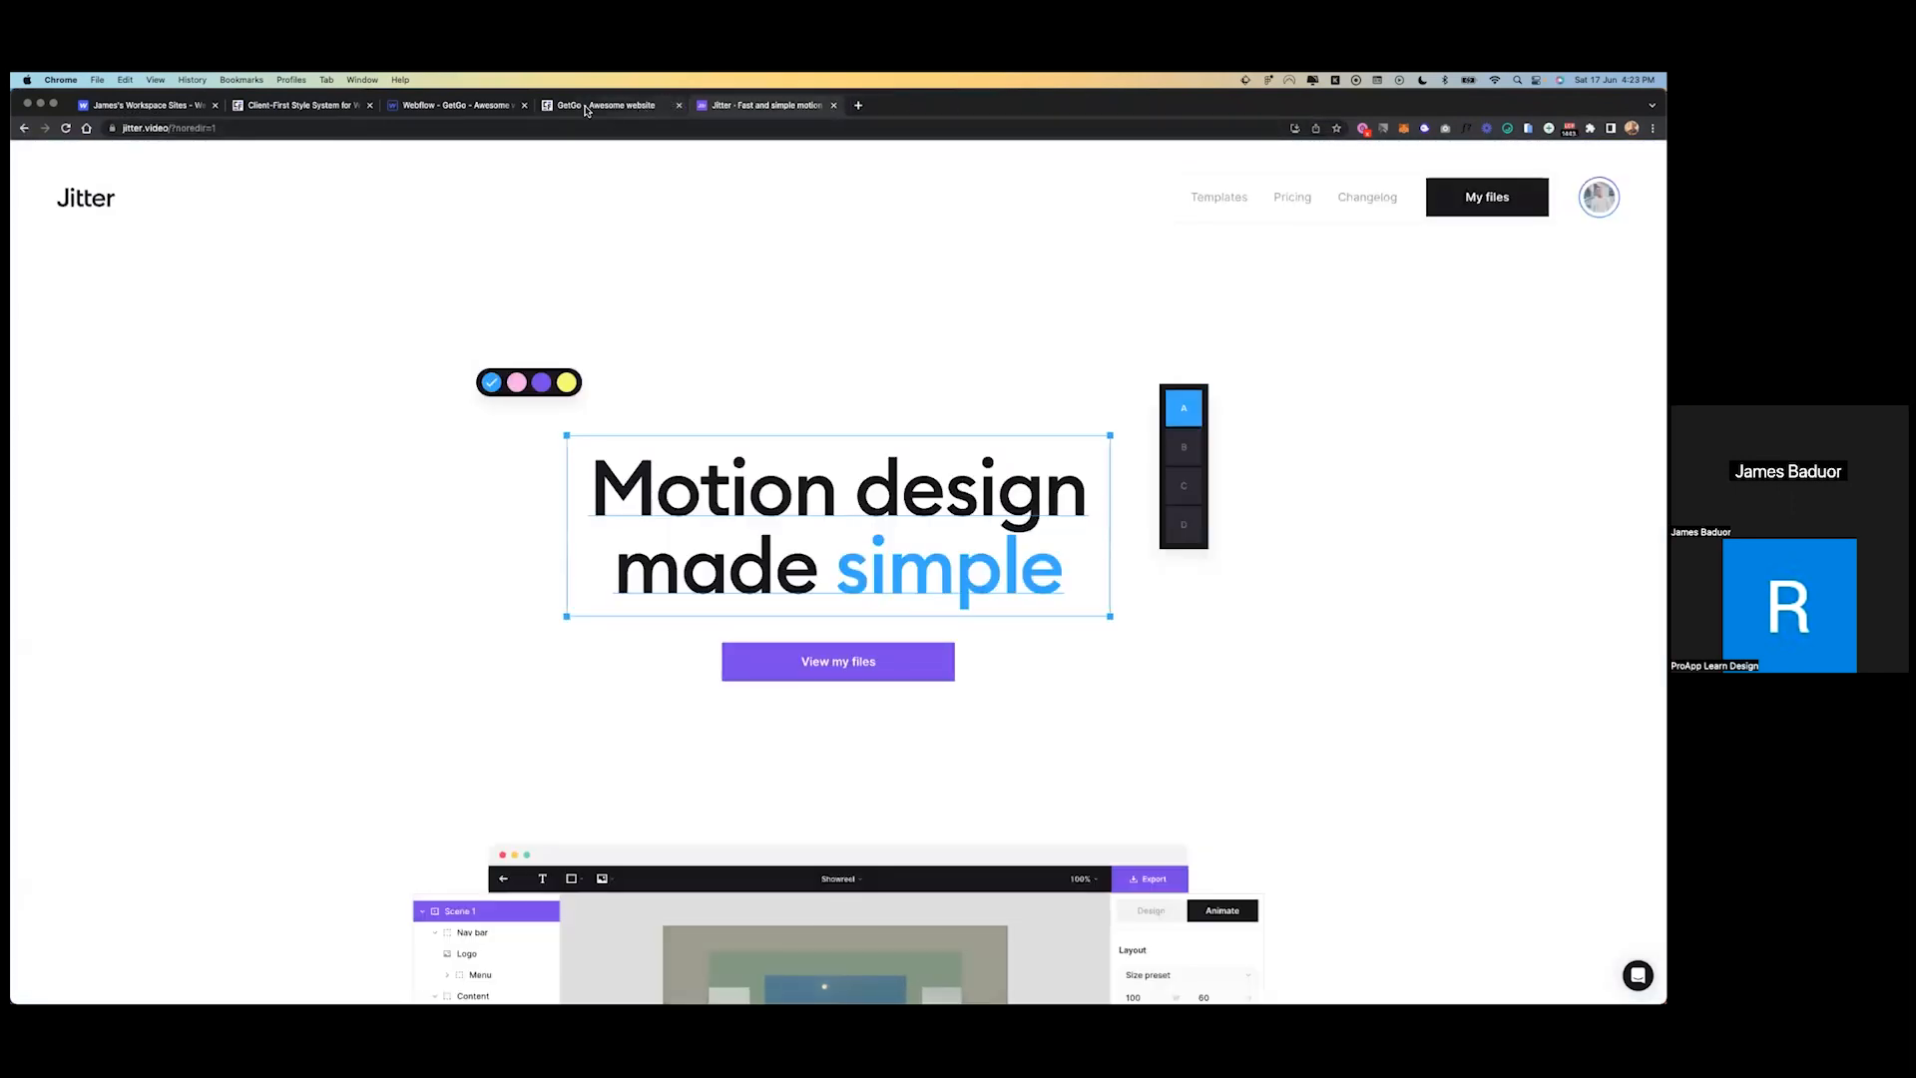
- Return to the GetGo project in the Webflow Designer and examine the intro section, its rounded edge and the feature section below
click(432, 107)
click(885, 473)
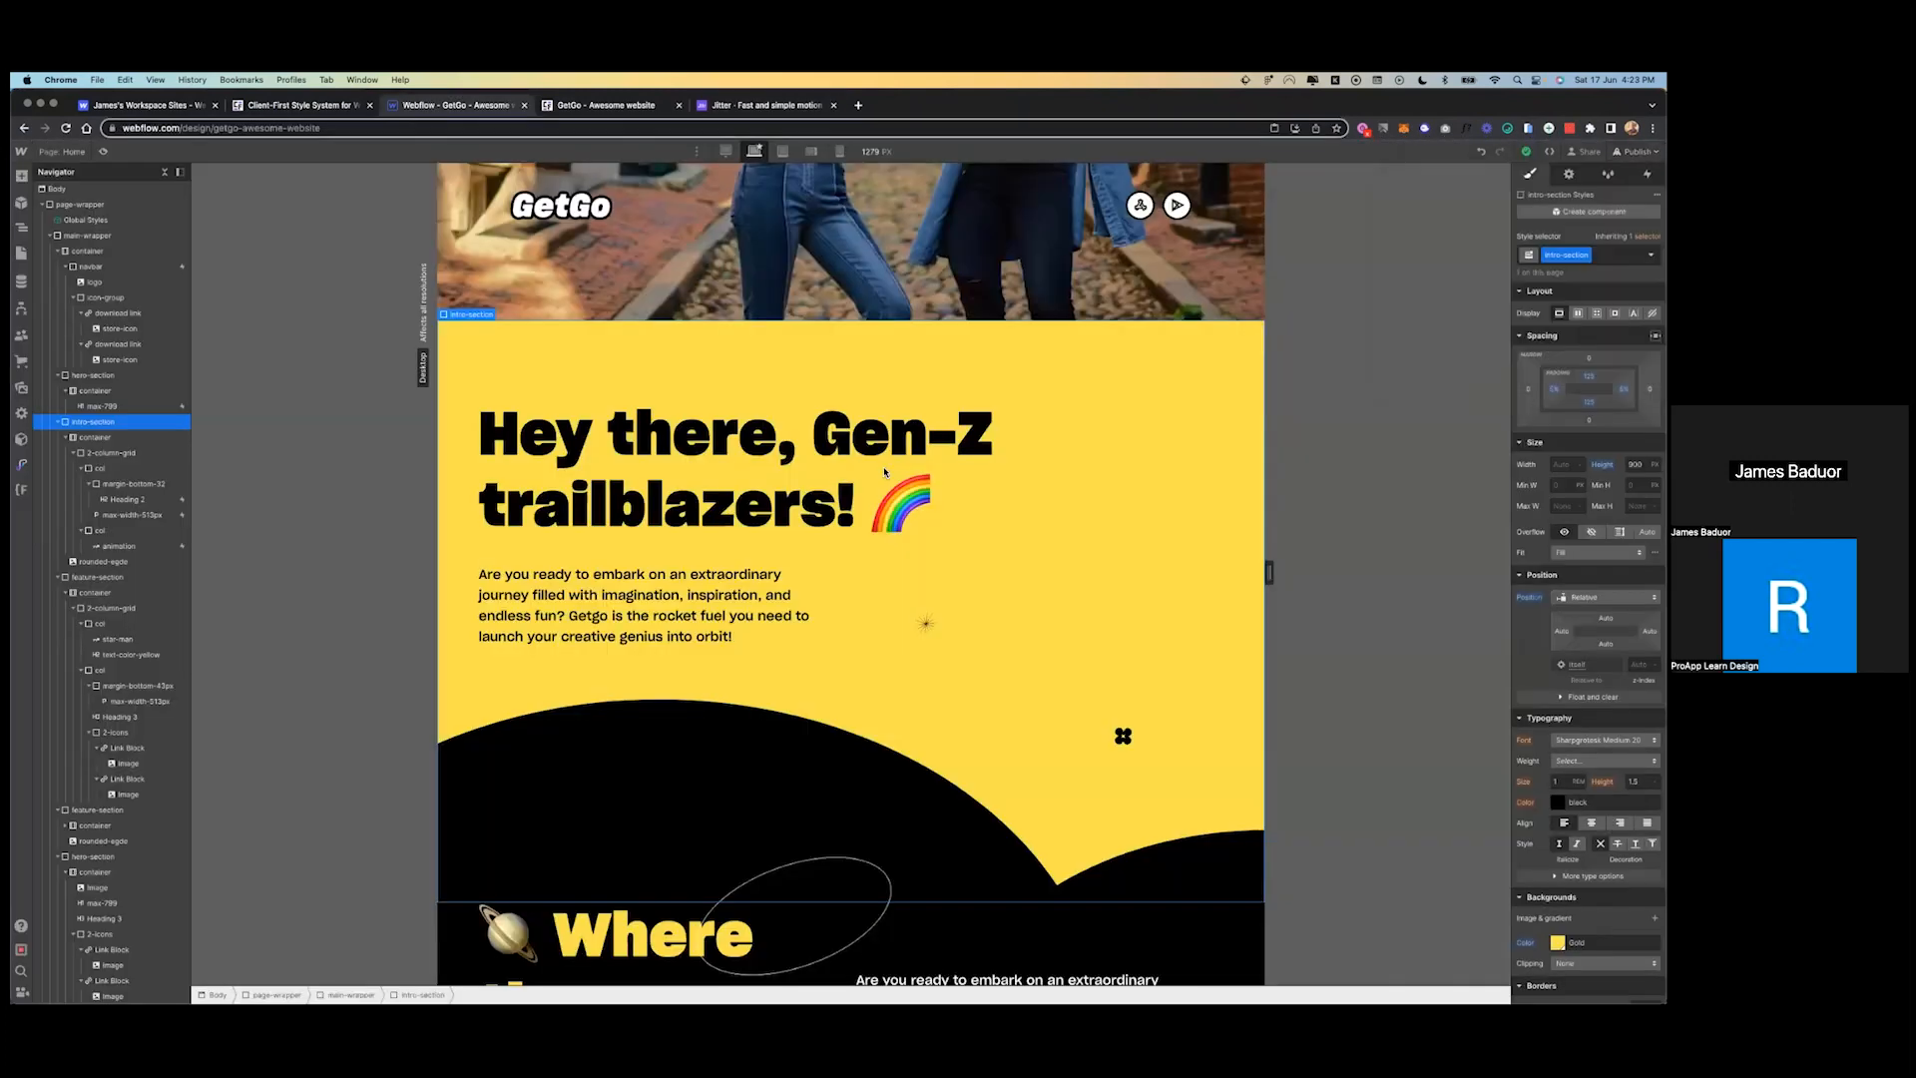
scroll(918, 599, down, 4)
click(1160, 504)
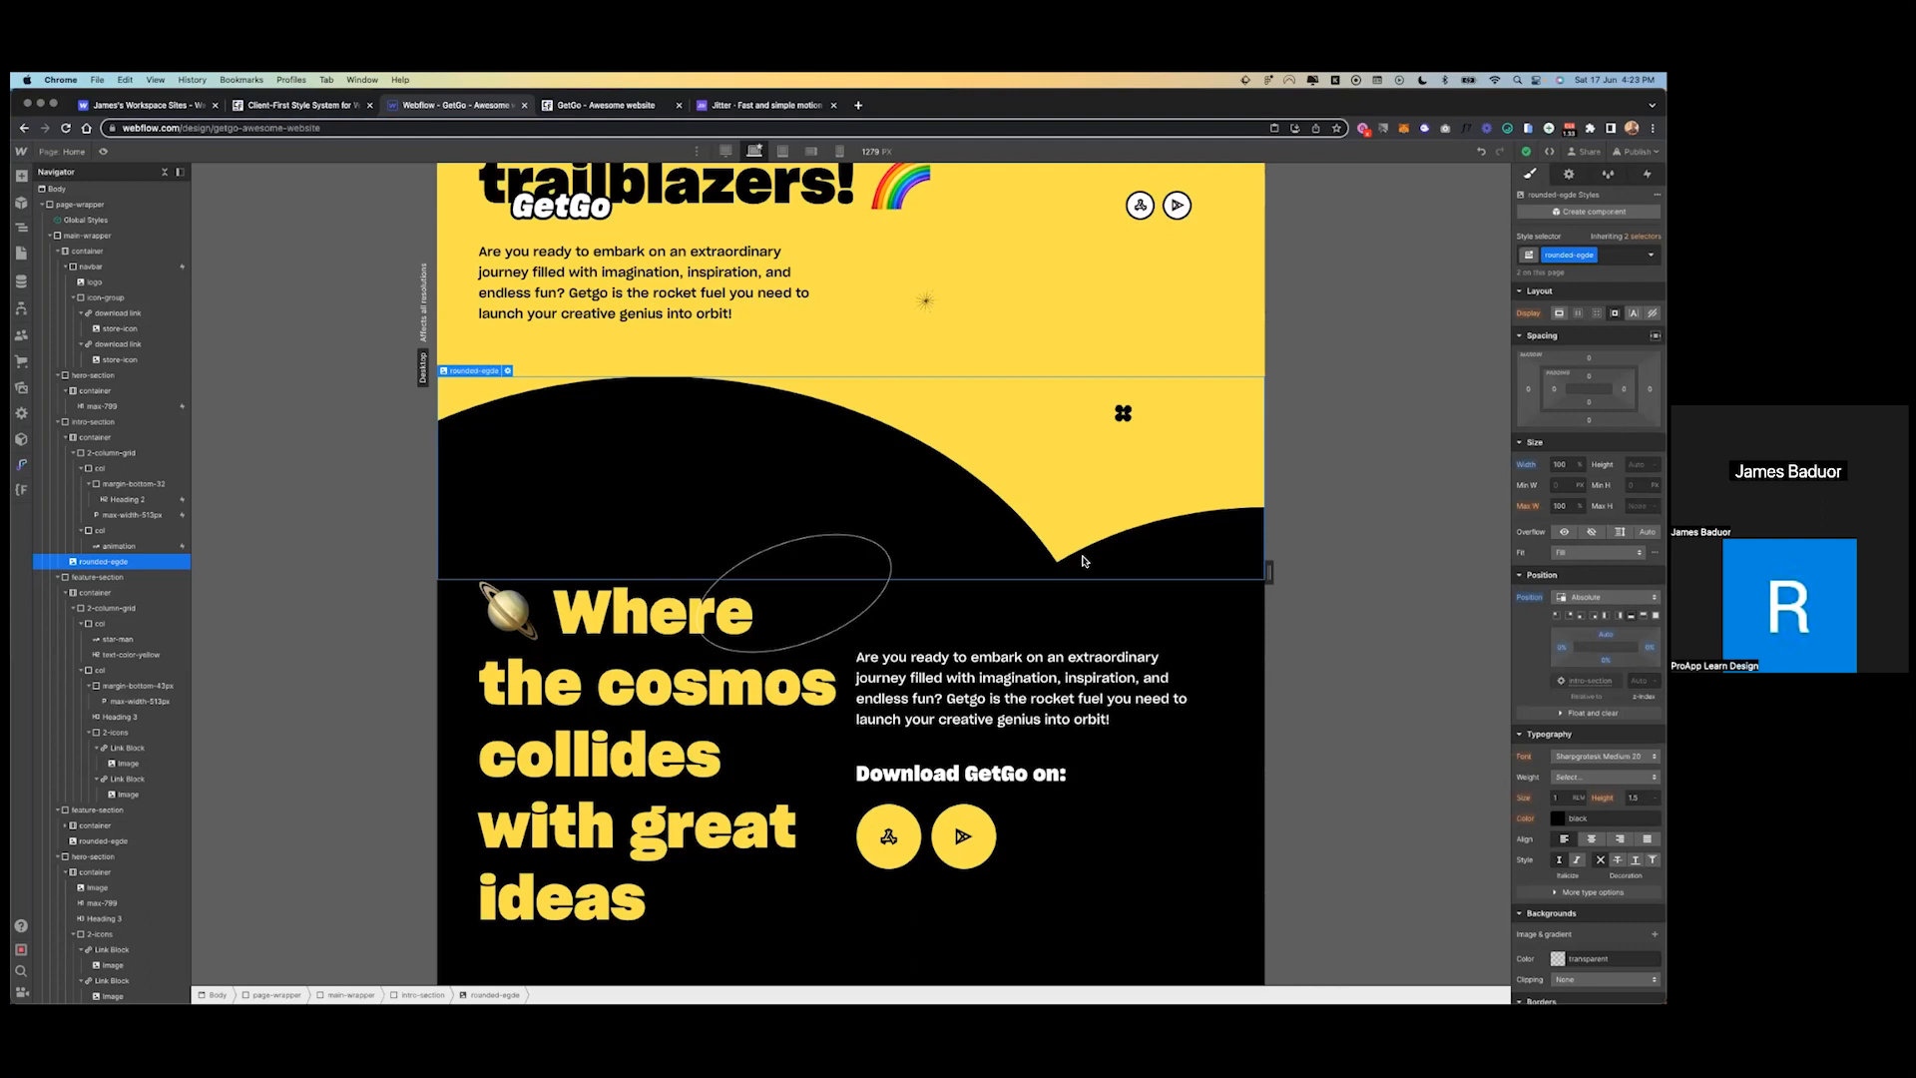
scroll(1085, 561, down, 5)
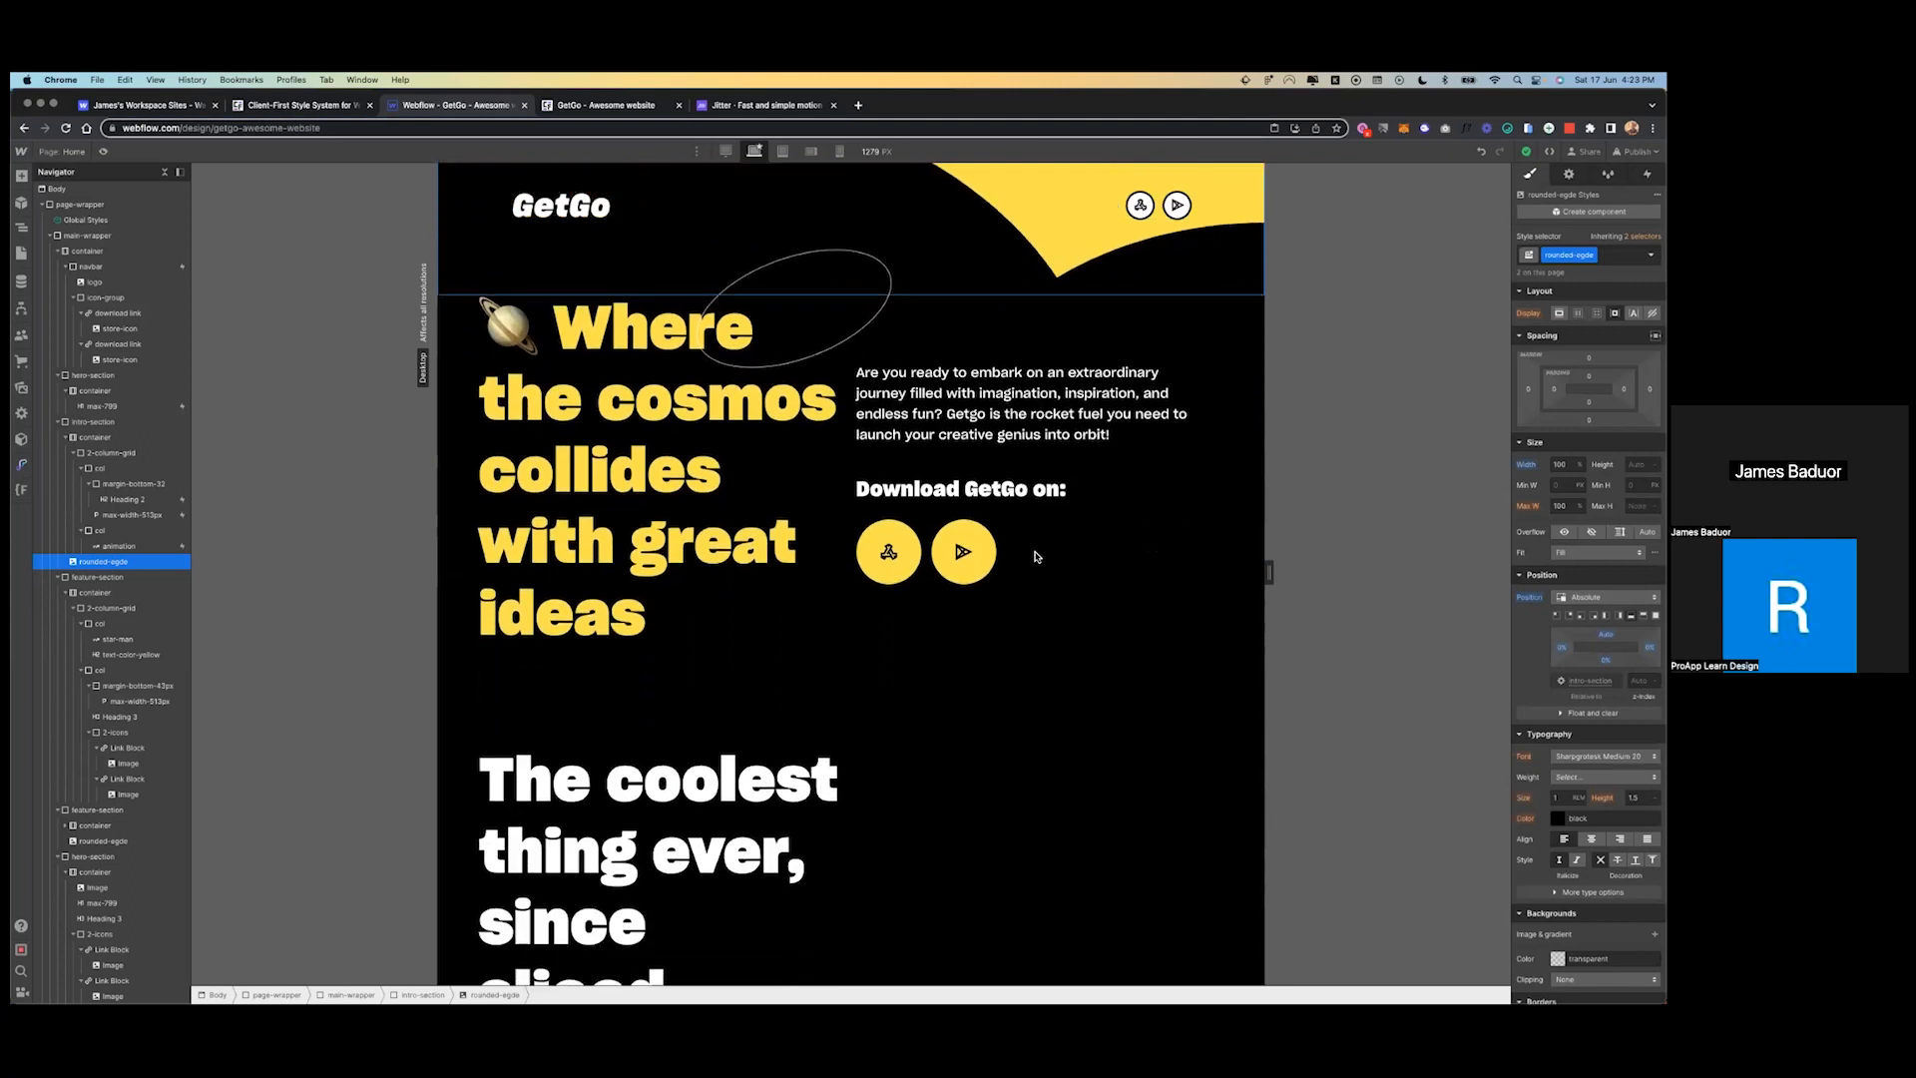
scroll(966, 559, down, 5)
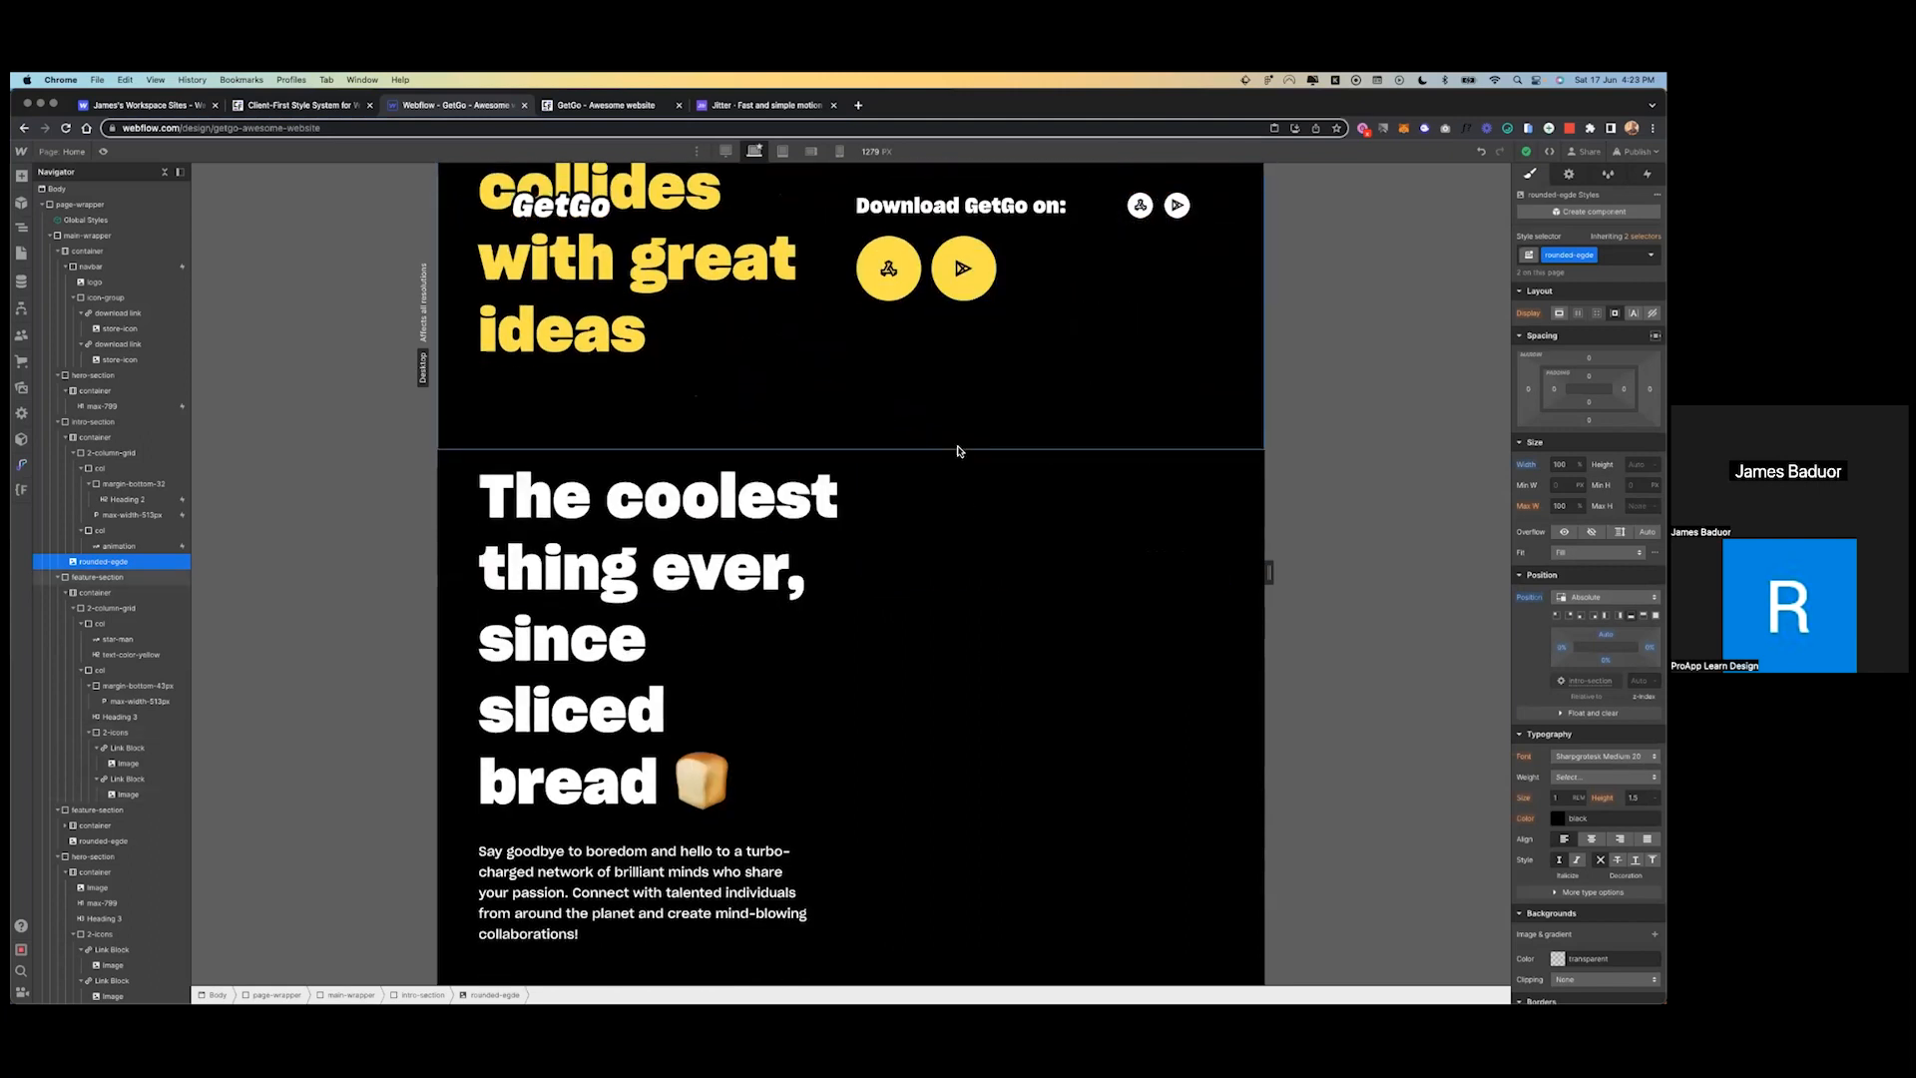
- Inspect both feature sections, the top hero section, the closing hero section and the rounded edge above it in the page structure
click(86, 581)
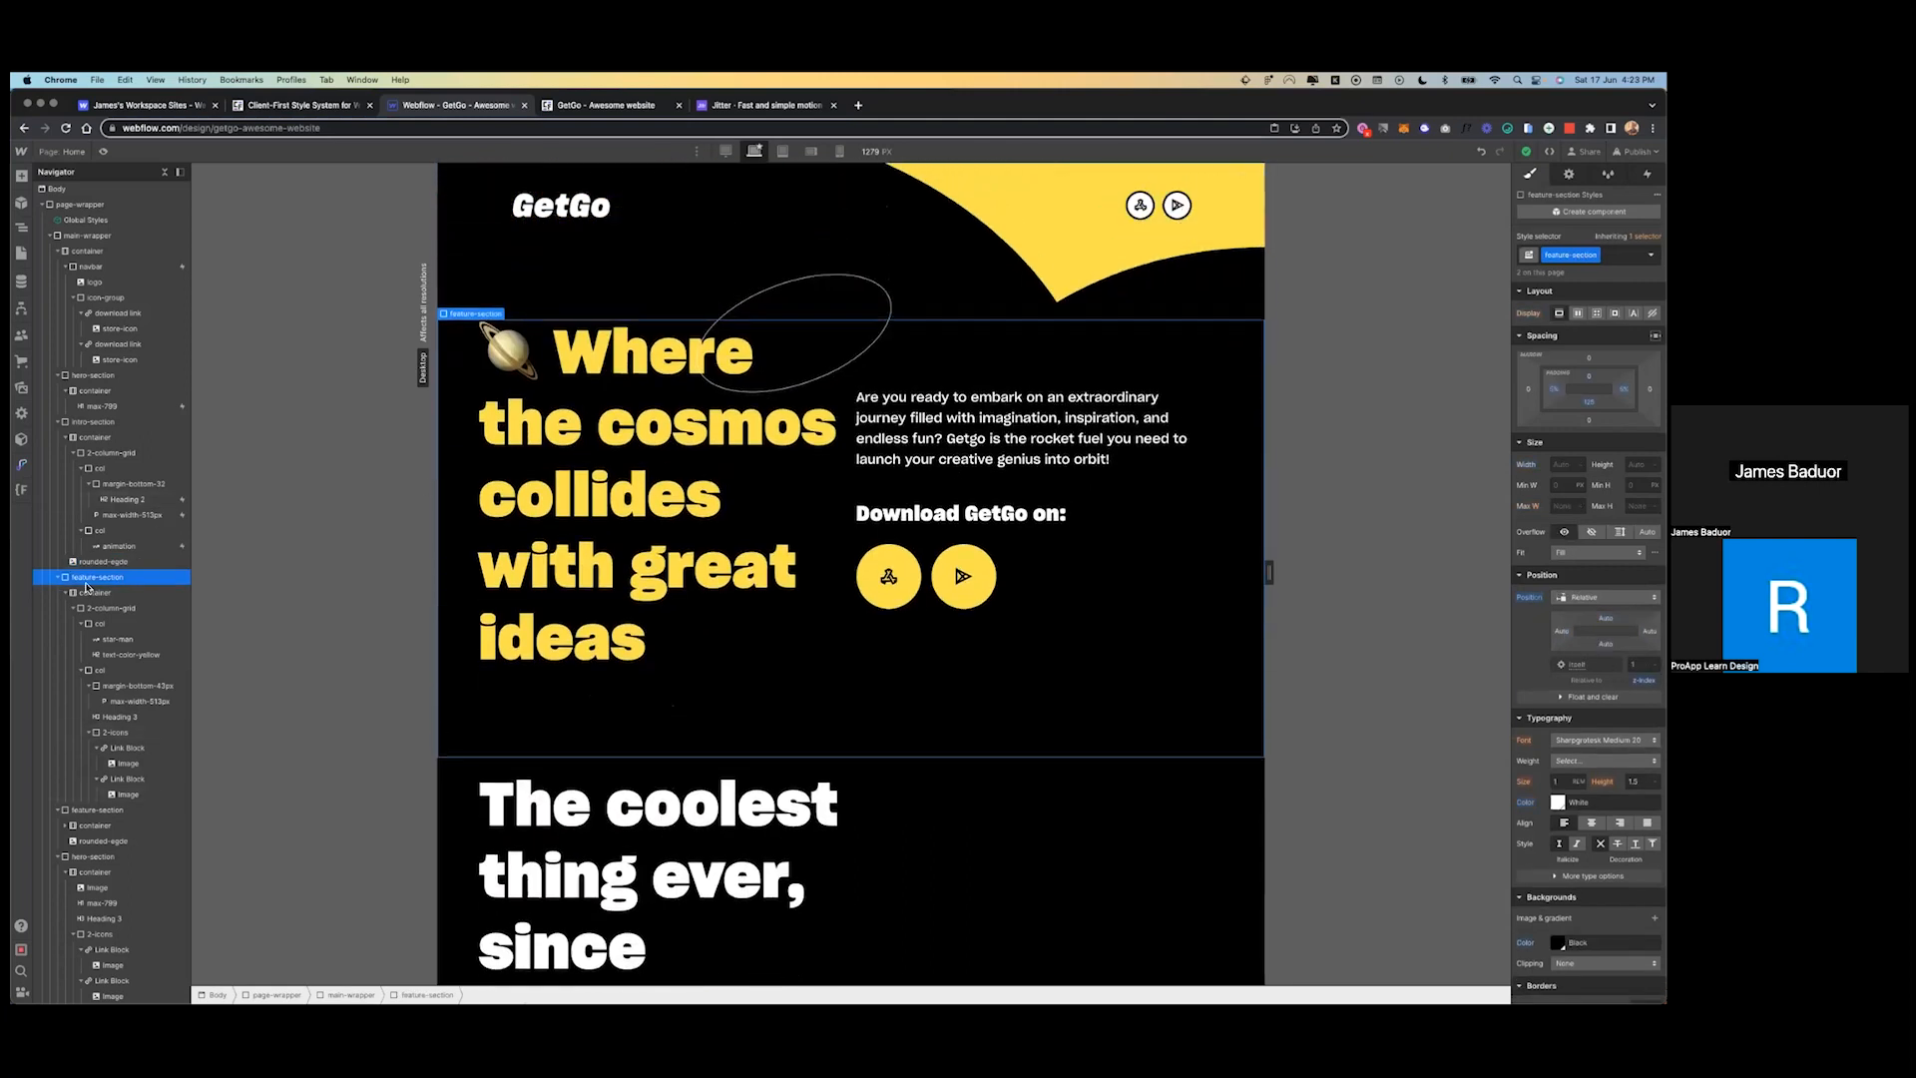
click(100, 809)
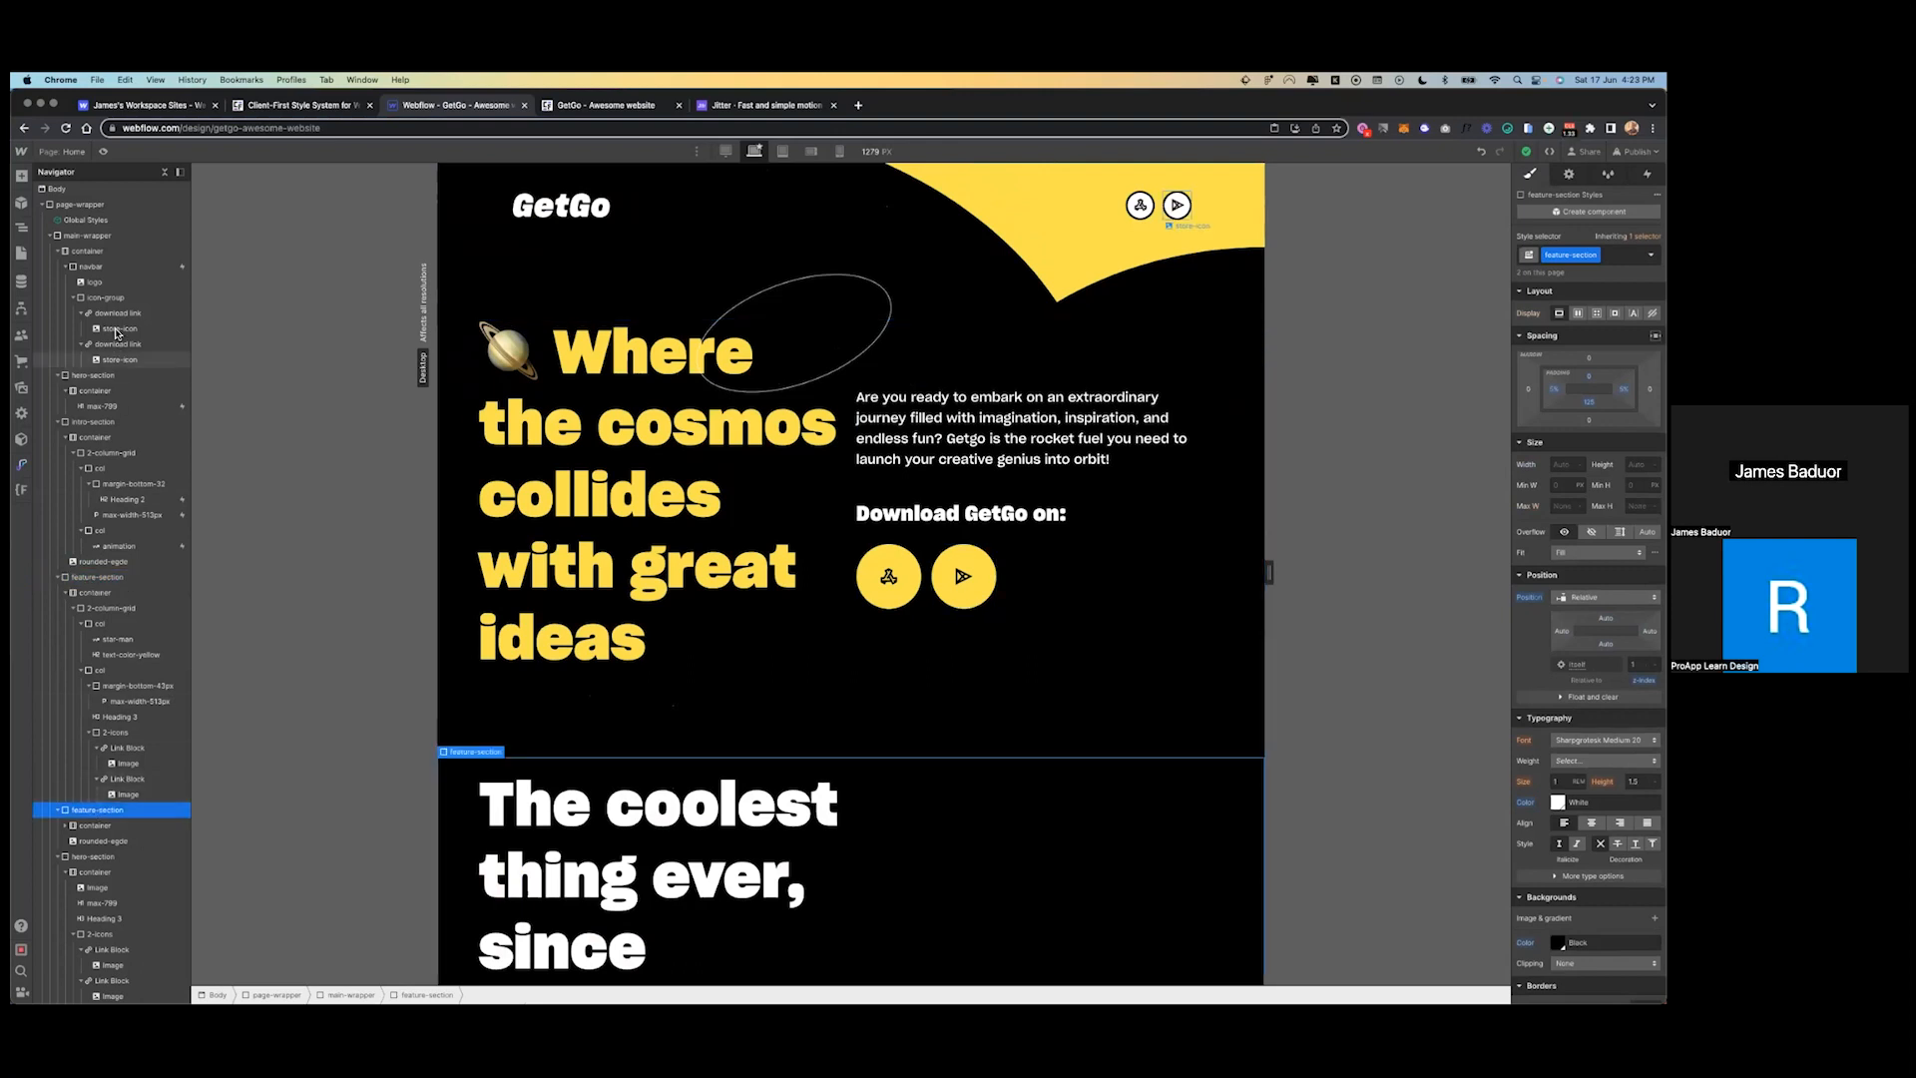
click(98, 377)
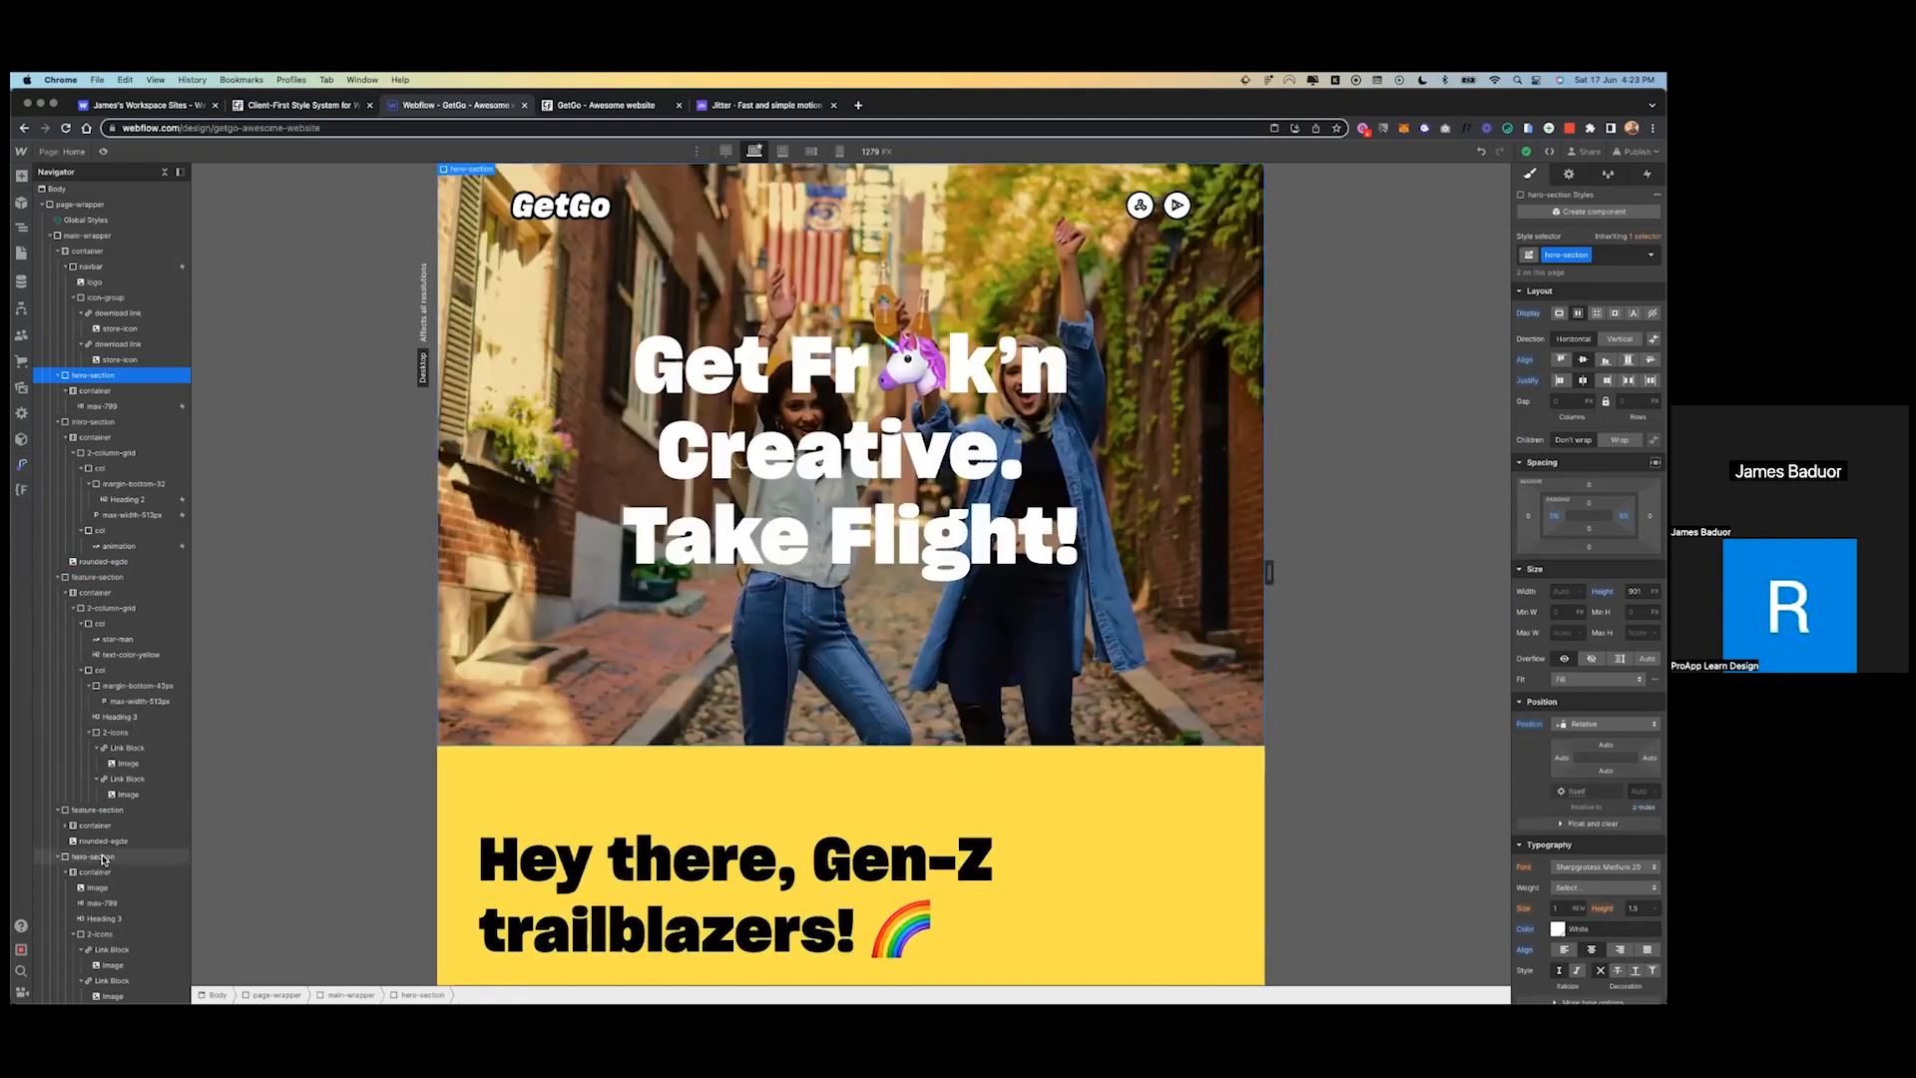
click(100, 856)
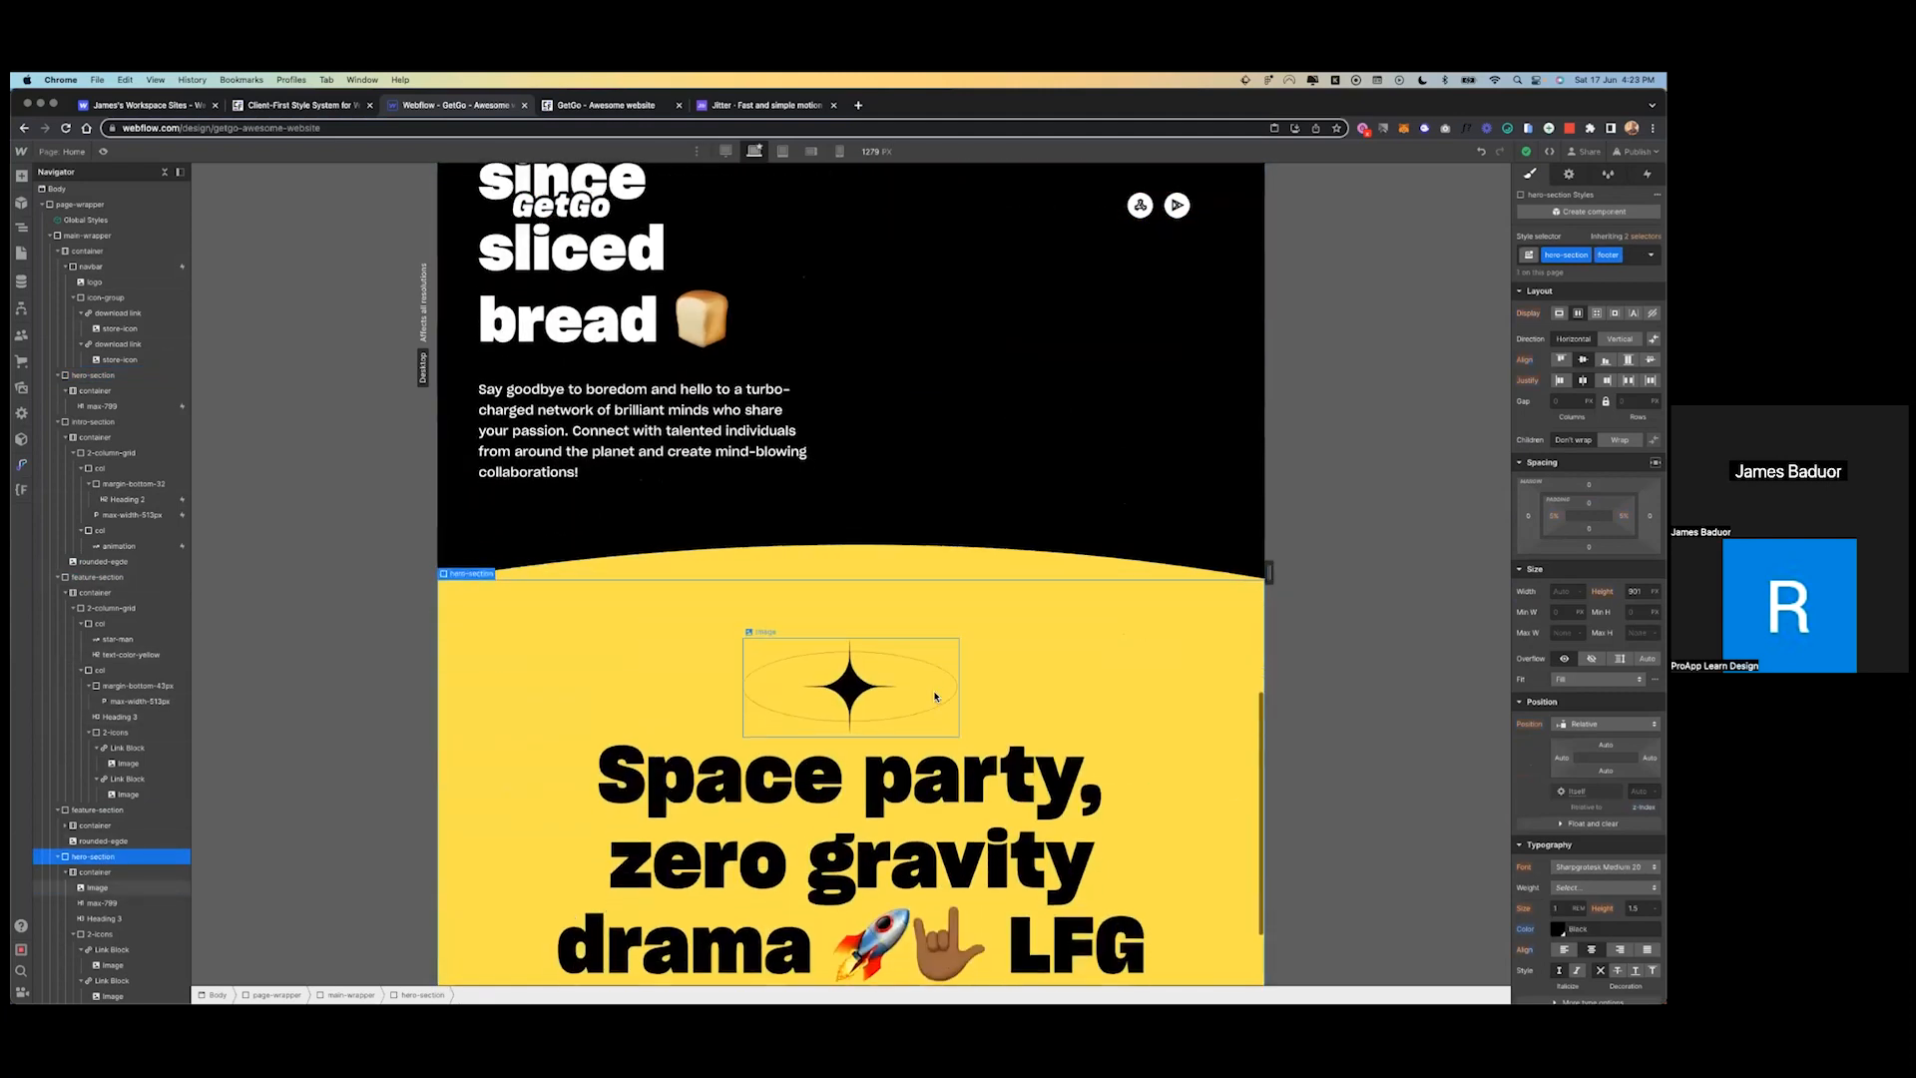
click(900, 567)
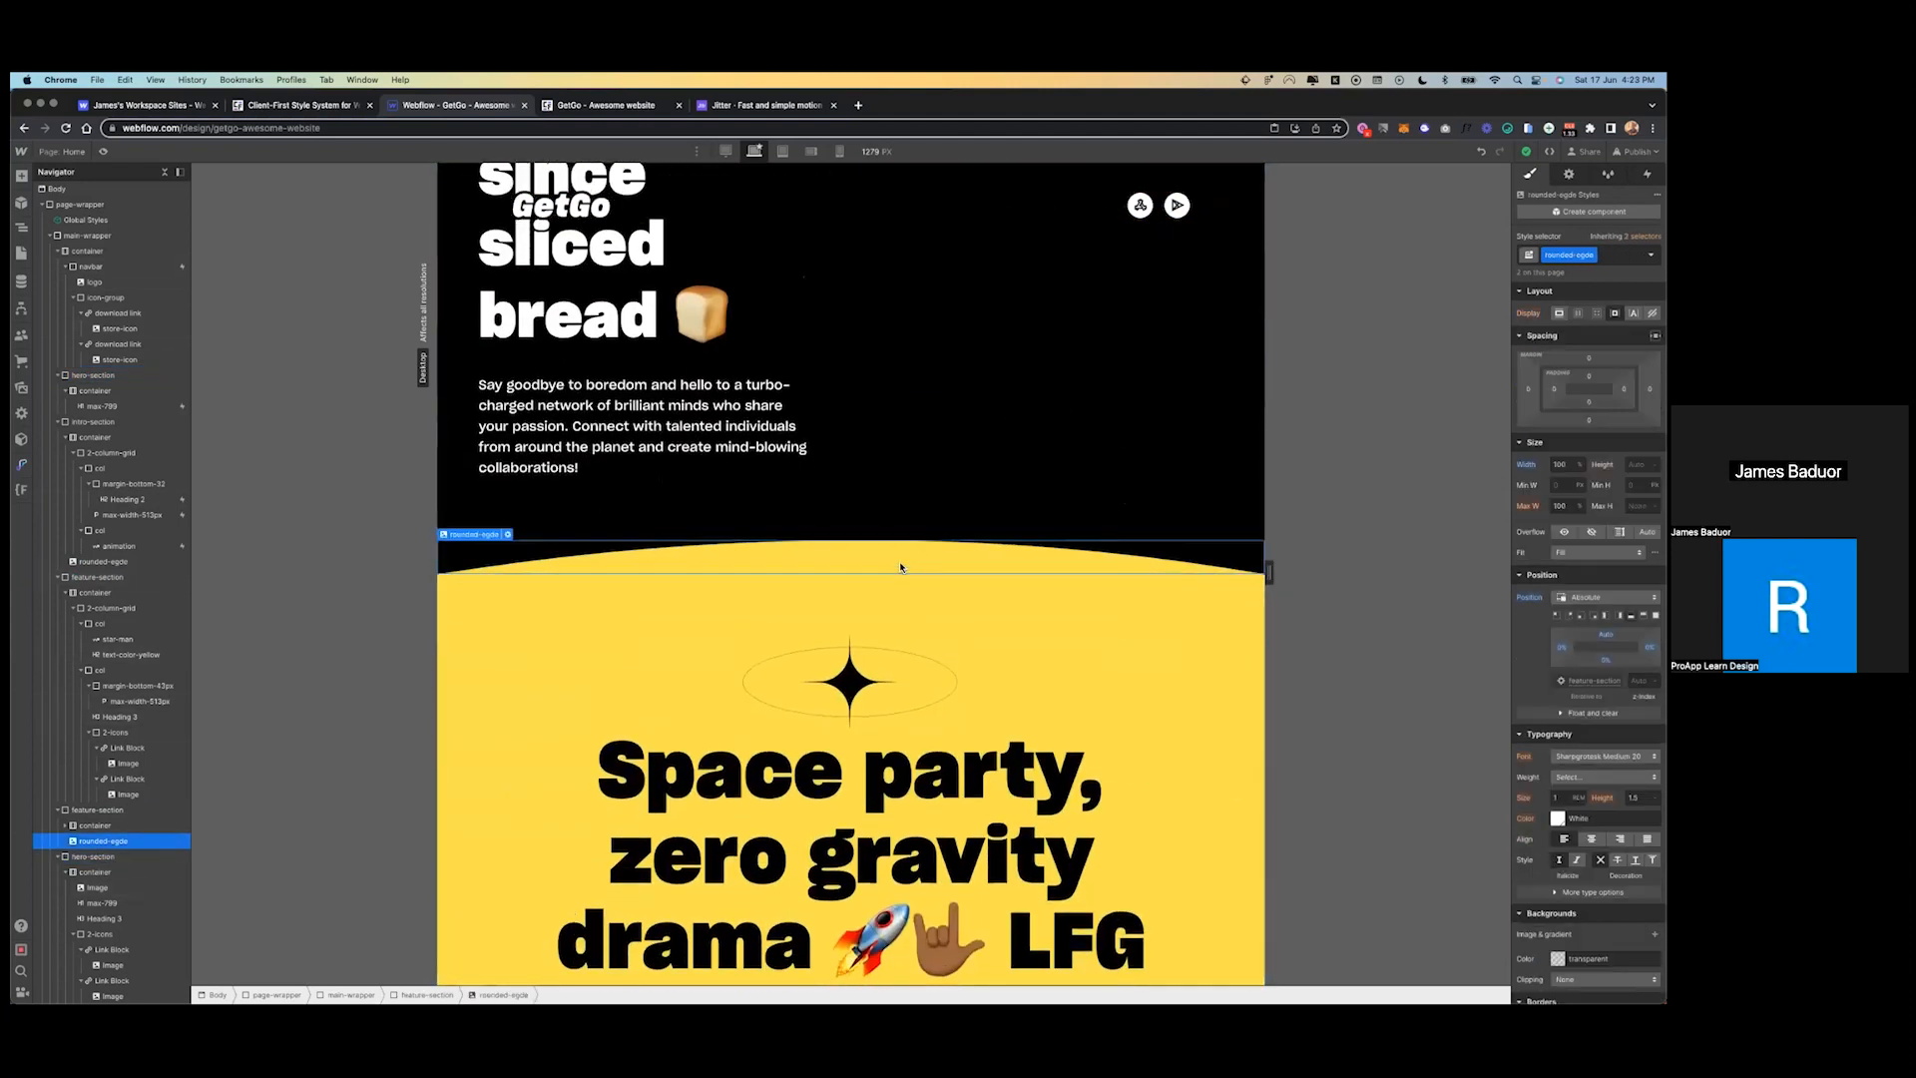
scroll(900, 564, down, 3)
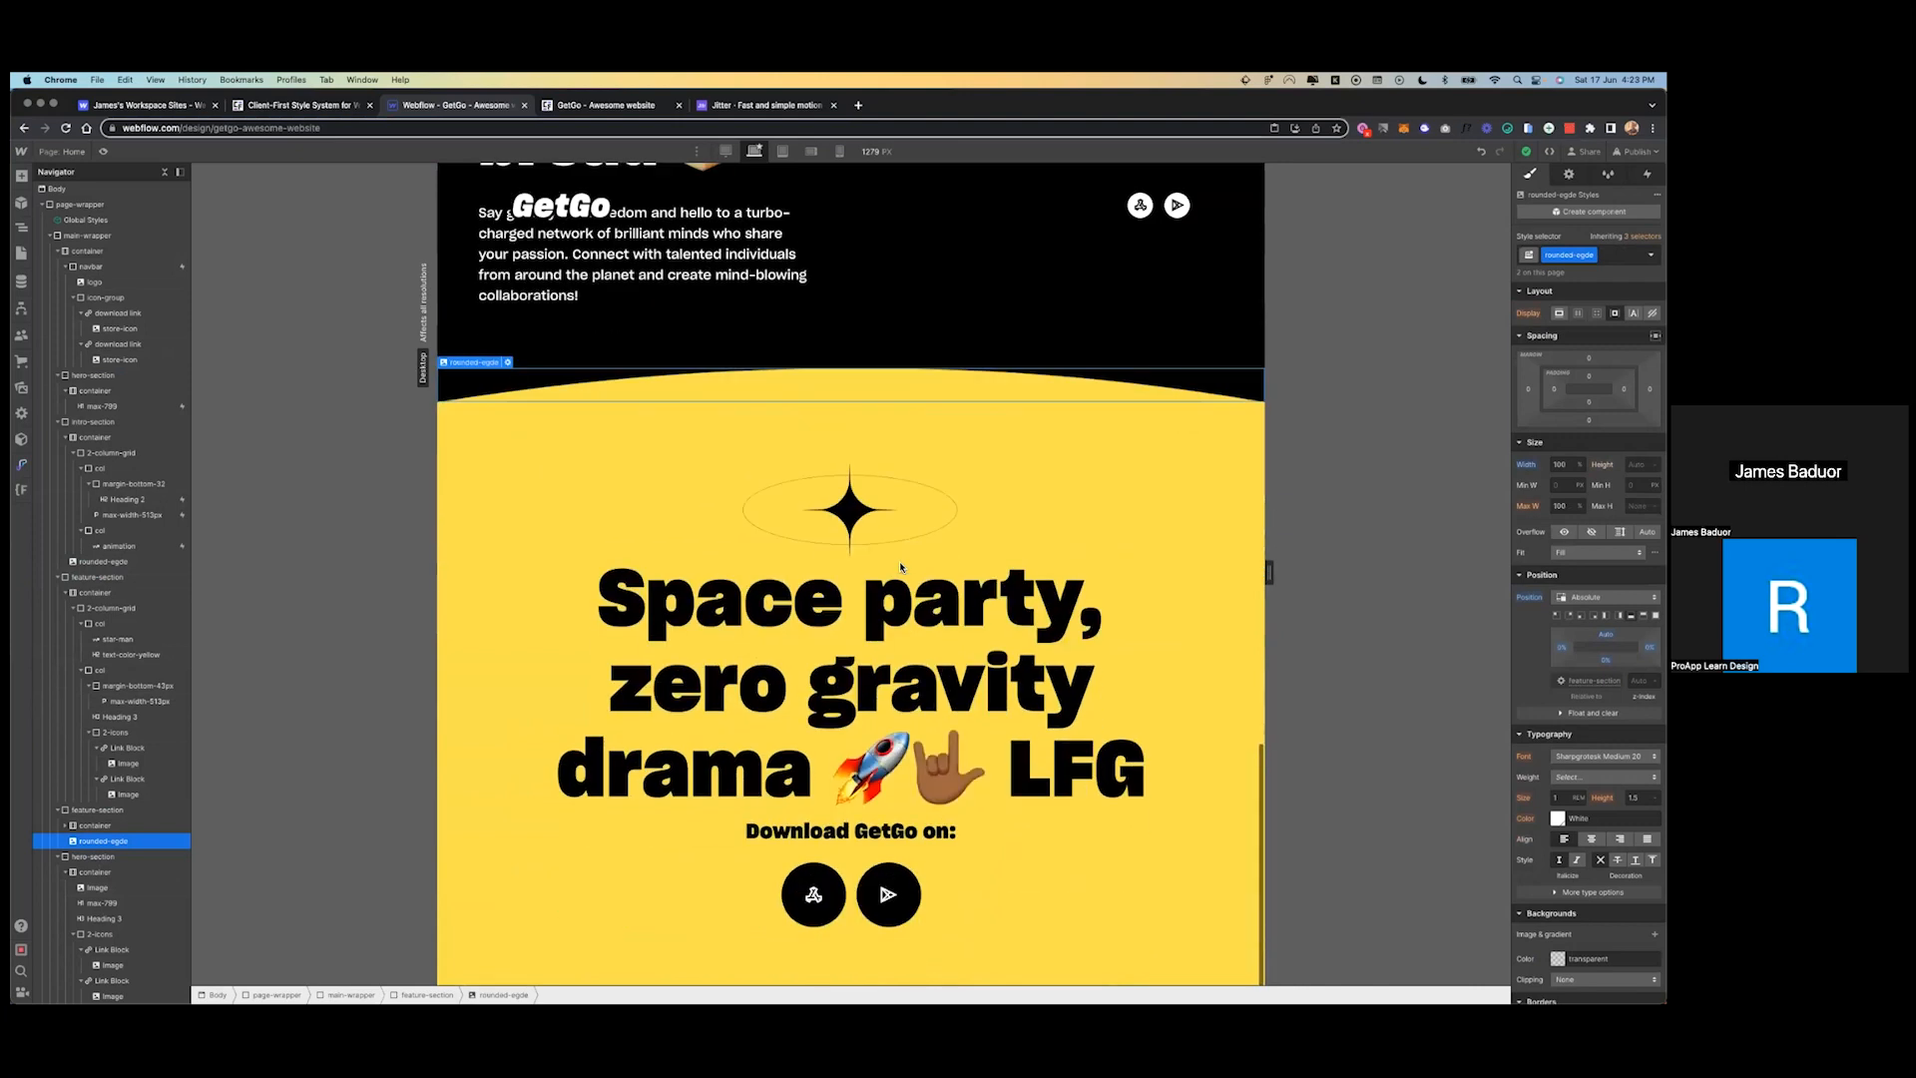